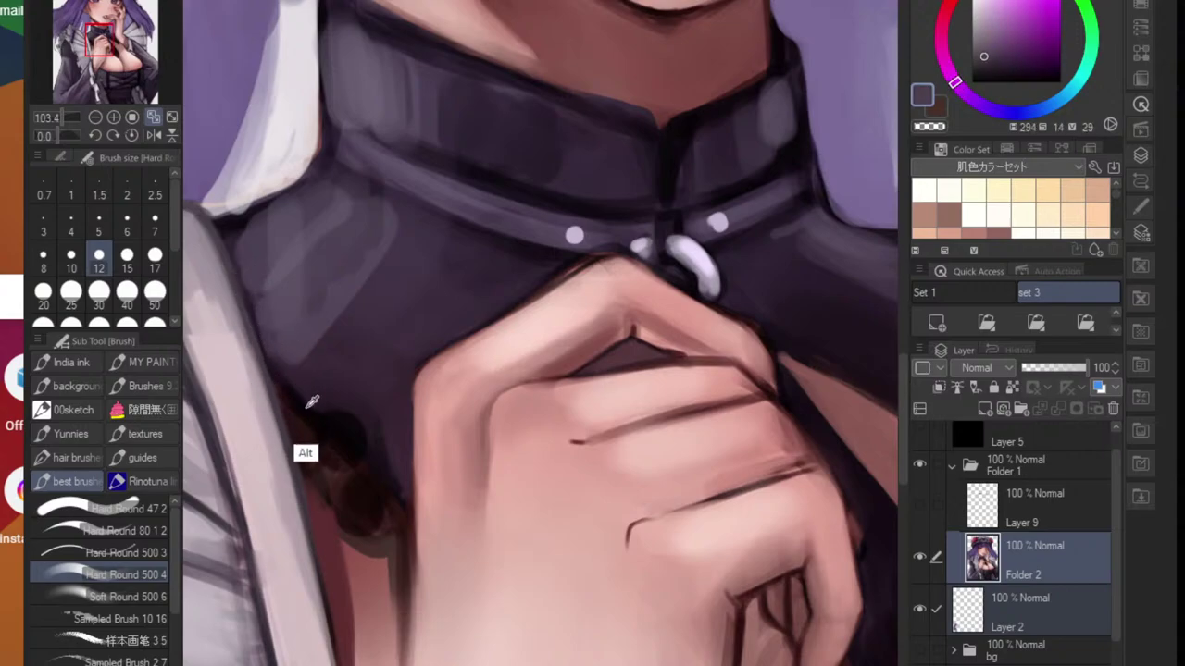
# - Darken the garment's left edge, shoulder line and the collar's left edge with near-black purple
pyautogui.keyDown('alt'); pyautogui.click(305, 451); pyautogui.keyUp('alt')
pyautogui.moveTo(215, 220); pyautogui.dragTo(252, 308)
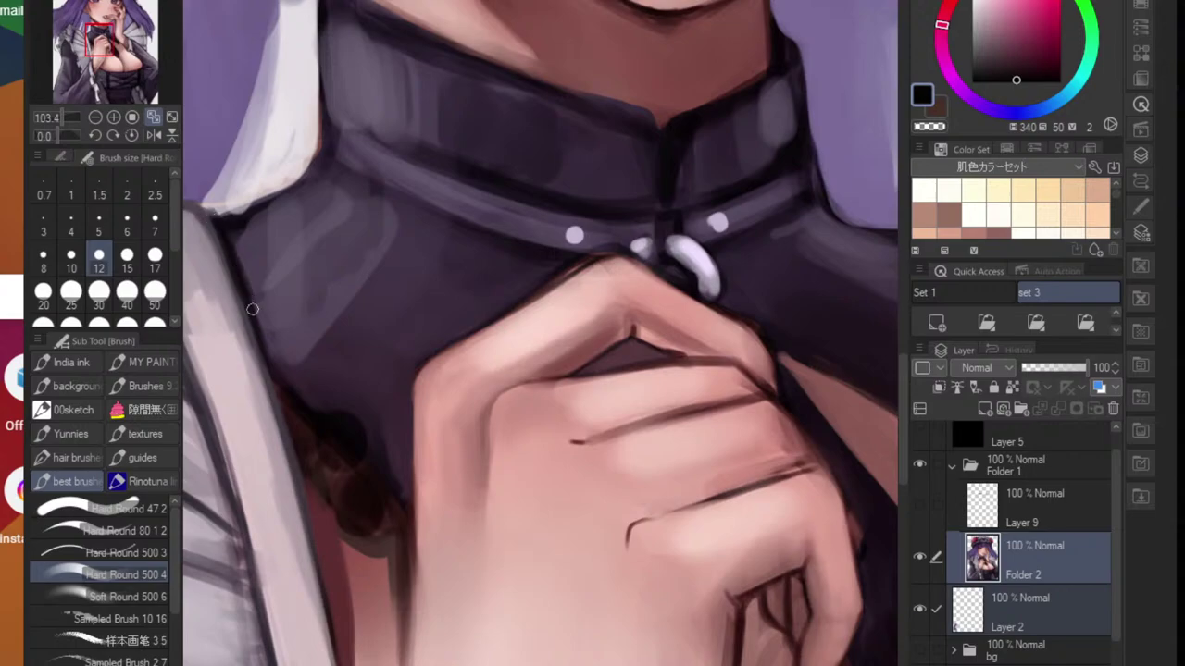
pyautogui.keyDown('alt'); pyautogui.click(235, 244); pyautogui.keyUp('alt')
pyautogui.moveTo(218, 220)
pyautogui.mouseDown()
pyautogui.moveTo(309, 176)
pyautogui.moveTo(320, 151)
pyautogui.mouseUp()
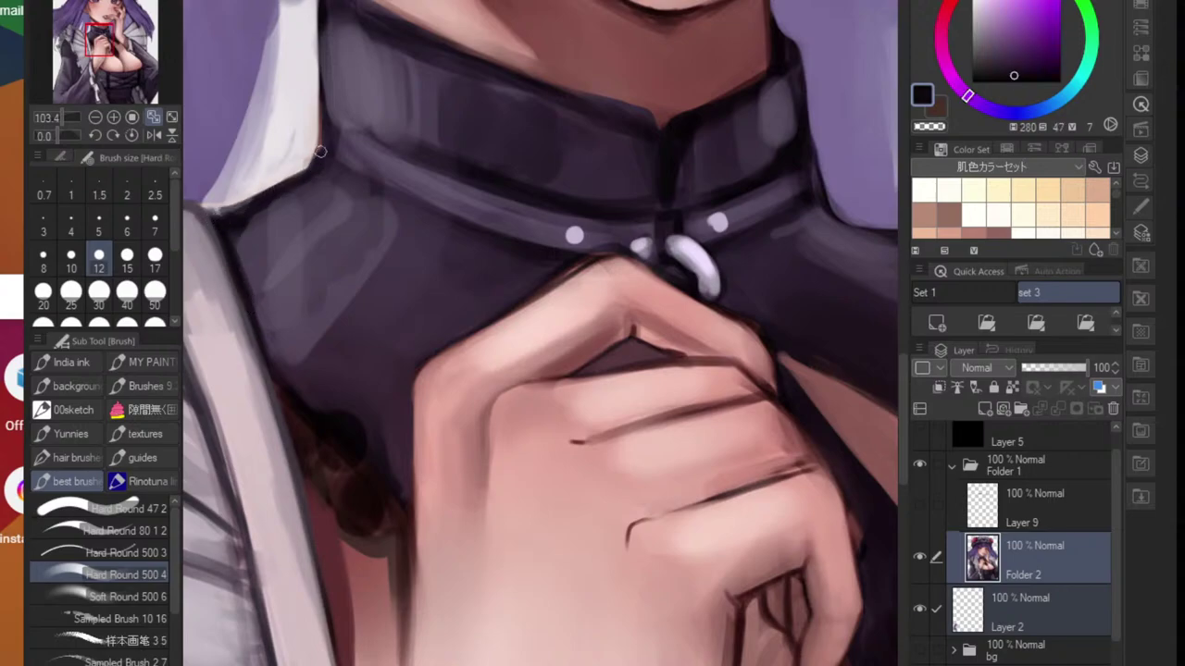
pyautogui.moveTo(320, 13); pyautogui.dragTo(319, 147)
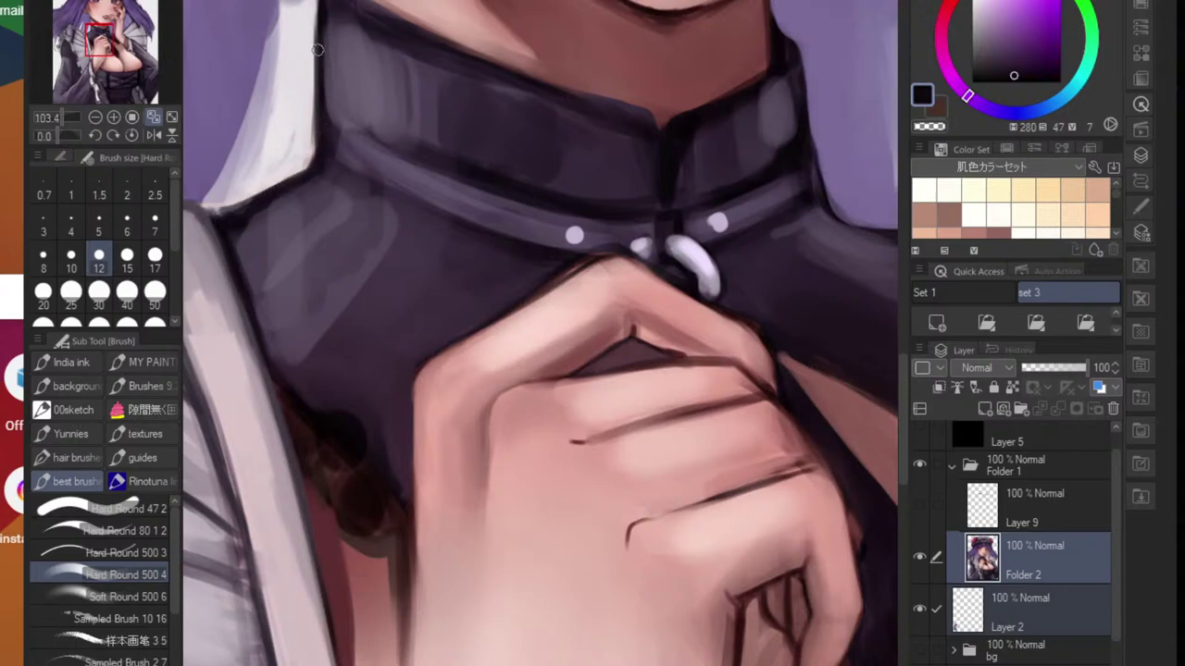
pyautogui.moveTo(320, 48)
pyautogui.mouseDown()
pyautogui.moveTo(313, 175)
pyautogui.moveTo(259, 218)
pyautogui.moveTo(286, 301)
pyautogui.mouseUp()
# - Add a short dark stroke on the collar and a dark line along its lower seam
pyautogui.moveTo(348, 235); pyautogui.dragTo(418, 238)
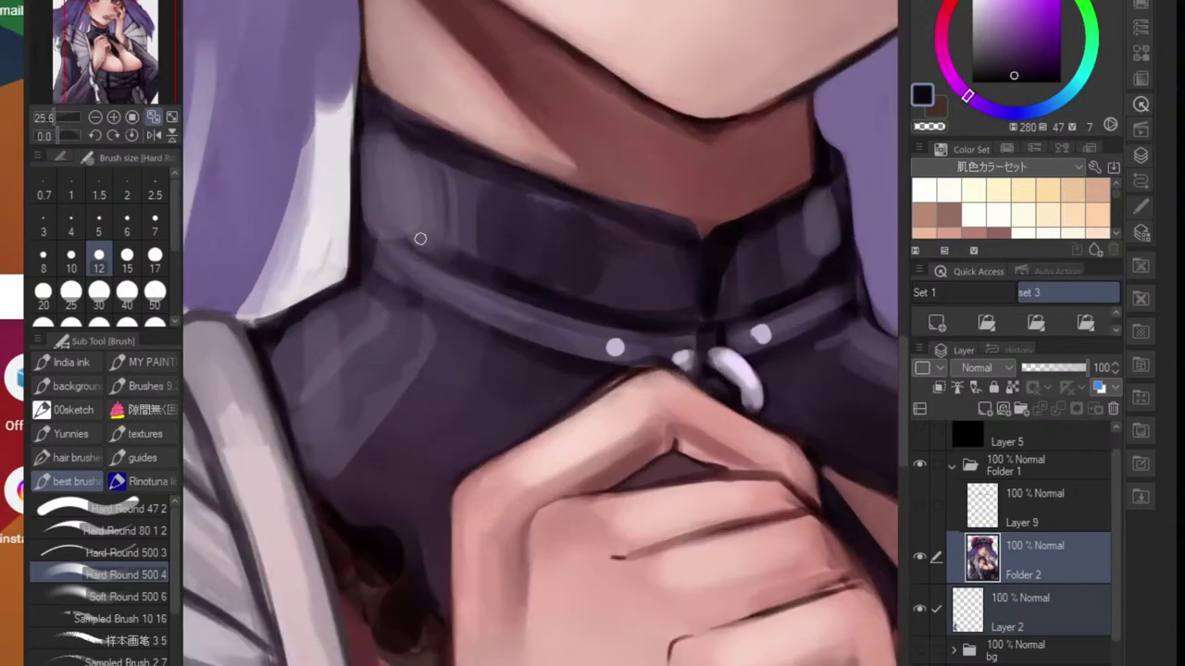
pyautogui.keyDown('alt'); pyautogui.click(356, 250); pyautogui.keyUp('alt')
pyautogui.moveTo(348, 265)
pyautogui.mouseDown()
pyautogui.moveTo(354, 237)
pyautogui.moveTo(310, 303)
pyautogui.mouseUp()
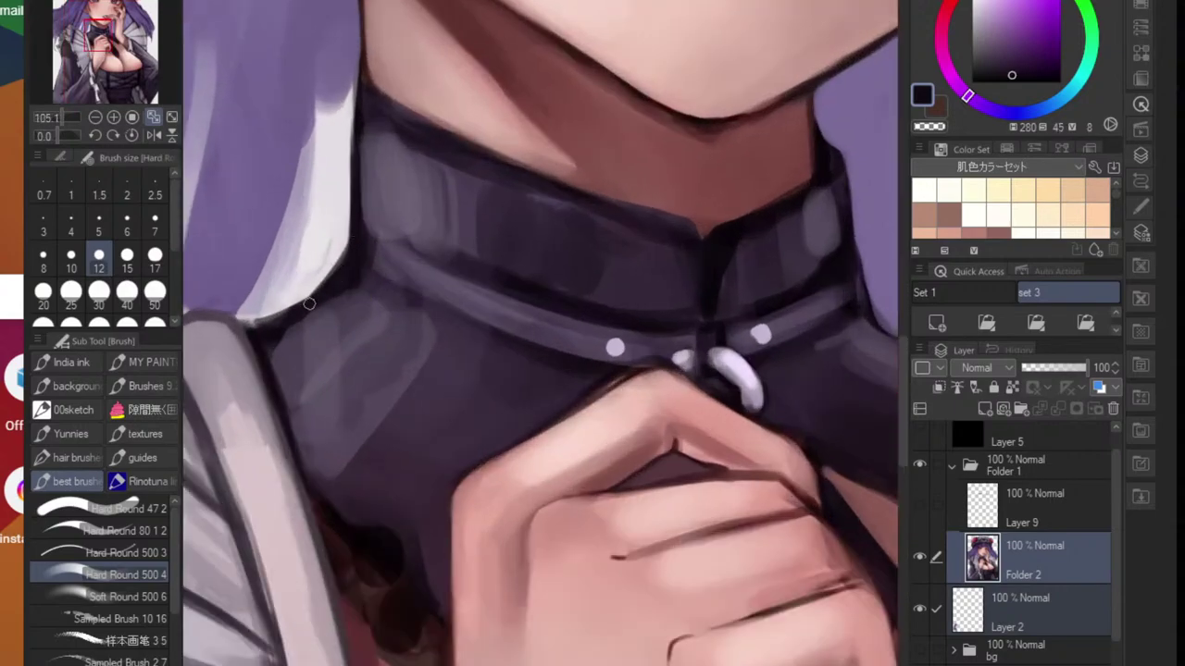
pyautogui.moveTo(435, 231)
pyautogui.mouseDown()
pyautogui.moveTo(416, 285)
pyautogui.moveTo(389, 295)
pyautogui.mouseUp()
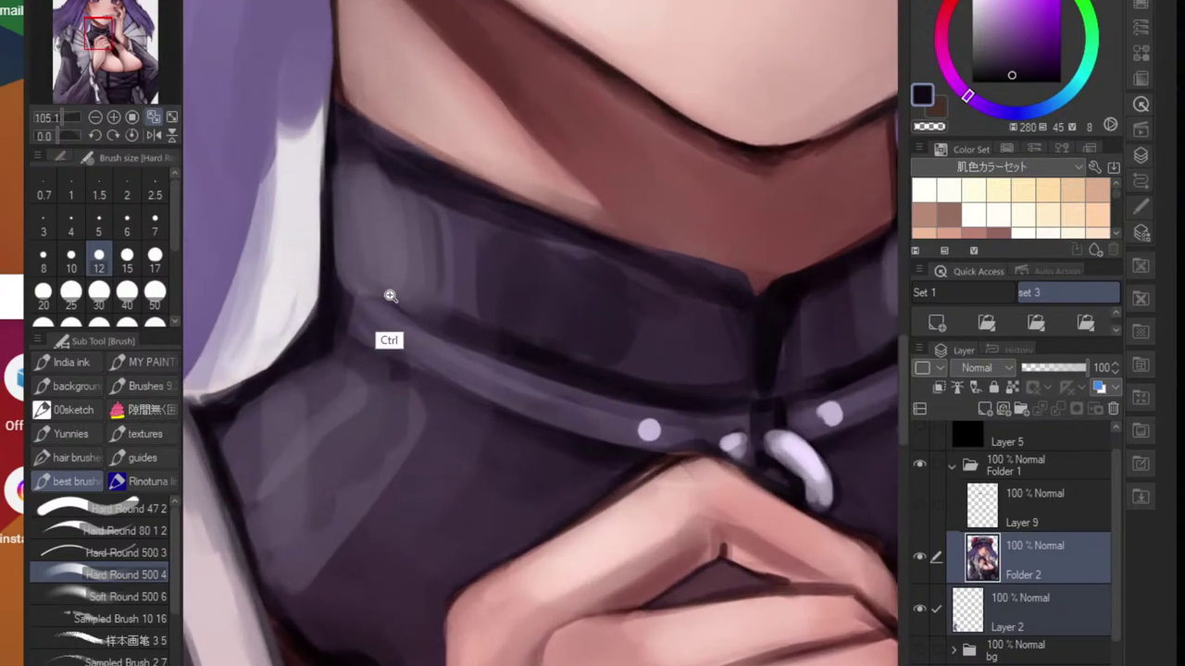
pyautogui.moveTo(344, 264)
pyautogui.mouseDown()
pyautogui.moveTo(451, 326)
pyautogui.moveTo(337, 287)
pyautogui.moveTo(329, 325)
pyautogui.mouseUp()
pyautogui.keyDown('alt'); pyautogui.click(365, 311); pyautogui.keyUp('alt')
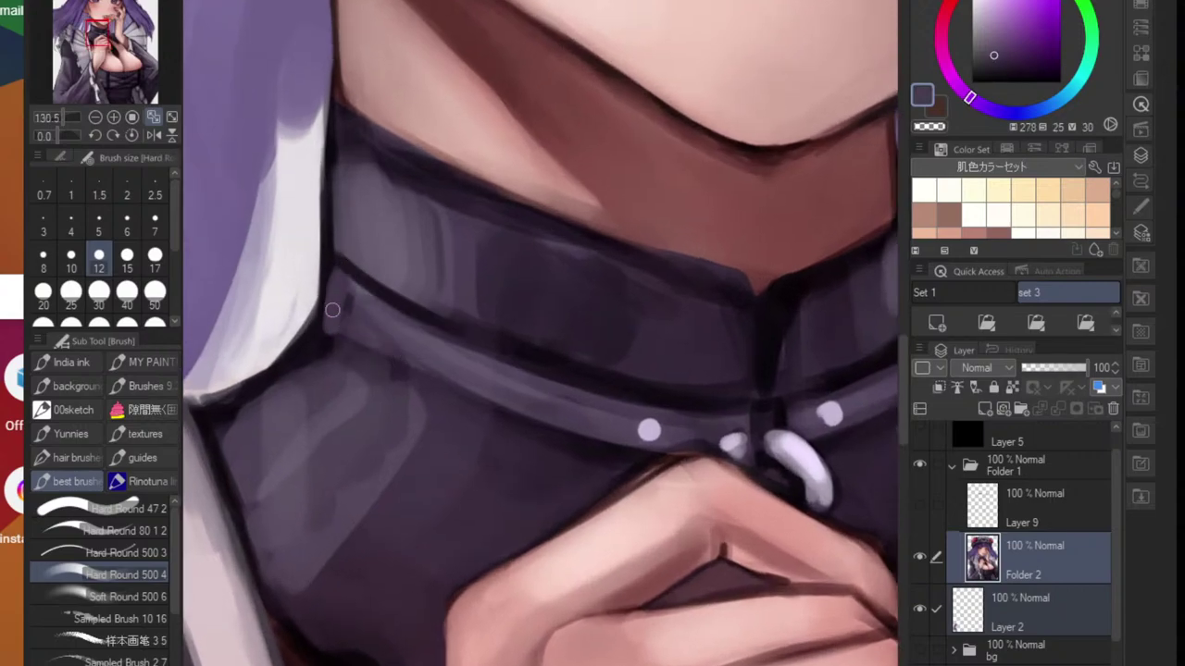
pyautogui.scroll(-12, 356, 374)
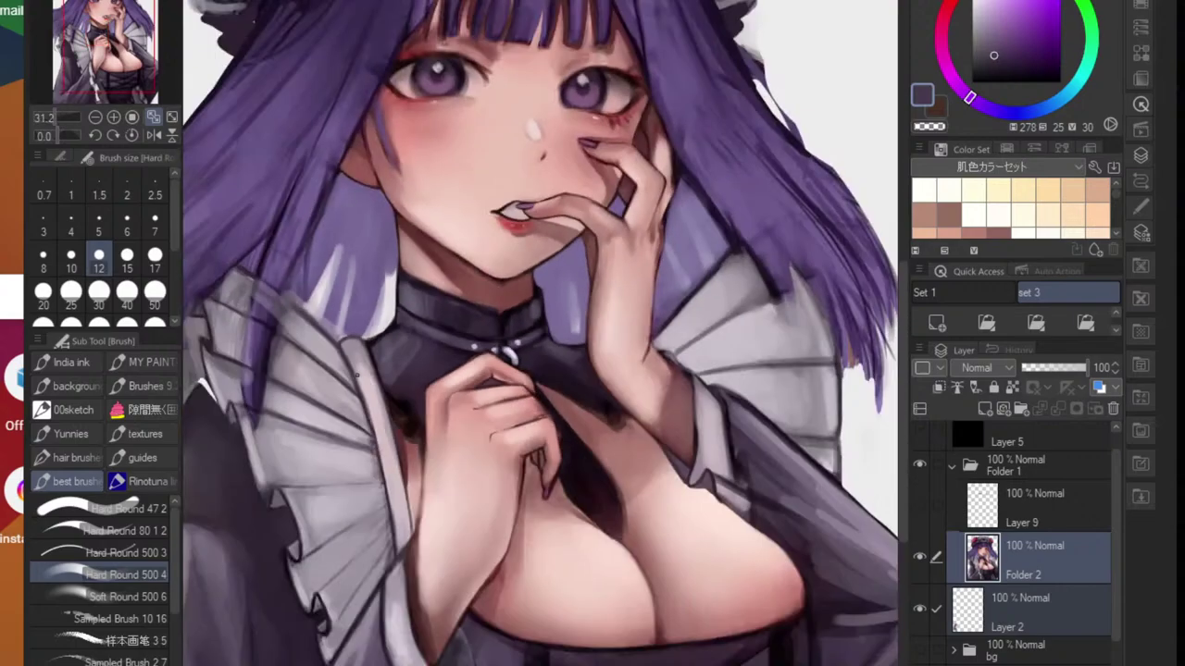
# - Smooth the skin edge along the sleeve with the sampled light pink skin tone
pyautogui.scroll(-6, 355, 374)
pyautogui.scroll(4, 408, 354)
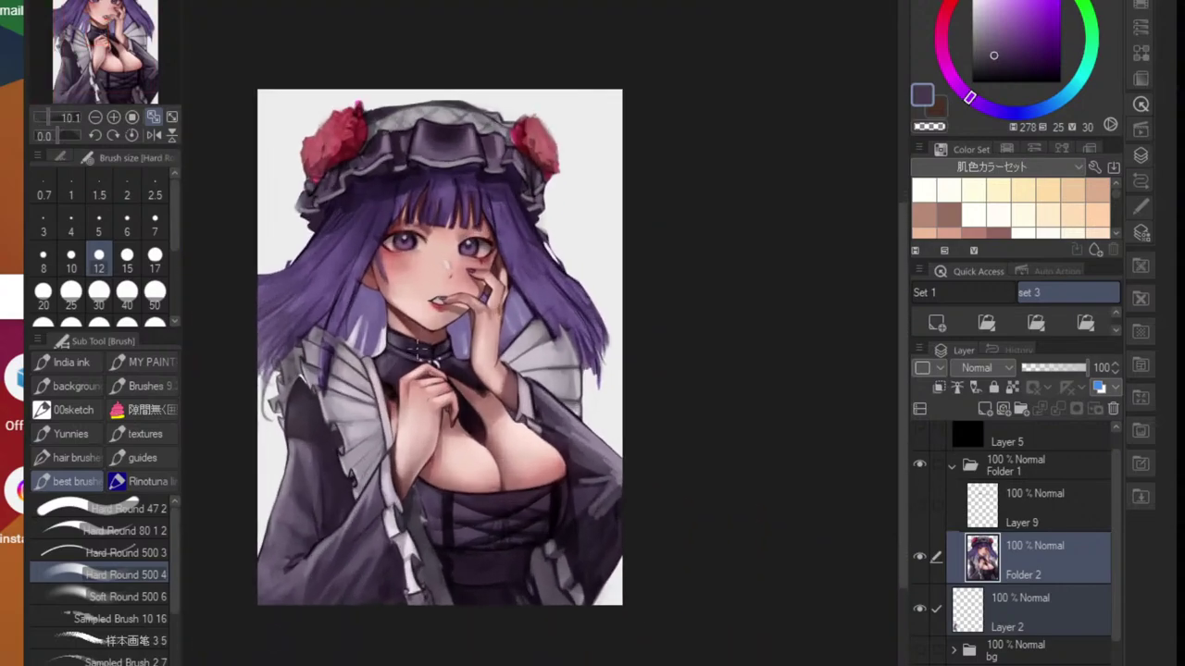
pyautogui.scroll(2, 444, 344)
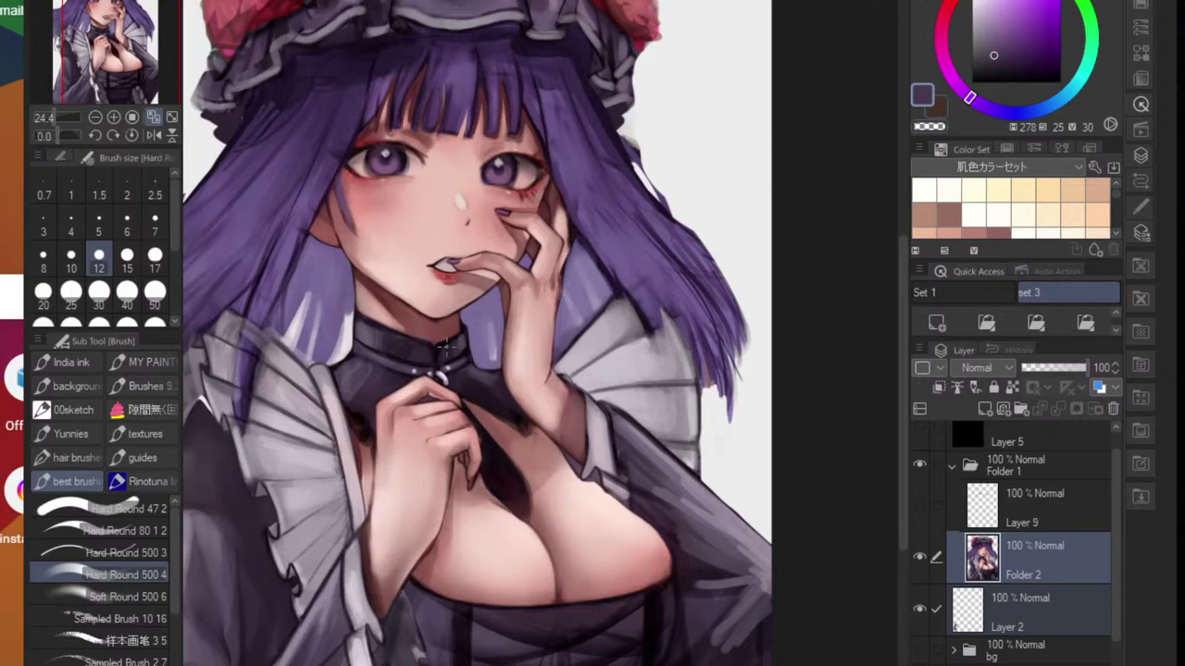
pyautogui.scroll(6, 674, 537)
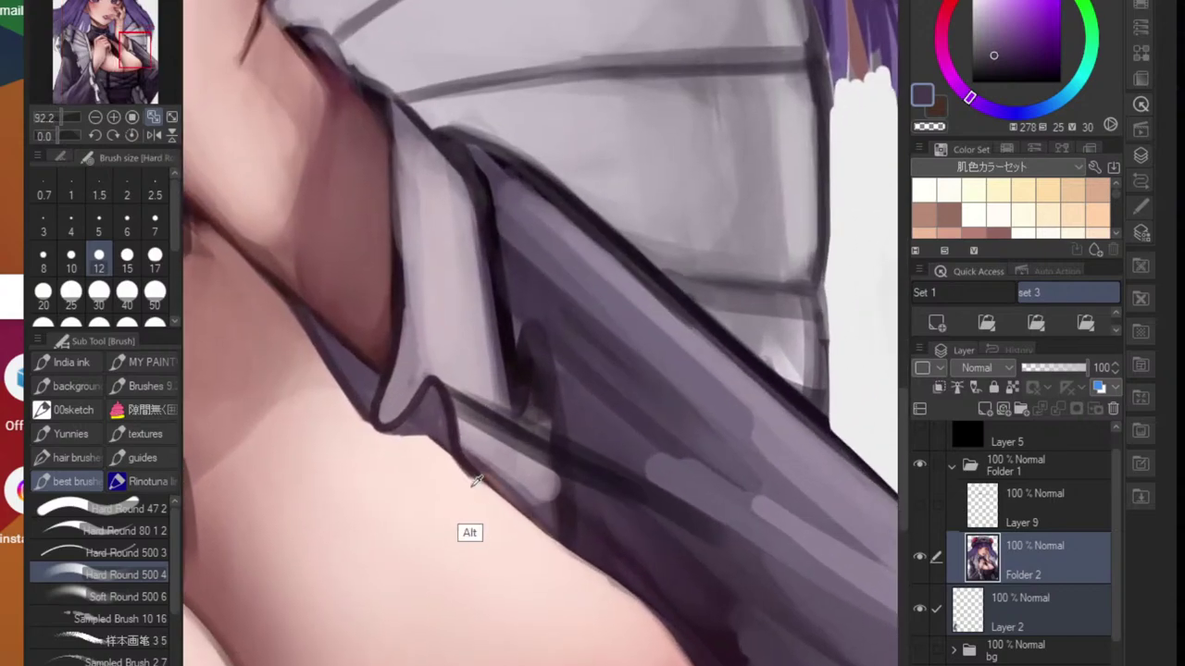
pyautogui.keyDown('alt'); pyautogui.click(466, 531); pyautogui.keyUp('alt')
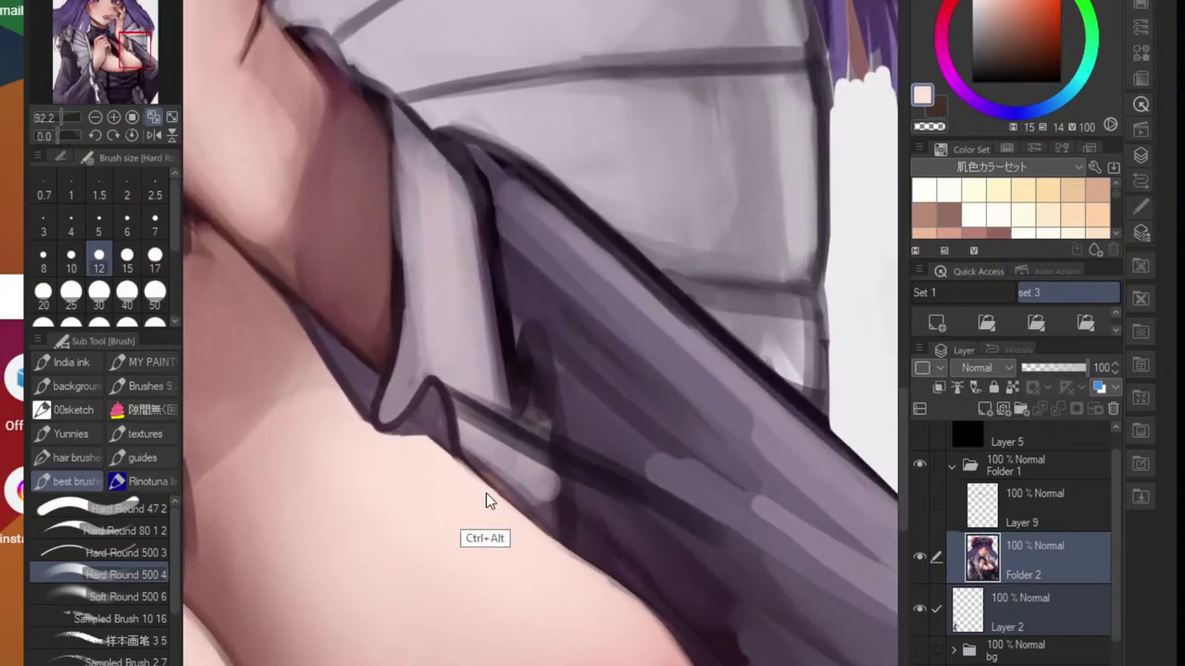
pyautogui.keyDown('alt'); pyautogui.click(495, 491); pyautogui.keyUp('alt')
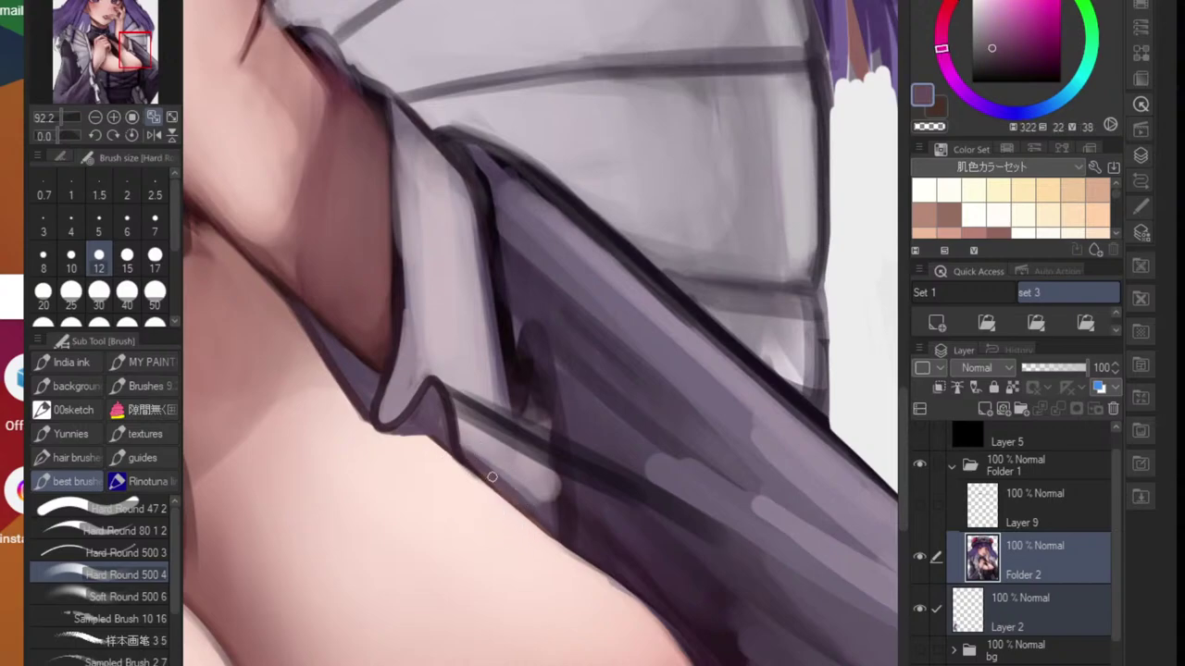
pyautogui.keyDown('alt'); pyautogui.click(475, 528); pyautogui.keyUp('alt')
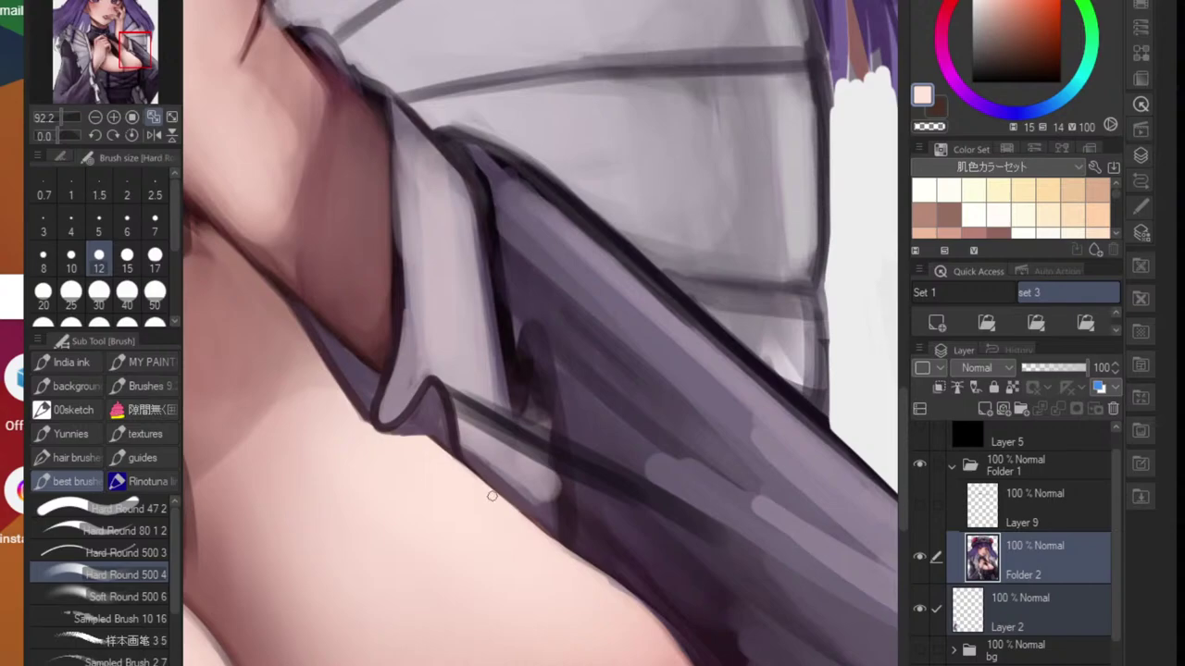
pyautogui.keyDown('alt'); pyautogui.click(497, 504); pyautogui.keyUp('alt')
pyautogui.moveTo(539, 533); pyautogui.dragTo(612, 582)
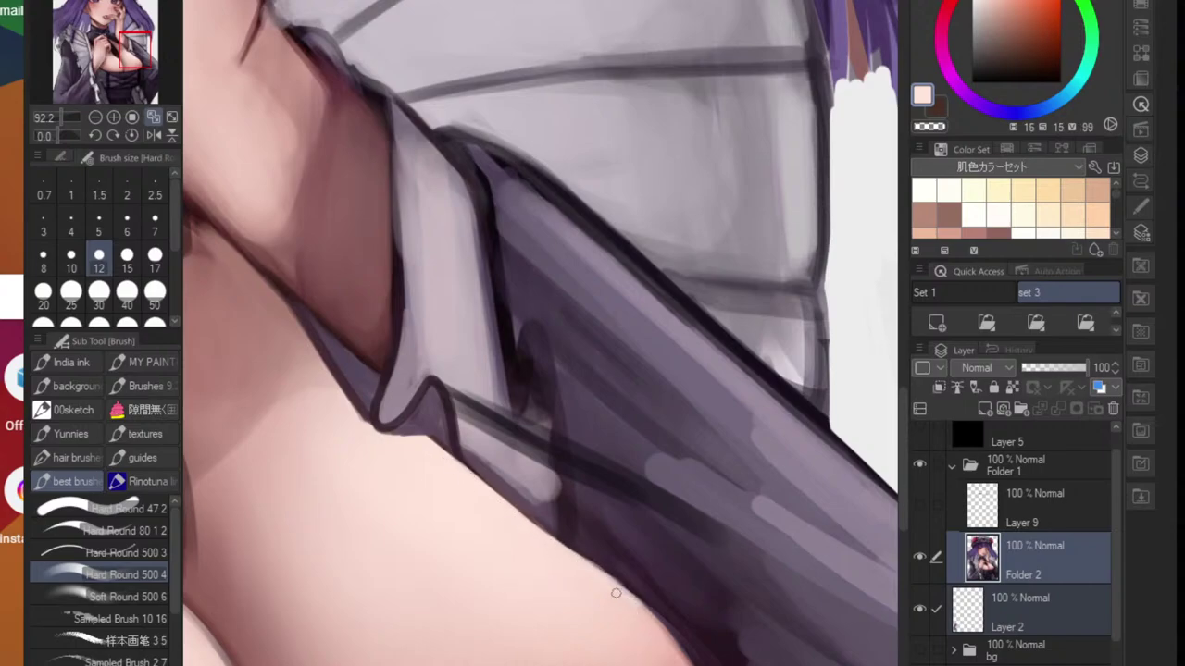
# - With a much larger brush, paint pale lavender, slightly lightened, down the sleeve cuff
pyautogui.moveTo(626, 595); pyautogui.dragTo(536, 579)
pyautogui.scroll(3, 514, 593)
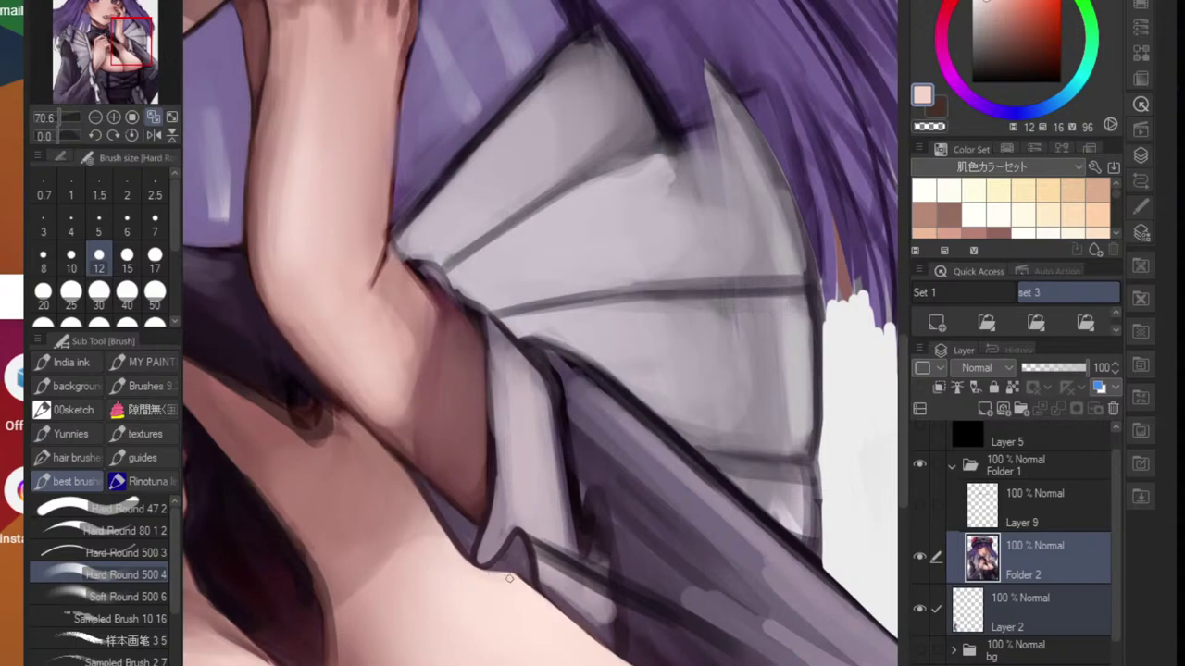
pyautogui.scroll(-5, 517, 579)
pyautogui.scroll(4, 571, 627)
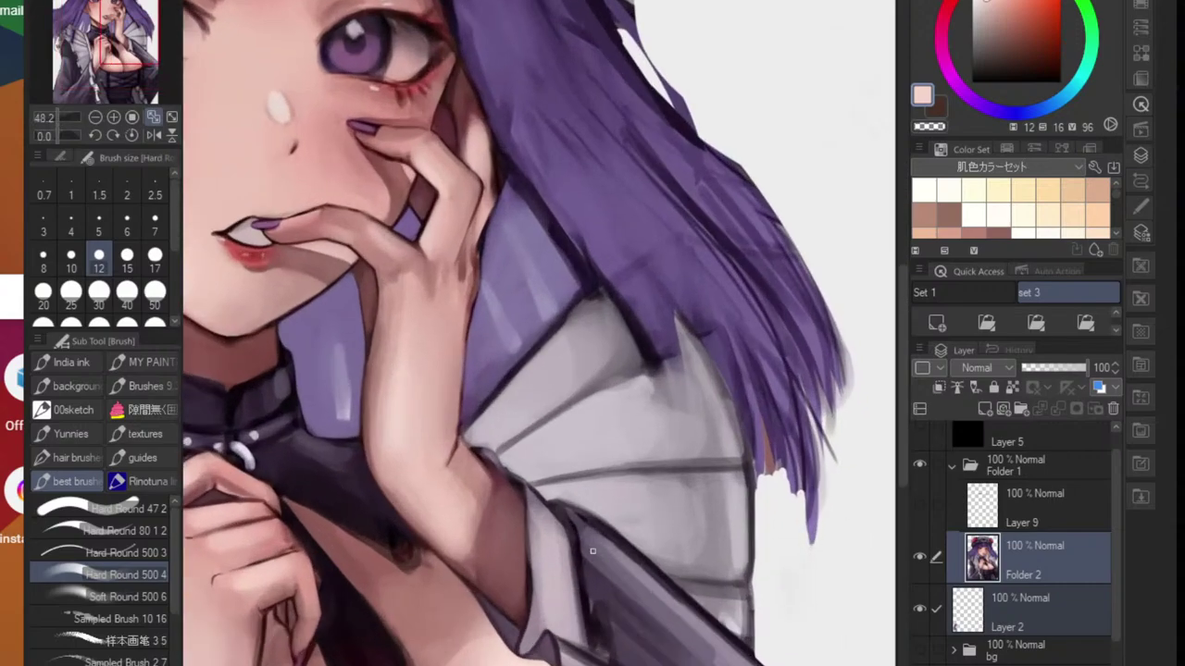
pyautogui.keyDown('alt'); pyautogui.click(549, 614); pyautogui.keyUp('alt')
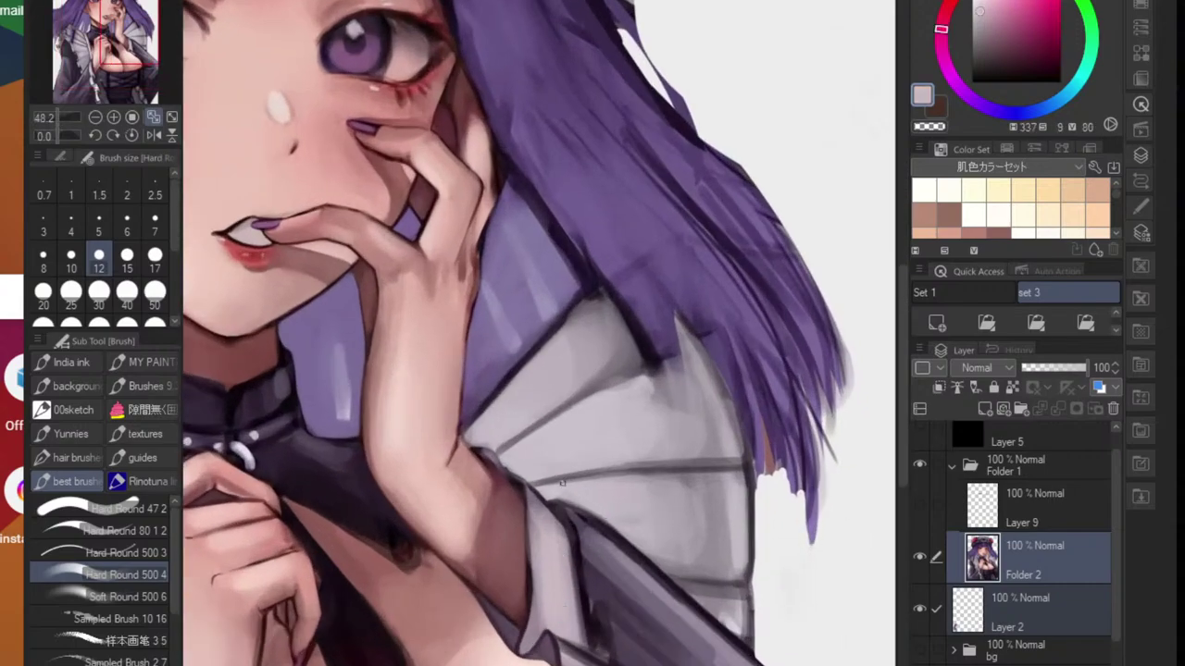
pyautogui.press(']')
pyautogui.press(']')
pyautogui.press(']')
pyautogui.press(']')
pyautogui.press(']')
pyautogui.press(']')
pyautogui.press(']')
pyautogui.press(']')
pyautogui.moveTo(542, 550); pyautogui.dragTo(551, 571)
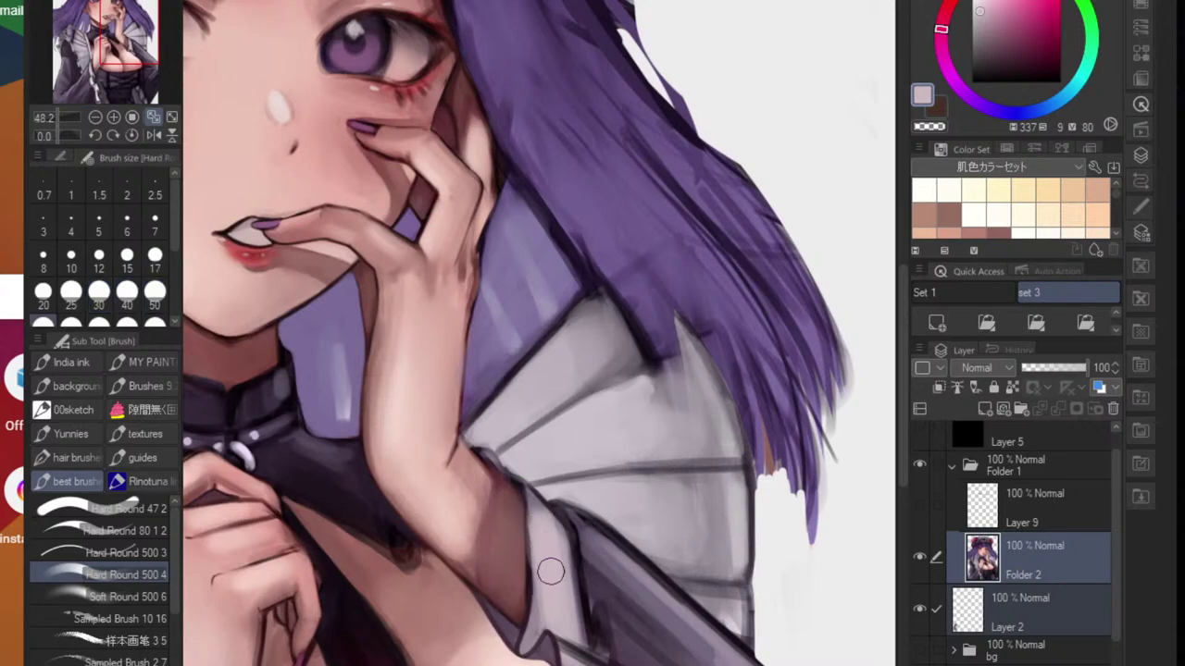
pyautogui.click(982, 3)
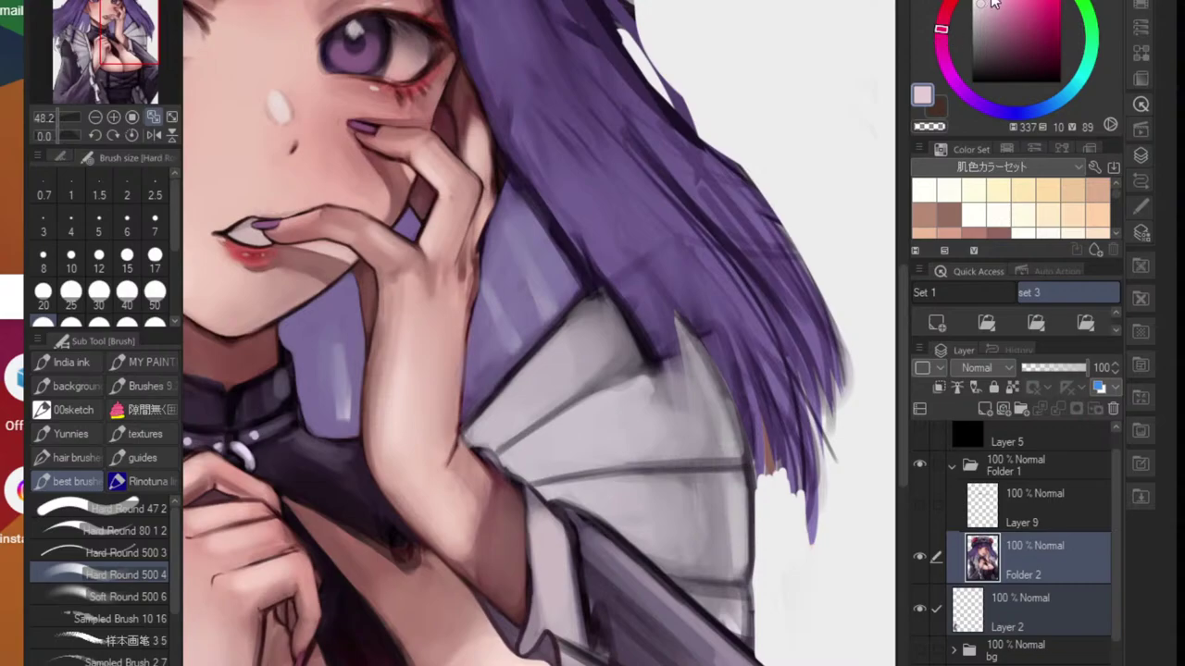
pyautogui.moveTo(558, 541)
pyautogui.mouseDown()
pyautogui.moveTo(543, 555)
pyautogui.moveTo(561, 601)
pyautogui.moveTo(535, 620)
pyautogui.moveTo(585, 595)
pyautogui.mouseUp()
# - Paint pink along the sleeve cuff and brush pale pink across the grey frill
pyautogui.scroll(-5, 548, 629)
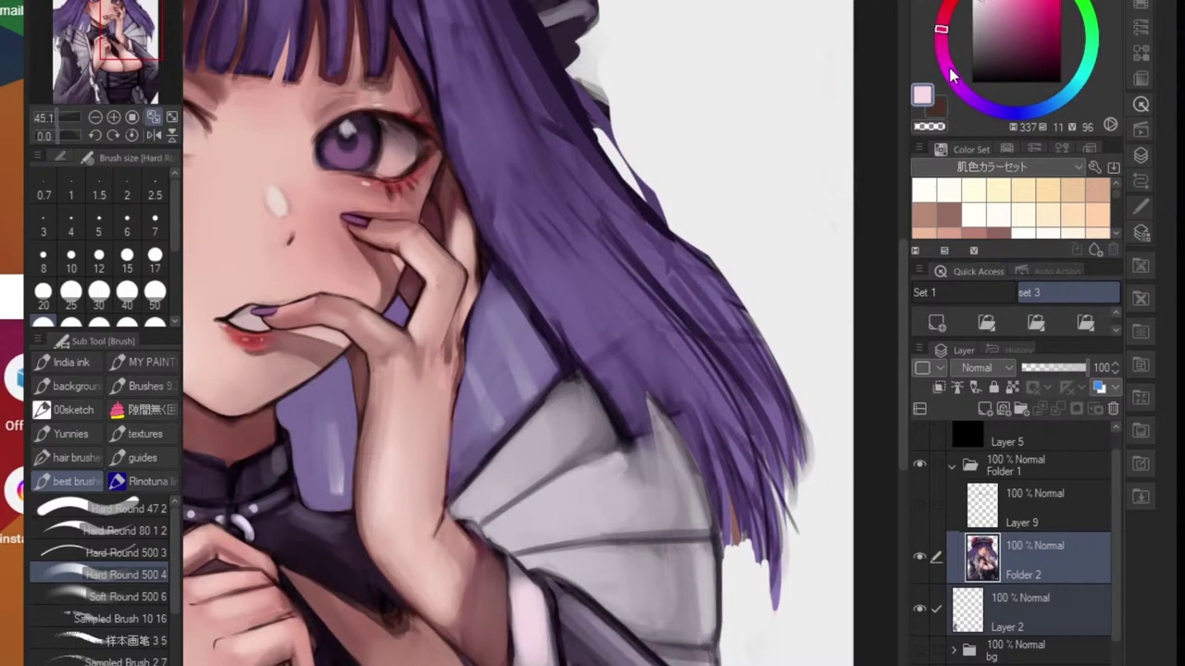
pyautogui.scroll(2, 528, 587)
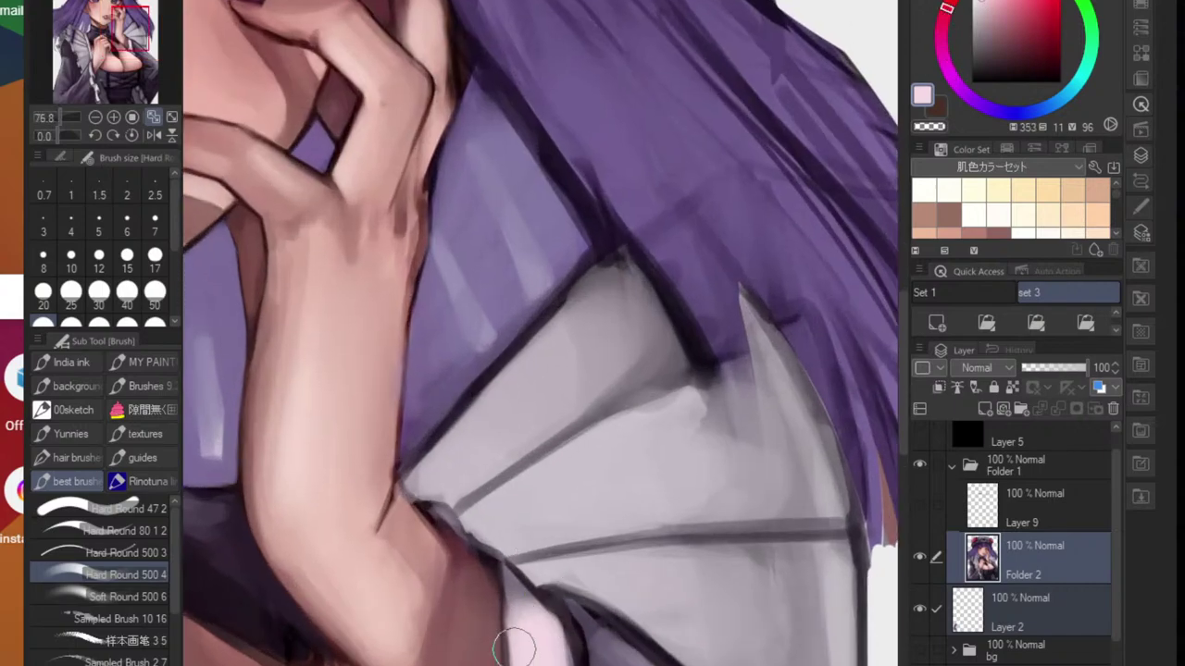
pyautogui.moveTo(524, 627); pyautogui.dragTo(543, 653)
pyautogui.scroll(-6, 550, 639)
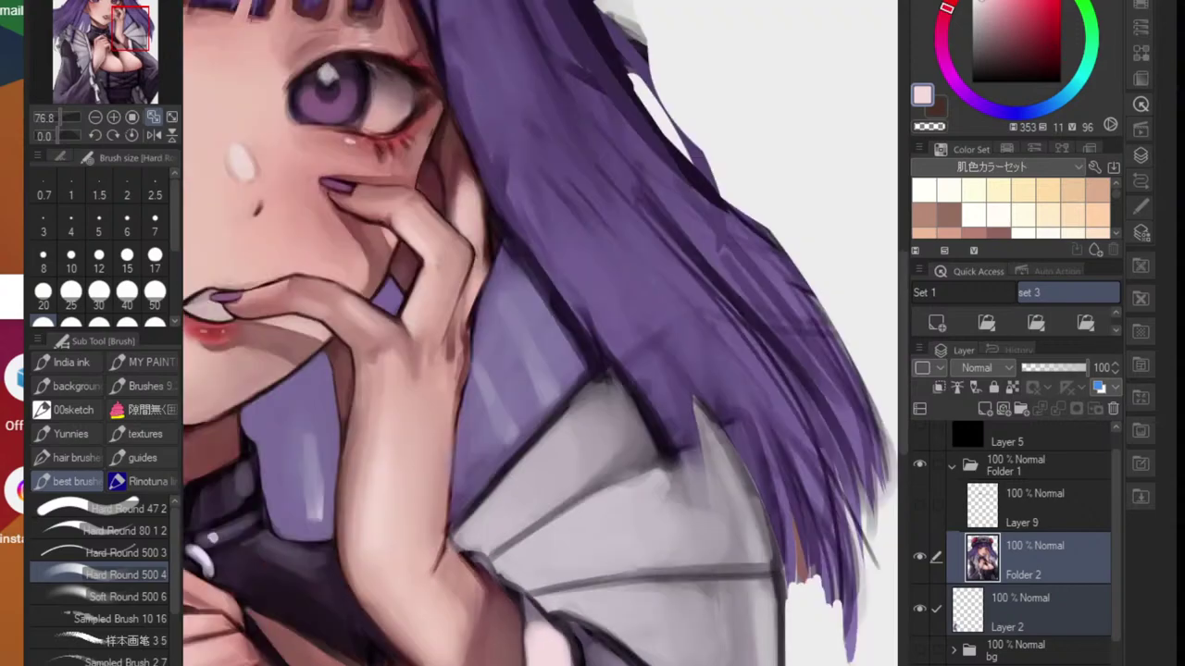
pyautogui.scroll(4, 588, 576)
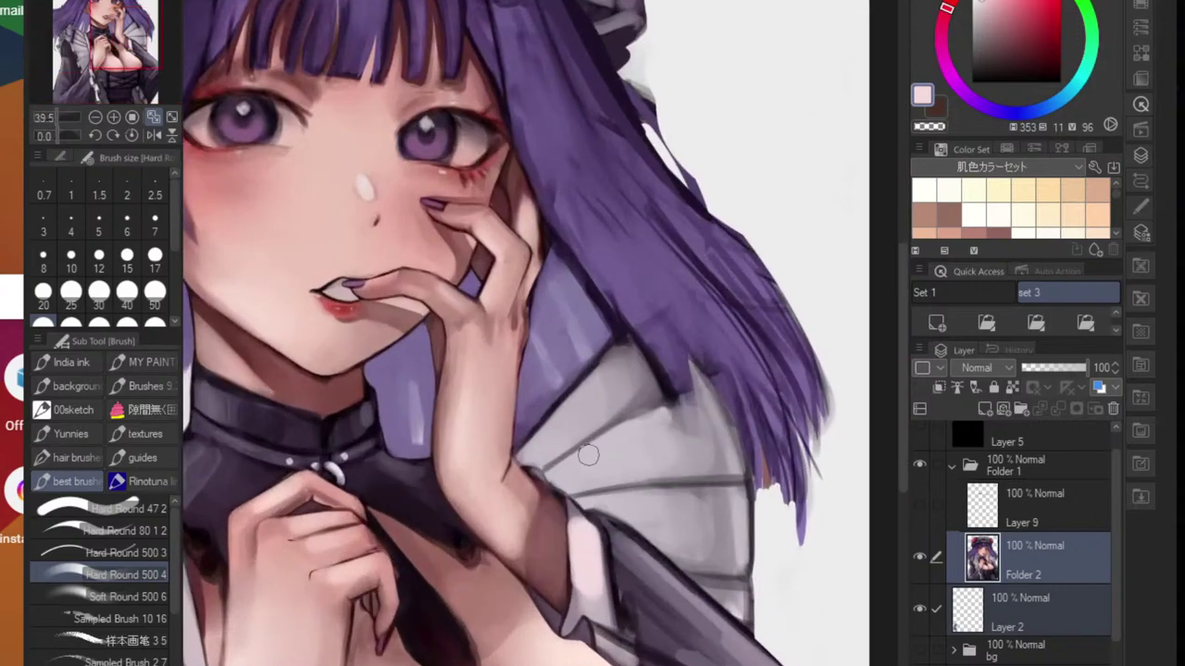
pyautogui.moveTo(578, 461)
pyautogui.mouseDown()
pyautogui.moveTo(631, 436)
pyautogui.moveTo(568, 474)
pyautogui.moveTo(610, 433)
pyautogui.moveTo(559, 427)
pyautogui.moveTo(615, 379)
pyautogui.moveTo(660, 479)
pyautogui.moveTo(643, 509)
pyautogui.mouseUp()
# - Lighten the grey sleeve's inner edge and brighten the grey ruffle
pyautogui.scroll(-5, 683, 524)
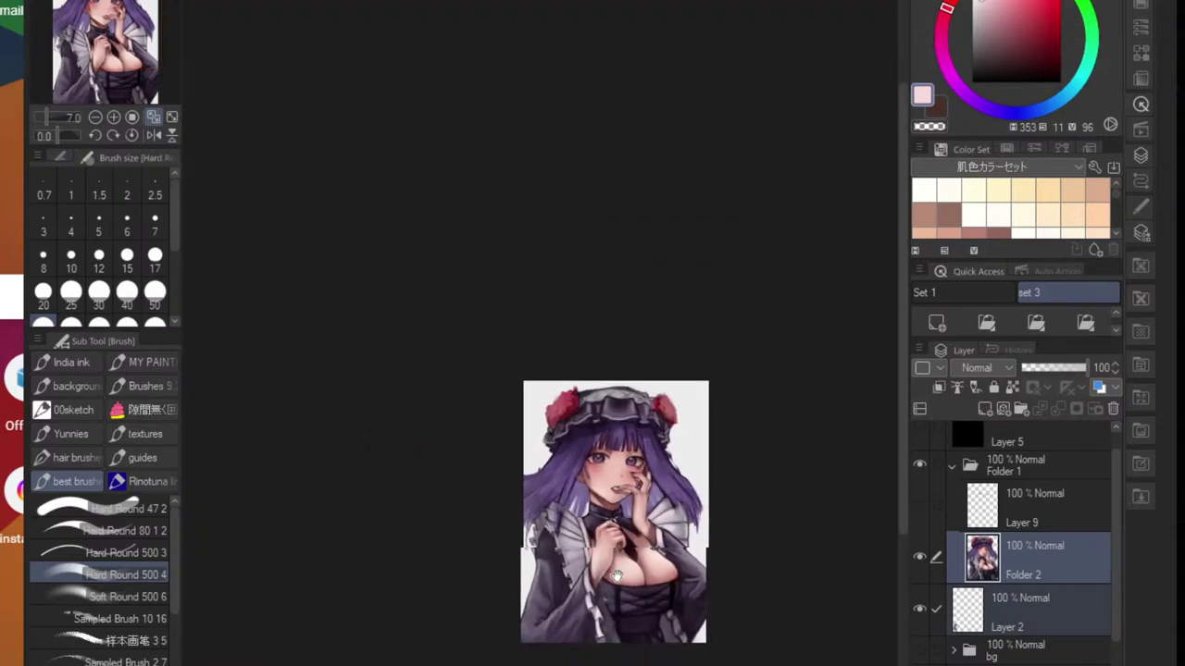
pyautogui.scroll(3, 553, 532)
pyautogui.scroll(5, 552, 532)
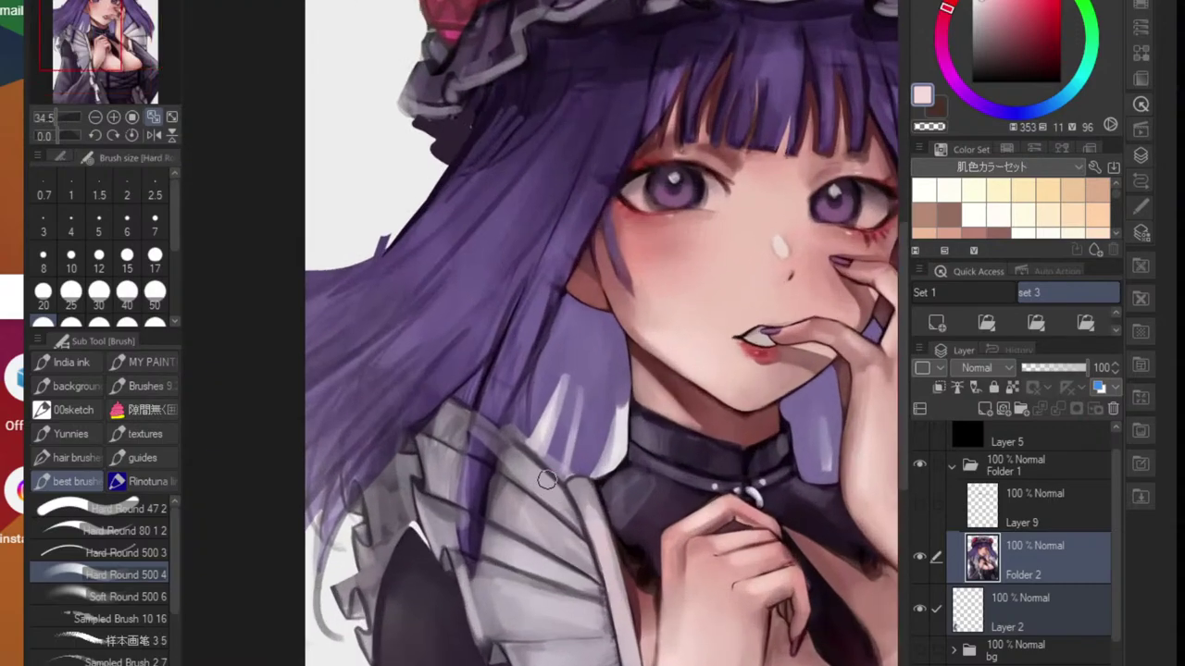
pyautogui.moveTo(583, 526); pyautogui.dragTo(629, 655)
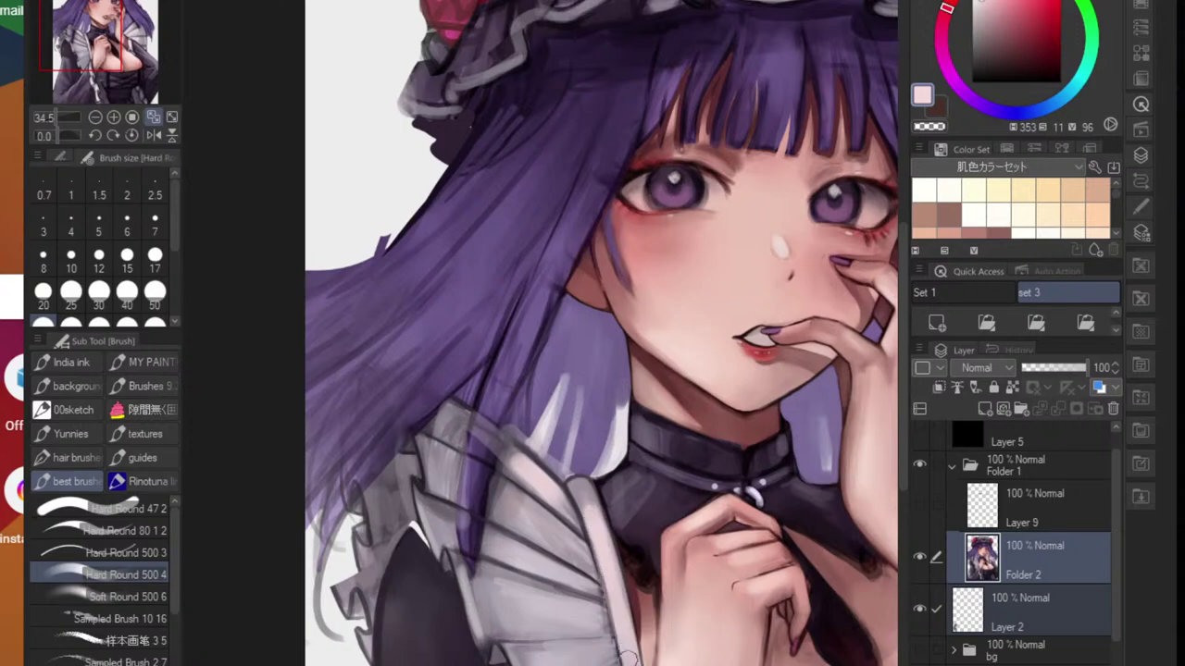
pyautogui.moveTo(521, 515)
pyautogui.mouseDown()
pyautogui.moveTo(577, 559)
pyautogui.moveTo(522, 555)
pyautogui.mouseUp()
pyautogui.scroll(-4, 566, 566)
pyautogui.scroll(1, 560, 491)
# - Tilt the canvas about 37° clockwise and brighten the ruffle with a light stroke
pyautogui.press('r')
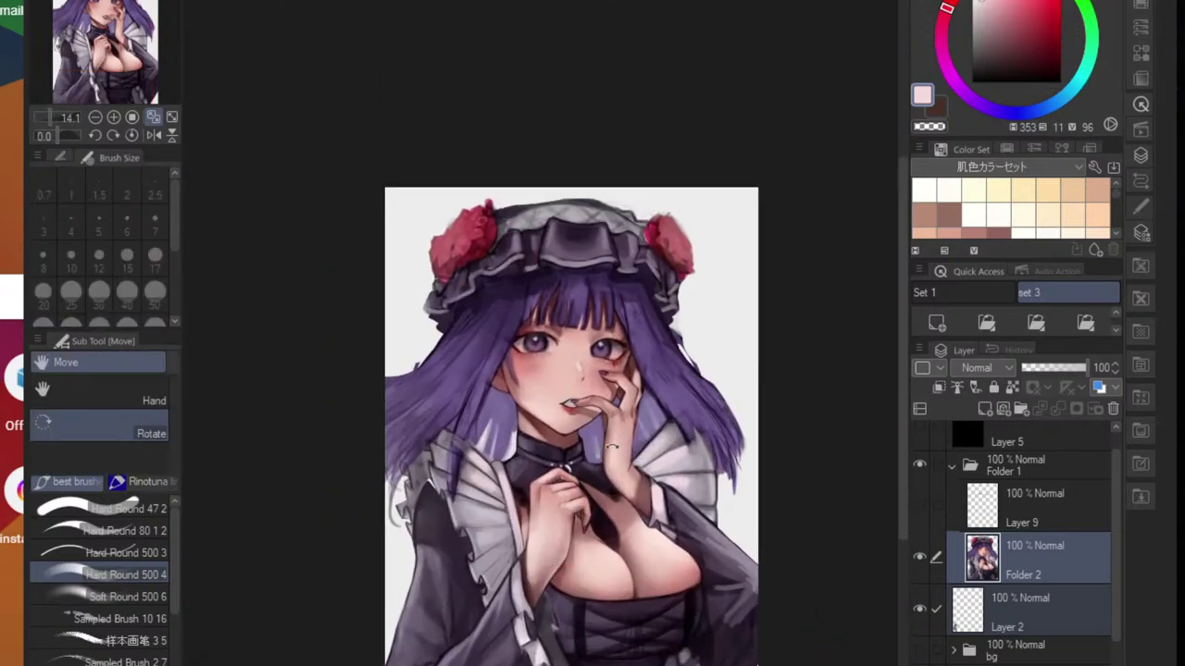
pyautogui.moveTo(626, 484); pyautogui.dragTo(548, 522)
pyautogui.scroll(4, 401, 468)
pyautogui.press('b')
pyautogui.scroll(2, 412, 437)
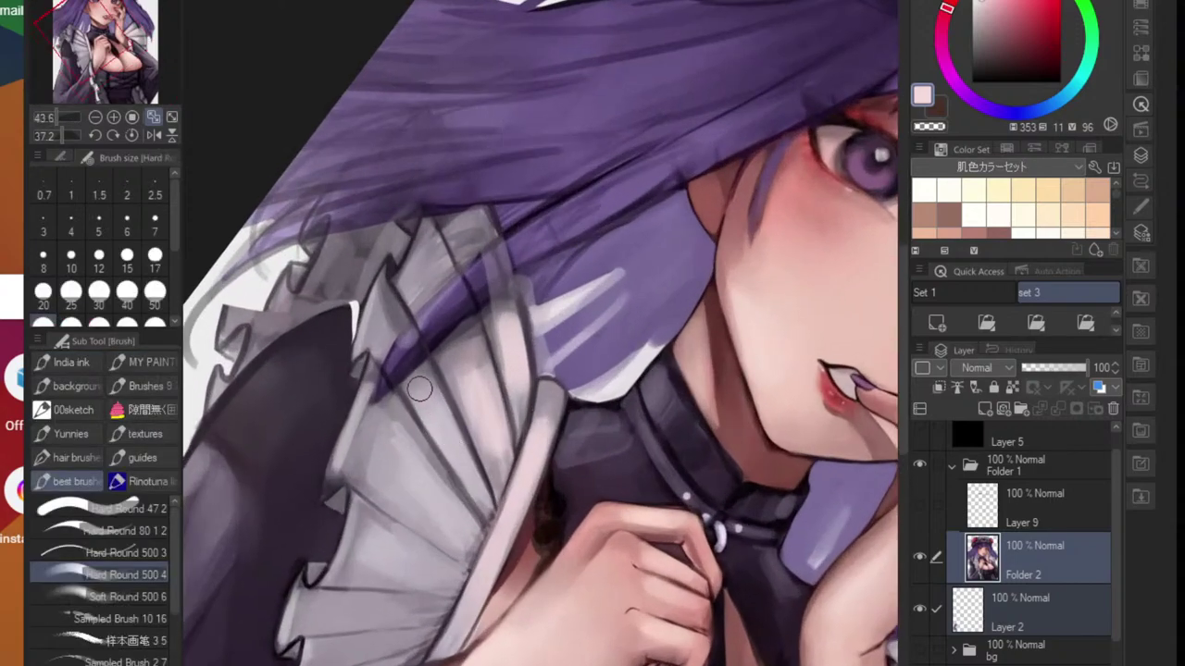
pyautogui.moveTo(417, 389)
pyautogui.mouseDown()
pyautogui.moveTo(473, 491)
pyautogui.moveTo(426, 481)
pyautogui.moveTo(417, 518)
pyautogui.moveTo(450, 535)
pyautogui.moveTo(392, 561)
pyautogui.moveTo(370, 547)
pyautogui.moveTo(415, 582)
pyautogui.moveTo(379, 529)
pyautogui.moveTo(453, 555)
pyautogui.mouseUp()
# - Reset the canvas rotation upright and repaint the sleeve ruffle stroke, redoing it once
pyautogui.scroll(-6, 482, 553)
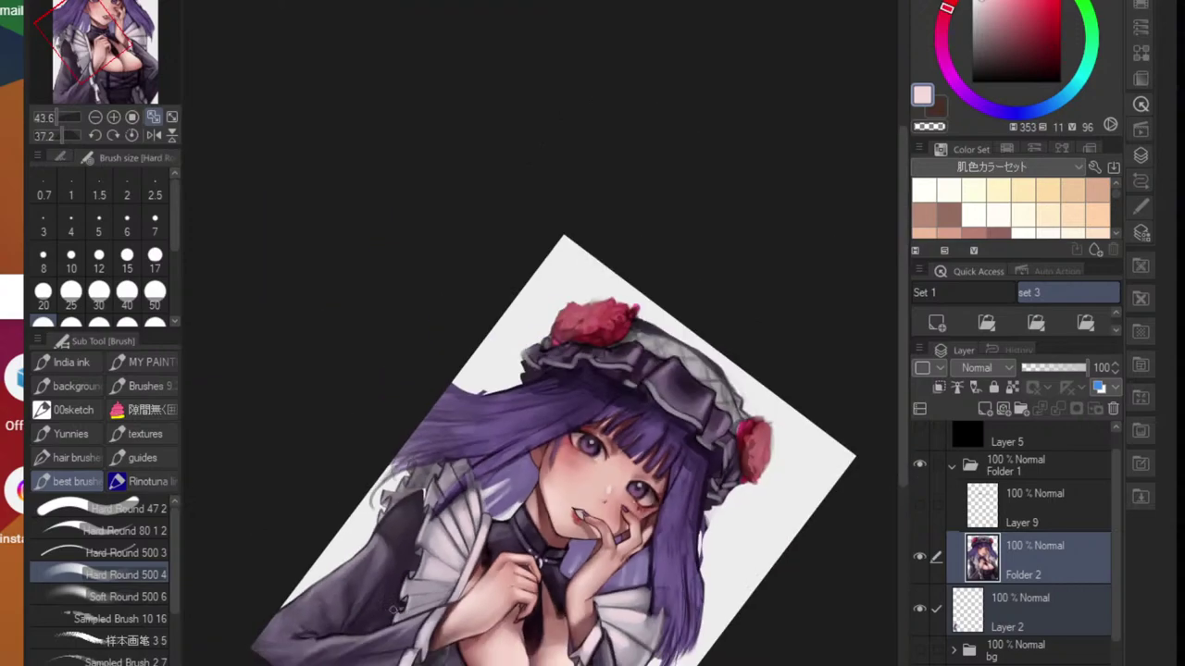
pyautogui.hotkey('ctrl', '@')
pyautogui.moveTo(593, 602)
pyautogui.mouseDown()
pyautogui.moveTo(659, 599)
pyautogui.moveTo(549, 657)
pyautogui.mouseUp()
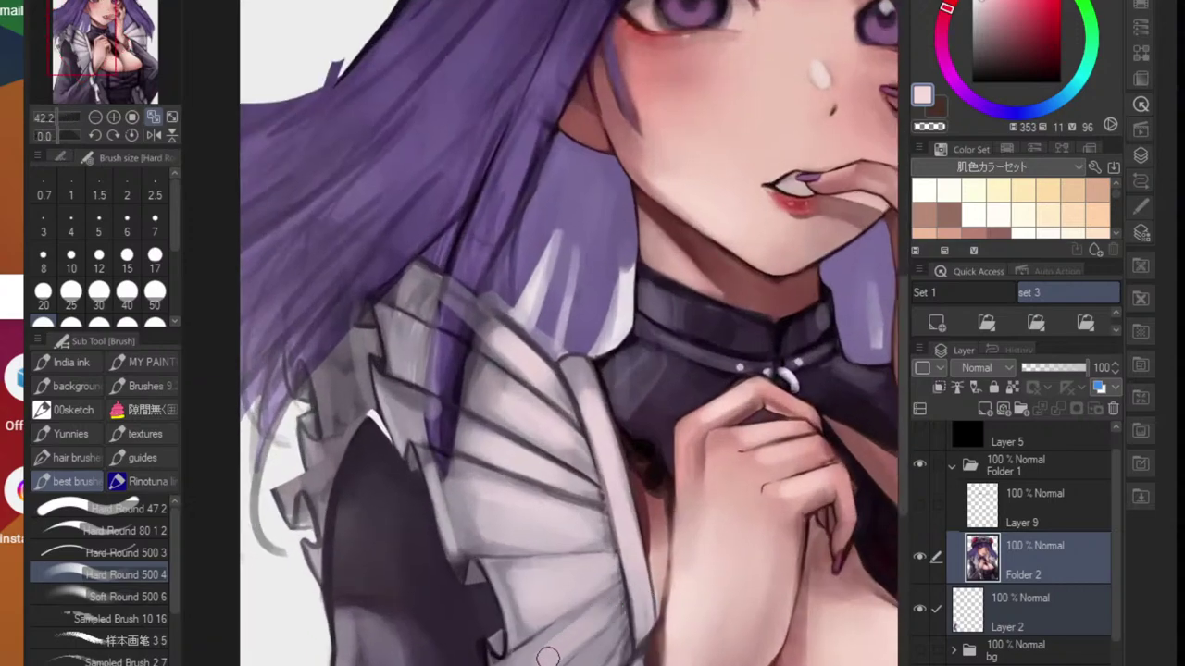
pyautogui.hotkey('ctrl', 'z')
pyautogui.moveTo(610, 607); pyautogui.dragTo(558, 656)
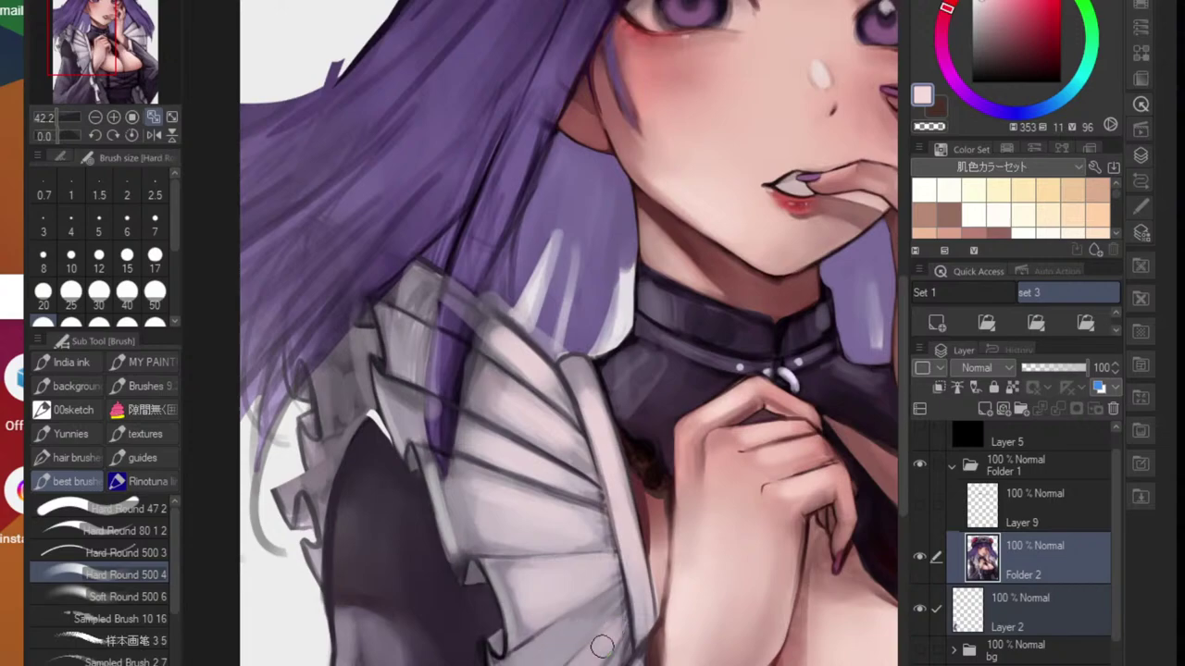
pyautogui.scroll(-5, 551, 518)
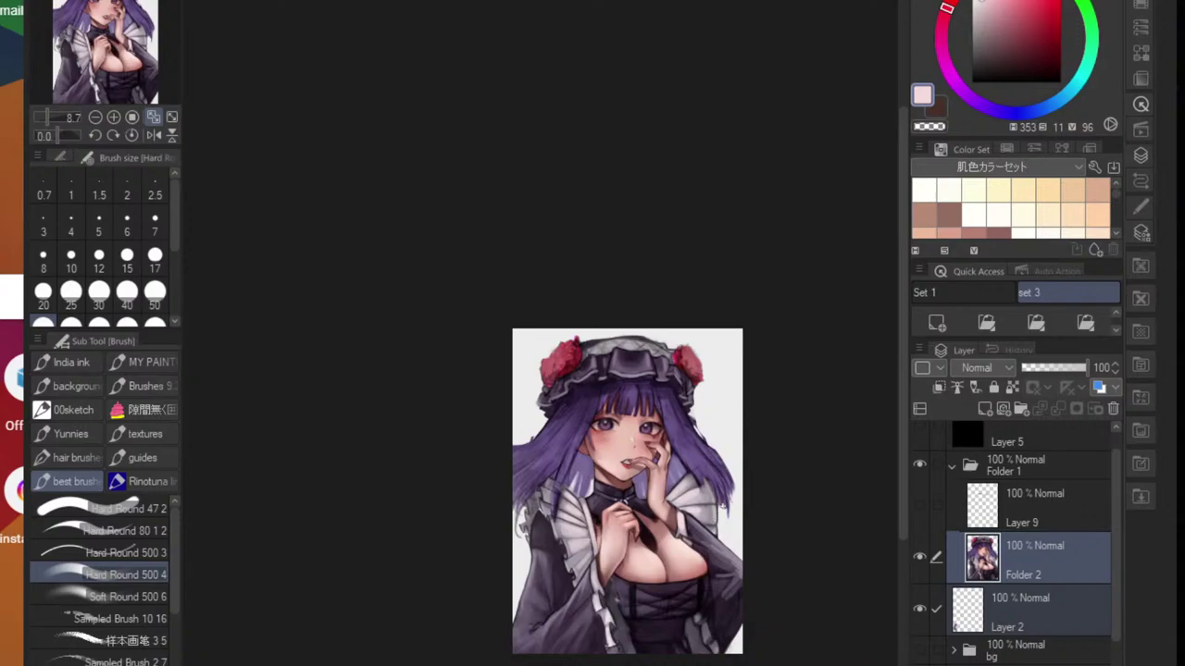
pyautogui.scroll(3, 704, 502)
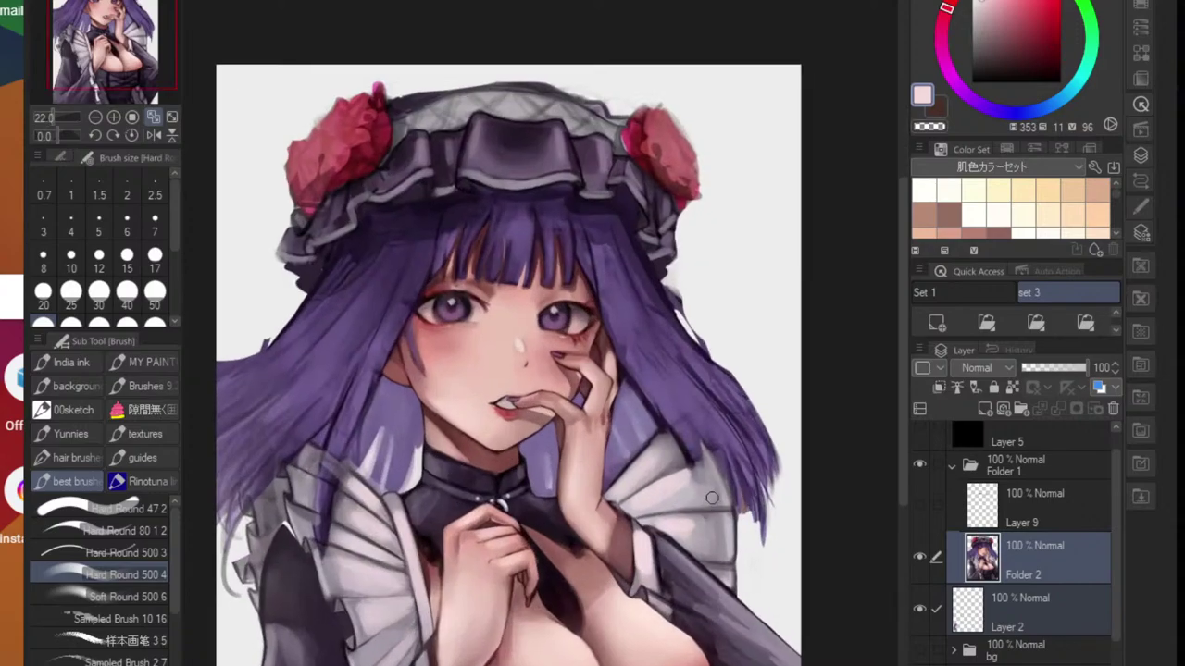
# - Shade the sleeve's left side with its purple-grey and sample darker sleeve tones
pyautogui.moveTo(761, 593); pyautogui.dragTo(773, 404)
pyautogui.moveTo(754, 502); pyautogui.dragTo(866, 452)
pyautogui.scroll(3, 404, 570)
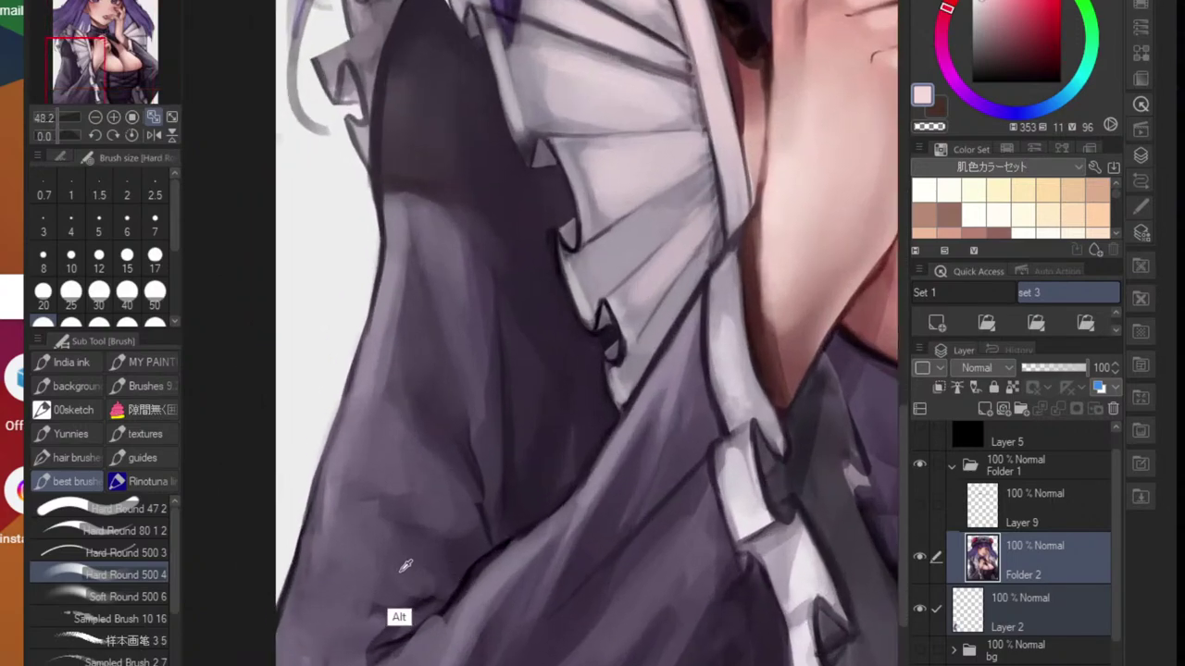
pyautogui.keyDown('alt'); pyautogui.click(372, 545); pyautogui.keyUp('alt')
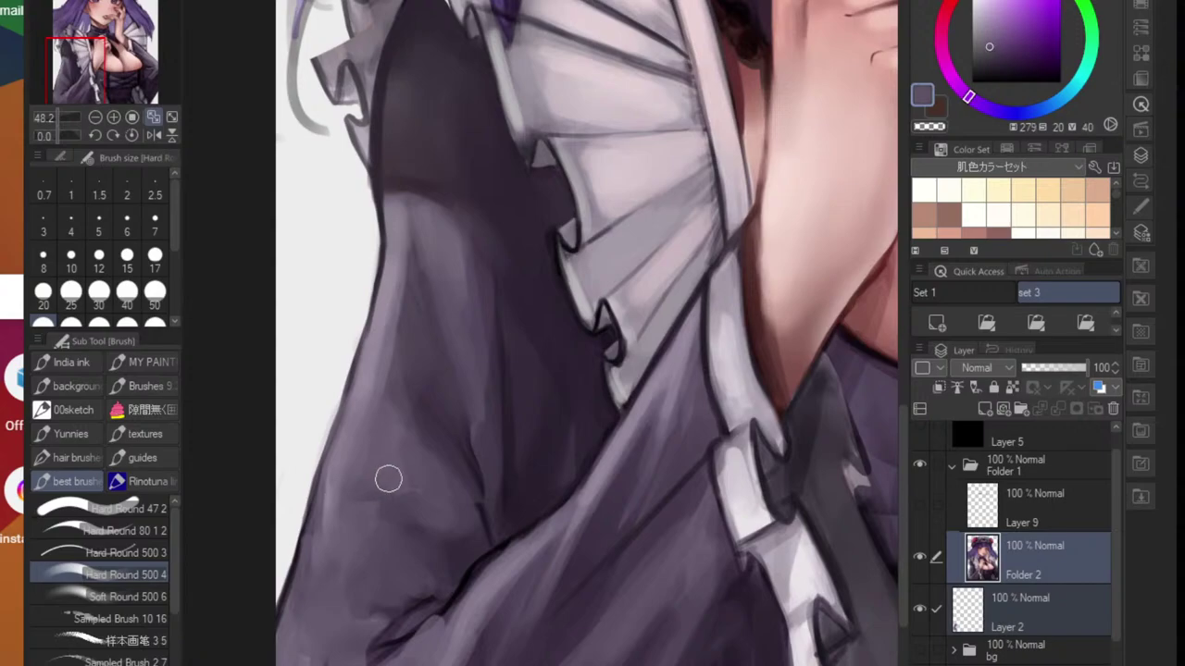
pyautogui.keyDown('alt'); pyautogui.click(346, 529); pyautogui.keyUp('alt')
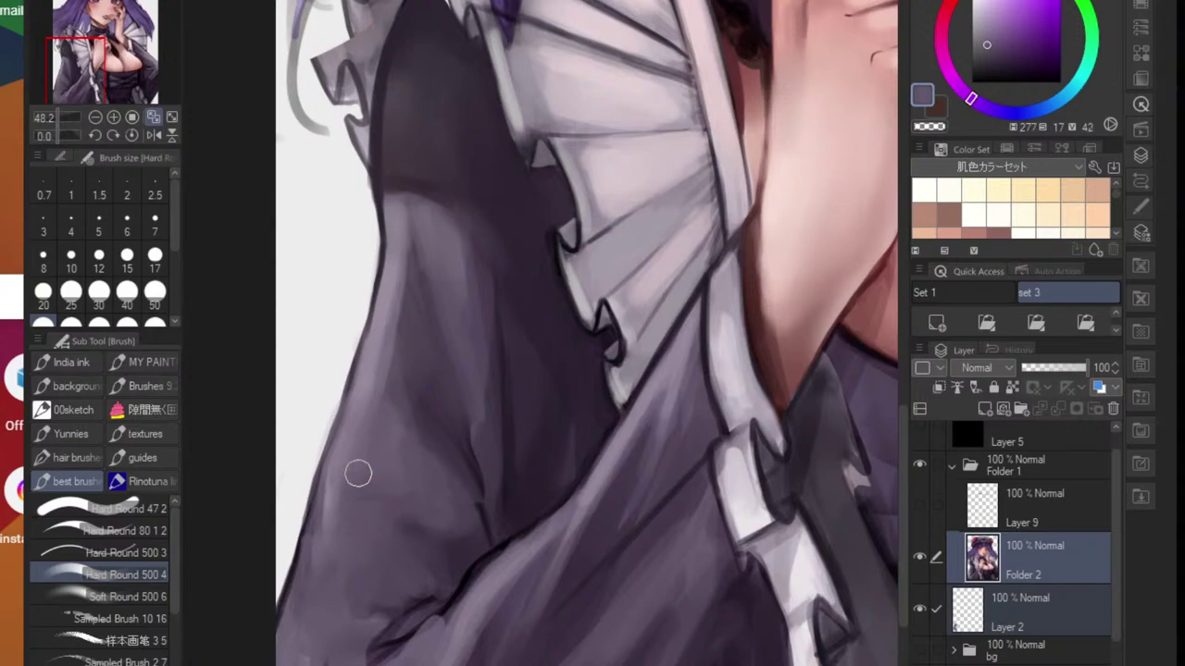
pyautogui.moveTo(358, 476); pyautogui.dragTo(297, 602)
pyautogui.keyDown('alt'); pyautogui.click(299, 662); pyautogui.keyUp('alt')
pyautogui.keyDown('alt'); pyautogui.click(370, 639); pyautogui.keyUp('alt')
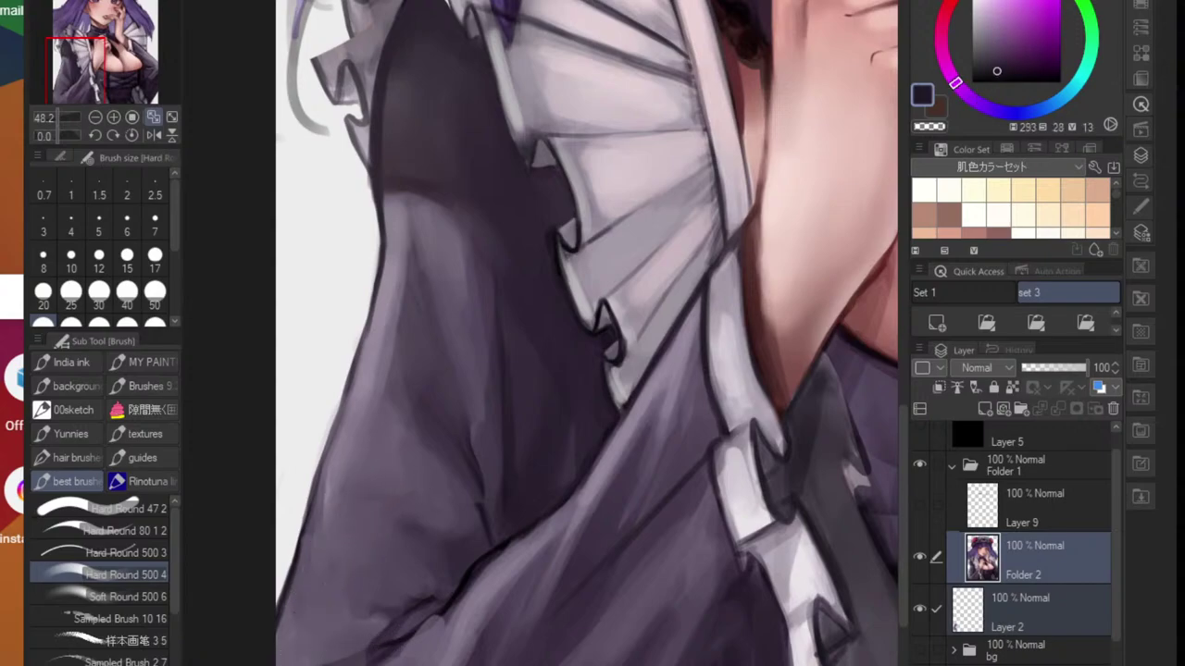
pyautogui.keyDown('alt'); pyautogui.click(313, 651); pyautogui.keyUp('alt')
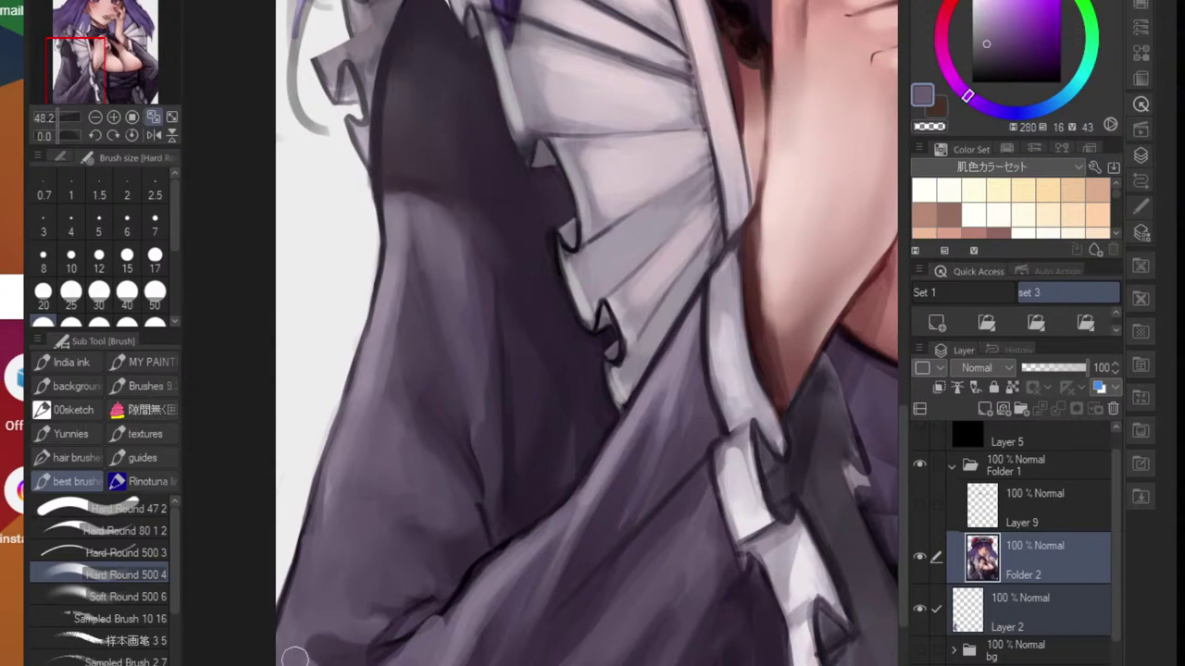
pyautogui.keyDown('alt'); pyautogui.click(330, 637); pyautogui.keyUp('alt')
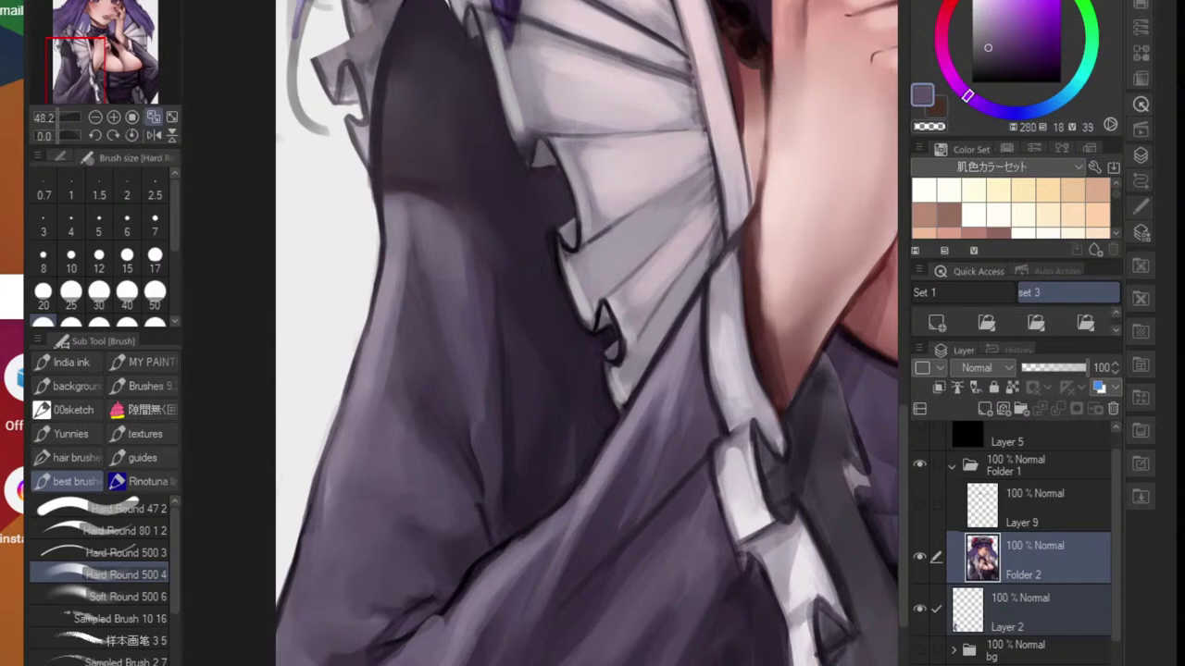
# - On the other sleeve, soften the harsh dark magenta edge with lighter purple strokes
pyautogui.moveTo(437, 634); pyautogui.dragTo(389, 639)
pyautogui.moveTo(594, 621); pyautogui.dragTo(455, 606)
pyautogui.moveTo(543, 606); pyautogui.dragTo(574, 571)
pyautogui.scroll(5, 573, 571)
pyautogui.keyDown('alt'); pyautogui.click(491, 597); pyautogui.keyUp('alt')
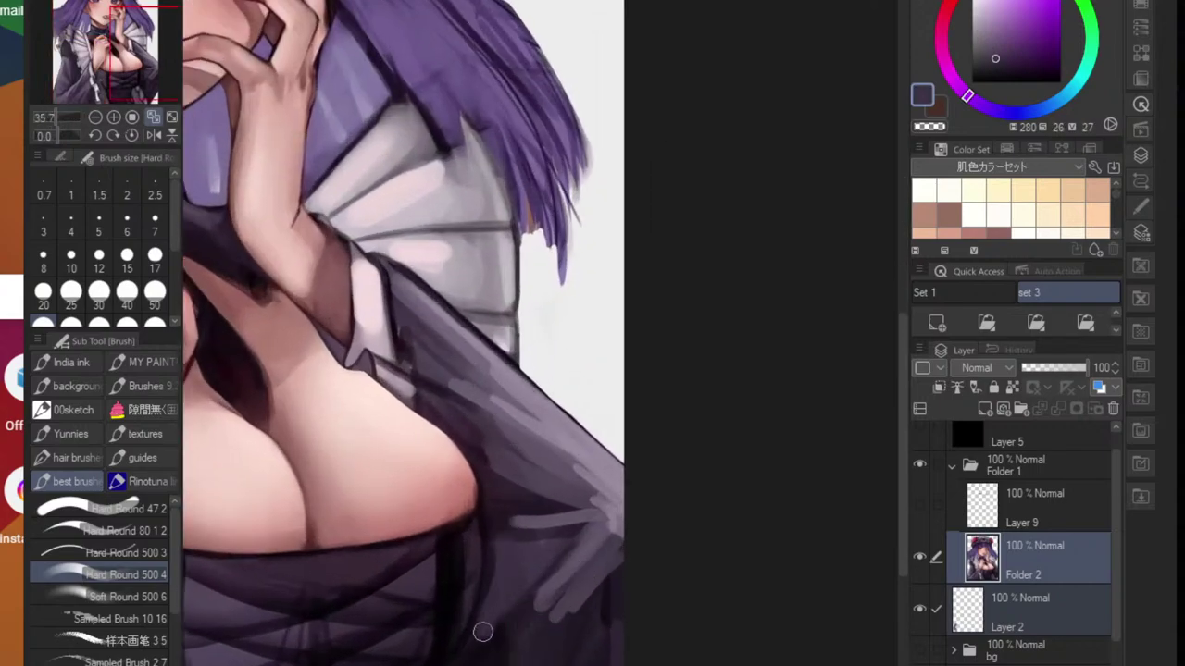
pyautogui.keyDown('alt'); pyautogui.click(472, 546); pyautogui.keyUp('alt')
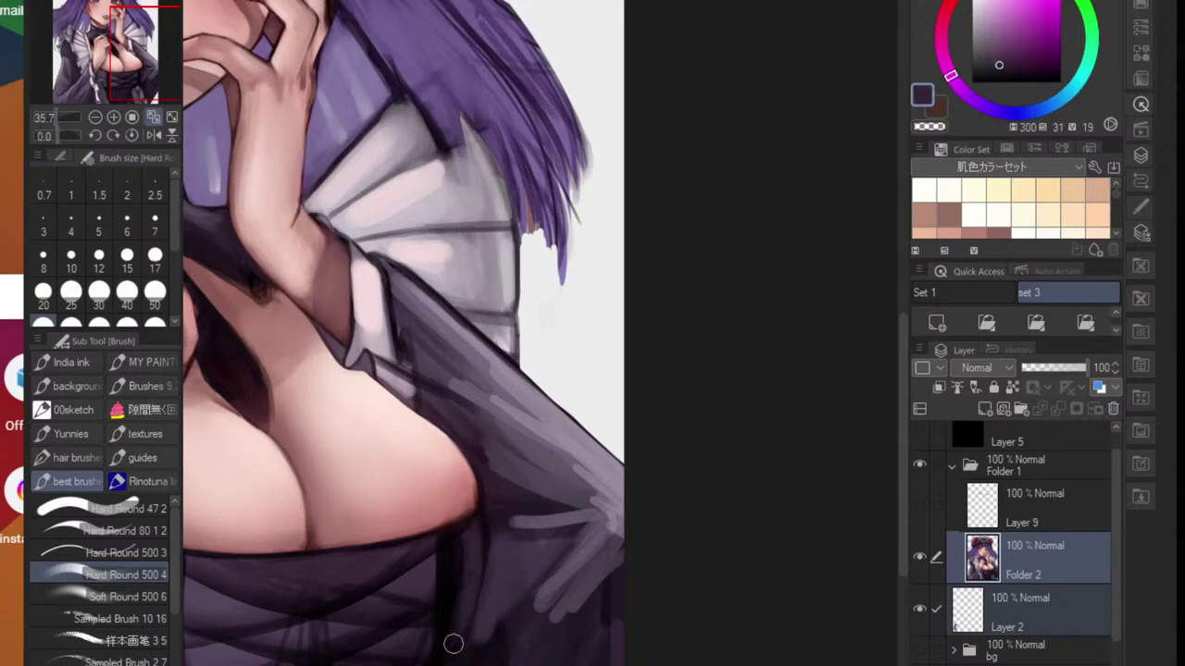
pyautogui.moveTo(473, 546); pyautogui.dragTo(462, 599)
pyautogui.keyDown('alt'); pyautogui.click(464, 600); pyautogui.keyUp('alt')
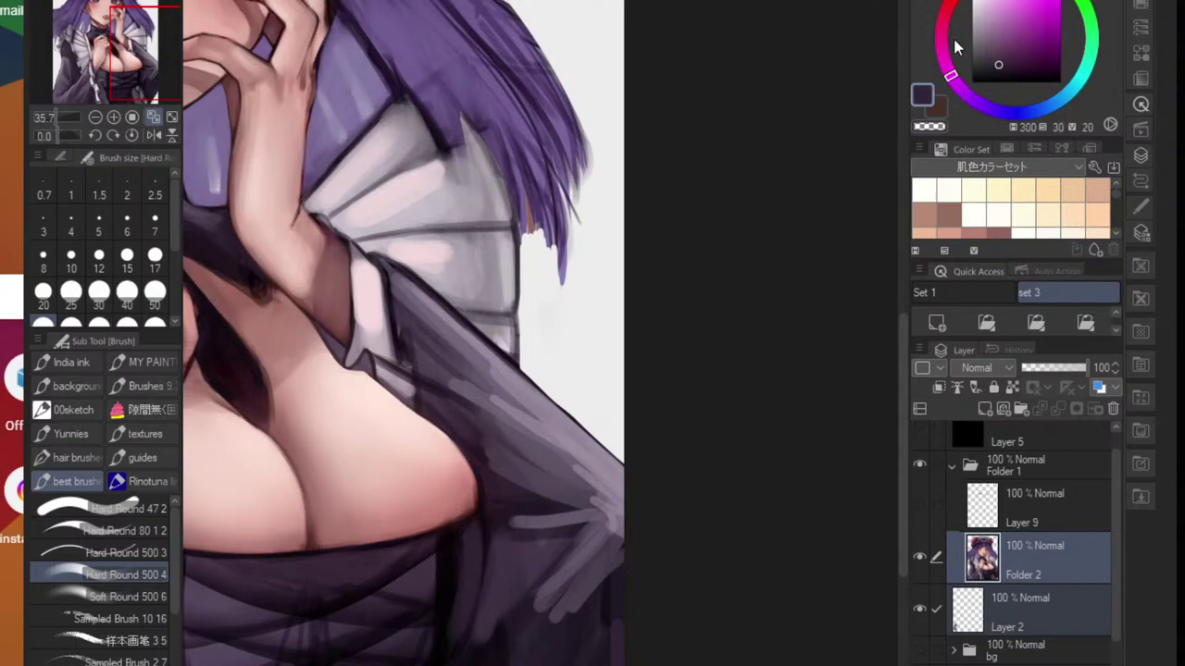
pyautogui.click(991, 41)
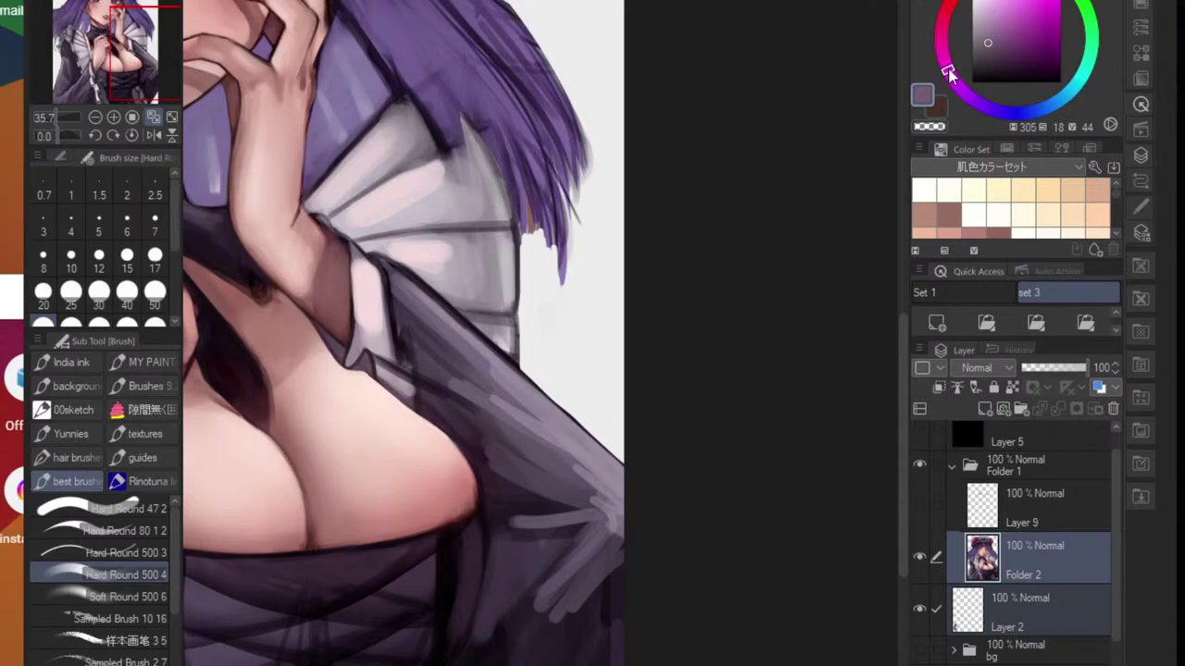
pyautogui.moveTo(469, 569); pyautogui.dragTo(469, 590)
pyautogui.moveTo(473, 534); pyautogui.dragTo(447, 639)
pyautogui.scroll(-8, 441, 653)
pyautogui.scroll(8, 555, 627)
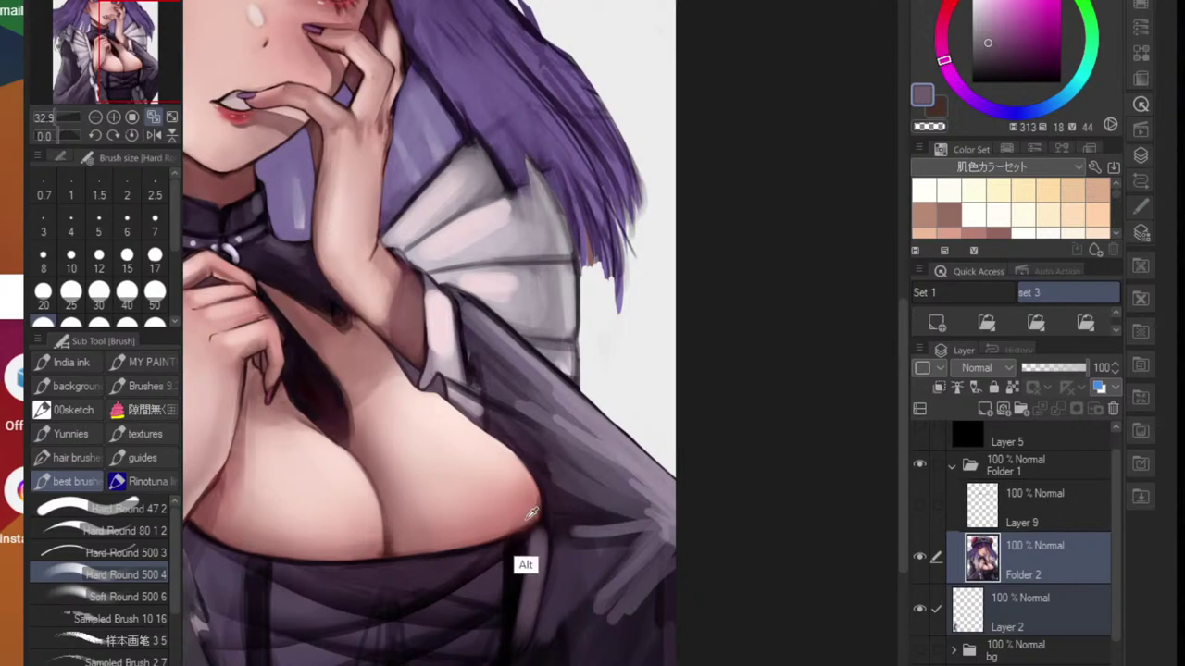
# - Paint dark corset purple over the grey strip at the corset's edge
pyautogui.keyDown('alt'); pyautogui.click(521, 519); pyautogui.keyUp('alt')
pyautogui.moveTo(530, 525); pyautogui.dragTo(543, 519)
pyautogui.scroll(2, 542, 520)
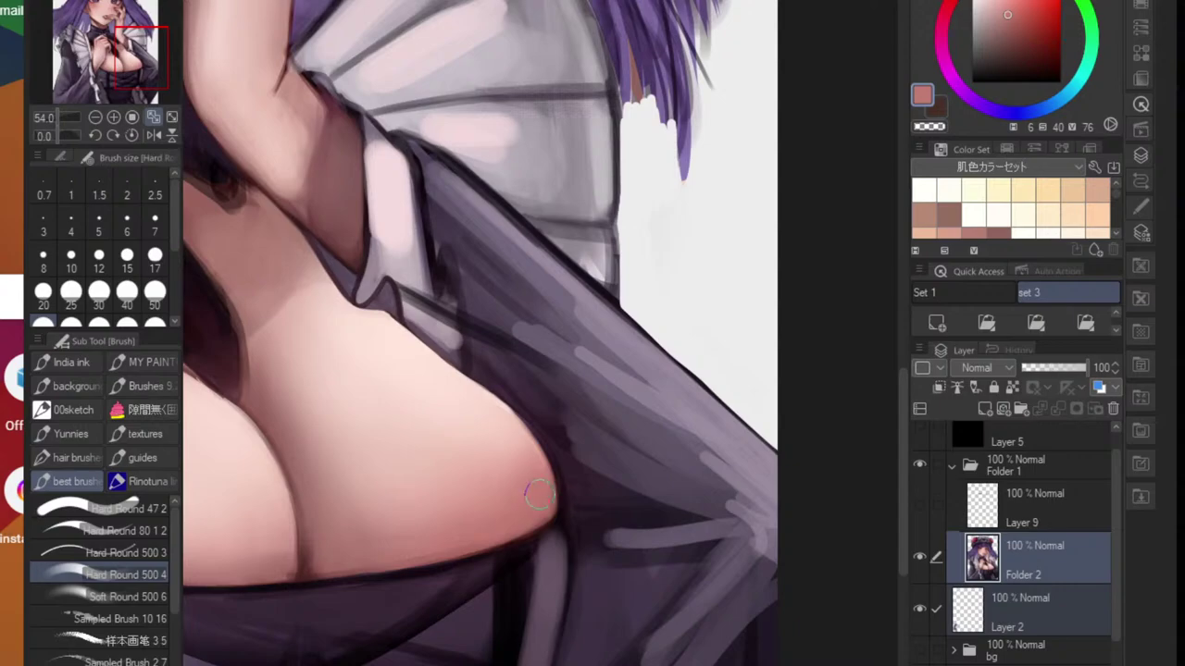
pyautogui.moveTo(519, 521)
pyautogui.mouseDown()
pyautogui.moveTo(437, 570)
pyautogui.moveTo(508, 560)
pyautogui.moveTo(529, 544)
pyautogui.moveTo(486, 590)
pyautogui.moveTo(497, 545)
pyautogui.moveTo(493, 577)
pyautogui.moveTo(454, 617)
pyautogui.mouseUp()
pyautogui.keyDown('alt'); pyautogui.click(496, 547); pyautogui.keyUp('alt')
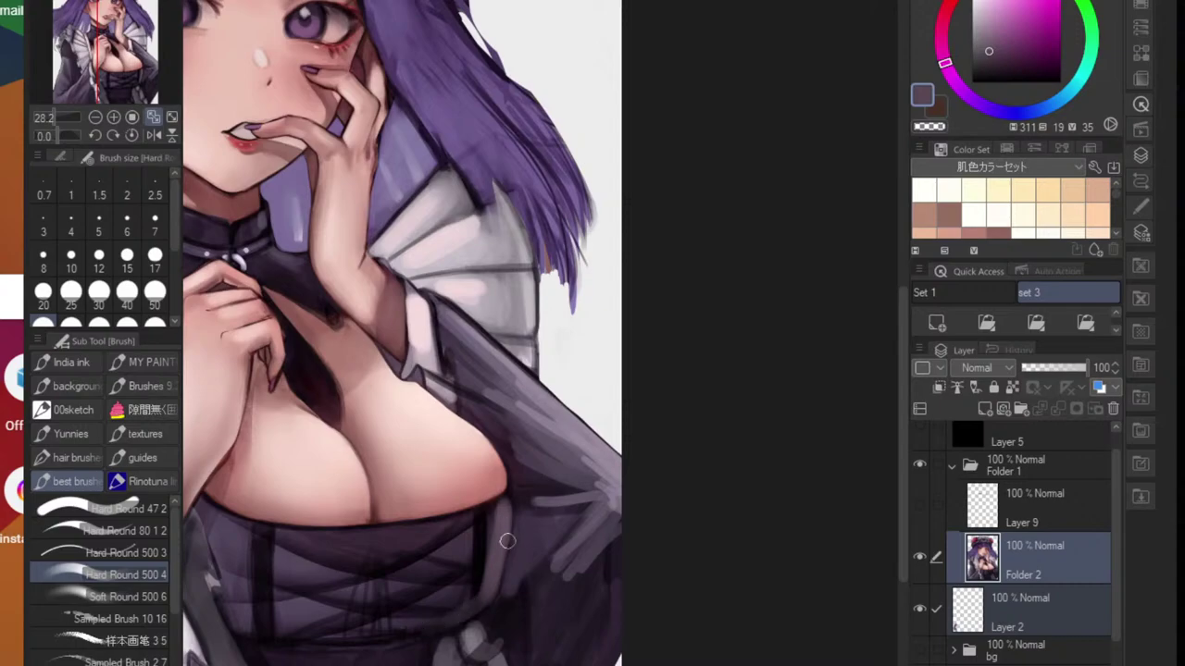
pyautogui.moveTo(507, 541); pyautogui.dragTo(494, 582)
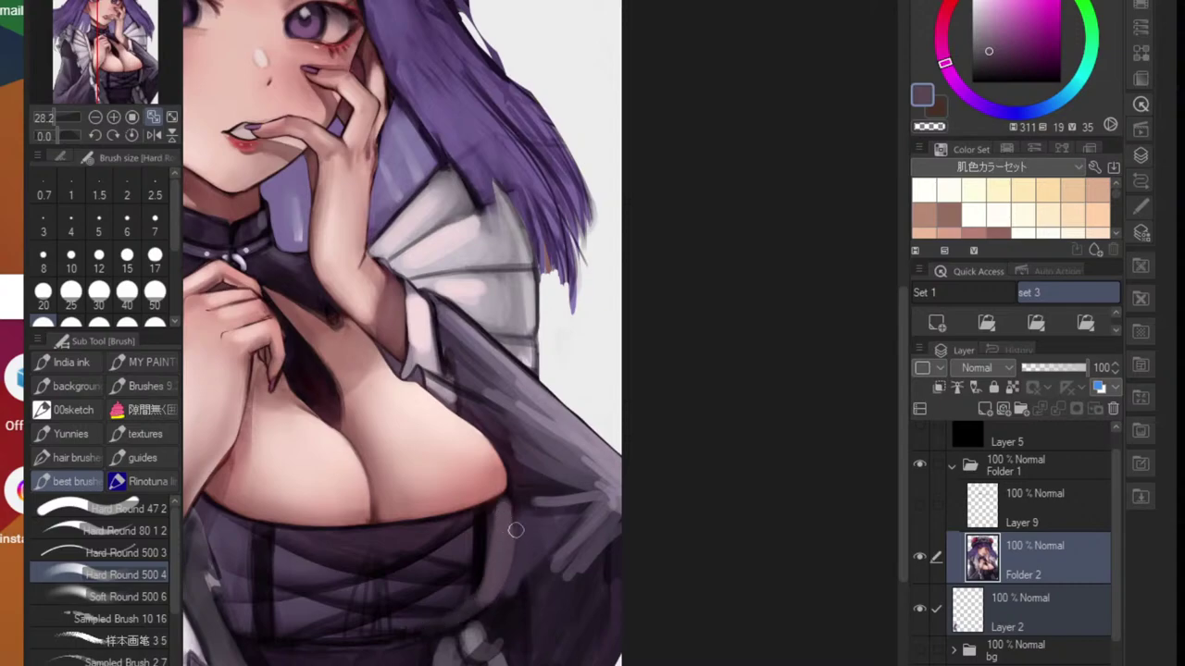
pyautogui.scroll(3, 516, 530)
# - Shrink the brush and outline the strip's right edge in near-black, undoing a stray attempt
pyautogui.keyDown('alt'); pyautogui.click(510, 493); pyautogui.keyUp('alt')
pyautogui.press('[')
pyautogui.press('[')
pyautogui.press('[')
pyautogui.press('[')
pyautogui.press('[')
pyautogui.press('[')
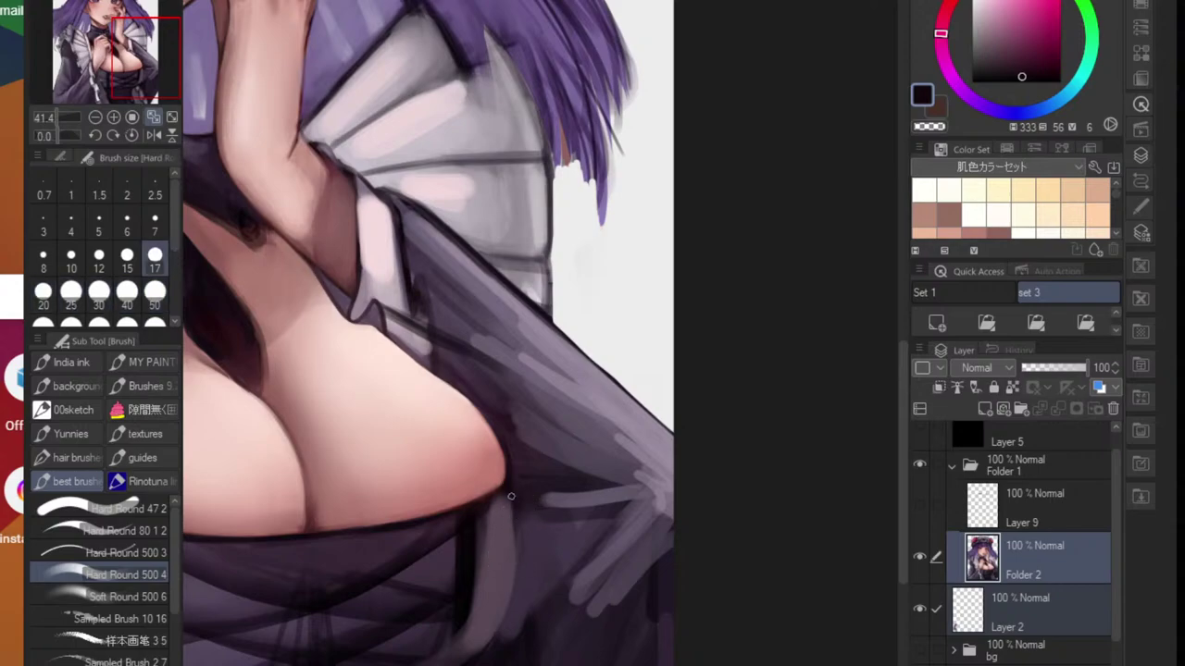
pyautogui.moveTo(512, 499)
pyautogui.mouseDown()
pyautogui.moveTo(496, 628)
pyautogui.moveTo(559, 618)
pyautogui.moveTo(577, 591)
pyautogui.mouseUp()
pyautogui.hotkey('ctrl', 'z')
pyautogui.scroll(-5, 513, 627)
pyautogui.scroll(-3, 530, 646)
pyautogui.scroll(2, 583, 579)
# - Toggle the black value-check layer, then darken the contour under the chest with dark brown
pyautogui.click(922, 433)
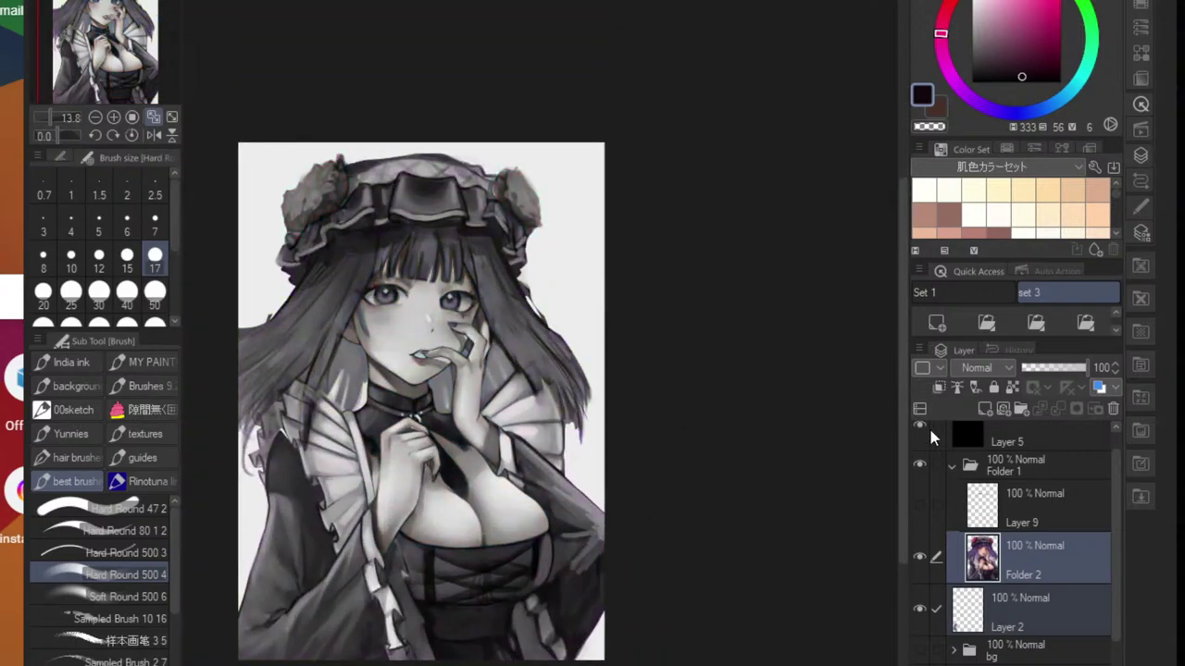
pyautogui.moveTo(511, 552); pyautogui.dragTo(597, 543)
pyautogui.moveTo(561, 578); pyautogui.dragTo(536, 538)
pyautogui.scroll(4, 537, 537)
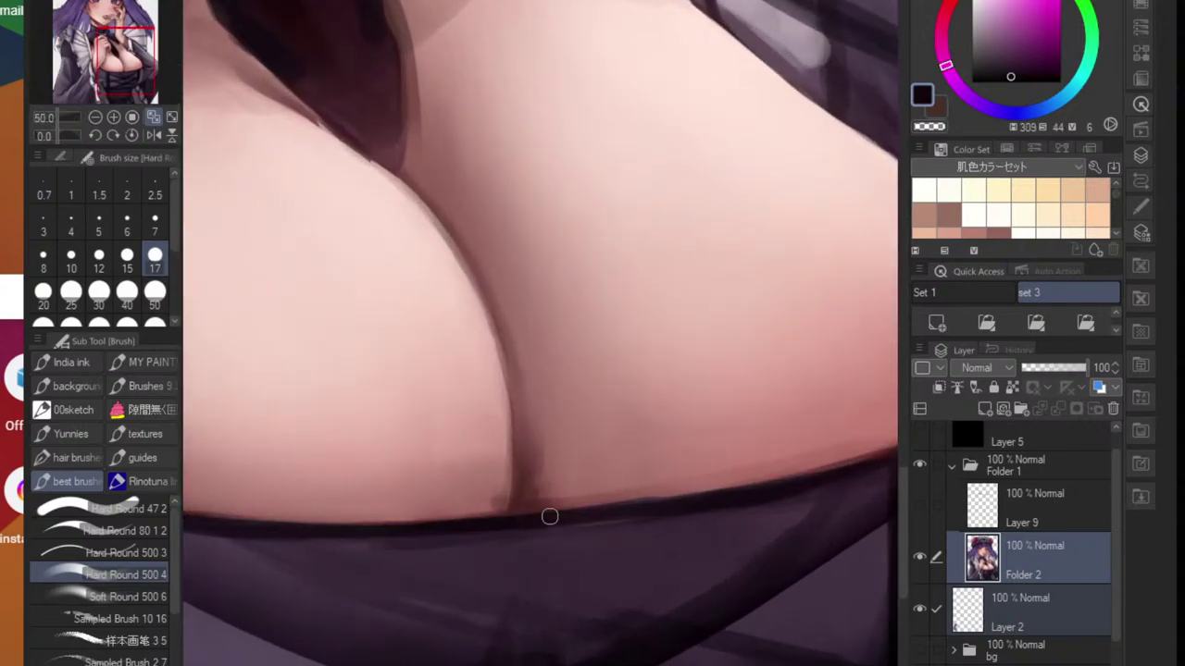
pyautogui.keyDown('alt'); pyautogui.click(531, 495); pyautogui.keyUp('alt')
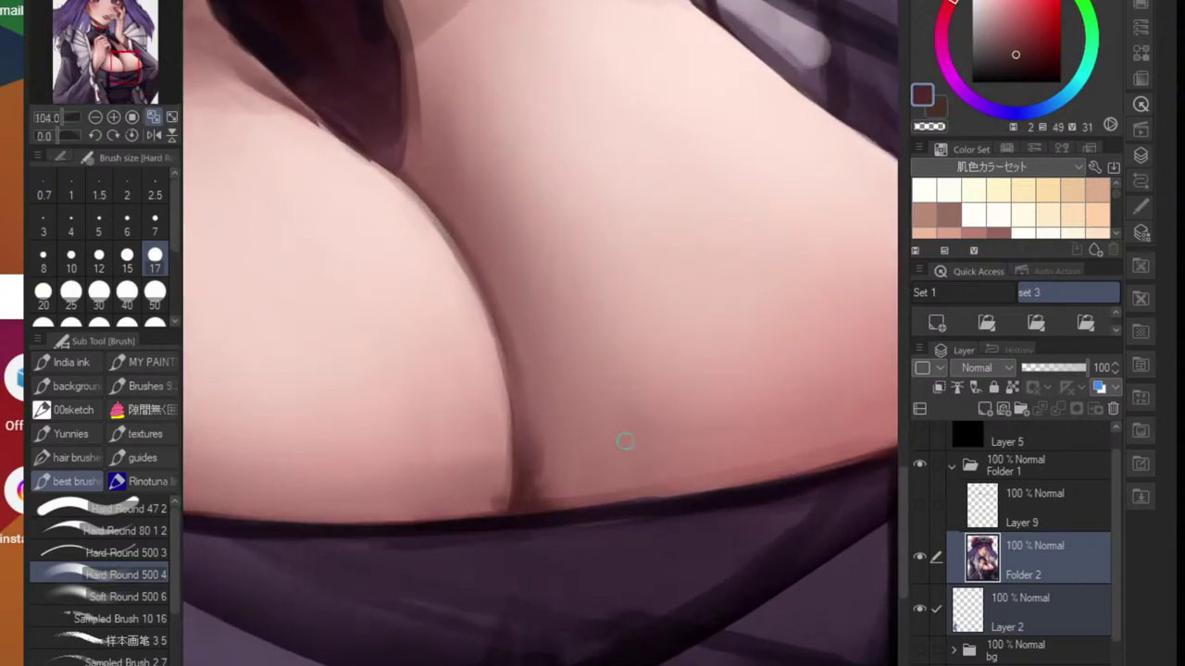
pyautogui.click(1011, 66)
pyautogui.scroll(-4, 528, 517)
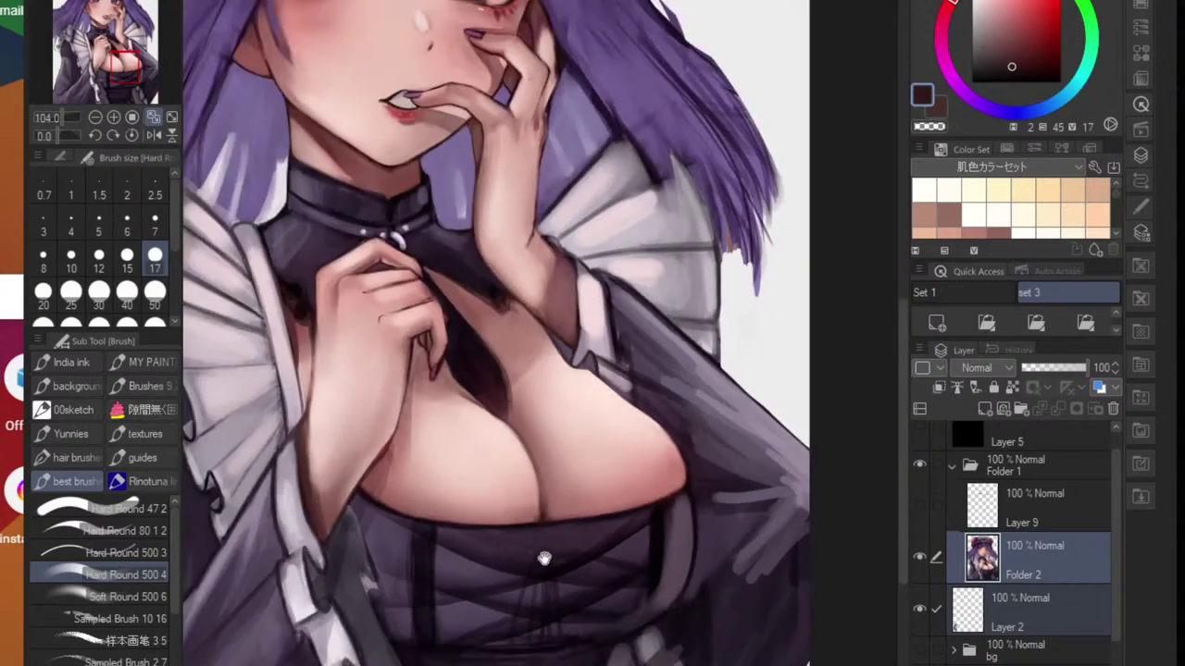
pyautogui.scroll(3, 550, 484)
pyautogui.scroll(1, 550, 484)
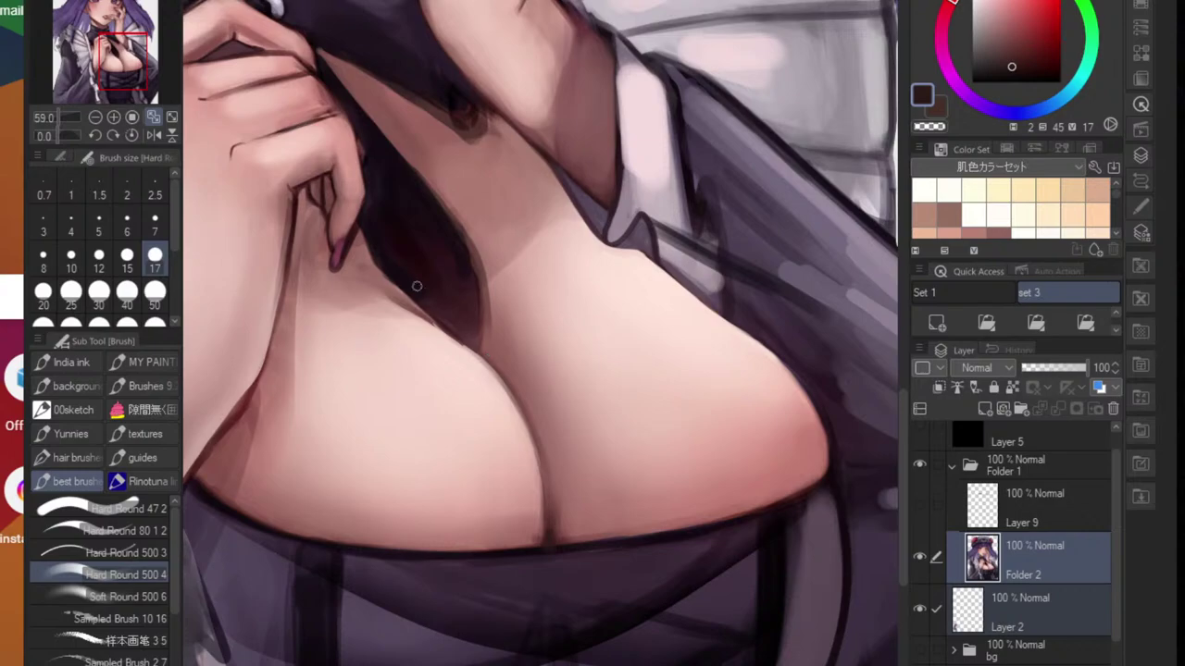
pyautogui.moveTo(433, 323); pyautogui.dragTo(495, 365)
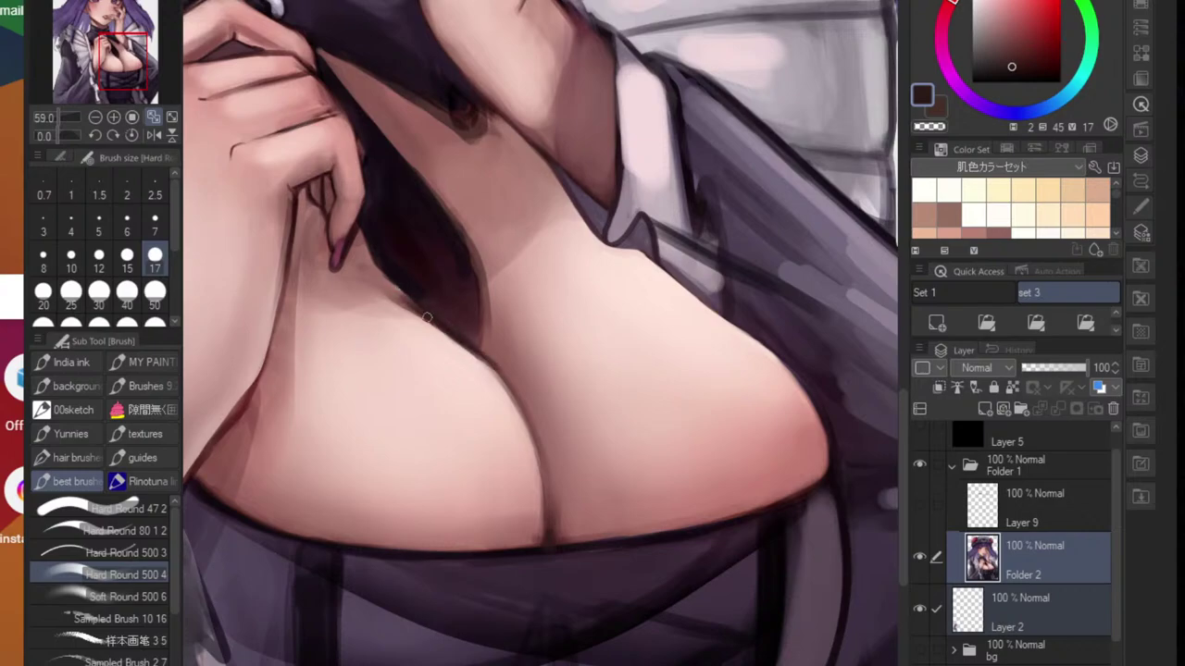
# - Paint a warm red-brown shadow beside the frill and light pink beside the collar
pyautogui.scroll(-5, 527, 409)
pyautogui.moveTo(520, 459); pyautogui.dragTo(472, 479)
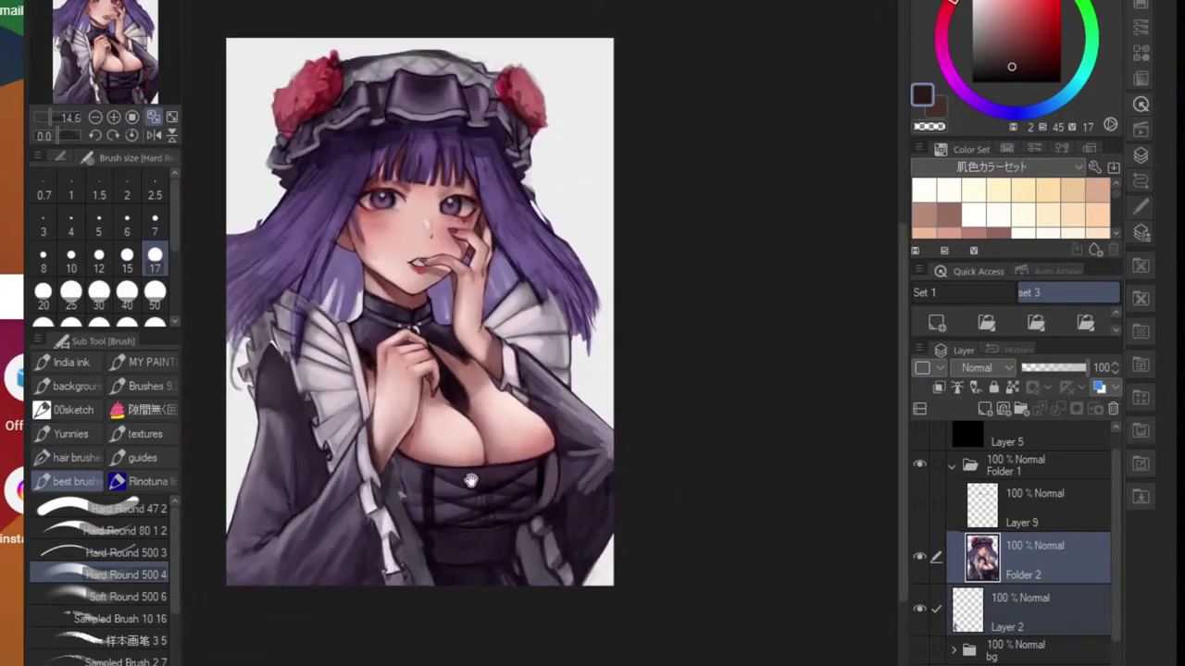
pyautogui.scroll(4, 473, 476)
pyautogui.scroll(5, 523, 490)
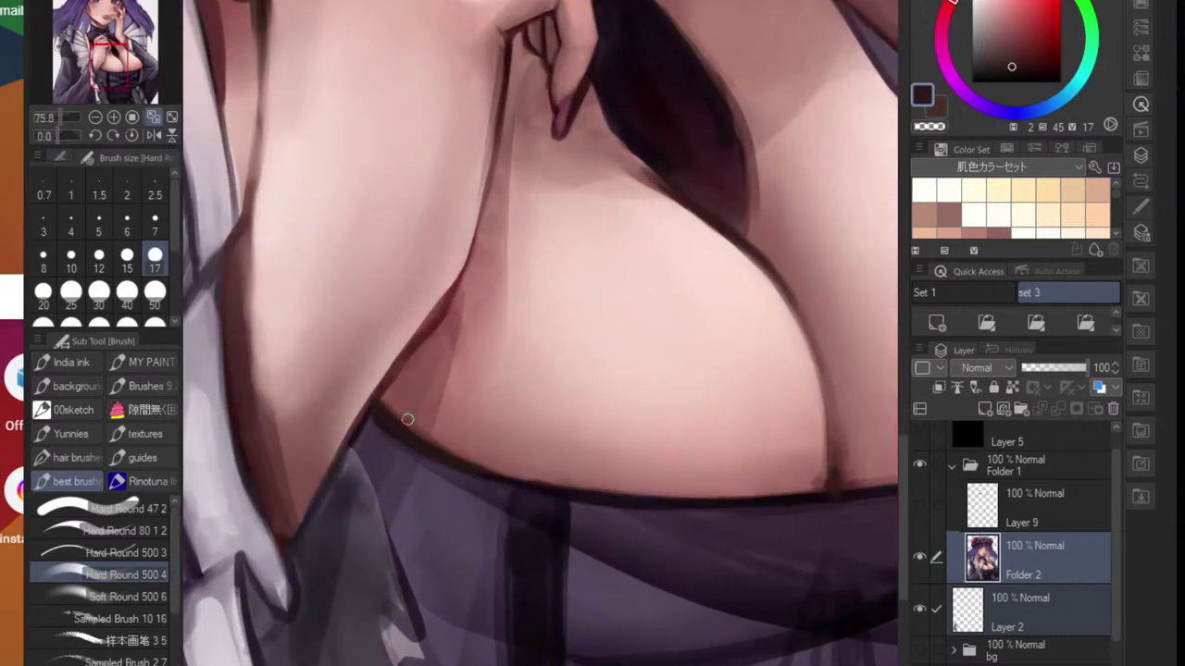
pyautogui.keyDown('alt'); pyautogui.click(407, 419); pyautogui.keyUp('alt')
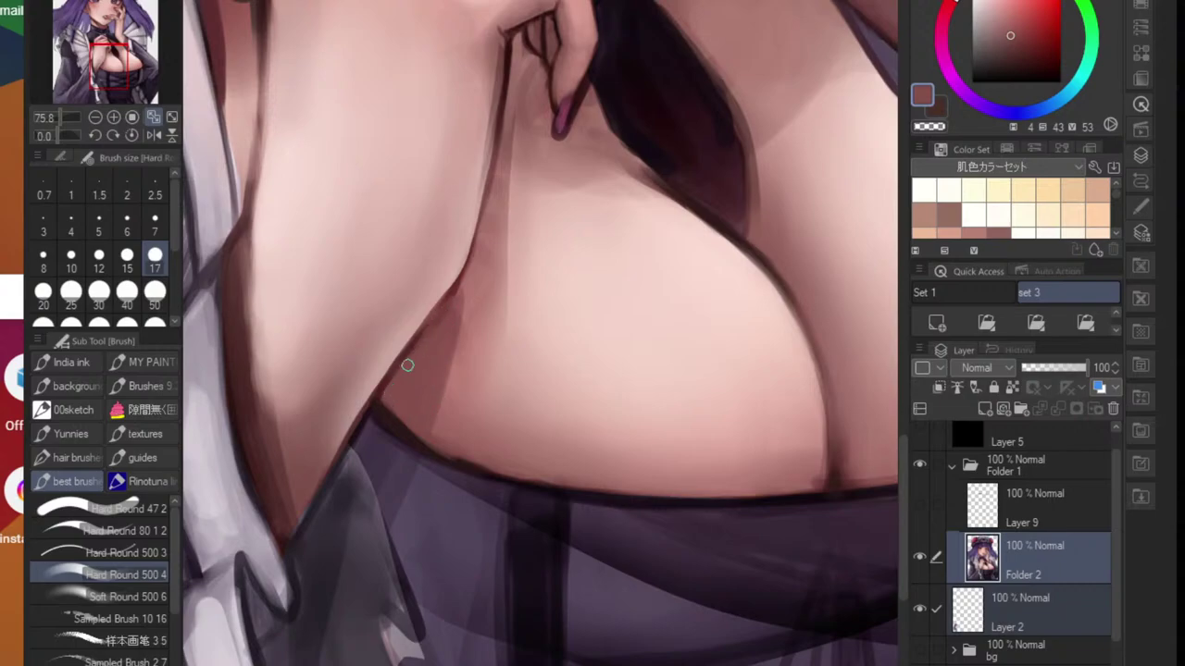
pyautogui.scroll(-8, 407, 365)
pyautogui.scroll(4, 463, 444)
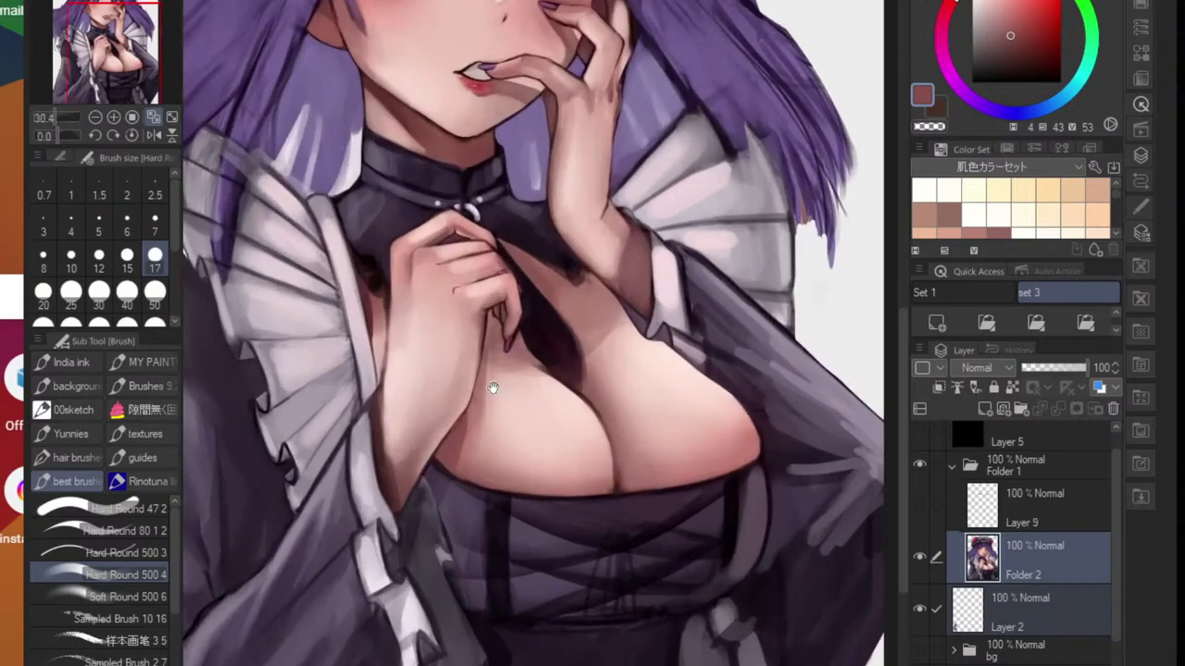
pyautogui.moveTo(493, 388); pyautogui.dragTo(546, 414)
pyautogui.scroll(8, 412, 334)
pyautogui.keyDown('alt'); pyautogui.click(448, 396); pyautogui.keyUp('alt')
pyautogui.moveTo(443, 333)
pyautogui.mouseDown()
pyautogui.moveTo(444, 425)
pyautogui.moveTo(437, 324)
pyautogui.moveTo(450, 455)
pyautogui.moveTo(453, 375)
pyautogui.moveTo(458, 386)
pyautogui.moveTo(454, 455)
pyautogui.moveTo(452, 347)
pyautogui.moveTo(459, 364)
pyautogui.moveTo(461, 469)
pyautogui.moveTo(461, 349)
pyautogui.moveTo(454, 503)
pyautogui.mouseUp()
pyautogui.keyDown('alt'); pyautogui.click(457, 471); pyautogui.keyUp('alt')
pyautogui.press('j')
# - Darken the skin strip beside the ruffle edge with deeper sampled skin tones
pyautogui.press('b')
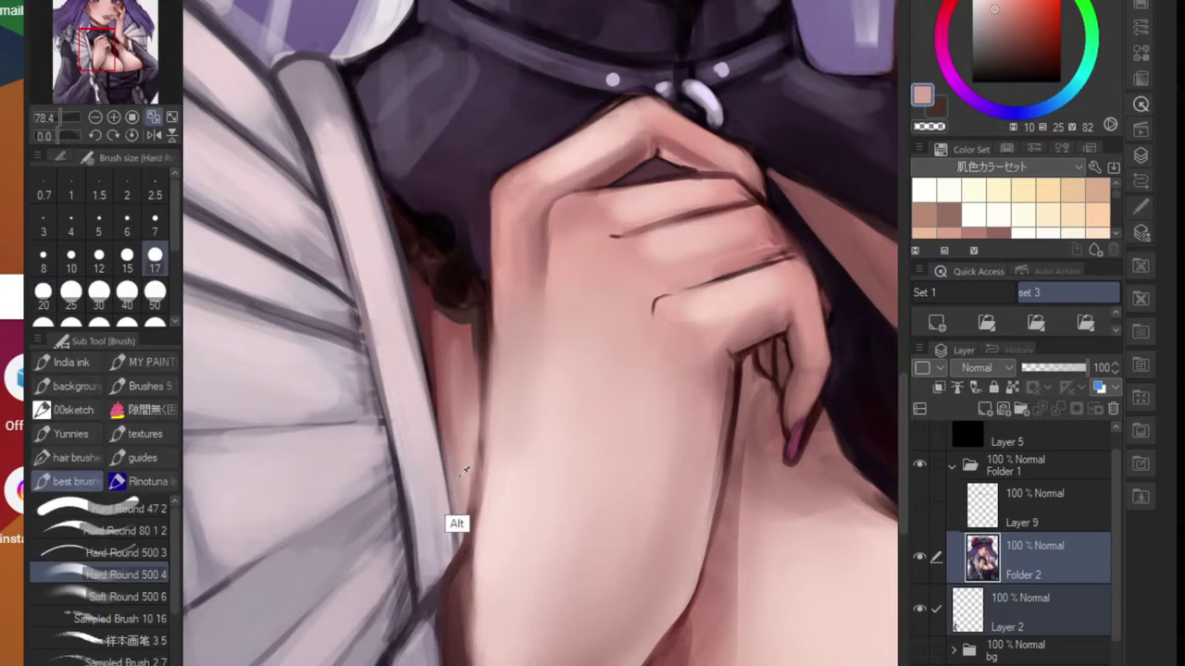
pyautogui.keyDown('alt'); pyautogui.click(455, 521); pyautogui.keyUp('alt')
pyautogui.moveTo(446, 428); pyautogui.dragTo(460, 513)
pyautogui.keyDown('alt'); pyautogui.click(449, 408); pyautogui.keyUp('alt')
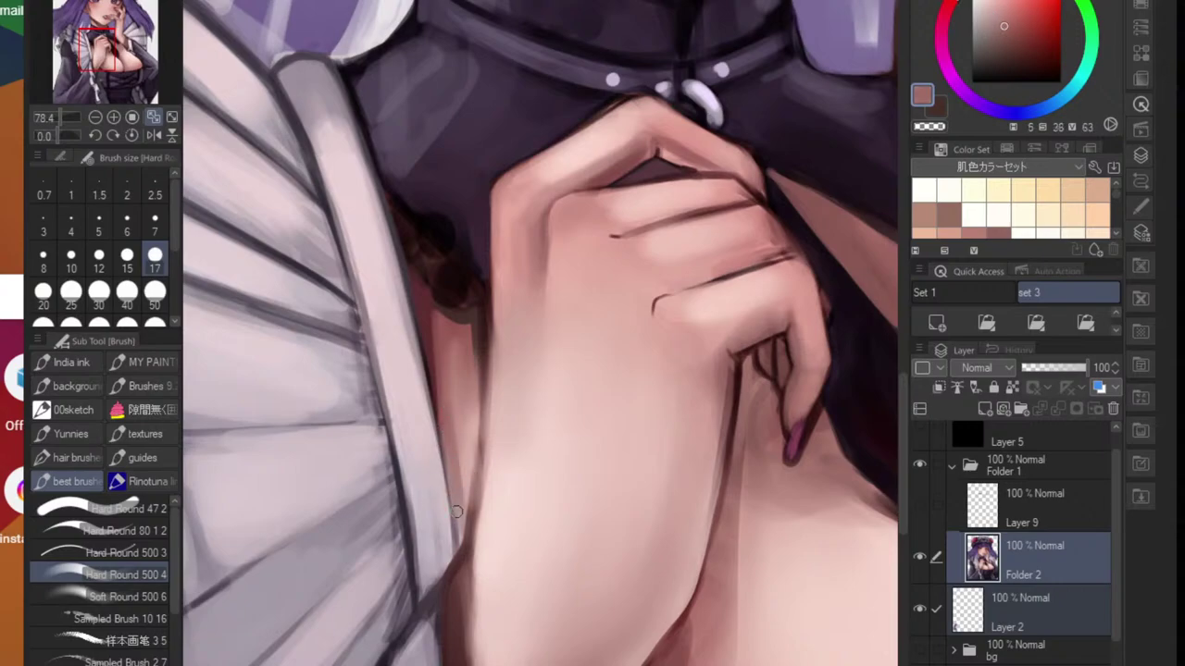
pyautogui.moveTo(451, 449); pyautogui.dragTo(461, 522)
pyautogui.moveTo(467, 456); pyautogui.dragTo(476, 376)
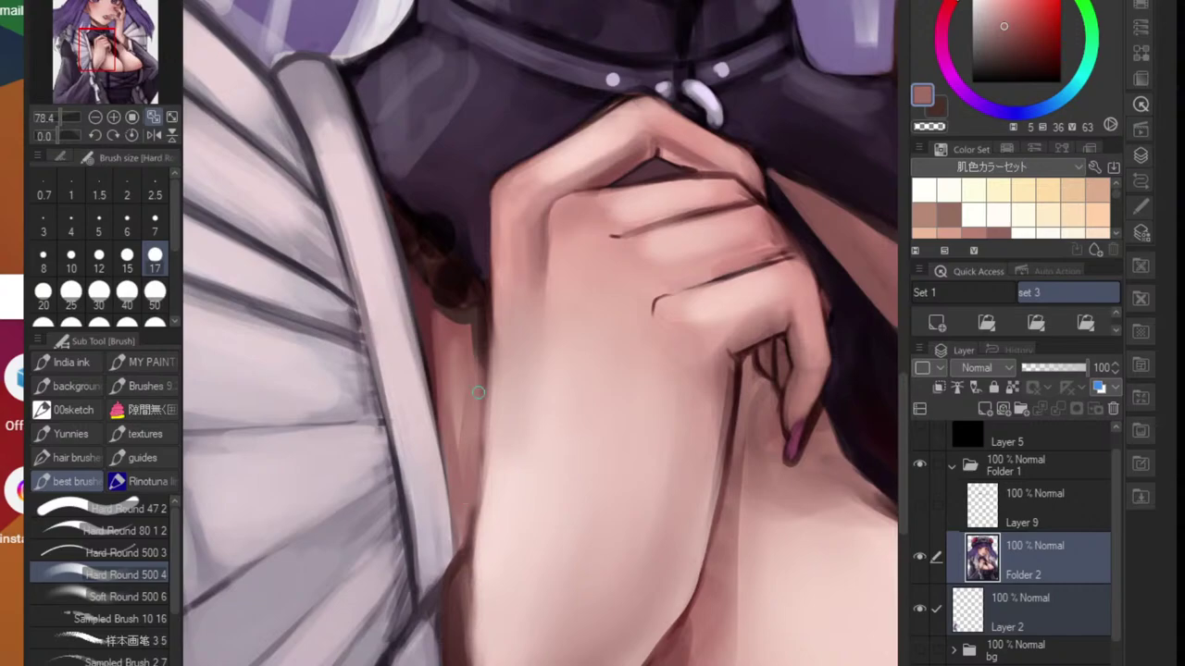
# - Try a light skin-pink stroke down the wrist's left edge, then undo it
pyautogui.moveTo(484, 493); pyautogui.dragTo(410, 565)
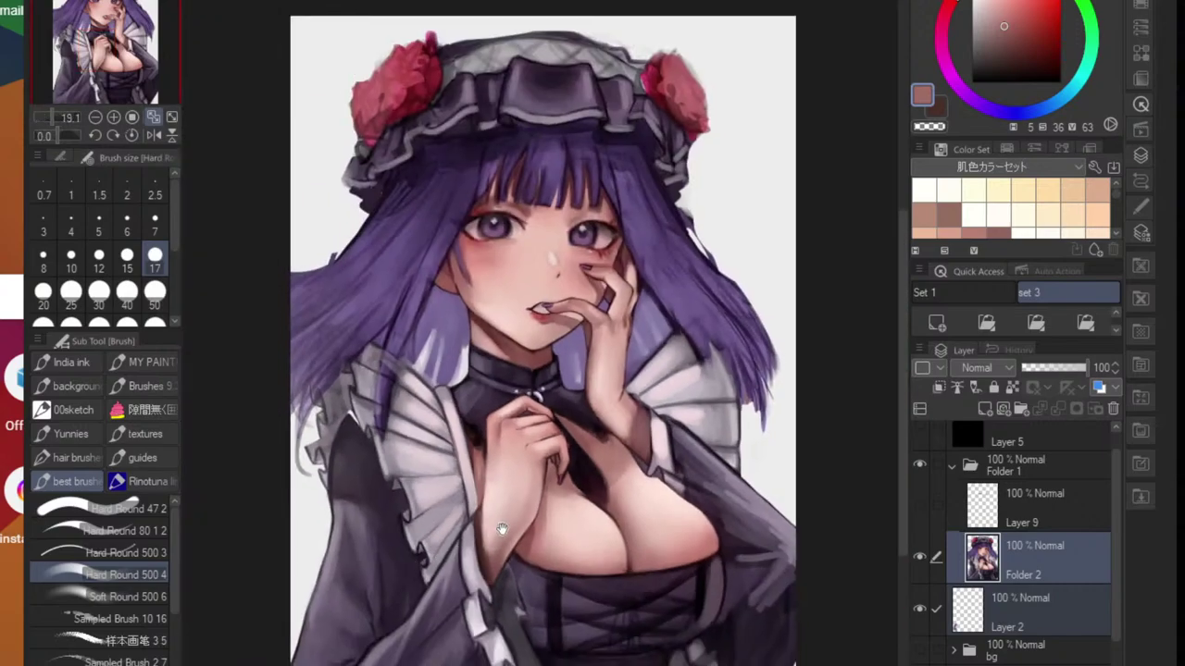
pyautogui.moveTo(503, 529); pyautogui.dragTo(483, 555)
pyautogui.moveTo(460, 511); pyautogui.dragTo(519, 495)
pyautogui.keyDown('alt'); pyautogui.click(485, 475); pyautogui.keyUp('alt')
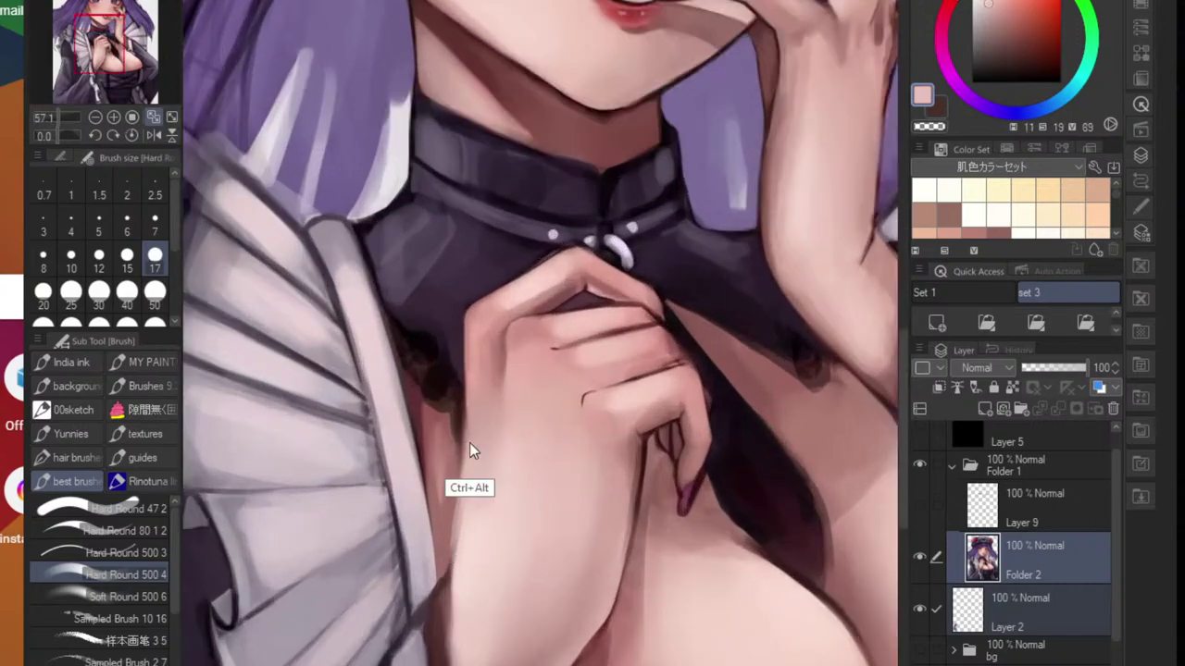
pyautogui.scroll(3, 455, 490)
pyautogui.moveTo(468, 439); pyautogui.dragTo(449, 649)
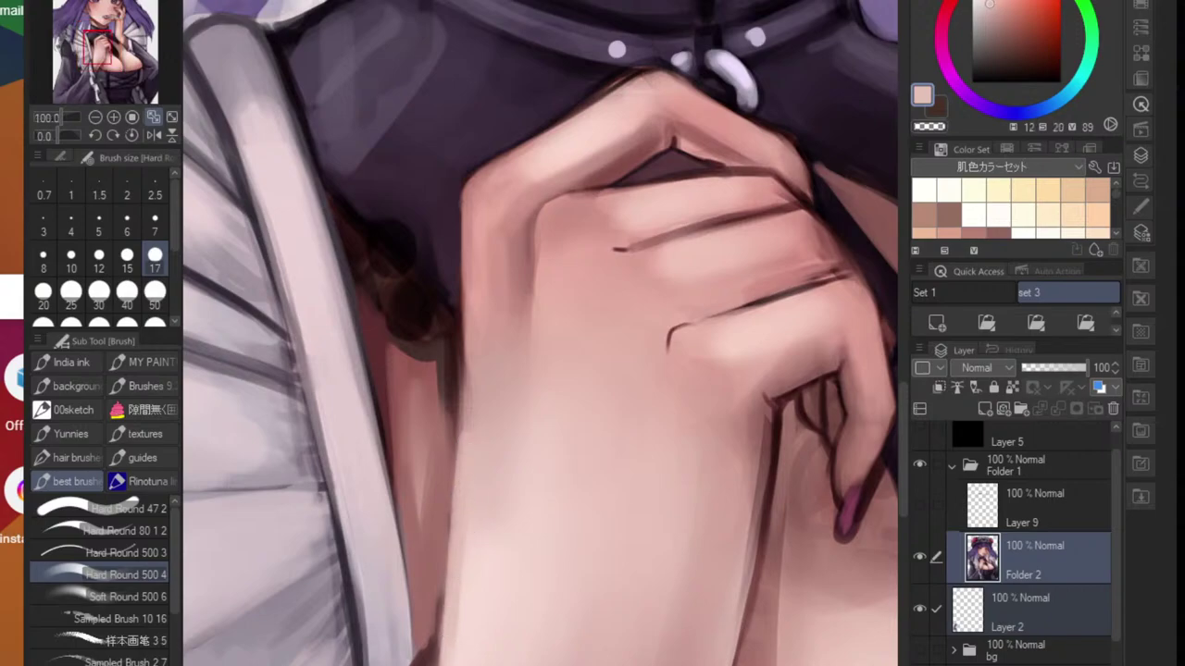
pyautogui.hotkey('ctrl', 'z')
# - Lighten the wrist's left edge with brighter, slightly redder skin strokes
pyautogui.keyDown('alt'); pyautogui.click(469, 541); pyautogui.keyUp('alt')
pyautogui.moveTo(470, 455); pyautogui.dragTo(446, 614)
pyautogui.keyDown('alt'); pyautogui.click(467, 482); pyautogui.keyUp('alt')
pyautogui.hotkey('ctrl', 'z')
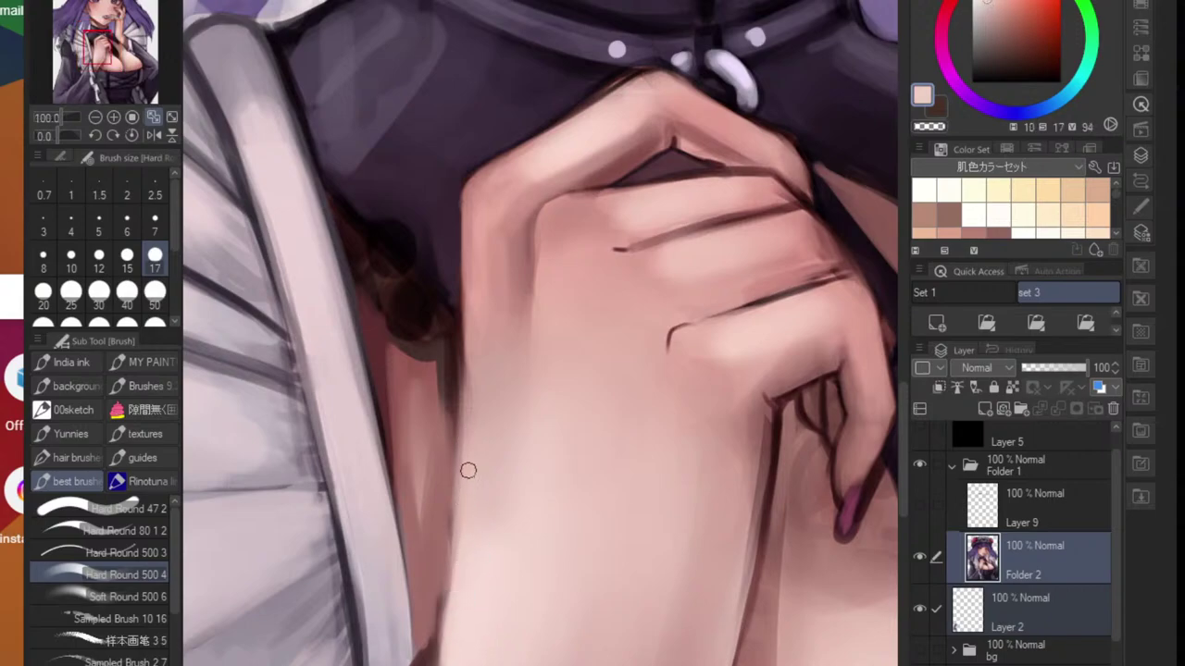
pyautogui.moveTo(468, 471); pyautogui.dragTo(447, 627)
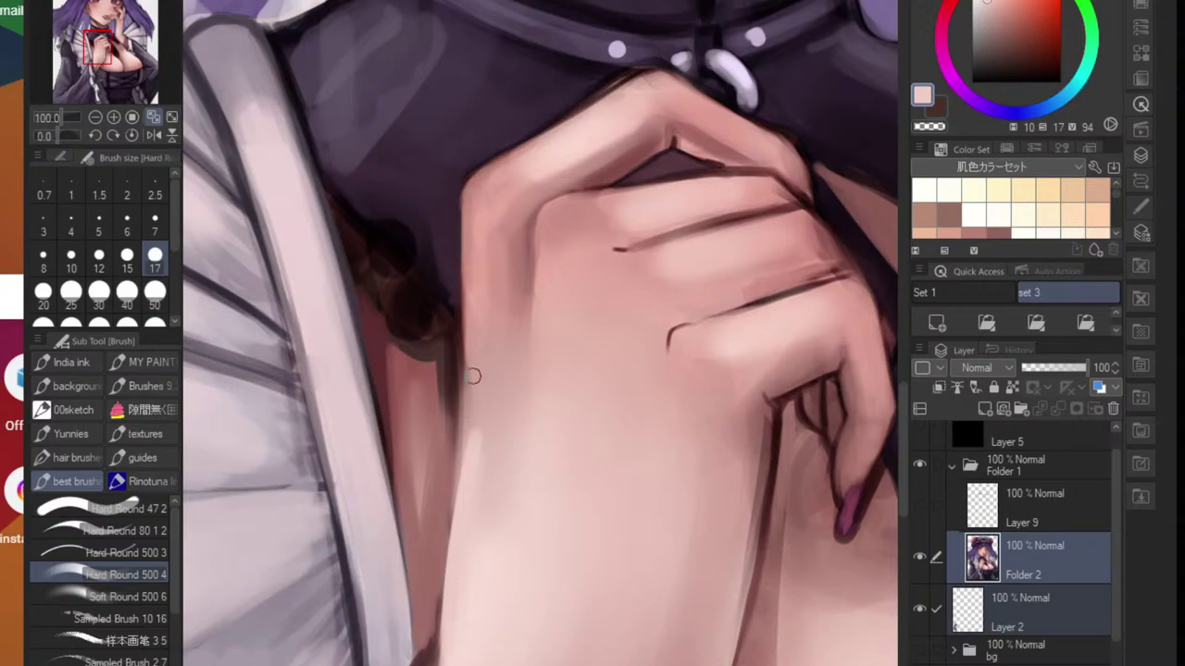
pyautogui.moveTo(474, 377); pyautogui.dragTo(457, 522)
pyautogui.moveTo(472, 371); pyautogui.dragTo(458, 509)
pyautogui.moveTo(472, 361); pyautogui.dragTo(455, 555)
# - Rotate and zoom in on the ruffle edge over the hand, with brush size 6
pyautogui.scroll(-5, 486, 516)
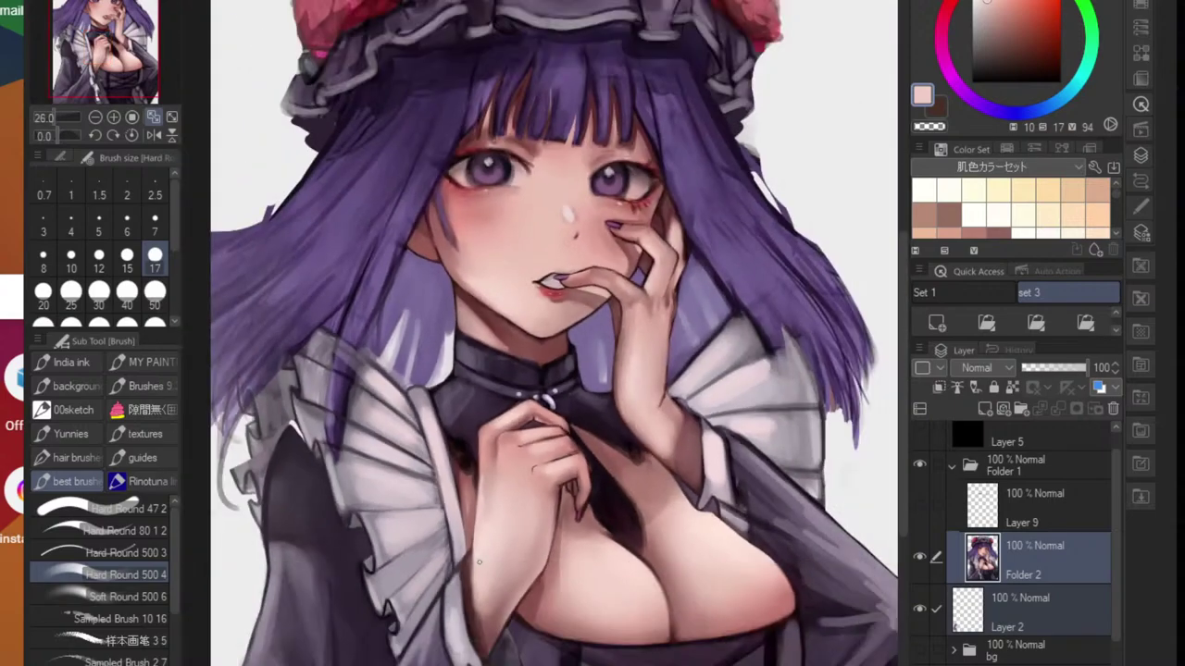
pyautogui.scroll(-2, 478, 561)
pyautogui.scroll(1, 491, 501)
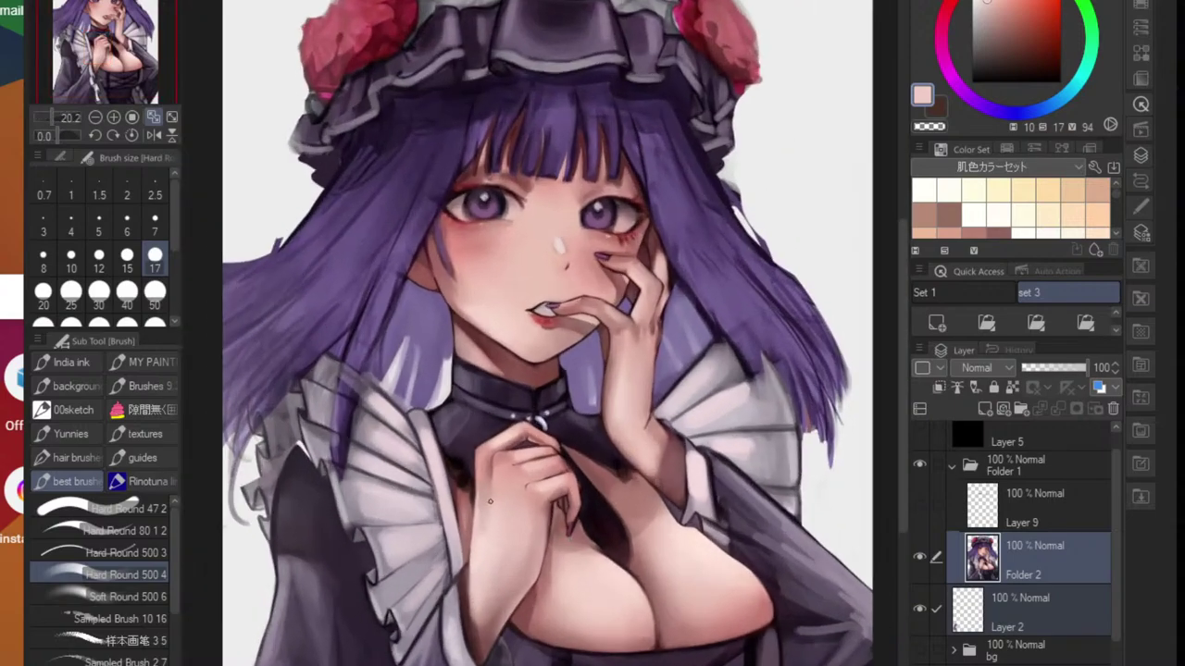
pyautogui.scroll(4, 604, 328)
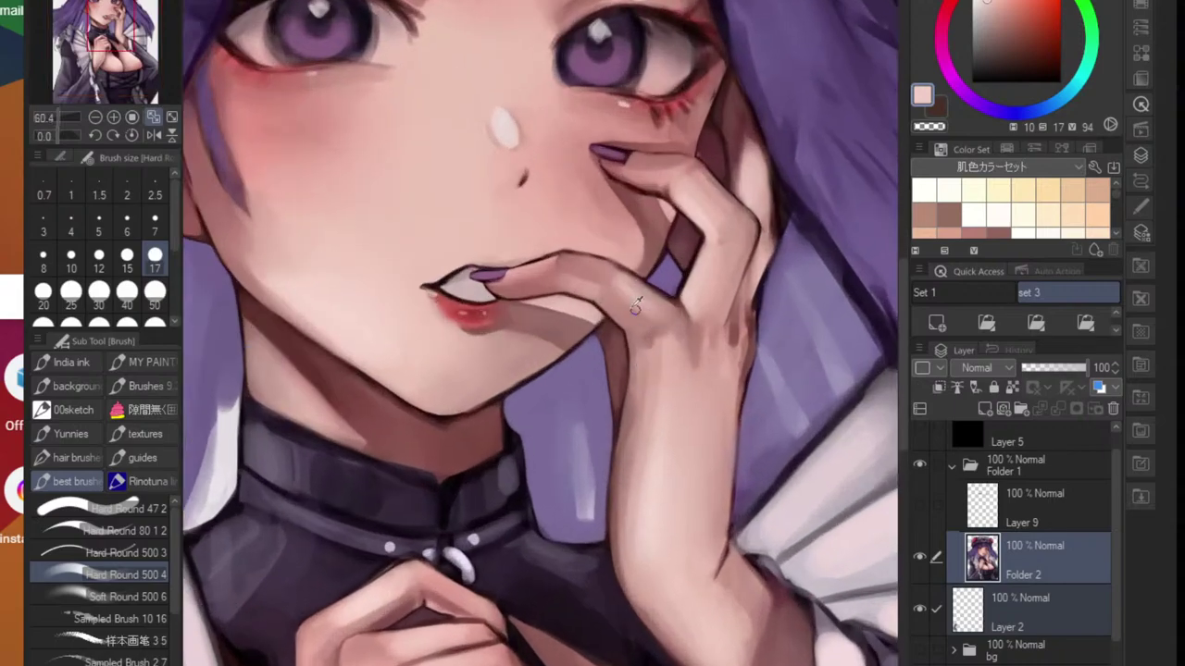
pyautogui.keyDown('alt'); pyautogui.click(683, 288); pyautogui.keyUp('alt')
pyautogui.scroll(-4, 683, 289)
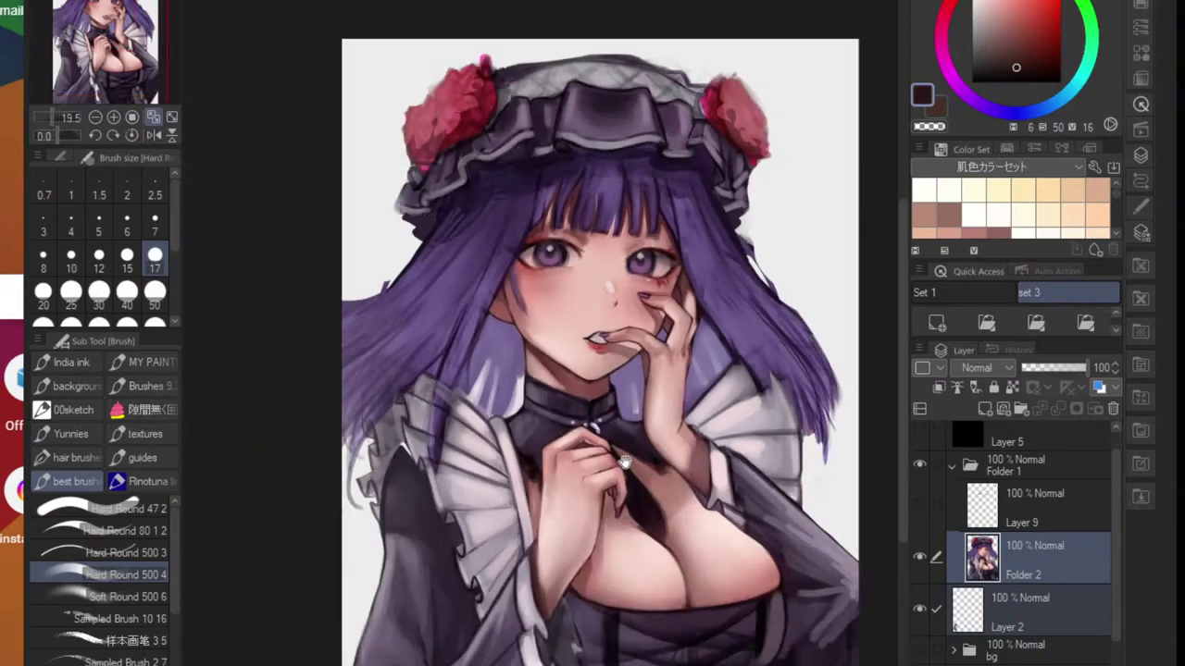
pyautogui.scroll(2, 651, 435)
pyautogui.moveTo(651, 412)
pyautogui.mouseDown()
pyautogui.moveTo(583, 440)
pyautogui.moveTo(523, 424)
pyautogui.moveTo(544, 410)
pyautogui.moveTo(555, 431)
pyautogui.mouseUp()
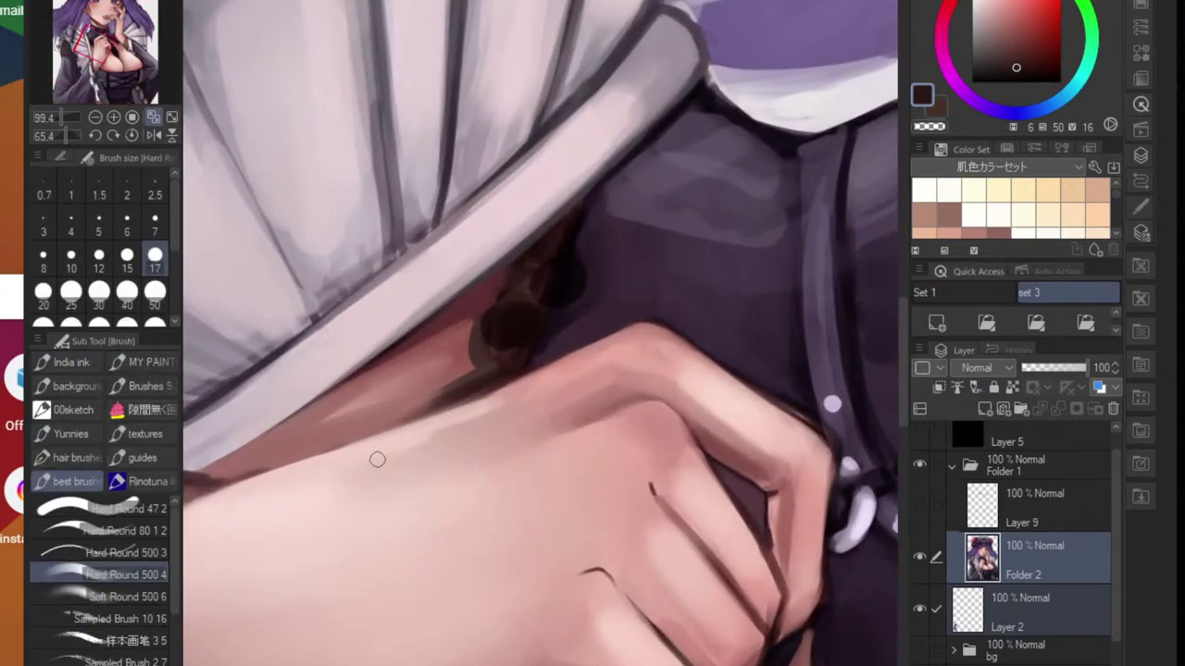
pyautogui.moveTo(336, 477); pyautogui.dragTo(499, 448)
pyautogui.press('[')
pyautogui.press('[')
pyautogui.press('[')
pyautogui.press('[')
pyautogui.press('[')
pyautogui.press('[')
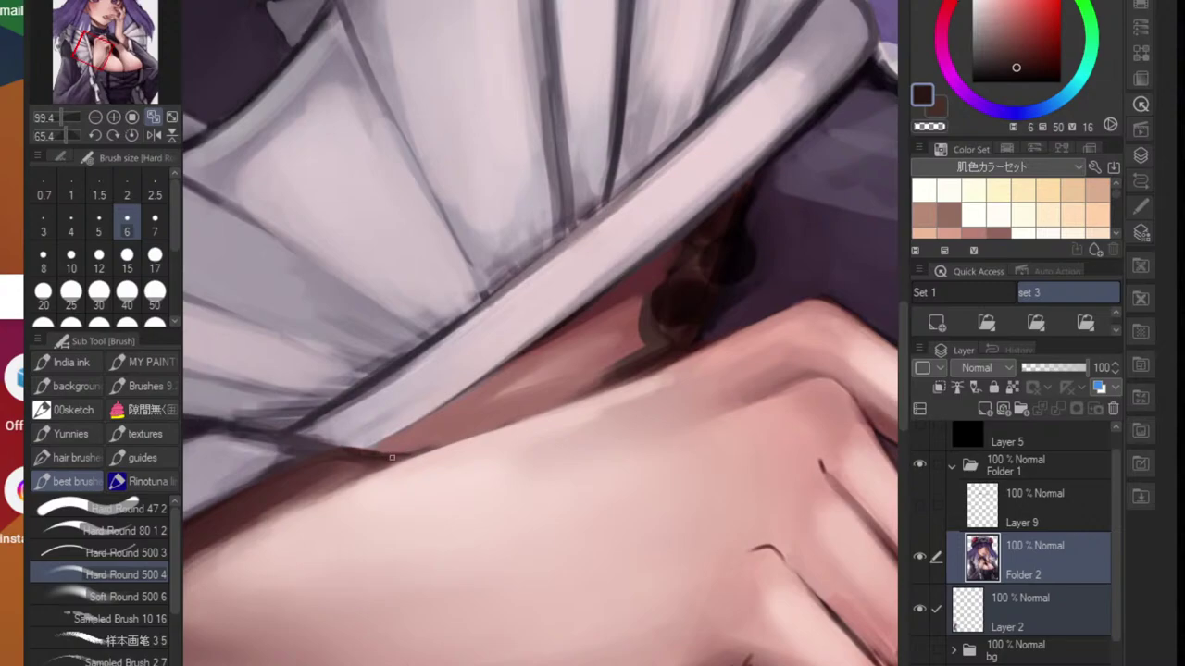
# - Paint a dark red-brown line along the ruffle's lower edge where it meets the hand
pyautogui.keyDown('alt'); pyautogui.click(363, 493); pyautogui.keyUp('alt')
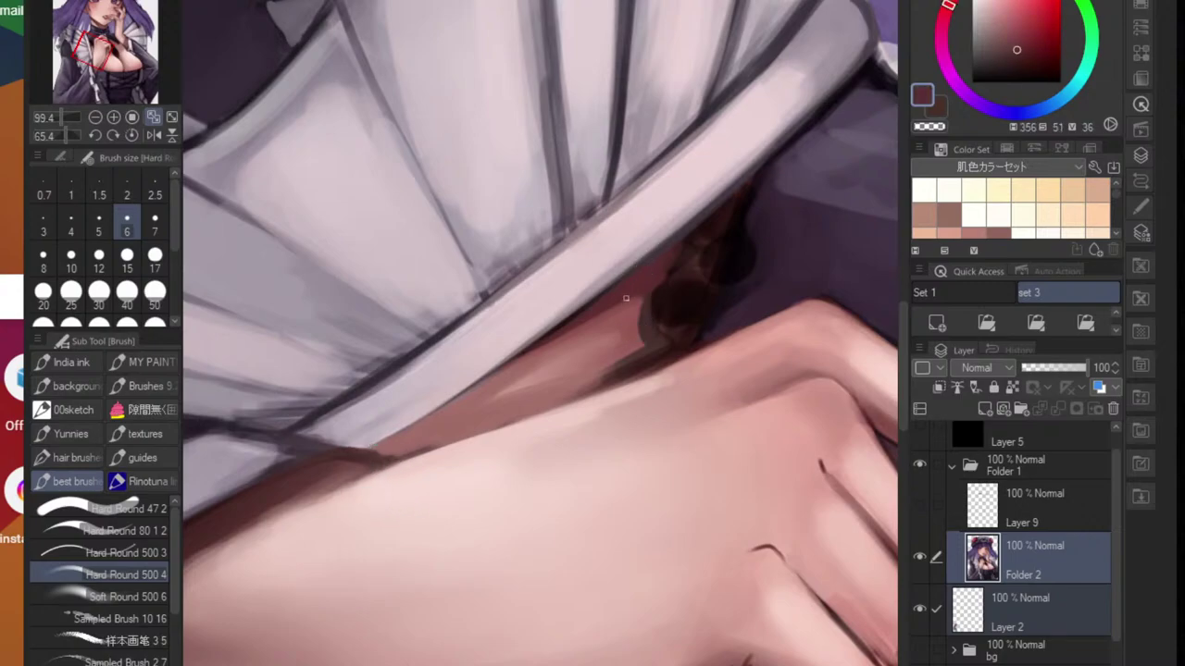
pyautogui.moveTo(392, 454)
pyautogui.mouseDown()
pyautogui.moveTo(375, 456)
pyautogui.moveTo(399, 453)
pyautogui.mouseUp()
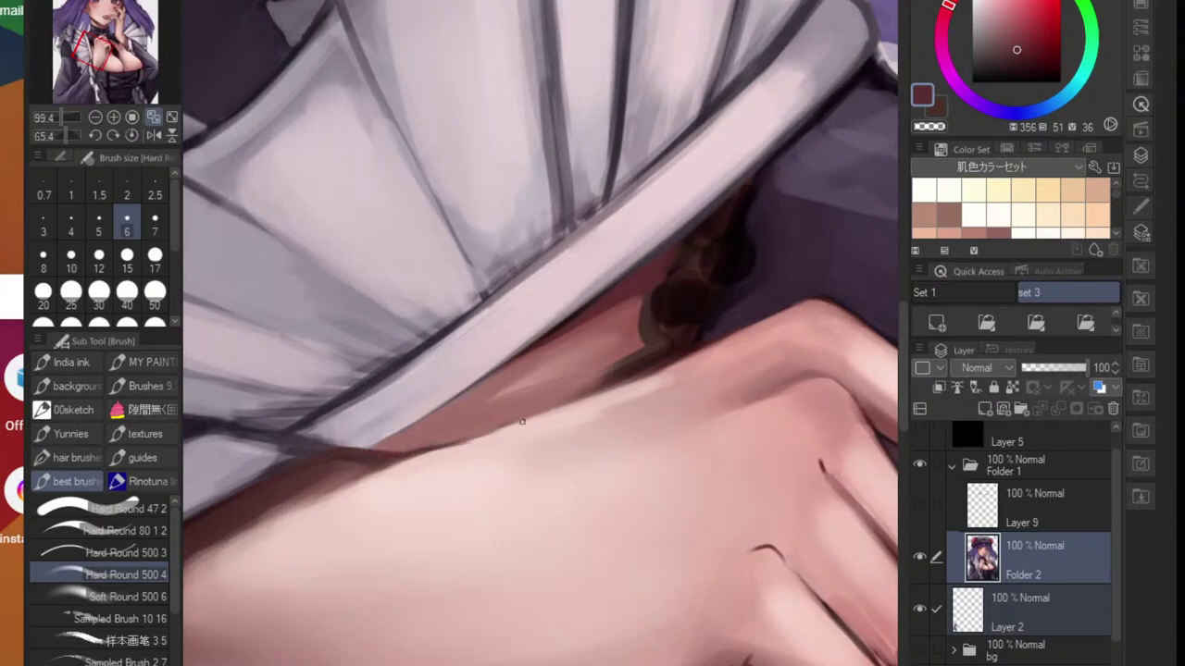
pyautogui.moveTo(383, 463); pyautogui.dragTo(614, 395)
pyautogui.moveTo(454, 442); pyautogui.dragTo(648, 380)
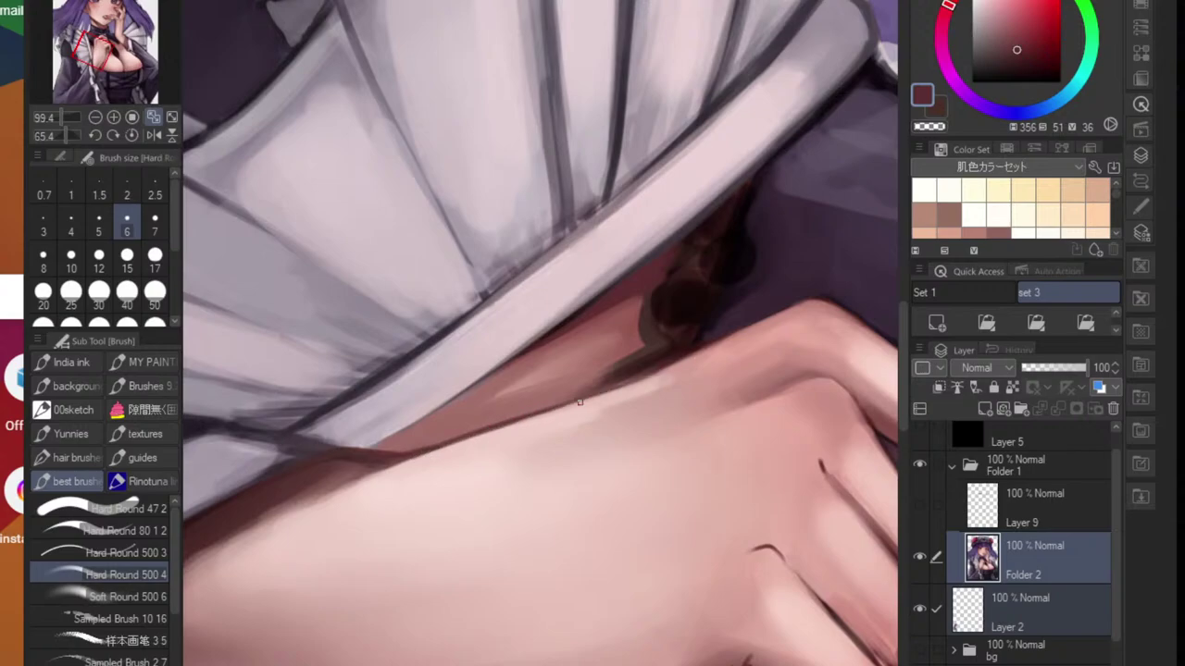
pyautogui.hotkey('ctrl', 'z')
pyautogui.moveTo(395, 467)
pyautogui.mouseDown()
pyautogui.moveTo(692, 360)
pyautogui.moveTo(530, 420)
pyautogui.mouseUp()
pyautogui.hotkey('ctrl', 'z')
# - Reset the canvas rotation to upright and load skin pink at brush size 25
pyautogui.moveTo(709, 370); pyautogui.dragTo(677, 431)
pyautogui.hotkey('ctrl', '@')
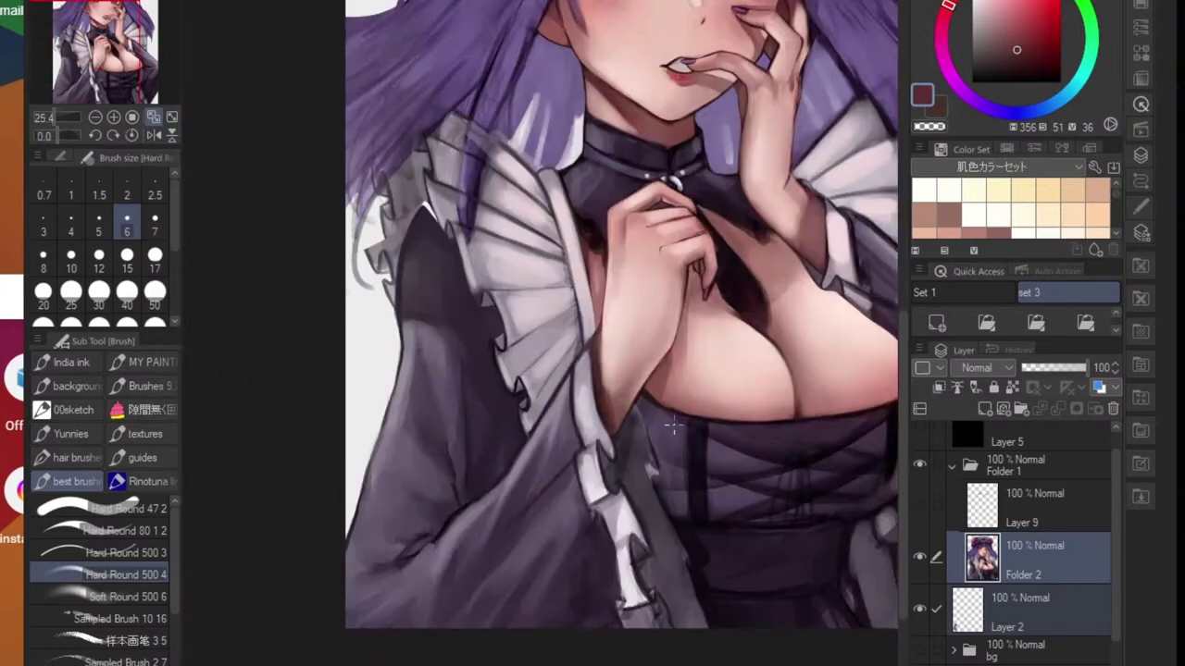
pyautogui.moveTo(693, 392); pyautogui.dragTo(682, 402)
pyautogui.moveTo(724, 367); pyautogui.dragTo(542, 431)
pyautogui.moveTo(489, 379); pyautogui.dragTo(522, 402)
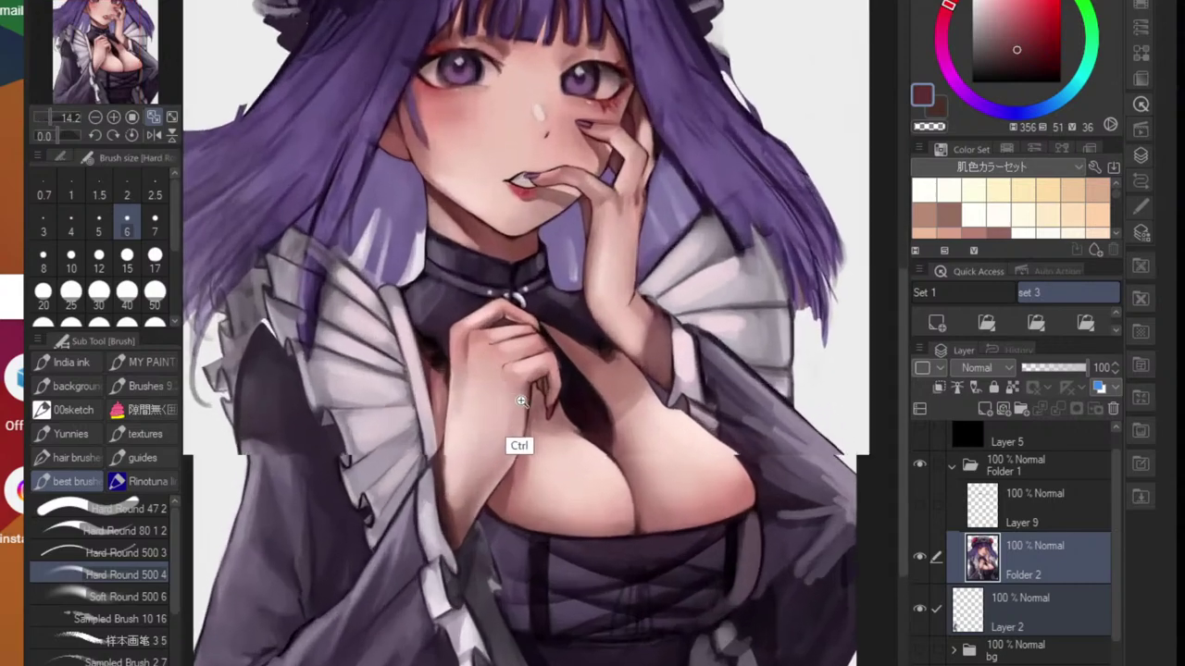
pyautogui.scroll(6, 521, 400)
pyautogui.keyDown('alt'); pyautogui.click(492, 412); pyautogui.keyUp('alt')
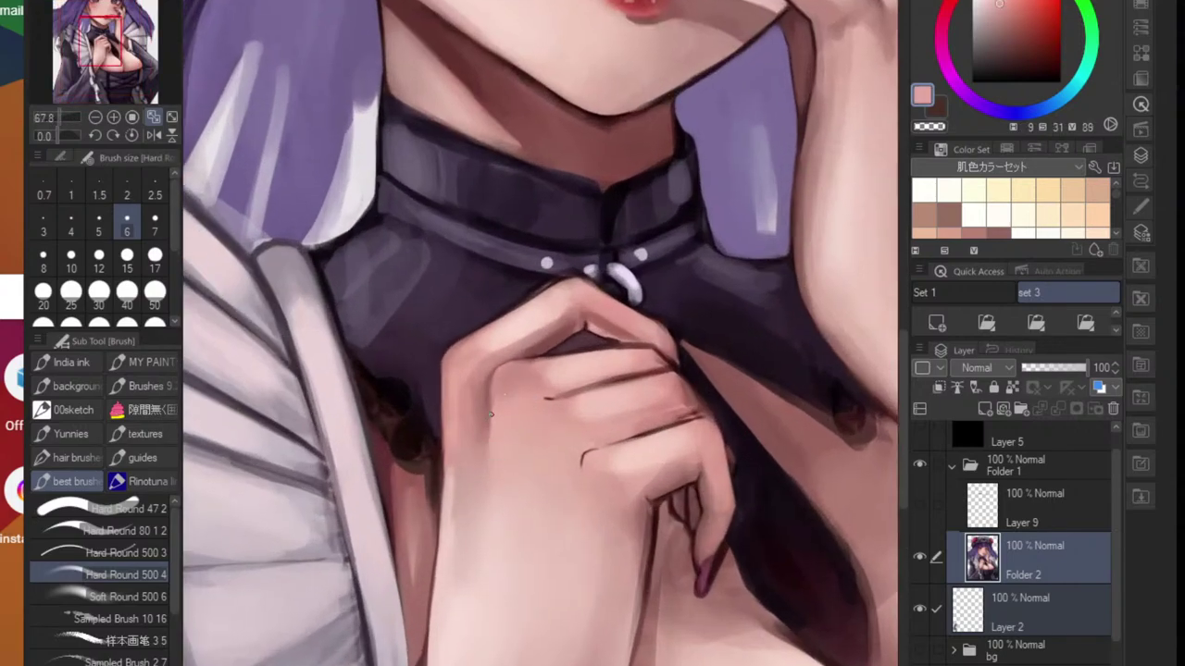
pyautogui.press(']')
pyautogui.press(']')
pyautogui.press(']')
pyautogui.press(']')
pyautogui.press(']')
pyautogui.press(']')
pyautogui.press(']')
pyautogui.press(']')
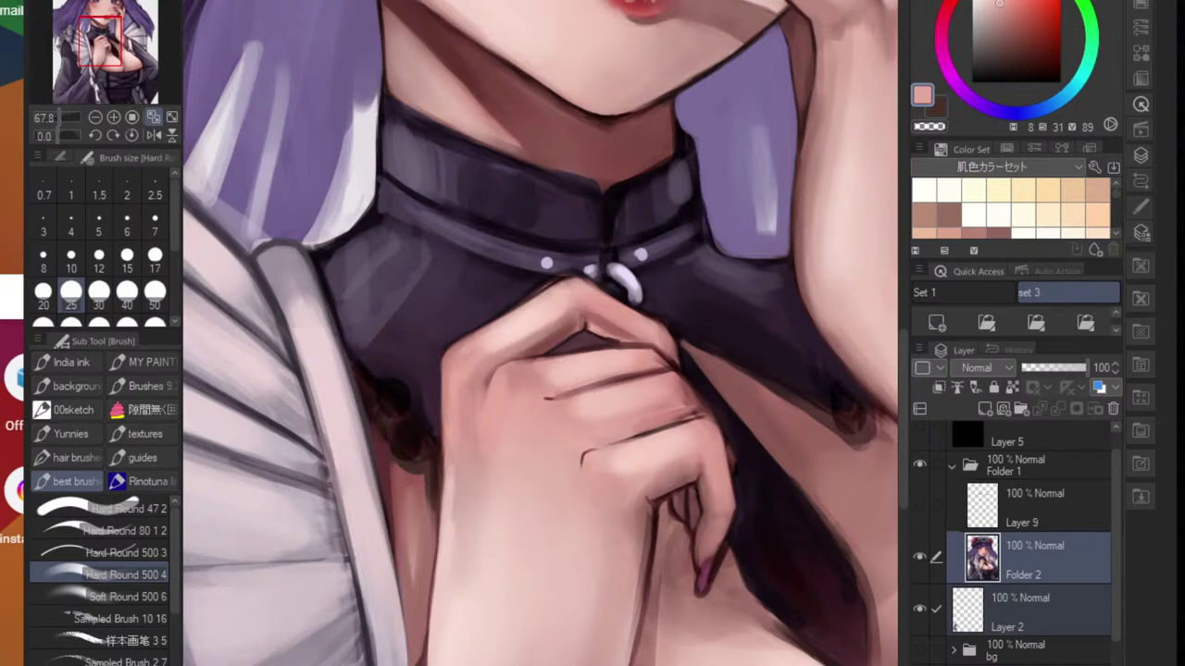
pyautogui.scroll(-5, 538, 350)
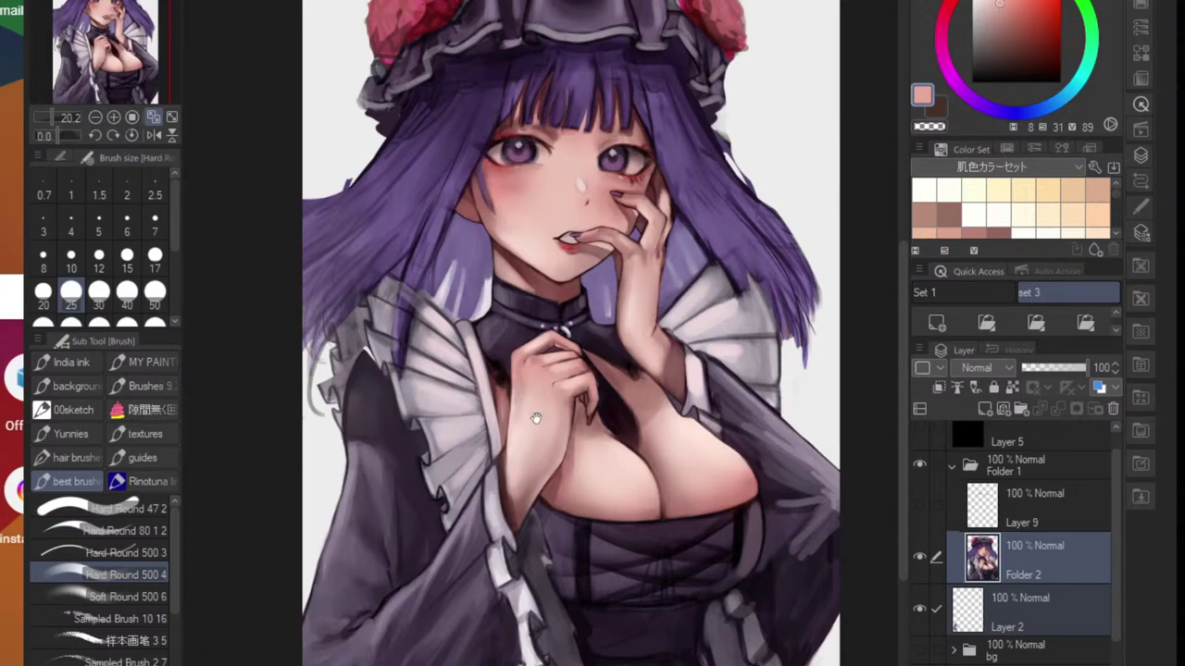
pyautogui.scroll(3, 425, 440)
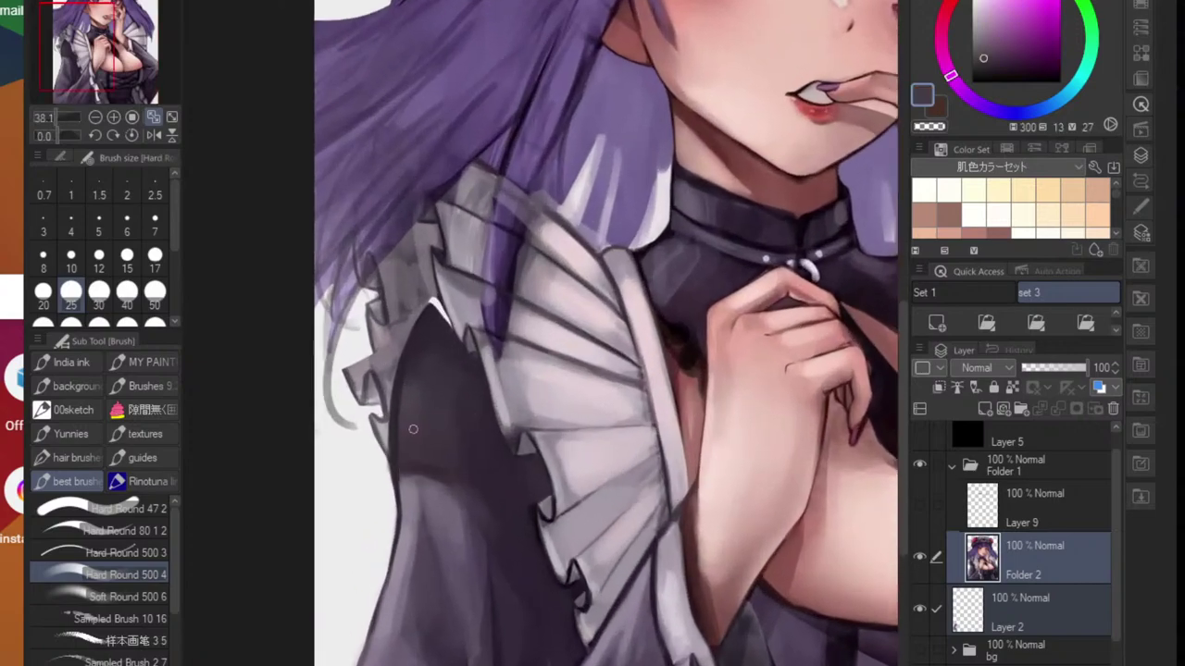
# - Paint a lighter cool blue-grey highlight on the dark sleeve with a larger brush
pyautogui.press(']')
pyautogui.press(']')
pyautogui.press(']')
pyautogui.press(']')
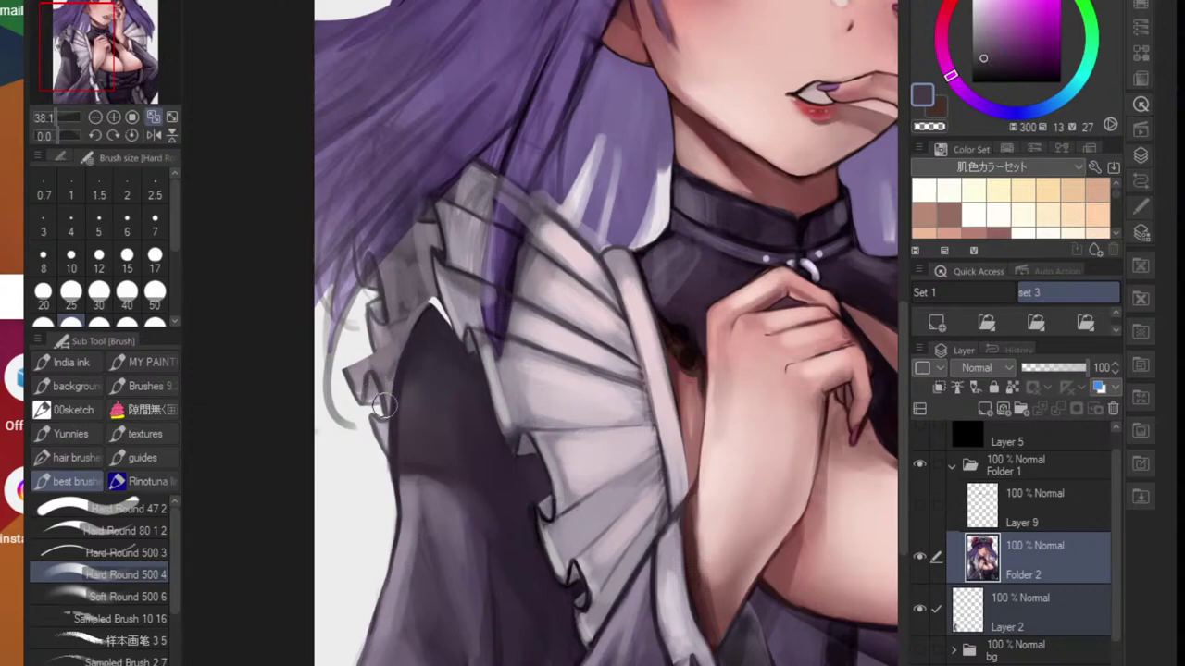
pyautogui.keyDown('alt'); pyautogui.click(406, 400); pyautogui.keyUp('alt')
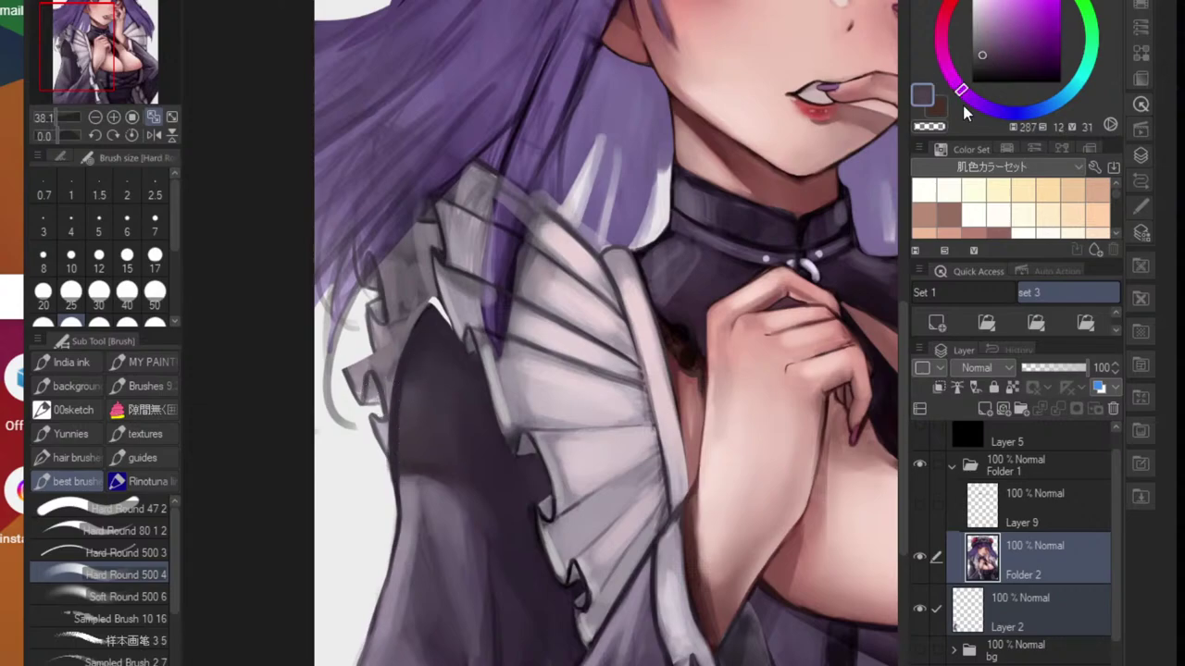
pyautogui.click(1073, 95)
pyautogui.click(980, 46)
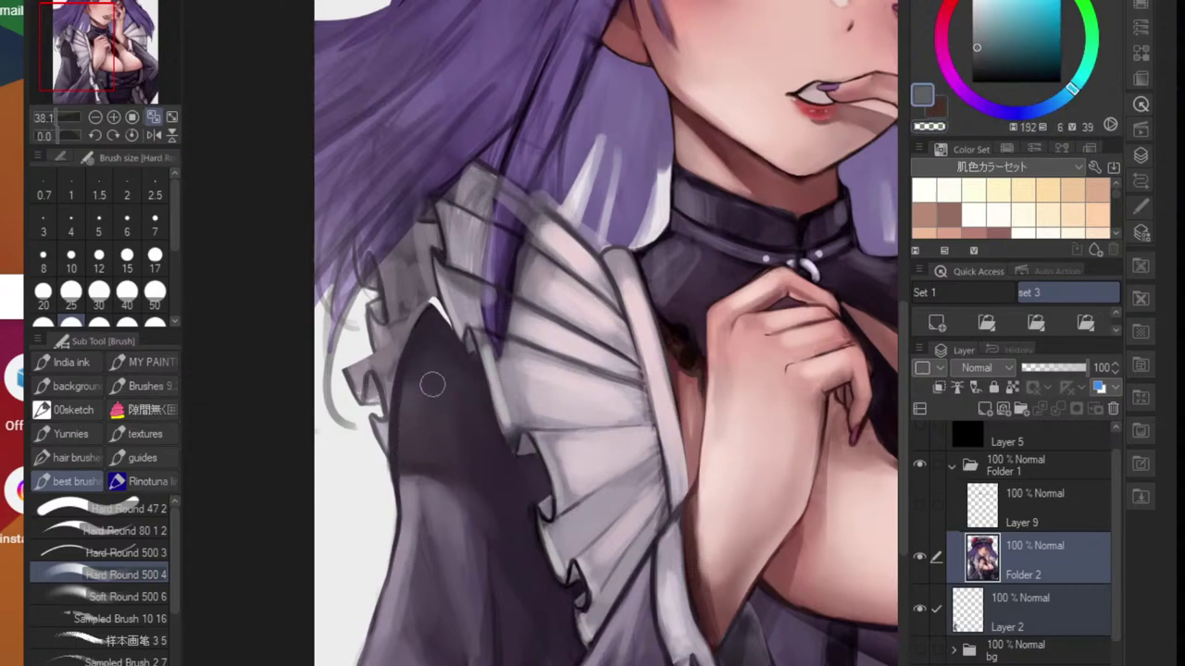
pyautogui.moveTo(432, 384)
pyautogui.mouseDown()
pyautogui.moveTo(416, 443)
pyautogui.moveTo(424, 425)
pyautogui.moveTo(436, 445)
pyautogui.moveTo(412, 437)
pyautogui.moveTo(420, 461)
pyautogui.moveTo(421, 377)
pyautogui.moveTo(412, 403)
pyautogui.moveTo(455, 464)
pyautogui.moveTo(425, 459)
pyautogui.mouseUp()
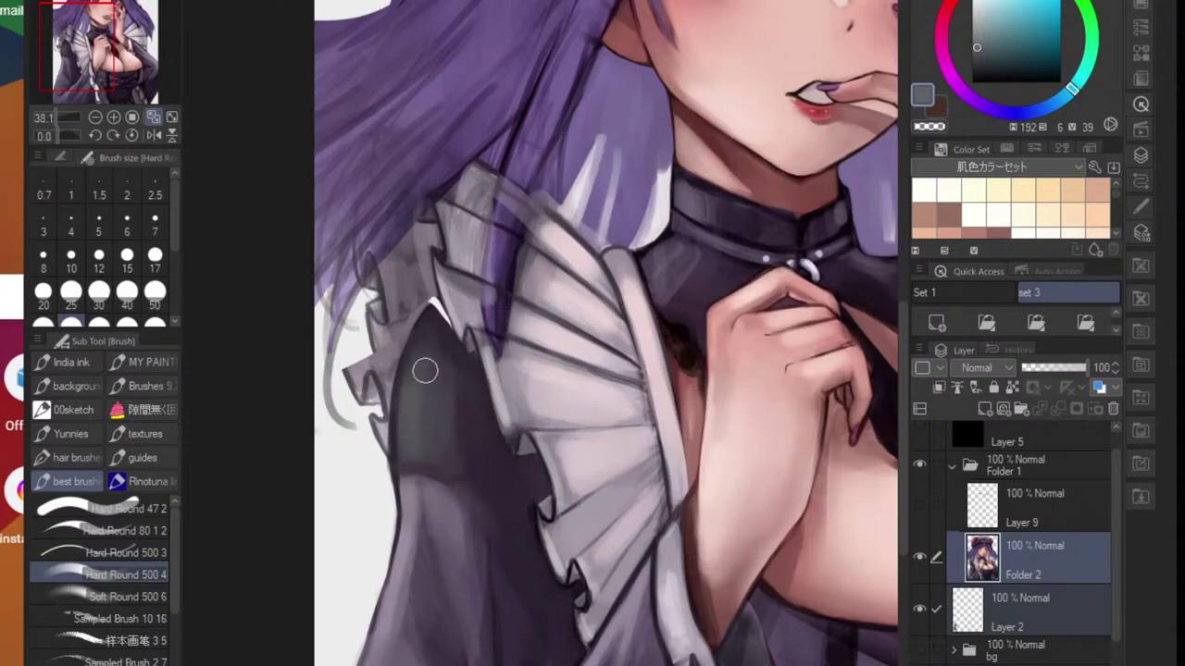
pyautogui.scroll(-5, 431, 432)
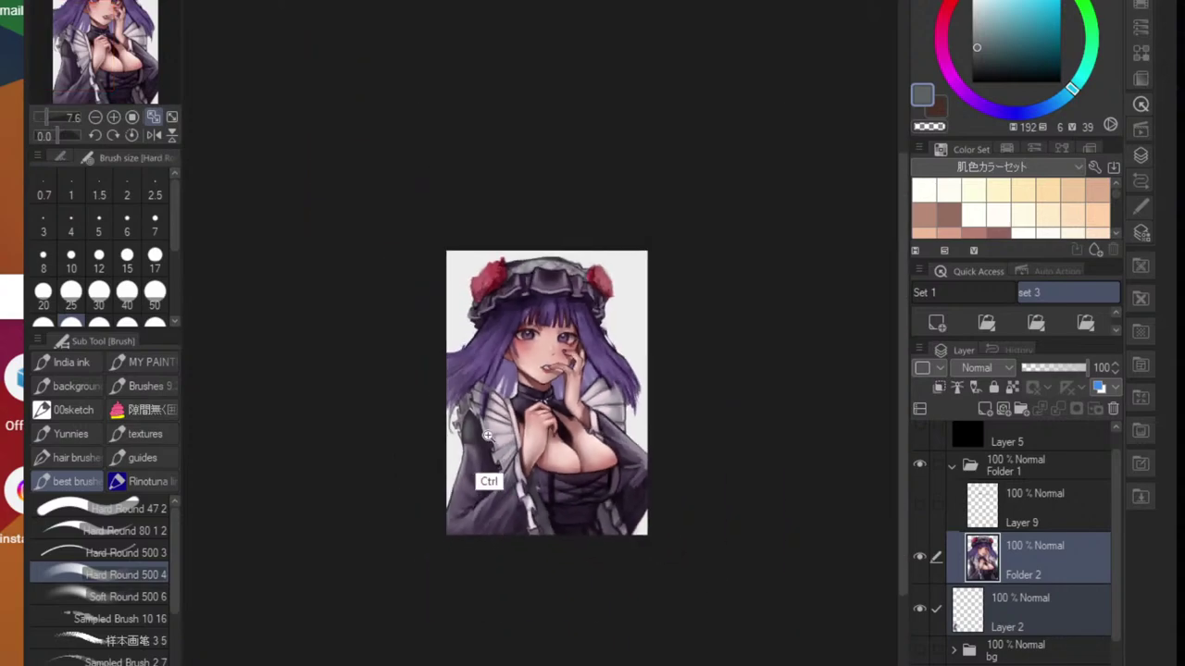
pyautogui.scroll(5, 488, 435)
# - Blend the grey highlight into the dark sleeve with the Blend tool at size 40
pyautogui.press('j')
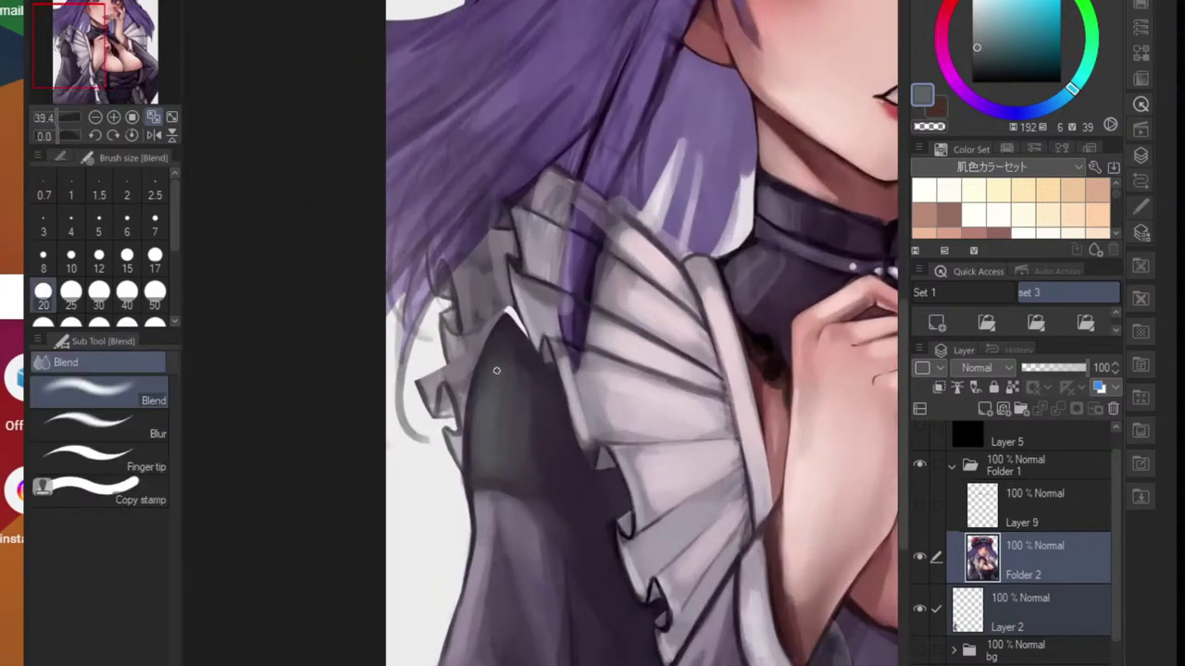
pyautogui.press(']')
pyautogui.press(']')
pyautogui.press(']')
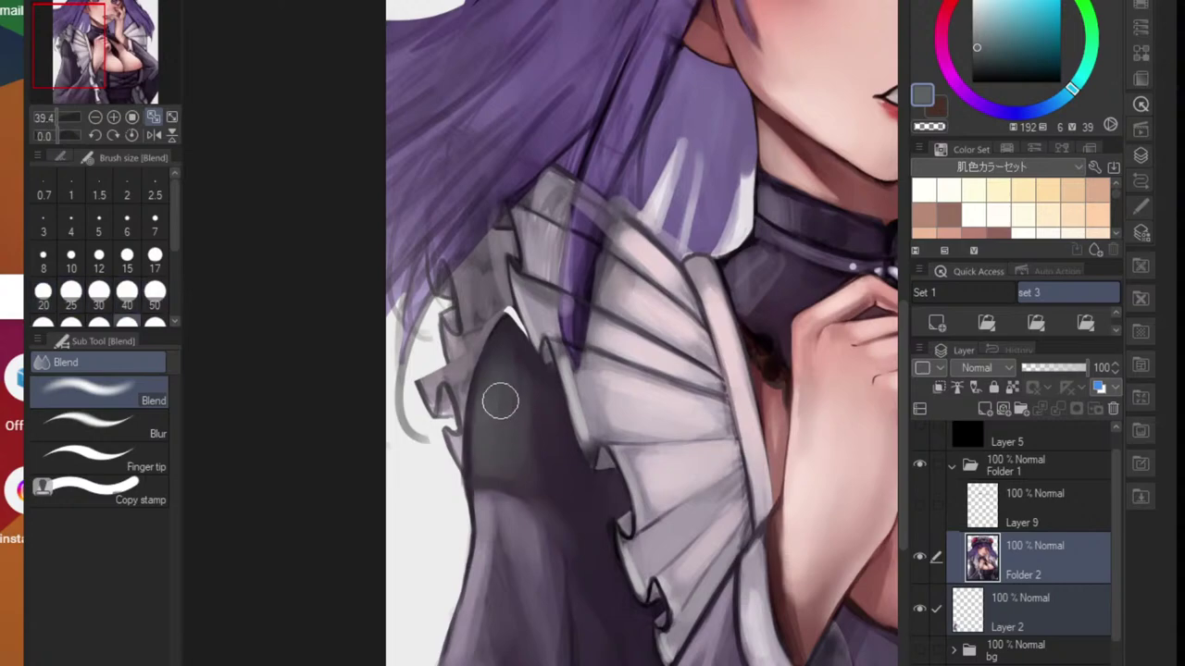
pyautogui.moveTo(500, 401)
pyautogui.mouseDown()
pyautogui.moveTo(488, 463)
pyautogui.moveTo(518, 395)
pyautogui.moveTo(521, 429)
pyautogui.moveTo(503, 330)
pyautogui.moveTo(522, 470)
pyautogui.moveTo(534, 415)
pyautogui.mouseUp()
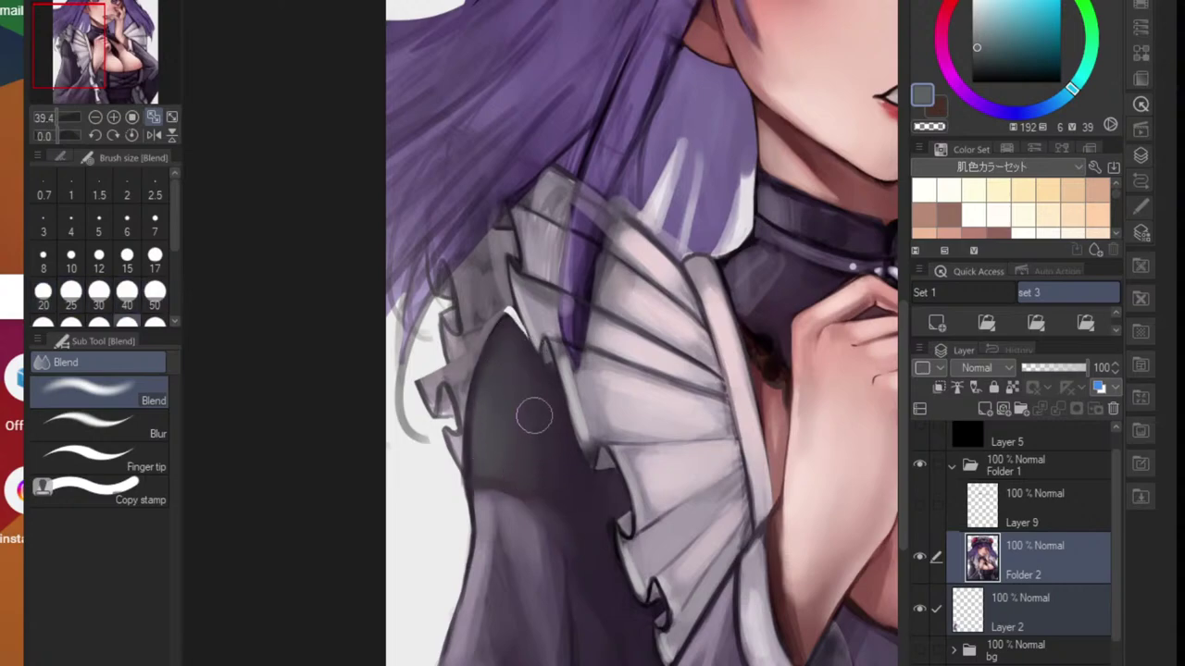
pyautogui.scroll(-4, 542, 536)
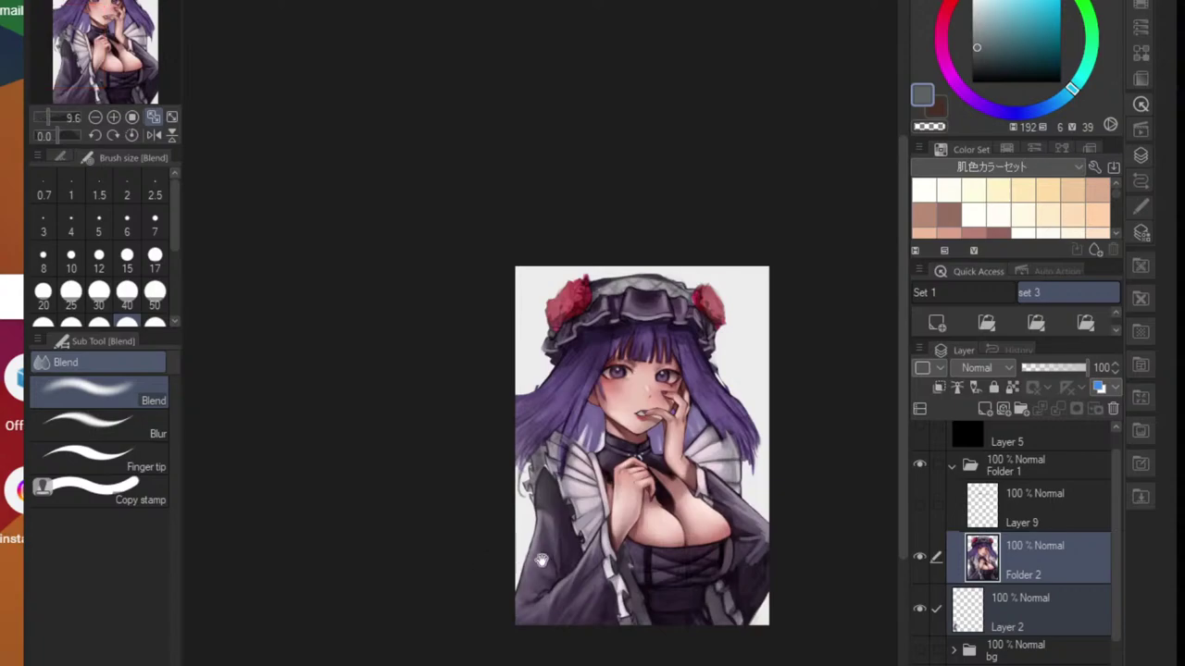
pyautogui.scroll(2, 541, 550)
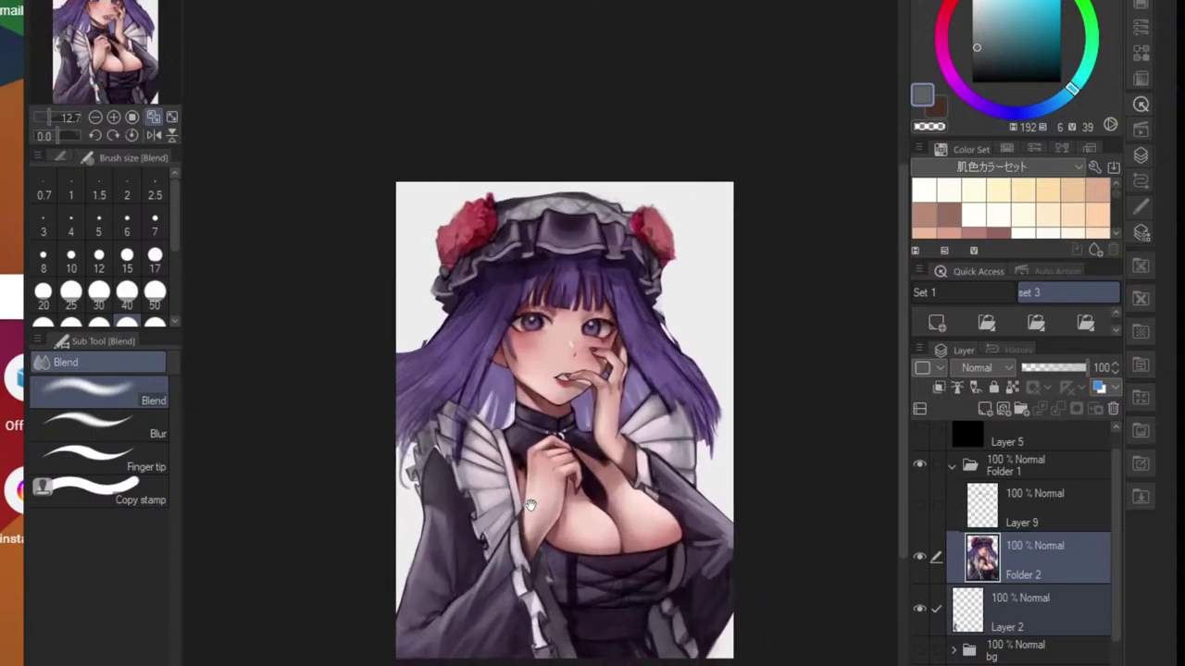
pyautogui.scroll(3, 525, 500)
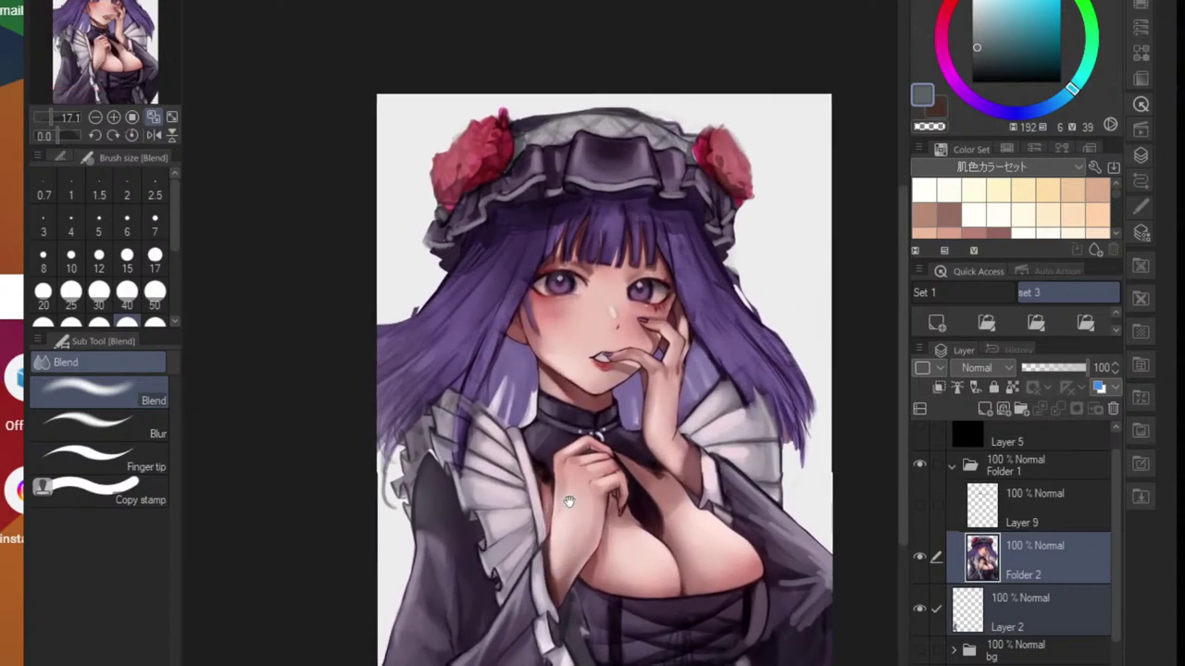
pyautogui.scroll(2, 516, 466)
# - At brush size 15, cover the dark sleeve edge line under the ruffle with purple-grey and light grey
pyautogui.press('b')
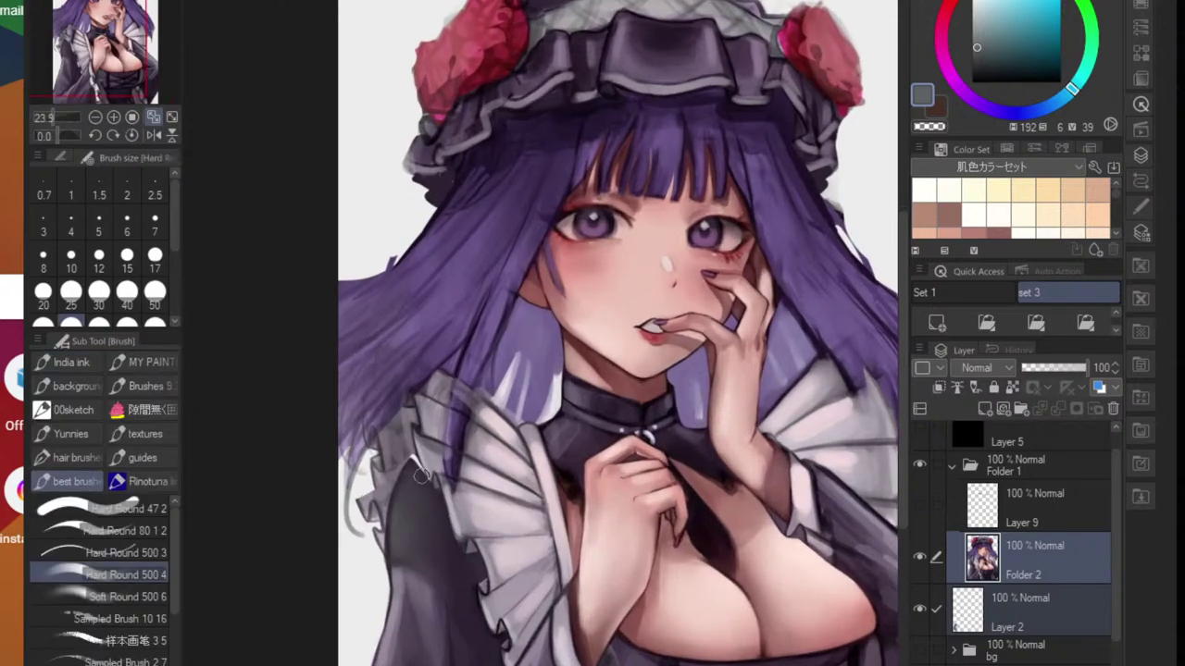
pyautogui.scroll(3, 450, 462)
pyautogui.scroll(1, 450, 463)
pyautogui.keyDown('alt'); pyautogui.click(424, 439); pyautogui.keyUp('alt')
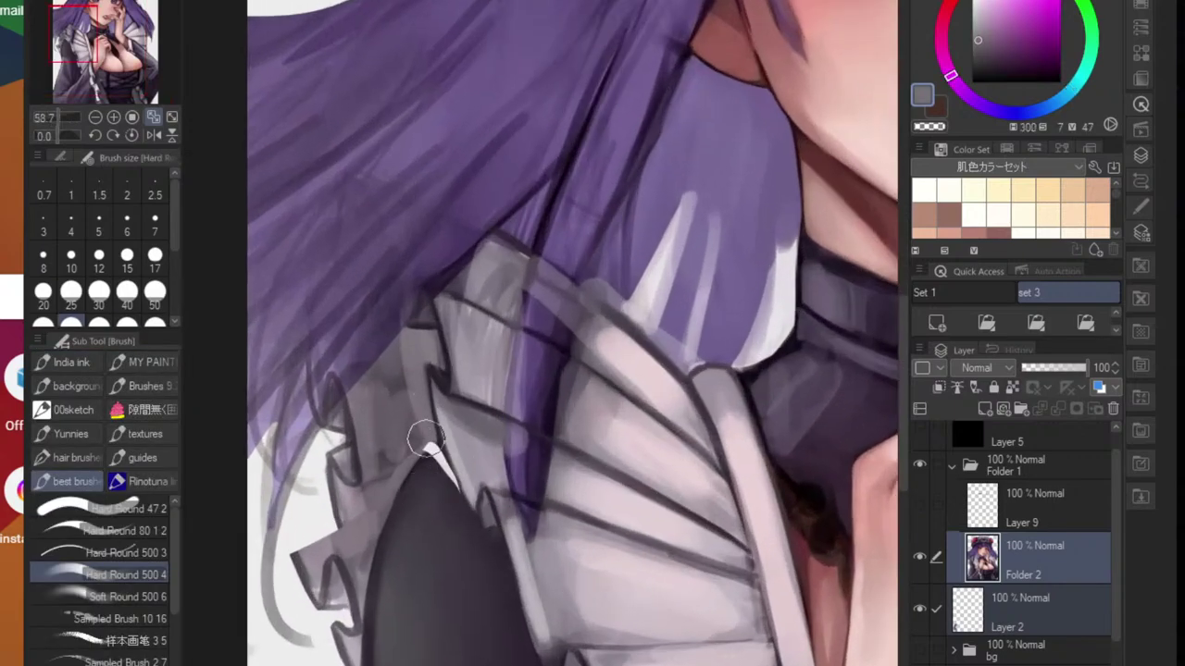
pyautogui.press('[')
pyautogui.press('[')
pyautogui.press('[')
pyautogui.press('[')
pyautogui.press('[')
pyautogui.press('[')
pyautogui.press('[')
pyautogui.press('[')
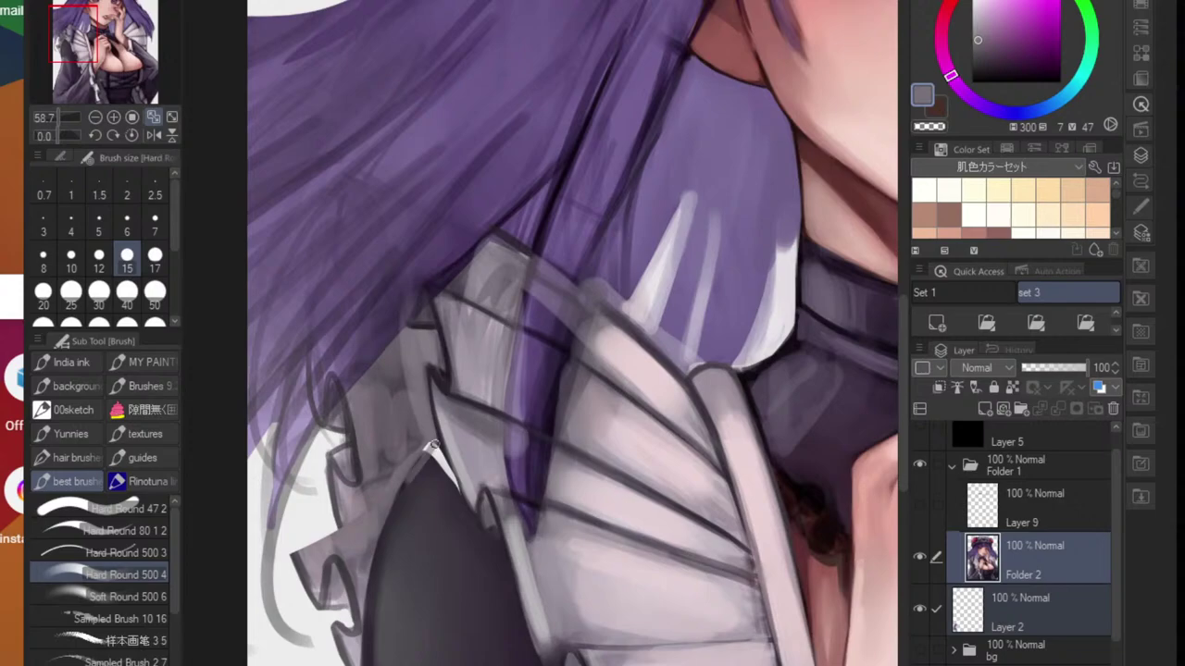
pyautogui.moveTo(433, 454); pyautogui.dragTo(384, 531)
pyautogui.keyDown('alt'); pyautogui.click(444, 468); pyautogui.keyUp('alt')
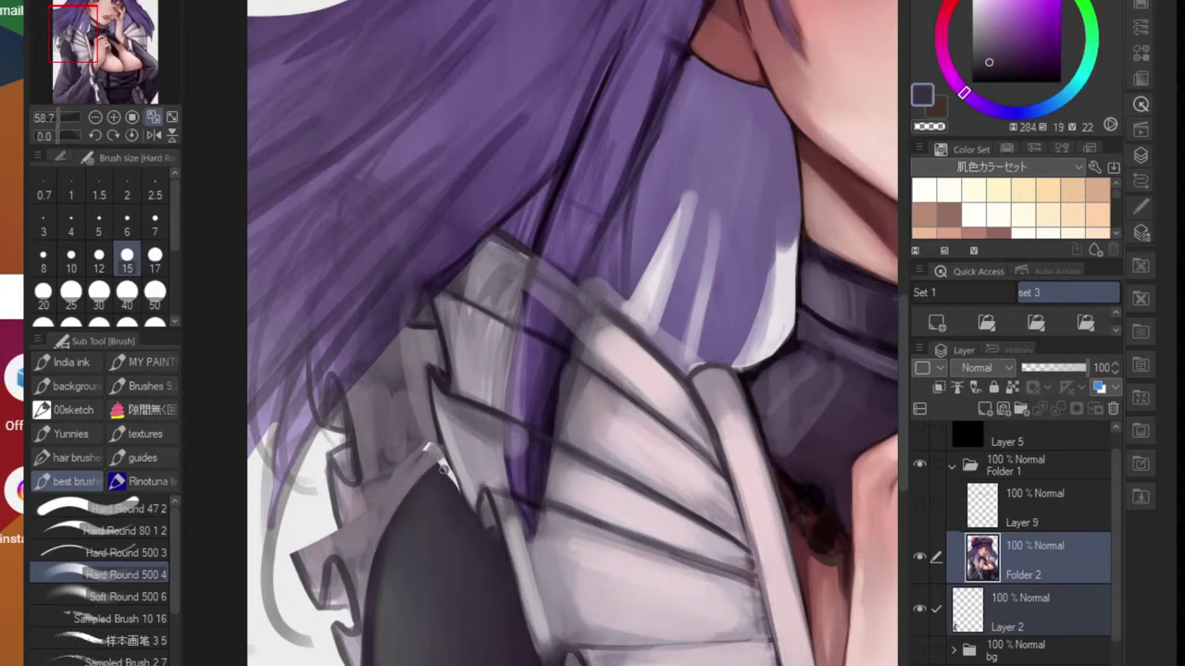
pyautogui.keyDown('alt'); pyautogui.click(457, 433); pyautogui.keyUp('alt')
pyautogui.moveTo(440, 422); pyautogui.dragTo(452, 475)
pyautogui.moveTo(433, 402); pyautogui.dragTo(454, 484)
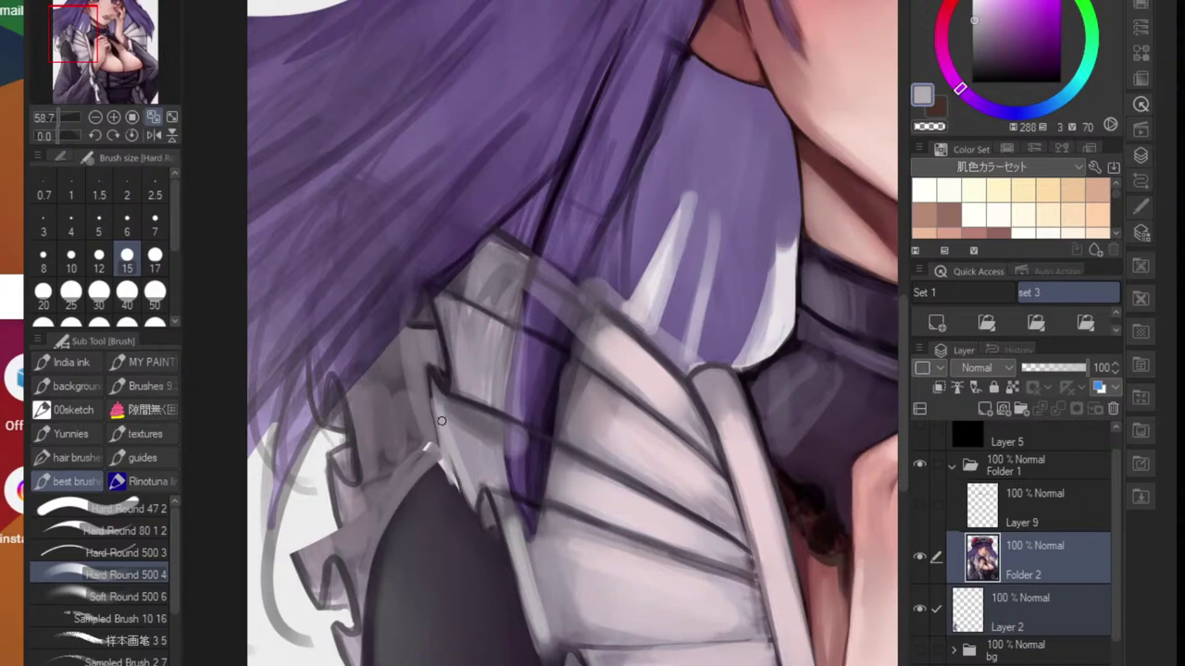
pyautogui.moveTo(442, 422); pyautogui.dragTo(468, 506)
# - Redraw the ruffle's left edge in dark purple at brush size 8
pyautogui.keyDown('alt'); pyautogui.click(441, 421); pyautogui.keyUp('alt')
pyautogui.press('[')
pyautogui.press('[')
pyautogui.press('[')
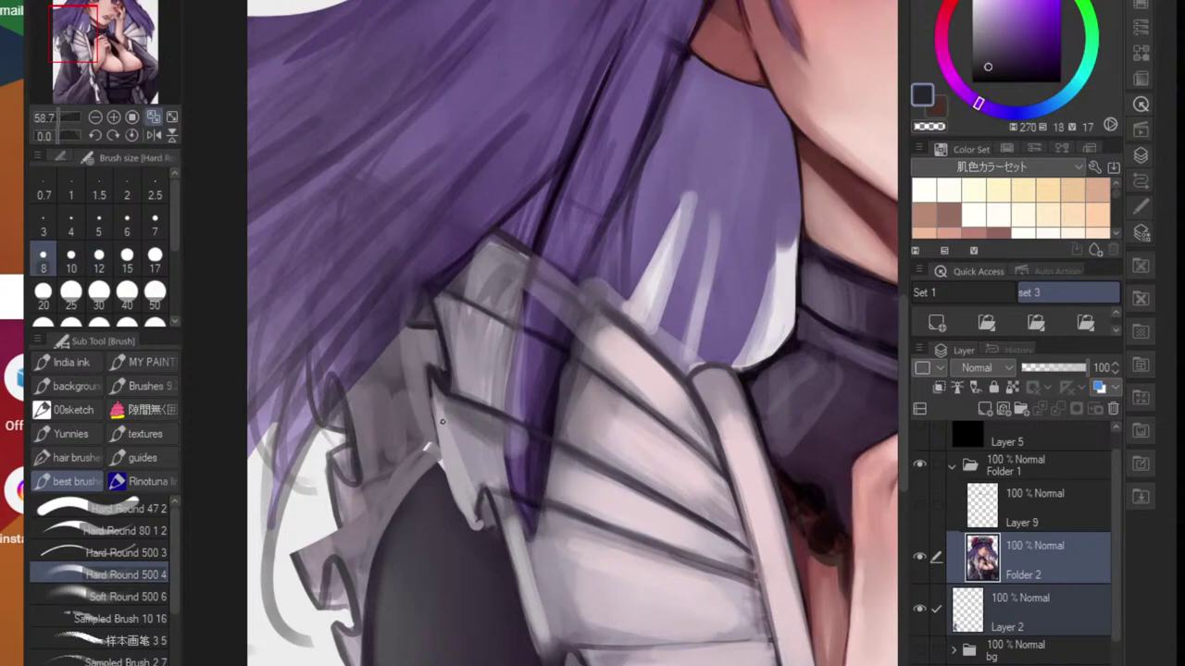
pyautogui.scroll(2, 430, 420)
pyautogui.moveTo(433, 383); pyautogui.dragTo(463, 530)
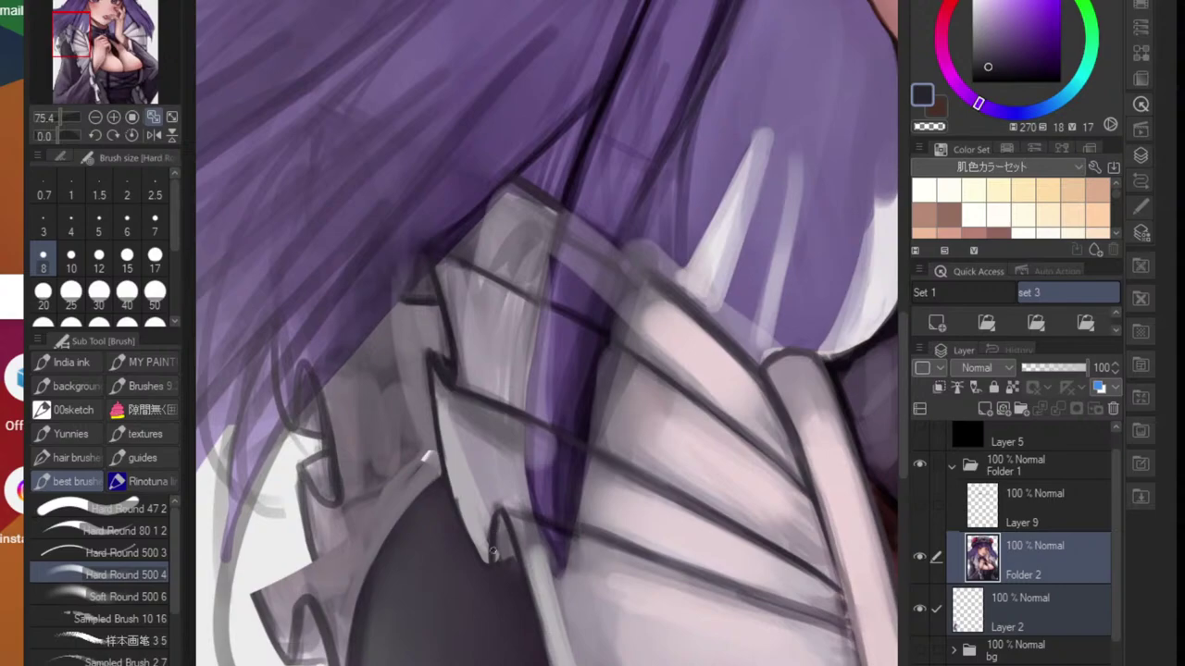
# - Paint a light grey rim down the frill's left edge to its lower tip
pyautogui.keyDown('alt'); pyautogui.click(500, 542); pyautogui.keyUp('alt')
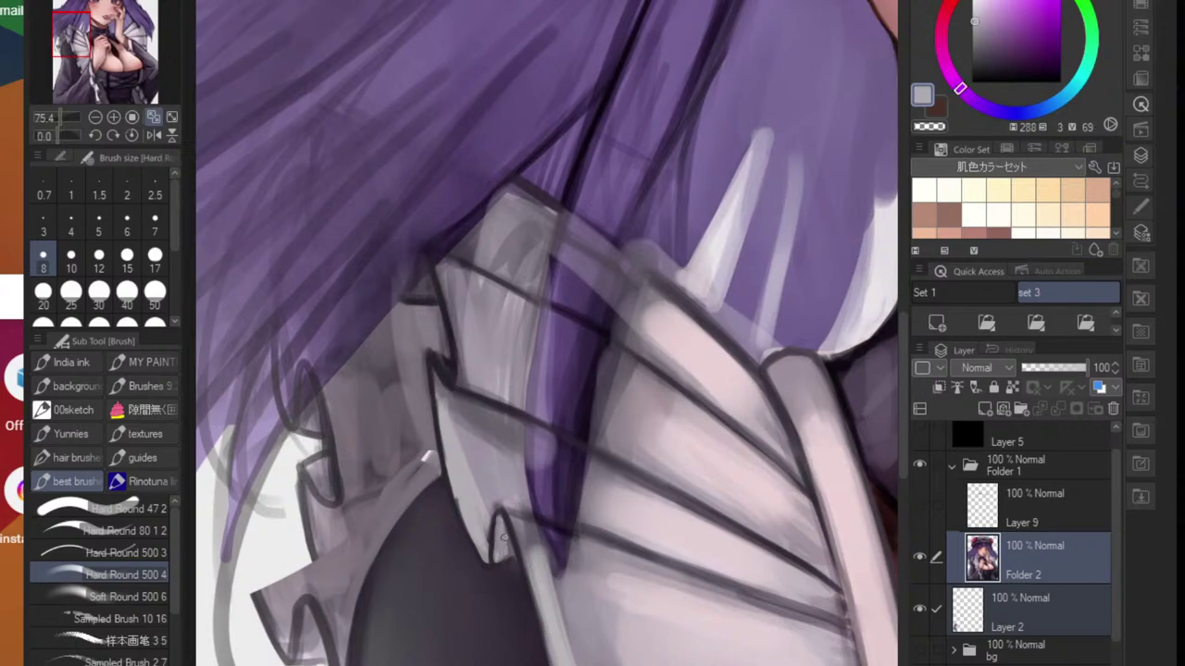
pyautogui.moveTo(498, 559); pyautogui.dragTo(473, 526)
pyautogui.scroll(5, 472, 526)
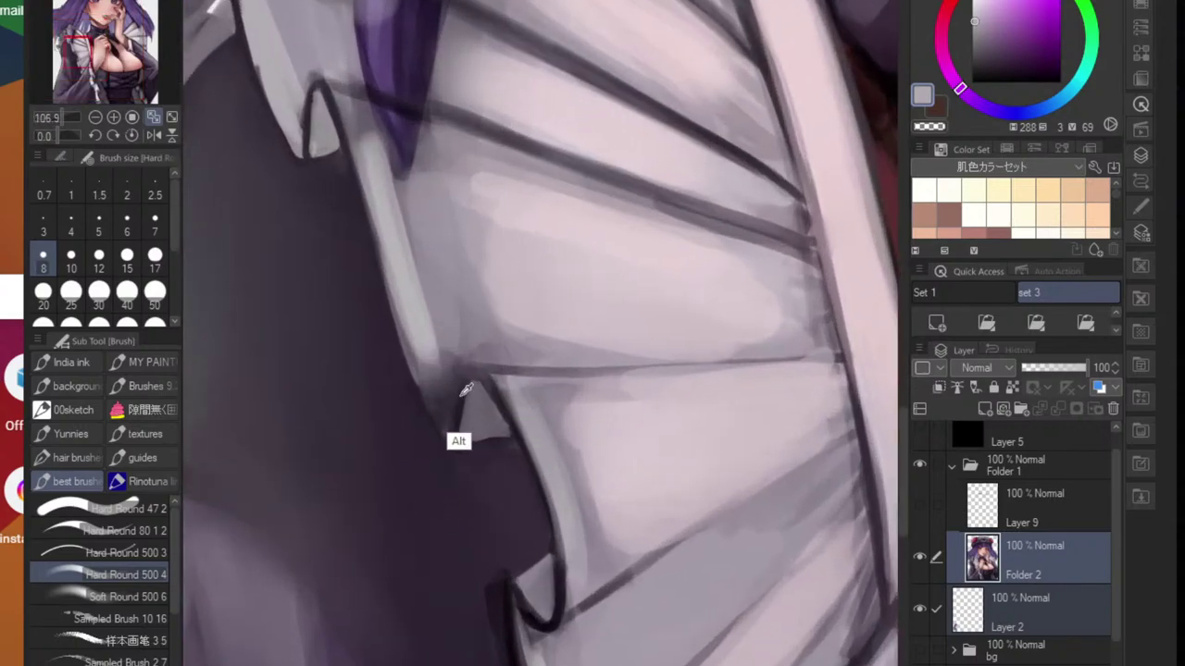
pyautogui.moveTo(368, 210); pyautogui.dragTo(405, 346)
pyautogui.hotkey('ctrl', 'z')
pyautogui.moveTo(365, 168); pyautogui.dragTo(413, 378)
pyautogui.moveTo(379, 229); pyautogui.dragTo(440, 417)
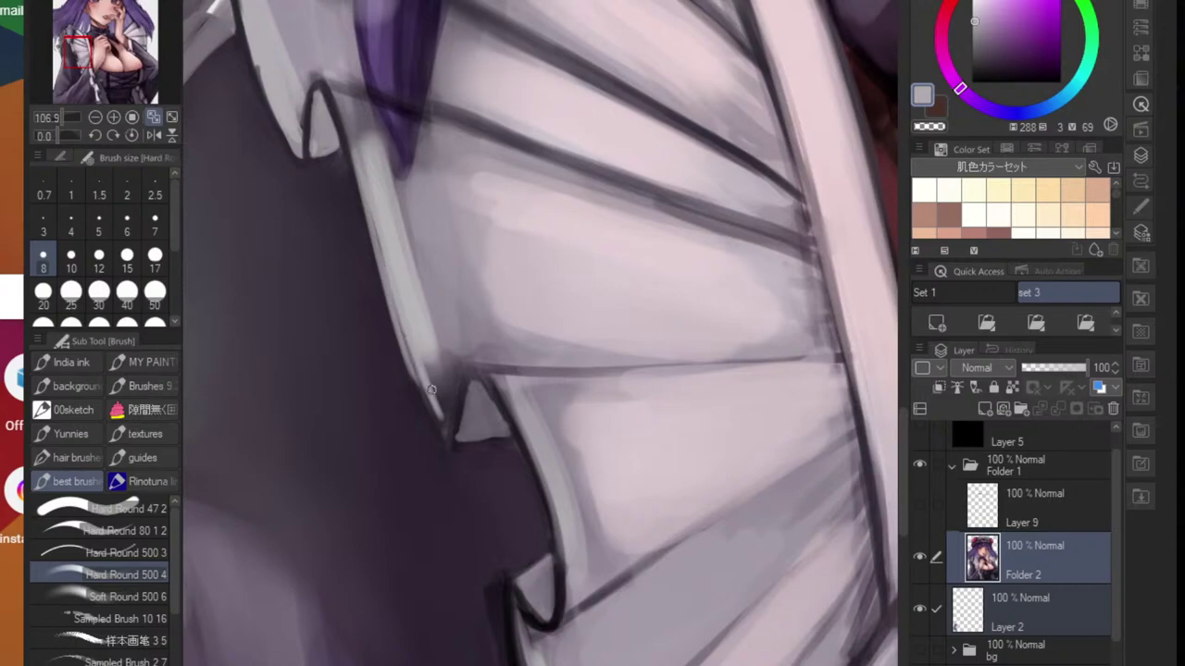
pyautogui.moveTo(391, 276); pyautogui.dragTo(437, 416)
pyautogui.moveTo(405, 315); pyautogui.dragTo(440, 424)
pyautogui.scroll(-4, 412, 371)
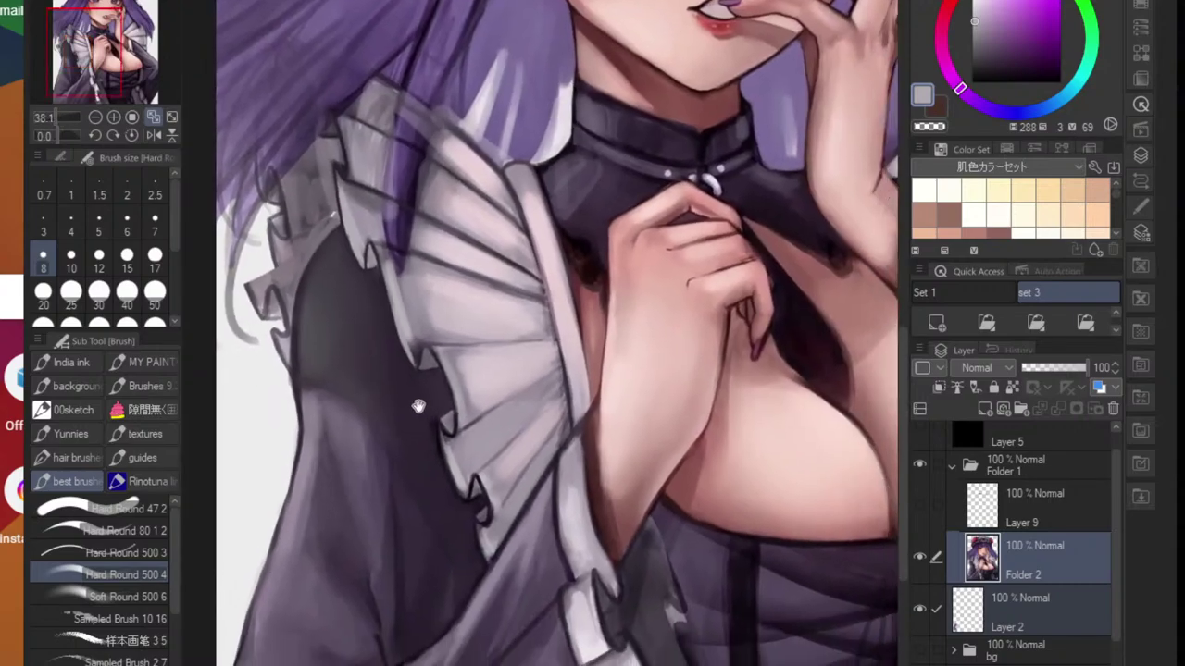
pyautogui.scroll(3, 463, 444)
# - Soften the frill rim's edge with mid grey and add dark strokes along the ruffle edge
pyautogui.keyDown('alt'); pyautogui.click(470, 454); pyautogui.keyUp('alt')
pyautogui.scroll(3, 453, 509)
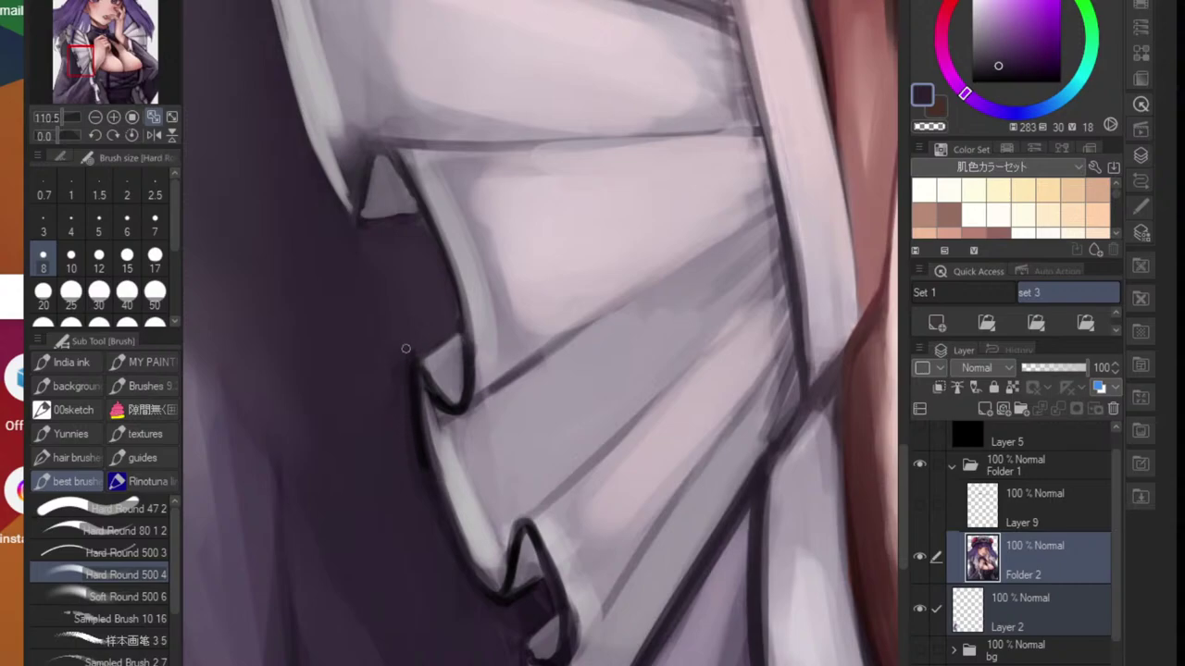
pyautogui.keyDown('alt'); pyautogui.click(439, 503); pyautogui.keyUp('alt')
pyautogui.moveTo(431, 422); pyautogui.dragTo(474, 563)
pyautogui.moveTo(439, 454)
pyautogui.mouseDown()
pyautogui.moveTo(494, 585)
pyautogui.moveTo(480, 558)
pyautogui.mouseUp()
pyautogui.moveTo(451, 485); pyautogui.dragTo(482, 557)
pyautogui.scroll(-8, 463, 541)
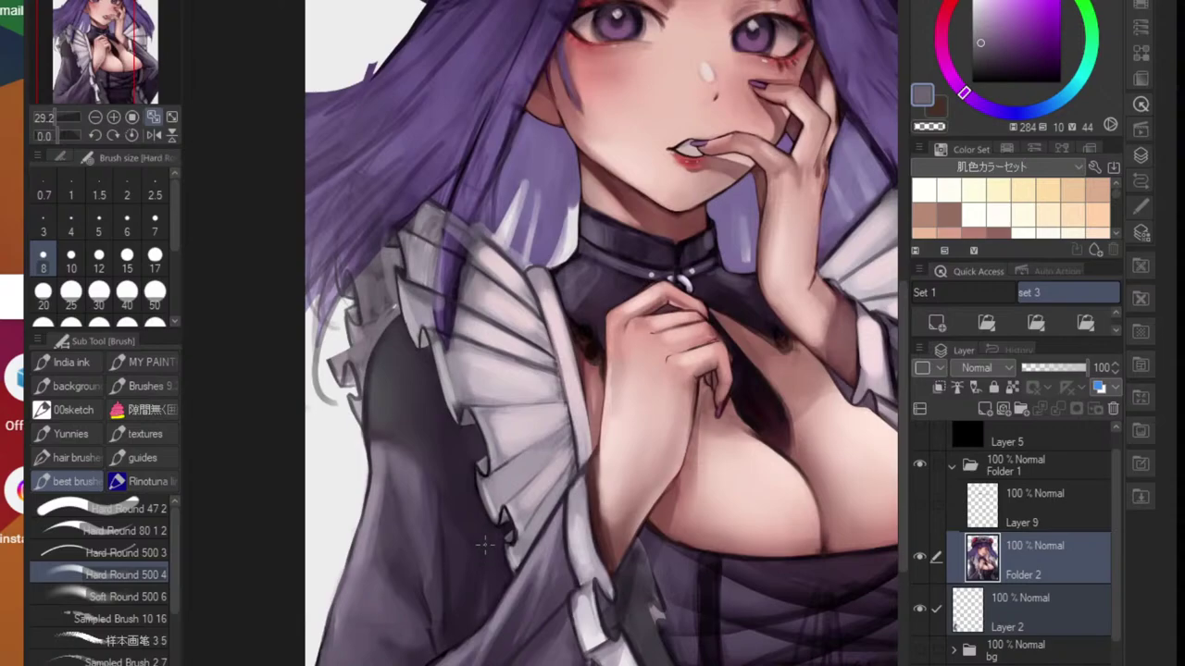
pyautogui.scroll(-5, 484, 546)
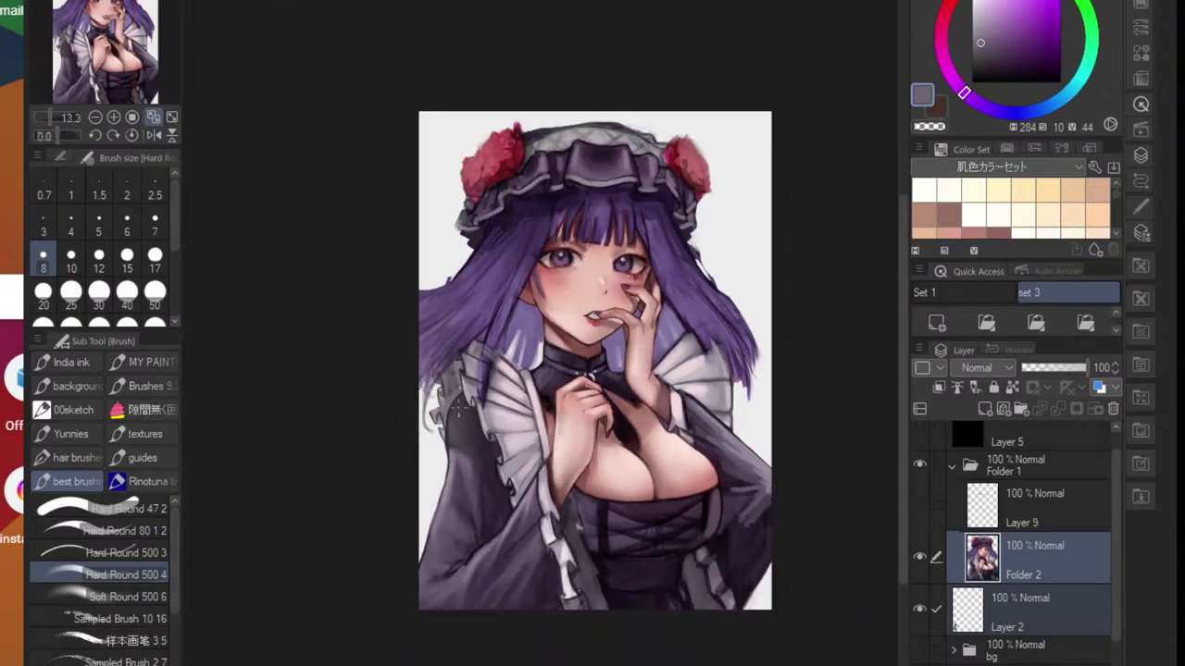
# - Draw two parallel dark outline lines along the left collar ruffle
pyautogui.scroll(7, 456, 408)
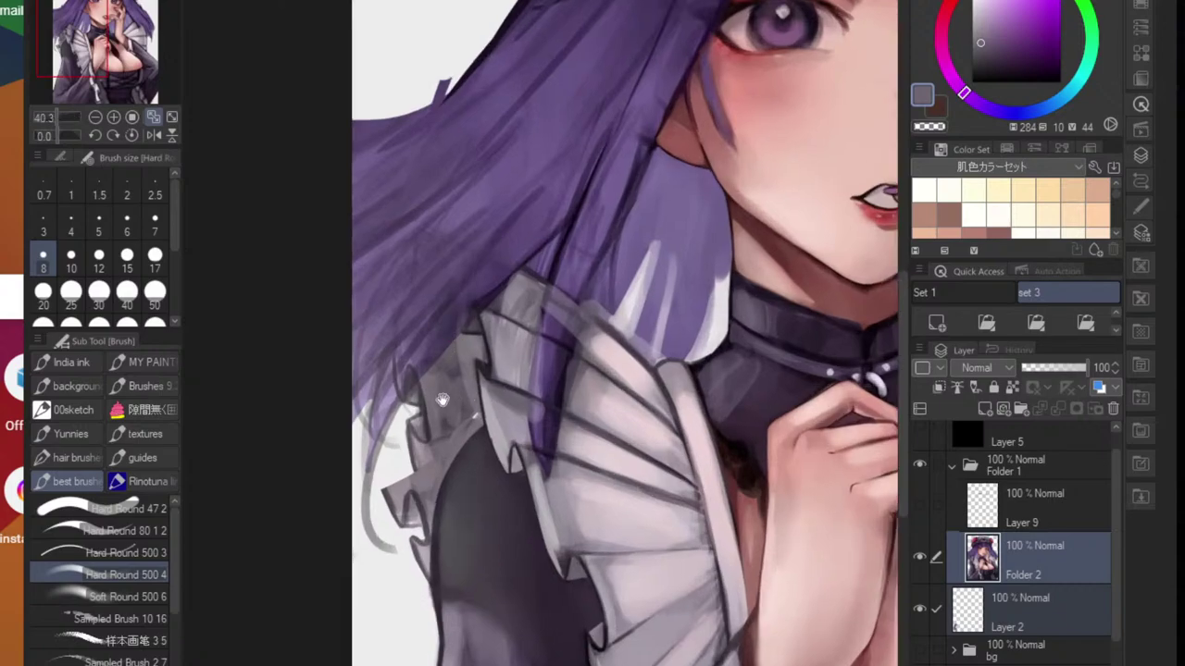
pyautogui.scroll(2, 442, 400)
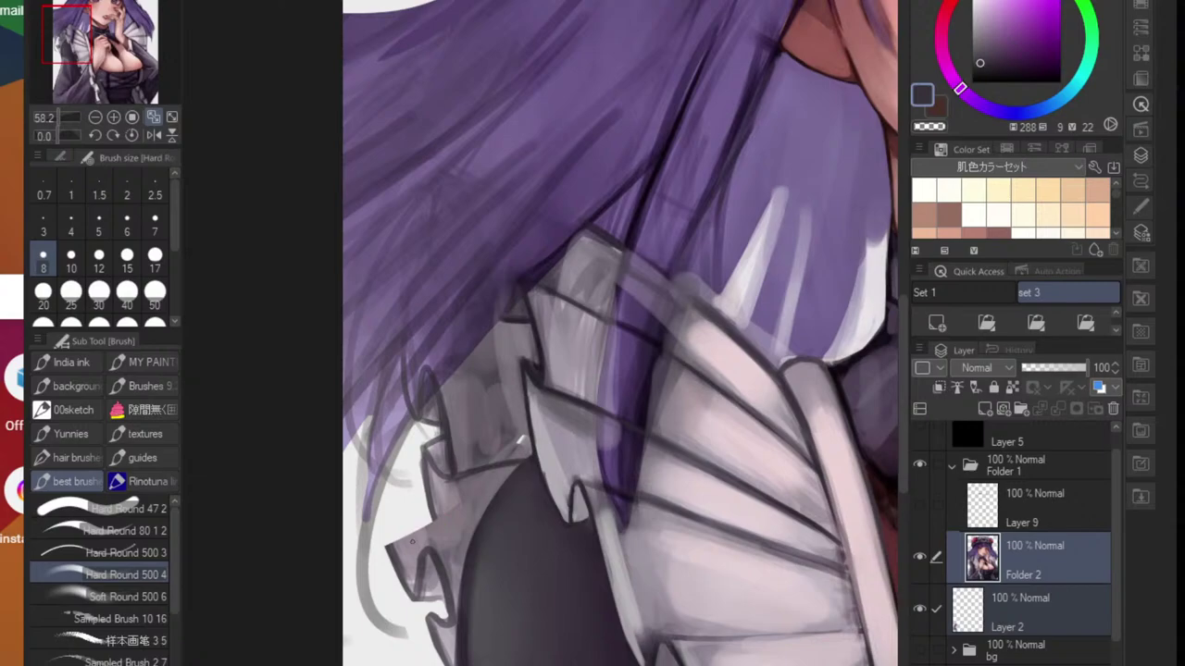
pyautogui.moveTo(392, 545); pyautogui.dragTo(479, 501)
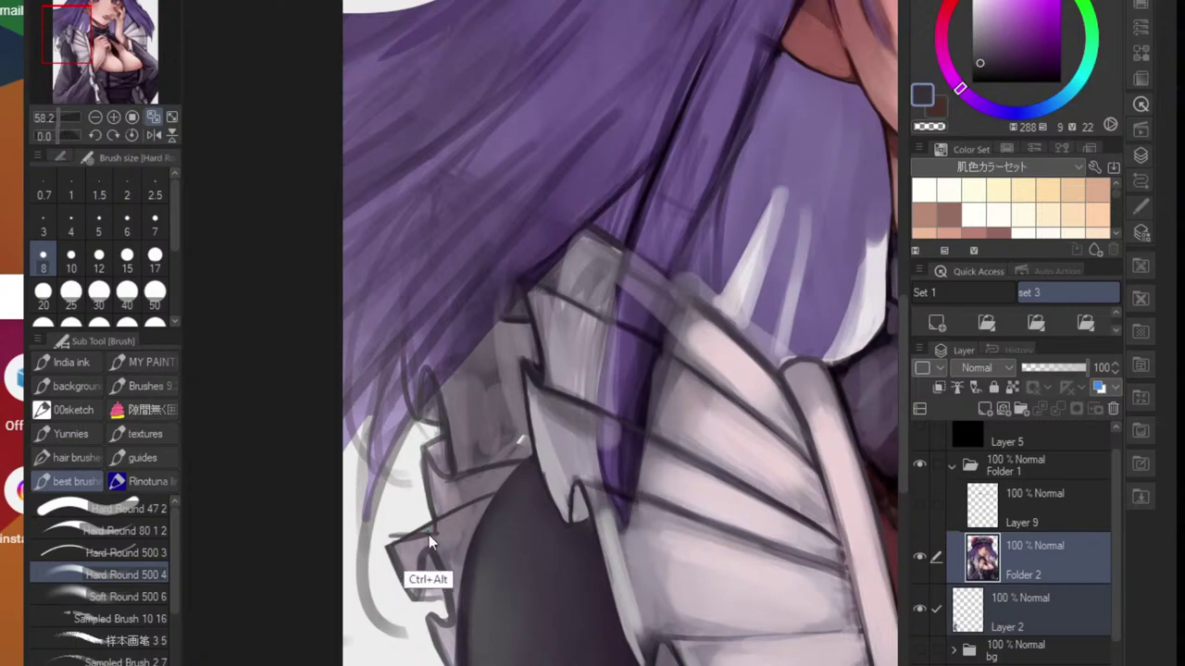
pyautogui.scroll(2, 389, 535)
pyautogui.scroll(-5, 470, 529)
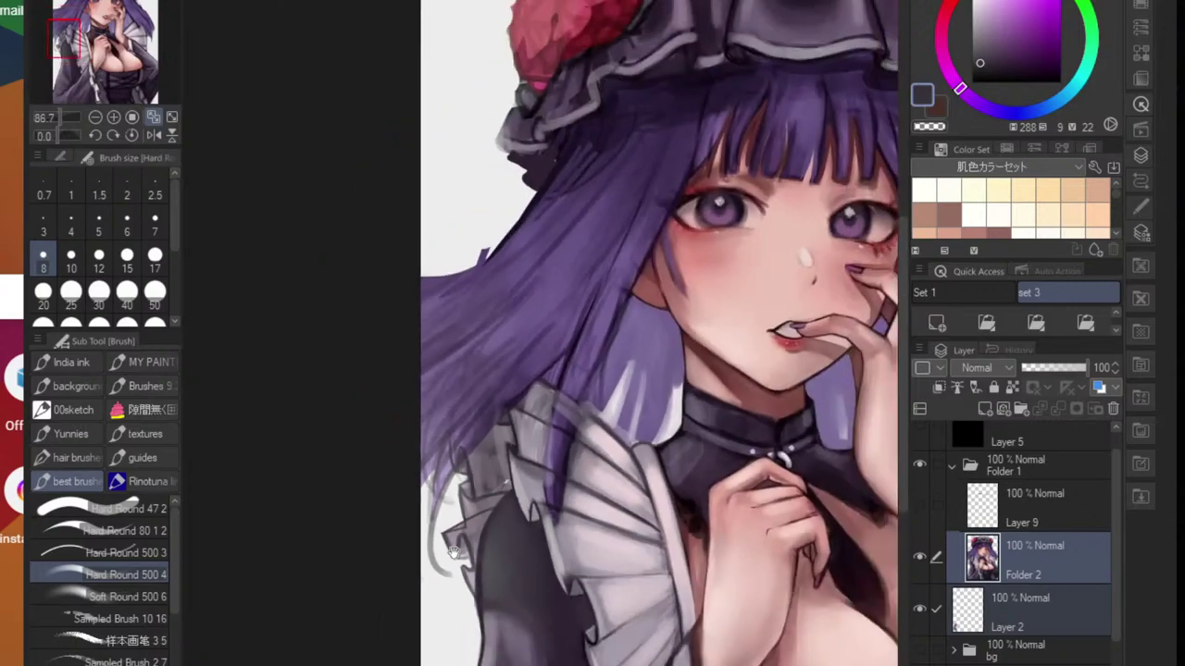
pyautogui.scroll(1, 460, 547)
pyautogui.scroll(6, 460, 546)
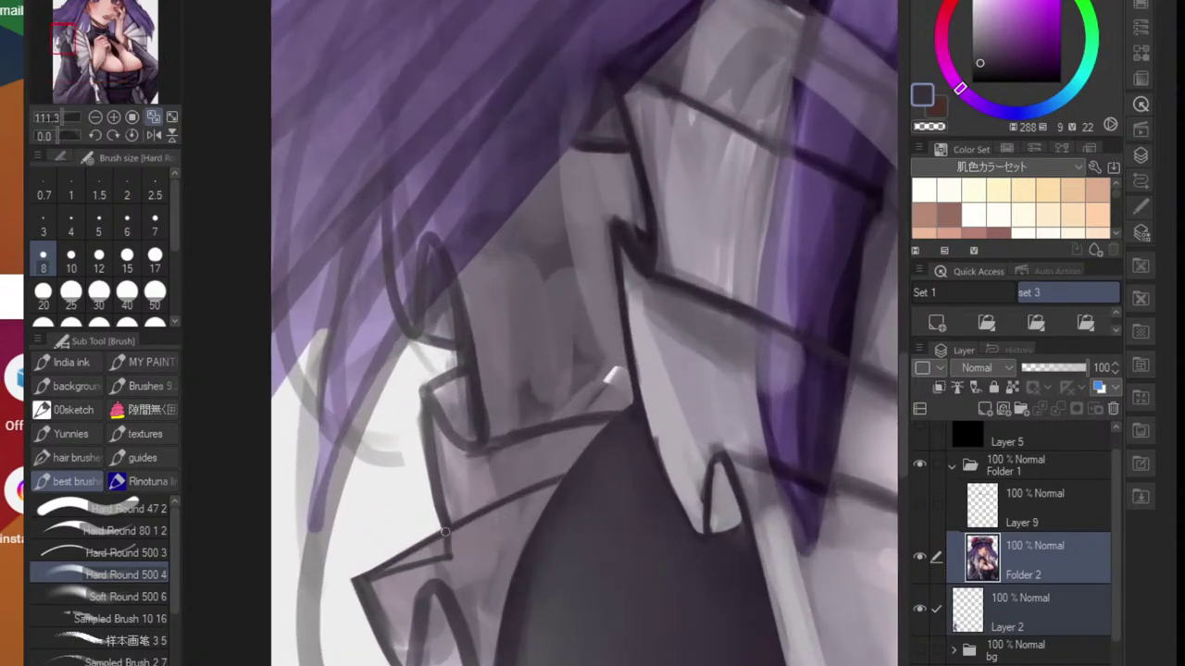
pyautogui.moveTo(448, 556); pyautogui.dragTo(564, 484)
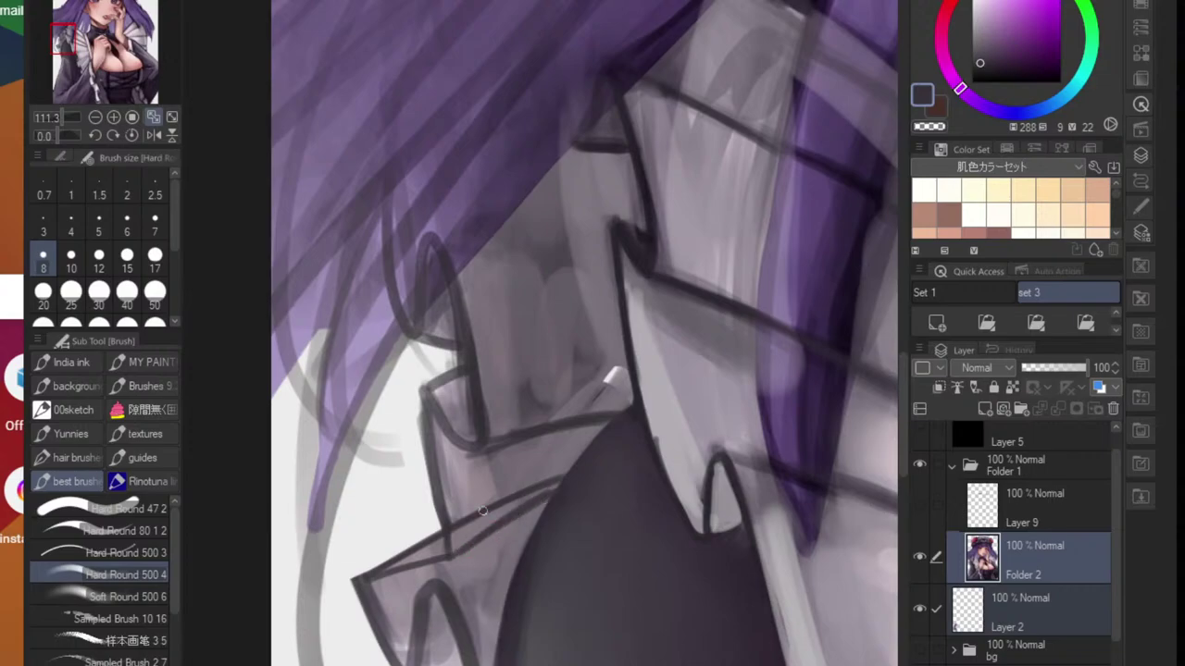
# - Paint light grey-pink over the new collar line and view the whole figure
pyautogui.keyDown('alt'); pyautogui.click(454, 520); pyautogui.keyUp('alt')
pyautogui.moveTo(483, 509); pyautogui.dragTo(558, 477)
pyautogui.scroll(-3, 502, 497)
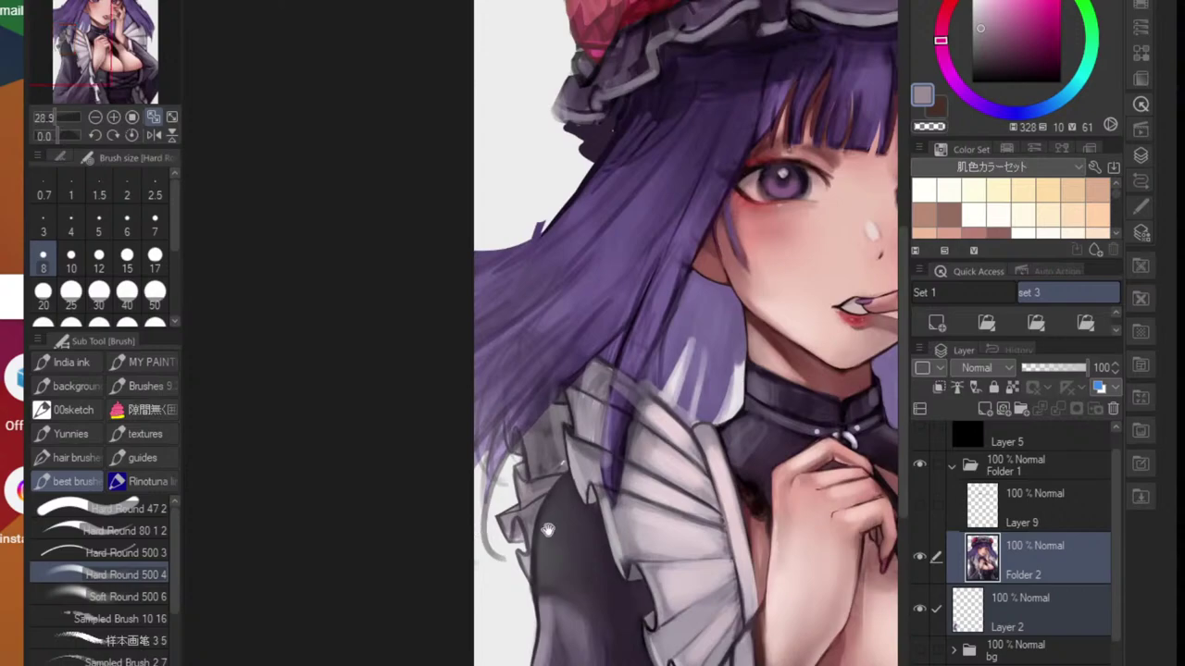
pyautogui.moveTo(623, 571); pyautogui.dragTo(457, 512)
pyautogui.scroll(-1, 529, 549)
pyautogui.scroll(-4, 498, 424)
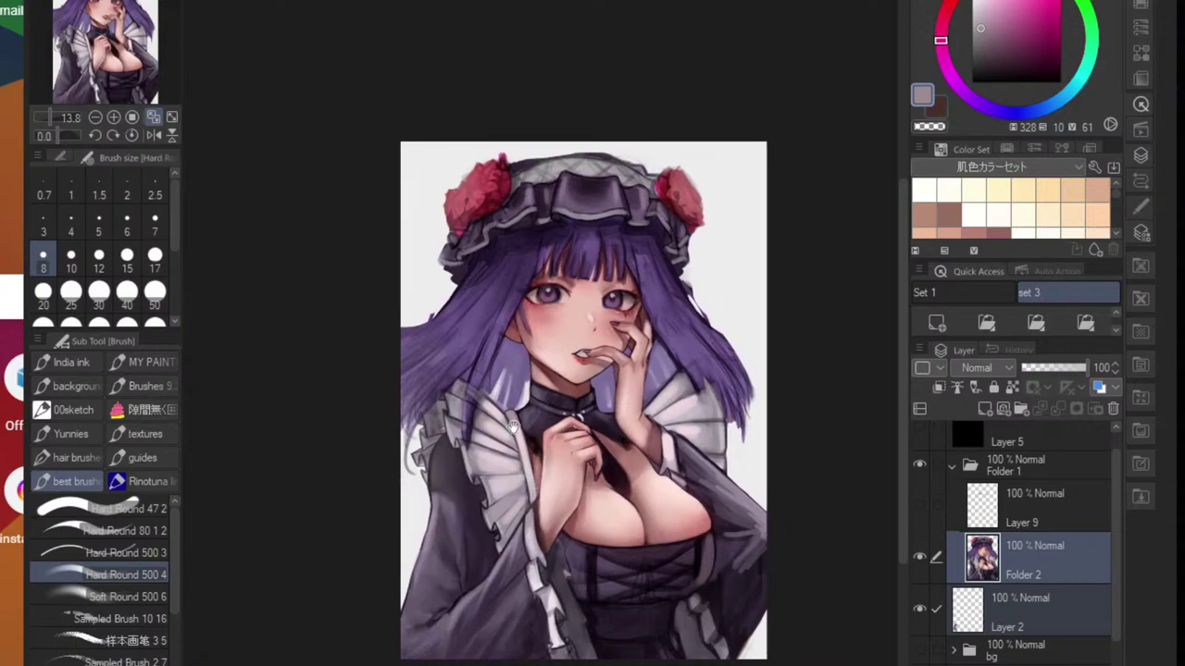
# - Sample the hair purple, adjust it to a lighter, softer purple, and enlarge the brush to 60
pyautogui.moveTo(514, 422); pyautogui.dragTo(547, 472)
pyautogui.moveTo(509, 405); pyautogui.dragTo(522, 410)
pyautogui.scroll(3, 521, 409)
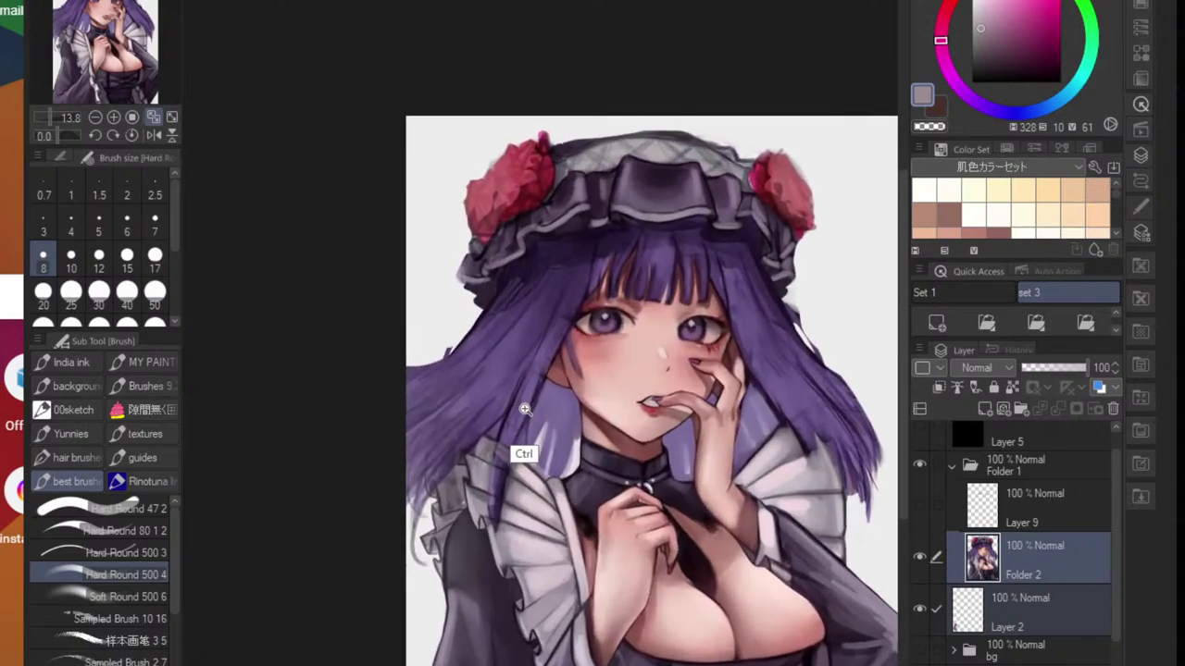
pyautogui.scroll(1, 534, 410)
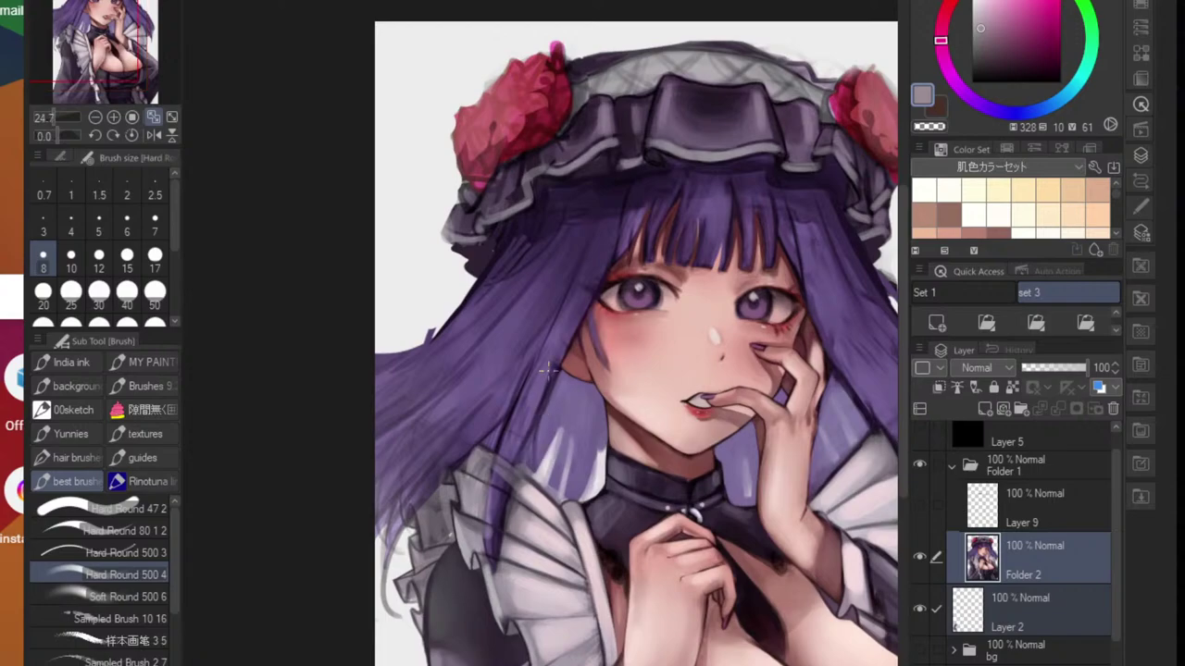
pyautogui.keyDown('alt'); pyautogui.click(505, 389); pyautogui.keyUp('alt')
pyautogui.click(970, 91)
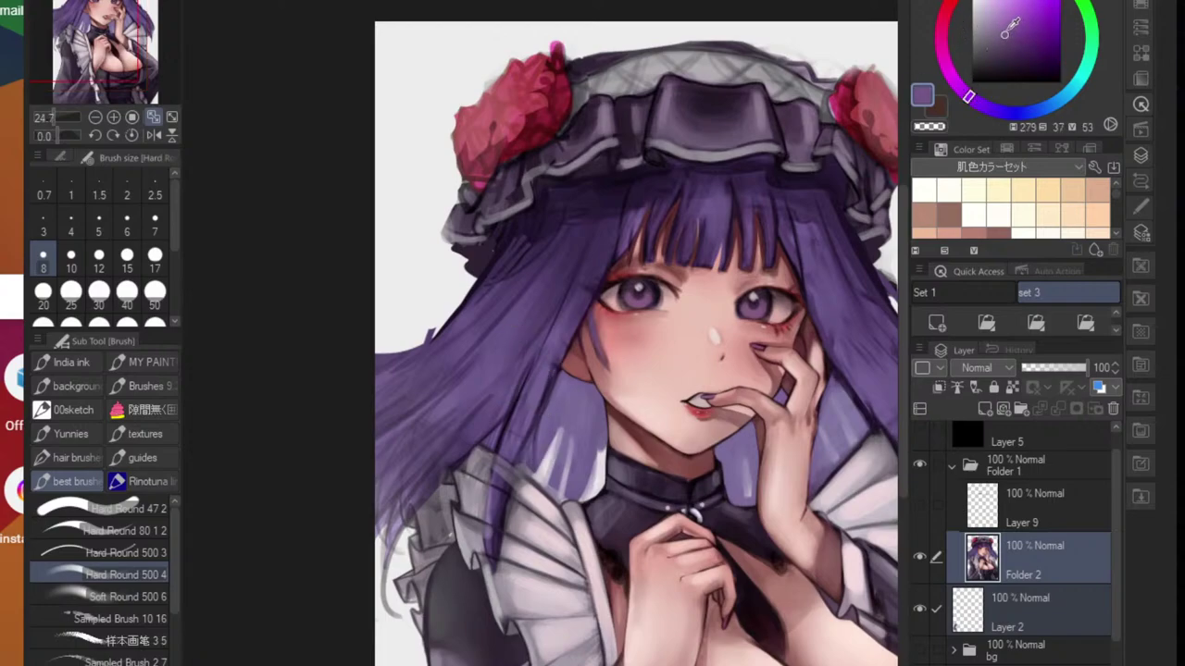
pyautogui.click(1007, 52)
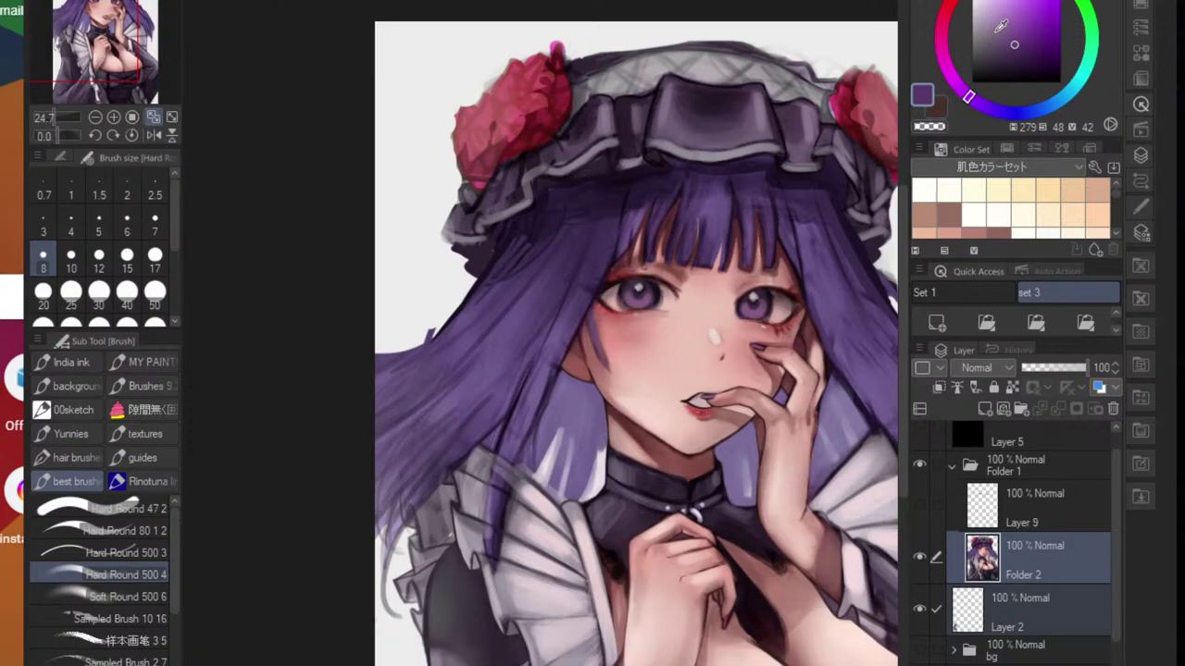
pyautogui.click(995, 30)
pyautogui.press(']')
pyautogui.press(']')
pyautogui.press(']')
pyautogui.press(']')
pyautogui.press(']')
pyautogui.press(']')
pyautogui.press(']')
pyautogui.press(']')
pyautogui.press(']')
pyautogui.press(']')
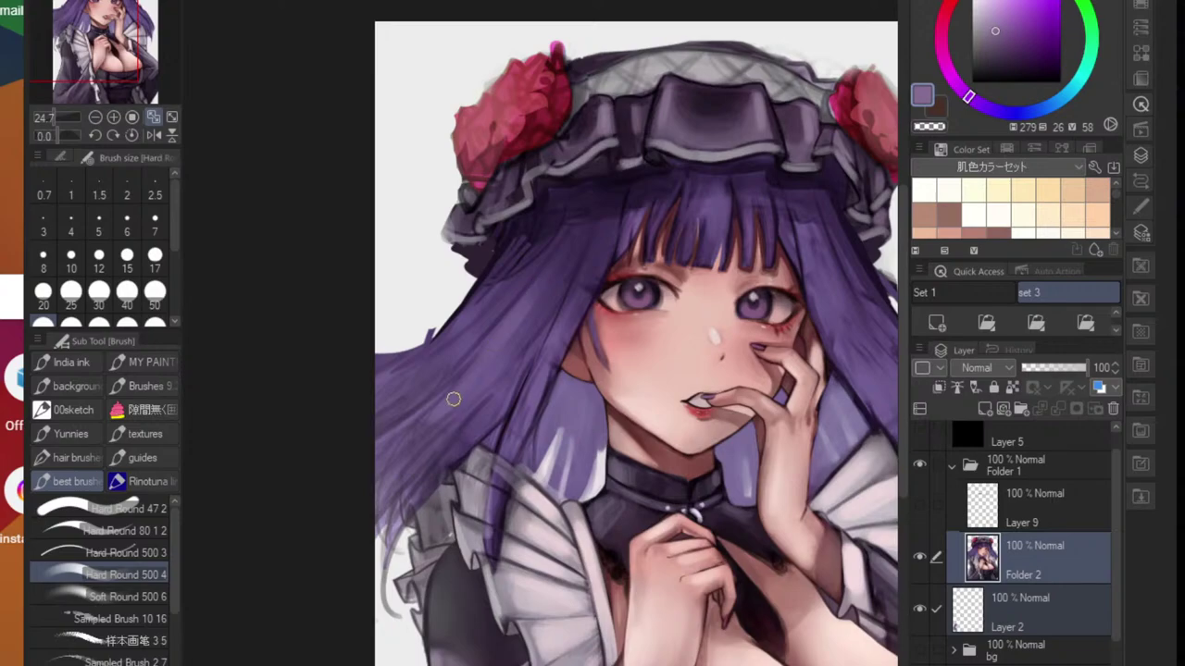
# - Brush lighter purple over the left-side hair and beside the face
pyautogui.moveTo(564, 253)
pyautogui.mouseDown()
pyautogui.moveTo(533, 303)
pyautogui.moveTo(536, 292)
pyautogui.moveTo(461, 355)
pyautogui.mouseUp()
pyautogui.moveTo(501, 313)
pyautogui.mouseDown()
pyautogui.moveTo(448, 368)
pyautogui.moveTo(441, 339)
pyautogui.mouseUp()
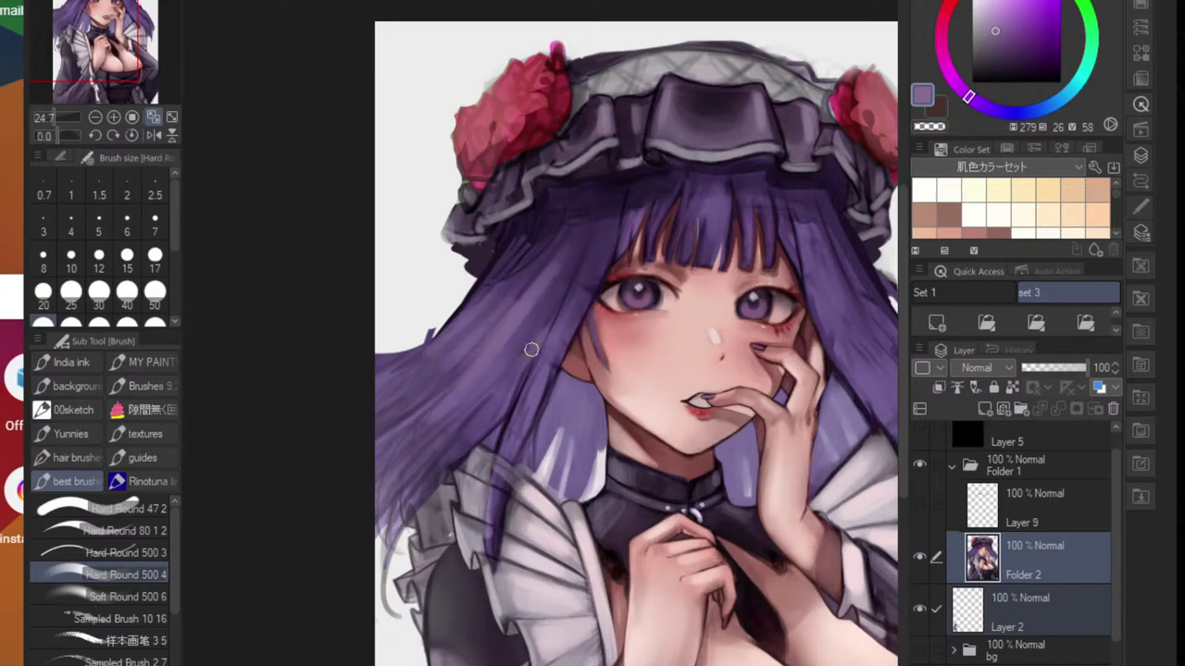
pyautogui.moveTo(539, 317)
pyautogui.mouseDown()
pyautogui.moveTo(518, 355)
pyautogui.moveTo(477, 382)
pyautogui.mouseUp()
pyautogui.moveTo(654, 358); pyautogui.dragTo(677, 360)
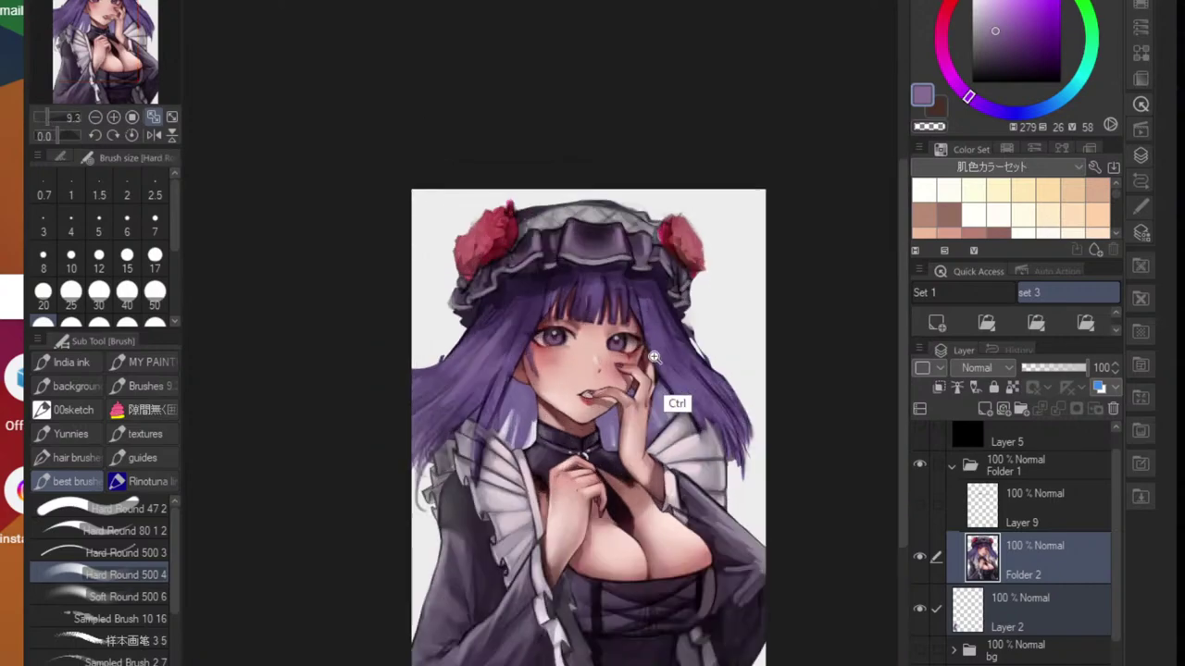
pyautogui.scroll(2, 654, 356)
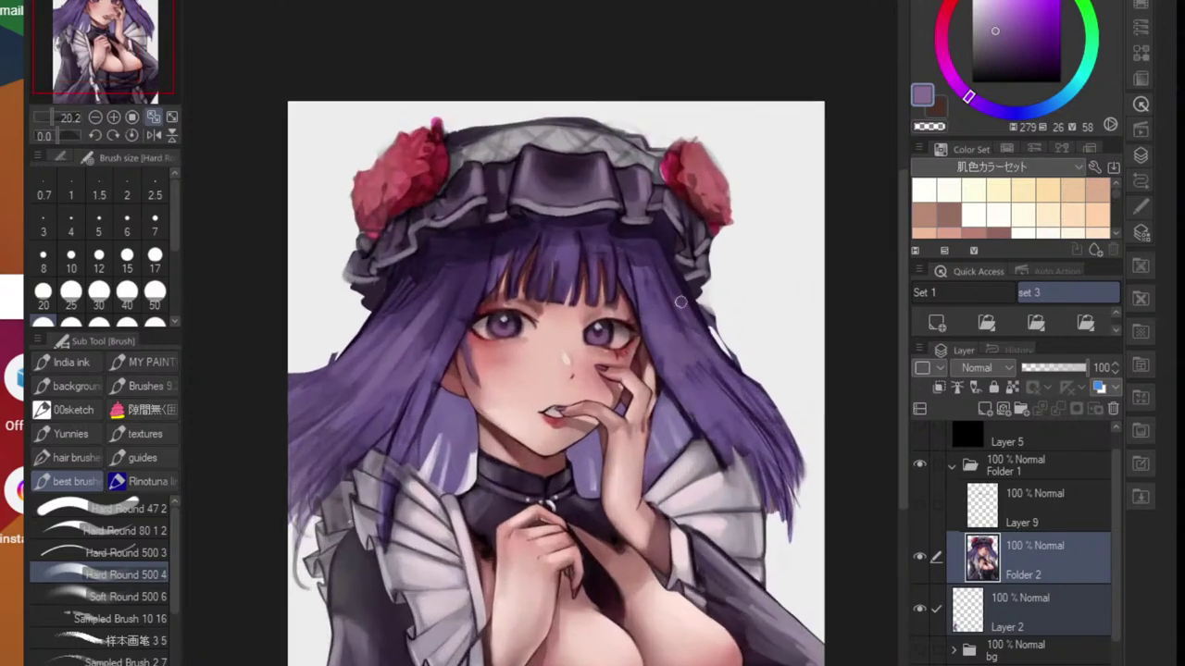
pyautogui.moveTo(461, 331)
pyautogui.mouseDown()
pyautogui.moveTo(421, 408)
pyautogui.moveTo(378, 417)
pyautogui.mouseUp()
pyautogui.moveTo(422, 462); pyautogui.dragTo(488, 439)
pyautogui.moveTo(510, 380); pyautogui.dragTo(540, 383)
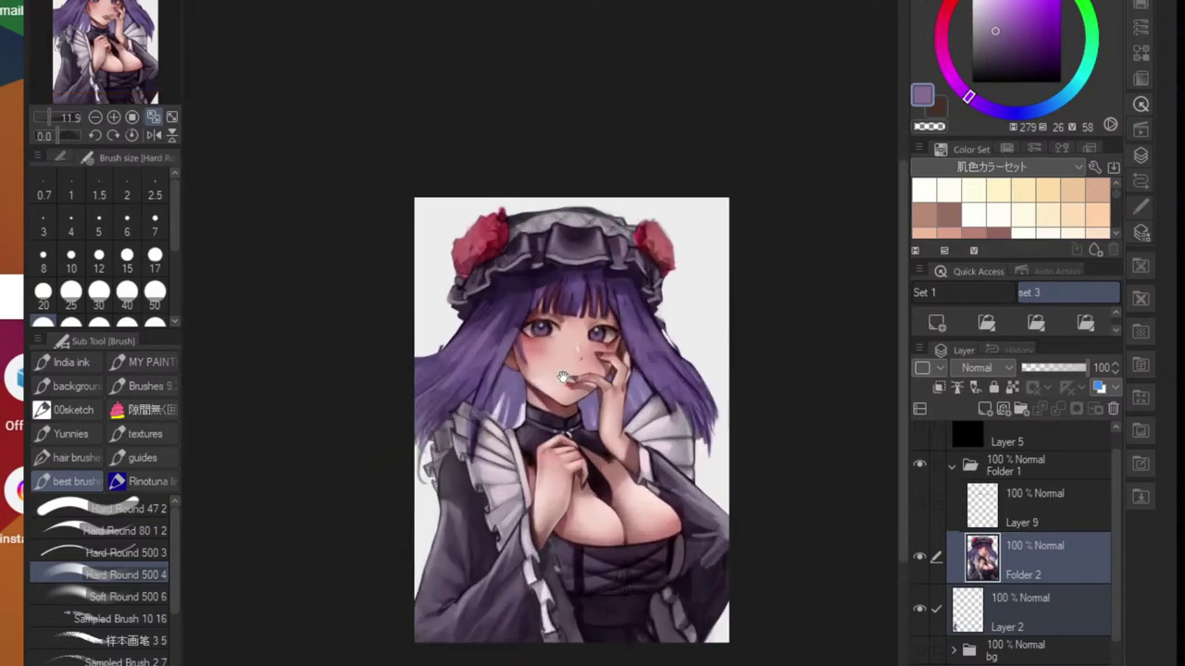
pyautogui.moveTo(511, 323); pyautogui.dragTo(571, 335)
# - Hatch light purple strokes along the left hair lock and its left edge
pyautogui.click(956, 84)
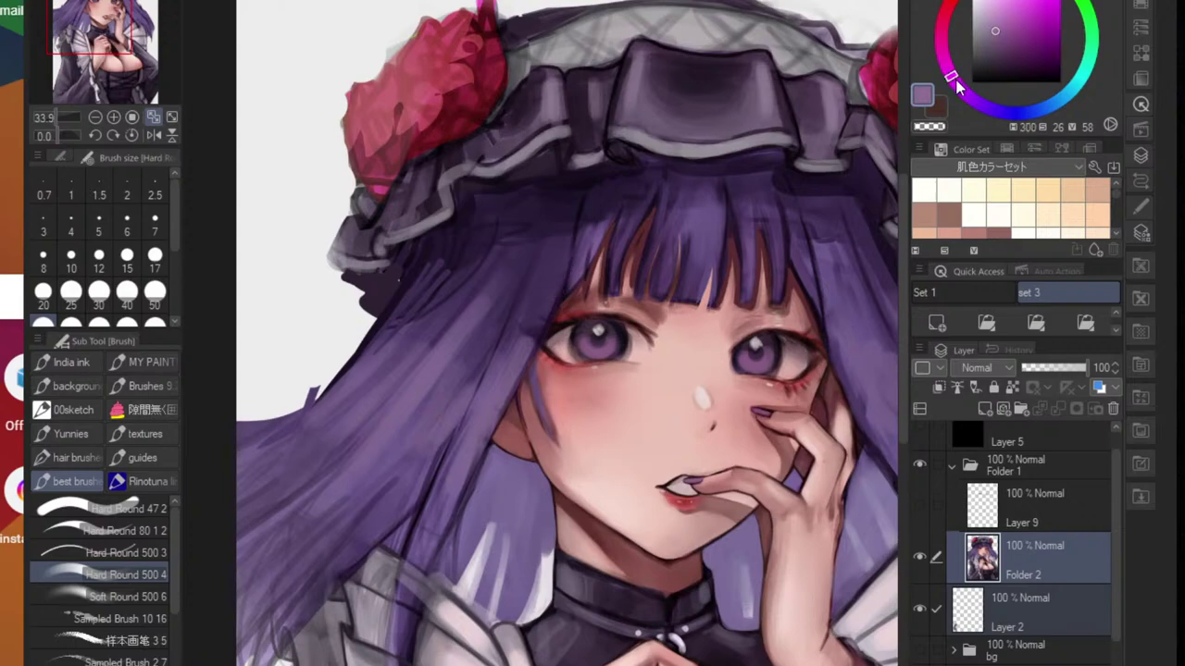
pyautogui.moveTo(1008, 51); pyautogui.dragTo(992, 30)
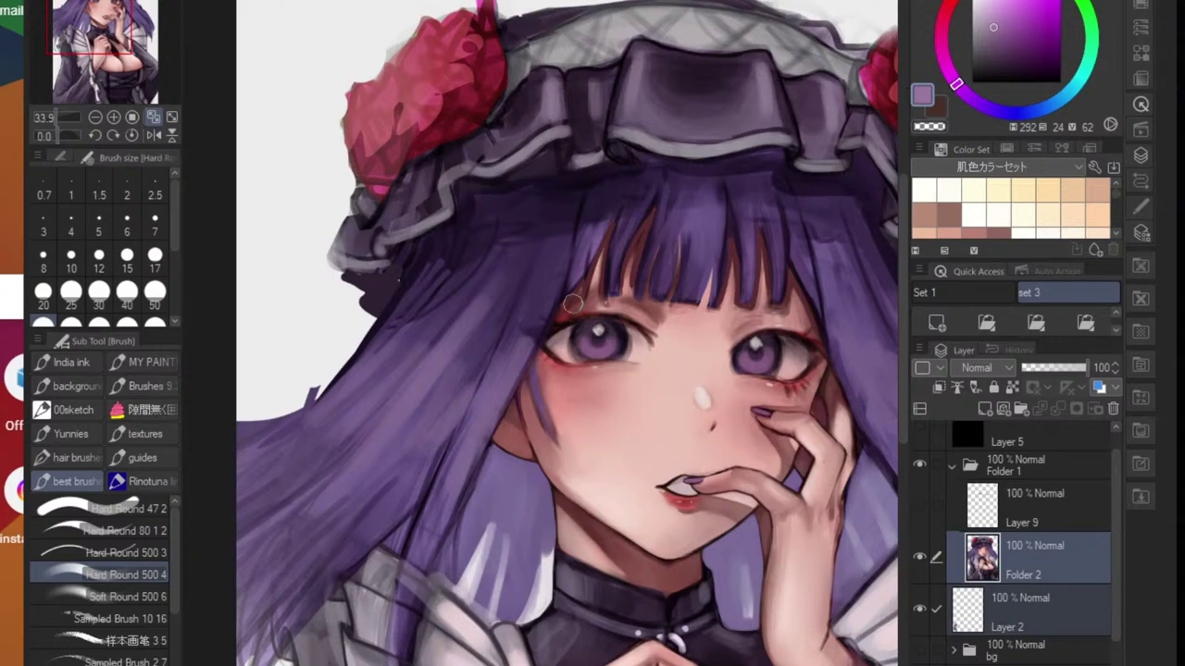
pyautogui.moveTo(472, 326)
pyautogui.mouseDown()
pyautogui.moveTo(395, 426)
pyautogui.moveTo(450, 345)
pyautogui.mouseUp()
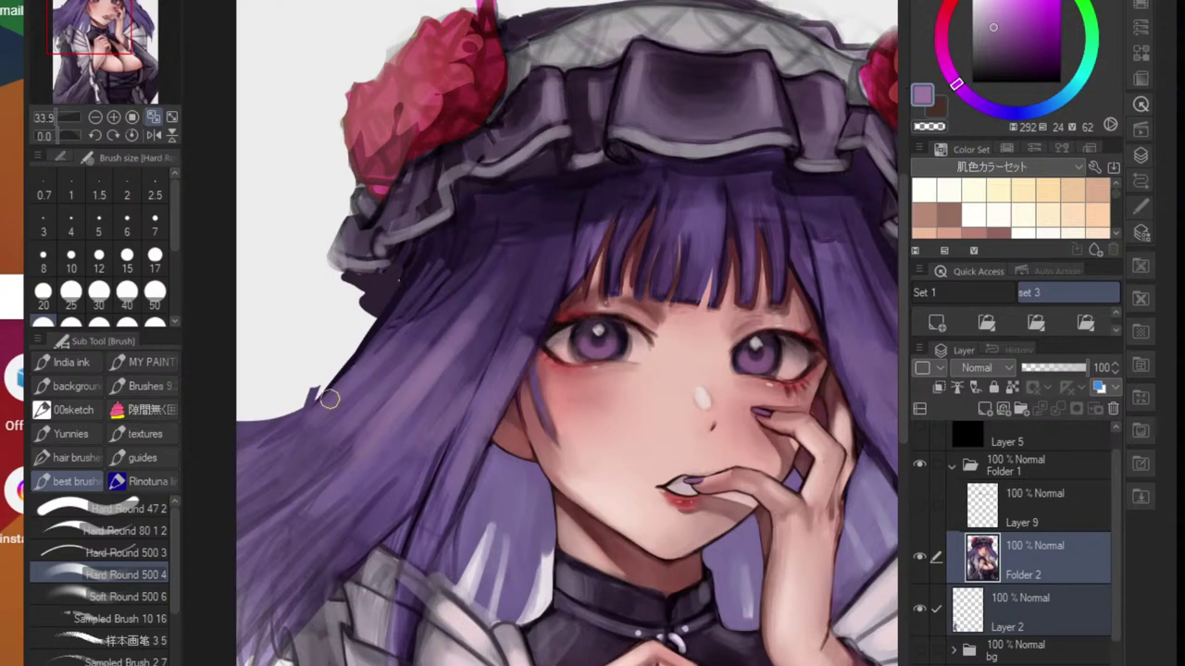
pyautogui.moveTo(330, 399)
pyautogui.mouseDown()
pyautogui.moveTo(412, 304)
pyautogui.moveTo(347, 396)
pyautogui.moveTo(407, 316)
pyautogui.moveTo(309, 424)
pyautogui.moveTo(342, 411)
pyautogui.moveTo(339, 400)
pyautogui.moveTo(268, 436)
pyautogui.moveTo(323, 406)
pyautogui.moveTo(287, 447)
pyautogui.moveTo(247, 461)
pyautogui.moveTo(288, 461)
pyautogui.moveTo(343, 376)
pyautogui.moveTo(266, 467)
pyautogui.mouseUp()
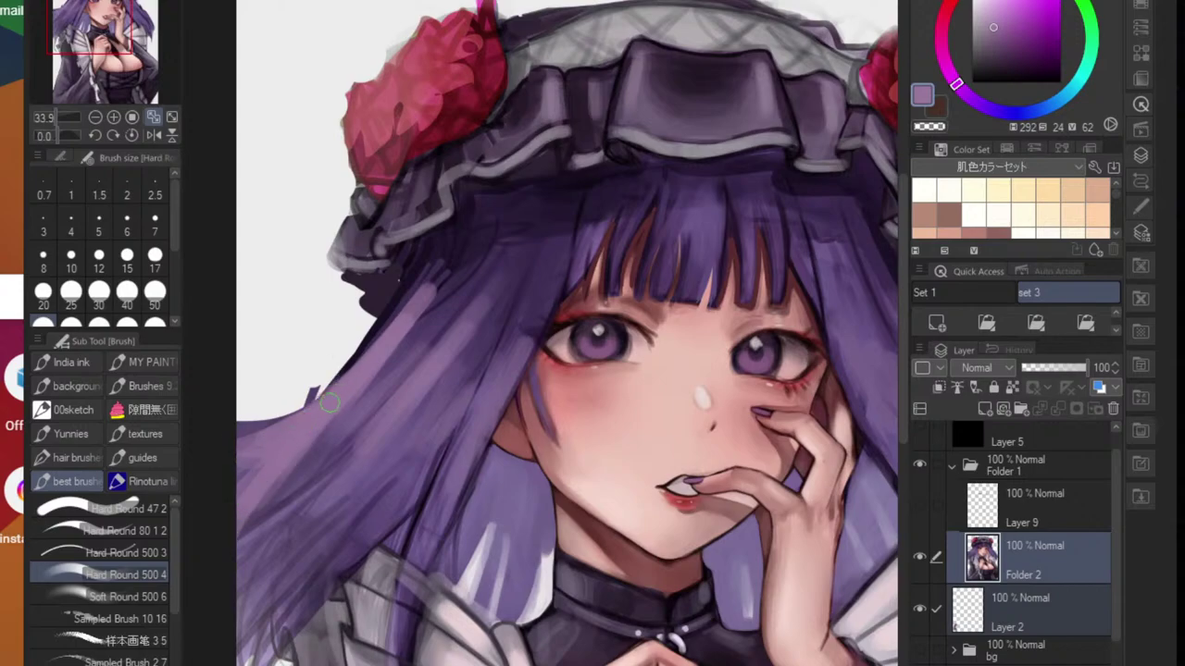
pyautogui.moveTo(329, 403)
pyautogui.mouseDown()
pyautogui.moveTo(317, 447)
pyautogui.moveTo(376, 363)
pyautogui.moveTo(287, 511)
pyautogui.moveTo(393, 339)
pyautogui.mouseUp()
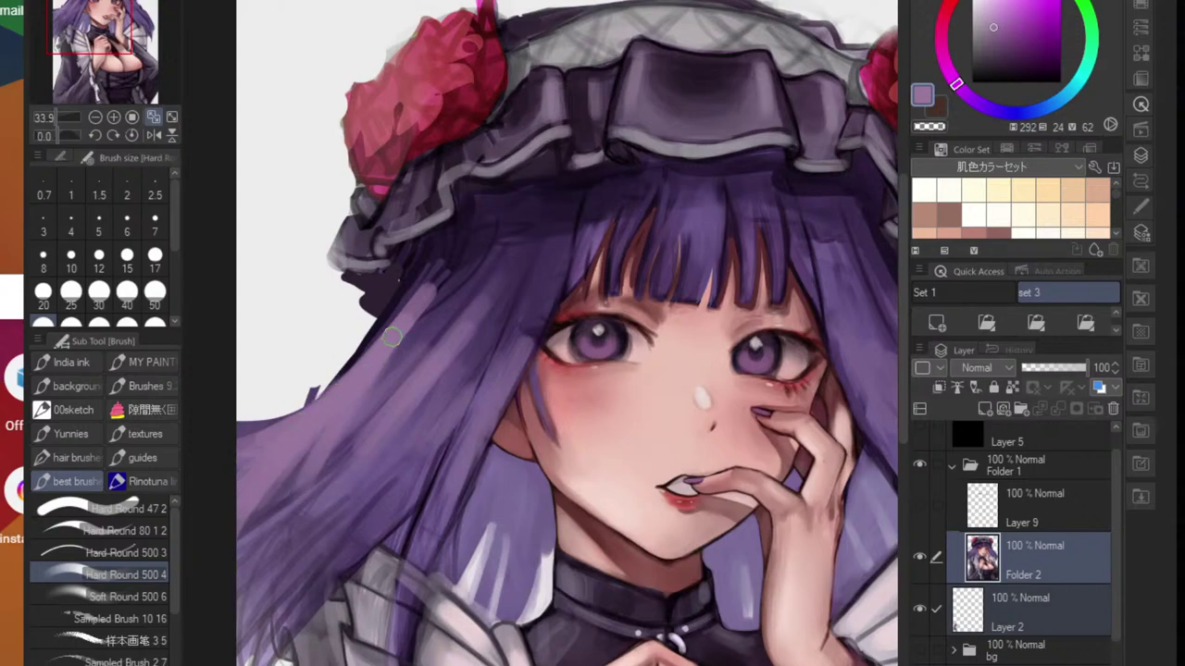
# - Sample the dark hair purple and hatch dark strokes along the hair's left edge
pyautogui.keyDown('alt'); pyautogui.click(444, 320); pyautogui.keyUp('alt')
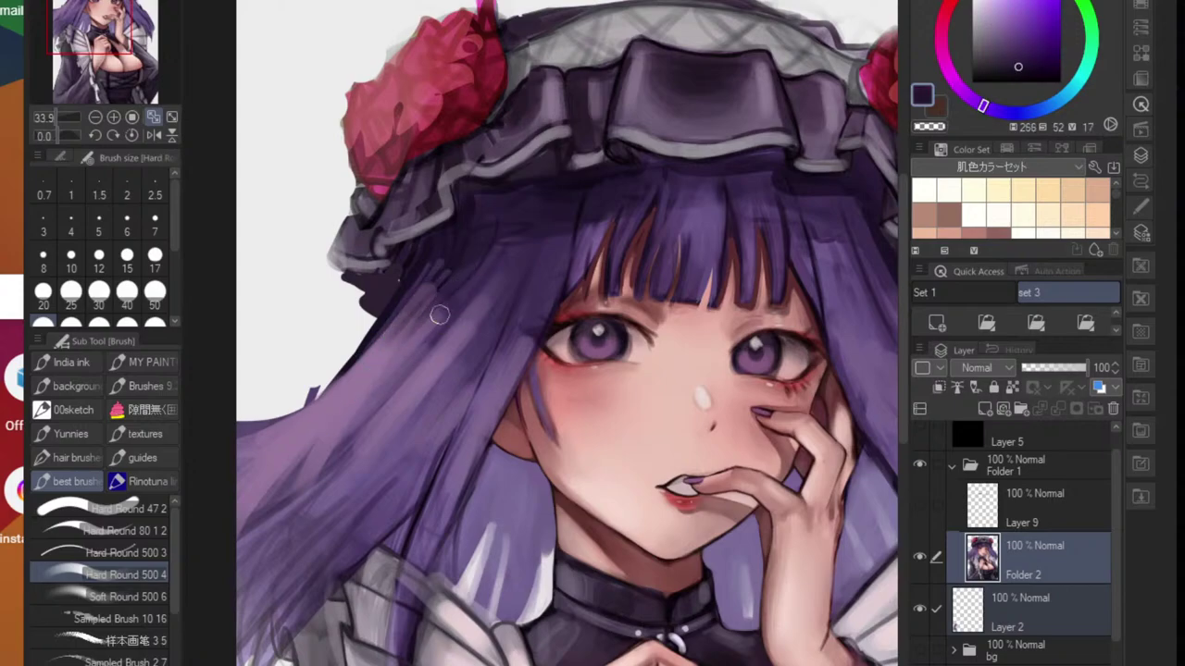
pyautogui.moveTo(440, 315)
pyautogui.mouseDown()
pyautogui.moveTo(289, 511)
pyautogui.moveTo(328, 435)
pyautogui.moveTo(298, 501)
pyautogui.moveTo(342, 435)
pyautogui.moveTo(272, 502)
pyautogui.moveTo(257, 503)
pyautogui.moveTo(264, 465)
pyautogui.moveTo(209, 506)
pyautogui.mouseUp()
pyautogui.moveTo(209, 506)
pyautogui.mouseDown()
pyautogui.moveTo(325, 403)
pyautogui.moveTo(325, 442)
pyautogui.mouseUp()
pyautogui.scroll(-6, 355, 457)
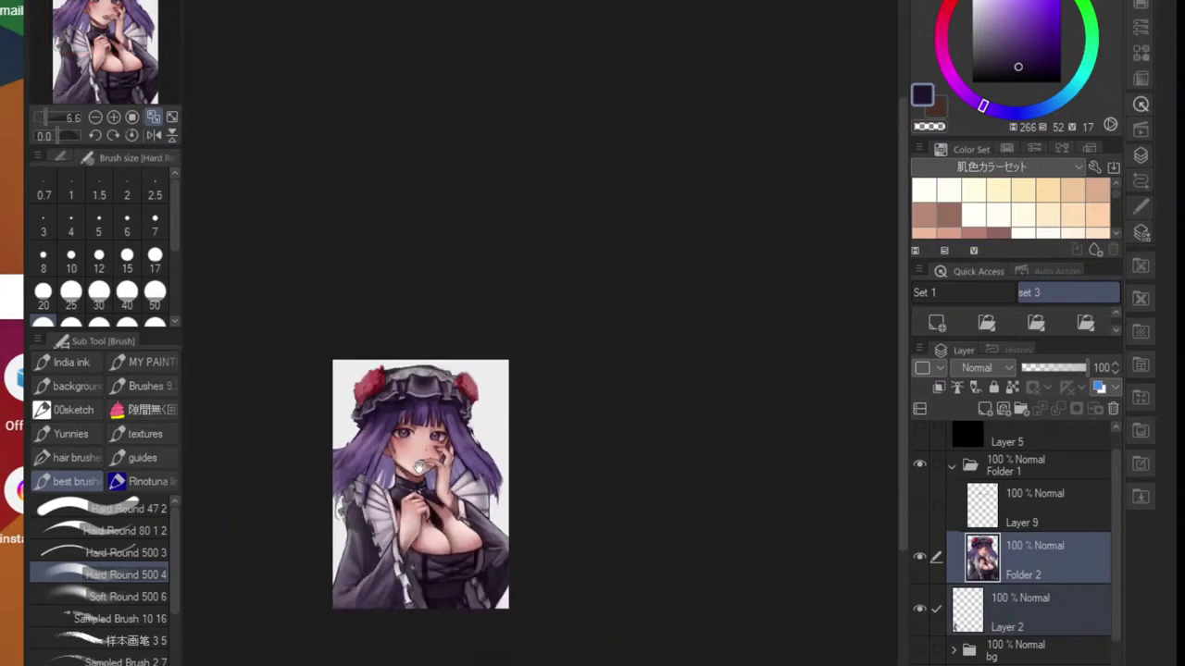
pyautogui.scroll(5, 378, 462)
# - Sample a lighter purple and paint light strokes down the hair's right edge
pyautogui.keyDown('alt'); pyautogui.click(306, 382); pyautogui.keyUp('alt')
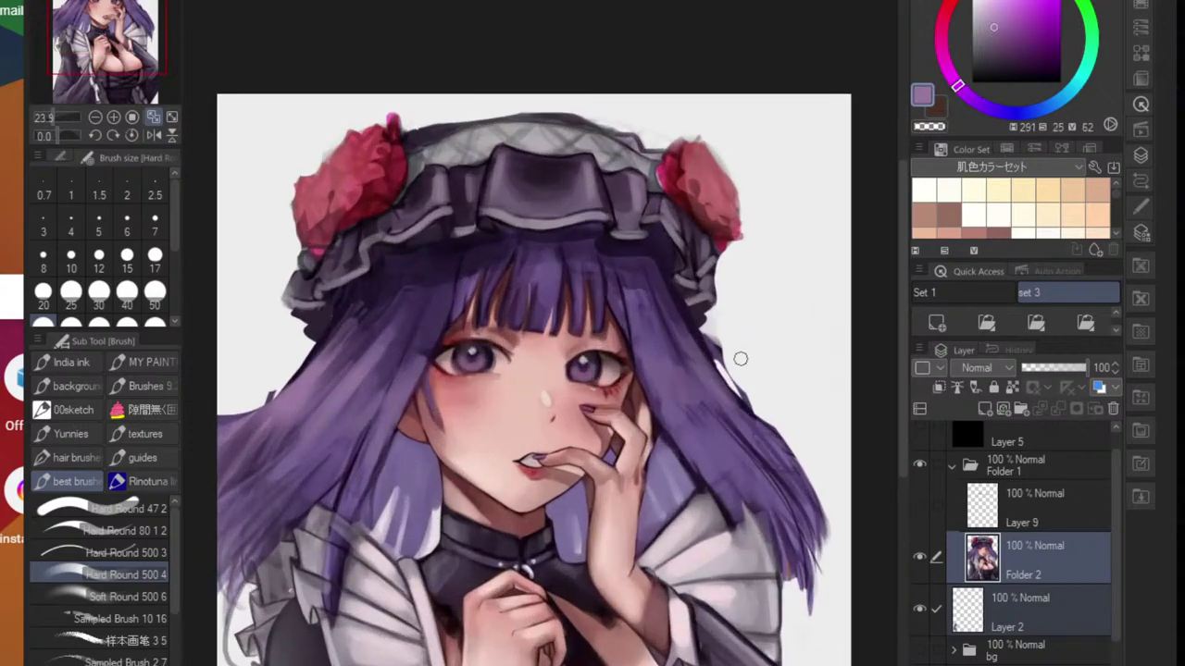
pyautogui.moveTo(686, 329); pyautogui.dragTo(726, 393)
pyautogui.moveTo(684, 324)
pyautogui.mouseDown()
pyautogui.moveTo(722, 390)
pyautogui.moveTo(704, 359)
pyautogui.moveTo(768, 433)
pyautogui.moveTo(750, 433)
pyautogui.mouseUp()
pyautogui.moveTo(706, 390); pyautogui.dragTo(725, 420)
pyautogui.moveTo(693, 374); pyautogui.dragTo(717, 446)
pyautogui.scroll(-2, 717, 446)
pyautogui.scroll(5, 713, 425)
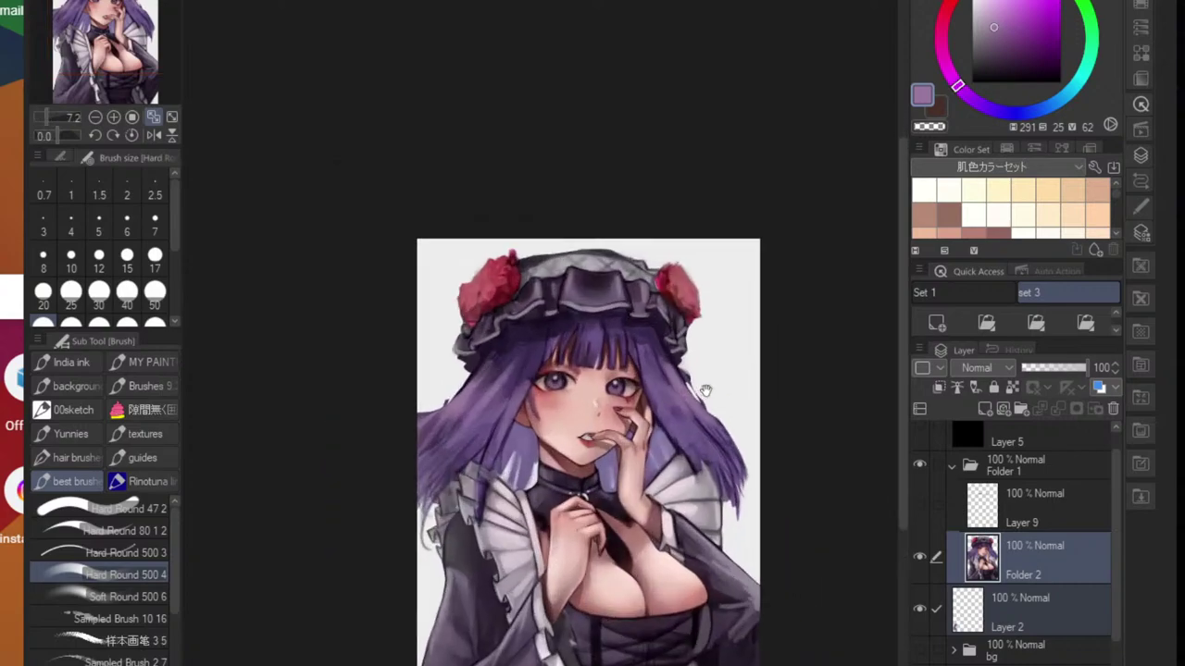
pyautogui.scroll(1, 712, 395)
# - Sample a dark purple from the painting and shrink the brush to size 12
pyautogui.keyDown('alt'); pyautogui.click(680, 370); pyautogui.keyUp('alt')
pyautogui.scroll(2, 649, 425)
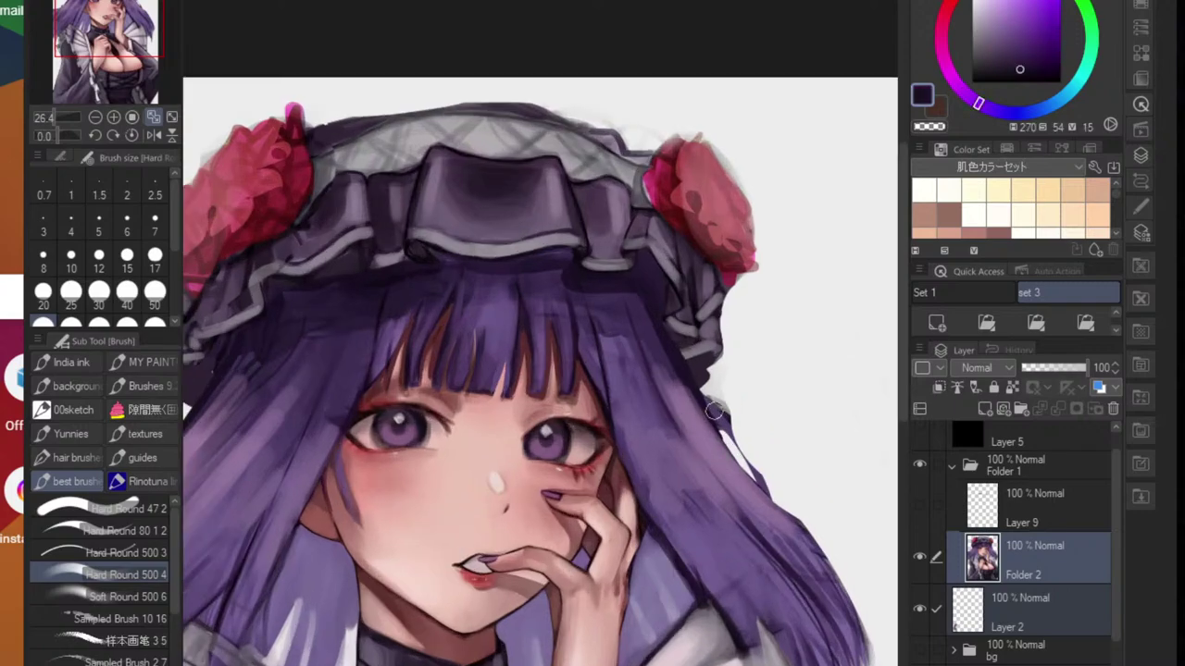
pyautogui.press('[')
pyautogui.press('[')
pyautogui.press('[')
pyautogui.press('[')
pyautogui.press('[')
pyautogui.press('[')
pyautogui.press('[')
pyautogui.press('[')
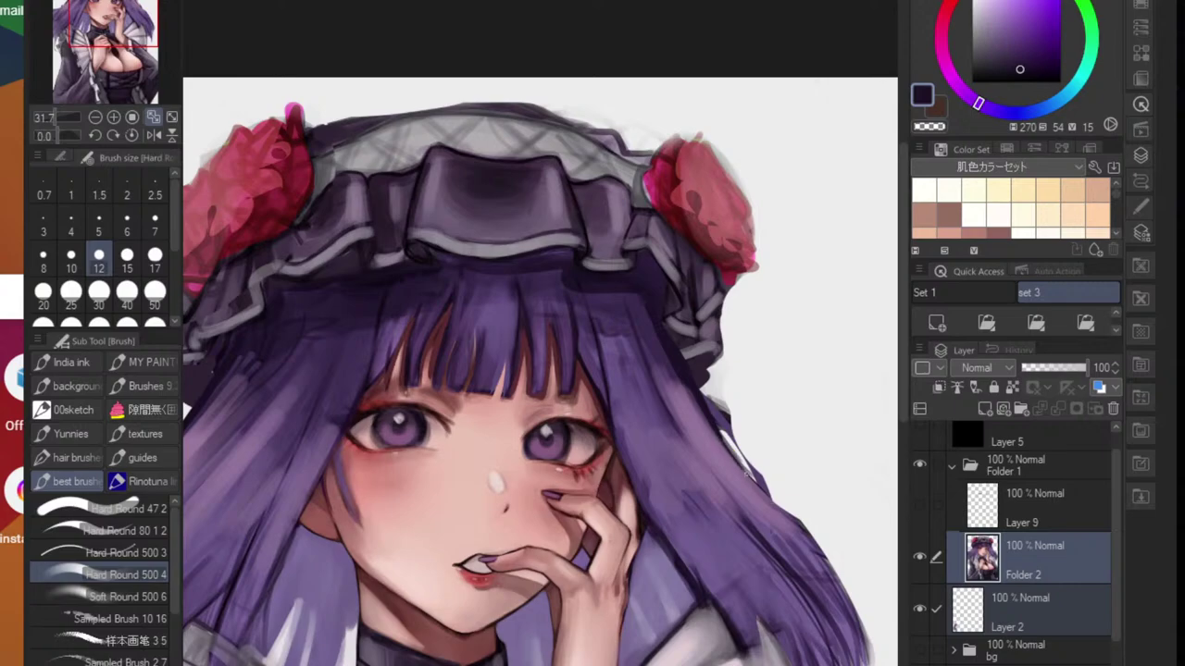
pyautogui.scroll(-3, 777, 505)
pyautogui.scroll(3, 491, 481)
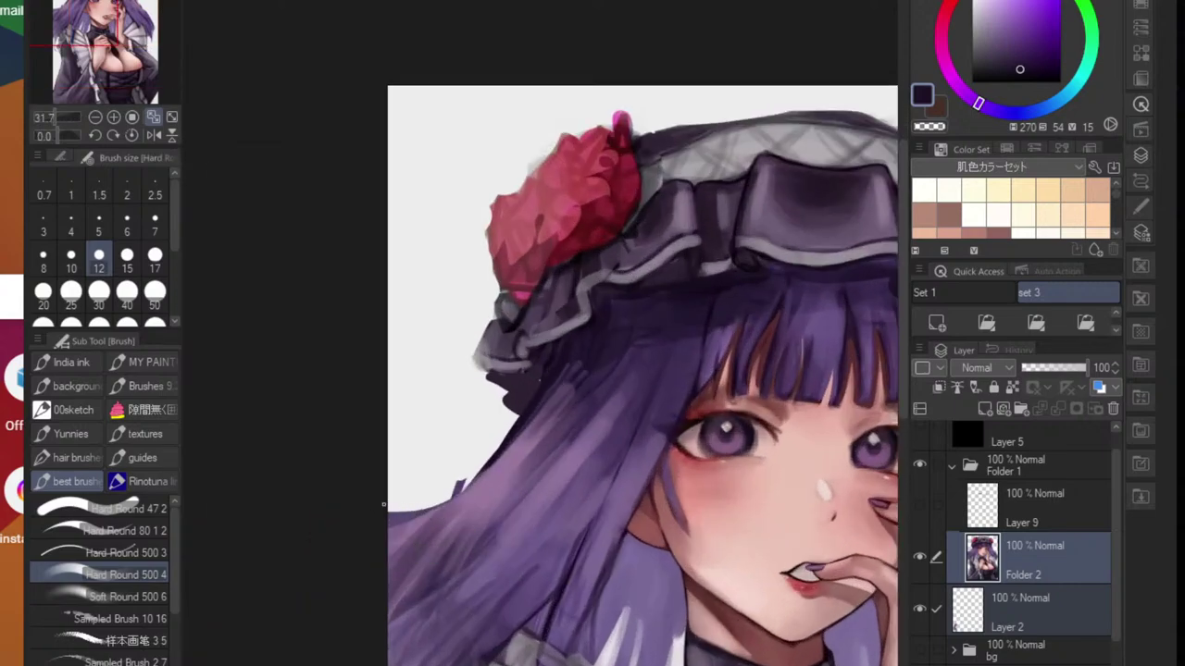
pyautogui.scroll(-3, 526, 456)
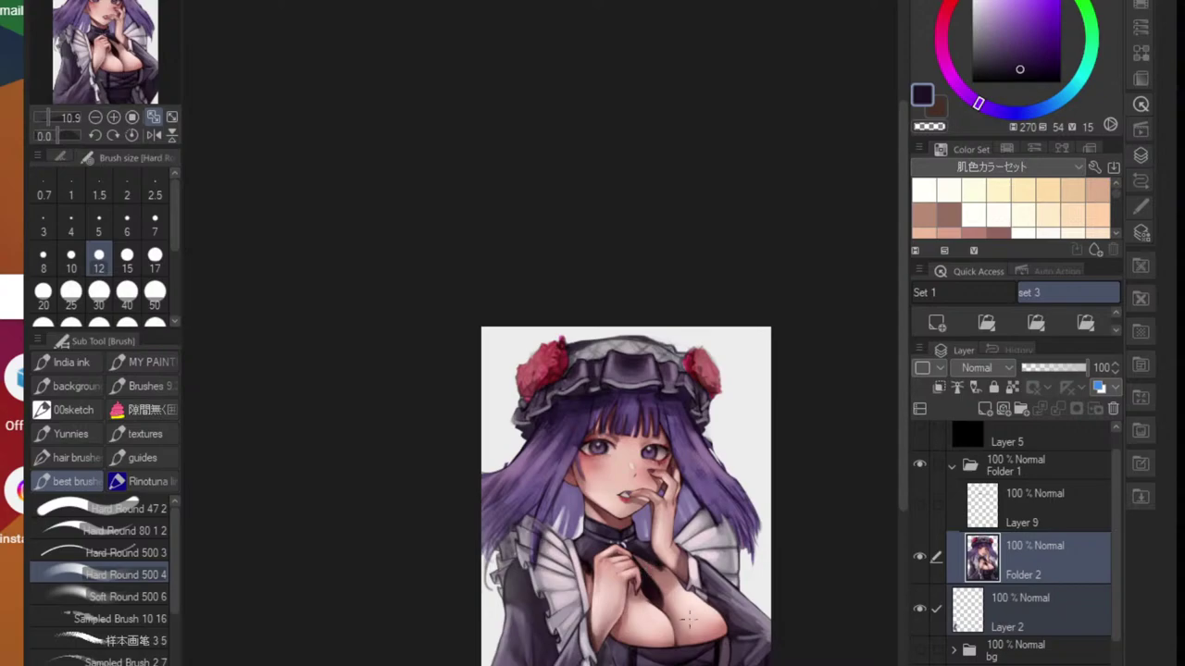
pyautogui.scroll(3, 689, 622)
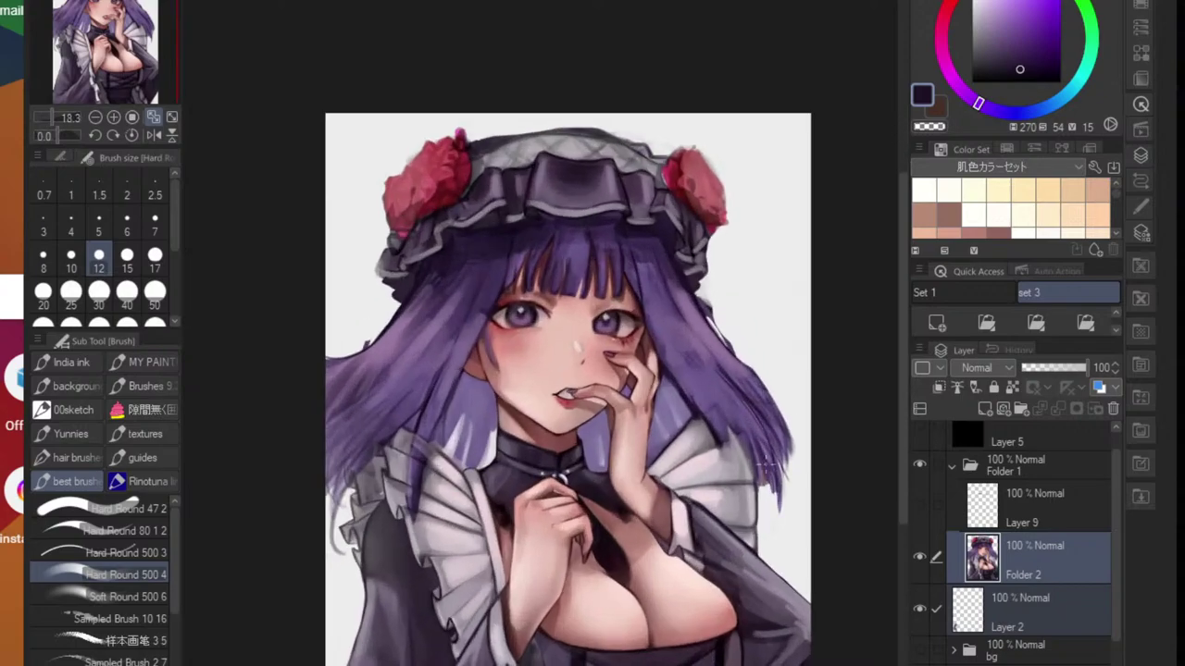
pyautogui.scroll(4, 810, 484)
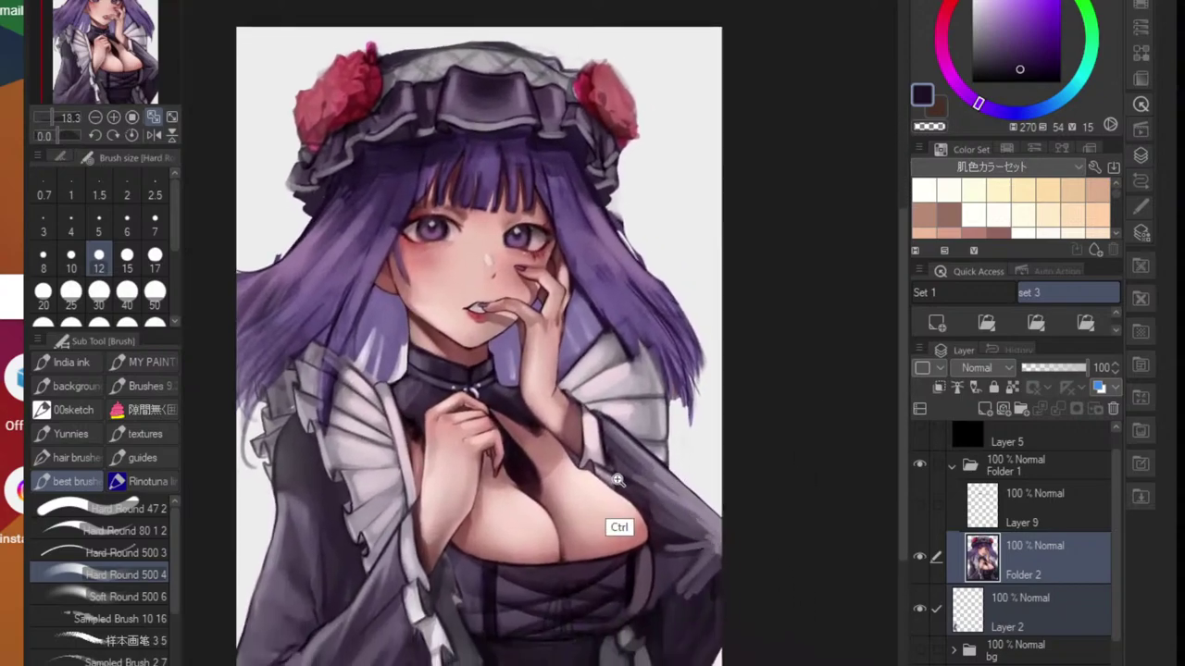
pyautogui.scroll(3, 580, 498)
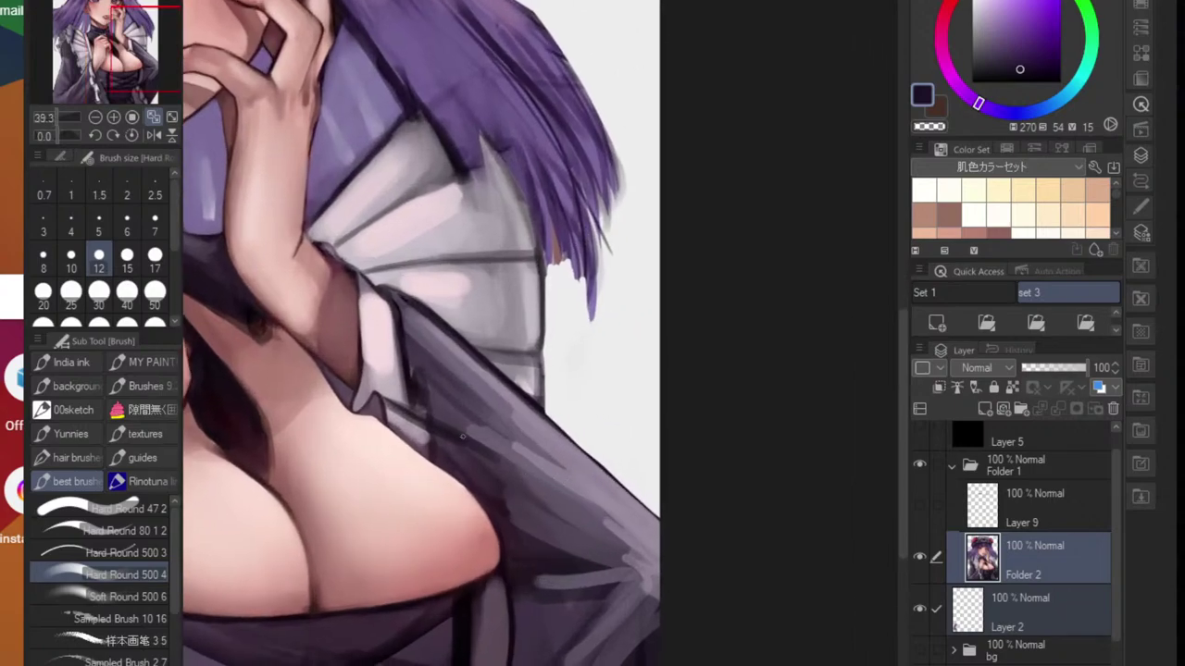
# - Sample the near-black outline colour and darken the cuff edge and sleeve fold line
pyautogui.keyDown('alt'); pyautogui.click(423, 415); pyautogui.keyUp('alt')
pyautogui.scroll(3, 407, 425)
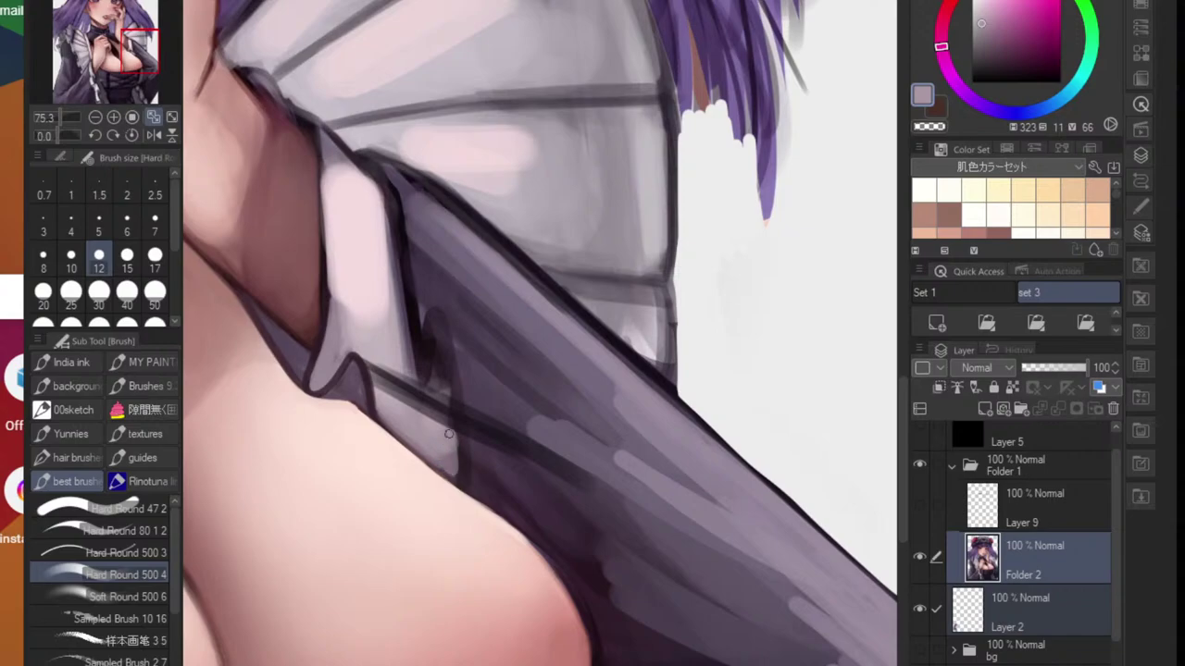
pyautogui.keyDown('alt'); pyautogui.click(413, 396); pyautogui.keyUp('alt')
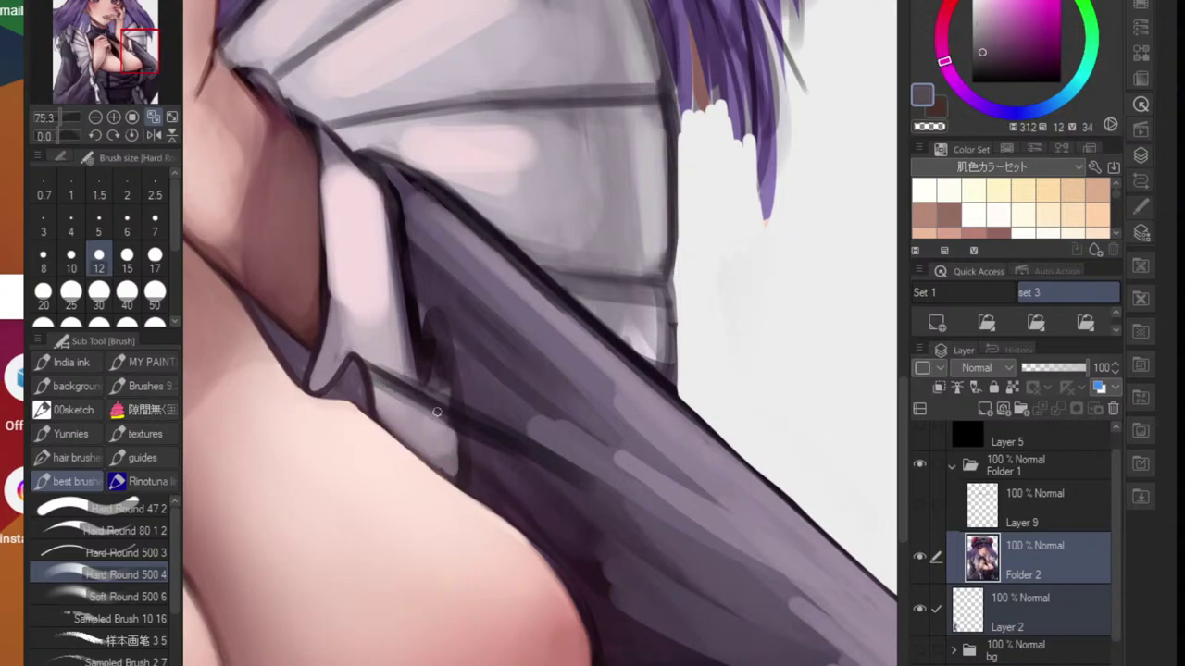
pyautogui.keyDown('alt'); pyautogui.click(443, 425); pyautogui.keyUp('alt')
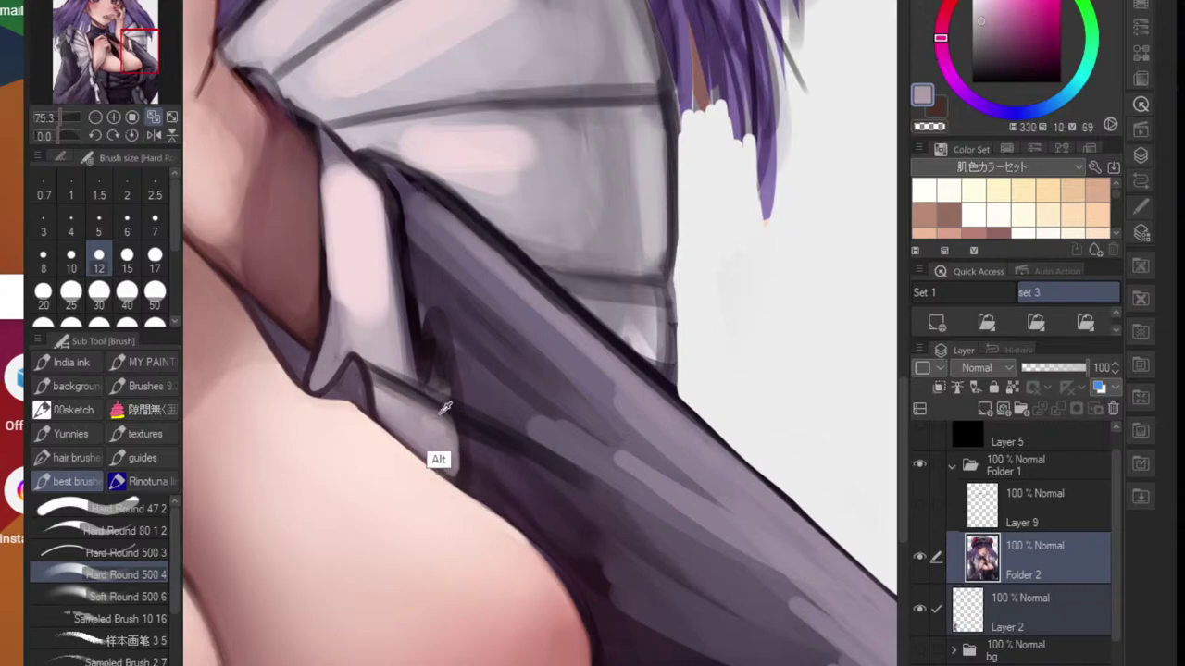
pyautogui.keyDown('alt'); pyautogui.click(447, 408); pyautogui.keyUp('alt')
pyautogui.keyDown('alt'); pyautogui.click(420, 344); pyautogui.keyUp('alt')
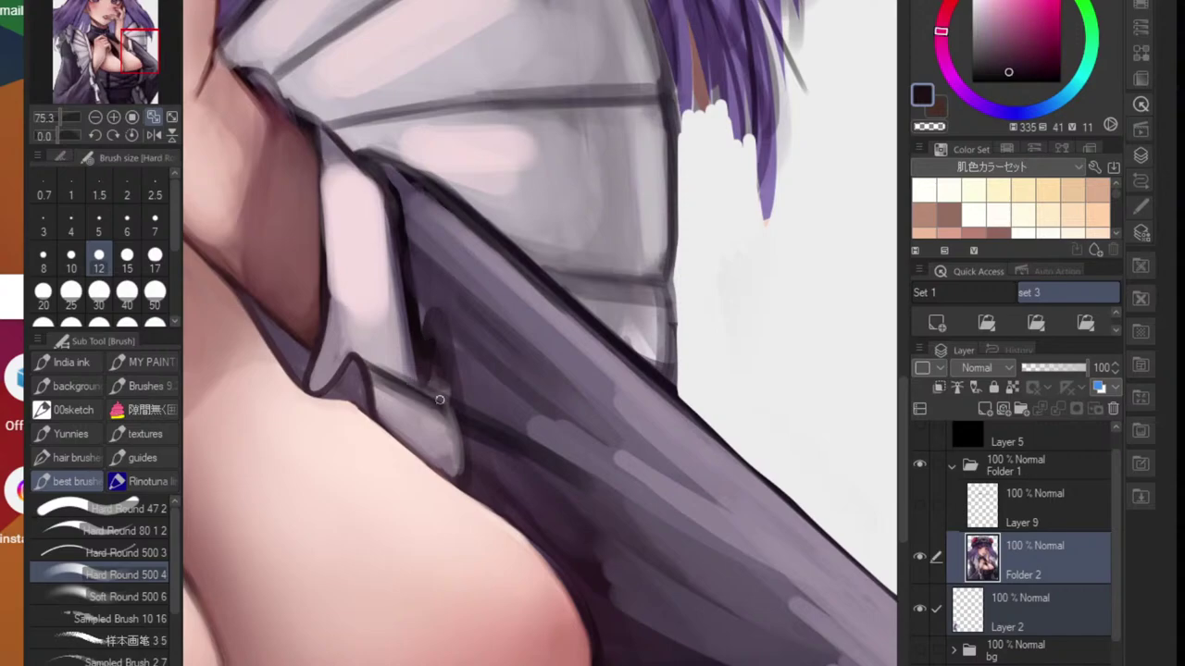
pyautogui.moveTo(383, 370); pyautogui.dragTo(444, 401)
pyautogui.moveTo(359, 354); pyautogui.dragTo(435, 398)
pyautogui.moveTo(610, 489)
pyautogui.mouseDown()
pyautogui.moveTo(524, 453)
pyautogui.moveTo(619, 504)
pyautogui.mouseUp()
# - With an 80-size brush, soften the sleeve fold using muted purple, greyish purple and lavender strokes
pyautogui.keyDown('alt'); pyautogui.click(535, 468); pyautogui.keyUp('alt')
pyautogui.press(']')
pyautogui.press(']')
pyautogui.press(']')
pyautogui.press(']')
pyautogui.press(']')
pyautogui.press(']')
pyautogui.press(']')
pyautogui.press(']')
pyautogui.press(']')
pyautogui.press(']')
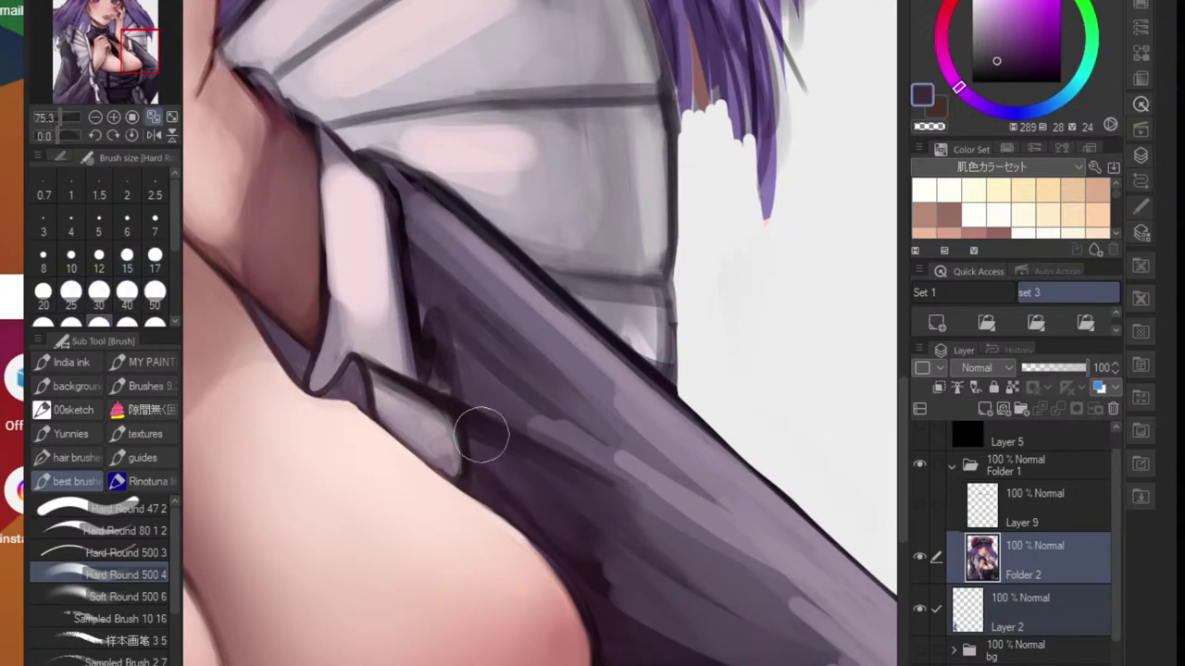
pyautogui.moveTo(481, 435); pyautogui.dragTo(655, 531)
pyautogui.keyDown('alt'); pyautogui.click(555, 428); pyautogui.keyUp('alt')
pyautogui.moveTo(518, 407)
pyautogui.mouseDown()
pyautogui.moveTo(635, 483)
pyautogui.moveTo(613, 487)
pyautogui.mouseUp()
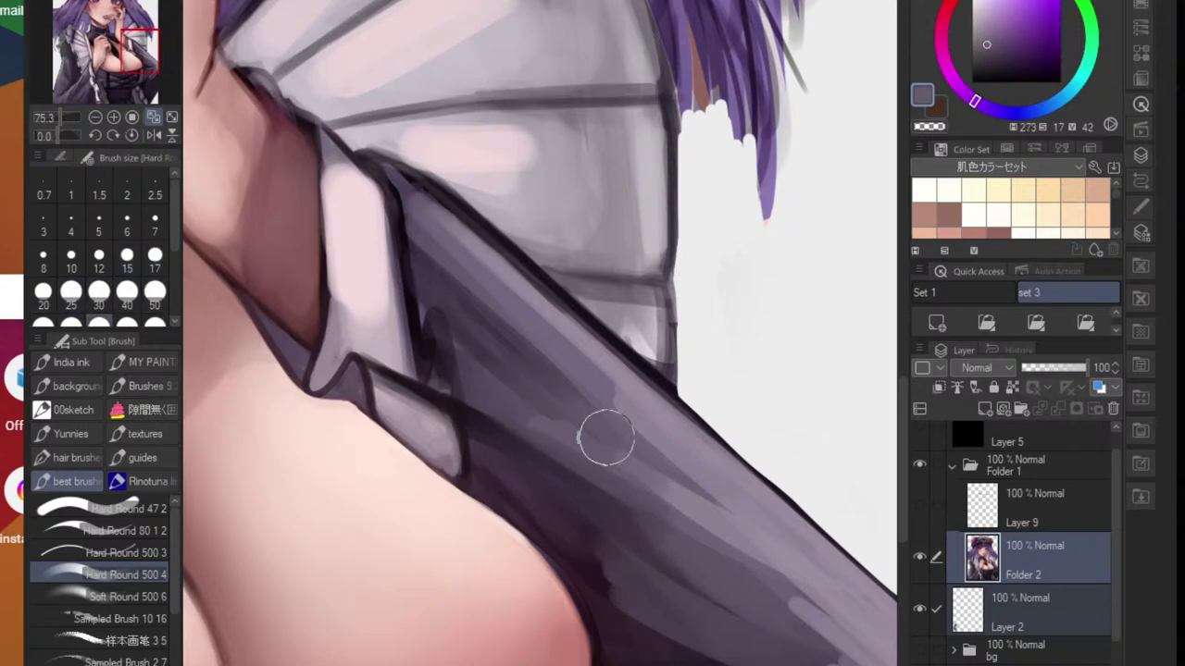
pyautogui.keyDown('alt'); pyautogui.click(648, 472); pyautogui.keyUp('alt')
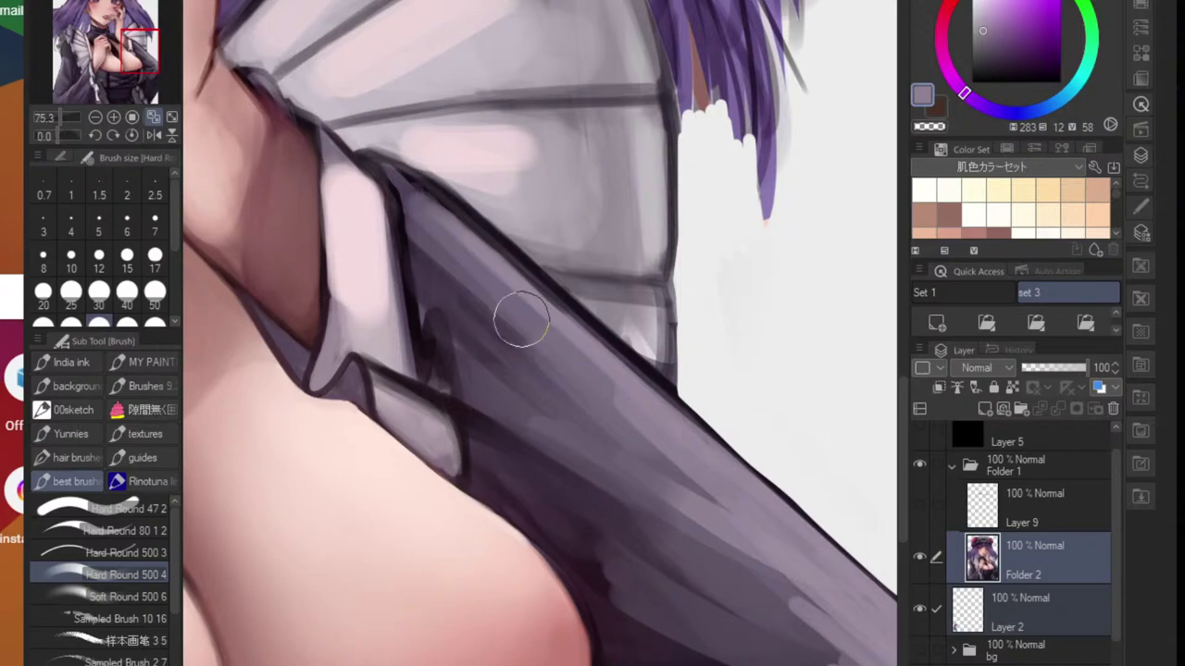
pyautogui.moveTo(438, 286); pyautogui.dragTo(580, 426)
# - Shrink the brush back to 12 and sample outline, greyish purple and pinkish-grey frill colours
pyautogui.moveTo(546, 352)
pyautogui.mouseDown()
pyautogui.moveTo(494, 407)
pyautogui.moveTo(454, 408)
pyautogui.mouseUp()
pyautogui.moveTo(527, 365)
pyautogui.mouseDown()
pyautogui.moveTo(553, 413)
pyautogui.moveTo(597, 423)
pyautogui.mouseUp()
pyautogui.scroll(2, 597, 423)
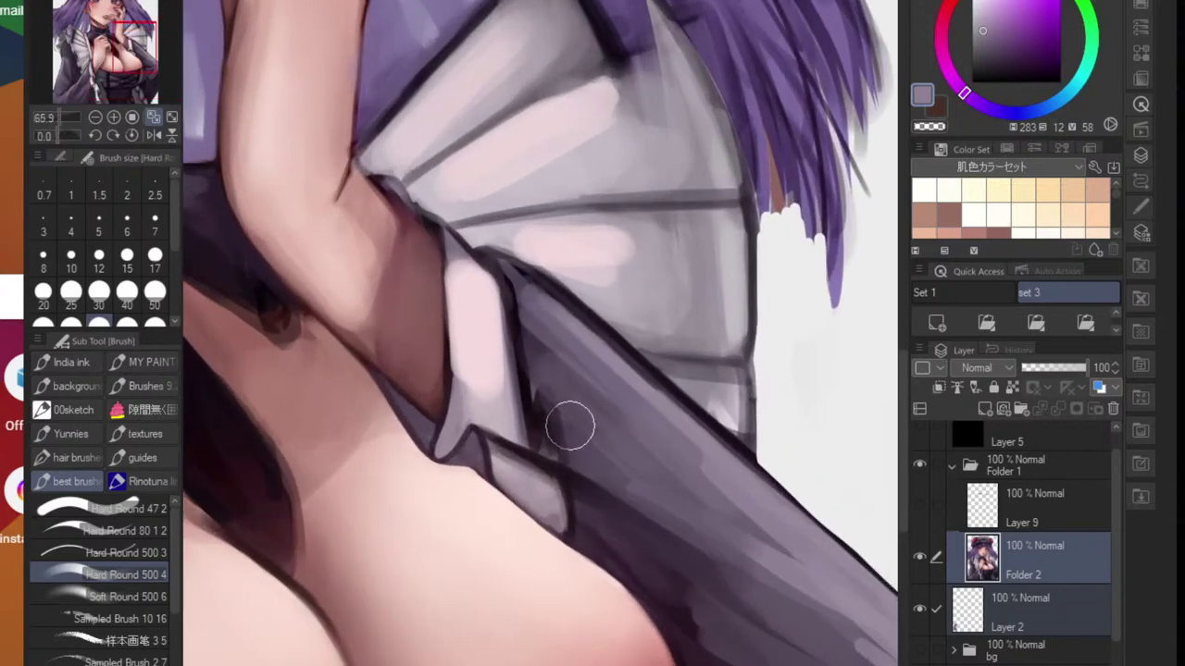
pyautogui.keyDown('alt'); pyautogui.click(531, 403); pyautogui.keyUp('alt')
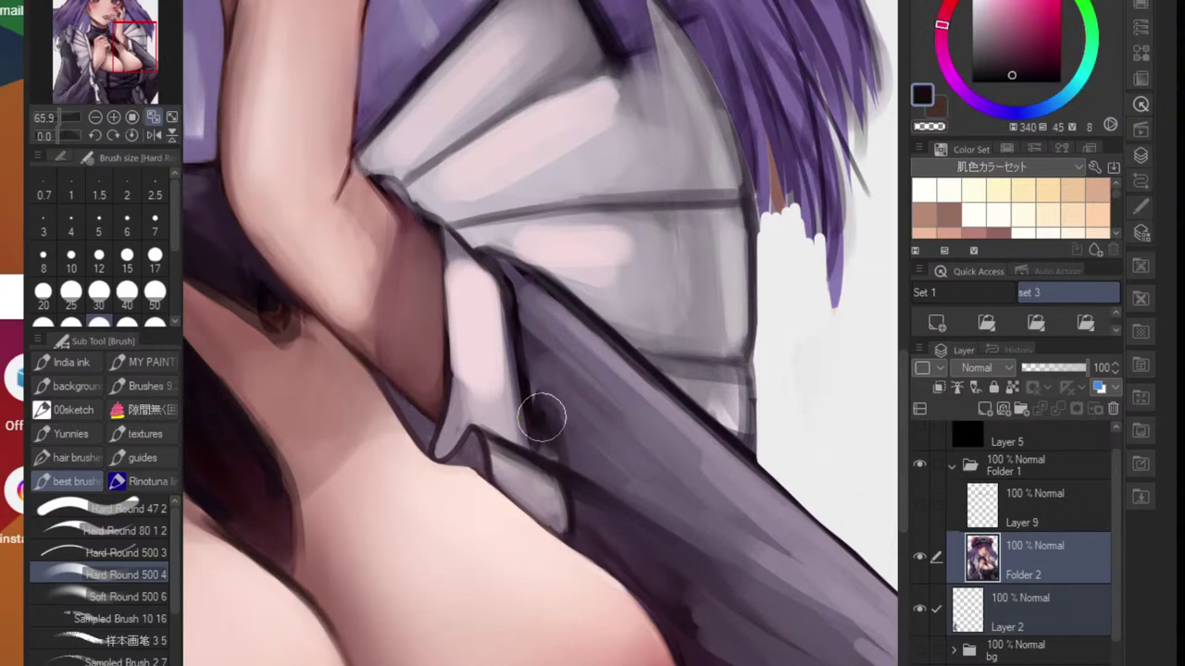
pyautogui.press('[')
pyautogui.press('[')
pyautogui.press('[')
pyautogui.press('[')
pyautogui.press('[')
pyautogui.press('[')
pyautogui.press('[')
pyautogui.press('[')
pyautogui.press('[')
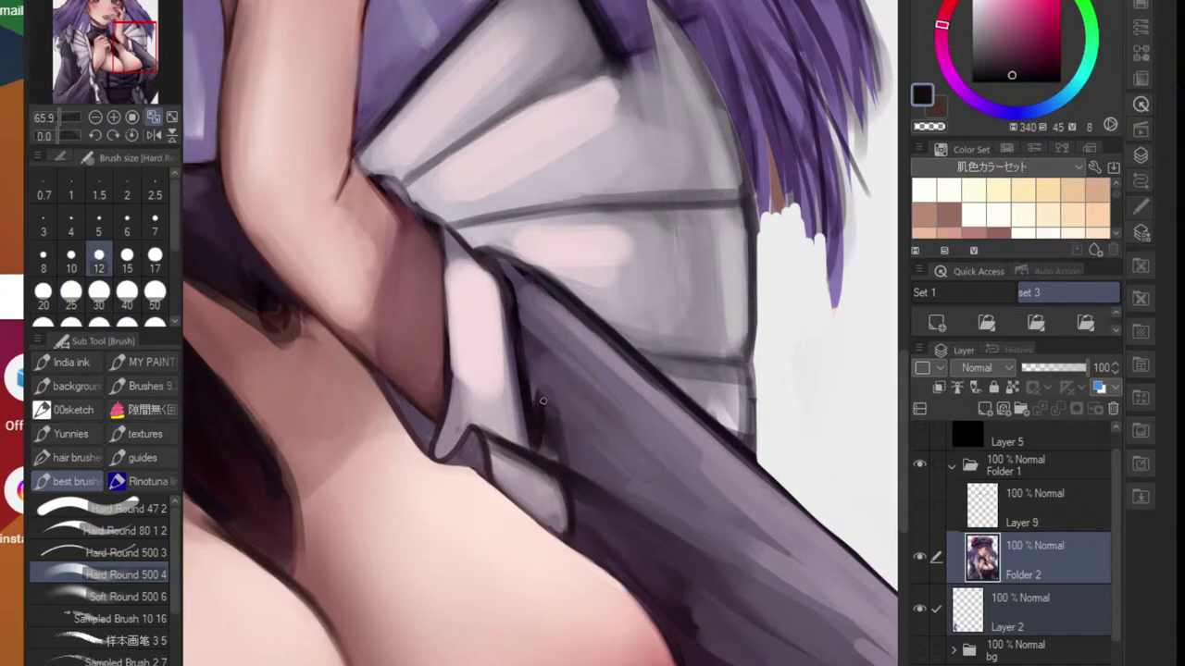
pyautogui.keyDown('alt'); pyautogui.click(564, 446); pyautogui.keyUp('alt')
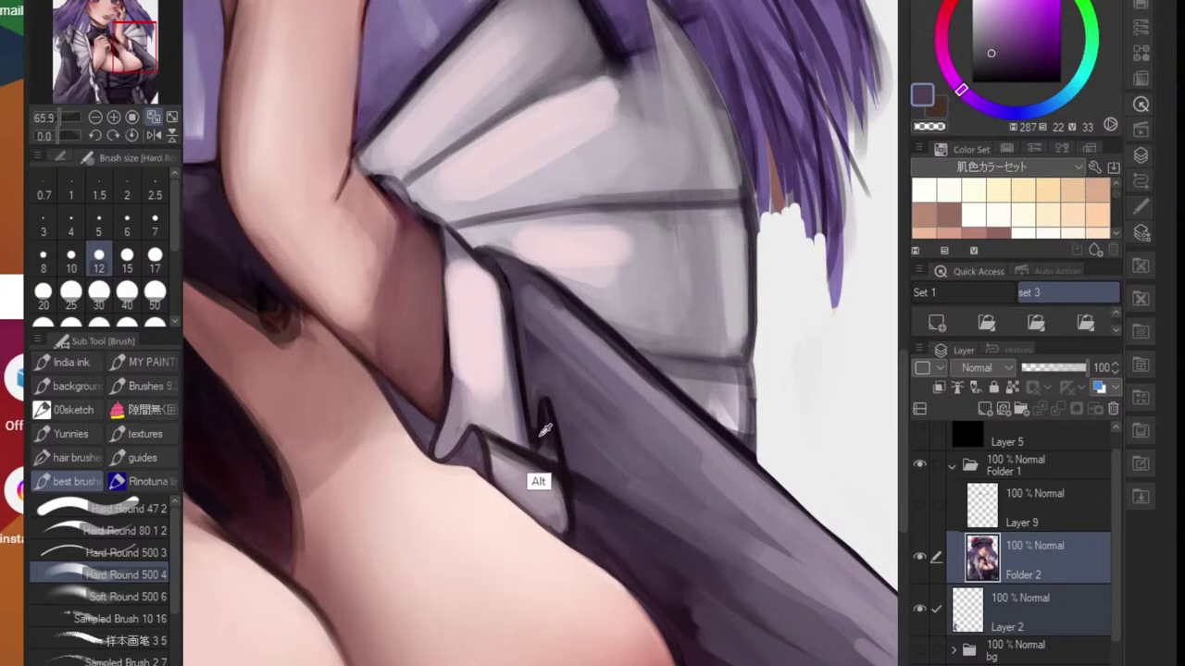
pyautogui.keyDown('alt'); pyautogui.click(537, 479); pyautogui.keyUp('alt')
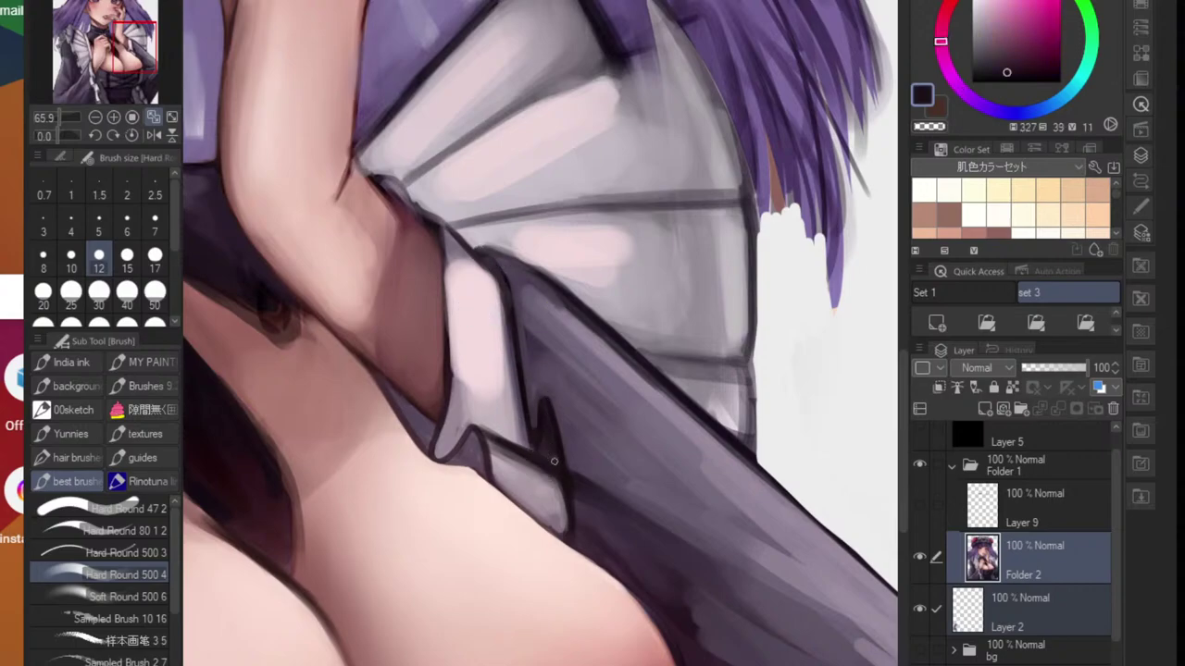
pyautogui.keyDown('alt'); pyautogui.click(515, 266); pyautogui.keyUp('alt')
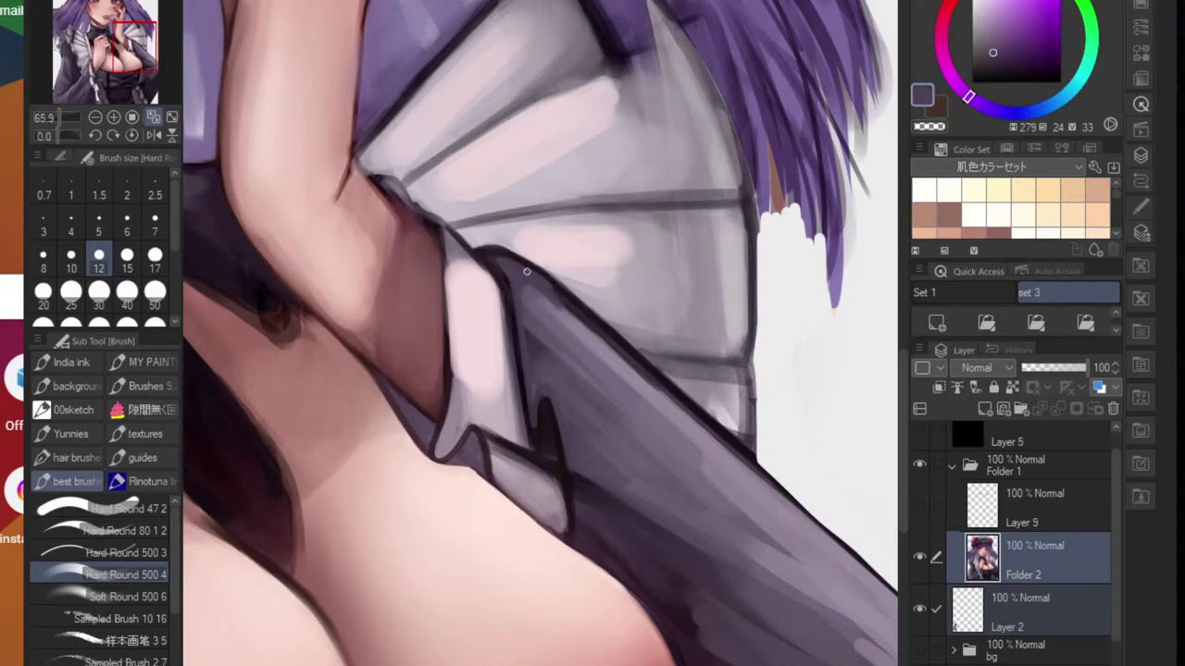
pyautogui.keyDown('alt'); pyautogui.click(496, 247); pyautogui.keyUp('alt')
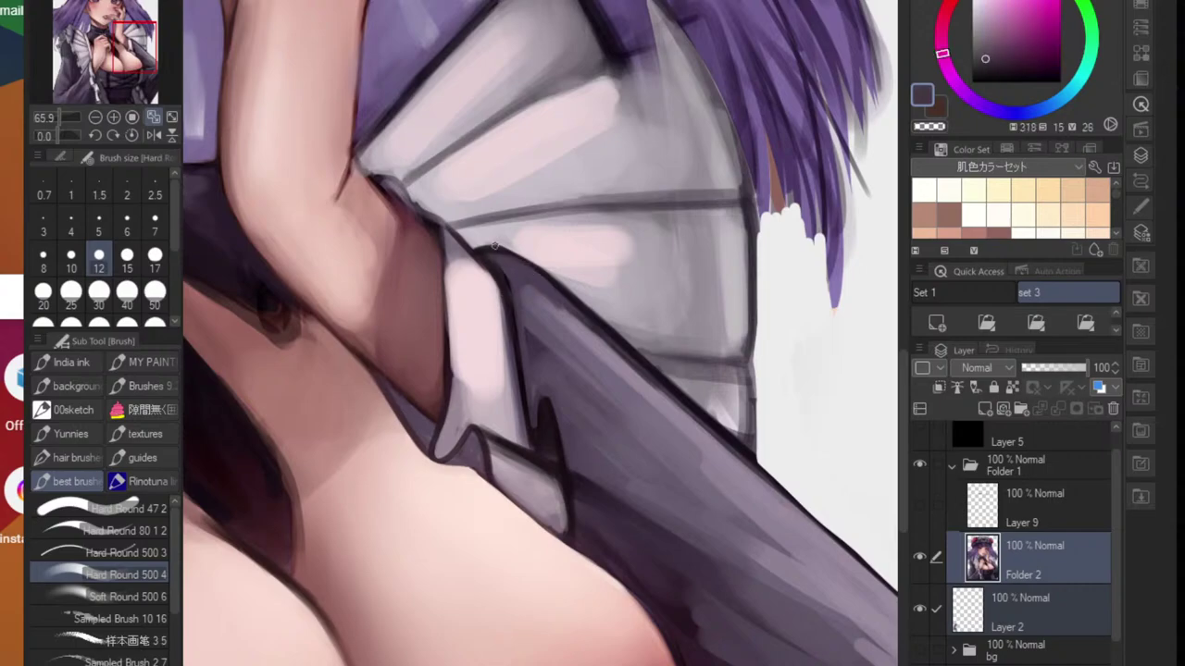
pyautogui.scroll(-5, 519, 257)
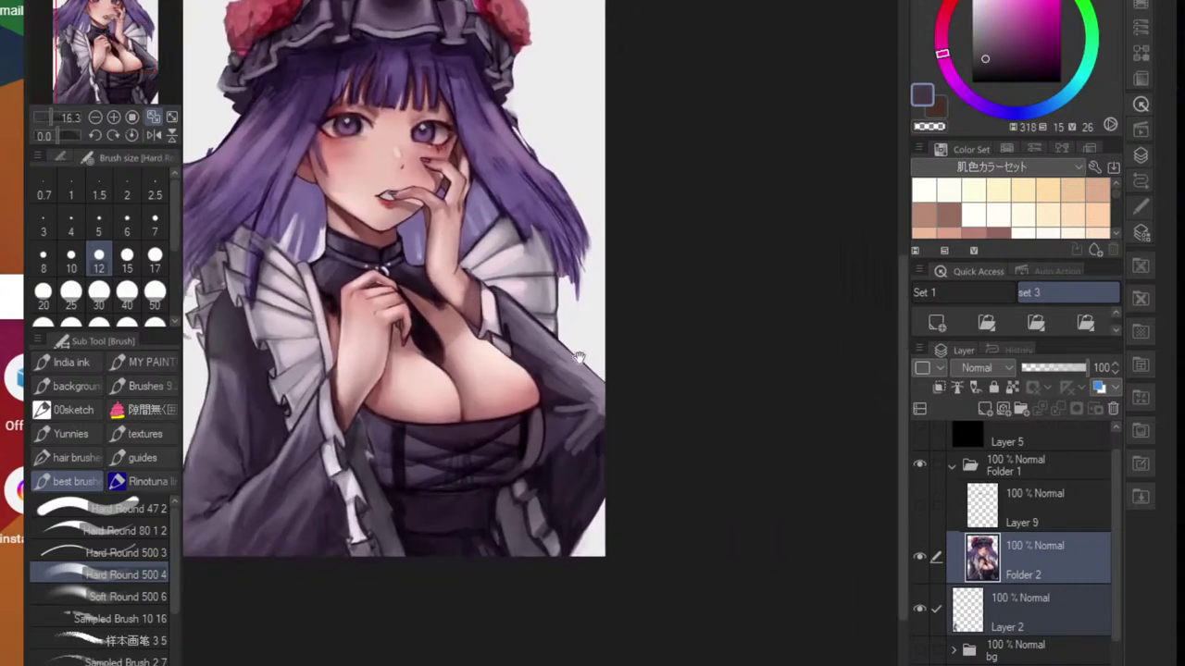
# - Zoom in on the strap below the corset and draw a very dark purple line across it
pyautogui.moveTo(579, 358); pyautogui.dragTo(546, 304)
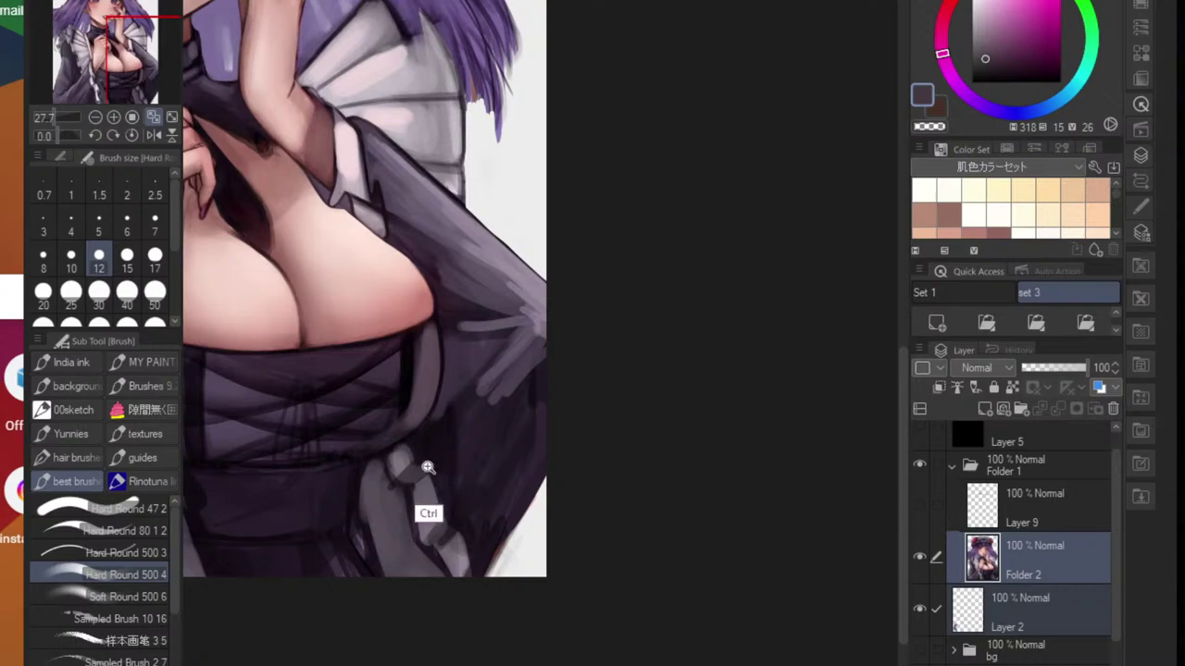
pyautogui.scroll(4, 428, 468)
pyautogui.keyDown('alt'); pyautogui.click(355, 565); pyautogui.keyUp('alt')
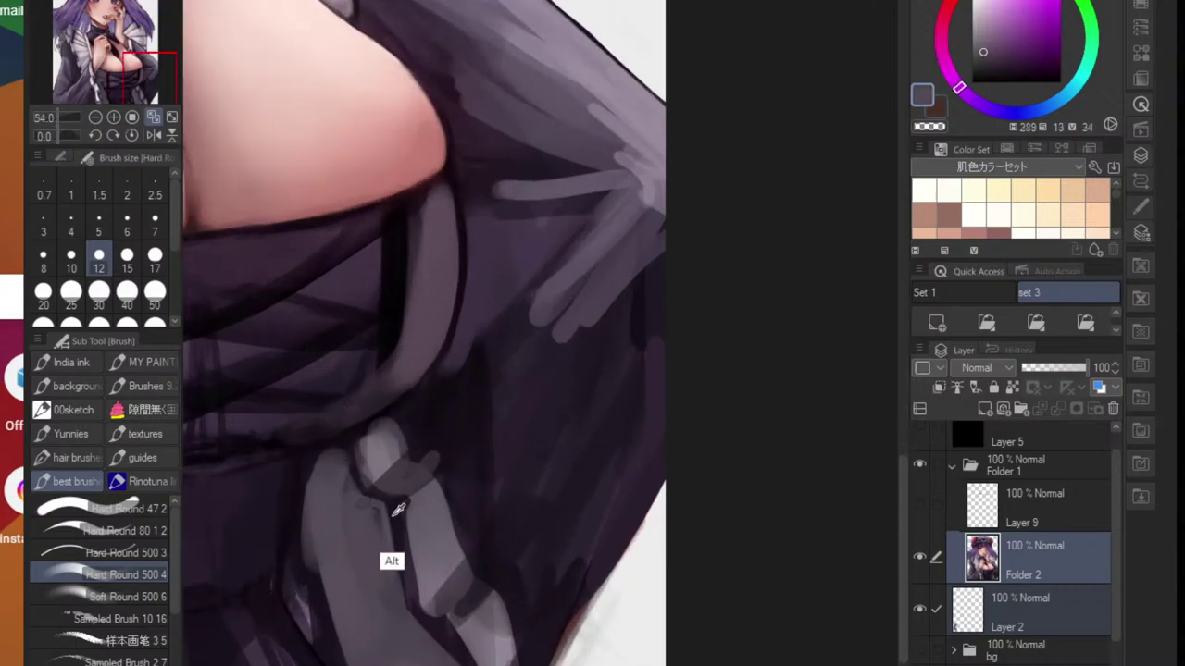
pyautogui.keyDown('alt'); pyautogui.click(392, 561); pyautogui.keyUp('alt')
pyautogui.moveTo(318, 555); pyautogui.dragTo(378, 510)
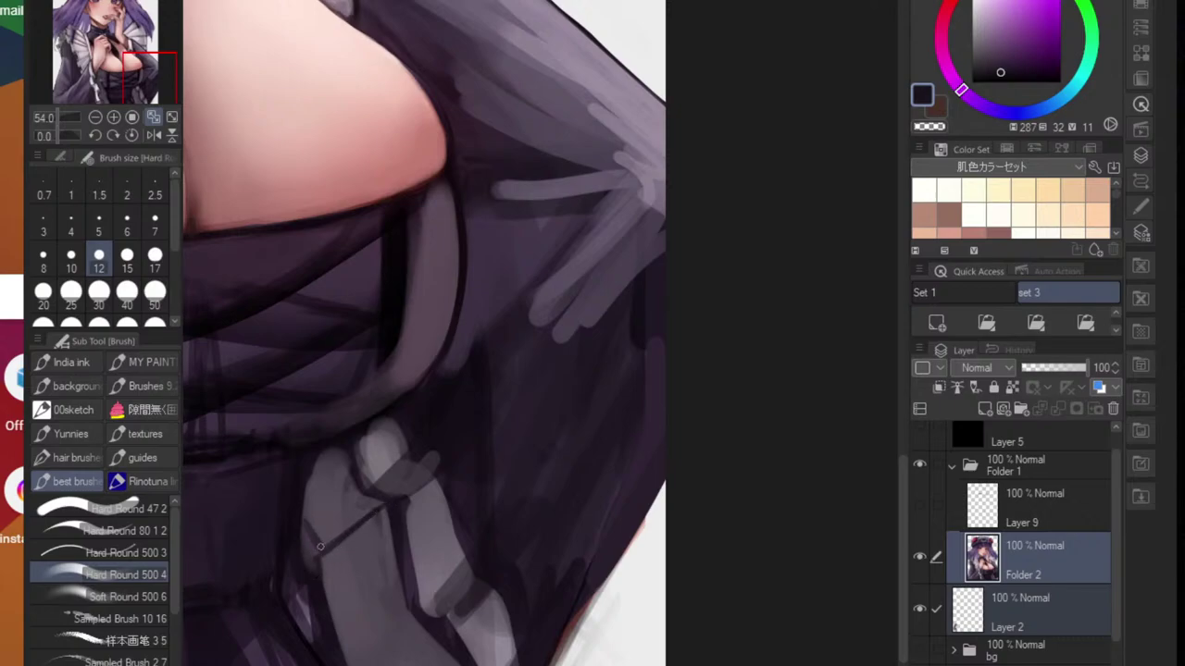
# - Sample the ruffle trim's light grey, the dress's dark purples, and the frill's near-white
pyautogui.scroll(-4, 305, 489)
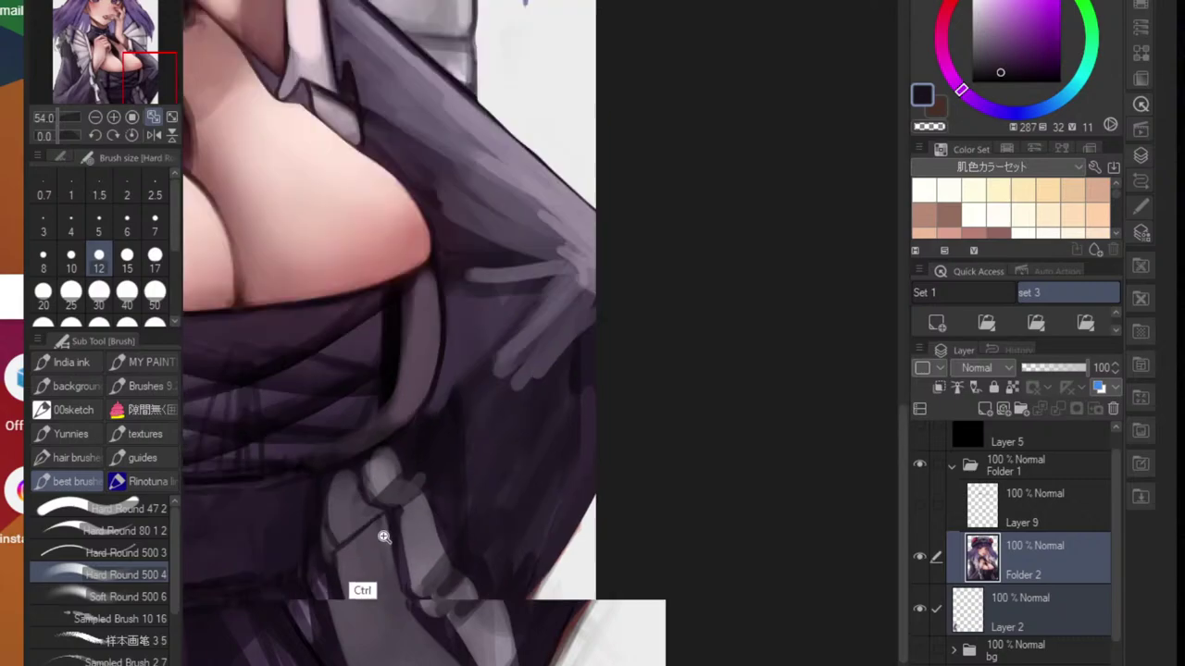
pyautogui.scroll(2, 396, 476)
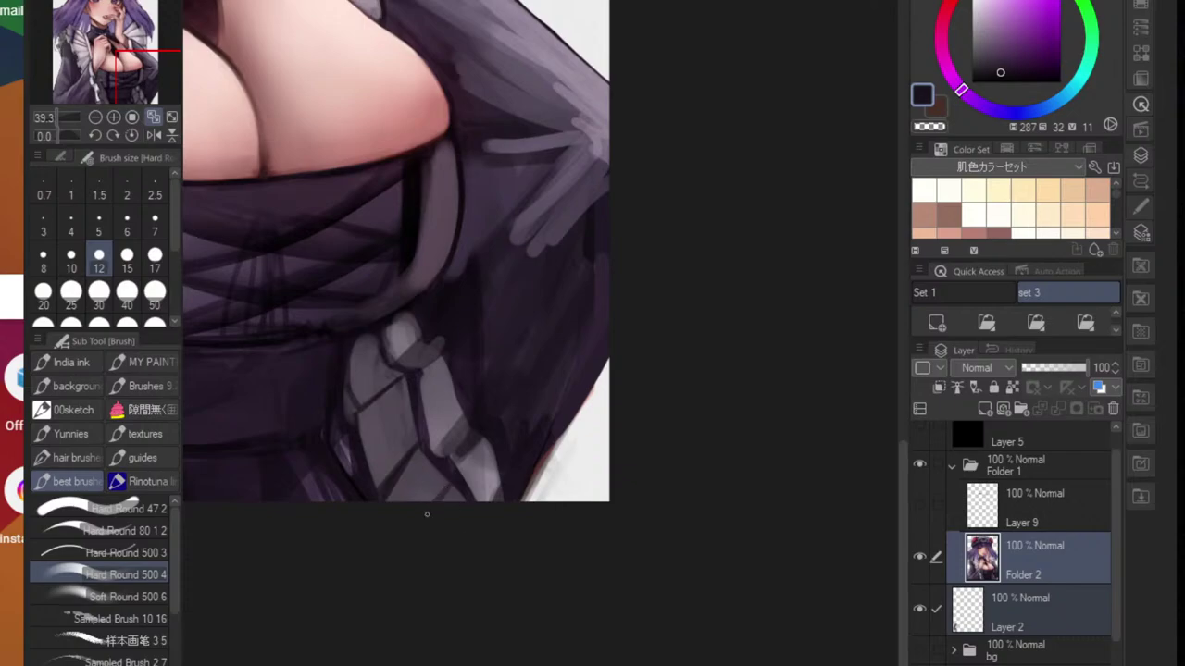
pyautogui.scroll(-4, 426, 514)
pyautogui.scroll(5, 426, 514)
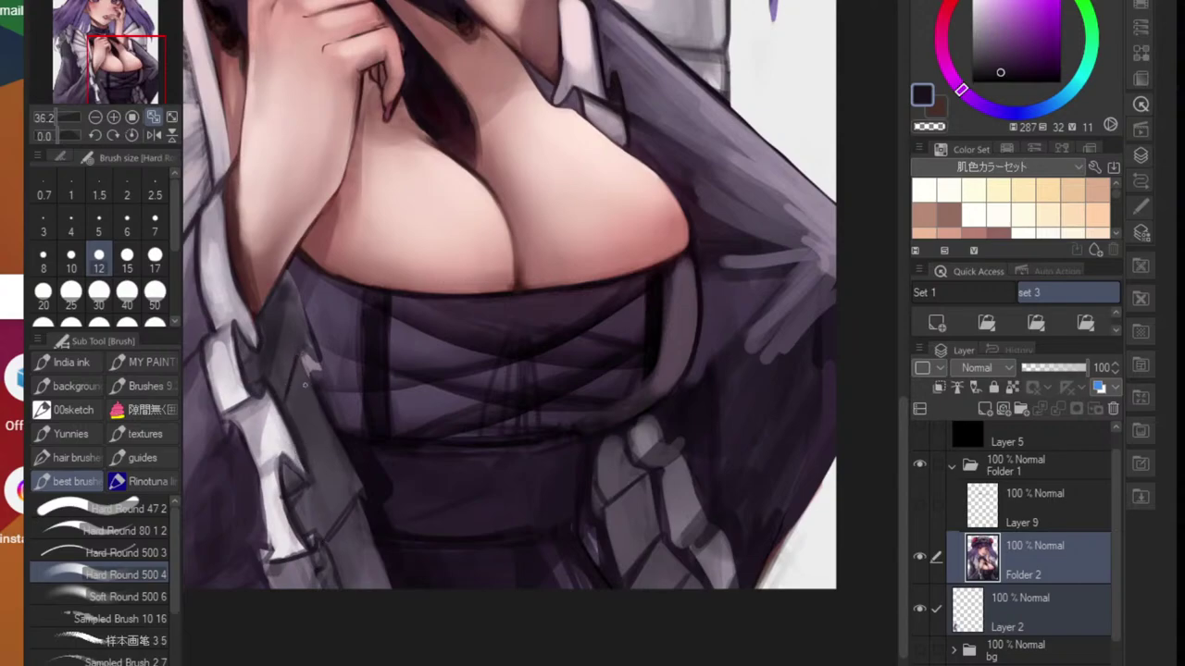
pyautogui.scroll(-4, 282, 393)
pyautogui.scroll(5, 393, 458)
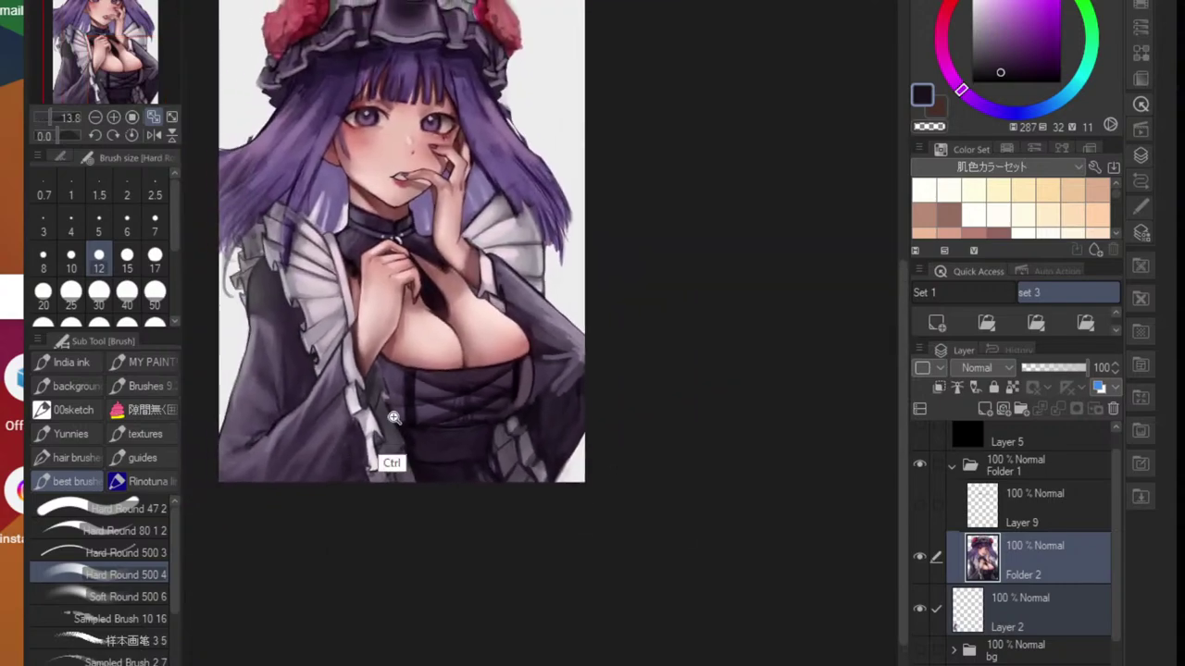
pyautogui.scroll(2, 383, 383)
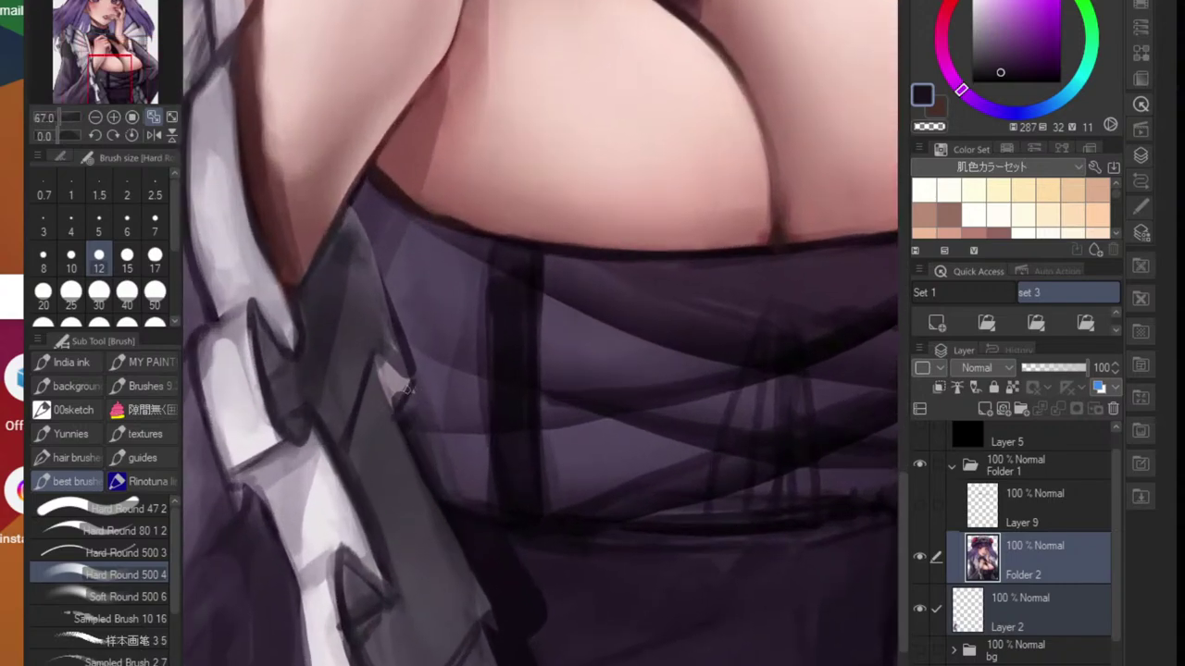
pyautogui.keyDown('alt'); pyautogui.click(310, 492); pyautogui.keyUp('alt')
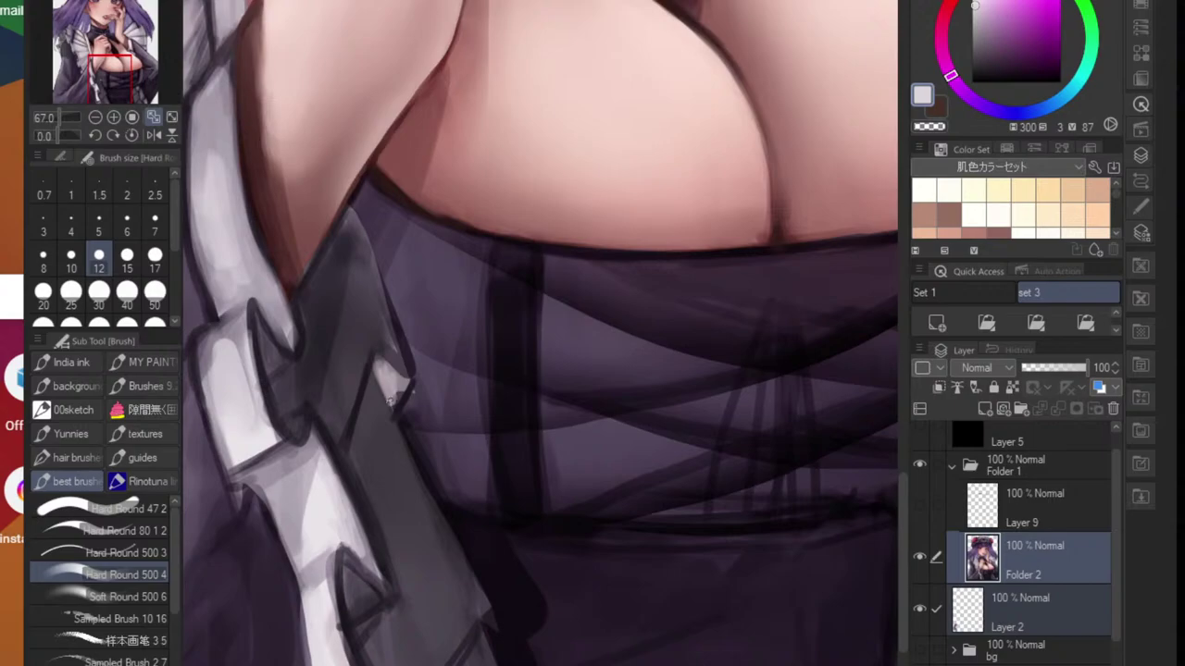
pyautogui.scroll(-4, 421, 384)
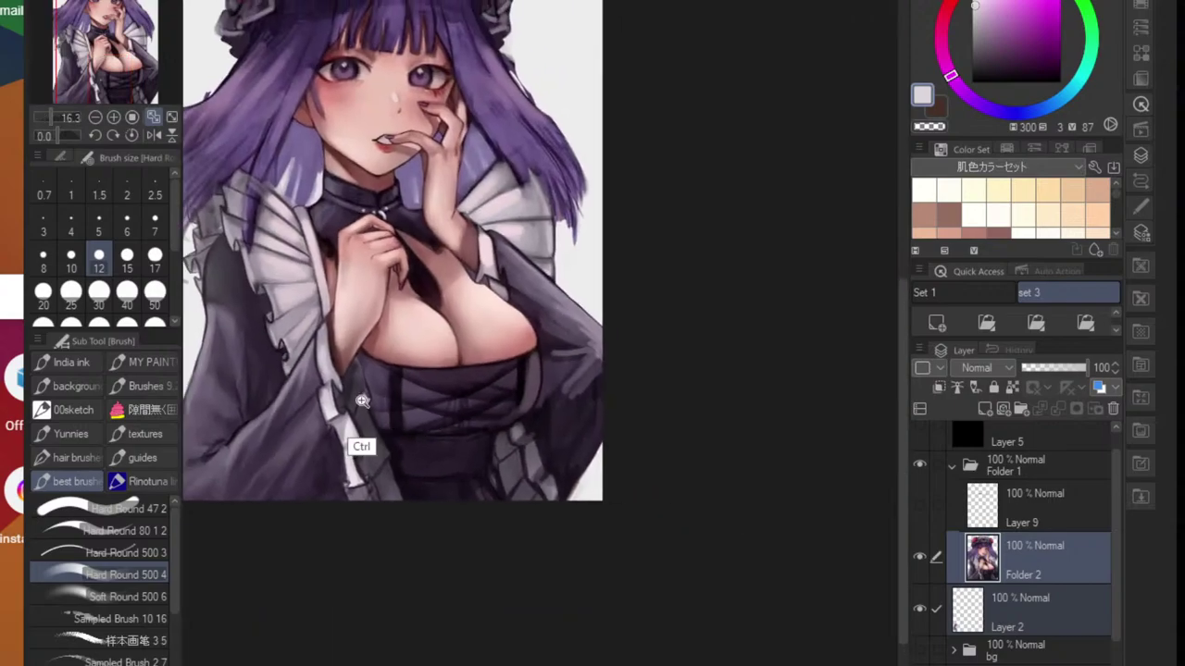
pyautogui.scroll(4, 366, 431)
pyautogui.keyDown('alt'); pyautogui.click(375, 410); pyautogui.keyUp('alt')
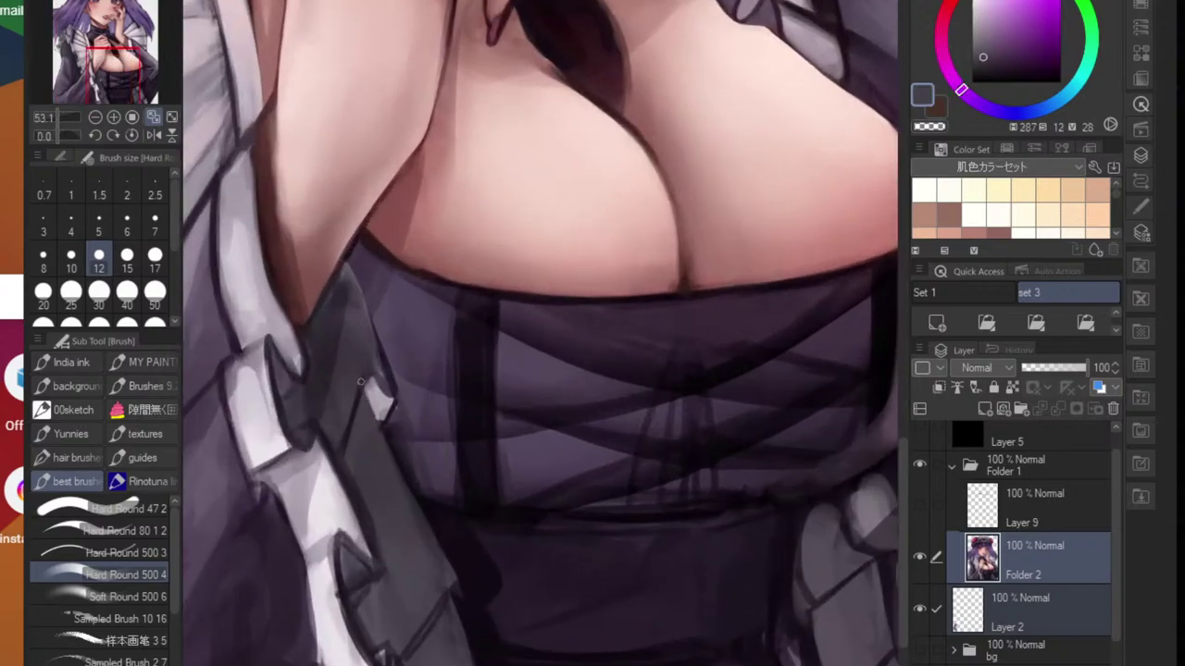
pyautogui.keyDown('alt'); pyautogui.click(353, 442); pyautogui.keyUp('alt')
pyautogui.keyDown('alt'); pyautogui.click(324, 537); pyautogui.keyUp('alt')
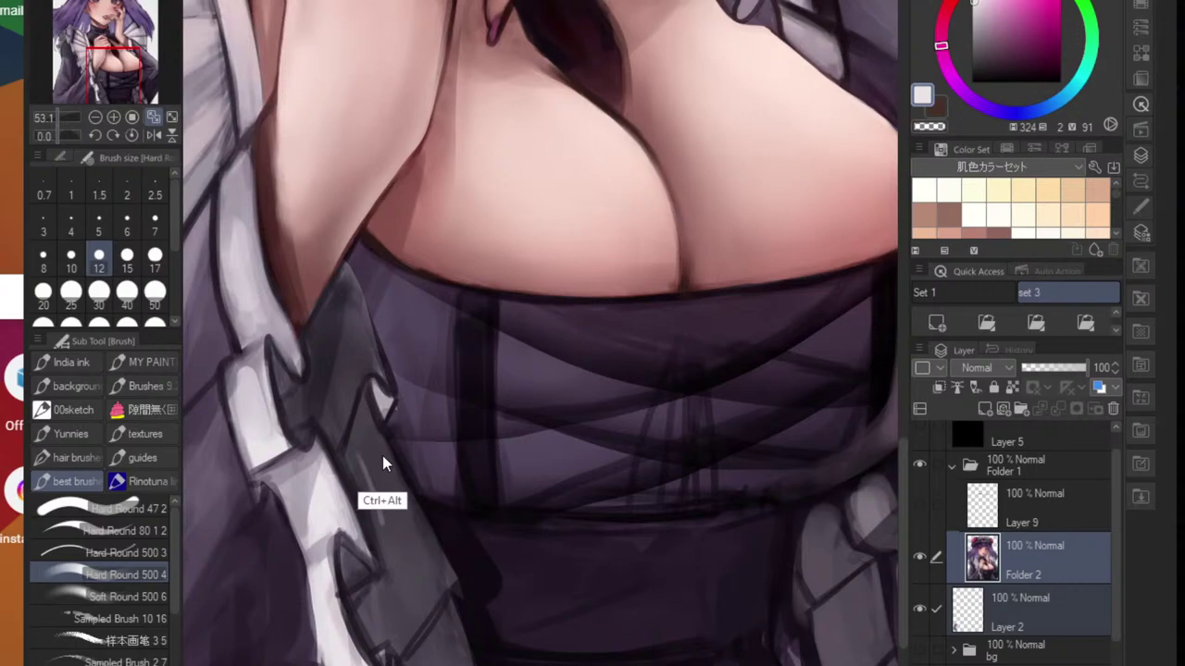
# - Undo the last stroke, lasso the strap beside the ruffle, and lighten its upper part with a soft brush
pyautogui.hotkey('ctrl', 'z')
pyautogui.press('m')
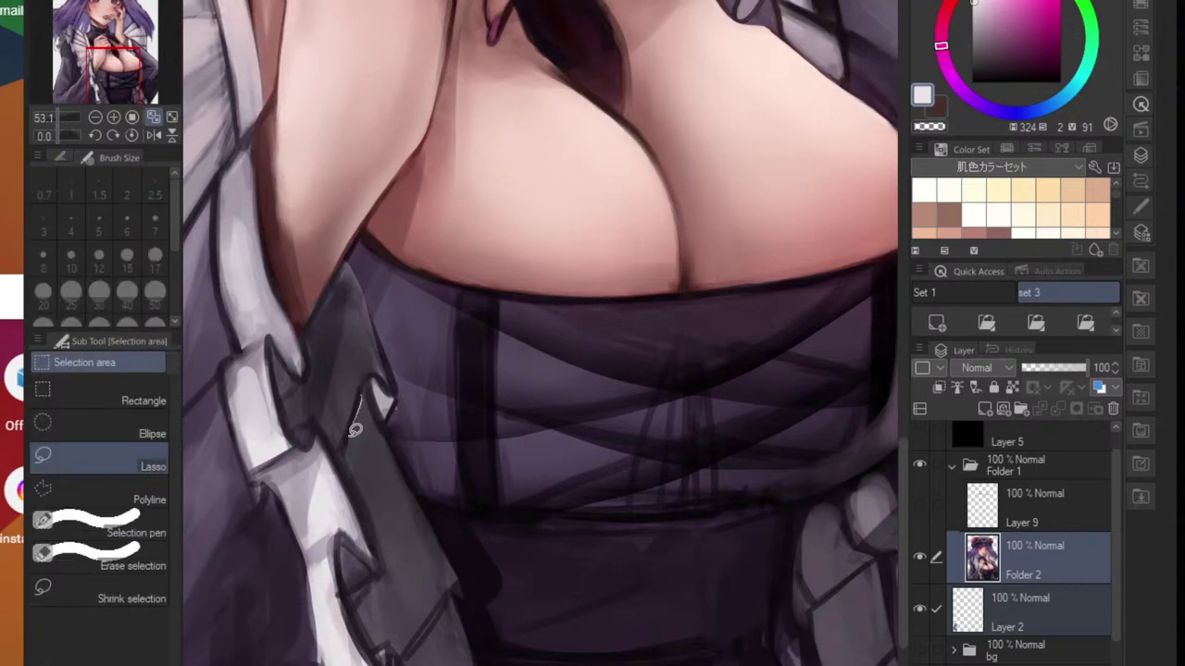
pyautogui.moveTo(353, 428)
pyautogui.mouseDown()
pyautogui.moveTo(362, 489)
pyautogui.moveTo(395, 549)
pyautogui.mouseUp()
pyautogui.moveTo(423, 501); pyautogui.dragTo(423, 499)
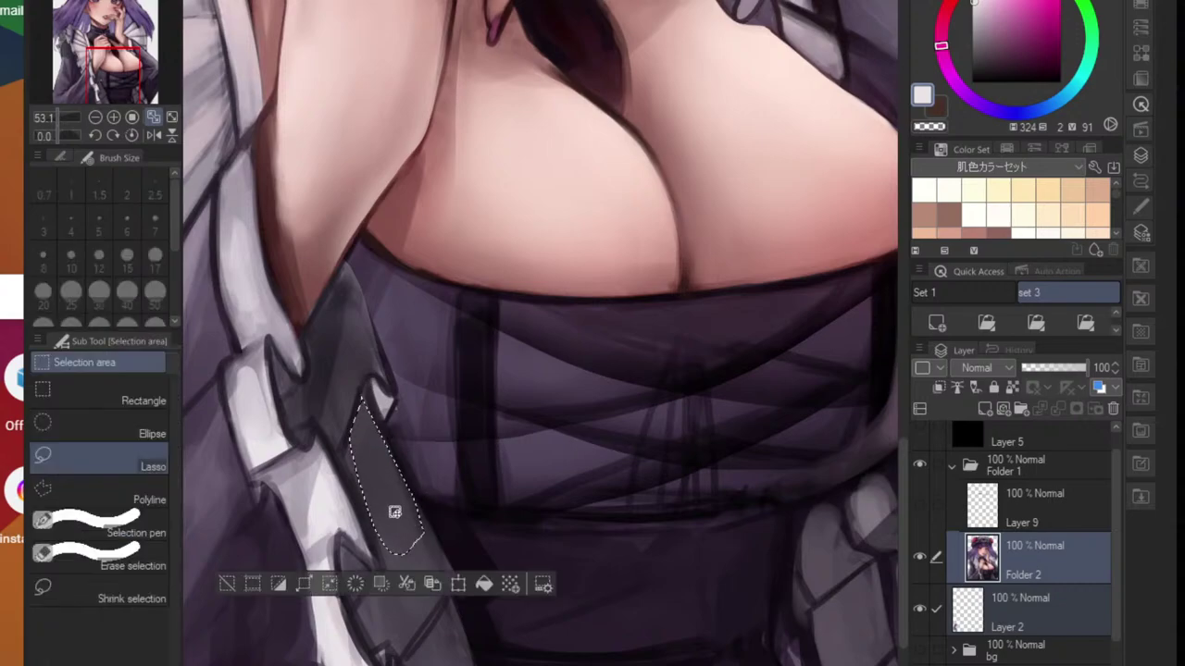
pyautogui.press('b')
pyautogui.click(137, 597)
pyautogui.moveTo(373, 463)
pyautogui.mouseDown()
pyautogui.moveTo(374, 419)
pyautogui.moveTo(389, 405)
pyautogui.mouseUp()
pyautogui.hotkey('ctrl', 'd')
pyautogui.scroll(-5, 467, 475)
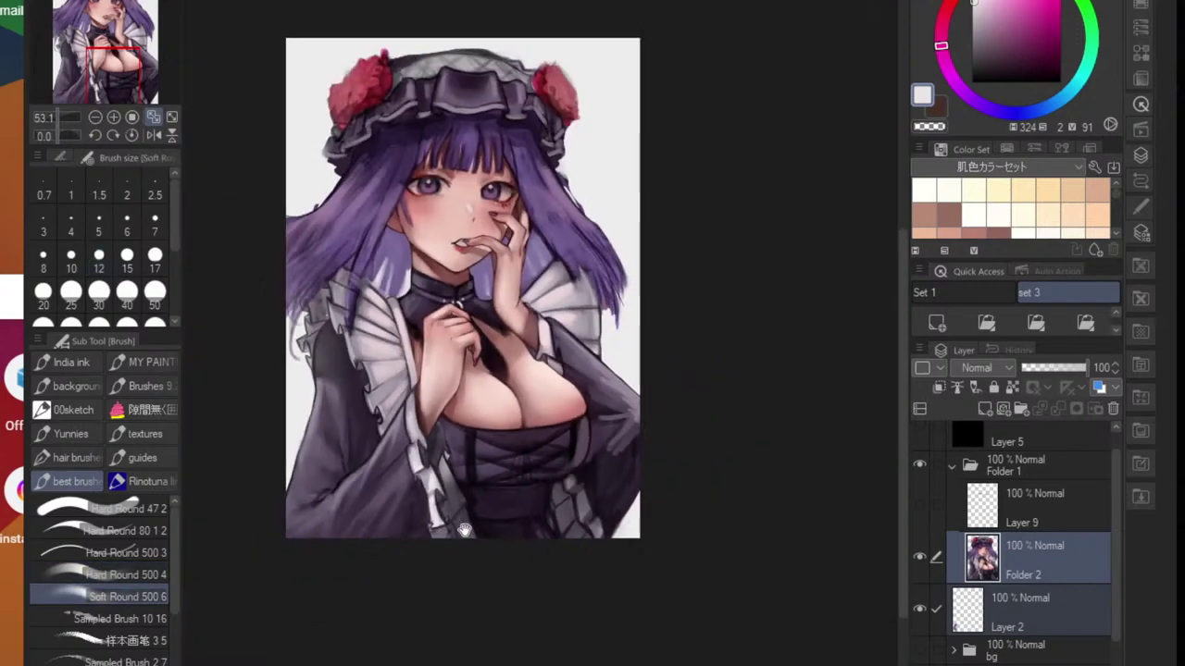
pyautogui.scroll(5, 443, 458)
# - Lasso along the strap's edge, lighten it with the soft brush, and deselect
pyautogui.press('m')
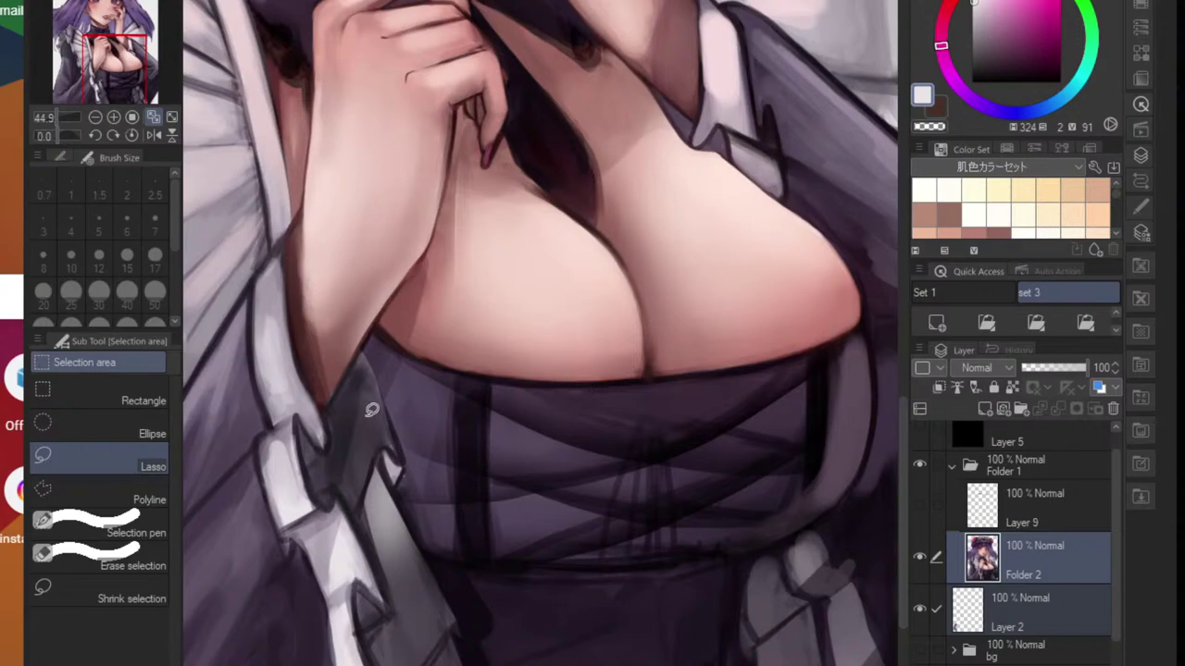
pyautogui.scroll(4, 370, 407)
pyautogui.moveTo(369, 338); pyautogui.dragTo(404, 440)
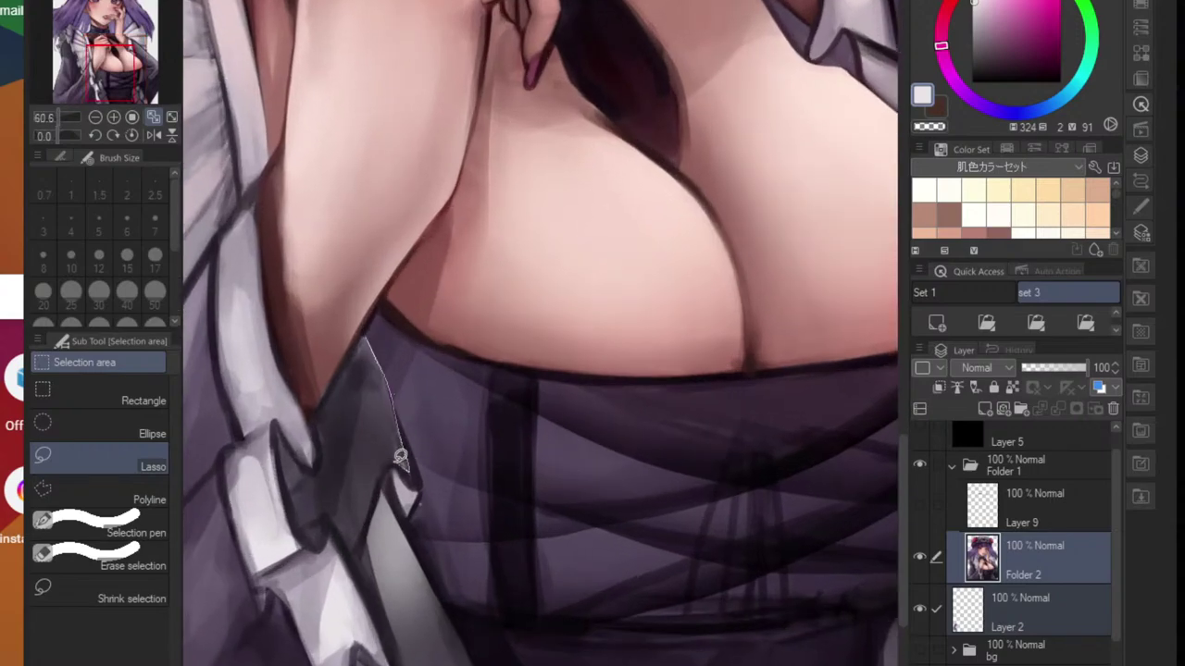
pyautogui.moveTo(345, 536)
pyautogui.mouseDown()
pyautogui.moveTo(344, 502)
pyautogui.moveTo(395, 450)
pyautogui.moveTo(388, 410)
pyautogui.mouseUp()
pyautogui.press('b')
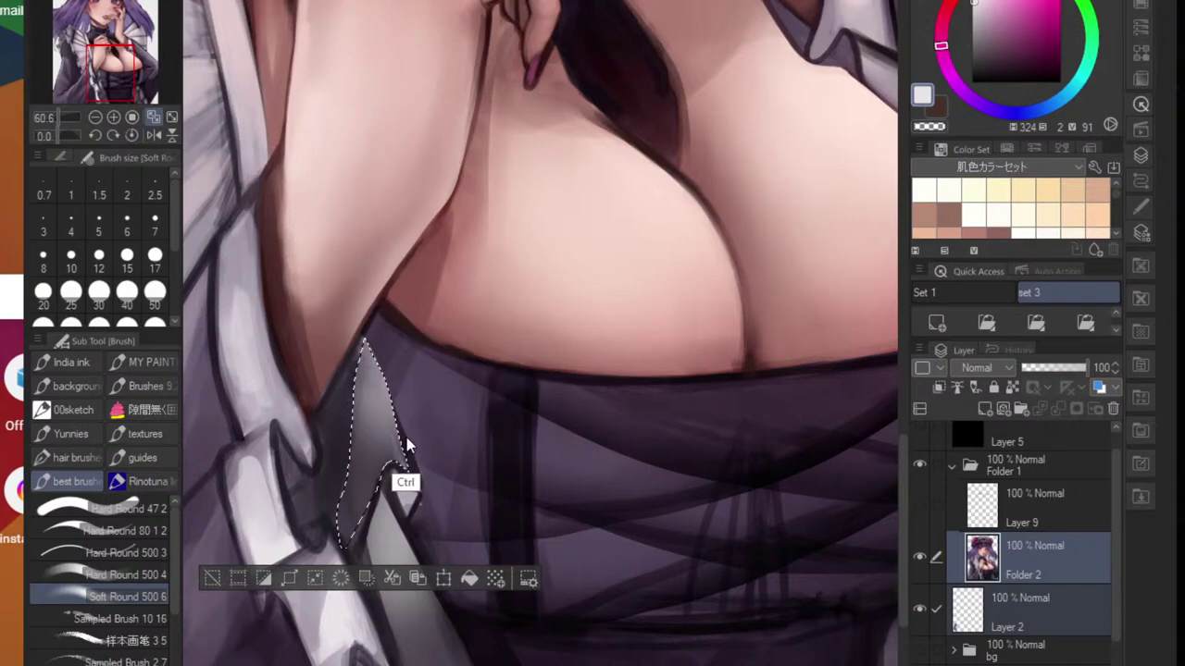
pyautogui.hotkey('ctrl', 'd')
pyautogui.scroll(-4, 440, 481)
pyautogui.scroll(4, 425, 498)
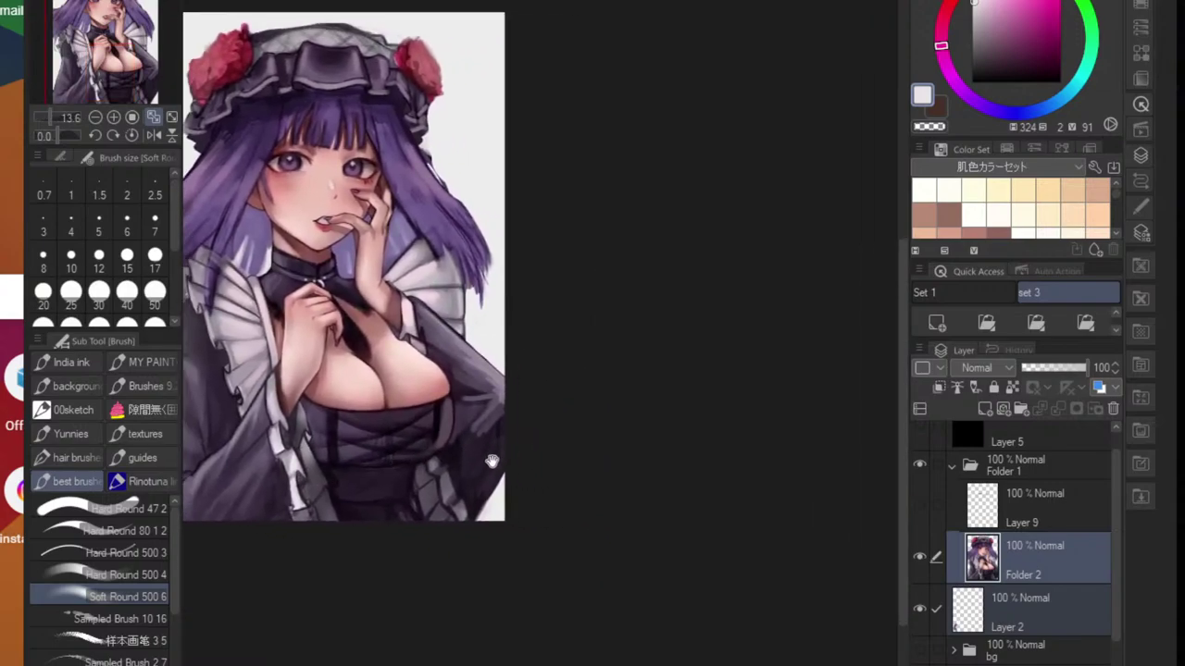
# - Lasso the corset's front edge, brush over it, and deselect
pyautogui.press('m')
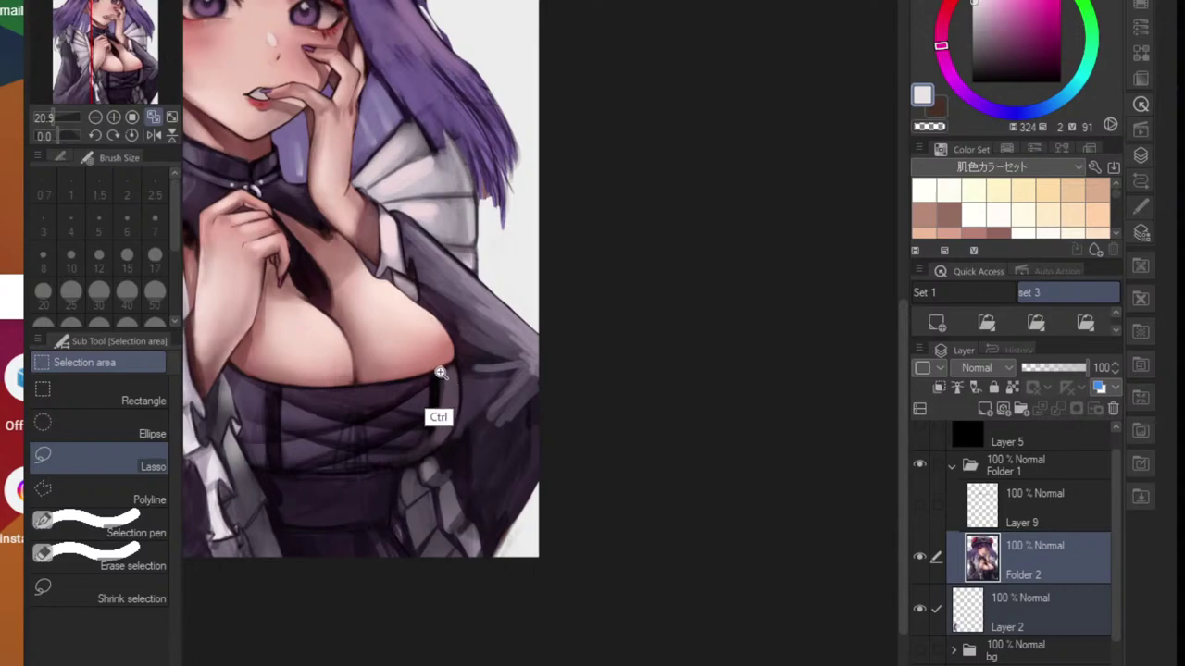
pyautogui.scroll(4, 481, 360)
pyautogui.moveTo(479, 410); pyautogui.dragTo(475, 400)
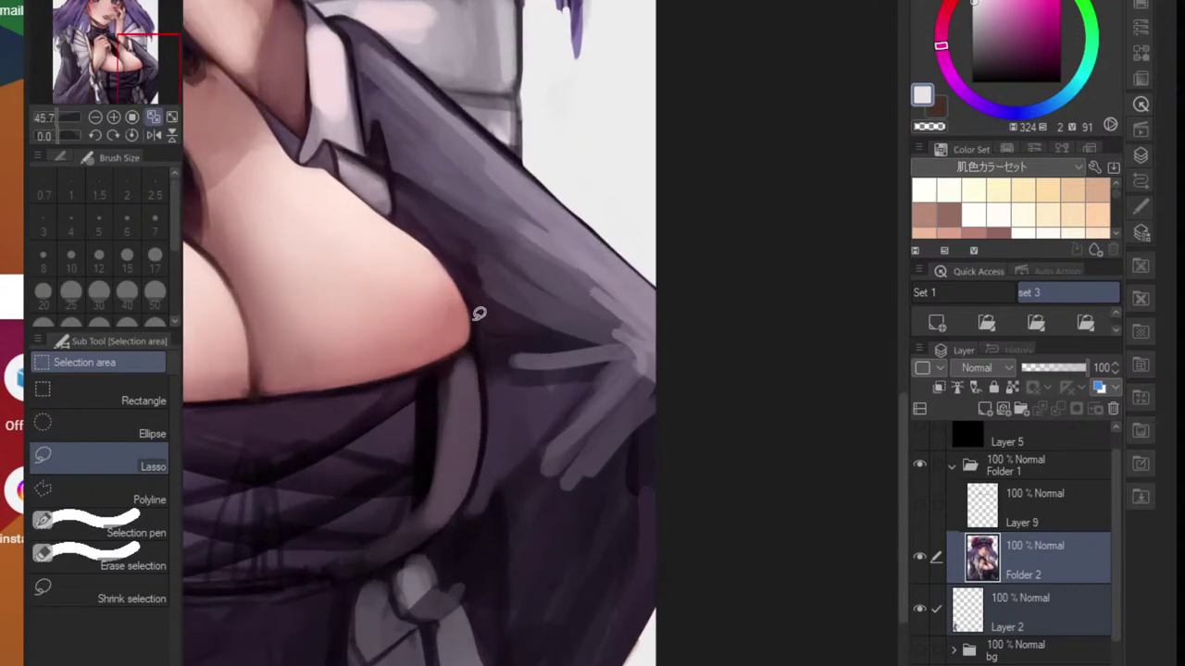
pyautogui.moveTo(472, 314); pyautogui.dragTo(489, 413)
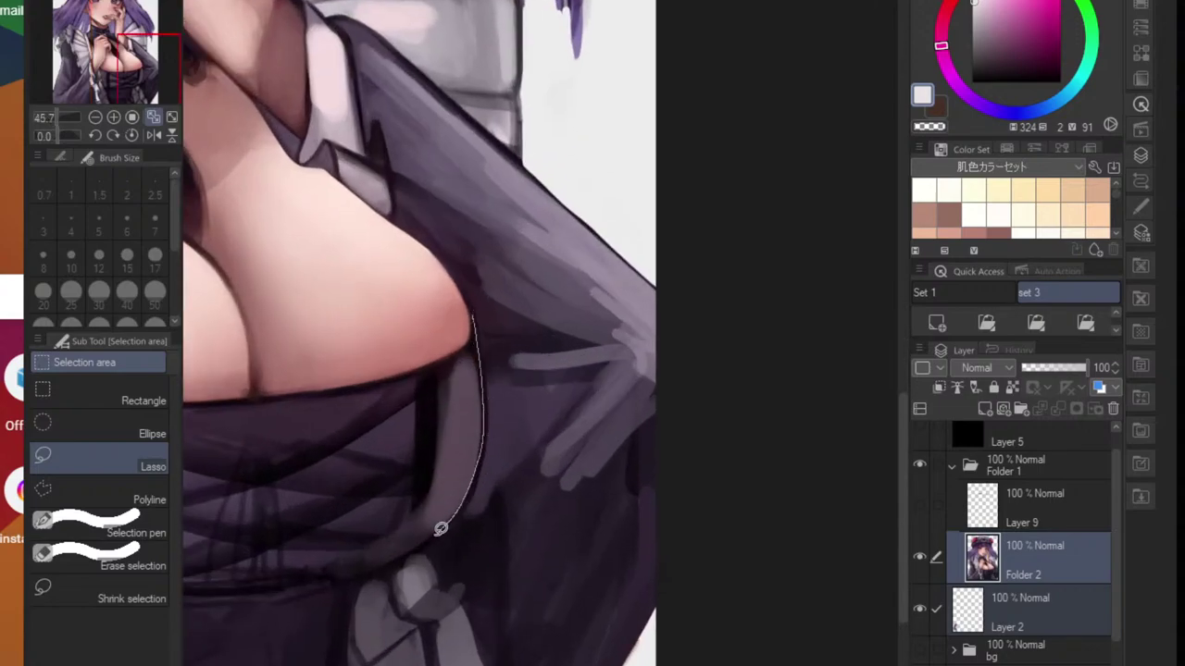
pyautogui.moveTo(440, 528)
pyautogui.mouseDown()
pyautogui.moveTo(339, 317)
pyautogui.moveTo(331, 324)
pyautogui.mouseUp()
pyautogui.press('b')
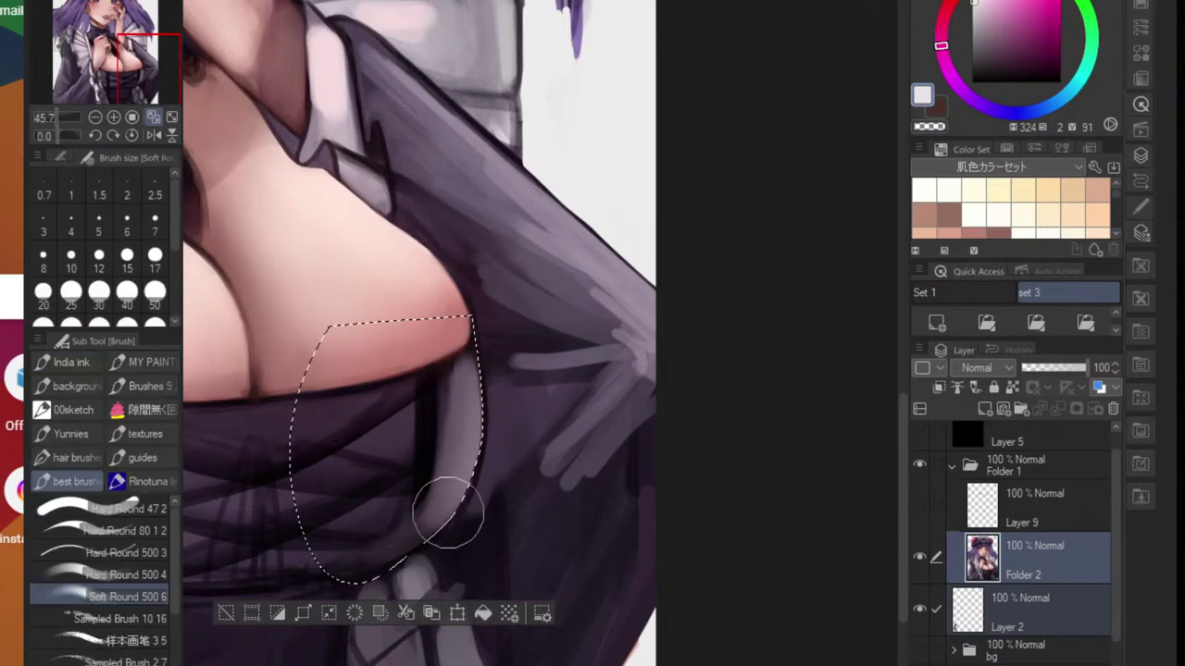
pyautogui.hotkey('ctrl', 'd')
pyautogui.scroll(-5, 499, 458)
pyautogui.moveTo(491, 482); pyautogui.dragTo(552, 481)
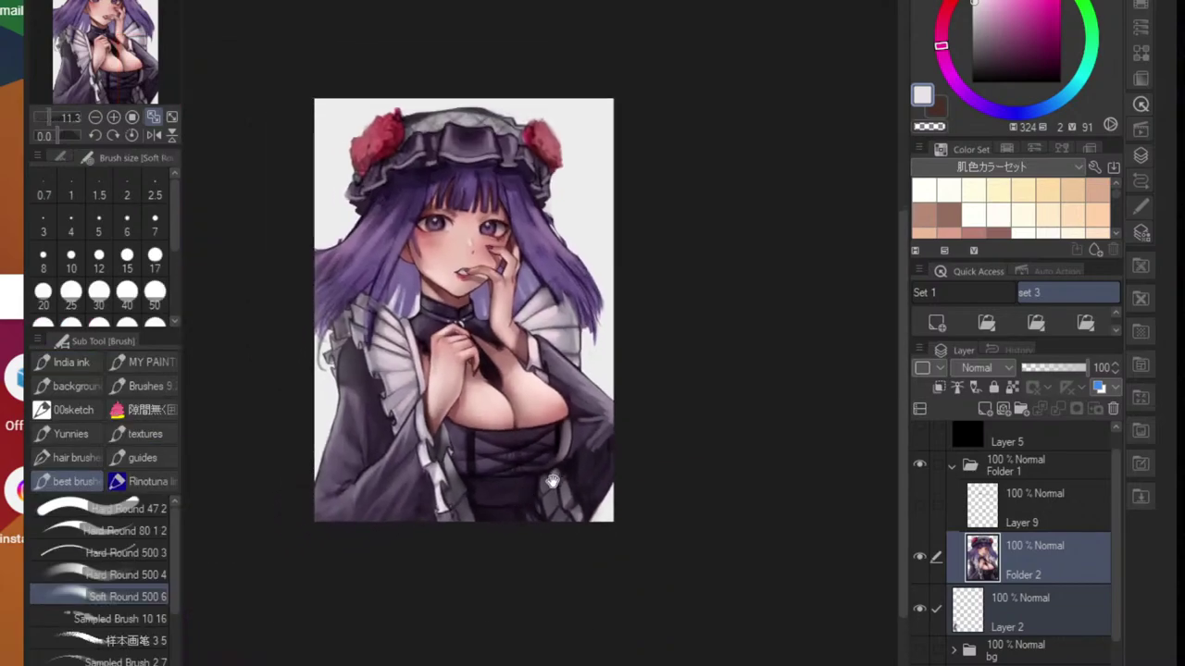
# - Restore the corset selection and lighten its right edge with a light lilac before deselecting
pyautogui.hotkey('ctrl', 'z')
pyautogui.moveTo(588, 441); pyautogui.dragTo(625, 445)
pyautogui.keyDown('alt'); pyautogui.click(591, 424); pyautogui.keyUp('alt')
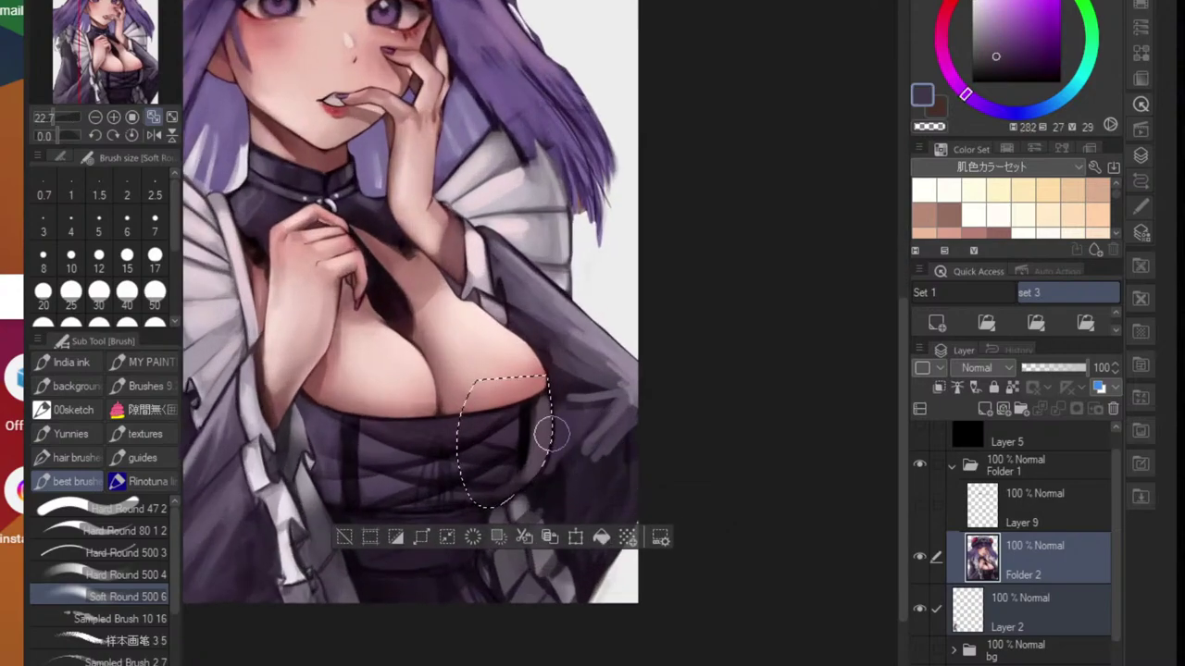
pyautogui.moveTo(552, 434); pyautogui.dragTo(547, 418)
pyautogui.keyDown('alt'); pyautogui.click(547, 453); pyautogui.keyUp('alt')
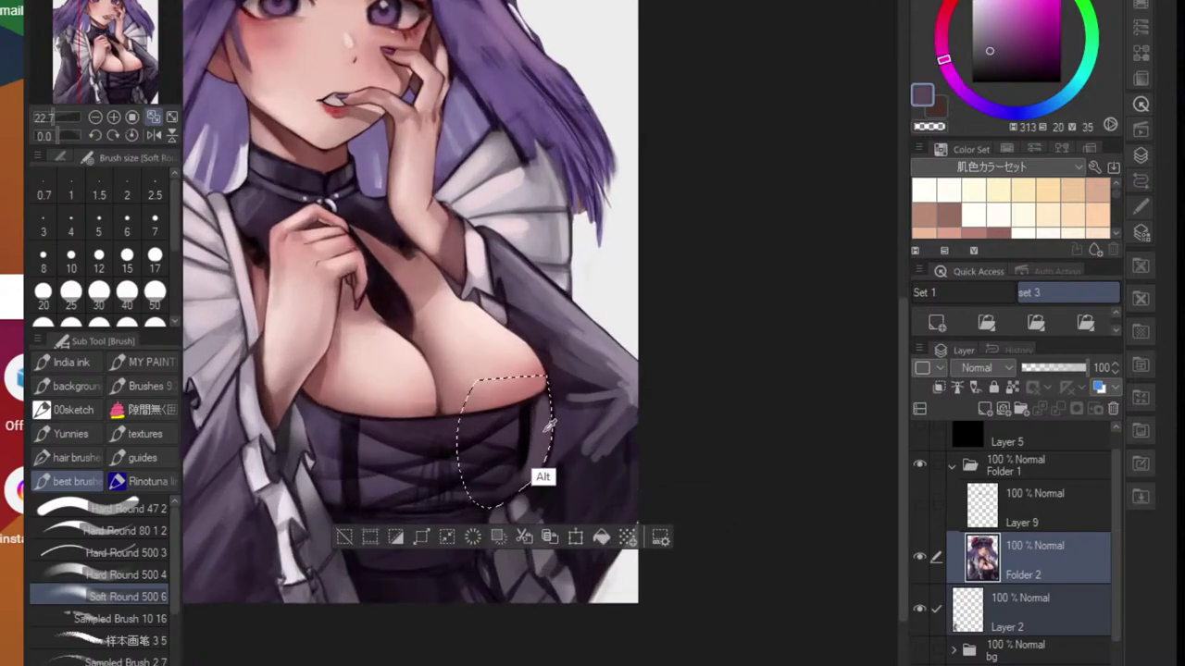
pyautogui.click(978, 19)
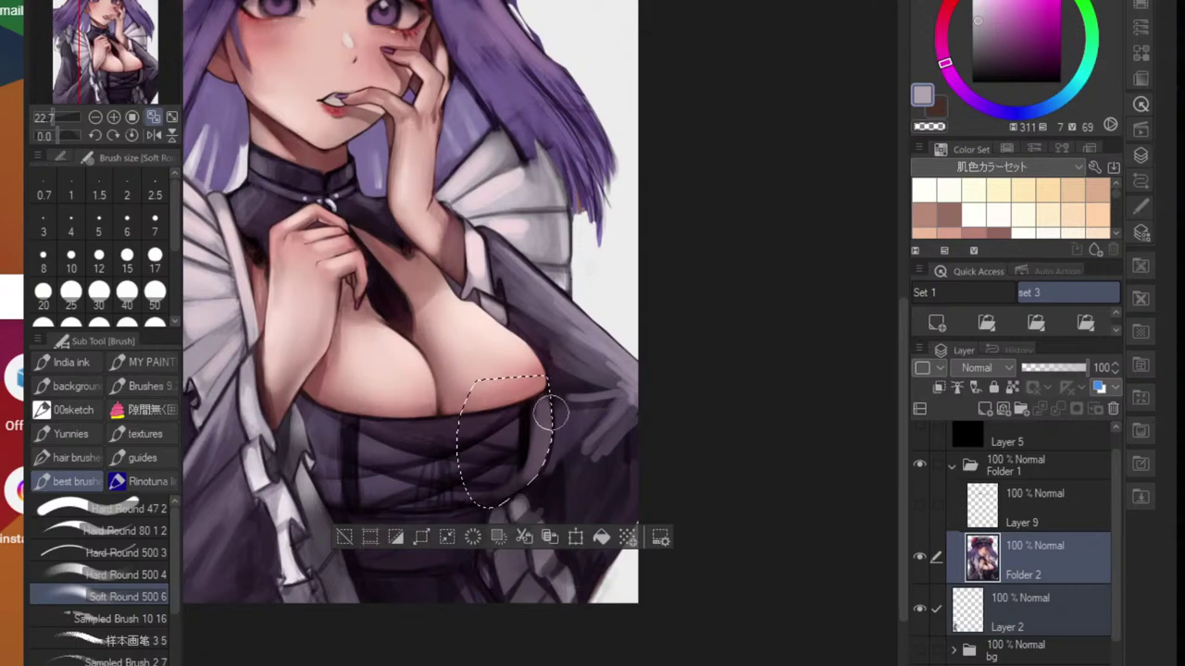
pyautogui.moveTo(551, 412); pyautogui.dragTo(536, 476)
pyautogui.hotkey('ctrl', 'd')
# - Sample a dark tone and draw a thin fold line on the sleeve with a size-12 brush
pyautogui.moveTo(606, 451); pyautogui.dragTo(563, 490)
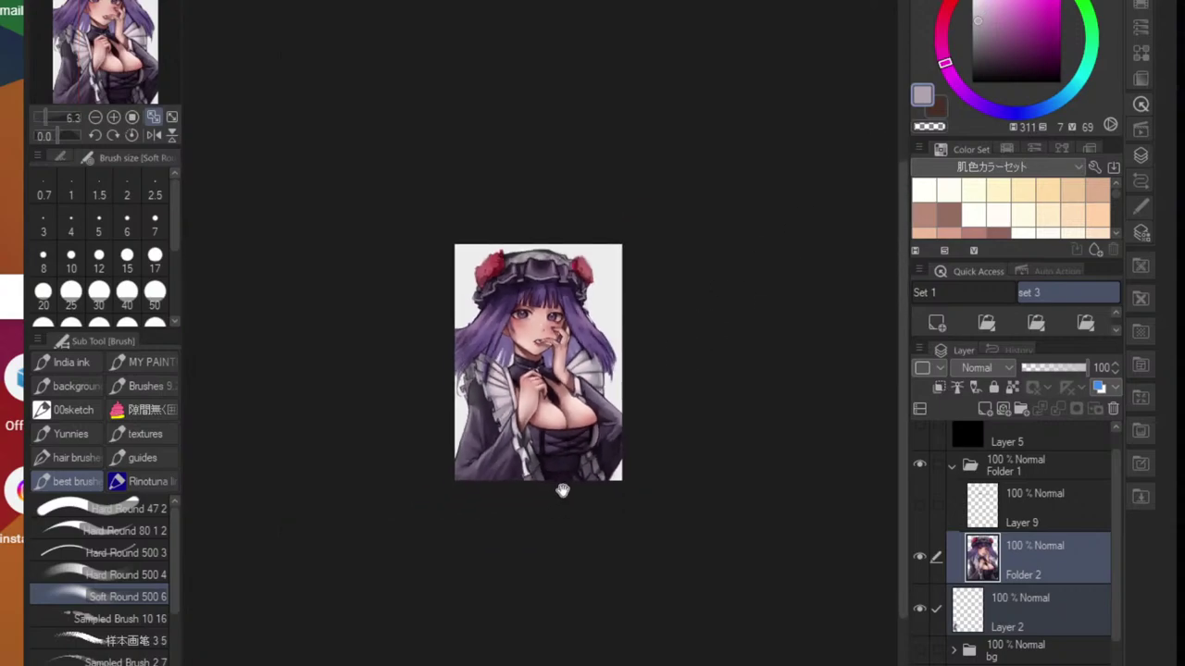
pyautogui.scroll(5, 616, 458)
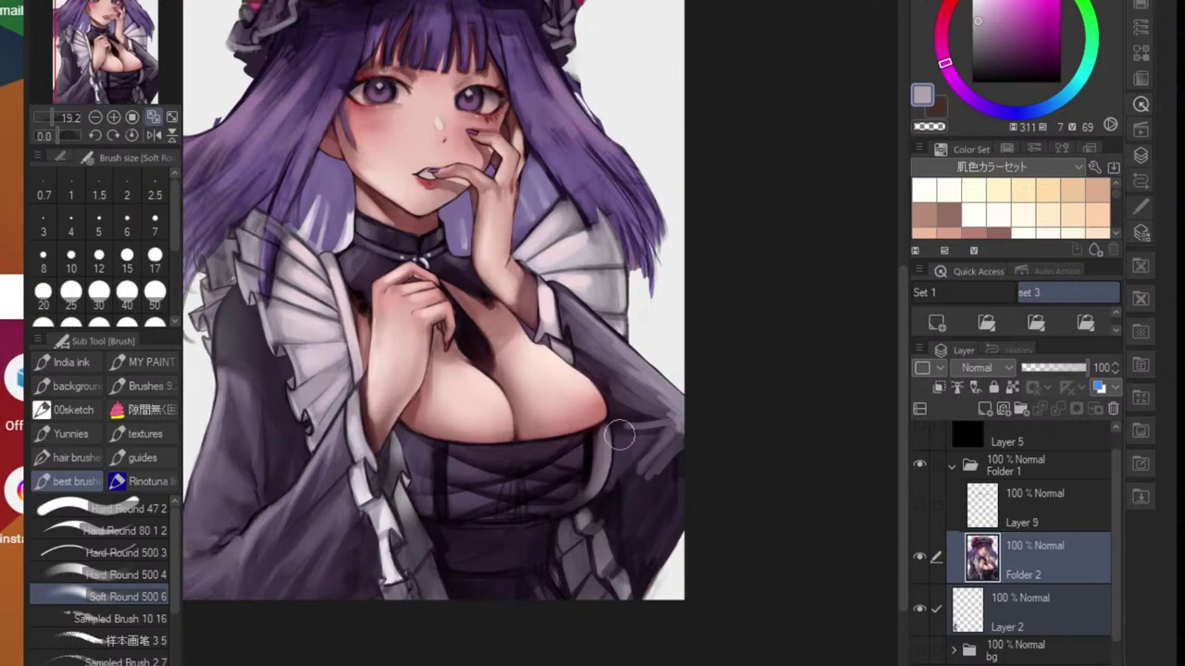
pyautogui.scroll(-3, 619, 422)
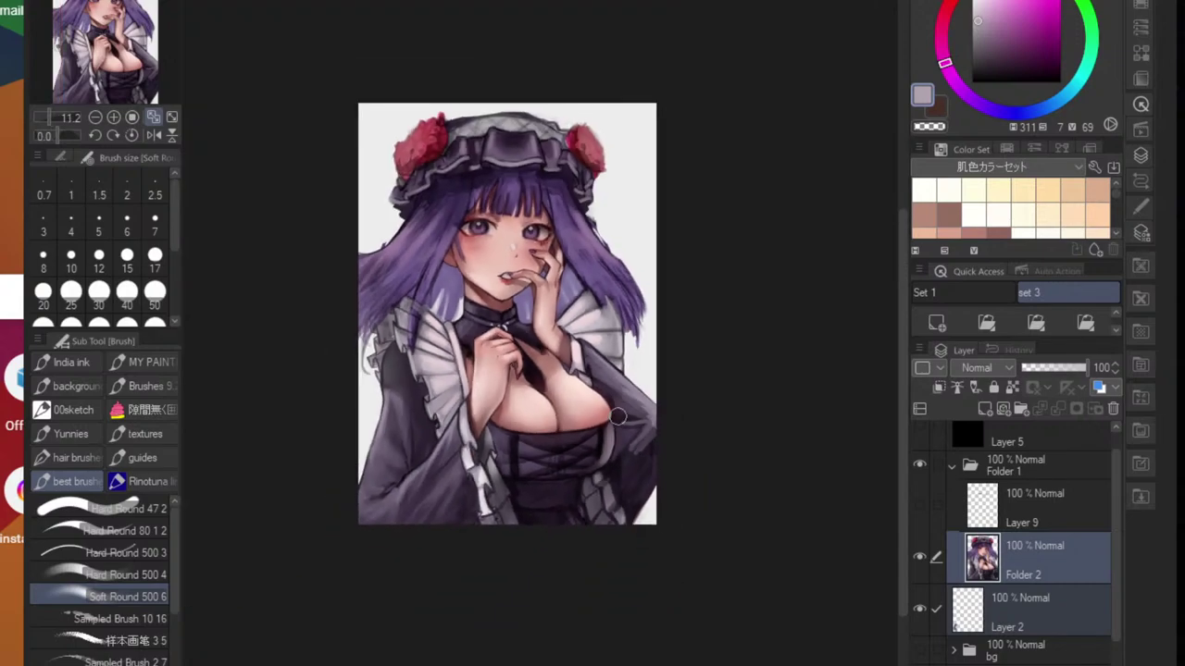
pyautogui.scroll(2, 418, 462)
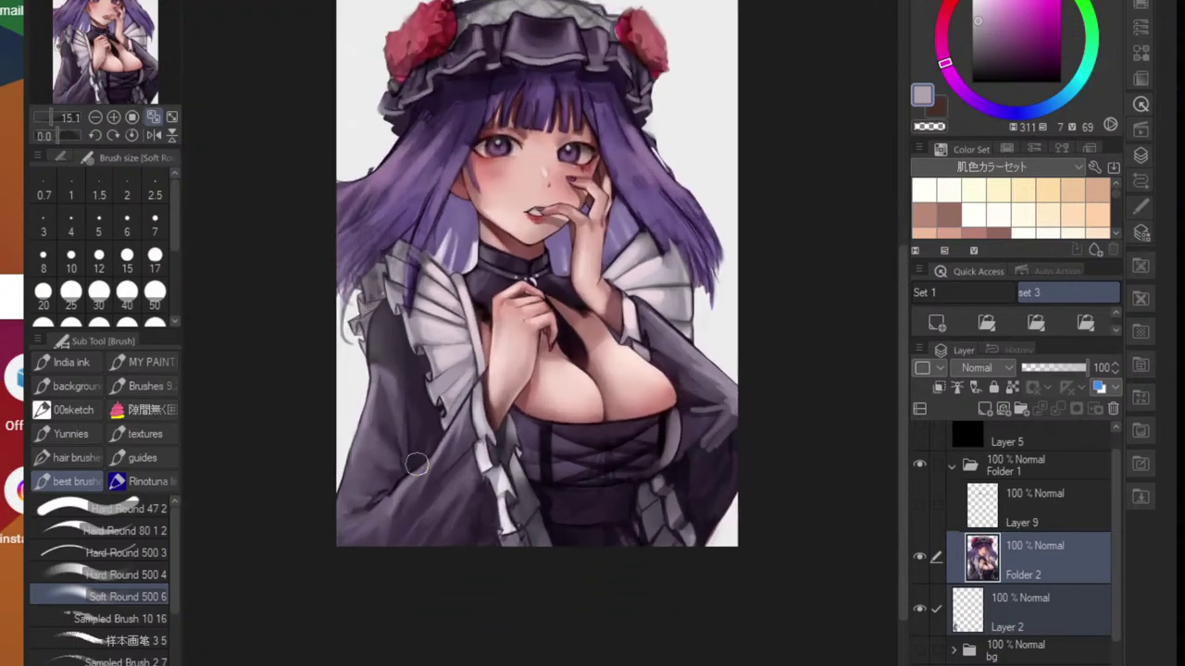
pyautogui.scroll(2, 609, 447)
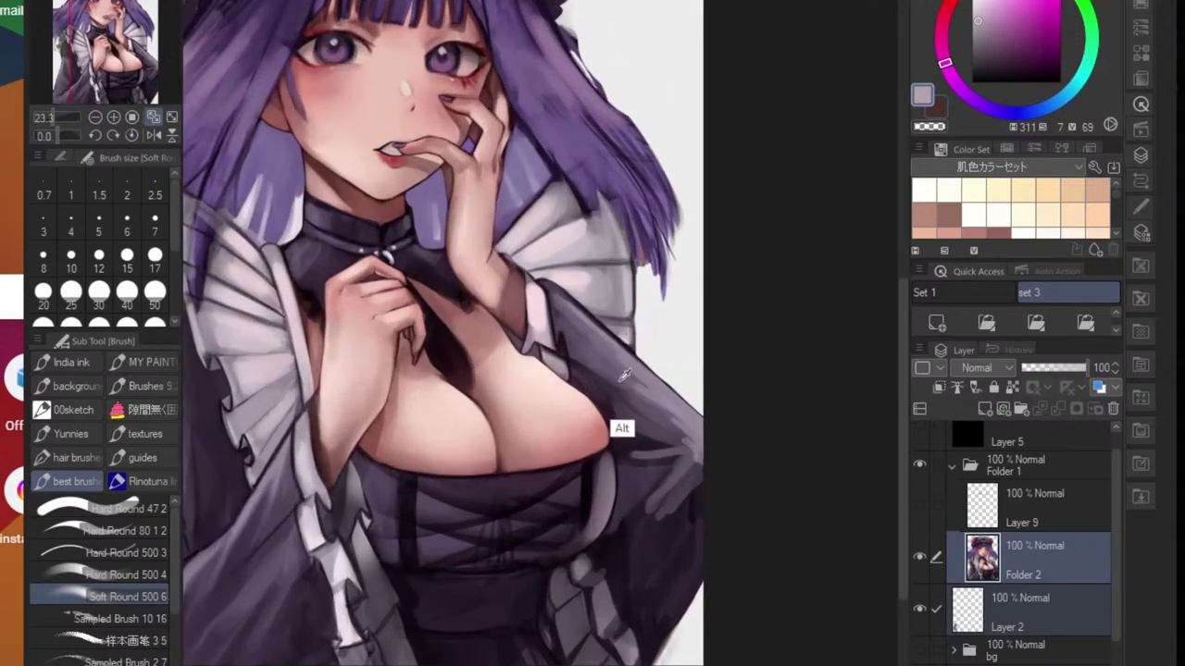
pyautogui.keyDown('alt'); pyautogui.click(579, 347); pyautogui.keyUp('alt')
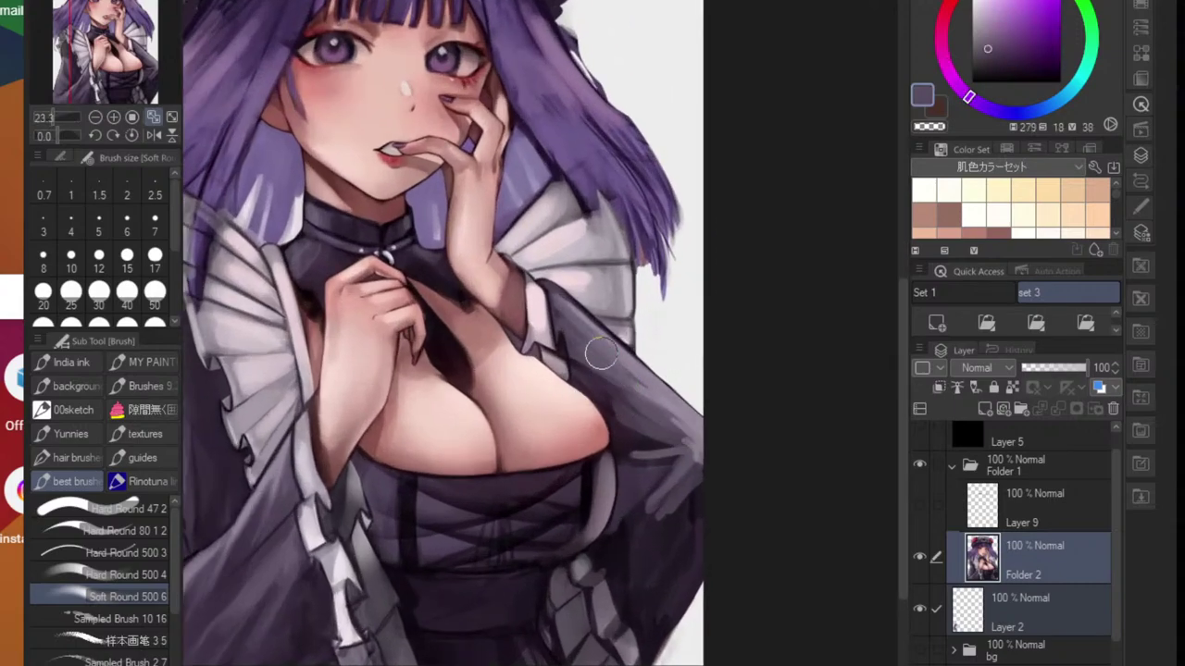
pyautogui.press('[')
pyautogui.press('[')
pyautogui.press('[')
pyautogui.press('[')
pyautogui.press('[')
pyautogui.press('[')
pyautogui.press('[')
pyautogui.press('[')
pyautogui.moveTo(576, 350); pyautogui.dragTo(598, 346)
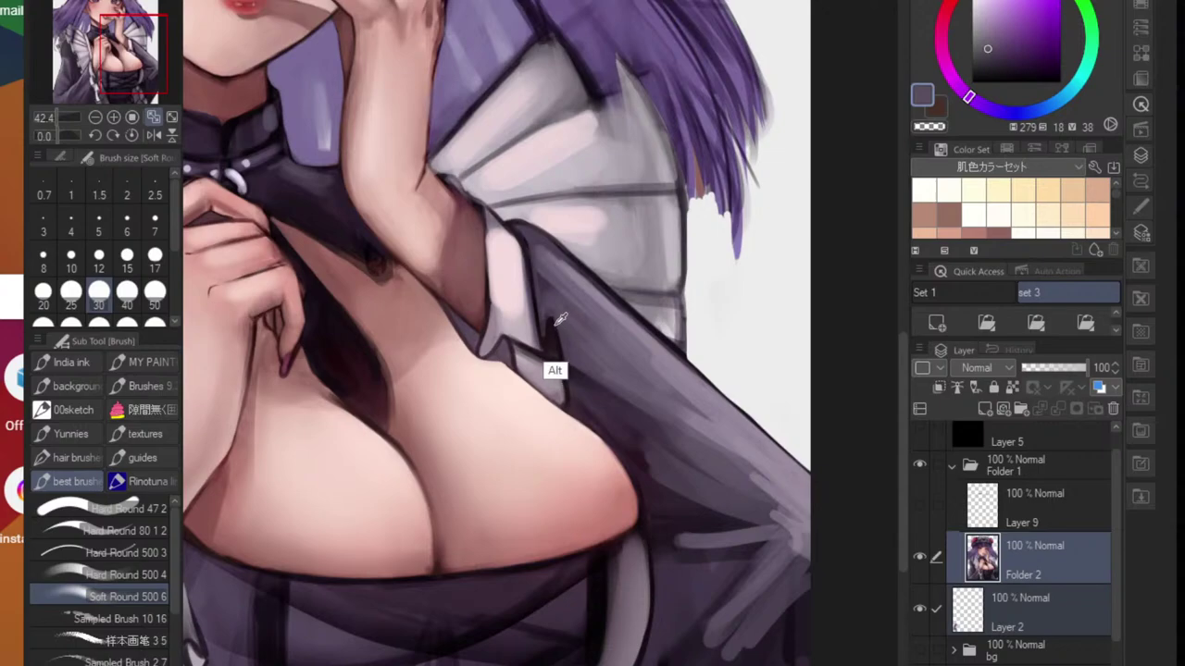
pyautogui.keyDown('alt'); pyautogui.click(555, 321); pyautogui.keyUp('alt')
pyautogui.press('[')
pyautogui.press('[')
pyautogui.press('[')
pyautogui.press('[')
pyautogui.press('[')
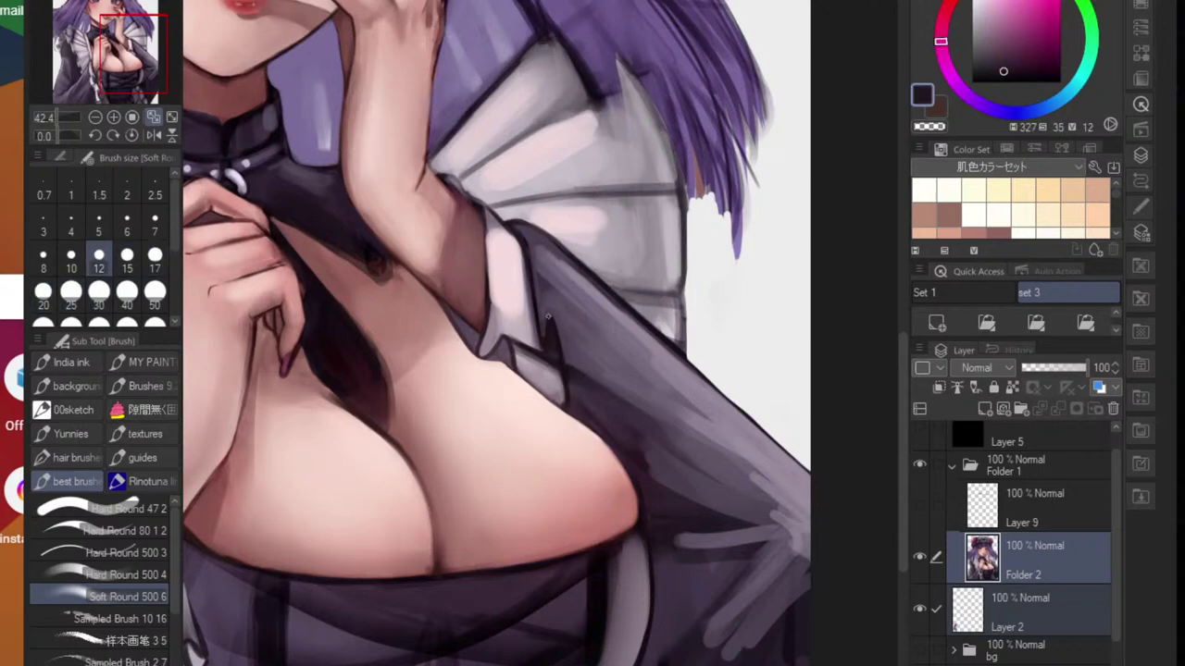
pyautogui.moveTo(565, 330); pyautogui.dragTo(798, 513)
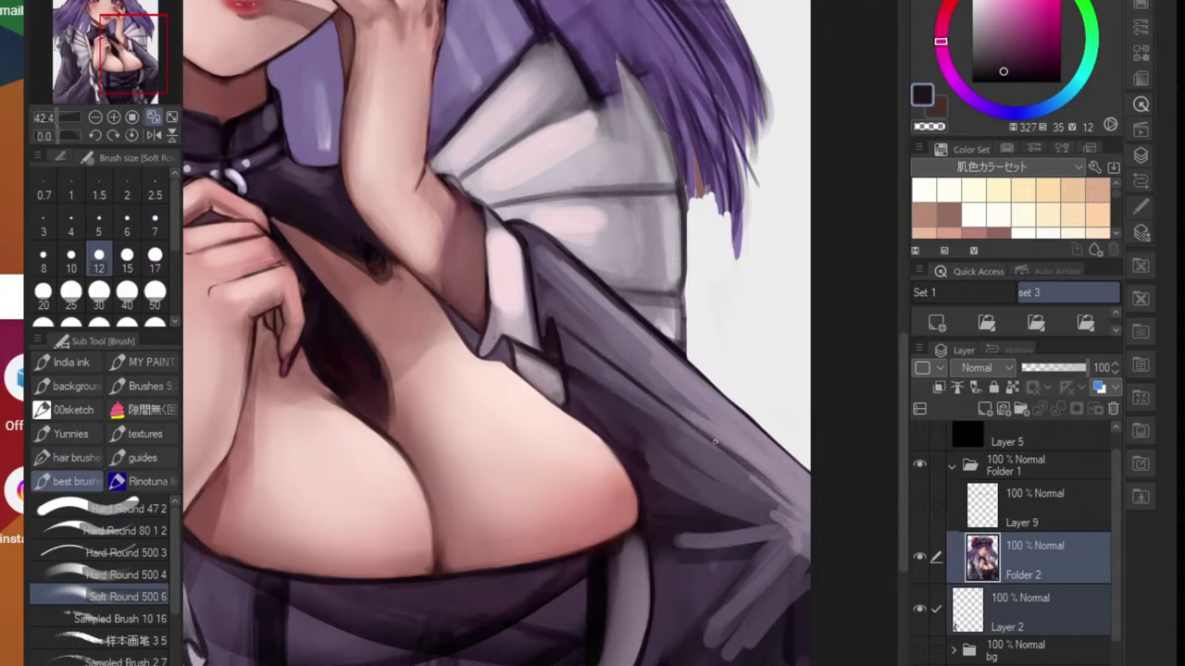
# - Sample a lighter greyish purple and enlarge the brush to size 30
pyautogui.keyDown('alt'); pyautogui.click(586, 386); pyautogui.keyUp('alt')
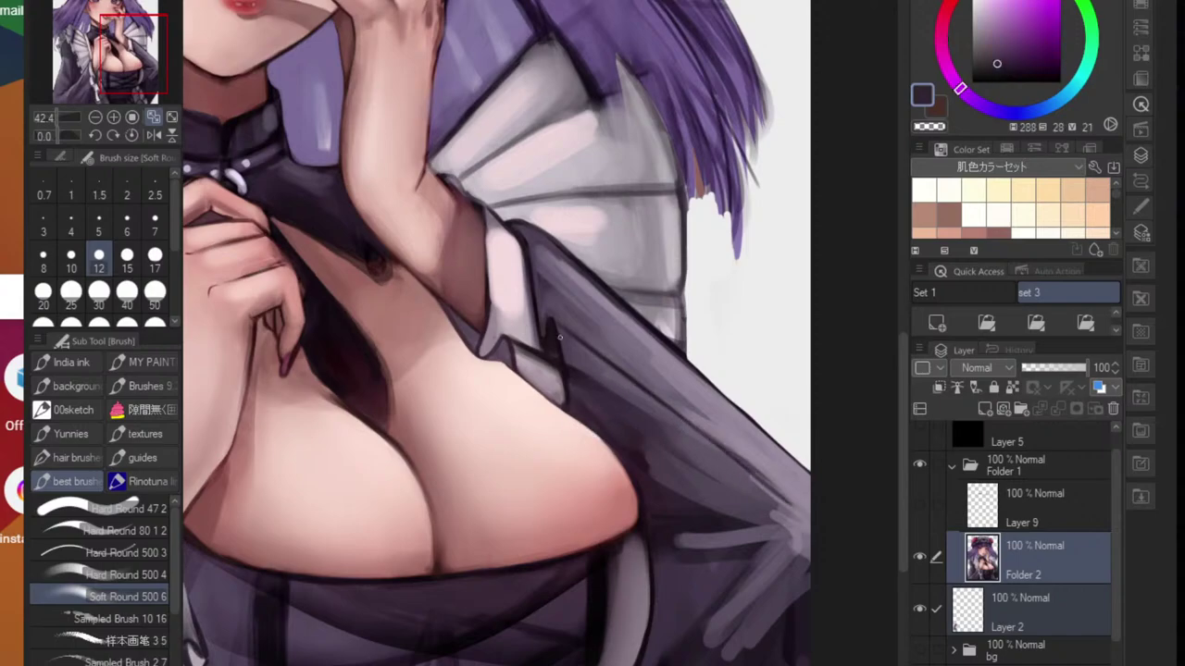
pyautogui.keyDown('alt'); pyautogui.click(593, 369); pyautogui.keyUp('alt')
pyautogui.press(']')
pyautogui.press(']')
pyautogui.press(']')
pyautogui.press(']')
pyautogui.press(']')
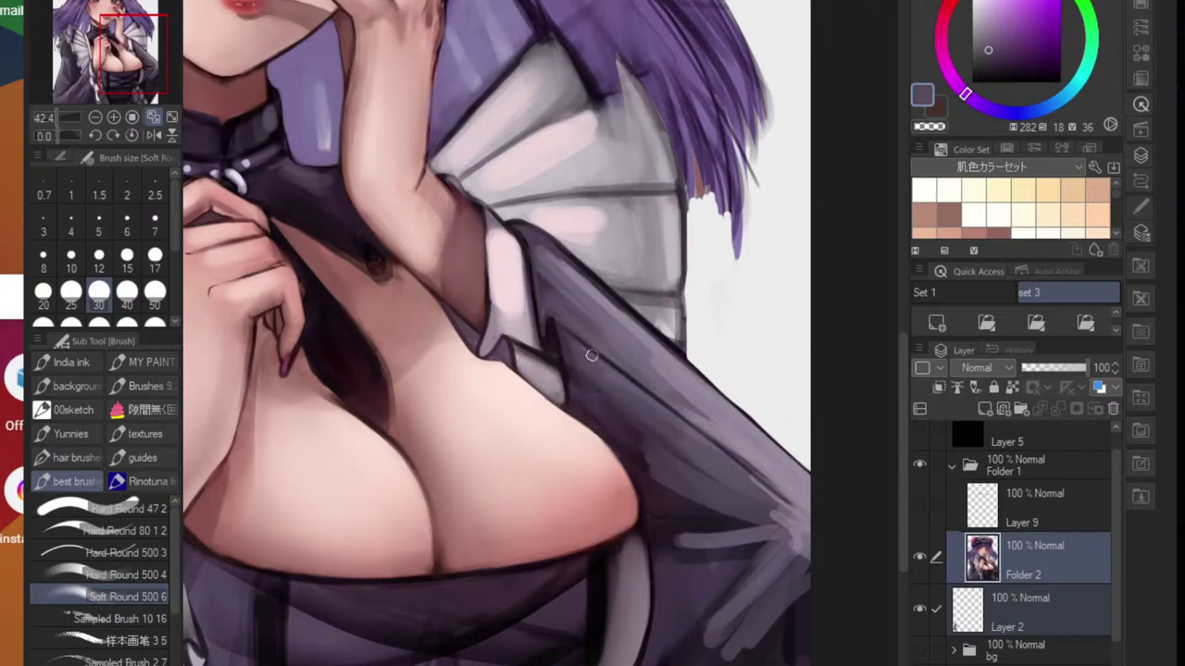
# - Lasso-select the sleeve fold beside the chest, adding the teardrop area and filling the notch
pyautogui.scroll(3, 562, 340)
pyautogui.press('m')
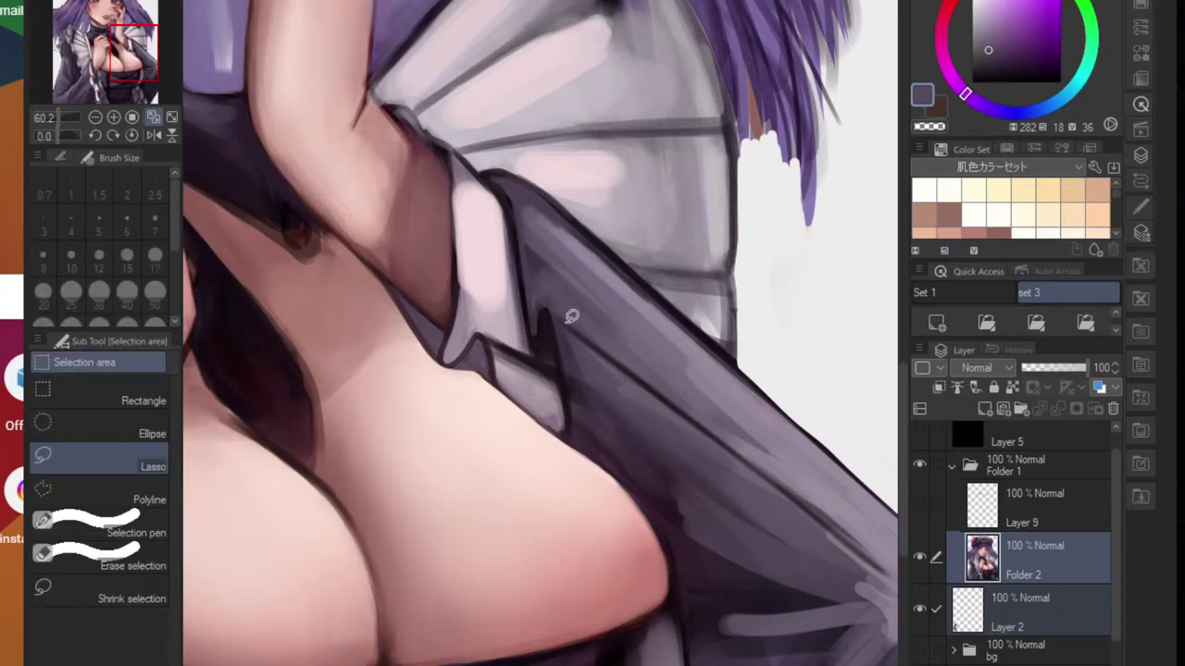
pyautogui.moveTo(550, 312); pyautogui.dragTo(595, 385)
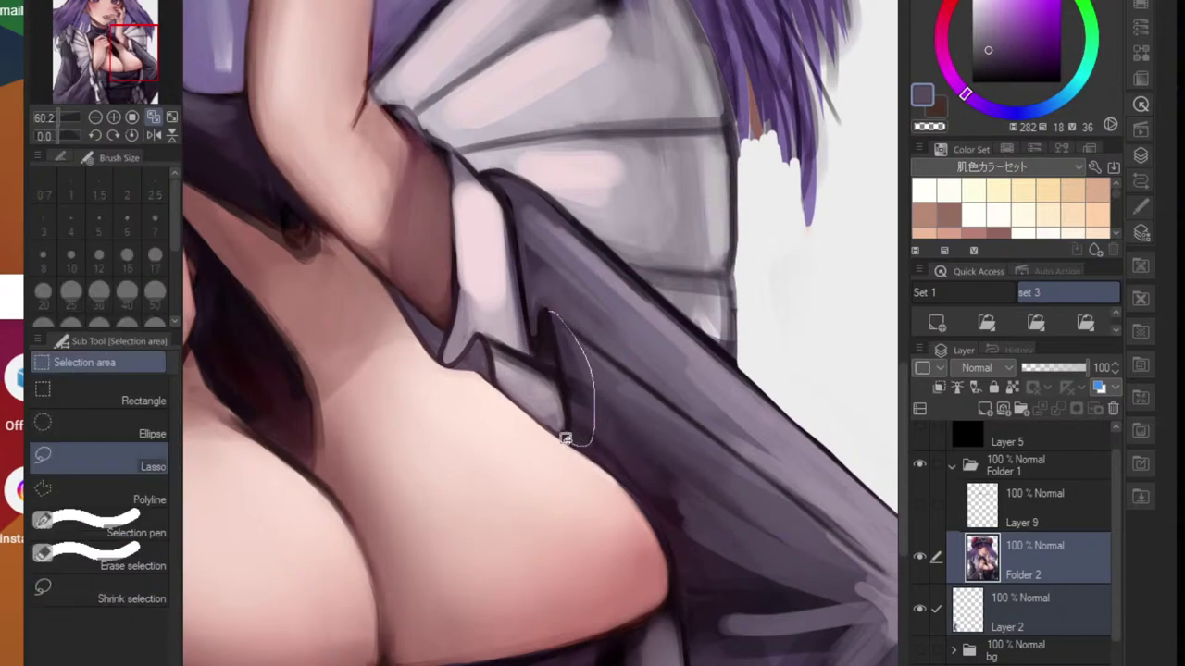
pyautogui.moveTo(566, 438); pyautogui.dragTo(567, 440)
pyautogui.moveTo(591, 366)
pyautogui.mouseDown()
pyautogui.moveTo(735, 468)
pyautogui.moveTo(680, 516)
pyautogui.mouseUp()
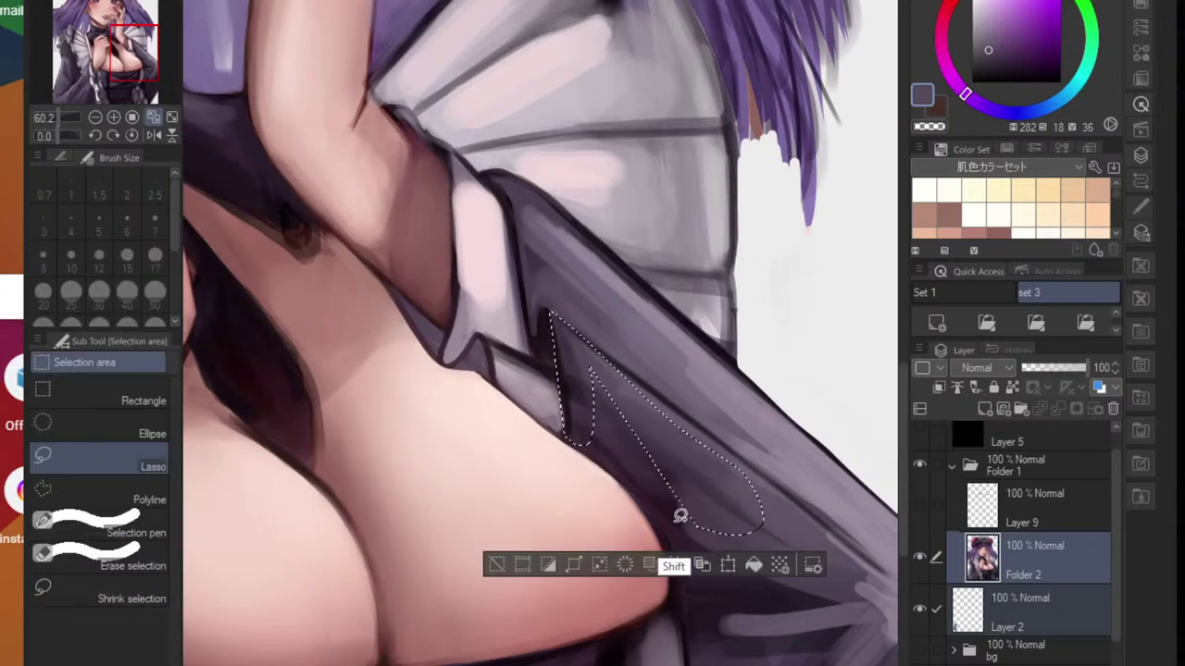
pyautogui.moveTo(589, 335)
pyautogui.mouseDown()
pyautogui.moveTo(759, 465)
pyautogui.moveTo(691, 540)
pyautogui.mouseUp()
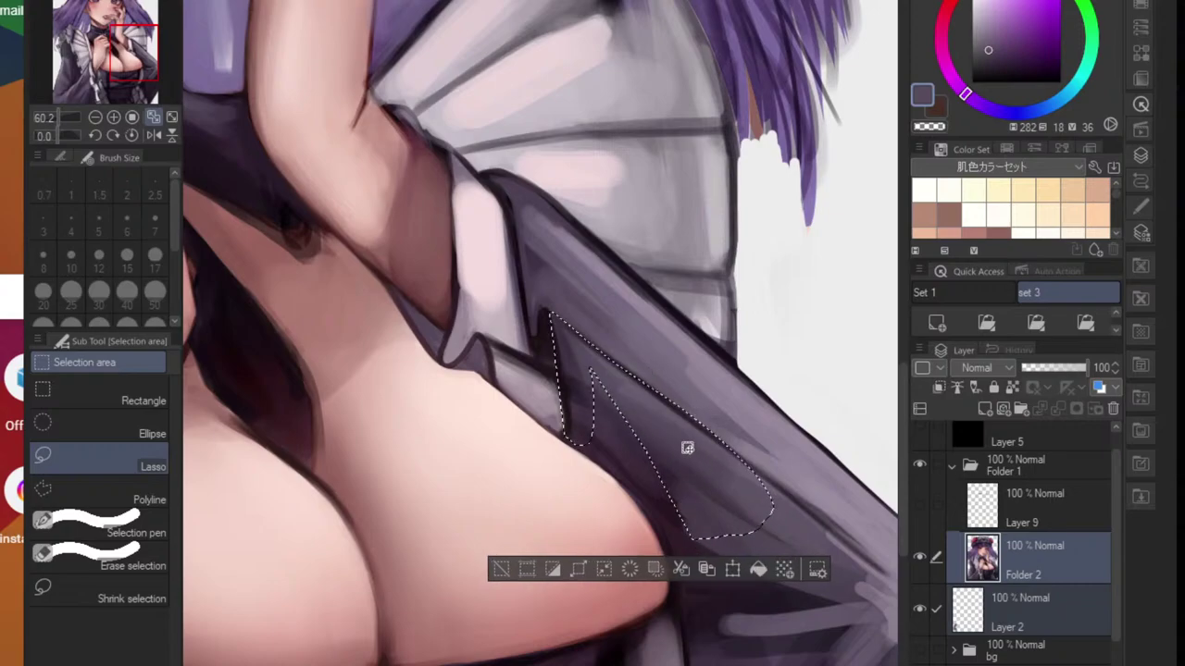
pyautogui.press('b')
pyautogui.press('m')
pyautogui.moveTo(602, 373)
pyautogui.mouseDown()
pyautogui.moveTo(577, 343)
pyautogui.moveTo(635, 455)
pyautogui.moveTo(586, 371)
pyautogui.moveTo(602, 471)
pyautogui.moveTo(668, 456)
pyautogui.mouseUp()
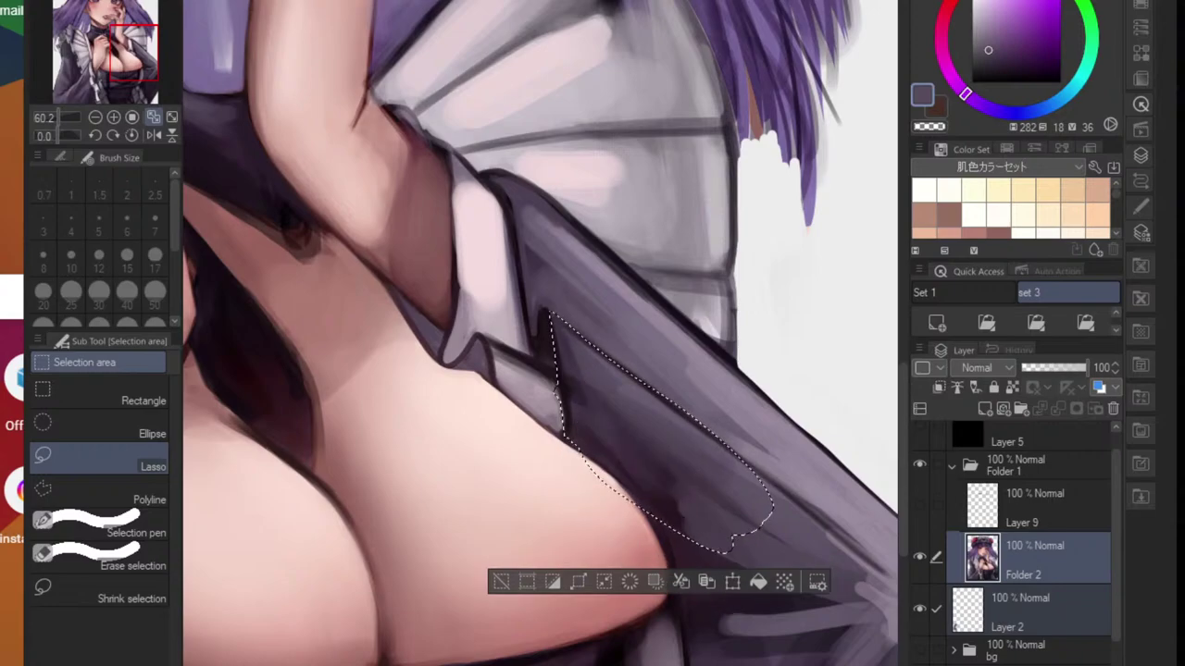
# - Paint the selection's upper edge with a sampled lighter purple using a larger brush, then deselect
pyautogui.press('b')
pyautogui.keyDown('alt'); pyautogui.click(709, 366); pyautogui.keyUp('alt')
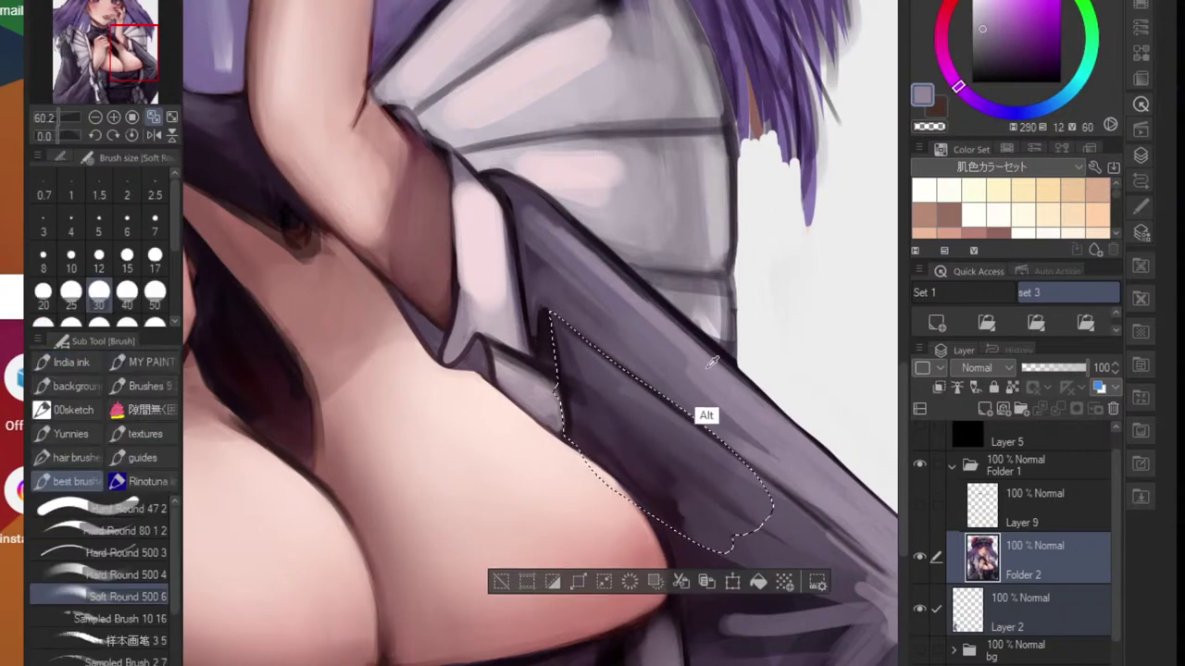
pyautogui.press(']')
pyautogui.press(']')
pyautogui.press(']')
pyautogui.press(']')
pyautogui.press(']')
pyautogui.press(']')
pyautogui.moveTo(568, 326)
pyautogui.mouseDown()
pyautogui.moveTo(711, 429)
pyautogui.moveTo(606, 358)
pyautogui.moveTo(728, 464)
pyautogui.moveTo(634, 370)
pyautogui.moveTo(734, 477)
pyautogui.moveTo(628, 395)
pyautogui.mouseUp()
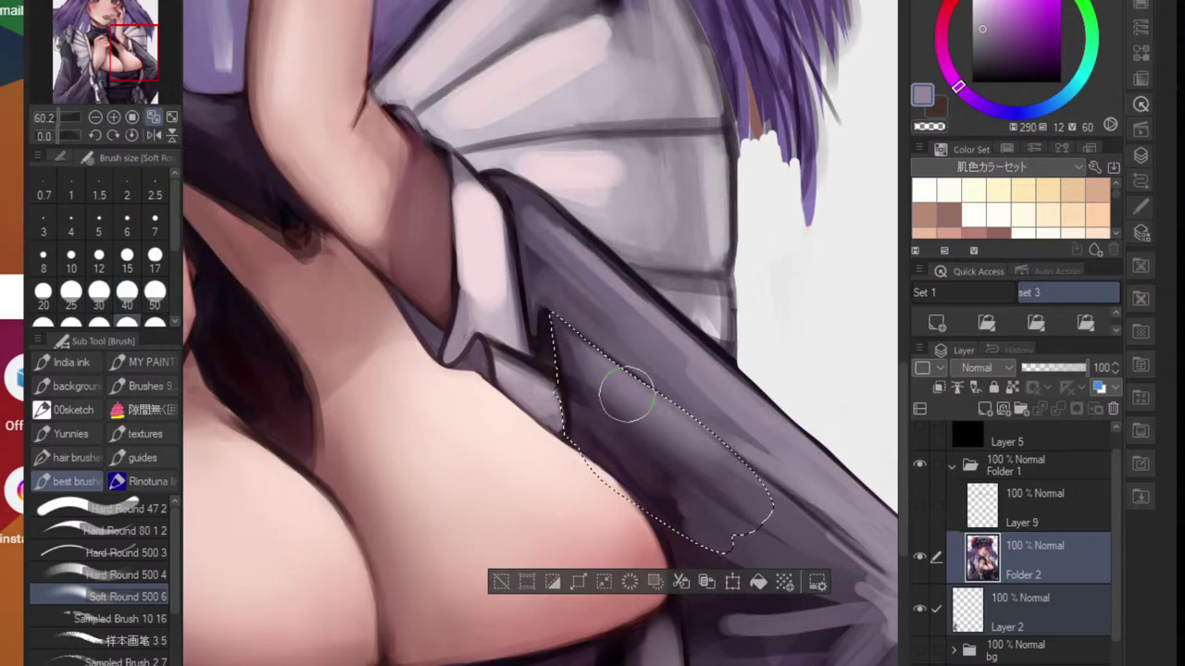
pyautogui.hotkey('ctrl', 'd')
pyautogui.moveTo(732, 436)
pyautogui.mouseDown()
pyautogui.moveTo(615, 431)
pyautogui.moveTo(648, 421)
pyautogui.mouseUp()
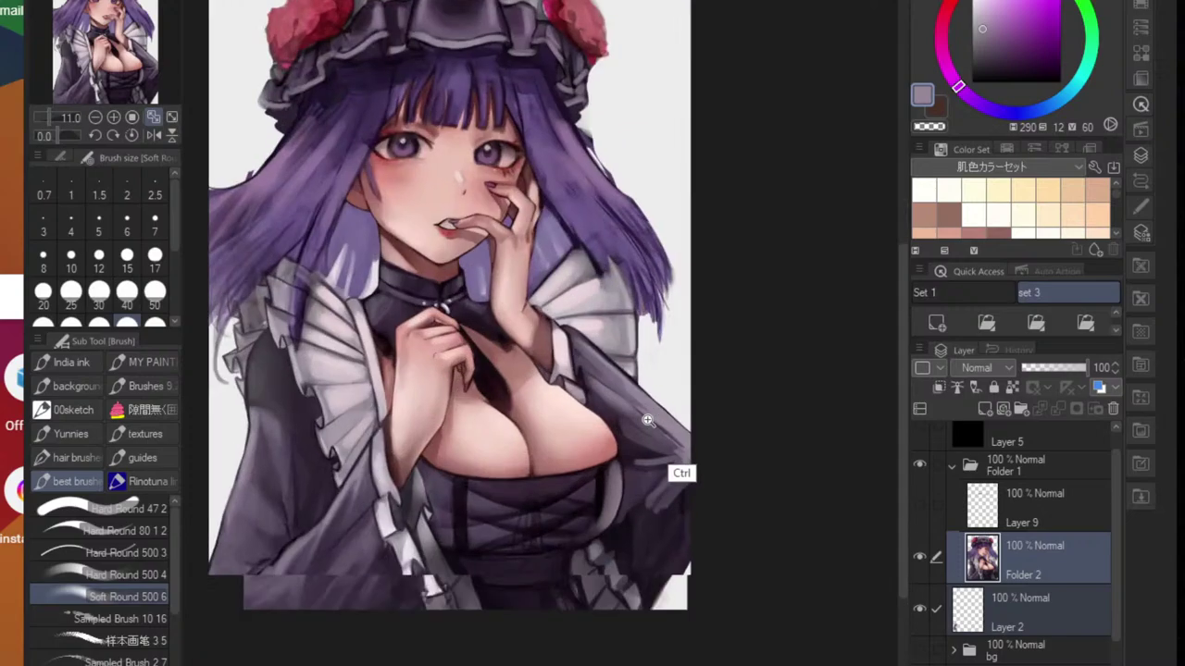
pyautogui.scroll(3, 647, 419)
pyautogui.scroll(2, 645, 392)
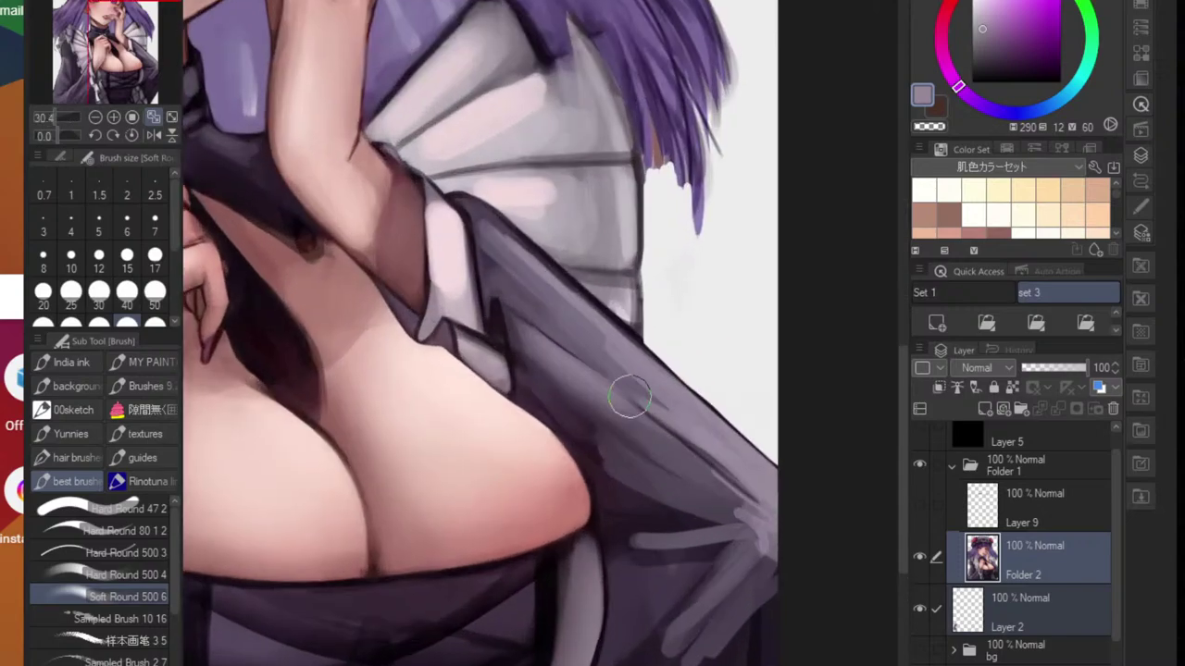
pyautogui.click(127, 573)
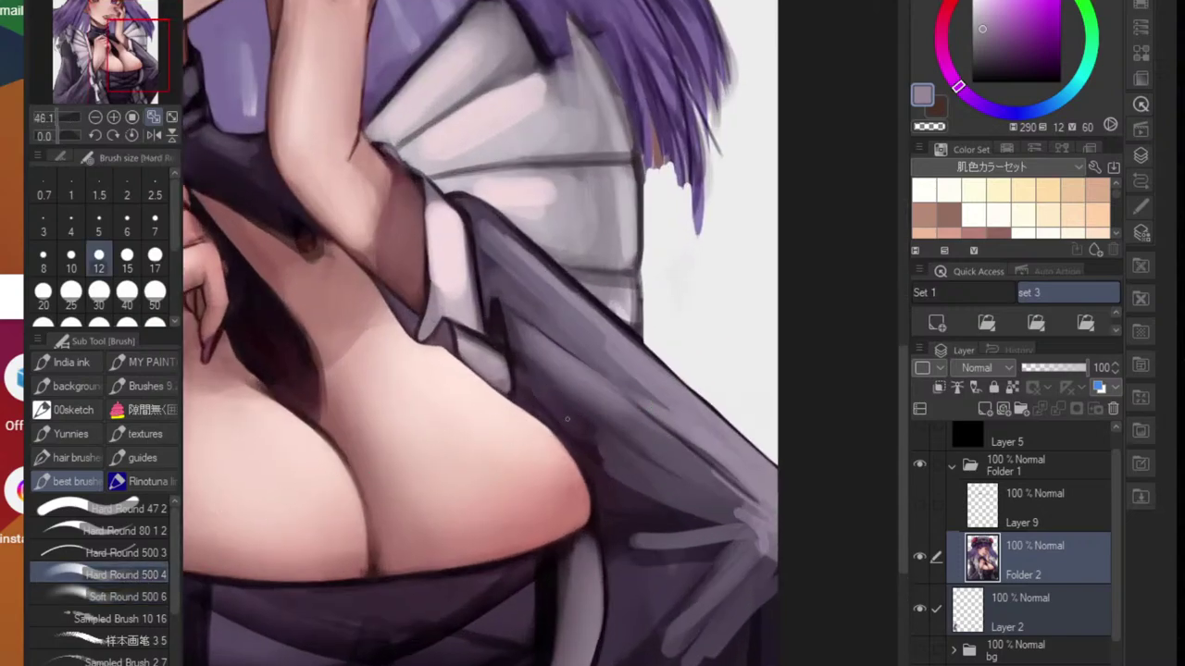
pyautogui.press(']')
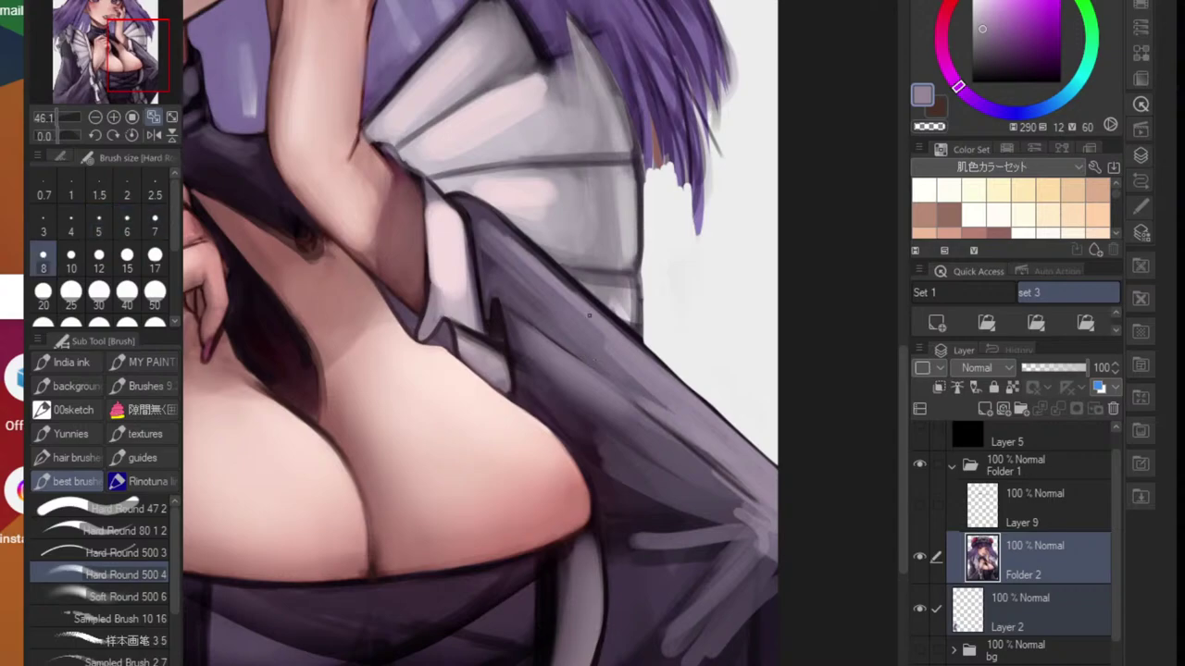
pyautogui.keyDown('alt'); pyautogui.click(584, 292); pyautogui.keyUp('alt')
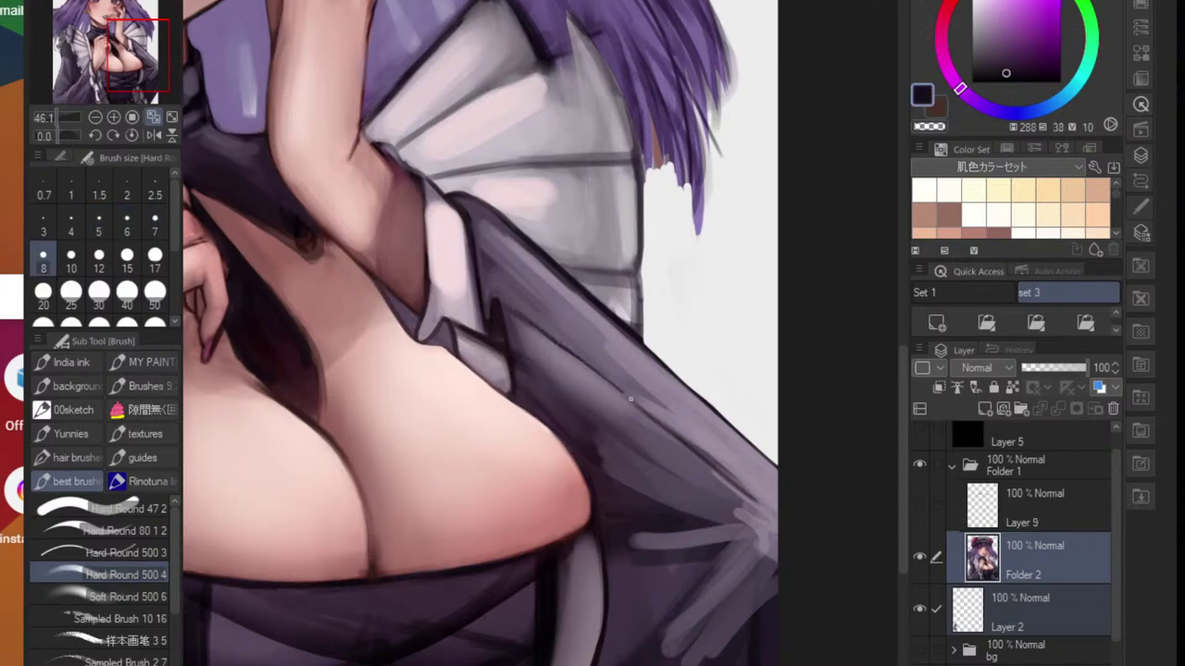
pyautogui.scroll(-5, 679, 465)
pyautogui.moveTo(663, 453); pyautogui.dragTo(577, 388)
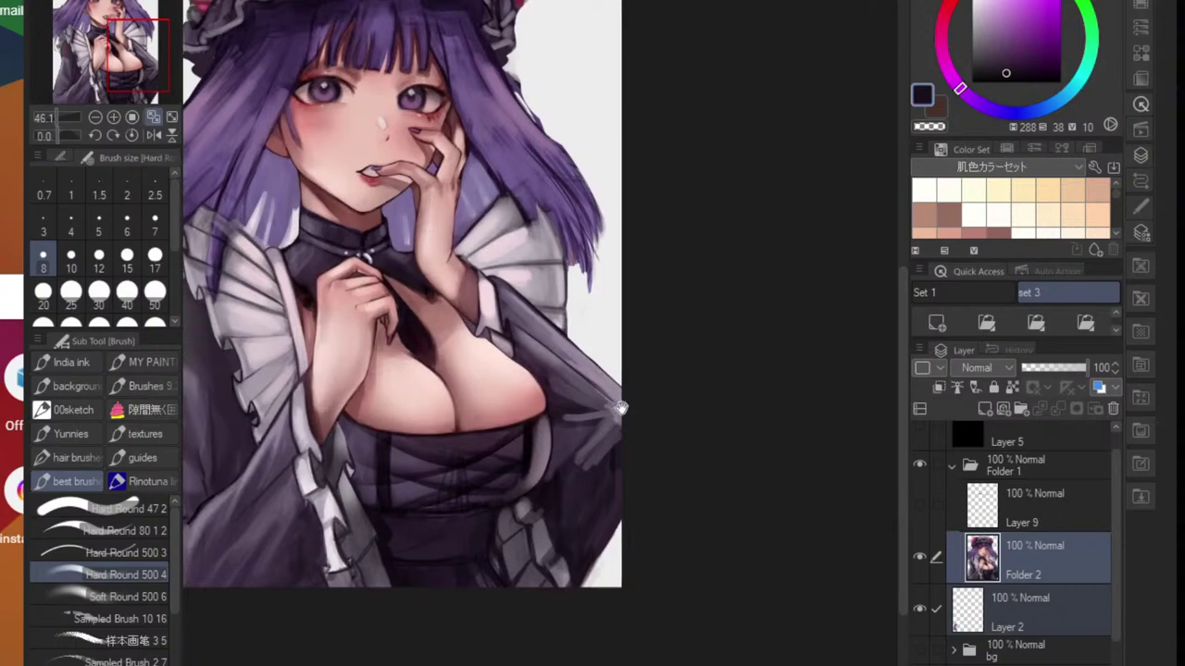
pyautogui.scroll(5, 574, 390)
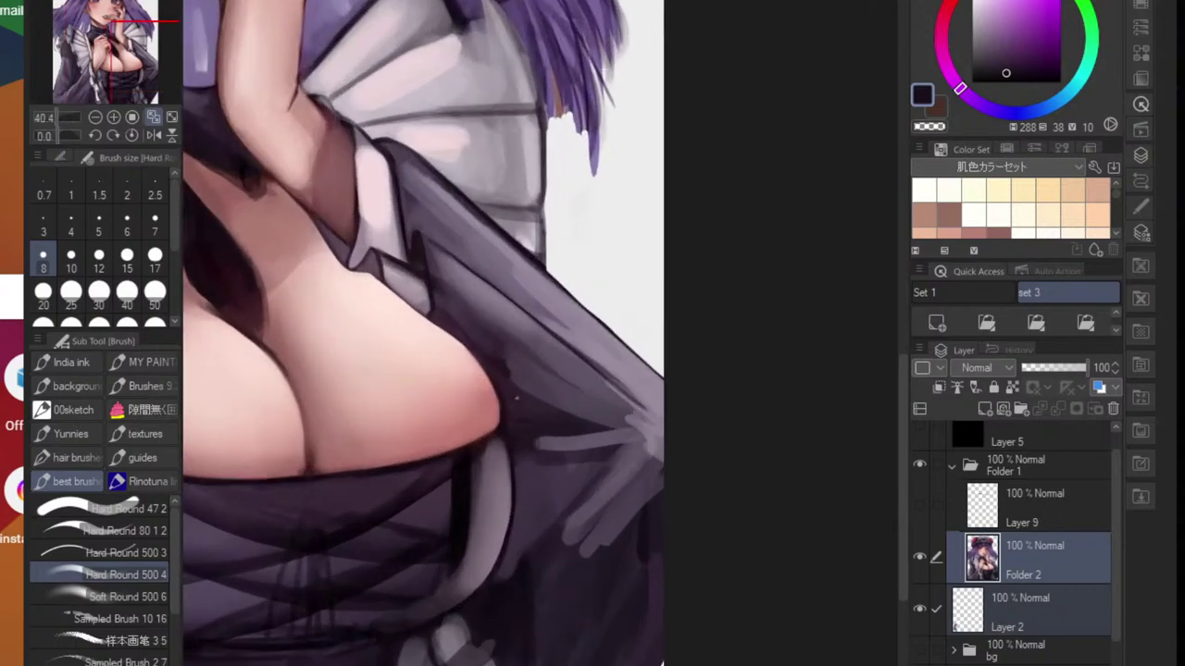
pyautogui.keyDown('alt'); pyautogui.click(571, 481); pyautogui.keyUp('alt')
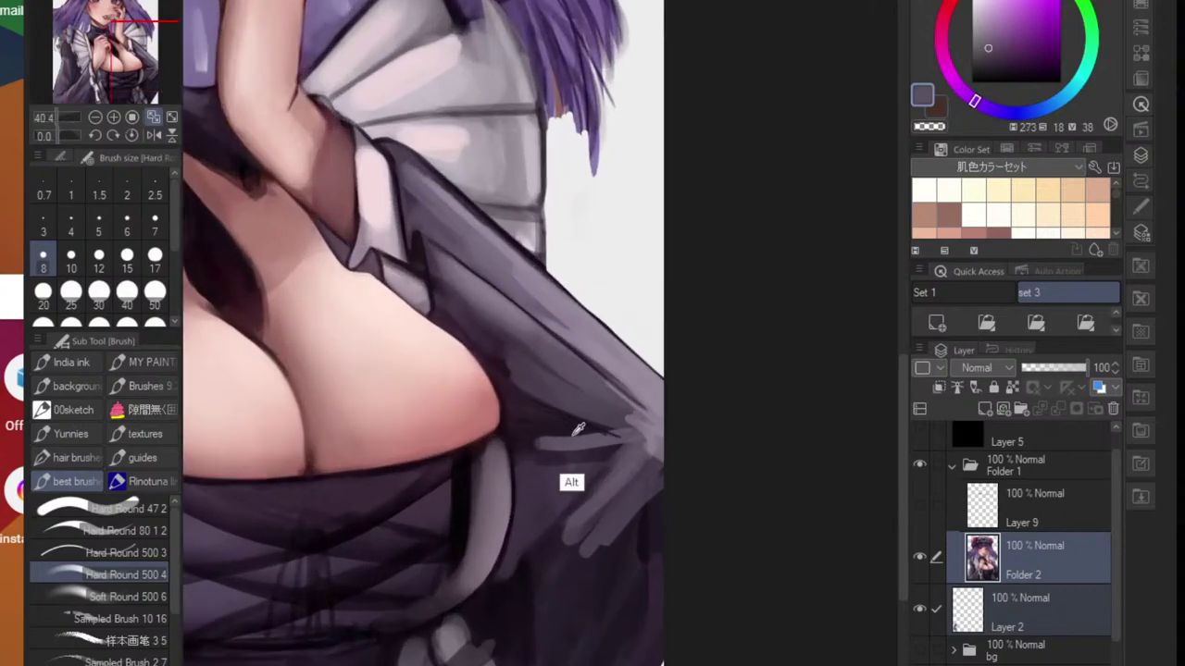
pyautogui.moveTo(505, 399); pyautogui.dragTo(587, 431)
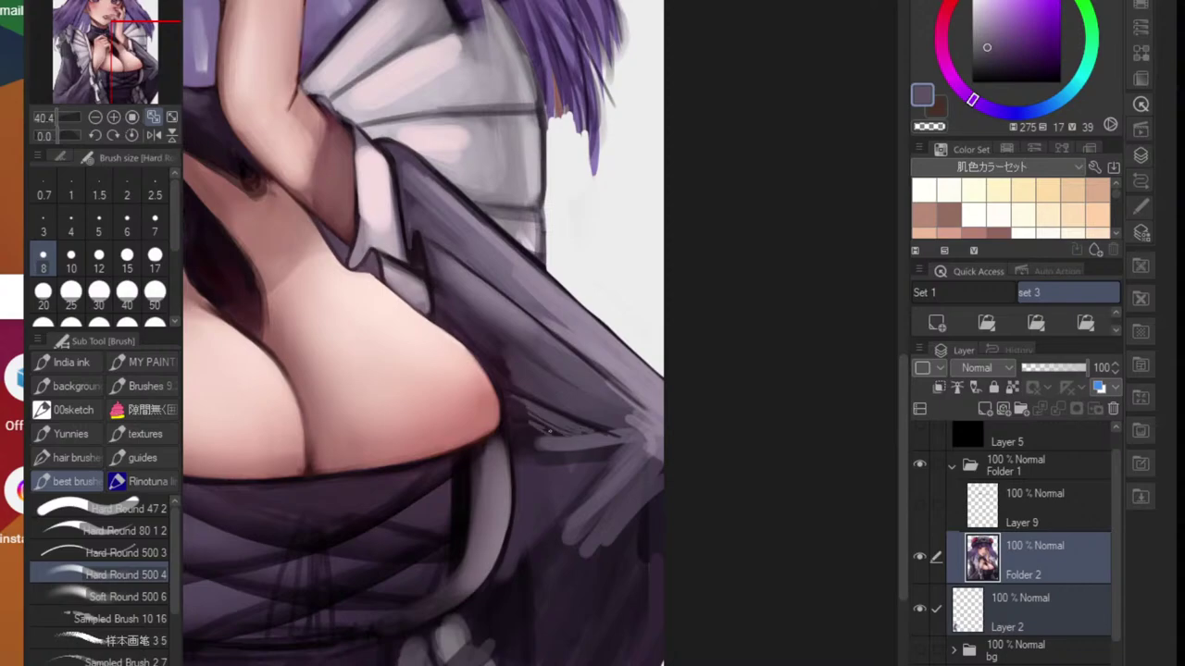
pyautogui.scroll(-5, 589, 454)
pyautogui.scroll(3, 555, 477)
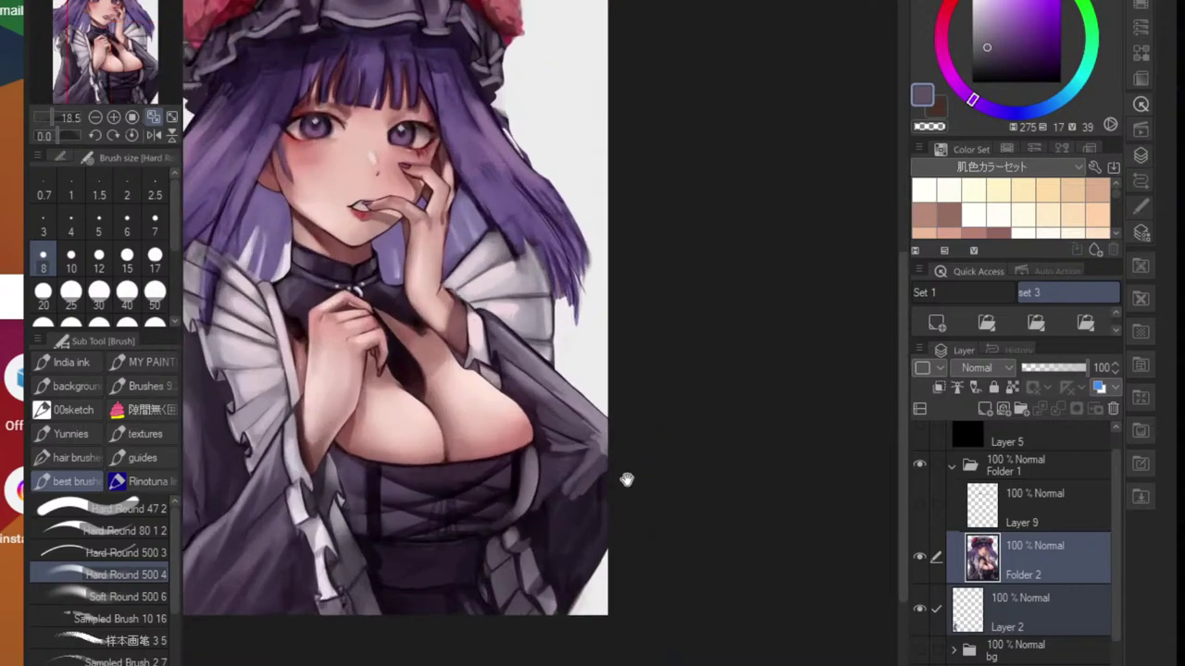
pyautogui.scroll(3, 560, 472)
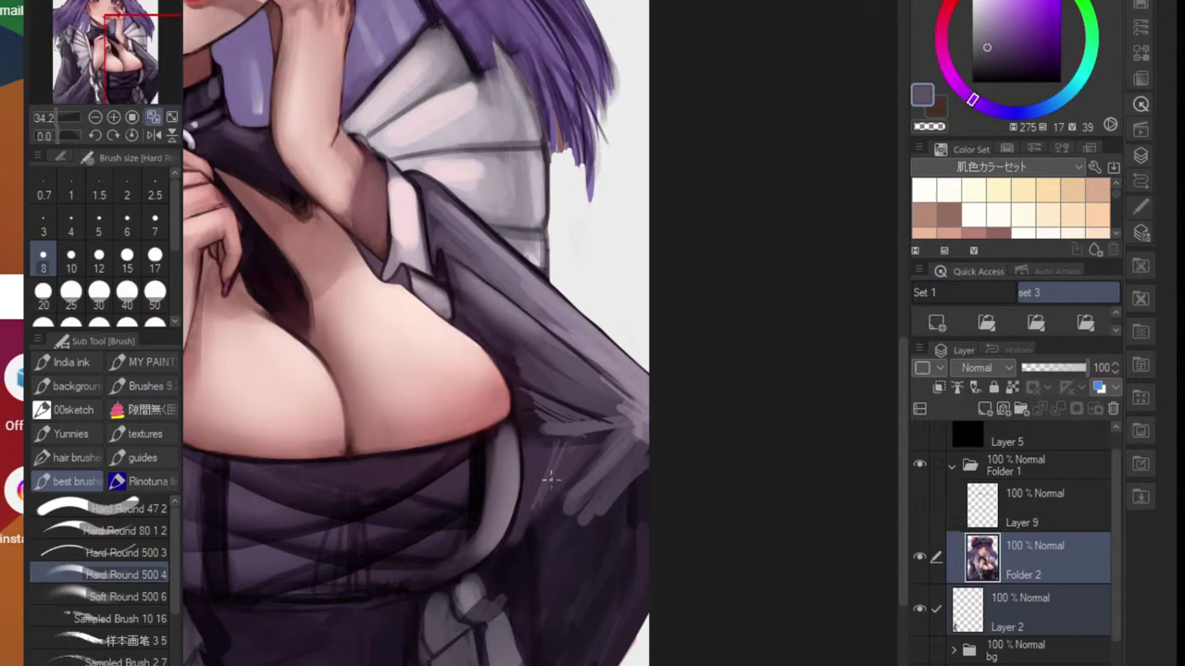
pyautogui.scroll(-3, 593, 444)
pyautogui.scroll(3, 581, 421)
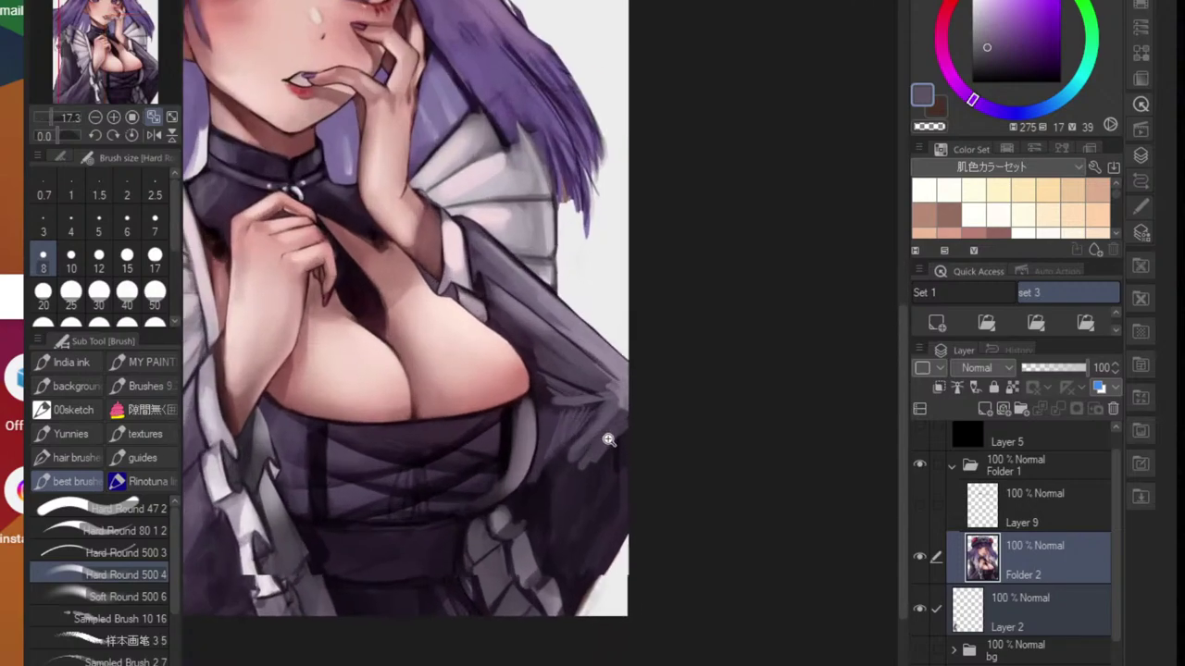
pyautogui.scroll(3, 581, 418)
# - Sample sleeve and skin tones, enlarge the brush, and darken the reddish patch beside the chest
pyautogui.keyDown('alt'); pyautogui.click(534, 378); pyautogui.keyUp('alt')
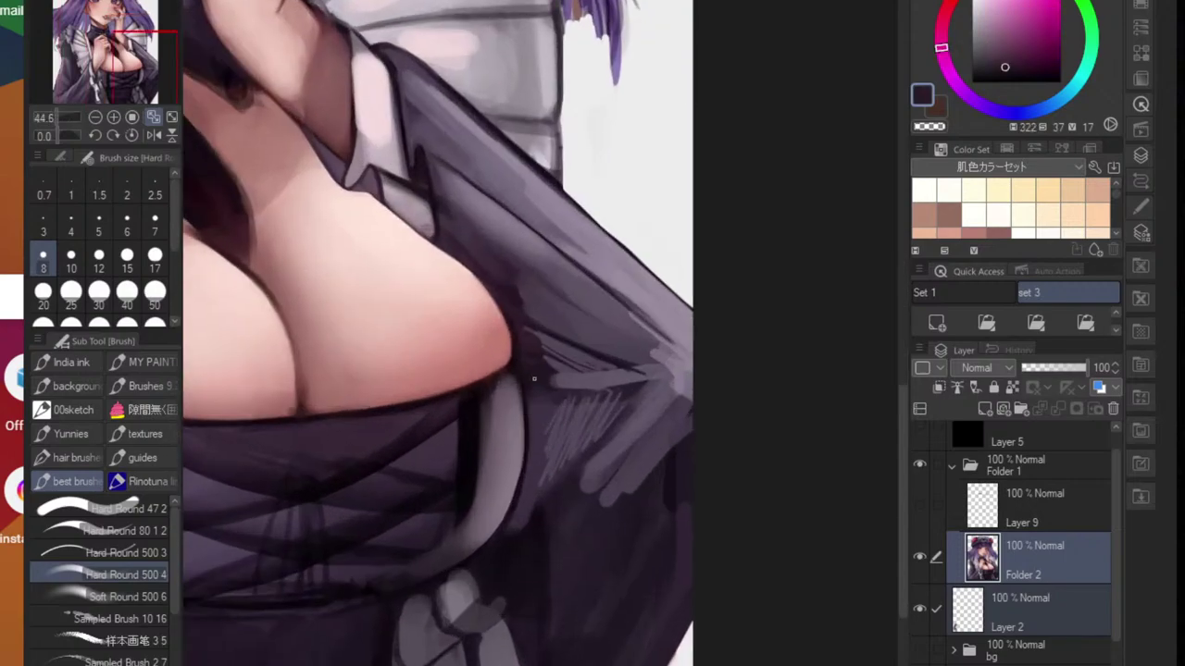
pyautogui.press(']')
pyautogui.press(']')
pyautogui.press(']')
pyautogui.press(']')
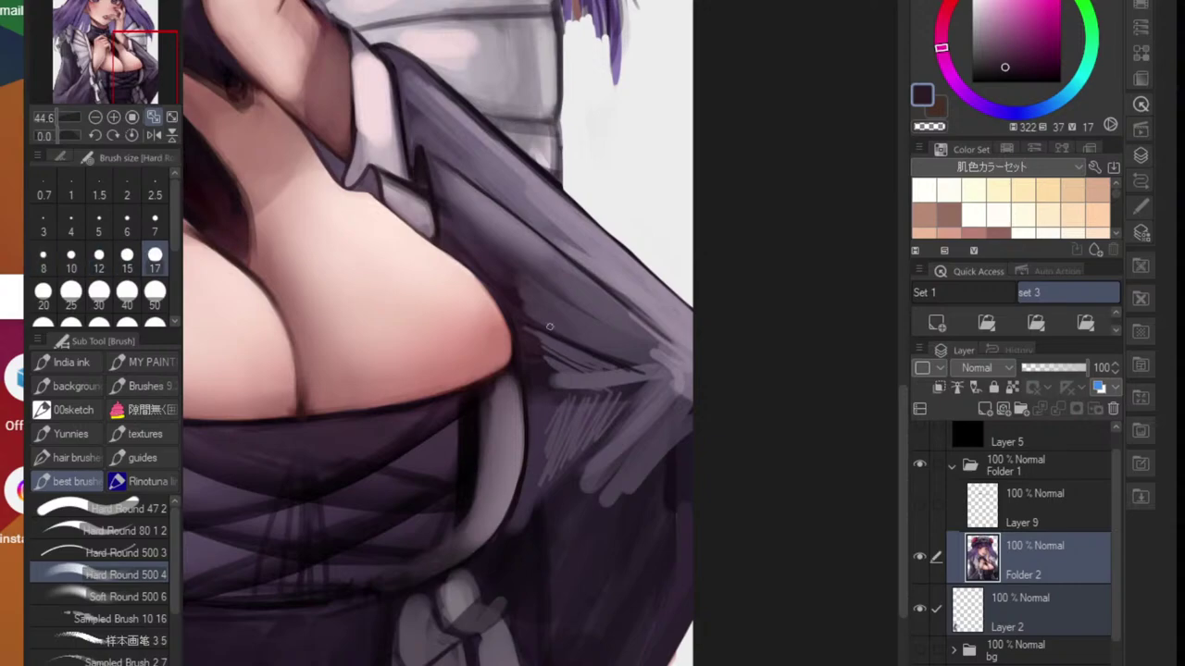
pyautogui.scroll(1, 515, 325)
pyautogui.keyDown('alt'); pyautogui.click(517, 341); pyautogui.keyUp('alt')
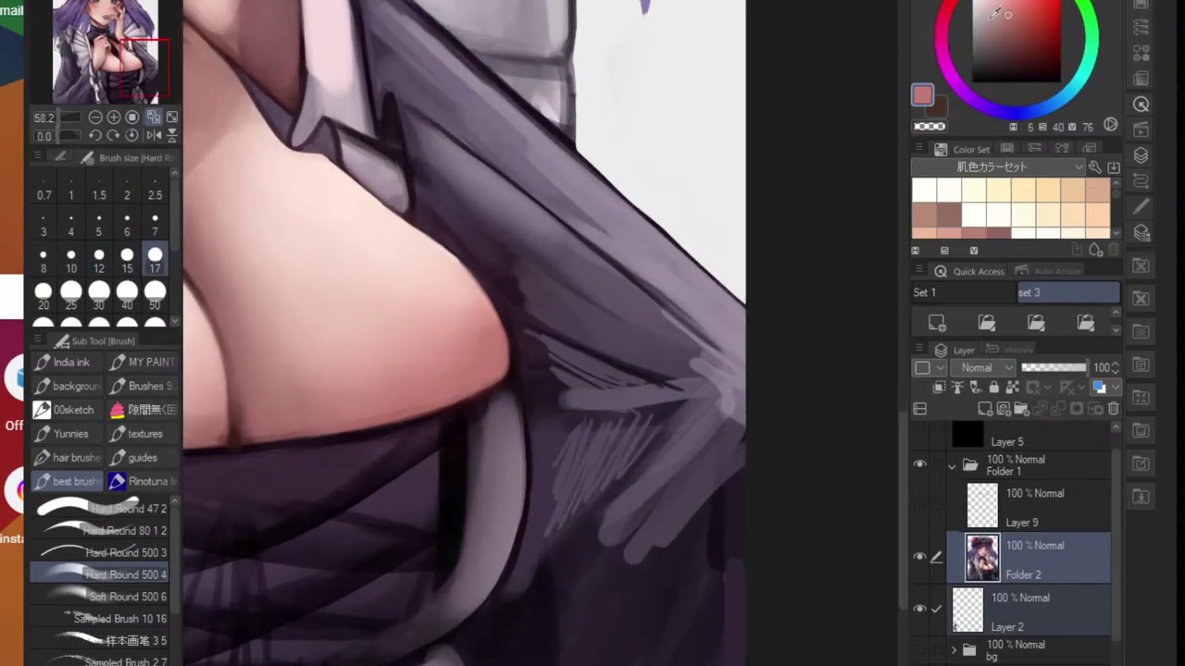
pyautogui.moveTo(1006, 11); pyautogui.dragTo(1002, 10)
pyautogui.press(']')
pyautogui.press(']')
pyautogui.press(']')
pyautogui.press(']')
pyautogui.press(']')
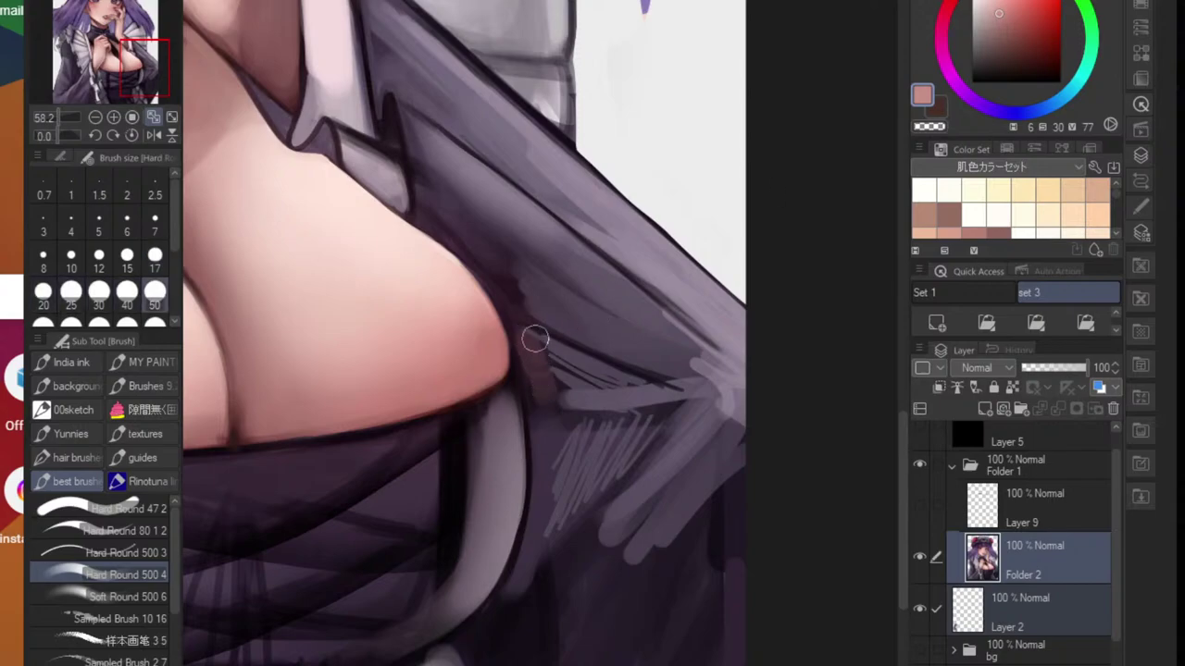
pyautogui.keyDown('alt'); pyautogui.click(569, 307); pyautogui.keyUp('alt')
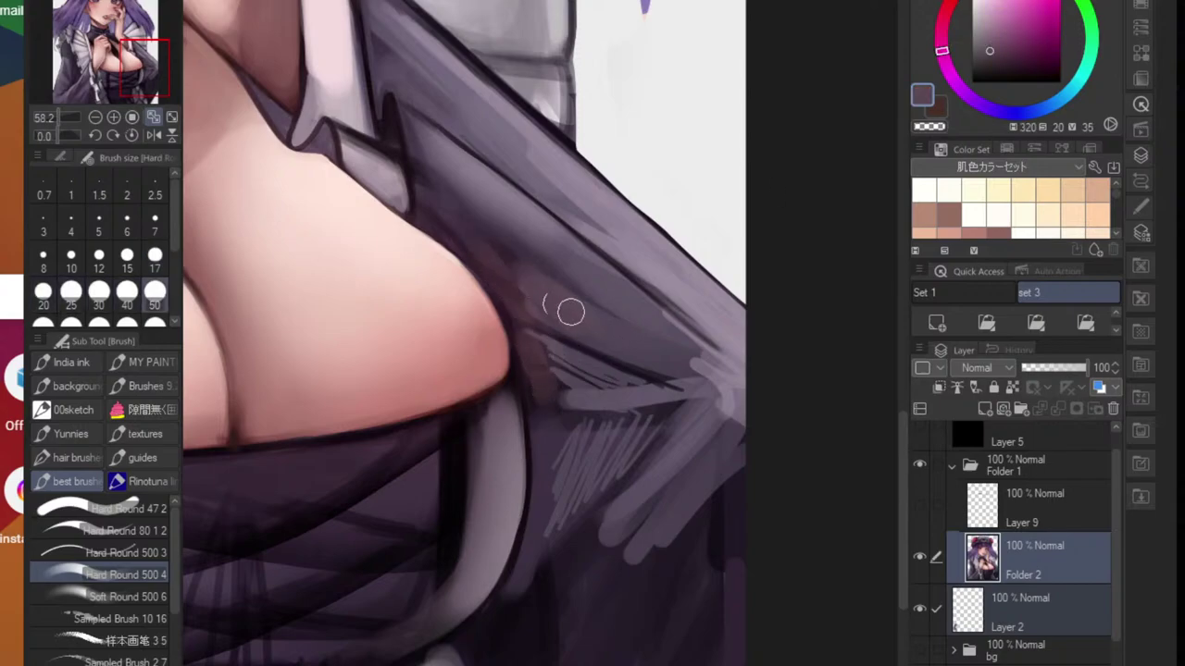
pyautogui.keyDown('alt'); pyautogui.click(526, 308); pyautogui.keyUp('alt')
pyautogui.moveTo(505, 277); pyautogui.dragTo(515, 299)
# - Paint over the light sketch lines on the sleeve with sampled darker sleeve shades
pyautogui.keyDown('alt'); pyautogui.click(540, 352); pyautogui.keyUp('alt')
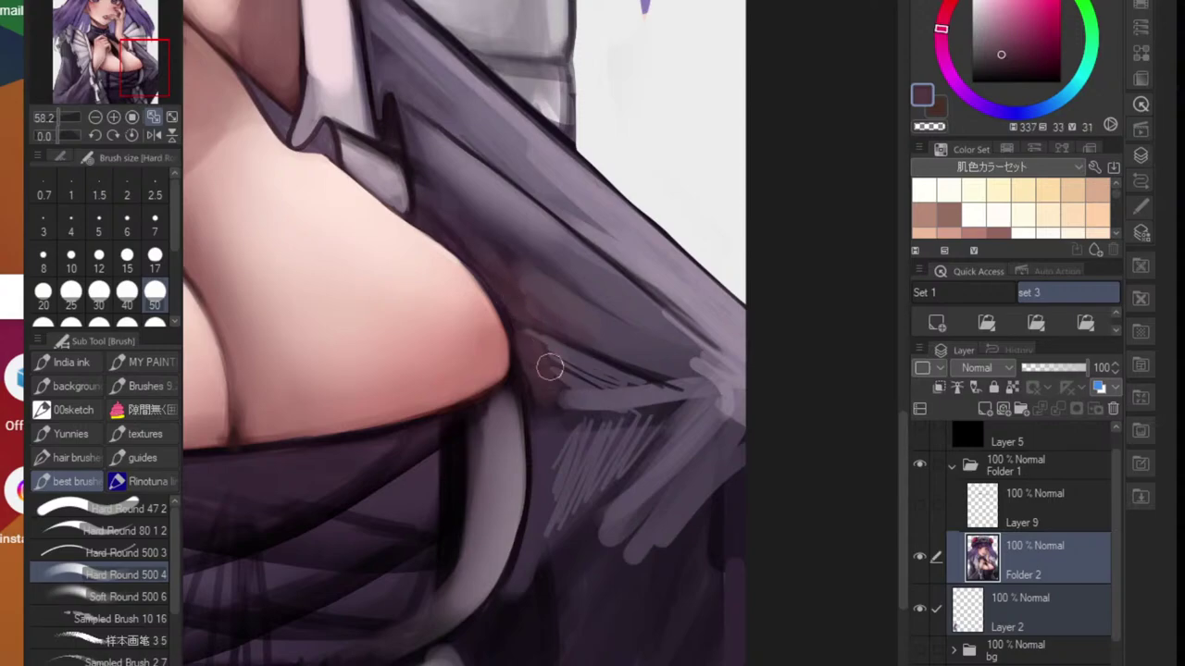
pyautogui.moveTo(550, 368); pyautogui.dragTo(605, 386)
pyautogui.keyDown('alt'); pyautogui.click(547, 382); pyautogui.keyUp('alt')
pyautogui.moveTo(549, 418)
pyautogui.mouseDown()
pyautogui.moveTo(580, 455)
pyautogui.moveTo(398, 451)
pyautogui.moveTo(635, 442)
pyautogui.mouseUp()
pyautogui.keyDown('alt'); pyautogui.click(542, 416); pyautogui.keyUp('alt')
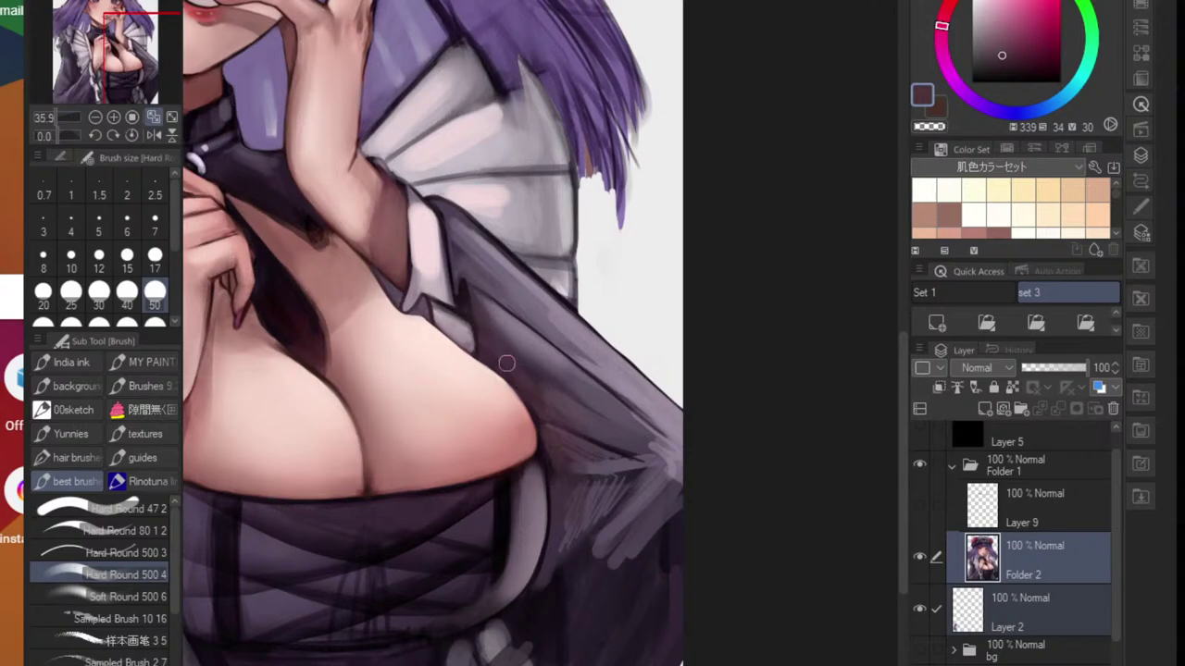
pyautogui.keyDown('alt'); pyautogui.click(527, 430); pyautogui.keyUp('alt')
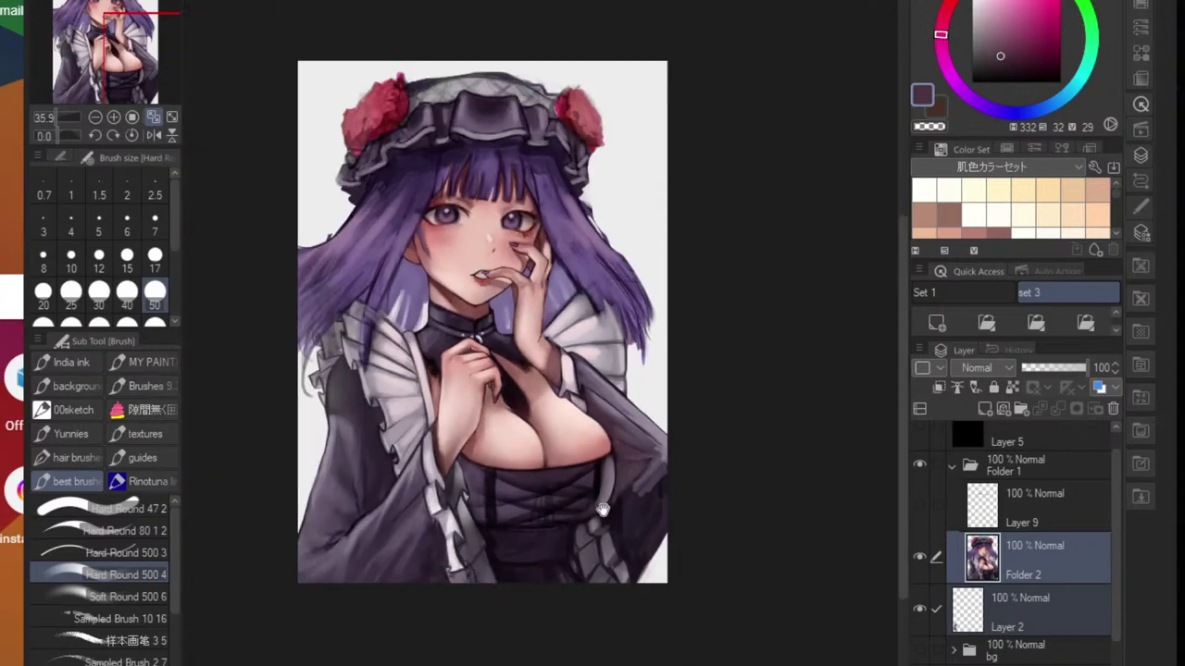
pyautogui.scroll(-5, 639, 454)
pyautogui.scroll(4, 618, 452)
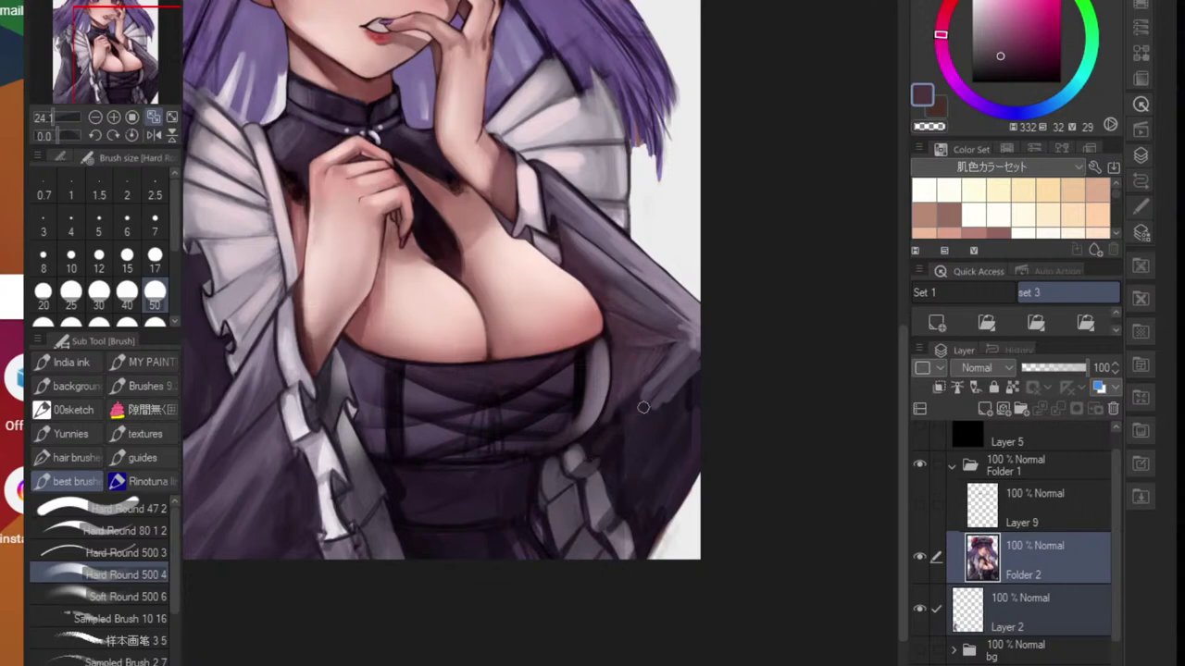
pyautogui.keyDown('alt'); pyautogui.click(625, 441); pyautogui.keyUp('alt')
pyautogui.keyDown('alt'); pyautogui.click(607, 454); pyautogui.keyUp('alt')
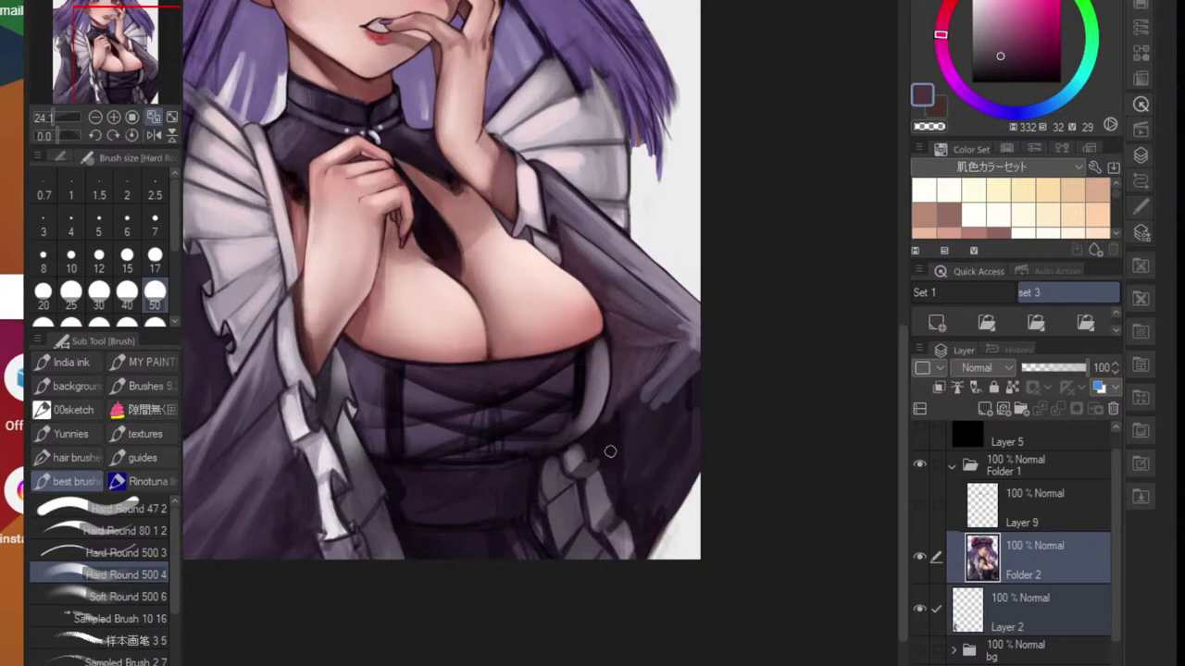
# - Darken the corset's right edge with near-black and dark purple strokes, then review the corset area
pyautogui.keyDown('alt'); pyautogui.click(585, 405); pyautogui.keyUp('alt')
pyautogui.moveTo(595, 392); pyautogui.dragTo(603, 389)
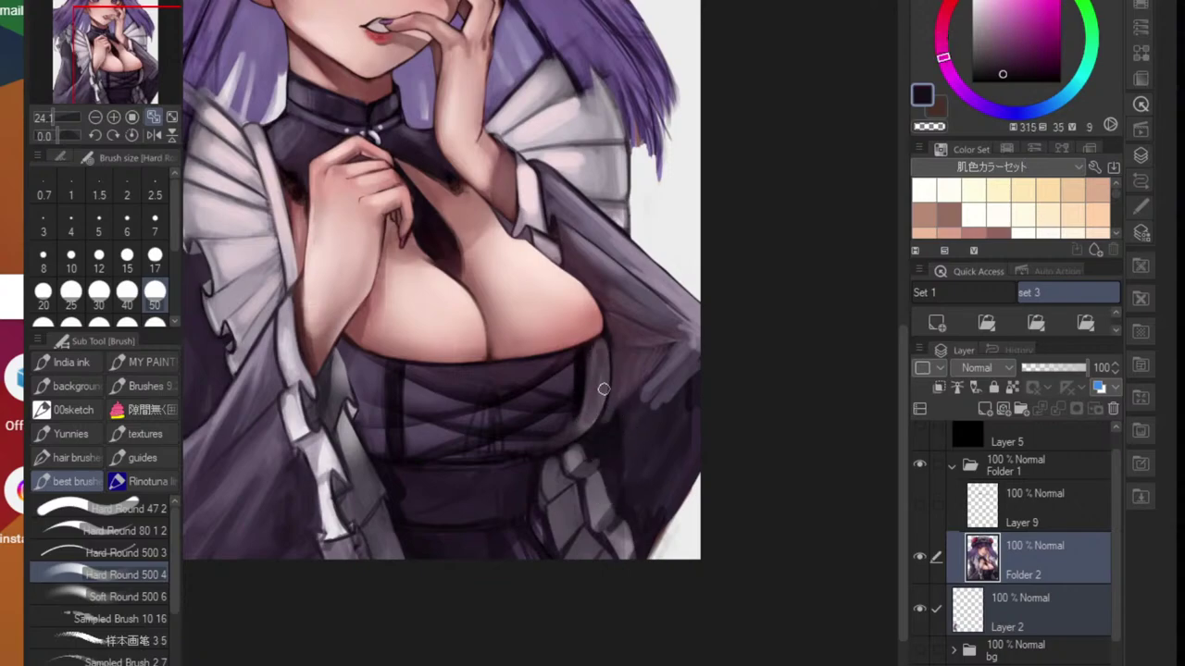
pyautogui.scroll(2, 546, 407)
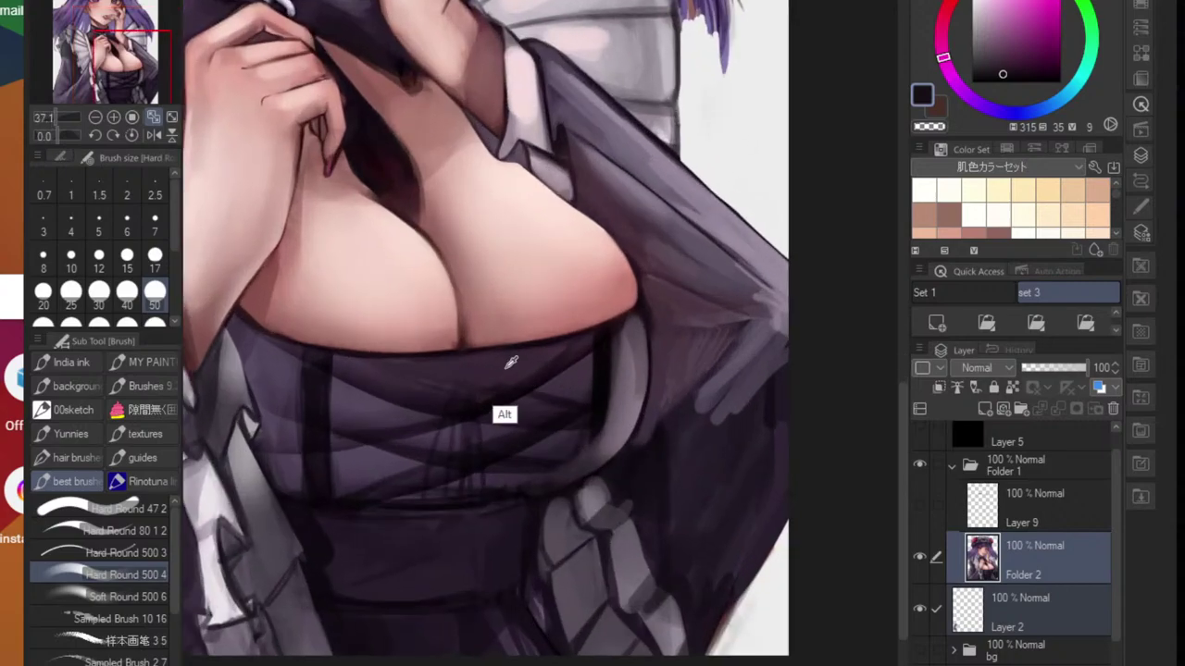
pyautogui.keyDown('alt'); pyautogui.click(503, 413); pyautogui.keyUp('alt')
pyautogui.moveTo(628, 362)
pyautogui.mouseDown()
pyautogui.moveTo(630, 401)
pyautogui.moveTo(638, 380)
pyautogui.moveTo(590, 465)
pyautogui.mouseUp()
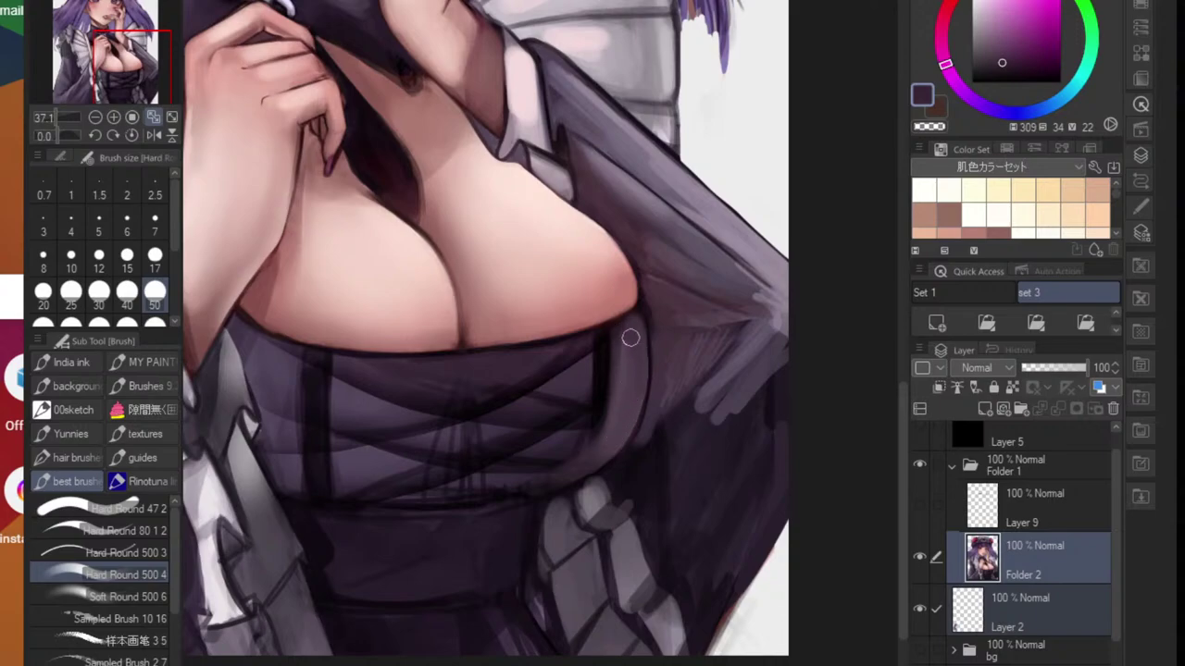
pyautogui.moveTo(611, 457); pyautogui.dragTo(581, 481)
pyautogui.moveTo(582, 499); pyautogui.dragTo(562, 463)
pyautogui.moveTo(604, 412); pyautogui.dragTo(615, 422)
pyautogui.moveTo(599, 433); pyautogui.dragTo(619, 427)
pyautogui.scroll(5, 573, 430)
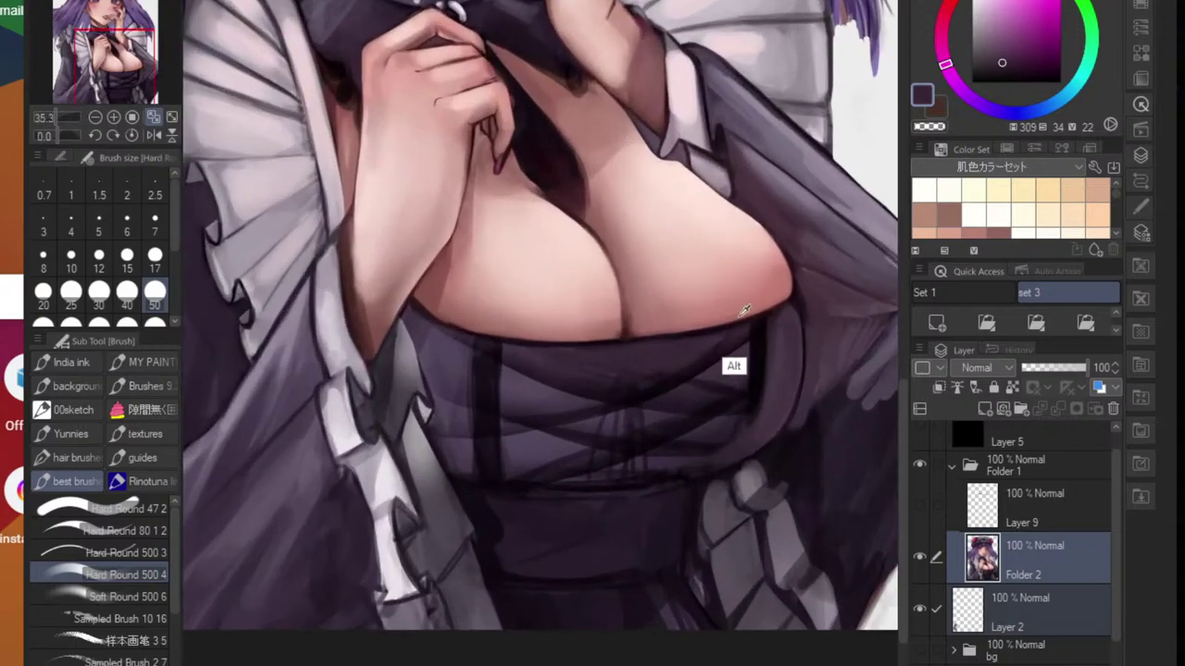
pyautogui.keyDown('alt'); pyautogui.click(533, 397); pyautogui.keyUp('alt')
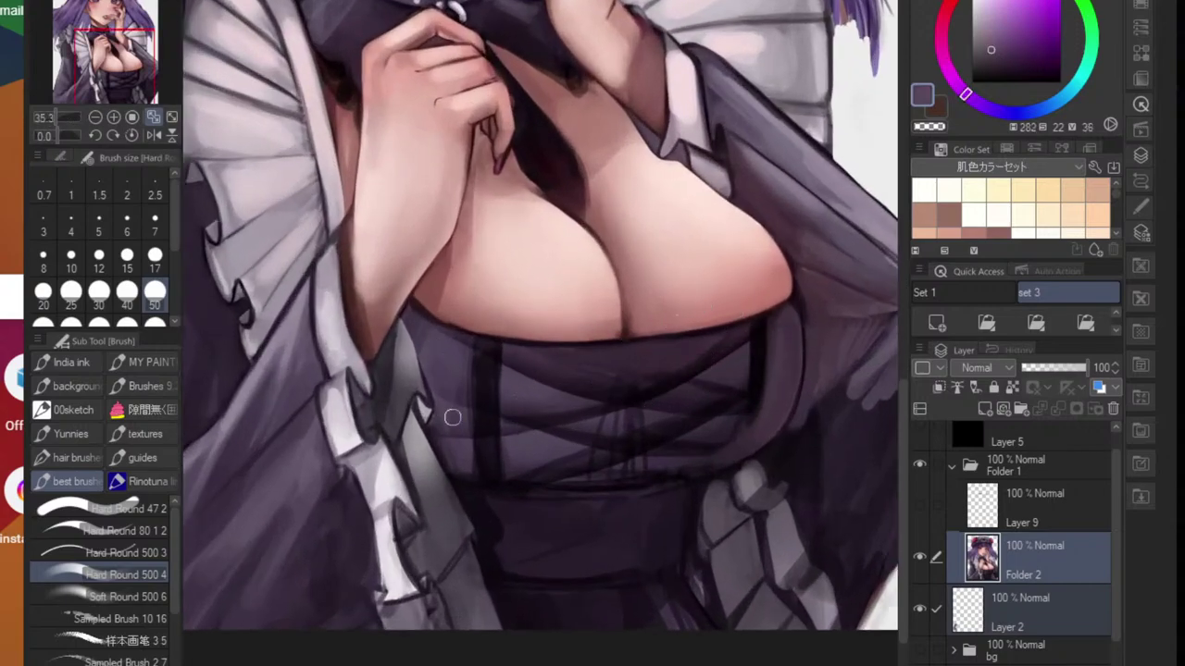
pyautogui.scroll(3, 449, 412)
# - Paint light grey over the dark left outline of the grey cloth with a medium brush
pyautogui.keyDown('alt'); pyautogui.click(415, 489); pyautogui.keyUp('alt')
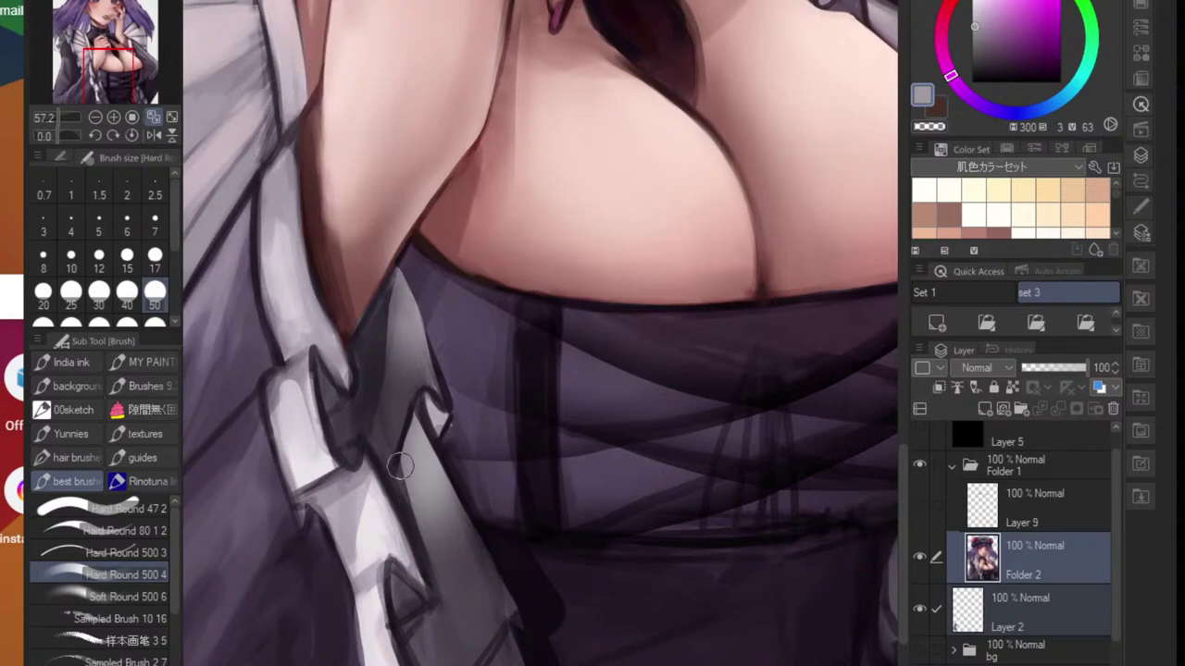
pyautogui.scroll(2, 421, 517)
pyautogui.press('[')
pyautogui.press('[')
pyautogui.press('[')
pyautogui.press('[')
pyautogui.press('[')
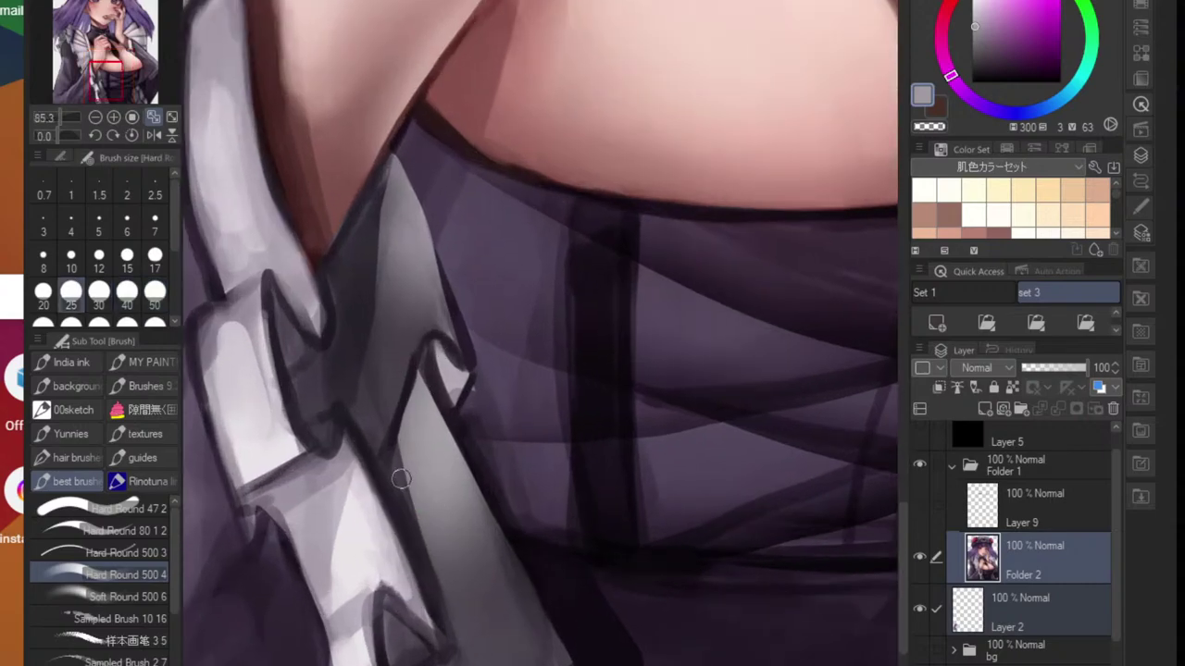
pyautogui.press(']')
pyautogui.press(']')
pyautogui.press(']')
pyautogui.moveTo(403, 439)
pyautogui.mouseDown()
pyautogui.moveTo(398, 466)
pyautogui.moveTo(421, 528)
pyautogui.mouseUp()
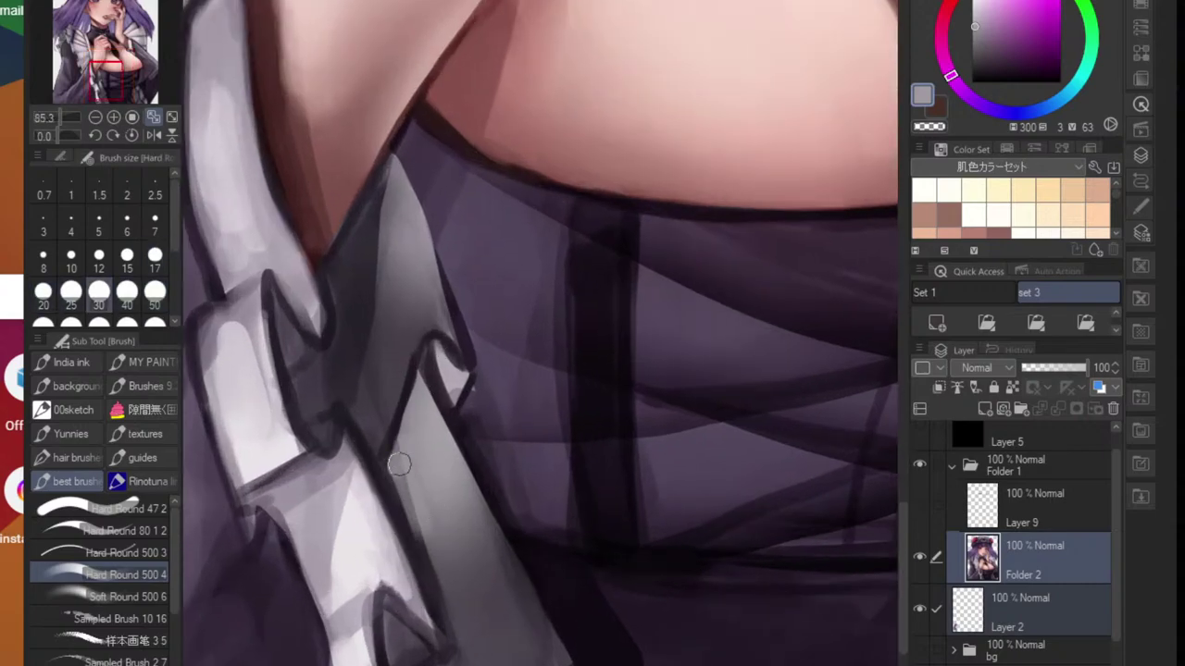
pyautogui.moveTo(400, 463); pyautogui.dragTo(415, 511)
pyautogui.moveTo(408, 416); pyautogui.dragTo(401, 459)
# - Extend the light grey down the cloth's edge and blend it smooth
pyautogui.keyDown('alt'); pyautogui.click(410, 456); pyautogui.keyUp('alt')
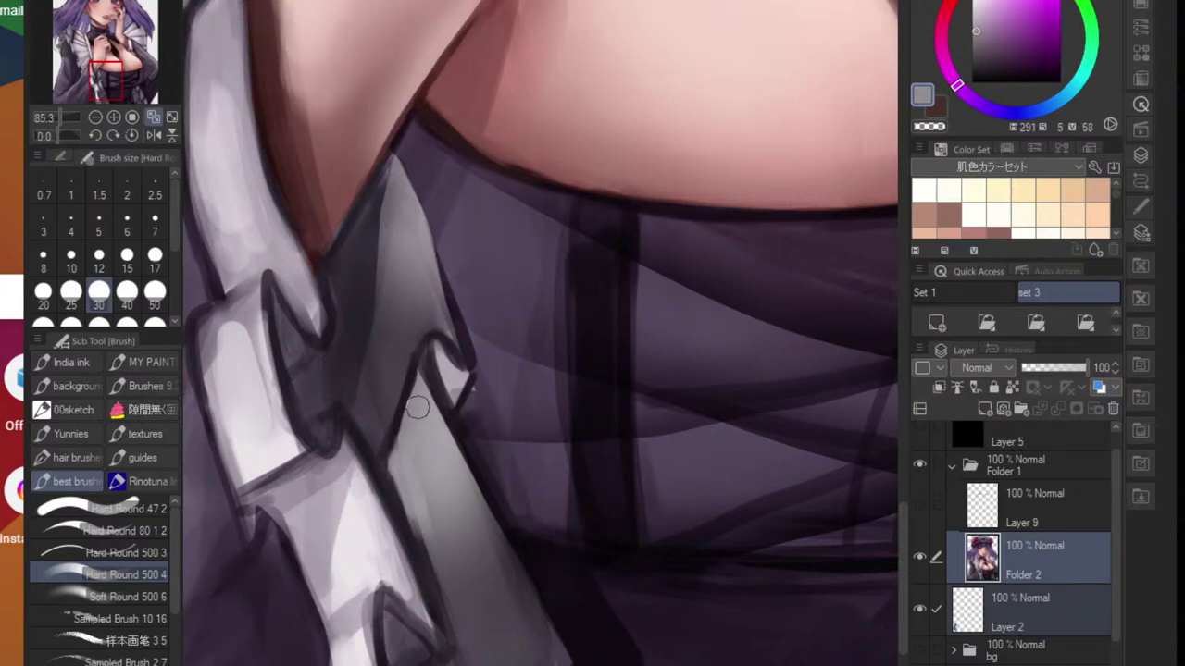
pyautogui.moveTo(418, 407); pyautogui.dragTo(403, 443)
pyautogui.moveTo(421, 524); pyautogui.dragTo(441, 582)
pyautogui.moveTo(408, 497); pyautogui.dragTo(454, 627)
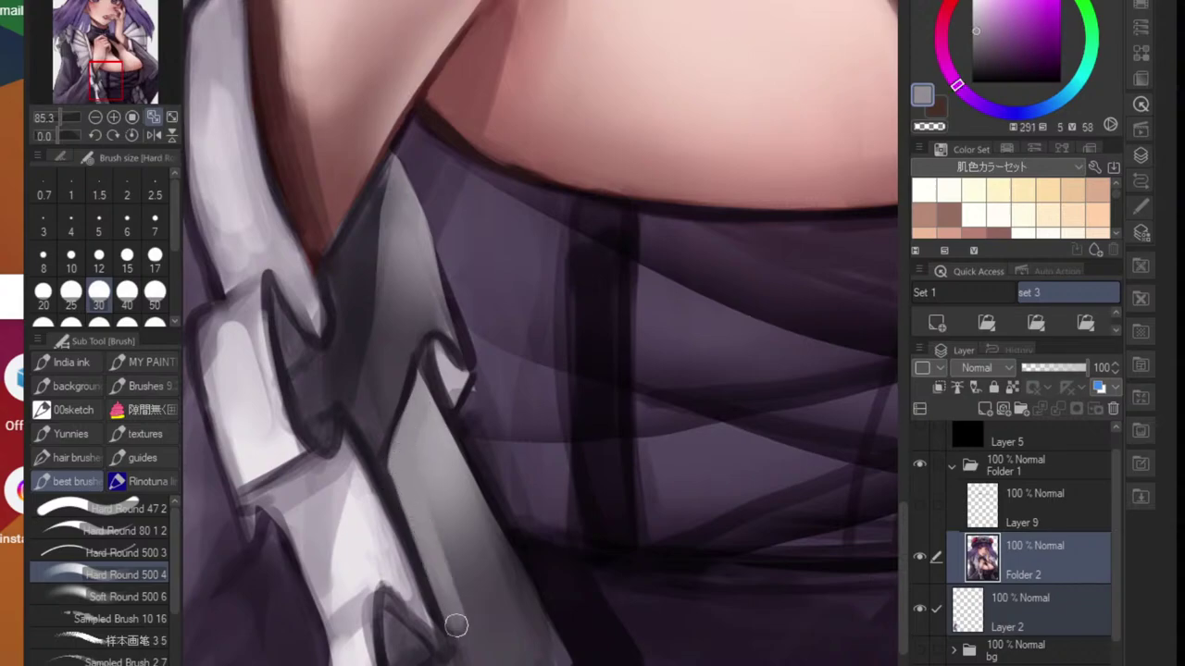
pyautogui.moveTo(398, 472); pyautogui.dragTo(446, 606)
pyautogui.keyDown('alt'); pyautogui.click(440, 547); pyautogui.keyUp('alt')
pyautogui.press('j')
pyautogui.moveTo(441, 547)
pyautogui.mouseDown()
pyautogui.moveTo(462, 628)
pyautogui.moveTo(436, 503)
pyautogui.moveTo(478, 659)
pyautogui.moveTo(468, 655)
pyautogui.mouseUp()
# - Brighten the white strap's right side with near-white strokes
pyautogui.moveTo(467, 655); pyautogui.dragTo(515, 569)
pyautogui.scroll(2, 510, 555)
pyautogui.press('b')
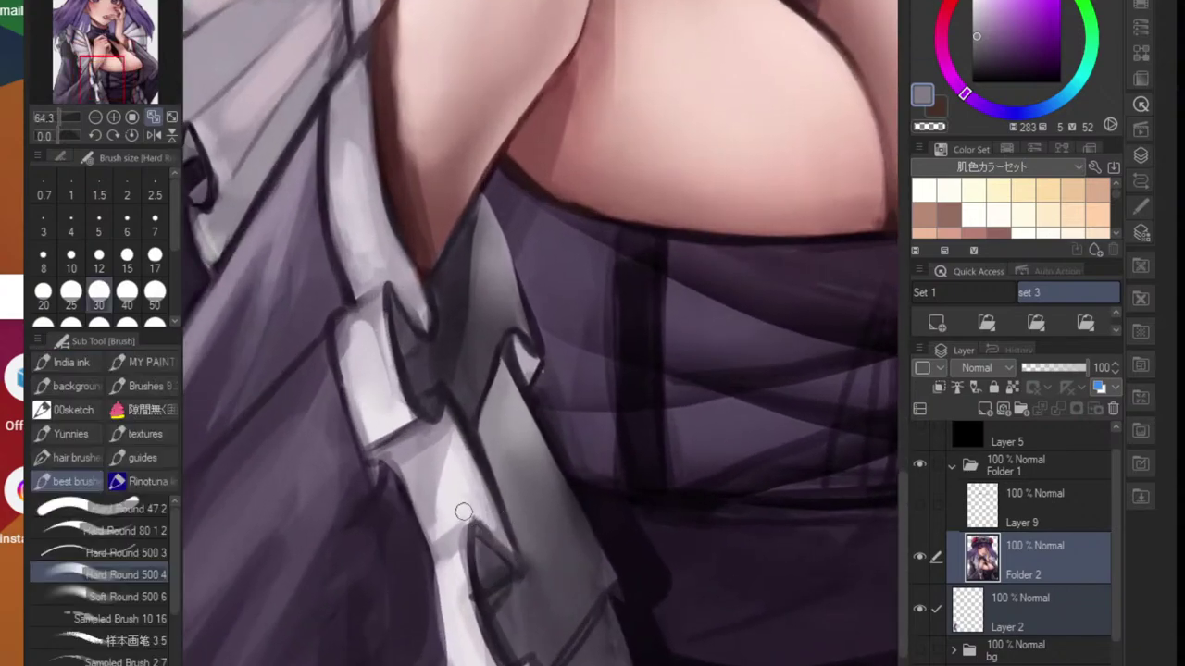
pyautogui.scroll(2, 463, 523)
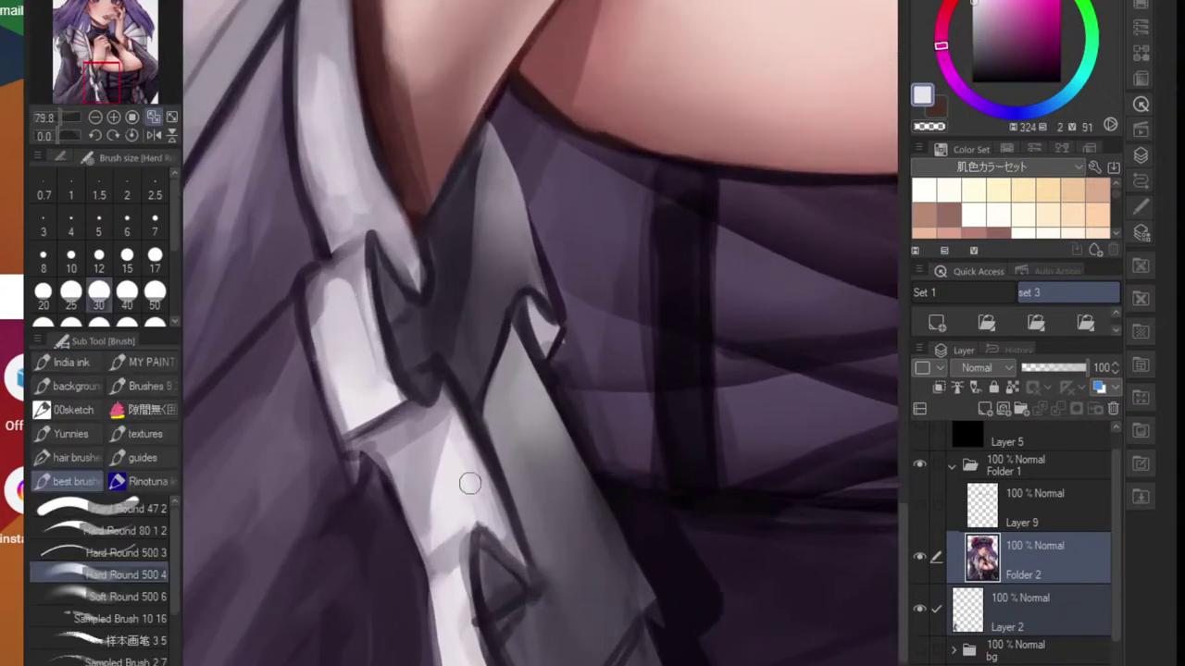
pyautogui.moveTo(470, 484); pyautogui.dragTo(484, 526)
pyautogui.moveTo(472, 437); pyautogui.dragTo(506, 544)
pyautogui.moveTo(479, 444); pyautogui.dragTo(505, 537)
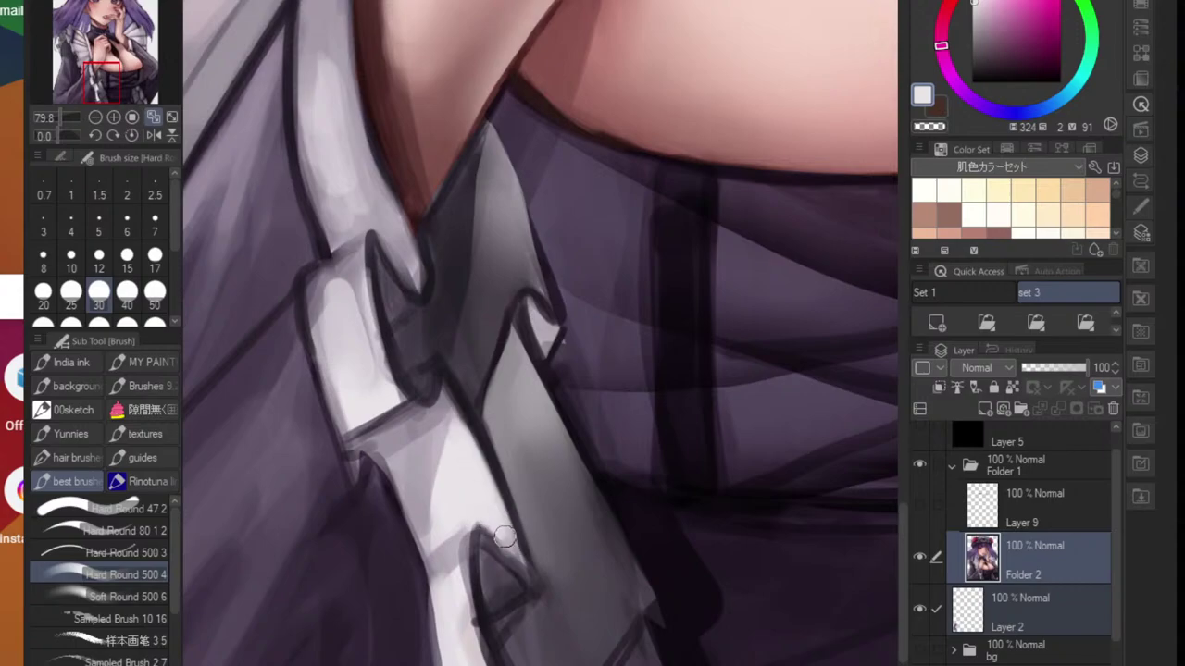
pyautogui.moveTo(458, 422); pyautogui.dragTo(498, 516)
# - Thin the strap's dark outline with grey strokes and blend them
pyautogui.keyDown('alt'); pyautogui.click(511, 454); pyautogui.keyUp('alt')
pyautogui.moveTo(486, 416); pyautogui.dragTo(523, 530)
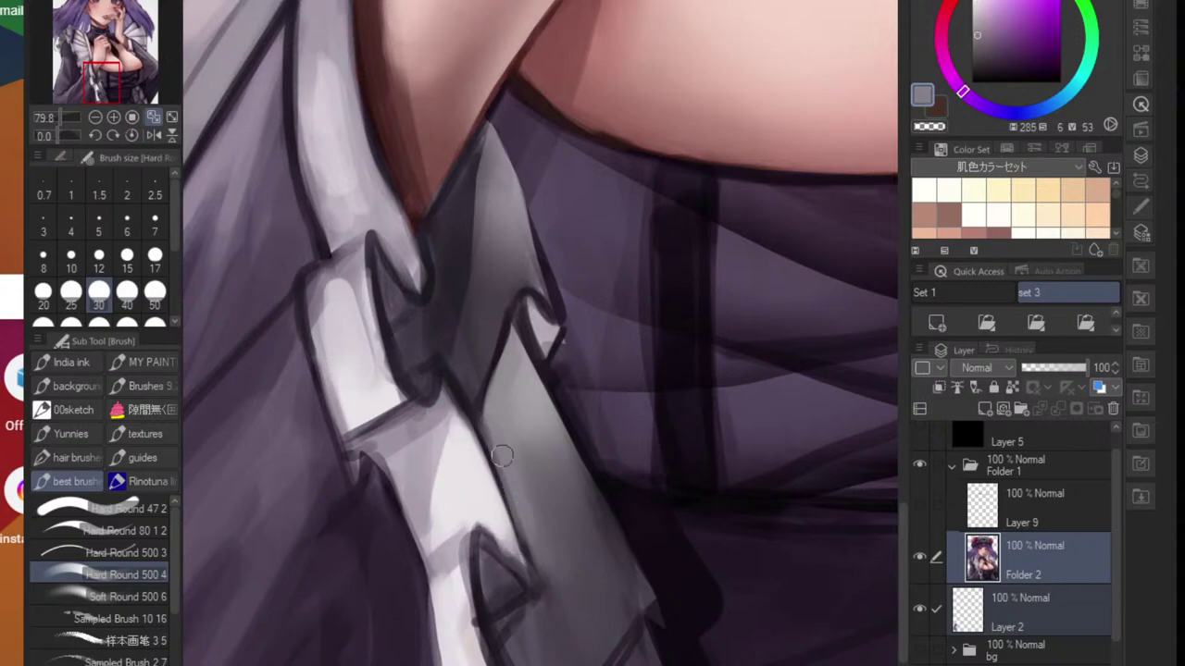
pyautogui.moveTo(501, 455); pyautogui.dragTo(535, 524)
pyautogui.scroll(-5, 543, 538)
pyautogui.scroll(3, 555, 535)
pyautogui.press('j')
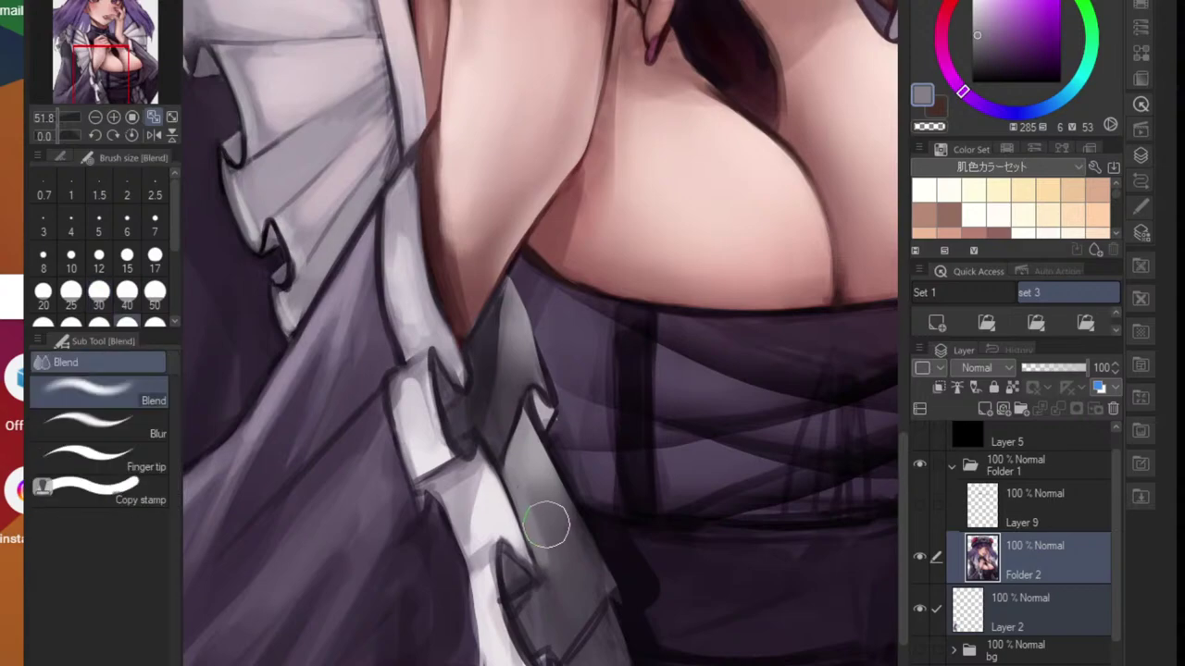
pyautogui.scroll(1, 551, 555)
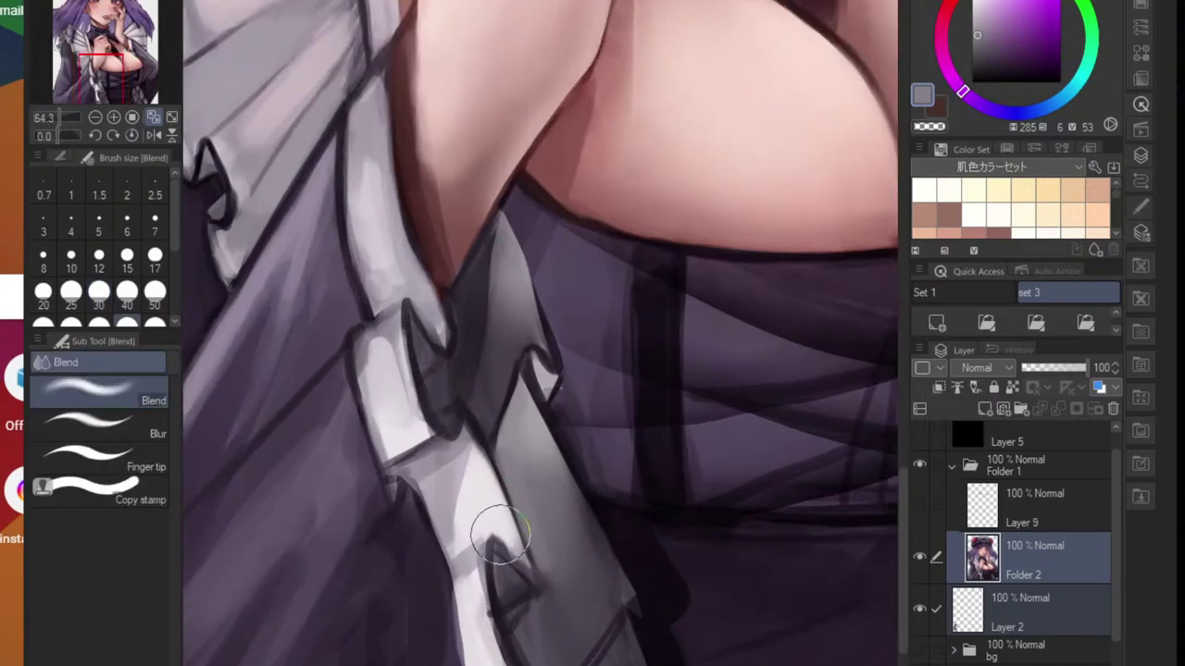
pyautogui.press('b')
pyautogui.scroll(1, 468, 615)
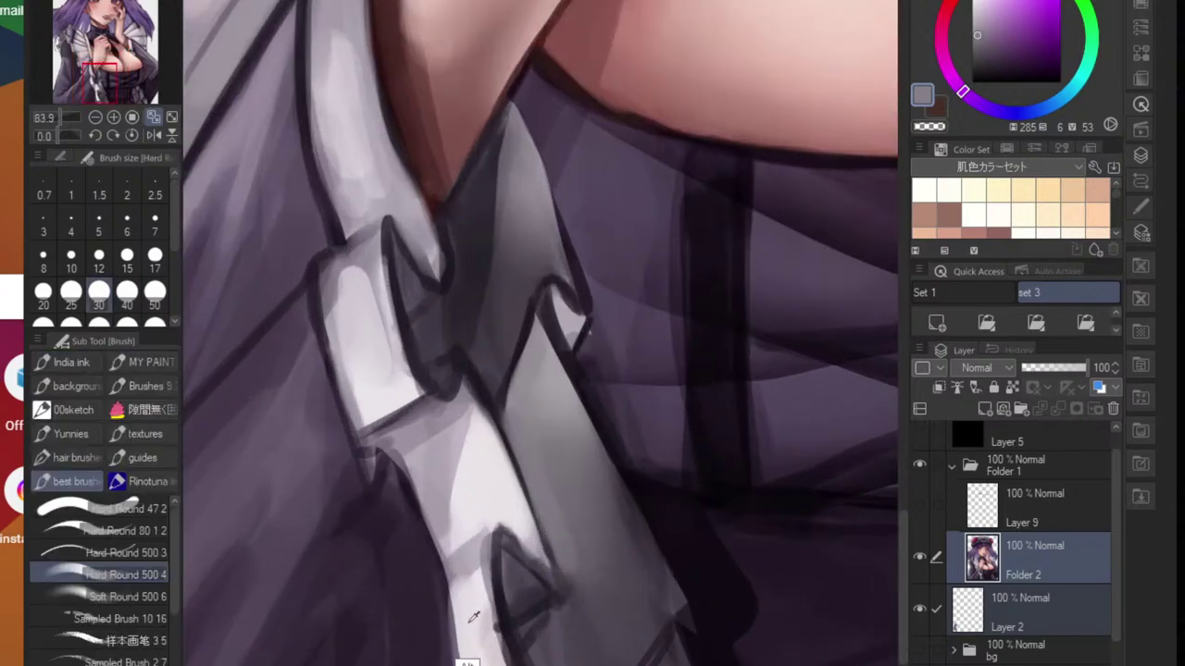
# - Brighten the lower strap to near-white and cover the grey streak on the strap
pyautogui.keyDown('alt'); pyautogui.click(469, 621); pyautogui.keyUp('alt')
pyautogui.moveTo(478, 566); pyautogui.dragTo(505, 653)
pyautogui.keyDown('alt'); pyautogui.click(377, 365); pyautogui.keyUp('alt')
pyautogui.moveTo(379, 289); pyautogui.dragTo(408, 380)
pyautogui.keyDown('alt'); pyautogui.click(349, 324); pyautogui.keyUp('alt')
pyautogui.moveTo(336, 287); pyautogui.dragTo(355, 418)
# - Lighten the strap's upper piece and left edge with pale sampled tones, thinning its outline
pyautogui.hotkey('ctrl', 'z')
pyautogui.keyDown('alt'); pyautogui.click(348, 354); pyautogui.keyUp('alt')
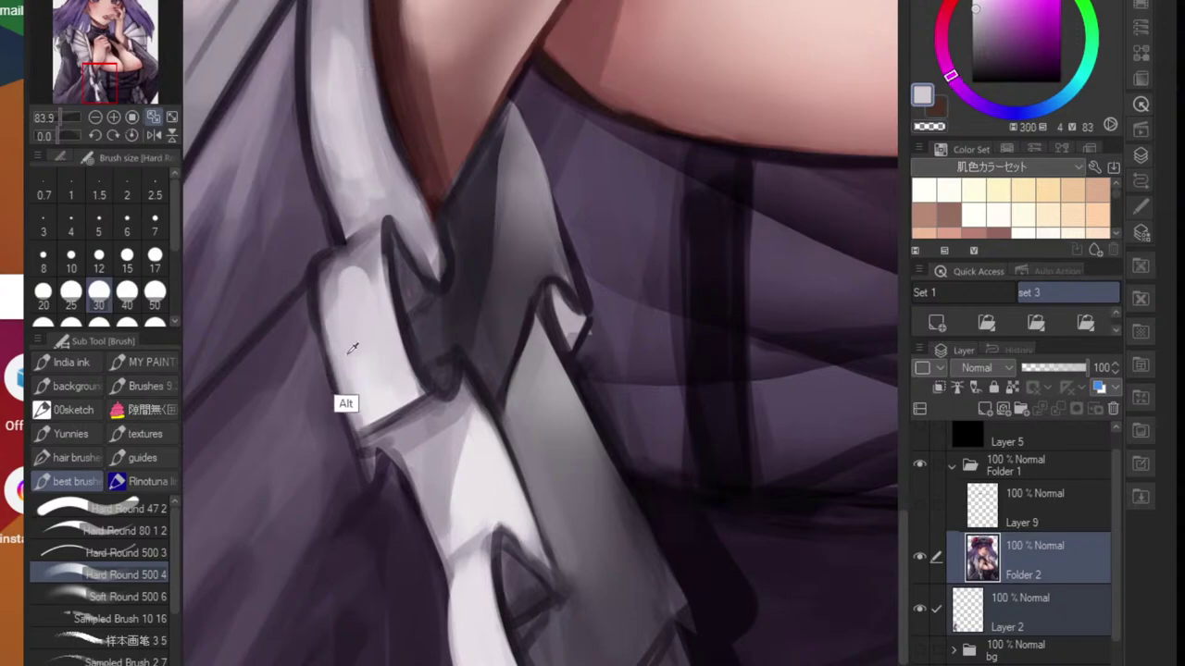
pyautogui.moveTo(330, 322); pyautogui.dragTo(355, 422)
pyautogui.moveTo(338, 277)
pyautogui.mouseDown()
pyautogui.moveTo(361, 260)
pyautogui.moveTo(381, 323)
pyautogui.mouseUp()
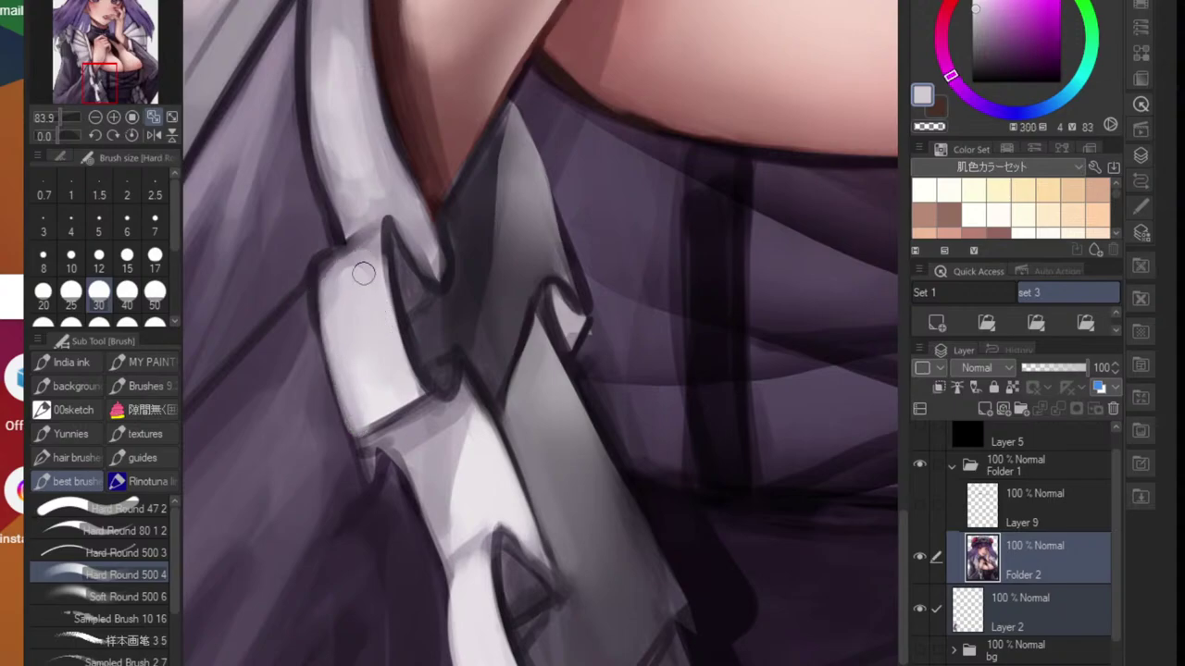
pyautogui.moveTo(361, 265)
pyautogui.mouseDown()
pyautogui.moveTo(347, 272)
pyautogui.moveTo(381, 313)
pyautogui.moveTo(373, 405)
pyautogui.moveTo(410, 382)
pyautogui.mouseUp()
pyautogui.moveTo(443, 252); pyautogui.dragTo(459, 289)
pyautogui.scroll(3, 459, 290)
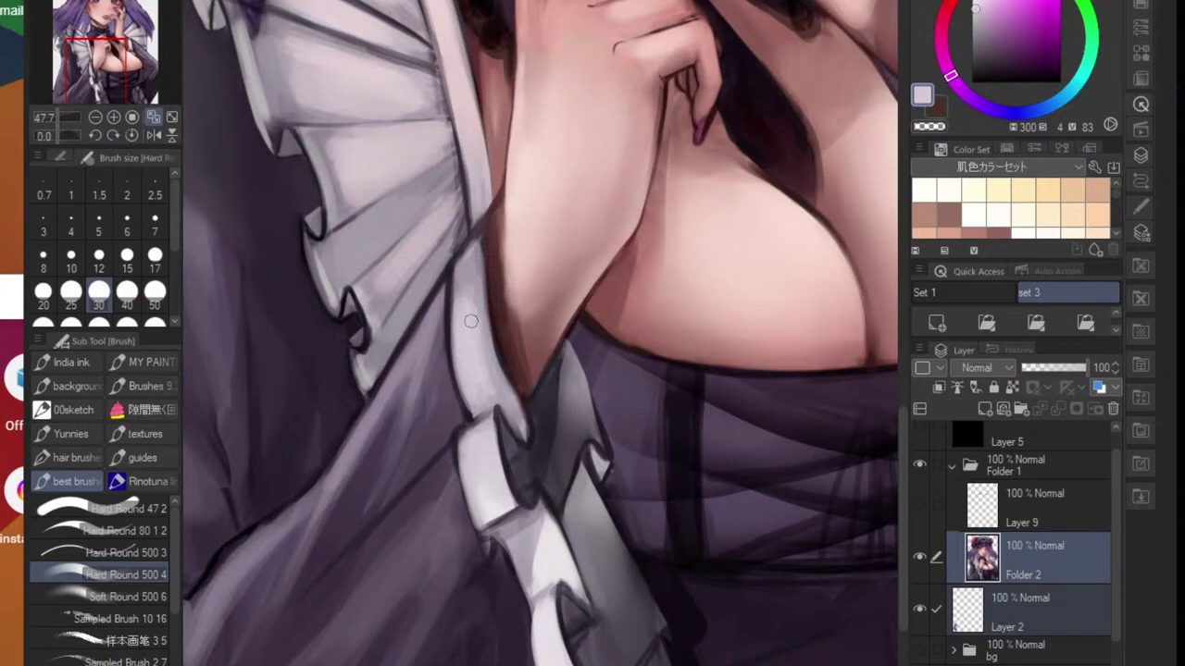
pyautogui.moveTo(459, 288); pyautogui.dragTo(473, 411)
pyautogui.moveTo(458, 311); pyautogui.dragTo(472, 405)
pyautogui.moveTo(455, 353)
pyautogui.mouseDown()
pyautogui.moveTo(455, 301)
pyautogui.moveTo(488, 382)
pyautogui.mouseUp()
# - Shade the left collar frill with grey-purple and darken its light tip with the outline colour
pyautogui.scroll(-4, 488, 381)
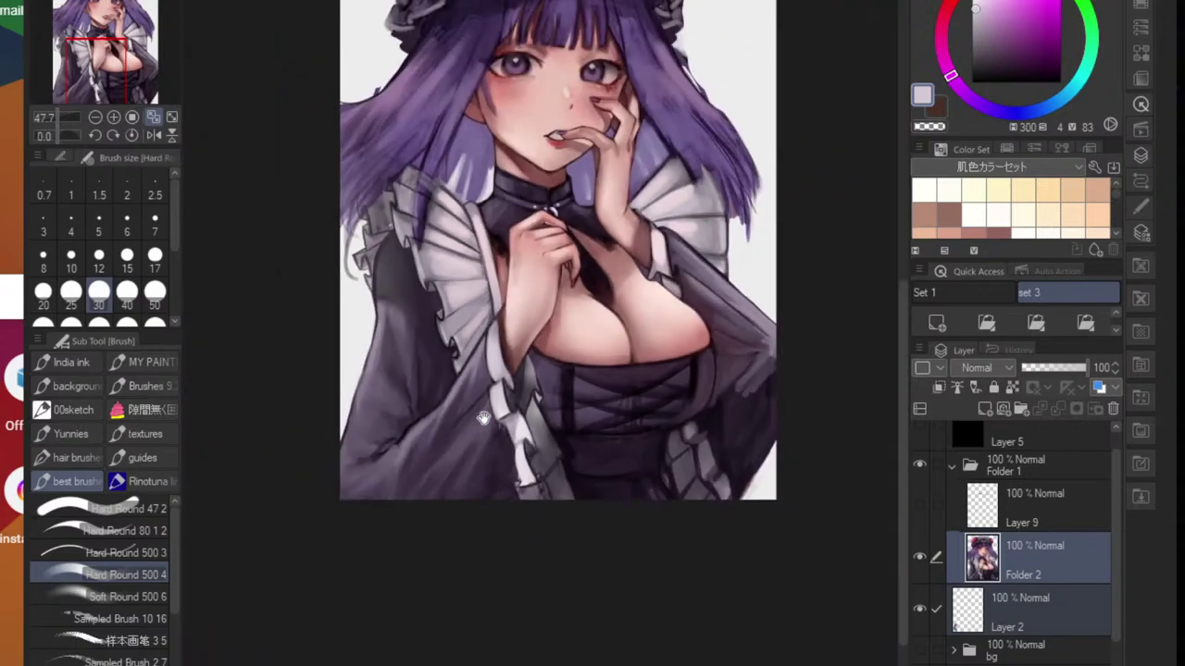
pyautogui.scroll(3, 544, 346)
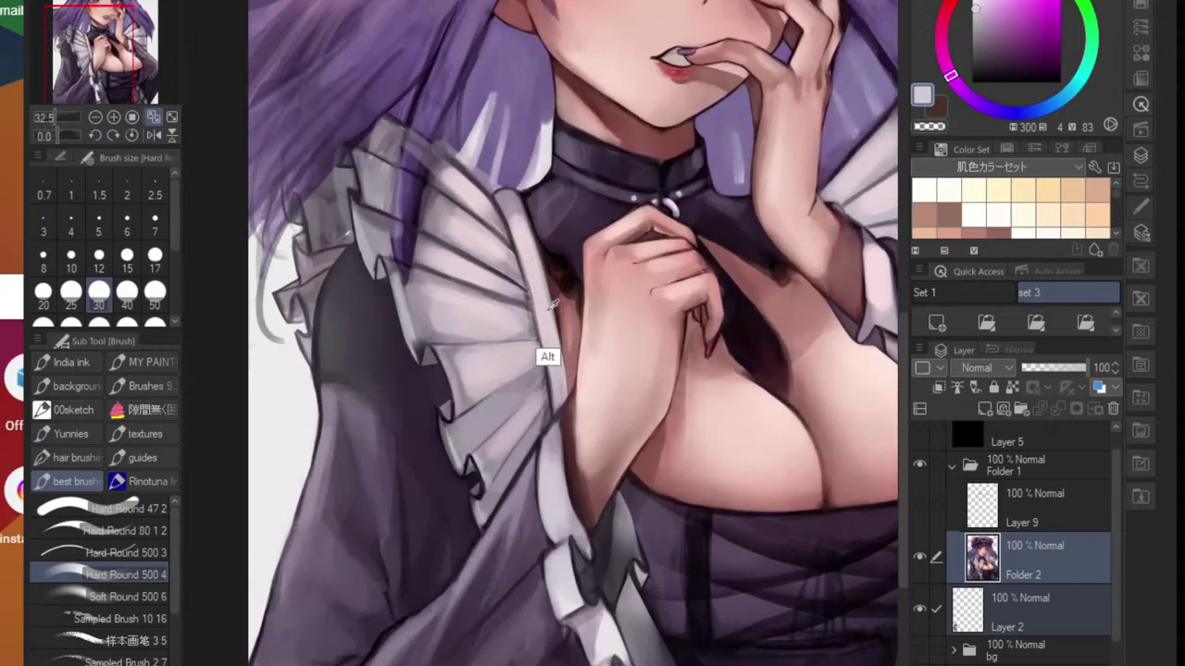
pyautogui.keyDown('alt'); pyautogui.click(548, 303); pyautogui.keyUp('alt')
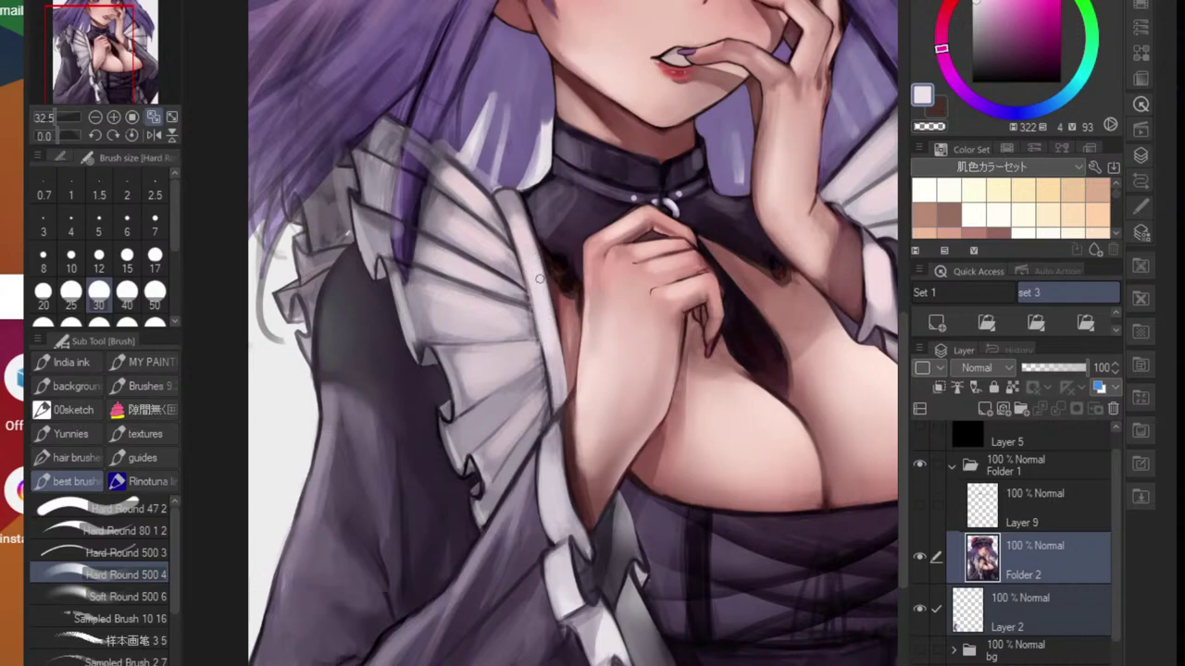
pyautogui.scroll(-5, 574, 396)
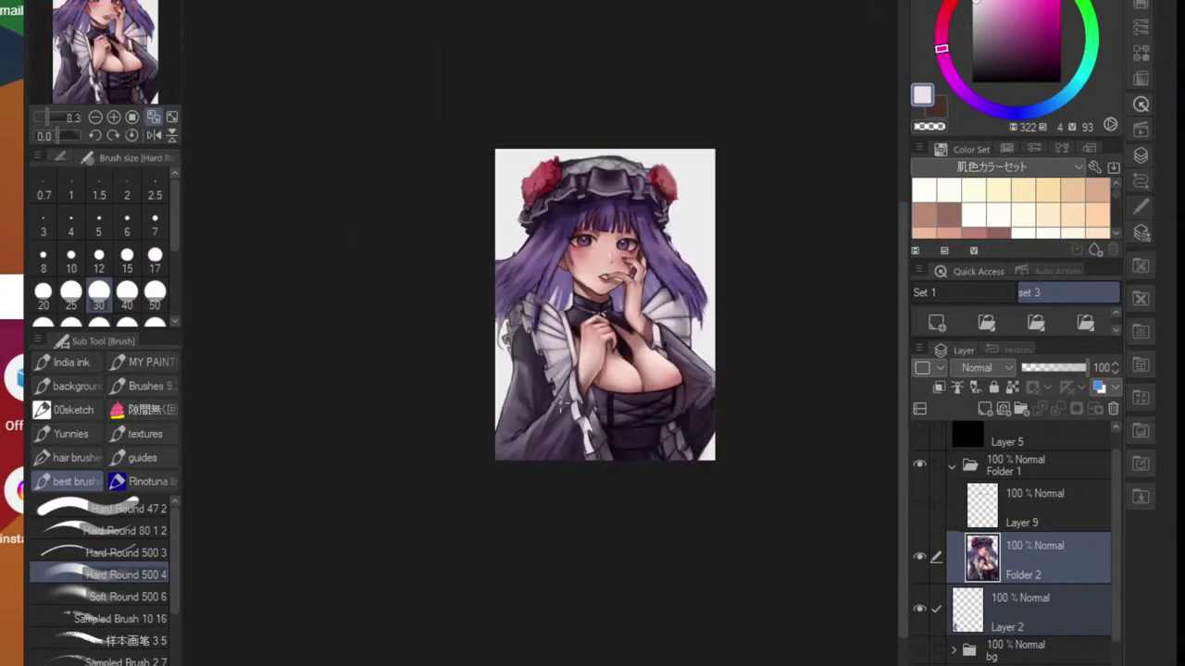
pyautogui.scroll(3, 561, 403)
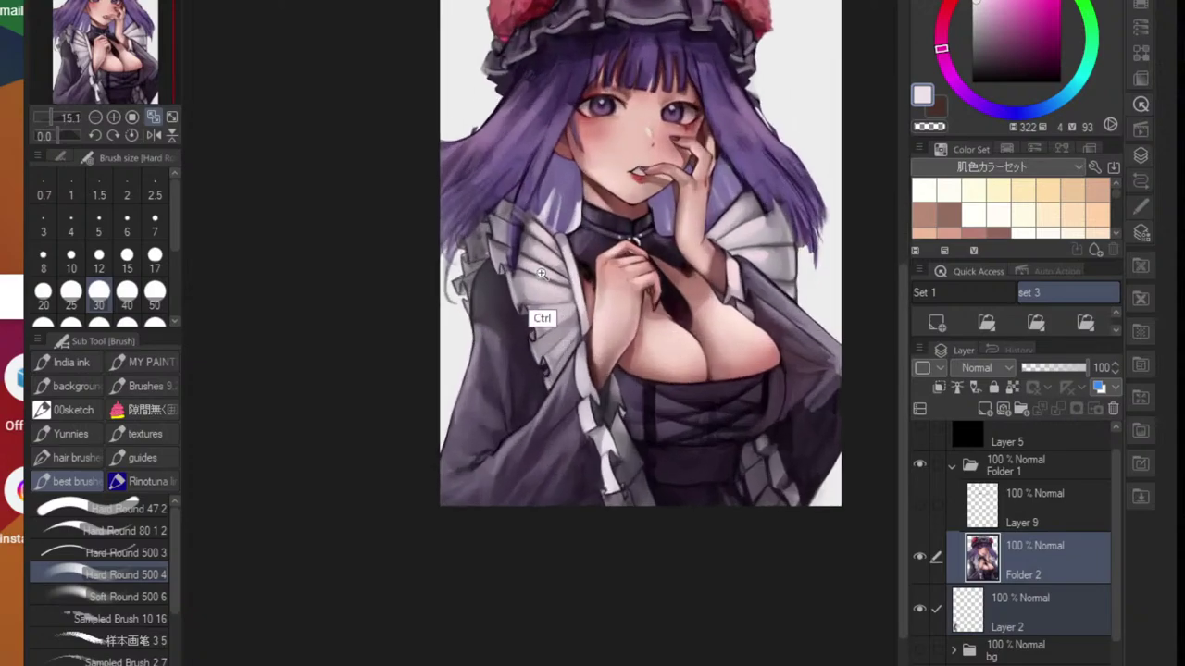
pyautogui.scroll(6, 529, 311)
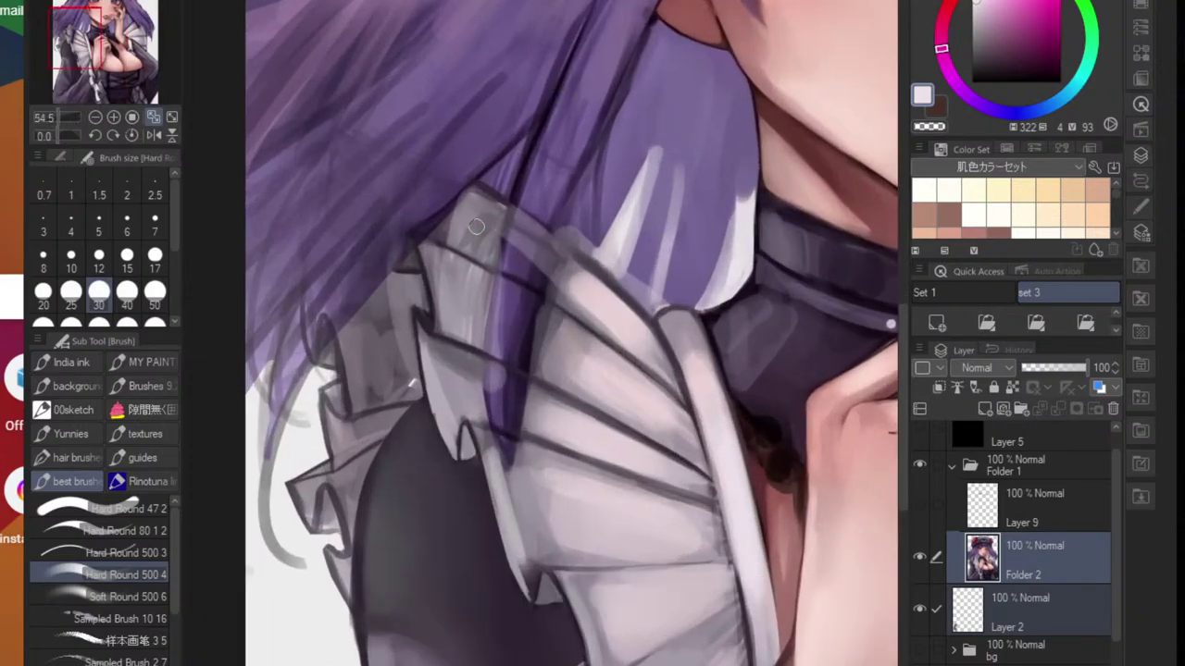
pyautogui.keyDown('alt'); pyautogui.click(470, 220); pyautogui.keyUp('alt')
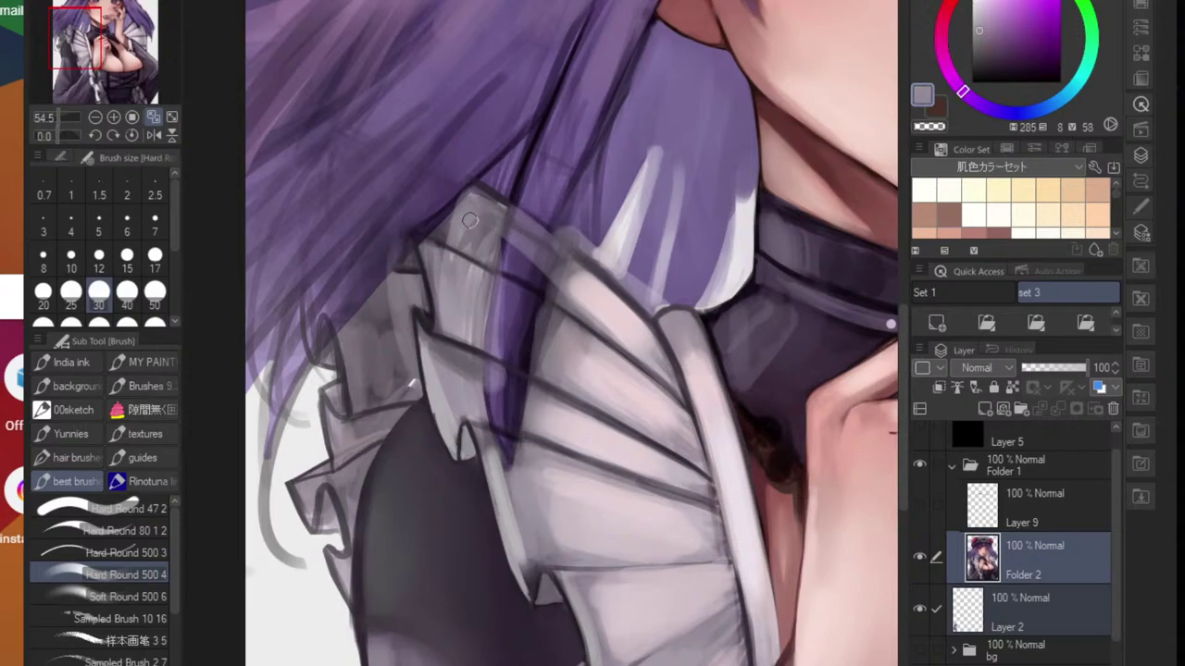
pyautogui.moveTo(477, 219); pyautogui.dragTo(486, 243)
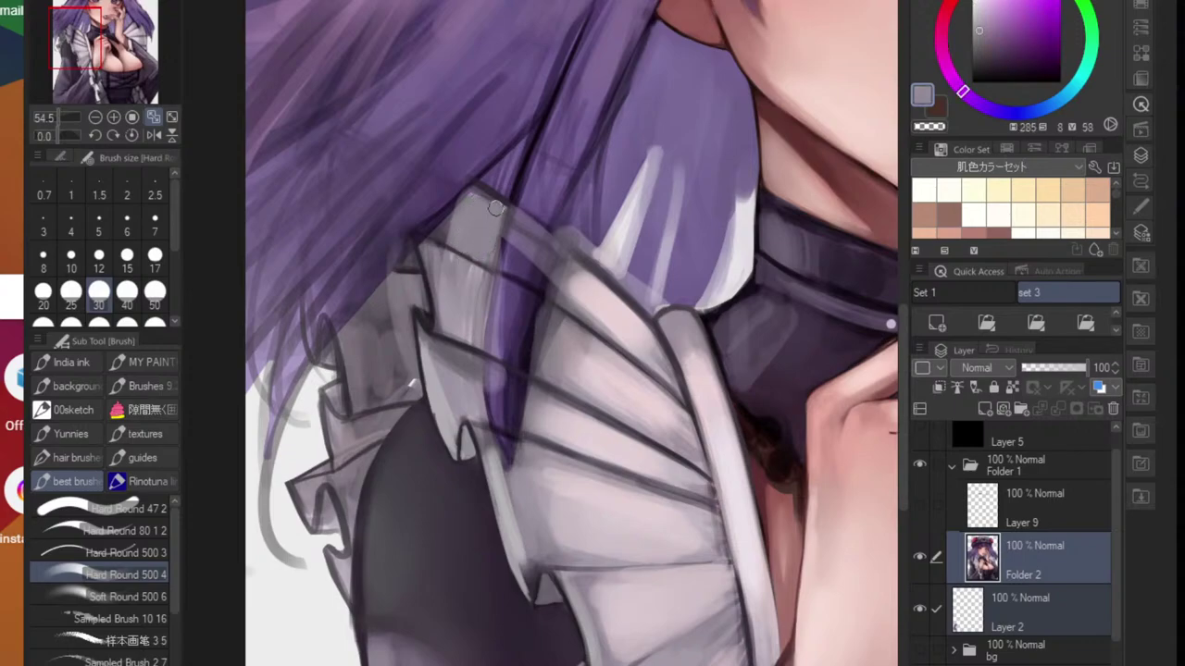
pyautogui.keyDown('alt'); pyautogui.click(437, 270); pyautogui.keyUp('alt')
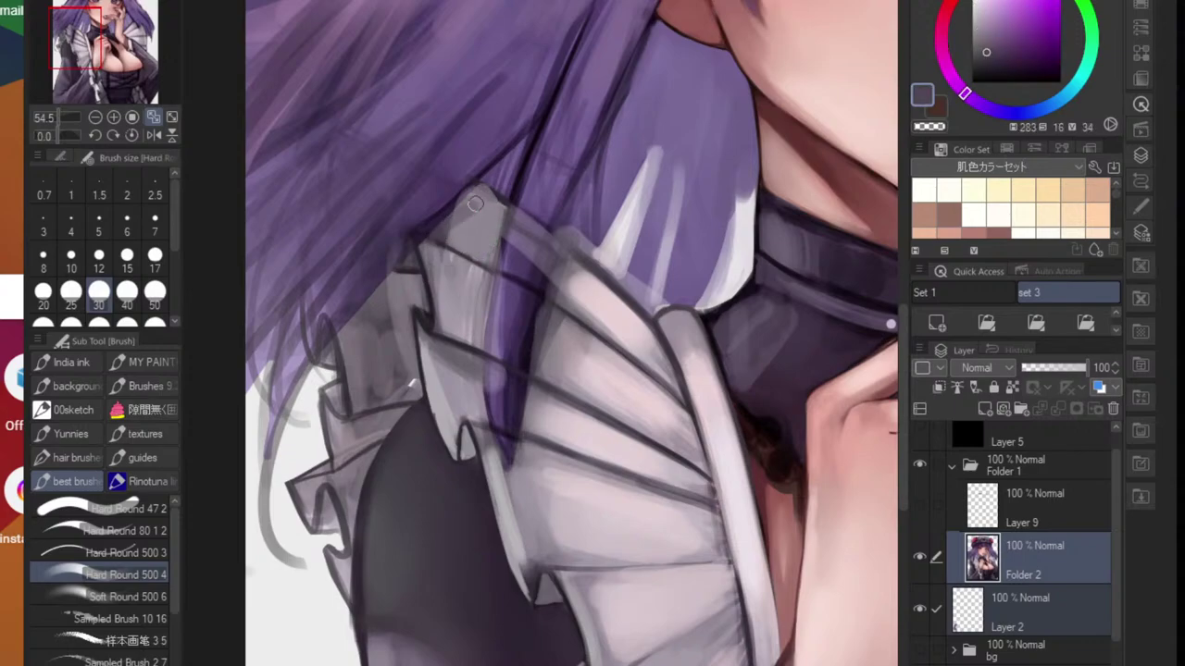
pyautogui.moveTo(482, 205)
pyautogui.mouseDown()
pyautogui.moveTo(499, 217)
pyautogui.moveTo(412, 312)
pyautogui.mouseUp()
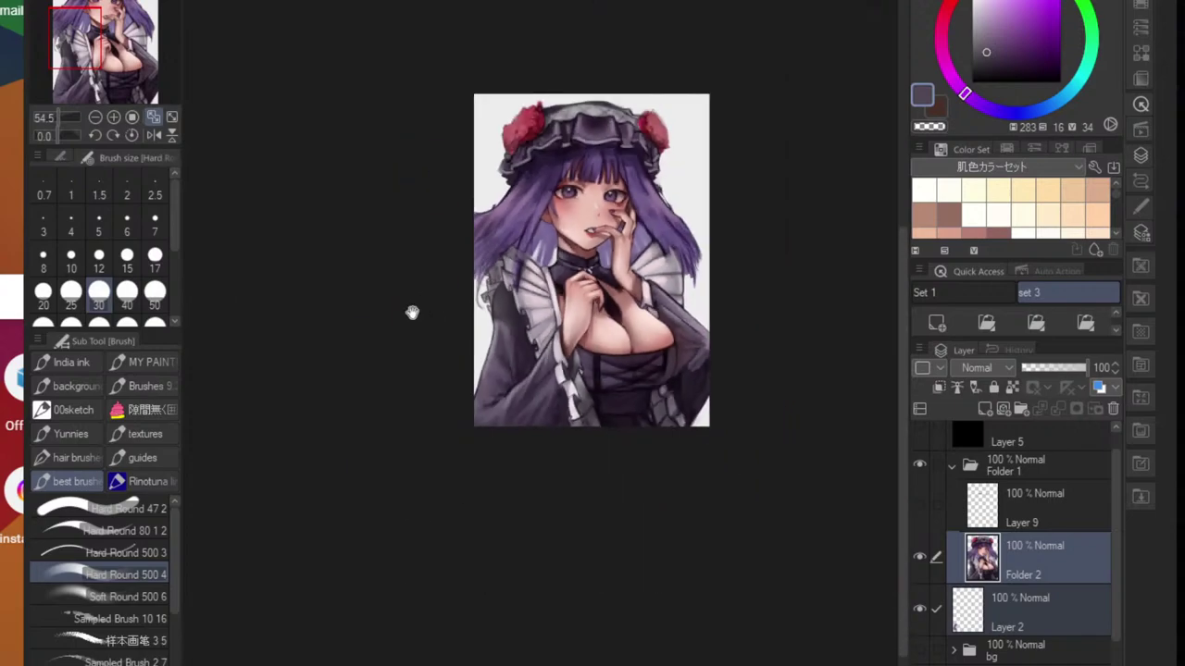
# - Paint sampled purple hair strands falling across the left collar frill
pyautogui.moveTo(507, 308); pyautogui.dragTo(573, 280)
pyautogui.moveTo(573, 280); pyautogui.dragTo(534, 294)
pyautogui.scroll(5, 534, 294)
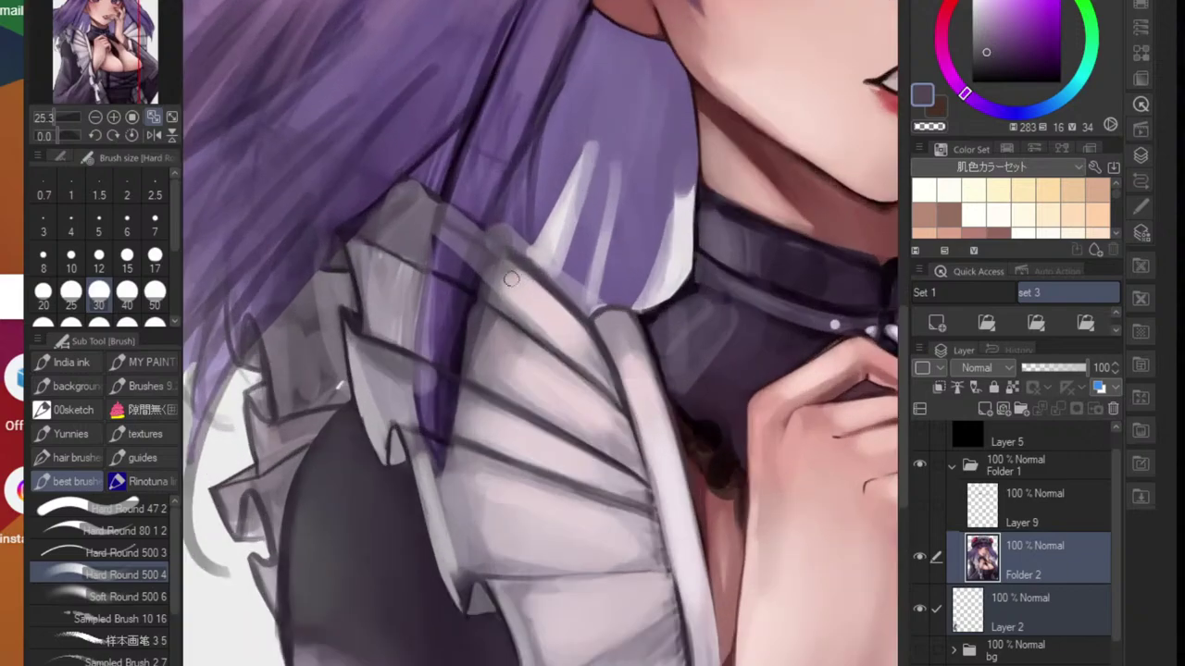
pyautogui.keyDown('alt'); pyautogui.click(474, 239); pyautogui.keyUp('alt')
pyautogui.moveTo(483, 124)
pyautogui.mouseDown()
pyautogui.moveTo(445, 232)
pyautogui.moveTo(439, 296)
pyautogui.mouseUp()
pyautogui.moveTo(499, 176); pyautogui.dragTo(471, 286)
pyautogui.moveTo(525, 249); pyautogui.dragTo(471, 284)
pyautogui.scroll(-4, 476, 301)
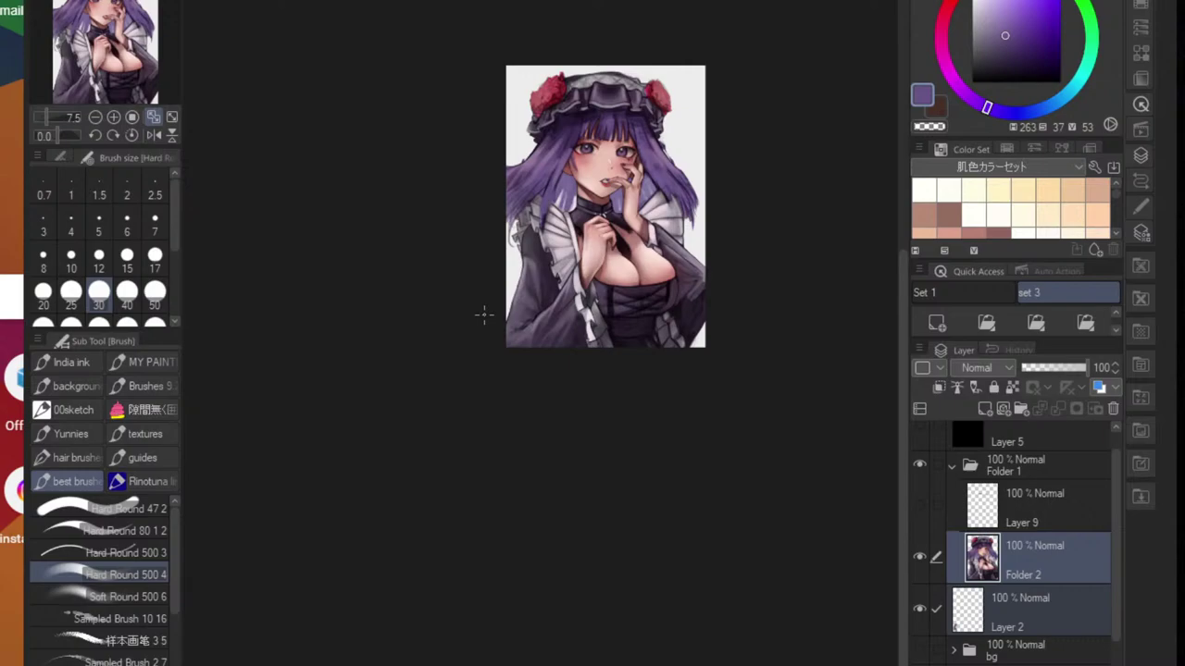
pyautogui.scroll(5, 704, 371)
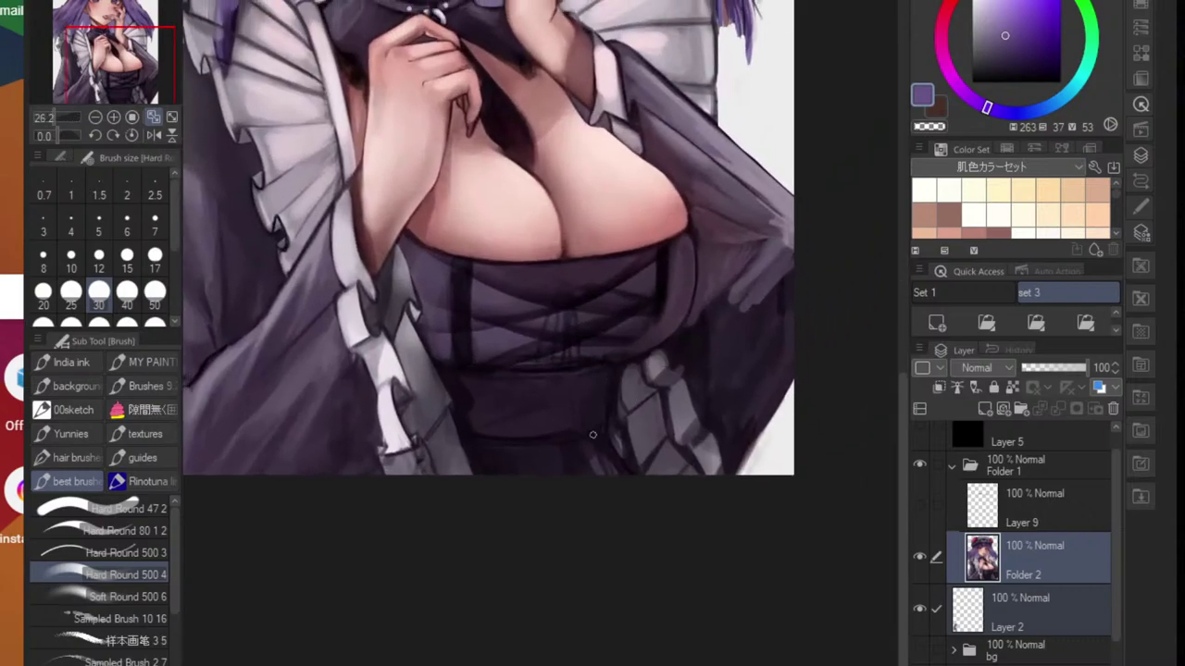
pyautogui.scroll(-5, 846, 367)
# - Shade the bonnet's centre ruffle in dark grey-purple with a larger brush, undoing the stray stroke
pyautogui.scroll(2, 652, 277)
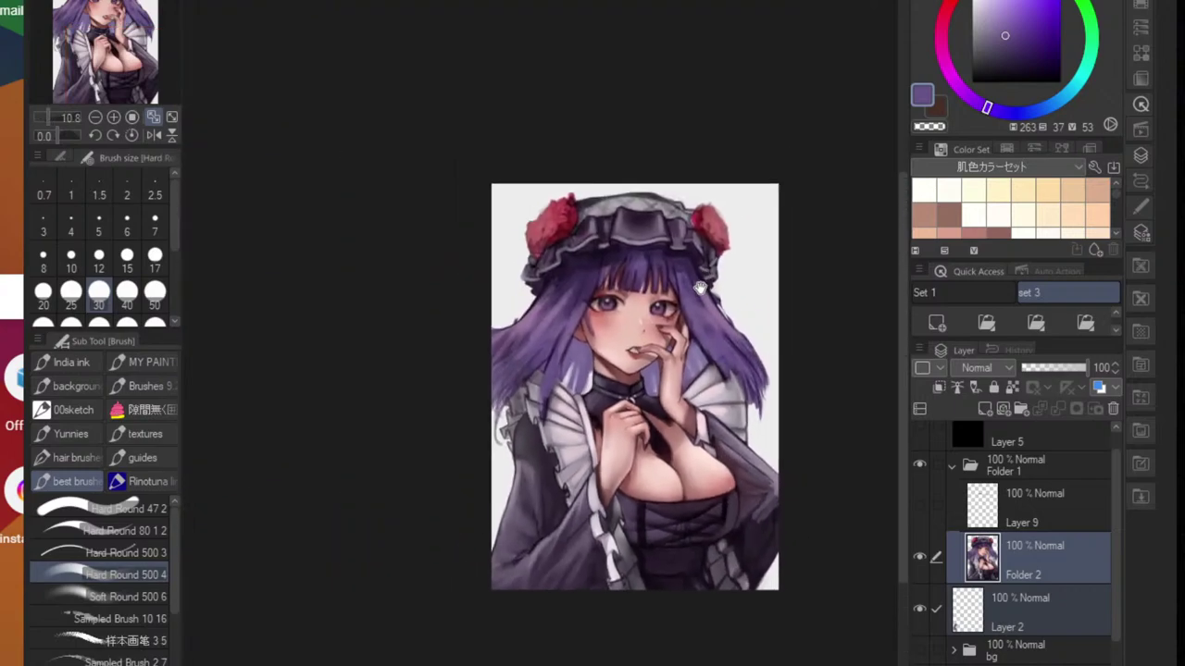
pyautogui.scroll(3, 652, 278)
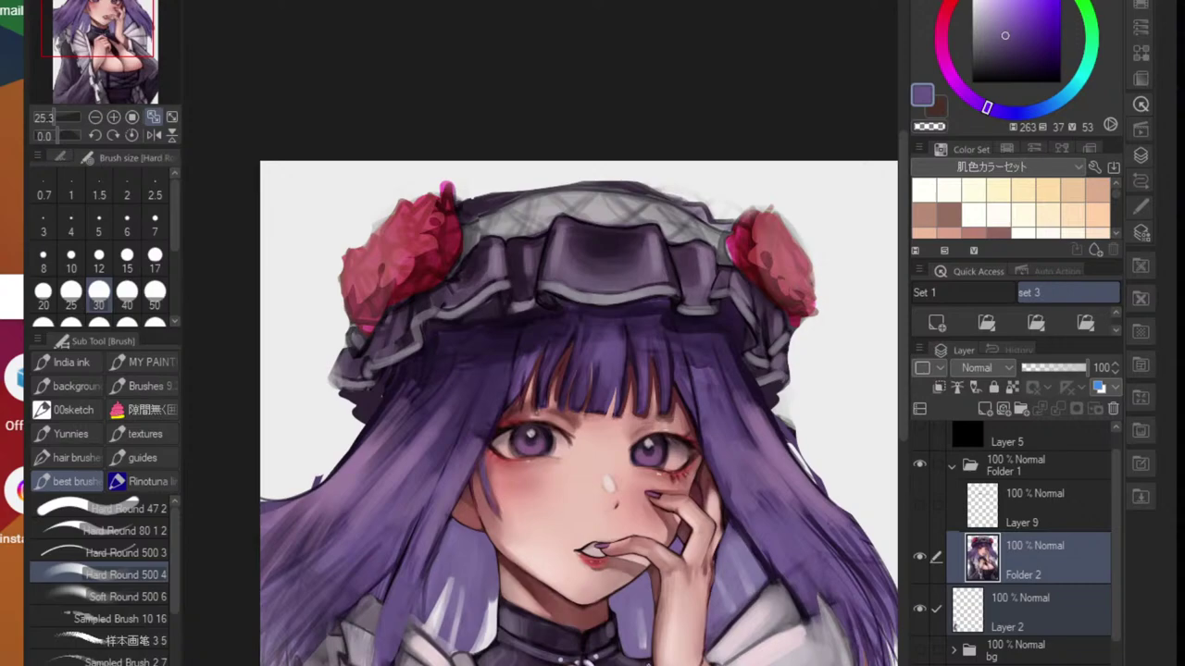
pyautogui.keyDown('alt'); pyautogui.click(642, 659); pyautogui.keyUp('alt')
pyautogui.press(']')
pyautogui.press(']')
pyautogui.press(']')
pyautogui.press(']')
pyautogui.press(']')
pyautogui.press(']')
pyautogui.press(']')
pyautogui.press(']')
pyautogui.press(']')
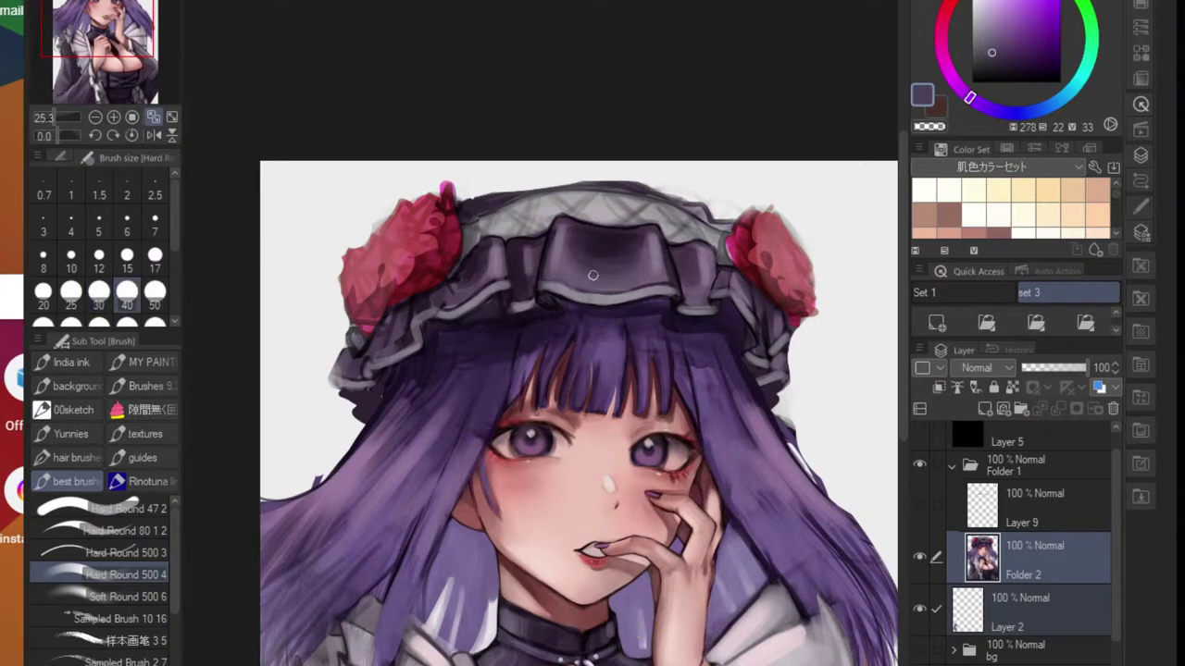
pyautogui.moveTo(593, 257)
pyautogui.mouseDown()
pyautogui.moveTo(637, 262)
pyautogui.moveTo(584, 243)
pyautogui.moveTo(556, 251)
pyautogui.moveTo(634, 279)
pyautogui.moveTo(557, 280)
pyautogui.moveTo(707, 290)
pyautogui.moveTo(683, 279)
pyautogui.moveTo(682, 259)
pyautogui.moveTo(742, 293)
pyautogui.moveTo(768, 324)
pyautogui.moveTo(775, 376)
pyautogui.mouseUp()
pyautogui.hotkey('ctrl', 'z')
pyautogui.hotkey('ctrl', 'z')
pyautogui.hotkey('ctrl', 'z')
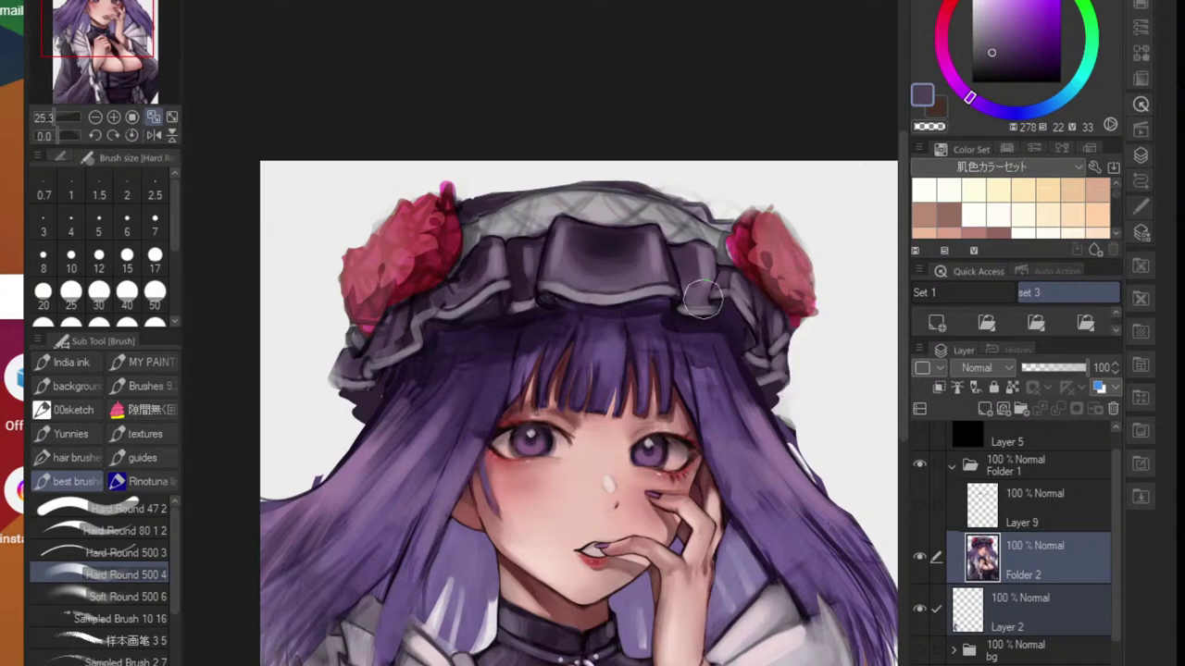
# - Darken the upper centre panel, then smooth the left frill and band under the crown
pyautogui.moveTo(579, 245); pyautogui.dragTo(640, 249)
pyautogui.moveTo(540, 262)
pyautogui.mouseDown()
pyautogui.moveTo(450, 290)
pyautogui.moveTo(361, 375)
pyautogui.moveTo(368, 385)
pyautogui.moveTo(383, 353)
pyautogui.moveTo(523, 233)
pyautogui.moveTo(478, 265)
pyautogui.moveTo(521, 212)
pyautogui.moveTo(482, 222)
pyautogui.moveTo(622, 213)
pyautogui.moveTo(598, 200)
pyautogui.moveTo(704, 243)
pyautogui.mouseUp()
pyautogui.hotkey('ctrl', 'z')
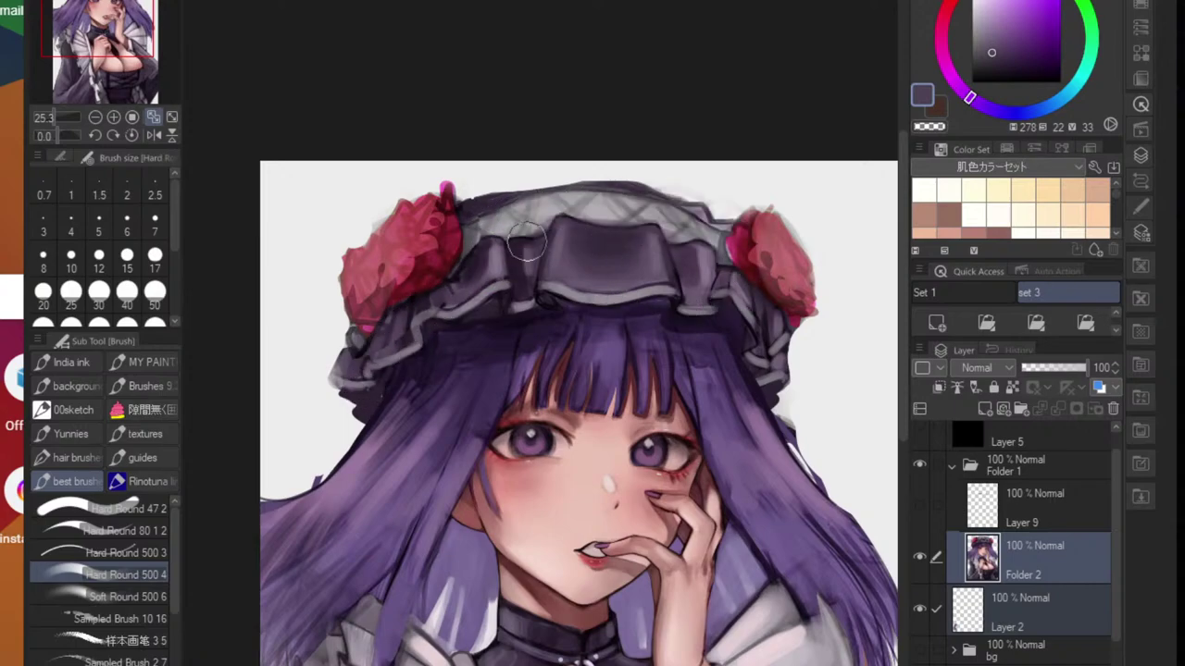
pyautogui.moveTo(436, 301)
pyautogui.mouseDown()
pyautogui.moveTo(351, 396)
pyautogui.moveTo(401, 341)
pyautogui.moveTo(590, 288)
pyautogui.moveTo(457, 310)
pyautogui.moveTo(696, 292)
pyautogui.moveTo(625, 290)
pyautogui.moveTo(735, 314)
pyautogui.moveTo(764, 350)
pyautogui.moveTo(766, 267)
pyautogui.moveTo(548, 215)
pyautogui.mouseUp()
pyautogui.scroll(-5, 630, 273)
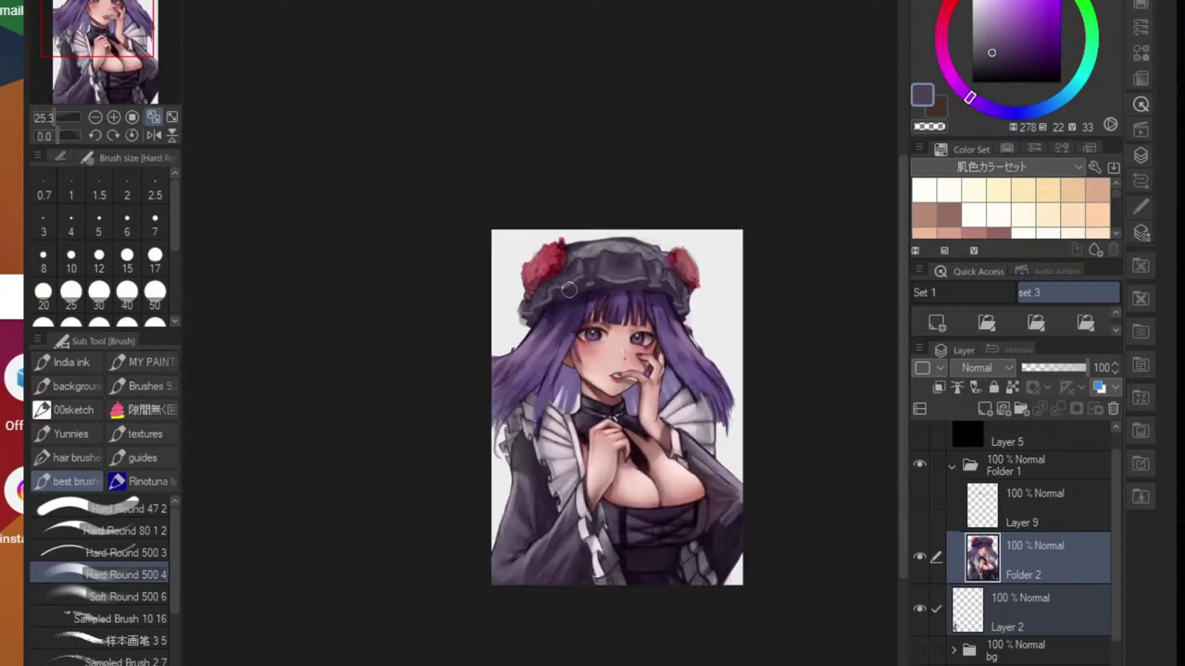
pyautogui.scroll(-1, 685, 296)
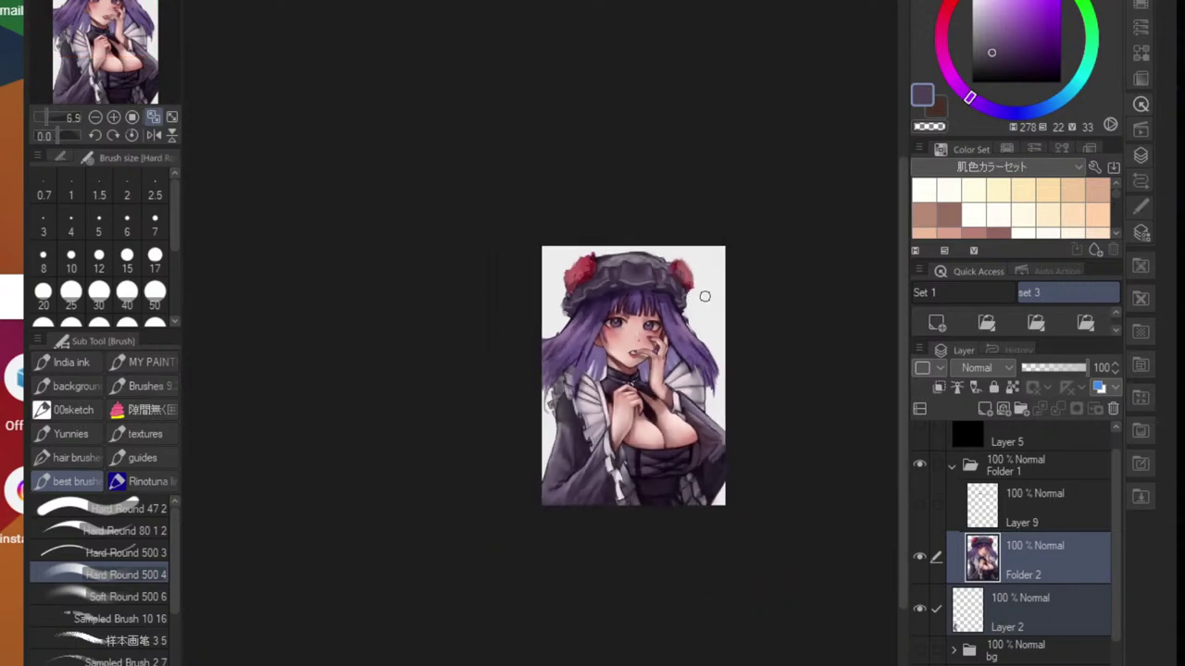
pyautogui.scroll(3, 705, 296)
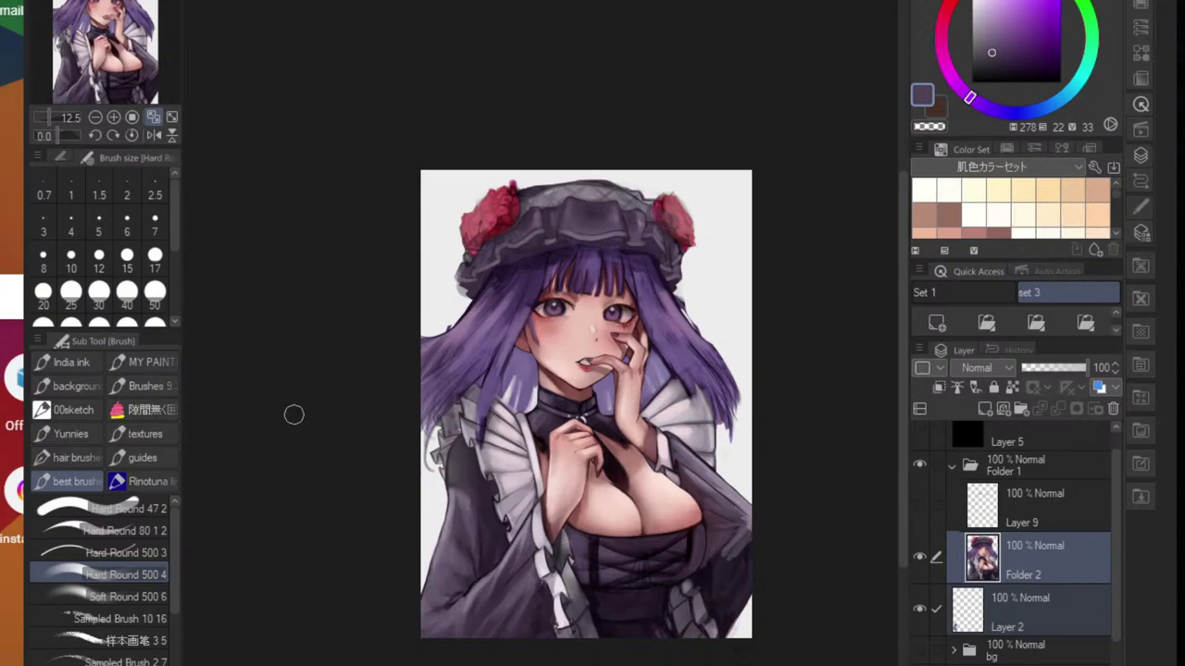
pyautogui.scroll(1, 348, 388)
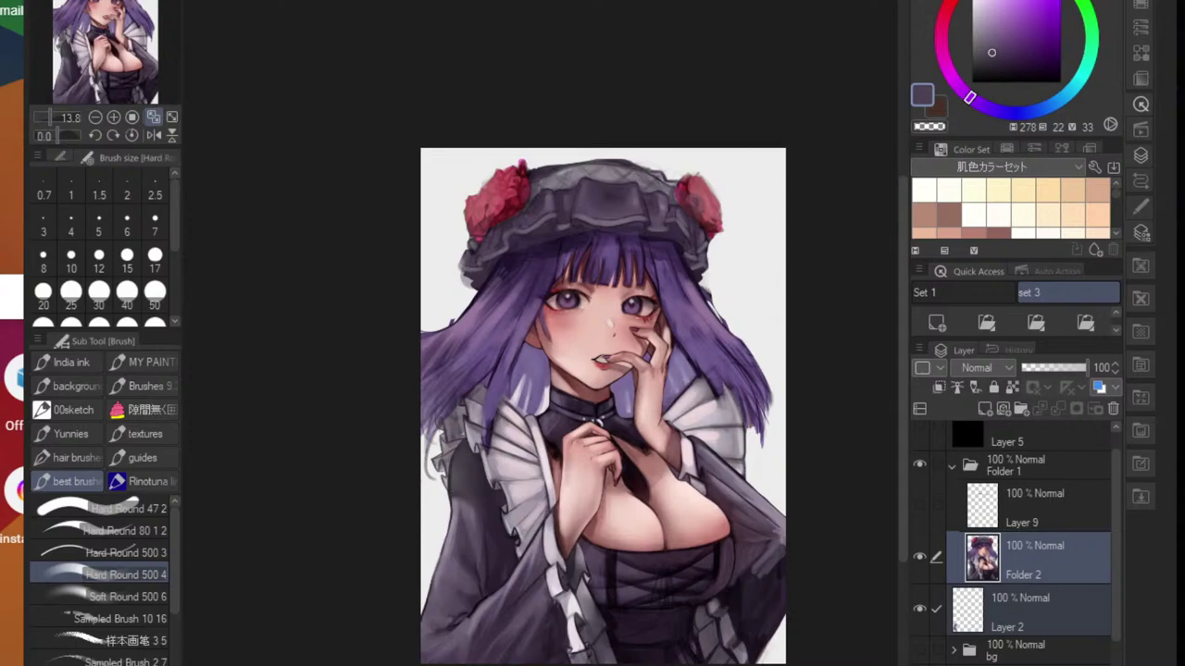
# - Zoom in on the chest area and sample a light lavender from the artwork
pyautogui.scroll(1, 322, 582)
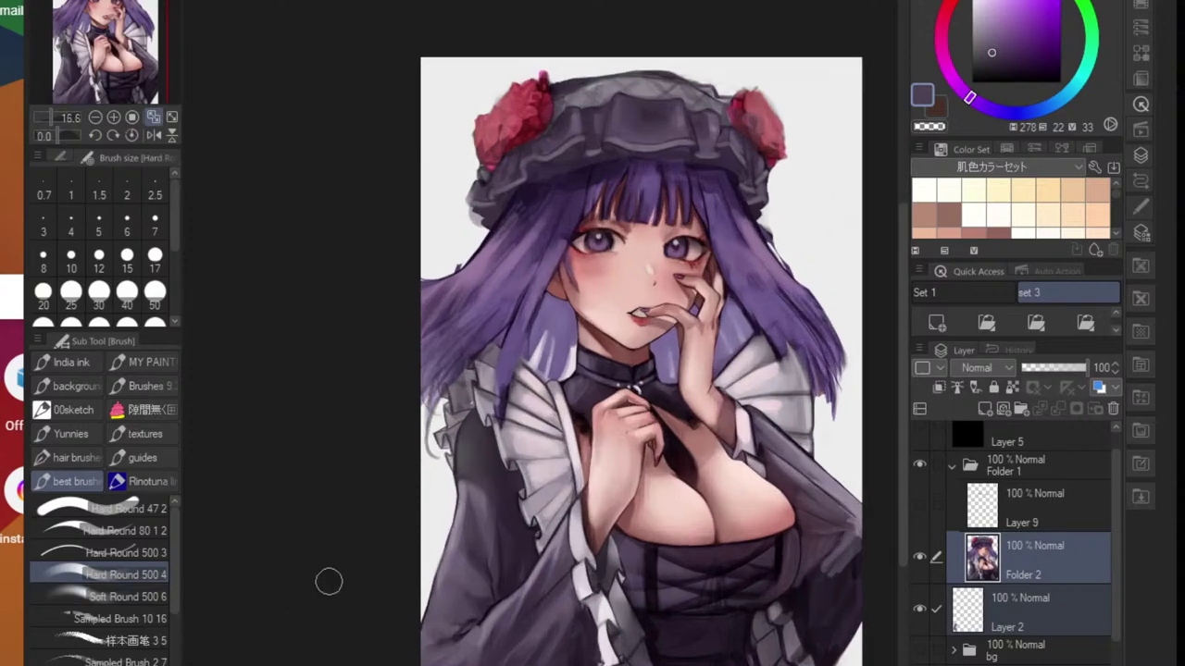
pyautogui.moveTo(837, 634); pyautogui.dragTo(706, 629)
pyautogui.scroll(2, 637, 527)
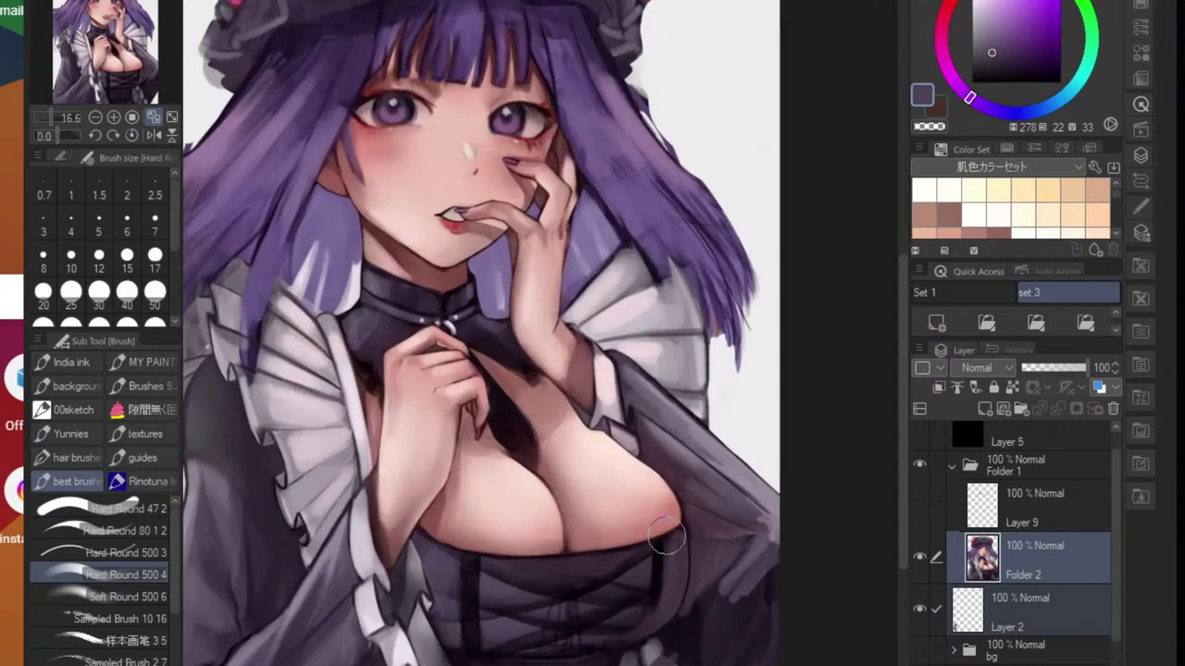
pyautogui.keyDown('alt'); pyautogui.click(627, 442); pyautogui.keyUp('alt')
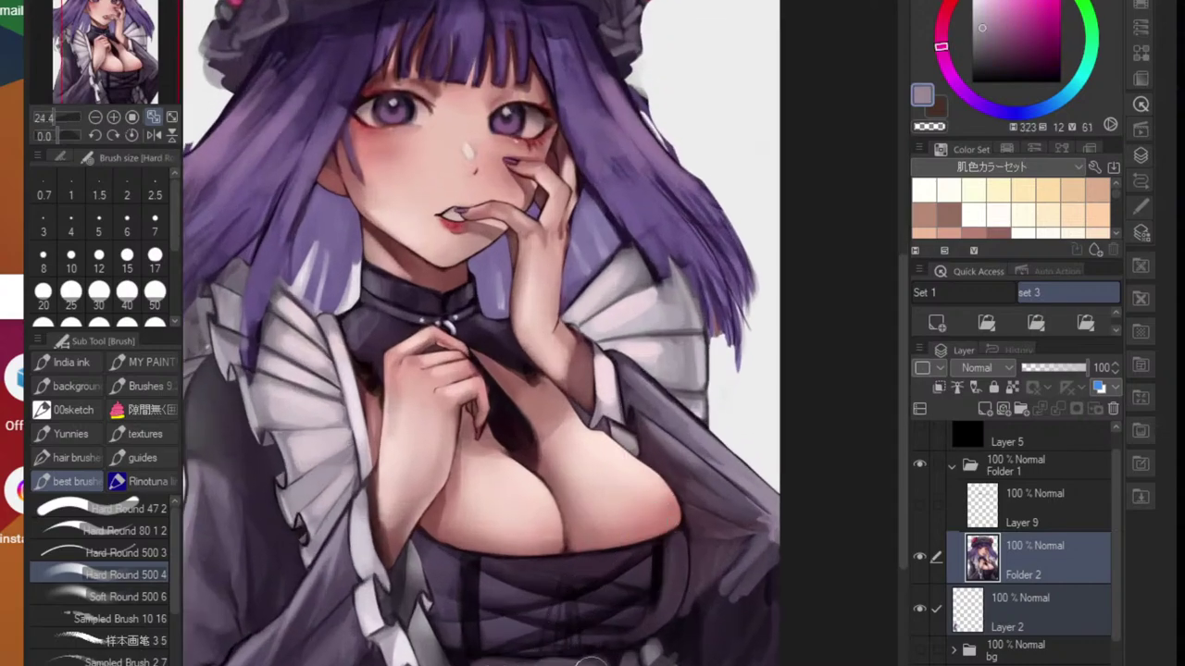
# - Sample the corset's dark purple and mirror the canvas view horizontally
pyautogui.scroll(-8, 592, 662)
pyautogui.scroll(1, 539, 662)
pyautogui.scroll(2, 569, 661)
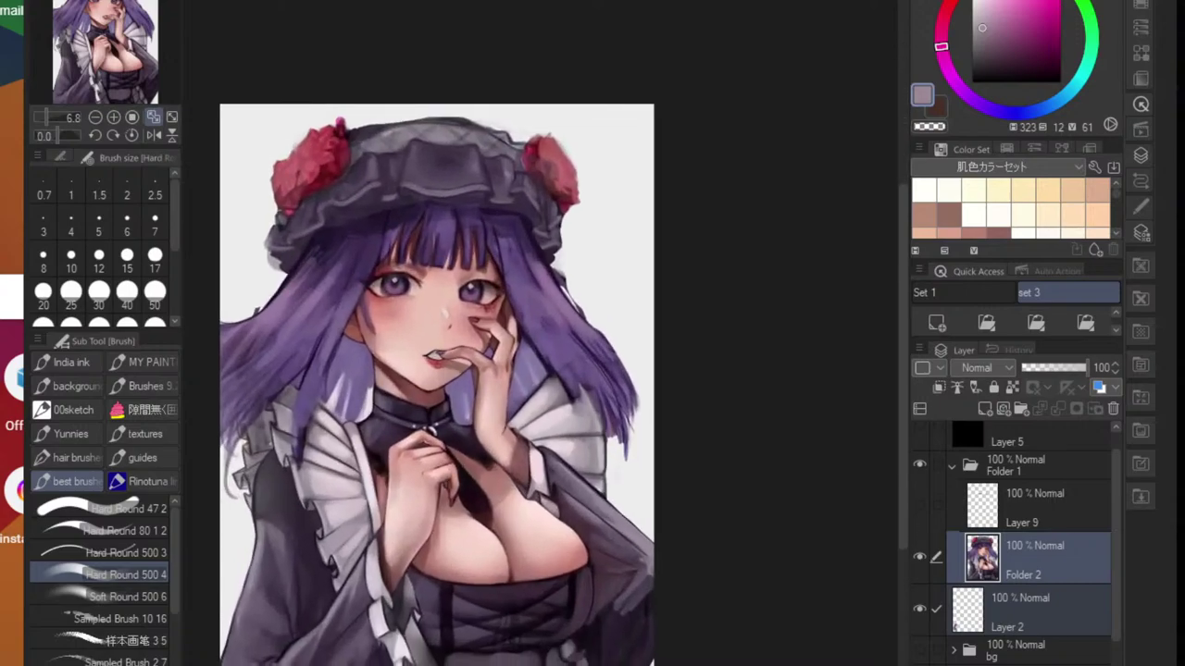
pyautogui.scroll(3, 555, 659)
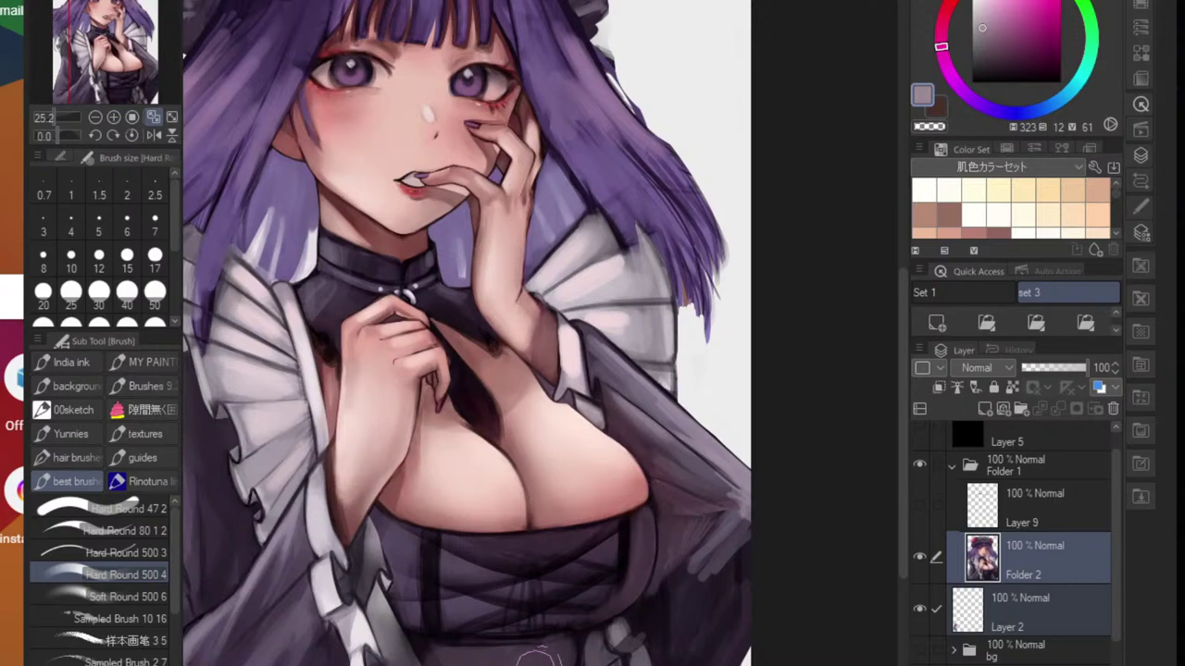
pyautogui.scroll(-5, 564, 657)
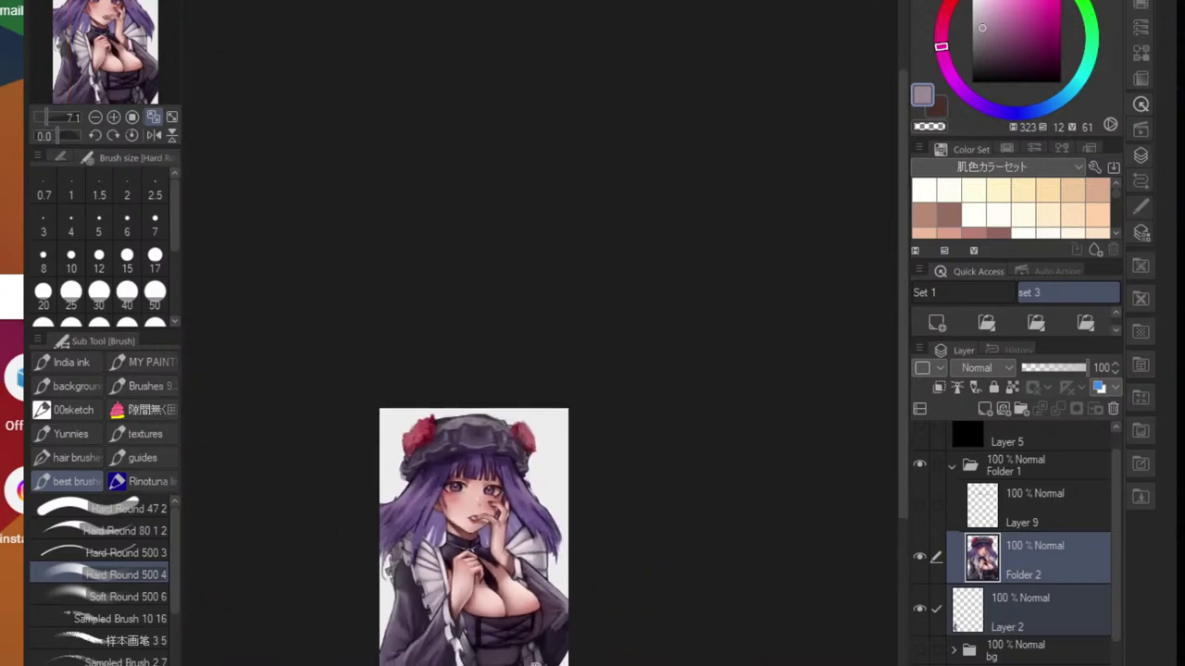
pyautogui.scroll(5, 546, 660)
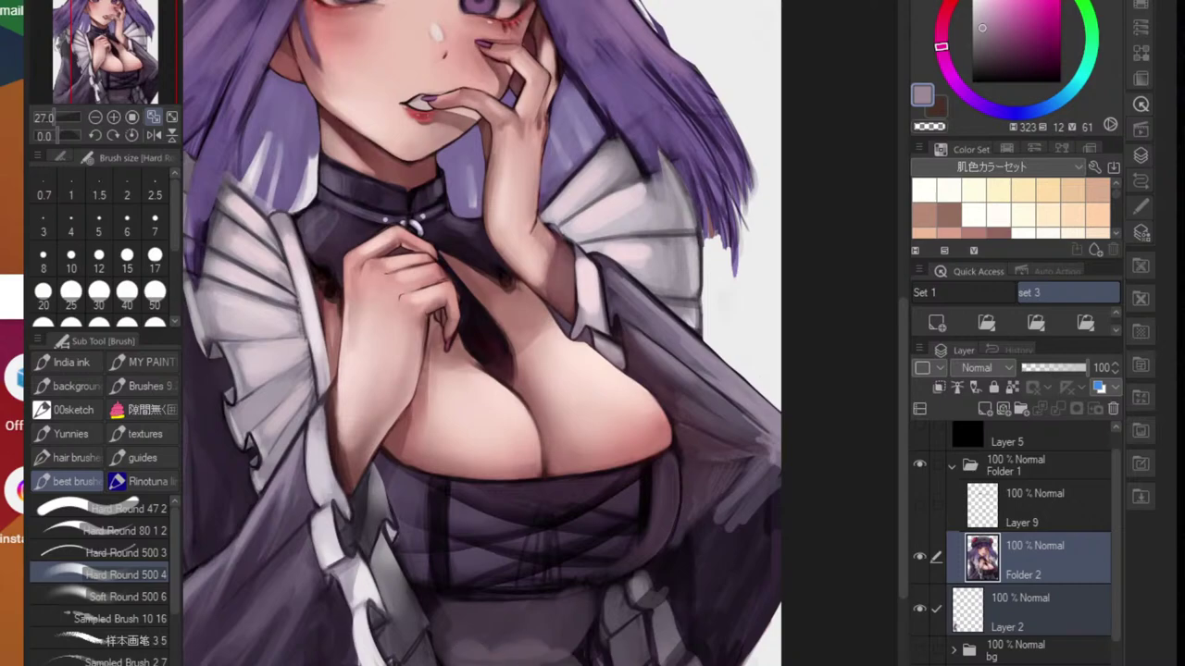
pyautogui.scroll(-5, 555, 657)
pyautogui.scroll(5, 565, 655)
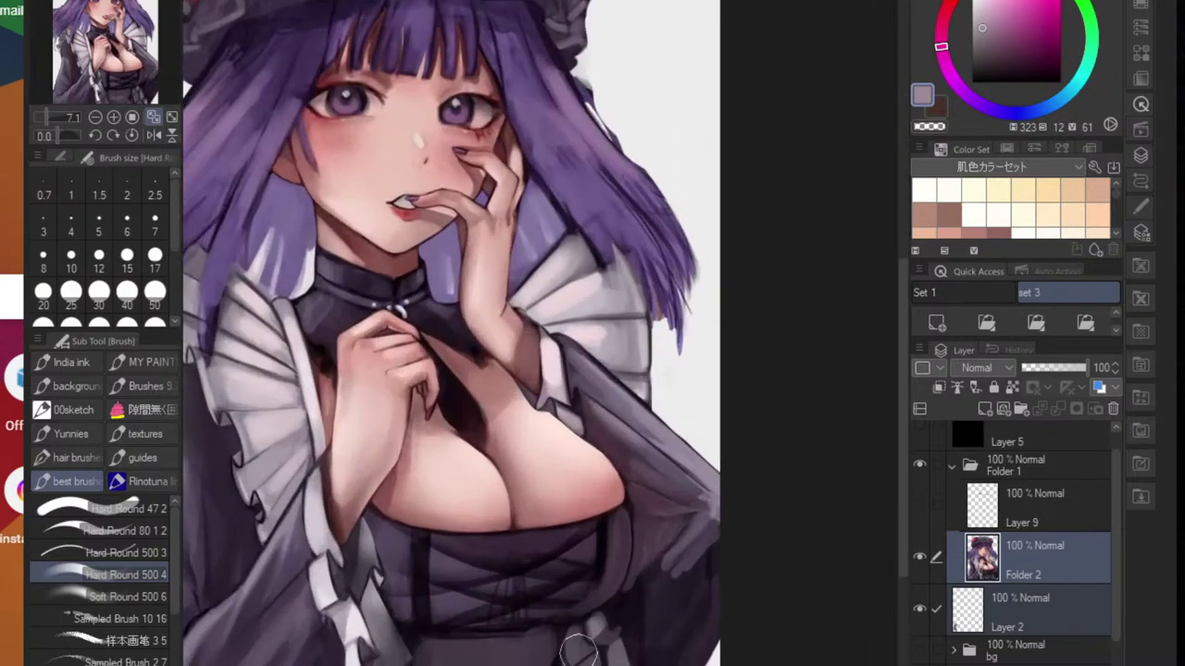
pyautogui.keyDown('alt'); pyautogui.click(570, 625); pyautogui.keyUp('alt')
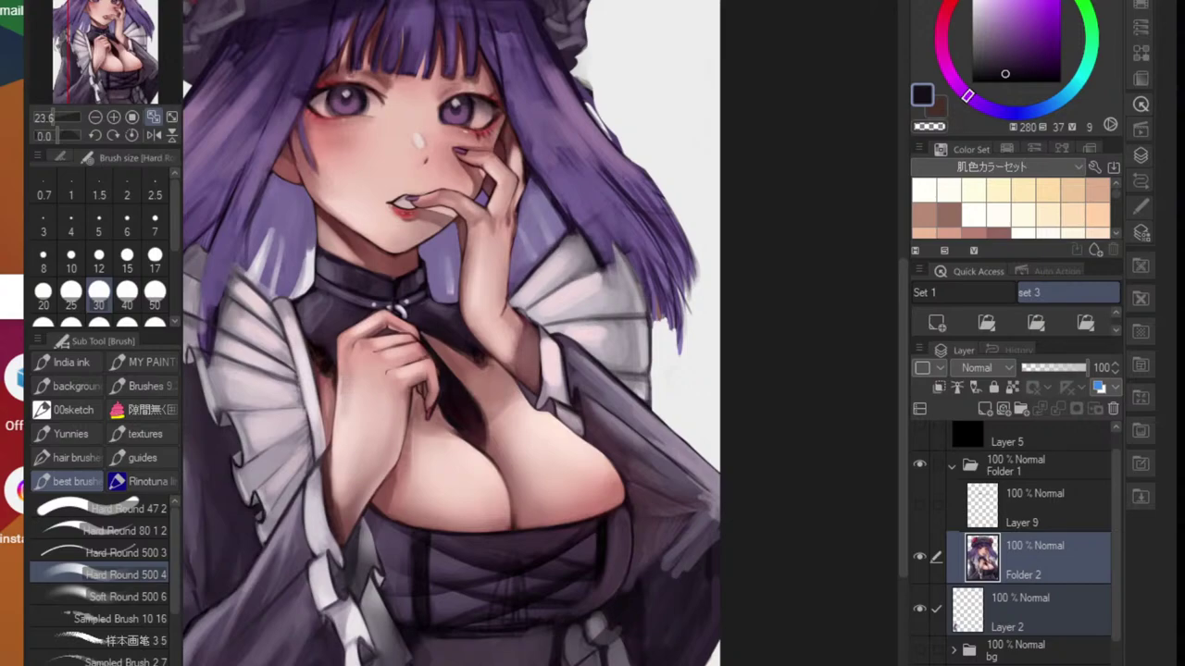
pyautogui.scroll(-5, 404, 607)
pyautogui.click(154, 134)
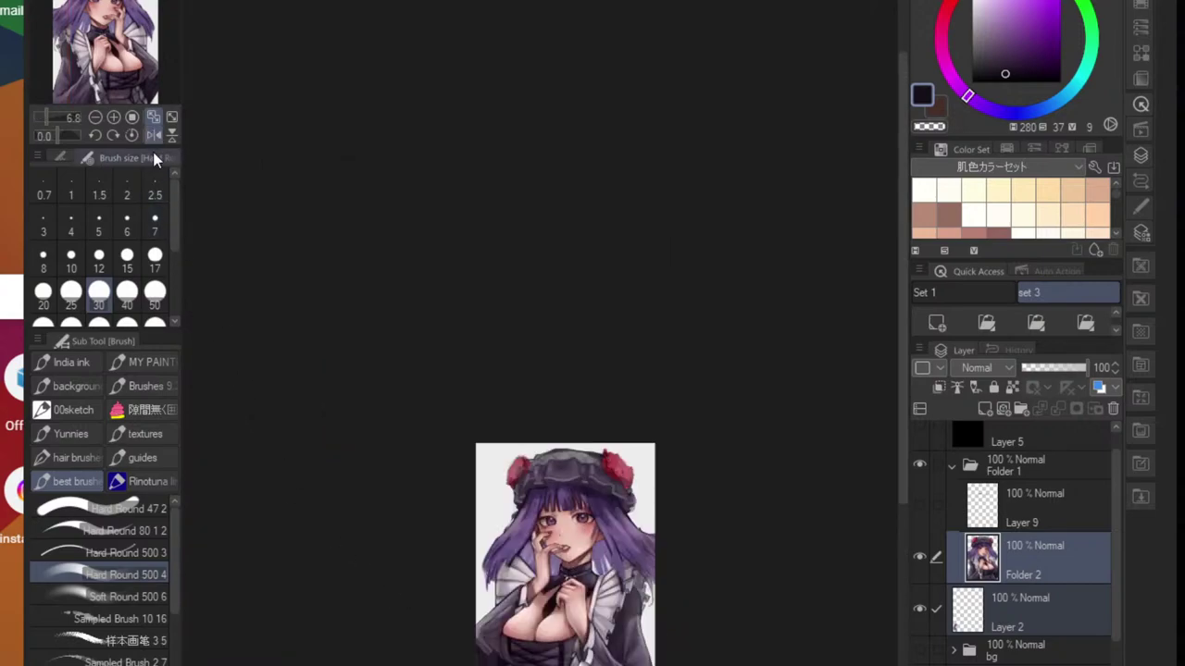
# - Sample the dress mid-tones, lighten to a pale grey-lavender, and brush a highlight down the skirt
pyautogui.scroll(5, 438, 622)
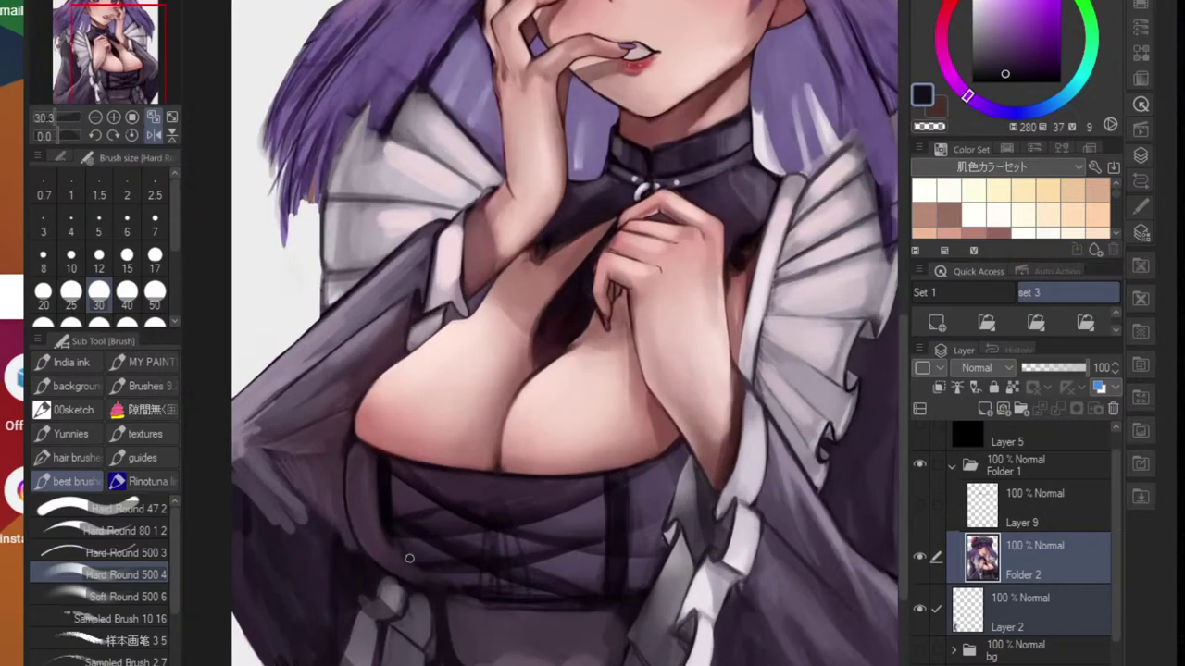
pyautogui.keyDown('alt'); pyautogui.click(352, 439); pyautogui.keyUp('alt')
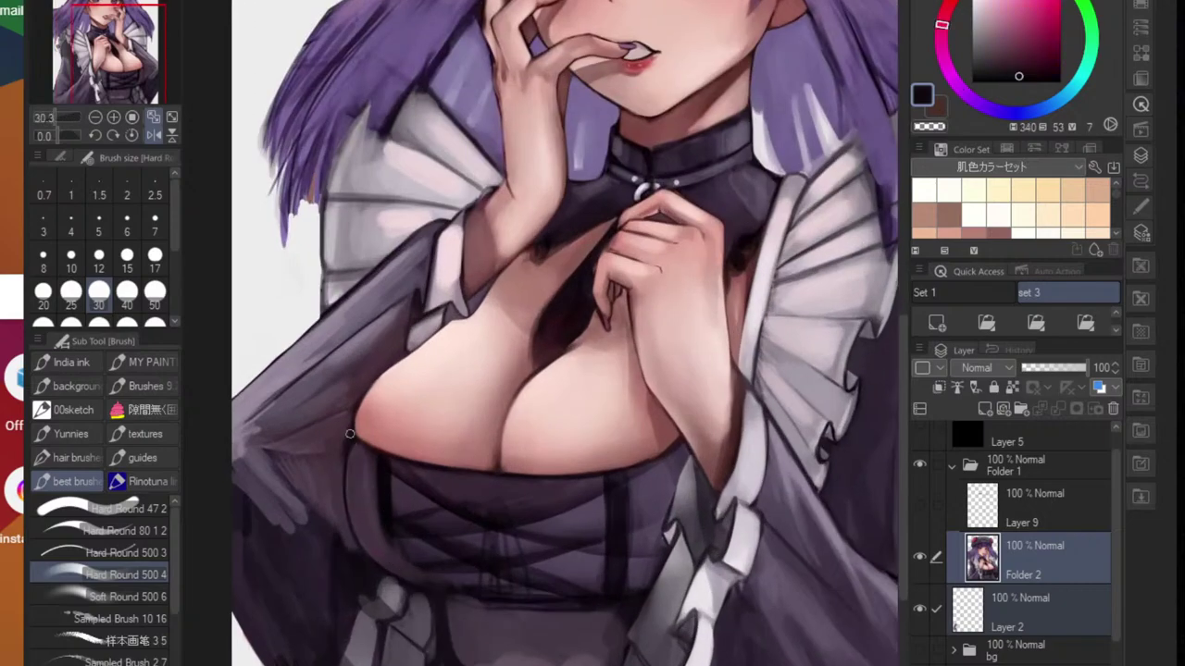
pyautogui.keyDown('alt'); pyautogui.click(353, 515); pyautogui.keyUp('alt')
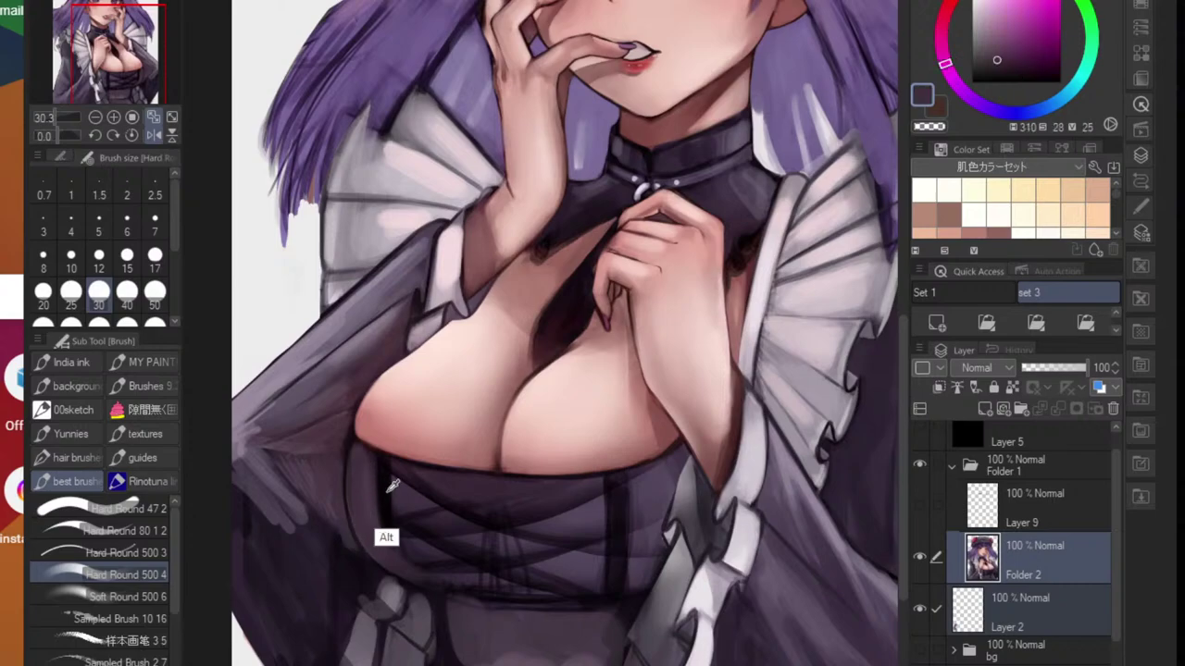
pyautogui.keyDown('alt'); pyautogui.click(387, 537); pyautogui.keyUp('alt')
pyautogui.keyDown('alt'); pyautogui.click(416, 576); pyautogui.keyUp('alt')
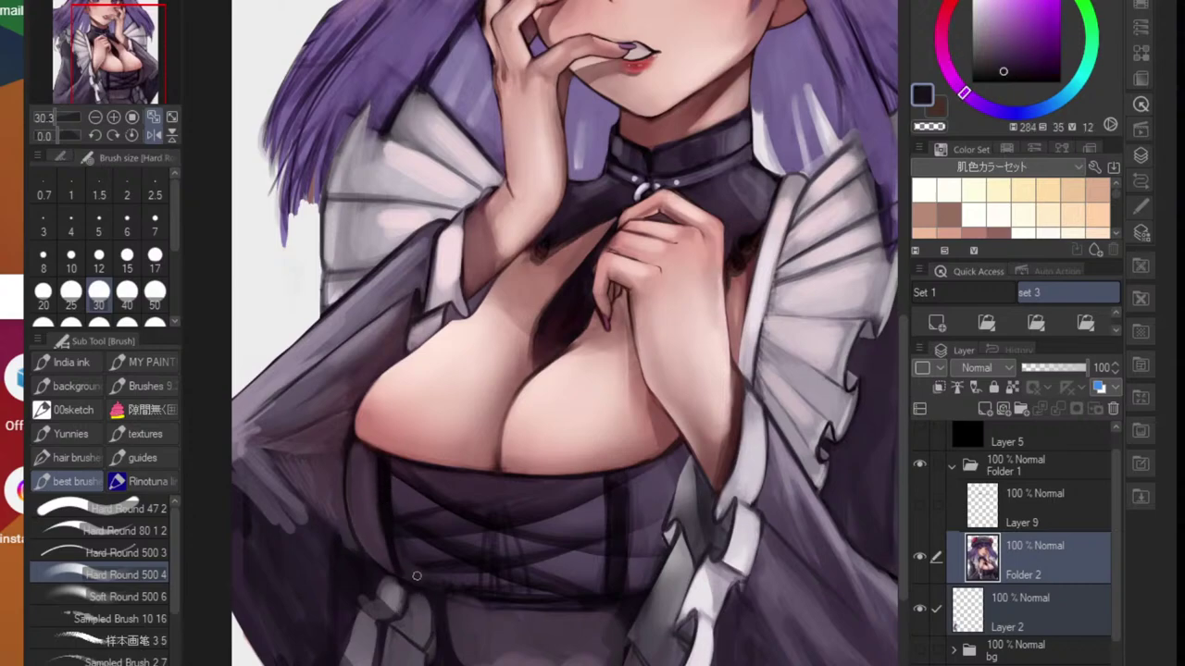
pyautogui.keyDown('alt'); pyautogui.click(428, 615); pyautogui.keyUp('alt')
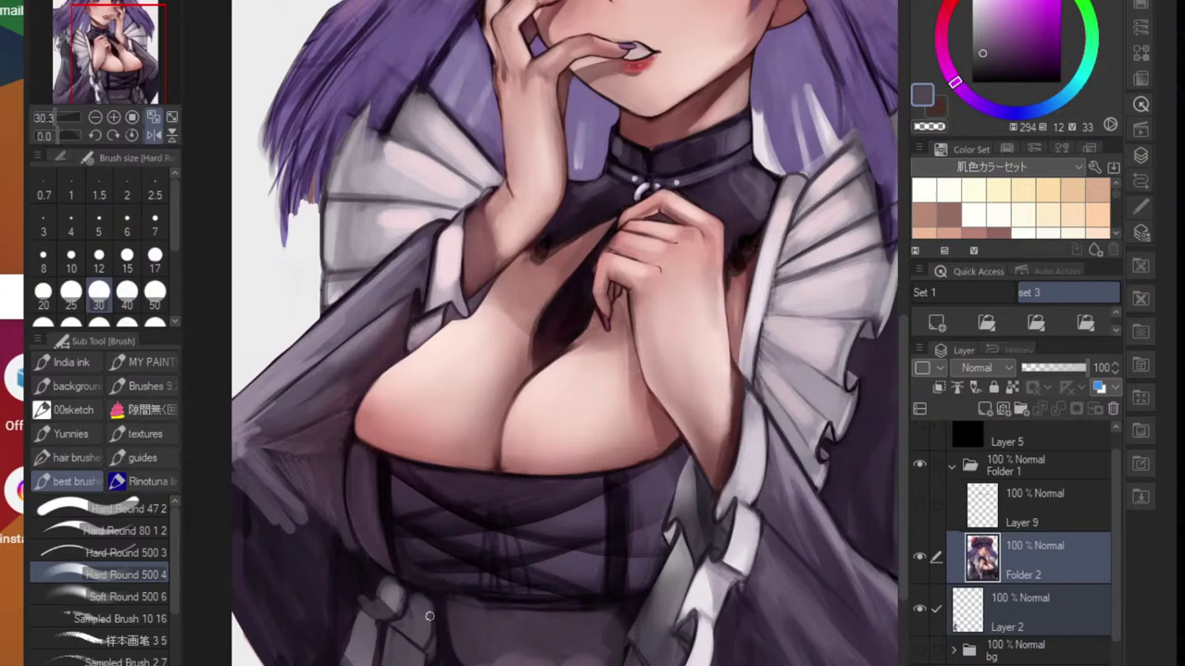
pyautogui.keyDown('alt'); pyautogui.click(461, 661); pyautogui.keyUp('alt')
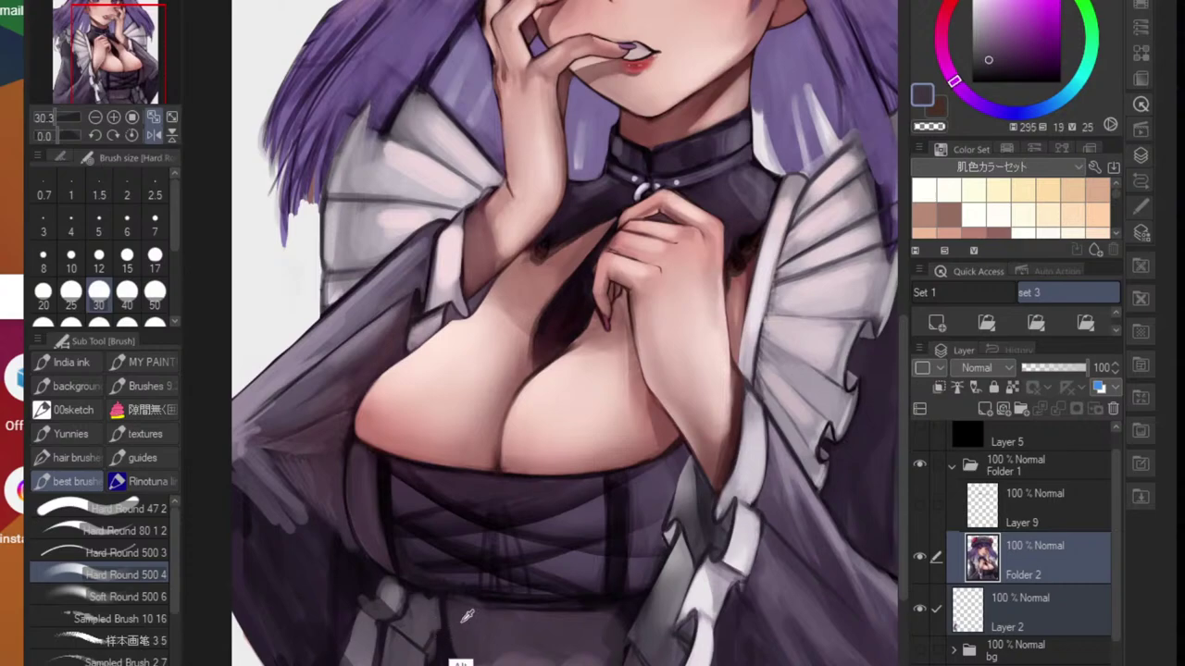
pyautogui.click(979, 37)
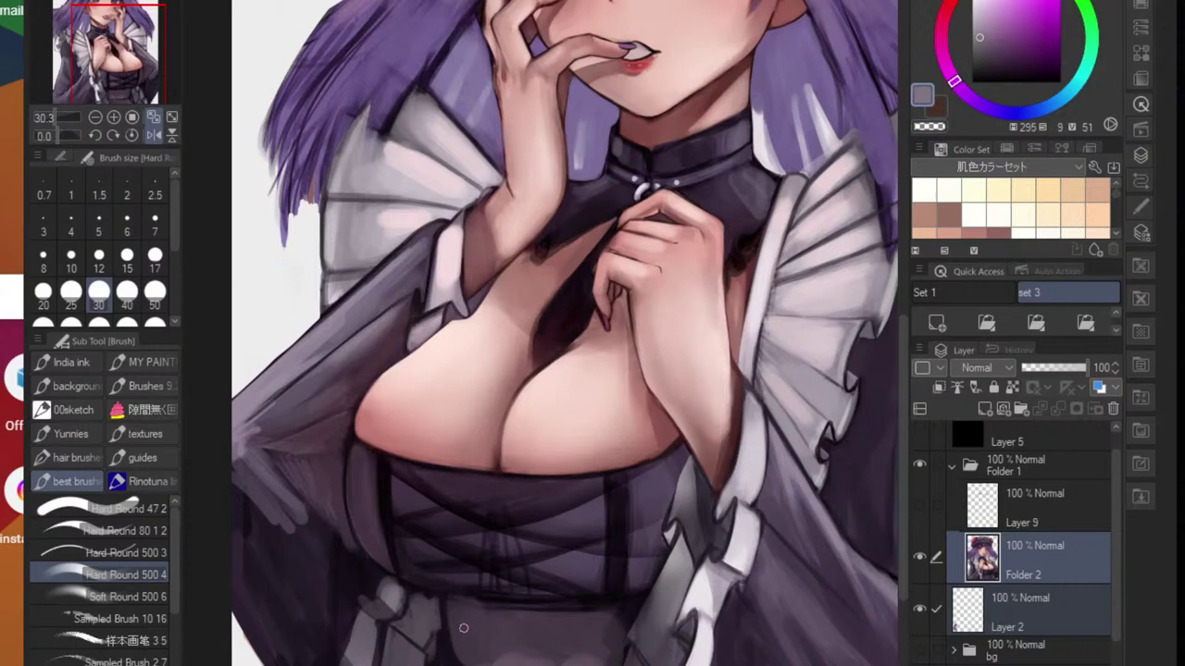
pyautogui.moveTo(451, 604); pyautogui.dragTo(461, 663)
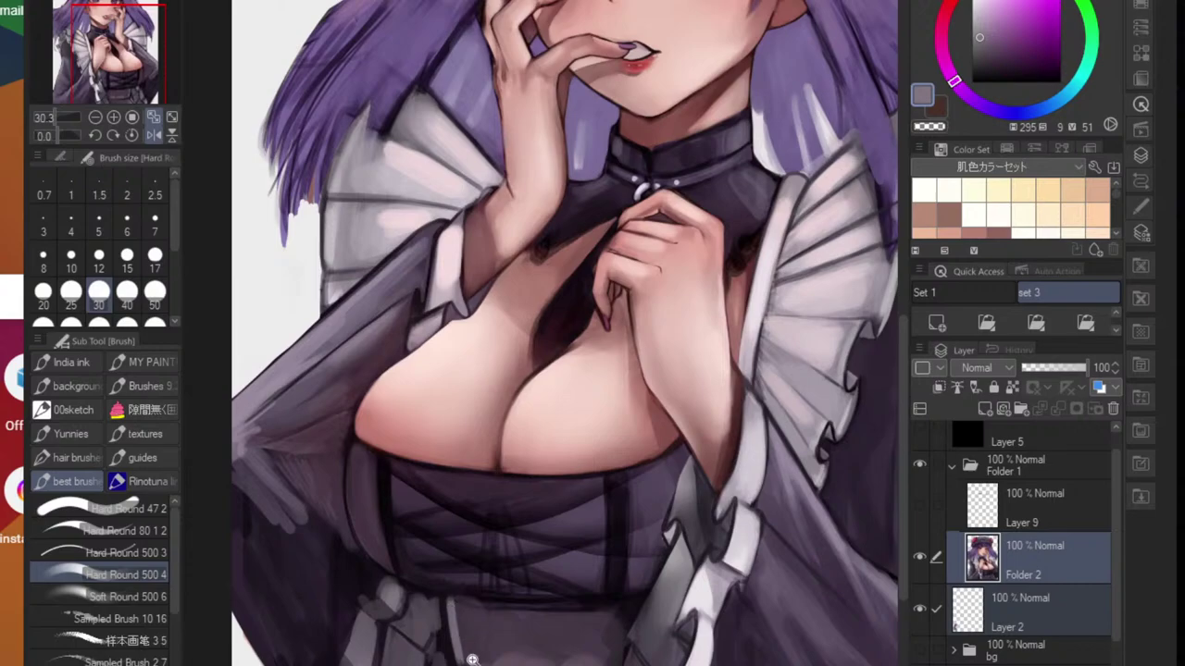
pyautogui.scroll(-5, 472, 659)
pyautogui.scroll(-1, 573, 600)
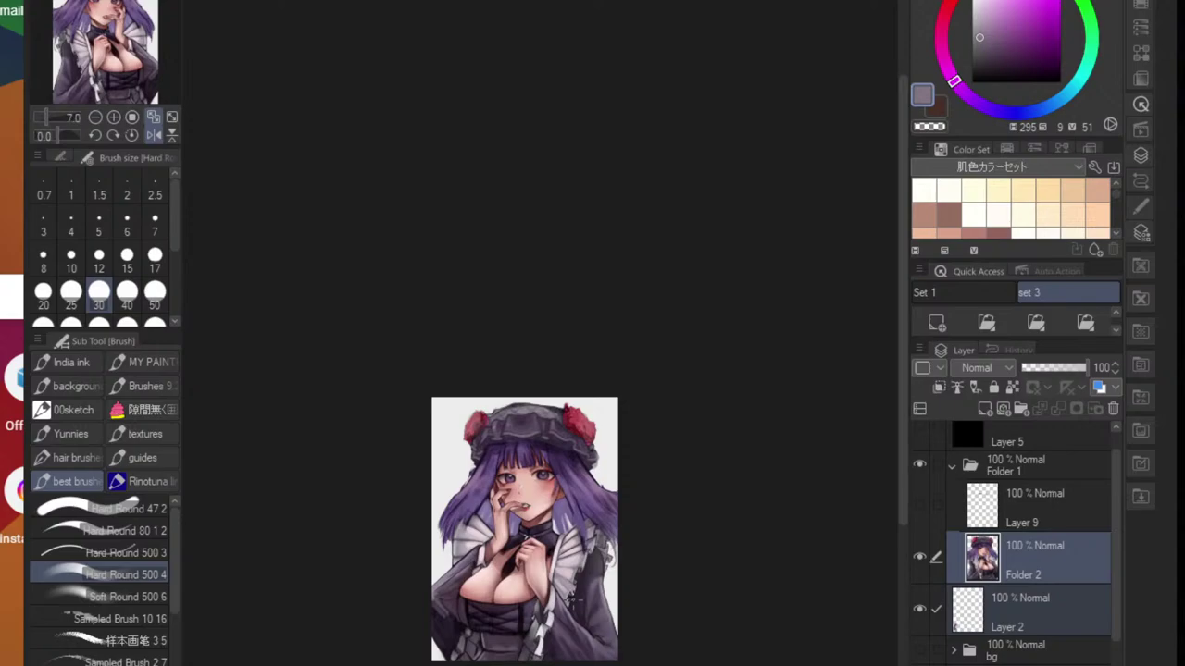
pyautogui.scroll(1, 522, 554)
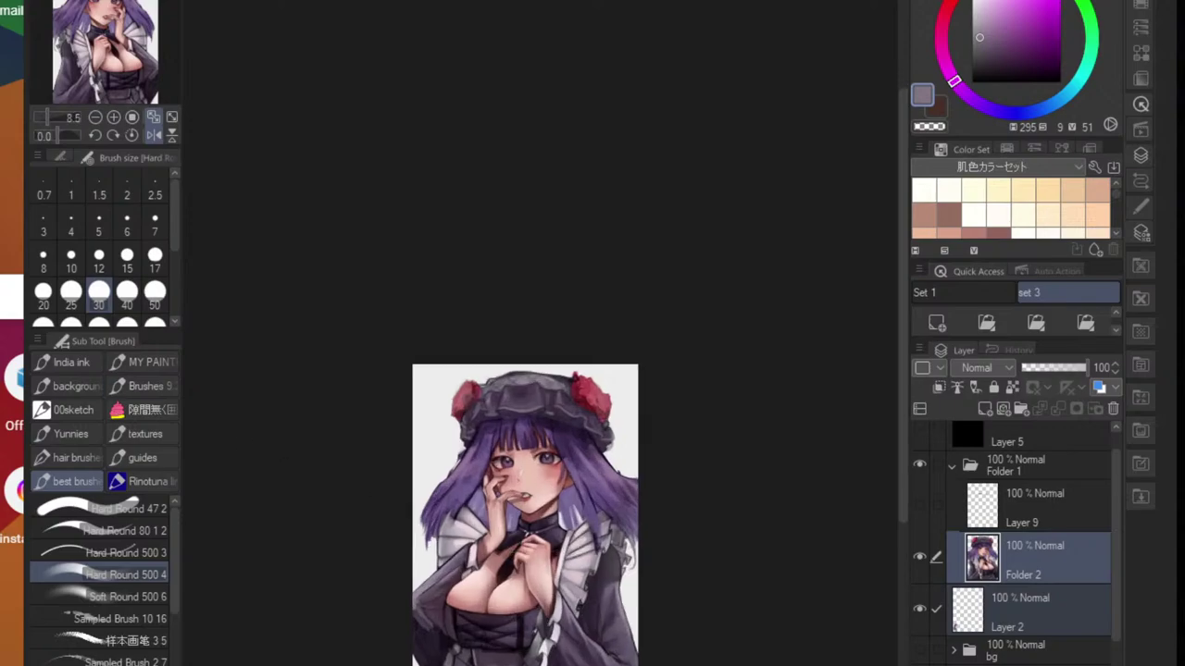
# - In the YouTube browser, search for Vaundy and open the first video result
pyautogui.hotkey('alt', 'Tab')
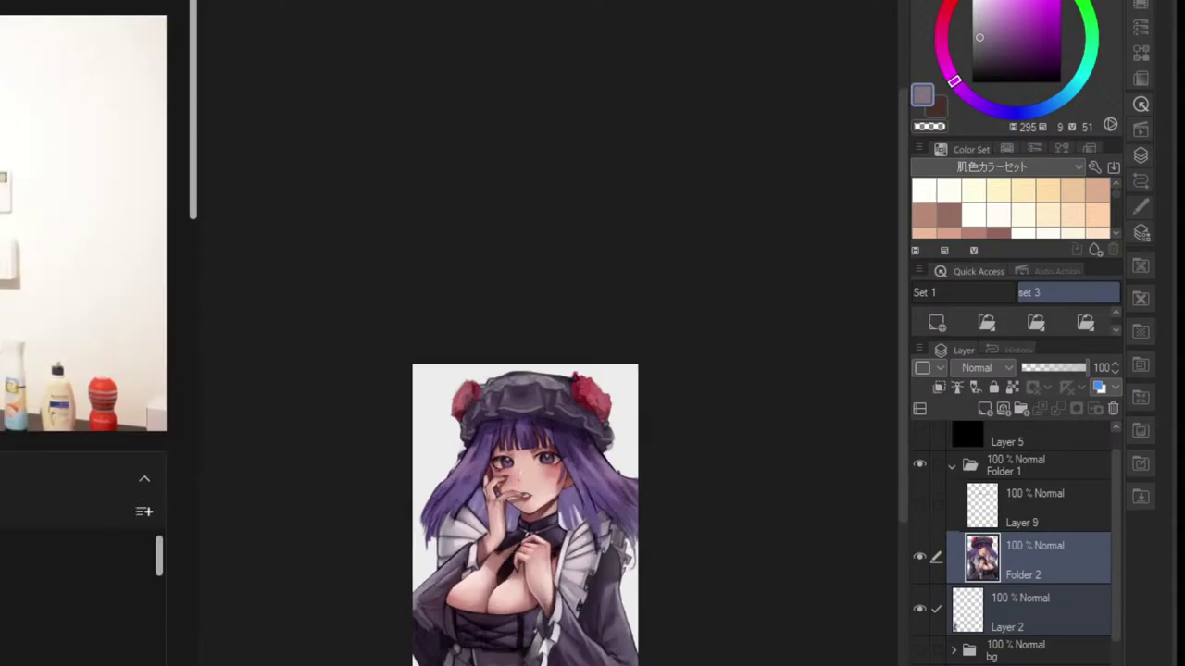
pyautogui.scroll(-3, 83, 334)
pyautogui.scroll(-6, 84, 333)
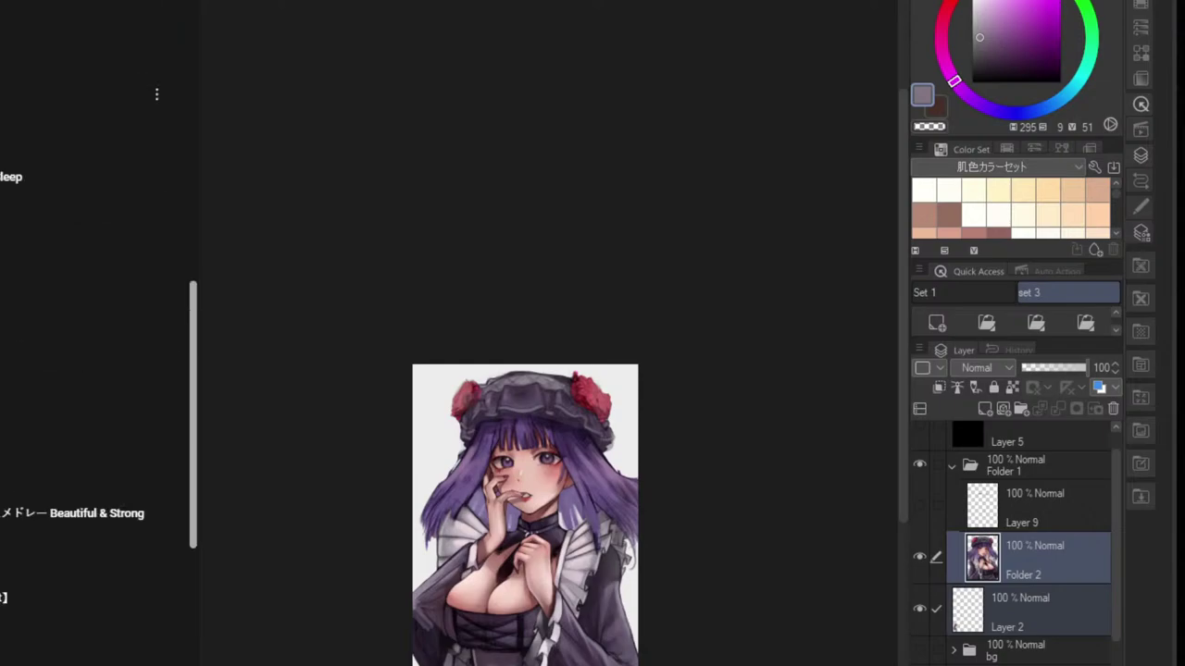
pyautogui.scroll(6, 84, 222)
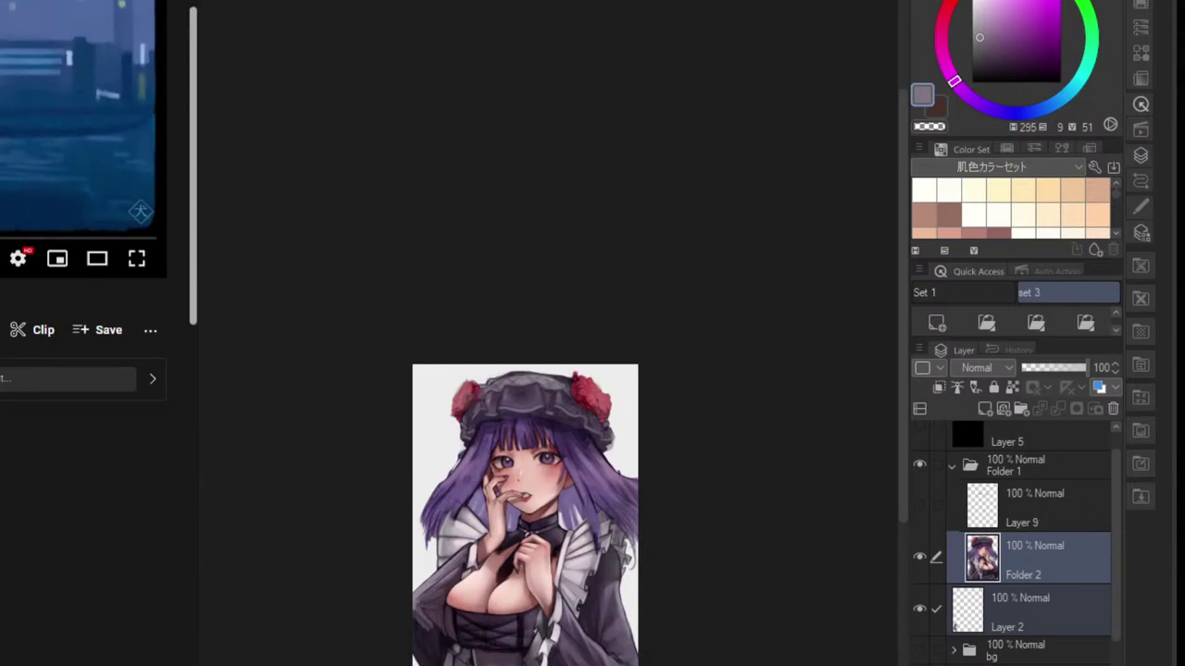
pyautogui.scroll(-5, 84, 334)
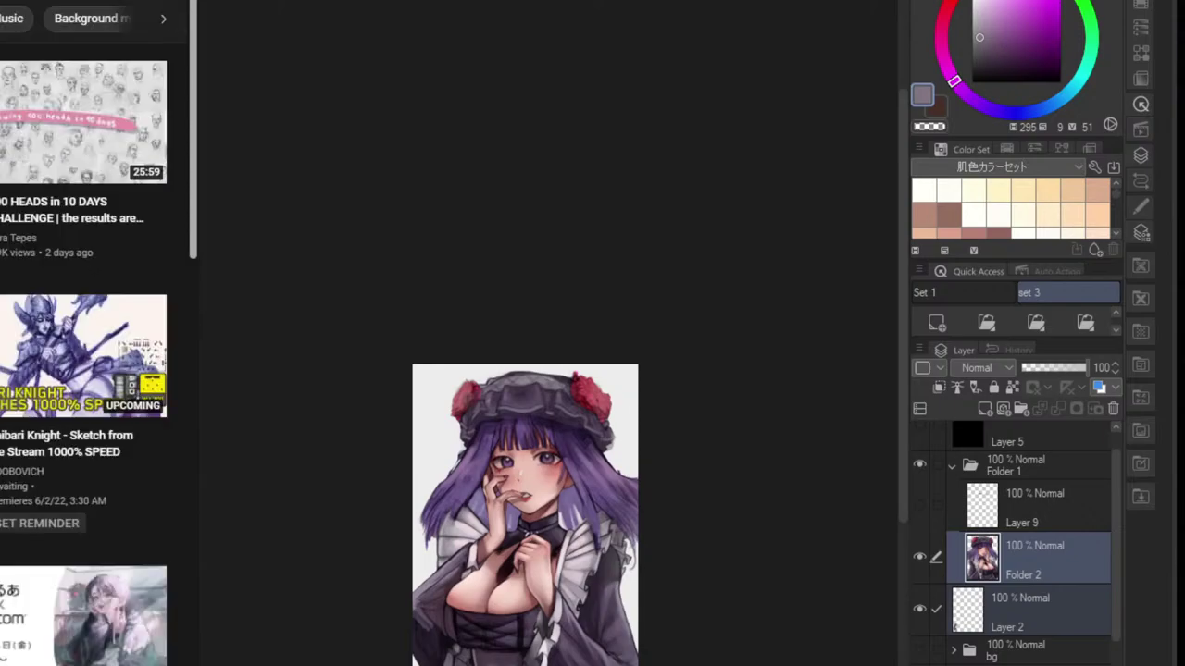
pyautogui.scroll(-2, 83, 333)
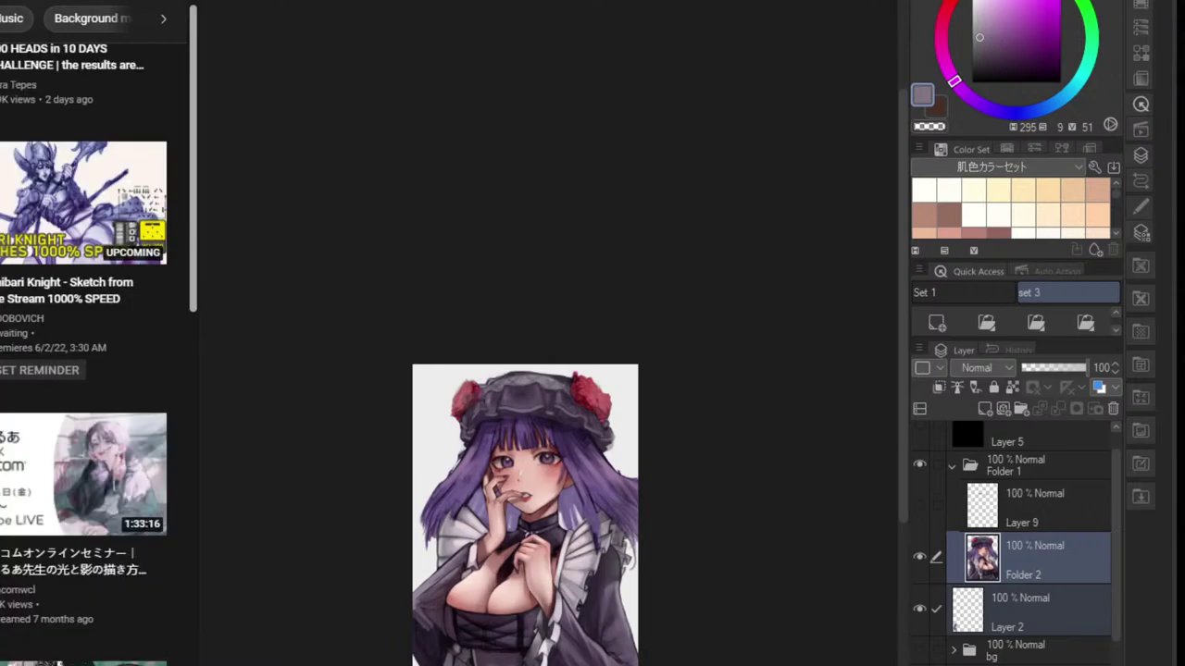
pyautogui.scroll(-4, 83, 333)
pyautogui.scroll(-2, 83, 334)
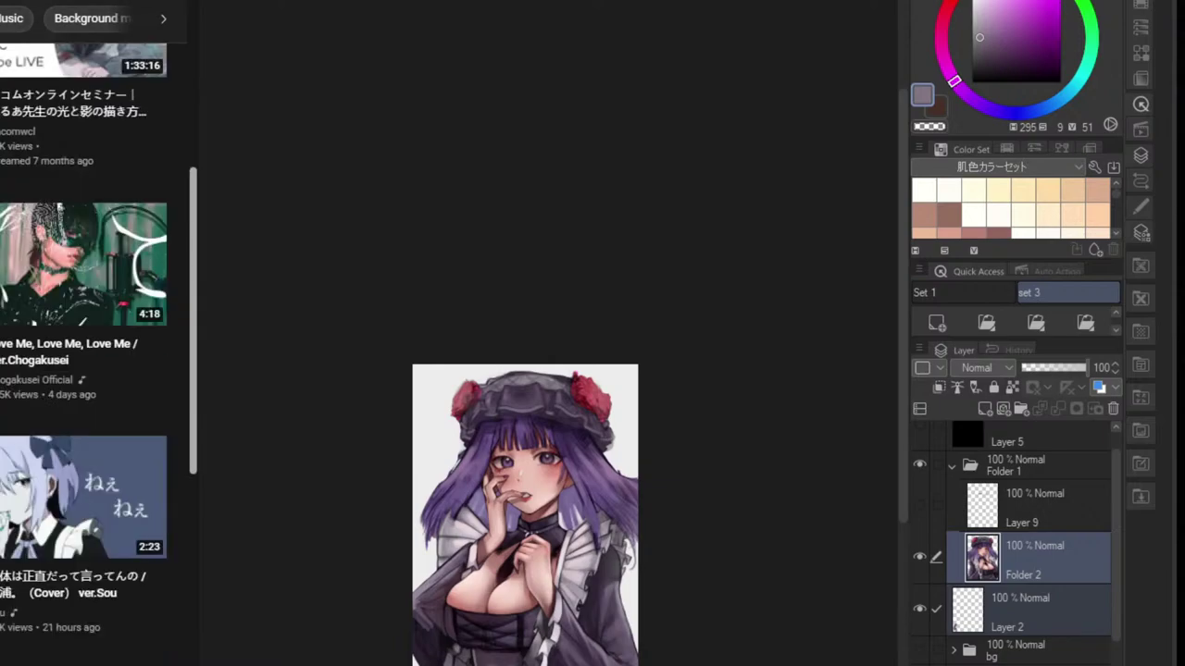
pyautogui.scroll(-2, 83, 333)
pyautogui.scroll(-4, 84, 333)
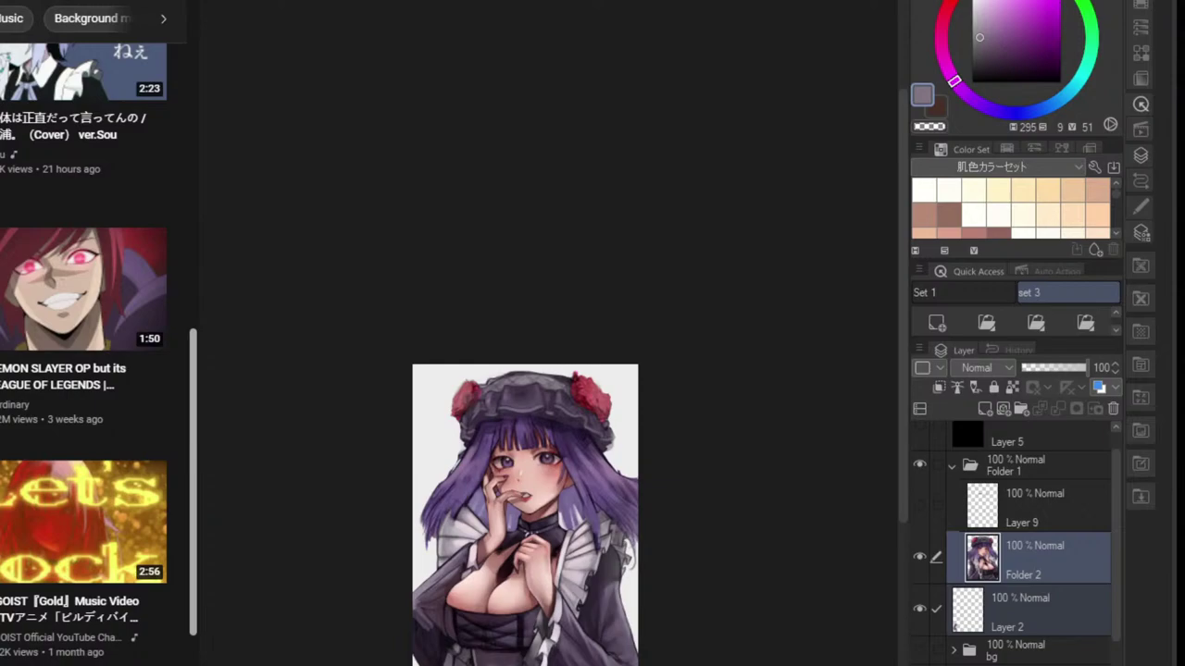
pyautogui.press('Return')
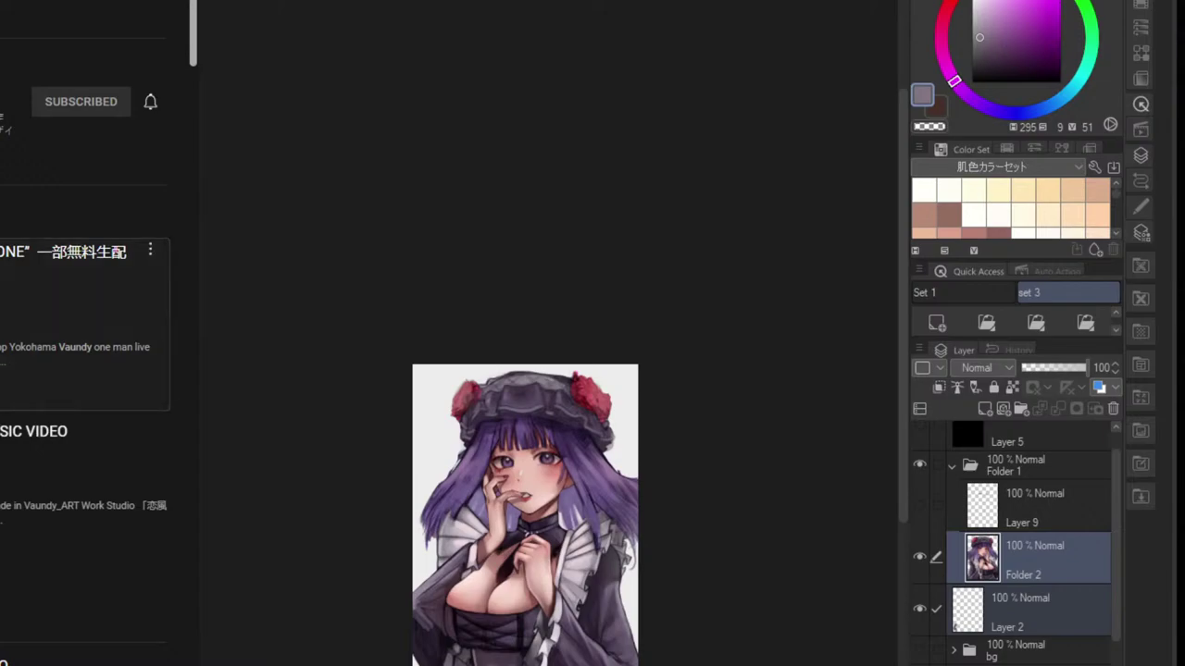
pyautogui.click(81, 253)
# - Back in Clip Studio Paint, frame the figure, use the lasso, and make Folder 2 the only active layer
pyautogui.click(673, 287)
pyautogui.scroll(3, 655, 310)
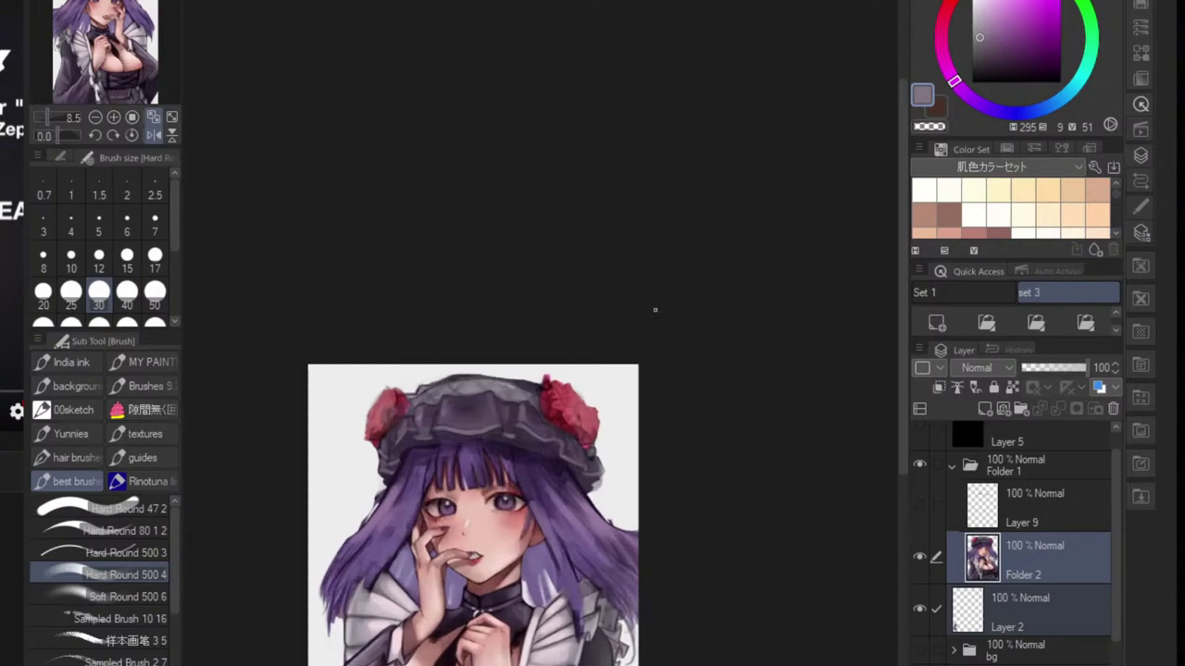
pyautogui.moveTo(699, 634); pyautogui.dragTo(809, 477)
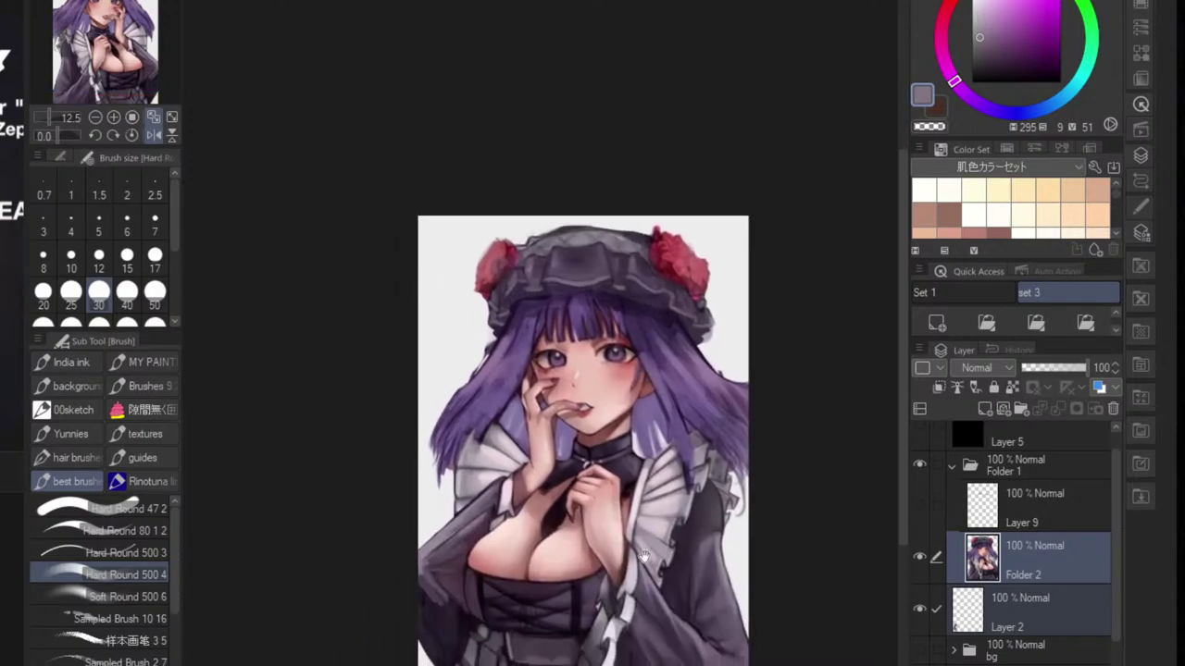
pyautogui.scroll(3, 595, 581)
pyautogui.scroll(5, 473, 556)
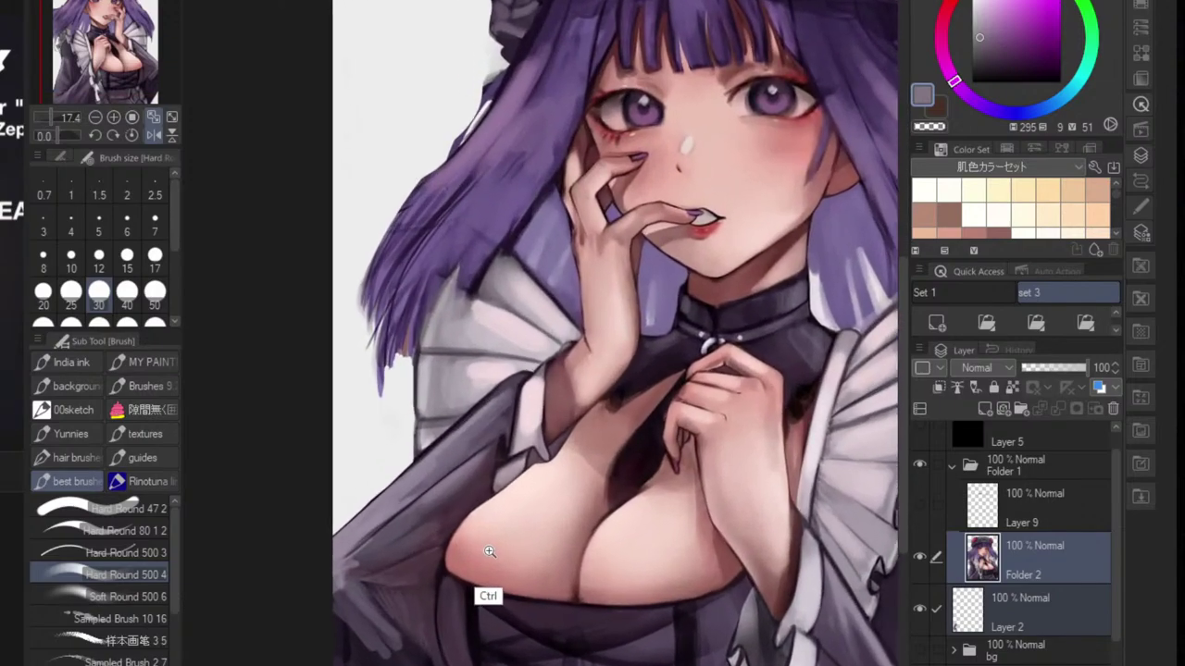
pyautogui.scroll(-7, 473, 557)
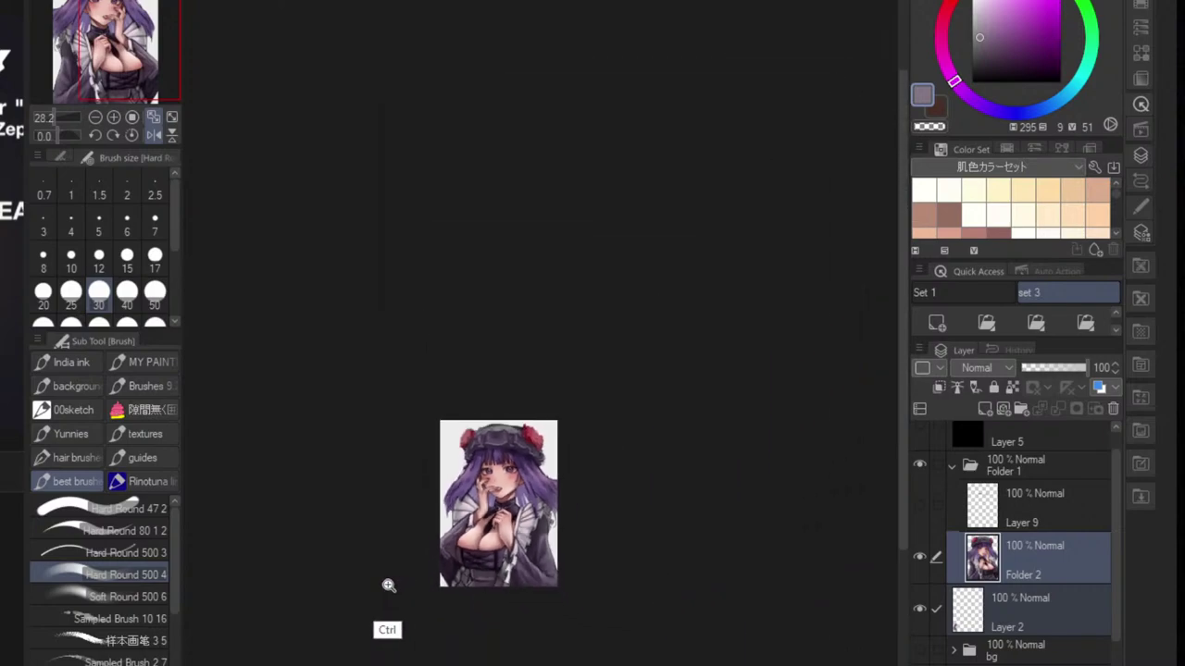
pyautogui.scroll(7, 395, 585)
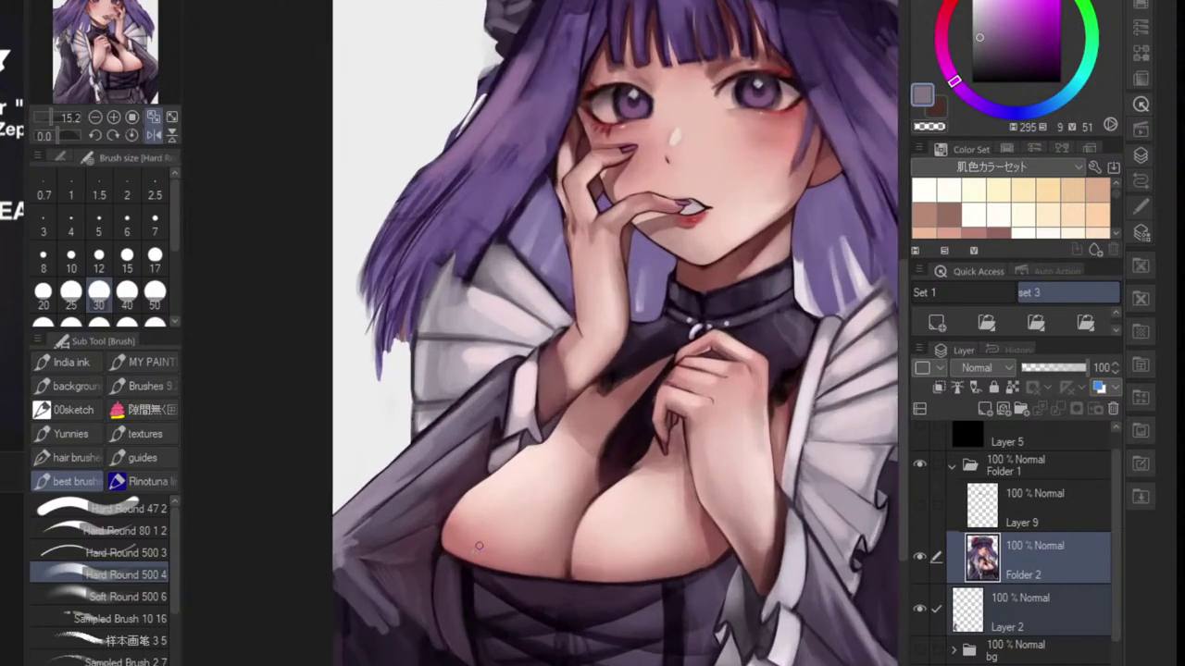
pyautogui.press('m')
pyautogui.scroll(2, 449, 551)
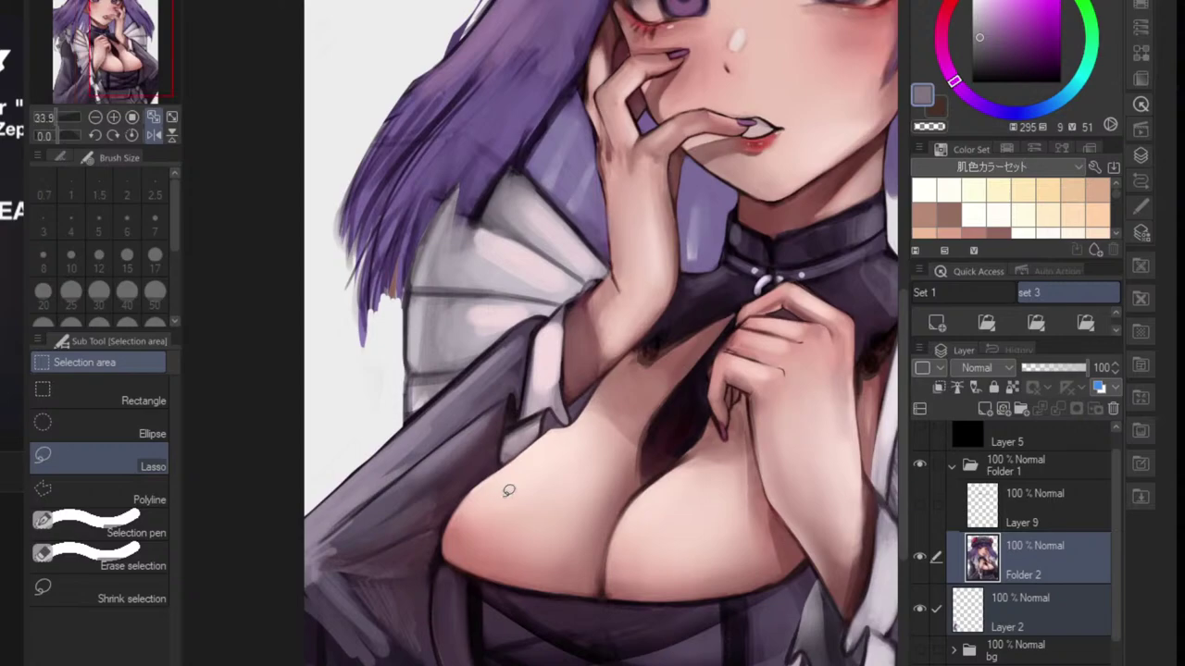
pyautogui.click(997, 556)
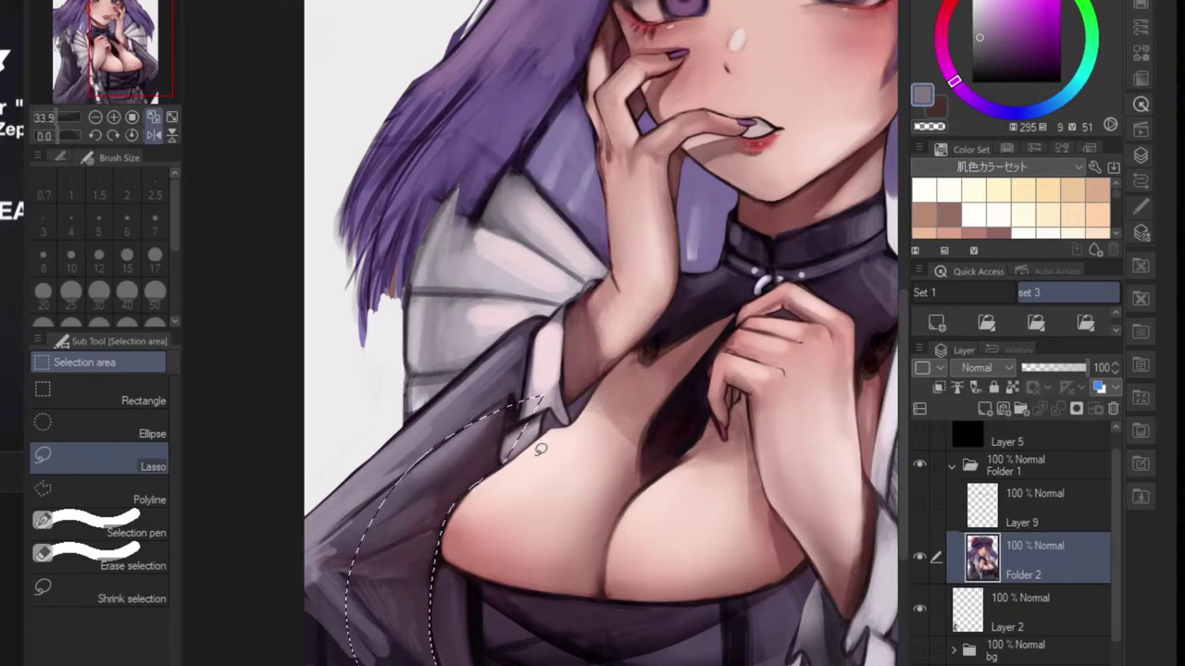
pyautogui.press('b')
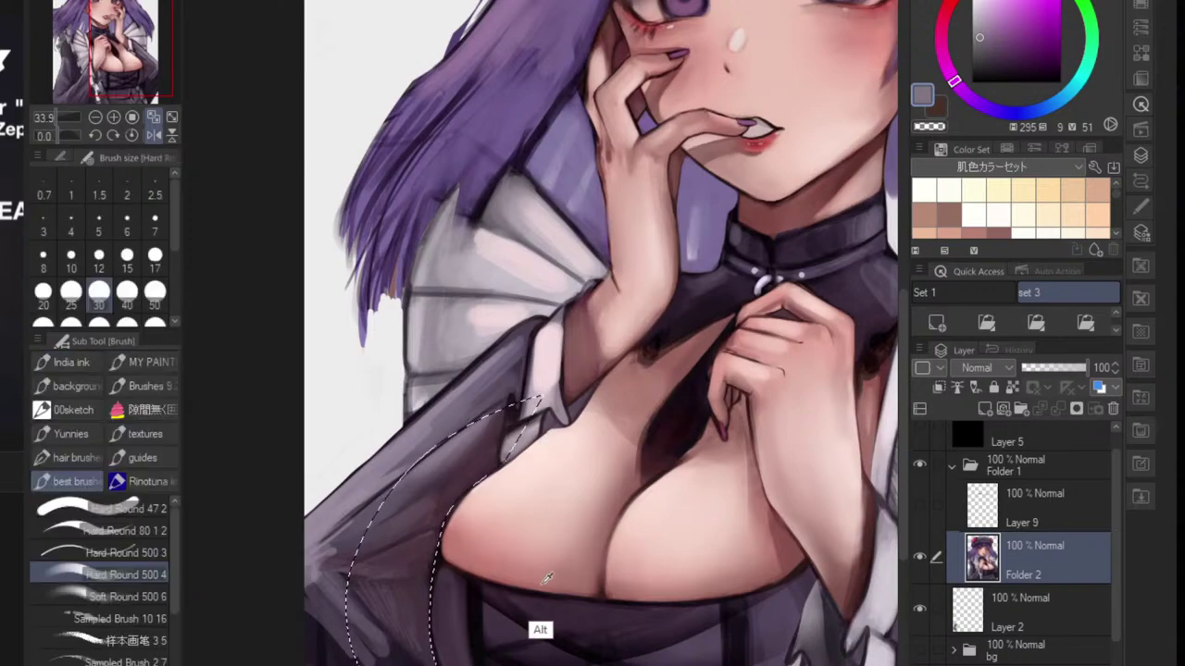
pyautogui.press('alt')
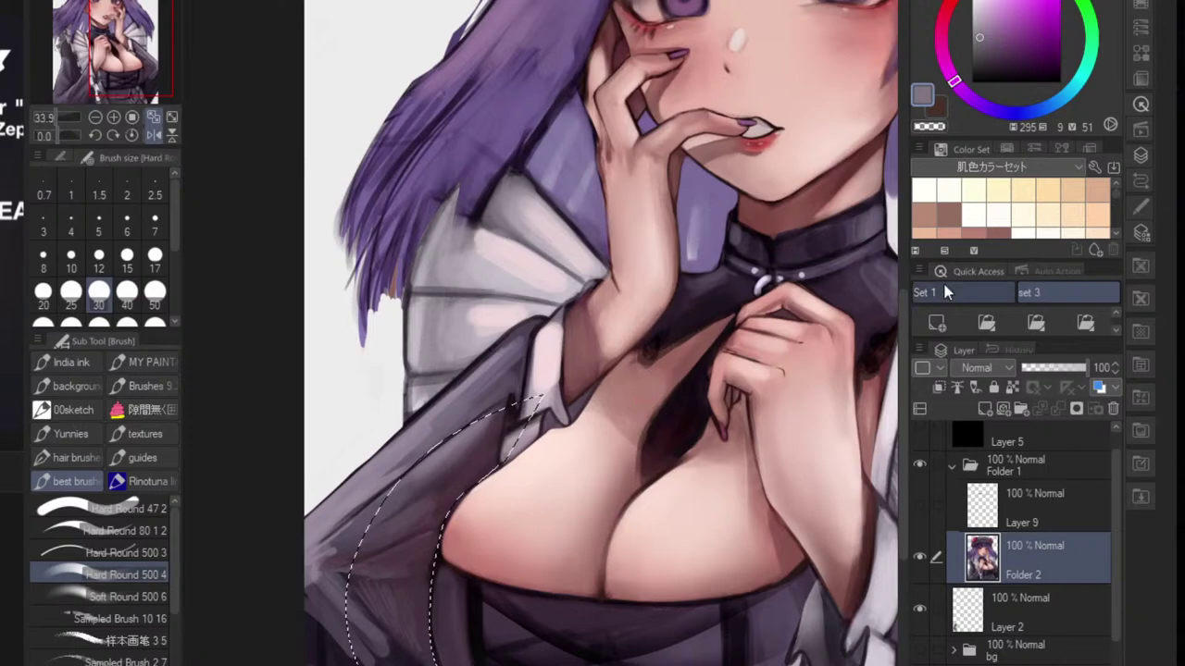
# - Pick the Soft Round brush and add a new Normal-mode layer clipped above Folder 2
pyautogui.click(130, 597)
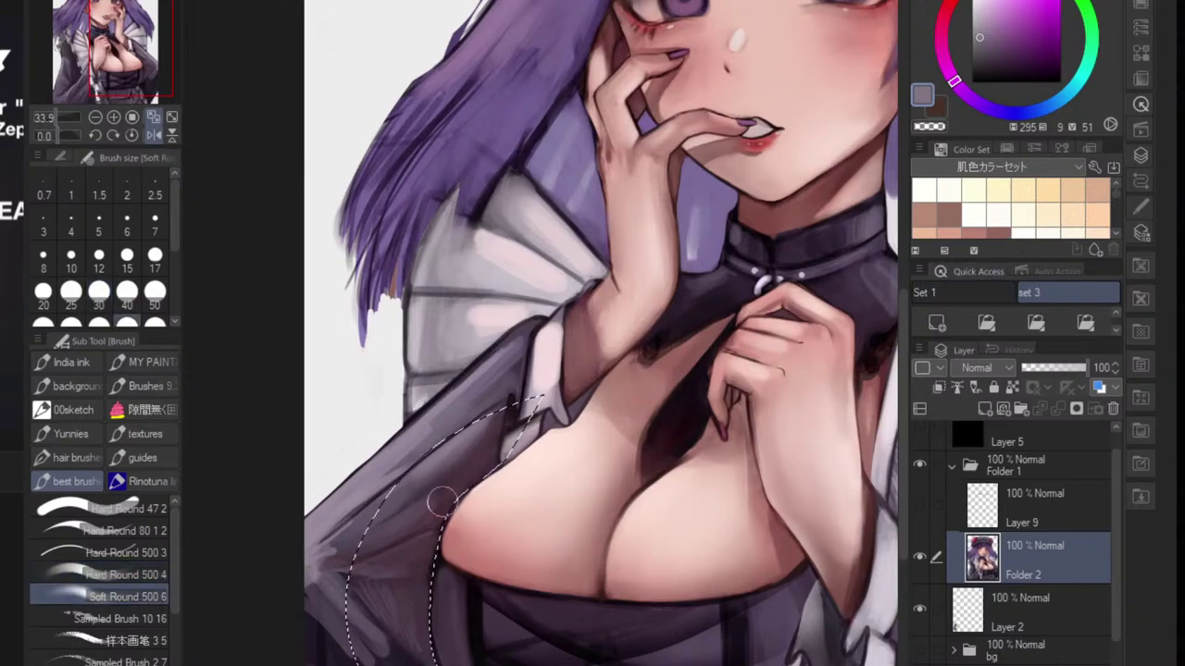
pyautogui.click(1085, 322)
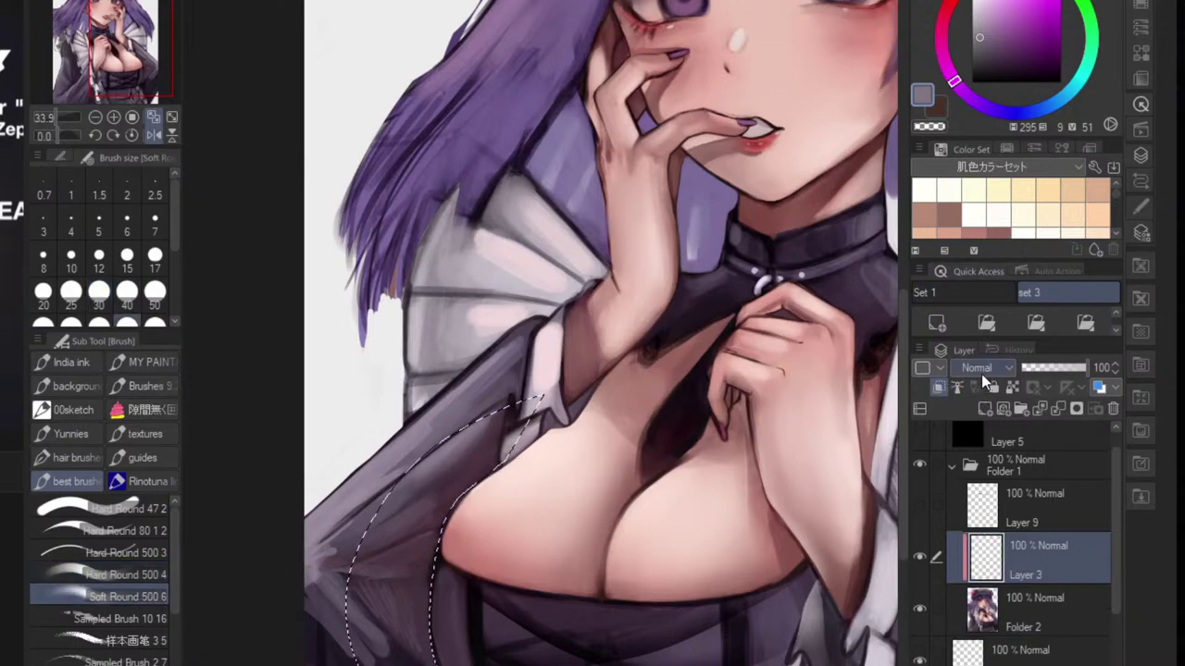
pyautogui.click(981, 368)
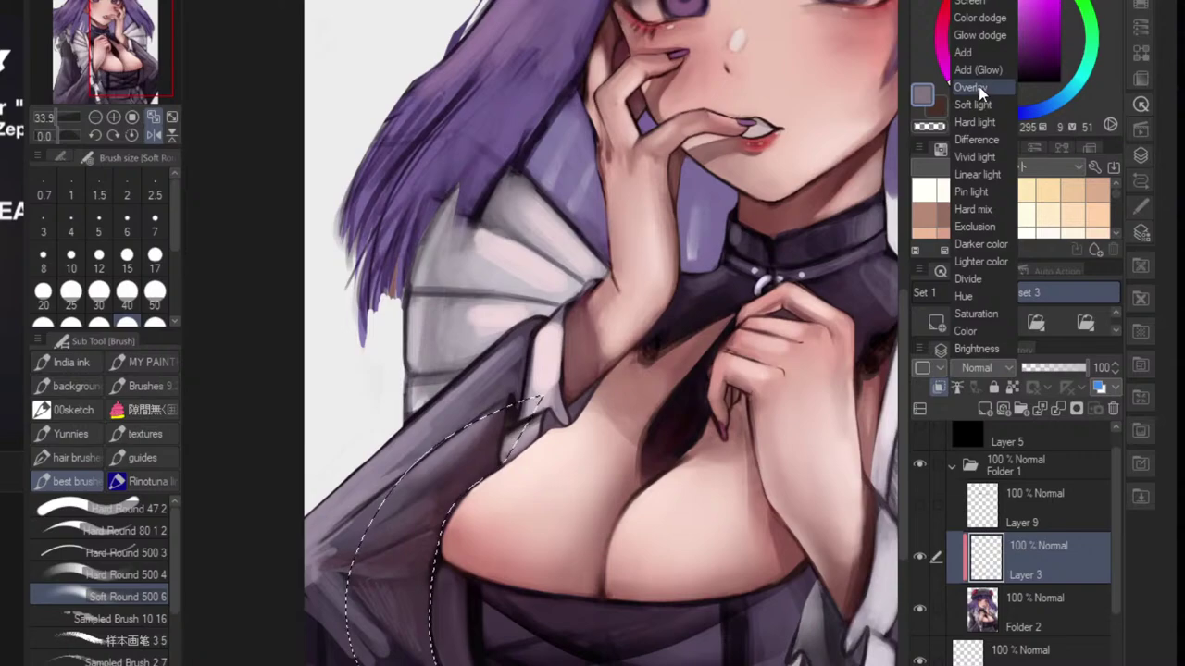
pyautogui.click(1070, 568)
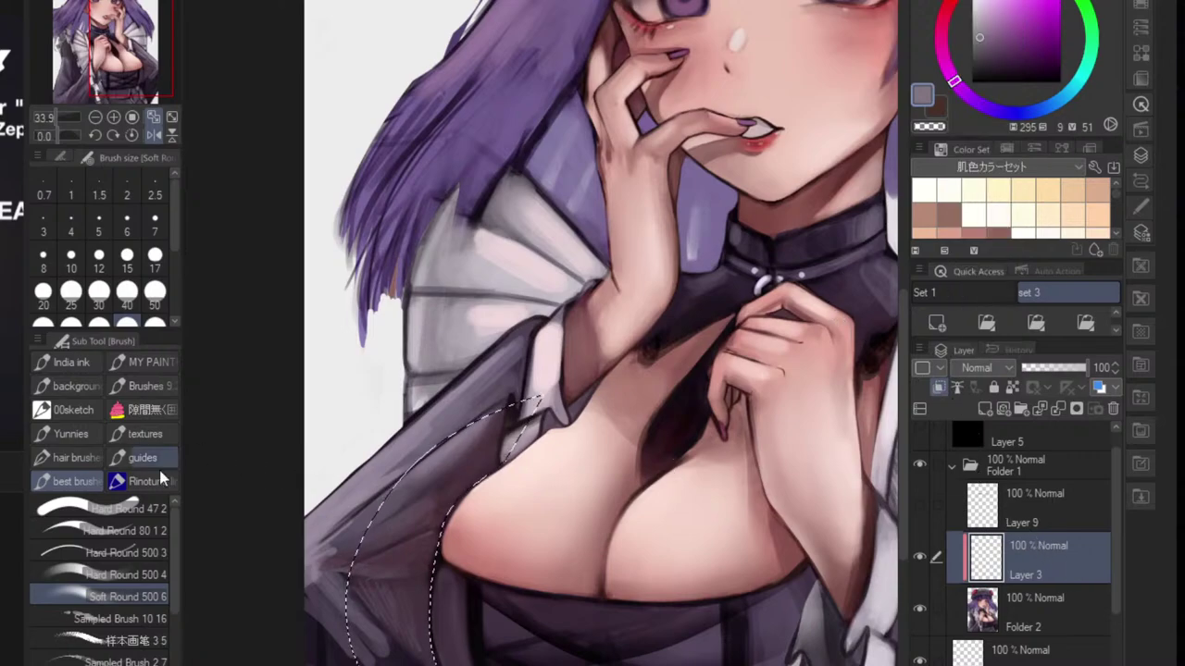
# - Check the YouTube stream window, then return to the painting
pyautogui.click(15, 437)
pyautogui.moveTo(21, 352)
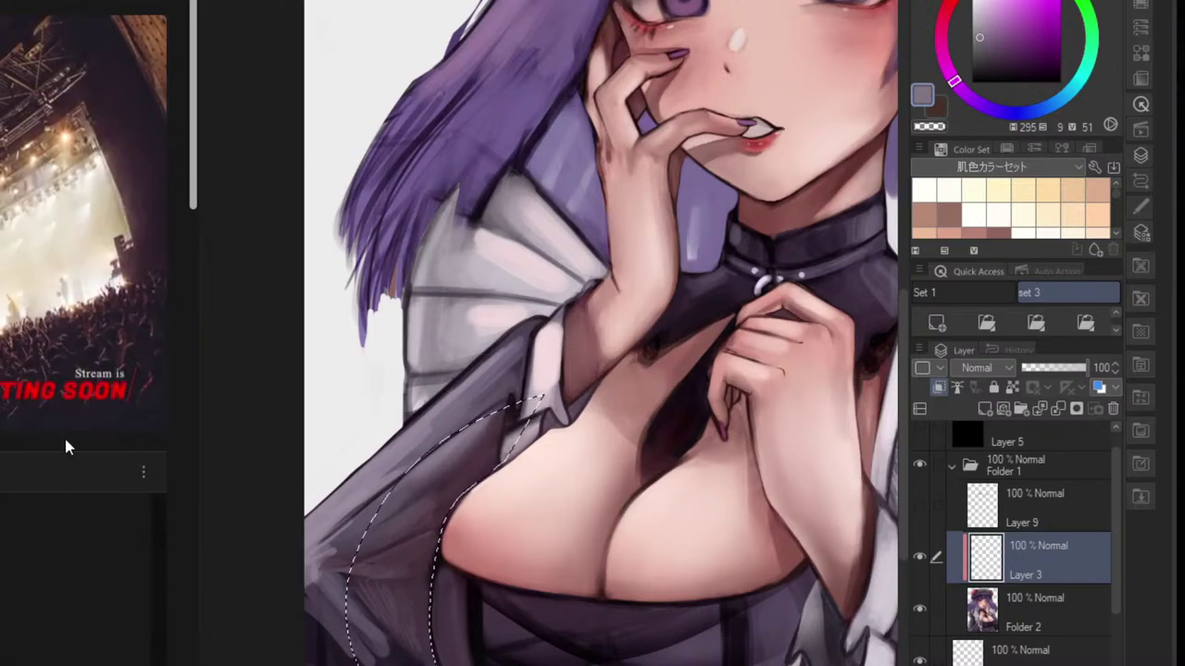
pyautogui.moveTo(35, 418)
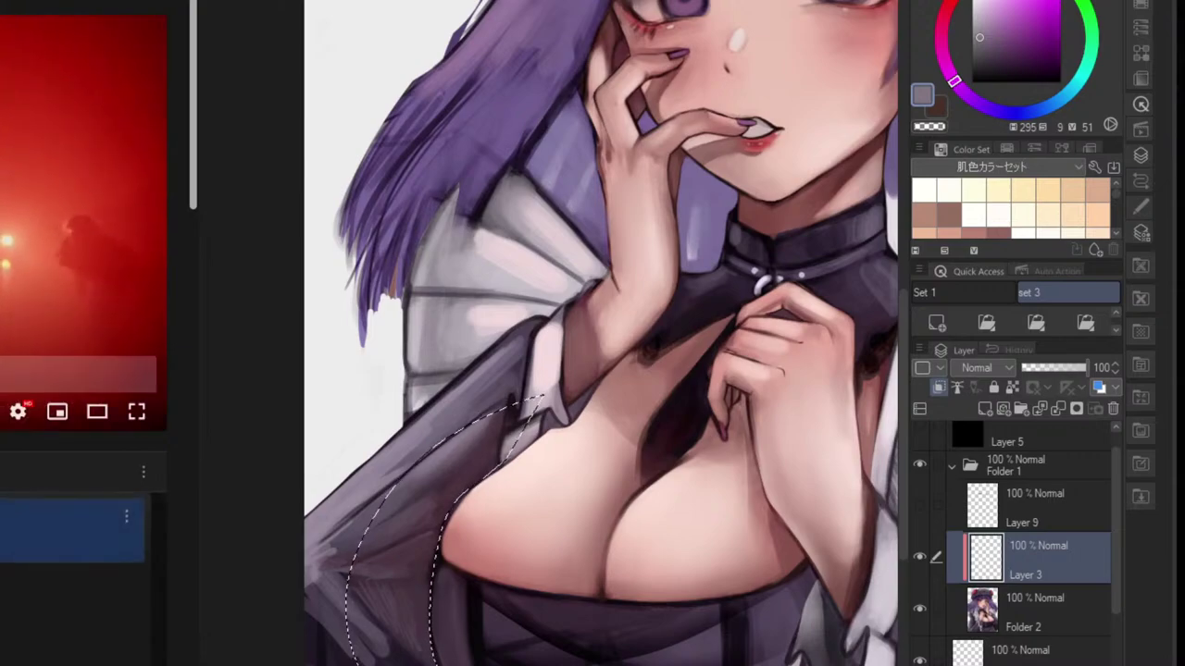
pyautogui.scroll(-3, 83, 278)
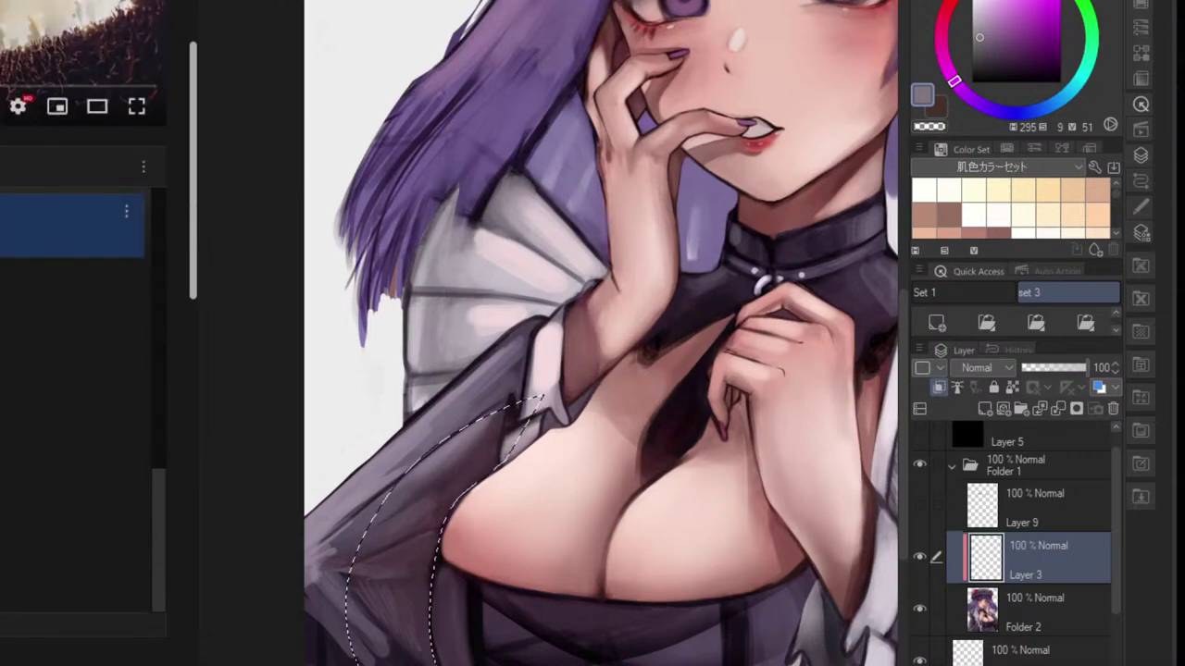
pyautogui.scroll(-3, 83, 333)
pyautogui.scroll(-8, 83, 333)
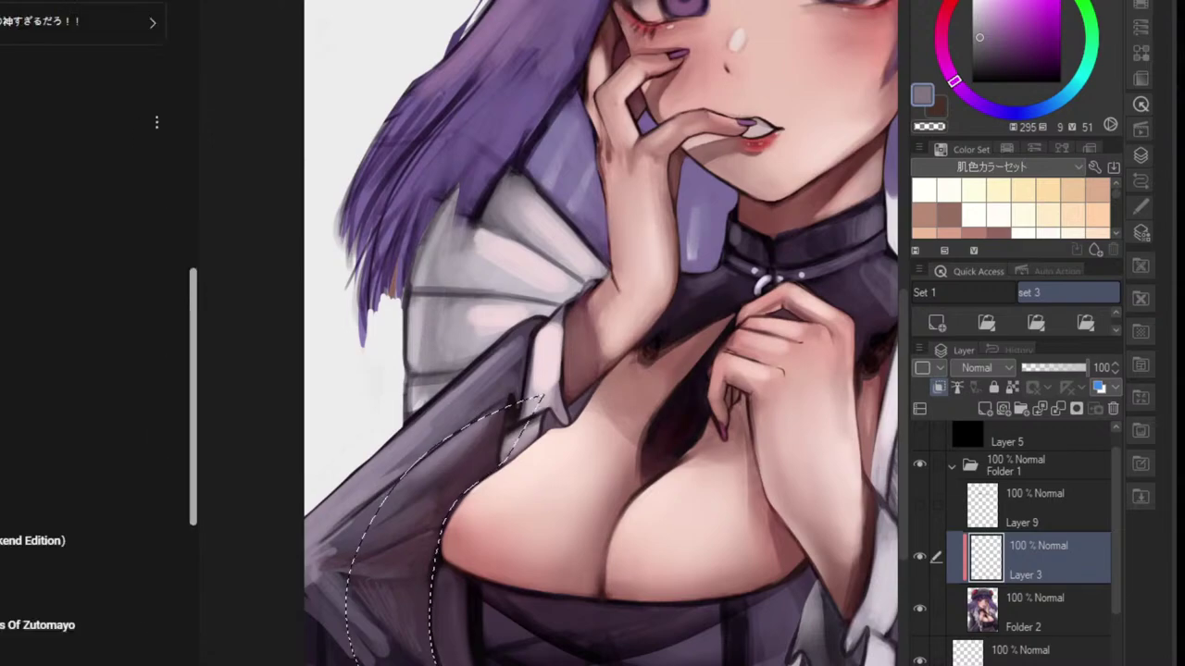
pyautogui.hotkey('alt', 'Tab')
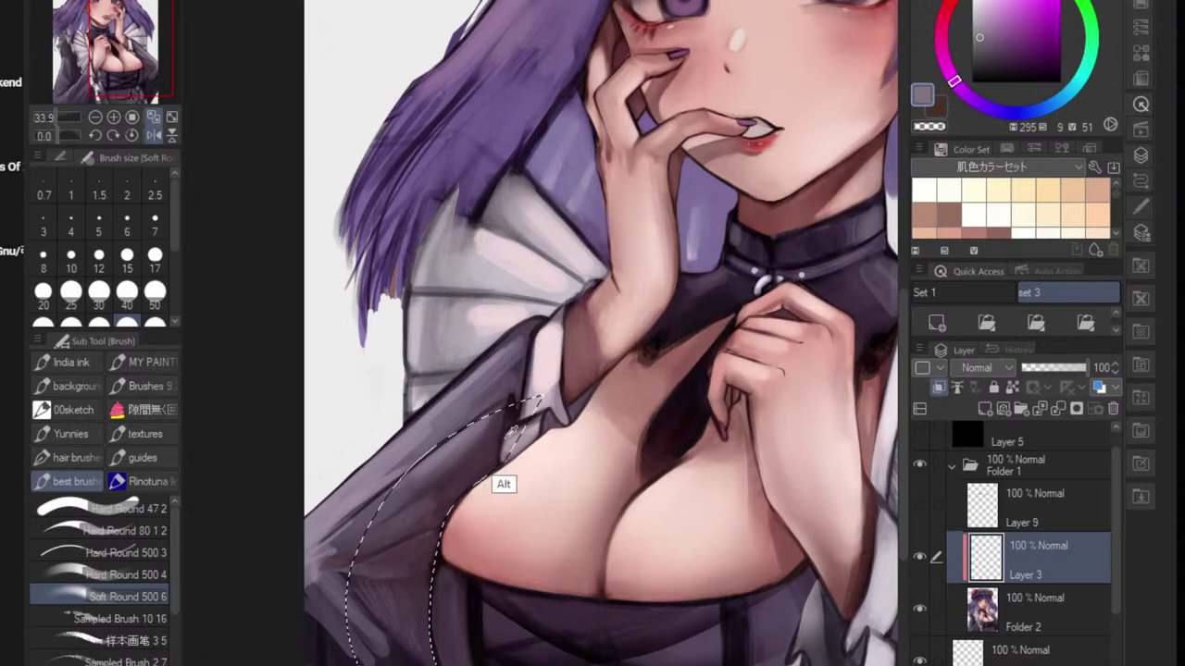
# - Airbrush very dark shadow onto the sleeve left of the chest with a larger brush
pyautogui.keyDown('alt'); pyautogui.click(514, 411); pyautogui.keyUp('alt')
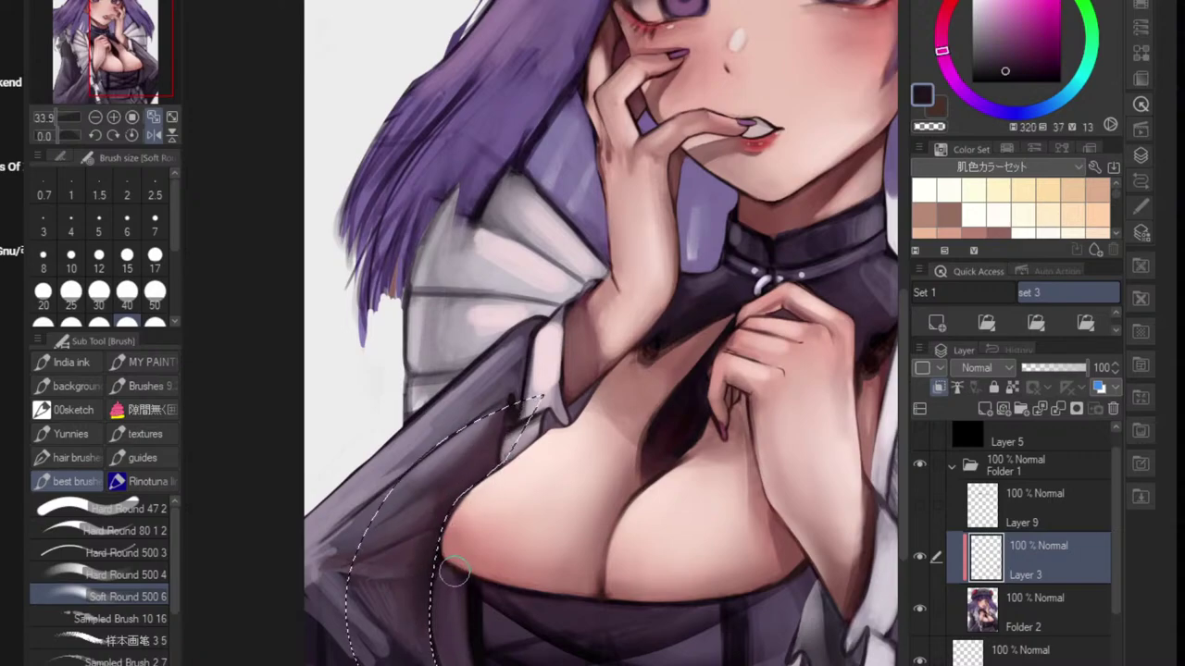
pyautogui.press(']')
pyautogui.press(']')
pyautogui.press(']')
pyautogui.press(']')
pyautogui.press(']')
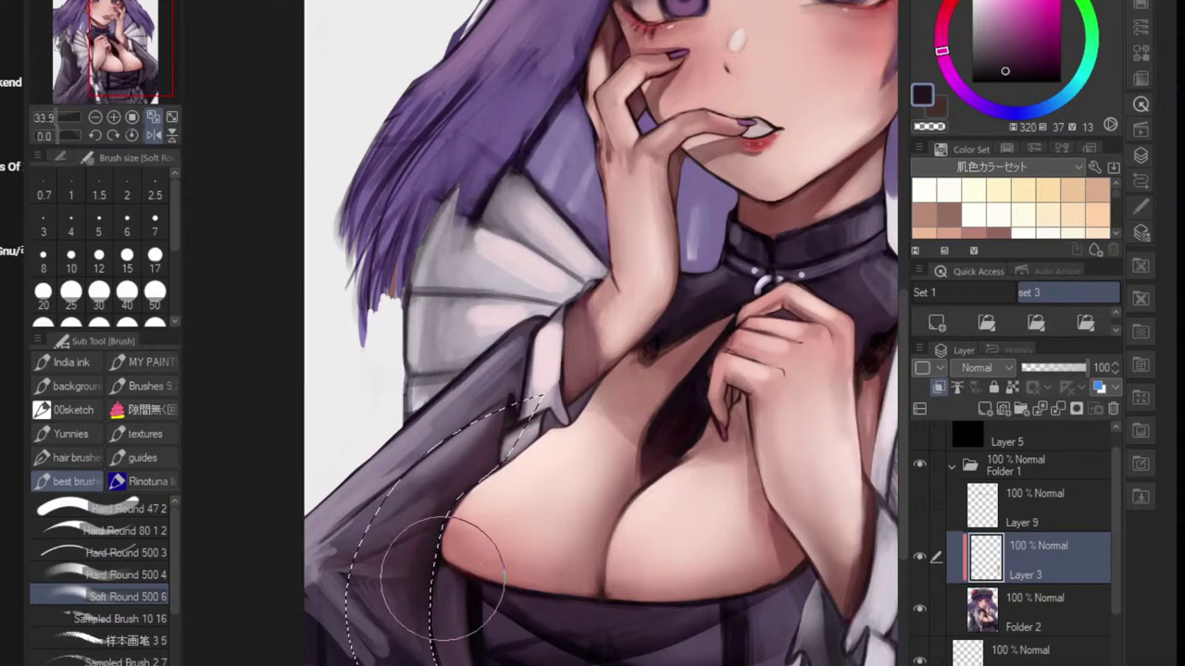
pyautogui.moveTo(429, 574); pyautogui.dragTo(429, 635)
pyautogui.press('[')
pyautogui.moveTo(495, 574)
pyautogui.mouseDown()
pyautogui.moveTo(448, 602)
pyautogui.moveTo(441, 640)
pyautogui.moveTo(441, 552)
pyautogui.moveTo(429, 599)
pyautogui.moveTo(432, 581)
pyautogui.mouseUp()
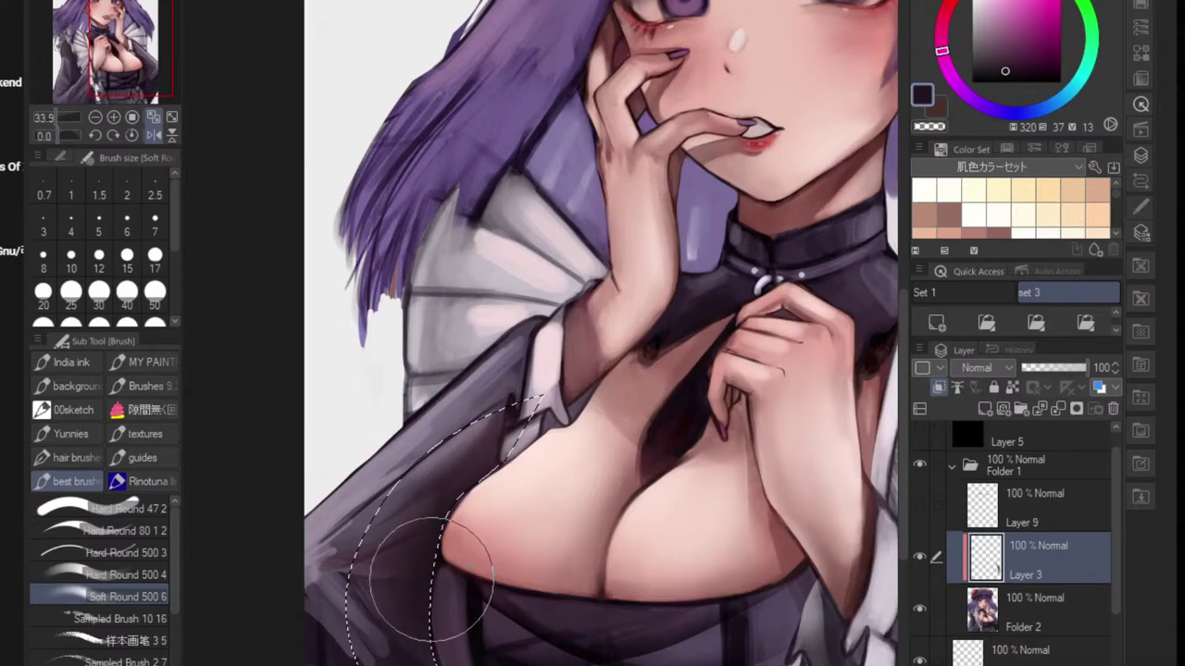
pyautogui.click(1015, 82)
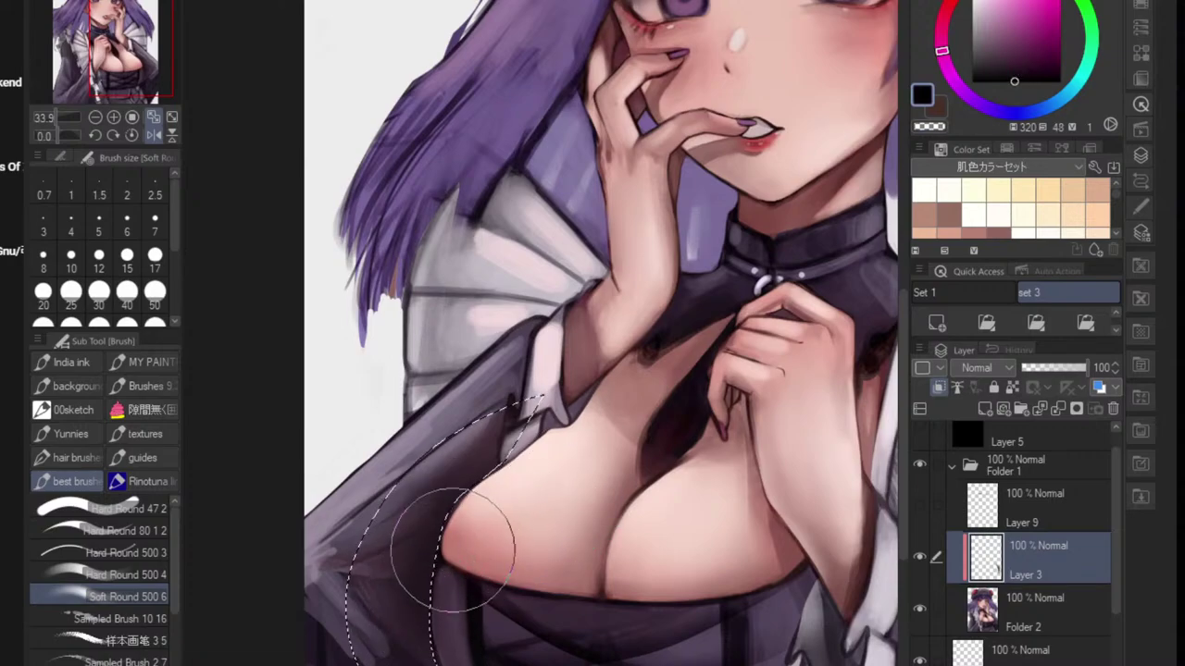
# - Invert the selection, sample the sleeve's greyish purple, then deselect and recentre the figure
pyautogui.press('ctrl')
pyautogui.hotkey('ctrl', 'd')
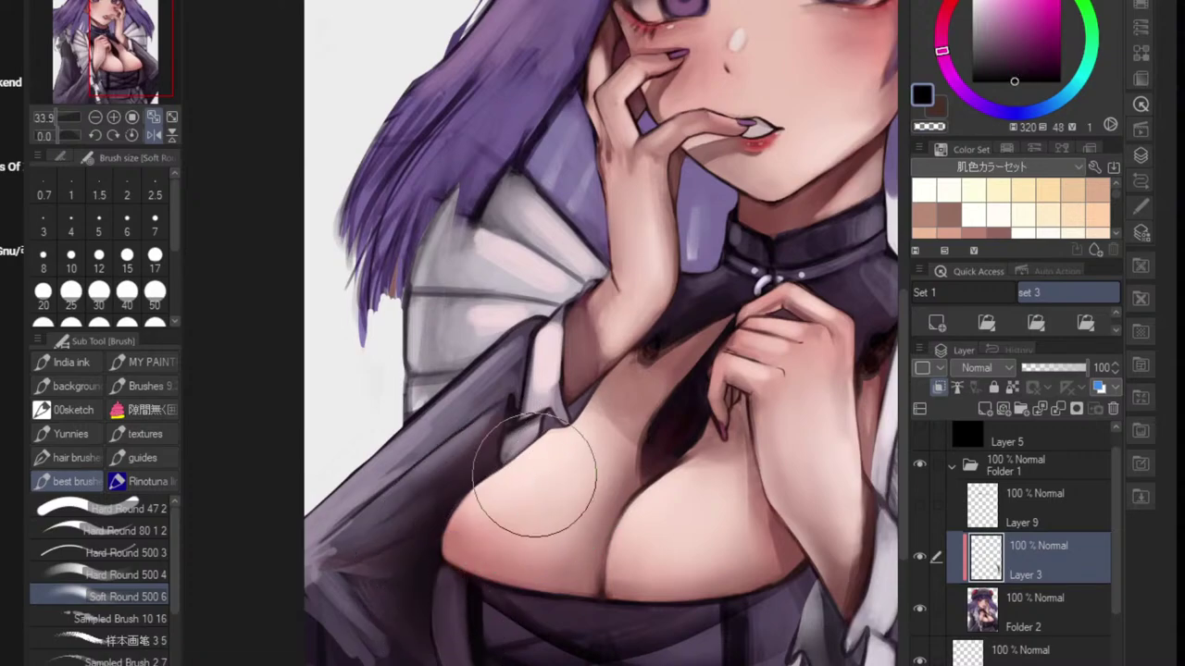
pyautogui.scroll(-7, 637, 352)
pyautogui.scroll(5, 656, 392)
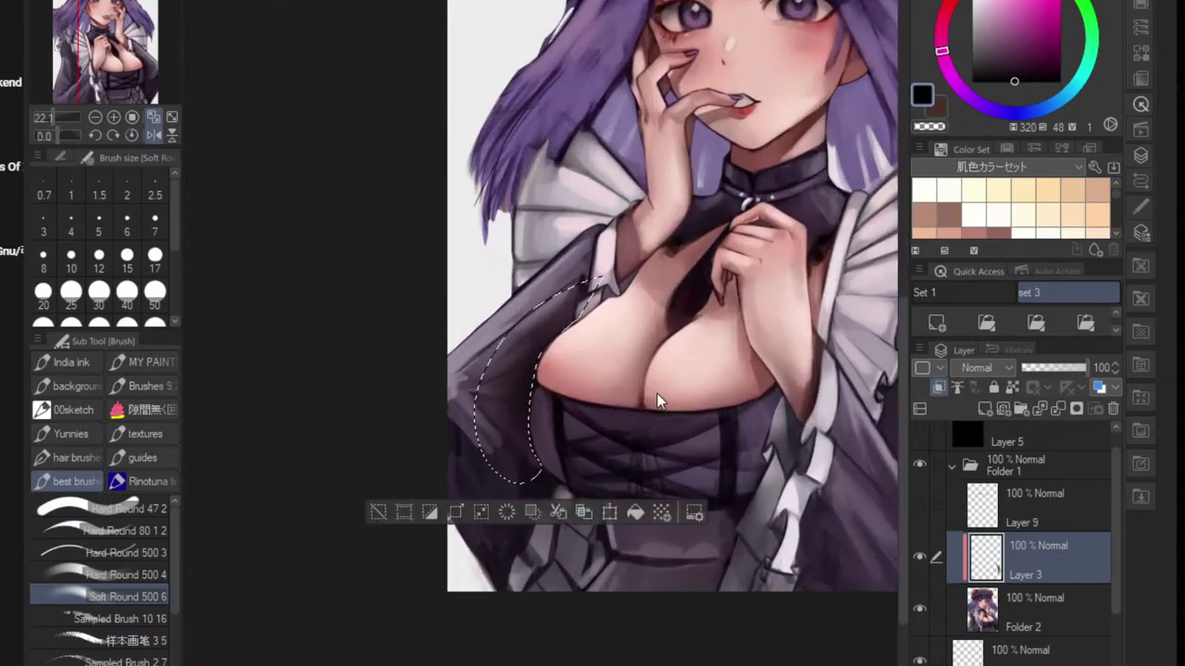
pyautogui.hotkey('ctrl', 'shift', 'i')
pyautogui.moveTo(559, 409)
pyautogui.mouseDown()
pyautogui.moveTo(573, 416)
pyautogui.moveTo(505, 453)
pyautogui.mouseUp()
pyautogui.keyDown('alt'); pyautogui.click(450, 312); pyautogui.keyUp('alt')
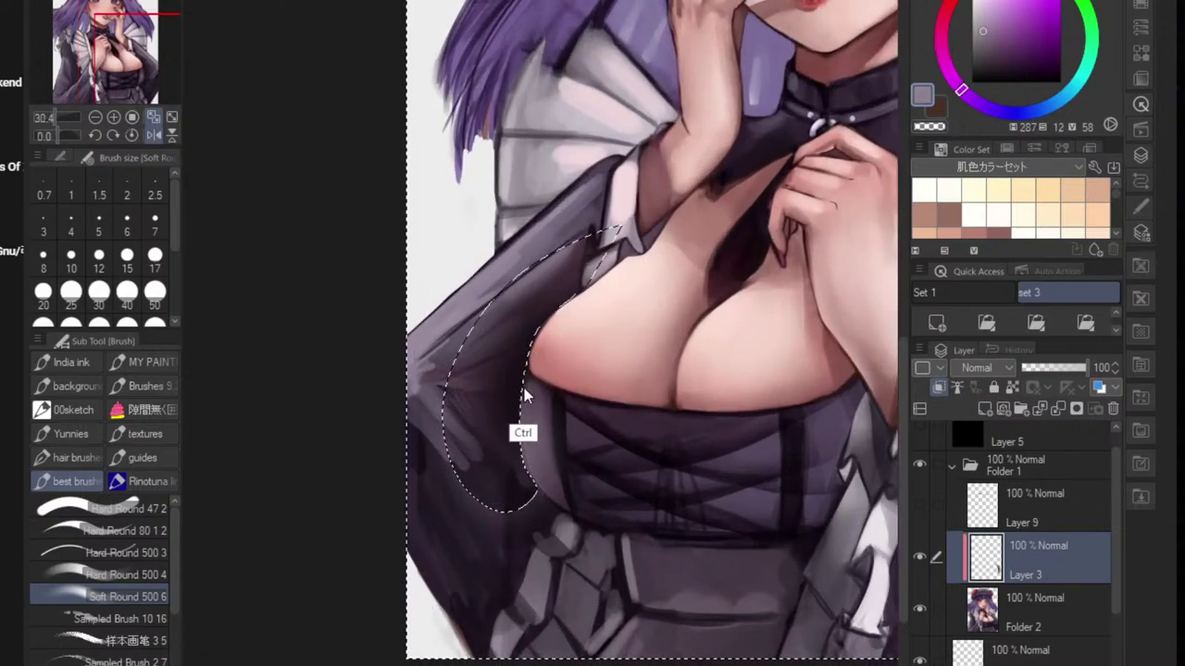
pyautogui.hotkey('ctrl', 'd')
pyautogui.moveTo(611, 424); pyautogui.dragTo(560, 431)
pyautogui.moveTo(650, 485); pyautogui.dragTo(537, 470)
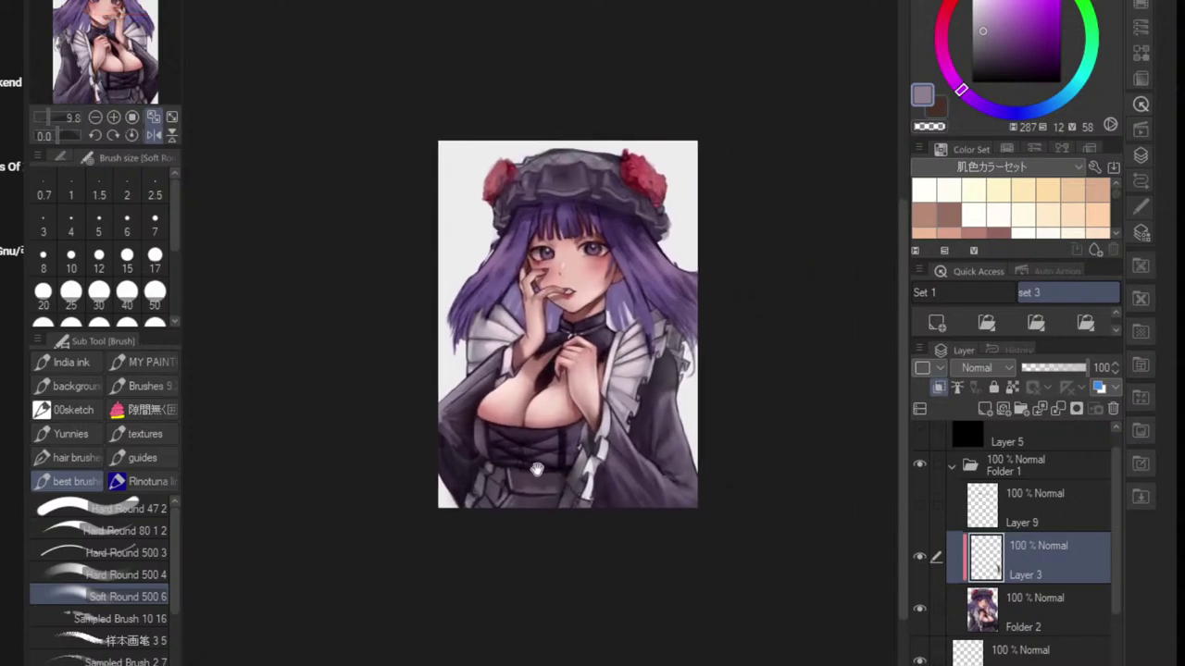
# - Soften the lower edge of the sleeve shadow with the blending tool
pyautogui.scroll(6, 473, 442)
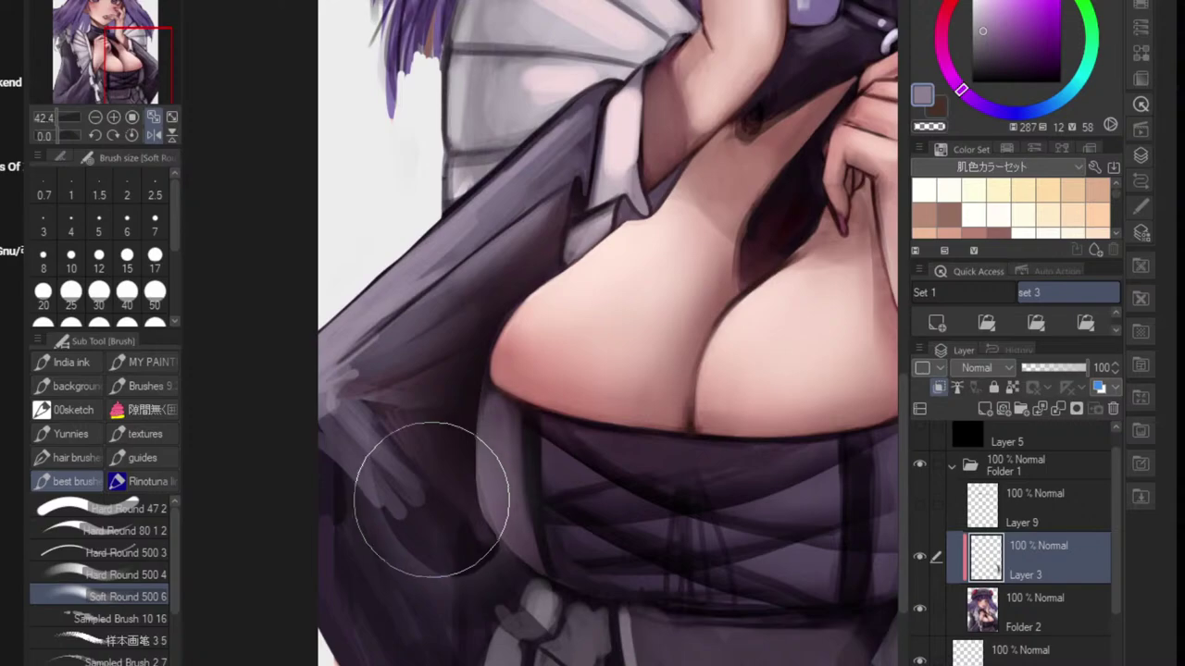
pyautogui.press('j')
pyautogui.moveTo(398, 529)
pyautogui.mouseDown()
pyautogui.moveTo(365, 475)
pyautogui.moveTo(497, 558)
pyautogui.moveTo(370, 470)
pyautogui.mouseUp()
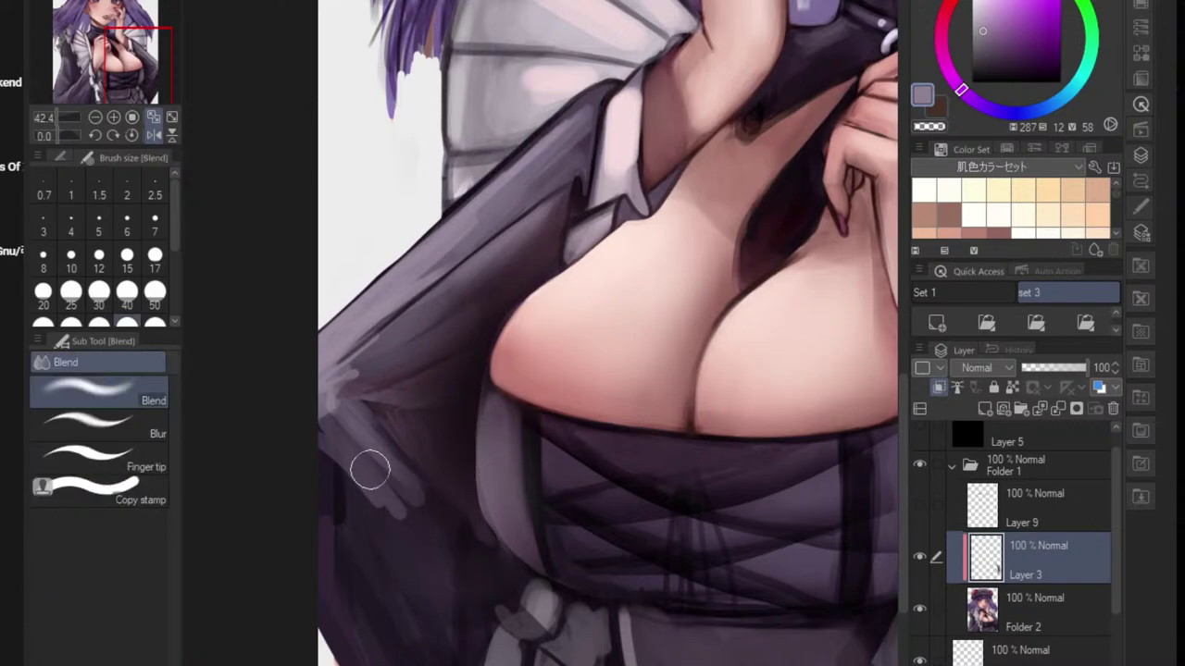
# - Toggle Layer 3's visibility to compare, then merge it down into Folder 2
pyautogui.scroll(-4, 426, 383)
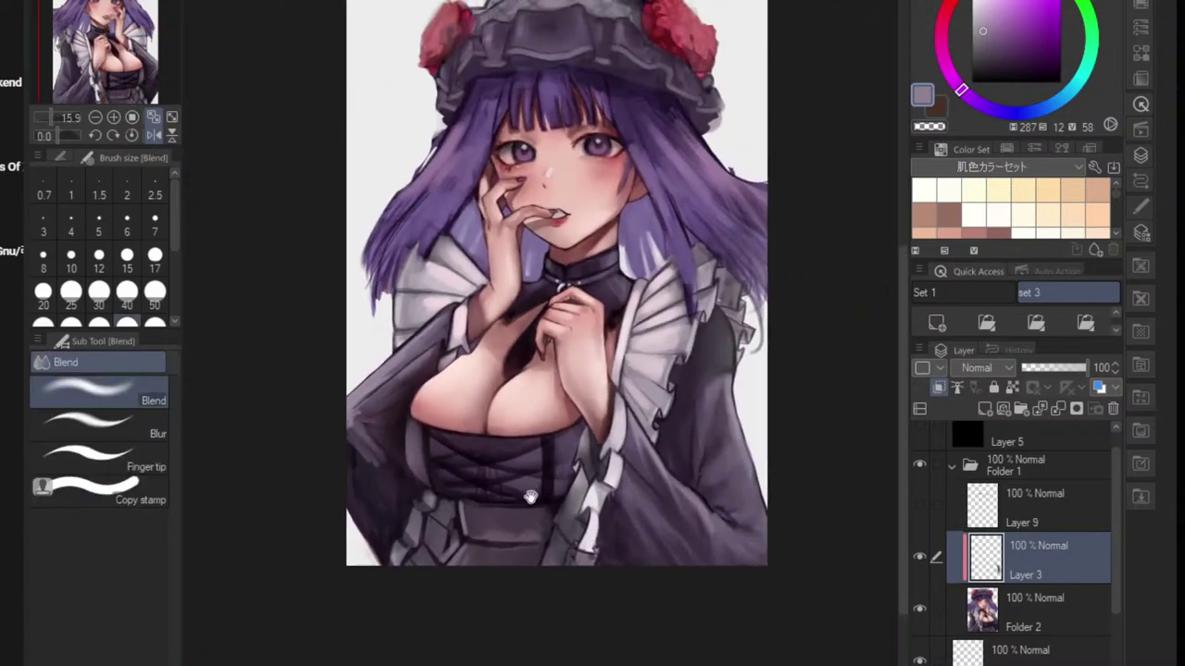
pyautogui.scroll(4, 403, 448)
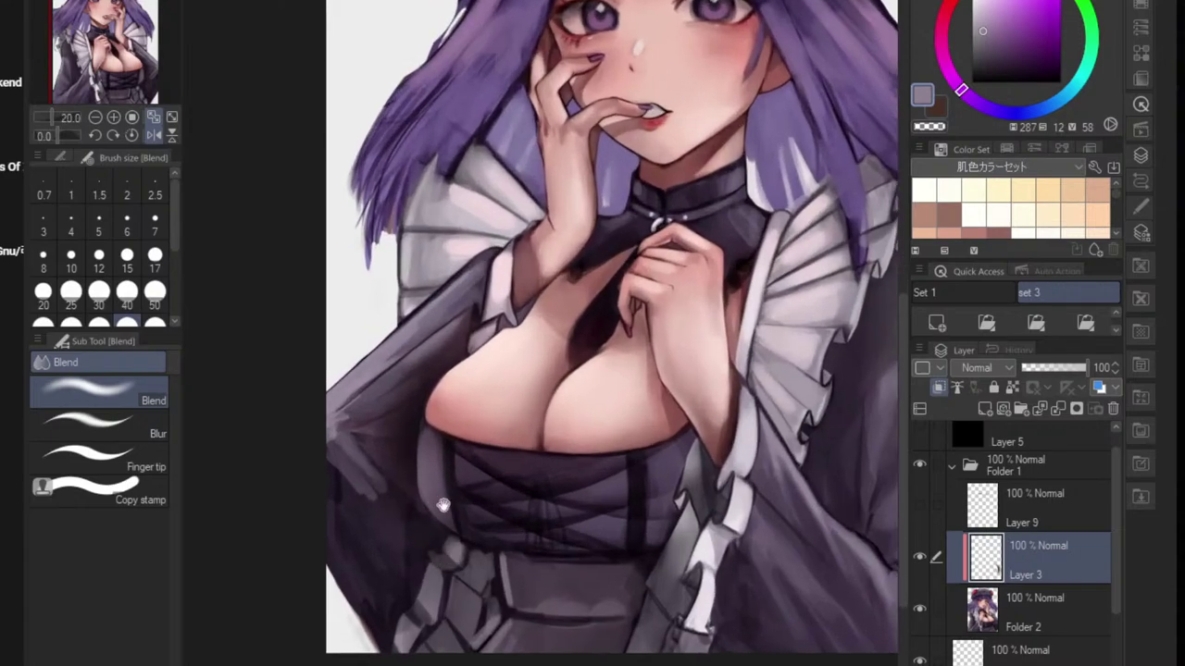
pyautogui.scroll(2, 416, 445)
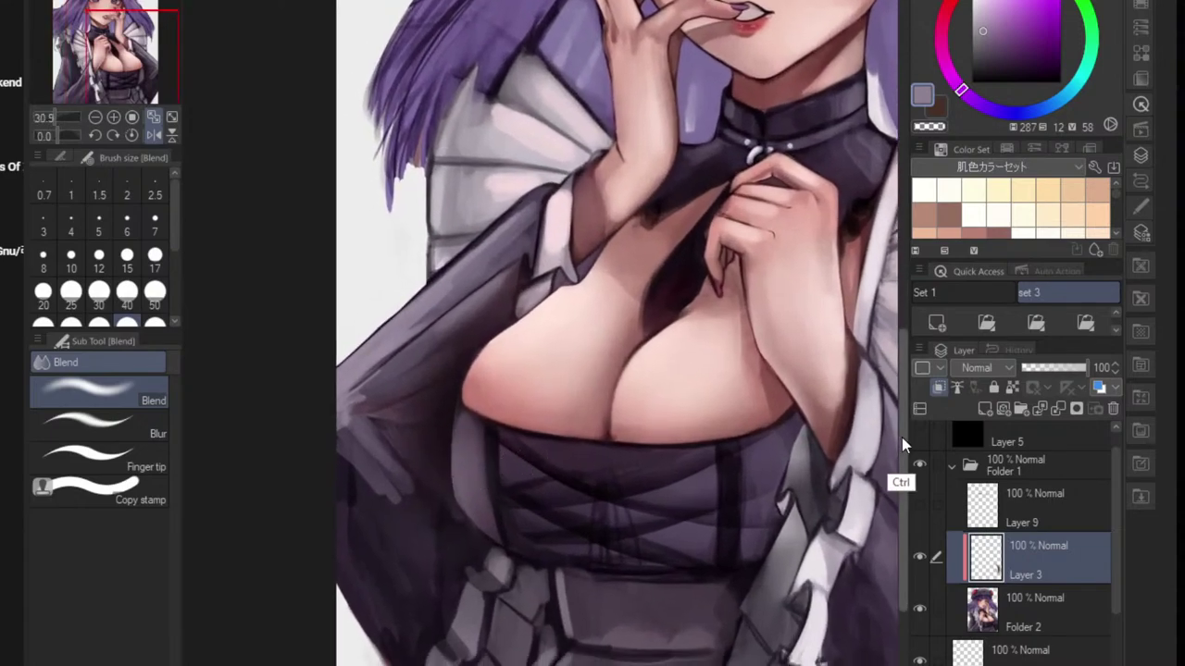
pyautogui.click(920, 560)
pyautogui.click(920, 562)
pyautogui.click(921, 562)
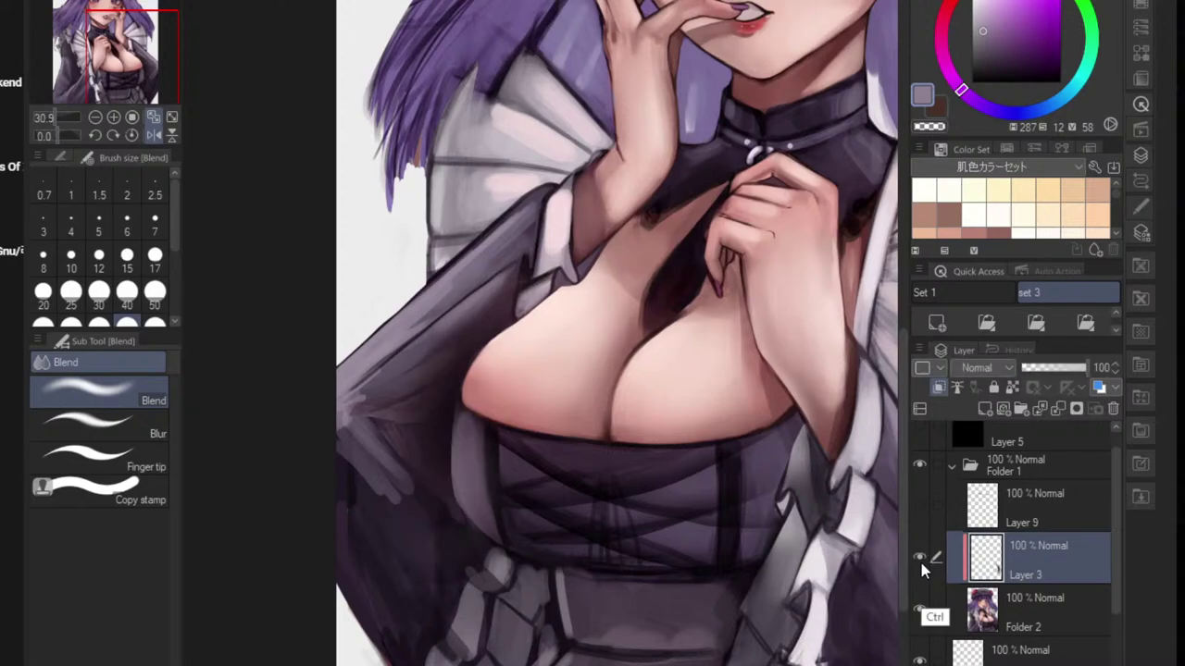
pyautogui.hotkey('ctrl', 'e')
# - Choose the Hard Round brush at size 50 and sample dark purples from the sleeve
pyautogui.scroll(2, 444, 490)
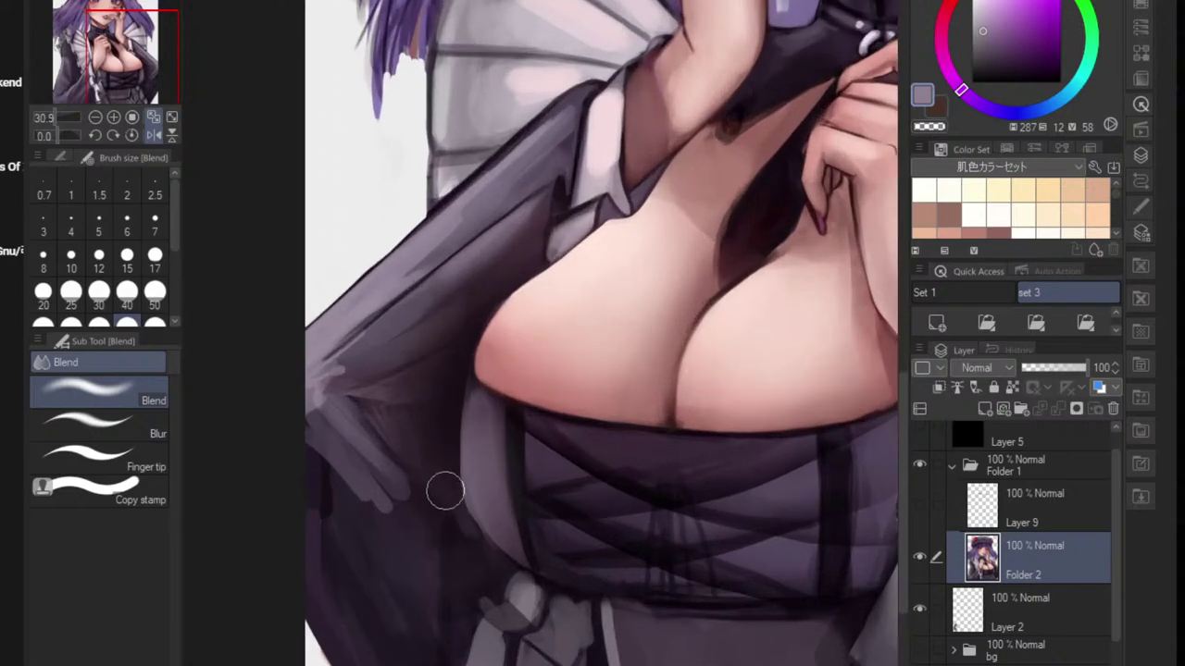
pyautogui.press('b')
pyautogui.press('alt')
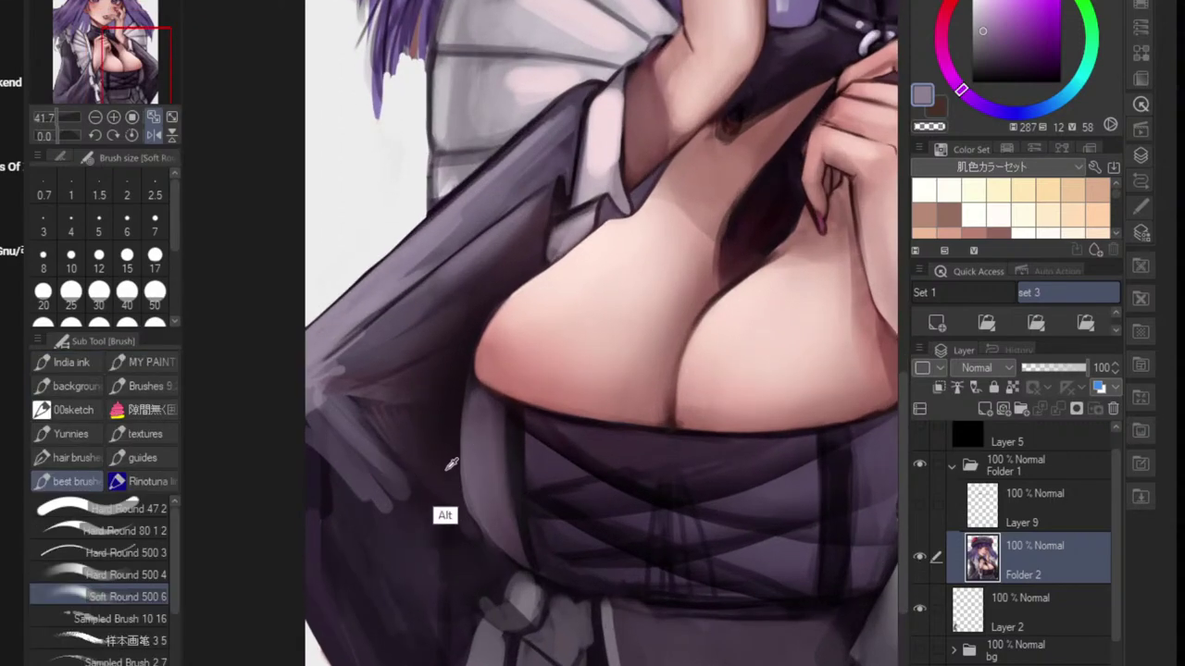
pyautogui.click(452, 463)
pyautogui.click(155, 575)
pyautogui.press('alt')
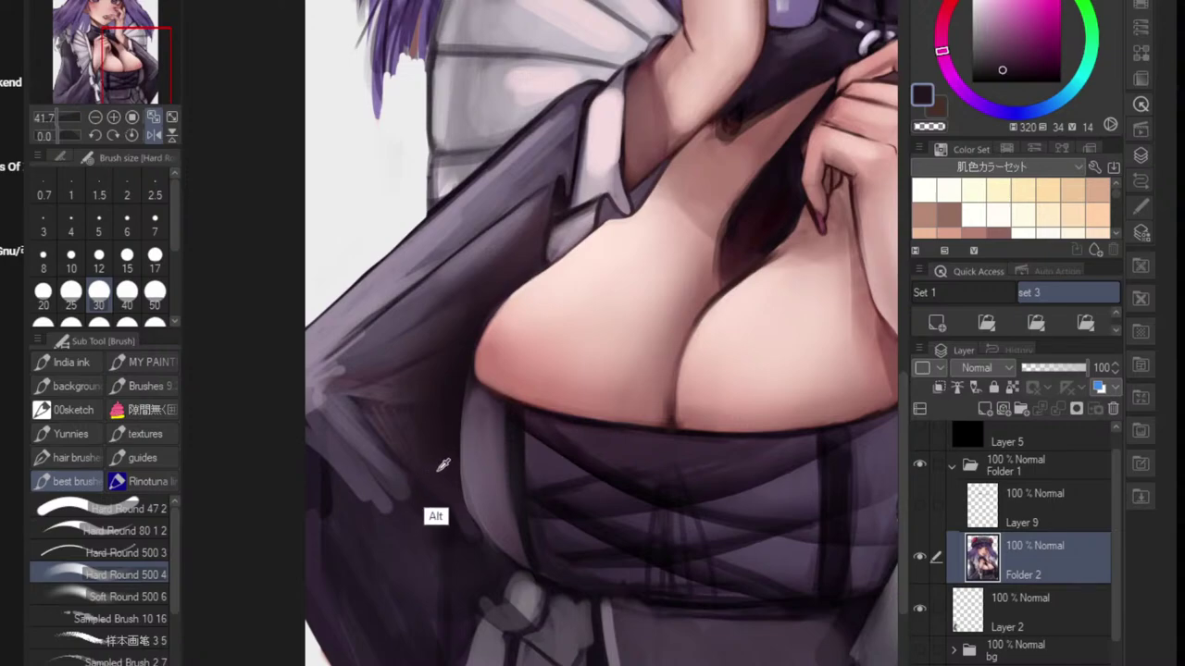
pyautogui.keyDown('alt'); pyautogui.click(441, 467); pyautogui.keyUp('alt')
pyautogui.press(']')
pyautogui.press(']')
pyautogui.press(']')
pyautogui.press(']')
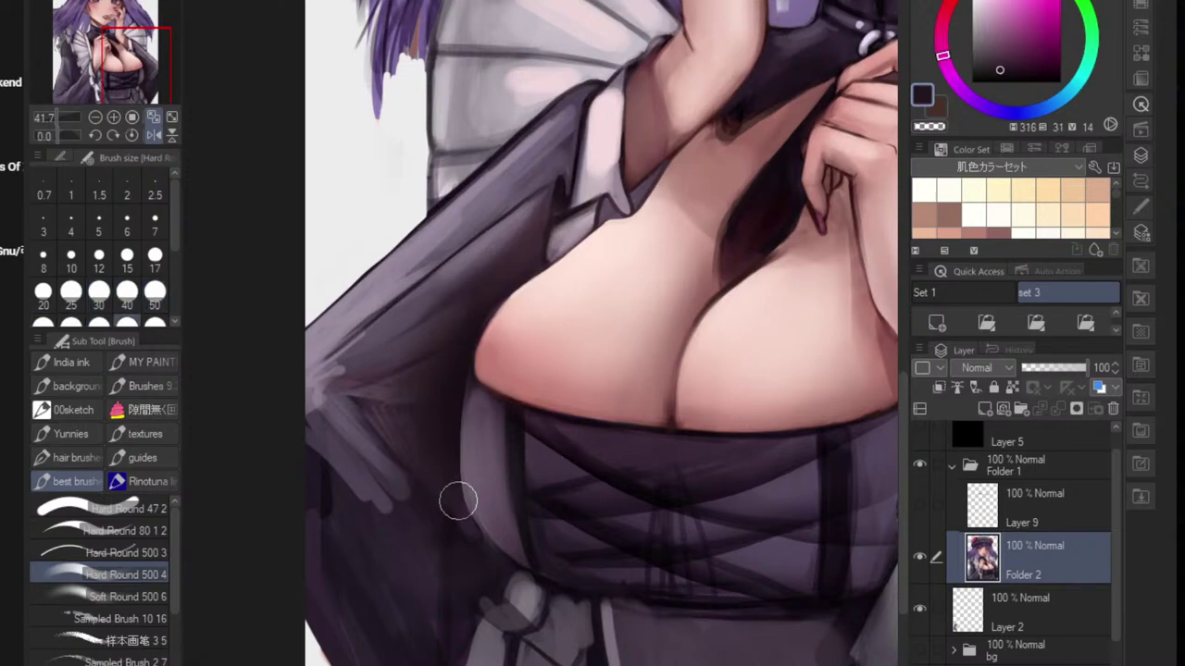
pyautogui.press('[')
pyautogui.press('[')
pyautogui.press('[')
pyautogui.press('[')
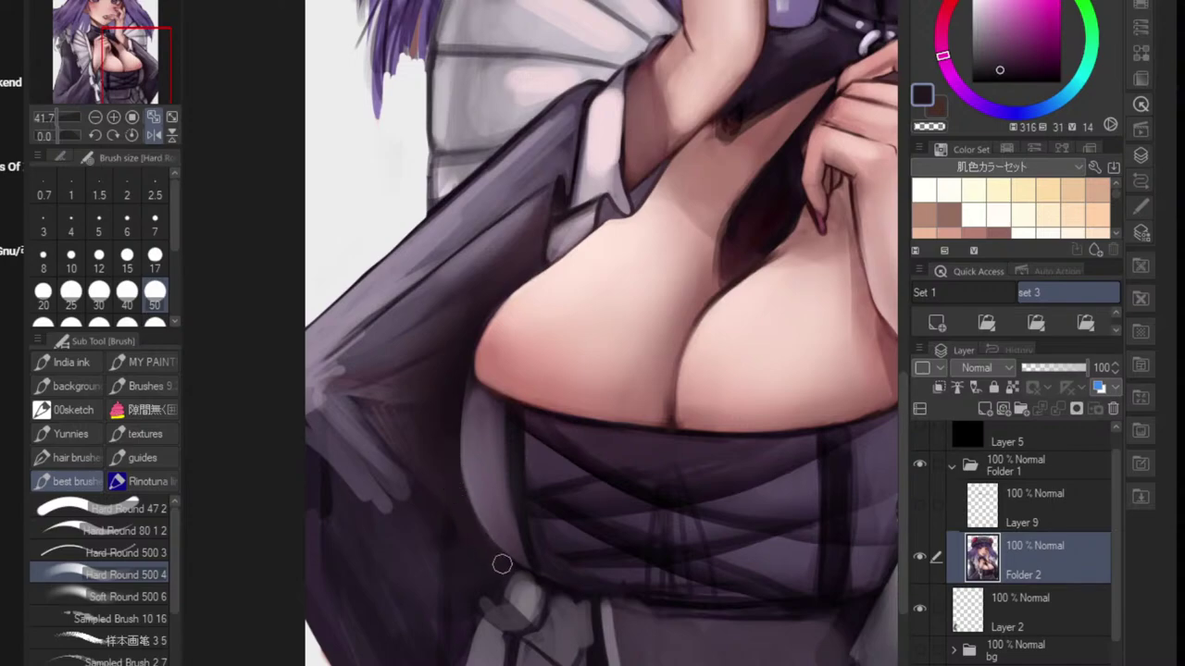
pyautogui.moveTo(479, 556); pyautogui.dragTo(522, 566)
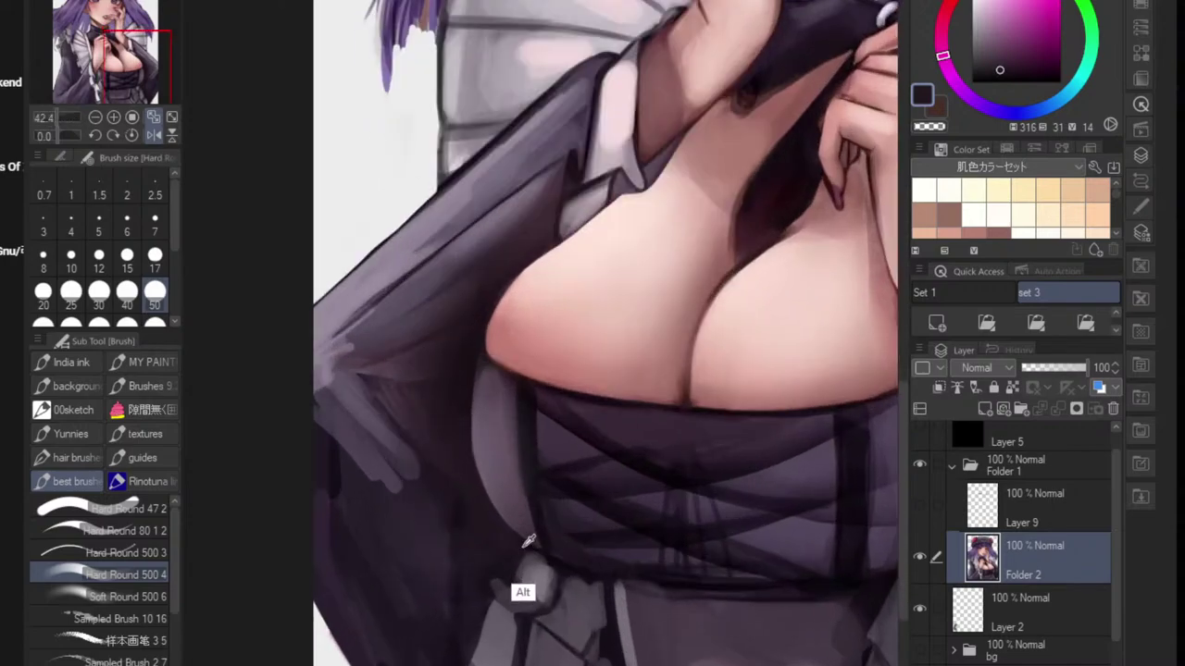
# - Cover the sleeve's light streaks in dark purple, then paint lighter bands down the lower-left sleeve
pyautogui.keyDown('alt'); pyautogui.click(488, 576); pyautogui.keyUp('alt')
pyautogui.moveTo(389, 449)
pyautogui.mouseDown()
pyautogui.moveTo(407, 465)
pyautogui.moveTo(463, 630)
pyautogui.mouseUp()
pyautogui.keyDown('alt'); pyautogui.click(426, 313); pyautogui.keyUp('alt')
pyautogui.moveTo(398, 501); pyautogui.dragTo(474, 599)
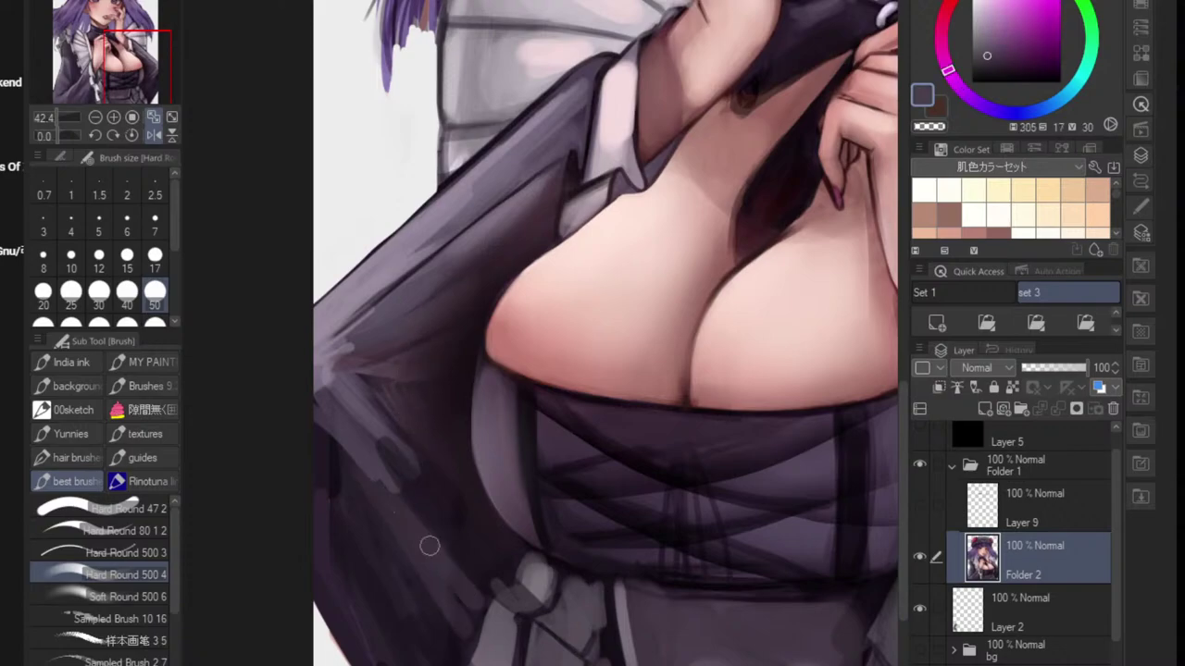
pyautogui.moveTo(326, 434); pyautogui.dragTo(367, 493)
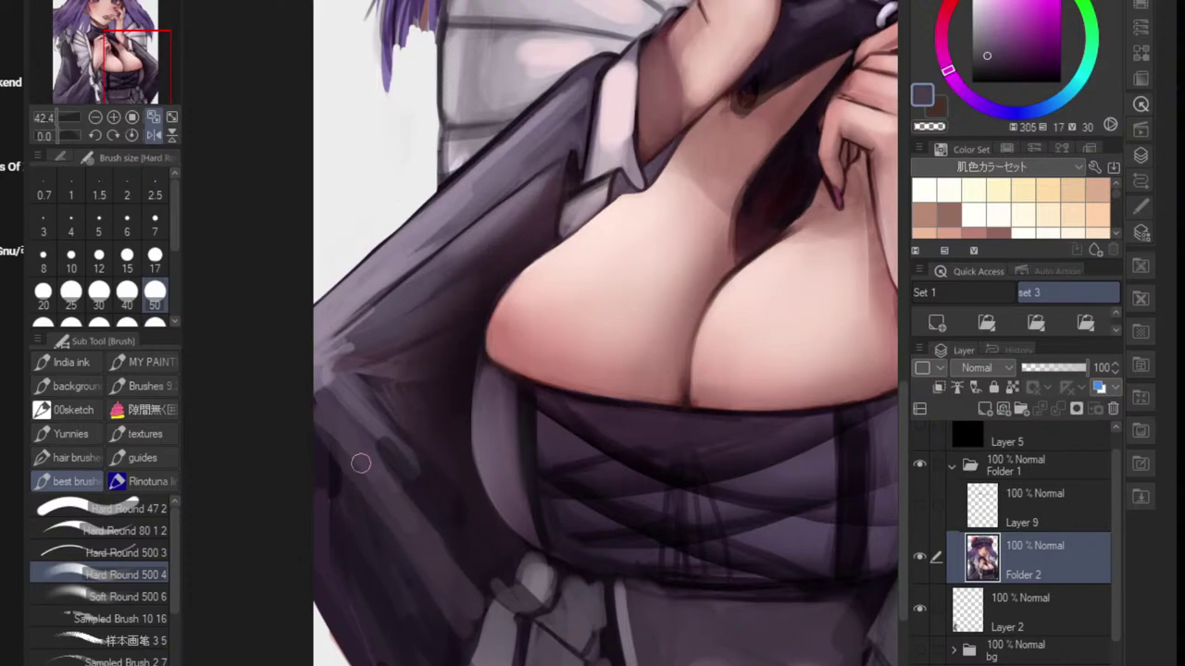
pyautogui.moveTo(326, 433); pyautogui.dragTo(444, 597)
pyautogui.moveTo(343, 465); pyautogui.dragTo(463, 639)
pyautogui.moveTo(433, 601); pyautogui.dragTo(453, 641)
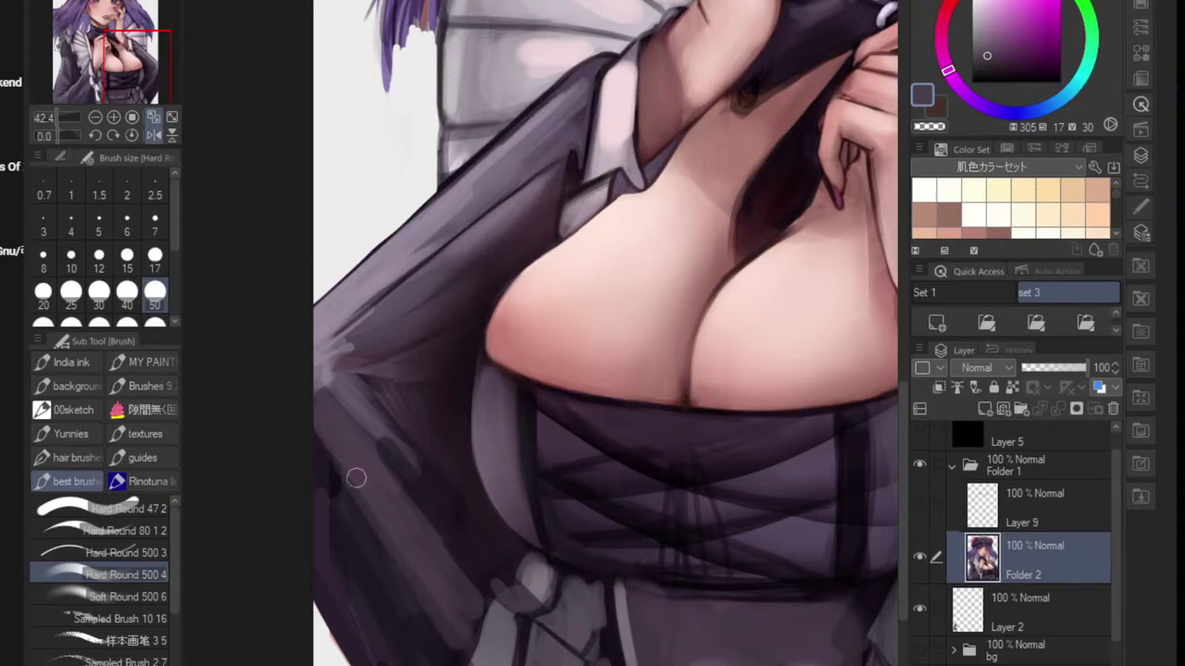
pyautogui.moveTo(352, 511); pyautogui.dragTo(378, 654)
pyautogui.moveTo(313, 491)
pyautogui.mouseDown()
pyautogui.moveTo(402, 651)
pyautogui.moveTo(418, 656)
pyautogui.mouseUp()
# - Darken the upper sleeve bands, then add lavender strokes along the left edge and dark fold
pyautogui.keyDown('alt'); pyautogui.click(432, 653); pyautogui.keyUp('alt')
pyautogui.moveTo(358, 553); pyautogui.dragTo(404, 655)
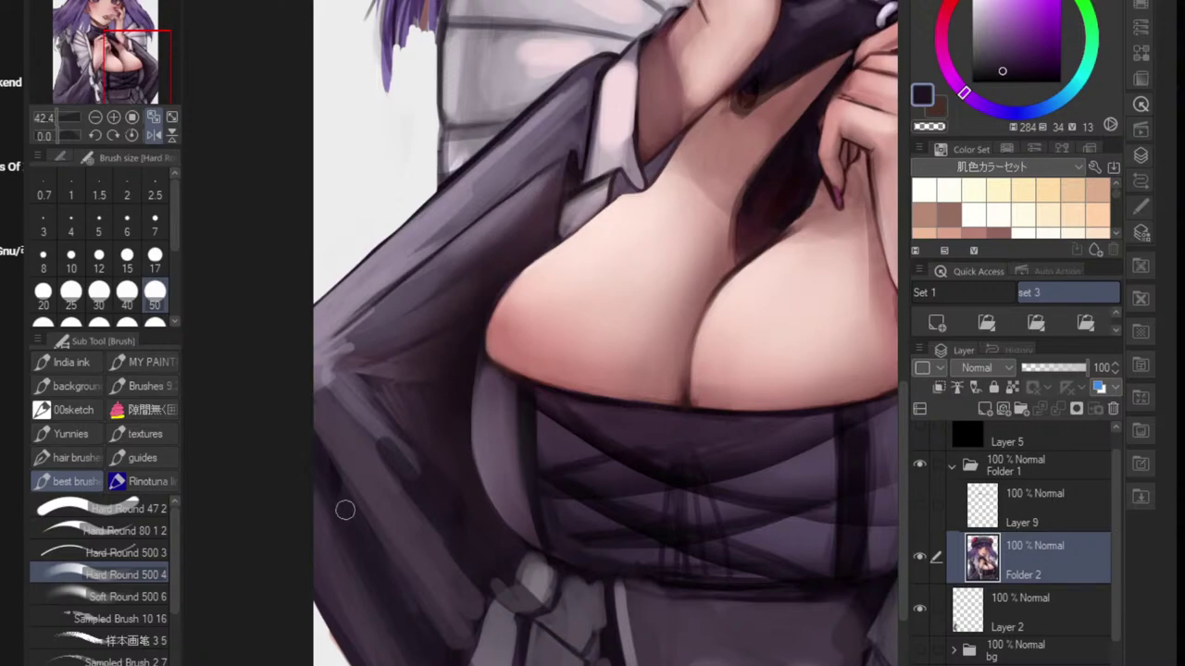
pyautogui.moveTo(346, 510); pyautogui.dragTo(420, 601)
pyautogui.keyDown('alt'); pyautogui.click(417, 507); pyautogui.keyUp('alt')
pyautogui.moveTo(350, 388); pyautogui.dragTo(404, 467)
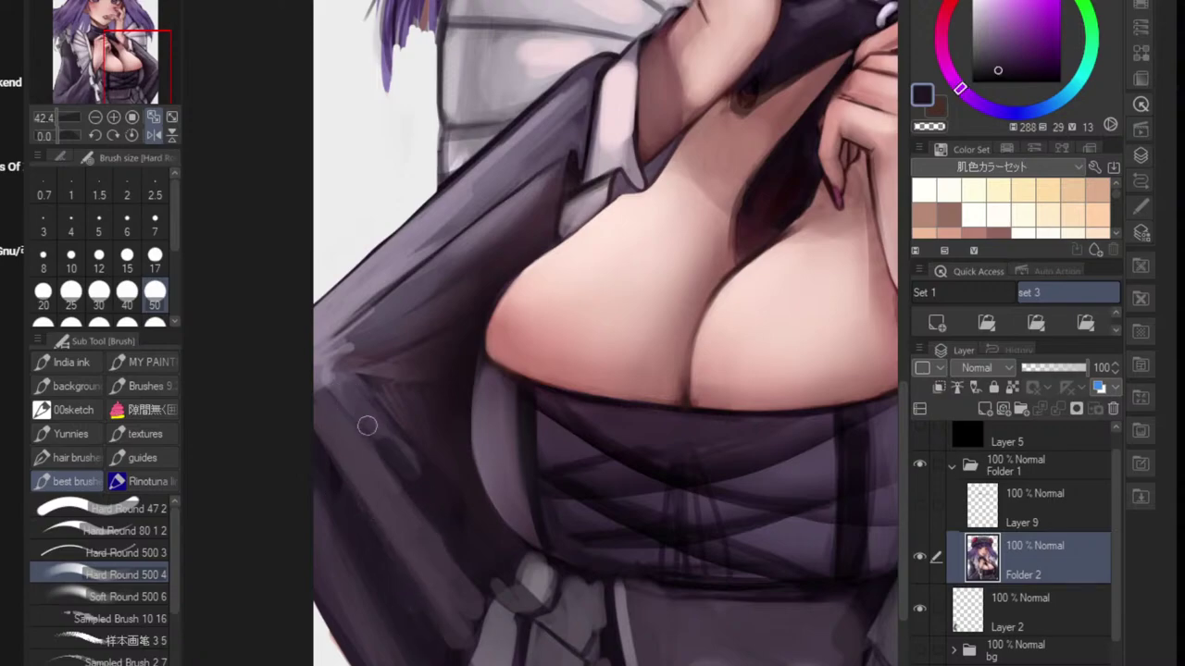
pyautogui.keyDown('alt'); pyautogui.click(350, 403); pyautogui.keyUp('alt')
pyautogui.moveTo(315, 435); pyautogui.dragTo(329, 511)
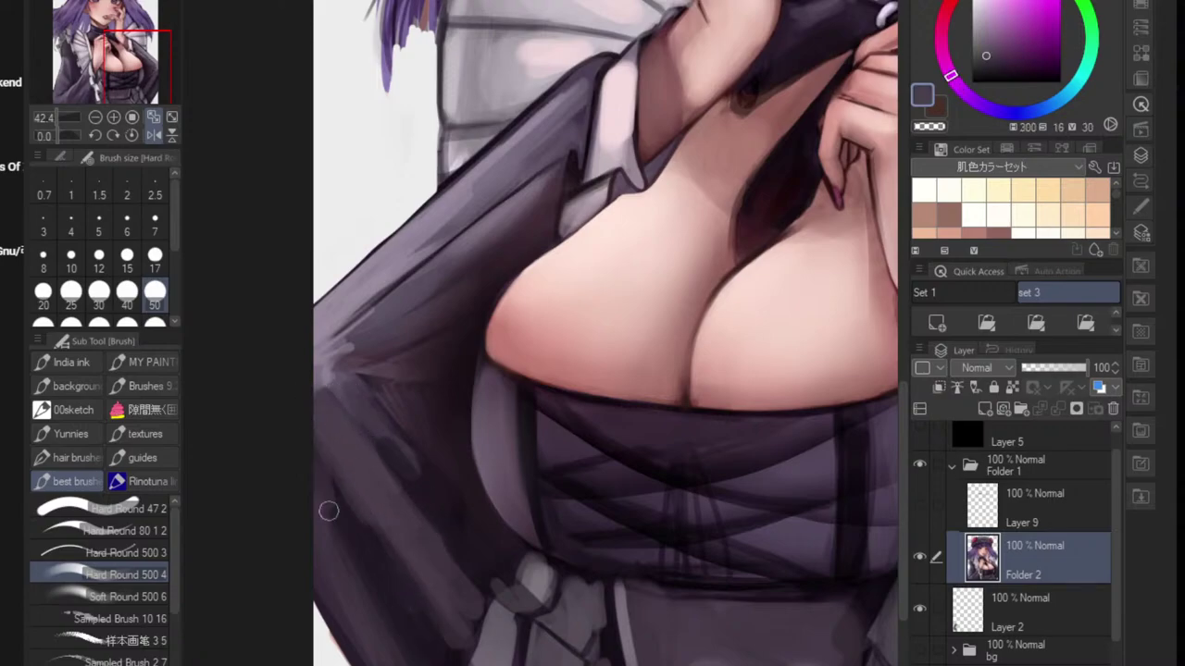
pyautogui.moveTo(350, 557); pyautogui.dragTo(376, 629)
pyautogui.moveTo(335, 481); pyautogui.dragTo(433, 616)
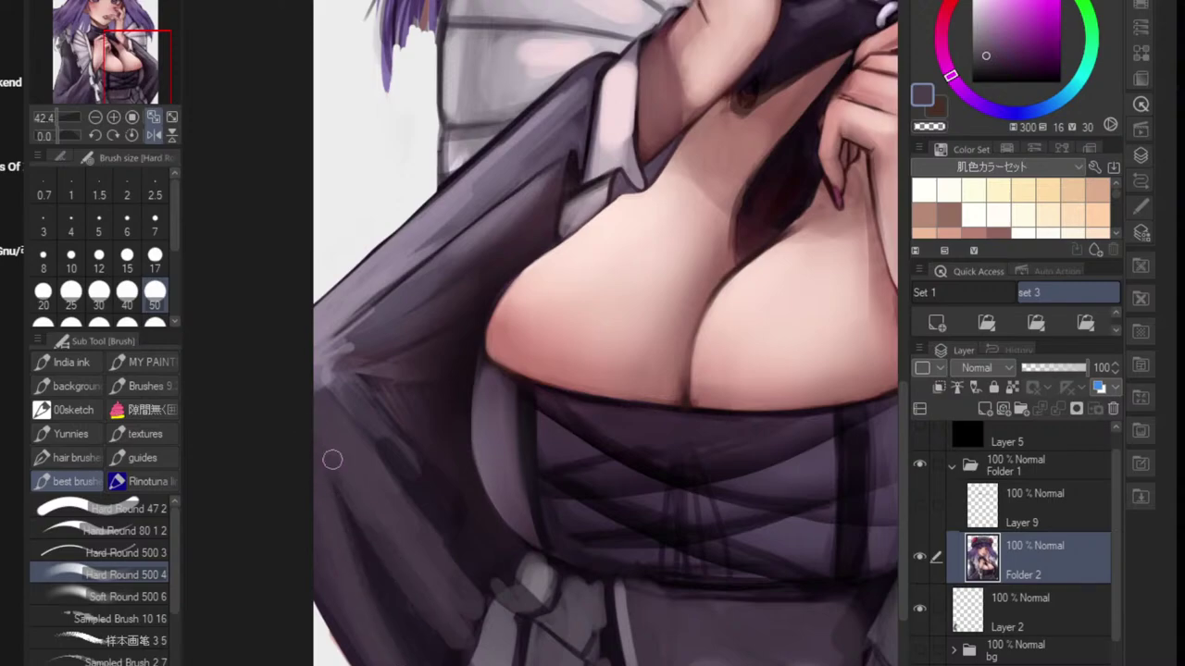
pyautogui.keyDown('alt'); pyautogui.click(408, 574); pyautogui.keyUp('alt')
pyautogui.moveTo(350, 389); pyautogui.dragTo(406, 507)
# - Paint a very dark stroke down the fold and light grey-purple strokes across the upper sleeve
pyautogui.keyDown('alt'); pyautogui.click(434, 479); pyautogui.keyUp('alt')
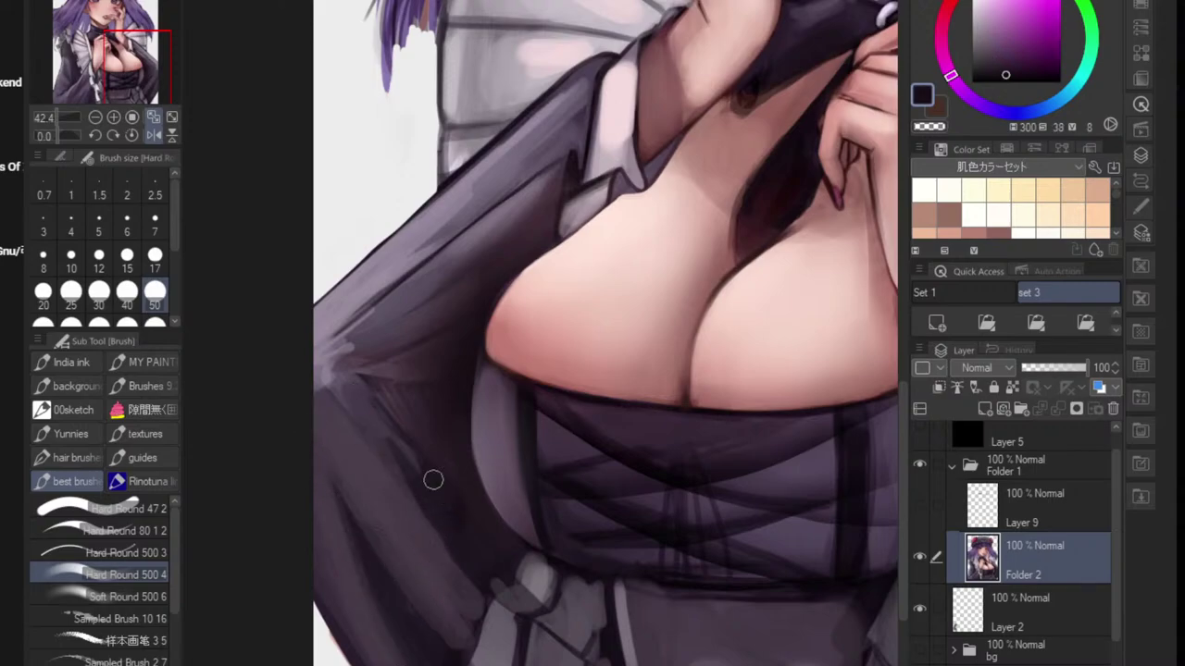
pyautogui.moveTo(362, 393)
pyautogui.mouseDown()
pyautogui.moveTo(452, 512)
pyautogui.moveTo(336, 380)
pyautogui.moveTo(428, 467)
pyautogui.moveTo(432, 457)
pyautogui.moveTo(404, 425)
pyautogui.moveTo(358, 485)
pyautogui.mouseUp()
pyautogui.keyDown('alt'); pyautogui.click(358, 400); pyautogui.keyUp('alt')
pyautogui.scroll(5, 429, 421)
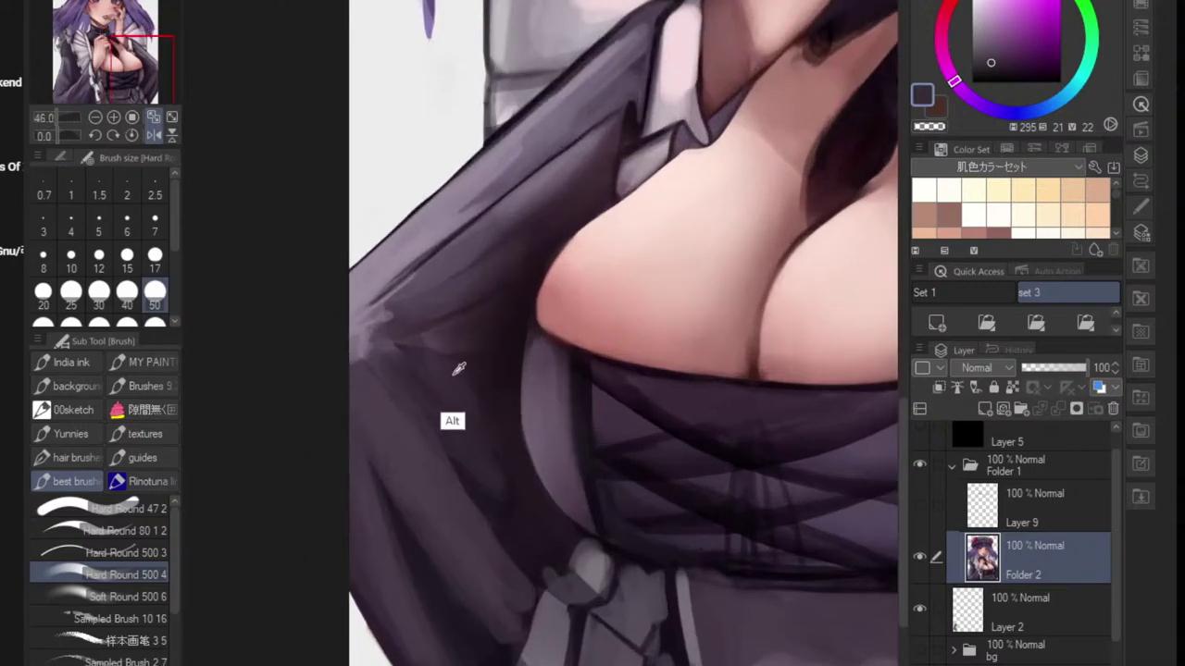
pyautogui.keyDown('alt'); pyautogui.click(440, 370); pyautogui.keyUp('alt')
pyautogui.keyDown('alt'); pyautogui.click(355, 386); pyautogui.keyUp('alt')
pyautogui.moveTo(379, 363)
pyautogui.mouseDown()
pyautogui.moveTo(460, 352)
pyautogui.moveTo(404, 346)
pyautogui.moveTo(490, 328)
pyautogui.moveTo(503, 349)
pyautogui.moveTo(433, 414)
pyautogui.mouseUp()
pyautogui.moveTo(519, 393); pyautogui.dragTo(488, 422)
pyautogui.scroll(5, 500, 408)
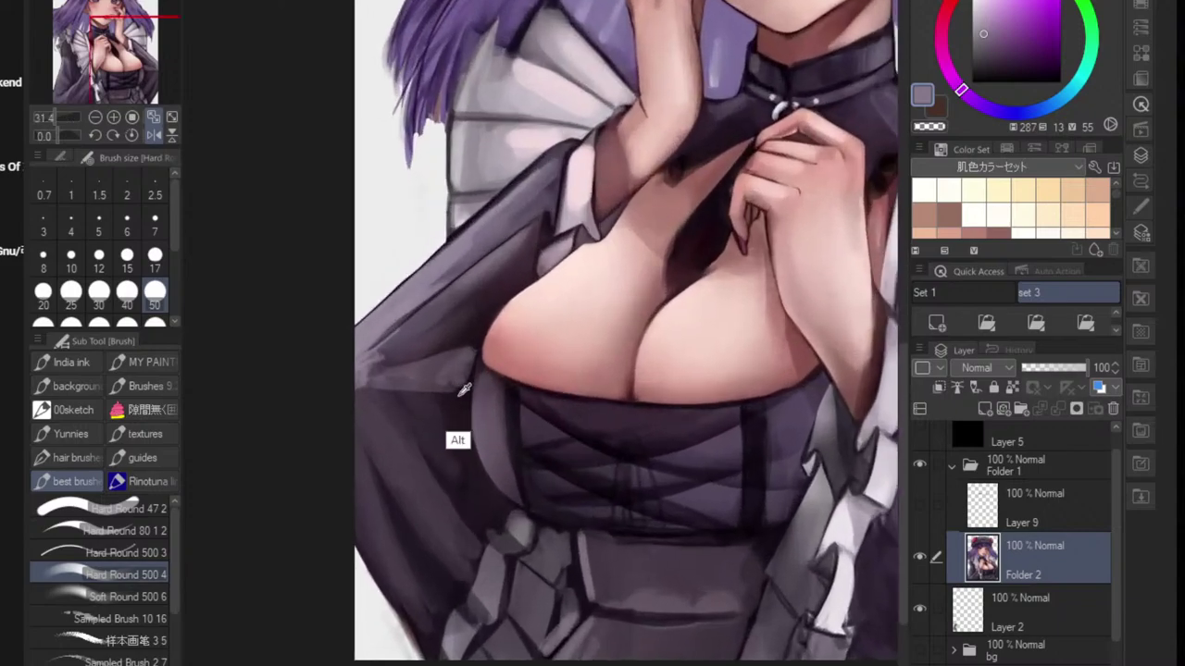
# - Darken the light-grey patch at the bodice edge and add lighter streaks along the sleeve fold
pyautogui.keyDown('alt'); pyautogui.click(457, 441); pyautogui.keyUp('alt')
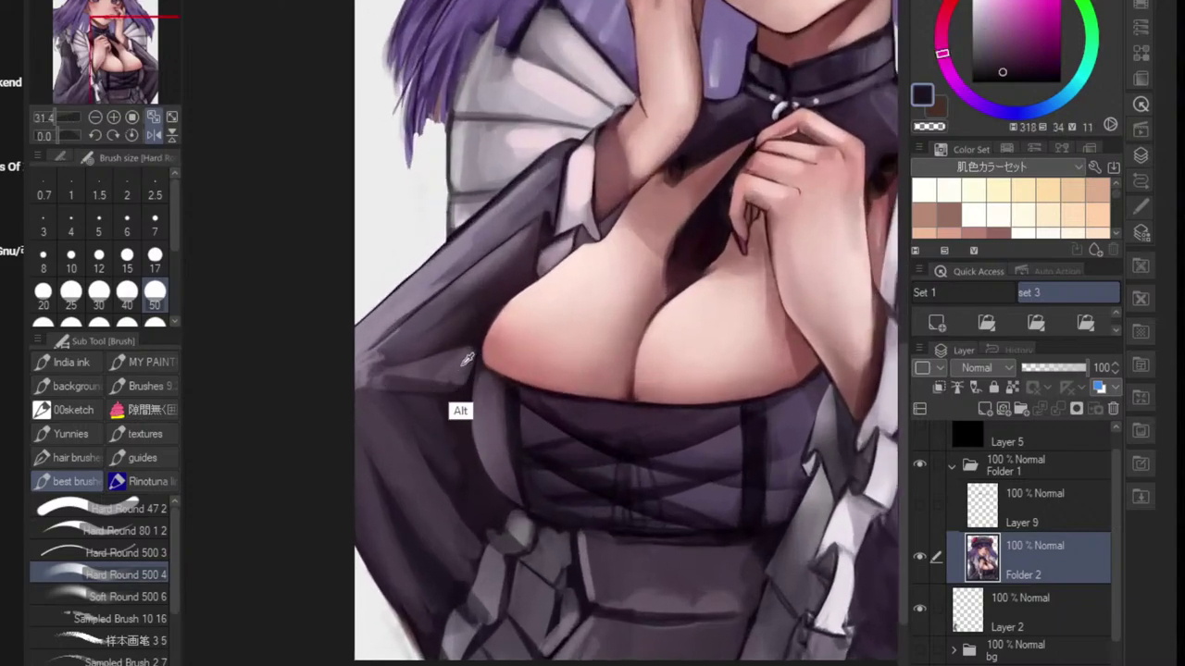
pyautogui.keyDown('alt'); pyautogui.click(469, 363); pyautogui.keyUp('alt')
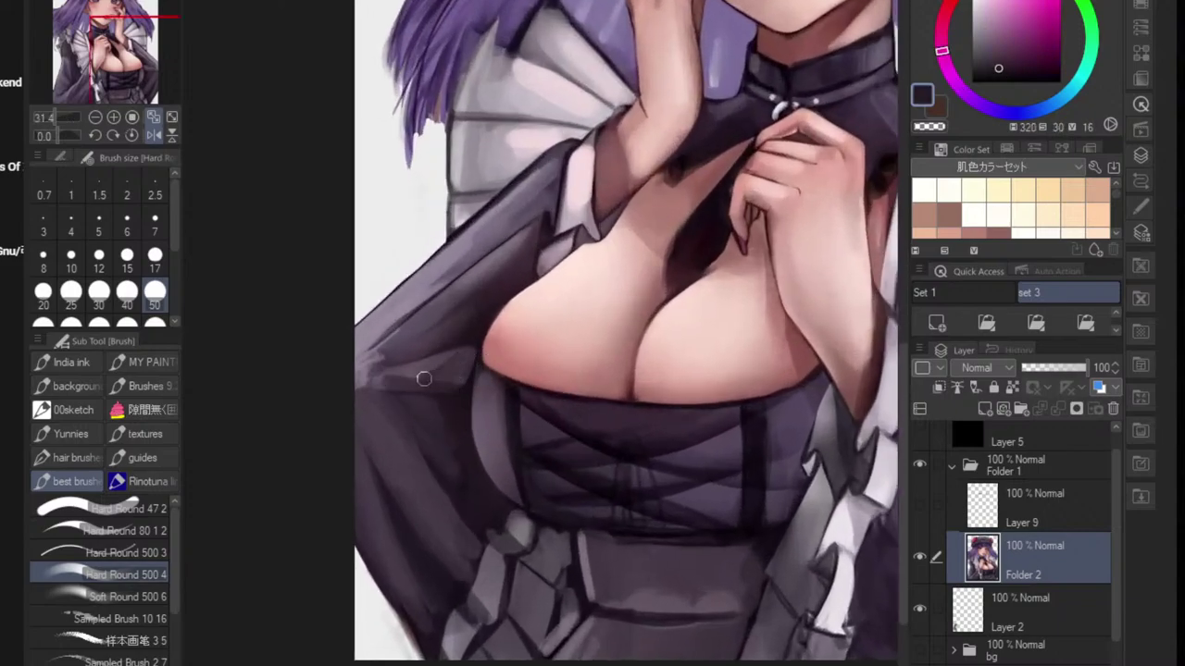
pyautogui.moveTo(424, 378); pyautogui.dragTo(442, 357)
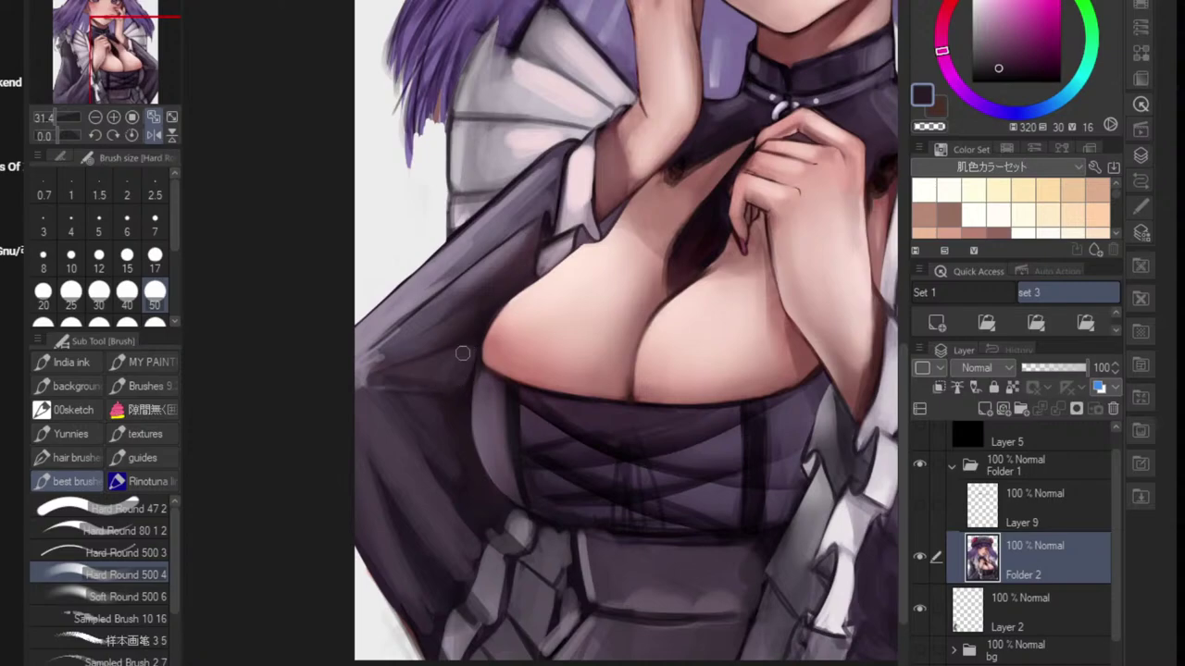
pyautogui.moveTo(397, 387); pyautogui.dragTo(436, 385)
pyautogui.keyDown('alt'); pyautogui.click(404, 377); pyautogui.keyUp('alt')
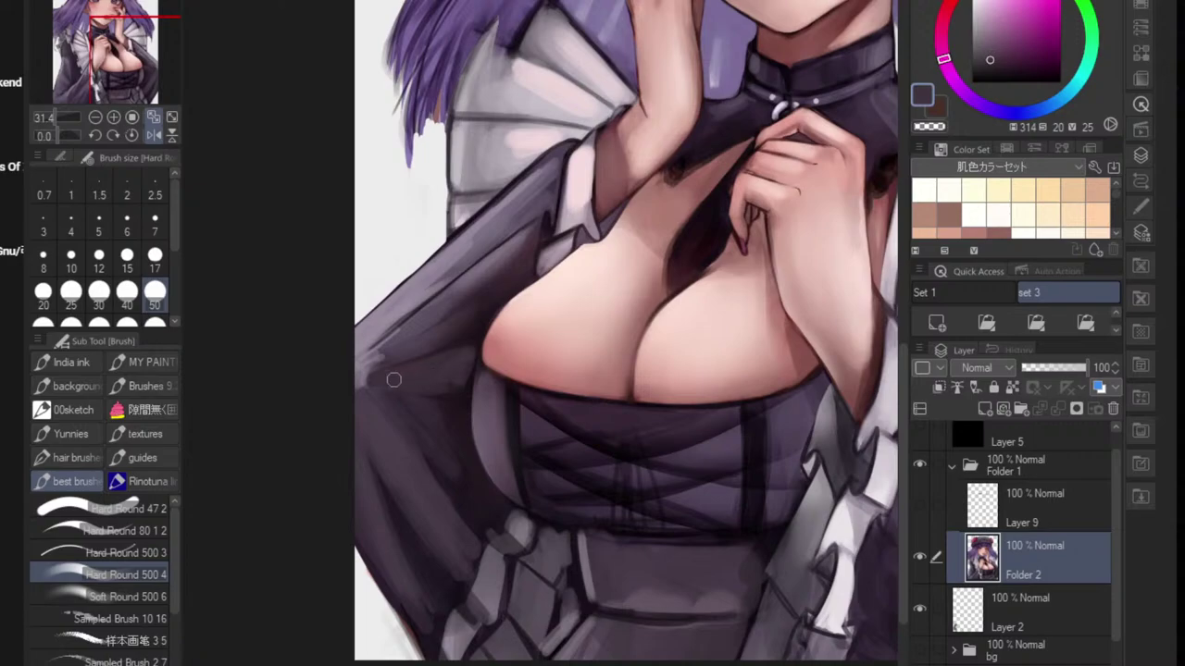
pyautogui.keyDown('alt'); pyautogui.click(366, 370); pyautogui.keyUp('alt')
pyautogui.moveTo(355, 380)
pyautogui.mouseDown()
pyautogui.moveTo(399, 349)
pyautogui.moveTo(436, 370)
pyautogui.moveTo(471, 316)
pyautogui.mouseUp()
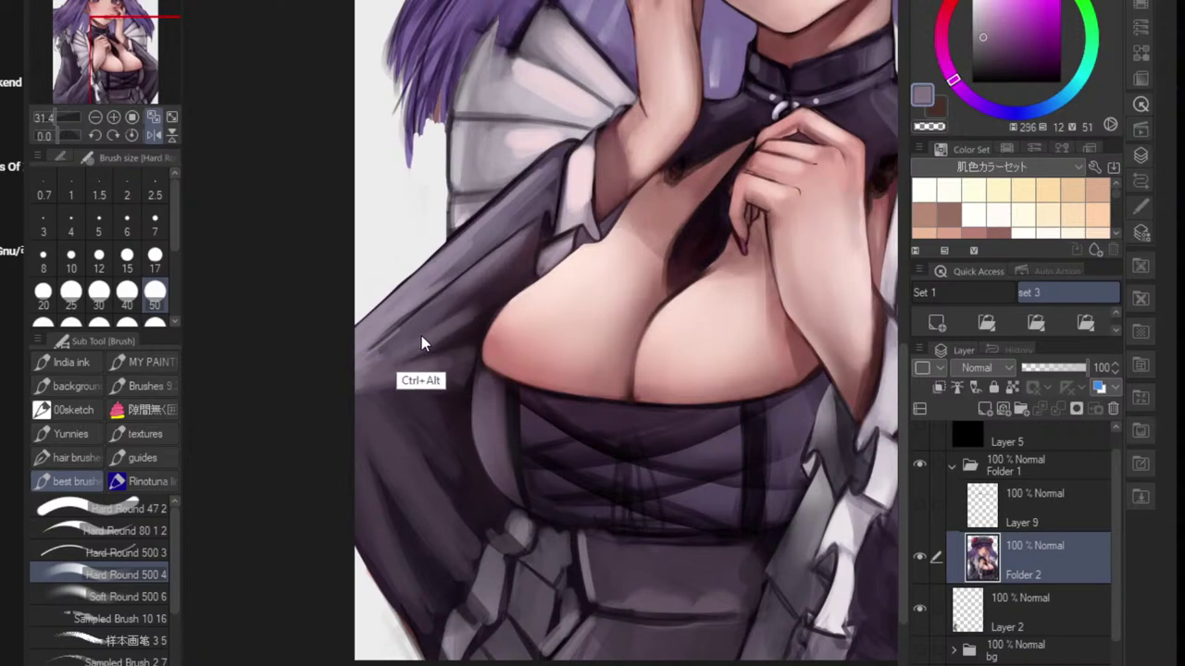
pyautogui.moveTo(392, 352); pyautogui.dragTo(470, 283)
pyautogui.moveTo(389, 351); pyautogui.dragTo(468, 310)
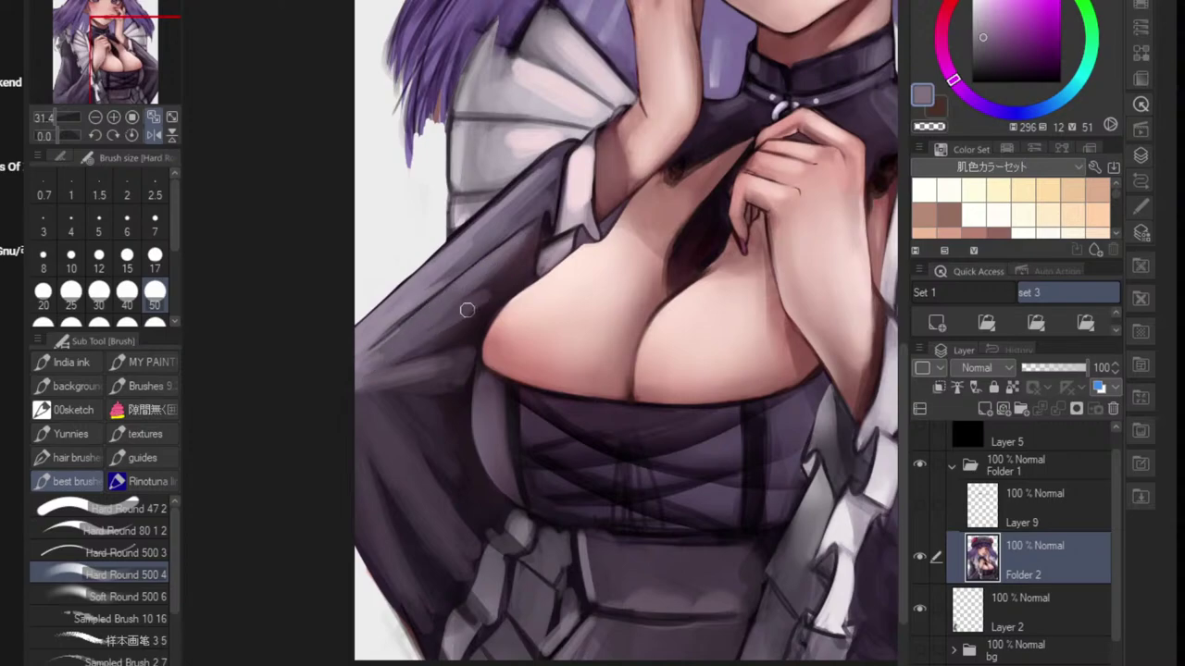
# - Repaint the lower sleeve edge and ruffle border in sampled dark purples
pyautogui.moveTo(400, 381)
pyautogui.keyDown('ctrl'); pyautogui.mouseDown()
pyautogui.moveTo(372, 444)
pyautogui.moveTo(413, 418)
pyautogui.moveTo(371, 442)
pyautogui.mouseUp(); pyautogui.keyUp('ctrl')
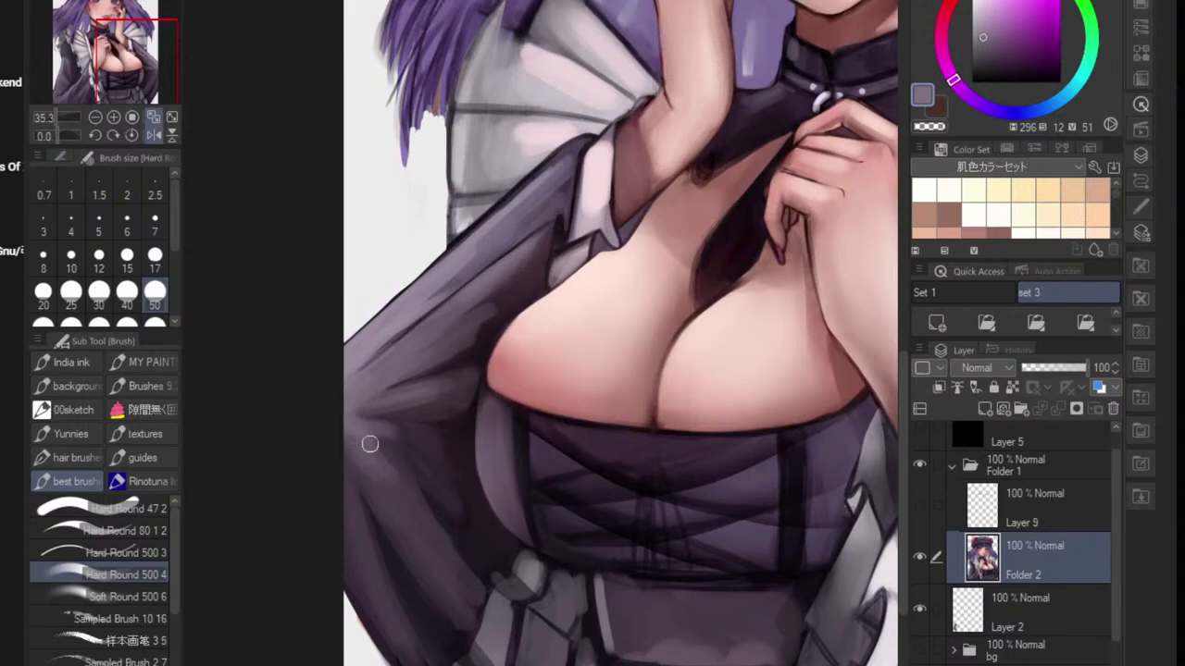
pyautogui.keyDown('ctrl'); pyautogui.moveTo(384, 558); pyautogui.dragTo(330, 583); pyautogui.keyUp('ctrl')
pyautogui.moveTo(441, 530); pyautogui.dragTo(393, 519)
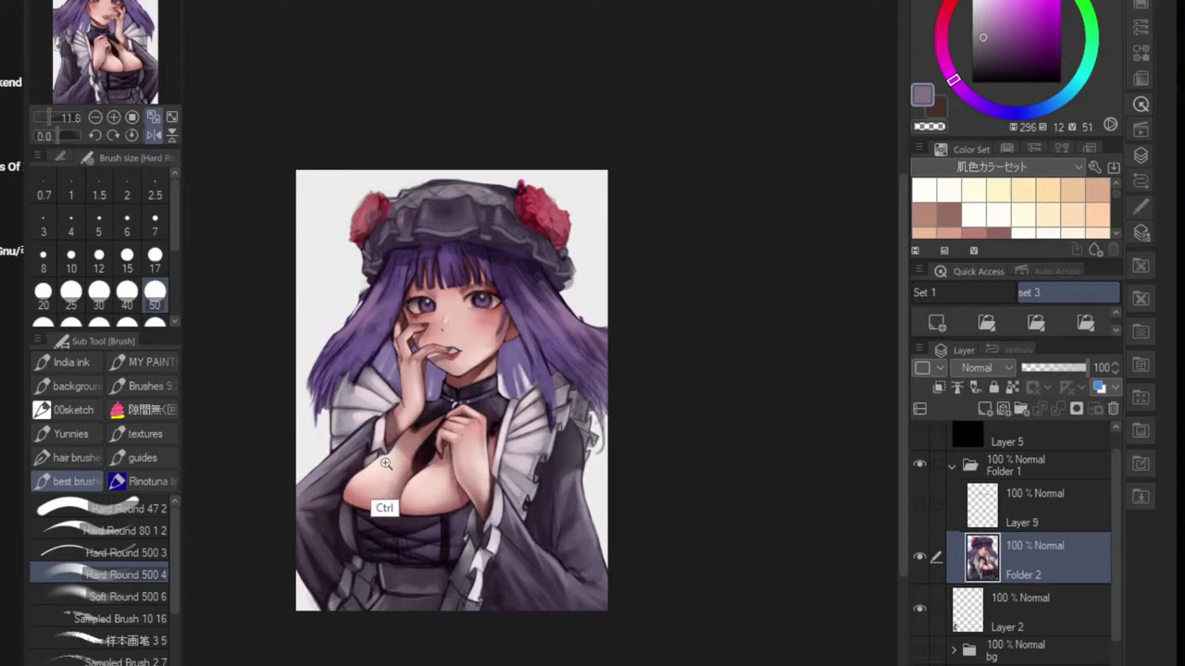
pyautogui.scroll(5, 387, 481)
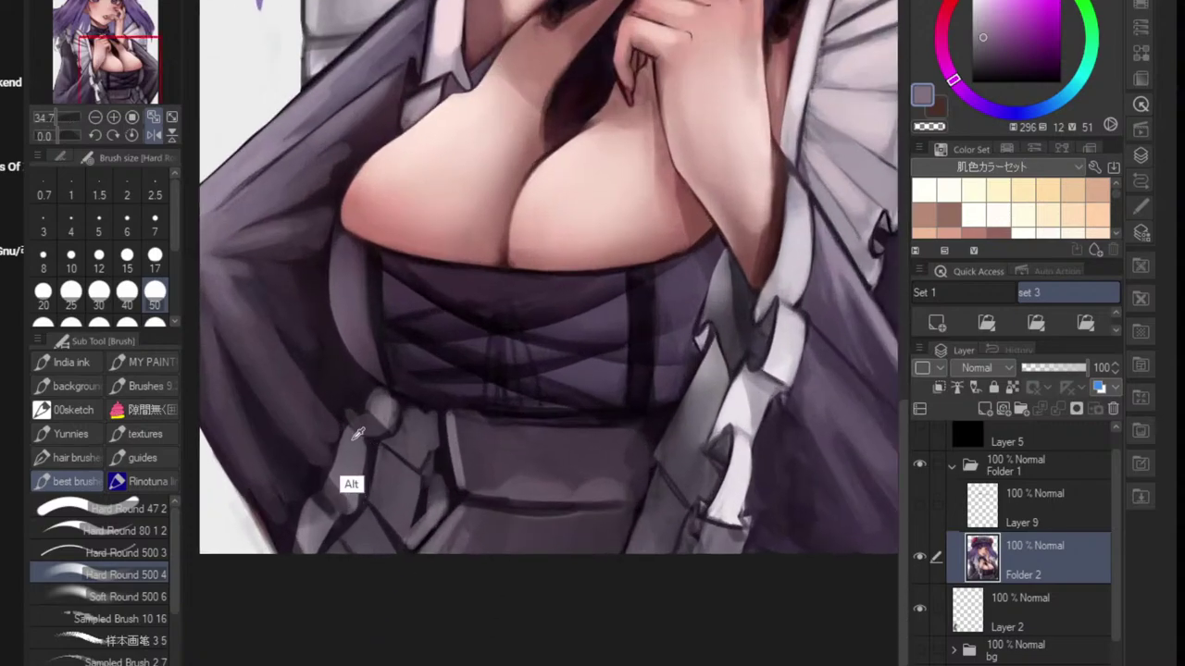
pyautogui.keyDown('alt'); pyautogui.click(351, 463); pyautogui.keyUp('alt')
pyautogui.keyDown('alt'); pyautogui.click(333, 450); pyautogui.keyUp('alt')
pyautogui.moveTo(331, 436); pyautogui.dragTo(325, 471)
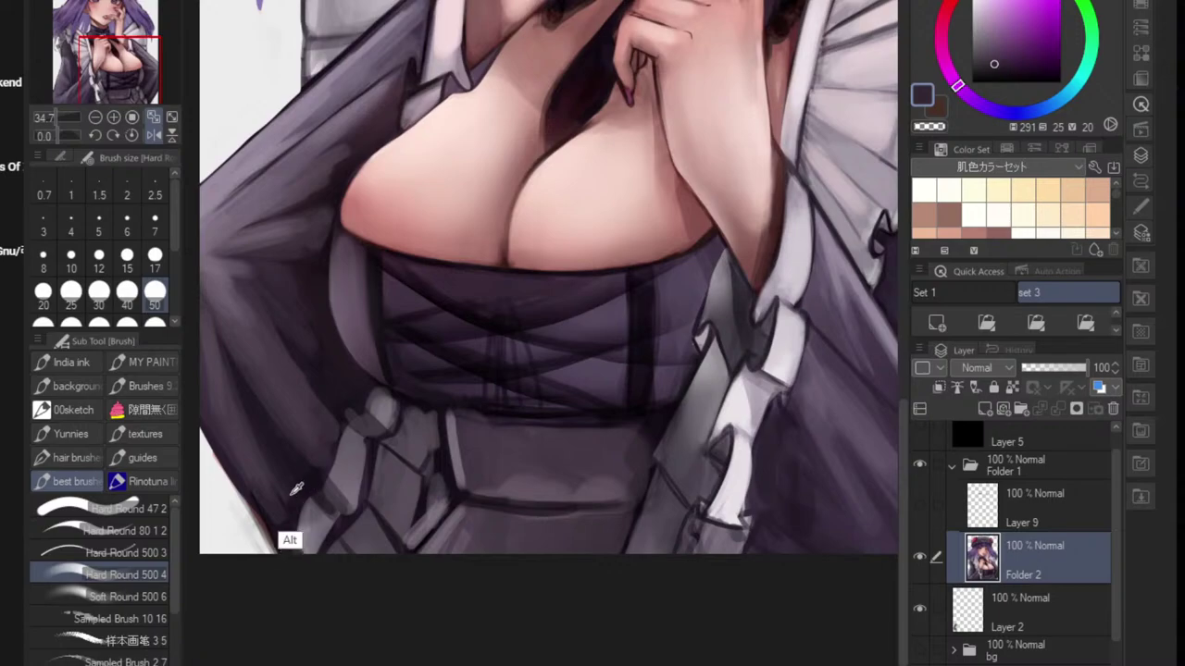
pyautogui.keyDown('alt'); pyautogui.click(288, 540); pyautogui.keyUp('alt')
pyautogui.moveTo(287, 520)
pyautogui.mouseDown()
pyautogui.moveTo(290, 485)
pyautogui.moveTo(278, 515)
pyautogui.mouseUp()
pyautogui.keyDown('alt'); pyautogui.click(263, 529); pyautogui.keyUp('alt')
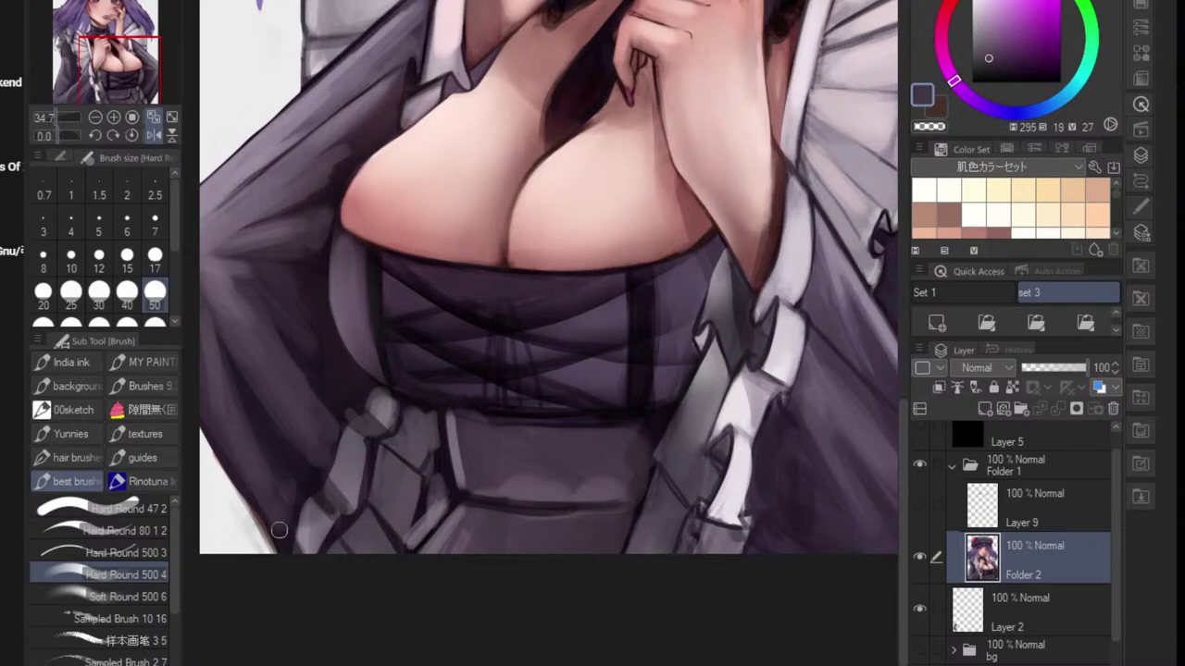
pyautogui.scroll(-5, 279, 531)
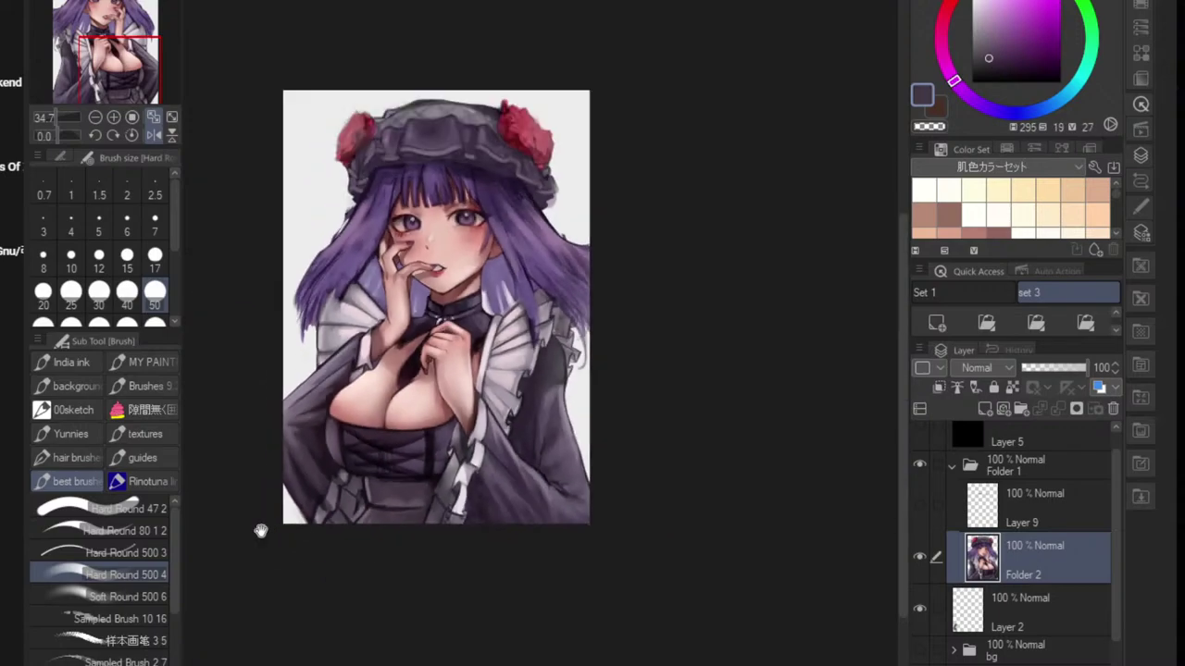
# - Mirror the canvas view to check the drawing, leaving it flipped
pyautogui.click(156, 133)
pyautogui.click(156, 133)
pyautogui.click(155, 133)
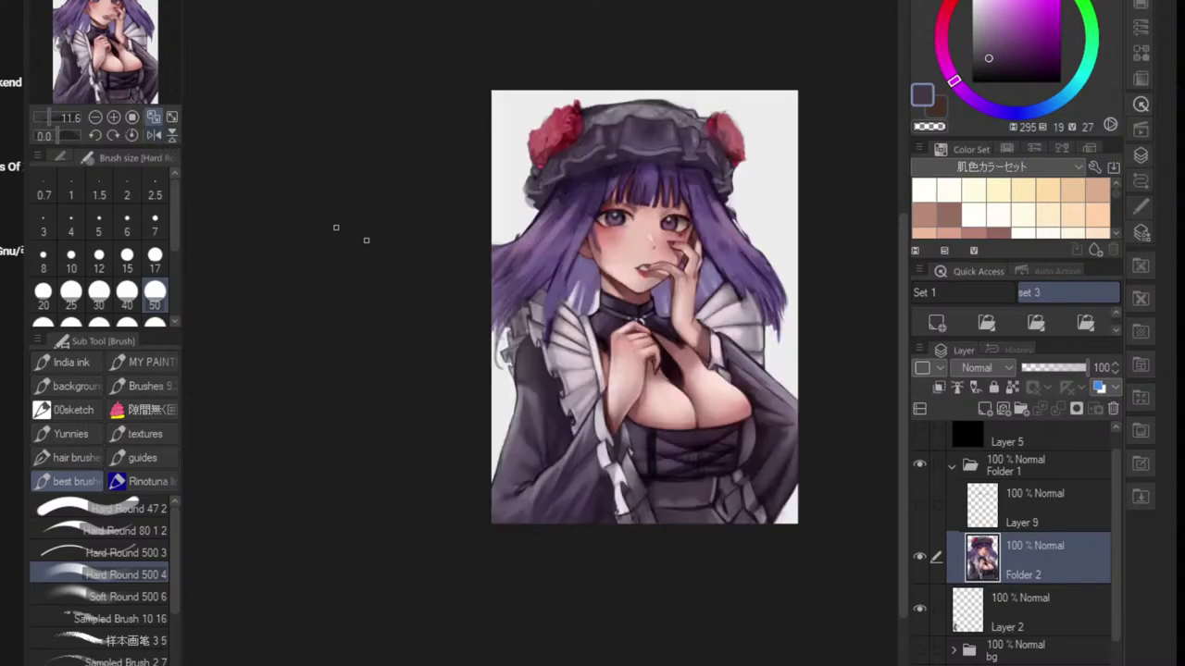
pyautogui.scroll(5, 661, 397)
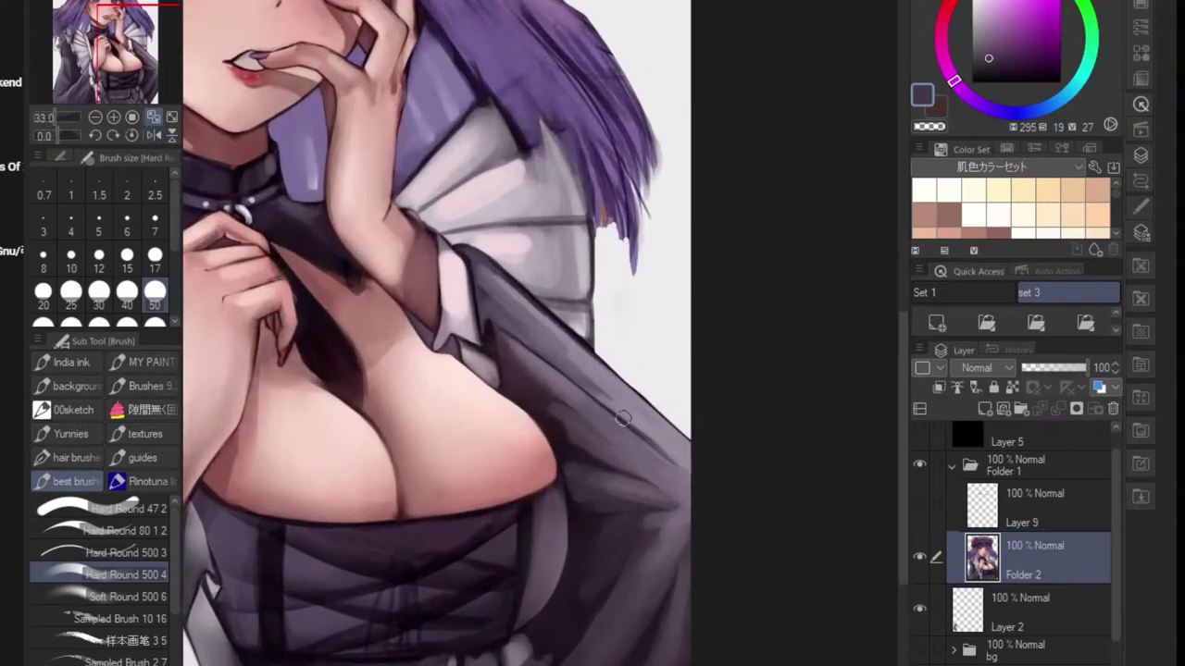
# - Darken the light fold on the coat sleeve with a sampled mid-dark coat shade
pyautogui.keyDown('alt'); pyautogui.click(572, 360); pyautogui.keyUp('alt')
pyautogui.keyDown('alt'); pyautogui.click(629, 454); pyautogui.keyUp('alt')
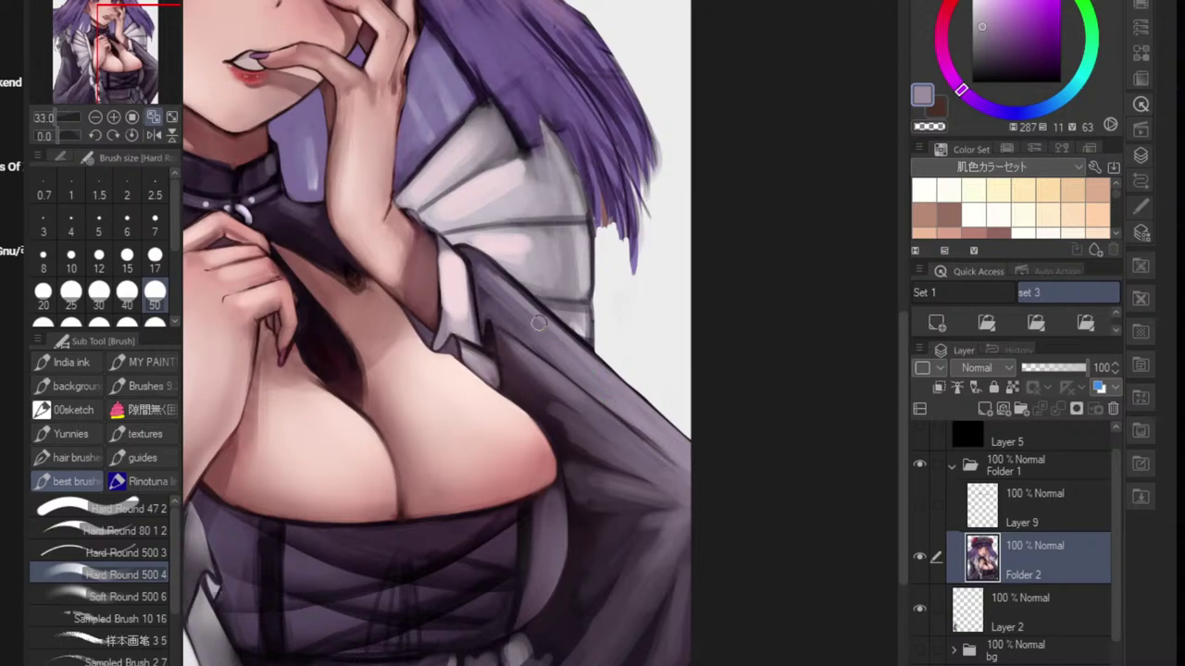
pyautogui.keyDown('alt'); pyautogui.click(509, 358); pyautogui.keyUp('alt')
pyautogui.keyDown('alt'); pyautogui.click(491, 295); pyautogui.keyUp('alt')
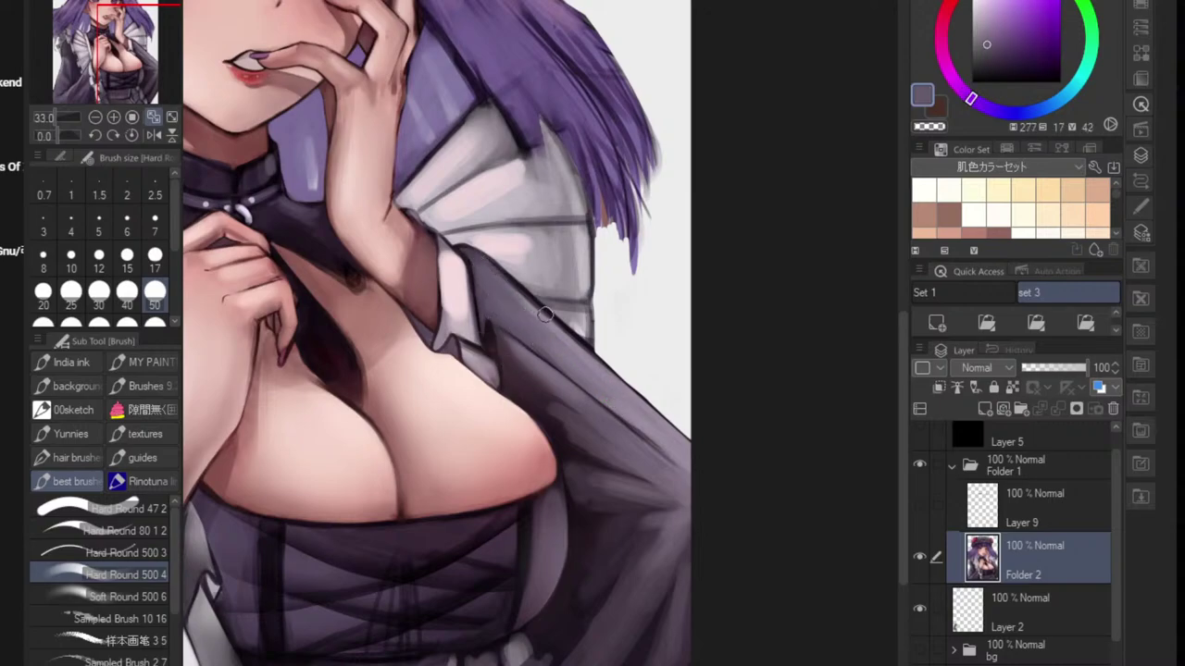
pyautogui.keyDown('alt'); pyautogui.click(531, 413); pyautogui.keyUp('alt')
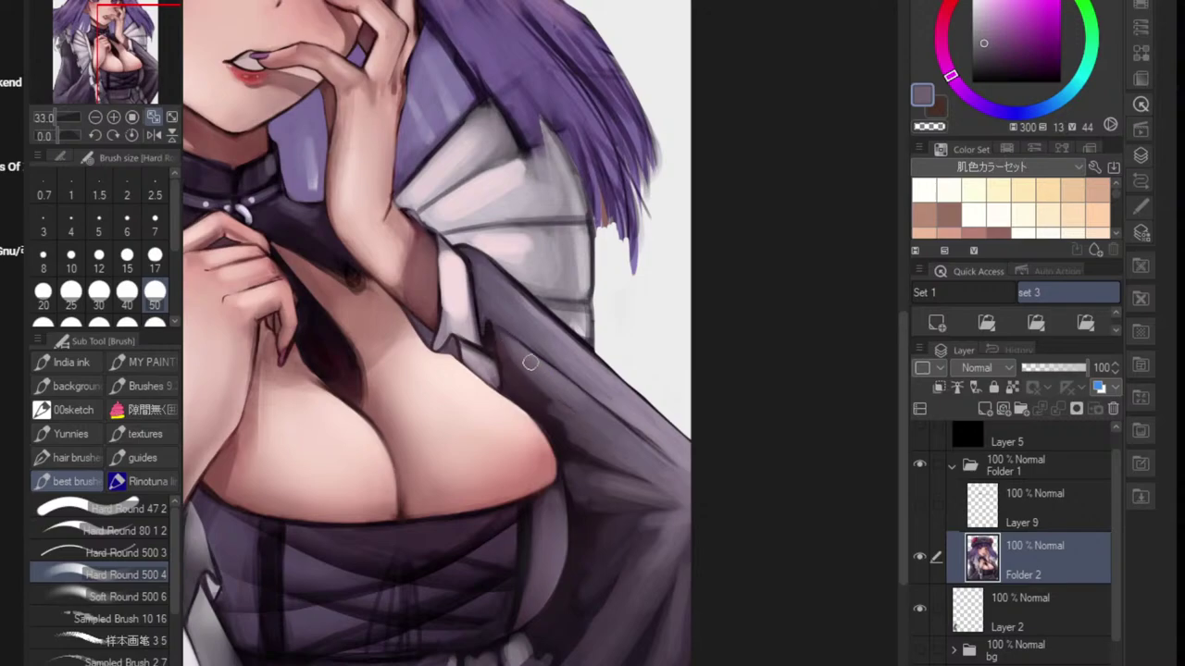
pyautogui.keyDown('alt'); pyautogui.click(542, 453); pyautogui.keyUp('alt')
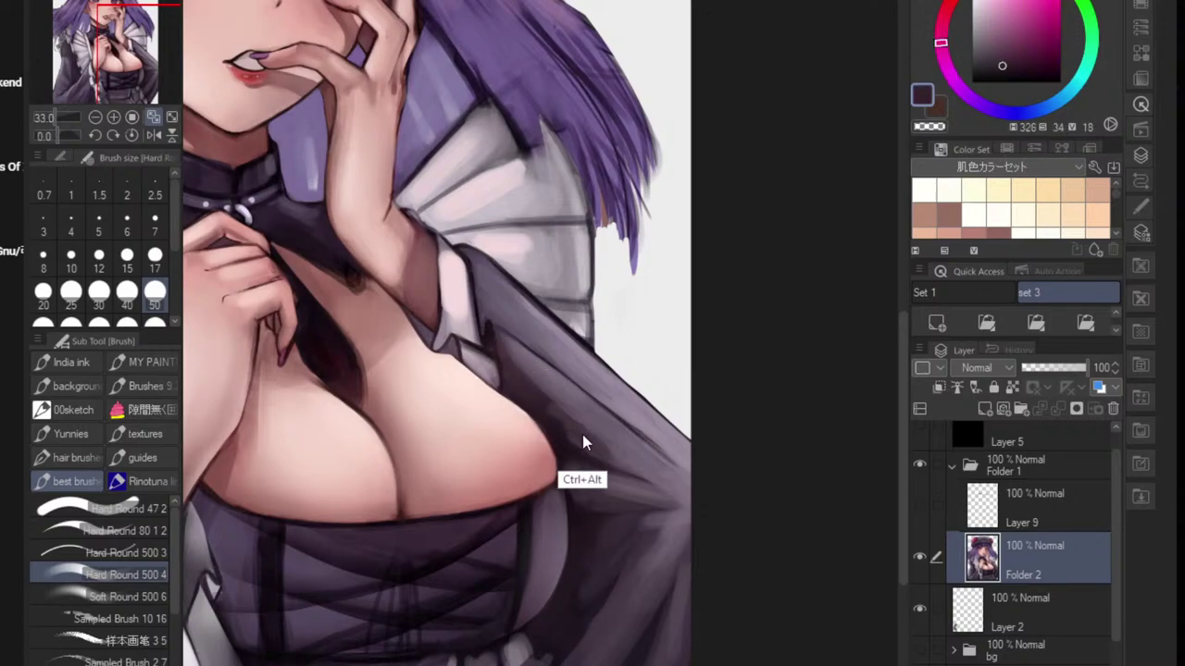
pyautogui.keyDown('alt'); pyautogui.click(585, 441); pyautogui.keyUp('alt')
pyautogui.moveTo(614, 446); pyautogui.dragTo(665, 478)
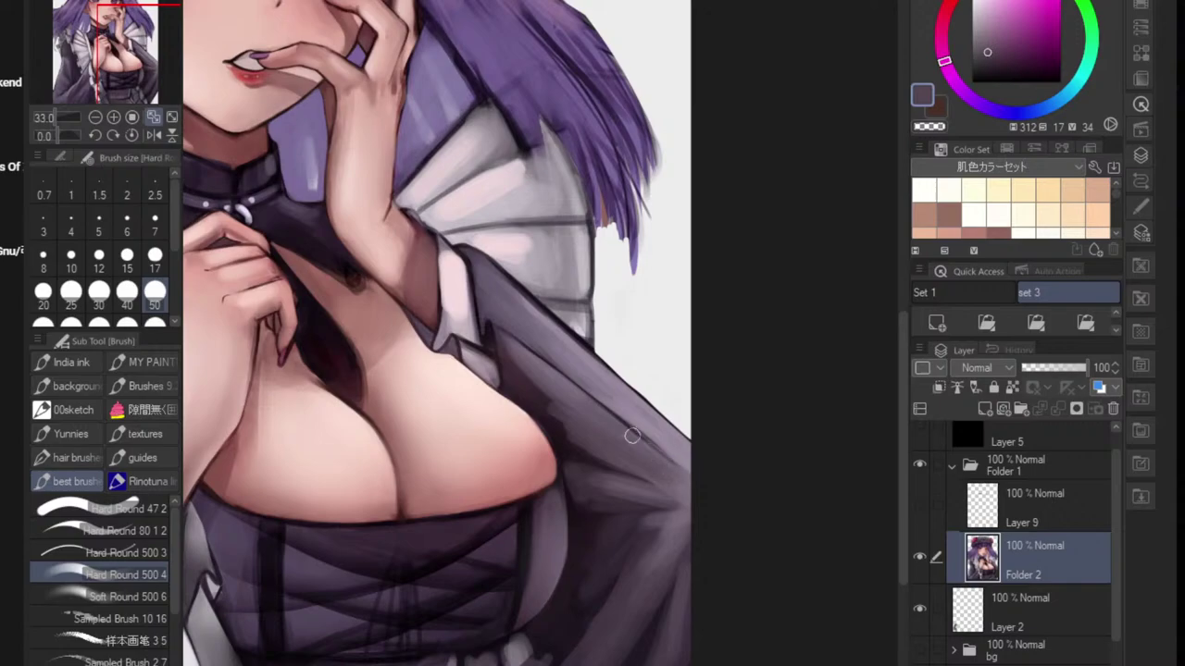
pyautogui.keyDown('alt'); pyautogui.click(679, 480); pyautogui.keyUp('alt')
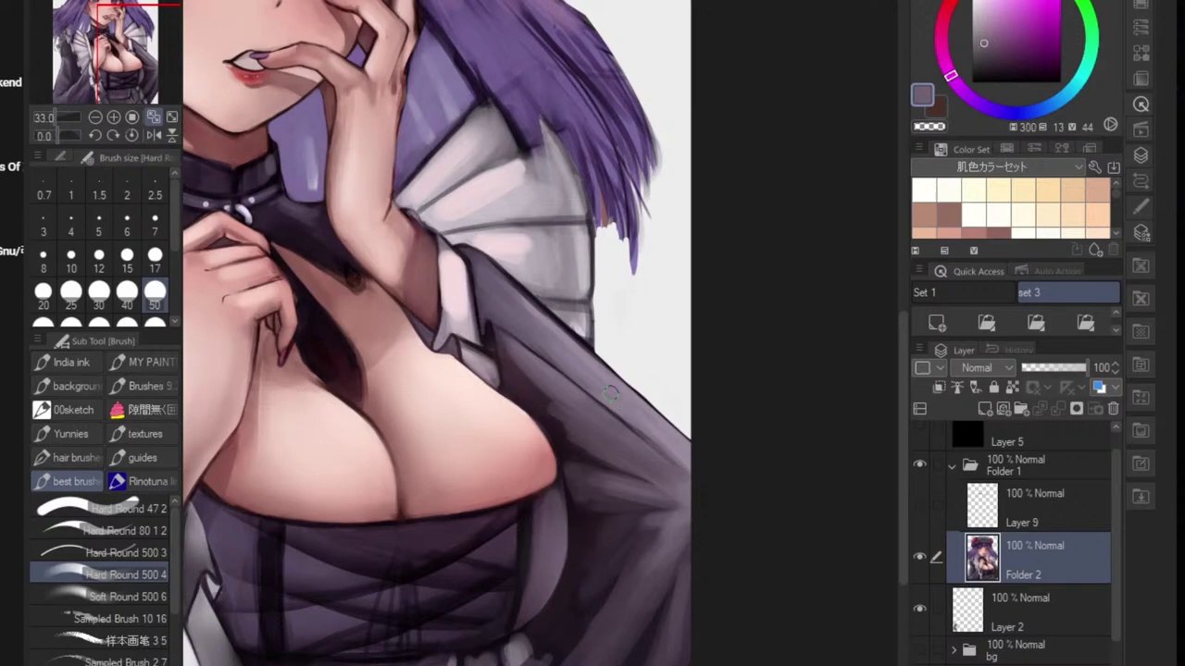
pyautogui.keyDown('alt'); pyautogui.click(681, 448); pyautogui.keyUp('alt')
# - Brighten the background along the outer coat edge with pale grey strokes
pyautogui.moveTo(641, 416); pyautogui.dragTo(608, 479)
pyautogui.scroll(4, 654, 471)
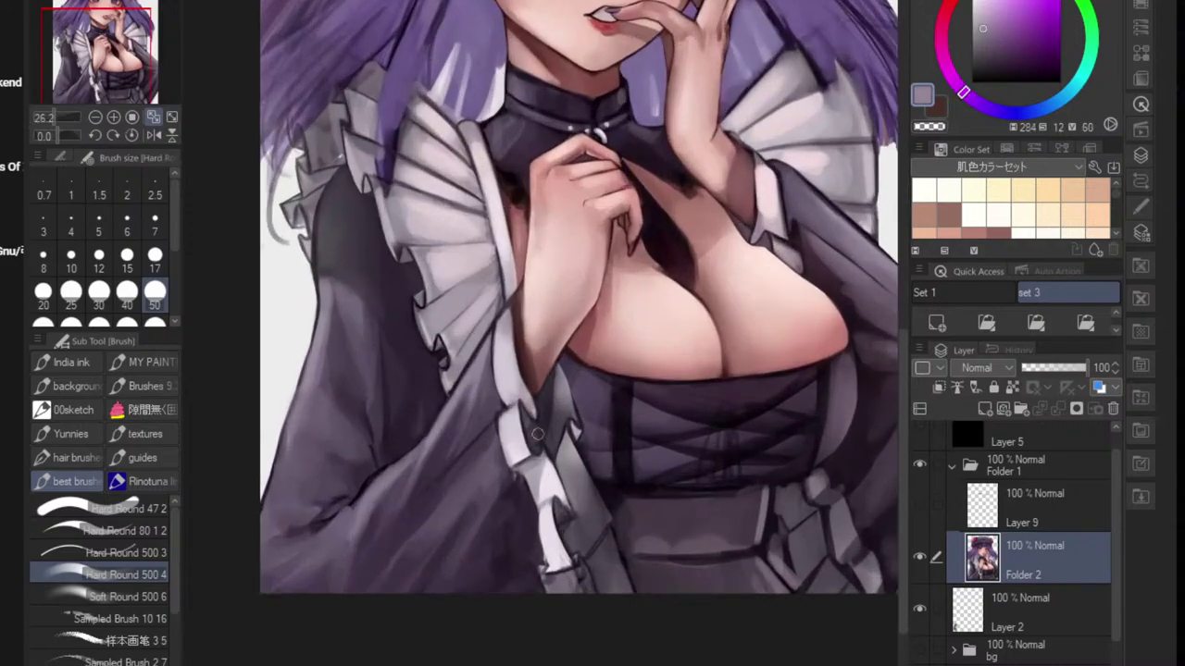
pyautogui.moveTo(671, 419); pyautogui.dragTo(466, 480)
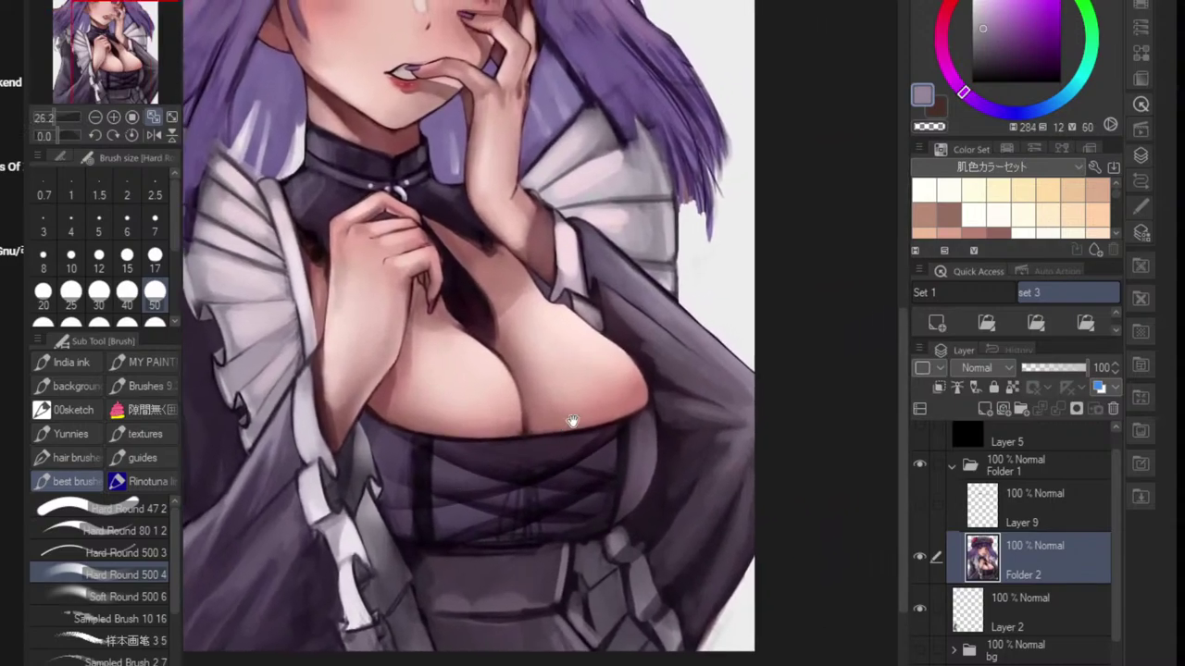
pyautogui.moveTo(594, 410); pyautogui.dragTo(518, 442)
pyautogui.scroll(2, 650, 410)
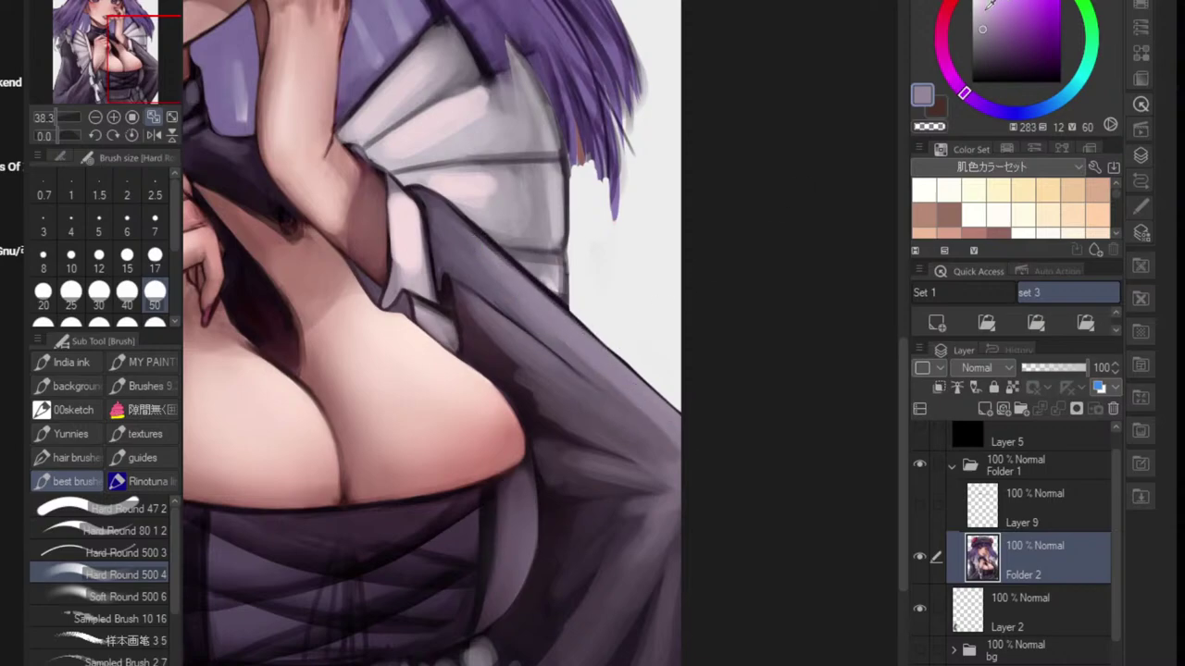
pyautogui.click(952, 79)
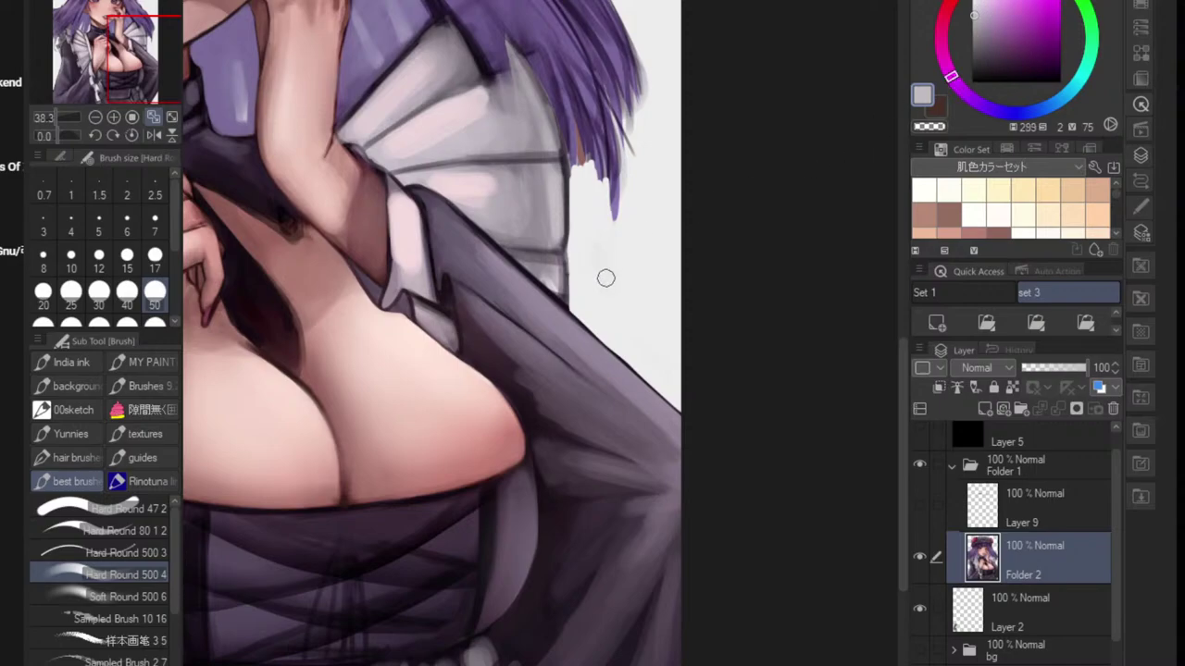
pyautogui.moveTo(542, 312); pyautogui.dragTo(667, 423)
pyautogui.moveTo(675, 438)
pyautogui.mouseDown()
pyautogui.moveTo(619, 455)
pyautogui.moveTo(546, 451)
pyautogui.mouseUp()
pyautogui.moveTo(707, 450); pyautogui.dragTo(644, 418)
pyautogui.scroll(6, 597, 386)
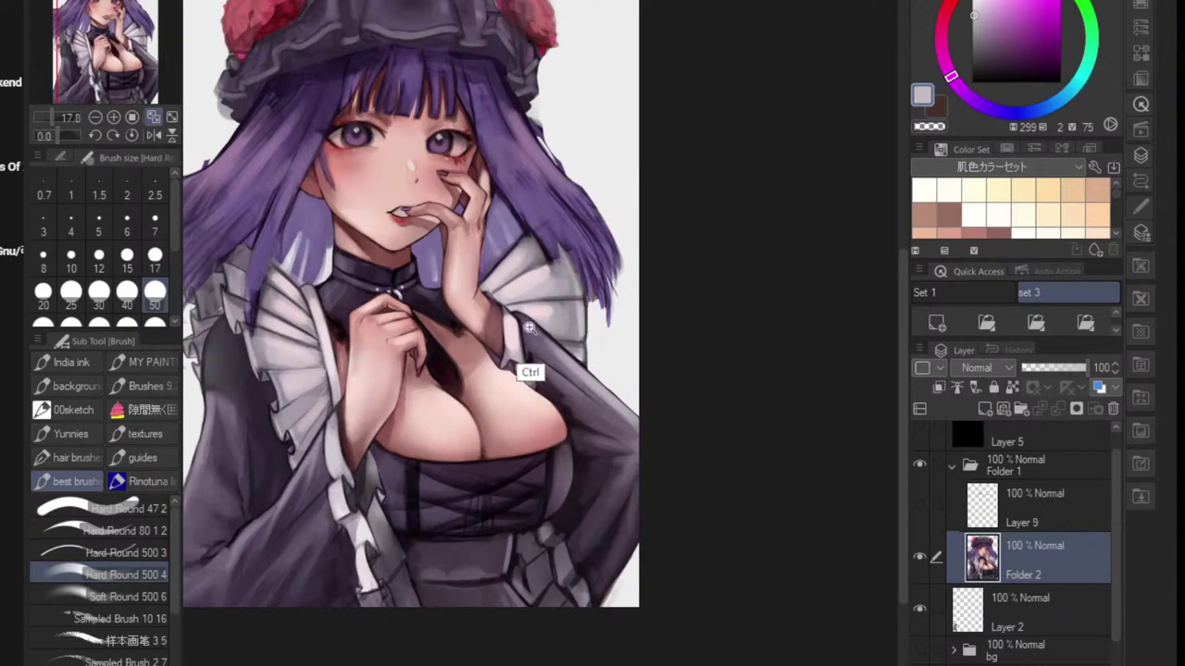
pyautogui.scroll(-4, 612, 451)
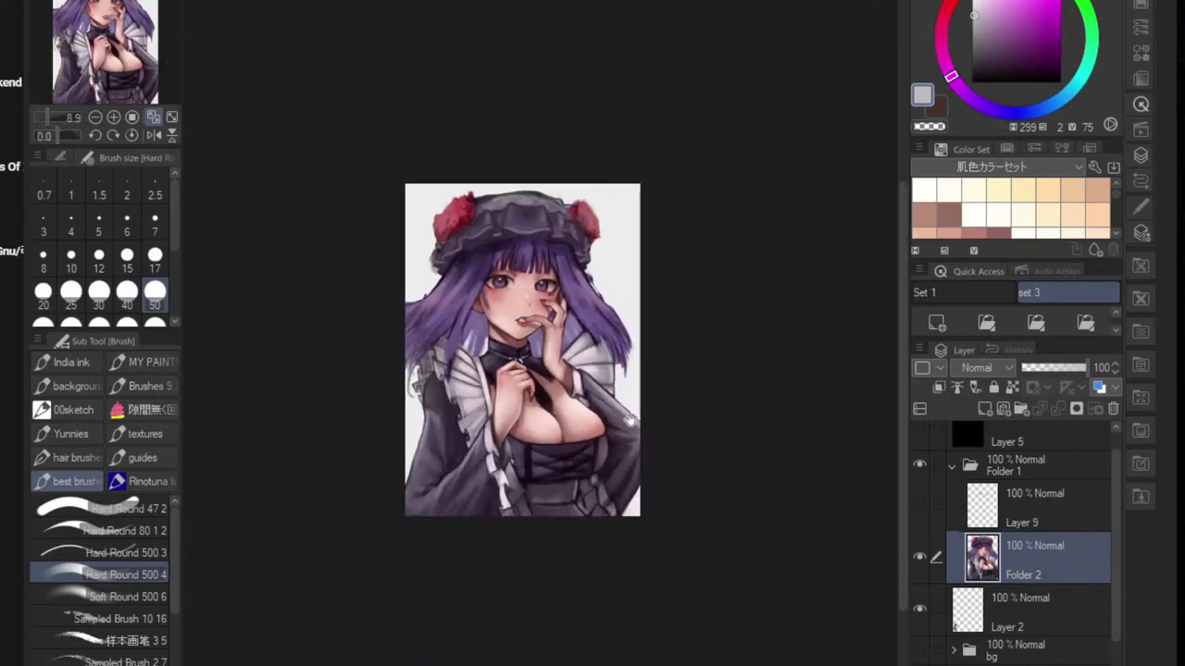
pyautogui.scroll(6, 644, 435)
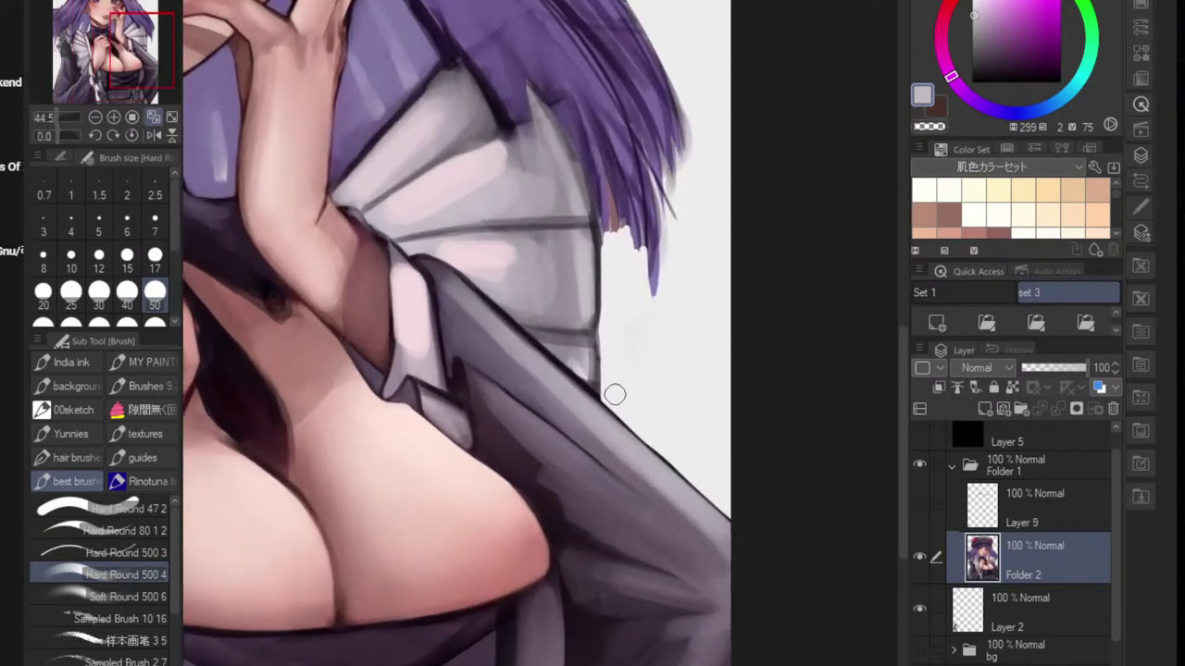
pyautogui.keyDown('alt'); pyautogui.click(529, 491); pyautogui.keyUp('alt')
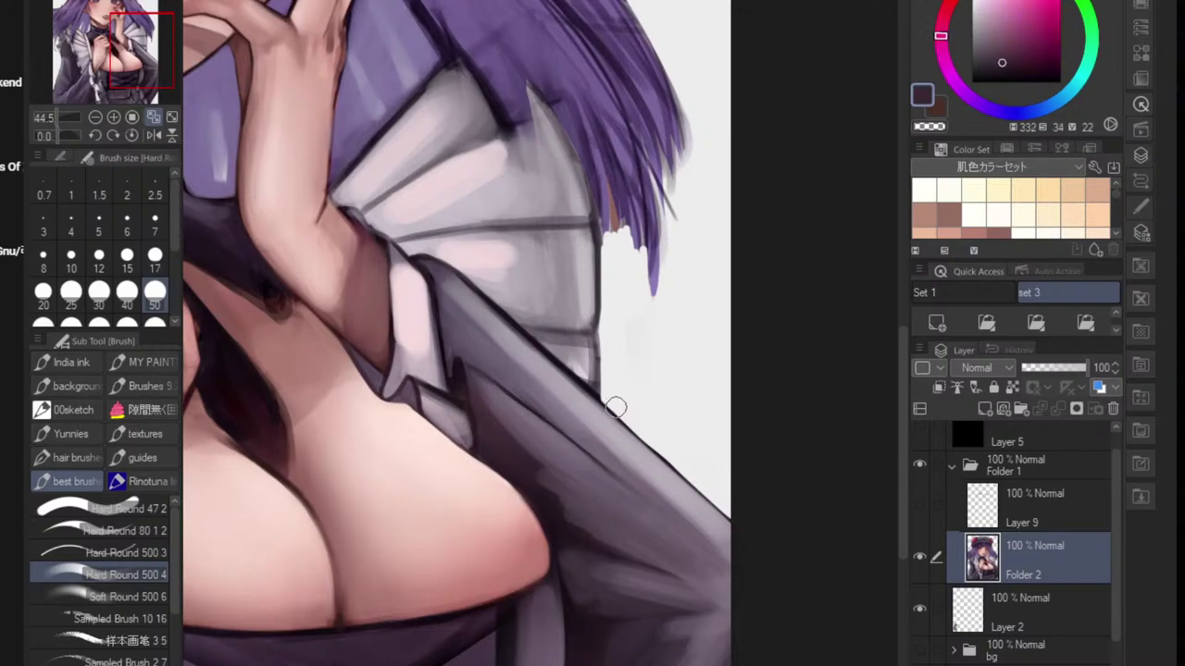
# - Add a new Layer 3 inside Folder 1 and shade the sleeve edge darker on it
pyautogui.click(970, 597)
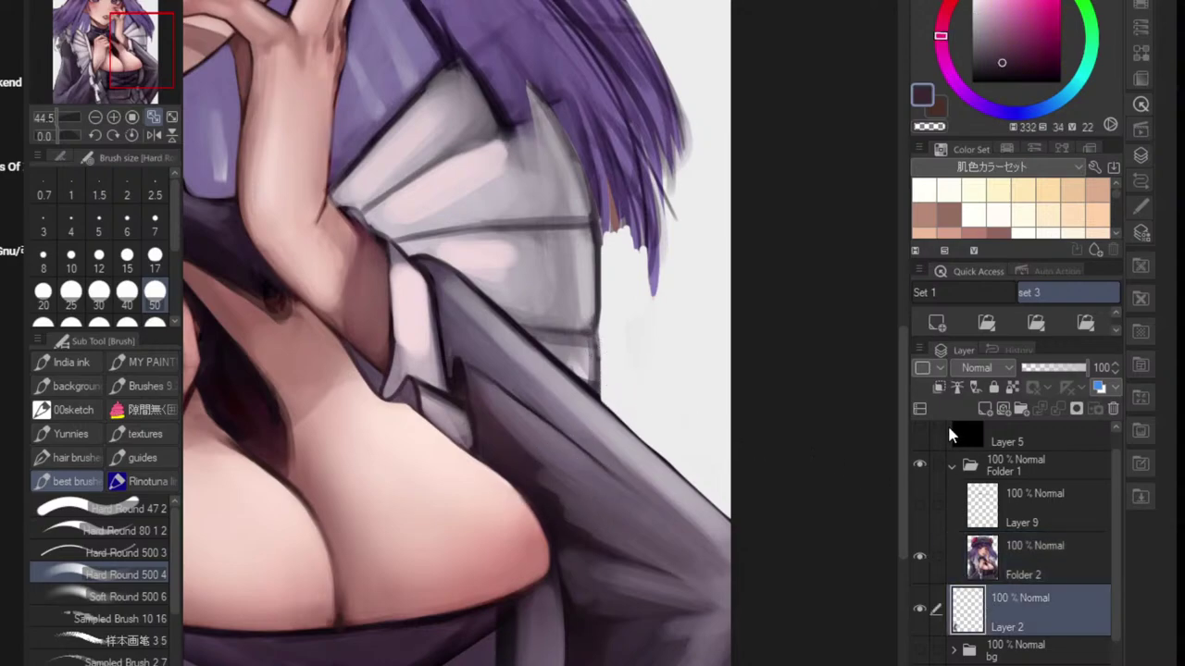
pyautogui.click(938, 321)
pyautogui.moveTo(1062, 602); pyautogui.dragTo(1071, 580)
pyautogui.moveTo(599, 397)
pyautogui.mouseDown()
pyautogui.moveTo(647, 459)
pyautogui.moveTo(626, 427)
pyautogui.mouseUp()
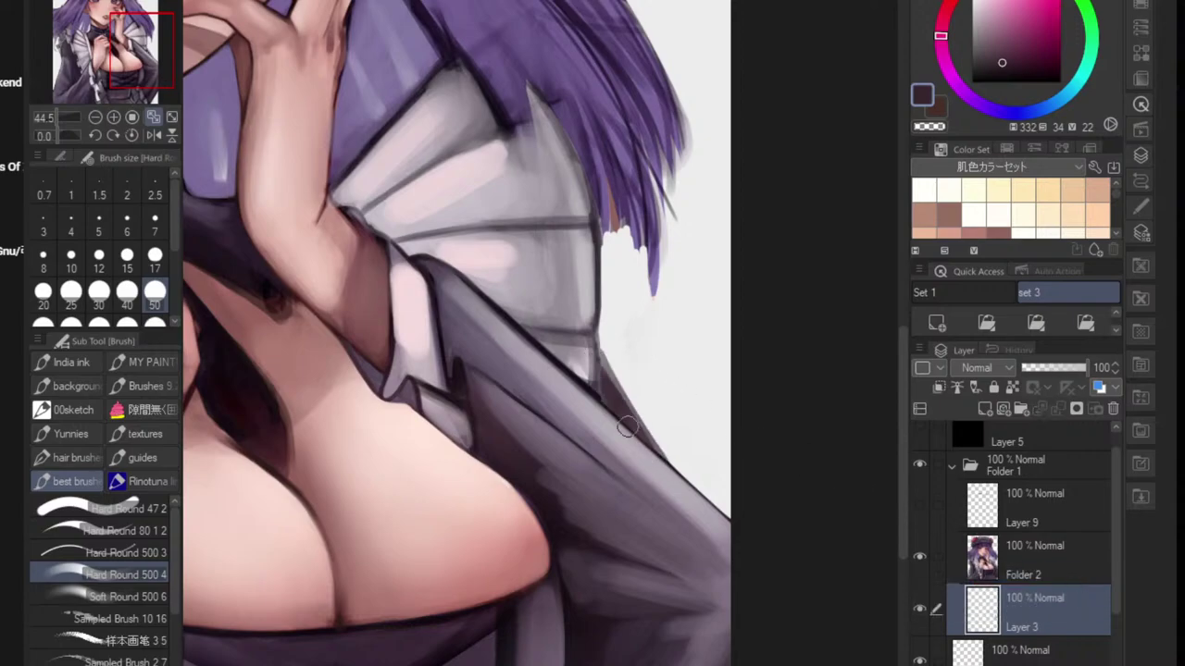
pyautogui.moveTo(601, 370)
pyautogui.mouseDown()
pyautogui.moveTo(586, 330)
pyautogui.moveTo(638, 437)
pyautogui.mouseUp()
pyautogui.moveTo(681, 499)
pyautogui.mouseDown()
pyautogui.moveTo(654, 517)
pyautogui.moveTo(653, 541)
pyautogui.moveTo(593, 533)
pyautogui.mouseUp()
# - Merge Folder 2 down into Layer 3, then merge away the accidental extra layer
pyautogui.moveTo(659, 538); pyautogui.dragTo(611, 516)
pyautogui.scroll(3, 611, 516)
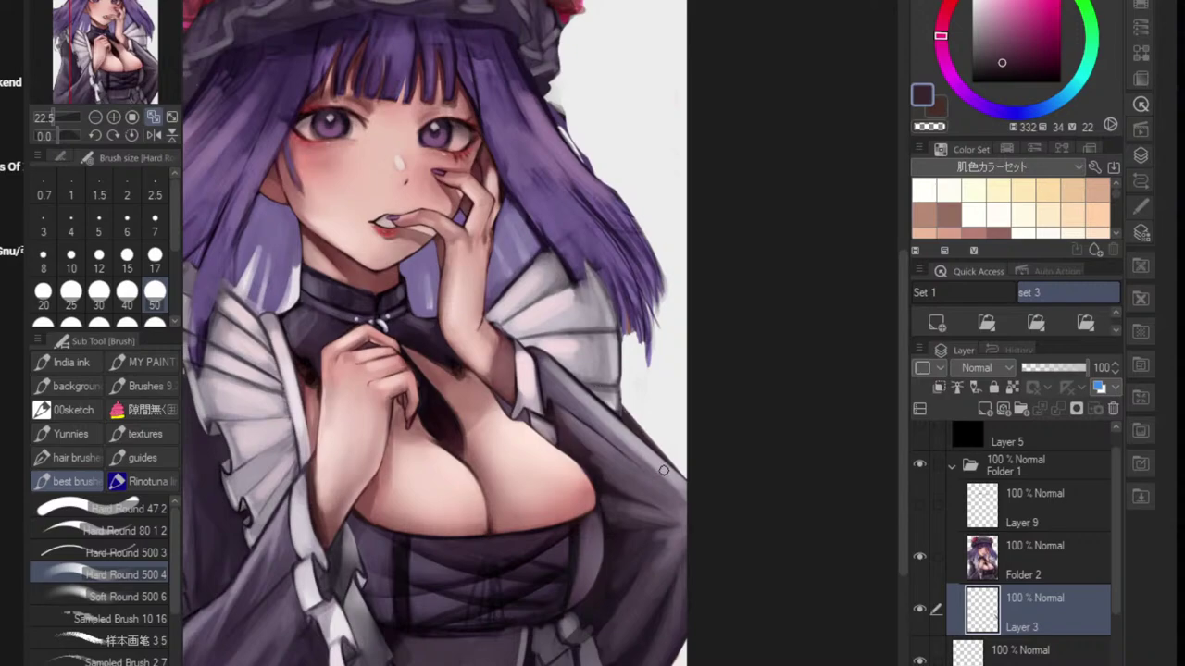
pyautogui.scroll(-3, 679, 486)
pyautogui.moveTo(668, 544); pyautogui.dragTo(732, 469)
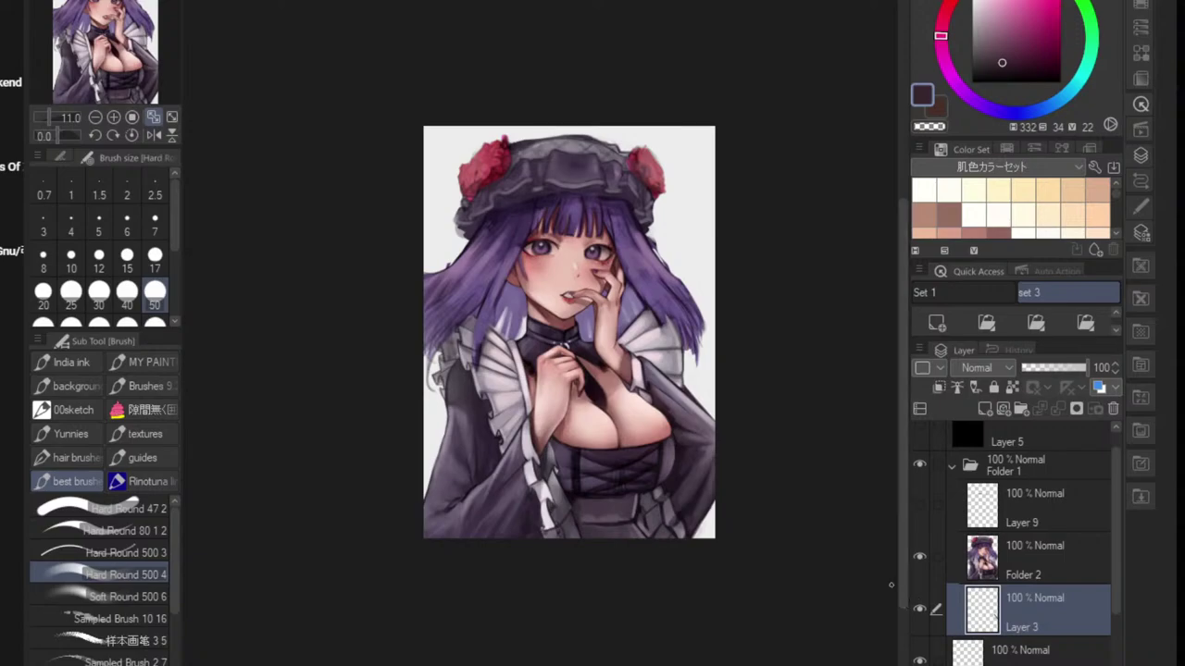
pyautogui.scroll(4, 721, 399)
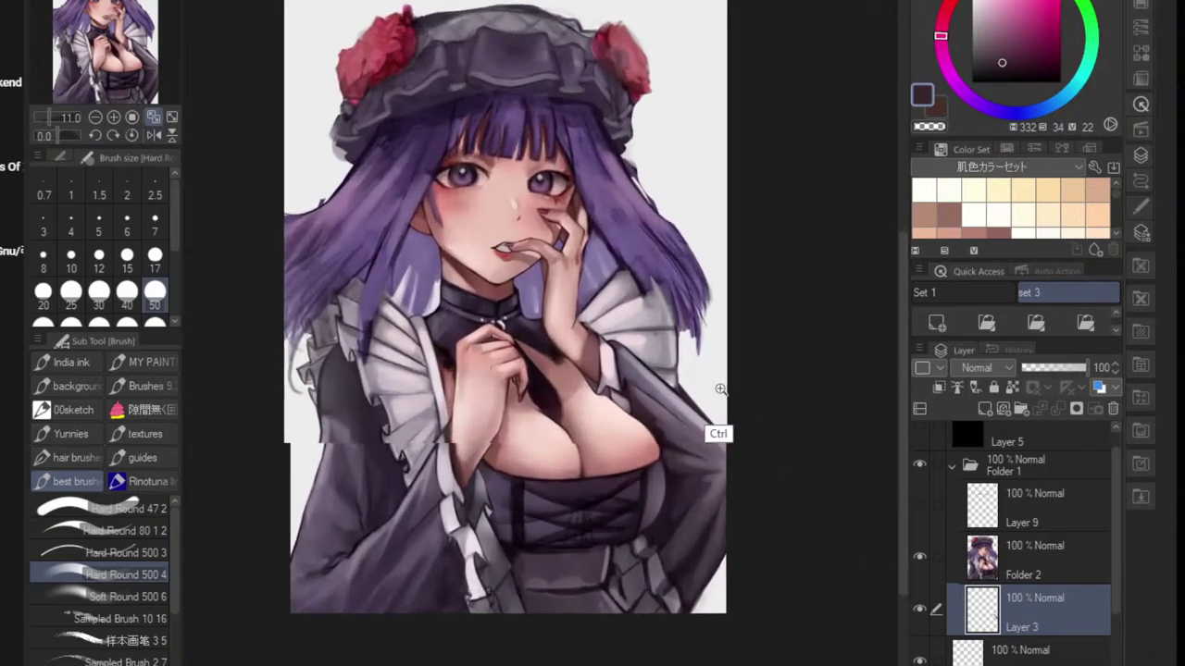
pyautogui.scroll(-2, 721, 431)
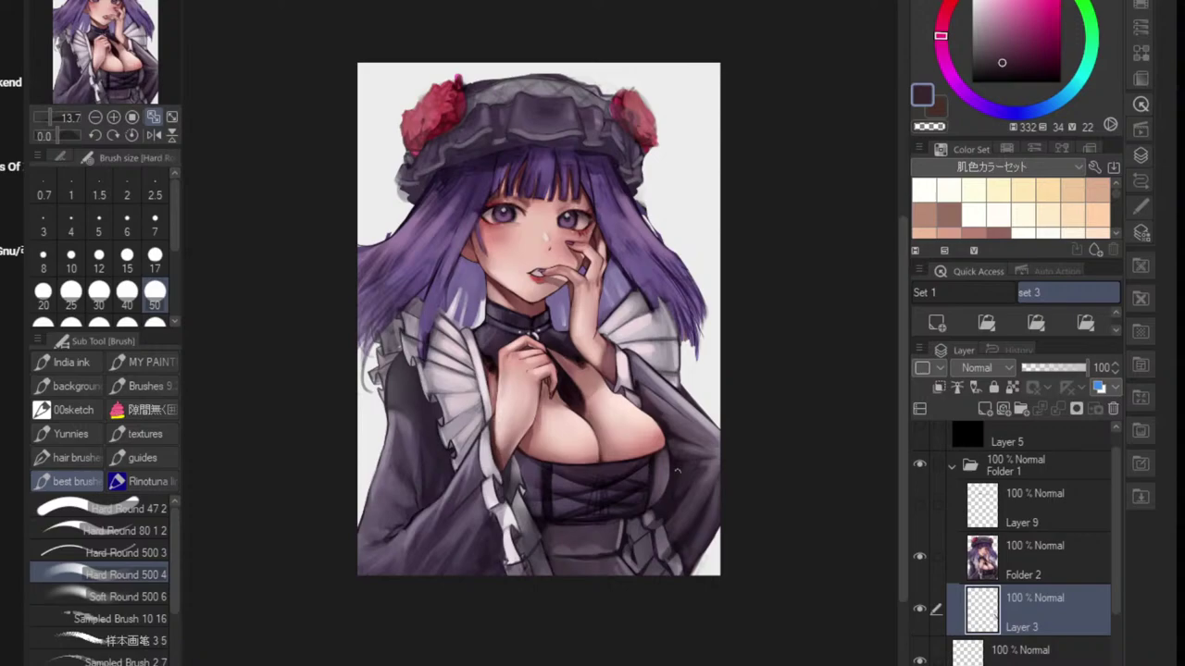
pyautogui.scroll(1, 637, 535)
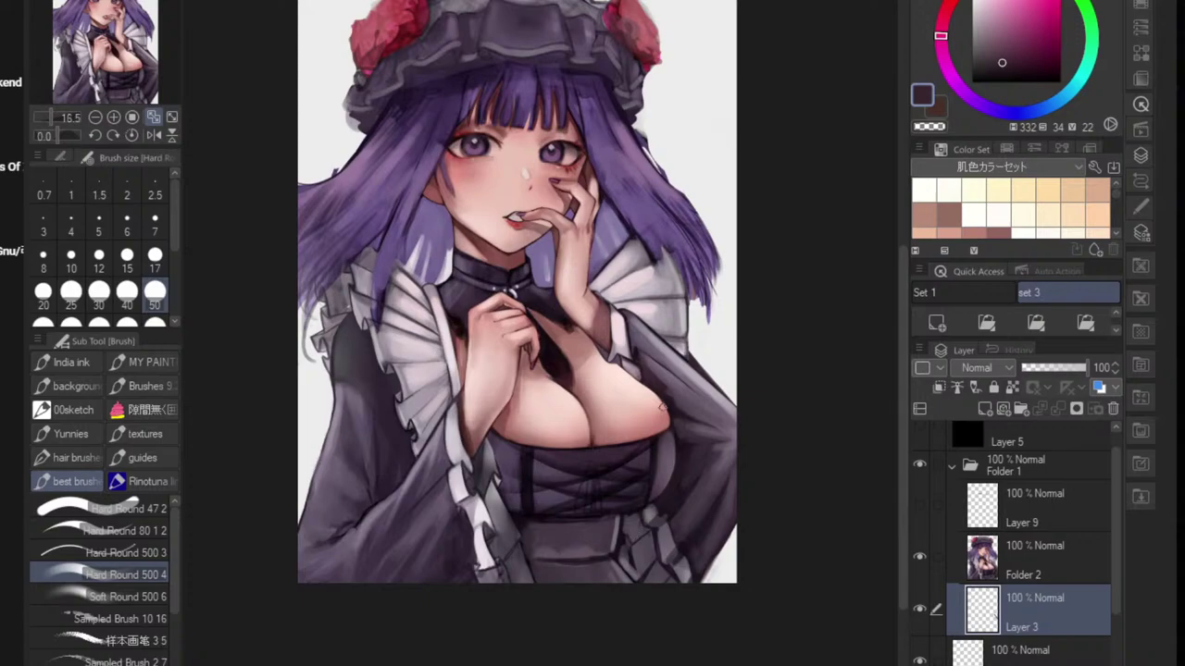
pyautogui.scroll(1, 407, 172)
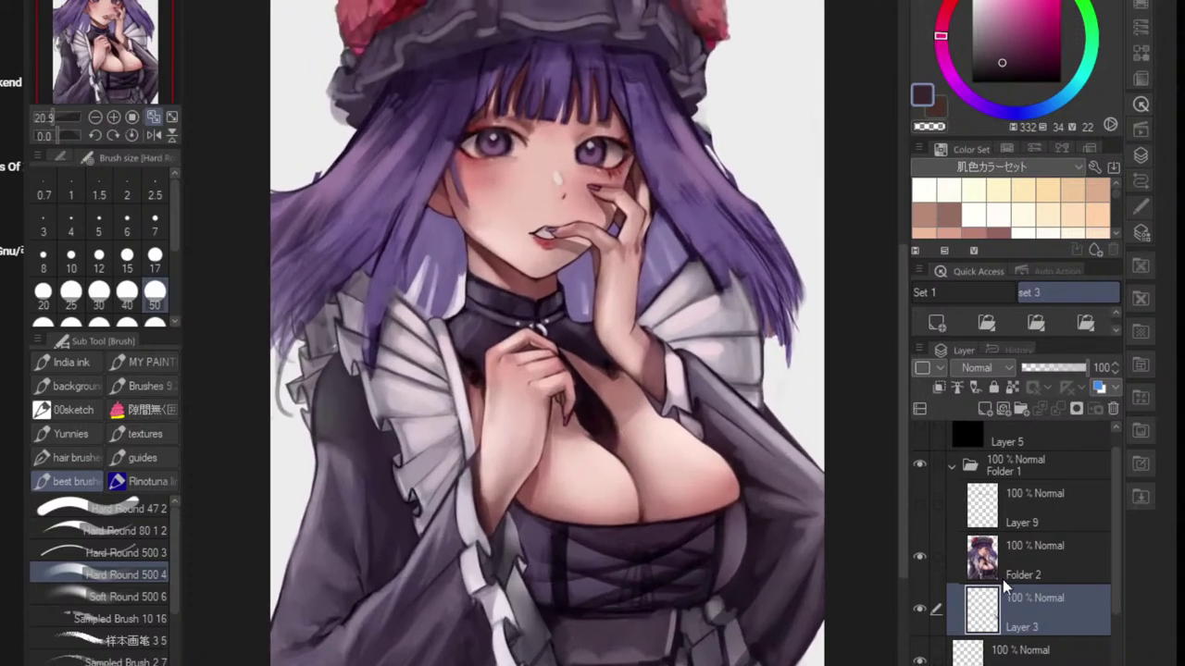
pyautogui.click(1008, 568)
pyautogui.hotkey('ctrl', 'e')
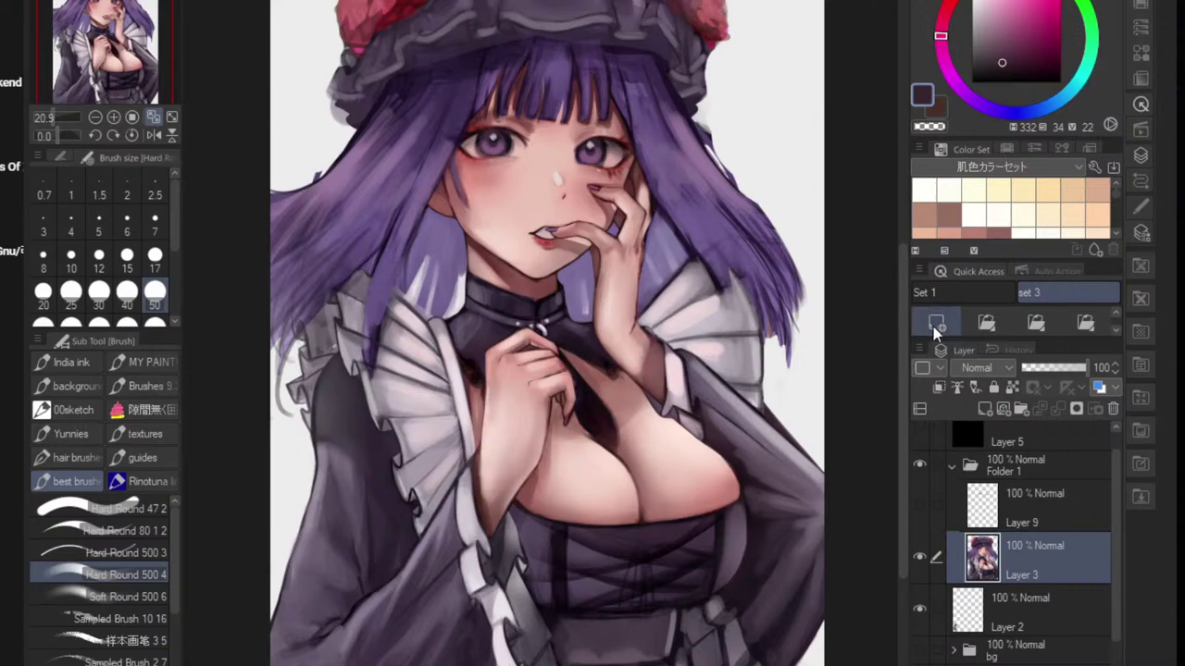
pyautogui.click(937, 322)
pyautogui.hotkey('ctrl', 'e')
pyautogui.scroll(4, 635, 428)
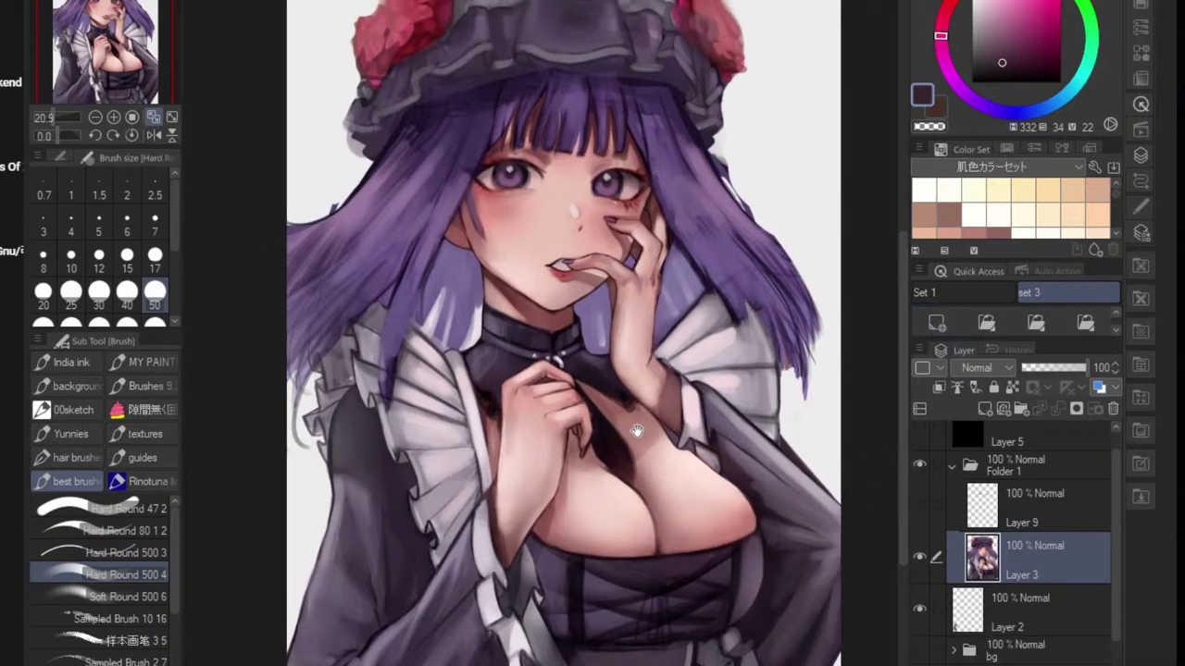
# - Soften the skin edge beside the dark dress strap with a lighter skin pink
pyautogui.keyDown('alt'); pyautogui.click(645, 520); pyautogui.keyUp('alt')
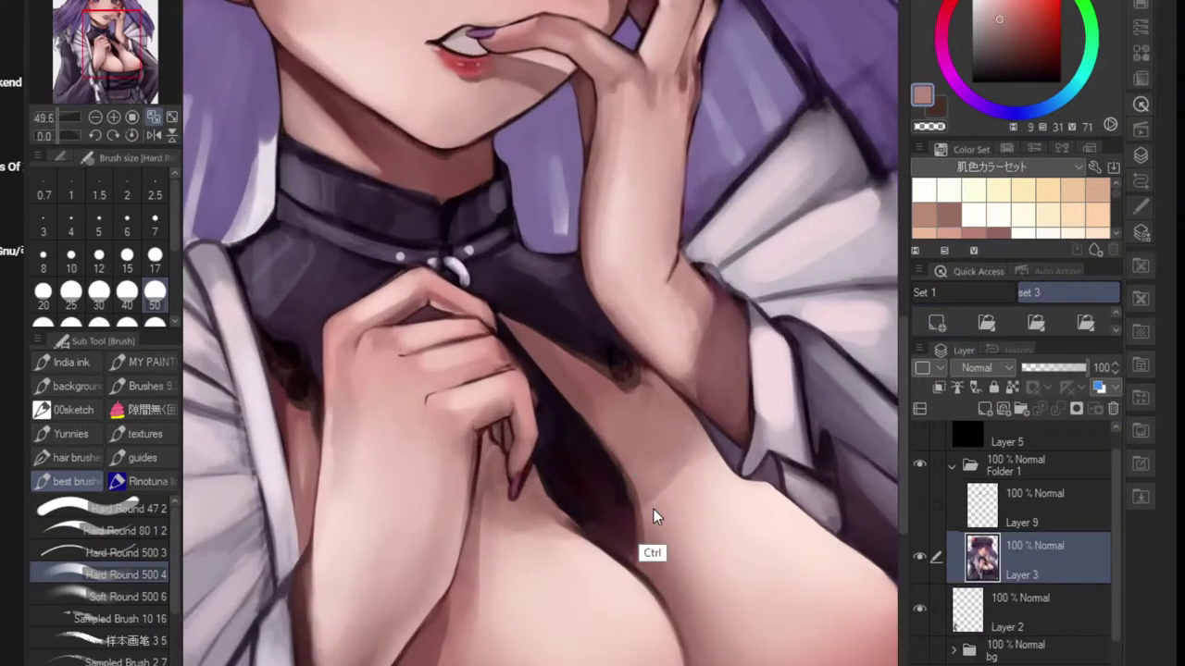
pyautogui.keyDown('alt'); pyautogui.click(653, 551); pyautogui.keyUp('alt')
pyautogui.moveTo(643, 492); pyautogui.dragTo(646, 531)
pyautogui.hotkey('ctrl', 'z')
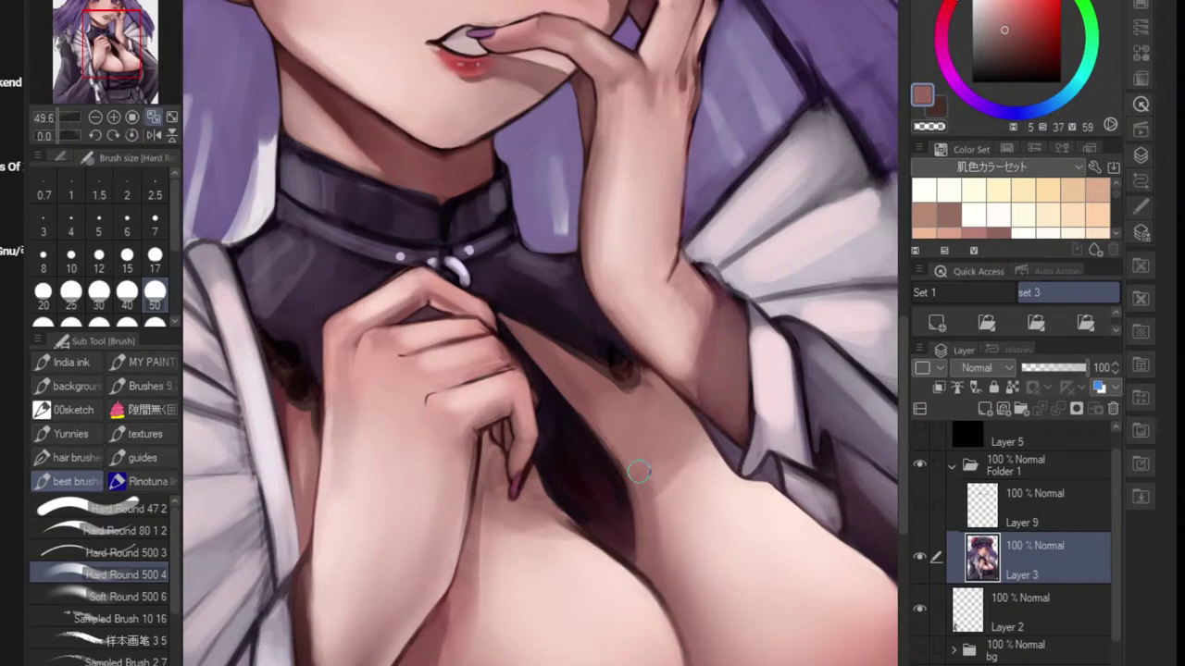
pyautogui.keyDown('alt'); pyautogui.click(667, 508); pyautogui.keyUp('alt')
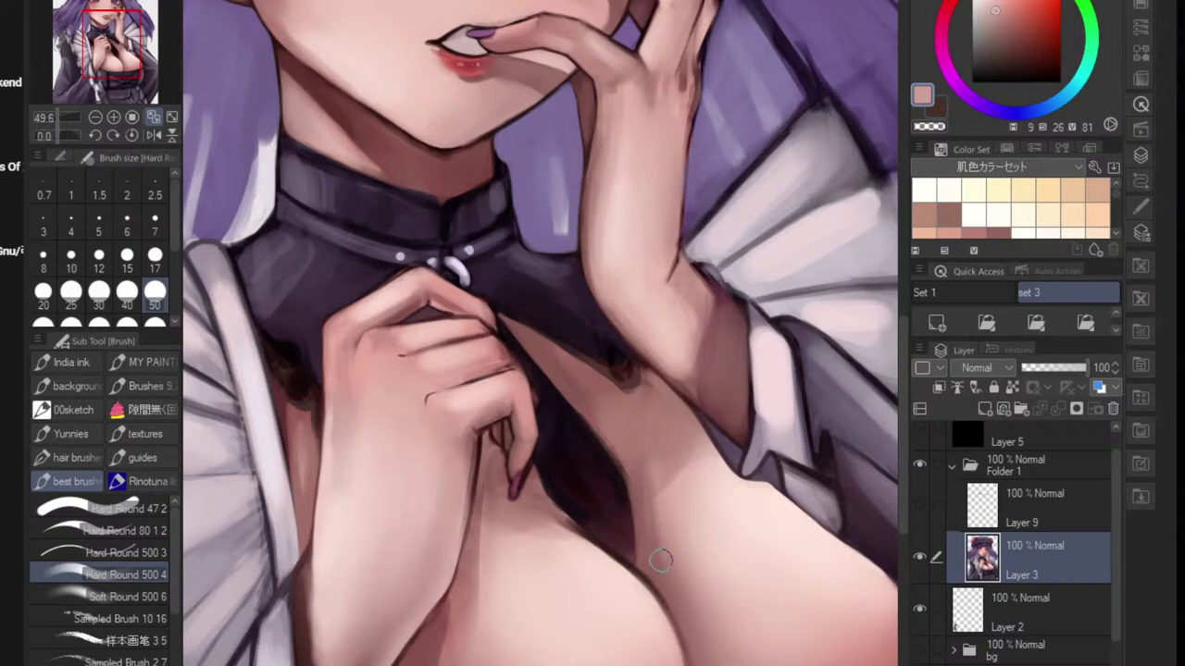
pyautogui.moveTo(647, 486); pyautogui.dragTo(651, 520)
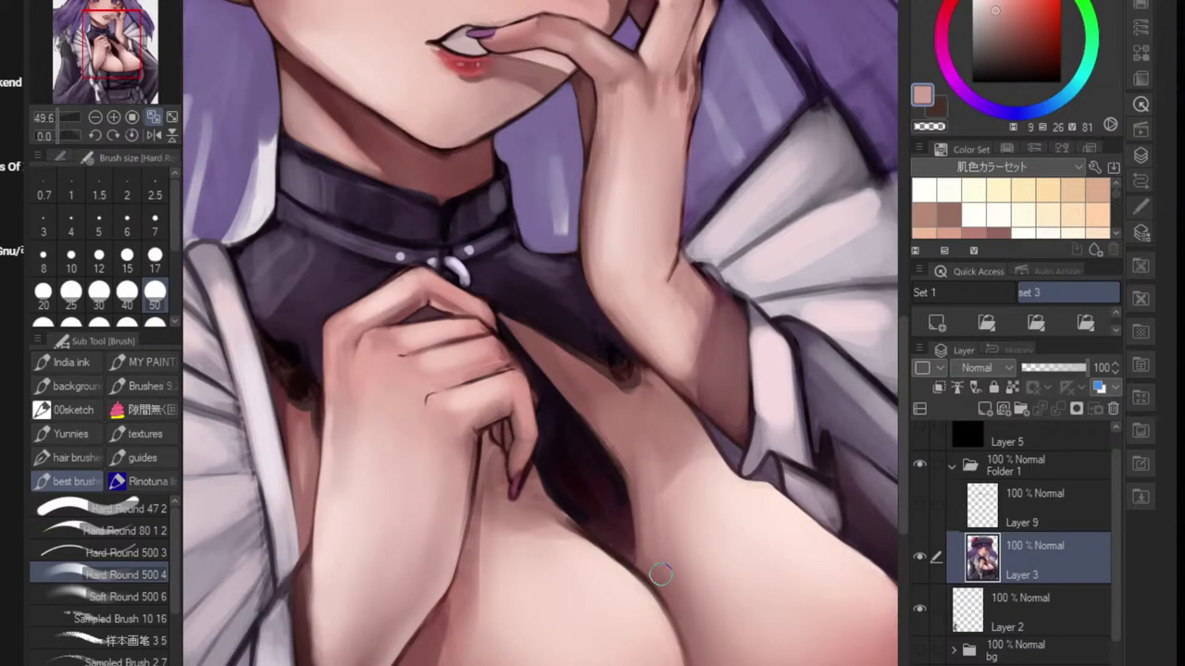
pyautogui.scroll(-4, 660, 574)
pyautogui.scroll(-2, 763, 433)
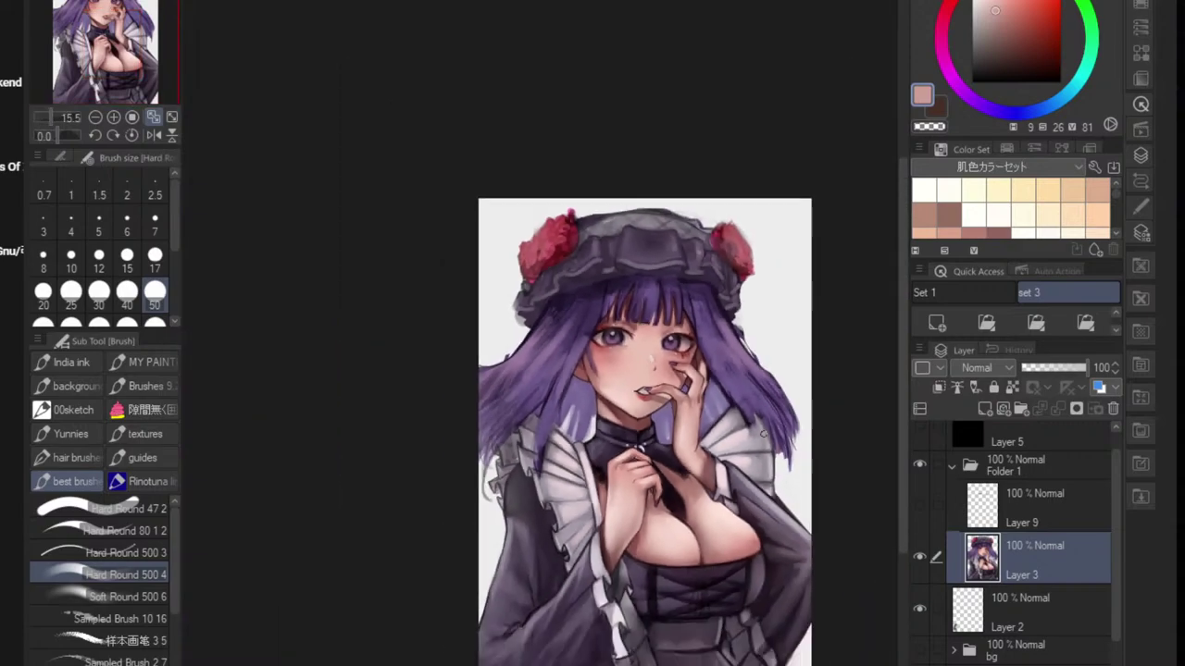
pyautogui.scroll(3, 697, 506)
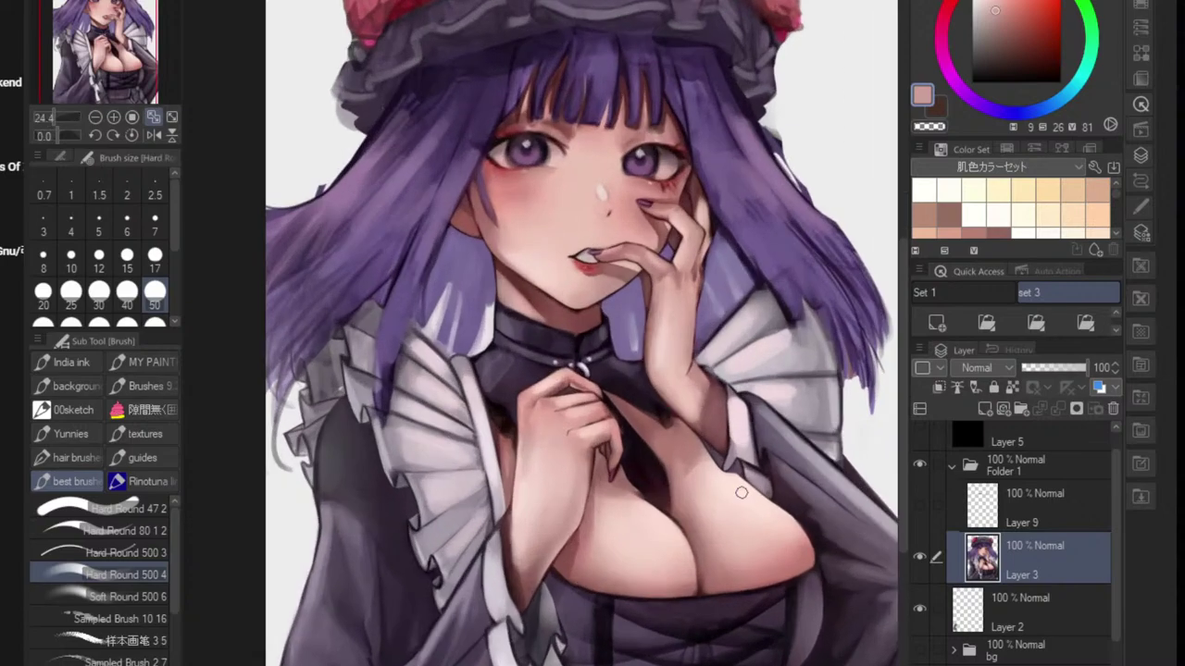
pyautogui.scroll(2, 685, 519)
# - Paint and widen the skin shadow down the chest's inner edge toward the bottom outline
pyautogui.keyDown('alt'); pyautogui.click(608, 485); pyautogui.keyUp('alt')
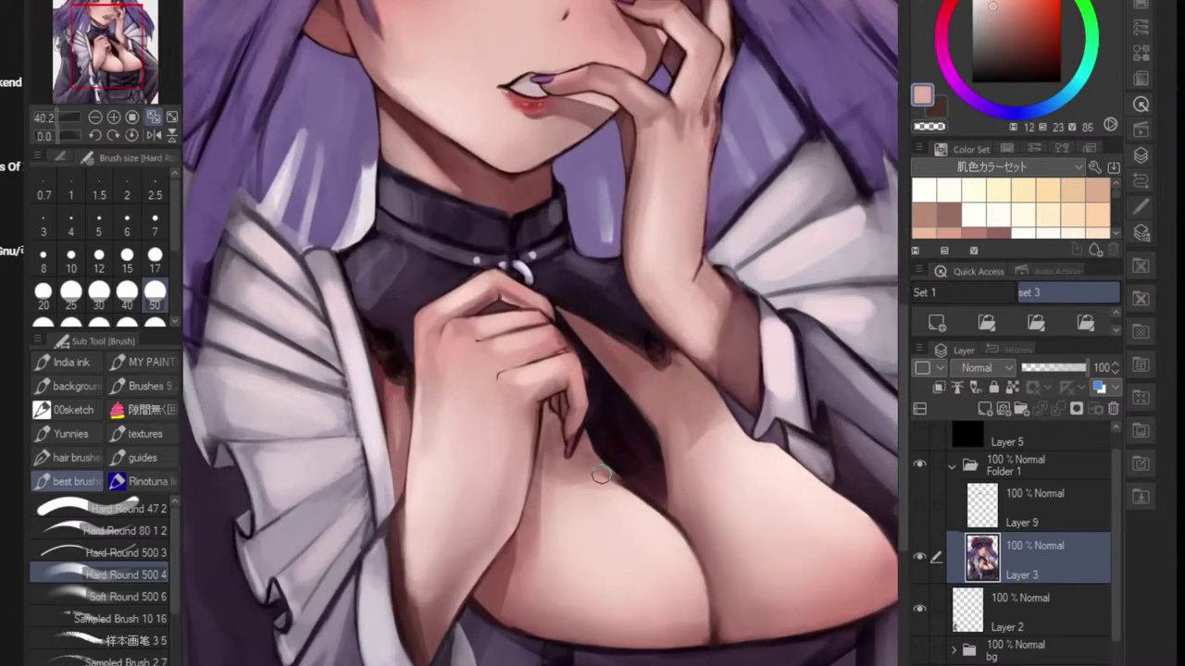
pyautogui.keyDown('alt'); pyautogui.click(597, 470); pyautogui.keyUp('alt')
pyautogui.moveTo(590, 469)
pyautogui.mouseDown()
pyautogui.moveTo(643, 506)
pyautogui.moveTo(696, 587)
pyautogui.mouseUp()
pyautogui.moveTo(674, 545); pyautogui.dragTo(696, 622)
pyautogui.moveTo(634, 488)
pyautogui.mouseDown()
pyautogui.moveTo(691, 601)
pyautogui.moveTo(648, 594)
pyautogui.moveTo(708, 588)
pyautogui.mouseUp()
pyautogui.keyDown('alt'); pyautogui.click(612, 566); pyautogui.keyUp('alt')
pyautogui.keyDown('alt'); pyautogui.click(611, 561); pyautogui.keyUp('alt')
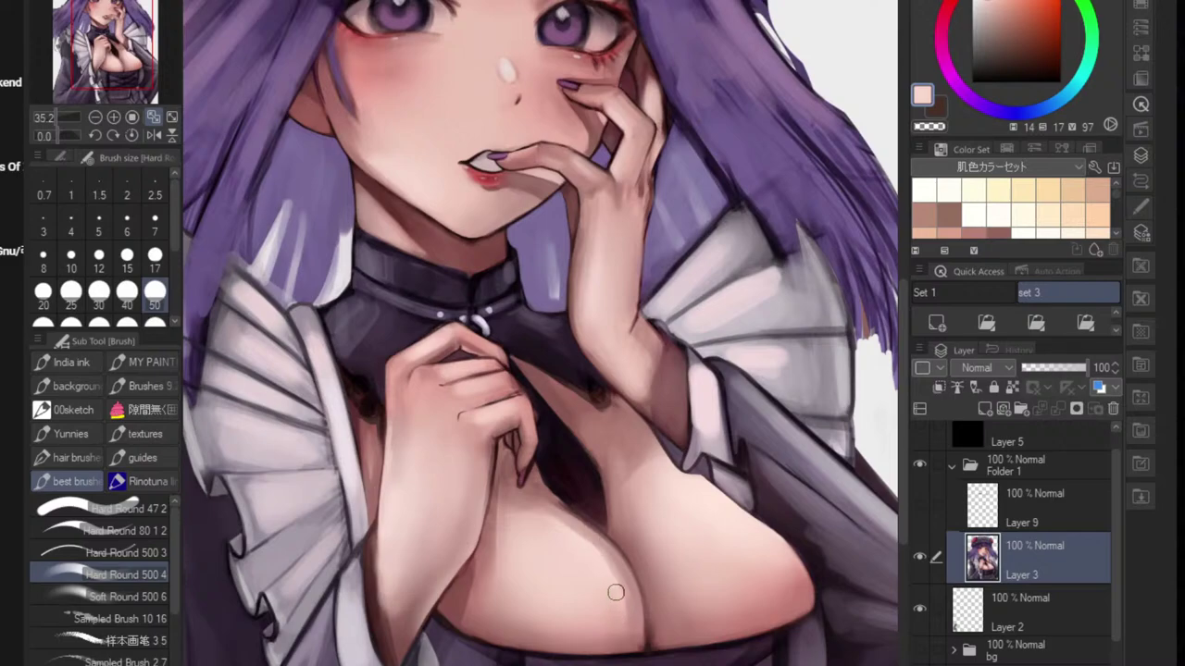
pyautogui.keyDown('alt'); pyautogui.click(539, 546); pyautogui.keyUp('alt')
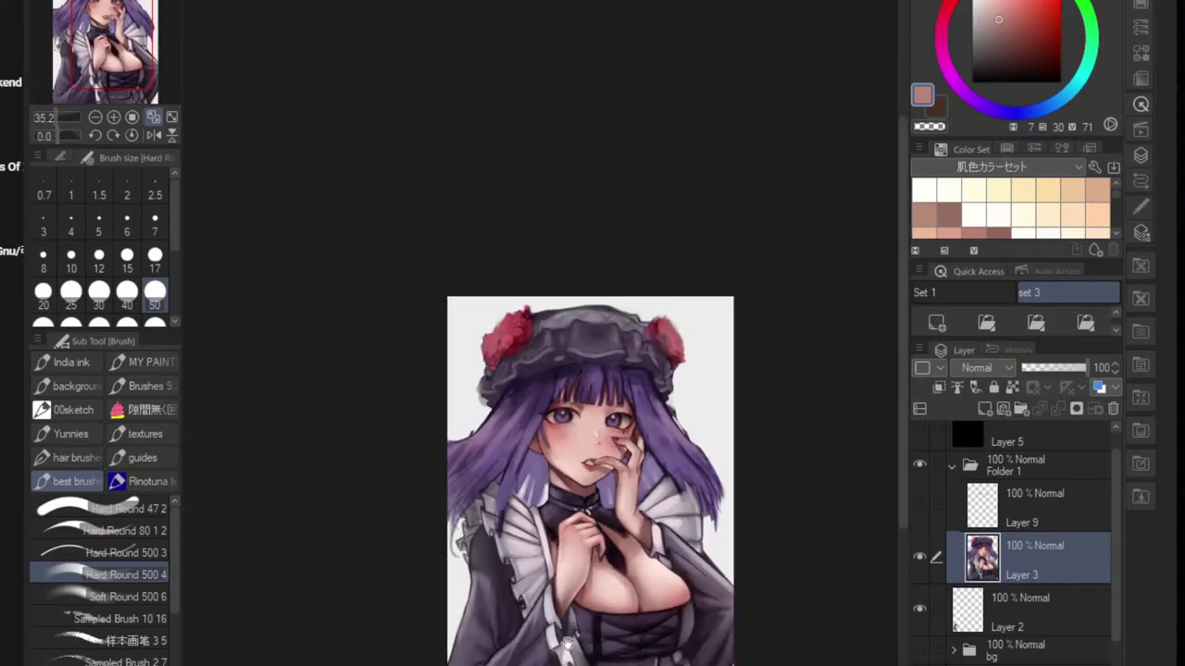
pyautogui.scroll(-5, 619, 575)
pyautogui.scroll(6, 654, 555)
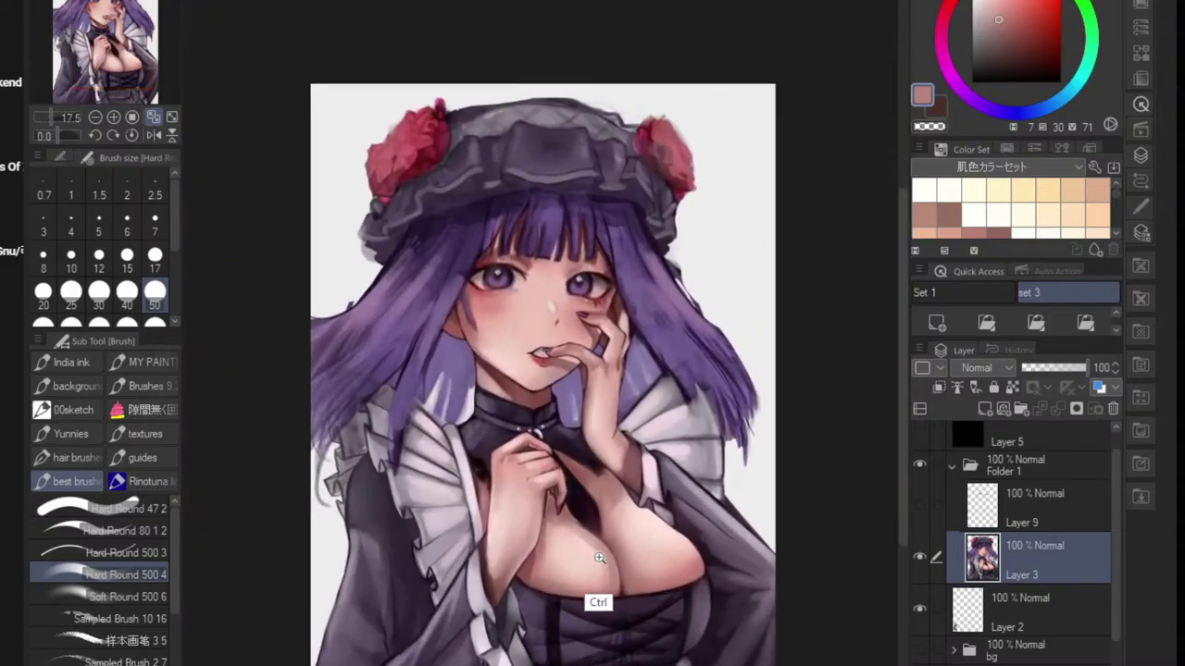
pyautogui.scroll(5, 632, 562)
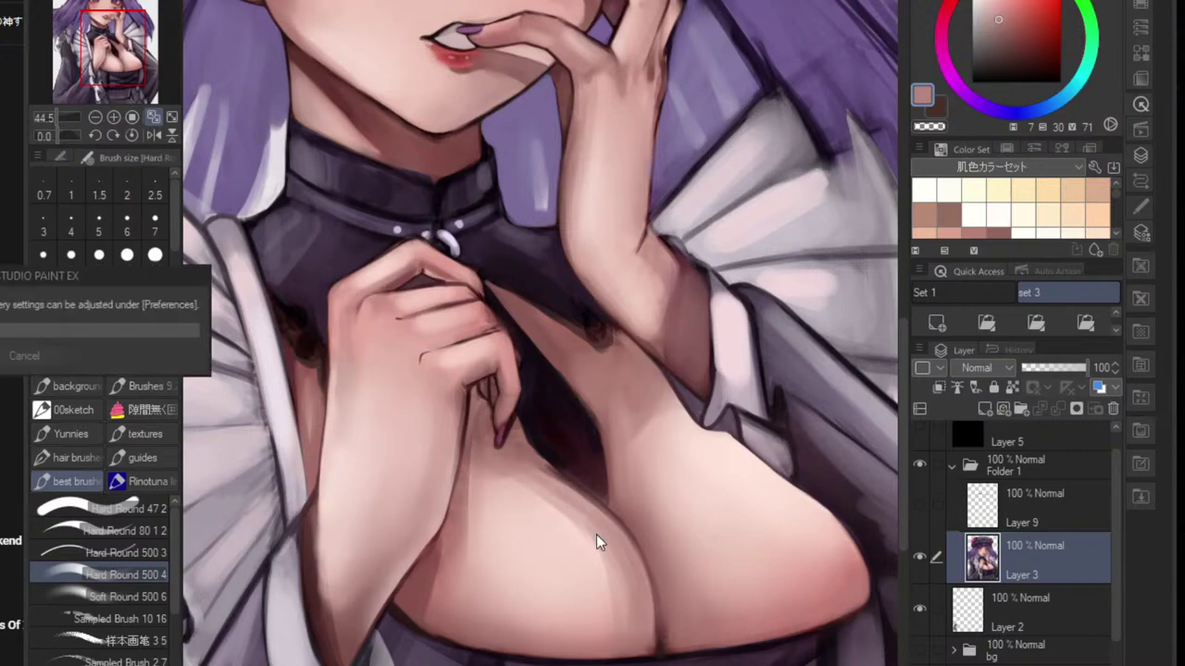
# - Skip the YouTube ad in the browser and return to Clip Studio Paint
pyautogui.click(11, 150)
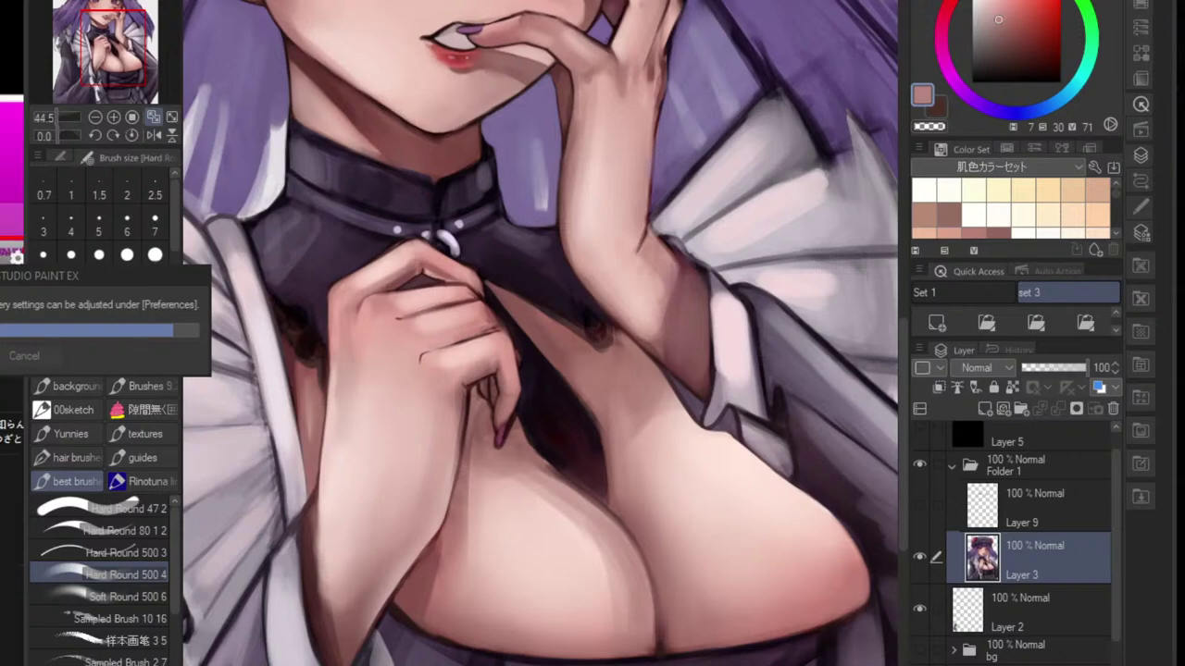
pyautogui.hotkey('alt', 'Tab')
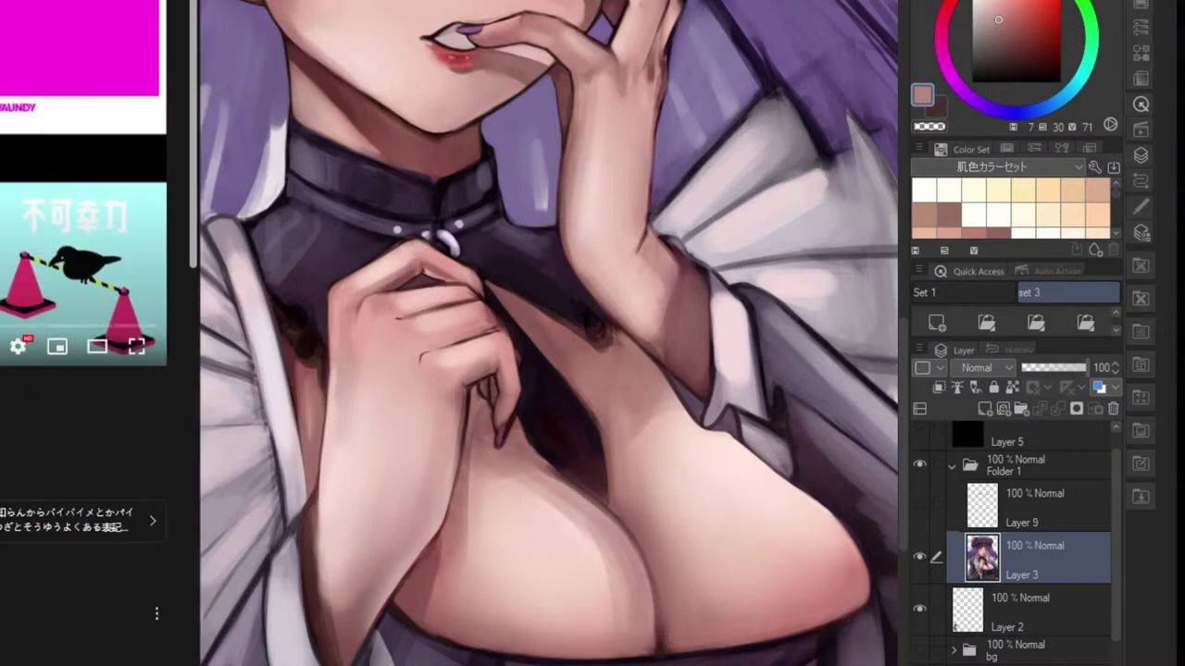
pyautogui.scroll(-3, 36, 107)
pyautogui.scroll(2, 50, 160)
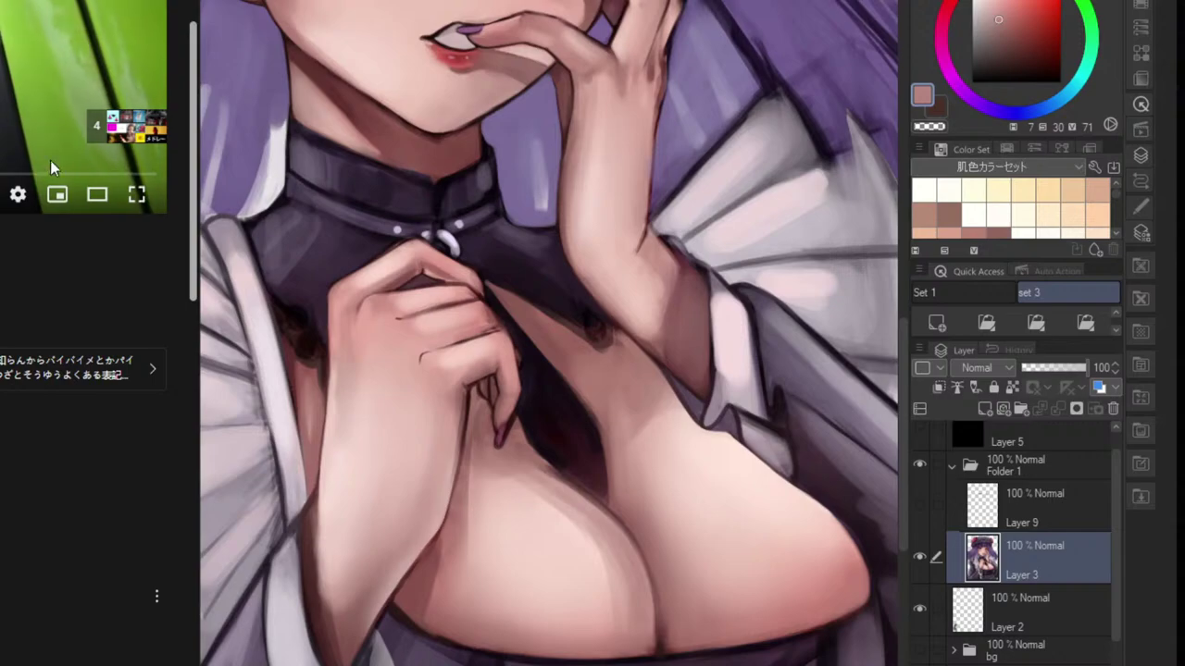
pyautogui.click(118, 130)
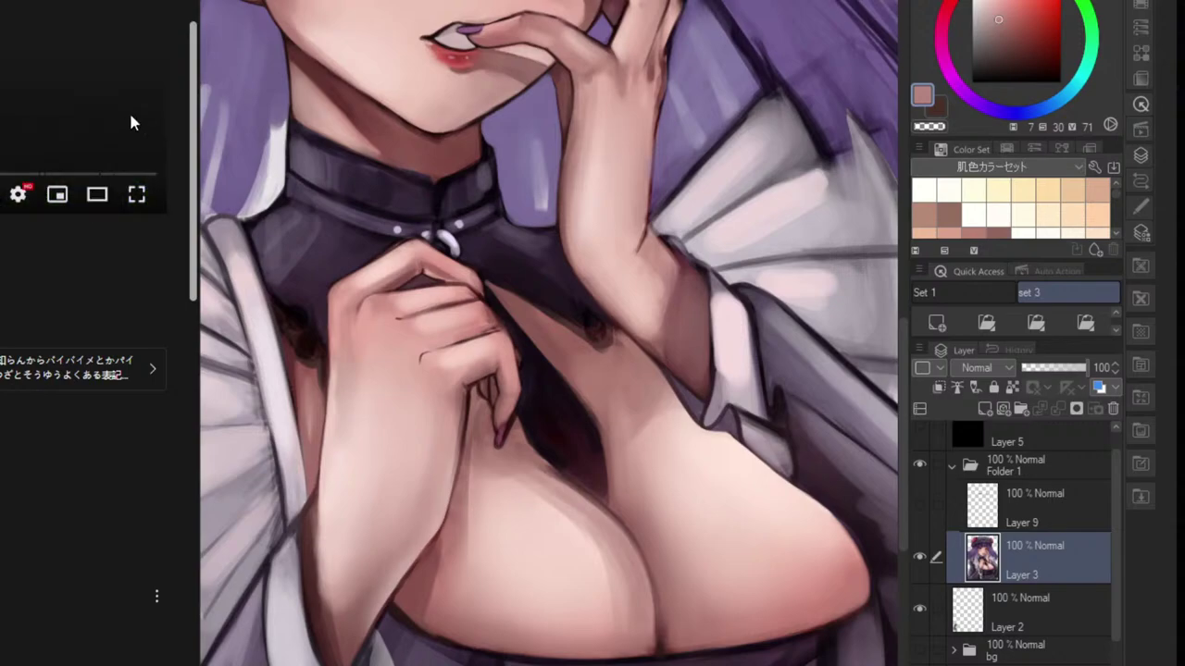
pyautogui.hotkey('alt', 'Tab')
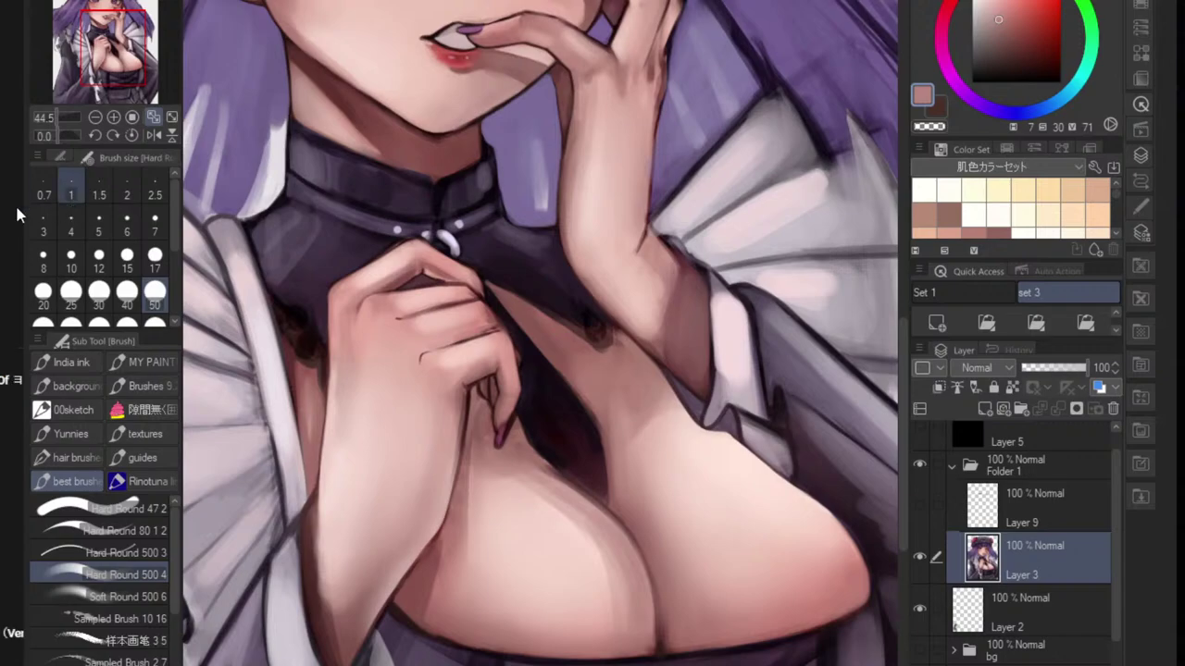
# - Sample dark brown from the crease beneath the chest and reduce the brush to size 12
pyautogui.scroll(-2, 362, 248)
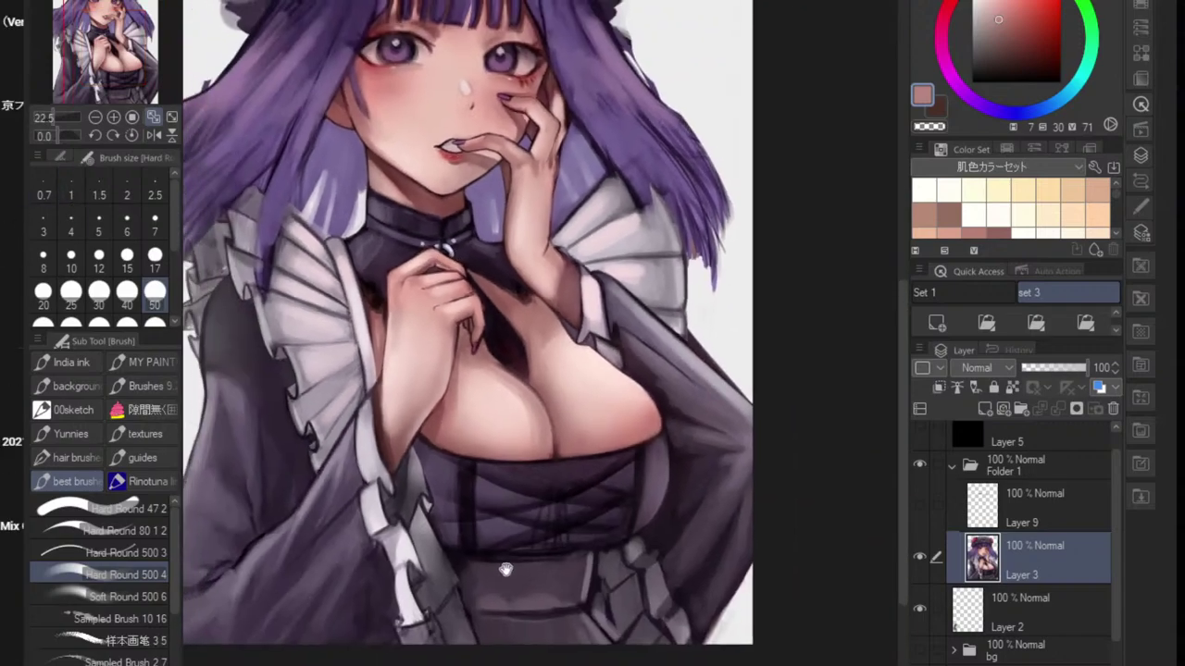
pyautogui.moveTo(510, 446); pyautogui.dragTo(571, 470)
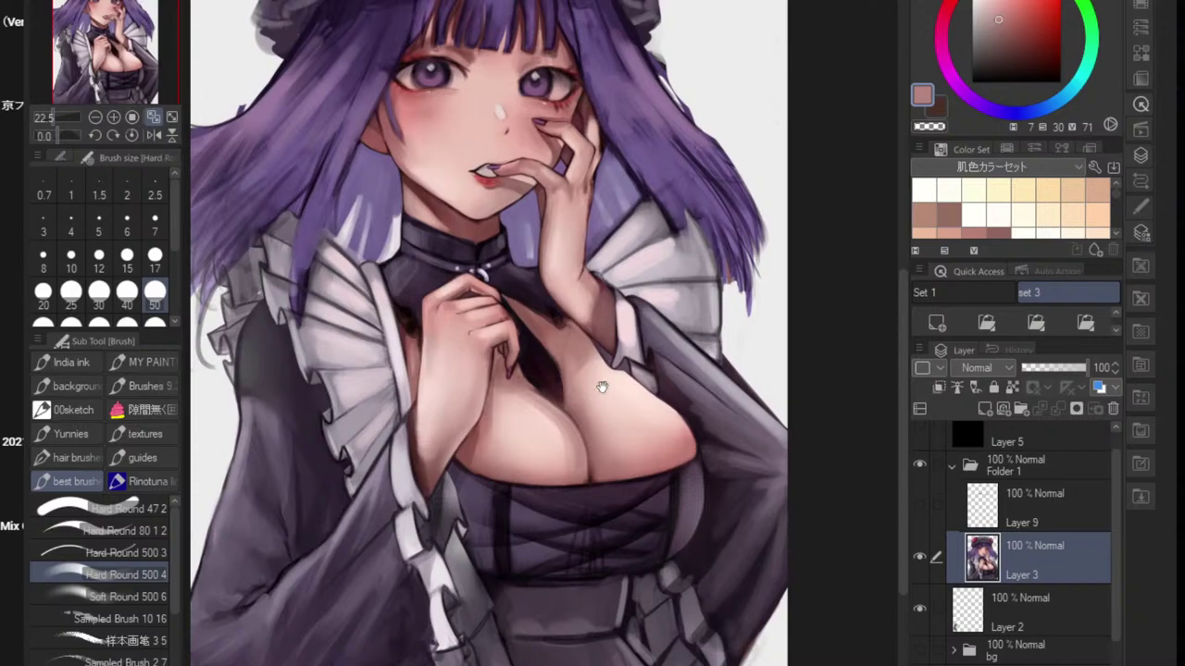
pyautogui.scroll(2, 560, 453)
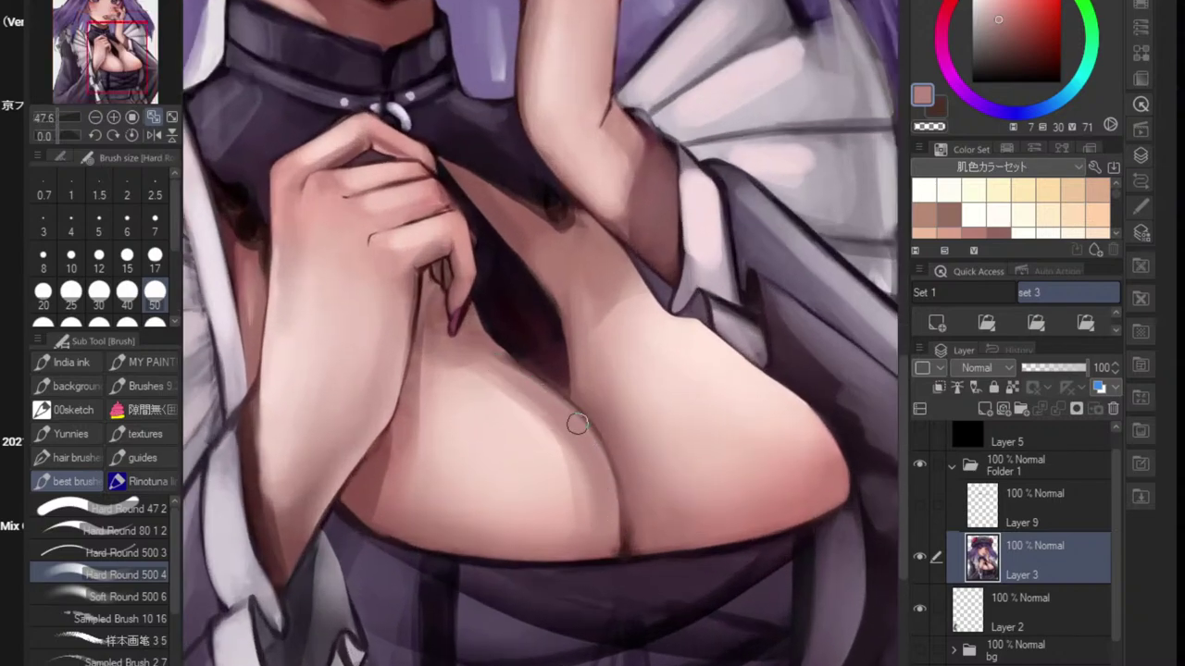
pyautogui.scroll(-4, 601, 528)
pyautogui.scroll(4, 593, 509)
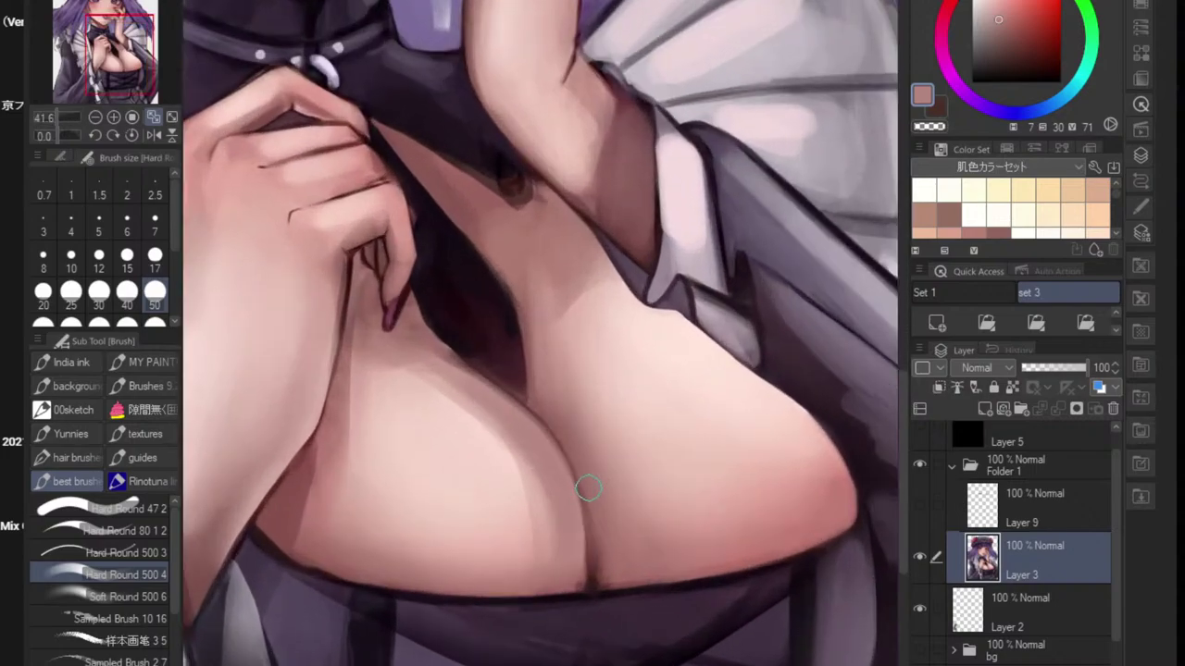
pyautogui.keyDown('alt'); pyautogui.click(592, 580); pyautogui.keyUp('alt')
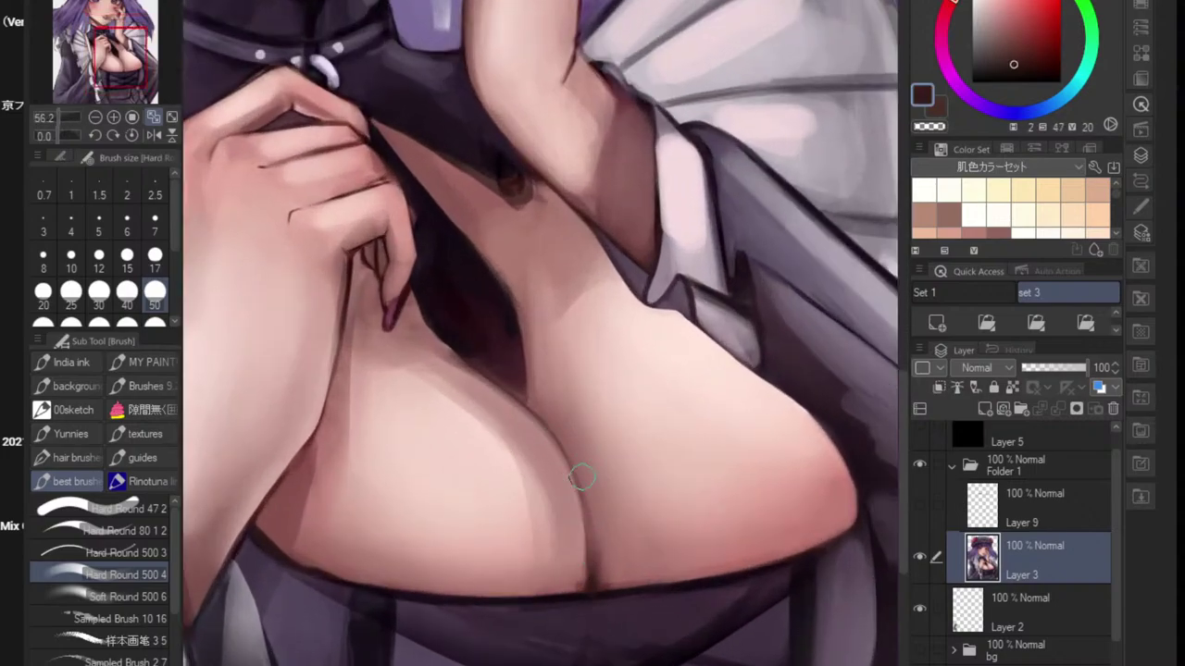
pyautogui.press('[')
pyautogui.press('[')
pyautogui.press('[')
pyautogui.press('[')
pyautogui.press('[')
pyautogui.press('[')
pyautogui.press('[')
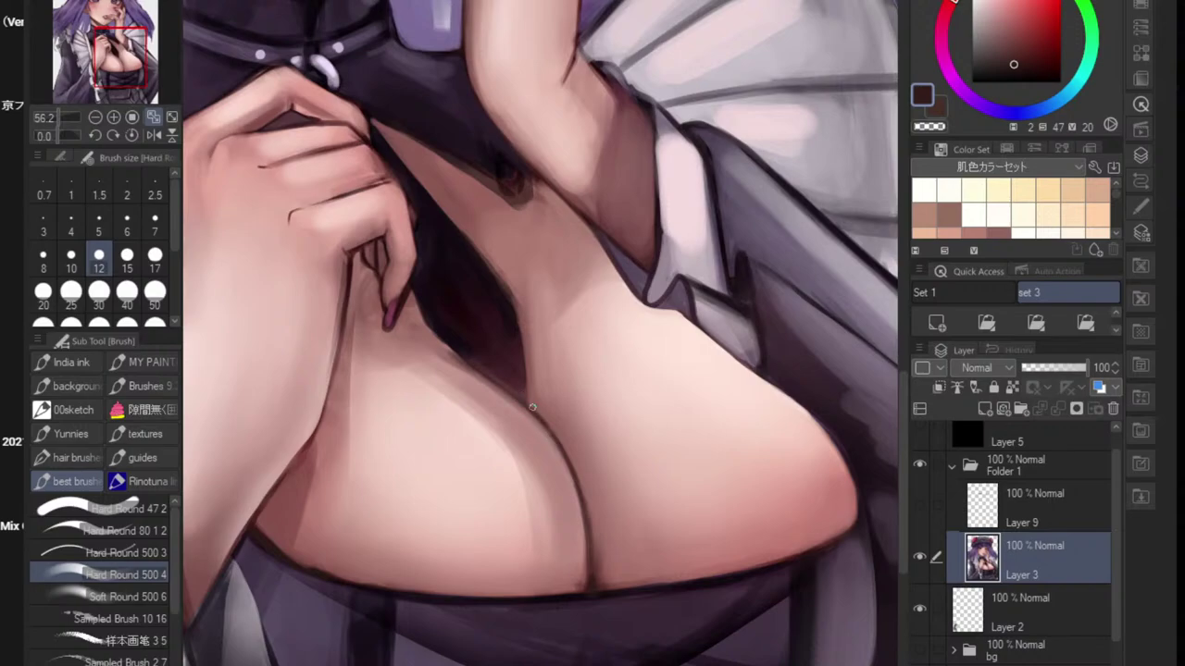
pyautogui.moveTo(582, 523); pyautogui.dragTo(648, 450)
pyautogui.moveTo(648, 450); pyautogui.dragTo(627, 482)
pyautogui.scroll(-4, 627, 481)
pyautogui.scroll(5, 639, 527)
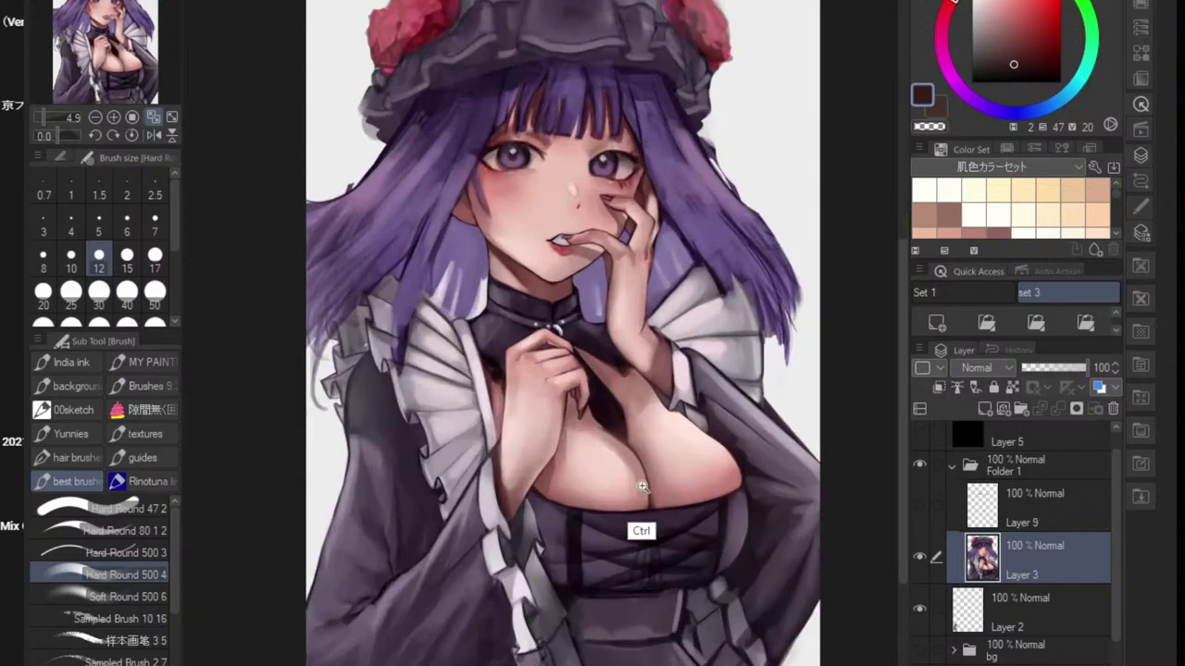
pyautogui.press('j')
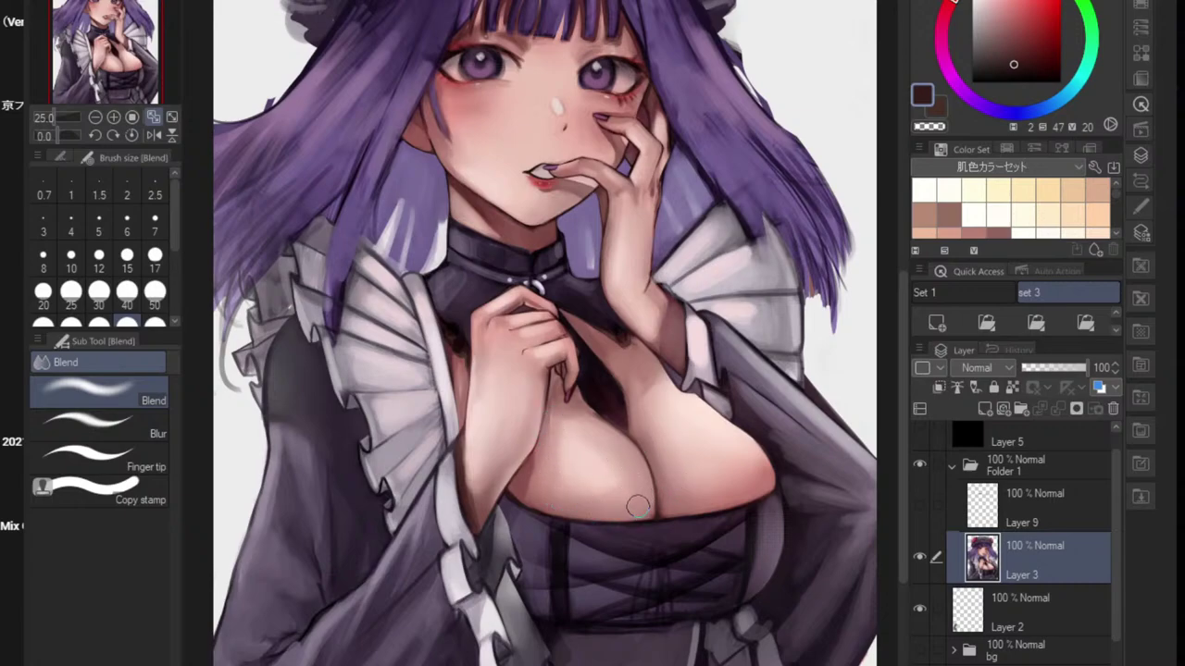
# - Set up the large soft airbrush at half size with a pale skin colour from the face
pyautogui.moveTo(620, 471)
pyautogui.mouseDown()
pyautogui.moveTo(512, 480)
pyautogui.moveTo(619, 475)
pyautogui.mouseUp()
pyautogui.keyDown('alt'); pyautogui.click(518, 475); pyautogui.keyUp('alt')
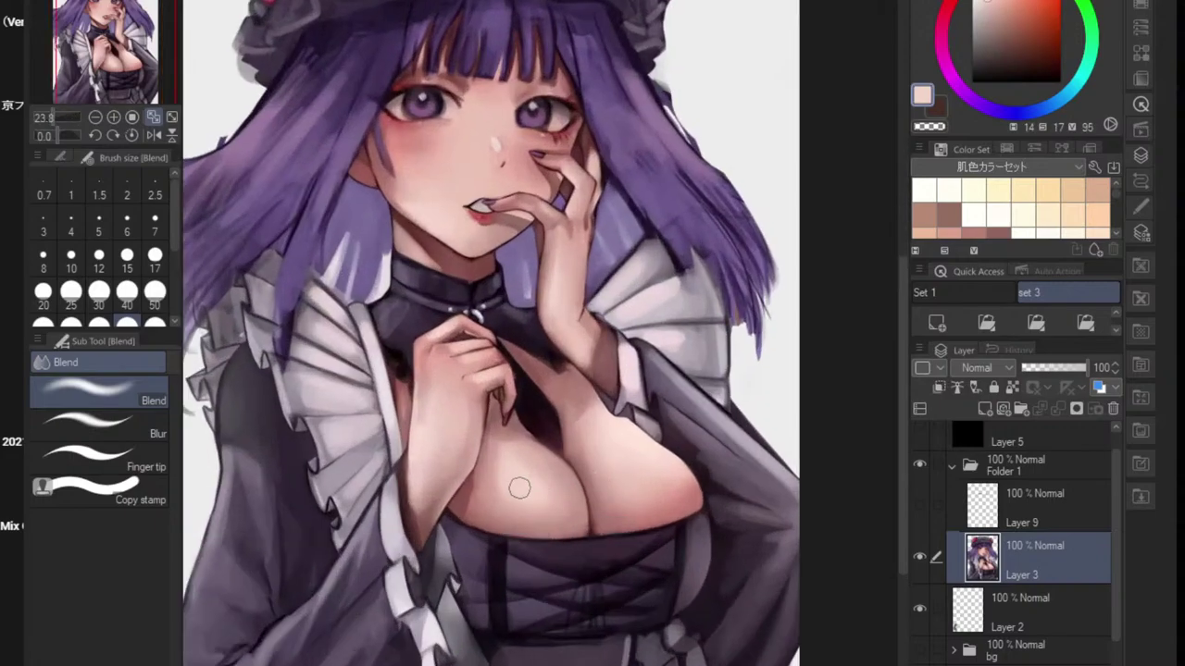
pyautogui.press('b')
pyautogui.click(111, 596)
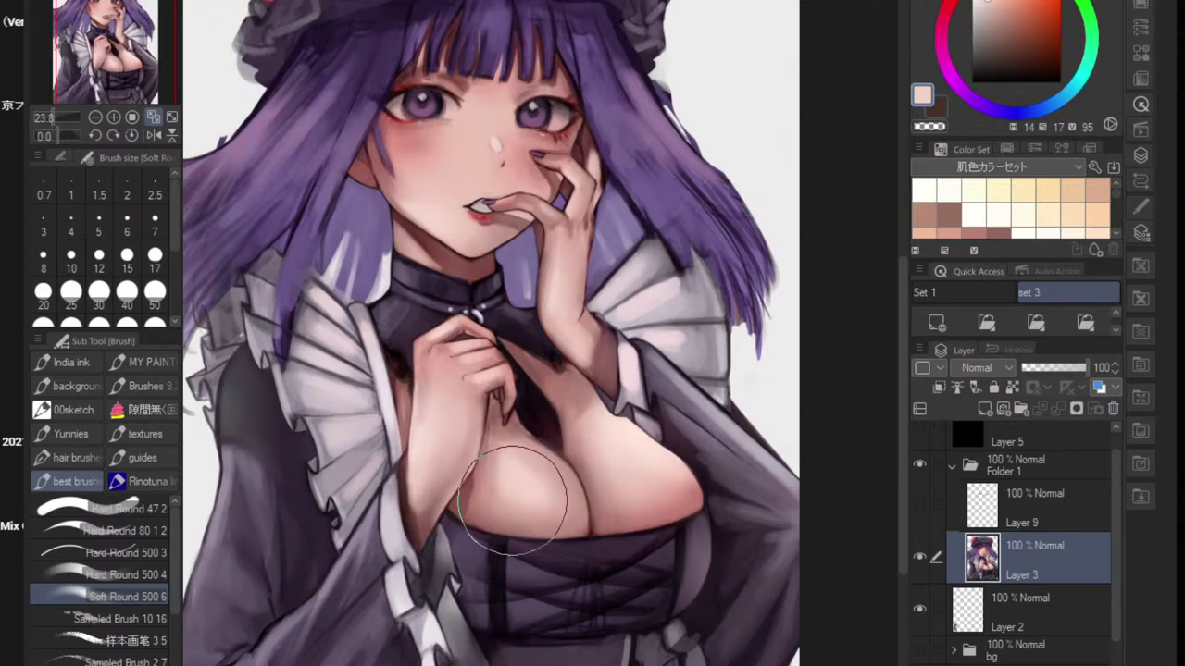
pyautogui.press('[')
pyautogui.press('[')
pyautogui.press('[')
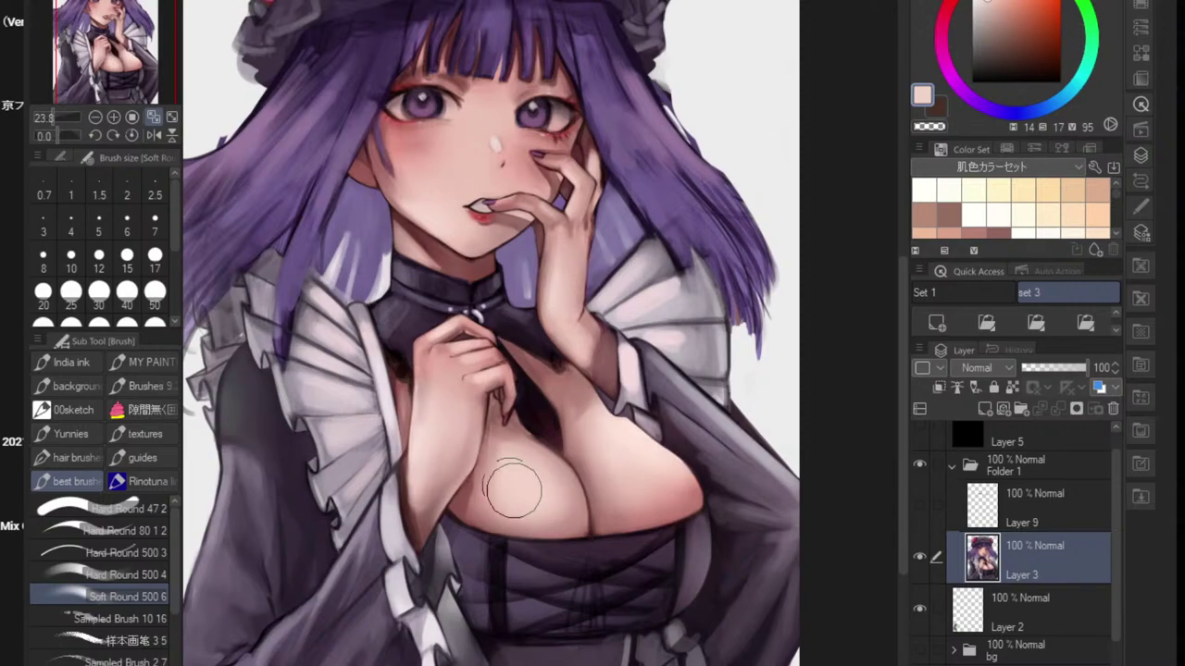
pyautogui.scroll(-6, 680, 491)
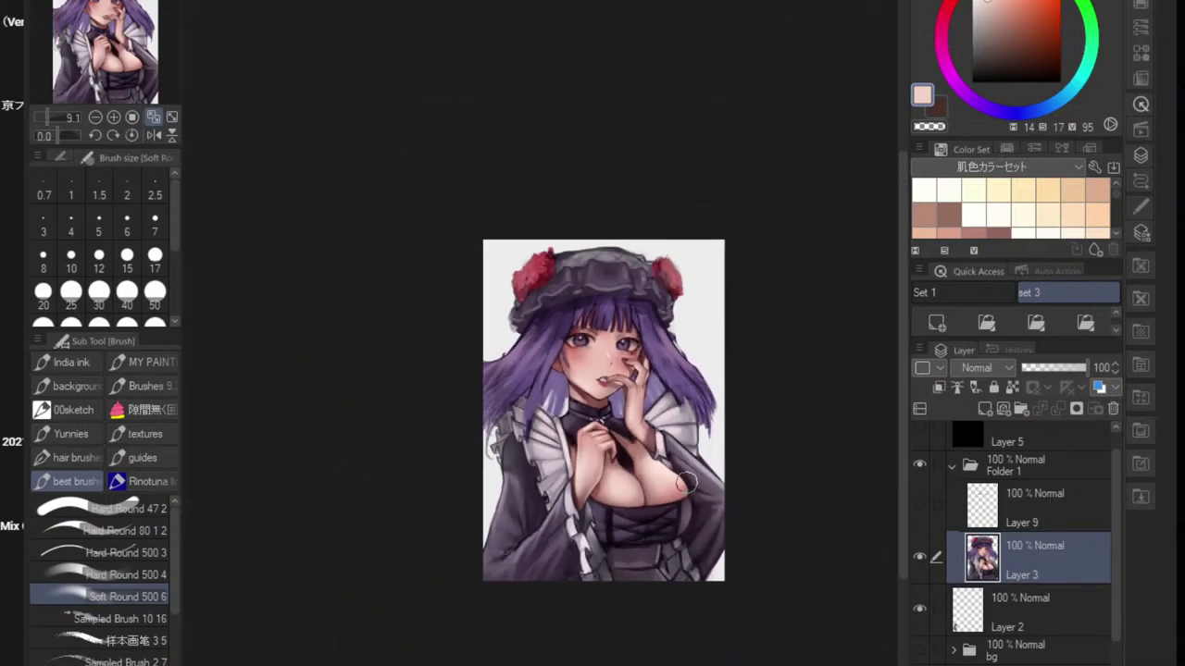
pyautogui.scroll(4, 686, 483)
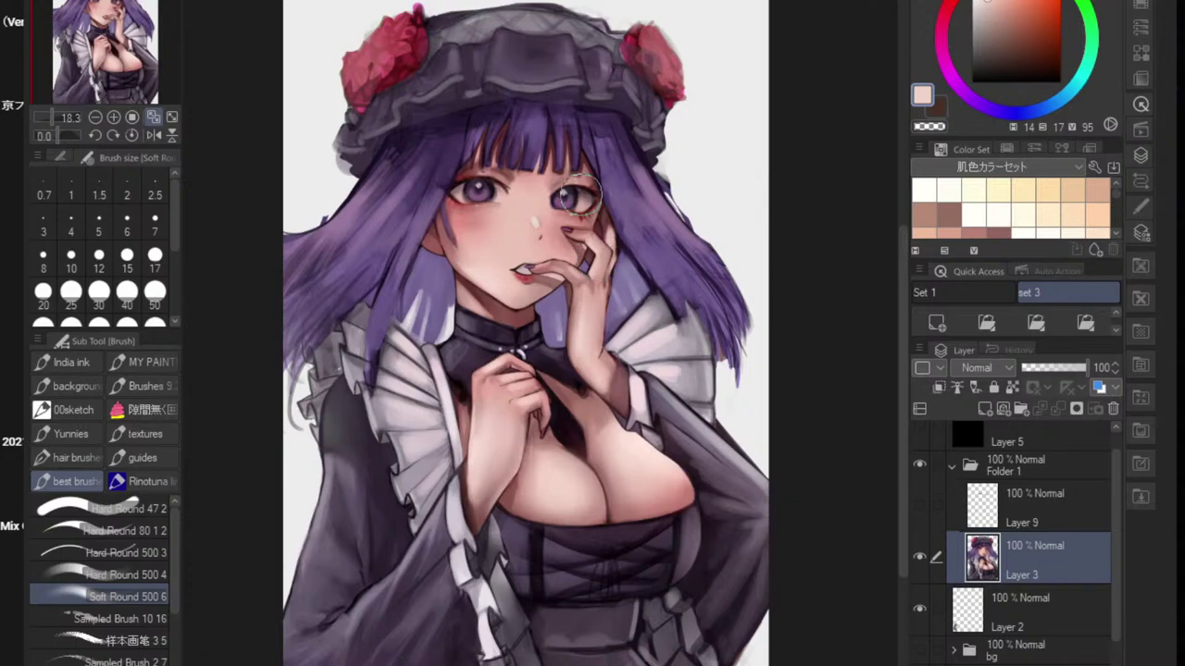
pyautogui.keyDown('alt'); pyautogui.click(537, 215); pyautogui.keyUp('alt')
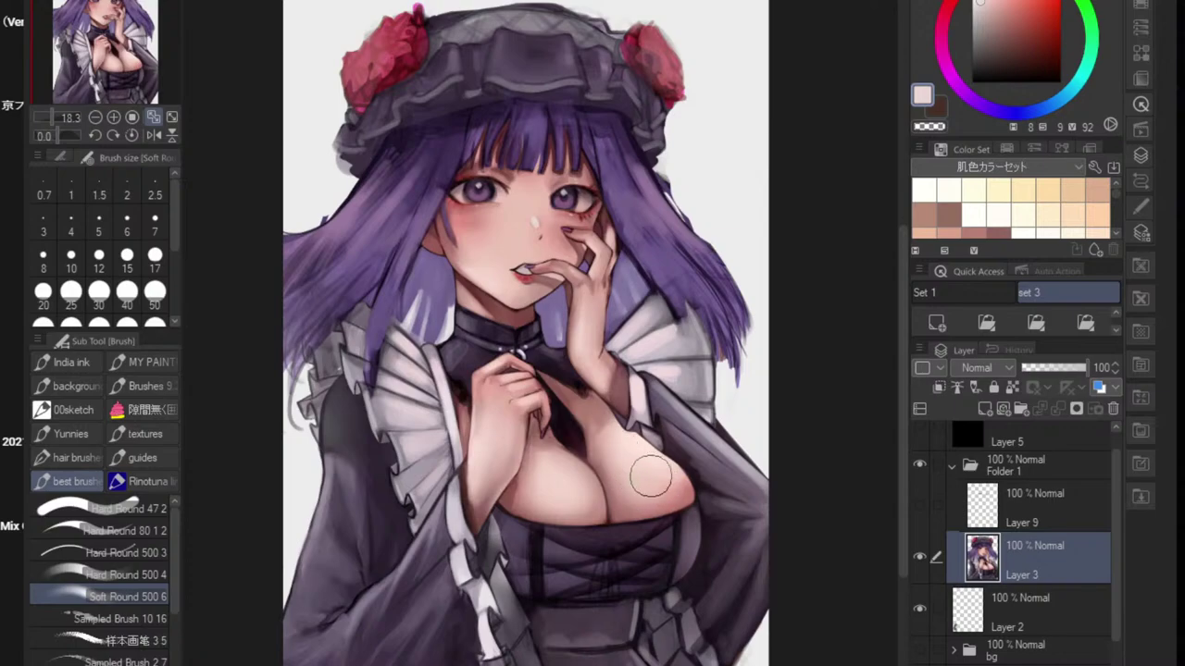
pyautogui.scroll(-5, 670, 472)
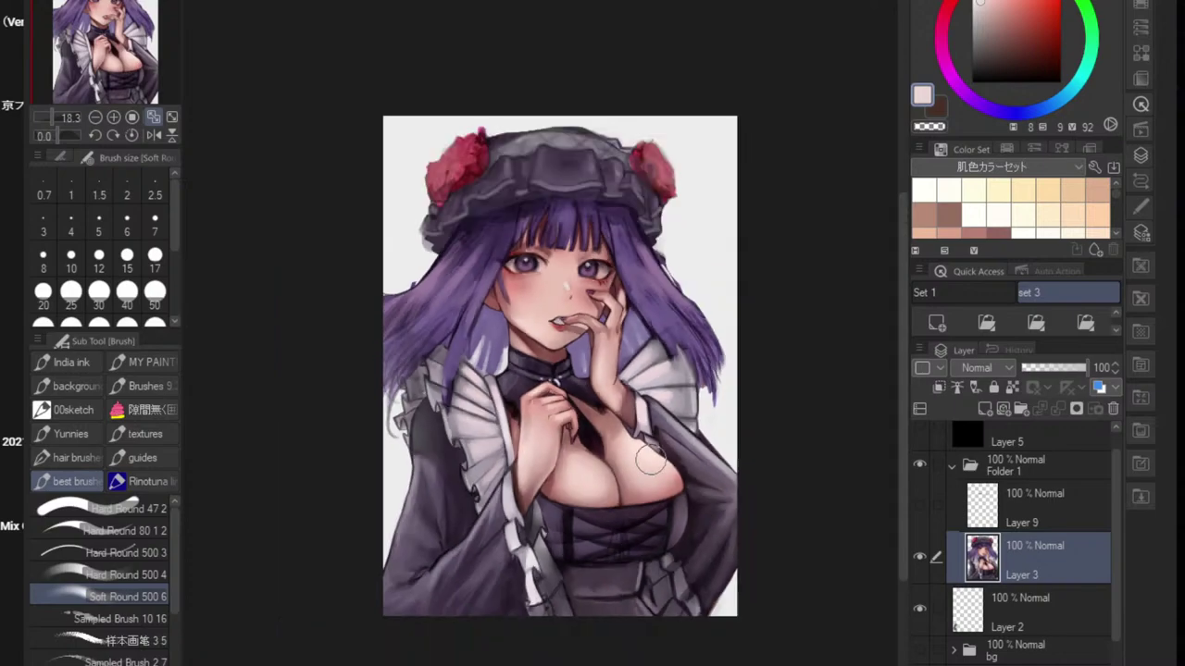
pyautogui.scroll(6, 722, 457)
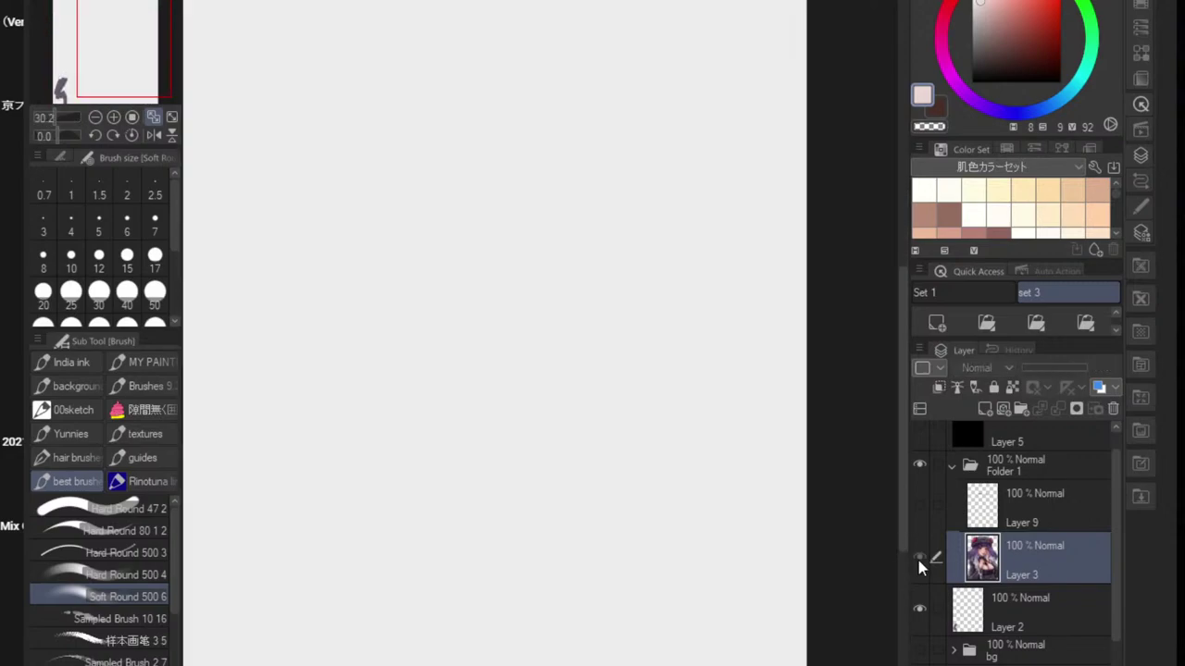
# - Make Layer 3 visible again and view the full illustration
pyautogui.click(919, 556)
pyautogui.scroll(-3, 667, 491)
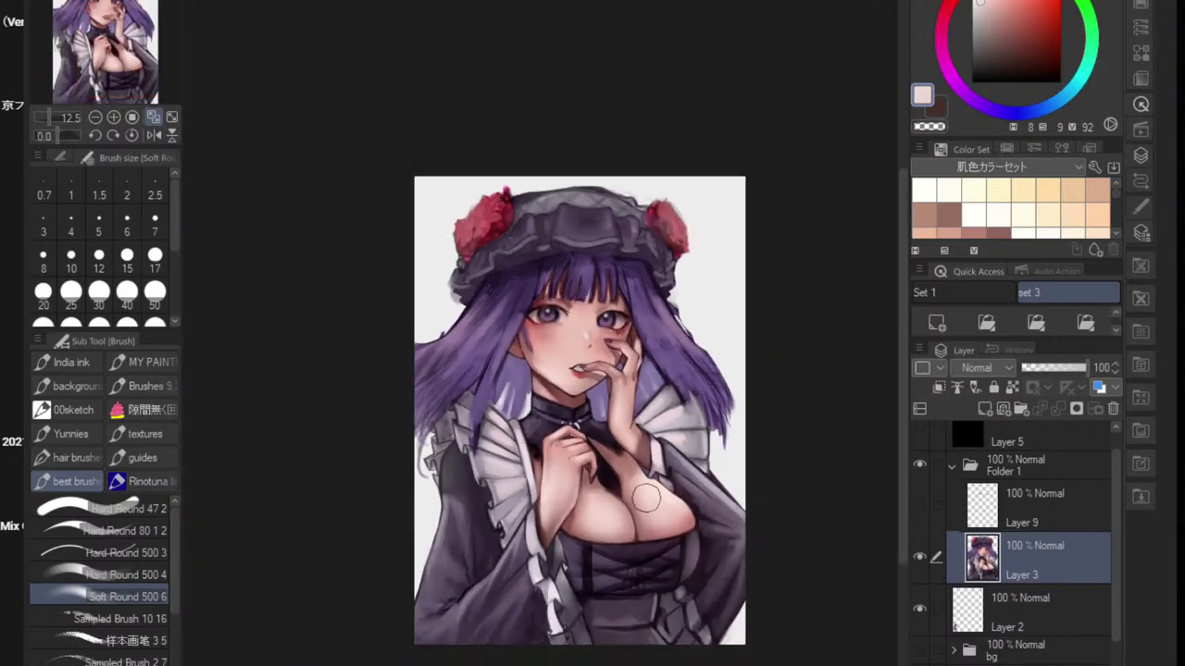
pyautogui.scroll(3, 616, 500)
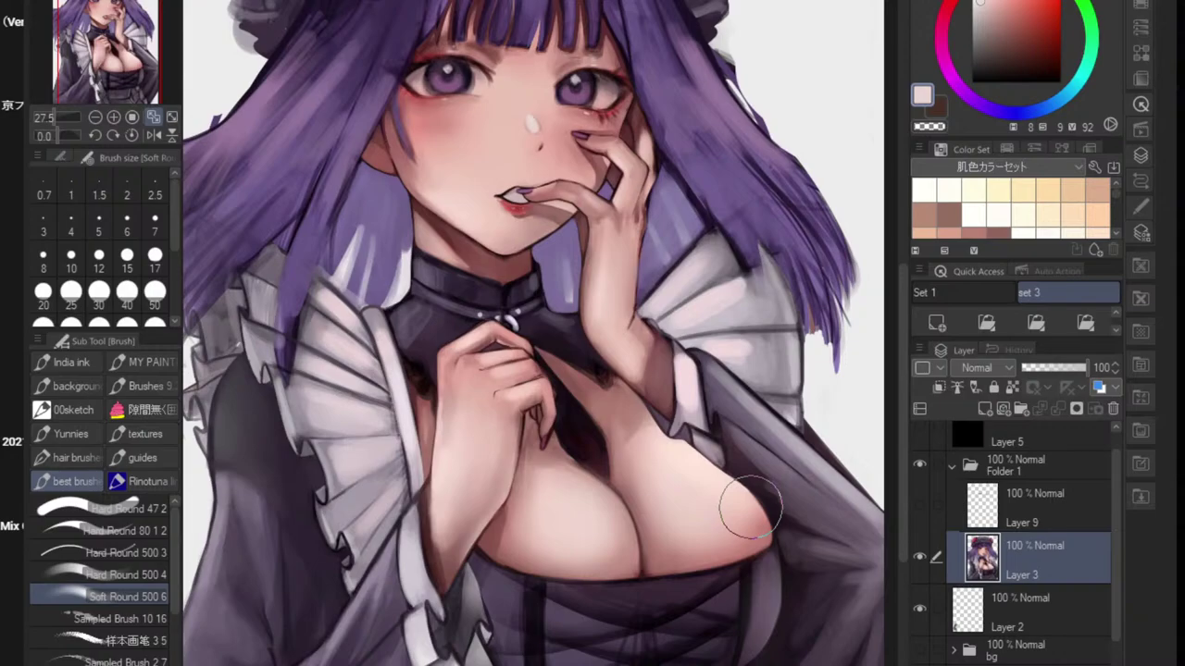
pyautogui.scroll(-5, 754, 500)
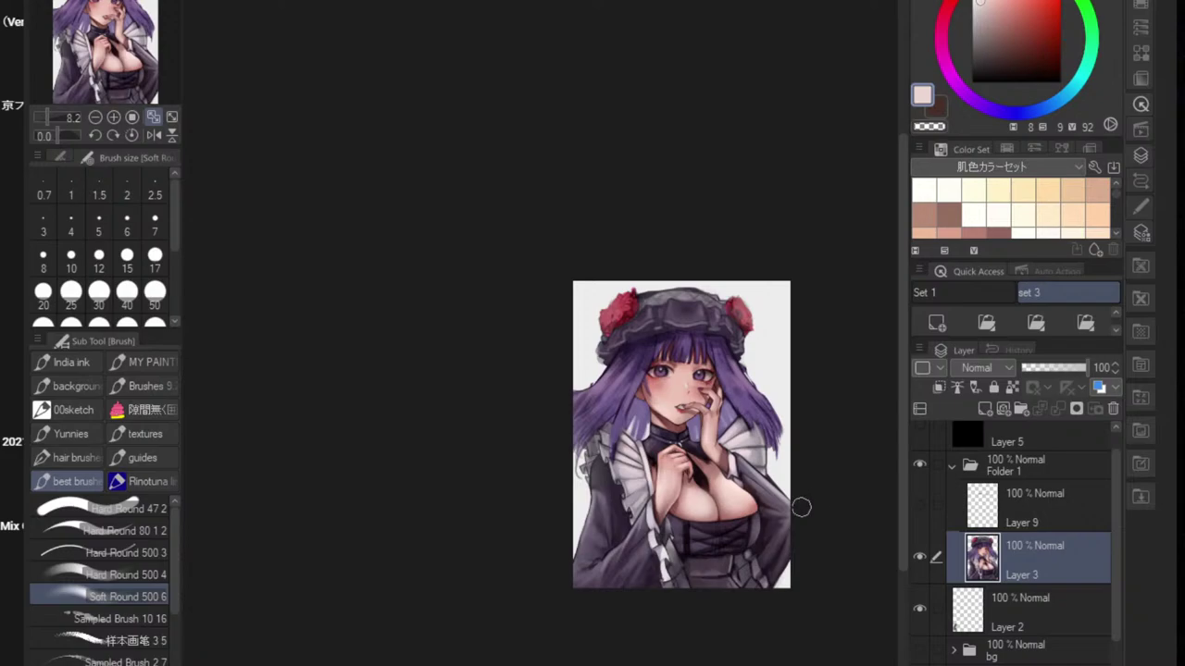
pyautogui.scroll(4, 801, 508)
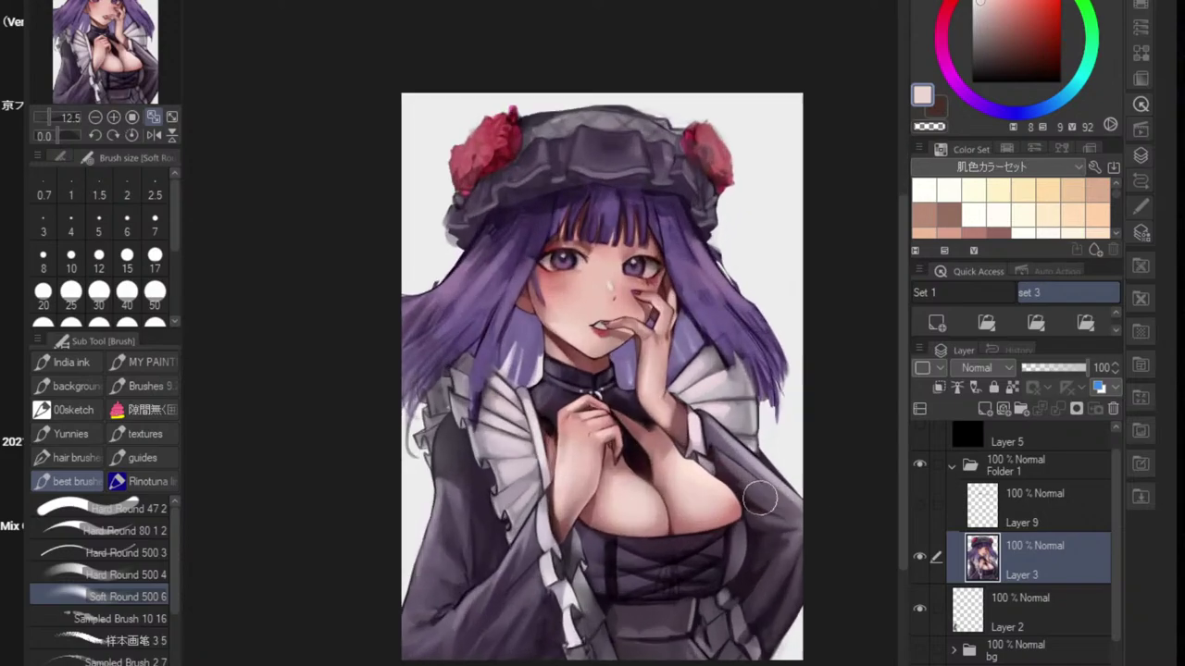
# - Add a new Layer 4 above Layer 3 and pick the greyish purple of the collar ruff
pyautogui.click(938, 324)
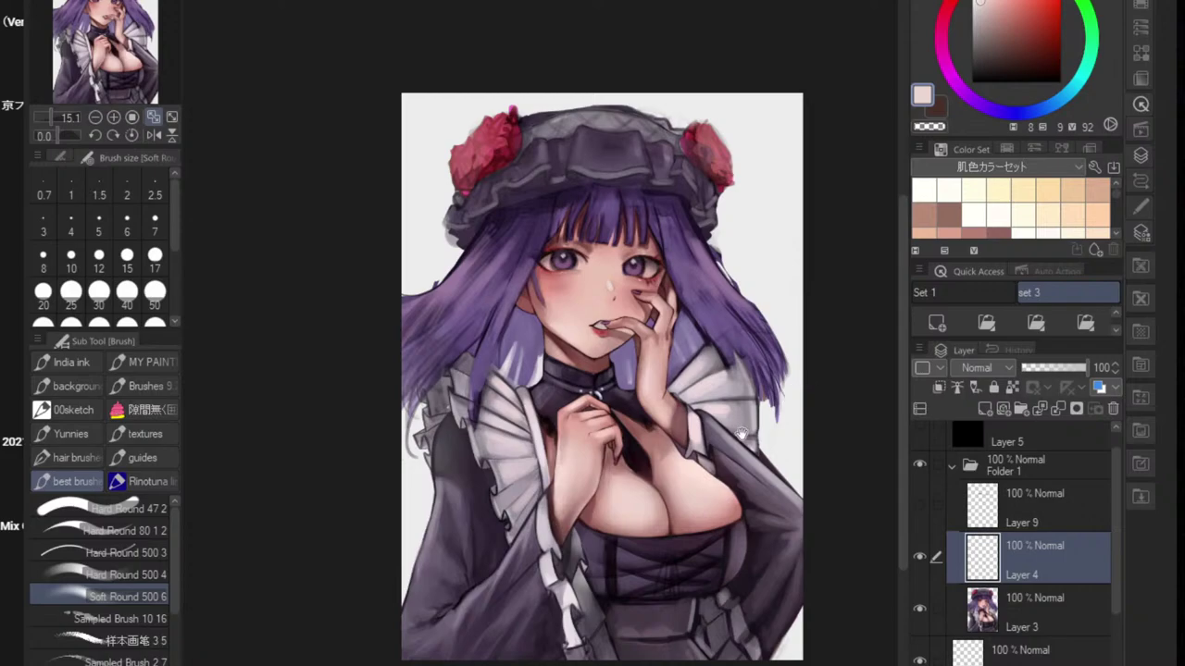
pyautogui.moveTo(735, 433); pyautogui.dragTo(670, 452)
pyautogui.scroll(6, 363, 421)
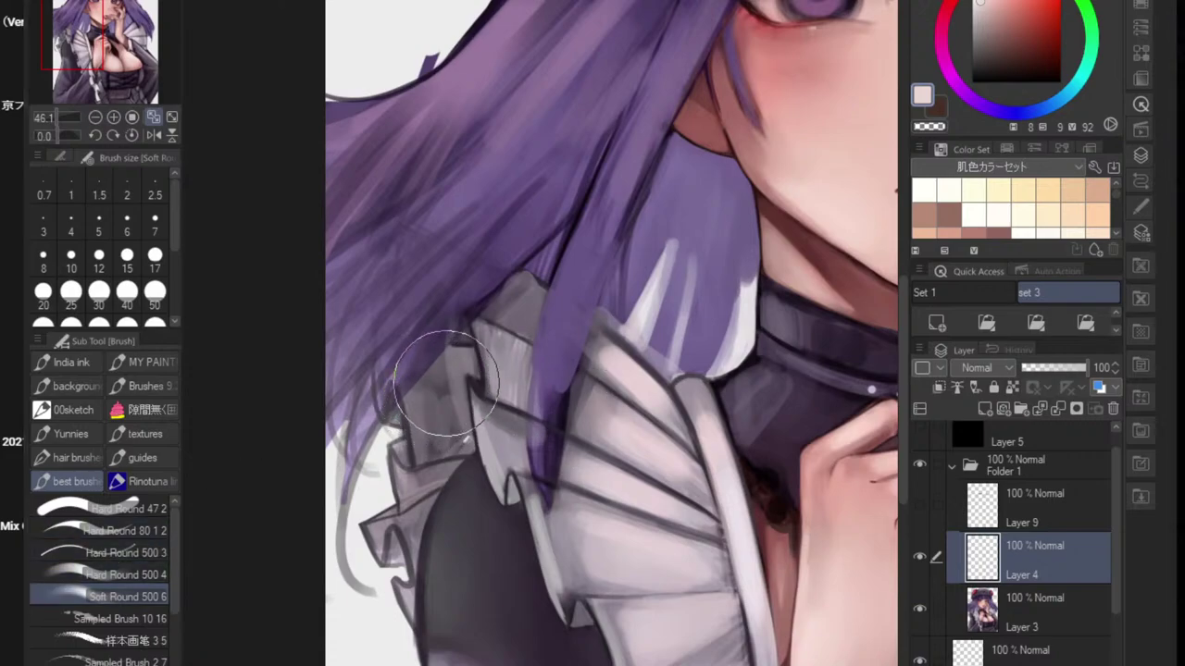
pyautogui.keyDown('alt'); pyautogui.click(456, 415); pyautogui.keyUp('alt')
pyautogui.moveTo(481, 388); pyautogui.dragTo(381, 418)
pyautogui.moveTo(459, 471)
pyautogui.mouseDown()
pyautogui.moveTo(523, 449)
pyautogui.moveTo(513, 407)
pyautogui.moveTo(503, 411)
pyautogui.mouseUp()
pyautogui.press('[')
pyautogui.press('[')
pyautogui.press('[')
pyautogui.press('[')
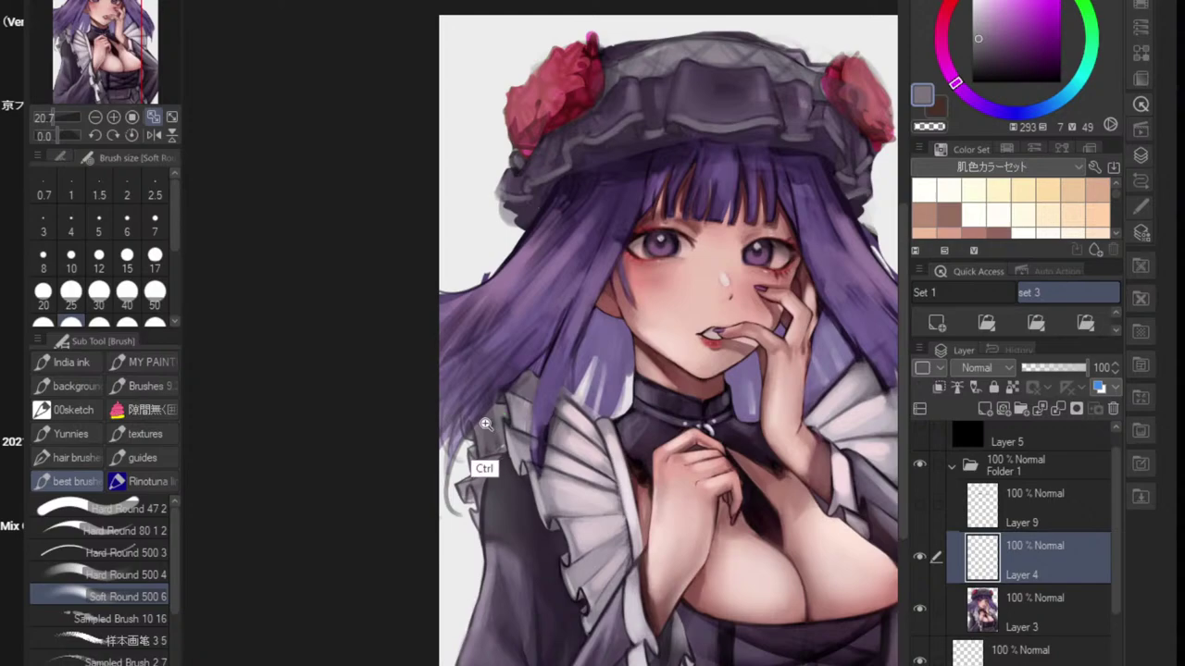
pyautogui.keyDown('ctrl'); pyautogui.click(486, 424); pyautogui.keyUp('ctrl')
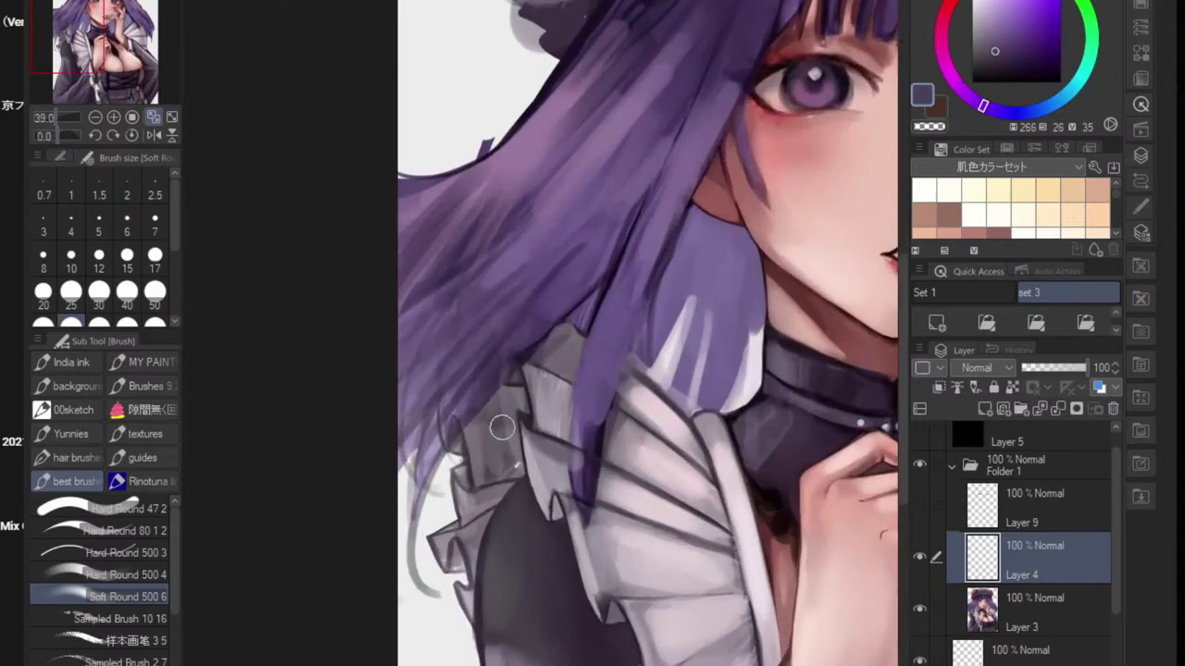
# - Shade the left ruff folds in purple-grey with a size-50 Hard Round brush
pyautogui.click(113, 575)
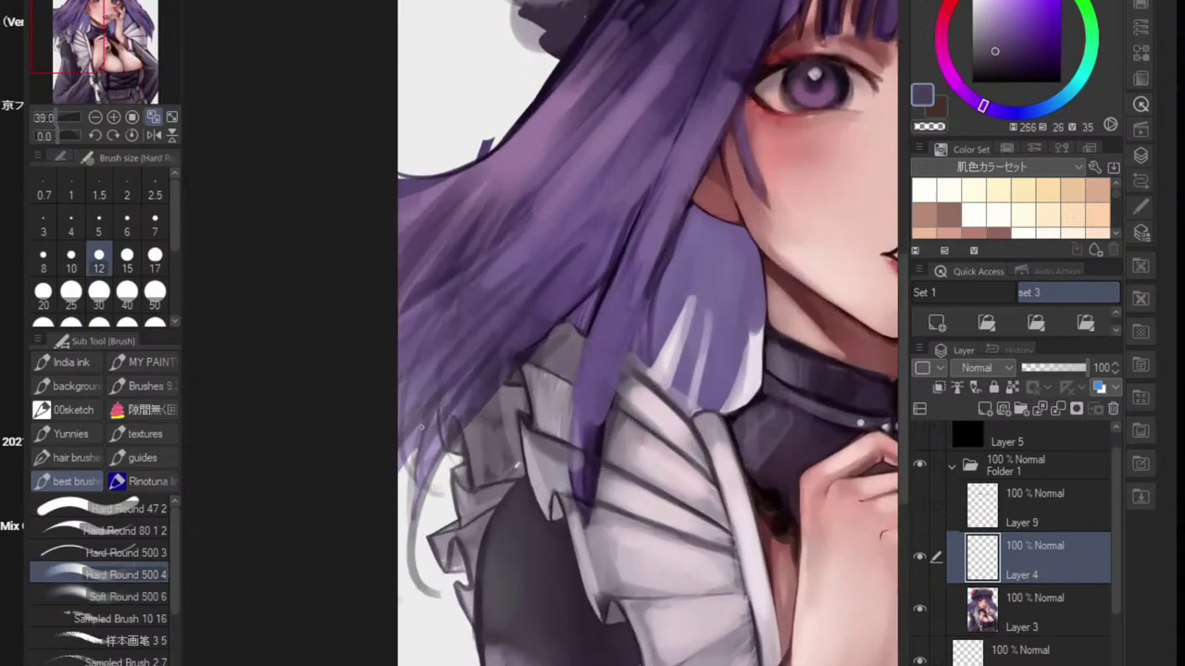
pyautogui.press(']')
pyautogui.press(']')
pyautogui.press(']')
pyautogui.press(']')
pyautogui.press(']')
pyautogui.press(']')
pyautogui.press(']')
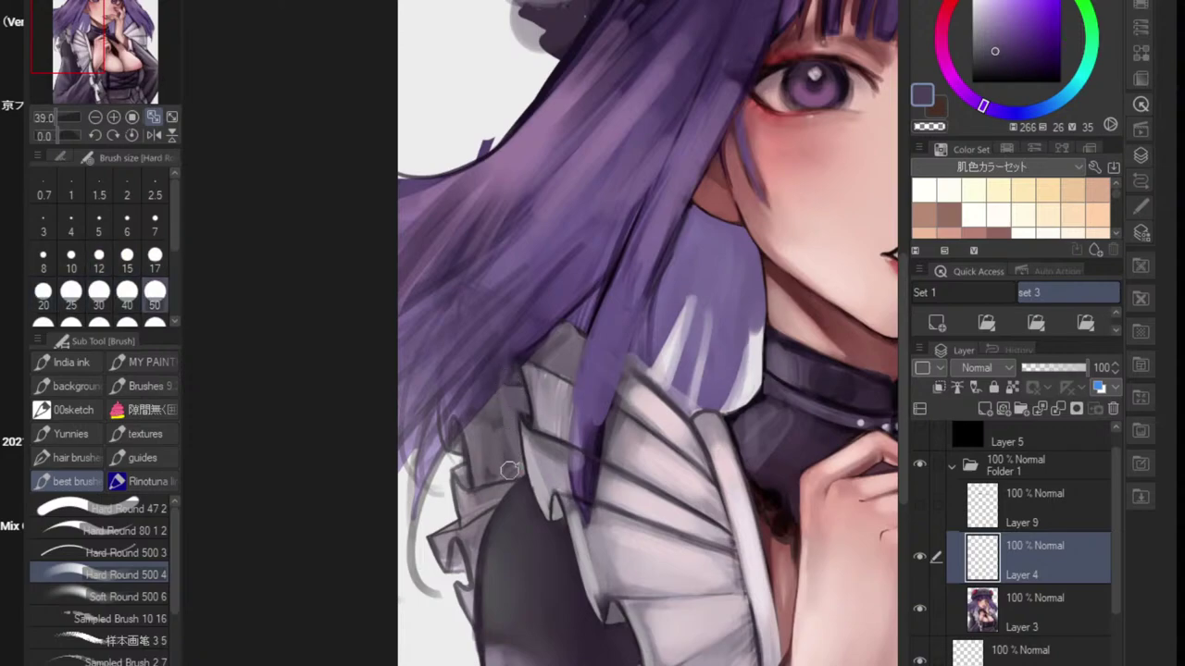
pyautogui.moveTo(481, 427)
pyautogui.mouseDown()
pyautogui.moveTo(481, 486)
pyautogui.moveTo(497, 481)
pyautogui.moveTo(445, 574)
pyautogui.mouseUp()
pyautogui.moveTo(550, 533); pyautogui.dragTo(520, 482)
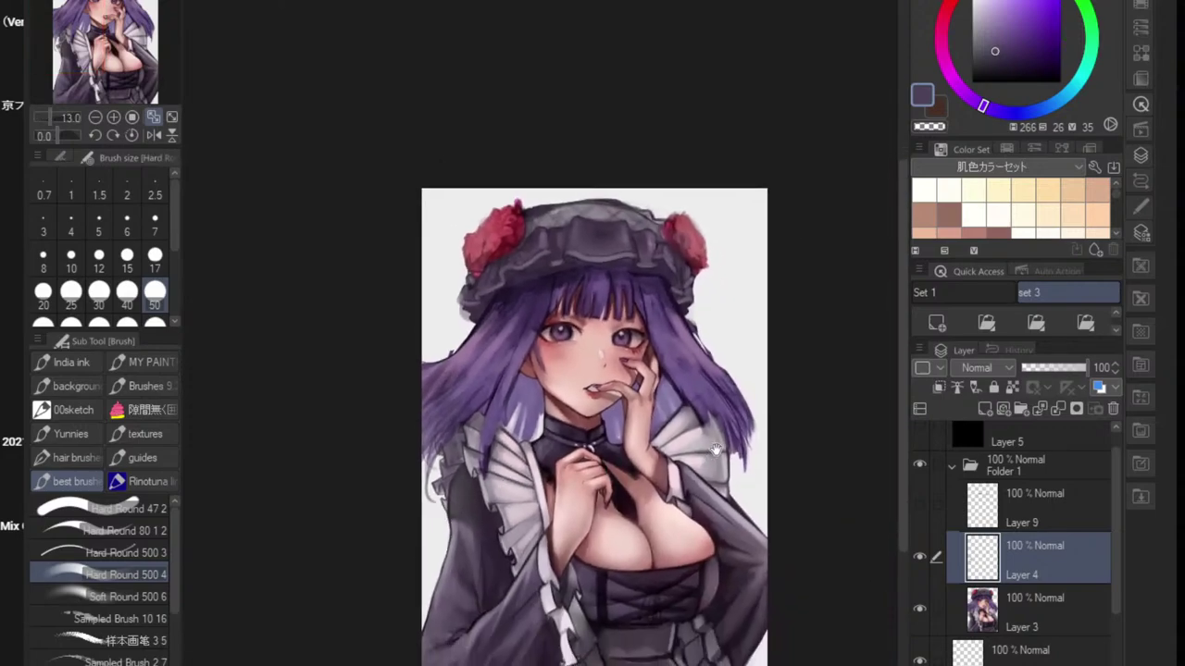
# - Brighten the ruff where the collar meets the hair with pale grey-purple
pyautogui.scroll(4, 703, 463)
pyautogui.keyDown('alt'); pyautogui.click(692, 391); pyautogui.keyUp('alt')
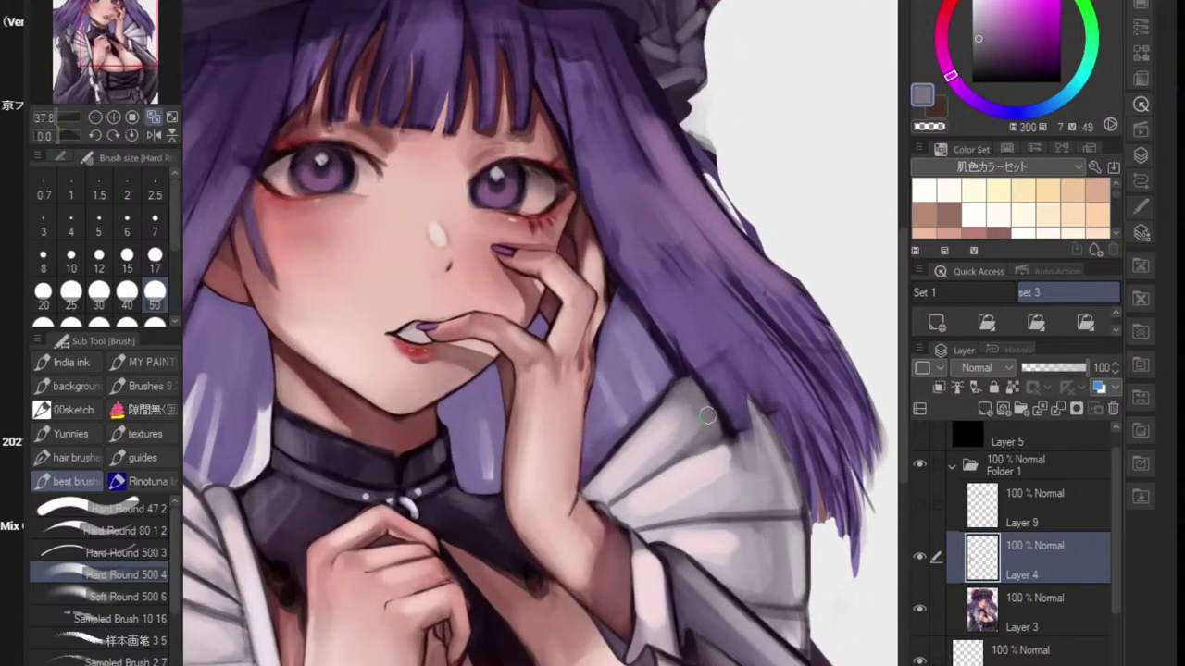
pyautogui.moveTo(709, 434)
pyautogui.mouseDown()
pyautogui.moveTo(747, 413)
pyautogui.moveTo(715, 425)
pyautogui.moveTo(728, 396)
pyautogui.moveTo(707, 407)
pyautogui.moveTo(728, 377)
pyautogui.moveTo(693, 387)
pyautogui.mouseUp()
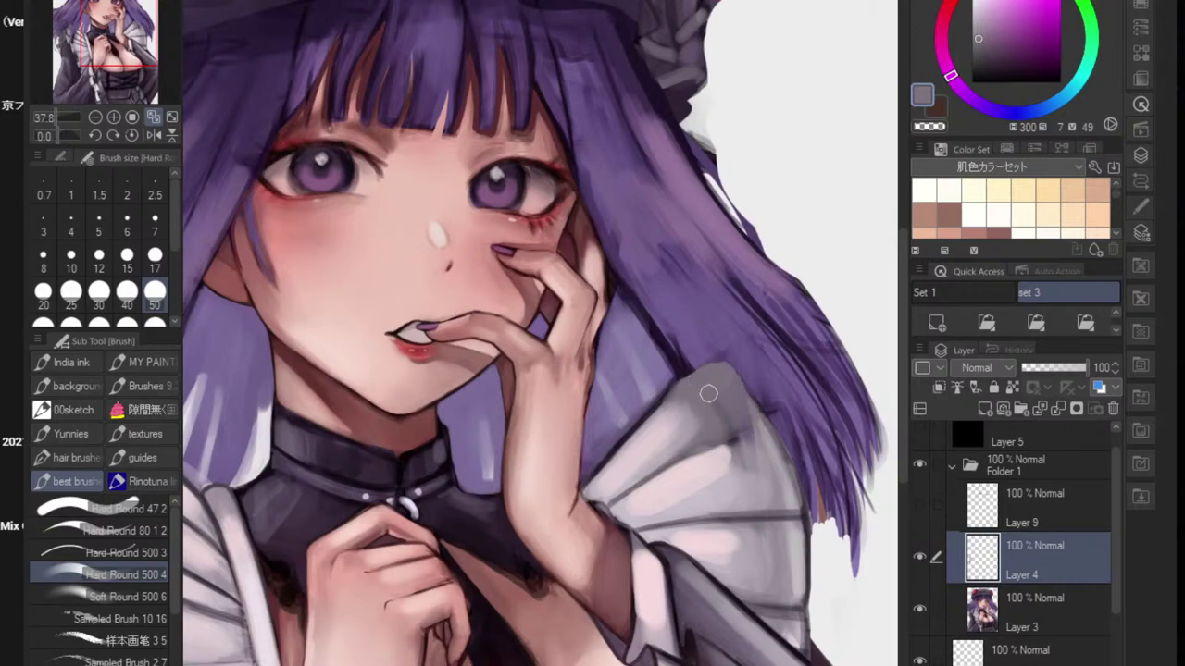
pyautogui.moveTo(772, 431); pyautogui.dragTo(709, 456)
pyautogui.moveTo(748, 479); pyautogui.dragTo(674, 442)
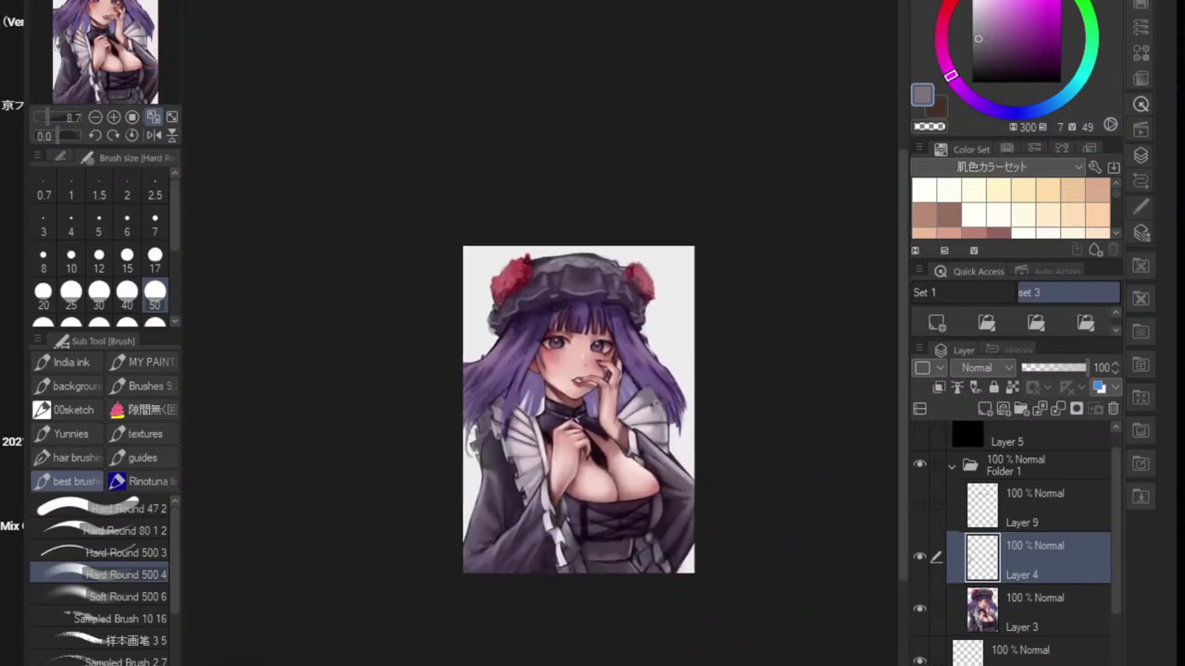
pyautogui.scroll(2, 637, 416)
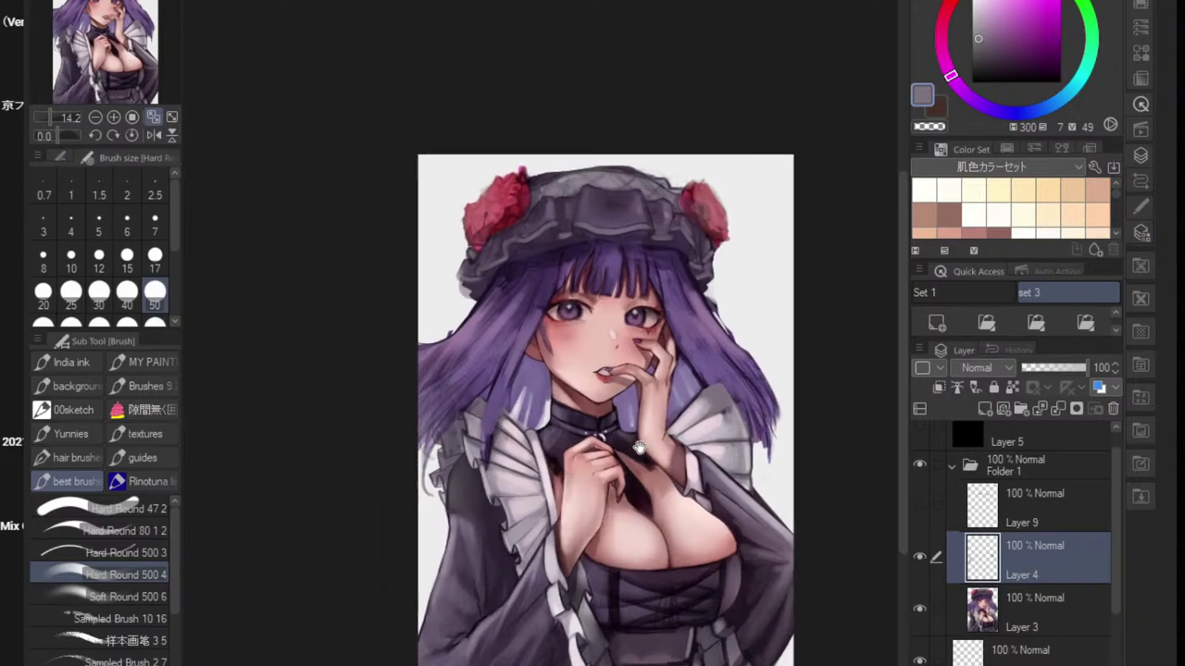
pyautogui.scroll(3, 515, 449)
# - Smooth the grey ruffle shading and paint muted grey-purple over the hair strands on the frill
pyautogui.scroll(2, 514, 449)
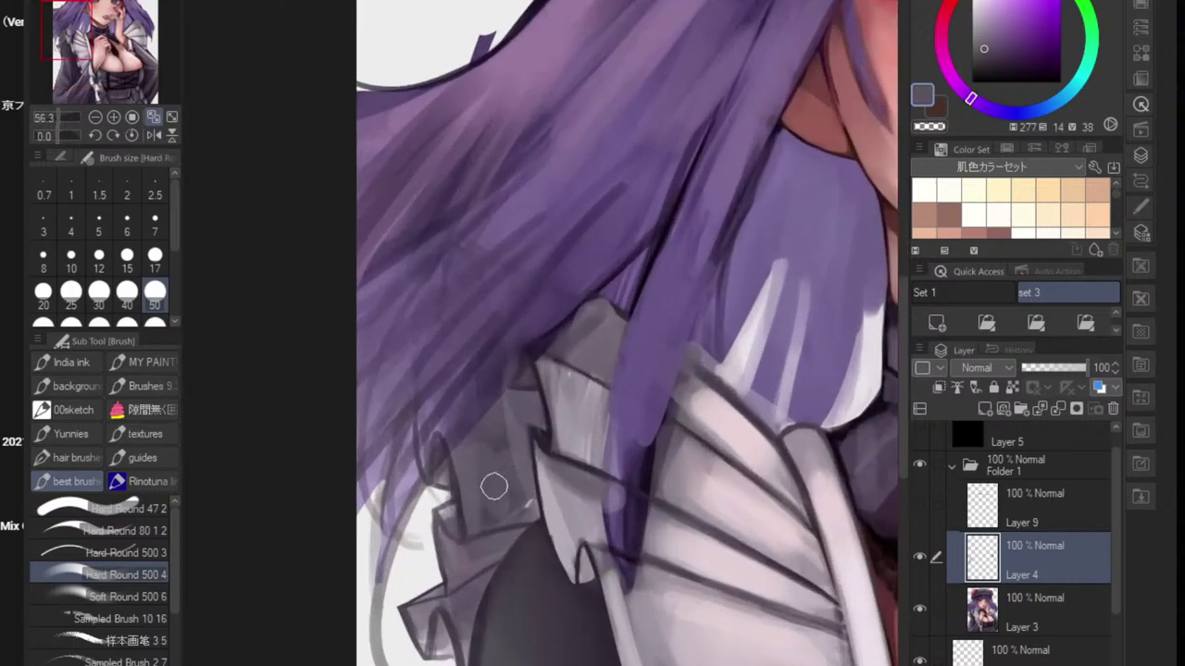
pyautogui.moveTo(473, 476)
pyautogui.mouseDown()
pyautogui.moveTo(503, 443)
pyautogui.moveTo(522, 513)
pyautogui.mouseUp()
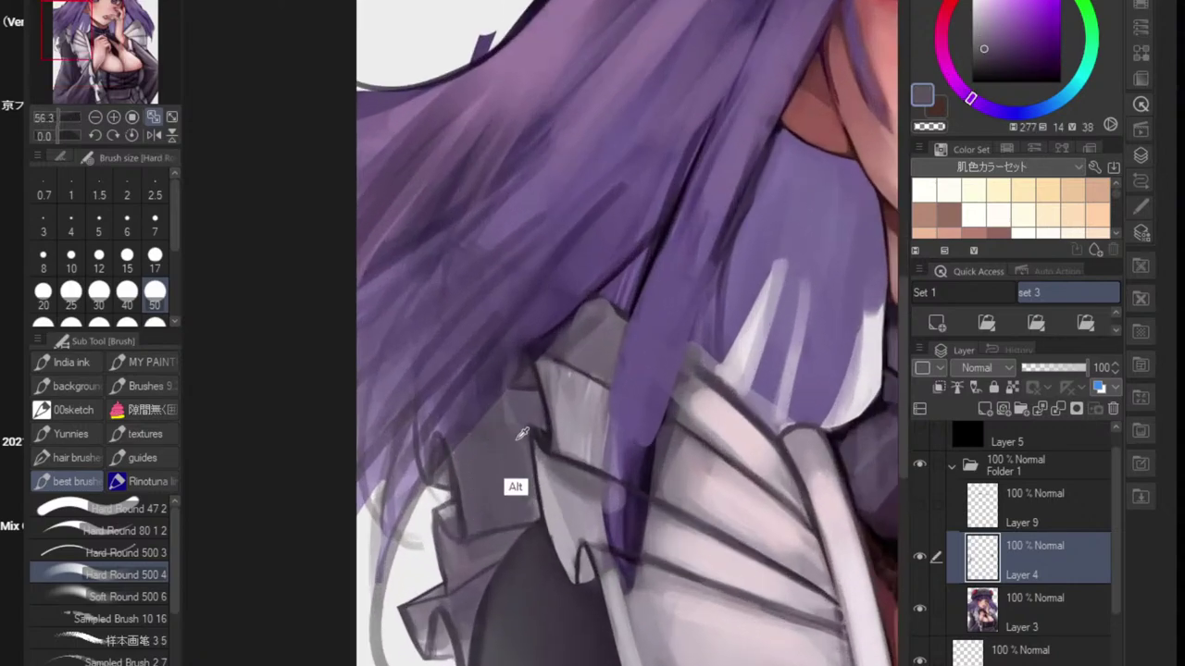
pyautogui.keyDown('alt'); pyautogui.click(514, 470); pyautogui.keyUp('alt')
pyautogui.moveTo(502, 433)
pyautogui.mouseDown()
pyautogui.moveTo(524, 514)
pyautogui.moveTo(519, 459)
pyautogui.moveTo(494, 510)
pyautogui.mouseUp()
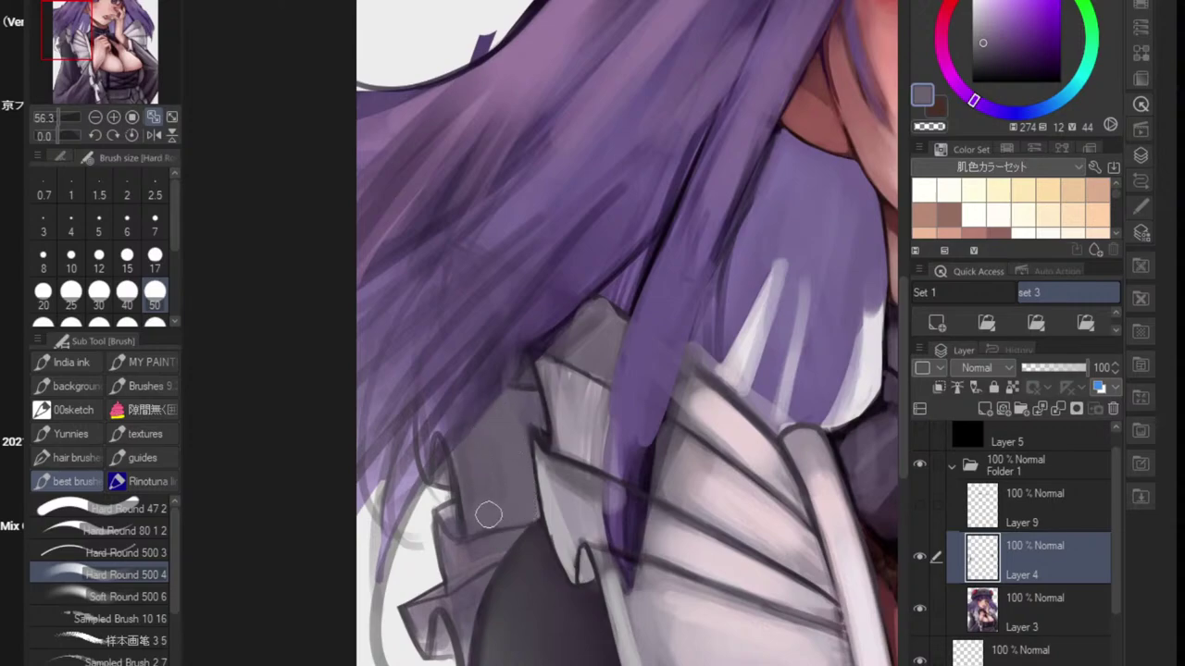
pyautogui.scroll(-5, 481, 491)
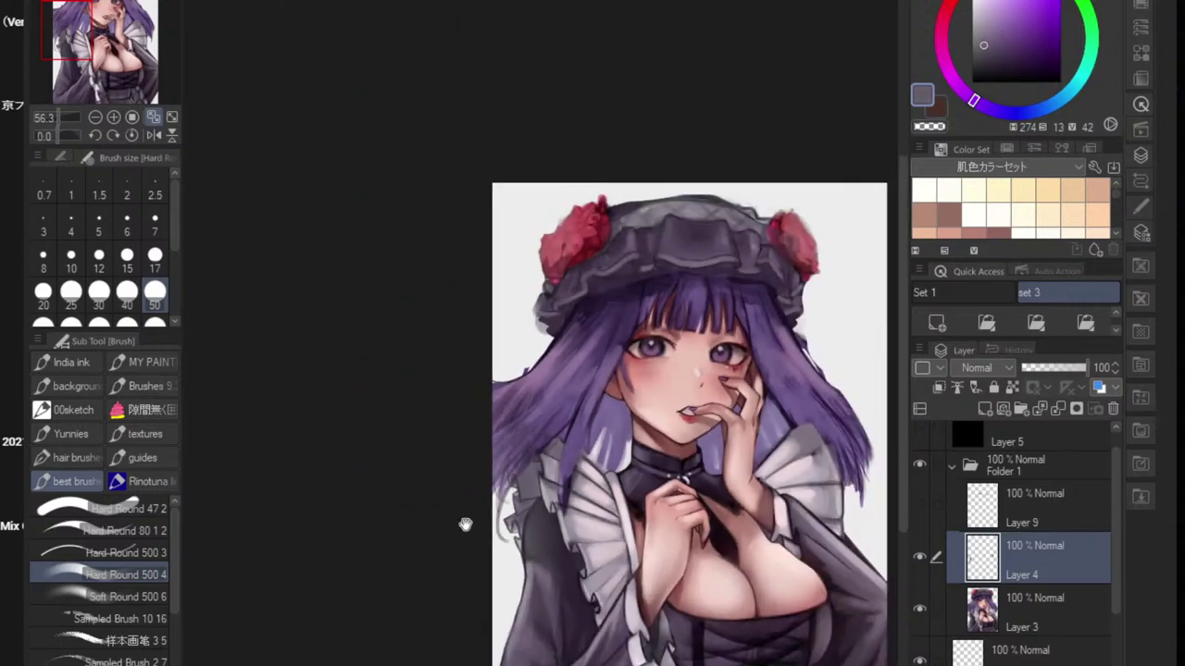
pyautogui.scroll(5, 511, 521)
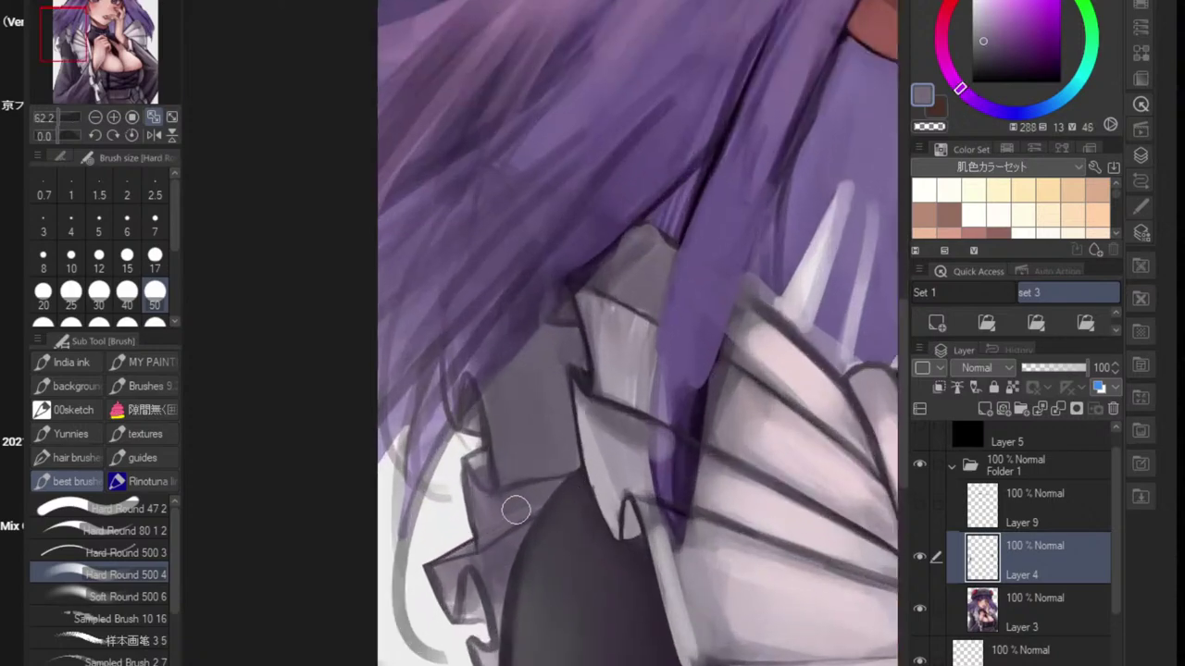
# - At brush size 25, darken the collar edge with a darker greyish purple
pyautogui.press('[')
pyautogui.press('[')
pyautogui.press('[')
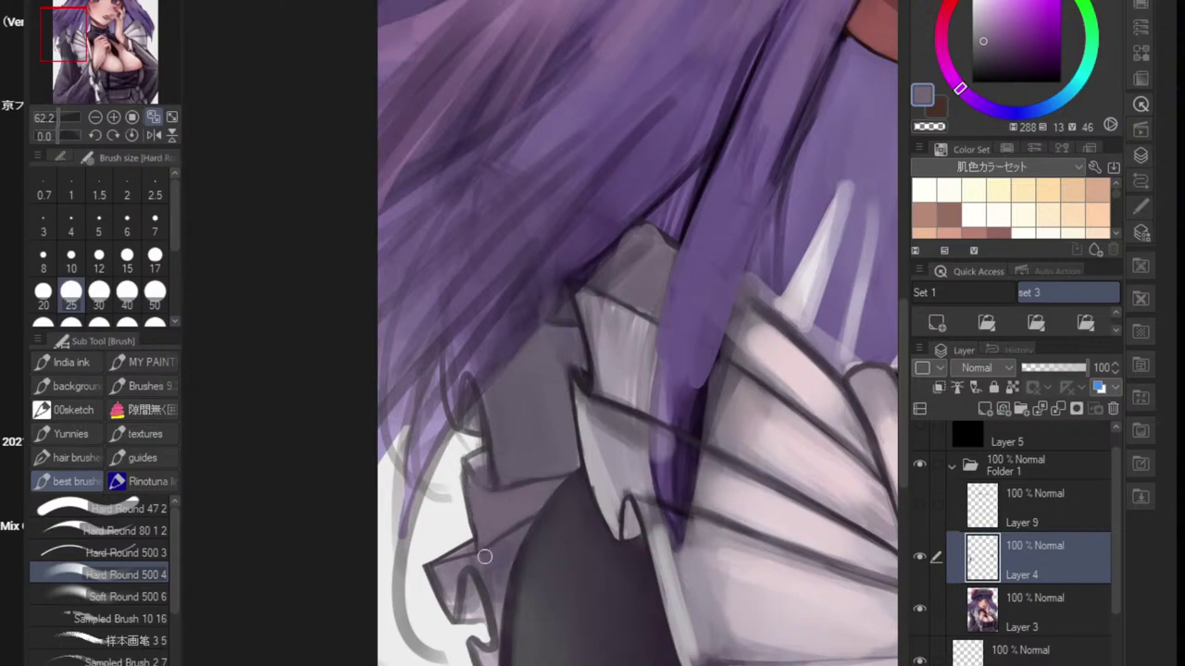
pyautogui.keyDown('alt'); pyautogui.click(502, 547); pyautogui.keyUp('alt')
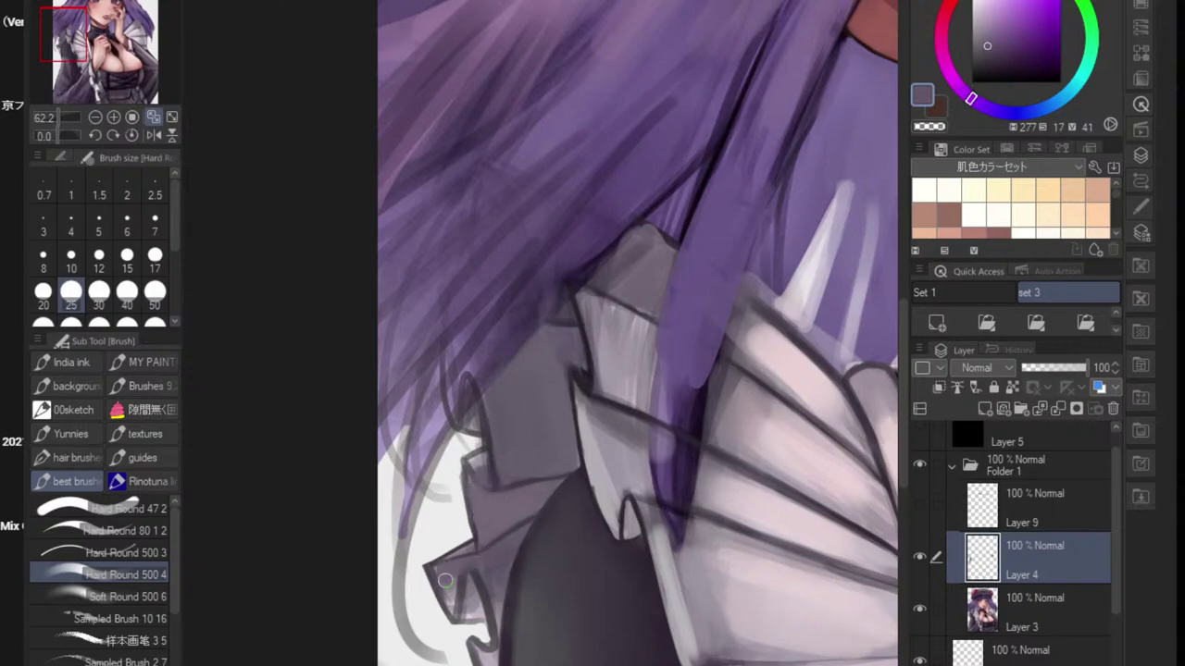
pyautogui.moveTo(446, 580); pyautogui.dragTo(449, 606)
pyautogui.scroll(-4, 527, 580)
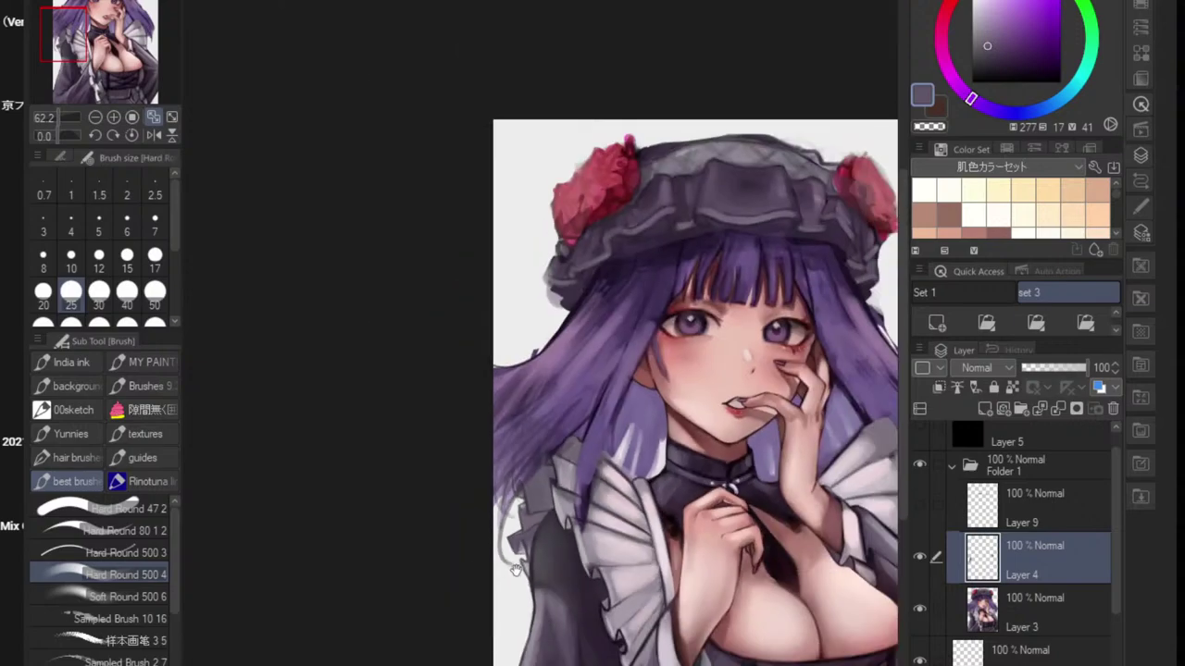
pyautogui.moveTo(528, 580); pyautogui.dragTo(481, 572)
pyautogui.scroll(5, 500, 523)
pyautogui.scroll(2, 444, 518)
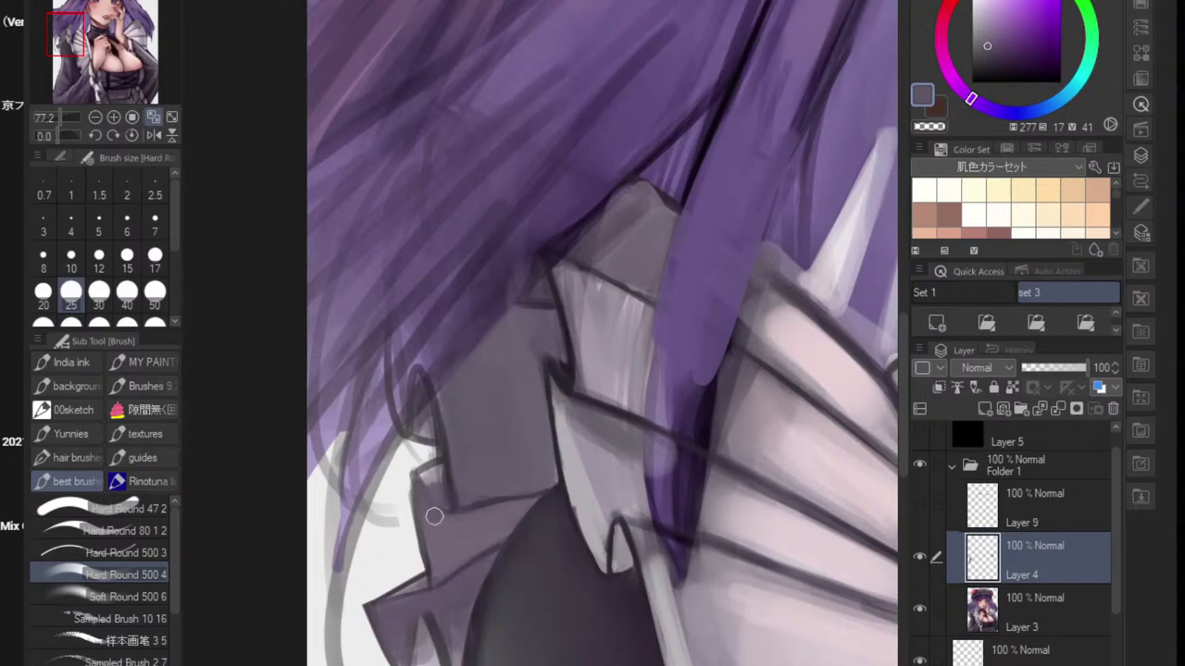
# - At brush size 10, outline the ruffle edge with the dark outline colour
pyautogui.keyDown('alt'); pyautogui.click(561, 418); pyautogui.keyUp('alt')
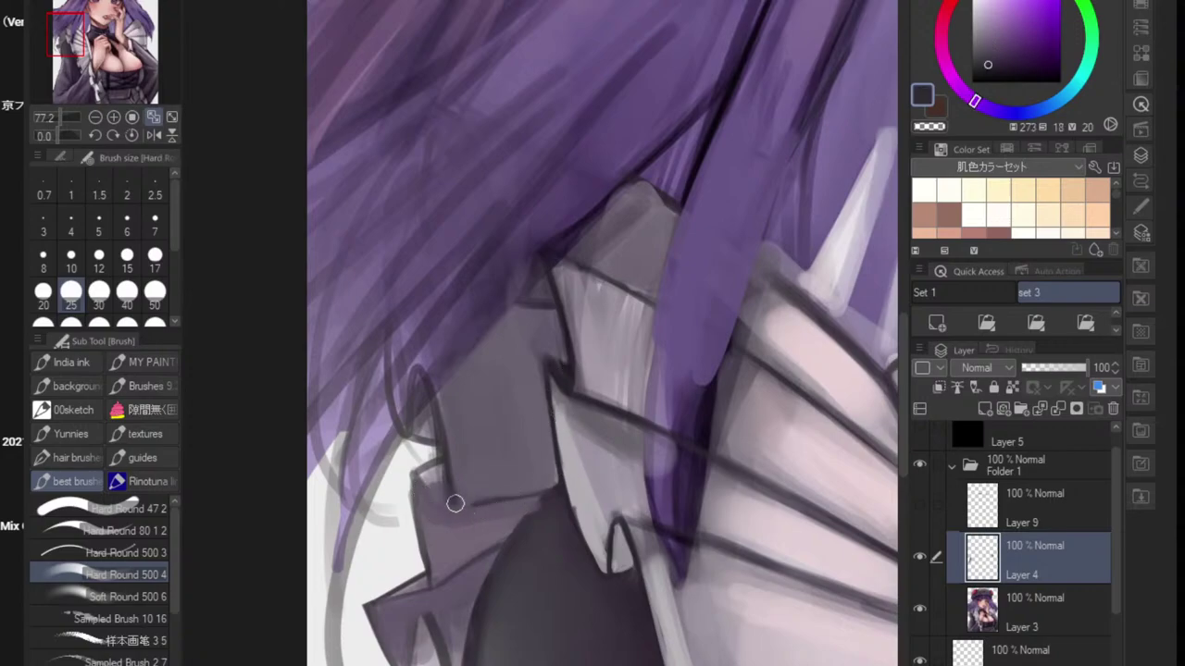
pyautogui.press('[')
pyautogui.press('[')
pyautogui.press('[')
pyautogui.press('[')
pyautogui.press('[')
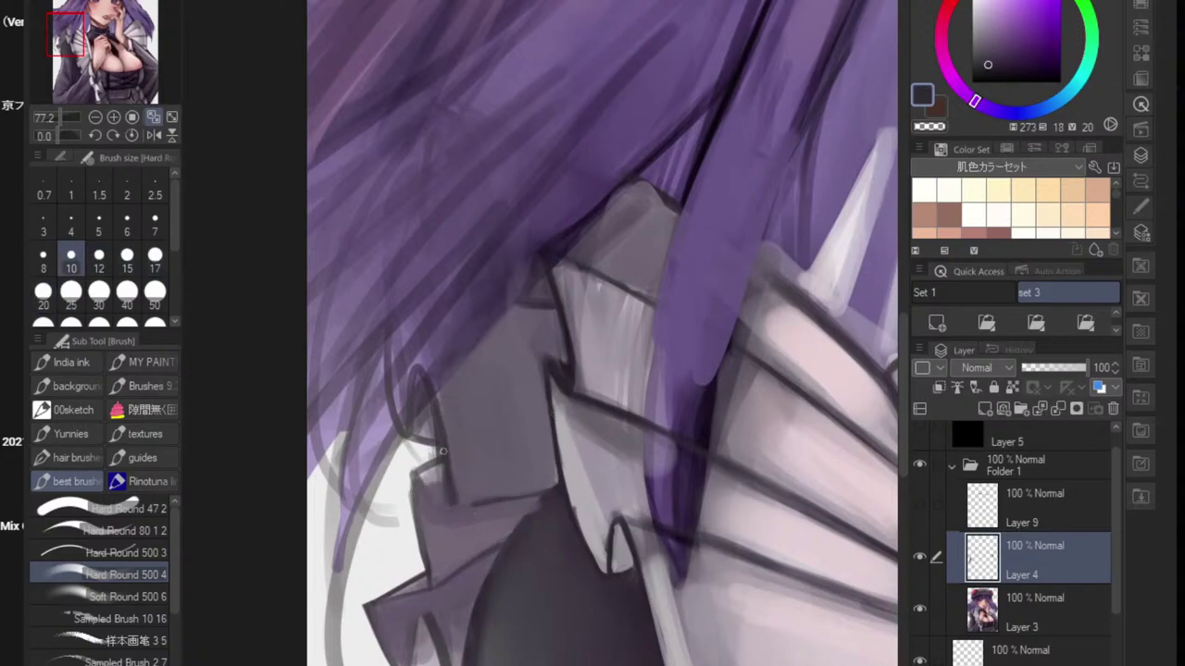
pyautogui.keyDown('alt'); pyautogui.click(440, 446); pyautogui.keyUp('alt')
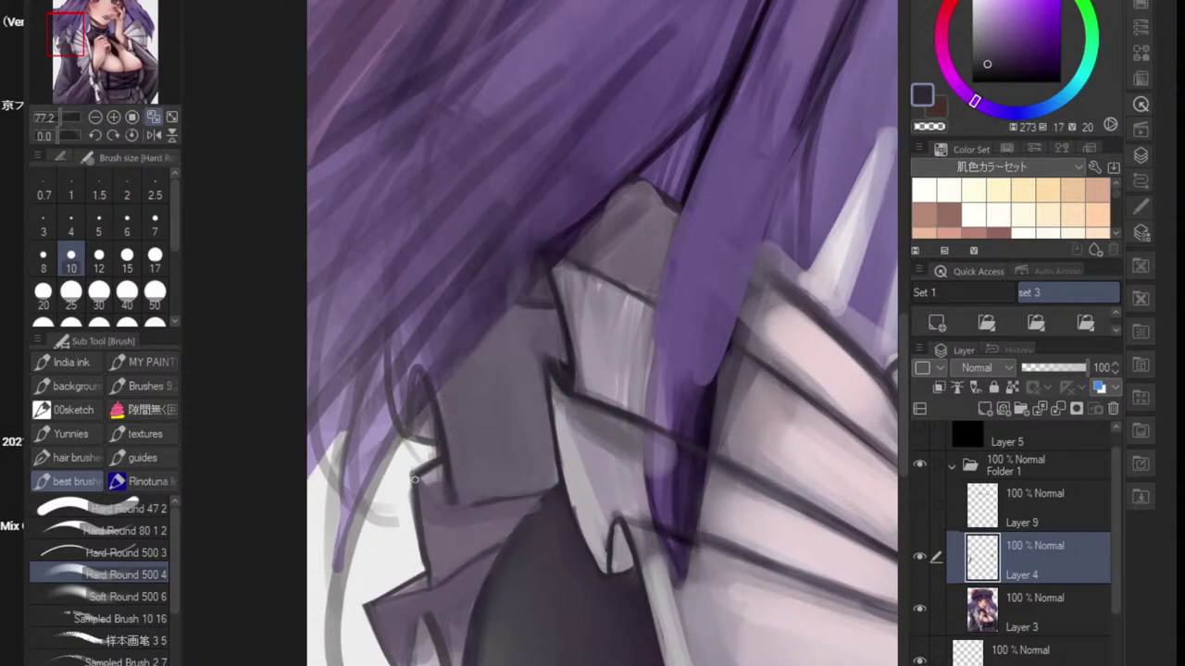
pyautogui.moveTo(495, 516)
pyautogui.mouseDown()
pyautogui.moveTo(445, 541)
pyautogui.moveTo(496, 506)
pyautogui.mouseUp()
pyautogui.moveTo(496, 506); pyautogui.dragTo(555, 506)
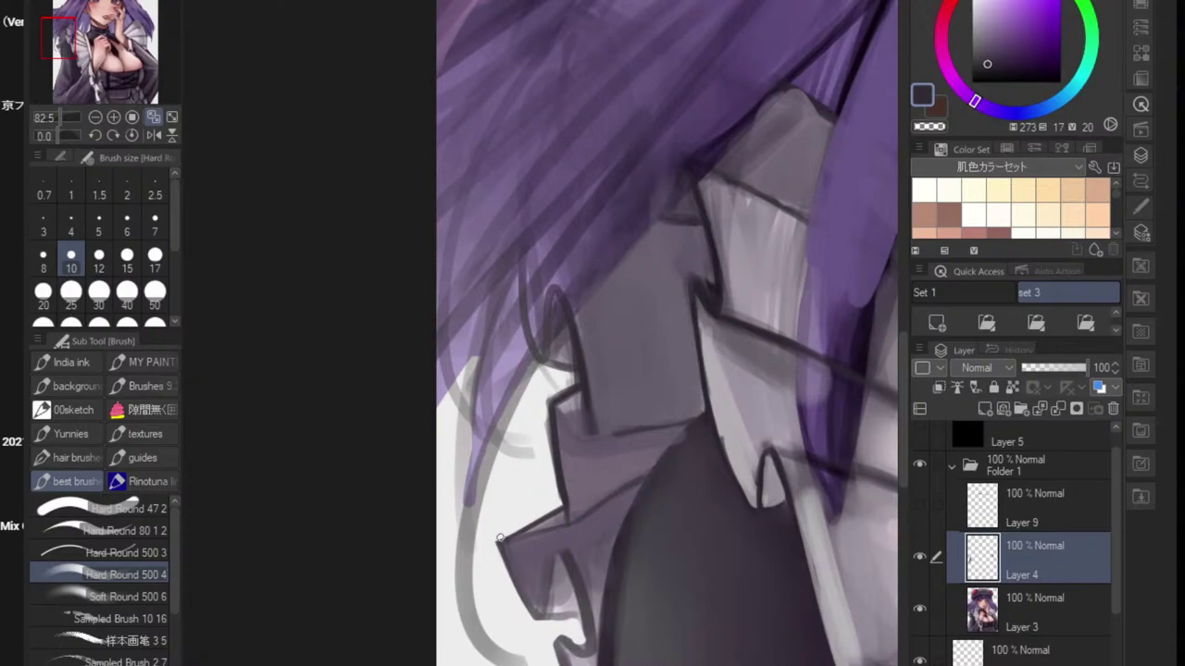
pyautogui.moveTo(497, 539); pyautogui.dragTo(561, 505)
pyautogui.moveTo(501, 539); pyautogui.dragTo(556, 509)
pyautogui.moveTo(559, 512)
pyautogui.mouseDown()
pyautogui.moveTo(460, 508)
pyautogui.moveTo(542, 515)
pyautogui.mouseUp()
# - Tilt the canvas to the ruffle's angle and paint a dark stroke down the collar ruffle
pyautogui.scroll(2, 449, 484)
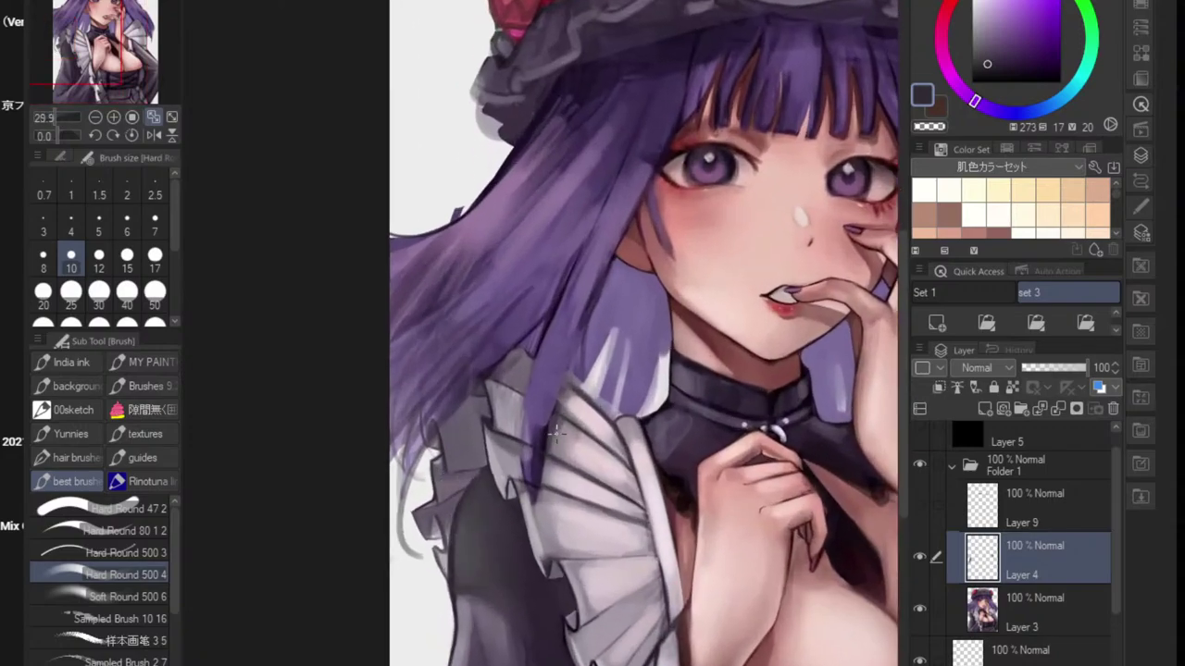
pyautogui.press('r')
pyautogui.moveTo(556, 433); pyautogui.dragTo(504, 424)
pyautogui.scroll(5, 527, 492)
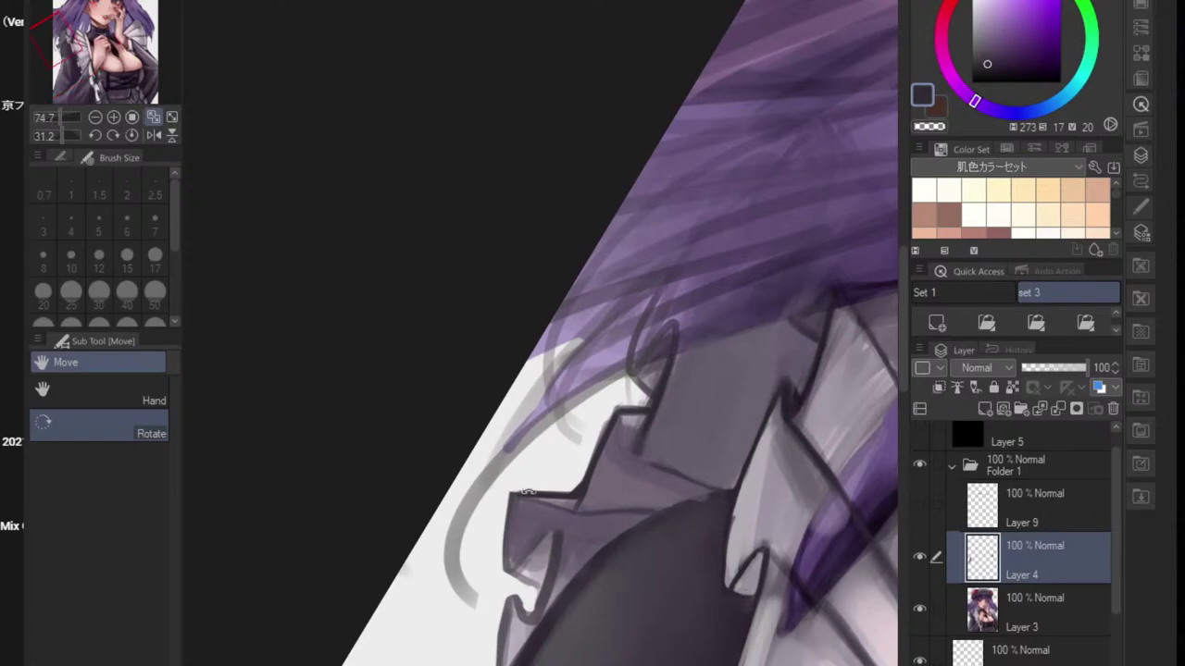
pyautogui.press('b')
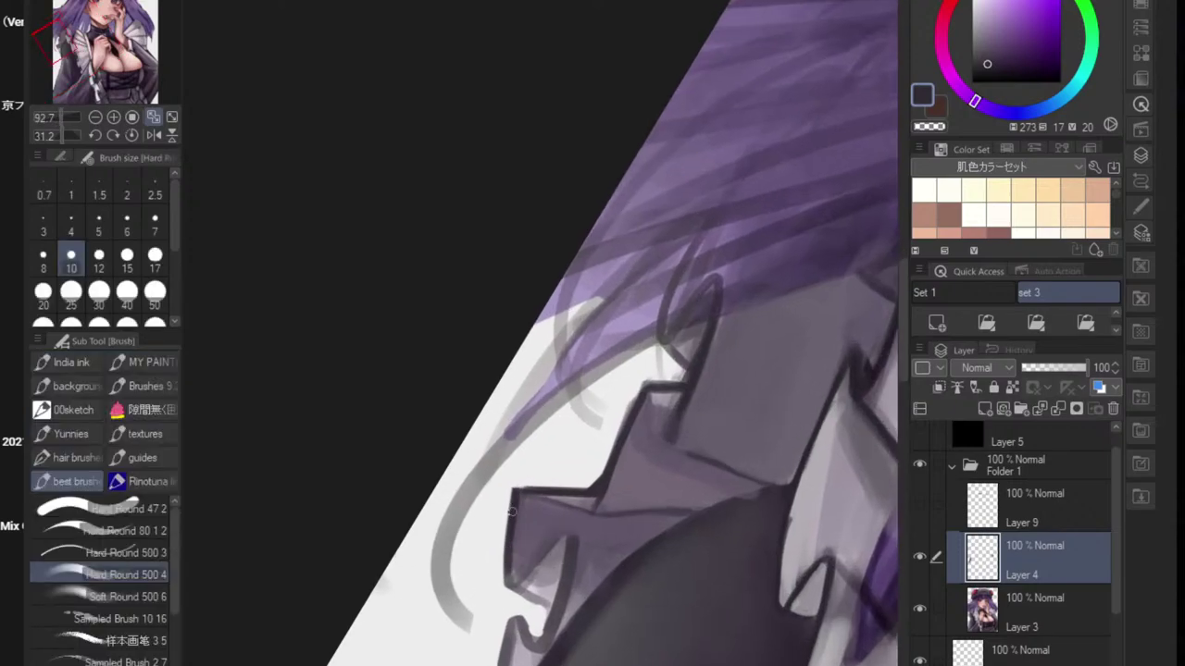
pyautogui.moveTo(558, 526); pyautogui.dragTo(544, 628)
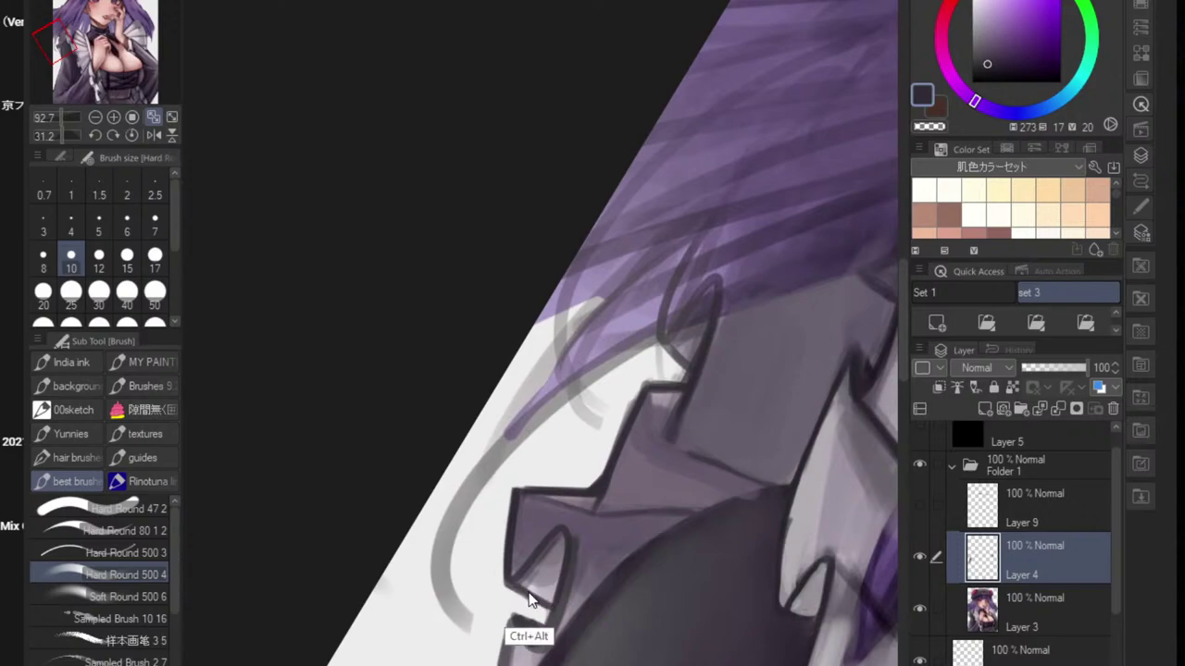
# - With the canvas upright again, darken the outline along the ruffle's jagged edge
pyautogui.moveTo(572, 632); pyautogui.dragTo(523, 639)
pyautogui.hotkey('ctrl', '@')
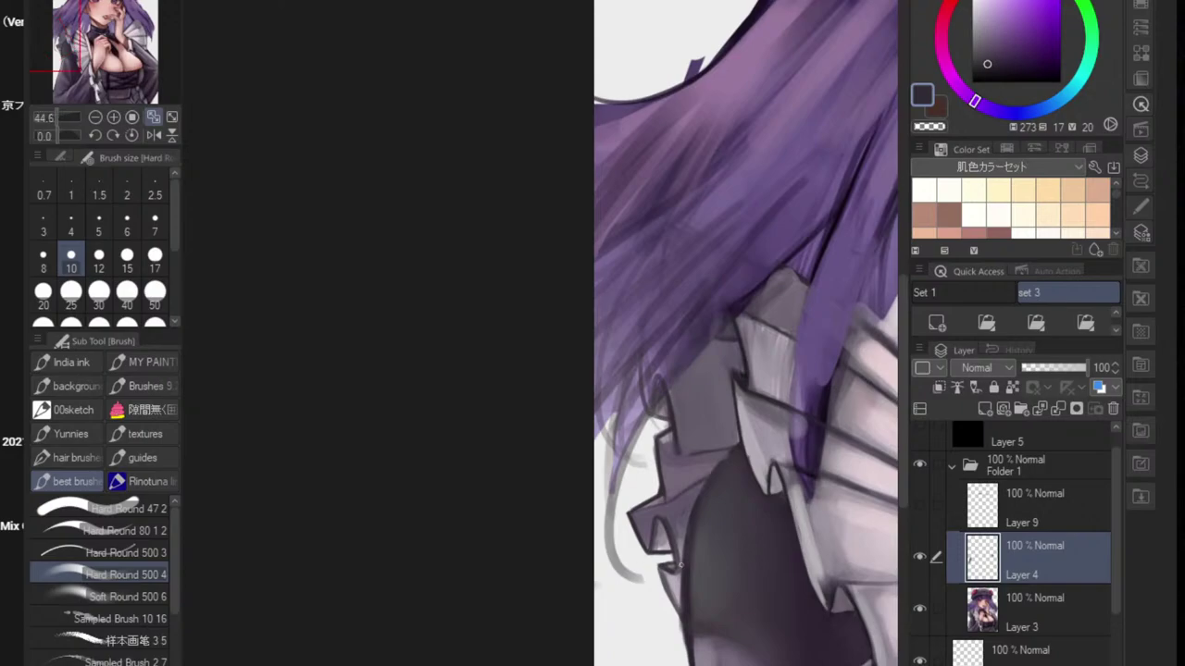
pyautogui.moveTo(734, 530); pyautogui.dragTo(720, 576)
pyautogui.moveTo(631, 596); pyautogui.dragTo(654, 566)
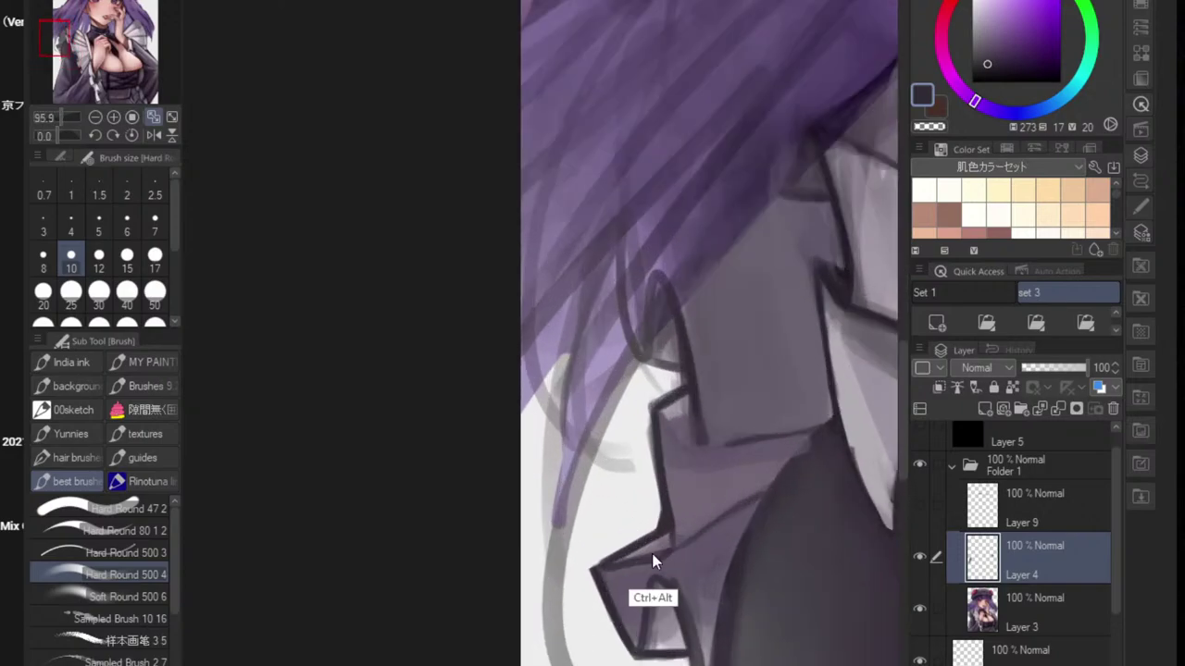
pyautogui.moveTo(671, 551); pyautogui.dragTo(767, 492)
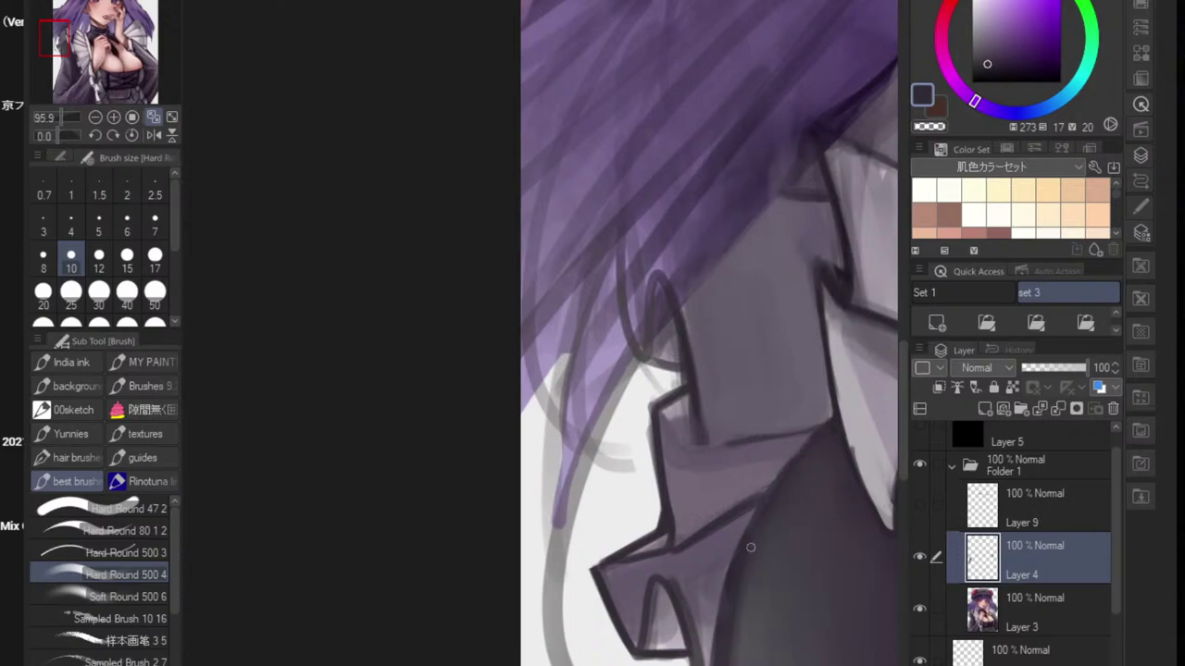
pyautogui.scroll(-3, 717, 651)
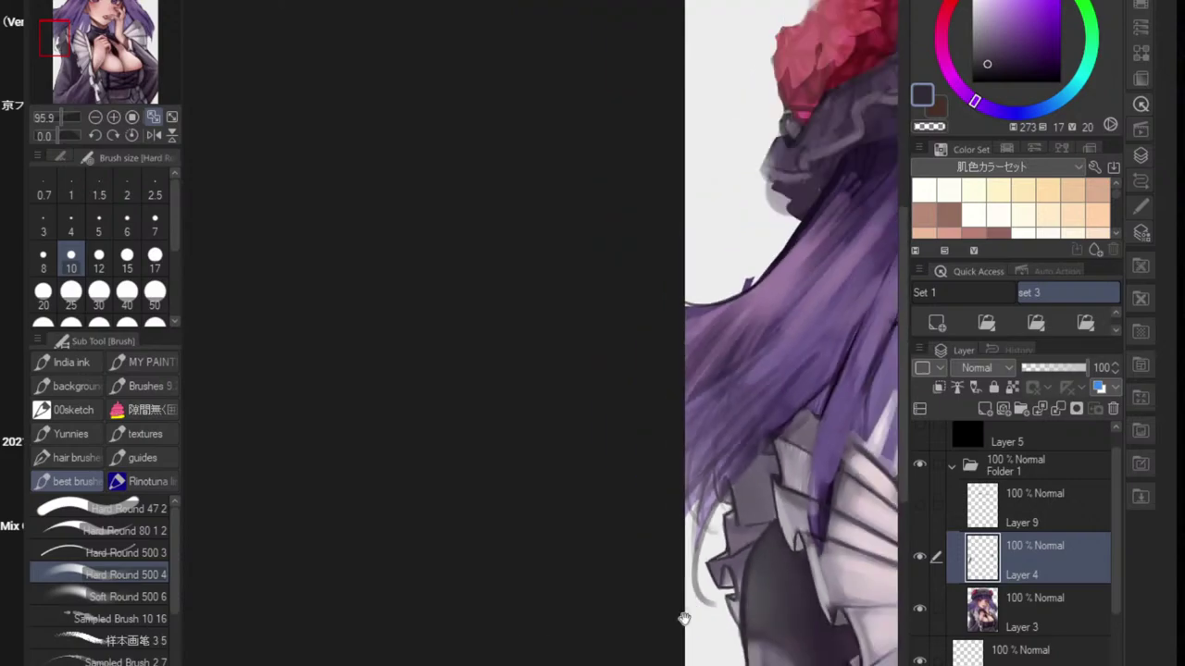
pyautogui.scroll(4, 682, 614)
pyautogui.moveTo(539, 491)
pyautogui.mouseDown()
pyautogui.moveTo(582, 602)
pyautogui.moveTo(552, 532)
pyautogui.moveTo(607, 625)
pyautogui.mouseUp()
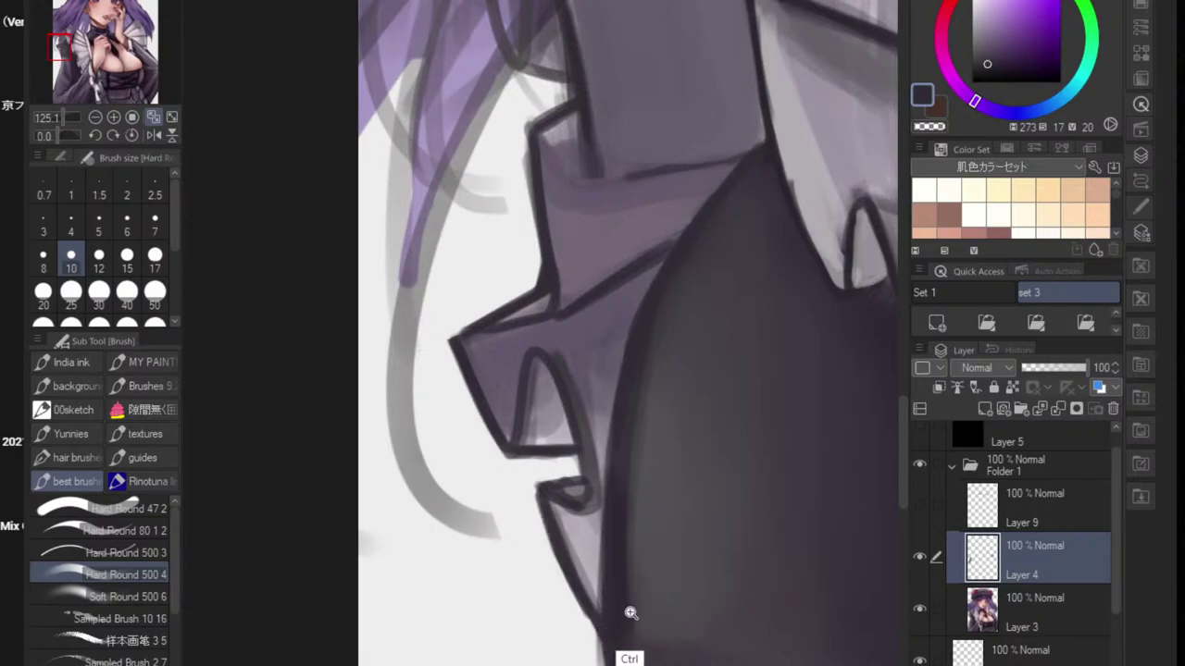
# - Shade the small loop and the triangular notch with lighter grey-purple tones
pyautogui.scroll(-2, 611, 602)
pyautogui.scroll(4, 584, 551)
pyautogui.keyDown('alt'); pyautogui.click(613, 597); pyautogui.keyUp('alt')
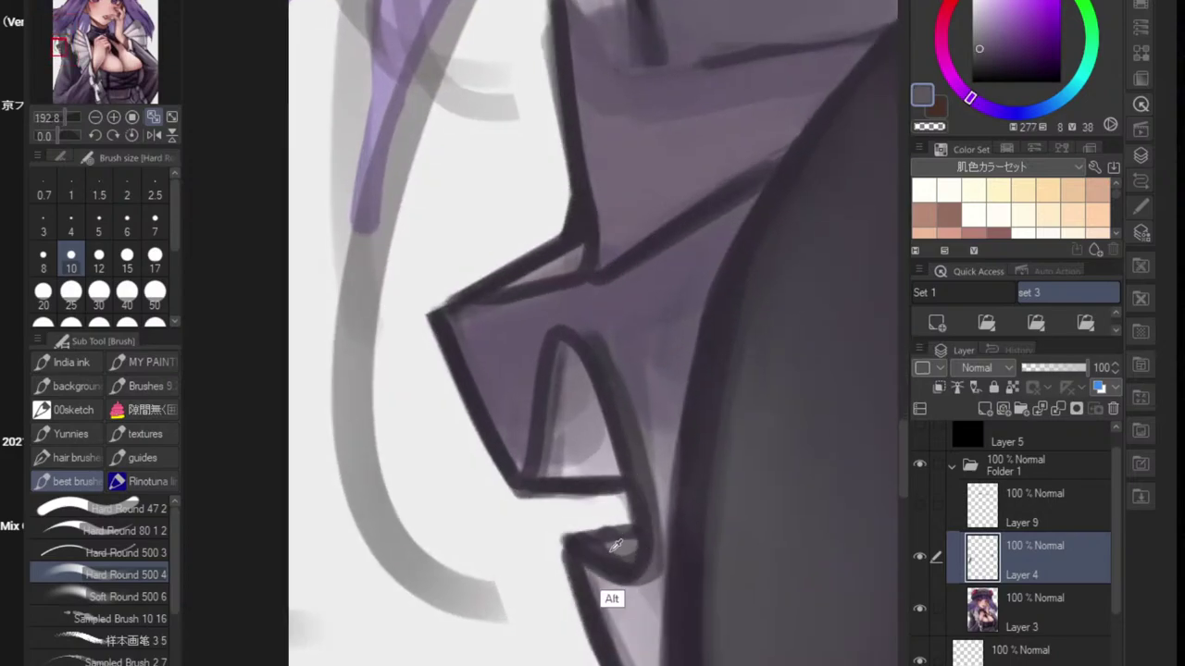
pyautogui.moveTo(595, 548)
pyautogui.mouseDown()
pyautogui.moveTo(623, 565)
pyautogui.moveTo(612, 553)
pyautogui.mouseUp()
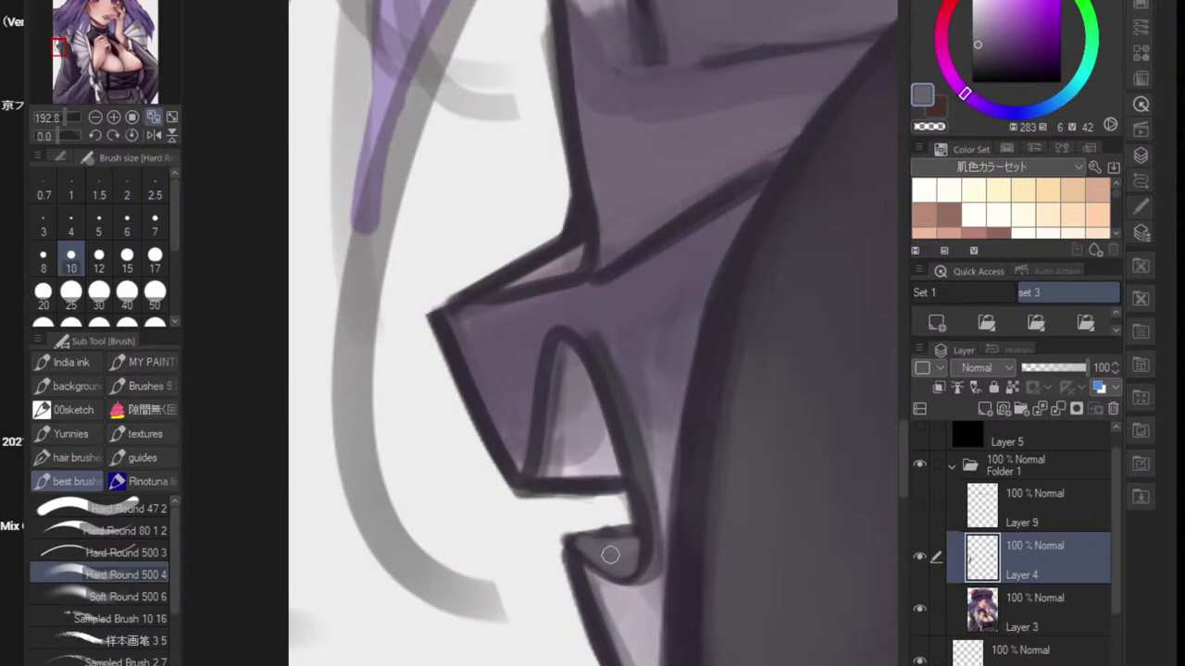
pyautogui.keyDown('alt'); pyautogui.click(619, 557); pyautogui.keyUp('alt')
pyautogui.moveTo(555, 371); pyautogui.dragTo(536, 464)
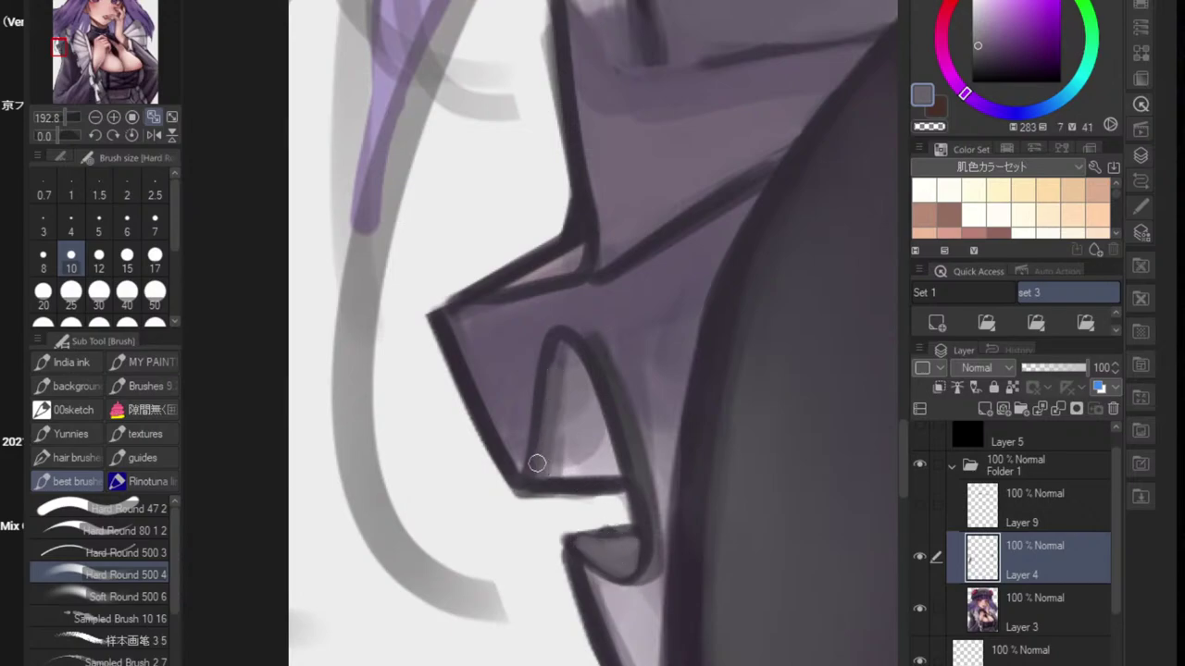
pyautogui.moveTo(590, 379); pyautogui.dragTo(596, 415)
pyautogui.keyDown('alt'); pyautogui.click(566, 373); pyautogui.keyUp('alt')
pyautogui.moveTo(566, 357)
pyautogui.mouseDown()
pyautogui.moveTo(546, 470)
pyautogui.moveTo(576, 475)
pyautogui.moveTo(587, 401)
pyautogui.moveTo(547, 469)
pyautogui.moveTo(510, 463)
pyautogui.mouseUp()
pyautogui.keyDown('alt'); pyautogui.click(567, 413); pyautogui.keyUp('alt')
pyautogui.keyDown('alt'); pyautogui.click(577, 472); pyautogui.keyUp('alt')
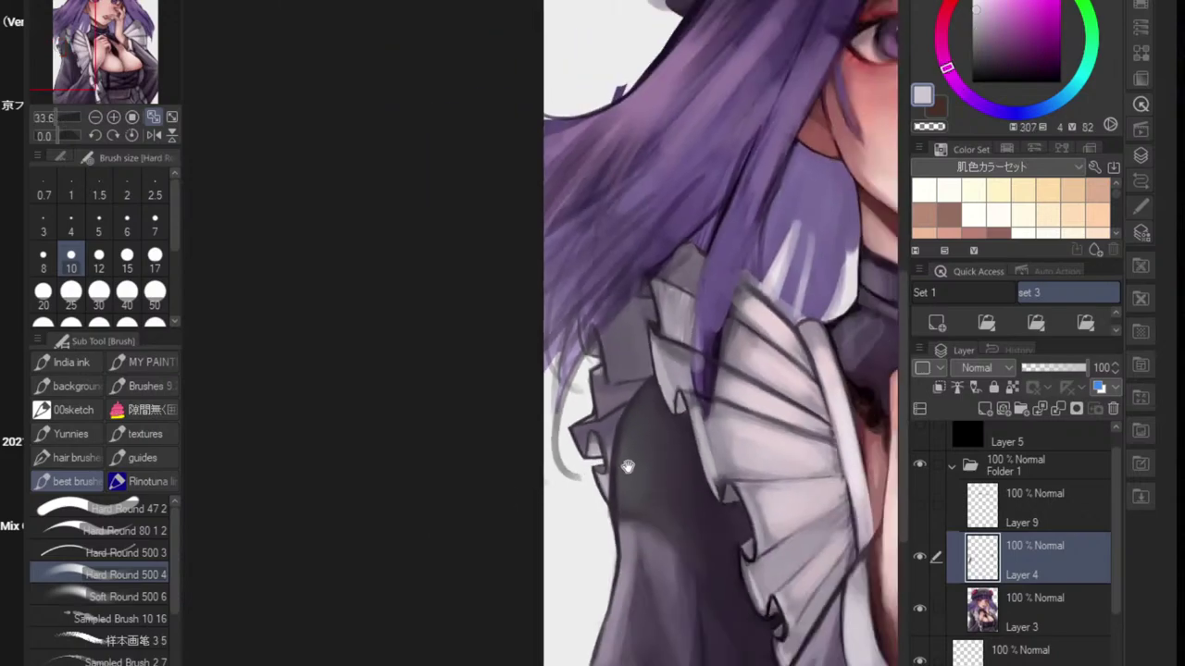
# - Smudge the shading inside the ruffle notch with a small Blend brush
pyautogui.moveTo(626, 468); pyautogui.dragTo(593, 511)
pyautogui.moveTo(594, 500); pyautogui.dragTo(634, 487)
pyautogui.press('j')
pyautogui.press('[')
pyautogui.press('[')
pyautogui.press('[')
pyautogui.press('[')
pyautogui.press('[')
pyautogui.press('[')
pyautogui.press('[')
pyautogui.press('[')
pyautogui.press('[')
pyautogui.press('[')
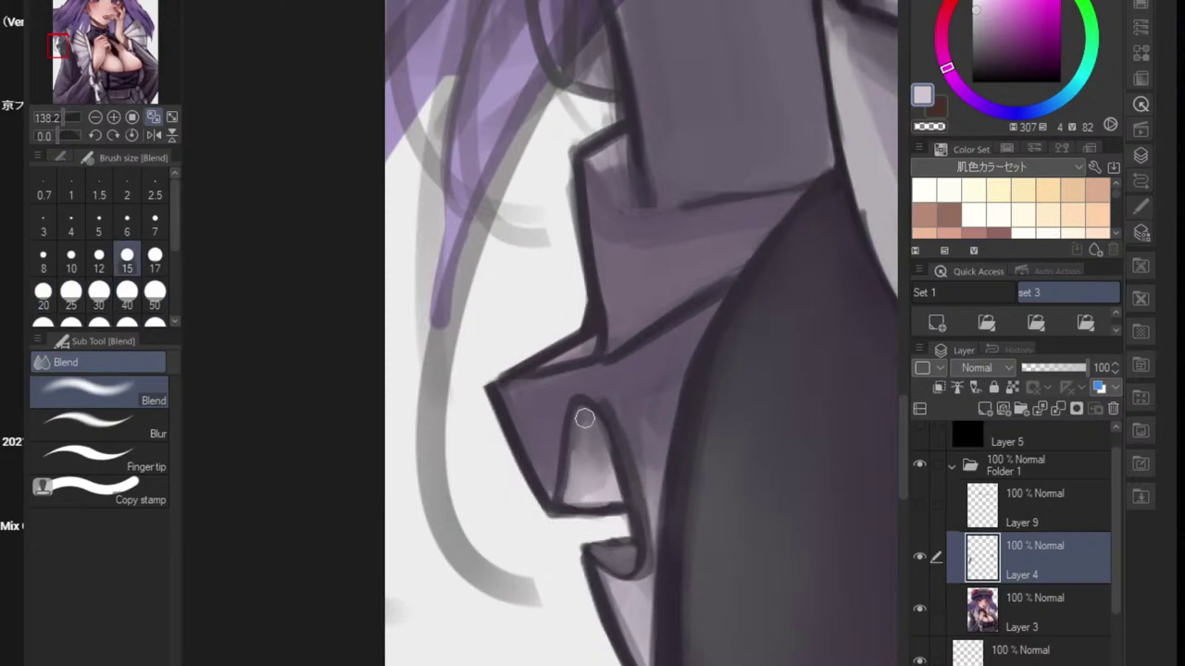
pyautogui.moveTo(584, 419); pyautogui.dragTo(564, 485)
# - With the brush, add grey-purple and light lavender strokes along the notch's dark edges
pyautogui.press('b')
pyautogui.moveTo(582, 437); pyautogui.dragTo(611, 437)
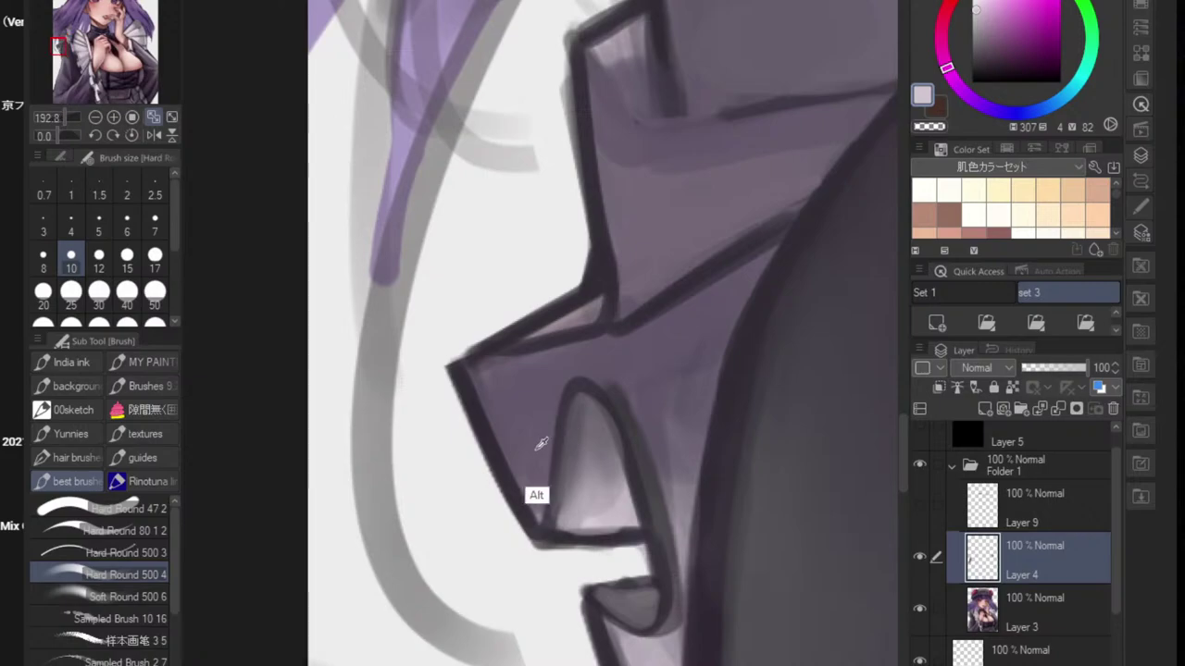
pyautogui.keyDown('alt'); pyautogui.click(513, 437); pyautogui.keyUp('alt')
pyautogui.moveTo(478, 384); pyautogui.dragTo(528, 506)
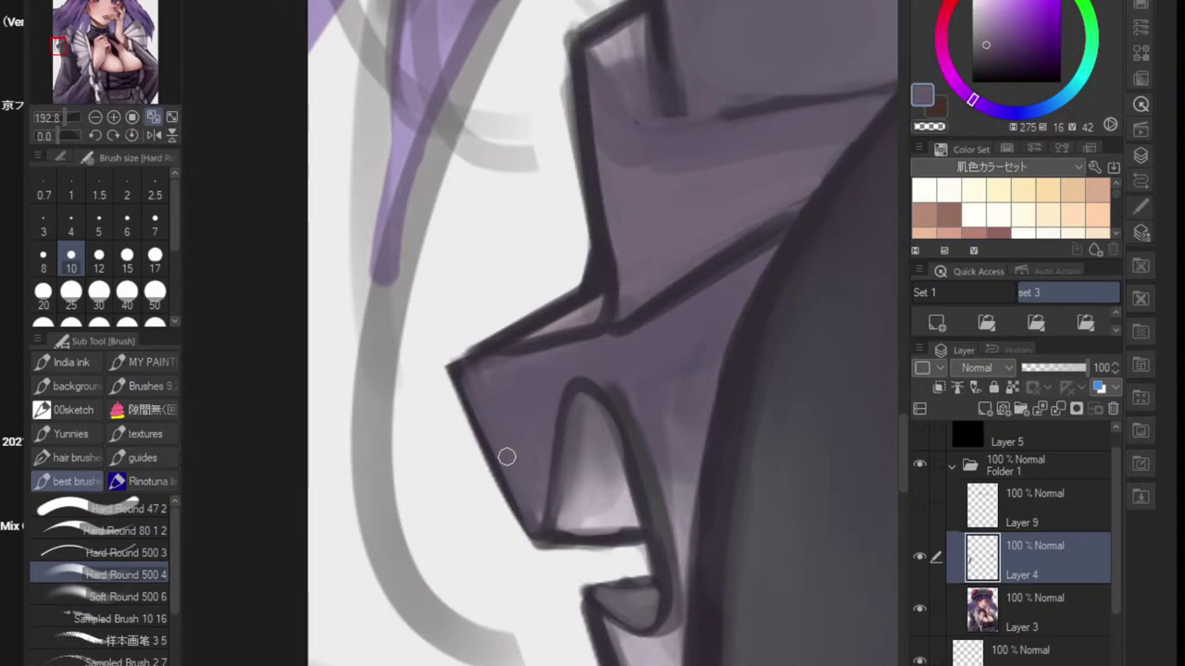
pyautogui.moveTo(550, 400); pyautogui.dragTo(535, 429)
pyautogui.moveTo(537, 427); pyautogui.dragTo(576, 408)
pyautogui.keyDown('alt'); pyautogui.click(571, 606); pyautogui.keyUp('alt')
pyautogui.moveTo(492, 423)
pyautogui.mouseDown()
pyautogui.moveTo(553, 391)
pyautogui.moveTo(470, 423)
pyautogui.mouseUp()
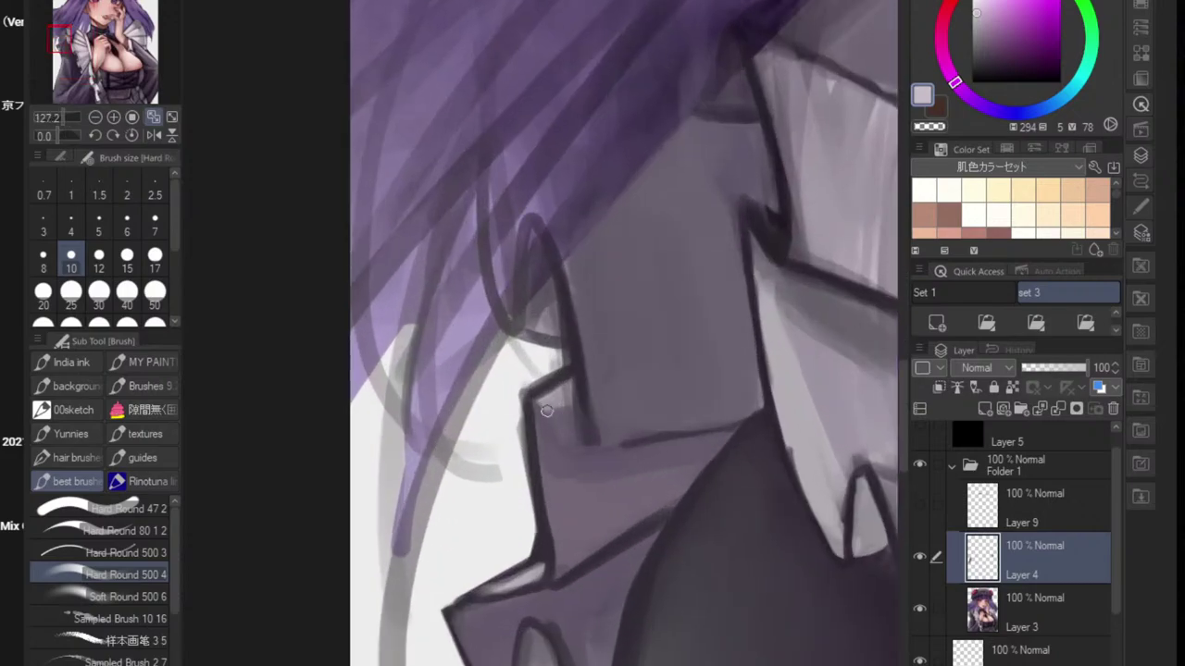
pyautogui.moveTo(538, 403)
pyautogui.mouseDown()
pyautogui.moveTo(542, 482)
pyautogui.moveTo(550, 466)
pyautogui.mouseUp()
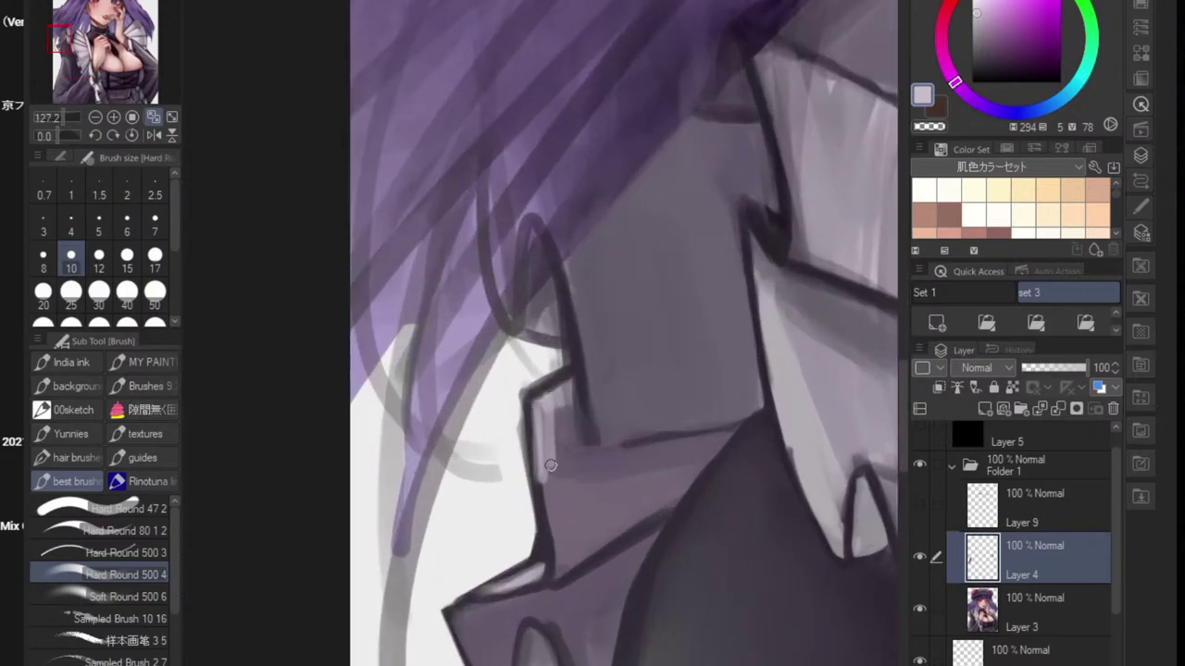
# - Redraw the dark fold line down the ruffle, trimming it with light lilac paint
pyautogui.keyDown('alt'); pyautogui.click(585, 421); pyautogui.keyUp('alt')
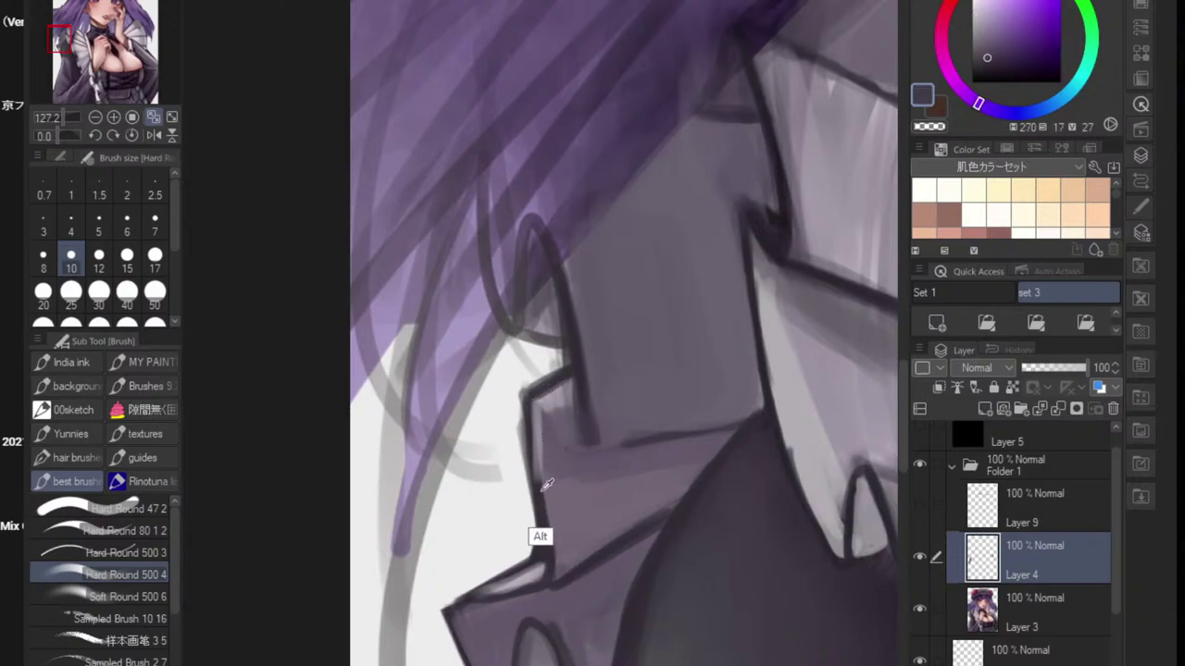
pyautogui.keyDown('alt'); pyautogui.click(537, 539); pyautogui.keyUp('alt')
pyautogui.moveTo(533, 396); pyautogui.dragTo(577, 450)
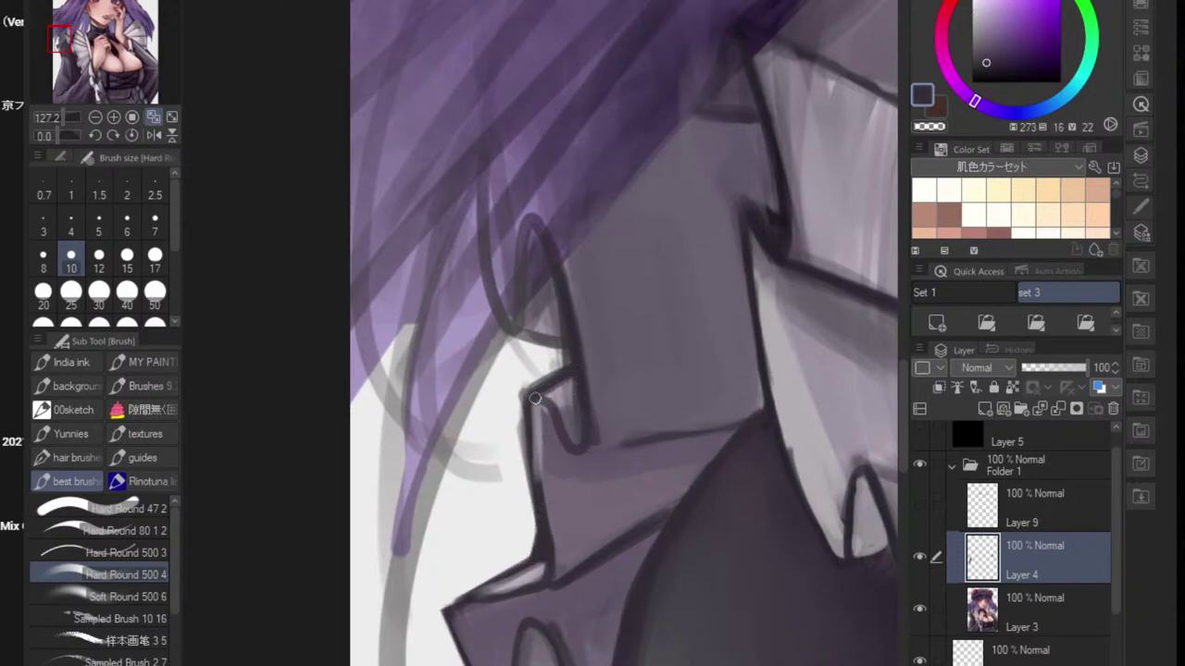
pyautogui.moveTo(535, 398); pyautogui.dragTo(576, 449)
pyautogui.keyDown('alt'); pyautogui.click(564, 393); pyautogui.keyUp('alt')
pyautogui.moveTo(546, 400); pyautogui.dragTo(569, 437)
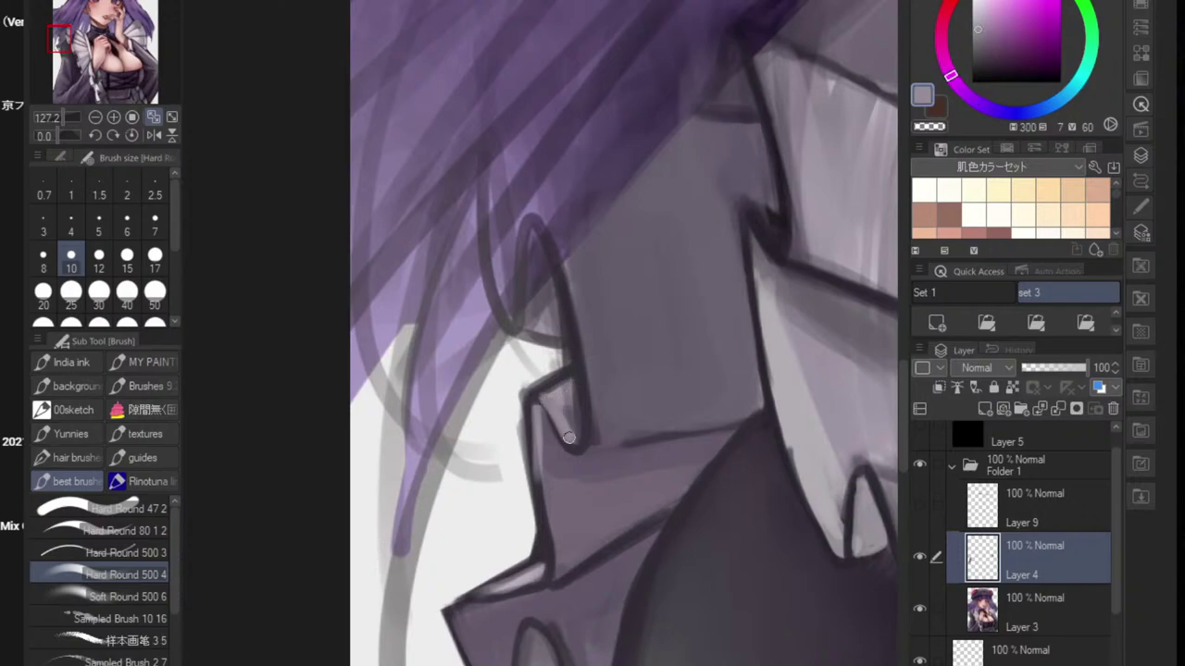
pyautogui.keyDown('alt'); pyautogui.click(576, 468); pyautogui.keyUp('alt')
pyautogui.moveTo(537, 400); pyautogui.dragTo(553, 423)
pyautogui.scroll(-8, 542, 402)
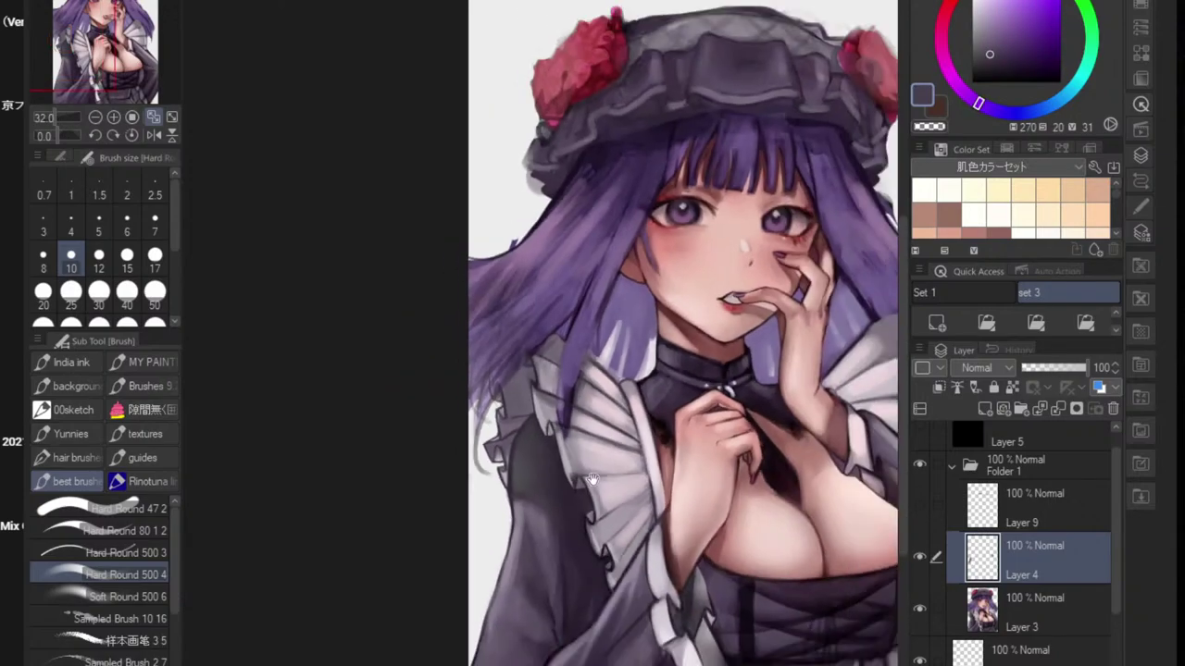
pyautogui.moveTo(592, 479); pyautogui.dragTo(494, 461)
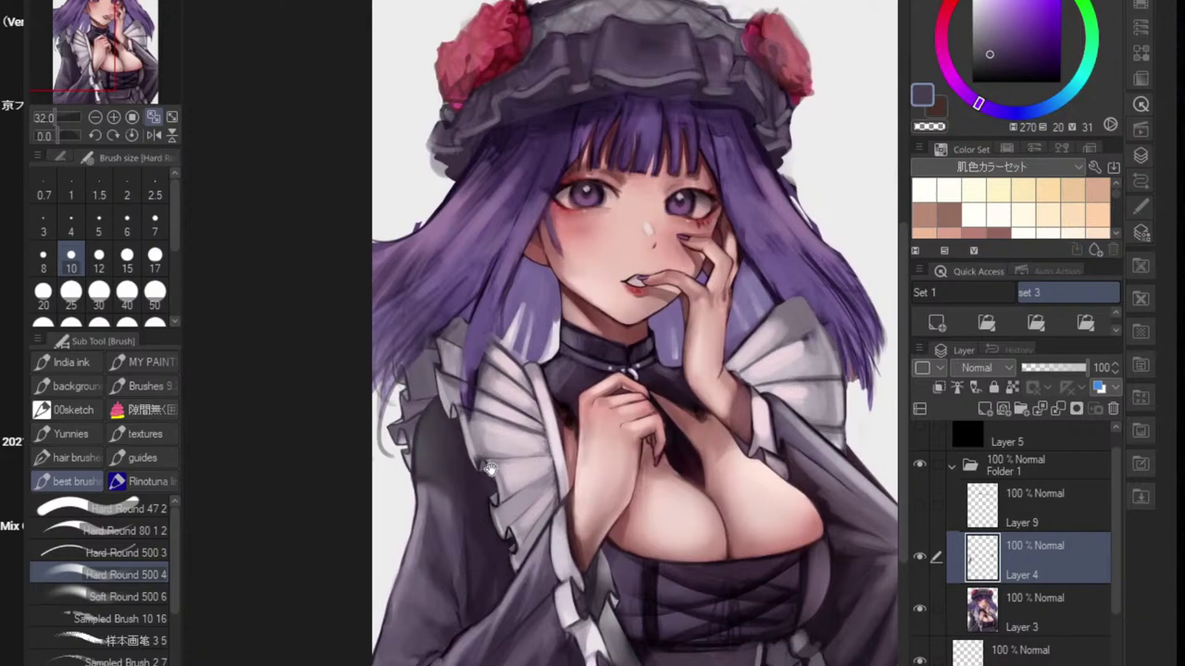
pyautogui.moveTo(409, 440); pyautogui.dragTo(402, 439)
pyautogui.moveTo(546, 472); pyautogui.dragTo(535, 441)
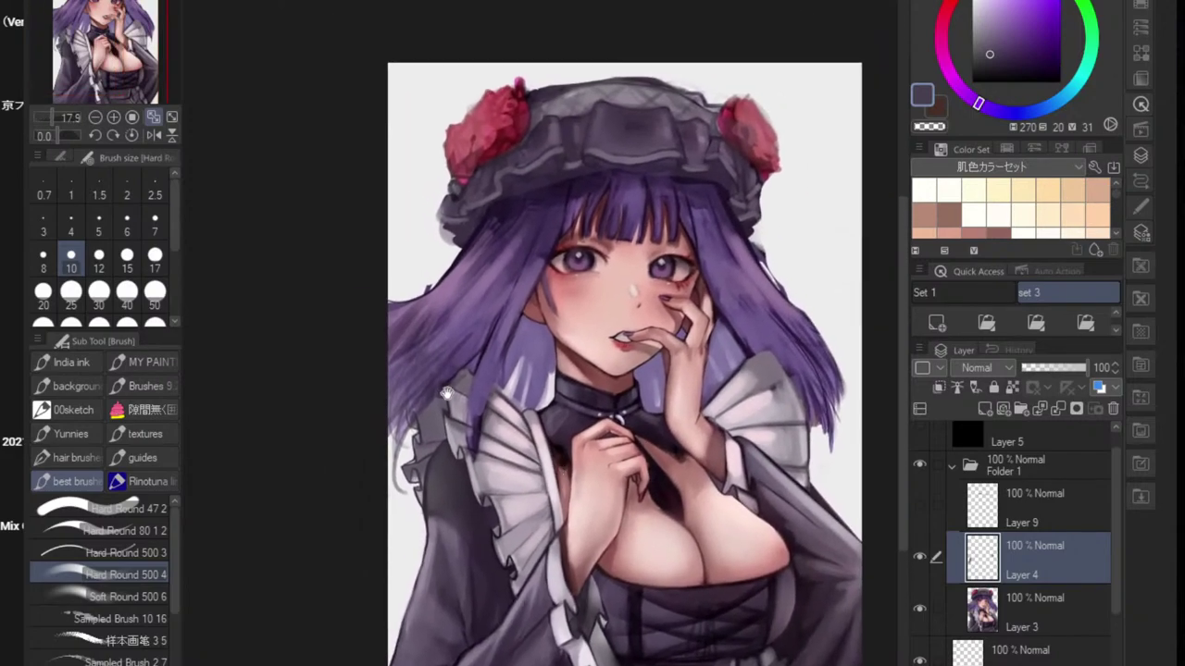
pyautogui.scroll(5, 534, 442)
pyautogui.scroll(3, 532, 442)
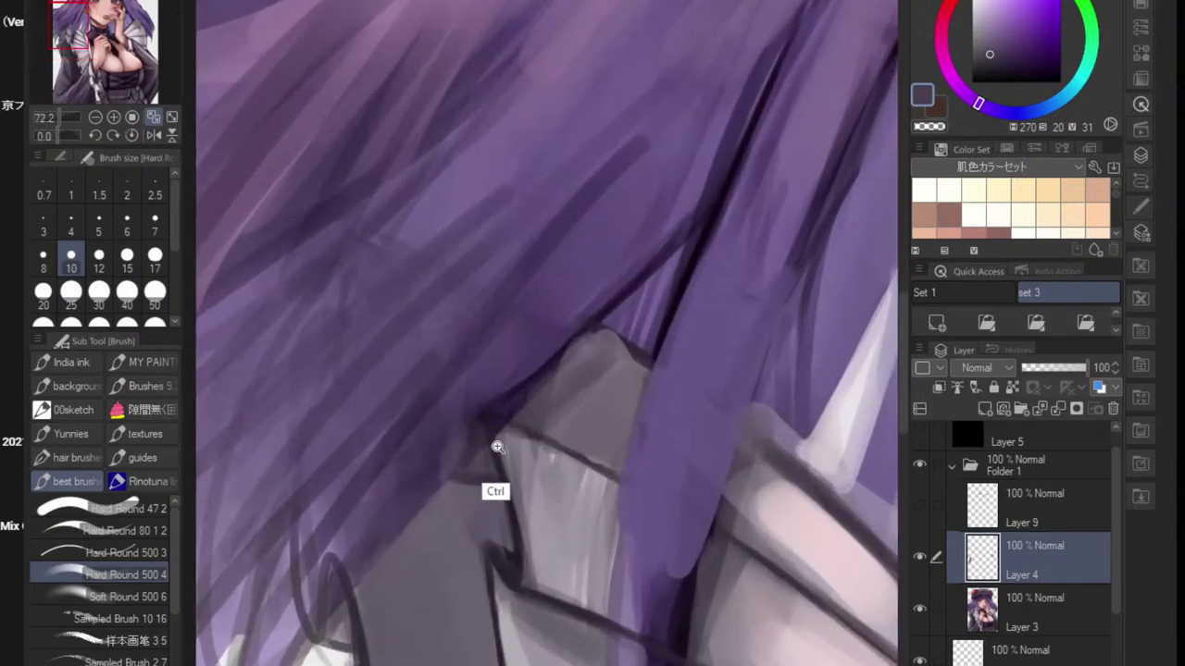
pyautogui.keyDown('alt'); pyautogui.click(499, 425); pyautogui.keyUp('alt')
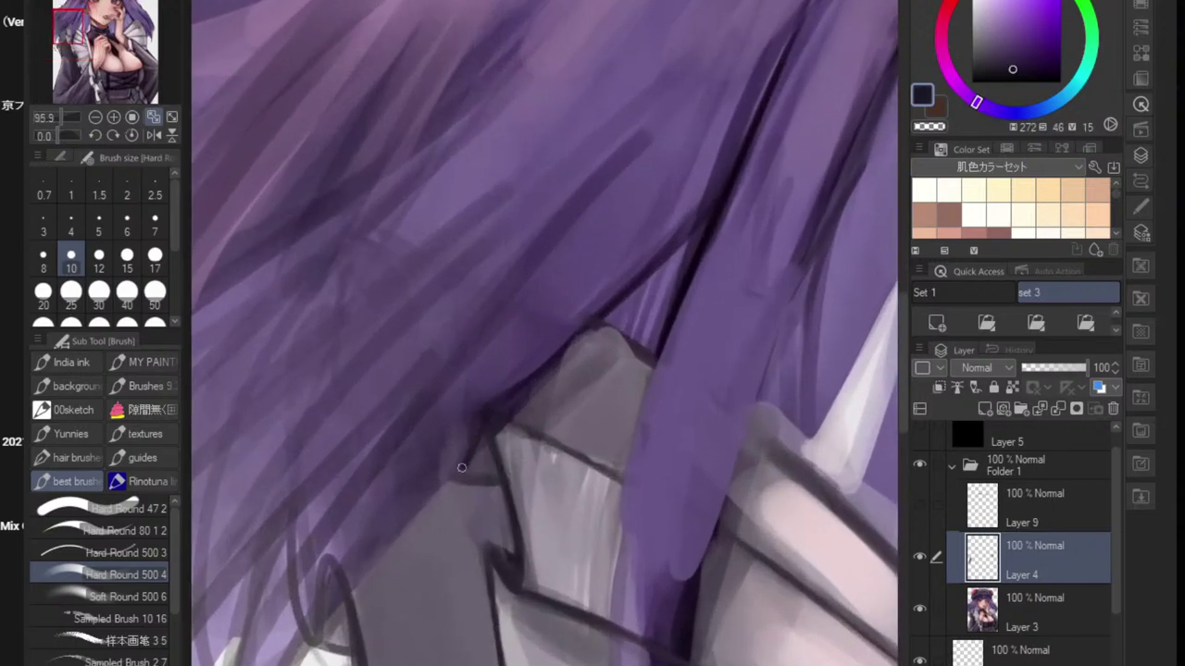
pyautogui.moveTo(509, 418); pyautogui.dragTo(620, 484)
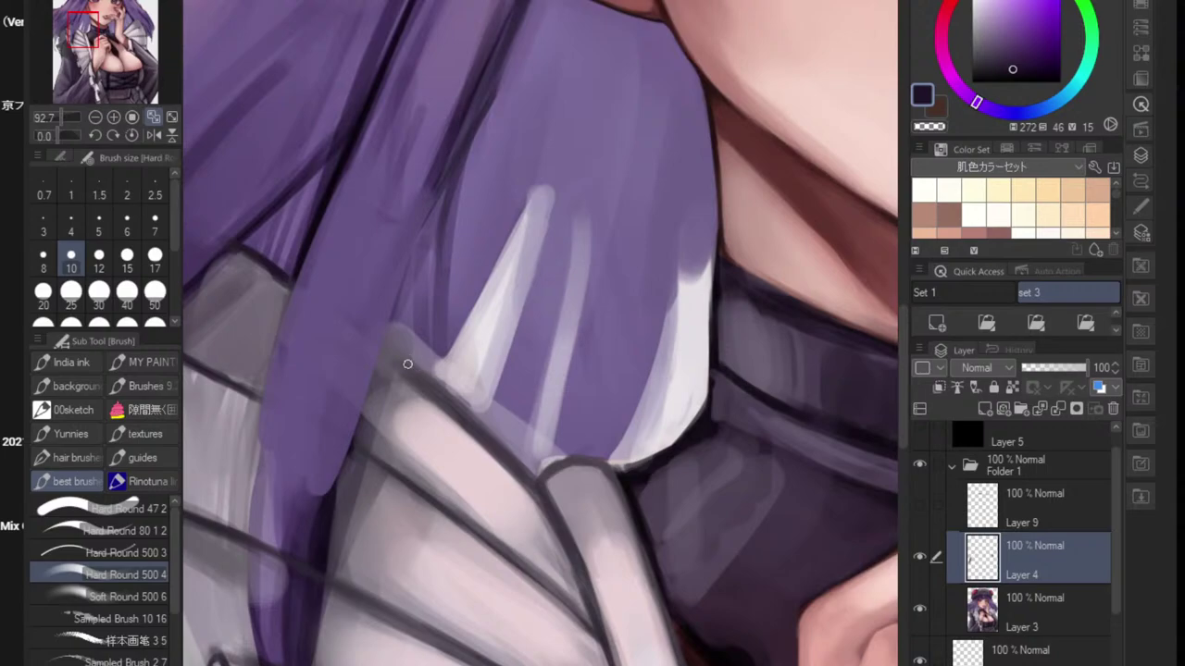
pyautogui.moveTo(382, 346); pyautogui.dragTo(498, 446)
pyautogui.moveTo(424, 384); pyautogui.dragTo(537, 481)
pyautogui.moveTo(491, 433); pyautogui.dragTo(563, 533)
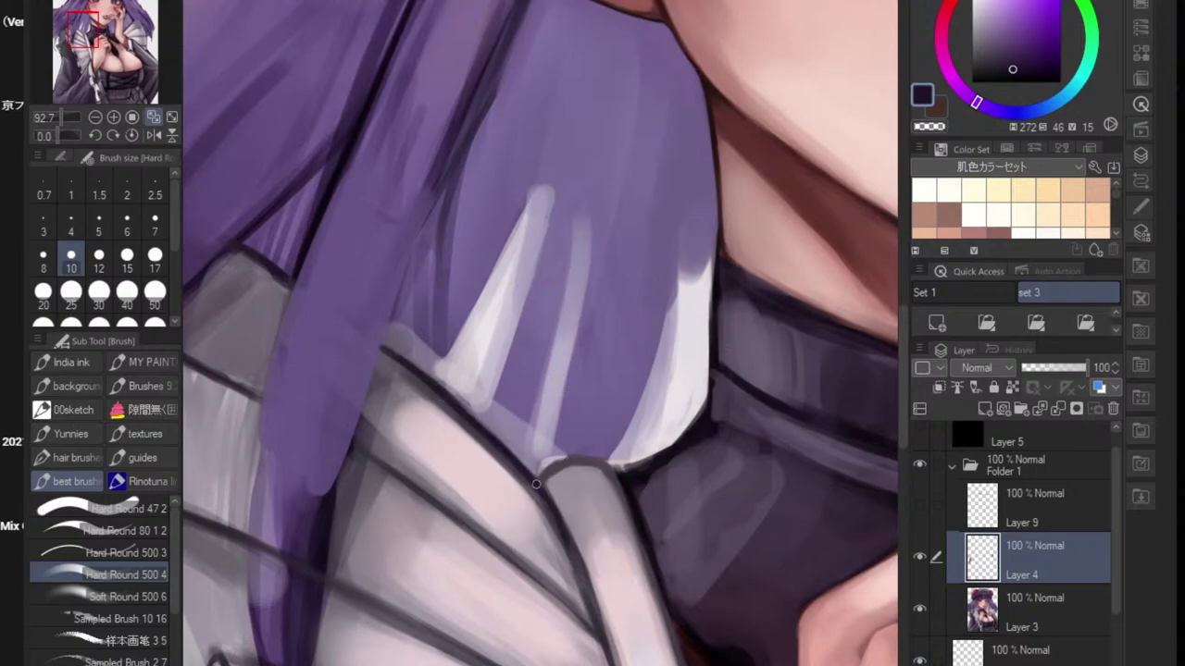
pyautogui.moveTo(535, 484); pyautogui.dragTo(599, 468)
pyautogui.scroll(-8, 622, 495)
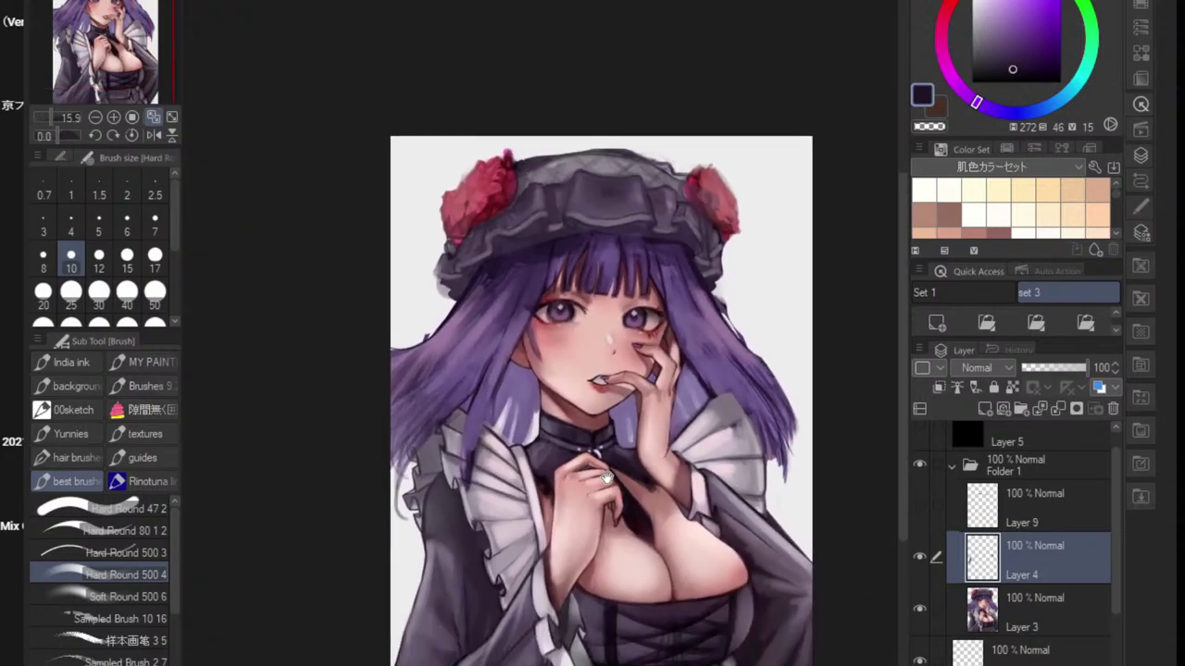
pyautogui.moveTo(607, 477); pyautogui.dragTo(603, 464)
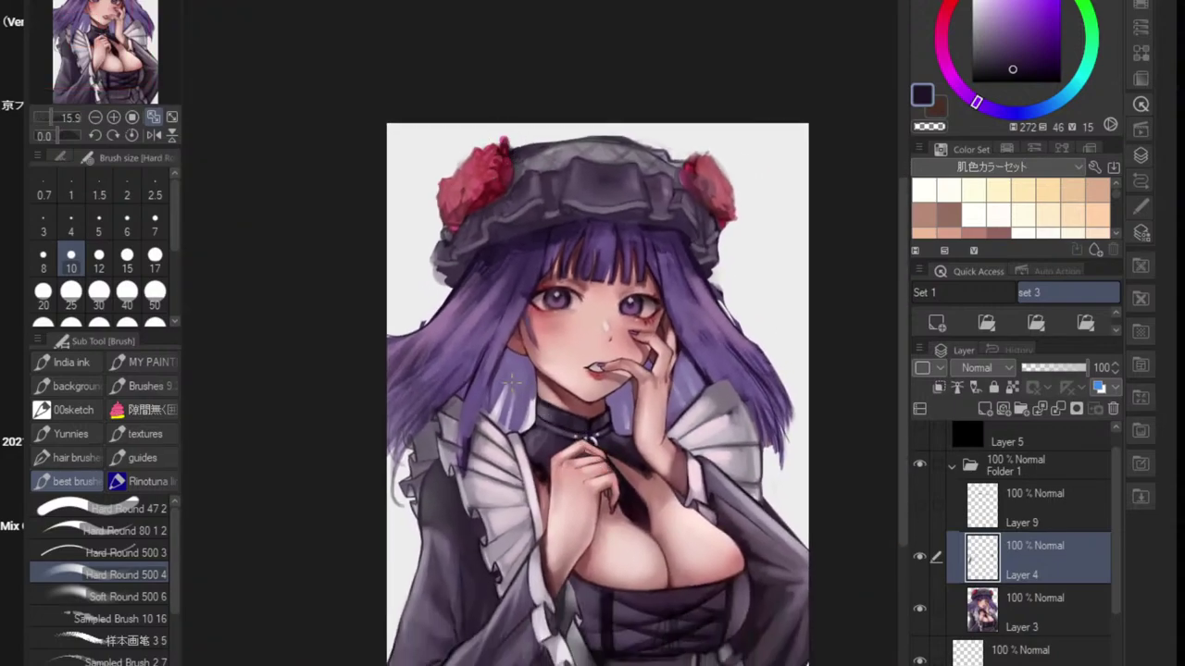
pyautogui.scroll(6, 515, 565)
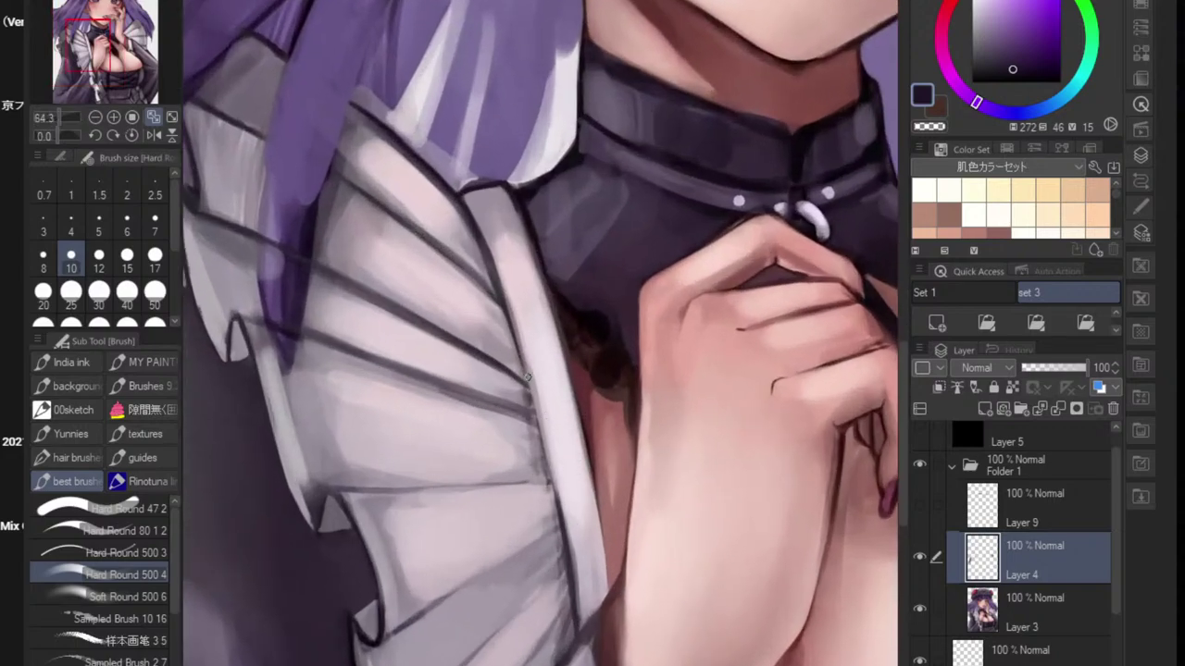
# - Draw a curled grey-purple charm loop at the tip of the dark fabric
pyautogui.scroll(2, 551, 432)
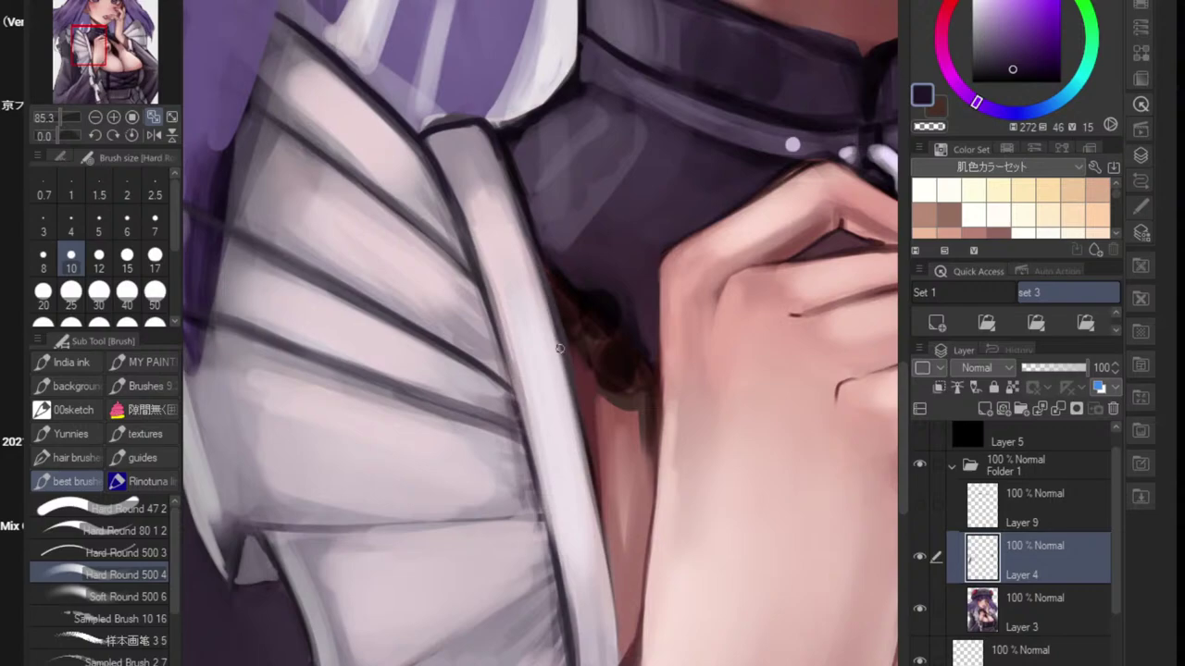
pyautogui.keyDown('alt'); pyautogui.click(548, 216); pyautogui.keyUp('alt')
pyautogui.scroll(1, 615, 332)
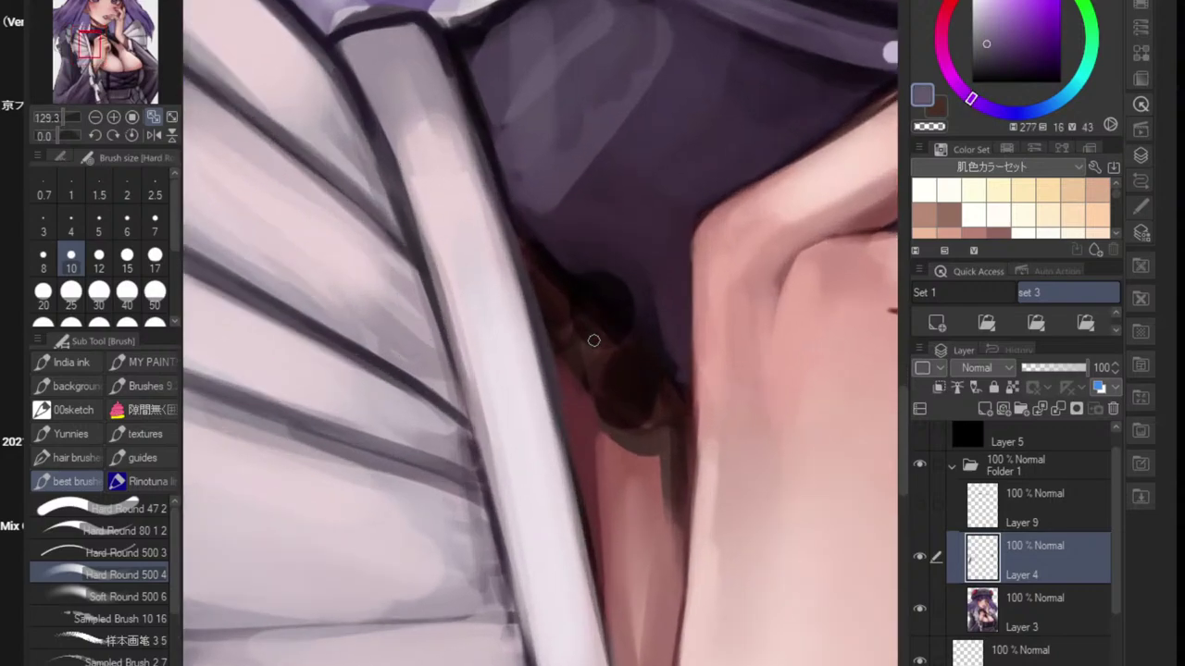
pyautogui.moveTo(573, 372); pyautogui.dragTo(596, 348)
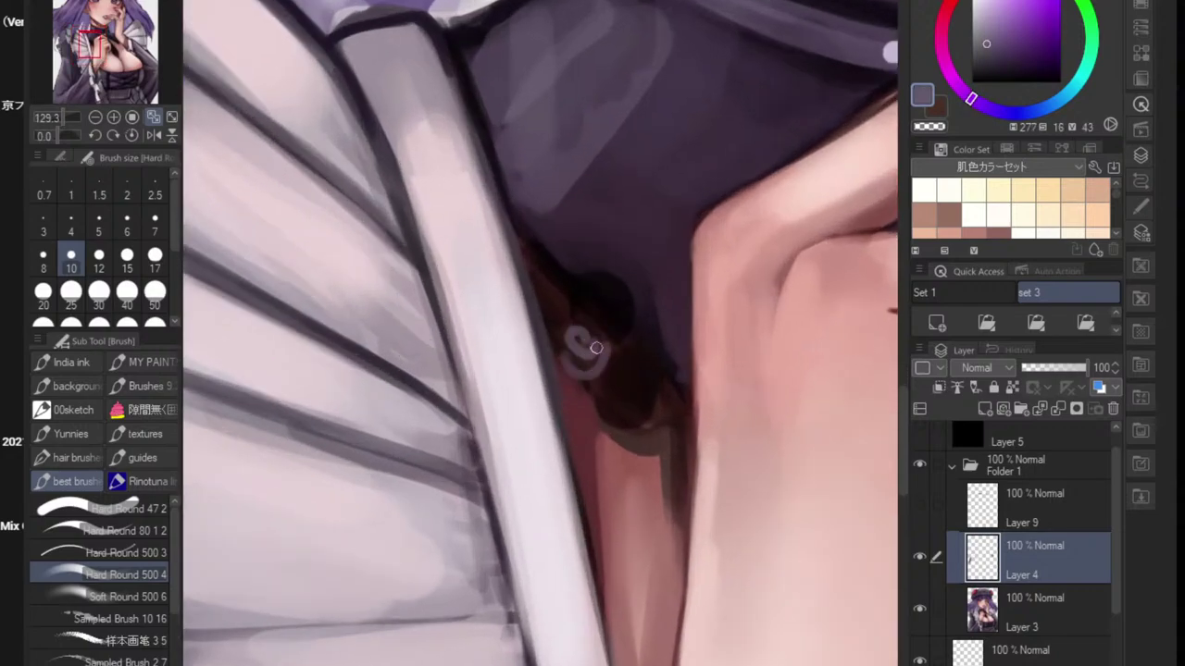
pyautogui.moveTo(555, 308); pyautogui.dragTo(561, 330)
pyautogui.moveTo(602, 365)
pyautogui.mouseDown()
pyautogui.moveTo(620, 399)
pyautogui.moveTo(645, 383)
pyautogui.moveTo(676, 430)
pyautogui.moveTo(597, 431)
pyautogui.mouseUp()
# - Thicken the near-black shadow along the fabric's lower edge beside the charm
pyautogui.moveTo(773, 403)
pyautogui.mouseDown()
pyautogui.moveTo(601, 444)
pyautogui.moveTo(695, 443)
pyautogui.moveTo(641, 421)
pyautogui.moveTo(668, 378)
pyautogui.moveTo(652, 404)
pyautogui.mouseUp()
pyautogui.scroll(5, 693, 443)
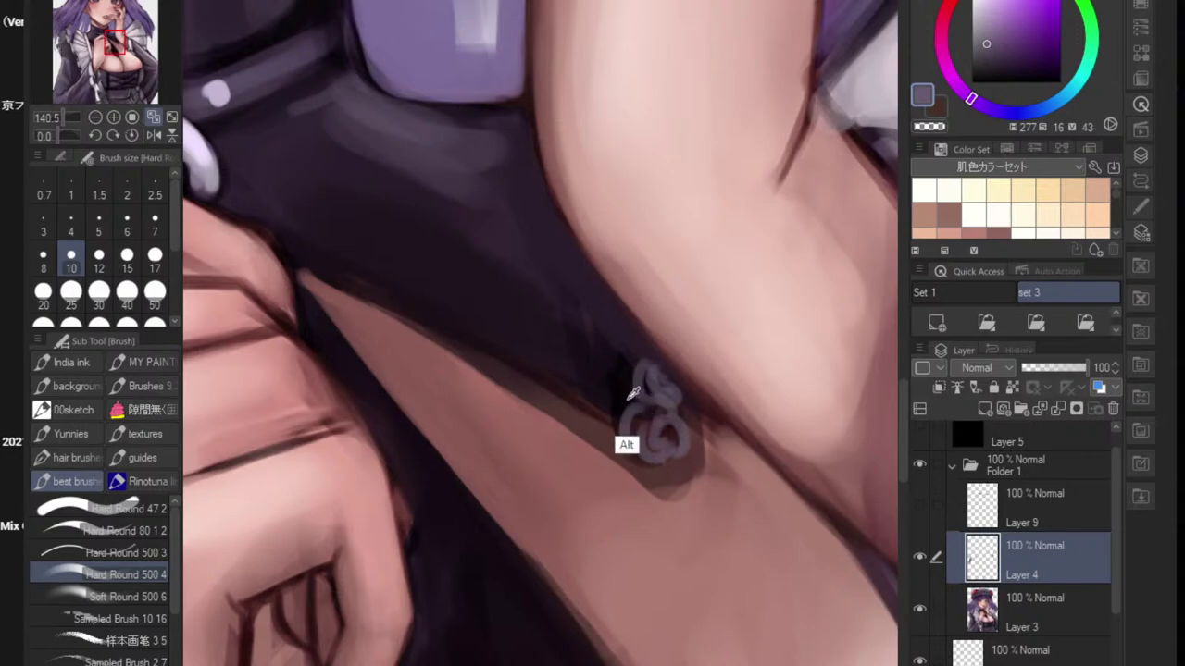
pyautogui.keyDown('alt'); pyautogui.click(622, 422); pyautogui.keyUp('alt')
pyautogui.moveTo(453, 339); pyautogui.dragTo(589, 447)
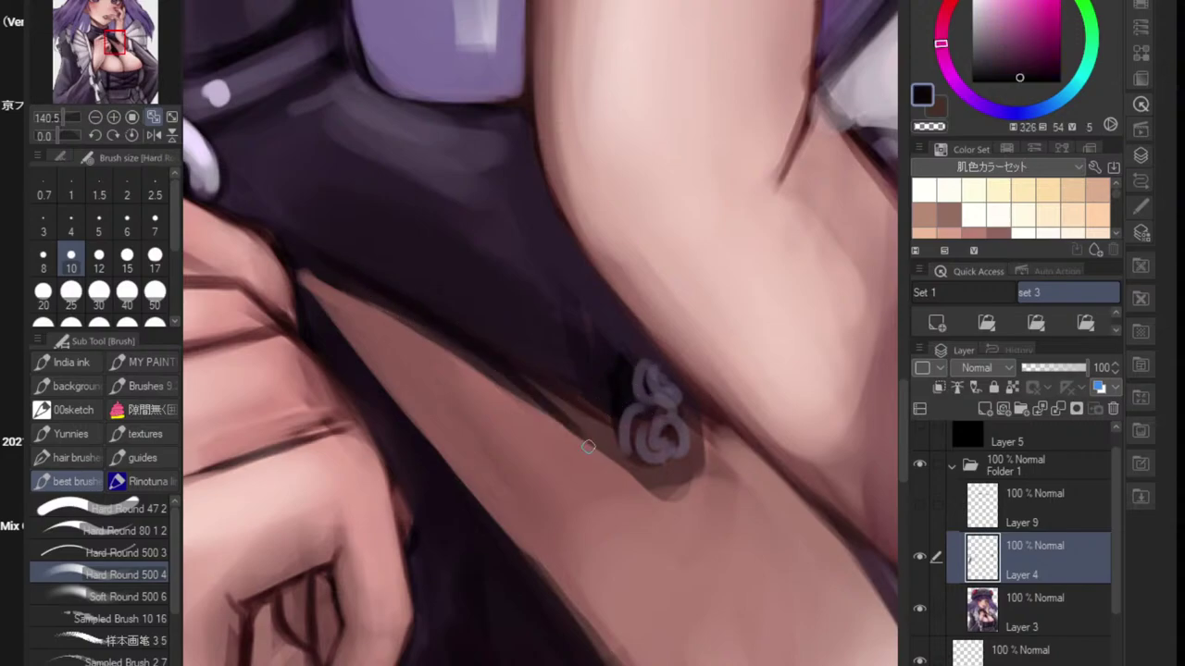
pyautogui.moveTo(518, 380); pyautogui.dragTo(611, 448)
pyautogui.moveTo(486, 363)
pyautogui.mouseDown()
pyautogui.moveTo(653, 467)
pyautogui.moveTo(681, 456)
pyautogui.moveTo(690, 434)
pyautogui.moveTo(579, 494)
pyautogui.moveTo(650, 459)
pyautogui.mouseUp()
# - Paint a dark maroon line along the underside of the raised arm
pyautogui.keyDown('alt'); pyautogui.click(574, 453); pyautogui.keyUp('alt')
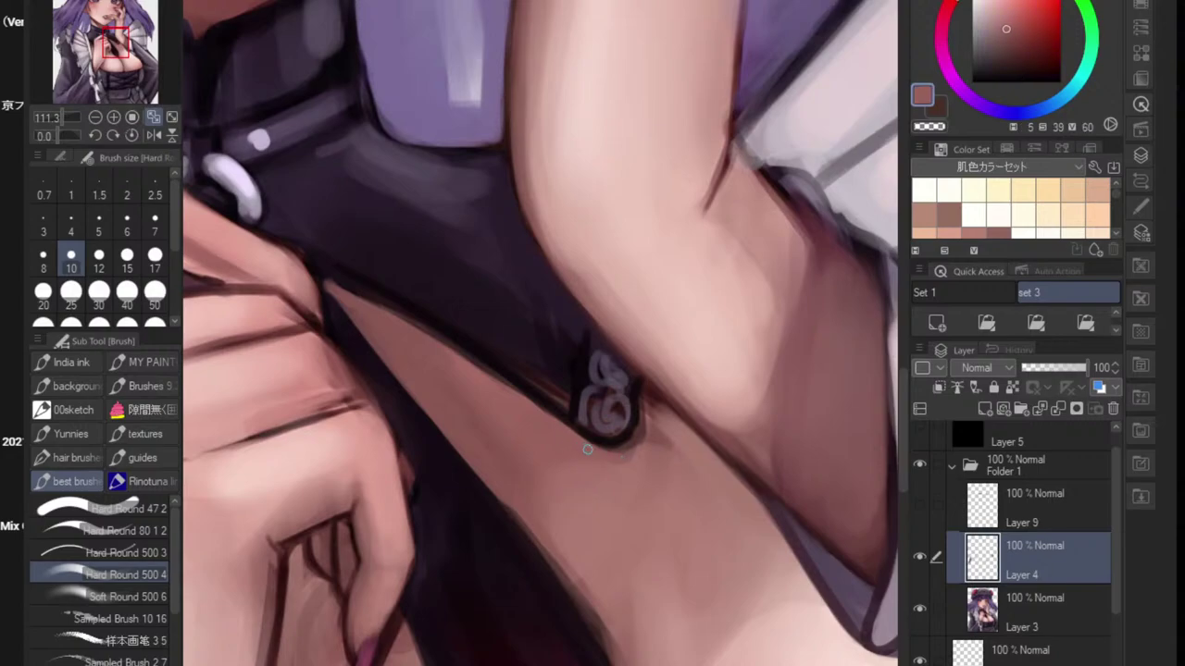
pyautogui.keyDown('alt'); pyautogui.click(652, 403); pyautogui.keyUp('alt')
pyautogui.moveTo(653, 396); pyautogui.dragTo(757, 490)
pyautogui.keyDown('alt'); pyautogui.click(649, 399); pyautogui.keyUp('alt')
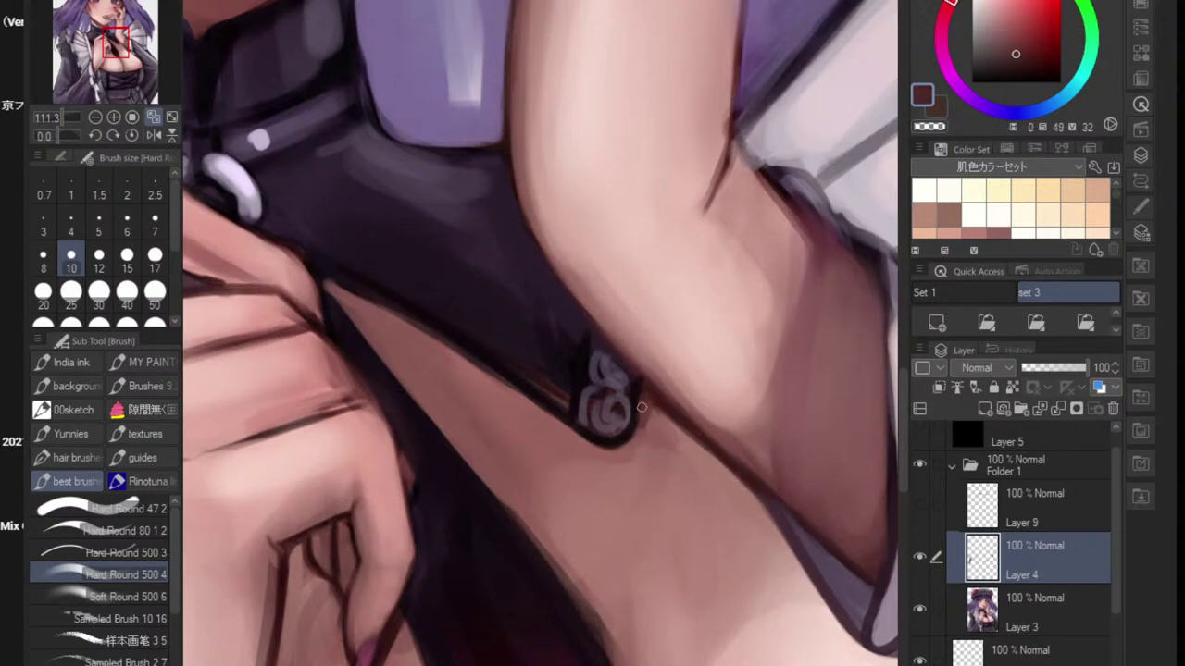
pyautogui.keyDown('alt'); pyautogui.click(644, 410); pyautogui.keyUp('alt')
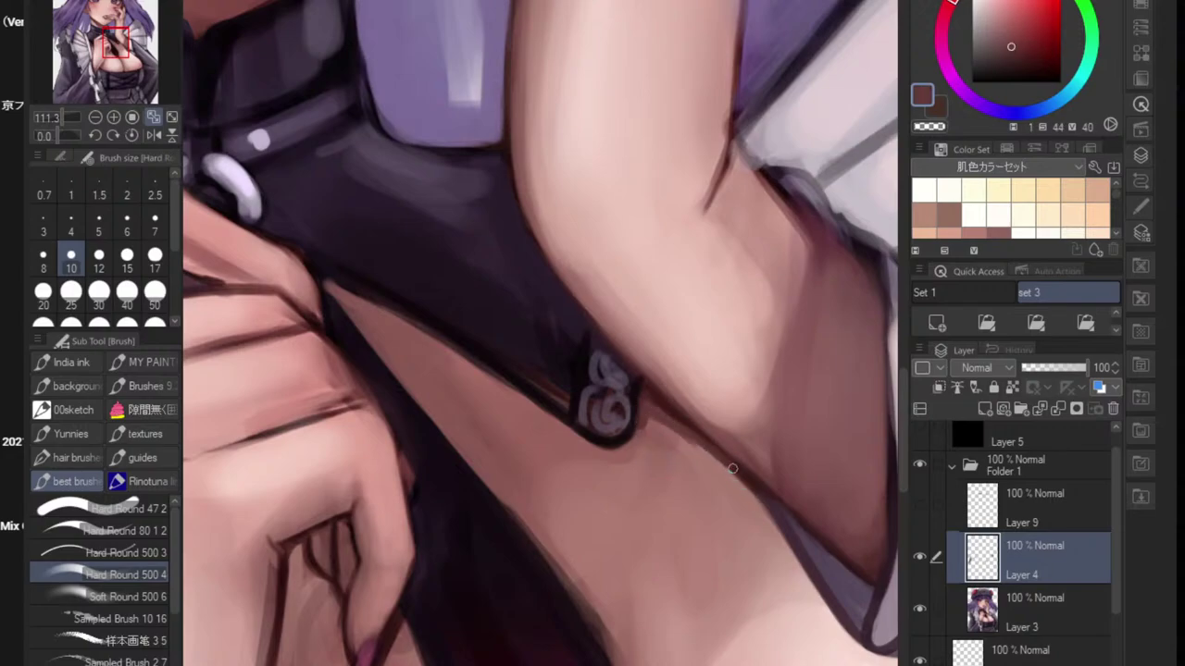
pyautogui.moveTo(670, 426); pyautogui.dragTo(717, 465)
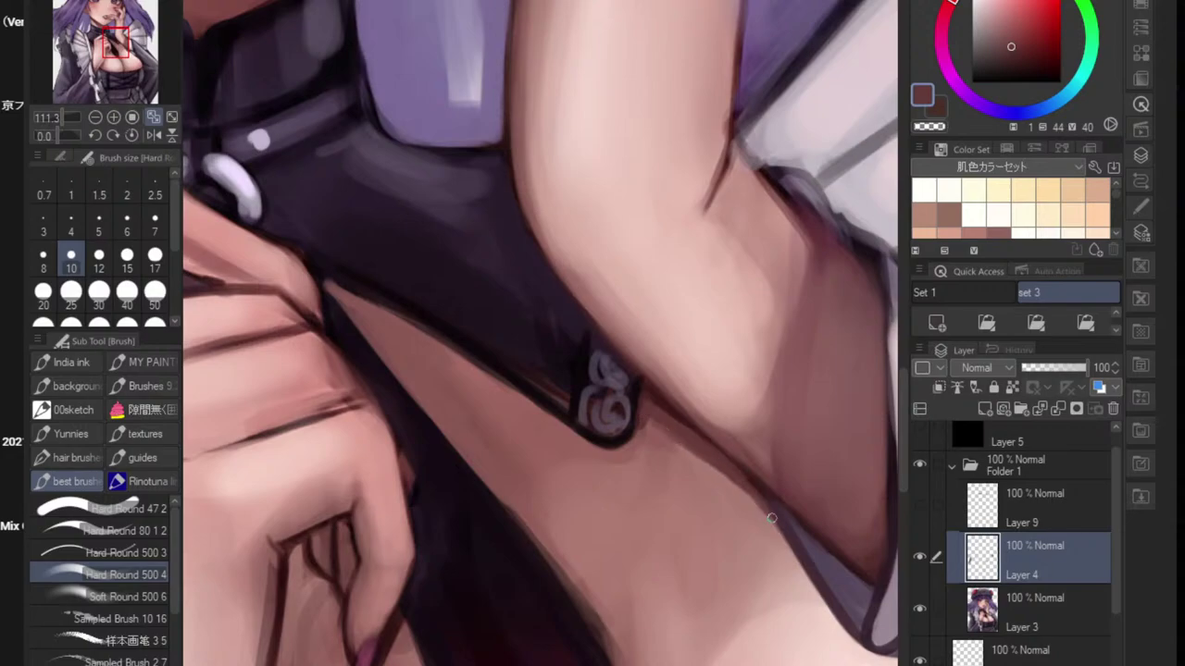
# - Paint skin tone along the dark clothing's lower edge against the chest
pyautogui.moveTo(772, 517); pyautogui.dragTo(658, 550)
pyautogui.moveTo(764, 440); pyautogui.dragTo(666, 399)
pyautogui.moveTo(643, 470); pyautogui.dragTo(752, 435)
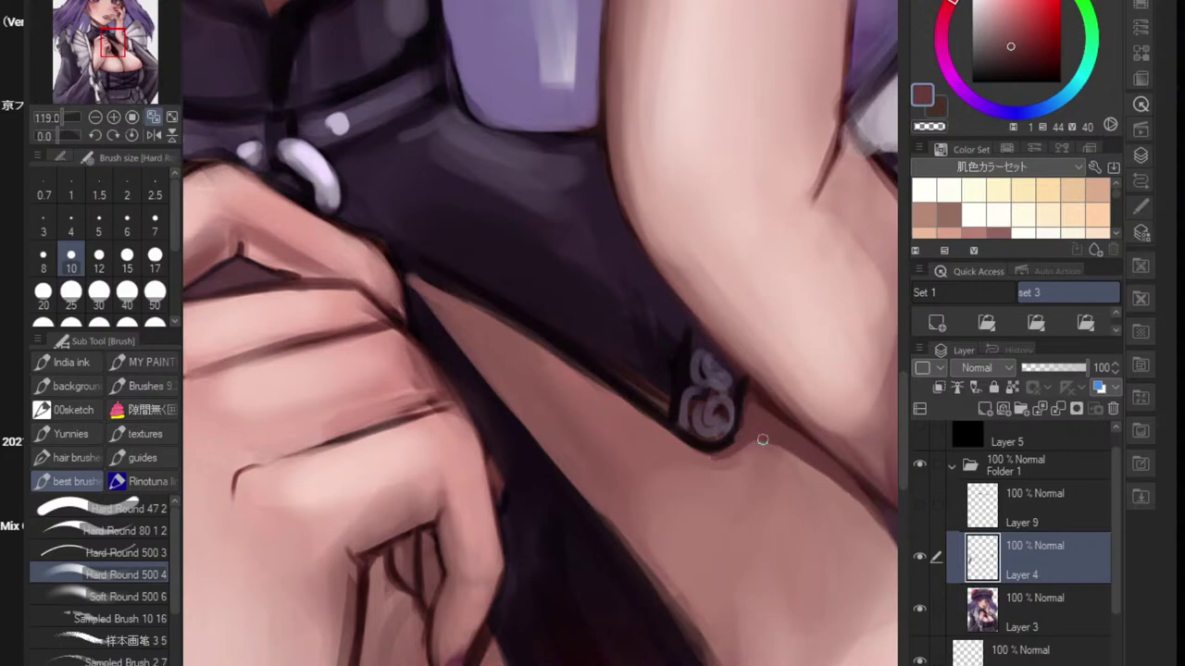
pyautogui.moveTo(733, 455); pyautogui.dragTo(638, 474)
pyautogui.moveTo(717, 468)
pyautogui.mouseDown()
pyautogui.moveTo(587, 487)
pyautogui.moveTo(656, 440)
pyautogui.moveTo(627, 466)
pyautogui.moveTo(579, 478)
pyautogui.moveTo(578, 497)
pyautogui.mouseUp()
pyautogui.hotkey('shift', 'space')
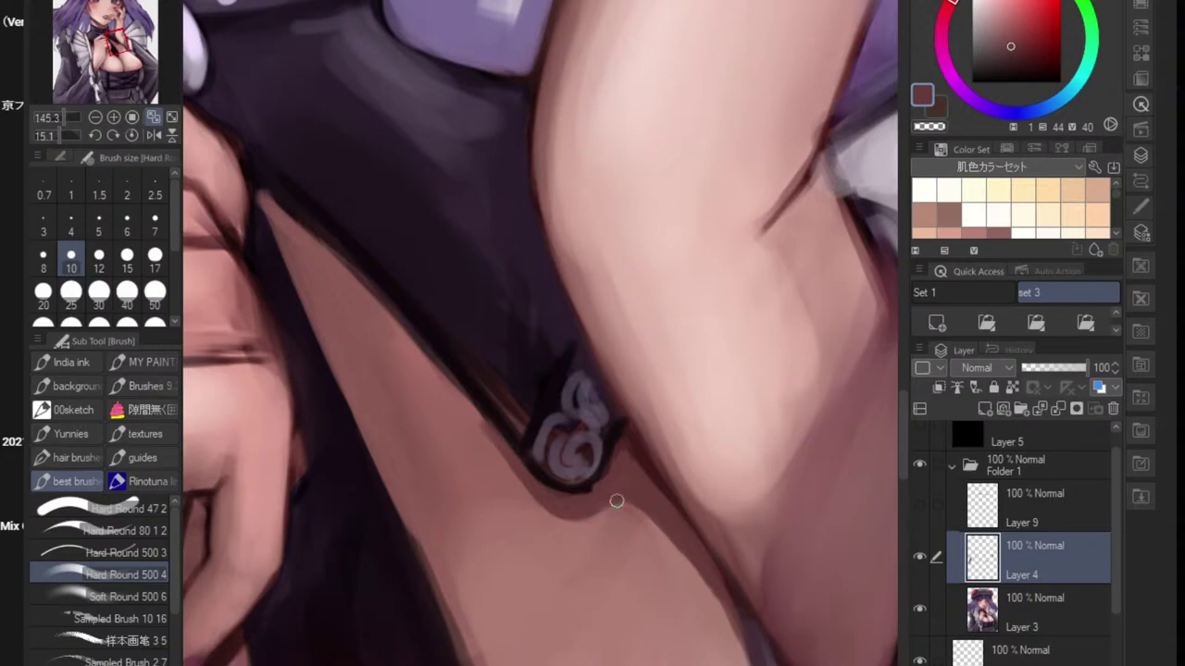
pyautogui.scroll(-4, 576, 450)
pyautogui.scroll(3, 577, 451)
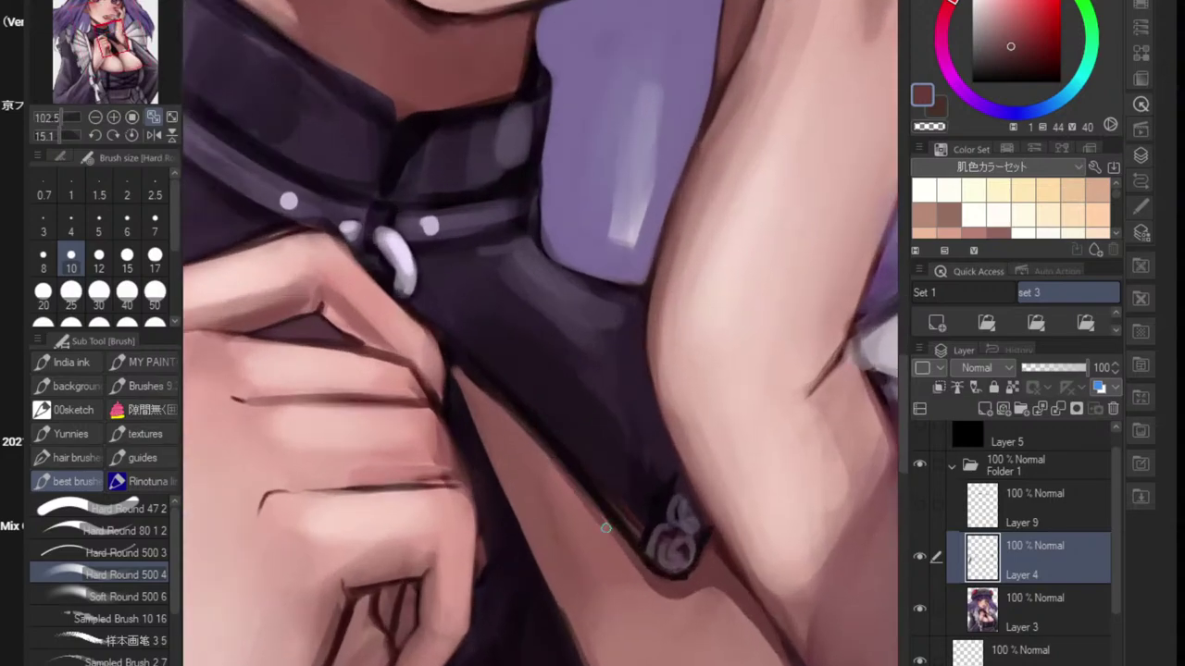
pyautogui.keyDown('alt'); pyautogui.click(566, 444); pyautogui.keyUp('alt')
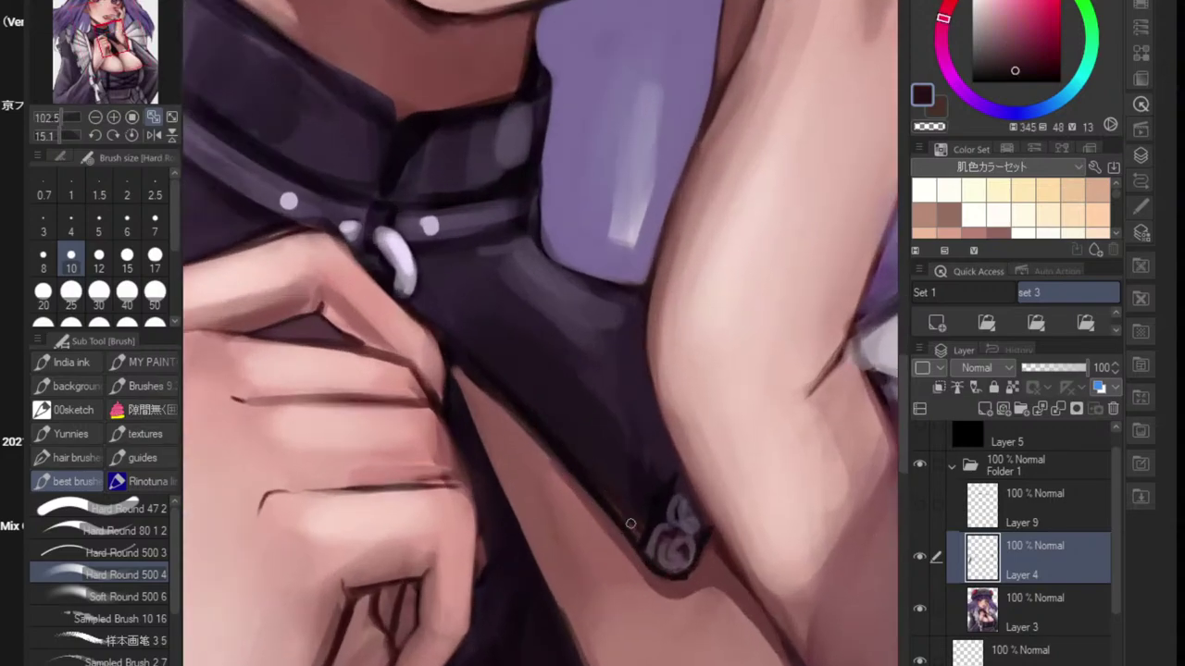
pyautogui.keyDown('alt'); pyautogui.click(659, 621); pyautogui.keyUp('alt')
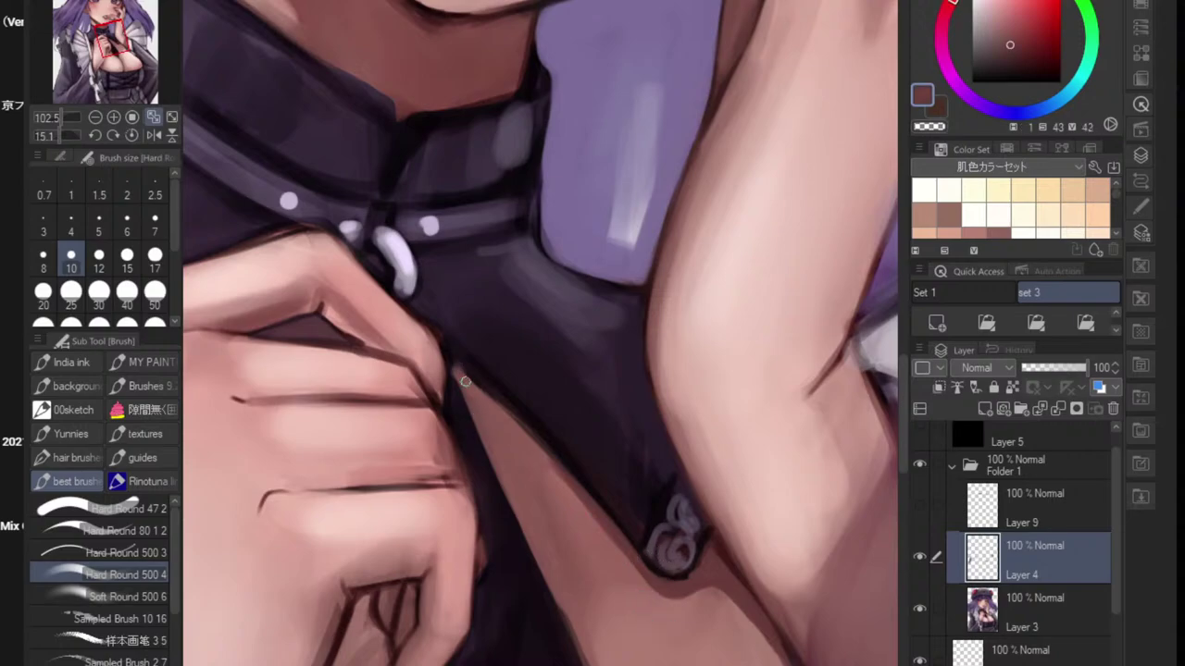
pyautogui.moveTo(459, 379); pyautogui.dragTo(517, 510)
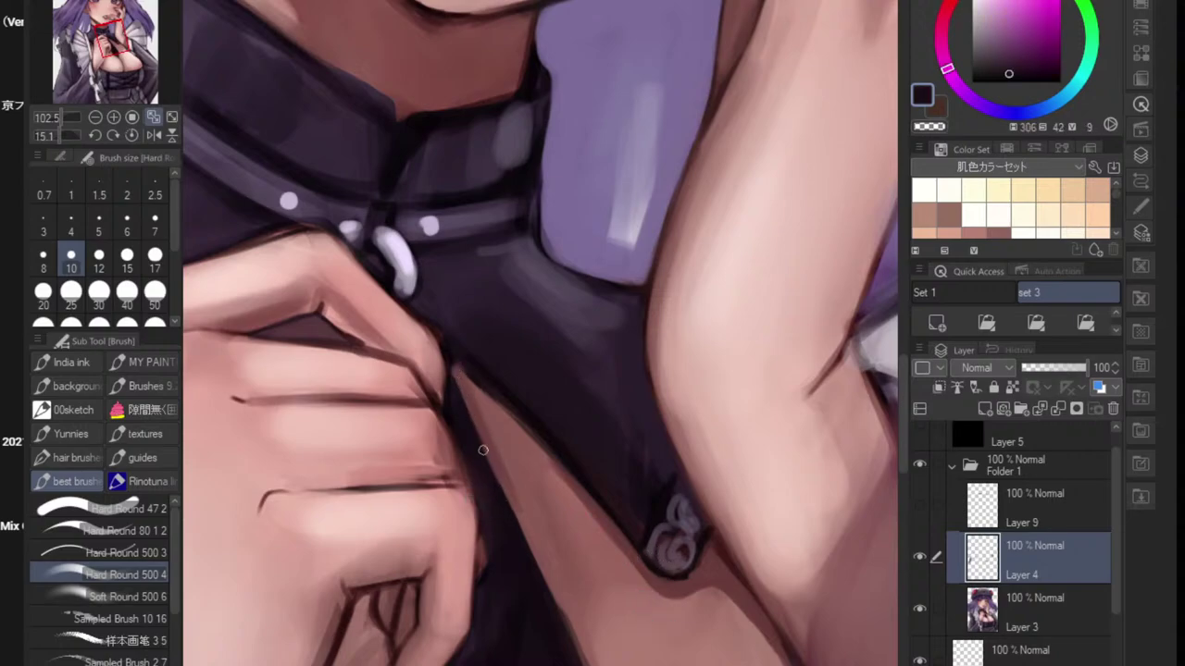
# - Clean the clothing edge with deeper and lighter skin tones, softening the shading
pyautogui.keyDown('alt'); pyautogui.click(558, 625); pyautogui.keyUp('alt')
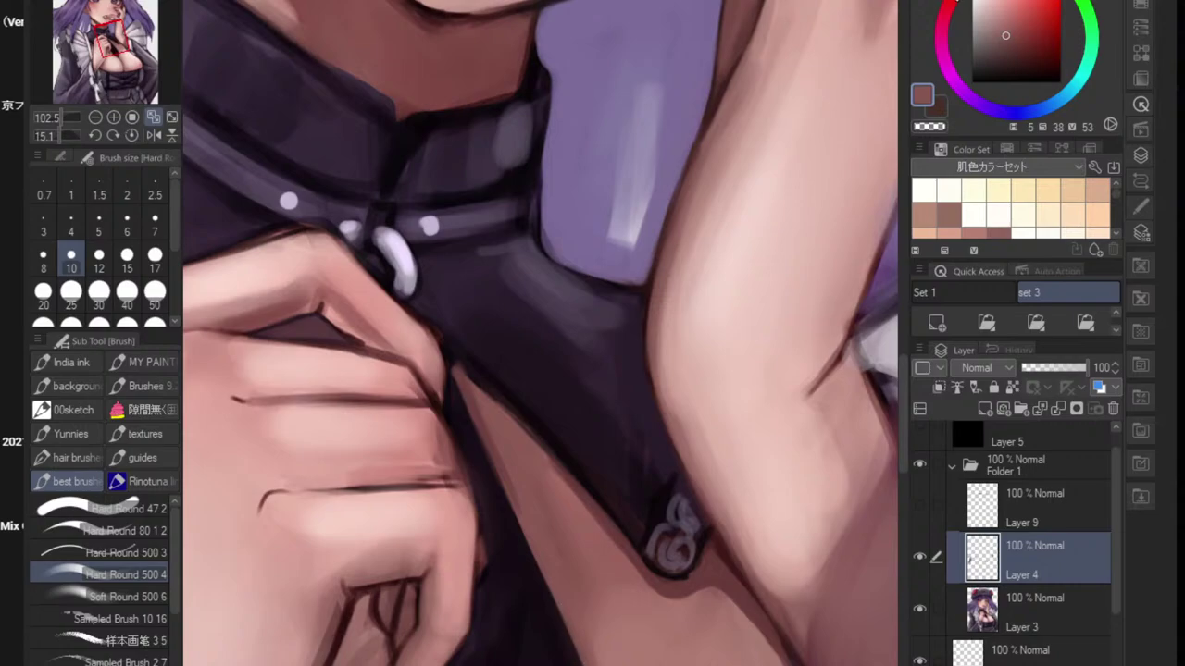
pyautogui.moveTo(597, 645); pyautogui.dragTo(481, 638)
pyautogui.moveTo(532, 556)
pyautogui.mouseDown()
pyautogui.moveTo(566, 508)
pyautogui.moveTo(597, 505)
pyautogui.mouseUp()
pyautogui.keyDown('alt'); pyautogui.click(565, 419); pyautogui.keyUp('alt')
pyautogui.moveTo(557, 390); pyautogui.dragTo(586, 499)
pyautogui.moveTo(547, 386); pyautogui.dragTo(597, 523)
pyautogui.hotkey('ctrl', 'z')
pyautogui.keyDown('alt'); pyautogui.click(561, 405); pyautogui.keyUp('alt')
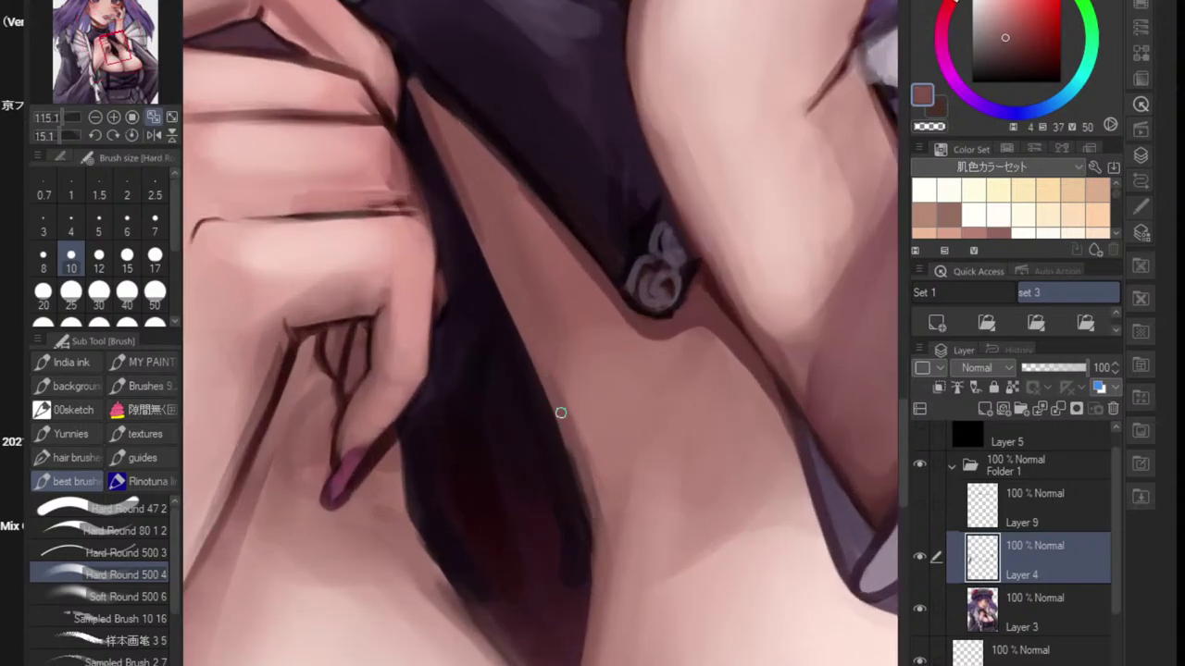
pyautogui.moveTo(560, 412); pyautogui.dragTo(582, 489)
pyautogui.moveTo(571, 411); pyautogui.dragTo(594, 498)
# - Sharpen the clothing's right edge with near-black, then choose a muted mauve
pyautogui.keyDown('alt'); pyautogui.click(530, 462); pyautogui.keyUp('alt')
pyautogui.moveTo(537, 397); pyautogui.dragTo(550, 423)
pyautogui.moveTo(536, 380); pyautogui.dragTo(571, 487)
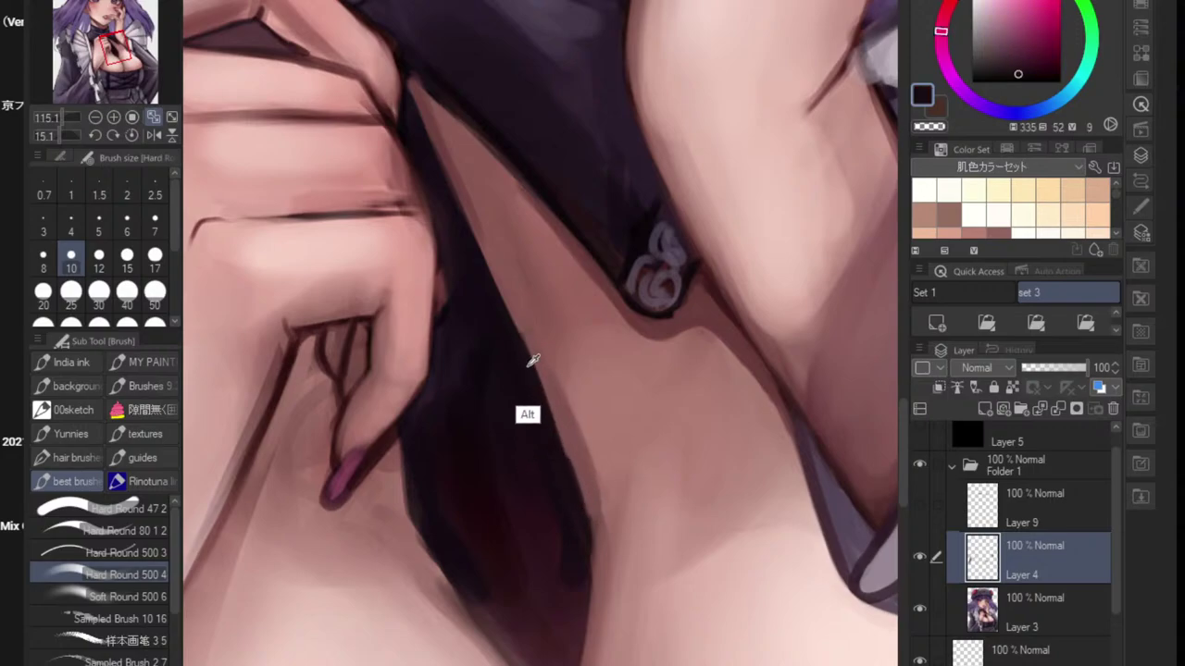
pyautogui.keyDown('alt'); pyautogui.click(525, 364); pyautogui.keyUp('alt')
pyautogui.moveTo(534, 354); pyautogui.dragTo(576, 486)
pyautogui.moveTo(541, 390)
pyautogui.mouseDown()
pyautogui.moveTo(576, 499)
pyautogui.moveTo(540, 547)
pyautogui.moveTo(528, 544)
pyautogui.mouseUp()
pyautogui.moveTo(570, 514)
pyautogui.mouseDown()
pyautogui.moveTo(571, 561)
pyautogui.moveTo(565, 531)
pyautogui.mouseUp()
pyautogui.keyDown('alt'); pyautogui.click(556, 517); pyautogui.keyUp('alt')
pyautogui.click(1004, 45)
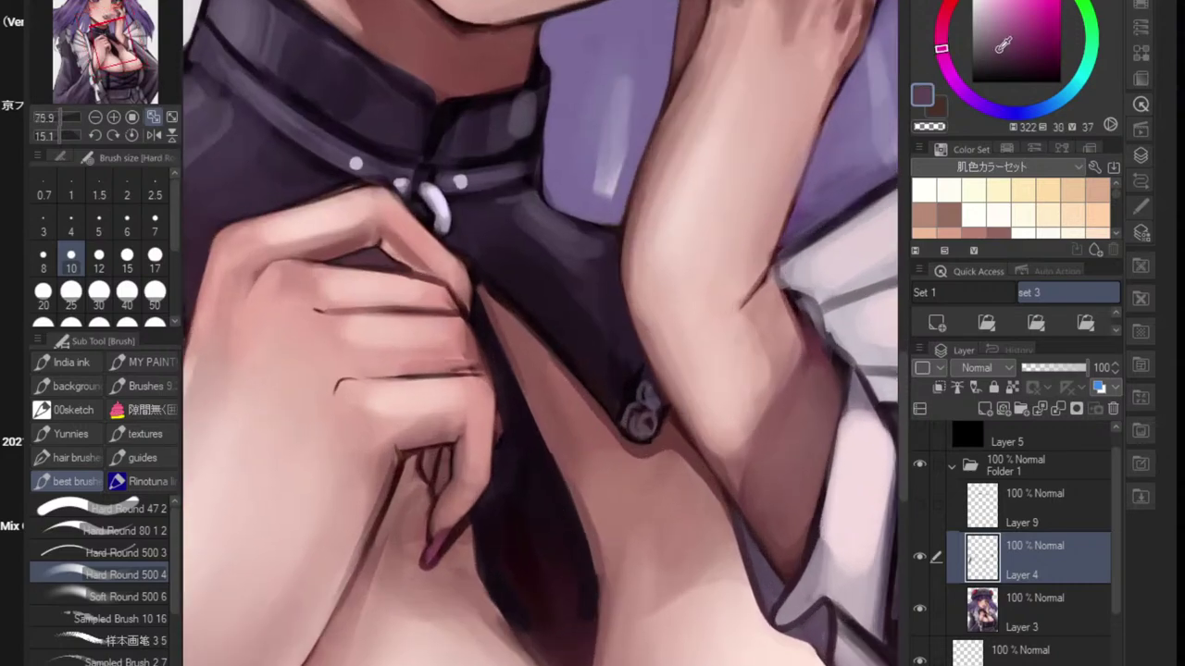
# - Lasso the dark cloth between hand and arm and lighten it with the soft brush
pyautogui.press('m')
pyautogui.moveTo(510, 392)
pyautogui.mouseDown()
pyautogui.moveTo(577, 503)
pyautogui.moveTo(561, 635)
pyautogui.moveTo(504, 468)
pyautogui.mouseUp()
pyautogui.press('b')
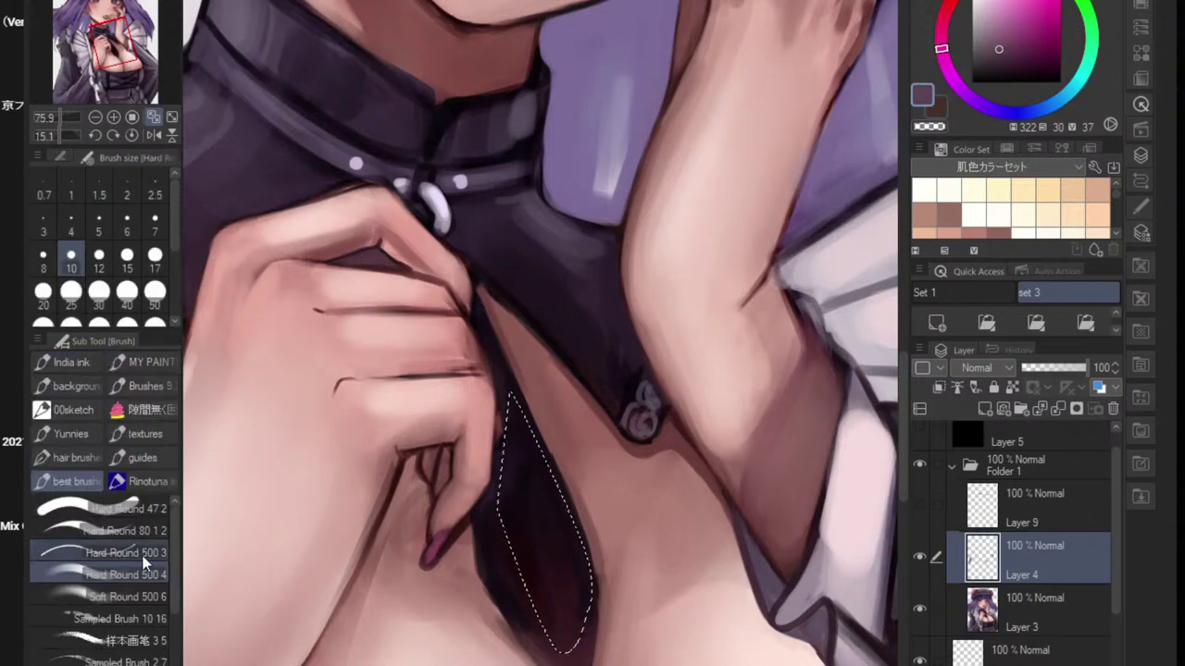
pyautogui.moveTo(535, 406)
pyautogui.mouseDown()
pyautogui.moveTo(563, 629)
pyautogui.moveTo(528, 462)
pyautogui.moveTo(568, 595)
pyautogui.mouseUp()
pyautogui.hotkey('ctrl', 'd')
# - Cover the strap's dark upper edge with skin tone using a hard-edged pen
pyautogui.moveTo(635, 572); pyautogui.dragTo(595, 516)
pyautogui.moveTo(589, 468); pyautogui.dragTo(602, 483)
pyautogui.scroll(1, 600, 481)
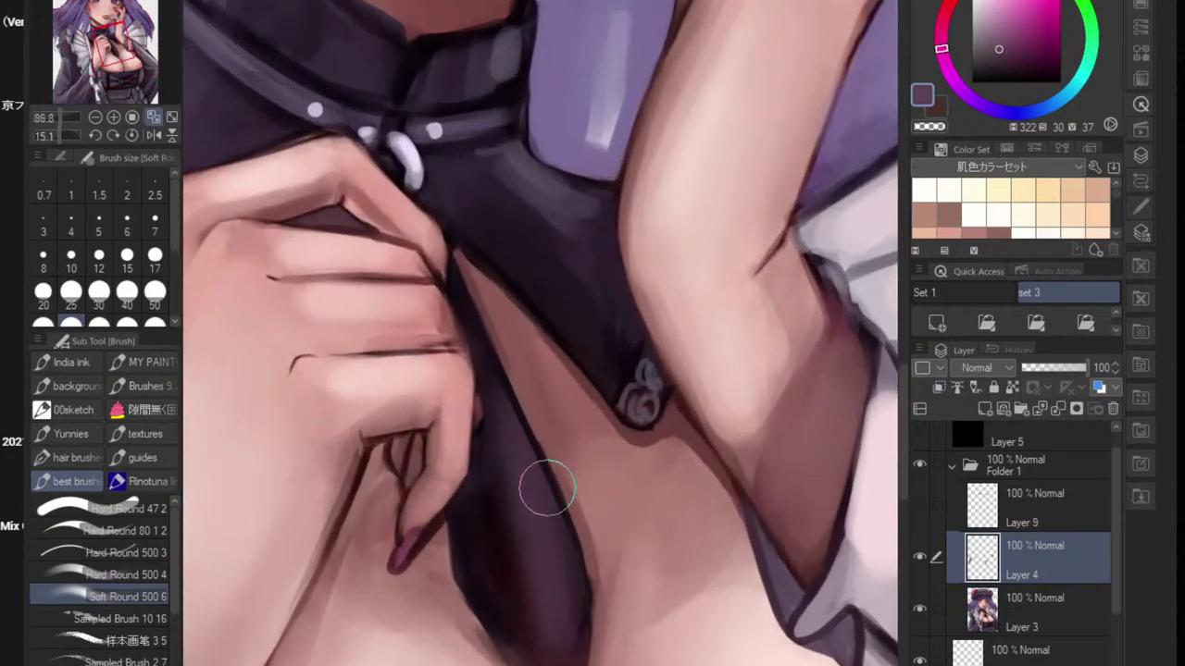
pyautogui.scroll(1, 563, 483)
pyautogui.press('p')
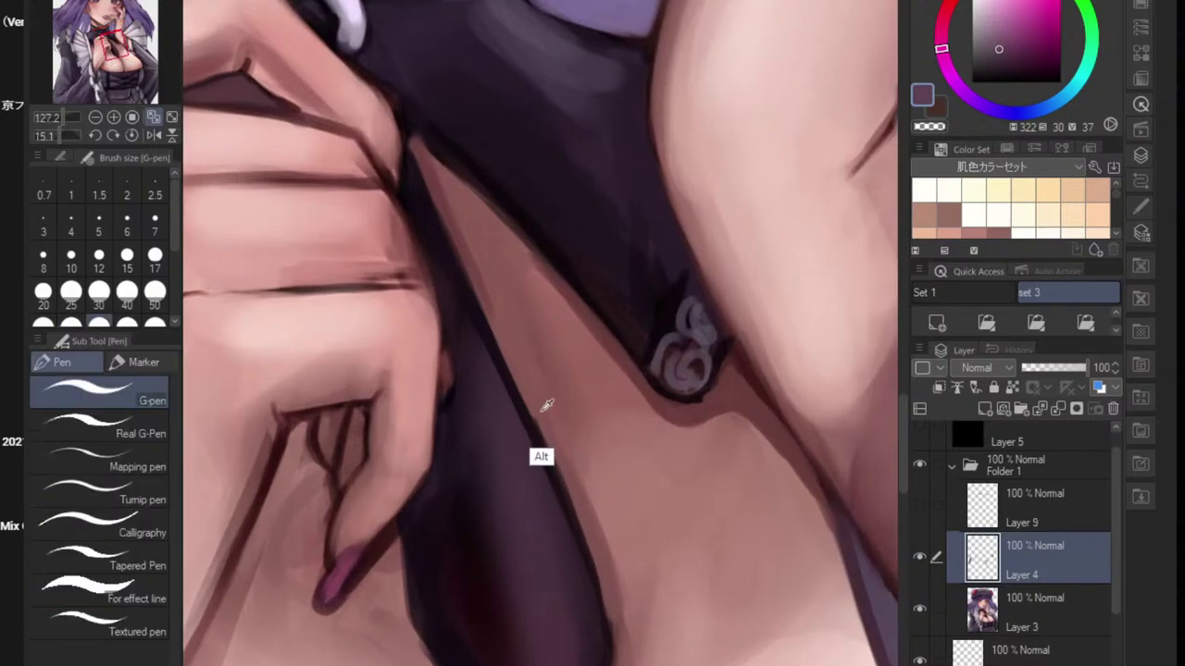
pyautogui.keyDown('alt'); pyautogui.click(546, 405); pyautogui.keyUp('alt')
pyautogui.moveTo(514, 380); pyautogui.dragTo(548, 437)
# - Darken the strap's left and lower-left edges in very dark purple with a size-15 pen
pyautogui.press('[')
pyautogui.press('[')
pyautogui.press('[')
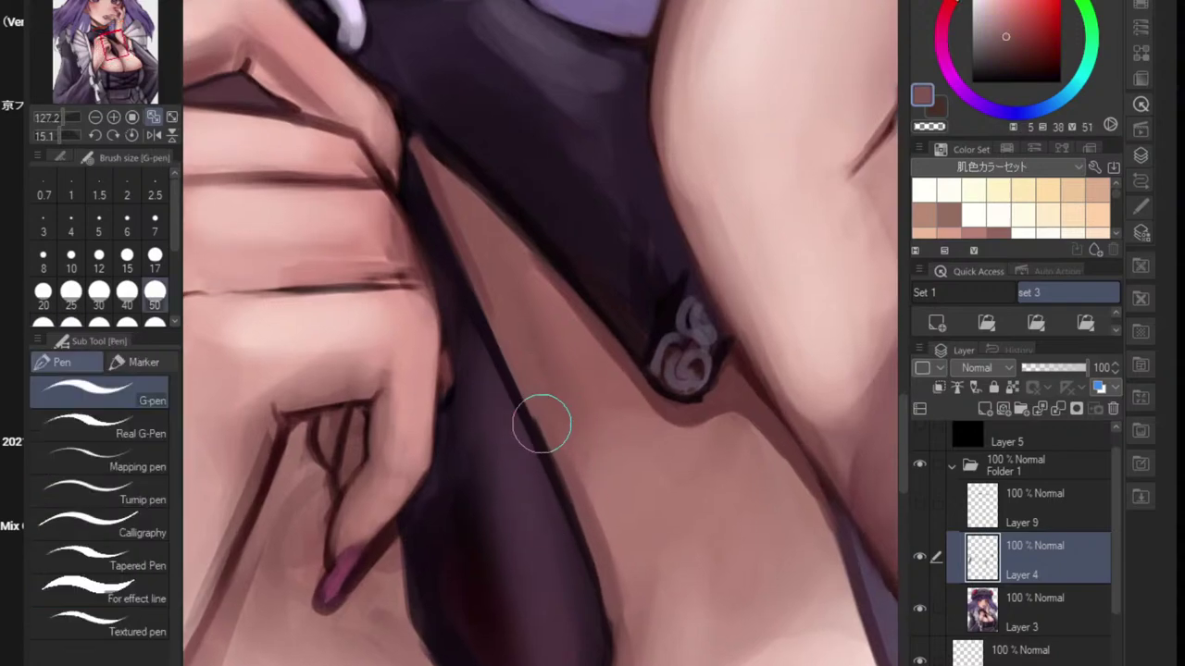
pyautogui.moveTo(576, 518); pyautogui.dragTo(608, 645)
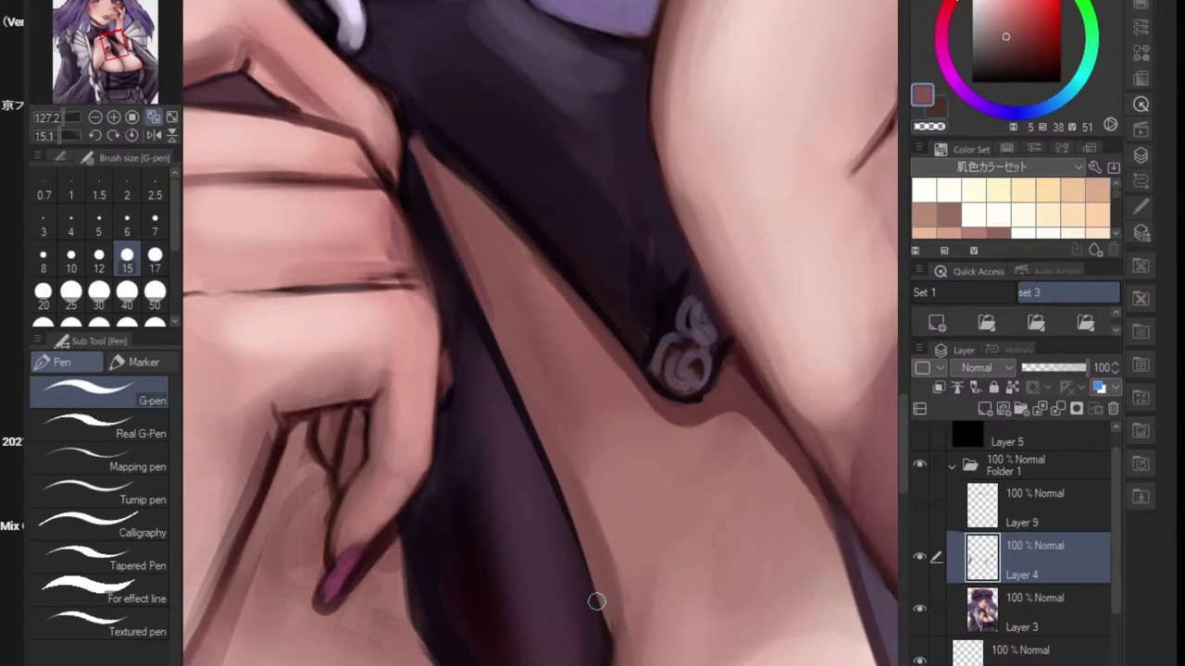
pyautogui.scroll(-5, 616, 579)
pyautogui.scroll(5, 558, 601)
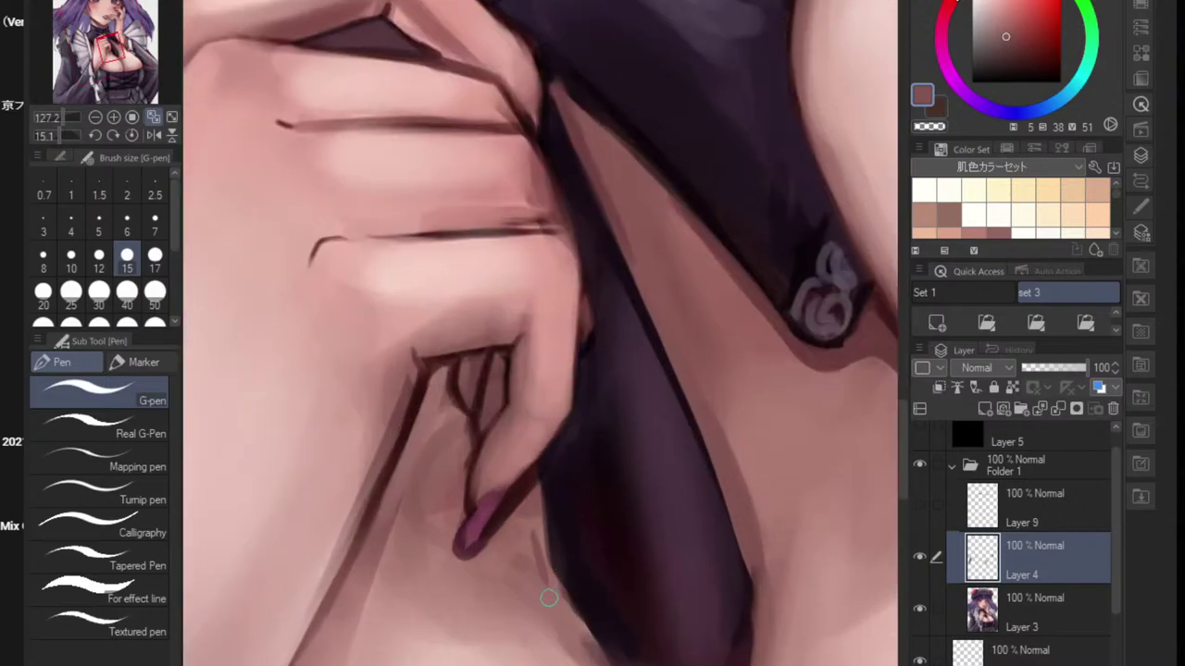
pyautogui.keyDown('alt'); pyautogui.click(542, 507); pyautogui.keyUp('alt')
pyautogui.keyDown('alt'); pyautogui.click(546, 487); pyautogui.keyUp('alt')
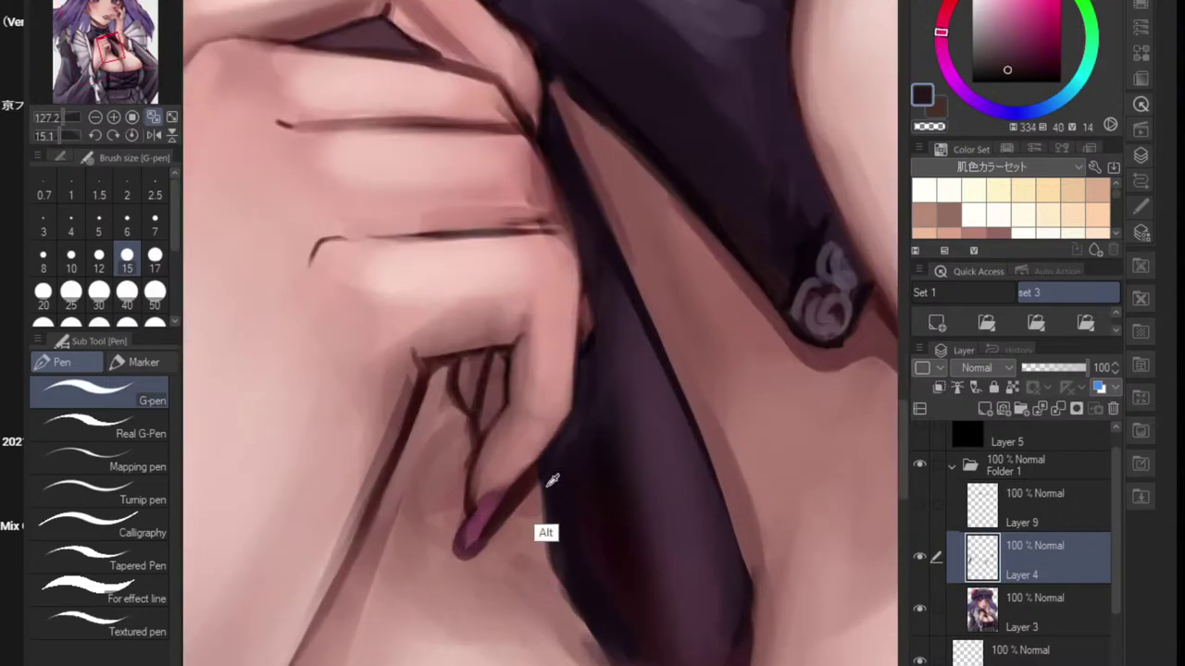
pyautogui.moveTo(543, 466); pyautogui.dragTo(547, 546)
pyautogui.moveTo(545, 502)
pyautogui.mouseDown()
pyautogui.moveTo(552, 563)
pyautogui.moveTo(597, 642)
pyautogui.mouseUp()
pyautogui.moveTo(560, 578); pyautogui.dragTo(604, 665)
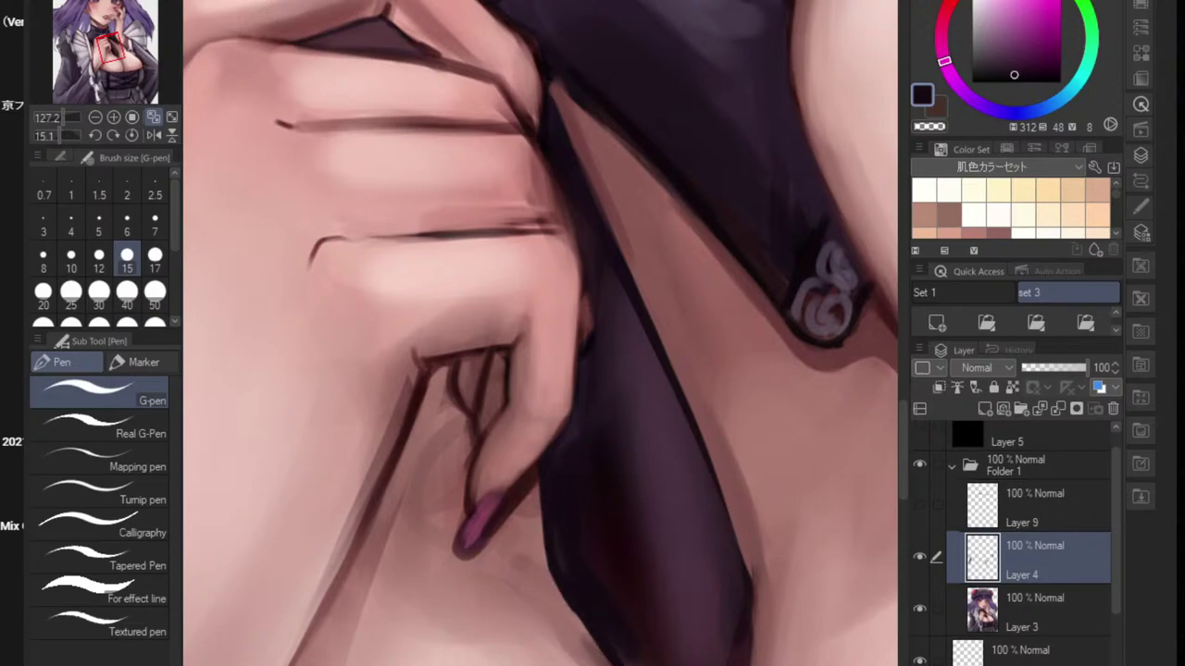
pyautogui.moveTo(572, 610); pyautogui.dragTo(605, 665)
# - Extend the fabric's lower tip further down in the sampled dark fabric colour
pyautogui.moveTo(692, 663); pyautogui.dragTo(537, 473)
pyautogui.moveTo(531, 534); pyautogui.dragTo(554, 534)
pyautogui.scroll(4, 554, 534)
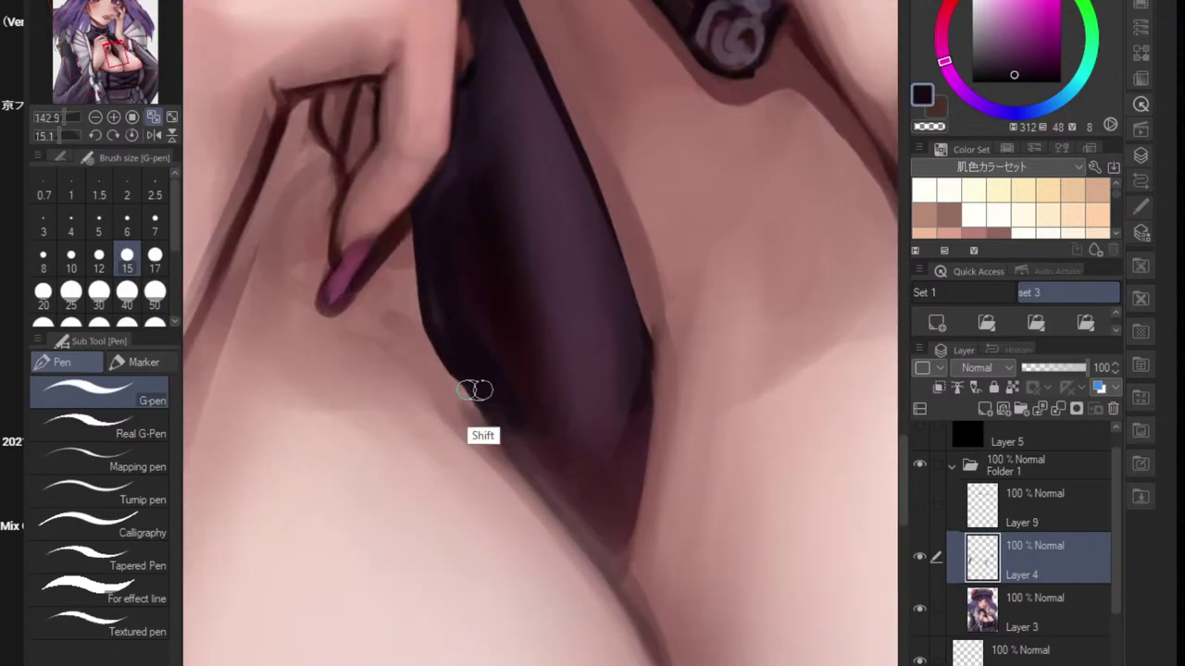
pyautogui.moveTo(469, 391); pyautogui.dragTo(538, 482)
pyautogui.hotkey('ctrl', 'z')
pyautogui.keyDown('alt'); pyautogui.click(479, 424); pyautogui.keyUp('alt')
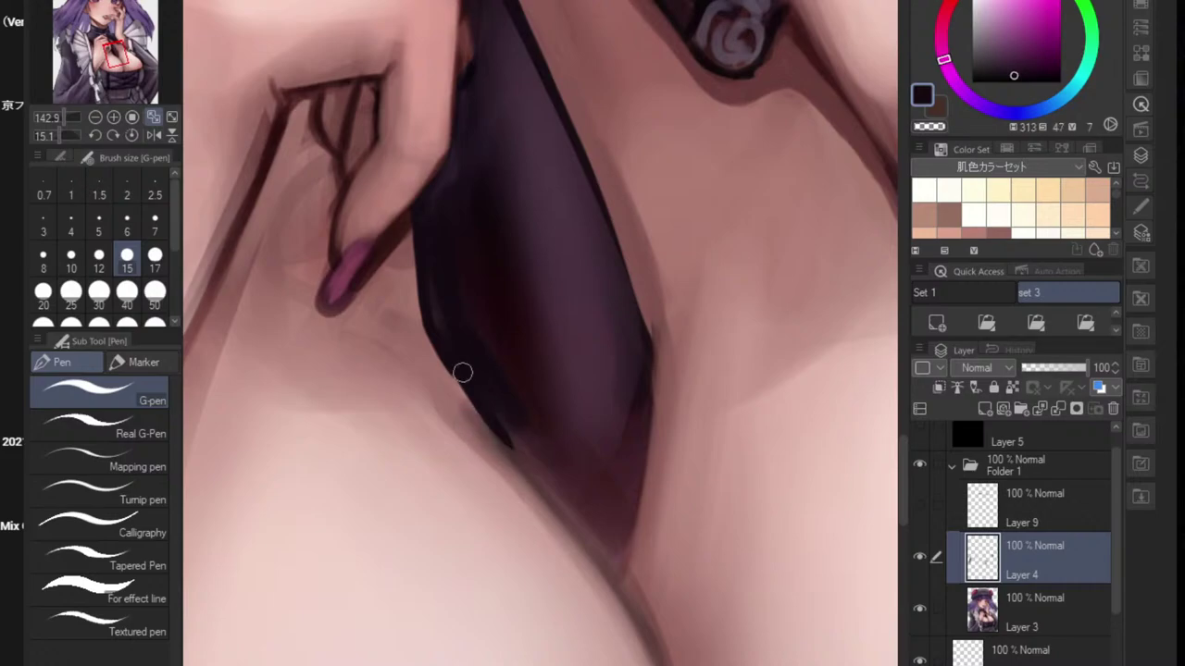
pyautogui.moveTo(453, 372)
pyautogui.mouseDown()
pyautogui.moveTo(503, 425)
pyautogui.moveTo(445, 347)
pyautogui.moveTo(538, 469)
pyautogui.mouseUp()
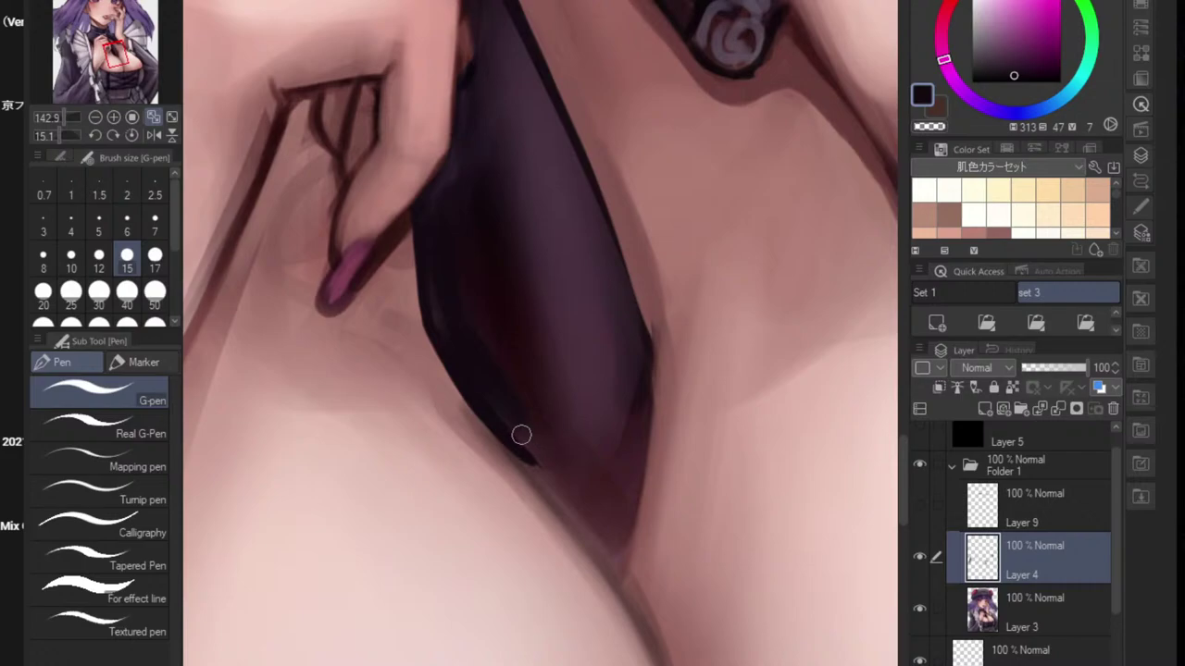
# - With a size-15 Hard Round brush, thicken the fabric's edges and darken its lower tip
pyautogui.press('b')
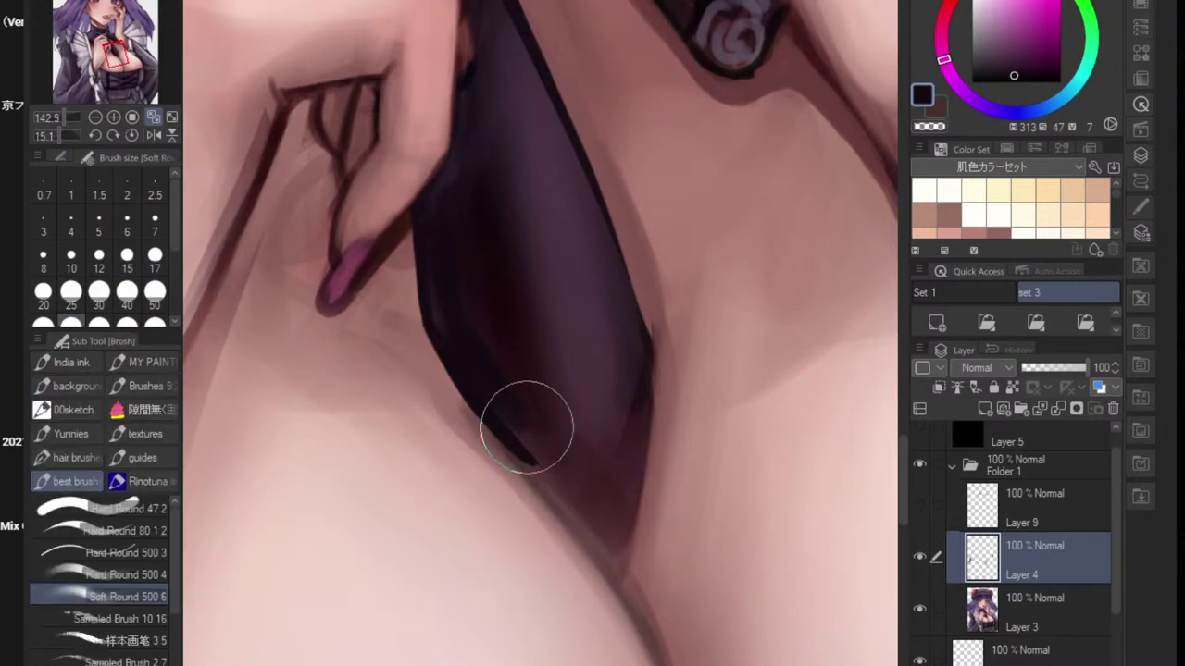
pyautogui.click(120, 575)
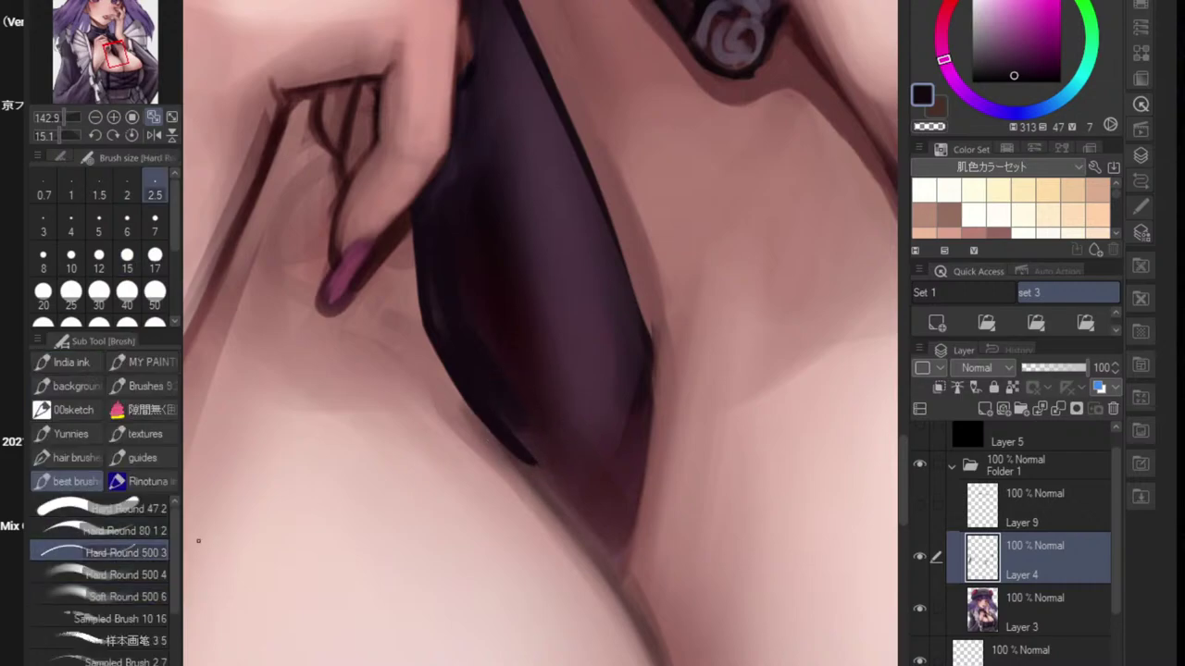
pyautogui.press('[')
pyautogui.press('[')
pyautogui.press('[')
pyautogui.press(']')
pyautogui.press(']')
pyautogui.press(']')
pyautogui.press(']')
pyautogui.press(']')
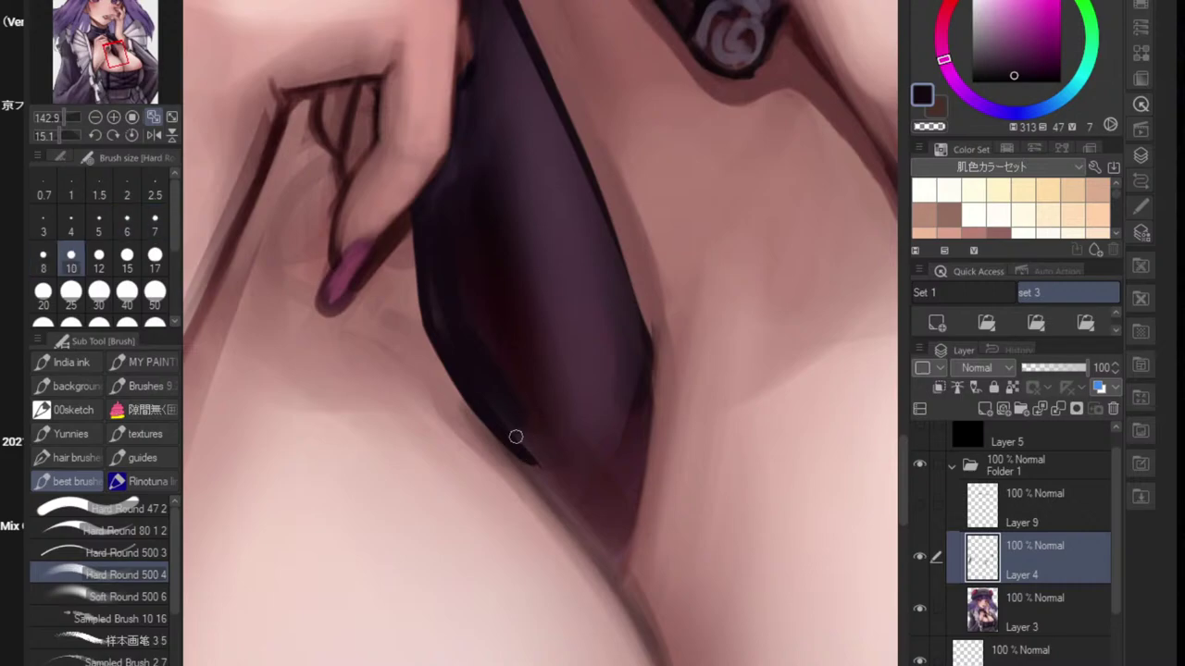
pyautogui.moveTo(494, 409)
pyautogui.mouseDown()
pyautogui.moveTo(559, 488)
pyautogui.moveTo(487, 412)
pyautogui.moveTo(573, 517)
pyautogui.mouseUp()
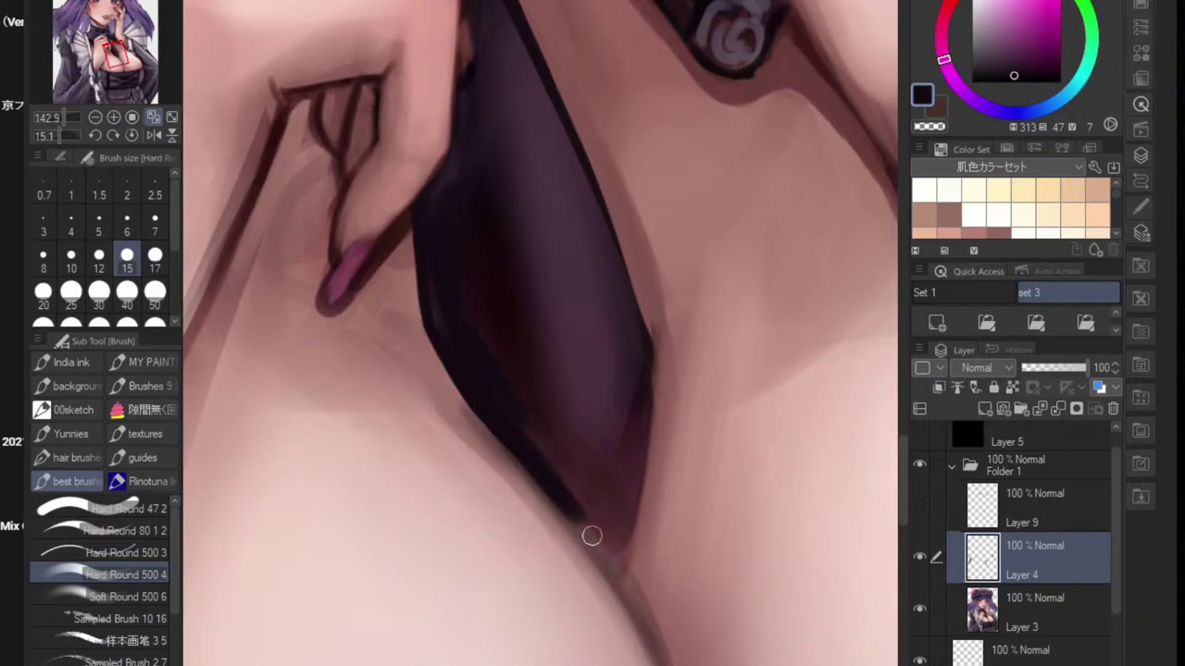
pyautogui.moveTo(530, 450)
pyautogui.mouseDown()
pyautogui.moveTo(602, 544)
pyautogui.moveTo(584, 529)
pyautogui.mouseUp()
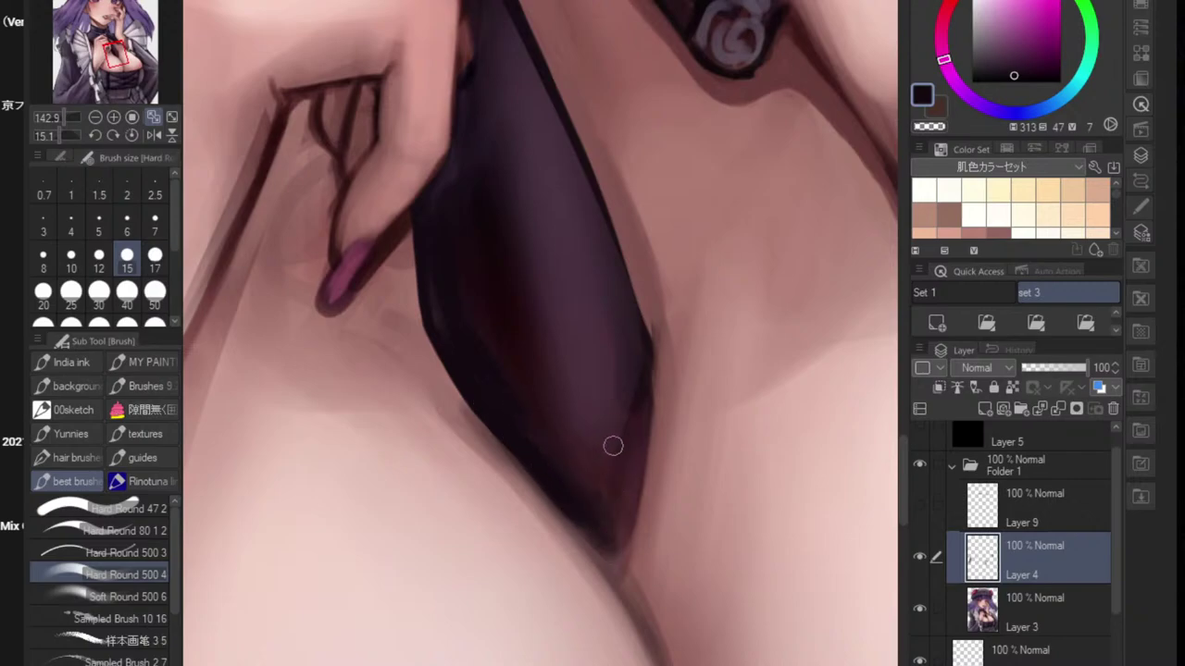
pyautogui.moveTo(613, 447)
pyautogui.mouseDown()
pyautogui.moveTo(605, 522)
pyautogui.moveTo(630, 454)
pyautogui.moveTo(619, 504)
pyautogui.mouseUp()
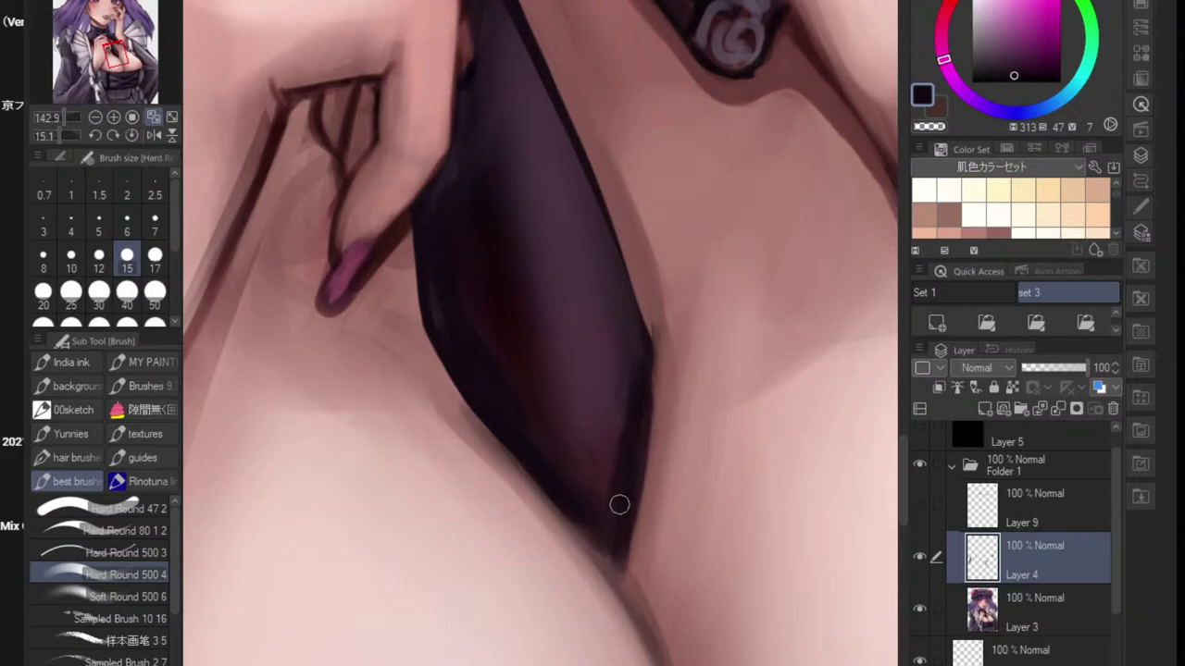
pyautogui.moveTo(607, 545); pyautogui.dragTo(595, 537)
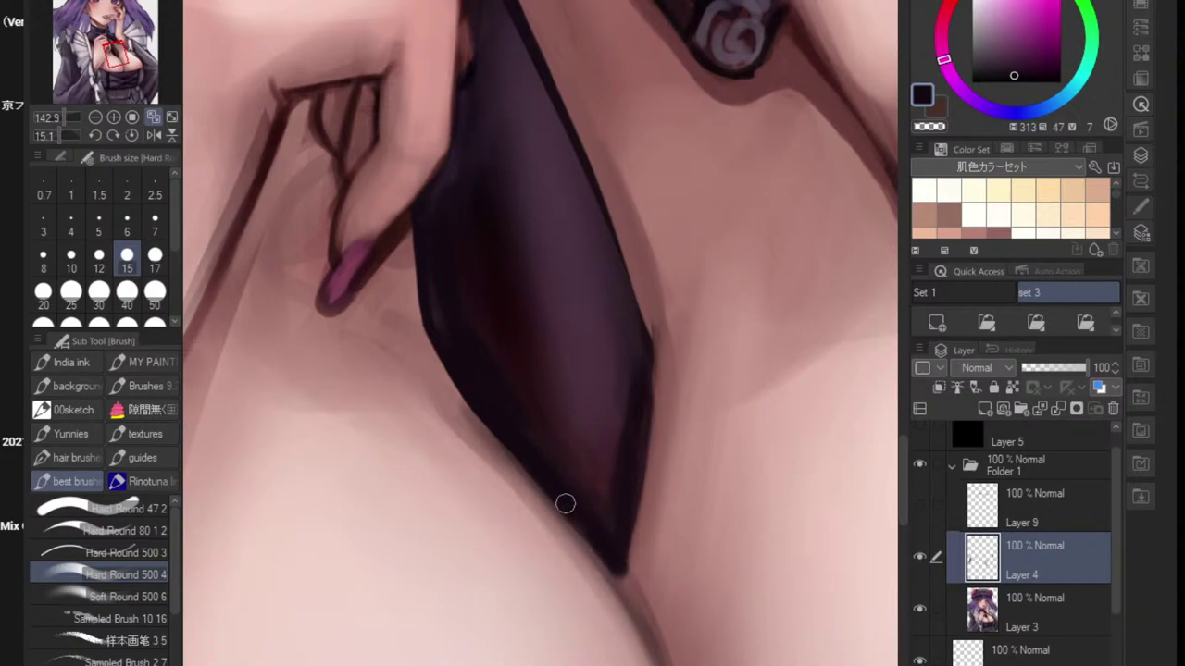
# - Trim the fabric's right edge with a muted reddish-brown skin colour
pyautogui.keyDown('alt'); pyautogui.click(638, 539); pyautogui.keyUp('alt')
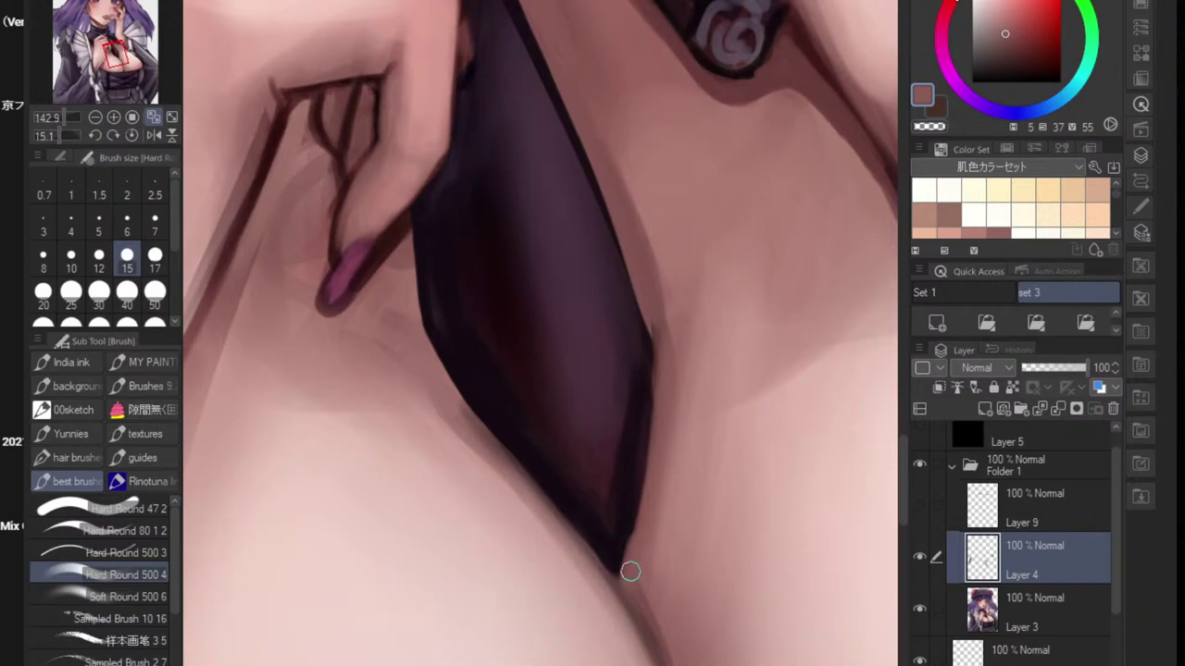
pyautogui.moveTo(629, 572)
pyautogui.mouseDown()
pyautogui.moveTo(670, 300)
pyautogui.moveTo(657, 364)
pyautogui.moveTo(655, 316)
pyautogui.moveTo(654, 398)
pyautogui.moveTo(651, 322)
pyautogui.moveTo(639, 504)
pyautogui.mouseUp()
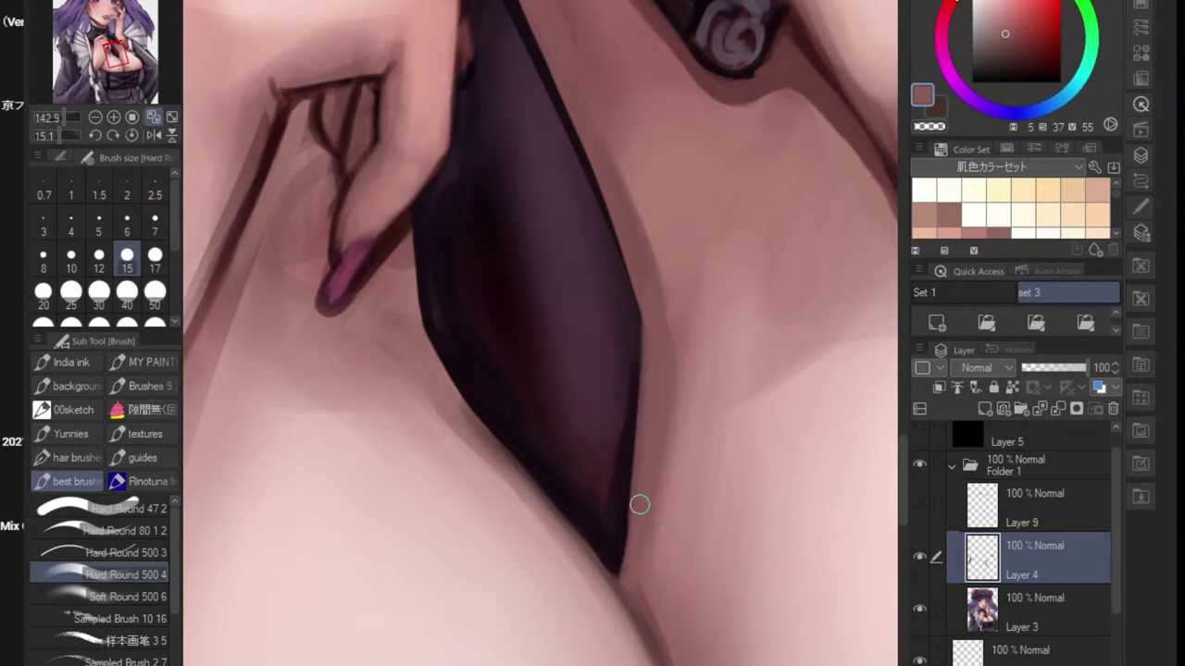
pyautogui.moveTo(670, 441); pyautogui.dragTo(658, 494)
# - Reshape the dark fabric's left edge with a lighter skin tone
pyautogui.moveTo(669, 361); pyautogui.dragTo(688, 422)
pyautogui.moveTo(688, 422); pyautogui.dragTo(677, 431)
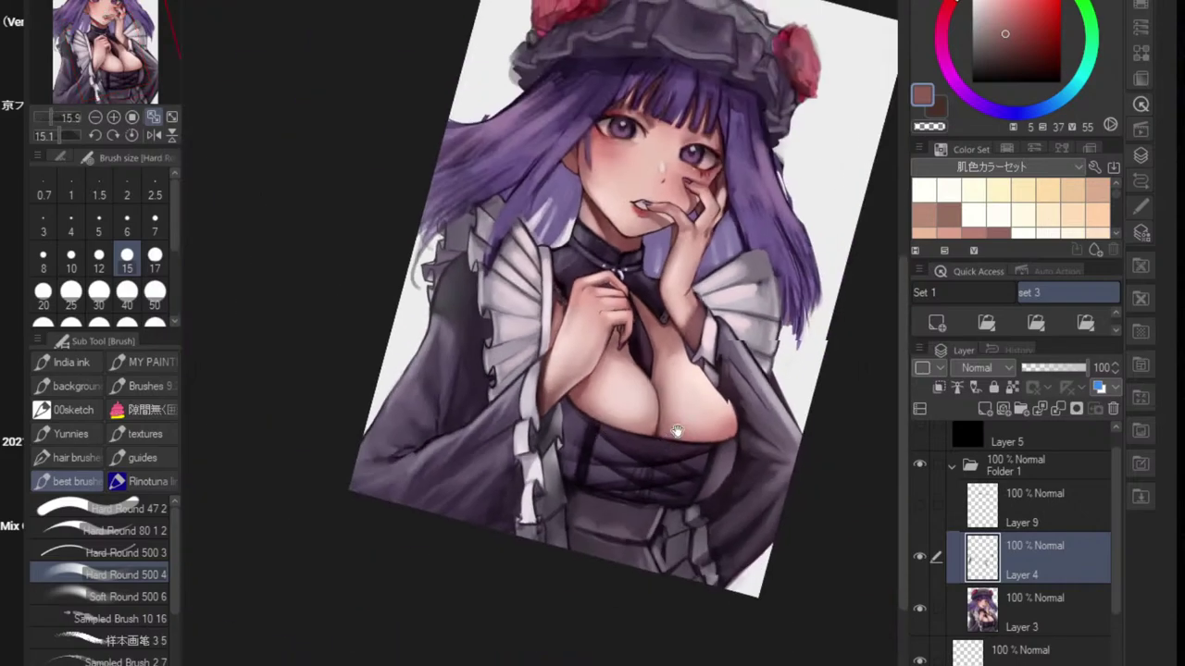
pyautogui.scroll(6, 677, 431)
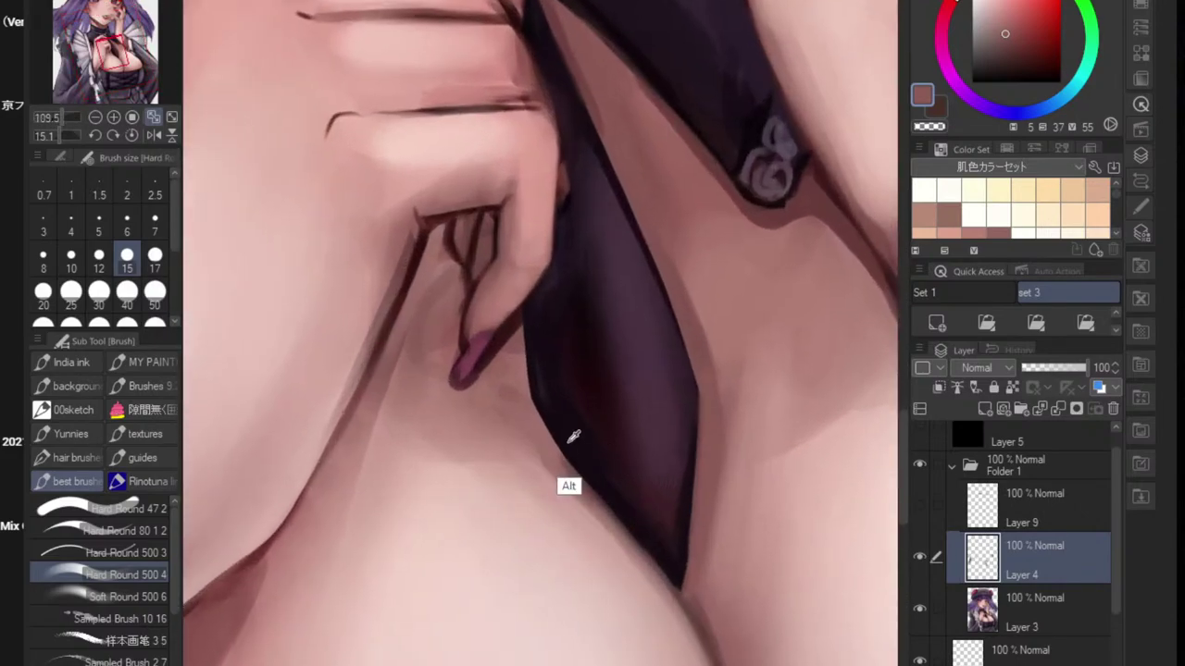
pyautogui.keyDown('alt'); pyautogui.click(548, 447); pyautogui.keyUp('alt')
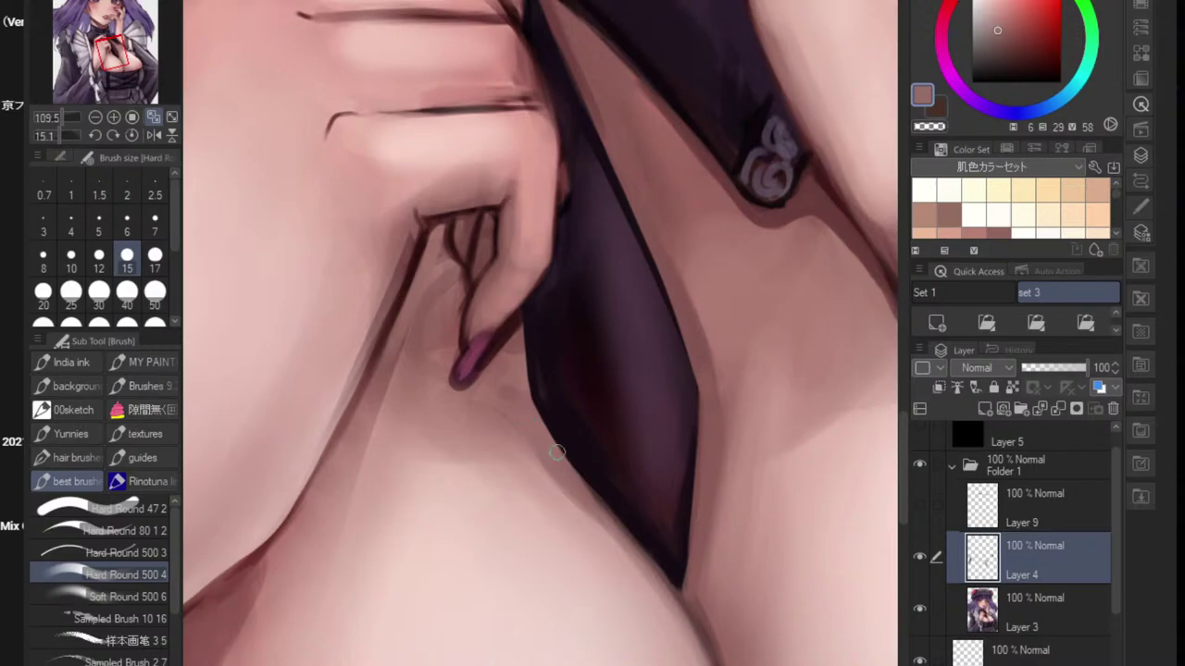
pyautogui.moveTo(539, 412)
pyautogui.mouseDown()
pyautogui.moveTo(604, 519)
pyautogui.moveTo(598, 506)
pyautogui.mouseUp()
# - Add more light skin strokes along the fabric edge, discarding a stray dark stroke
pyautogui.keyDown('alt'); pyautogui.click(556, 431); pyautogui.keyUp('alt')
pyautogui.keyDown('alt'); pyautogui.click(597, 509); pyautogui.keyUp('alt')
pyautogui.moveTo(538, 454); pyautogui.dragTo(605, 537)
pyautogui.hotkey('ctrl', 'z')
pyautogui.keyDown('alt'); pyautogui.click(541, 526); pyautogui.keyUp('alt')
pyautogui.moveTo(525, 416); pyautogui.dragTo(583, 498)
pyautogui.moveTo(530, 420)
pyautogui.mouseDown()
pyautogui.moveTo(583, 524)
pyautogui.moveTo(545, 561)
pyautogui.mouseUp()
pyautogui.moveTo(532, 510)
pyautogui.mouseDown()
pyautogui.moveTo(560, 509)
pyautogui.moveTo(546, 502)
pyautogui.mouseUp()
# - Paint a faint darker skin stroke beside the finger with a size-20 brush
pyautogui.press('j')
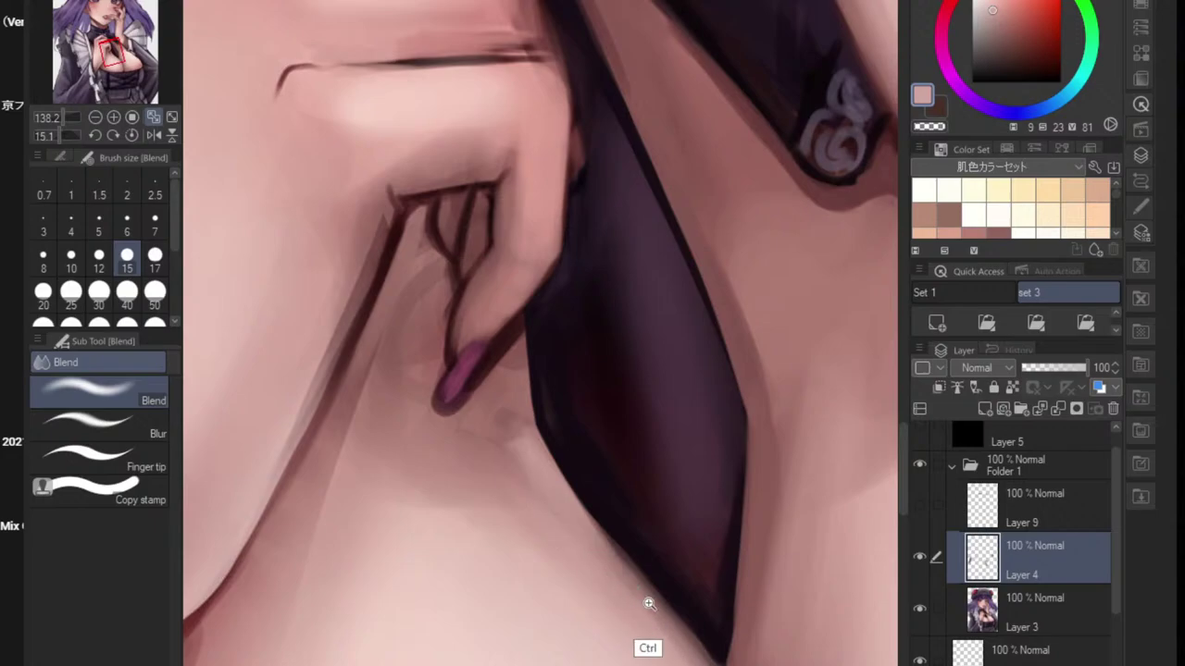
pyautogui.scroll(-8, 648, 556)
pyautogui.scroll(4, 721, 558)
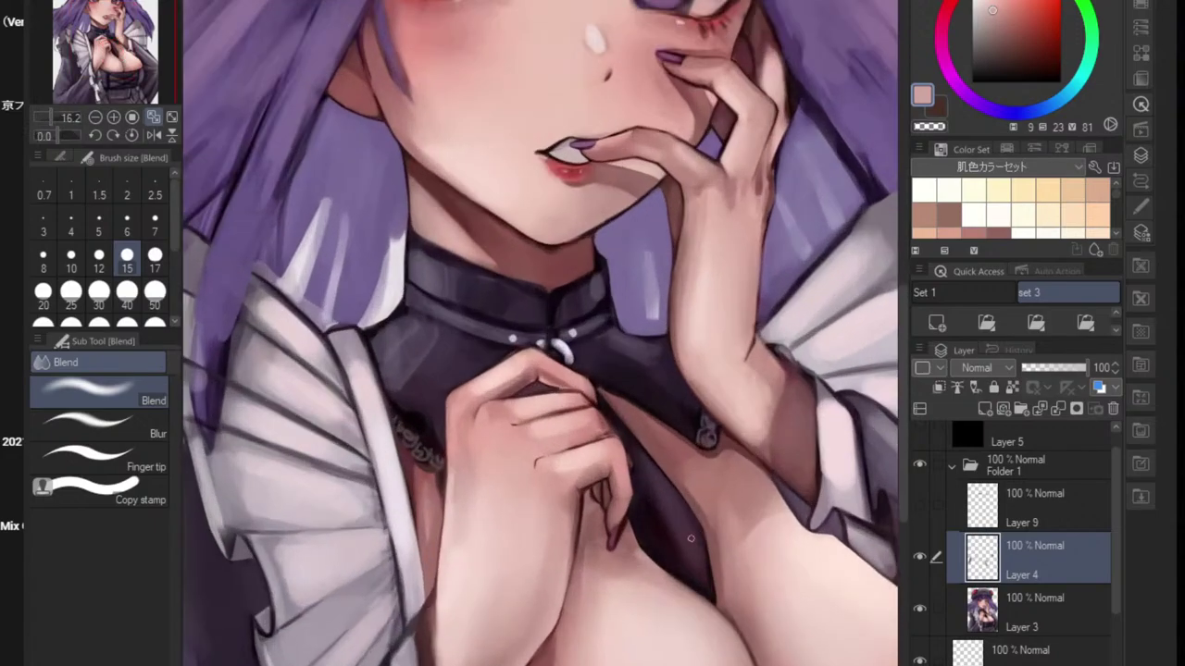
pyautogui.press('b')
pyautogui.scroll(3, 651, 560)
pyautogui.keyDown('alt'); pyautogui.click(651, 560); pyautogui.keyUp('alt')
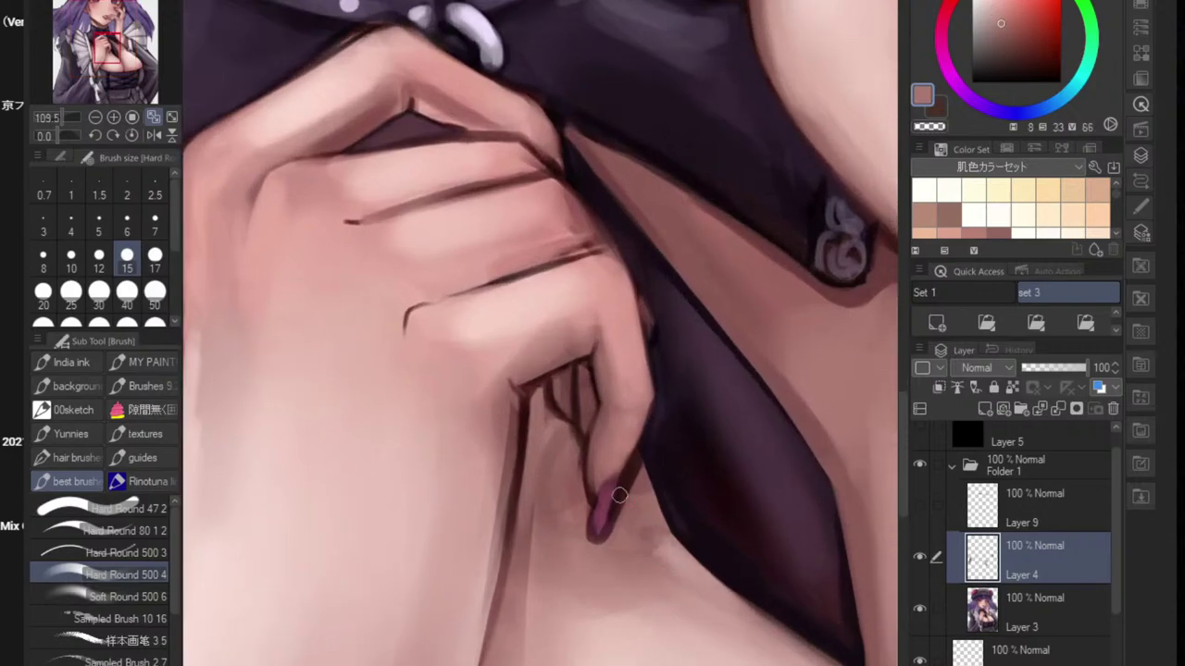
pyautogui.press(']')
pyautogui.press(']')
pyautogui.press(']')
pyautogui.press(']')
pyautogui.press('[')
pyautogui.press('[')
pyautogui.moveTo(548, 461); pyautogui.dragTo(532, 548)
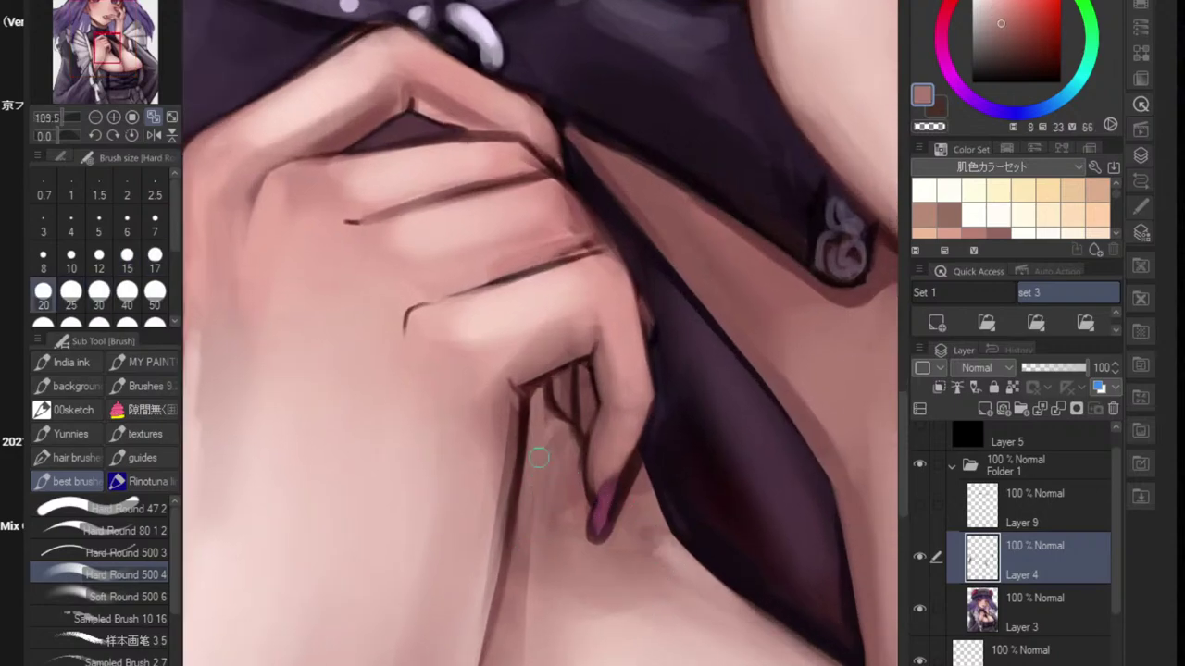
# - Shade the skin below the fingers and clean the dark edge beside the fingertip
pyautogui.keyDown('alt'); pyautogui.click(516, 615); pyautogui.keyUp('alt')
pyautogui.moveTo(552, 462); pyautogui.dragTo(562, 562)
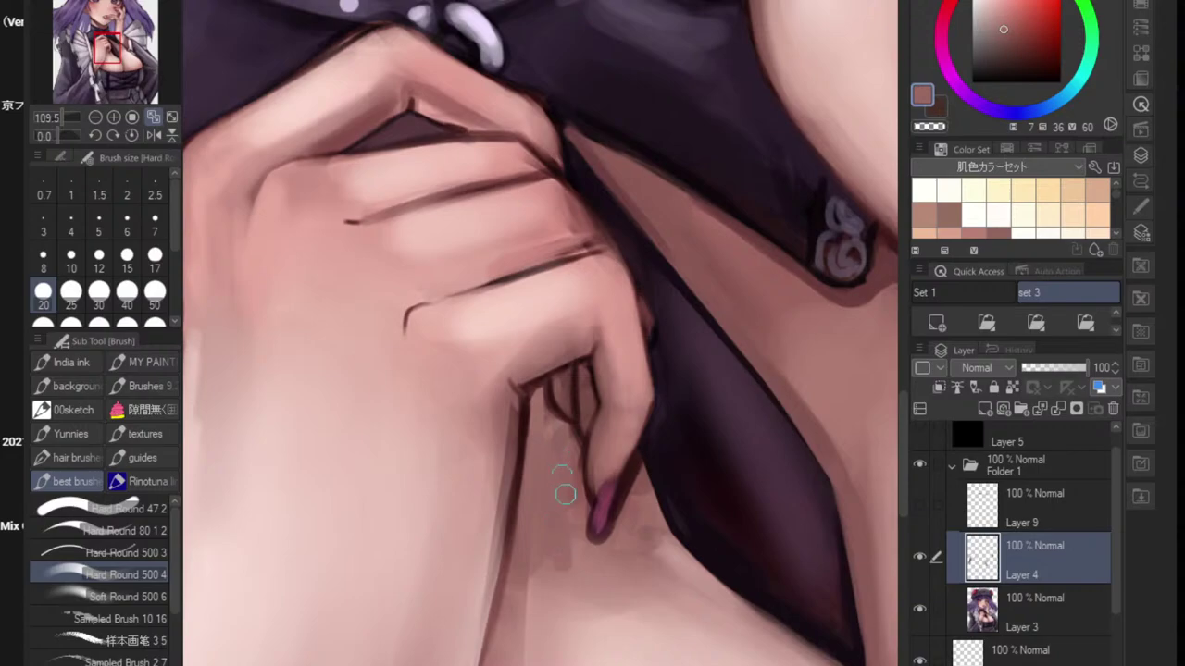
pyautogui.keyDown('alt'); pyautogui.click(641, 488); pyautogui.keyUp('alt')
pyautogui.moveTo(634, 503)
pyautogui.mouseDown()
pyautogui.moveTo(643, 461)
pyautogui.moveTo(613, 535)
pyautogui.mouseUp()
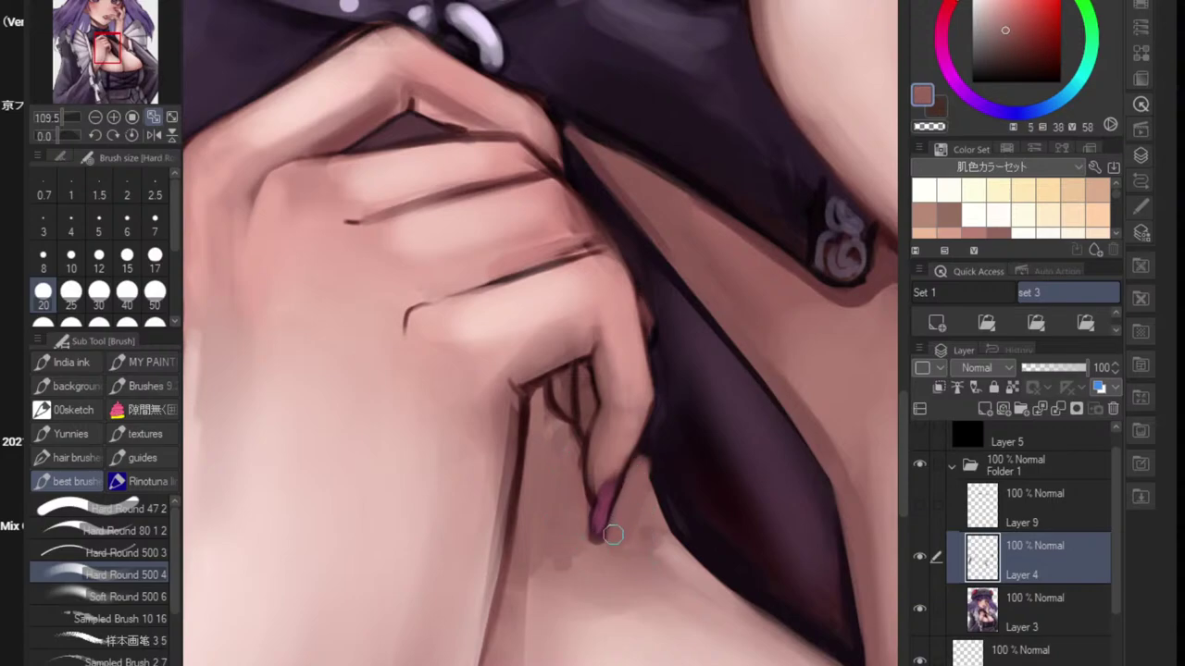
pyautogui.keyDown('alt'); pyautogui.click(665, 519); pyautogui.keyUp('alt')
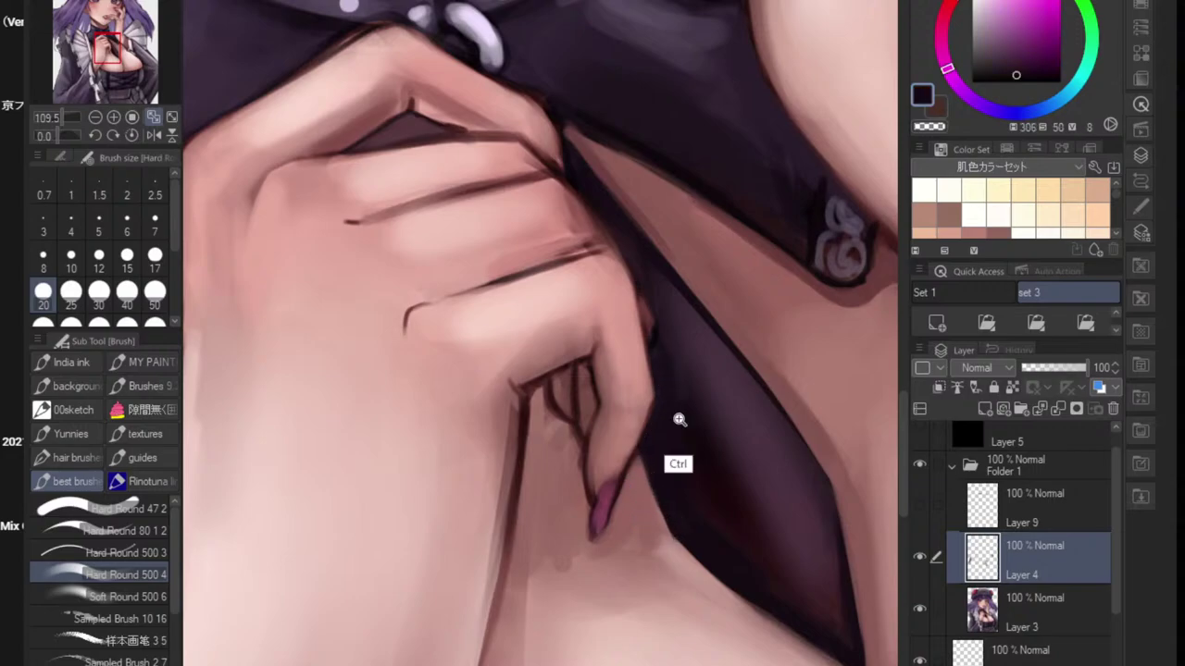
# - Build a soft skin-pink shadow along the left side of the finger line
pyautogui.moveTo(679, 420); pyautogui.dragTo(598, 424)
pyautogui.moveTo(653, 495); pyautogui.dragTo(614, 481)
pyautogui.moveTo(551, 457); pyautogui.dragTo(645, 463)
pyautogui.keyDown('alt'); pyautogui.click(576, 547); pyautogui.keyUp('alt')
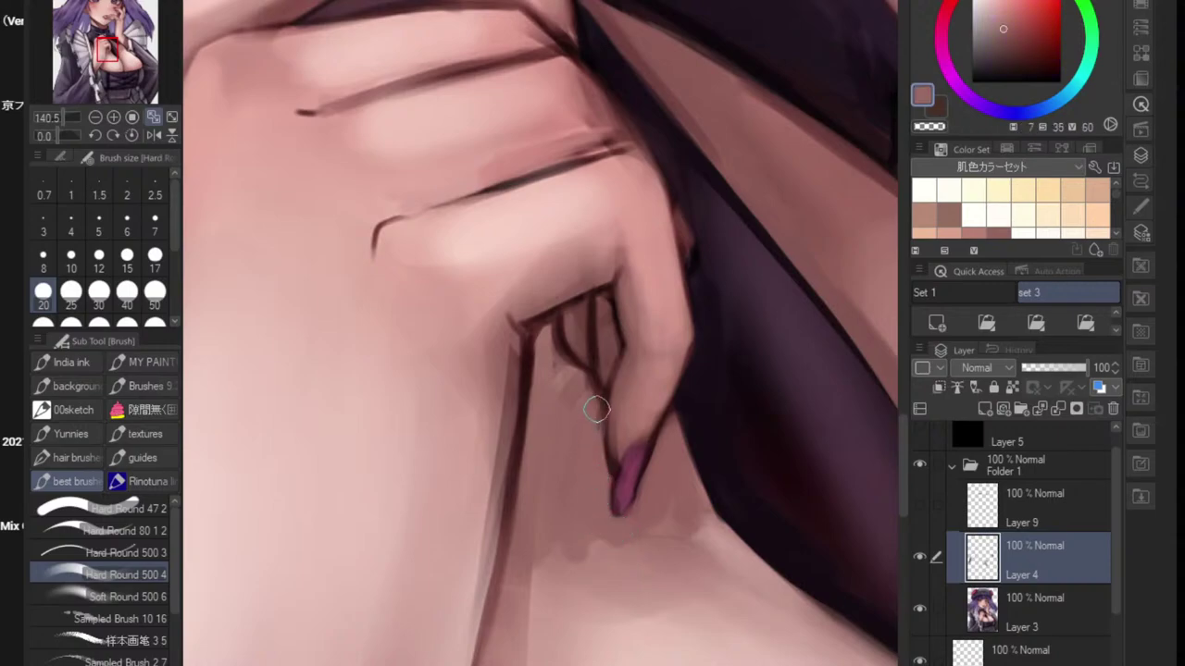
pyautogui.moveTo(555, 406)
pyautogui.mouseDown()
pyautogui.moveTo(527, 444)
pyautogui.moveTo(494, 389)
pyautogui.moveTo(497, 515)
pyautogui.mouseUp()
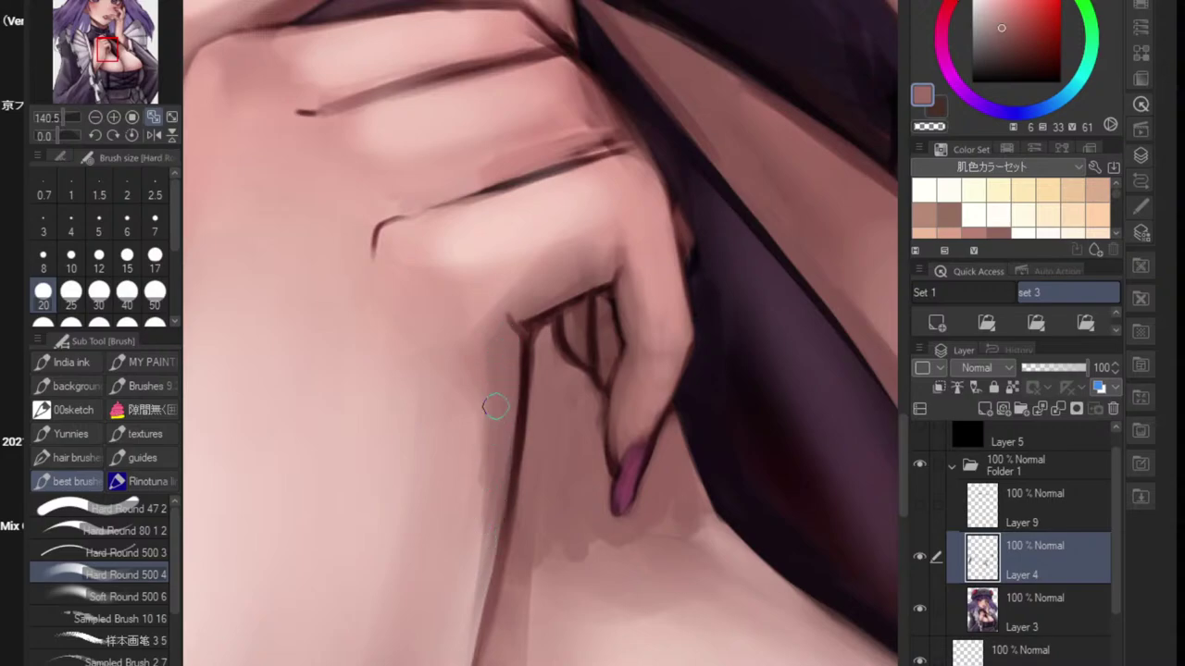
pyautogui.moveTo(495, 408); pyautogui.dragTo(482, 532)
pyautogui.moveTo(487, 376)
pyautogui.mouseDown()
pyautogui.moveTo(477, 567)
pyautogui.moveTo(503, 364)
pyautogui.moveTo(456, 609)
pyautogui.mouseUp()
pyautogui.moveTo(500, 524)
pyautogui.mouseDown()
pyautogui.moveTo(435, 531)
pyautogui.moveTo(592, 534)
pyautogui.mouseUp()
pyautogui.moveTo(578, 408); pyautogui.dragTo(546, 531)
pyautogui.moveTo(571, 452); pyautogui.dragTo(538, 577)
# - Smooth the shadow's edge into the surrounding skin with the Blend tool
pyautogui.press('j')
pyautogui.moveTo(561, 416)
pyautogui.mouseDown()
pyautogui.moveTo(534, 546)
pyautogui.moveTo(553, 521)
pyautogui.mouseUp()
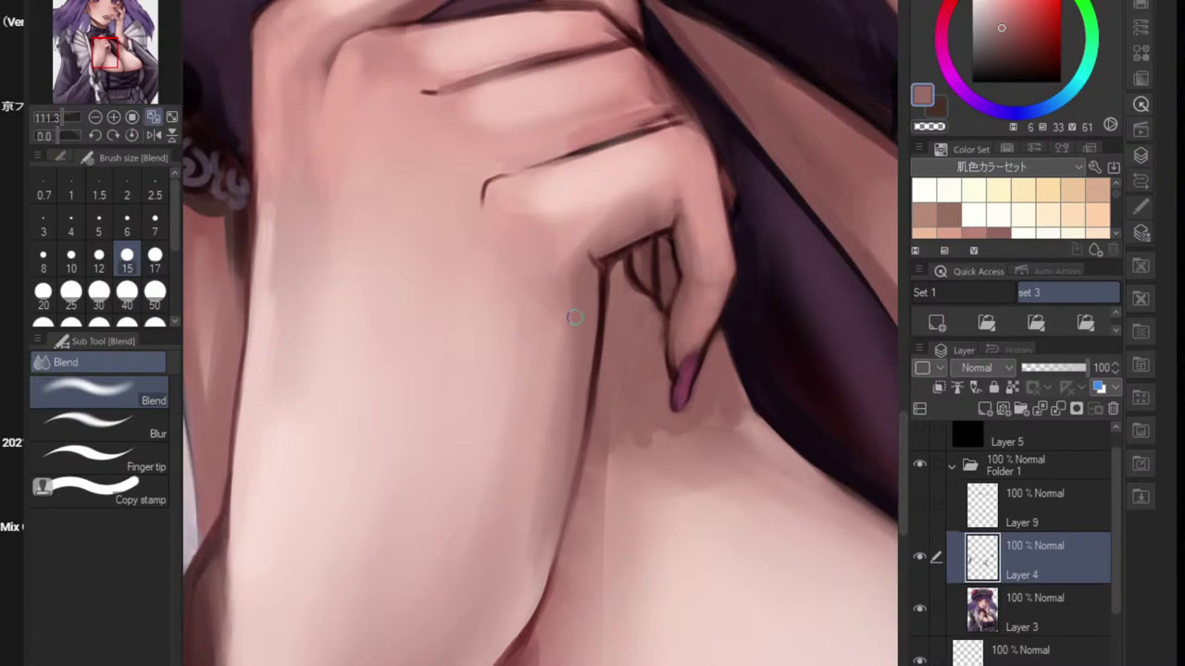
pyautogui.moveTo(587, 403); pyautogui.dragTo(566, 543)
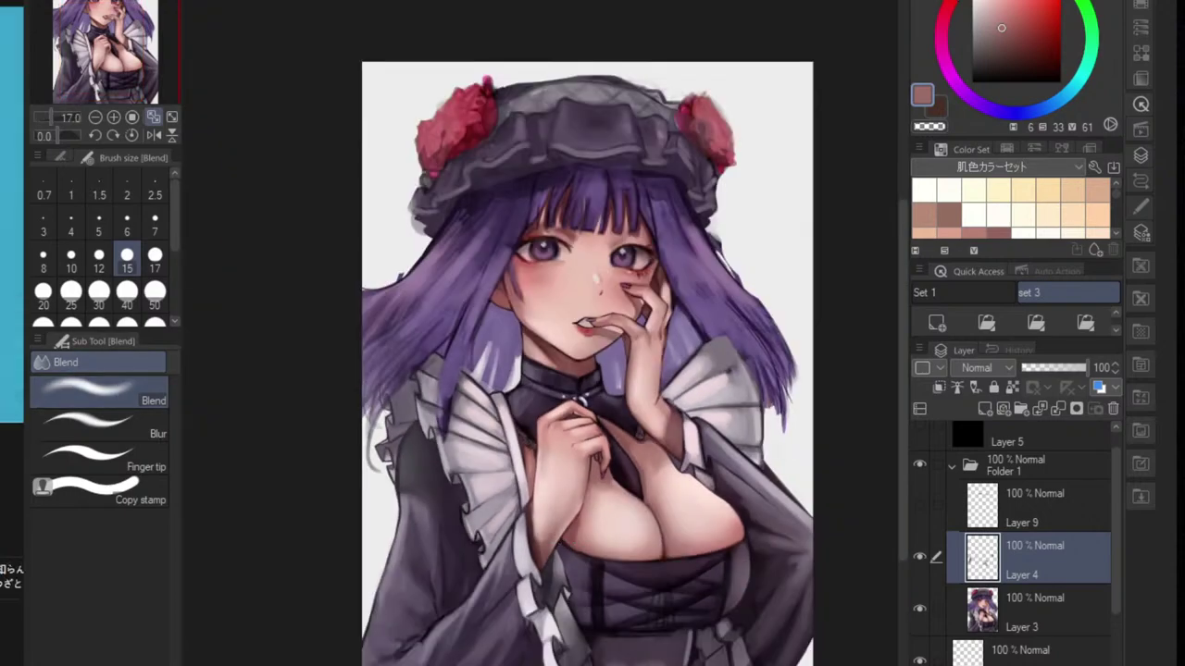
pyautogui.click(120, 336)
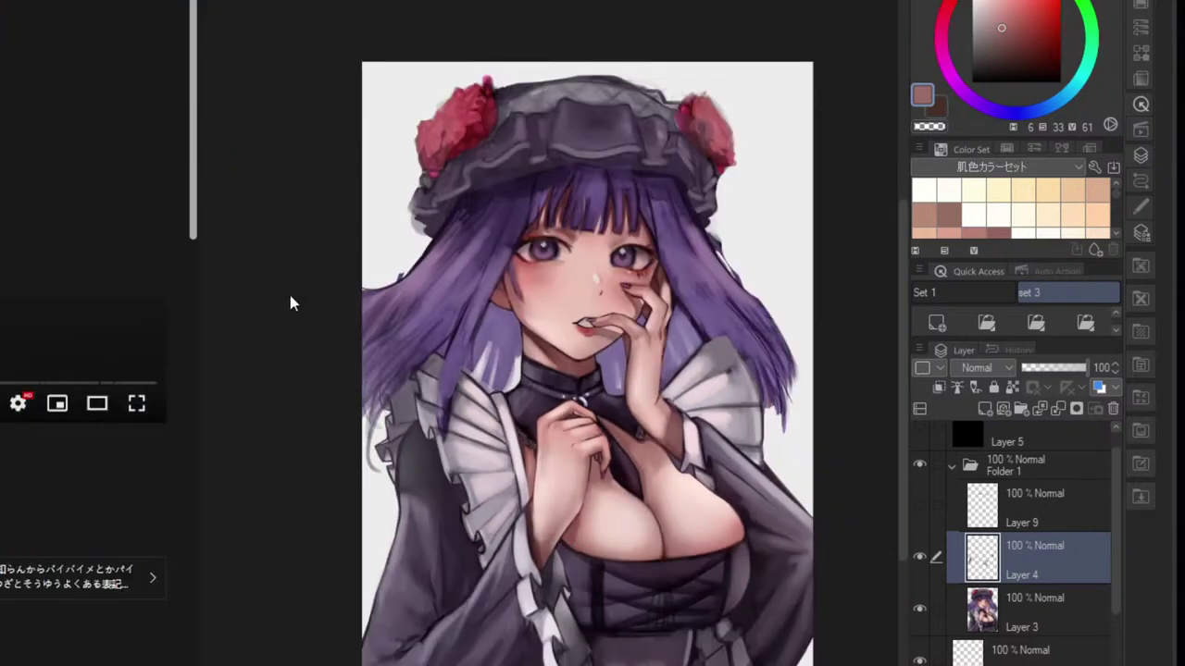
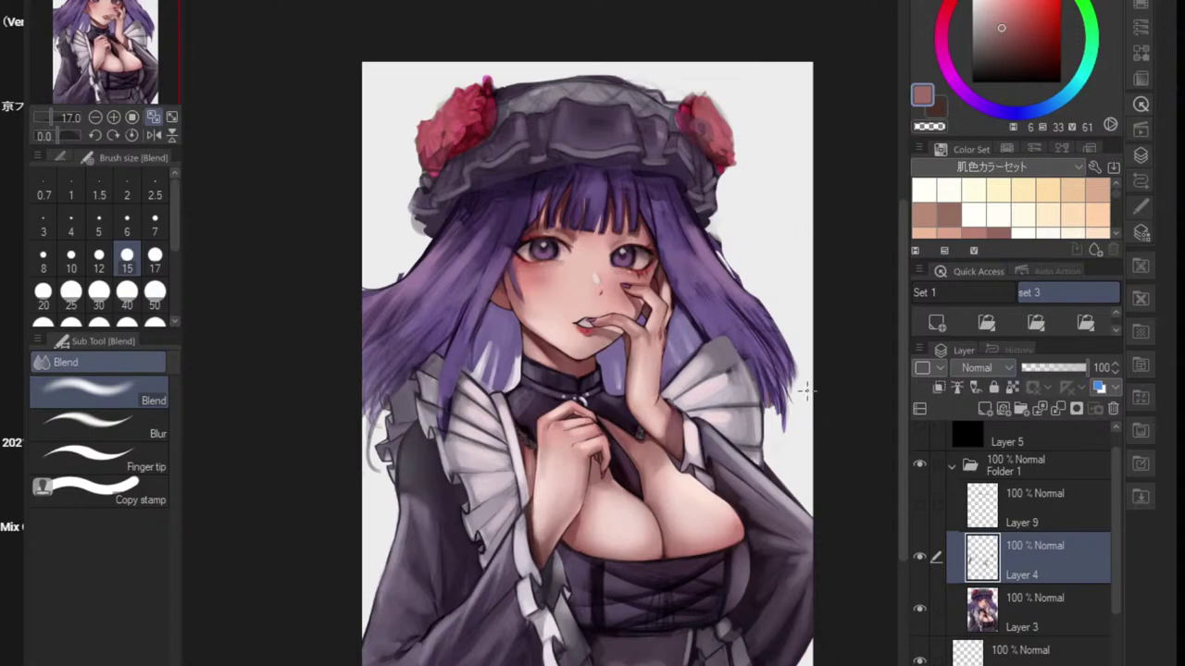
# - Paint a darker skin pink along the chest edge beside the dark sleeve with Hard Round
pyautogui.moveTo(836, 523); pyautogui.dragTo(785, 542)
pyautogui.moveTo(698, 534); pyautogui.dragTo(761, 546)
pyautogui.moveTo(760, 546); pyautogui.dragTo(653, 537)
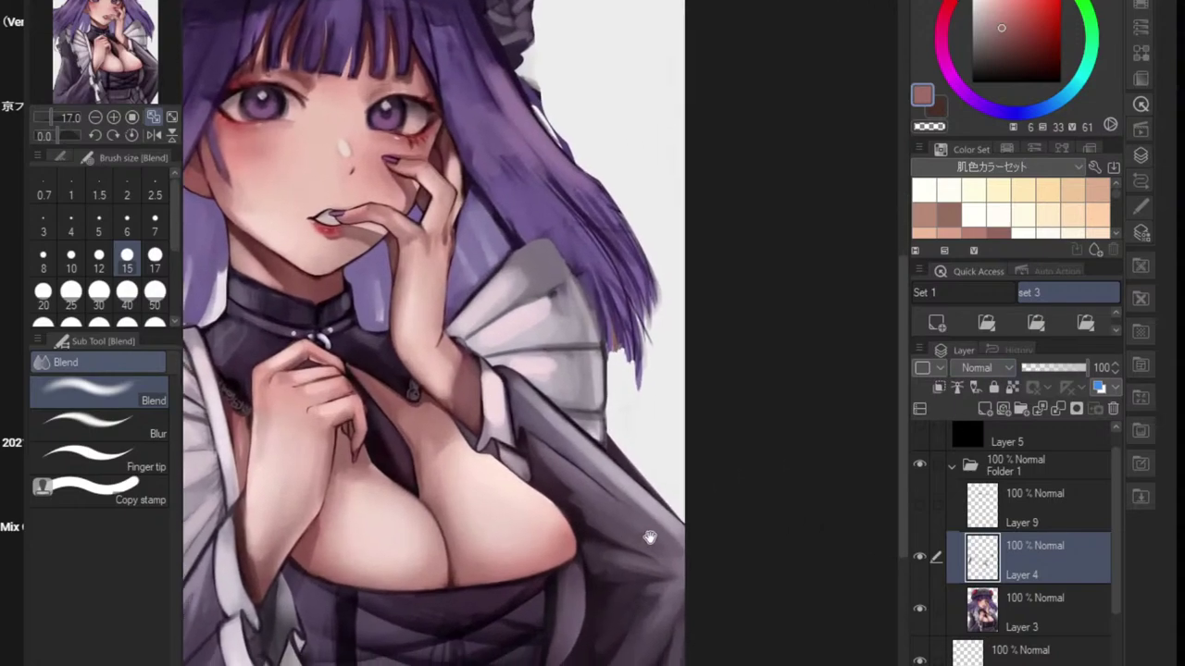
pyautogui.scroll(5, 586, 521)
pyautogui.keyDown('alt'); pyautogui.click(570, 540); pyautogui.keyUp('alt')
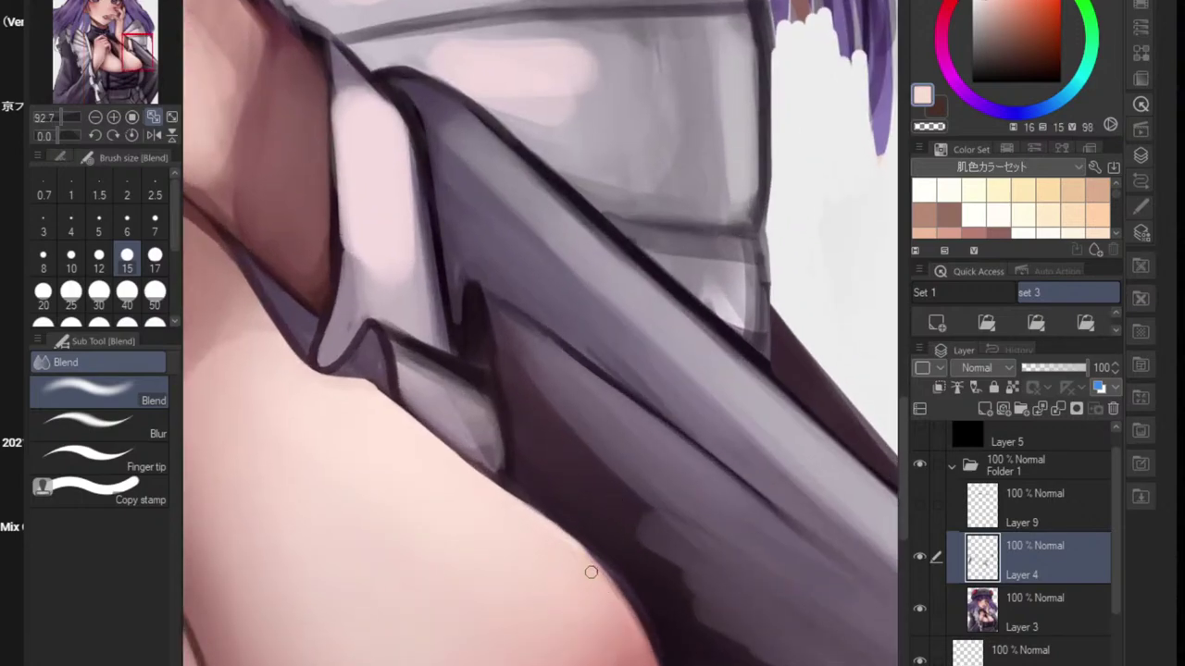
pyautogui.press('b')
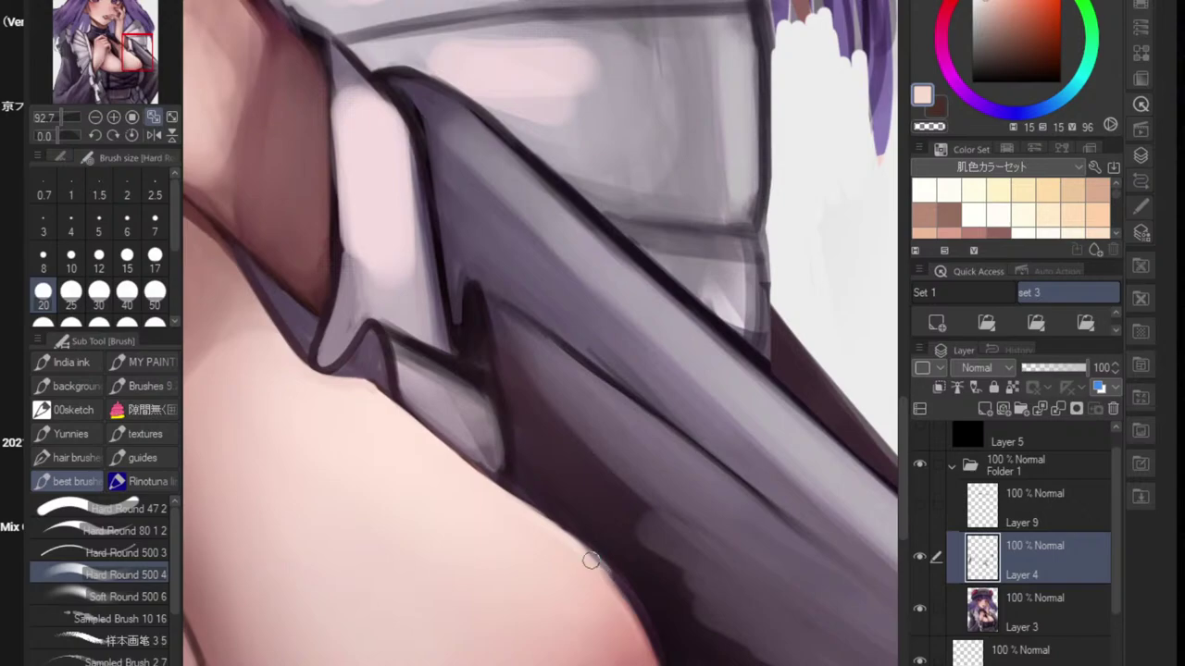
pyautogui.keyDown('alt'); pyautogui.click(624, 643); pyautogui.keyUp('alt')
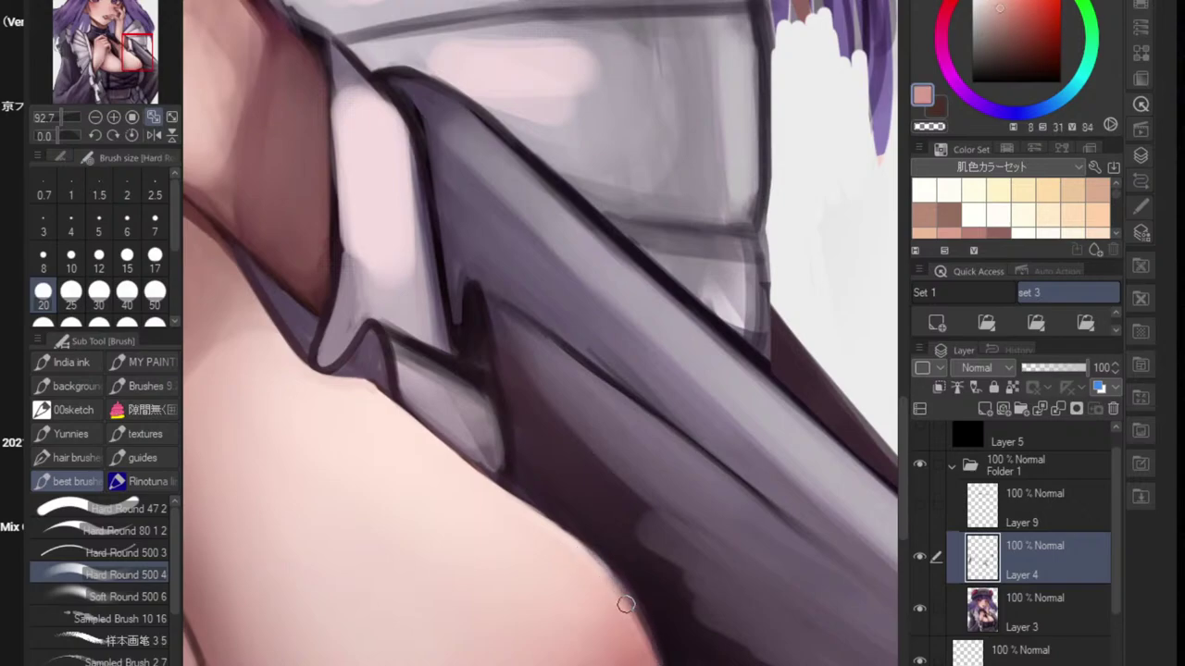
pyautogui.moveTo(613, 589)
pyautogui.mouseDown()
pyautogui.moveTo(648, 665)
pyautogui.moveTo(693, 592)
pyautogui.mouseUp()
pyautogui.scroll(-5, 648, 661)
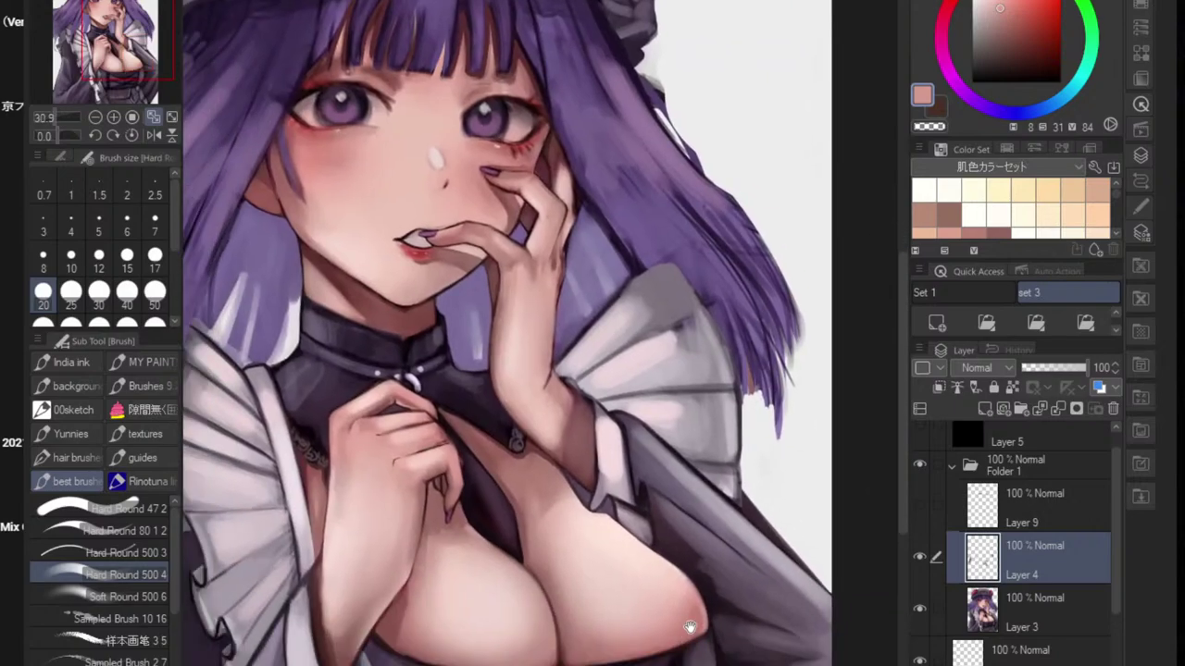
pyautogui.scroll(3, 699, 597)
# - Lasso that skin edge and lighten it with a lighter pink using Soft Round 500, then deselect
pyautogui.press('m')
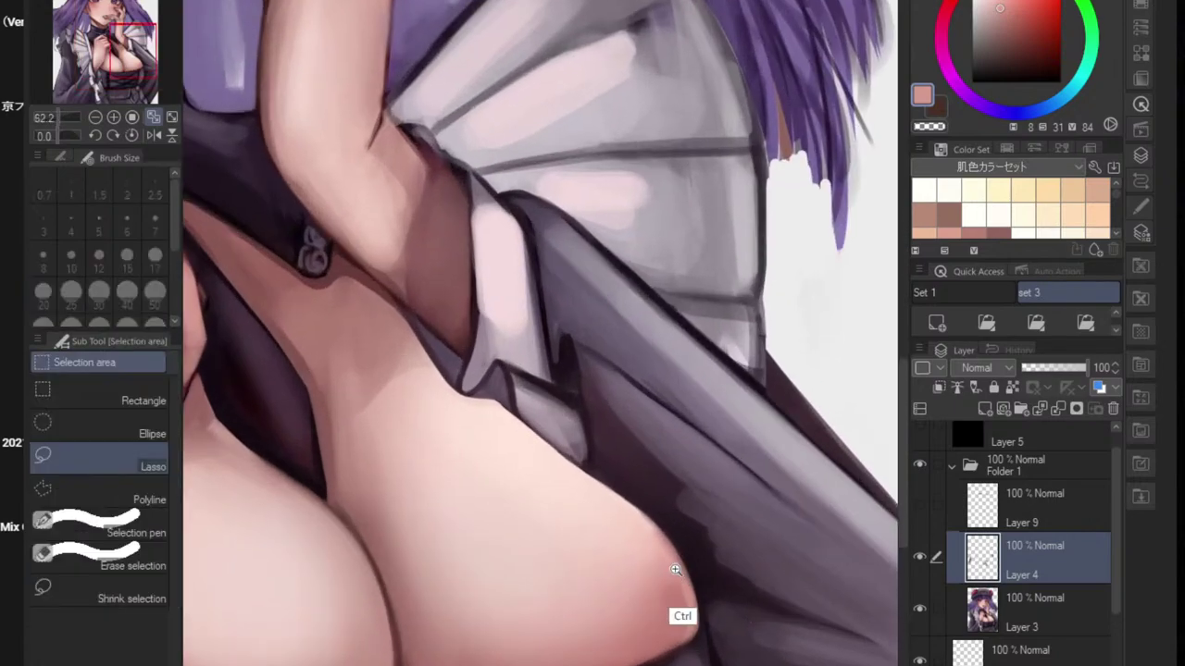
pyautogui.scroll(2, 689, 593)
pyautogui.moveTo(692, 567)
pyautogui.mouseDown()
pyautogui.moveTo(697, 617)
pyautogui.moveTo(657, 505)
pyautogui.mouseUp()
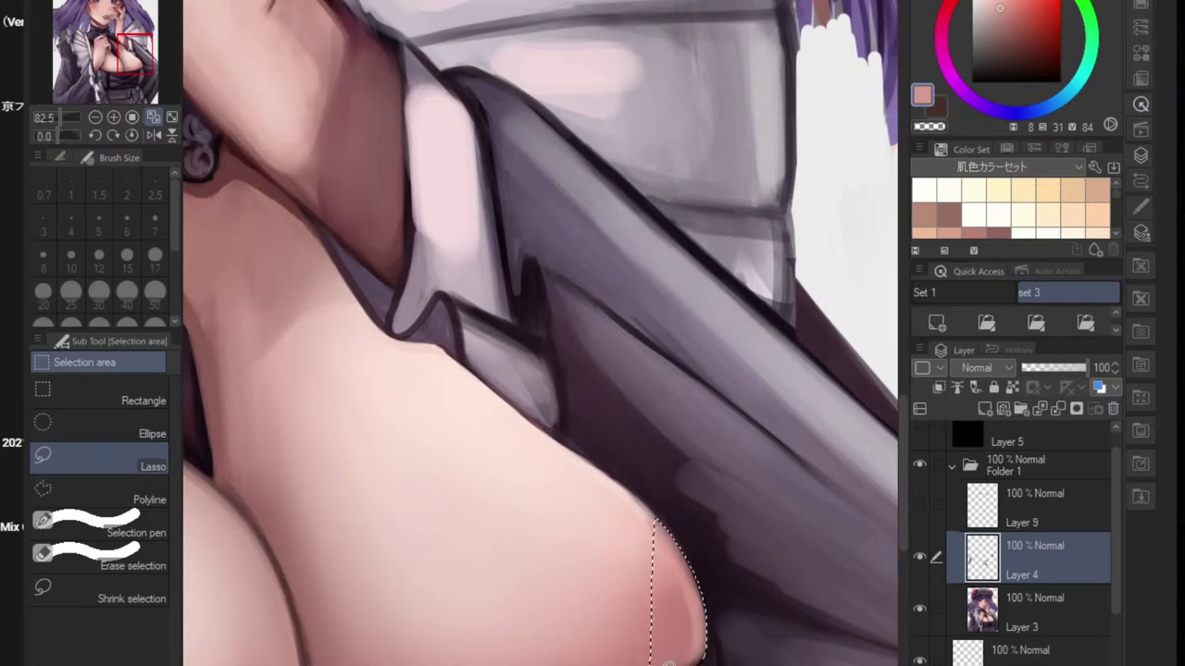
pyautogui.press('b')
pyautogui.keyDown('alt'); pyautogui.click(635, 556); pyautogui.keyUp('alt')
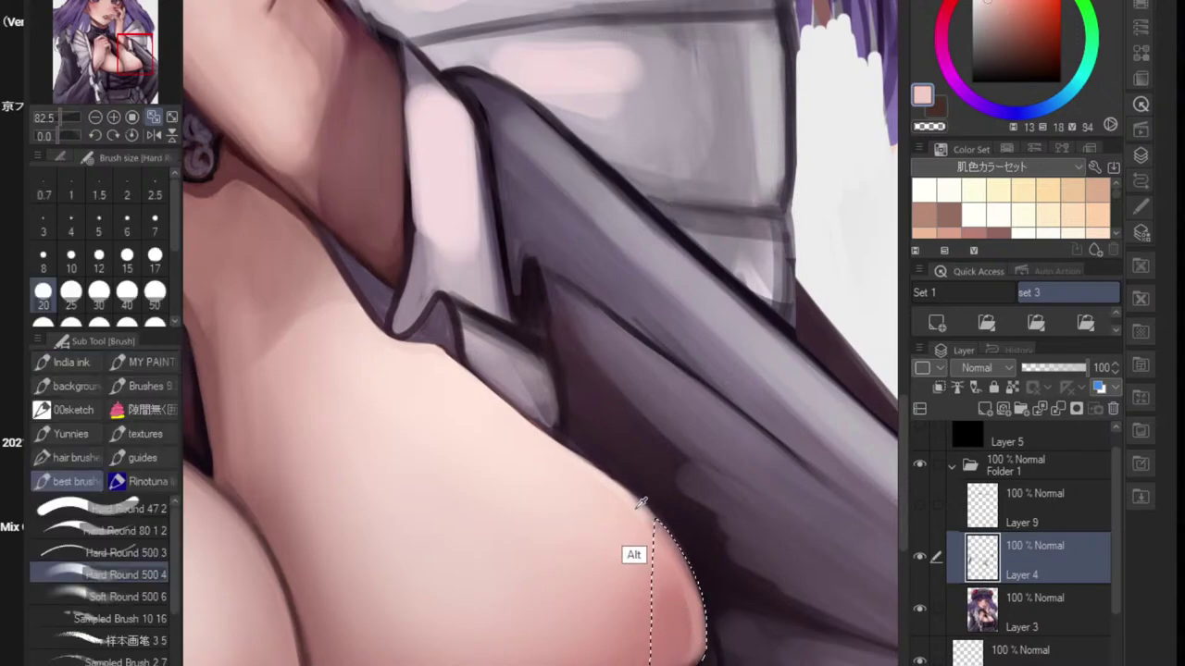
pyautogui.click(125, 596)
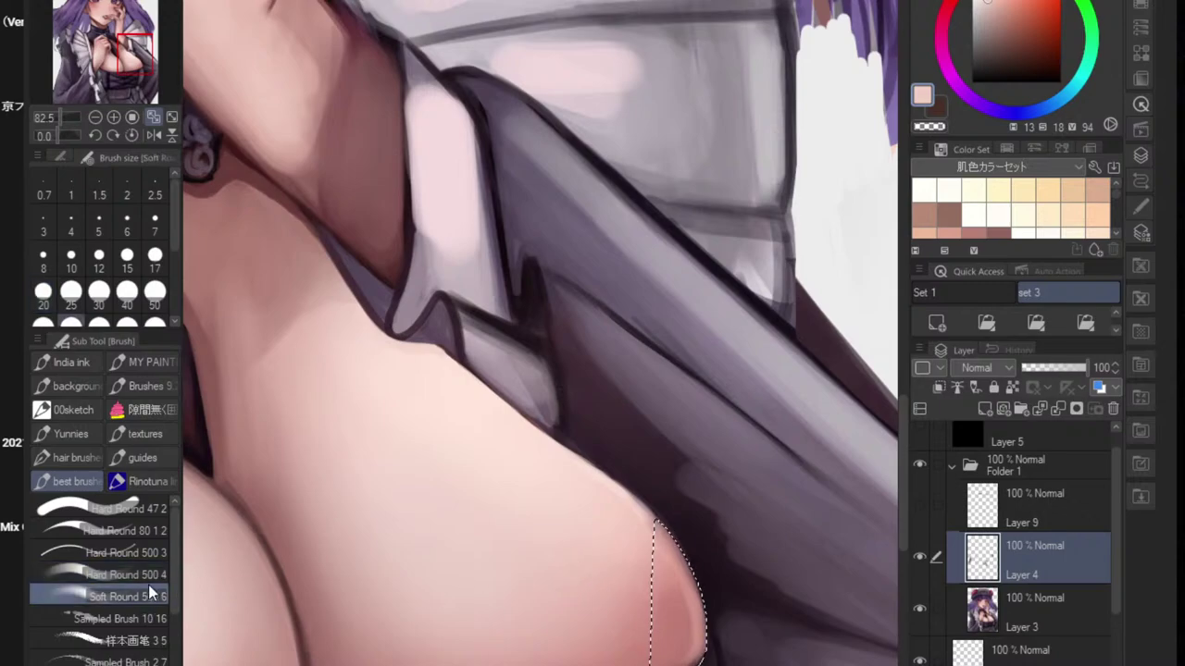
pyautogui.moveTo(708, 652)
pyautogui.mouseDown()
pyautogui.moveTo(711, 593)
pyautogui.moveTo(711, 648)
pyautogui.moveTo(671, 646)
pyautogui.mouseUp()
pyautogui.hotkey('ctrl', 'd')
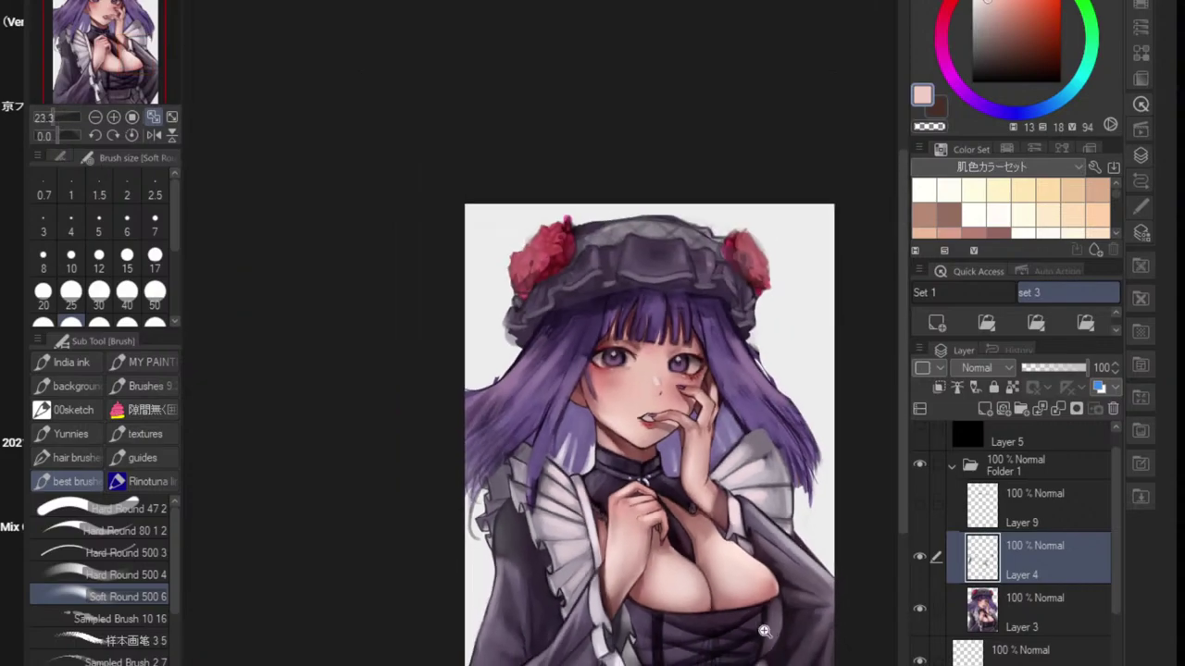
# - Lasso the chest curve under the neckline, redrawing the selection until it follows the crease
pyautogui.moveTo(759, 629); pyautogui.dragTo(750, 605)
pyautogui.press('m')
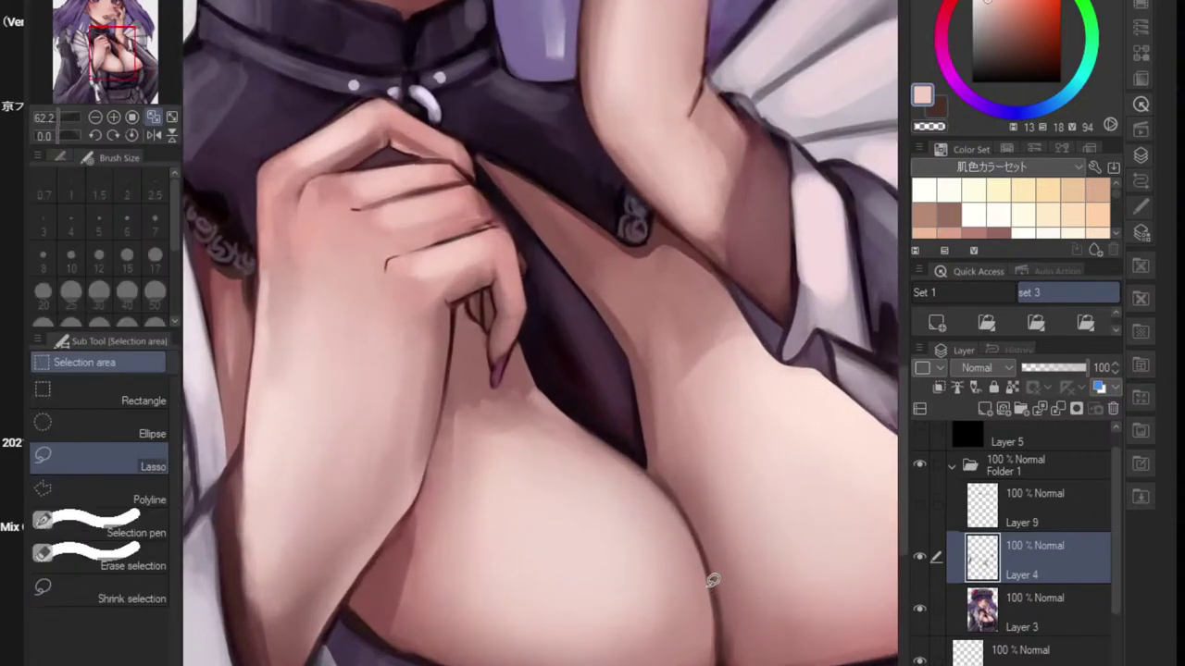
pyautogui.moveTo(715, 665); pyautogui.dragTo(583, 622)
pyautogui.hotkey('ctrl', 'd')
pyautogui.moveTo(648, 468)
pyautogui.mouseDown()
pyautogui.moveTo(731, 645)
pyautogui.moveTo(611, 652)
pyautogui.mouseUp()
pyautogui.hotkey('ctrl', 'd')
pyautogui.moveTo(706, 557)
pyautogui.mouseDown()
pyautogui.moveTo(734, 651)
pyautogui.moveTo(687, 661)
pyautogui.mouseUp()
pyautogui.hotkey('ctrl', 'd')
pyautogui.moveTo(698, 564); pyautogui.dragTo(718, 613)
pyautogui.hotkey('ctrl', 'd')
pyautogui.moveTo(648, 476); pyautogui.dragTo(684, 516)
pyautogui.moveTo(721, 600); pyautogui.dragTo(722, 601)
pyautogui.moveTo(648, 462); pyautogui.dragTo(718, 587)
pyautogui.moveTo(487, 655); pyautogui.dragTo(482, 662)
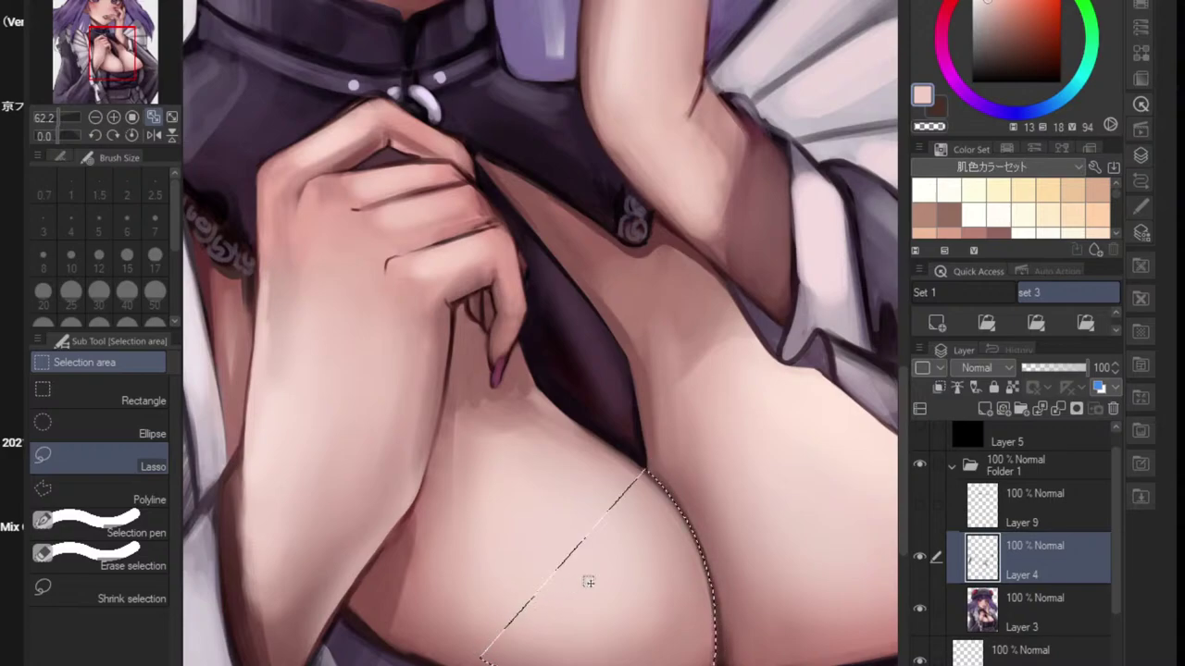
# - Shade inside the chest-curve selection with the brush, then deselect
pyautogui.press('b')
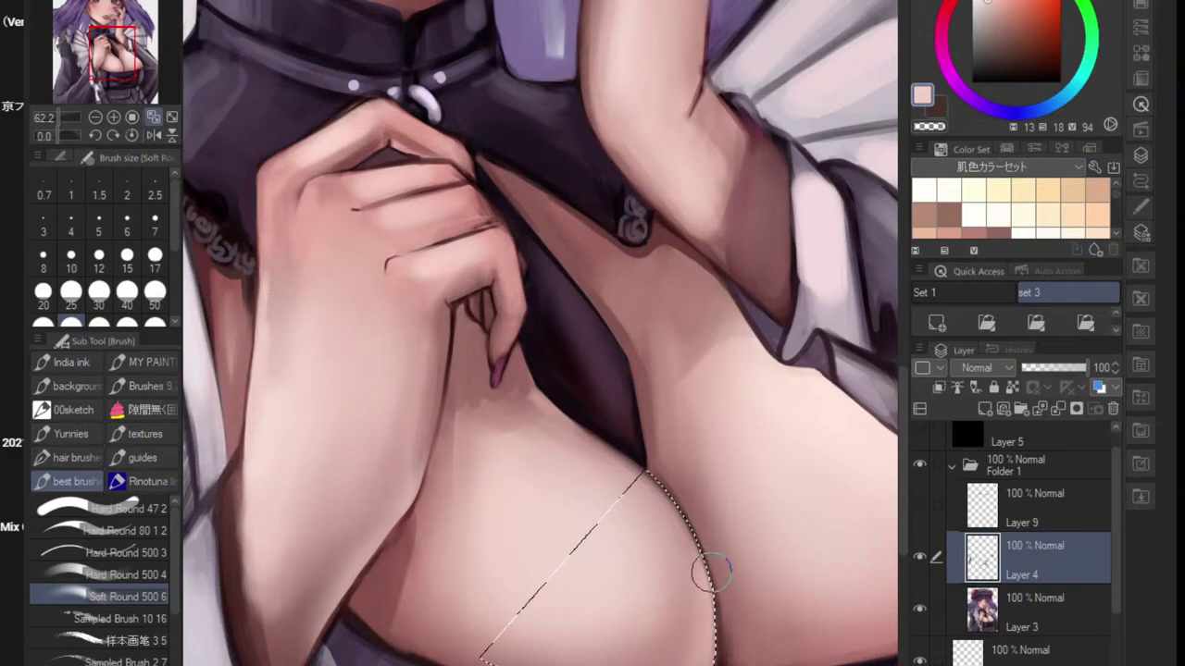
pyautogui.hotkey('ctrl', 'd')
pyautogui.scroll(-5, 780, 614)
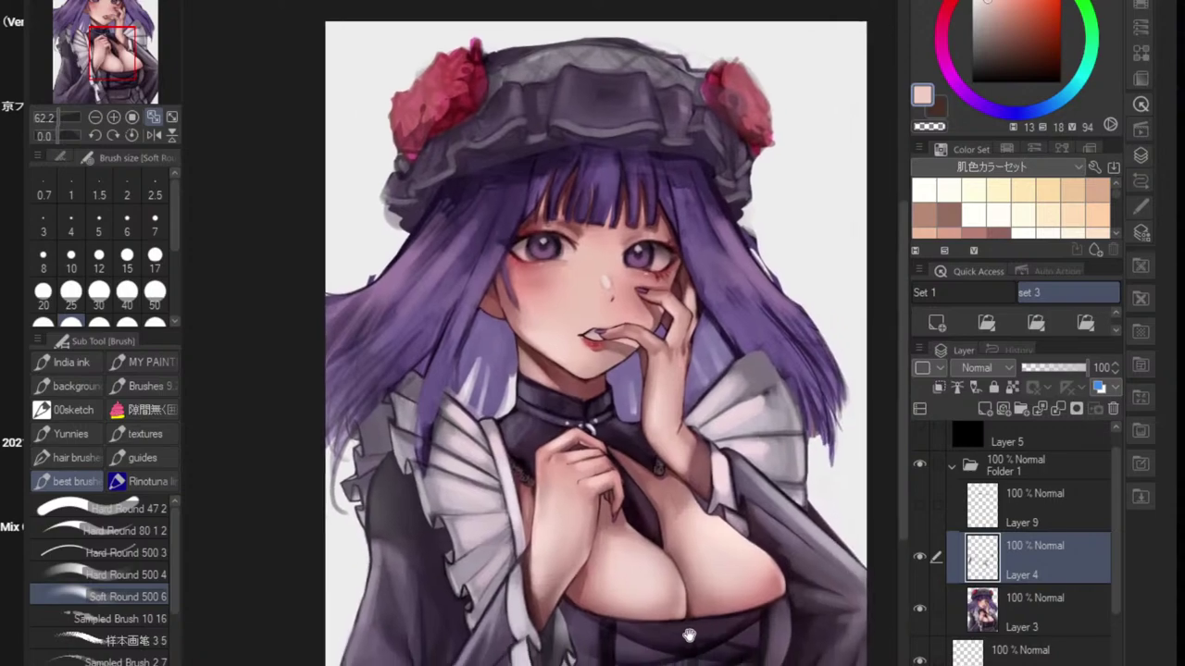
pyautogui.scroll(1, 740, 639)
pyautogui.scroll(-2, 734, 648)
pyautogui.scroll(5, 733, 648)
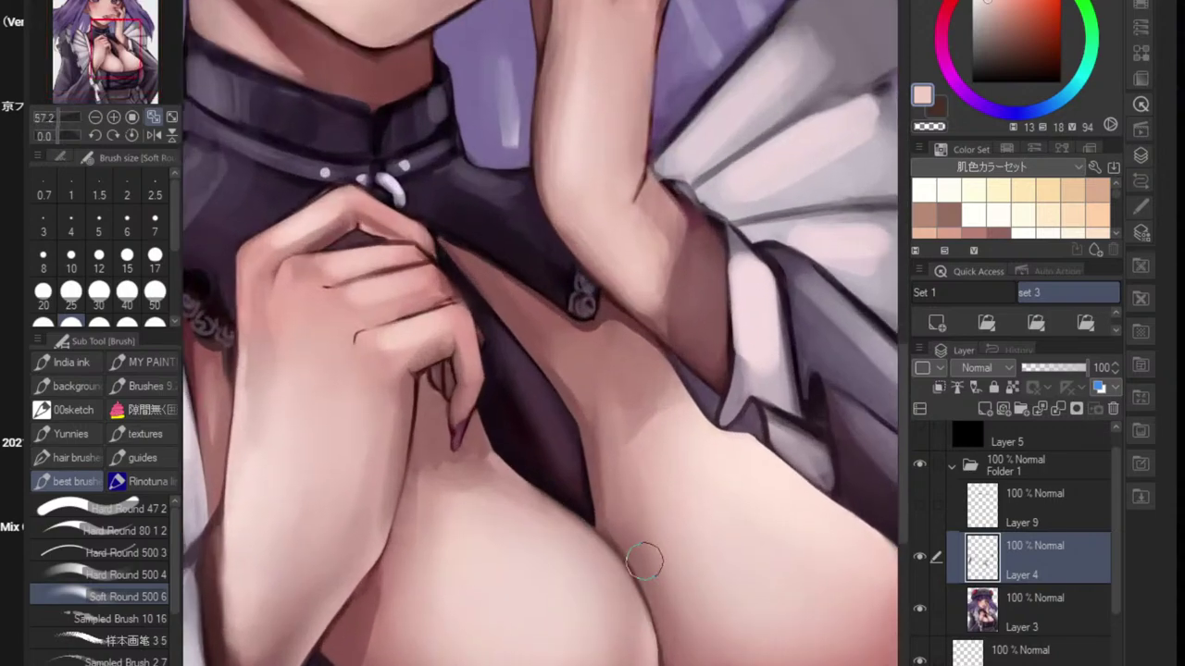
# - Switch to Hard Round at size 10 and pick a darker reddish-brown on the colour wheel
pyautogui.click(118, 574)
pyautogui.press('ctrl')
pyautogui.scroll(1, 696, 592)
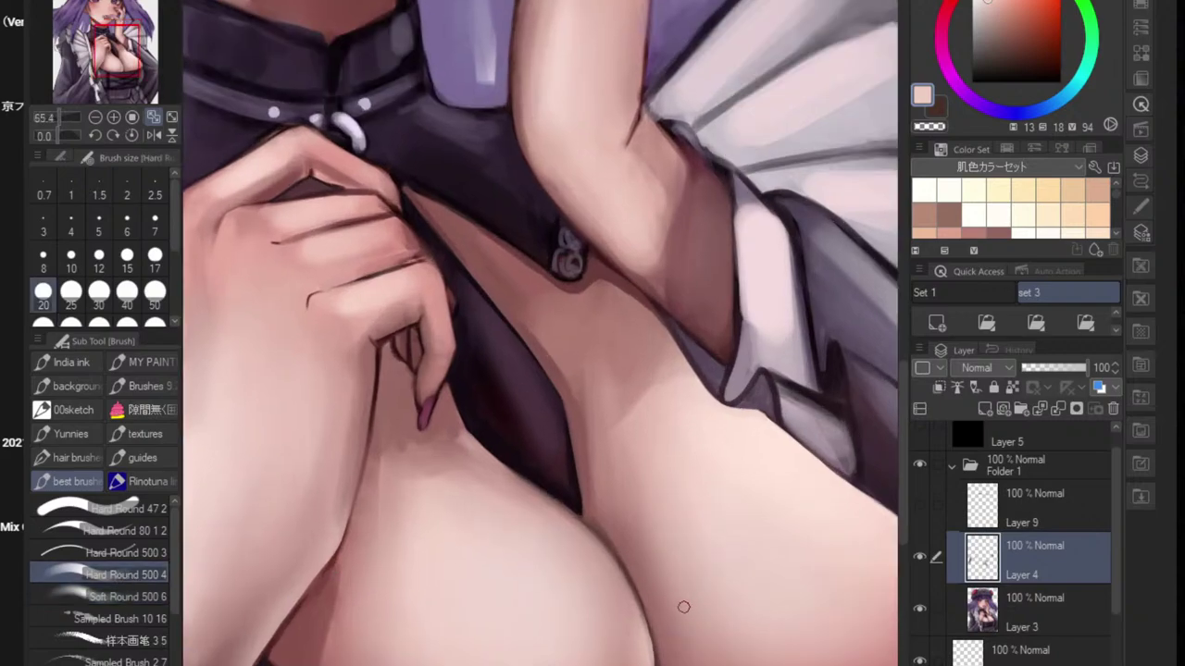
pyautogui.press('[')
pyautogui.press('[')
pyautogui.press('[')
pyautogui.press('[')
pyautogui.scroll(2, 667, 663)
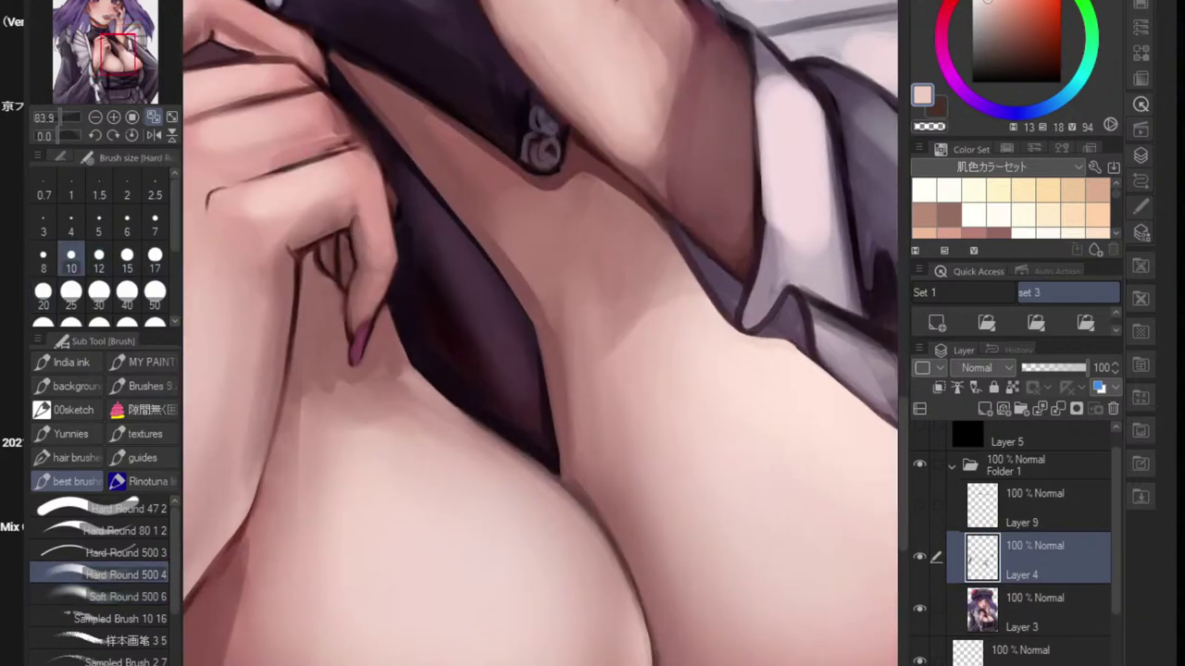
pyautogui.keyDown('alt'); pyautogui.click(645, 618); pyautogui.keyUp('alt')
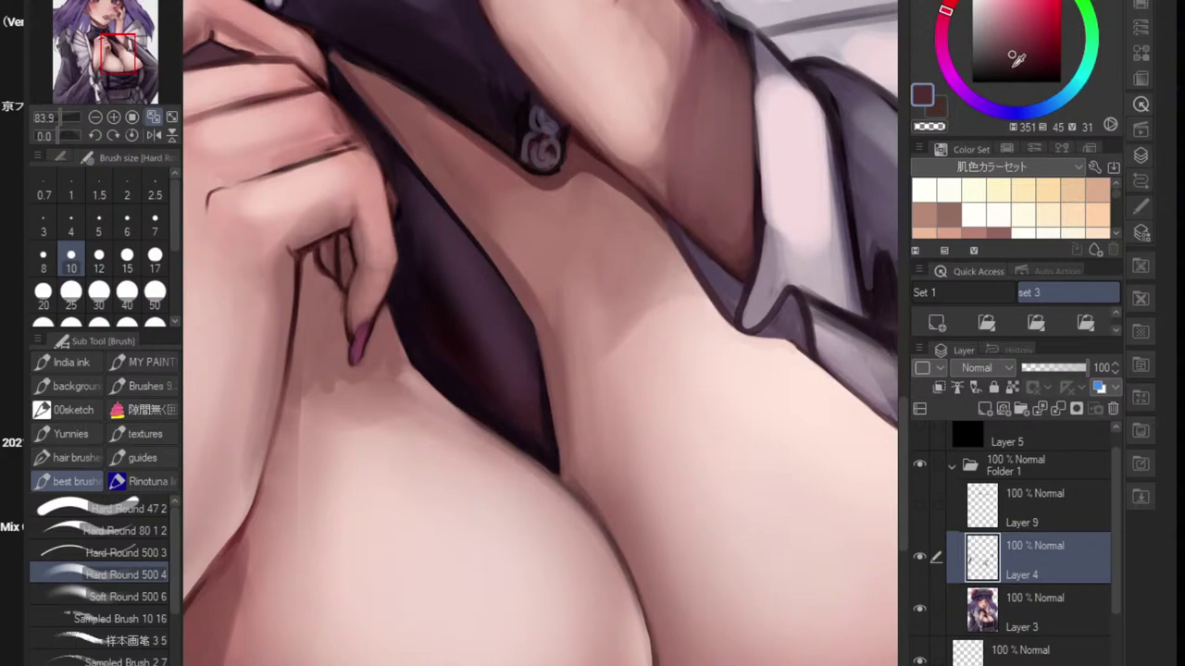
pyautogui.moveTo(1016, 58); pyautogui.dragTo(1023, 56)
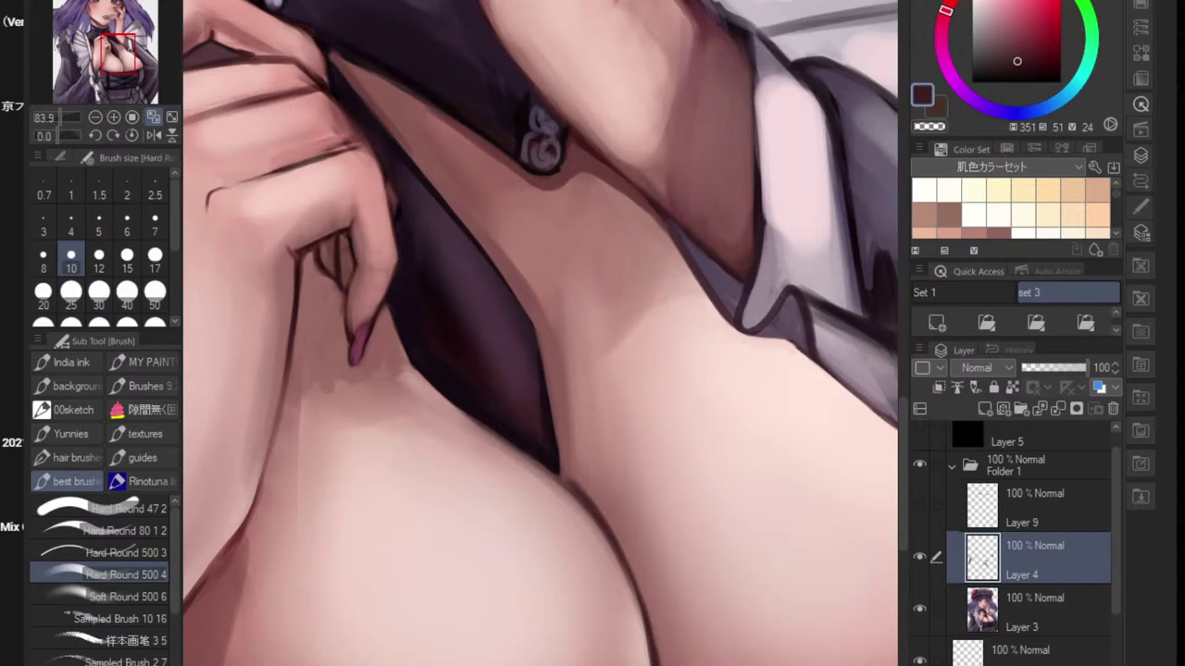
pyautogui.scroll(-10, 644, 590)
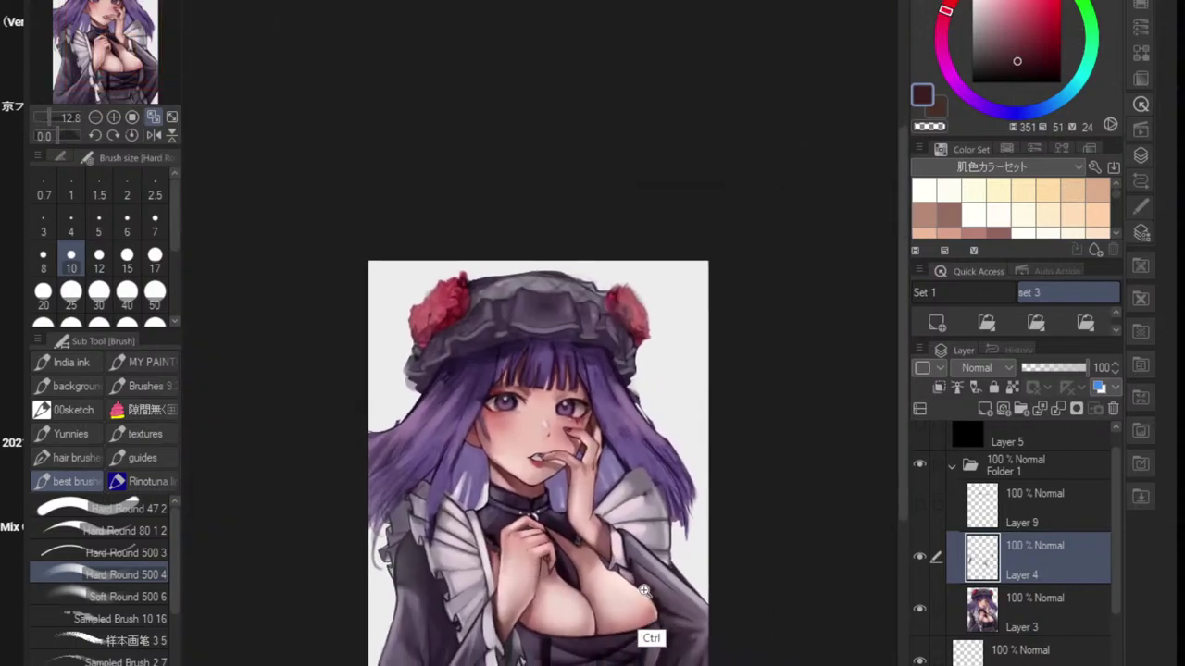
# - Lasso the skin under the sleeve and shade it with a desaturated reddish tone using Soft Round
pyautogui.scroll(8, 644, 590)
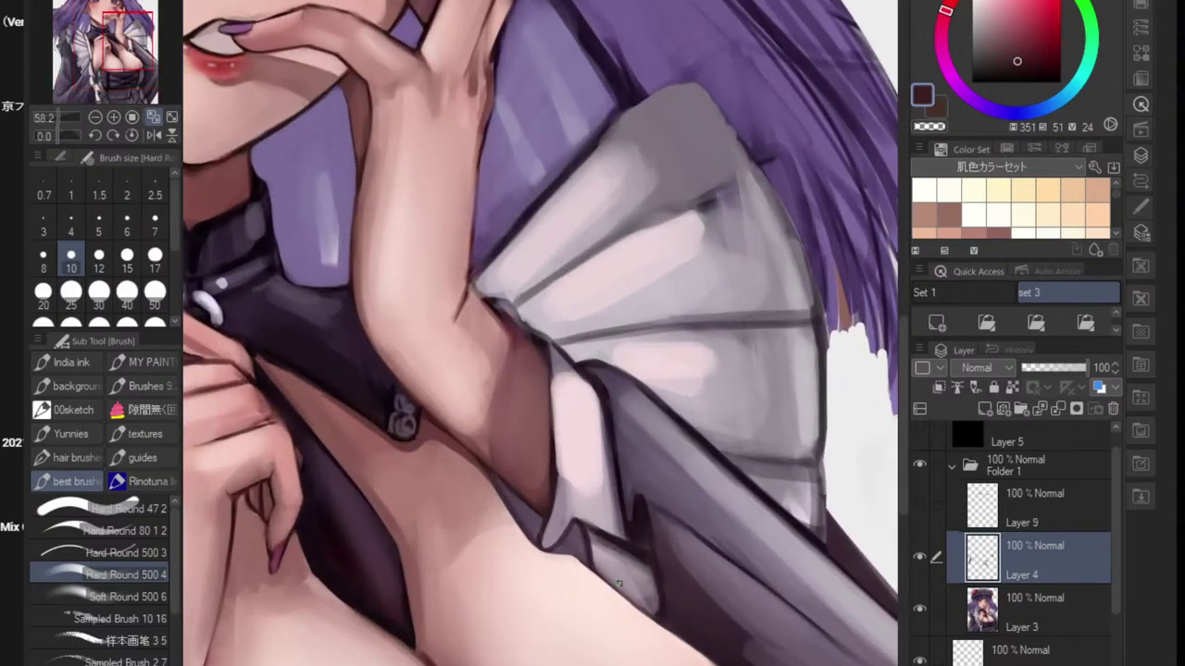
pyautogui.press('m')
pyautogui.moveTo(619, 596); pyautogui.dragTo(633, 607)
pyautogui.hotkey('ctrl', 'alt', 'z')
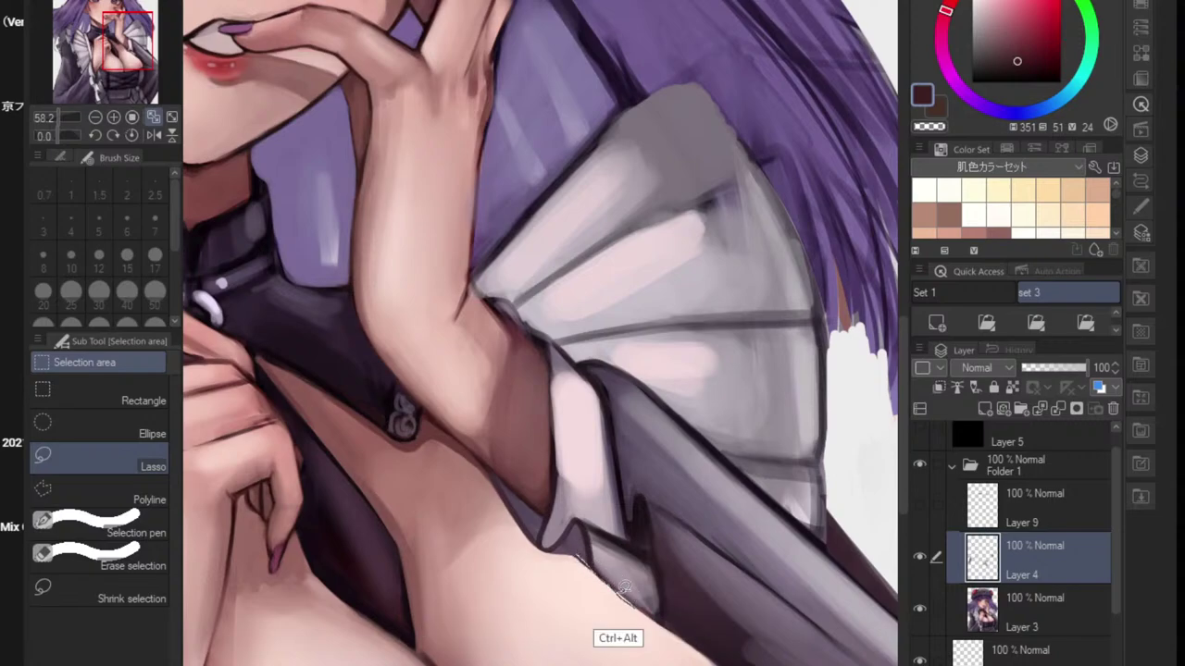
pyautogui.moveTo(577, 556); pyautogui.dragTo(604, 580)
pyautogui.moveTo(641, 644)
pyautogui.mouseDown()
pyautogui.moveTo(509, 460)
pyautogui.moveTo(594, 526)
pyautogui.mouseUp()
pyautogui.press('b')
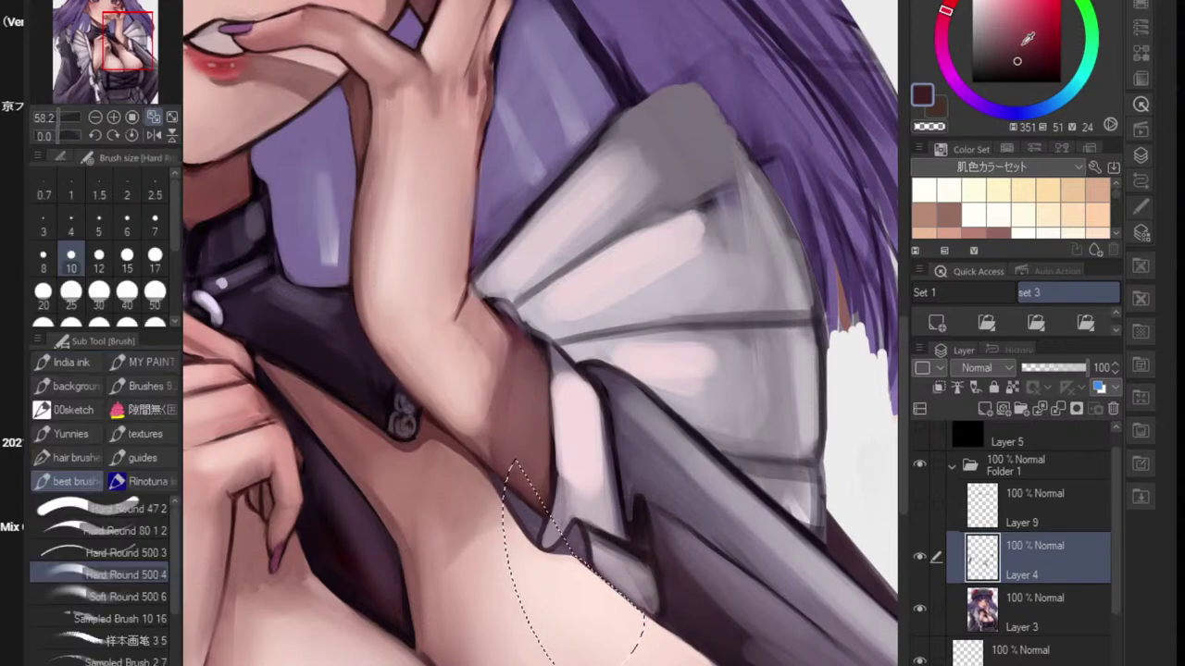
pyautogui.click(1031, 41)
pyautogui.click(1002, 45)
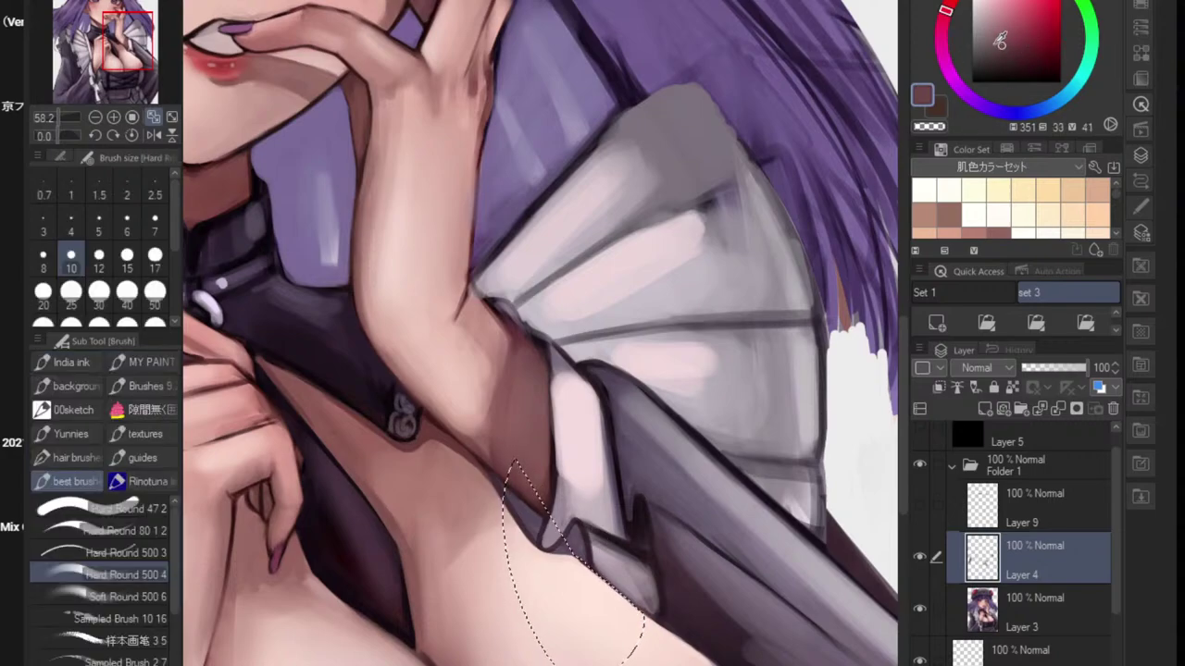
pyautogui.click(107, 597)
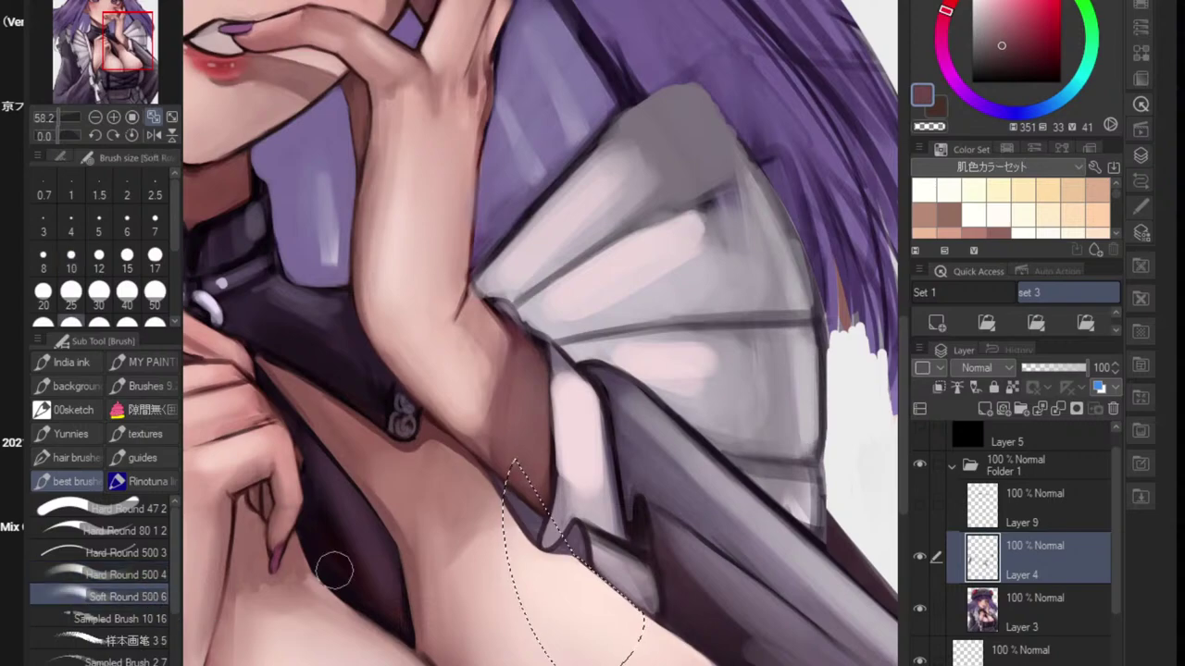
pyautogui.moveTo(639, 600)
pyautogui.mouseDown()
pyautogui.moveTo(613, 592)
pyautogui.moveTo(597, 606)
pyautogui.mouseUp()
pyautogui.moveTo(552, 571); pyautogui.dragTo(570, 603)
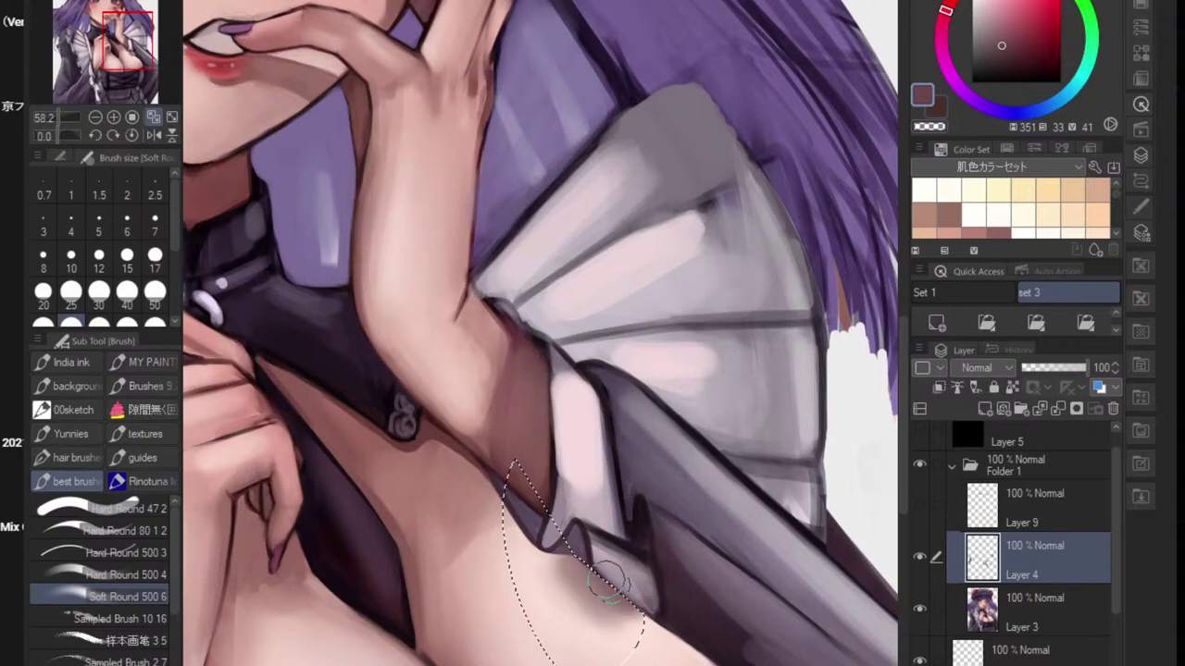
# - Lighten the skin along the selection edge with a sampled lighter tone, then deselect
pyautogui.moveTo(706, 582)
pyautogui.mouseDown()
pyautogui.moveTo(604, 584)
pyautogui.moveTo(687, 577)
pyautogui.mouseUp()
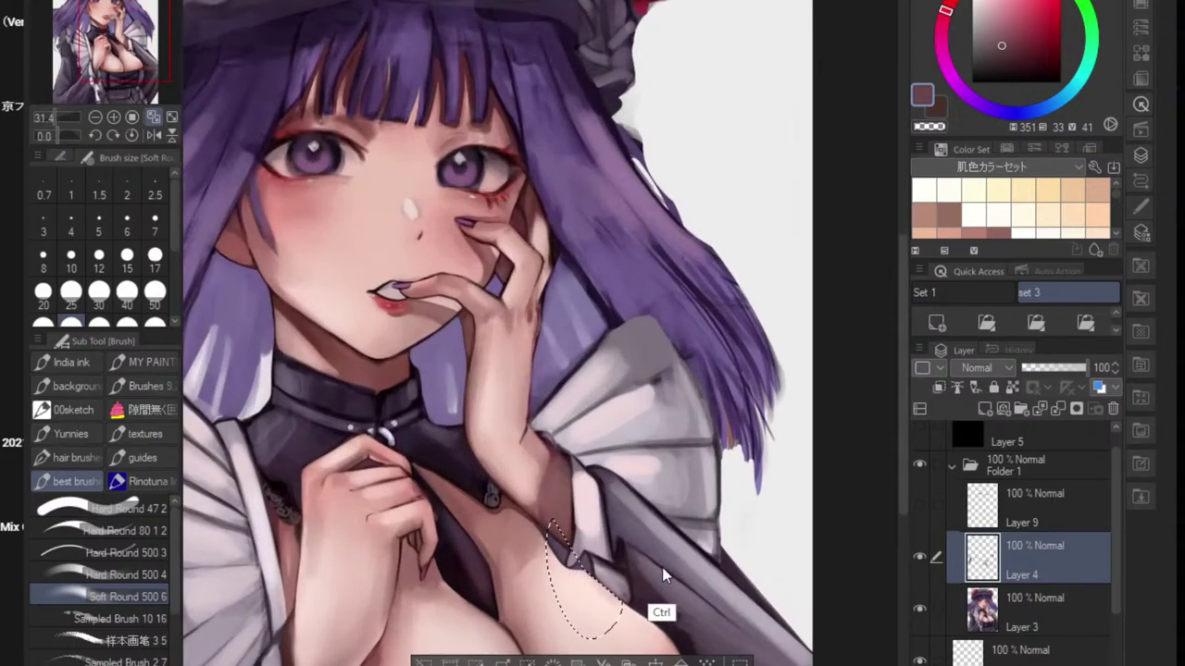
pyautogui.moveTo(596, 577); pyautogui.dragTo(639, 576)
pyautogui.keyDown('alt'); pyautogui.click(492, 534); pyautogui.keyUp('alt')
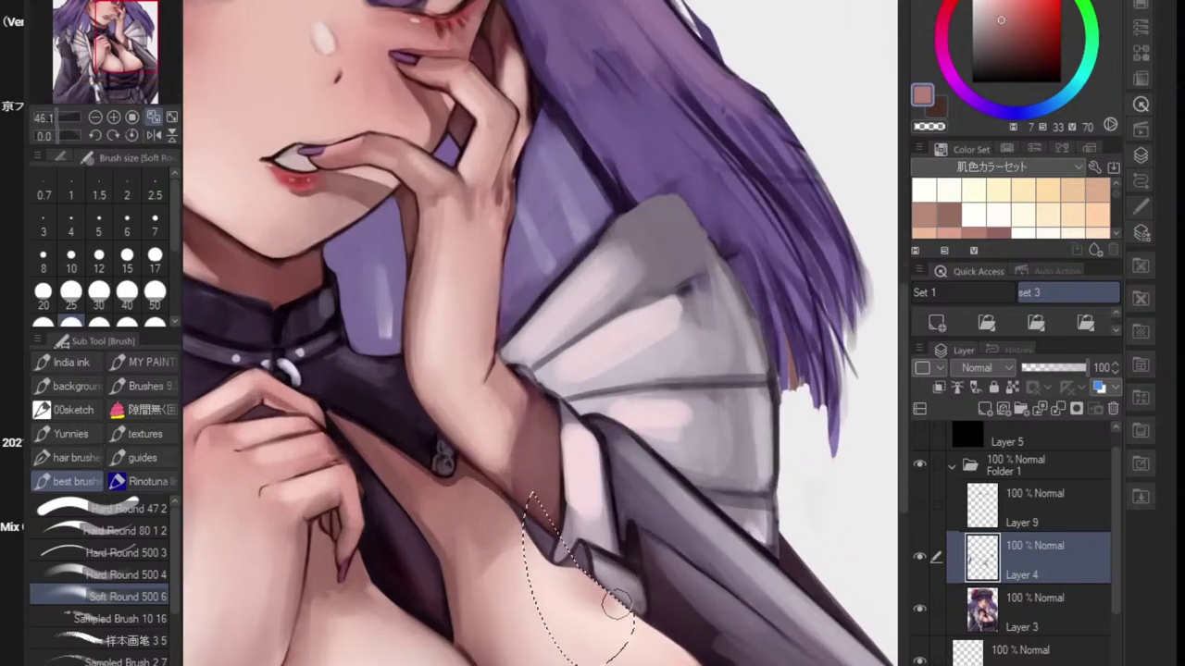
pyautogui.moveTo(618, 604); pyautogui.dragTo(603, 595)
pyautogui.hotkey('ctrl', 'd')
# - Smooth away the dark reddish patch on the chest skin with an enlarged Blend brush
pyautogui.moveTo(653, 642); pyautogui.dragTo(667, 650)
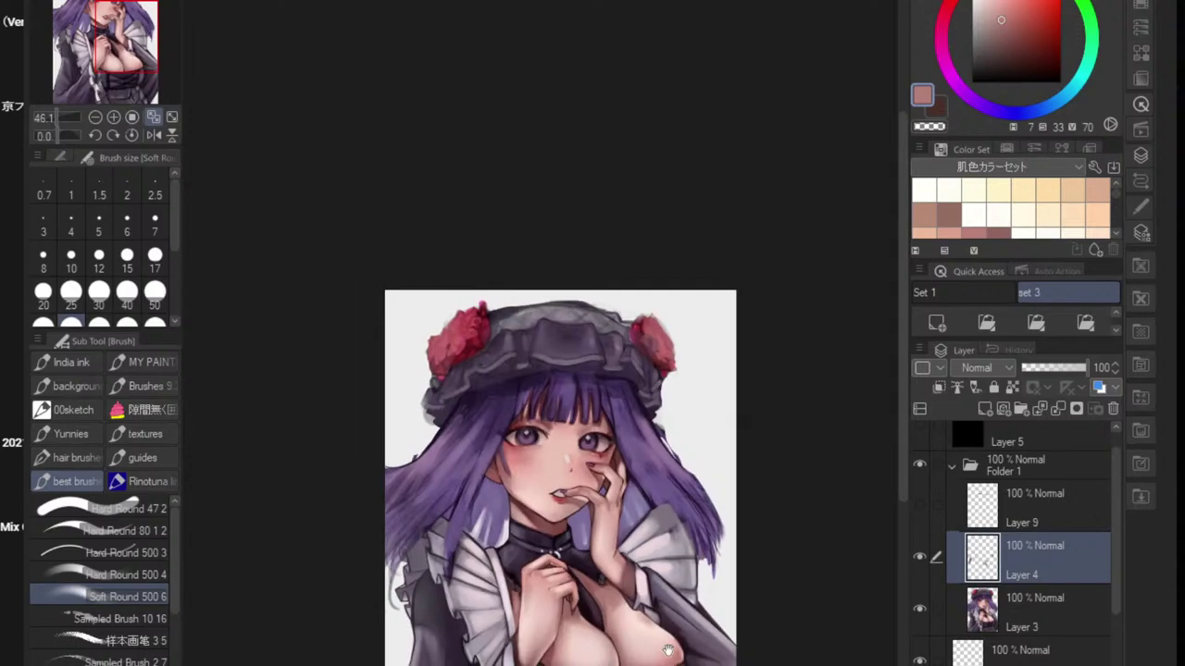
pyautogui.scroll(5, 669, 651)
pyautogui.press('j')
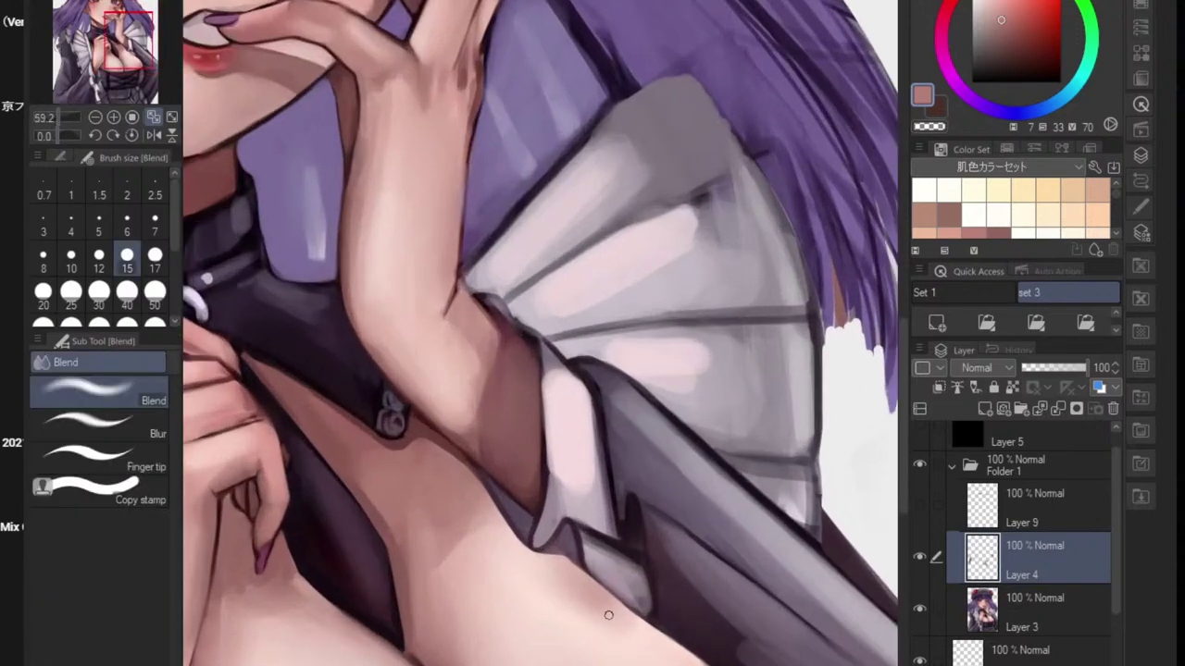
pyautogui.press(']')
pyautogui.press(']')
pyautogui.press(']')
pyautogui.press(']')
pyautogui.press(']')
pyautogui.press(']')
pyautogui.press(']')
pyautogui.press(']')
pyautogui.press(']')
pyautogui.press(']')
pyautogui.press(']')
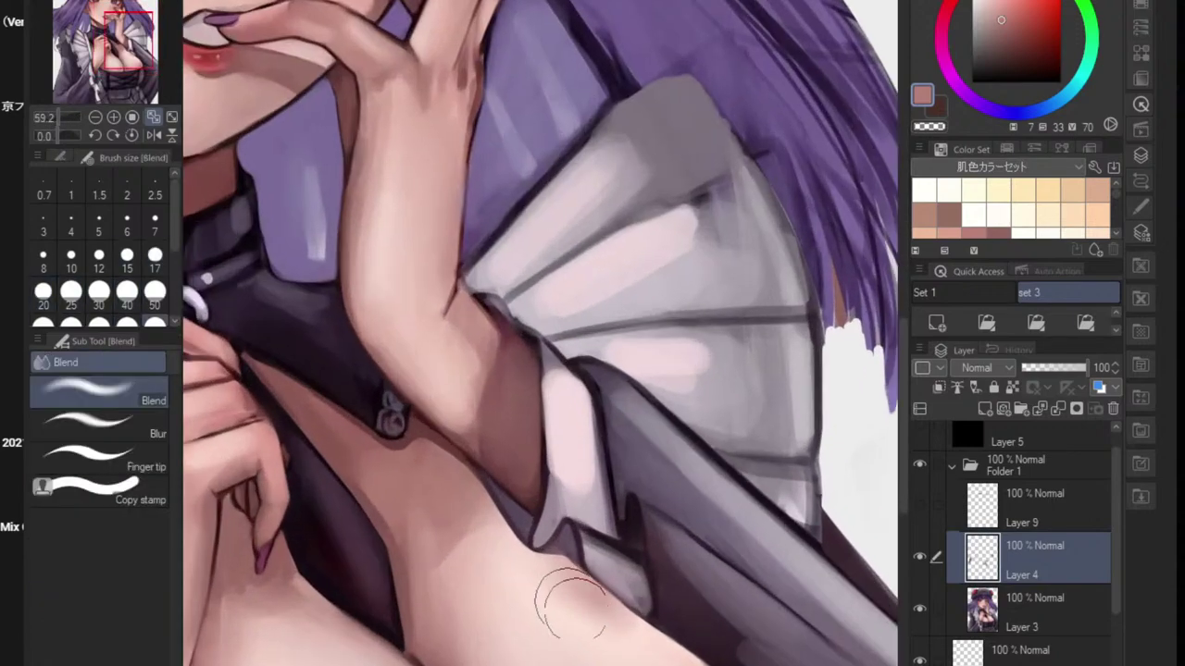
pyautogui.moveTo(572, 606)
pyautogui.mouseDown()
pyautogui.moveTo(622, 636)
pyautogui.moveTo(606, 622)
pyautogui.moveTo(550, 619)
pyautogui.mouseUp()
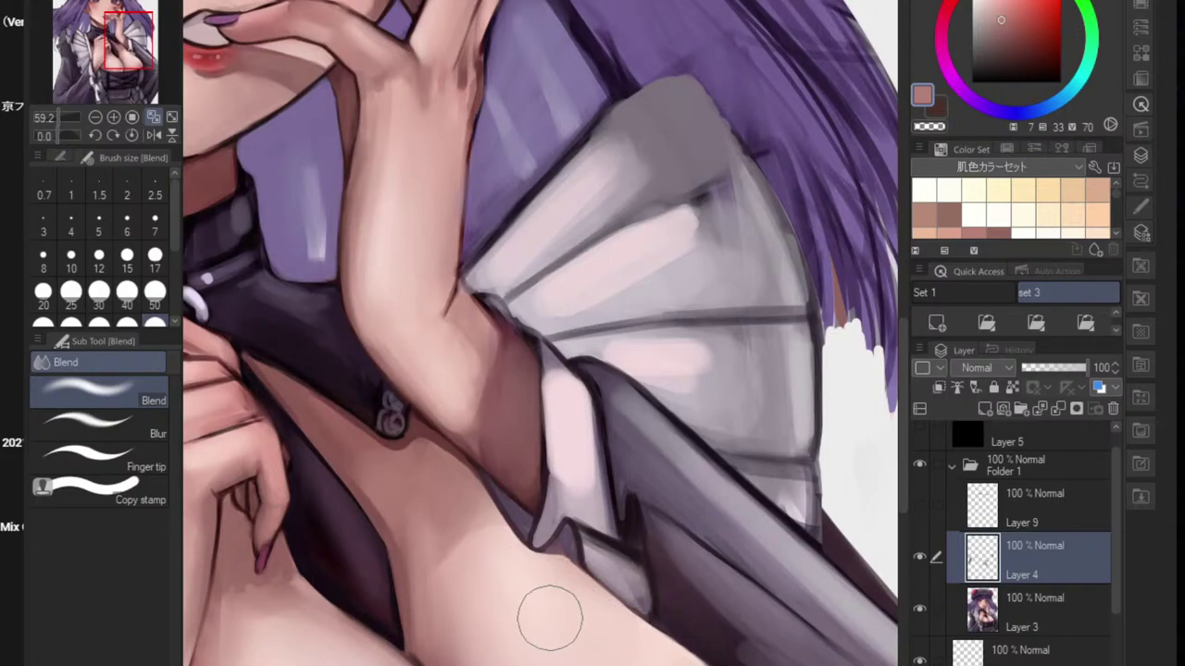
pyautogui.scroll(-6, 550, 617)
pyautogui.scroll(5, 560, 601)
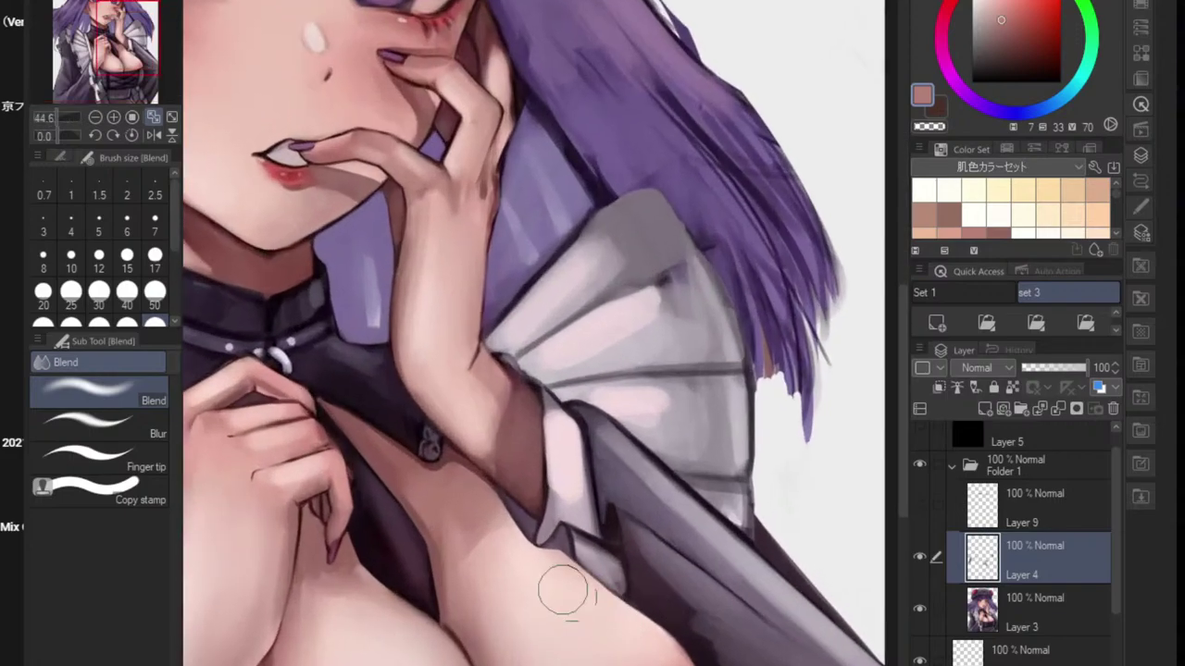
pyautogui.scroll(-5, 563, 592)
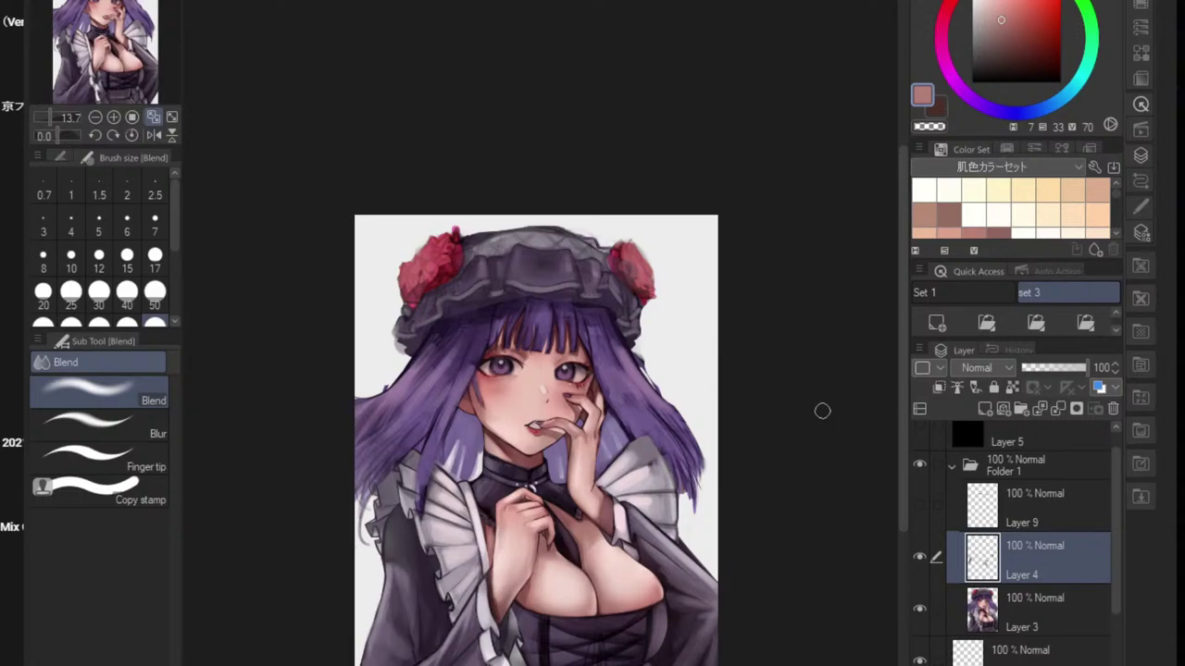
# - Toggle Layer 4's visibility repeatedly to compare, then restore and clear the chest lasso selection
pyautogui.click(919, 556)
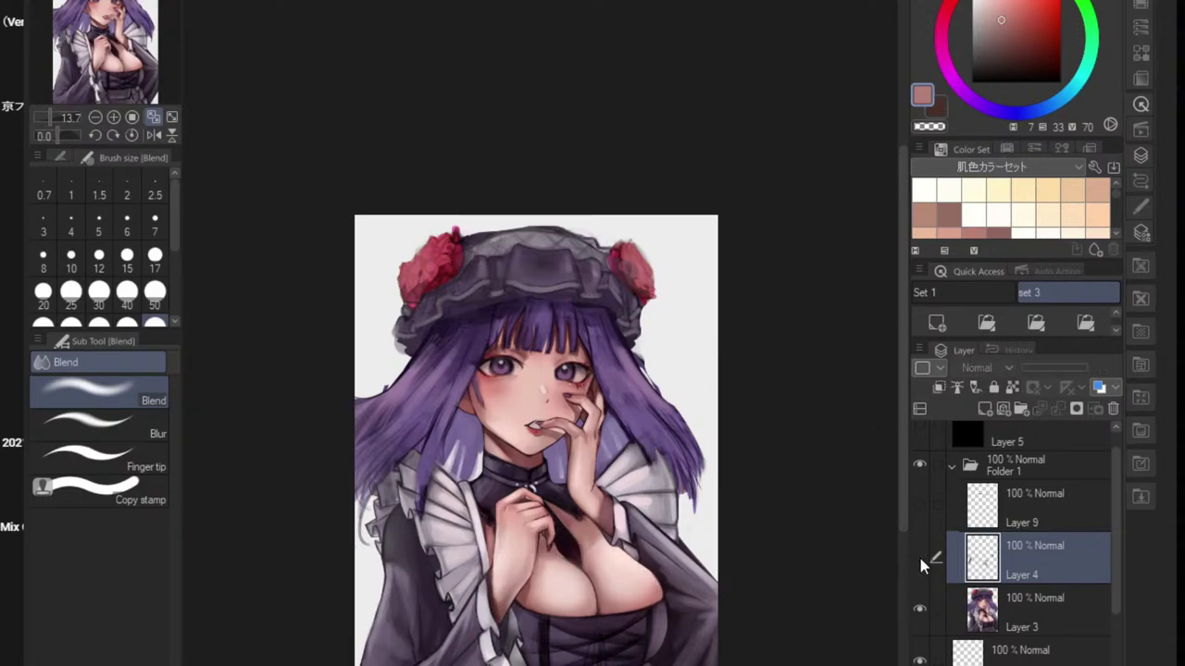
pyautogui.click(920, 557)
pyautogui.click(919, 556)
pyautogui.click(919, 556)
pyautogui.click(919, 556)
pyautogui.click(920, 558)
pyautogui.click(920, 558)
pyautogui.click(920, 558)
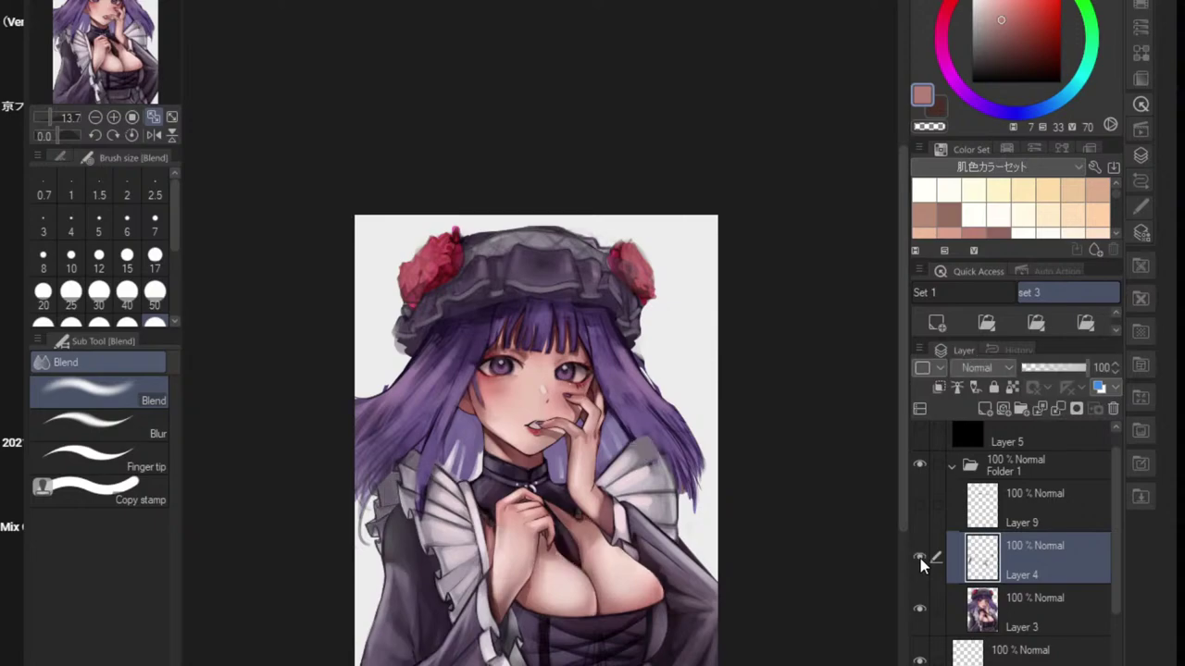
pyautogui.click(918, 554)
pyautogui.click(919, 556)
pyautogui.scroll(1, 745, 584)
pyautogui.scroll(1, 745, 584)
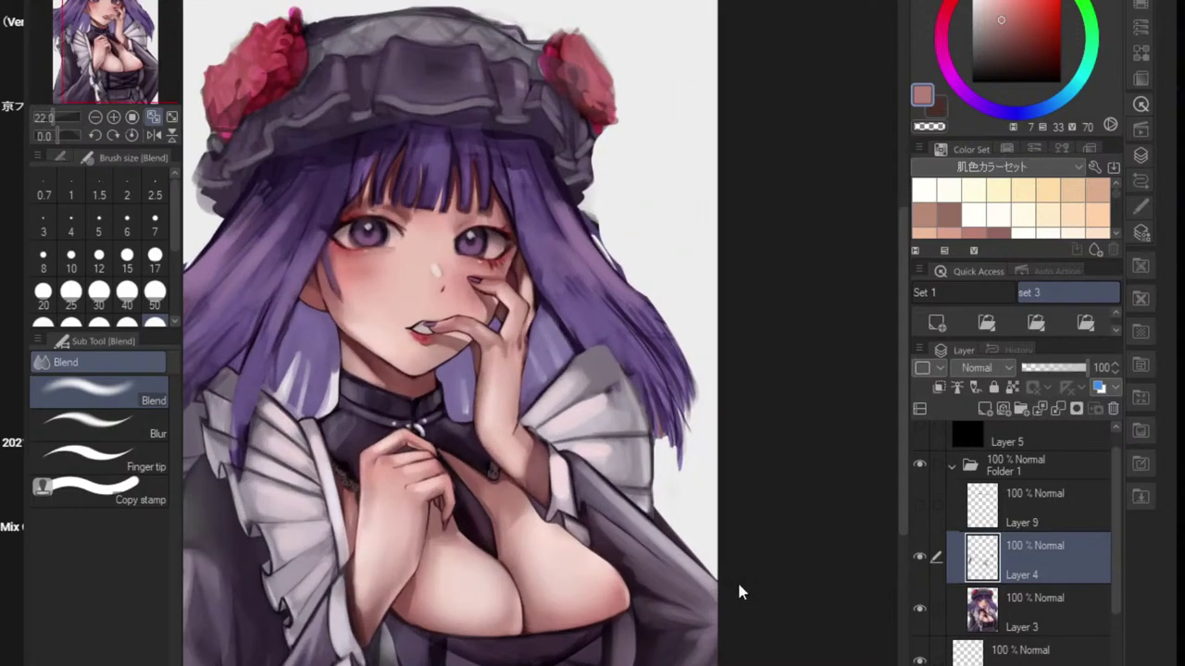
pyautogui.hotkey('ctrl', 'z')
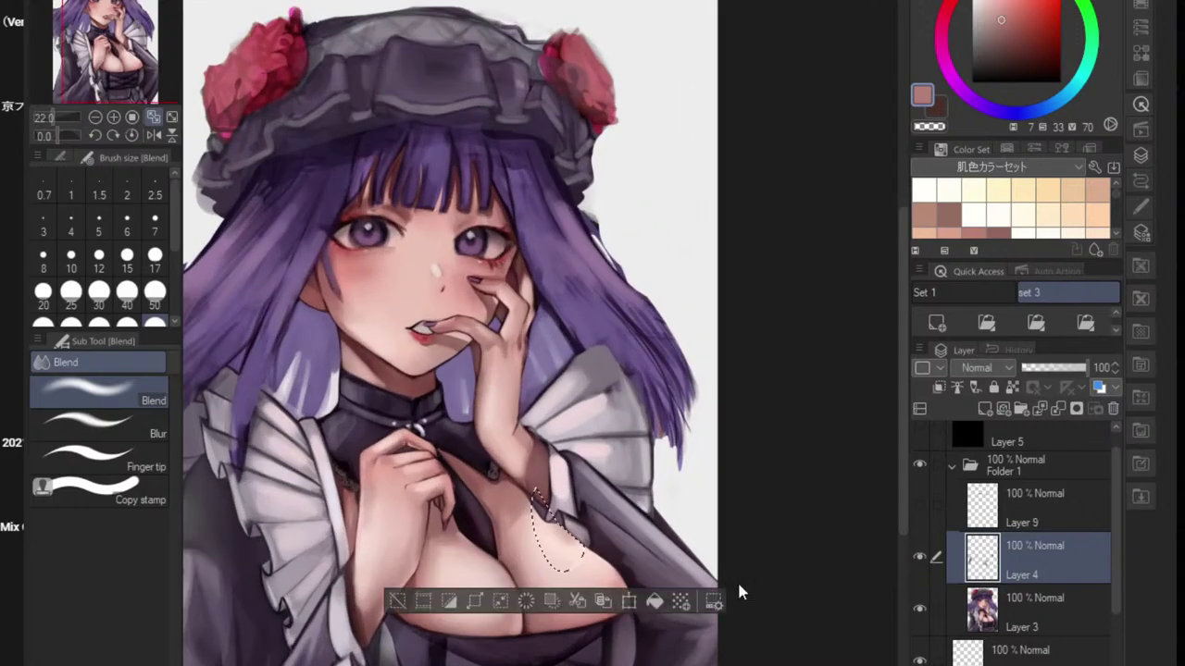
pyautogui.hotkey('ctrl', 'd')
pyautogui.scroll(-3, 737, 579)
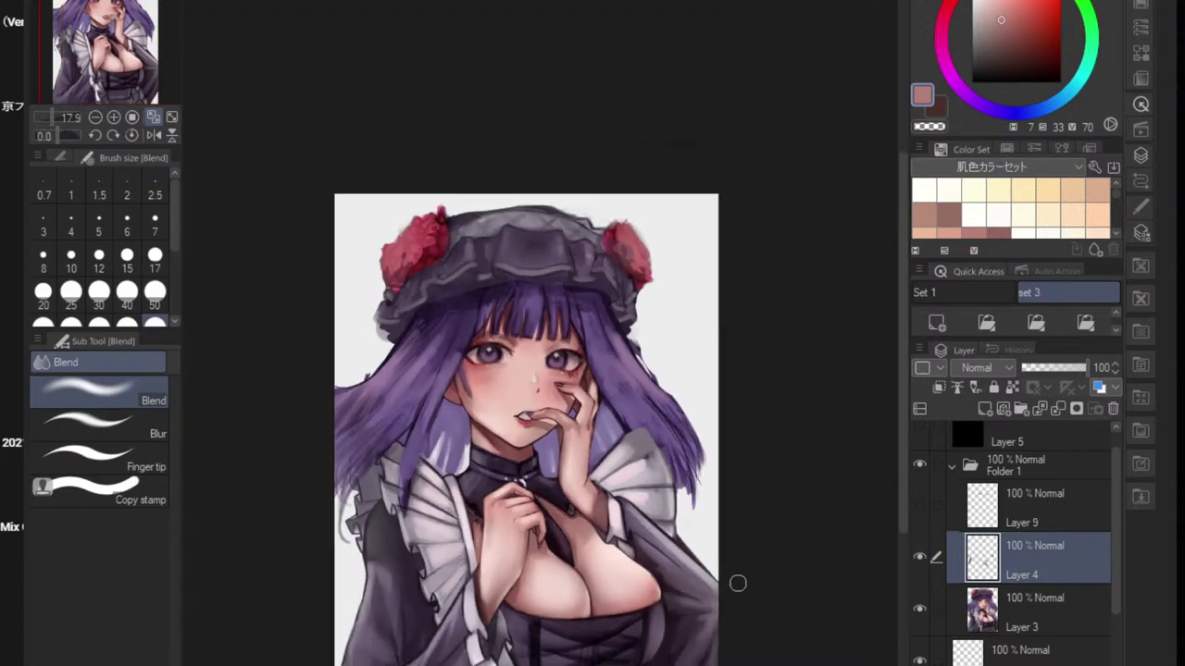
pyautogui.scroll(3, 672, 538)
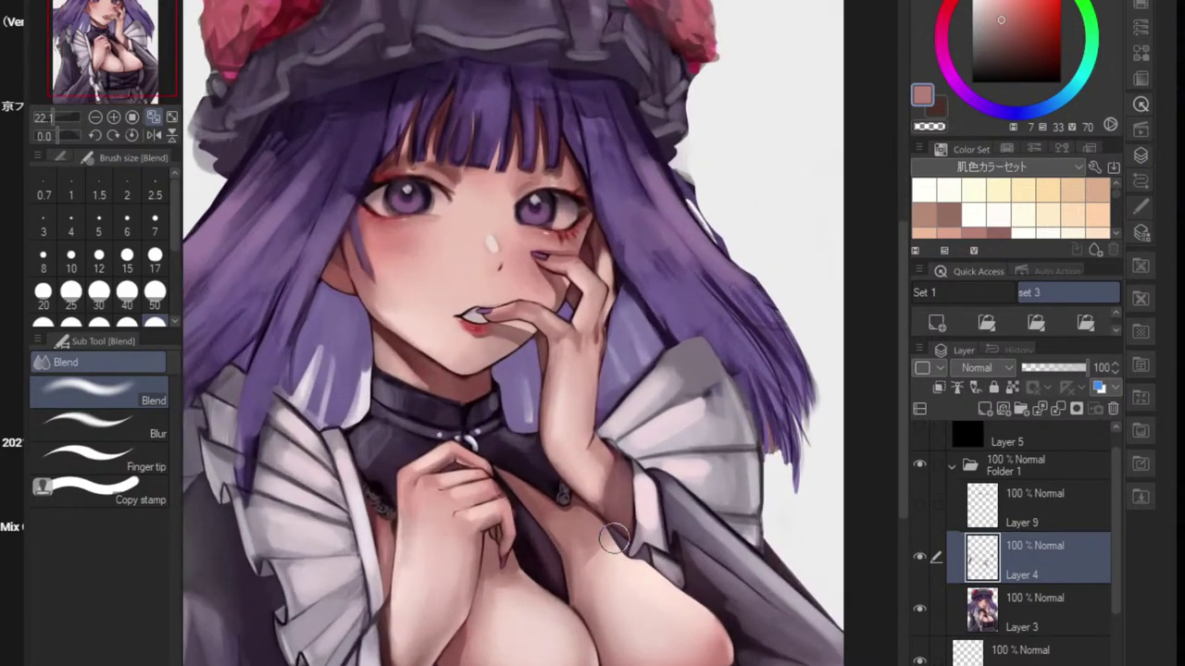
# - Paint a dark reddish-brown shadow along the skin and sleeve edge with Hard Round at size 17
pyautogui.press('m')
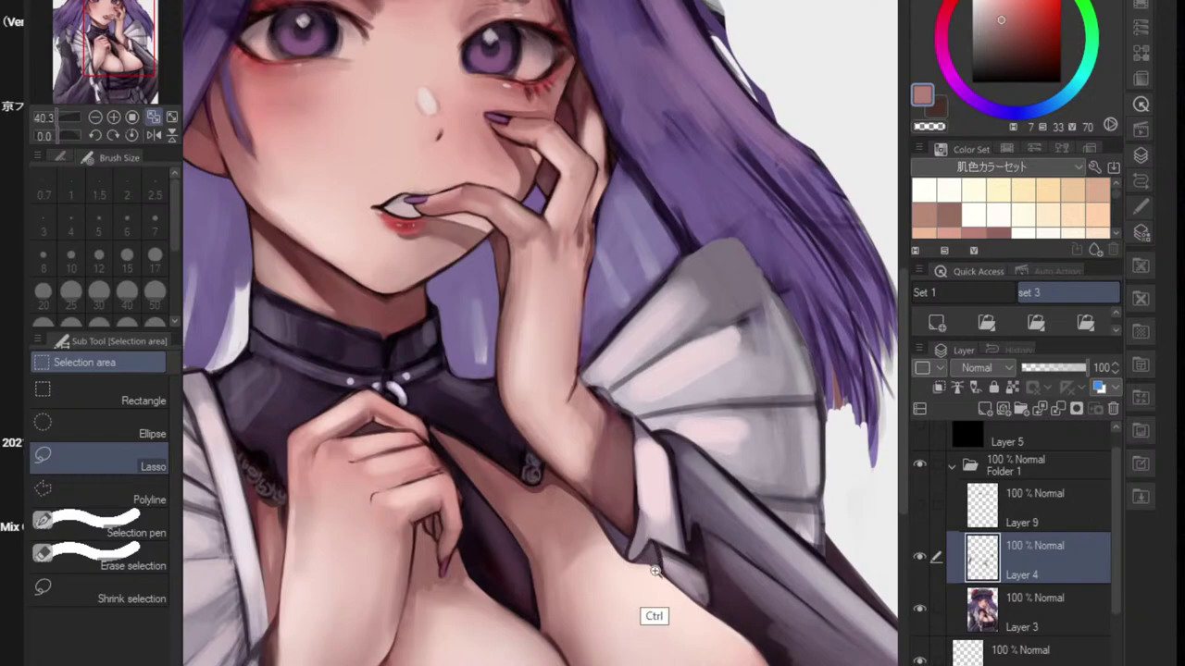
pyautogui.scroll(3, 642, 561)
pyautogui.press('b')
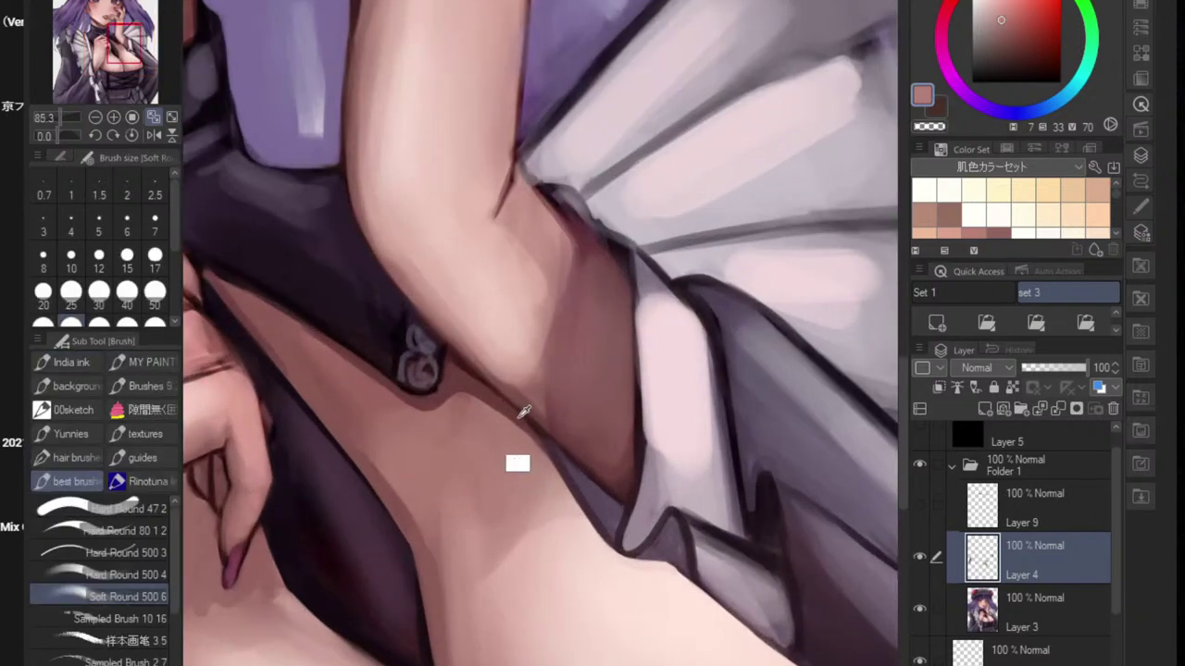
pyautogui.keyDown('alt'); pyautogui.click(524, 410); pyautogui.keyUp('alt')
pyautogui.moveTo(640, 501); pyautogui.dragTo(477, 475)
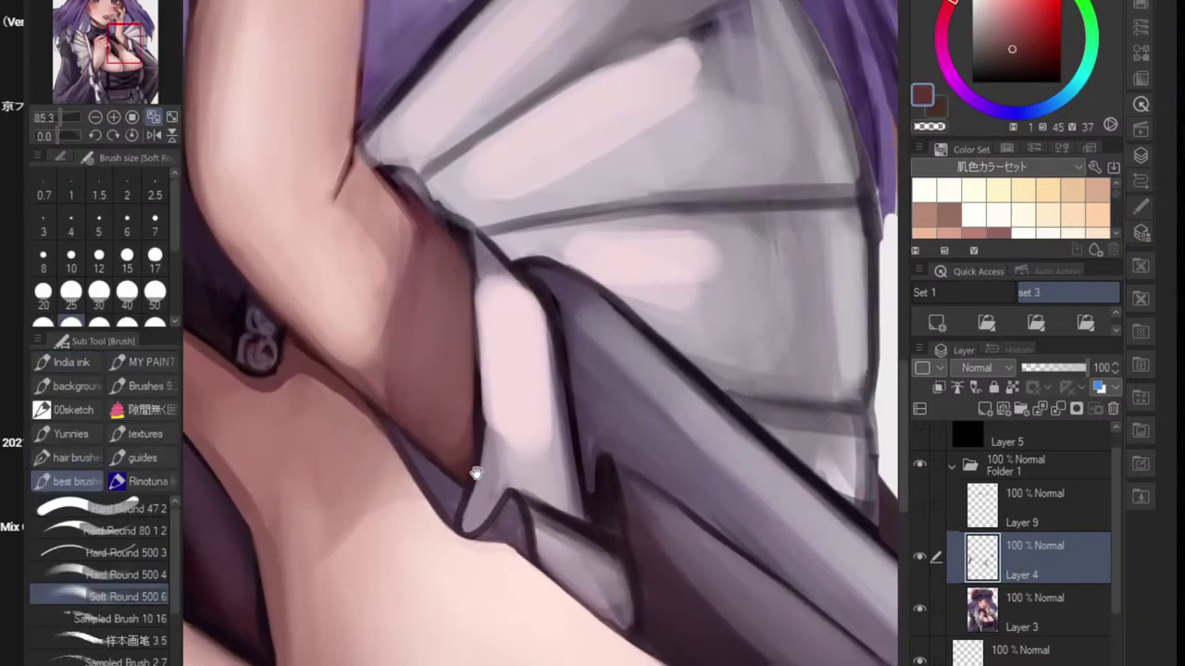
pyautogui.click(129, 575)
pyautogui.press('[')
pyautogui.press('[')
pyautogui.press(']')
pyautogui.press(']')
pyautogui.press(']')
pyautogui.press(']')
pyautogui.press(']')
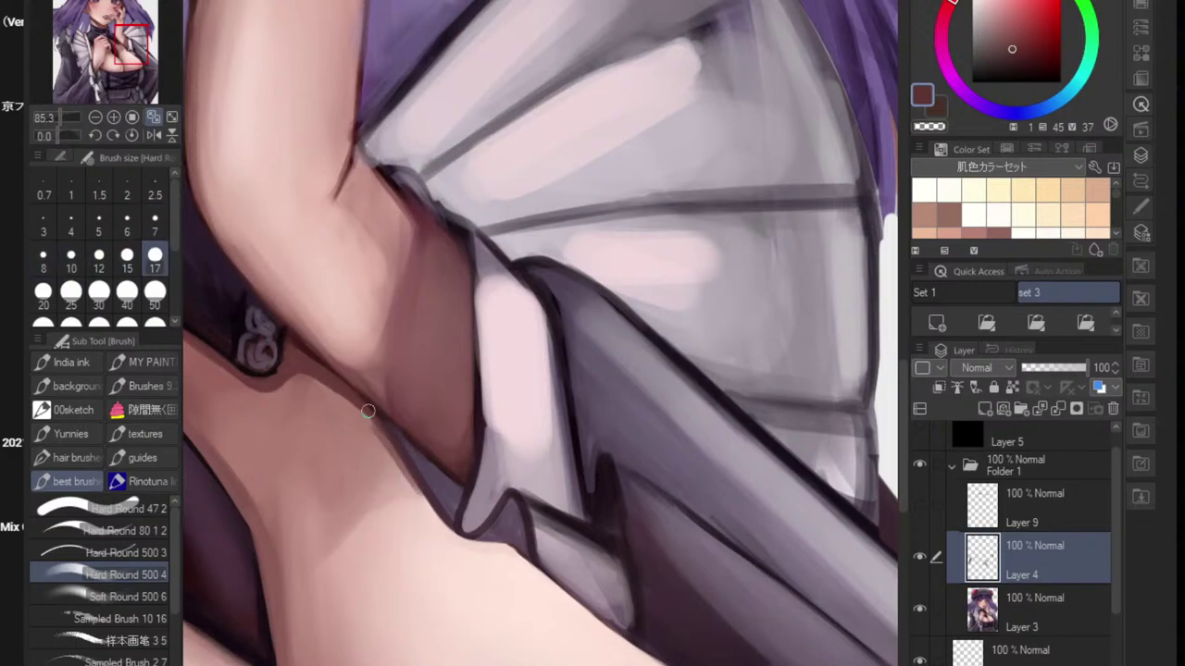
pyautogui.moveTo(387, 441); pyautogui.dragTo(439, 535)
pyautogui.moveTo(411, 492)
pyautogui.mouseDown()
pyautogui.moveTo(442, 533)
pyautogui.moveTo(504, 547)
pyautogui.moveTo(525, 574)
pyautogui.moveTo(447, 534)
pyautogui.moveTo(535, 574)
pyautogui.mouseUp()
pyautogui.hotkey('ctrl', 'alt', 'z')
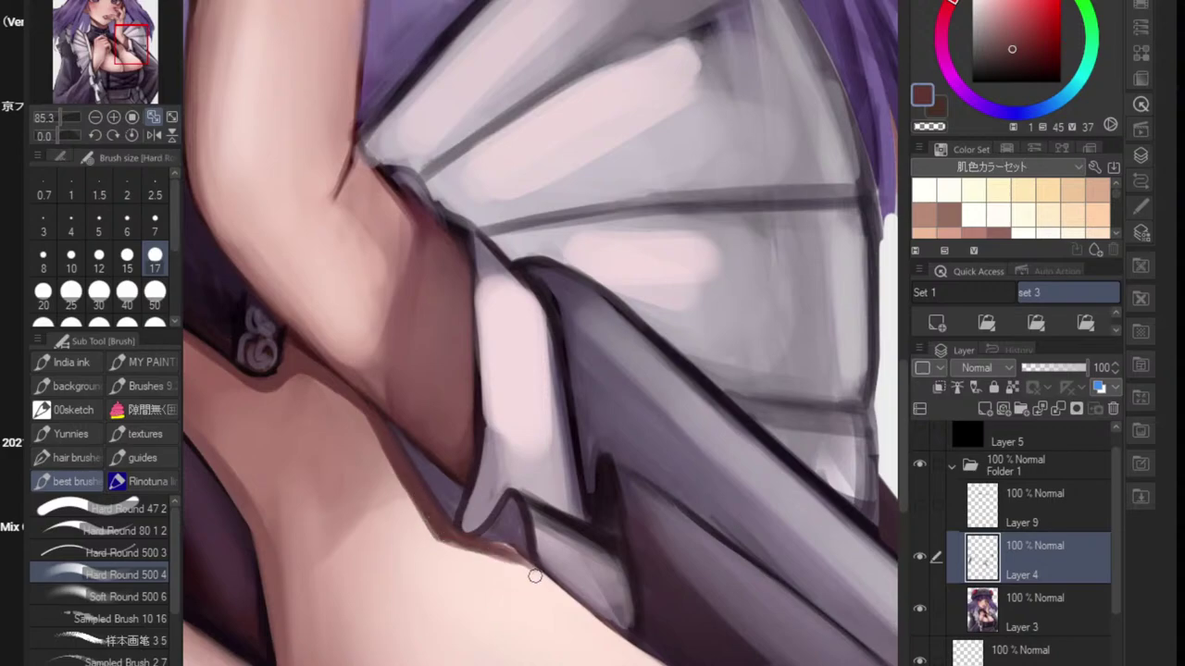
pyautogui.hotkey('ctrl', 'alt', 'z')
pyautogui.hotkey('ctrl', 'alt', 'z')
pyautogui.hotkey('ctrl', 'alt', 'z')
pyautogui.hotkey('ctrl', 'alt', 'z')
pyautogui.moveTo(445, 532)
pyautogui.mouseDown()
pyautogui.moveTo(509, 550)
pyautogui.moveTo(574, 610)
pyautogui.mouseUp()
pyautogui.moveTo(510, 557); pyautogui.dragTo(594, 621)
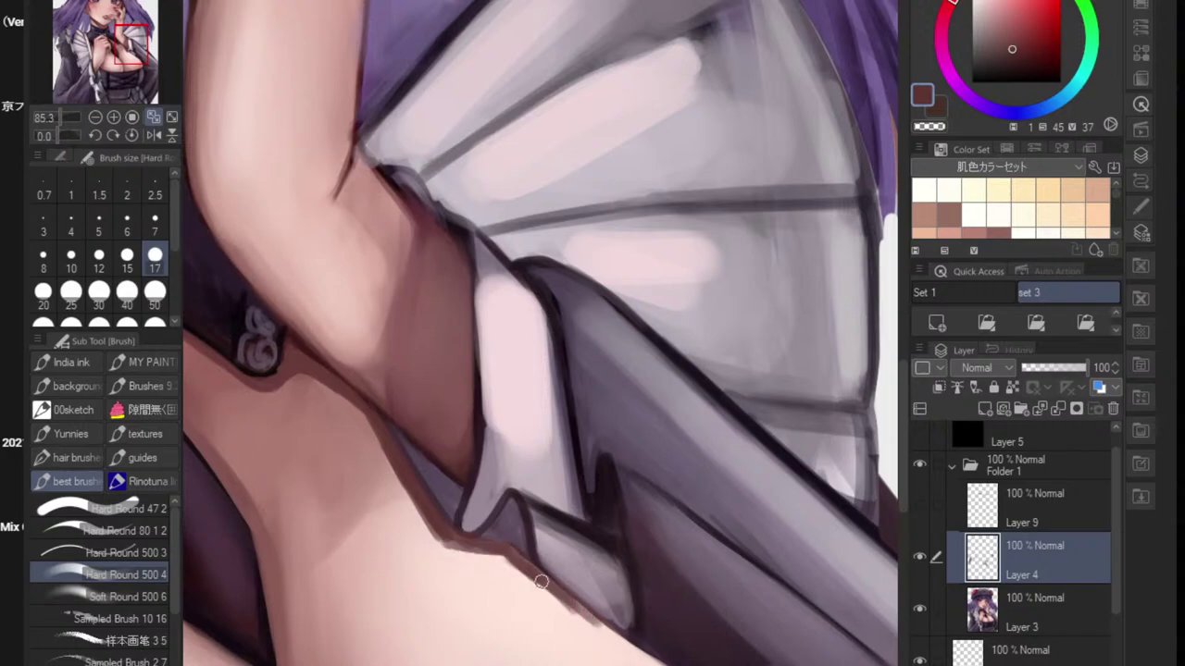
pyautogui.moveTo(543, 582)
pyautogui.mouseDown()
pyautogui.moveTo(550, 662)
pyautogui.moveTo(575, 629)
pyautogui.moveTo(597, 555)
pyautogui.mouseUp()
# - Soften the sleeve and skin edge with the light pink skin colour
pyautogui.scroll(-2, 597, 554)
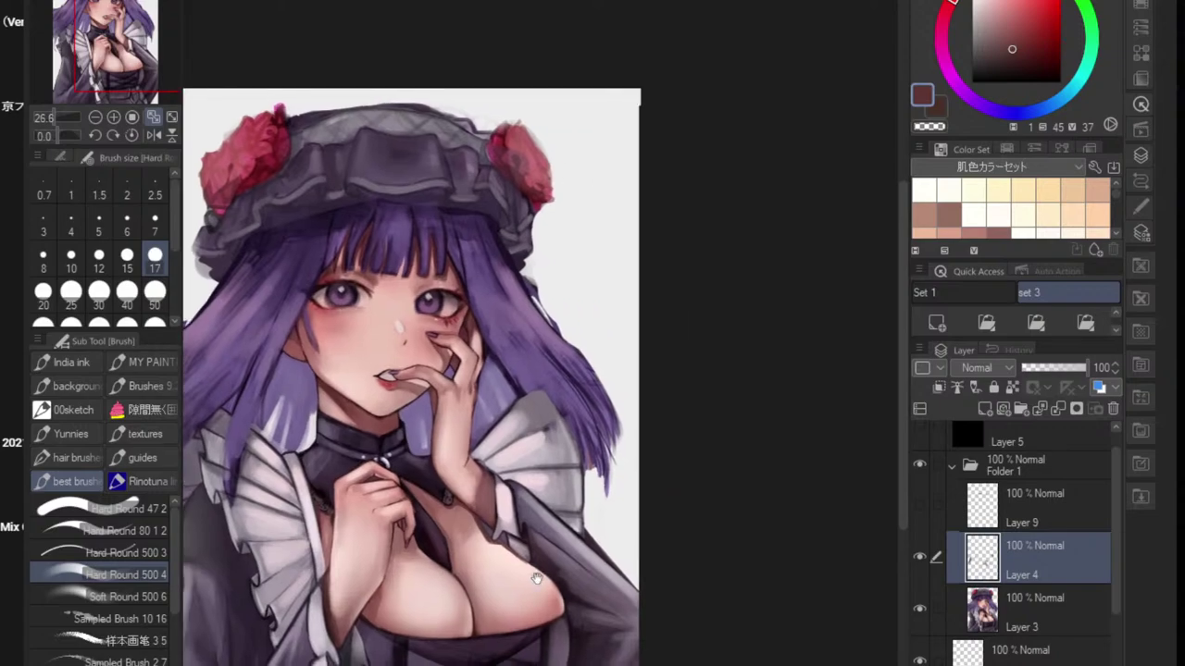
pyautogui.scroll(6, 532, 560)
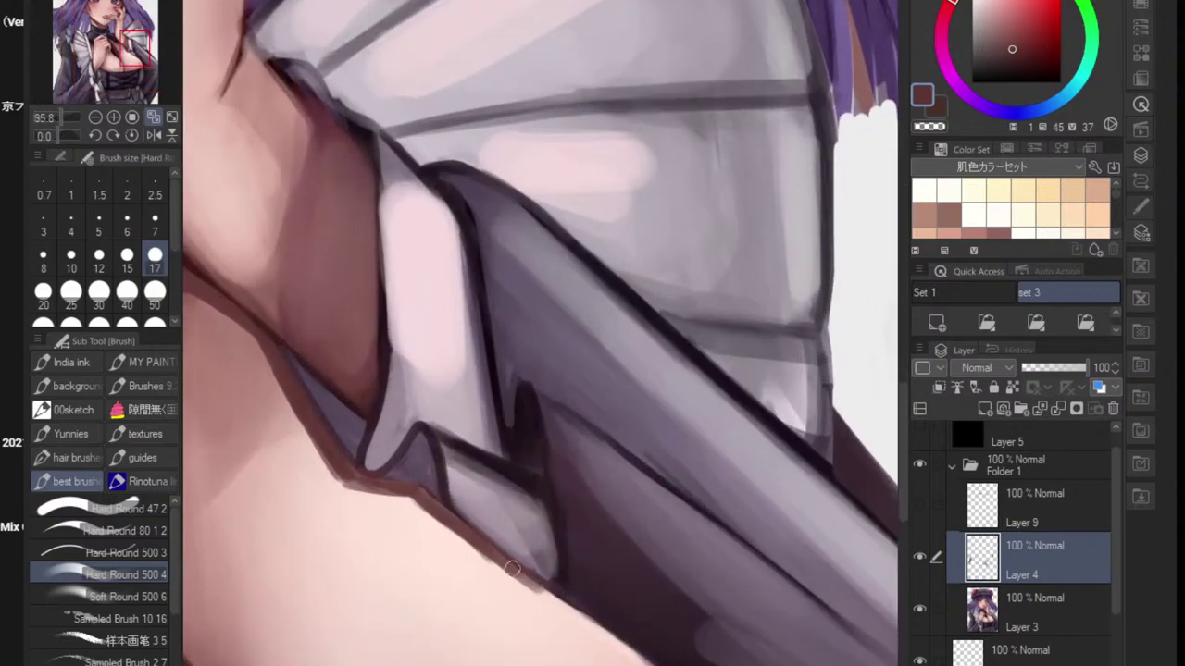
pyautogui.keyDown('alt'); pyautogui.click(523, 582); pyautogui.keyUp('alt')
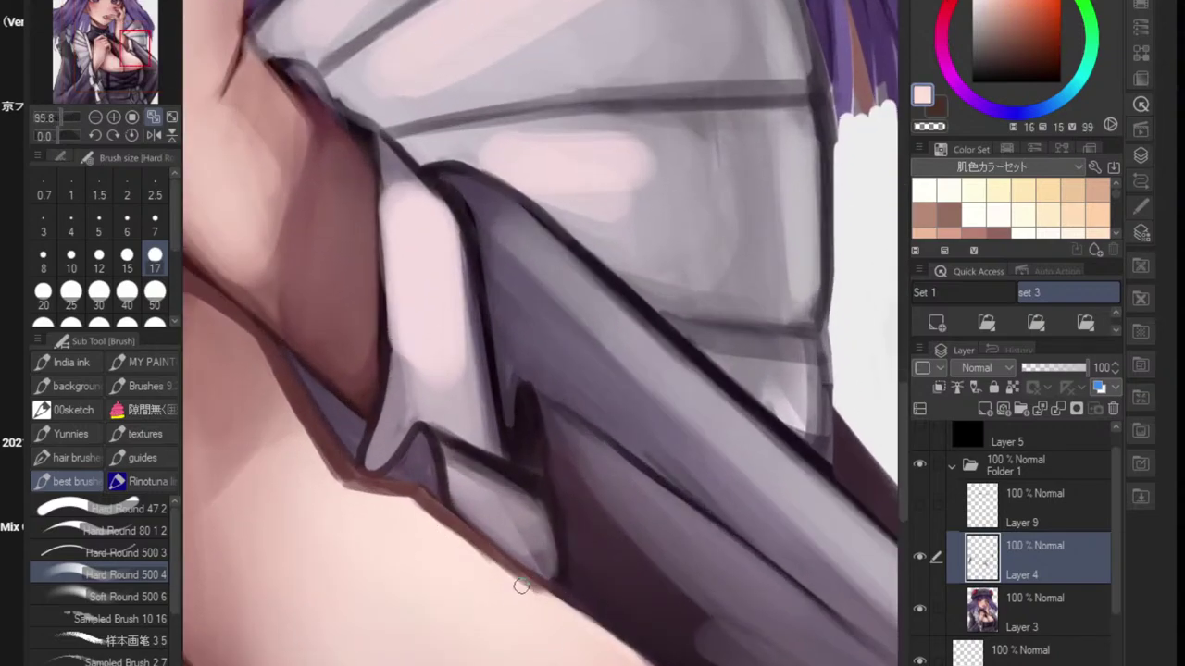
pyautogui.moveTo(448, 527); pyautogui.dragTo(507, 571)
pyautogui.moveTo(405, 497); pyautogui.dragTo(503, 569)
# - Deepen the shadow down the skin and sleeve edge with a darker sampled brown
pyautogui.scroll(-5, 488, 549)
pyautogui.scroll(4, 501, 556)
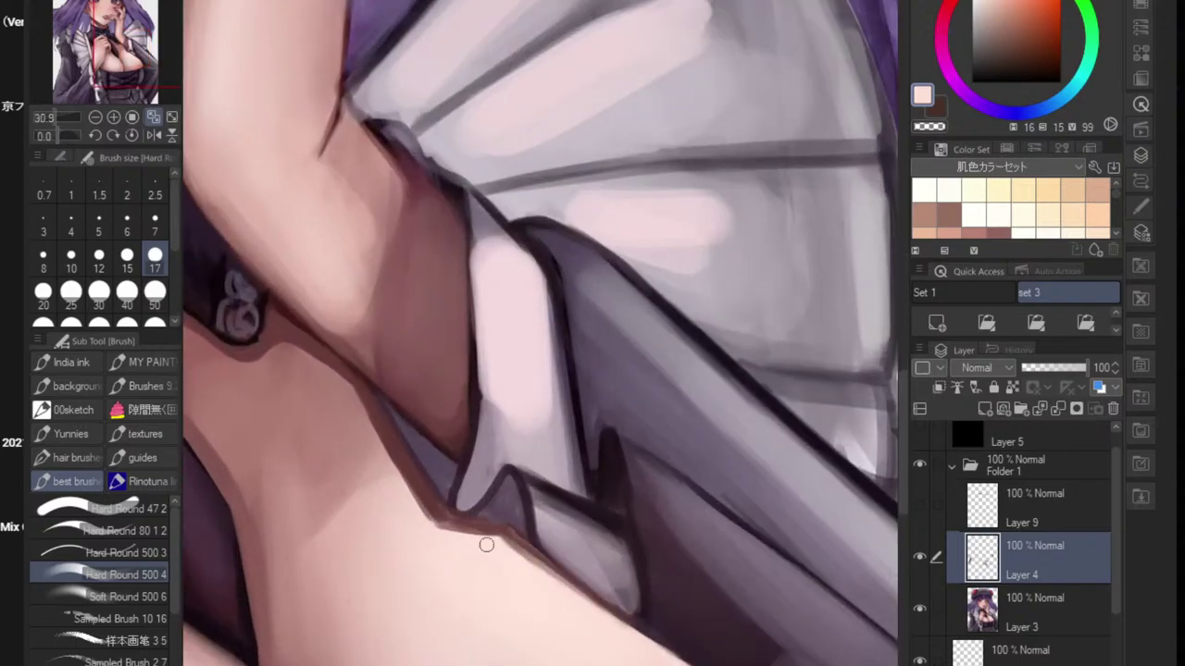
pyautogui.keyDown('alt'); pyautogui.click(452, 507); pyautogui.keyUp('alt')
pyautogui.keyDown('alt'); pyautogui.click(436, 428); pyautogui.keyUp('alt')
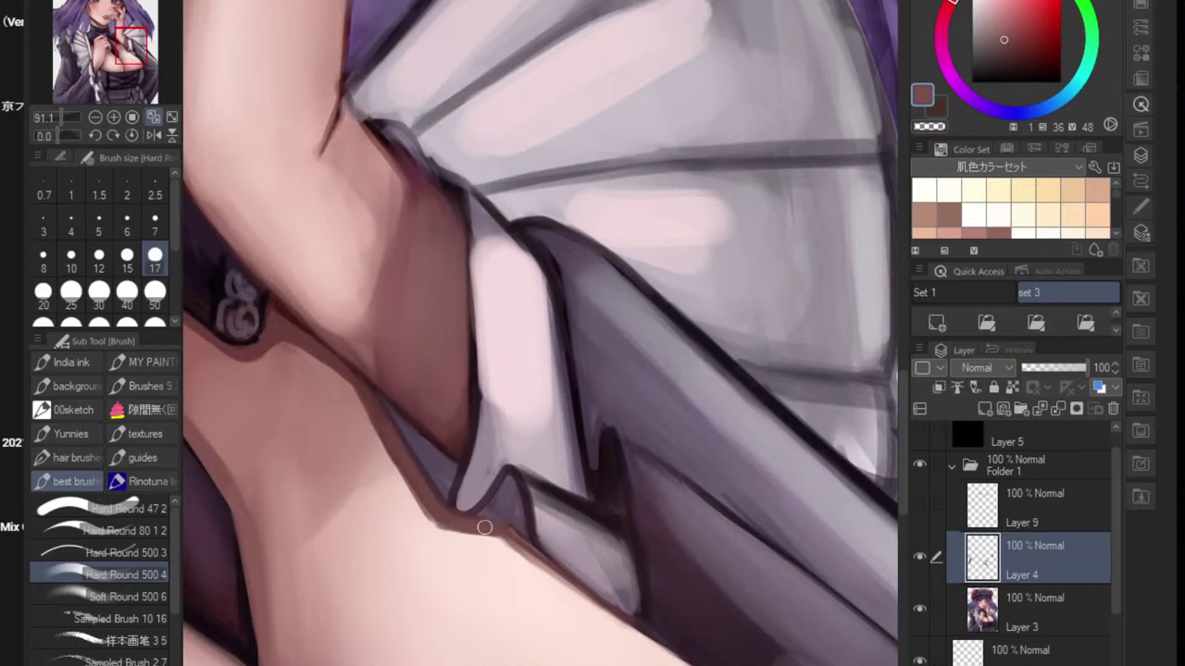
pyautogui.keyDown('alt'); pyautogui.click(443, 558); pyautogui.keyUp('alt')
pyautogui.moveTo(389, 446); pyautogui.dragTo(425, 526)
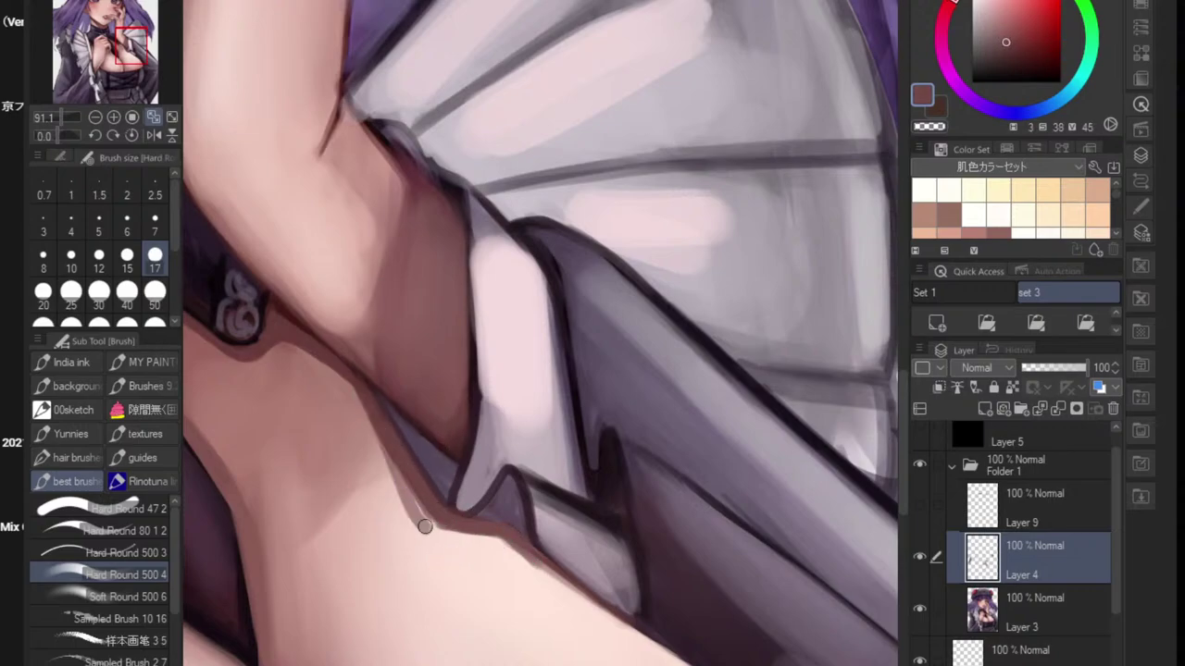
pyautogui.moveTo(393, 449); pyautogui.dragTo(412, 503)
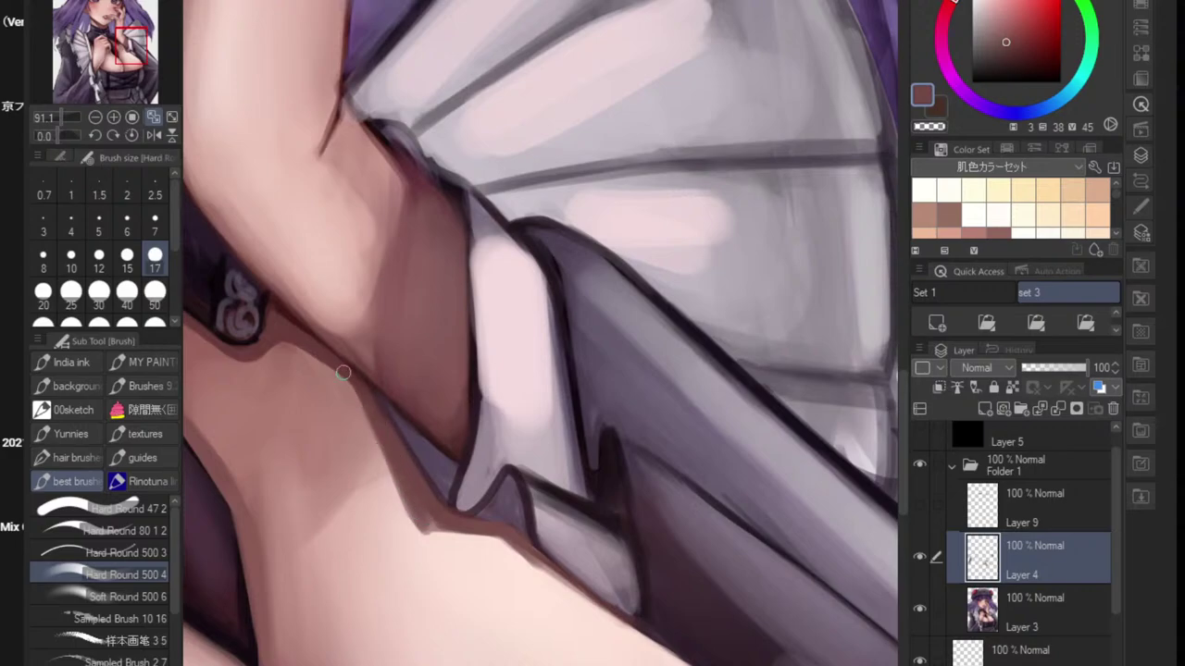
pyautogui.moveTo(343, 373); pyautogui.dragTo(432, 532)
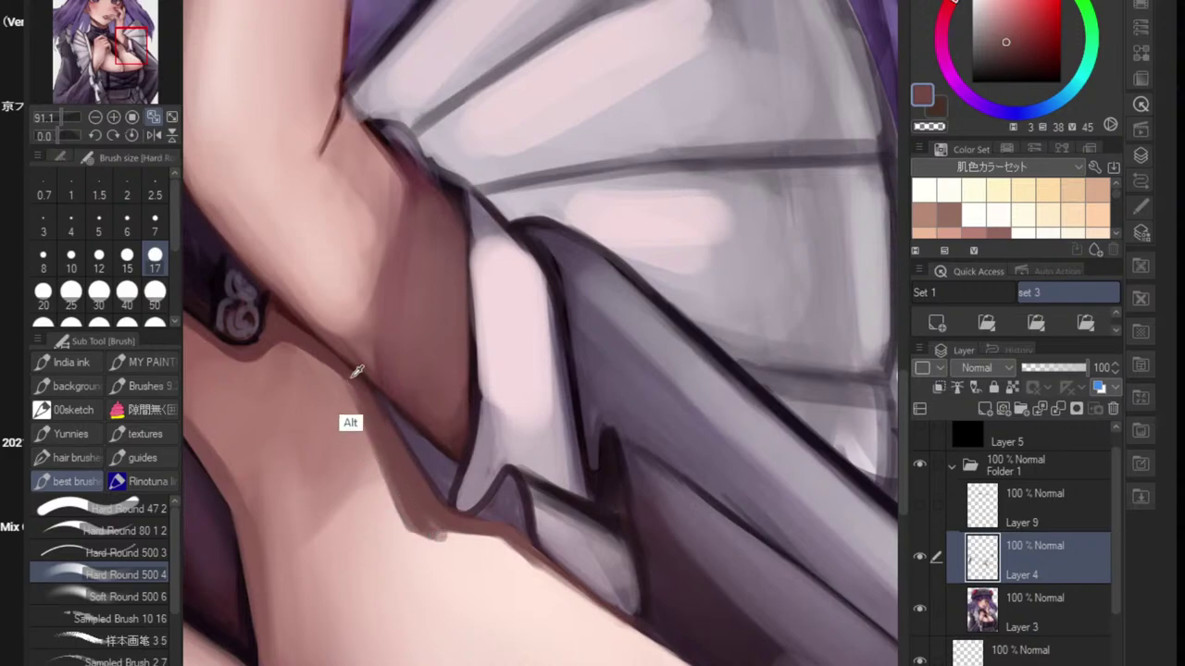
# - Fill and darken the skin shadow below the collar with a mid skin tone
pyautogui.keyDown('alt'); pyautogui.click(410, 362); pyautogui.keyUp('alt')
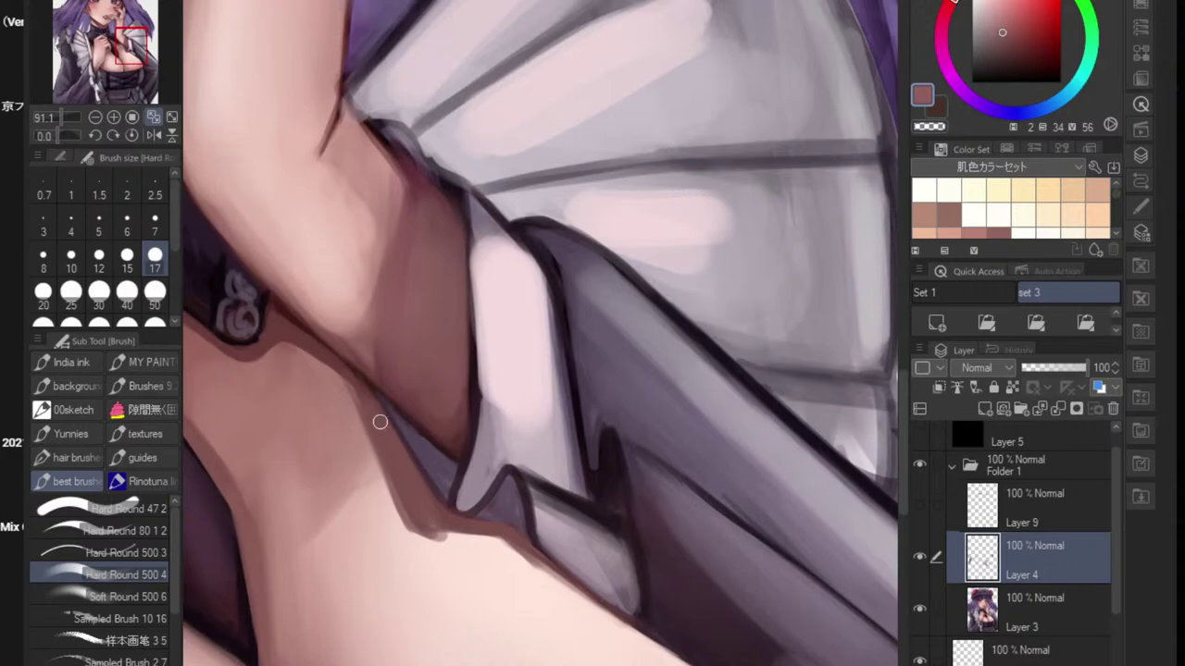
pyautogui.moveTo(477, 527); pyautogui.dragTo(411, 589)
pyautogui.moveTo(497, 557)
pyautogui.mouseDown()
pyautogui.moveTo(526, 494)
pyautogui.moveTo(548, 490)
pyautogui.mouseUp()
pyautogui.moveTo(491, 480); pyautogui.dragTo(575, 495)
pyautogui.moveTo(465, 491)
pyautogui.mouseDown()
pyautogui.moveTo(575, 493)
pyautogui.moveTo(511, 493)
pyautogui.moveTo(606, 501)
pyautogui.moveTo(592, 505)
pyautogui.moveTo(651, 547)
pyautogui.mouseUp()
pyautogui.moveTo(557, 493); pyautogui.dragTo(692, 569)
pyautogui.moveTo(692, 569); pyautogui.dragTo(583, 632)
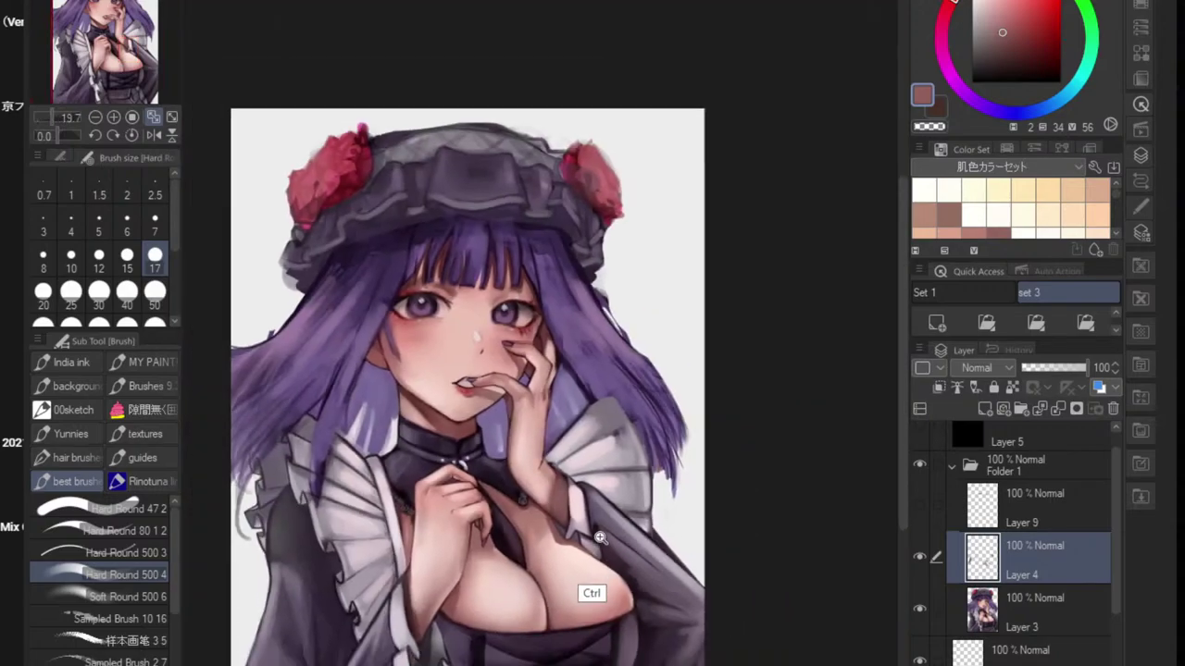
pyautogui.scroll(5, 533, 522)
pyautogui.scroll(4, 533, 521)
# - Cover the dark line under the forearm with pink and add a shadow along its lower edge
pyautogui.keyDown('alt'); pyautogui.click(484, 510); pyautogui.keyUp('alt')
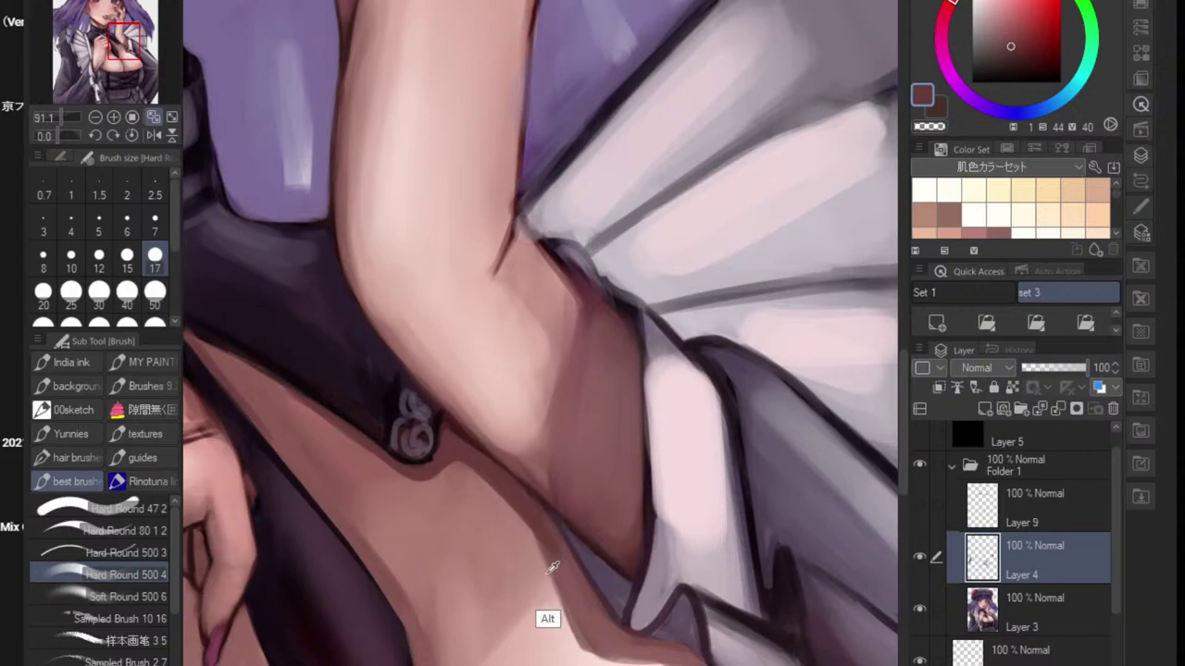
pyautogui.keyDown('alt'); pyautogui.click(508, 588); pyautogui.keyUp('alt')
pyautogui.moveTo(496, 471)
pyautogui.mouseDown()
pyautogui.moveTo(562, 565)
pyautogui.moveTo(557, 554)
pyautogui.mouseUp()
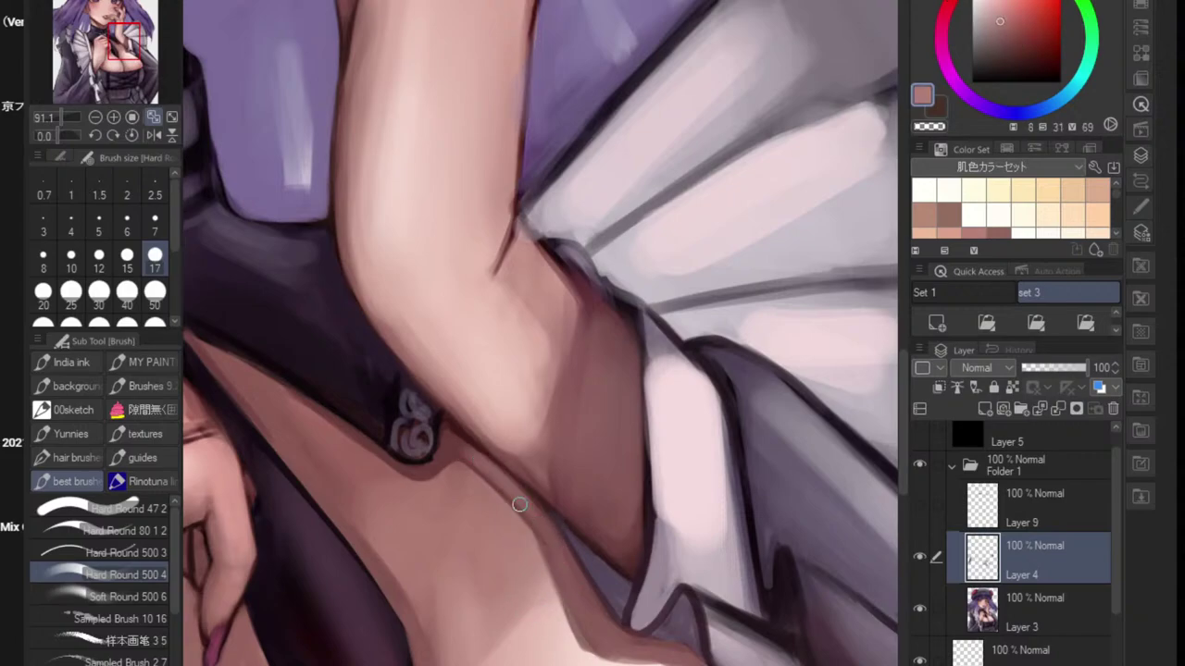
pyautogui.keyDown('alt'); pyautogui.click(455, 500); pyautogui.keyUp('alt')
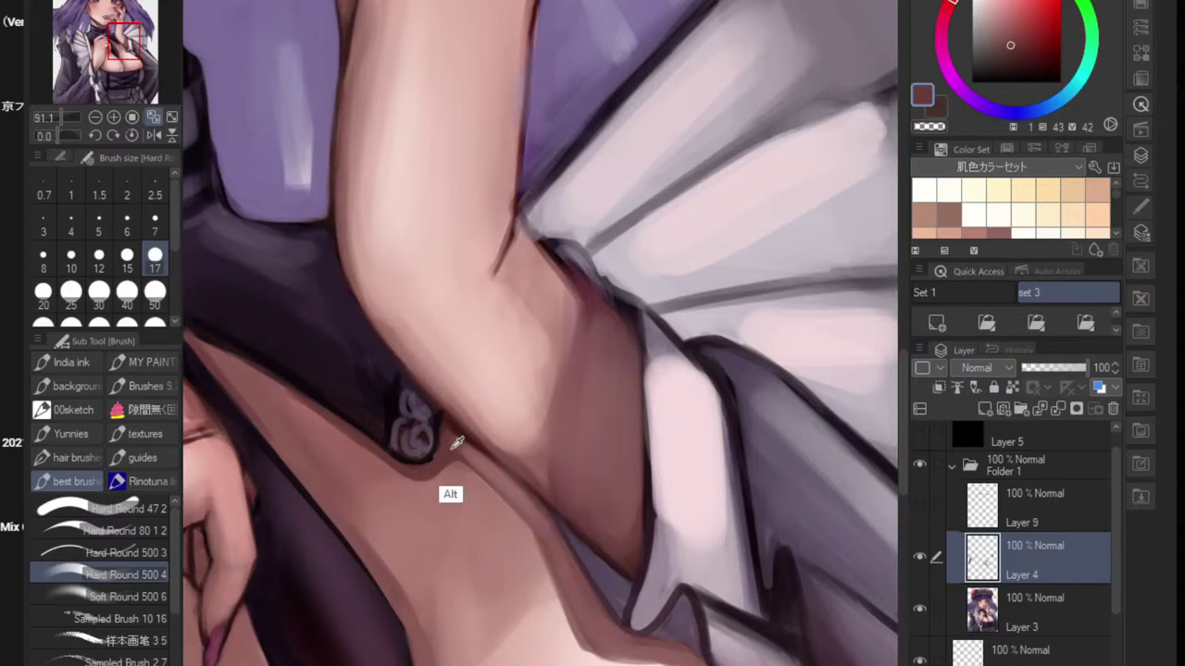
pyautogui.moveTo(501, 473); pyautogui.dragTo(564, 561)
pyautogui.scroll(-5, 572, 569)
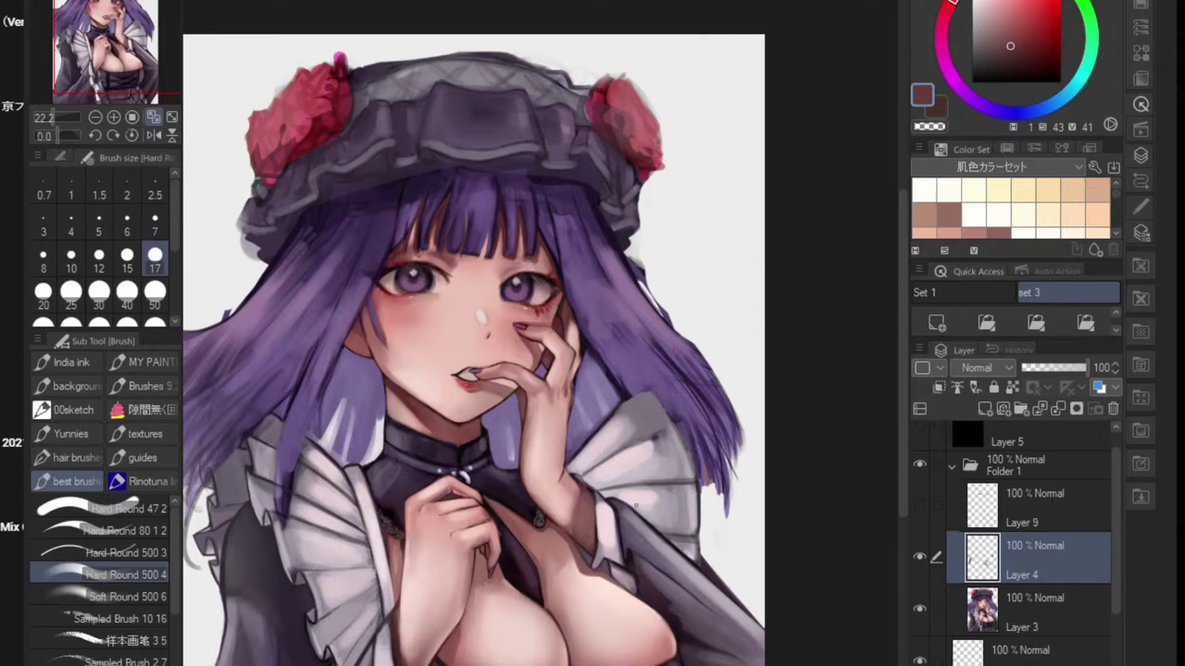
pyautogui.scroll(-1, 557, 481)
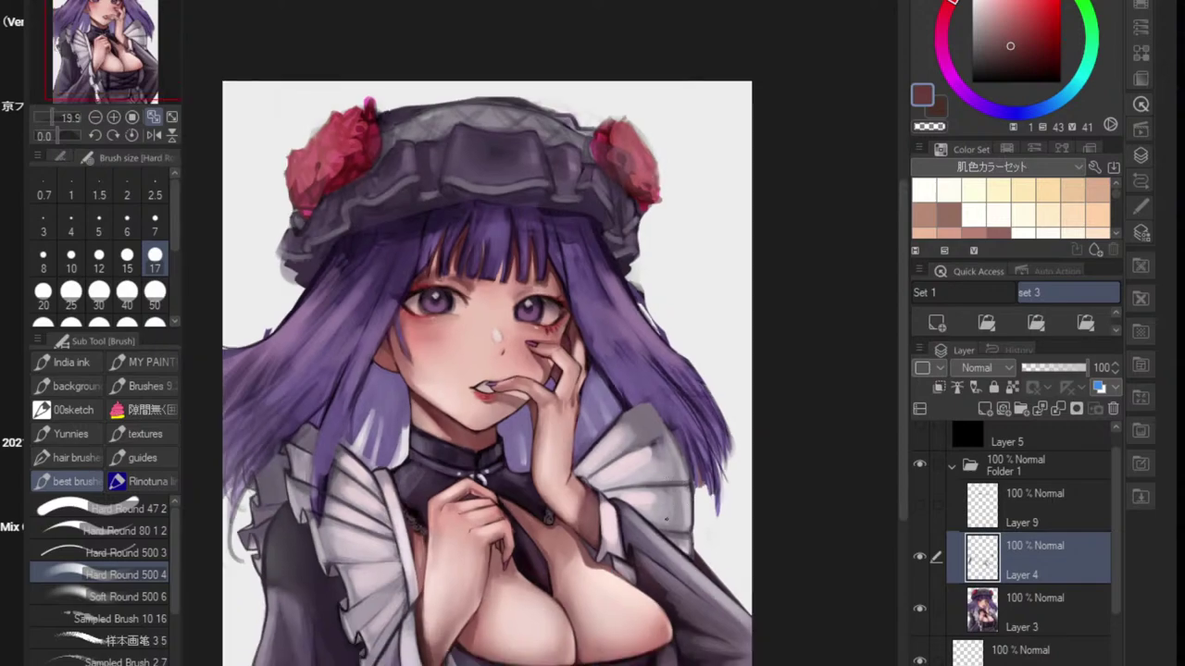
pyautogui.scroll(3, 653, 591)
pyautogui.scroll(2, 482, 582)
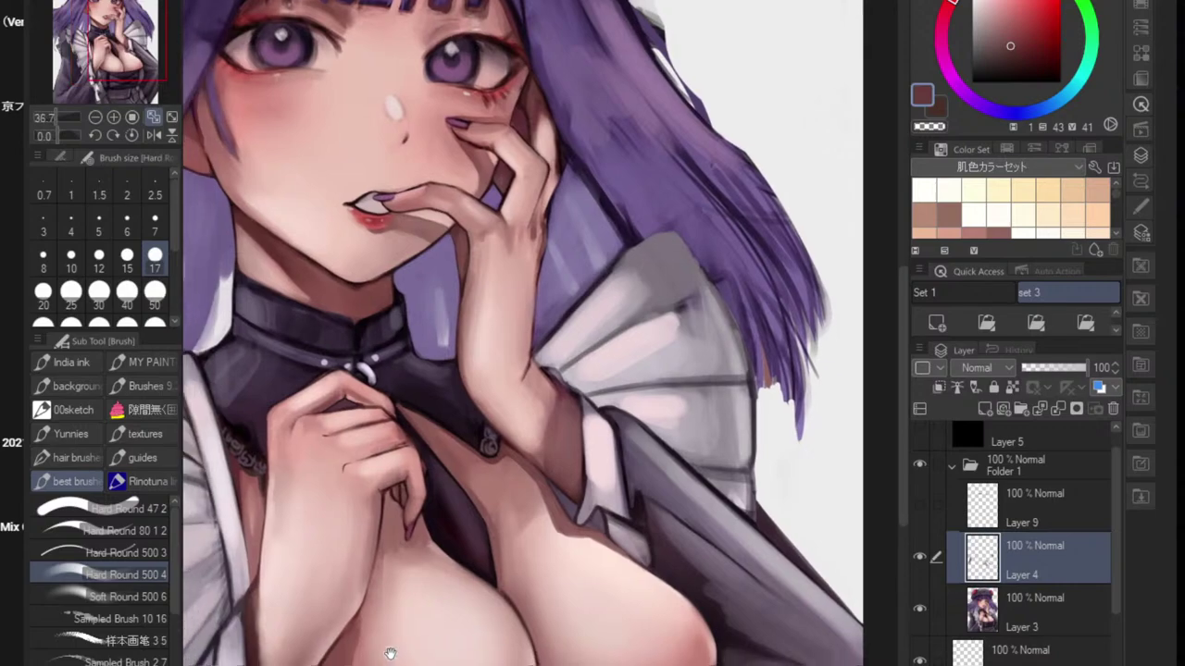
pyautogui.scroll(2, 349, 598)
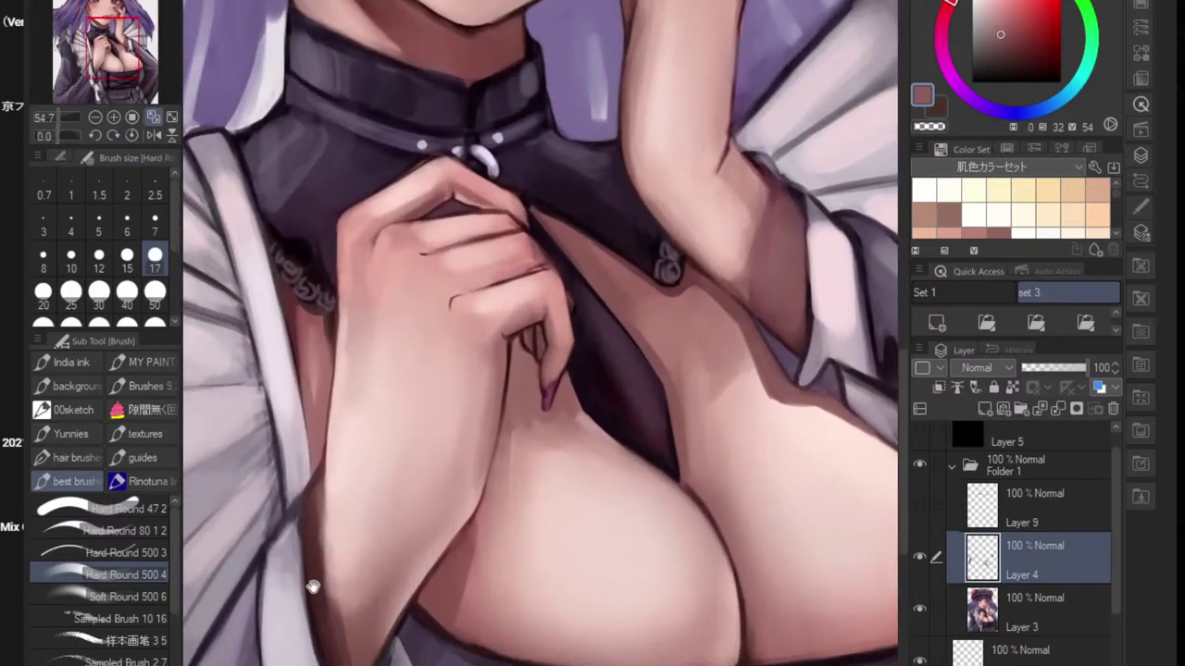
pyautogui.moveTo(317, 519); pyautogui.dragTo(320, 551)
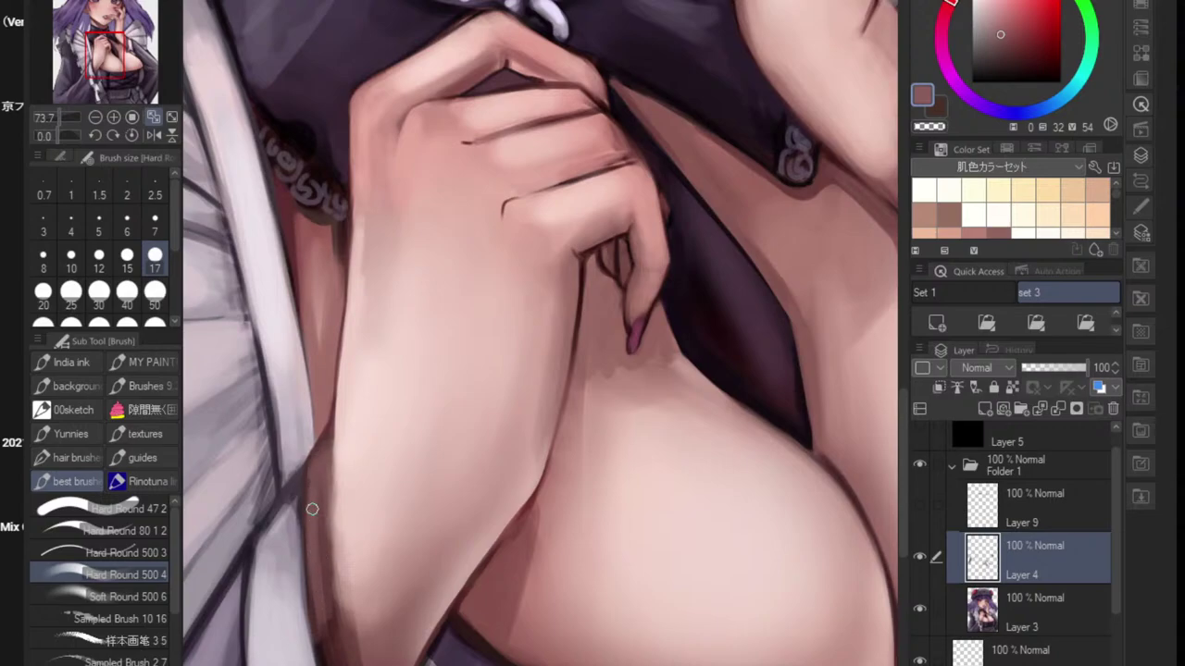
pyautogui.moveTo(312, 509); pyautogui.dragTo(326, 662)
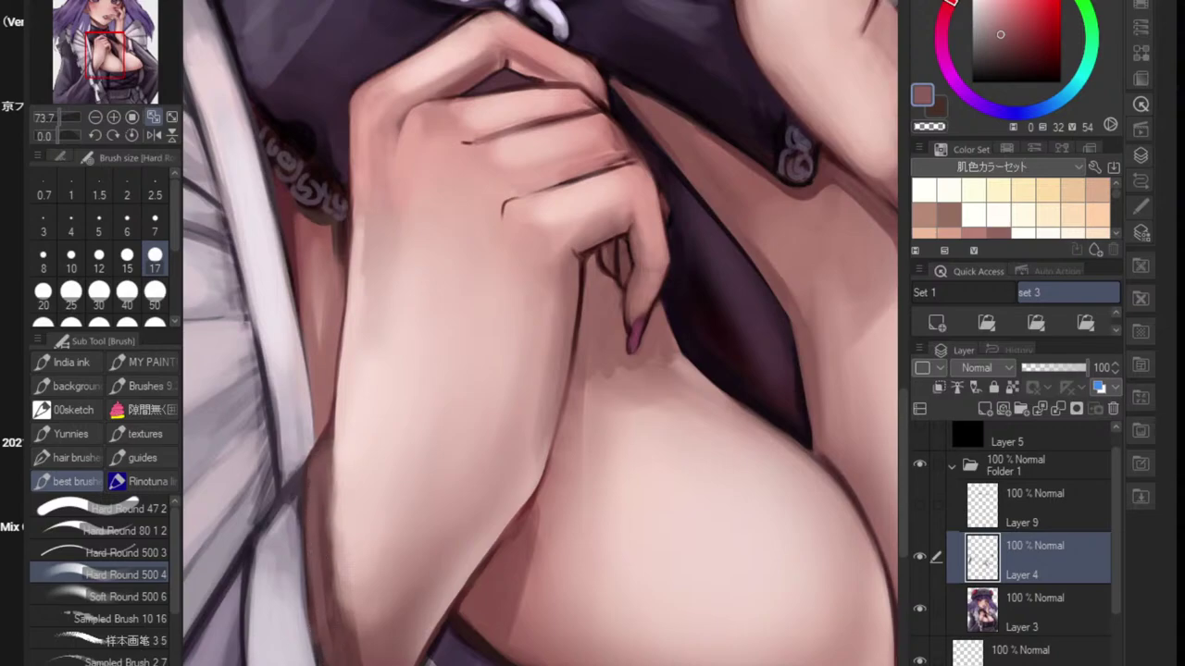
pyautogui.scroll(-5, 423, 636)
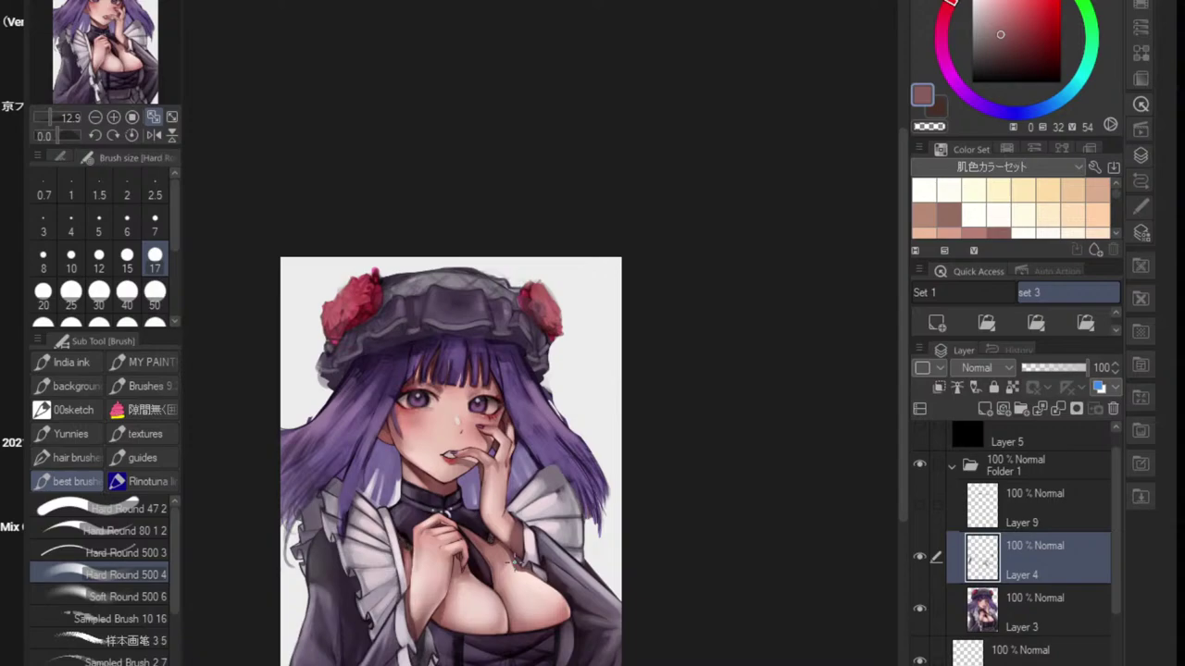
pyautogui.moveTo(497, 569); pyautogui.dragTo(823, 577)
pyautogui.scroll(4, 522, 459)
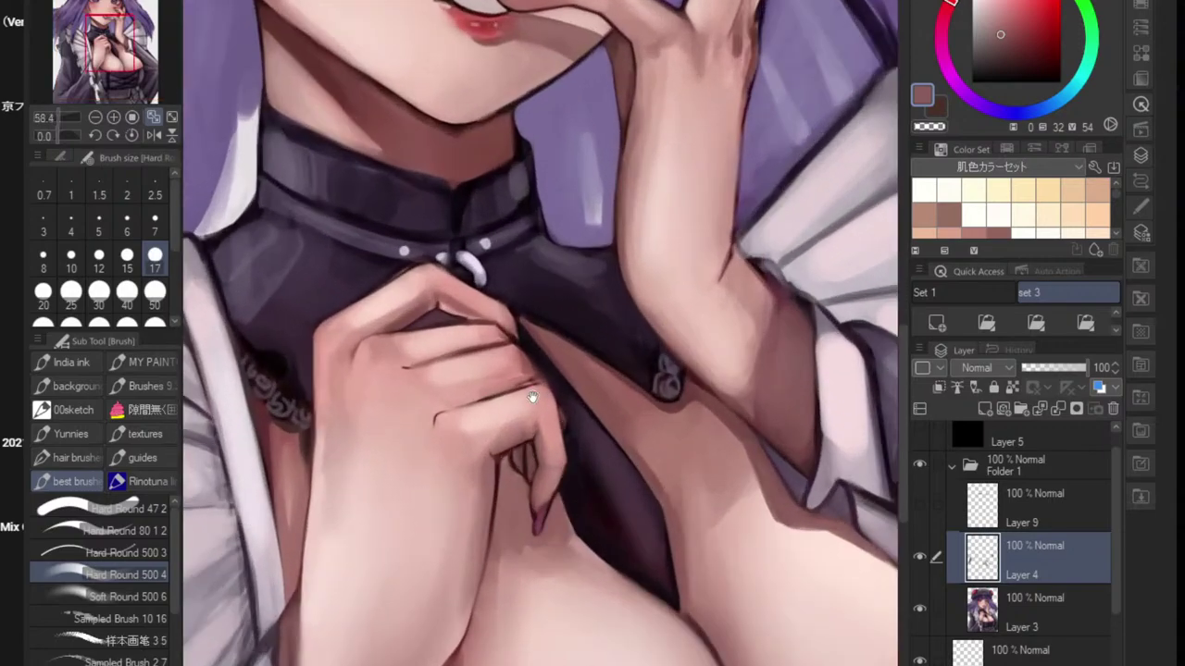
# - Fill the dark gap between the fingers with the dress's dark purple
pyautogui.scroll(2, 440, 329)
pyautogui.keyDown('alt'); pyautogui.click(451, 311); pyautogui.keyUp('alt')
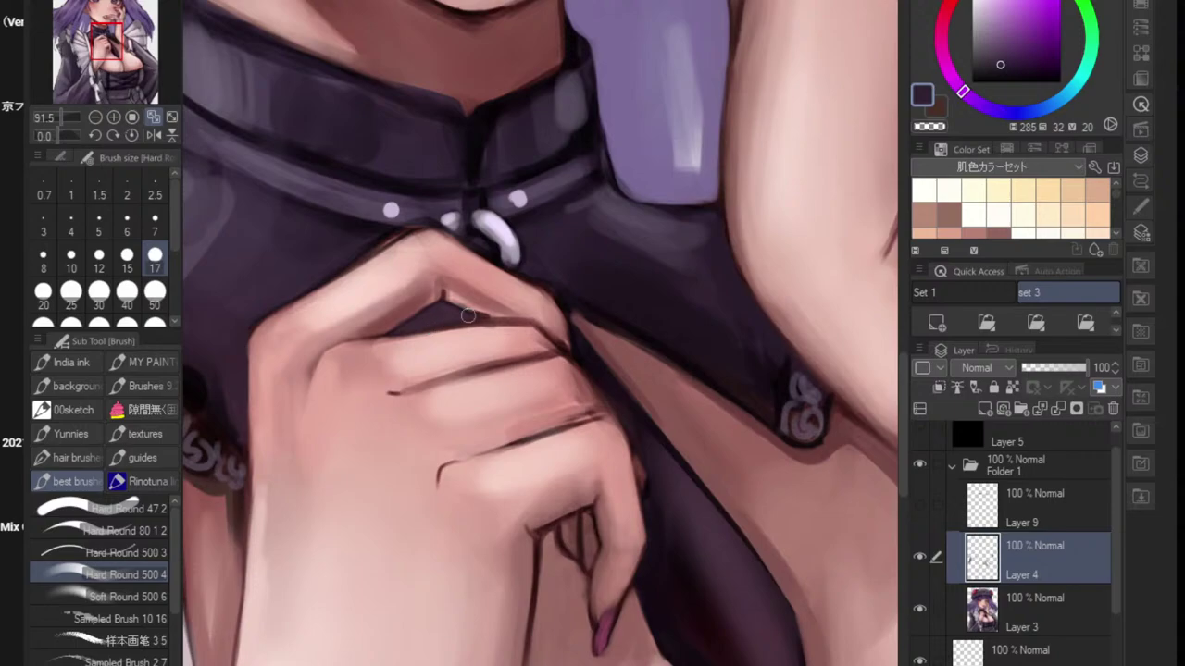
pyautogui.scroll(3, 460, 323)
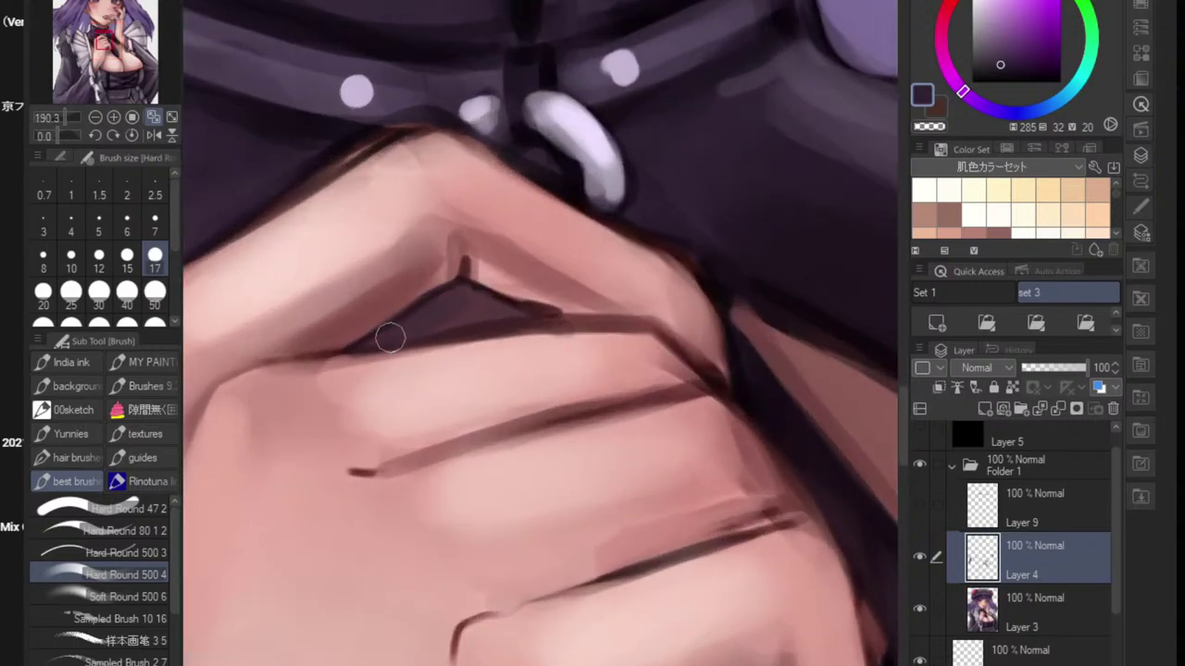
pyautogui.moveTo(390, 339)
pyautogui.mouseDown()
pyautogui.moveTo(507, 317)
pyautogui.moveTo(519, 331)
pyautogui.mouseUp()
# - Rotate the canvas and soften the finger's shading edge and crease with sampled skin pinks at size 10
pyautogui.keyDown('alt'); pyautogui.click(509, 294); pyautogui.keyUp('alt')
pyautogui.moveTo(615, 278); pyautogui.dragTo(601, 351)
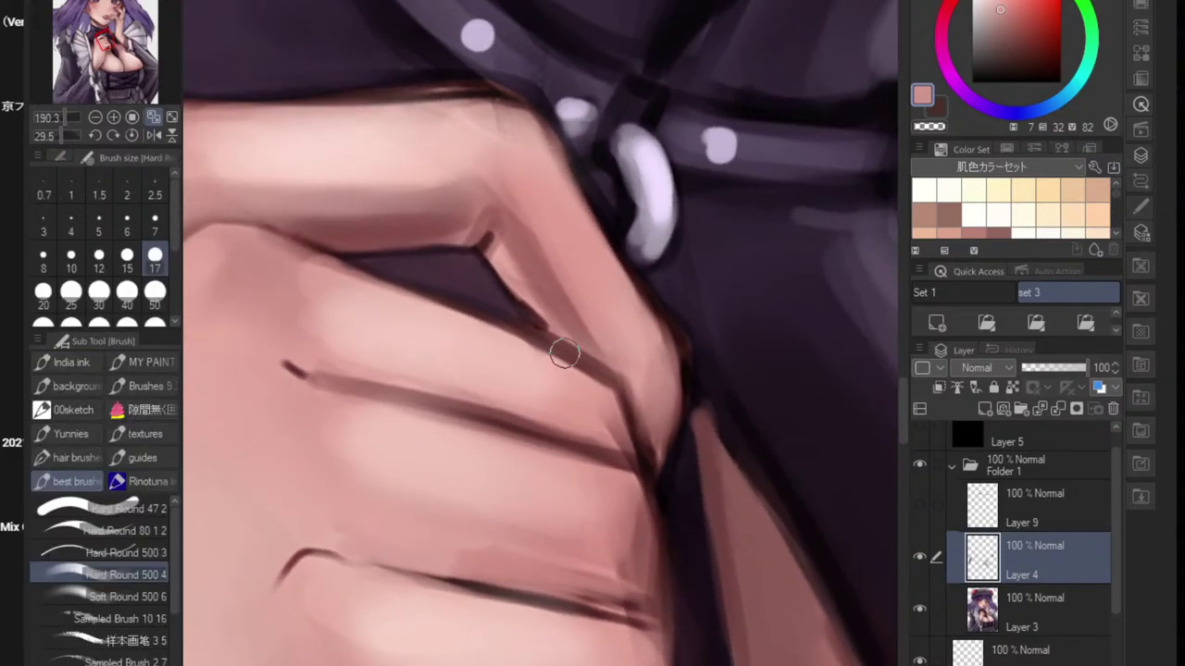
pyautogui.press('[')
pyautogui.press('[')
pyautogui.press('[')
pyautogui.keyDown('alt'); pyautogui.click(511, 274); pyautogui.keyUp('alt')
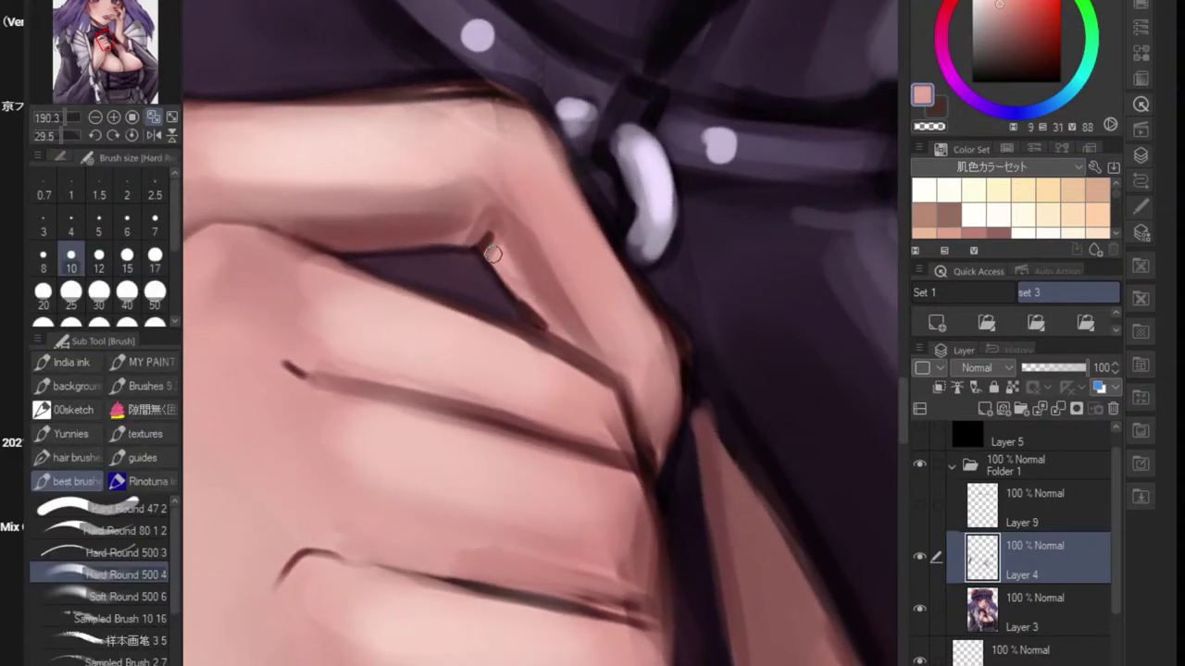
pyautogui.keyDown('alt'); pyautogui.click(537, 338); pyautogui.keyUp('alt')
pyautogui.keyDown('alt'); pyautogui.click(560, 295); pyautogui.keyUp('alt')
pyautogui.moveTo(546, 249); pyautogui.dragTo(595, 348)
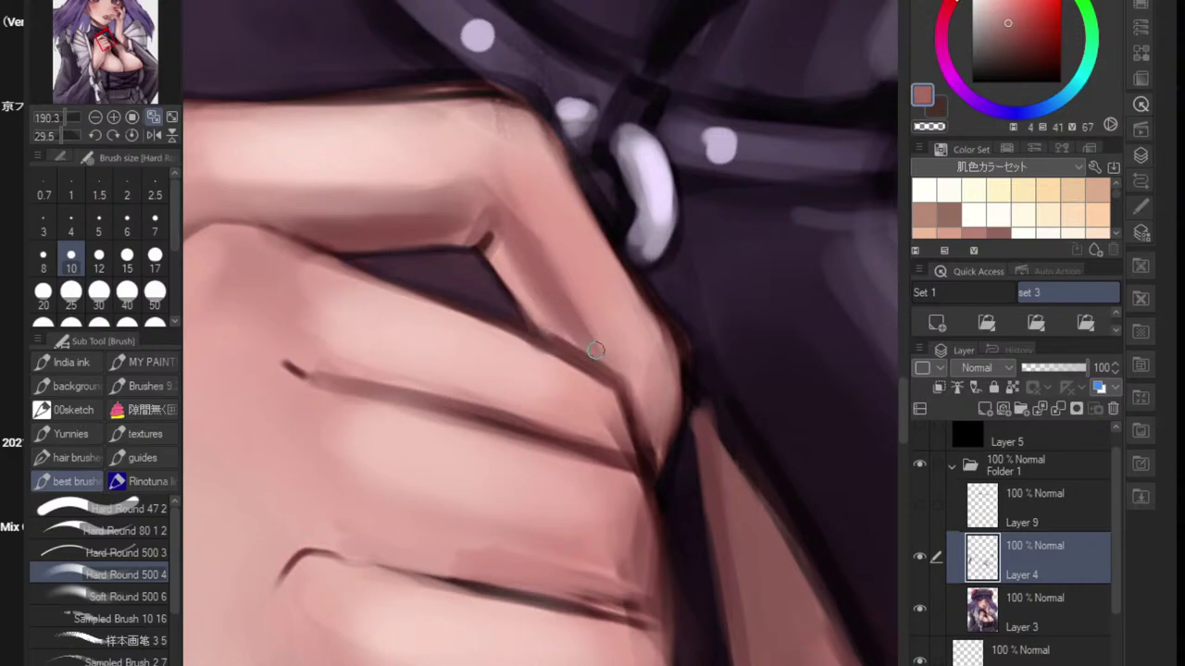
pyautogui.keyDown('alt'); pyautogui.click(567, 288); pyautogui.keyUp('alt')
pyautogui.moveTo(556, 257); pyautogui.dragTo(594, 337)
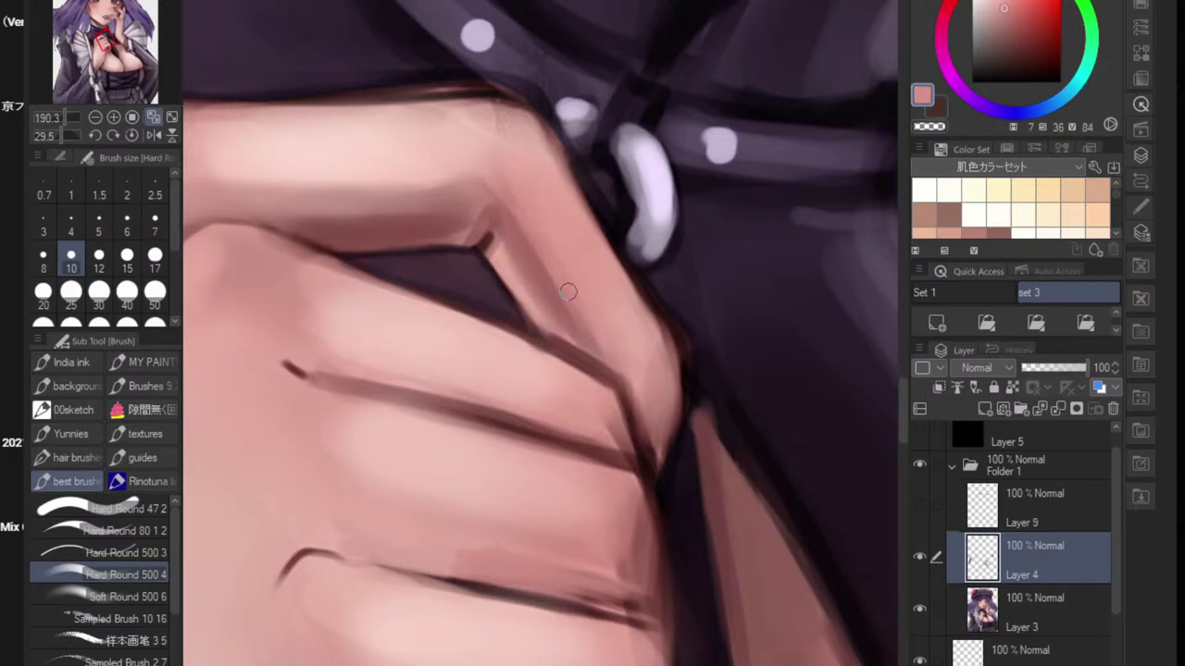
pyautogui.keyDown('alt'); pyautogui.click(501, 238); pyautogui.keyUp('alt')
pyautogui.moveTo(497, 228); pyautogui.dragTo(489, 245)
# - Repaint the finger's shadow along its edge using deeper sampled shadow pinks
pyautogui.keyDown('alt'); pyautogui.click(495, 256); pyautogui.keyUp('alt')
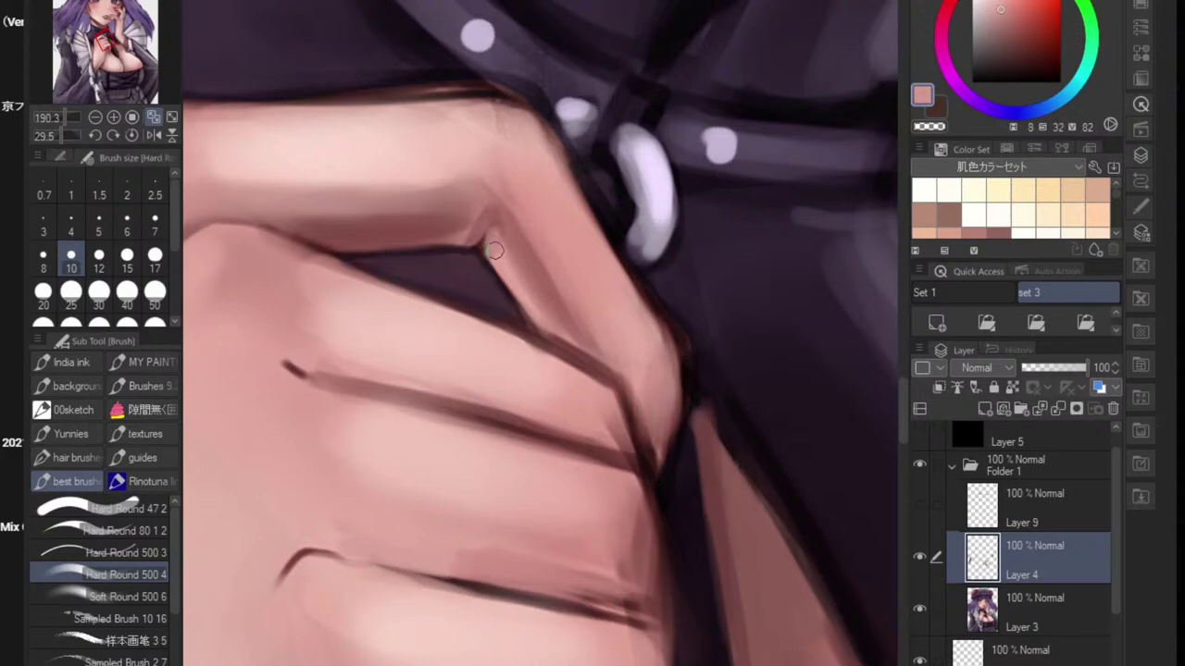
pyautogui.keyDown('alt'); pyautogui.click(493, 276); pyautogui.keyUp('alt')
pyautogui.keyDown('alt'); pyautogui.click(485, 293); pyautogui.keyUp('alt')
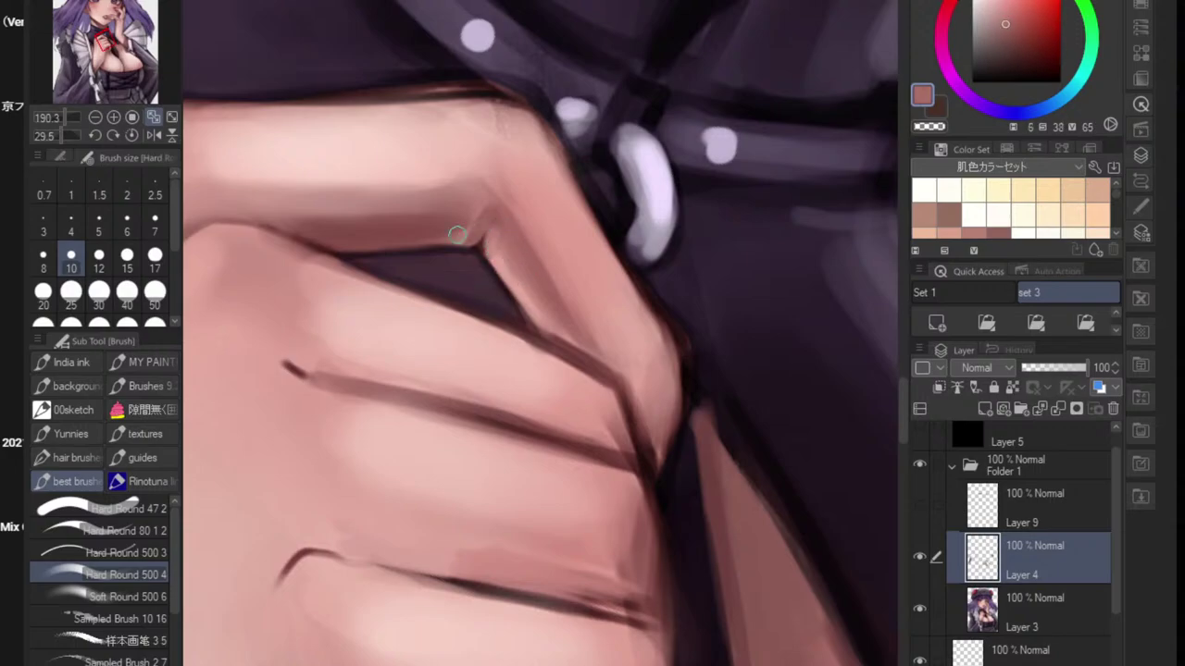
pyautogui.keyDown('alt'); pyautogui.click(503, 244); pyautogui.keyUp('alt')
pyautogui.keyDown('alt'); pyautogui.click(498, 214); pyautogui.keyUp('alt')
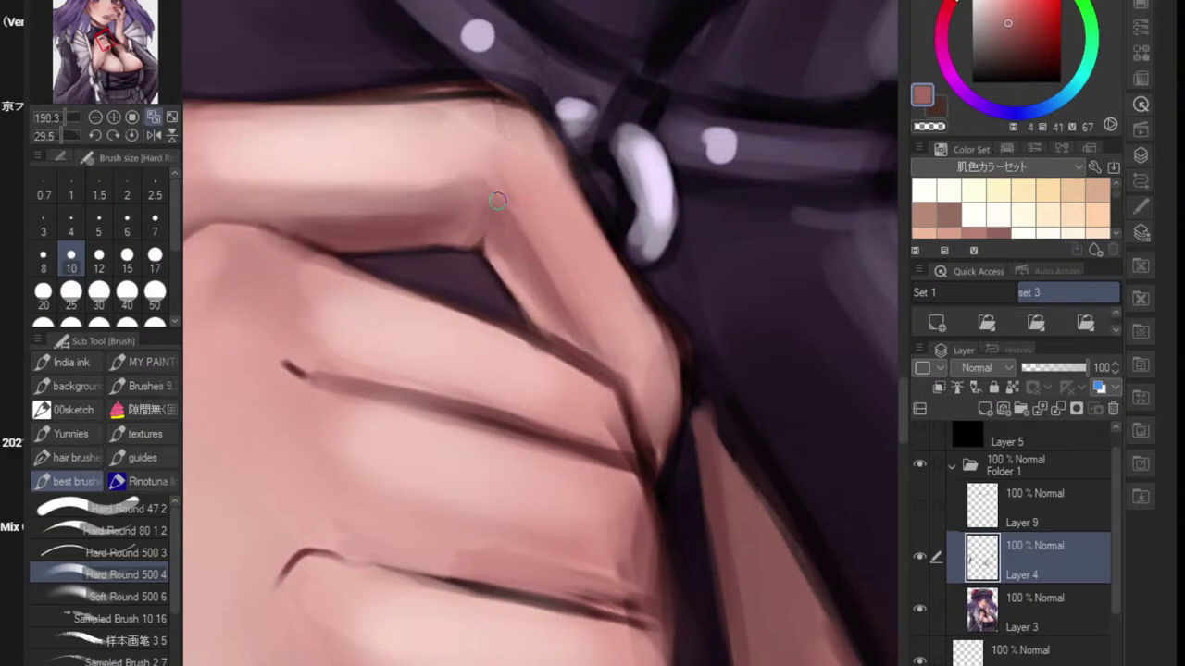
pyautogui.keyDown('alt'); pyautogui.click(525, 236); pyautogui.keyUp('alt')
pyautogui.moveTo(510, 208); pyautogui.dragTo(582, 315)
pyautogui.keyDown('alt'); pyautogui.click(562, 266); pyautogui.keyUp('alt')
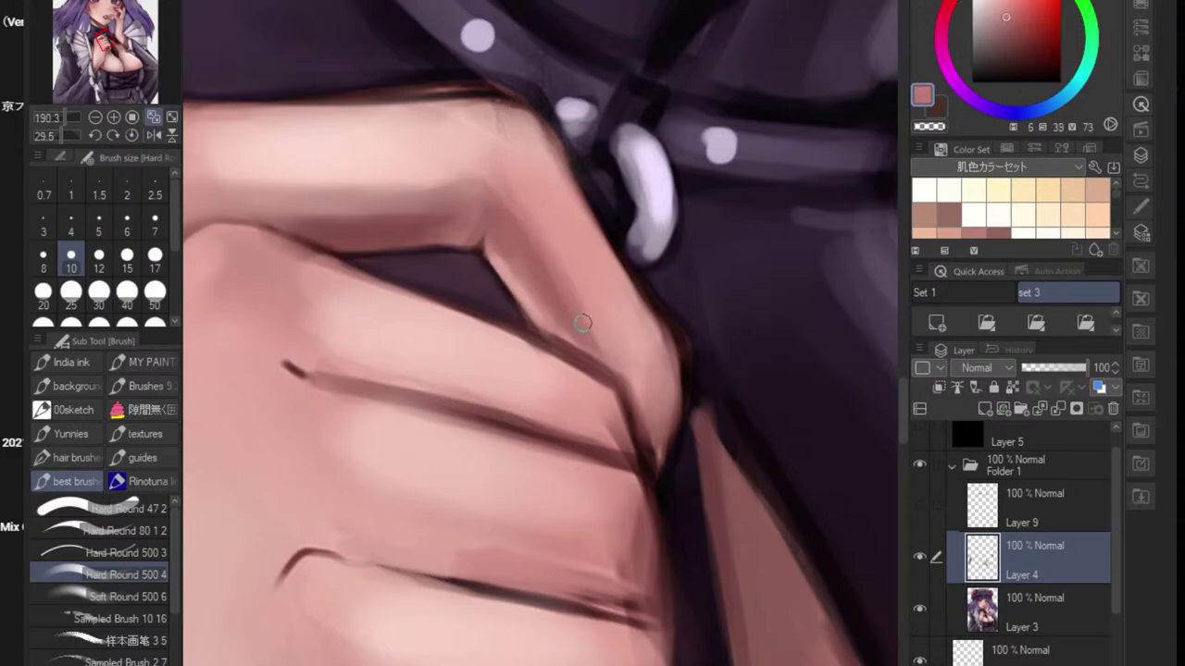
# - Blend the skin near the knuckle line at size 25, then merge Layer 4 down into Layer 3
pyautogui.press('j')
pyautogui.press('[')
pyautogui.press('[')
pyautogui.press('[')
pyautogui.press('[')
pyautogui.press('[')
pyautogui.press('[')
pyautogui.press('[')
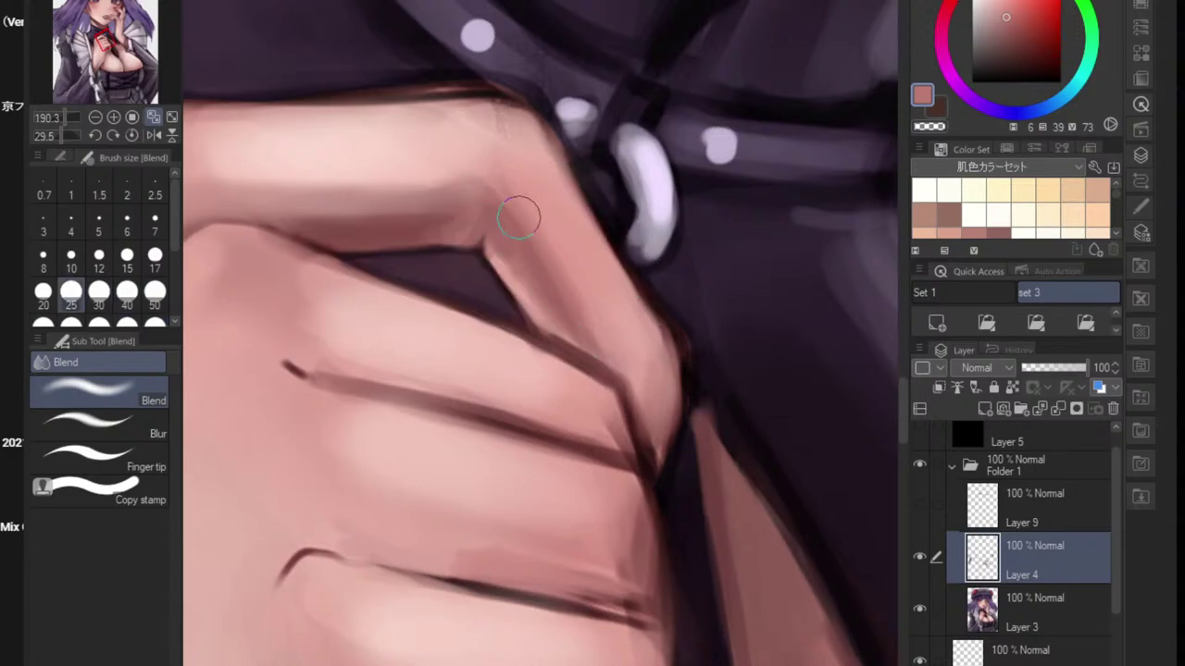
pyautogui.moveTo(572, 319)
pyautogui.mouseDown()
pyautogui.moveTo(600, 351)
pyautogui.moveTo(575, 326)
pyautogui.moveTo(552, 255)
pyautogui.mouseUp()
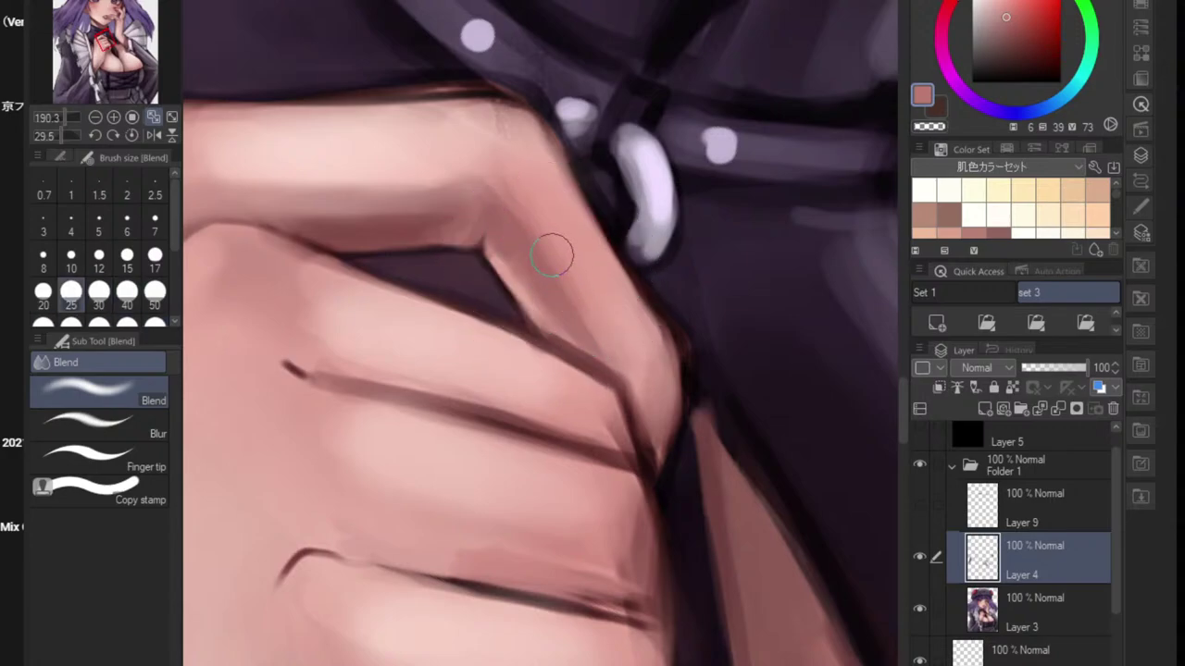
pyautogui.hotkey('ctrl', 'alt')
pyautogui.hotkey('ctrl', 'e')
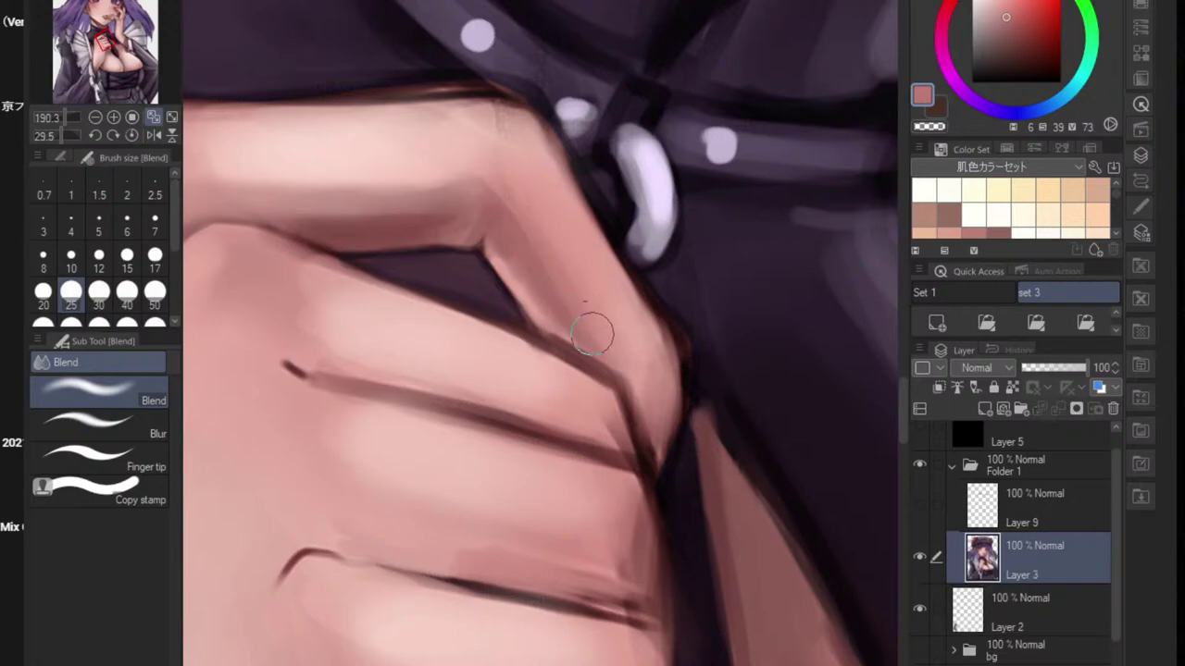
# - Zoom in on the knuckle and reshape the strap edge below the rivet in dark purple
pyautogui.scroll(-5, 598, 352)
pyautogui.hotkey('ctrl', '@')
pyautogui.moveTo(563, 337); pyautogui.dragTo(608, 437)
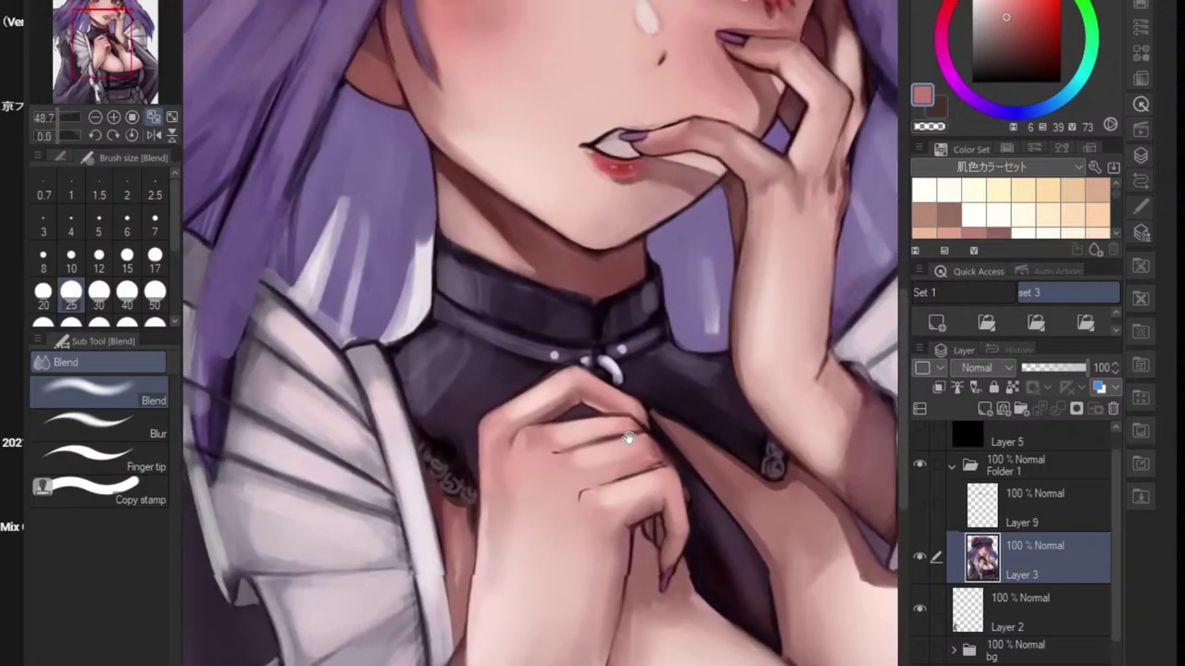
pyautogui.scroll(2, 608, 437)
pyautogui.press('r')
pyautogui.moveTo(672, 454); pyautogui.dragTo(715, 346)
pyautogui.press('b')
pyautogui.hotkey('ctrl', 'space')
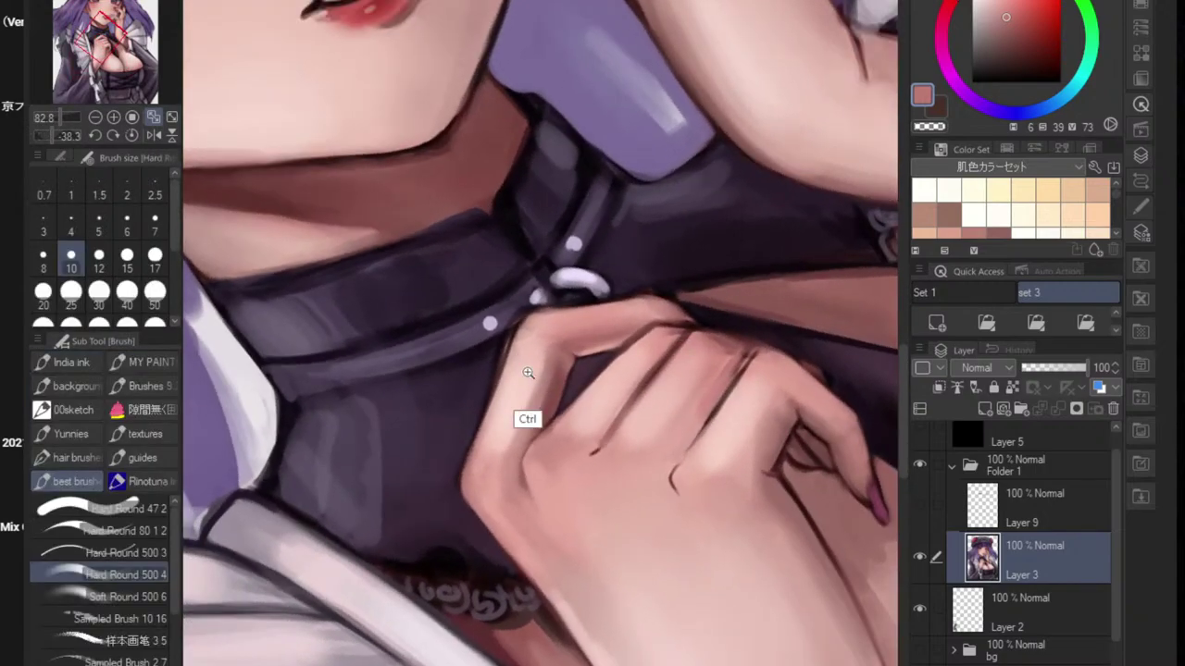
pyautogui.moveTo(521, 375); pyautogui.dragTo(571, 351)
pyautogui.keyDown('alt'); pyautogui.click(434, 443); pyautogui.keyUp('alt')
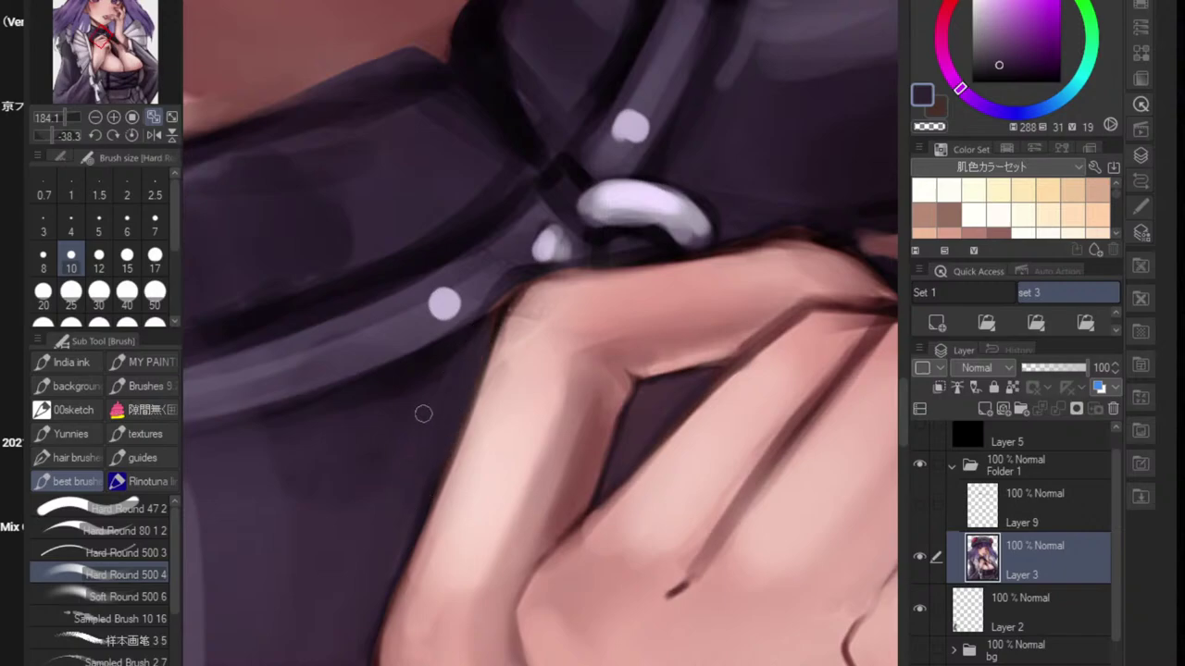
pyautogui.moveTo(438, 306); pyautogui.dragTo(494, 321)
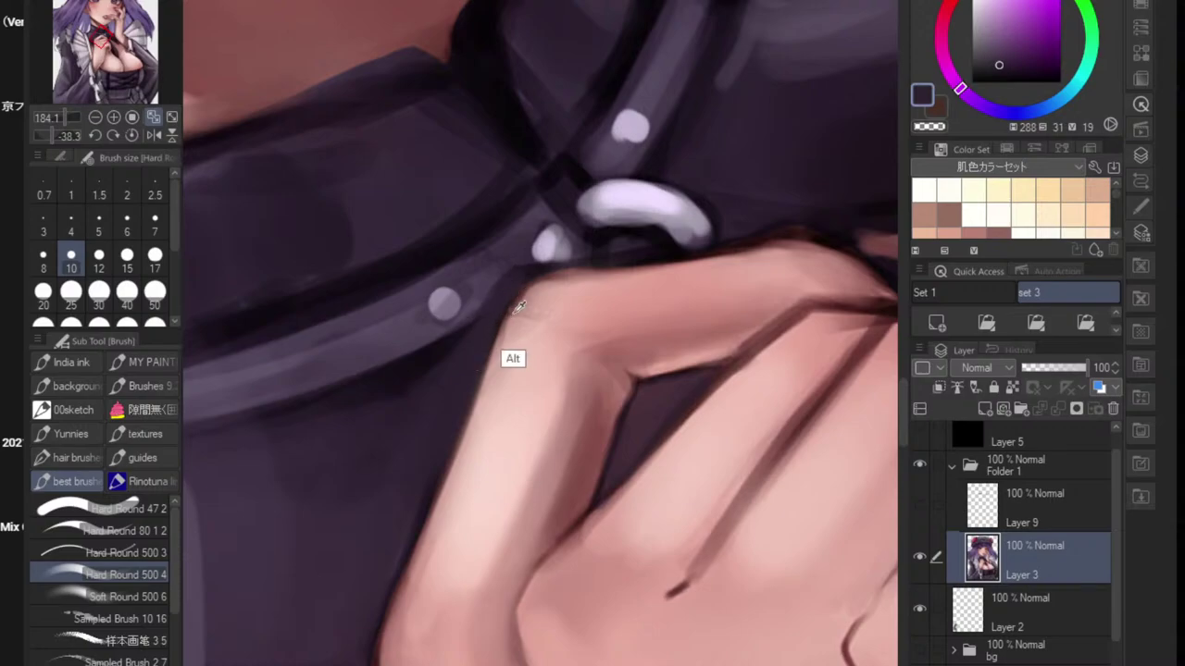
# - Raise the hand's top edge toward the strap in skin pink, then check it upright
pyautogui.keyDown('alt'); pyautogui.click(503, 410); pyautogui.keyUp('alt')
pyautogui.hotkey('ctrl', 'z')
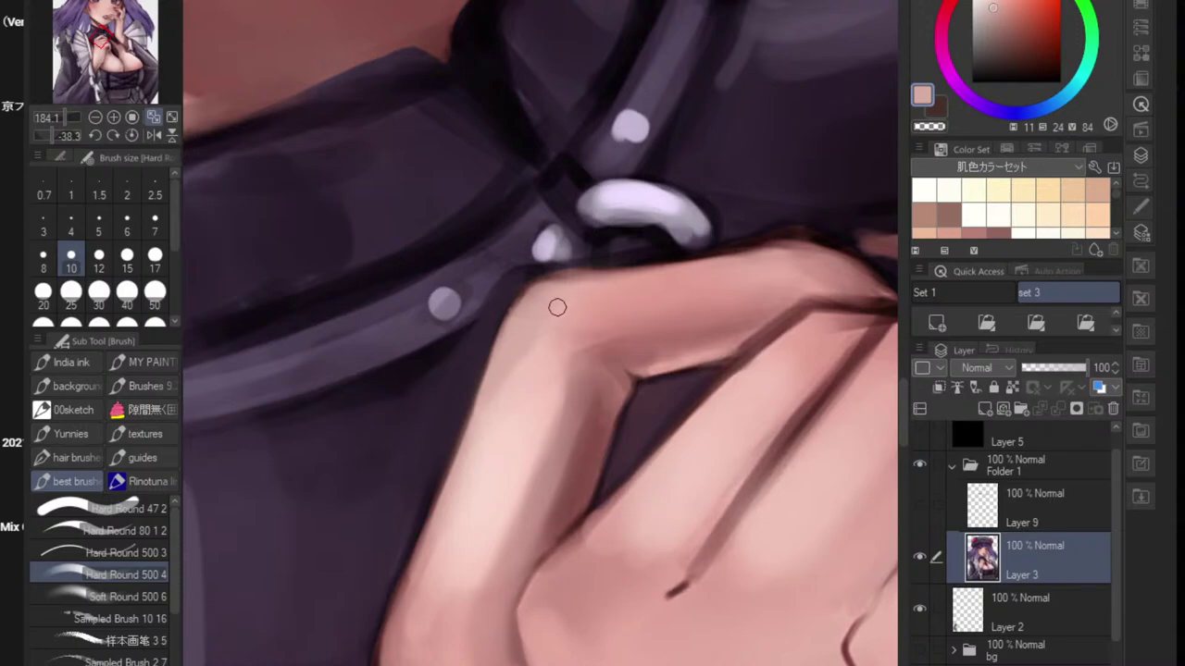
pyautogui.moveTo(516, 318)
pyautogui.mouseDown()
pyautogui.moveTo(579, 270)
pyautogui.moveTo(633, 276)
pyautogui.moveTo(560, 356)
pyautogui.mouseUp()
pyautogui.hotkey('ctrl', '@')
pyautogui.moveTo(651, 403)
pyautogui.mouseDown()
pyautogui.moveTo(685, 458)
pyautogui.moveTo(545, 407)
pyautogui.mouseUp()
pyautogui.scroll(4, 544, 408)
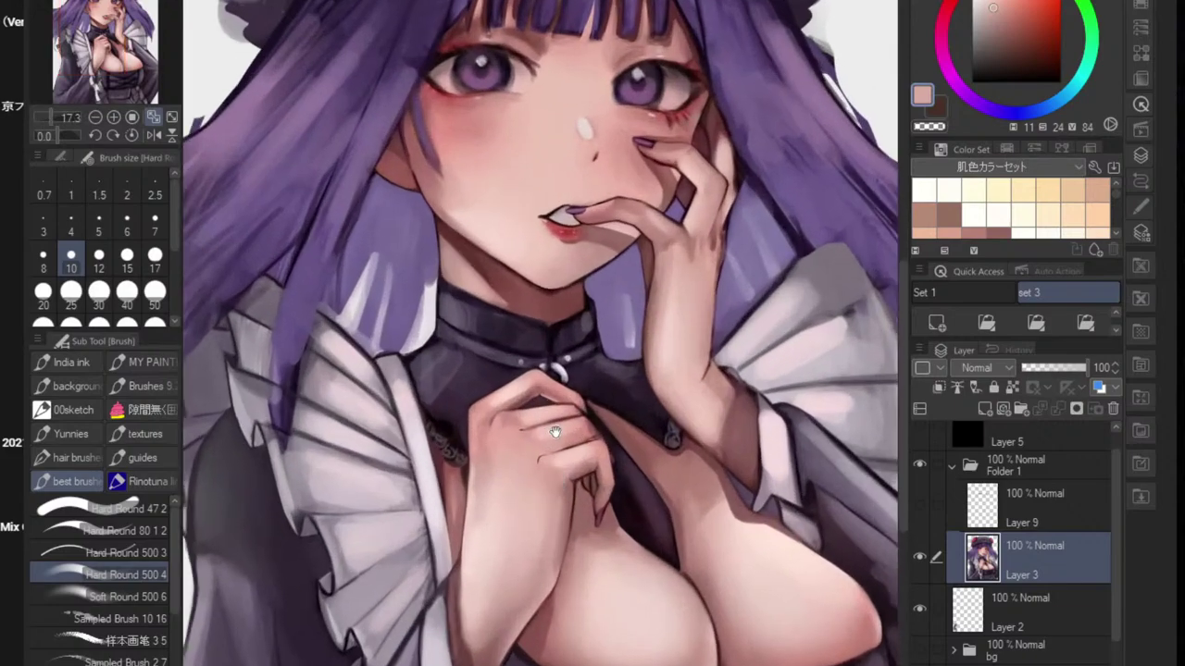
pyautogui.scroll(4, 509, 404)
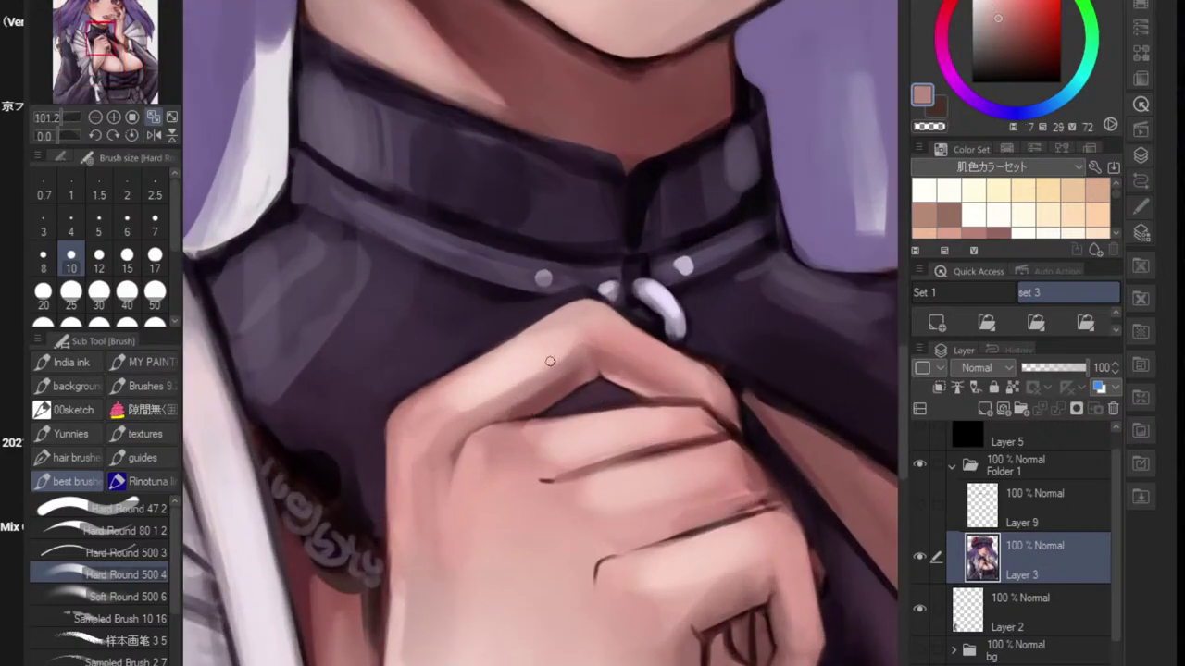
# - At brush size 25, blend the finger's lower side and tone down the index finger's highlight
pyautogui.press(']')
pyautogui.press(']')
pyautogui.press(']')
pyautogui.press(']')
pyautogui.press(']')
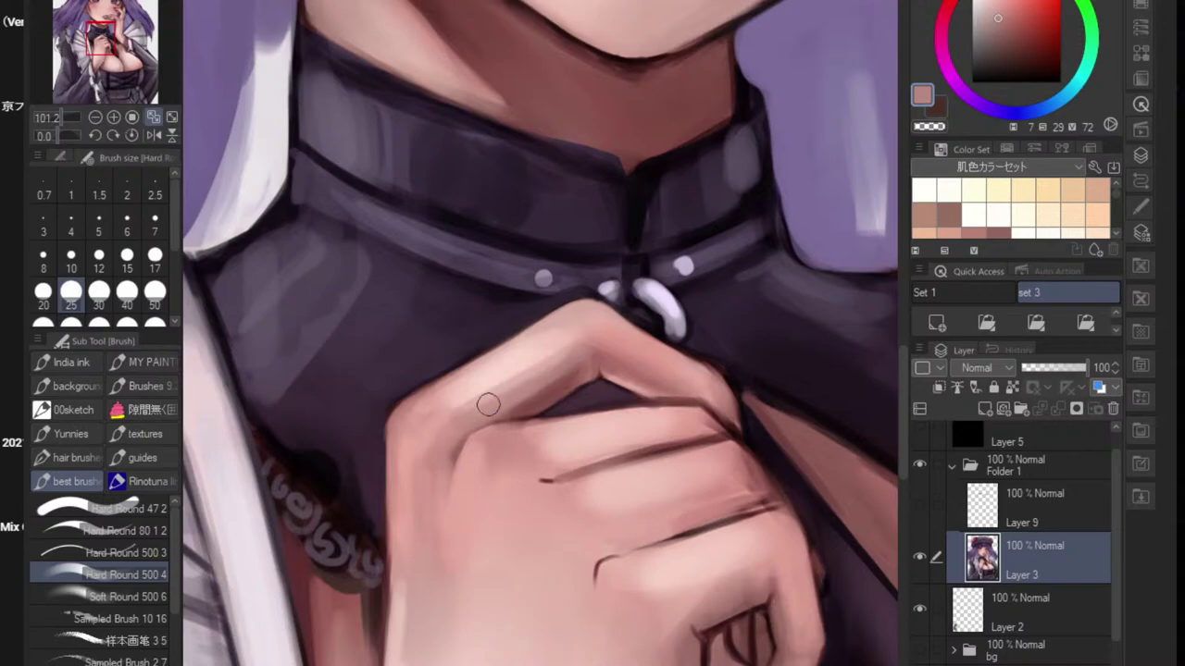
pyautogui.keyDown('alt'); pyautogui.click(503, 355); pyautogui.keyUp('alt')
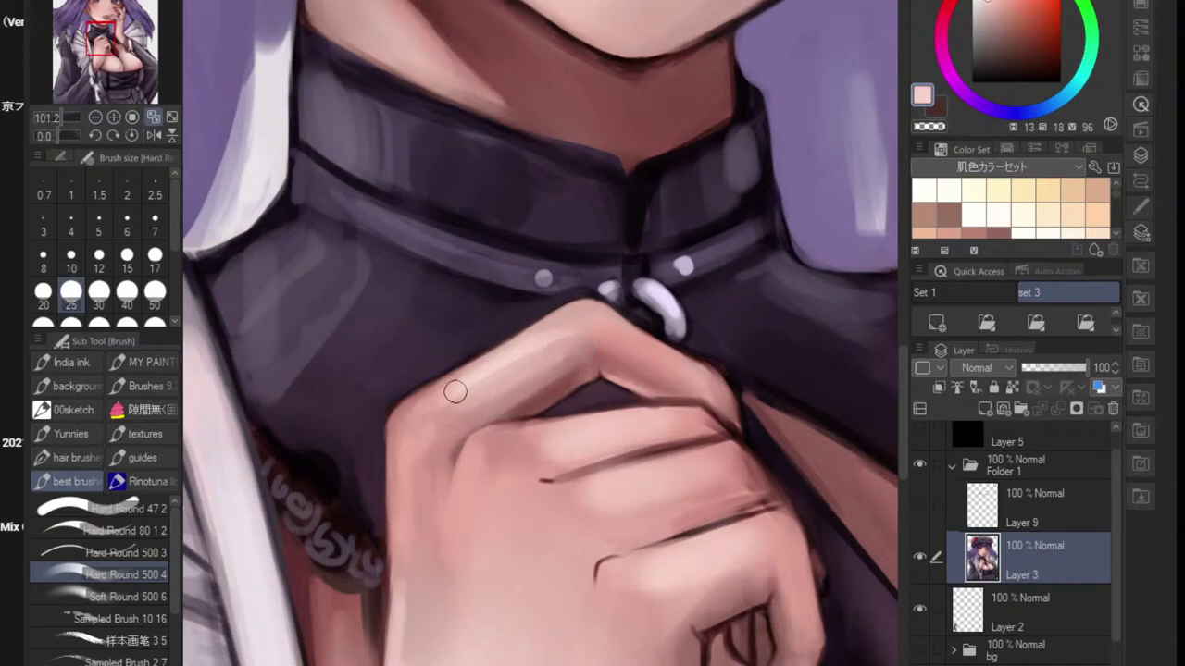
pyautogui.keyDown('alt'); pyautogui.click(522, 431); pyautogui.keyUp('alt')
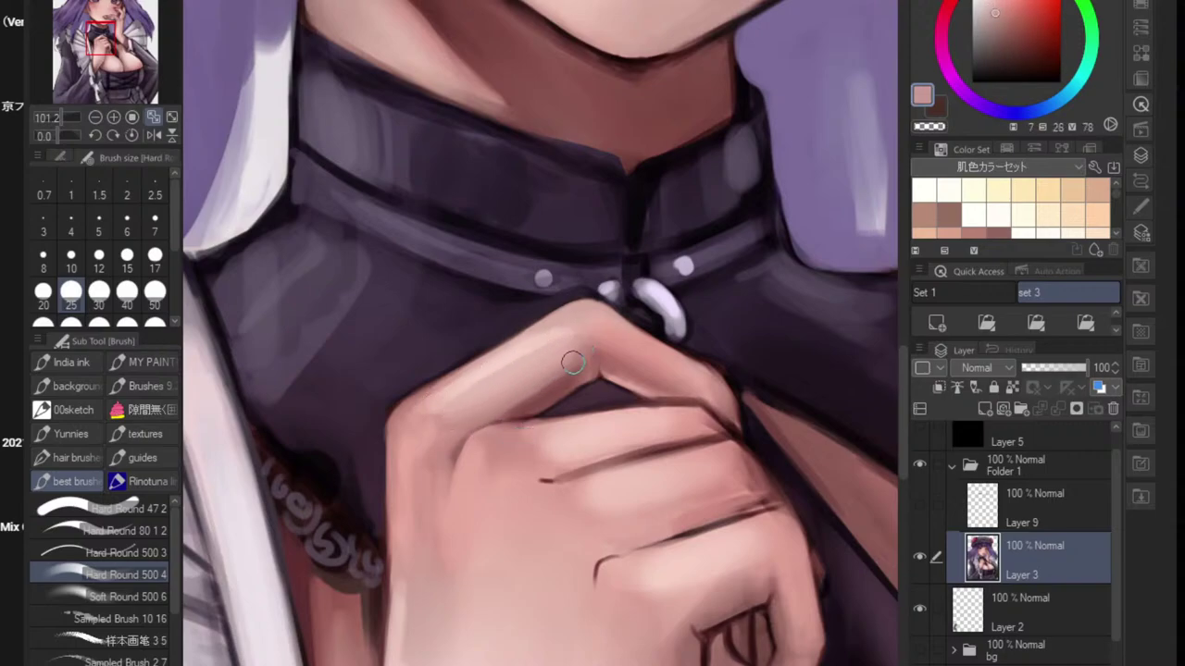
pyautogui.moveTo(573, 362); pyautogui.dragTo(485, 405)
pyautogui.keyDown('alt'); pyautogui.click(547, 430); pyautogui.keyUp('alt')
pyautogui.moveTo(552, 373); pyautogui.dragTo(464, 415)
pyautogui.moveTo(568, 352)
pyautogui.mouseDown()
pyautogui.moveTo(476, 404)
pyautogui.moveTo(573, 349)
pyautogui.moveTo(470, 395)
pyautogui.moveTo(554, 339)
pyautogui.moveTo(425, 411)
pyautogui.mouseUp()
pyautogui.keyDown('alt'); pyautogui.click(559, 334); pyautogui.keyUp('alt')
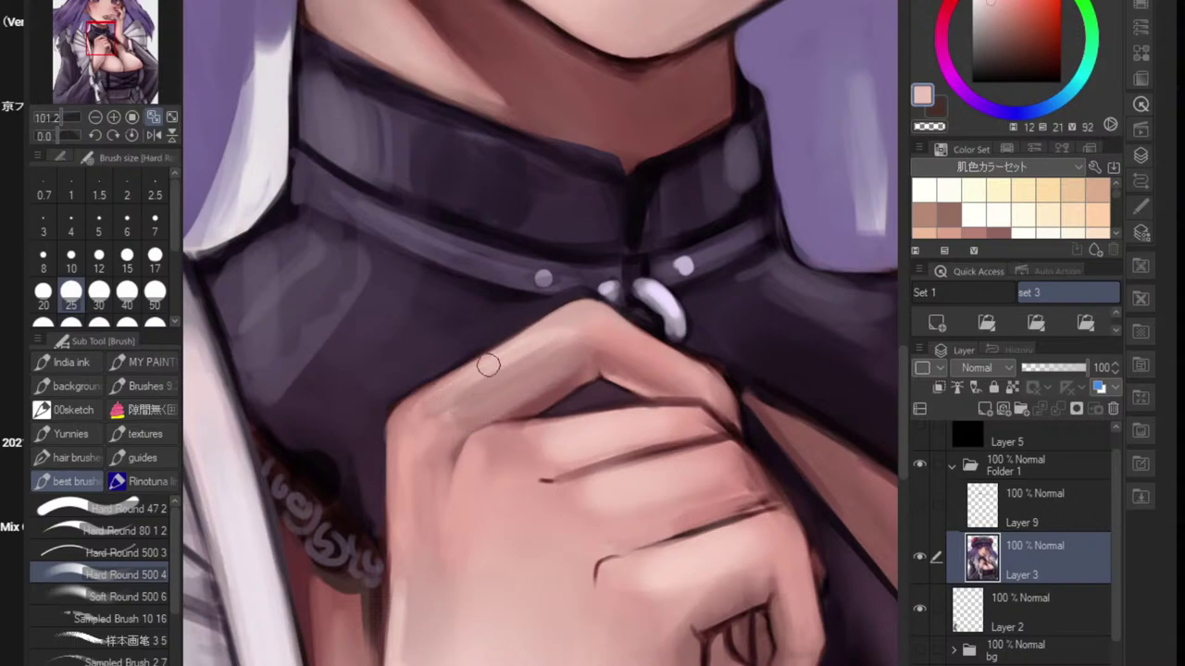
pyautogui.moveTo(487, 365)
pyautogui.mouseDown()
pyautogui.moveTo(447, 397)
pyautogui.moveTo(541, 350)
pyautogui.mouseUp()
# - Sample a range of pale, mid and lighter skin tones from the hand
pyautogui.press('j')
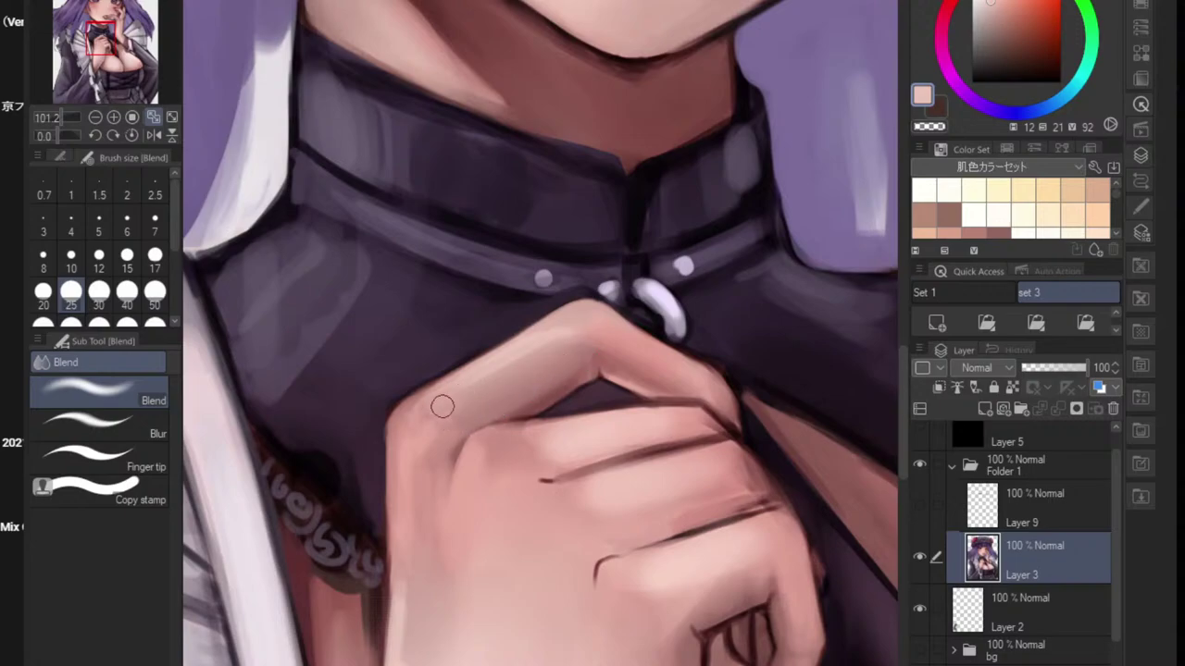
pyautogui.scroll(-6, 513, 409)
pyautogui.moveTo(553, 426); pyautogui.dragTo(505, 422)
pyautogui.scroll(3, 505, 426)
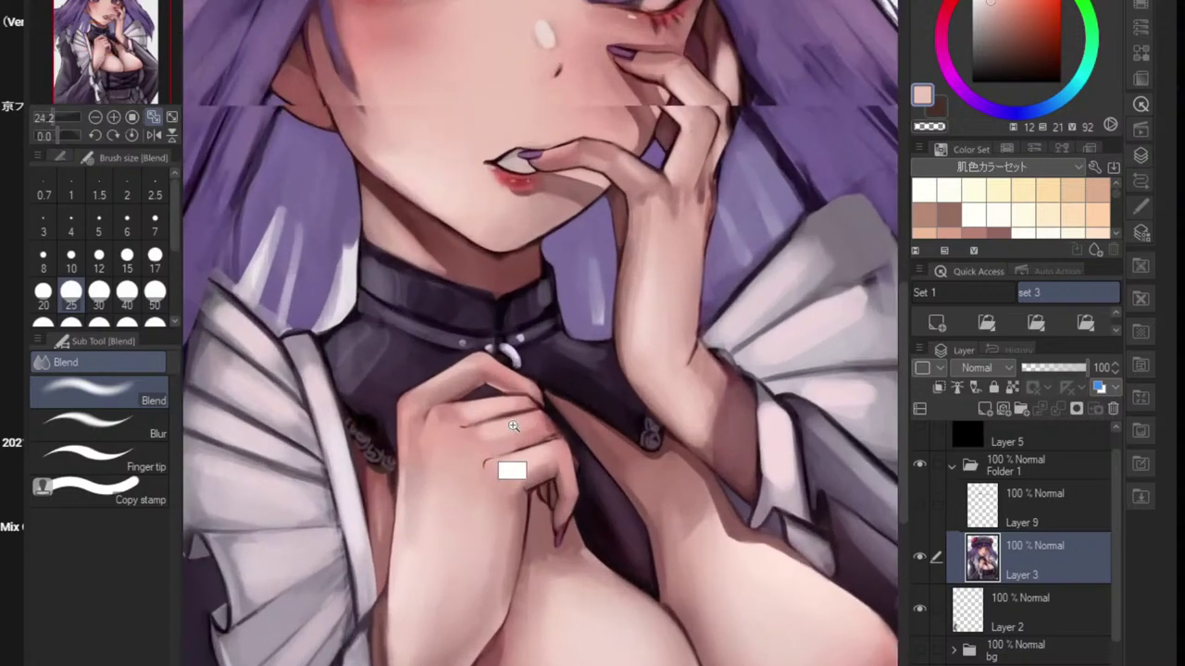
pyautogui.scroll(3, 496, 426)
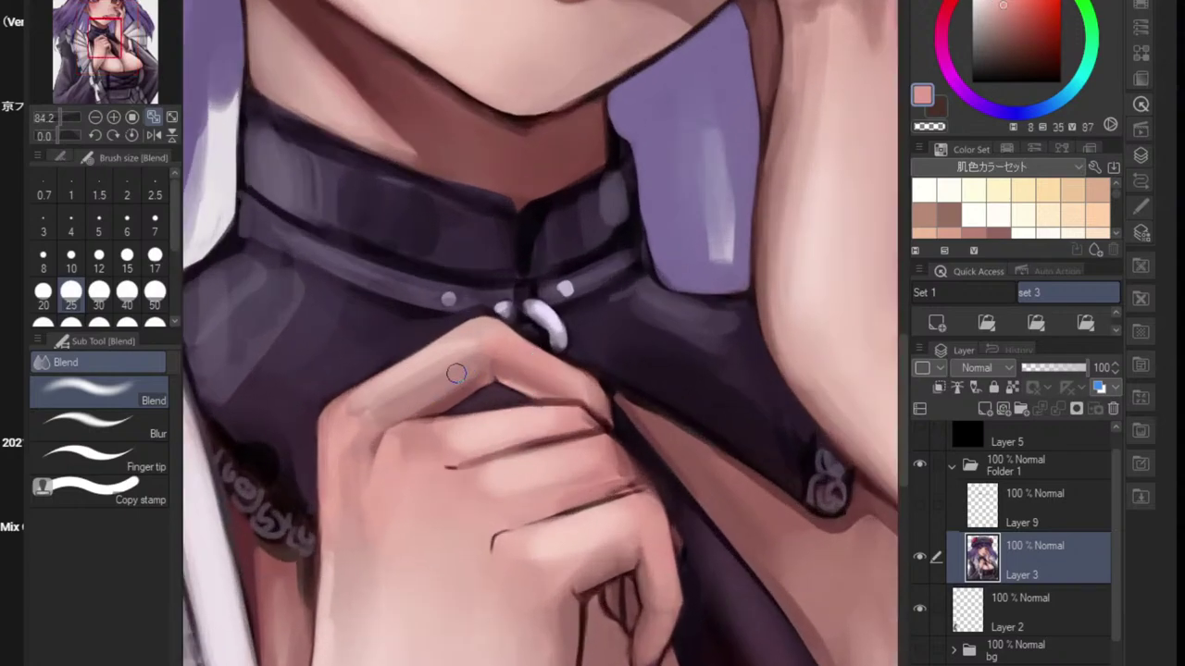
pyautogui.press('b')
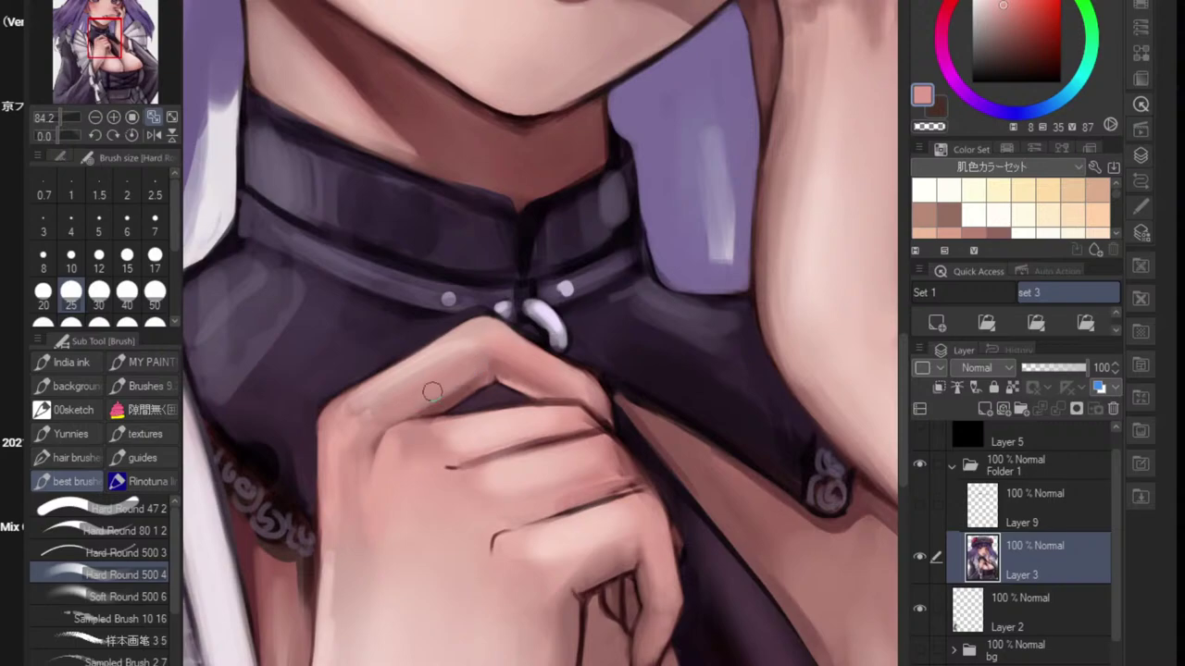
pyautogui.keyDown('alt'); pyautogui.click(484, 340); pyautogui.keyUp('alt')
pyautogui.keyDown('alt'); pyautogui.click(366, 401); pyautogui.keyUp('alt')
pyautogui.keyDown('alt'); pyautogui.click(343, 420); pyautogui.keyUp('alt')
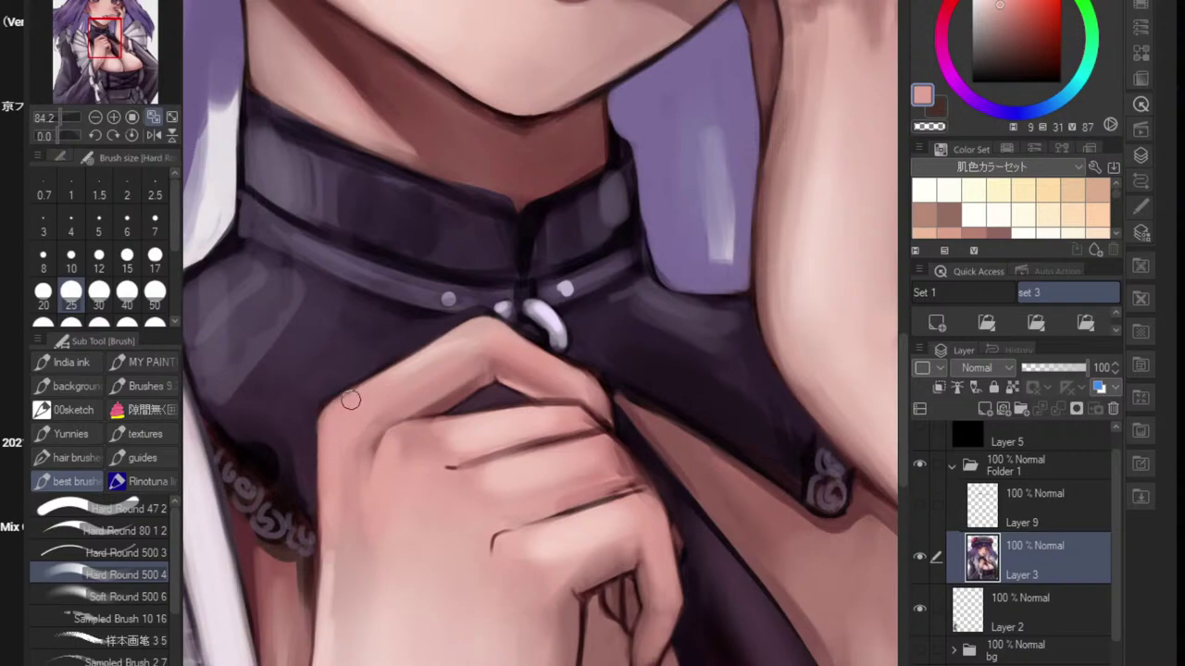
pyautogui.keyDown('alt'); pyautogui.click(422, 406); pyautogui.keyUp('alt')
pyautogui.keyDown('alt'); pyautogui.click(408, 373); pyautogui.keyUp('alt')
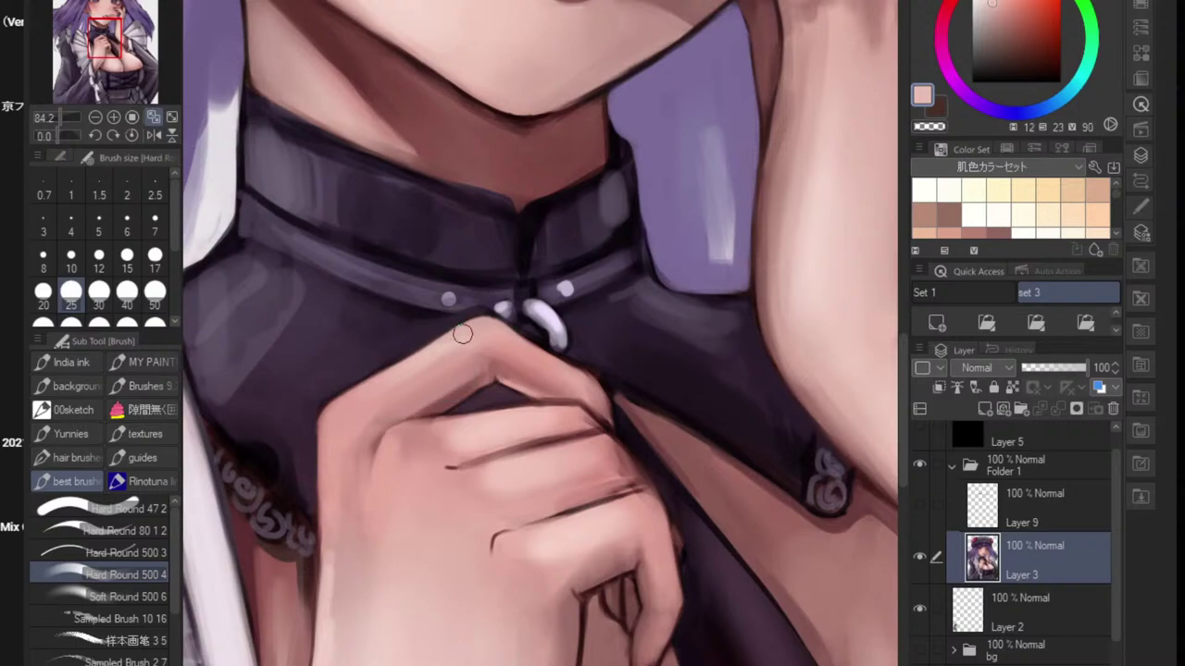
# - Load a darker red-brown shadow colour and set the brush to size 10
pyautogui.scroll(-5, 463, 333)
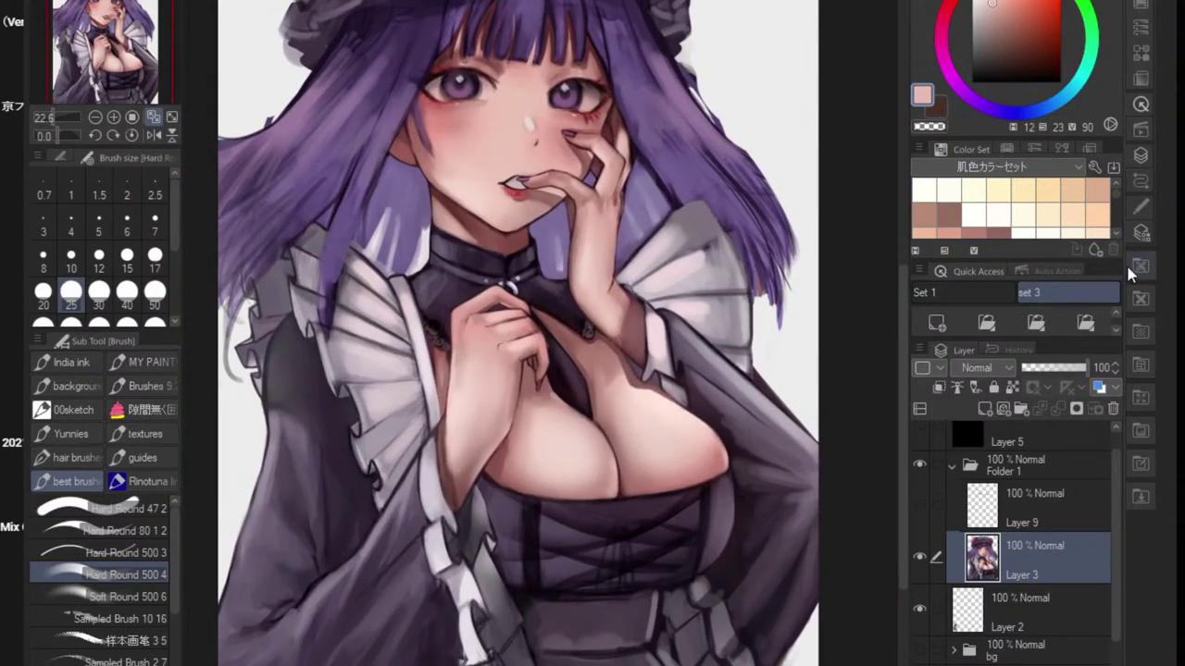
pyautogui.scroll(-2, 695, 297)
pyautogui.scroll(4, 648, 301)
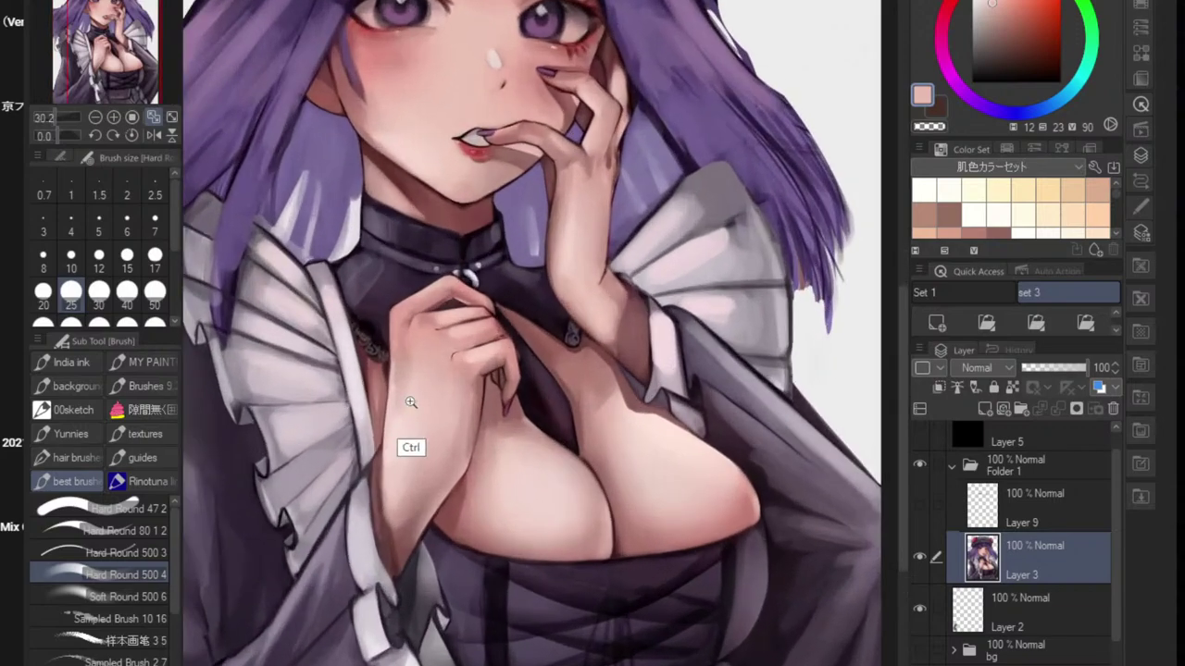
pyautogui.scroll(3, 407, 412)
pyautogui.keyDown('alt'); pyautogui.click(346, 426); pyautogui.keyUp('alt')
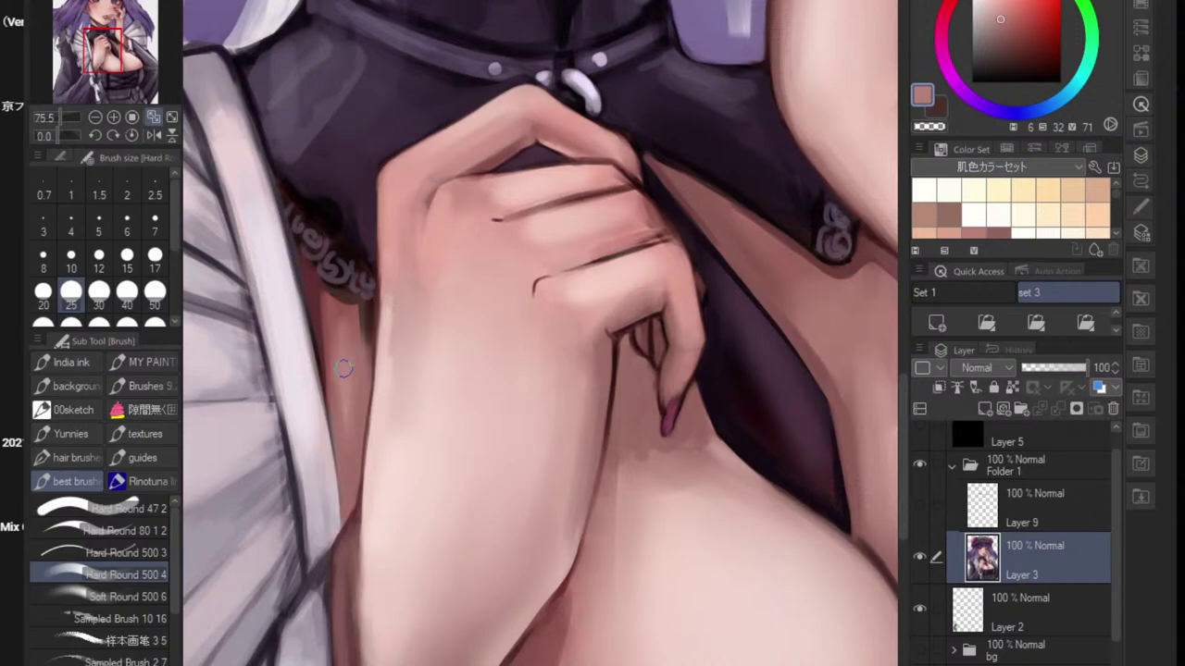
pyautogui.scroll(-3, 339, 361)
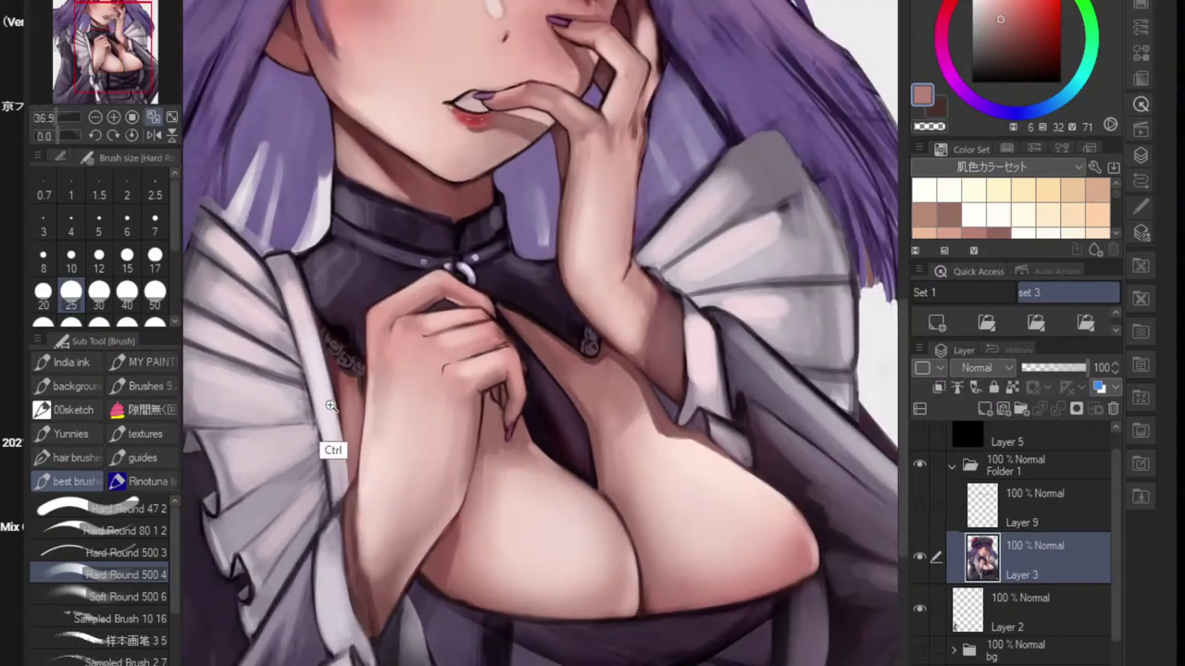
pyautogui.scroll(3, 339, 416)
pyautogui.keyDown('alt'); pyautogui.click(355, 446); pyautogui.keyUp('alt')
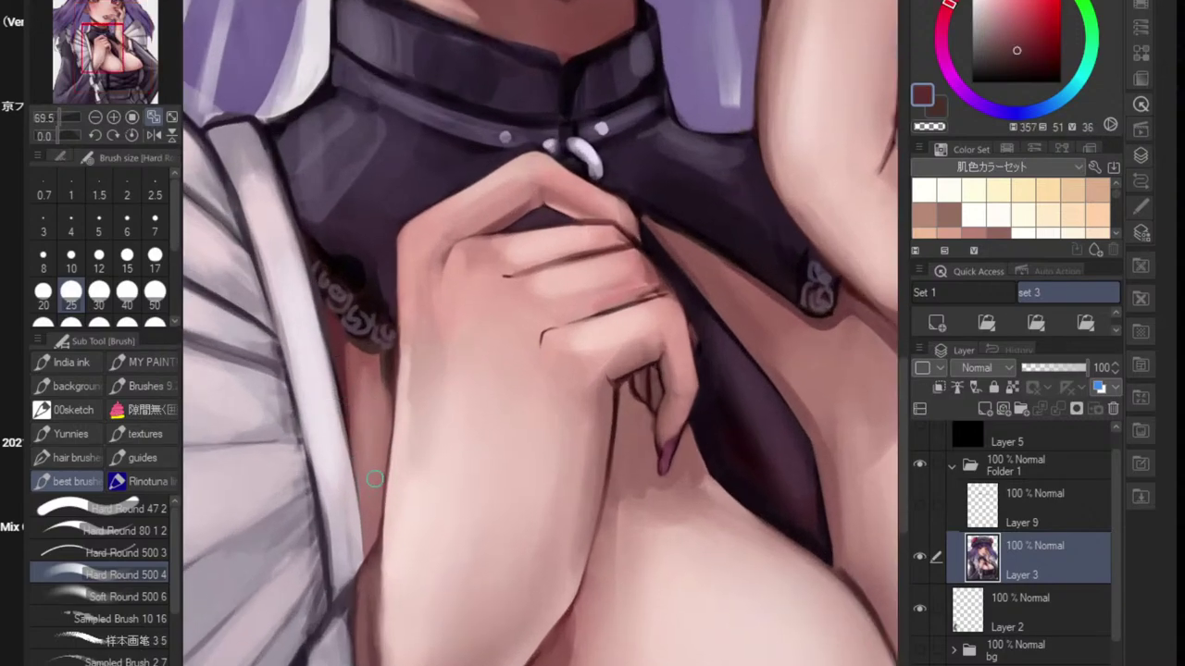
pyautogui.press('[')
pyautogui.press('[')
pyautogui.press('[')
pyautogui.press('[')
pyautogui.press('[')
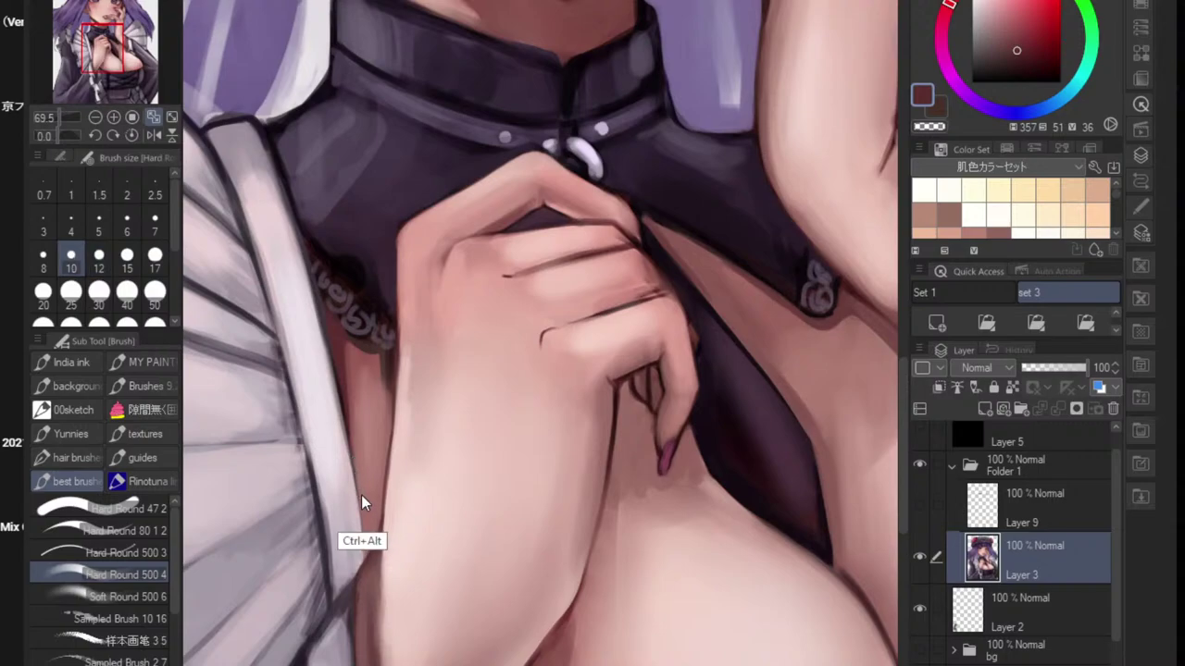
# - Paint a thin dark line along the ruffle edge and lasso the forearm's skin strip
pyautogui.moveTo(349, 446); pyautogui.dragTo(361, 529)
pyautogui.press('m')
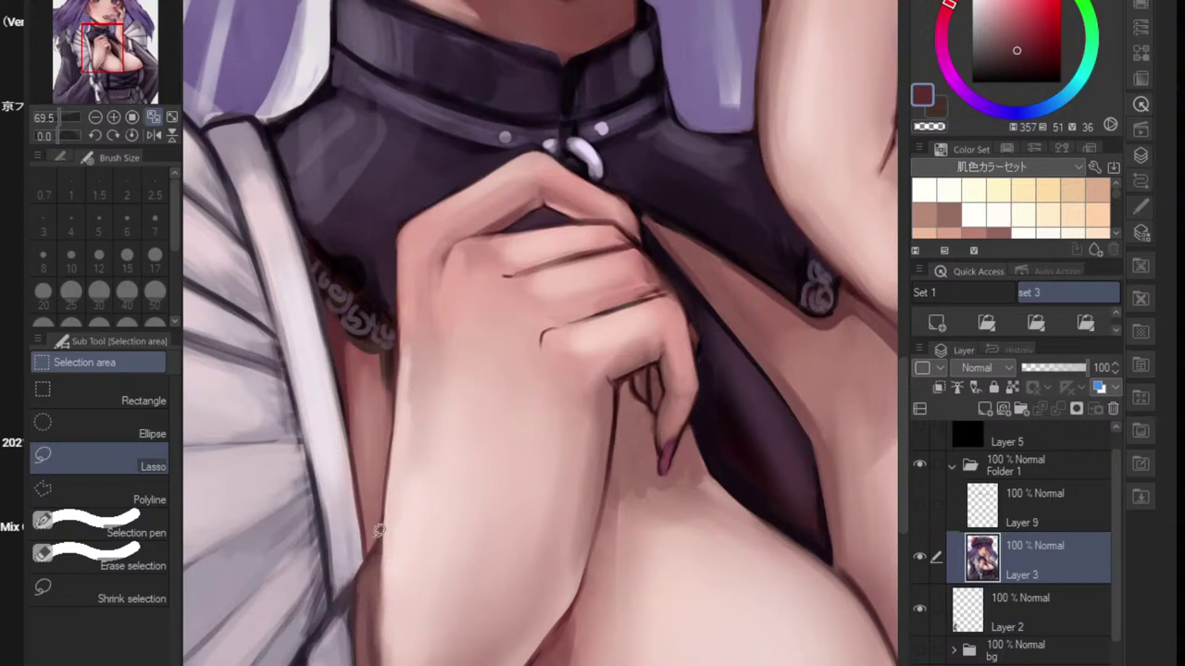
pyautogui.scroll(2, 363, 499)
pyautogui.moveTo(349, 442)
pyautogui.mouseDown()
pyautogui.moveTo(364, 561)
pyautogui.moveTo(378, 572)
pyautogui.moveTo(376, 368)
pyautogui.mouseUp()
pyautogui.hotkey('ctrl', 'z')
pyautogui.moveTo(349, 434); pyautogui.dragTo(367, 556)
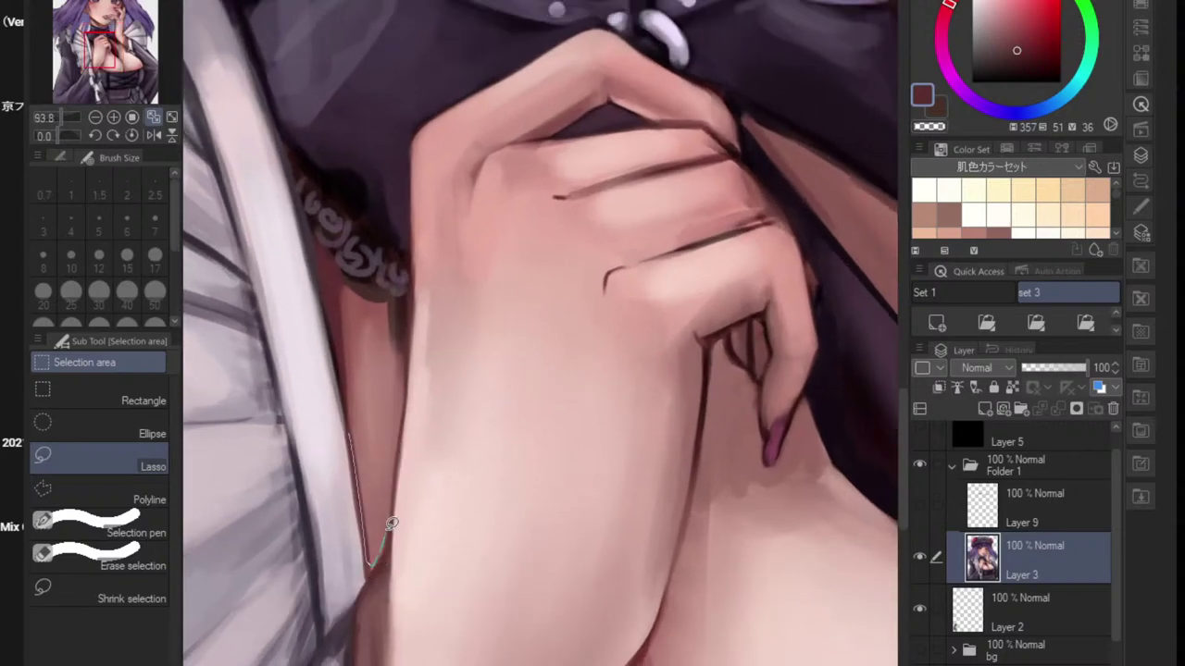
pyautogui.moveTo(407, 408); pyautogui.dragTo(370, 326)
# - Paint pink skin inside the selection with a soft brush, then deselect
pyautogui.press('b')
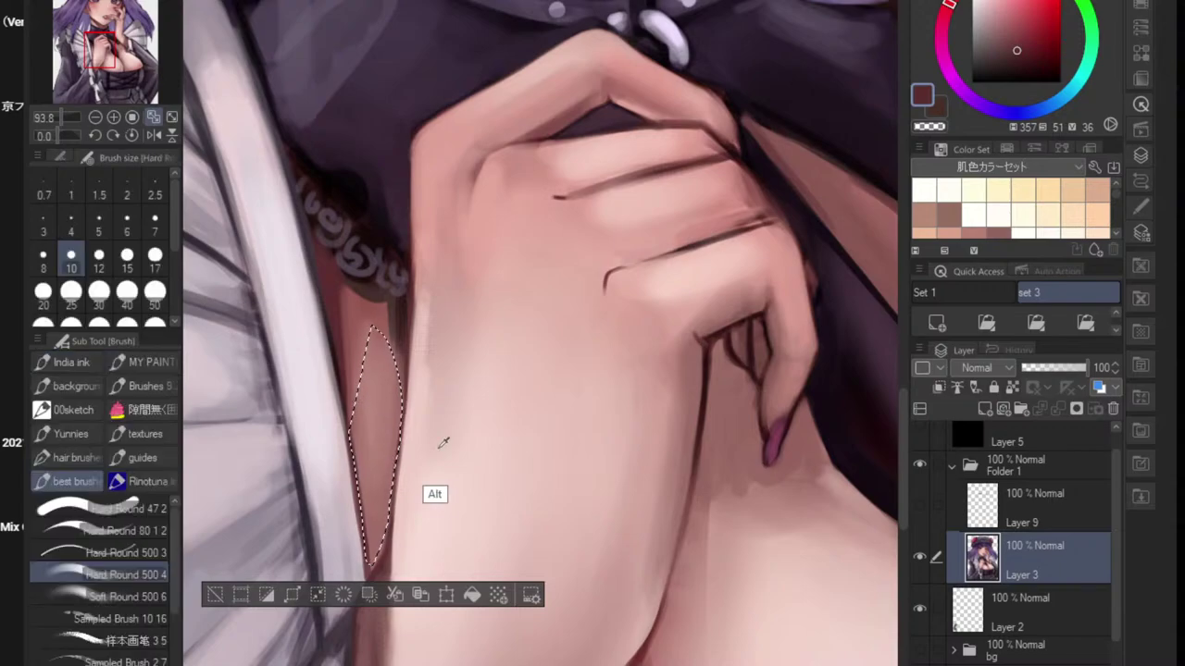
pyautogui.keyDown('alt'); pyautogui.click(410, 468); pyautogui.keyUp('alt')
pyautogui.click(163, 597)
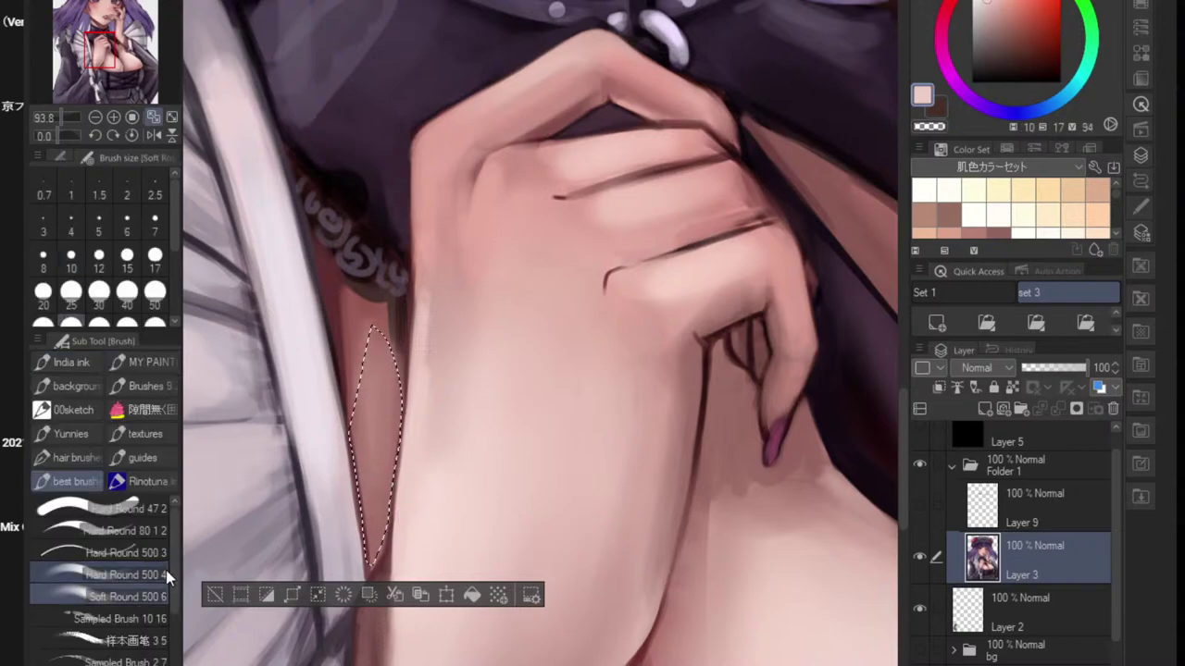
pyautogui.moveTo(353, 376); pyautogui.dragTo(343, 535)
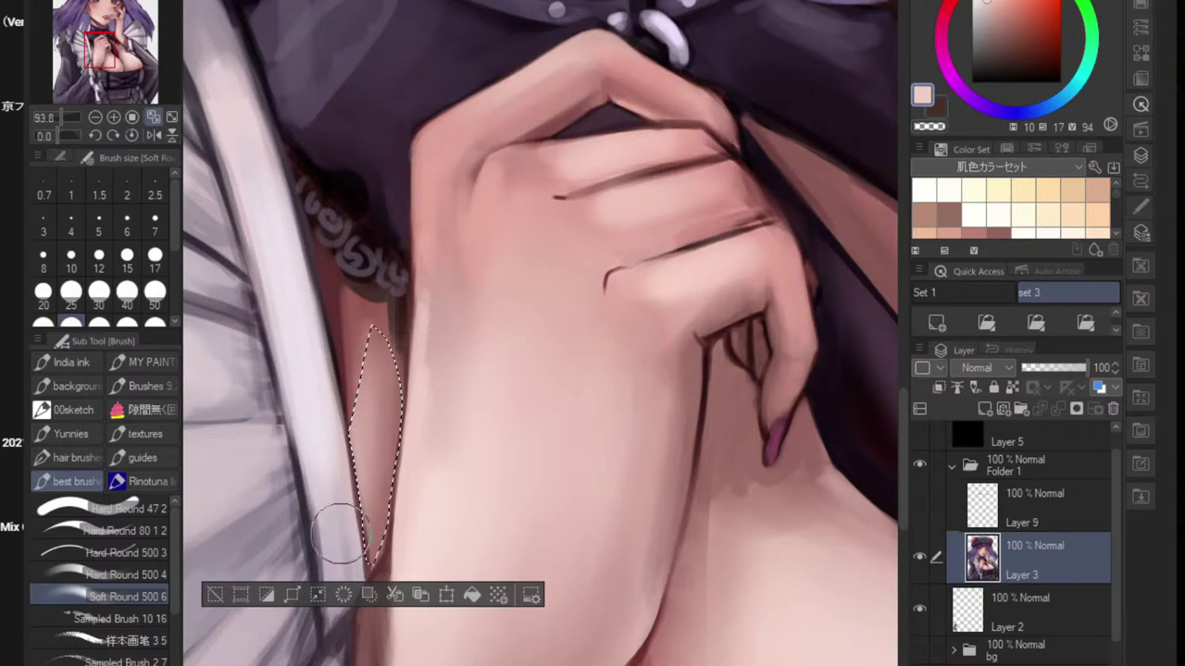
pyautogui.hotkey('ctrl', 'd')
pyautogui.moveTo(430, 480); pyautogui.dragTo(353, 547)
pyautogui.moveTo(444, 532); pyautogui.dragTo(518, 470)
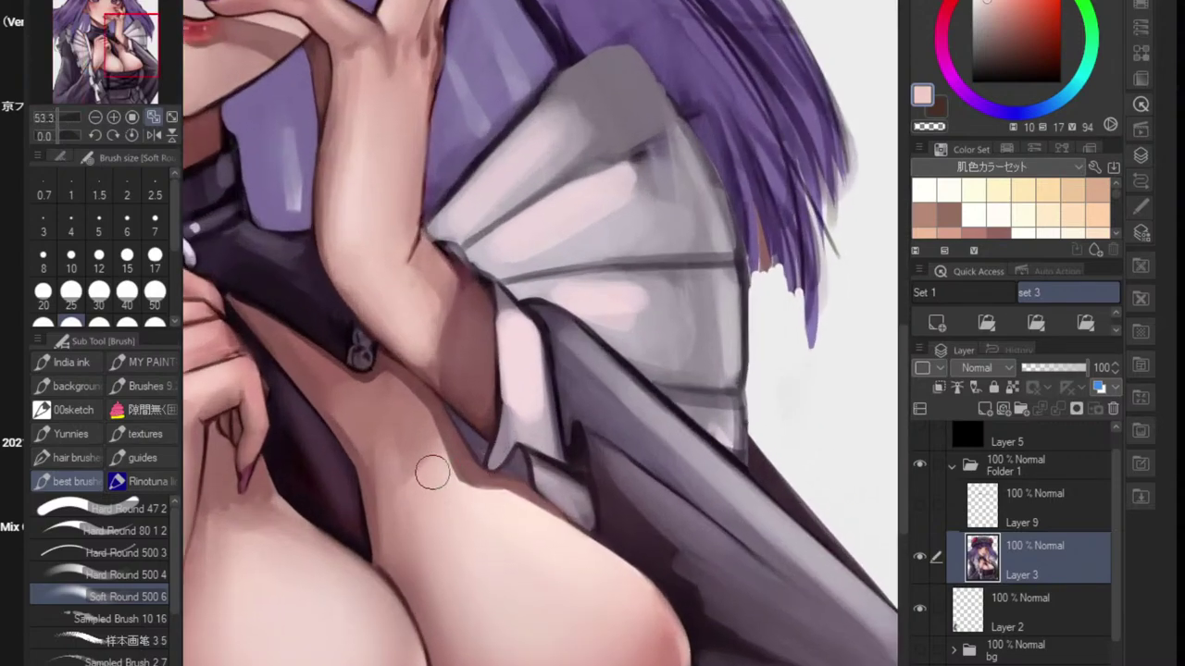
pyautogui.moveTo(330, 436); pyautogui.dragTo(493, 391)
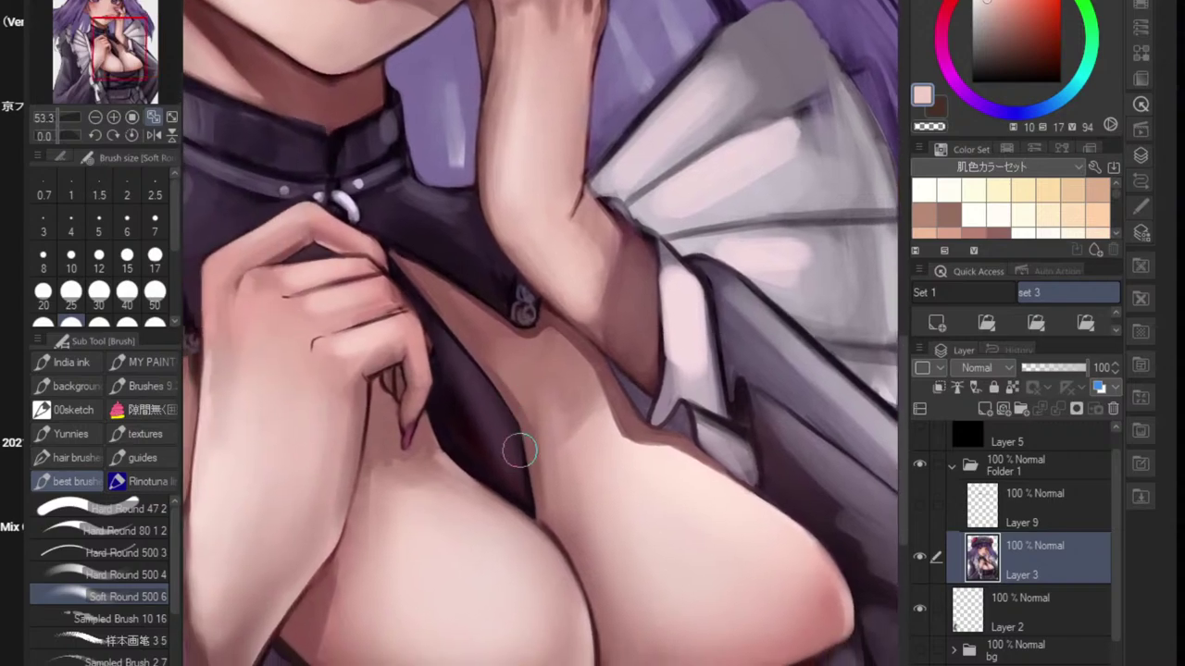
# - Lasso the chest area below the hand, then clear that selection
pyautogui.press('m')
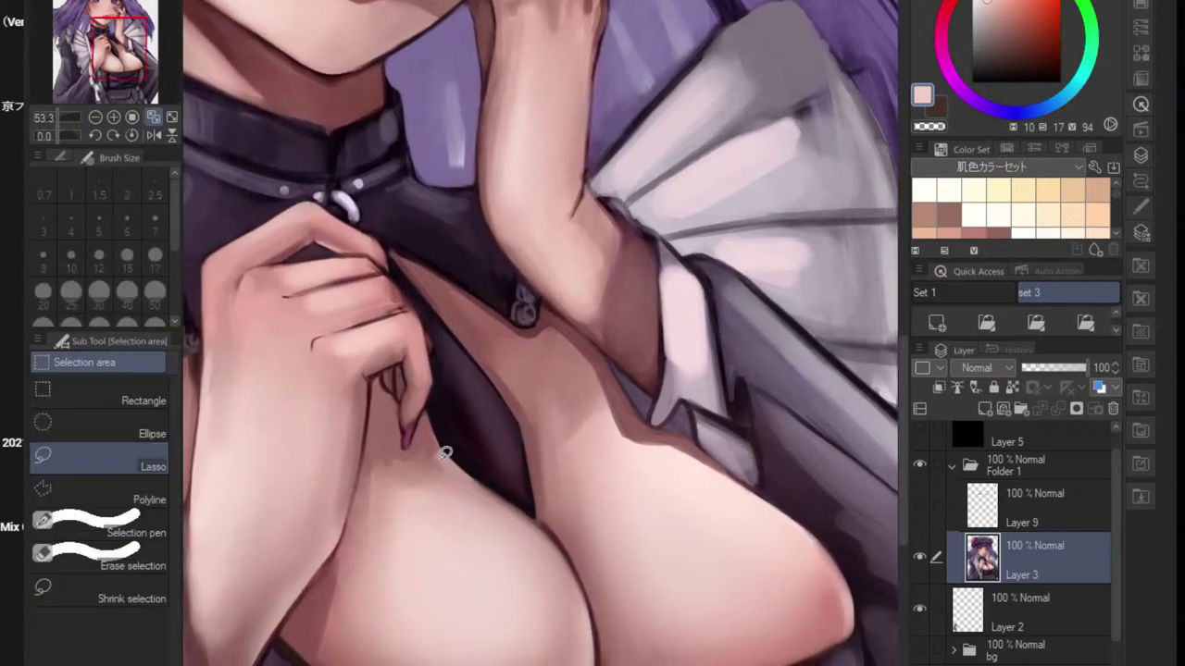
pyautogui.moveTo(466, 478); pyautogui.dragTo(493, 498)
pyautogui.hotkey('ctrl', 'z')
pyautogui.moveTo(424, 425)
pyautogui.mouseDown()
pyautogui.moveTo(521, 508)
pyautogui.moveTo(443, 619)
pyautogui.moveTo(442, 435)
pyautogui.mouseUp()
pyautogui.press('b')
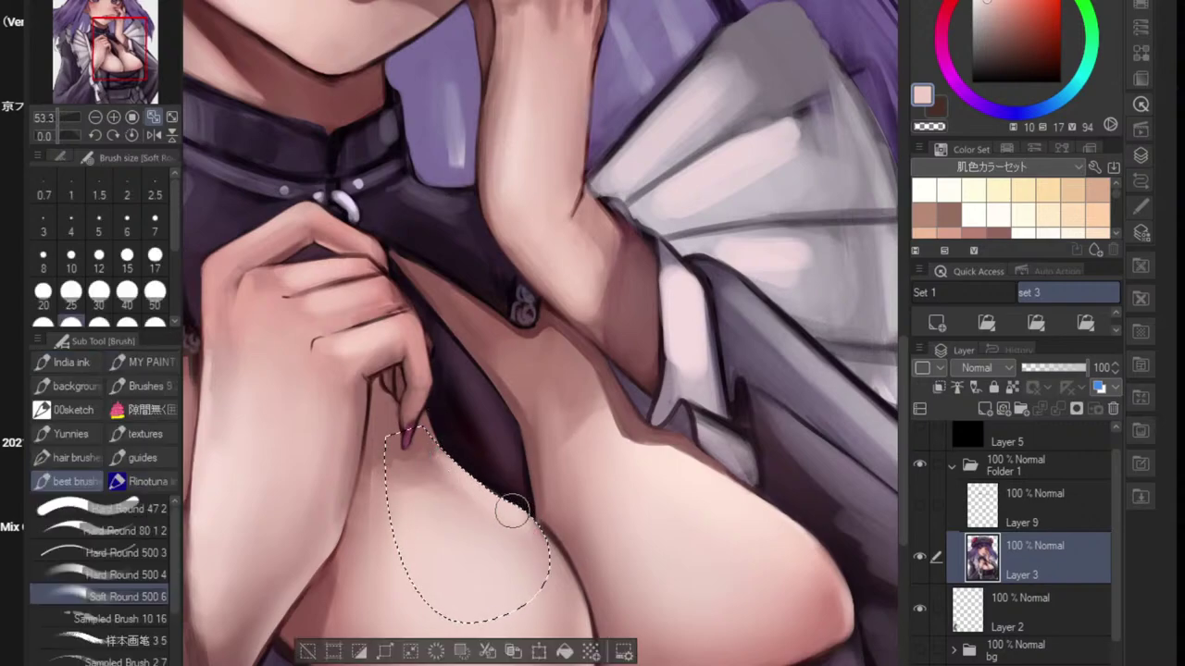
pyautogui.press('ctrl')
pyautogui.hotkey('ctrl', 'd')
pyautogui.moveTo(568, 500)
pyautogui.mouseDown()
pyautogui.moveTo(484, 514)
pyautogui.moveTo(559, 517)
pyautogui.mouseUp()
pyautogui.scroll(3, 523, 528)
# - Redraw a lasso selection around the chest shadow area below the hand
pyautogui.press('m')
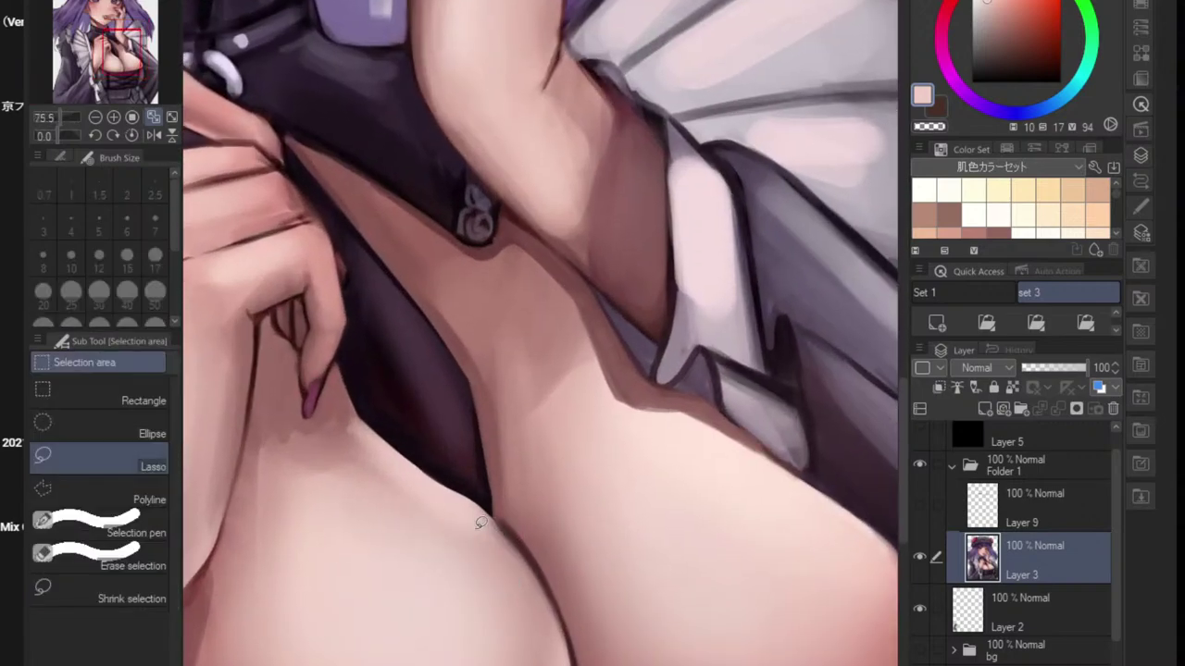
pyautogui.hotkey('ctrl', 'z')
pyautogui.moveTo(366, 409)
pyautogui.mouseDown()
pyautogui.moveTo(427, 467)
pyautogui.moveTo(376, 430)
pyautogui.mouseUp()
pyautogui.moveTo(456, 488); pyautogui.dragTo(367, 407)
pyautogui.moveTo(512, 536)
pyautogui.mouseDown()
pyautogui.moveTo(376, 417)
pyautogui.moveTo(491, 510)
pyautogui.mouseUp()
pyautogui.moveTo(529, 551); pyautogui.dragTo(335, 568)
pyautogui.press('b')
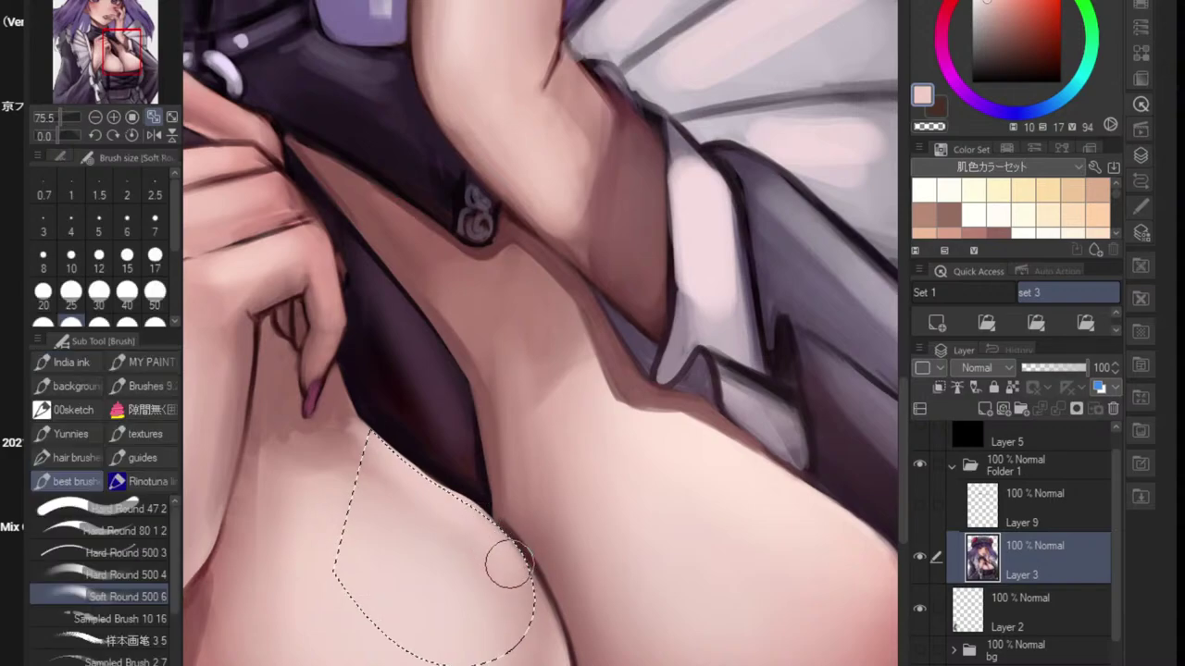
pyautogui.hotkey('ctrl', 'shift', 'i')
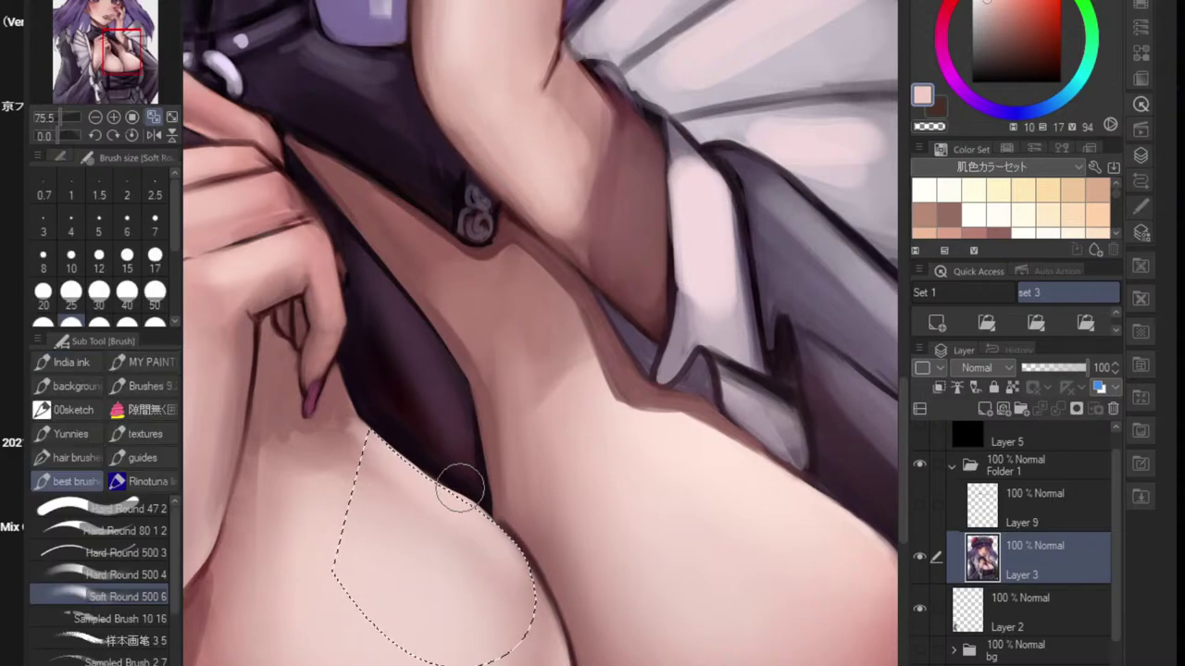
# - Load a near-black dress purple on a hard-edged brush at size 17
pyautogui.keyDown('alt'); pyautogui.click(494, 480); pyautogui.keyUp('alt')
pyautogui.press('[')
pyautogui.press('[')
pyautogui.press('[')
pyautogui.press('[')
pyautogui.press('[')
pyautogui.press('[')
pyautogui.press('[')
pyautogui.press('[')
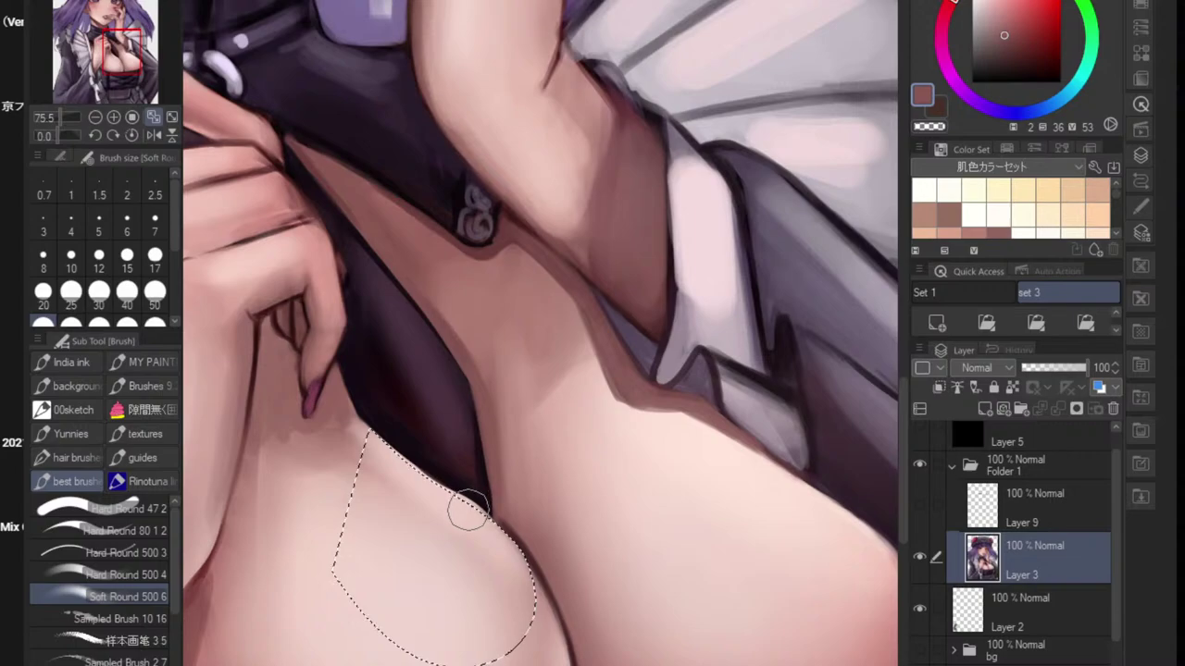
pyautogui.press('[')
pyautogui.press('[')
pyautogui.press('[')
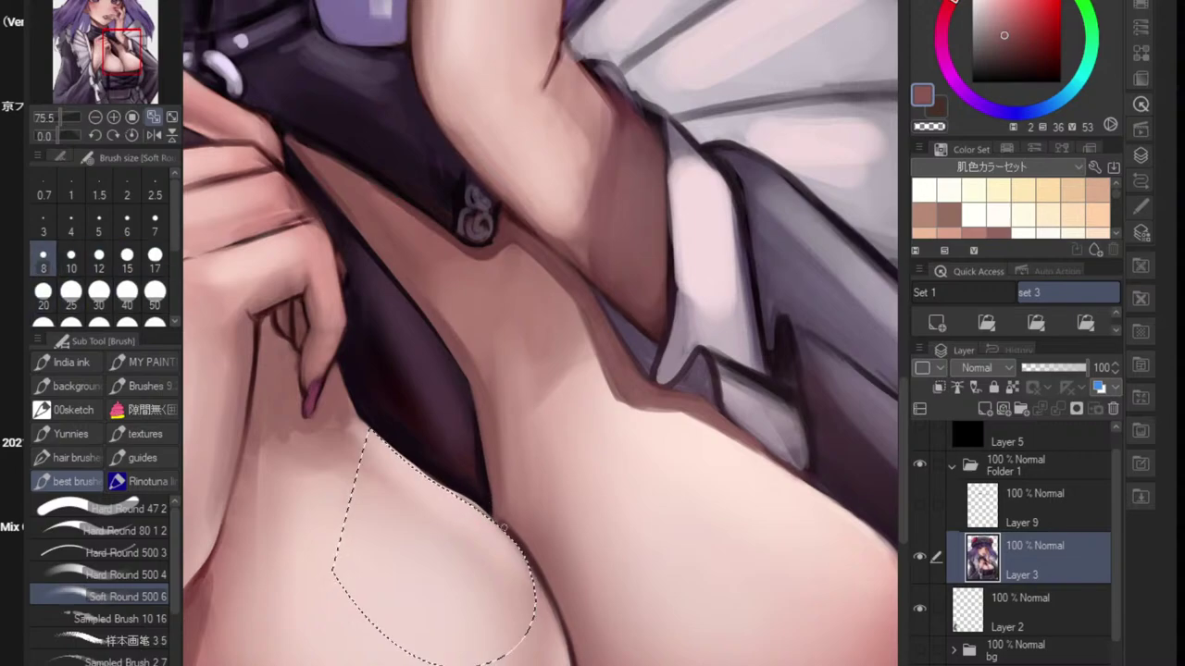
pyautogui.keyDown('alt'); pyautogui.click(486, 507); pyautogui.keyUp('alt')
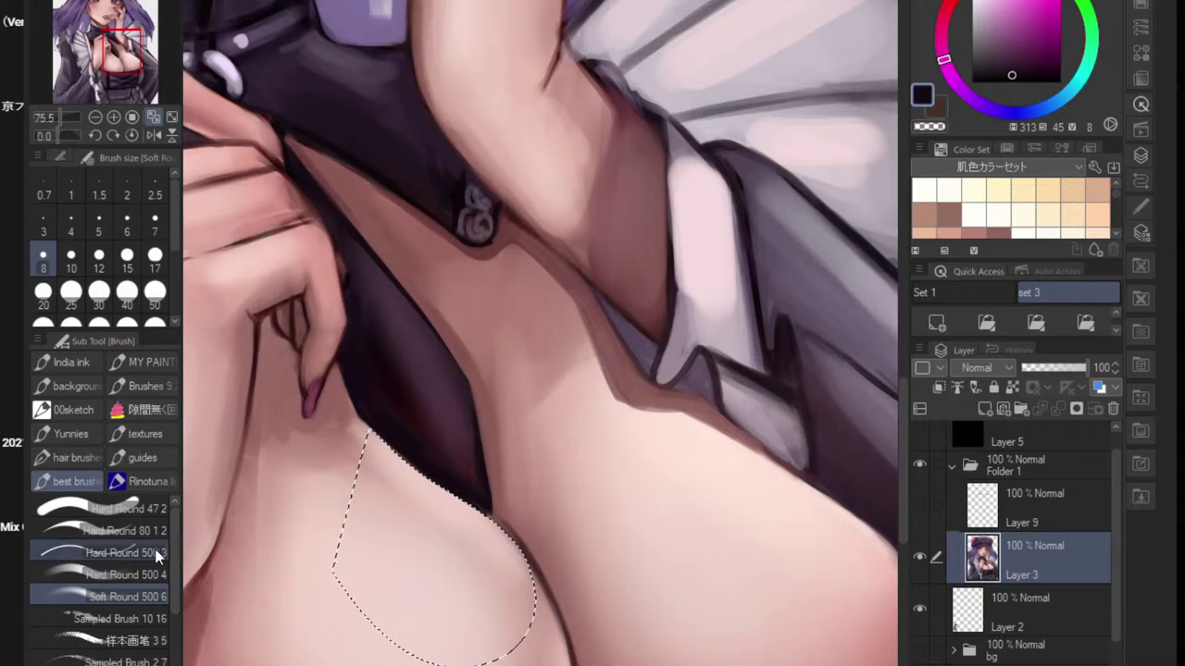
pyautogui.click(120, 575)
pyautogui.press(']')
pyautogui.press(']')
pyautogui.press(']')
pyautogui.press(']')
pyautogui.press(']')
pyautogui.press(']')
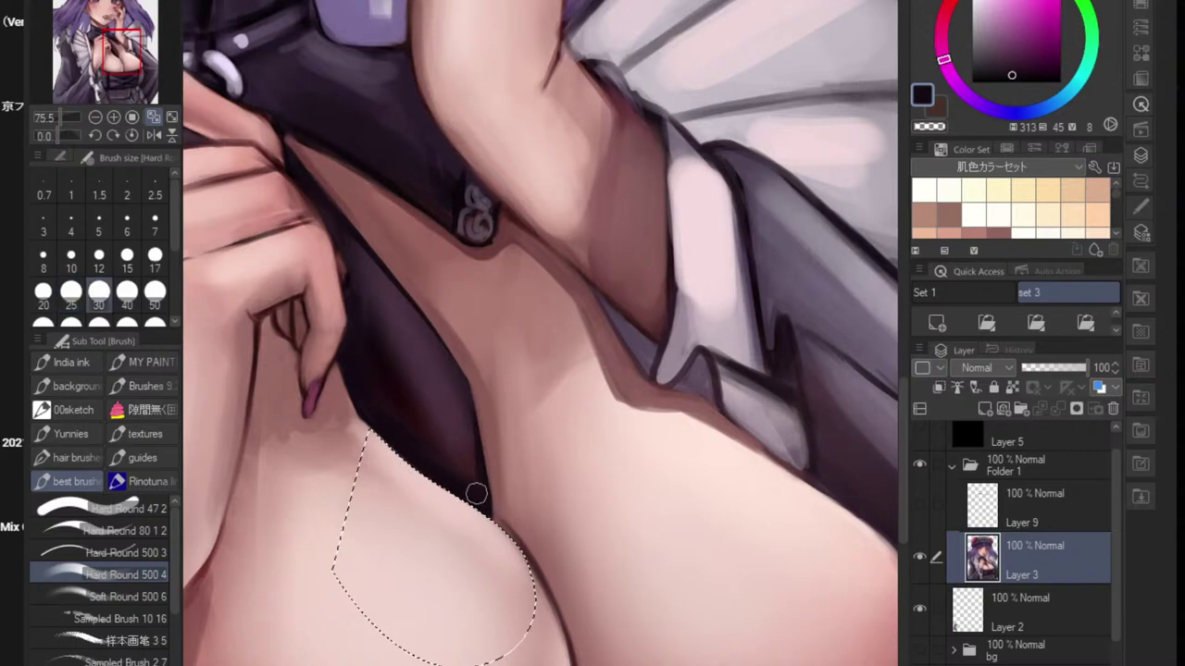
# - Clear the chest selection and brighten the skin beside the crease with a lighter pink
pyautogui.hotkey('ctrl', 'd')
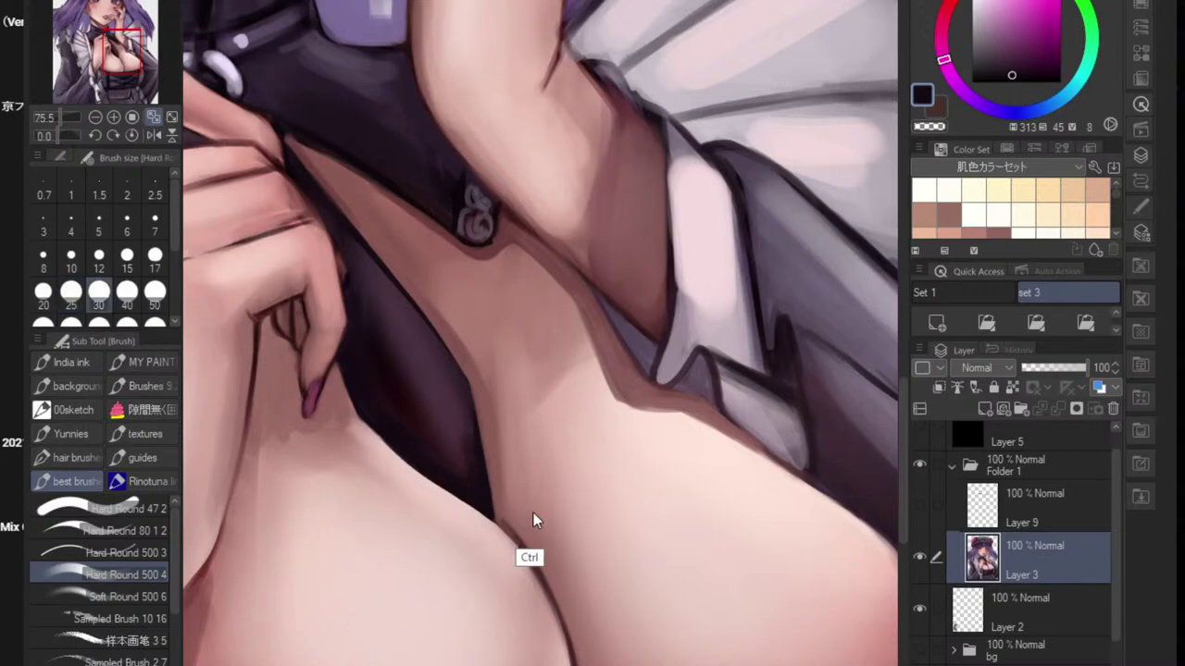
pyautogui.moveTo(554, 511); pyautogui.dragTo(503, 571)
pyautogui.scroll(5, 500, 569)
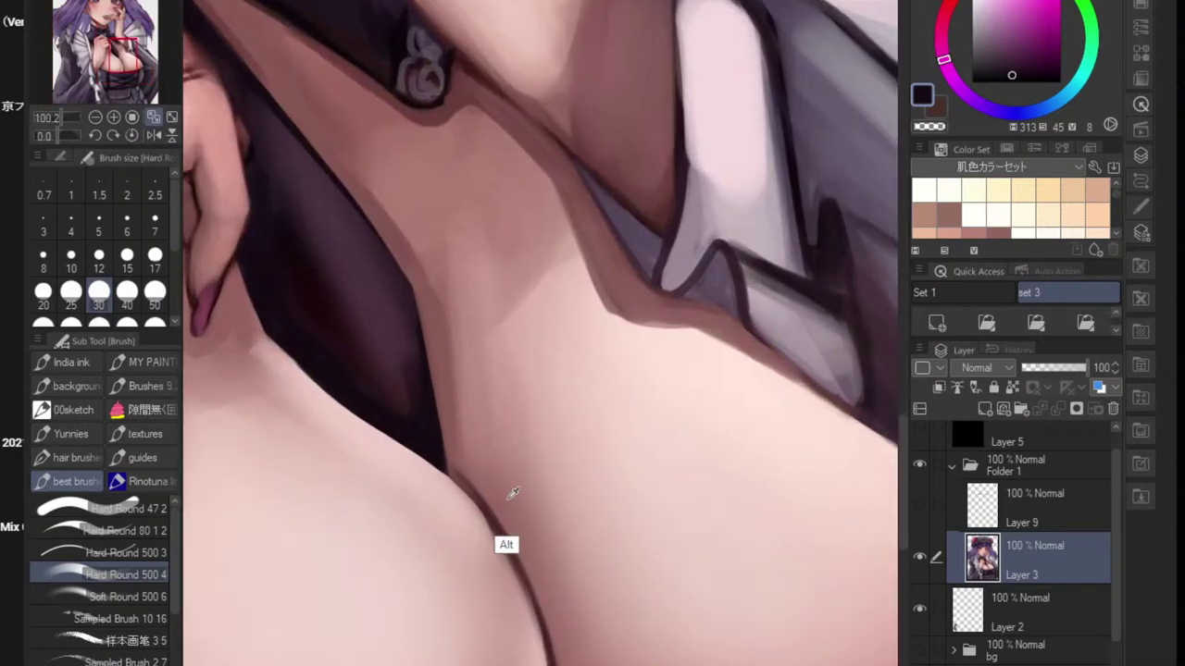
pyautogui.keyDown('alt'); pyautogui.click(468, 476); pyautogui.keyUp('alt')
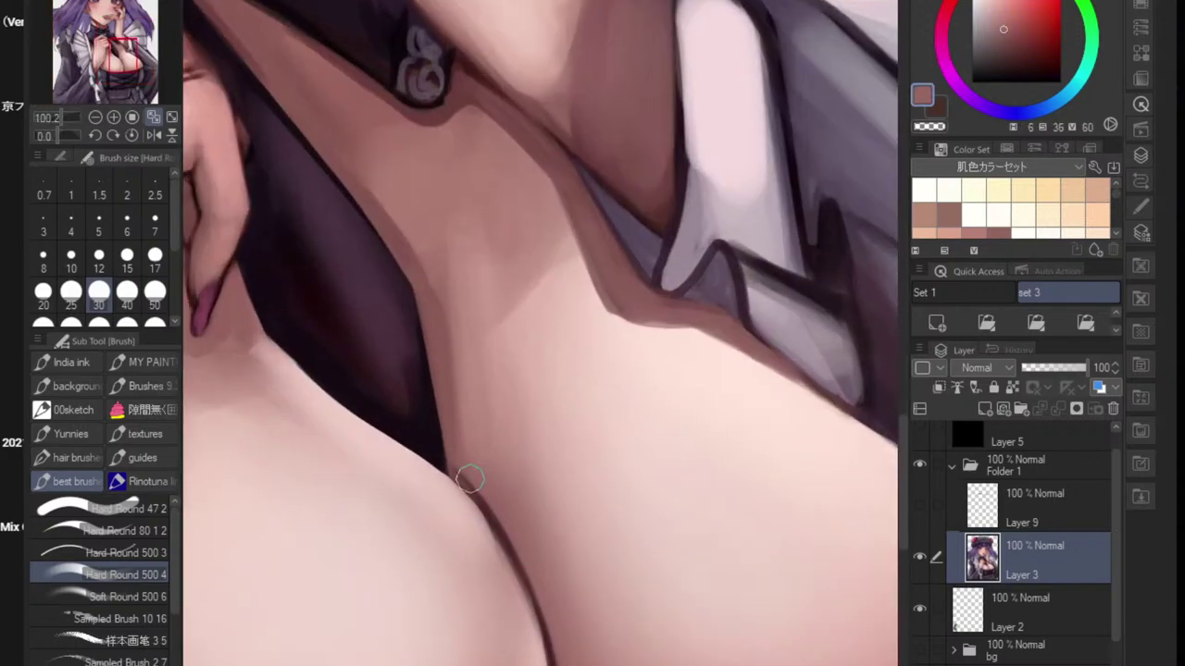
pyautogui.keyDown('alt'); pyautogui.click(489, 548); pyautogui.keyUp('alt')
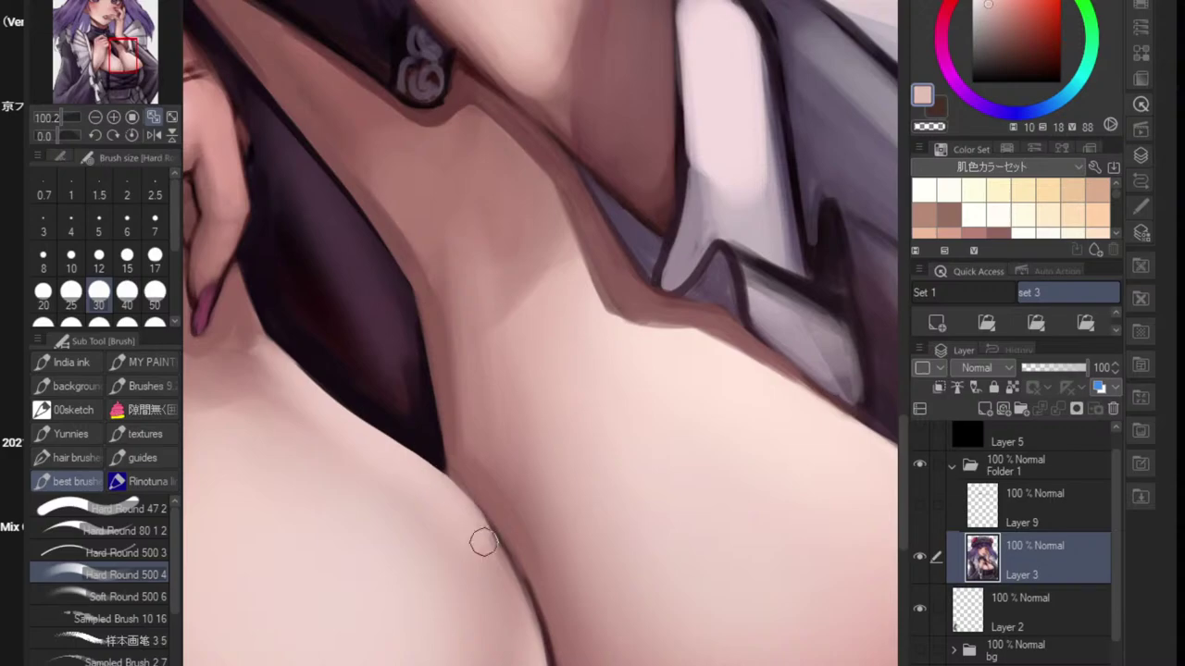
pyautogui.moveTo(450, 491); pyautogui.dragTo(500, 561)
pyautogui.moveTo(469, 516); pyautogui.dragTo(514, 603)
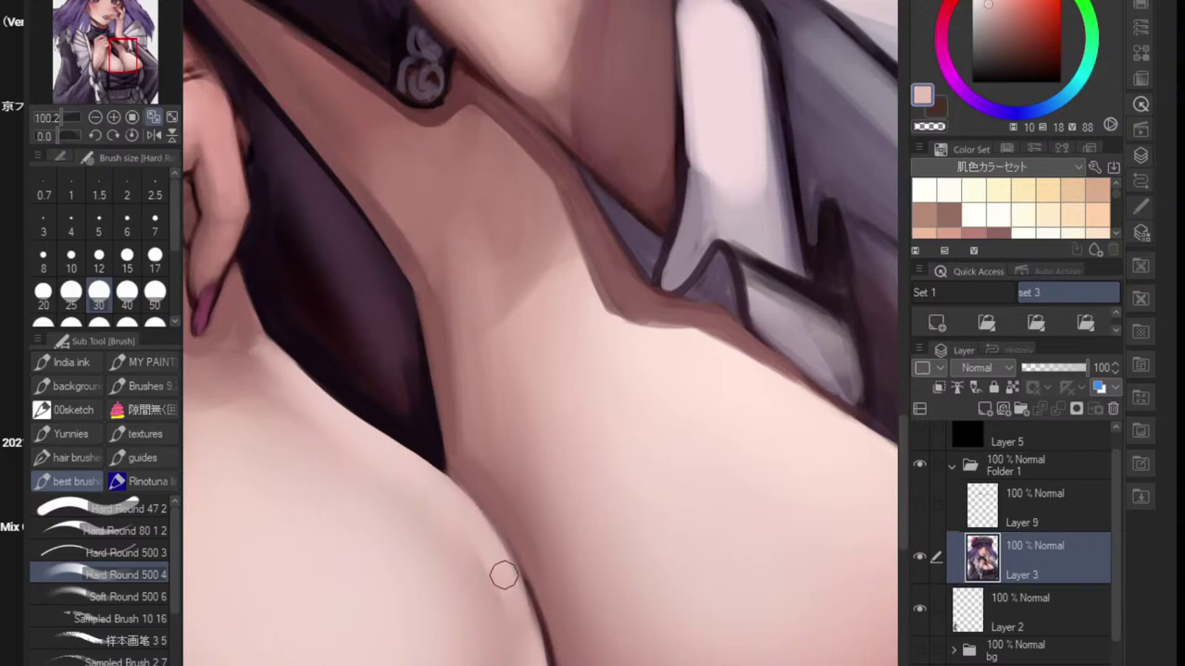
# - Switch to the Blend brush at size 40 and zoom in close on the chest
pyautogui.scroll(-10, 520, 543)
pyautogui.scroll(5, 496, 592)
pyautogui.press('j')
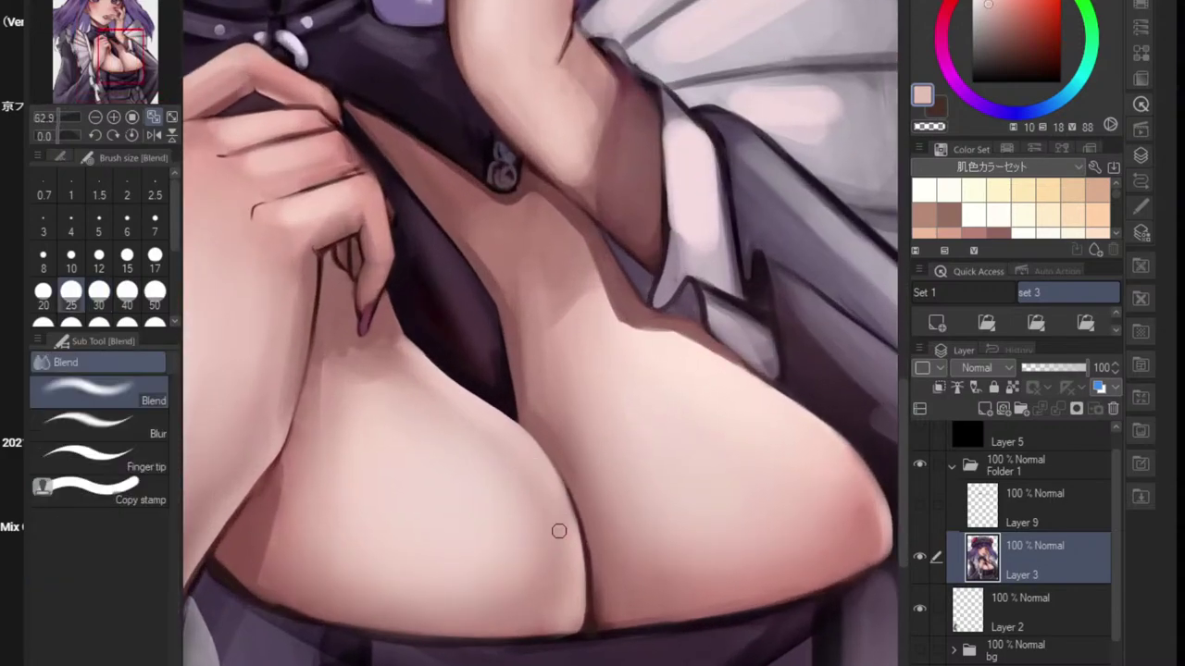
pyautogui.scroll(-5, 559, 530)
pyautogui.scroll(4, 556, 542)
pyautogui.press(']')
pyautogui.press(']')
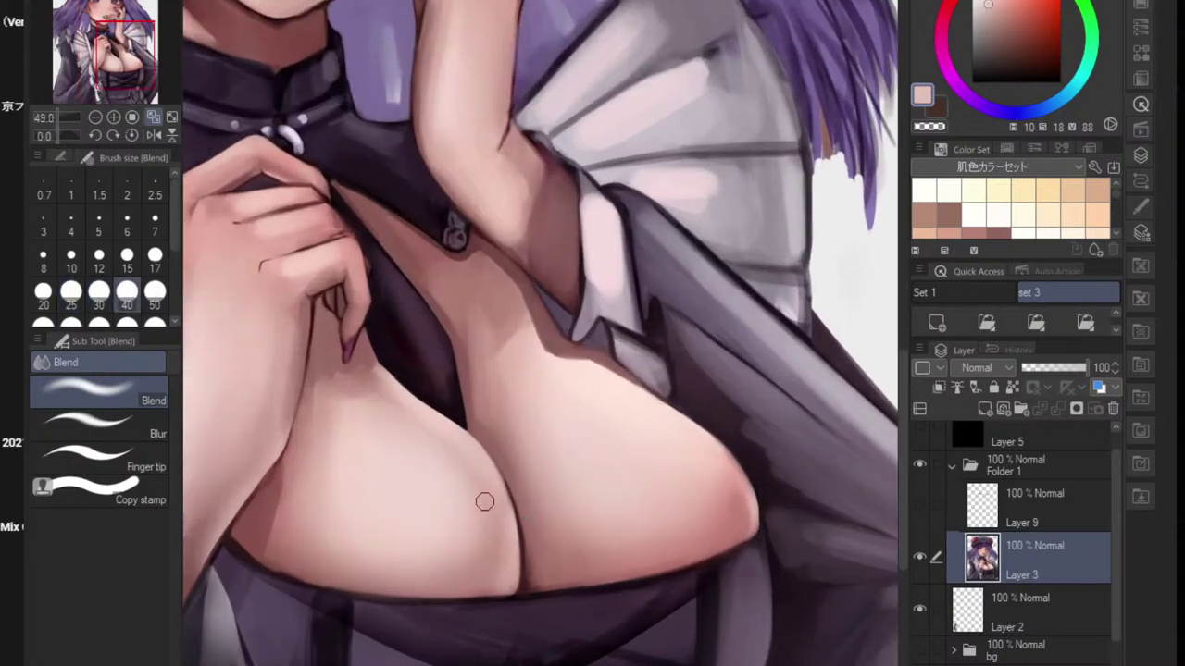
pyautogui.scroll(-5, 508, 562)
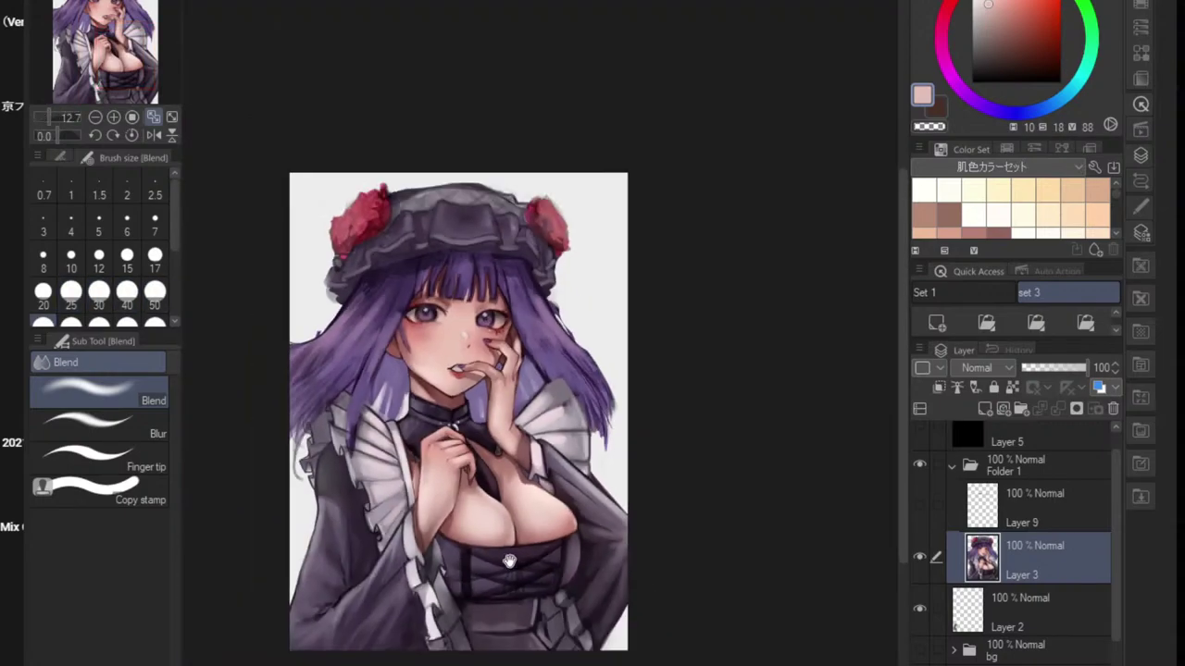
pyautogui.moveTo(509, 562); pyautogui.dragTo(485, 523)
pyautogui.scroll(5, 479, 524)
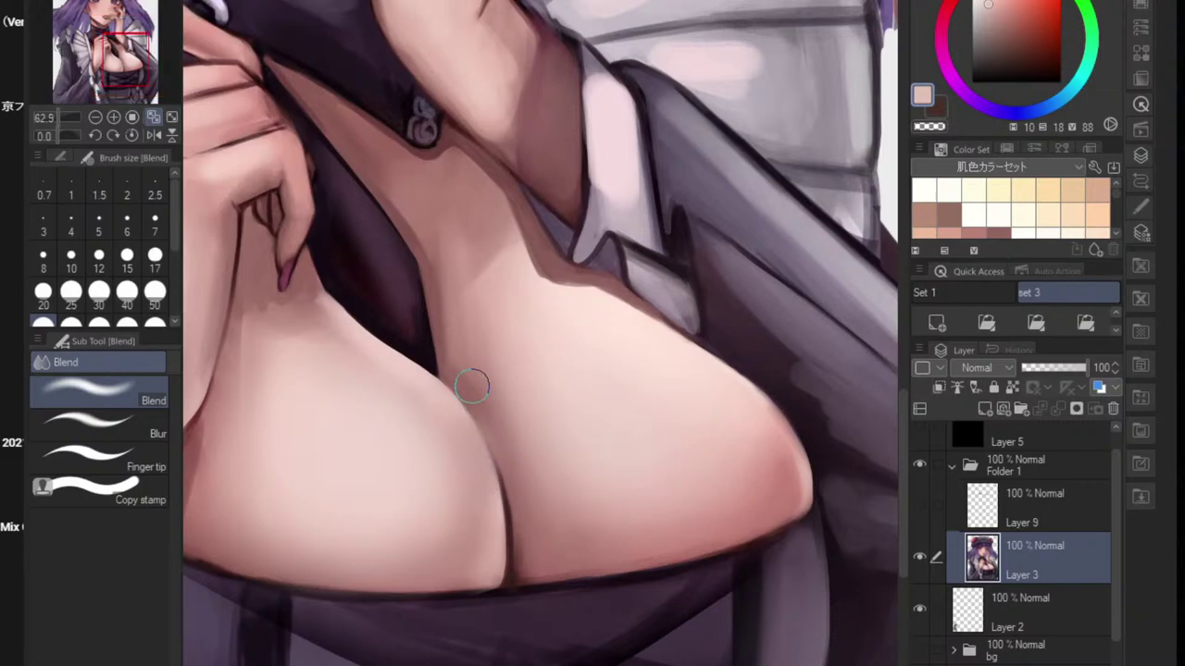
pyautogui.scroll(-5, 492, 438)
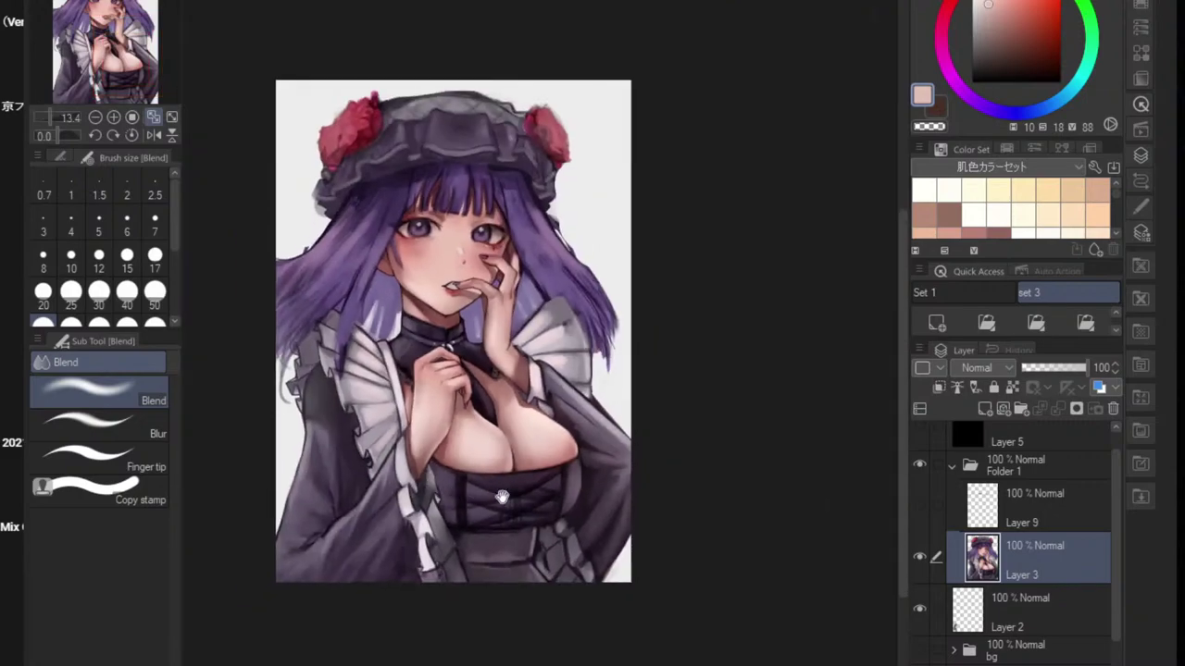
pyautogui.scroll(-3, 684, 446)
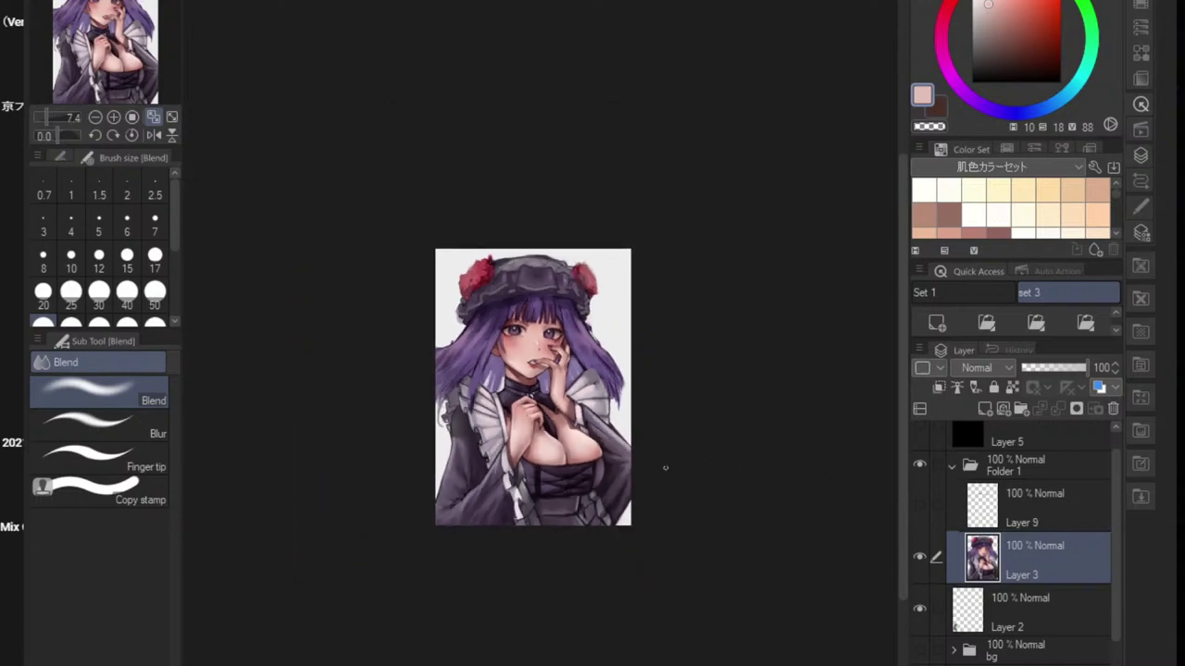
pyautogui.scroll(4, 665, 467)
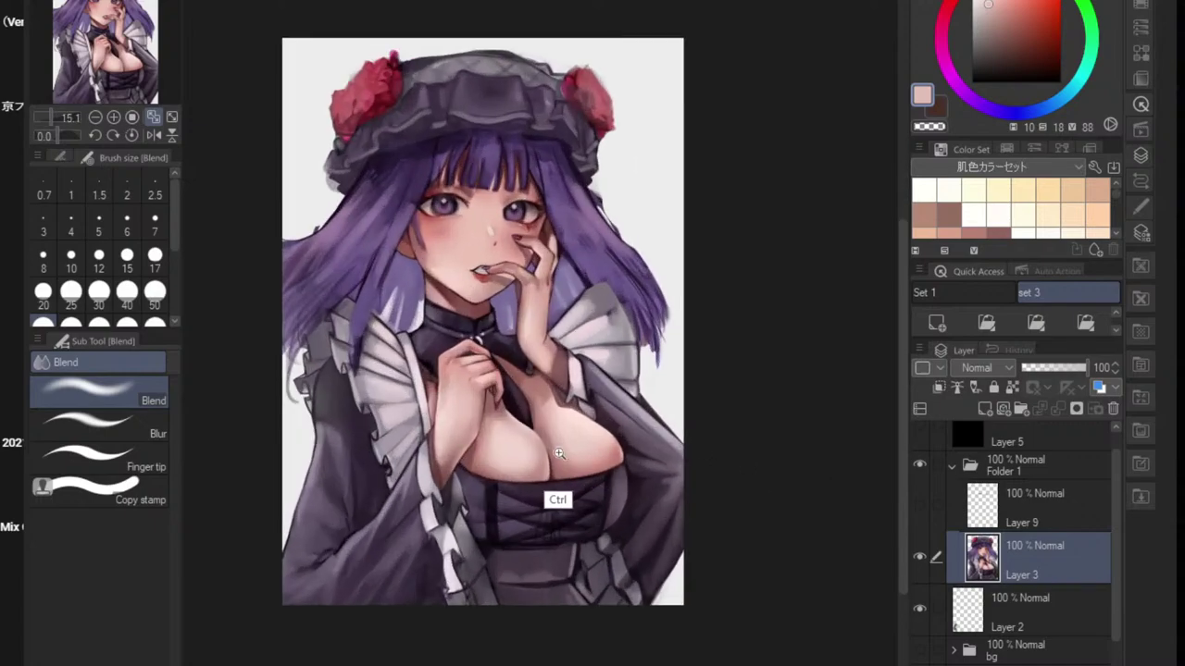
pyautogui.scroll(6, 563, 492)
# - Paint a thin dark maroon line along the crease between the breasts with a smaller hard brush
pyautogui.press('b')
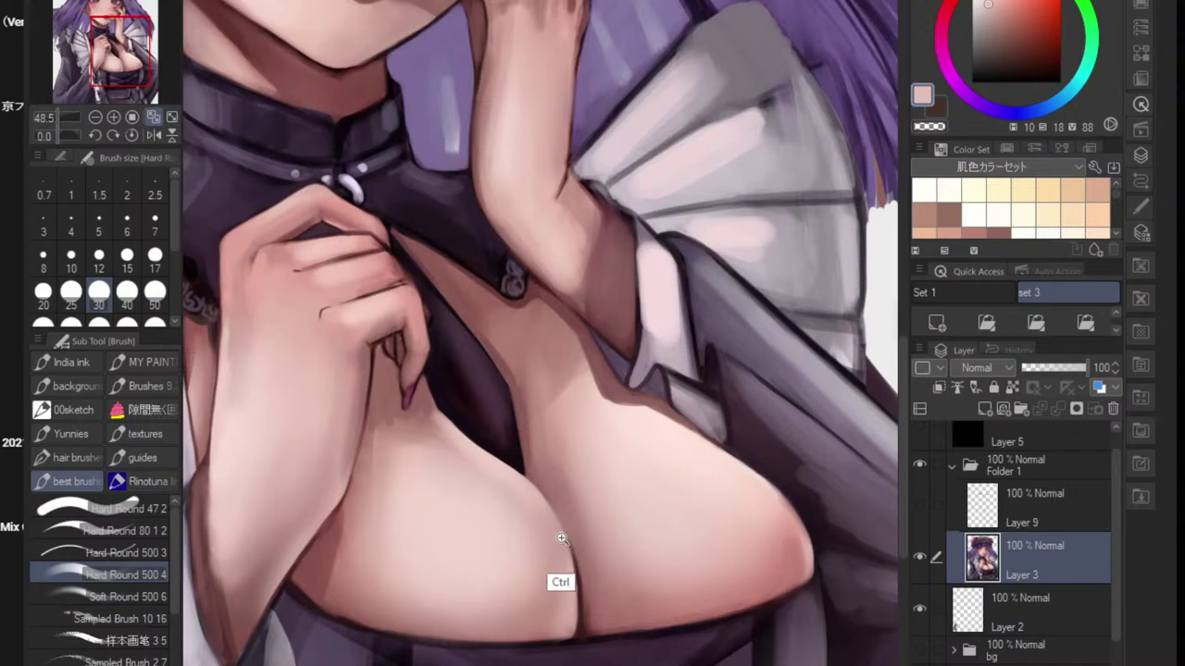
pyautogui.scroll(2, 576, 534)
pyautogui.keyDown('alt'); pyautogui.click(582, 574); pyautogui.keyUp('alt')
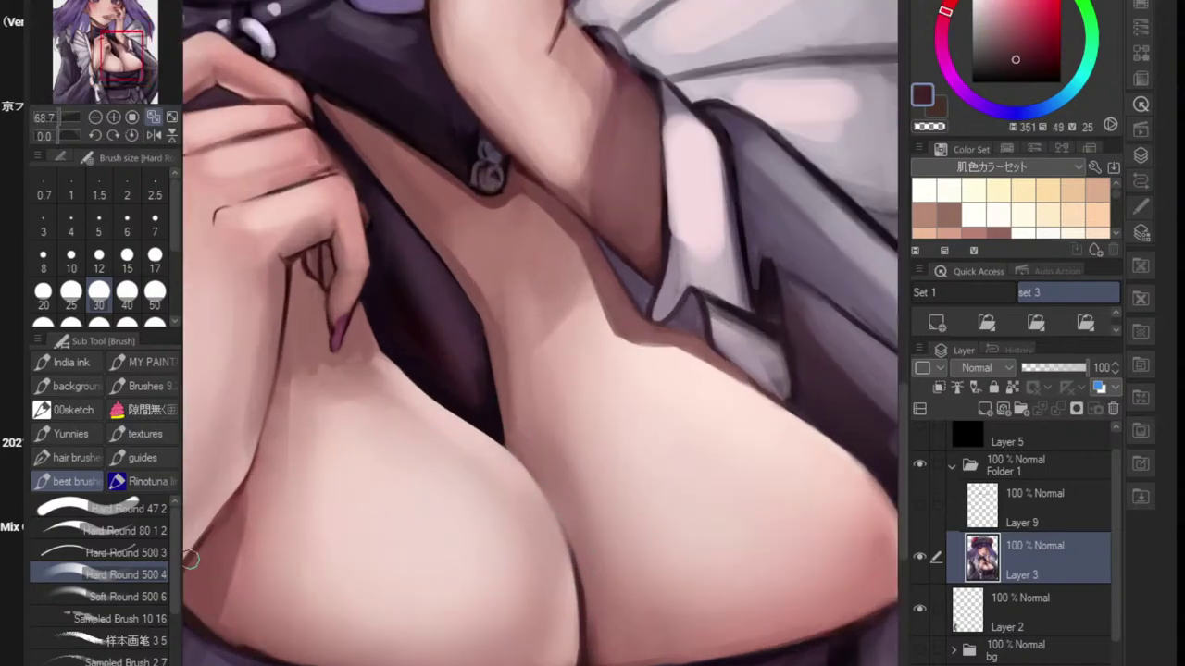
pyautogui.press('[')
pyautogui.press('[')
pyautogui.press('[')
pyautogui.press('[')
pyautogui.press('[')
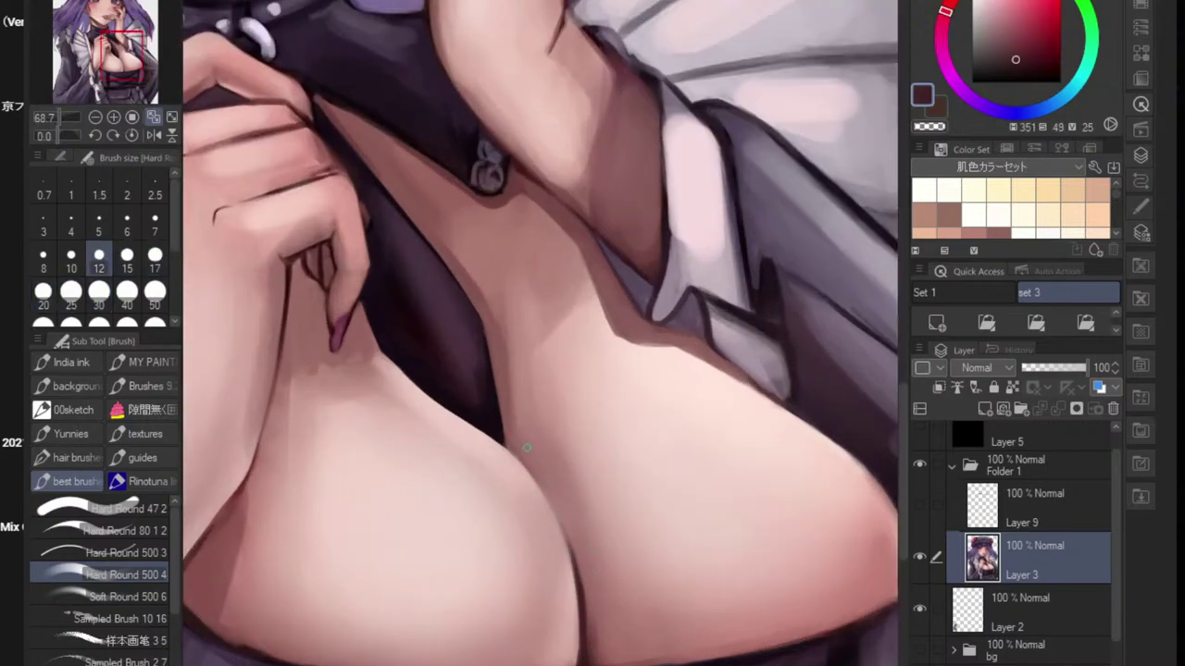
pyautogui.scroll(1, 527, 447)
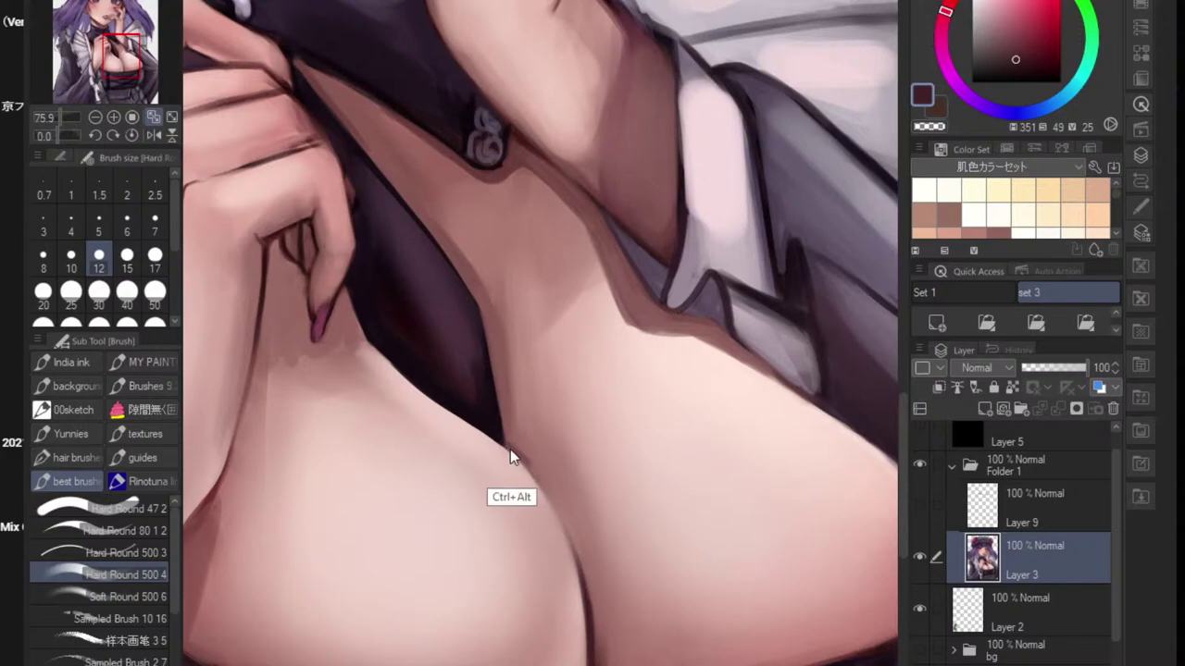
pyautogui.moveTo(493, 435); pyautogui.dragTo(559, 516)
pyautogui.keyDown('alt'); pyautogui.click(555, 505); pyautogui.keyUp('alt')
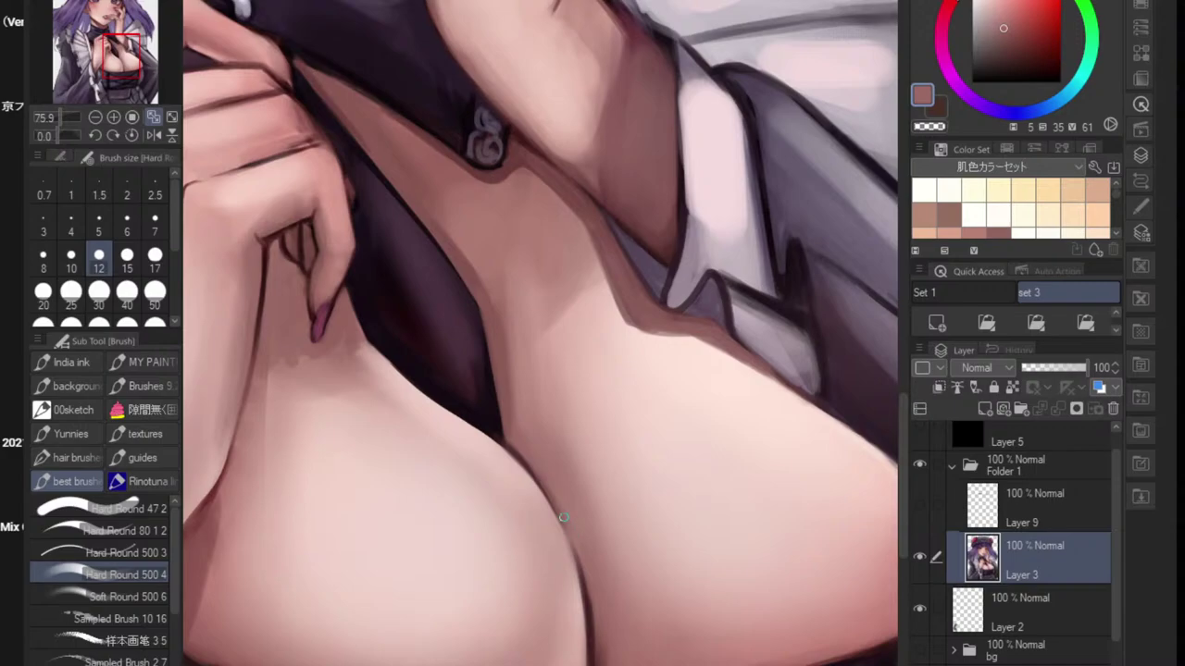
pyautogui.keyDown('alt'); pyautogui.click(523, 449); pyautogui.keyUp('alt')
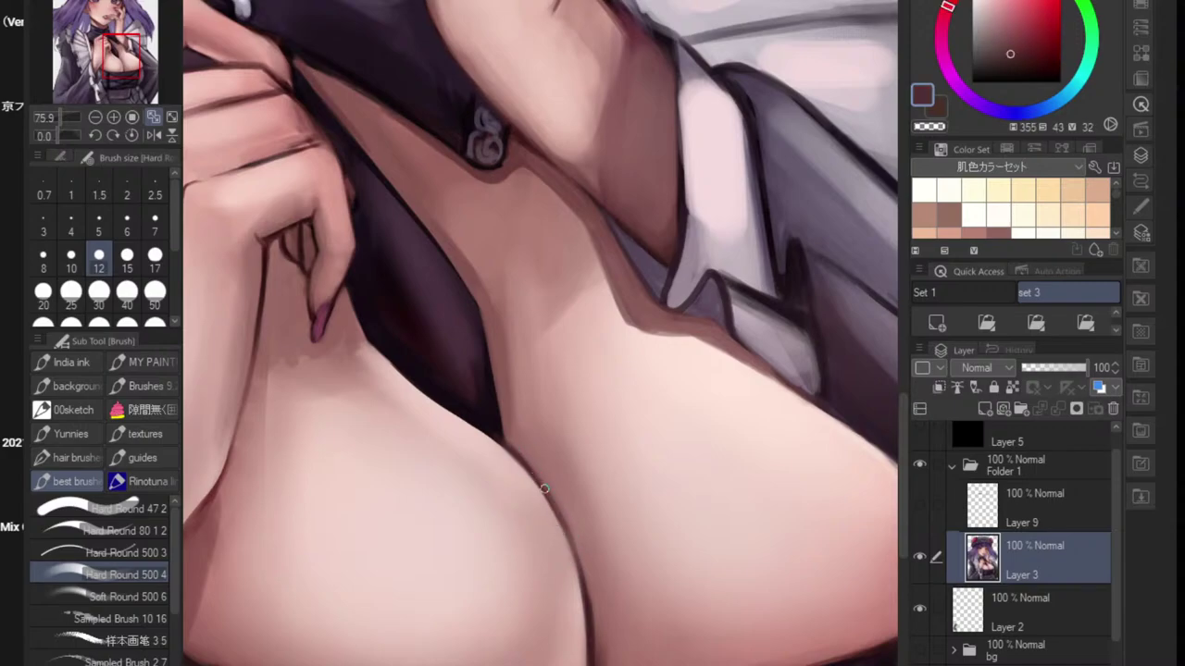
pyautogui.scroll(-10, 570, 578)
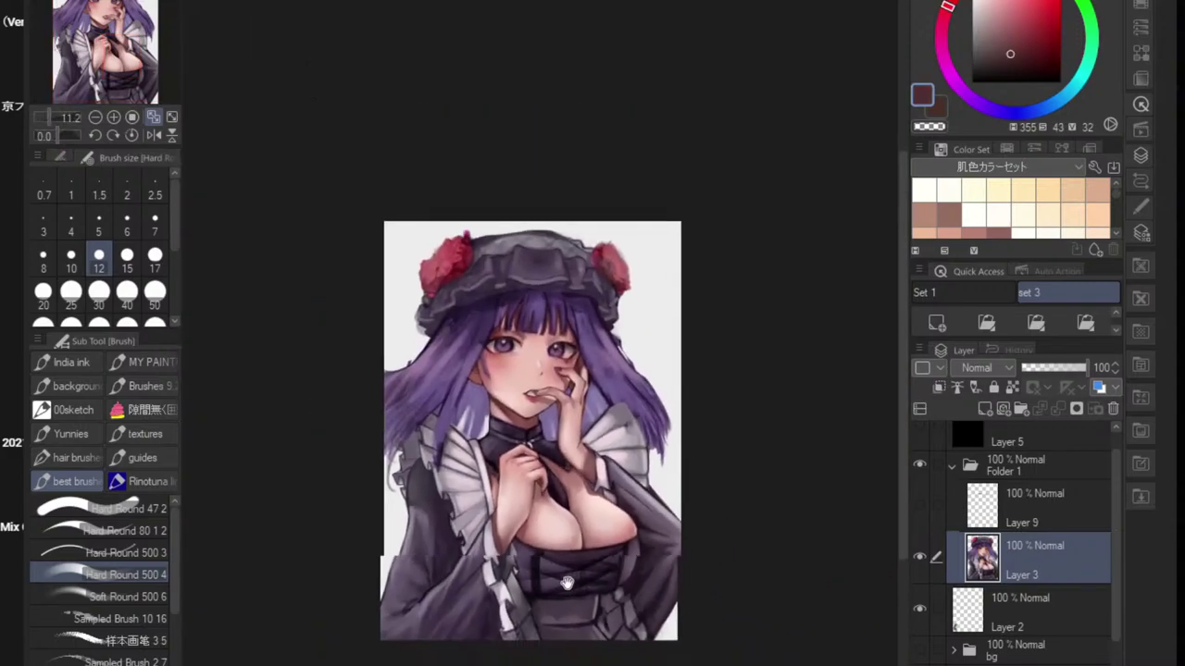
pyautogui.moveTo(567, 583); pyautogui.dragTo(544, 575)
pyautogui.moveTo(625, 508); pyautogui.dragTo(596, 528)
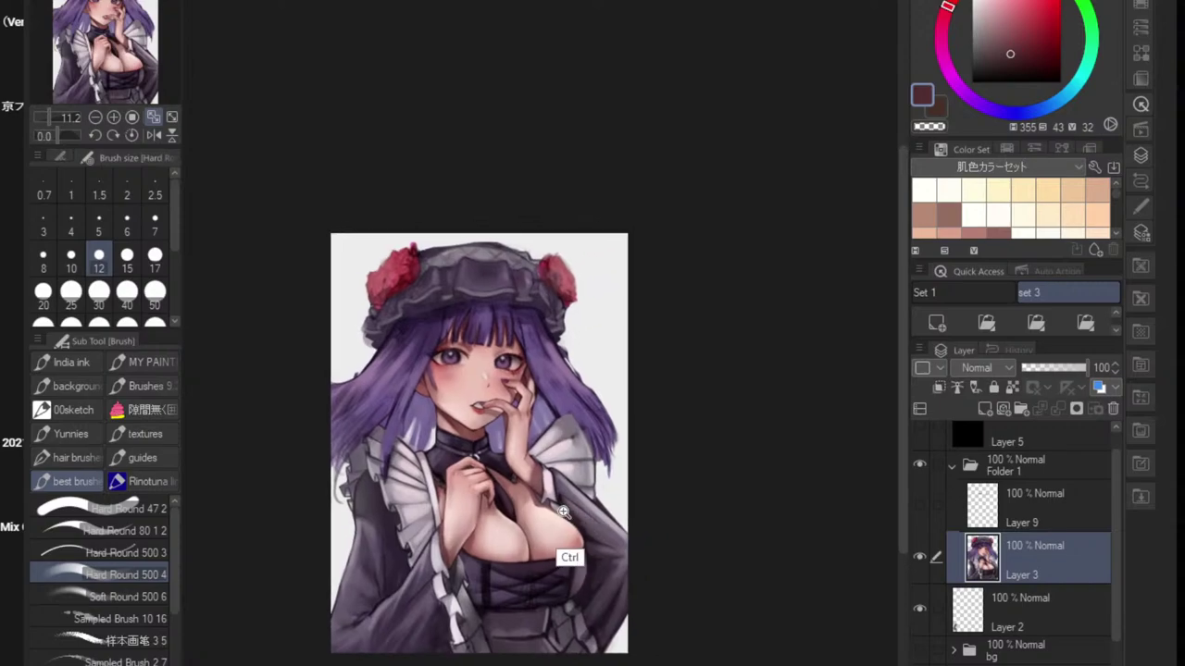
pyautogui.scroll(7, 564, 512)
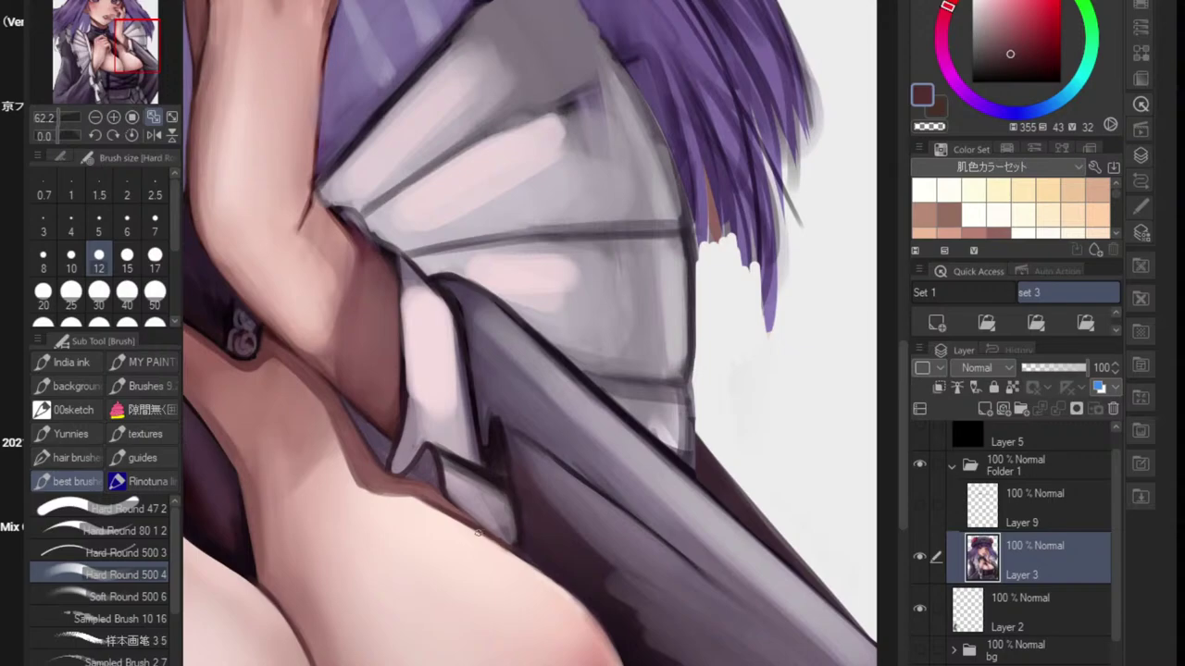
pyautogui.scroll(-5, 500, 553)
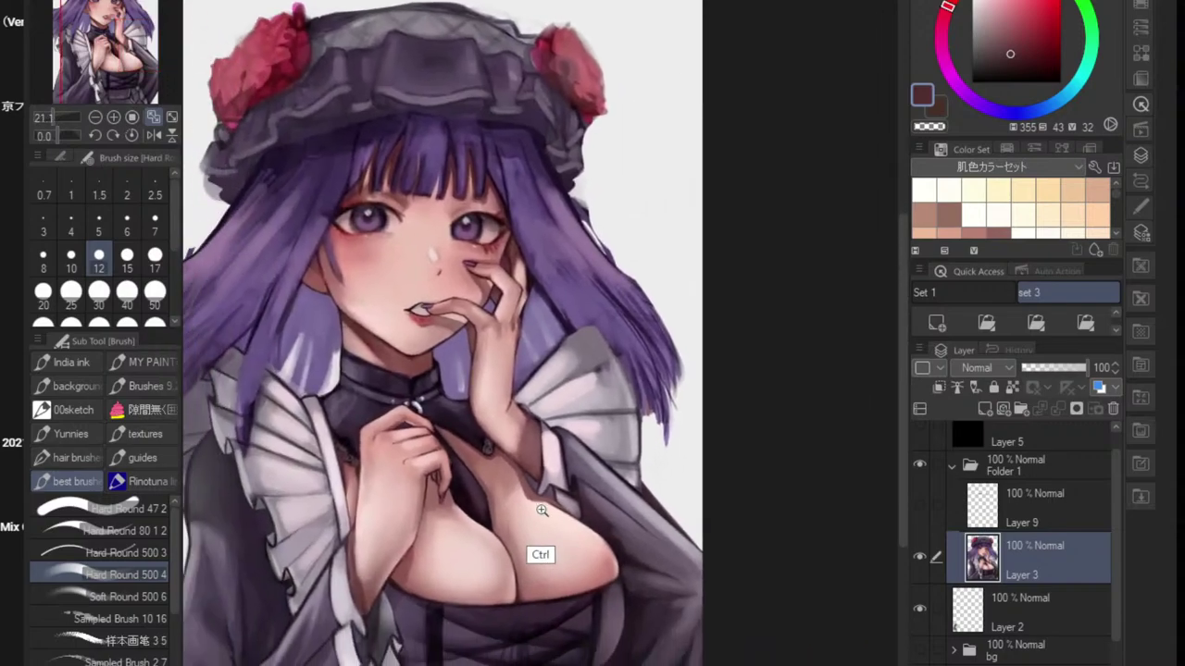
pyautogui.scroll(5, 540, 510)
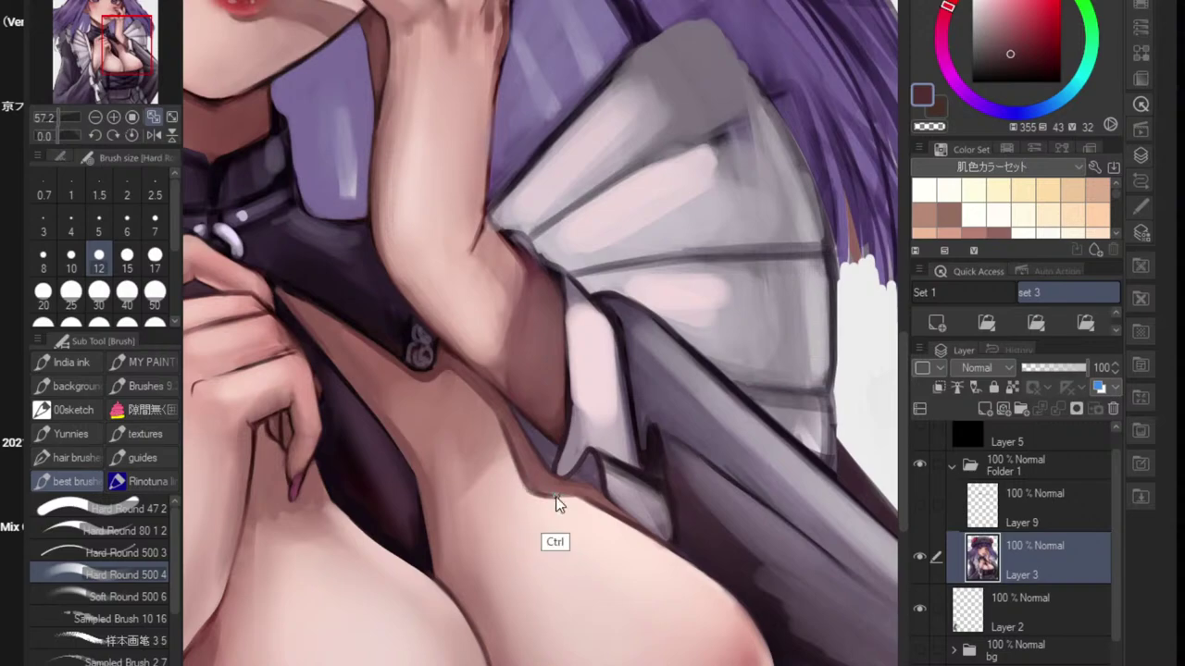
pyautogui.scroll(-5, 555, 505)
pyautogui.scroll(5, 518, 463)
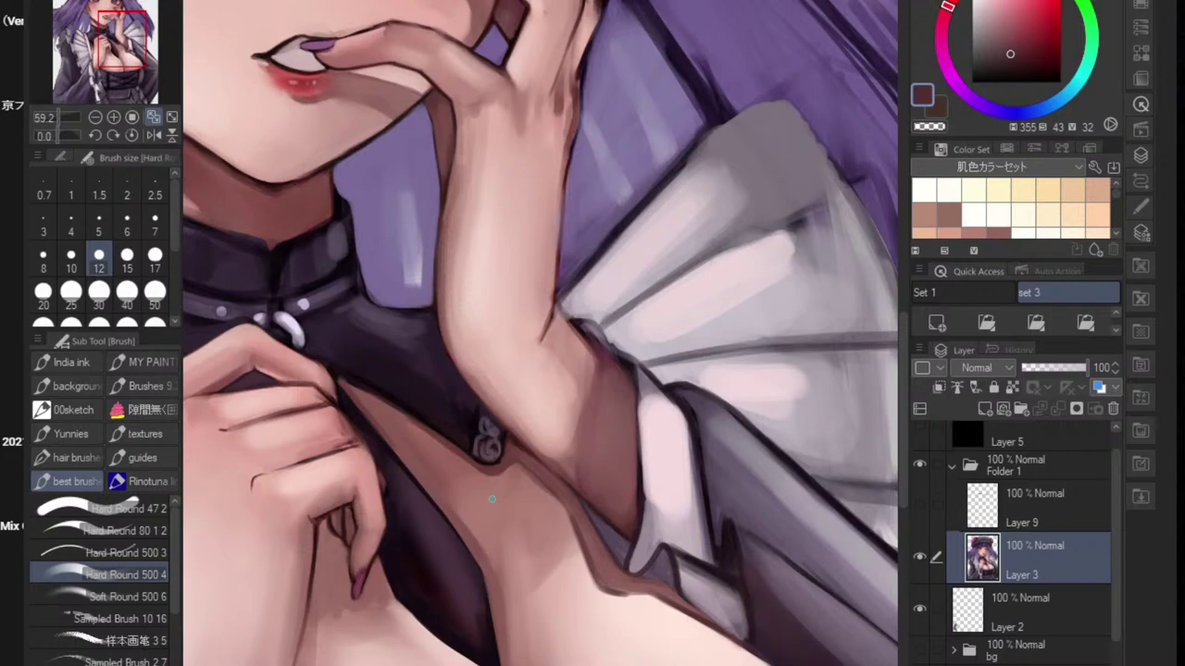
pyautogui.scroll(-3, 493, 498)
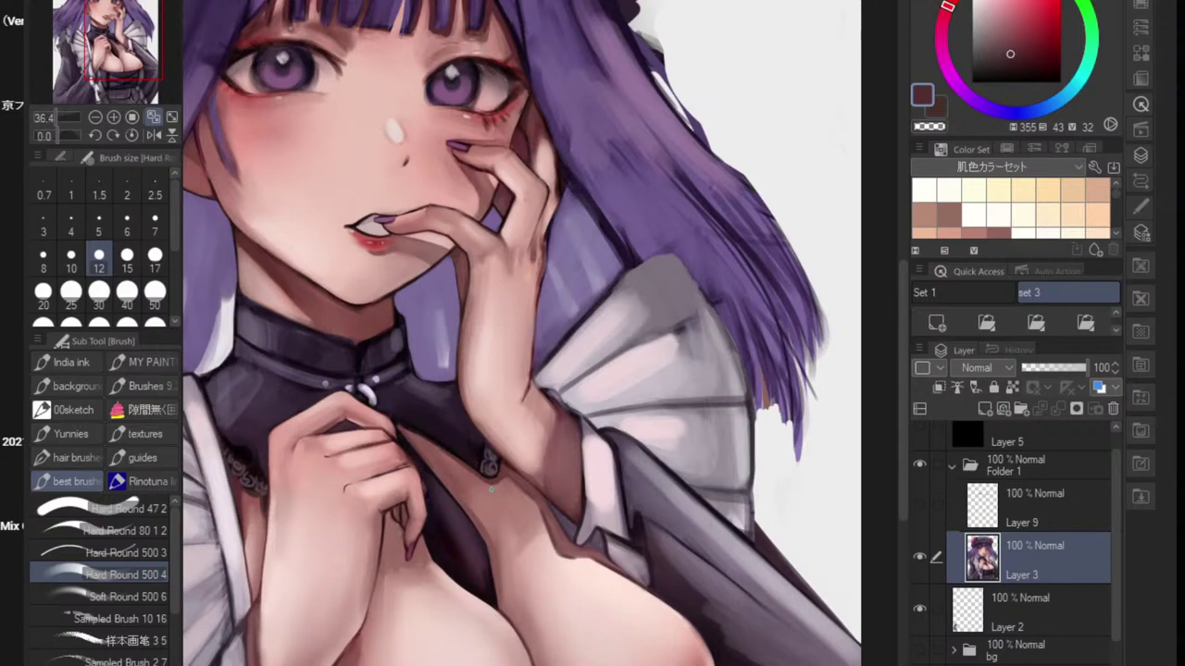
# - Brighten the hair's lower edge and the ruffle collar's edge with pale pink and near-white strokes
pyautogui.scroll(4, 582, 461)
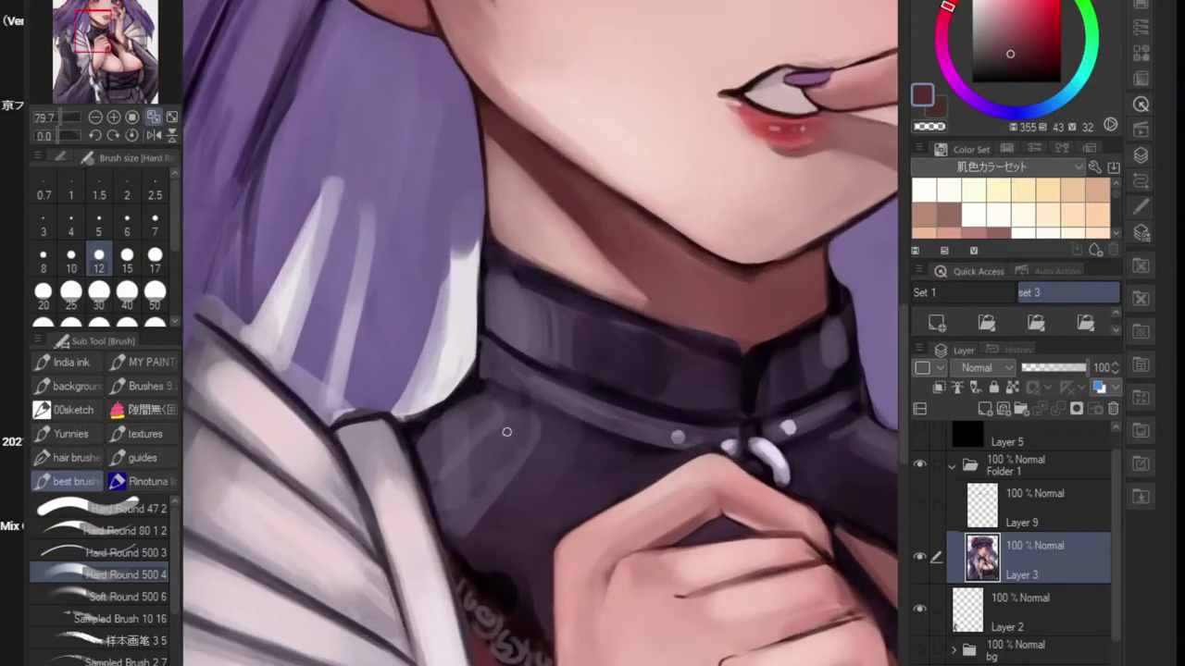
pyautogui.keyDown('alt'); pyautogui.click(427, 445); pyautogui.keyUp('alt')
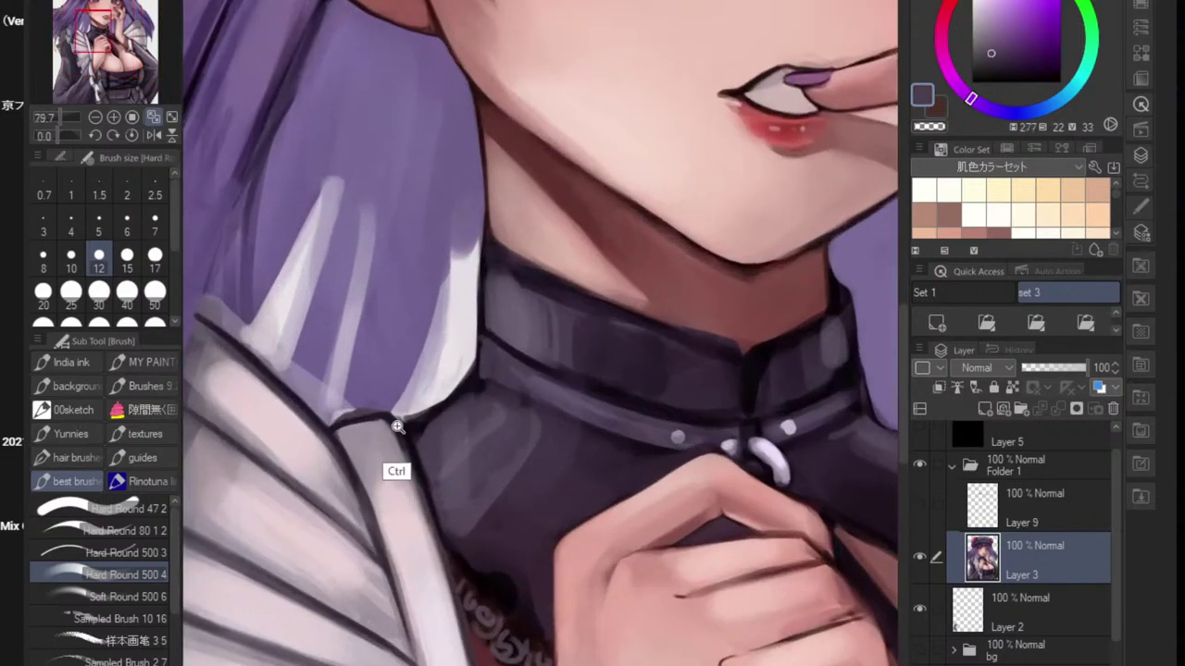
pyautogui.scroll(3, 398, 427)
pyautogui.keyDown('alt'); pyautogui.click(413, 403); pyautogui.keyUp('alt')
pyautogui.moveTo(406, 413)
pyautogui.mouseDown()
pyautogui.moveTo(470, 378)
pyautogui.moveTo(455, 358)
pyautogui.mouseUp()
pyautogui.keyDown('alt'); pyautogui.click(435, 401); pyautogui.keyUp('alt')
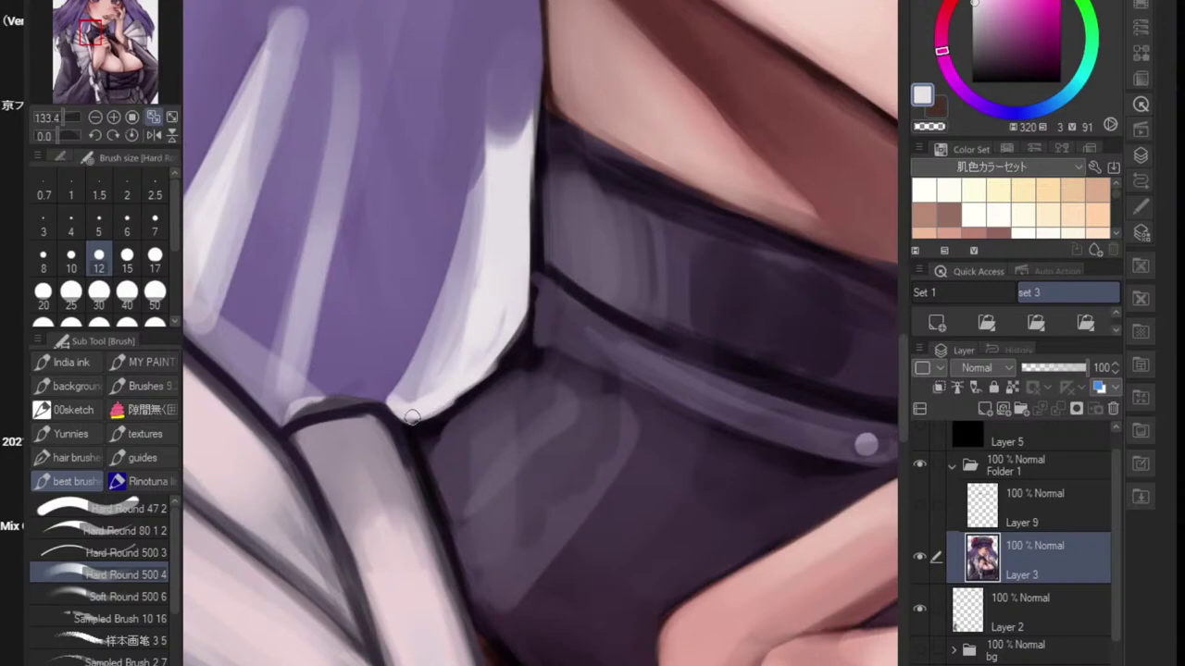
pyautogui.moveTo(412, 418)
pyautogui.mouseDown()
pyautogui.moveTo(484, 381)
pyautogui.moveTo(505, 353)
pyautogui.mouseUp()
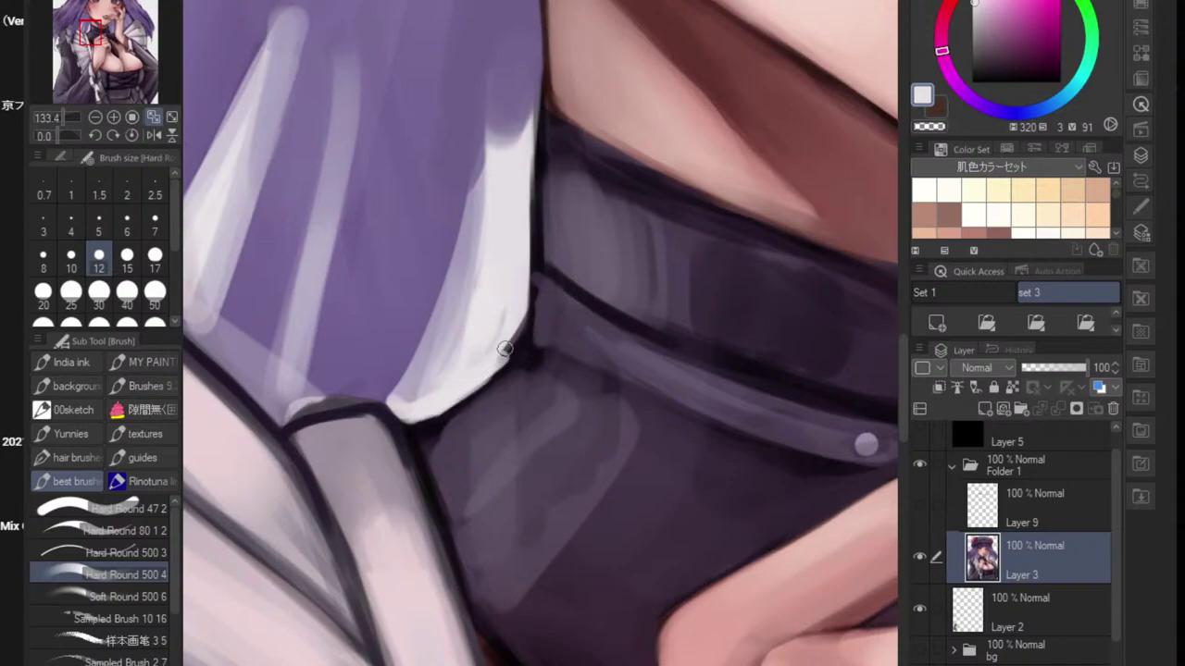
# - Redraw the near-black outline at the collar tip, then skip the browser advertisement
pyautogui.keyDown('alt'); pyautogui.click(429, 424); pyautogui.keyUp('alt')
pyautogui.moveTo(408, 419)
pyautogui.mouseDown()
pyautogui.moveTo(461, 384)
pyautogui.moveTo(399, 416)
pyautogui.moveTo(498, 357)
pyautogui.moveTo(419, 423)
pyautogui.moveTo(442, 415)
pyautogui.moveTo(415, 429)
pyautogui.moveTo(425, 460)
pyautogui.moveTo(382, 428)
pyautogui.moveTo(446, 586)
pyautogui.mouseUp()
pyautogui.keyDown('alt'); pyautogui.click(380, 499); pyautogui.keyUp('alt')
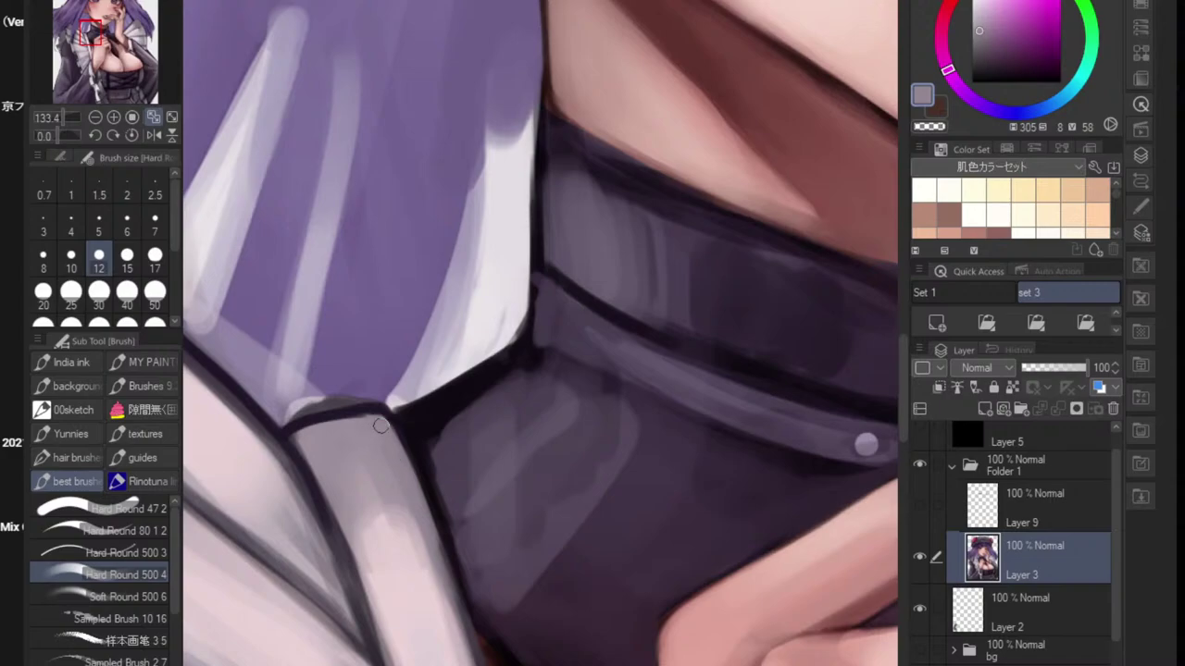
pyautogui.click(12, 408)
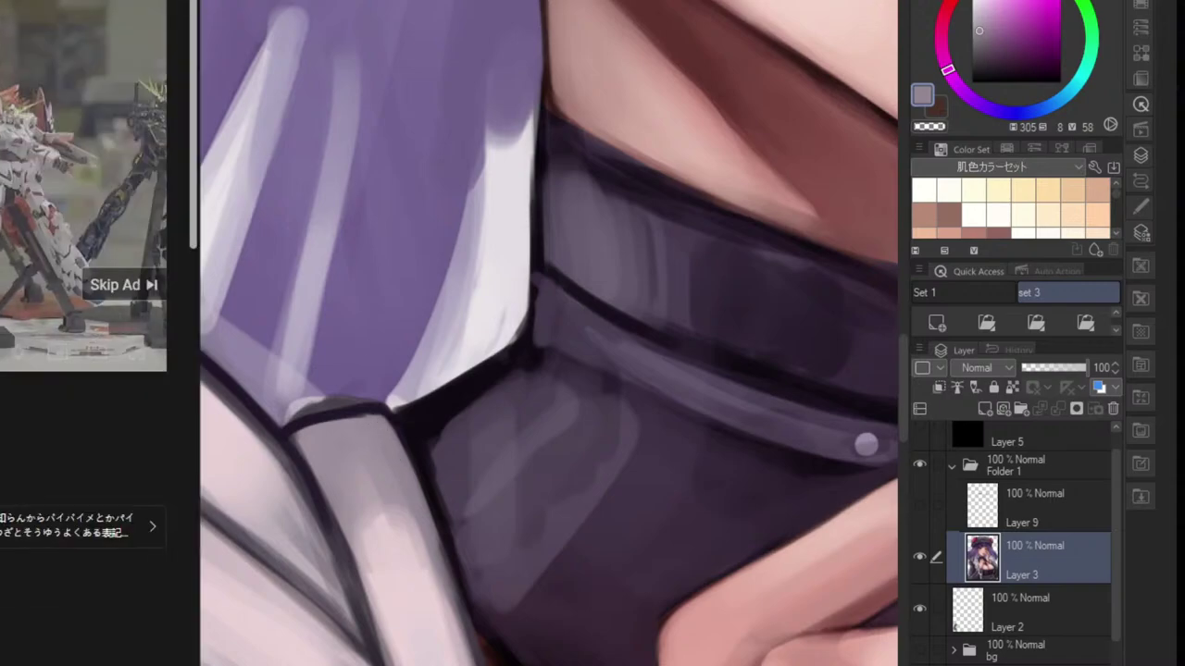
pyautogui.click(89, 289)
pyautogui.click(423, 118)
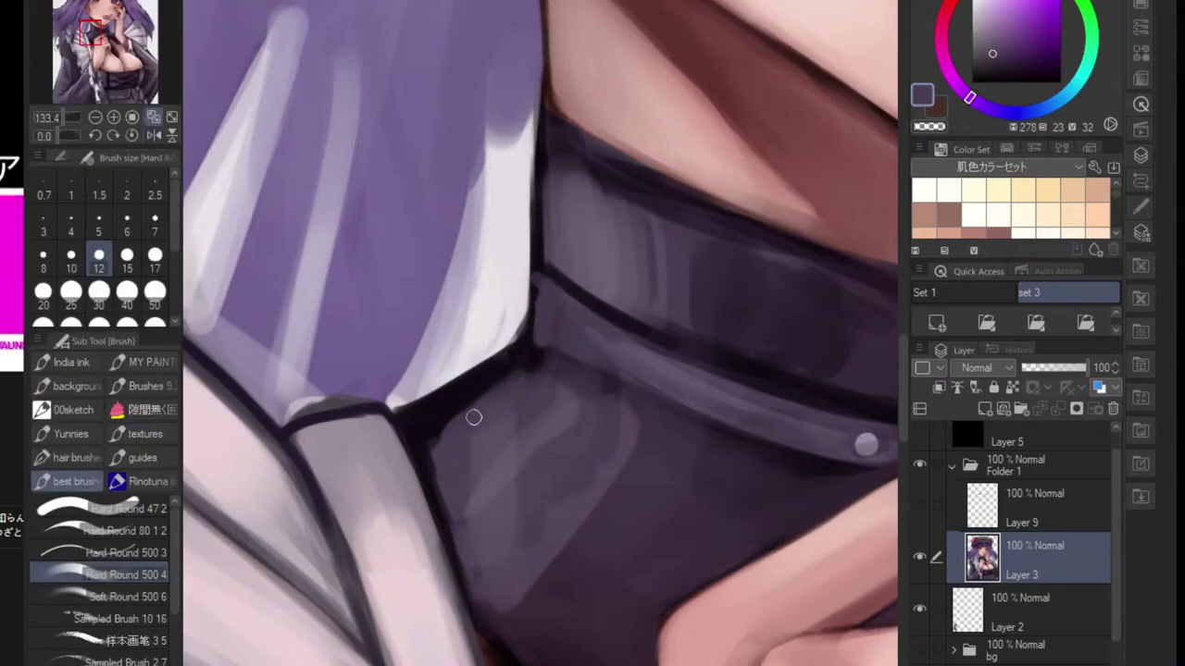
# - With a larger brush, thin the dark outline along the collar using the collar's dark purple
pyautogui.press(']')
pyautogui.press(']')
pyautogui.press(']')
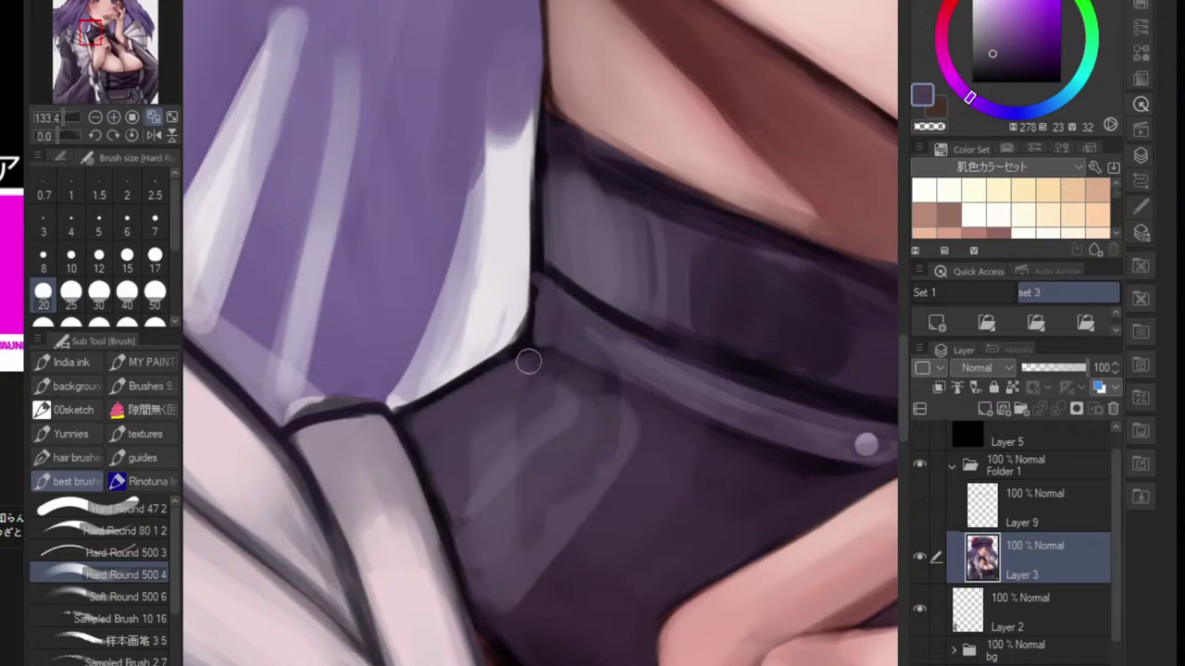
pyautogui.keyDown('alt'); pyautogui.click(542, 328); pyautogui.keyUp('alt')
pyautogui.moveTo(543, 285)
pyautogui.mouseDown()
pyautogui.moveTo(530, 332)
pyautogui.moveTo(480, 382)
pyautogui.mouseUp()
pyautogui.moveTo(563, 352); pyautogui.dragTo(503, 478)
pyautogui.keyDown('alt'); pyautogui.click(512, 440); pyautogui.keyUp('alt')
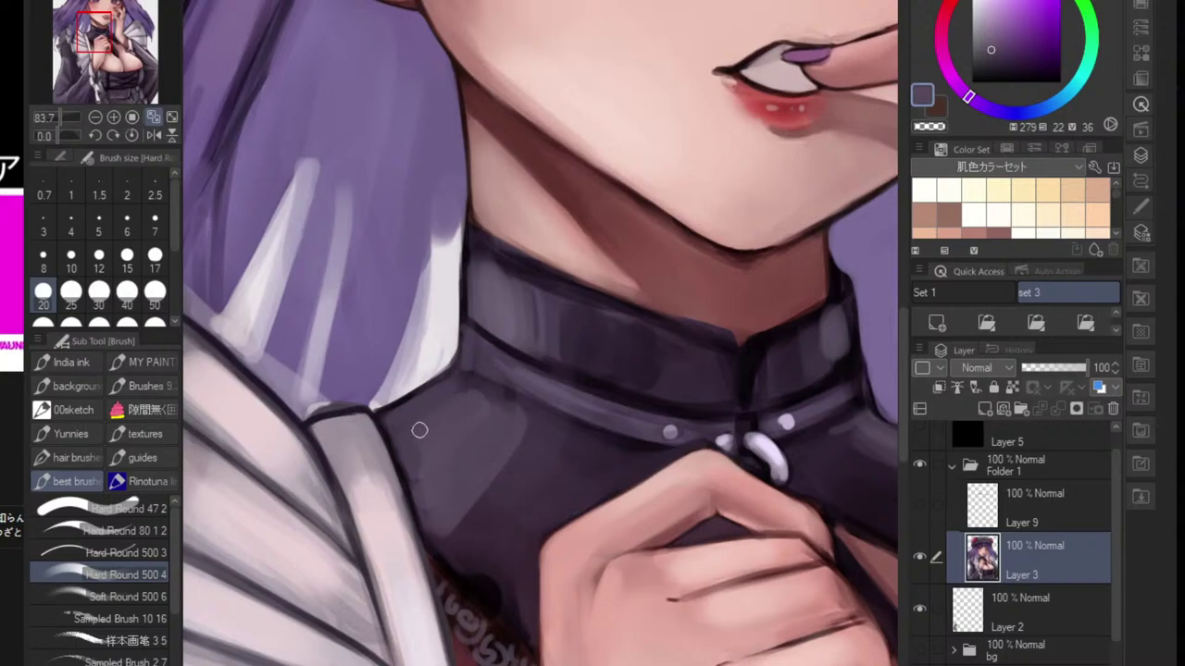
# - Soften the collar highlight and tidy the collar edges beside the strap with sampled collar shades
pyautogui.keyDown('alt'); pyautogui.click(495, 491); pyautogui.keyUp('alt')
pyautogui.moveTo(498, 484)
pyautogui.mouseDown()
pyautogui.moveTo(453, 526)
pyautogui.moveTo(529, 449)
pyautogui.mouseUp()
pyautogui.keyDown('alt'); pyautogui.click(521, 518); pyautogui.keyUp('alt')
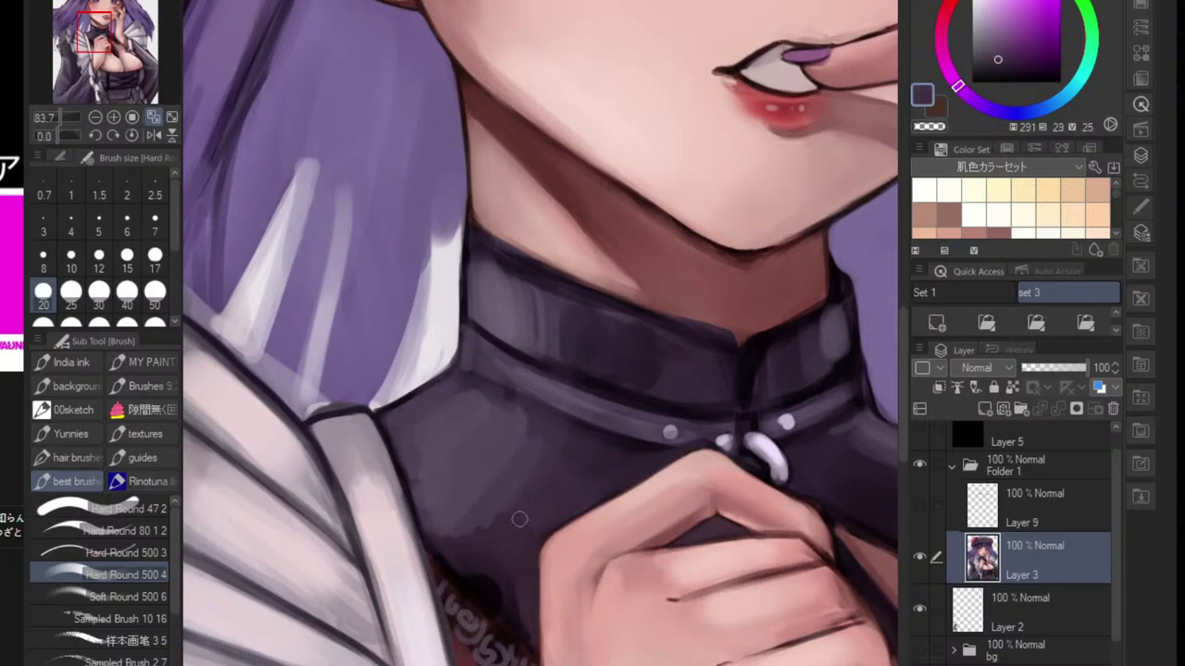
pyautogui.moveTo(436, 520); pyautogui.dragTo(446, 552)
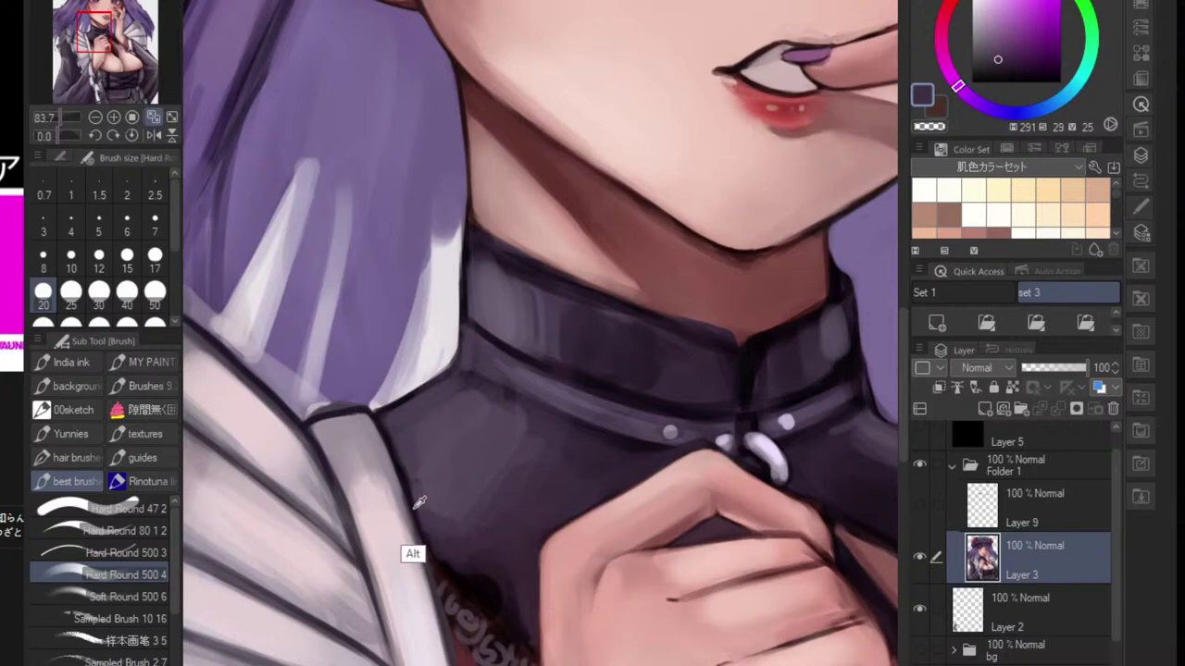
pyautogui.keyDown('alt'); pyautogui.click(421, 498); pyautogui.keyUp('alt')
pyautogui.keyDown('alt'); pyautogui.click(408, 499); pyautogui.keyUp('alt')
pyautogui.moveTo(389, 432); pyautogui.dragTo(423, 510)
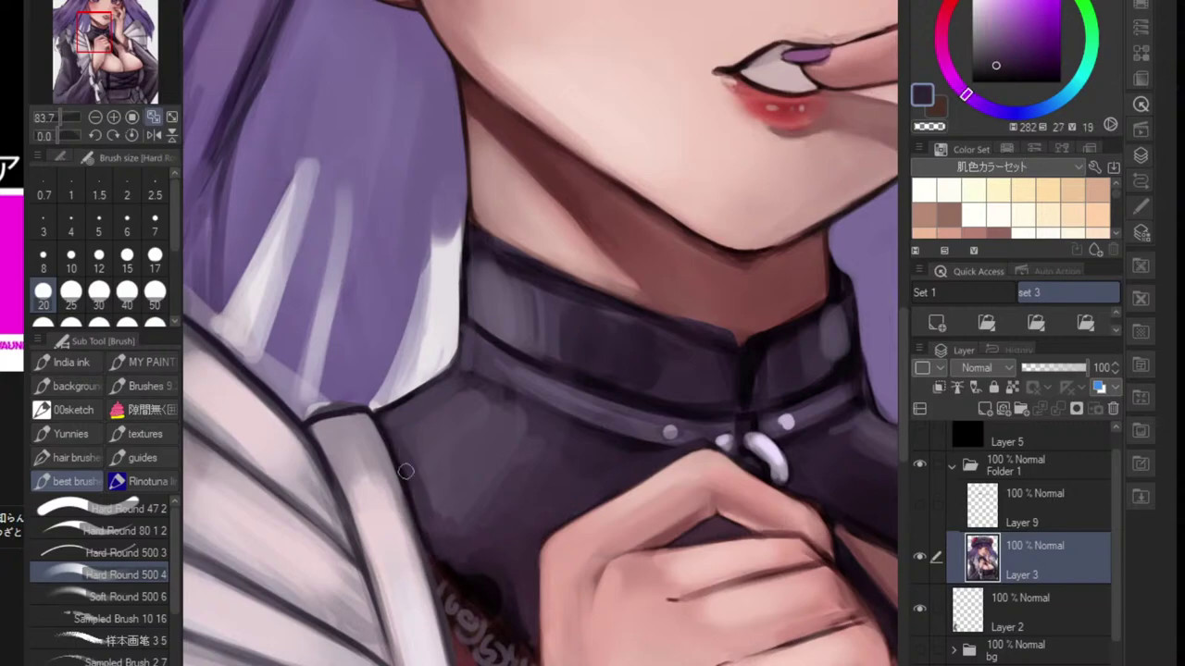
pyautogui.moveTo(385, 423); pyautogui.dragTo(415, 485)
pyautogui.moveTo(451, 565); pyautogui.dragTo(474, 583)
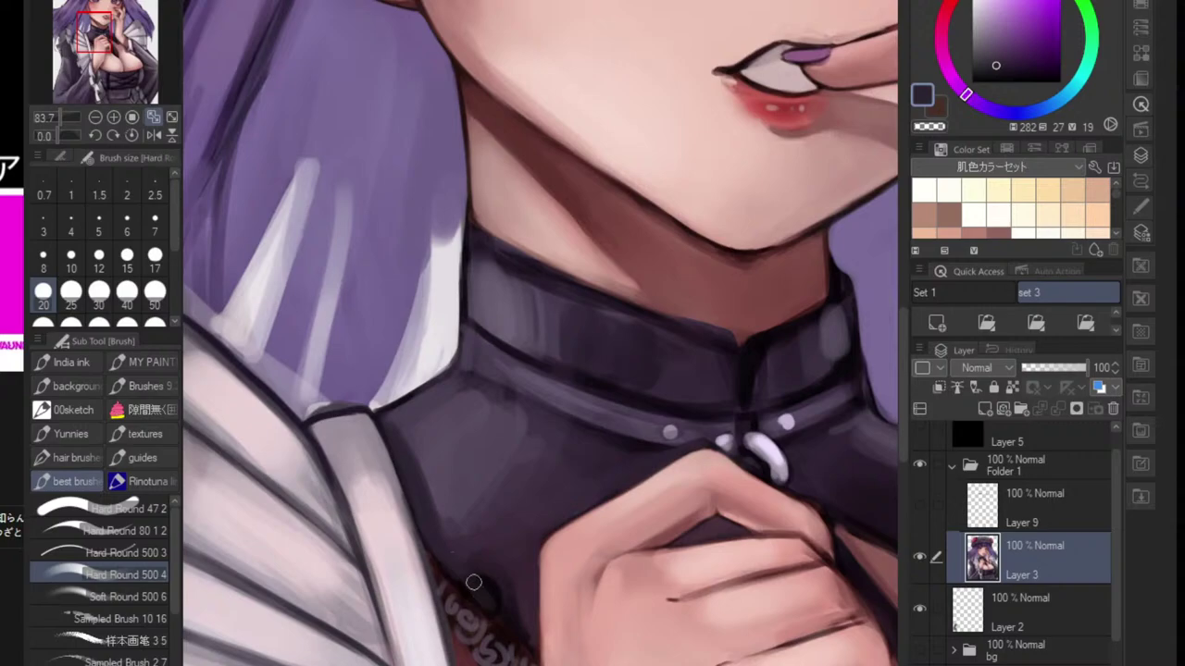
pyautogui.keyDown('alt'); pyautogui.click(431, 525); pyautogui.keyUp('alt')
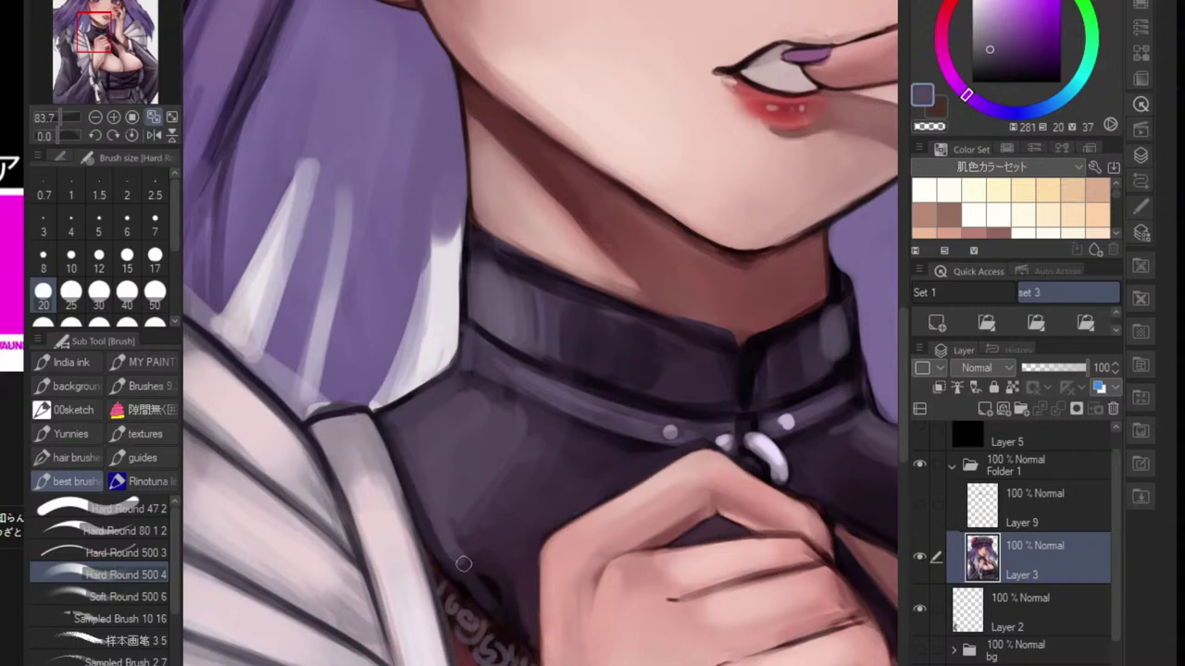
# - Blend the collar shading, then load a very dark purple at a smaller brush size
pyautogui.press('j')
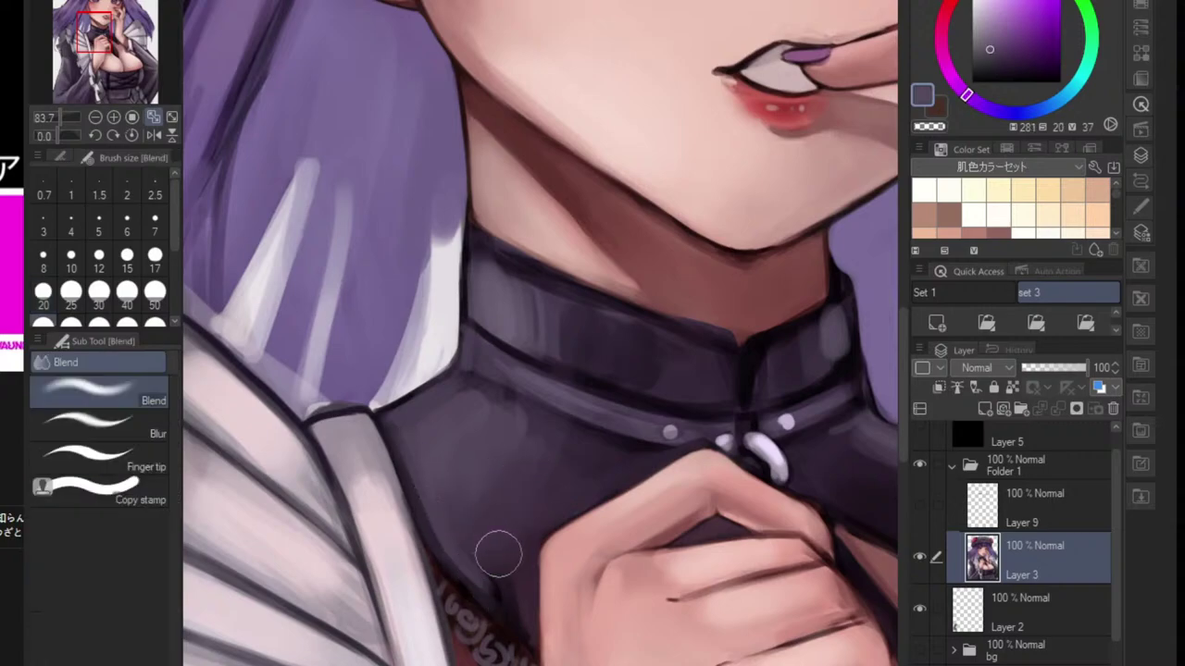
pyautogui.scroll(-5, 498, 578)
pyautogui.scroll(4, 497, 536)
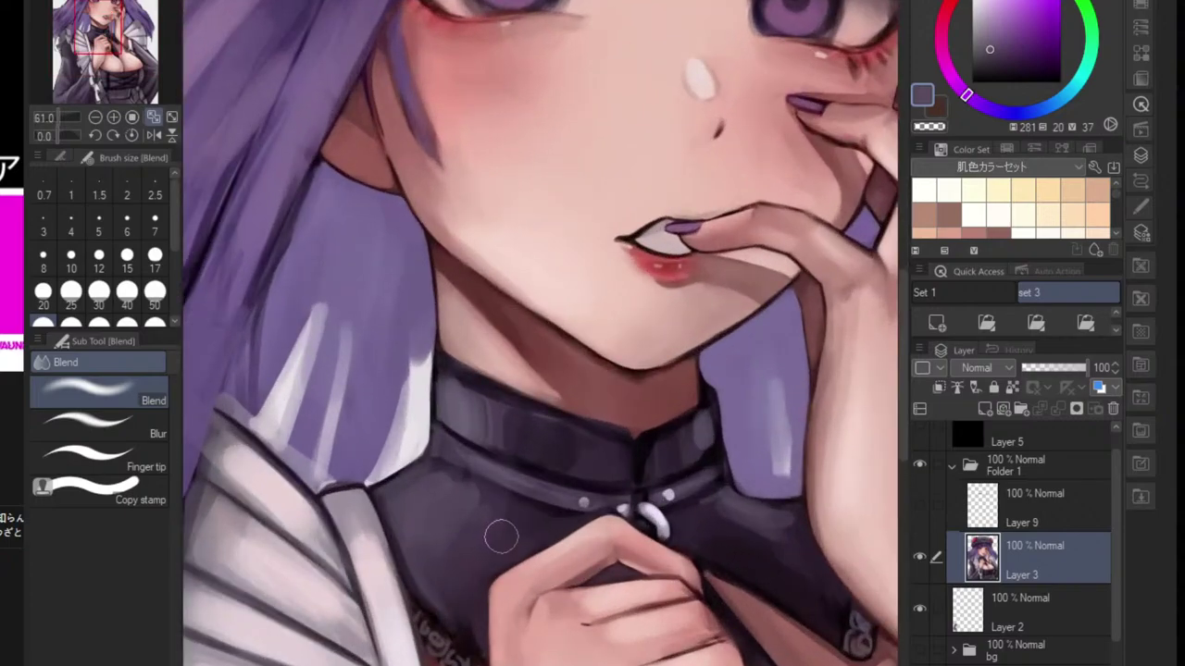
pyautogui.press('b')
pyautogui.scroll(3, 506, 519)
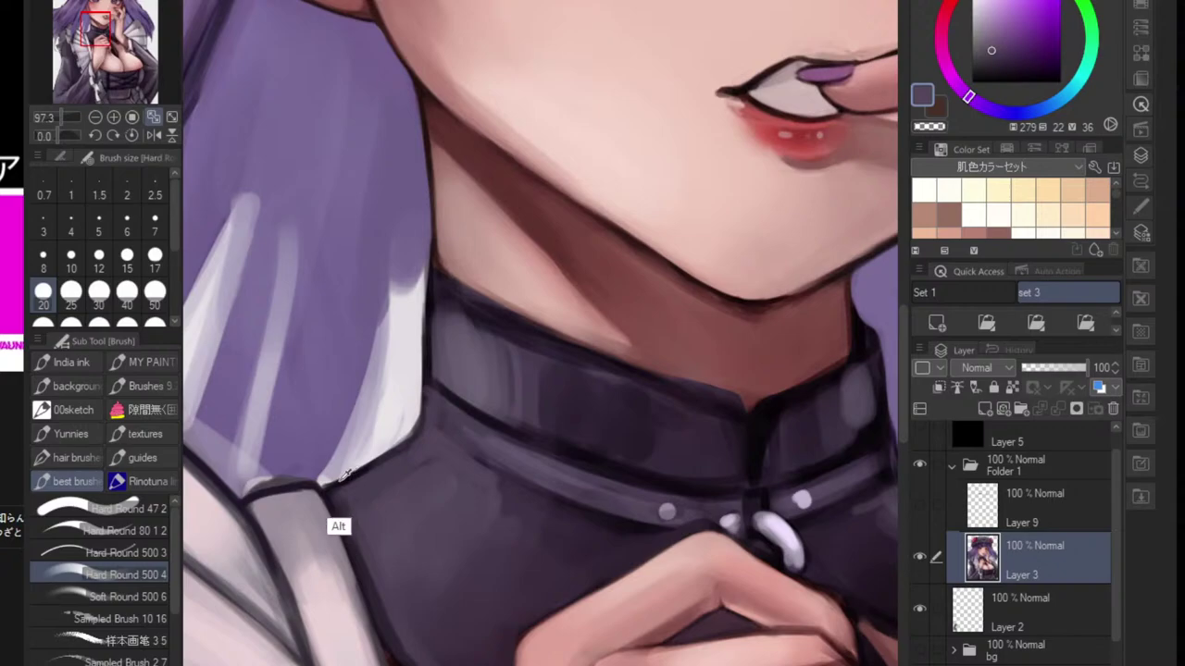
pyautogui.keyDown('alt'); pyautogui.click(338, 524); pyautogui.keyUp('alt')
pyautogui.press('[')
pyautogui.press('[')
pyautogui.press('[')
pyautogui.press('[')
pyautogui.press('[')
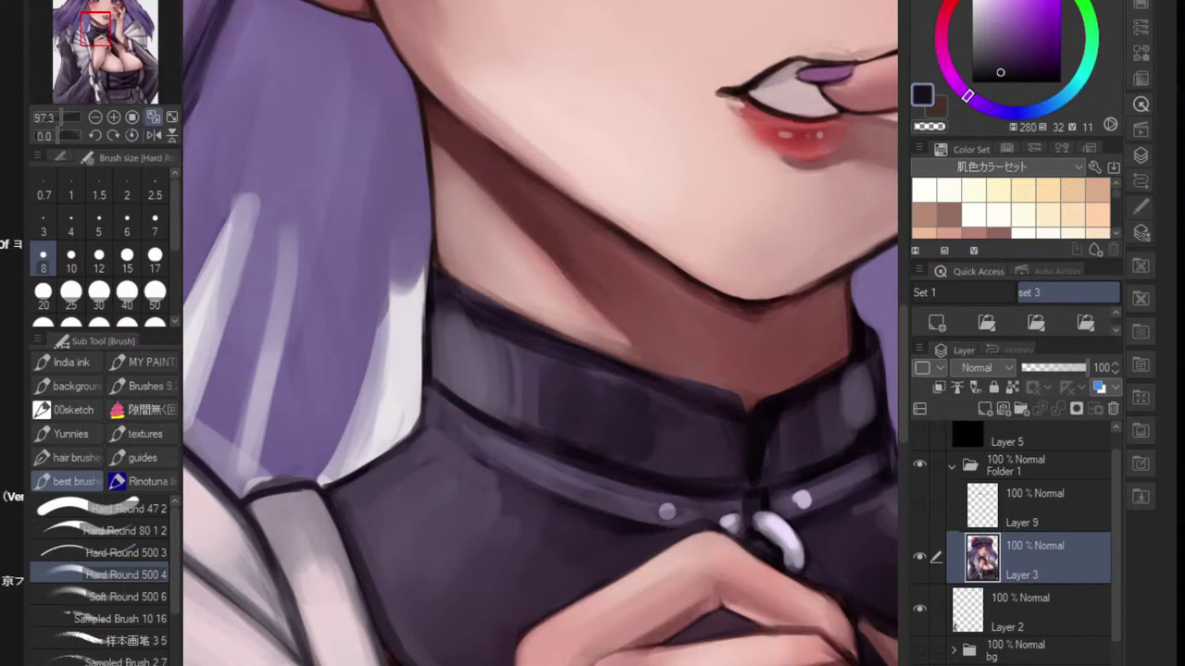
pyautogui.hotkey('alt', 'Tab')
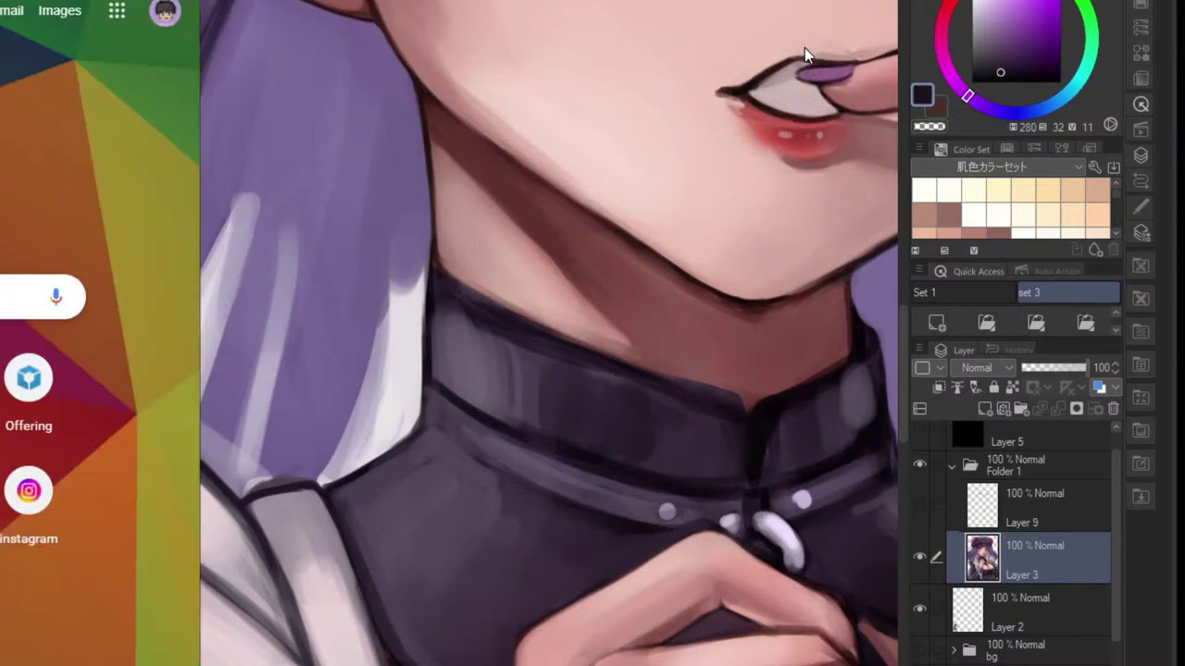
# - Darken the collar strip's edge near the hair with a sampled dark purple
pyautogui.scroll(4, 408, 398)
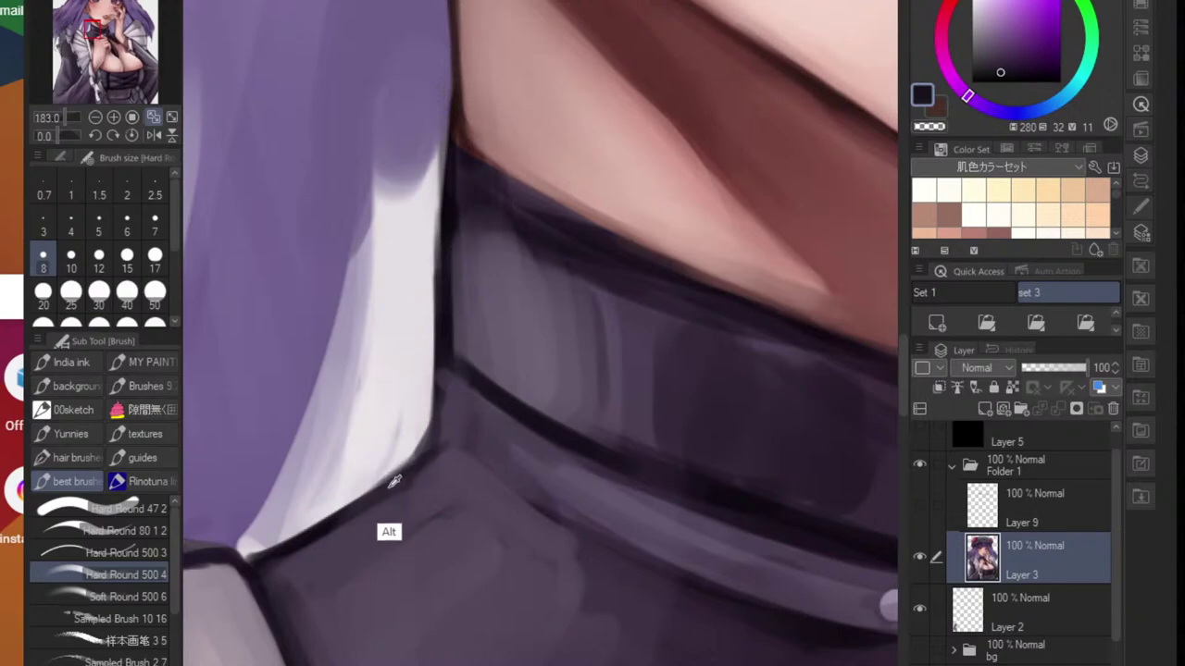
pyautogui.keyDown('alt'); pyautogui.click(430, 440); pyautogui.keyUp('alt')
pyautogui.moveTo(440, 385)
pyautogui.mouseDown()
pyautogui.moveTo(426, 449)
pyautogui.moveTo(392, 476)
pyautogui.mouseUp()
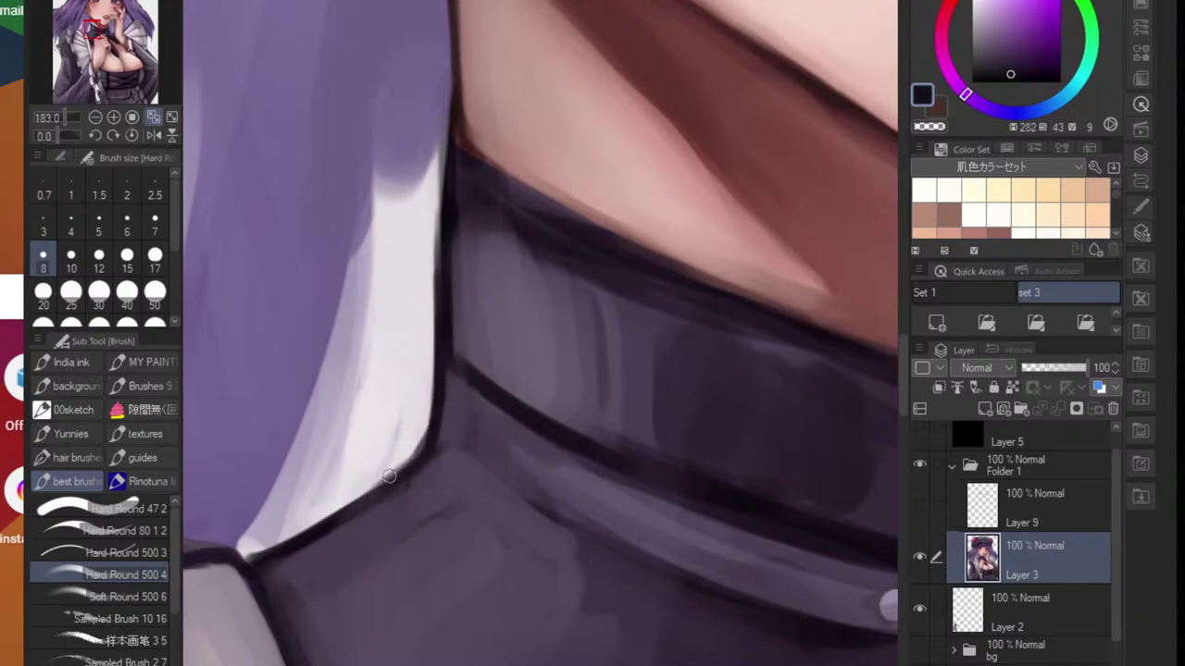
pyautogui.moveTo(425, 434); pyautogui.dragTo(394, 474)
pyautogui.moveTo(439, 465)
pyautogui.mouseDown()
pyautogui.moveTo(379, 498)
pyautogui.moveTo(332, 504)
pyautogui.mouseUp()
pyautogui.moveTo(431, 504); pyautogui.dragTo(446, 499)
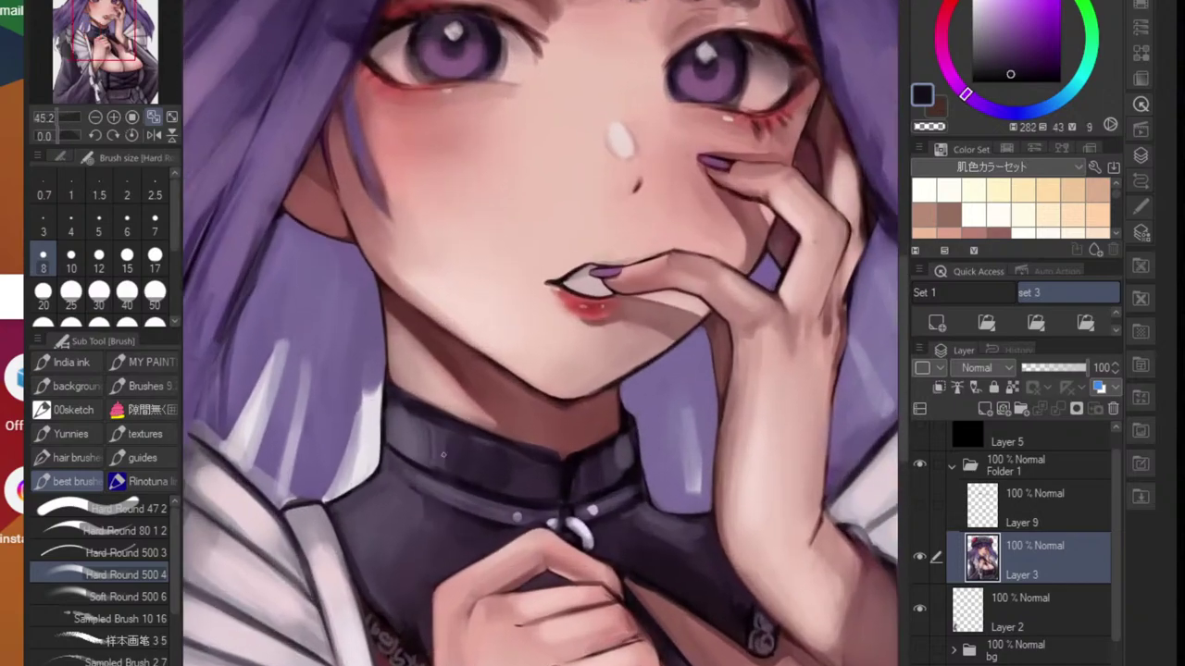
pyautogui.moveTo(417, 453)
pyautogui.mouseDown()
pyautogui.moveTo(461, 470)
pyautogui.moveTo(512, 347)
pyautogui.moveTo(491, 360)
pyautogui.mouseUp()
pyautogui.scroll(4, 412, 359)
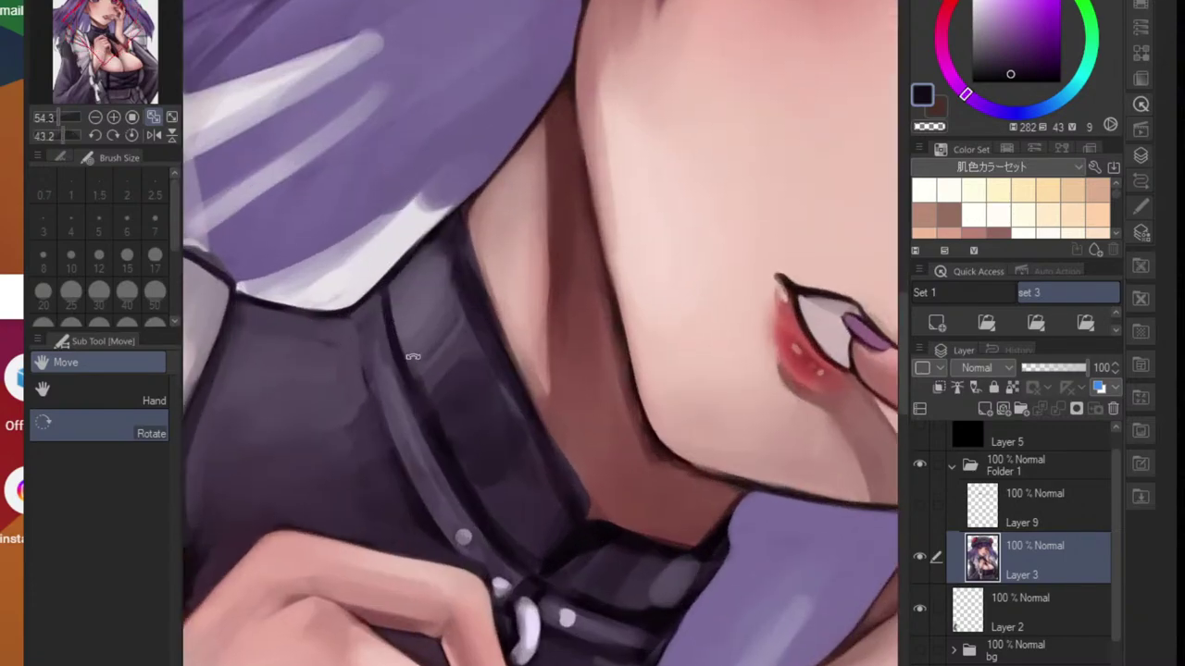
pyautogui.scroll(4, 361, 326)
# - Redraw and refine the collar strip's dark left outline
pyautogui.moveTo(351, 311); pyautogui.dragTo(368, 397)
pyautogui.hotkey('ctrl', 'z')
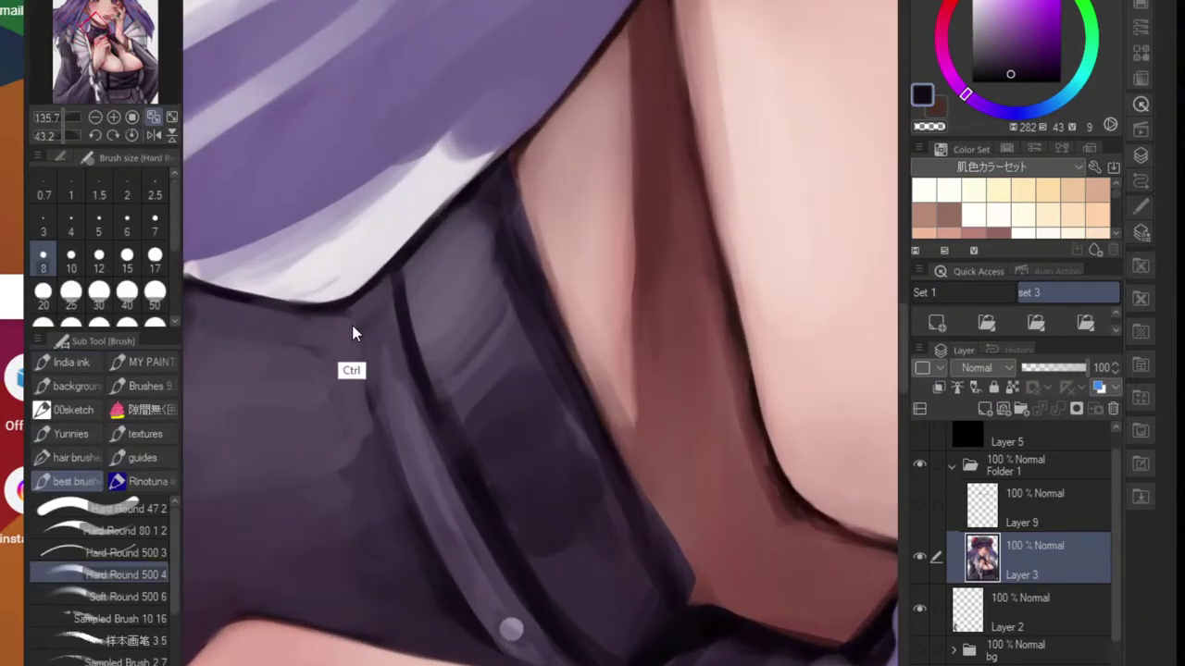
pyautogui.moveTo(350, 310); pyautogui.dragTo(394, 466)
pyautogui.keyDown('alt'); pyautogui.click(406, 339); pyautogui.keyUp('alt')
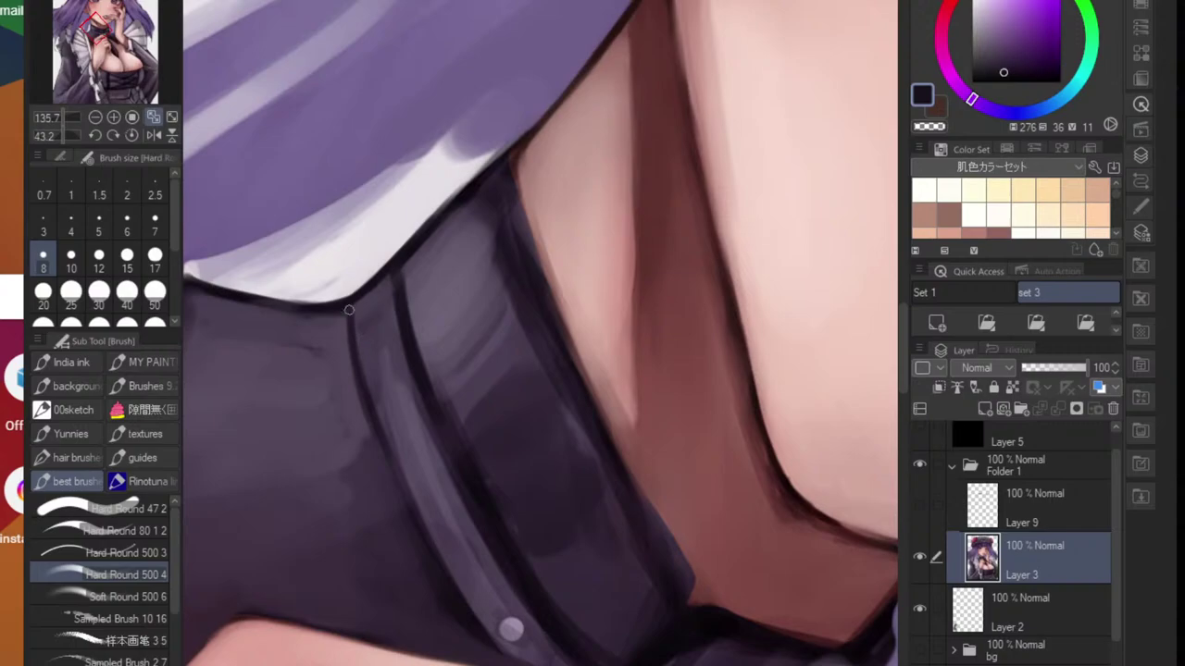
pyautogui.moveTo(348, 310); pyautogui.dragTo(399, 481)
pyautogui.moveTo(353, 365); pyautogui.dragTo(427, 544)
pyautogui.keyDown('alt'); pyautogui.click(386, 339); pyautogui.keyUp('alt')
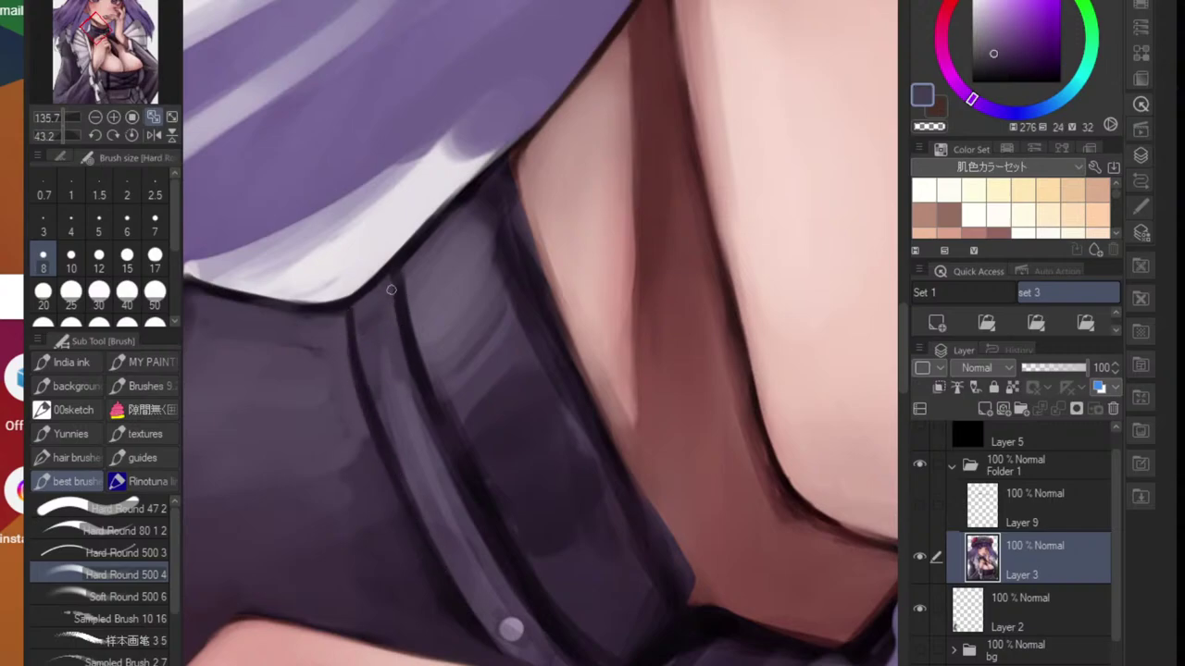
pyautogui.moveTo(392, 290); pyautogui.dragTo(422, 411)
# - With a larger brush, lighten the collar band and thicken its left dark line
pyautogui.keyDown('alt'); pyautogui.click(399, 429); pyautogui.keyUp('alt')
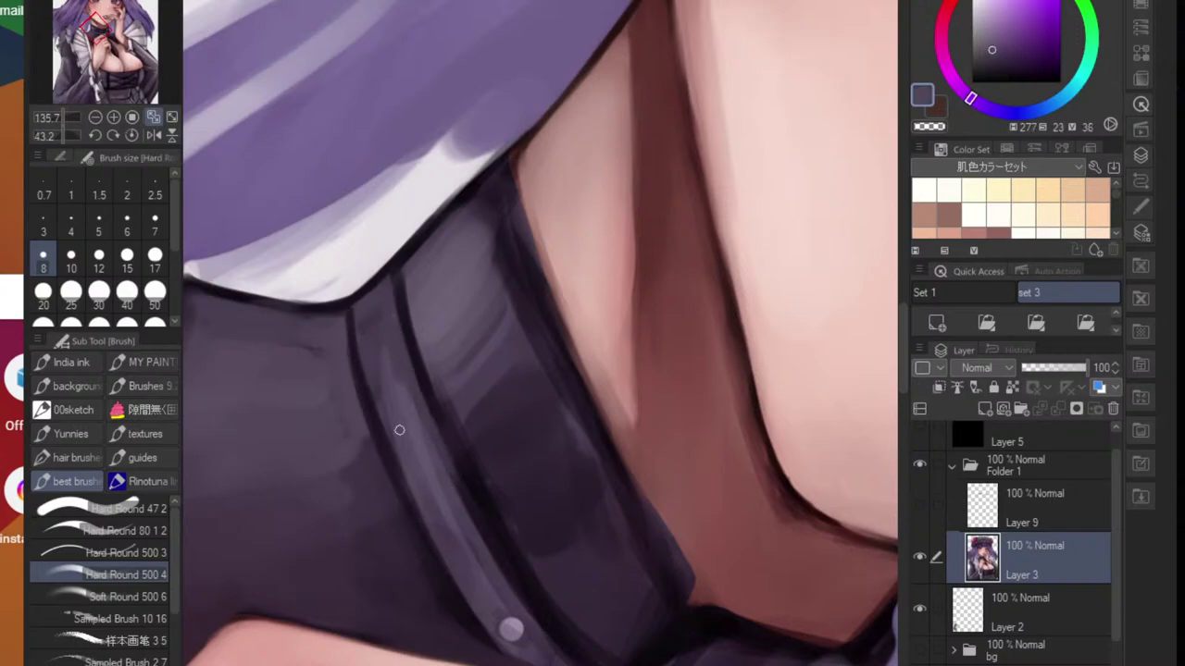
pyautogui.press(']')
pyautogui.press(']')
pyautogui.press(']')
pyautogui.press(']')
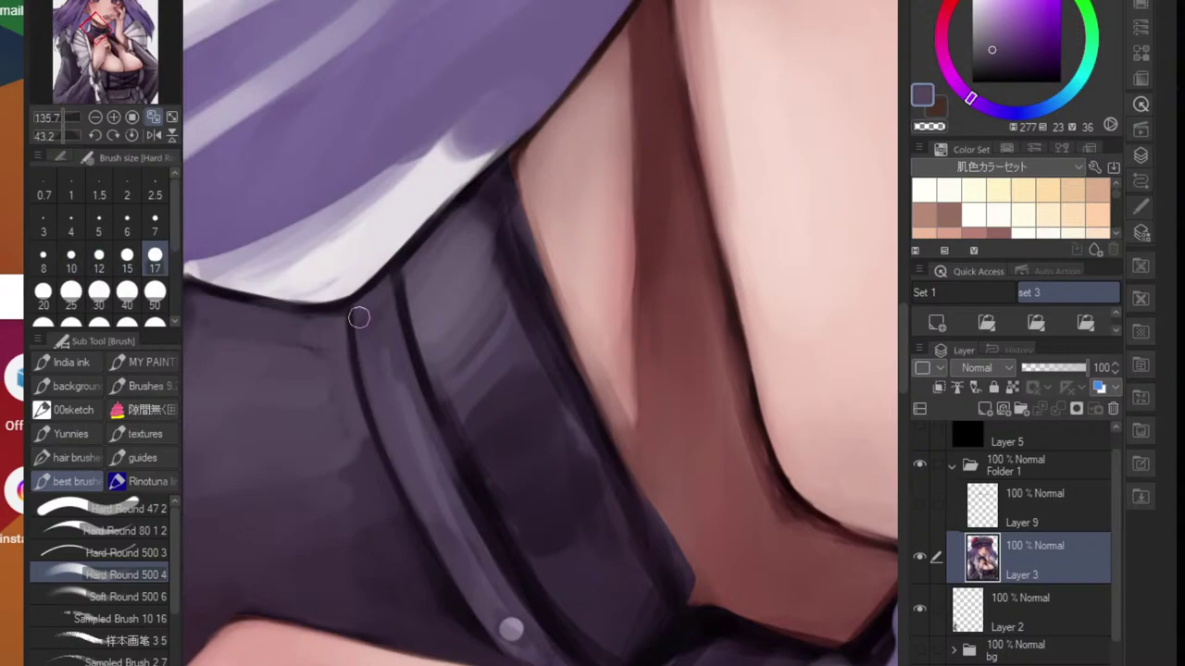
pyautogui.keyDown('alt'); pyautogui.click(411, 403); pyautogui.keyUp('alt')
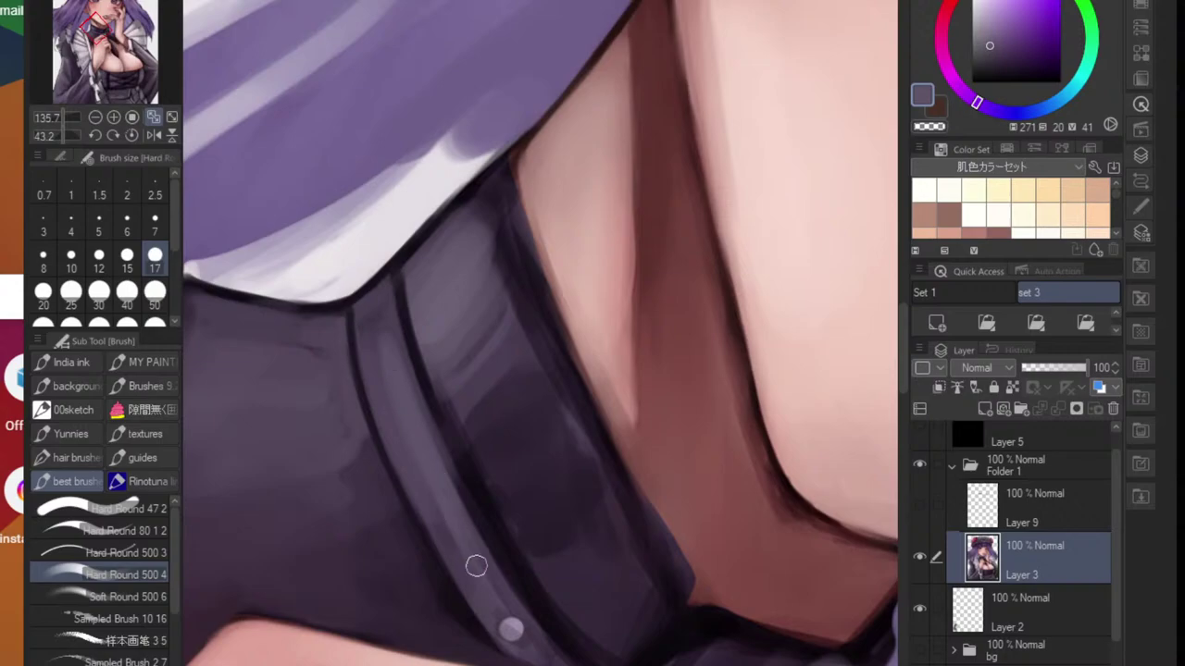
pyautogui.moveTo(403, 358); pyautogui.dragTo(473, 535)
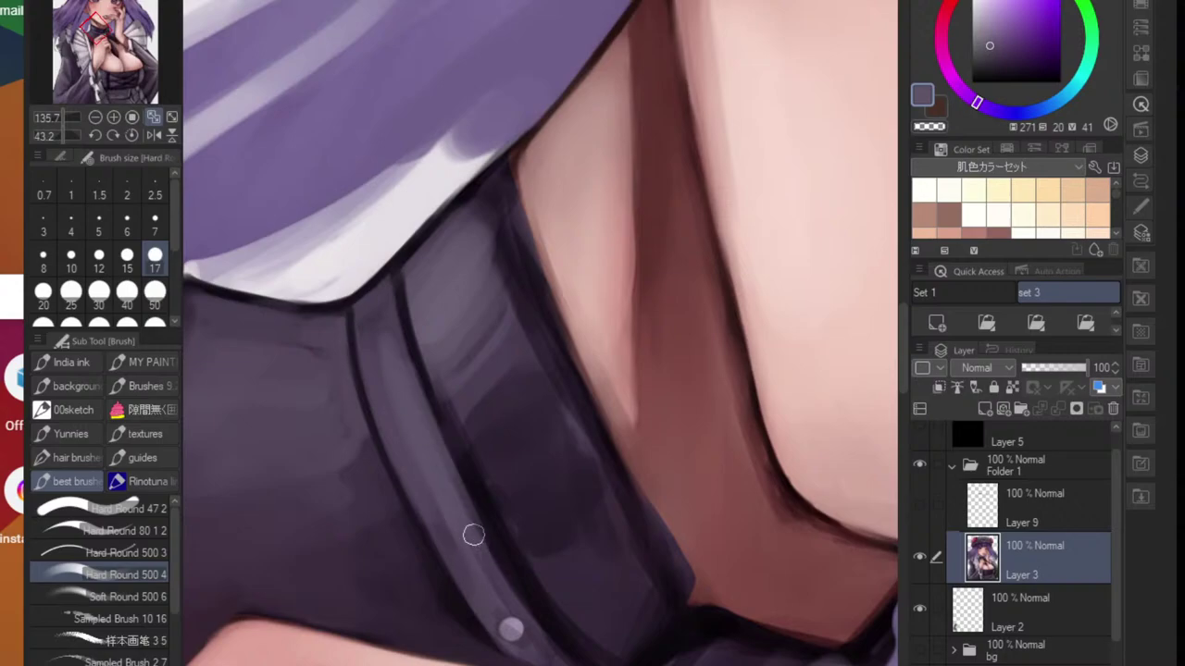
pyautogui.keyDown('alt'); pyautogui.click(409, 544); pyautogui.keyUp('alt')
pyautogui.keyDown('alt'); pyautogui.click(400, 579); pyautogui.keyUp('alt')
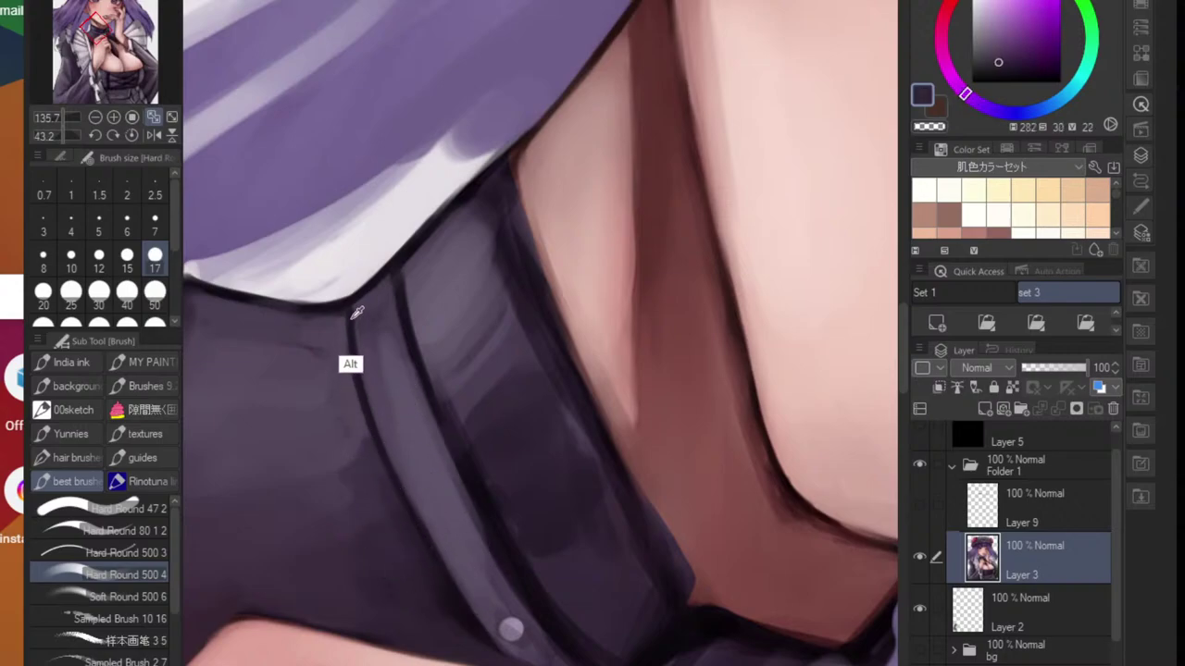
pyautogui.moveTo(344, 317)
pyautogui.mouseDown()
pyautogui.moveTo(386, 480)
pyautogui.moveTo(436, 588)
pyautogui.mouseUp()
pyautogui.moveTo(344, 349); pyautogui.dragTo(465, 641)
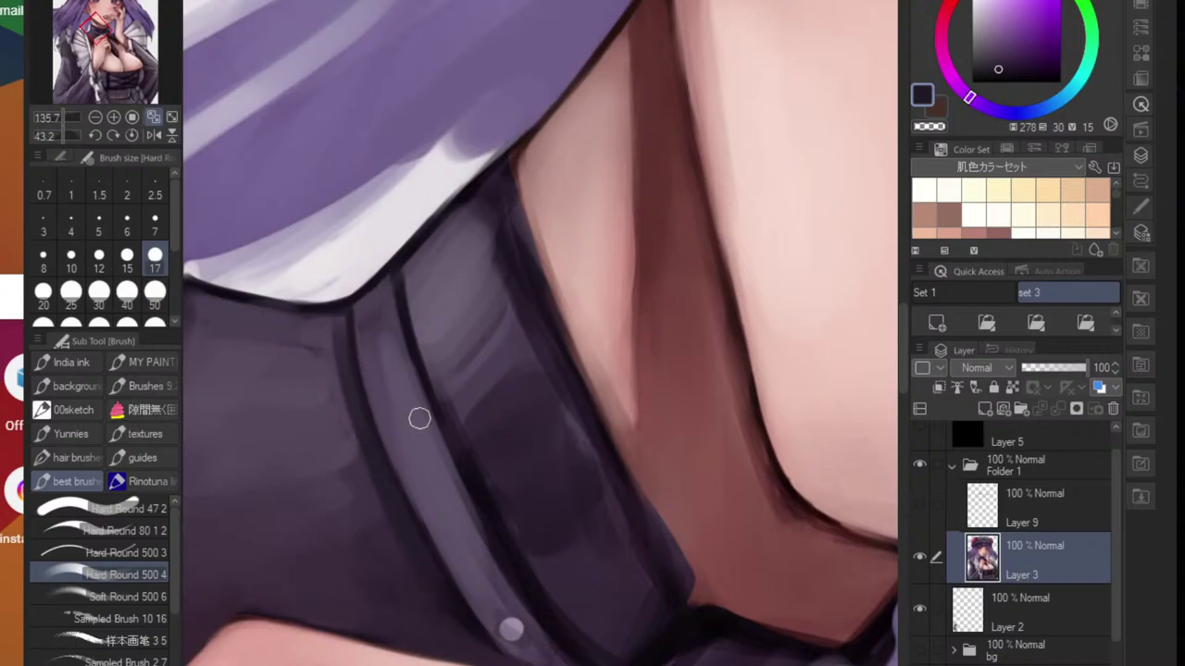
# - Smooth the pink skin edge along the collar line
pyautogui.keyDown('alt'); pyautogui.click(421, 323); pyautogui.keyUp('alt')
pyautogui.keyDown('alt'); pyautogui.click(485, 382); pyautogui.keyUp('alt')
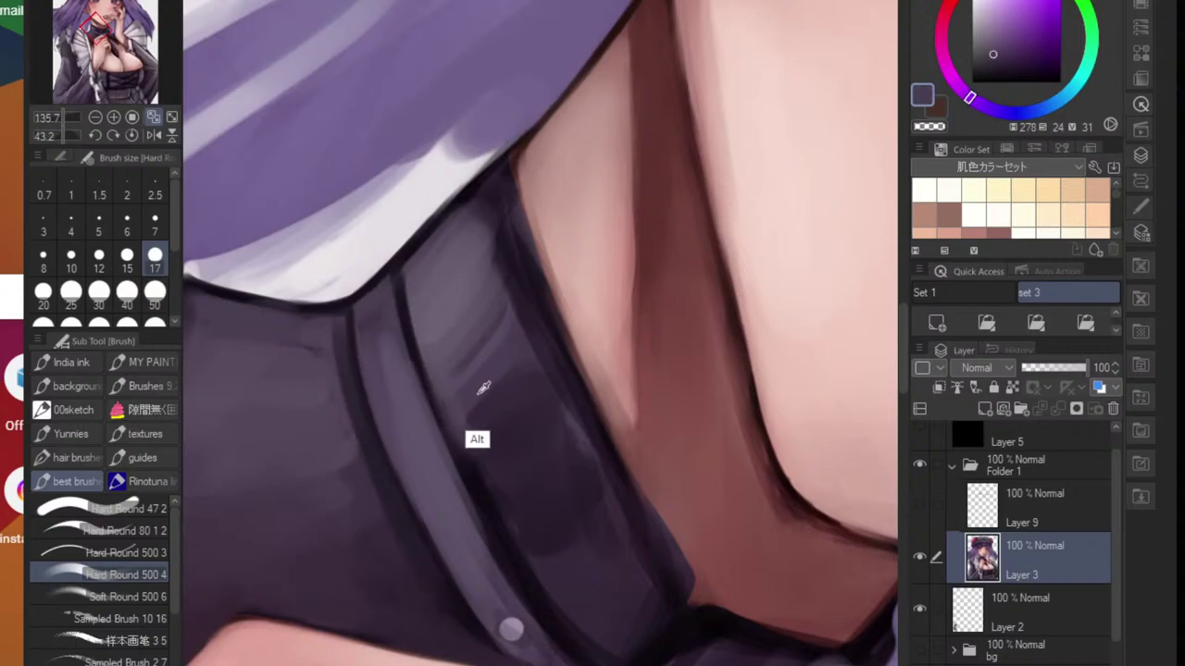
pyautogui.keyDown('alt'); pyautogui.click(530, 269); pyautogui.keyUp('alt')
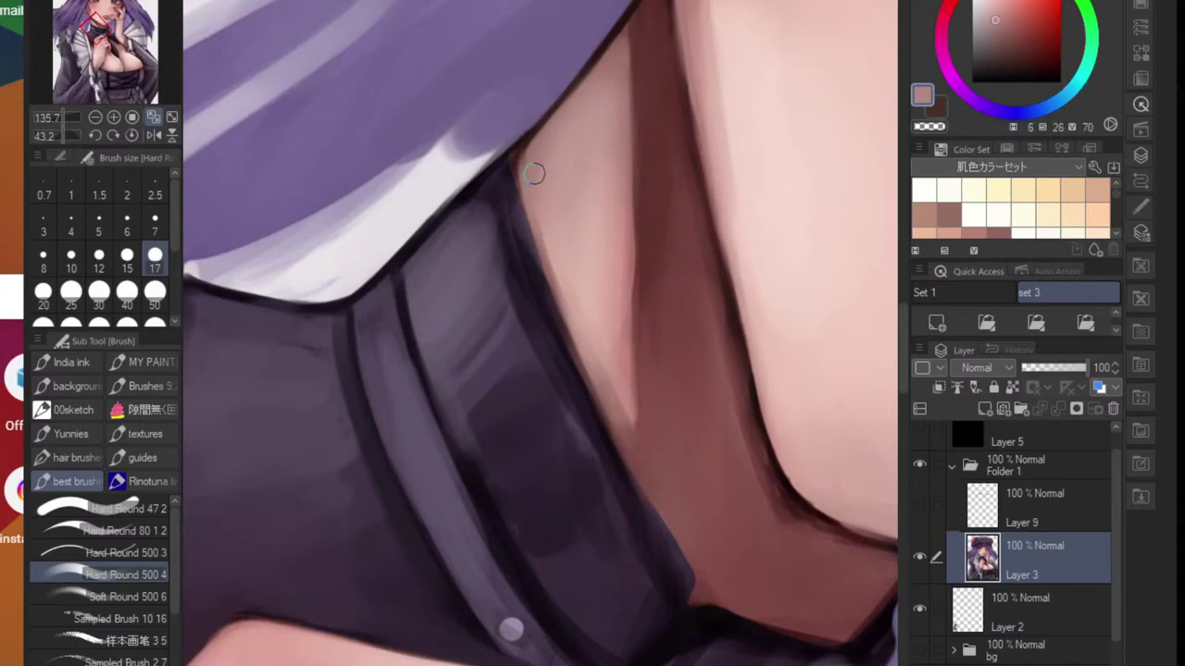
pyautogui.moveTo(536, 208); pyautogui.dragTo(560, 312)
pyautogui.moveTo(538, 178); pyautogui.dragTo(562, 290)
pyautogui.moveTo(548, 222); pyautogui.dragTo(594, 381)
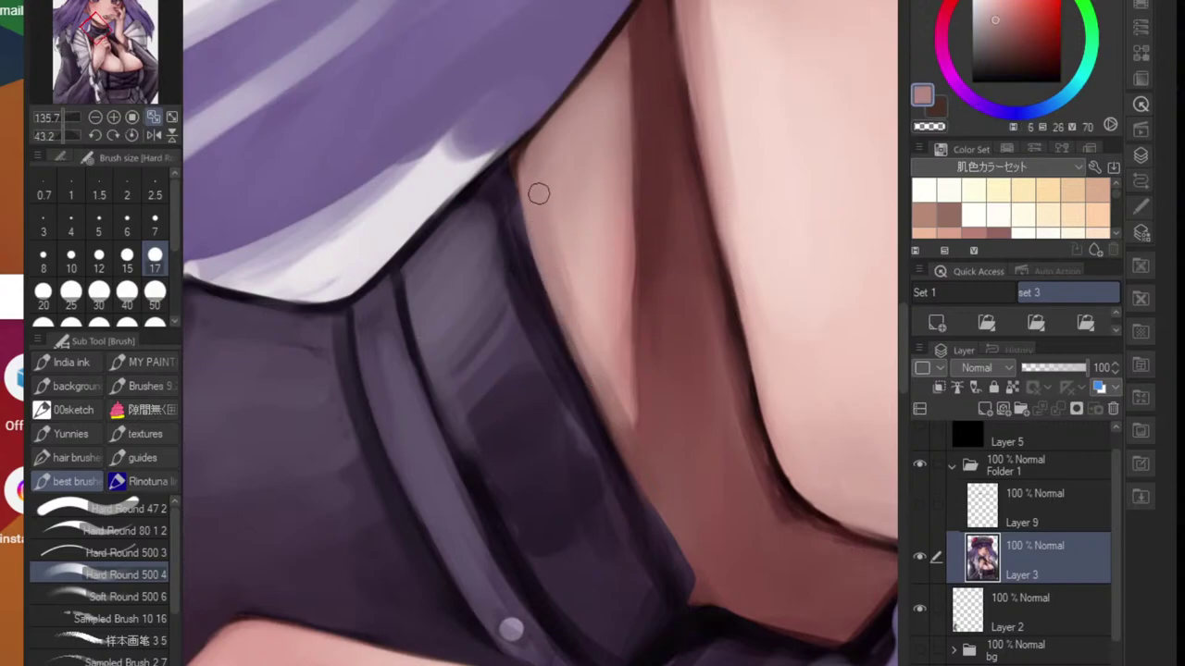
pyautogui.moveTo(540, 193); pyautogui.dragTo(603, 383)
# - Paint a dark brown neck shadow along the collar edge and upper neck corner
pyautogui.keyDown('alt'); pyautogui.click(639, 455); pyautogui.keyUp('alt')
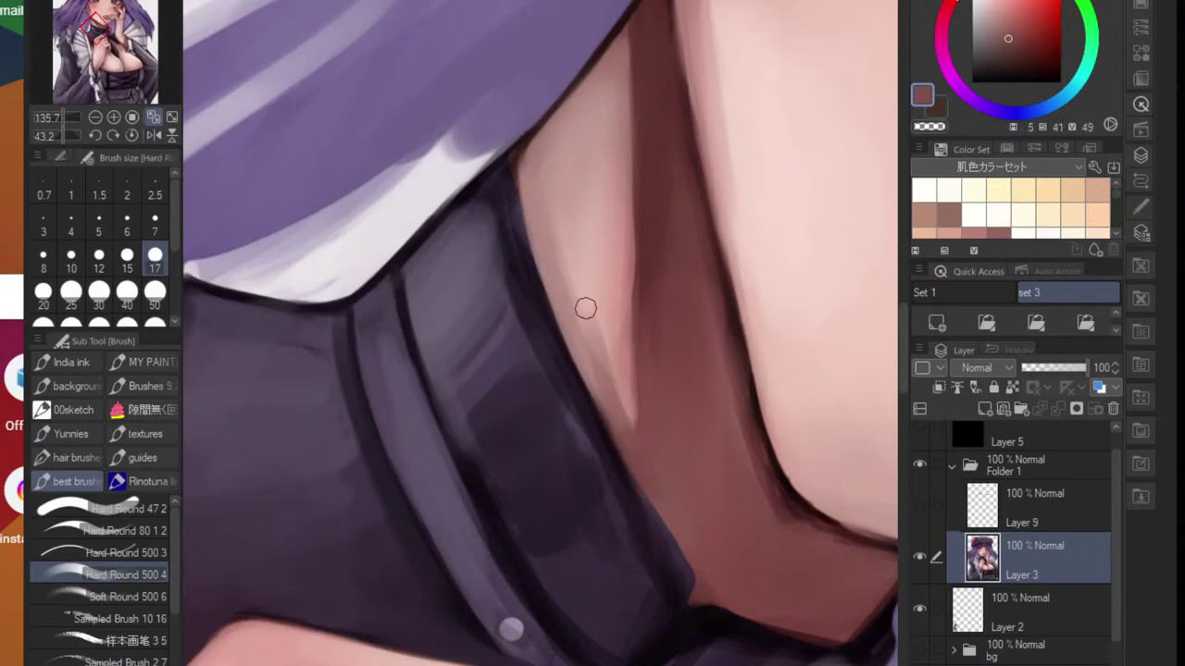
pyautogui.moveTo(614, 431); pyautogui.dragTo(551, 258)
pyautogui.moveTo(523, 156)
pyautogui.mouseDown()
pyautogui.moveTo(556, 309)
pyautogui.moveTo(525, 179)
pyautogui.moveTo(594, 388)
pyautogui.mouseUp()
pyautogui.moveTo(538, 173)
pyautogui.mouseDown()
pyautogui.moveTo(561, 120)
pyautogui.moveTo(529, 161)
pyautogui.moveTo(555, 198)
pyautogui.moveTo(563, 269)
pyautogui.moveTo(617, 417)
pyautogui.moveTo(576, 336)
pyautogui.moveTo(593, 346)
pyautogui.mouseUp()
# - Blend the neck skin shading smooth and reset the canvas rotation
pyautogui.keyDown('alt'); pyautogui.click(566, 151); pyautogui.keyUp('alt')
pyautogui.keyDown('alt'); pyautogui.click(579, 324); pyautogui.keyUp('alt')
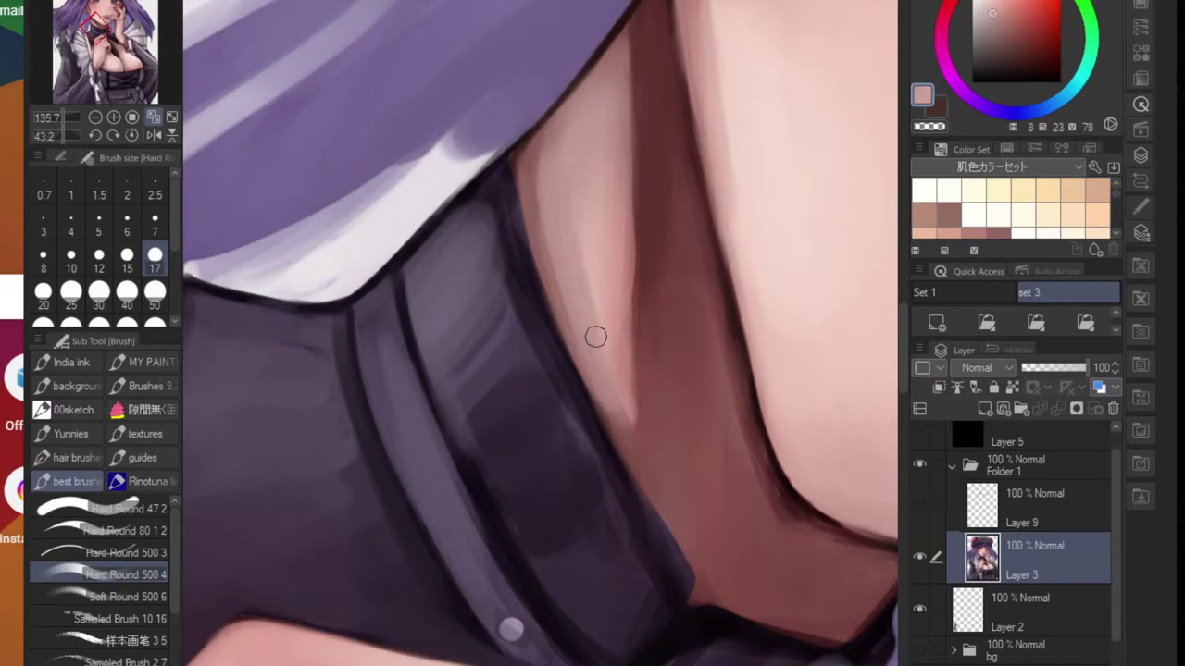
pyautogui.press('j')
pyautogui.moveTo(588, 255); pyautogui.dragTo(597, 326)
pyautogui.moveTo(571, 169)
pyautogui.mouseDown()
pyautogui.moveTo(594, 312)
pyautogui.moveTo(590, 238)
pyautogui.mouseUp()
pyautogui.scroll(-6, 589, 245)
pyautogui.hotkey('ctrl', '@')
pyautogui.scroll(5, 592, 260)
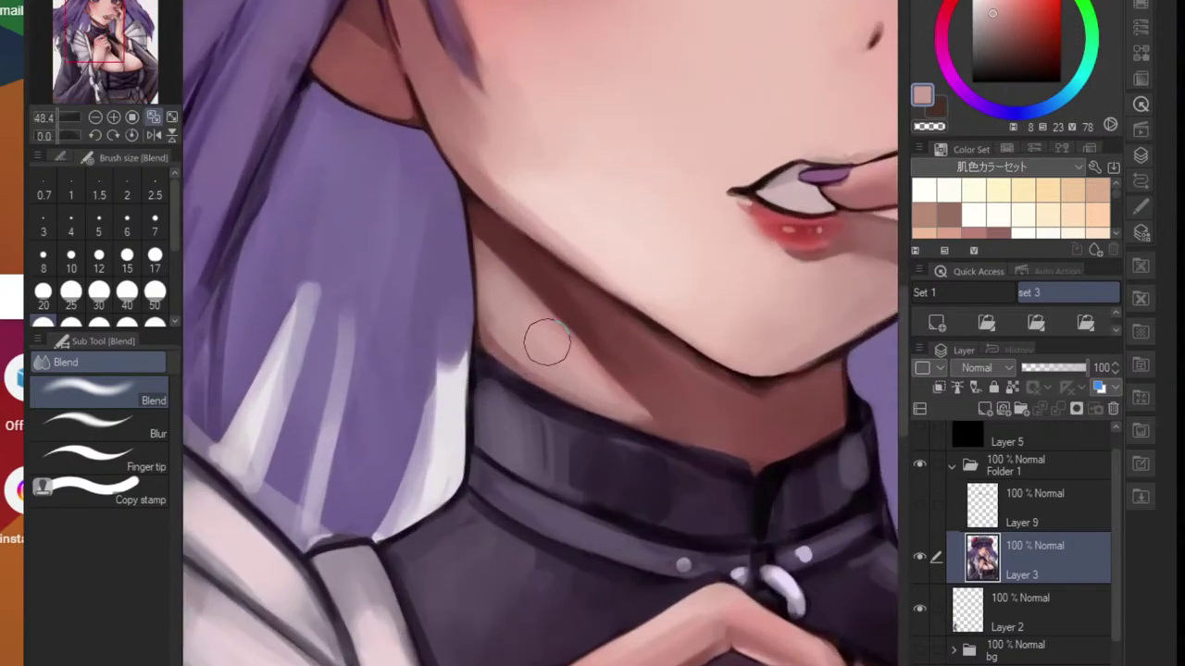
pyautogui.press('b')
pyautogui.scroll(3, 508, 333)
# - Soften the neck edge along the collar and blend the neck highlight with a smaller brush
pyautogui.keyDown('alt'); pyautogui.click(491, 330); pyautogui.keyUp('alt')
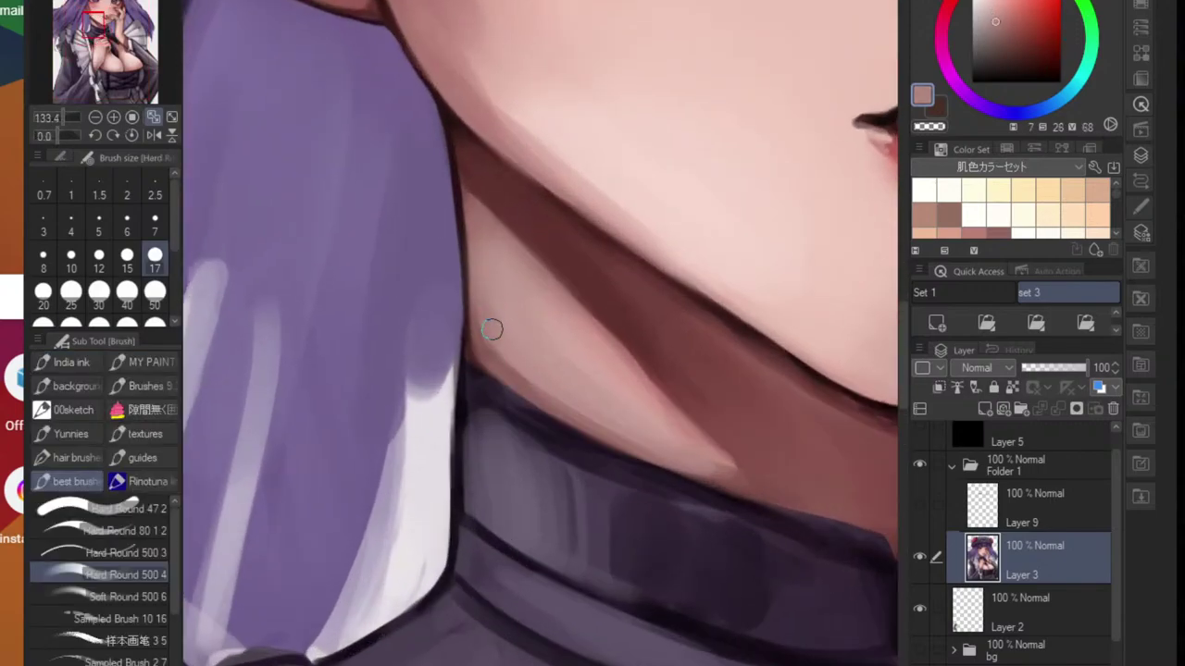
pyautogui.moveTo(527, 375); pyautogui.dragTo(557, 398)
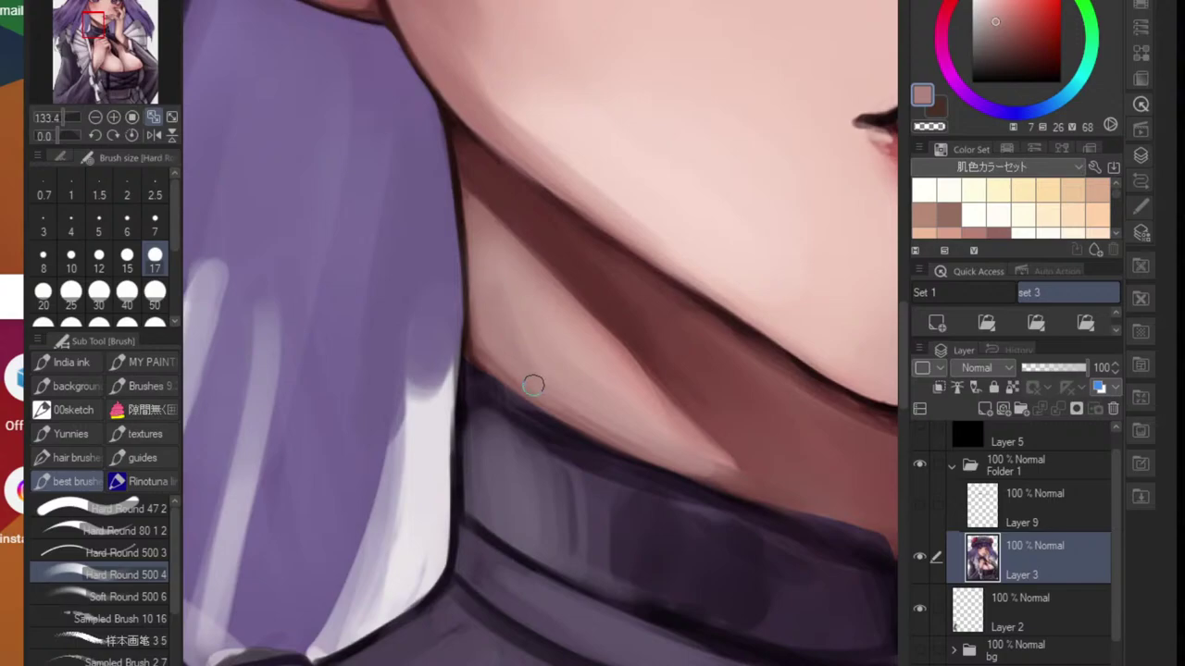
pyautogui.press('j')
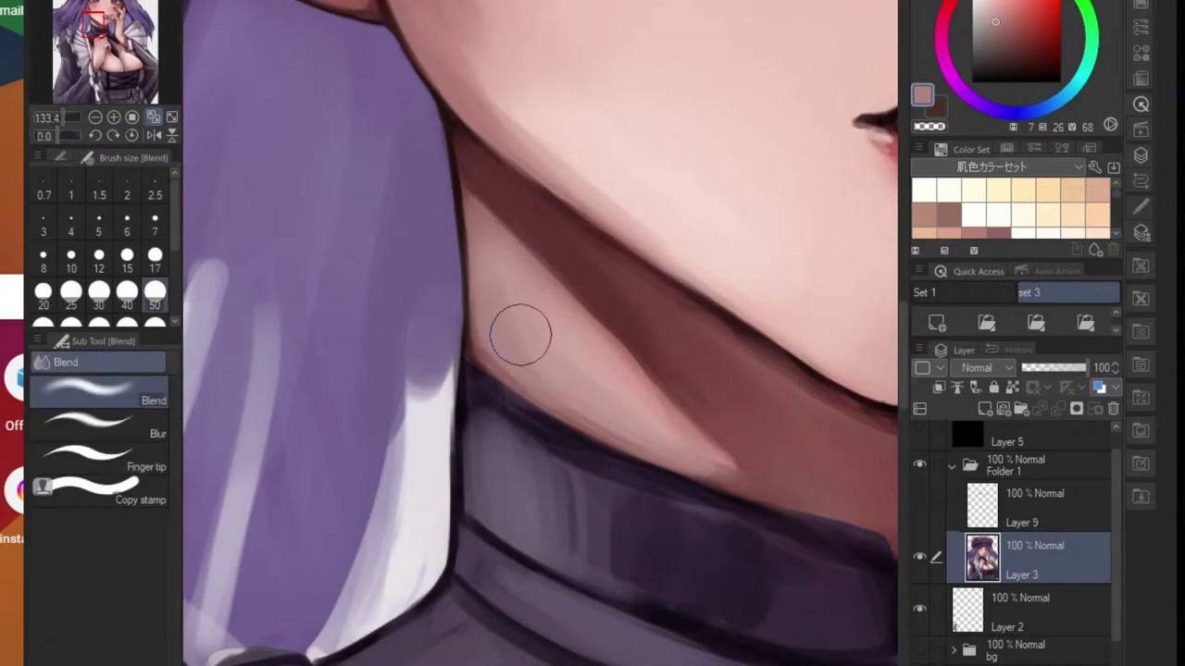
pyautogui.press('[')
pyautogui.press('[')
pyautogui.press('[')
pyautogui.moveTo(500, 281)
pyautogui.mouseDown()
pyautogui.moveTo(543, 383)
pyautogui.moveTo(493, 283)
pyautogui.moveTo(609, 400)
pyautogui.mouseUp()
pyautogui.moveTo(505, 350); pyautogui.dragTo(600, 412)
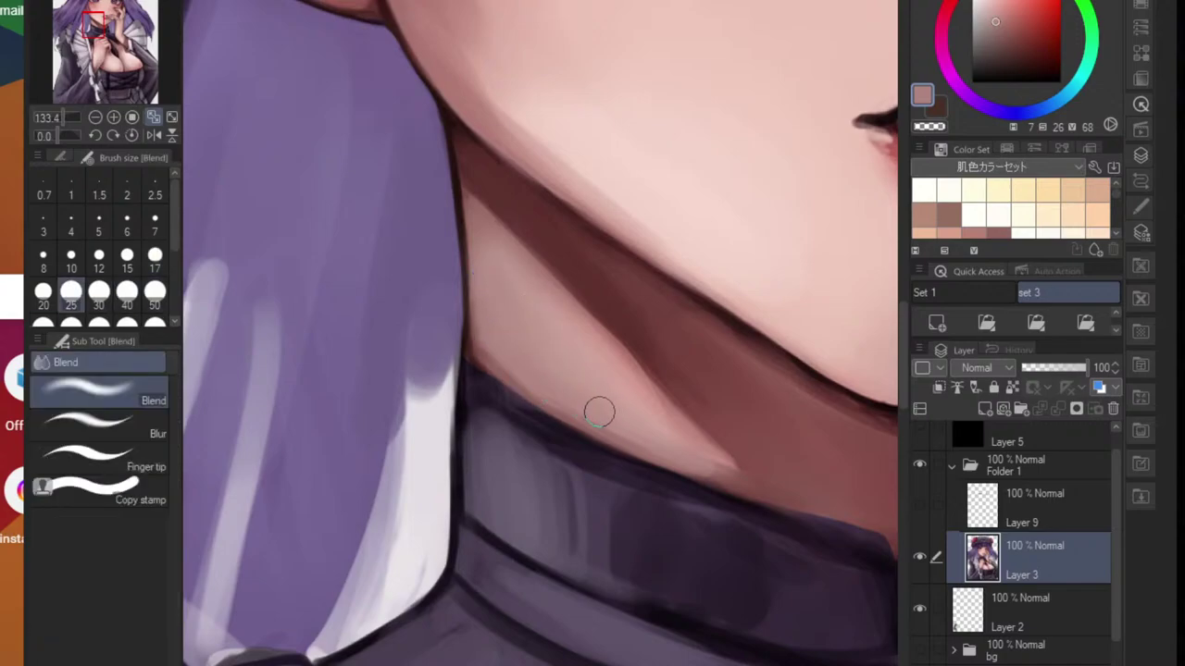
pyautogui.press('b')
# - Lighten the collar's upper-left area and paint purple over the dark outline by the hair
pyautogui.keyDown('alt'); pyautogui.click(501, 429); pyautogui.keyUp('alt')
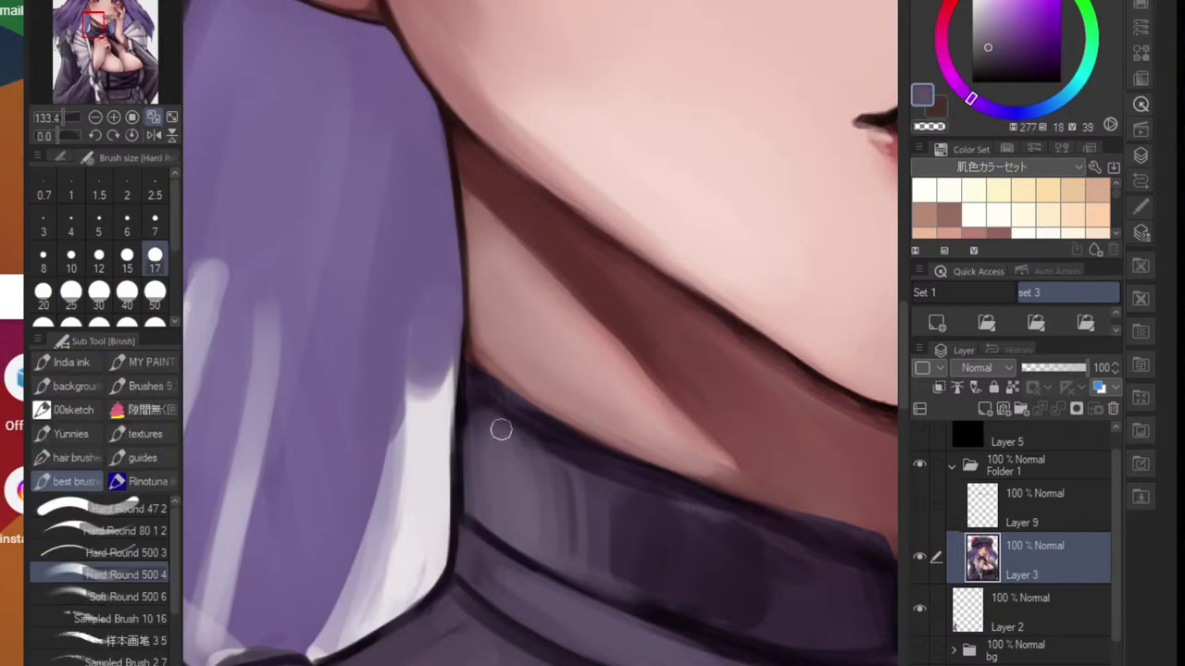
pyautogui.moveTo(501, 429)
pyautogui.mouseDown()
pyautogui.moveTo(617, 471)
pyautogui.moveTo(528, 472)
pyautogui.moveTo(468, 456)
pyautogui.moveTo(568, 444)
pyautogui.mouseUp()
pyautogui.moveTo(583, 378)
pyautogui.mouseDown()
pyautogui.moveTo(601, 415)
pyautogui.moveTo(563, 432)
pyautogui.mouseUp()
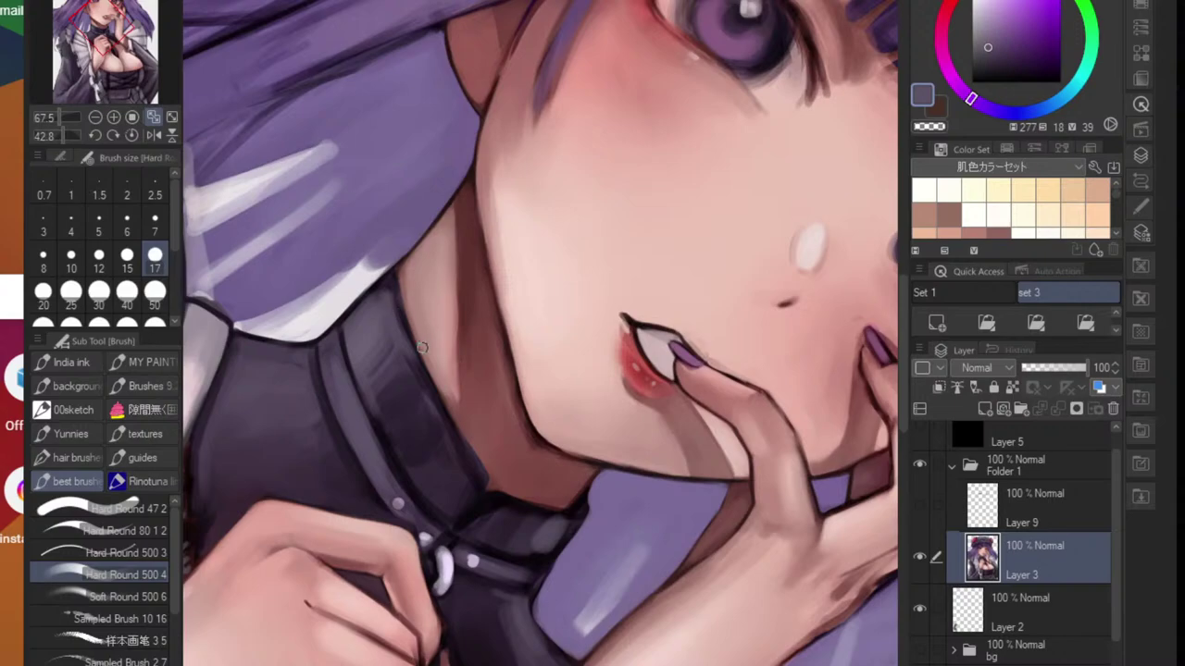
pyautogui.press('[')
pyautogui.press('[')
pyautogui.press('[')
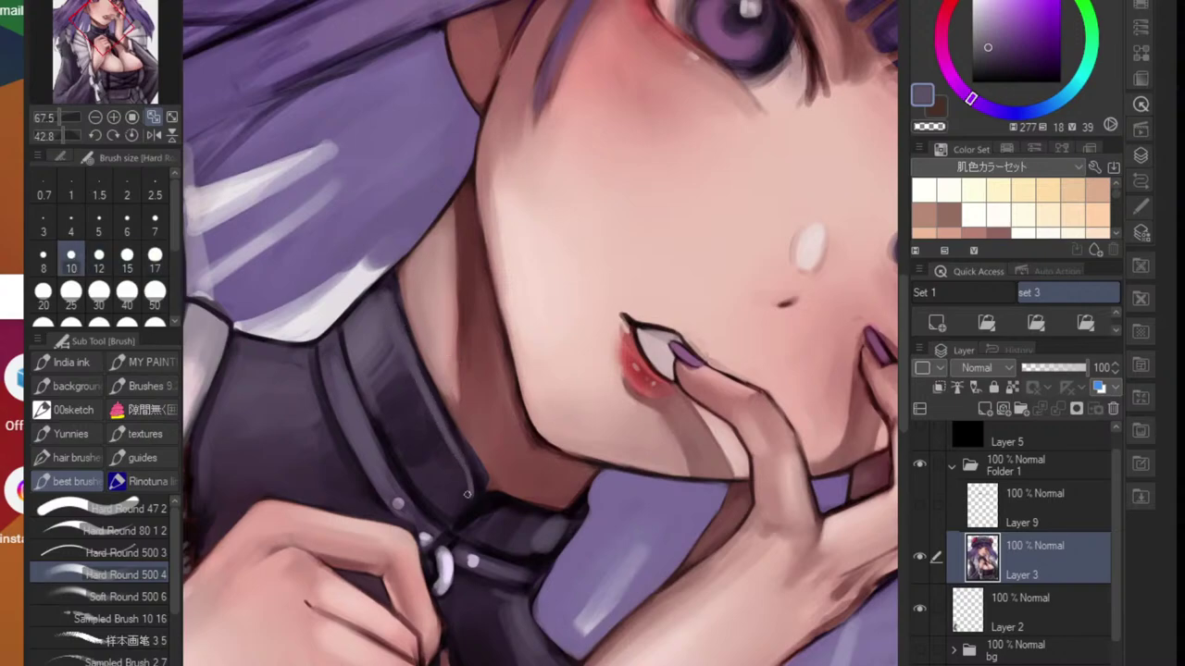
pyautogui.keyDown('alt'); pyautogui.click(476, 449); pyautogui.keyUp('alt')
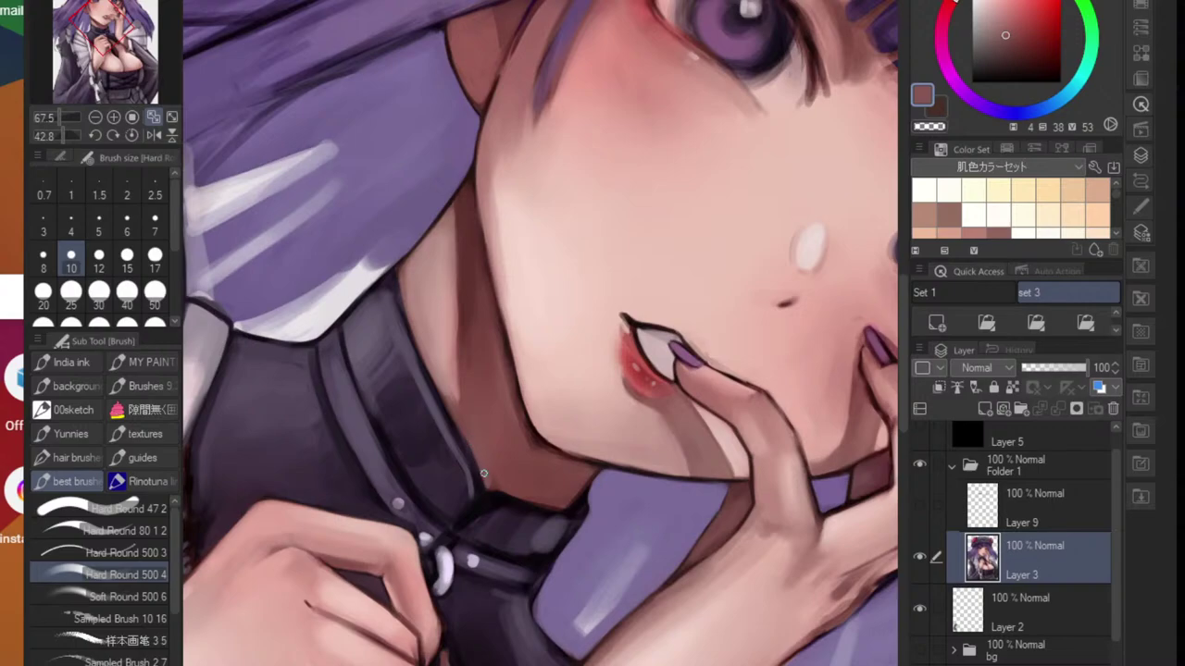
pyautogui.moveTo(483, 470); pyautogui.dragTo(459, 490)
pyautogui.hotkey('ctrl', '@')
pyautogui.moveTo(590, 488)
pyautogui.mouseDown()
pyautogui.moveTo(693, 450)
pyautogui.moveTo(709, 428)
pyautogui.mouseUp()
pyautogui.keyDown('alt'); pyautogui.click(730, 385); pyautogui.keyUp('alt')
pyautogui.moveTo(728, 365); pyautogui.dragTo(745, 403)
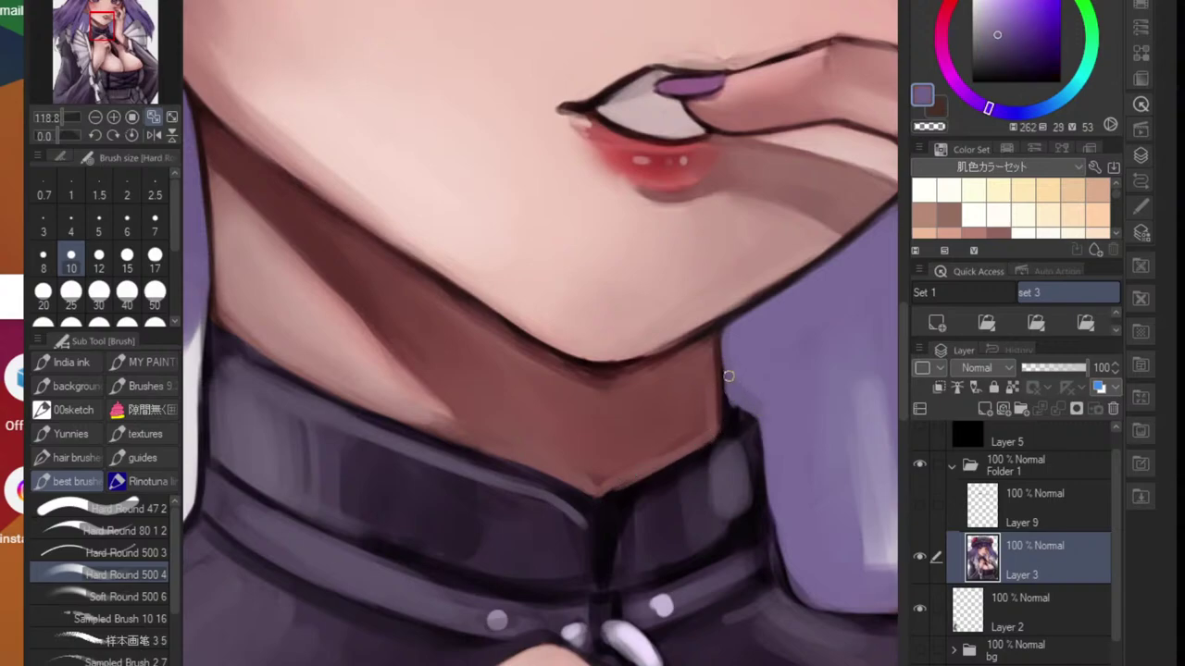
pyautogui.moveTo(790, 473); pyautogui.dragTo(709, 476)
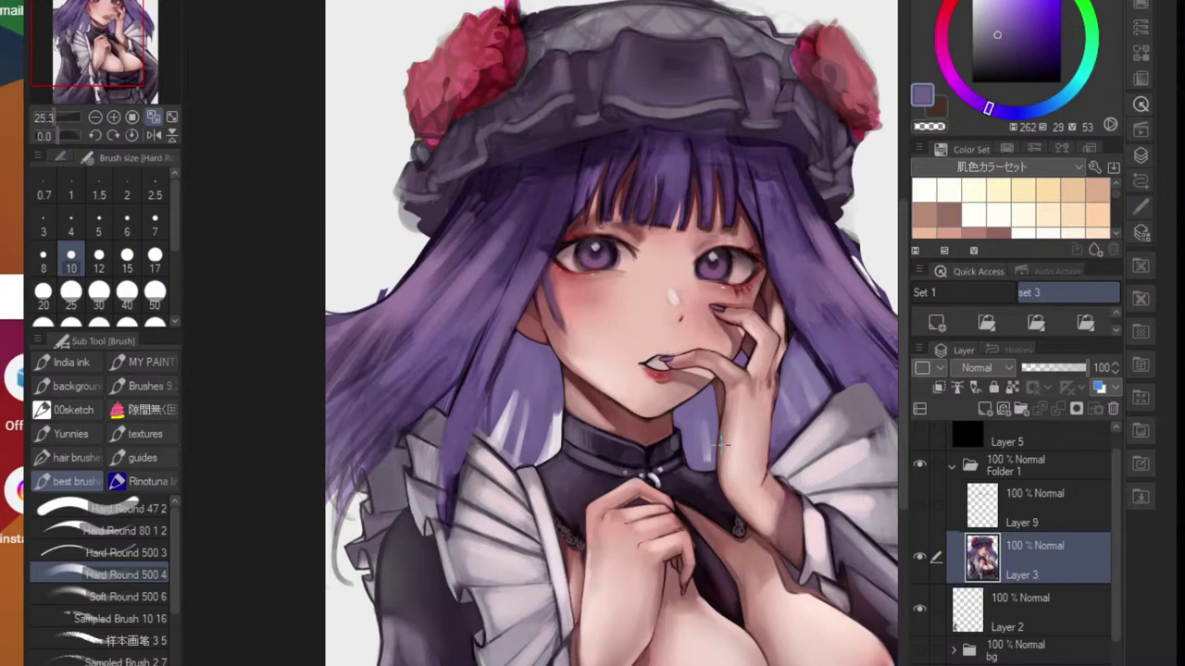
pyautogui.scroll(-1, 720, 446)
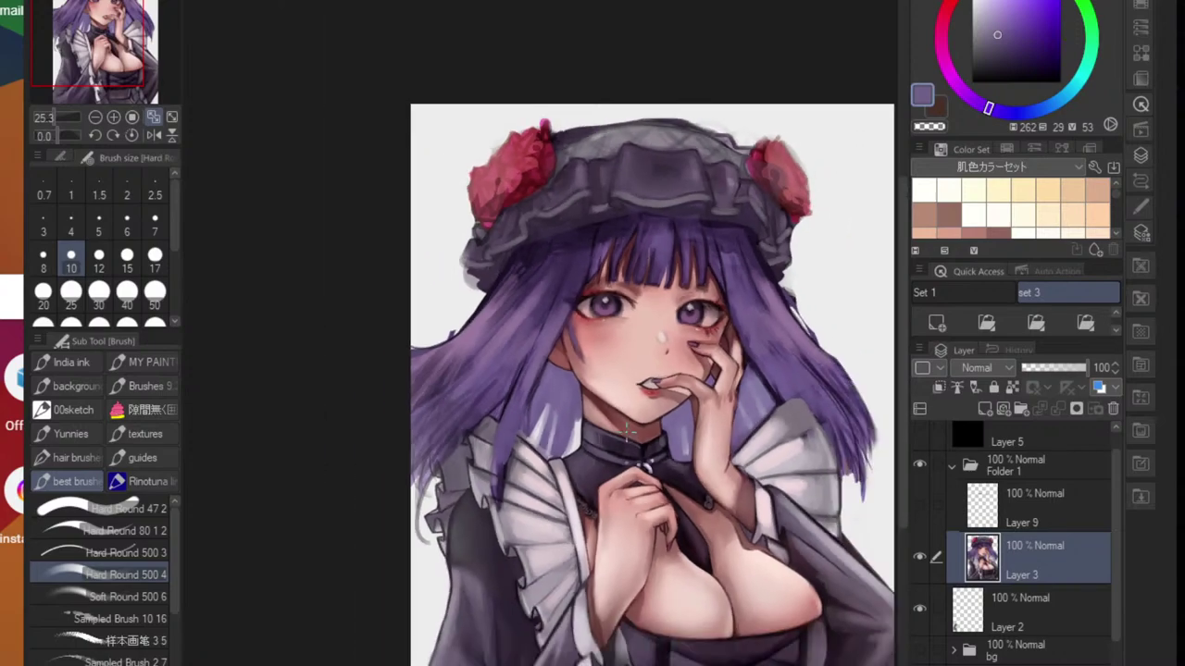
pyautogui.scroll(-1, 1018, 527)
pyautogui.click(905, 608)
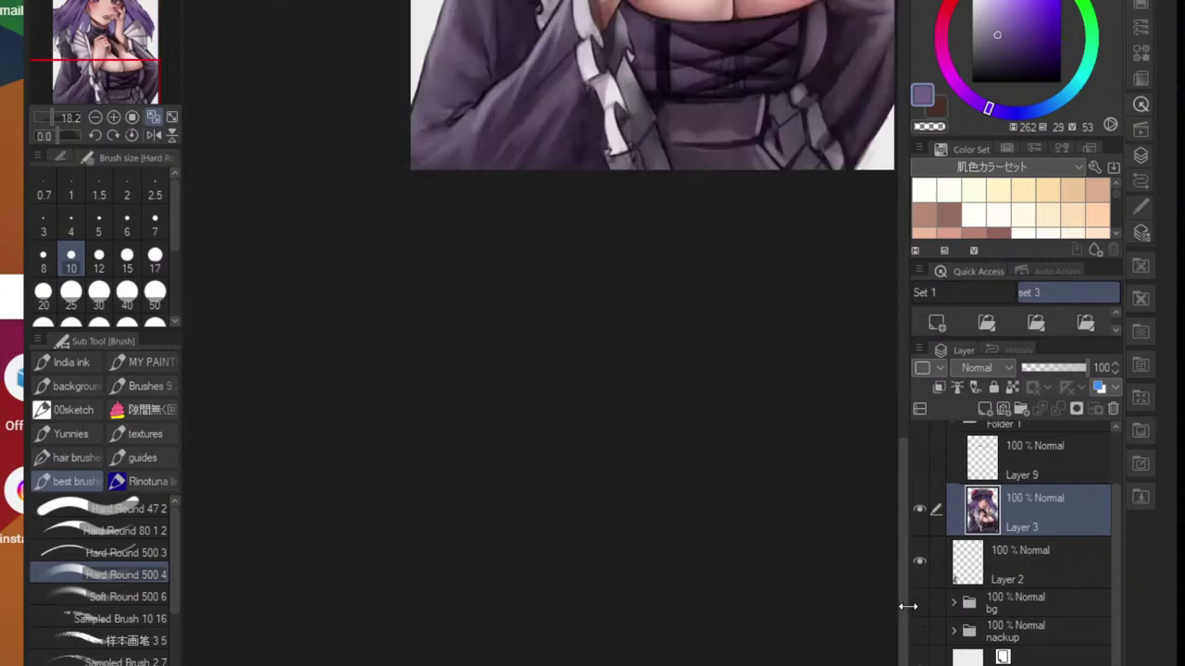
pyautogui.scroll(-3, 713, 410)
pyautogui.scroll(-1, 716, 278)
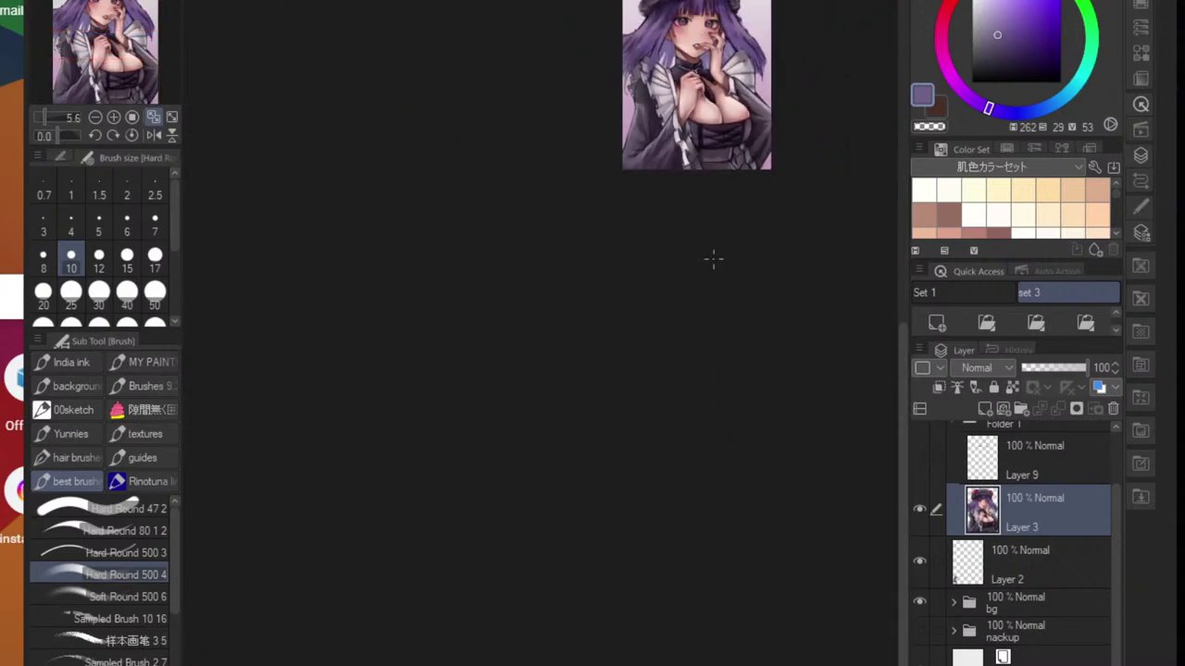
pyautogui.scroll(1, 714, 258)
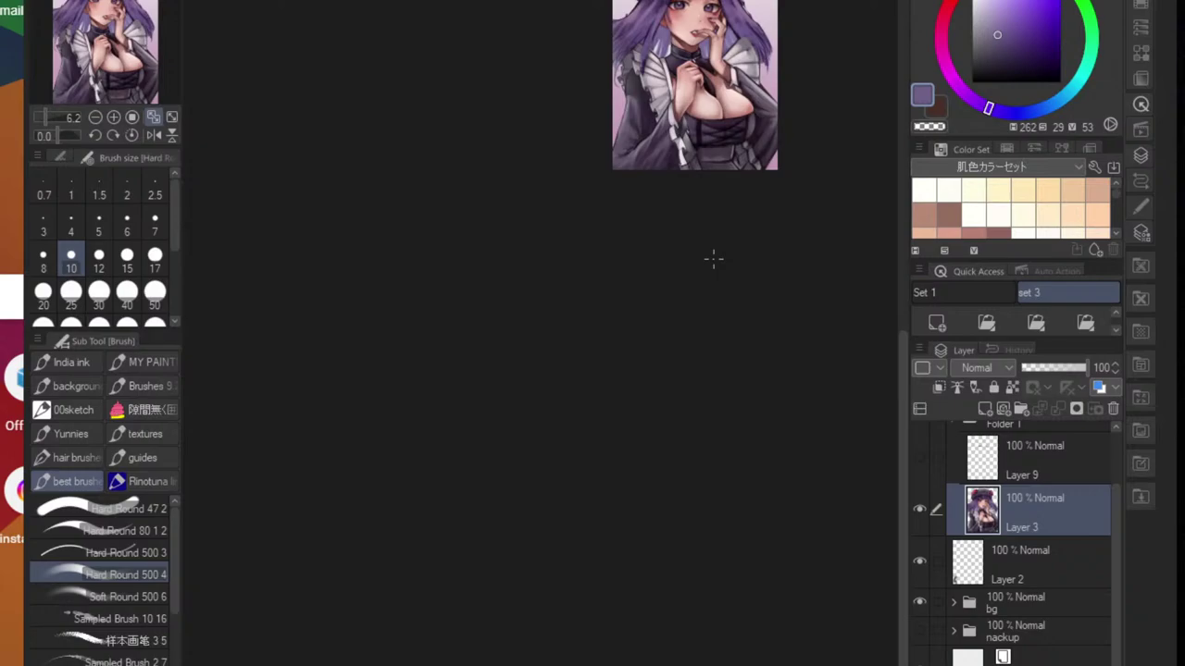
pyautogui.moveTo(754, 243); pyautogui.dragTo(693, 380)
pyautogui.scroll(4, 648, 365)
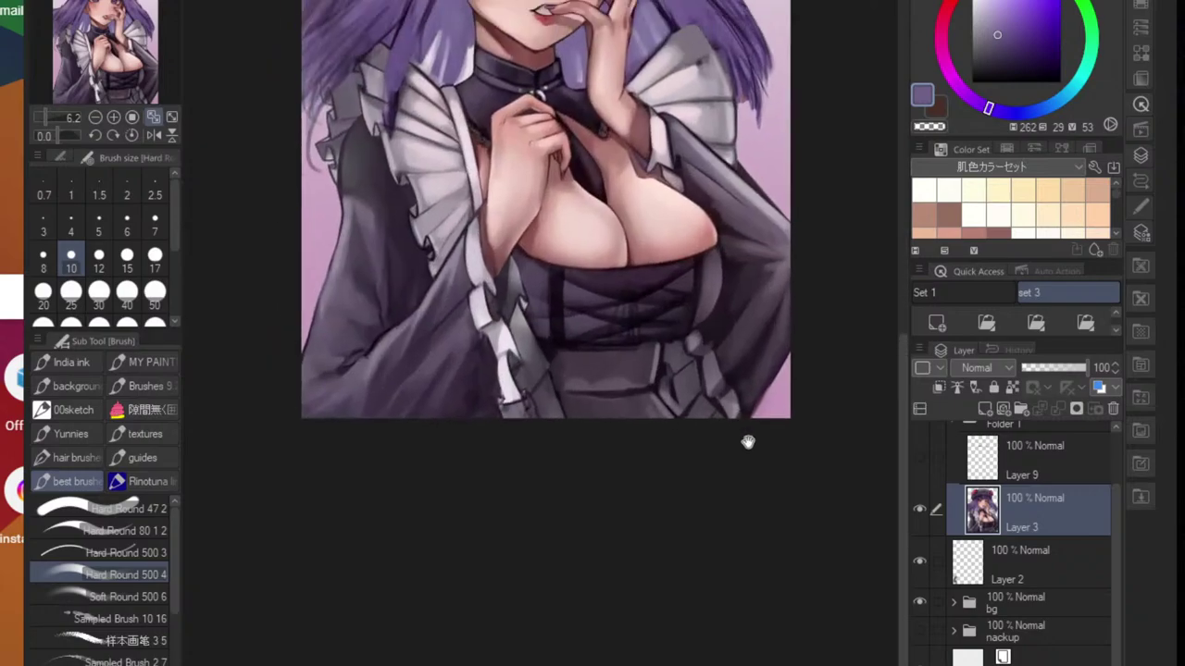
pyautogui.moveTo(748, 442); pyautogui.dragTo(764, 492)
pyautogui.scroll(4, 626, 439)
# - Paint over the light area left of the cuff and thicken the dark cuff outline
pyautogui.keyDown('alt'); pyautogui.click(539, 437); pyautogui.keyUp('alt')
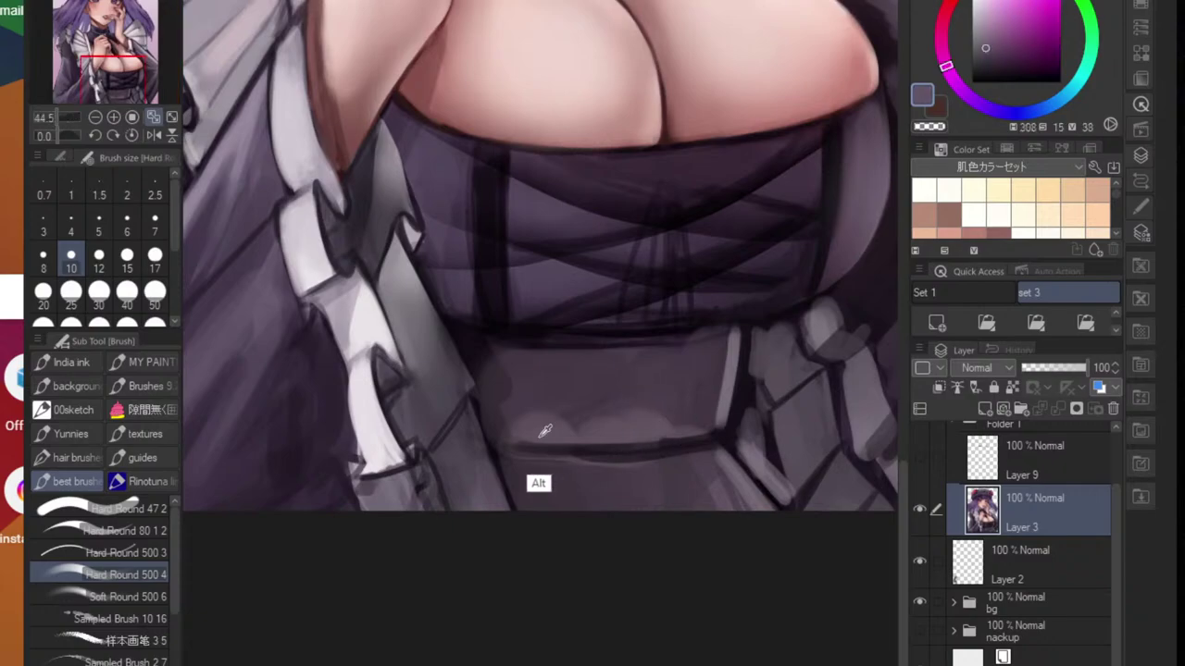
pyautogui.moveTo(424, 466); pyautogui.dragTo(518, 449)
pyautogui.keyDown('alt'); pyautogui.click(479, 471); pyautogui.keyUp('alt')
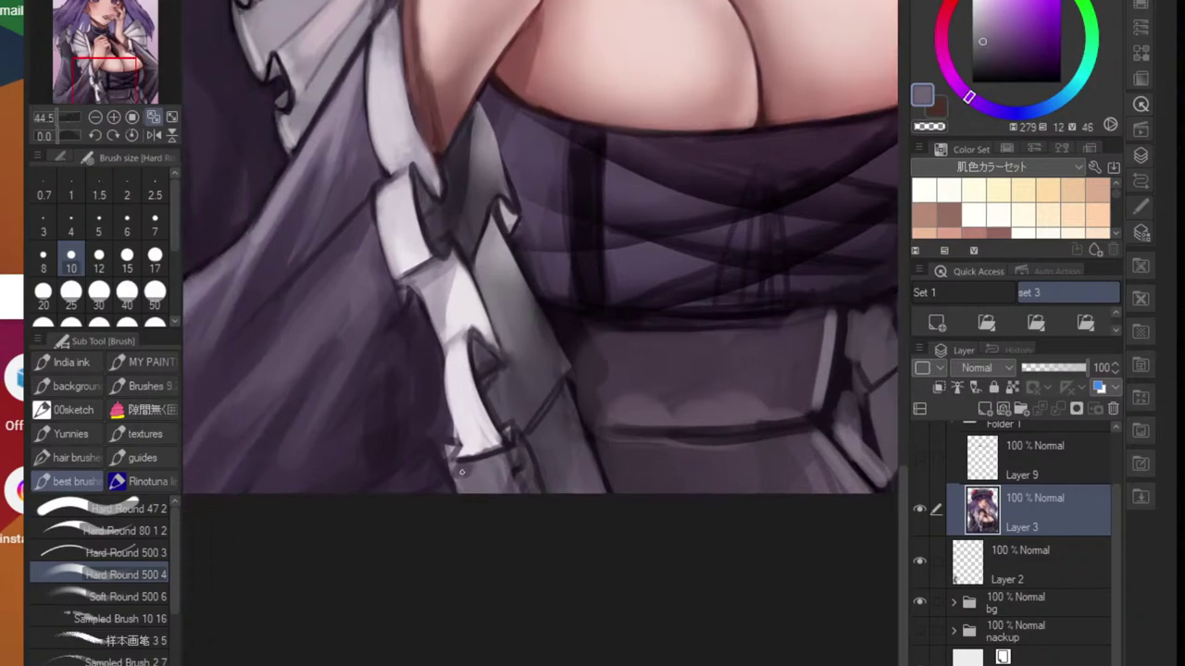
pyautogui.scroll(3, 466, 448)
pyautogui.keyDown('alt'); pyautogui.click(448, 396); pyautogui.keyUp('alt')
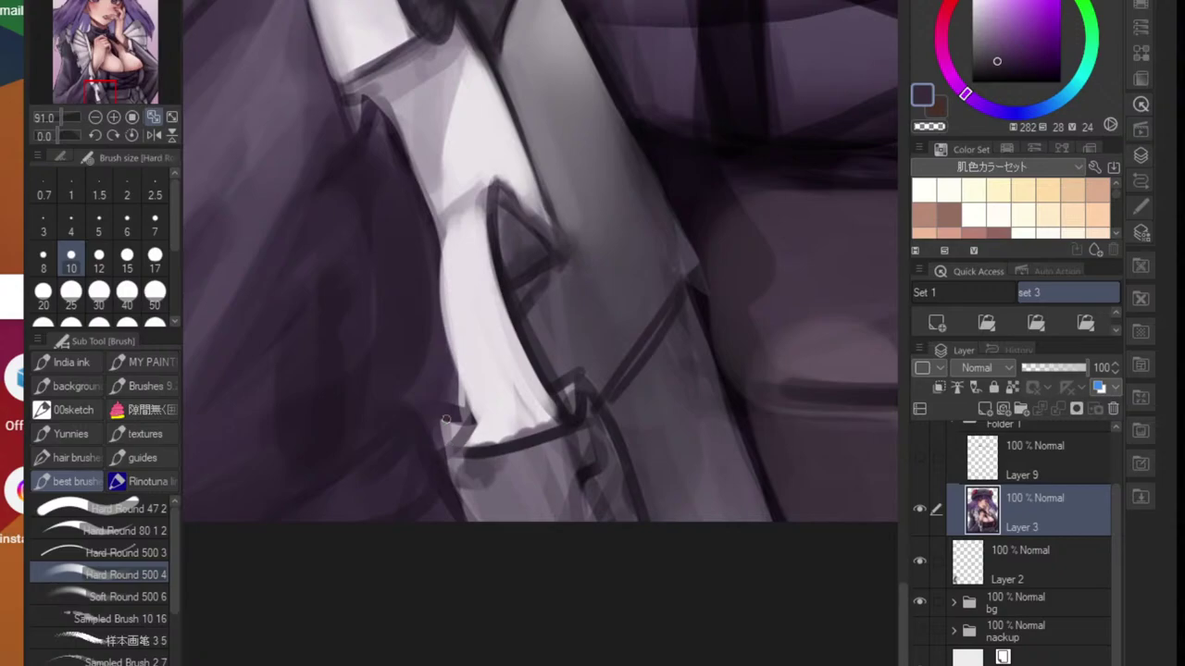
pyautogui.moveTo(446, 422)
pyautogui.mouseDown()
pyautogui.moveTo(454, 448)
pyautogui.moveTo(562, 425)
pyautogui.mouseUp()
pyautogui.keyDown('alt'); pyautogui.click(481, 446); pyautogui.keyUp('alt')
pyautogui.moveTo(461, 453); pyautogui.dragTo(521, 433)
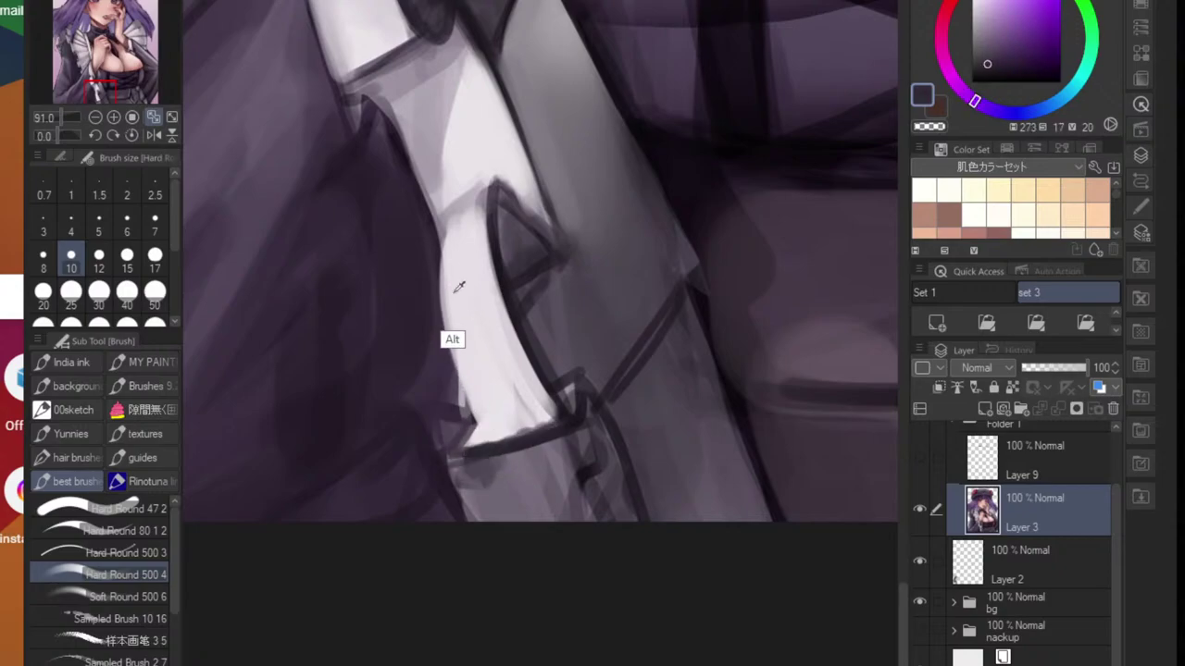
# - Redraw the upper sleeve's left outline in darker purple
pyautogui.moveTo(350, 118); pyautogui.dragTo(259, 141)
pyautogui.moveTo(381, 148); pyautogui.dragTo(457, 314)
pyautogui.moveTo(370, 198); pyautogui.dragTo(474, 209)
pyautogui.moveTo(437, 171); pyautogui.dragTo(531, 386)
pyautogui.keyDown('alt'); pyautogui.click(521, 56); pyautogui.keyUp('alt')
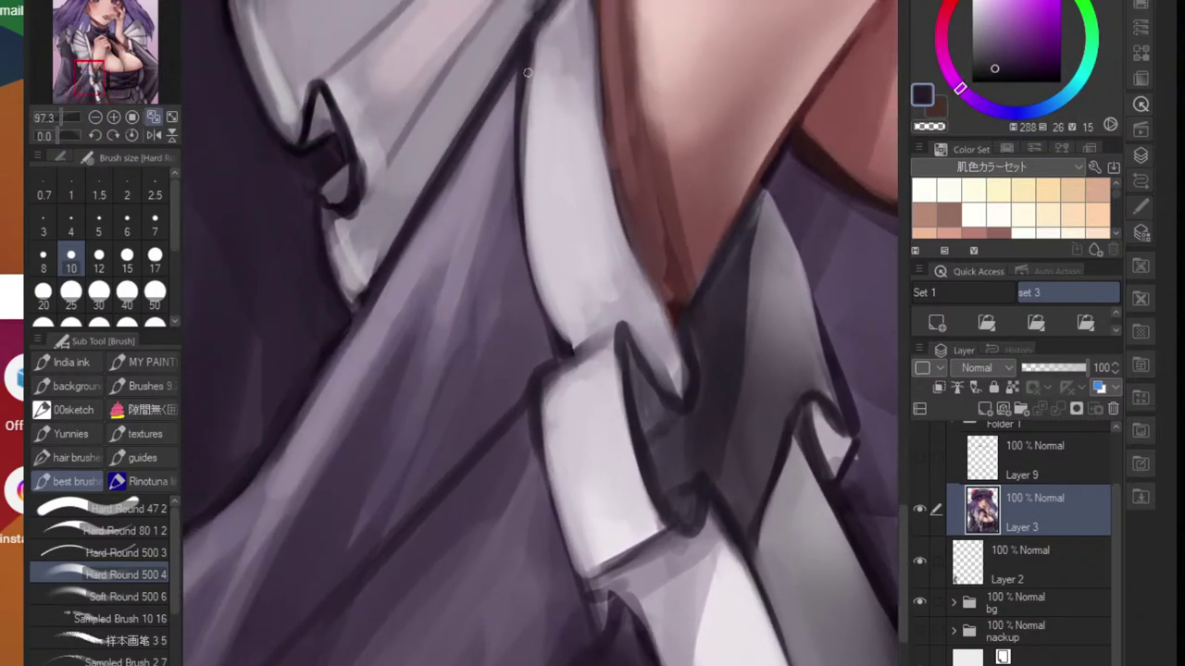
pyautogui.moveTo(528, 69); pyautogui.dragTo(543, 242)
pyautogui.hotkey('ctrl', 'z')
pyautogui.moveTo(524, 58); pyautogui.dragTo(535, 285)
pyautogui.moveTo(518, 150); pyautogui.dragTo(558, 334)
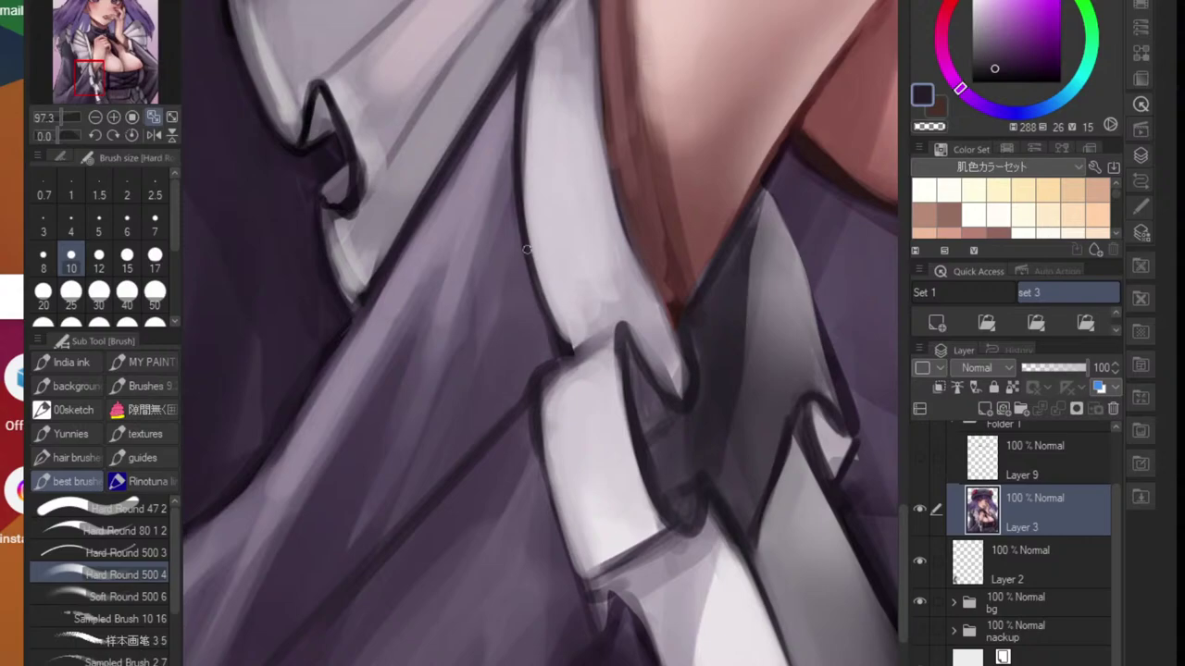
pyautogui.moveTo(528, 250); pyautogui.dragTo(551, 326)
# - Darken the crossing sleeve line and draw a dark line between the fold and skin
pyautogui.moveTo(561, 132); pyautogui.dragTo(491, 139)
pyautogui.moveTo(565, 176); pyautogui.dragTo(575, 273)
pyautogui.moveTo(564, 270); pyautogui.dragTo(629, 272)
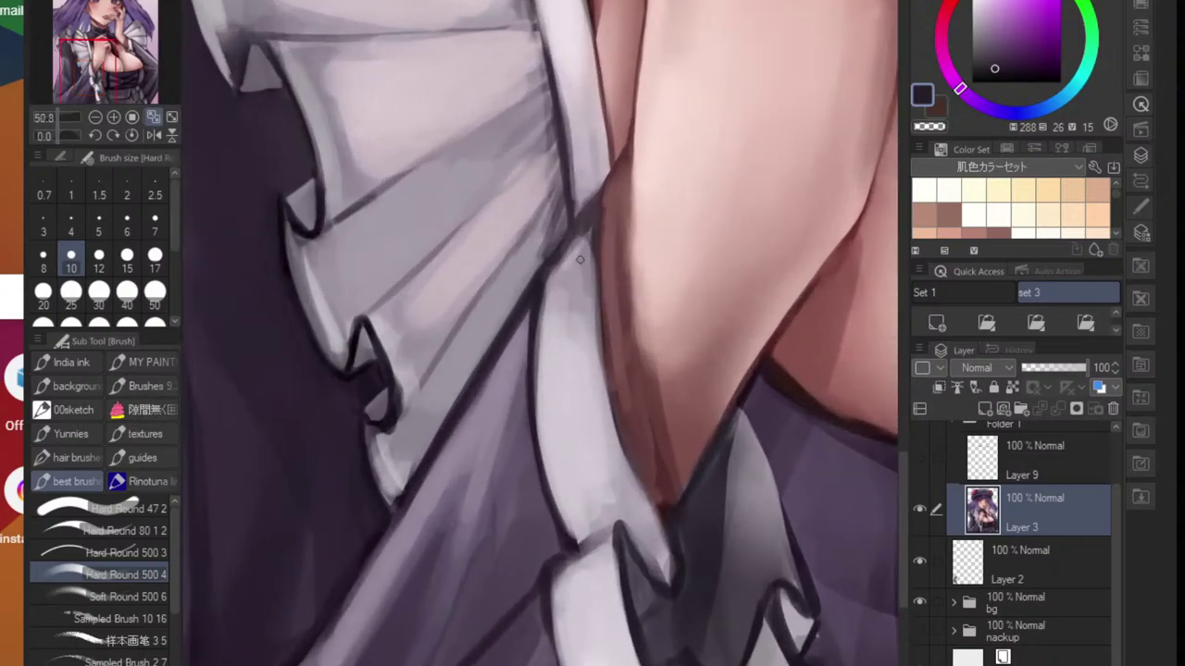
pyautogui.keyDown('alt'); pyautogui.click(534, 280); pyautogui.keyUp('alt')
pyautogui.moveTo(534, 281)
pyautogui.mouseDown()
pyautogui.moveTo(597, 190)
pyautogui.moveTo(545, 260)
pyautogui.mouseUp()
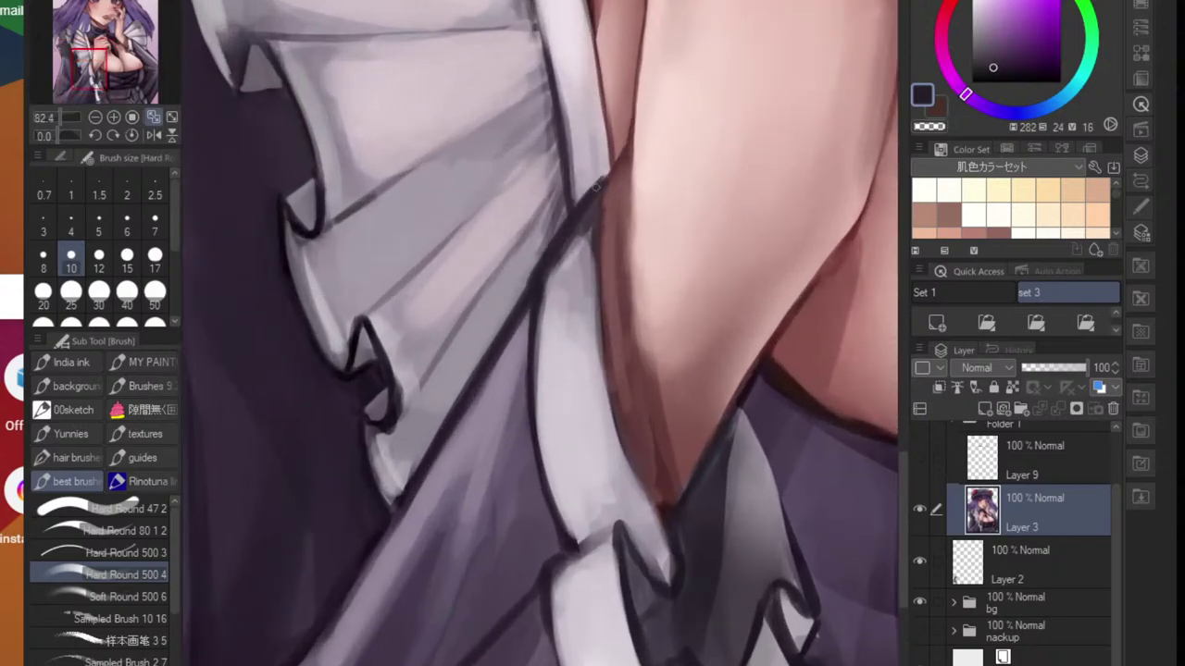
pyautogui.moveTo(611, 162)
pyautogui.mouseDown()
pyautogui.moveTo(604, 380)
pyautogui.moveTo(603, 356)
pyautogui.mouseUp()
# - Balance the white fold's left edge with dark purple and light lilac, brush size 20
pyautogui.keyDown('alt'); pyautogui.click(576, 291); pyautogui.keyUp('alt')
pyautogui.moveTo(589, 219)
pyautogui.mouseDown()
pyautogui.moveTo(560, 258)
pyautogui.moveTo(545, 394)
pyautogui.mouseUp()
pyautogui.moveTo(547, 324); pyautogui.dragTo(576, 222)
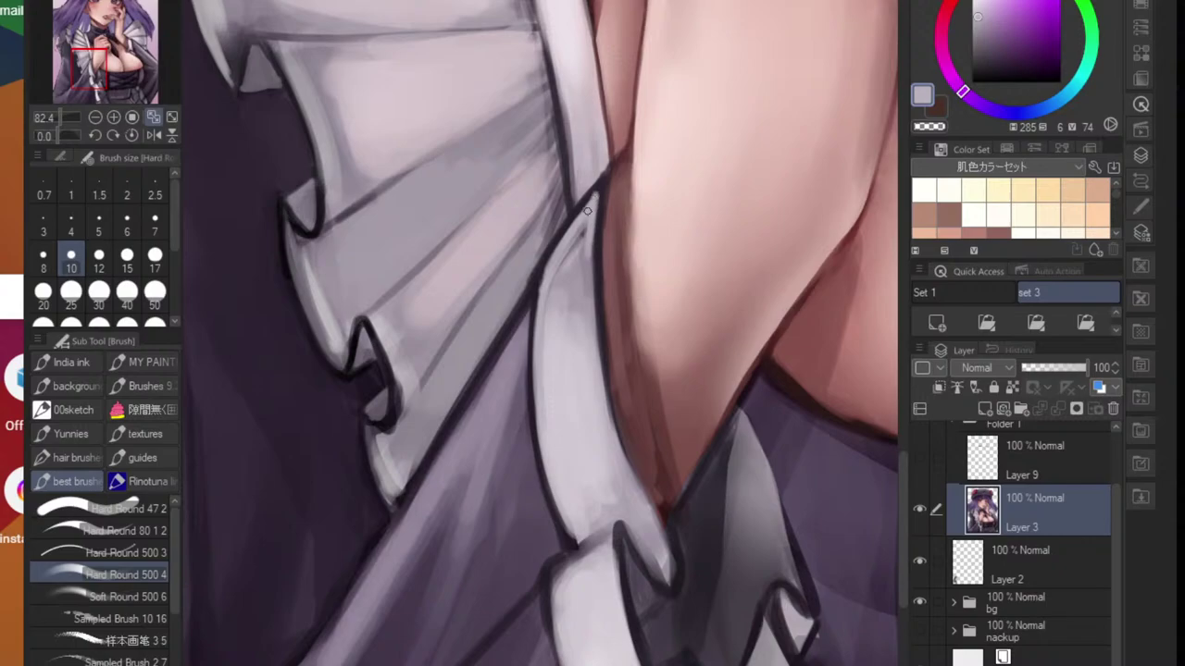
pyautogui.keyDown('alt'); pyautogui.click(534, 295); pyautogui.keyUp('alt')
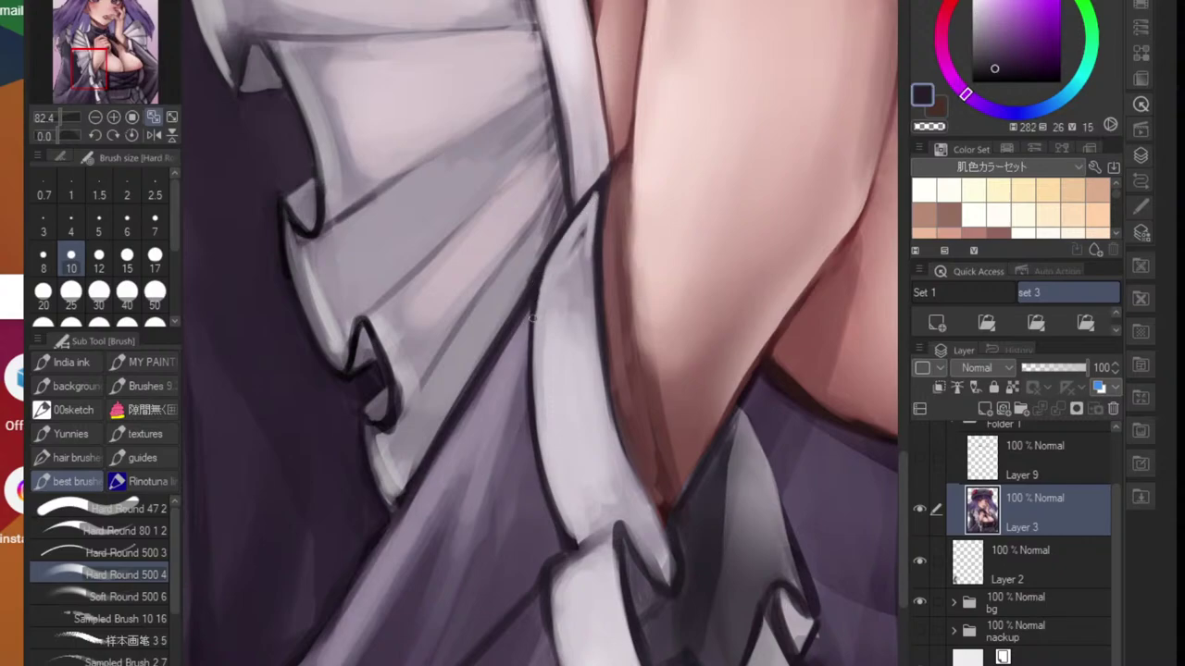
pyautogui.moveTo(539, 286); pyautogui.dragTo(533, 398)
pyautogui.keyDown('alt'); pyautogui.click(585, 235); pyautogui.keyUp('alt')
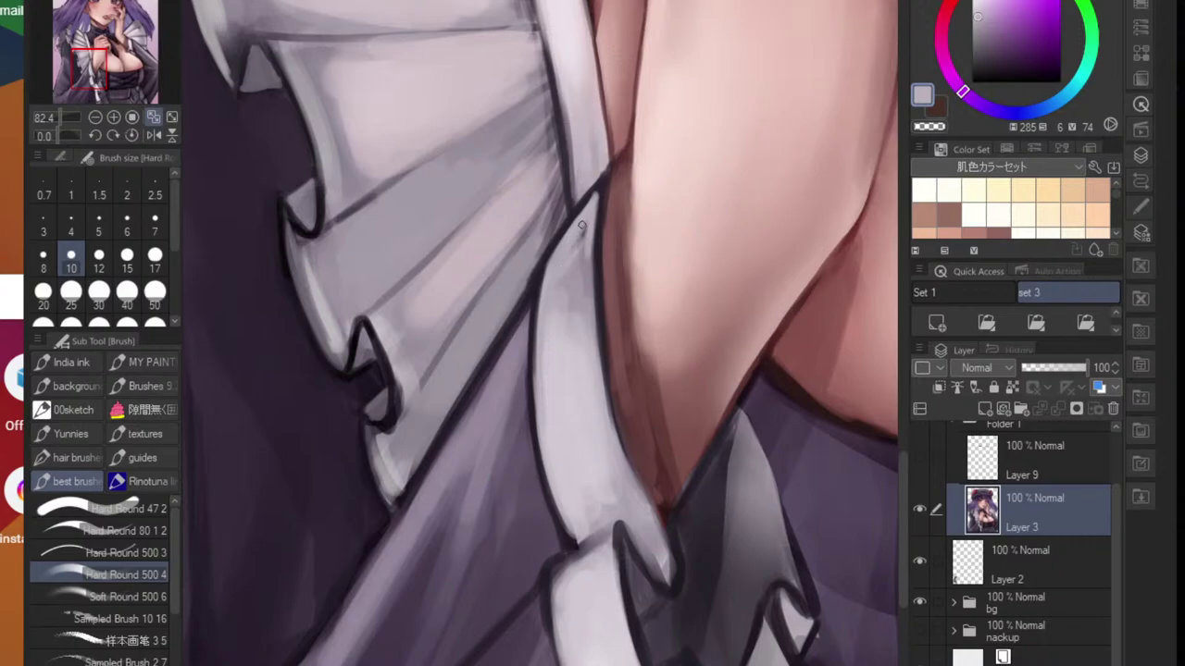
pyautogui.press(']')
pyautogui.press(']')
pyautogui.press(']')
pyautogui.press(']')
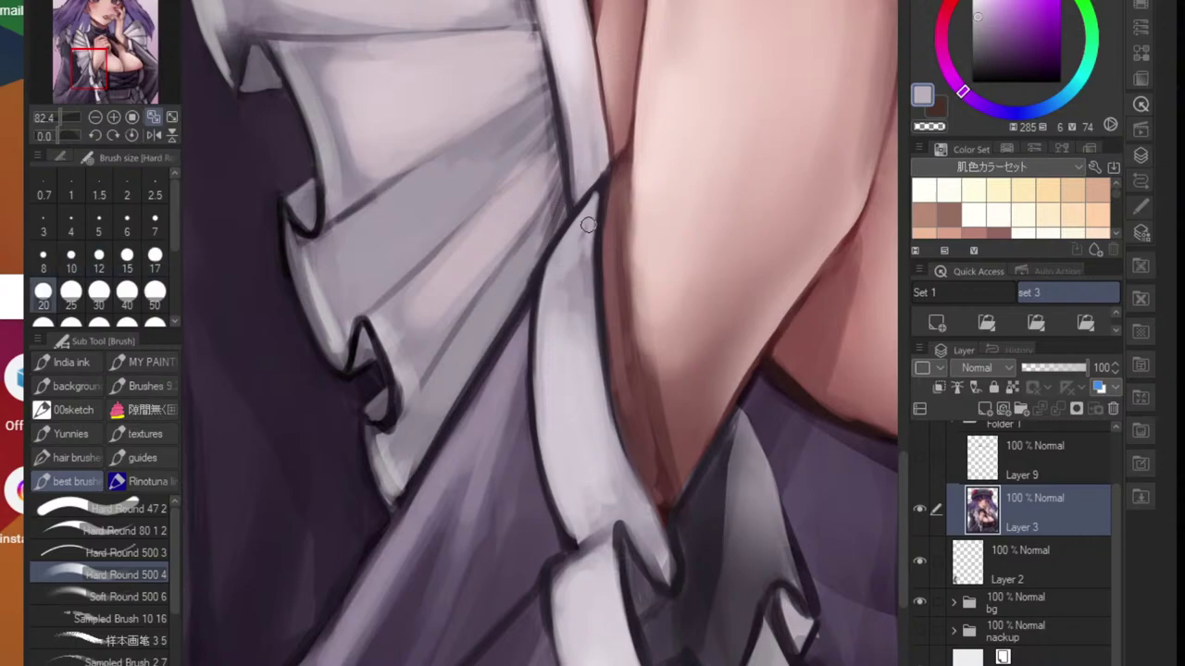
pyautogui.moveTo(550, 311); pyautogui.dragTo(546, 386)
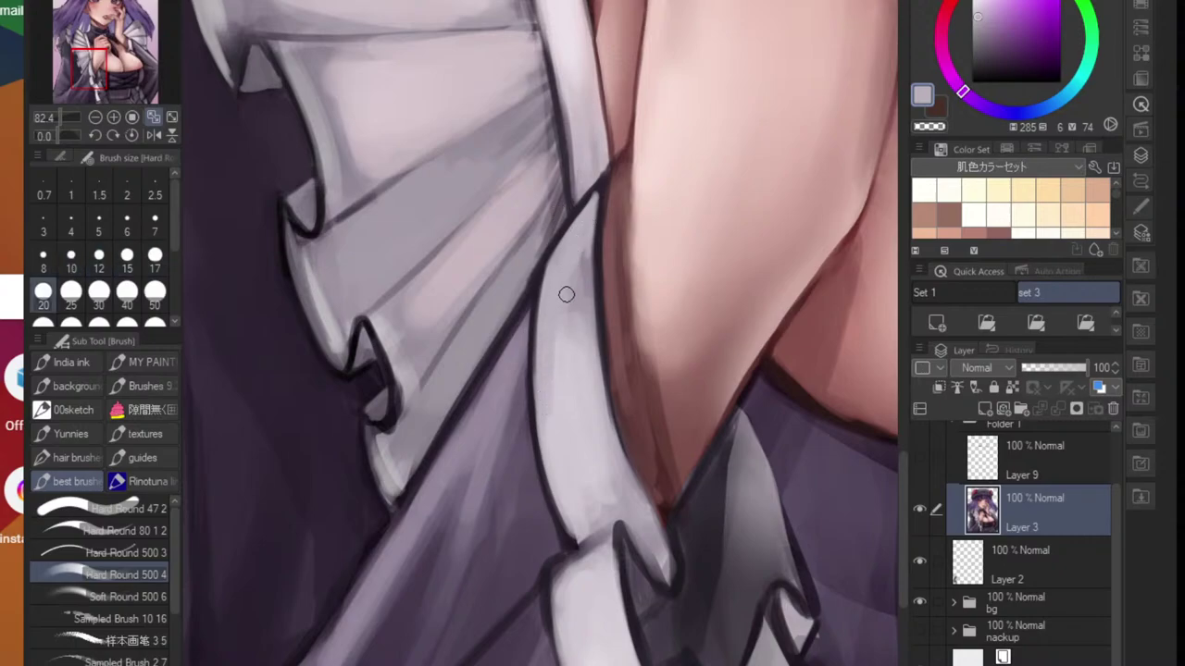
pyautogui.moveTo(567, 294)
pyautogui.mouseDown()
pyautogui.moveTo(577, 306)
pyautogui.moveTo(585, 245)
pyautogui.moveTo(521, 350)
pyautogui.moveTo(505, 350)
pyautogui.mouseUp()
# - Brighten a fold of the white ruffle with a pale pink tone
pyautogui.moveTo(570, 302); pyautogui.dragTo(567, 422)
pyautogui.moveTo(557, 365); pyautogui.dragTo(587, 337)
pyautogui.moveTo(413, 420); pyautogui.dragTo(506, 310)
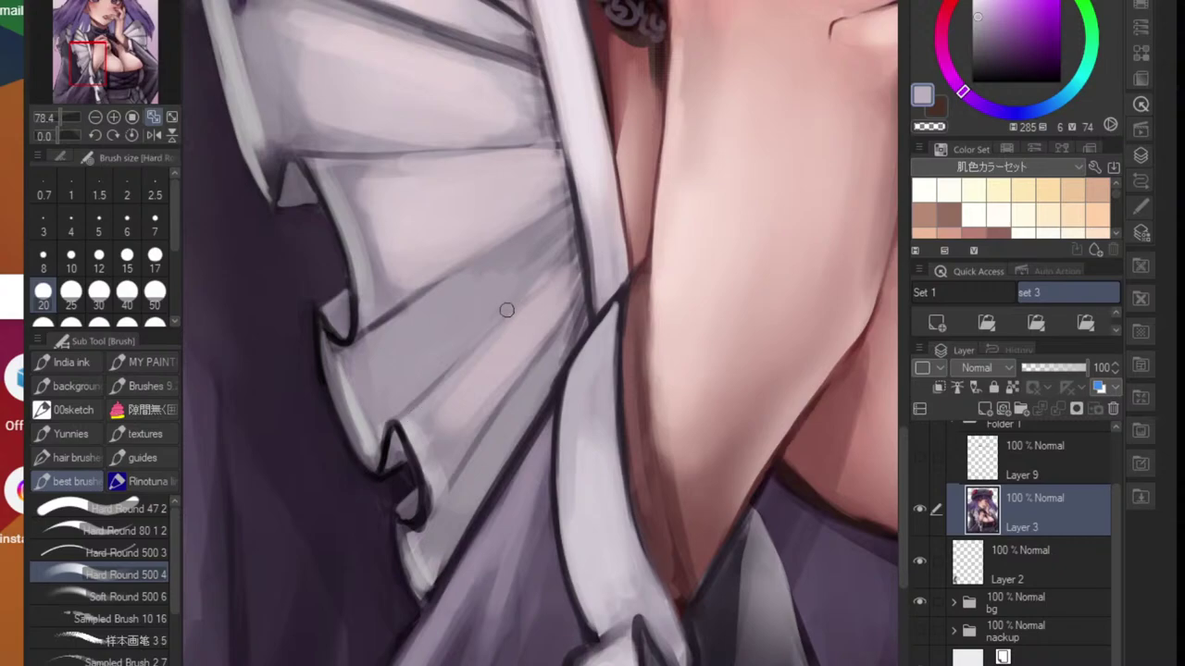
pyautogui.hotkey('ctrl', 'z')
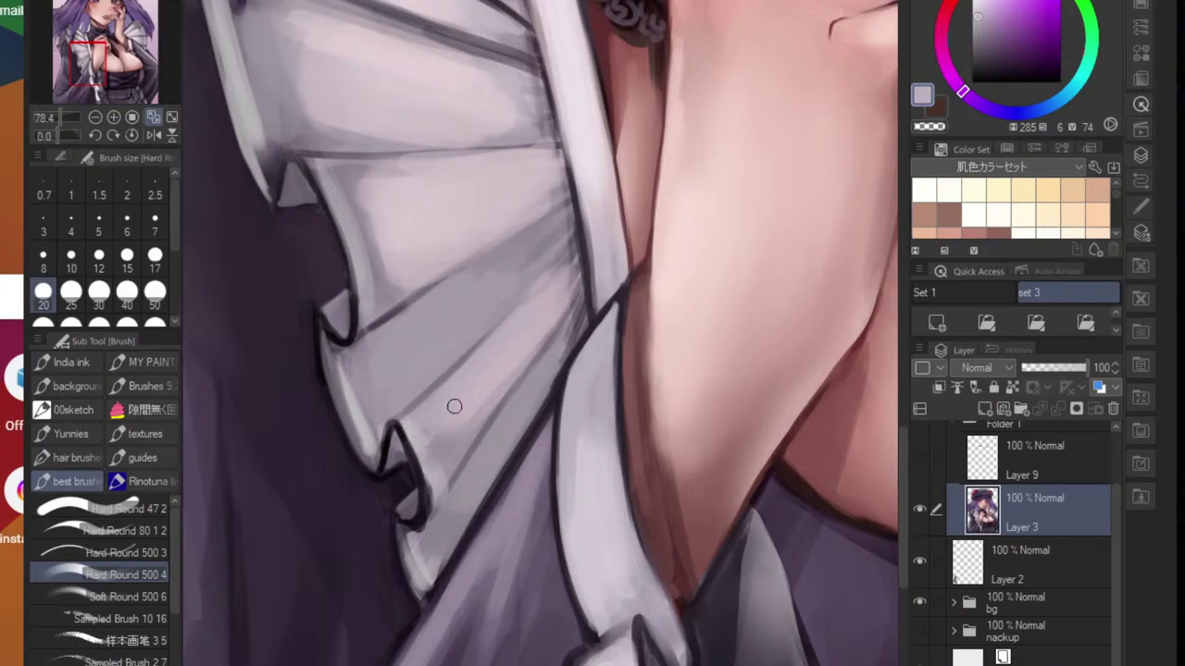
pyautogui.keyDown('alt'); pyautogui.click(427, 484); pyautogui.keyUp('alt')
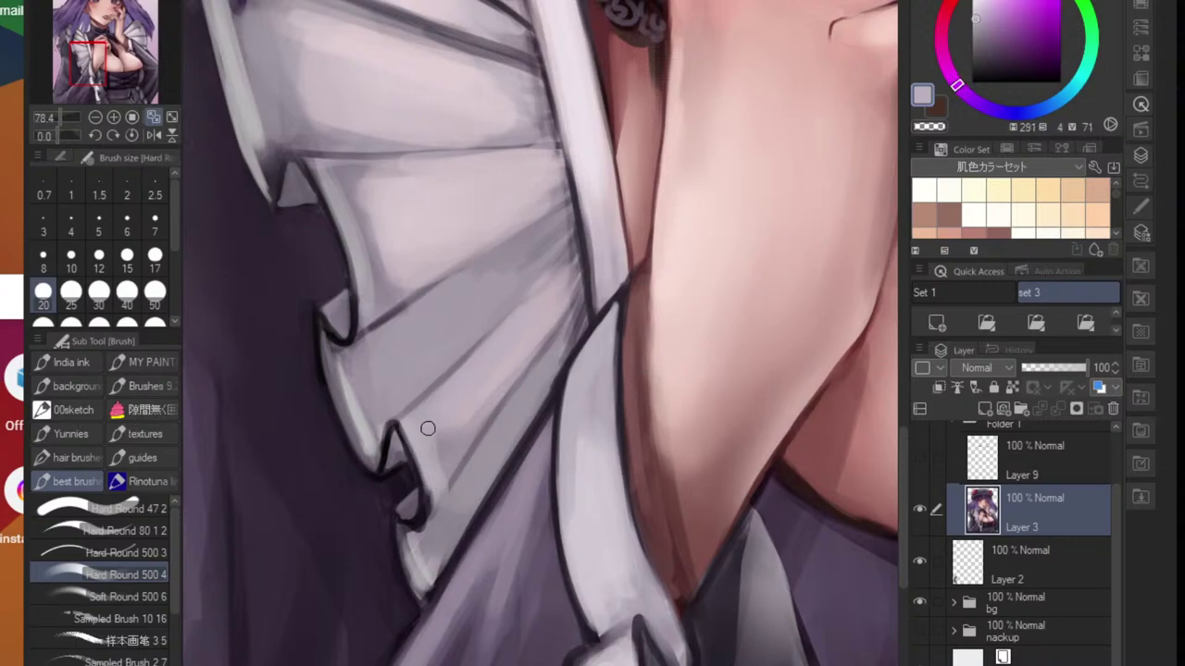
pyautogui.keyDown('alt'); pyautogui.click(450, 266); pyautogui.keyUp('alt')
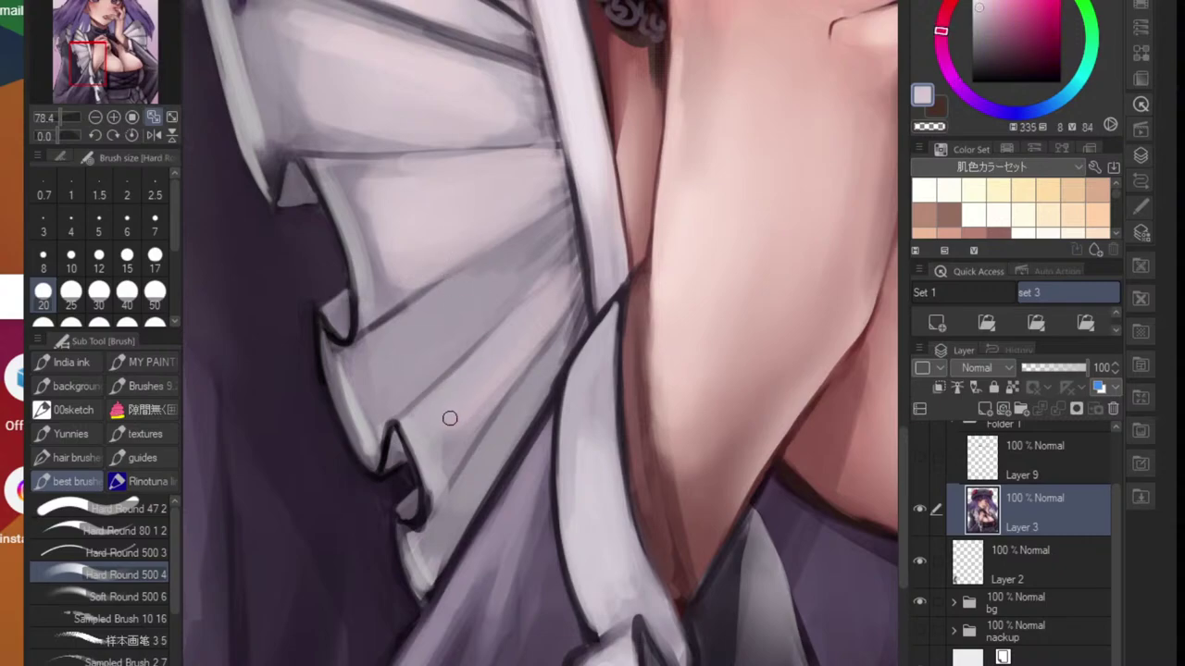
pyautogui.moveTo(412, 421); pyautogui.dragTo(421, 457)
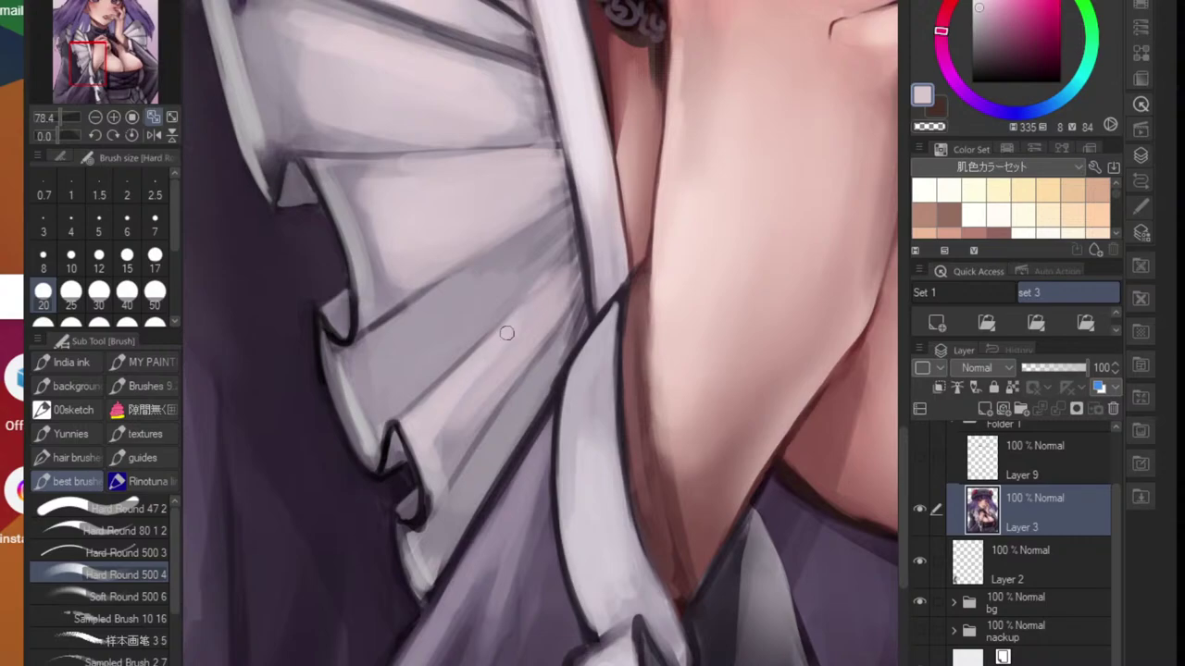
# - Add darker diagonal shading and a thin crease across the ruffle pleats
pyautogui.scroll(-5, 514, 370)
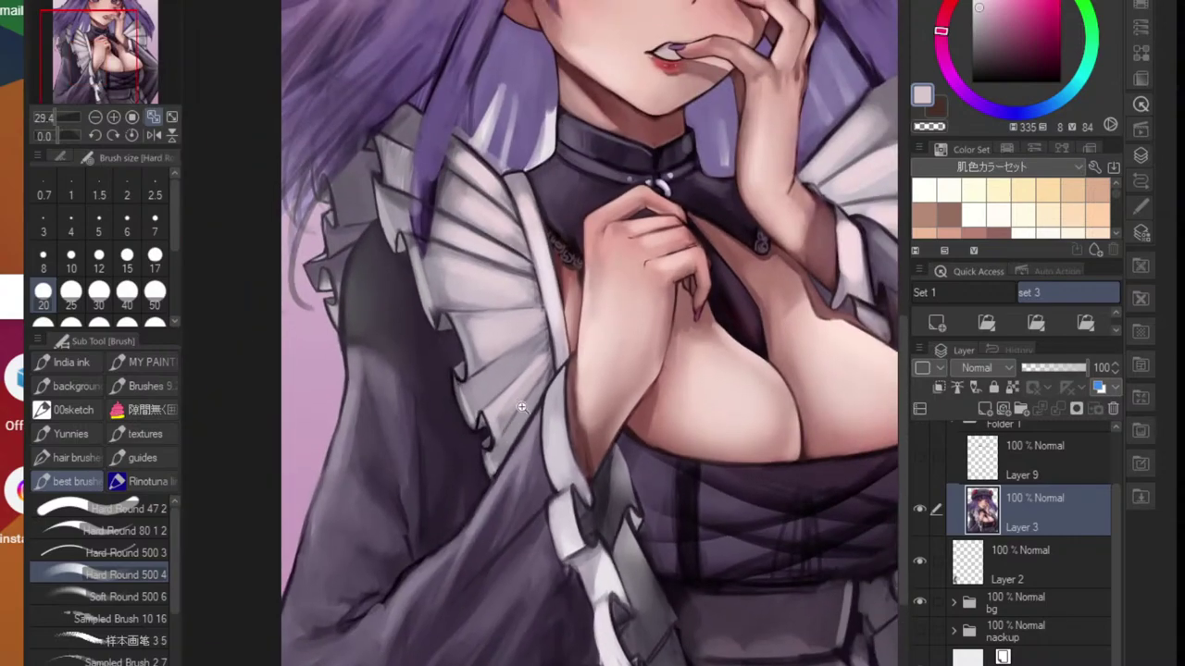
pyautogui.scroll(4, 521, 408)
pyautogui.keyDown('alt'); pyautogui.click(479, 453); pyautogui.keyUp('alt')
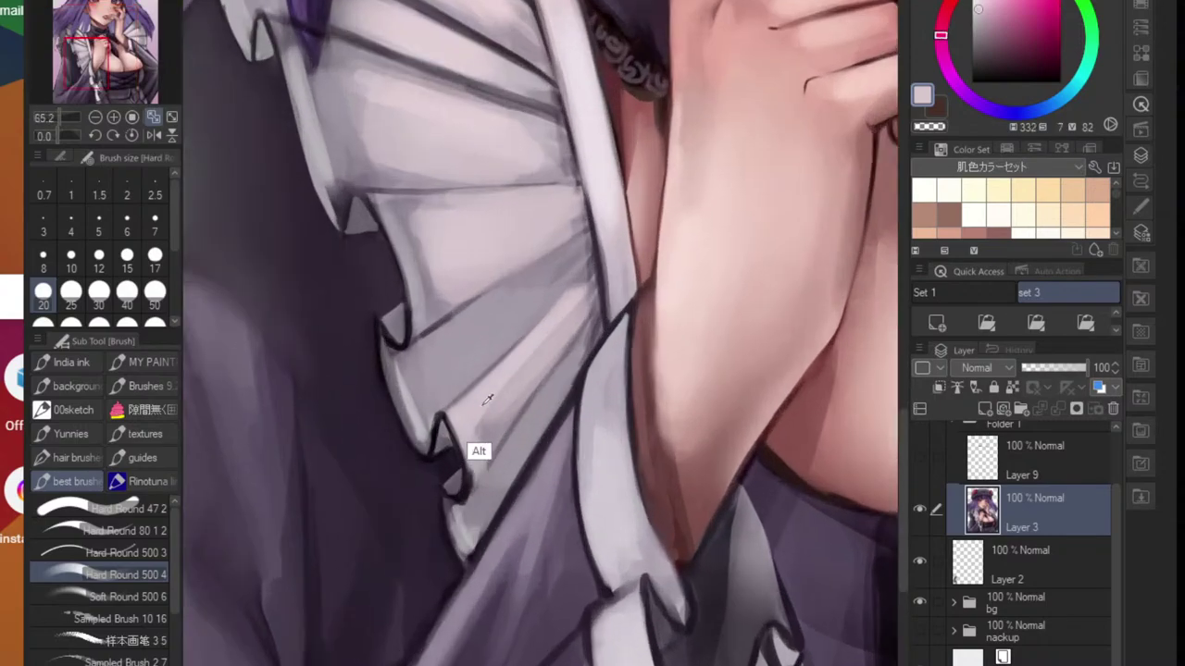
pyautogui.click(987, 31)
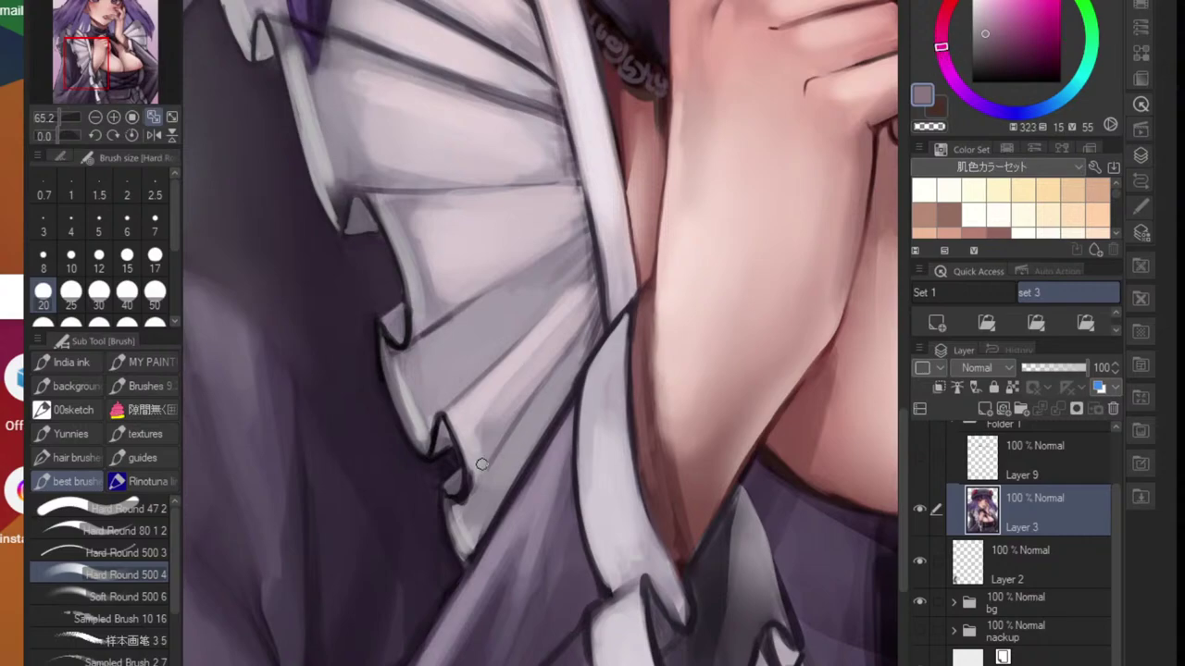
pyautogui.moveTo(504, 424); pyautogui.dragTo(583, 315)
pyautogui.moveTo(546, 358); pyautogui.dragTo(594, 290)
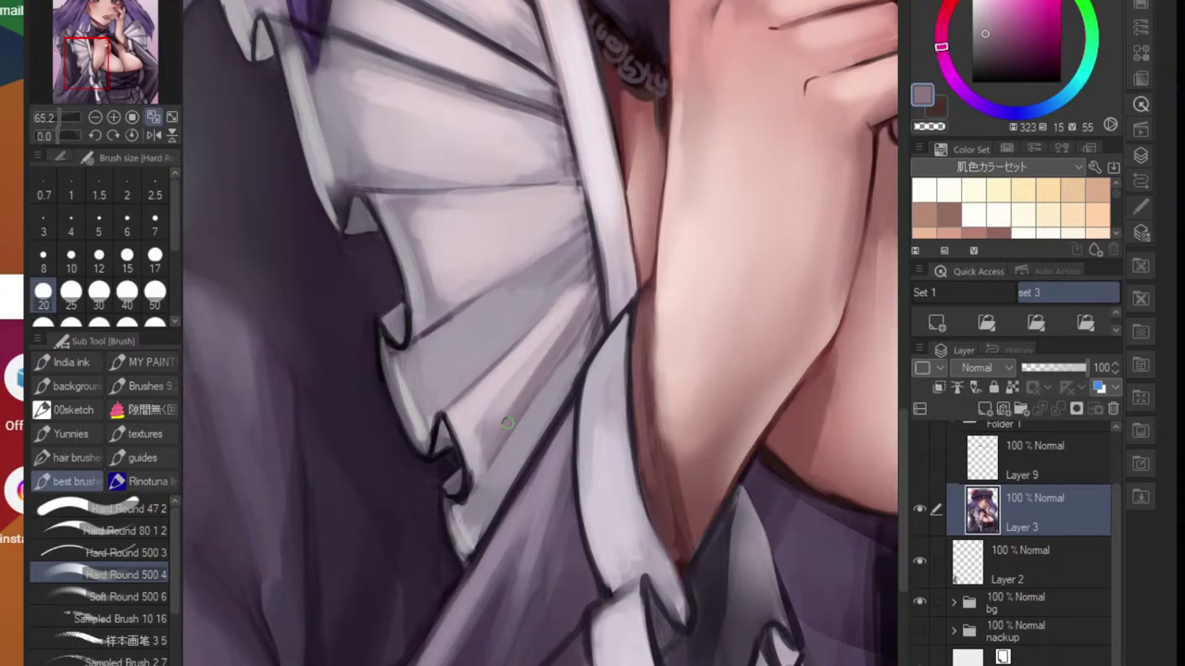
pyautogui.scroll(-5, 569, 389)
pyautogui.scroll(4, 551, 400)
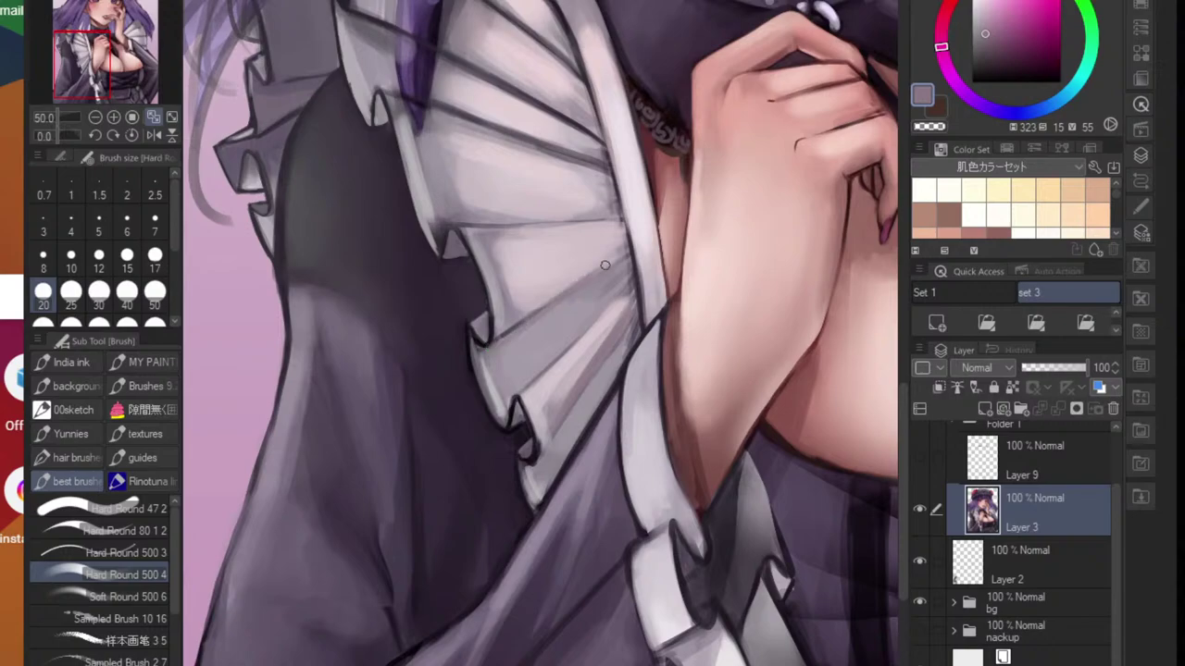
pyautogui.moveTo(502, 342); pyautogui.dragTo(546, 307)
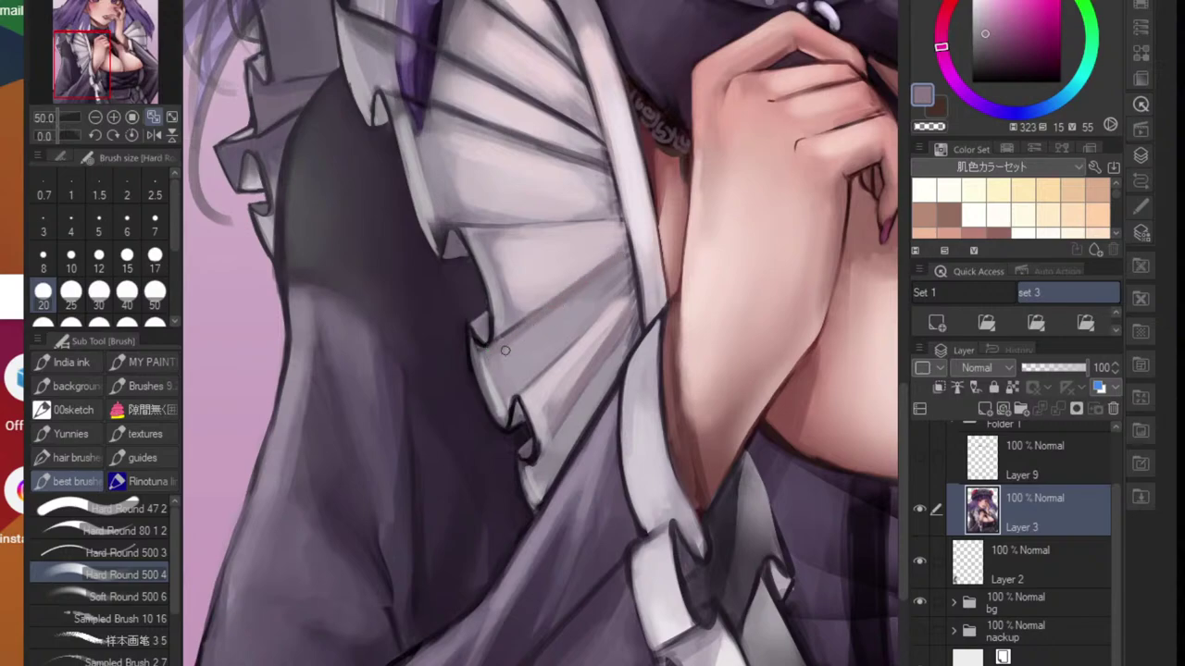
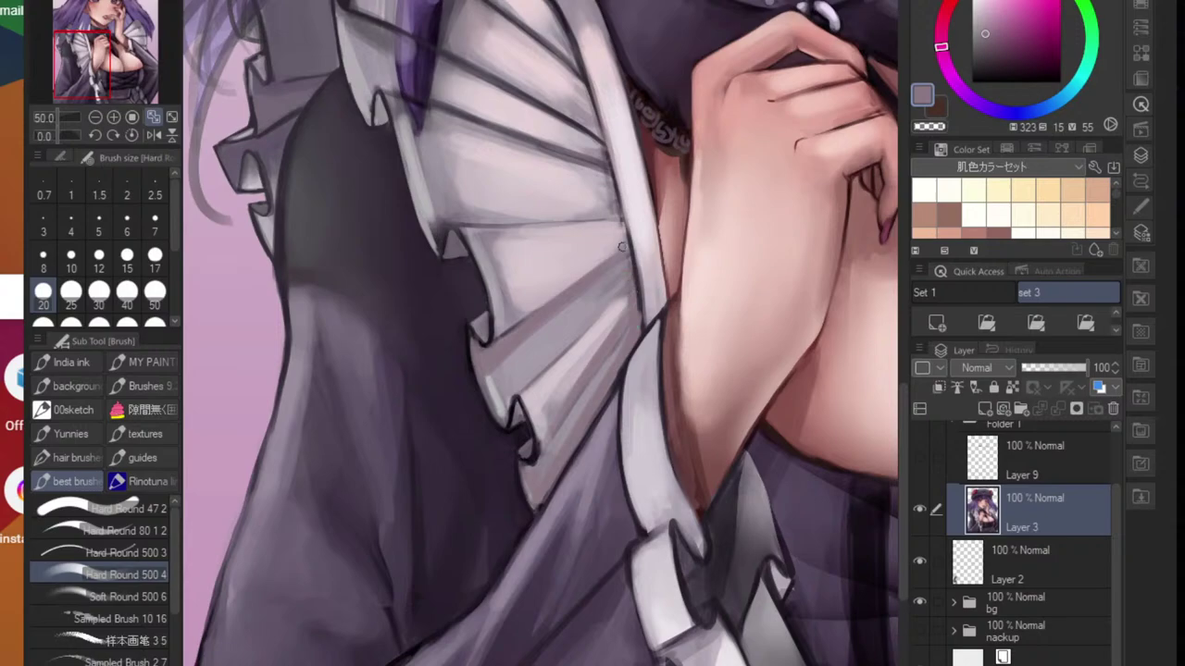
# - Zoom in on the shoulder ruffle and sample its grey-purple and darker grey shades
pyautogui.moveTo(638, 310); pyautogui.dragTo(564, 312)
pyautogui.moveTo(657, 267); pyautogui.dragTo(666, 348)
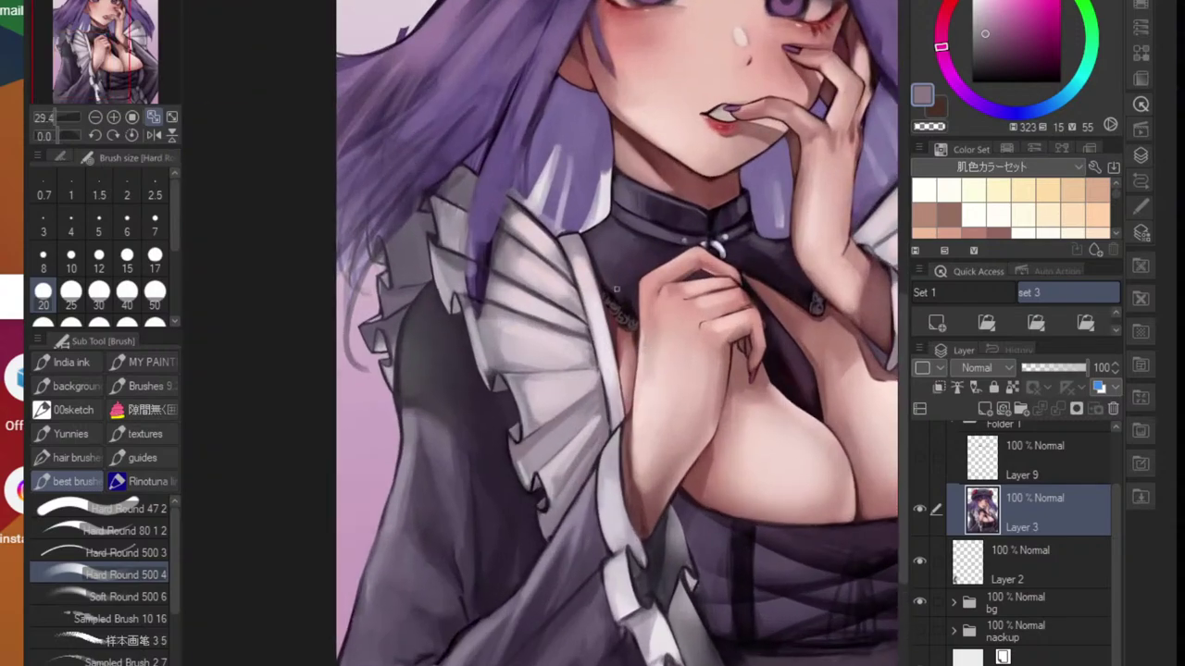
pyautogui.scroll(3, 570, 295)
pyautogui.keyDown('alt'); pyautogui.click(494, 252); pyautogui.keyUp('alt')
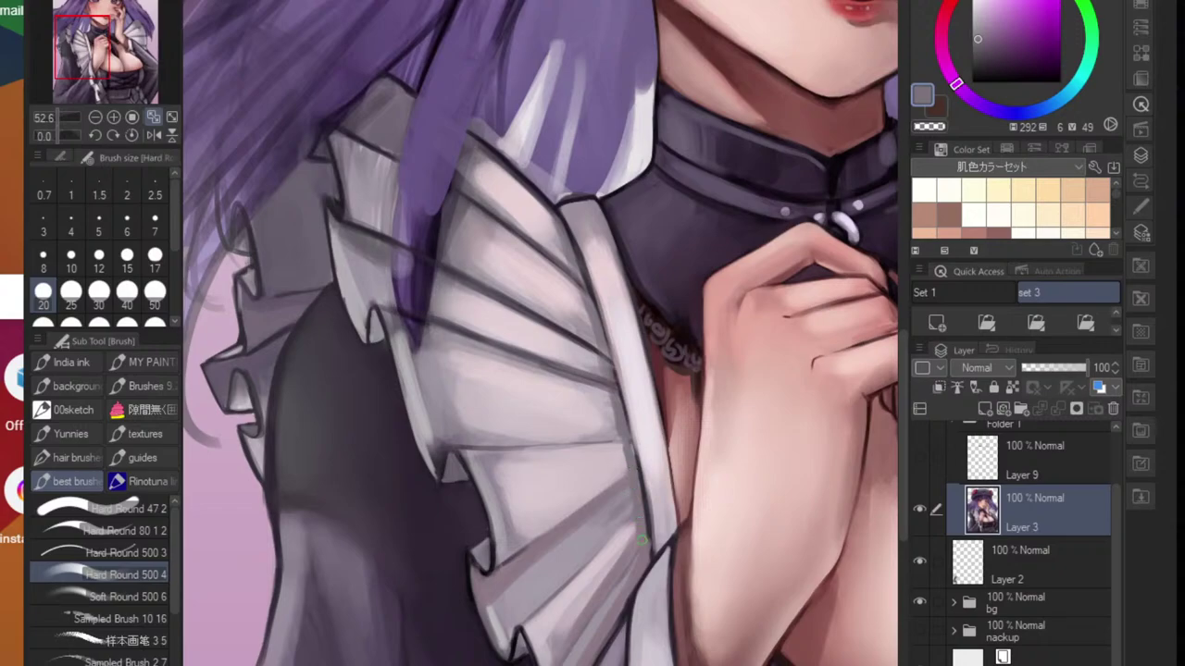
pyautogui.keyDown('alt'); pyautogui.click(561, 552); pyautogui.keyUp('alt')
pyautogui.keyDown('alt'); pyautogui.click(615, 493); pyautogui.keyUp('alt')
pyautogui.keyDown('alt'); pyautogui.click(634, 476); pyautogui.keyUp('alt')
pyautogui.keyDown('alt'); pyautogui.click(637, 470); pyautogui.keyUp('alt')
pyautogui.keyDown('alt'); pyautogui.click(623, 532); pyautogui.keyUp('alt')
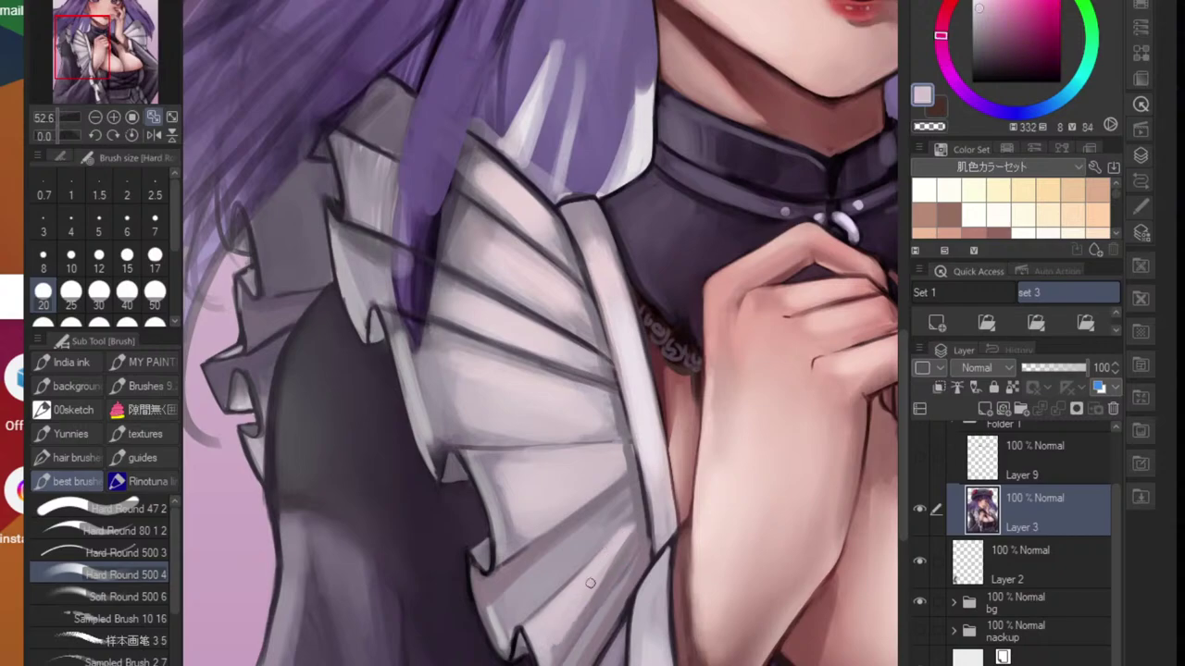
pyautogui.keyDown('alt'); pyautogui.click(535, 648); pyautogui.keyUp('alt')
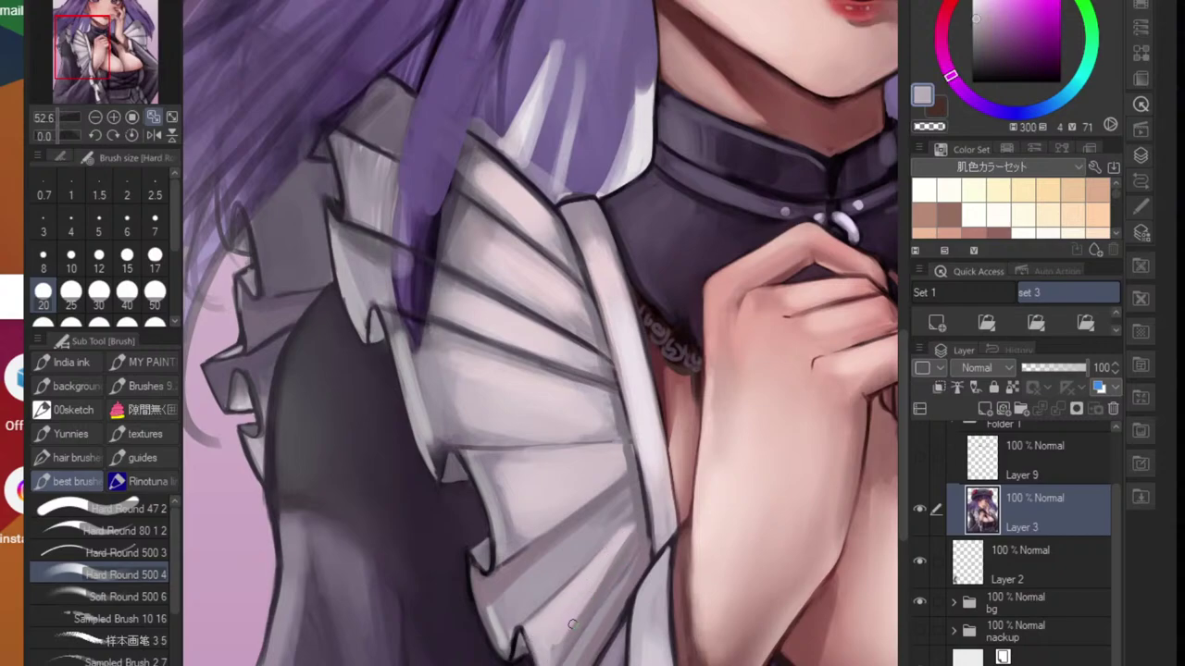
# - Undo a stray stroke, zoom closer on the lower pleats, and pick the very dark outline colour
pyautogui.hotkey('ctrl', 'z')
pyautogui.scroll(3, 585, 631)
pyautogui.moveTo(585, 630)
pyautogui.mouseDown()
pyautogui.moveTo(582, 569)
pyautogui.moveTo(601, 490)
pyautogui.mouseUp()
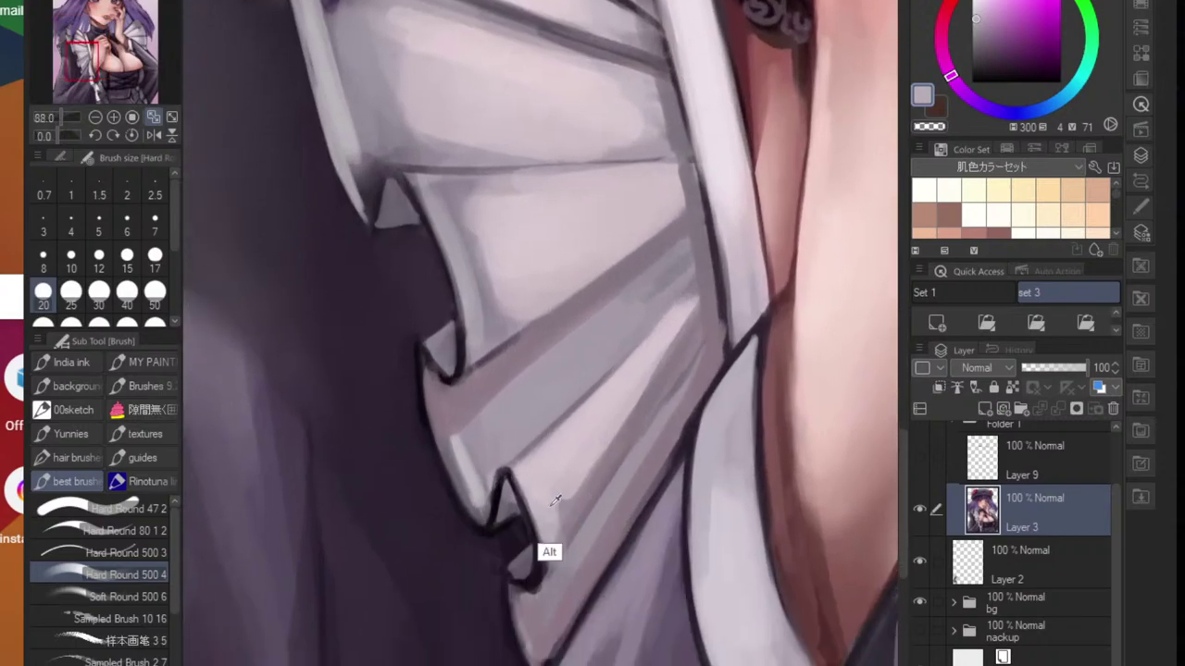
pyautogui.keyDown('alt'); pyautogui.click(555, 504); pyautogui.keyUp('alt')
pyautogui.keyDown('alt'); pyautogui.click(575, 502); pyautogui.keyUp('alt')
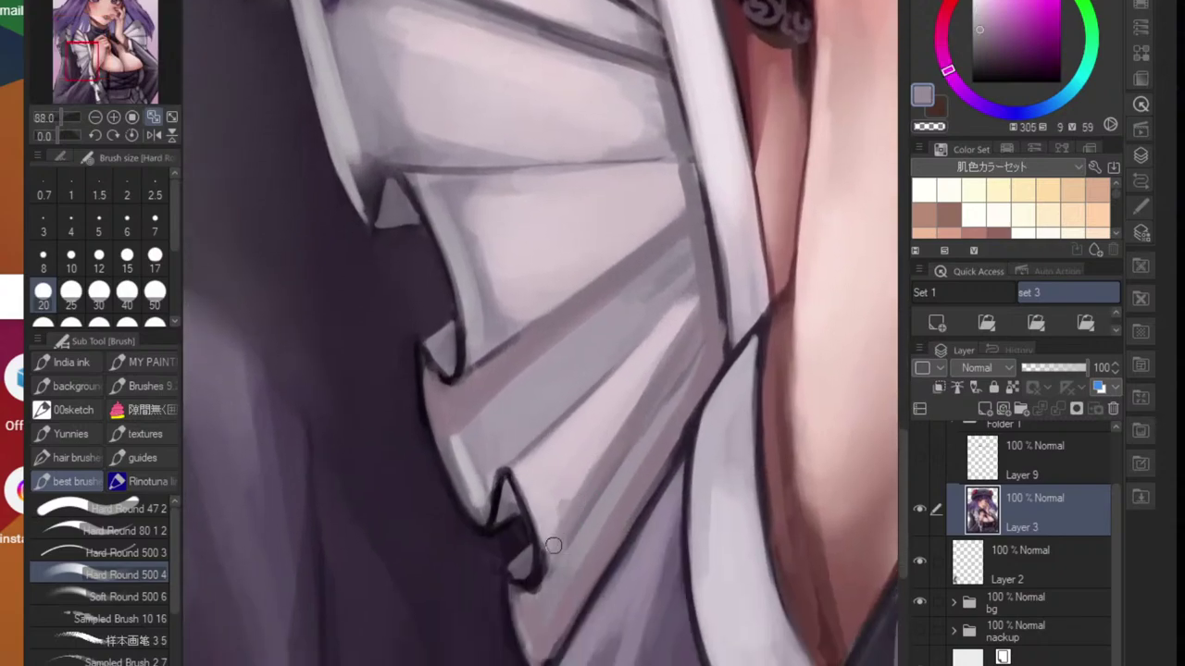
pyautogui.keyDown('alt'); pyautogui.click(533, 619); pyautogui.keyUp('alt')
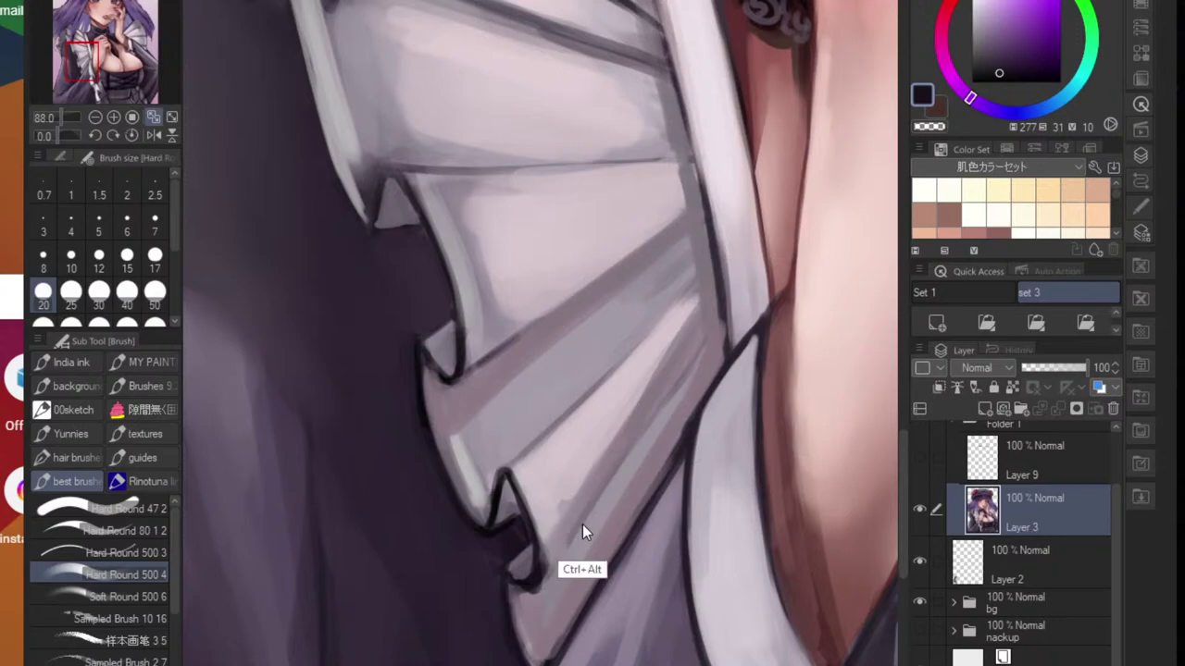
# - At brush size 10, paint a dark fold line up from the ruffle tip and outline its edge
pyautogui.press('[')
pyautogui.press('[')
pyautogui.press('[')
pyautogui.press('[')
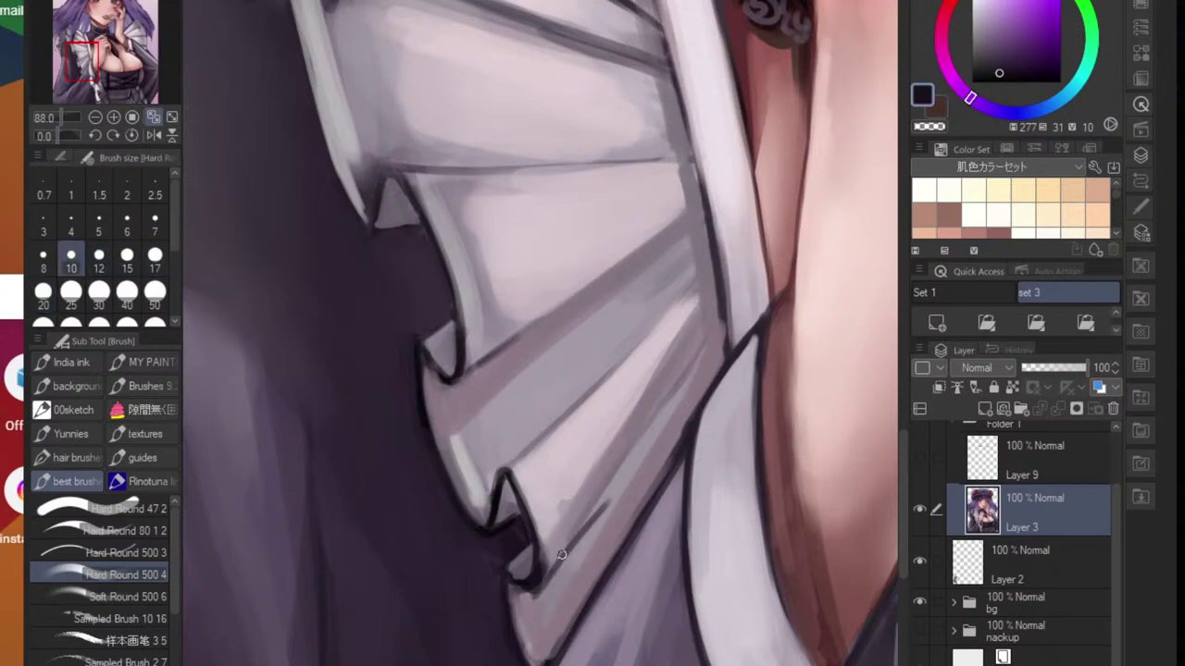
pyautogui.moveTo(541, 585); pyautogui.dragTo(622, 466)
pyautogui.moveTo(559, 561); pyautogui.dragTo(636, 435)
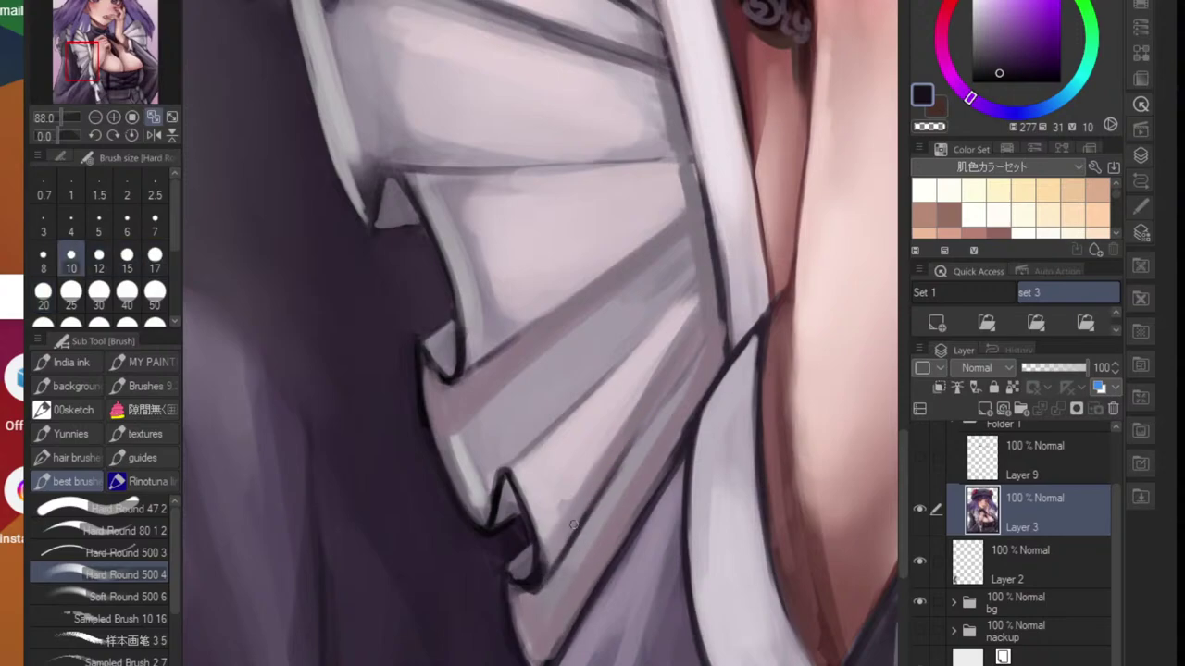
pyautogui.moveTo(568, 540); pyautogui.dragTo(657, 400)
pyautogui.moveTo(714, 296); pyautogui.dragTo(659, 390)
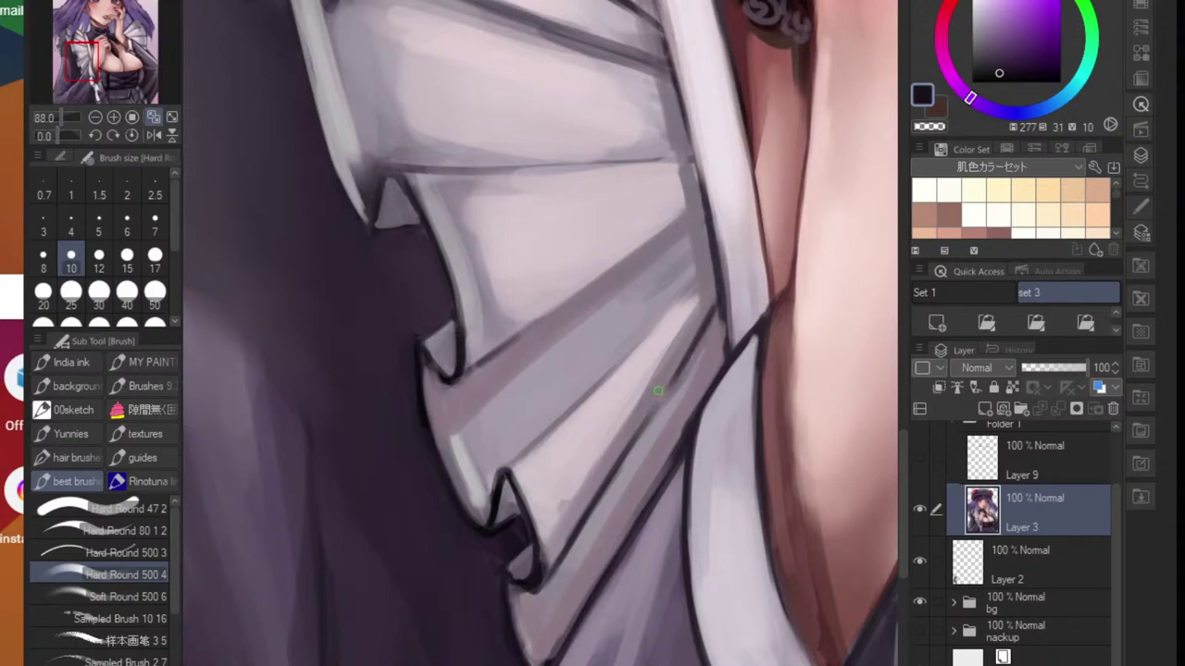
# - Add slightly lighter dark fold lines down the pleats, then darken the other ruffle's fold
pyautogui.keyDown('alt'); pyautogui.click(711, 259); pyautogui.keyUp('alt')
pyautogui.moveTo(711, 259); pyautogui.dragTo(600, 385)
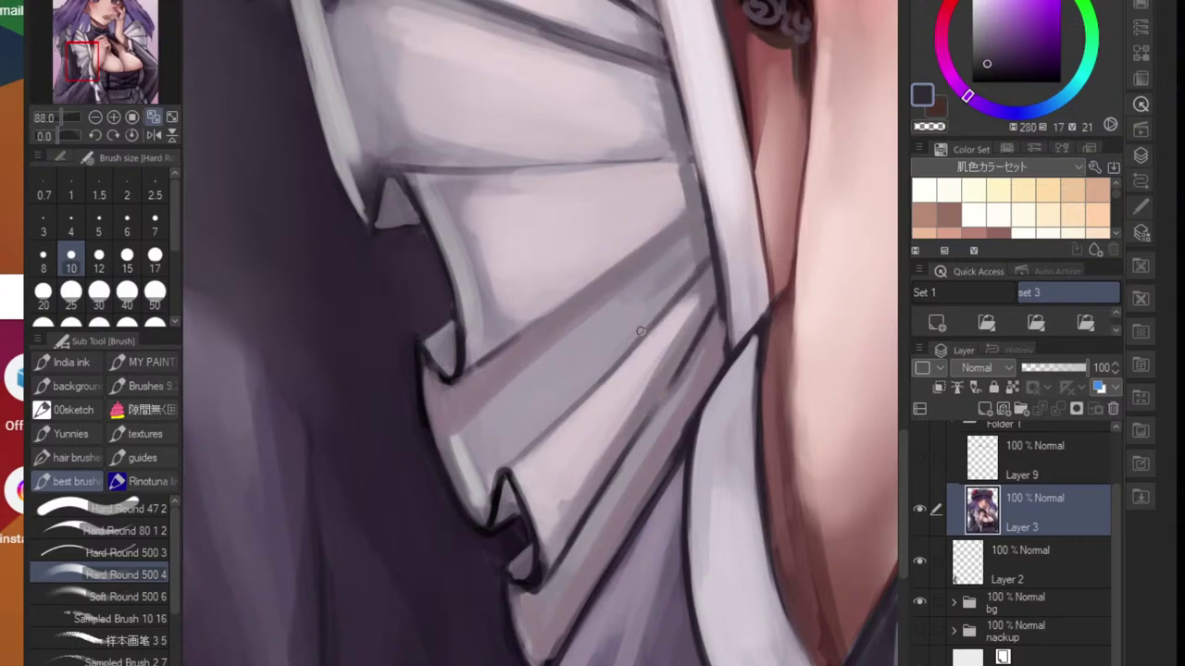
pyautogui.keyDown('alt'); pyautogui.click(704, 209); pyautogui.keyUp('alt')
pyautogui.moveTo(703, 212); pyautogui.dragTo(654, 248)
pyautogui.moveTo(702, 213); pyautogui.dragTo(604, 290)
pyautogui.moveTo(706, 206)
pyautogui.mouseDown()
pyautogui.moveTo(607, 283)
pyautogui.moveTo(555, 278)
pyautogui.mouseUp()
pyautogui.moveTo(665, 286)
pyautogui.mouseDown()
pyautogui.moveTo(579, 324)
pyautogui.moveTo(648, 296)
pyautogui.moveTo(695, 339)
pyautogui.moveTo(608, 484)
pyautogui.moveTo(679, 409)
pyautogui.moveTo(564, 391)
pyautogui.moveTo(574, 389)
pyautogui.mouseUp()
pyautogui.moveTo(500, 352)
pyautogui.mouseDown()
pyautogui.moveTo(510, 242)
pyautogui.moveTo(499, 331)
pyautogui.mouseUp()
pyautogui.moveTo(509, 227); pyautogui.dragTo(501, 333)
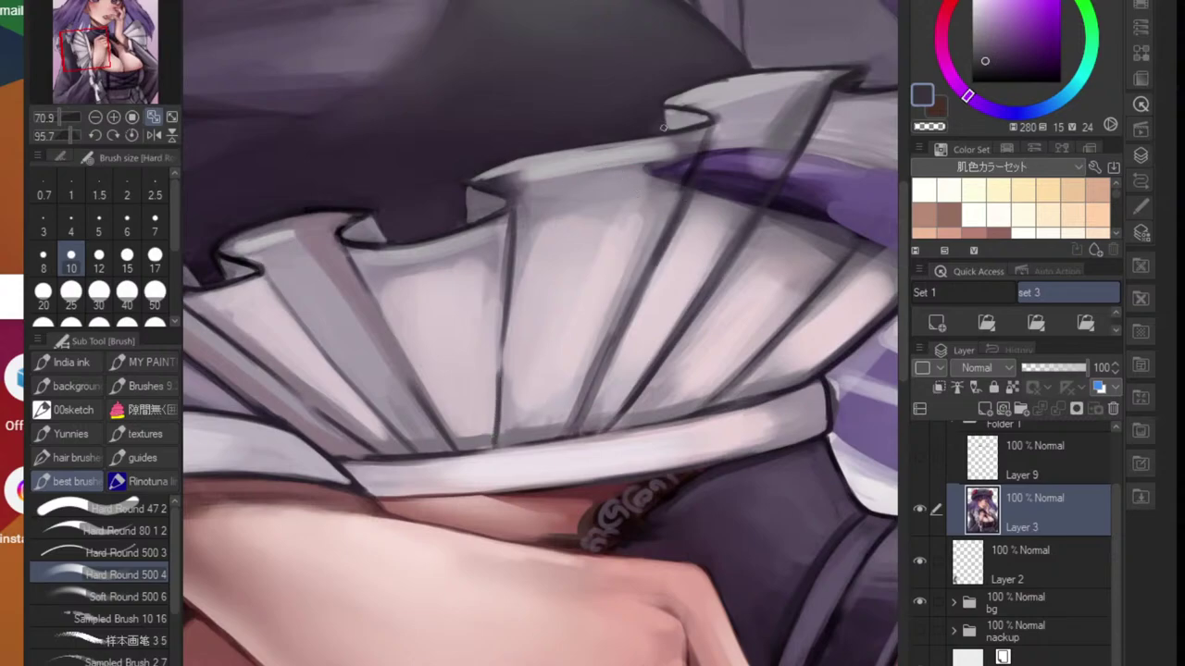
# - Redraw the ruffle fold line darker, undoing one attempt, and zoom in on the pleats
pyautogui.moveTo(606, 364); pyautogui.dragTo(579, 430)
pyautogui.moveTo(614, 345); pyautogui.dragTo(571, 431)
pyautogui.hotkey('ctrl', 'alt', 'z')
pyautogui.moveTo(624, 318)
pyautogui.mouseDown()
pyautogui.moveTo(577, 426)
pyautogui.moveTo(519, 426)
pyautogui.moveTo(639, 426)
pyautogui.mouseUp()
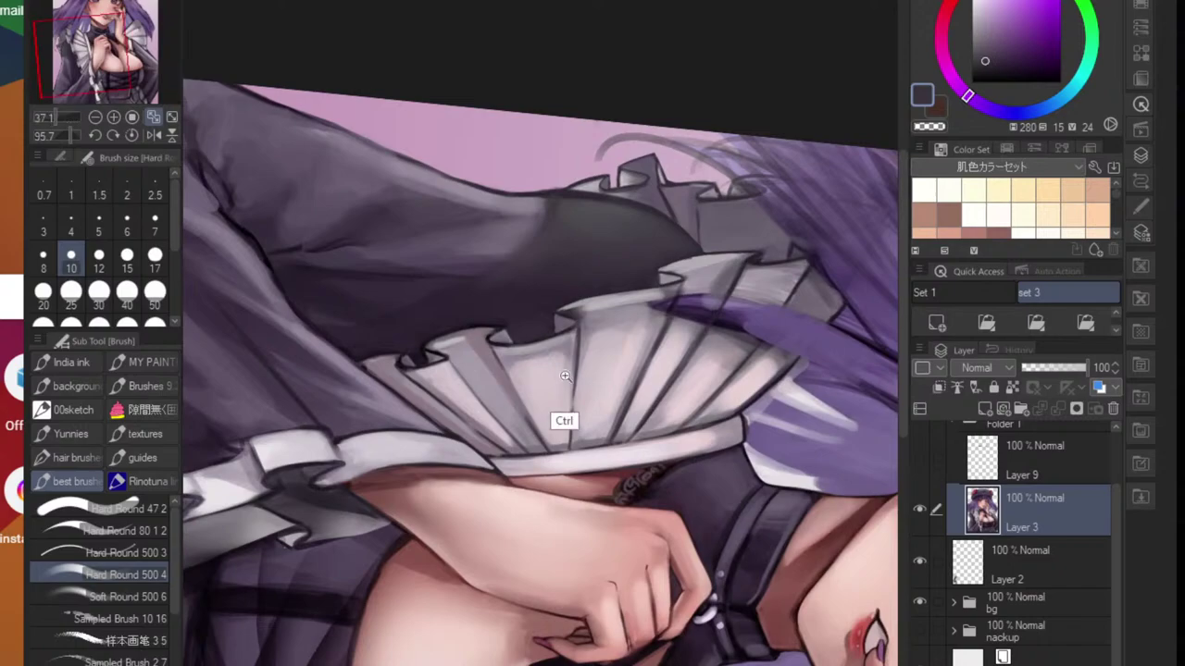
pyautogui.moveTo(563, 408); pyautogui.dragTo(611, 408)
# - Try a second dark fold line beside the first, then undo it
pyautogui.keyDown('alt'); pyautogui.click(575, 272); pyautogui.keyUp('alt')
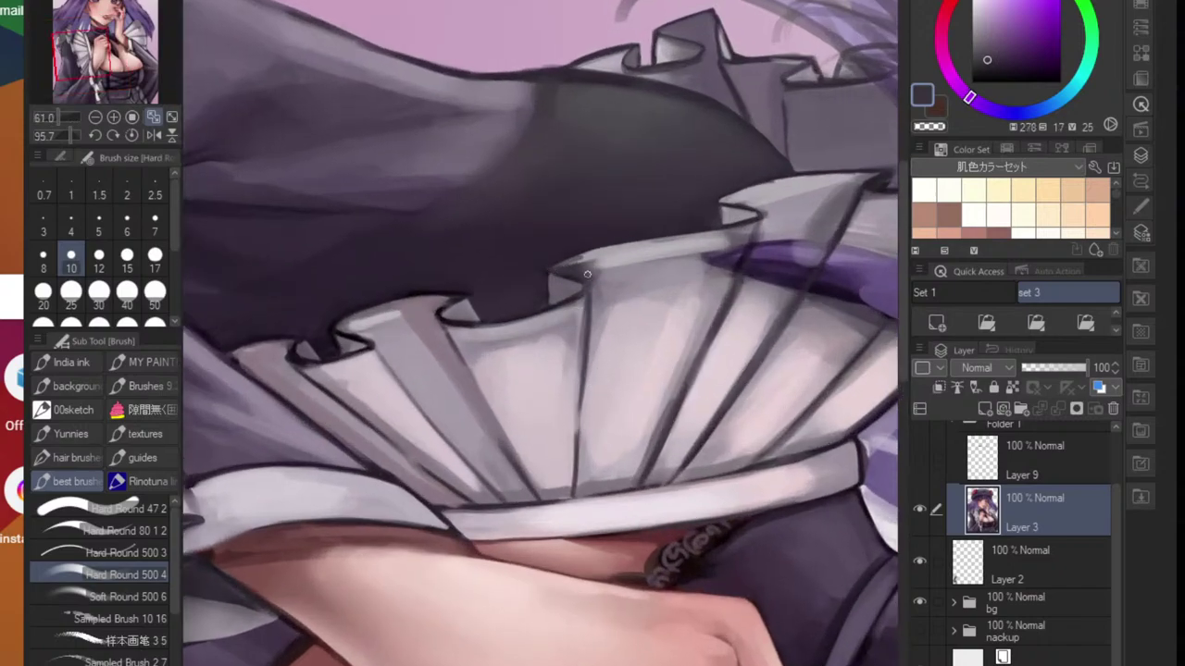
pyautogui.moveTo(601, 284); pyautogui.dragTo(595, 377)
pyautogui.moveTo(604, 306); pyautogui.dragTo(590, 422)
pyautogui.moveTo(603, 334); pyautogui.dragTo(581, 466)
pyautogui.moveTo(598, 368); pyautogui.dragTo(579, 478)
pyautogui.moveTo(593, 399); pyautogui.dragTo(578, 476)
pyautogui.hotkey('ctrl', 'alt', 'z')
pyautogui.hotkey('ctrl', 'alt', 'z')
pyautogui.hotkey('ctrl', 'alt', 'z')
pyautogui.press('Escape')
pyautogui.scroll(-5, 639, 409)
pyautogui.scroll(7, 552, 418)
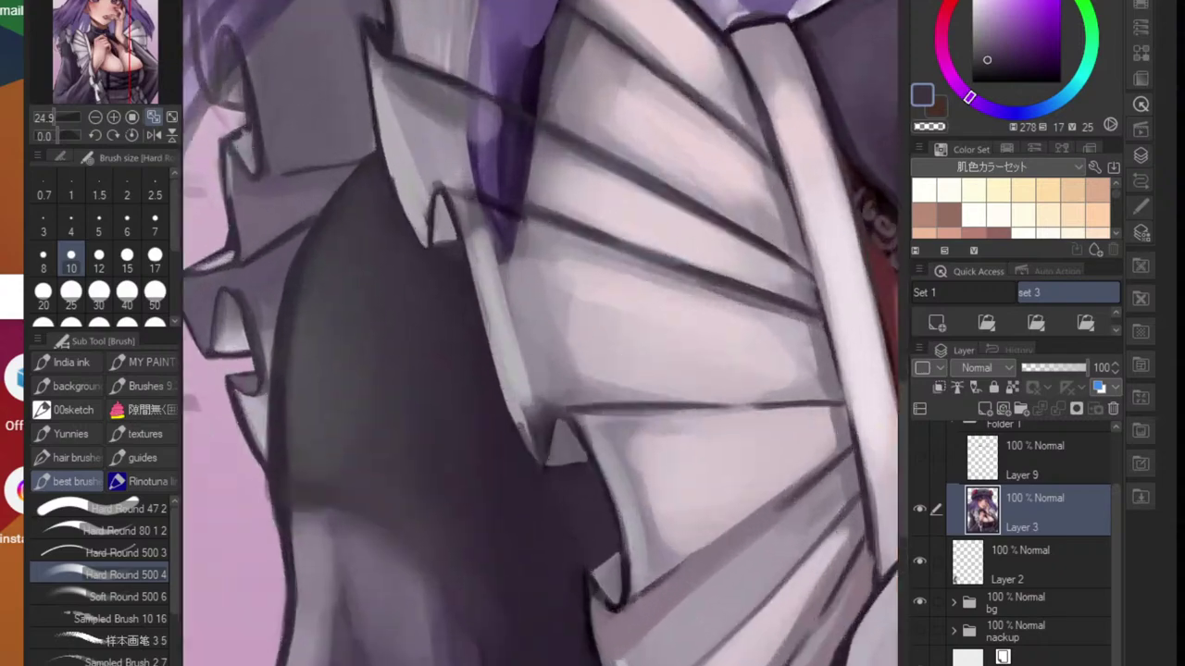
# - With the Blend tool, soften the ruffle corner and the dark edge near the purple strand
pyautogui.press('j')
pyautogui.moveTo(536, 410)
pyautogui.mouseDown()
pyautogui.moveTo(573, 397)
pyautogui.moveTo(549, 400)
pyautogui.moveTo(538, 448)
pyautogui.mouseUp()
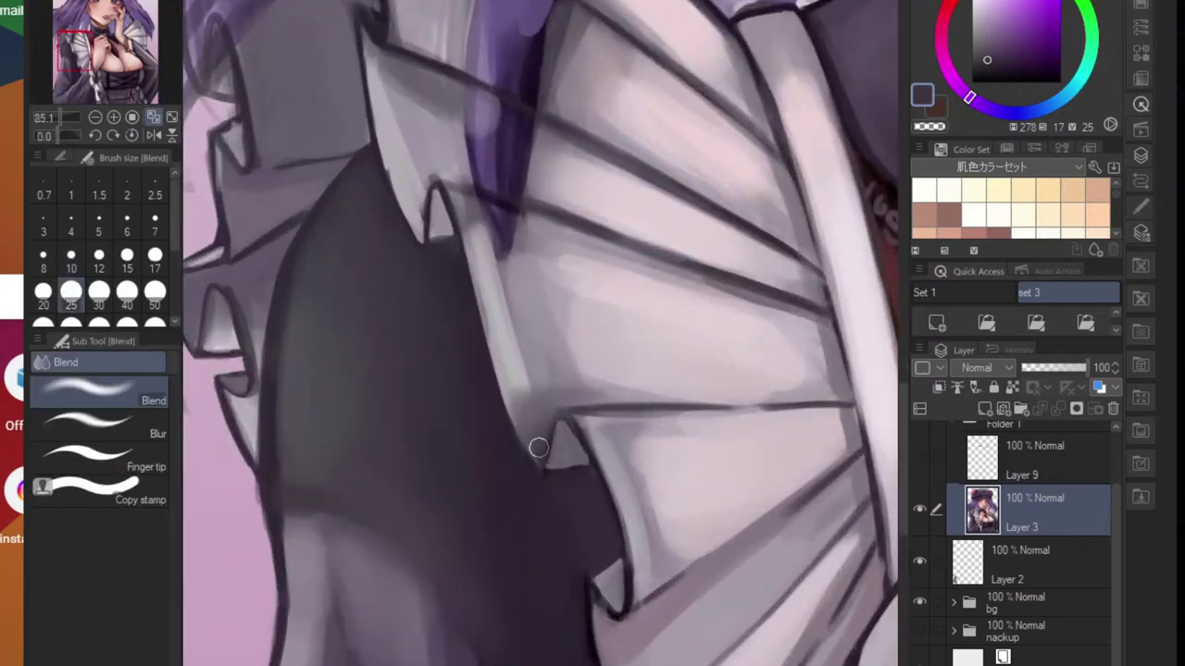
pyautogui.moveTo(523, 375)
pyautogui.mouseDown()
pyautogui.moveTo(517, 343)
pyautogui.moveTo(527, 427)
pyautogui.moveTo(491, 333)
pyautogui.moveTo(506, 391)
pyautogui.mouseUp()
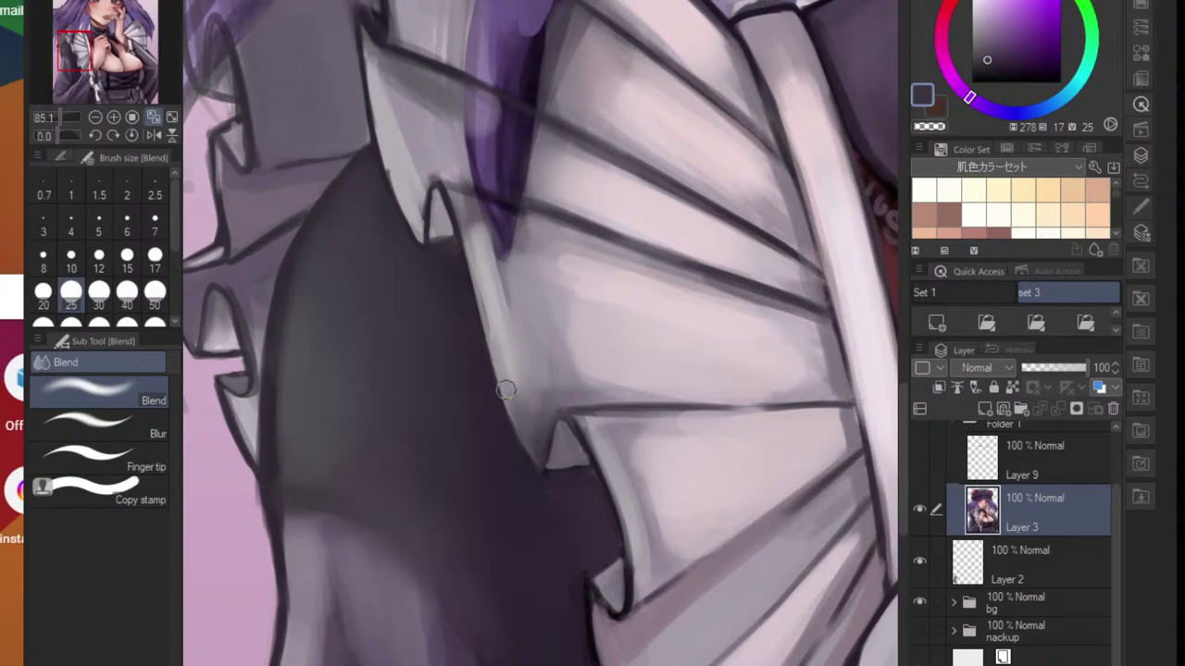
pyautogui.moveTo(520, 291)
pyautogui.mouseDown()
pyautogui.moveTo(514, 332)
pyautogui.moveTo(471, 219)
pyautogui.moveTo(486, 291)
pyautogui.moveTo(465, 193)
pyautogui.moveTo(488, 225)
pyautogui.moveTo(523, 238)
pyautogui.moveTo(541, 297)
pyautogui.mouseUp()
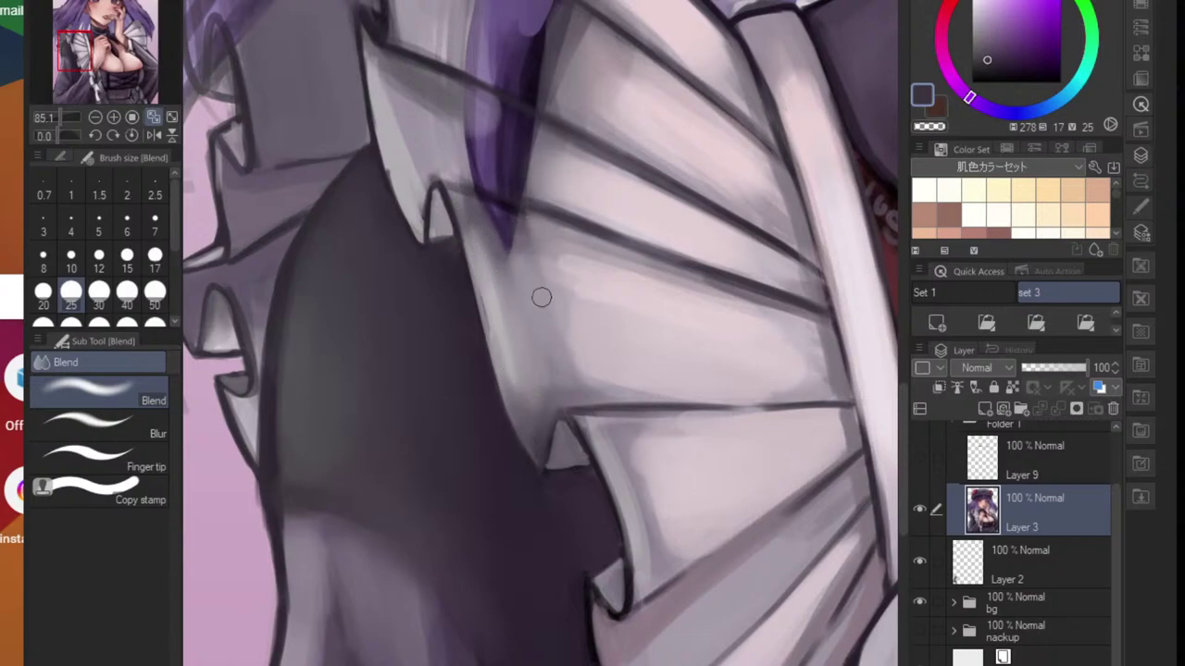
pyautogui.scroll(-3, 578, 362)
pyautogui.scroll(1, 624, 347)
# - Tilt the view and smooth the ruffle below the purple hair tip with a size 100 blender
pyautogui.moveTo(626, 346); pyautogui.dragTo(589, 355)
pyautogui.moveTo(606, 297)
pyautogui.mouseDown()
pyautogui.moveTo(632, 346)
pyautogui.moveTo(597, 369)
pyautogui.mouseUp()
pyautogui.press('e')
pyautogui.keyDown('ctrl'); pyautogui.click(597, 368); pyautogui.keyUp('ctrl')
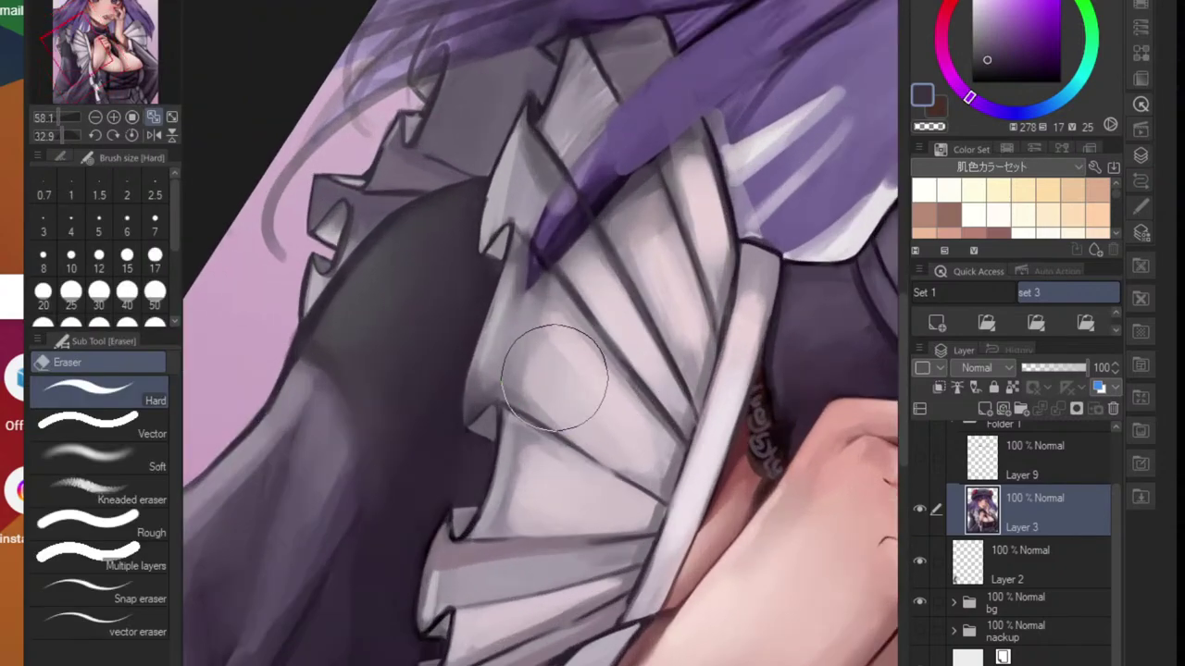
pyautogui.press('j')
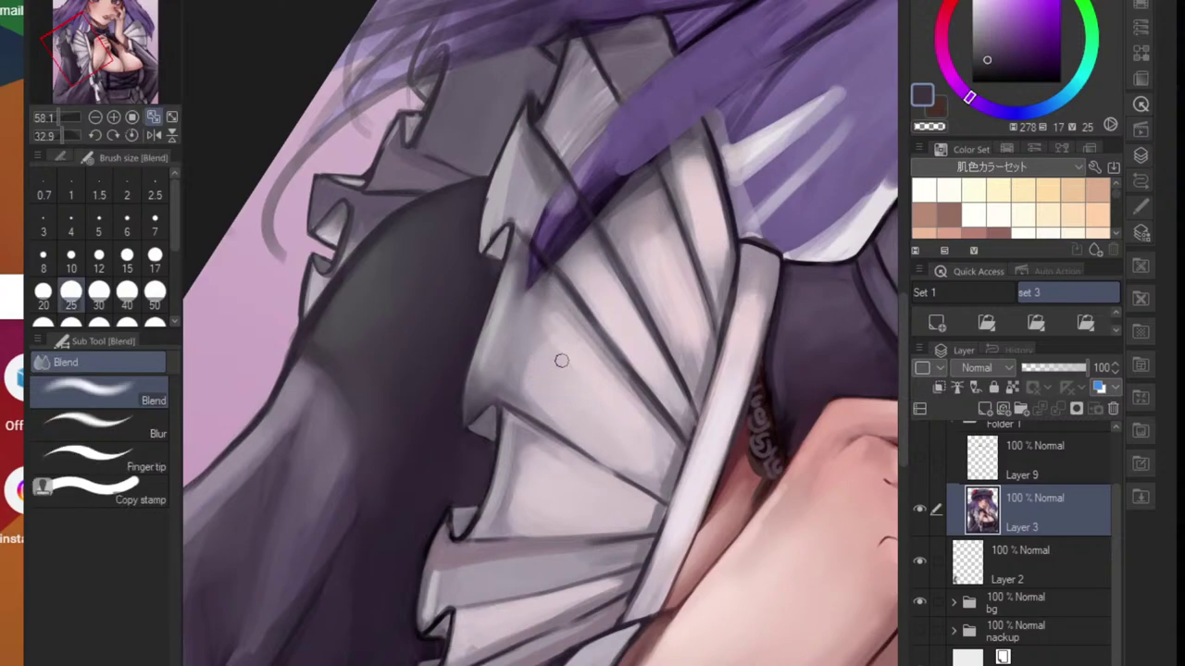
pyautogui.press(']')
pyautogui.press(']')
pyautogui.press(']')
pyautogui.press(']')
pyautogui.press(']')
pyautogui.press(']')
pyautogui.press(']')
pyautogui.moveTo(549, 324)
pyautogui.mouseDown()
pyautogui.moveTo(601, 373)
pyautogui.moveTo(591, 408)
pyautogui.mouseUp()
pyautogui.keyDown('ctrl'); pyautogui.click(564, 405); pyautogui.keyUp('ctrl')
pyautogui.keyDown('ctrl'); pyautogui.click(566, 407); pyautogui.keyUp('ctrl')
pyautogui.keyDown('ctrl'); pyautogui.click(602, 363); pyautogui.keyUp('ctrl')
# - Blend the collar ruffle's fold lines smooth before returning to the painting brush
pyautogui.scroll(5, 774, 347)
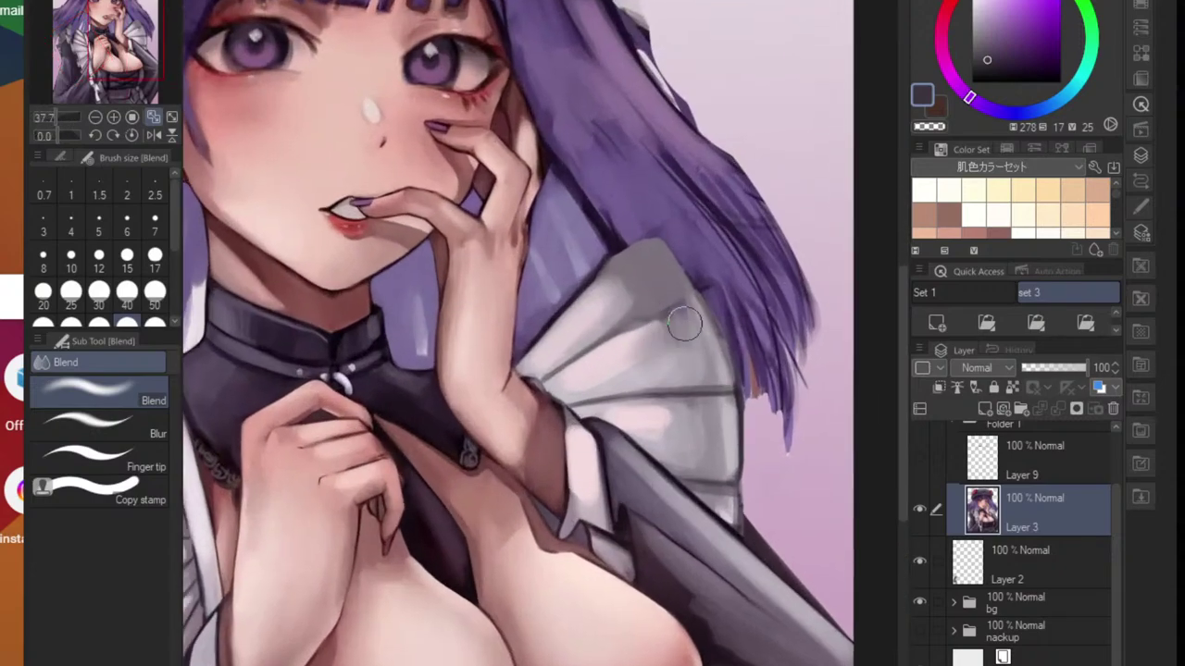
pyautogui.moveTo(685, 322)
pyautogui.mouseDown()
pyautogui.moveTo(682, 299)
pyautogui.moveTo(635, 370)
pyautogui.moveTo(675, 417)
pyautogui.moveTo(663, 421)
pyautogui.moveTo(670, 439)
pyautogui.mouseUp()
pyautogui.scroll(-5, 663, 422)
pyautogui.scroll(4, 683, 421)
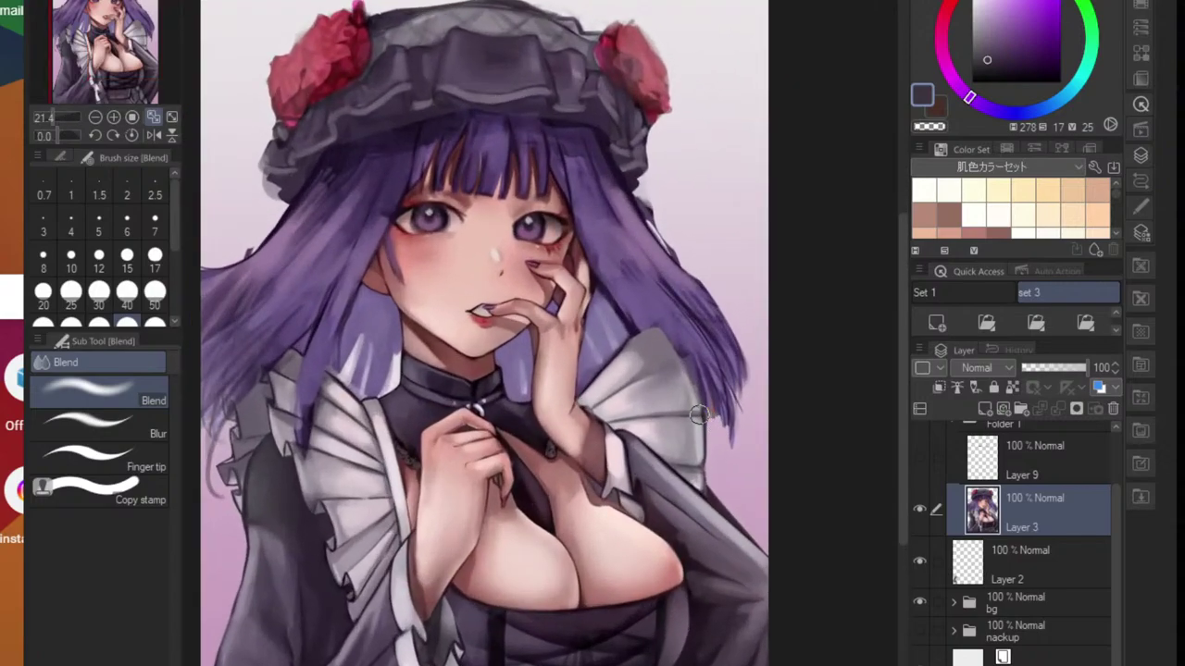
pyautogui.press('b')
pyautogui.scroll(2, 639, 452)
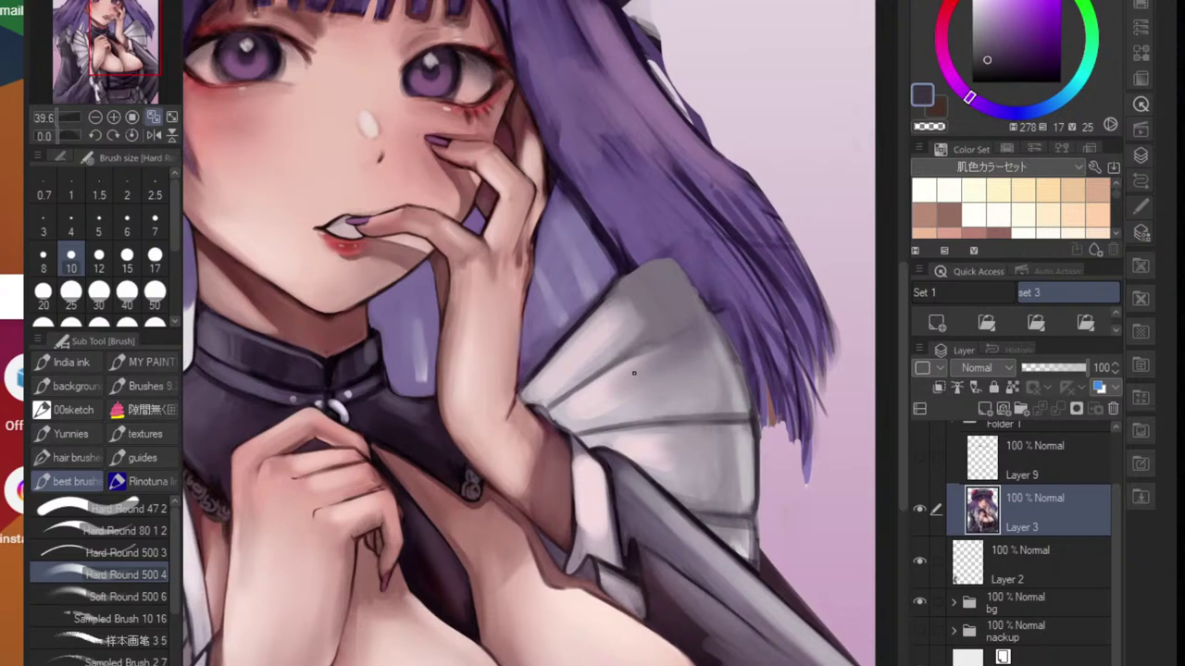
# - Outline the elbow against the ruffle and deepen the crease with a dark reddish shadow
pyautogui.keyDown('alt'); pyautogui.click(535, 403); pyautogui.keyUp('alt')
pyautogui.scroll(4, 530, 400)
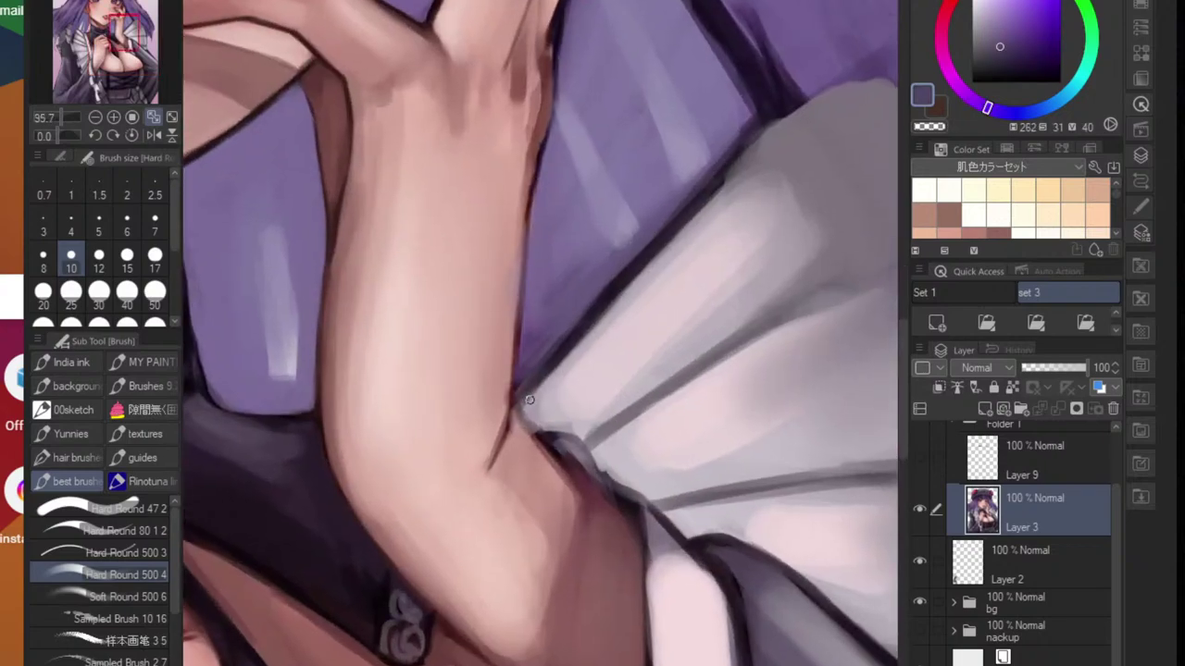
pyautogui.scroll(3, 529, 384)
pyautogui.keyDown('alt'); pyautogui.click(614, 310); pyautogui.keyUp('alt')
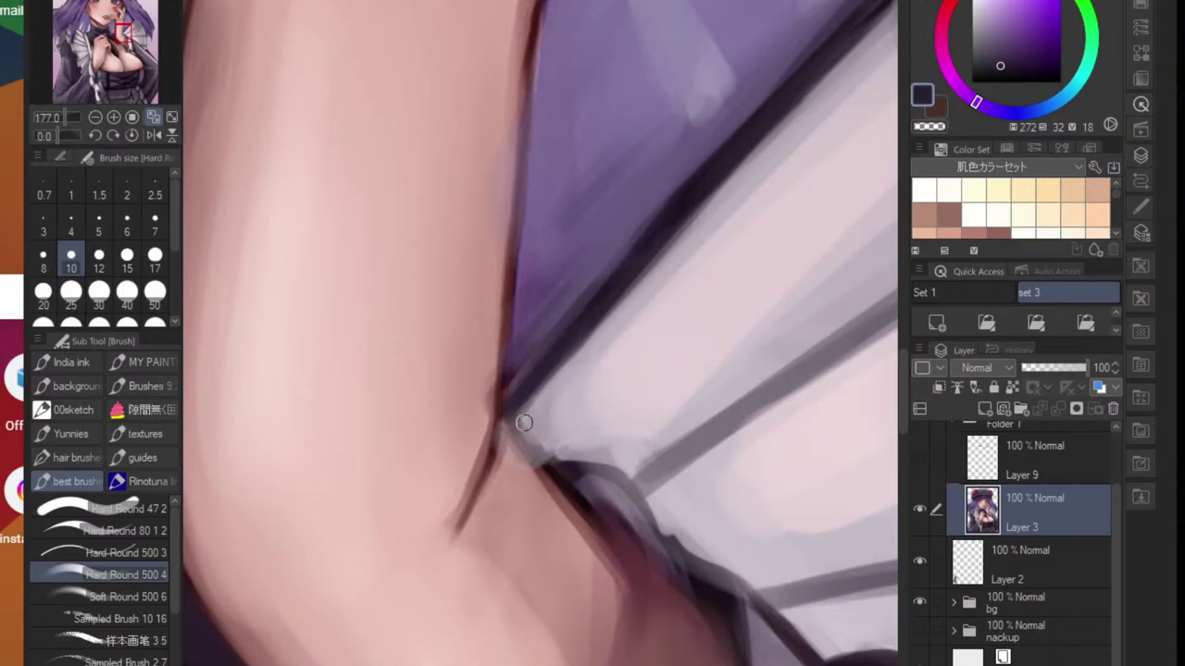
pyautogui.moveTo(512, 415); pyautogui.dragTo(552, 467)
pyautogui.keyDown('alt'); pyautogui.click(617, 537); pyautogui.keyUp('alt')
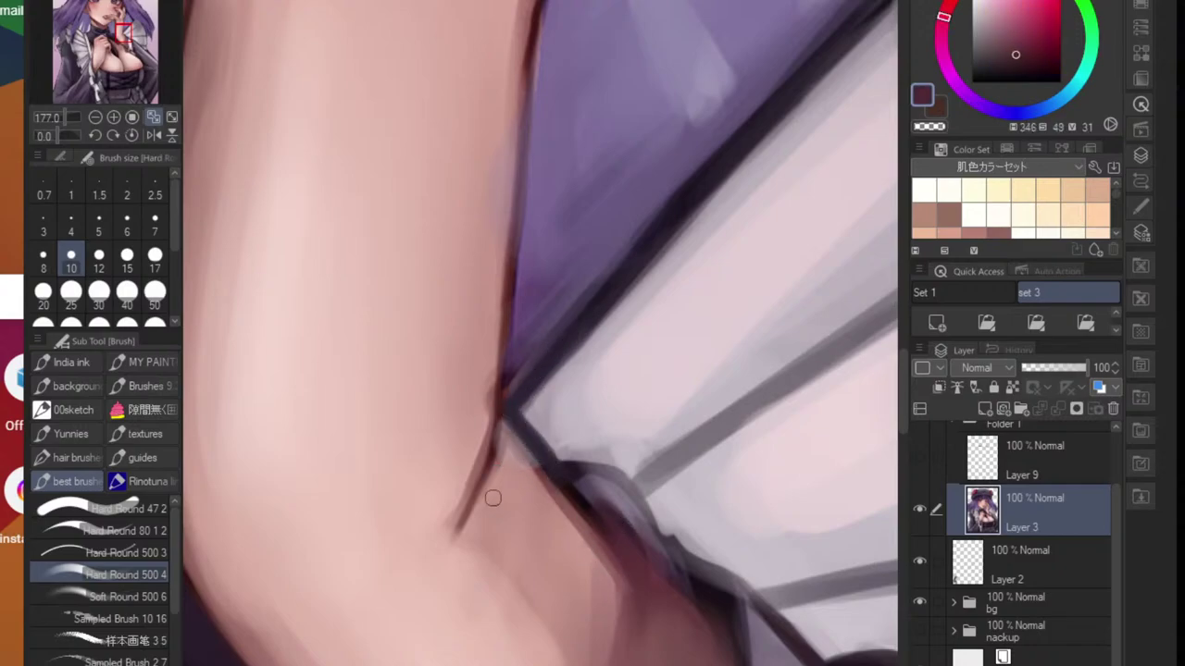
pyautogui.moveTo(474, 502)
pyautogui.mouseDown()
pyautogui.moveTo(529, 490)
pyautogui.moveTo(533, 479)
pyautogui.moveTo(496, 482)
pyautogui.moveTo(482, 500)
pyautogui.moveTo(521, 455)
pyautogui.mouseUp()
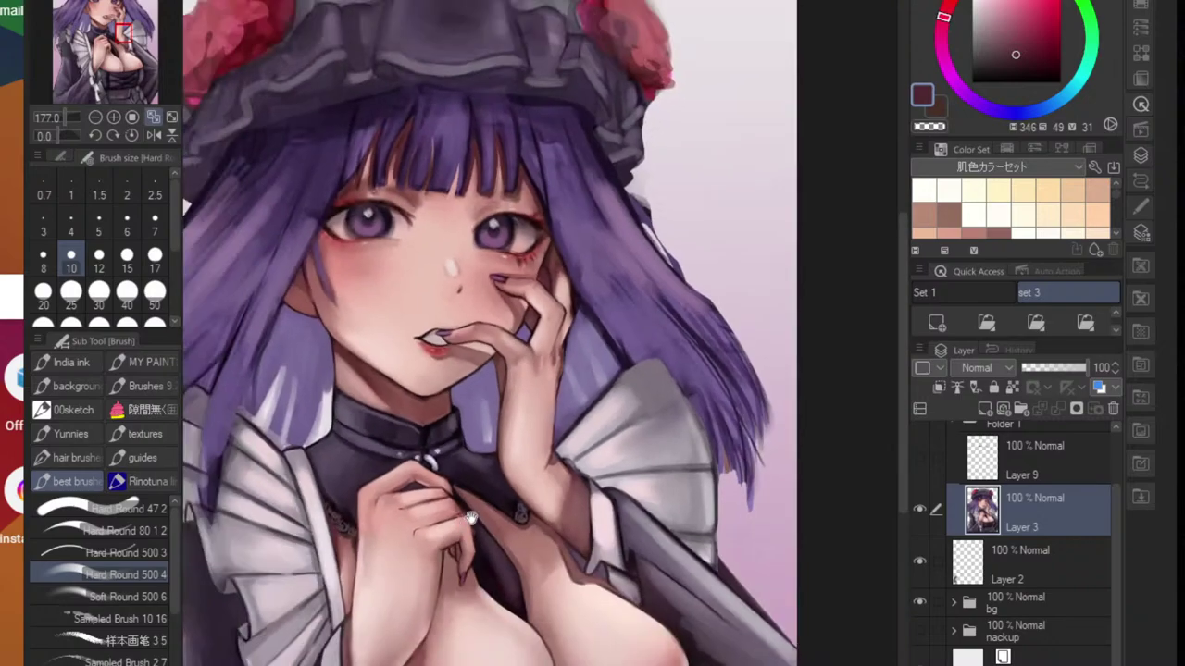
pyautogui.moveTo(471, 519); pyautogui.dragTo(429, 495)
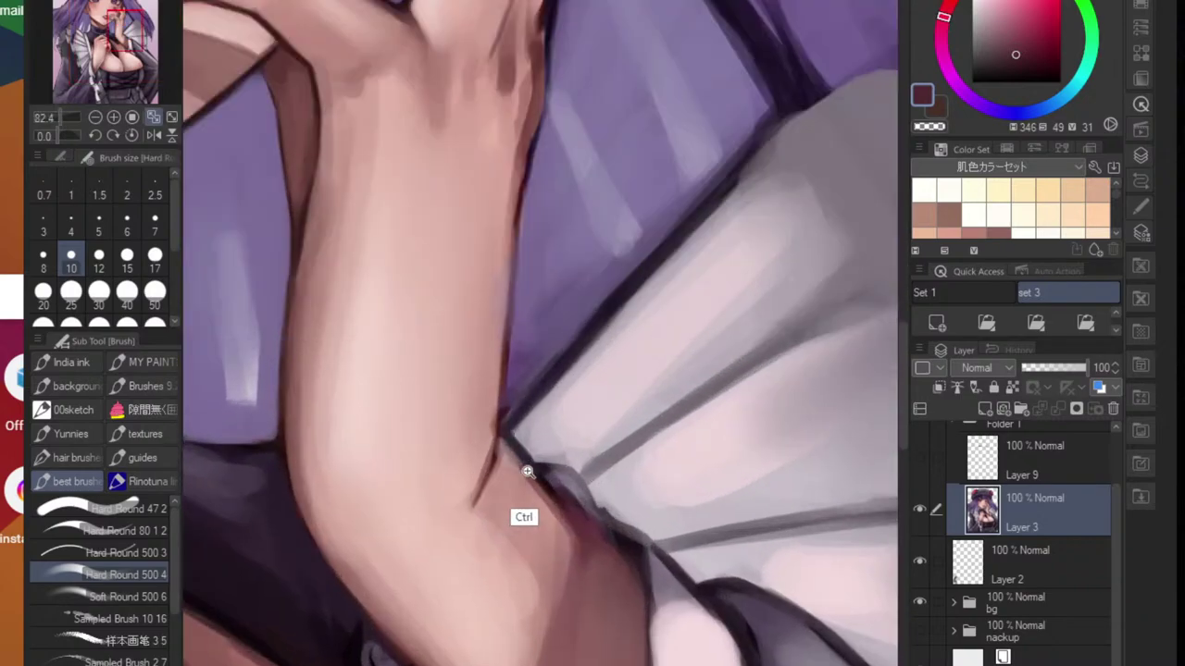
pyautogui.moveTo(528, 472); pyautogui.dragTo(560, 472)
pyautogui.moveTo(473, 505)
pyautogui.mouseDown()
pyautogui.moveTo(523, 454)
pyautogui.moveTo(481, 494)
pyautogui.moveTo(530, 454)
pyautogui.mouseUp()
pyautogui.moveTo(500, 413)
pyautogui.mouseDown()
pyautogui.moveTo(525, 444)
pyautogui.moveTo(482, 495)
pyautogui.moveTo(524, 441)
pyautogui.moveTo(484, 488)
pyautogui.moveTo(548, 476)
pyautogui.mouseUp()
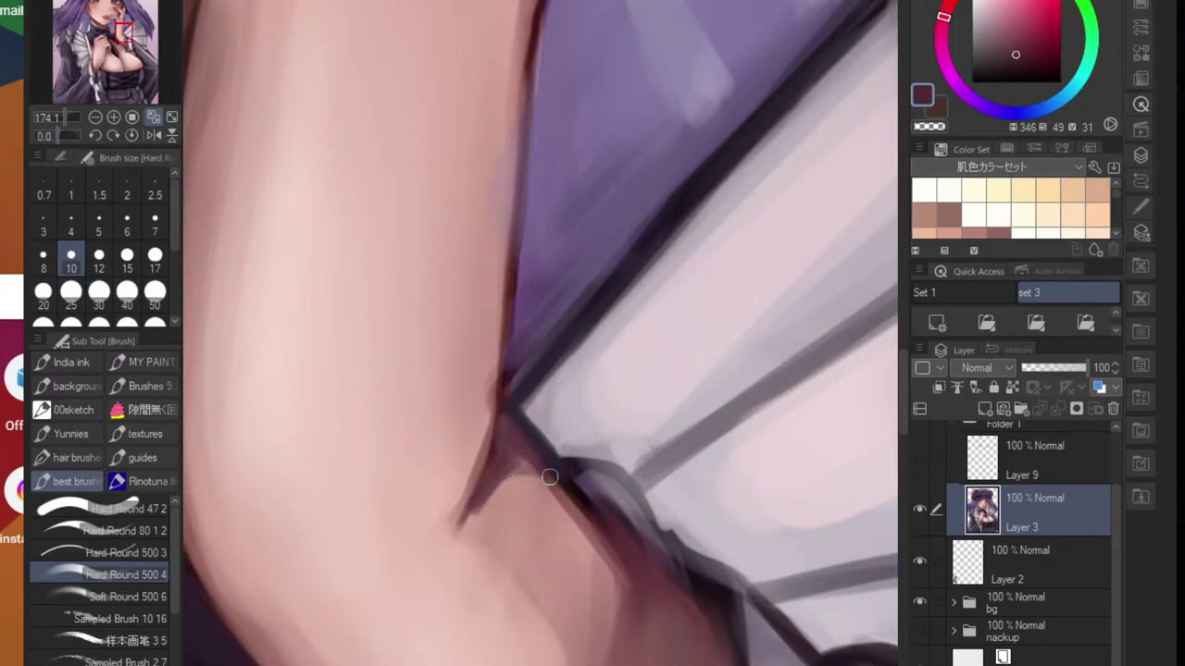
# - Soften the dark elbow crease with the skin pink colour
pyautogui.keyDown('alt'); pyautogui.click(518, 545); pyautogui.keyUp('alt')
pyautogui.moveTo(516, 431)
pyautogui.mouseDown()
pyautogui.moveTo(489, 480)
pyautogui.moveTo(522, 454)
pyautogui.moveTo(492, 478)
pyautogui.moveTo(513, 431)
pyautogui.moveTo(514, 467)
pyautogui.mouseUp()
pyautogui.scroll(-5, 500, 491)
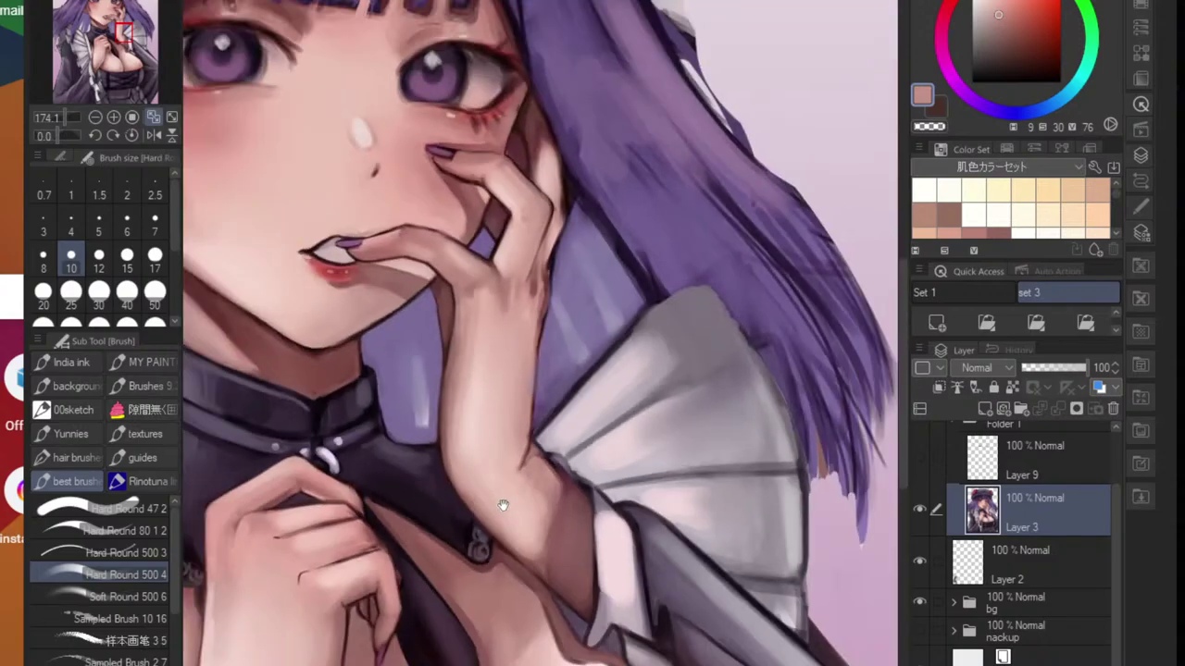
pyautogui.scroll(7, 490, 486)
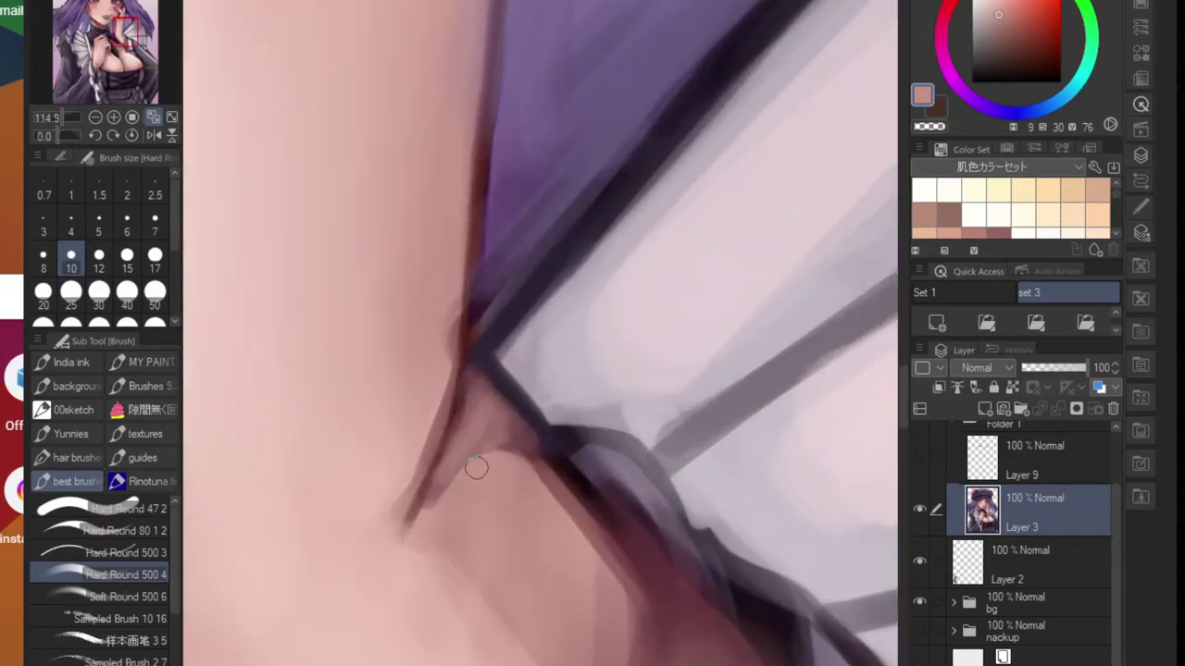
pyautogui.moveTo(476, 469)
pyautogui.mouseDown()
pyautogui.moveTo(471, 450)
pyautogui.moveTo(432, 497)
pyautogui.moveTo(527, 446)
pyautogui.mouseUp()
# - Paint dark reddish-brown shading along the arm crease and blend it with a smaller blender
pyautogui.keyDown('alt'); pyautogui.click(547, 460); pyautogui.keyUp('alt')
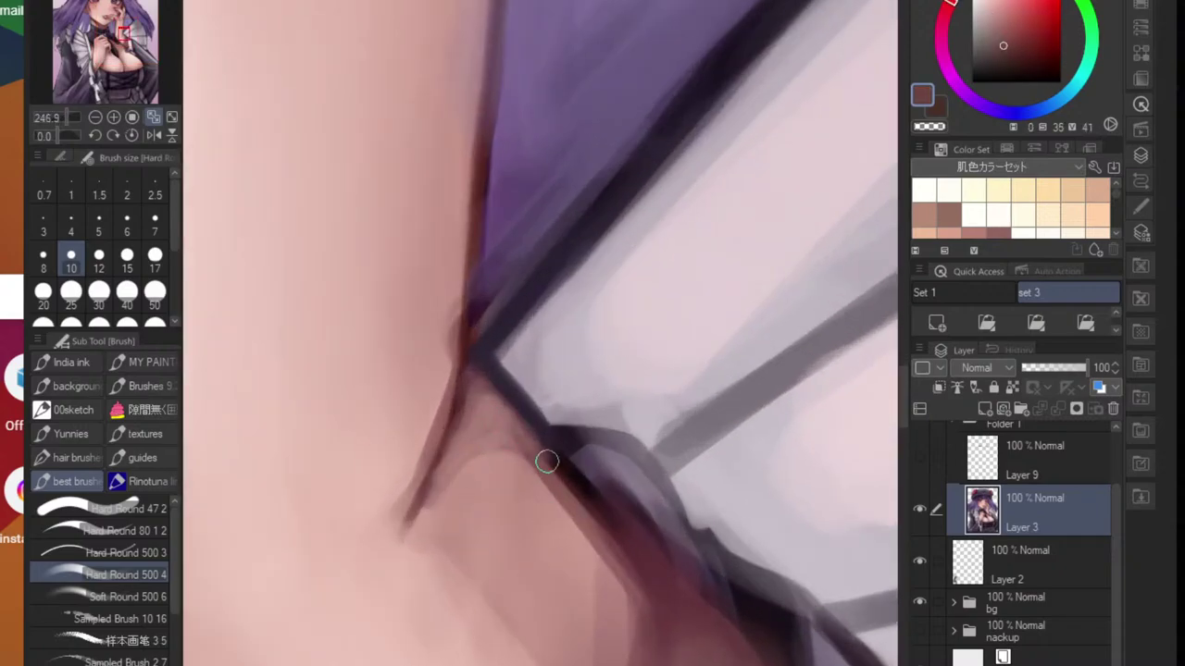
pyautogui.moveTo(485, 396)
pyautogui.mouseDown()
pyautogui.moveTo(515, 428)
pyautogui.moveTo(416, 507)
pyautogui.mouseUp()
pyautogui.moveTo(462, 429); pyautogui.dragTo(417, 522)
pyautogui.scroll(-5, 417, 522)
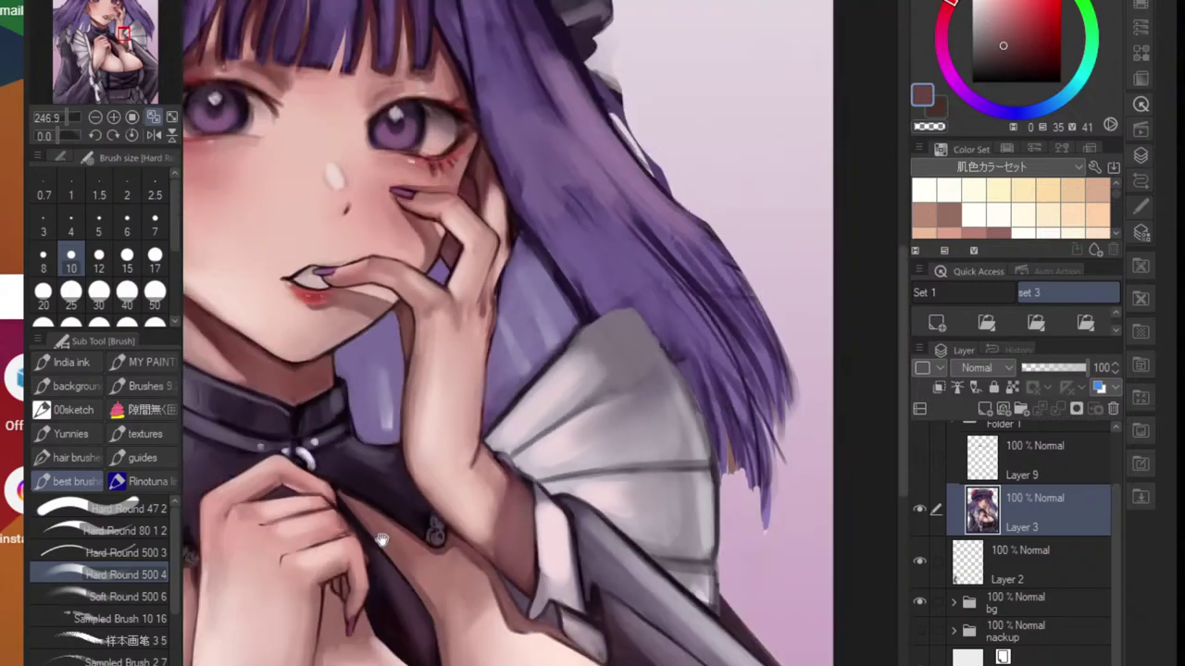
pyautogui.scroll(5, 523, 435)
pyautogui.keyDown('alt'); pyautogui.click(456, 412); pyautogui.keyUp('alt')
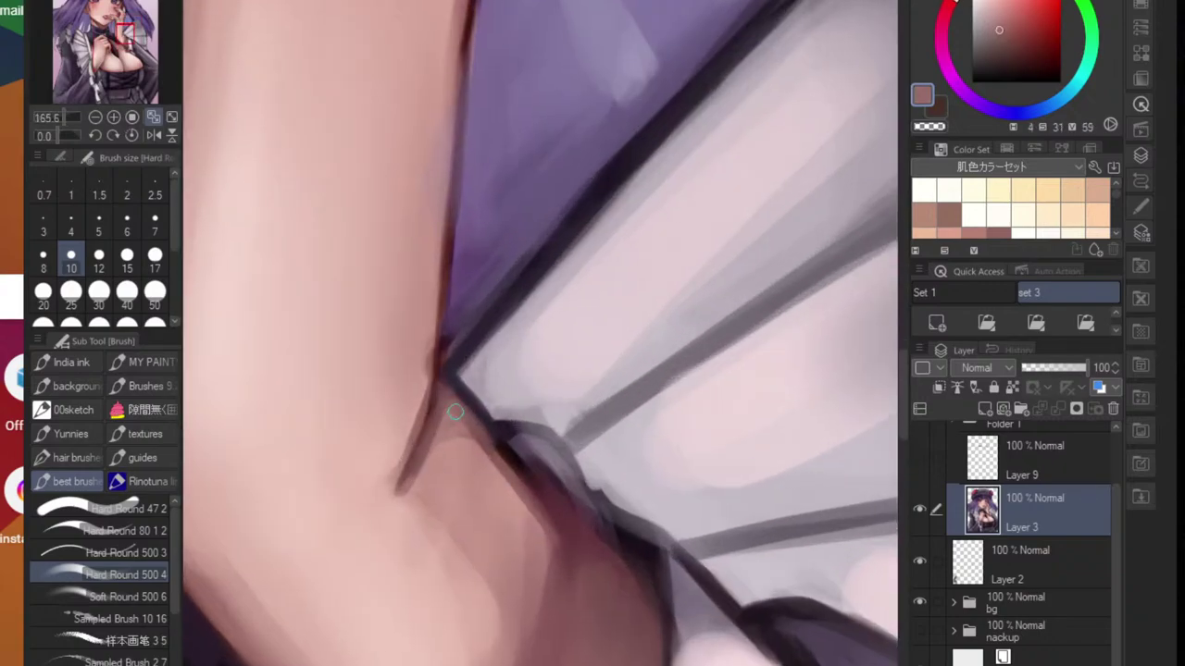
pyautogui.press('j')
pyautogui.press('[')
pyautogui.press('[')
pyautogui.press('[')
pyautogui.press('[')
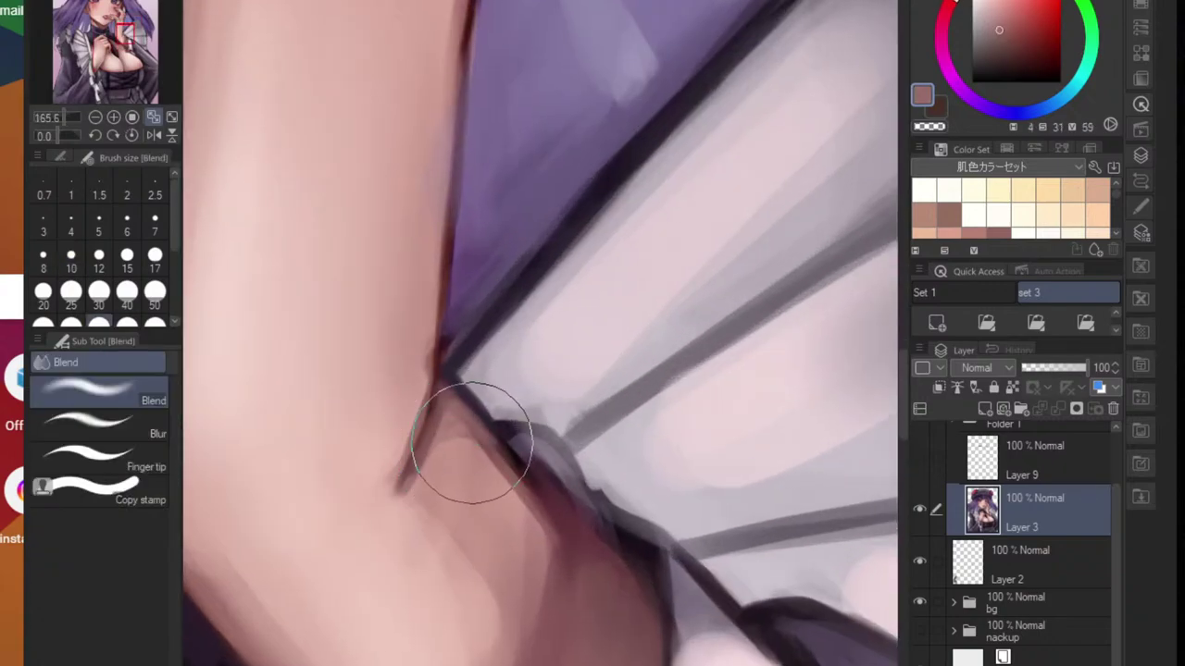
pyautogui.moveTo(457, 436)
pyautogui.mouseDown()
pyautogui.moveTo(441, 425)
pyautogui.moveTo(471, 436)
pyautogui.mouseUp()
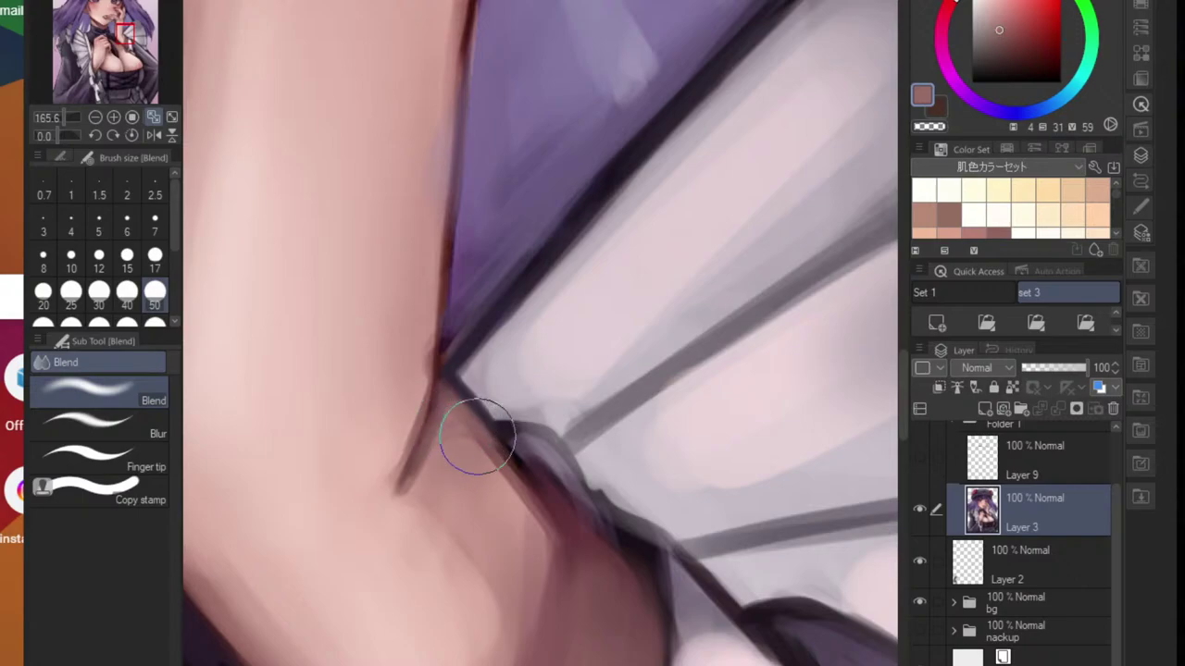
# - Back on the hard brush, zoom in on the hand and sample a pinkish skin tone
pyautogui.press('b')
pyautogui.keyDown('alt'); pyautogui.click(526, 470); pyautogui.keyUp('alt')
pyautogui.keyDown('alt'); pyautogui.click(448, 364); pyautogui.keyUp('alt')
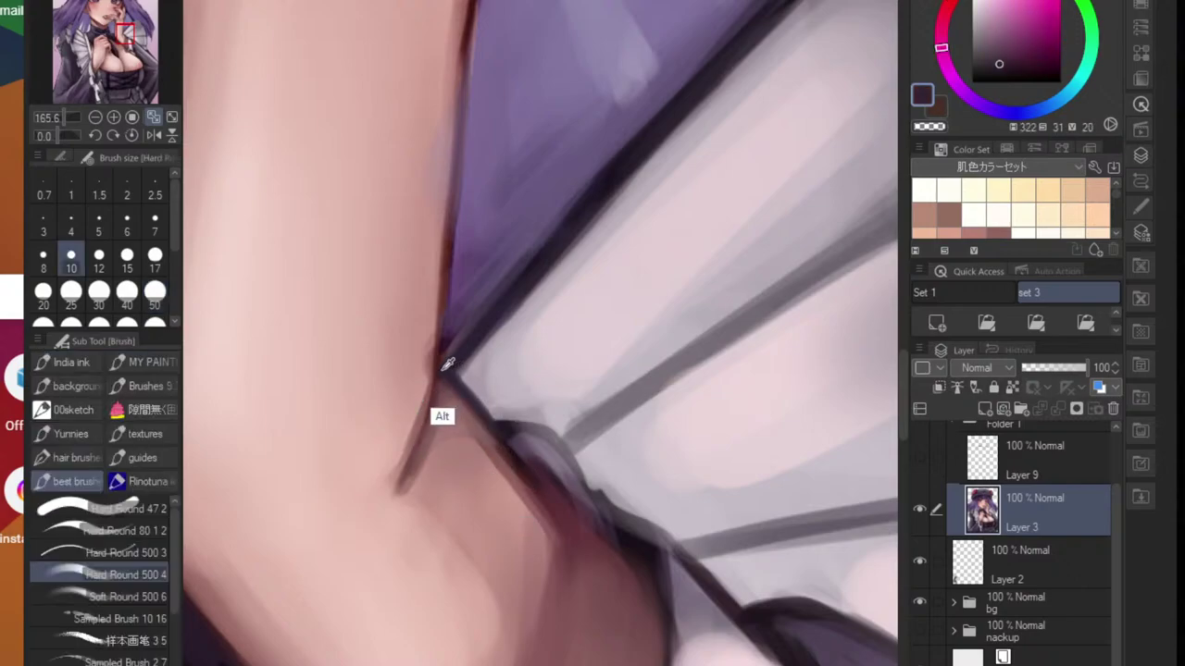
pyautogui.moveTo(487, 330); pyautogui.dragTo(416, 296)
pyautogui.moveTo(486, 238)
pyautogui.mouseDown()
pyautogui.moveTo(492, 262)
pyautogui.moveTo(556, 264)
pyautogui.moveTo(515, 281)
pyautogui.moveTo(468, 233)
pyautogui.mouseUp()
pyautogui.keyDown('alt'); pyautogui.click(513, 269); pyautogui.keyUp('alt')
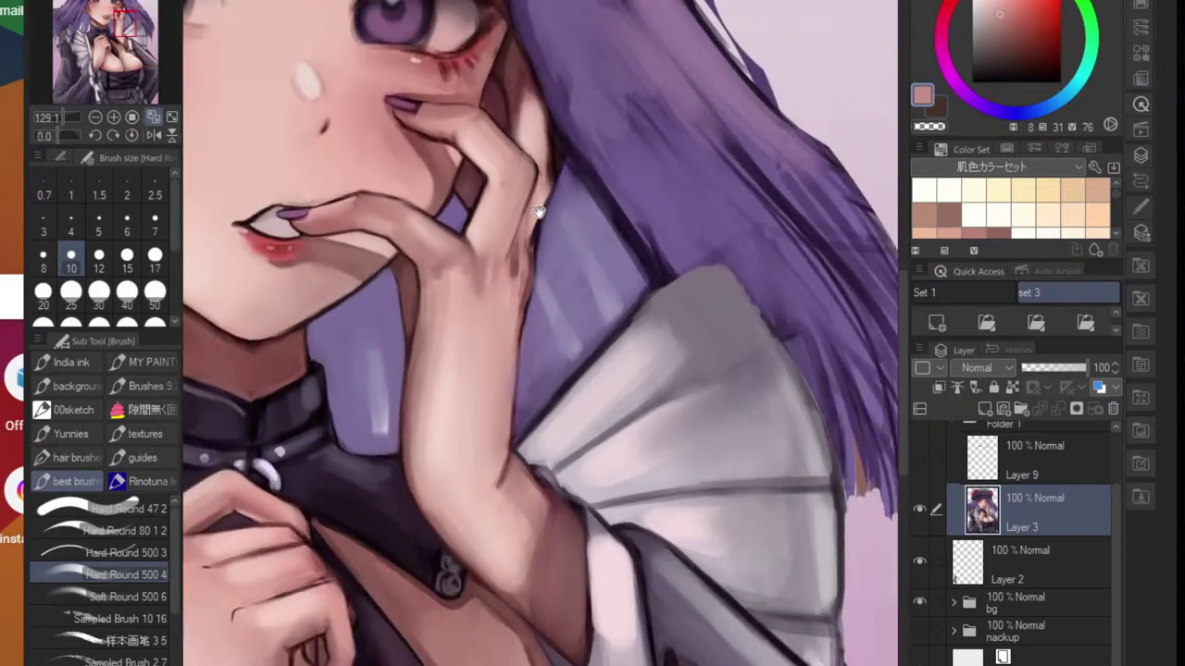
# - Lighten the finger's dark right edge by repainting it in sampled skin tones
pyautogui.moveTo(540, 212); pyautogui.dragTo(516, 289)
pyautogui.moveTo(511, 300); pyautogui.dragTo(558, 308)
pyautogui.scroll(3, 557, 307)
pyautogui.keyDown('alt'); pyautogui.click(541, 270); pyautogui.keyUp('alt')
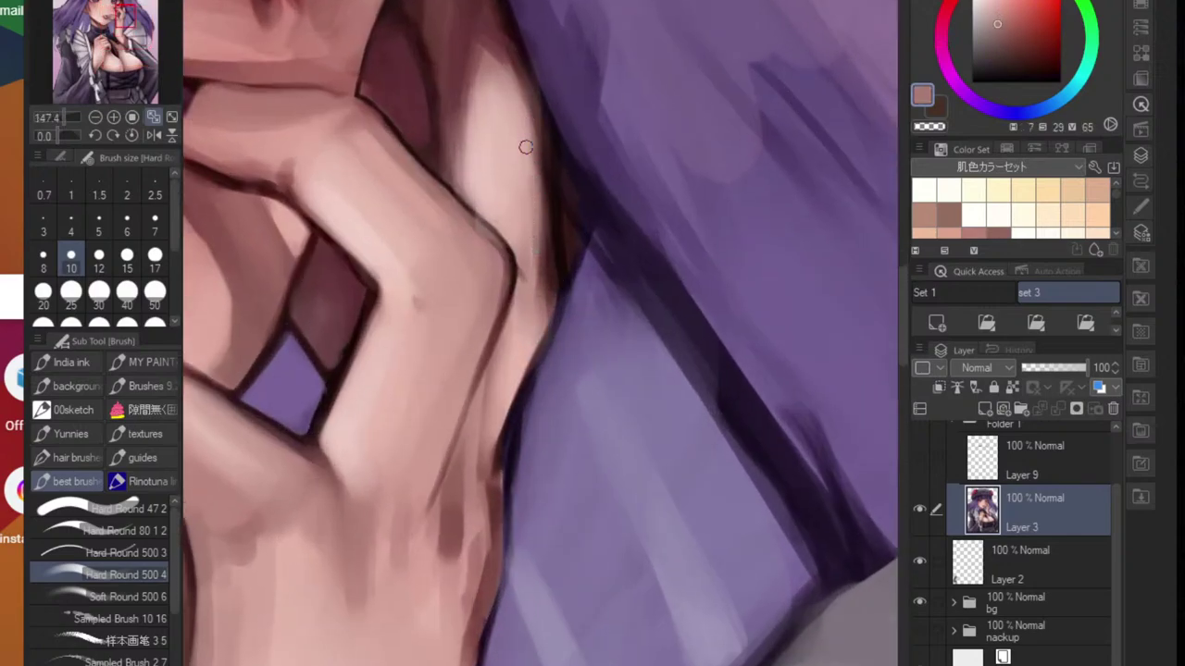
pyautogui.moveTo(531, 140); pyautogui.dragTo(547, 267)
pyautogui.moveTo(540, 198)
pyautogui.mouseDown()
pyautogui.moveTo(553, 276)
pyautogui.moveTo(539, 326)
pyautogui.mouseUp()
pyautogui.moveTo(543, 283)
pyautogui.mouseDown()
pyautogui.moveTo(529, 343)
pyautogui.moveTo(539, 329)
pyautogui.moveTo(442, 335)
pyautogui.moveTo(544, 317)
pyautogui.moveTo(566, 331)
pyautogui.moveTo(516, 328)
pyautogui.moveTo(479, 290)
pyautogui.mouseUp()
pyautogui.keyDown('alt'); pyautogui.click(541, 271); pyautogui.keyUp('alt')
pyautogui.keyDown('alt'); pyautogui.click(535, 277); pyautogui.keyUp('alt')
# - Add slight skin-tone shading along the finger outline
pyautogui.scroll(2, 545, 340)
pyautogui.keyDown('alt'); pyautogui.click(463, 301); pyautogui.keyUp('alt')
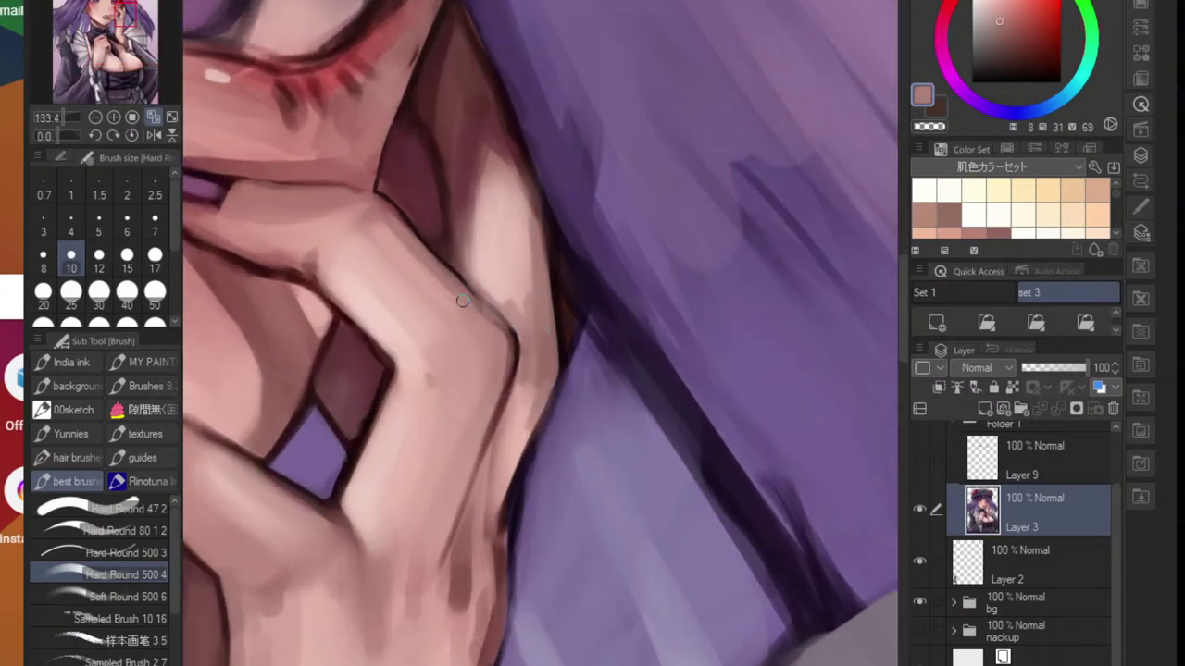
pyautogui.keyDown('alt'); pyautogui.click(410, 237); pyautogui.keyUp('alt')
pyautogui.moveTo(394, 236)
pyautogui.mouseDown()
pyautogui.moveTo(450, 300)
pyautogui.moveTo(412, 368)
pyautogui.moveTo(448, 369)
pyautogui.moveTo(506, 340)
pyautogui.mouseUp()
pyautogui.keyDown('alt'); pyautogui.click(497, 439); pyautogui.keyUp('alt')
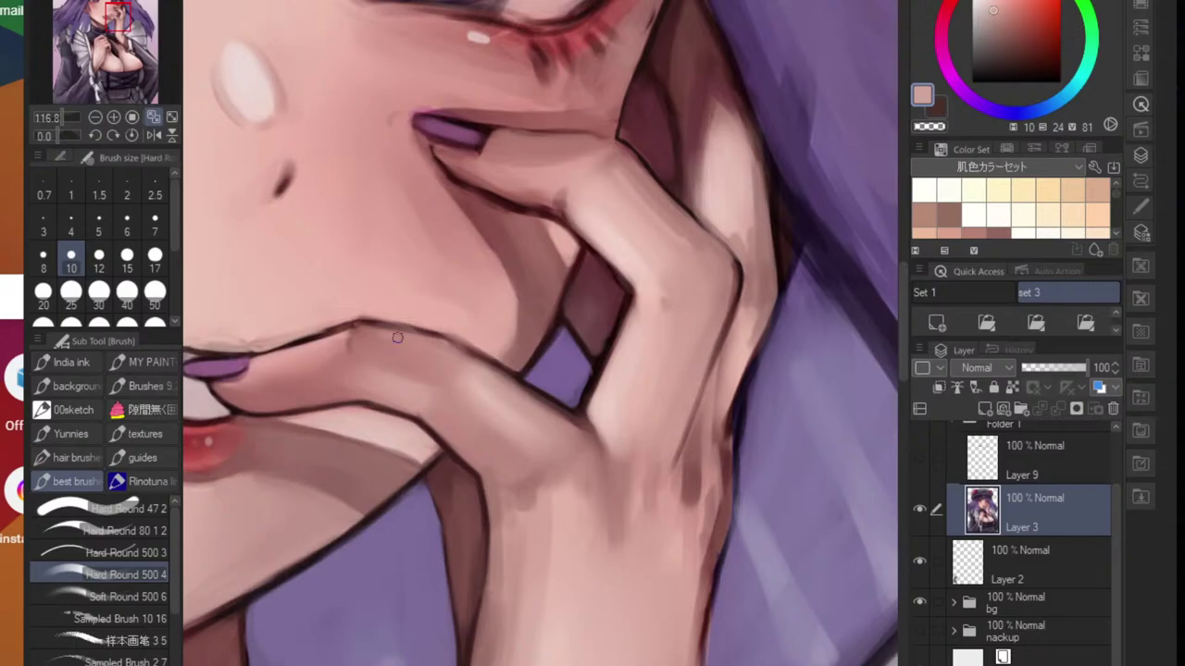
pyautogui.scroll(-6, 508, 367)
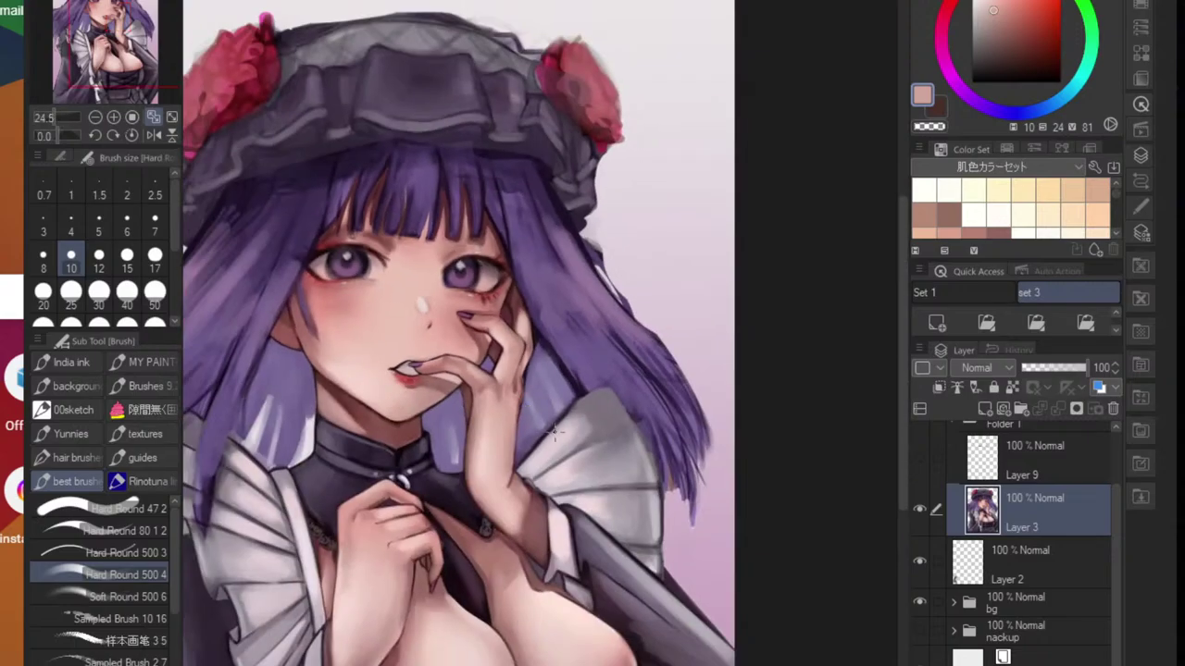
# - Rotate and zoom the canvas onto the hand, then brighten a finger edge with skin tone
pyautogui.moveTo(553, 442); pyautogui.dragTo(659, 337)
pyautogui.moveTo(520, 514); pyautogui.dragTo(568, 472)
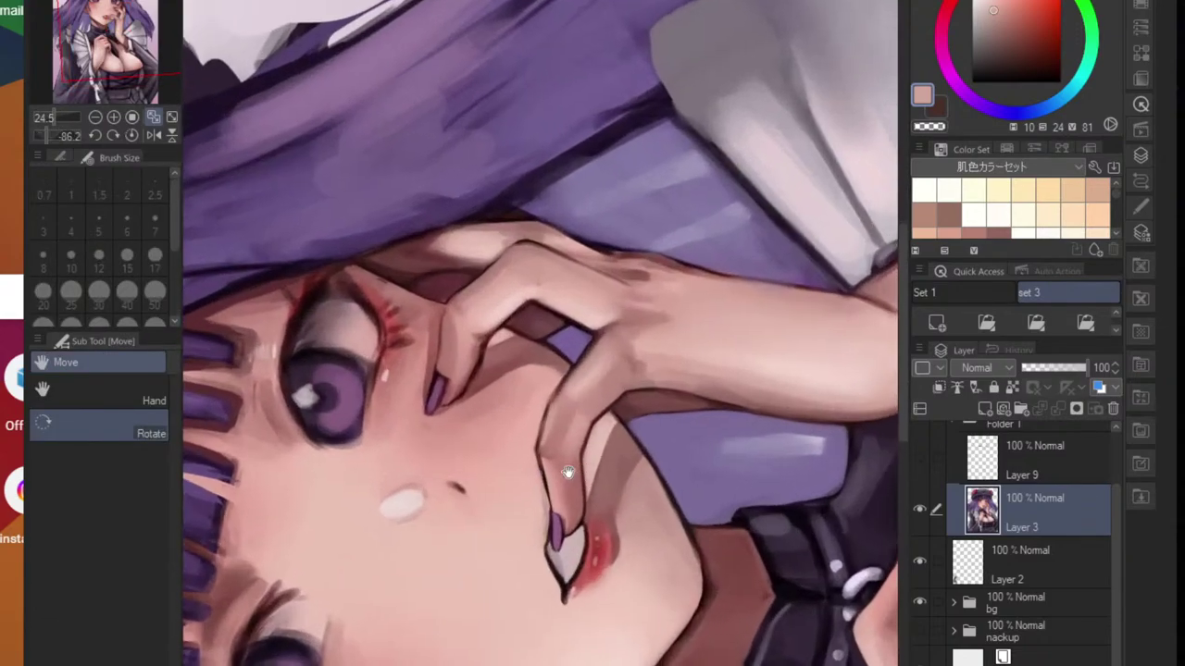
pyautogui.scroll(3, 567, 472)
pyautogui.press('b')
pyautogui.scroll(2, 504, 453)
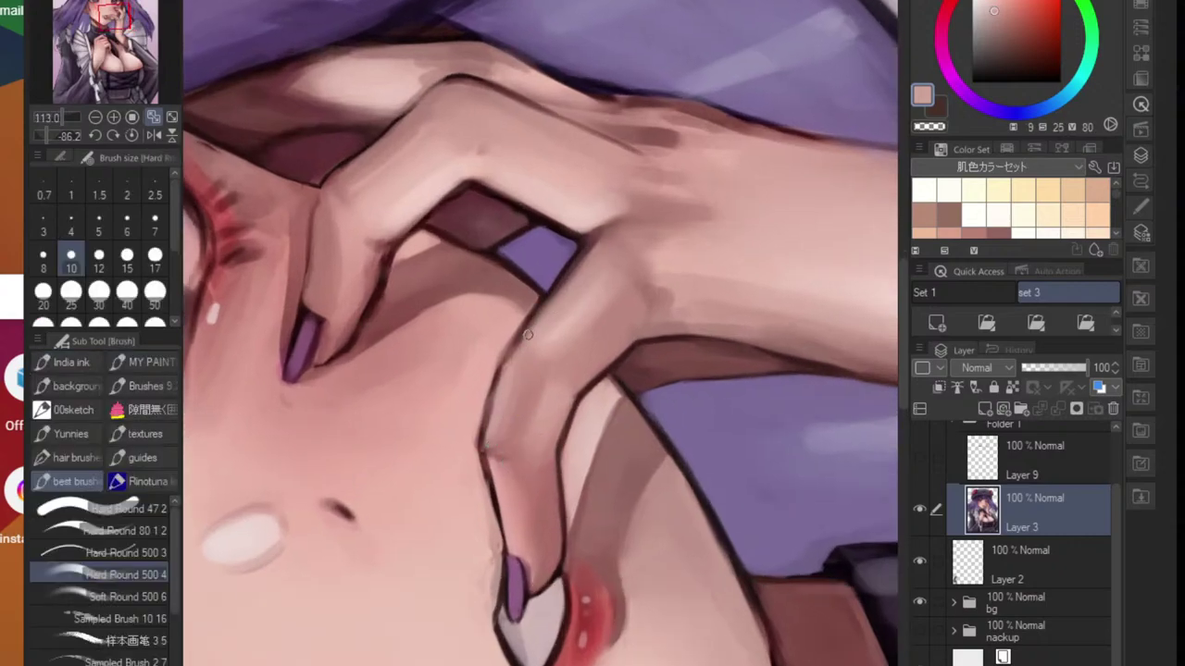
pyautogui.moveTo(546, 319); pyautogui.dragTo(585, 256)
# - Try a dark edge line down the finger with a smaller brush, then undo it
pyautogui.keyDown('alt'); pyautogui.click(579, 253); pyautogui.keyUp('alt')
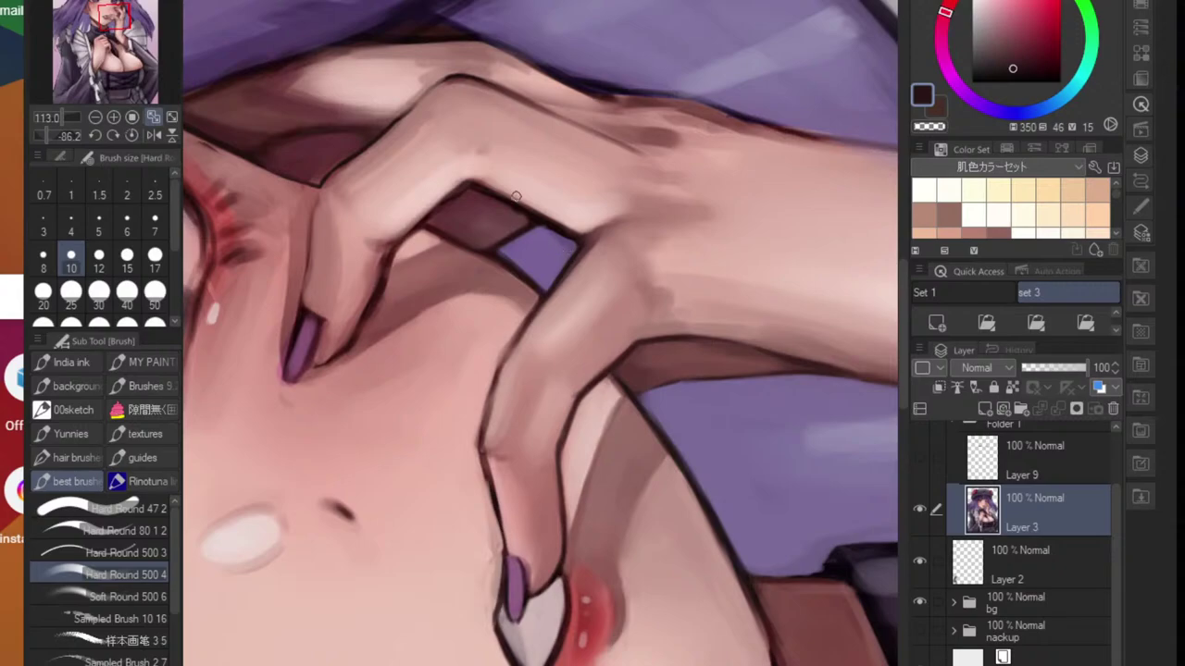
pyautogui.press('[')
pyautogui.press('[')
pyautogui.press('[')
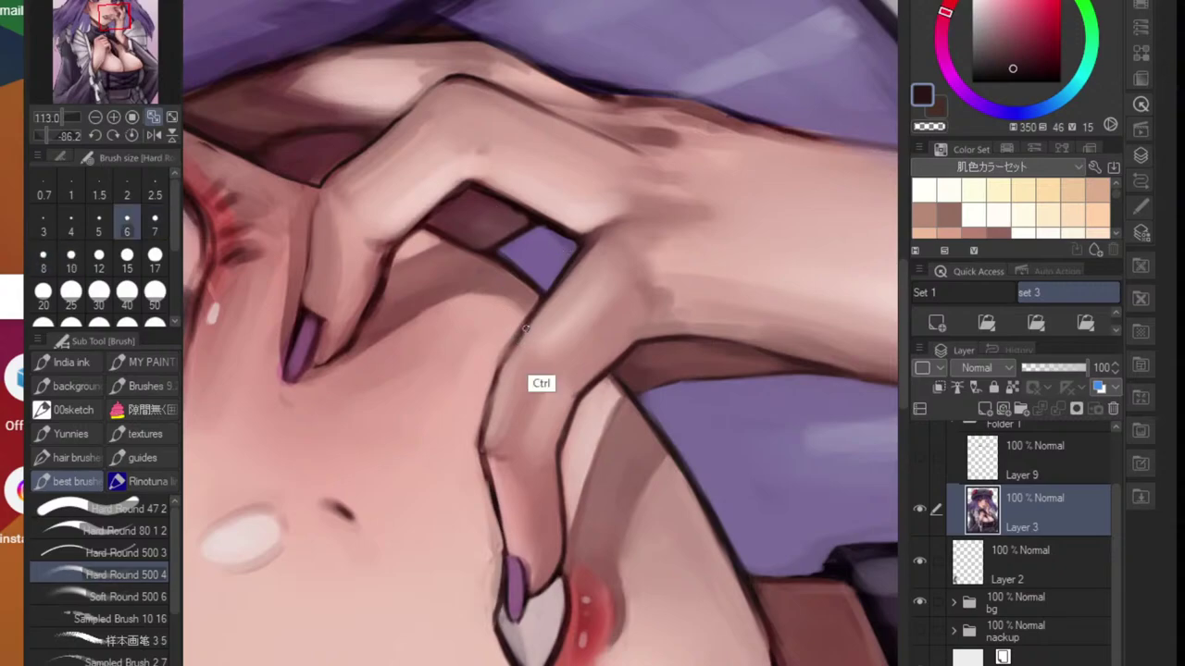
pyautogui.moveTo(518, 355); pyautogui.dragTo(565, 347)
pyautogui.moveTo(555, 280); pyautogui.dragTo(485, 379)
pyautogui.hotkey('ctrl', 'z')
# - Thin the finger outline with skin pink, then repaint a near-black line along its edge
pyautogui.keyDown('alt'); pyautogui.click(498, 360); pyautogui.keyUp('alt')
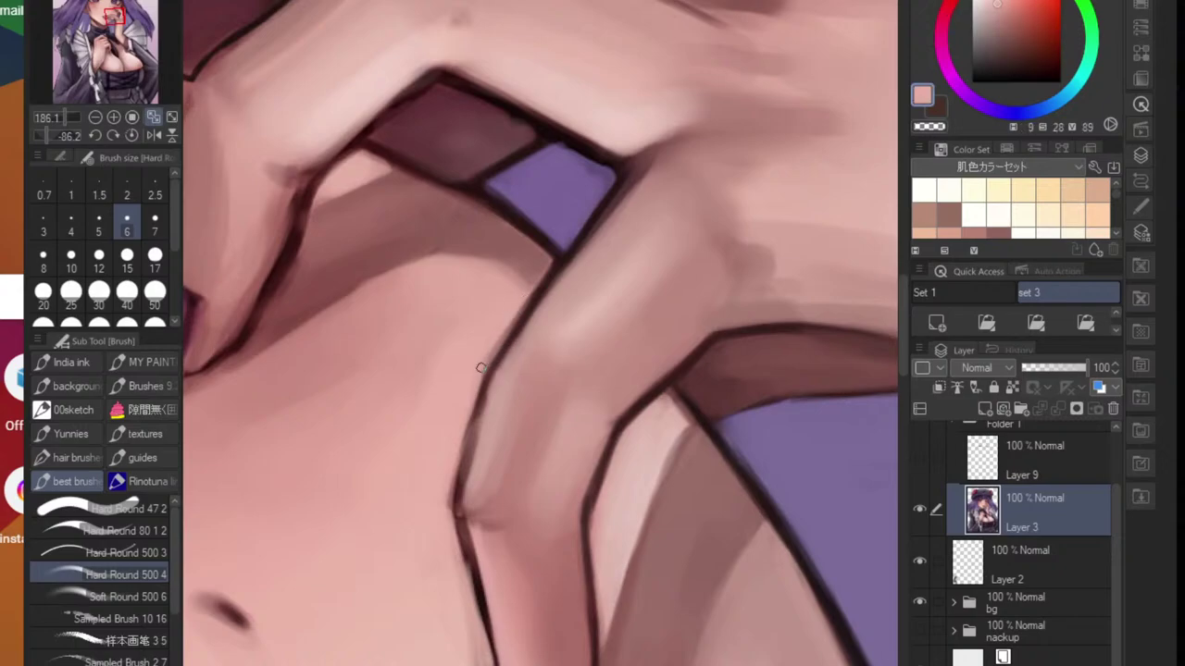
pyautogui.keyDown('alt'); pyautogui.click(506, 321); pyautogui.keyUp('alt')
pyautogui.moveTo(547, 270); pyautogui.dragTo(506, 340)
pyautogui.keyDown('alt'); pyautogui.click(547, 271); pyautogui.keyUp('alt')
pyautogui.moveTo(551, 270)
pyautogui.mouseDown()
pyautogui.moveTo(481, 388)
pyautogui.moveTo(501, 360)
pyautogui.moveTo(467, 451)
pyautogui.mouseUp()
pyautogui.moveTo(479, 395)
pyautogui.mouseDown()
pyautogui.moveTo(457, 495)
pyautogui.moveTo(484, 514)
pyautogui.moveTo(522, 396)
pyautogui.mouseUp()
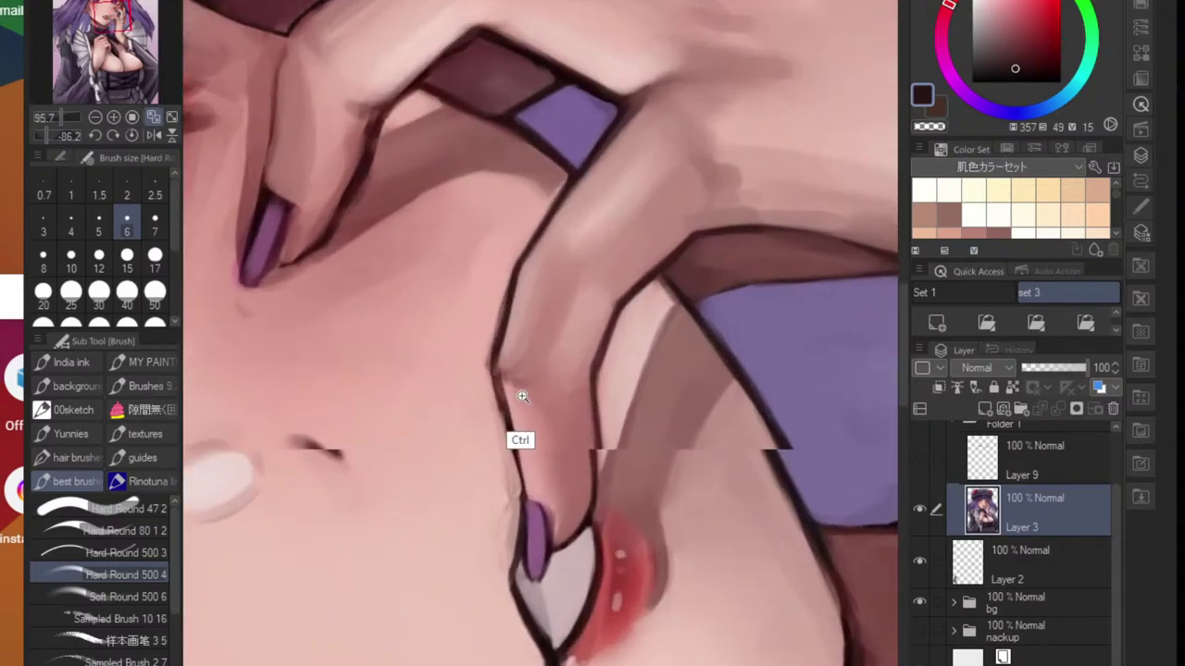
pyautogui.scroll(3, 523, 396)
pyautogui.moveTo(498, 334); pyautogui.dragTo(513, 459)
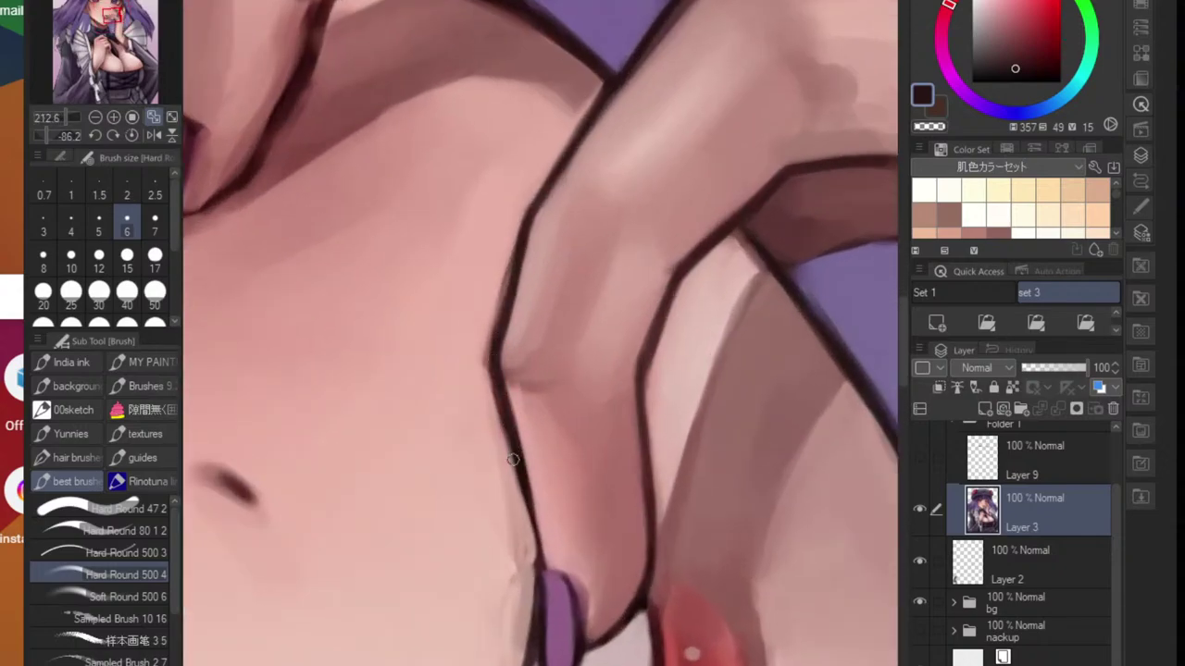
# - Thin and soften the finger's left and lower outline with skin-pink strokes
pyautogui.keyDown('alt'); pyautogui.click(482, 451); pyautogui.keyUp('alt')
pyautogui.moveTo(489, 368); pyautogui.dragTo(501, 439)
pyautogui.moveTo(485, 370); pyautogui.dragTo(529, 519)
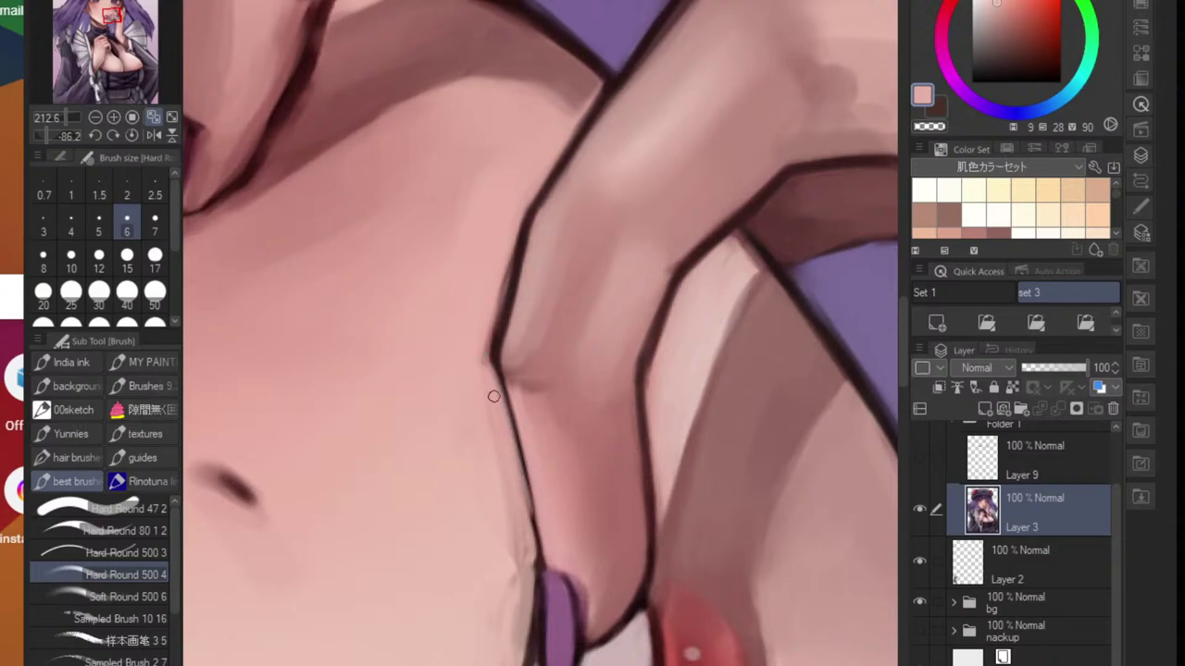
pyautogui.hotkey('ctrl', 'z')
pyautogui.moveTo(492, 375); pyautogui.dragTo(523, 507)
pyautogui.moveTo(506, 424); pyautogui.dragTo(531, 536)
pyautogui.moveTo(497, 401); pyautogui.dragTo(526, 522)
pyautogui.moveTo(491, 348); pyautogui.dragTo(488, 375)
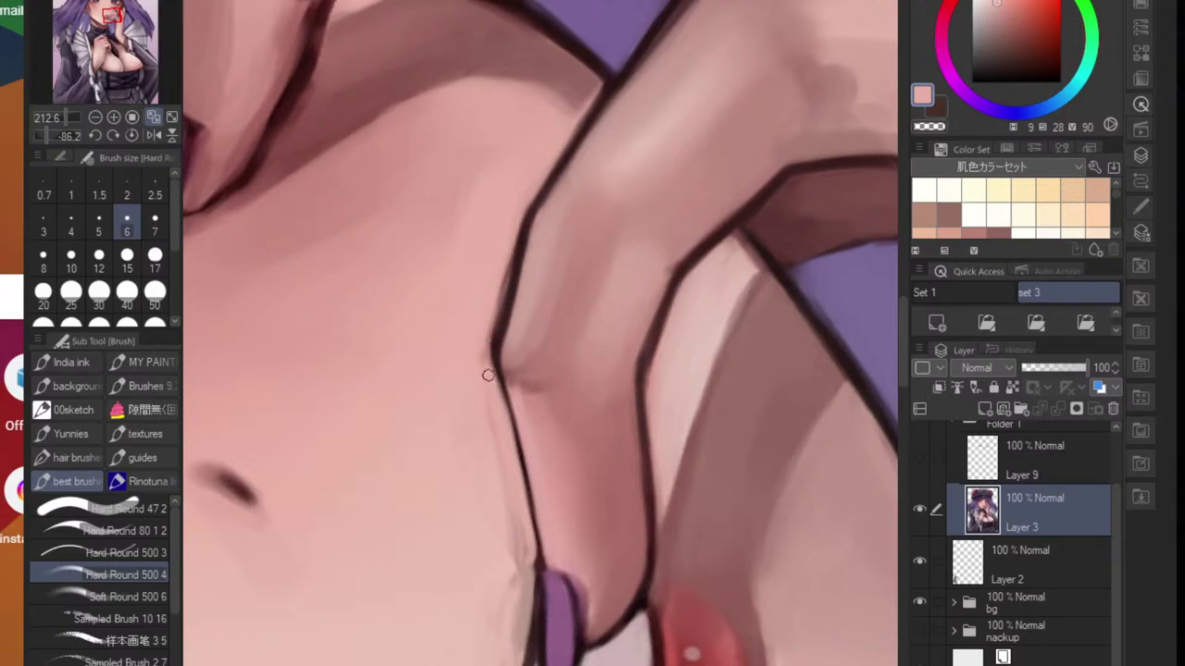
pyautogui.moveTo(489, 324)
pyautogui.mouseDown()
pyautogui.moveTo(509, 243)
pyautogui.moveTo(481, 350)
pyautogui.mouseUp()
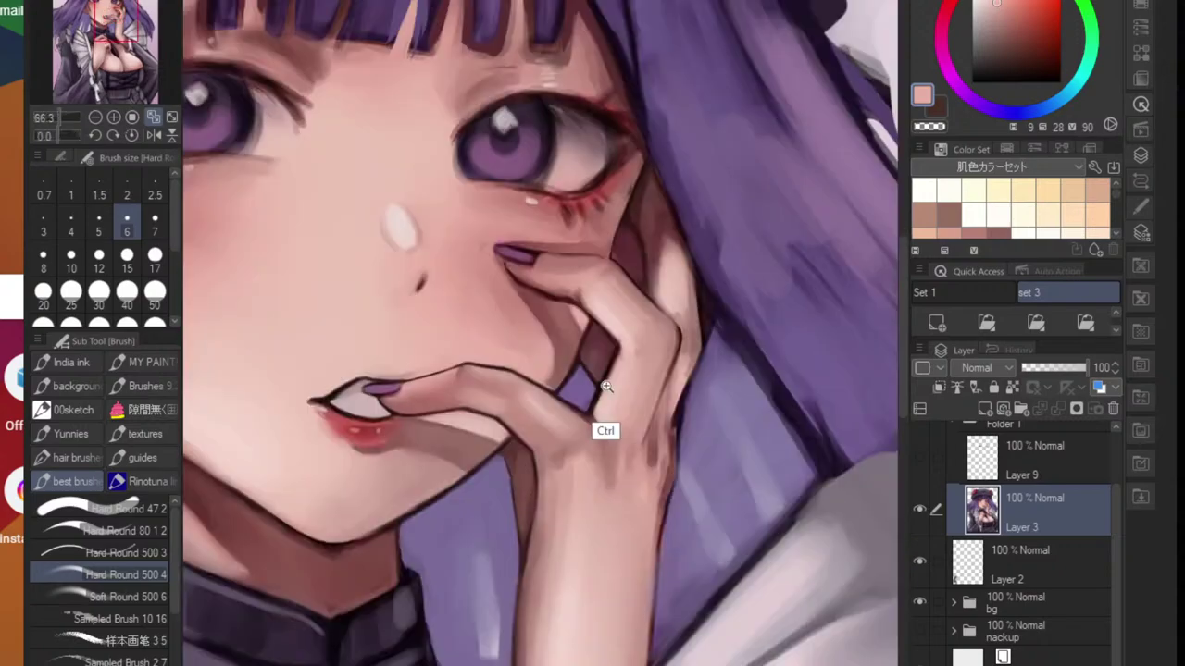
# - Zoom in on the mouth, rotate the canvas about 80 degrees, and enlarge the brush
pyautogui.scroll(-2, 592, 402)
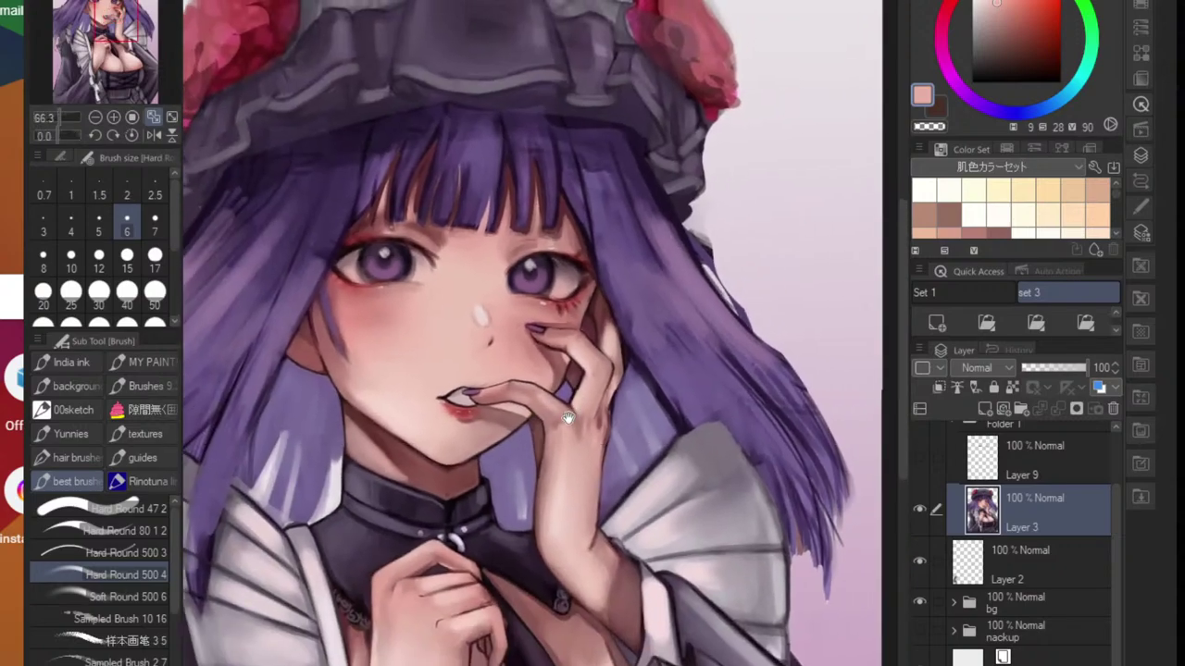
pyautogui.scroll(2, 542, 371)
pyautogui.keyDown('ctrl'); pyautogui.click(541, 371); pyautogui.keyUp('ctrl')
pyautogui.moveTo(590, 343); pyautogui.dragTo(555, 343)
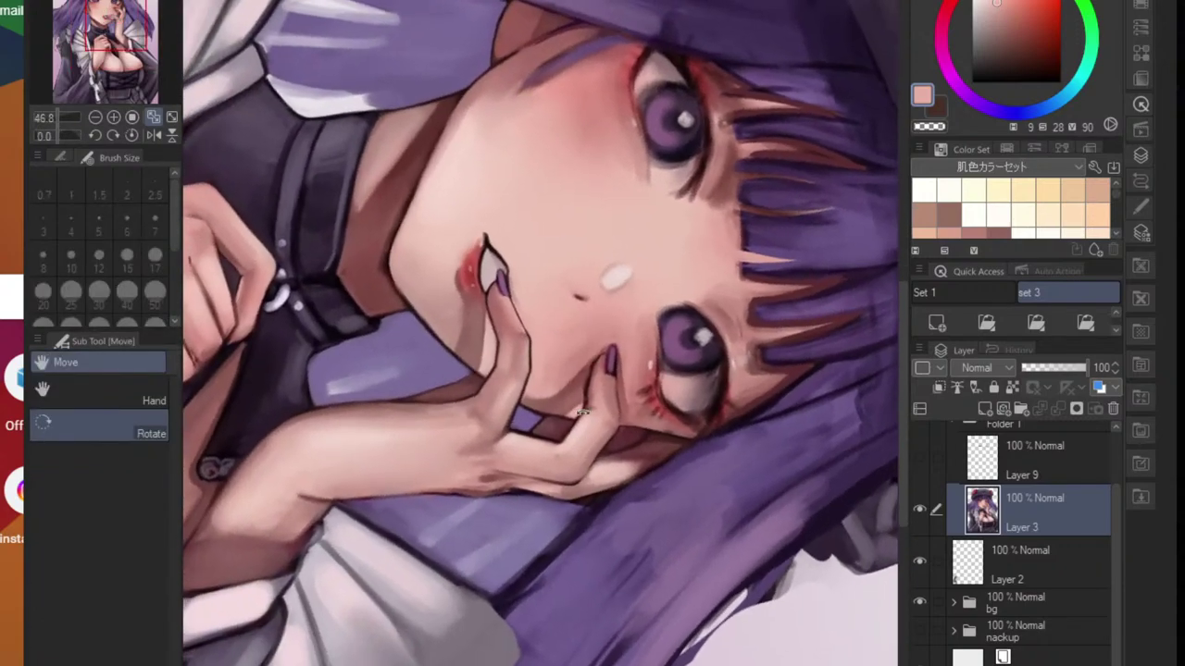
pyautogui.keyDown('ctrl'); pyautogui.click(558, 341); pyautogui.keyUp('ctrl')
pyautogui.scroll(4, 486, 297)
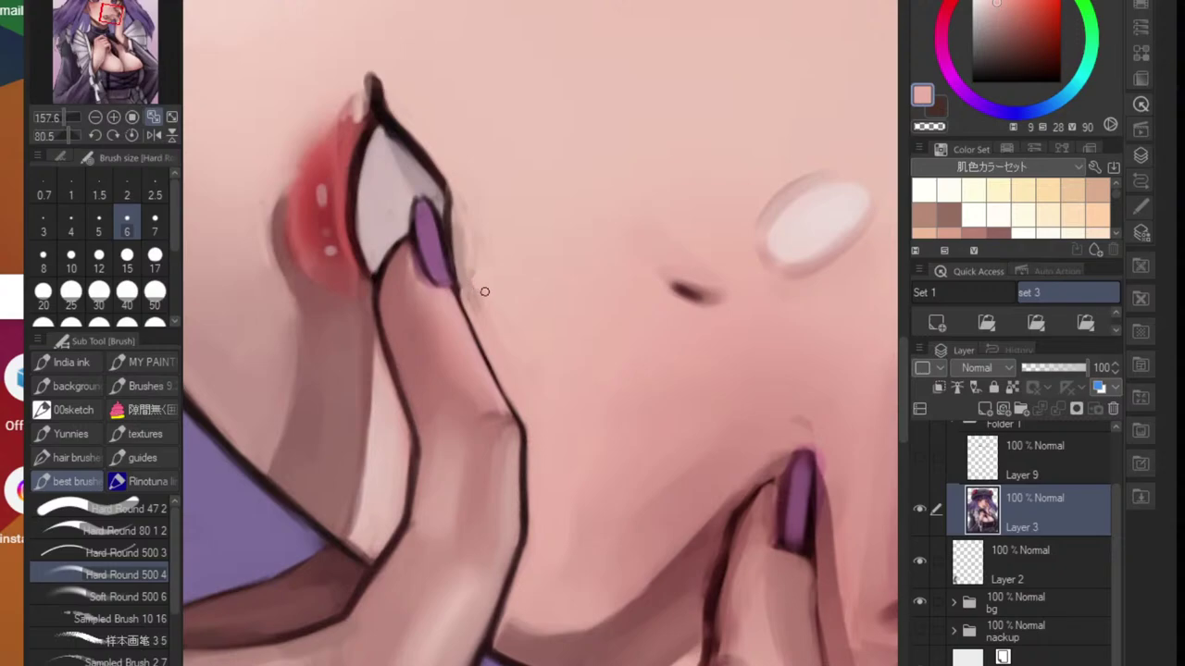
pyautogui.press(']')
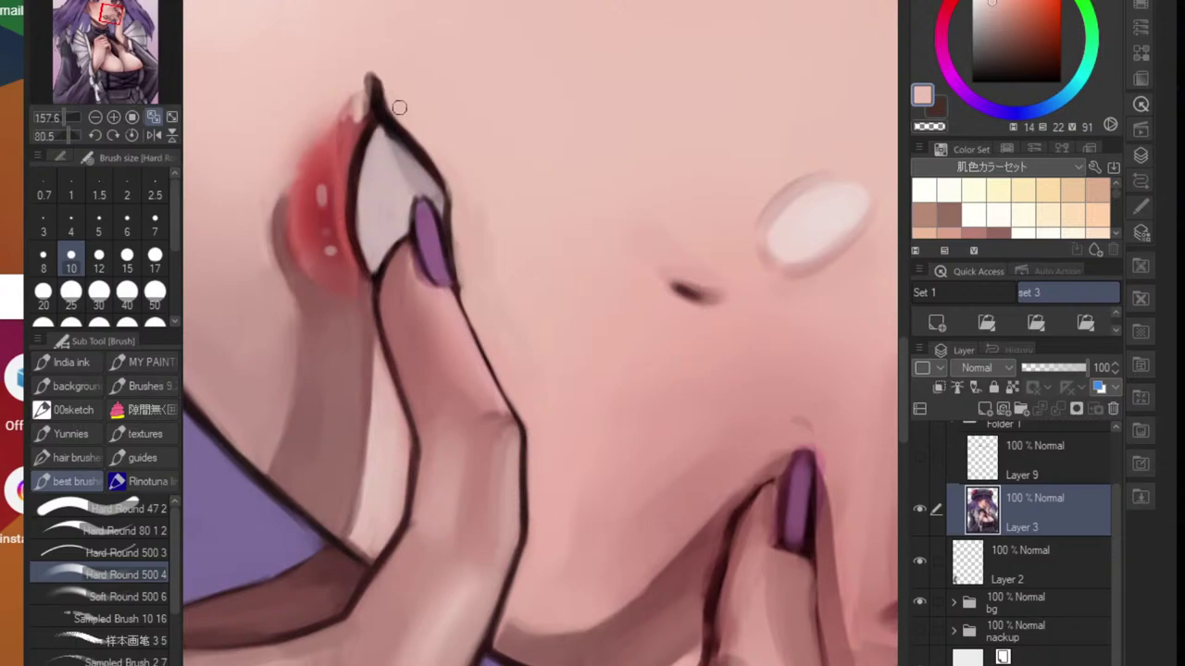
# - Cover the dark nail tip's left edge with skin tone and fill red beside it
pyautogui.keyDown('alt'); pyautogui.click(359, 100); pyautogui.keyUp('alt')
pyautogui.moveTo(364, 60)
pyautogui.mouseDown()
pyautogui.moveTo(363, 100)
pyautogui.moveTo(367, 67)
pyautogui.mouseUp()
pyautogui.keyDown('alt'); pyautogui.click(348, 137); pyautogui.keyUp('alt')
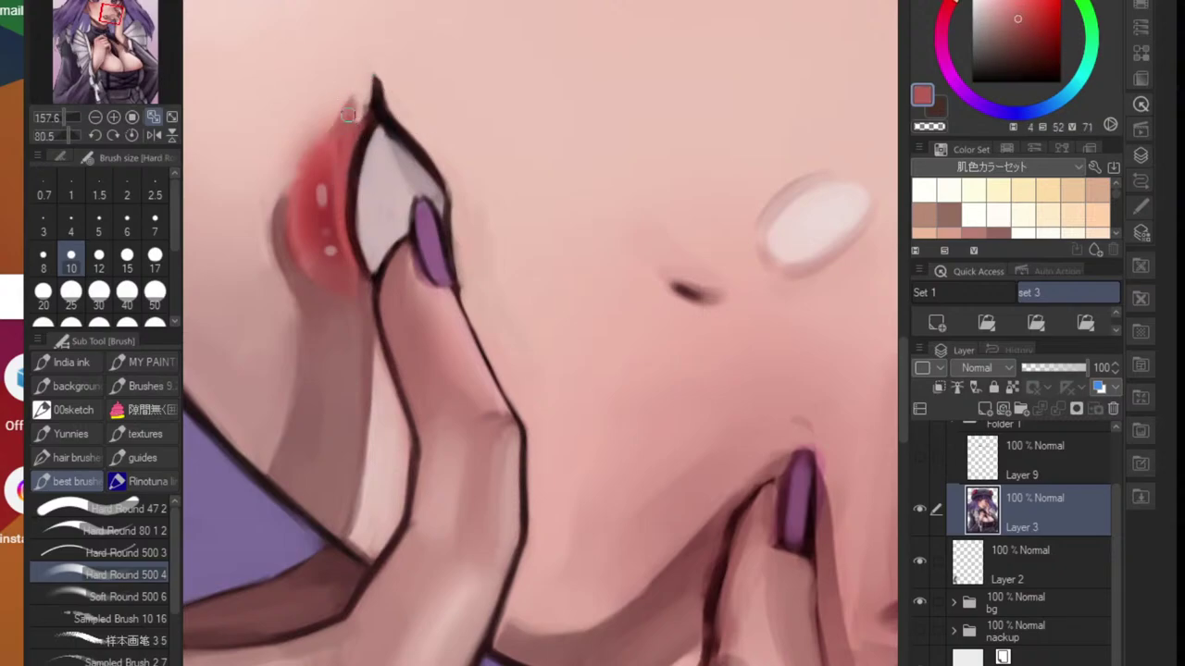
pyautogui.moveTo(348, 114); pyautogui.dragTo(362, 101)
# - Mix a deep dark red and recolour the mouth's black left edge down to the corner
pyautogui.keyDown('alt'); pyautogui.click(354, 180); pyautogui.keyUp('alt')
pyautogui.click(949, 6)
pyautogui.moveTo(1048, 62)
pyautogui.mouseDown()
pyautogui.moveTo(1016, 53)
pyautogui.moveTo(1043, 53)
pyautogui.mouseUp()
pyautogui.moveTo(339, 176); pyautogui.dragTo(370, 156)
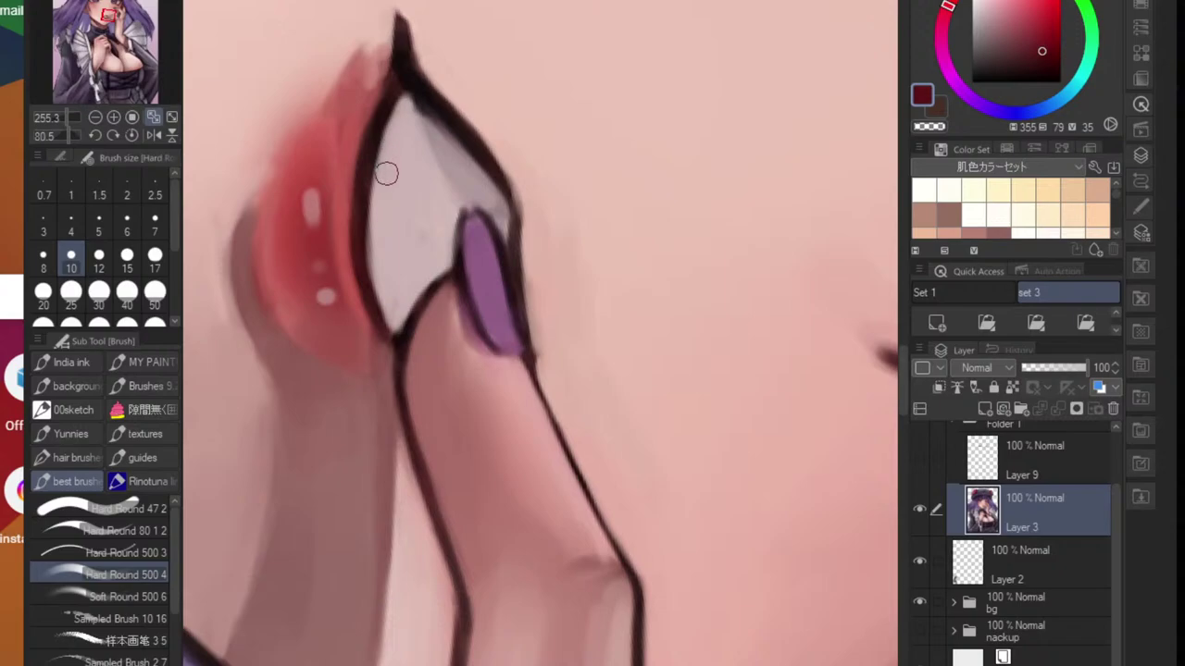
pyautogui.press('[')
pyautogui.press('[')
pyautogui.press('[')
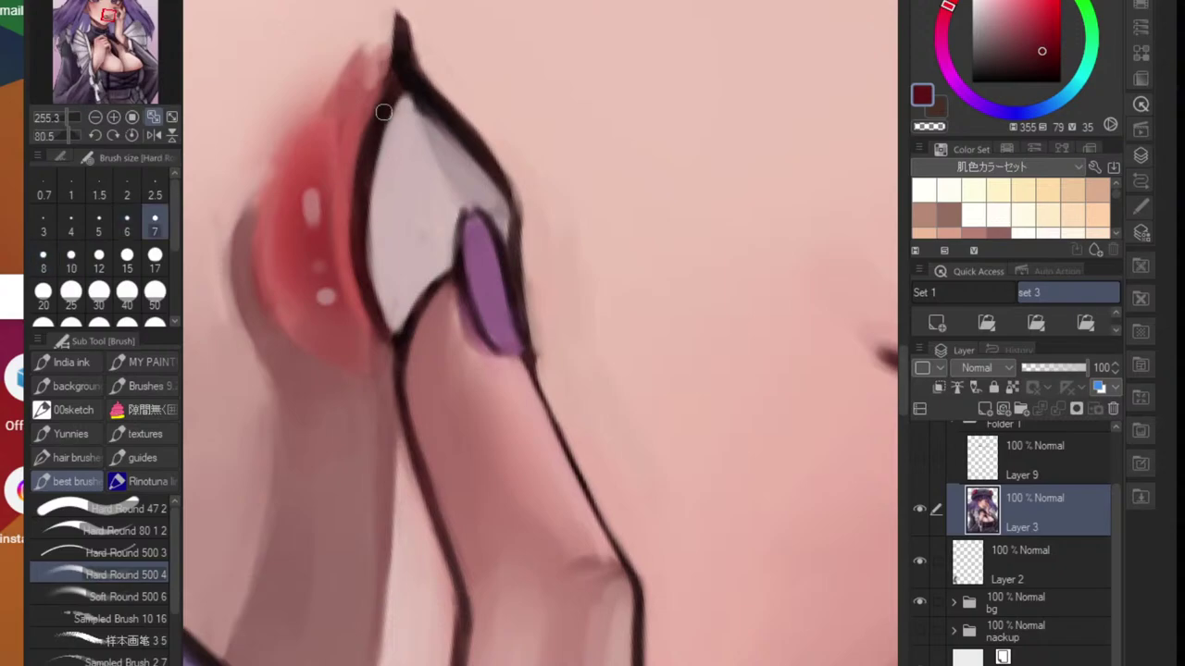
pyautogui.press('[')
pyautogui.press(']')
pyautogui.press(']')
pyautogui.moveTo(369, 155); pyautogui.dragTo(372, 297)
pyautogui.moveTo(365, 191); pyautogui.dragTo(388, 331)
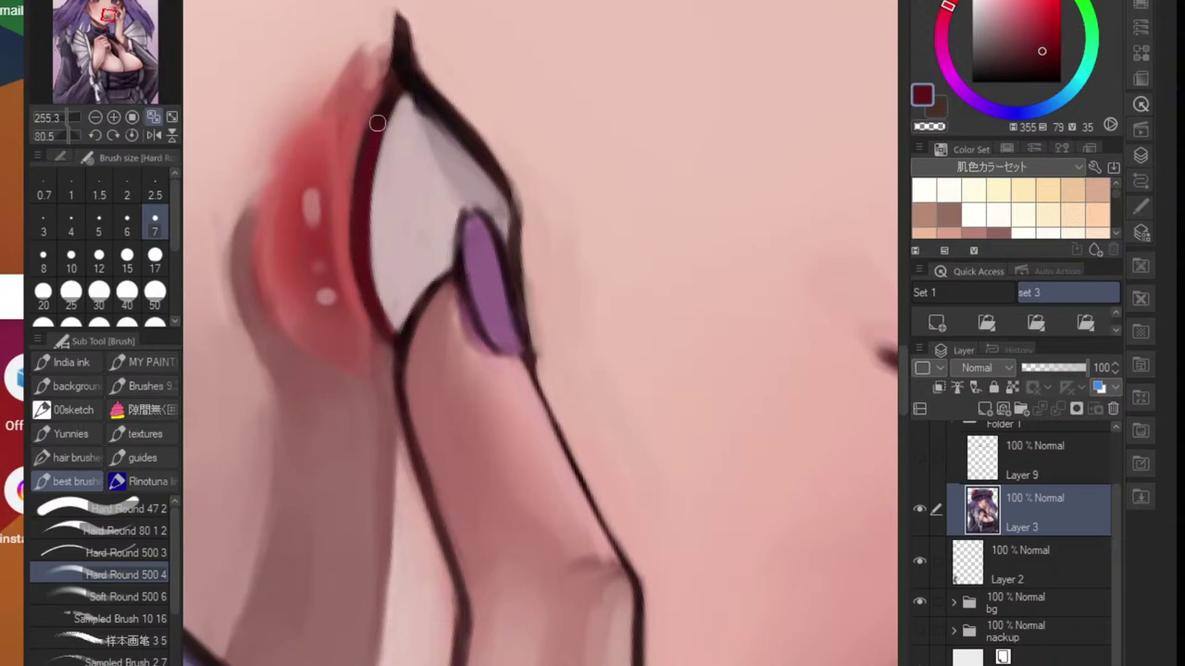
pyautogui.moveTo(369, 138)
pyautogui.mouseDown()
pyautogui.moveTo(354, 229)
pyautogui.moveTo(362, 206)
pyautogui.mouseUp()
# - Reset the canvas rotation, zoom onto the mouth, and darken the upper lip's left outline red
pyautogui.hotkey('ctrl', '@')
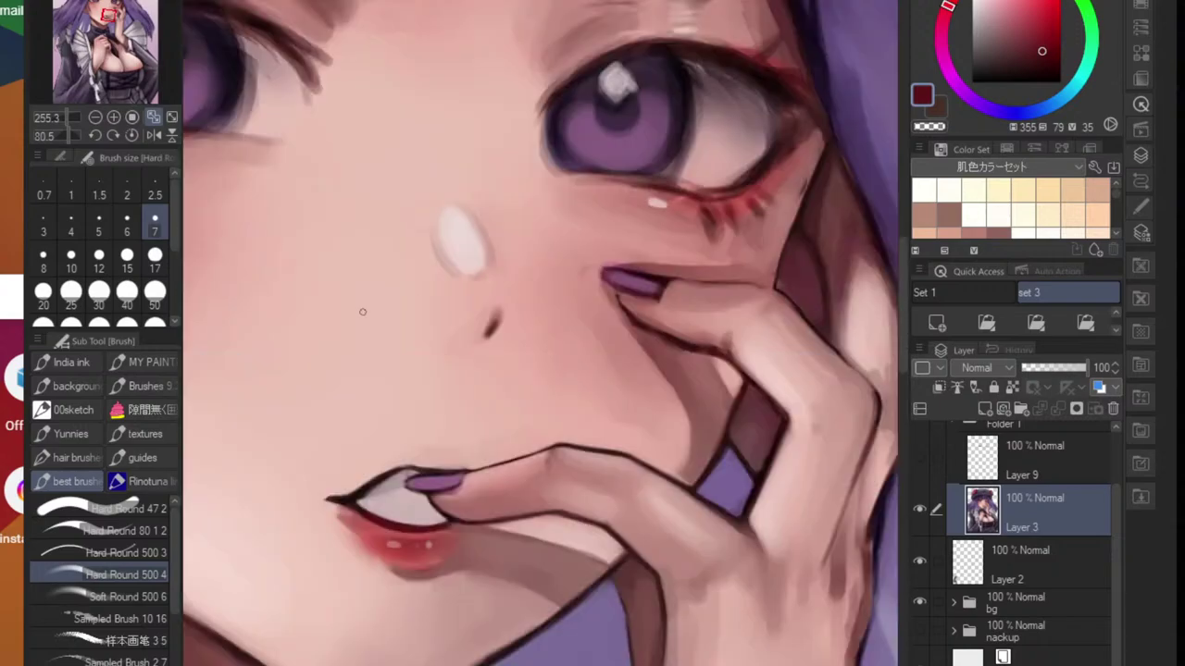
pyautogui.moveTo(459, 342); pyautogui.dragTo(424, 342)
pyautogui.moveTo(437, 430); pyautogui.dragTo(510, 427)
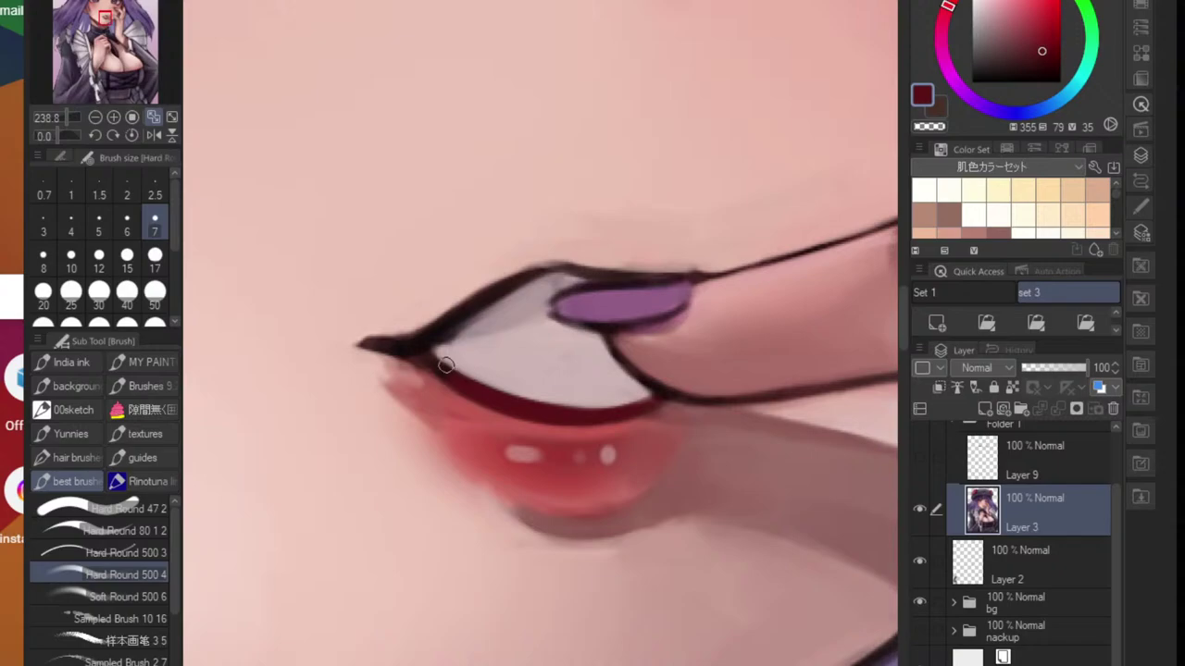
pyautogui.moveTo(414, 352)
pyautogui.mouseDown()
pyautogui.moveTo(543, 273)
pyautogui.moveTo(513, 284)
pyautogui.moveTo(595, 282)
pyautogui.moveTo(504, 343)
pyautogui.moveTo(544, 344)
pyautogui.moveTo(538, 379)
pyautogui.moveTo(495, 370)
pyautogui.mouseUp()
# - Darken the hair edge beside the cheek with dark purple strokes, redoing the first attempts
pyautogui.moveTo(555, 426); pyautogui.dragTo(513, 443)
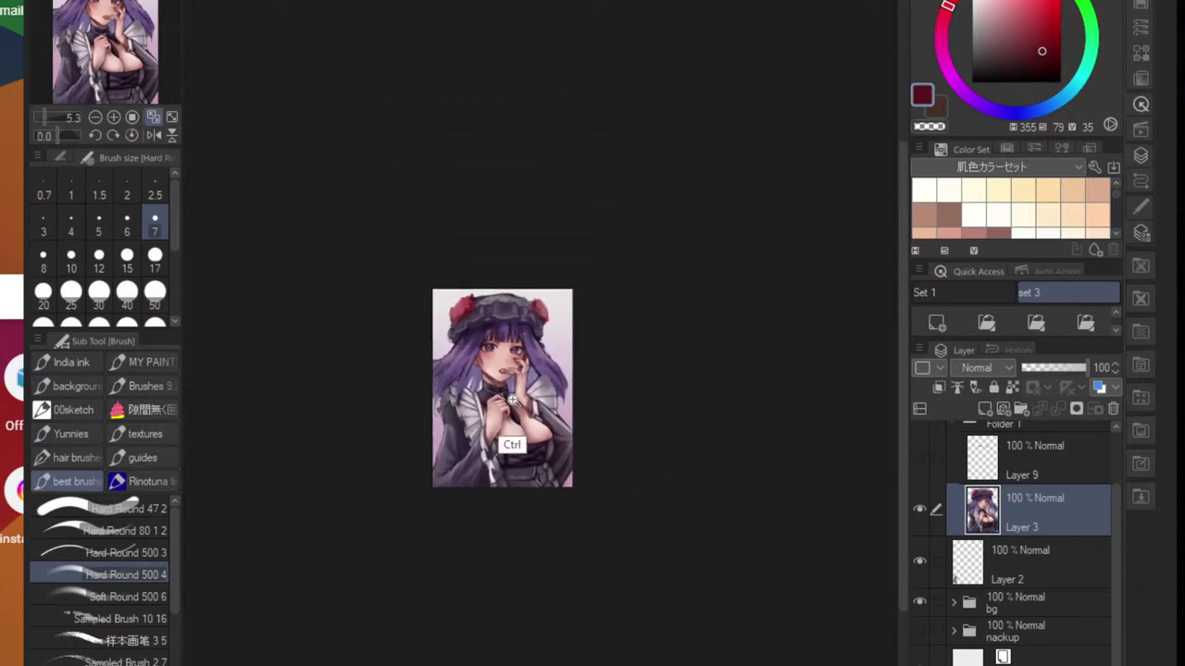
pyautogui.moveTo(515, 386); pyautogui.dragTo(568, 388)
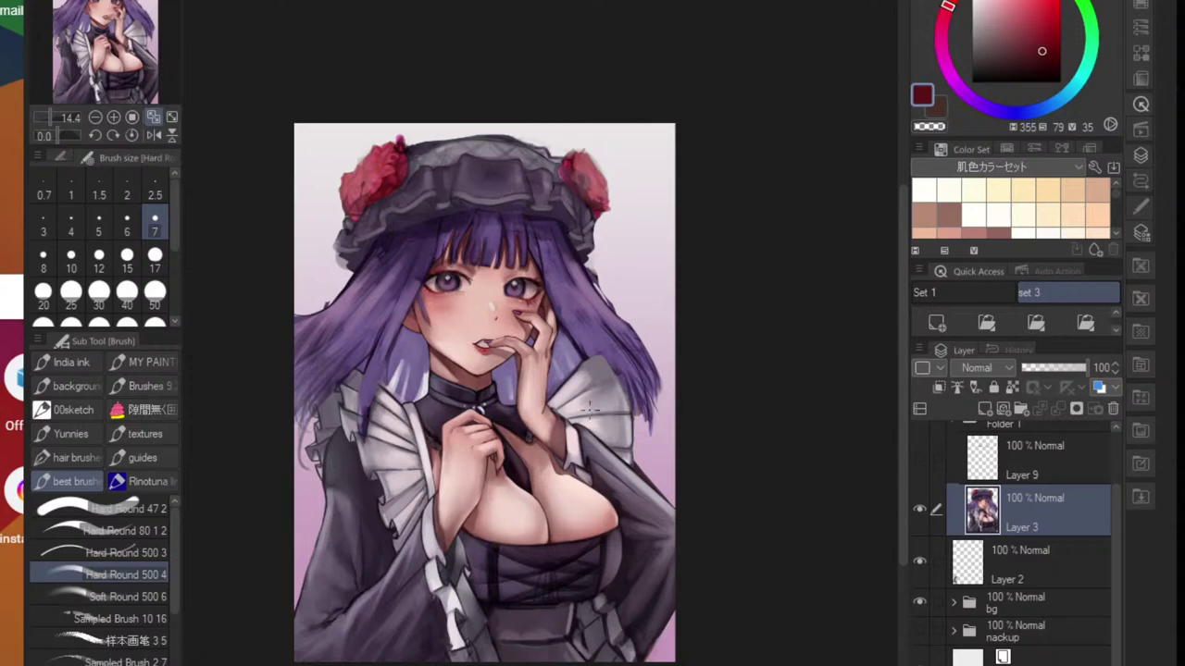
pyautogui.scroll(3, 592, 475)
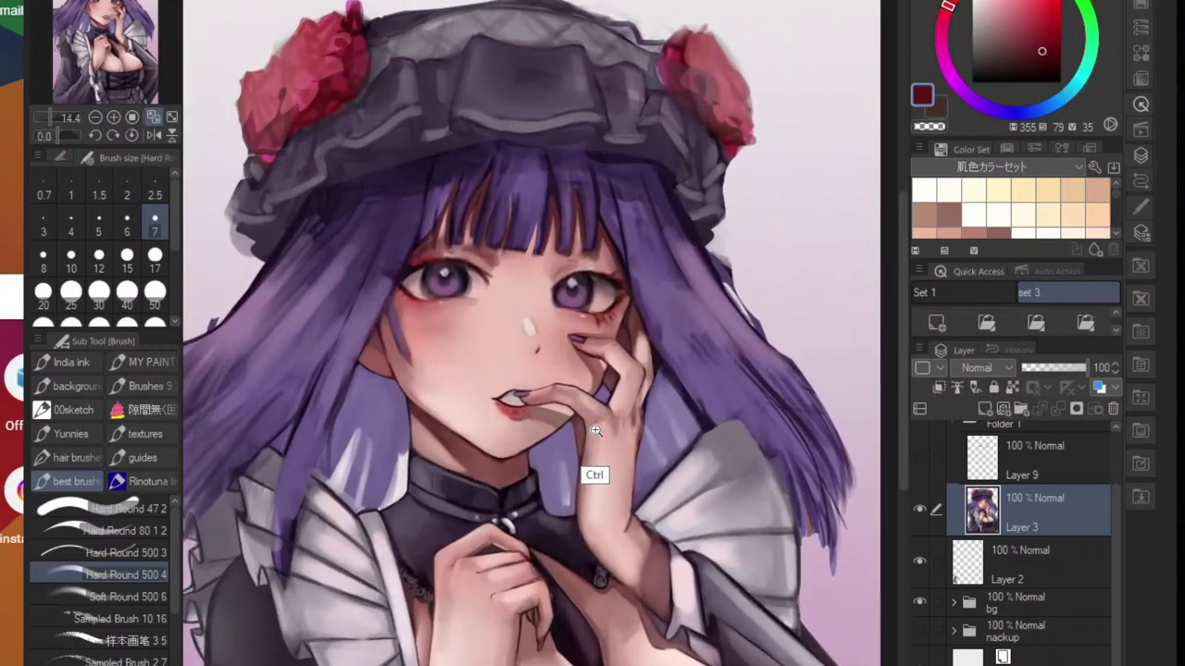
pyautogui.scroll(3, 546, 389)
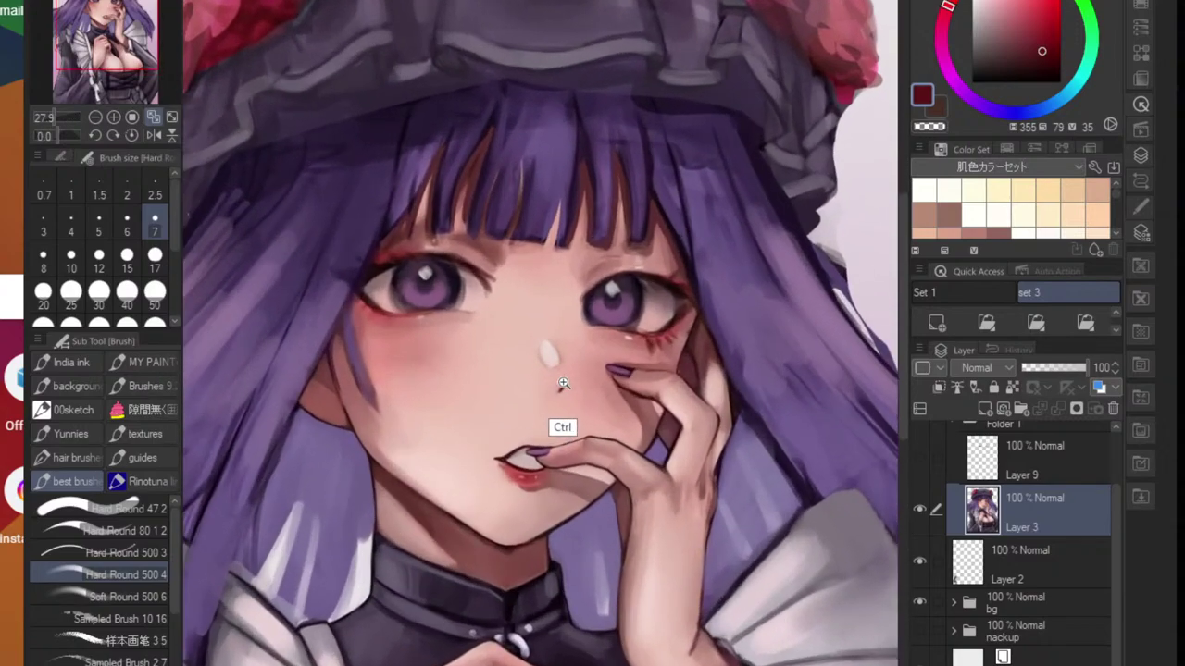
pyautogui.scroll(7, 516, 398)
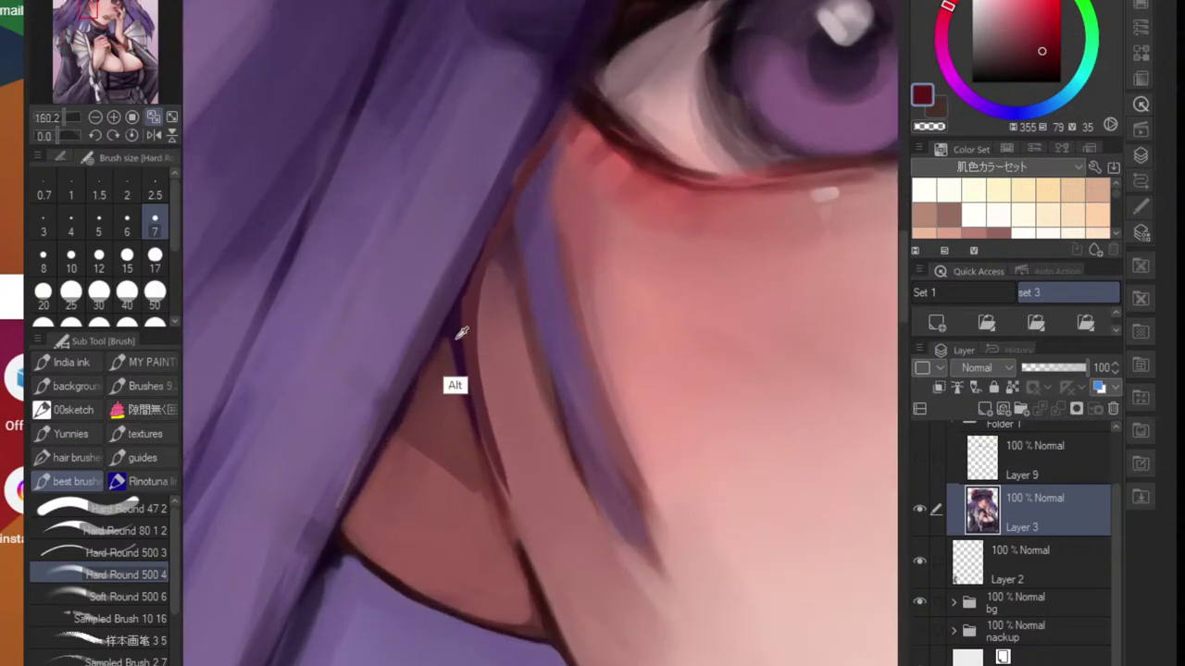
pyautogui.keyDown('alt'); pyautogui.click(449, 380); pyautogui.keyUp('alt')
pyautogui.moveTo(444, 326); pyautogui.dragTo(352, 469)
pyautogui.hotkey('ctrl', 'z')
pyautogui.moveTo(426, 378); pyautogui.dragTo(363, 493)
pyautogui.hotkey('ctrl', 'z')
pyautogui.hotkey('ctrl', 'z')
pyautogui.hotkey('ctrl', 'z')
pyautogui.moveTo(518, 188)
pyautogui.mouseDown()
pyautogui.moveTo(434, 332)
pyautogui.moveTo(523, 173)
pyautogui.moveTo(456, 286)
pyautogui.mouseUp()
pyautogui.moveTo(560, 103); pyautogui.dragTo(500, 188)
# - Sample the lower eyelid colour, discard trial lashes below the eye, and add new Layer 4
pyautogui.moveTo(556, 138)
pyautogui.mouseDown()
pyautogui.moveTo(476, 139)
pyautogui.moveTo(494, 304)
pyautogui.moveTo(560, 297)
pyautogui.mouseUp()
pyautogui.keyDown('alt'); pyautogui.click(442, 307); pyautogui.keyUp('alt')
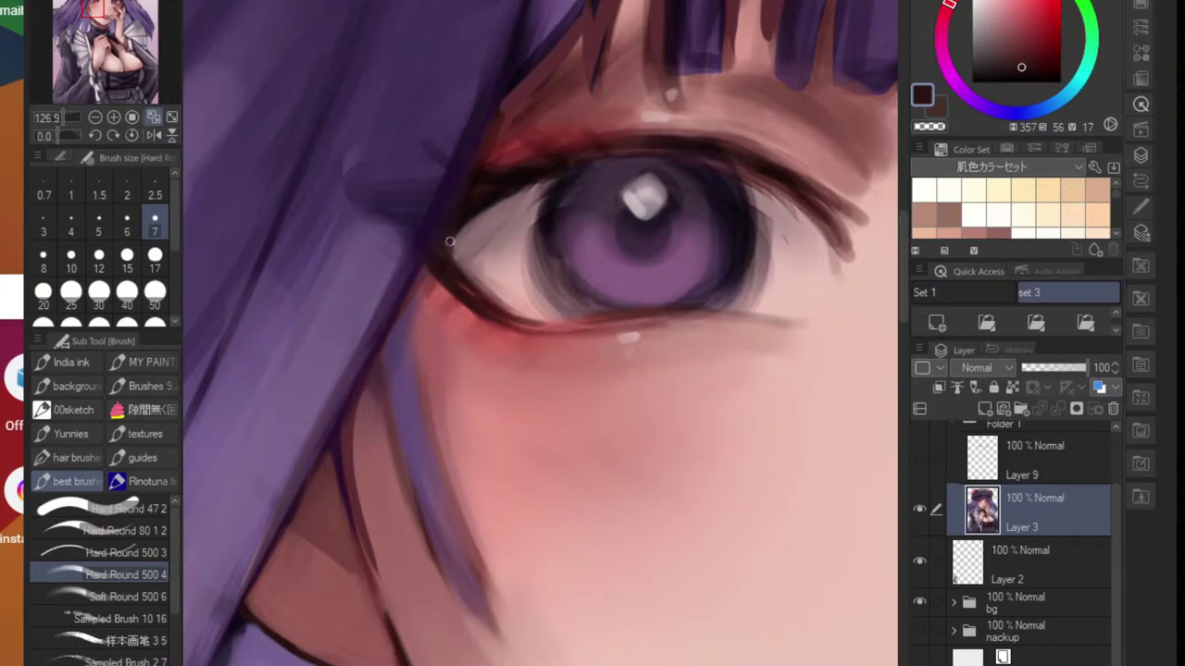
pyautogui.keyDown('alt'); pyautogui.click(446, 293); pyautogui.keyUp('alt')
pyautogui.scroll(-5, 452, 339)
pyautogui.scroll(4, 468, 380)
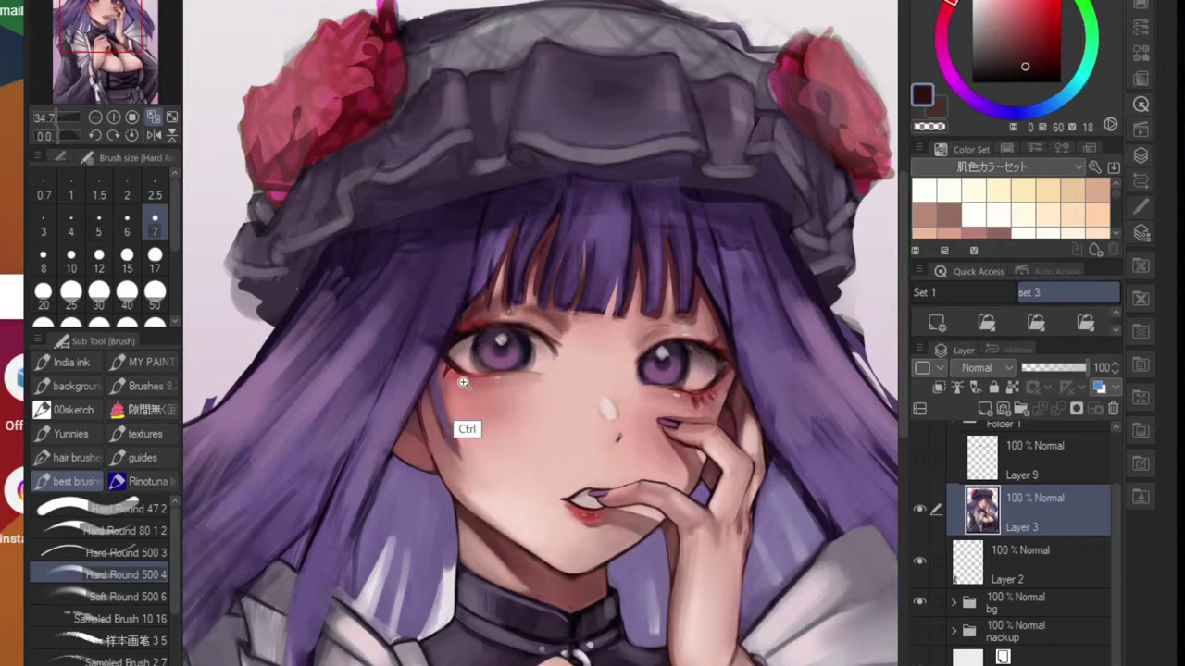
pyautogui.scroll(2, 467, 380)
pyautogui.moveTo(446, 354); pyautogui.dragTo(440, 401)
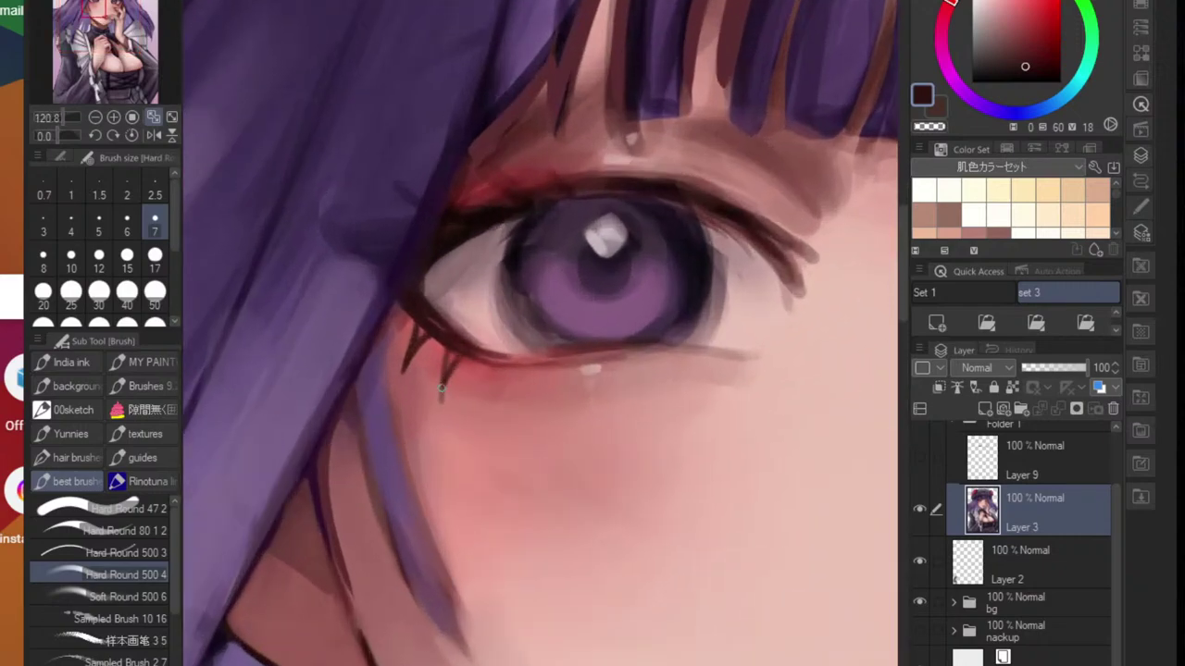
pyautogui.hotkey('ctrl', 'z')
pyautogui.hotkey('ctrl', 'z')
pyautogui.hotkey('ctrl', 'z')
pyautogui.hotkey('ctrl', 'z')
pyautogui.hotkey('ctrl', 'shift', 'n')
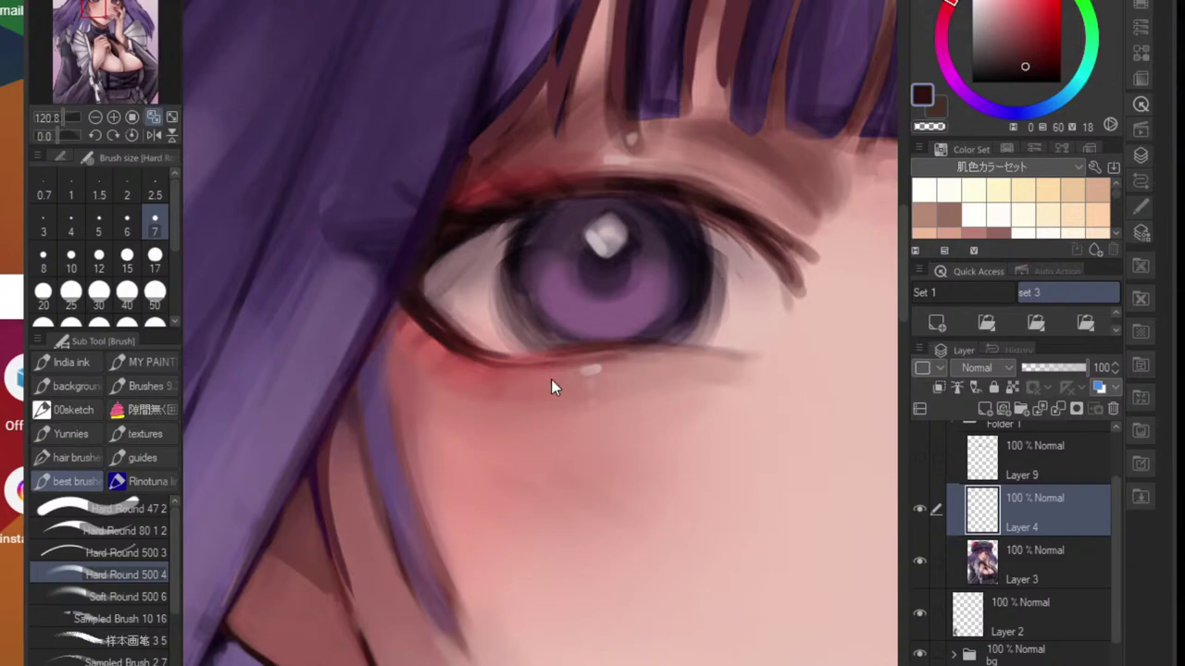
# - Pick near-black from the eye line and shrink the brush to a fine lash size
pyautogui.keyDown('alt'); pyautogui.click(423, 305); pyautogui.keyUp('alt')
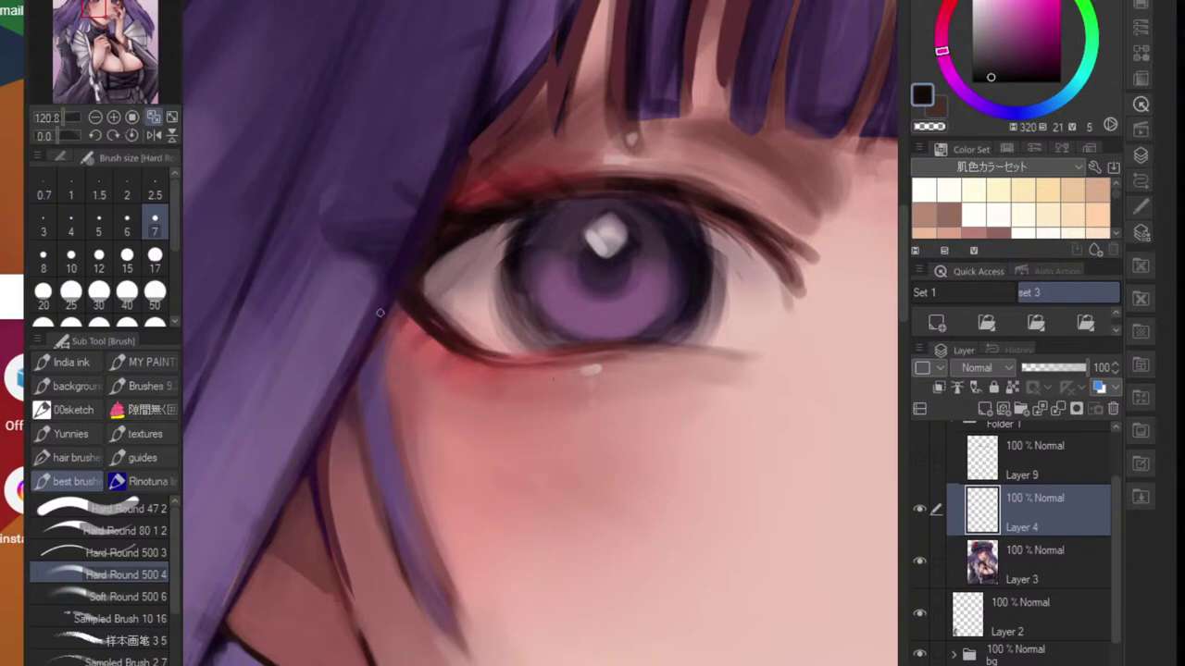
pyautogui.press('[')
pyautogui.press('[')
pyautogui.press('[')
pyautogui.press('[')
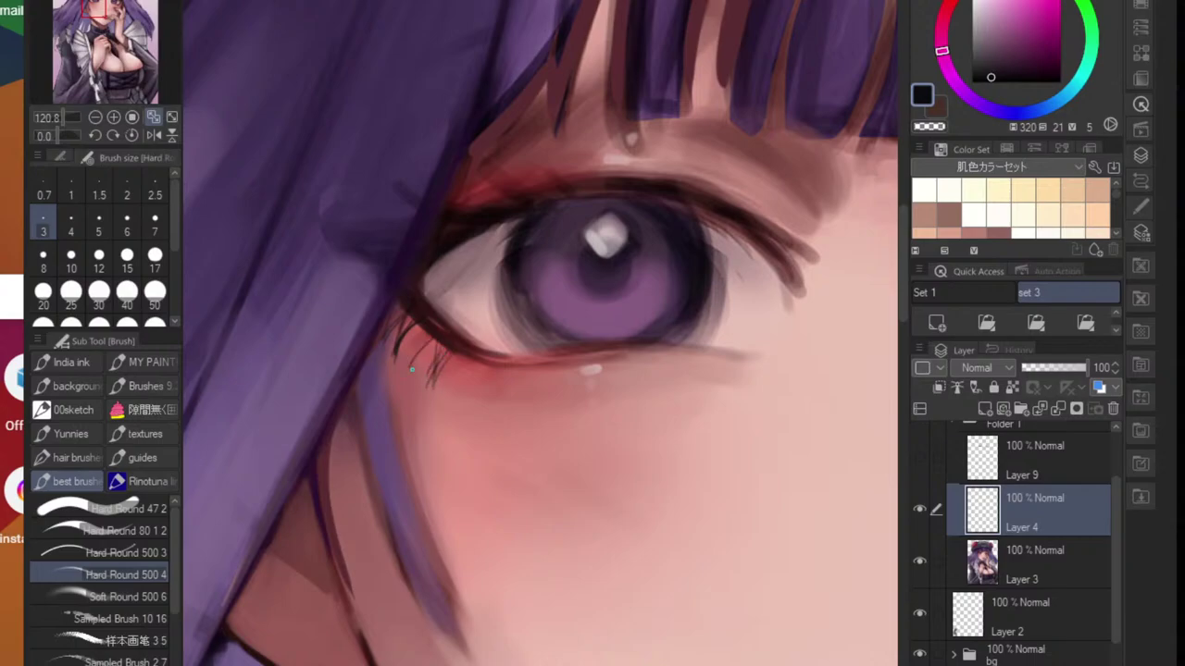
pyautogui.hotkey('ctrl', 'z')
pyautogui.scroll(-5, 489, 384)
pyautogui.scroll(4, 424, 385)
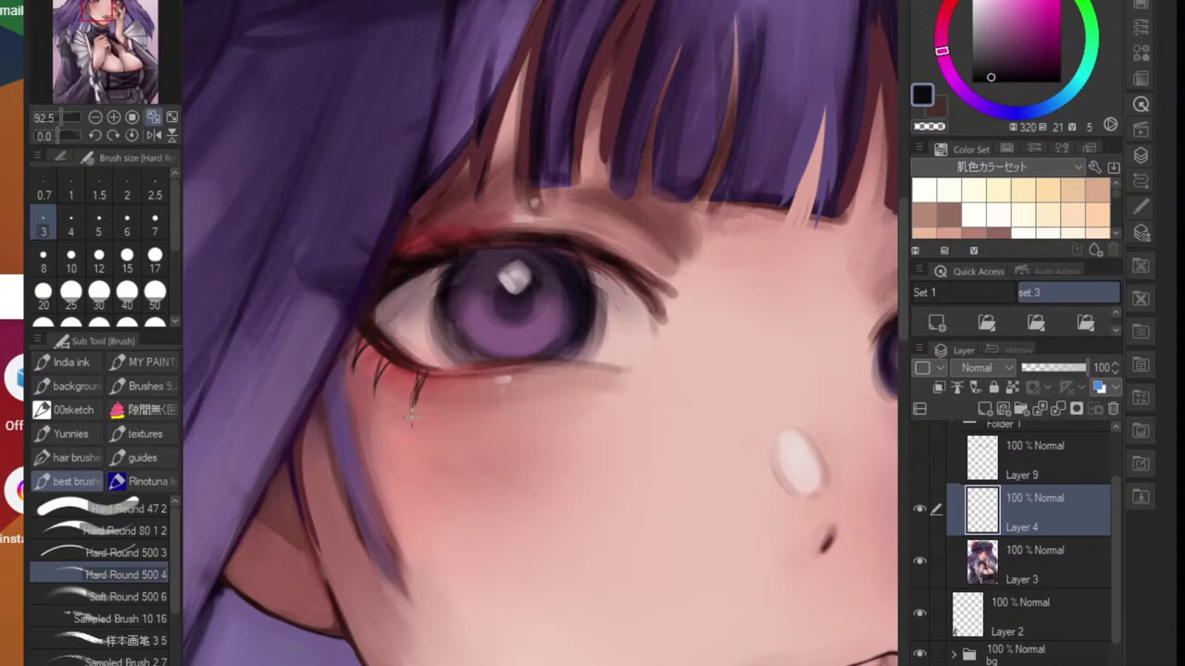
pyautogui.scroll(-4, 519, 349)
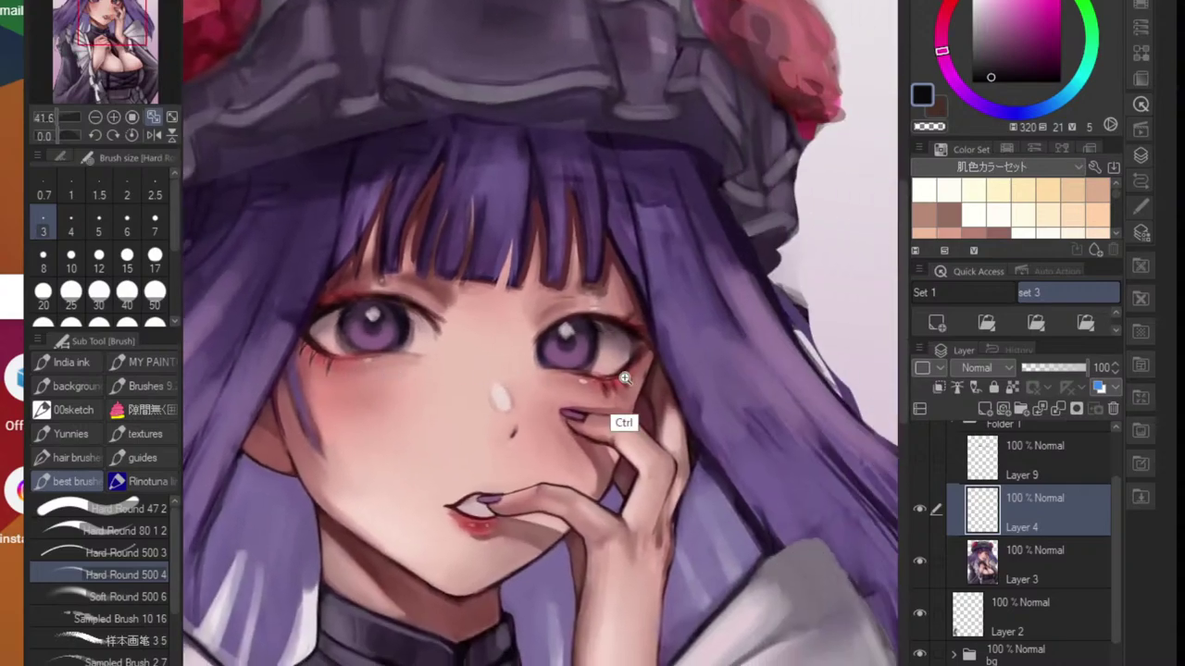
pyautogui.scroll(5, 619, 384)
pyautogui.press('w')
pyautogui.scroll(-4, 603, 391)
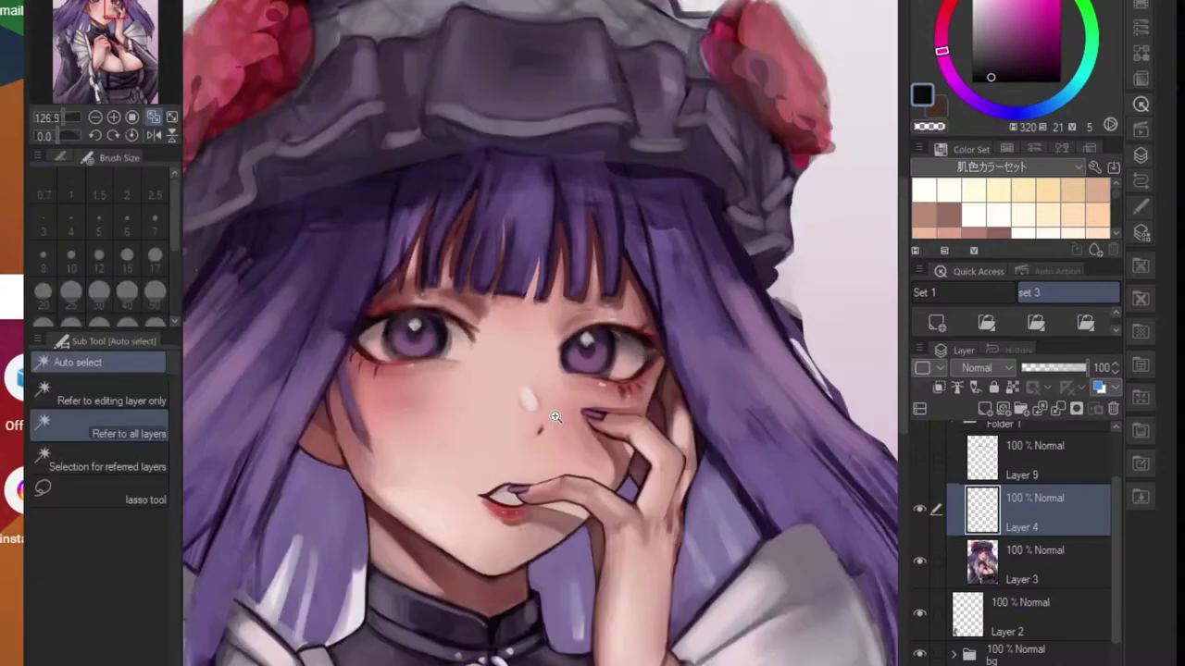
pyautogui.scroll(4, 410, 395)
pyautogui.press('b')
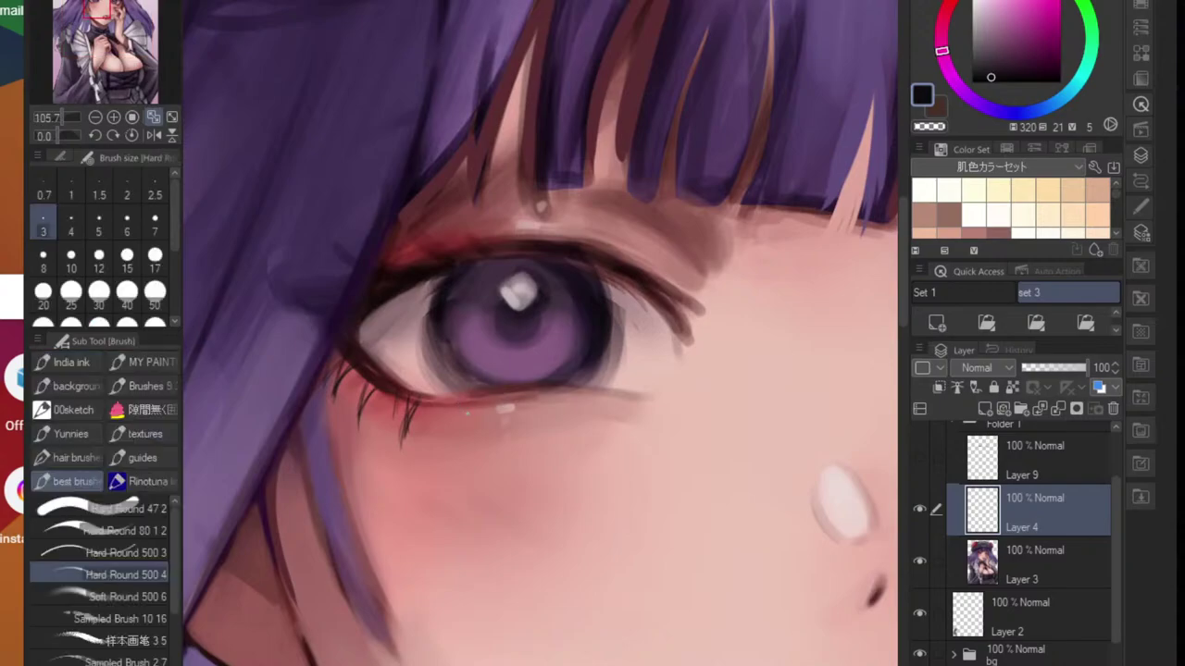
pyautogui.scroll(3, 432, 404)
pyautogui.moveTo(432, 403)
pyautogui.mouseDown()
pyautogui.moveTo(518, 399)
pyautogui.moveTo(484, 415)
pyautogui.moveTo(408, 418)
pyautogui.moveTo(523, 387)
pyautogui.moveTo(587, 387)
pyautogui.mouseUp()
# - Extend the lower lid line rightward, redrawing it after undoing two strokes
pyautogui.moveTo(477, 398); pyautogui.dragTo(625, 389)
pyautogui.hotkey('ctrl', 'z')
pyautogui.hotkey('ctrl', 'z')
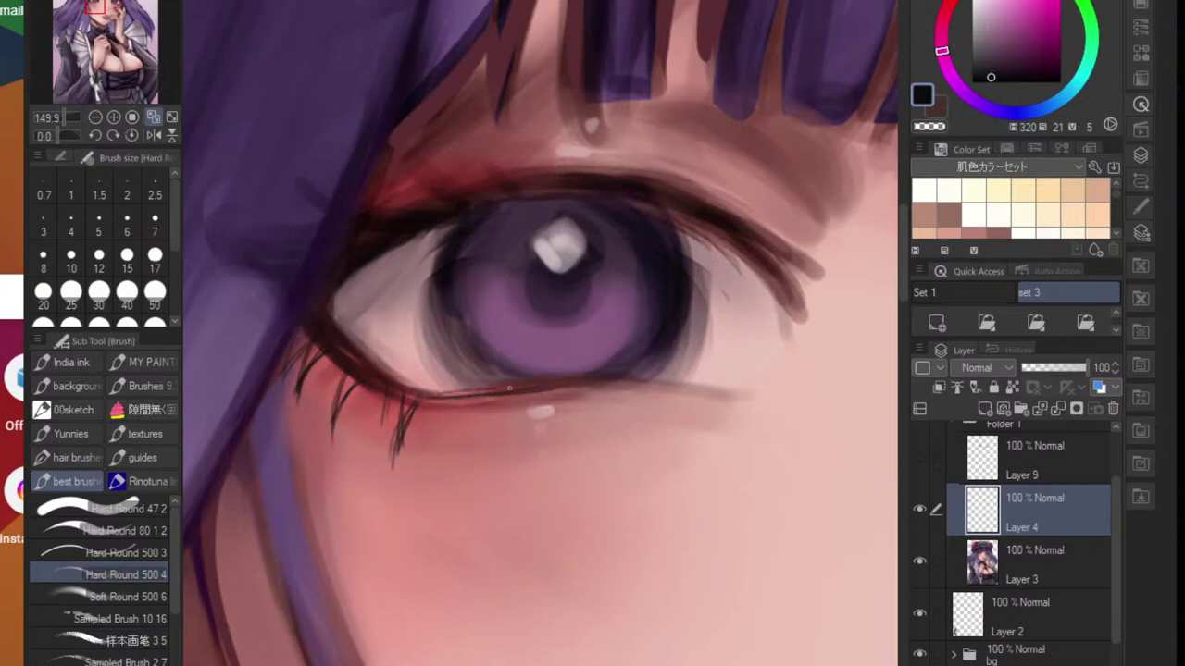
pyautogui.hotkey('ctrl', 'z')
pyautogui.moveTo(424, 397); pyautogui.dragTo(555, 389)
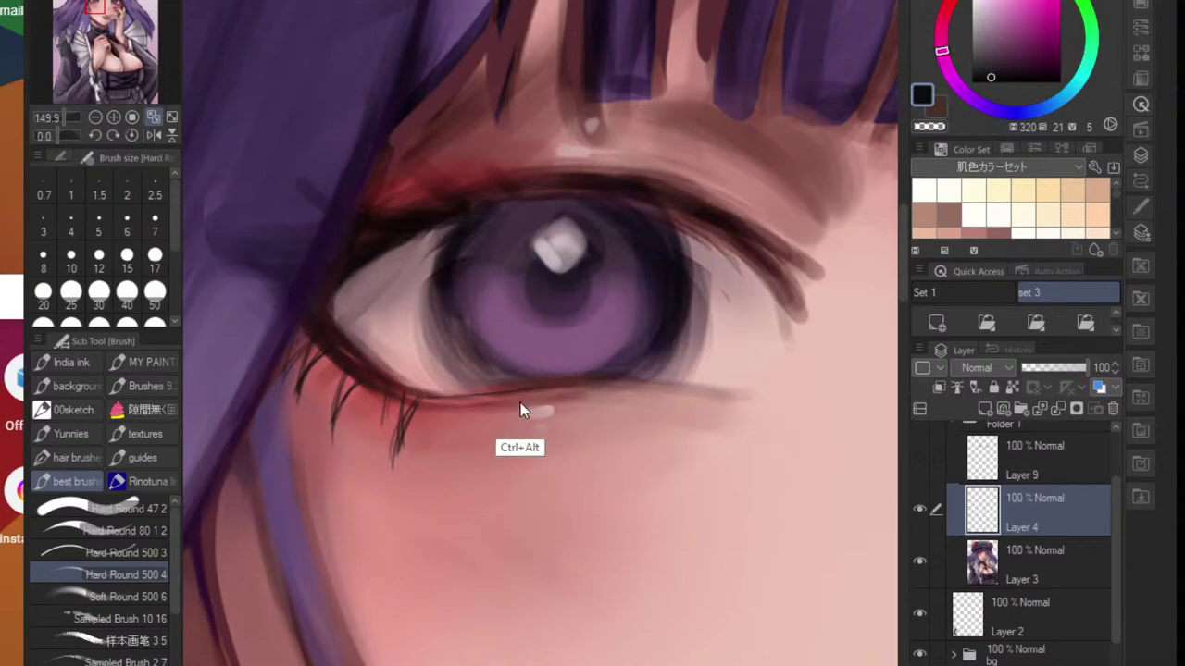
# - Rotate the canvas clockwise toward the eye corner and trial-erase the lower lash's left part, restoring it
pyautogui.moveTo(606, 430); pyautogui.dragTo(495, 448)
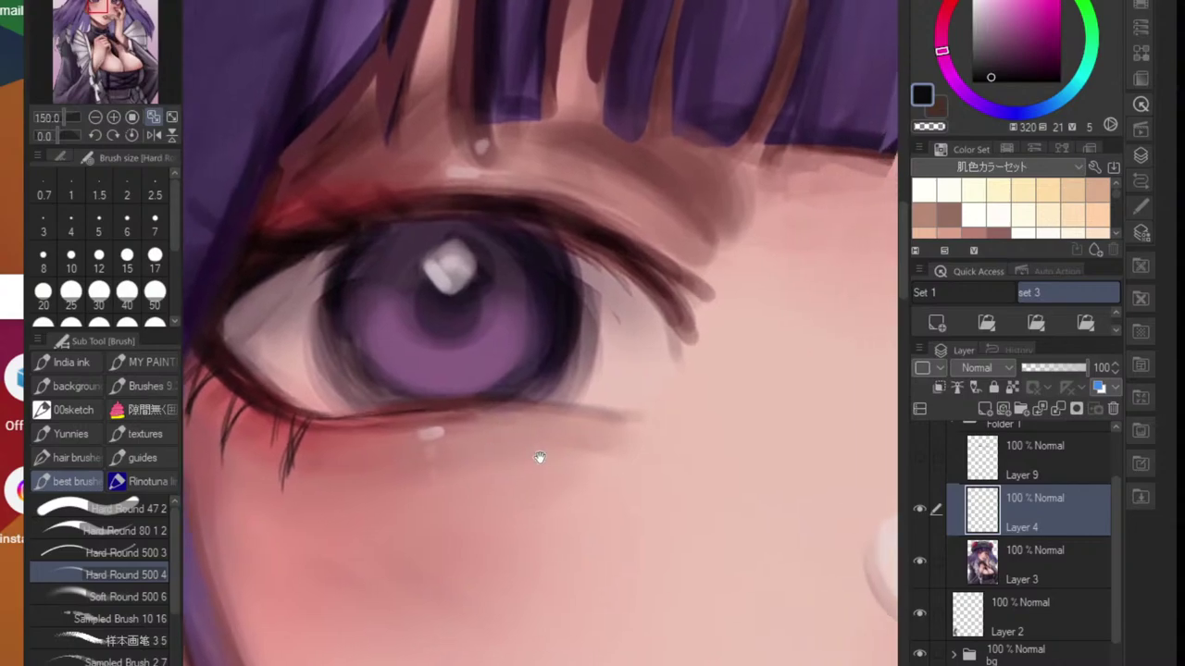
pyautogui.moveTo(574, 451); pyautogui.dragTo(570, 421)
pyautogui.press('r')
pyautogui.moveTo(639, 398); pyautogui.dragTo(569, 475)
pyautogui.scroll(4, 455, 278)
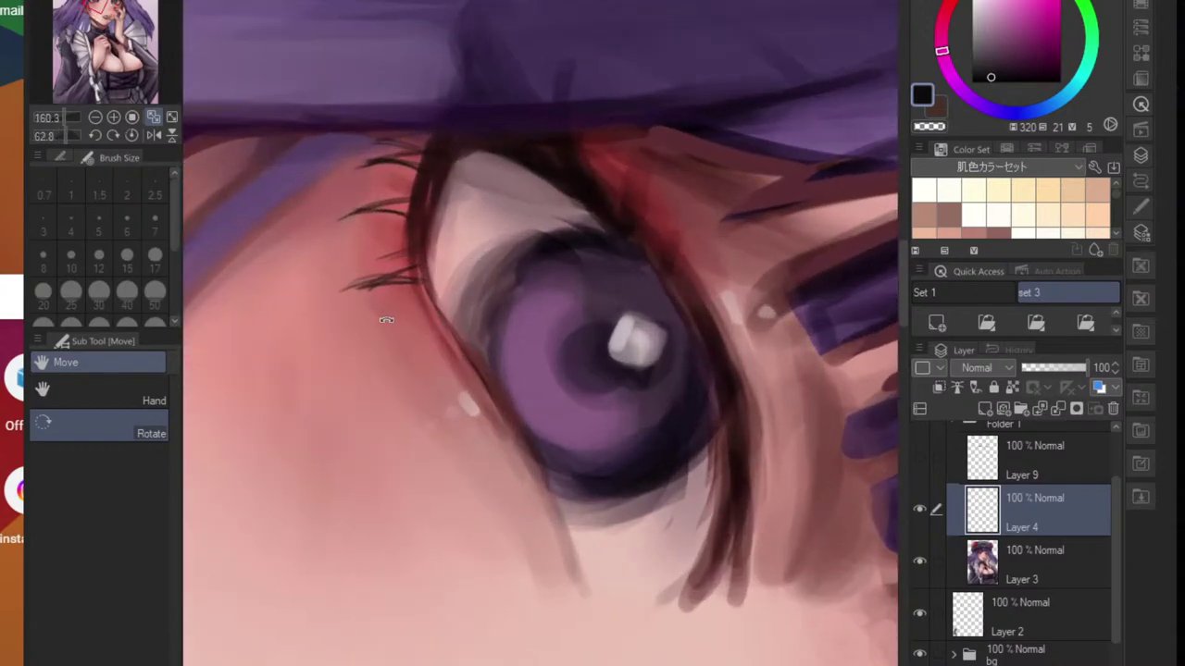
pyautogui.press('w')
pyautogui.press('e')
pyautogui.moveTo(354, 306)
pyautogui.mouseDown()
pyautogui.moveTo(338, 284)
pyautogui.moveTo(370, 286)
pyautogui.mouseUp()
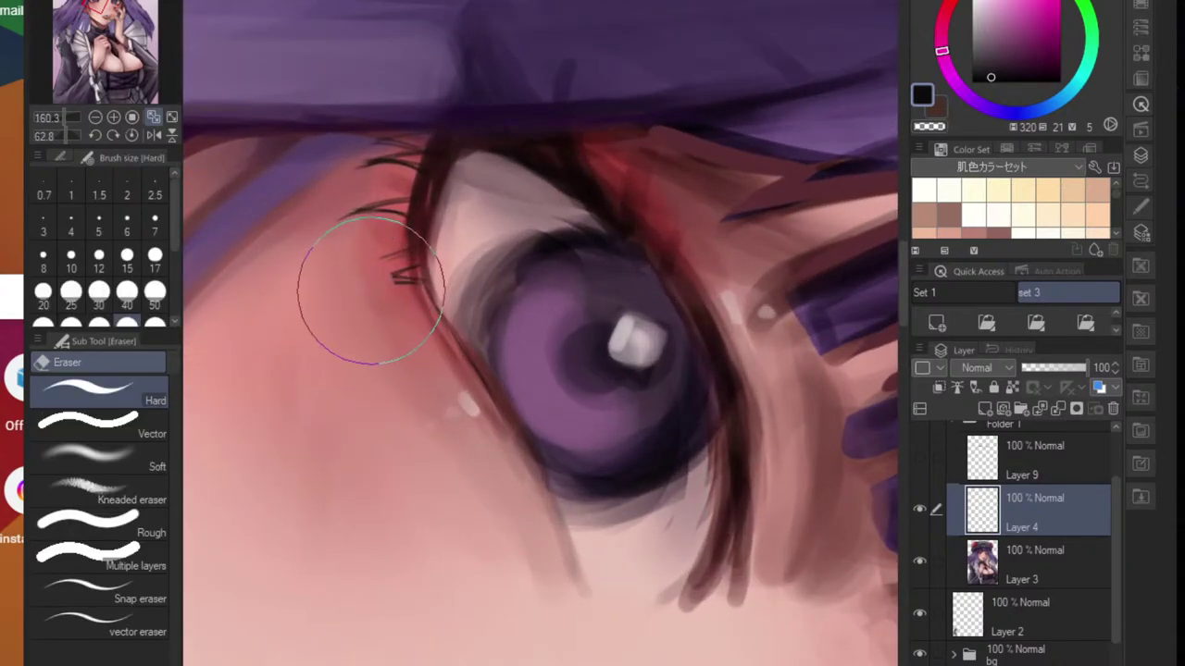
pyautogui.hotkey('ctrl', 'z')
pyautogui.click(106, 455)
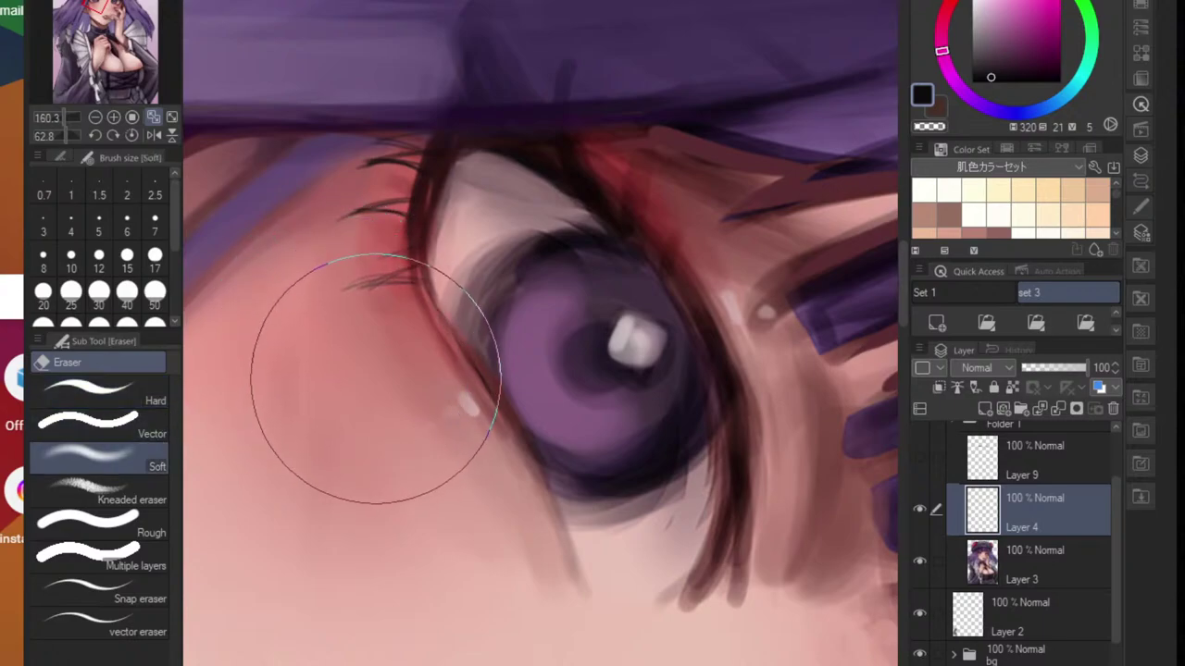
# - Extend the lower eyelid line downward and return to an upright, zoomed-out view
pyautogui.press('b')
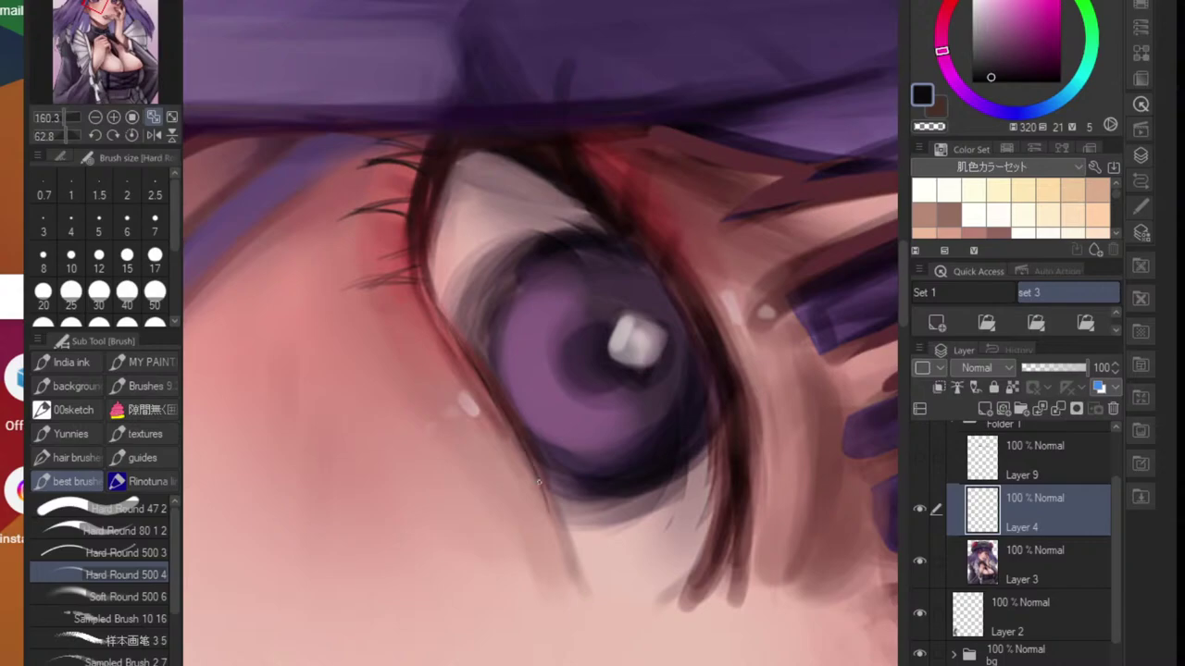
pyautogui.moveTo(539, 482)
pyautogui.mouseDown()
pyautogui.moveTo(560, 561)
pyautogui.moveTo(489, 581)
pyautogui.mouseUp()
pyautogui.hotkey('ctrl', '@')
pyautogui.moveTo(619, 497); pyautogui.dragTo(578, 501)
pyautogui.moveTo(709, 514); pyautogui.dragTo(644, 518)
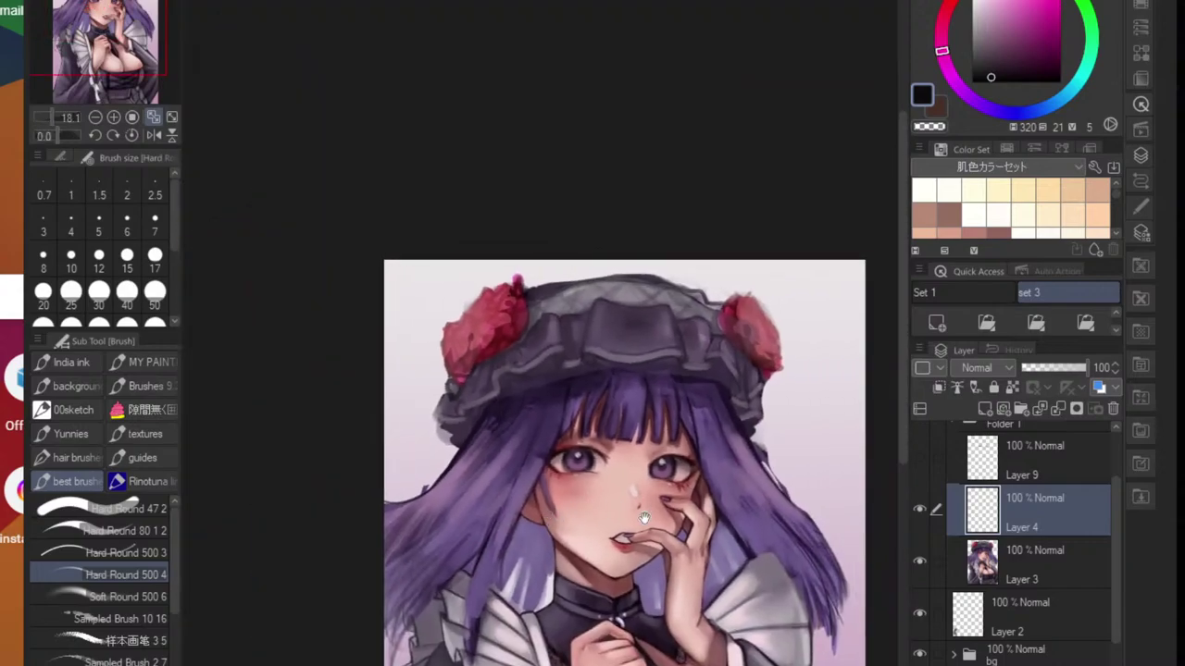
# - With a larger brush, deepen the iris's right outline and add dark plum strokes below the upper lashes
pyautogui.scroll(10, 644, 518)
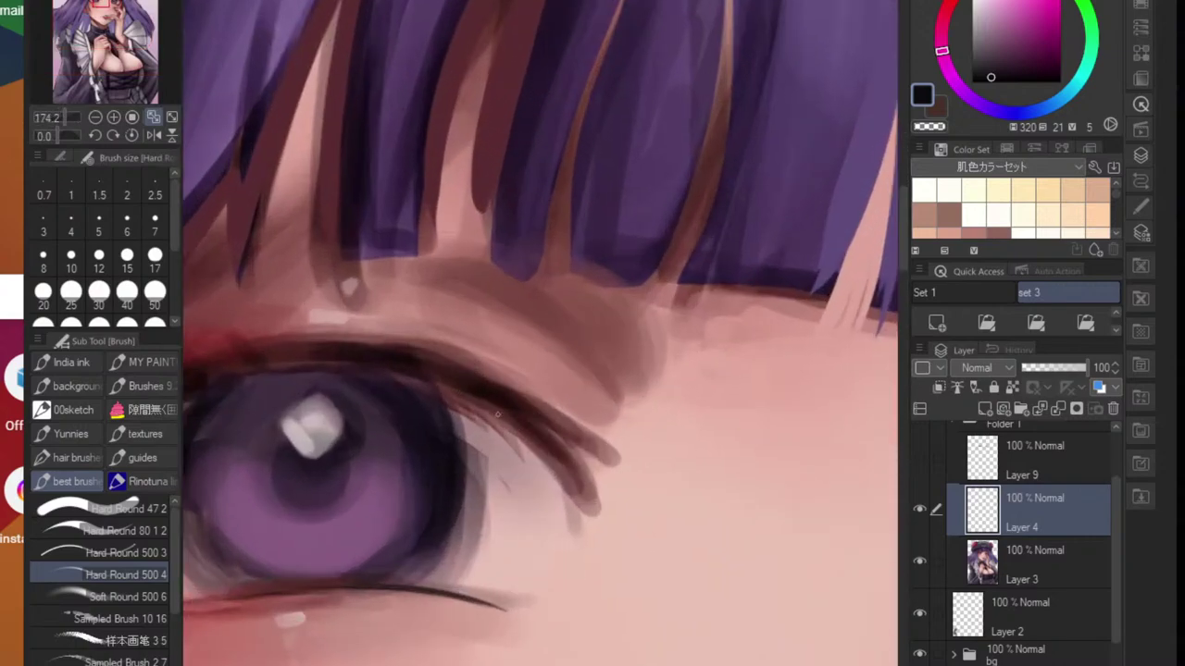
pyautogui.press(']')
pyautogui.press(']')
pyautogui.press(']')
pyautogui.press(']')
pyautogui.press(']')
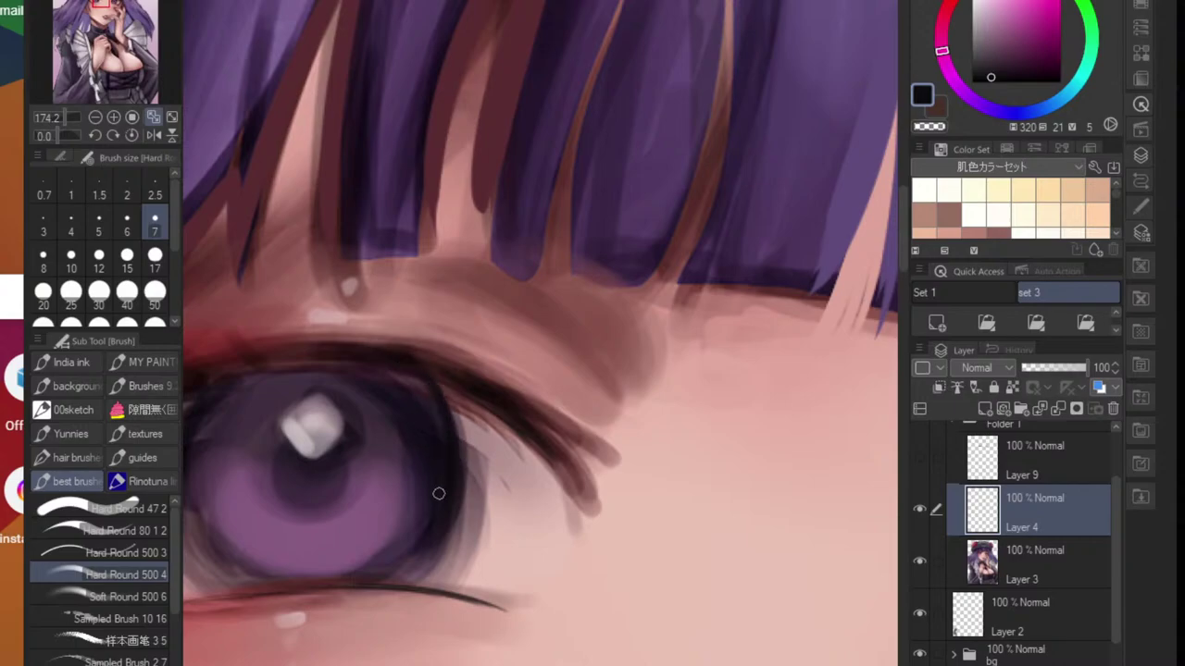
pyautogui.keyDown('alt'); pyautogui.click(462, 491); pyautogui.keyUp('alt')
pyautogui.keyDown('alt'); pyautogui.click(459, 489); pyautogui.keyUp('alt')
pyautogui.moveTo(465, 489)
pyautogui.mouseDown()
pyautogui.moveTo(469, 443)
pyautogui.moveTo(450, 530)
pyautogui.moveTo(455, 424)
pyautogui.moveTo(468, 462)
pyautogui.moveTo(452, 394)
pyautogui.moveTo(483, 440)
pyautogui.mouseUp()
pyautogui.keyDown('alt'); pyautogui.click(455, 414); pyautogui.keyUp('alt')
pyautogui.moveTo(474, 409); pyautogui.dragTo(531, 453)
# - Sample mauve and pink tones from the eye, then shift the colour toward a darker purple
pyautogui.scroll(-5, 525, 461)
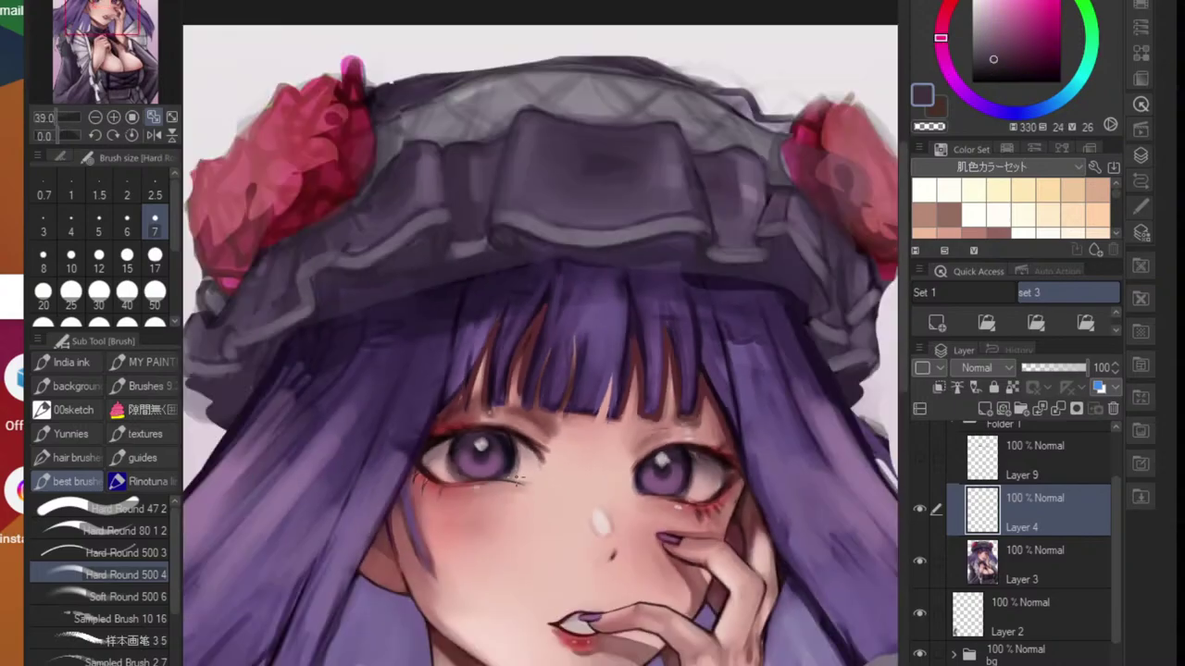
pyautogui.scroll(3, 476, 519)
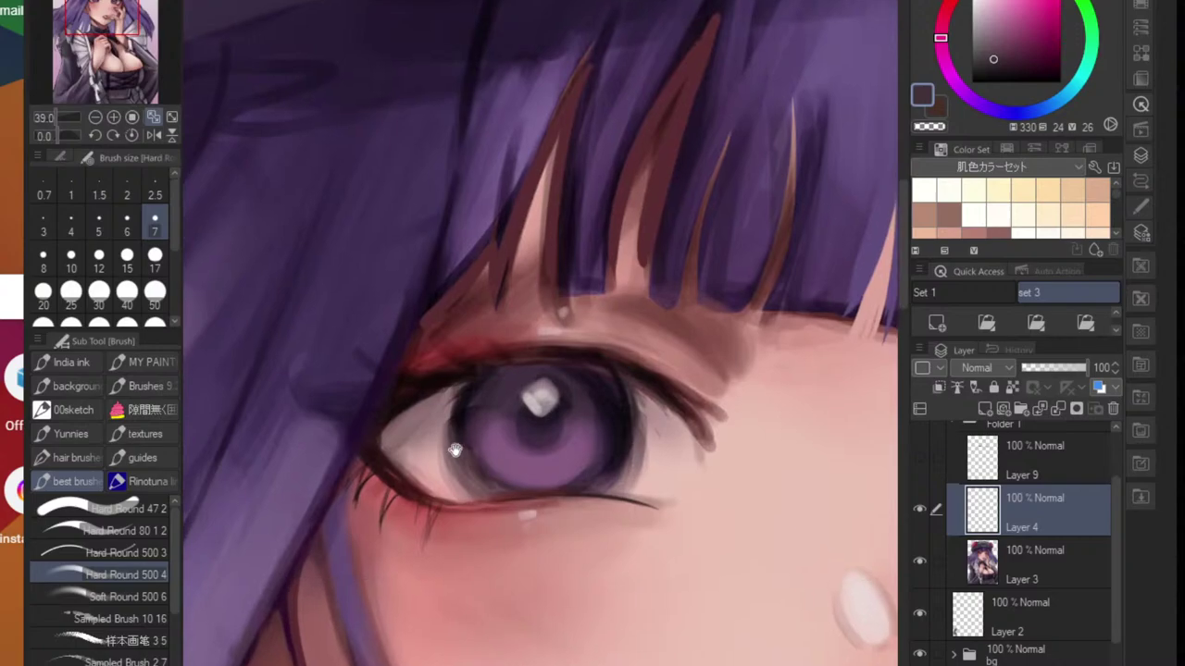
pyautogui.keyDown('alt'); pyautogui.click(412, 468); pyautogui.keyUp('alt')
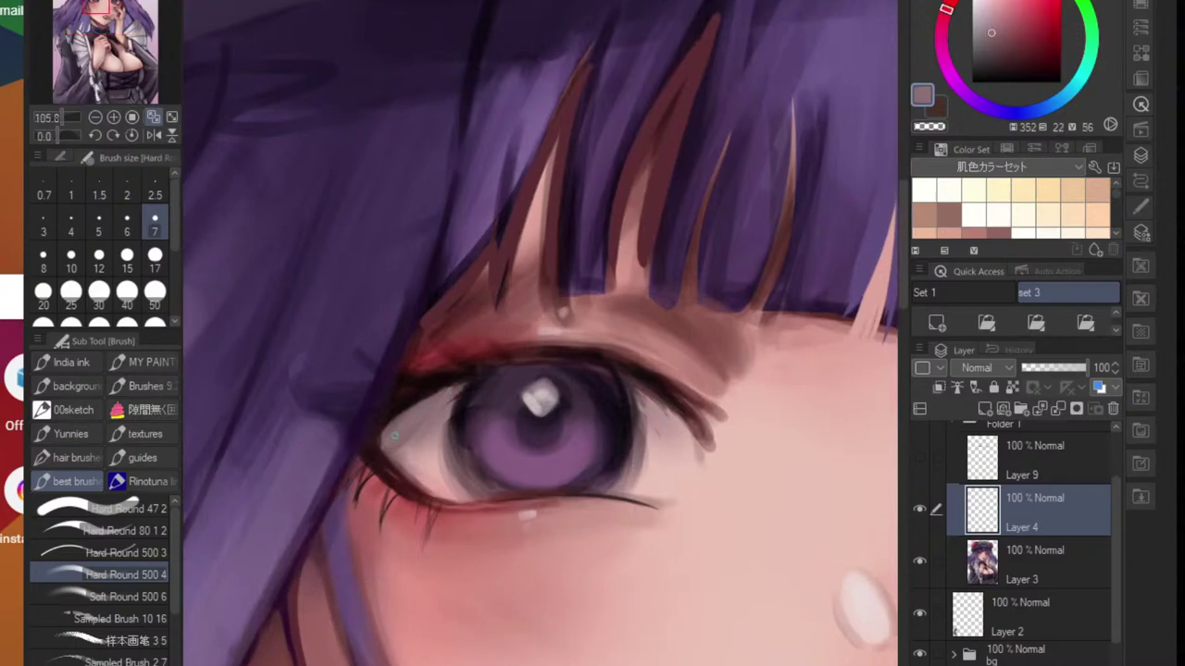
pyautogui.scroll(-3, 426, 453)
pyautogui.scroll(3, 546, 454)
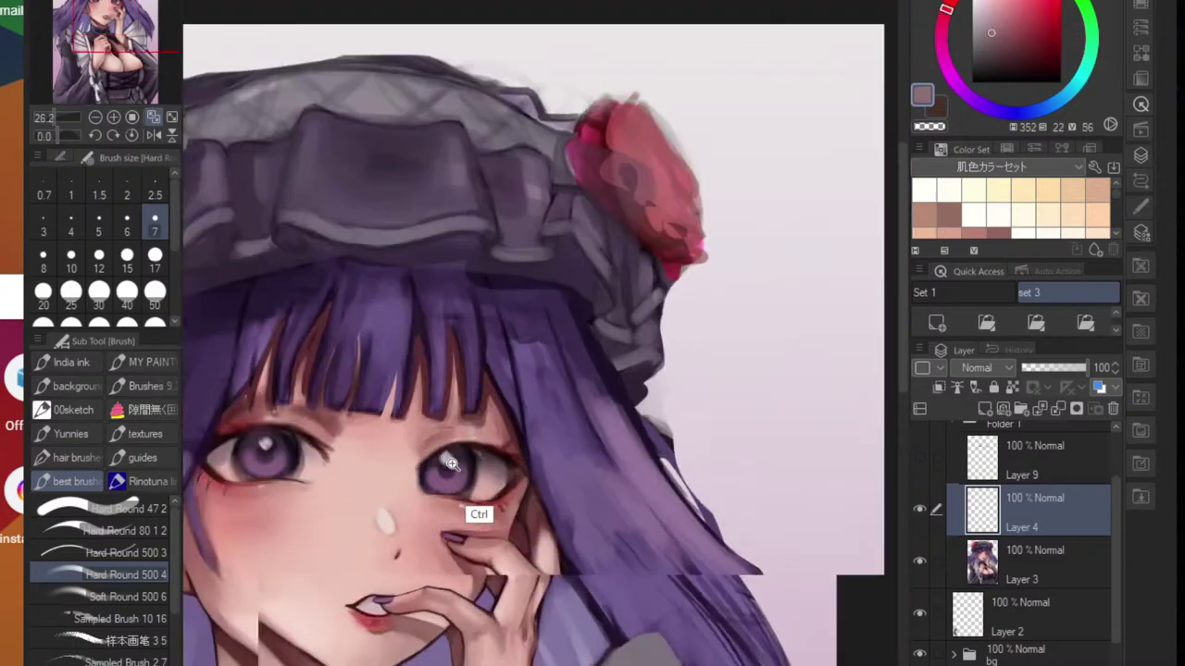
pyautogui.keyDown('alt'); pyautogui.click(548, 460); pyautogui.keyUp('alt')
pyautogui.keyDown('alt'); pyautogui.click(540, 443); pyautogui.keyUp('alt')
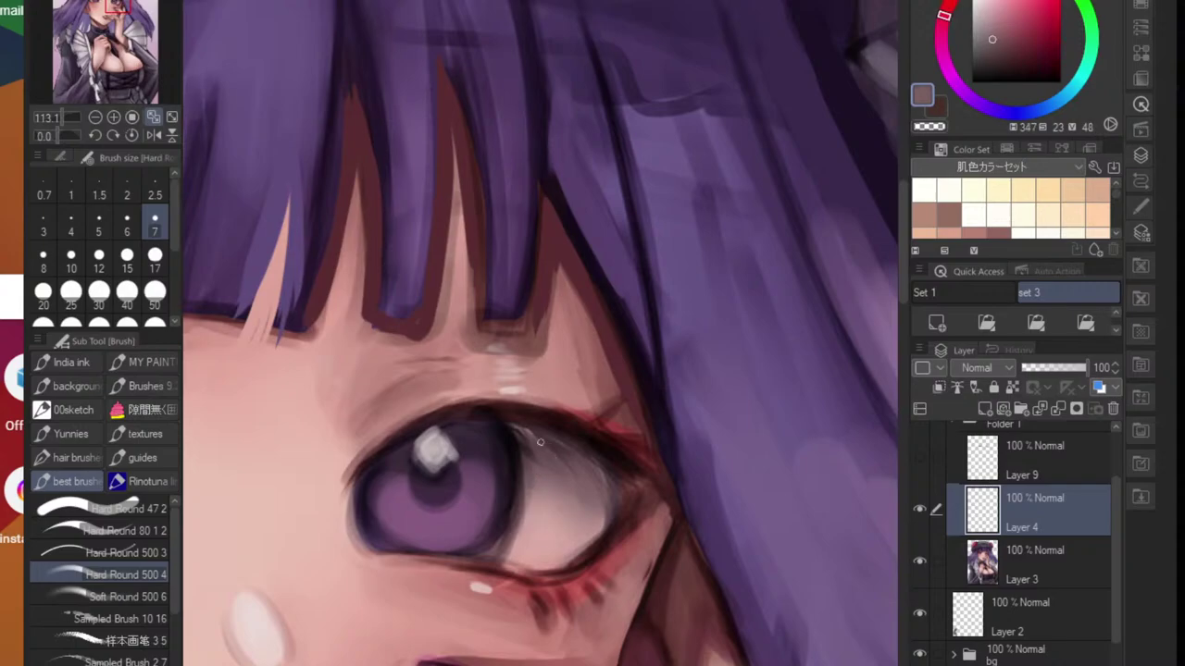
pyautogui.scroll(-3, 589, 476)
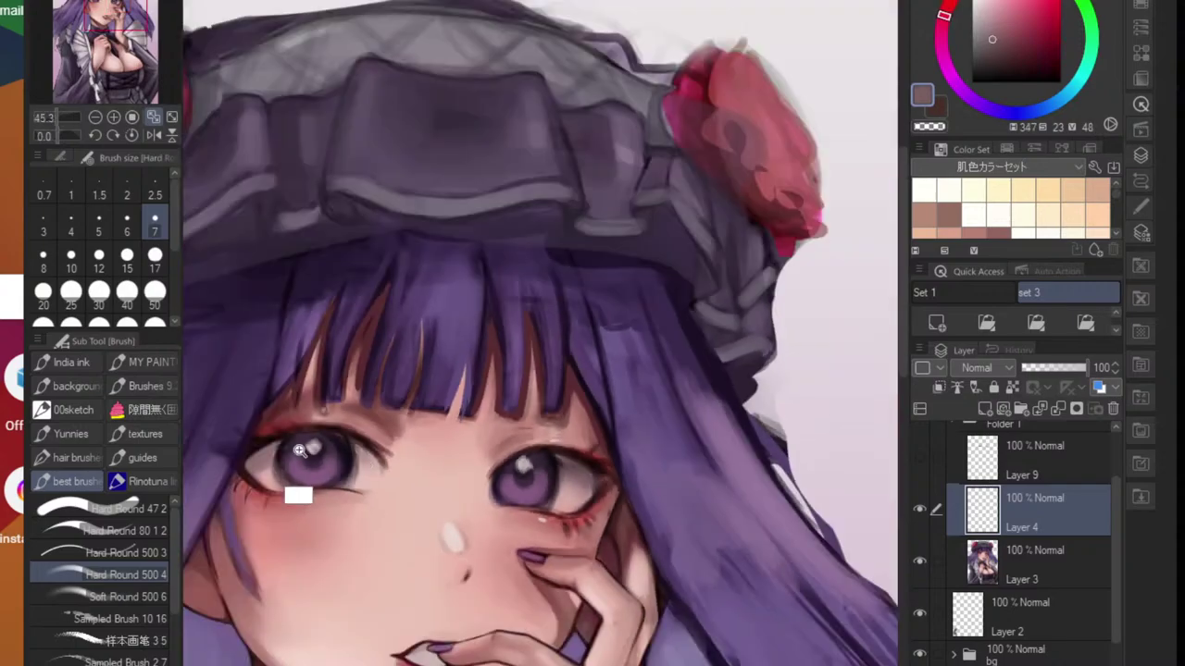
pyautogui.scroll(3, 299, 461)
pyautogui.keyDown('alt'); pyautogui.click(244, 463); pyautogui.keyUp('alt')
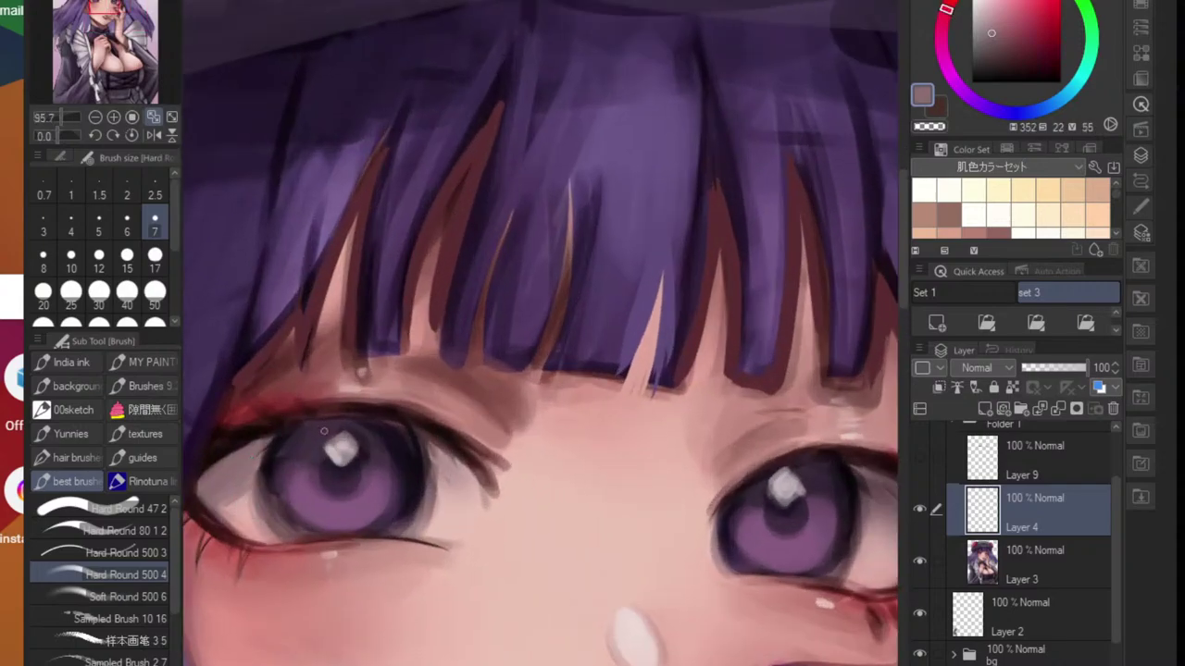
pyautogui.click(958, 41)
pyautogui.moveTo(1004, 40); pyautogui.dragTo(992, 44)
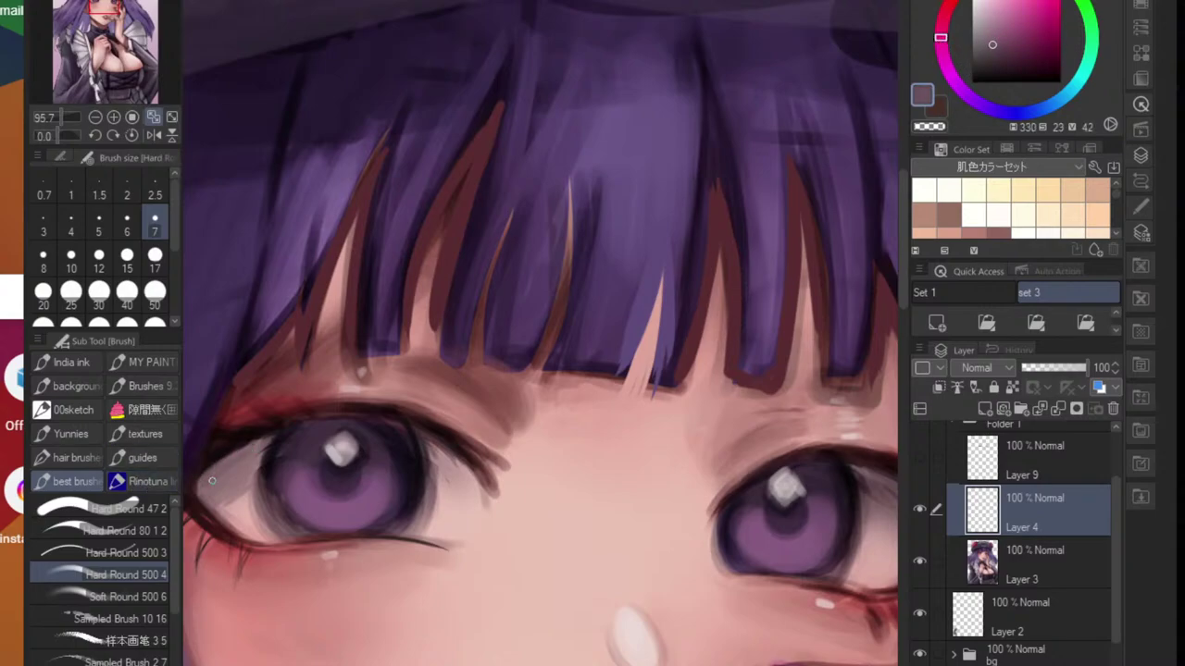
# - Pick the eyelash's dark brown and darken and thicken the first eye's upper eyelid line
pyautogui.moveTo(212, 480); pyautogui.dragTo(287, 458)
pyautogui.keyDown('alt'); pyautogui.click(274, 449); pyautogui.keyUp('alt')
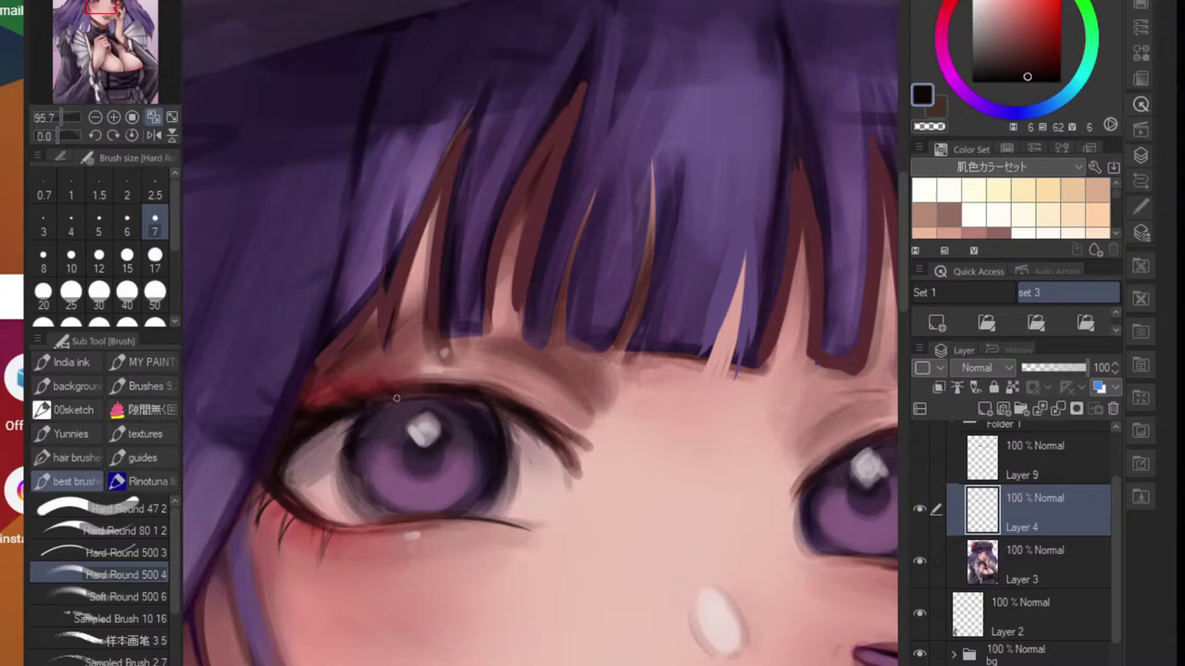
pyautogui.moveTo(428, 384); pyautogui.dragTo(477, 381)
pyautogui.moveTo(328, 397); pyautogui.dragTo(489, 384)
# - Darken the other eye's upper eyelid line, then view the whole head
pyautogui.moveTo(630, 435); pyautogui.dragTo(522, 445)
pyautogui.scroll(4, 521, 445)
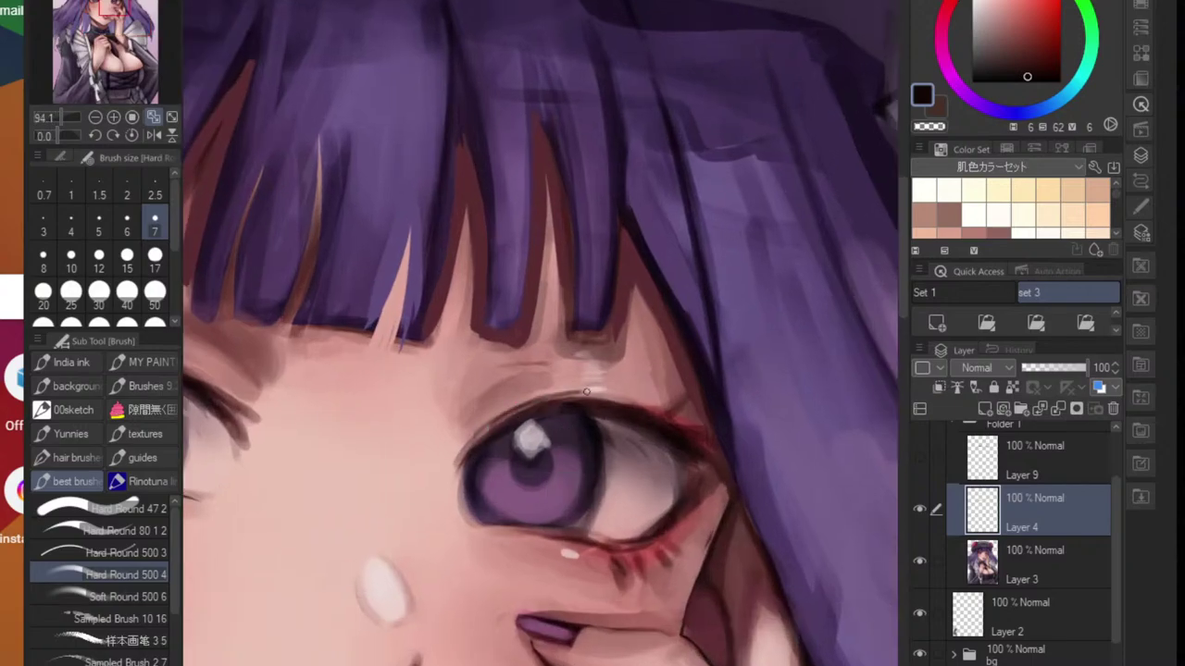
pyautogui.moveTo(556, 406)
pyautogui.mouseDown()
pyautogui.moveTo(635, 402)
pyautogui.moveTo(651, 412)
pyautogui.mouseUp()
pyautogui.moveTo(717, 512); pyautogui.dragTo(542, 507)
pyautogui.scroll(-4, 543, 507)
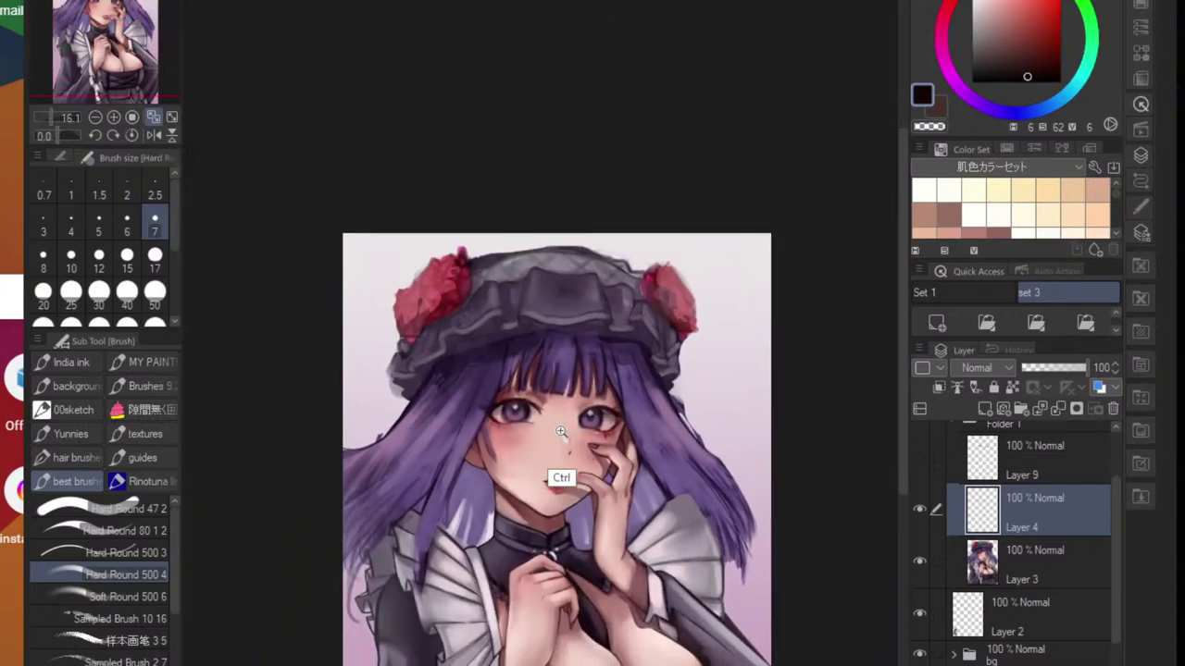
# - Sample the light skin tone from the hand and blend the highlight on the finger knuckle
pyautogui.scroll(4, 564, 475)
pyautogui.scroll(4, 423, 516)
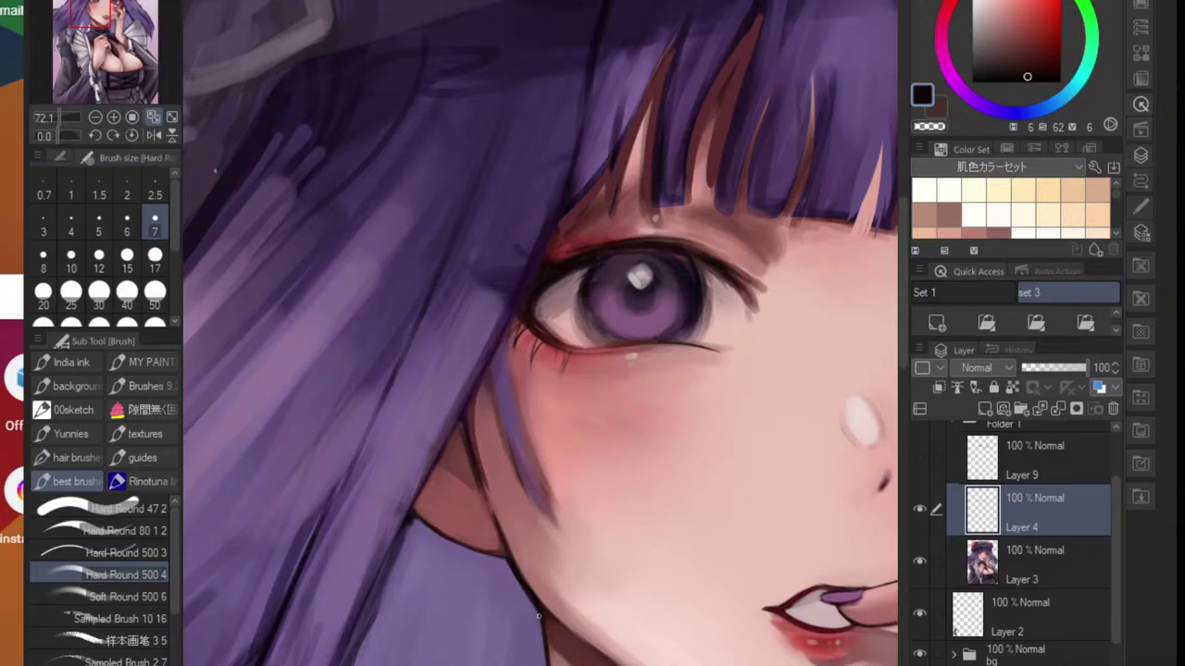
pyautogui.scroll(-8, 538, 615)
pyautogui.moveTo(613, 631); pyautogui.dragTo(451, 511)
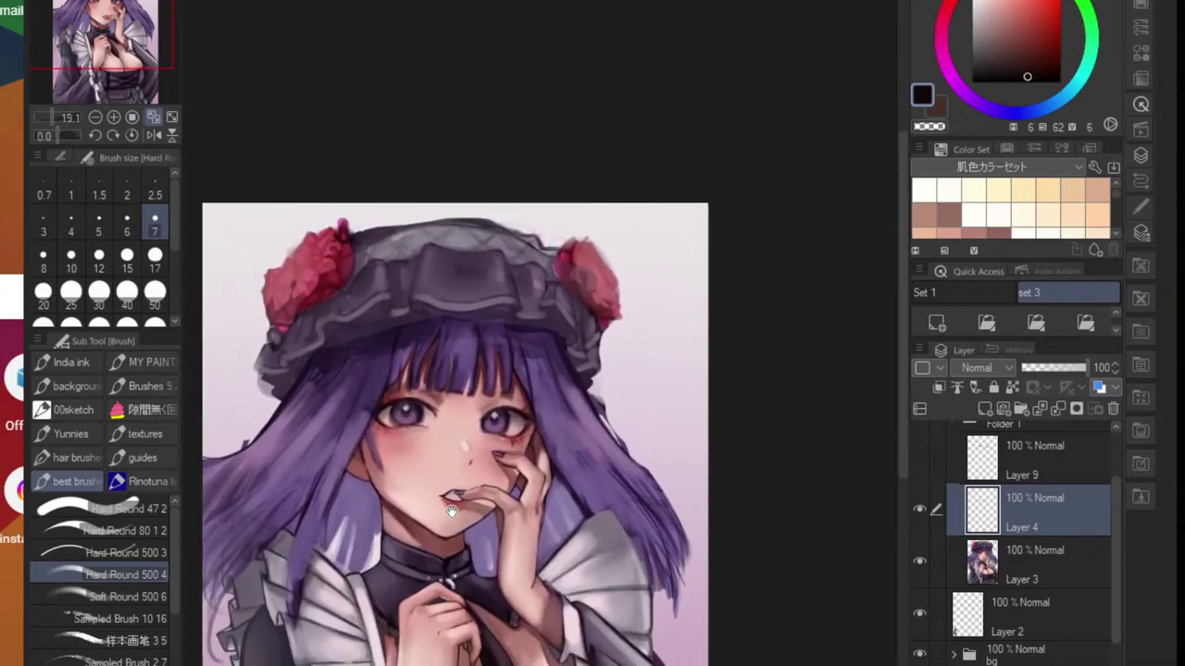
pyautogui.scroll(10, 516, 541)
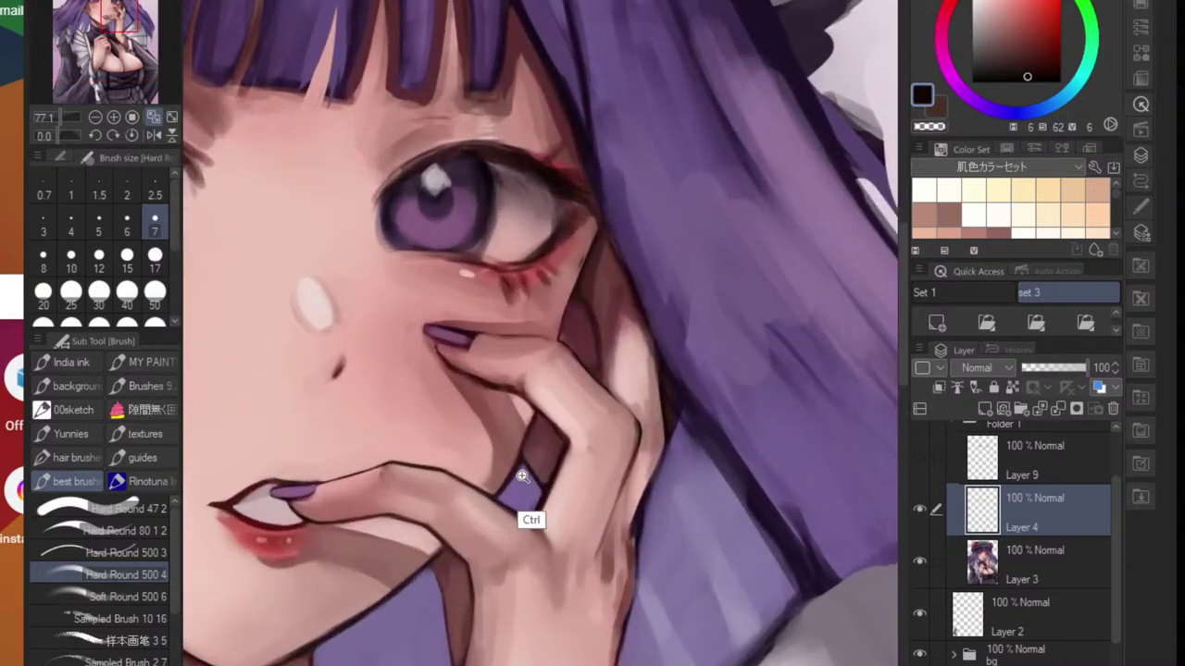
pyautogui.scroll(-8, 521, 465)
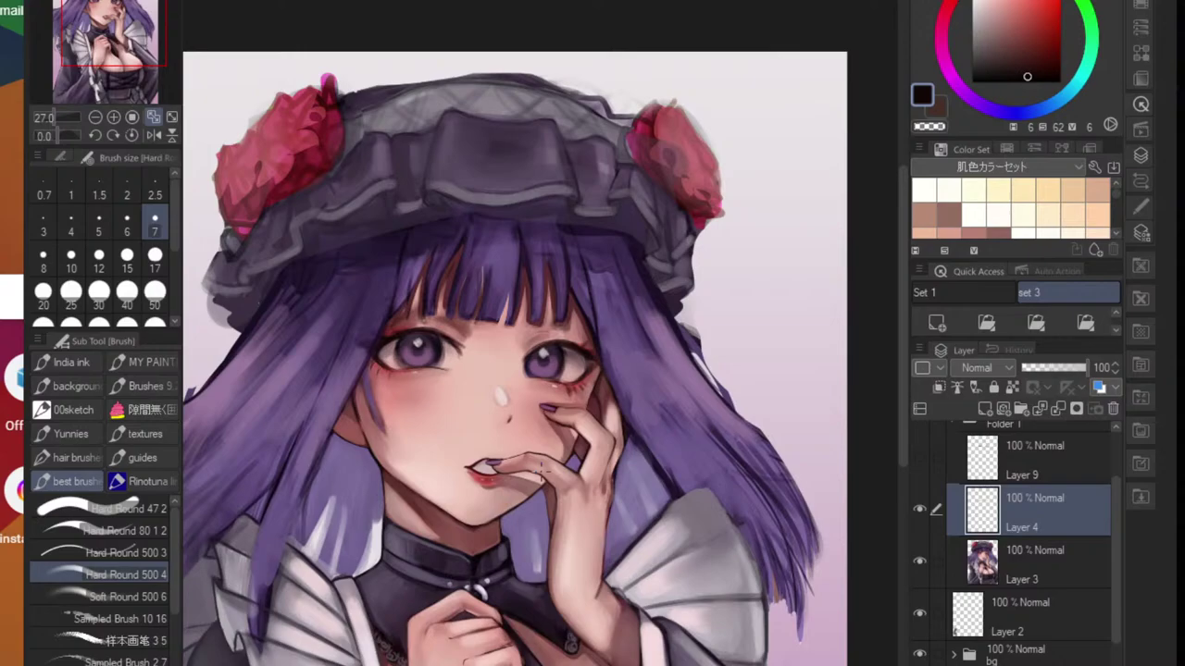
pyautogui.scroll(7, 602, 455)
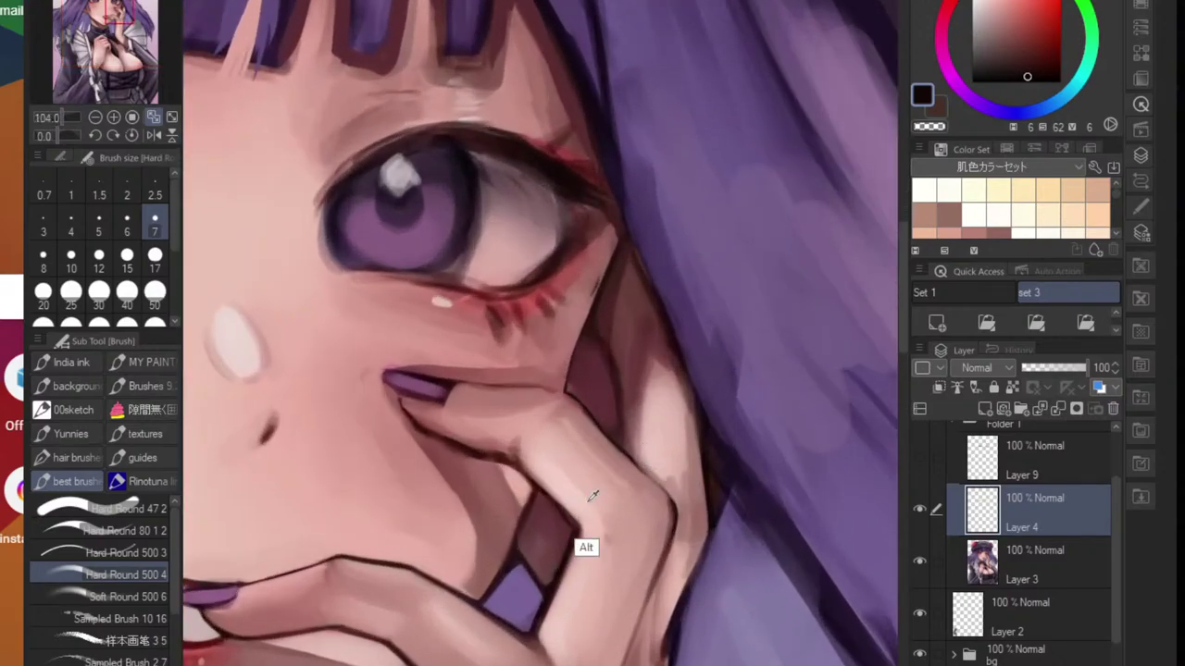
pyautogui.keyDown('alt'); pyautogui.click(555, 514); pyautogui.keyUp('alt')
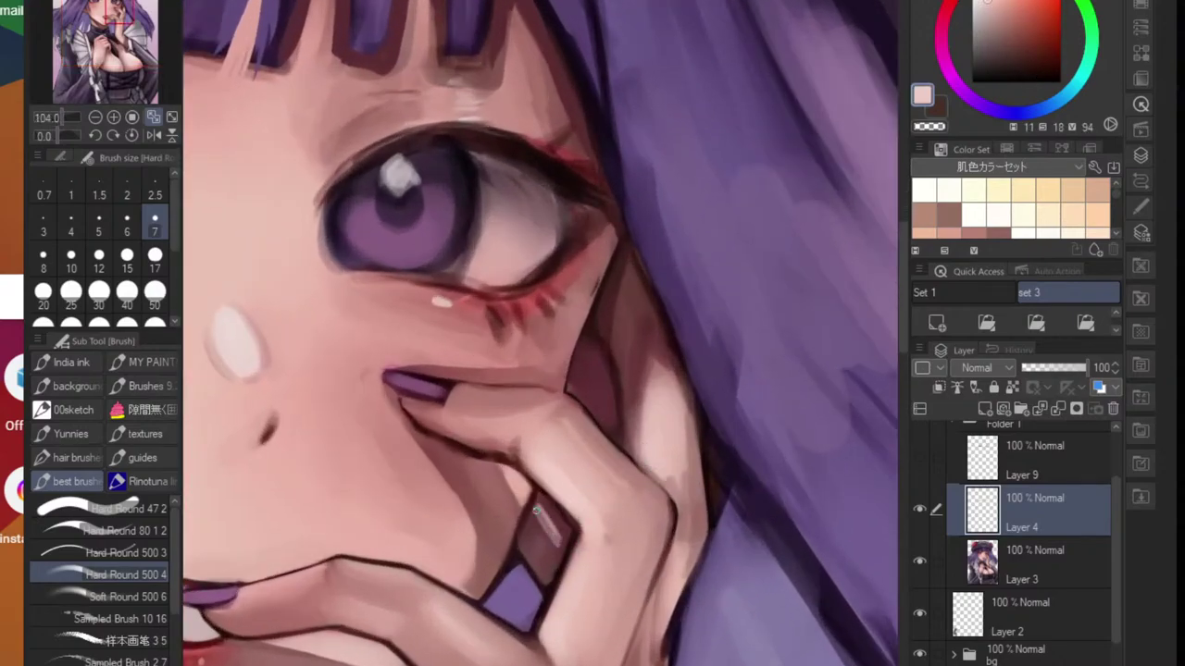
pyautogui.press('j')
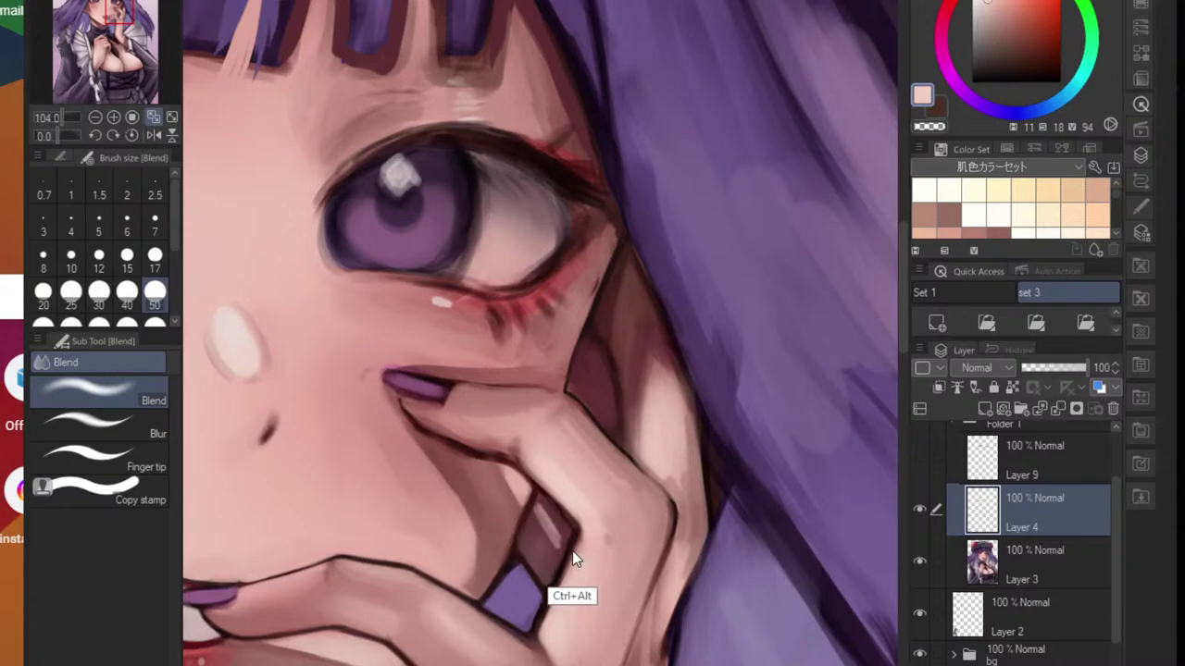
pyautogui.moveTo(572, 558); pyautogui.dragTo(560, 541)
# - Try a light brush stroke beside the finger, undo it, and enlarge the brush
pyautogui.press('b')
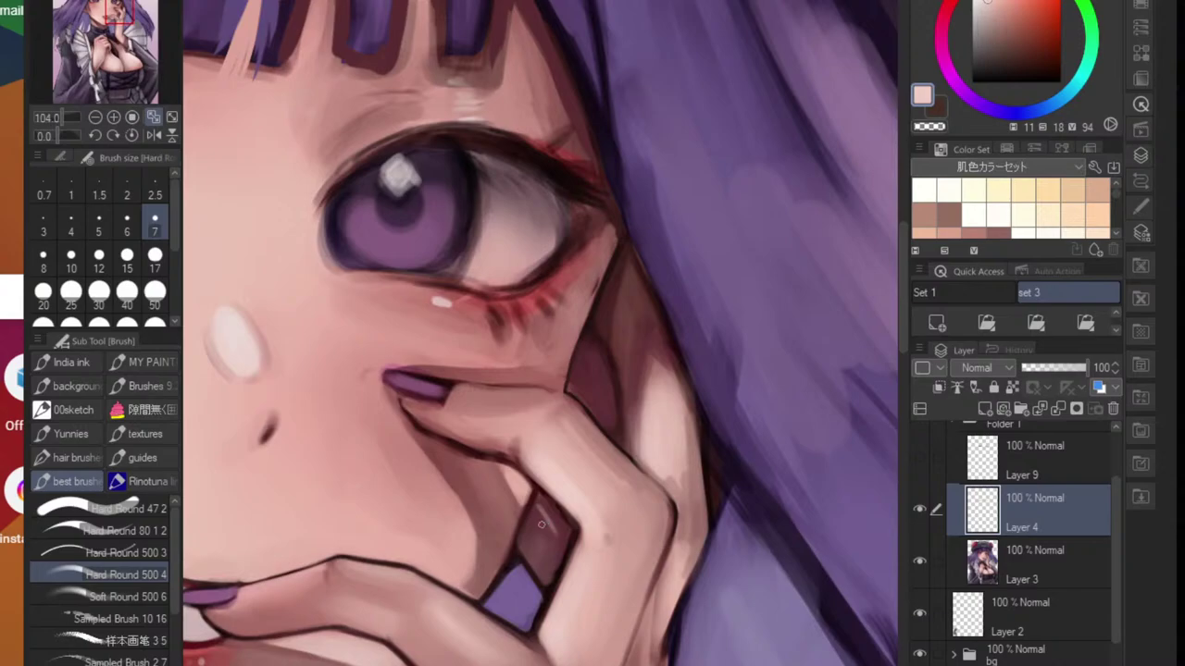
pyautogui.moveTo(537, 507); pyautogui.dragTo(538, 518)
pyautogui.hotkey('ctrl', 'z')
pyautogui.press(']')
pyautogui.press(']')
pyautogui.press(']')
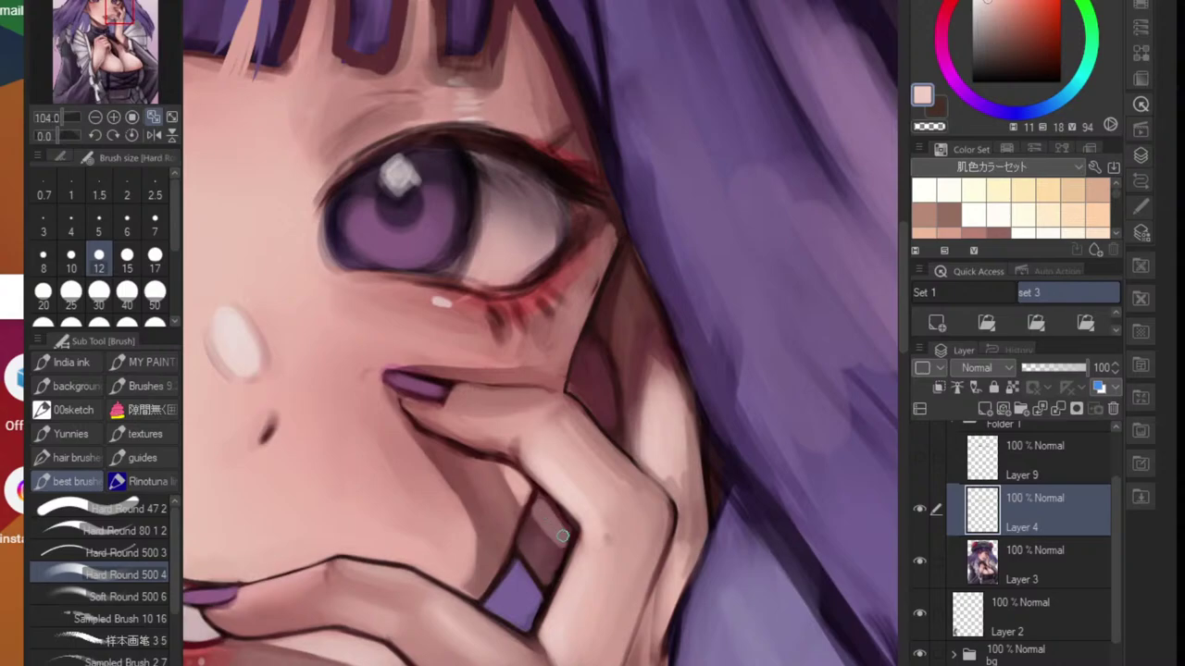
pyautogui.scroll(-5, 562, 535)
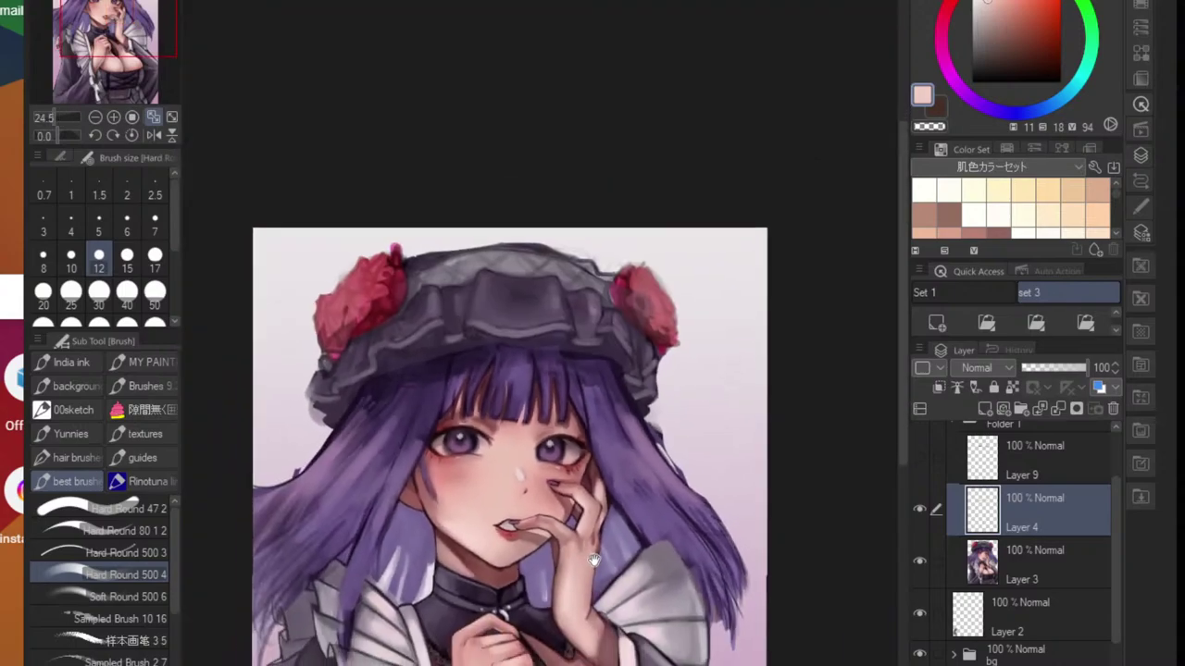
pyautogui.scroll(6, 594, 560)
# - Sample a dusky pink near the knuckle, shrink the blending brush, and reframe on face and hand
pyautogui.keyDown('alt'); pyautogui.click(572, 576); pyautogui.keyUp('alt')
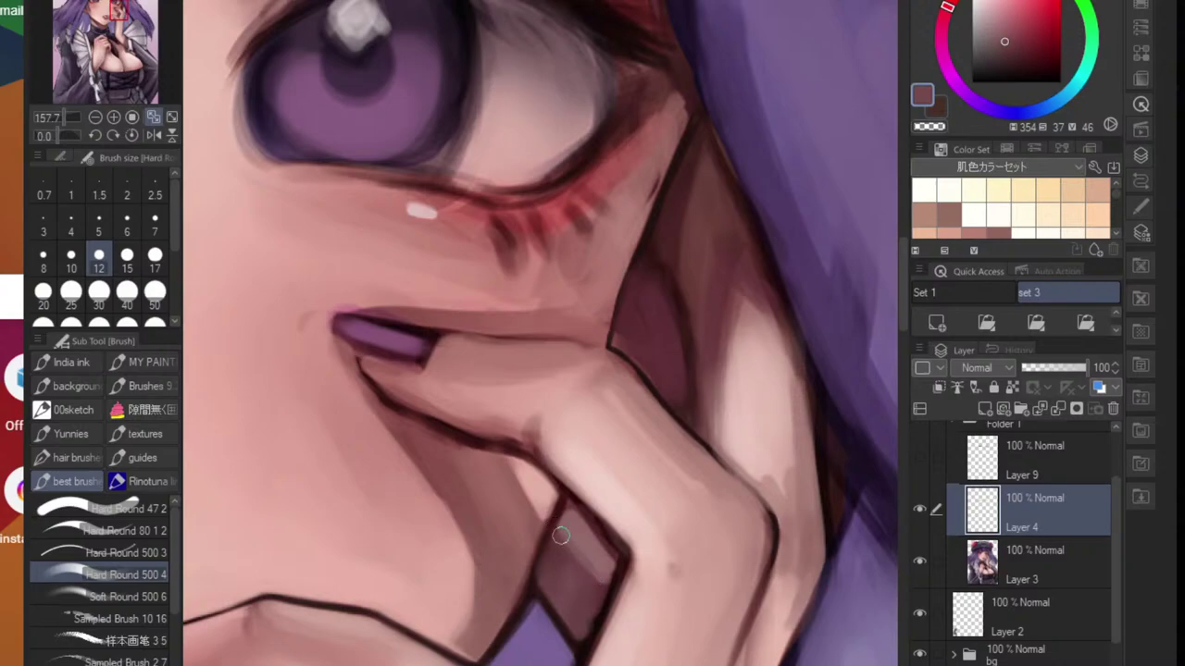
pyautogui.press('j')
pyautogui.press('[')
pyautogui.press('[')
pyautogui.press('[')
pyautogui.press('[')
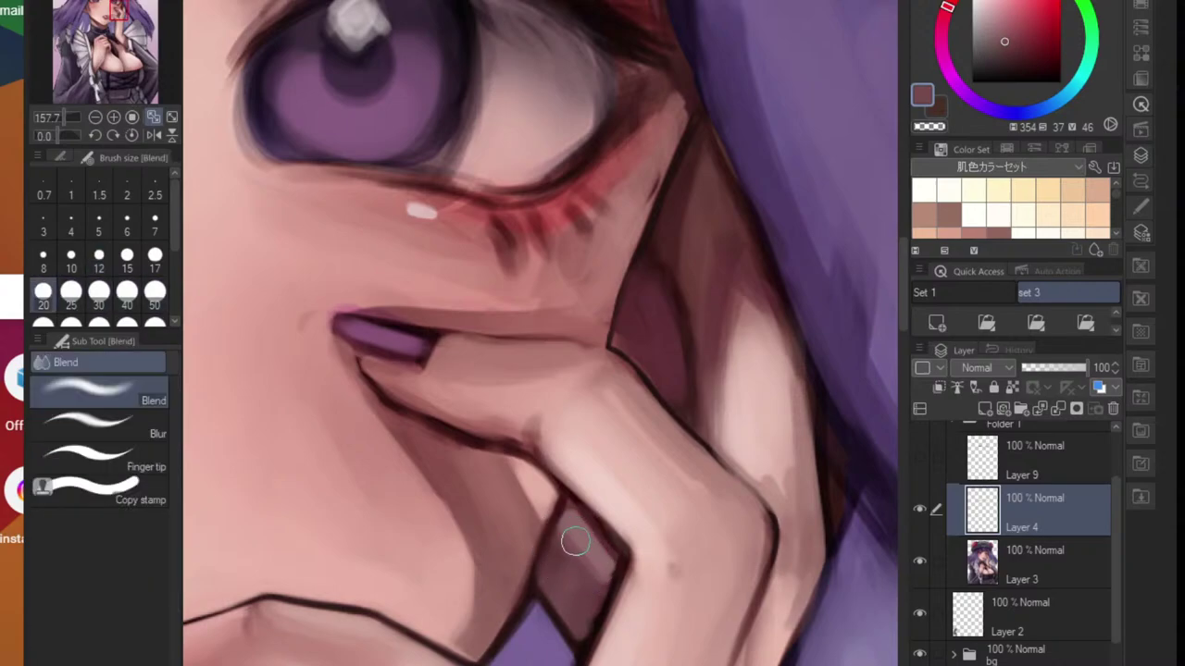
pyautogui.scroll(-5, 588, 622)
pyautogui.moveTo(591, 625); pyautogui.dragTo(620, 579)
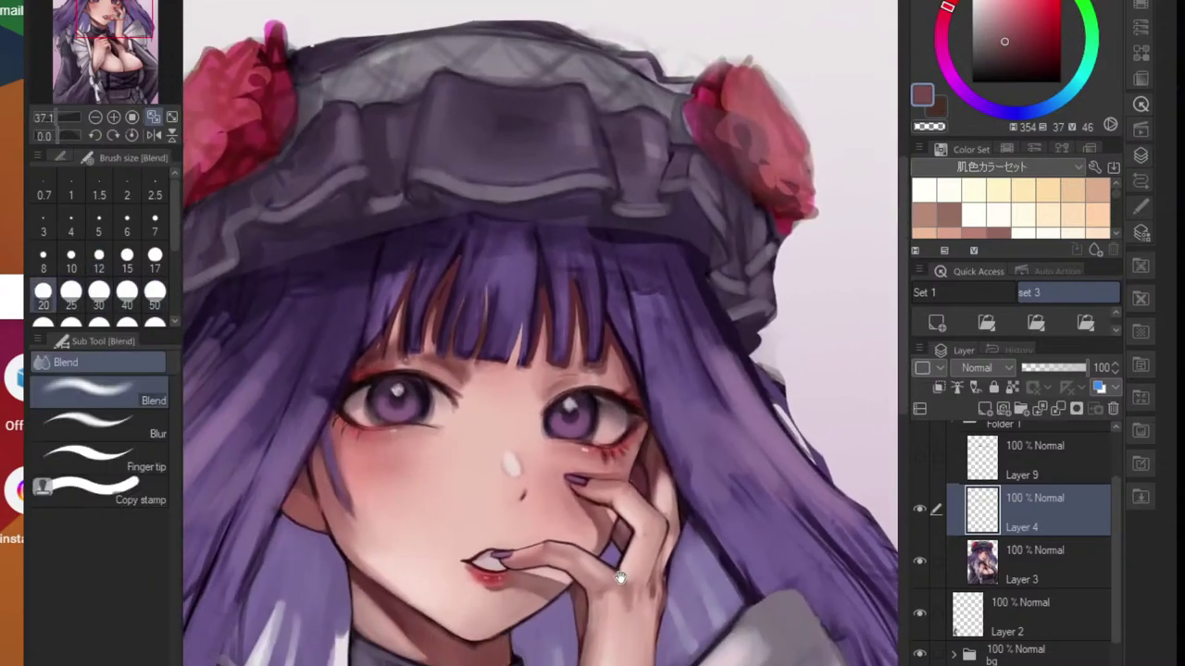
pyautogui.scroll(-2, 621, 578)
pyautogui.press('b')
pyautogui.scroll(-1, 629, 615)
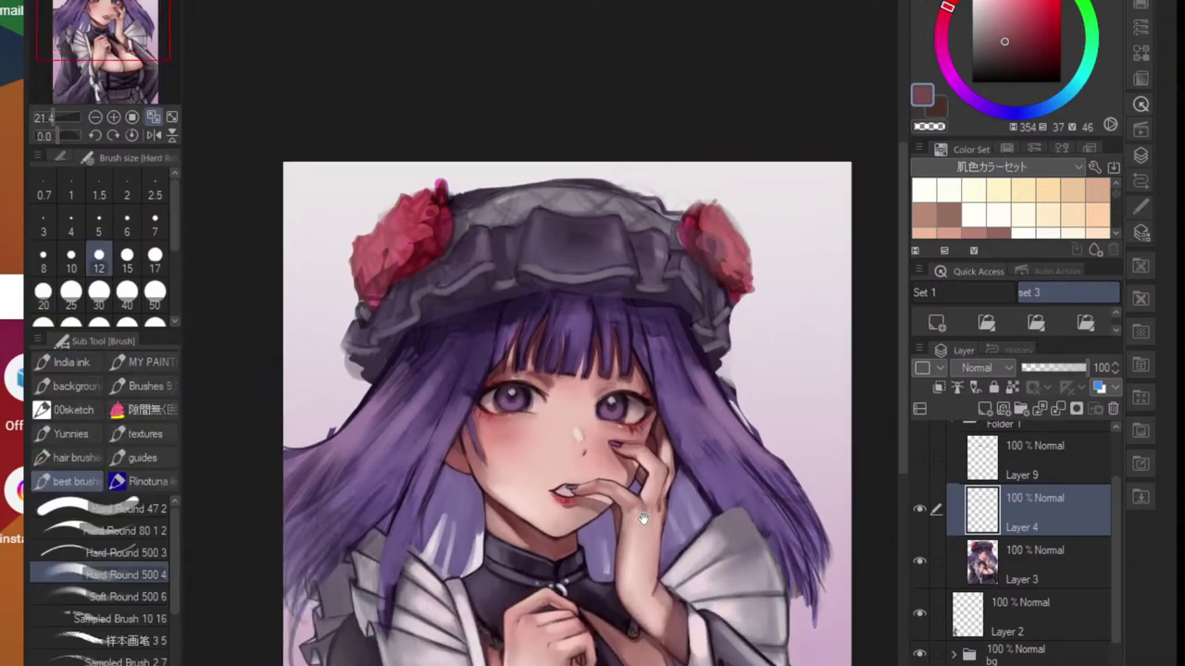
pyautogui.moveTo(644, 518); pyautogui.dragTo(663, 463)
pyautogui.scroll(4, 662, 472)
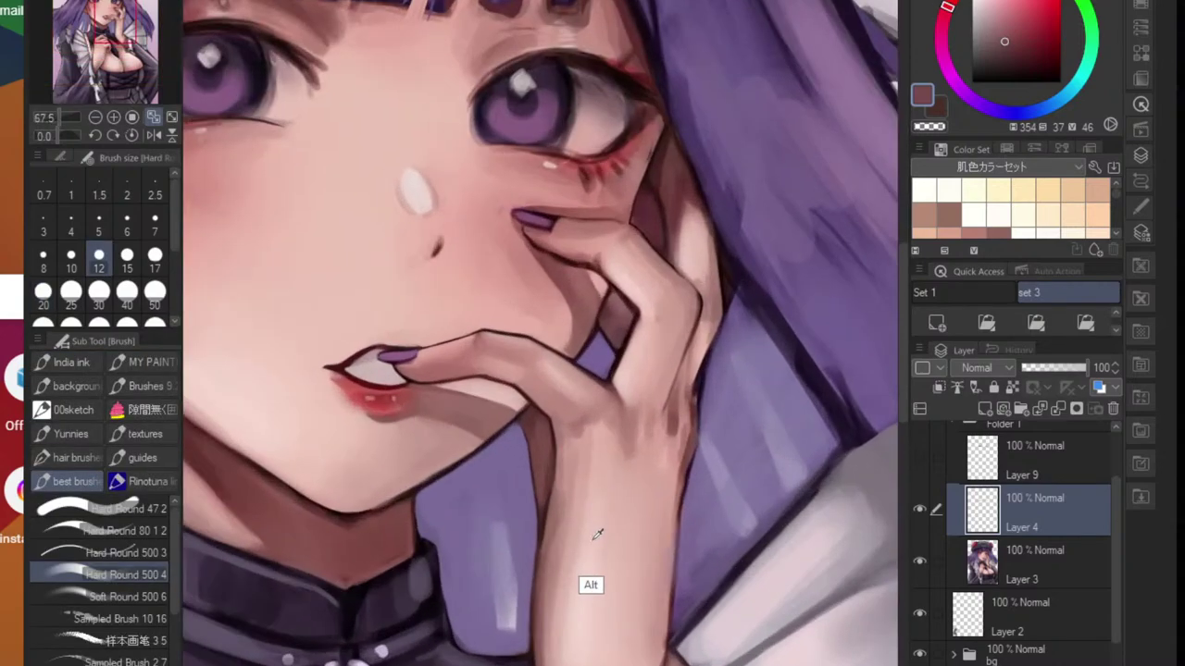
# - Paint light skin strokes down the wrist and along the forearm's left edge
pyautogui.keyDown('alt'); pyautogui.click(597, 535); pyautogui.keyUp('alt')
pyautogui.press(']')
pyautogui.press(']')
pyautogui.press(']')
pyautogui.press(']')
pyautogui.press(']')
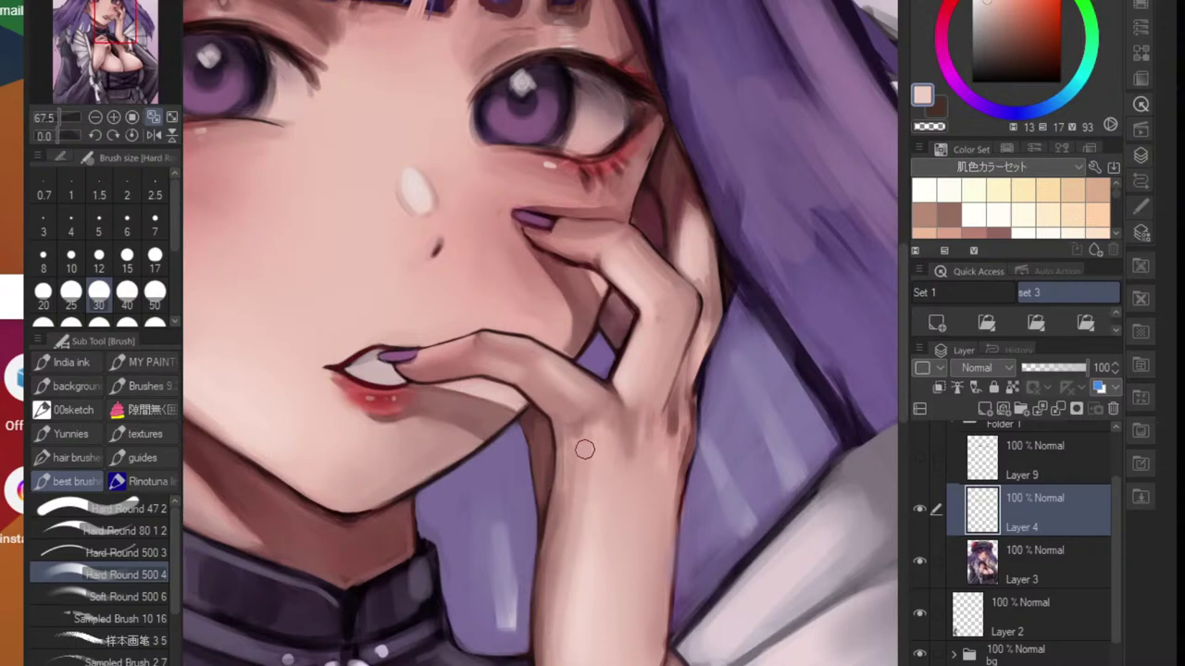
pyautogui.moveTo(585, 450); pyautogui.dragTo(568, 576)
pyautogui.keyDown('alt'); pyautogui.click(563, 564); pyautogui.keyUp('alt')
pyautogui.keyDown('alt'); pyautogui.click(546, 580); pyautogui.keyUp('alt')
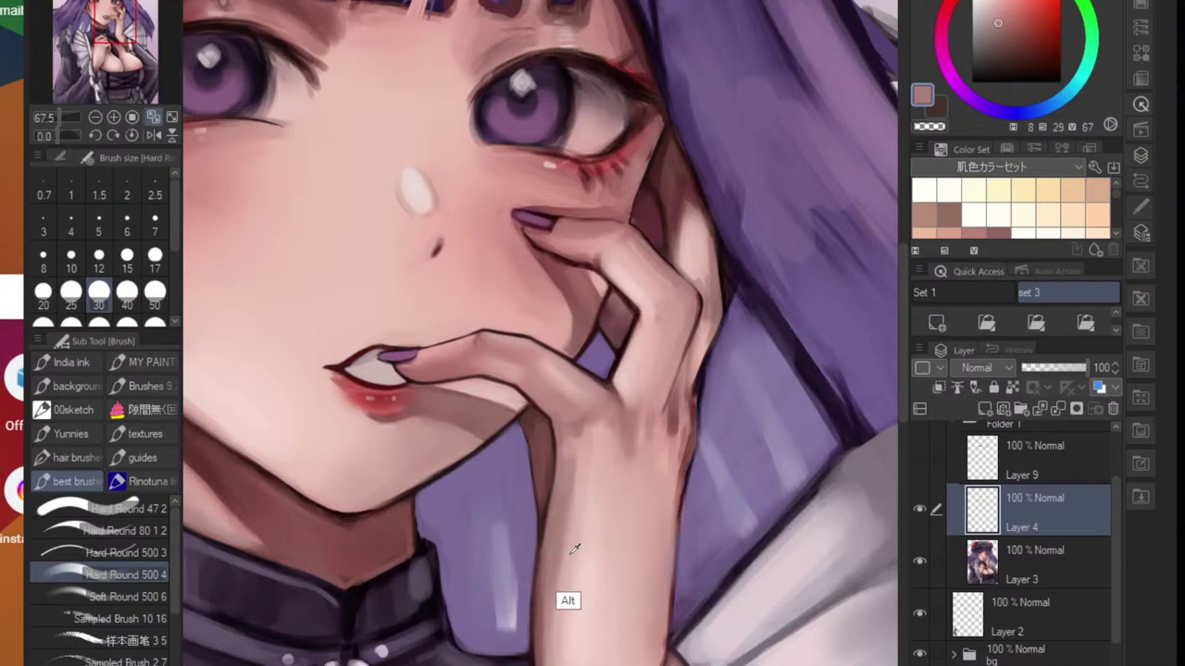
pyautogui.keyDown('alt'); pyautogui.click(568, 601); pyautogui.keyUp('alt')
pyautogui.moveTo(554, 531); pyautogui.dragTo(550, 665)
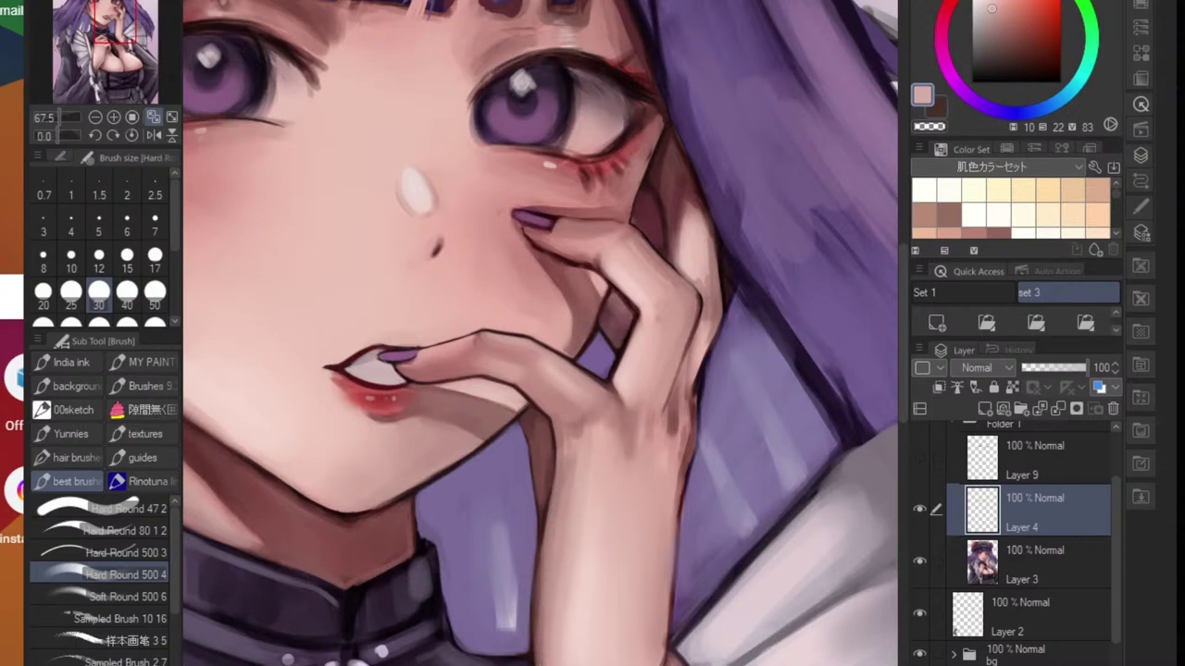
# - Paint subtle skin tone at the wrist crease, resampling nearby wrist tones
pyautogui.keyDown('alt'); pyautogui.click(574, 475); pyautogui.keyUp('alt')
pyautogui.keyDown('alt'); pyautogui.click(583, 428); pyautogui.keyUp('alt')
pyautogui.keyDown('alt'); pyautogui.click(584, 420); pyautogui.keyUp('alt')
pyautogui.moveTo(585, 398); pyautogui.dragTo(587, 428)
pyautogui.keyDown('alt'); pyautogui.click(580, 403); pyautogui.keyUp('alt')
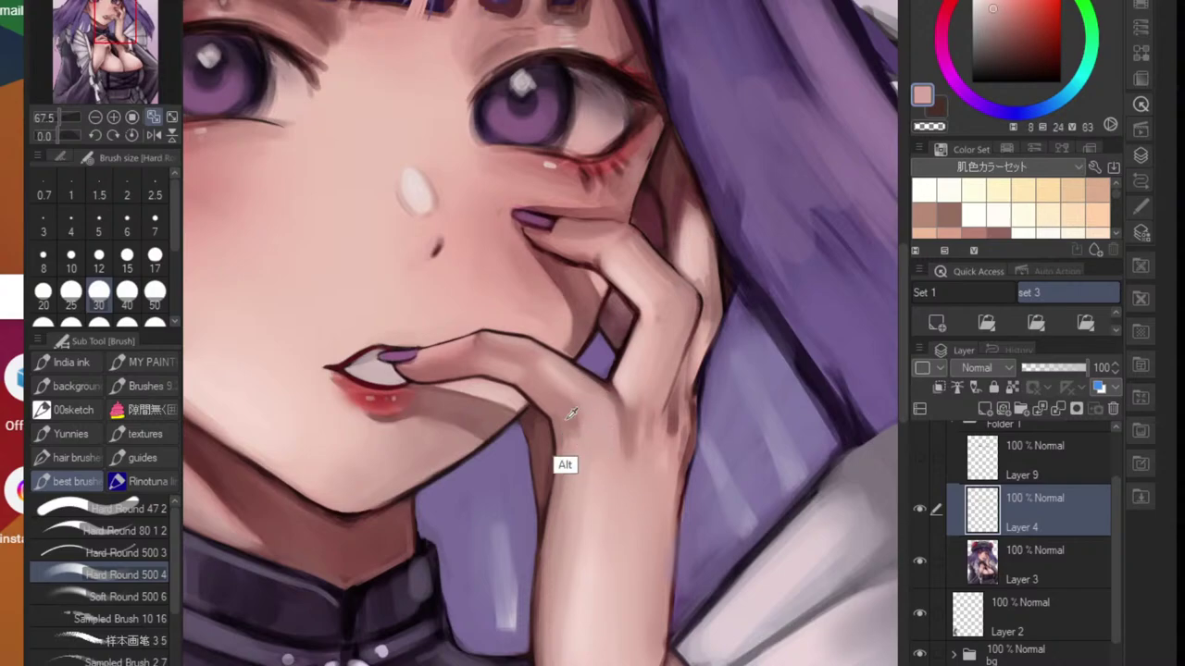
pyautogui.keyDown('alt'); pyautogui.click(561, 468); pyautogui.keyUp('alt')
pyautogui.keyDown('alt'); pyautogui.click(580, 494); pyautogui.keyUp('alt')
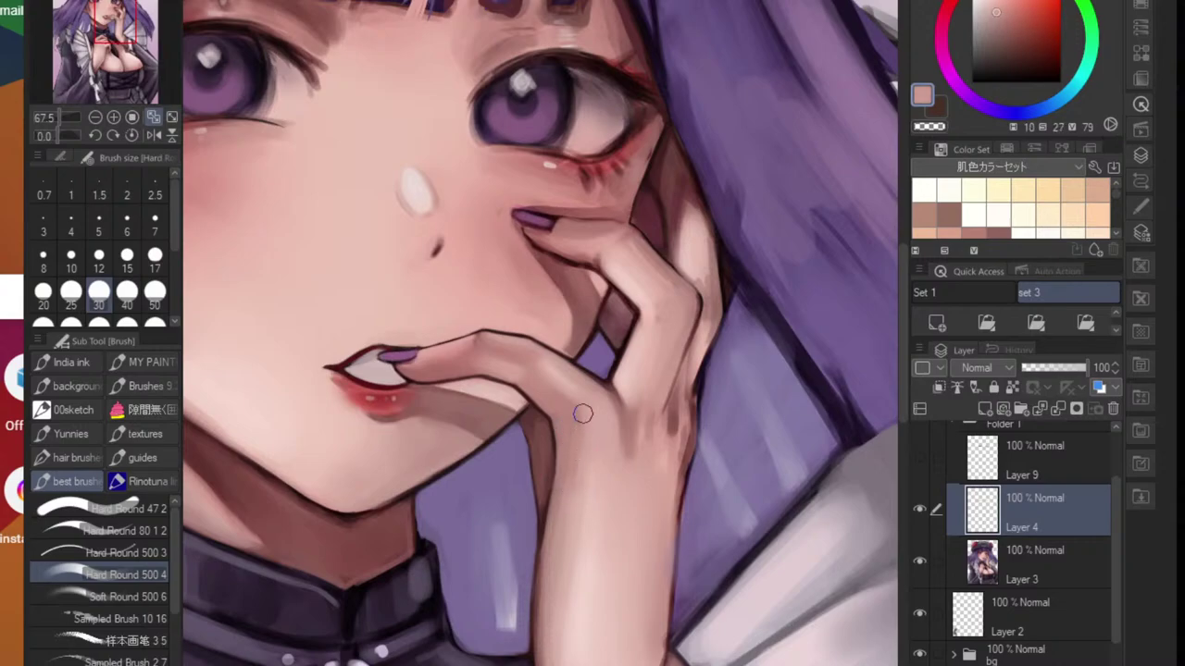
# - Add soft shading near the thumb fold
pyautogui.scroll(-5, 574, 512)
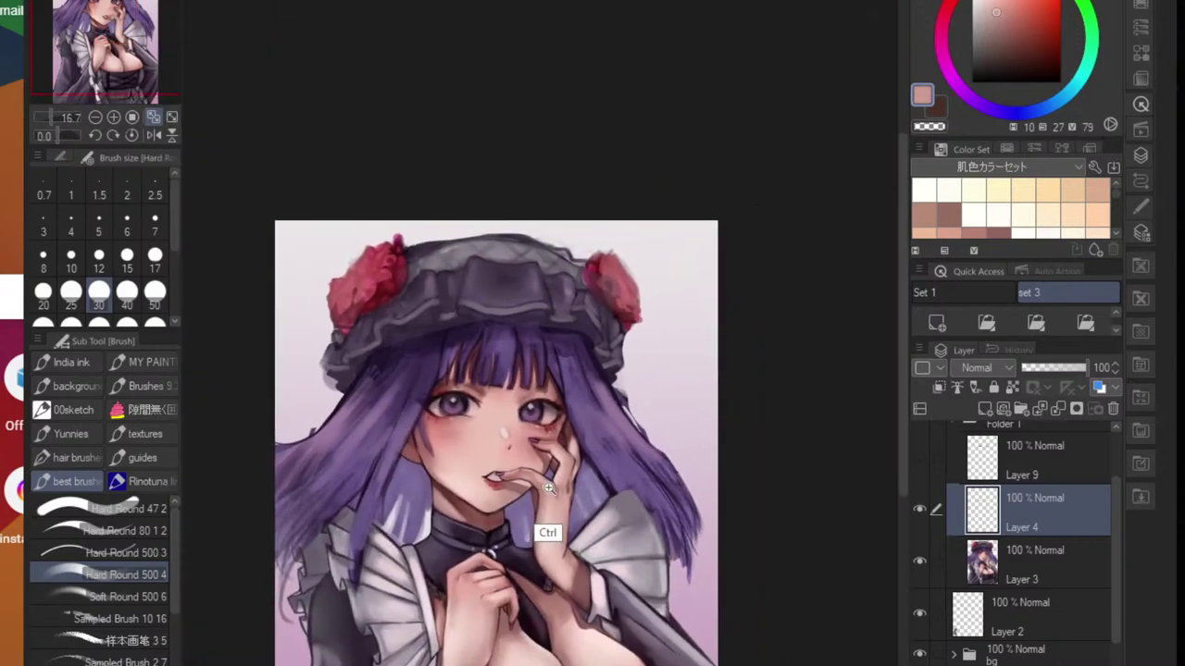
pyautogui.scroll(5, 542, 537)
pyautogui.scroll(3, 611, 504)
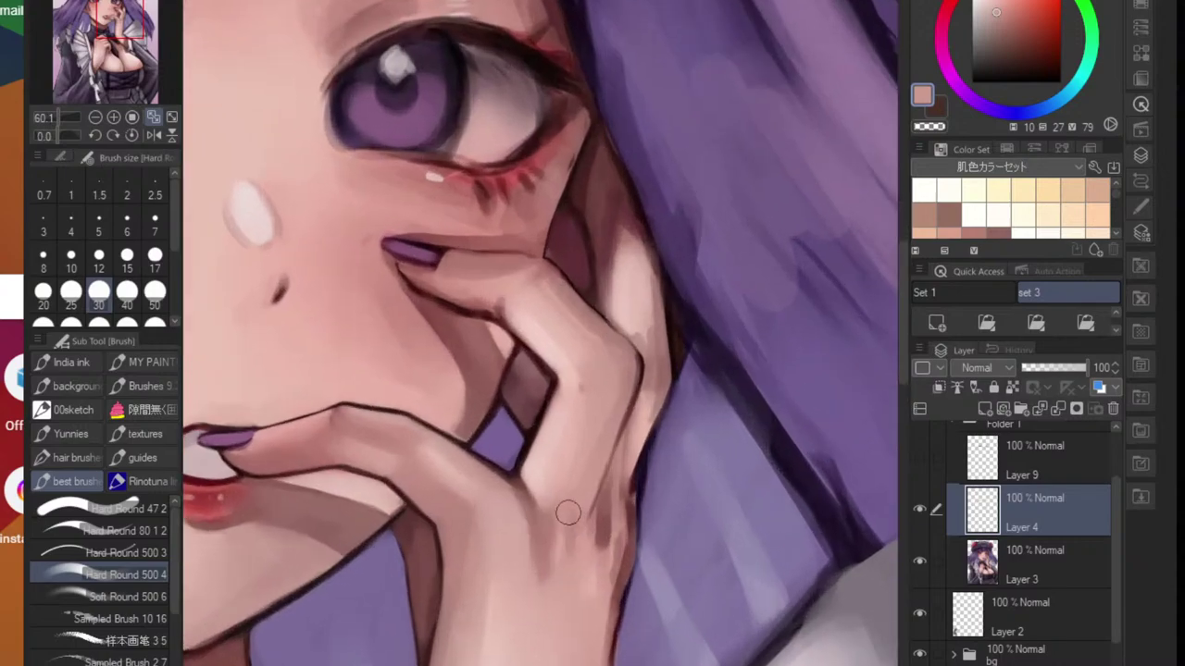
pyautogui.keyDown('alt'); pyautogui.click(526, 552); pyautogui.keyUp('alt')
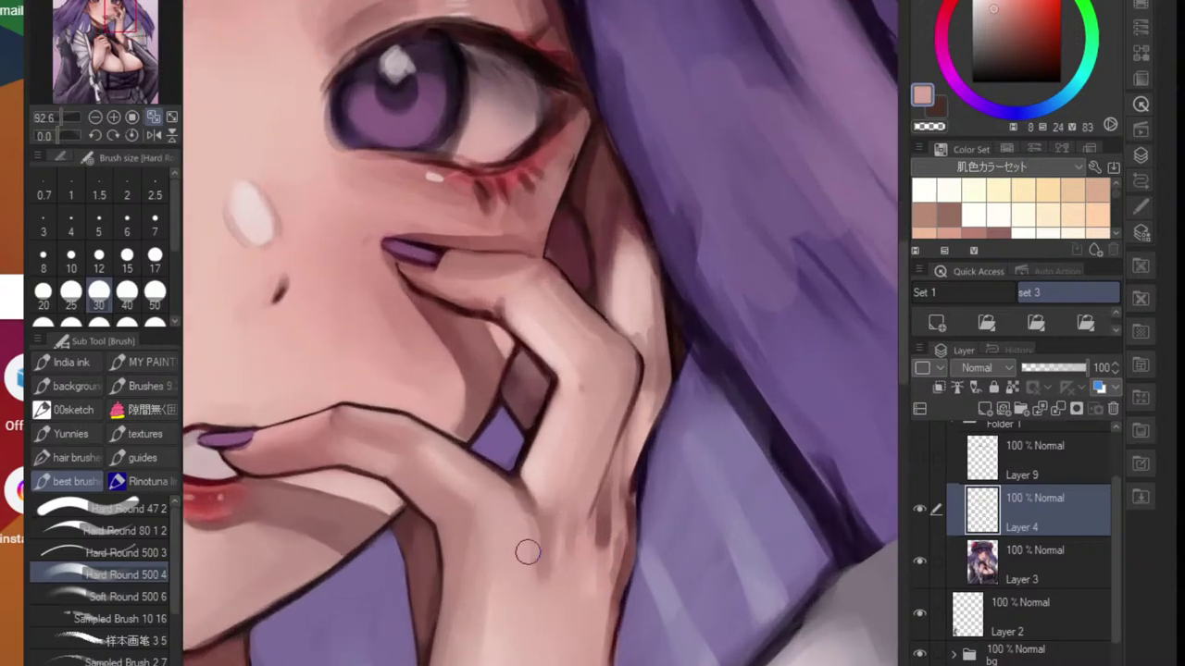
pyautogui.keyDown('alt'); pyautogui.click(512, 492); pyautogui.keyUp('alt')
pyautogui.moveTo(517, 503); pyautogui.dragTo(522, 523)
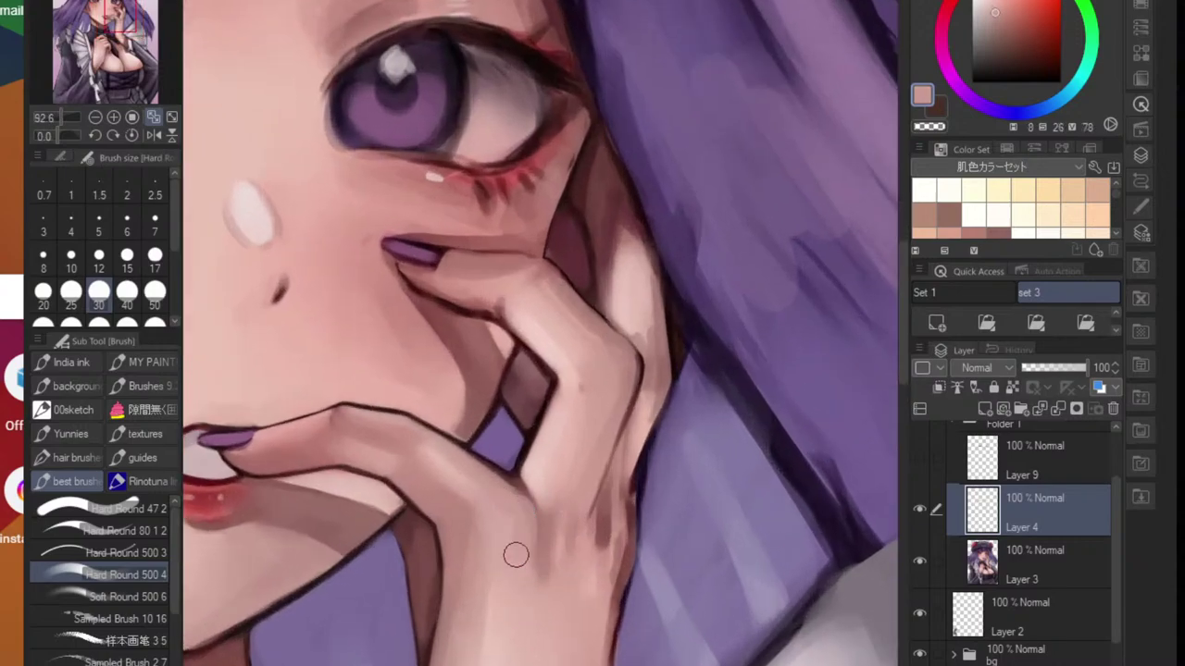
# - Sample several hand skin tones and paint a short shading stroke along the hand
pyautogui.keyDown('alt'); pyautogui.click(460, 470); pyautogui.keyUp('alt')
pyautogui.keyDown('alt'); pyautogui.click(497, 500); pyautogui.keyUp('alt')
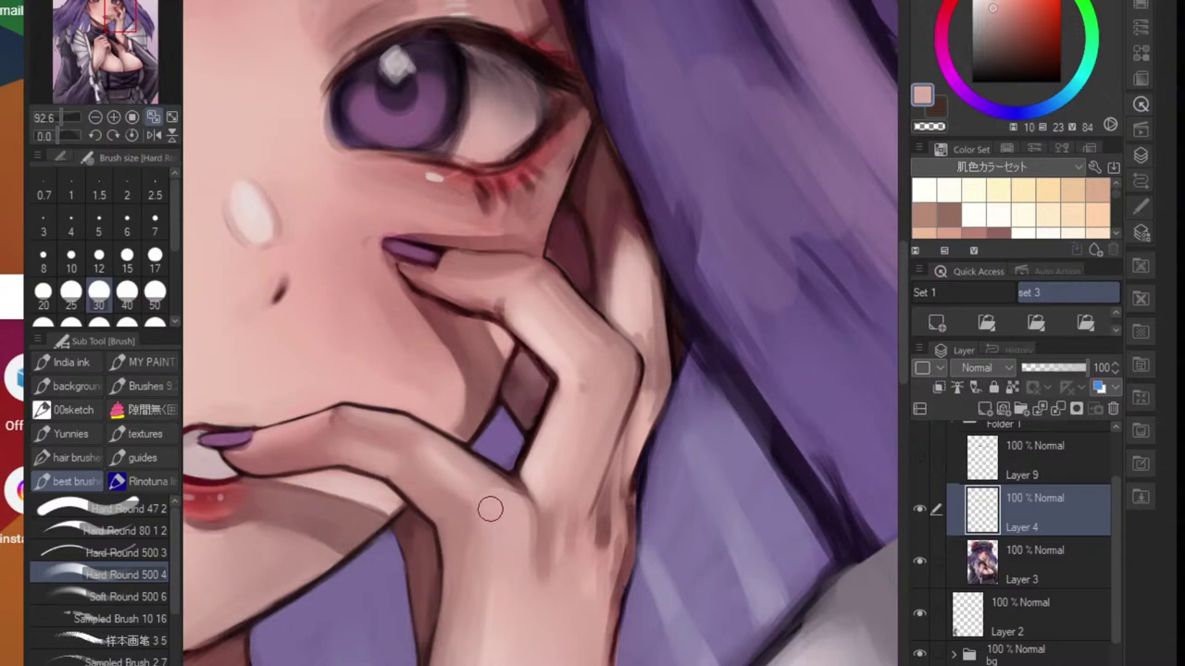
pyautogui.keyDown('alt'); pyautogui.click(545, 563); pyautogui.keyUp('alt')
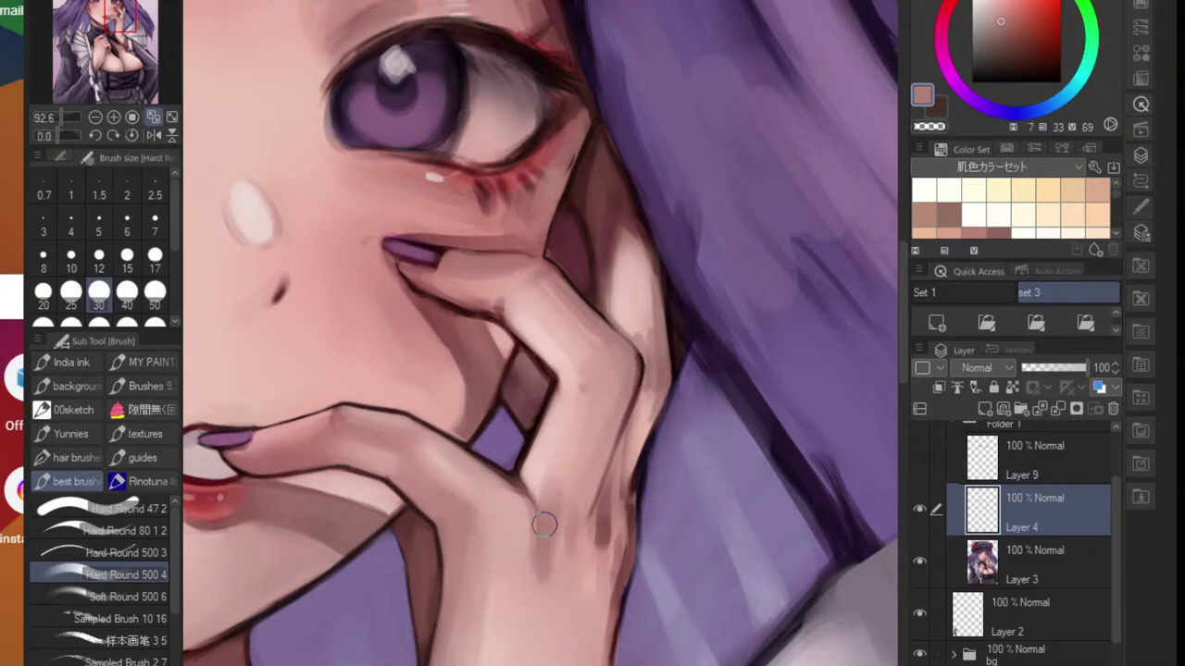
pyautogui.keyDown('alt'); pyautogui.click(559, 592); pyautogui.keyUp('alt')
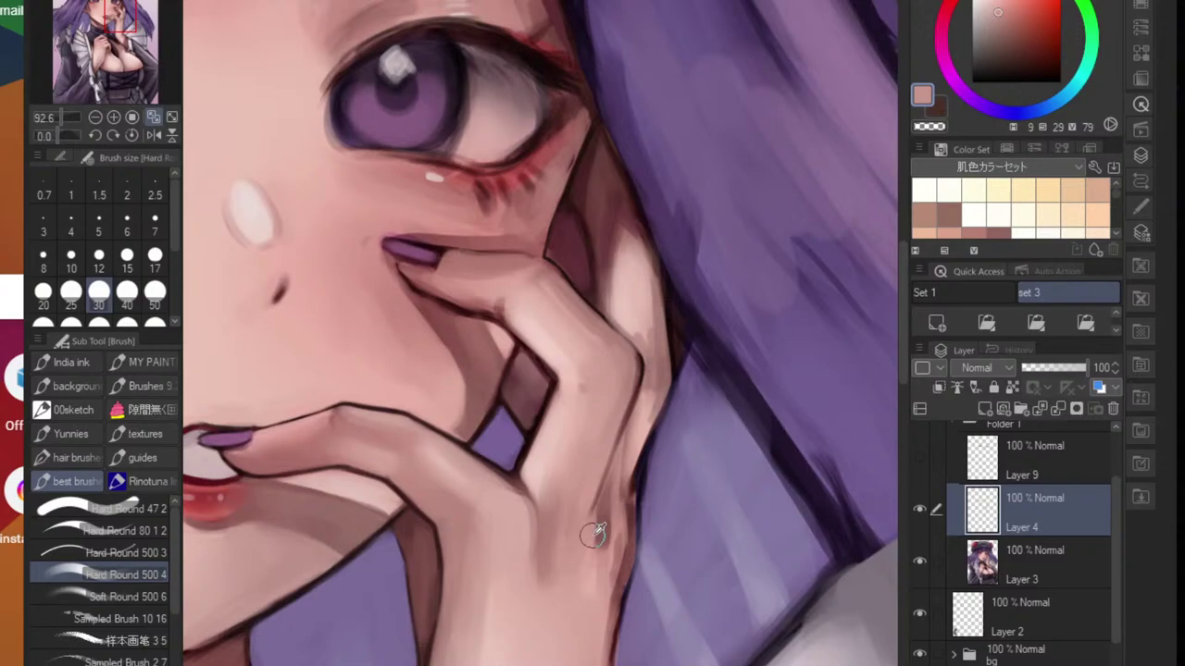
pyautogui.keyDown('alt'); pyautogui.click(594, 541); pyautogui.keyUp('alt')
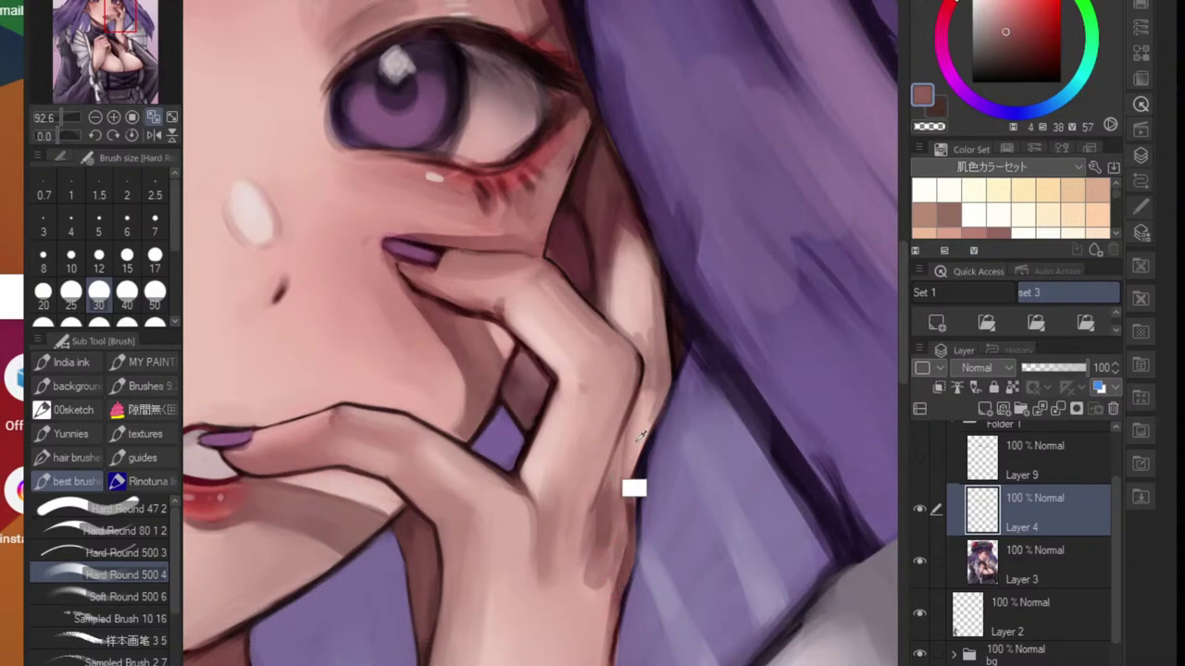
pyautogui.keyDown('alt'); pyautogui.click(634, 489); pyautogui.keyUp('alt')
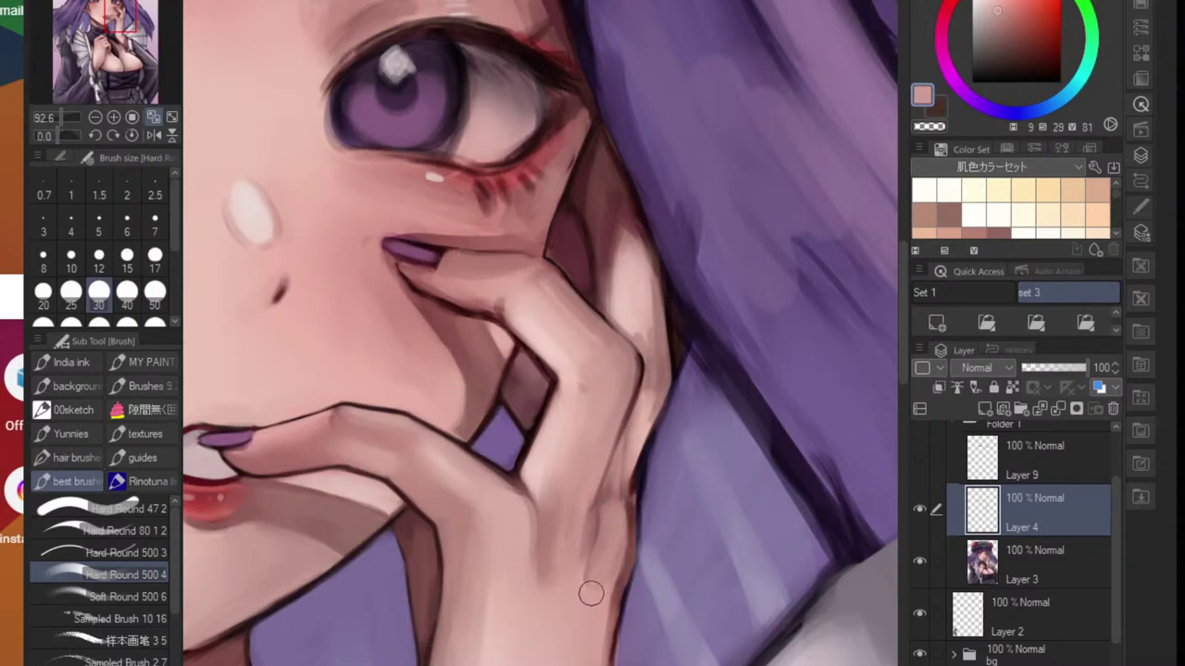
pyautogui.keyDown('alt'); pyautogui.click(616, 515); pyautogui.keyUp('alt')
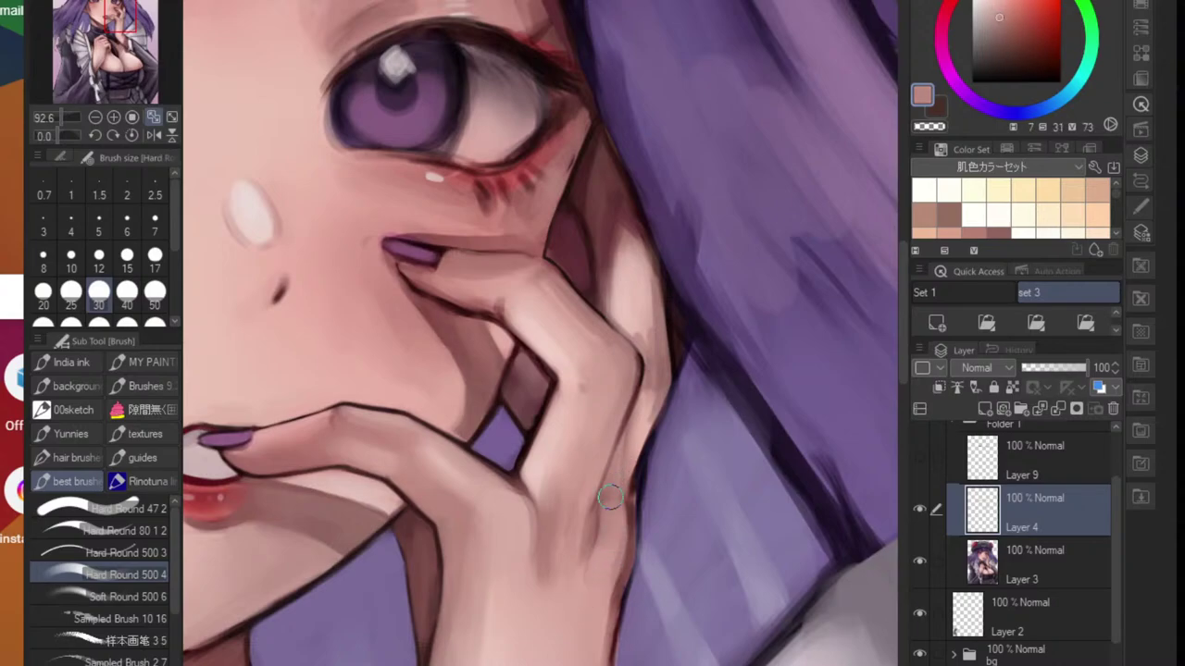
pyautogui.moveTo(633, 448); pyautogui.dragTo(626, 511)
# - With a smaller brush, darken the outline along the hand's edge in dark purple
pyautogui.scroll(-3, 594, 554)
pyautogui.moveTo(595, 554)
pyautogui.mouseDown()
pyautogui.moveTo(602, 569)
pyautogui.moveTo(579, 585)
pyautogui.mouseUp()
pyautogui.scroll(5, 577, 583)
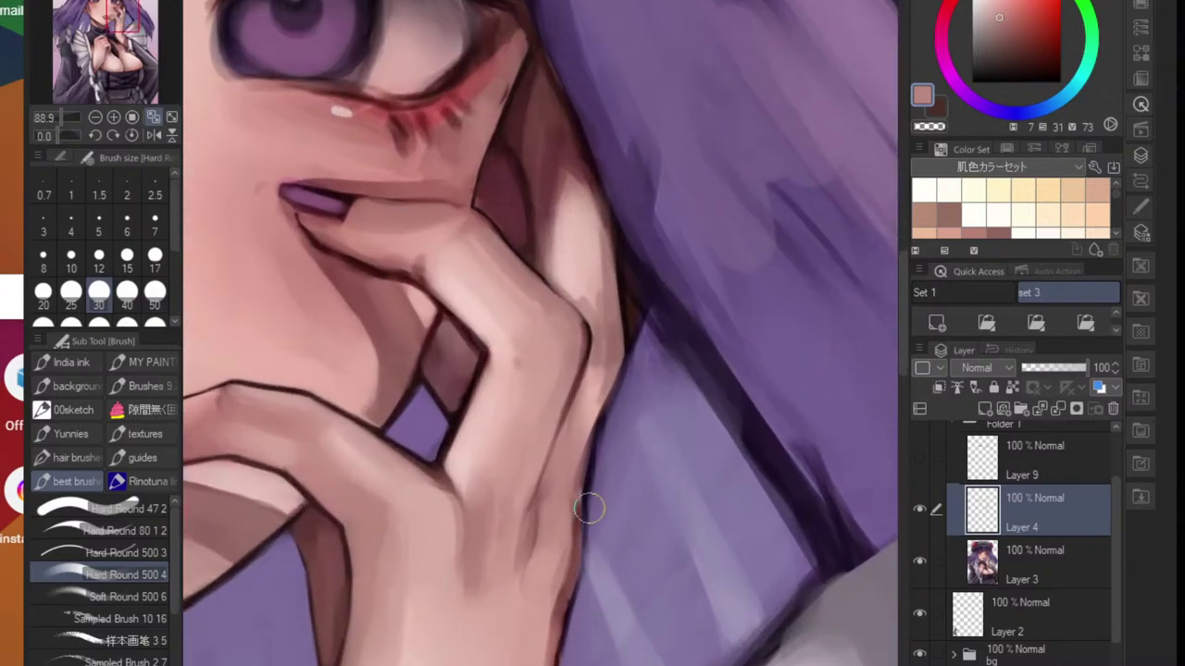
pyautogui.keyDown('alt'); pyautogui.click(583, 491); pyautogui.keyUp('alt')
pyautogui.press('[')
pyautogui.press('[')
pyautogui.press('[')
pyautogui.press('[')
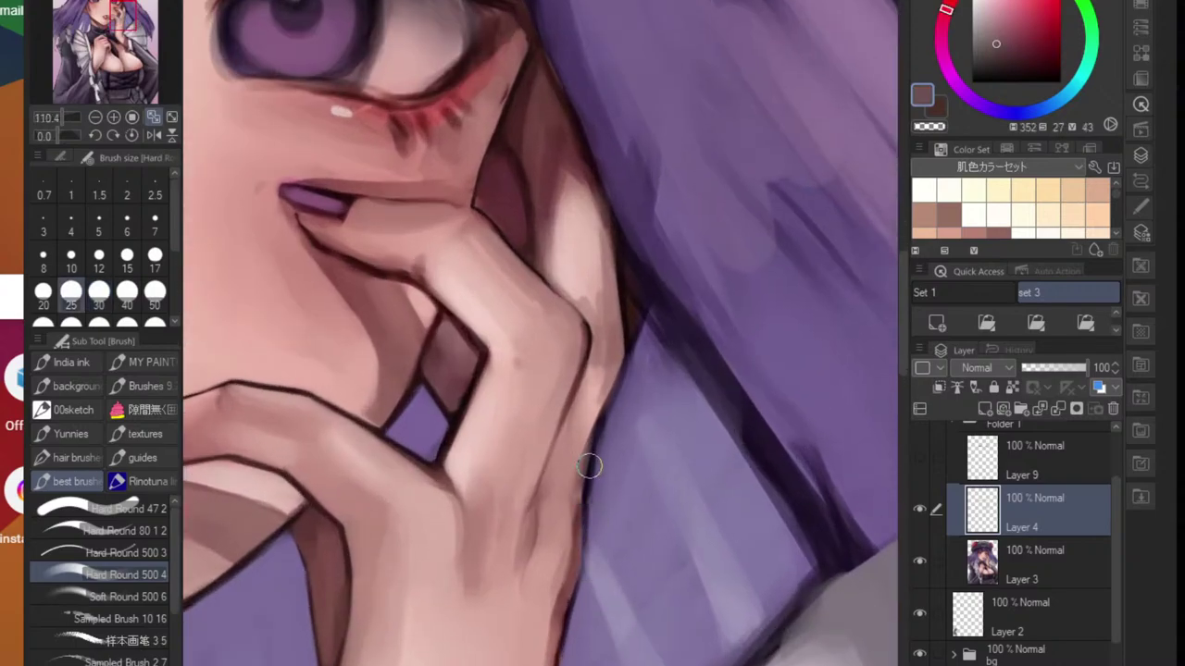
pyautogui.press('[')
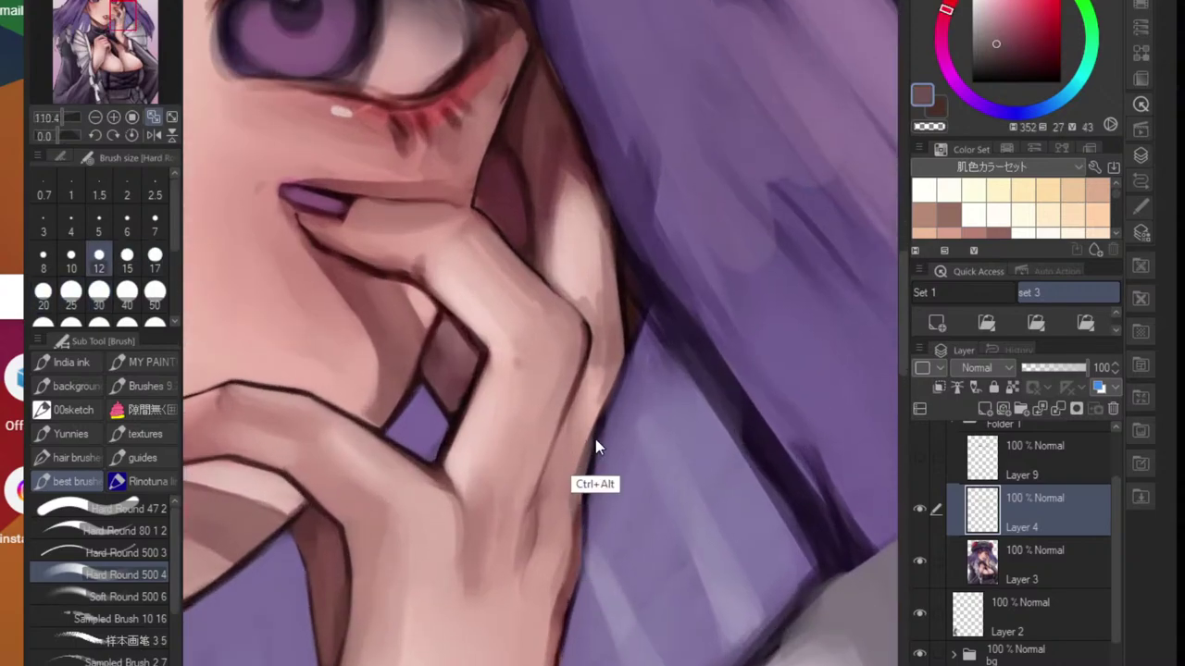
pyautogui.keyDown('alt'); pyautogui.click(595, 439); pyautogui.keyUp('alt')
pyautogui.moveTo(593, 441); pyautogui.dragTo(574, 499)
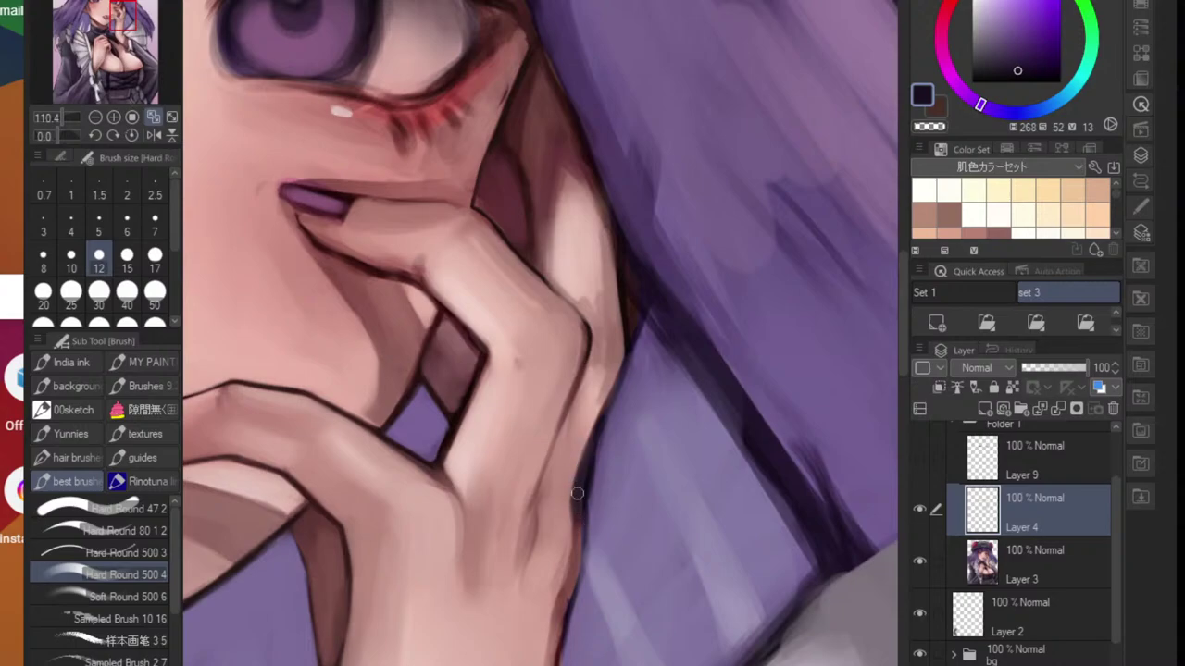
# - Thin the hand's dark edge with lighter purple and skin tone, softening it into the purple
pyautogui.keyDown('alt'); pyautogui.click(602, 447); pyautogui.keyUp('alt')
pyautogui.keyDown('alt'); pyautogui.click(605, 439); pyautogui.keyUp('alt')
pyautogui.moveTo(605, 435); pyautogui.dragTo(580, 503)
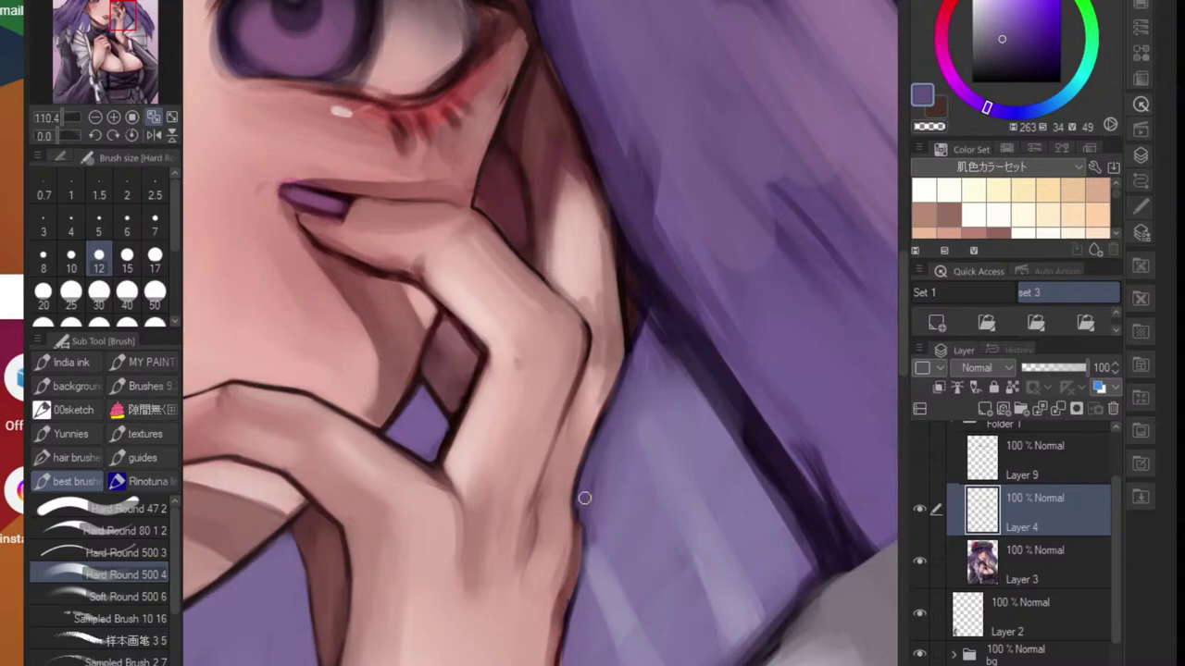
pyautogui.keyDown('alt'); pyautogui.click(521, 439); pyautogui.keyUp('alt')
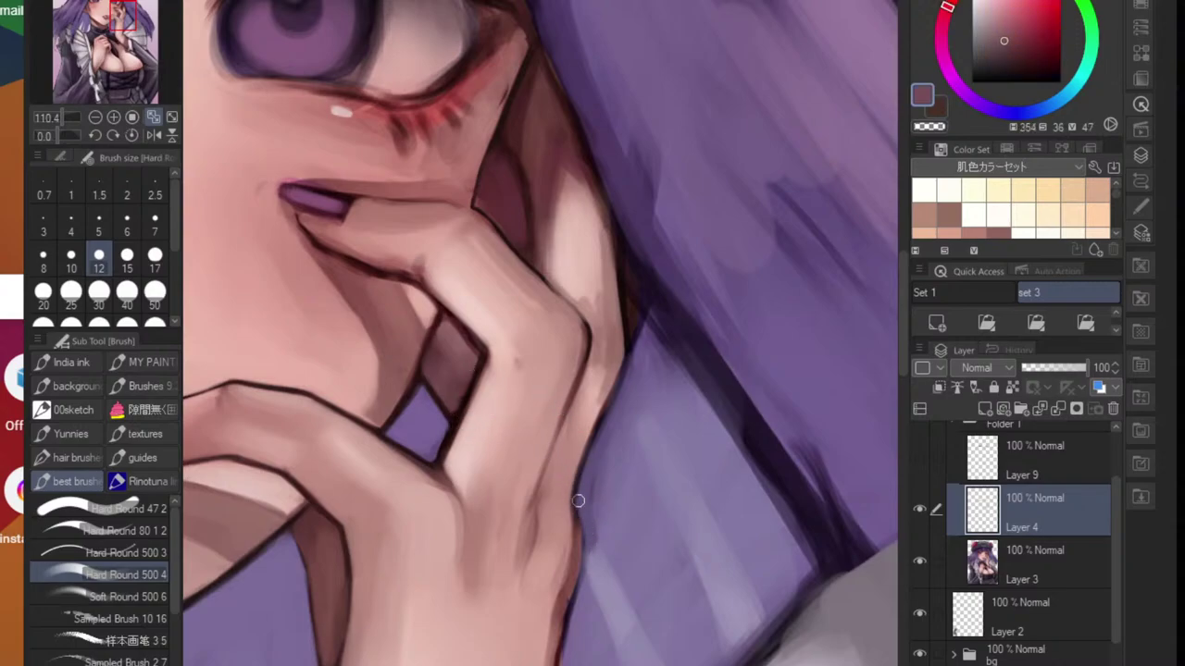
pyautogui.moveTo(606, 528)
pyautogui.mouseDown()
pyautogui.moveTo(555, 577)
pyautogui.moveTo(582, 575)
pyautogui.moveTo(577, 517)
pyautogui.moveTo(613, 526)
pyautogui.mouseUp()
pyautogui.keyDown('alt'); pyautogui.click(547, 510); pyautogui.keyUp('alt')
pyautogui.moveTo(547, 496)
pyautogui.mouseDown()
pyautogui.moveTo(548, 554)
pyautogui.moveTo(523, 641)
pyautogui.mouseUp()
pyautogui.keyDown('alt'); pyautogui.click(553, 645); pyautogui.keyUp('alt')
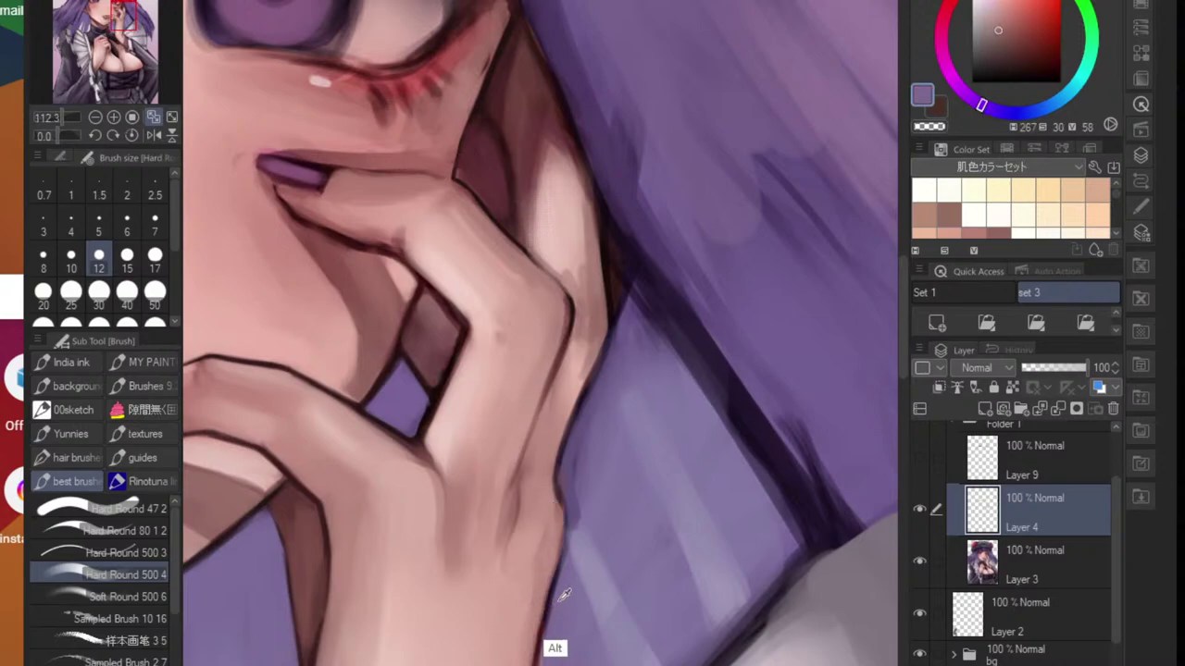
pyautogui.keyDown('alt'); pyautogui.click(579, 519); pyautogui.keyUp('alt')
pyautogui.moveTo(562, 548); pyautogui.dragTo(559, 583)
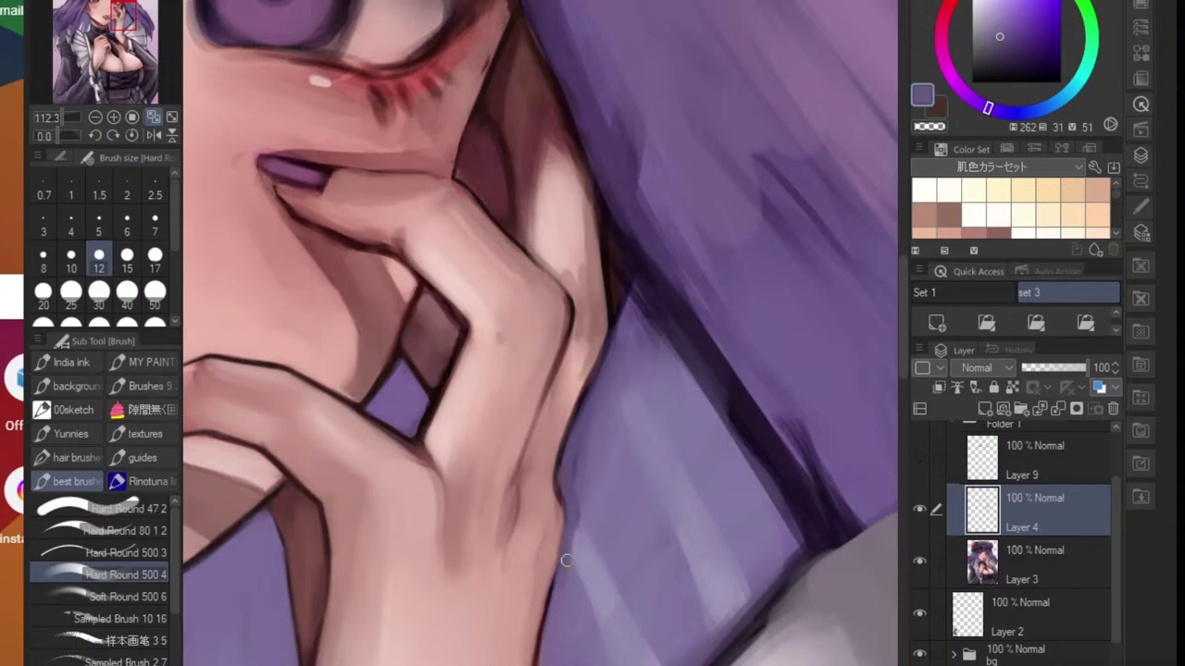
# - With a fine brush, draw a dark outline down the wrist edge, redoing one stroke
pyautogui.scroll(-5, 566, 560)
pyautogui.scroll(4, 558, 531)
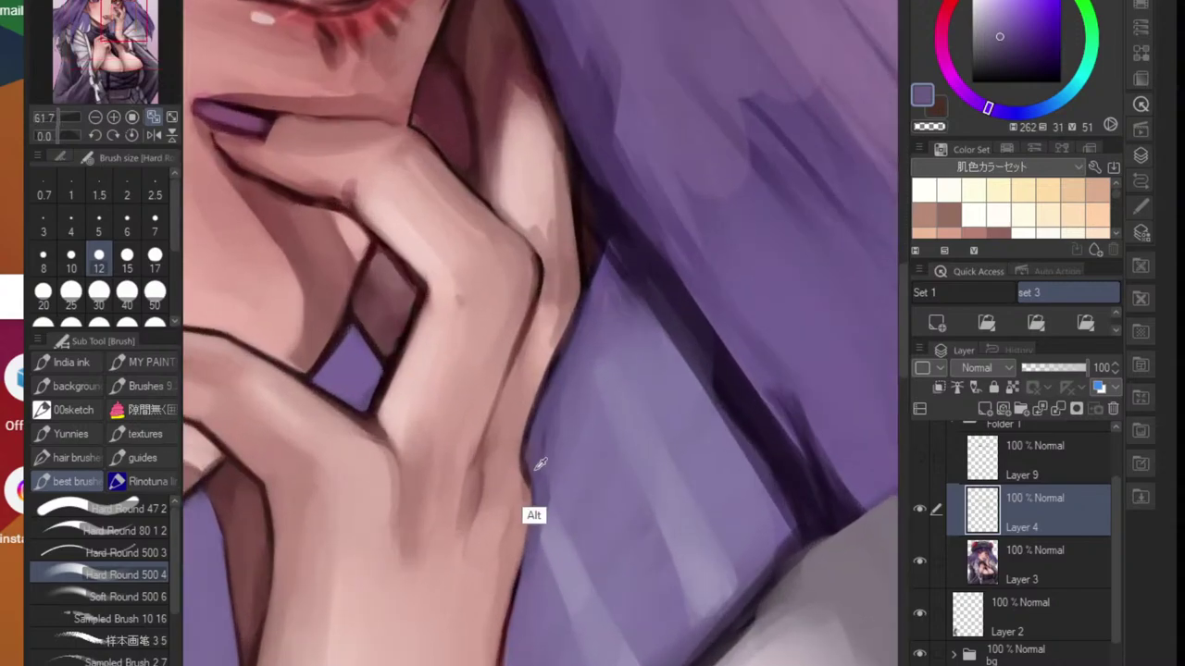
pyautogui.keyDown('alt'); pyautogui.click(541, 462); pyautogui.keyUp('alt')
pyautogui.scroll(4, 537, 463)
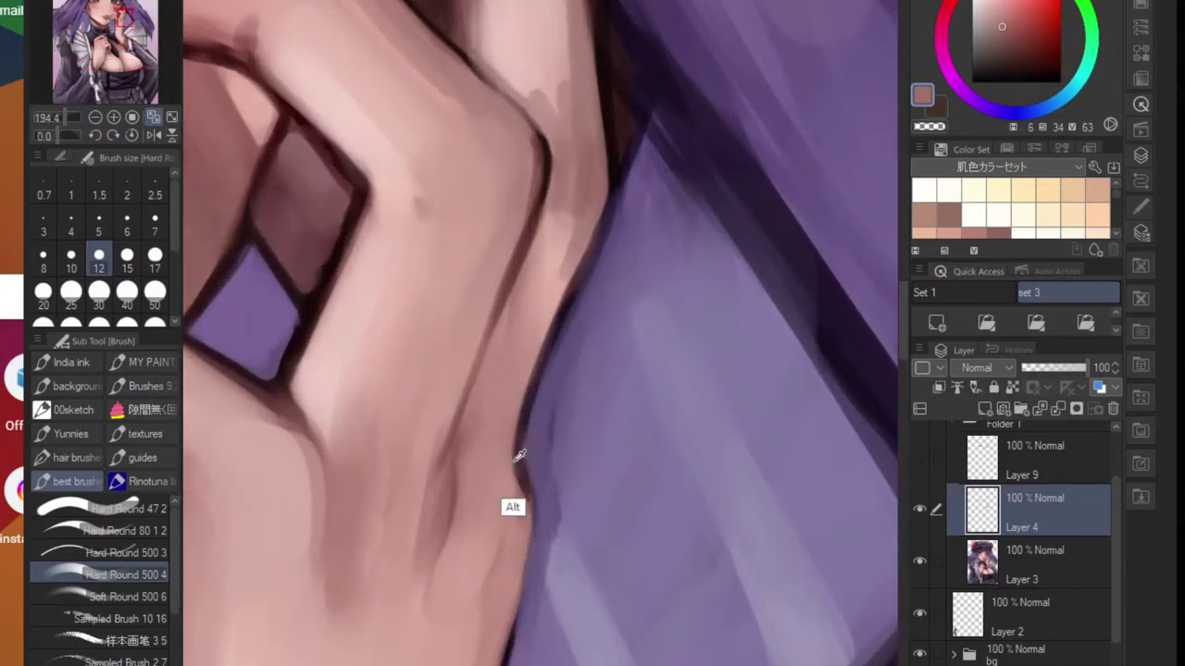
pyautogui.keyDown('alt'); pyautogui.click(520, 456); pyautogui.keyUp('alt')
pyautogui.press('[')
pyautogui.press('[')
pyautogui.press('[')
pyautogui.press('[')
pyautogui.press('[')
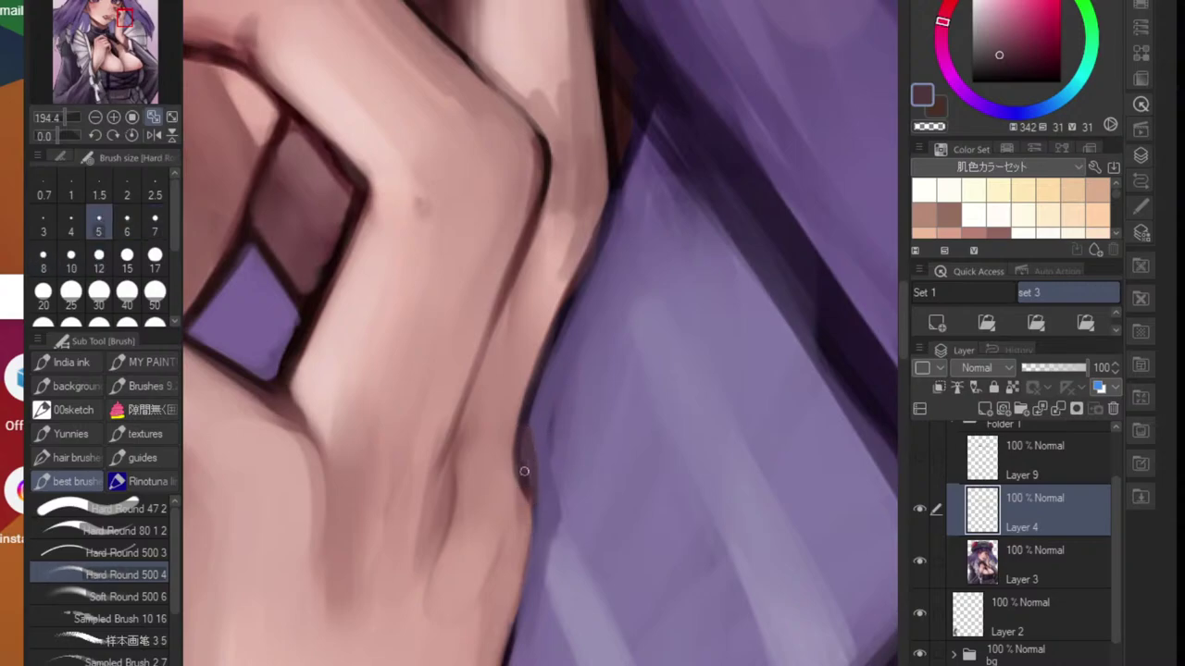
pyautogui.keyDown('alt'); pyautogui.click(296, 294); pyautogui.keyUp('alt')
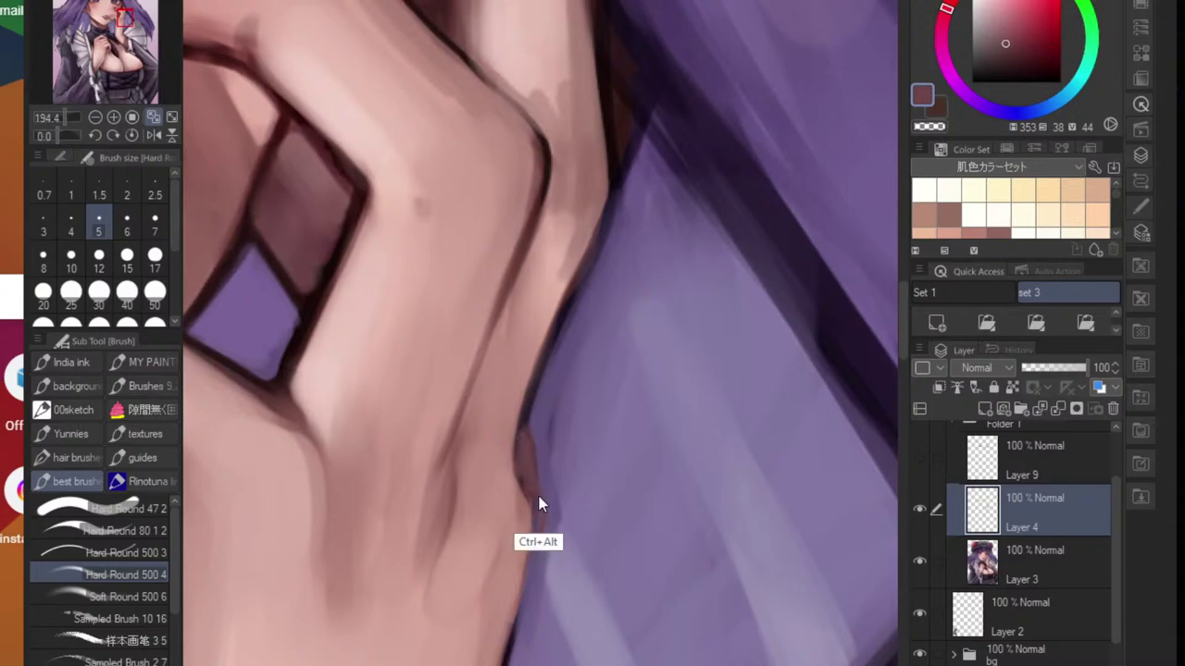
pyautogui.keyDown('alt'); pyautogui.click(538, 465); pyautogui.keyUp('alt')
pyautogui.moveTo(529, 428)
pyautogui.mouseDown()
pyautogui.moveTo(521, 566)
pyautogui.moveTo(545, 485)
pyautogui.mouseUp()
pyautogui.hotkey('ctrl', 'z')
pyautogui.moveTo(549, 534); pyautogui.dragTo(524, 613)
# - Soften the wrist's outline with skin pink using a larger brush, then sample dark maroon
pyautogui.moveTo(544, 610); pyautogui.dragTo(463, 606)
pyautogui.moveTo(531, 534)
pyautogui.mouseDown()
pyautogui.moveTo(546, 488)
pyautogui.moveTo(583, 473)
pyautogui.mouseUp()
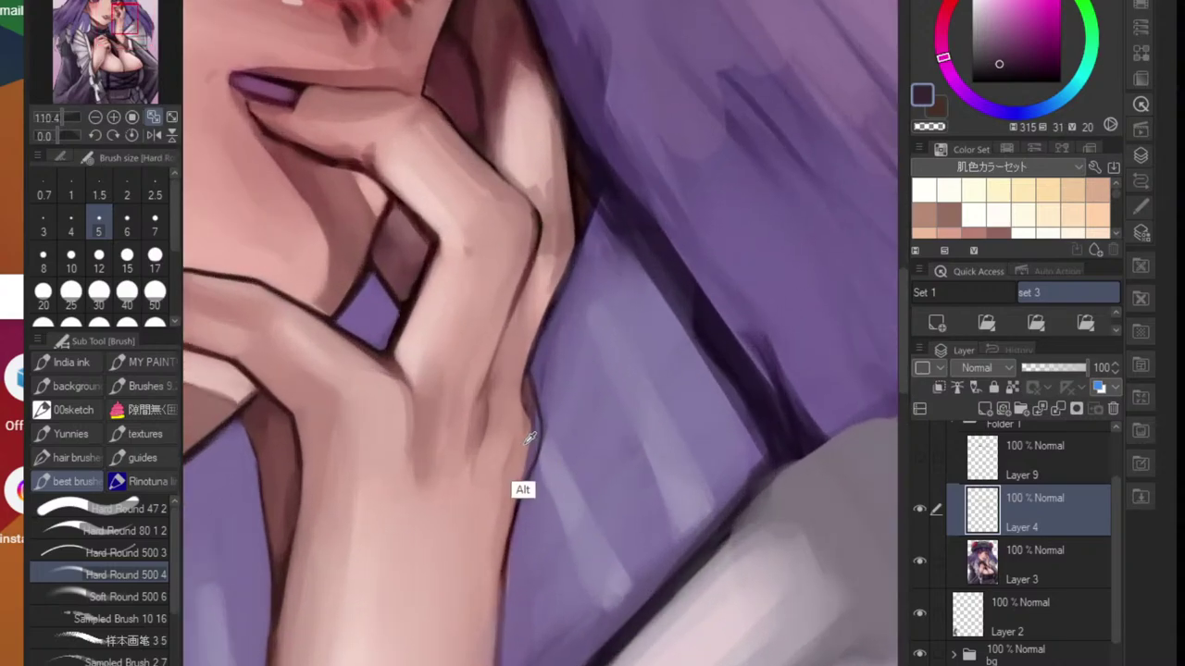
pyautogui.keyDown('alt'); pyautogui.click(521, 485); pyautogui.keyUp('alt')
pyautogui.press(']')
pyautogui.press(']')
pyautogui.press(']')
pyautogui.press(']')
pyautogui.press(']')
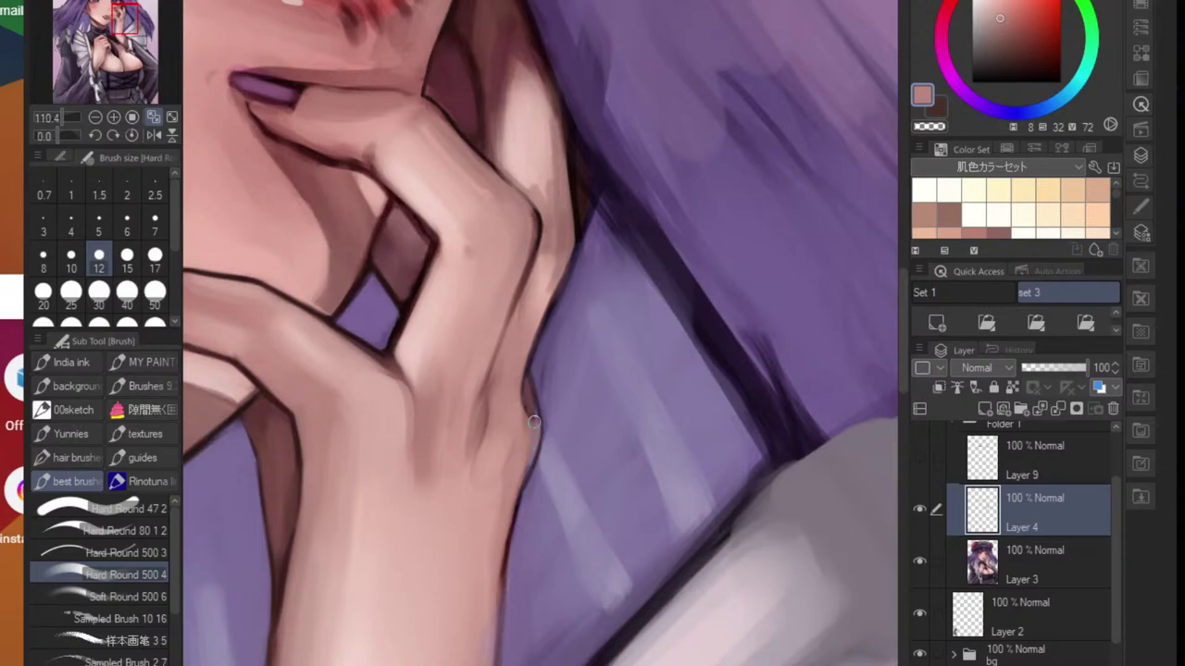
pyautogui.moveTo(518, 487); pyautogui.dragTo(491, 607)
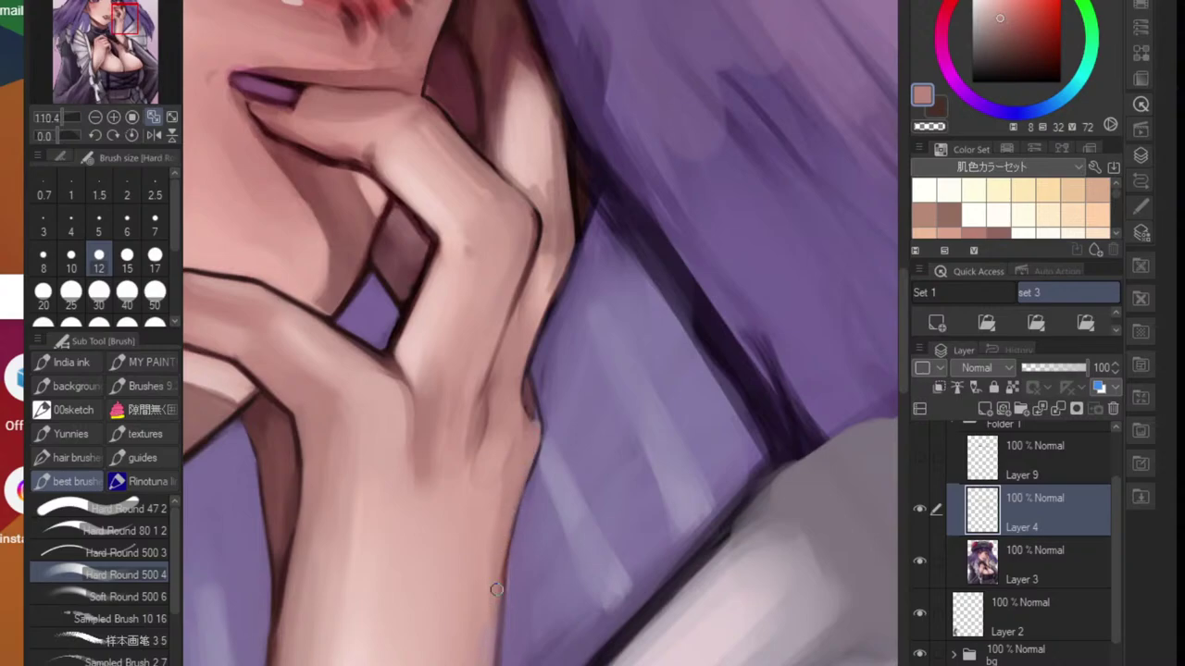
pyautogui.scroll(-6, 517, 597)
pyautogui.scroll(9, 544, 557)
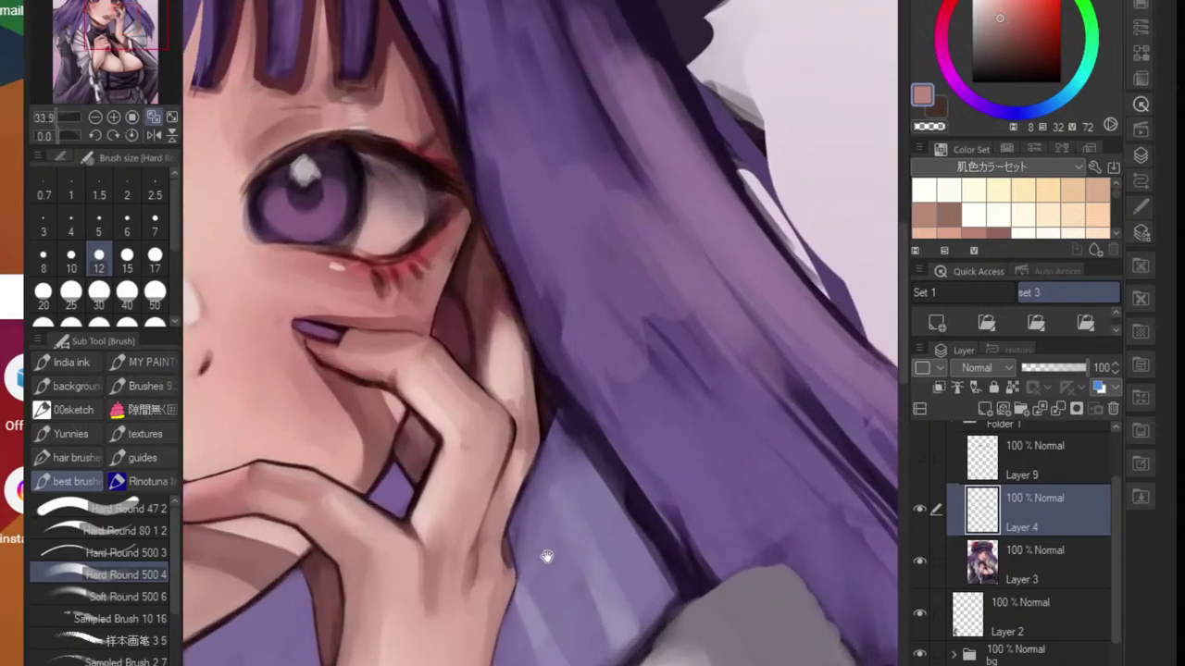
pyautogui.keyDown('alt'); pyautogui.click(505, 585); pyautogui.keyUp('alt')
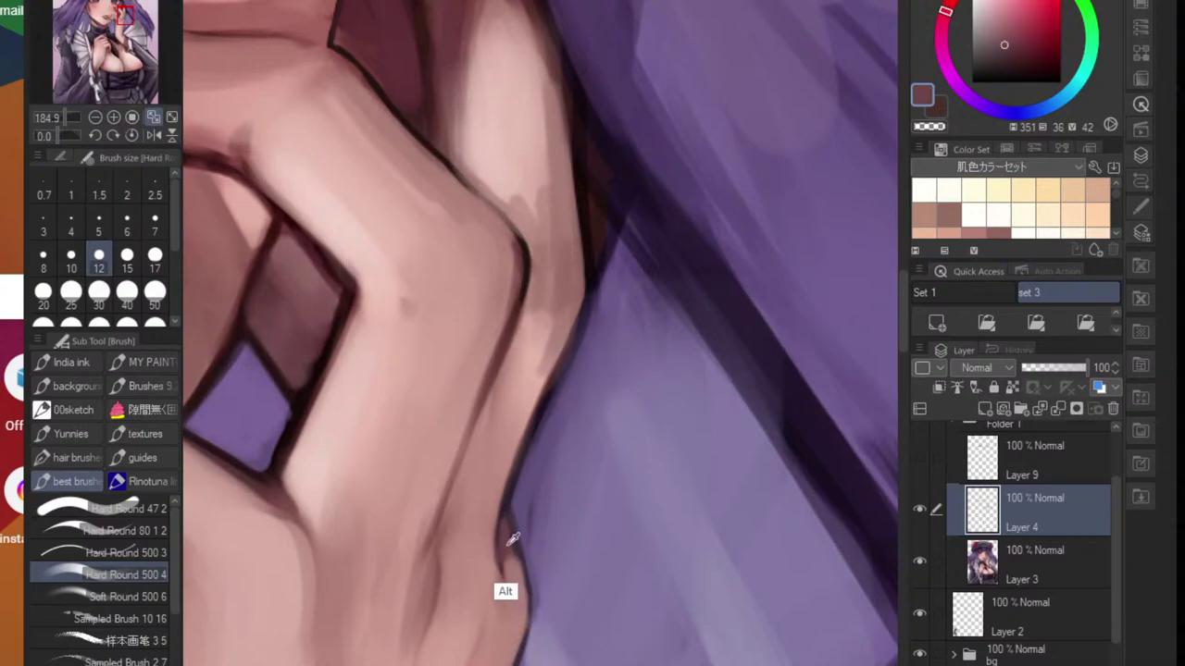
pyautogui.scroll(-6, 510, 576)
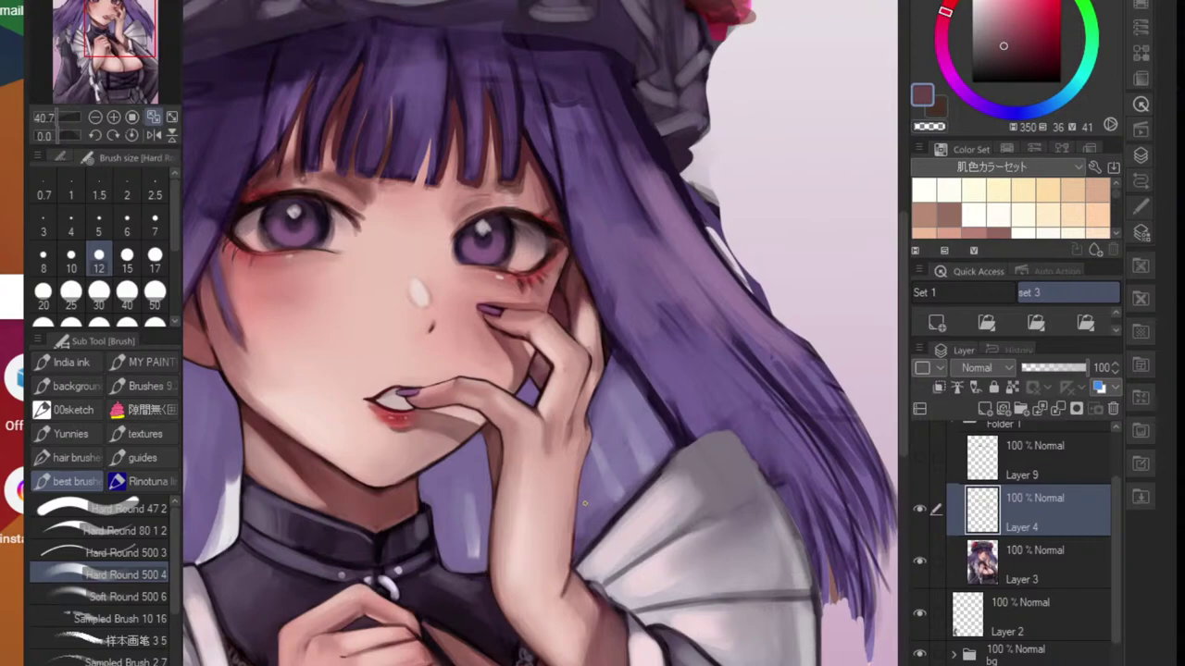
# - Paint purple over the hair's dark edge line beside the face and near the hand
pyautogui.moveTo(598, 309); pyautogui.dragTo(623, 287)
pyautogui.moveTo(623, 287); pyautogui.dragTo(565, 313)
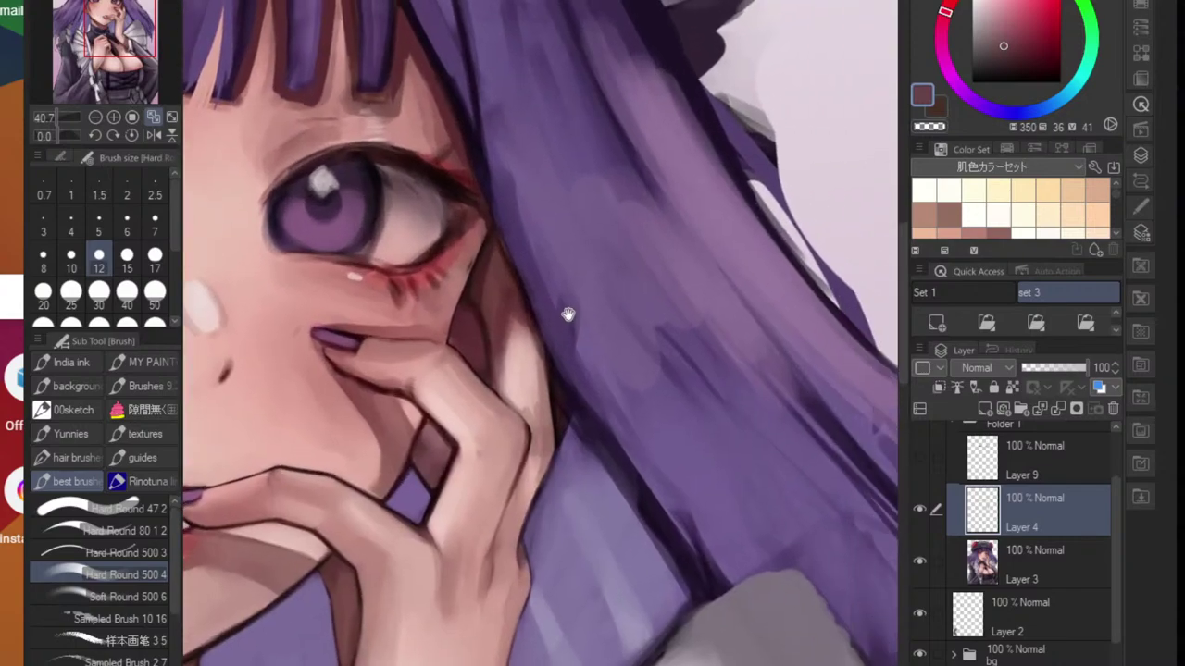
pyautogui.keyDown('alt'); pyautogui.click(511, 237); pyautogui.keyUp('alt')
pyautogui.moveTo(507, 219); pyautogui.dragTo(551, 334)
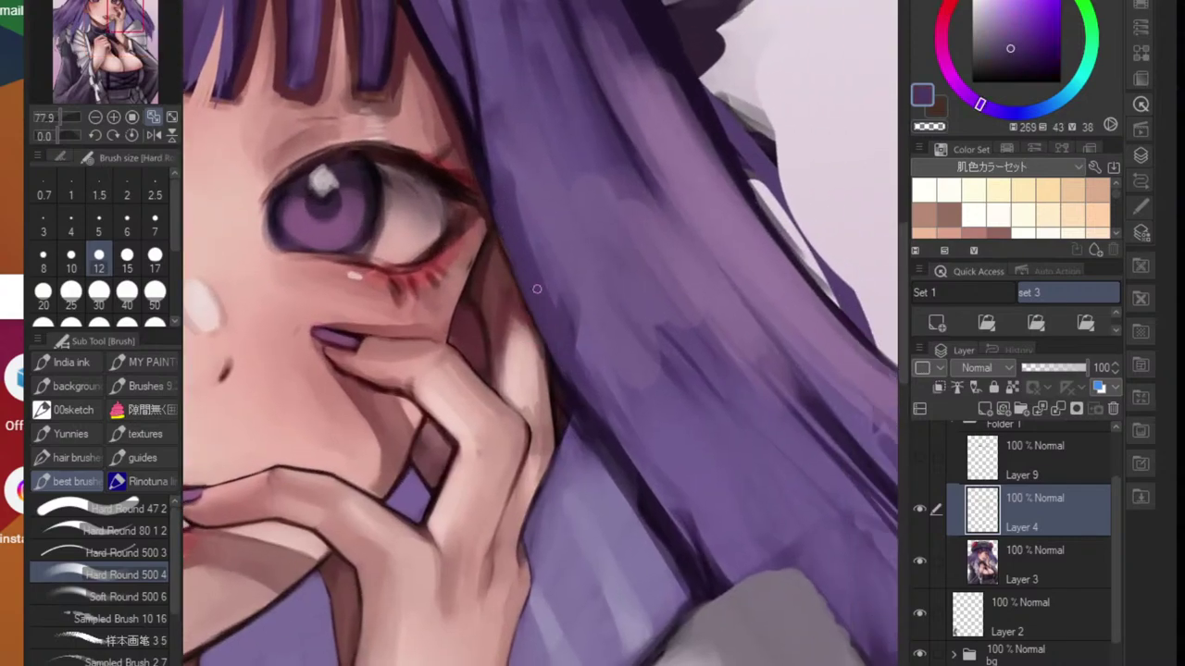
pyautogui.keyDown('alt'); pyautogui.click(568, 504); pyautogui.keyUp('alt')
pyautogui.moveTo(567, 394); pyautogui.dragTo(566, 420)
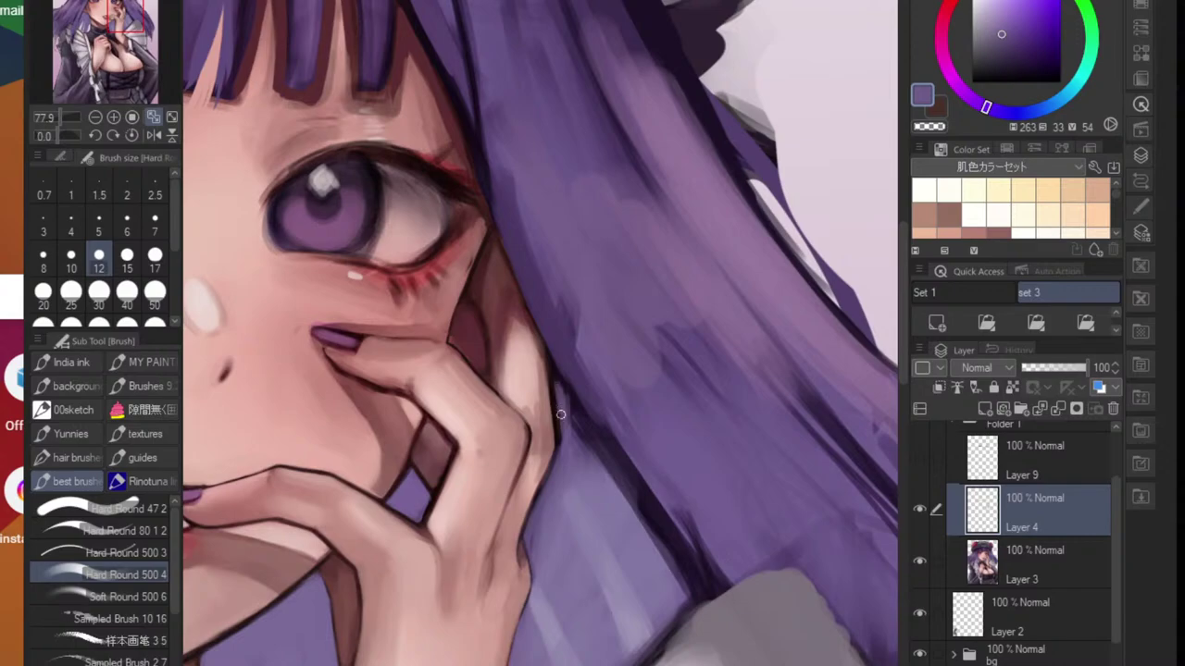
# - Paint a lighter purple strand down the hair next to the hand
pyautogui.scroll(-4, 574, 415)
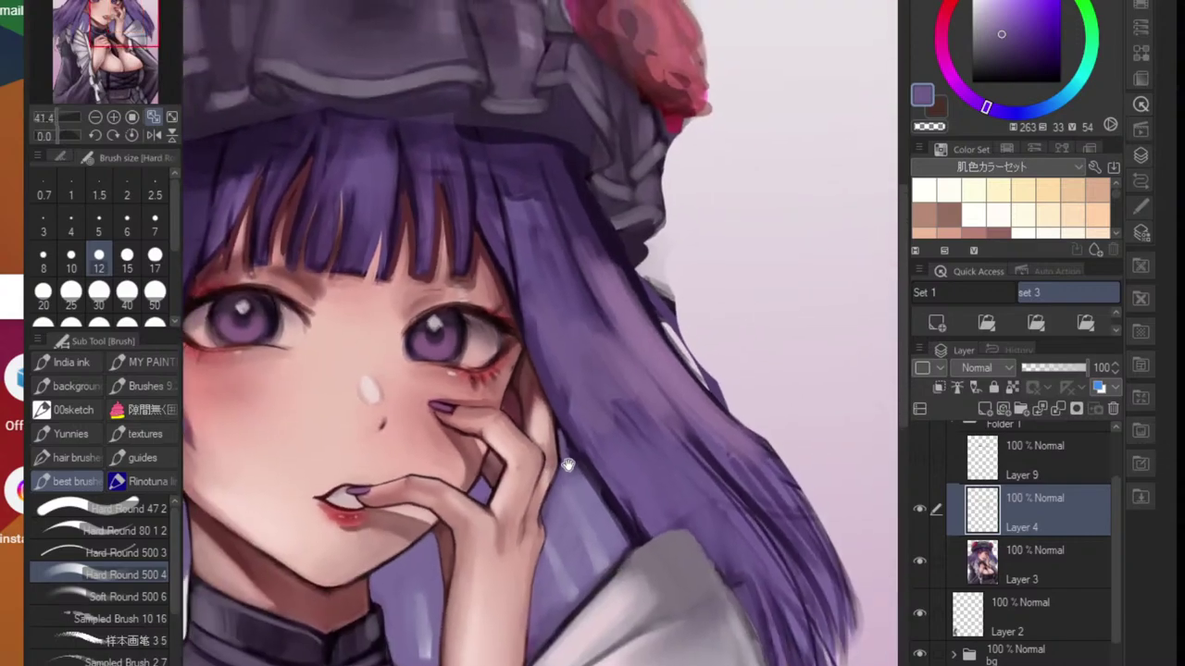
pyautogui.scroll(4, 565, 460)
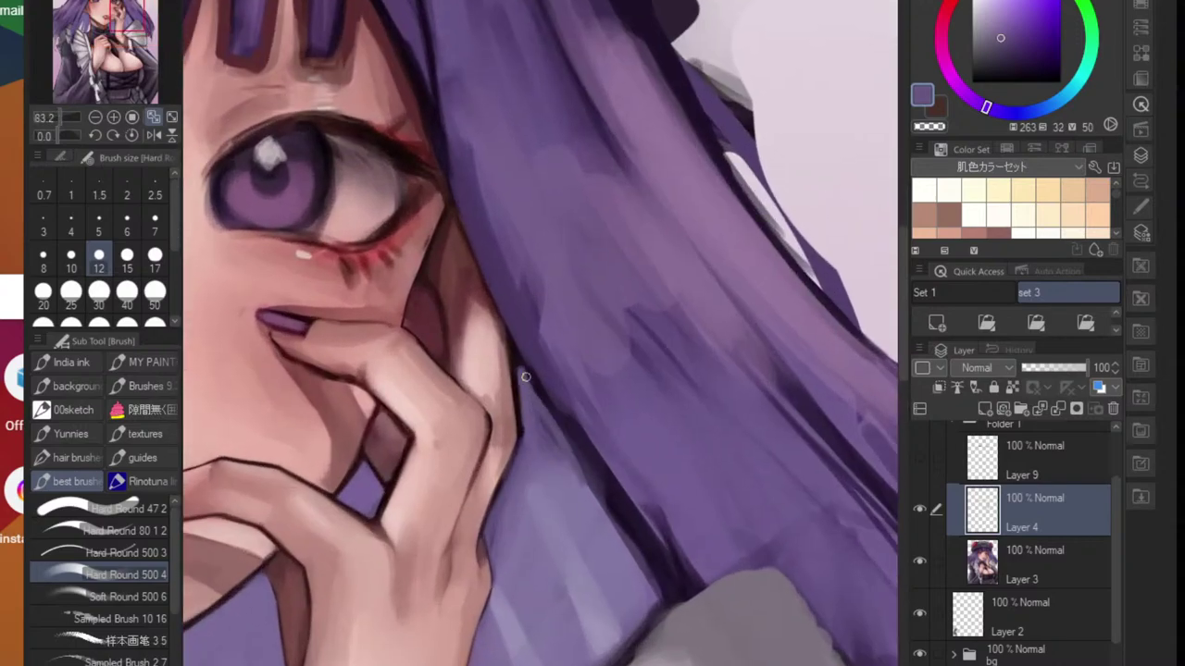
pyautogui.moveTo(525, 377); pyautogui.dragTo(592, 491)
pyautogui.scroll(-8, 542, 458)
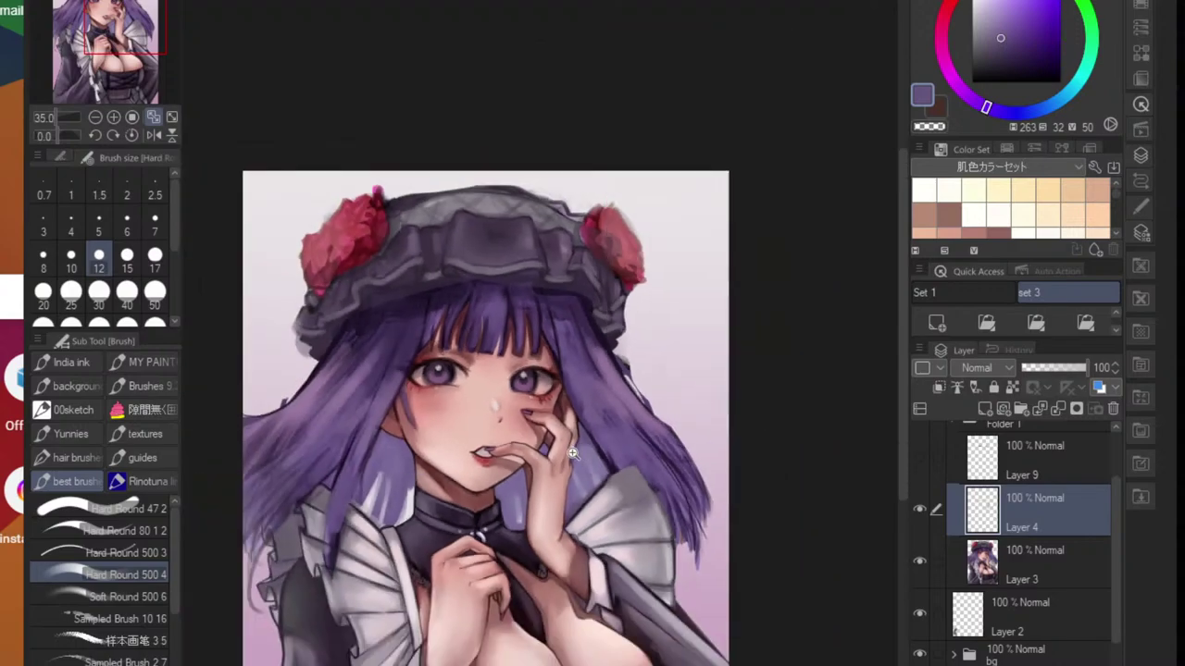
# - Zoom toward the hair by the hand and darken the sleeve ruffle's edge with a sampled hair purple
pyautogui.scroll(3, 606, 399)
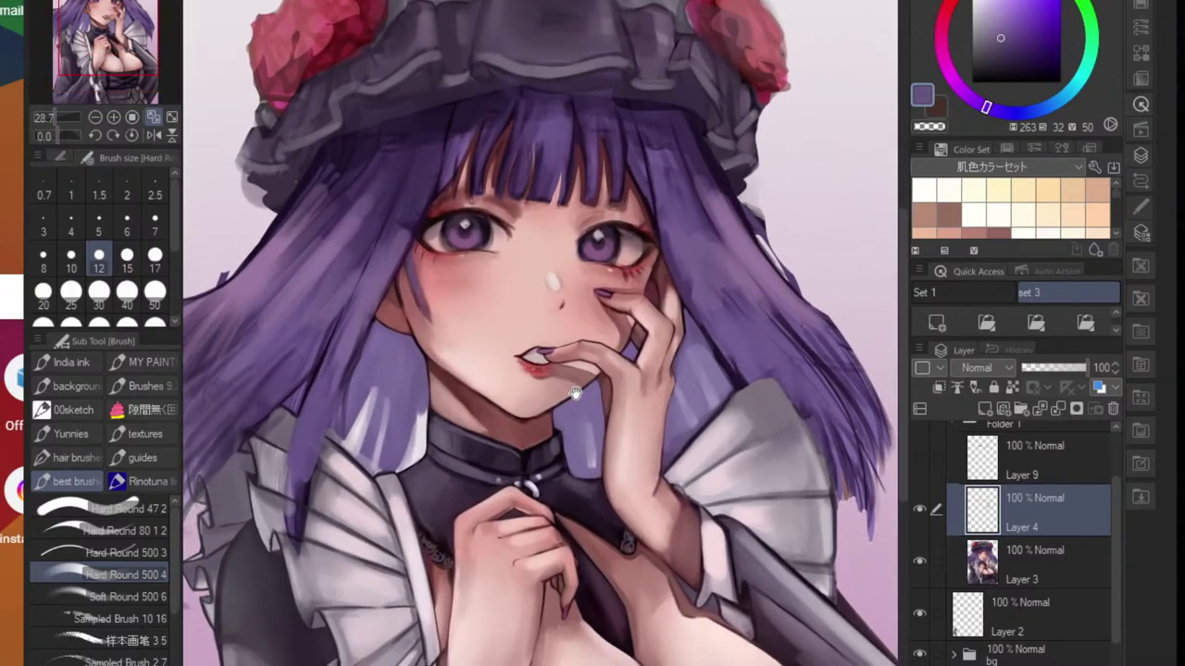
pyautogui.moveTo(576, 394); pyautogui.dragTo(607, 394)
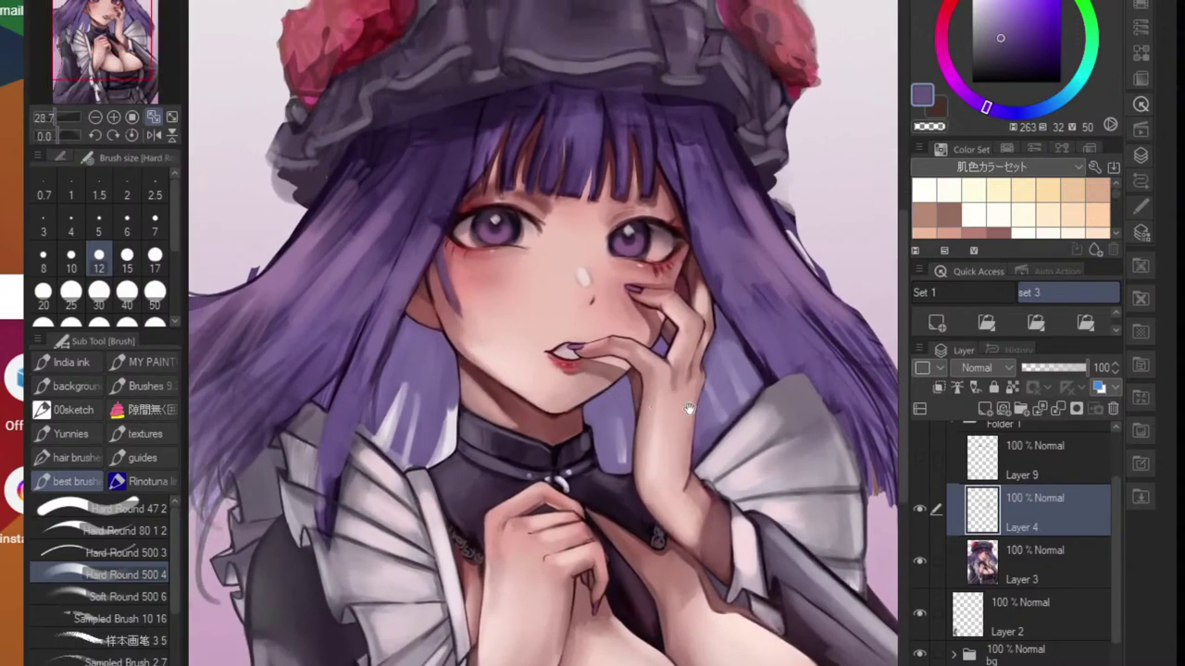
pyautogui.scroll(2, 767, 403)
pyautogui.moveTo(806, 405); pyautogui.dragTo(676, 421)
pyautogui.scroll(5, 676, 421)
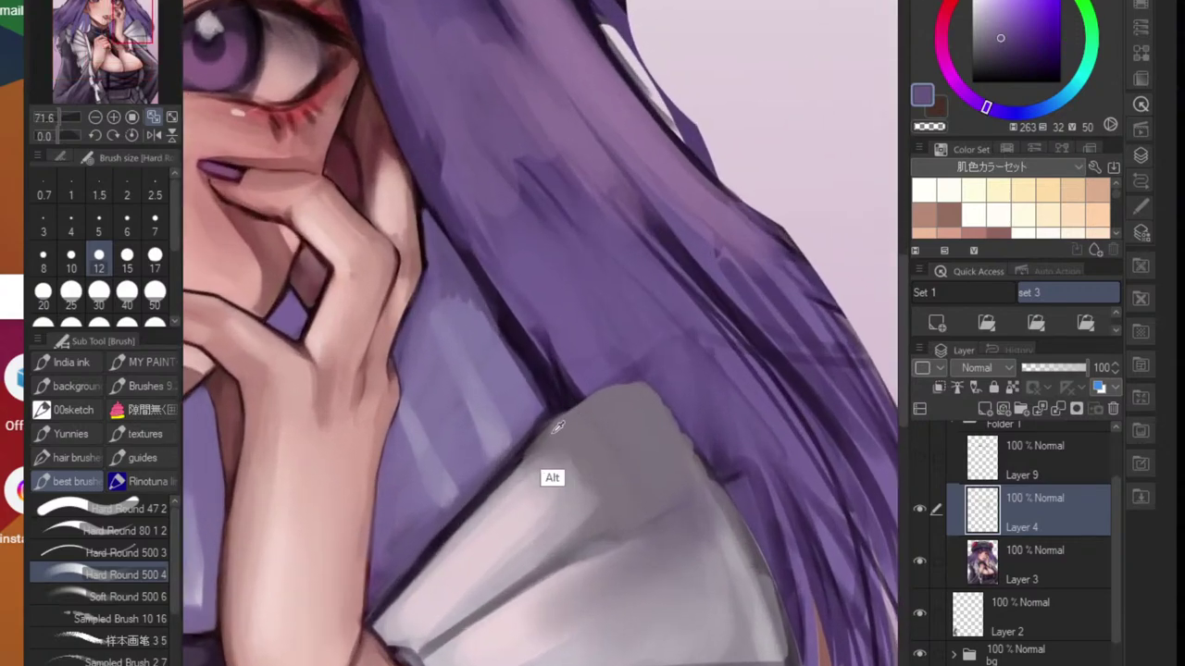
pyautogui.keyDown('alt'); pyautogui.click(498, 466); pyautogui.keyUp('alt')
pyautogui.moveTo(498, 479); pyautogui.dragTo(563, 418)
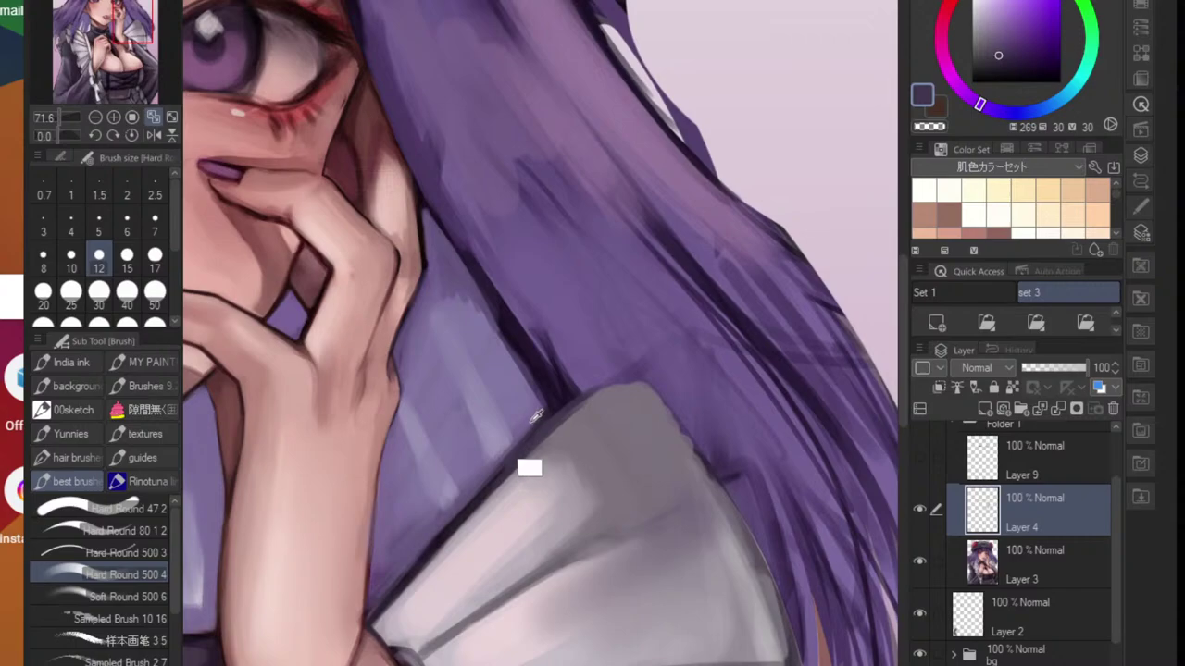
# - Soften and thin the dark outline on the ruffle's top edge using hair purples
pyautogui.keyDown('alt'); pyautogui.click(531, 424); pyautogui.keyUp('alt')
pyautogui.scroll(2, 404, 624)
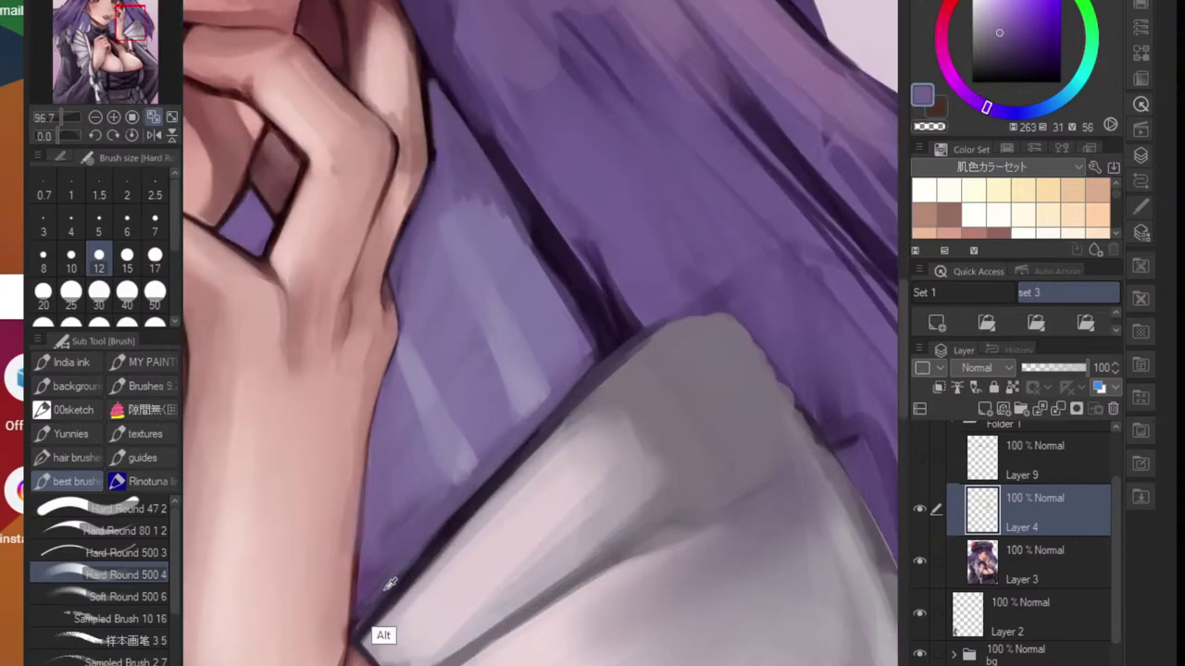
pyautogui.keyDown('alt'); pyautogui.click(383, 635); pyautogui.keyUp('alt')
pyautogui.moveTo(412, 561); pyautogui.dragTo(462, 508)
pyautogui.moveTo(390, 587); pyautogui.dragTo(500, 470)
pyautogui.moveTo(409, 566); pyautogui.dragTo(526, 445)
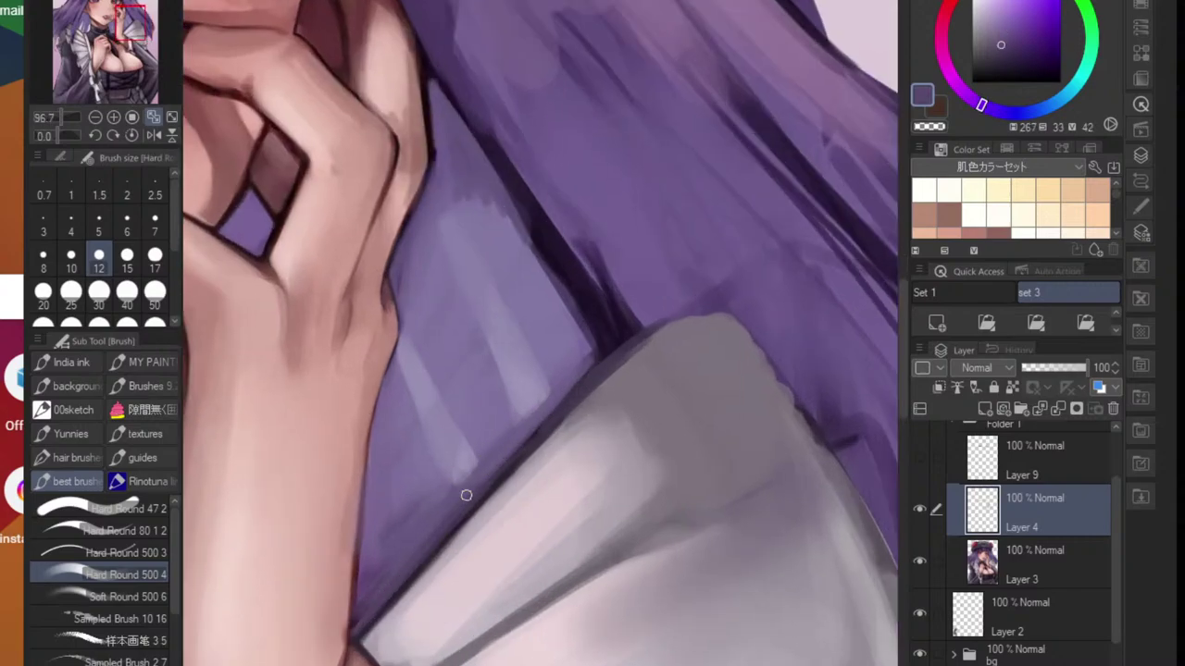
pyautogui.scroll(-5, 563, 404)
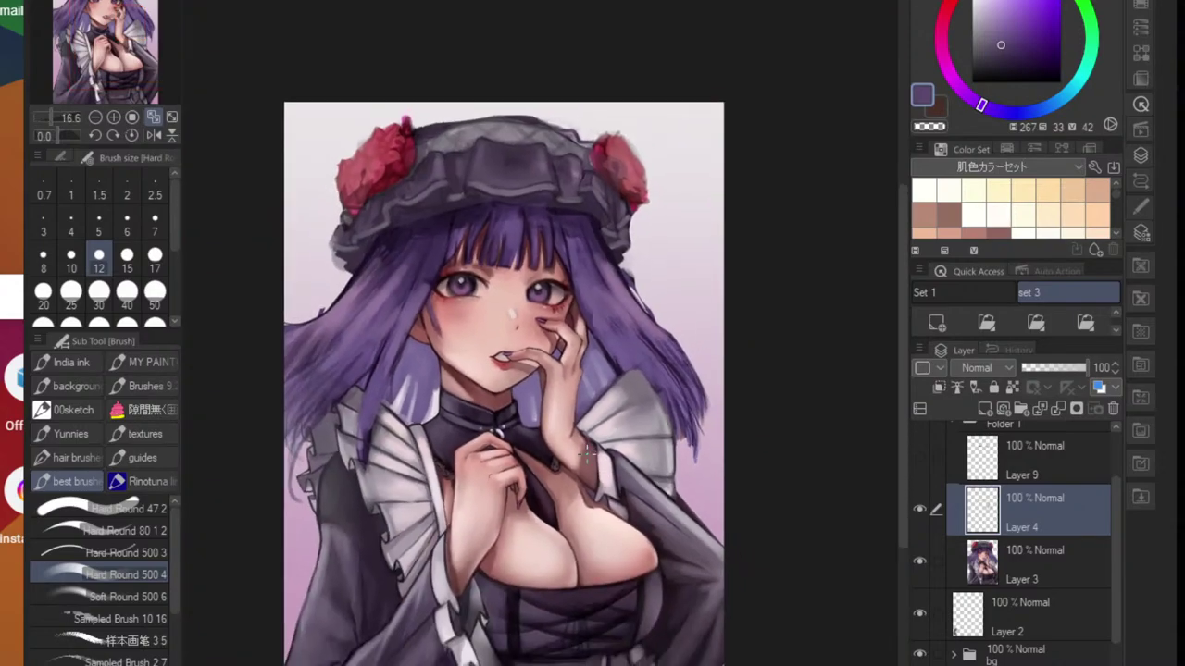
pyautogui.scroll(2, 587, 453)
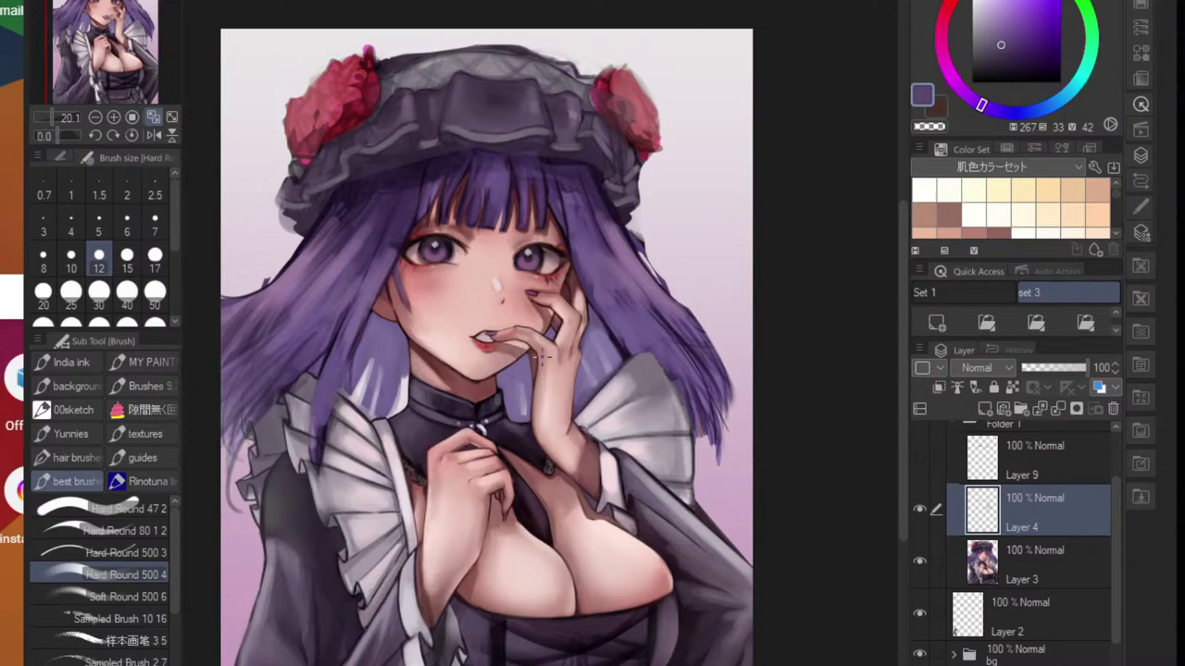
pyautogui.scroll(5, 448, 634)
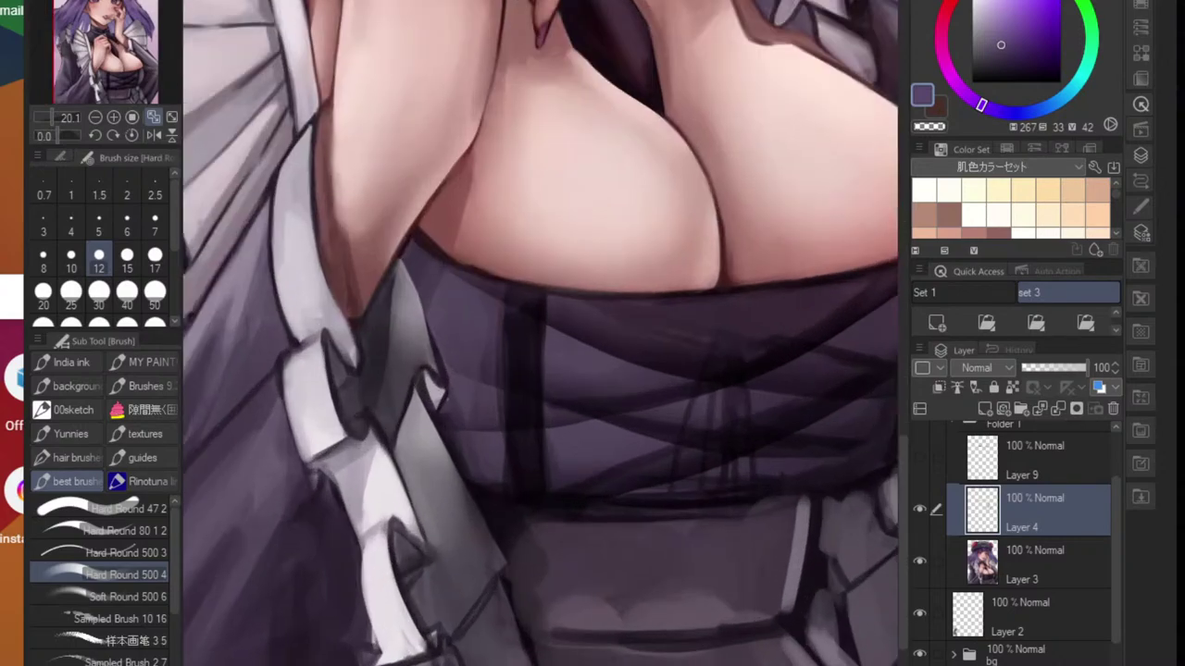
# - Zoom onto the white fold, sample a dark pink, shrink the brush, and undo an accidental stroke
pyautogui.press('alt')
pyautogui.press('alt')
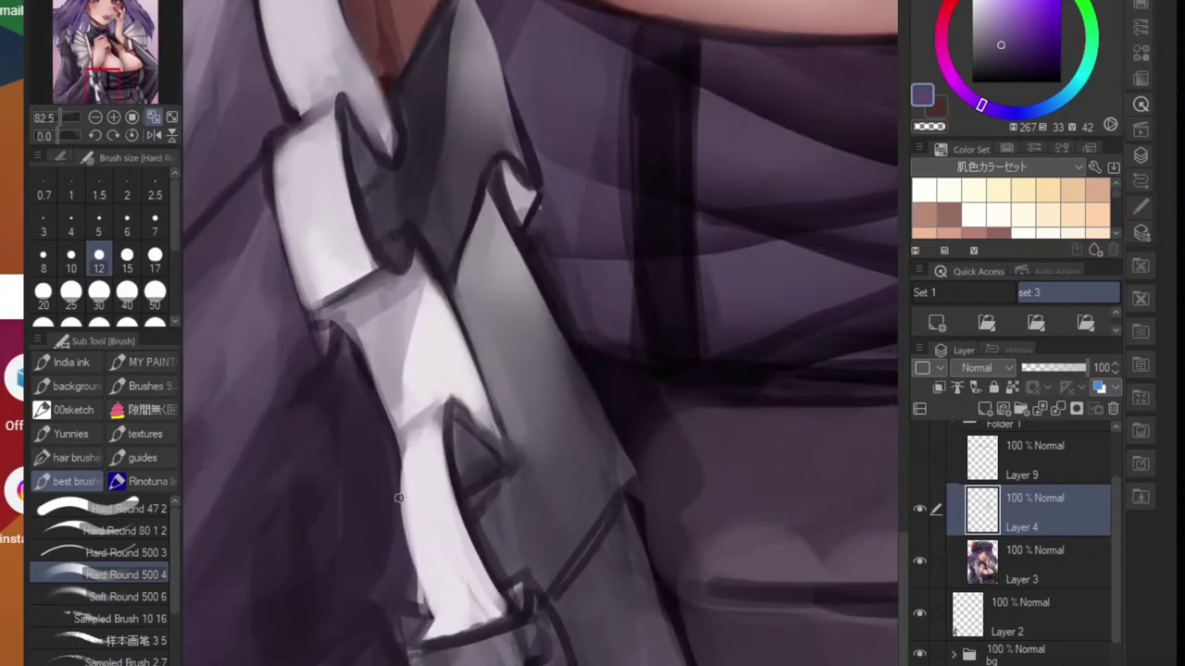
pyautogui.press('alt')
pyautogui.keyDown('alt'); pyautogui.click(430, 245); pyautogui.keyUp('alt')
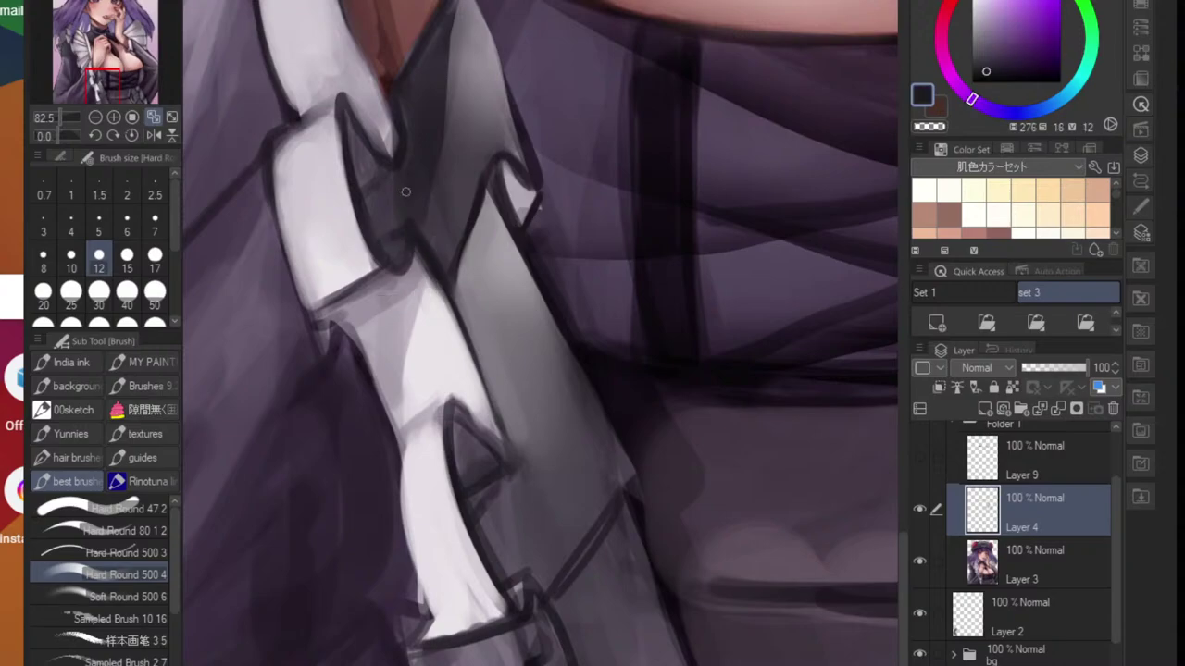
pyautogui.scroll(3, 408, 171)
pyautogui.scroll(-4, 380, 203)
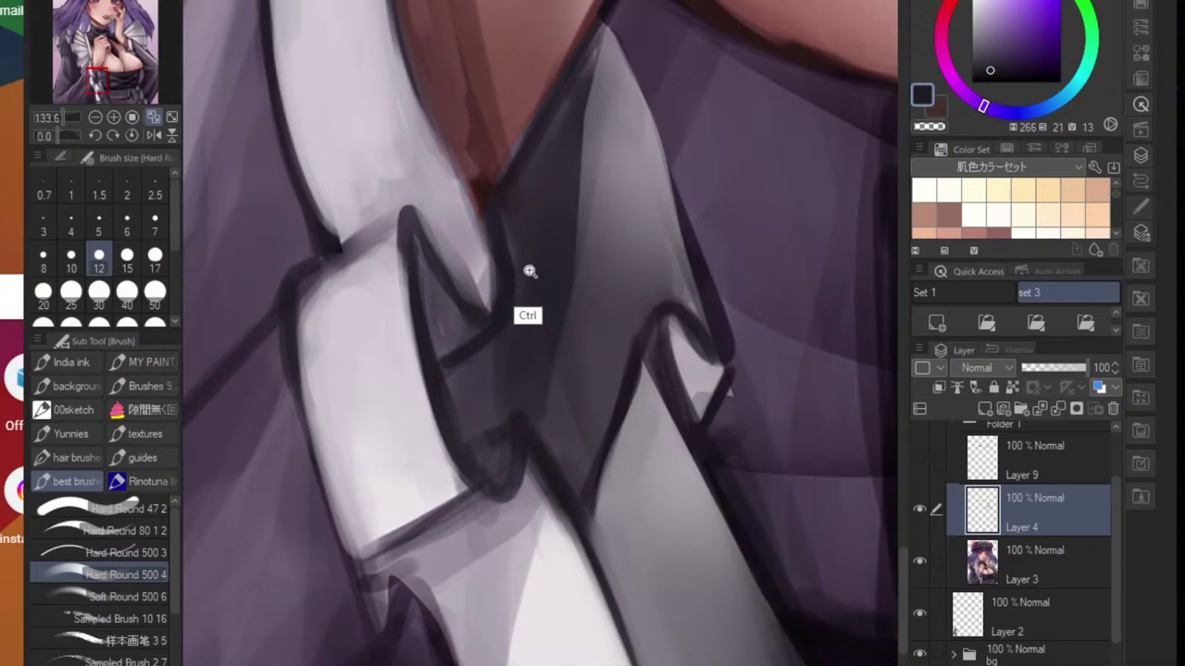
pyautogui.moveTo(529, 273); pyautogui.dragTo(452, 303)
pyautogui.keyDown('alt'); pyautogui.click(432, 106); pyautogui.keyUp('alt')
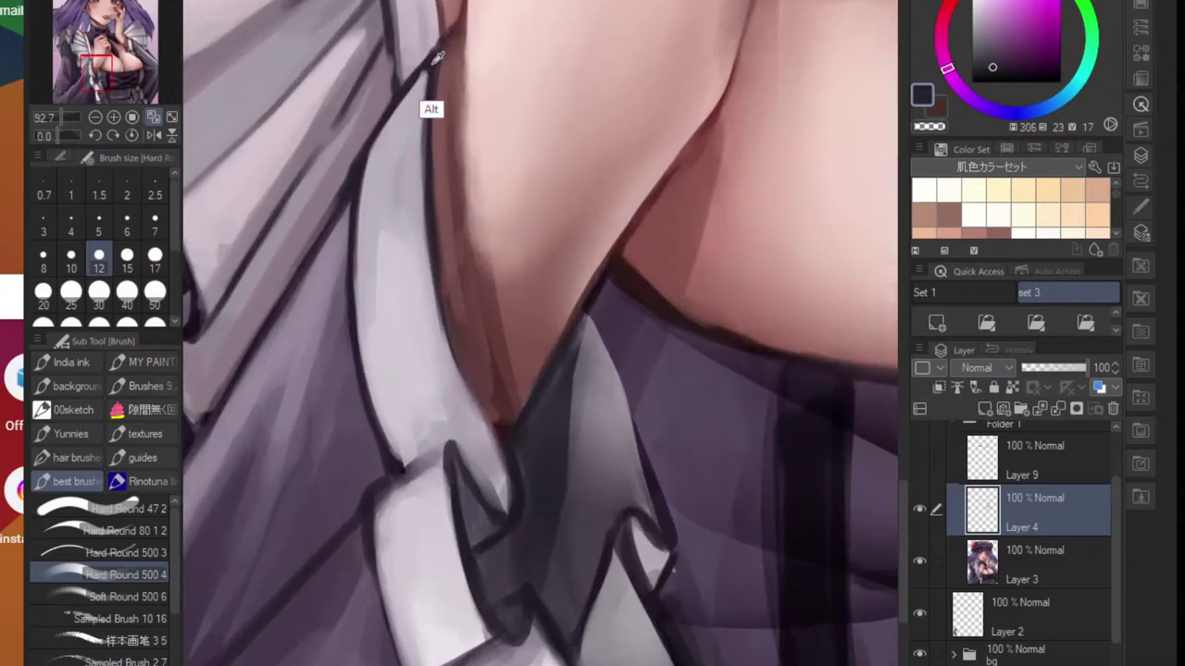
pyautogui.press('[')
pyautogui.press('[')
pyautogui.press('[')
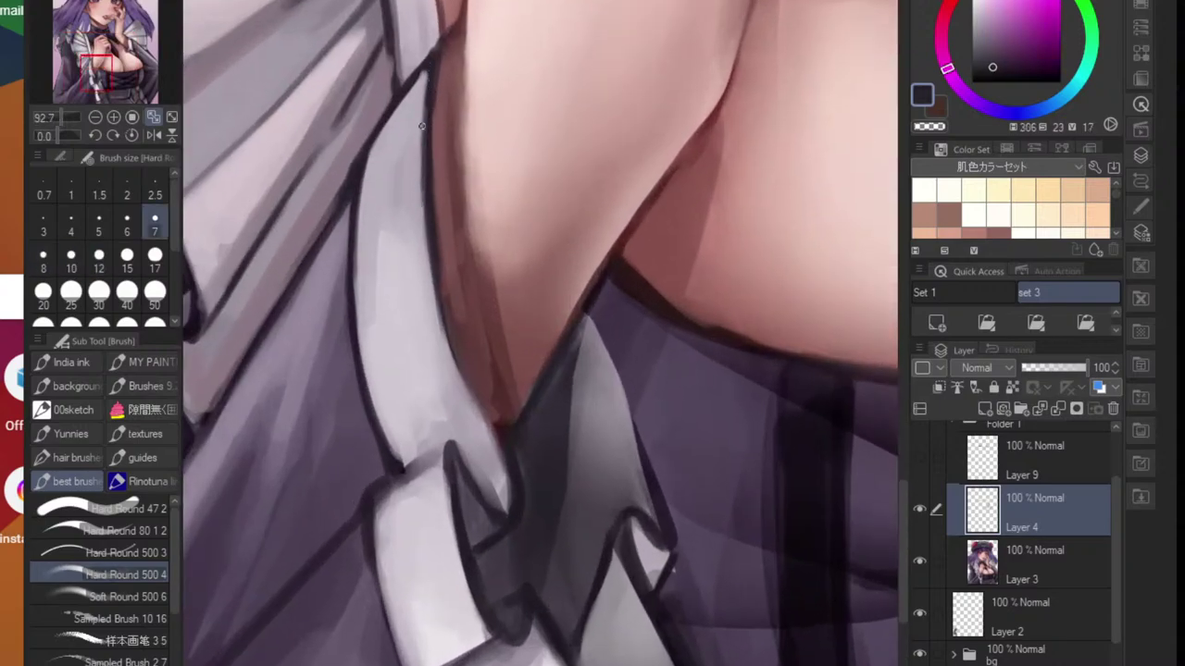
pyautogui.moveTo(427, 135); pyautogui.dragTo(451, 235)
pyautogui.hotkey('ctrl', 'z')
# - Brighten the white fold's edge with light lavender at size 12 and darken its inner fold
pyautogui.keyDown('alt'); pyautogui.click(475, 406); pyautogui.keyUp('alt')
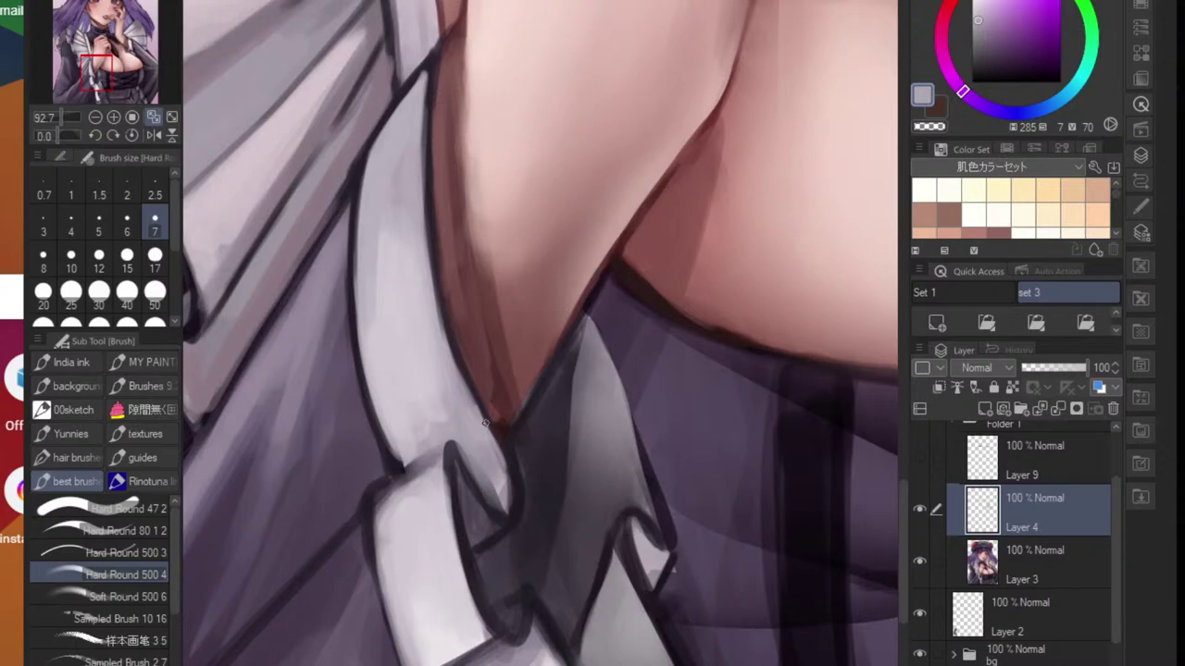
pyautogui.press(']')
pyautogui.press(']')
pyautogui.moveTo(469, 403); pyautogui.dragTo(499, 456)
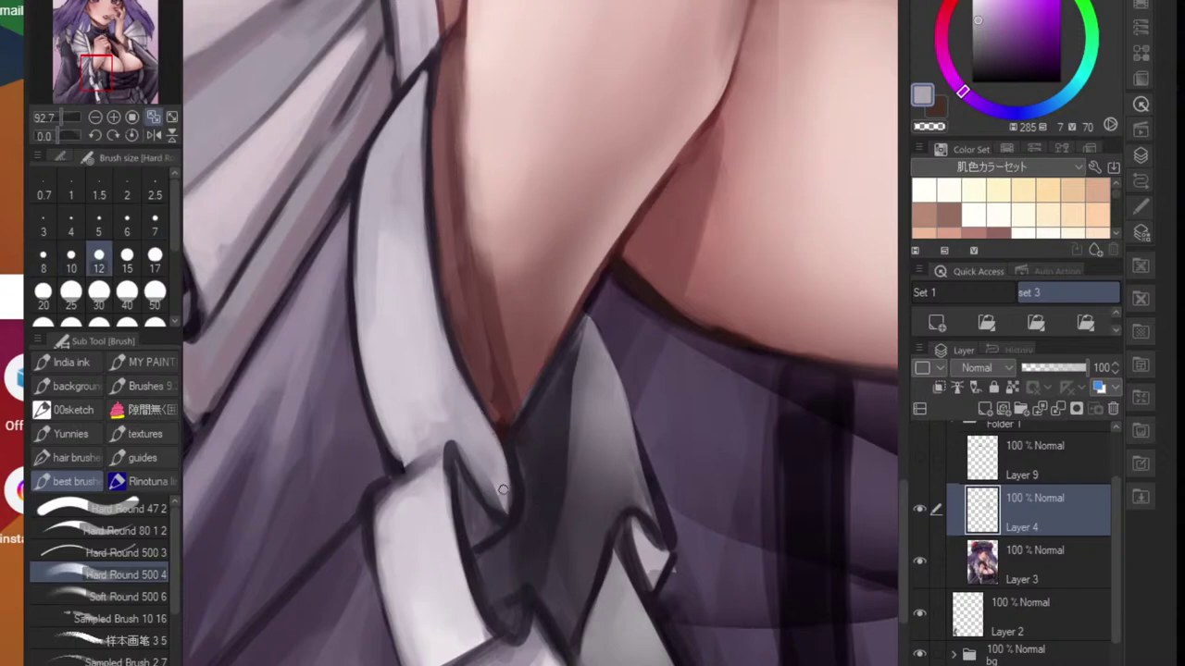
pyautogui.keyDown('alt'); pyautogui.click(454, 510); pyautogui.keyUp('alt')
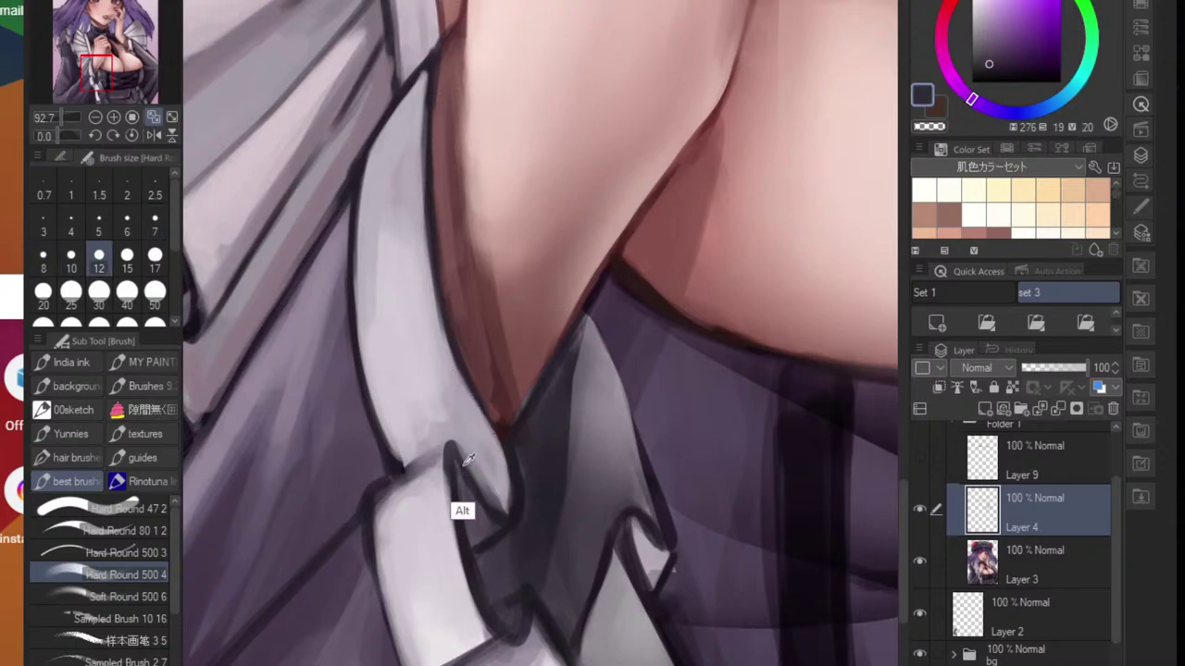
pyautogui.moveTo(502, 507); pyautogui.dragTo(484, 493)
# - Sample a range of dark, mid and near-white tones from the fold and cloth
pyautogui.keyDown('alt'); pyautogui.click(509, 464); pyautogui.keyUp('alt')
pyautogui.keyDown('alt'); pyautogui.click(472, 513); pyautogui.keyUp('alt')
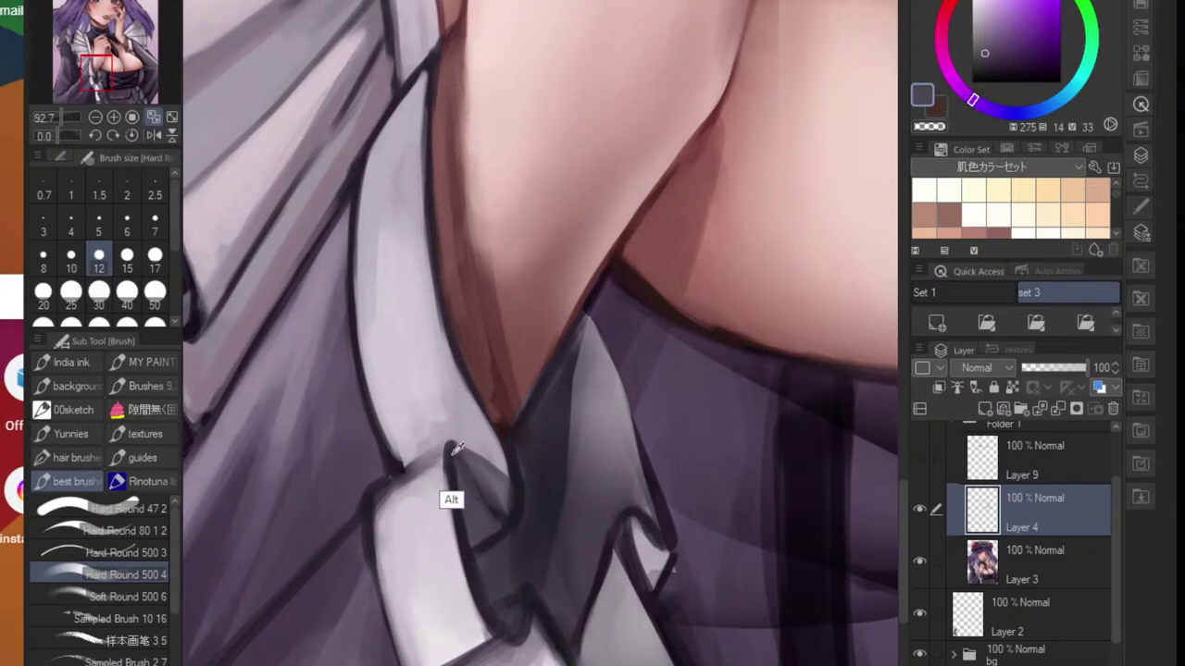
pyautogui.keyDown('alt'); pyautogui.click(447, 494); pyautogui.keyUp('alt')
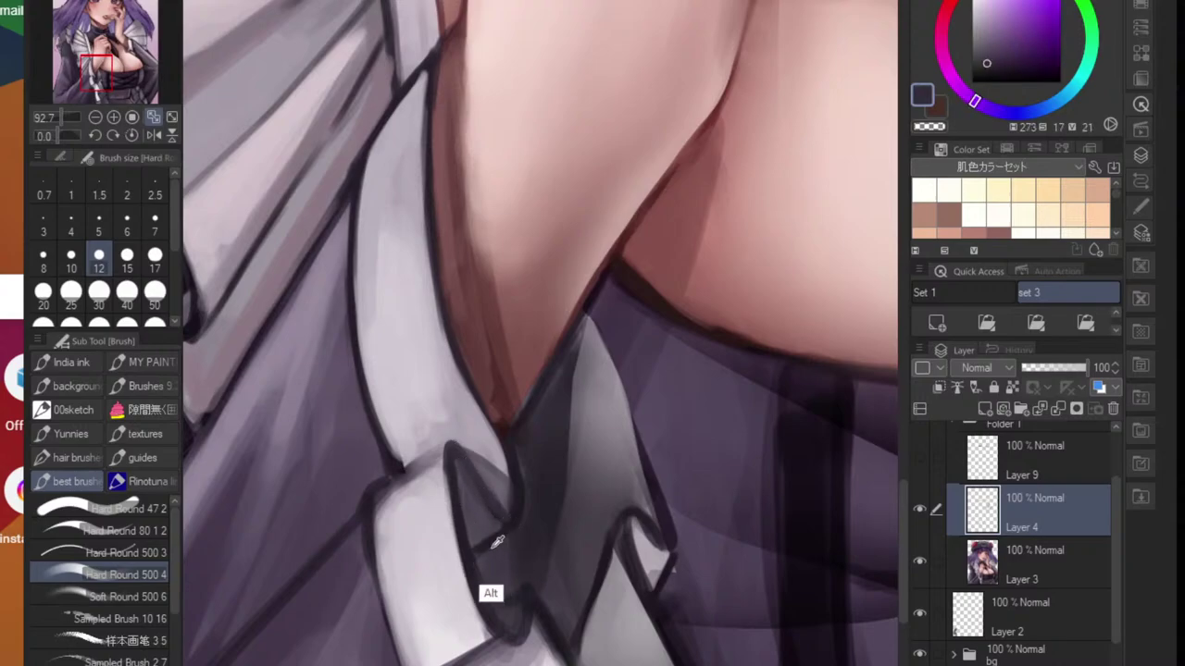
pyautogui.keyDown('alt'); pyautogui.click(478, 512); pyautogui.keyUp('alt')
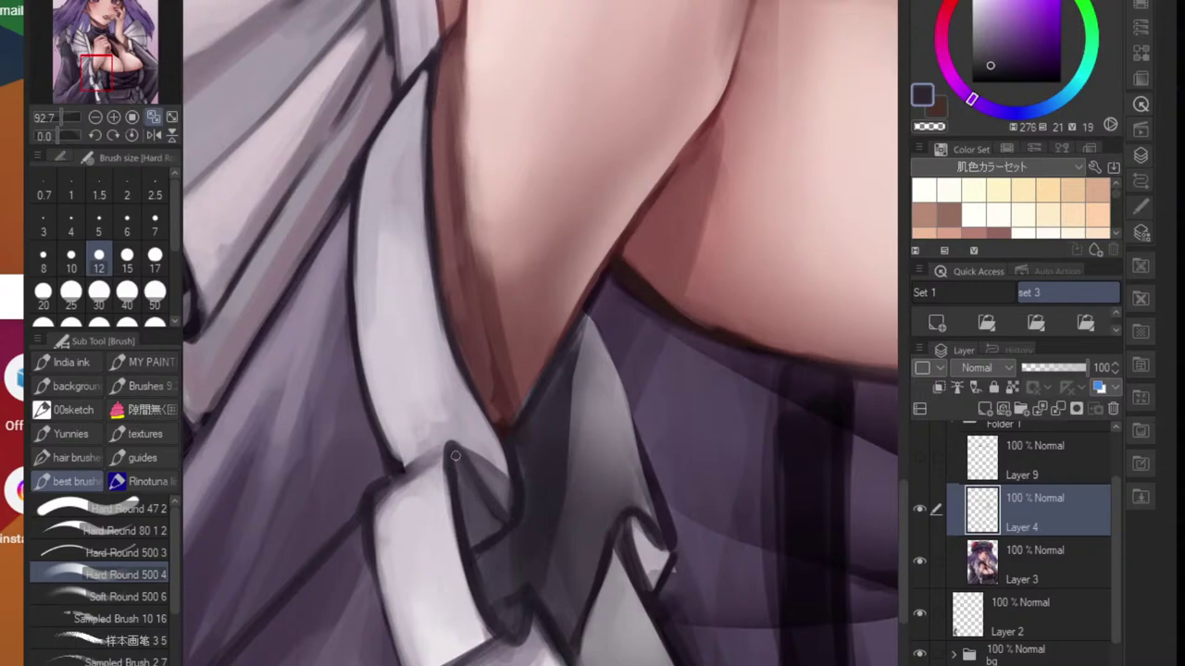
pyautogui.keyDown('alt'); pyautogui.click(463, 544); pyautogui.keyUp('alt')
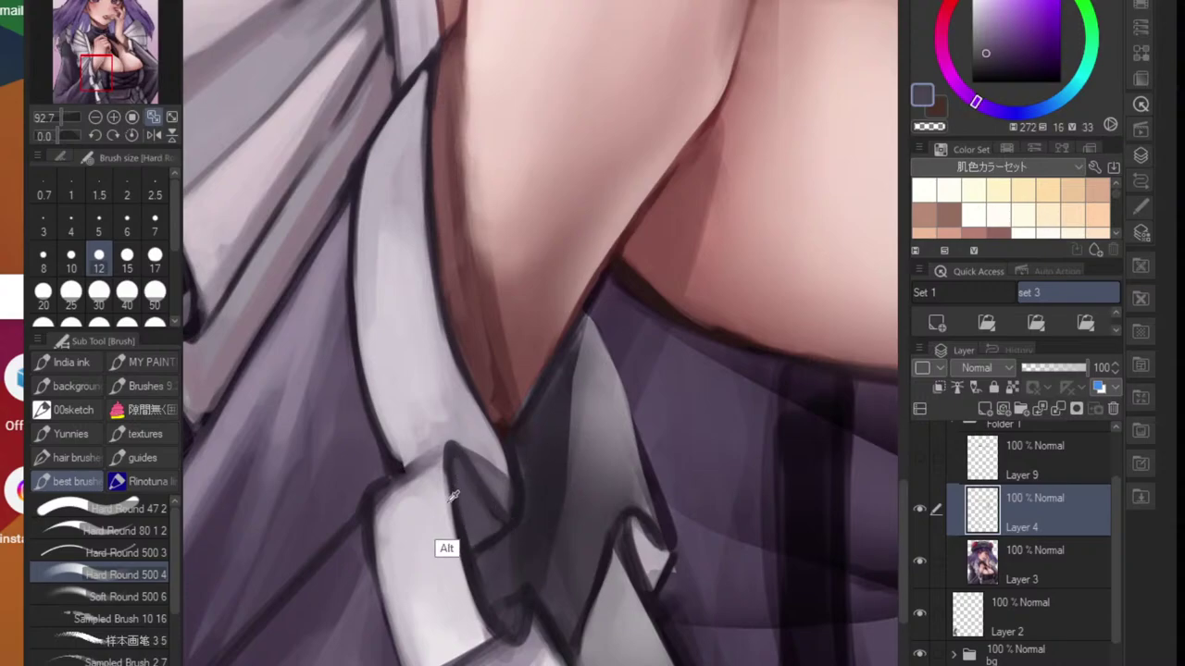
pyautogui.keyDown('alt'); pyautogui.click(446, 510); pyautogui.keyUp('alt')
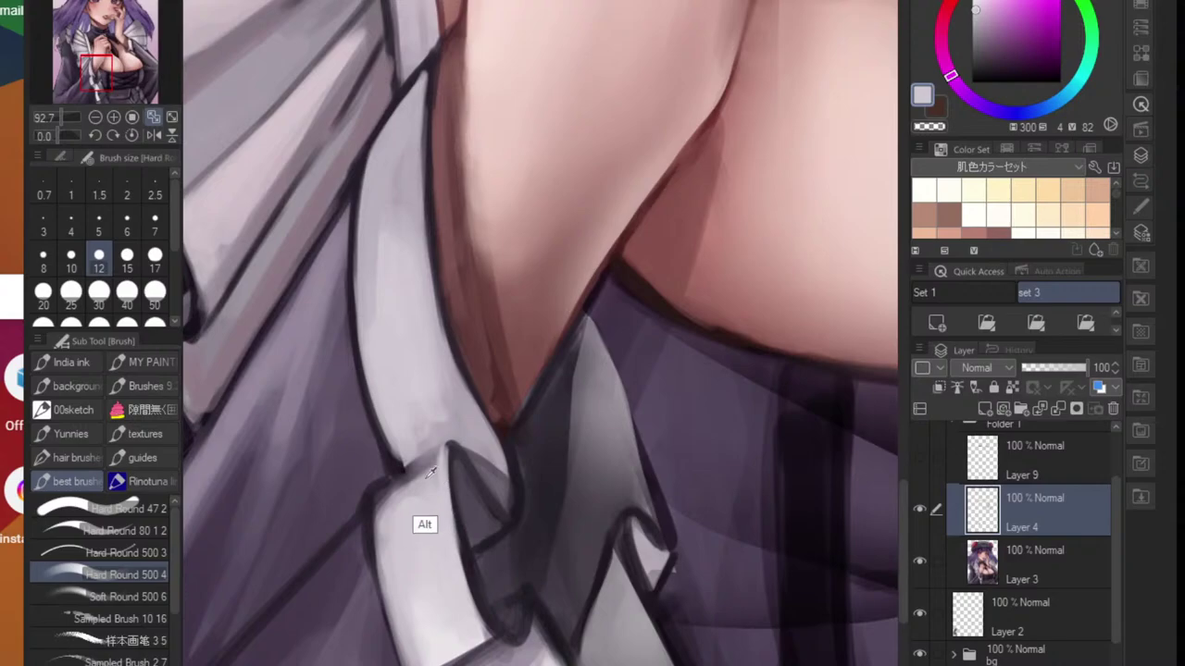
pyautogui.keyDown('alt'); pyautogui.click(432, 518); pyautogui.keyUp('alt')
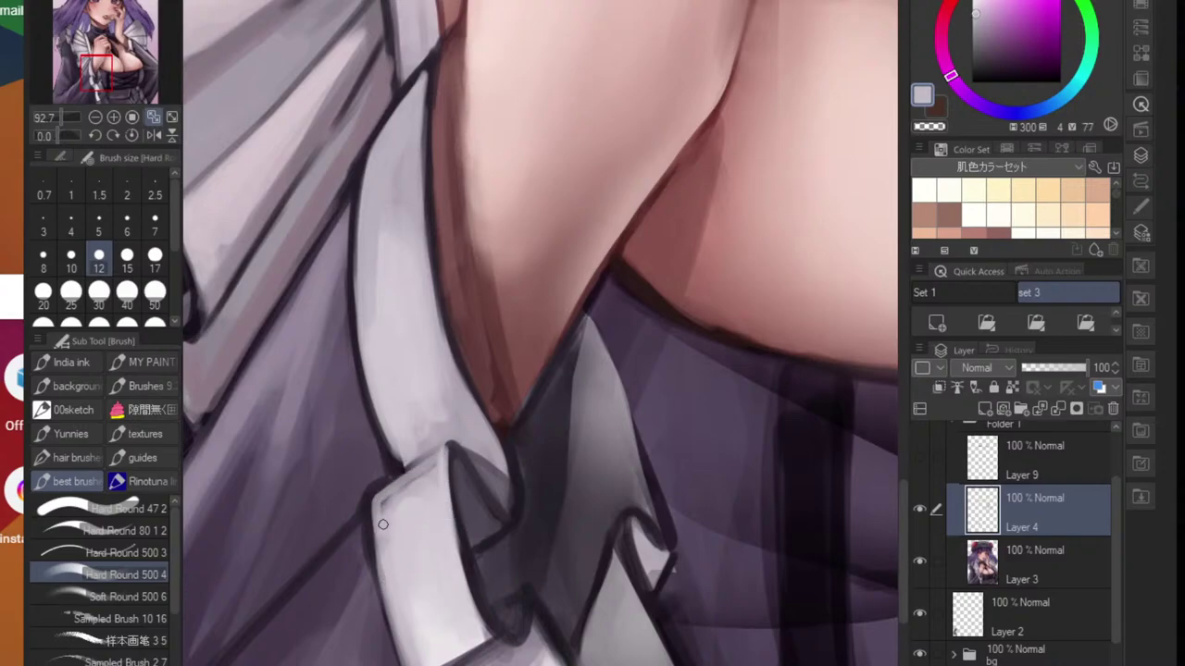
pyautogui.keyDown('alt'); pyautogui.click(373, 566); pyautogui.keyUp('alt')
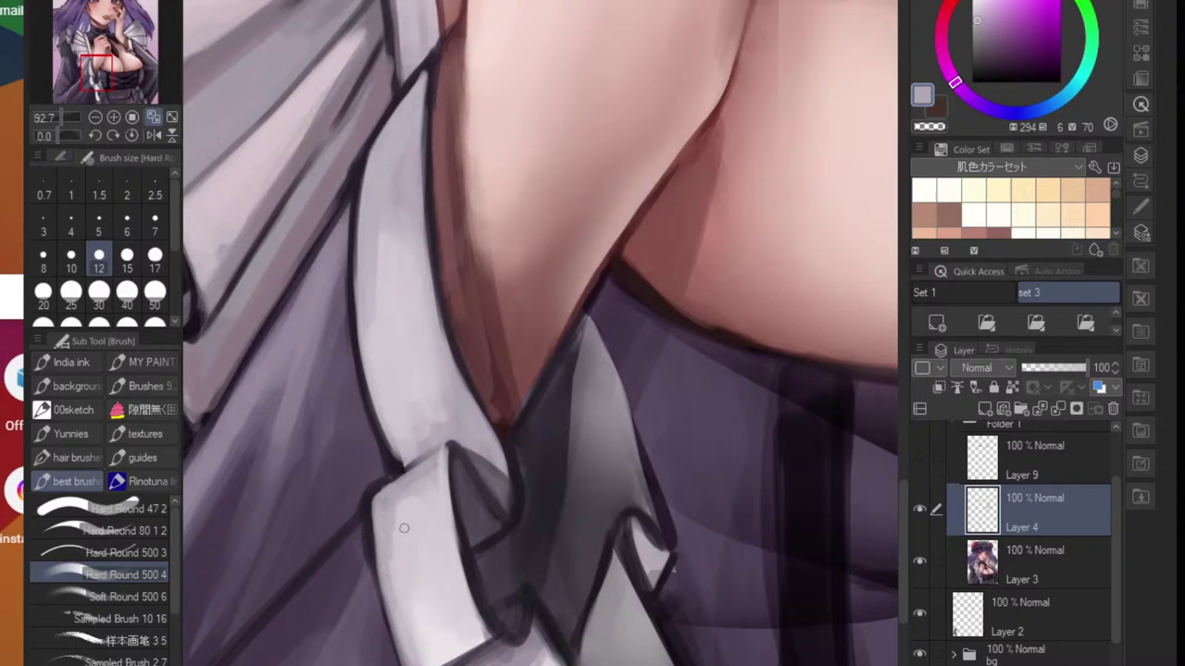
# - Zoom in closely and soften the outer edge of the fold's dark line with dark purple
pyautogui.moveTo(404, 529); pyautogui.dragTo(353, 599)
pyautogui.moveTo(411, 526); pyautogui.dragTo(623, 495)
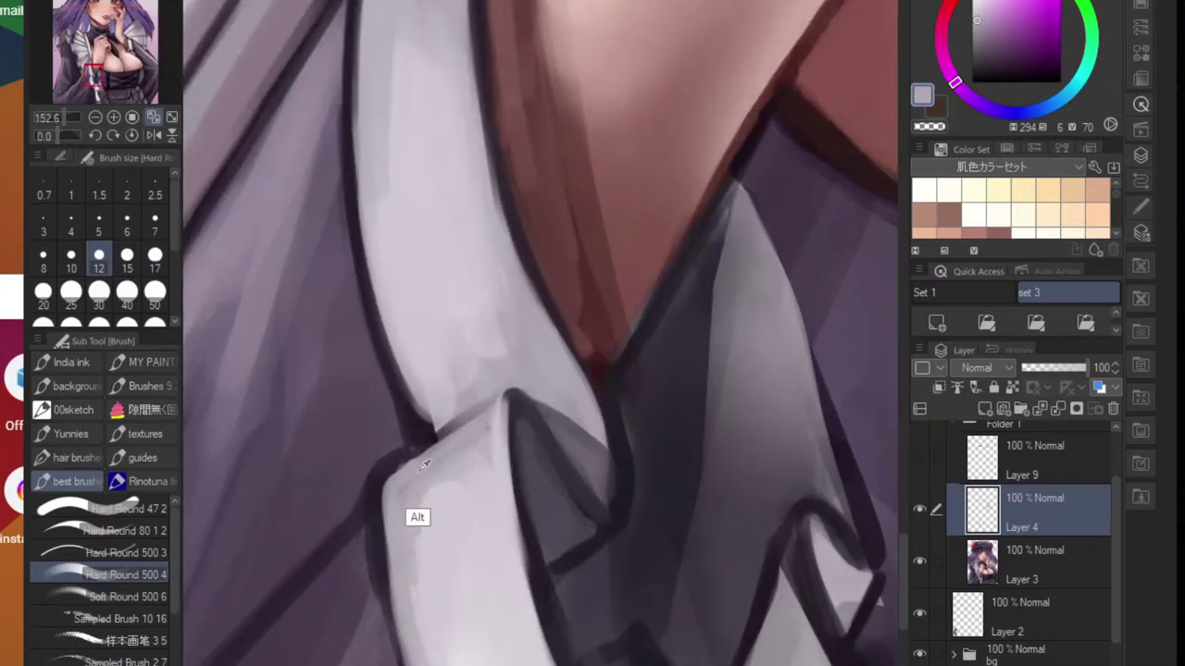
pyautogui.keyDown('alt'); pyautogui.click(361, 468); pyautogui.keyUp('alt')
pyautogui.moveTo(362, 495); pyautogui.dragTo(397, 453)
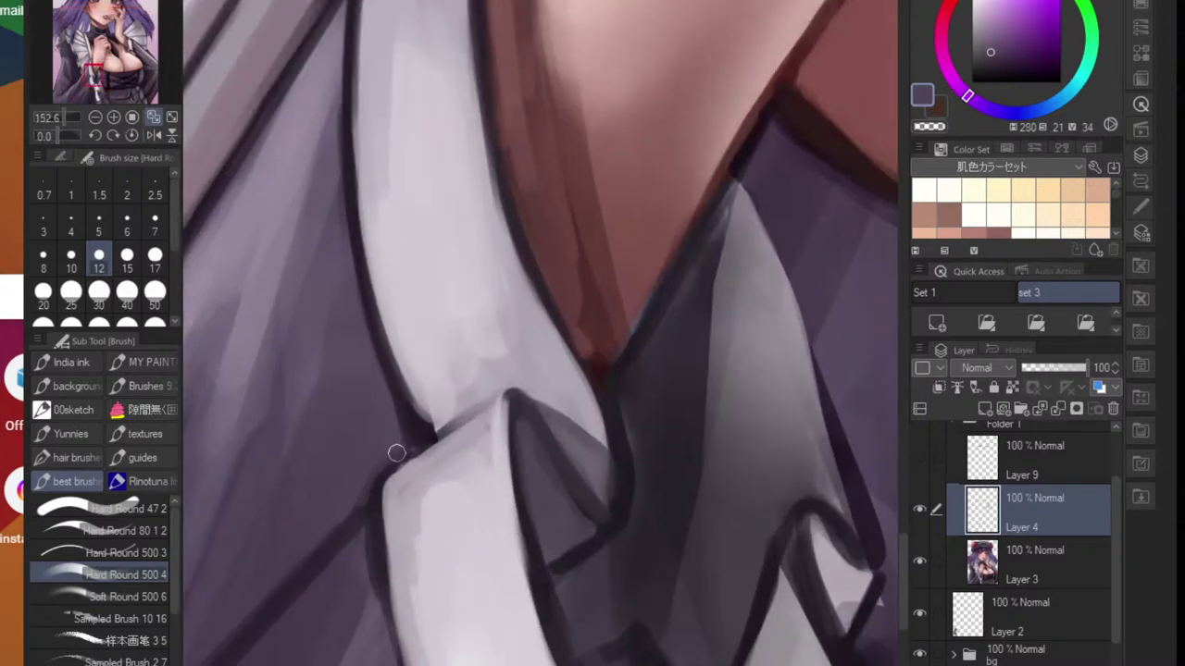
# - Strengthen the dark line along the fold's outer edge with a very dark purple
pyautogui.keyDown('alt'); pyautogui.click(407, 405); pyautogui.keyUp('alt')
pyautogui.scroll(-5, 435, 439)
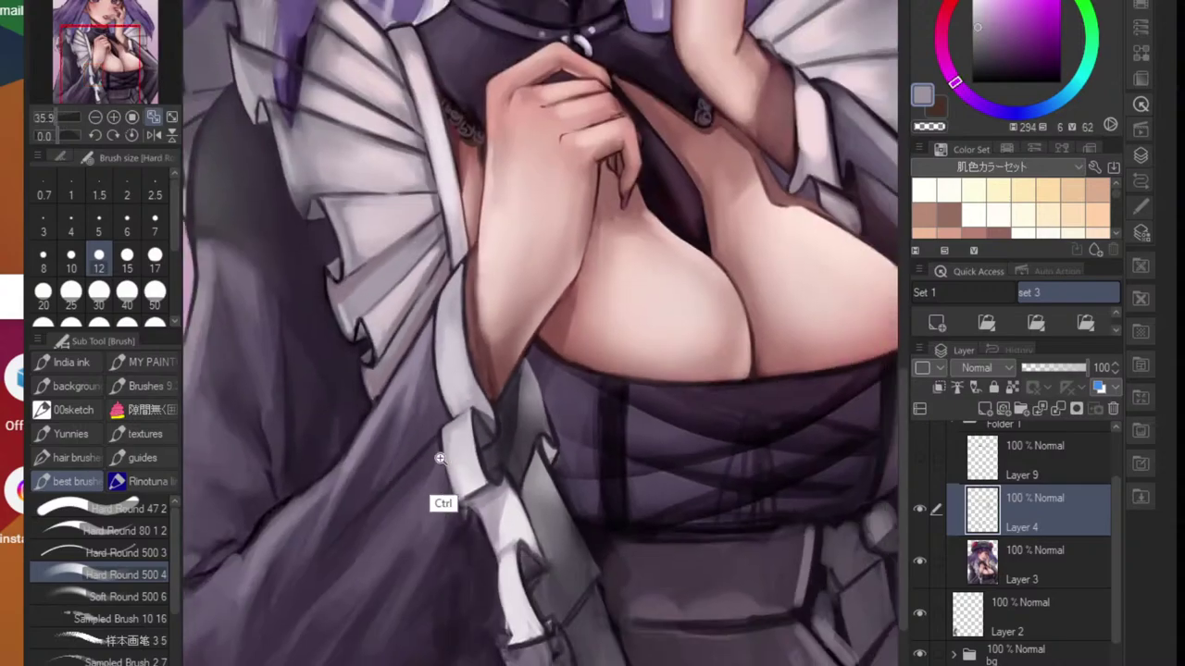
pyautogui.scroll(3, 440, 458)
pyautogui.keyDown('alt'); pyautogui.click(453, 416); pyautogui.keyUp('alt')
pyautogui.moveTo(453, 401); pyautogui.dragTo(481, 545)
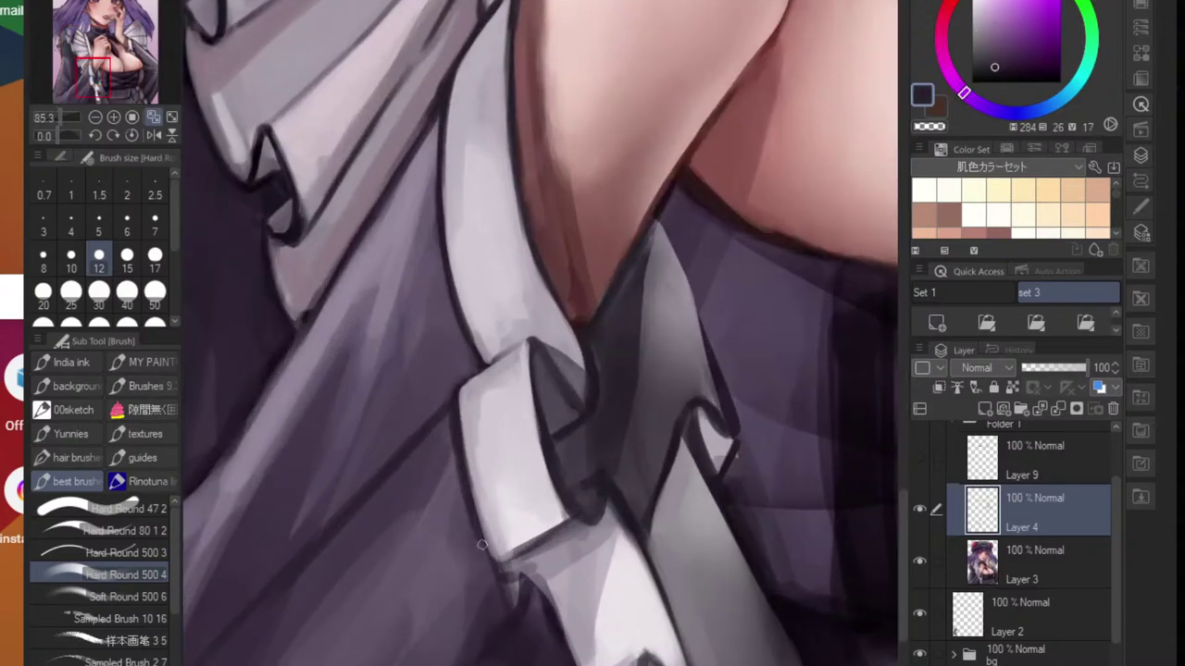
pyautogui.scroll(-5, 481, 545)
# - Darken the skin edge beside the collar with a sampled dark reddish brown
pyautogui.scroll(5, 495, 503)
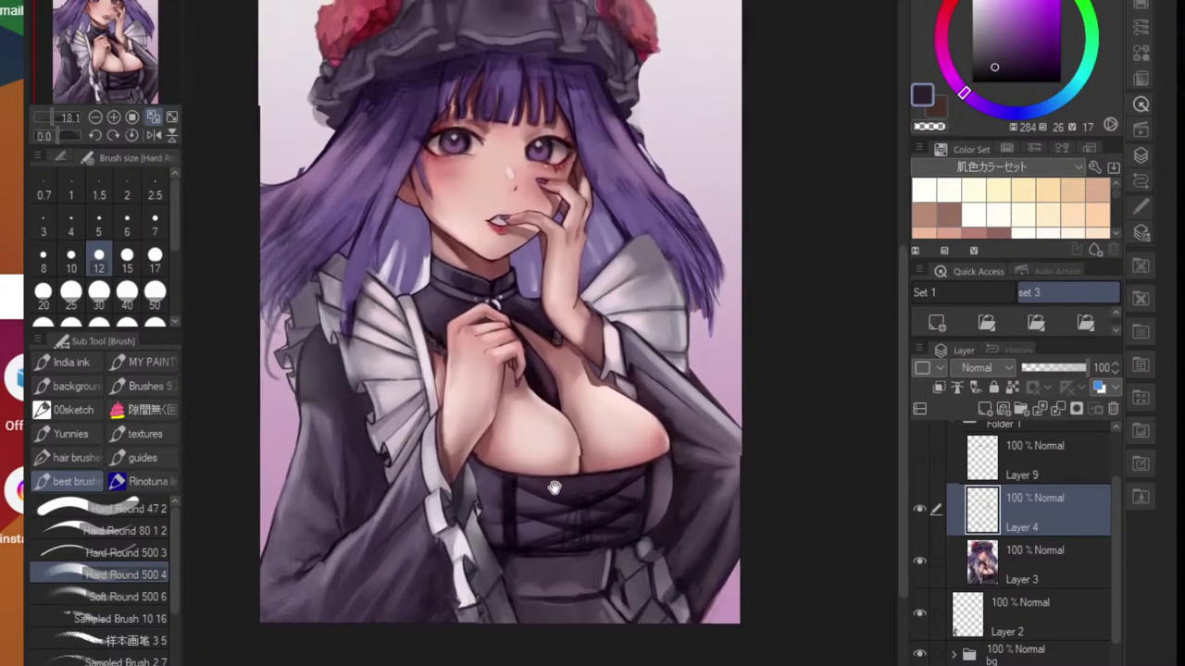
pyautogui.scroll(3, 615, 504)
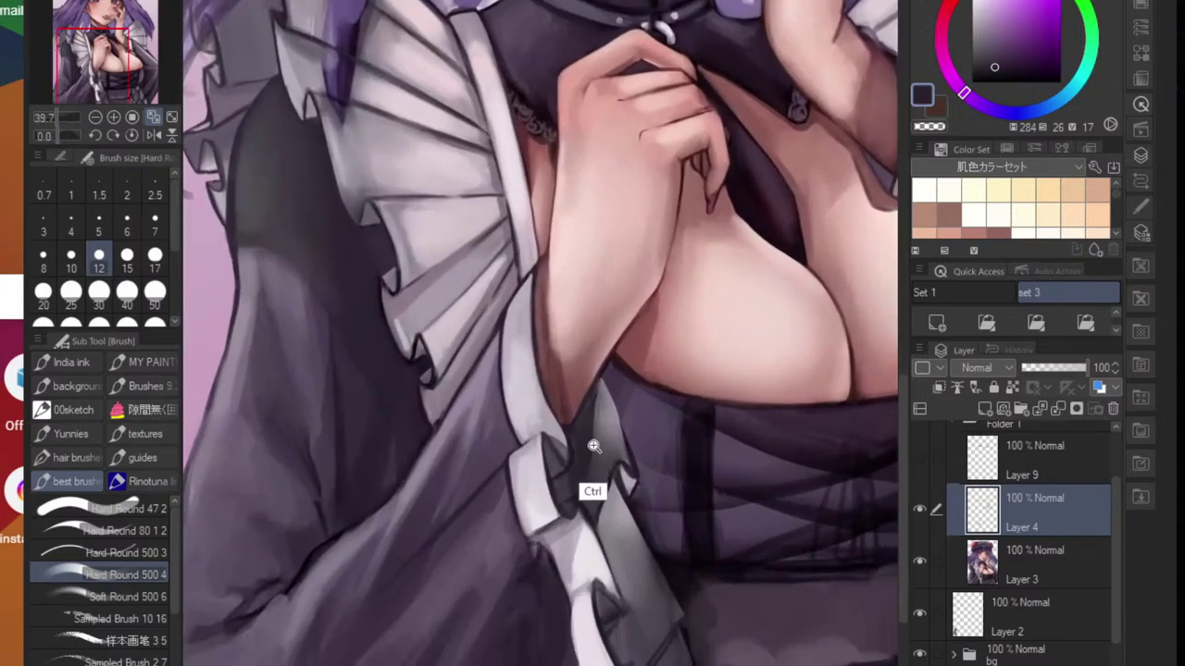
pyautogui.keyDown('alt'); pyautogui.click(563, 468); pyautogui.keyUp('alt')
pyautogui.scroll(1, 563, 366)
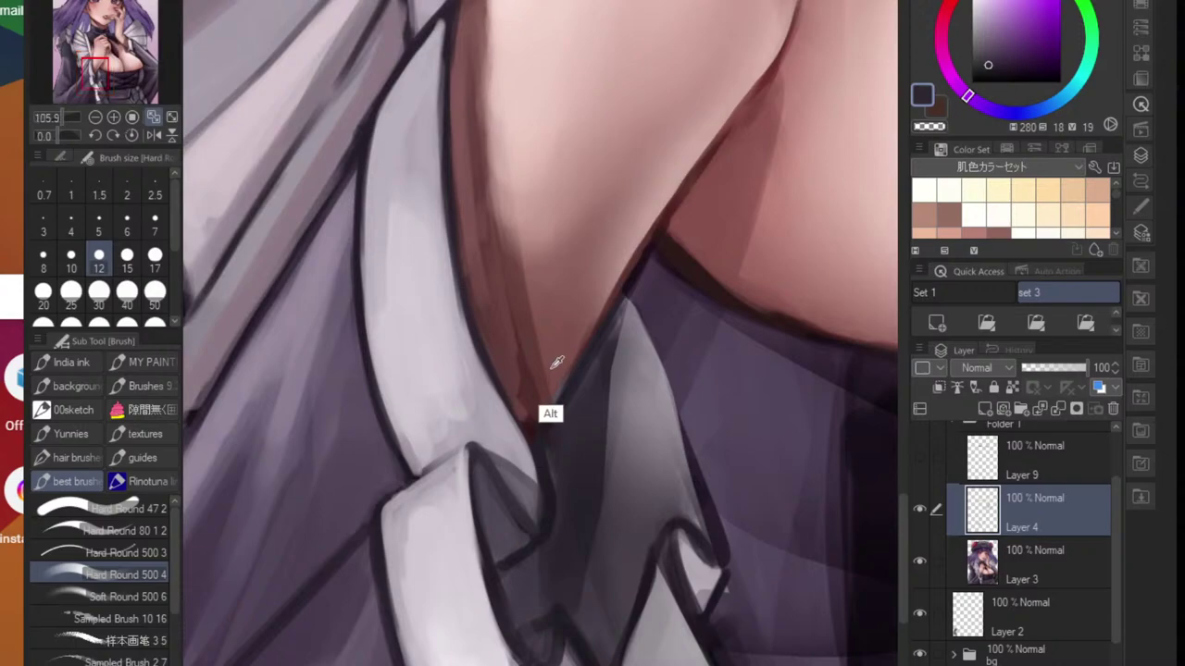
pyautogui.keyDown('alt'); pyautogui.click(550, 394); pyautogui.keyUp('alt')
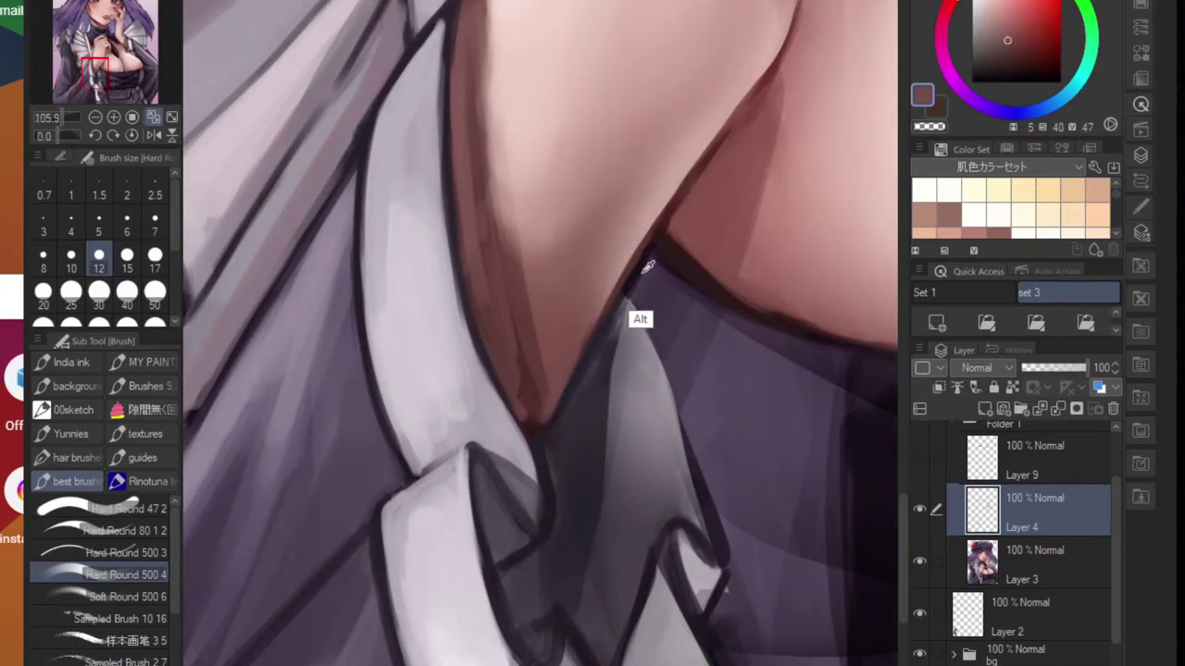
pyautogui.keyDown('alt'); pyautogui.click(637, 314); pyautogui.keyUp('alt')
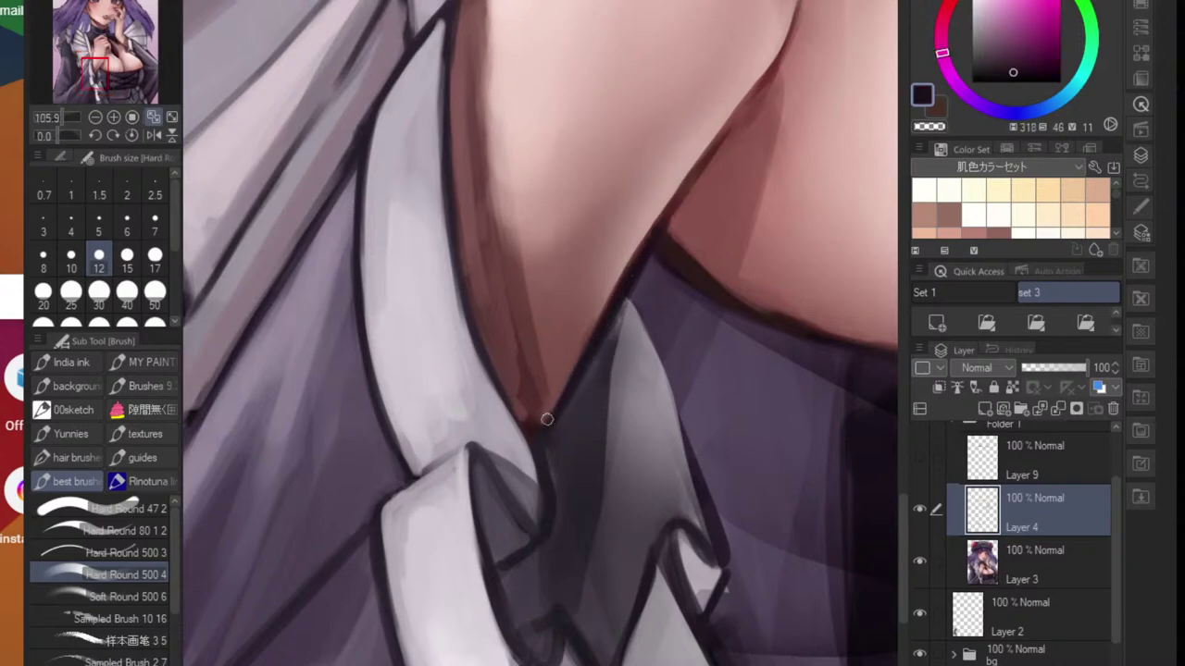
pyautogui.keyDown('alt'); pyautogui.click(522, 407); pyautogui.keyUp('alt')
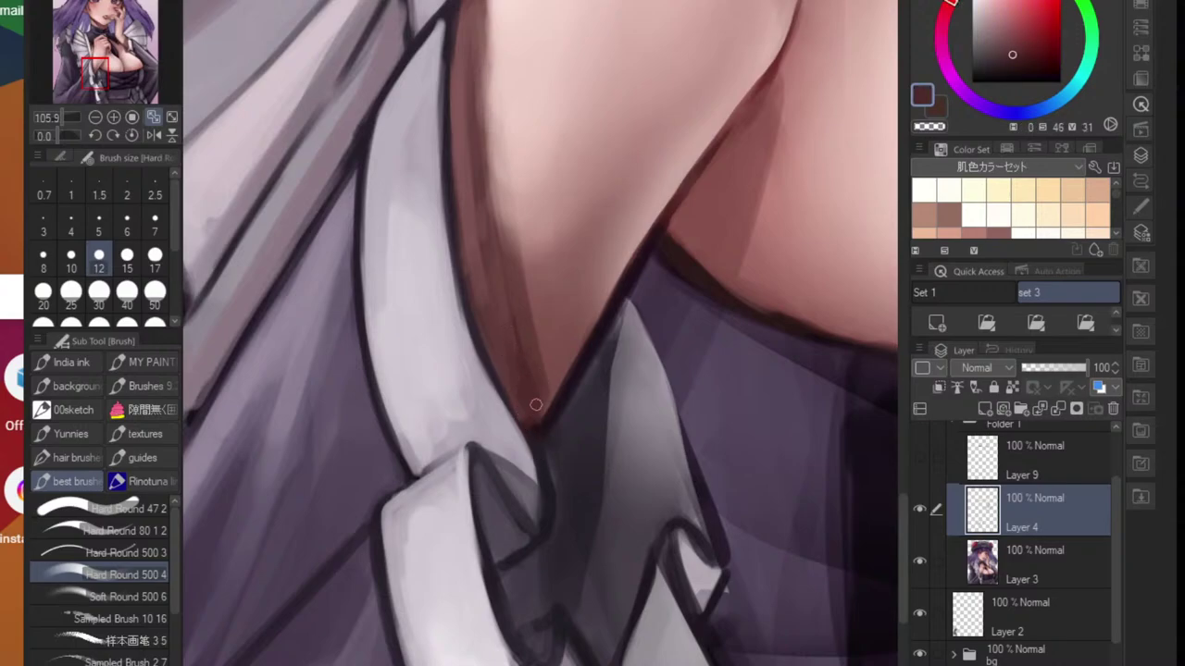
pyautogui.moveTo(573, 346)
pyautogui.mouseDown()
pyautogui.moveTo(636, 248)
pyautogui.moveTo(550, 102)
pyautogui.mouseUp()
# - Pick a lighter brown, switch to the Blend sub tool, and merge Layer 4 into Layer 3
pyautogui.moveTo(632, 287); pyautogui.dragTo(527, 492)
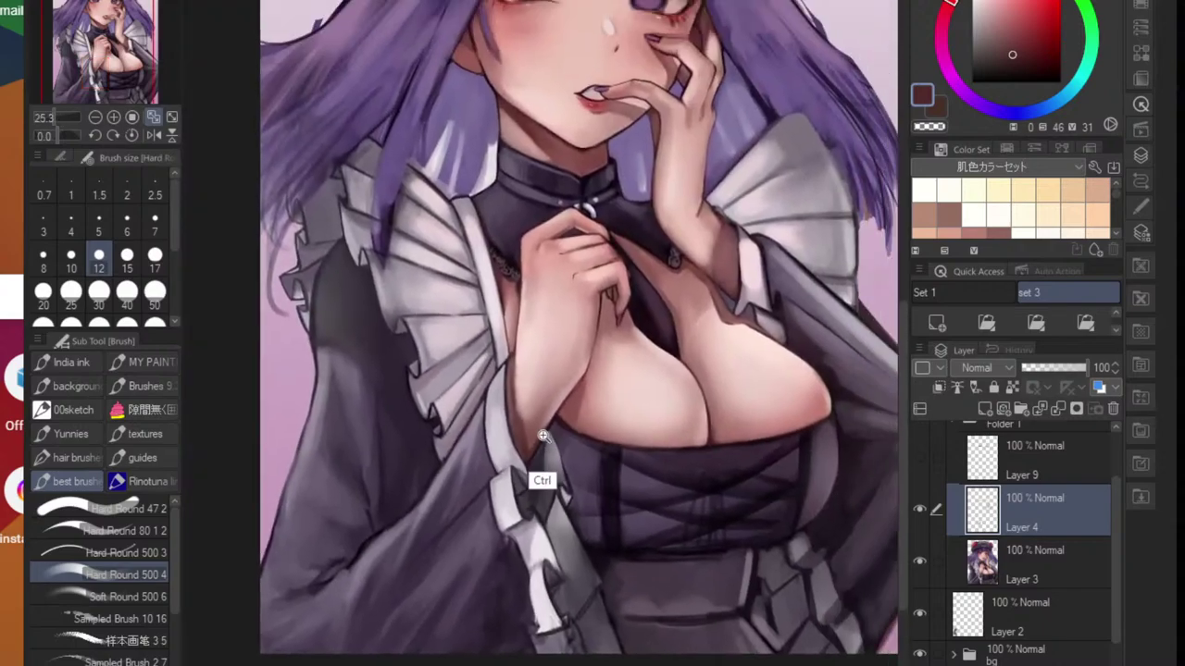
pyautogui.moveTo(540, 440); pyautogui.dragTo(523, 481)
pyautogui.scroll(3, 523, 481)
pyautogui.keyDown('alt'); pyautogui.click(459, 523); pyautogui.keyUp('alt')
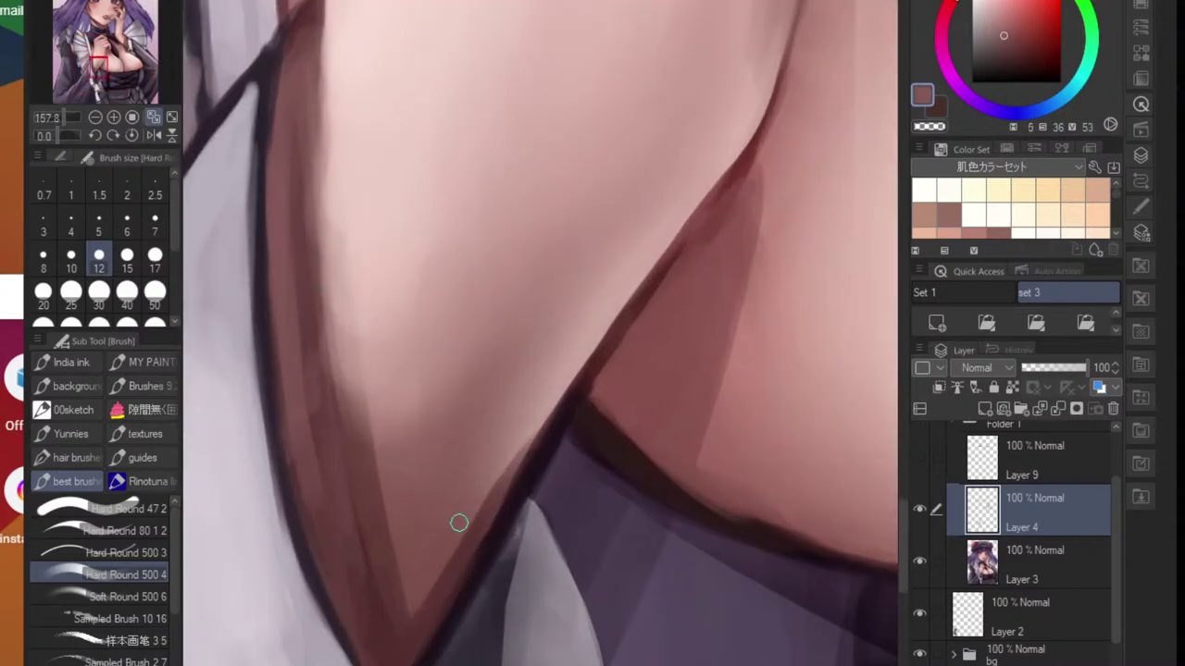
pyautogui.press('j')
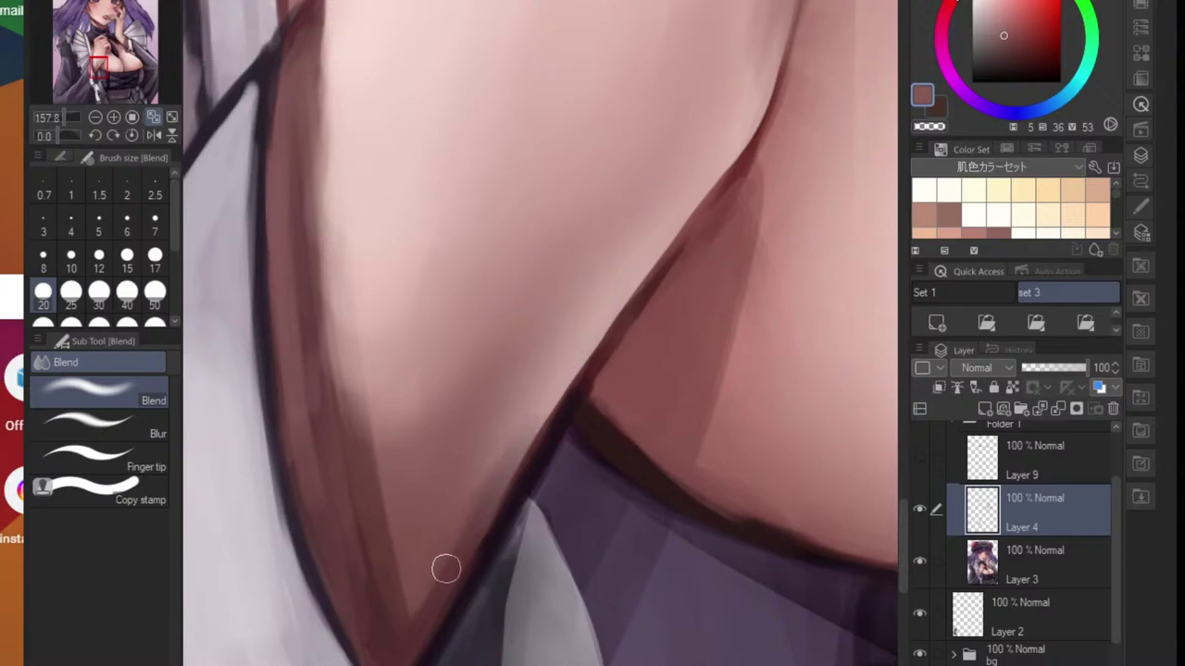
pyautogui.hotkey('ctrl', 'e')
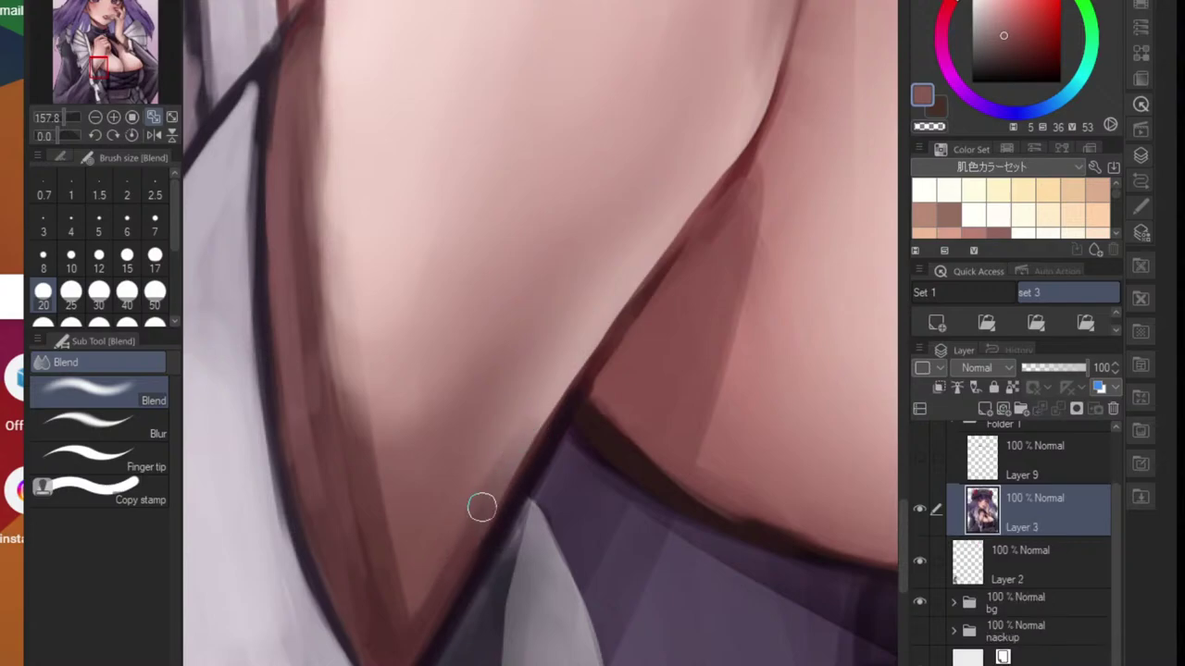
# - Blend the shadow under the chest with the Blend tool at size 17
pyautogui.scroll(-4, 404, 630)
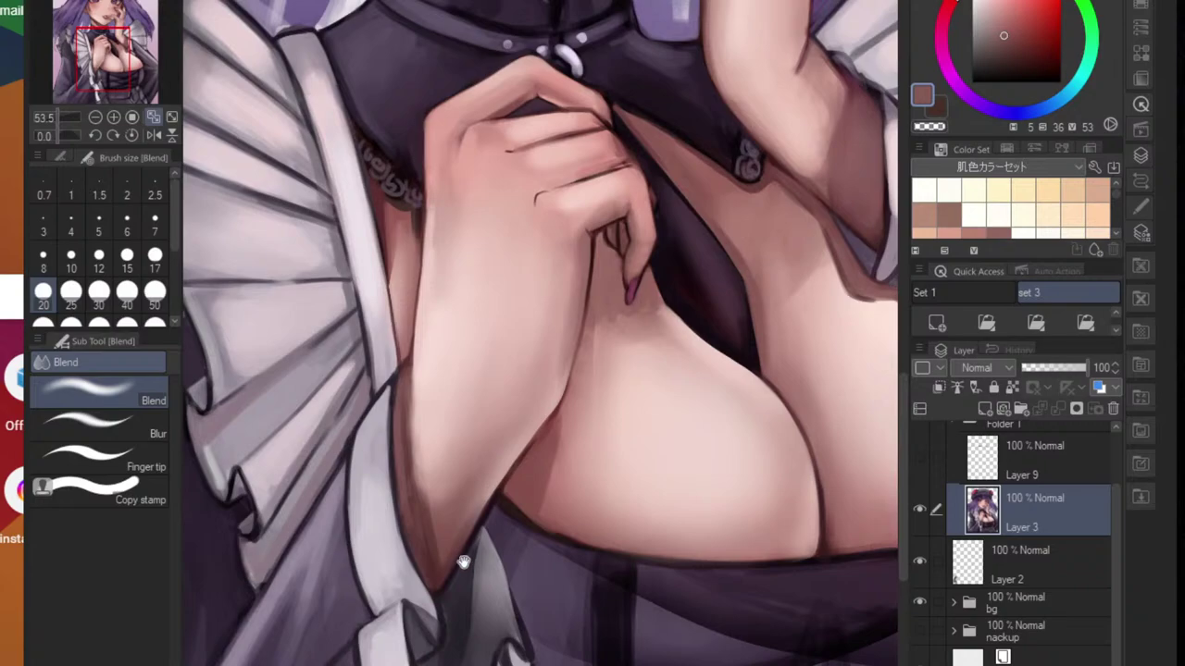
pyautogui.scroll(2, 490, 525)
pyautogui.keyDown('alt'); pyautogui.click(455, 544); pyautogui.keyUp('alt')
pyautogui.press(']')
pyautogui.press(']')
pyautogui.press(']')
pyautogui.press(']')
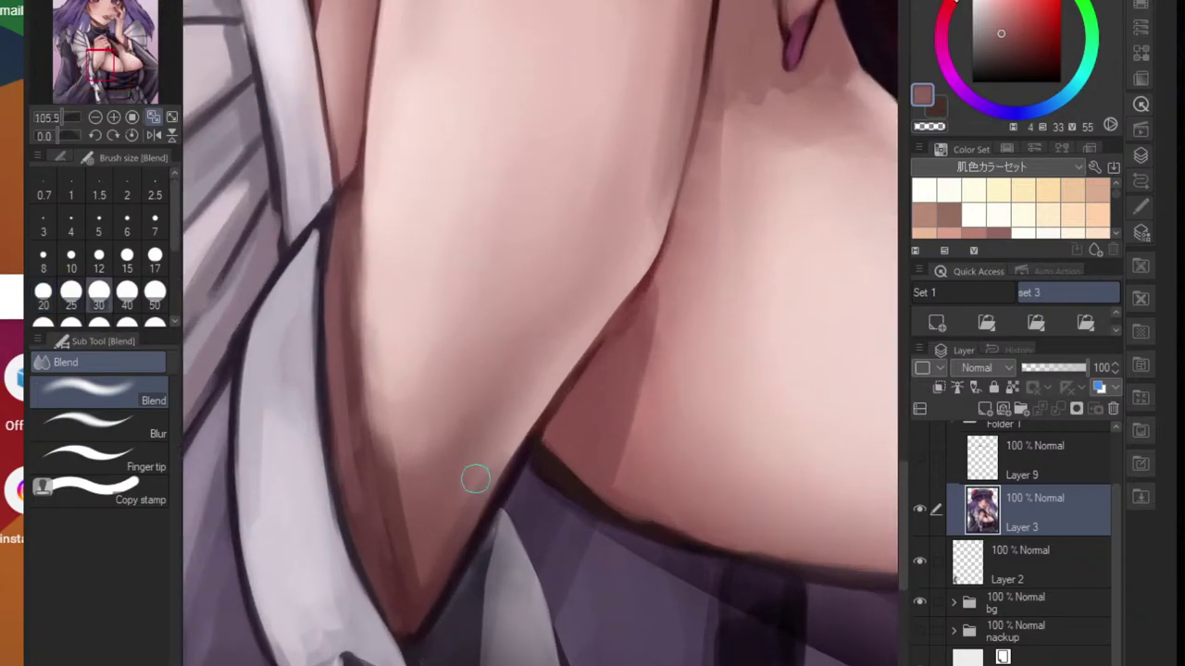
pyautogui.press('[')
pyautogui.press('[')
pyautogui.press('[')
pyautogui.press('[')
pyautogui.press('[')
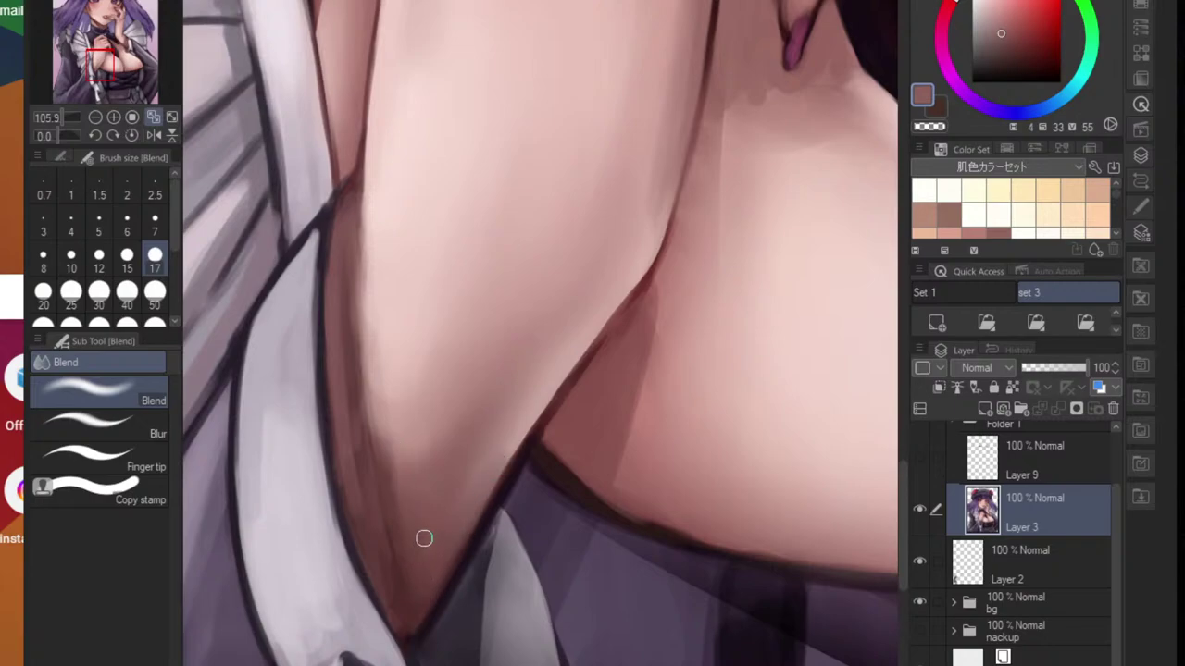
# - Return to the brush at size 25 and darken the crease shadow along the skin's left edge
pyautogui.press('b')
pyautogui.keyDown('alt'); pyautogui.click(394, 566); pyautogui.keyUp('alt')
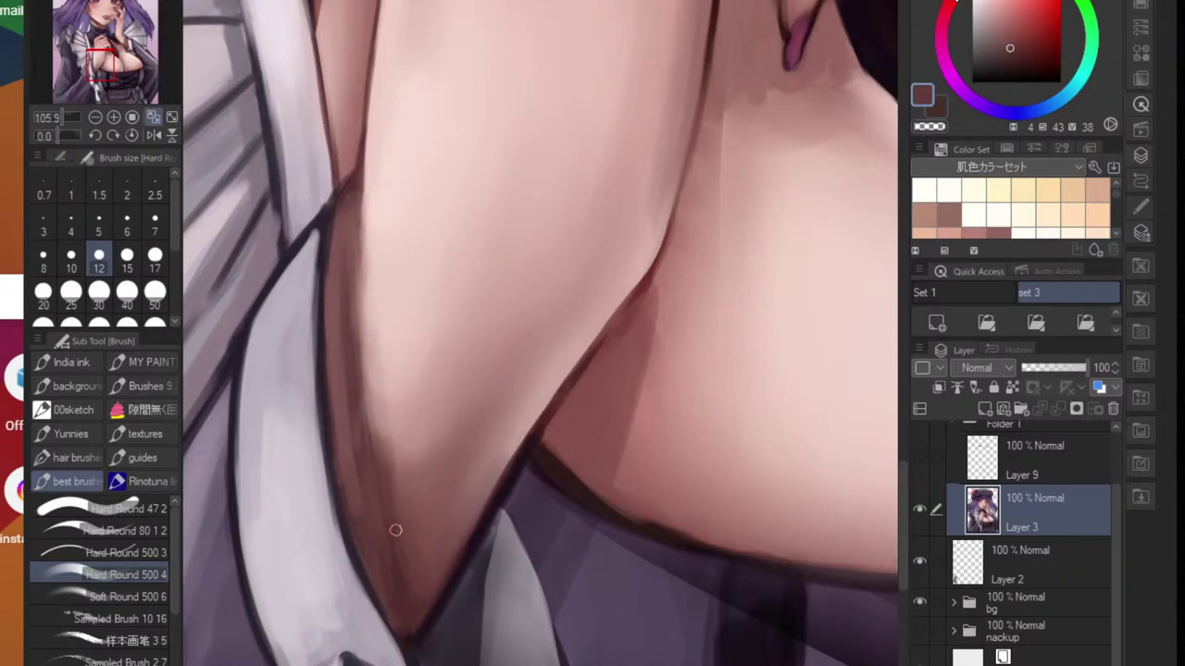
pyautogui.press(']')
pyautogui.press(']')
pyautogui.press(']')
pyautogui.press(']')
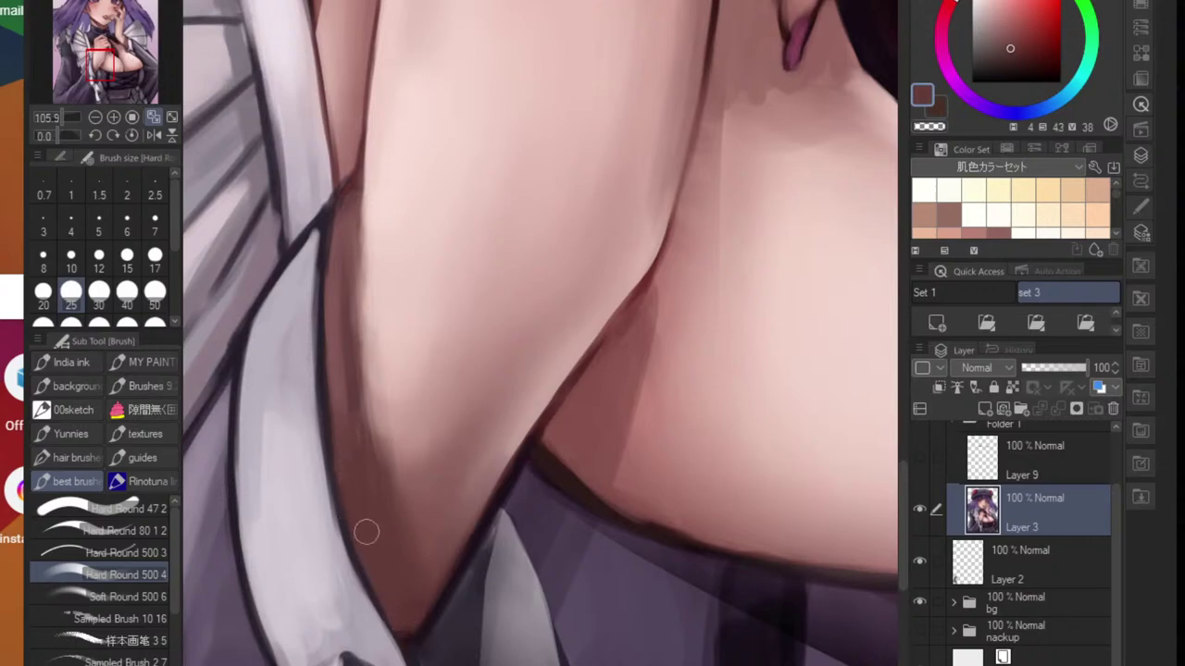
pyautogui.keyDown('alt'); pyautogui.click(340, 358); pyautogui.keyUp('alt')
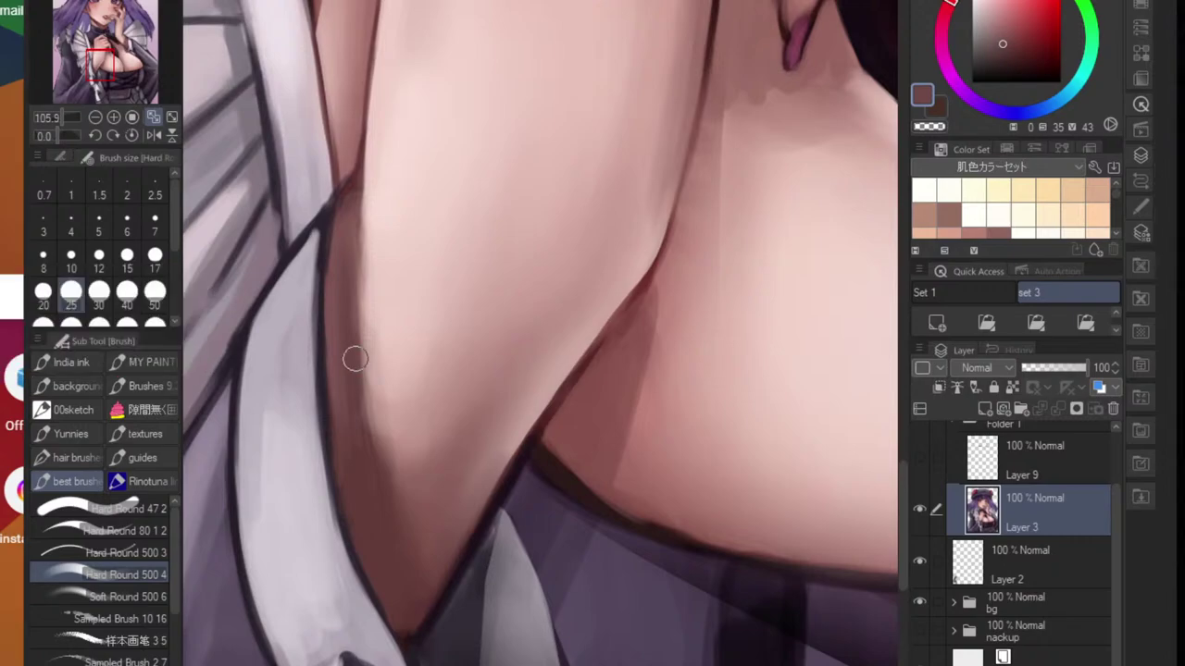
pyautogui.keyDown('alt'); pyautogui.click(343, 259); pyautogui.keyUp('alt')
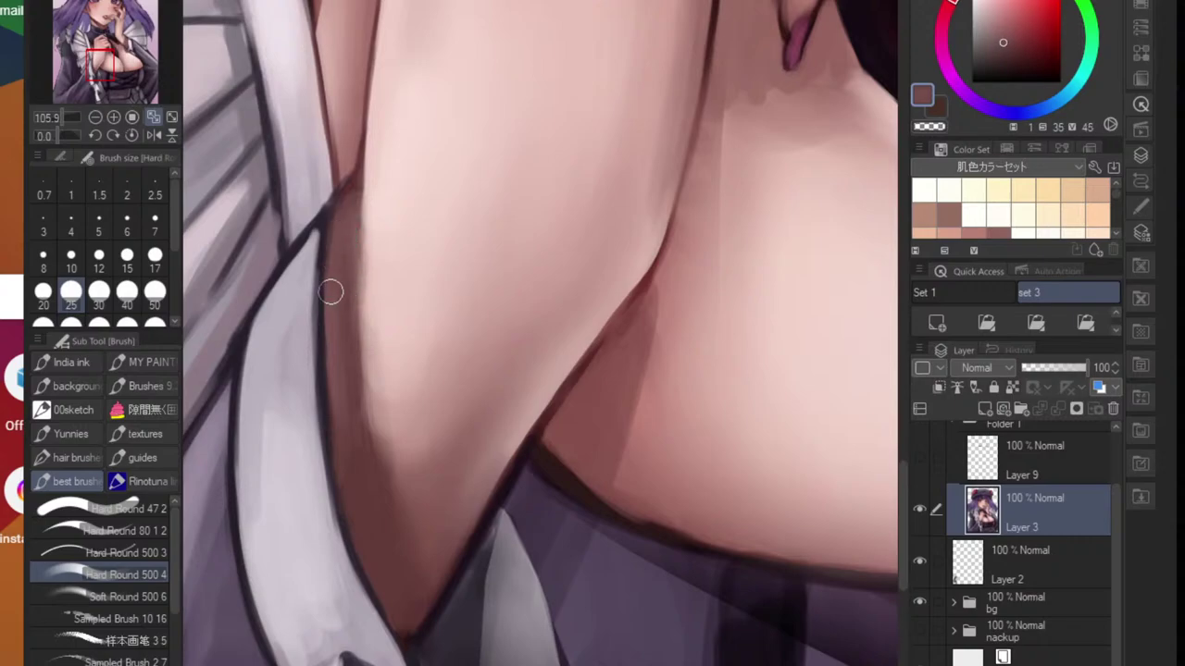
pyautogui.moveTo(343, 229); pyautogui.dragTo(367, 433)
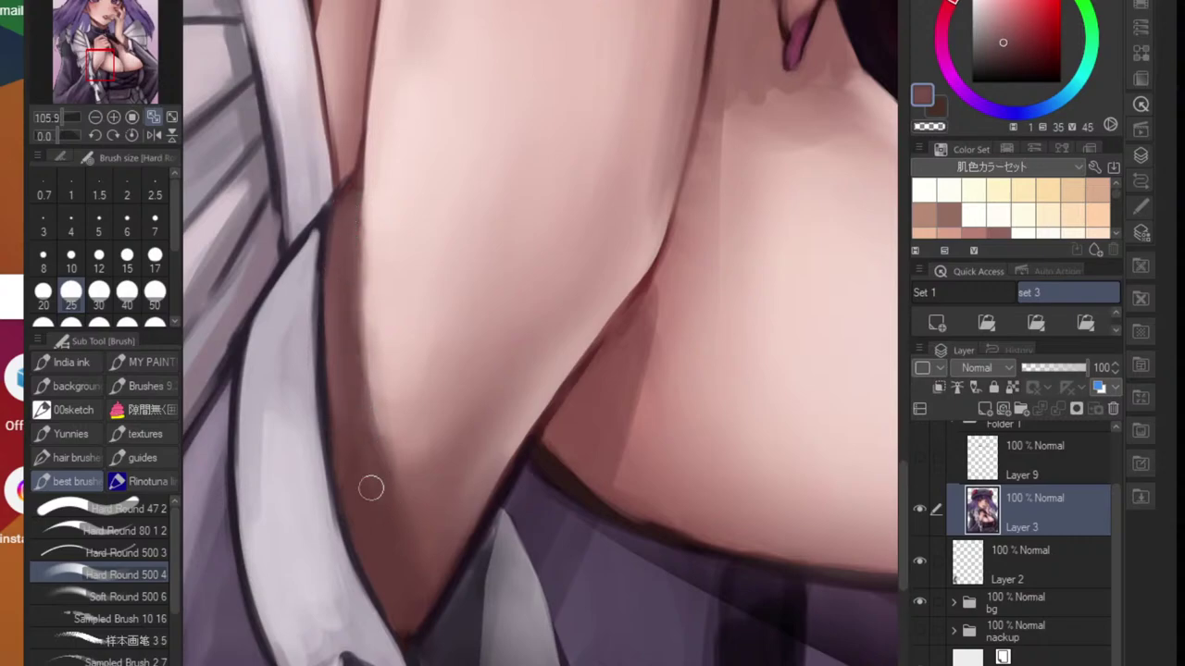
# - Lighten the right edge of the white ruffle with its light grey
pyautogui.keyDown('alt'); pyautogui.click(304, 324); pyautogui.keyUp('alt')
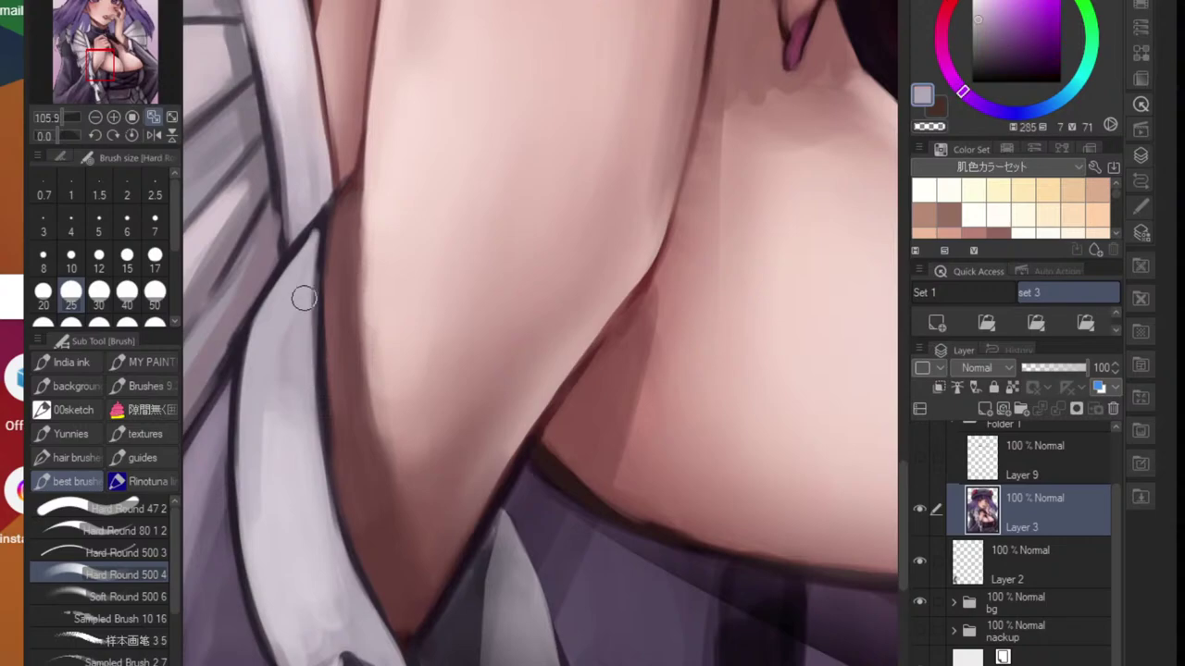
pyautogui.moveTo(304, 299)
pyautogui.mouseDown()
pyautogui.moveTo(306, 384)
pyautogui.moveTo(300, 285)
pyautogui.moveTo(314, 456)
pyautogui.mouseUp()
pyautogui.moveTo(305, 351); pyautogui.dragTo(319, 466)
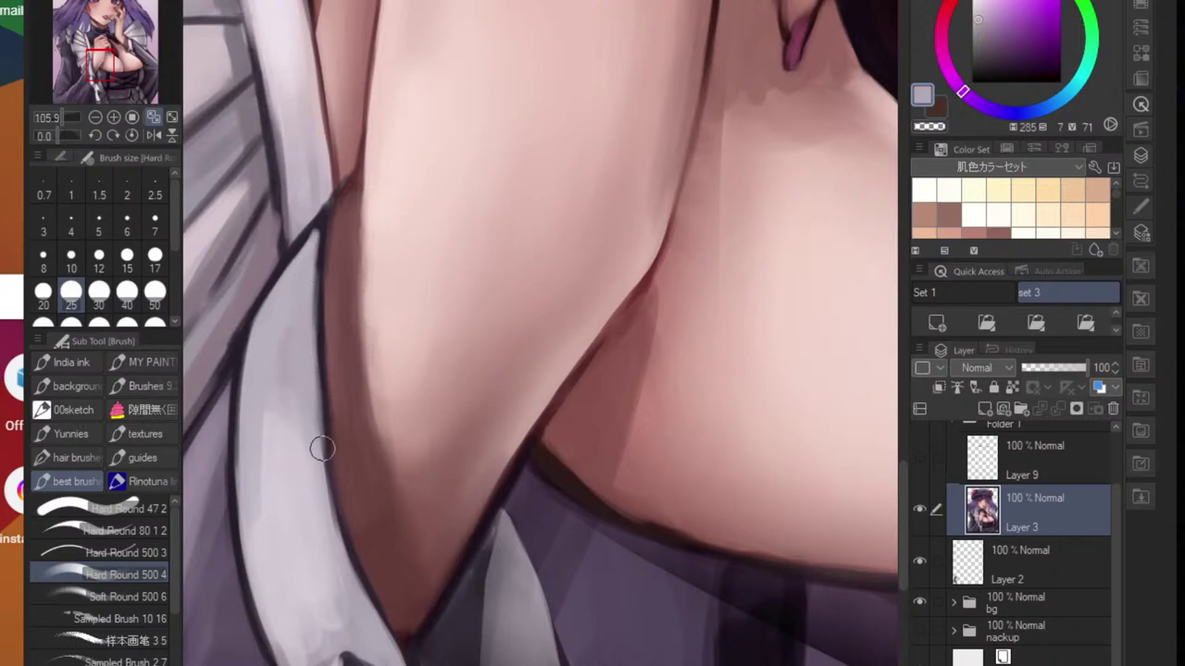
pyautogui.scroll(-6, 321, 449)
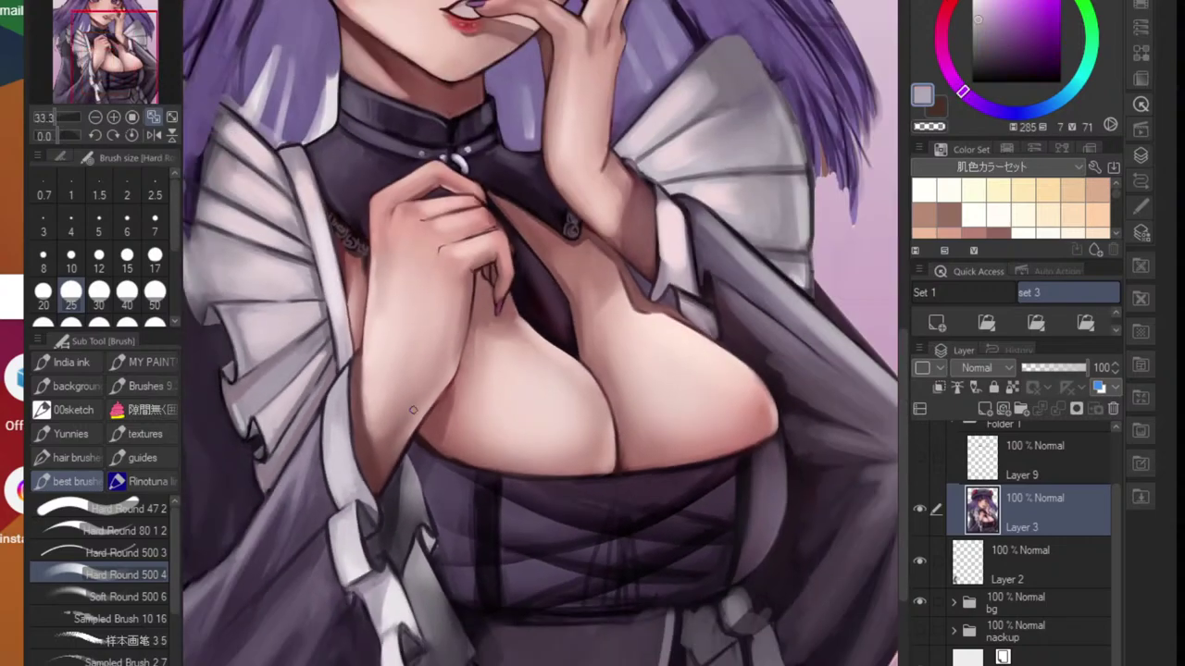
# - Add soft pink shading on the back of the hand and thin the dark line between fingers
pyautogui.scroll(4, 446, 297)
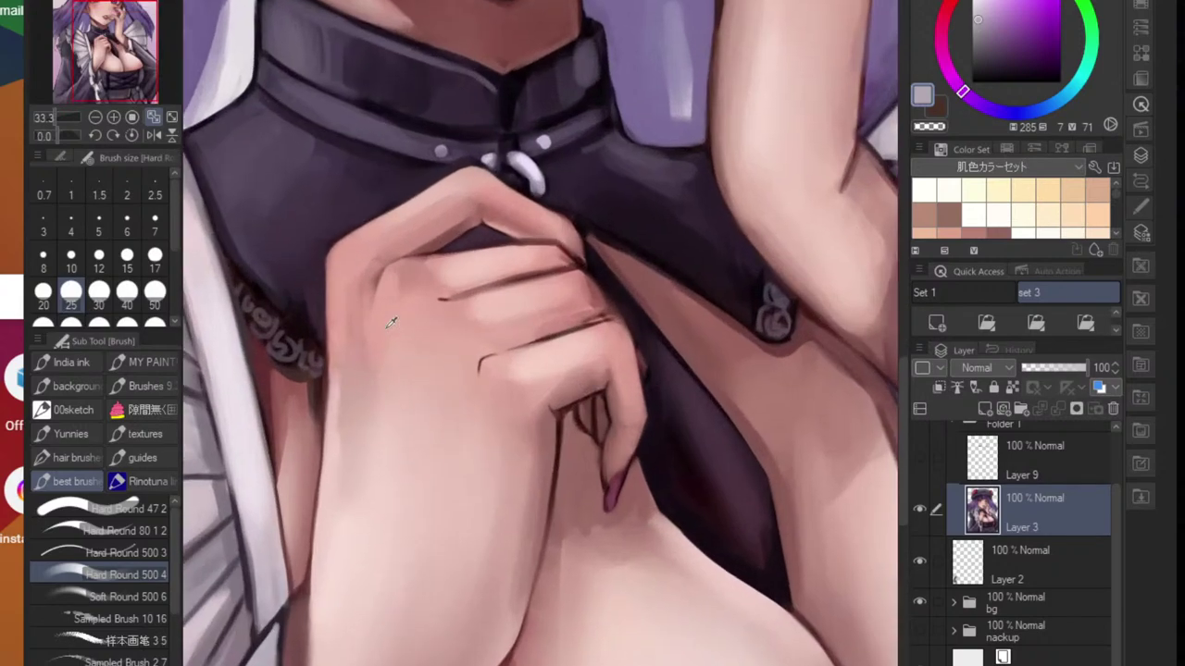
pyautogui.keyDown('alt'); pyautogui.click(369, 329); pyautogui.keyUp('alt')
pyautogui.moveTo(428, 302); pyautogui.dragTo(410, 352)
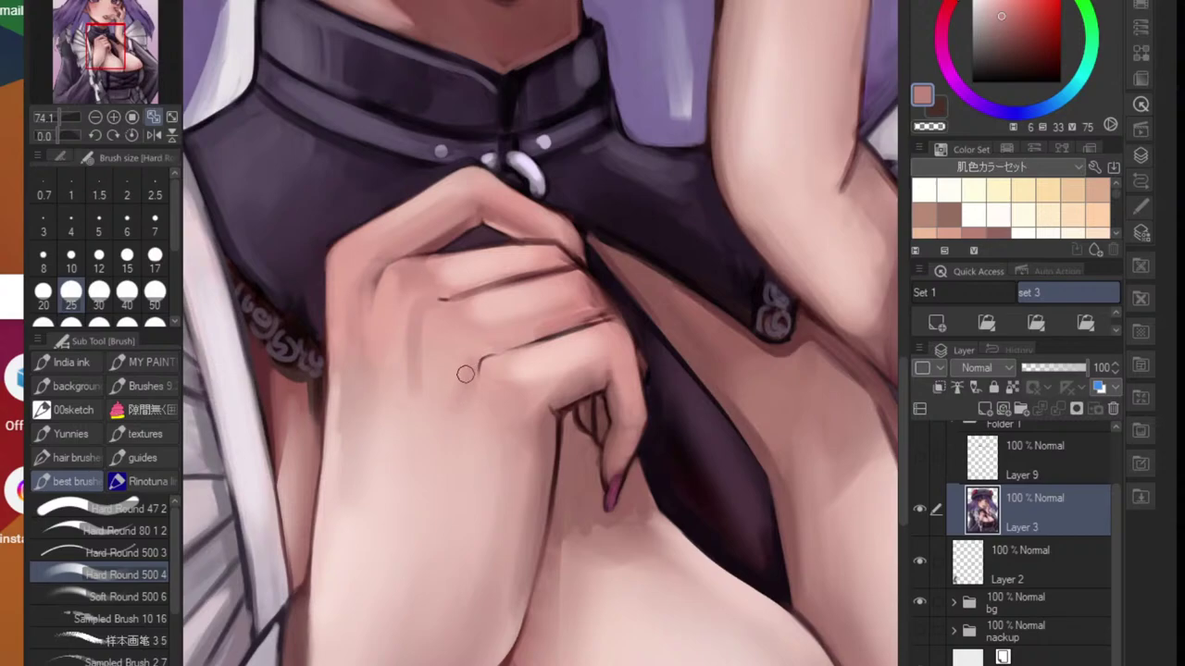
pyautogui.moveTo(518, 340); pyautogui.dragTo(551, 330)
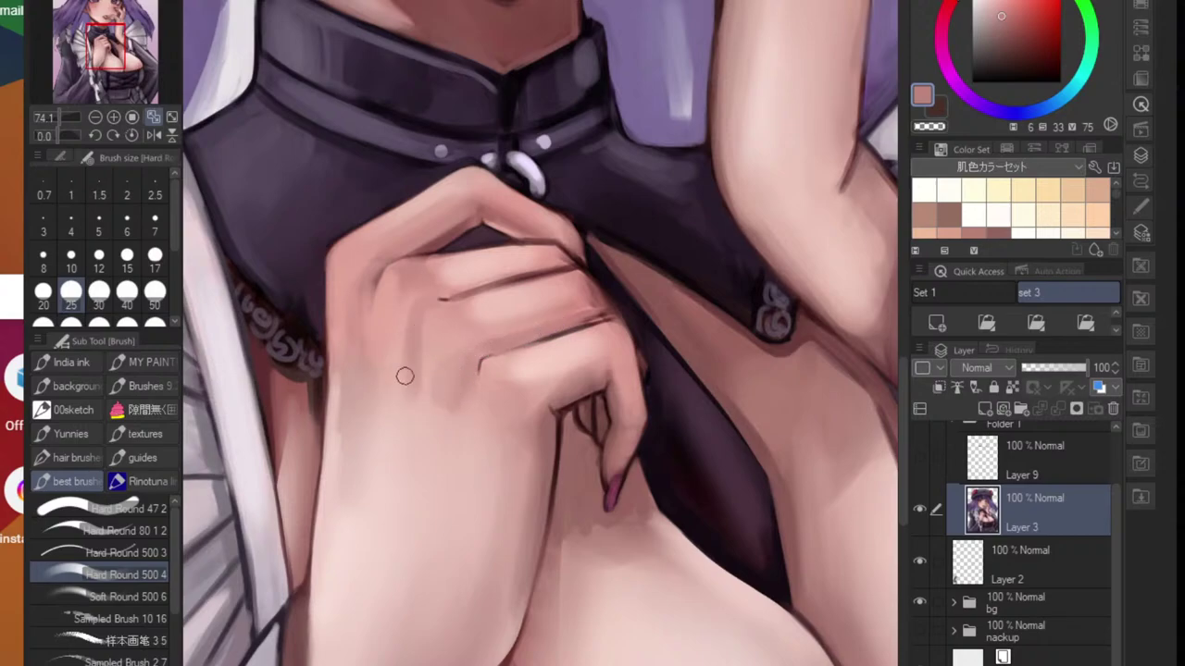
# - Lighten and smooth the skin on the hand and wrist with a larger, lighter pink brush
pyautogui.scroll(-4, 395, 389)
pyautogui.scroll(3, 395, 481)
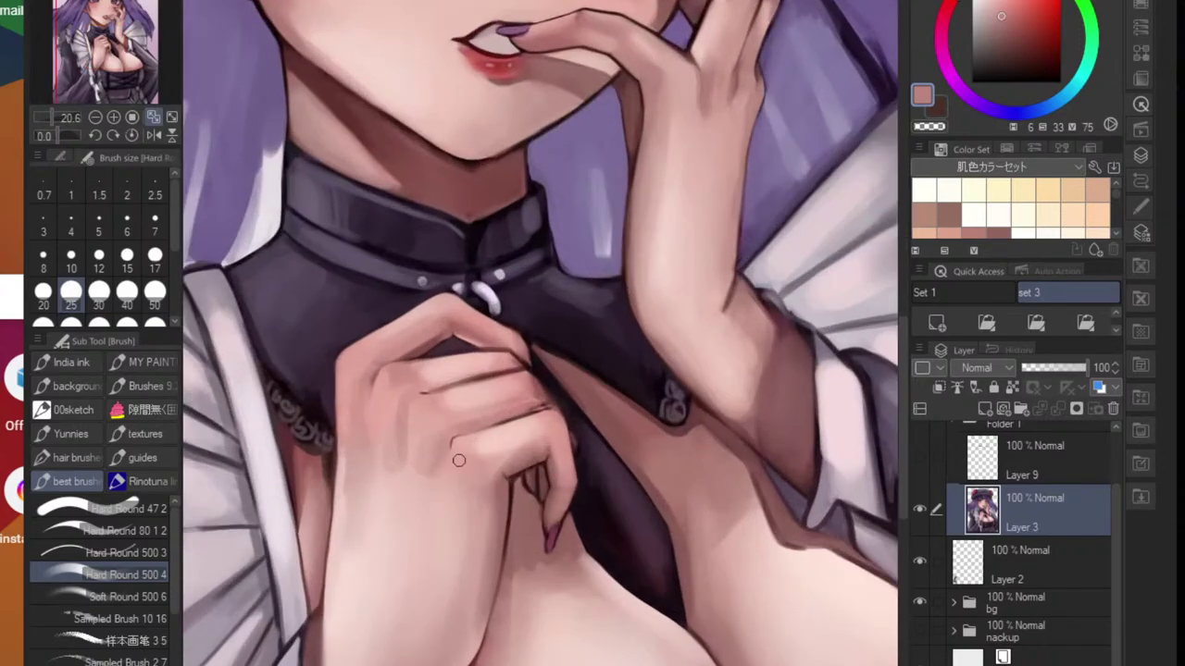
pyautogui.keyDown('alt'); pyautogui.click(395, 481); pyautogui.keyUp('alt')
pyautogui.press(']')
pyautogui.press(']')
pyautogui.press(']')
pyautogui.press(']')
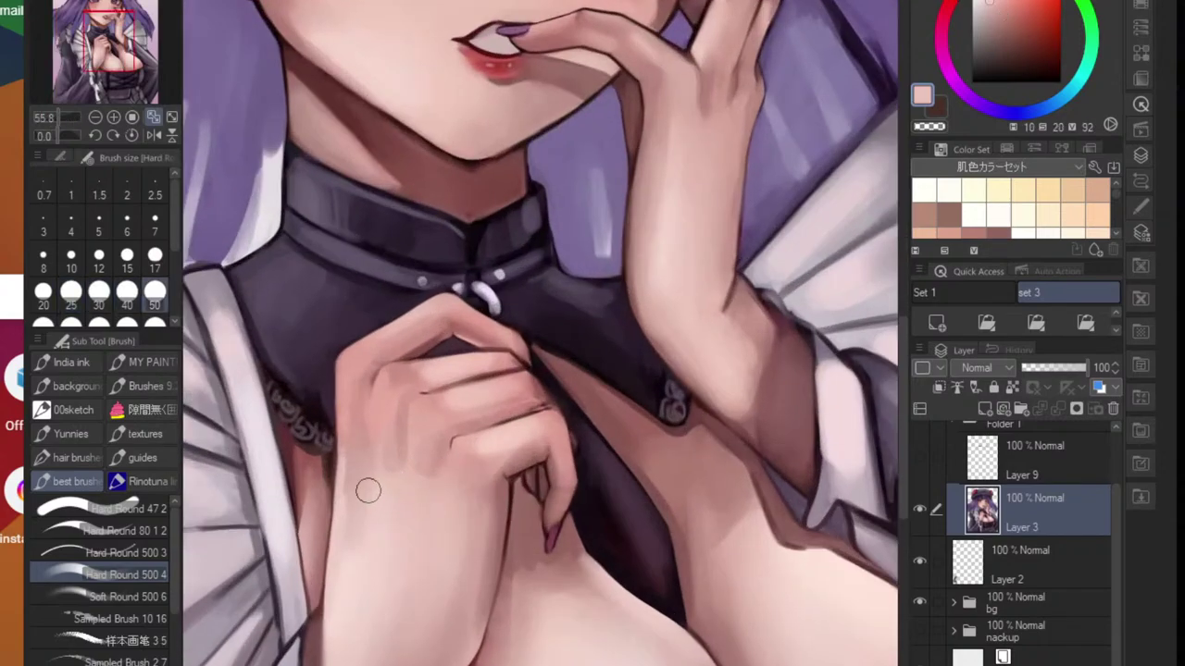
pyautogui.moveTo(346, 582)
pyautogui.mouseDown()
pyautogui.moveTo(353, 473)
pyautogui.moveTo(343, 601)
pyautogui.moveTo(379, 522)
pyautogui.mouseUp()
pyautogui.keyDown('alt'); pyautogui.click(380, 531); pyautogui.keyUp('alt')
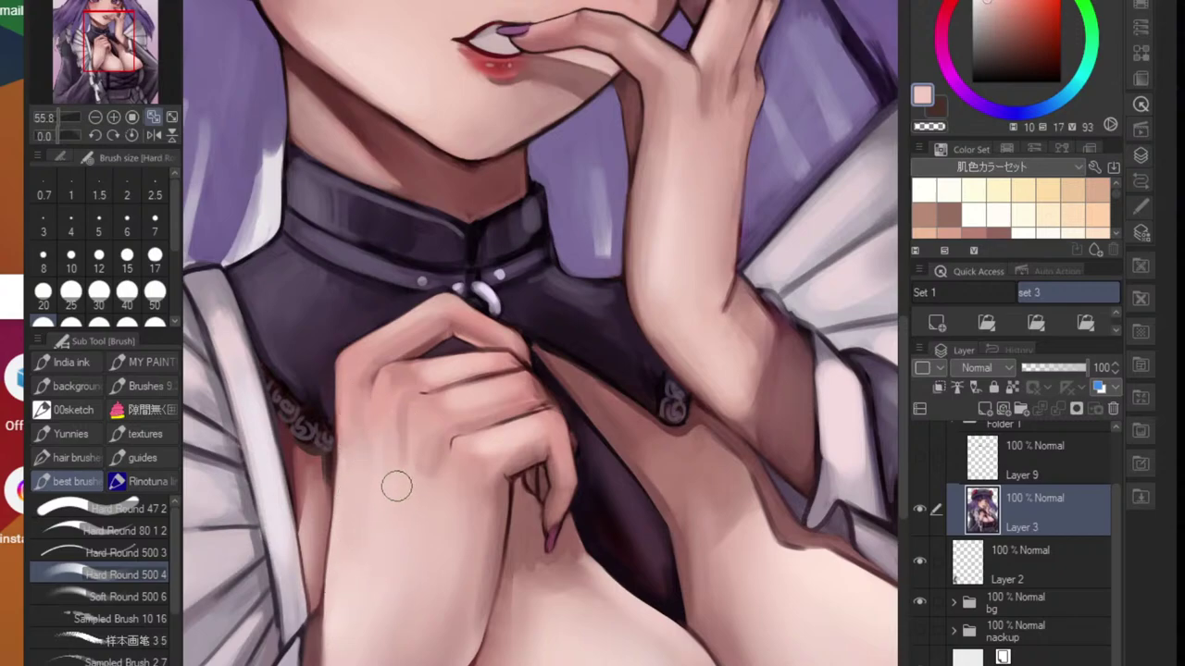
# - Sample lighter and darker skin tones from the hand while reframing the whole illustration
pyautogui.scroll(-5, 434, 493)
pyautogui.moveTo(454, 523); pyautogui.dragTo(422, 527)
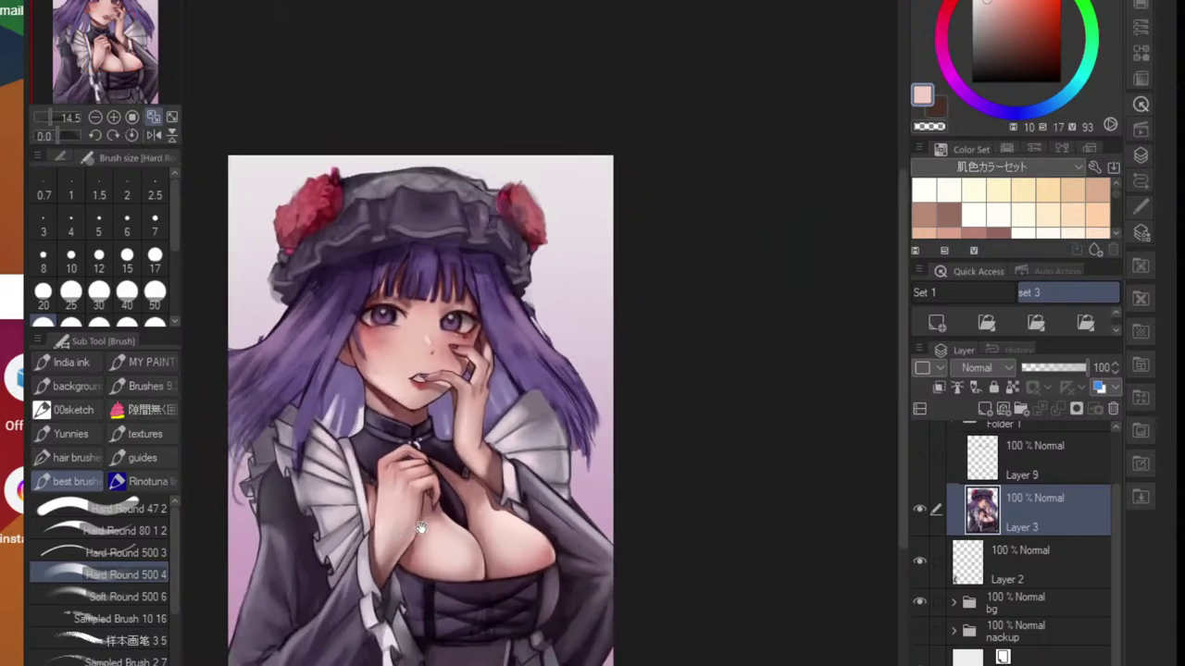
pyautogui.scroll(3, 412, 541)
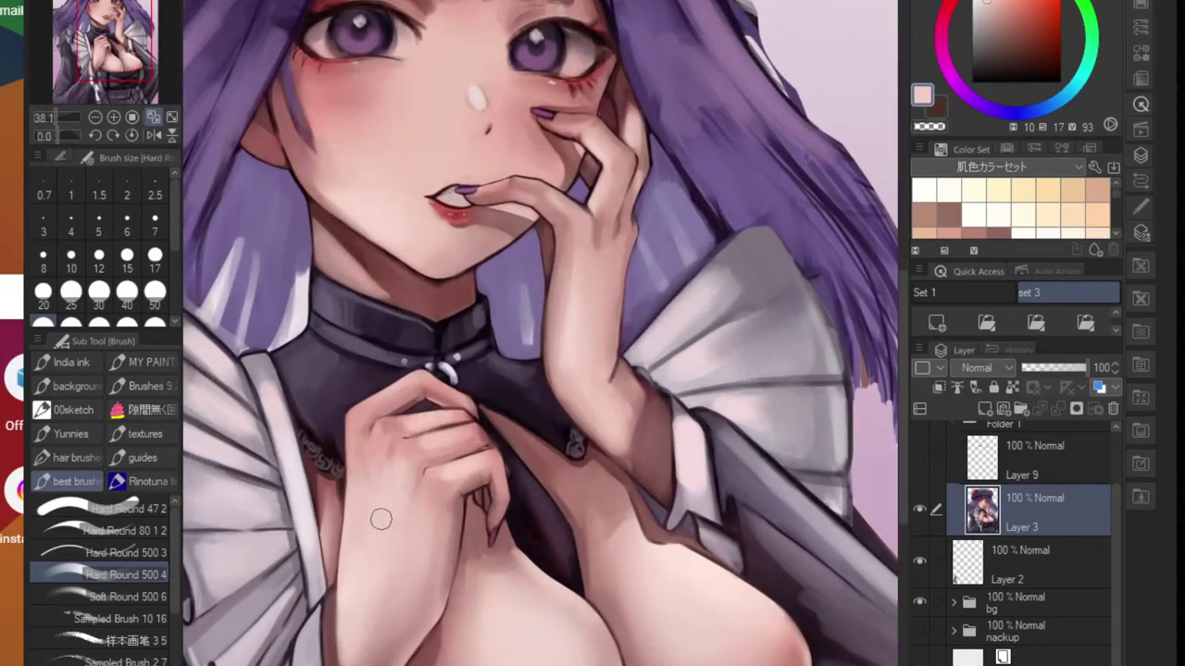
pyautogui.keyDown('alt'); pyautogui.click(399, 451); pyautogui.keyUp('alt')
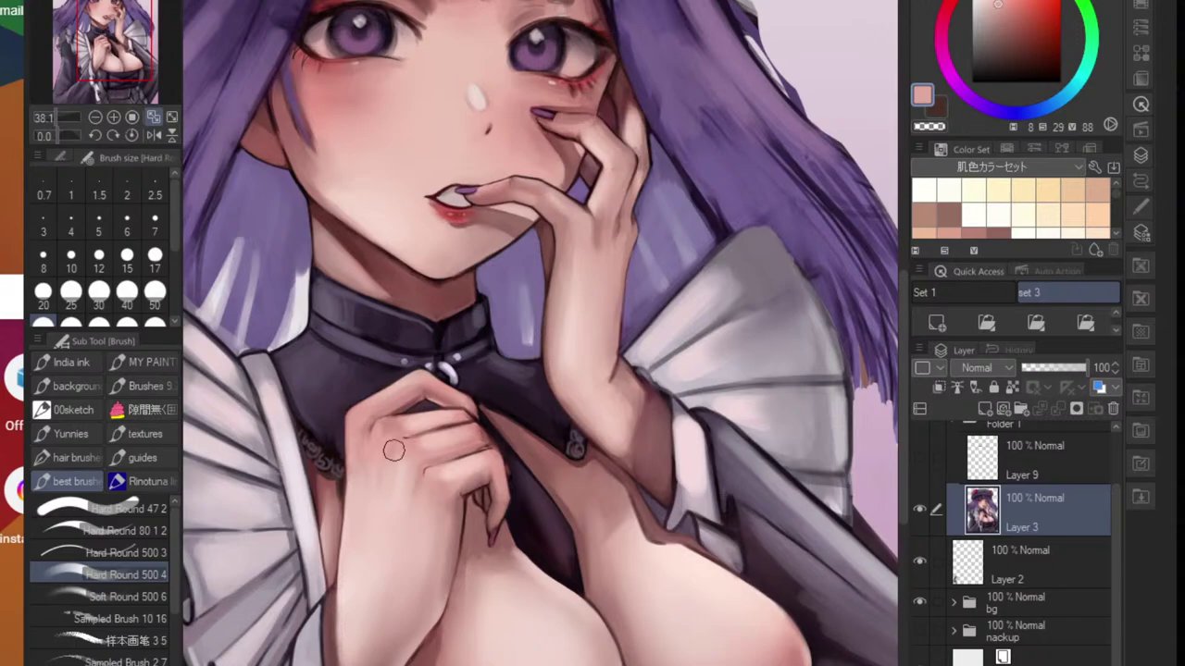
pyautogui.scroll(2, 391, 460)
pyautogui.press('[')
pyautogui.press('[')
pyautogui.press('[')
pyautogui.press('[')
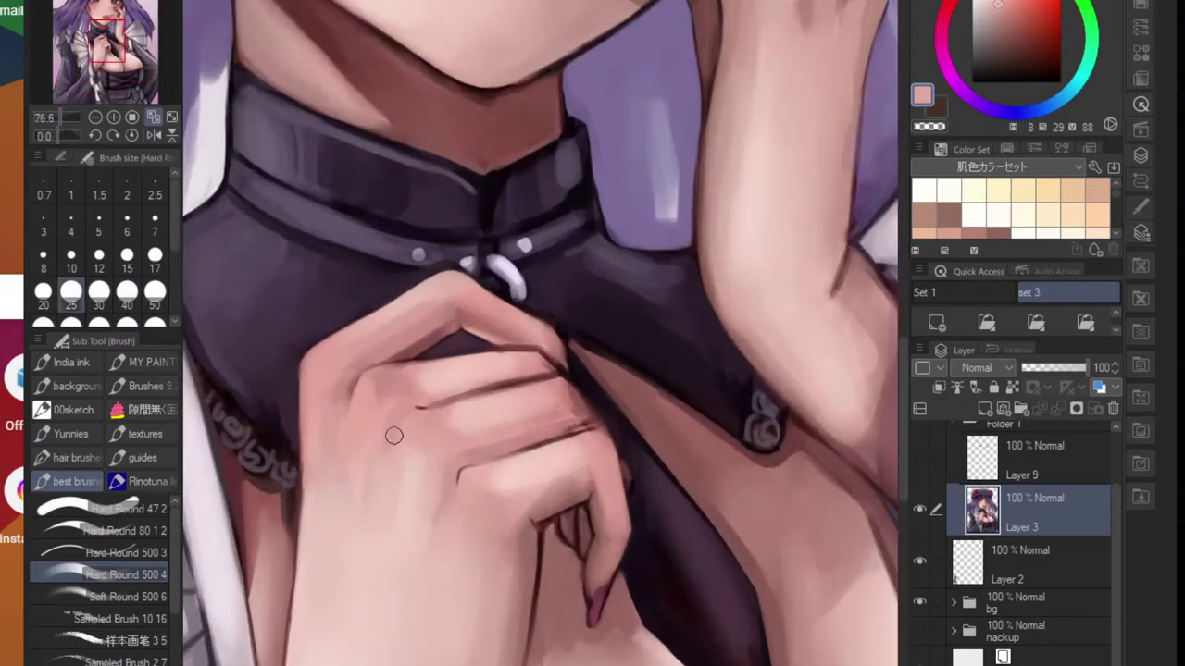
pyautogui.keyDown('alt'); pyautogui.click(404, 491); pyautogui.keyUp('alt')
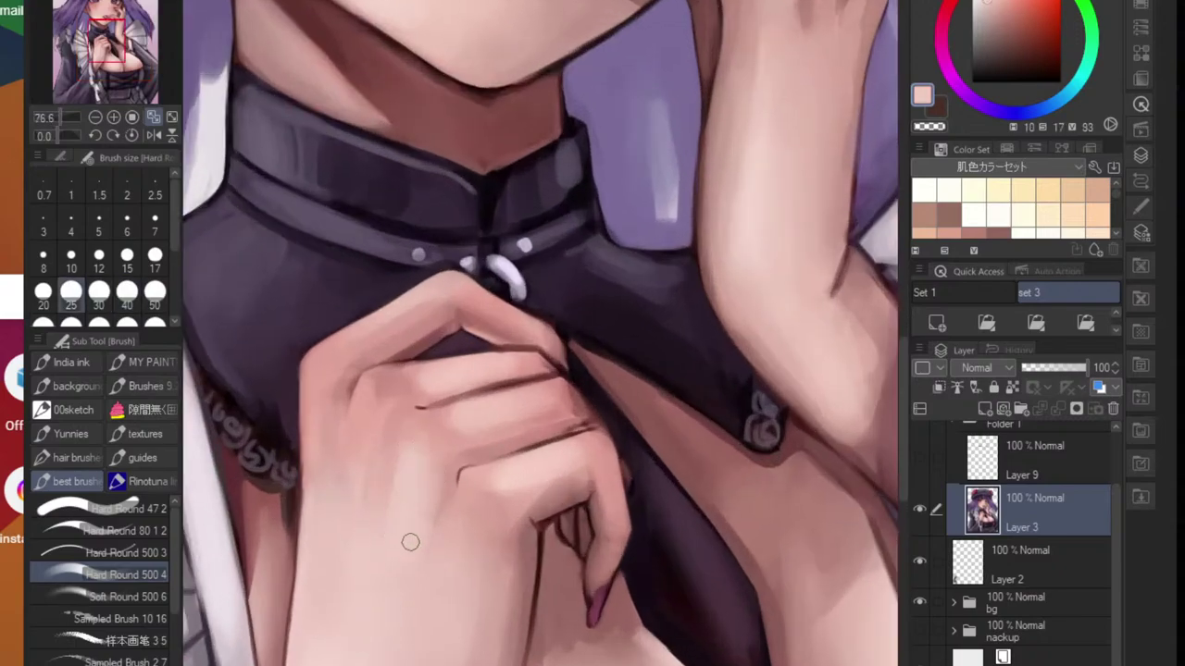
pyautogui.keyDown('alt'); pyautogui.click(383, 476); pyautogui.keyUp('alt')
pyautogui.scroll(-5, 392, 401)
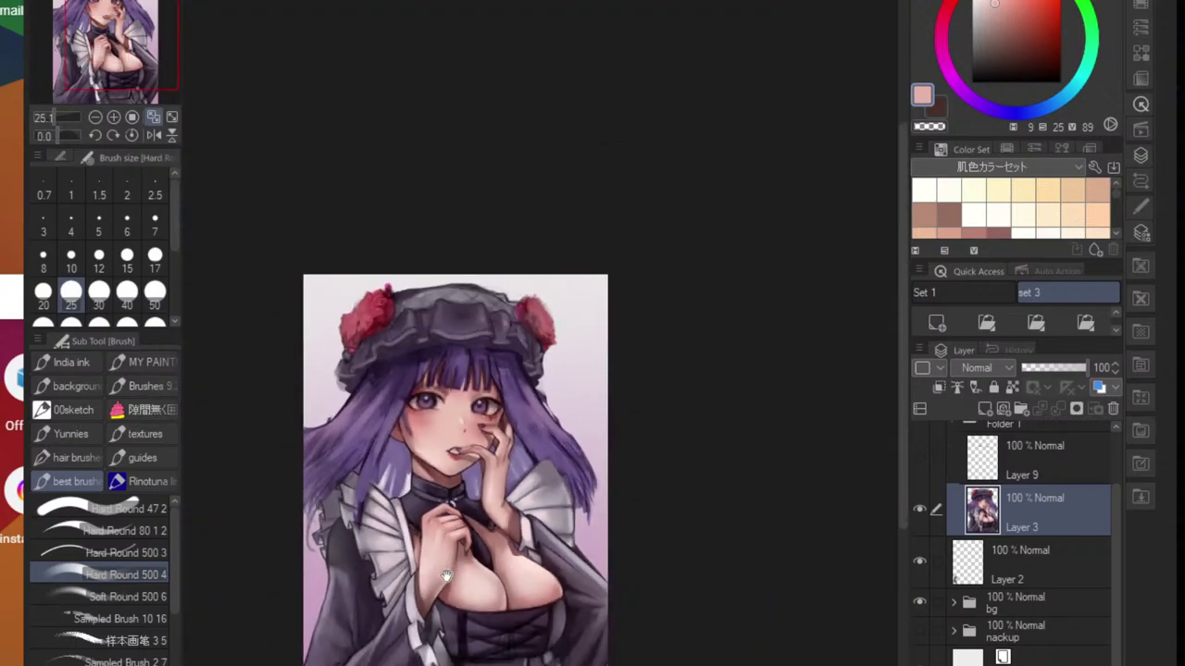
pyautogui.moveTo(446, 576); pyautogui.dragTo(483, 437)
pyautogui.scroll(5, 537, 459)
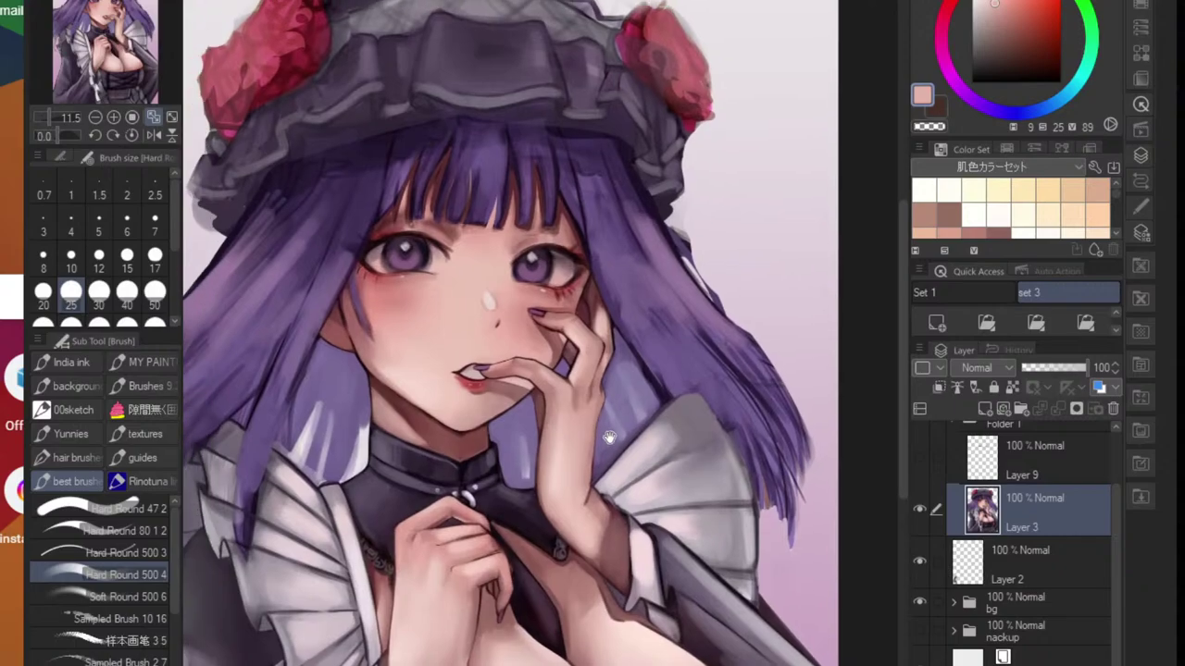
# - Zoom into the collar hand and paint light skin along the upper knuckle crease
pyautogui.moveTo(361, 644); pyautogui.dragTo(504, 451)
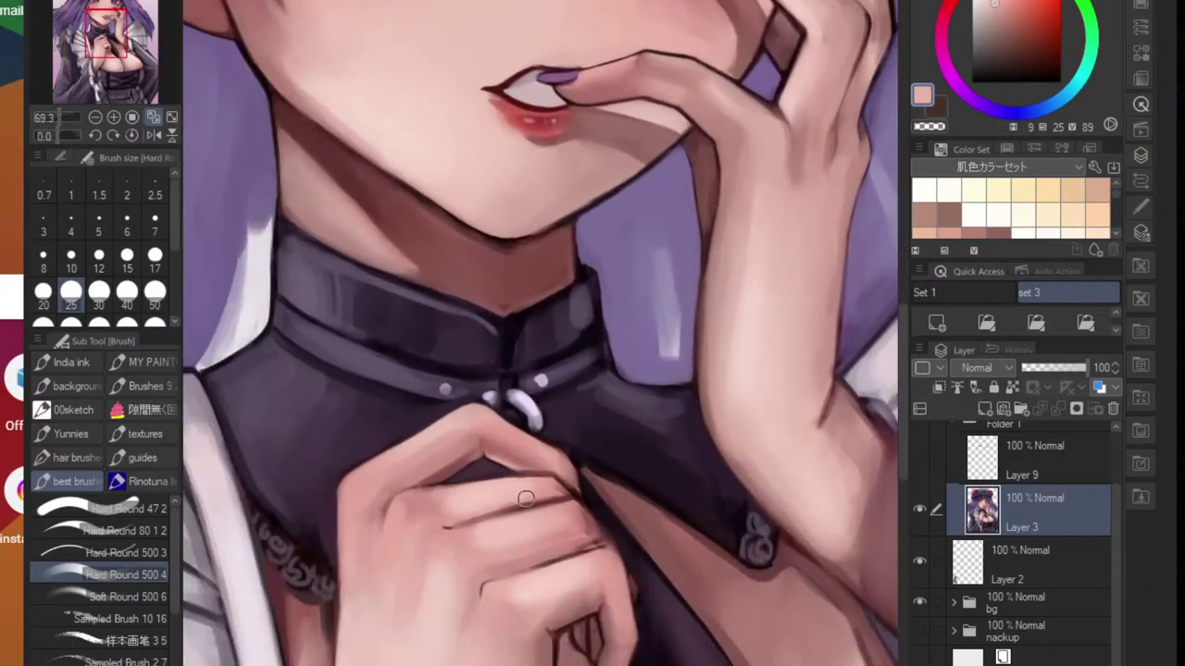
pyautogui.moveTo(561, 537); pyautogui.dragTo(593, 515)
pyautogui.keyDown('alt'); pyautogui.click(589, 510); pyautogui.keyUp('alt')
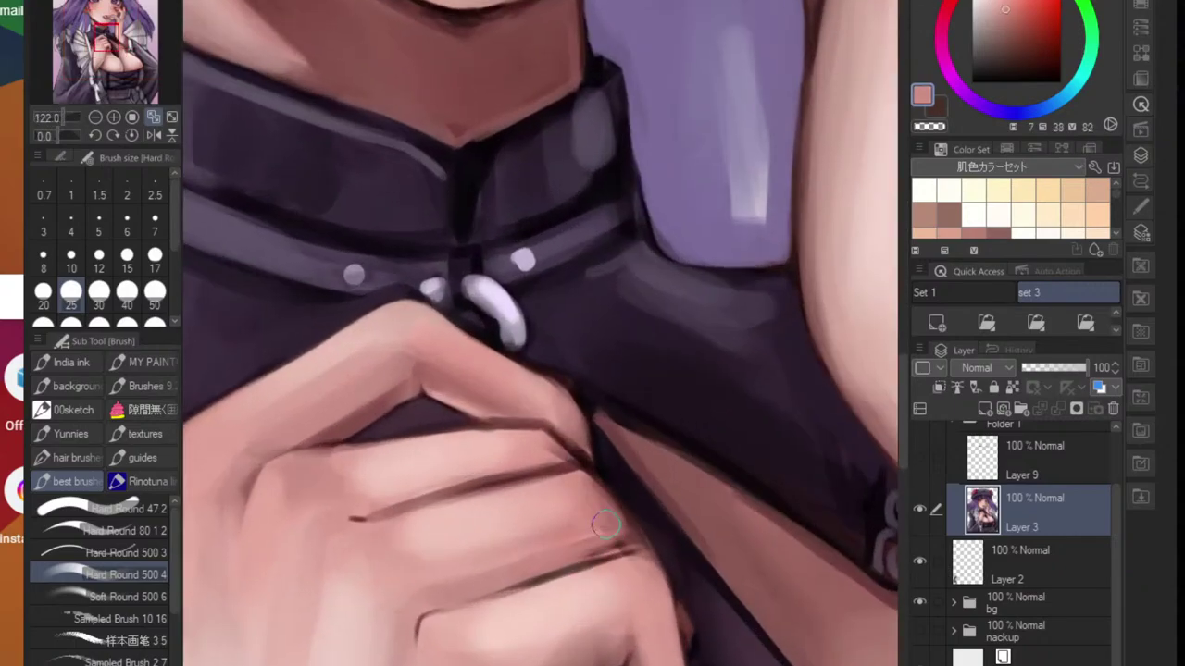
pyautogui.moveTo(523, 459); pyautogui.dragTo(552, 468)
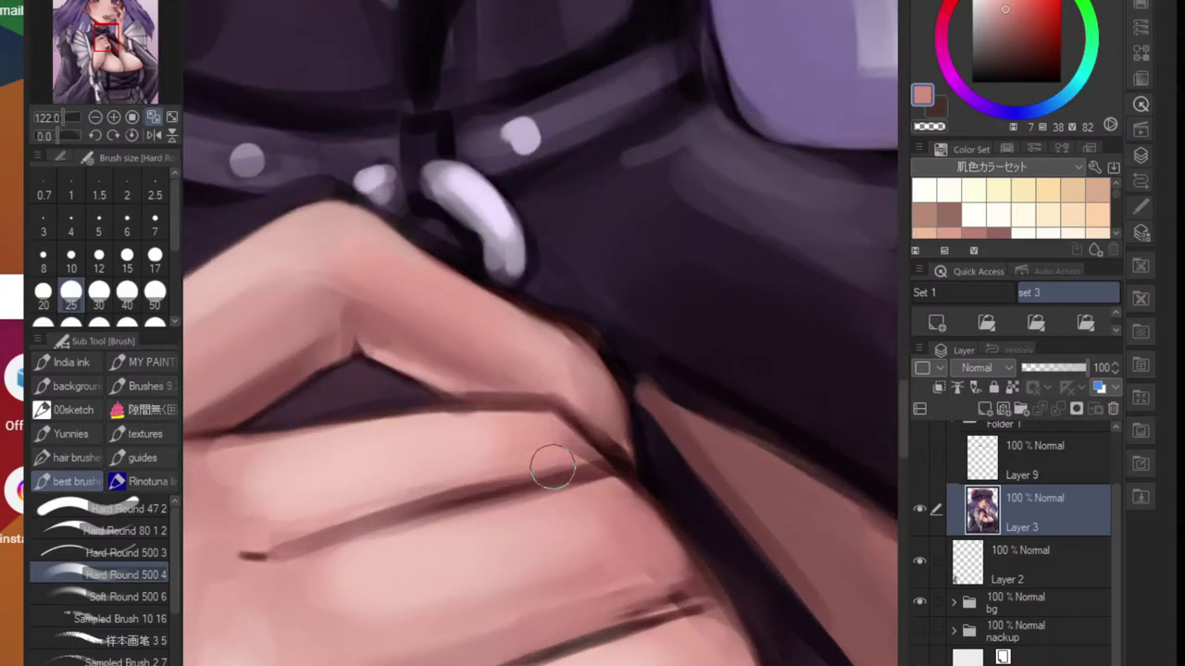
pyautogui.keyDown('alt'); pyautogui.click(535, 446); pyautogui.keyUp('alt')
pyautogui.press('[')
pyautogui.press('[')
pyautogui.press('[')
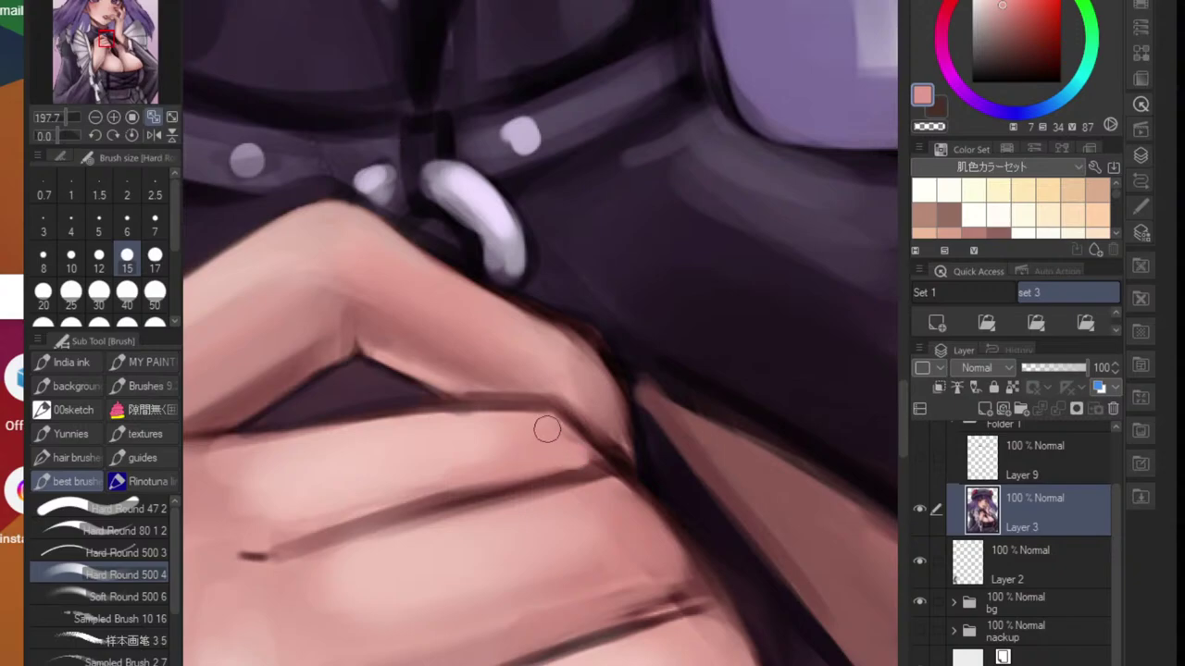
pyautogui.moveTo(438, 420)
pyautogui.mouseDown()
pyautogui.moveTo(565, 411)
pyautogui.moveTo(598, 394)
pyautogui.moveTo(585, 381)
pyautogui.moveTo(607, 434)
pyautogui.moveTo(561, 500)
pyautogui.moveTo(624, 457)
pyautogui.mouseUp()
# - Soften the dark knuckle crease with a reddish skin tone
pyautogui.keyDown('alt'); pyautogui.click(583, 394); pyautogui.keyUp('alt')
pyautogui.keyDown('alt'); pyautogui.click(571, 413); pyautogui.keyUp('alt')
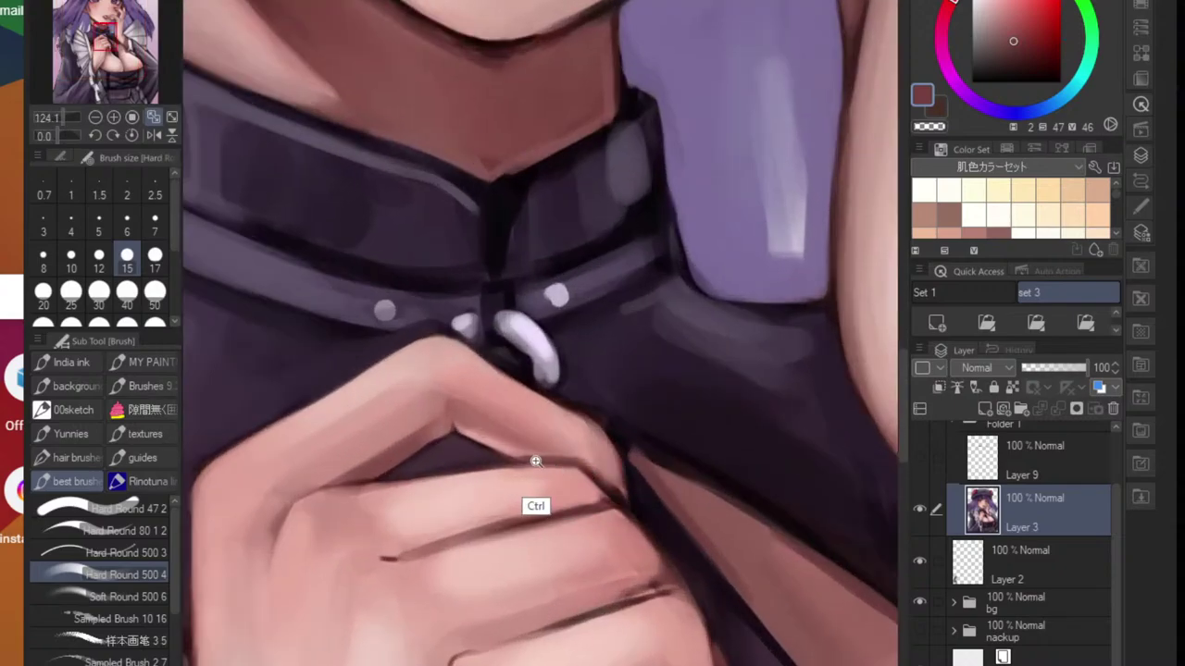
pyautogui.moveTo(530, 461)
pyautogui.mouseDown()
pyautogui.moveTo(614, 468)
pyautogui.moveTo(644, 507)
pyautogui.mouseUp()
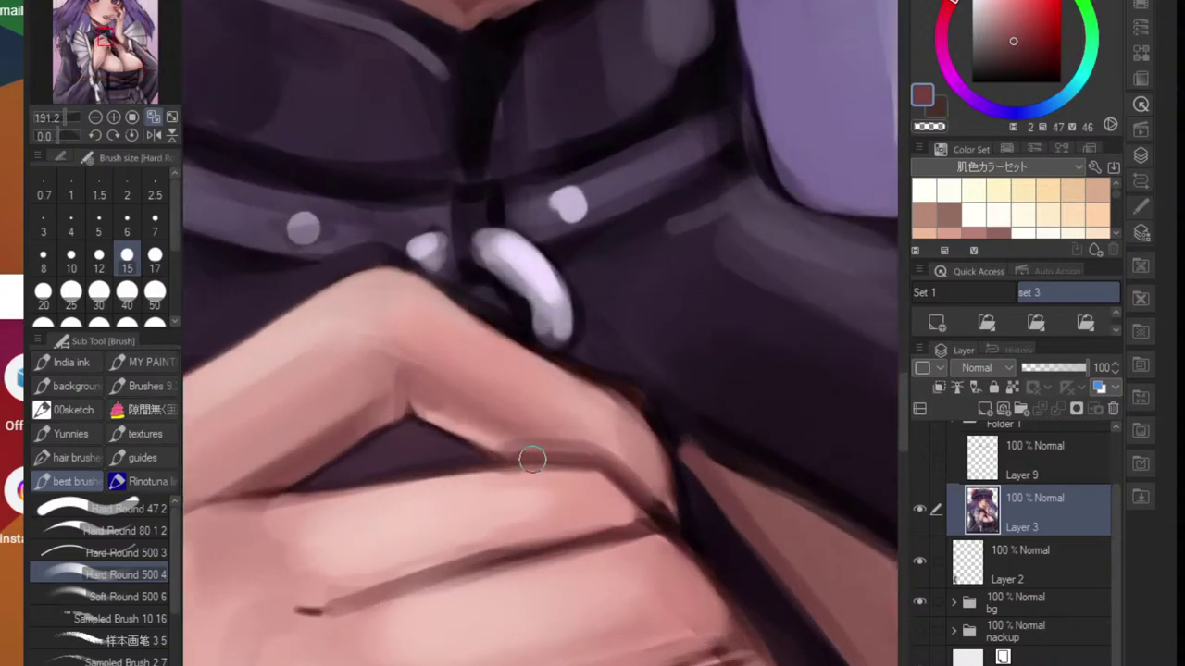
pyautogui.keyDown('alt'); pyautogui.click(482, 435); pyautogui.keyUp('alt')
pyautogui.keyDown('alt'); pyautogui.click(512, 433); pyautogui.keyUp('alt')
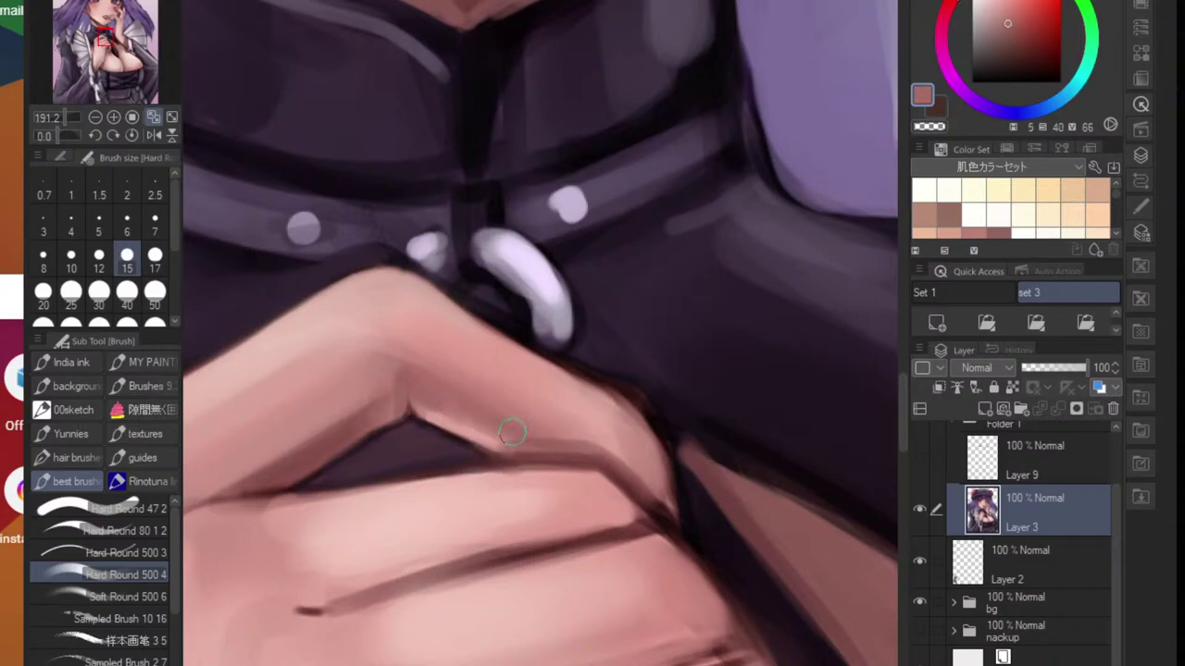
pyautogui.moveTo(520, 433)
pyautogui.mouseDown()
pyautogui.moveTo(614, 455)
pyautogui.moveTo(669, 506)
pyautogui.moveTo(674, 527)
pyautogui.moveTo(584, 553)
pyautogui.moveTo(552, 545)
pyautogui.mouseUp()
# - Redraw a thin, soft dark maroon line along the finger crease
pyautogui.scroll(5, 597, 521)
pyautogui.keyDown('alt'); pyautogui.click(542, 484); pyautogui.keyUp('alt')
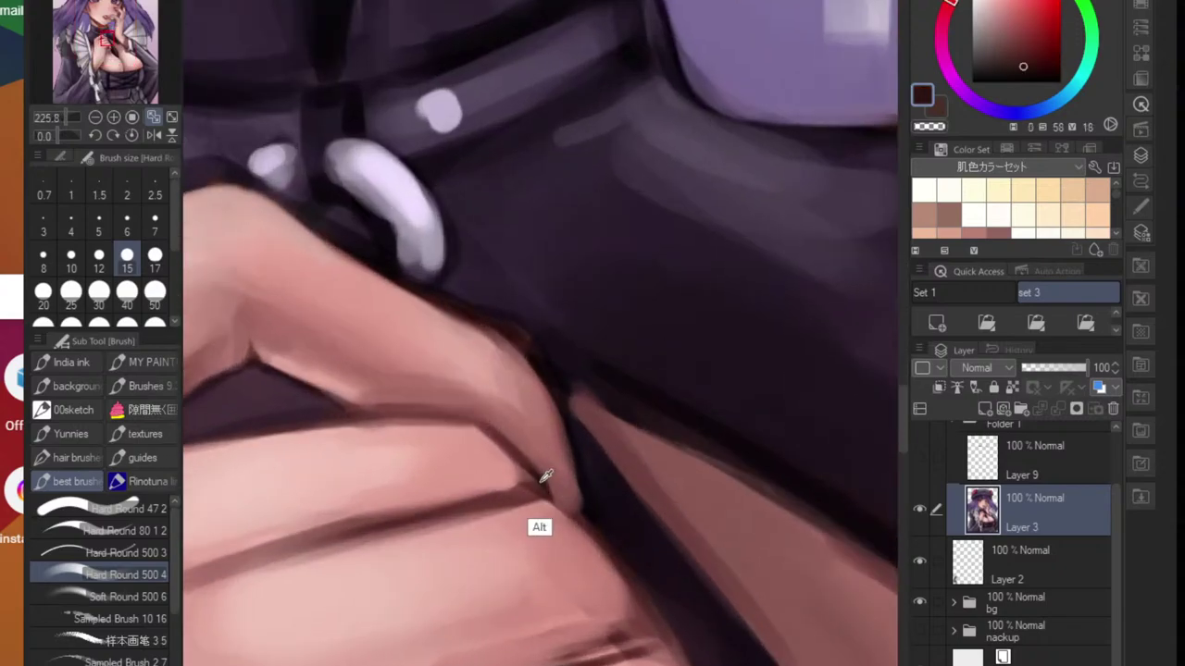
pyautogui.press('[')
pyautogui.press('[')
pyautogui.press('[')
pyautogui.press('[')
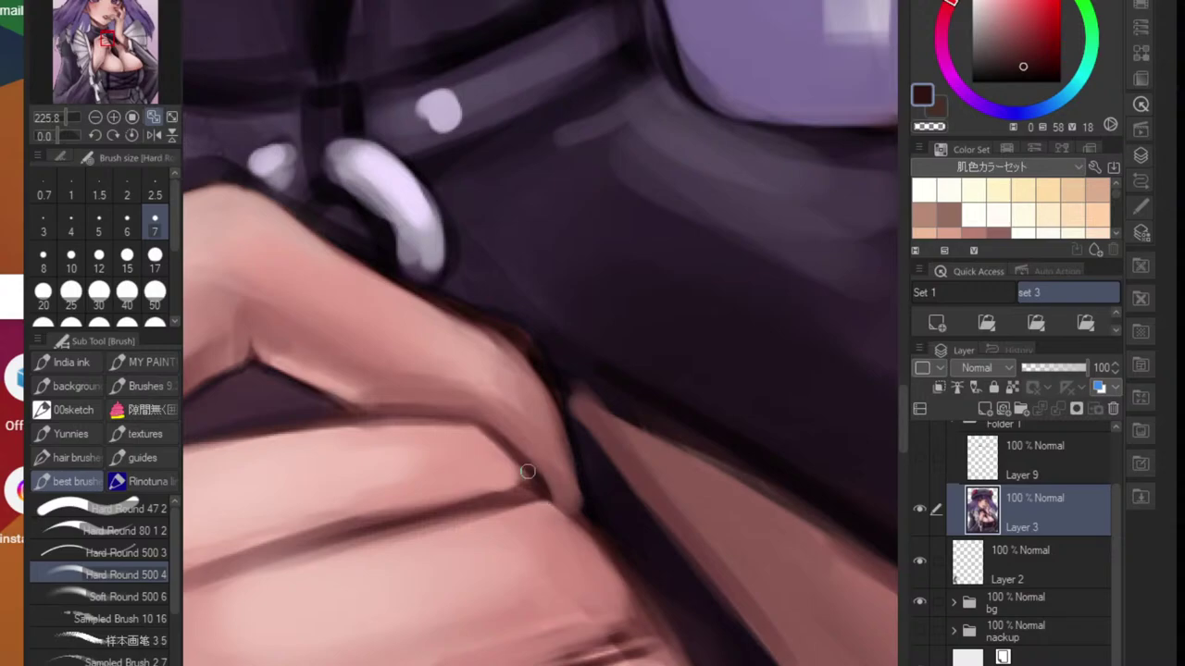
pyautogui.press('[')
pyautogui.press('[')
pyautogui.press('[')
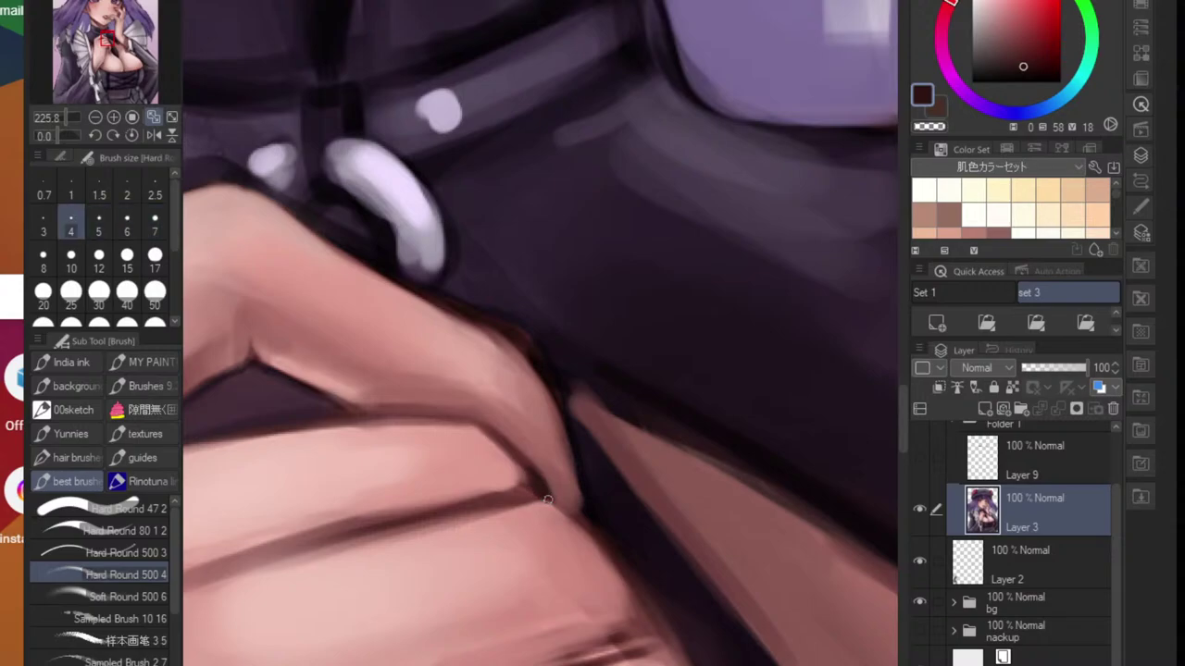
pyautogui.moveTo(278, 548); pyautogui.dragTo(522, 497)
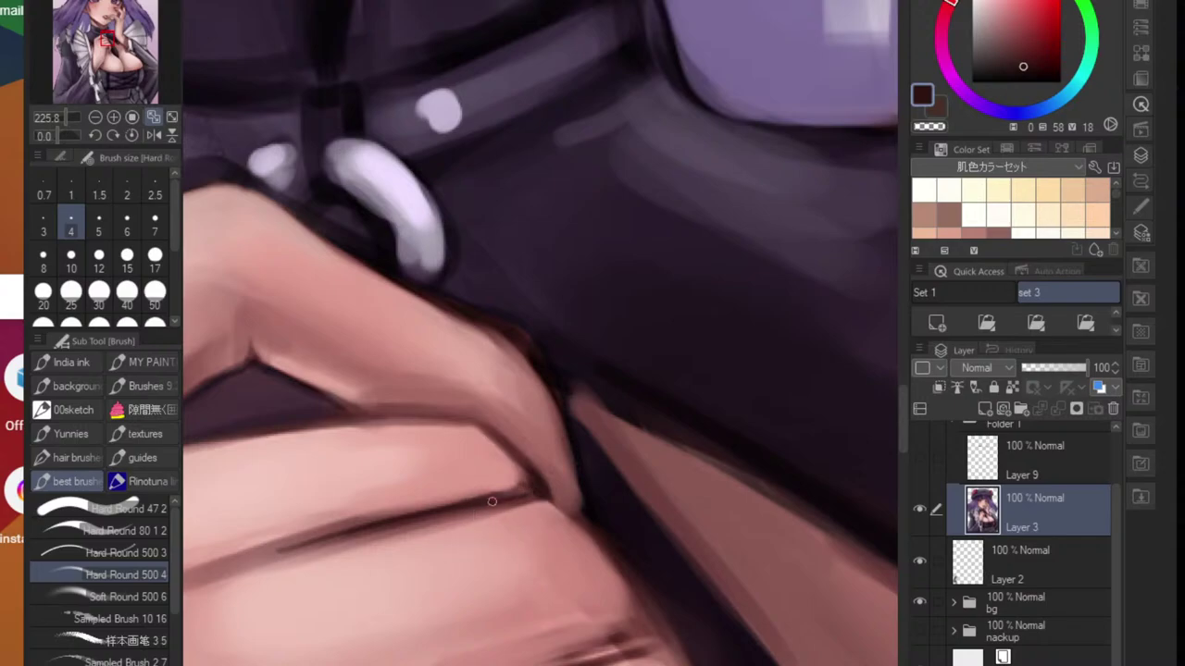
pyautogui.scroll(-3, 553, 502)
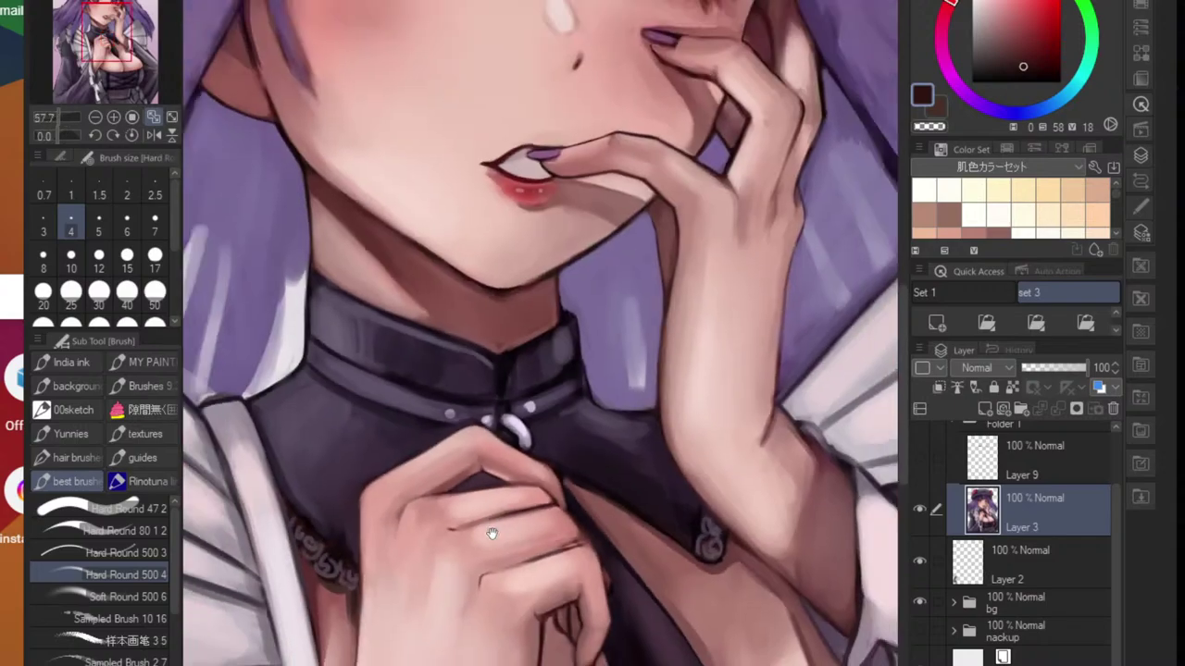
pyautogui.scroll(2, 474, 528)
pyautogui.moveTo(398, 533); pyautogui.dragTo(510, 499)
pyautogui.hotkey('ctrl', 'z')
pyautogui.moveTo(414, 533); pyautogui.dragTo(519, 504)
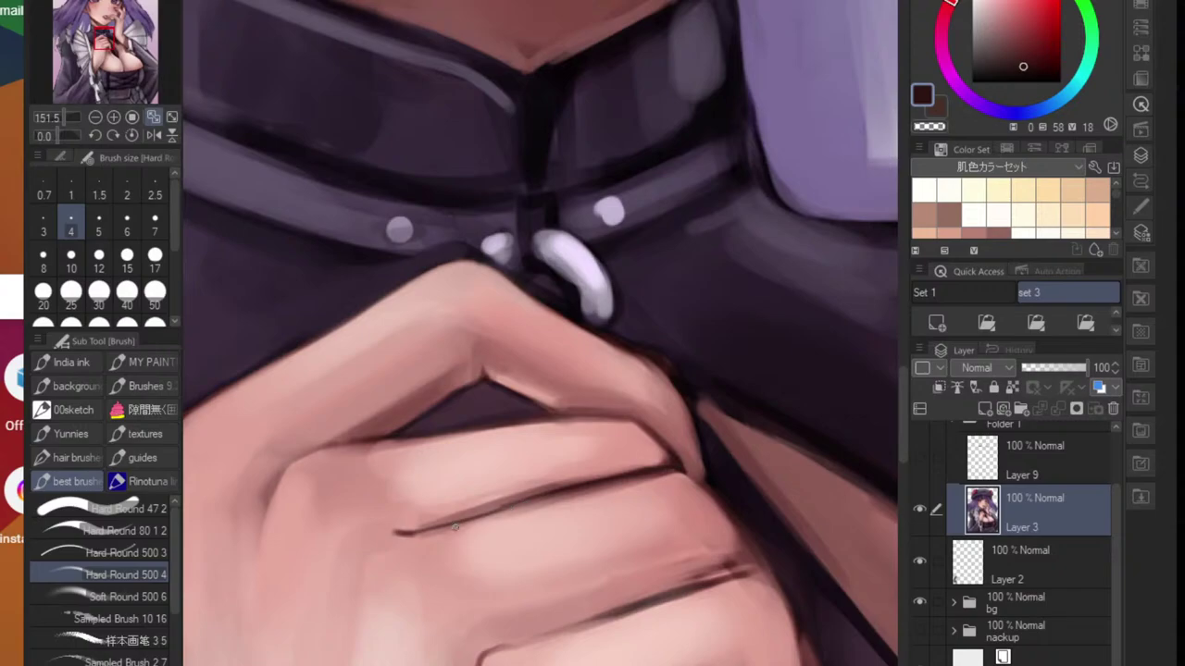
# - Rotate the canvas so the fingers stand vertical and paint pink skin along the crease
pyautogui.scroll(-7, 492, 508)
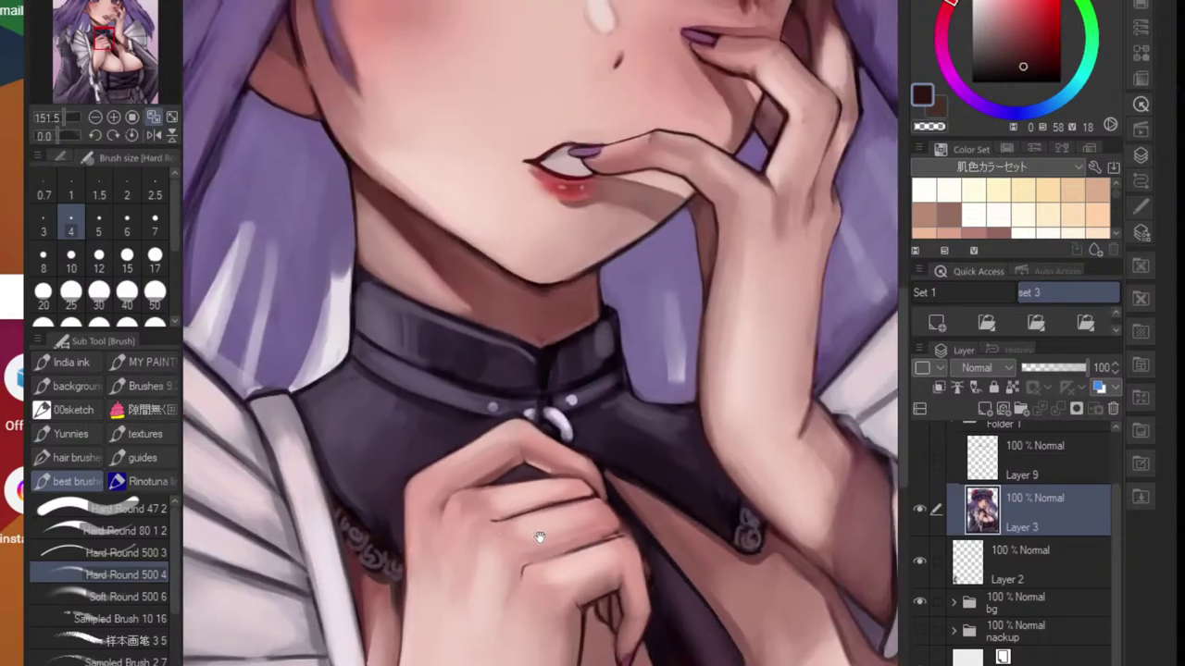
pyautogui.scroll(3, 557, 540)
pyautogui.press('r')
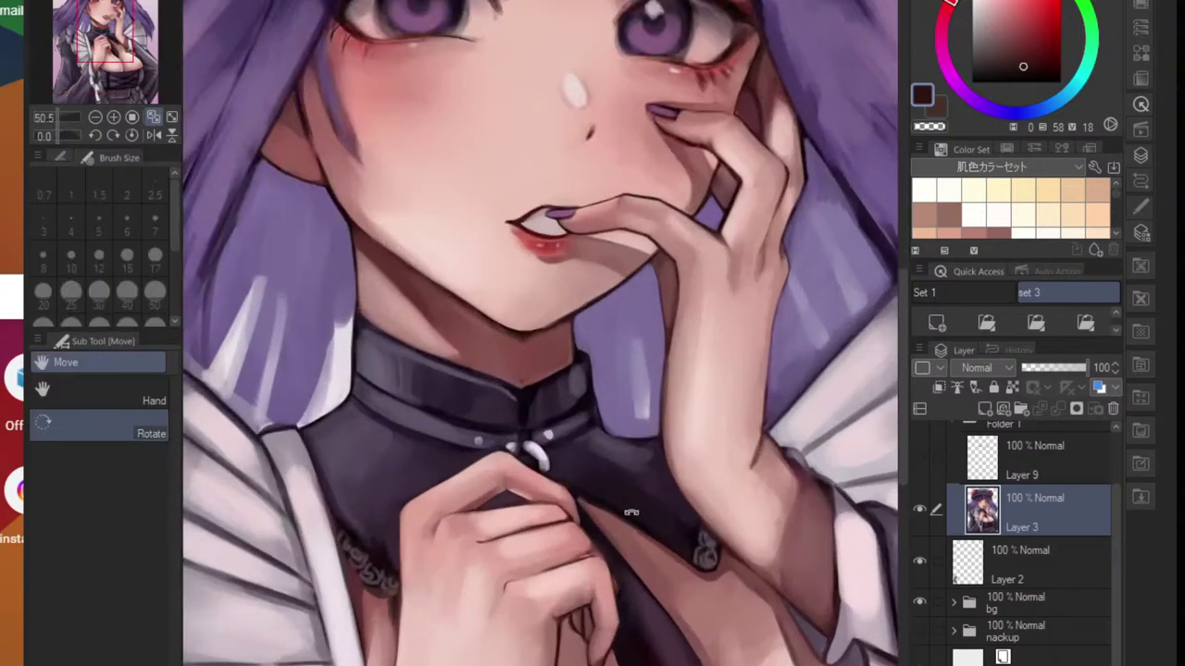
pyautogui.moveTo(599, 535); pyautogui.dragTo(371, 504)
pyautogui.scroll(5, 378, 503)
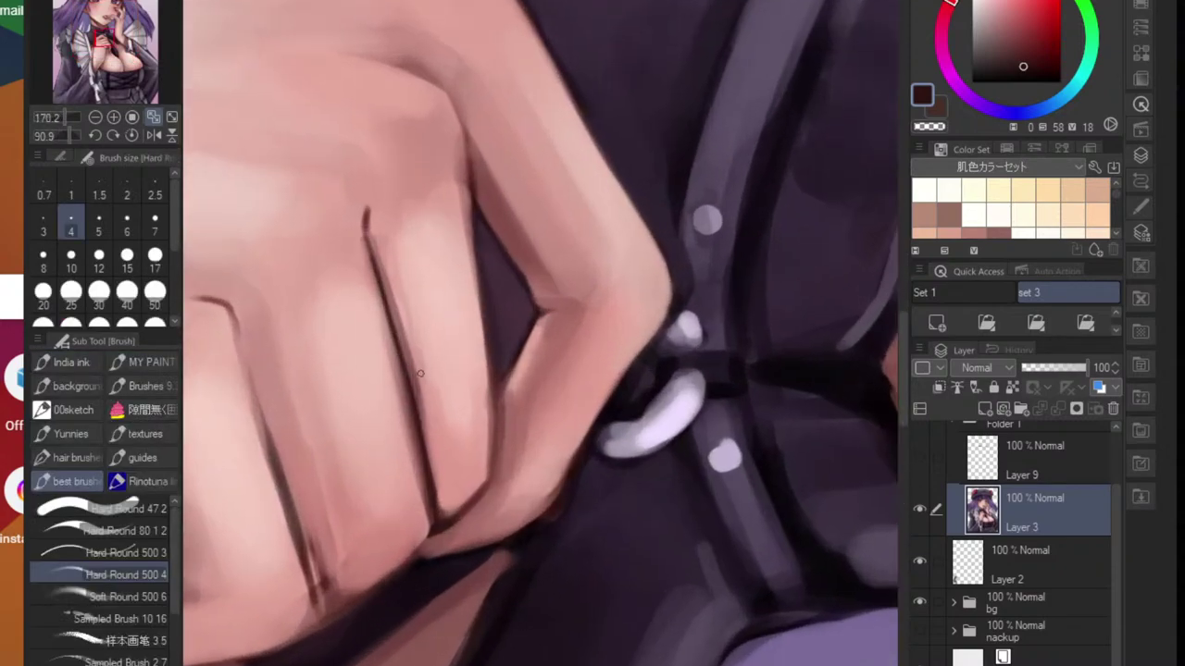
pyautogui.keyDown('alt'); pyautogui.click(386, 327); pyautogui.keyUp('alt')
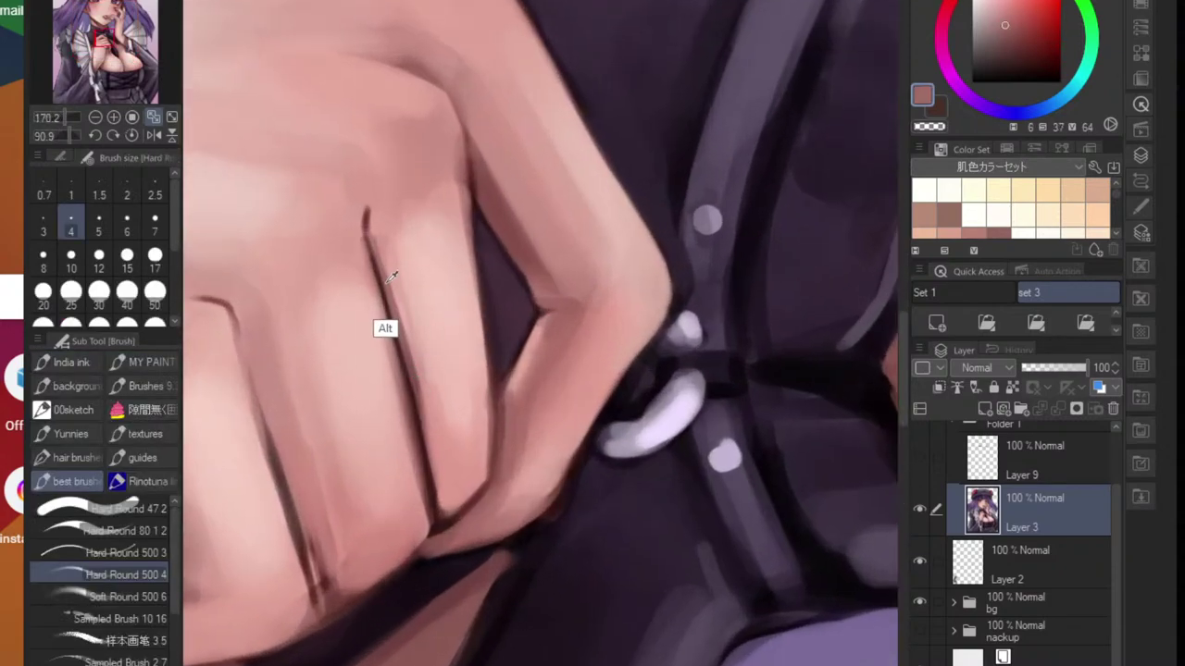
pyautogui.press(']')
pyautogui.press(']')
pyautogui.press(']')
pyautogui.press(']')
pyautogui.moveTo(387, 265); pyautogui.dragTo(435, 422)
pyautogui.keyDown('alt'); pyautogui.click(387, 270); pyautogui.keyUp('alt')
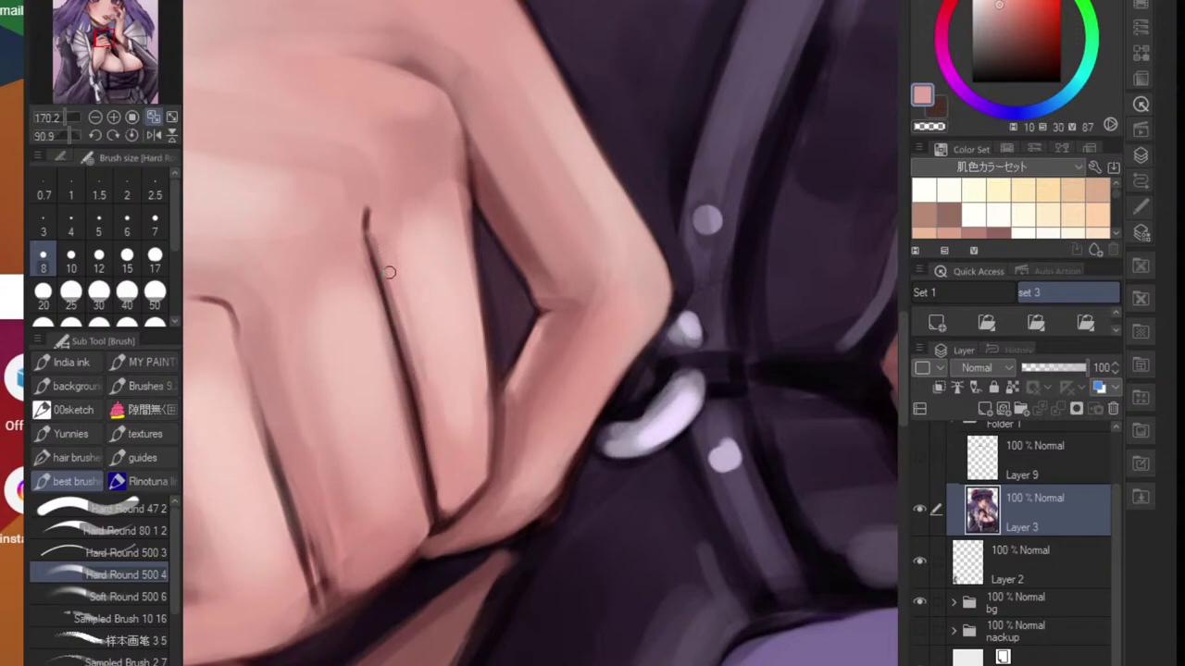
# - Reset the canvas rotation and darken the brown shadow line between the fingers
pyautogui.scroll(-6, 385, 449)
pyautogui.hotkey('ctrl', '@')
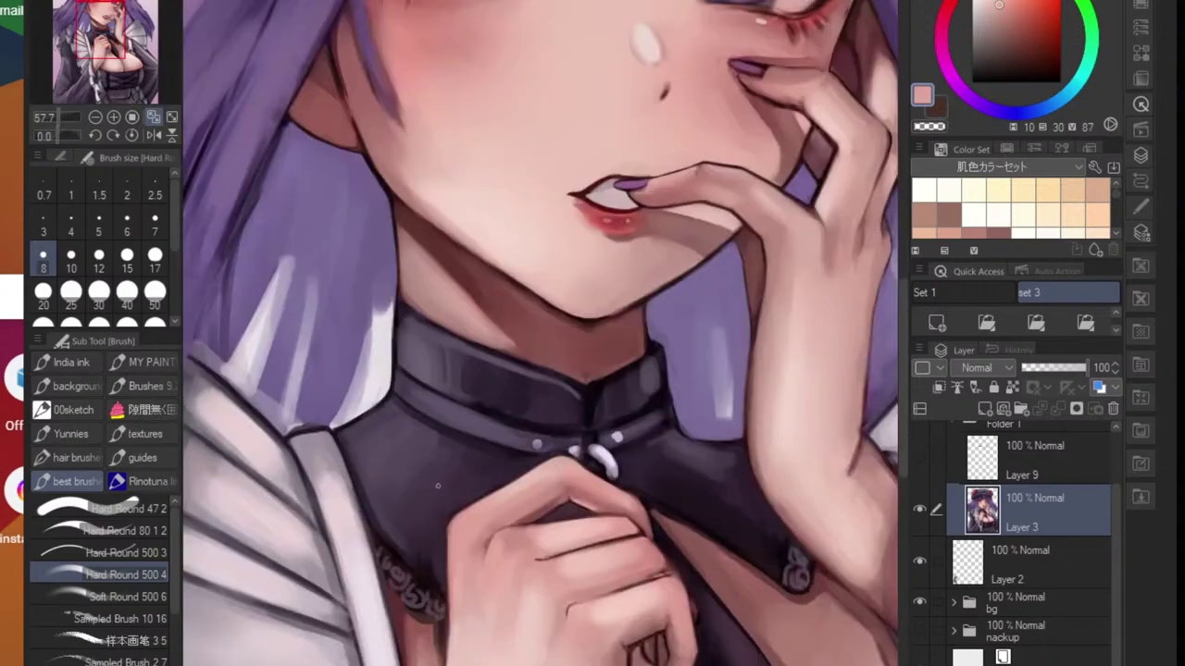
pyautogui.scroll(3, 655, 611)
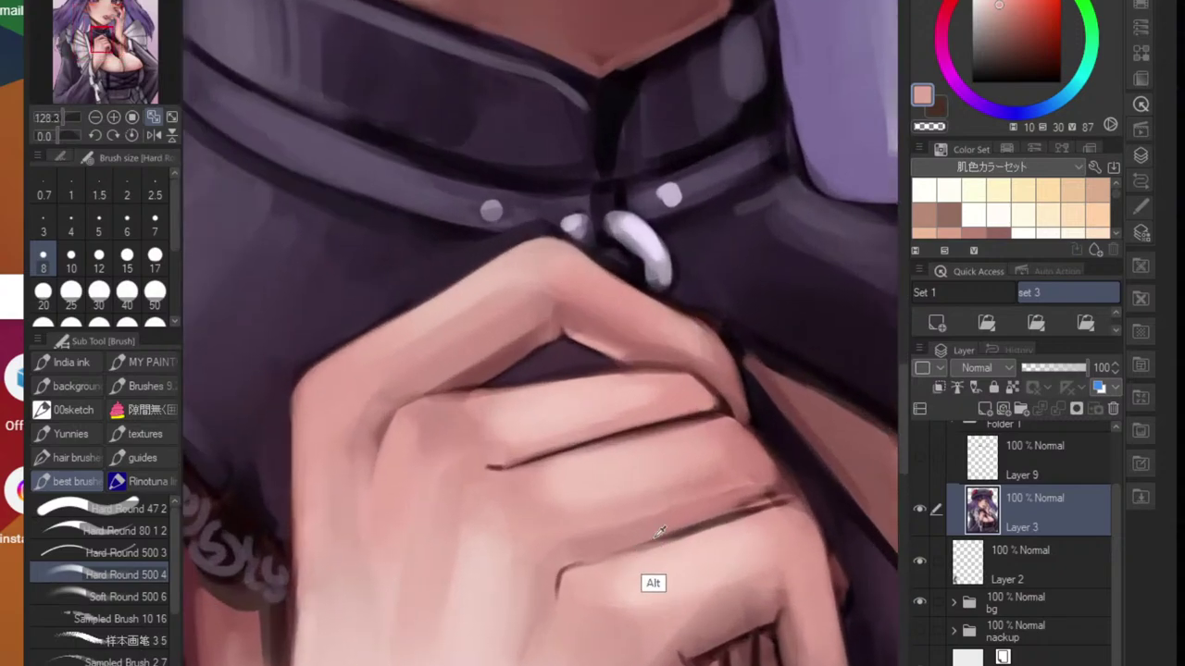
pyautogui.keyDown('alt'); pyautogui.click(654, 421); pyautogui.keyUp('alt')
pyautogui.moveTo(593, 559); pyautogui.dragTo(706, 515)
pyautogui.moveTo(630, 542)
pyautogui.mouseDown()
pyautogui.moveTo(726, 513)
pyautogui.moveTo(711, 521)
pyautogui.moveTo(715, 507)
pyautogui.mouseUp()
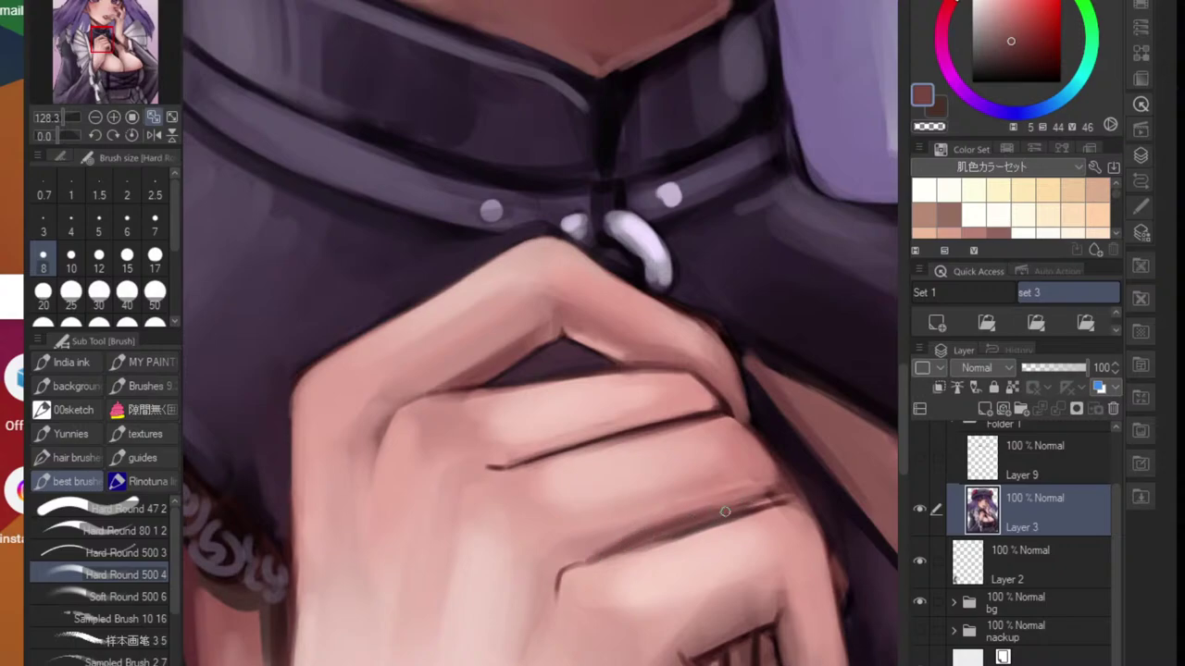
# - Soften and lighten the lower knuckle crease with light skin pink
pyautogui.moveTo(704, 534); pyautogui.dragTo(738, 539)
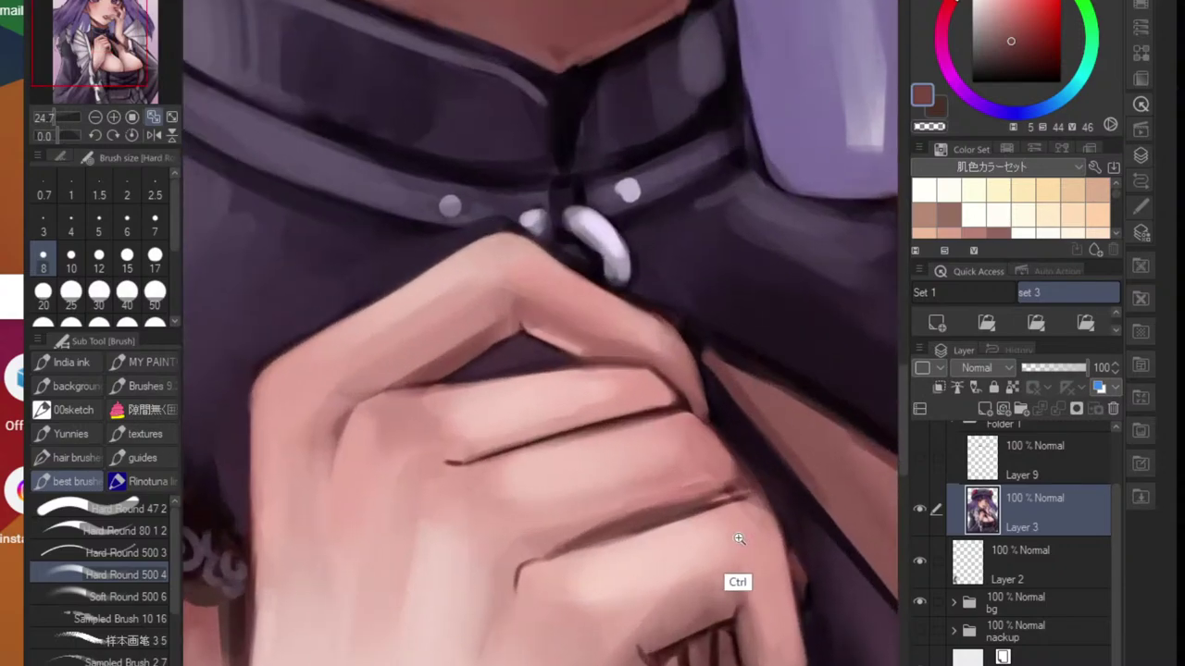
pyautogui.keyDown('ctrl'); pyautogui.click(696, 501); pyautogui.keyUp('ctrl')
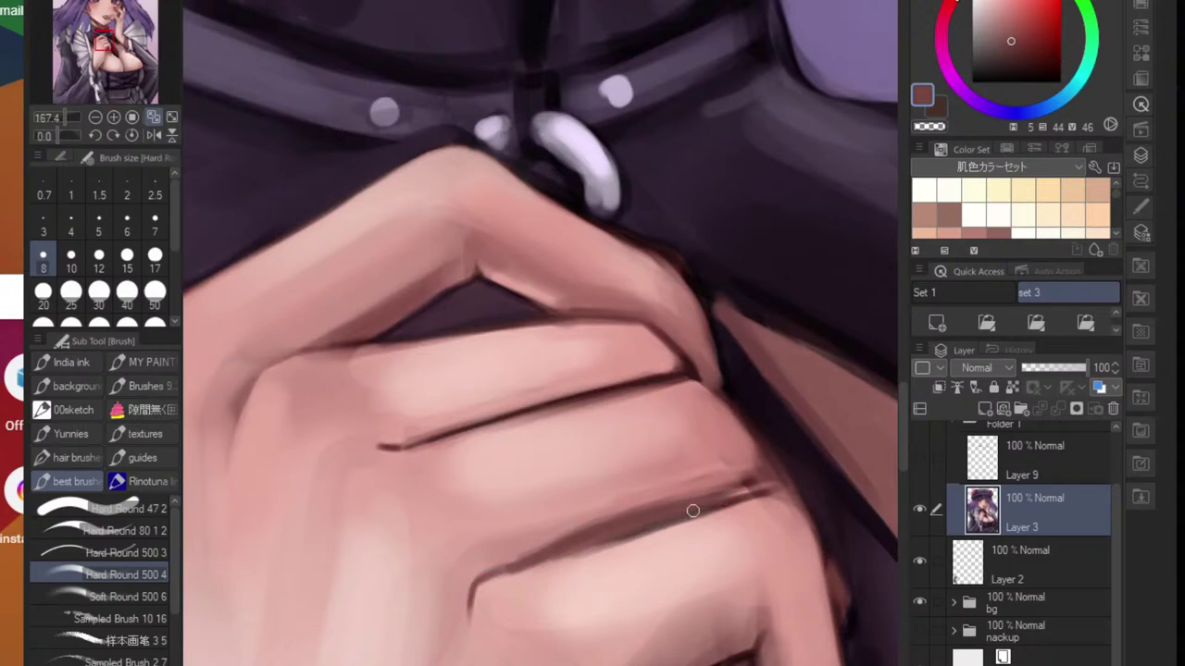
pyautogui.keyDown('alt'); pyautogui.click(600, 558); pyautogui.keyUp('alt')
pyautogui.moveTo(565, 561); pyautogui.dragTo(744, 506)
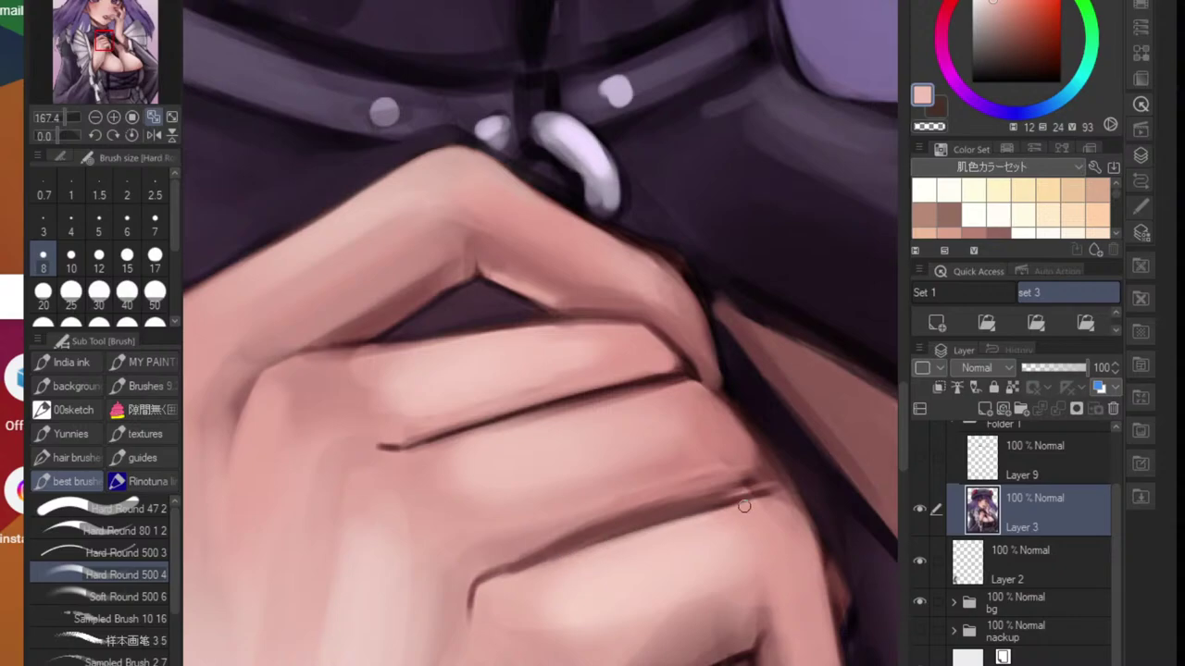
pyautogui.moveTo(663, 529); pyautogui.dragTo(748, 504)
# - Brush a light pink rim along the knuckle edge, redoing the first attempt
pyautogui.moveTo(820, 587); pyautogui.dragTo(743, 498)
pyautogui.scroll(1, 703, 495)
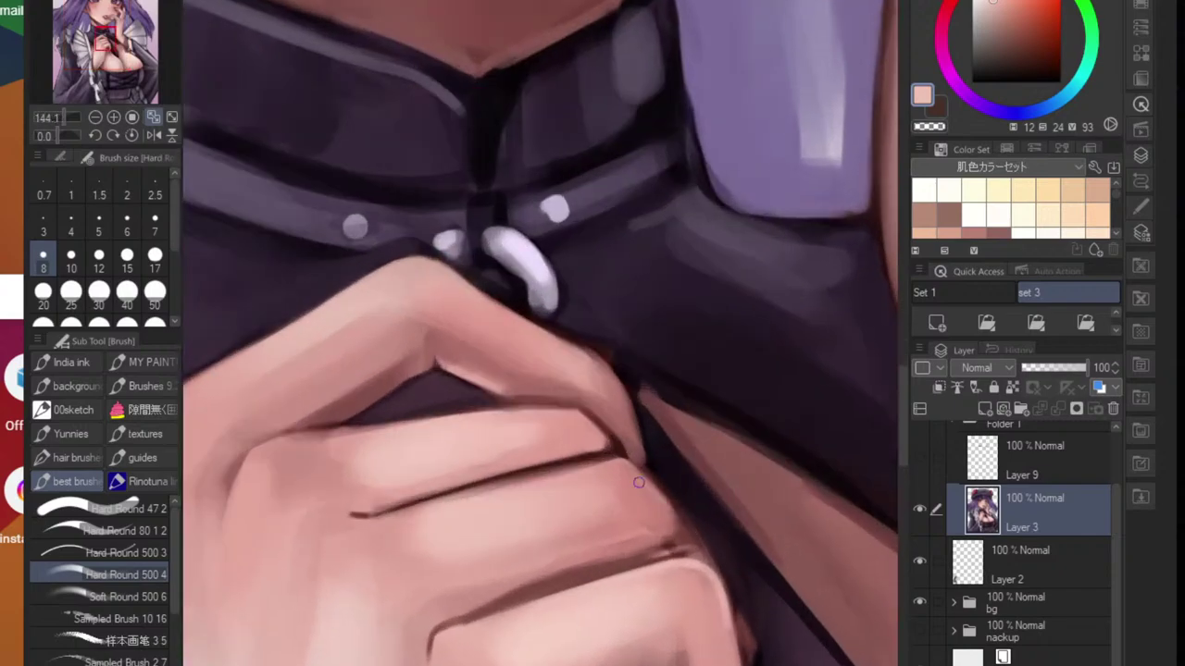
pyautogui.moveTo(632, 467)
pyautogui.mouseDown()
pyautogui.moveTo(660, 491)
pyautogui.moveTo(685, 537)
pyautogui.mouseUp()
pyautogui.hotkey('ctrl', 'alt', 'z')
pyautogui.moveTo(628, 465)
pyautogui.mouseDown()
pyautogui.moveTo(663, 489)
pyautogui.moveTo(682, 531)
pyautogui.moveTo(671, 505)
pyautogui.moveTo(678, 520)
pyautogui.mouseUp()
pyautogui.scroll(-6, 683, 536)
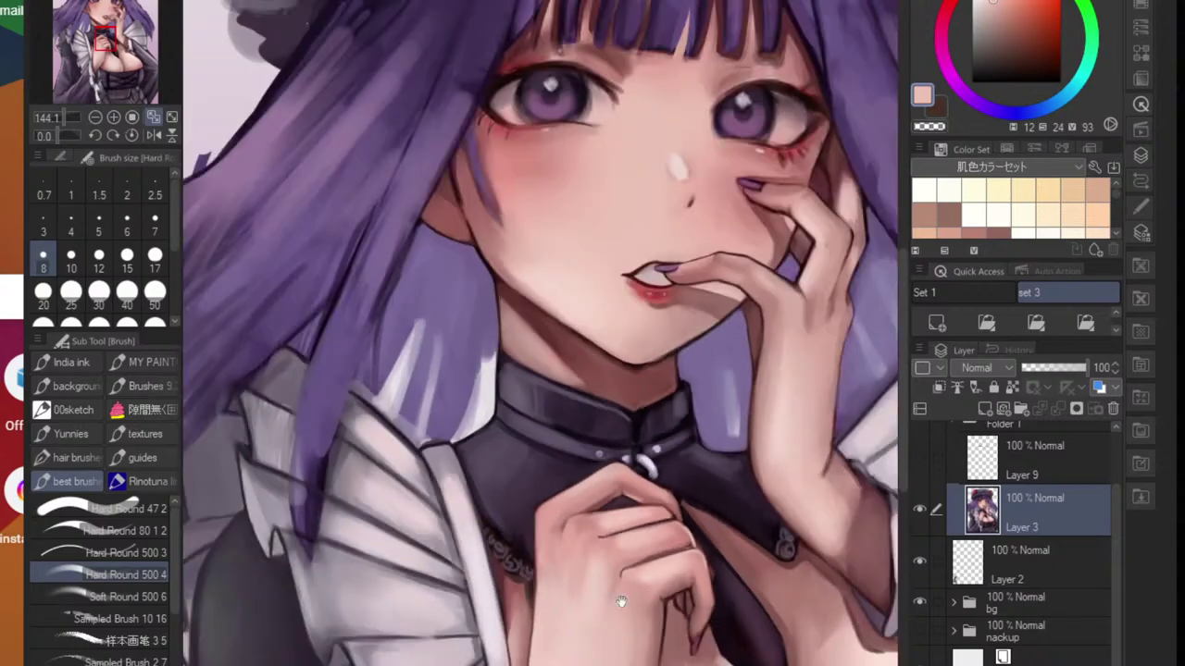
pyautogui.scroll(6, 702, 523)
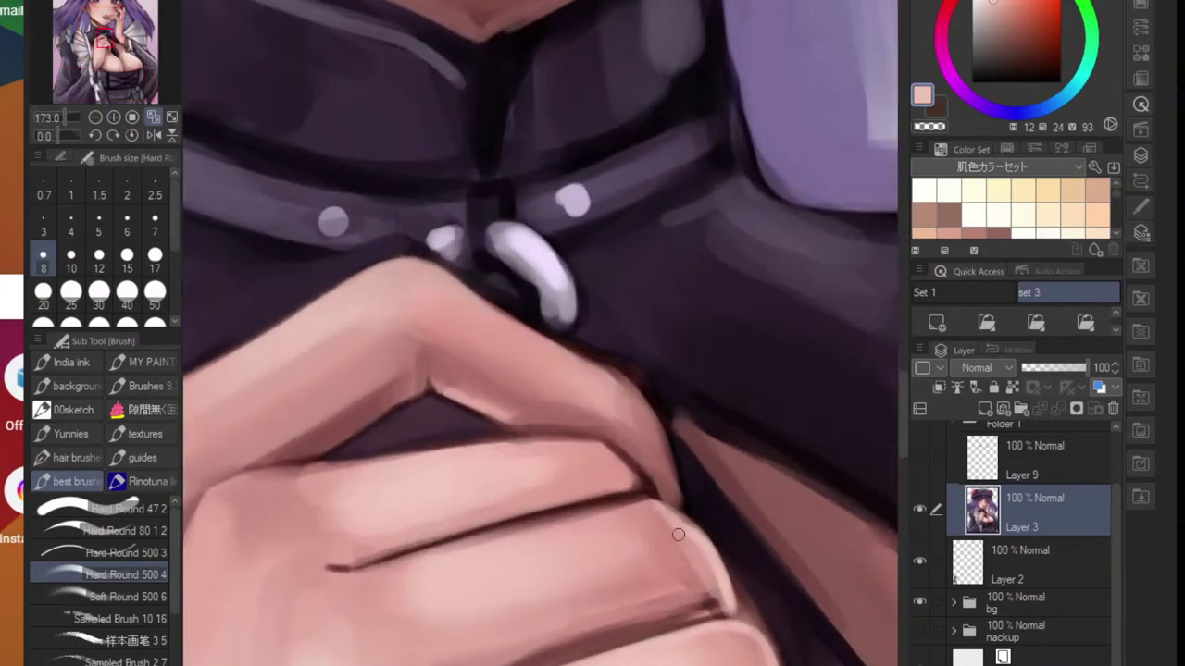
# - Outline the finger's right edge with dark red strokes against the black dress
pyautogui.keyDown('alt'); pyautogui.click(728, 603); pyautogui.keyUp('alt')
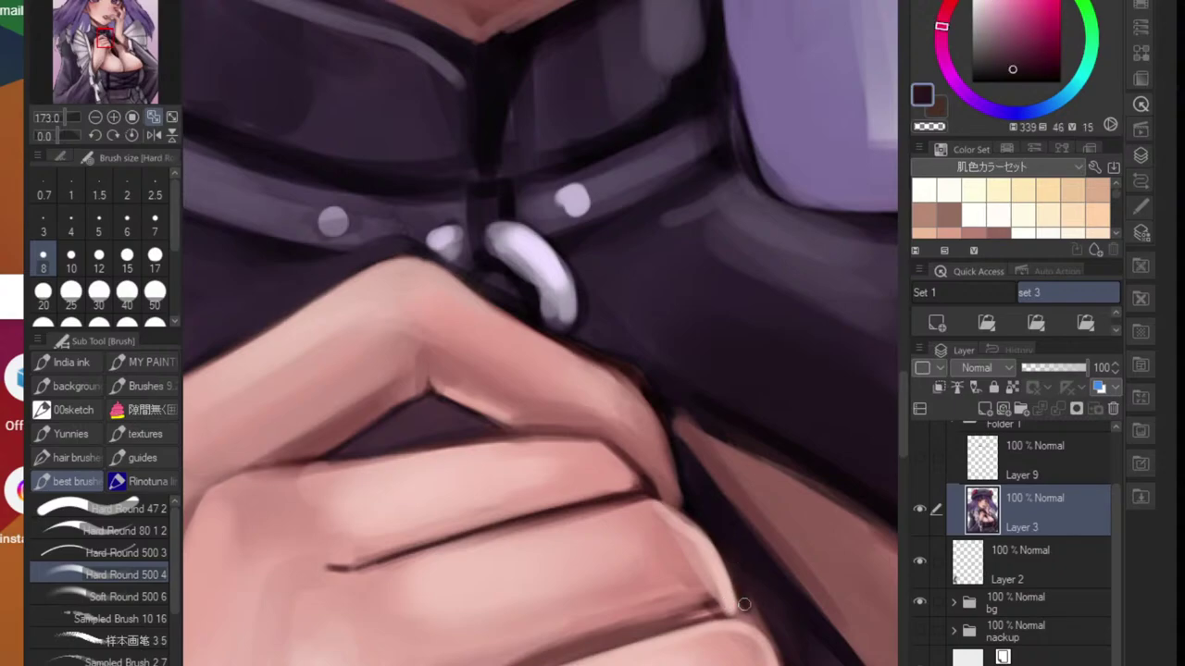
pyautogui.scroll(-5, 748, 602)
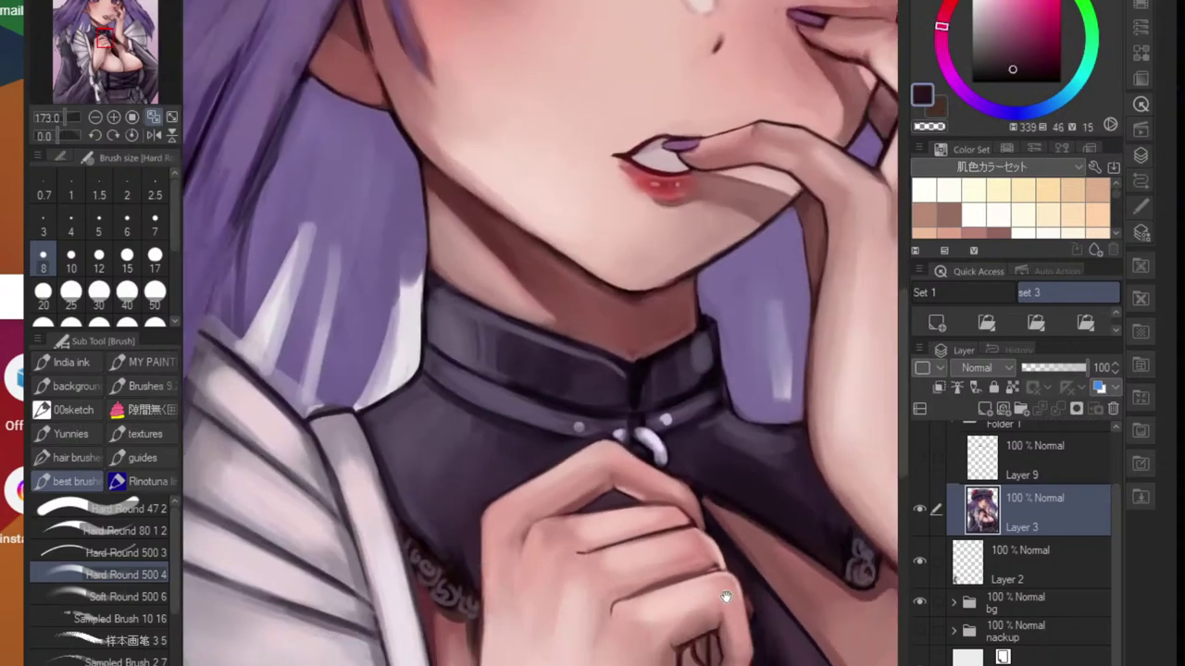
pyautogui.scroll(5, 738, 592)
pyautogui.keyDown('alt'); pyautogui.click(687, 505); pyautogui.keyUp('alt')
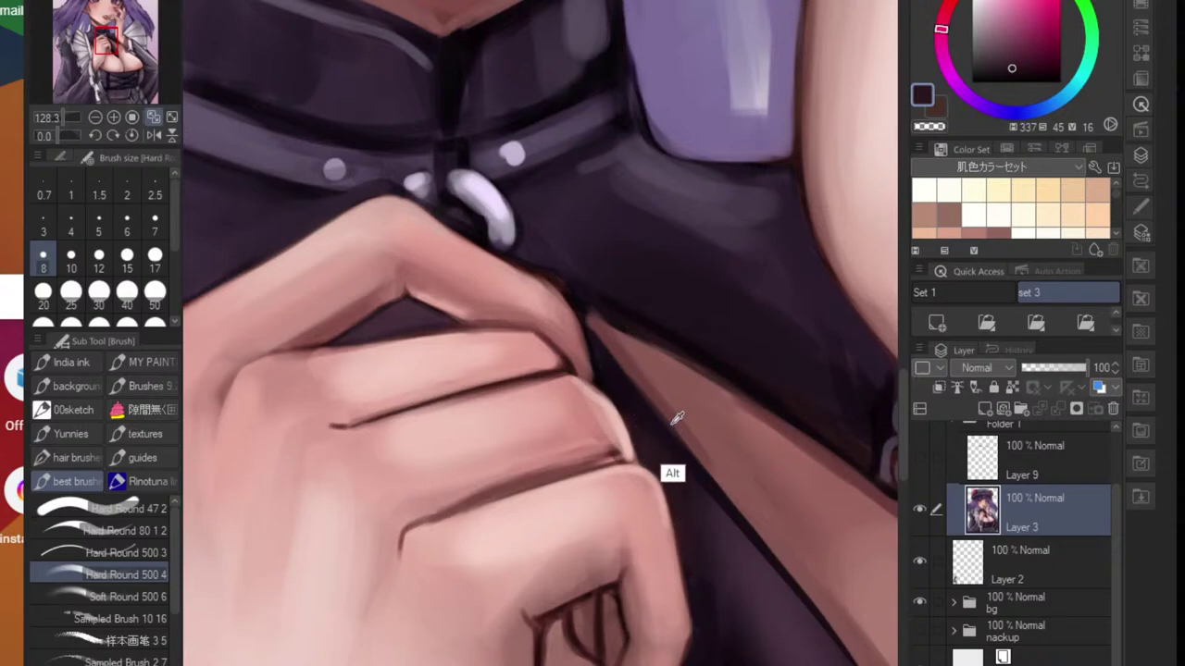
pyautogui.keyDown('alt'); pyautogui.click(636, 396); pyautogui.keyUp('alt')
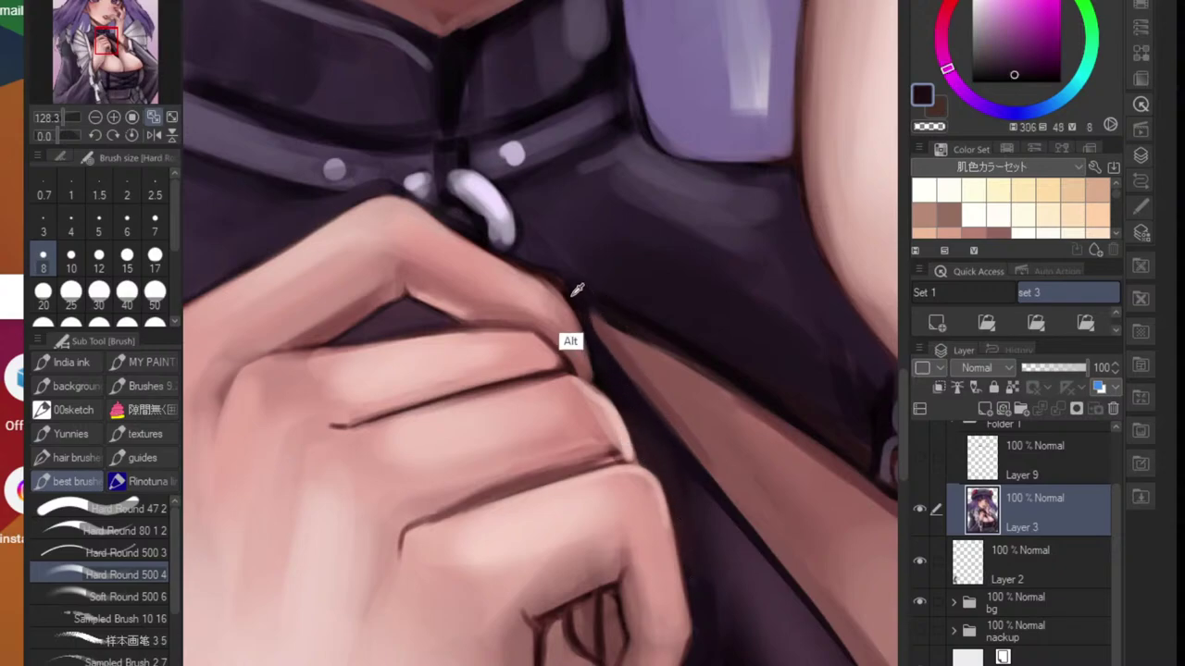
pyautogui.keyDown('alt'); pyautogui.click(568, 339); pyautogui.keyUp('alt')
pyautogui.moveTo(562, 297); pyautogui.dragTo(598, 375)
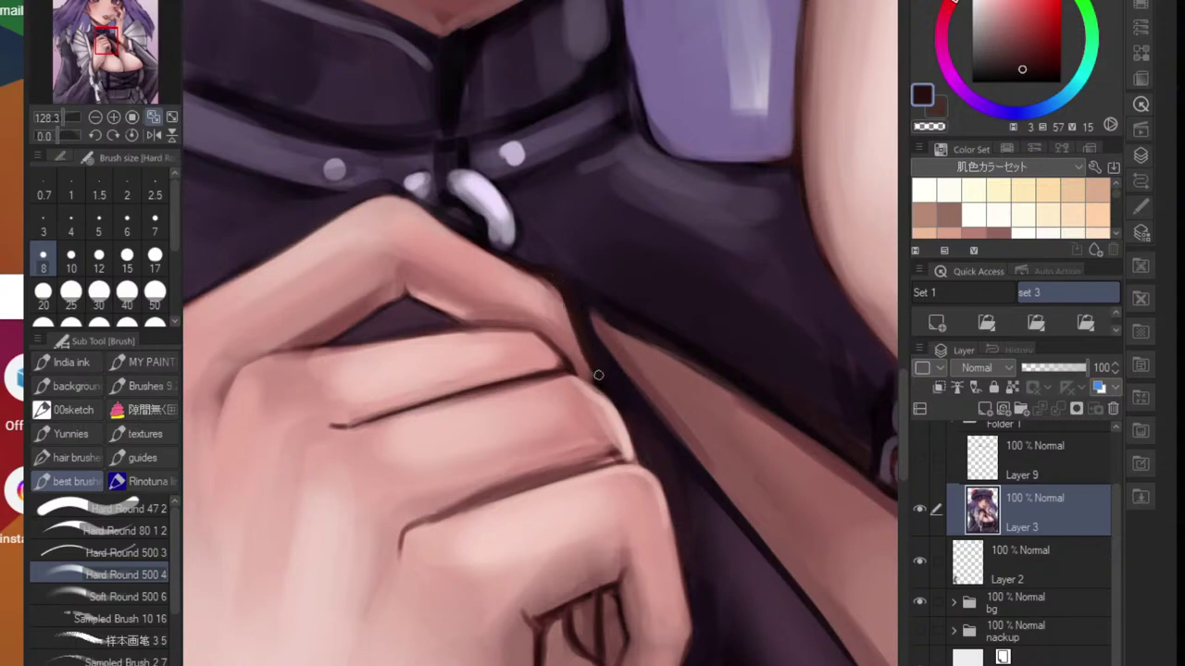
pyautogui.moveTo(550, 284)
pyautogui.mouseDown()
pyautogui.moveTo(592, 368)
pyautogui.moveTo(567, 462)
pyautogui.mouseUp()
pyautogui.moveTo(622, 431)
pyautogui.mouseDown()
pyautogui.moveTo(595, 463)
pyautogui.moveTo(602, 419)
pyautogui.mouseUp()
# - Dab brighter lilac and grey-purple highlights on the clasp ring and button
pyautogui.scroll(3, 601, 419)
pyautogui.keyDown('alt'); pyautogui.click(442, 386); pyautogui.keyUp('alt')
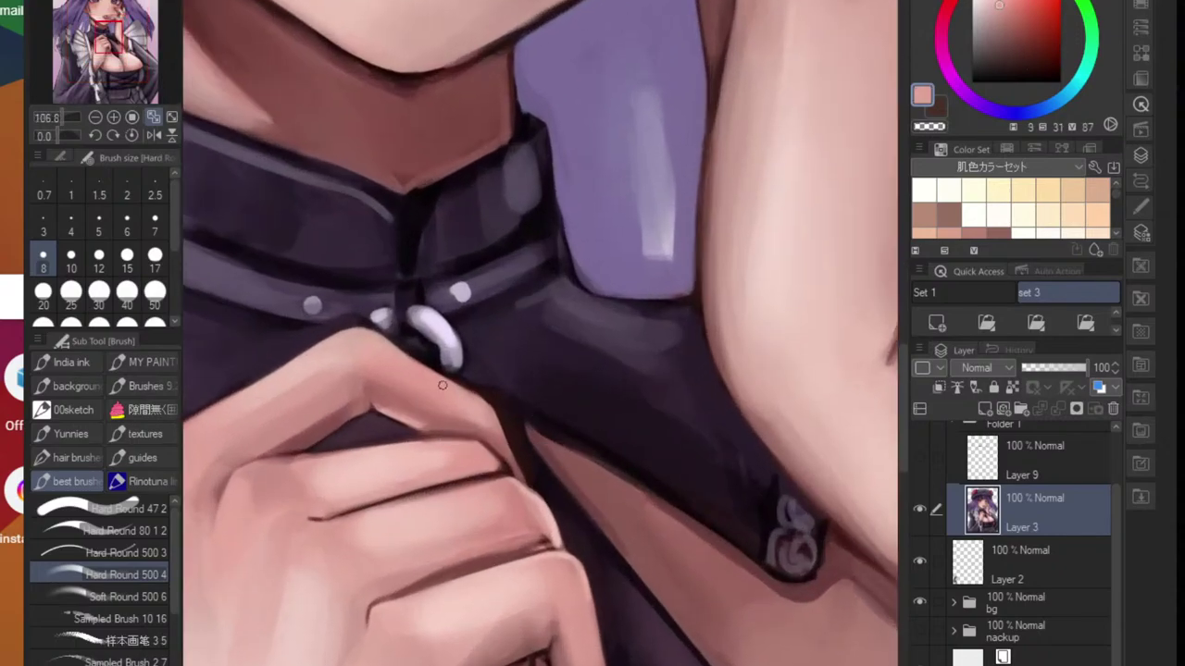
pyautogui.scroll(-2, 495, 415)
pyautogui.scroll(3, 495, 407)
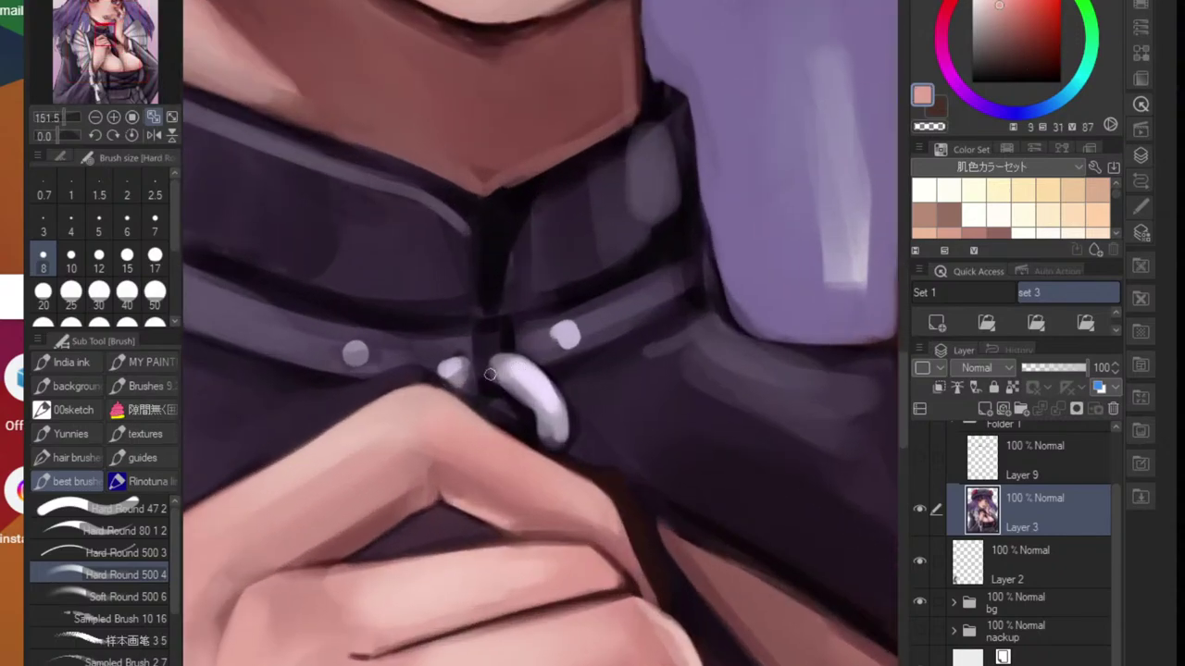
pyautogui.keyDown('alt'); pyautogui.click(491, 384); pyautogui.keyUp('alt')
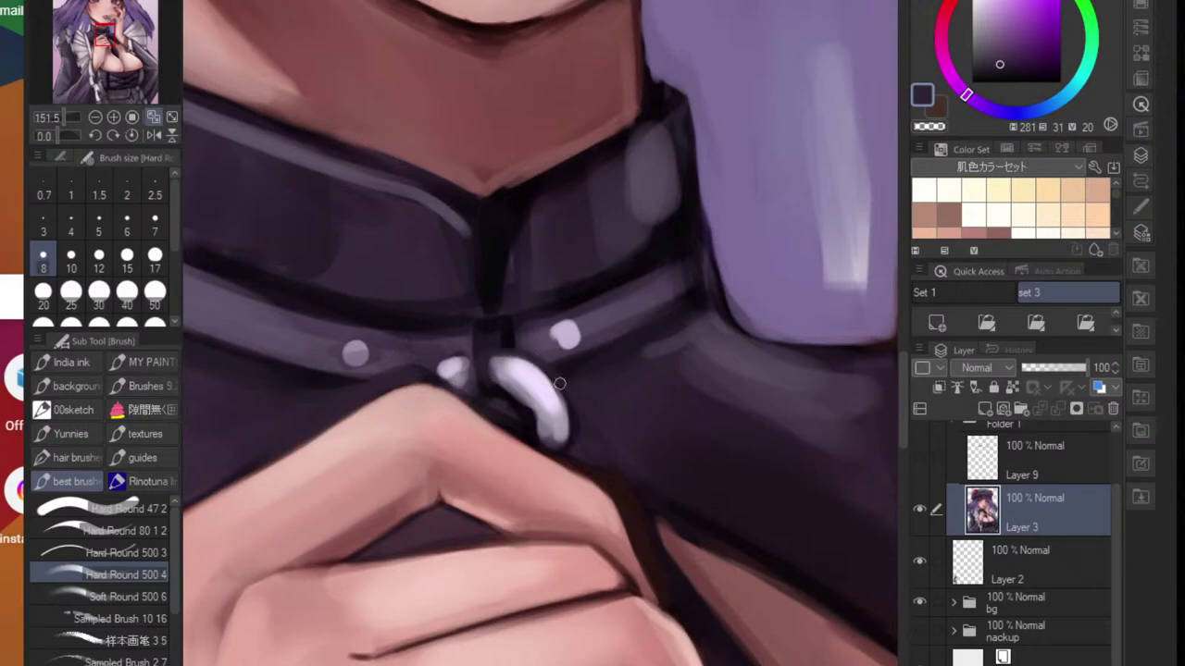
pyautogui.keyDown('alt'); pyautogui.click(534, 403); pyautogui.keyUp('alt')
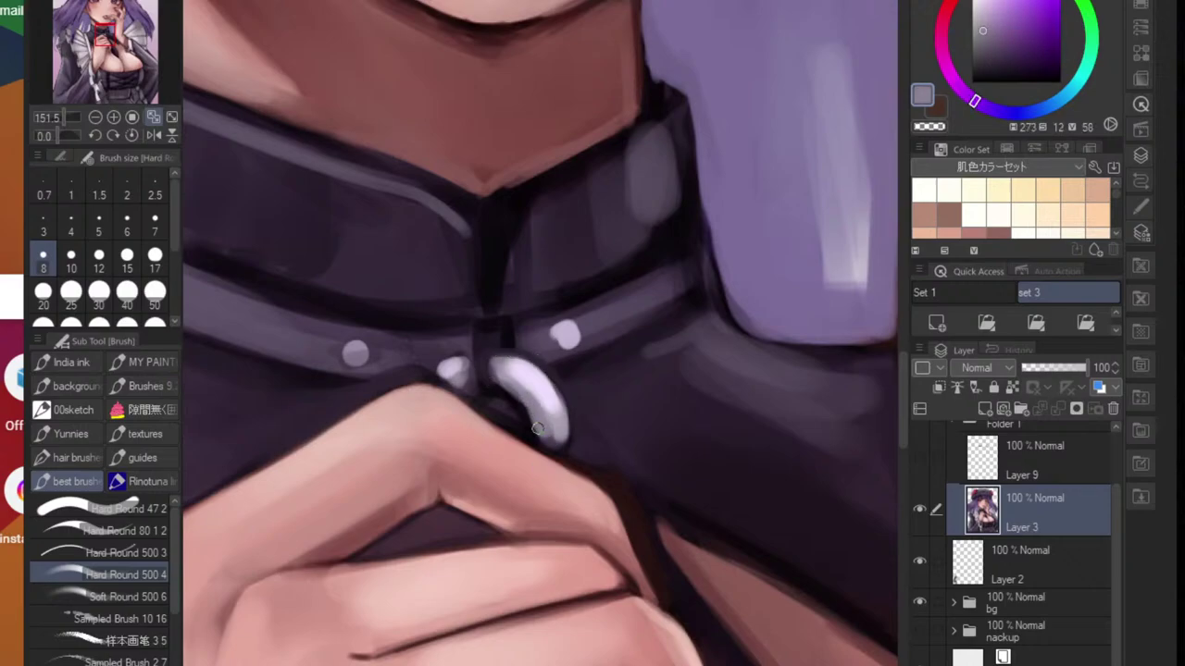
pyautogui.keyDown('alt'); pyautogui.click(491, 365); pyautogui.keyUp('alt')
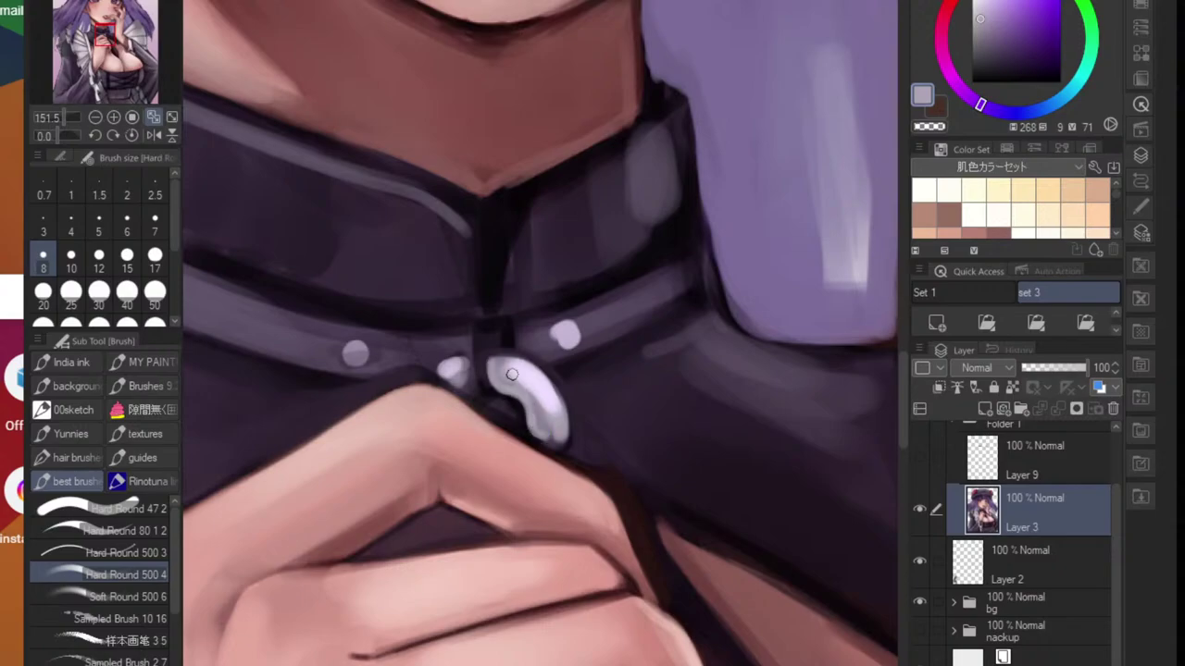
pyautogui.keyDown('alt'); pyautogui.click(516, 371); pyautogui.keyUp('alt')
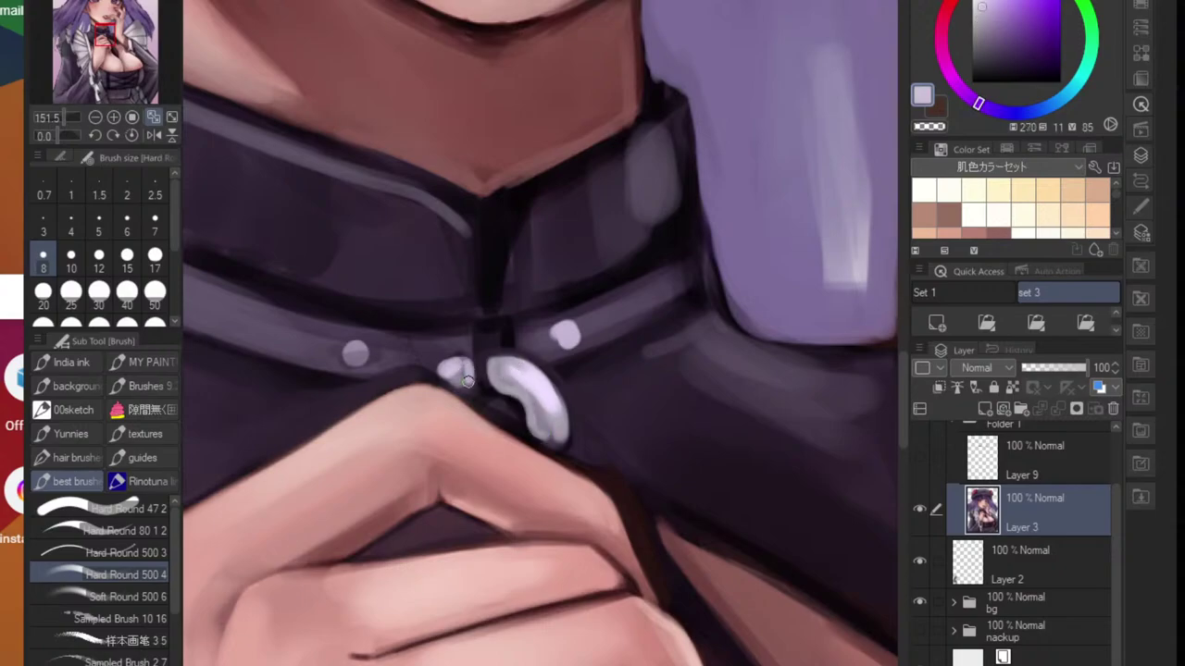
pyautogui.keyDown('alt'); pyautogui.click(449, 365); pyautogui.keyUp('alt')
# - Fill the strap centre with near-black and paint purple over the strap edge and belt
pyautogui.scroll(-5, 438, 375)
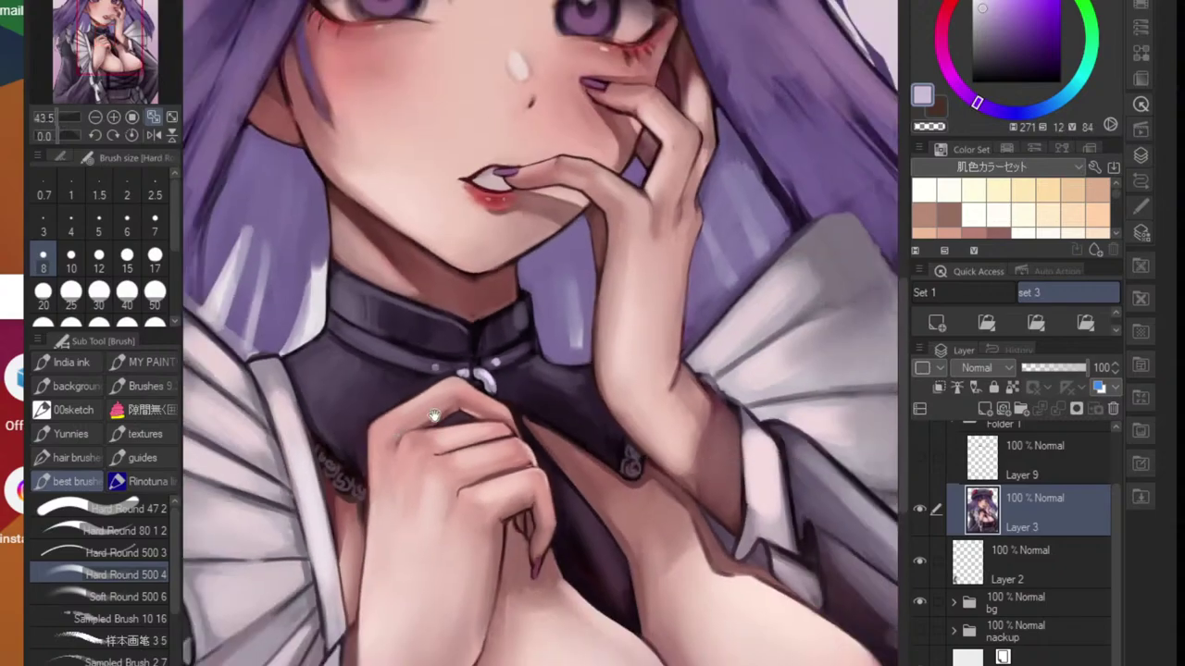
pyautogui.scroll(8, 441, 373)
pyautogui.keyDown('alt'); pyautogui.click(422, 362); pyautogui.keyUp('alt')
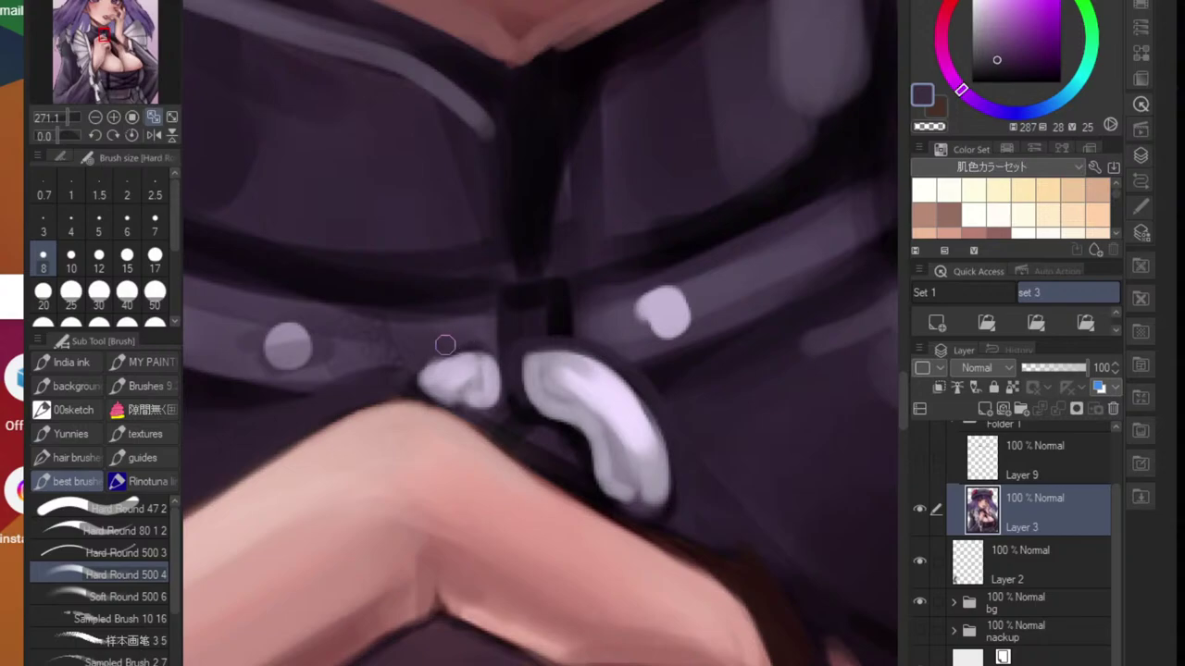
pyautogui.keyDown('alt'); pyautogui.click(561, 311); pyautogui.keyUp('alt')
pyautogui.moveTo(490, 311)
pyautogui.mouseDown()
pyautogui.moveTo(515, 335)
pyautogui.moveTo(530, 297)
pyautogui.moveTo(527, 337)
pyautogui.moveTo(483, 309)
pyautogui.moveTo(503, 334)
pyautogui.moveTo(558, 331)
pyautogui.moveTo(593, 296)
pyautogui.moveTo(568, 328)
pyautogui.mouseUp()
pyautogui.keyDown('alt'); pyautogui.click(580, 335); pyautogui.keyUp('alt')
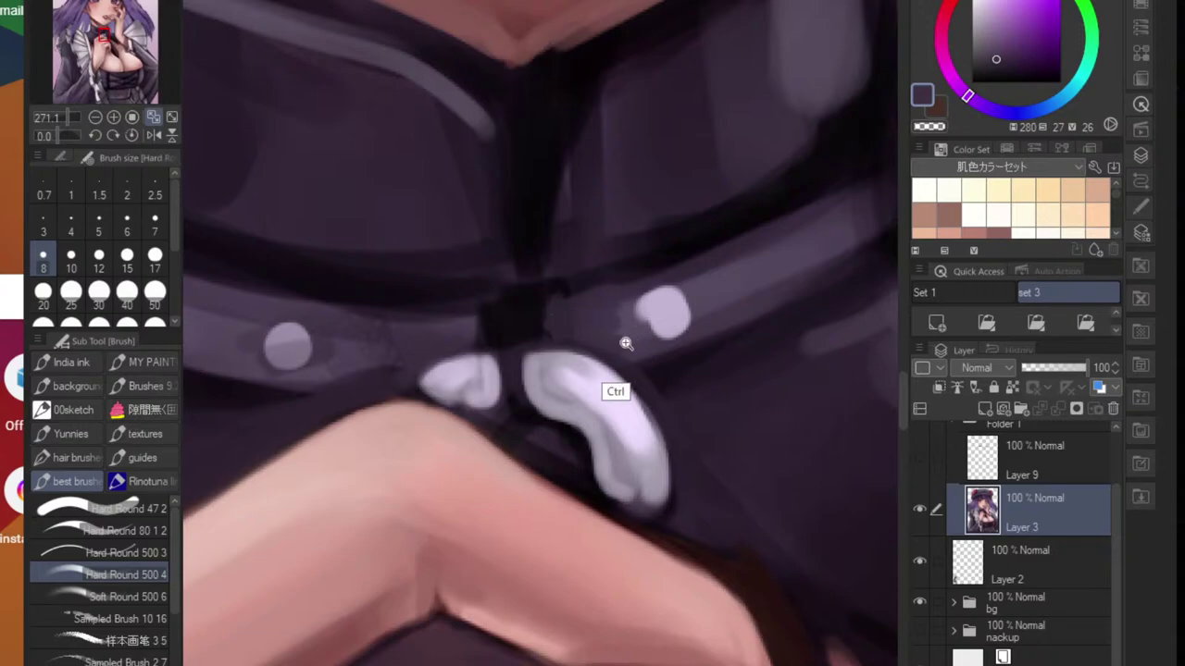
pyautogui.hotkey('ctrl', '0')
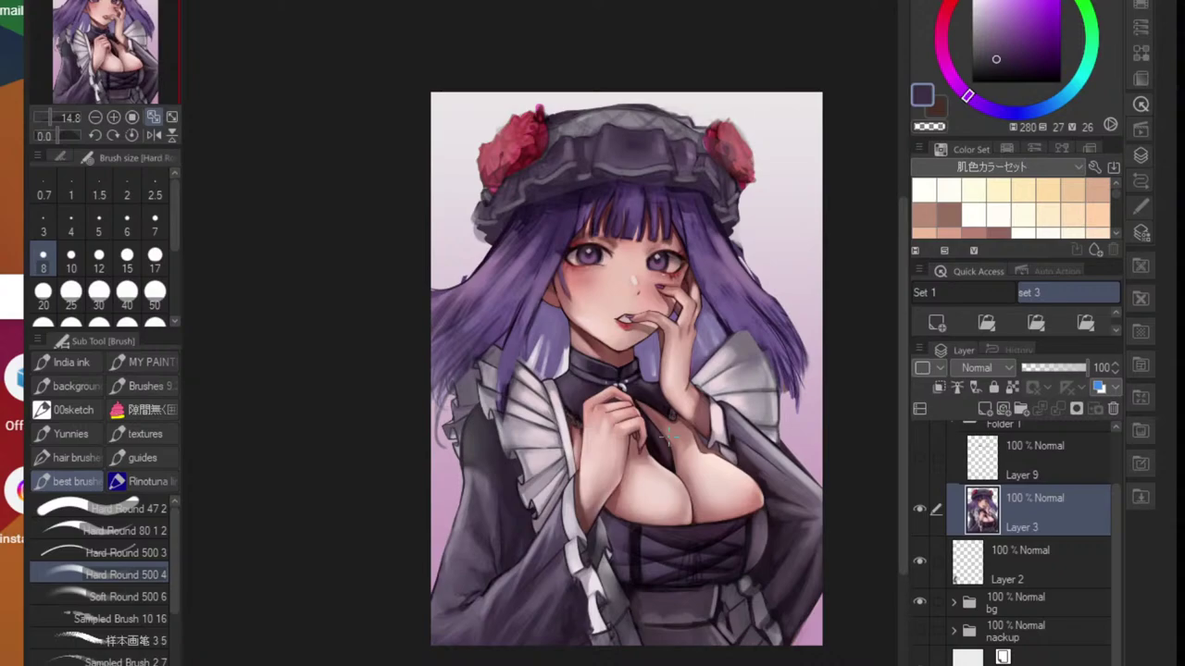
# - Shade the clothing beside the arm with reddish-brown strokes using a size 25 brush
pyautogui.scroll(5, 741, 482)
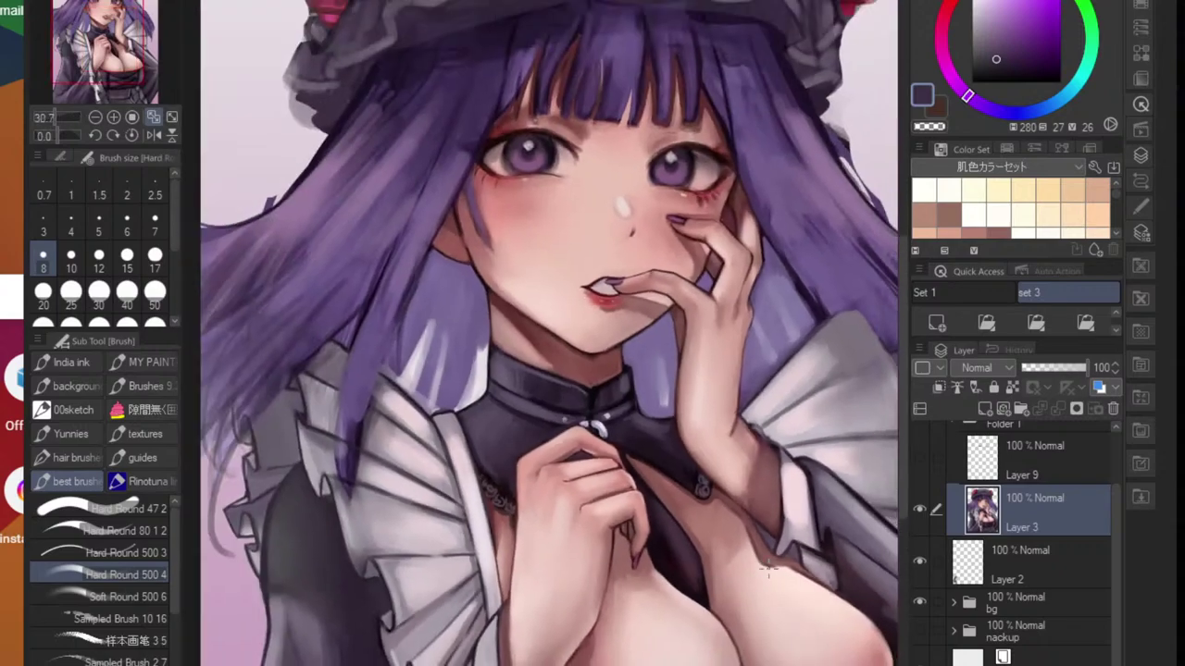
pyautogui.scroll(3, 685, 574)
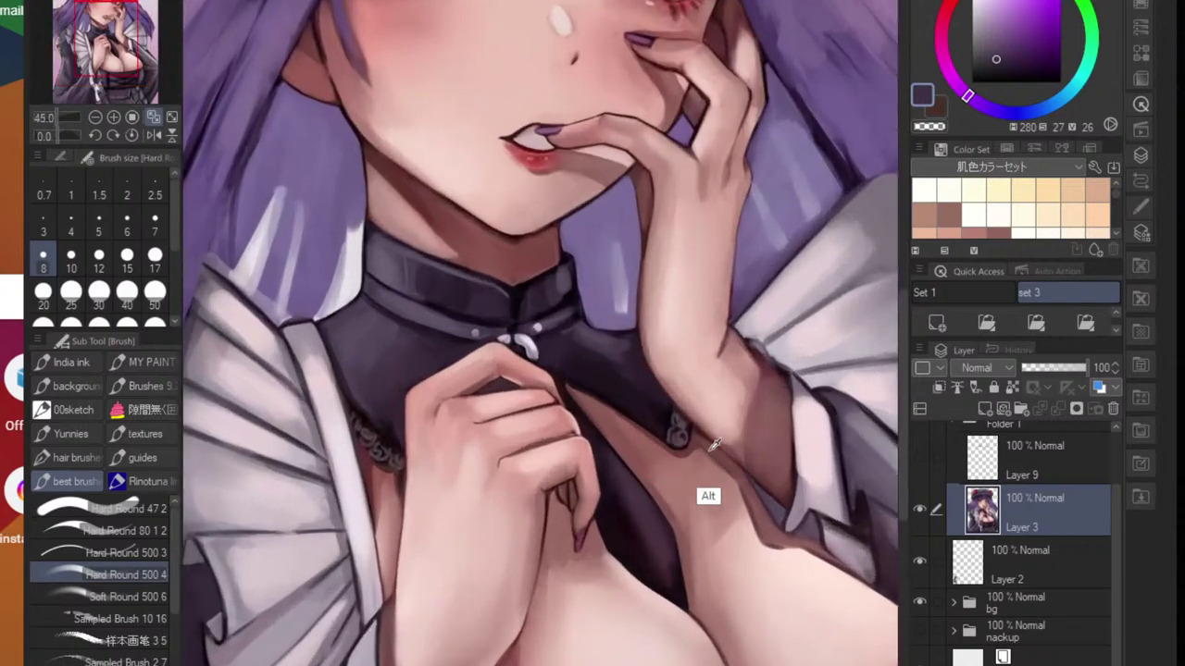
pyautogui.keyDown('alt'); pyautogui.click(715, 446); pyautogui.keyUp('alt')
pyautogui.press(']')
pyautogui.press(']')
pyautogui.press(']')
pyautogui.press(']')
pyautogui.press(']')
pyautogui.press(']')
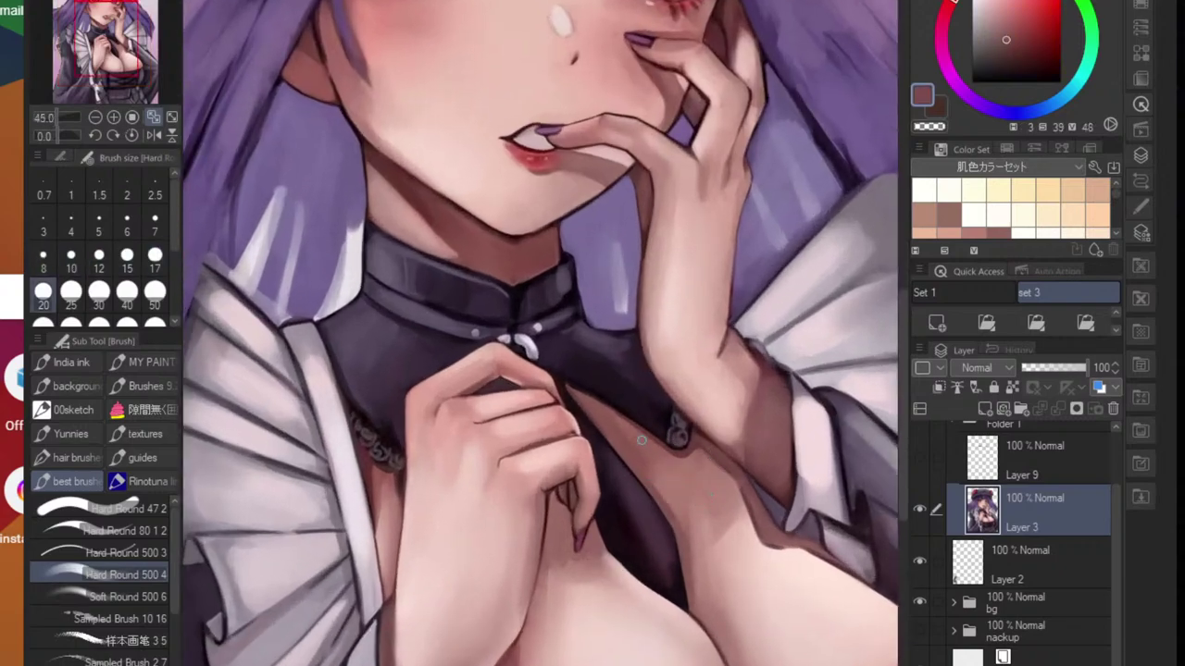
pyautogui.moveTo(618, 418); pyautogui.dragTo(651, 444)
pyautogui.keyDown('ctrl'); pyautogui.keyDown('alt'); pyautogui.click(637, 441); pyautogui.keyUp('alt'); pyautogui.keyUp('ctrl')
pyautogui.keyDown('ctrl'); pyautogui.keyDown('alt'); pyautogui.click(617, 428); pyautogui.keyUp('alt'); pyautogui.keyUp('ctrl')
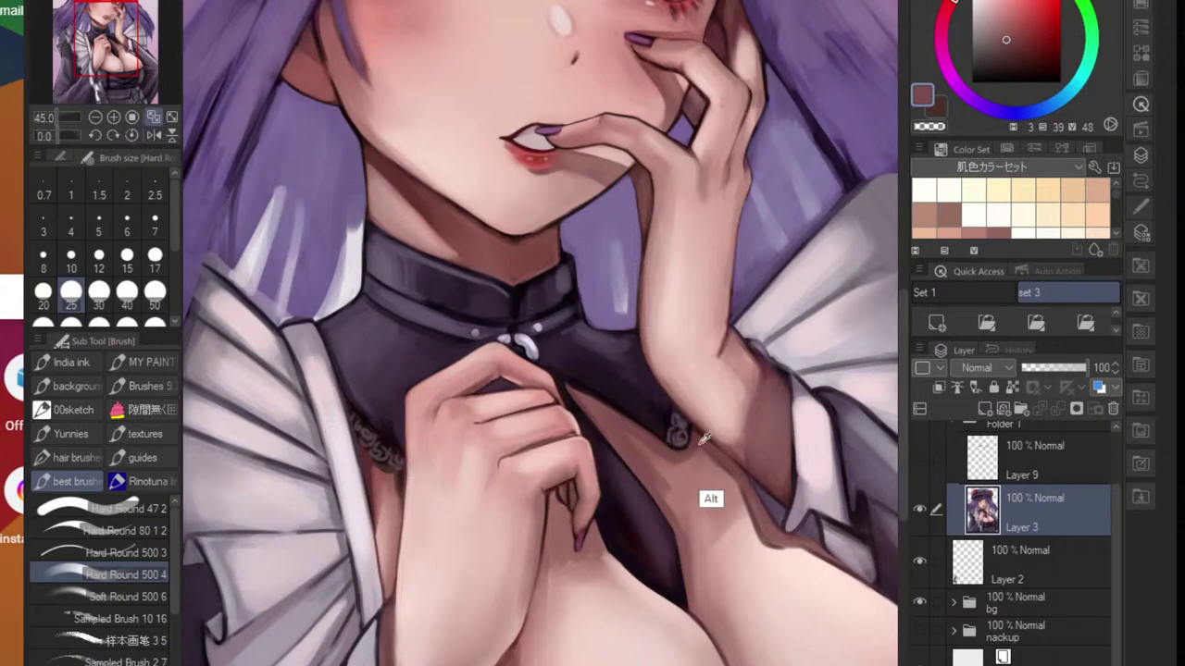
pyautogui.keyDown('alt'); pyautogui.click(709, 494); pyautogui.keyUp('alt')
pyautogui.moveTo(696, 448); pyautogui.dragTo(662, 493)
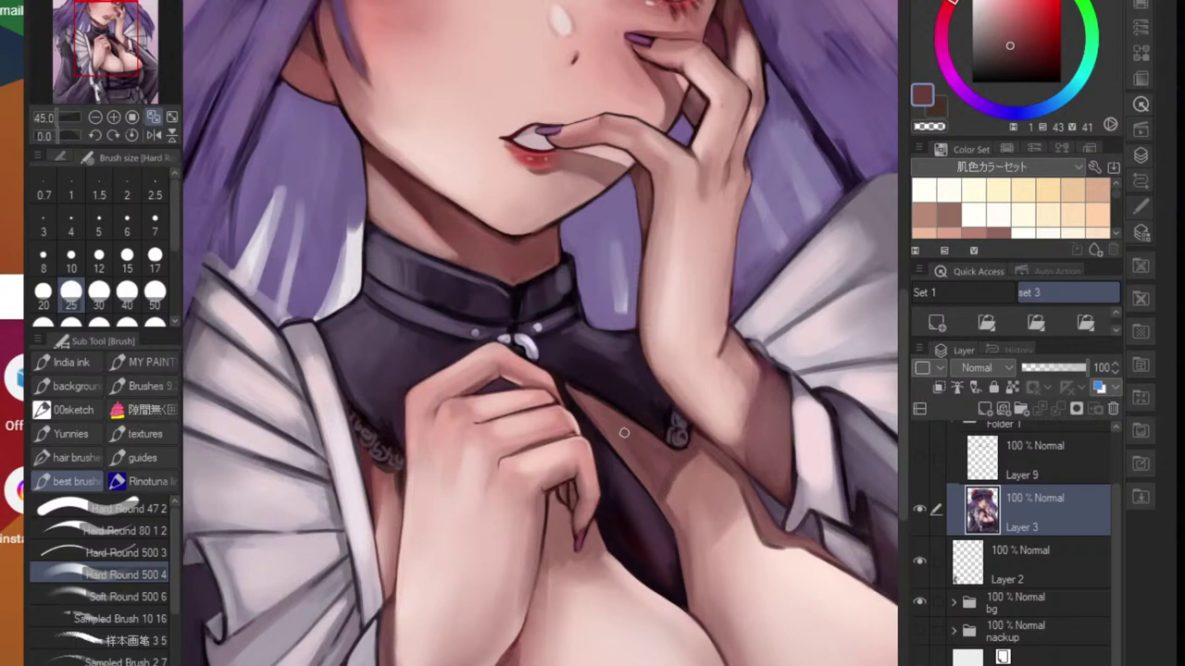
# - Paint brown shadow across the chest, covering the light line below the collar ornament
pyautogui.scroll(-5, 662, 460)
pyautogui.moveTo(699, 503); pyautogui.dragTo(626, 496)
pyautogui.scroll(-2, 651, 486)
pyautogui.scroll(3, 637, 487)
pyautogui.scroll(4, 627, 495)
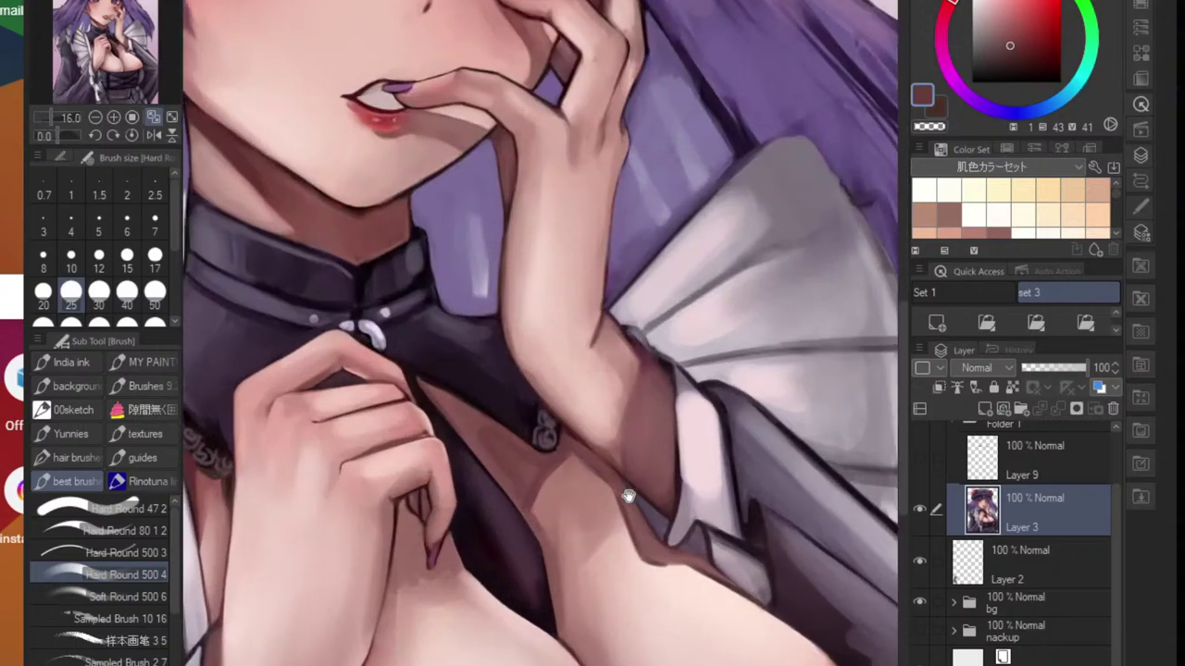
pyautogui.moveTo(530, 495)
pyautogui.mouseDown()
pyautogui.moveTo(622, 516)
pyautogui.moveTo(539, 578)
pyautogui.mouseUp()
pyautogui.scroll(-5, 648, 513)
pyautogui.scroll(3, 617, 521)
pyautogui.press('r')
pyautogui.scroll(3, 463, 519)
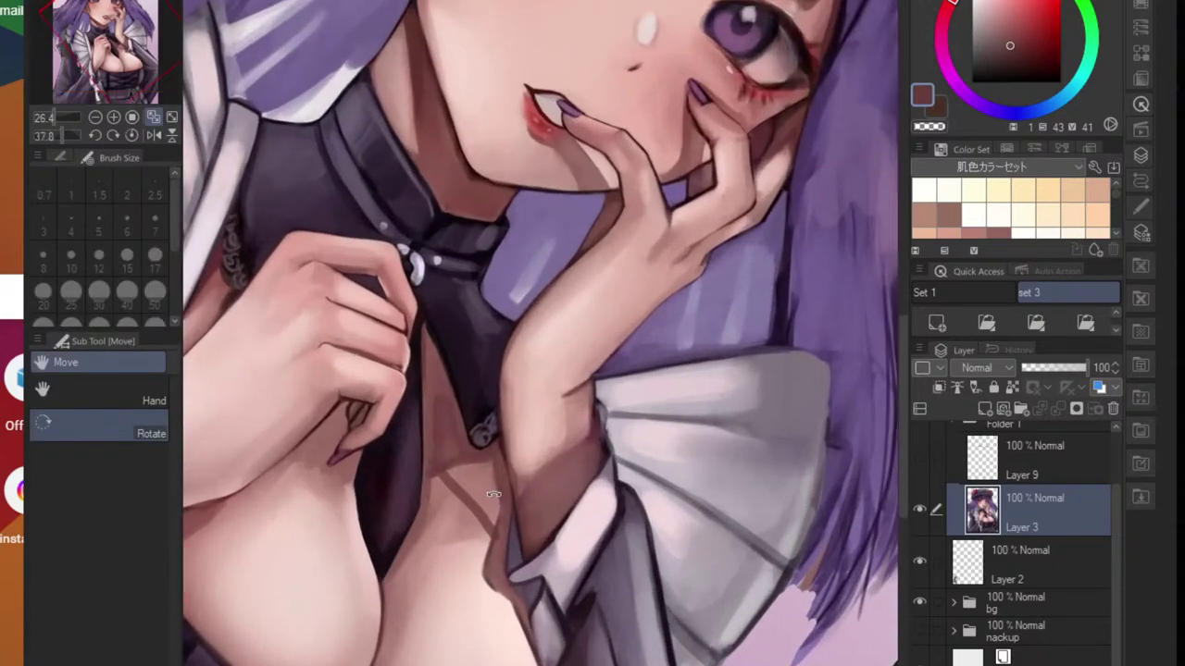
pyautogui.moveTo(460, 474)
pyautogui.mouseDown()
pyautogui.moveTo(499, 520)
pyautogui.moveTo(489, 464)
pyautogui.mouseUp()
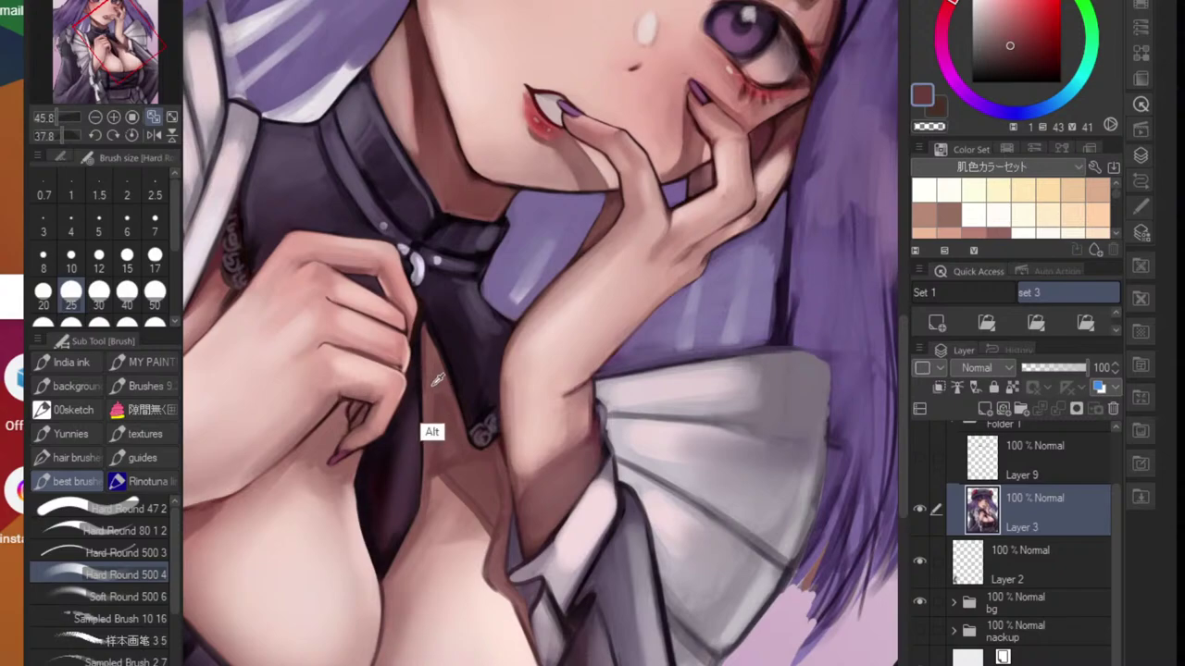
pyautogui.keyDown('alt'); pyautogui.click(423, 432); pyautogui.keyUp('alt')
pyautogui.keyDown('alt'); pyautogui.click(447, 437); pyautogui.keyUp('alt')
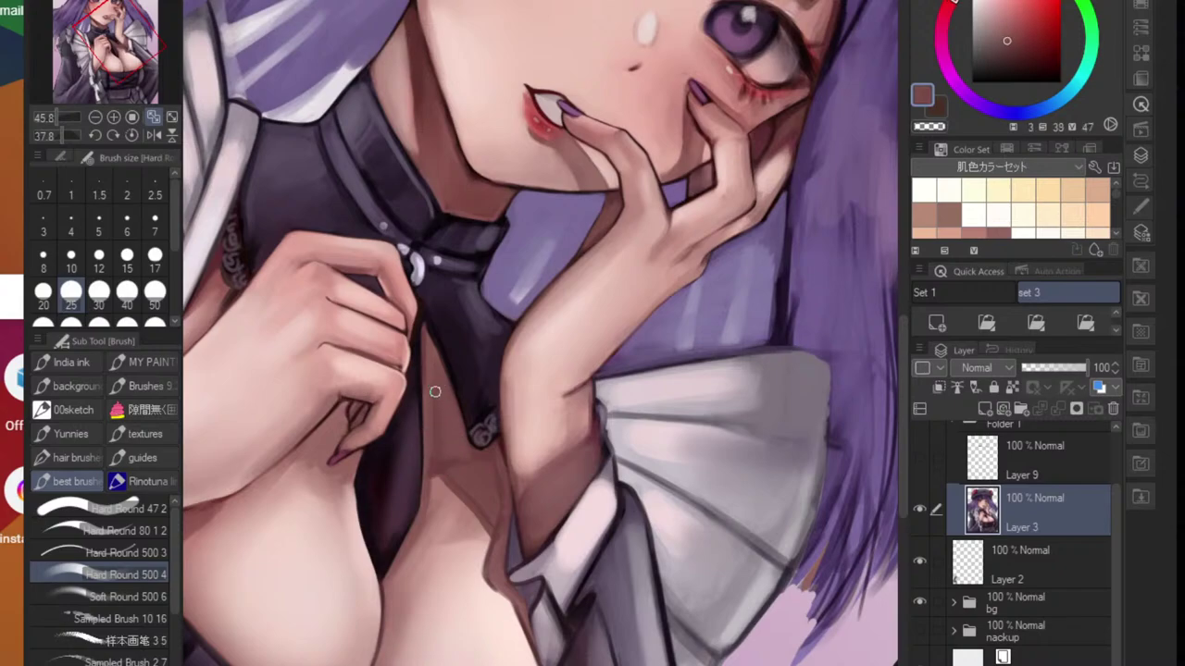
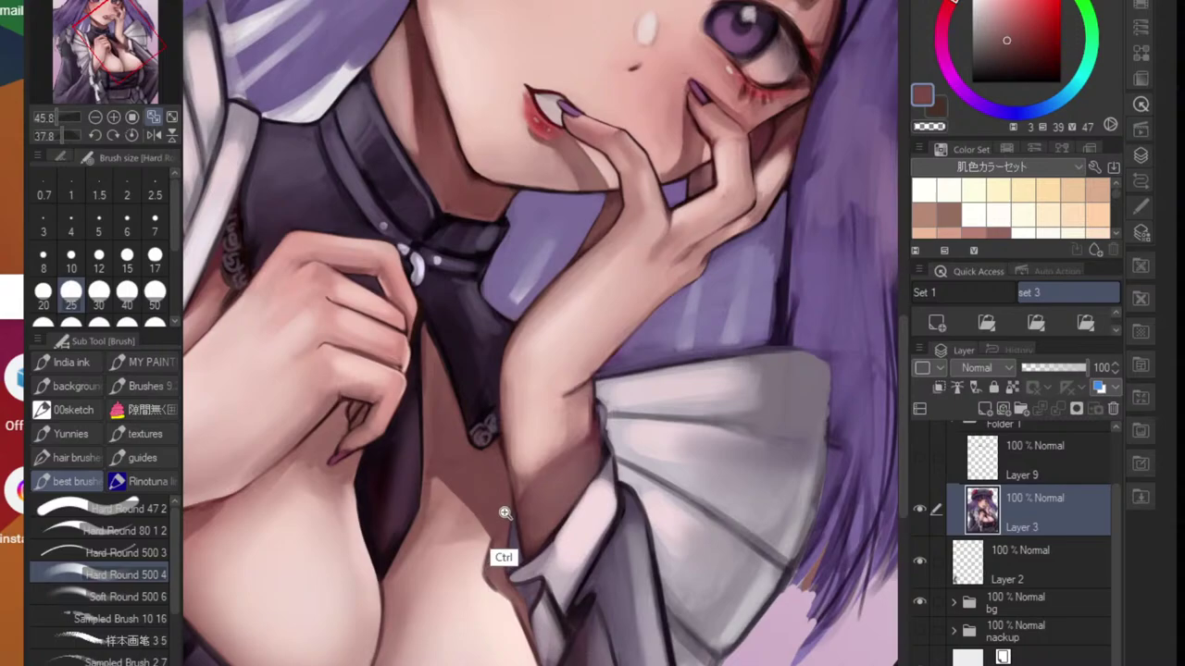
# - Paint a lighter skin tone onto the skin below the collar
pyautogui.scroll(-6, 499, 518)
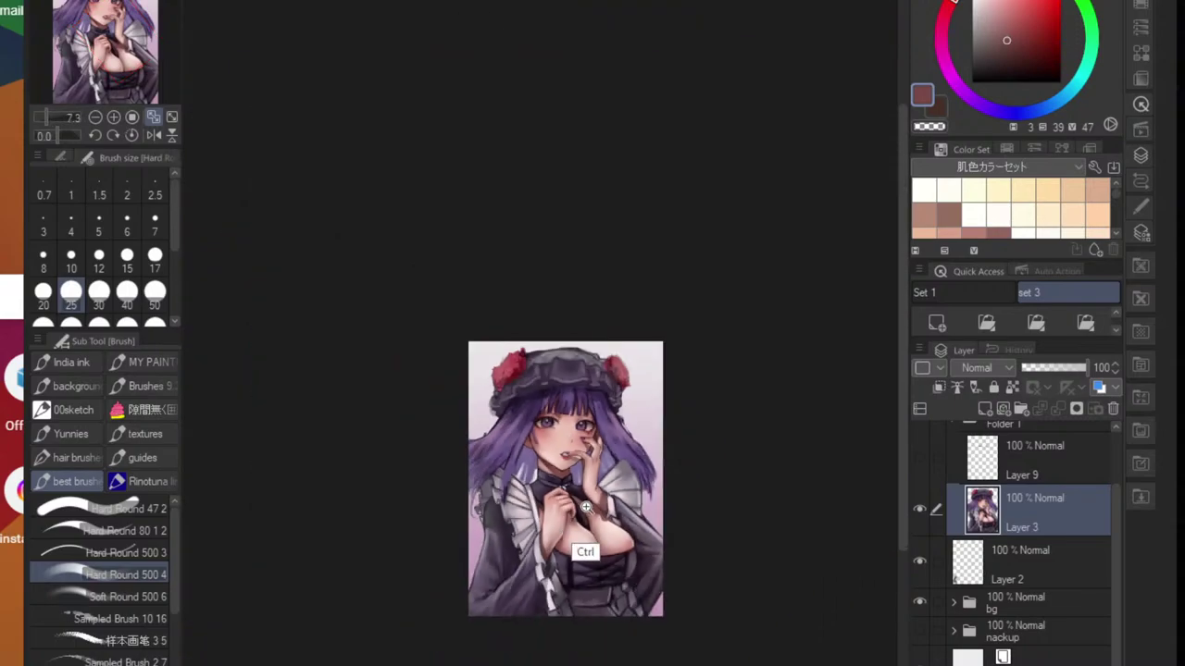
pyautogui.scroll(5, 592, 537)
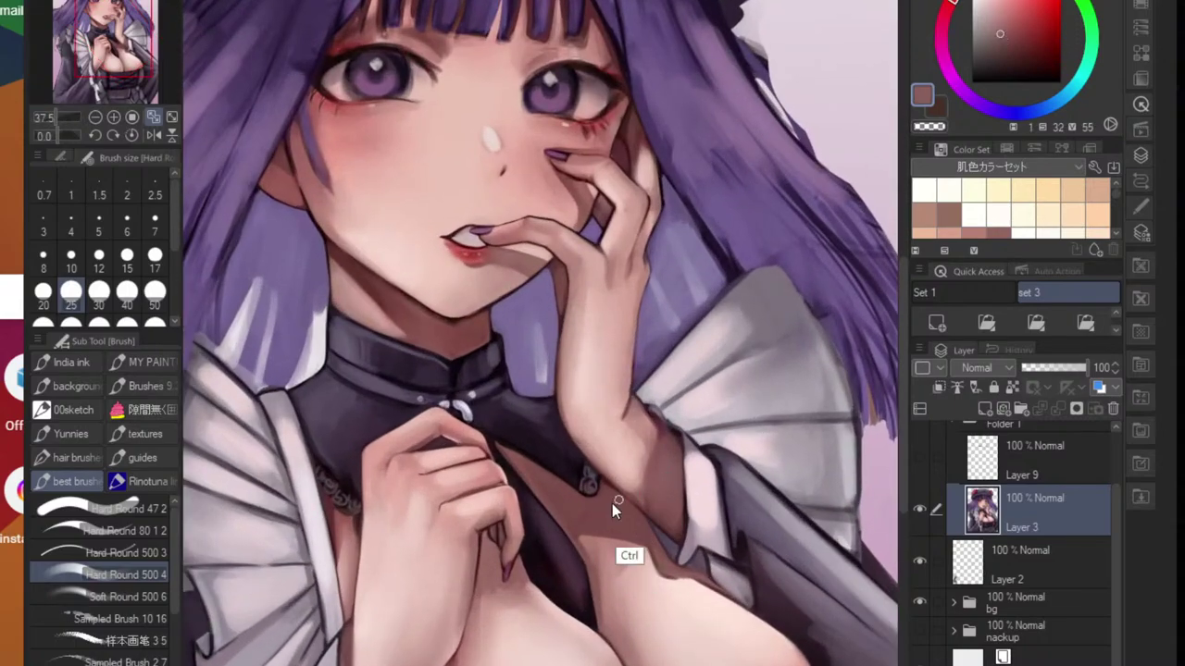
pyautogui.scroll(2, 597, 518)
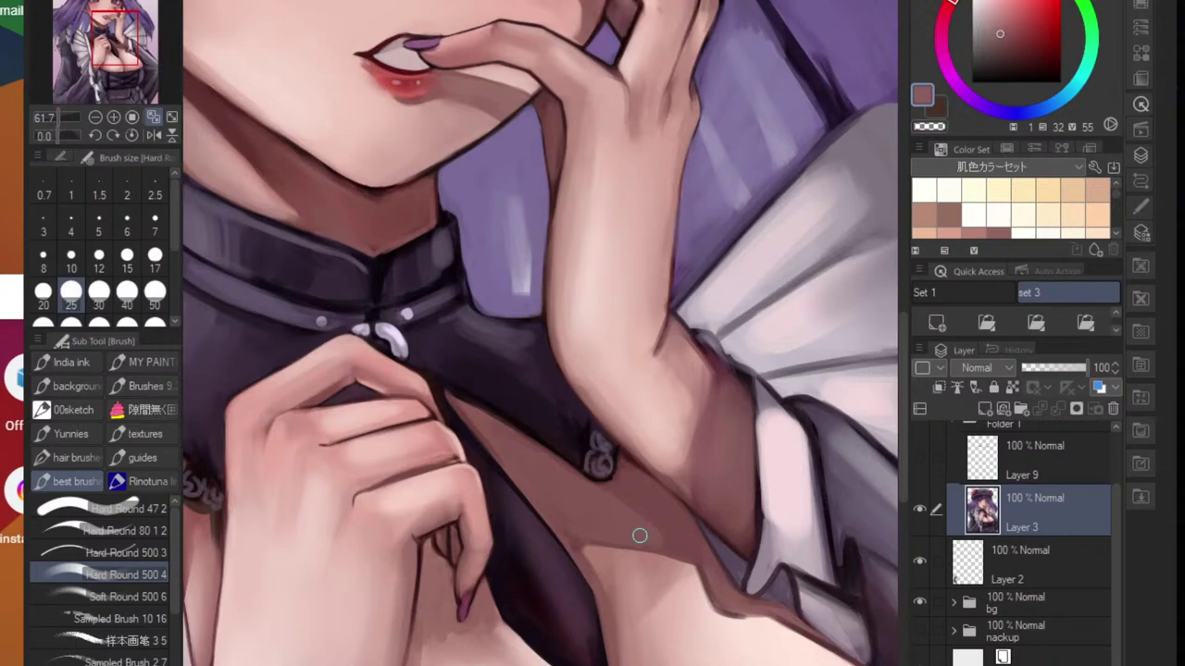
pyautogui.moveTo(630, 480)
pyautogui.mouseDown()
pyautogui.moveTo(652, 523)
pyautogui.moveTo(635, 488)
pyautogui.moveTo(671, 513)
pyautogui.moveTo(676, 544)
pyautogui.moveTo(640, 535)
pyautogui.moveTo(673, 547)
pyautogui.moveTo(675, 522)
pyautogui.moveTo(648, 552)
pyautogui.mouseUp()
pyautogui.moveTo(740, 532); pyautogui.dragTo(777, 537)
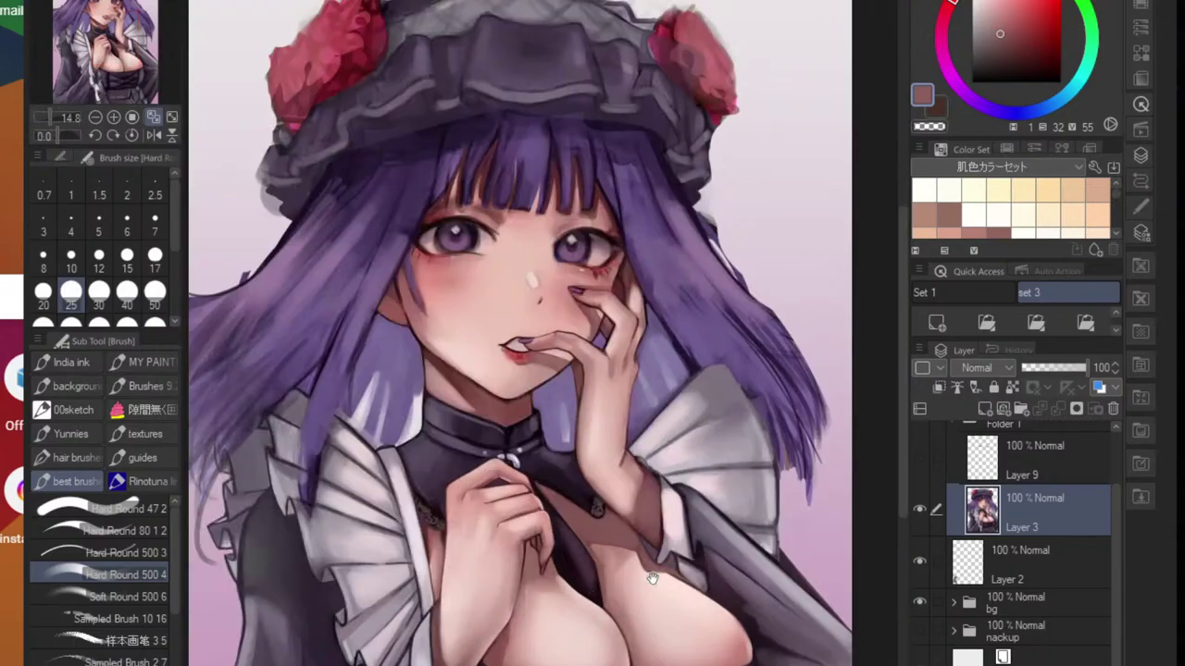
pyautogui.moveTo(704, 566); pyautogui.dragTo(683, 574)
pyautogui.scroll(-2, 682, 576)
pyautogui.scroll(5, 728, 407)
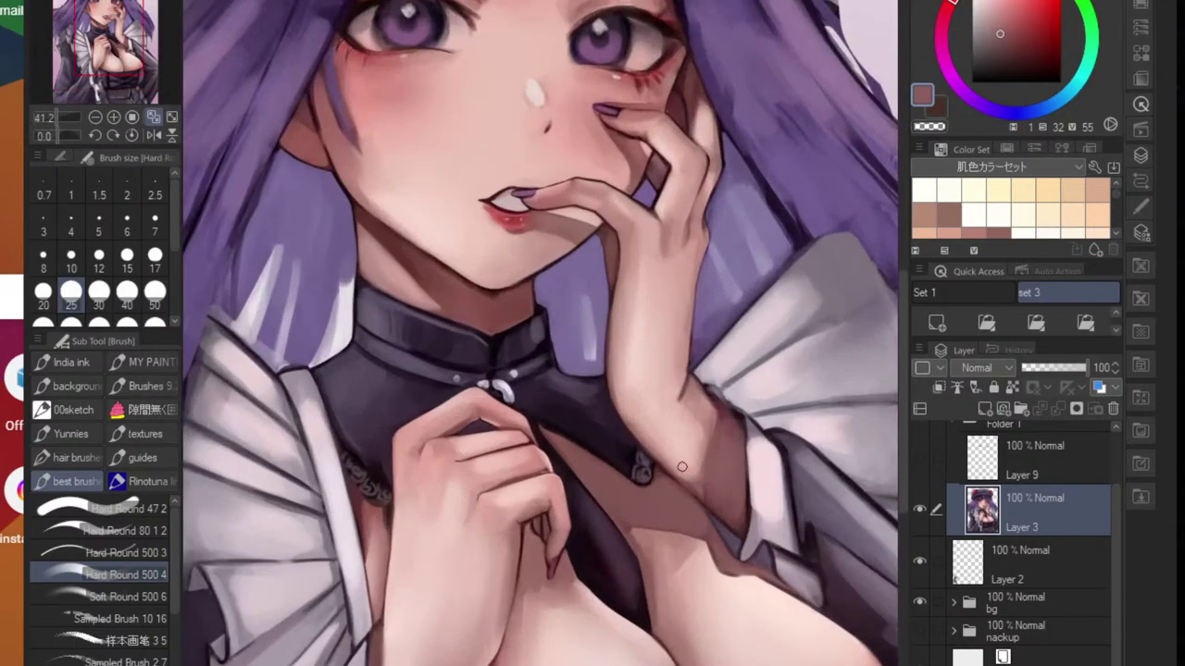
pyautogui.scroll(4, 595, 443)
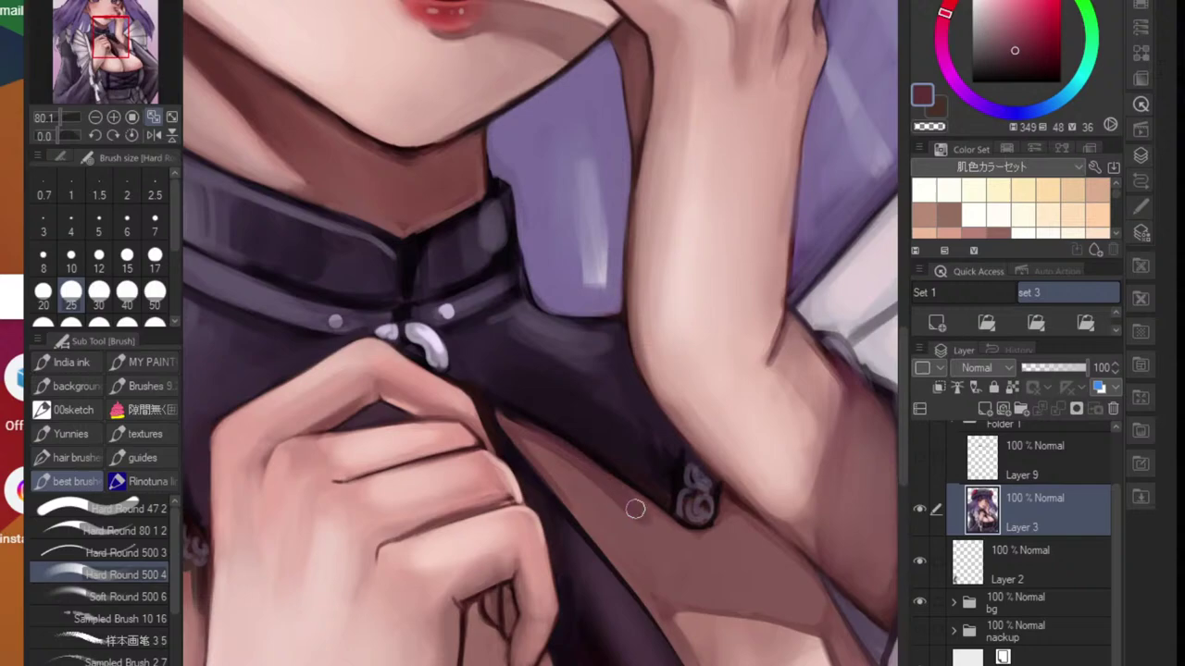
# - Darken the shadow edge between the hand and jacket and beneath the jacket button
pyautogui.moveTo(503, 423)
pyautogui.mouseDown()
pyautogui.moveTo(650, 528)
pyautogui.moveTo(512, 426)
pyautogui.moveTo(681, 536)
pyautogui.moveTo(703, 536)
pyautogui.moveTo(727, 498)
pyautogui.mouseUp()
pyautogui.scroll(-6, 714, 535)
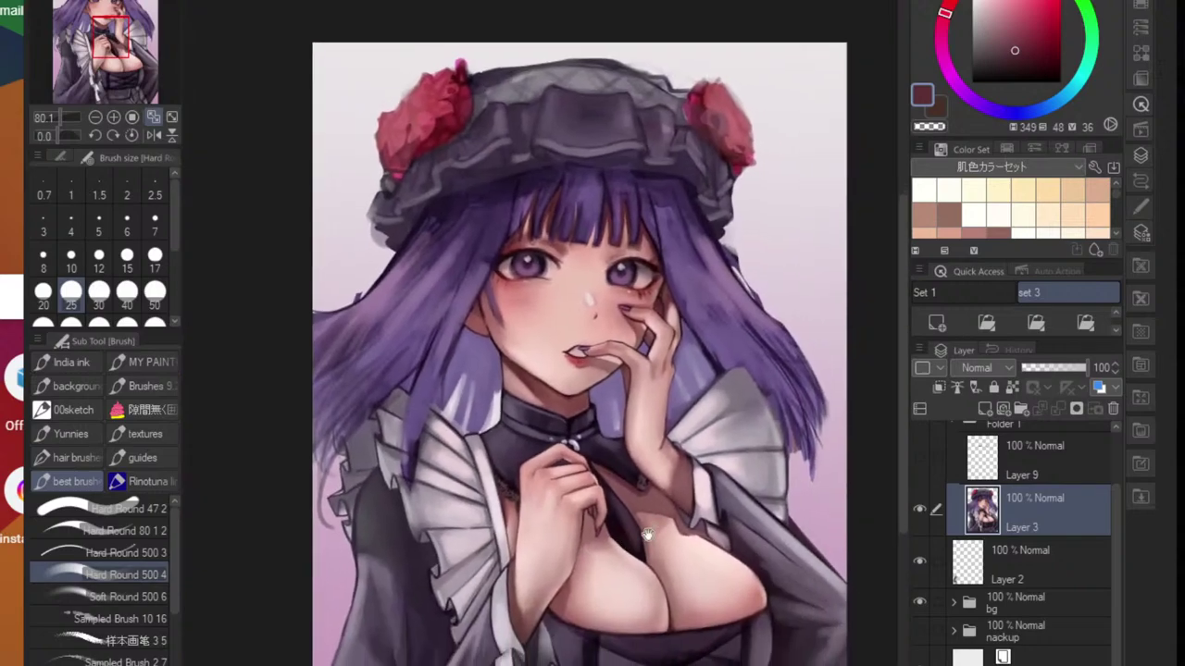
pyautogui.scroll(5, 663, 491)
pyautogui.moveTo(663, 490); pyautogui.dragTo(702, 528)
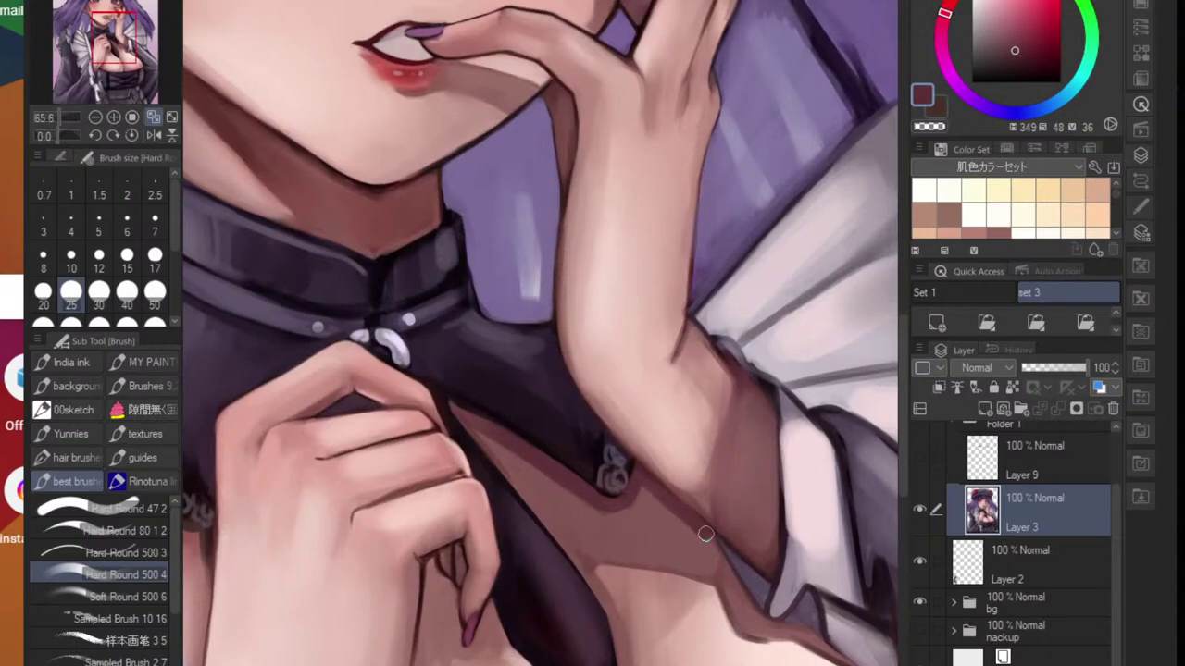
pyautogui.scroll(-6, 726, 567)
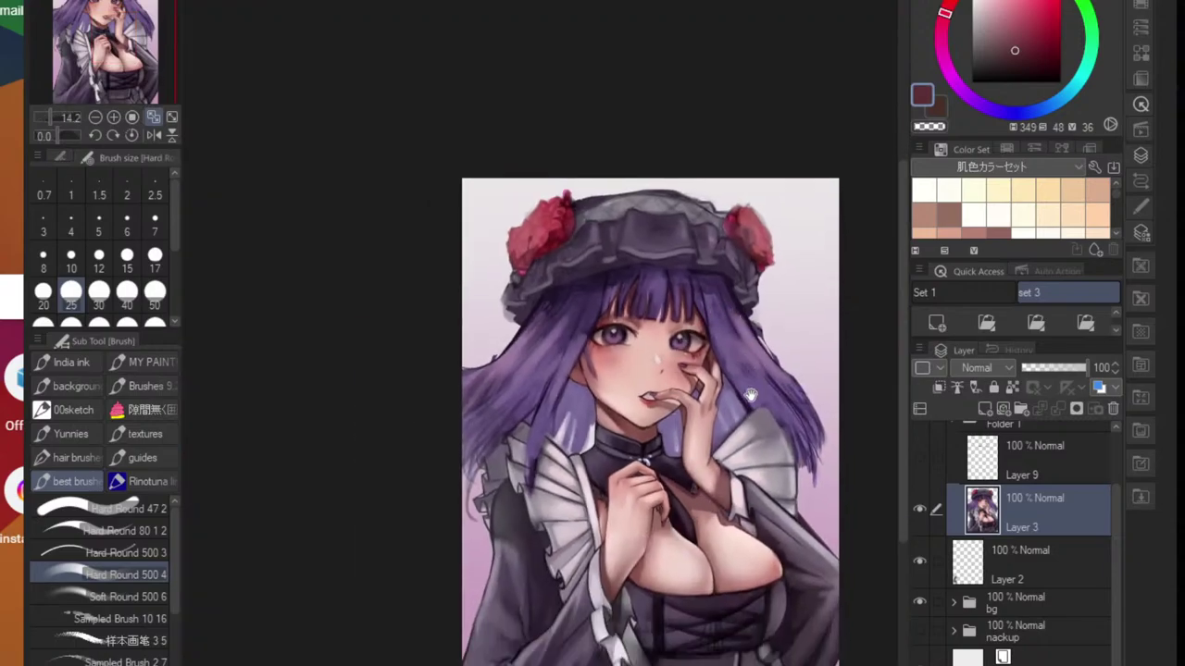
pyautogui.scroll(4, 690, 561)
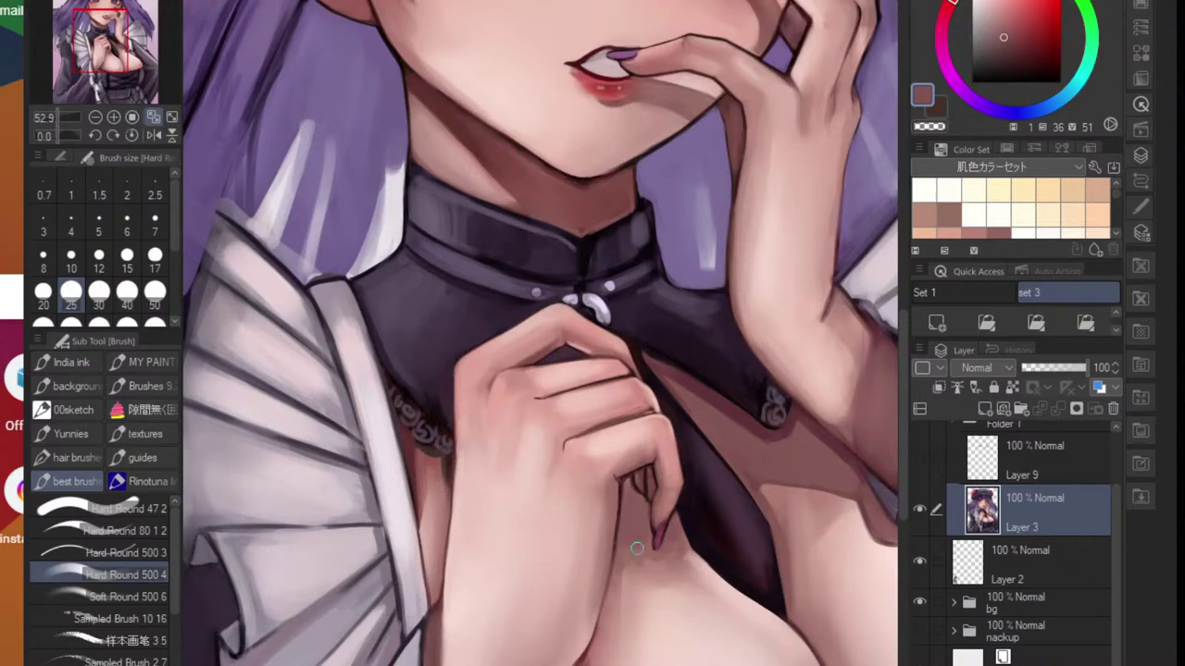
# - Pick a lighter skin pink from the artwork and reframe the view on the chest
pyautogui.keyDown('alt'); pyautogui.click(620, 600); pyautogui.keyUp('alt')
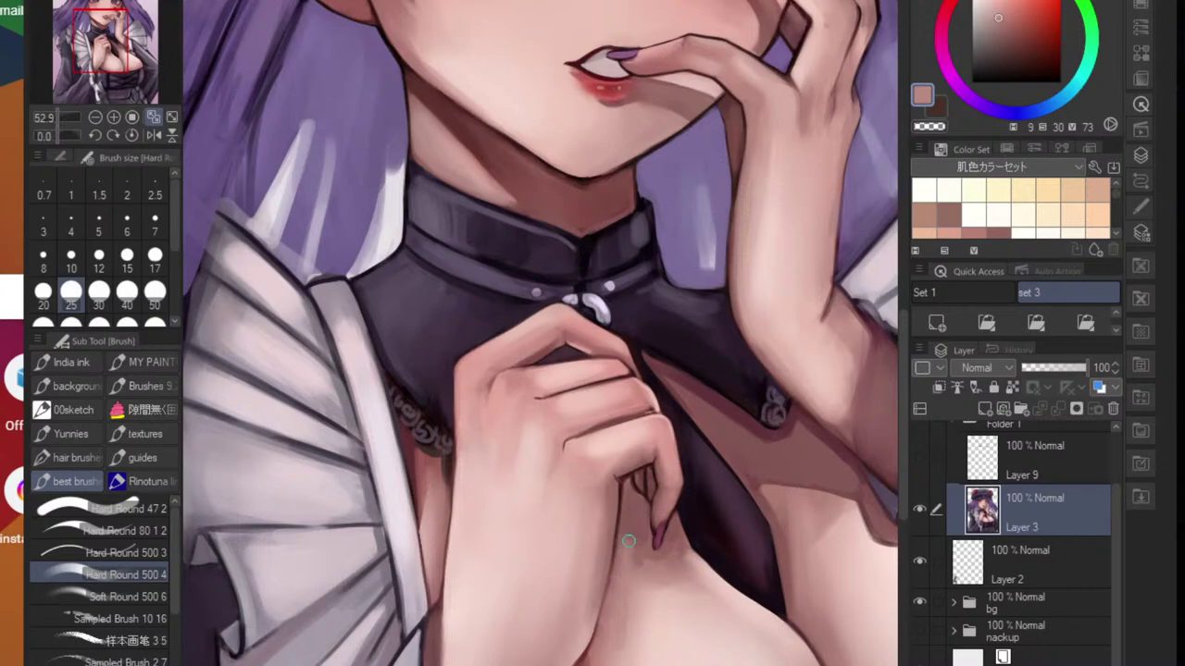
pyautogui.moveTo(637, 615); pyautogui.dragTo(527, 602)
pyautogui.moveTo(638, 625); pyautogui.dragTo(583, 571)
pyautogui.moveTo(663, 586)
pyautogui.mouseDown()
pyautogui.moveTo(603, 504)
pyautogui.moveTo(528, 506)
pyautogui.mouseUp()
pyautogui.scroll(2, 524, 506)
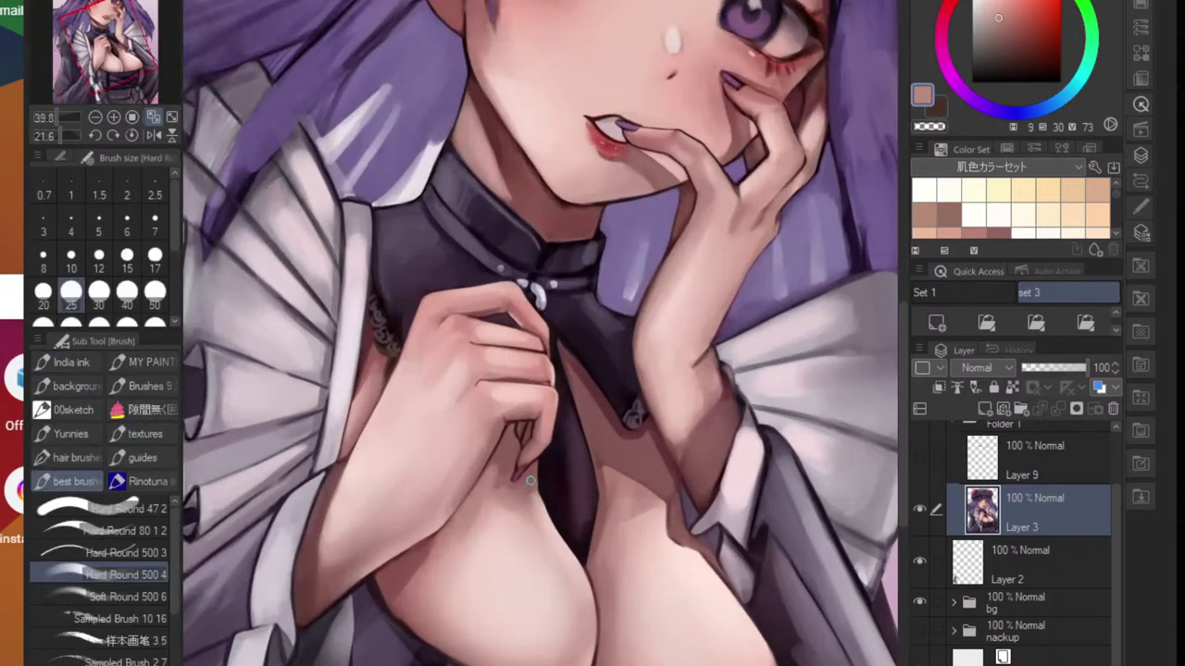
pyautogui.scroll(2, 470, 523)
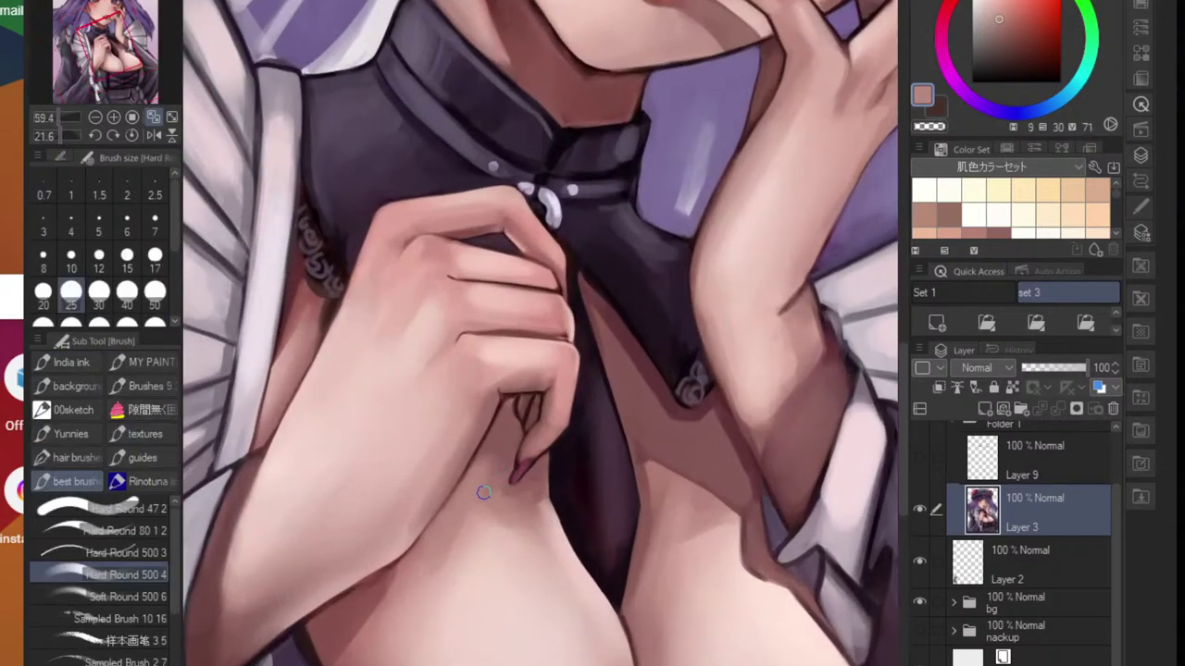
# - Paint a darker brown stroke in the shadow below the fingers with a size 30 brush
pyautogui.press('j')
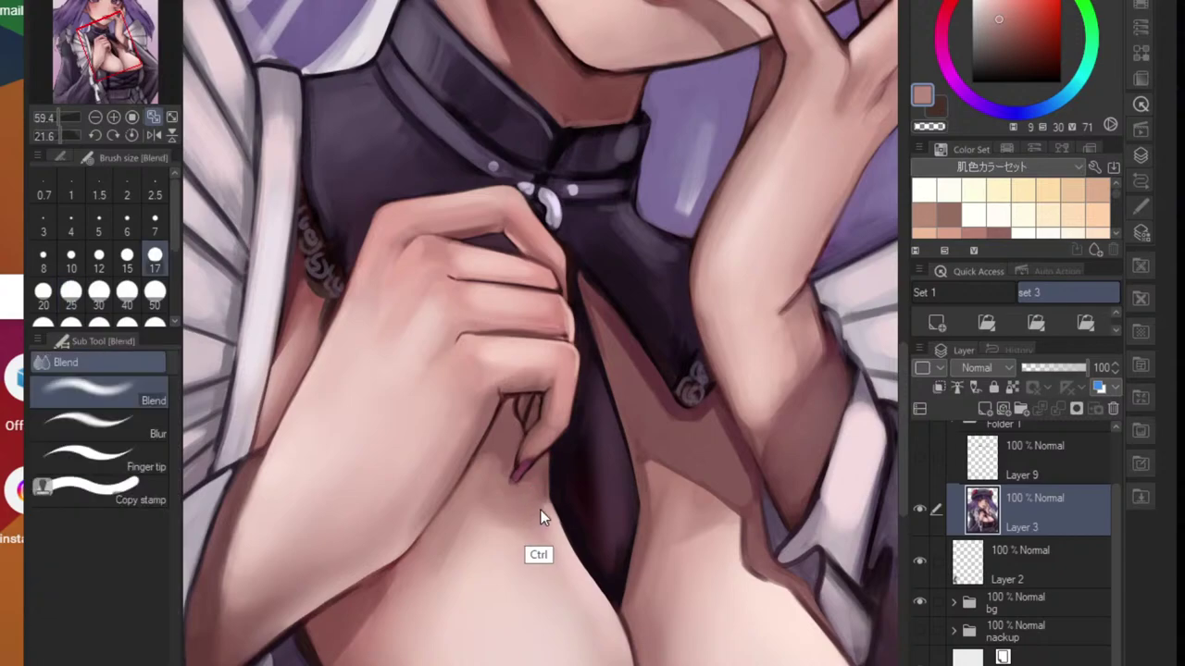
pyautogui.scroll(1, 532, 508)
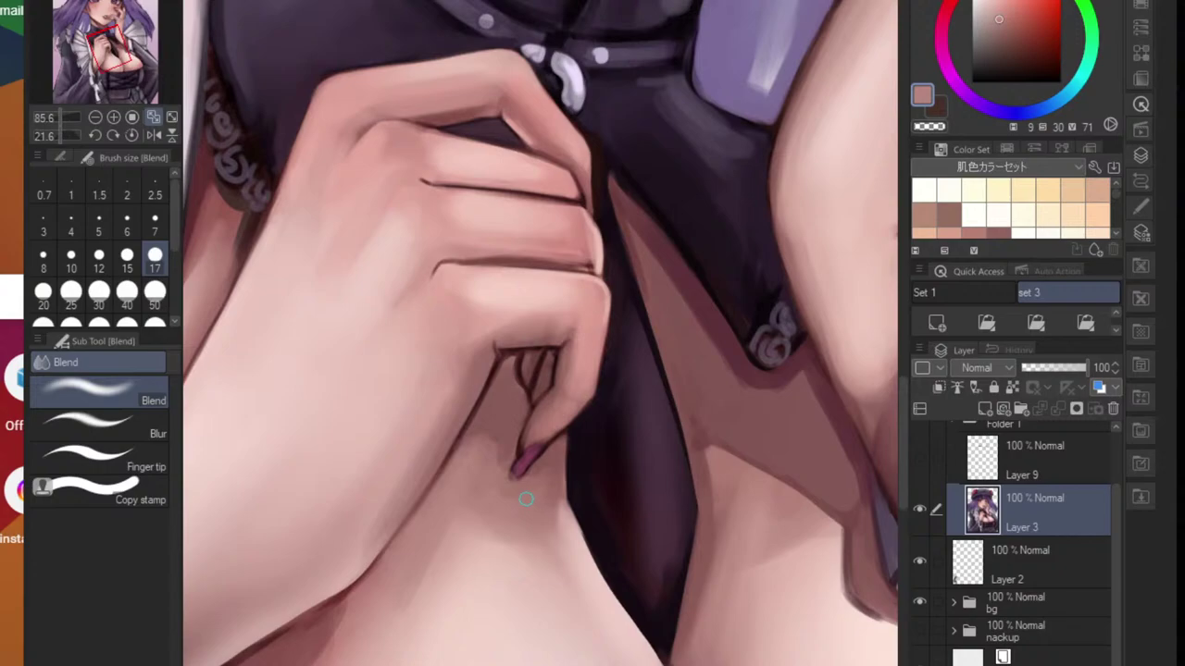
pyautogui.press('b')
pyautogui.scroll(2, 485, 437)
pyautogui.press(']')
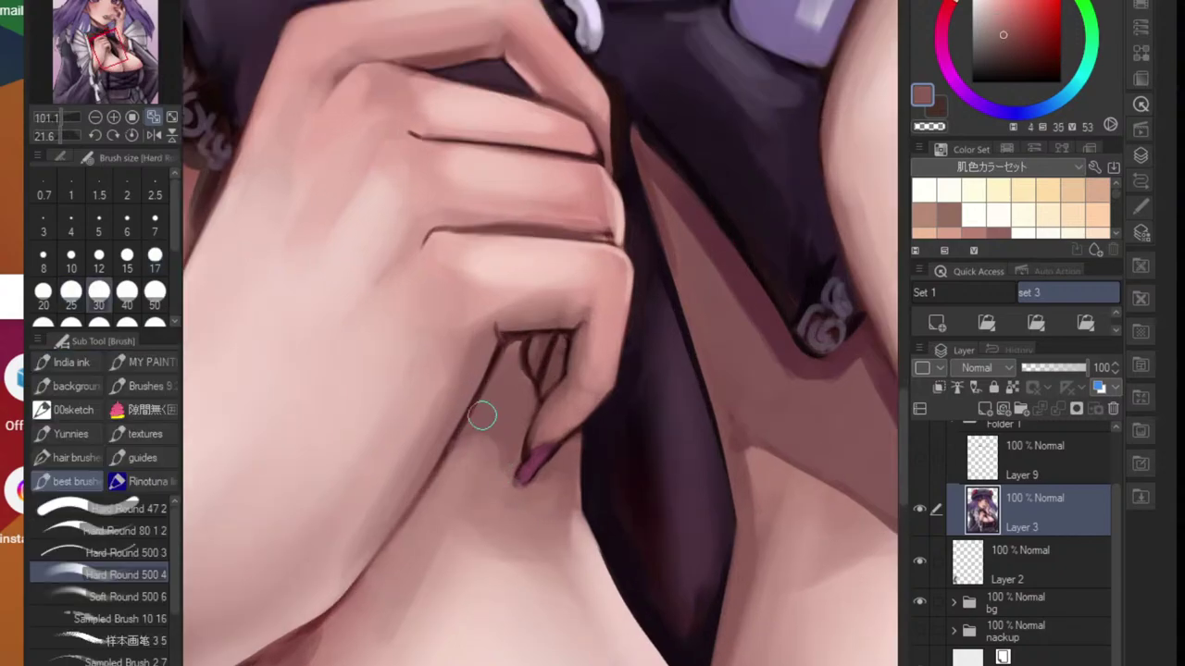
pyautogui.keyDown('alt'); pyautogui.click(473, 453); pyautogui.keyUp('alt')
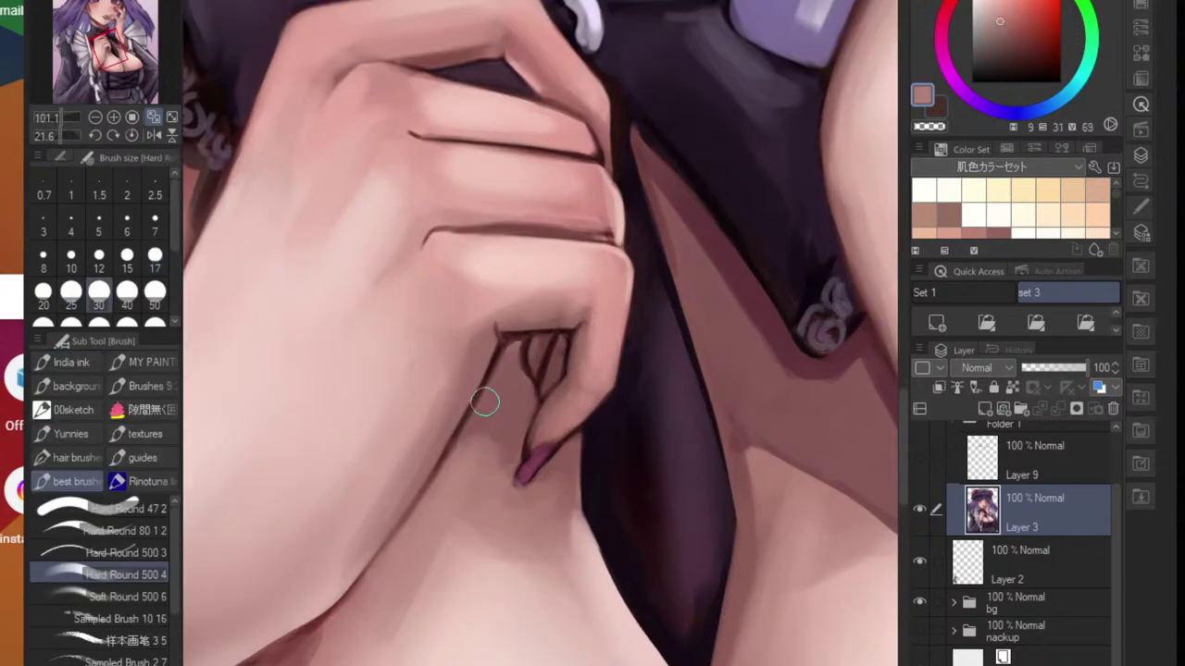
pyautogui.keyDown('alt'); pyautogui.click(500, 398); pyautogui.keyUp('alt')
pyautogui.moveTo(498, 402); pyautogui.dragTo(484, 426)
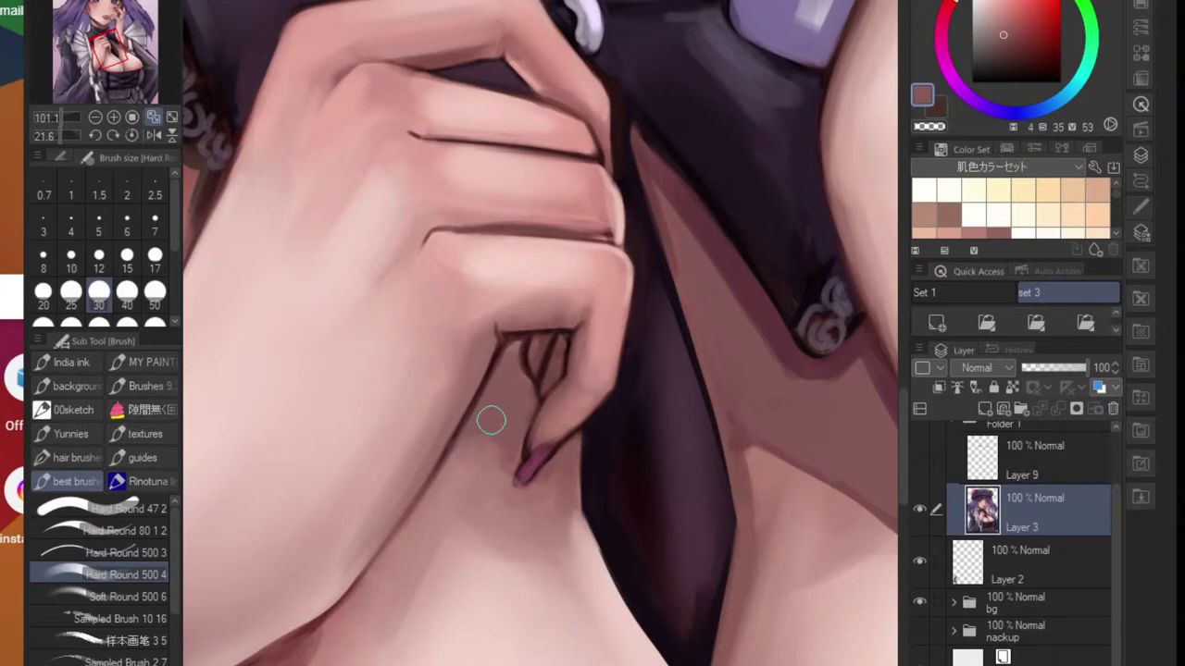
# - Soften the shadow edge below the fingertips with lighter skin tones and level the canvas rotation
pyautogui.keyDown('alt'); pyautogui.click(462, 474); pyautogui.keyUp('alt')
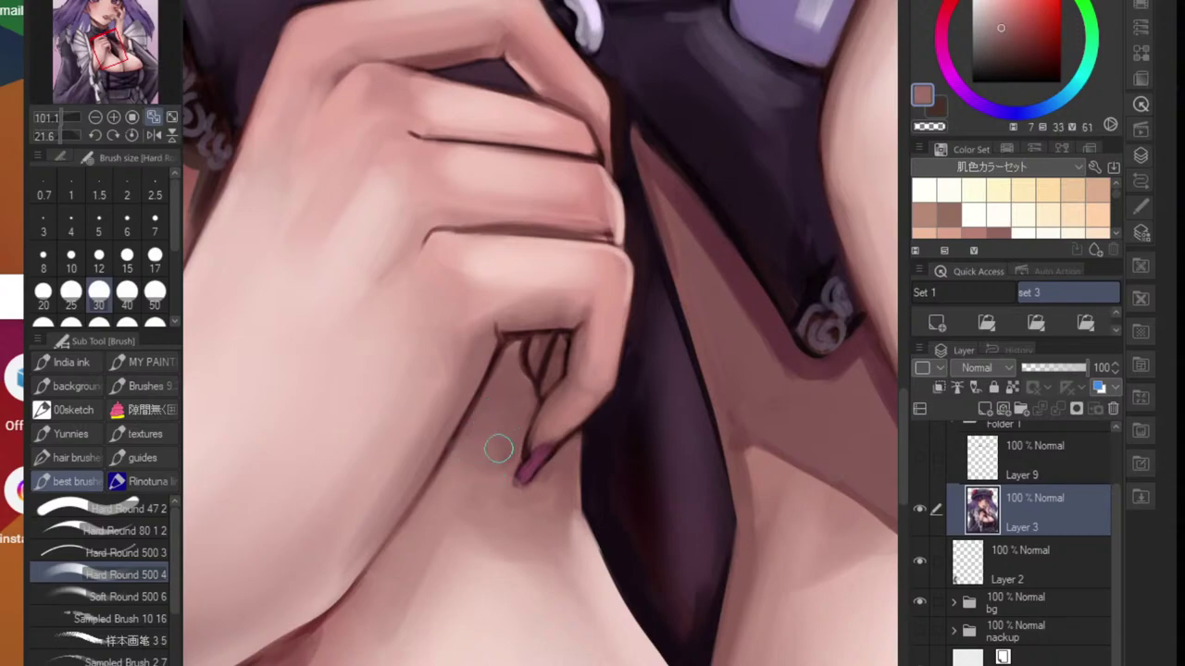
pyautogui.keyDown('alt'); pyautogui.click(497, 463); pyautogui.keyUp('alt')
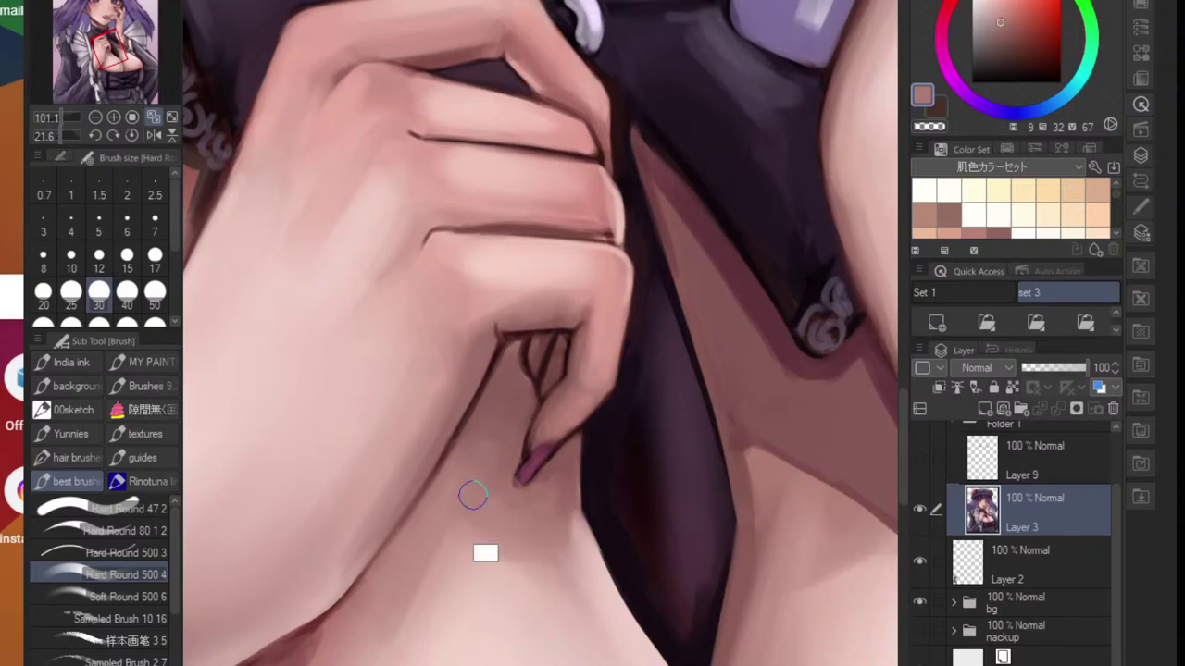
pyautogui.keyDown('alt'); pyautogui.click(512, 510); pyautogui.keyUp('alt')
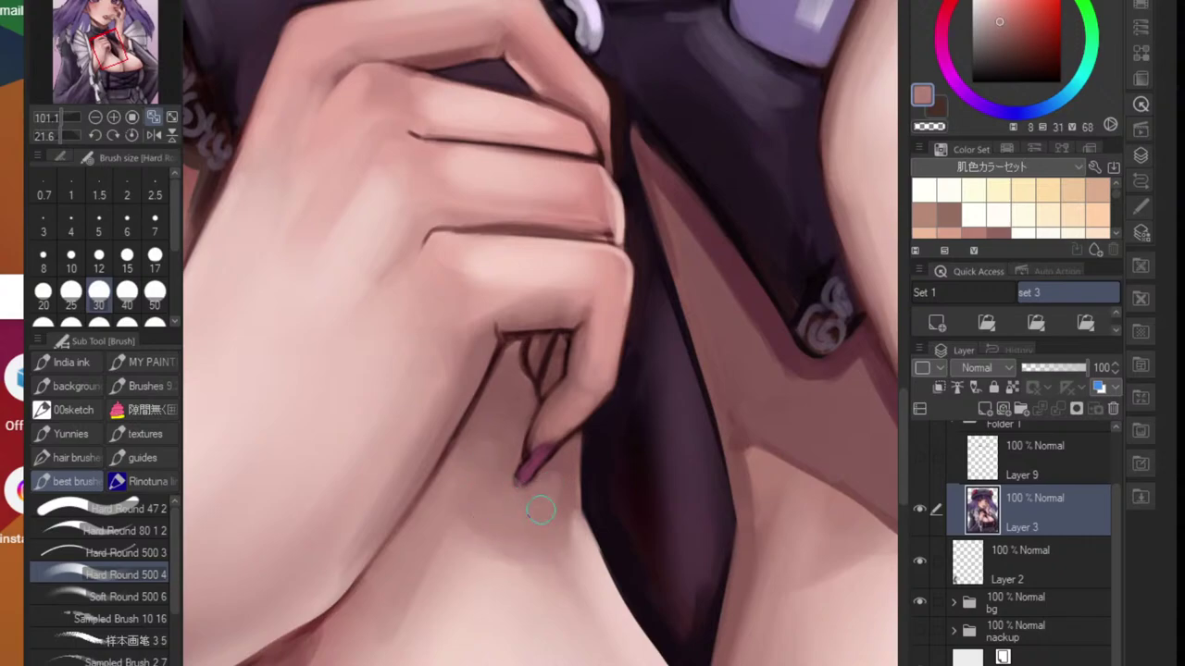
pyautogui.keyDown('alt'); pyautogui.click(560, 463); pyautogui.keyUp('alt')
pyautogui.keyDown('alt'); pyautogui.click(459, 513); pyautogui.keyUp('alt')
pyautogui.moveTo(456, 499); pyautogui.dragTo(397, 624)
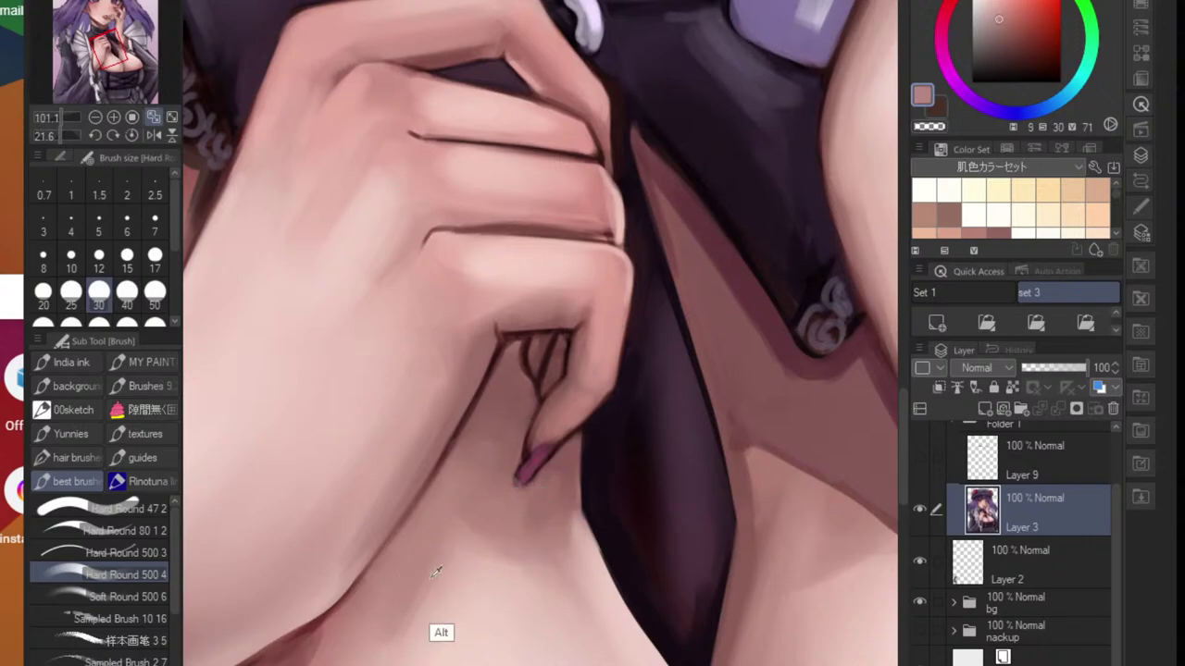
pyautogui.keyDown('alt'); pyautogui.click(439, 567); pyautogui.keyUp('alt')
pyautogui.moveTo(455, 551); pyautogui.dragTo(389, 648)
pyautogui.moveTo(454, 527); pyautogui.dragTo(372, 661)
pyautogui.moveTo(439, 597); pyautogui.dragTo(436, 622)
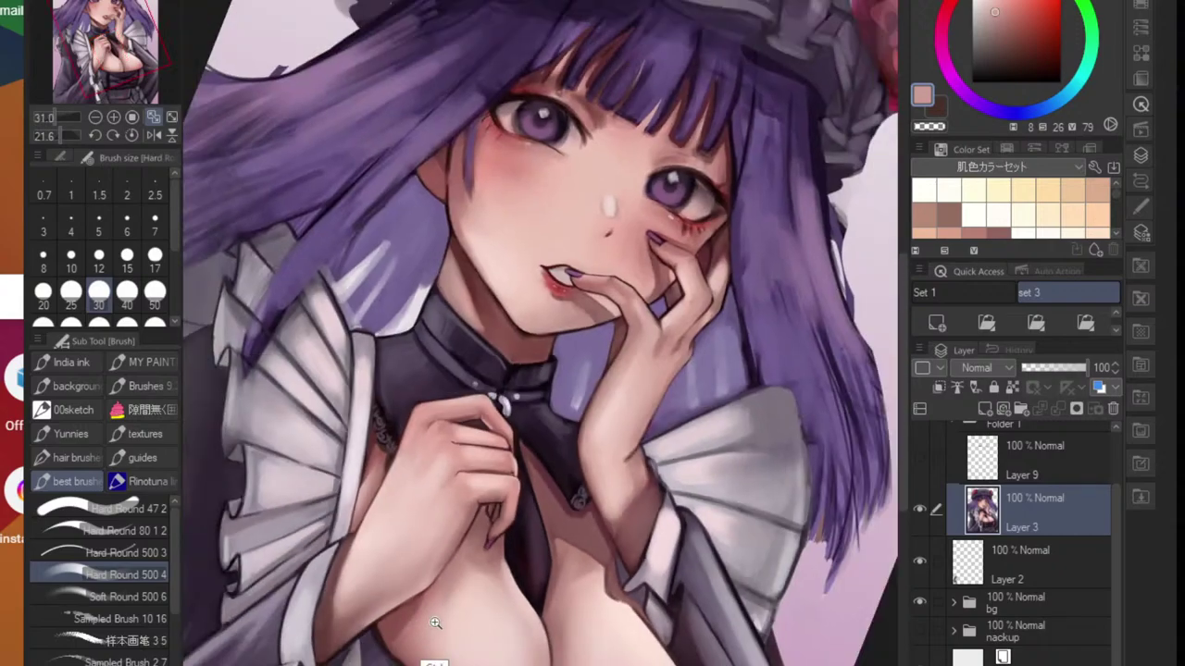
pyautogui.hotkey('ctrl', '@')
pyautogui.scroll(2, 564, 593)
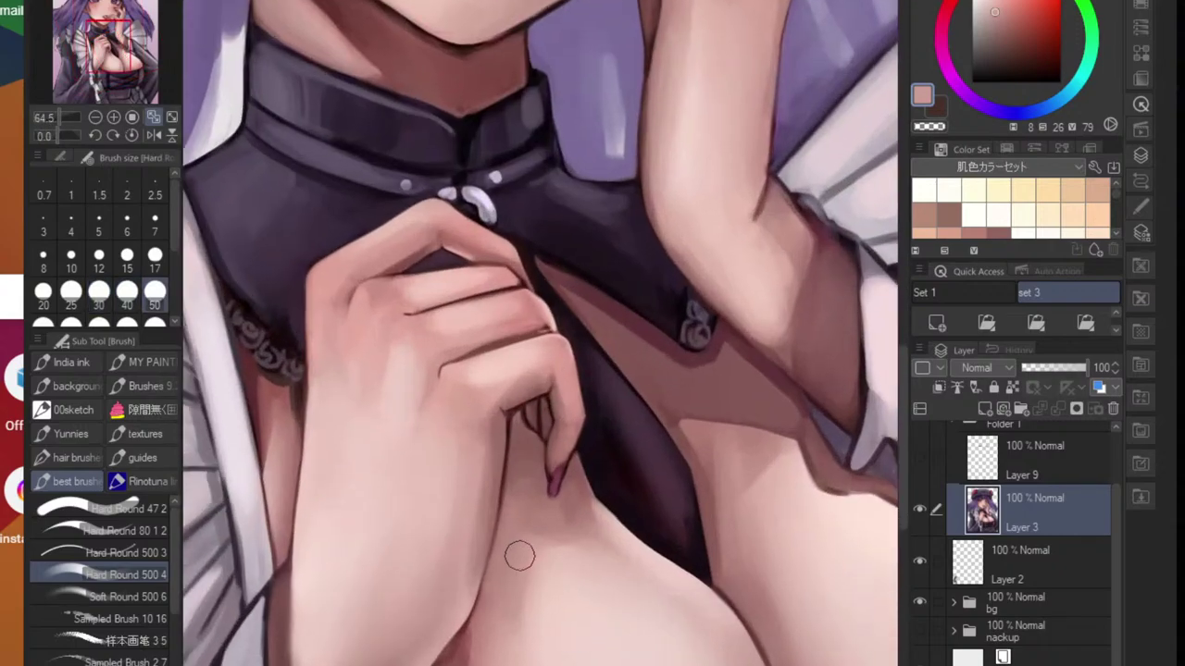
# - Sample lighter and darker chest skin tones and pan back to the chest
pyautogui.keyDown('alt'); pyautogui.click(535, 578); pyautogui.keyUp('alt')
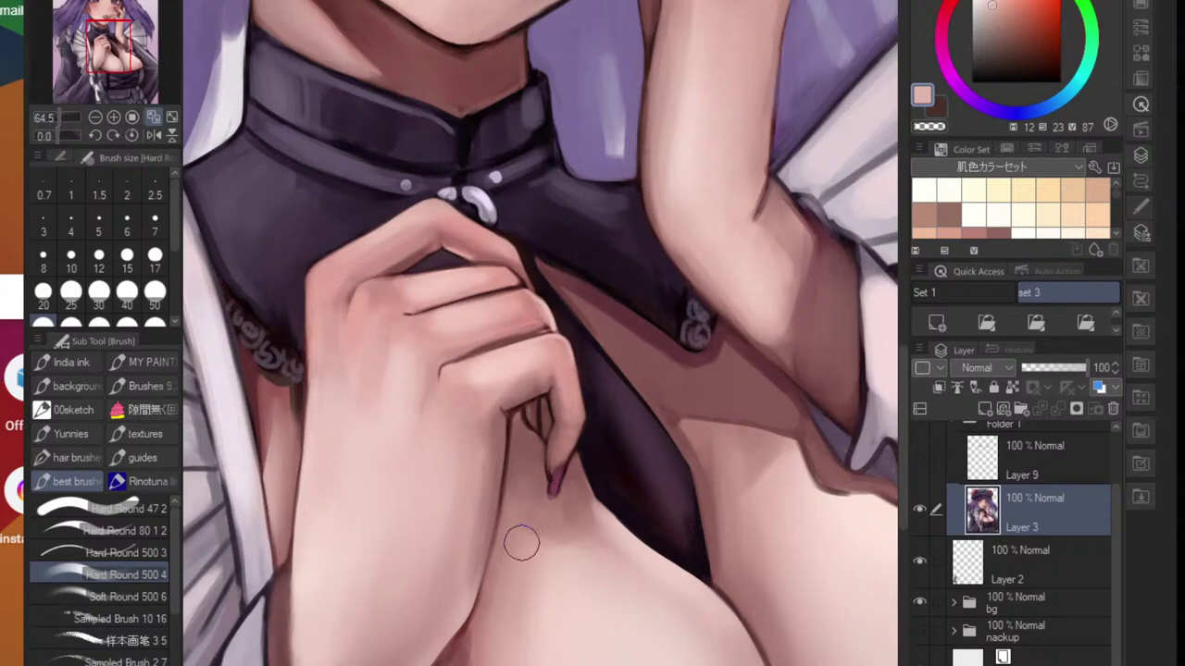
pyautogui.keyDown('alt'); pyautogui.click(500, 641); pyautogui.keyUp('alt')
pyautogui.keyDown('alt'); pyautogui.click(528, 557); pyautogui.keyUp('alt')
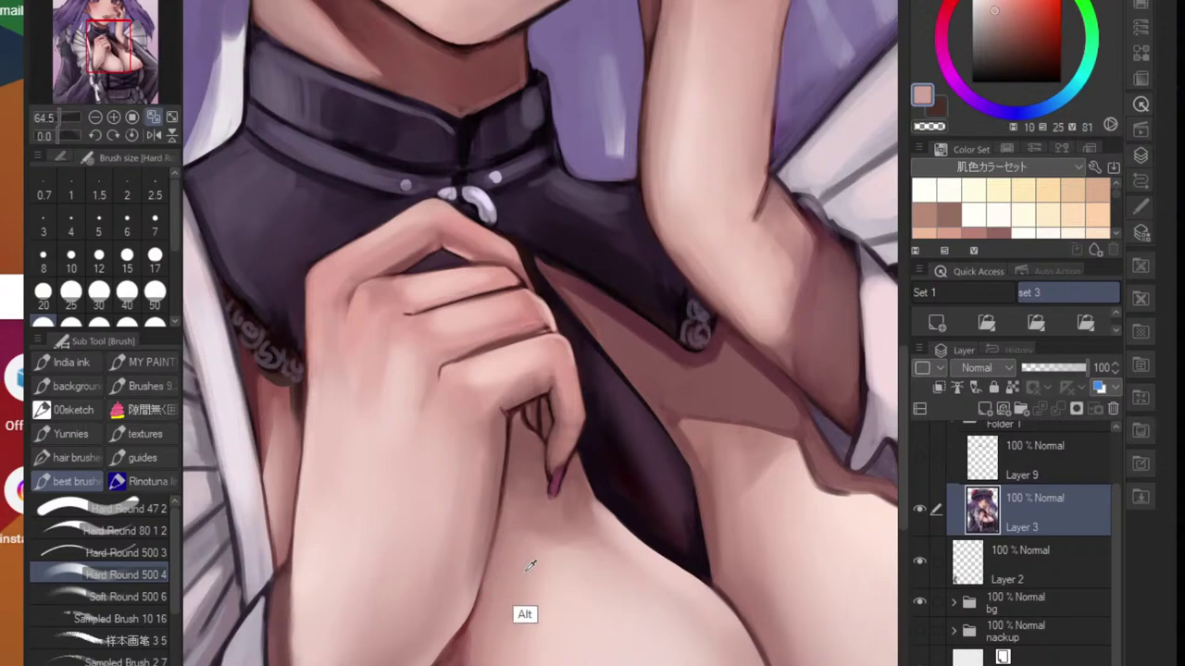
pyautogui.keyDown('alt'); pyautogui.click(554, 549); pyautogui.keyUp('alt')
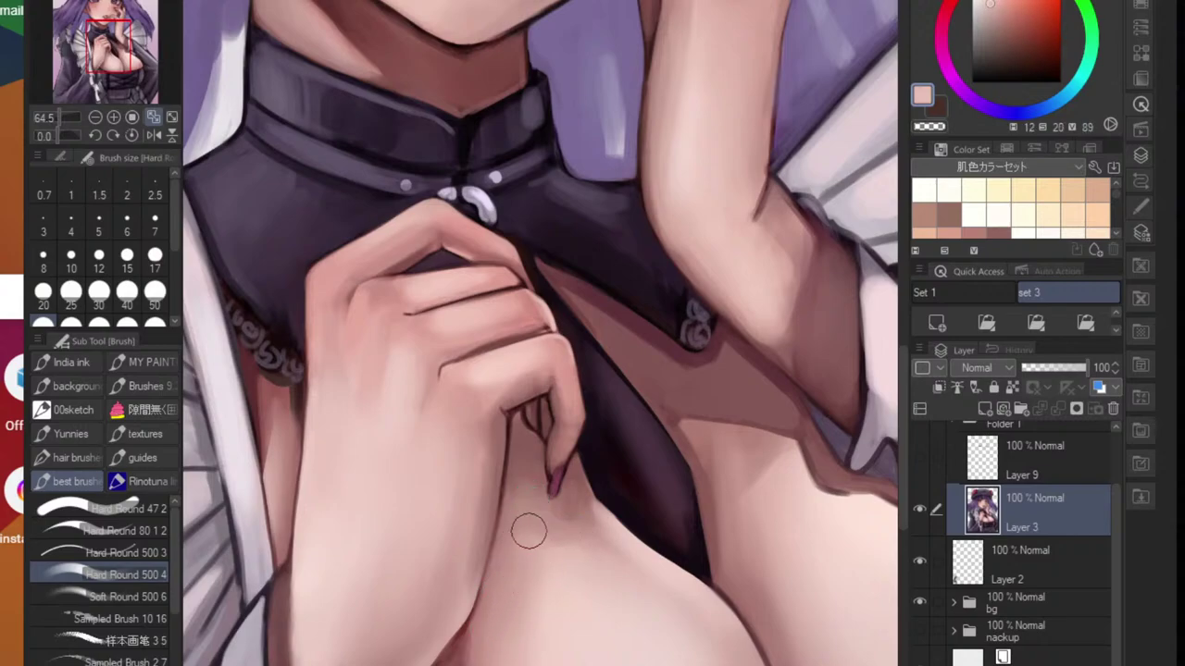
pyautogui.keyDown('alt'); pyautogui.click(526, 587); pyautogui.keyUp('alt')
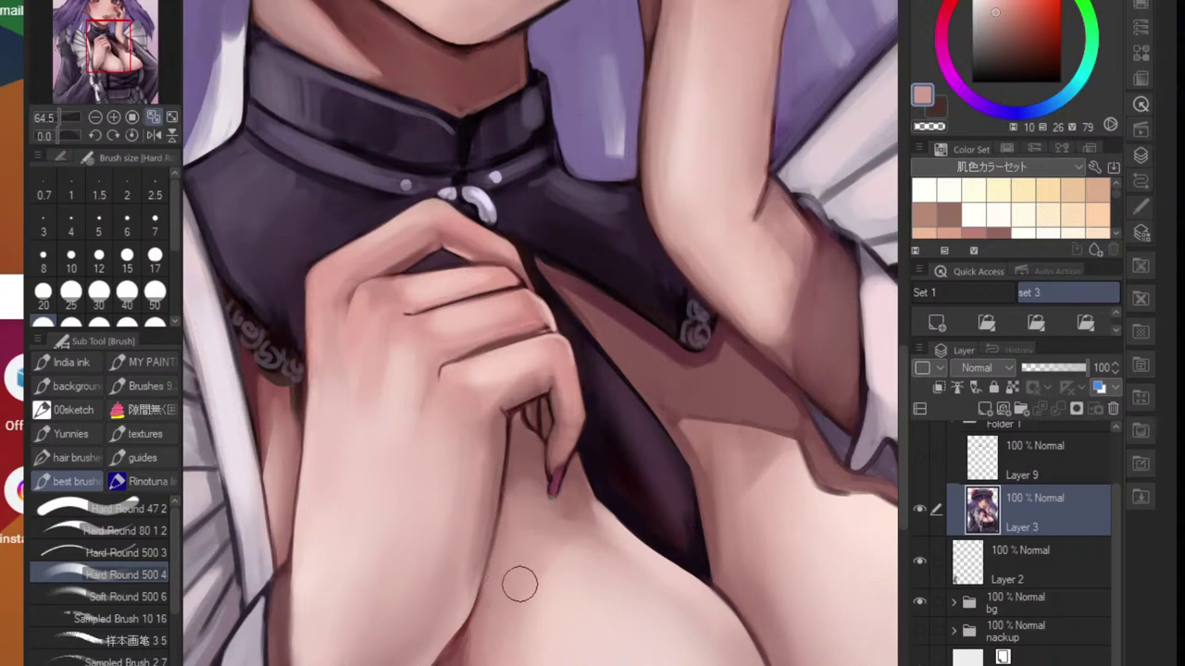
pyautogui.keyDown('alt'); pyautogui.click(547, 559); pyautogui.keyUp('alt')
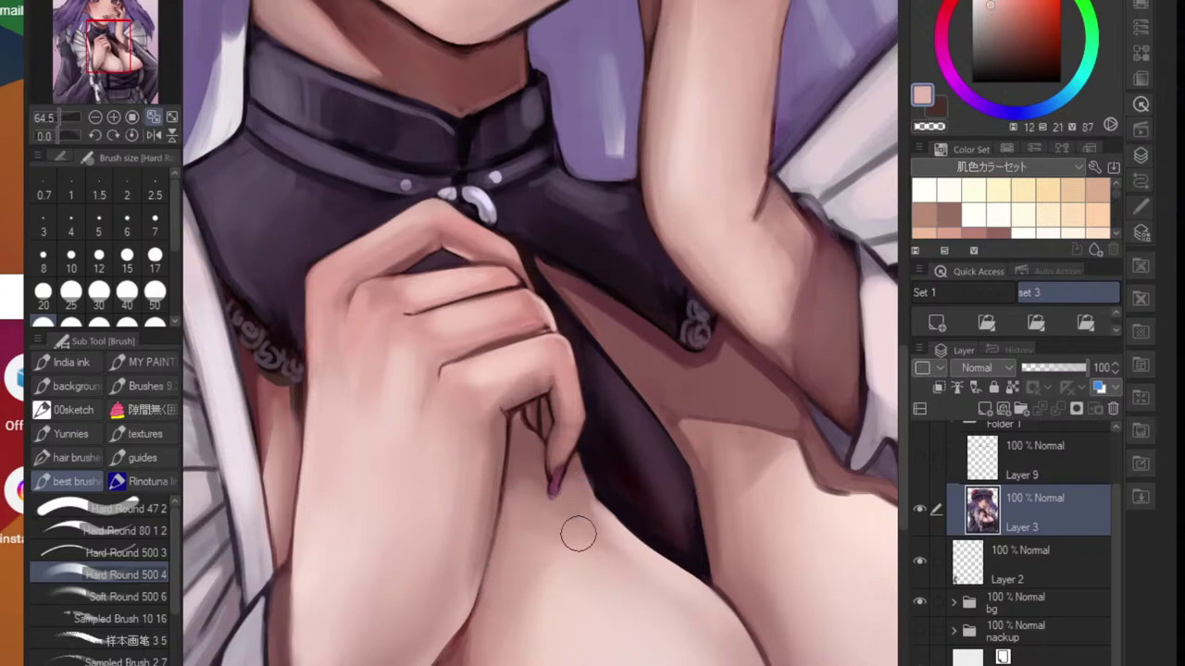
pyautogui.keyDown('alt'); pyautogui.click(564, 508); pyautogui.keyUp('alt')
pyautogui.scroll(-5, 563, 514)
pyautogui.moveTo(570, 565); pyautogui.dragTo(521, 543)
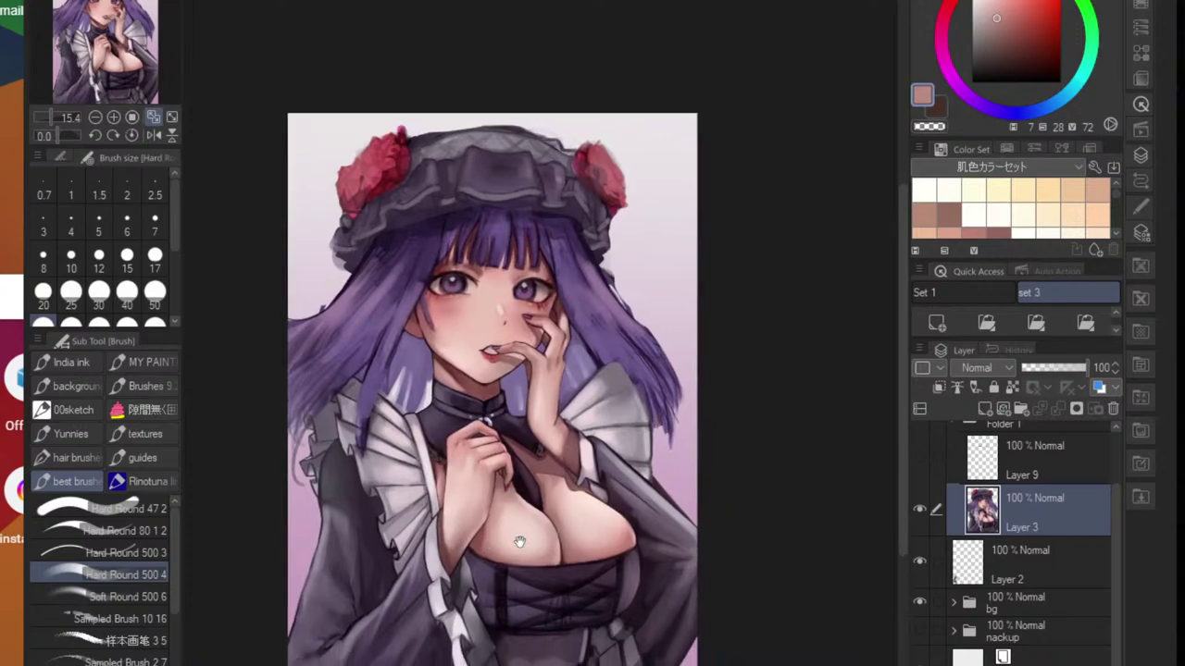
pyautogui.scroll(5, 511, 511)
# - Set the Blend tool to size 70 and frame the collar and hand
pyautogui.press('j')
pyautogui.press(']')
pyautogui.press(']')
pyautogui.press(']')
pyautogui.press(']')
pyautogui.press(']')
pyautogui.press(']')
pyautogui.press(']')
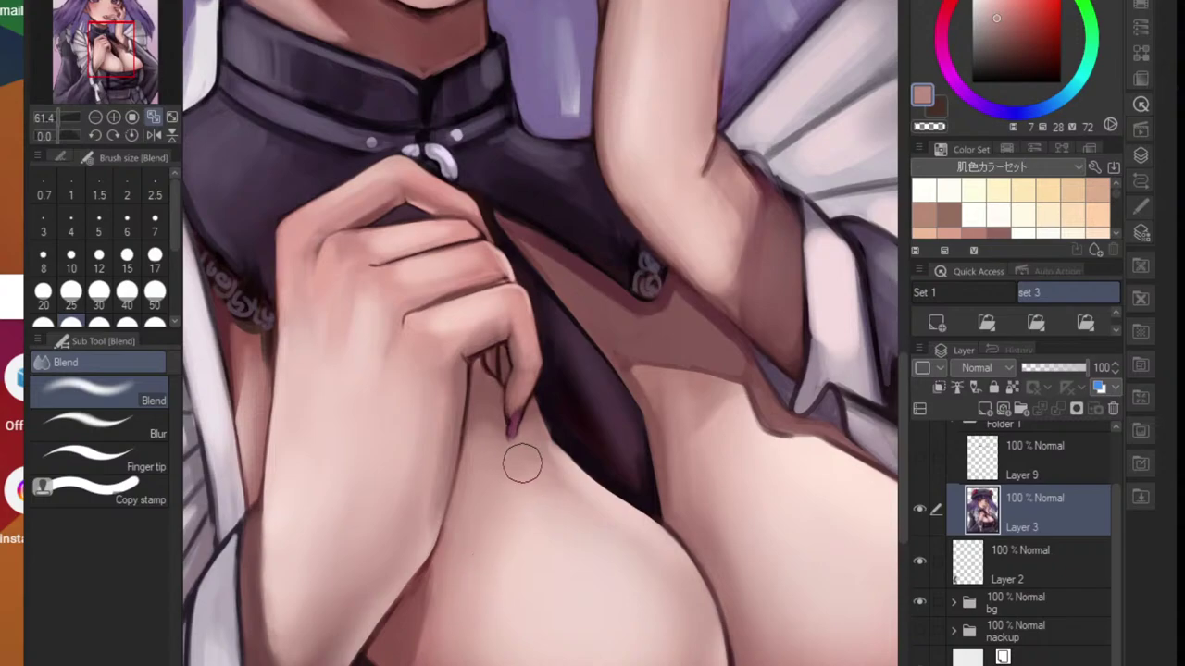
pyautogui.scroll(-4, 508, 542)
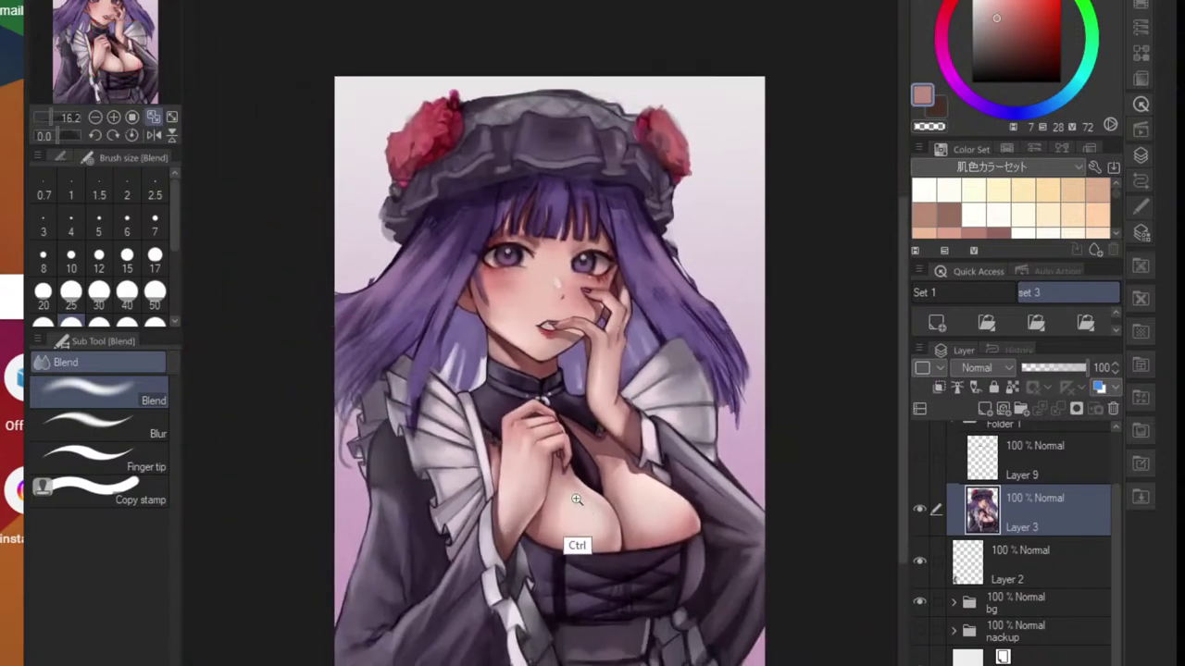
pyautogui.scroll(3, 577, 547)
pyautogui.scroll(1, 569, 500)
pyautogui.moveTo(498, 479); pyautogui.dragTo(568, 471)
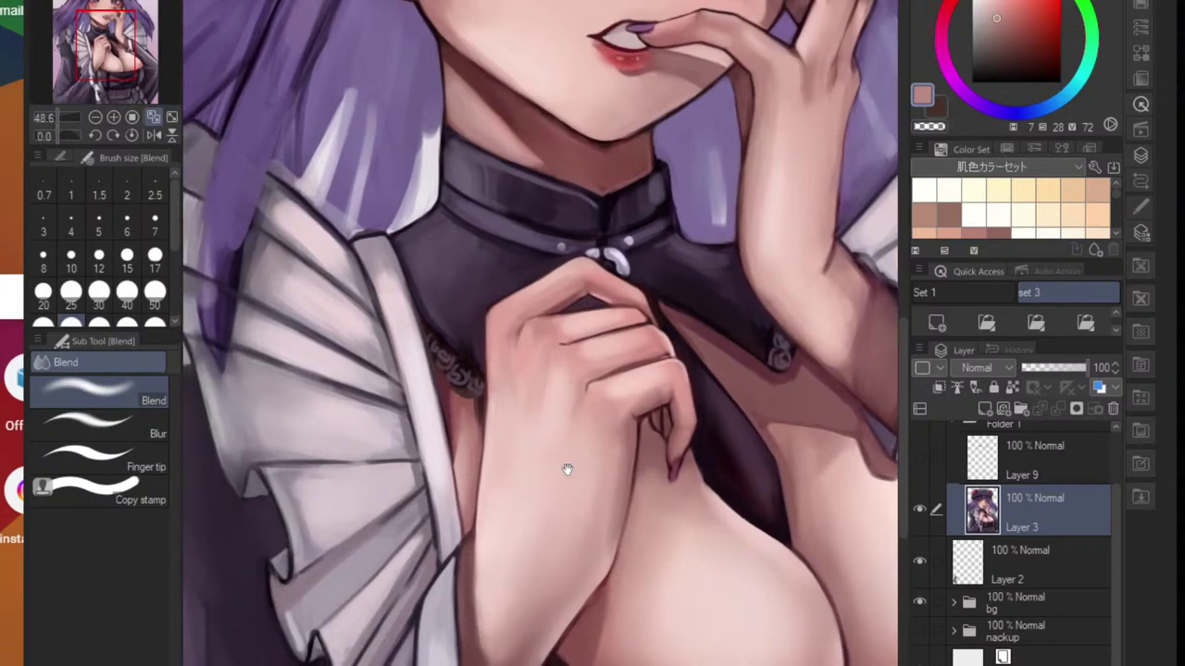
pyautogui.scroll(2, 568, 471)
# - Paint near-black shadow along the lace band's lower edge with a size 12 brush
pyautogui.press('b')
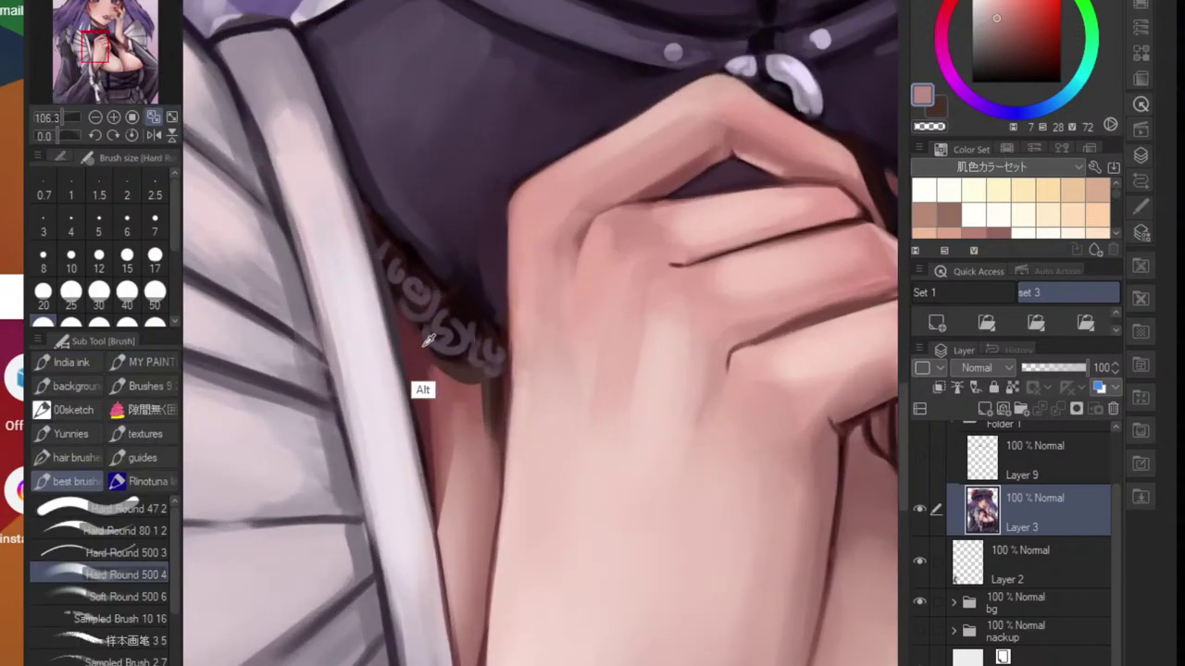
pyautogui.keyDown('alt'); pyautogui.click(423, 389); pyautogui.keyUp('alt')
pyautogui.press('[')
pyautogui.press('[')
pyautogui.press('[')
pyautogui.press('[')
pyautogui.press('[')
pyautogui.press('[')
pyautogui.press('[')
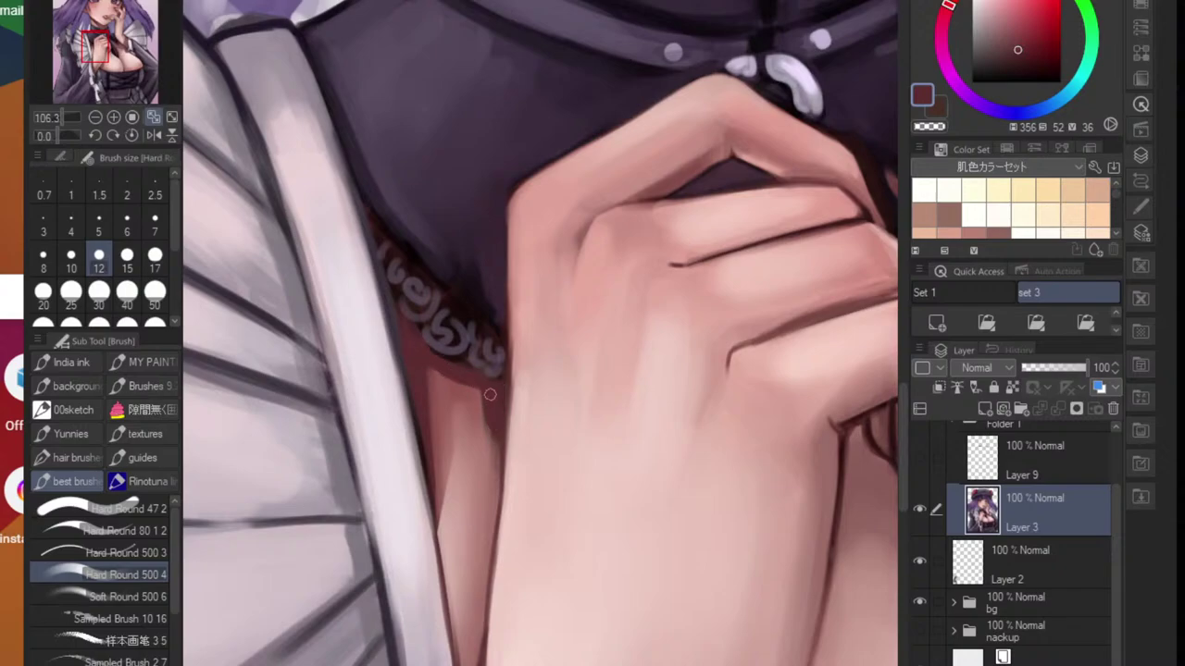
pyautogui.keyDown('alt'); pyautogui.click(455, 316); pyautogui.keyUp('alt')
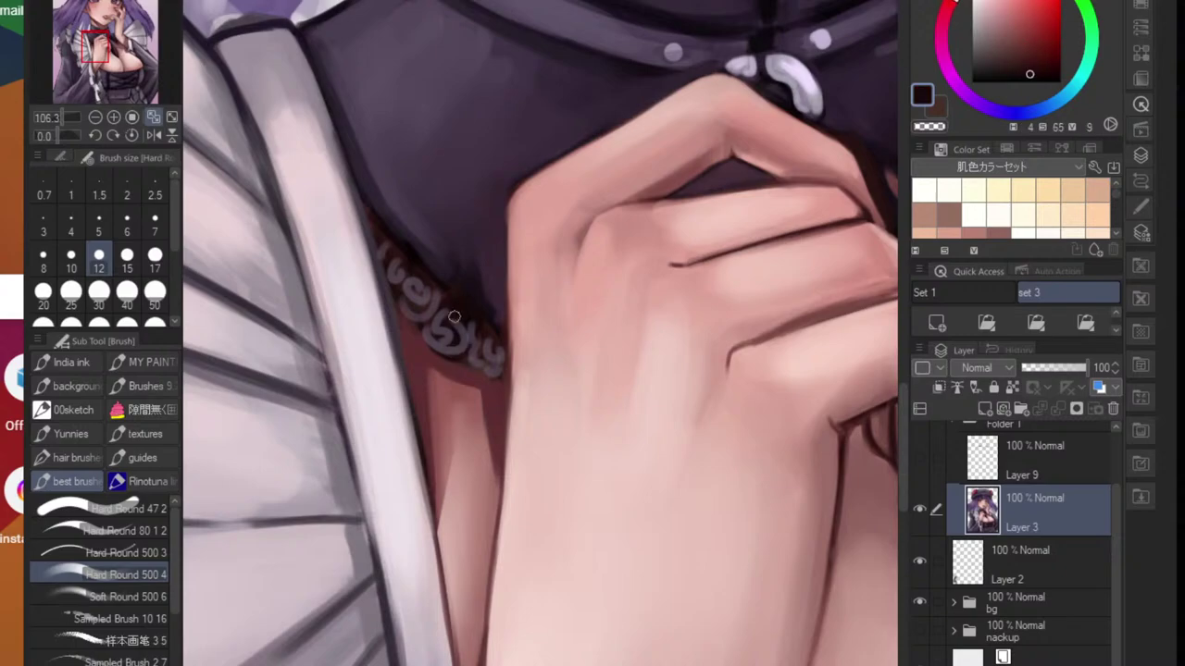
pyautogui.moveTo(454, 317)
pyautogui.mouseDown()
pyautogui.moveTo(466, 377)
pyautogui.moveTo(401, 315)
pyautogui.moveTo(494, 396)
pyautogui.moveTo(477, 381)
pyautogui.moveTo(508, 355)
pyautogui.moveTo(501, 442)
pyautogui.mouseUp()
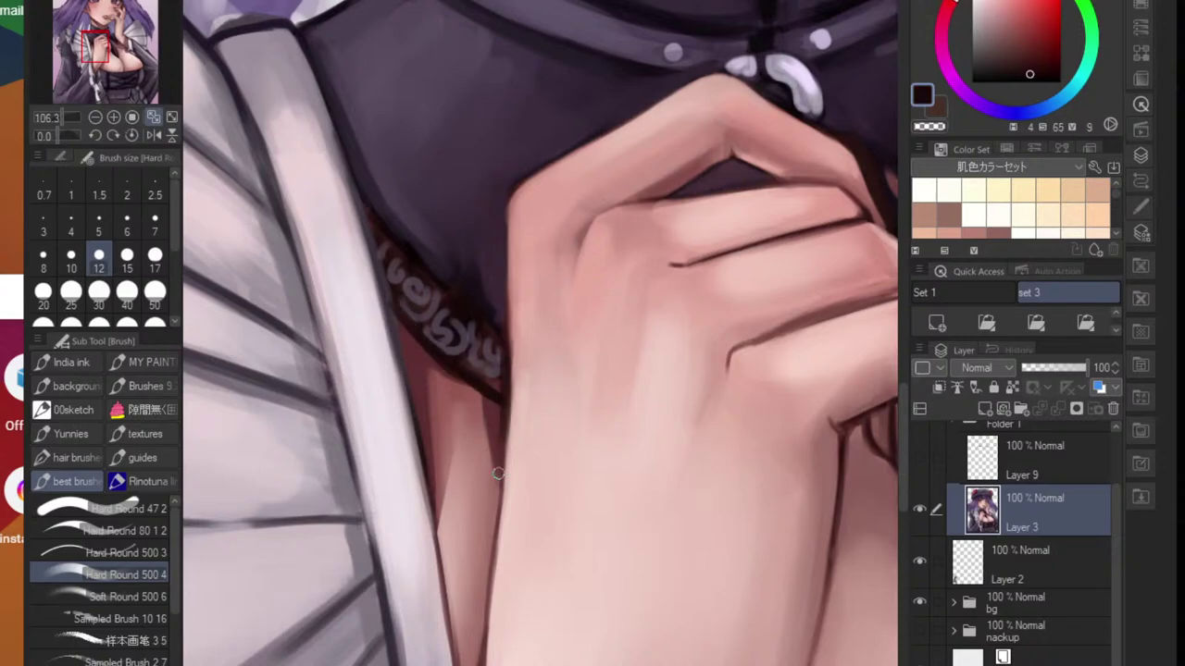
pyautogui.scroll(-5, 518, 417)
pyautogui.scroll(5, 526, 424)
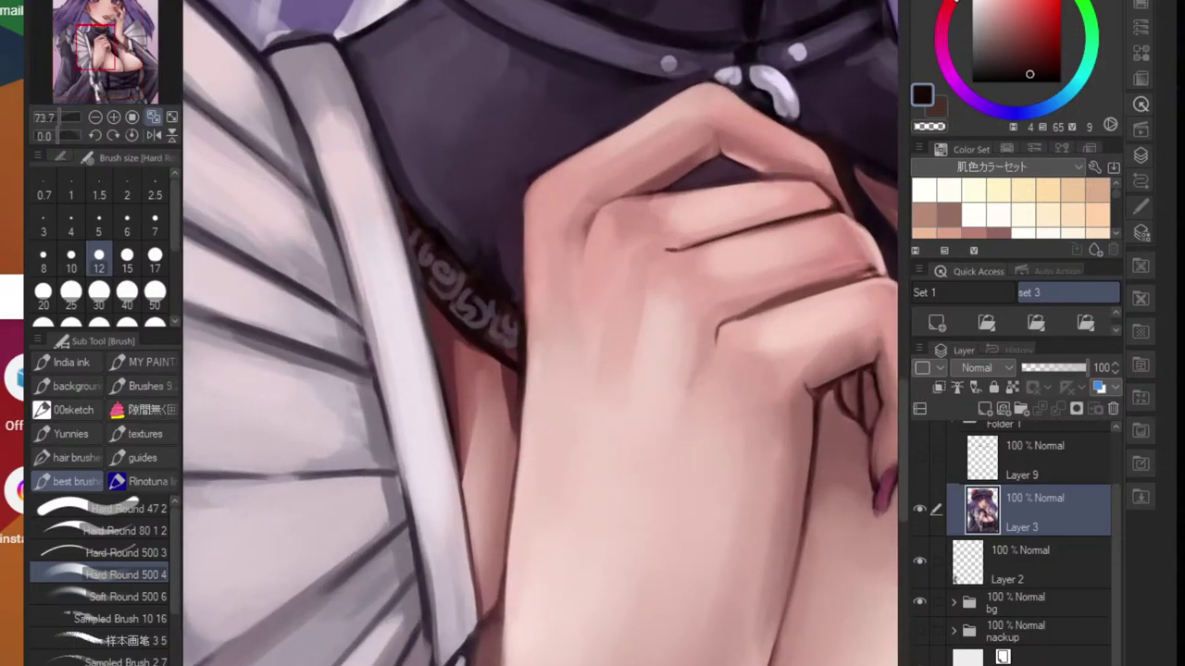
# - Draw and reinforce a dark outline along the hand's edge at size 7
pyautogui.press('[')
pyautogui.press('[')
pyautogui.press('[')
pyautogui.moveTo(519, 378); pyautogui.dragTo(506, 516)
pyautogui.scroll(-4, 509, 482)
pyautogui.scroll(4, 518, 444)
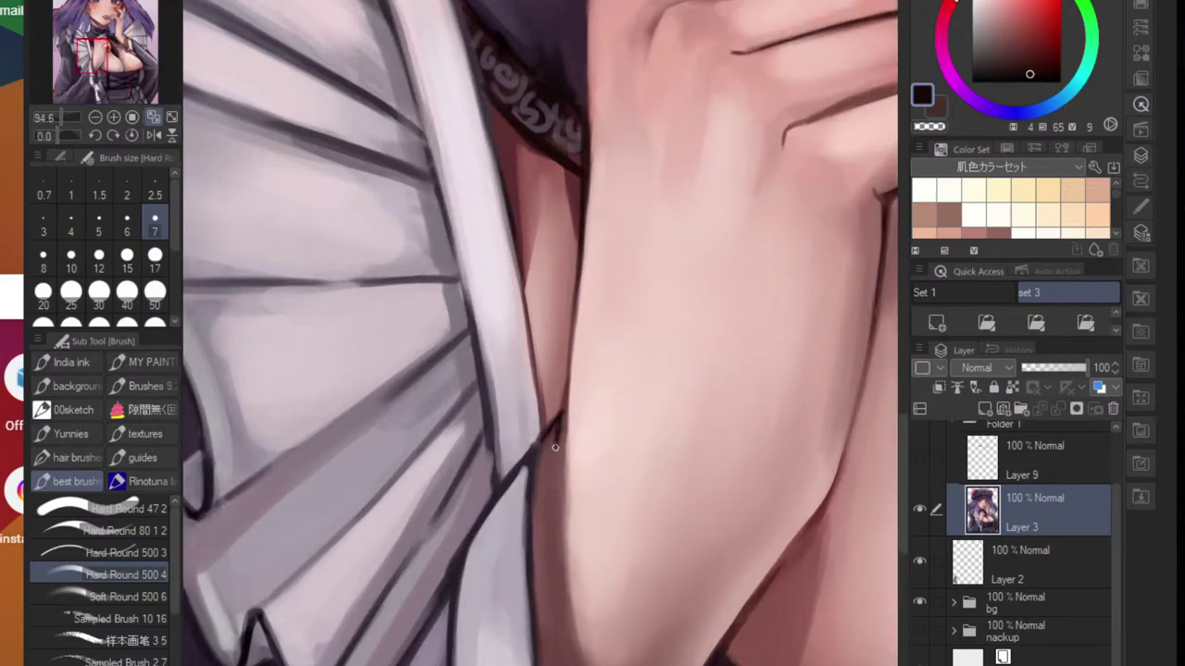
pyautogui.moveTo(560, 414)
pyautogui.mouseDown()
pyautogui.moveTo(571, 338)
pyautogui.moveTo(562, 451)
pyautogui.mouseUp()
pyautogui.scroll(8, 561, 451)
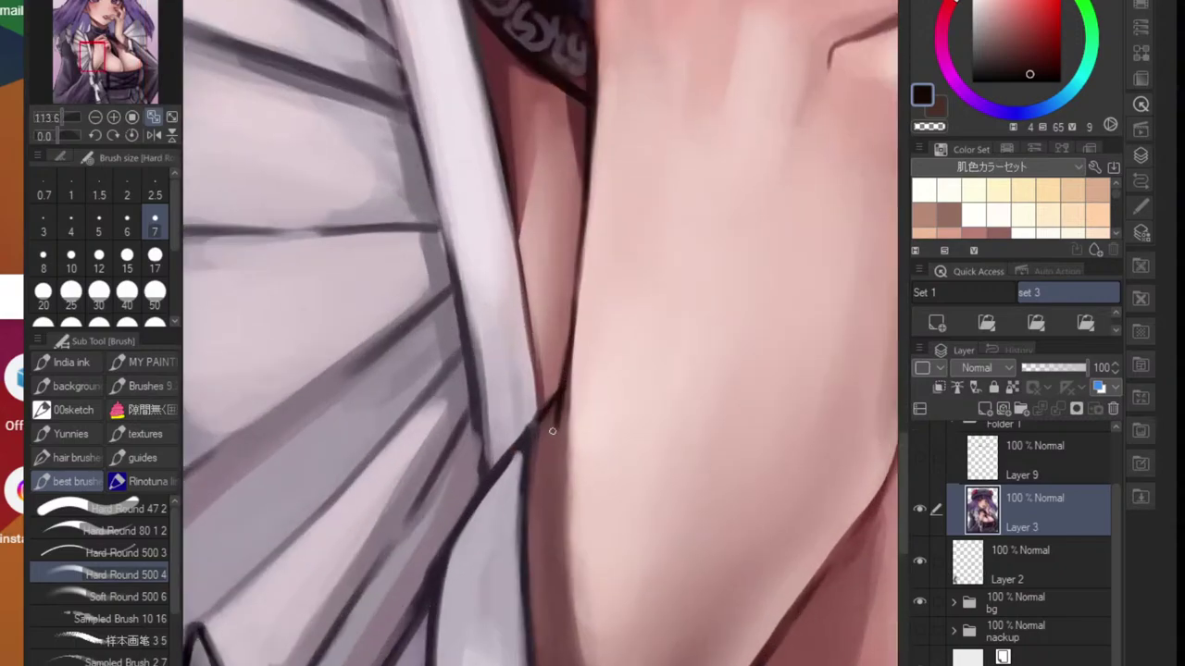
# - Pick a greyish purple and a darker purple for the frill outline
pyautogui.keyDown('alt'); pyautogui.click(532, 433); pyautogui.keyUp('alt')
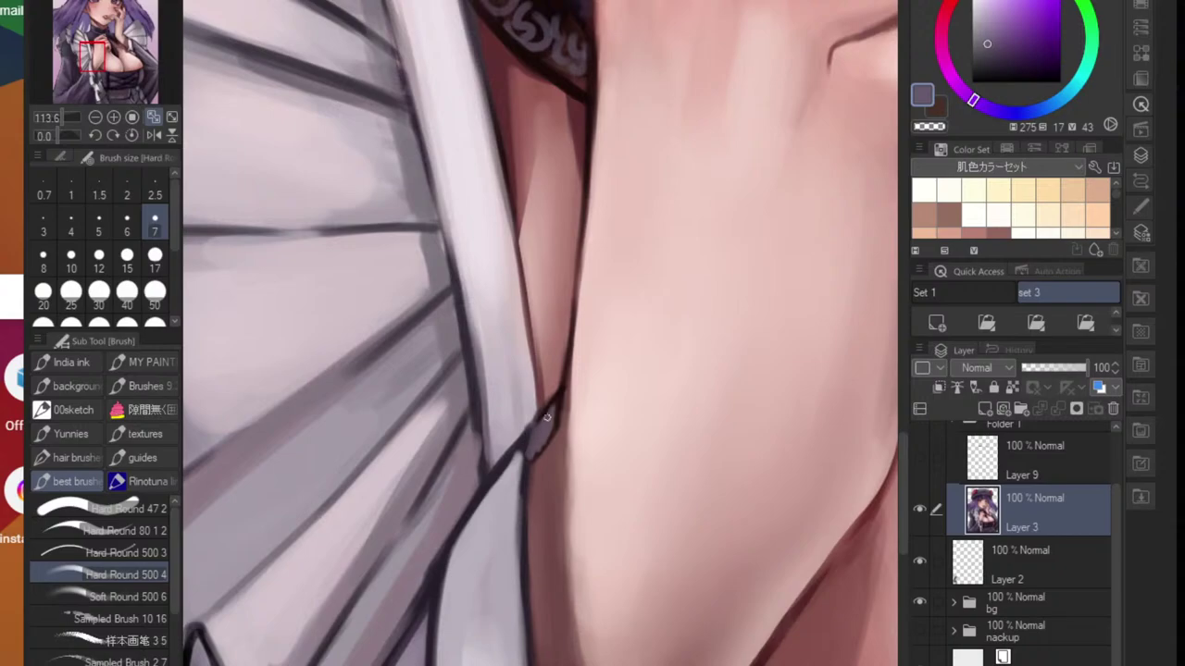
pyautogui.scroll(-8, 541, 442)
pyautogui.scroll(8, 592, 426)
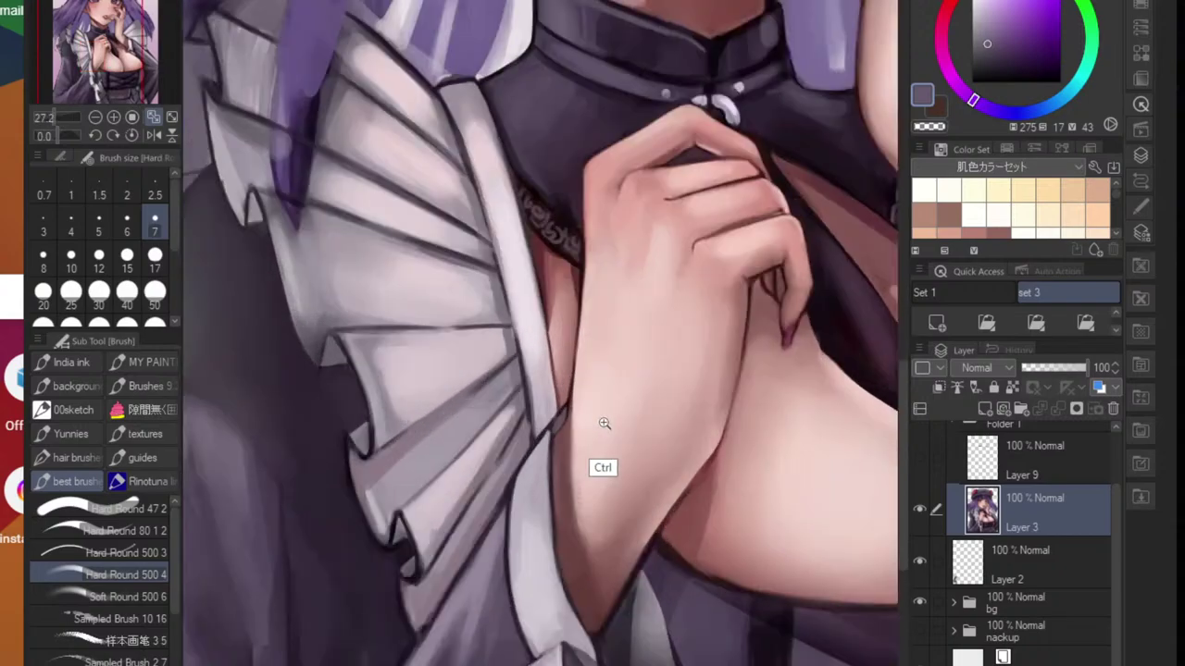
pyautogui.keyDown('alt'); pyautogui.click(561, 387); pyautogui.keyUp('alt')
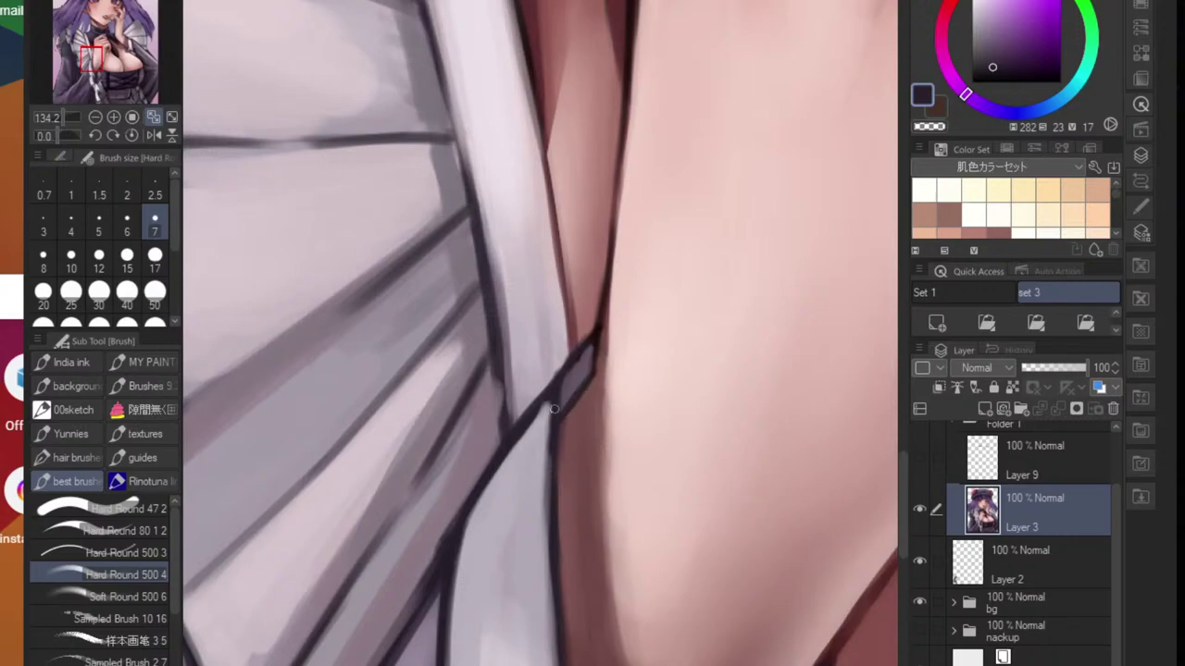
pyautogui.scroll(-8, 548, 407)
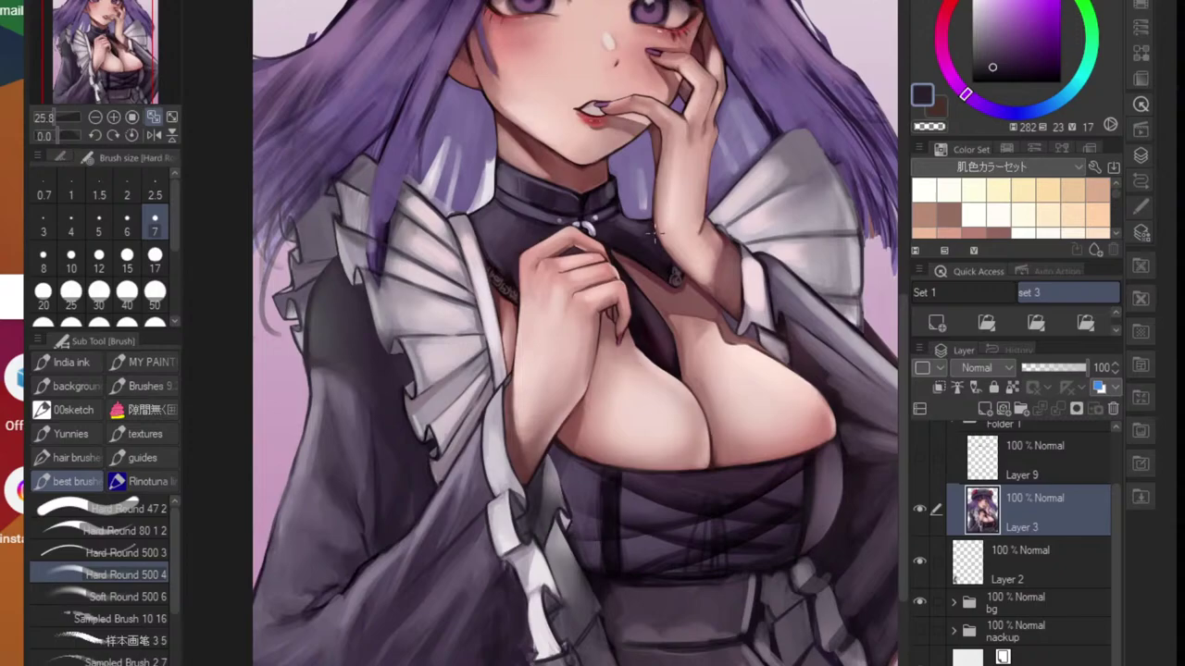
# - Sample the reddish-brown neck shadow at size 12 and rotate the canvas for neck strokes
pyautogui.moveTo(653, 198); pyautogui.dragTo(661, 468)
pyautogui.scroll(3, 667, 458)
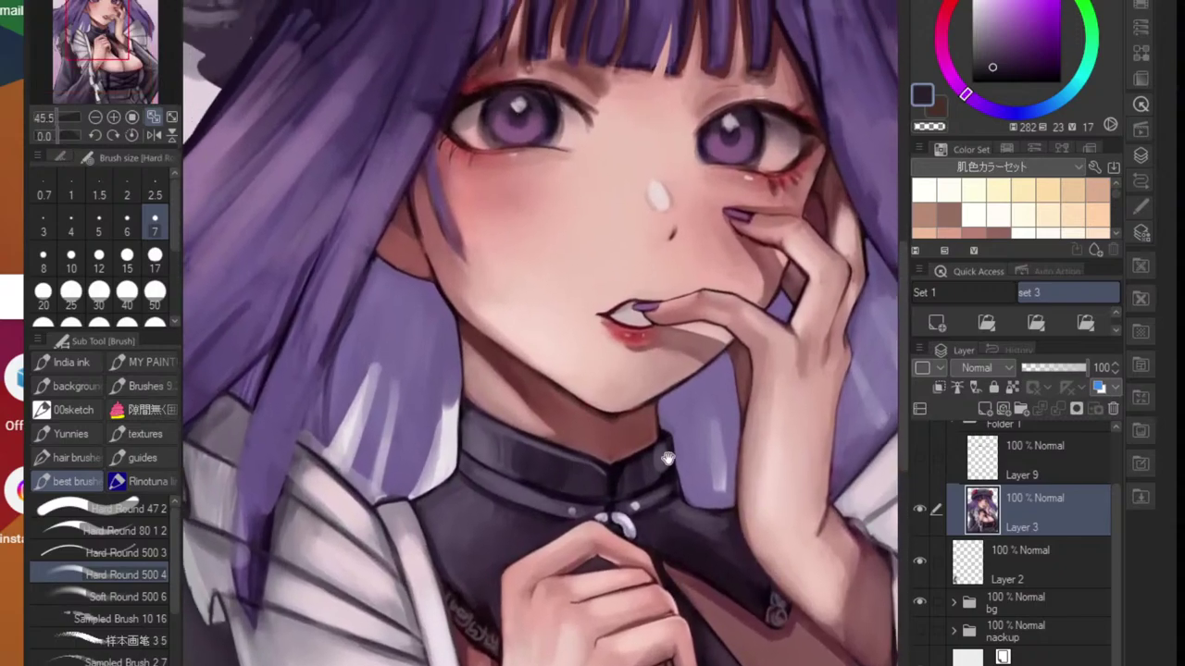
pyautogui.scroll(4, 667, 458)
pyautogui.keyDown('alt'); pyautogui.click(617, 449); pyautogui.keyUp('alt')
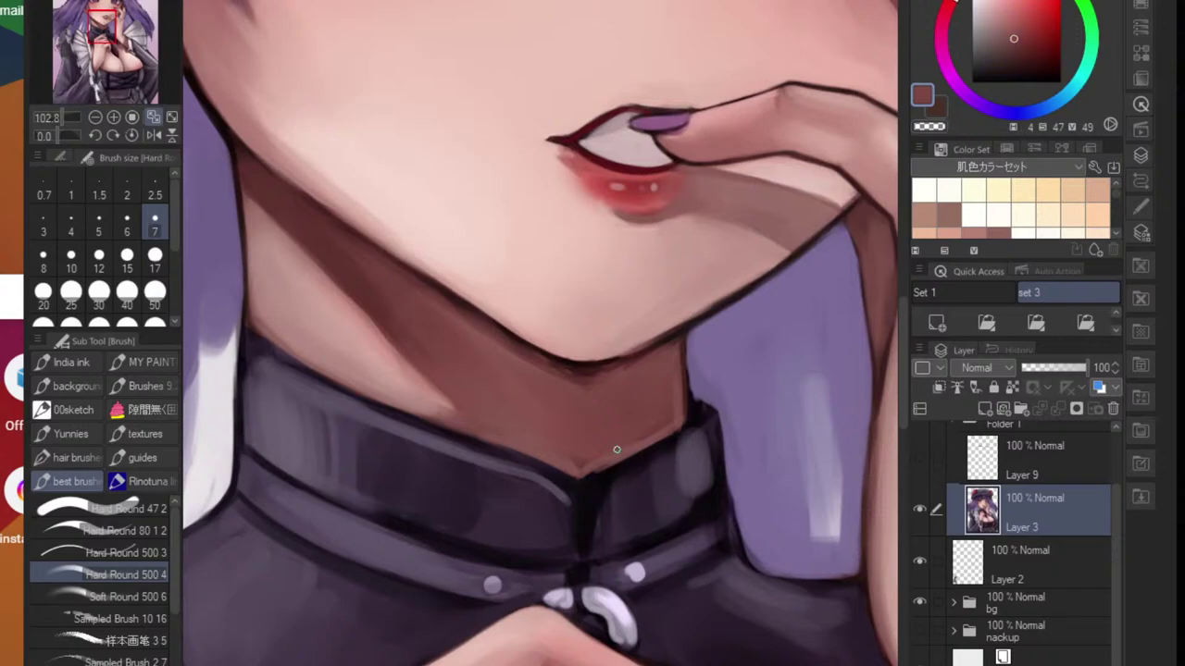
pyautogui.press(']')
pyautogui.press(']')
pyautogui.press(']')
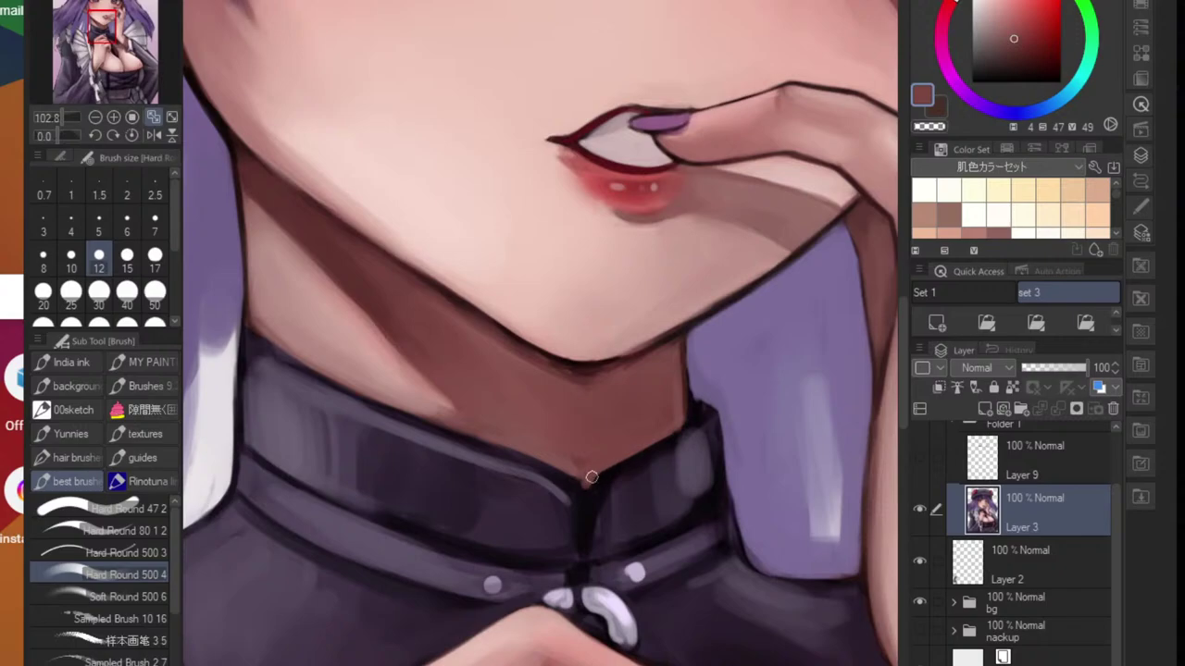
pyautogui.scroll(-5, 638, 453)
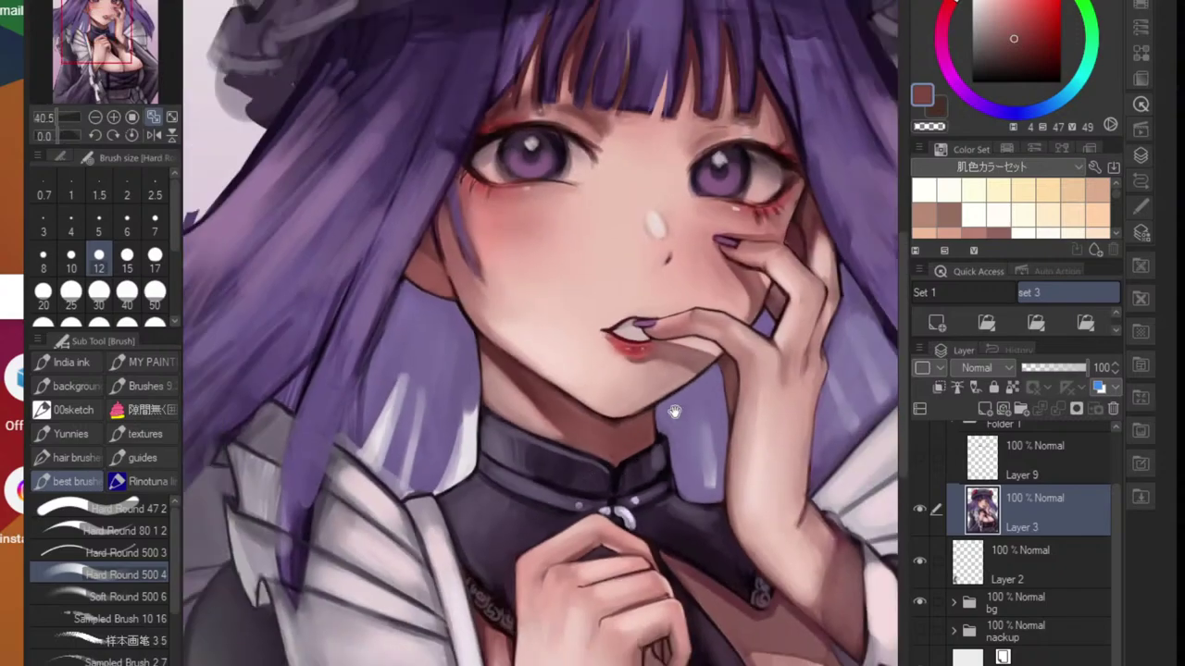
pyautogui.scroll(2, 640, 420)
pyautogui.press('r')
pyautogui.moveTo(702, 400)
pyautogui.mouseDown()
pyautogui.moveTo(675, 492)
pyautogui.moveTo(631, 507)
pyautogui.mouseUp()
pyautogui.scroll(2, 564, 472)
pyautogui.press('b')
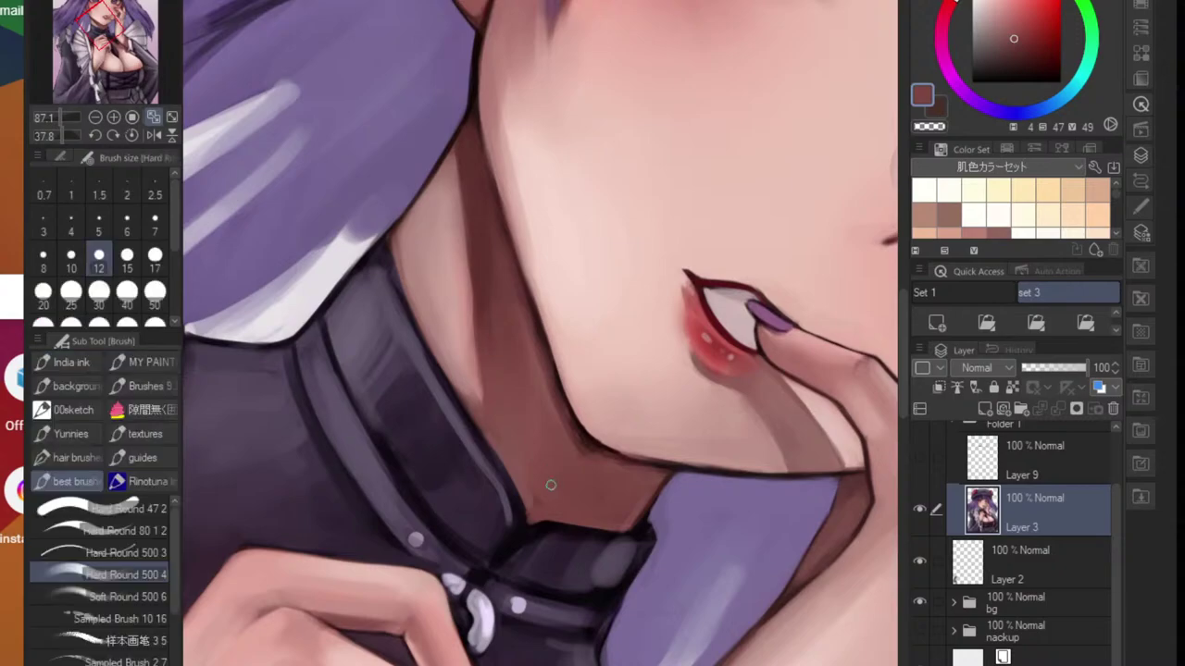
pyautogui.scroll(1, 539, 498)
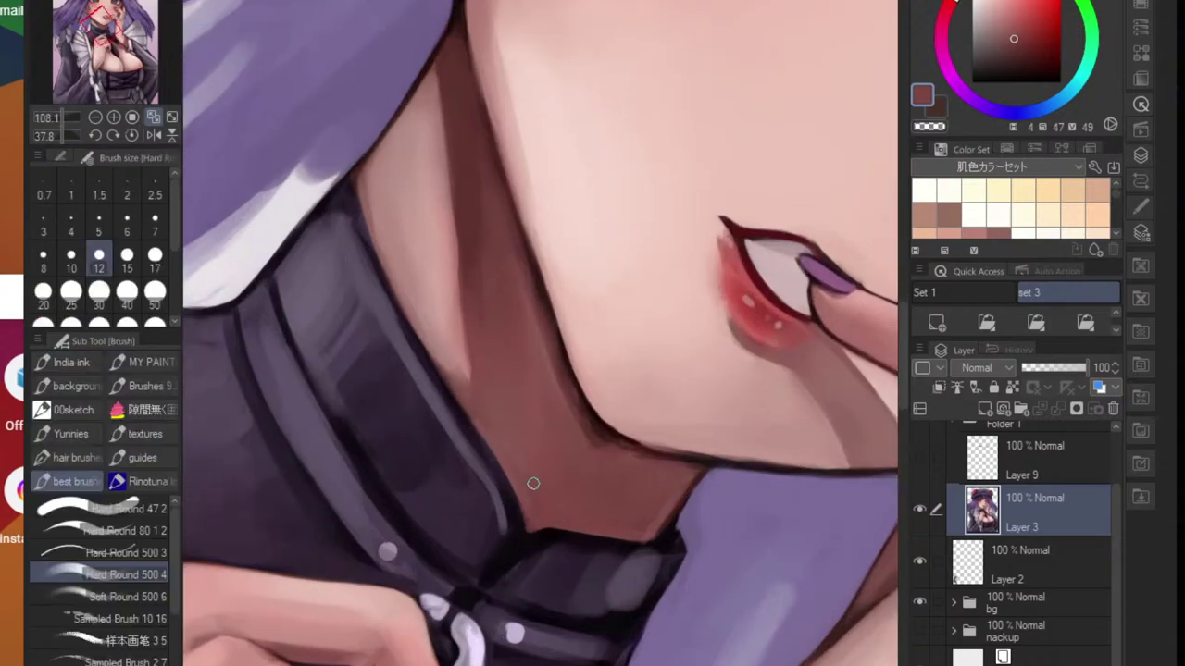
# - Lighten the shadow beside the jaw and draw a dark size 7 line along the jaw and neck
pyautogui.keyDown('alt'); pyautogui.click(499, 430); pyautogui.keyUp('alt')
pyautogui.keyDown('alt'); pyautogui.click(553, 347); pyautogui.keyUp('alt')
pyautogui.moveTo(549, 359); pyautogui.dragTo(575, 429)
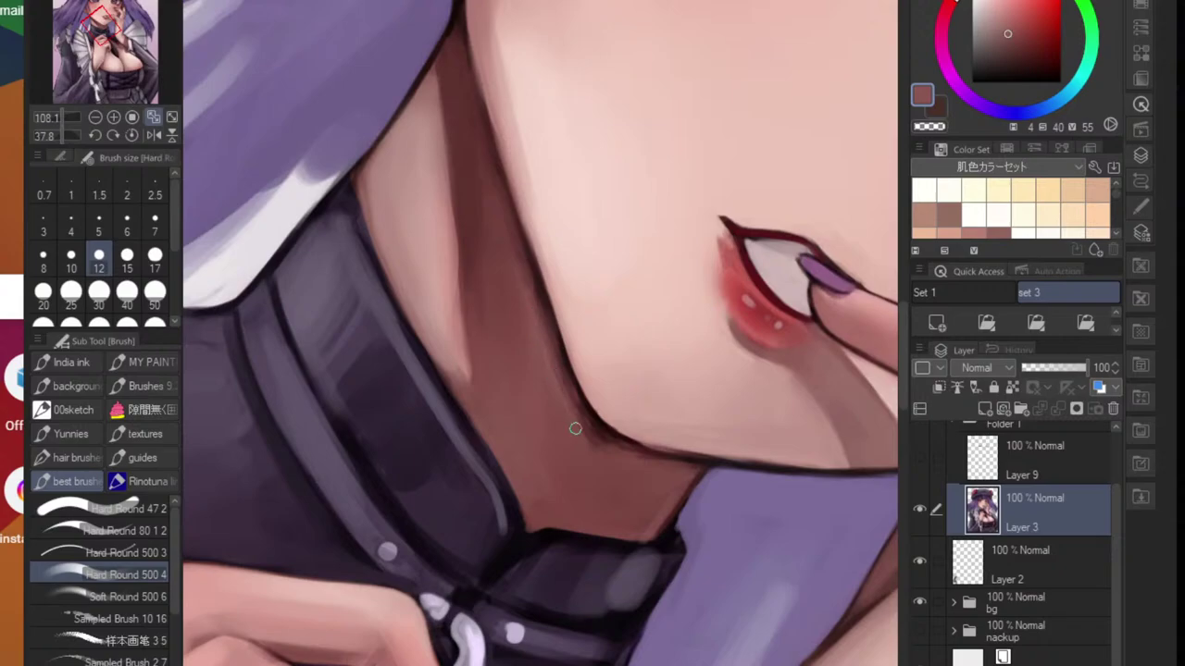
pyautogui.keyDown('alt'); pyautogui.click(457, 9); pyautogui.keyUp('alt')
pyautogui.moveTo(469, 41); pyautogui.dragTo(496, 148)
pyautogui.hotkey('ctrl', 'z')
pyautogui.press('[')
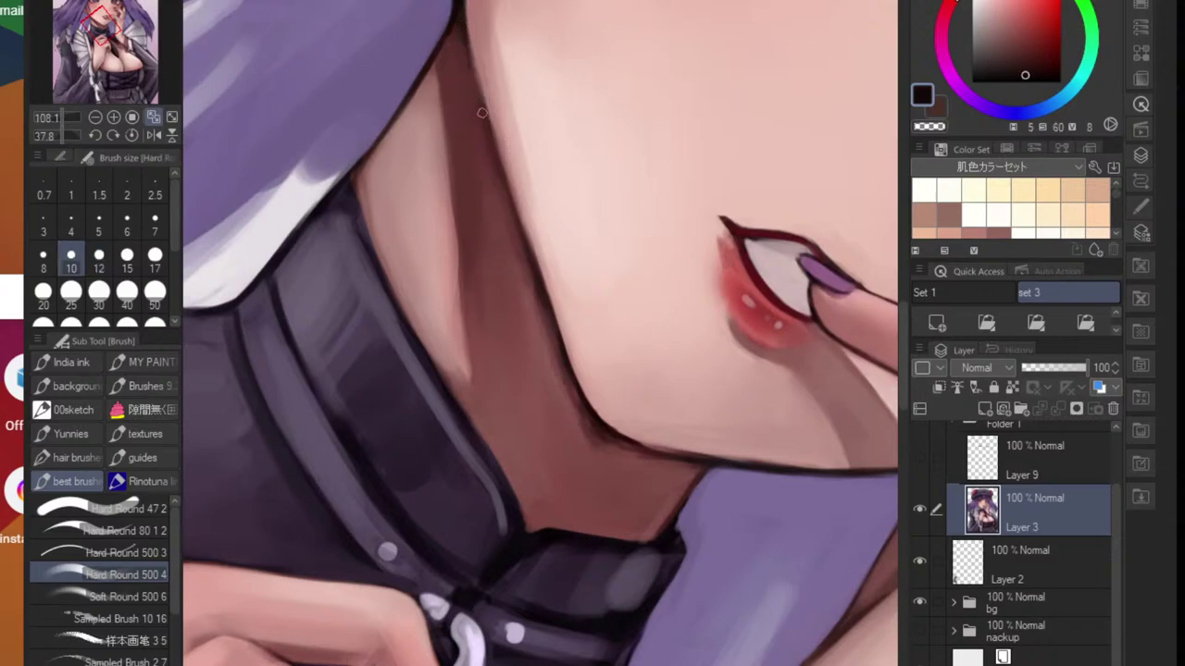
pyautogui.press('[')
pyautogui.press('[')
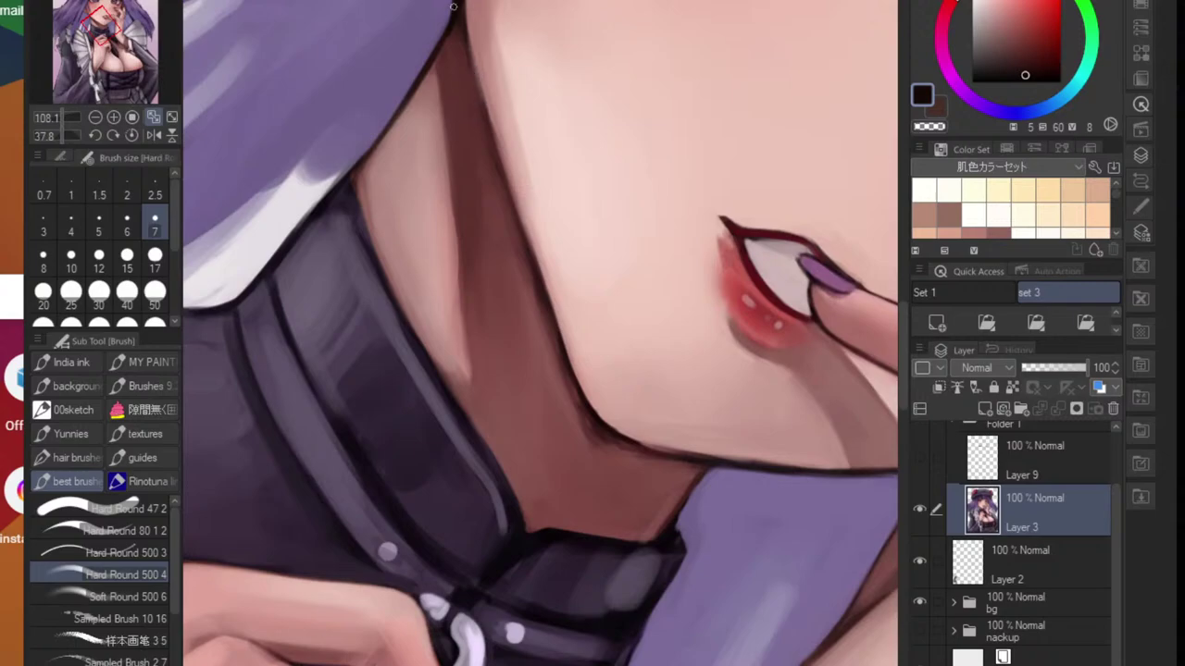
pyautogui.moveTo(454, 5); pyautogui.dragTo(542, 278)
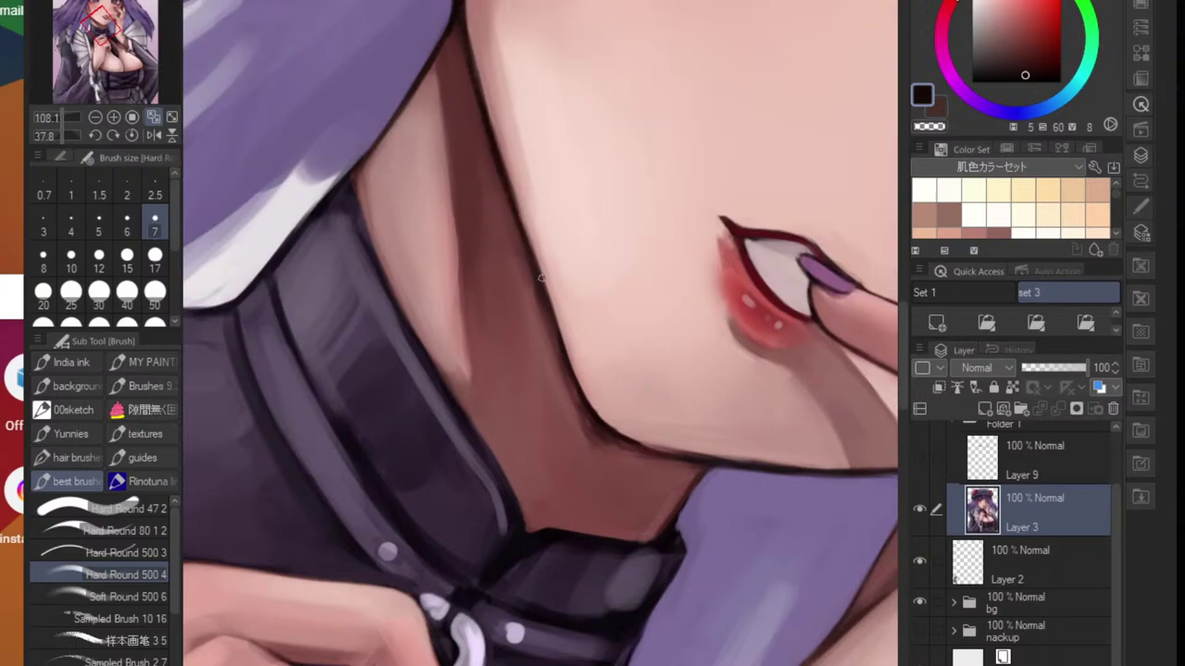
pyautogui.scroll(-5, 542, 278)
pyautogui.scroll(5, 541, 275)
pyautogui.scroll(2, 546, 239)
pyautogui.moveTo(545, 201); pyautogui.dragTo(569, 292)
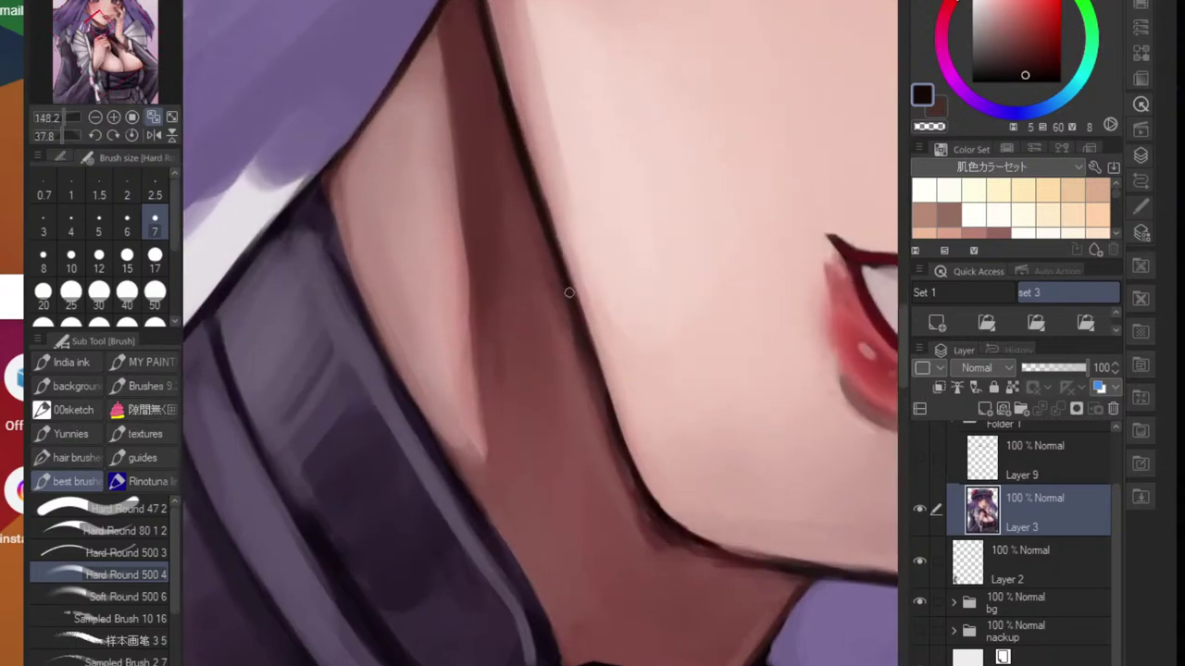
# - Lighten the shadow under the jaw corner and clean up the jaw outline with light skin colour
pyautogui.keyDown('alt'); pyautogui.click(577, 340); pyautogui.keyUp('alt')
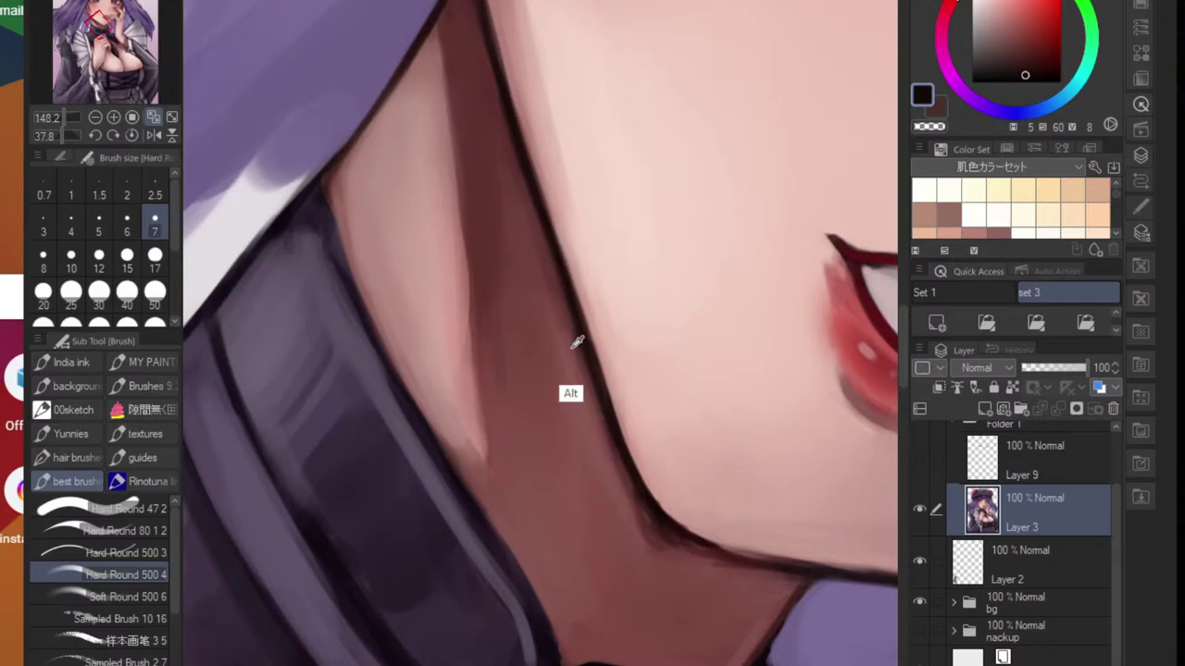
pyautogui.scroll(-5, 586, 398)
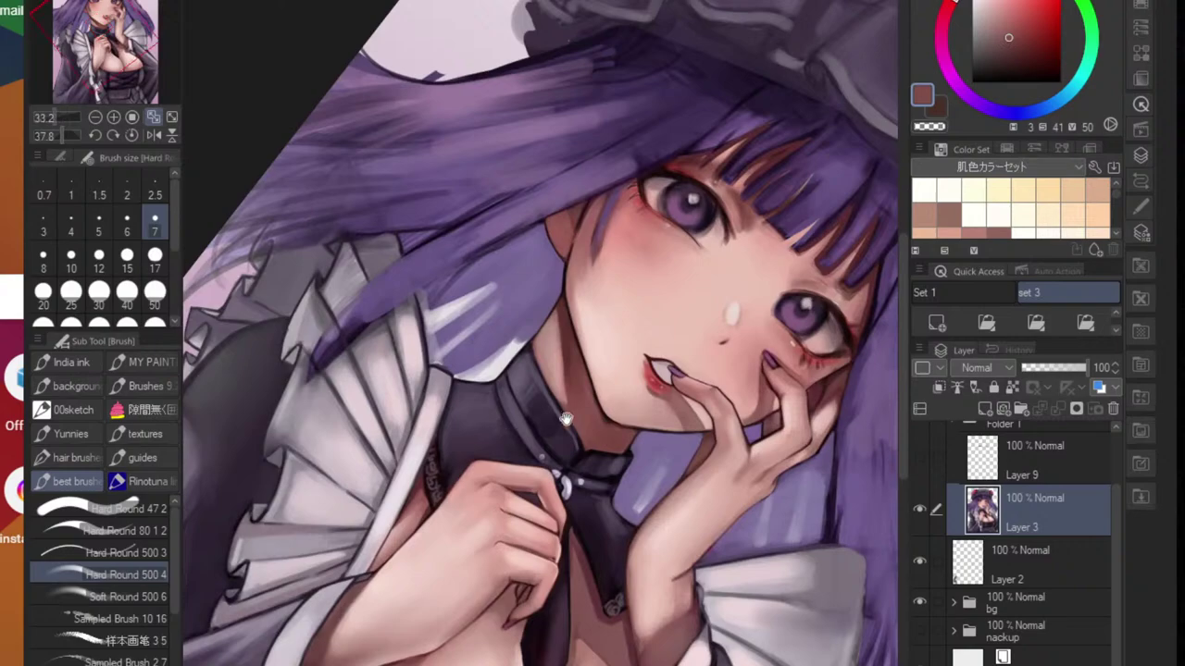
pyautogui.scroll(4, 630, 400)
pyautogui.moveTo(624, 398); pyautogui.dragTo(538, 297)
pyautogui.scroll(2, 546, 397)
pyautogui.keyDown('alt'); pyautogui.click(509, 418); pyautogui.keyUp('alt')
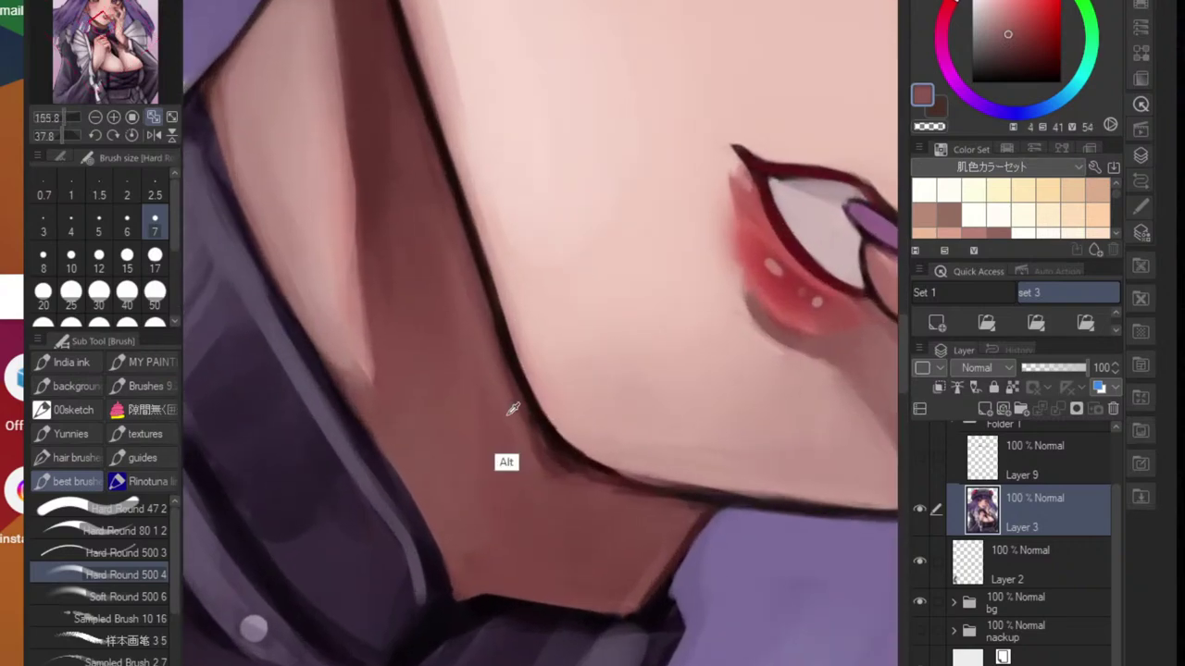
pyautogui.moveTo(541, 451)
pyautogui.mouseDown()
pyautogui.moveTo(509, 379)
pyautogui.moveTo(566, 468)
pyautogui.mouseUp()
pyautogui.keyDown('alt'); pyautogui.click(554, 445); pyautogui.keyUp('alt')
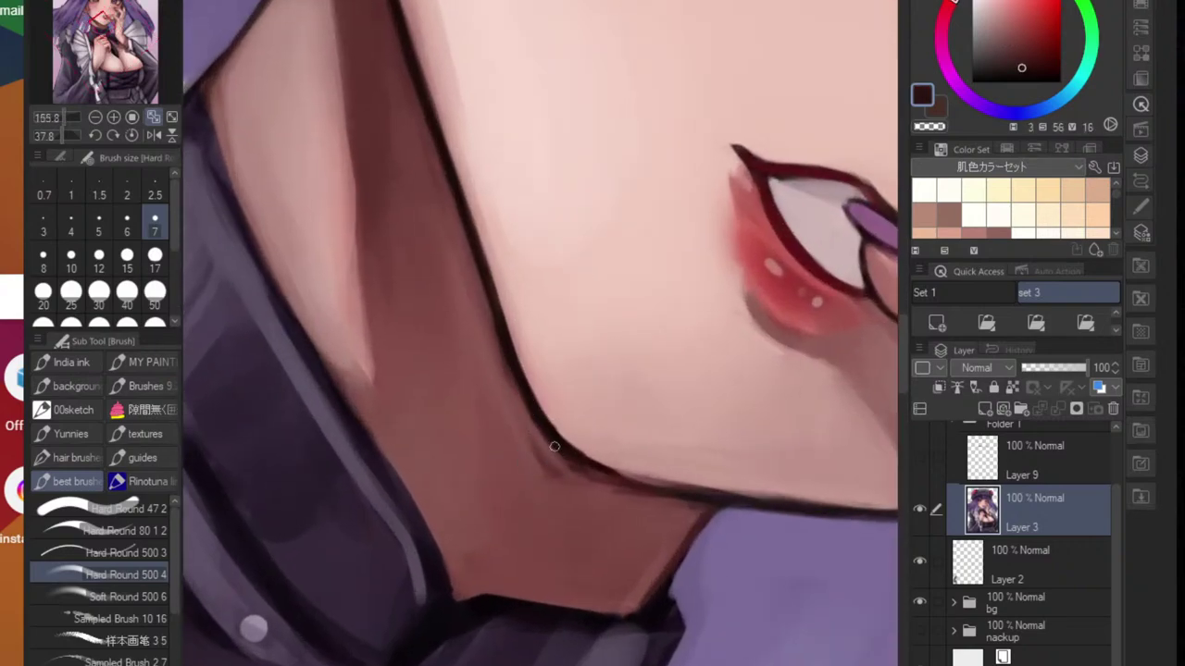
pyautogui.keyDown('alt'); pyautogui.click(556, 461); pyautogui.keyUp('alt')
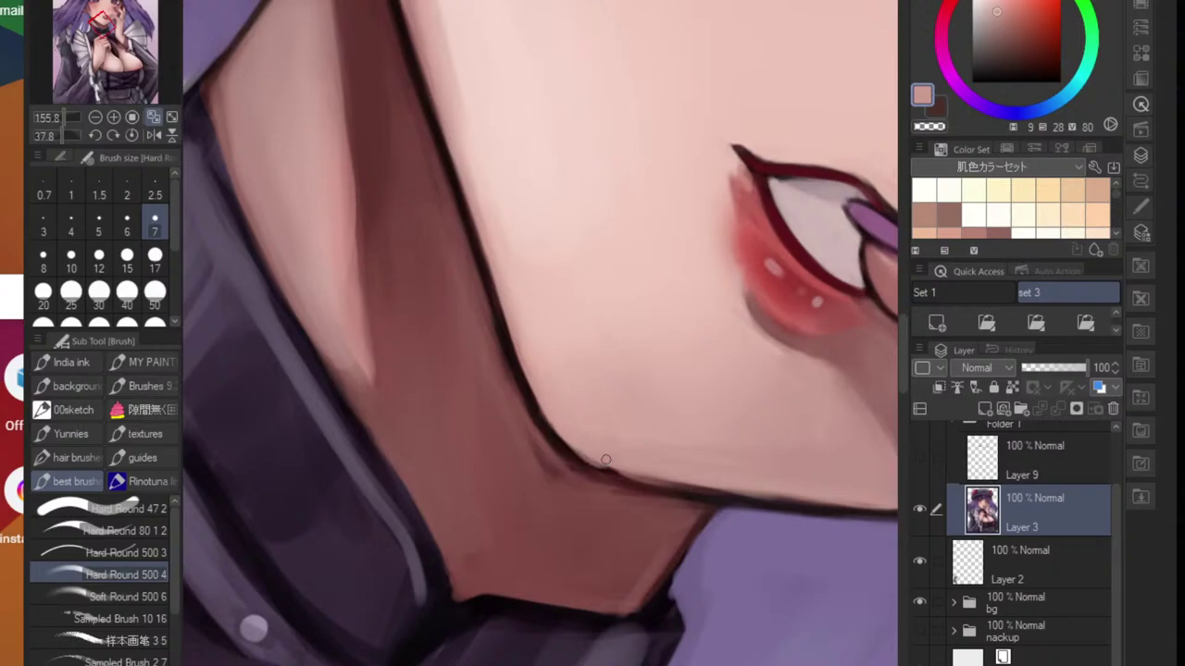
pyautogui.moveTo(554, 429); pyautogui.dragTo(629, 473)
pyautogui.hotkey('ctrl', '0')
pyautogui.moveTo(648, 378)
pyautogui.mouseDown()
pyautogui.moveTo(746, 372)
pyautogui.moveTo(573, 499)
pyautogui.mouseUp()
# - Redraw the chin outline darker and cleaner in near-black
pyautogui.scroll(4, 572, 500)
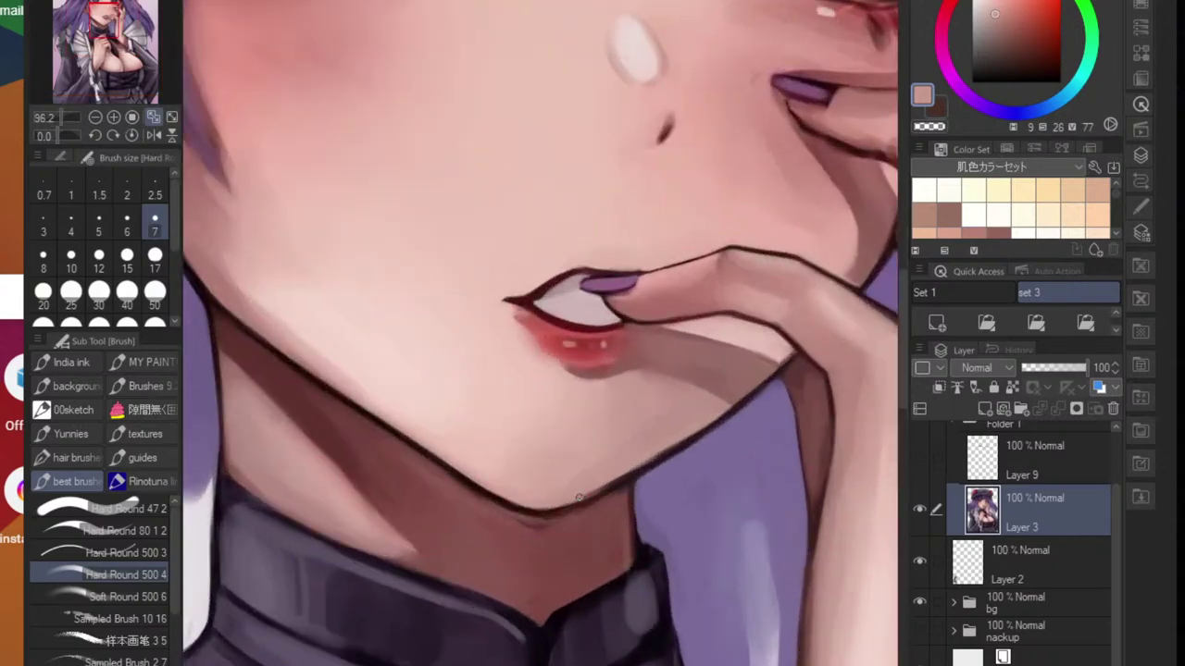
pyautogui.keyDown('alt'); pyautogui.click(544, 512); pyautogui.keyUp('alt')
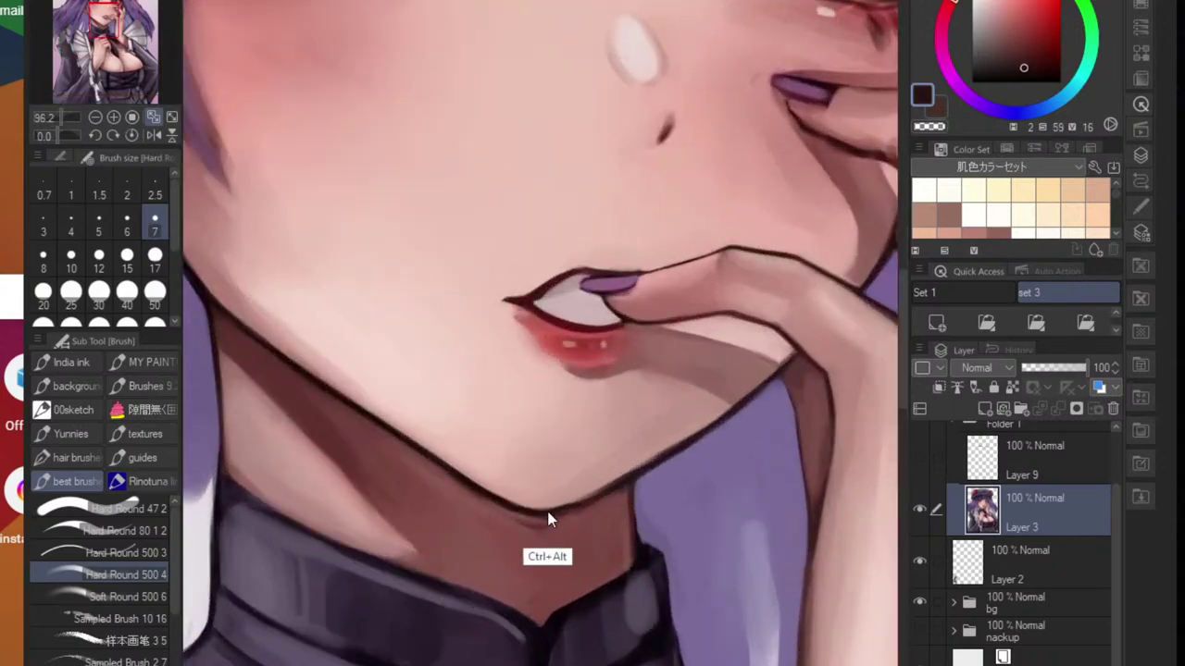
pyautogui.scroll(2, 555, 517)
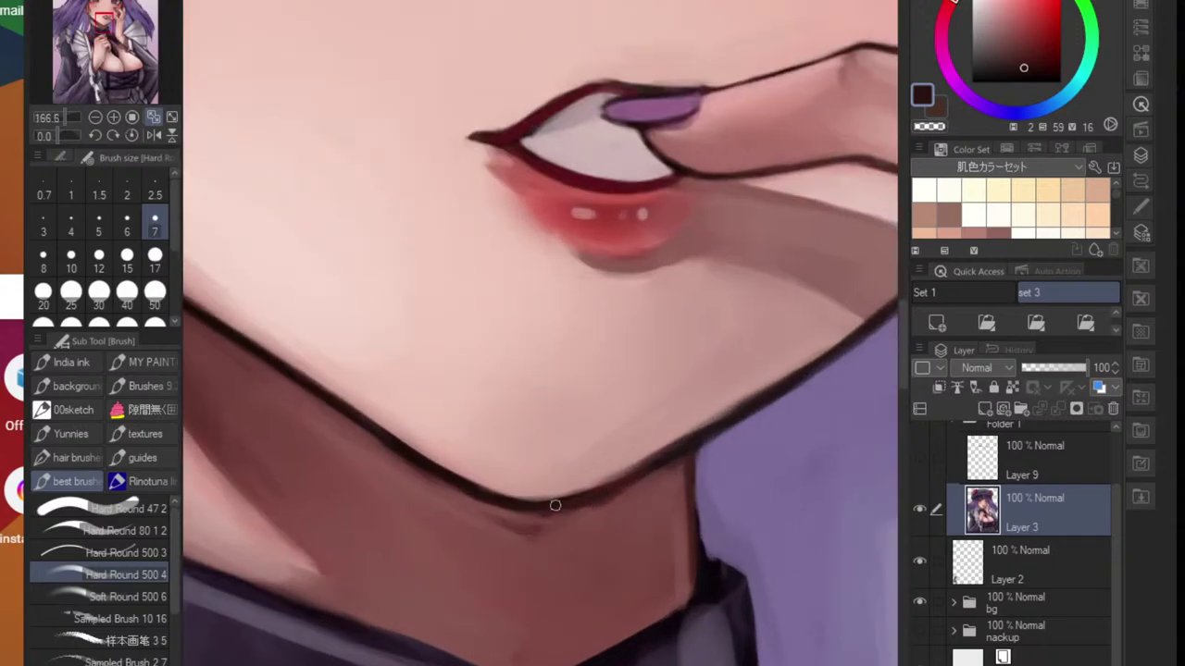
pyautogui.moveTo(556, 505); pyautogui.dragTo(722, 427)
pyautogui.moveTo(535, 512)
pyautogui.mouseDown()
pyautogui.moveTo(602, 503)
pyautogui.moveTo(576, 500)
pyautogui.moveTo(683, 453)
pyautogui.moveTo(616, 499)
pyautogui.moveTo(689, 454)
pyautogui.mouseUp()
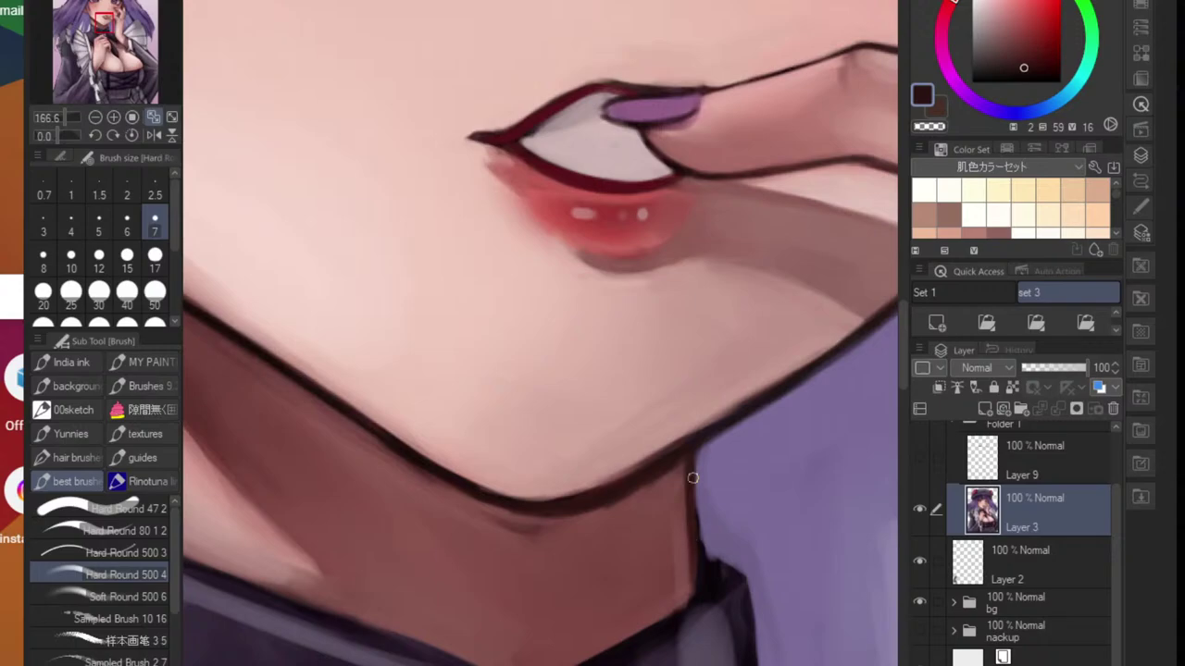
pyautogui.scroll(-5, 571, 583)
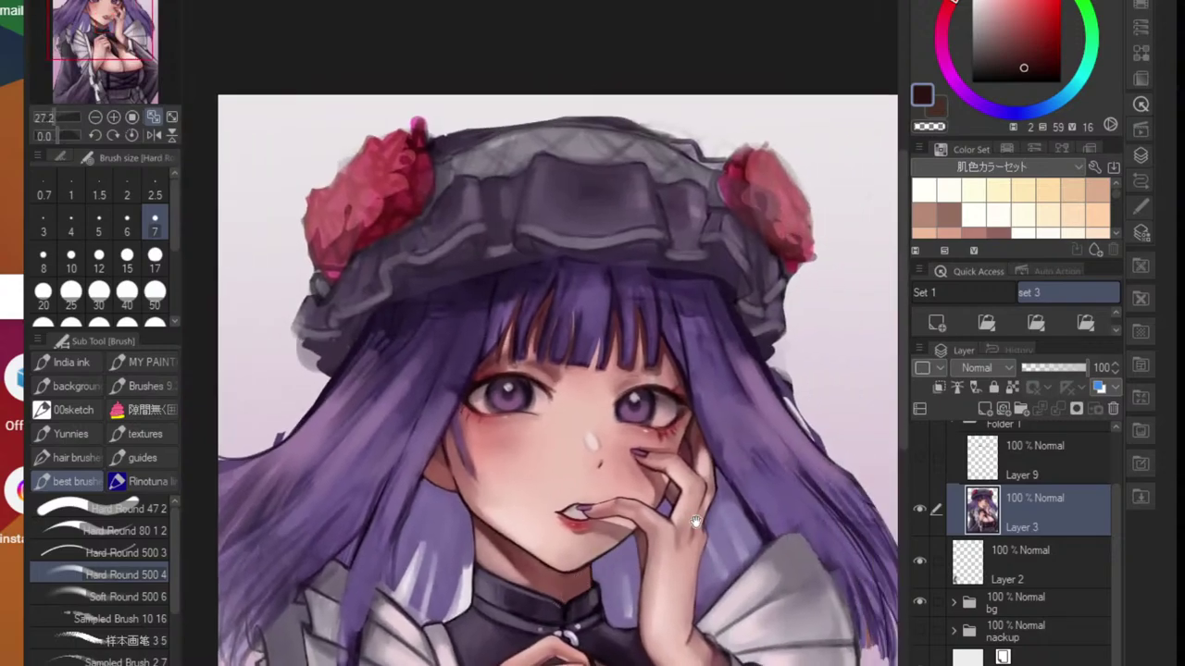
# - Eyedrop the skin pink beside the lip and repaint the fingernail's lower edge with it
pyautogui.scroll(2, 602, 521)
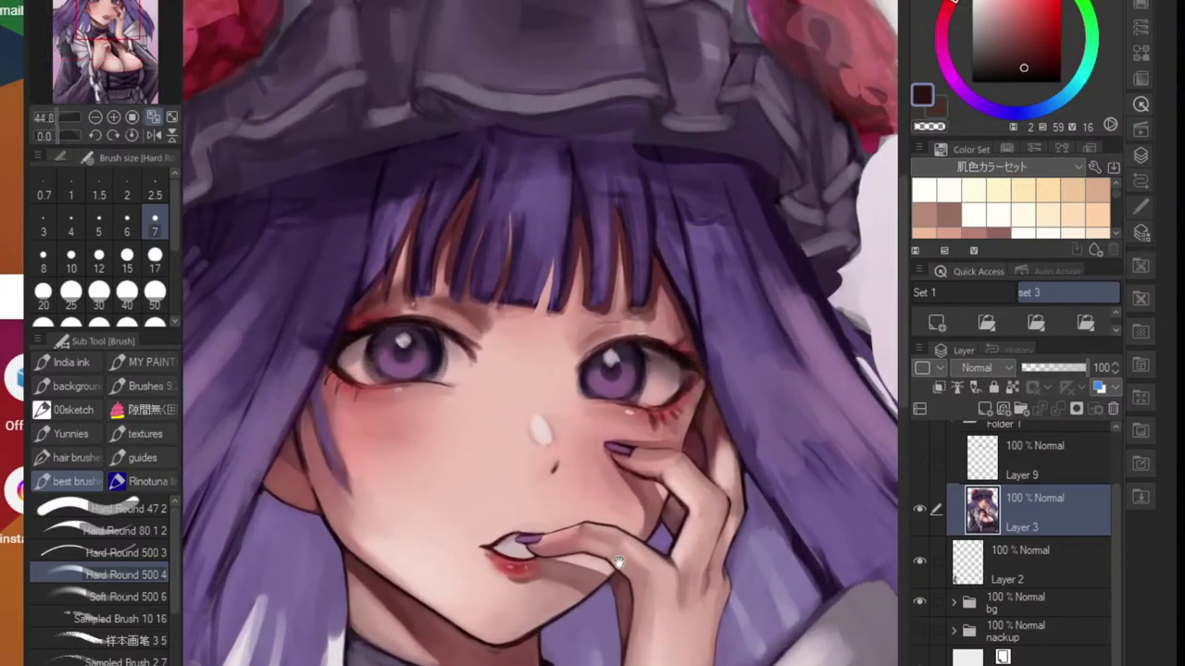
pyautogui.moveTo(663, 499); pyautogui.dragTo(665, 535)
pyautogui.moveTo(550, 560); pyautogui.dragTo(600, 546)
pyautogui.keyDown('alt'); pyautogui.click(694, 401); pyautogui.keyUp('alt')
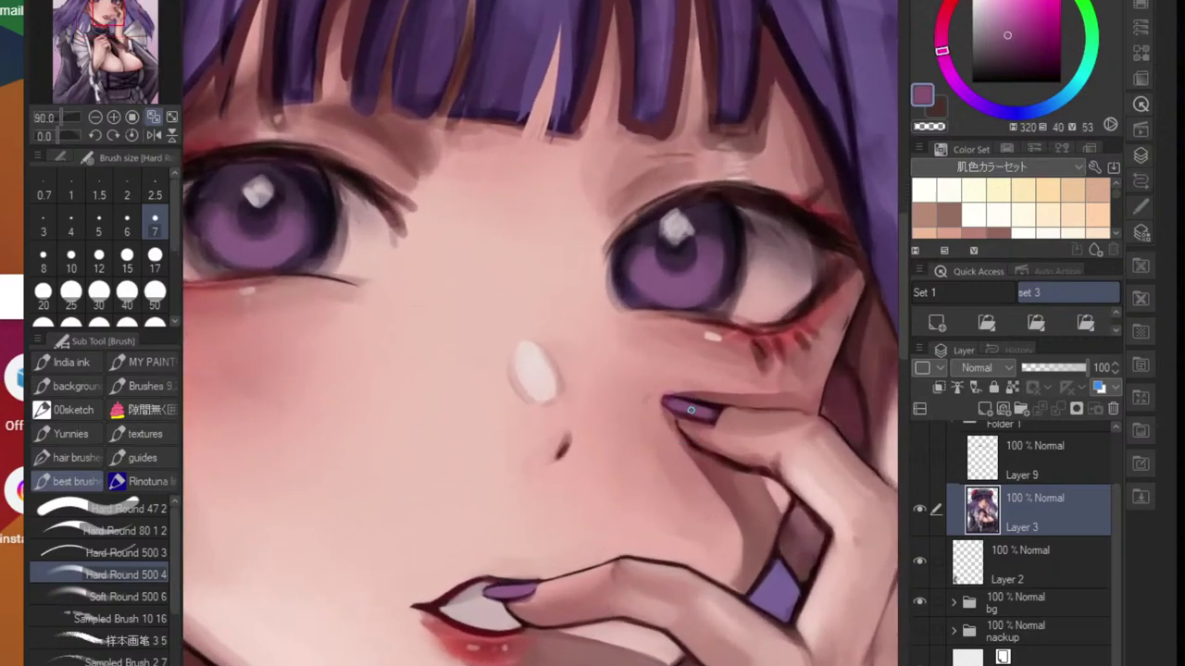
pyautogui.moveTo(676, 403); pyautogui.dragTo(731, 398)
pyautogui.keyDown('alt'); pyautogui.click(629, 389); pyautogui.keyUp('alt')
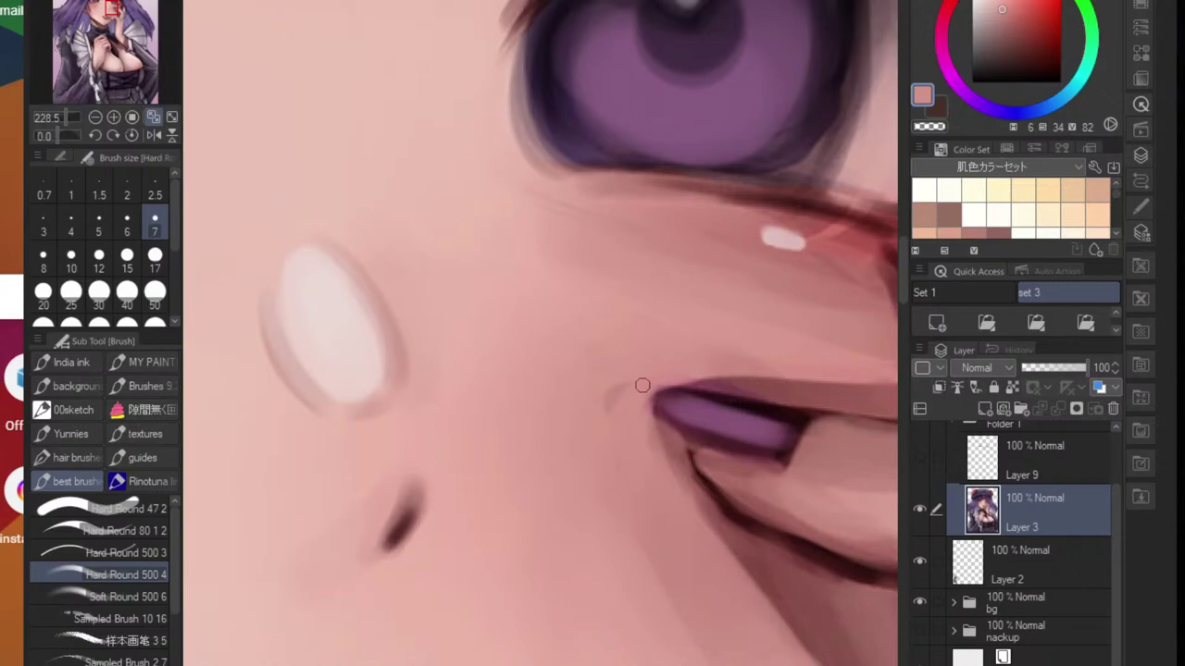
pyautogui.moveTo(650, 393)
pyautogui.mouseDown()
pyautogui.moveTo(658, 433)
pyautogui.moveTo(676, 445)
pyautogui.mouseUp()
# - Trim the fingertip outline with a darker pink sampled near the lip corner
pyautogui.keyDown('alt'); pyautogui.click(676, 458); pyautogui.keyUp('alt')
pyautogui.moveTo(690, 469)
pyautogui.mouseDown()
pyautogui.moveTo(725, 524)
pyautogui.moveTo(756, 545)
pyautogui.moveTo(716, 553)
pyautogui.mouseUp()
pyautogui.scroll(3, 768, 521)
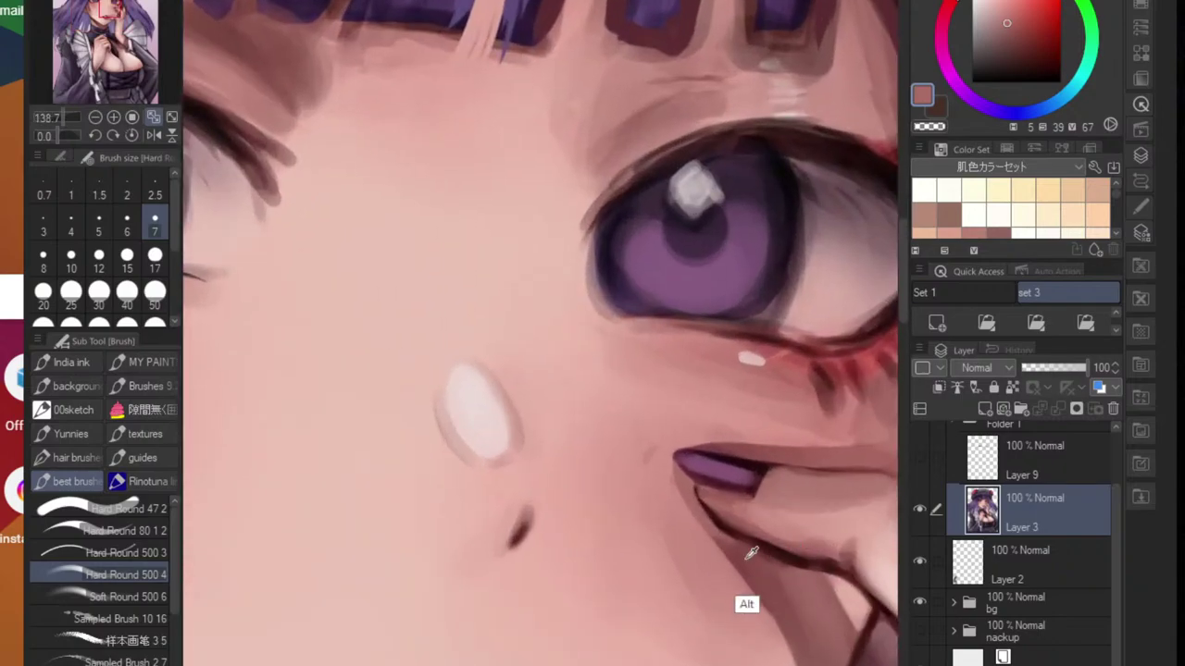
# - Sample progressively paler skin pinks while zooming in and out to check the fingertip
pyautogui.keyDown('alt'); pyautogui.click(745, 554); pyautogui.keyUp('alt')
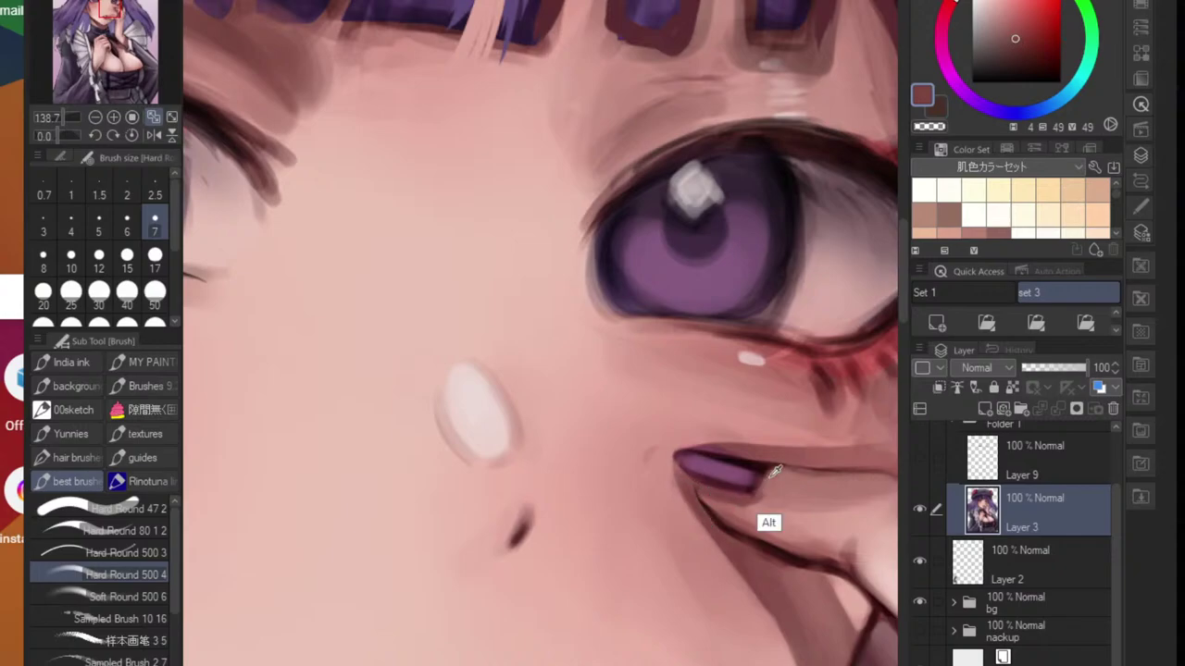
pyautogui.keyDown('alt'); pyautogui.click(776, 516); pyautogui.keyUp('alt')
pyautogui.keyDown('alt'); pyautogui.click(780, 515); pyautogui.keyUp('alt')
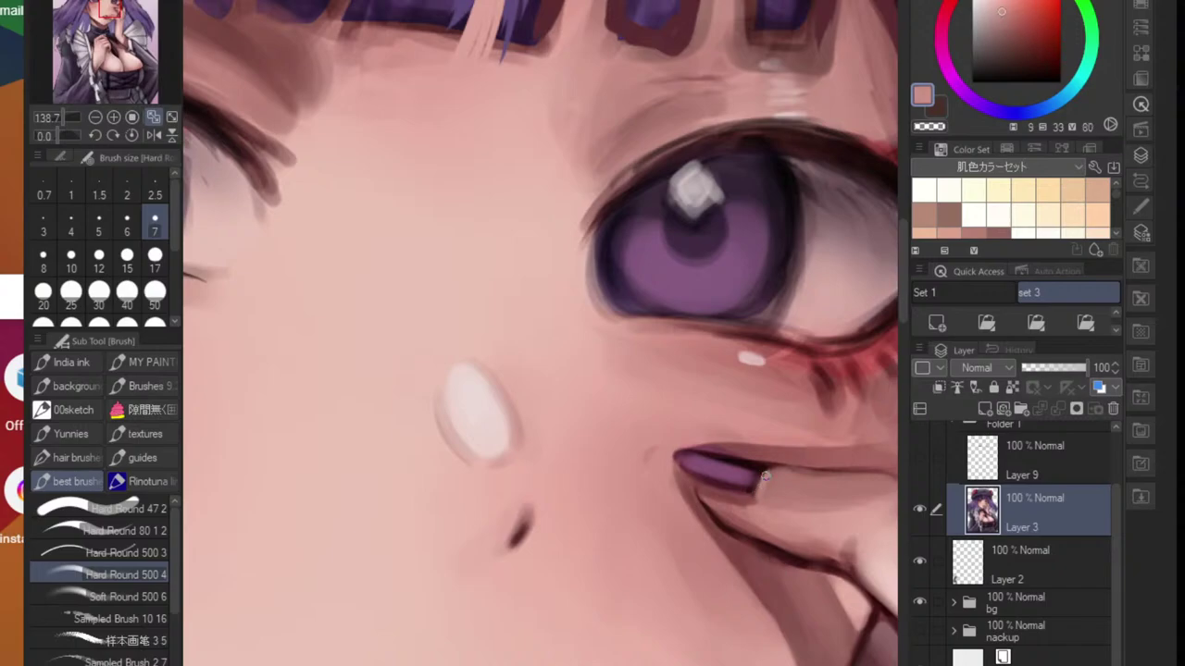
pyautogui.scroll(-4, 765, 476)
pyautogui.scroll(3, 793, 542)
pyautogui.keyDown('alt'); pyautogui.click(721, 452); pyautogui.keyUp('alt')
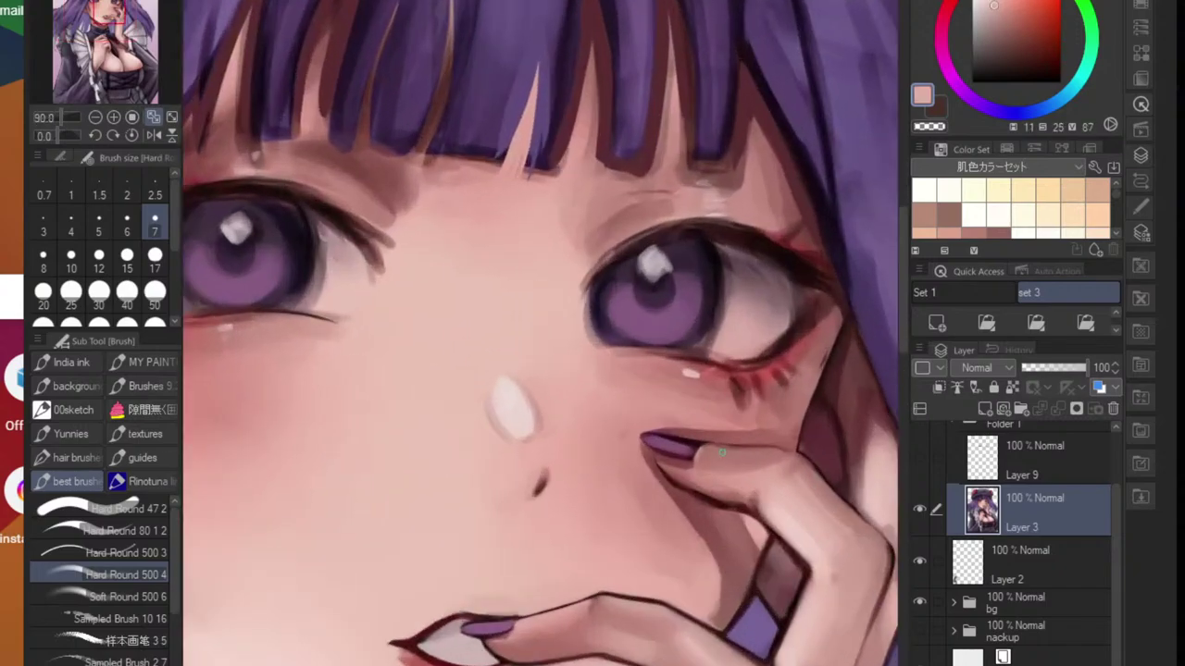
pyautogui.scroll(2, 721, 452)
pyautogui.scroll(-4, 774, 503)
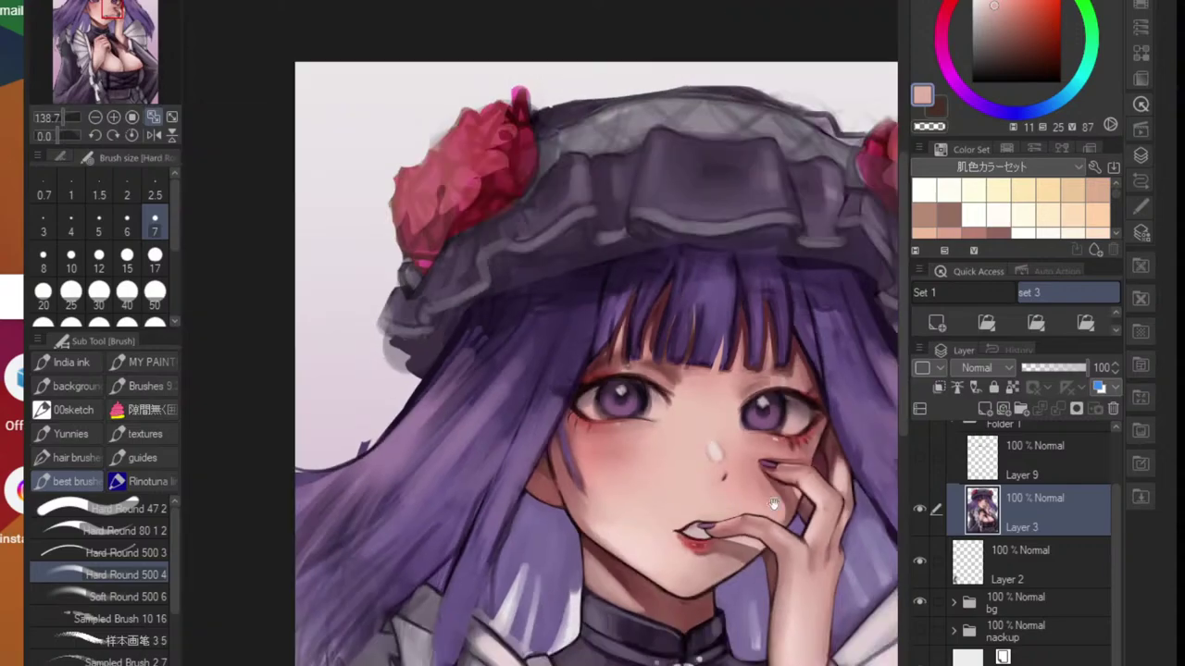
pyautogui.scroll(3, 787, 563)
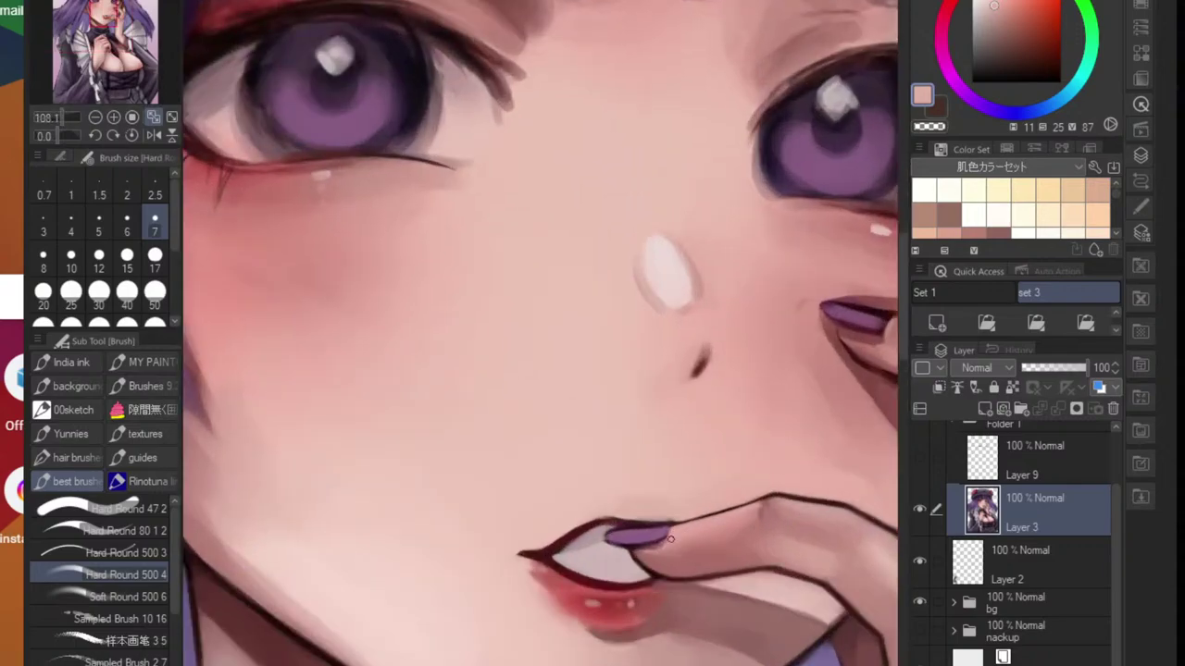
pyautogui.scroll(-4, 762, 555)
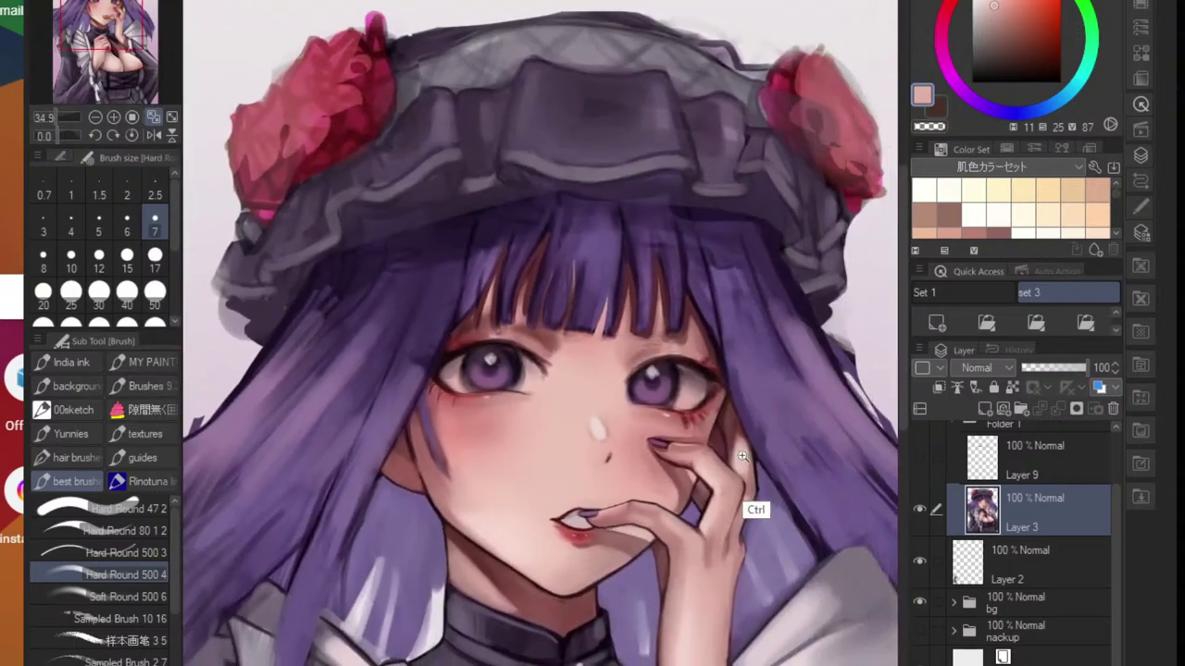
pyautogui.scroll(4, 754, 508)
pyautogui.scroll(4, 735, 459)
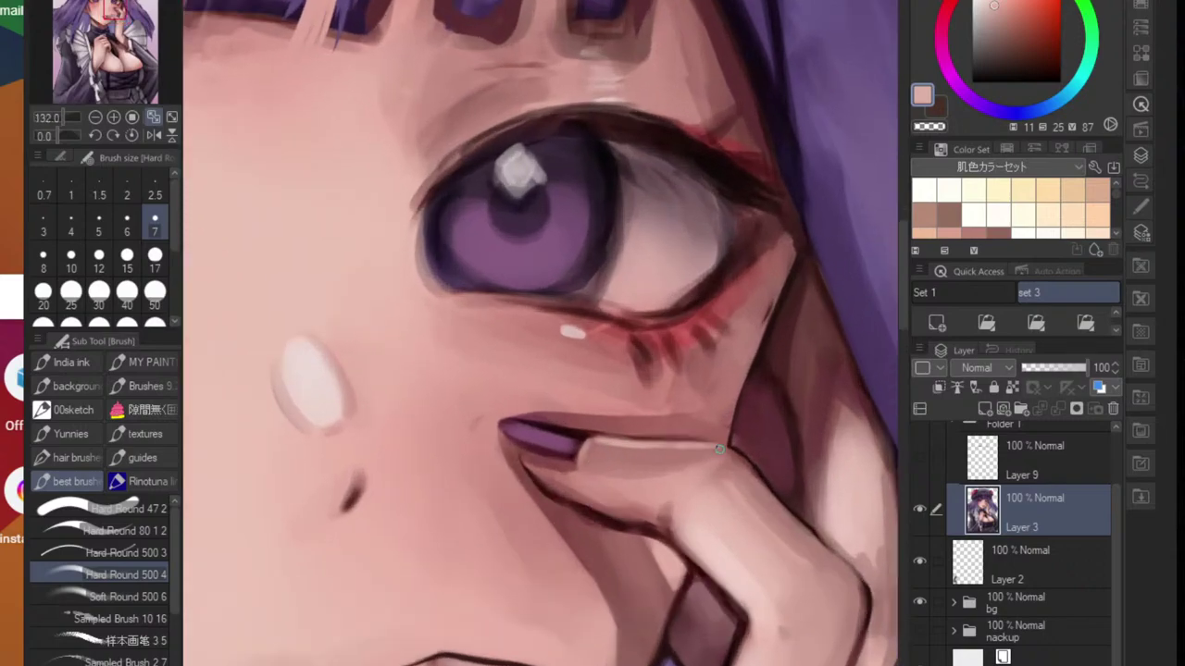
pyautogui.scroll(-4, 735, 458)
pyautogui.scroll(4, 648, 495)
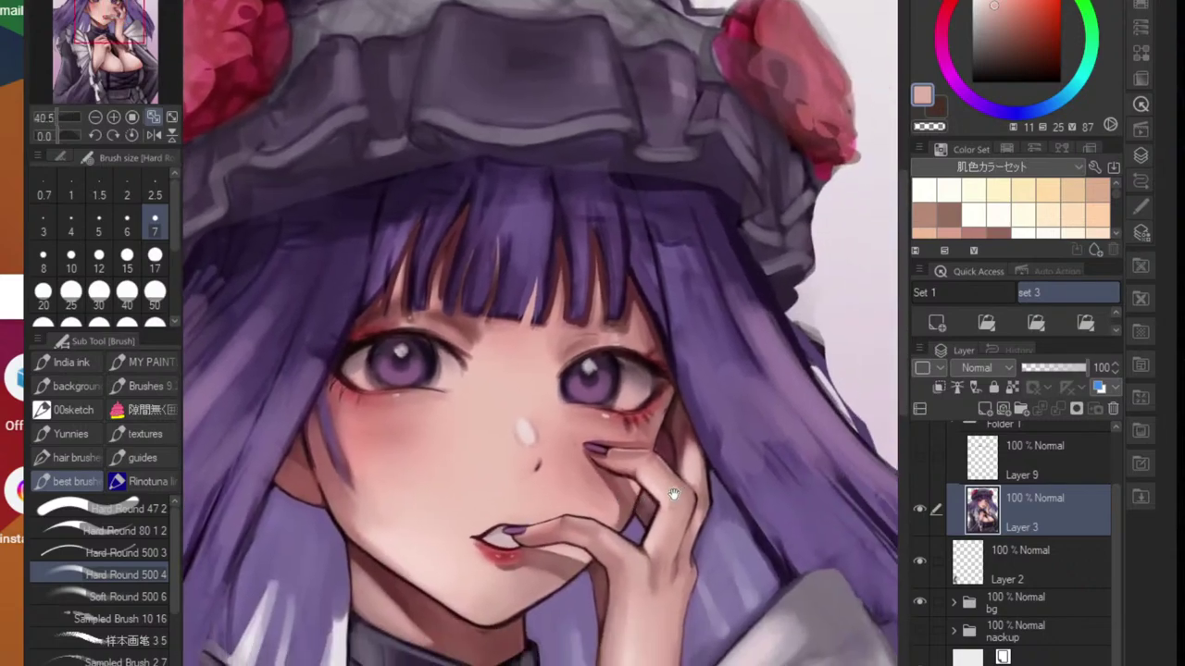
pyautogui.scroll(-3, 722, 519)
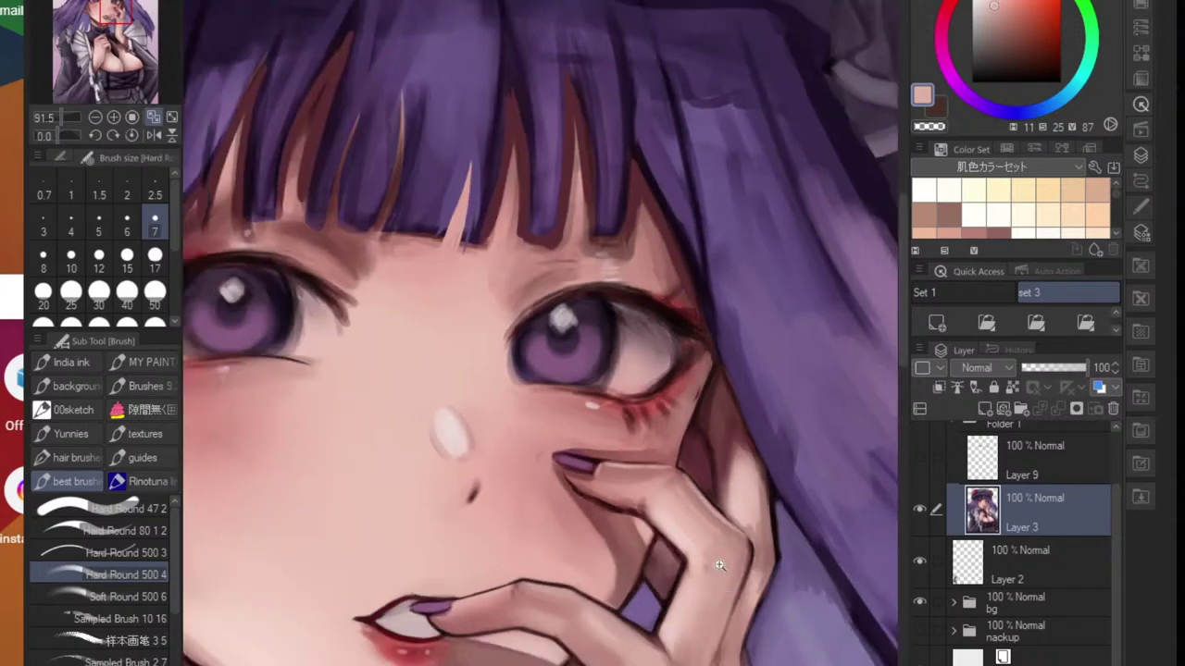
pyautogui.scroll(3, 742, 559)
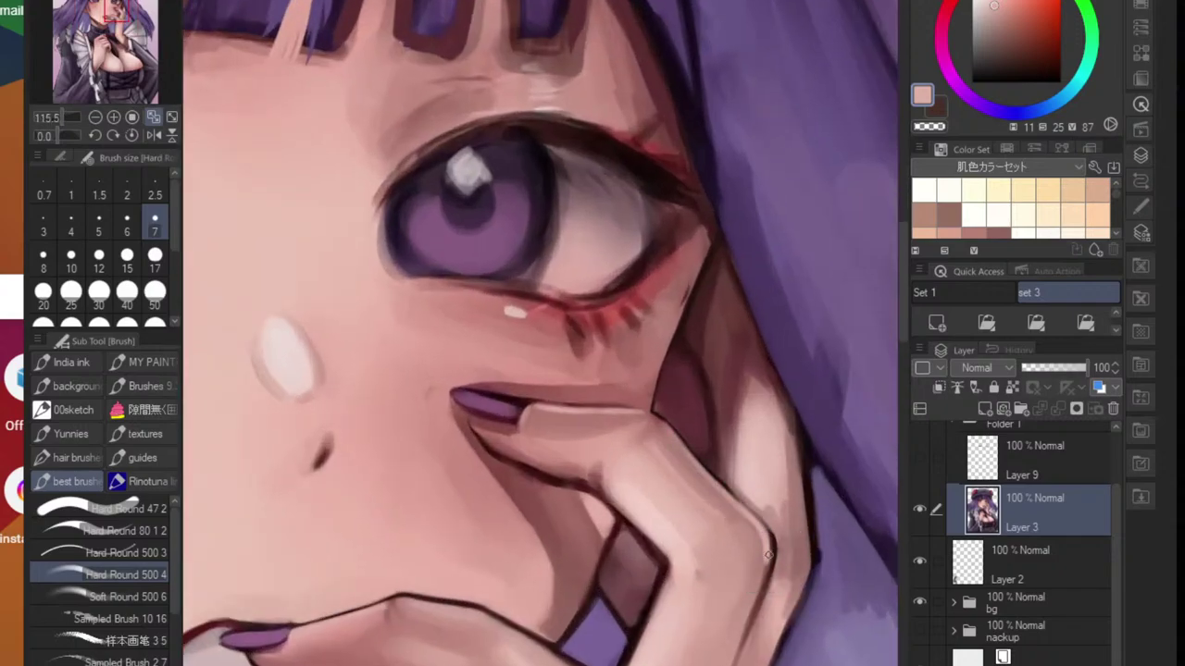
pyautogui.scroll(-5, 767, 555)
pyautogui.scroll(1, 674, 430)
pyautogui.scroll(2, 696, 534)
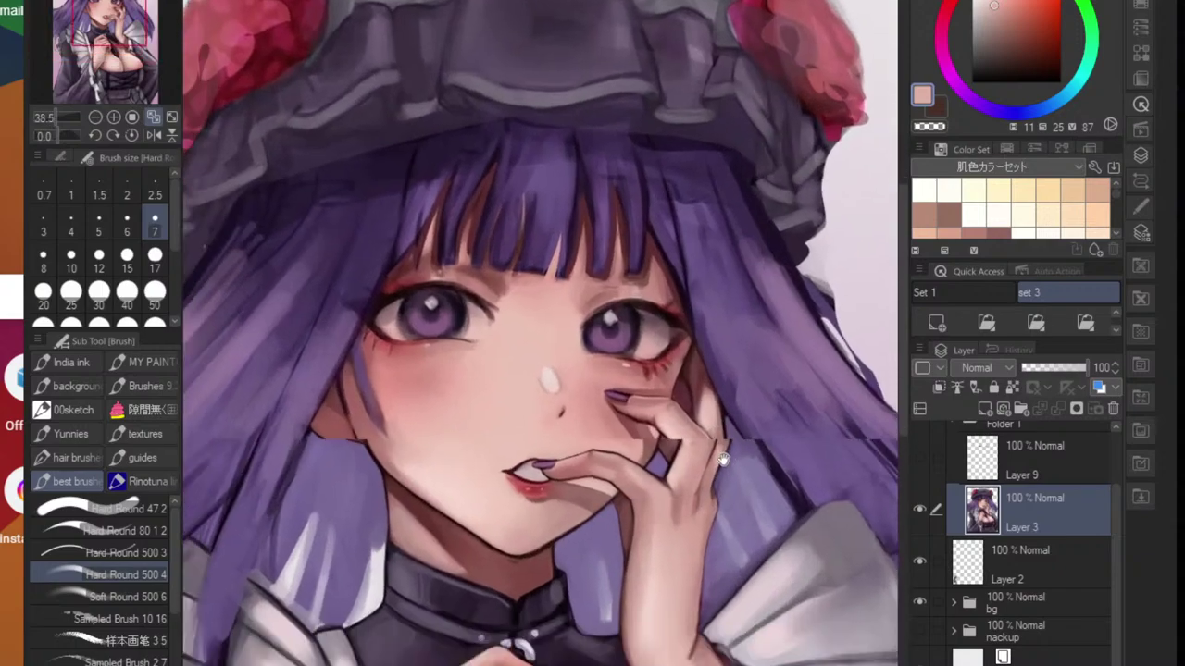
pyautogui.scroll(-1, 648, 519)
pyautogui.scroll(3, 570, 518)
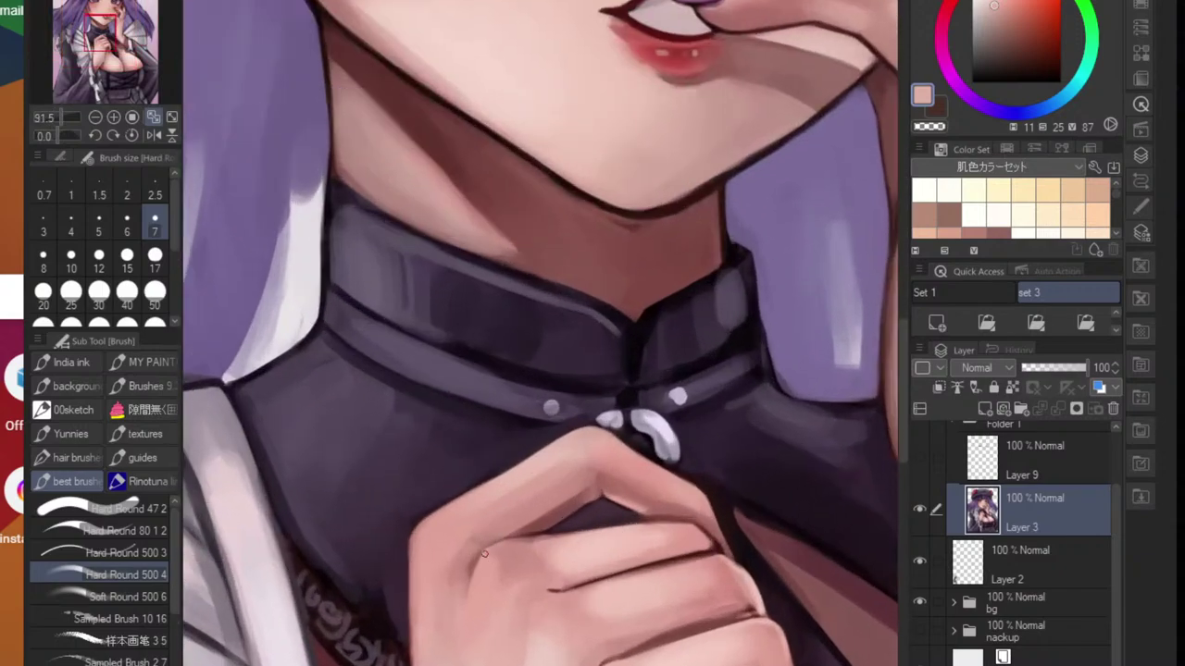
# - Paint soft creases over the collar hand's knuckles with light and darker sampled skin pinks
pyautogui.keyDown('alt'); pyautogui.click(567, 594); pyautogui.keyUp('alt')
pyautogui.moveTo(519, 489); pyautogui.dragTo(516, 528)
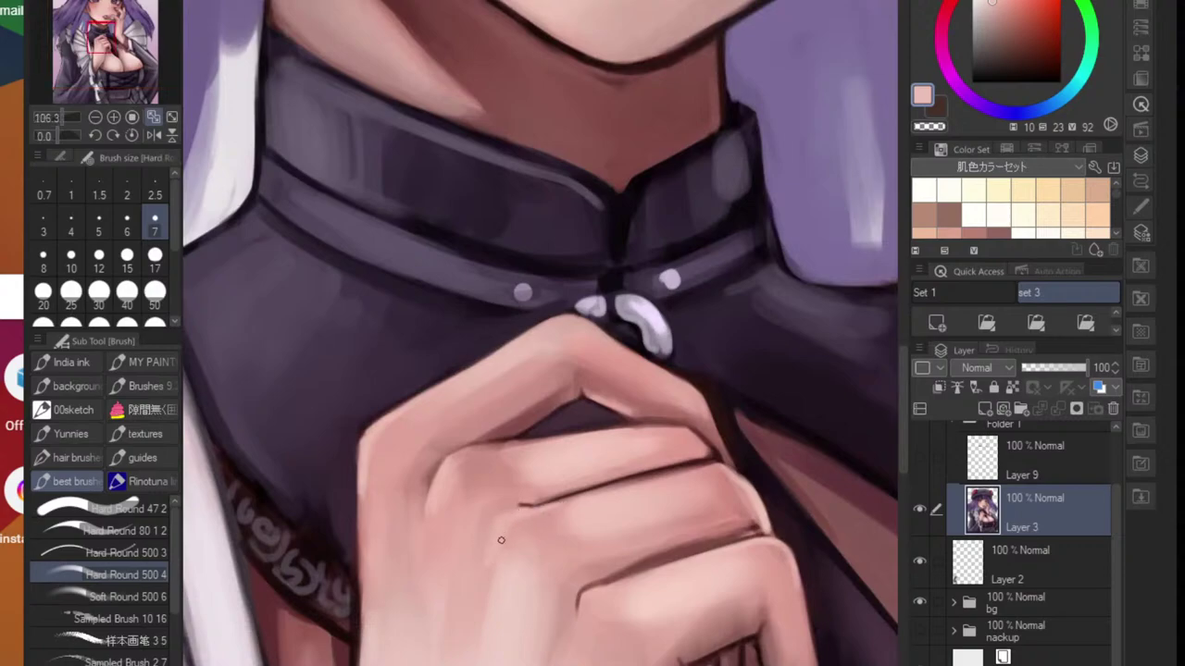
pyautogui.keyDown('alt'); pyautogui.click(503, 507); pyautogui.keyUp('alt')
pyautogui.scroll(-6, 487, 560)
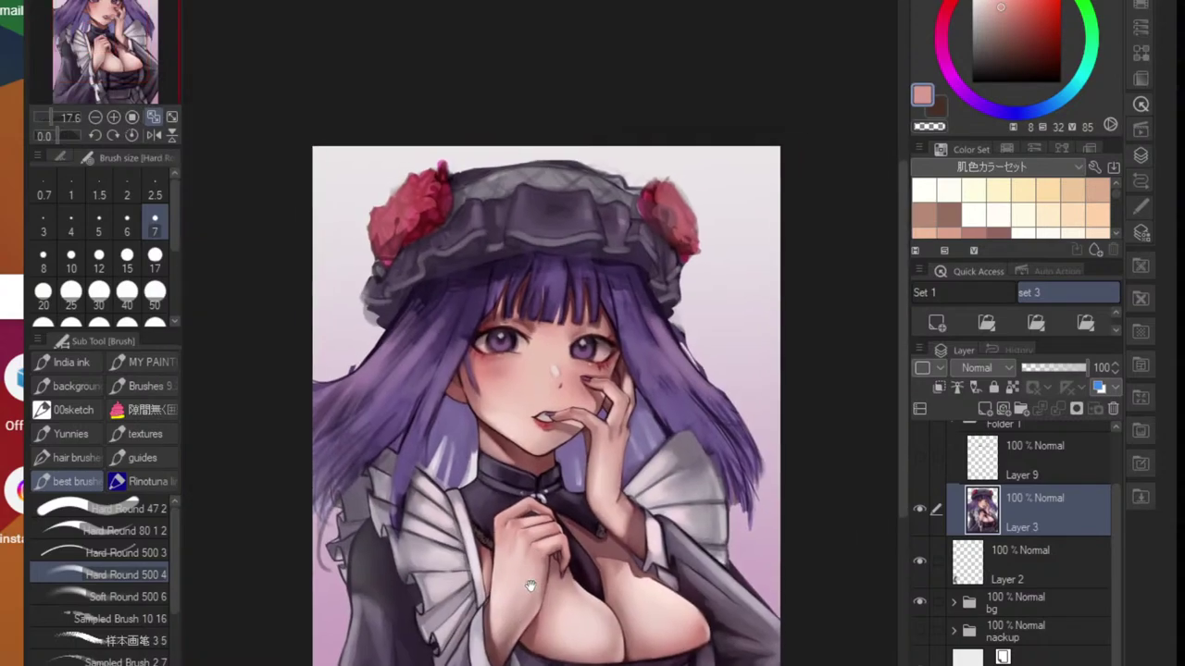
pyautogui.scroll(4, 616, 438)
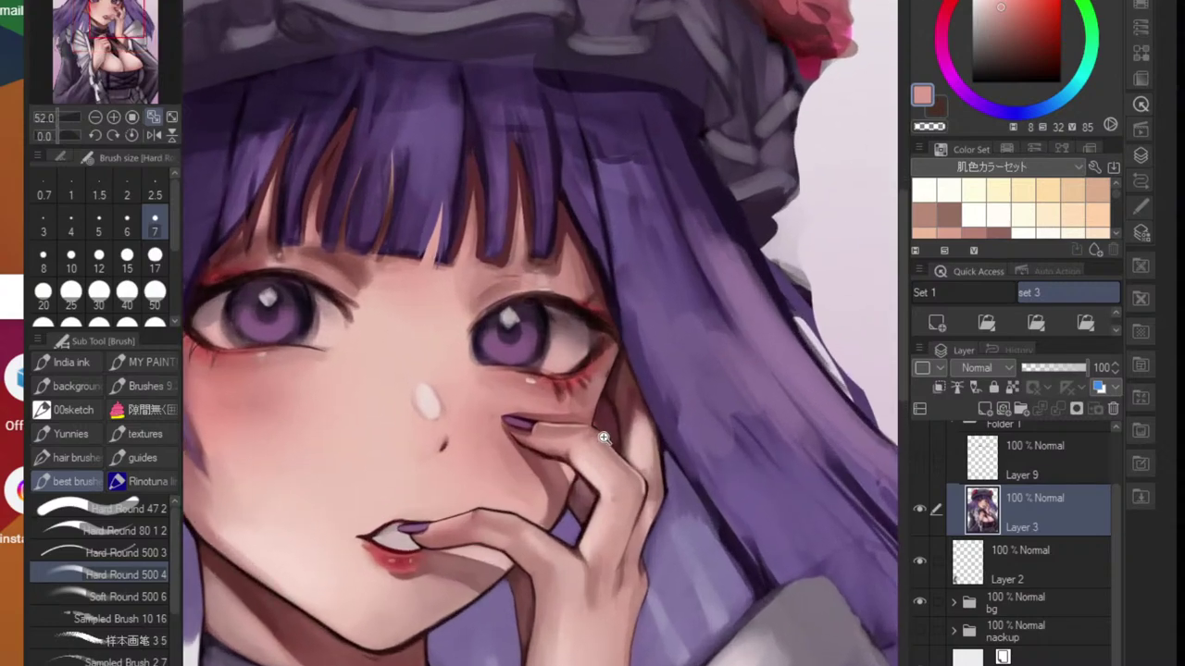
pyautogui.moveTo(603, 438); pyautogui.dragTo(540, 437)
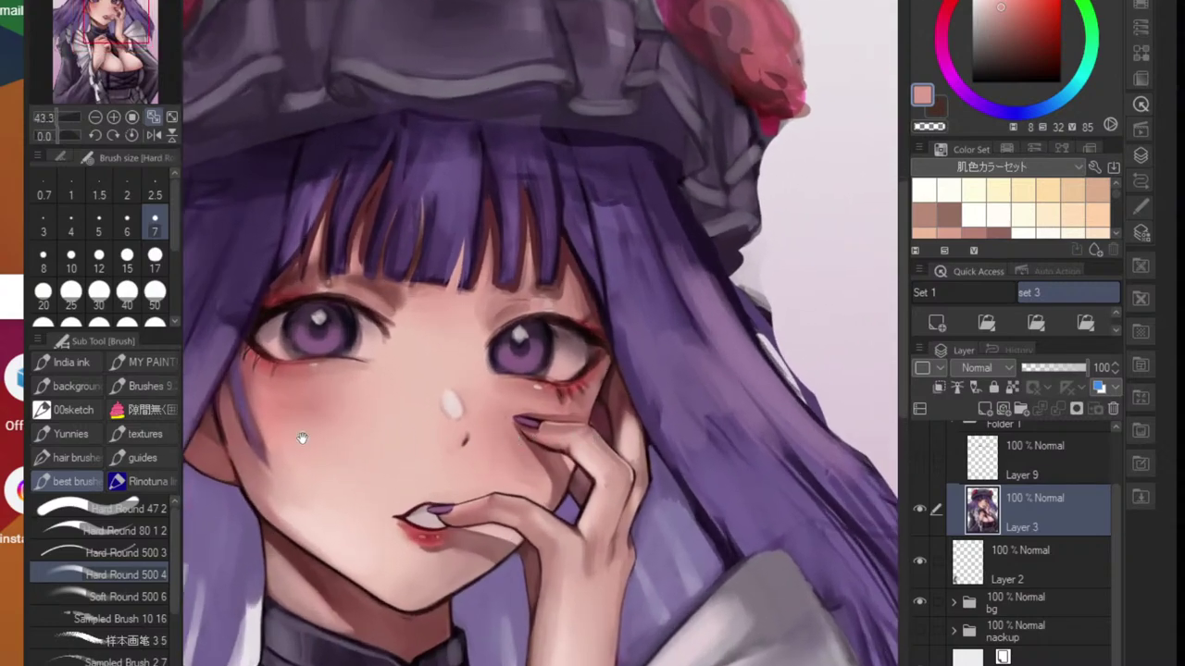
pyautogui.moveTo(248, 423); pyautogui.dragTo(454, 451)
# - Eyedrop the iris purple, shift it to a brighter magenta, and brush it into the first iris
pyautogui.scroll(3, 442, 450)
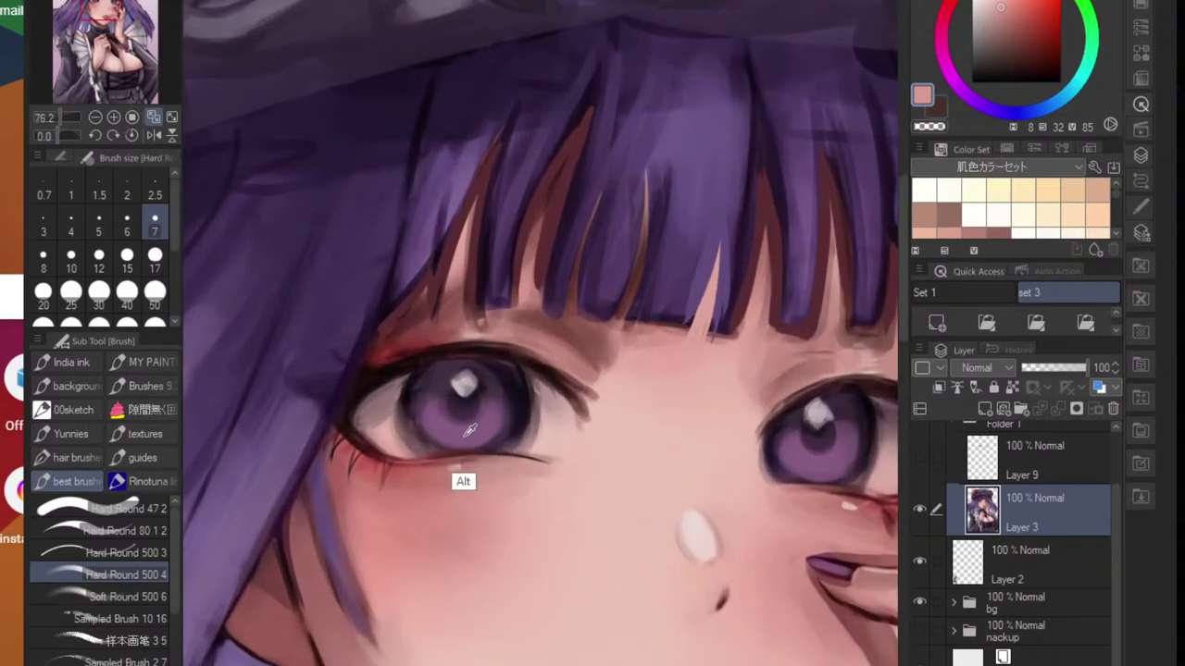
pyautogui.keyDown('alt'); pyautogui.click(463, 481); pyautogui.keyUp('alt')
pyautogui.click(1009, 25)
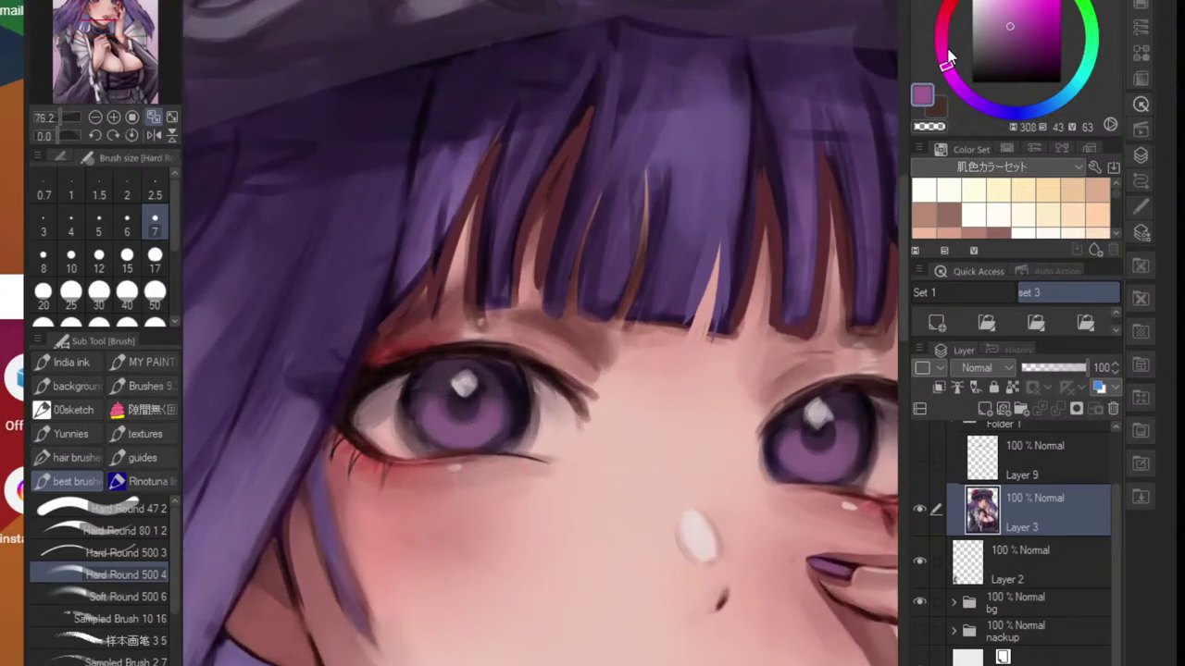
pyautogui.click(944, 53)
pyautogui.scroll(2, 449, 472)
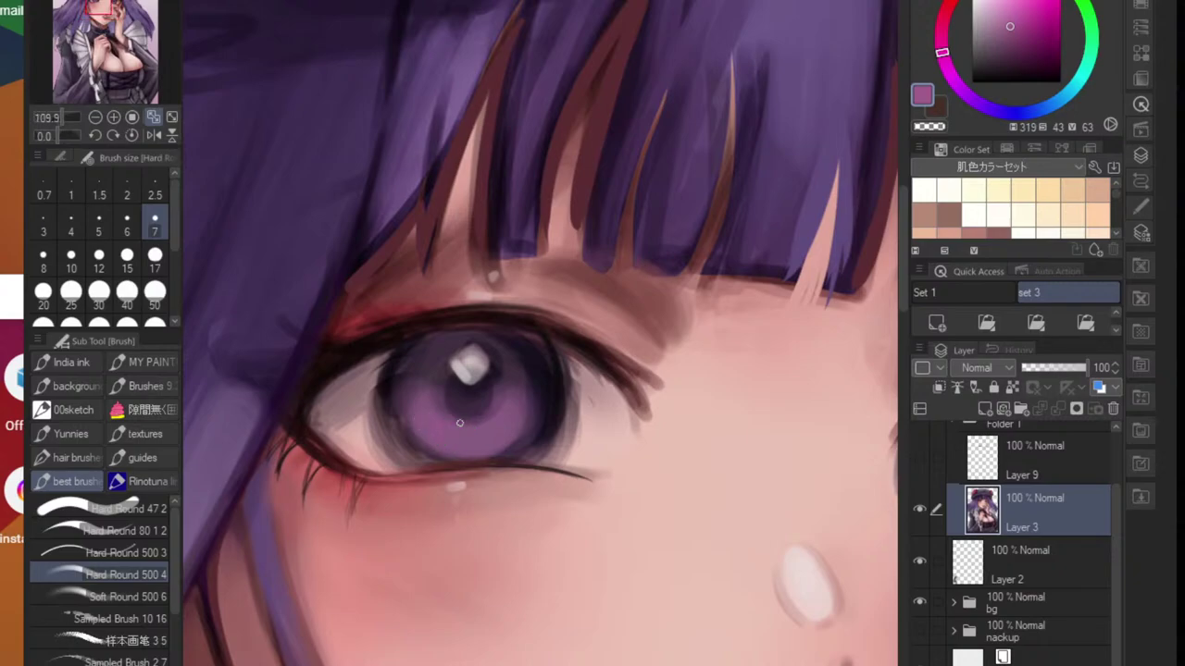
pyautogui.moveTo(528, 403); pyautogui.dragTo(501, 408)
# - Move to the other eye, sample eyelash and skin colours, then zoom out toward the mouth
pyautogui.scroll(-5, 525, 397)
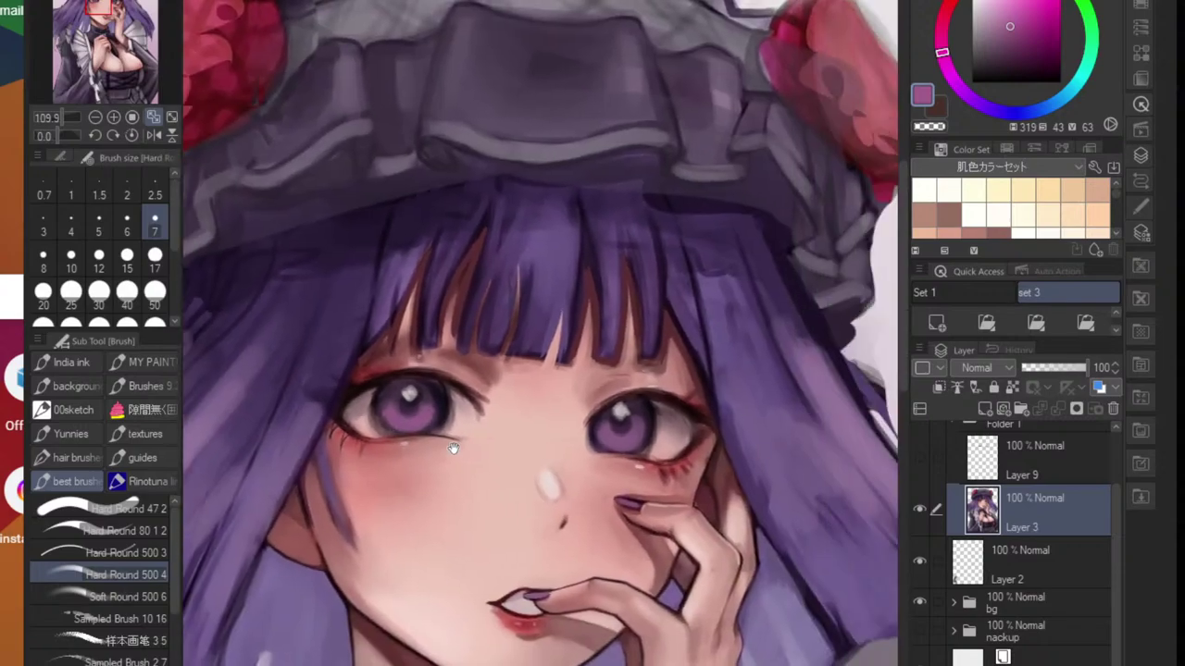
pyautogui.moveTo(639, 418); pyautogui.dragTo(557, 424)
pyautogui.scroll(5, 555, 424)
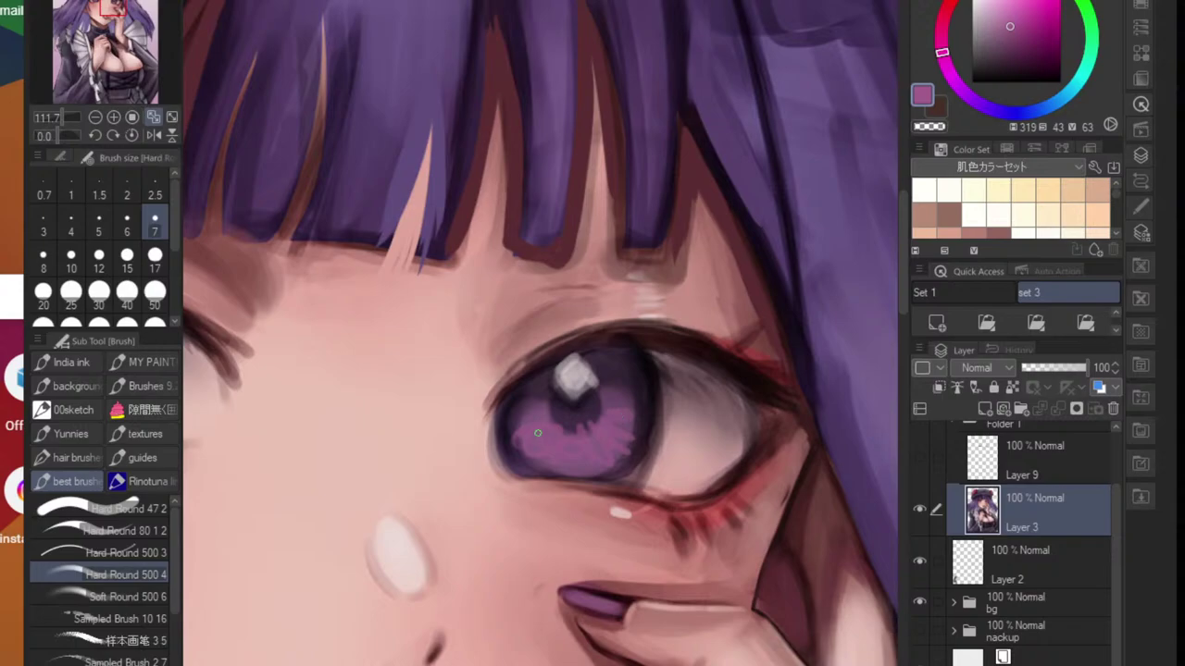
pyautogui.scroll(-8, 607, 454)
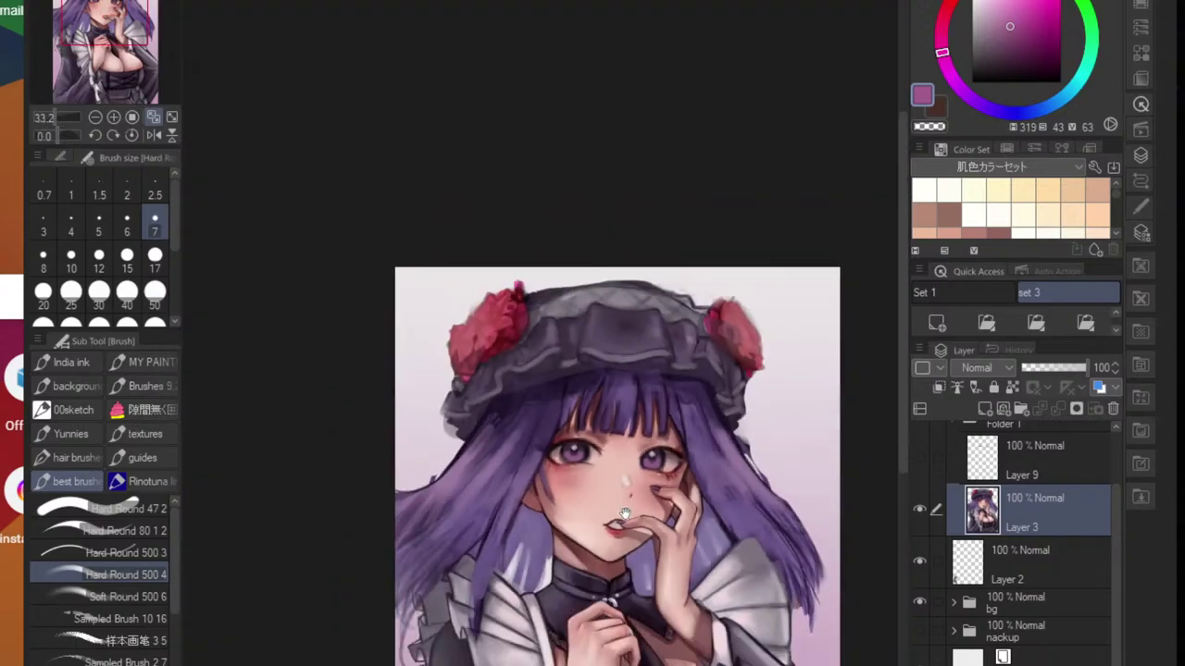
pyautogui.scroll(5, 543, 448)
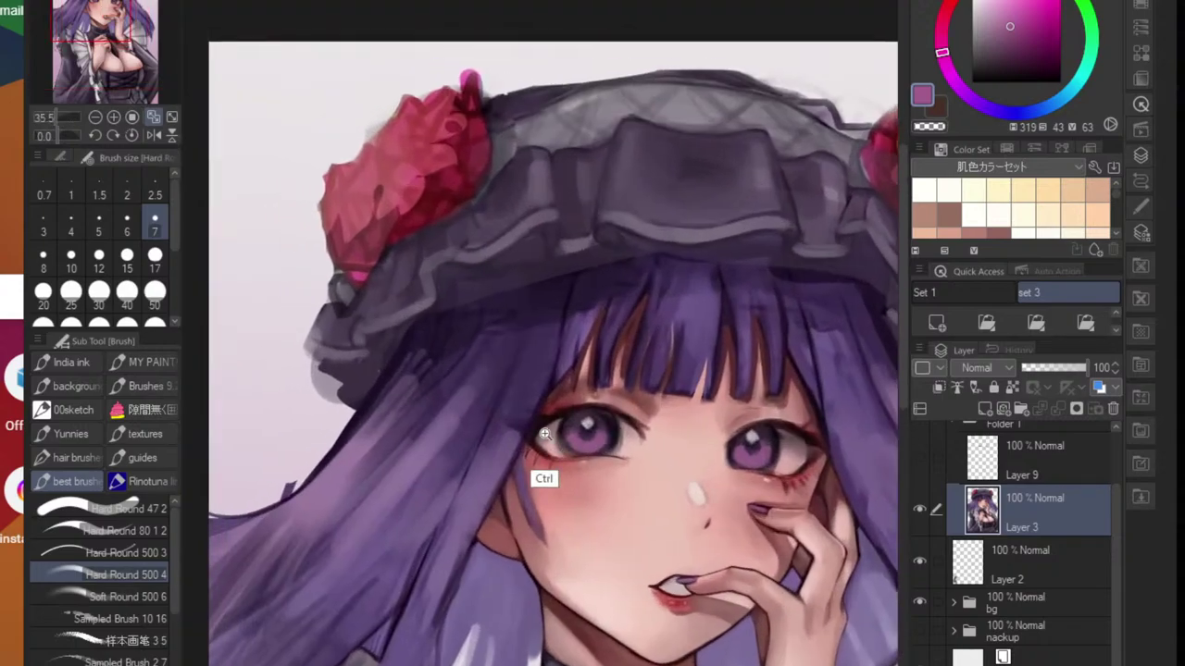
pyautogui.scroll(8, 633, 446)
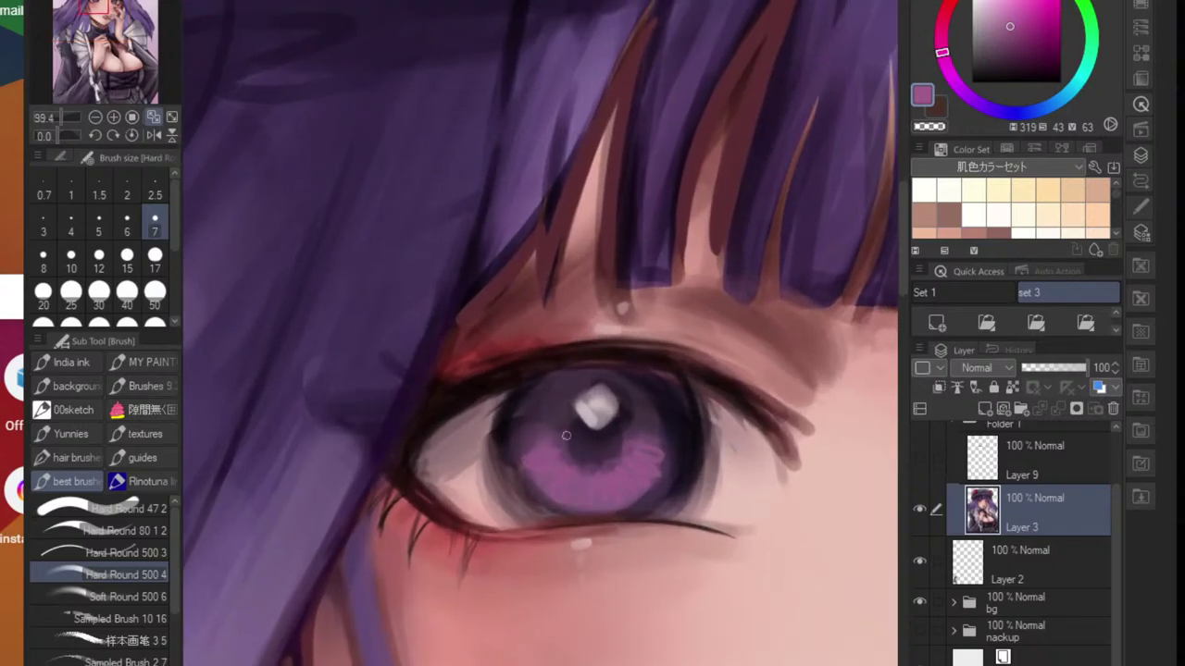
pyautogui.keyDown('alt'); pyautogui.click(517, 385); pyautogui.keyUp('alt')
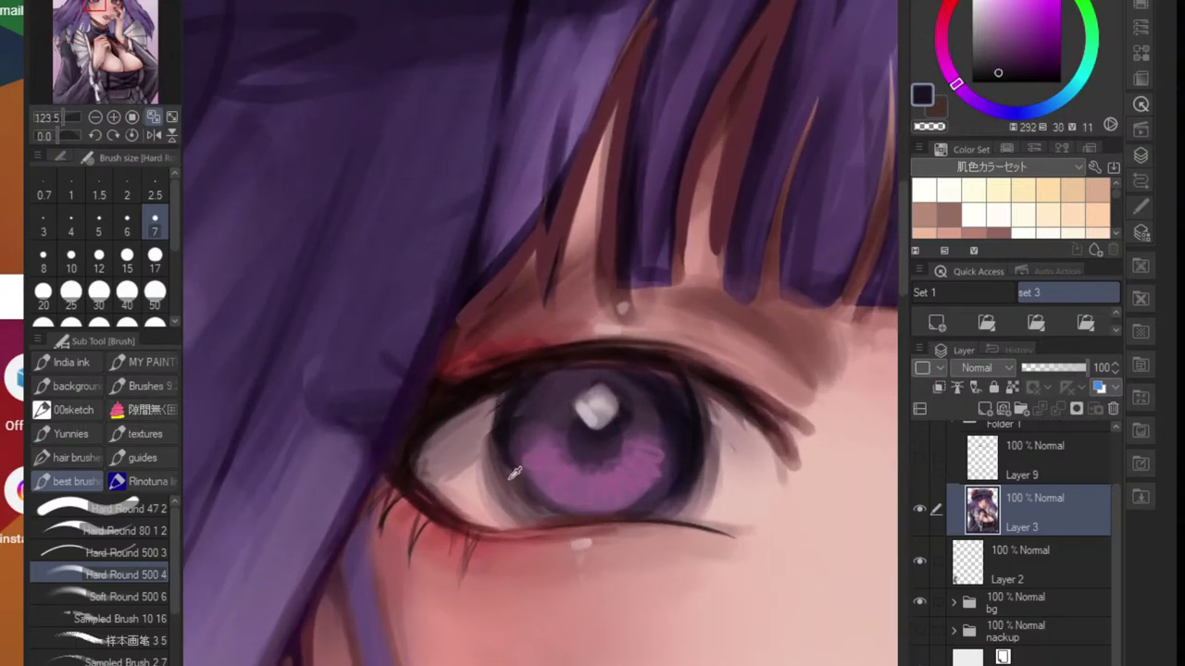
pyautogui.keyDown('alt'); pyautogui.click(474, 496); pyautogui.keyUp('alt')
pyautogui.moveTo(557, 480); pyautogui.dragTo(511, 482)
pyautogui.moveTo(607, 510)
pyautogui.mouseDown()
pyautogui.moveTo(486, 504)
pyautogui.moveTo(518, 507)
pyautogui.moveTo(521, 464)
pyautogui.moveTo(472, 405)
pyautogui.mouseUp()
pyautogui.moveTo(567, 620)
pyautogui.mouseDown()
pyautogui.moveTo(497, 591)
pyautogui.moveTo(524, 561)
pyautogui.mouseUp()
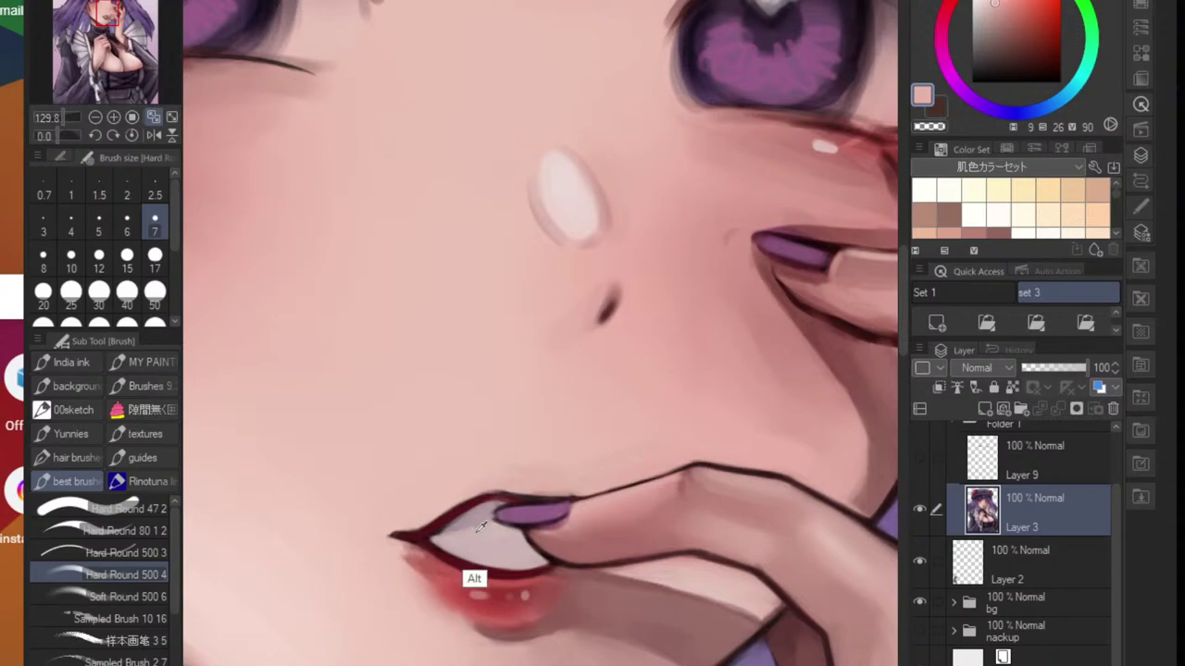
# - Mix a pale grey-violet painting colour for the teeth
pyautogui.keyDown('alt'); pyautogui.click(468, 584); pyautogui.keyUp('alt')
pyautogui.moveTo(980, 115); pyautogui.dragTo(968, 96)
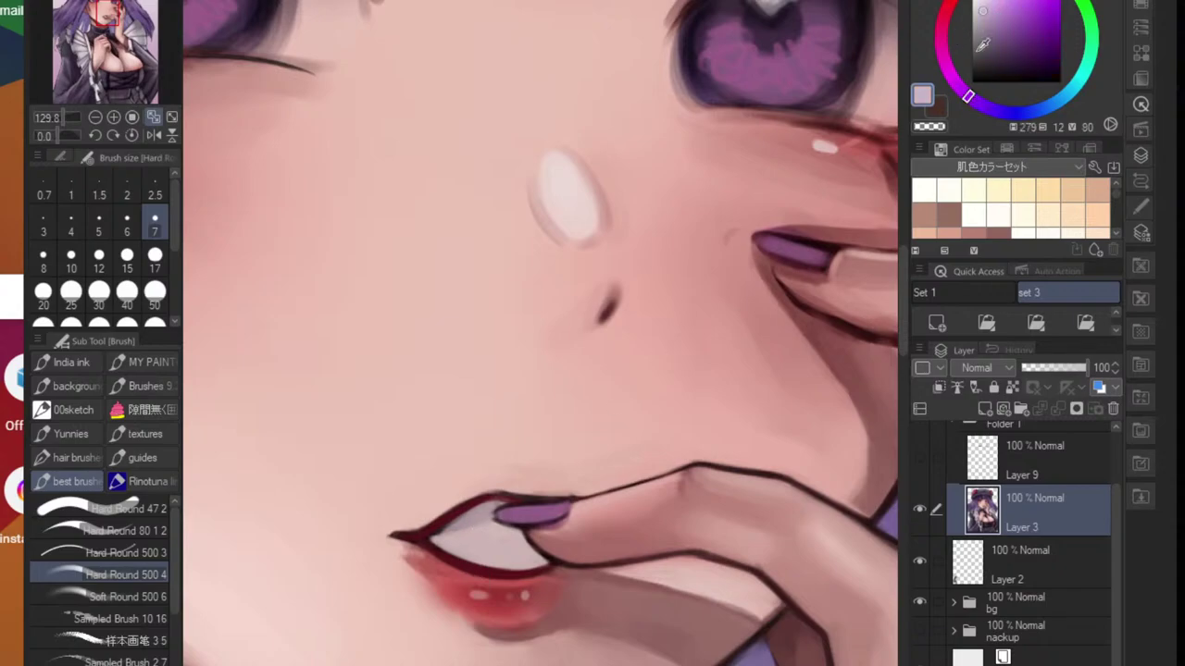
pyautogui.click(982, 41)
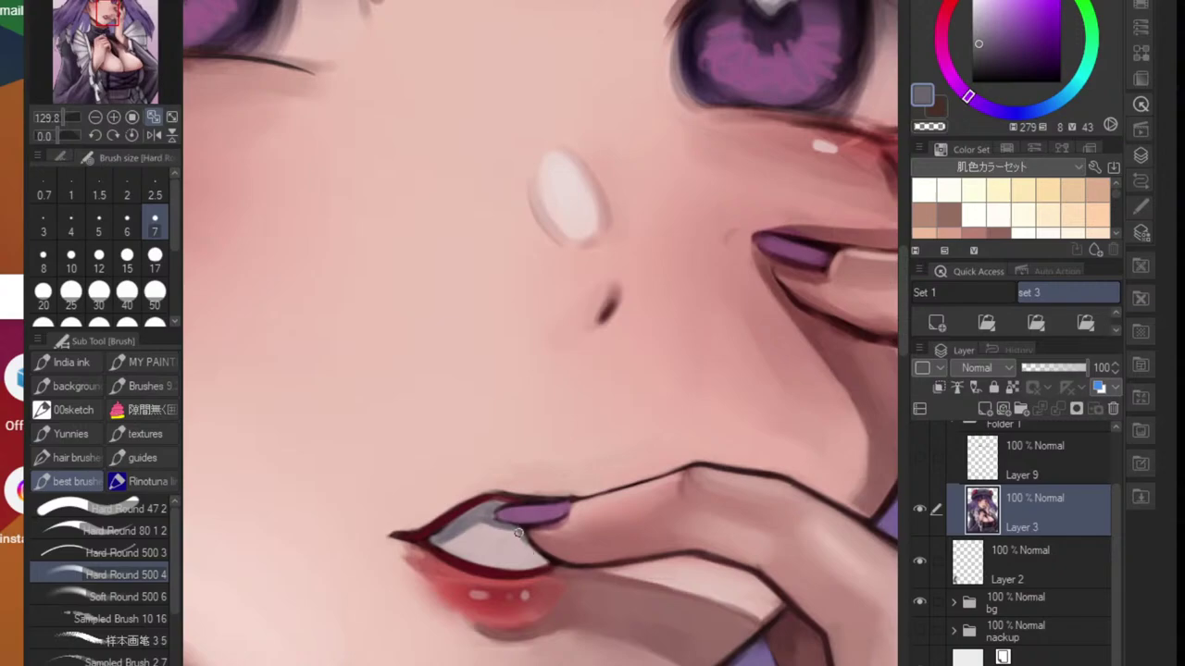
# - Lighten the teeth inside the lips with grey-violet strokes on a rotated, zoomed-in view
pyautogui.scroll(-4, 529, 572)
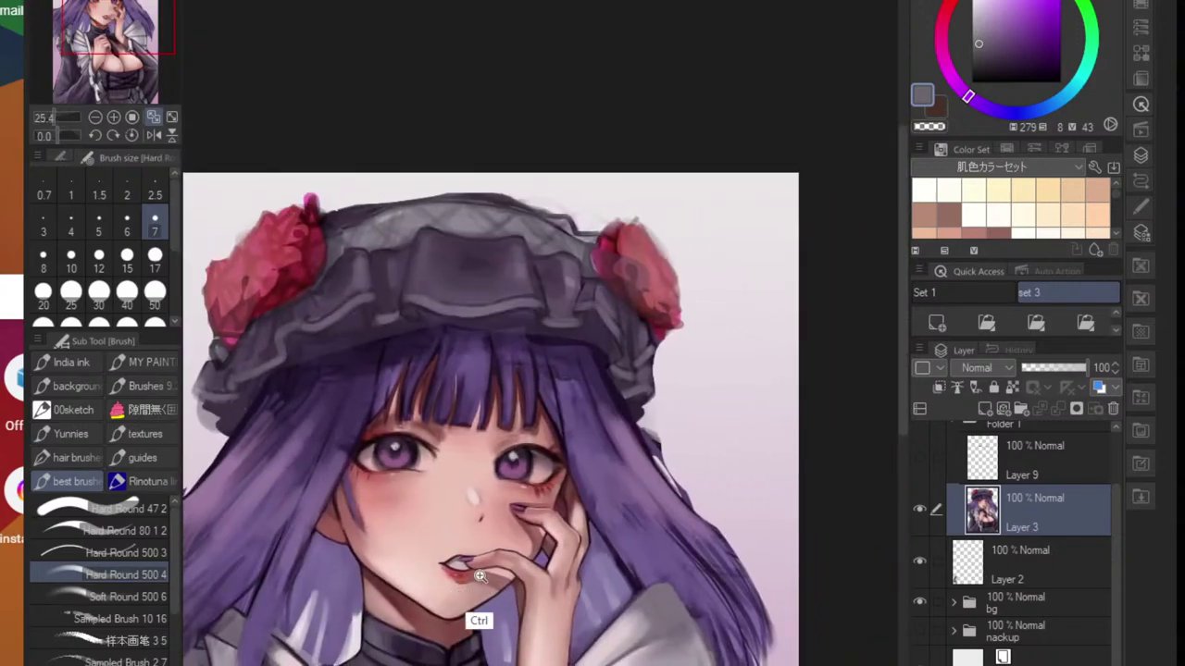
pyautogui.scroll(1, 480, 576)
pyautogui.hotkey('shift', 'space')
pyautogui.moveTo(552, 515); pyautogui.dragTo(421, 474)
pyautogui.keyDown('ctrl'); pyautogui.click(372, 463); pyautogui.keyUp('ctrl')
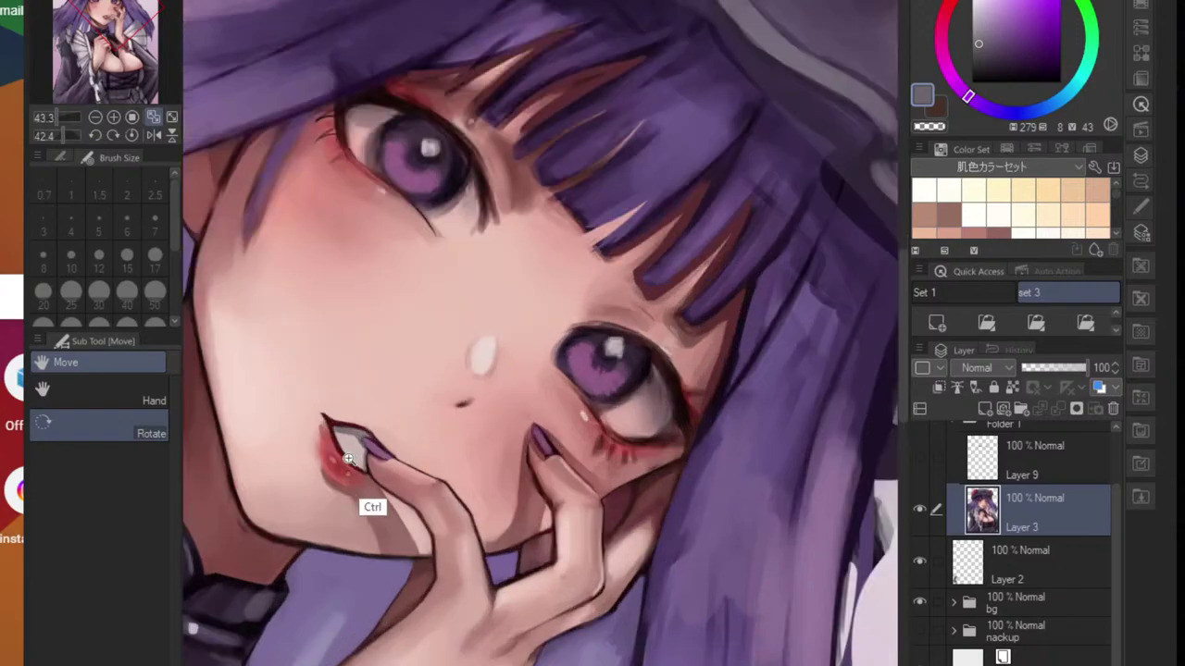
pyautogui.keyDown('ctrl'); pyautogui.click(384, 422); pyautogui.keyUp('ctrl')
pyautogui.keyDown('ctrl'); pyautogui.click(376, 413); pyautogui.keyUp('ctrl')
pyautogui.scroll(4, 378, 412)
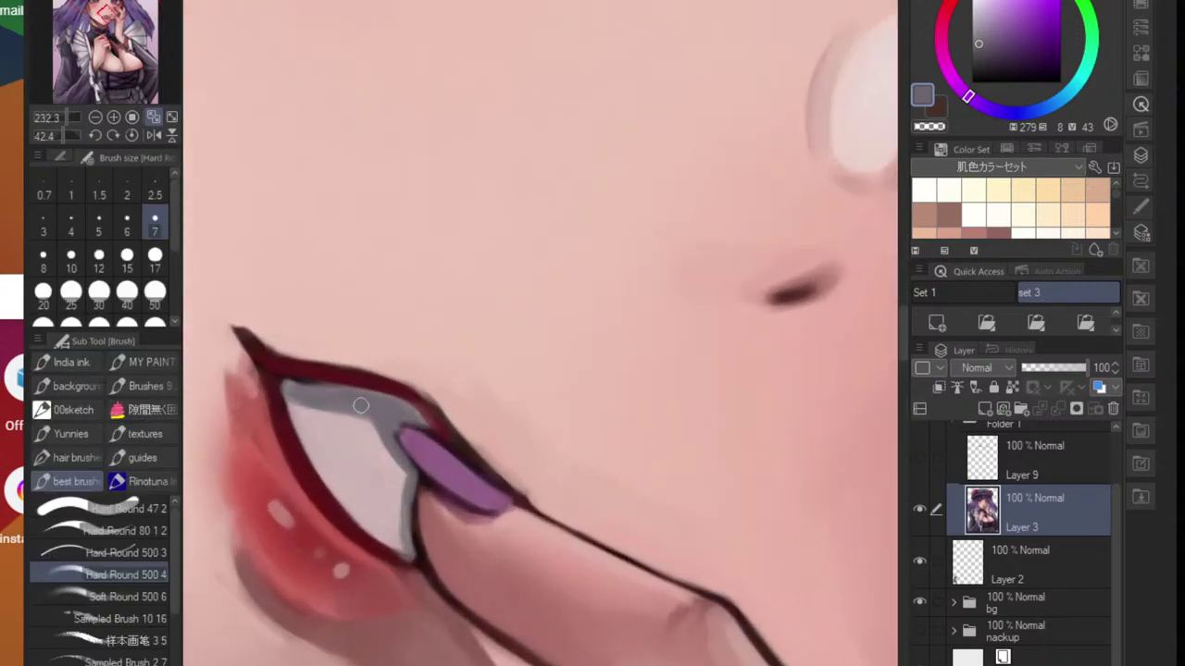
pyautogui.moveTo(336, 456)
pyautogui.mouseDown()
pyautogui.moveTo(356, 500)
pyautogui.moveTo(292, 393)
pyautogui.moveTo(346, 492)
pyautogui.moveTo(296, 403)
pyautogui.moveTo(385, 532)
pyautogui.moveTo(327, 468)
pyautogui.moveTo(395, 538)
pyautogui.moveTo(360, 519)
pyautogui.moveTo(404, 548)
pyautogui.mouseUp()
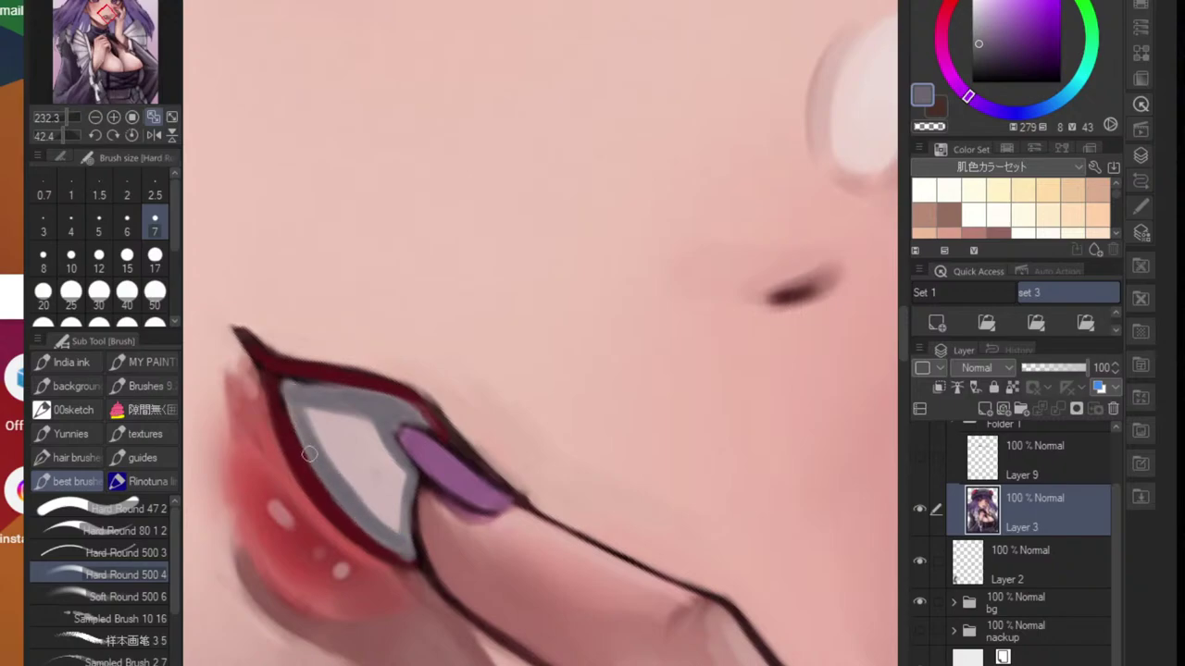
pyautogui.moveTo(297, 413); pyautogui.dragTo(335, 467)
pyautogui.moveTo(367, 512); pyautogui.dragTo(272, 555)
# - With the view upright on the face, brighten the purple fingernail with pale pink strokes
pyautogui.hotkey('ctrl', '@')
pyautogui.moveTo(462, 528); pyautogui.dragTo(418, 555)
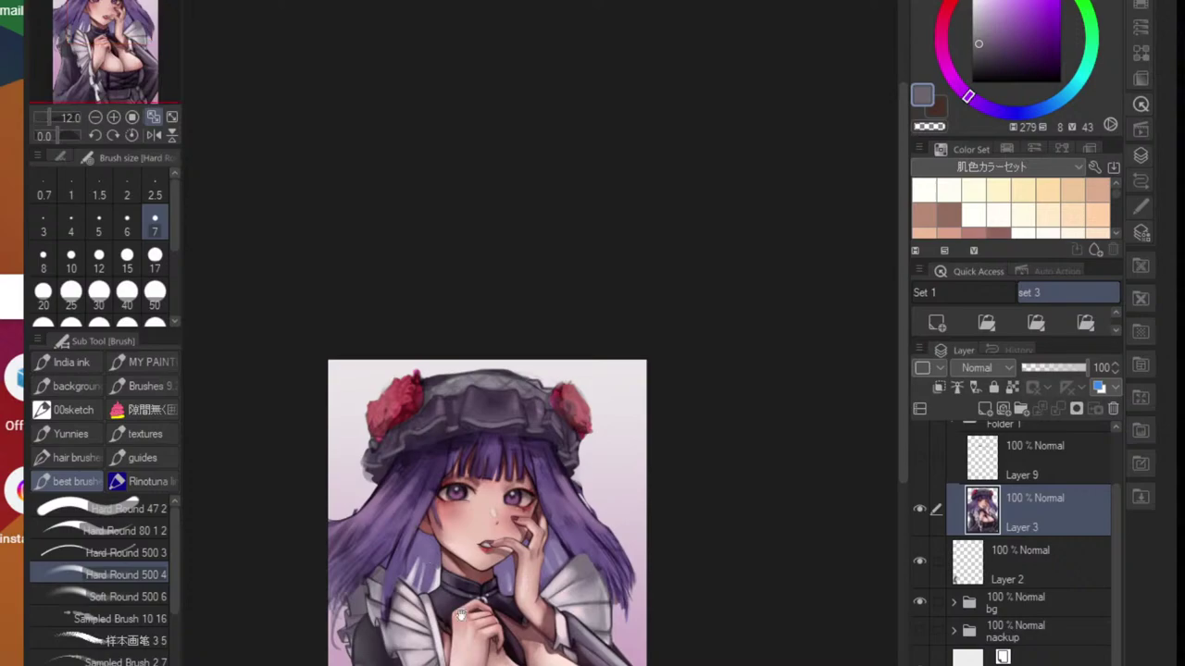
pyautogui.moveTo(533, 566); pyautogui.dragTo(584, 591)
pyautogui.moveTo(547, 538); pyautogui.dragTo(616, 568)
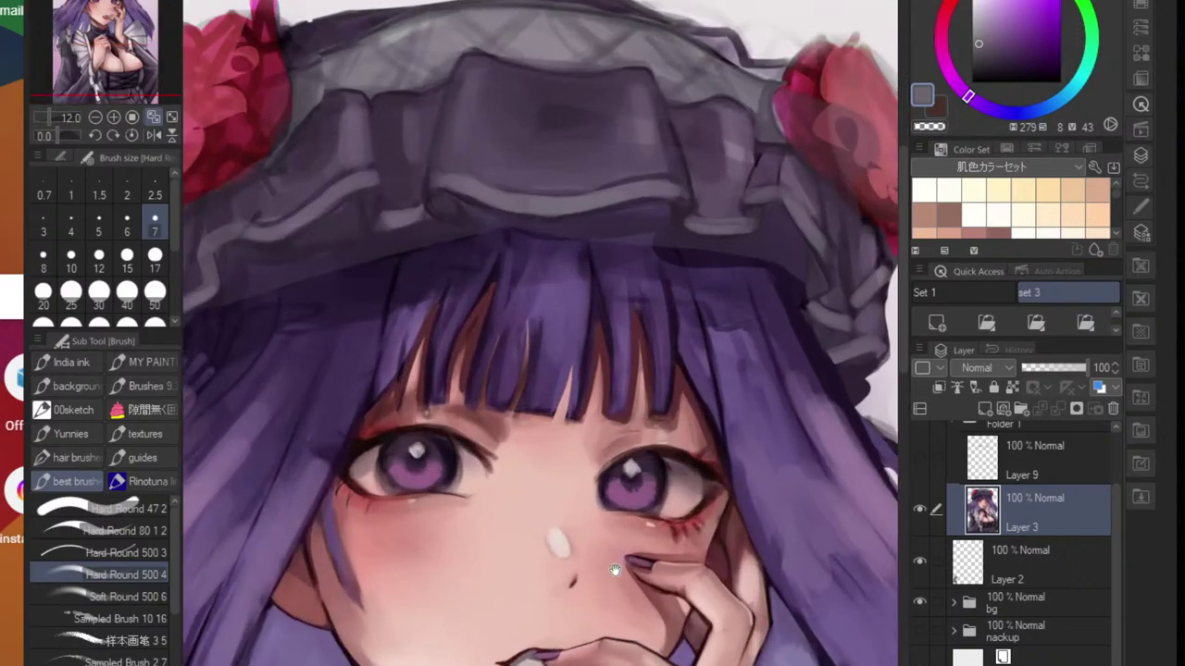
pyautogui.moveTo(631, 611); pyautogui.dragTo(591, 598)
pyautogui.scroll(5, 509, 648)
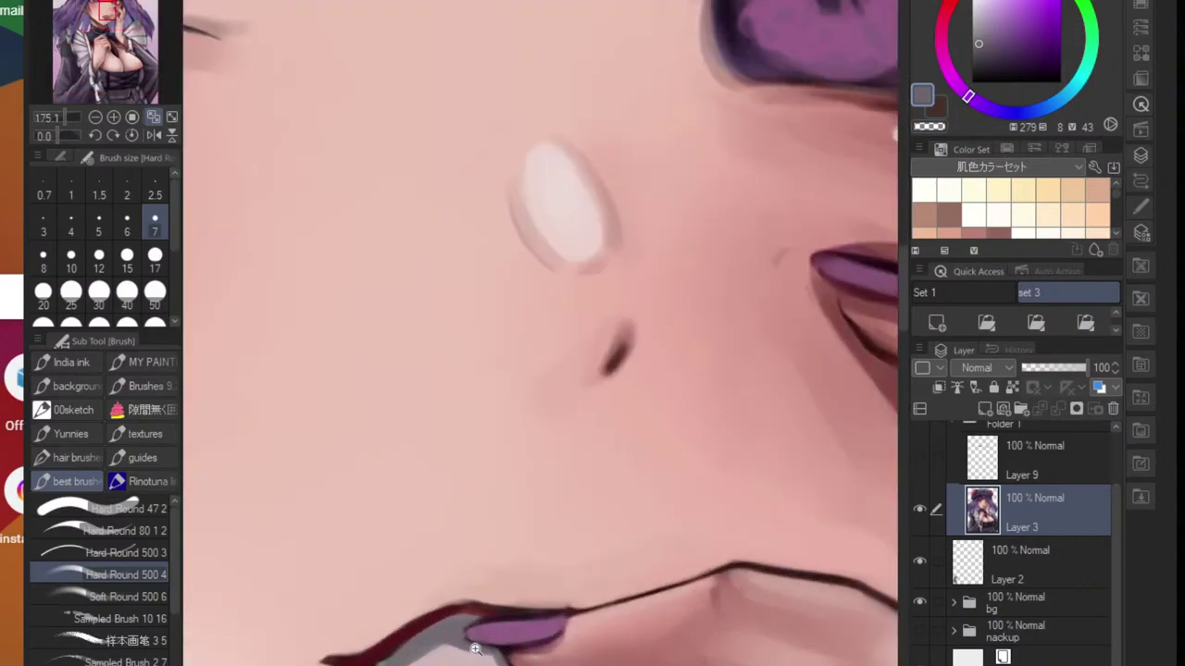
pyautogui.scroll(2, 448, 641)
pyautogui.keyDown('alt'); pyautogui.click(540, 613); pyautogui.keyUp('alt')
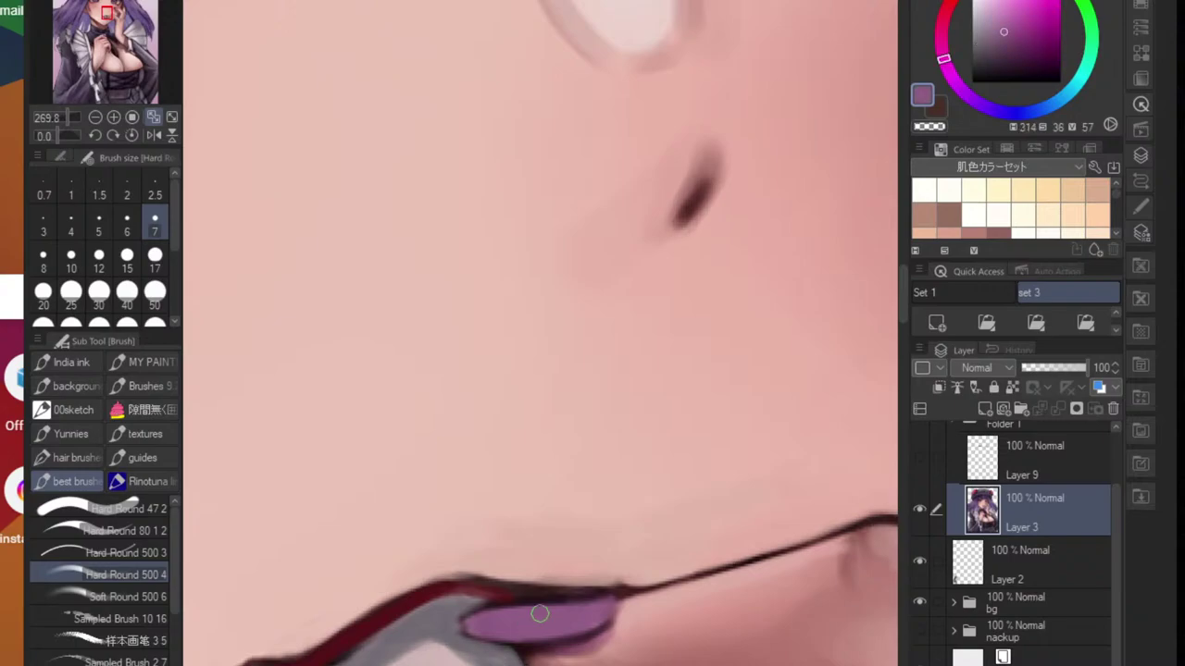
pyautogui.click(983, 8)
pyautogui.moveTo(487, 628)
pyautogui.mouseDown()
pyautogui.moveTo(567, 615)
pyautogui.moveTo(480, 625)
pyautogui.moveTo(578, 615)
pyautogui.moveTo(592, 634)
pyautogui.moveTo(524, 638)
pyautogui.mouseUp()
# - Add more light purple highlights across the fingernail
pyautogui.scroll(-5, 599, 613)
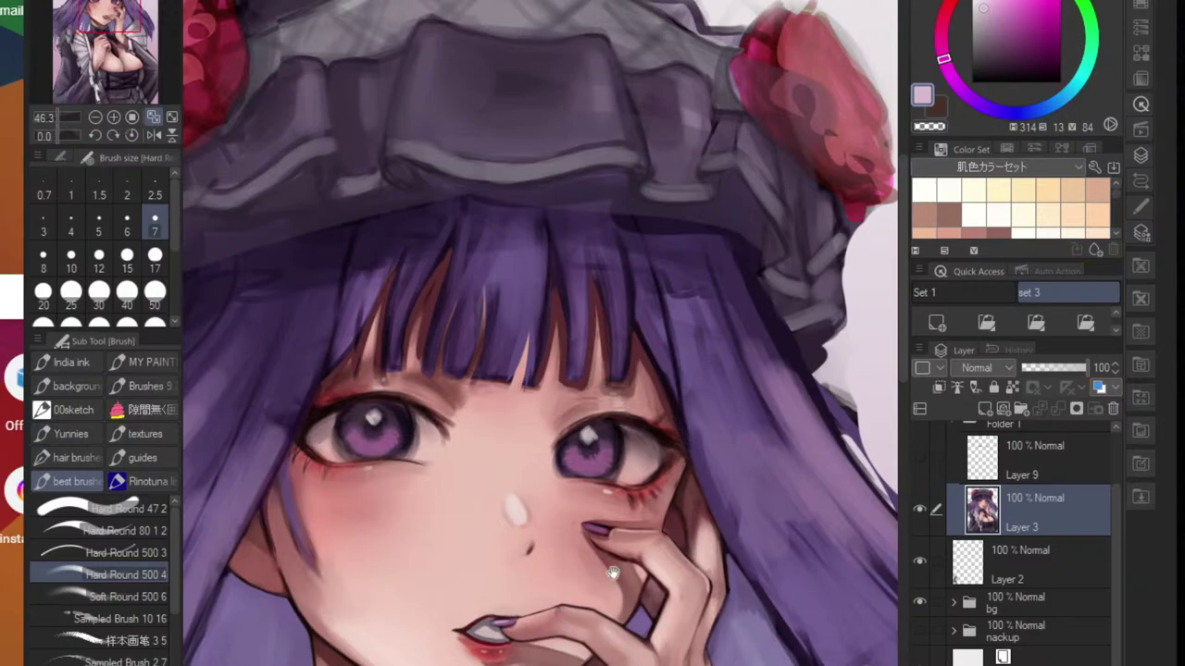
pyautogui.scroll(4, 607, 544)
pyautogui.moveTo(560, 498); pyautogui.dragTo(602, 513)
pyautogui.scroll(-4, 623, 518)
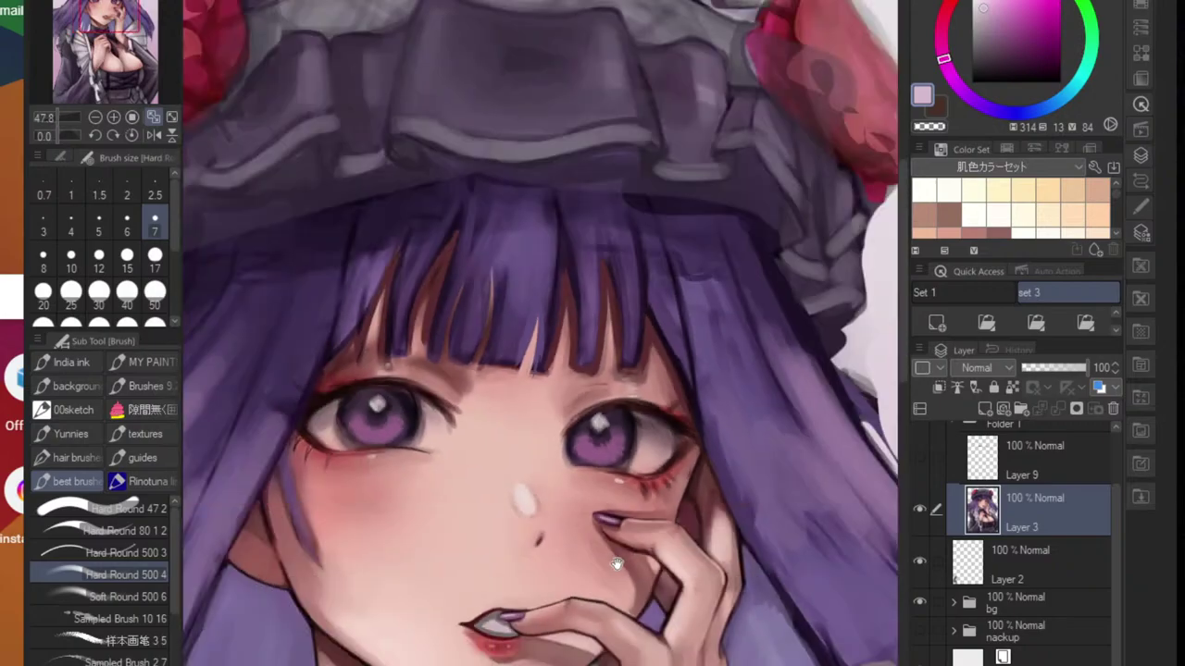
pyautogui.scroll(6, 562, 550)
pyautogui.moveTo(524, 460); pyautogui.dragTo(604, 489)
pyautogui.scroll(-6, 552, 537)
pyautogui.scroll(1, 552, 556)
pyautogui.scroll(-2, 551, 556)
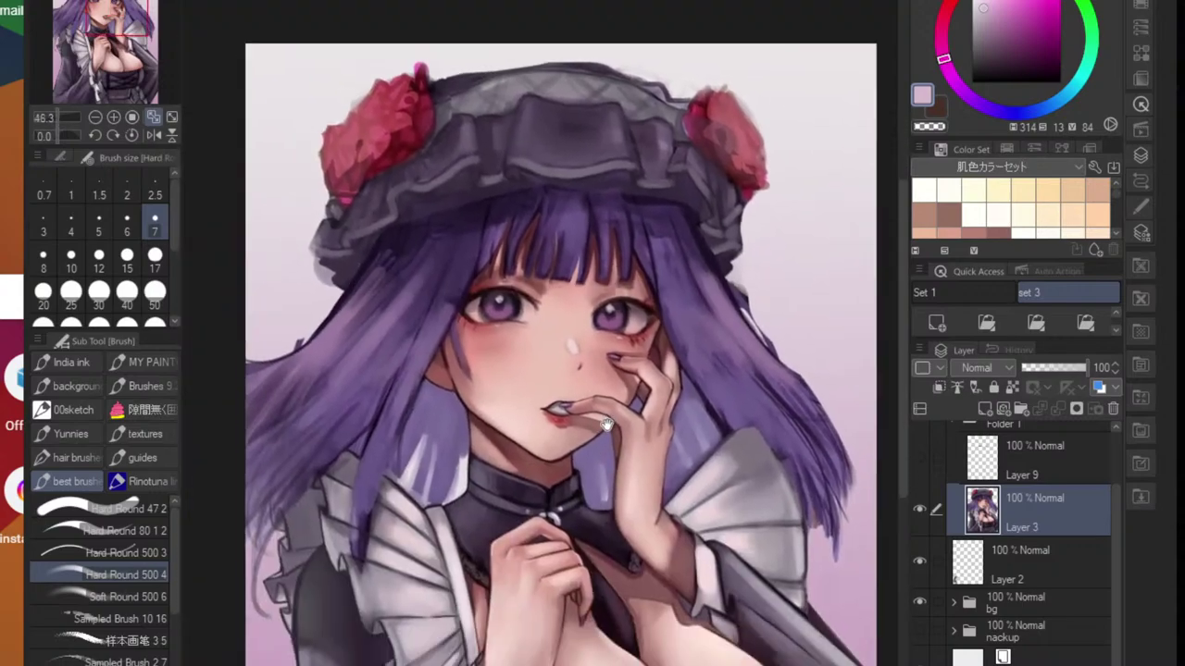
pyautogui.scroll(6, 614, 608)
# - Highlight the nail tip and lighten the fingertip edge with sampled light pink skin
pyautogui.moveTo(567, 644); pyautogui.dragTo(558, 643)
pyautogui.keyDown('alt'); pyautogui.click(593, 599); pyautogui.keyUp('alt')
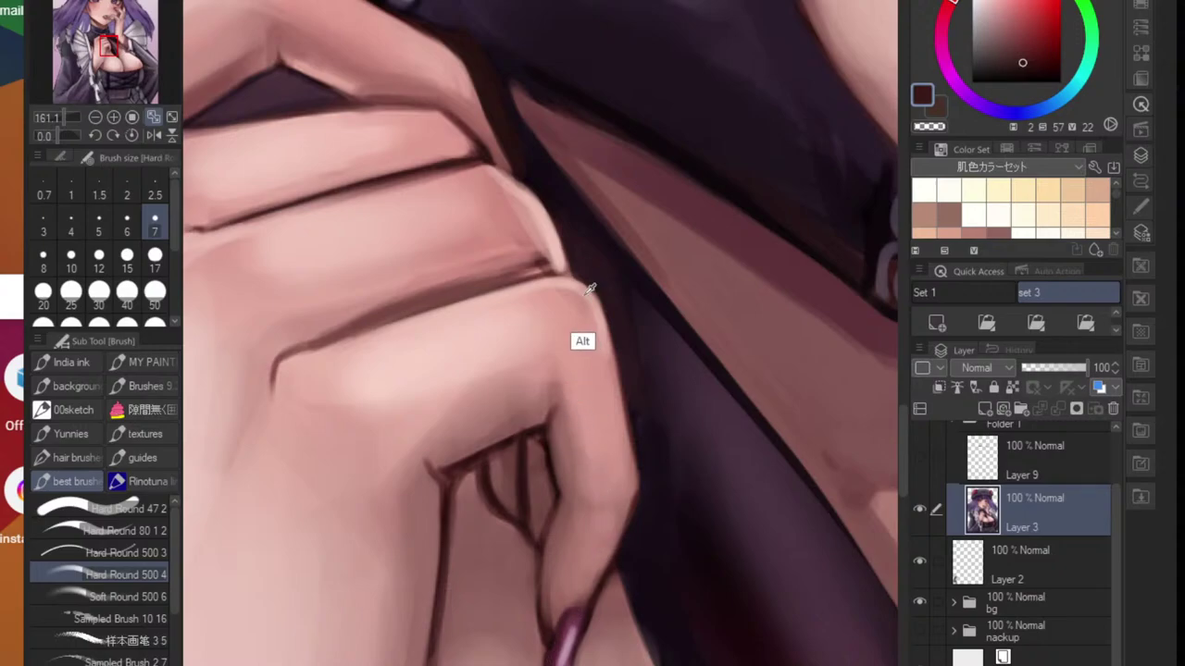
pyautogui.keyDown('alt'); pyautogui.click(584, 341); pyautogui.keyUp('alt')
pyautogui.scroll(-1, 573, 602)
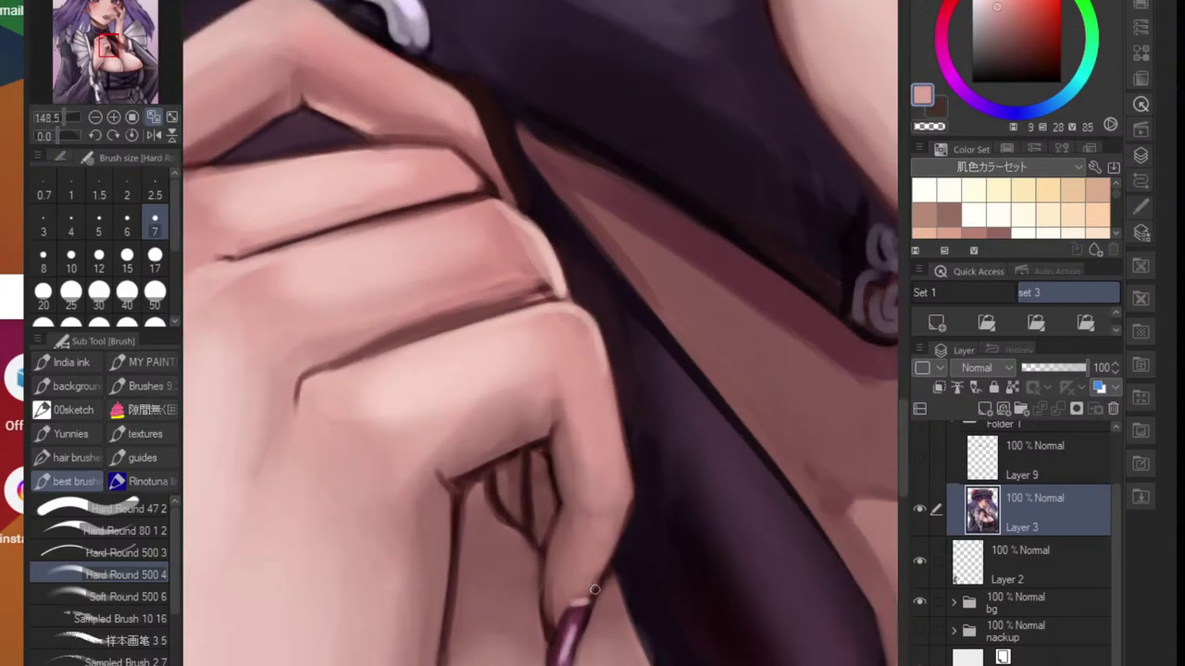
pyautogui.moveTo(590, 599)
pyautogui.mouseDown()
pyautogui.moveTo(604, 566)
pyautogui.moveTo(482, 611)
pyautogui.mouseUp()
pyautogui.moveTo(562, 567); pyautogui.dragTo(708, 562)
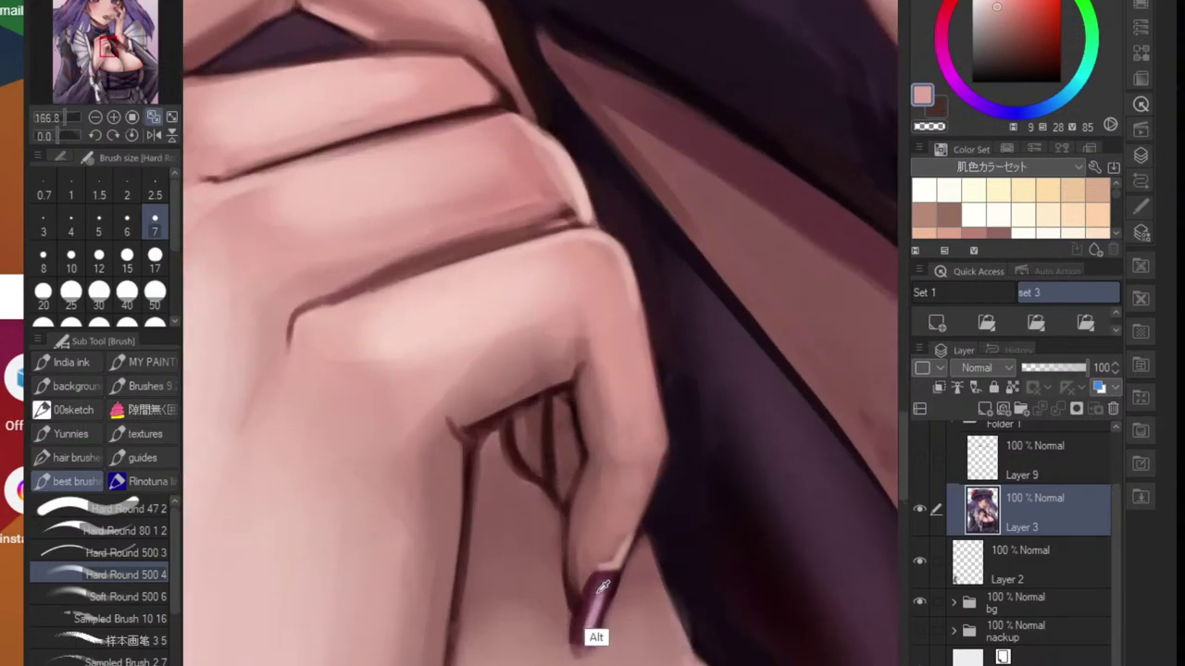
# - Draw a dark maroon line along the finger edge
pyautogui.keyDown('alt'); pyautogui.click(597, 635); pyautogui.keyUp('alt')
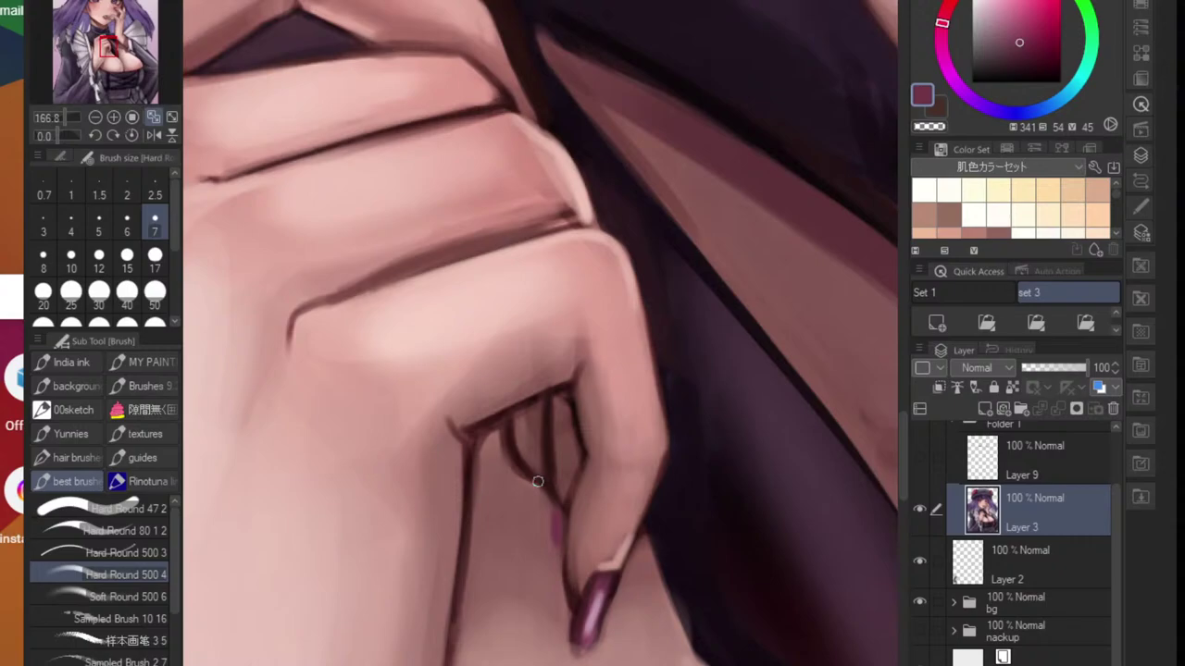
pyautogui.keyDown('alt'); pyautogui.click(593, 627); pyautogui.keyUp('alt')
pyautogui.moveTo(553, 505); pyautogui.dragTo(560, 558)
pyautogui.scroll(-10, 561, 558)
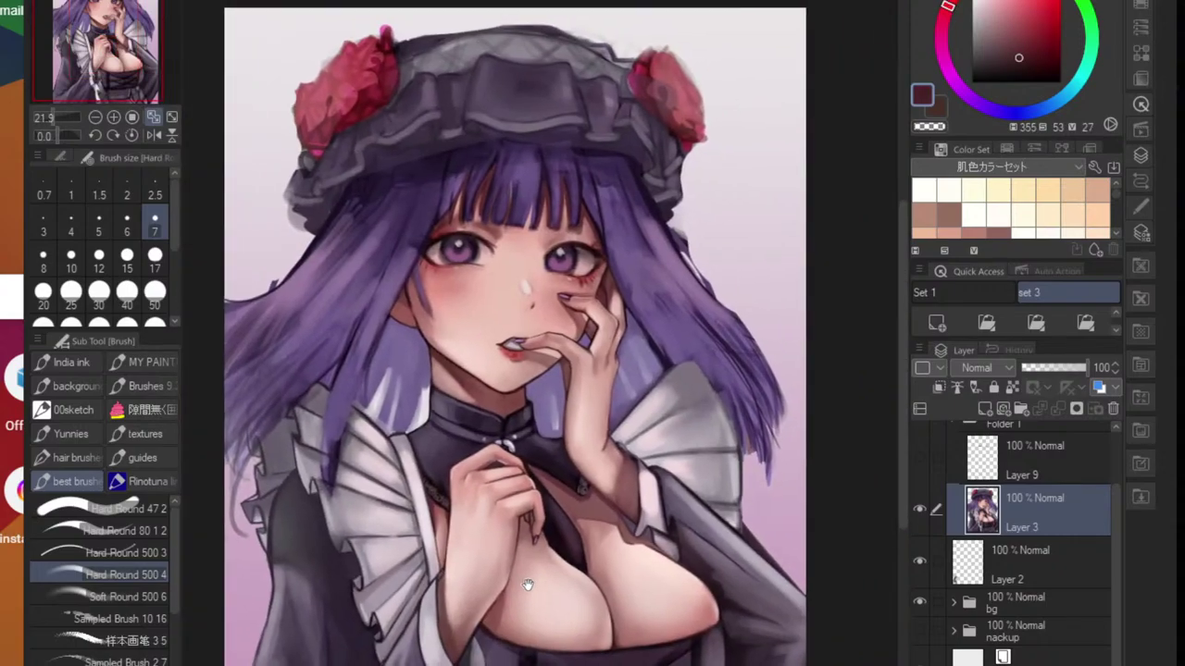
pyautogui.scroll(-2, 530, 589)
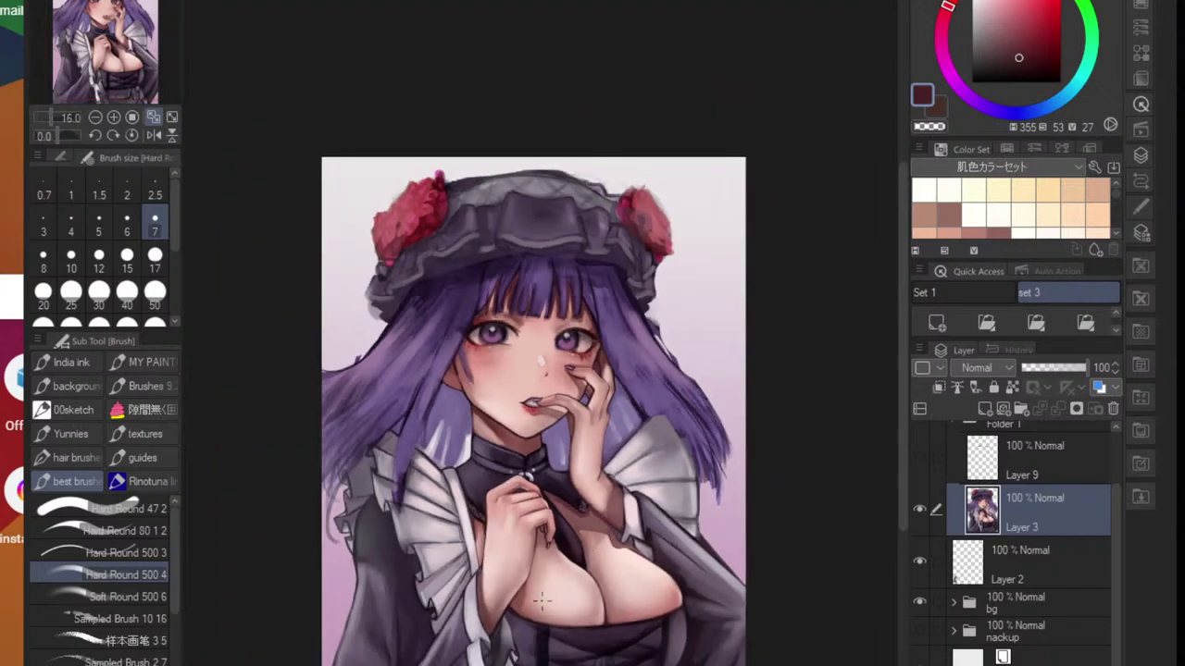
# - Zoom onto the collar and smooth the purple corner beside it with eyedropped purple
pyautogui.scroll(2, 541, 602)
pyautogui.scroll(2, 438, 540)
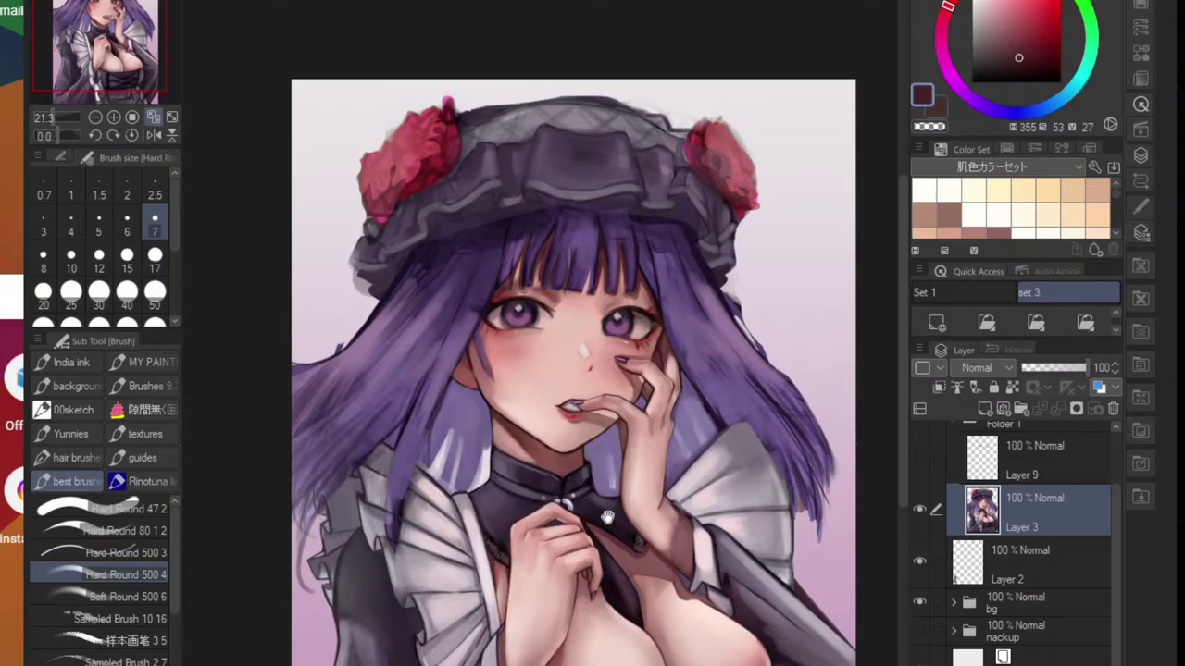
pyautogui.scroll(4, 600, 516)
pyautogui.scroll(6, 600, 516)
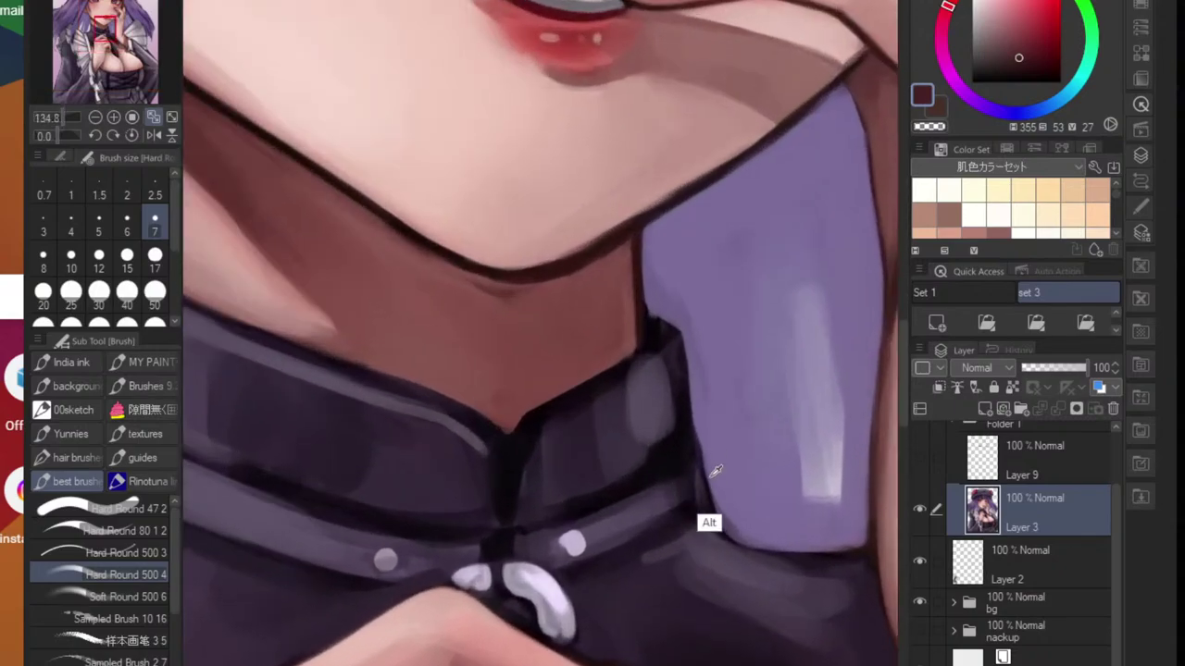
pyautogui.keyDown('alt'); pyautogui.click(694, 416); pyautogui.keyUp('alt')
pyautogui.moveTo(694, 416)
pyautogui.mouseDown()
pyautogui.moveTo(716, 512)
pyautogui.moveTo(713, 445)
pyautogui.moveTo(698, 427)
pyautogui.moveTo(720, 520)
pyautogui.mouseUp()
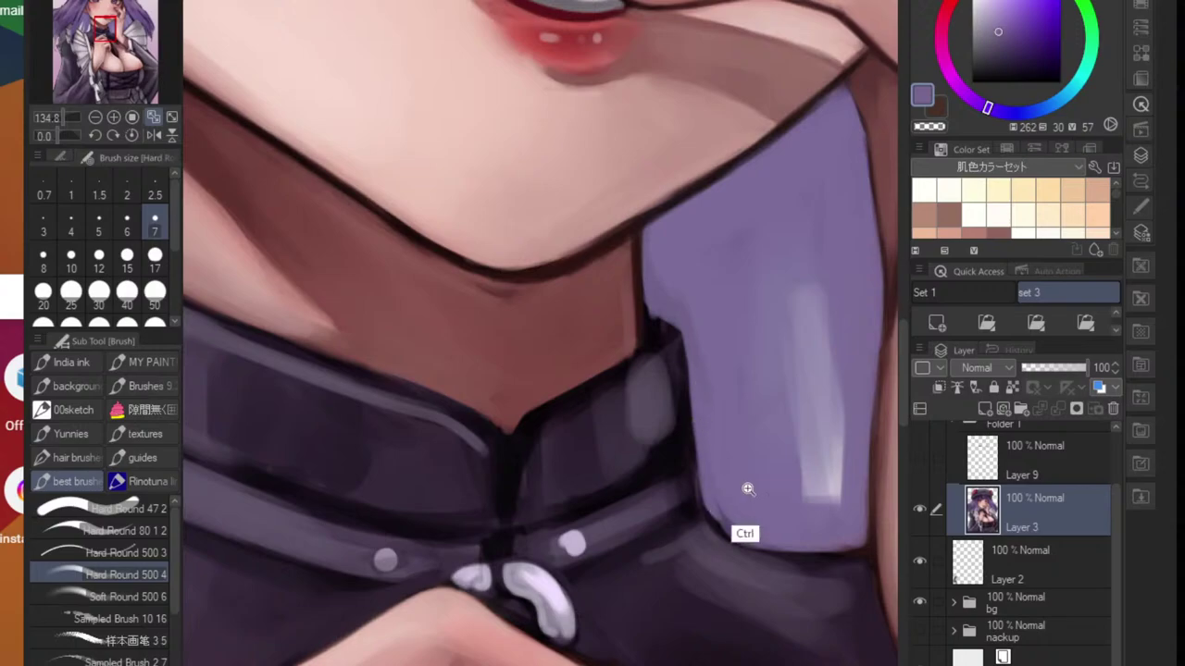
# - Trace a thicker, darker outline down the collar's left side with a size 12 brush
pyautogui.scroll(-3, 748, 490)
pyautogui.moveTo(641, 437); pyautogui.dragTo(620, 433)
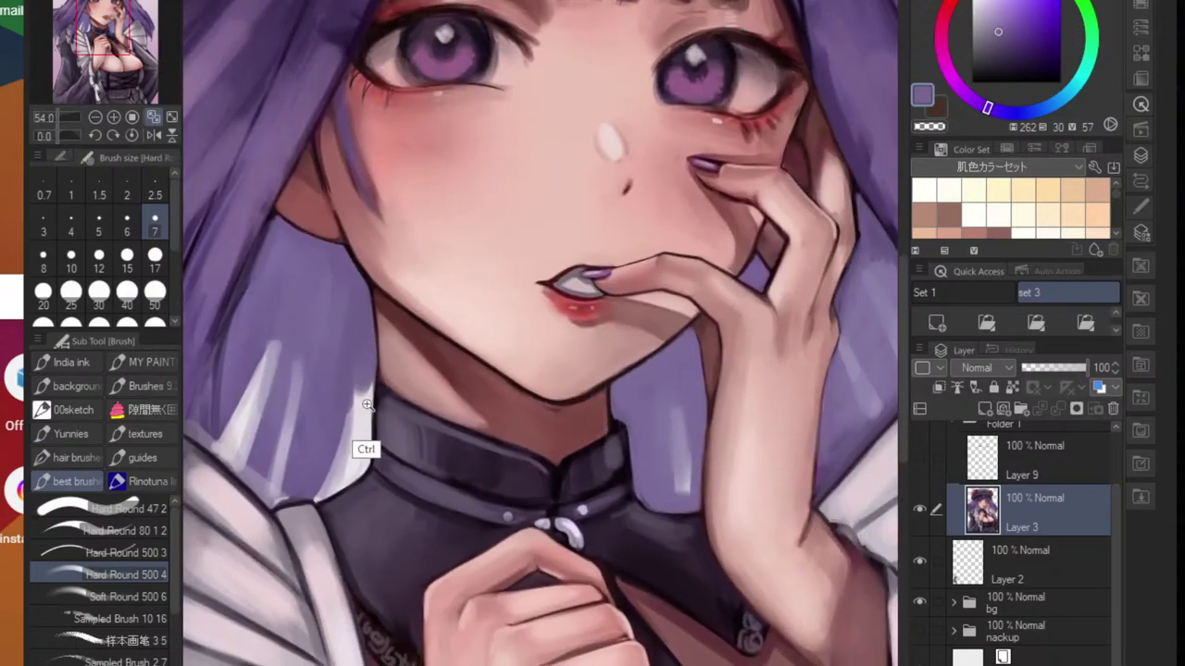
pyautogui.scroll(4, 368, 449)
pyautogui.keyDown('alt'); pyautogui.click(359, 346); pyautogui.keyUp('alt')
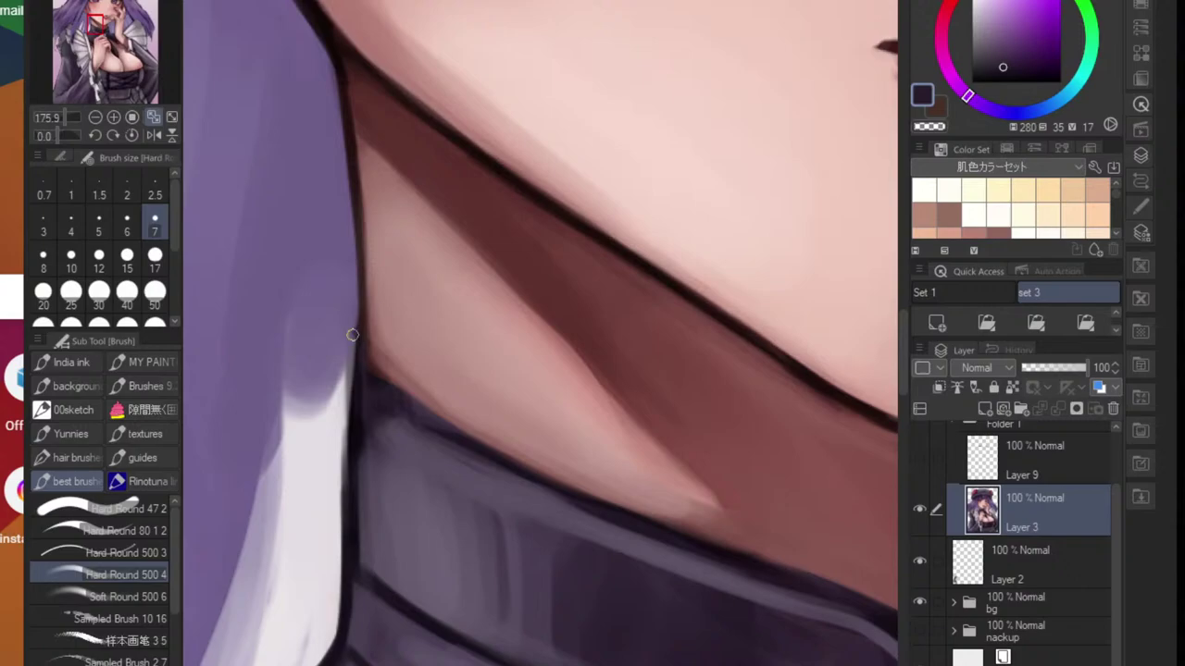
pyautogui.keyDown('alt'); pyautogui.click(361, 393); pyautogui.keyUp('alt')
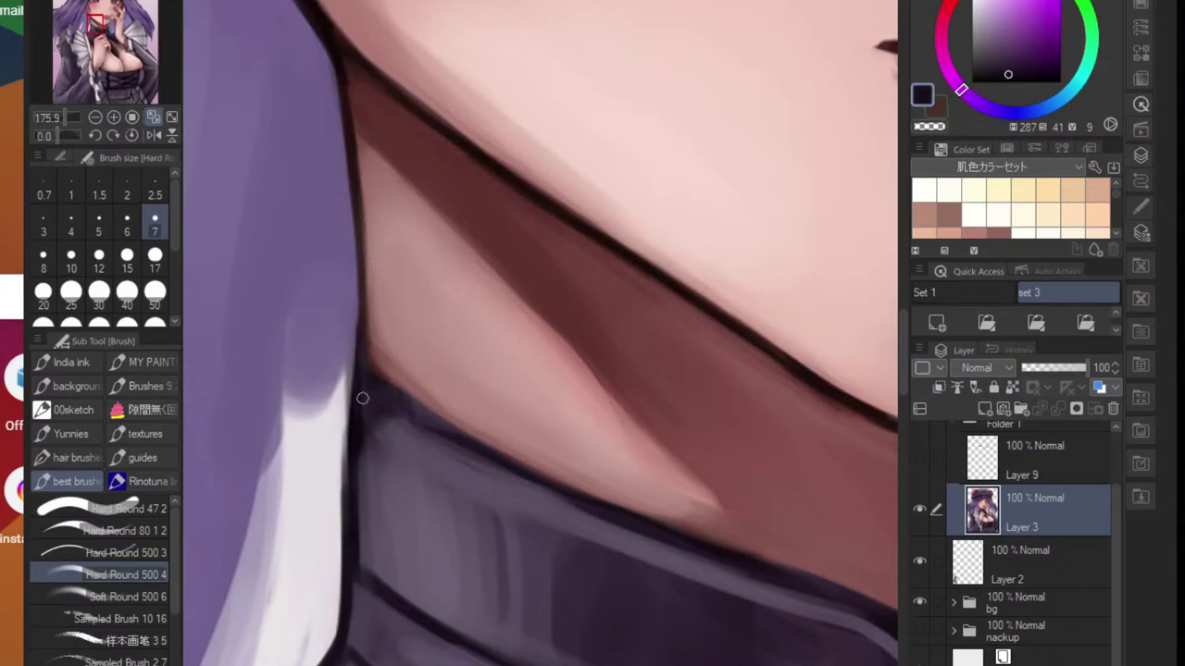
pyautogui.press(']')
pyautogui.press(']')
pyautogui.press(']')
pyautogui.moveTo(352, 335); pyautogui.dragTo(342, 550)
pyautogui.moveTo(343, 376); pyautogui.dragTo(342, 582)
pyautogui.moveTo(340, 396); pyautogui.dragTo(337, 622)
pyautogui.moveTo(341, 485); pyautogui.dragTo(337, 637)
pyautogui.moveTo(342, 554); pyautogui.dragTo(320, 661)
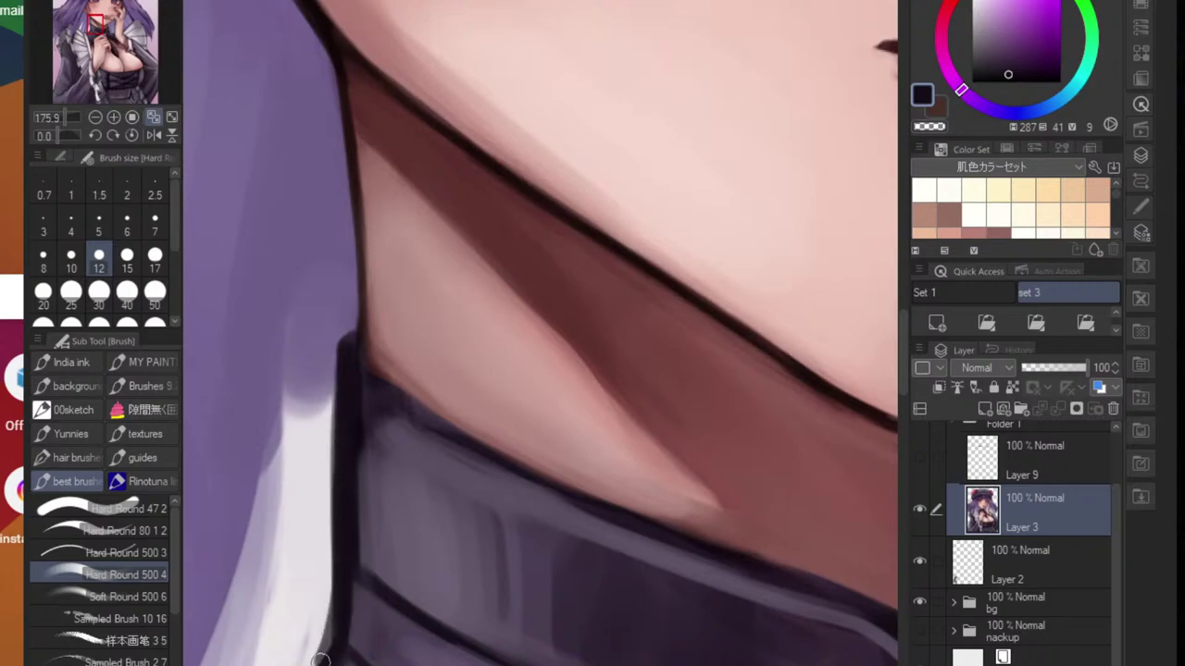
pyautogui.scroll(-5, 347, 629)
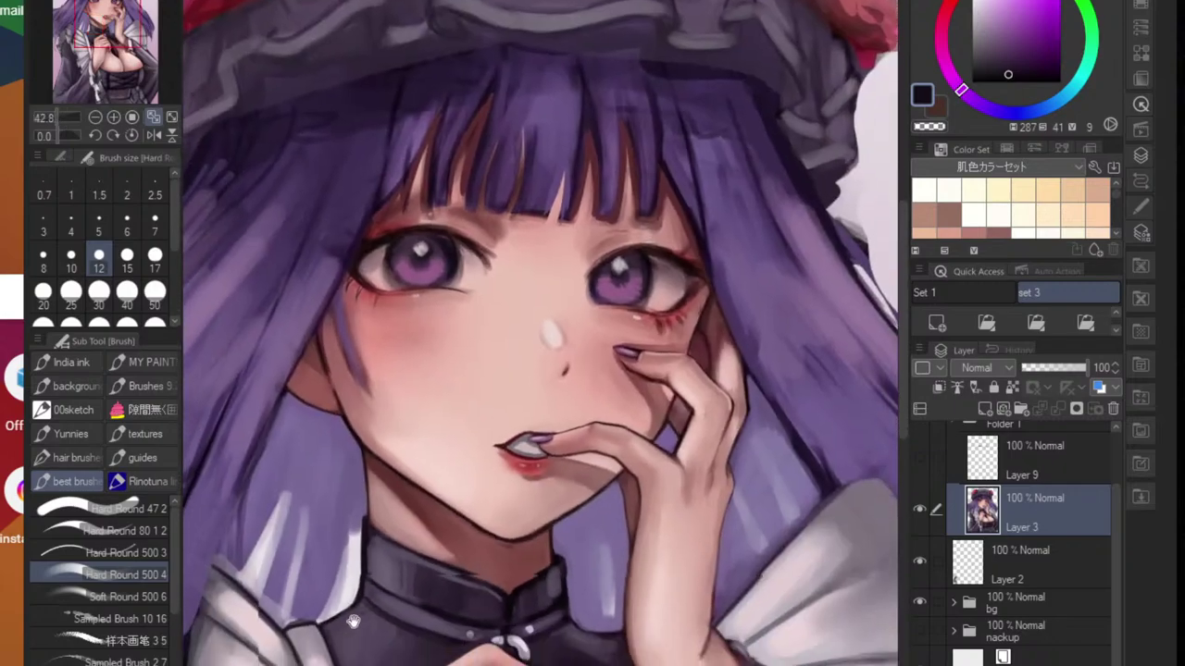
pyautogui.scroll(-3, 352, 622)
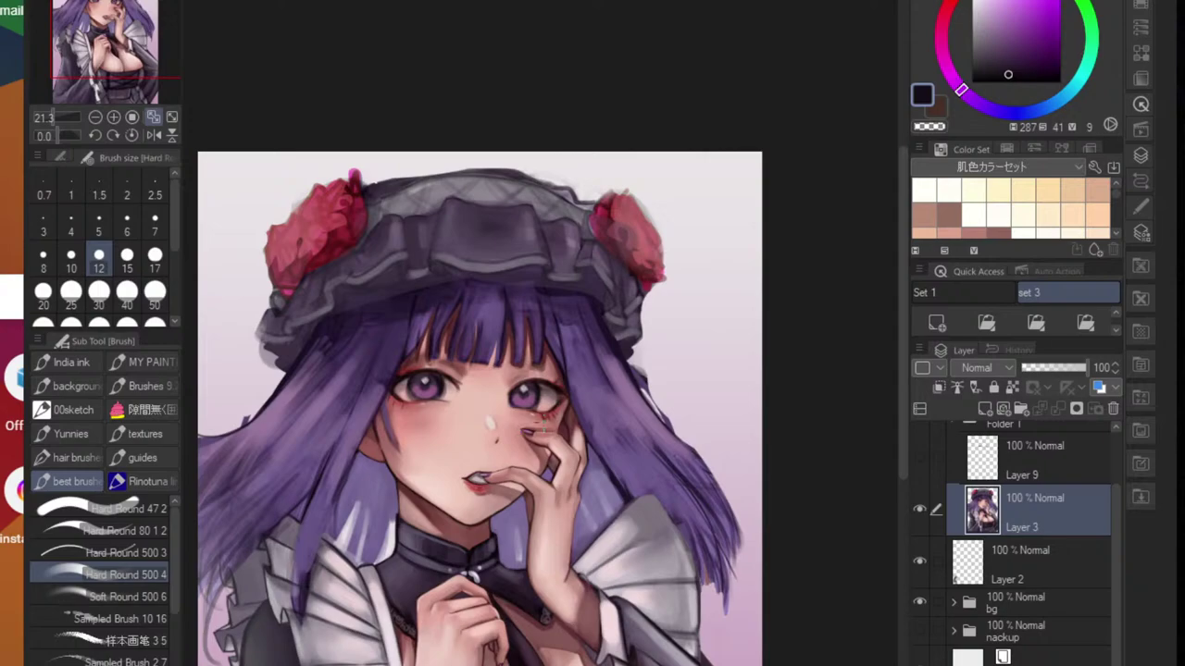
pyautogui.scroll(-3, 468, 472)
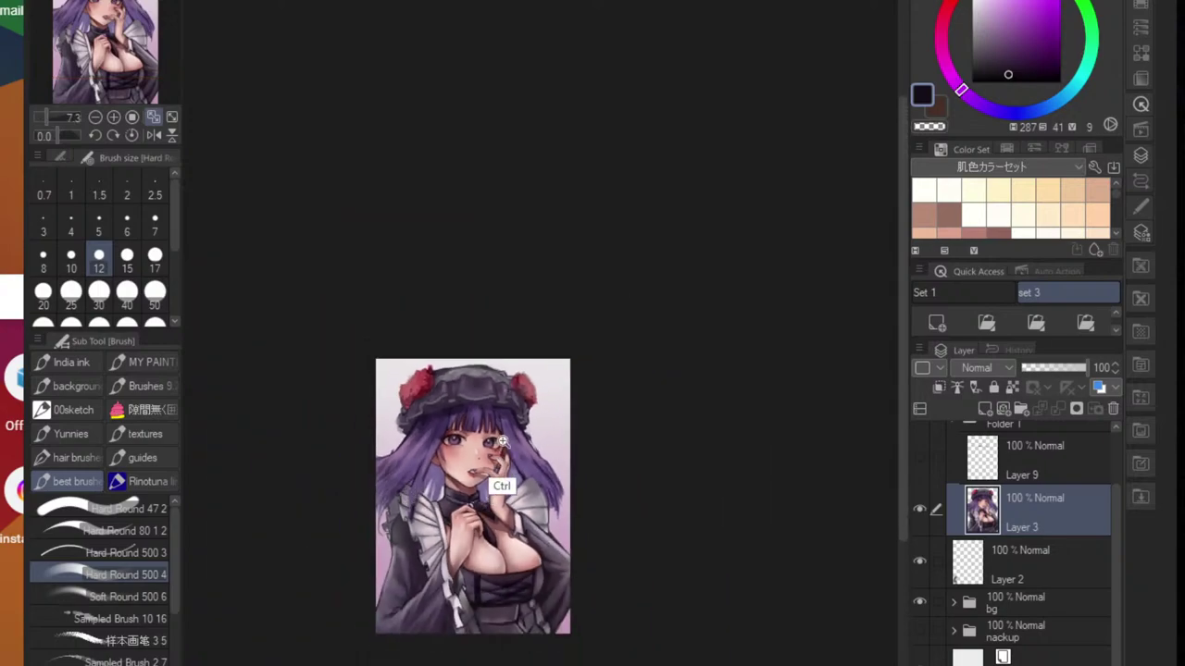
pyautogui.scroll(3, 502, 441)
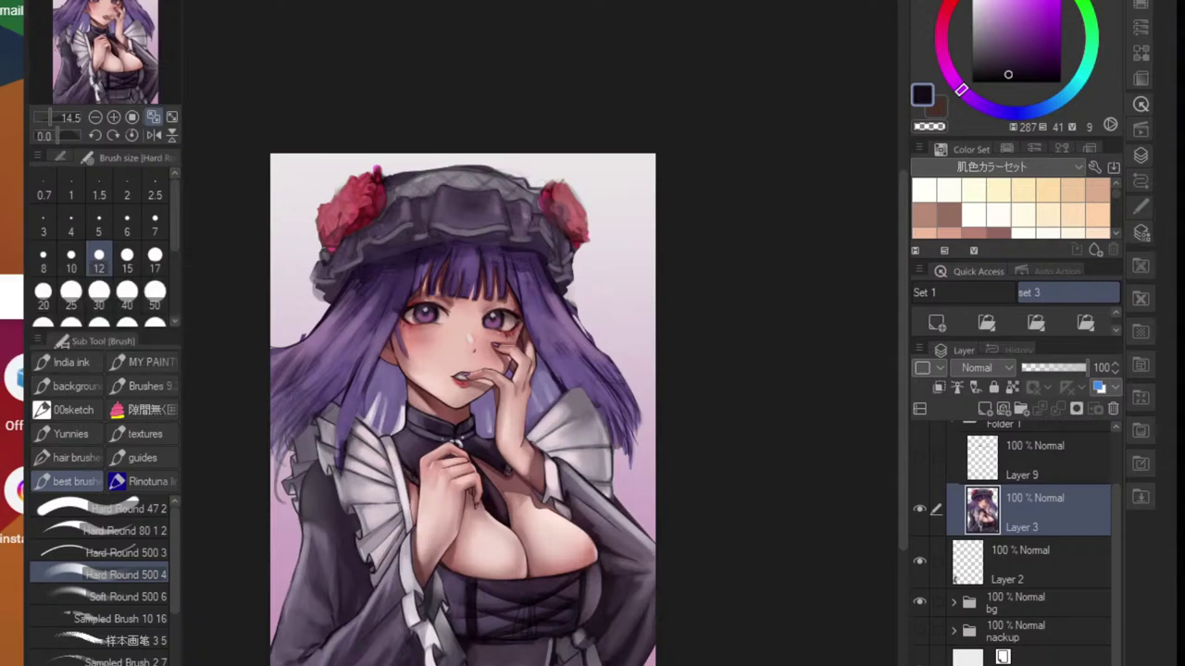
# - Recentre and zoom in on the face, then switch to the Eraser tool (E)
pyautogui.moveTo(626, 506); pyautogui.dragTo(691, 574)
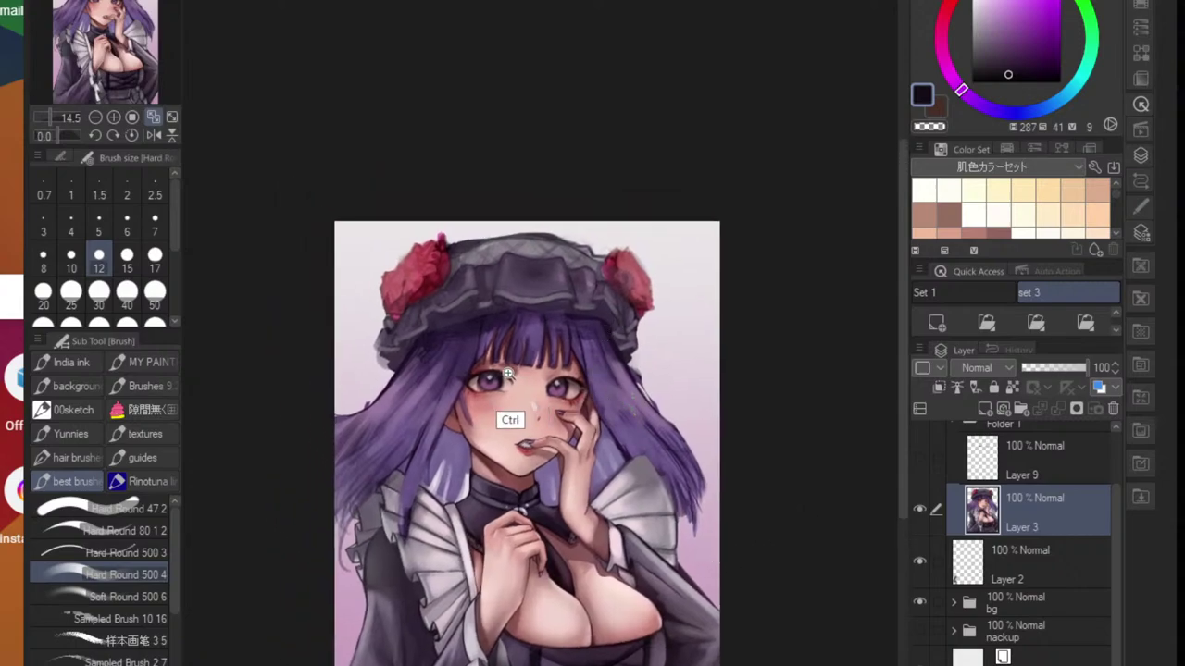
pyautogui.scroll(1, 503, 383)
pyautogui.scroll(-5, 472, 398)
pyautogui.scroll(5, 444, 415)
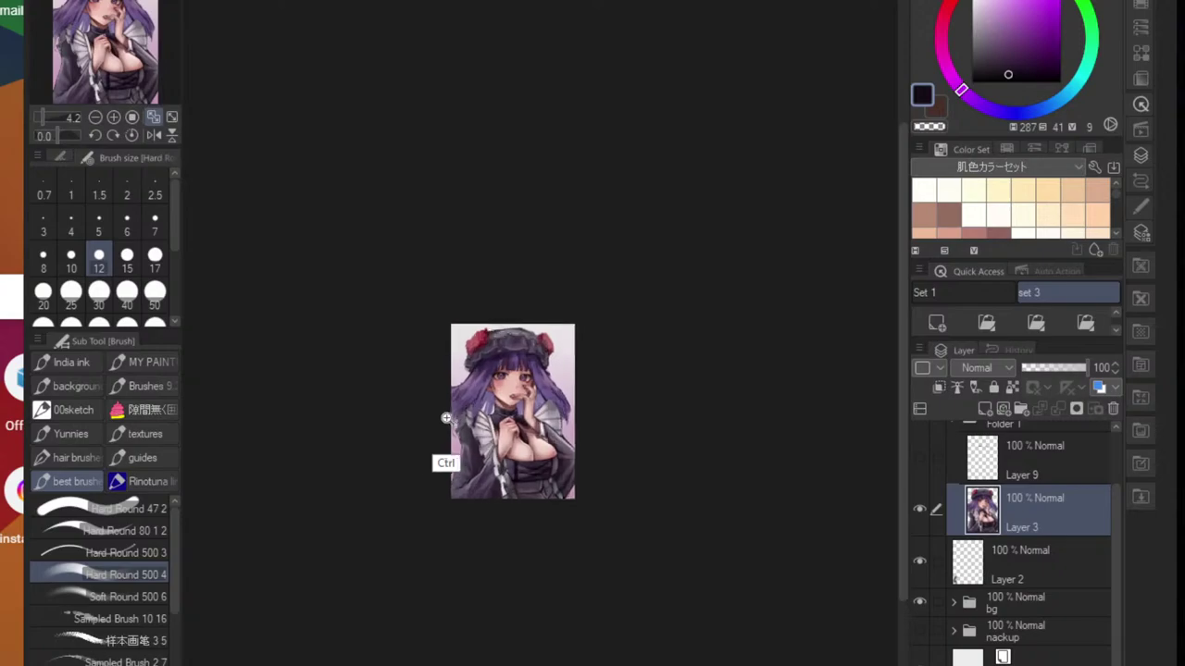
pyautogui.press('e')
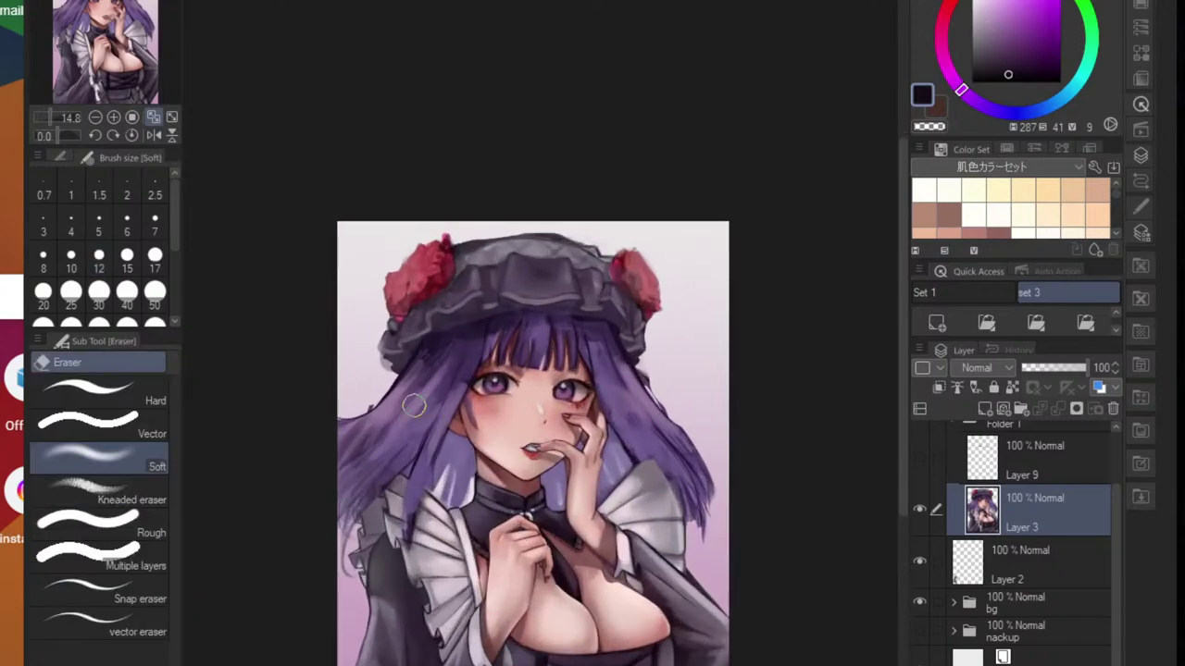
pyautogui.scroll(2, 381, 378)
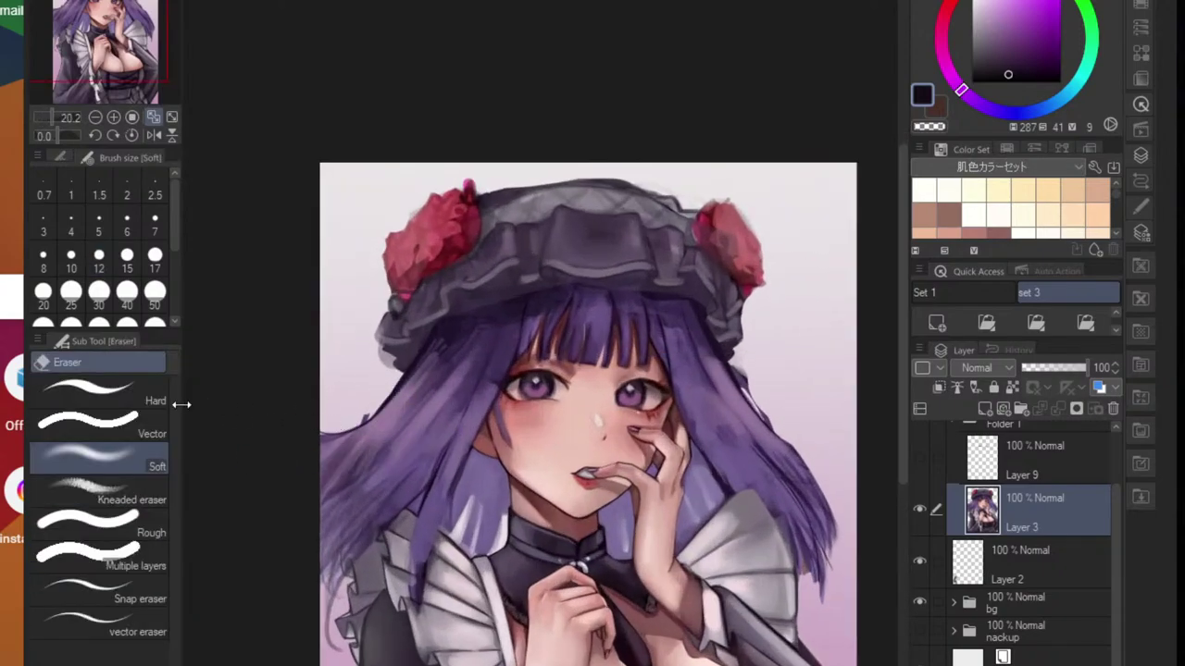
# - Erase the ragged dark hair edge left of the face with the Hard eraser
pyautogui.click(111, 393)
pyautogui.moveTo(402, 387)
pyautogui.mouseDown()
pyautogui.moveTo(374, 425)
pyautogui.moveTo(390, 406)
pyautogui.mouseUp()
pyautogui.moveTo(420, 349)
pyautogui.mouseDown()
pyautogui.moveTo(401, 394)
pyautogui.moveTo(419, 355)
pyautogui.moveTo(379, 401)
pyautogui.moveTo(396, 396)
pyautogui.moveTo(329, 442)
pyautogui.moveTo(383, 425)
pyautogui.moveTo(349, 443)
pyautogui.mouseUp()
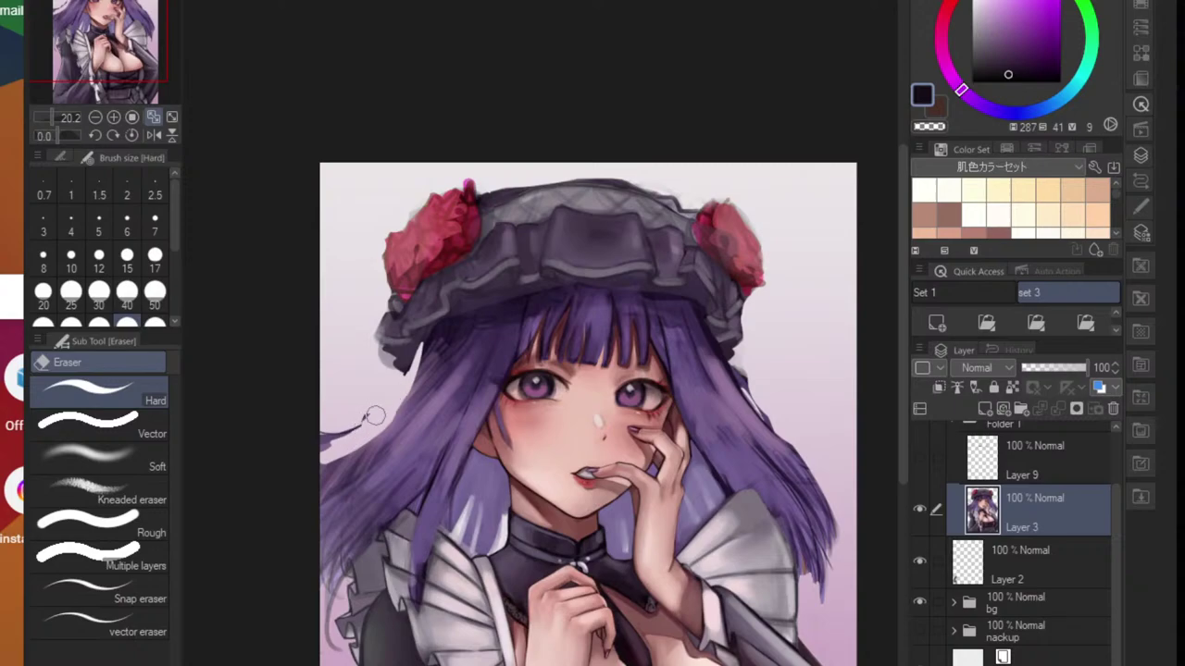
pyautogui.scroll(-3, 373, 423)
pyautogui.scroll(-3, 373, 423)
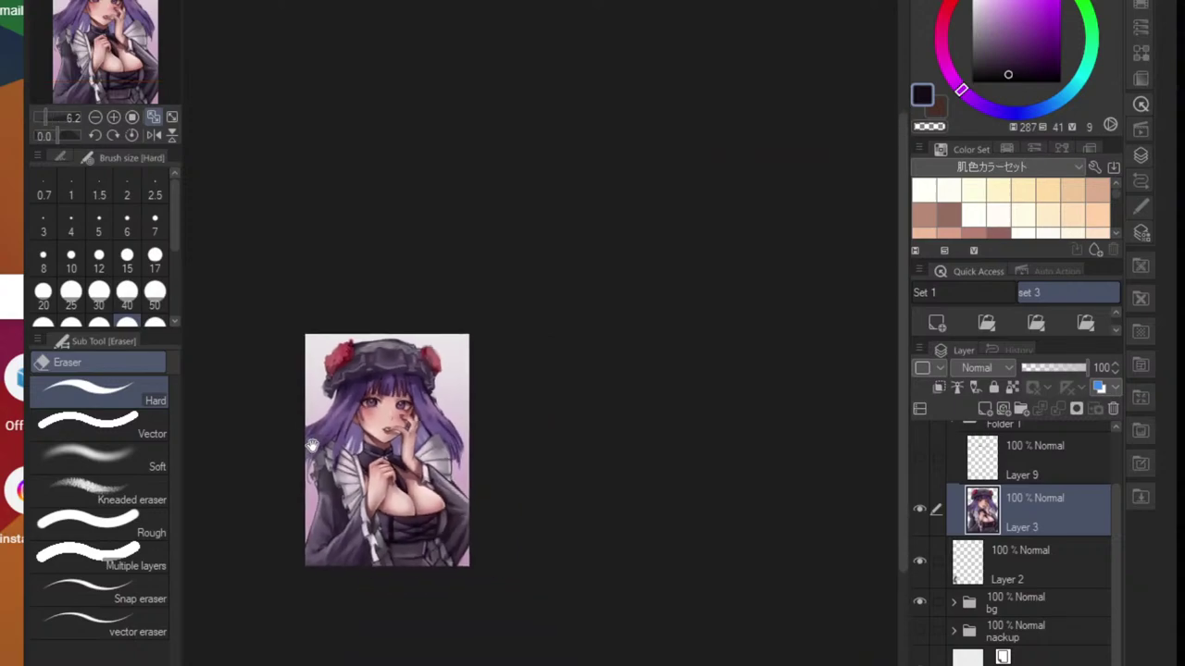
pyautogui.moveTo(338, 432); pyautogui.dragTo(405, 452)
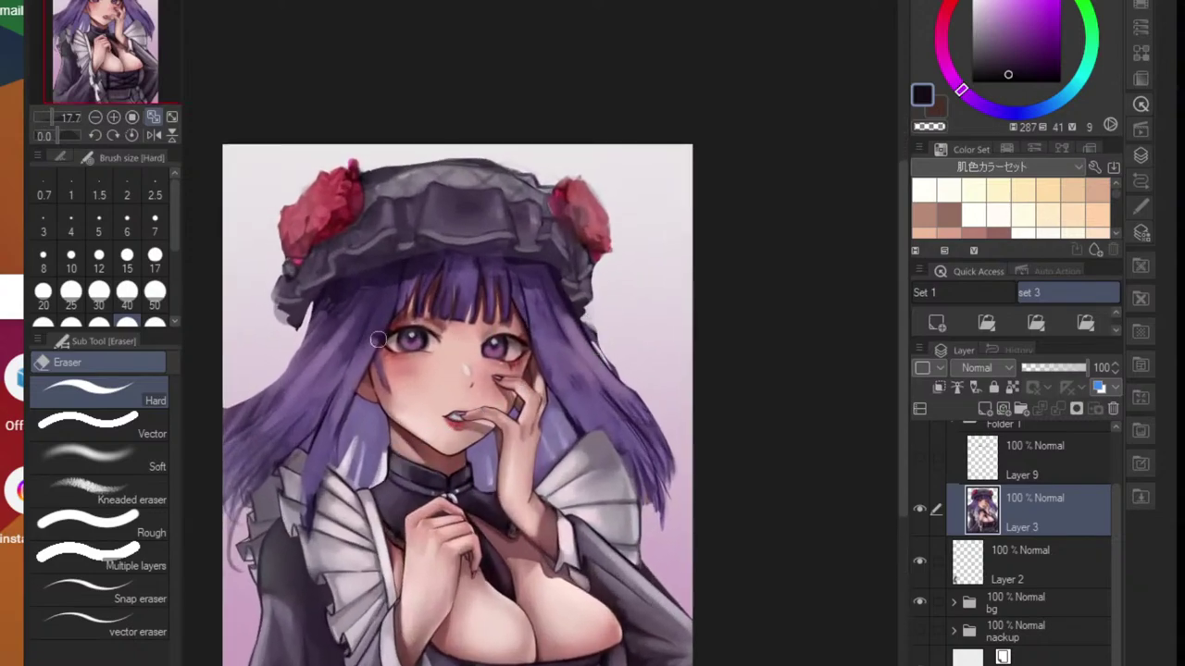
pyautogui.scroll(2, 312, 335)
# - Undo a stray stroke, then darken the hair under the hat brim with an eyedropped dark purple G-pen
pyautogui.press('b')
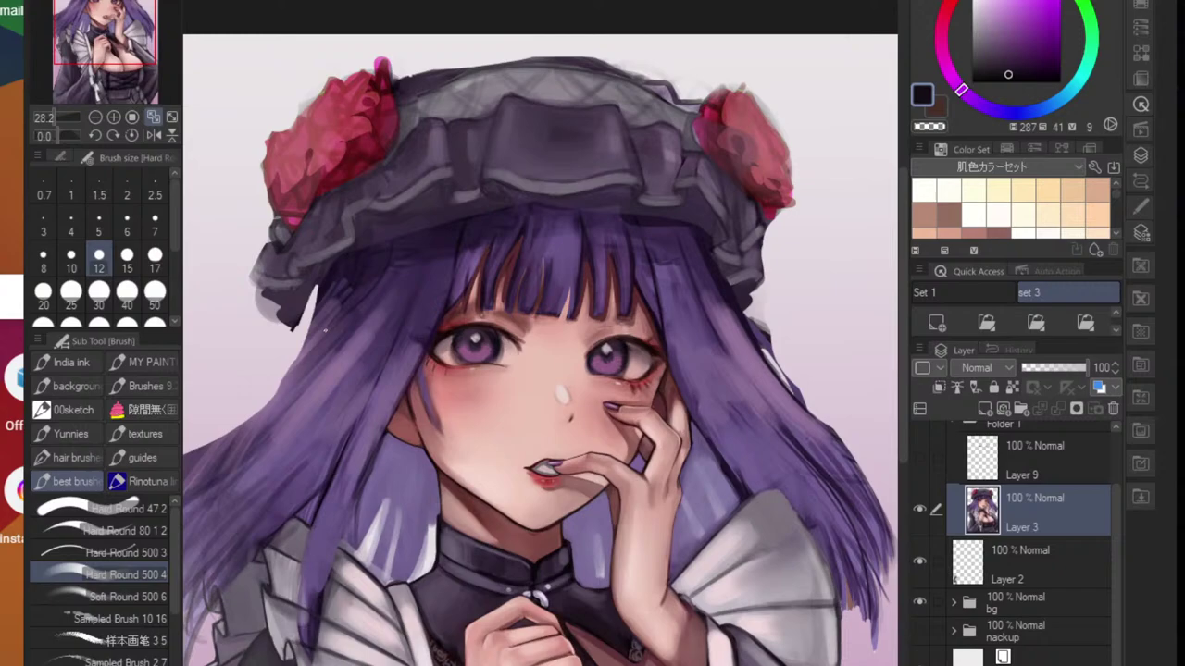
pyautogui.press('p')
pyautogui.hotkey('ctrl', 'z')
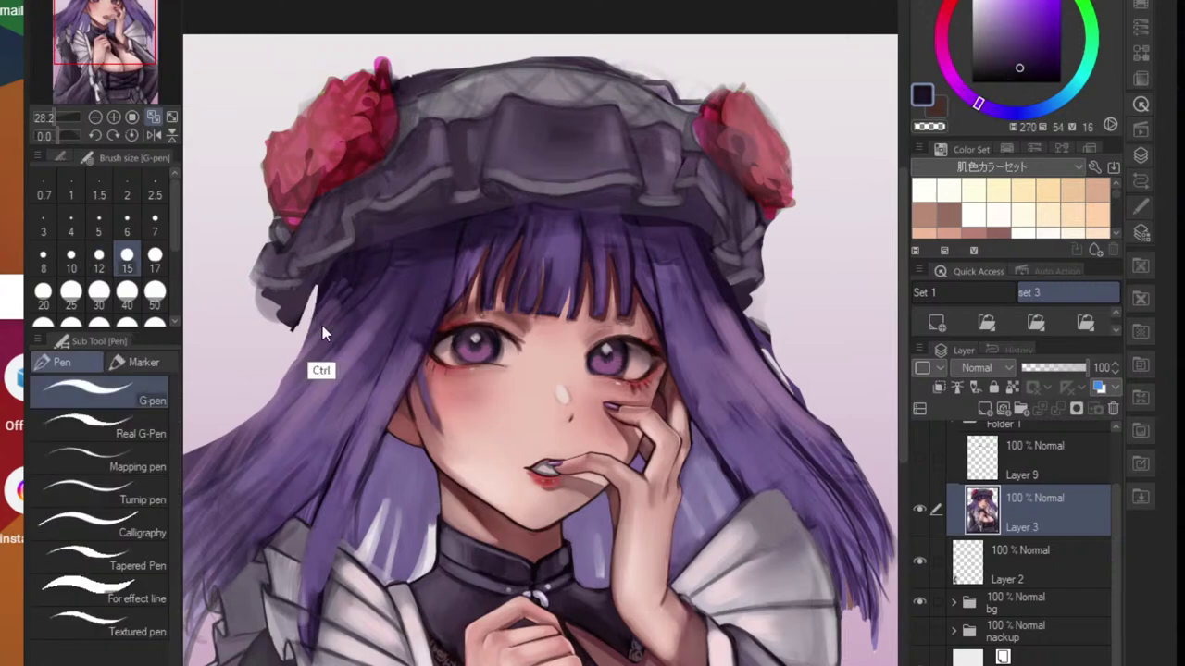
pyautogui.press(']')
pyautogui.press(']')
pyautogui.press(']')
pyautogui.press(']')
pyautogui.press(']')
pyautogui.press(']')
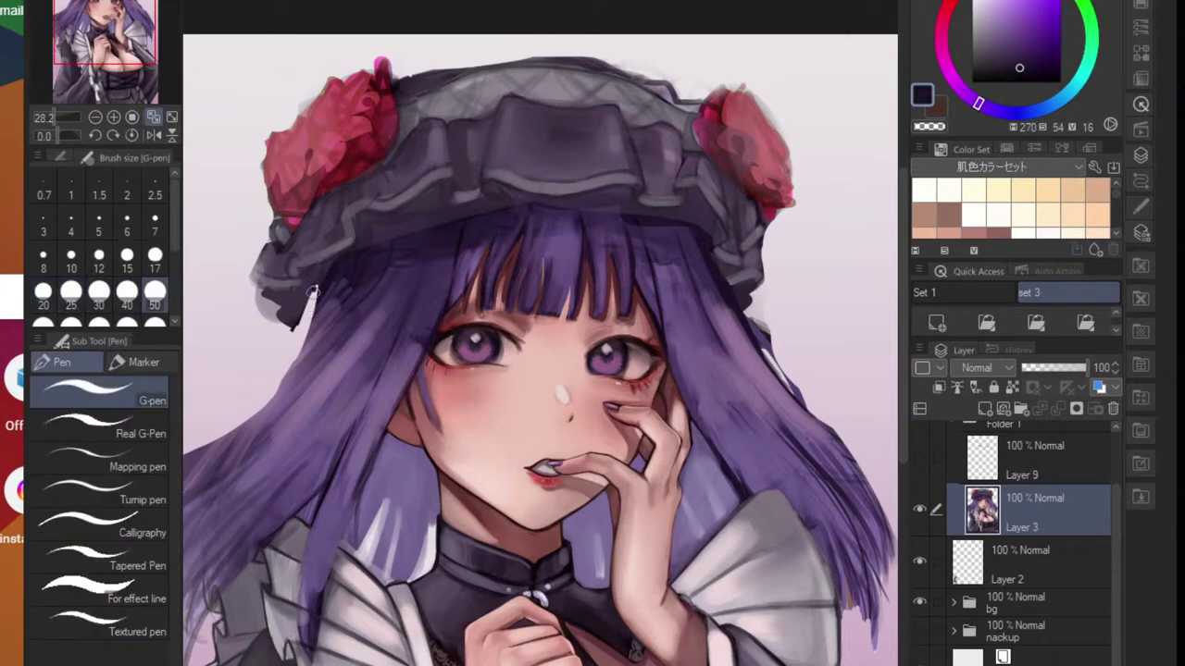
pyautogui.moveTo(309, 290); pyautogui.dragTo(309, 333)
pyautogui.keyDown('alt'); pyautogui.click(323, 289); pyautogui.keyUp('alt')
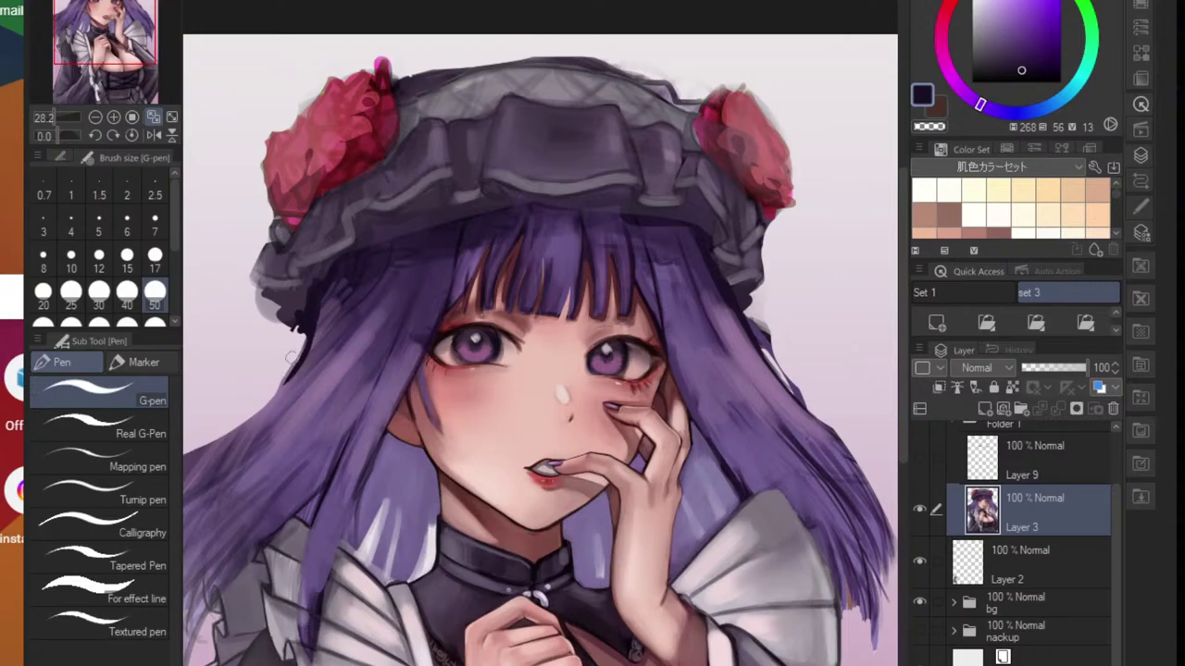
pyautogui.scroll(-5, 315, 389)
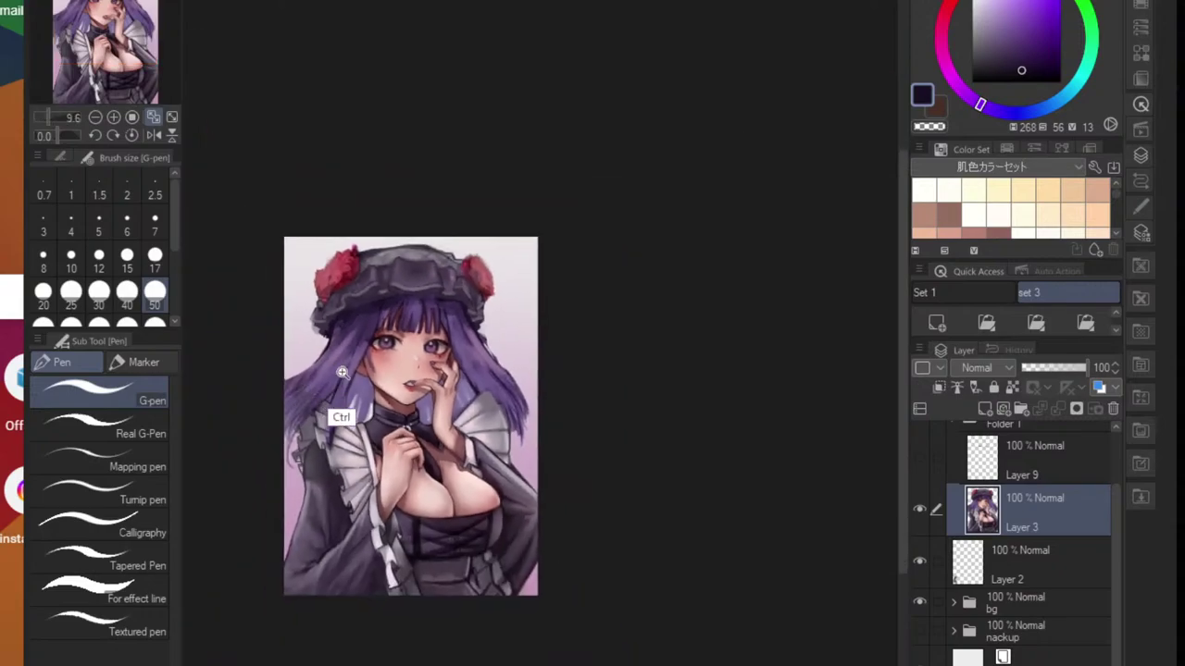
pyautogui.scroll(3, 319, 405)
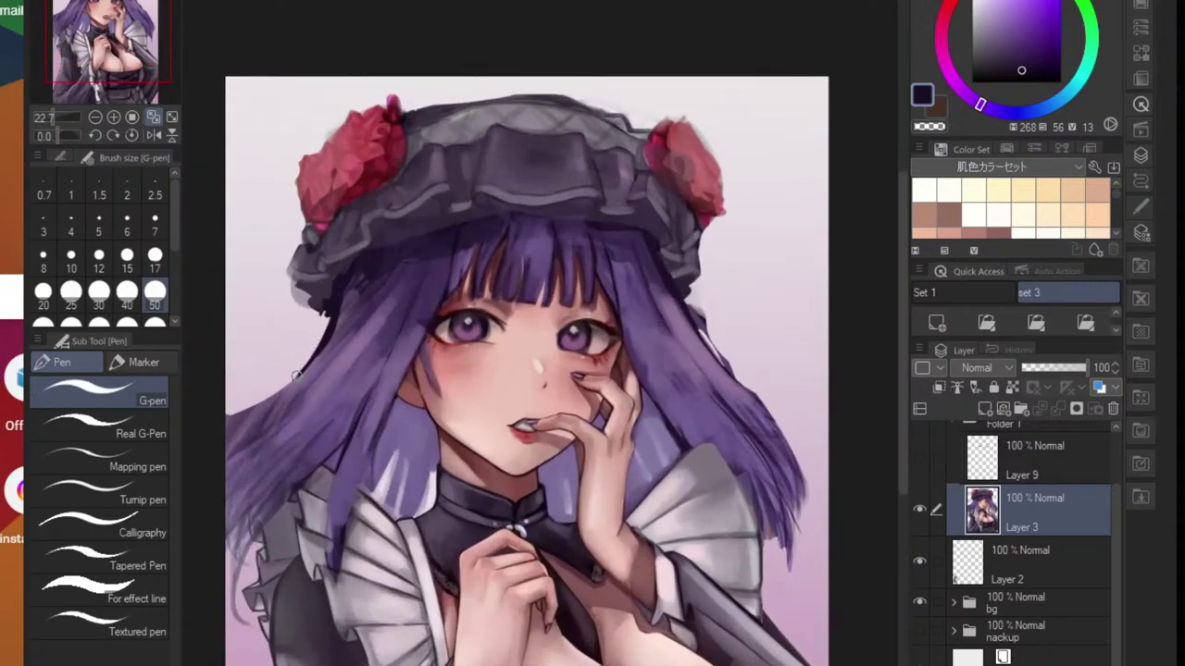
pyautogui.keyDown('ctrl'); pyautogui.click(380, 413); pyautogui.keyUp('ctrl')
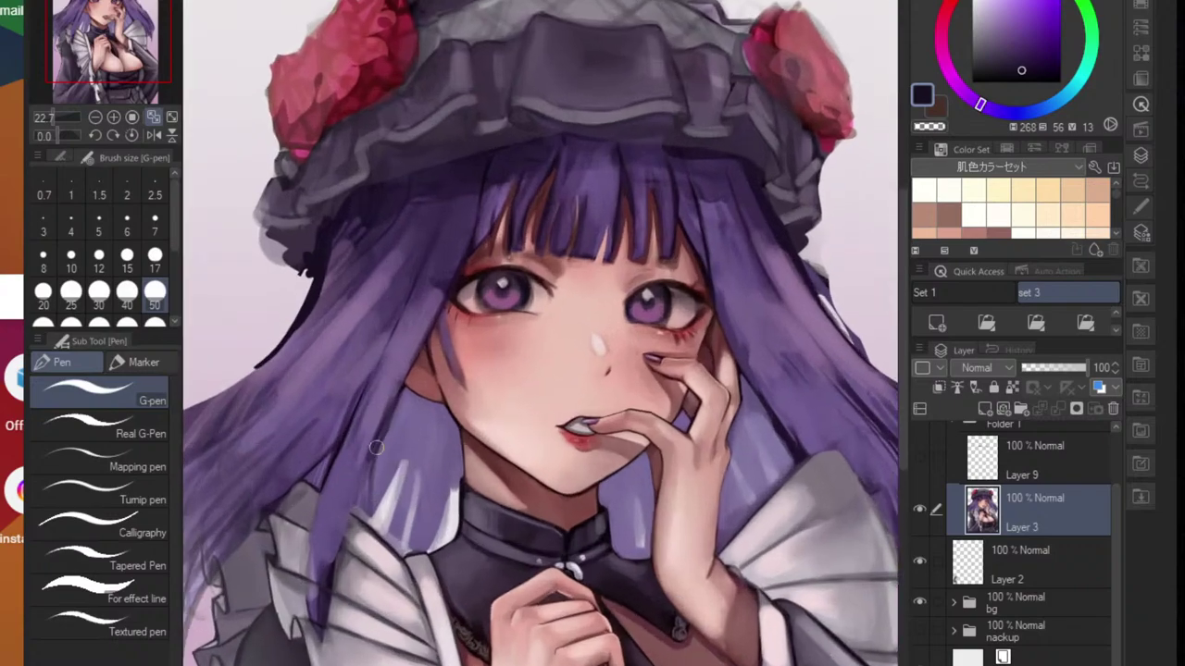
pyautogui.moveTo(440, 208)
pyautogui.mouseDown()
pyautogui.moveTo(450, 186)
pyautogui.moveTo(370, 261)
pyautogui.mouseUp()
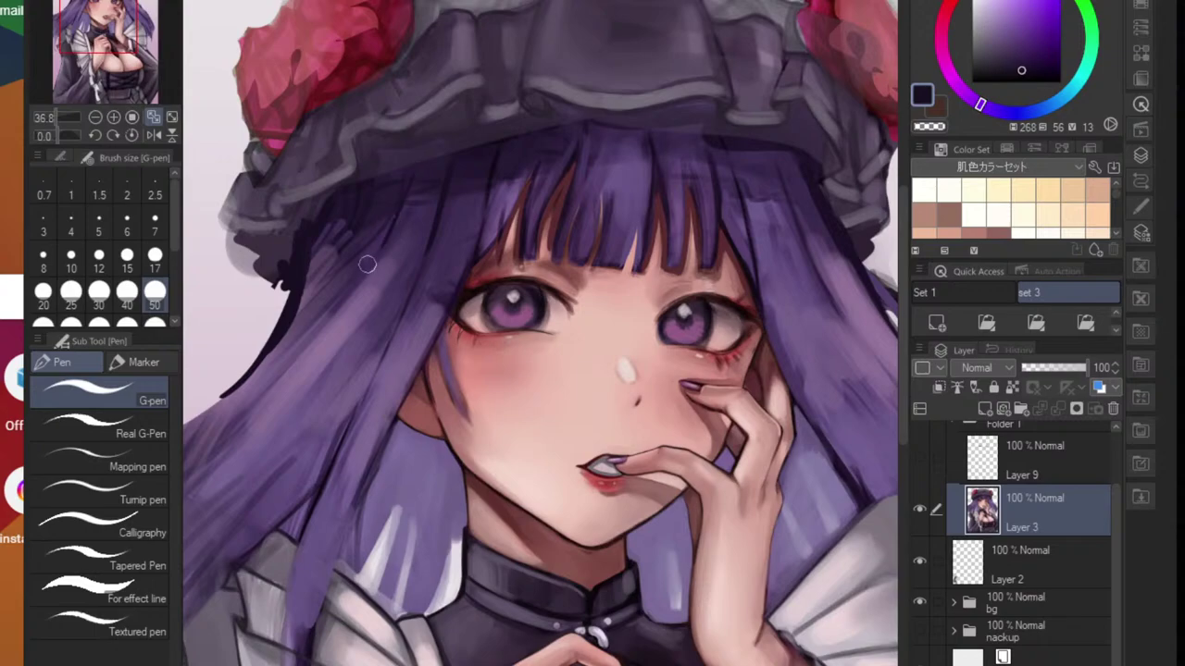
pyautogui.moveTo(398, 198); pyautogui.dragTo(374, 257)
pyautogui.moveTo(451, 174)
pyautogui.mouseDown()
pyautogui.moveTo(436, 216)
pyautogui.moveTo(330, 331)
pyautogui.mouseUp()
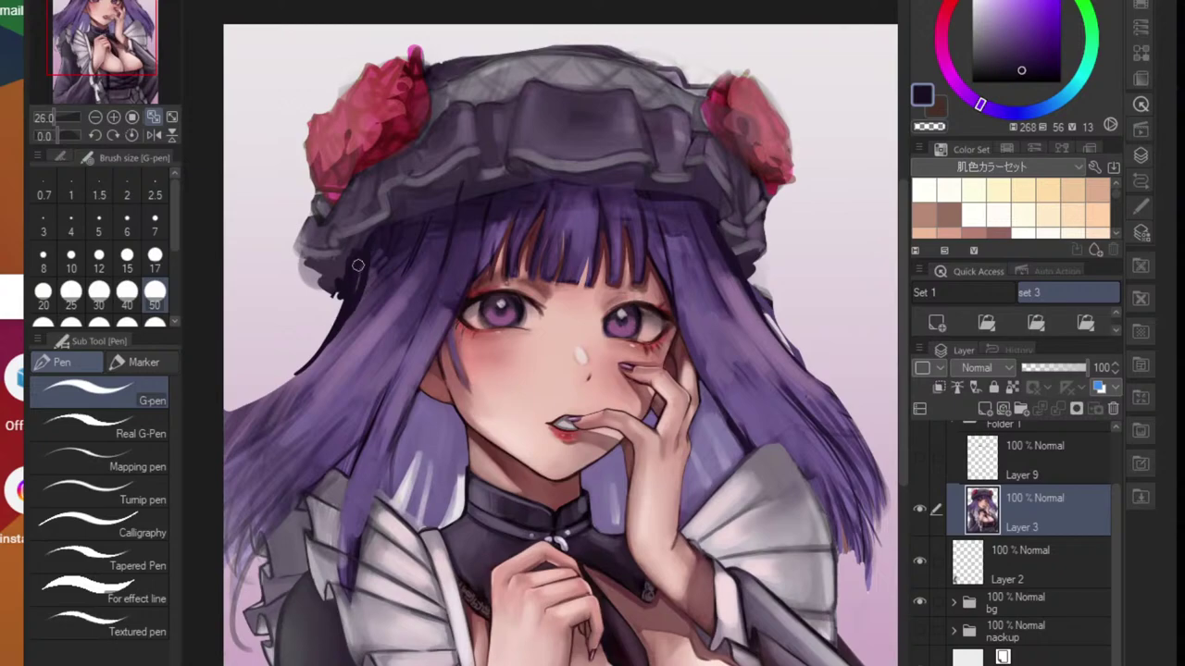
# - Erase the ragged outline along the right hair edge
pyautogui.press('e')
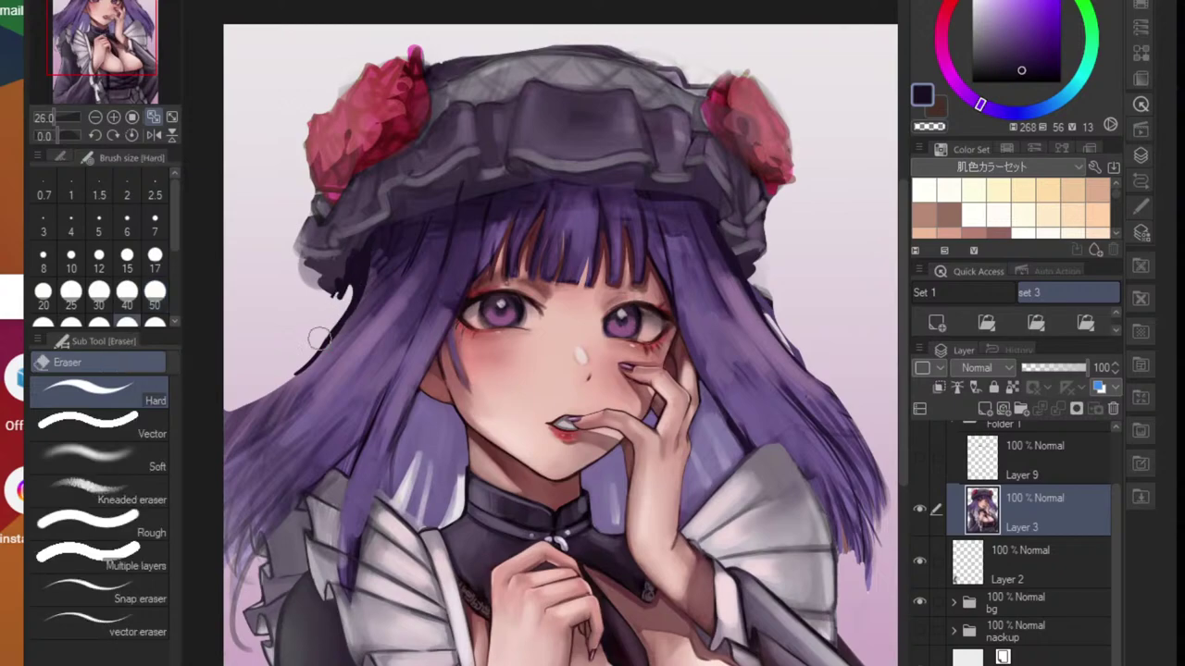
pyautogui.scroll(-5, 351, 362)
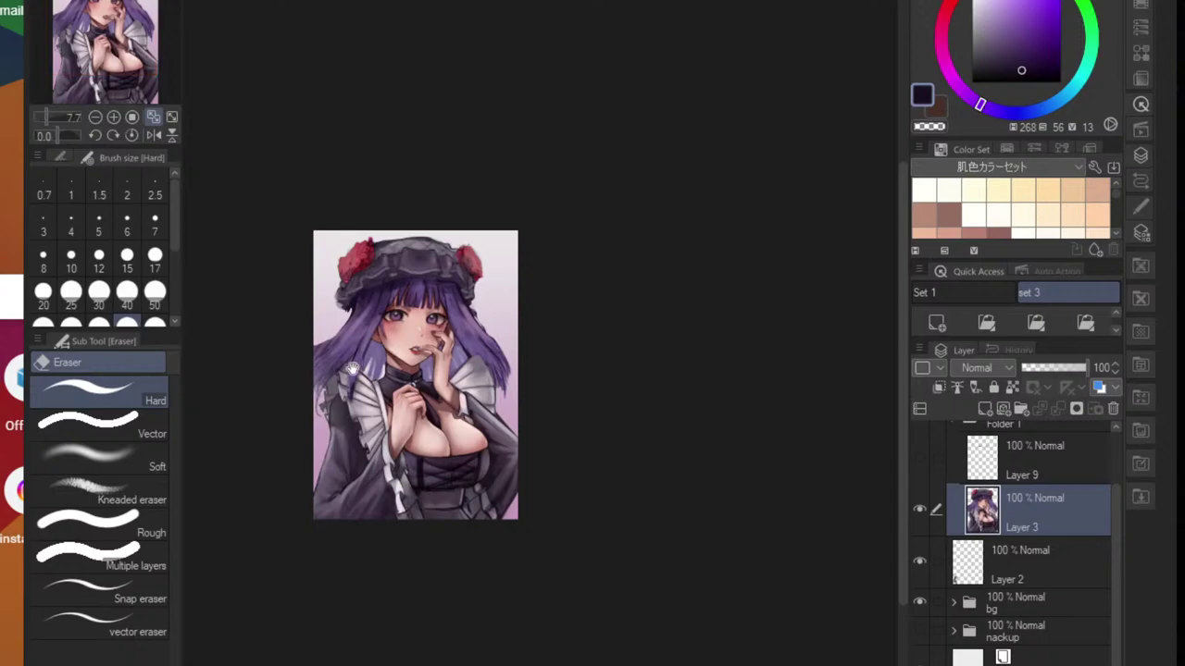
pyautogui.scroll(4, 445, 343)
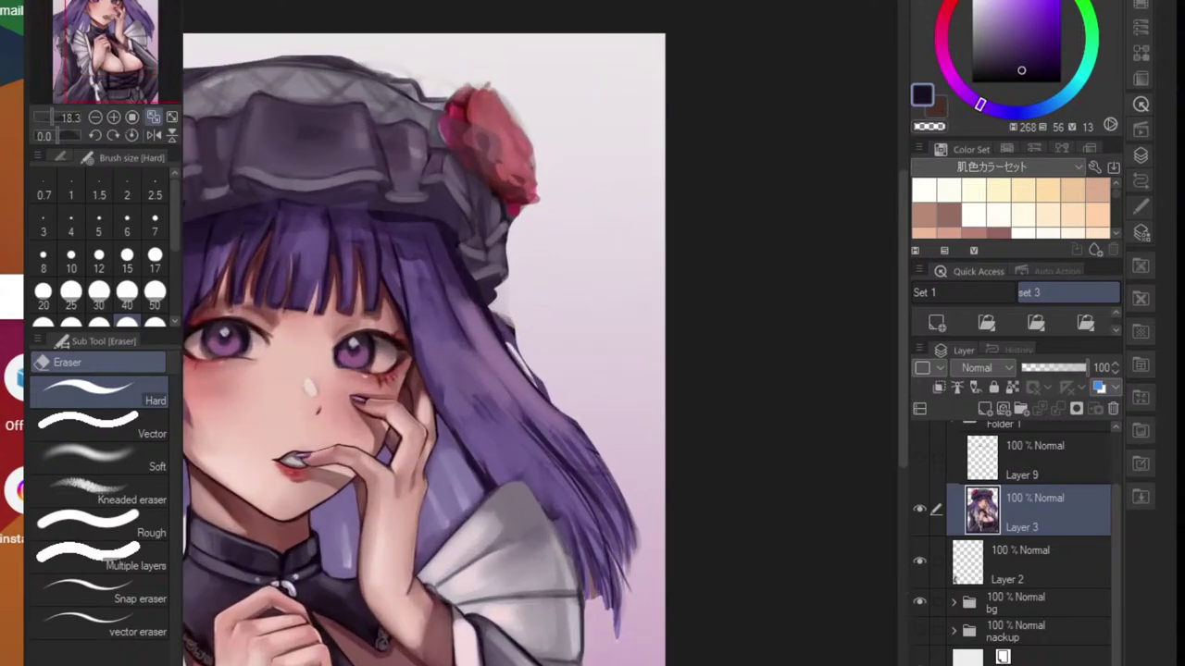
pyautogui.moveTo(498, 303)
pyautogui.mouseDown()
pyautogui.moveTo(535, 357)
pyautogui.moveTo(510, 340)
pyautogui.moveTo(560, 388)
pyautogui.moveTo(498, 302)
pyautogui.moveTo(578, 403)
pyautogui.mouseUp()
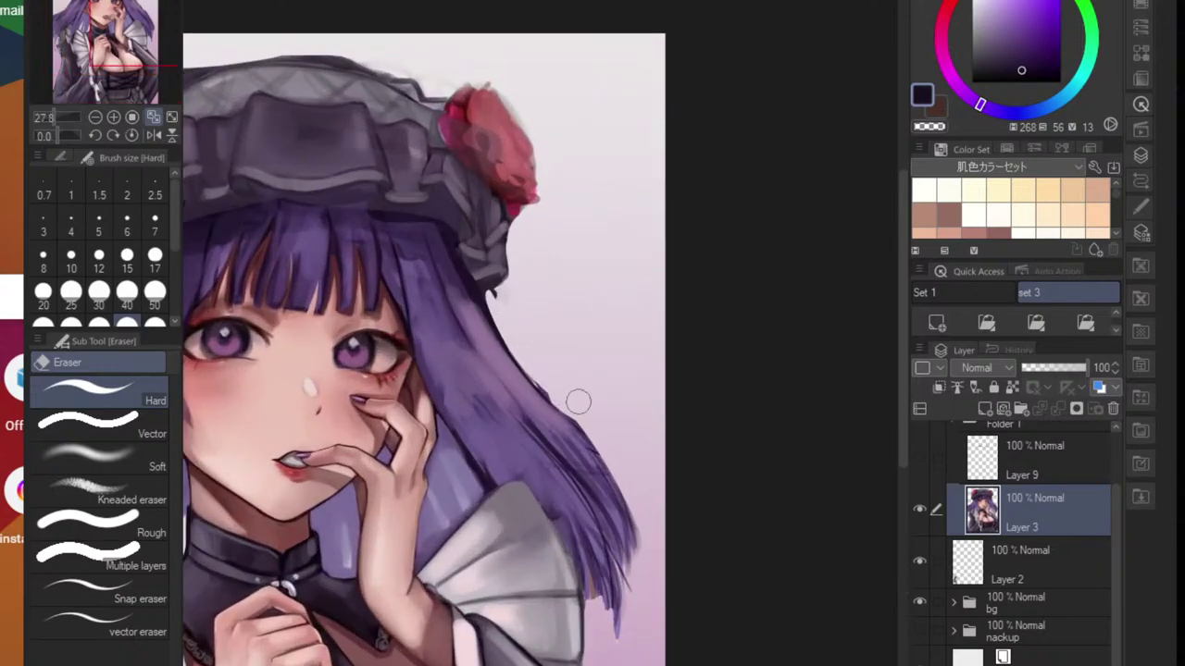
pyautogui.moveTo(526, 339); pyautogui.dragTo(566, 400)
pyautogui.scroll(-4, 566, 400)
pyautogui.scroll(3, 435, 338)
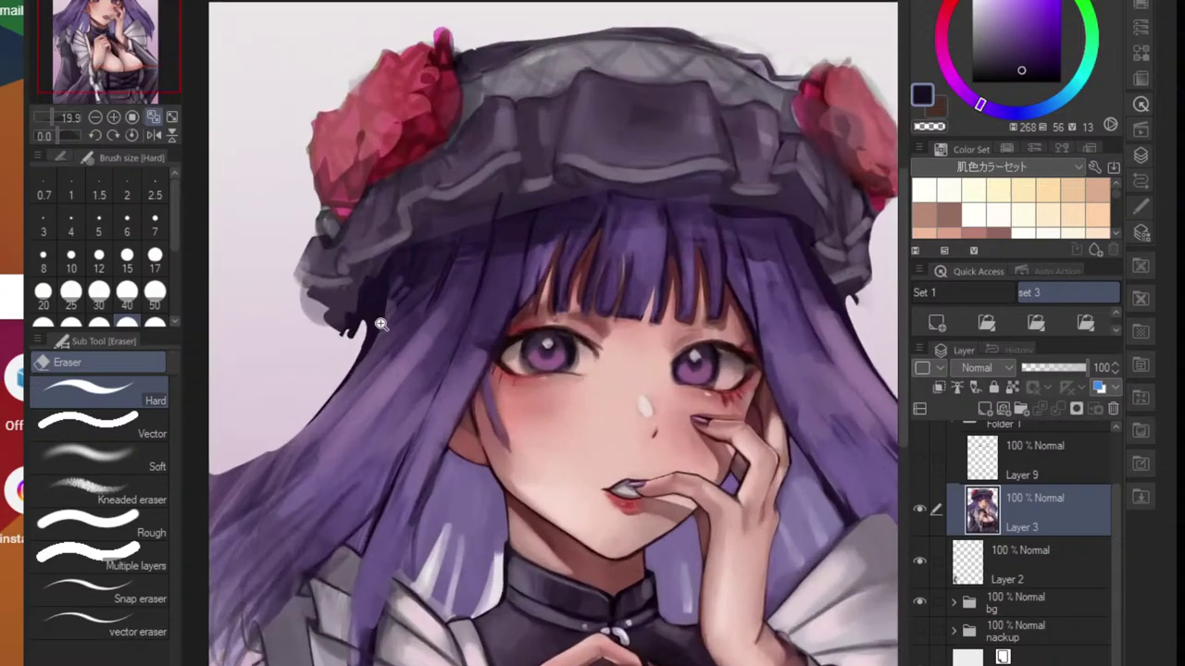
pyautogui.moveTo(382, 324); pyautogui.dragTo(384, 324)
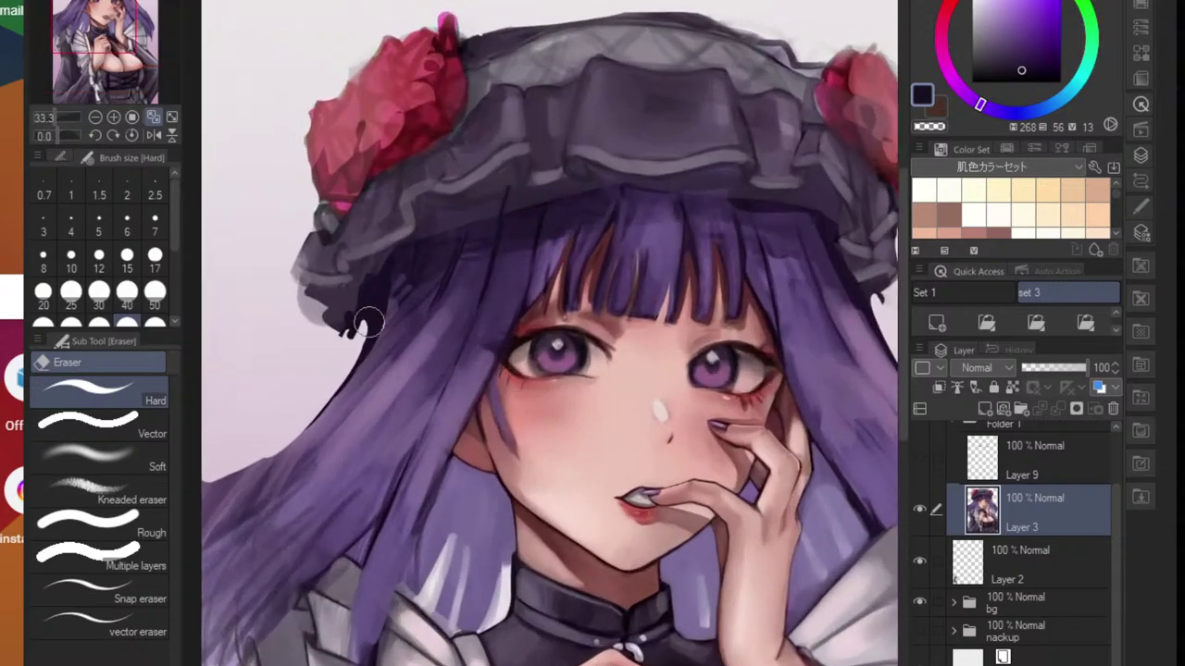
# - Return to the pen loaded with a dark purple sampled from the hair
pyautogui.press('p')
pyautogui.keyDown('alt'); pyautogui.click(364, 351); pyautogui.keyUp('alt')
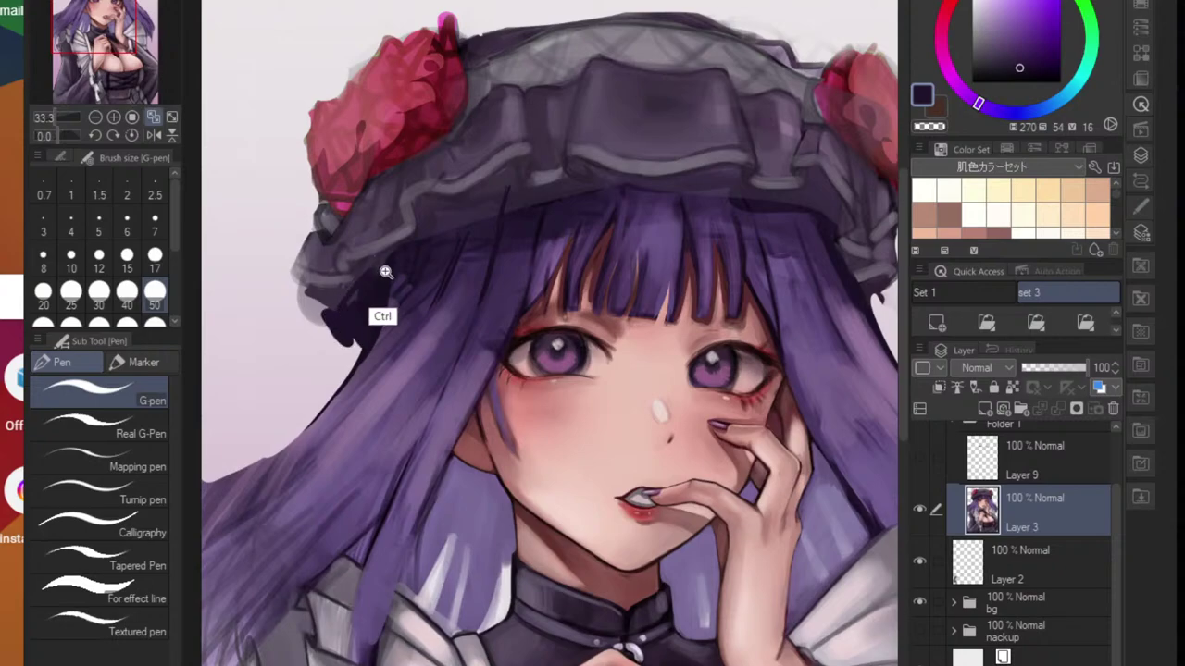
pyautogui.scroll(-4, 381, 271)
pyautogui.scroll(-1, 378, 335)
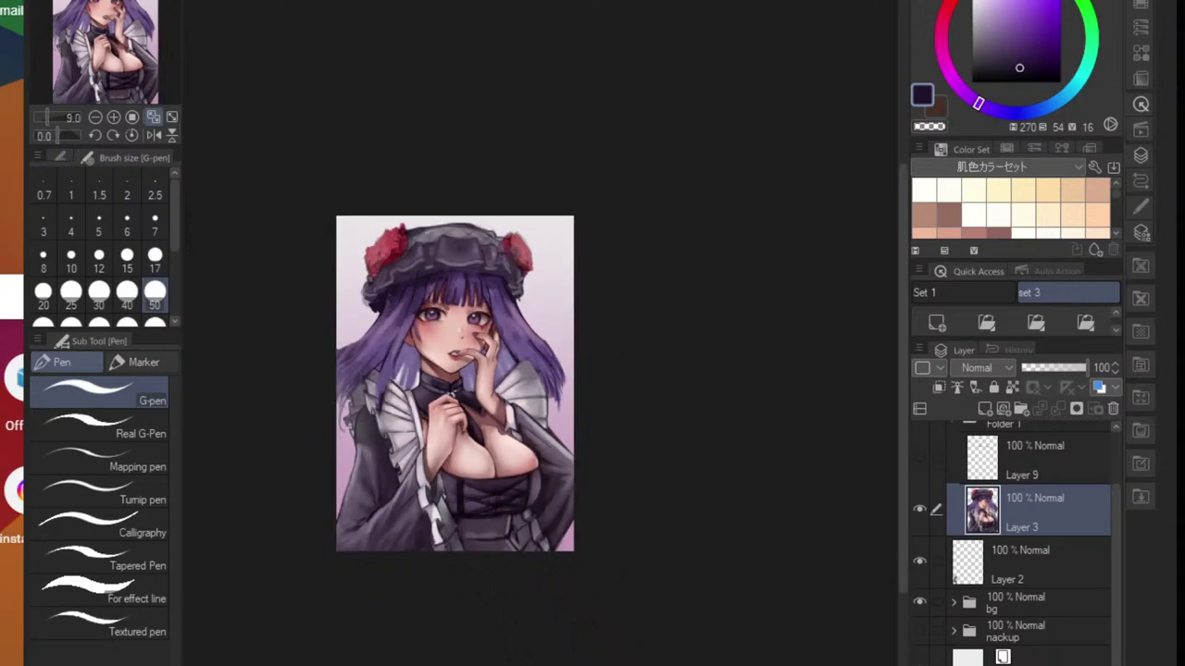
pyautogui.scroll(2, 516, 381)
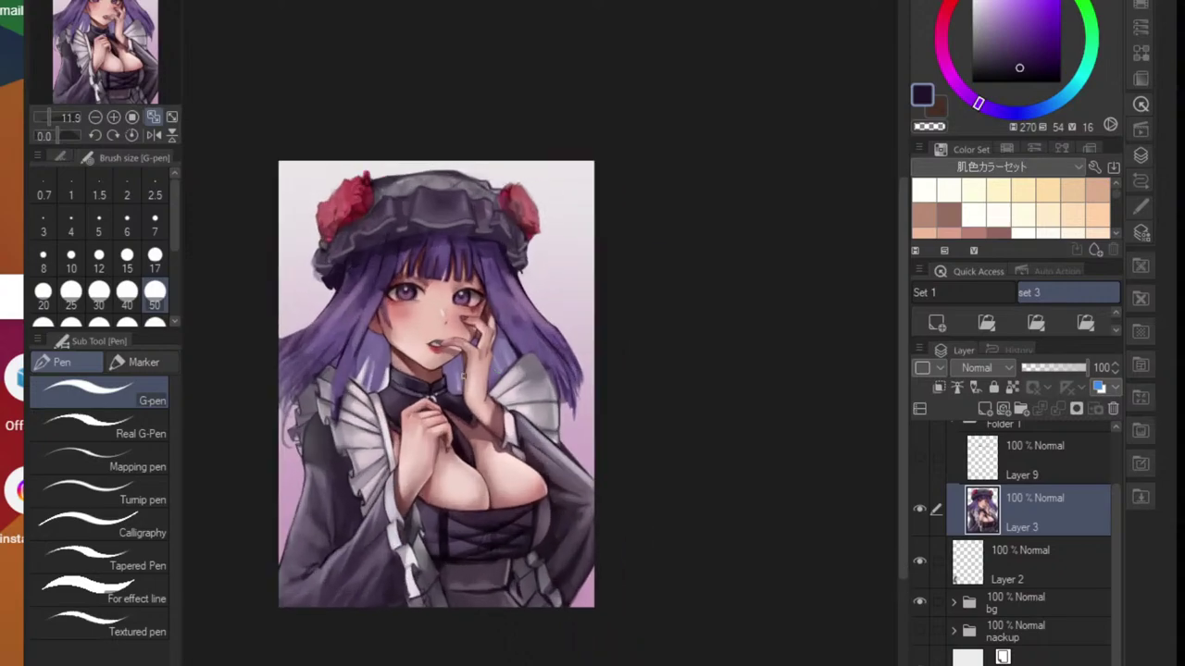
pyautogui.scroll(1, 466, 374)
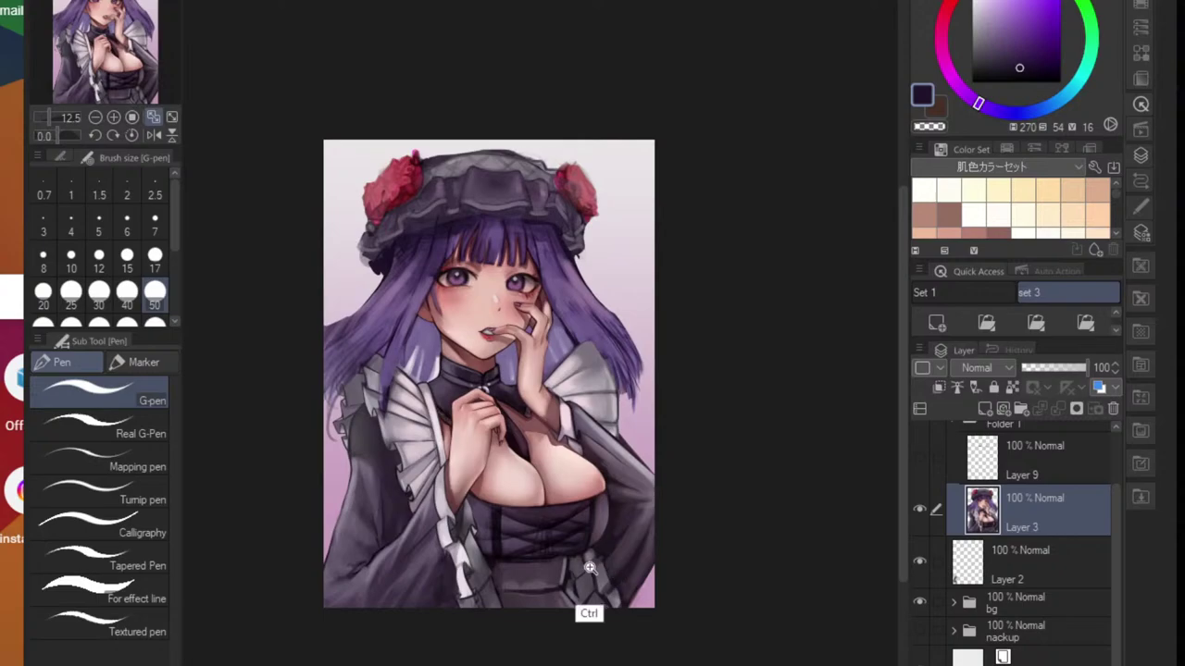
pyautogui.scroll(4, 396, 512)
# - Paint sampled light grey over the lower sleeve ruffle with an enlarged brush
pyautogui.press('b')
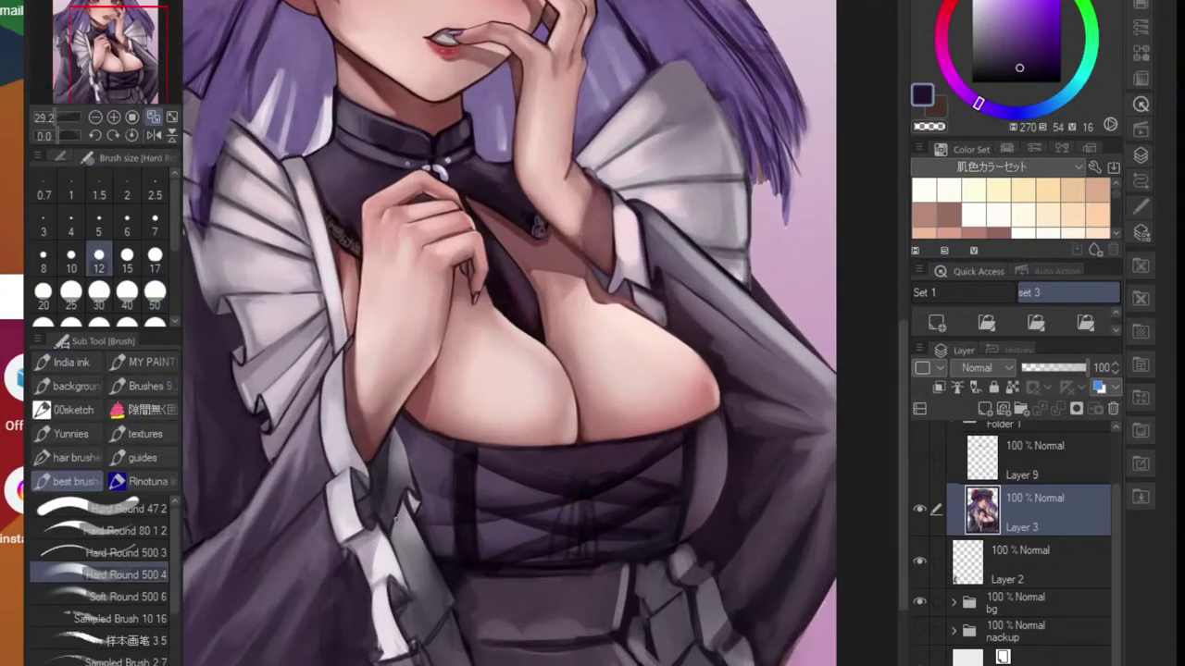
pyautogui.keyDown('alt'); pyautogui.click(419, 569); pyautogui.keyUp('alt')
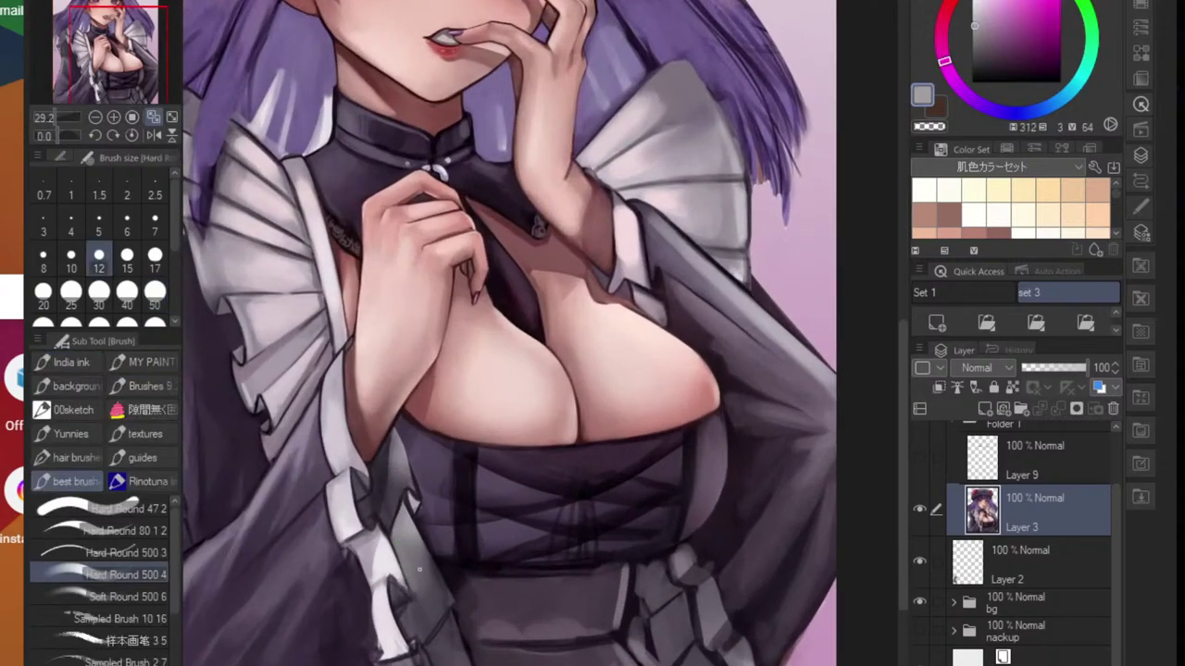
pyautogui.press(']')
pyautogui.press(']')
pyautogui.press(']')
pyautogui.press(']')
pyautogui.press(']')
pyautogui.press(']')
pyautogui.press(']')
pyautogui.press(']')
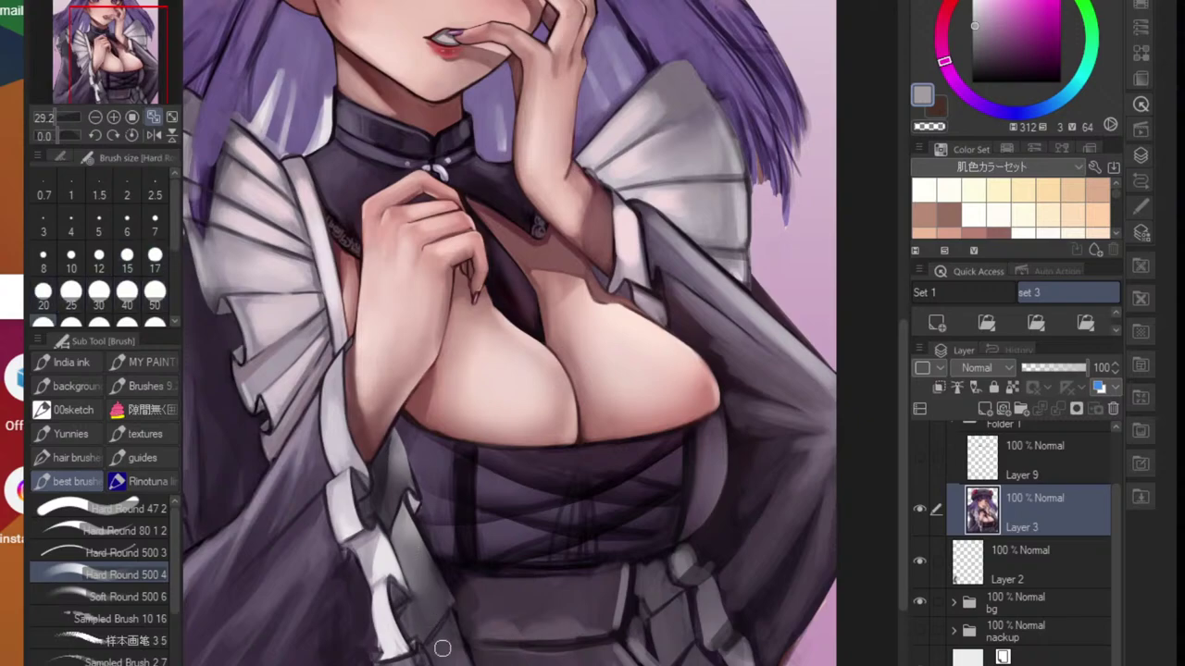
pyautogui.moveTo(456, 663)
pyautogui.mouseDown()
pyautogui.moveTo(447, 627)
pyautogui.moveTo(431, 663)
pyautogui.mouseUp()
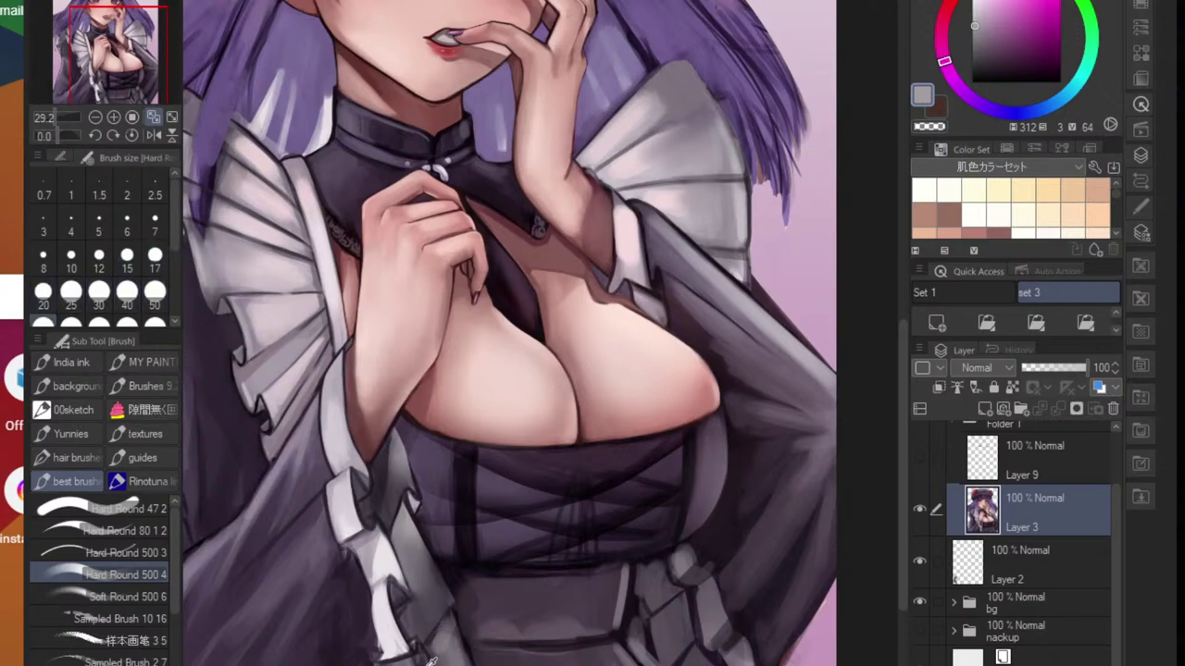
# - Shade the ribbon strap's lower part greyer using a light grey picked from the ribbon
pyautogui.keyDown('alt'); pyautogui.click(431, 626); pyautogui.keyUp('alt')
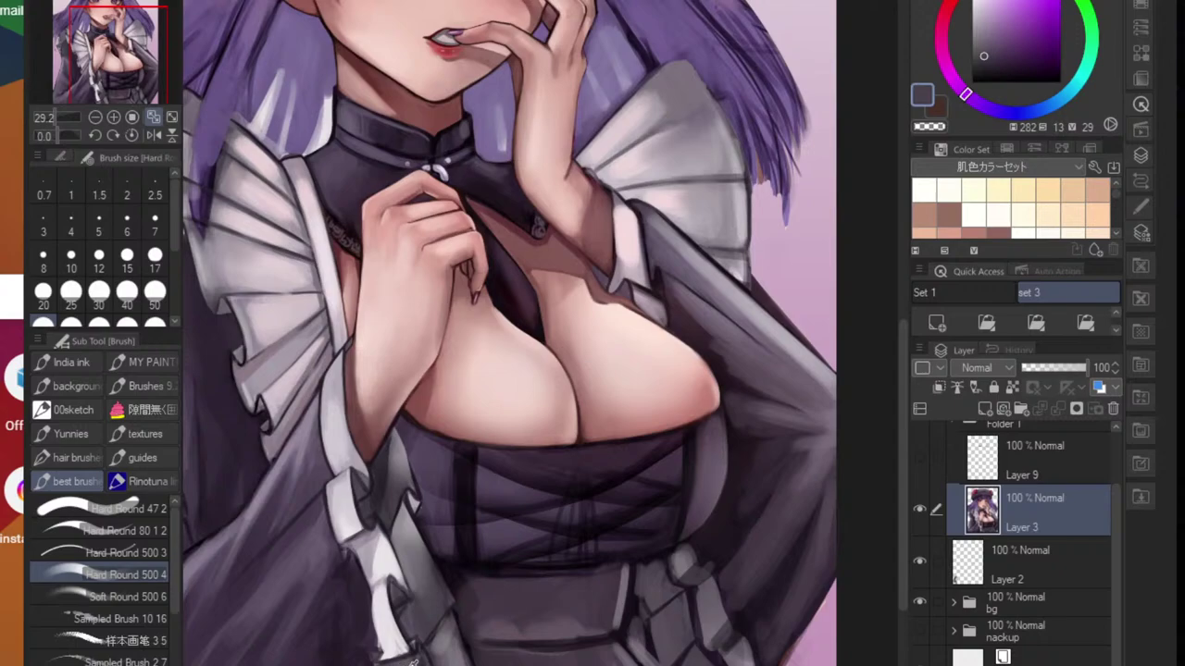
pyautogui.keyDown('alt'); pyautogui.click(409, 661); pyautogui.keyUp('alt')
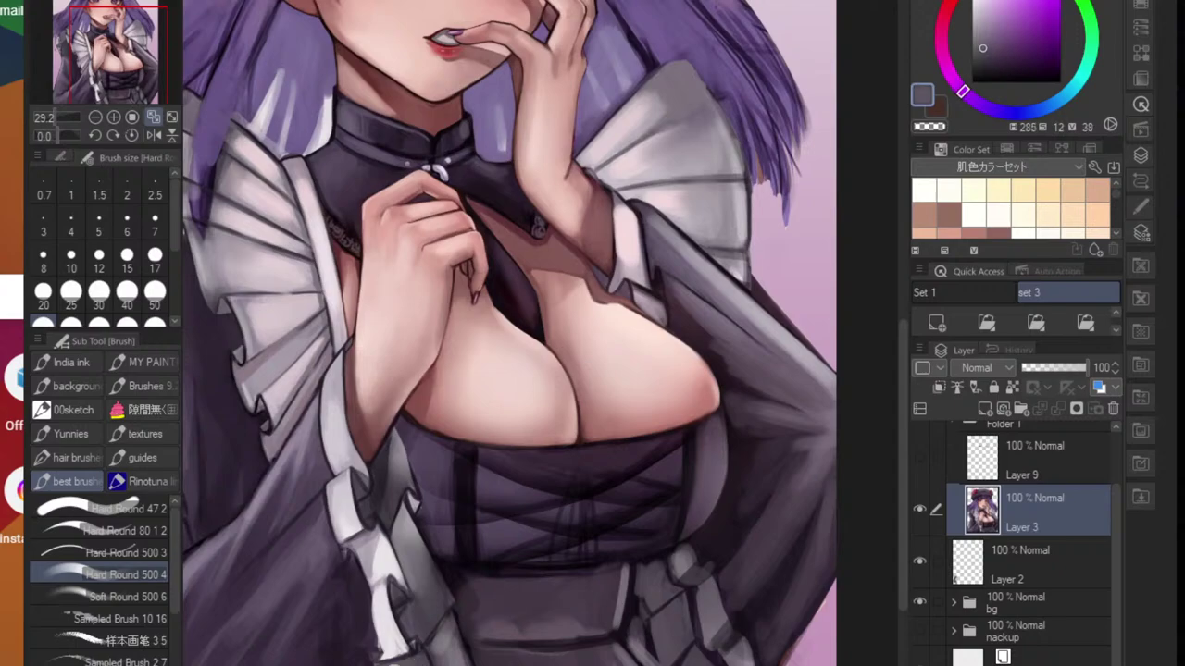
pyautogui.keyDown('alt'); pyautogui.click(381, 640); pyautogui.keyUp('alt')
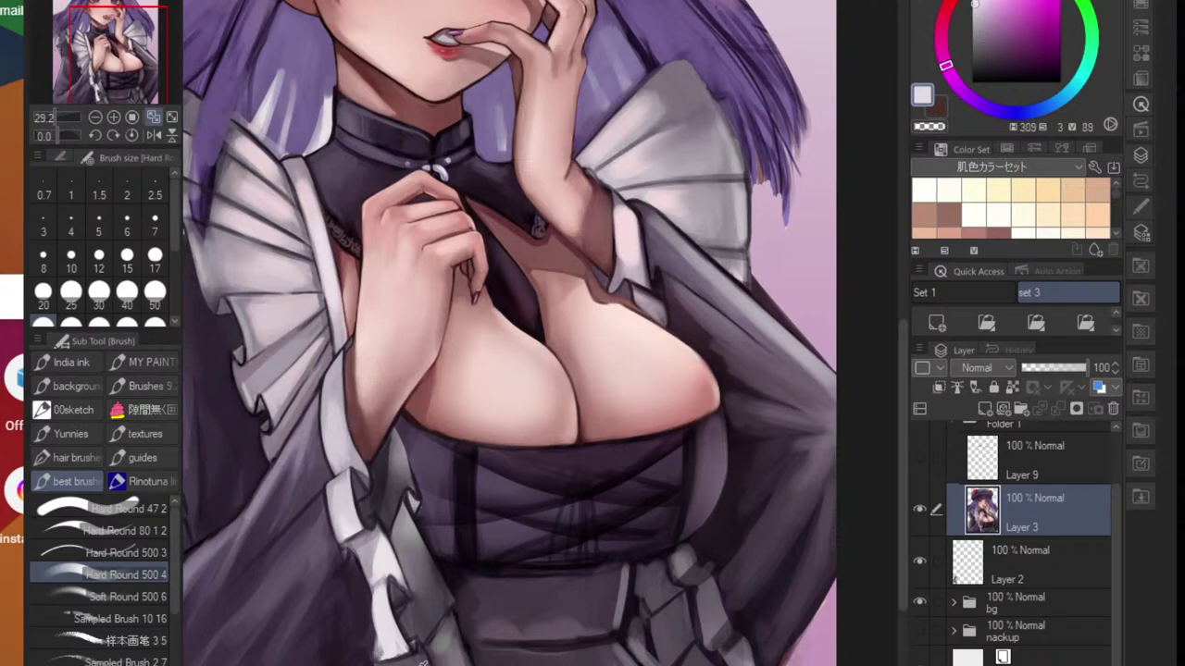
pyautogui.keyDown('alt'); pyautogui.click(389, 641); pyautogui.keyUp('alt')
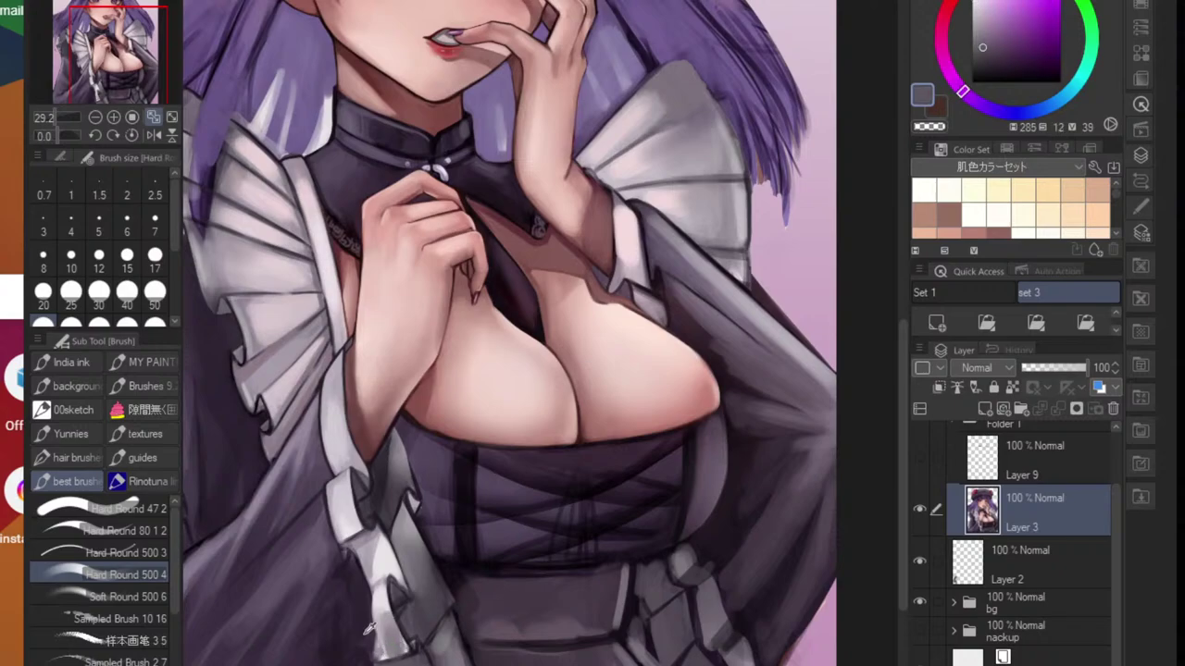
pyautogui.keyDown('alt'); pyautogui.click(367, 639); pyautogui.keyUp('alt')
pyautogui.click(362, 645)
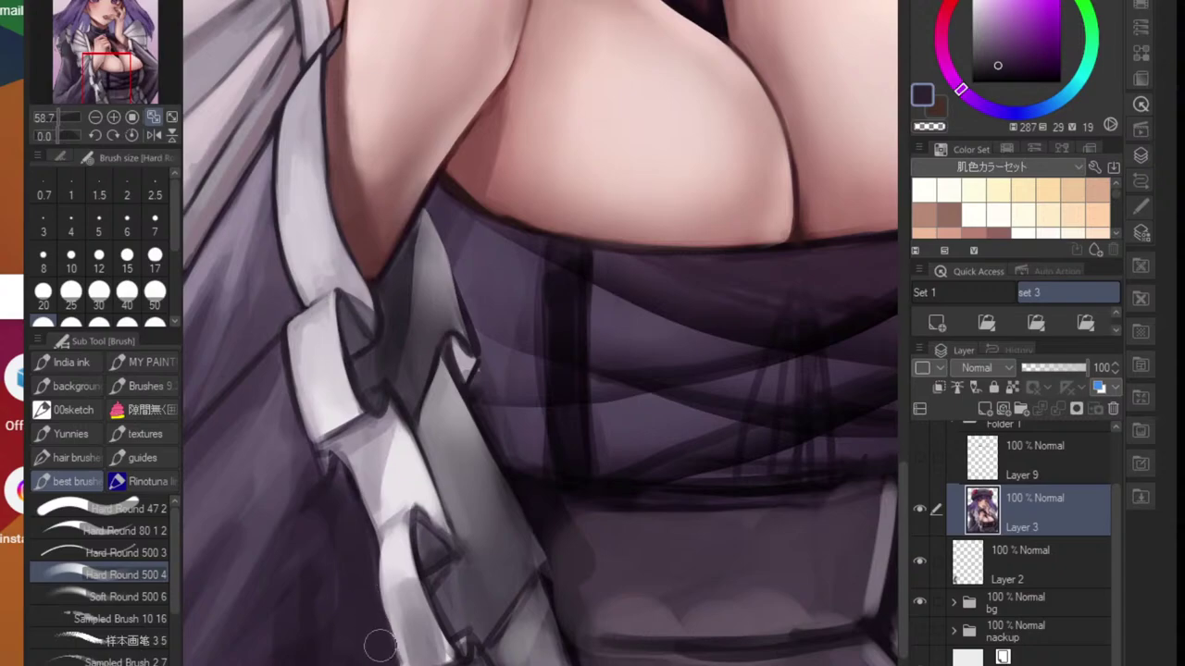
pyautogui.keyDown('alt'); pyautogui.click(423, 654); pyautogui.keyUp('alt')
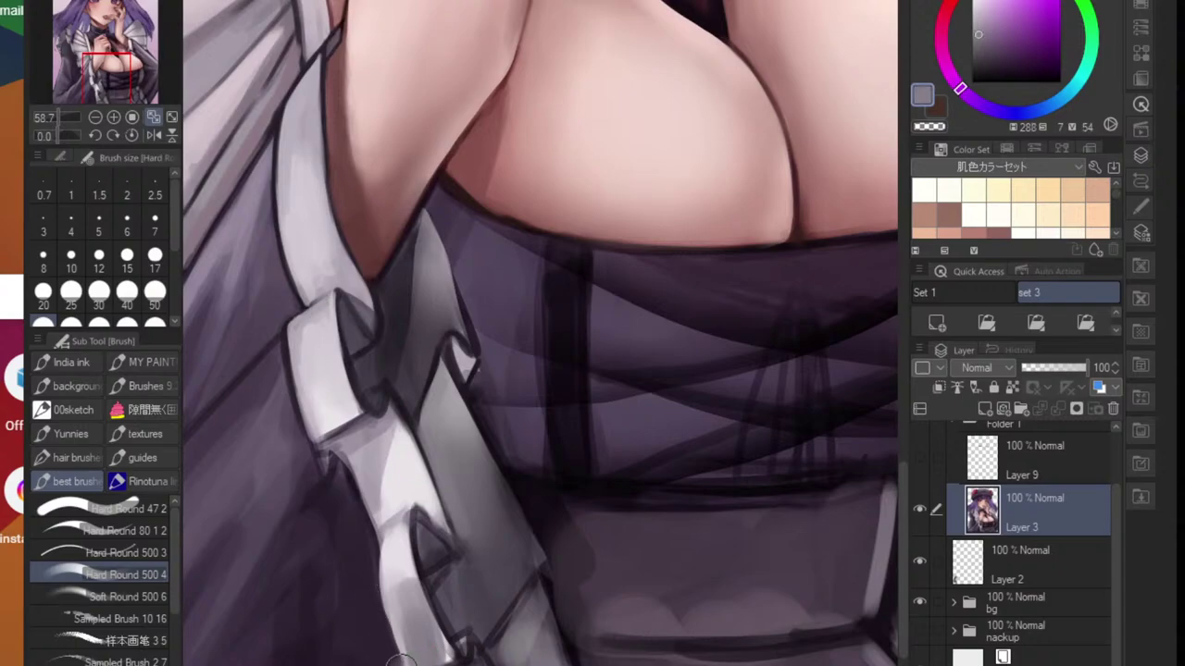
pyautogui.moveTo(396, 634); pyautogui.dragTo(430, 640)
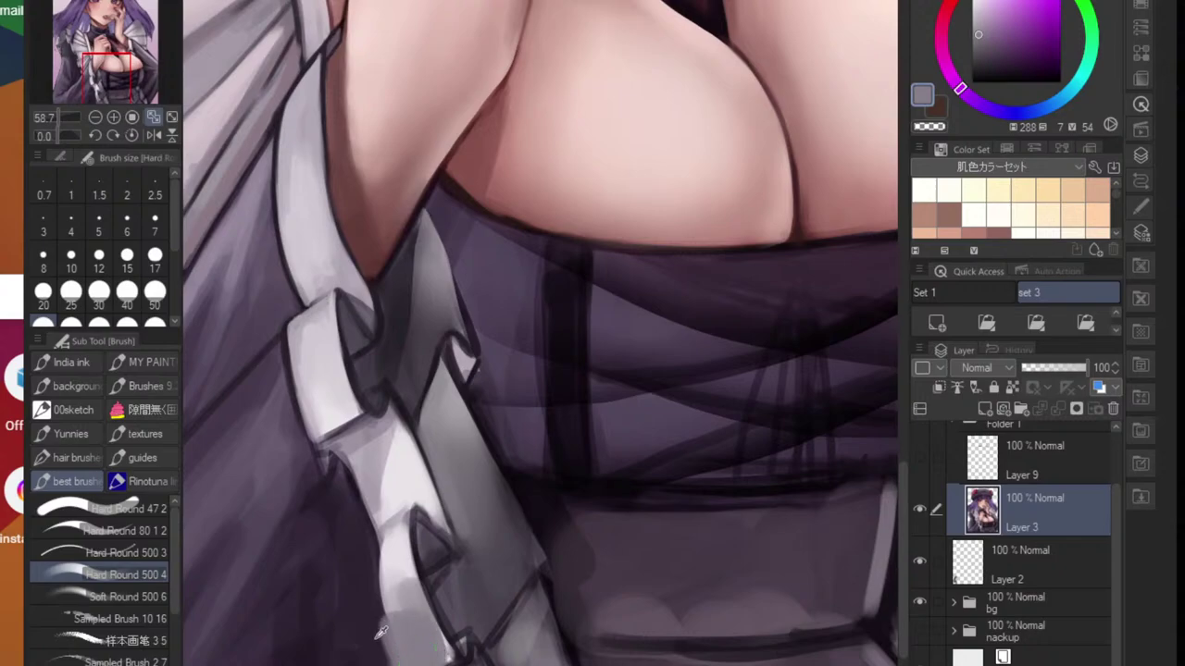
# - Darken the sleeve with a dark purple stroke and zoom in to check the ruffle
pyautogui.keyDown('alt'); pyautogui.click(371, 643); pyautogui.keyUp('alt')
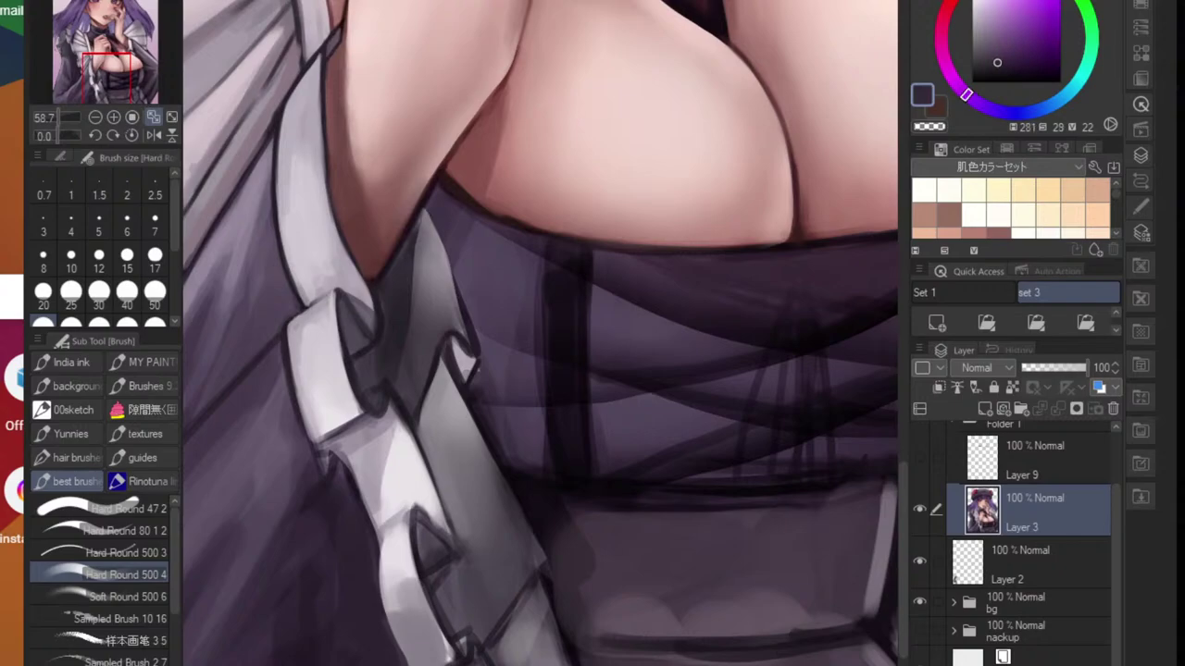
pyautogui.keyDown('ctrl'); pyautogui.click(305, 454); pyautogui.keyUp('ctrl')
pyautogui.moveTo(363, 540)
pyautogui.mouseDown()
pyautogui.moveTo(323, 586)
pyautogui.moveTo(386, 558)
pyautogui.moveTo(397, 527)
pyautogui.moveTo(222, 648)
pyautogui.mouseUp()
pyautogui.keyDown('alt'); pyautogui.click(357, 333); pyautogui.keyUp('alt')
pyautogui.moveTo(319, 629)
pyautogui.mouseDown()
pyautogui.moveTo(204, 621)
pyautogui.moveTo(489, 510)
pyautogui.moveTo(439, 553)
pyautogui.mouseUp()
pyautogui.keyDown('ctrl'); pyautogui.click(440, 552); pyautogui.keyUp('ctrl')
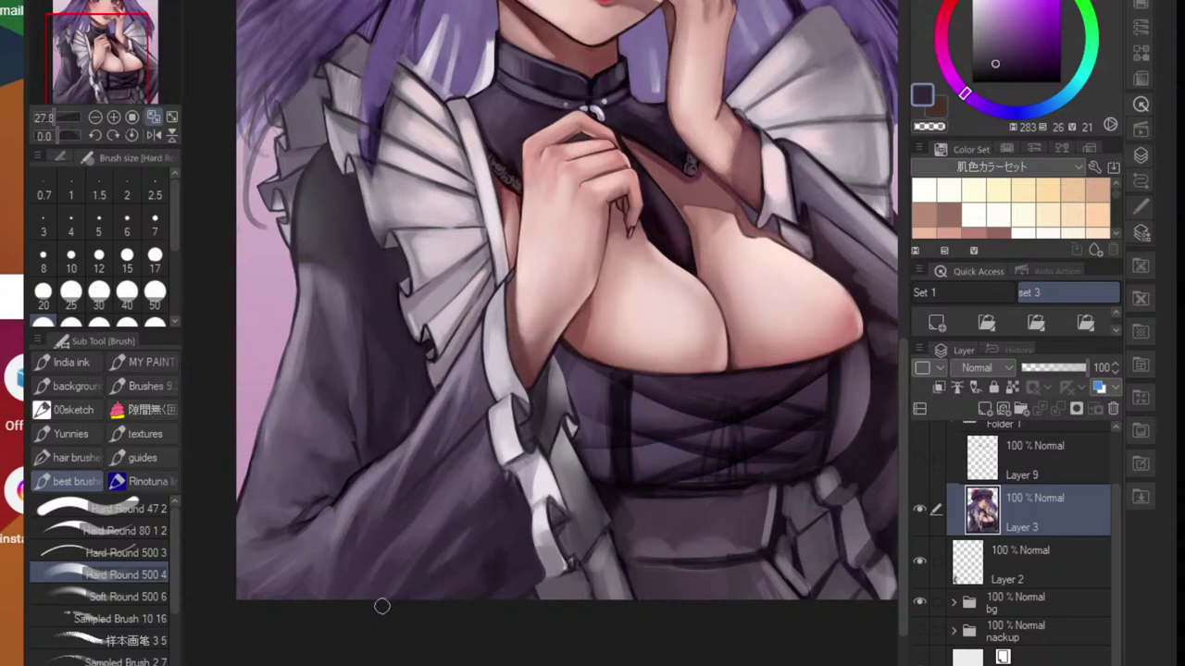
pyautogui.keyDown('alt'); pyautogui.click(517, 575); pyautogui.keyUp('alt')
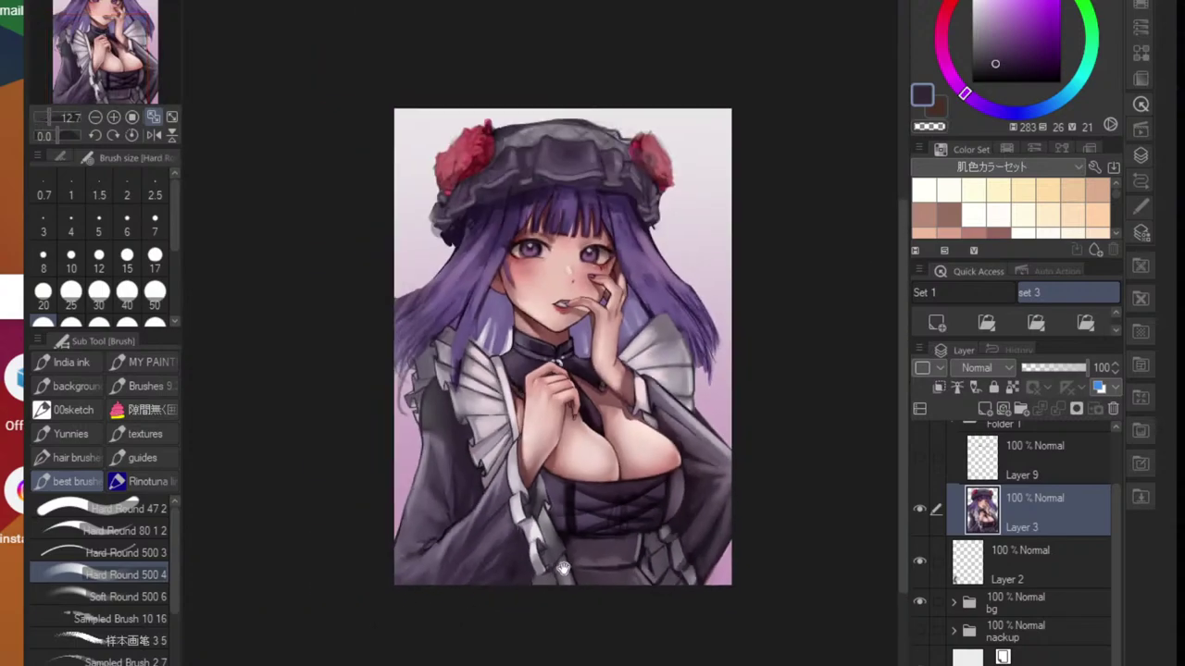
pyautogui.keyDown('ctrl'); pyautogui.click(562, 568); pyautogui.keyUp('ctrl')
pyautogui.keyDown('ctrl'); pyautogui.click(563, 569); pyautogui.keyUp('ctrl')
pyautogui.keyDown('ctrl'); pyautogui.click(565, 602); pyautogui.keyUp('ctrl')
# - Redraw the collar fold's lower edge line in darker purple at brush size 10
pyautogui.keyDown('ctrl'); pyautogui.click(570, 599); pyautogui.keyUp('ctrl')
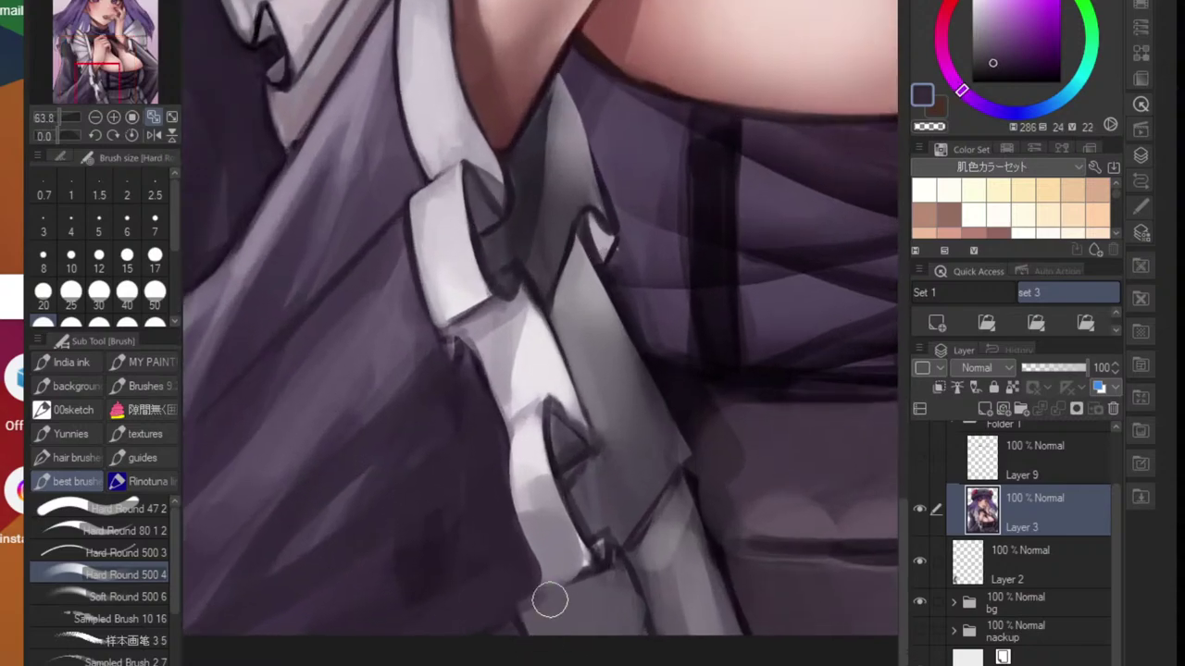
pyautogui.press('[')
pyautogui.press('[')
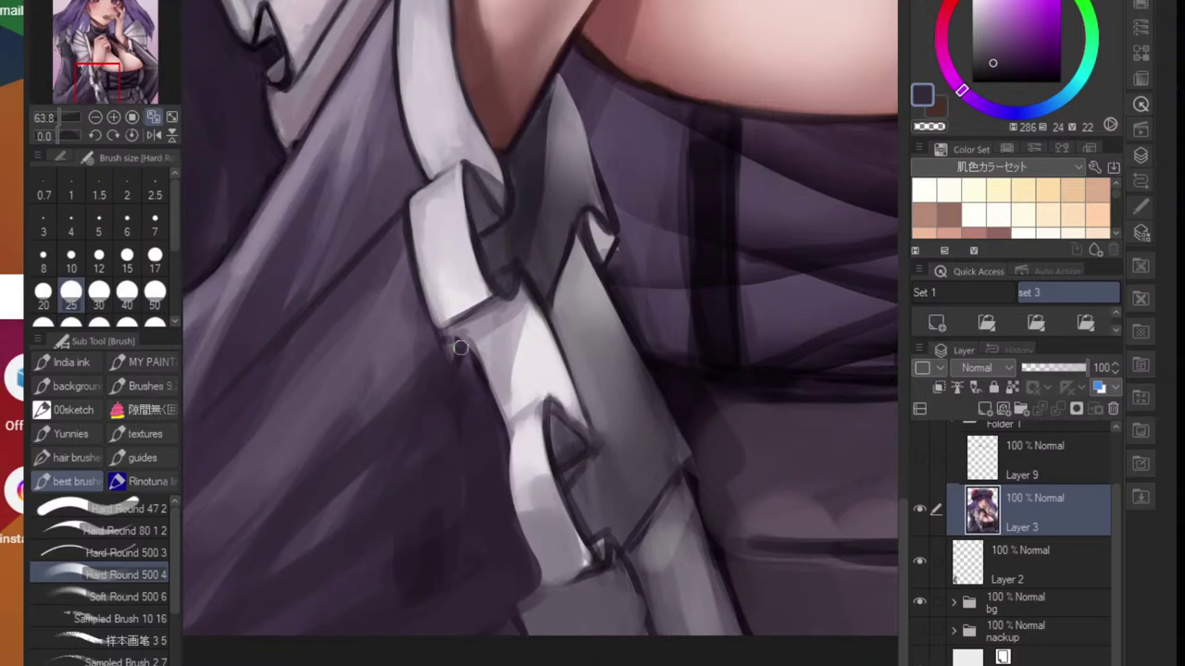
pyautogui.keyDown('ctrl'); pyautogui.click(461, 347); pyautogui.keyUp('ctrl')
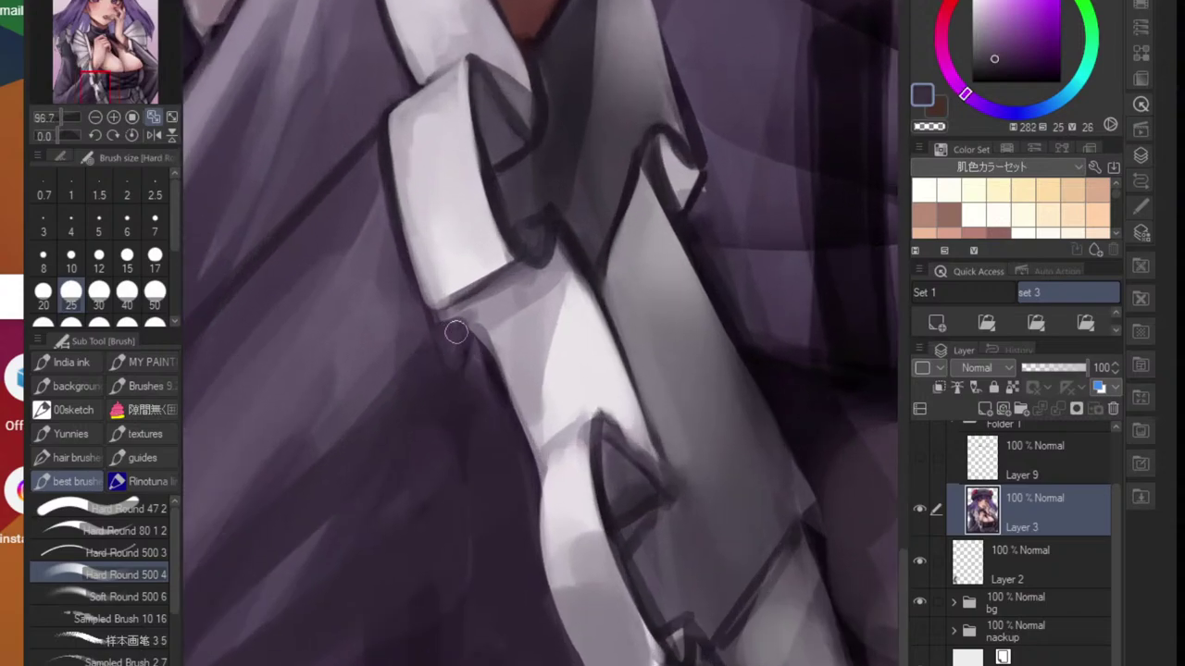
pyautogui.keyDown('alt'); pyautogui.click(549, 244); pyautogui.keyUp('alt')
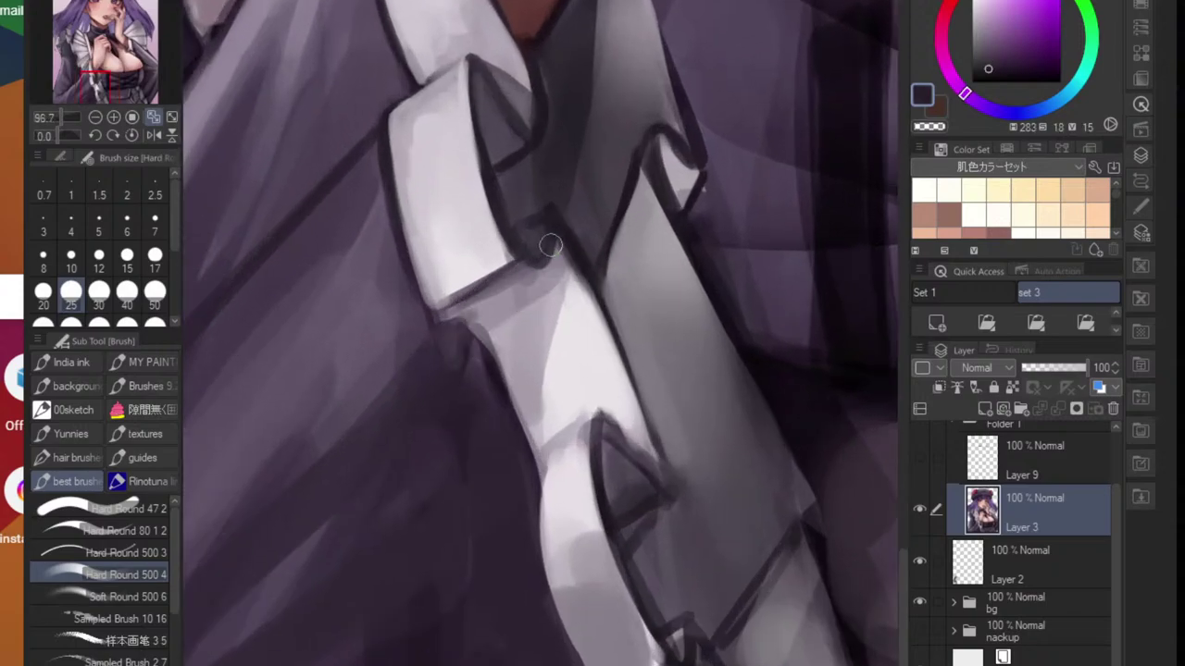
pyautogui.press('[')
pyautogui.press('[')
pyautogui.press('[')
pyautogui.press('[')
pyautogui.press('[')
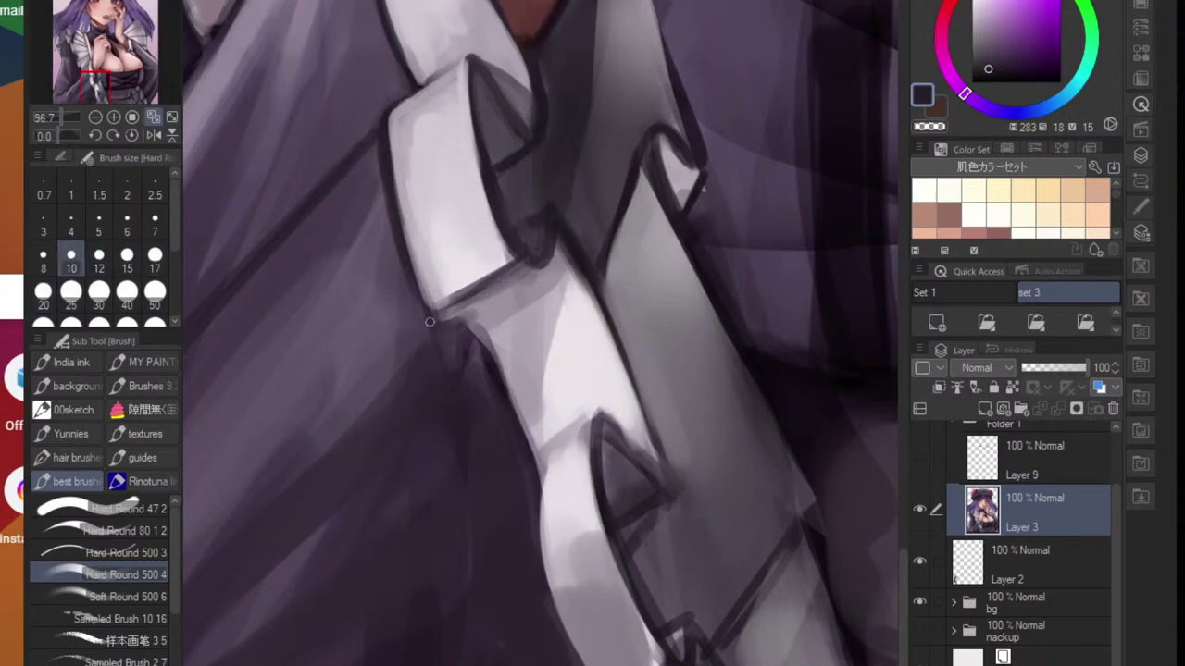
pyautogui.moveTo(430, 321); pyautogui.dragTo(513, 272)
pyautogui.moveTo(433, 314); pyautogui.dragTo(539, 259)
# - Brighten the tie block's lower edge and fold's right edge with light collar grey
pyautogui.keyDown('alt'); pyautogui.click(450, 296); pyautogui.keyUp('alt')
pyautogui.moveTo(450, 296)
pyautogui.mouseDown()
pyautogui.moveTo(518, 262)
pyautogui.moveTo(475, 286)
pyautogui.moveTo(592, 266)
pyautogui.mouseUp()
pyautogui.keyDown('alt'); pyautogui.click(481, 329); pyautogui.keyUp('alt')
pyautogui.moveTo(485, 241); pyautogui.dragTo(510, 331)
pyautogui.moveTo(484, 260); pyautogui.dragTo(534, 355)
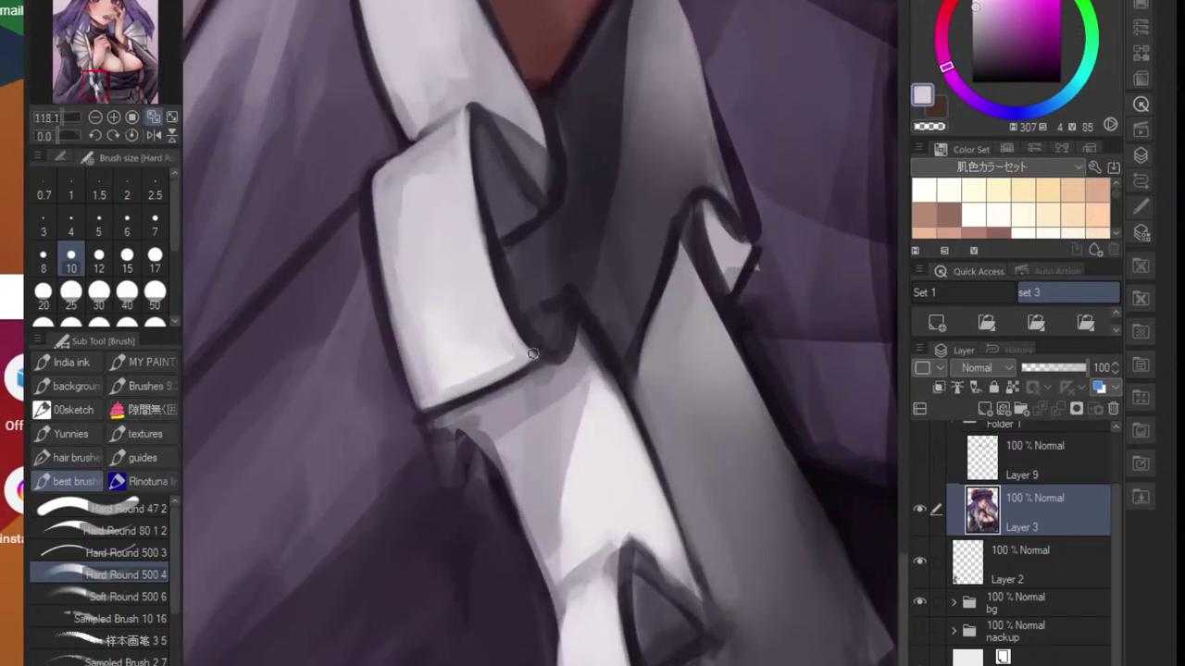
pyautogui.keyDown('alt'); pyautogui.click(511, 276); pyautogui.keyUp('alt')
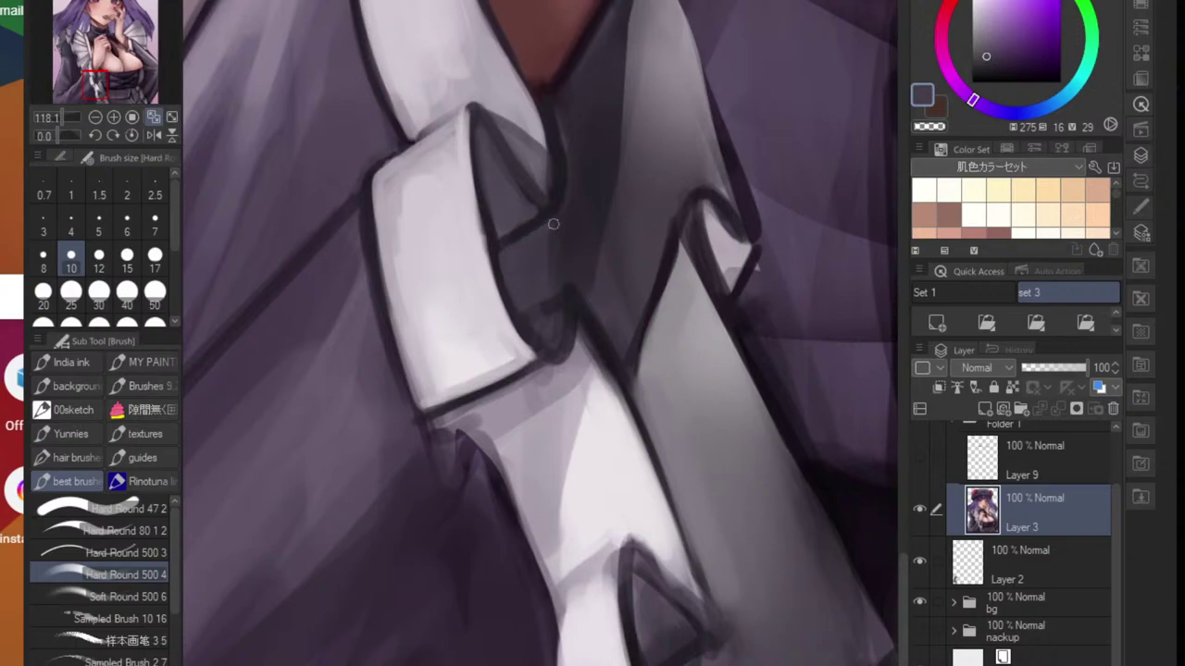
pyautogui.keyDown('alt'); pyautogui.click(511, 228); pyautogui.keyUp('alt')
pyautogui.moveTo(528, 224)
pyautogui.mouseDown()
pyautogui.moveTo(498, 237)
pyautogui.moveTo(515, 222)
pyautogui.mouseUp()
# - Thin the knot's dark left outline with light grey strokes
pyautogui.moveTo(532, 180); pyautogui.dragTo(533, 320)
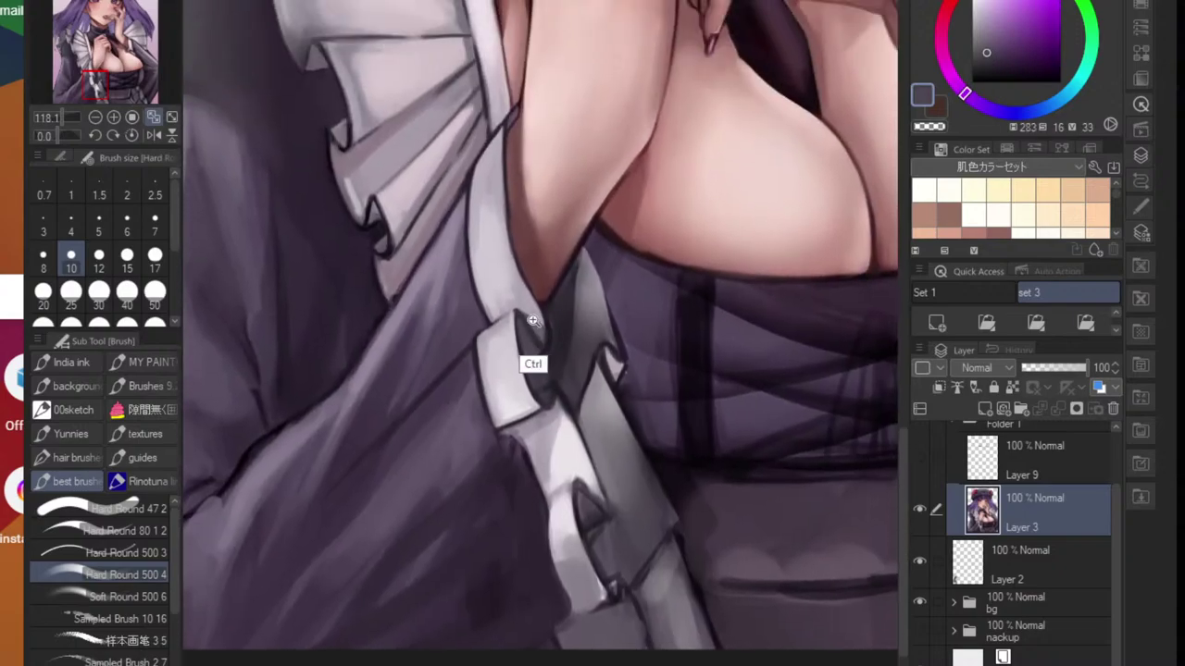
pyautogui.scroll(3, 533, 320)
pyautogui.keyDown('alt'); pyautogui.click(506, 325); pyautogui.keyUp('alt')
pyautogui.keyDown('alt'); pyautogui.click(509, 349); pyautogui.keyUp('alt')
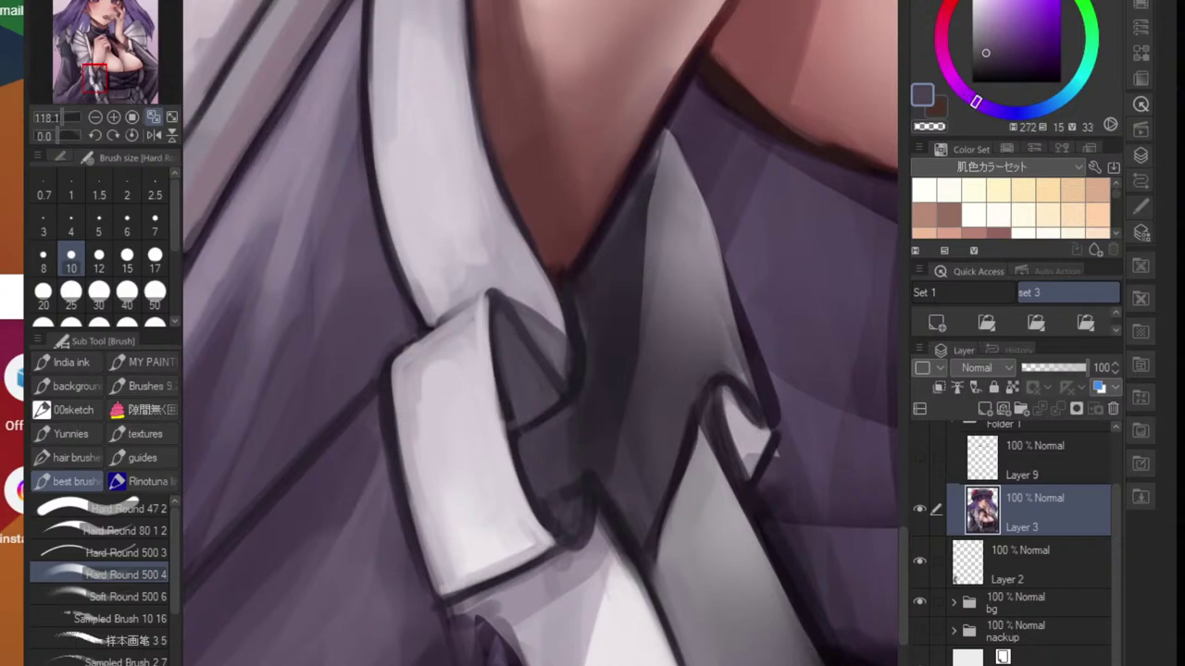
pyautogui.keyDown('alt'); pyautogui.click(493, 463); pyautogui.keyUp('alt')
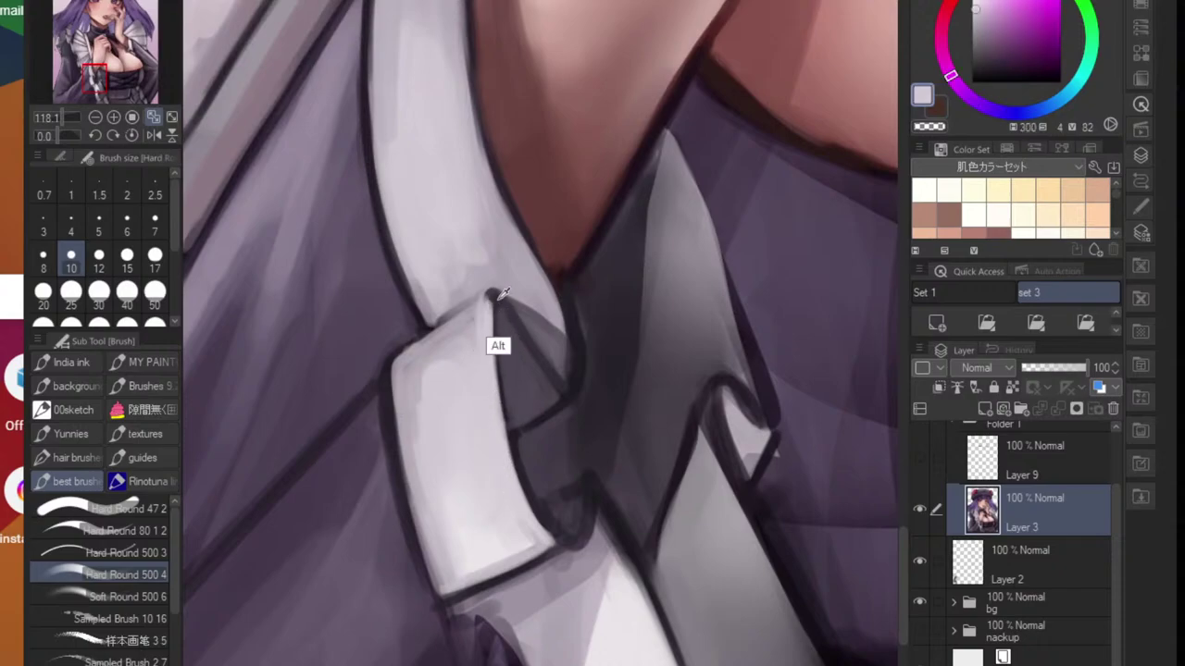
pyautogui.keyDown('alt'); pyautogui.click(495, 342); pyautogui.keyUp('alt')
pyautogui.keyDown('alt'); pyautogui.click(404, 412); pyautogui.keyUp('alt')
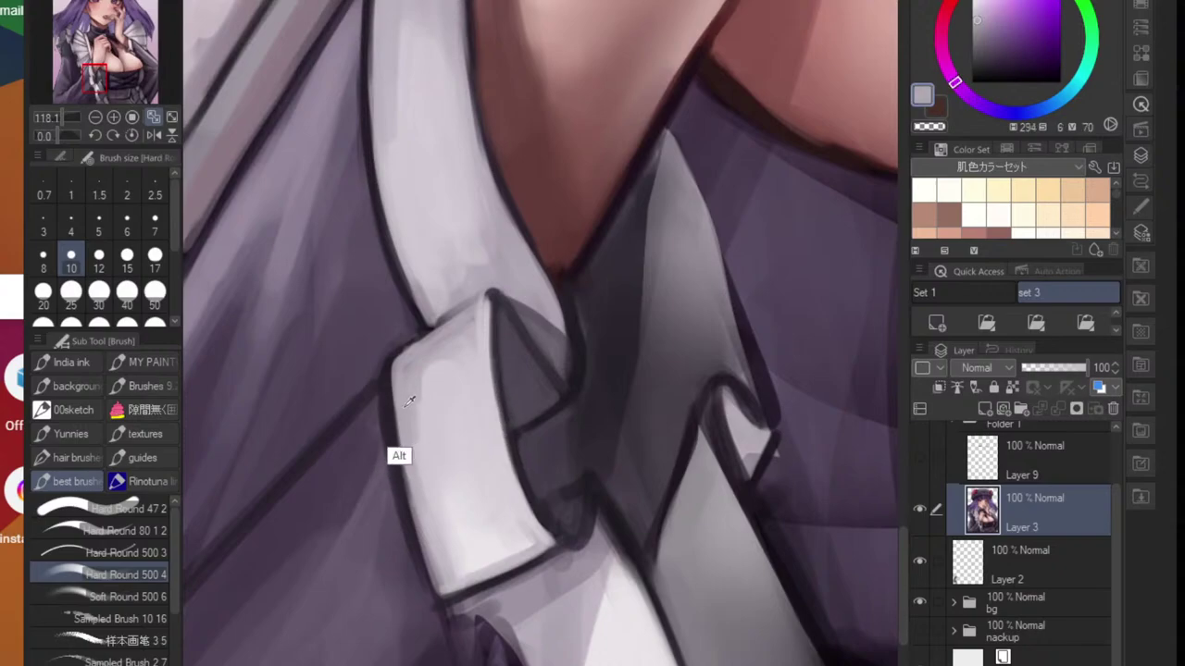
pyautogui.moveTo(394, 385)
pyautogui.mouseDown()
pyautogui.moveTo(406, 499)
pyautogui.moveTo(399, 395)
pyautogui.moveTo(423, 537)
pyautogui.mouseUp()
pyautogui.moveTo(397, 427); pyautogui.dragTo(435, 590)
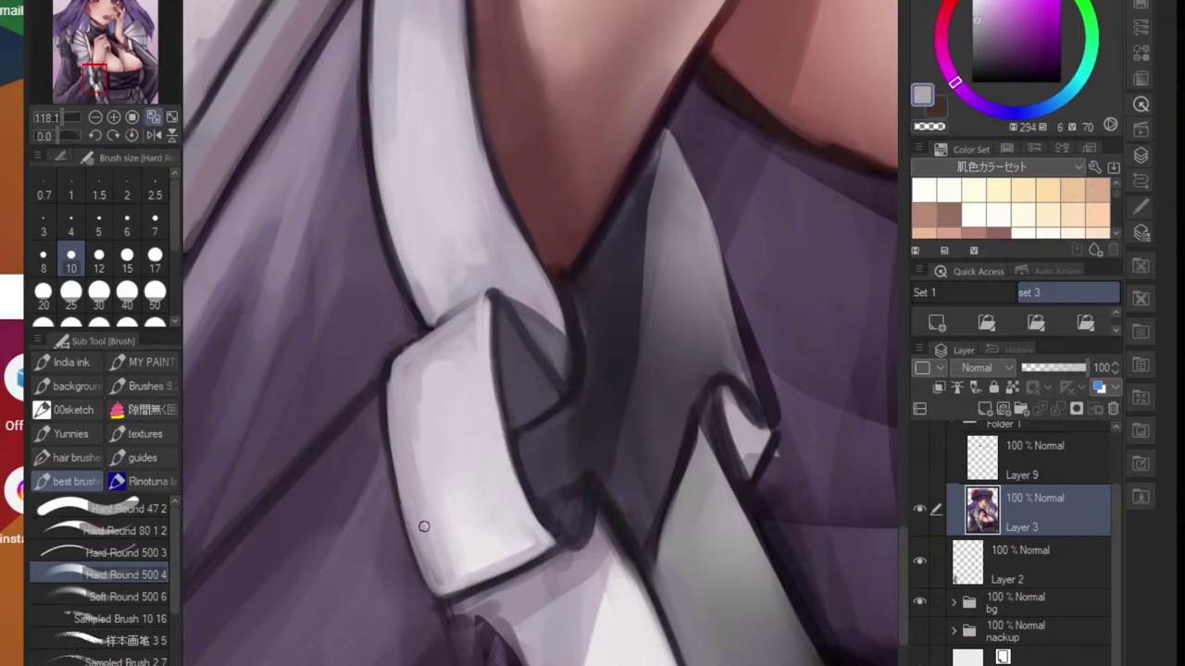
pyautogui.moveTo(402, 482); pyautogui.dragTo(446, 600)
# - Replace a rejected near-black knot edge with grey-purple along the knot's bottom edge
pyautogui.keyDown('alt'); pyautogui.click(386, 390); pyautogui.keyUp('alt')
pyautogui.moveTo(389, 385); pyautogui.dragTo(414, 574)
pyautogui.moveTo(403, 509); pyautogui.dragTo(465, 657)
pyautogui.hotkey('ctrl', 'z')
pyautogui.keyDown('alt'); pyautogui.click(469, 604); pyautogui.keyUp('alt')
pyautogui.moveTo(454, 611); pyautogui.dragTo(460, 636)
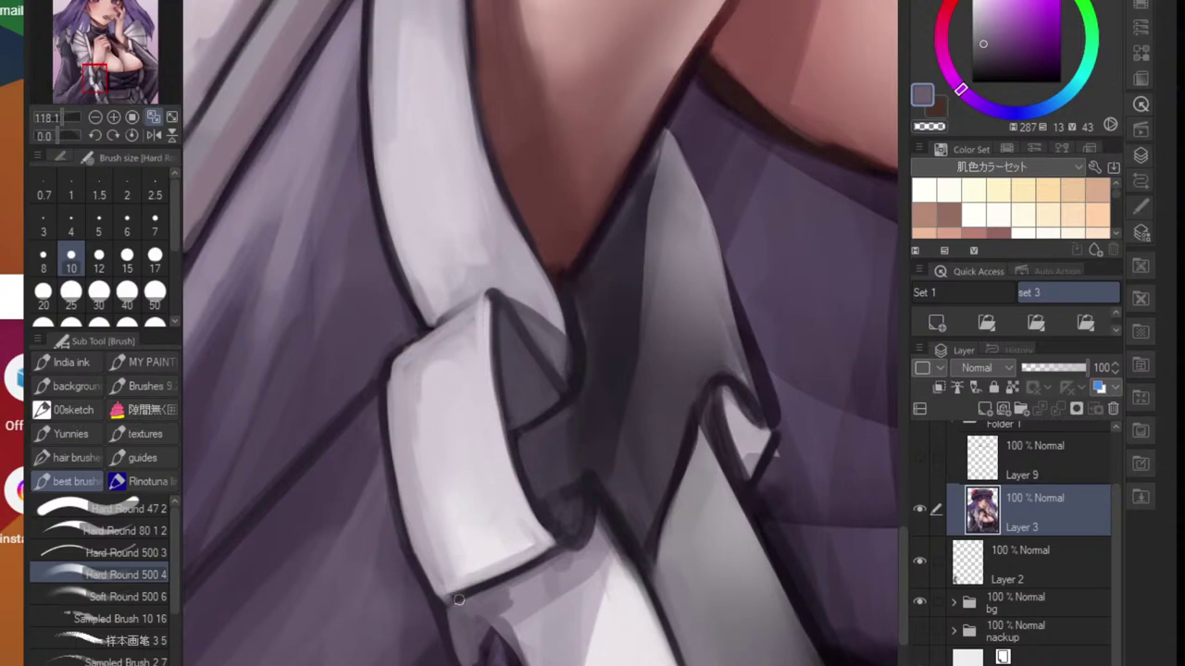
pyautogui.moveTo(453, 600)
pyautogui.mouseDown()
pyautogui.moveTo(510, 562)
pyautogui.moveTo(457, 592)
pyautogui.moveTo(479, 579)
pyautogui.moveTo(433, 566)
pyautogui.moveTo(445, 597)
pyautogui.mouseUp()
# - Lighten the knot's lower-left edge with pale grey and paint grey down the strap's left edge
pyautogui.keyDown('alt'); pyautogui.click(526, 546); pyautogui.keyUp('alt')
pyautogui.keyDown('alt'); pyautogui.click(434, 568); pyautogui.keyUp('alt')
pyautogui.moveTo(432, 576)
pyautogui.mouseDown()
pyautogui.moveTo(444, 596)
pyautogui.moveTo(413, 601)
pyautogui.moveTo(460, 554)
pyautogui.mouseUp()
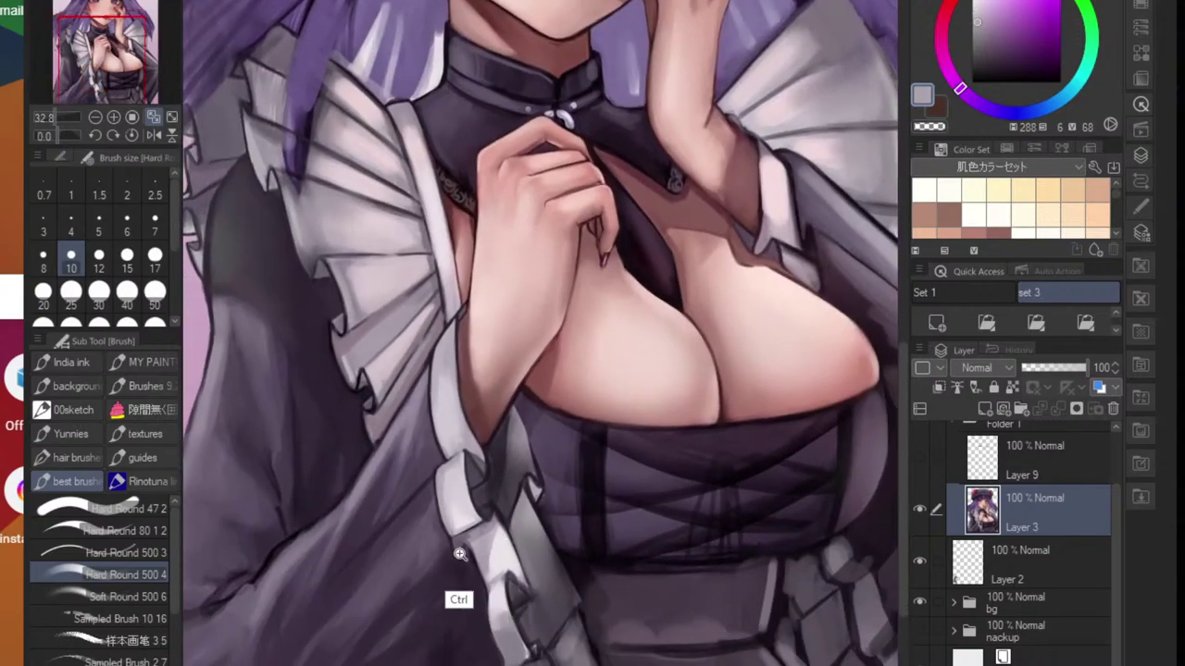
pyautogui.scroll(6, 459, 553)
pyautogui.keyDown('alt'); pyautogui.click(452, 559); pyautogui.keyUp('alt')
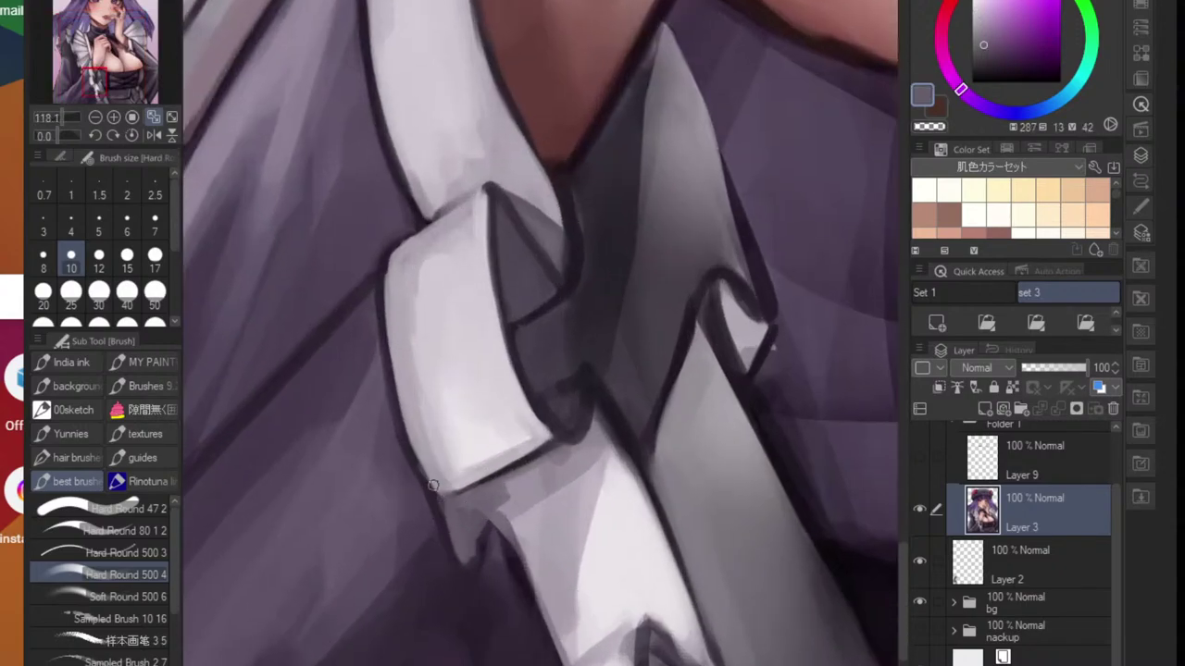
pyautogui.moveTo(440, 502)
pyautogui.mouseDown()
pyautogui.moveTo(491, 530)
pyautogui.moveTo(459, 551)
pyautogui.mouseUp()
# - Paint lighter purple strokes below the strap and along its left edge
pyautogui.keyDown('alt'); pyautogui.click(482, 561); pyautogui.keyUp('alt')
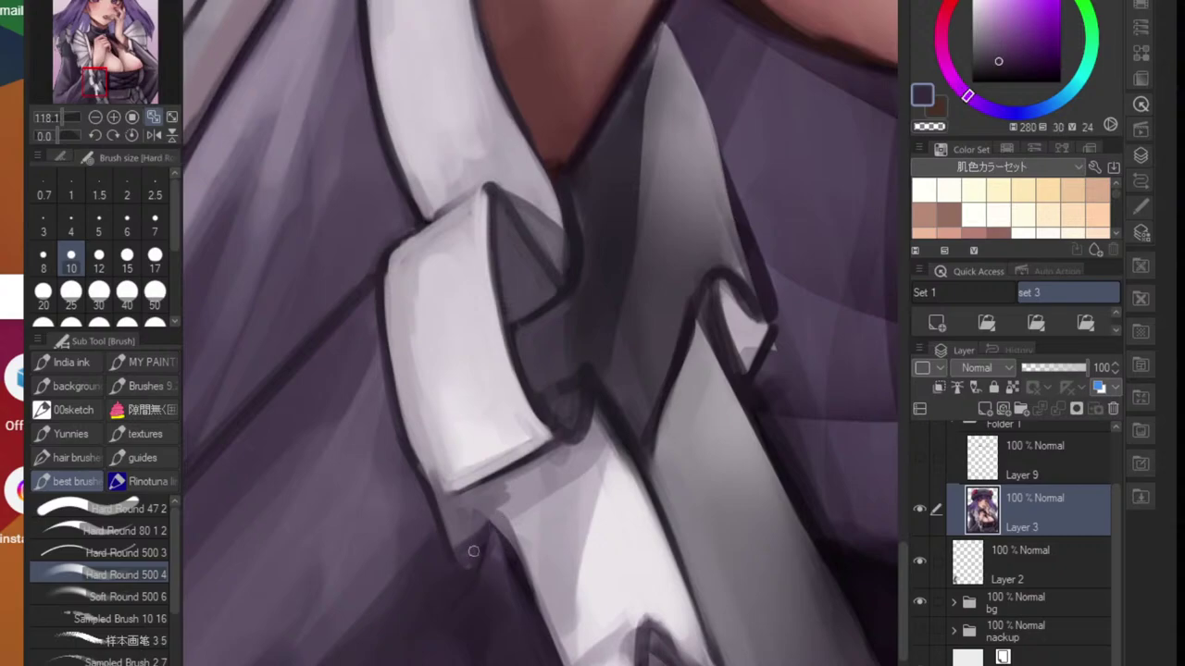
pyautogui.keyDown('alt'); pyautogui.click(444, 595); pyautogui.keyUp('alt')
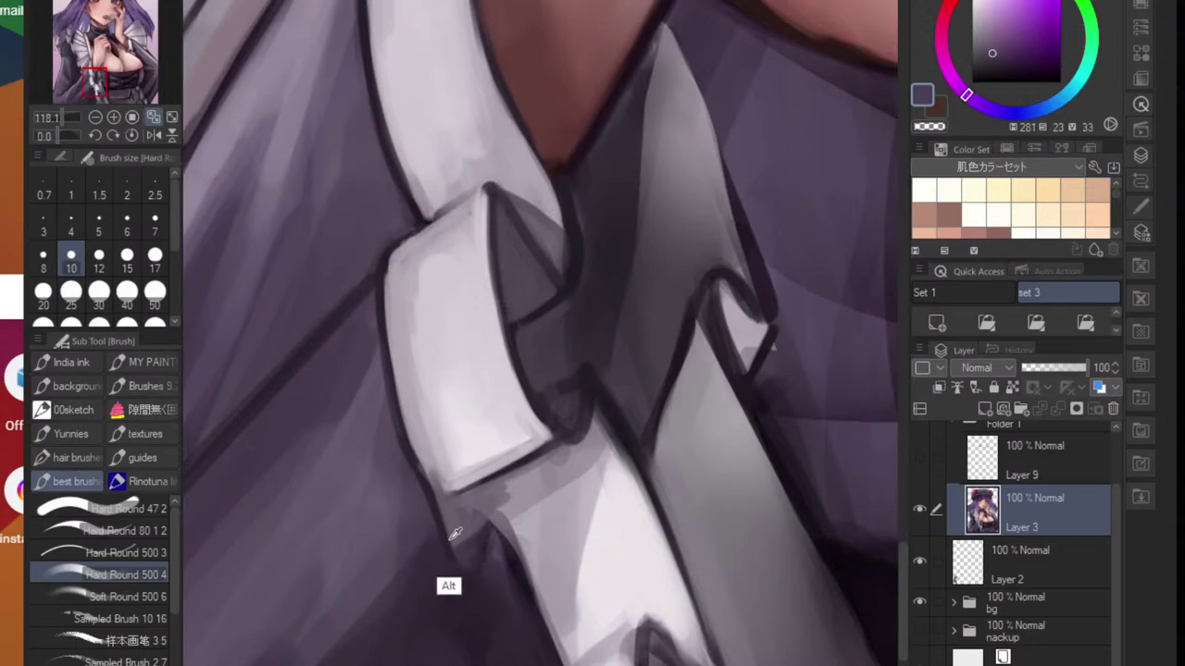
pyautogui.keyDown('alt'); pyautogui.click(443, 583); pyautogui.keyUp('alt')
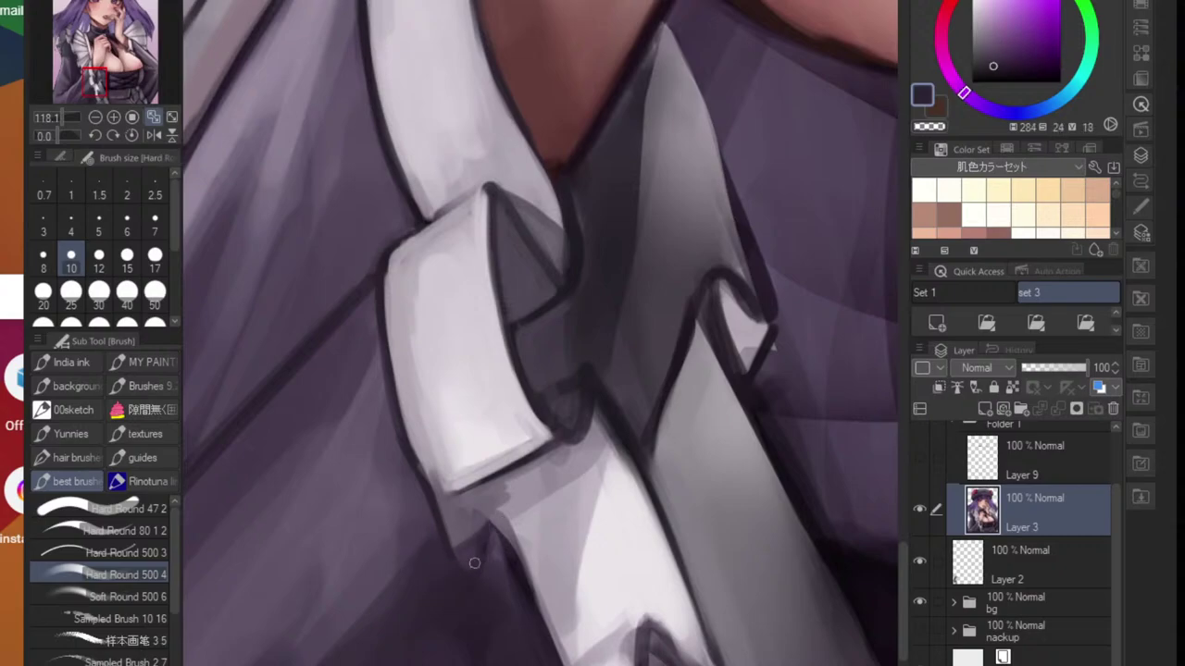
pyautogui.keyDown('alt'); pyautogui.click(425, 512); pyautogui.keyUp('alt')
pyautogui.moveTo(476, 575); pyautogui.dragTo(399, 641)
pyautogui.moveTo(453, 597); pyautogui.dragTo(400, 647)
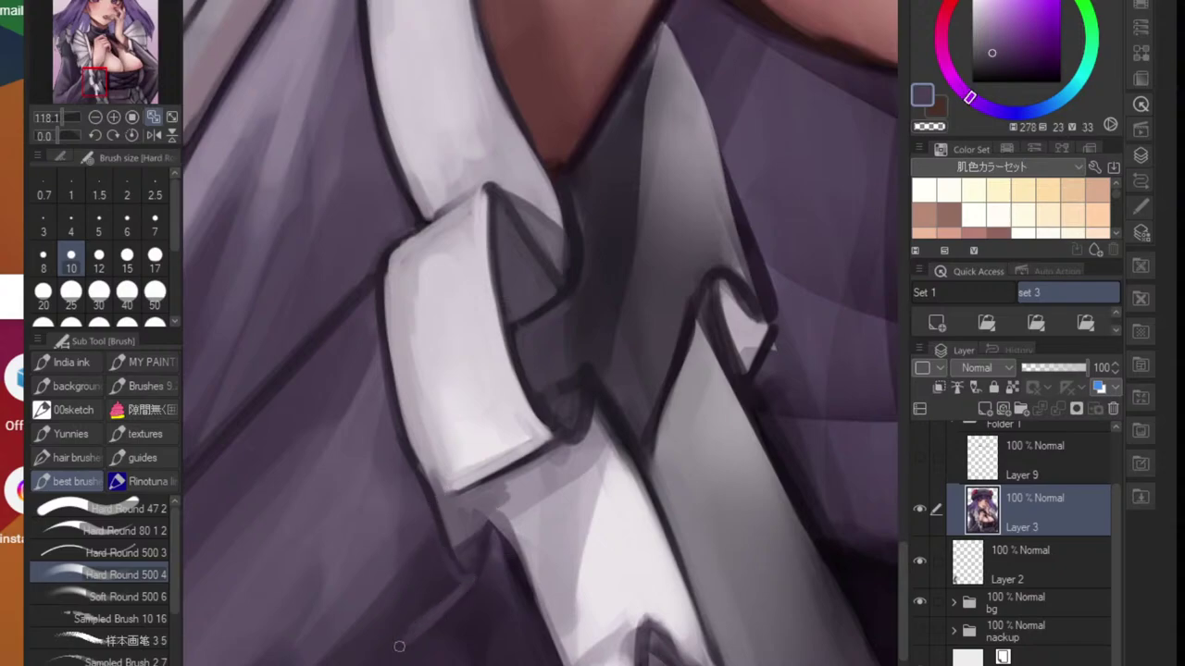
pyautogui.keyDown('alt'); pyautogui.click(441, 577); pyautogui.keyUp('alt')
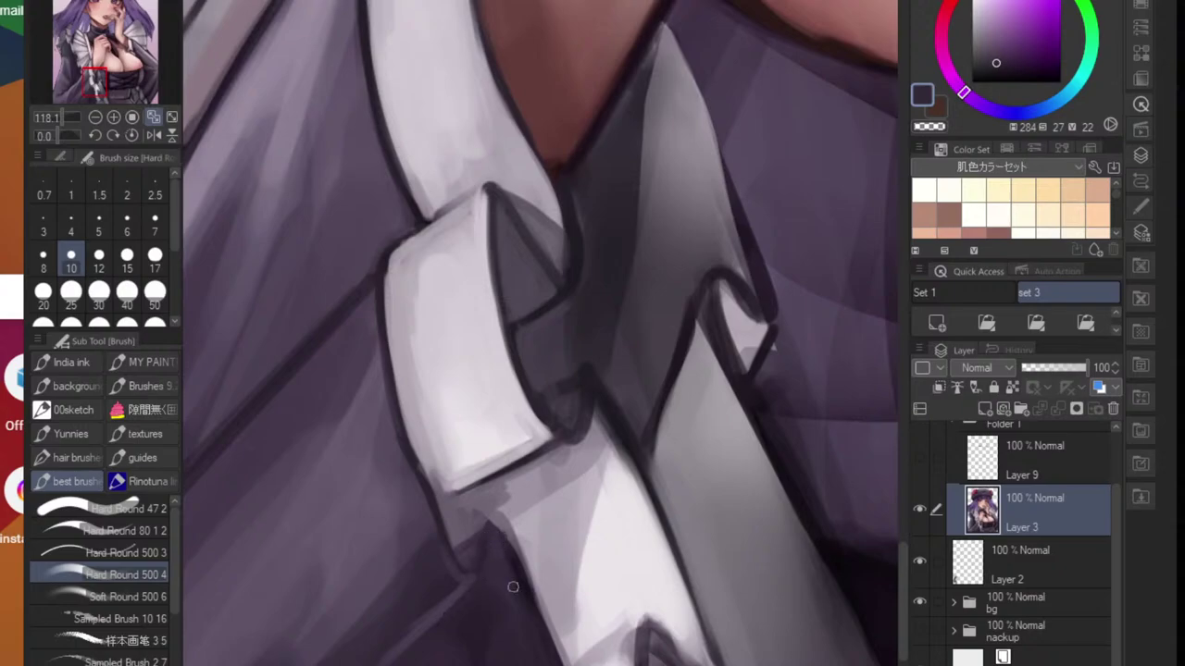
pyautogui.keyDown('alt'); pyautogui.click(458, 627); pyautogui.keyUp('alt')
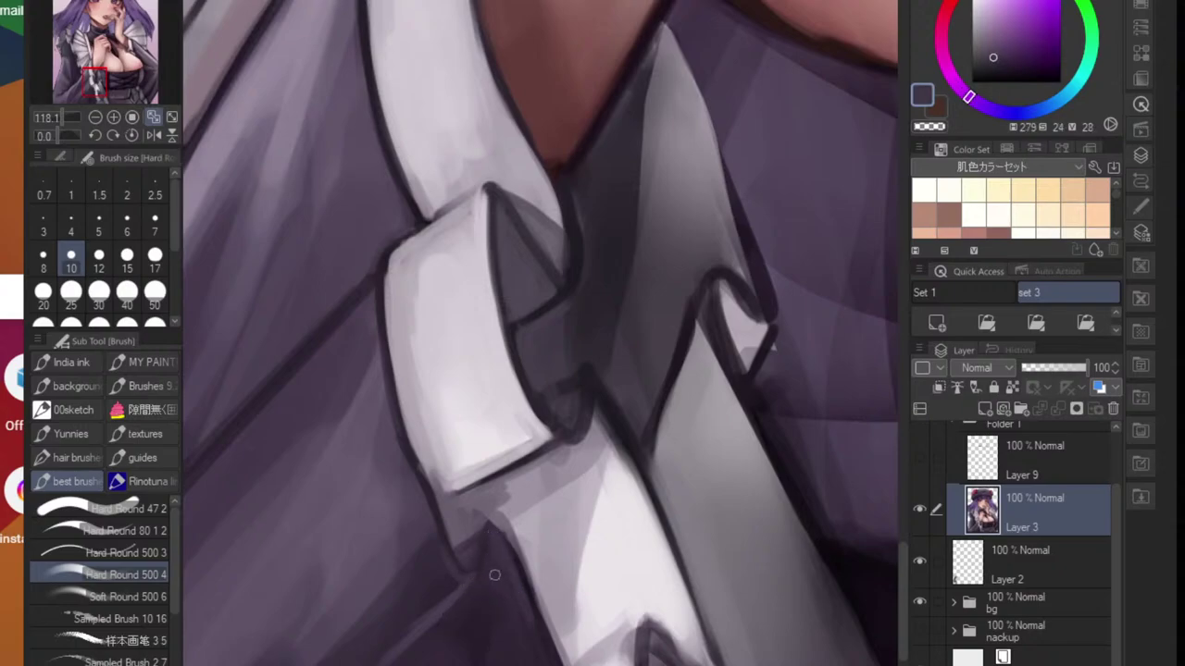
pyautogui.keyDown('alt'); pyautogui.click(360, 509); pyautogui.keyUp('alt')
pyautogui.moveTo(499, 544)
pyautogui.mouseDown()
pyautogui.moveTo(548, 661)
pyautogui.moveTo(502, 545)
pyautogui.mouseUp()
# - Paint a light diagonal stroke across the dark dress fabric
pyautogui.scroll(-3, 542, 648)
pyautogui.scroll(1, 502, 544)
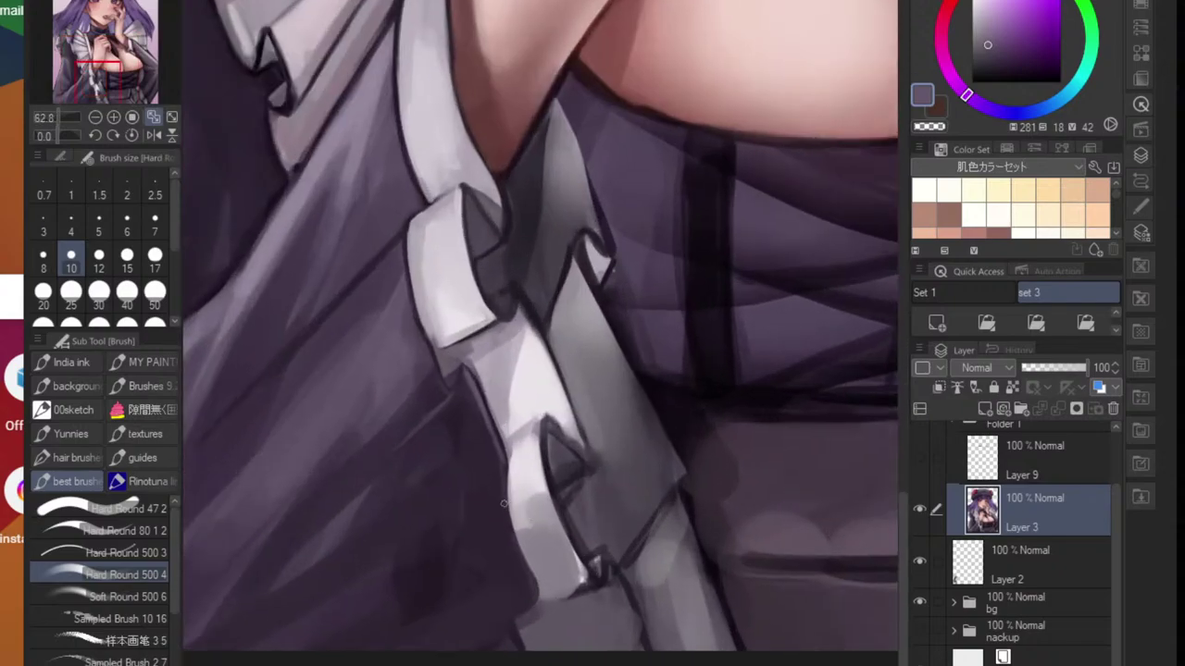
pyautogui.moveTo(487, 481); pyautogui.dragTo(361, 580)
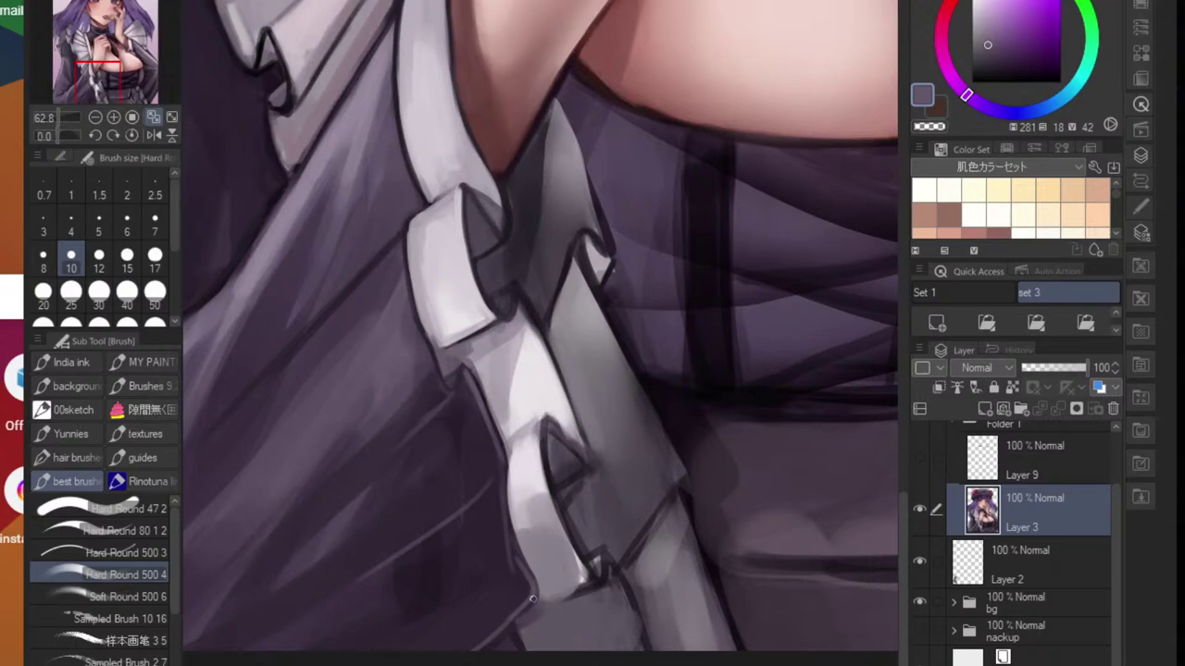
pyautogui.scroll(-4, 517, 630)
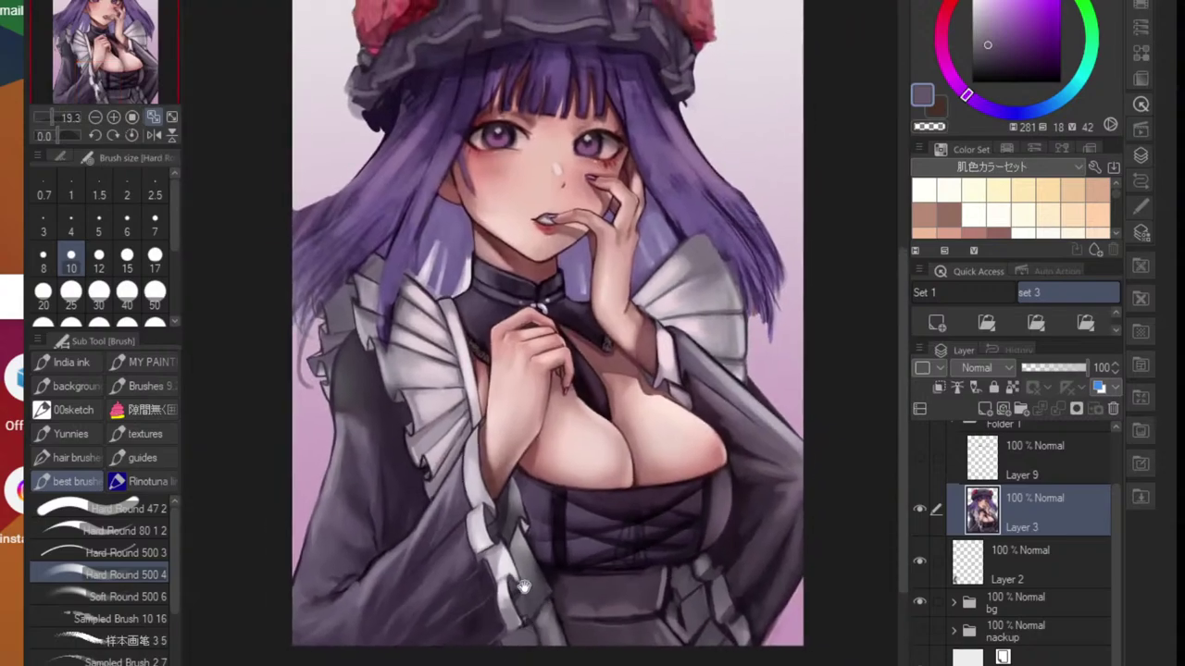
pyautogui.scroll(2, 528, 585)
pyautogui.scroll(6, 528, 585)
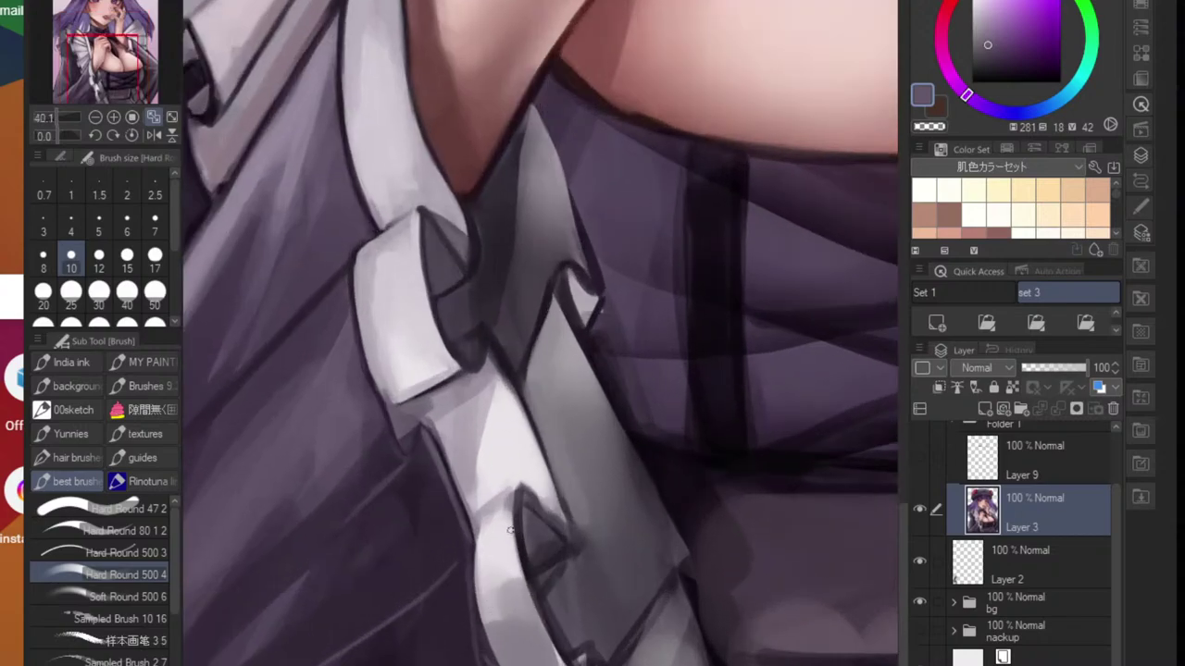
# - Draw dark outline strokes along the white ribbon's edge using an eyedropped outline colour
pyautogui.keyDown('alt'); pyautogui.click(526, 491); pyautogui.keyUp('alt')
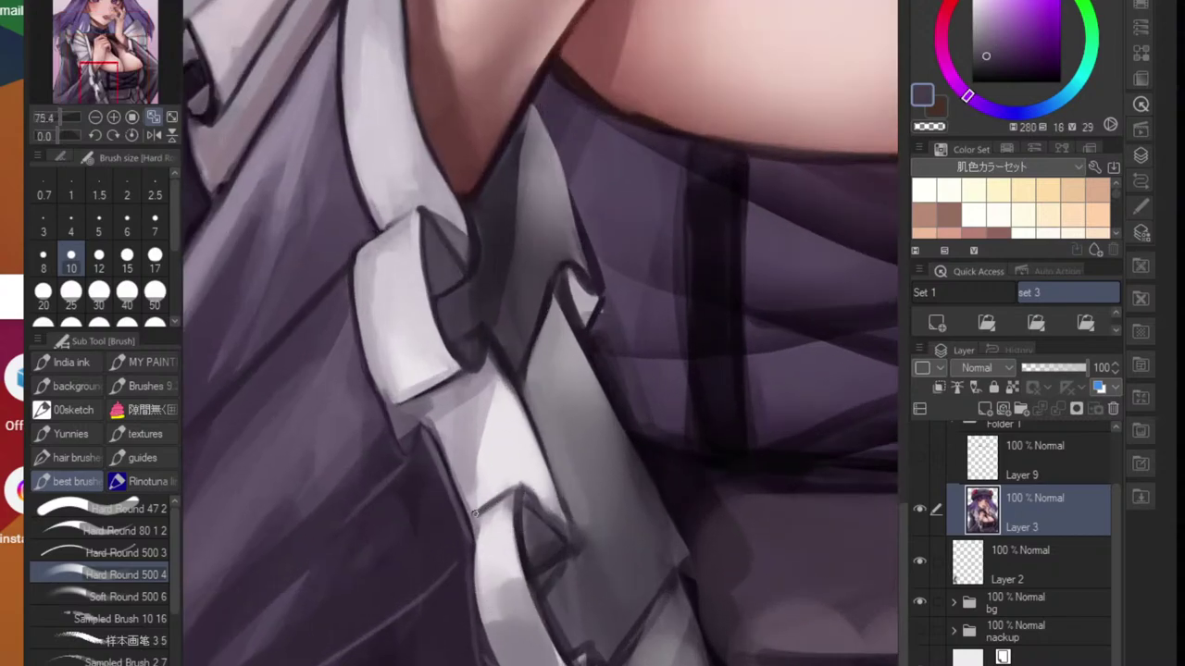
pyautogui.keyDown('alt'); pyautogui.click(515, 497); pyautogui.keyUp('alt')
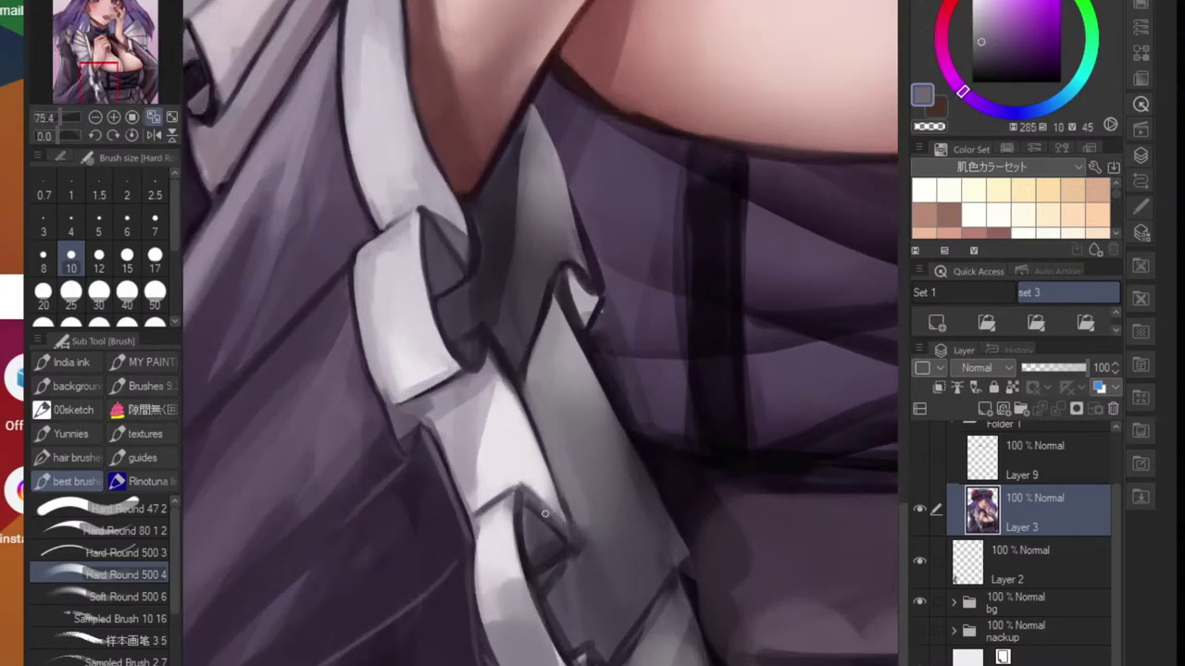
pyautogui.keyDown('alt'); pyautogui.click(525, 504); pyautogui.keyUp('alt')
pyautogui.keyDown('alt'); pyautogui.click(518, 489); pyautogui.keyUp('alt')
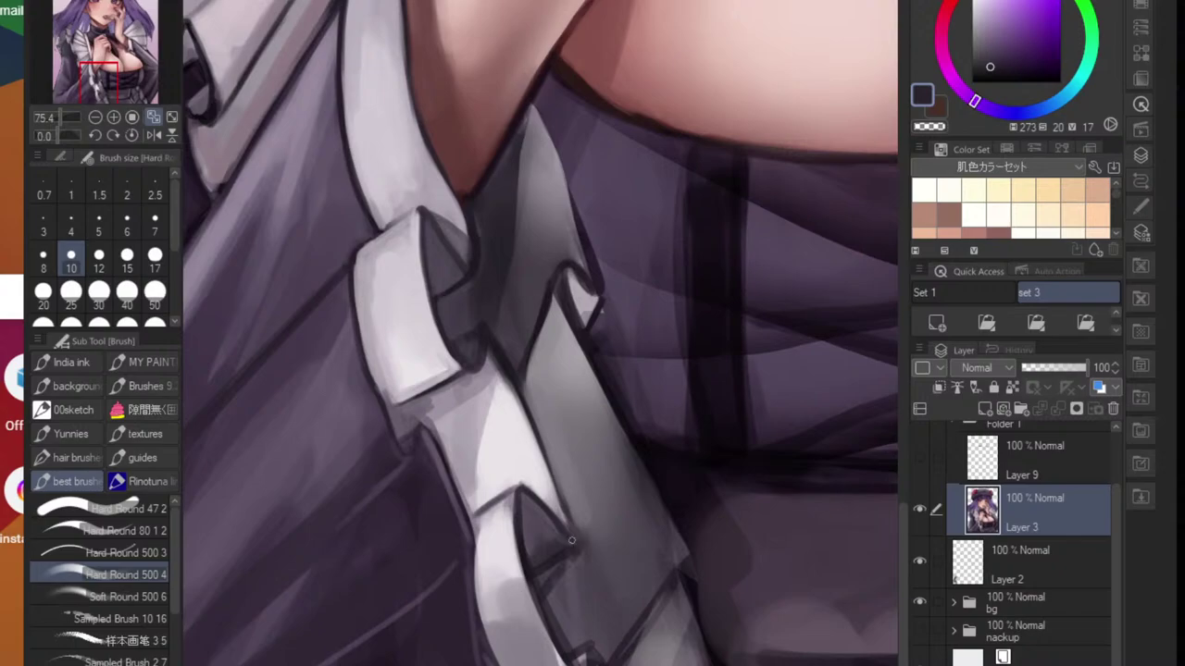
pyautogui.scroll(-4, 572, 554)
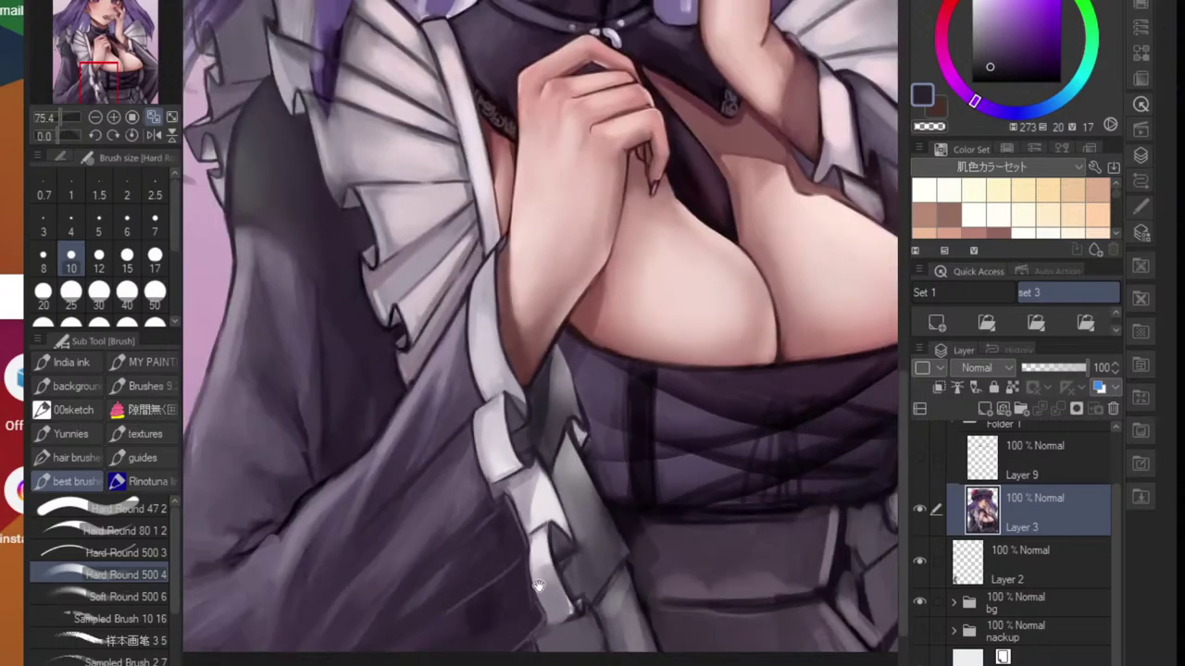
pyautogui.scroll(4, 546, 546)
pyautogui.moveTo(491, 495); pyautogui.dragTo(540, 613)
pyautogui.moveTo(517, 544); pyautogui.dragTo(542, 622)
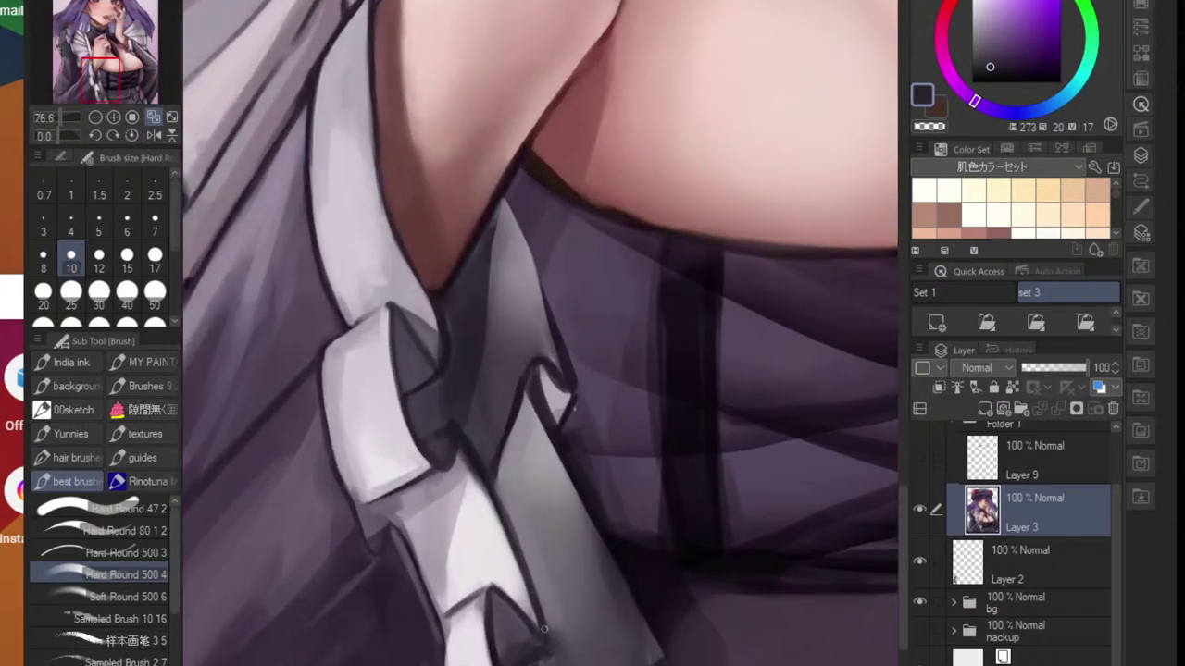
pyautogui.scroll(-5, 551, 639)
pyautogui.scroll(5, 528, 593)
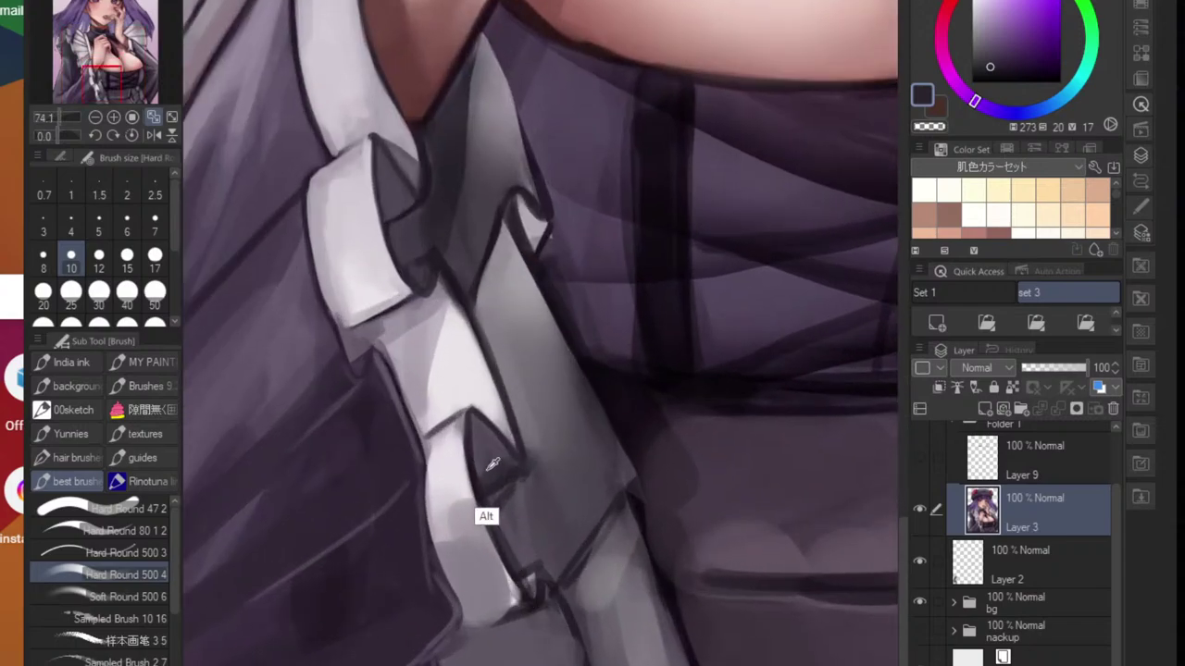
# - Sample the ribbon's grey-purple shadow and dark outline tones for further edging
pyautogui.keyDown('alt'); pyautogui.click(495, 505); pyautogui.keyUp('alt')
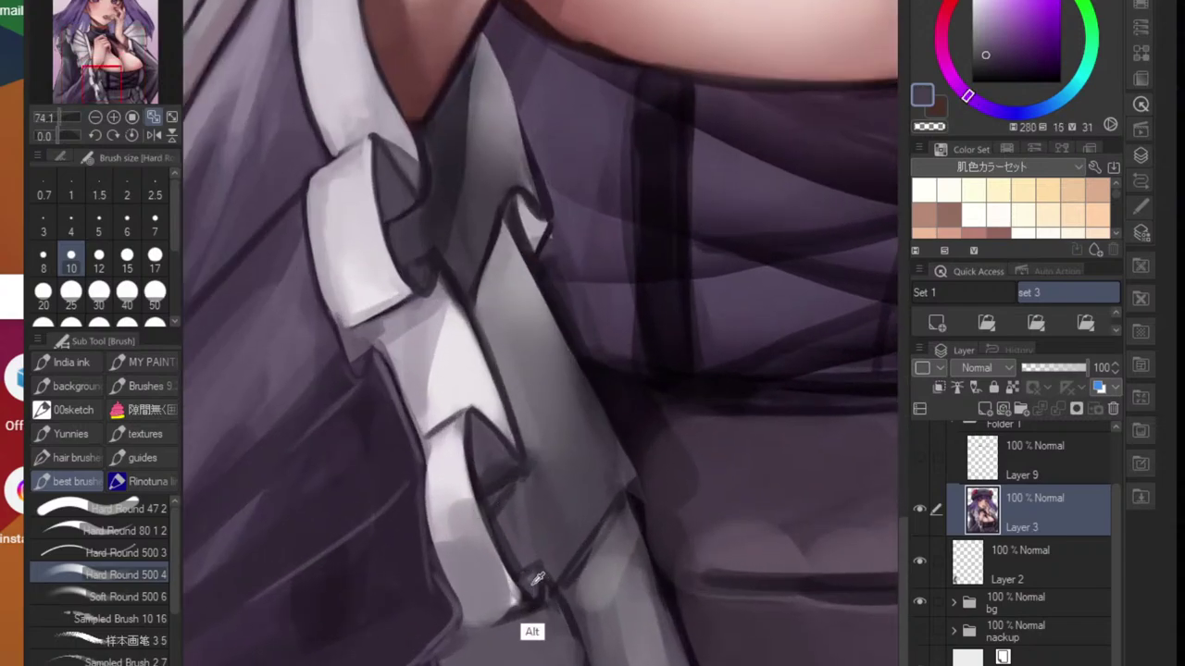
pyautogui.keyDown('alt'); pyautogui.click(487, 495); pyautogui.keyUp('alt')
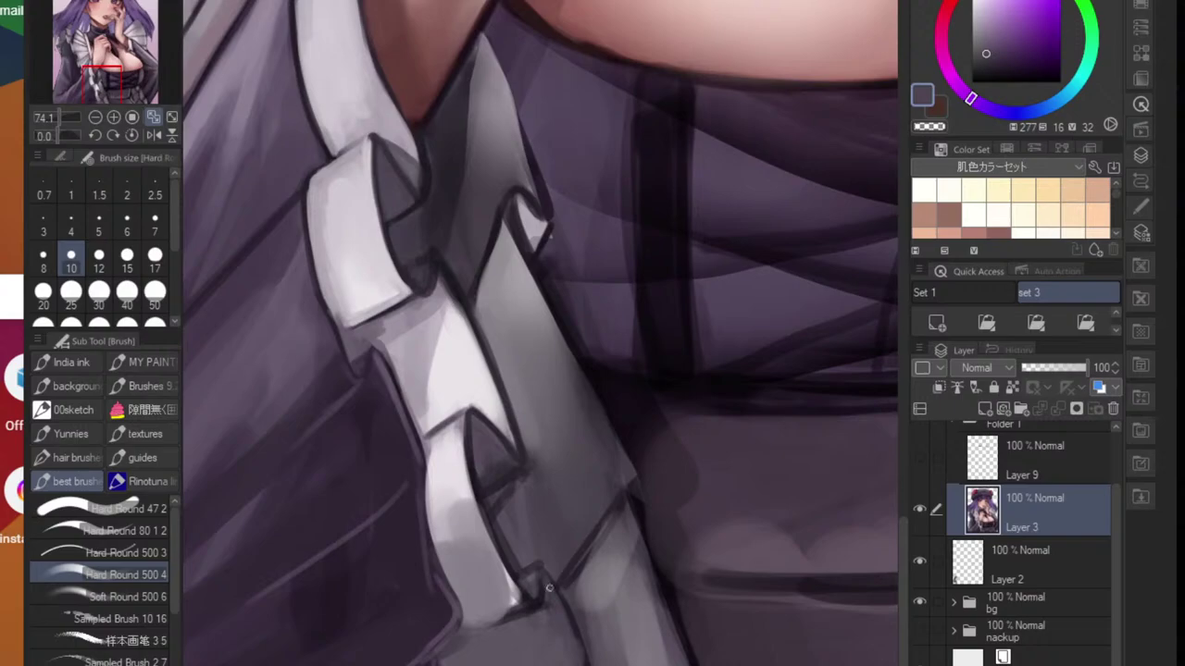
pyautogui.keyDown('alt'); pyautogui.click(533, 511); pyautogui.keyUp('alt')
# - Redraw the ribbon's lower outline in near-black purple, undoing the misplaced strokes
pyautogui.scroll(-4, 592, 639)
pyautogui.scroll(5, 550, 574)
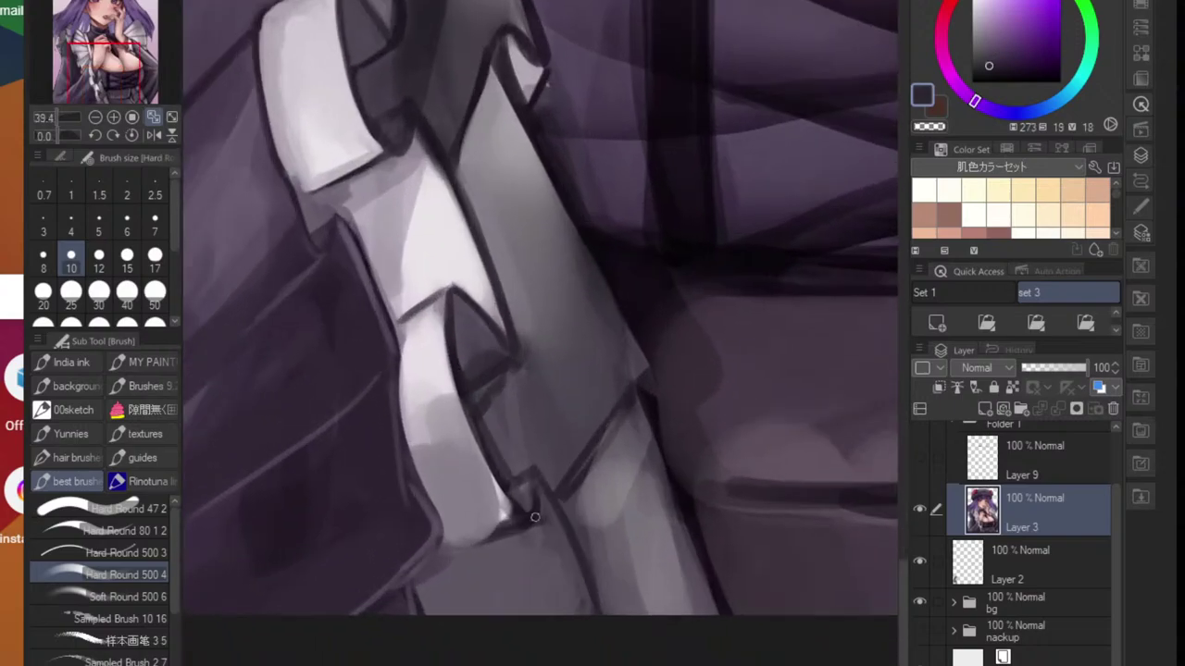
pyautogui.keyDown('alt'); pyautogui.click(527, 517); pyautogui.keyUp('alt')
pyautogui.moveTo(433, 555); pyautogui.dragTo(512, 523)
pyautogui.hotkey('ctrl', 'z')
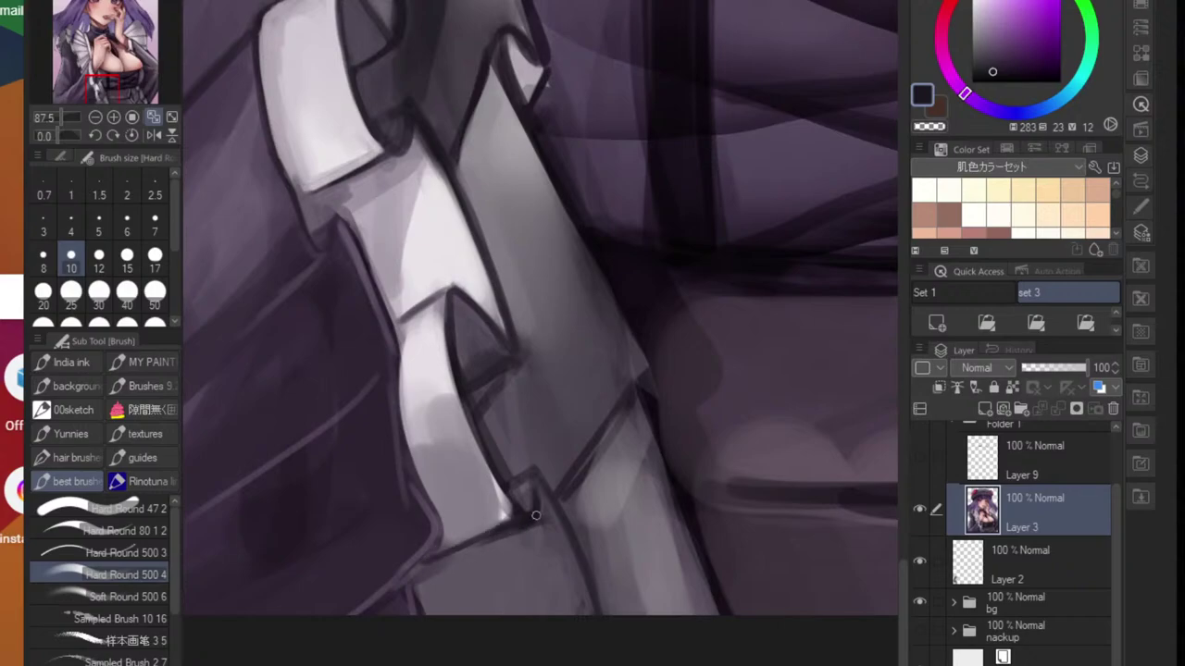
pyautogui.hotkey('ctrl', 'z')
pyautogui.moveTo(400, 585); pyautogui.dragTo(508, 525)
pyautogui.moveTo(431, 563); pyautogui.dragTo(500, 528)
# - Paint a pale grey highlight along the ribbon fold's inner edge
pyautogui.scroll(-4, 408, 343)
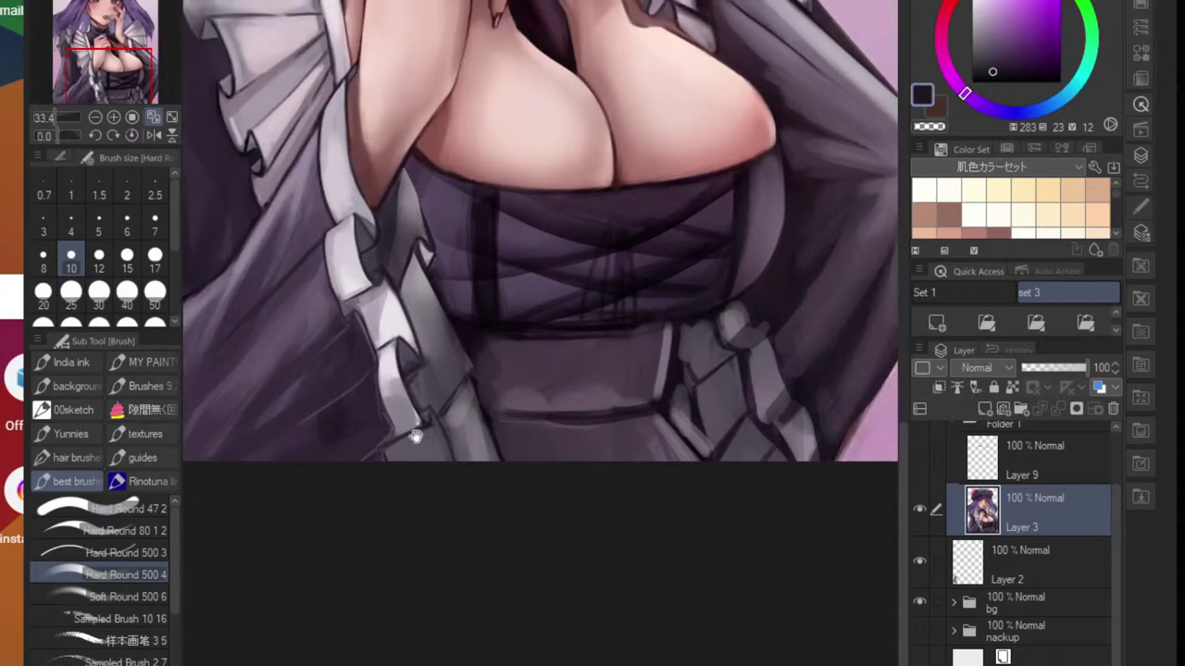
pyautogui.scroll(4, 416, 389)
pyautogui.keyDown('alt'); pyautogui.click(407, 405); pyautogui.keyUp('alt')
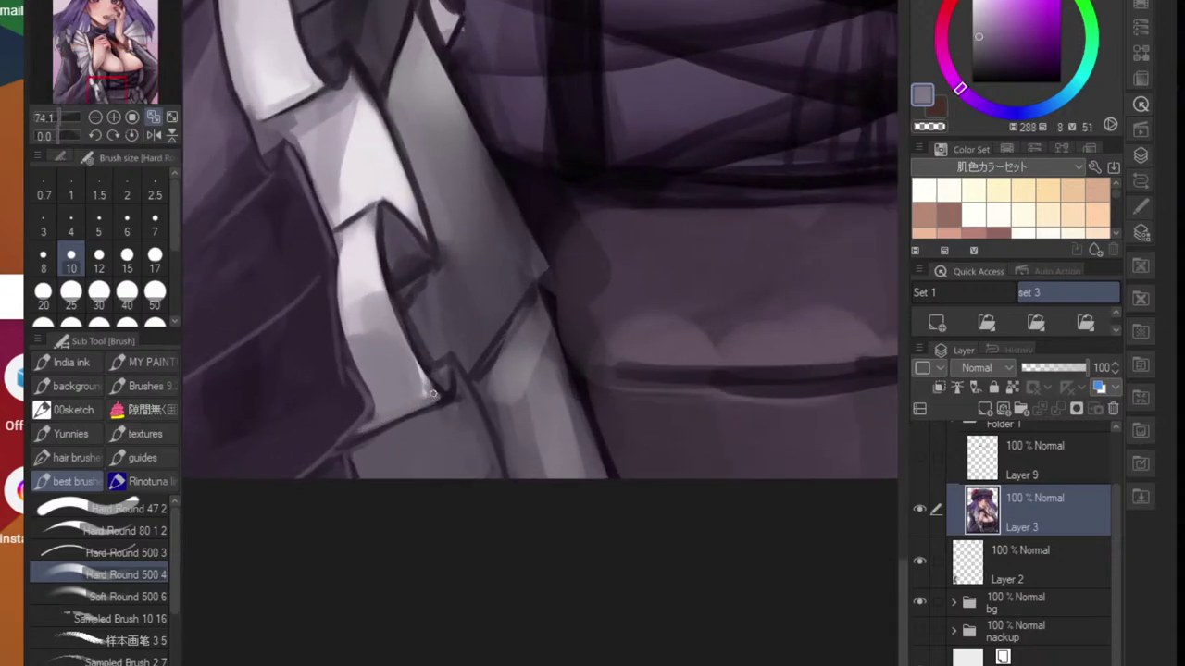
pyautogui.scroll(3, 432, 393)
pyautogui.keyDown('alt'); pyautogui.click(404, 404); pyautogui.keyUp('alt')
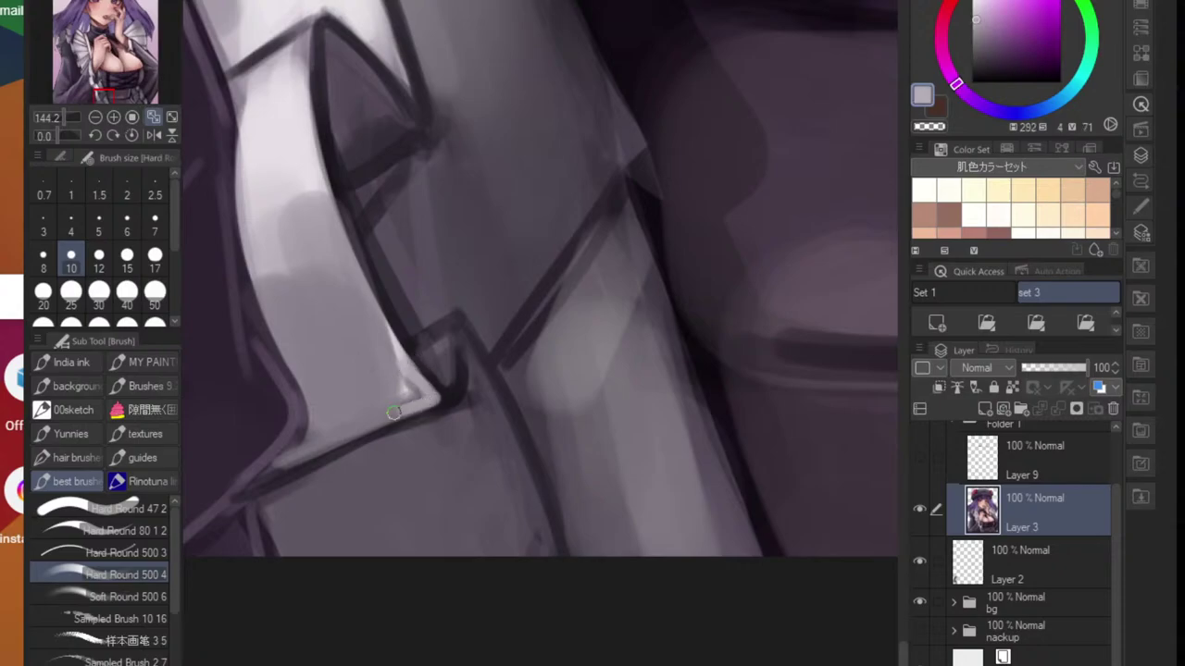
pyautogui.moveTo(393, 412)
pyautogui.mouseDown()
pyautogui.moveTo(395, 353)
pyautogui.moveTo(406, 395)
pyautogui.mouseUp()
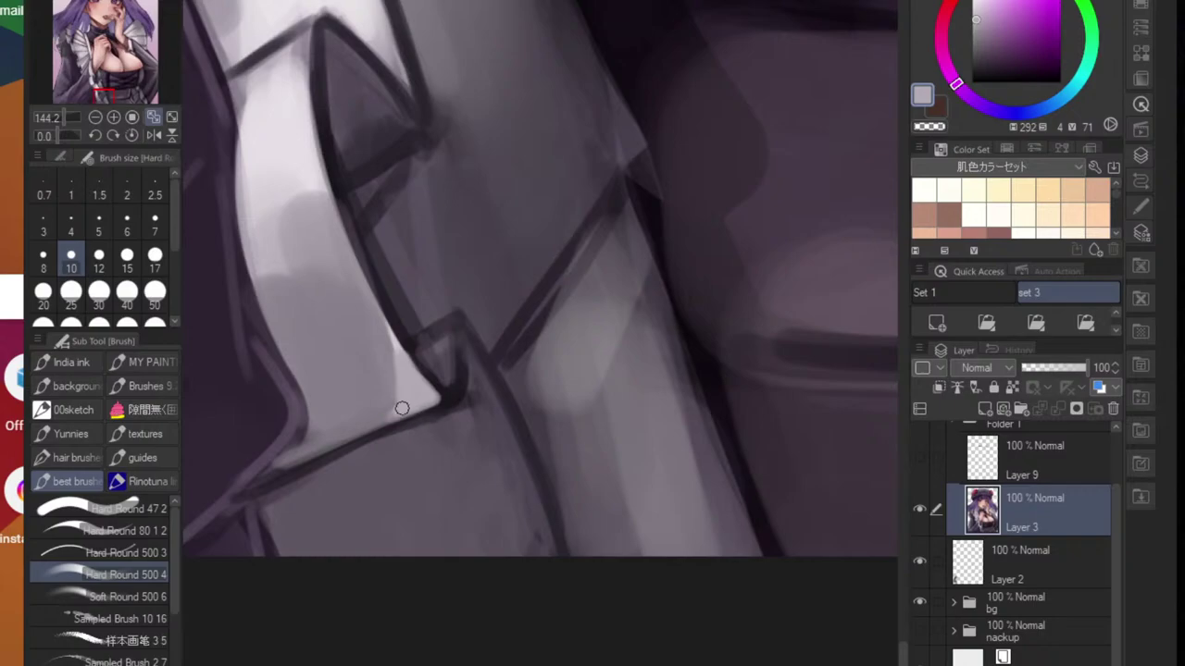
# - Soften the highlight's edge with a smaller Blend brush
pyautogui.press('j')
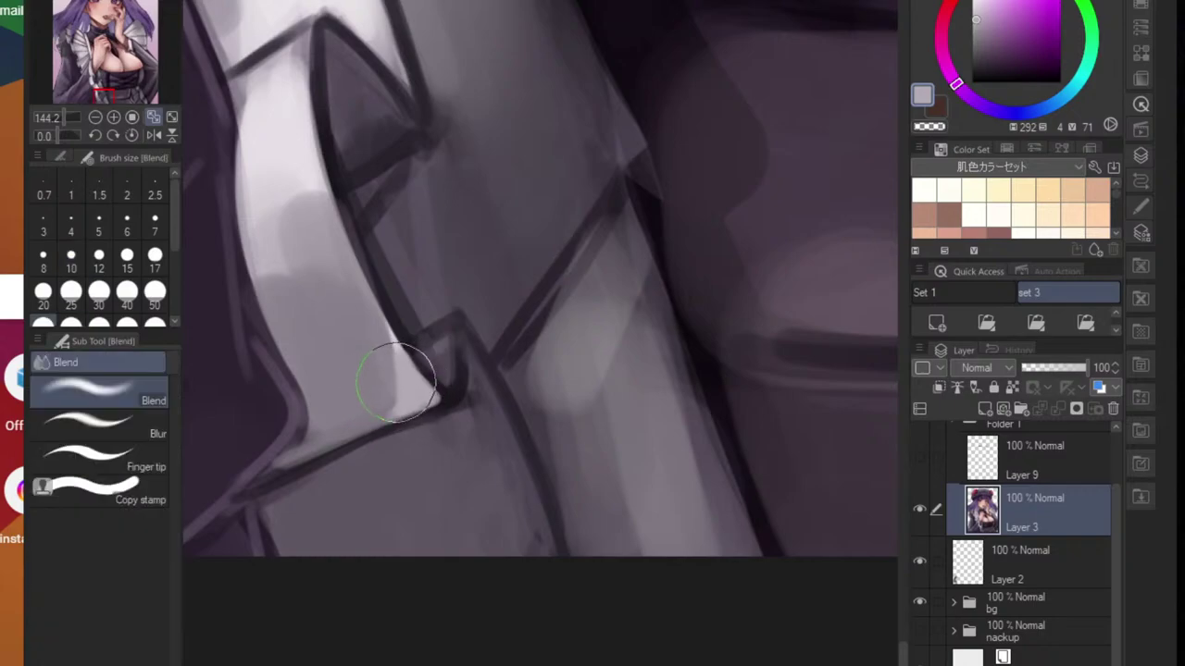
pyautogui.press('[')
pyautogui.press('[')
pyautogui.press('[')
pyautogui.press('[')
pyautogui.press('[')
pyautogui.press('[')
pyautogui.press('[')
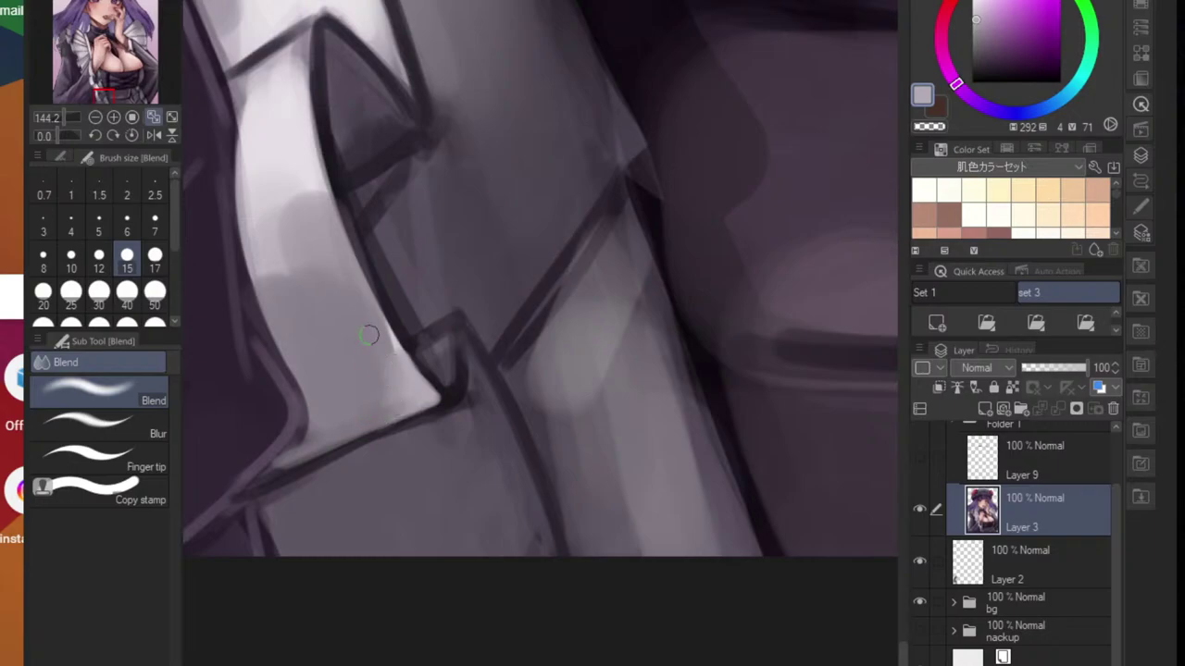
pyautogui.moveTo(396, 363); pyautogui.dragTo(379, 320)
pyautogui.scroll(-5, 417, 435)
pyautogui.moveTo(349, 427); pyautogui.dragTo(417, 450)
pyautogui.scroll(4, 419, 434)
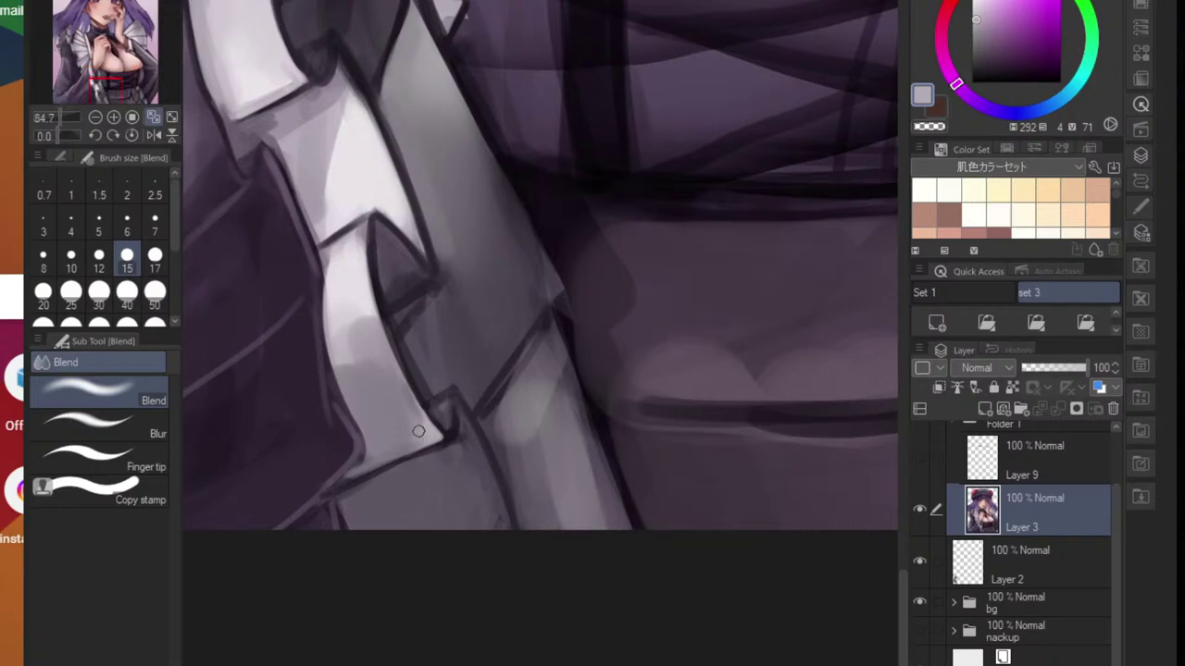
# - Return to the brush and paint bright strokes down the ruffle's edge
pyautogui.press('b')
pyautogui.scroll(2, 354, 317)
pyautogui.keyDown('alt'); pyautogui.click(372, 316); pyautogui.keyUp('alt')
pyautogui.moveTo(367, 288)
pyautogui.mouseDown()
pyautogui.moveTo(398, 372)
pyautogui.moveTo(398, 349)
pyautogui.moveTo(450, 459)
pyautogui.moveTo(370, 410)
pyautogui.mouseUp()
pyautogui.scroll(-5, 452, 460)
# - Lighten the ruffle's edge with more light strokes
pyautogui.scroll(3, 397, 476)
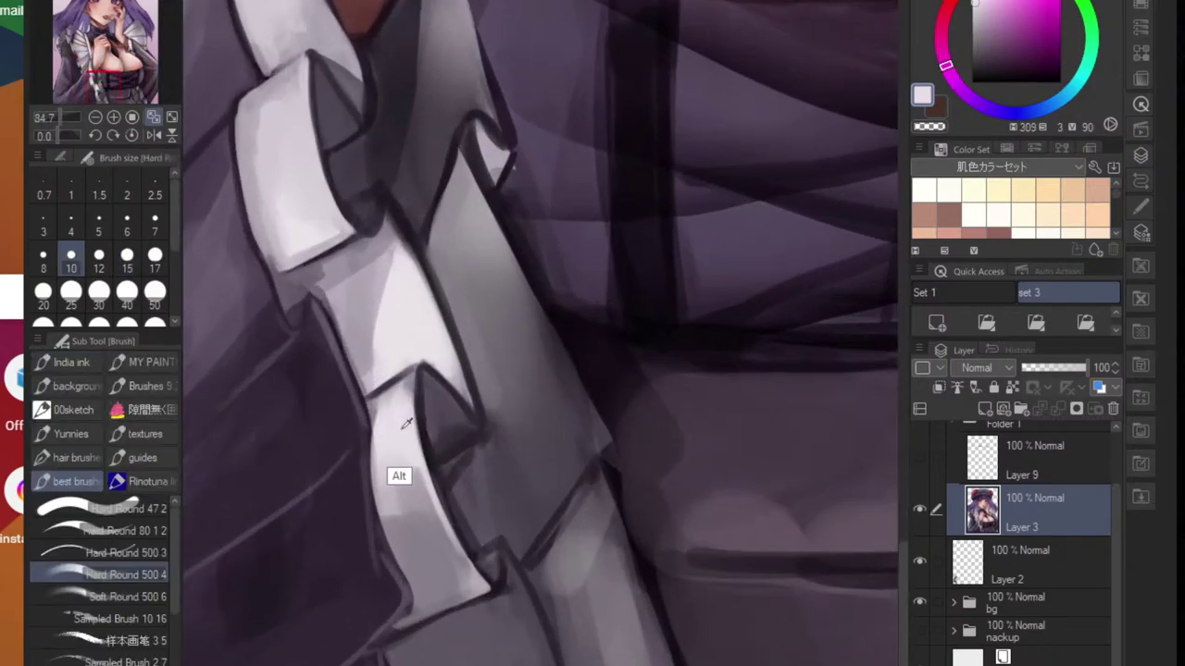
pyautogui.moveTo(391, 220); pyautogui.dragTo(424, 284)
pyautogui.moveTo(387, 212); pyautogui.dragTo(468, 367)
pyautogui.scroll(-3, 391, 237)
pyautogui.scroll(1, 467, 368)
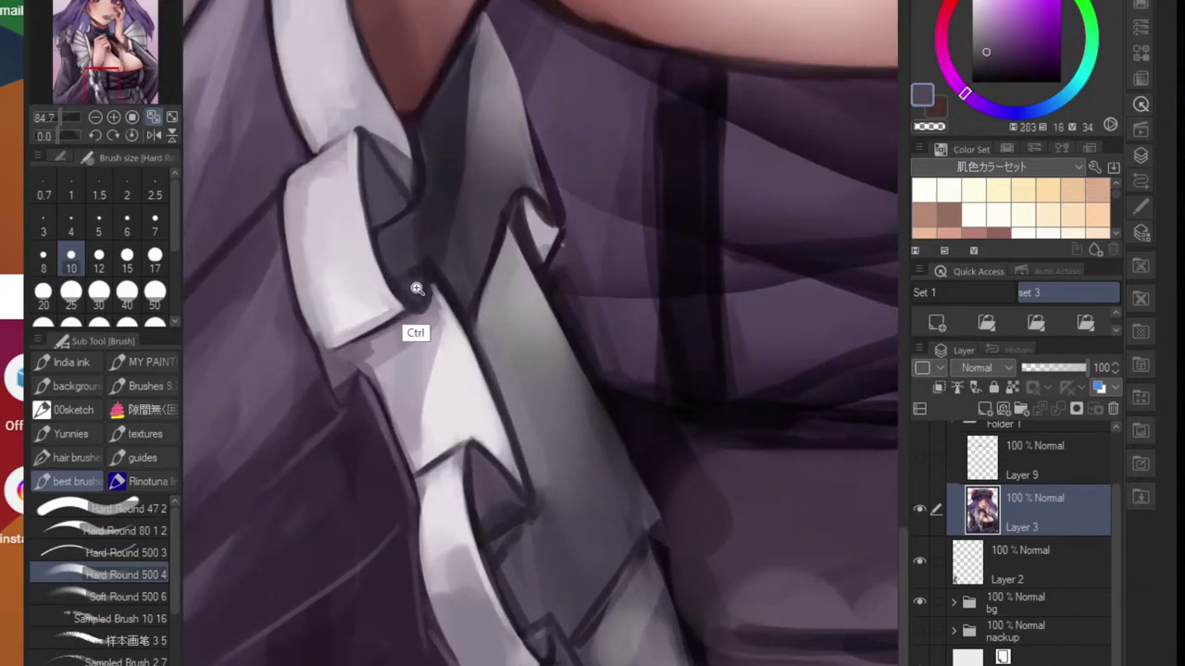
pyautogui.scroll(1, 416, 287)
# - Fill the dark notch with lighter purple, sample the pale collar grey, and zoom out
pyautogui.moveTo(416, 291)
pyautogui.mouseDown()
pyautogui.moveTo(407, 299)
pyautogui.moveTo(410, 278)
pyautogui.mouseUp()
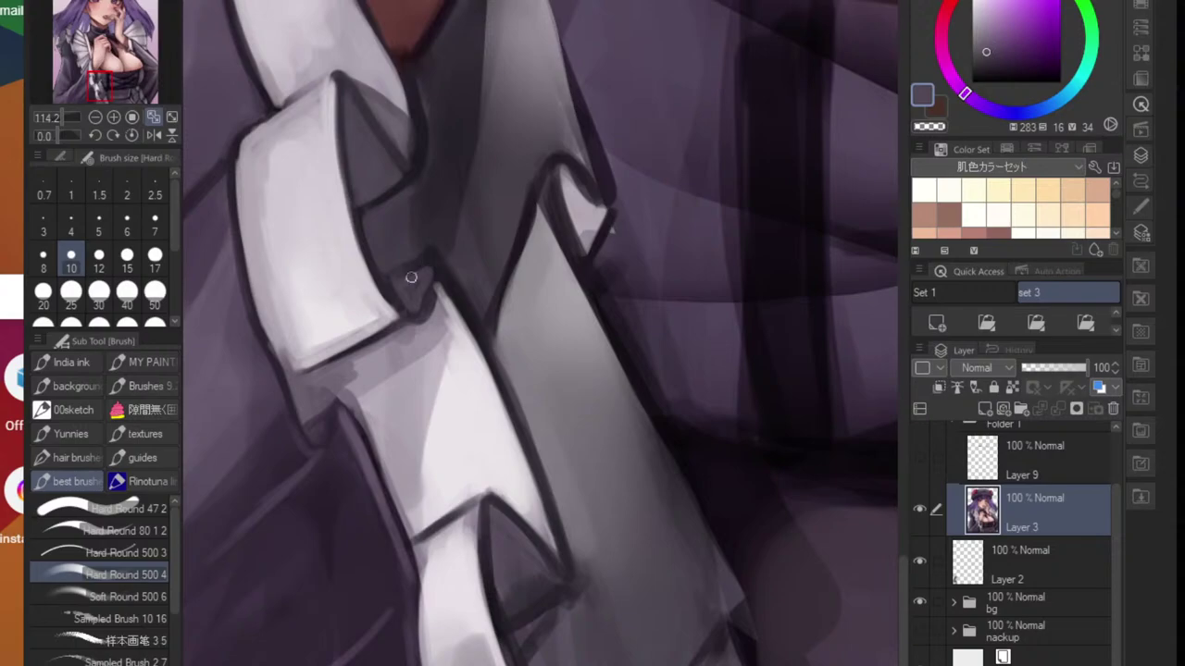
pyautogui.keyDown('alt'); pyautogui.click(362, 173); pyautogui.keyUp('alt')
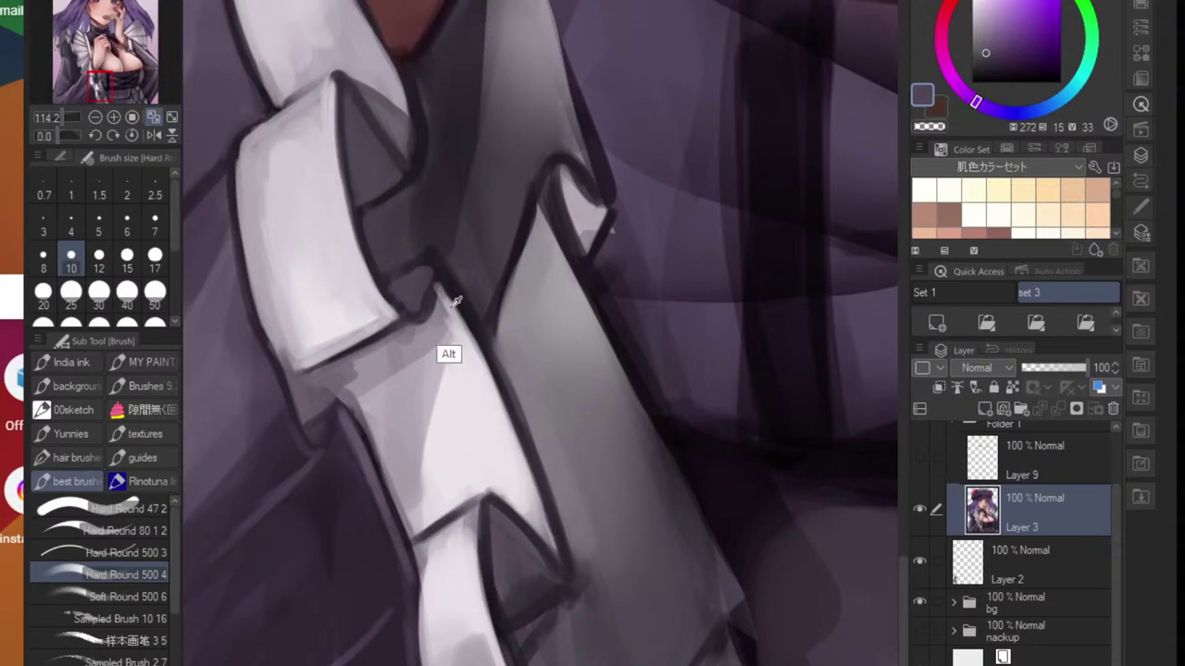
pyautogui.keyDown('alt'); pyautogui.click(450, 351); pyautogui.keyUp('alt')
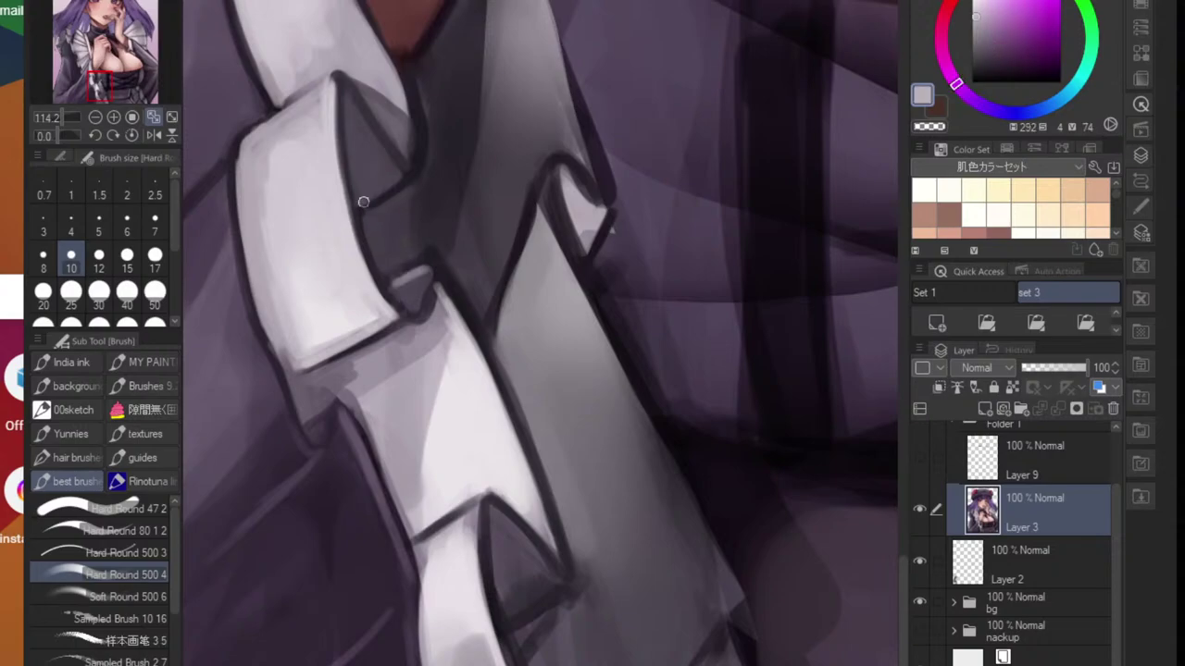
pyautogui.scroll(-4, 412, 242)
pyautogui.scroll(3, 416, 249)
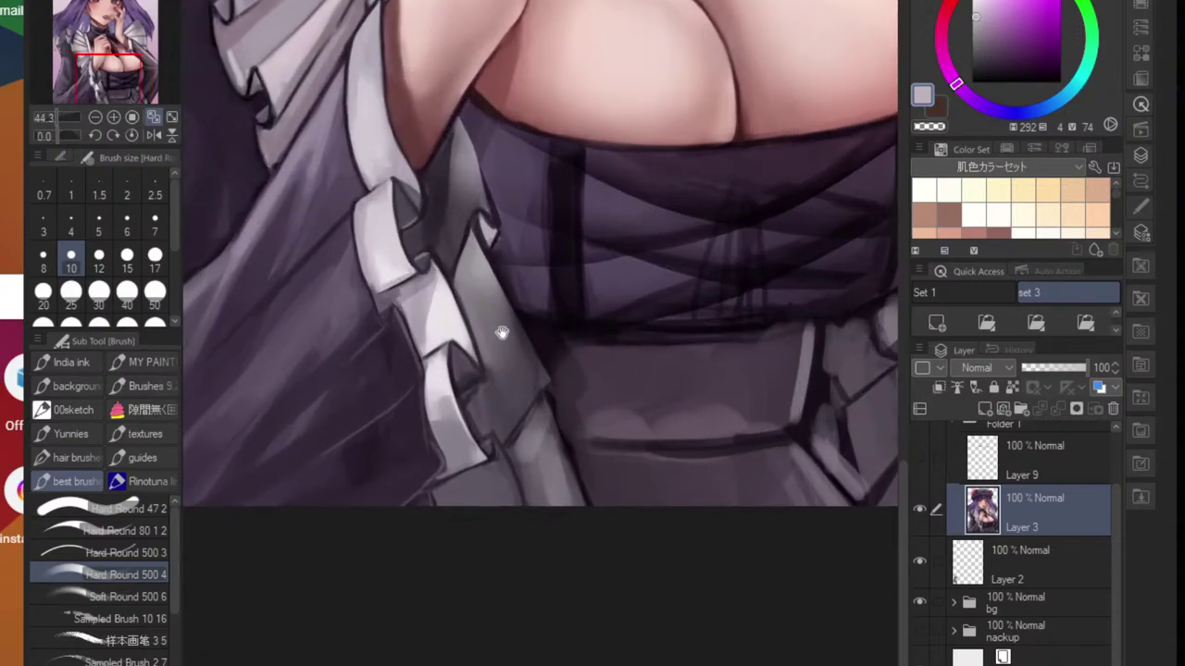
pyautogui.scroll(-5, 432, 460)
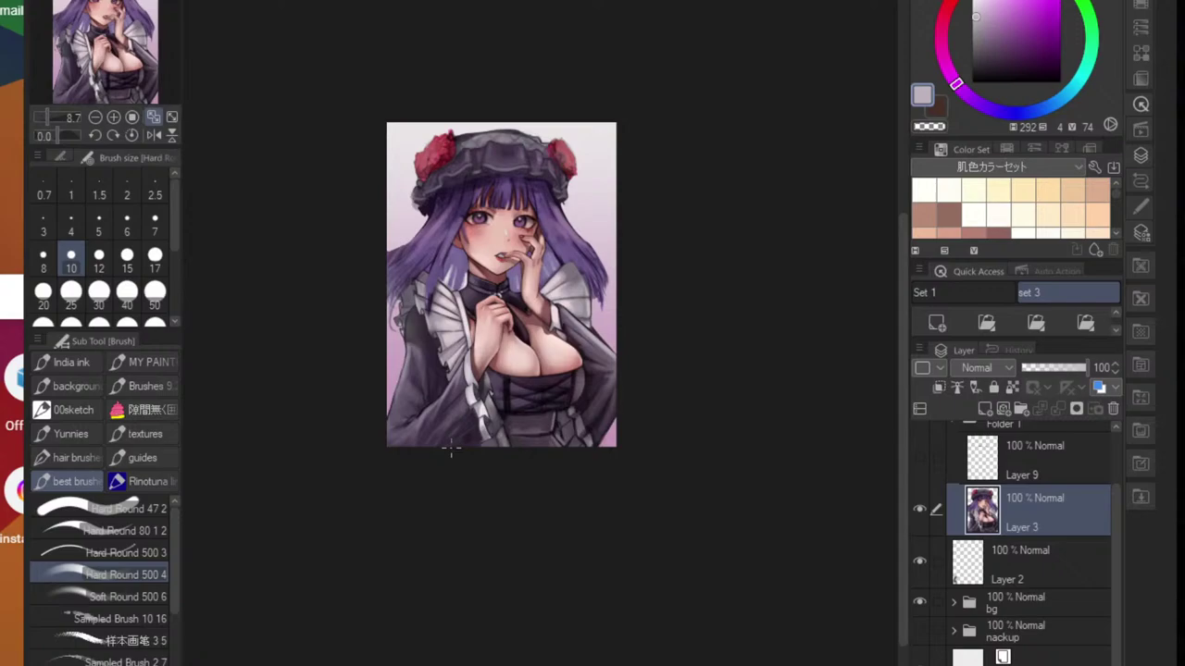
# - Enlarge the brush to size 40 and paint mid-grey over the strap's lower part
pyautogui.scroll(4, 451, 451)
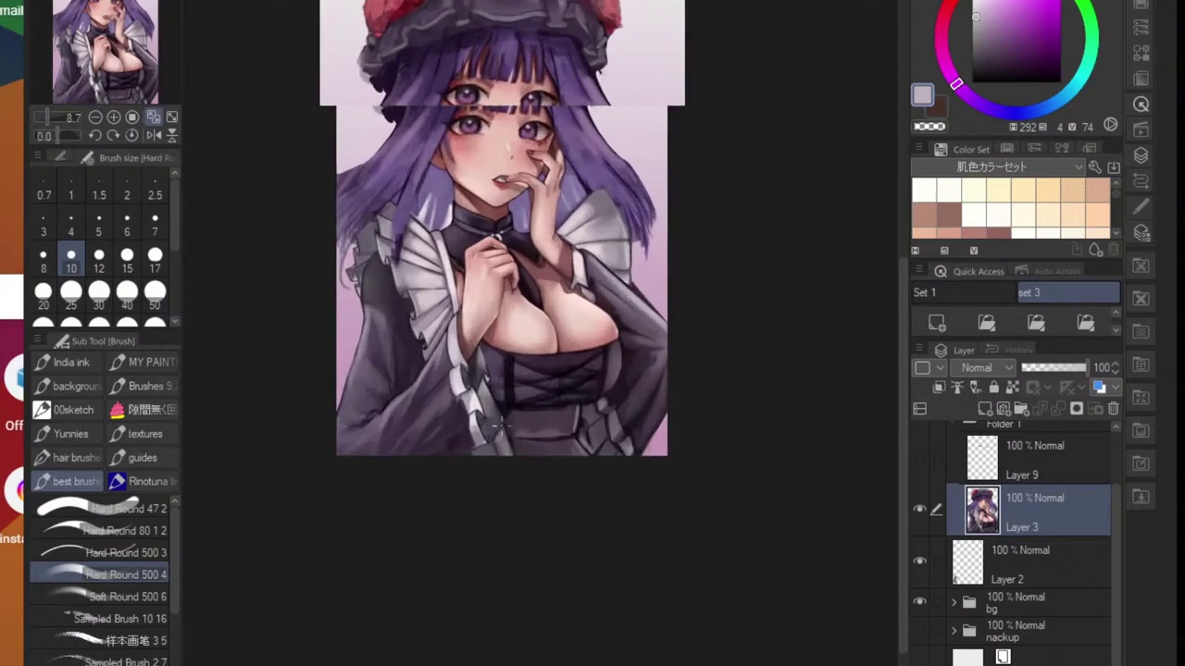
pyautogui.scroll(3, 490, 387)
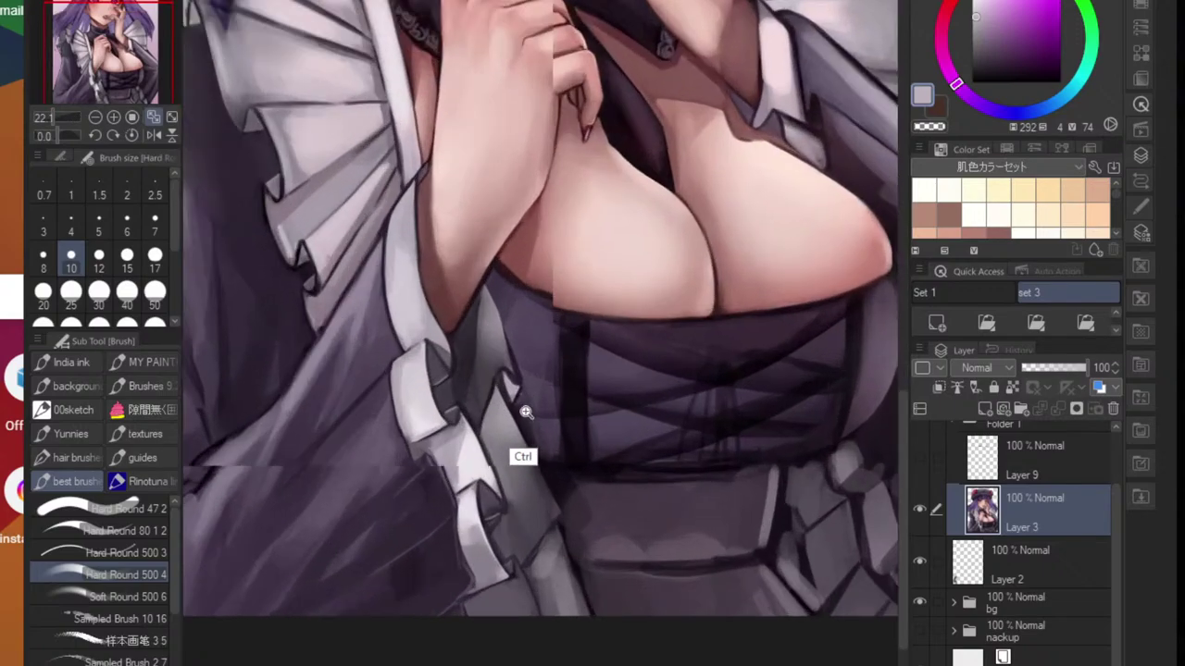
pyautogui.keyDown('alt'); pyautogui.click(465, 540); pyautogui.keyUp('alt')
pyautogui.moveTo(664, 476); pyautogui.dragTo(471, 448)
pyautogui.moveTo(792, 479)
pyautogui.mouseDown()
pyautogui.moveTo(619, 471)
pyautogui.moveTo(646, 450)
pyautogui.moveTo(657, 558)
pyautogui.mouseUp()
pyautogui.scroll(2, 695, 476)
pyautogui.press(']')
pyautogui.press(']')
pyautogui.press(']')
pyautogui.press(']')
pyautogui.press(']')
pyautogui.press(']')
pyautogui.press(']')
pyautogui.keyDown('alt'); pyautogui.click(652, 562); pyautogui.keyUp('alt')
pyautogui.moveTo(637, 518)
pyautogui.mouseDown()
pyautogui.moveTo(672, 549)
pyautogui.moveTo(636, 526)
pyautogui.moveTo(640, 558)
pyautogui.moveTo(650, 473)
pyautogui.moveTo(667, 515)
pyautogui.moveTo(617, 488)
pyautogui.moveTo(642, 465)
pyautogui.moveTo(651, 469)
pyautogui.moveTo(628, 523)
pyautogui.moveTo(624, 512)
pyautogui.moveTo(632, 548)
pyautogui.mouseUp()
pyautogui.keyDown('alt'); pyautogui.click(635, 528); pyautogui.keyUp('alt')
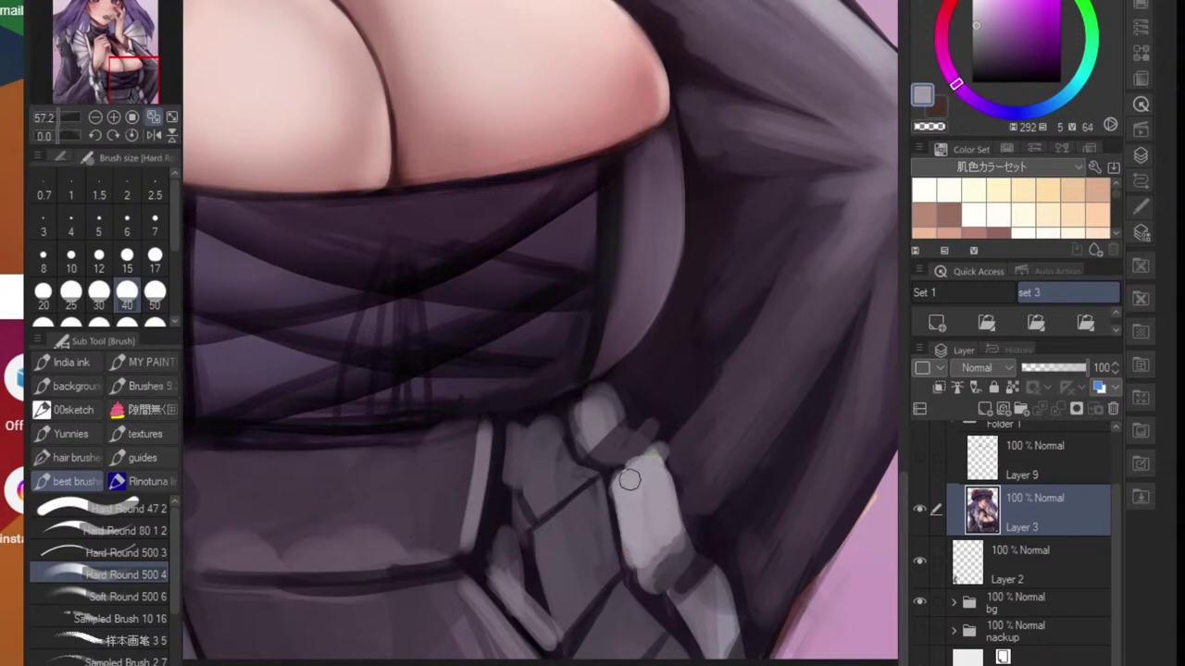
# - Darken the dress around the strap with dark purple and add light grey to its top
pyautogui.keyDown('alt'); pyautogui.click(682, 453); pyautogui.keyUp('alt')
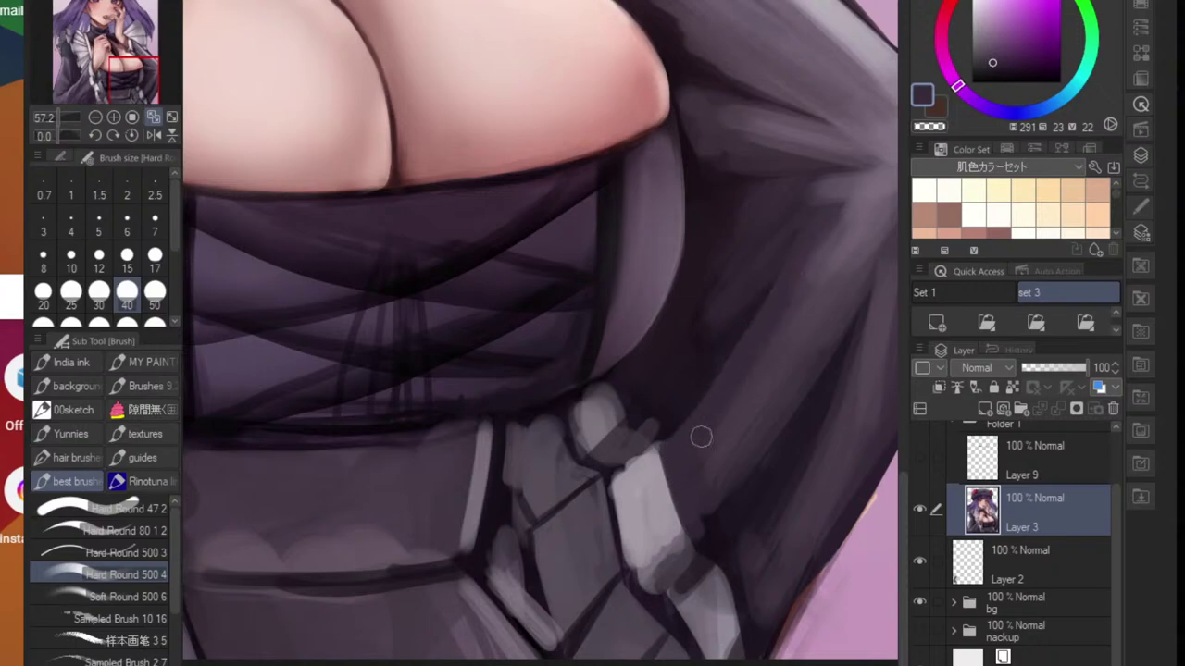
pyautogui.moveTo(721, 473); pyautogui.dragTo(759, 519)
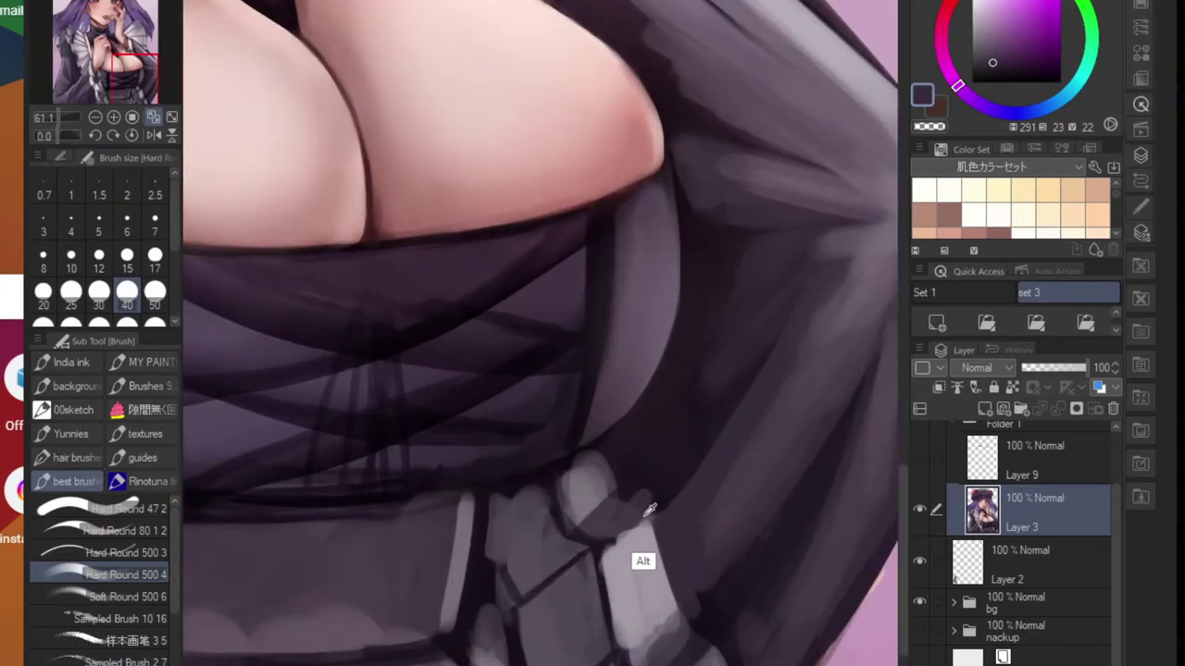
pyautogui.keyDown('alt'); pyautogui.click(606, 527); pyautogui.keyUp('alt')
pyautogui.moveTo(602, 527)
pyautogui.mouseDown()
pyautogui.moveTo(632, 520)
pyautogui.moveTo(610, 513)
pyautogui.moveTo(642, 494)
pyautogui.mouseUp()
pyautogui.keyDown('alt'); pyautogui.click(640, 487); pyautogui.keyUp('alt')
pyautogui.keyDown('alt'); pyautogui.click(639, 483); pyautogui.keyUp('alt')
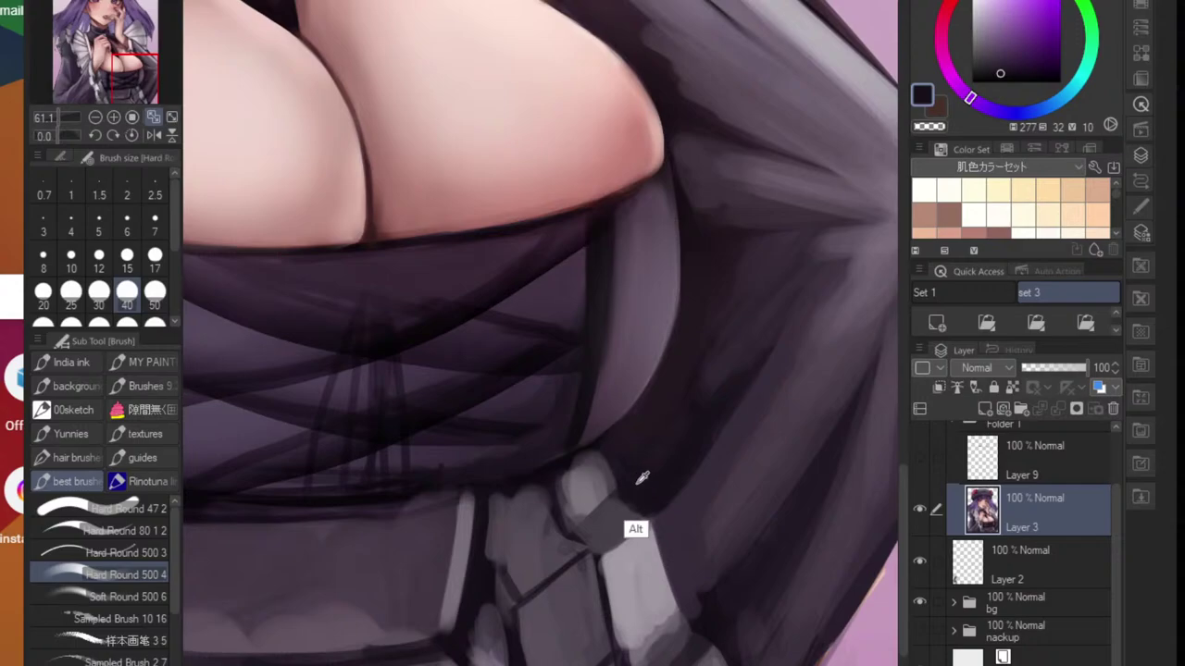
pyautogui.keyDown('alt'); pyautogui.click(577, 537); pyautogui.keyUp('alt')
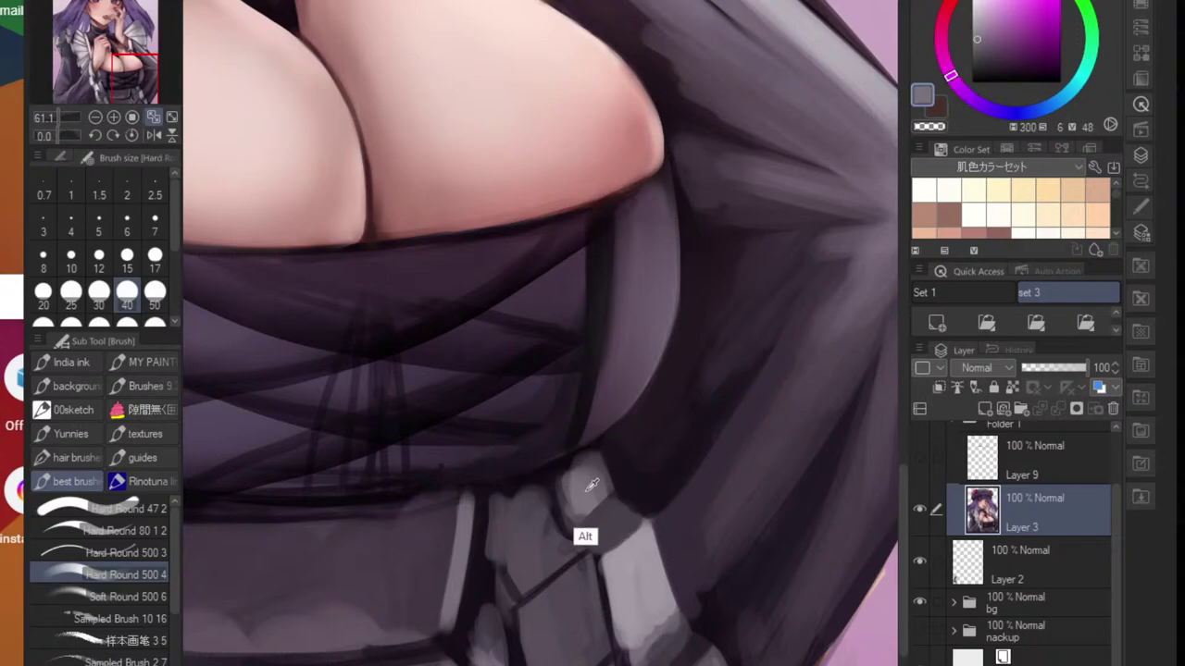
pyautogui.moveTo(568, 478)
pyautogui.mouseDown()
pyautogui.moveTo(575, 512)
pyautogui.moveTo(600, 468)
pyautogui.moveTo(579, 459)
pyautogui.moveTo(565, 478)
pyautogui.moveTo(582, 468)
pyautogui.mouseUp()
# - Repaint the grey patch at the strap's lower end with sampled strap greys
pyautogui.scroll(-5, 592, 524)
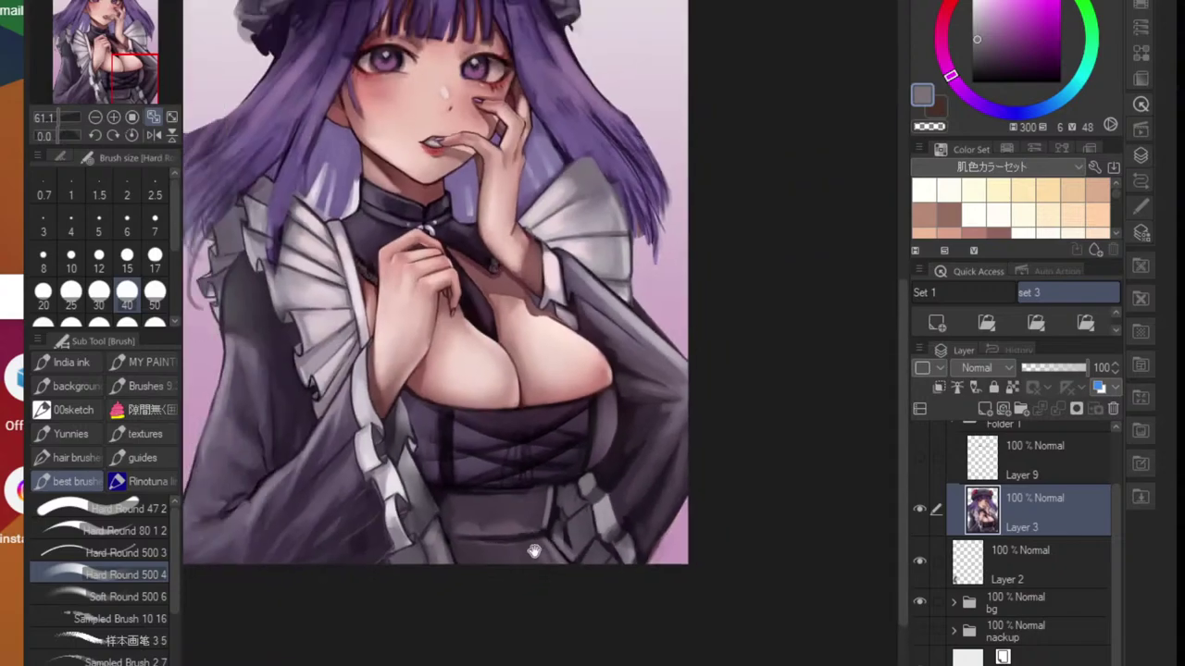
pyautogui.scroll(4, 585, 527)
pyautogui.keyDown('alt'); pyautogui.click(554, 540); pyautogui.keyUp('alt')
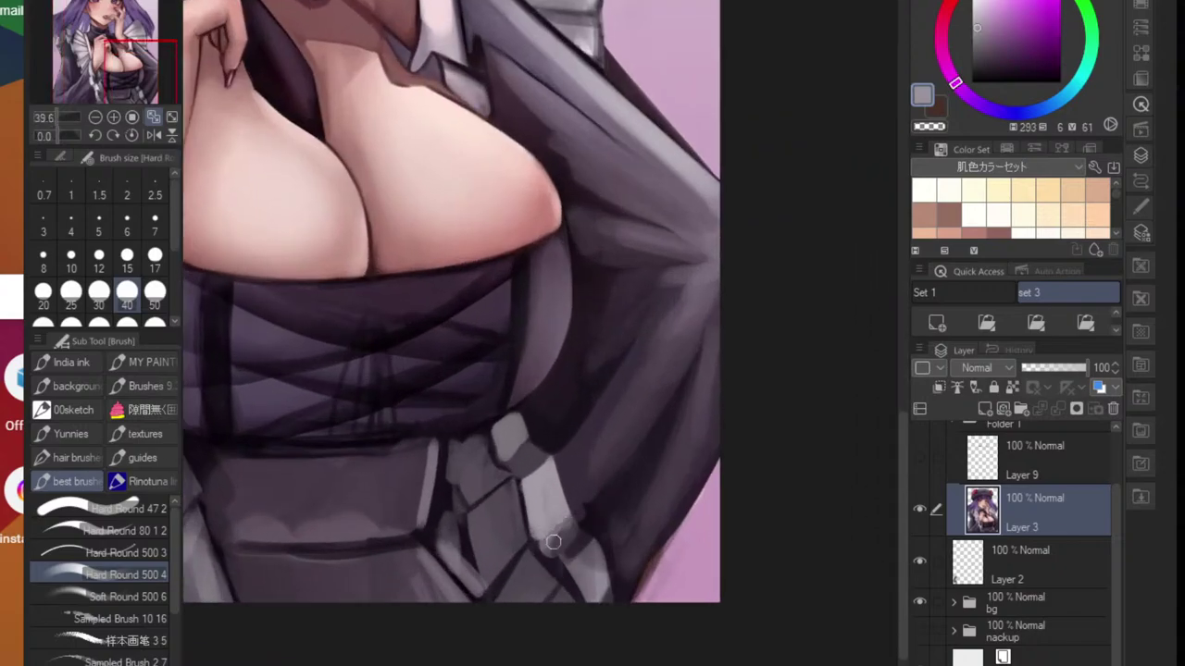
pyautogui.keyDown('alt'); pyautogui.click(555, 540); pyautogui.keyUp('alt')
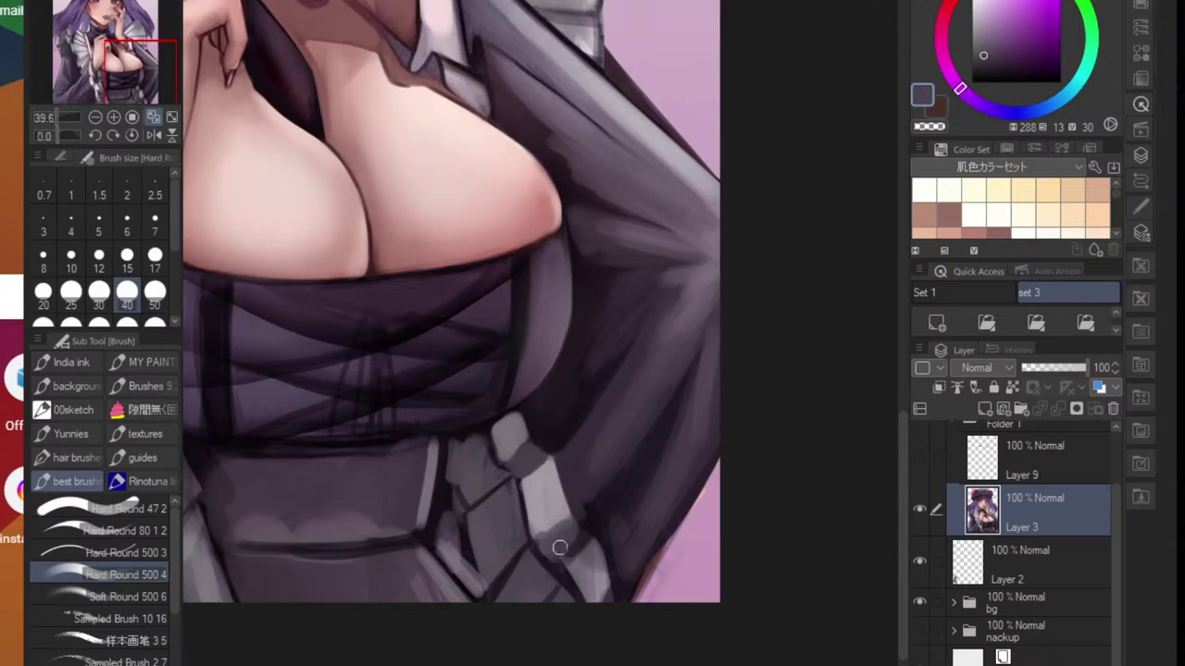
pyautogui.keyDown('alt'); pyautogui.click(562, 548); pyautogui.keyUp('alt')
pyautogui.moveTo(572, 533)
pyautogui.mouseDown()
pyautogui.moveTo(570, 554)
pyautogui.moveTo(603, 597)
pyautogui.moveTo(592, 590)
pyautogui.moveTo(583, 617)
pyautogui.moveTo(606, 603)
pyautogui.mouseUp()
pyautogui.keyDown('alt'); pyautogui.click(573, 539); pyautogui.keyUp('alt')
pyautogui.keyDown('alt'); pyautogui.click(553, 556); pyautogui.keyUp('alt')
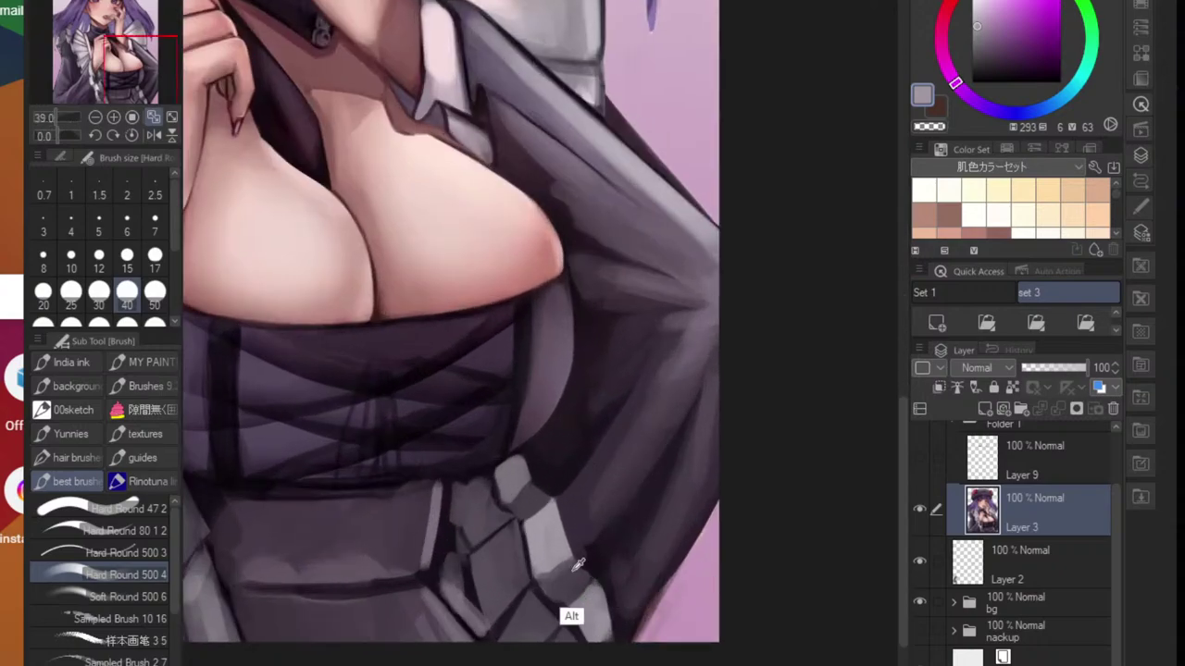
pyautogui.keyDown('alt'); pyautogui.click(576, 565); pyautogui.keyUp('alt')
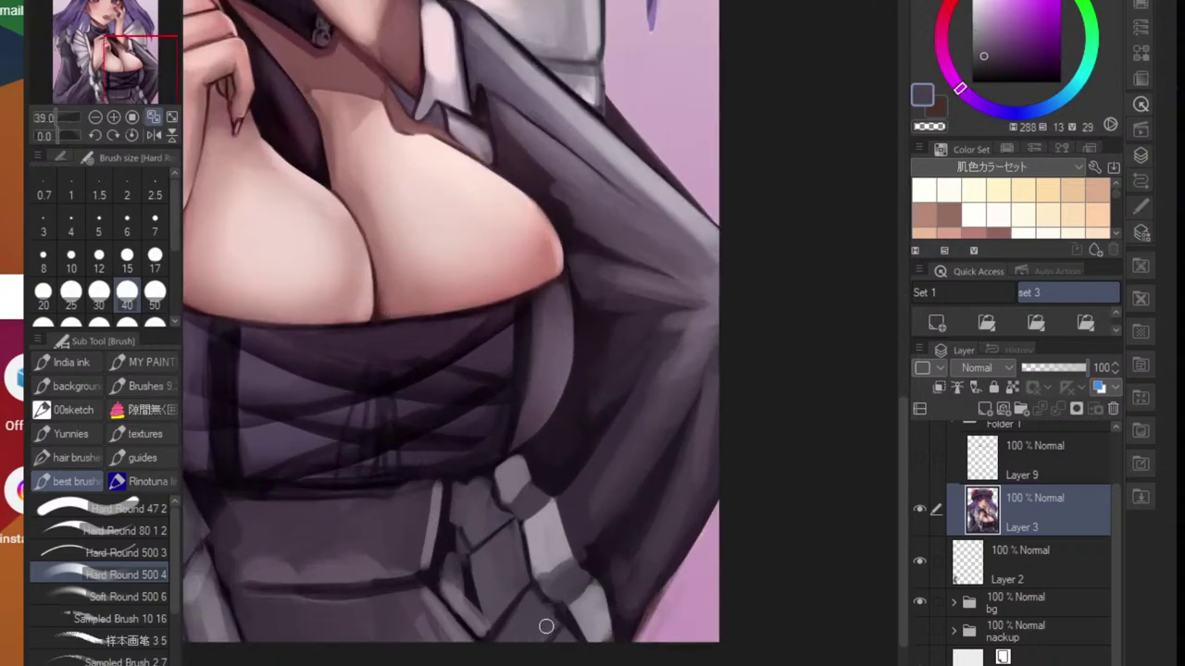
pyautogui.keyDown('alt'); pyautogui.click(515, 571); pyautogui.keyUp('alt')
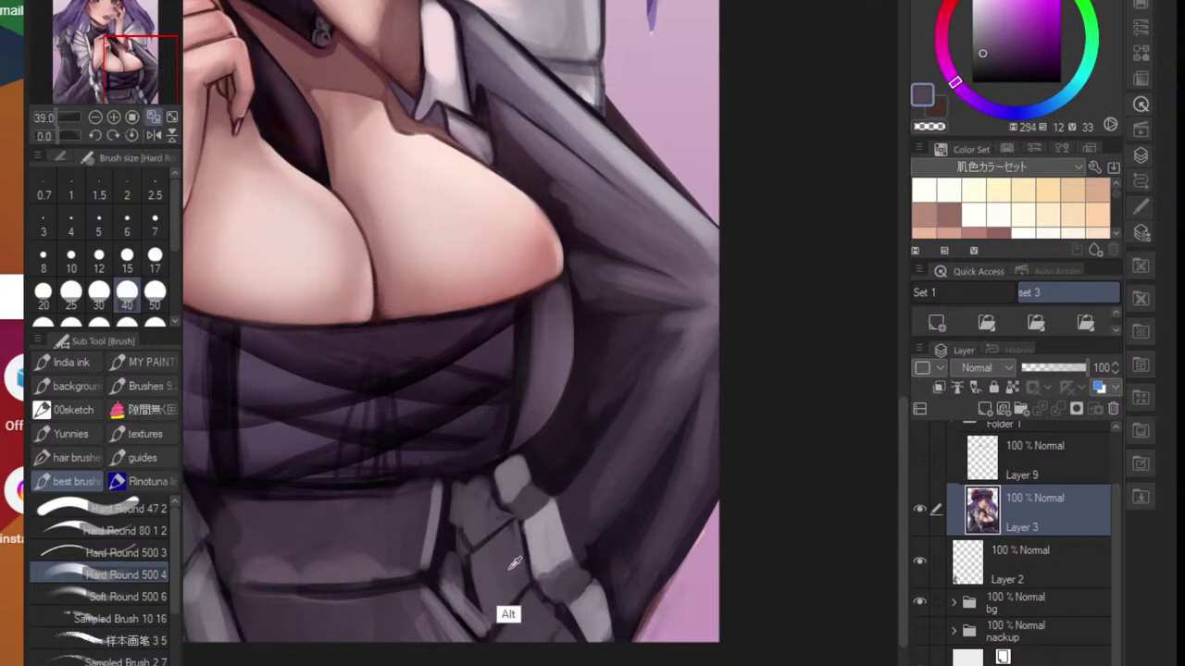
# - Deepen the strap shading with darker purple-grey strokes, then view the whole illustration
pyautogui.keyDown('alt'); pyautogui.click(987, 57); pyautogui.keyUp('alt')
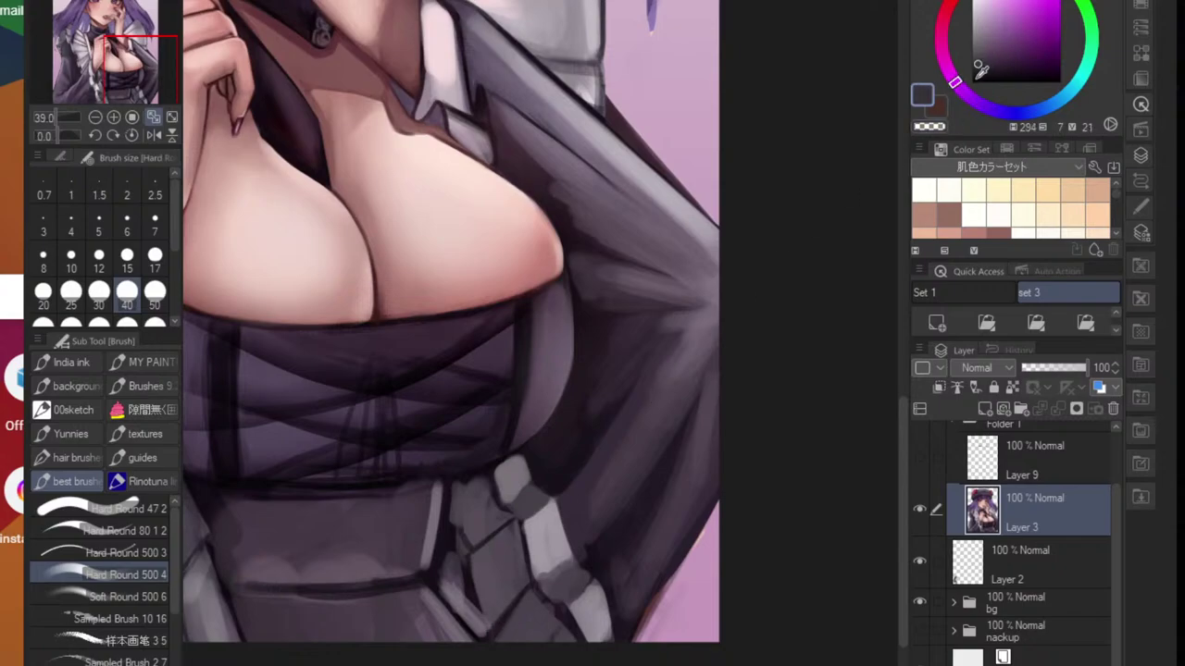
pyautogui.moveTo(501, 585)
pyautogui.mouseDown()
pyautogui.moveTo(473, 567)
pyautogui.moveTo(498, 598)
pyautogui.moveTo(511, 522)
pyautogui.moveTo(513, 584)
pyautogui.mouseUp()
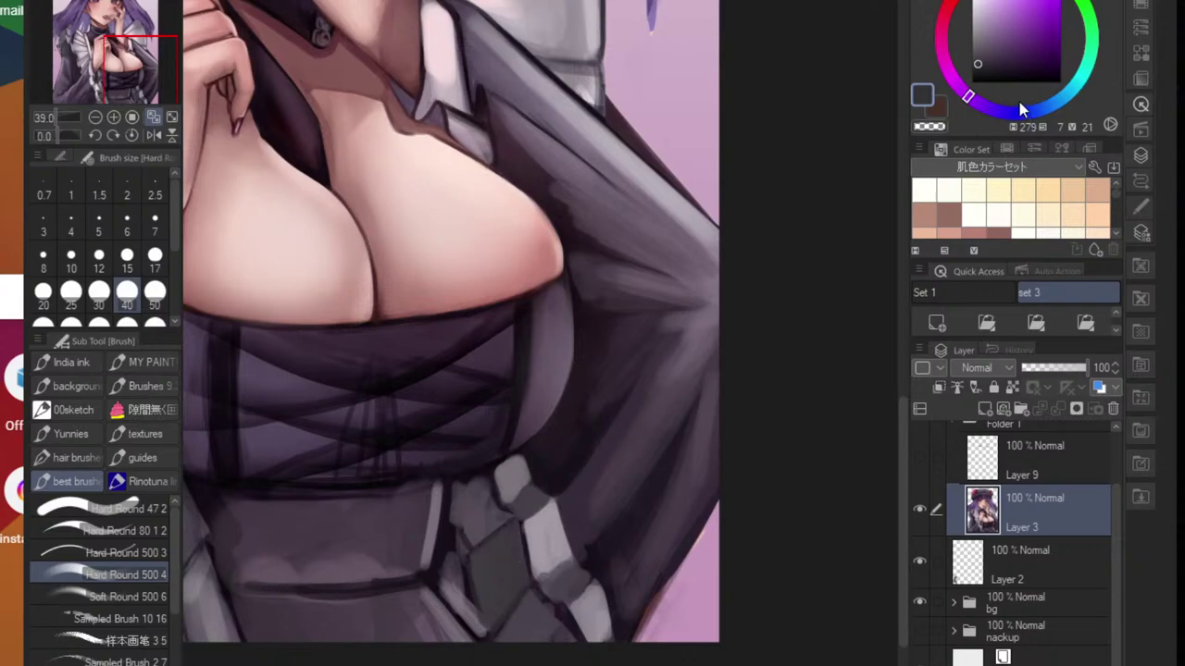
pyautogui.click(987, 67)
pyautogui.moveTo(470, 558)
pyautogui.mouseDown()
pyautogui.moveTo(483, 583)
pyautogui.moveTo(495, 532)
pyautogui.moveTo(515, 558)
pyautogui.moveTo(470, 658)
pyautogui.mouseUp()
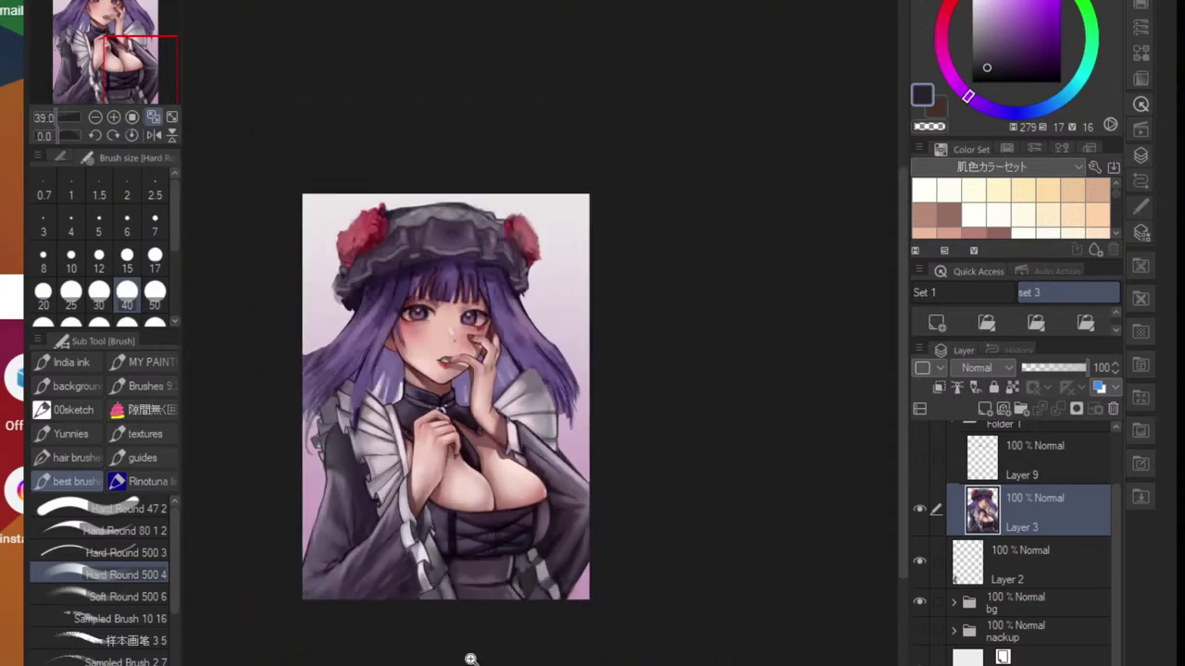
pyautogui.moveTo(525, 613); pyautogui.dragTo(514, 627)
# - At brush size 17, draw near-black outlines down and beside the strap
pyautogui.moveTo(506, 583)
pyautogui.mouseDown()
pyautogui.moveTo(541, 566)
pyautogui.moveTo(511, 558)
pyautogui.moveTo(510, 542)
pyautogui.moveTo(526, 593)
pyautogui.moveTo(542, 547)
pyautogui.moveTo(554, 578)
pyautogui.mouseUp()
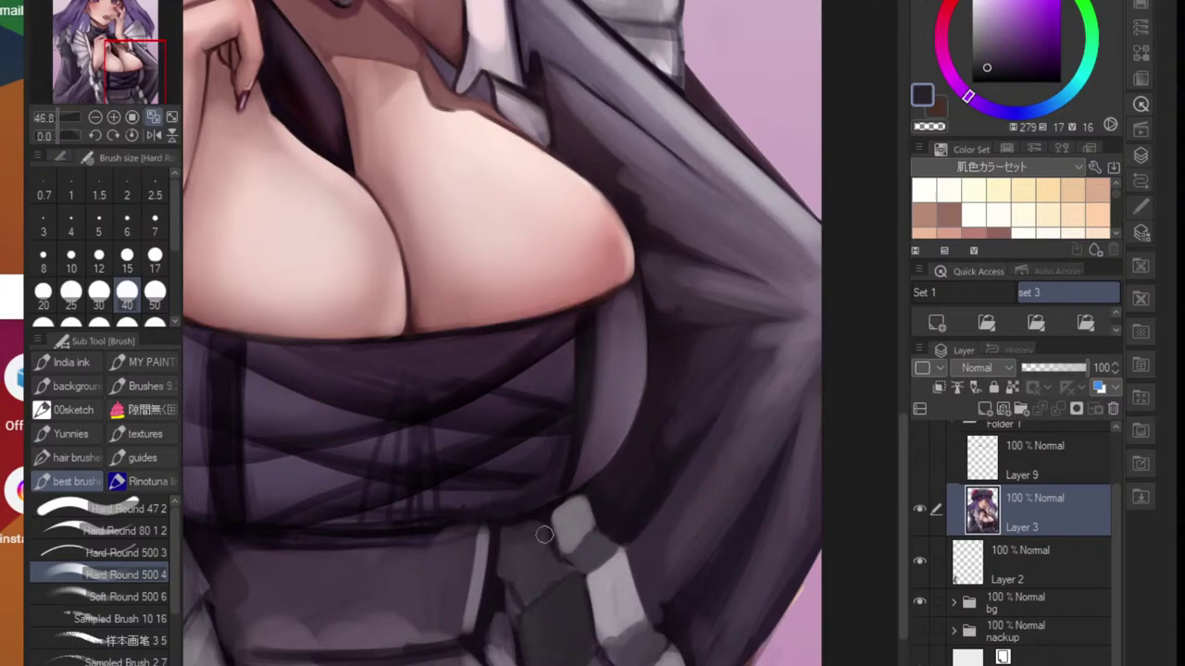
pyautogui.keyDown('alt'); pyautogui.click(530, 547); pyautogui.keyUp('alt')
pyautogui.keyDown('alt'); pyautogui.click(543, 572); pyautogui.keyUp('alt')
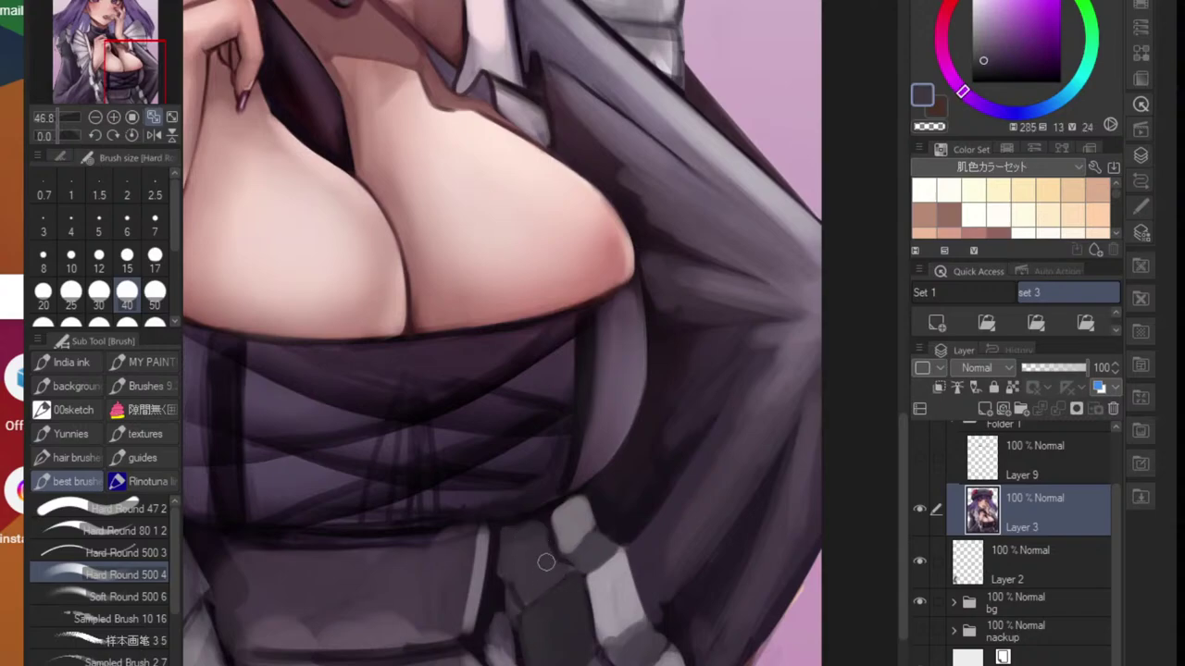
pyautogui.moveTo(525, 658); pyautogui.dragTo(543, 587)
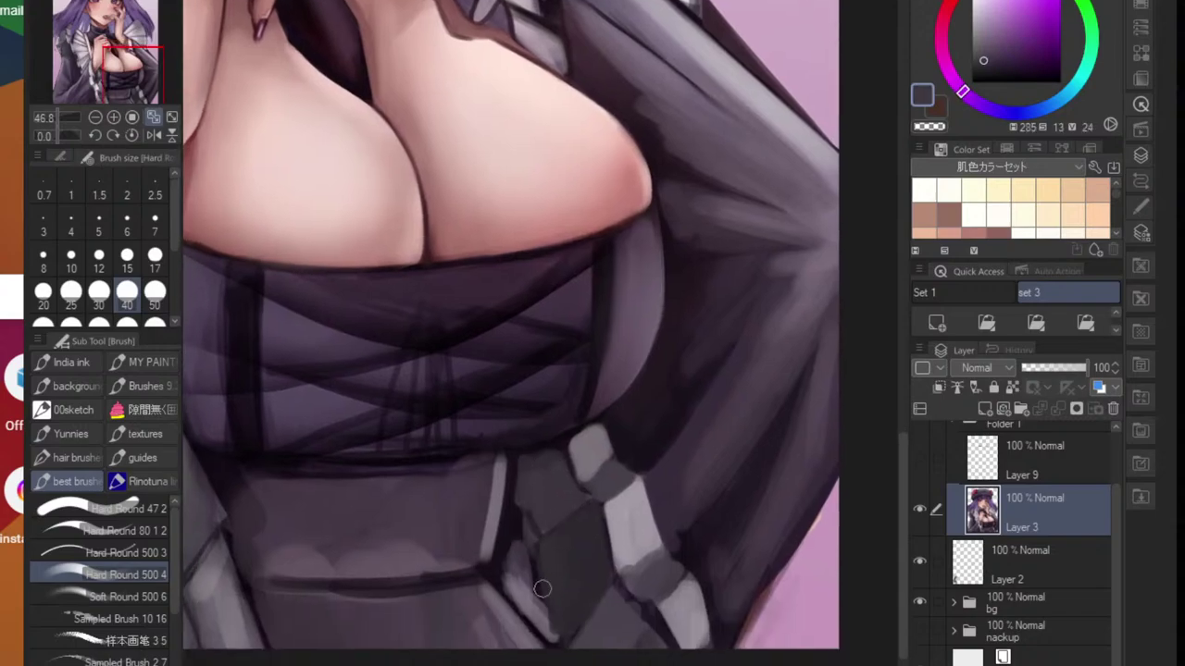
pyautogui.keyDown('alt'); pyautogui.click(513, 520); pyautogui.keyUp('alt')
pyautogui.press('[')
pyautogui.press('[')
pyautogui.press('[')
pyautogui.press('[')
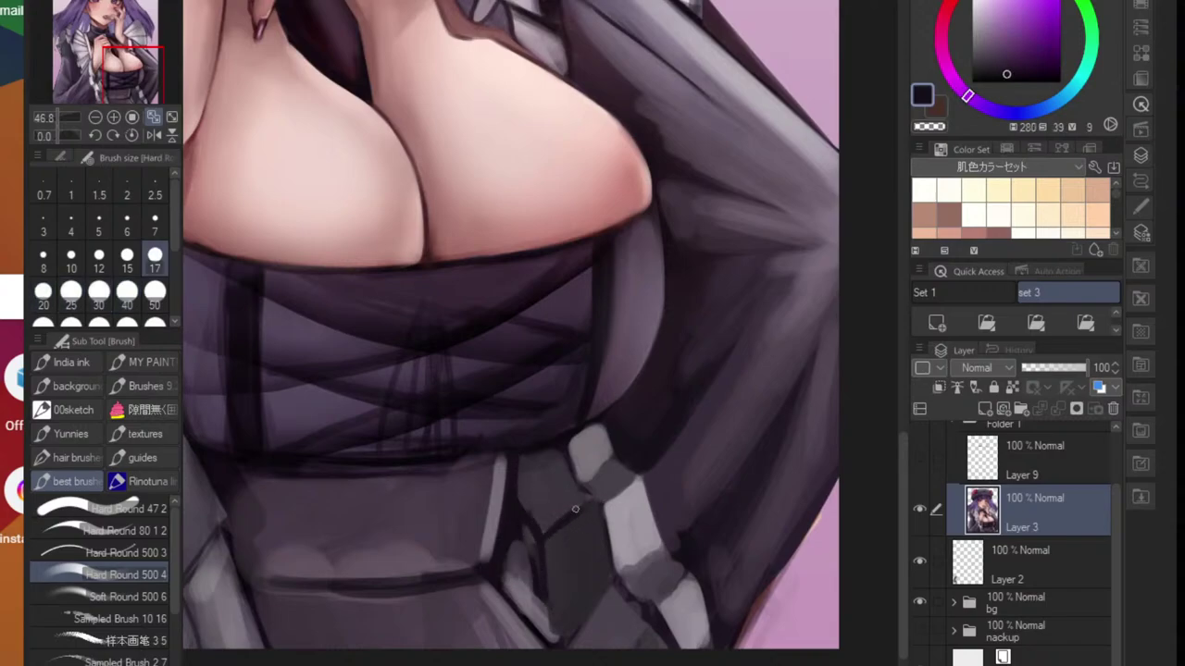
pyautogui.moveTo(541, 539); pyautogui.dragTo(558, 648)
pyautogui.moveTo(611, 574); pyautogui.dragTo(574, 644)
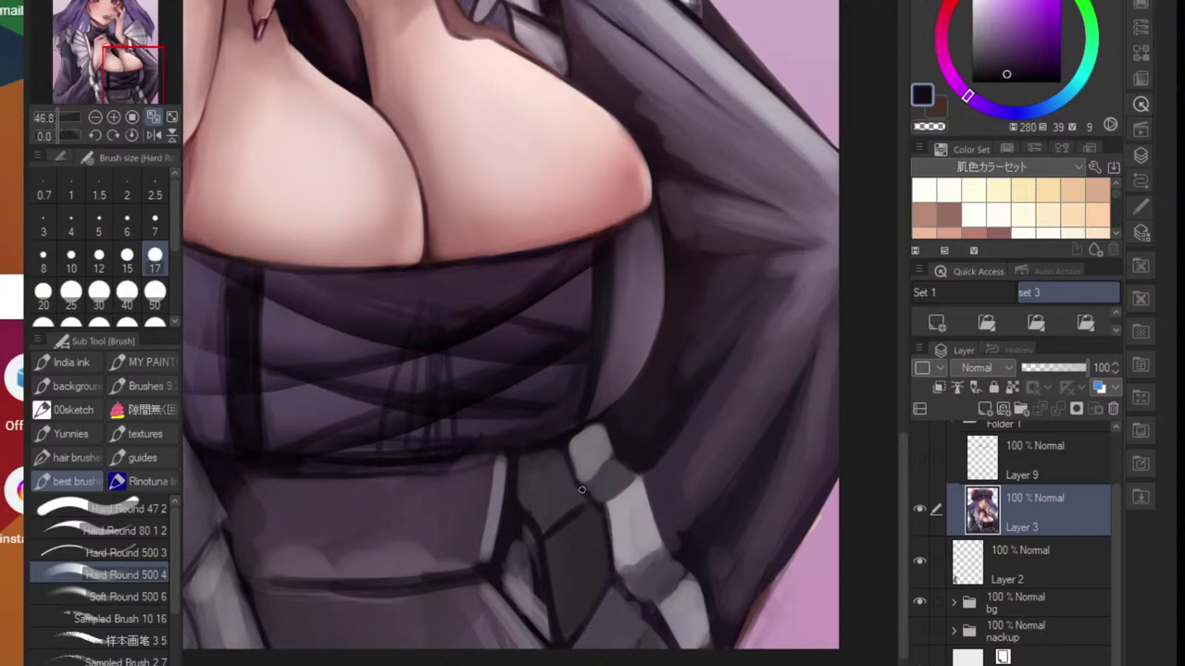
pyautogui.moveTo(608, 501); pyautogui.dragTo(658, 466)
pyautogui.moveTo(582, 481); pyautogui.dragTo(612, 454)
# - Paint light grey highlights along the strap's dark edge
pyautogui.moveTo(709, 447); pyautogui.dragTo(648, 468)
pyautogui.moveTo(717, 501)
pyautogui.mouseDown()
pyautogui.moveTo(635, 537)
pyautogui.moveTo(662, 532)
pyautogui.mouseUp()
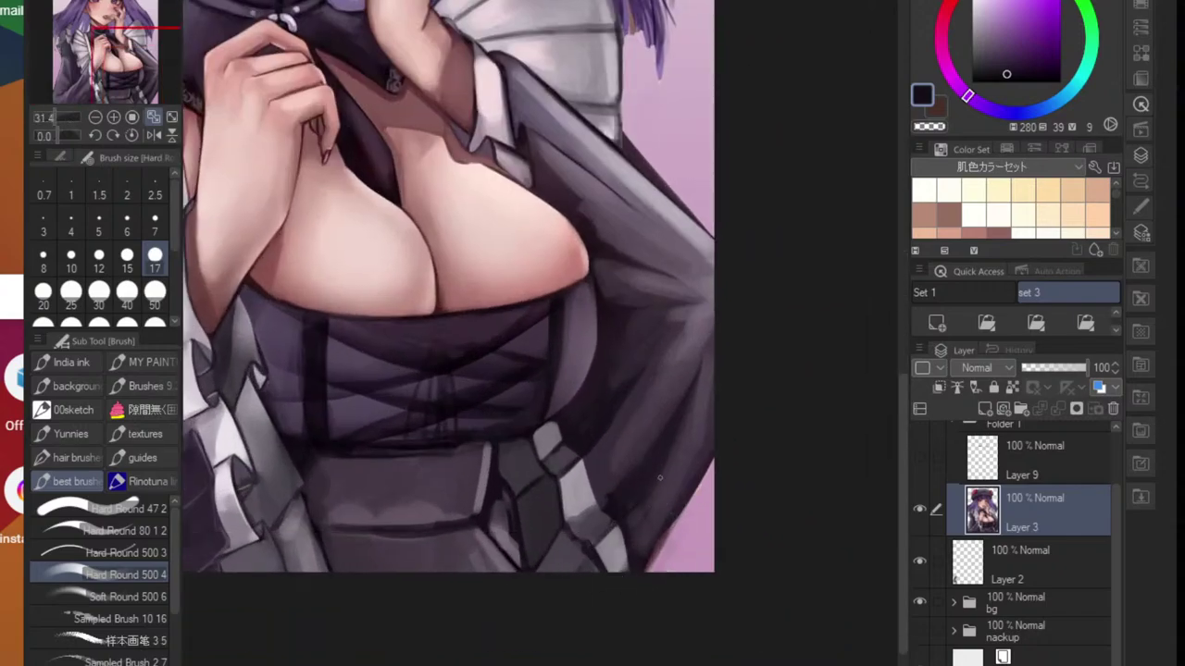
pyautogui.moveTo(599, 528); pyautogui.dragTo(607, 523)
pyautogui.keyDown('alt'); pyautogui.click(593, 520); pyautogui.keyUp('alt')
pyautogui.scroll(4, 575, 527)
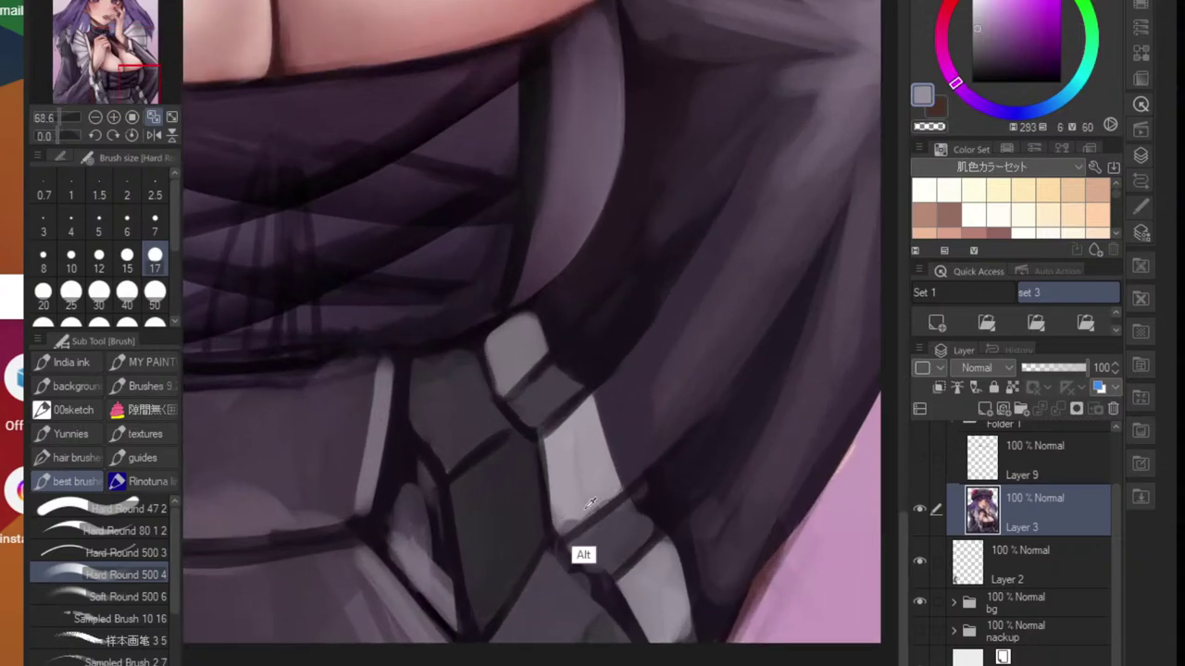
pyautogui.moveTo(567, 525); pyautogui.dragTo(621, 483)
# - Thin and smooth the dark outline's edge with grey-purple
pyautogui.keyDown('alt'); pyautogui.click(602, 560); pyautogui.keyUp('alt')
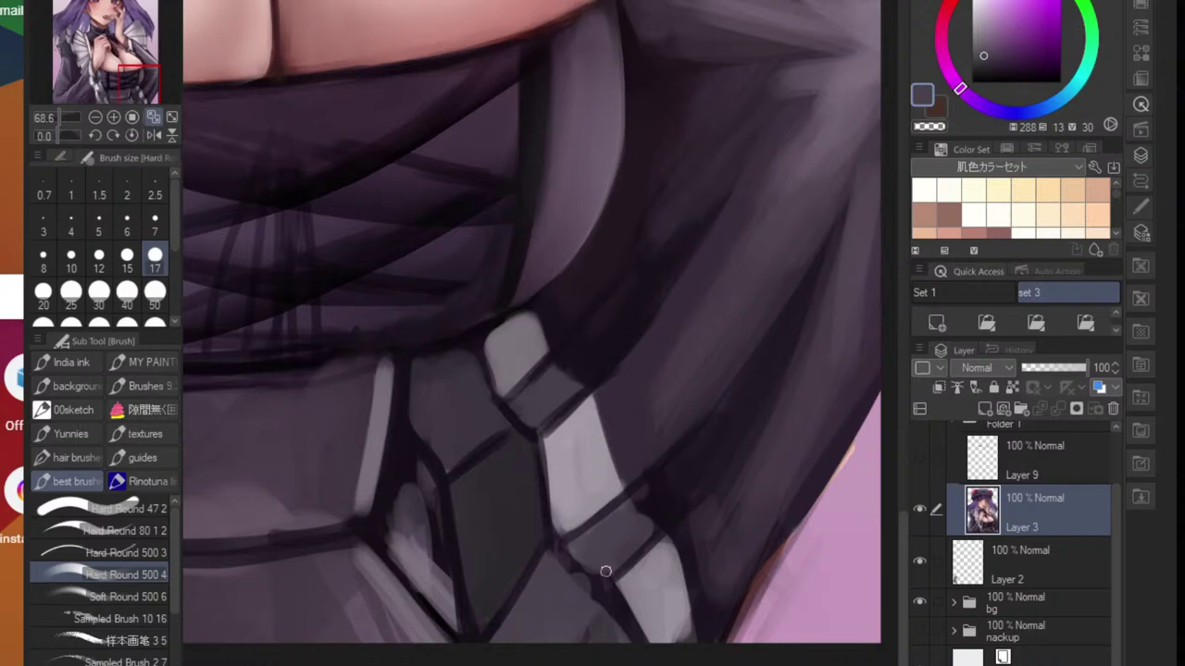
pyautogui.keyDown('alt'); pyautogui.click(561, 579); pyautogui.keyUp('alt')
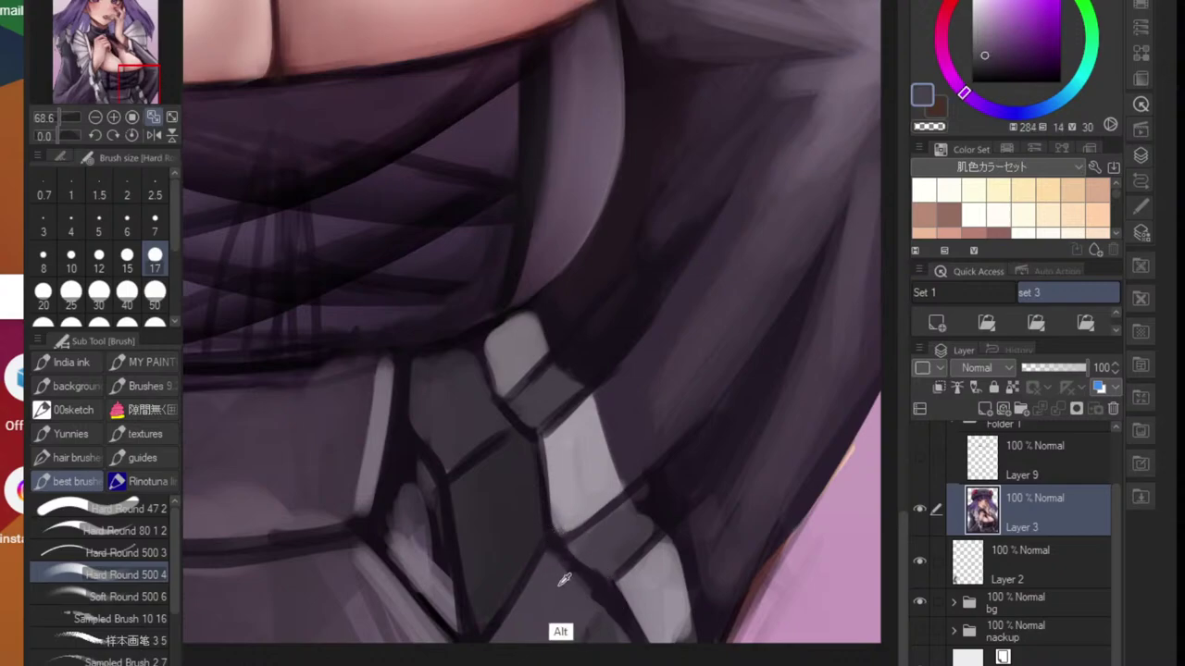
pyautogui.moveTo(583, 588); pyautogui.dragTo(596, 601)
pyautogui.moveTo(564, 566); pyautogui.dragTo(607, 608)
pyautogui.moveTo(564, 563); pyautogui.dragTo(589, 588)
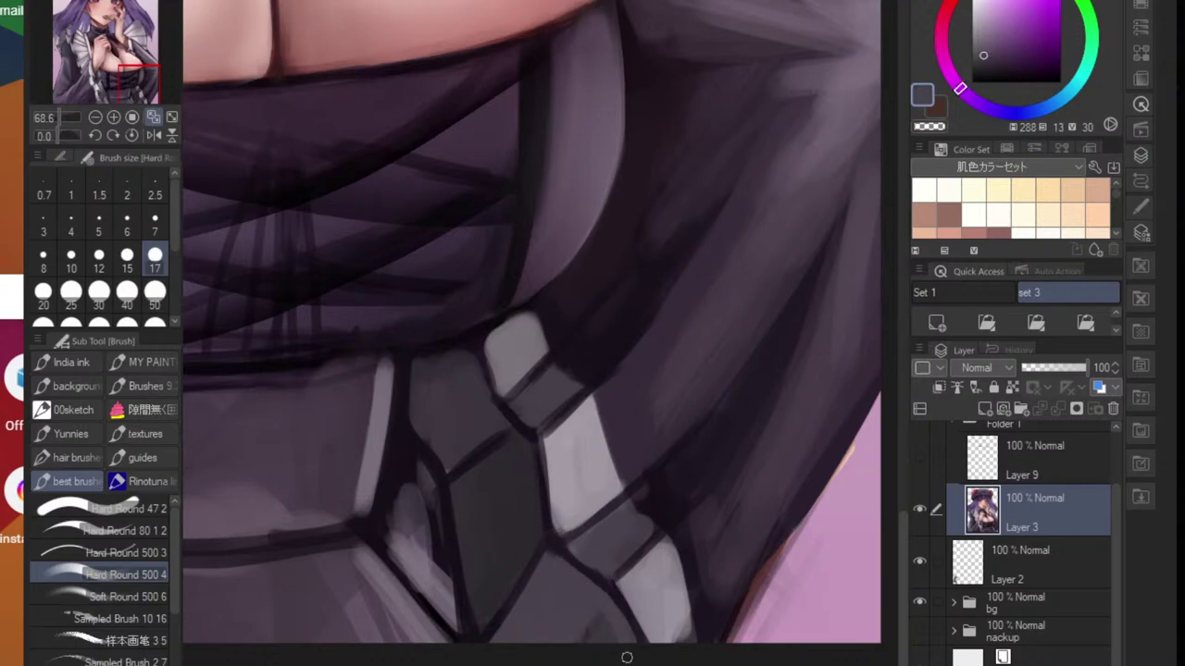
# - Darken the lower-right corner of the grey panel
pyautogui.keyDown('alt'); pyautogui.click(633, 530); pyautogui.keyUp('alt')
pyautogui.keyDown('alt'); pyautogui.click(561, 594); pyautogui.keyUp('alt')
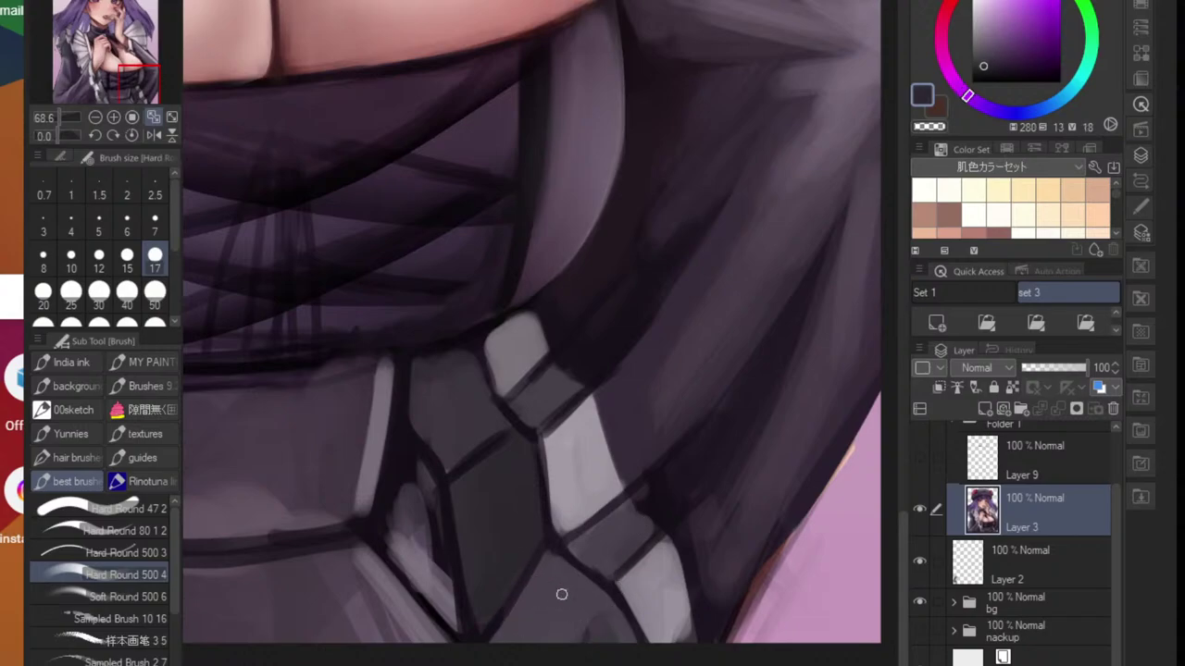
pyautogui.moveTo(607, 607)
pyautogui.mouseDown()
pyautogui.moveTo(593, 639)
pyautogui.moveTo(621, 642)
pyautogui.mouseUp()
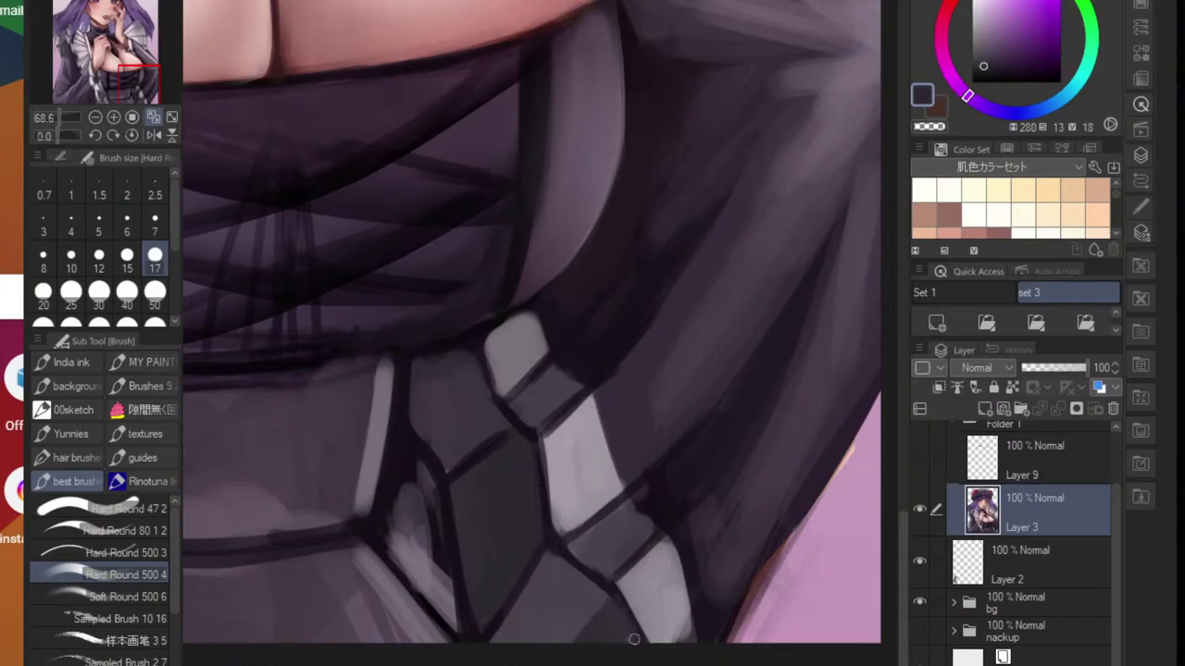
pyautogui.keyDown('alt'); pyautogui.click(604, 619); pyautogui.keyUp('alt')
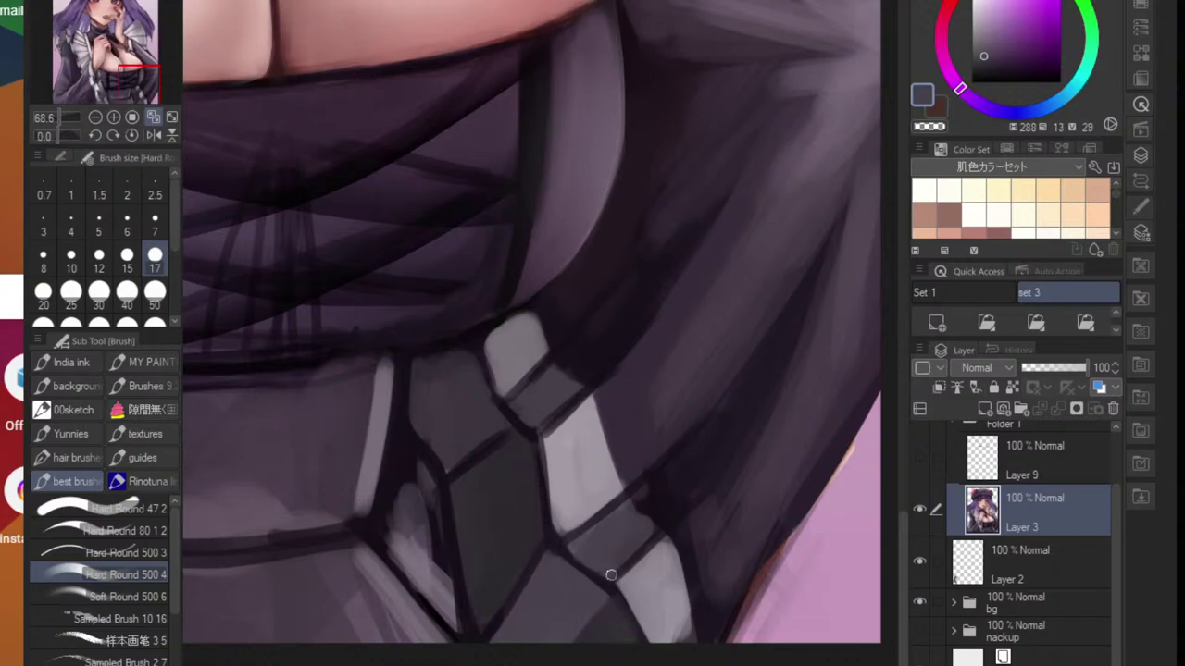
pyautogui.keyDown('alt'); pyautogui.click(634, 499); pyautogui.keyUp('alt')
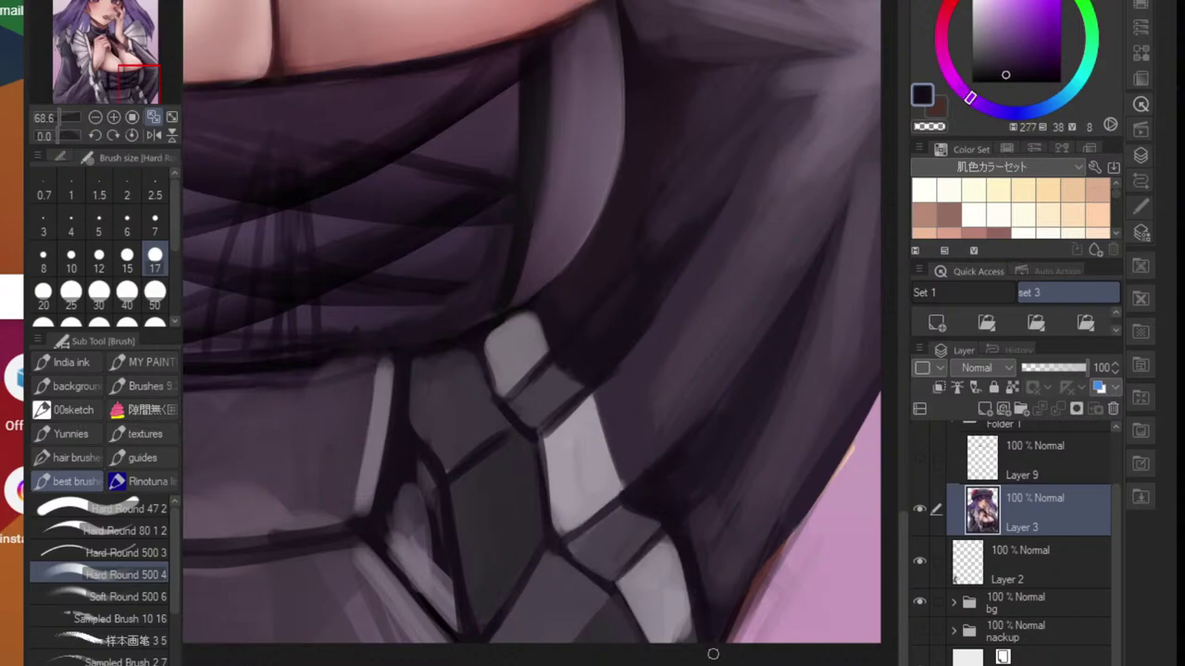
# - Paint dark purple along the sleeve's lower-right edge
pyautogui.moveTo(724, 656); pyautogui.dragTo(615, 555)
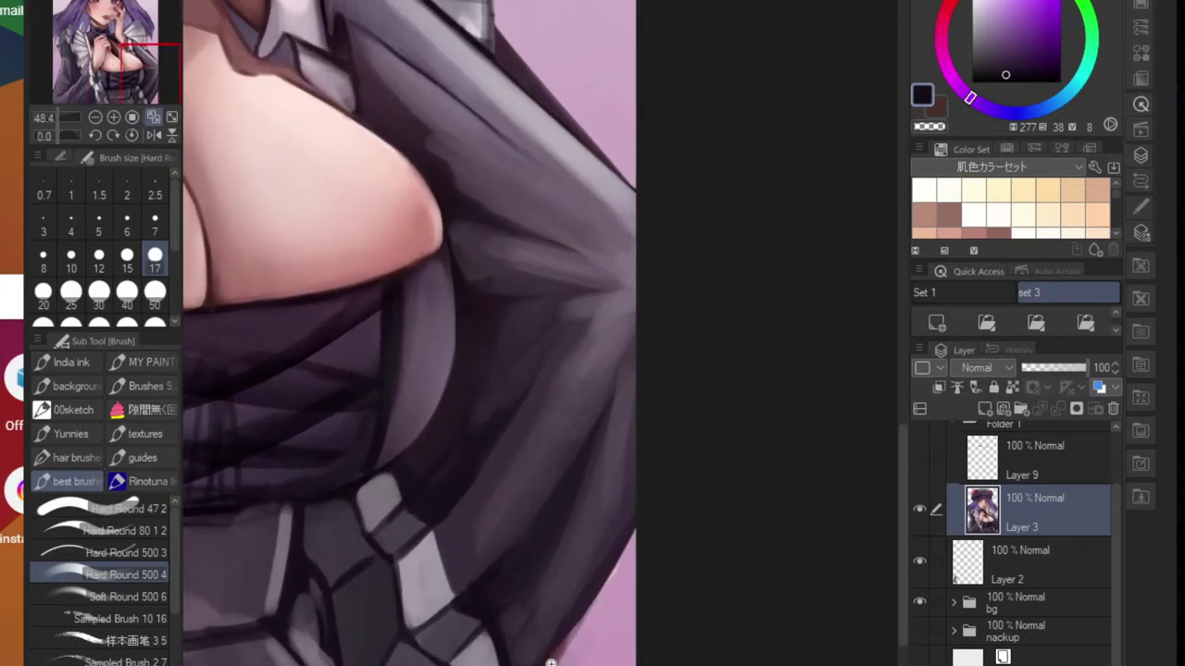
pyautogui.scroll(1, 551, 648)
pyautogui.keyDown('alt'); pyautogui.click(612, 569); pyautogui.keyUp('alt')
pyautogui.moveTo(564, 645)
pyautogui.mouseDown()
pyautogui.moveTo(636, 546)
pyautogui.moveTo(591, 590)
pyautogui.moveTo(661, 560)
pyautogui.mouseUp()
# - Erase stray dark paint along the sleeve's lower-right edge with the Hard Eraser
pyautogui.press('e')
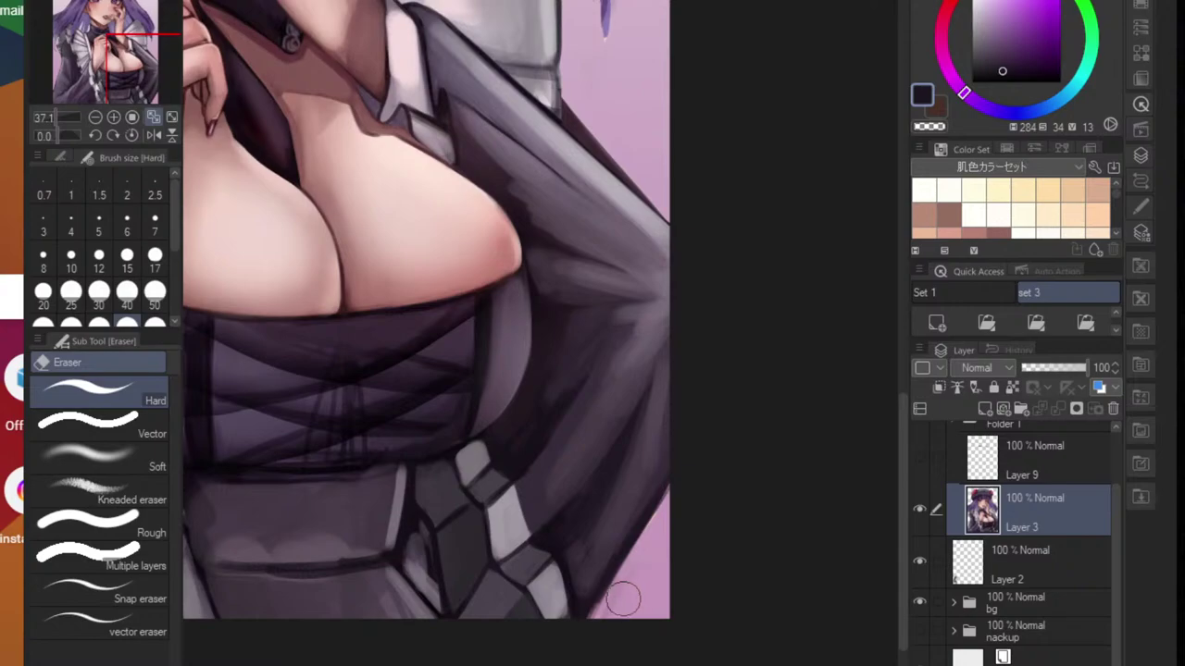
pyautogui.scroll(3, 666, 556)
pyautogui.moveTo(656, 516); pyautogui.dragTo(607, 617)
pyautogui.moveTo(709, 398); pyautogui.dragTo(599, 622)
pyautogui.moveTo(702, 442); pyautogui.dragTo(595, 612)
pyautogui.moveTo(690, 469); pyautogui.dragTo(571, 659)
pyautogui.moveTo(655, 523); pyautogui.dragTo(563, 661)
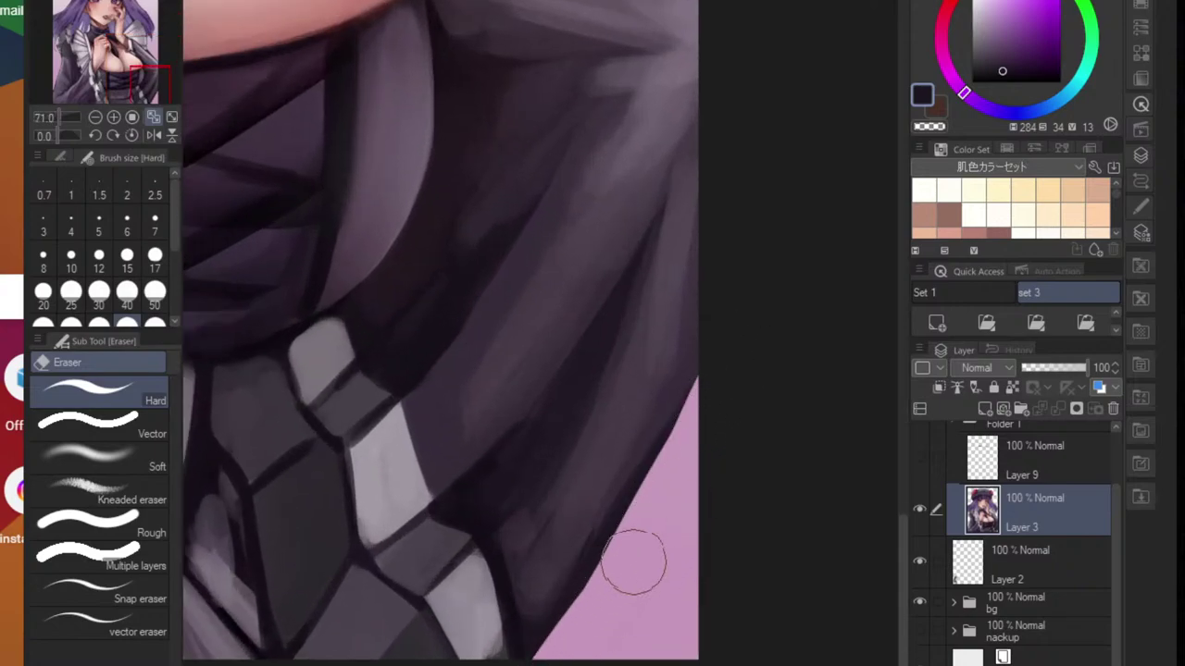
pyautogui.moveTo(632, 562); pyautogui.dragTo(555, 661)
pyautogui.scroll(-5, 607, 619)
pyautogui.scroll(6, 609, 448)
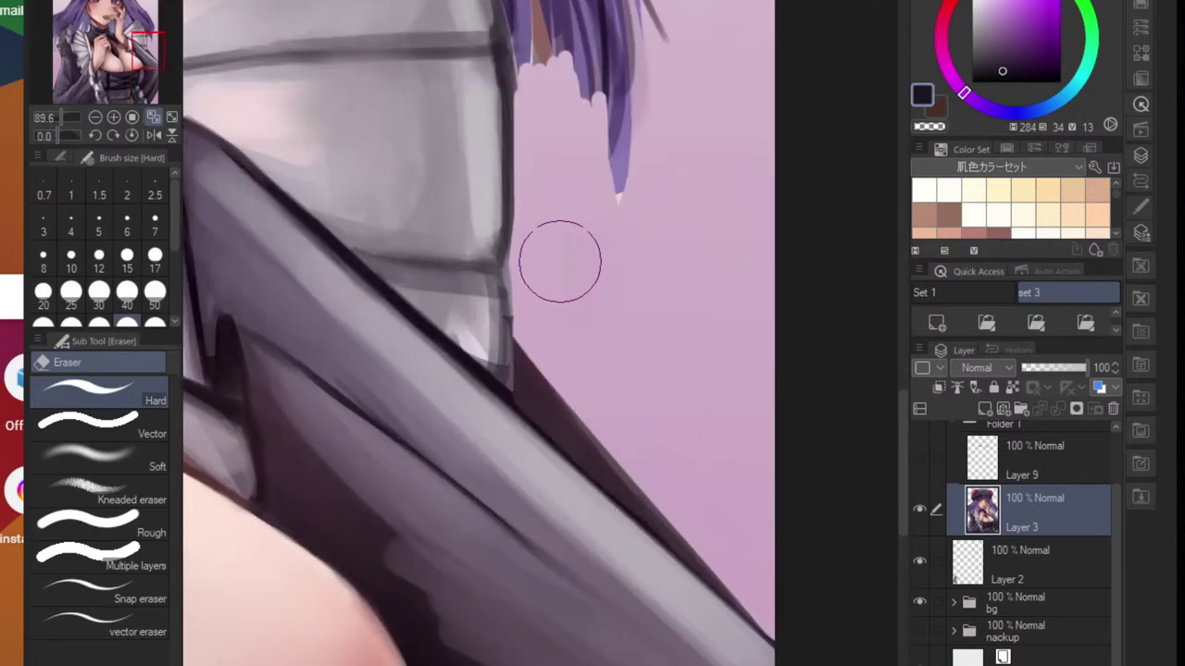
# - Zoom out and pan down the left sleeve to review the cleaned edges
pyautogui.moveTo(718, 295); pyautogui.dragTo(634, 392)
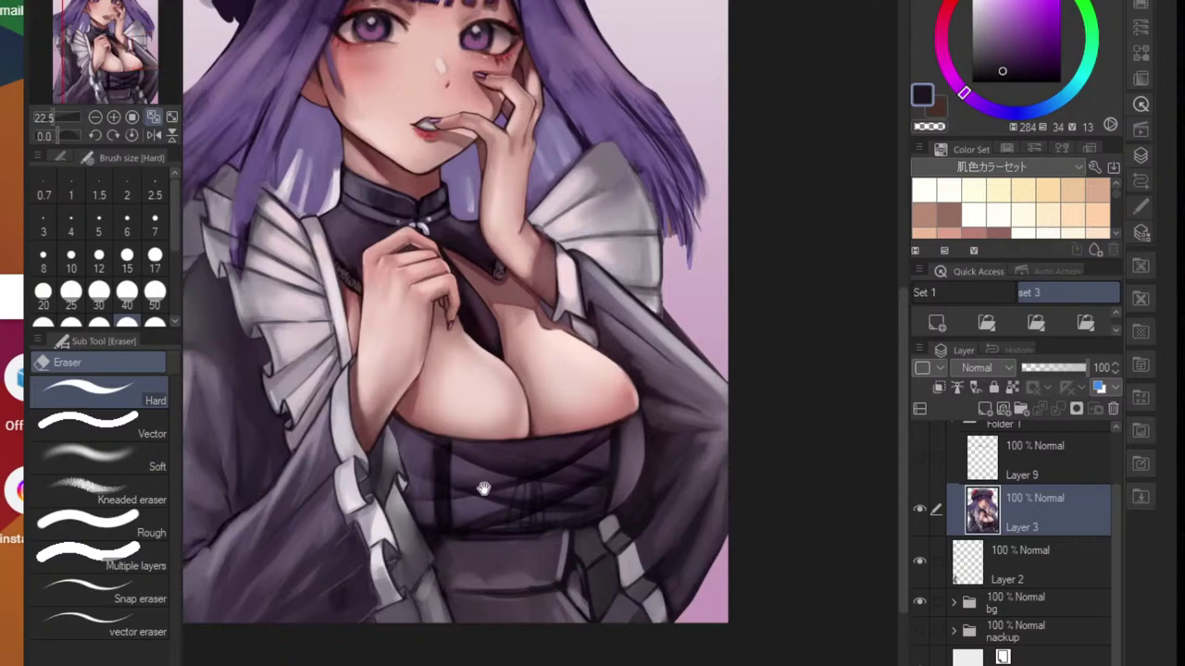
pyautogui.moveTo(485, 488); pyautogui.dragTo(682, 339)
pyautogui.moveTo(380, 433); pyautogui.dragTo(399, 390)
pyautogui.moveTo(398, 284); pyautogui.dragTo(440, 466)
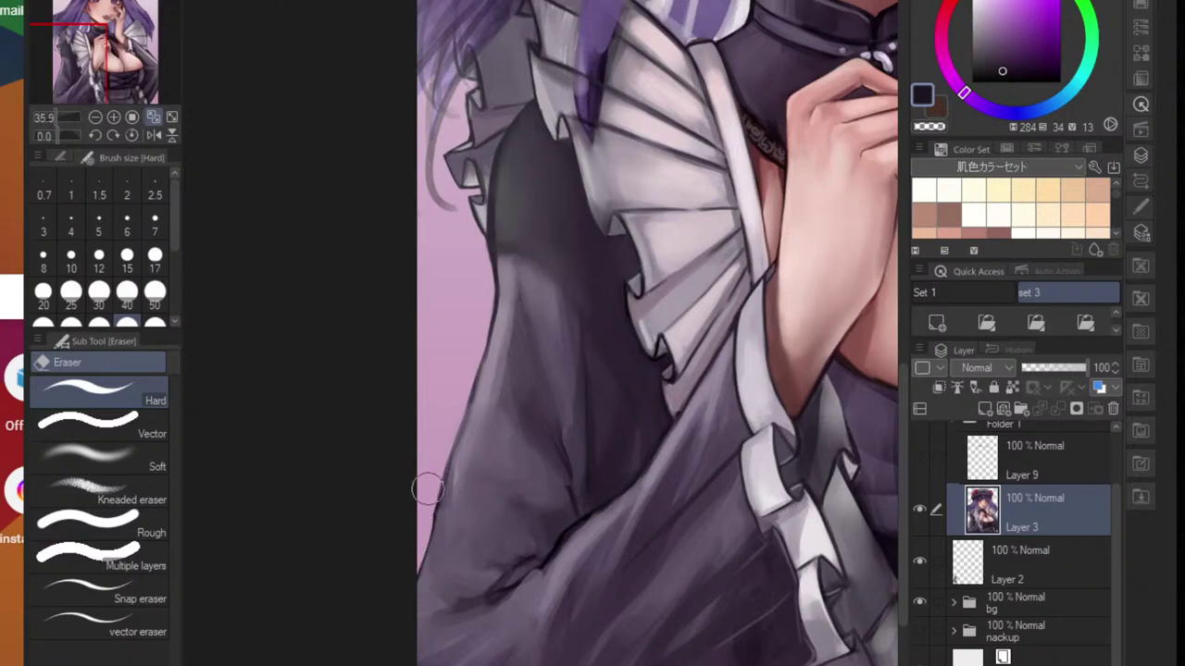
pyautogui.scroll(-5, 417, 555)
pyautogui.scroll(5, 440, 573)
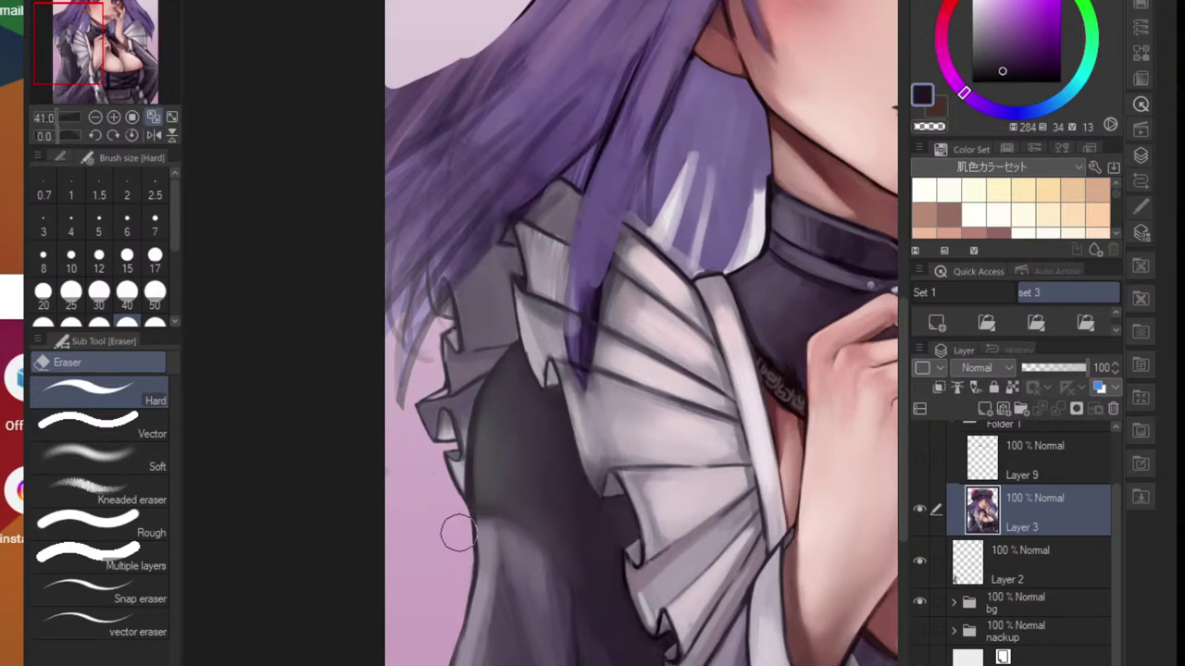
pyautogui.scroll(-5, 446, 565)
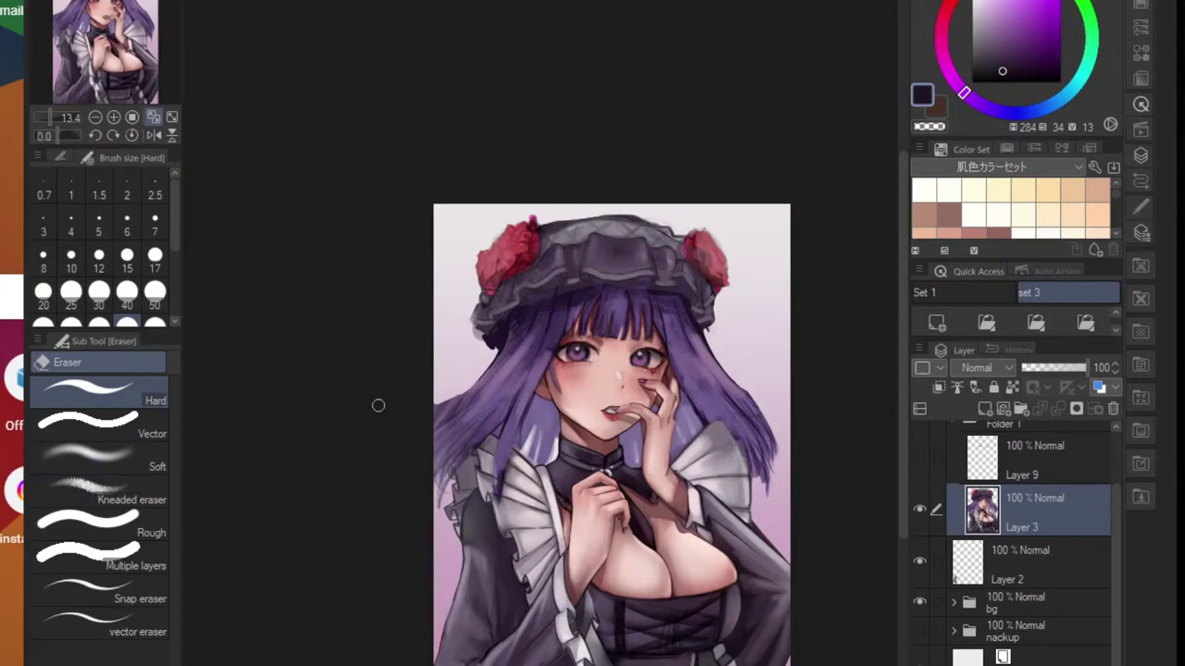
# - Zoom in on the hair over the shoulder ruffle, sample its light grey-purple, and return to the Brush
pyautogui.moveTo(645, 380); pyautogui.dragTo(584, 425)
pyautogui.moveTo(528, 458); pyautogui.dragTo(527, 444)
pyautogui.moveTo(373, 602); pyautogui.dragTo(396, 531)
pyautogui.moveTo(378, 518); pyautogui.dragTo(444, 517)
pyautogui.keyDown('alt'); pyautogui.click(381, 498); pyautogui.keyUp('alt')
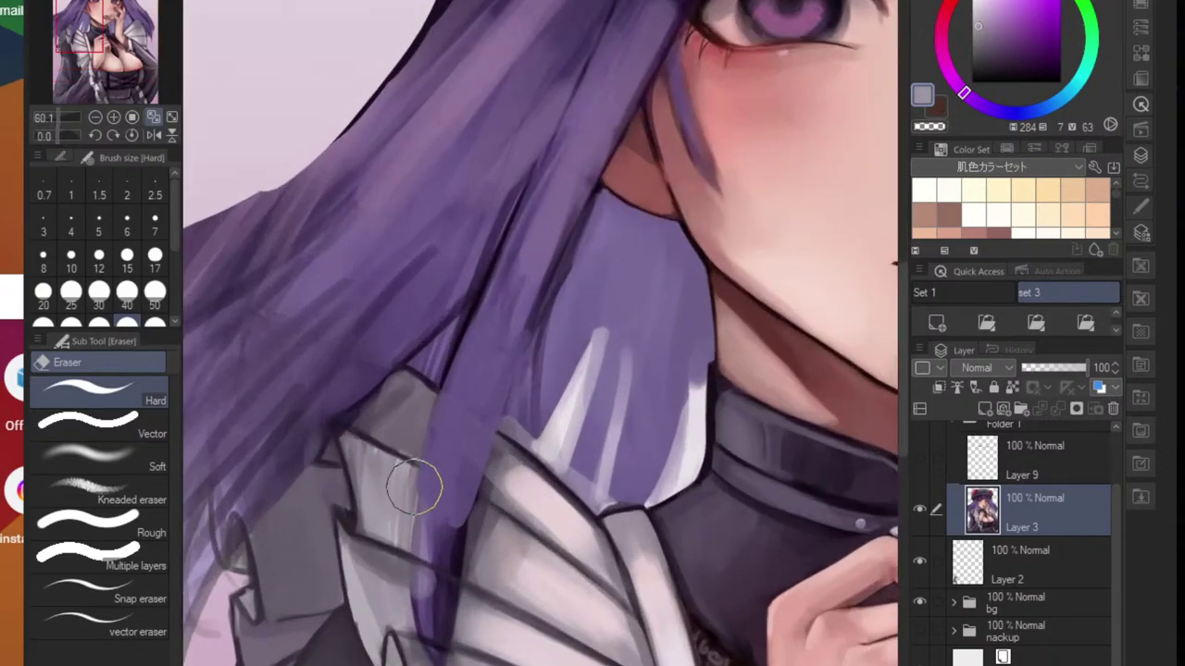
pyautogui.press('b')
pyautogui.keyDown('alt'); pyautogui.click(388, 529); pyautogui.keyUp('alt')
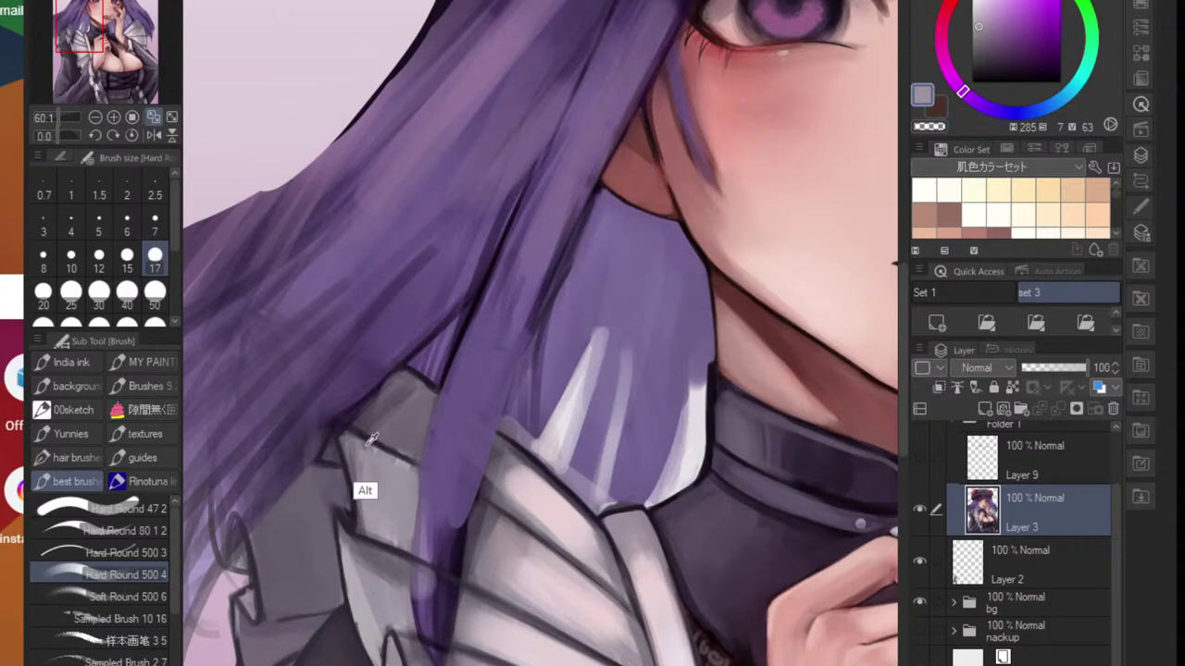
# - Sample the ruffle greys and paint over the dark notch in the ruffle fold
pyautogui.keyDown('alt'); pyautogui.click(365, 489); pyautogui.keyUp('alt')
pyautogui.keyDown('alt'); pyautogui.click(369, 471); pyautogui.keyUp('alt')
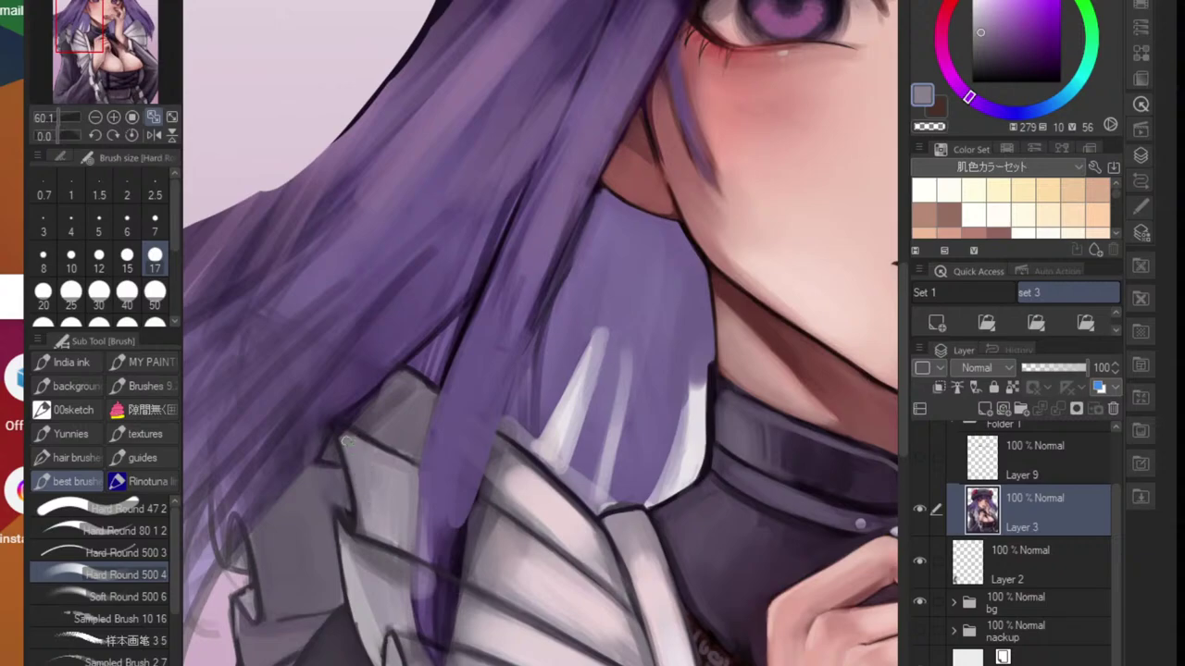
pyautogui.keyDown('alt'); pyautogui.click(371, 511); pyautogui.keyUp('alt')
pyautogui.moveTo(366, 500); pyautogui.dragTo(366, 536)
pyautogui.scroll(4, 349, 523)
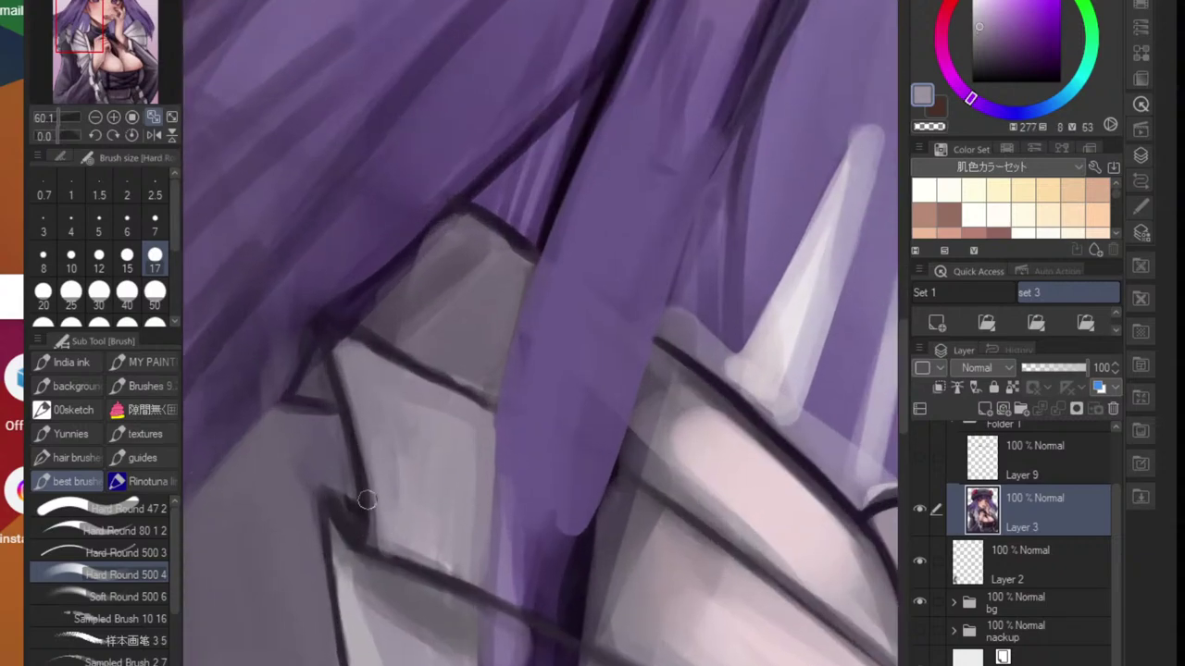
pyautogui.keyDown('alt'); pyautogui.click(325, 389); pyautogui.keyUp('alt')
pyautogui.moveTo(344, 494)
pyautogui.mouseDown()
pyautogui.moveTo(355, 529)
pyautogui.moveTo(336, 494)
pyautogui.moveTo(351, 510)
pyautogui.mouseUp()
# - Load the near-black outline colour with a fine size-8 brush and frame the collar frills
pyautogui.keyDown('alt'); pyautogui.click(359, 481); pyautogui.keyUp('alt')
pyautogui.press('[')
pyautogui.press('[')
pyautogui.press('[')
pyautogui.press('[')
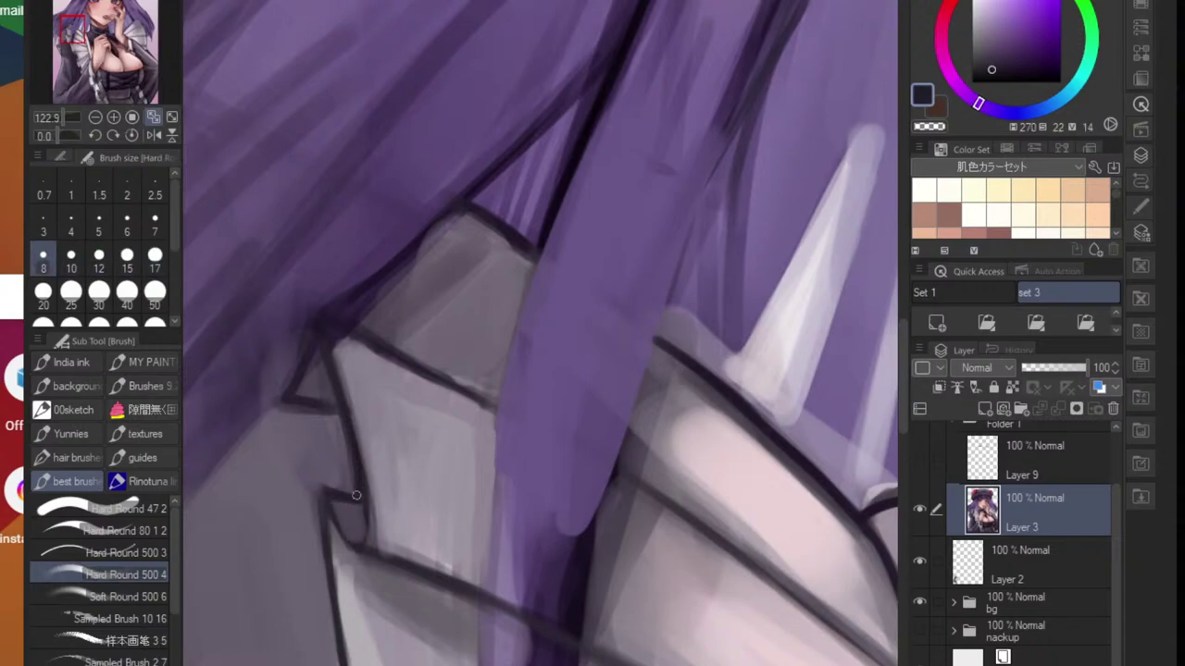
pyautogui.moveTo(415, 352); pyautogui.dragTo(350, 512)
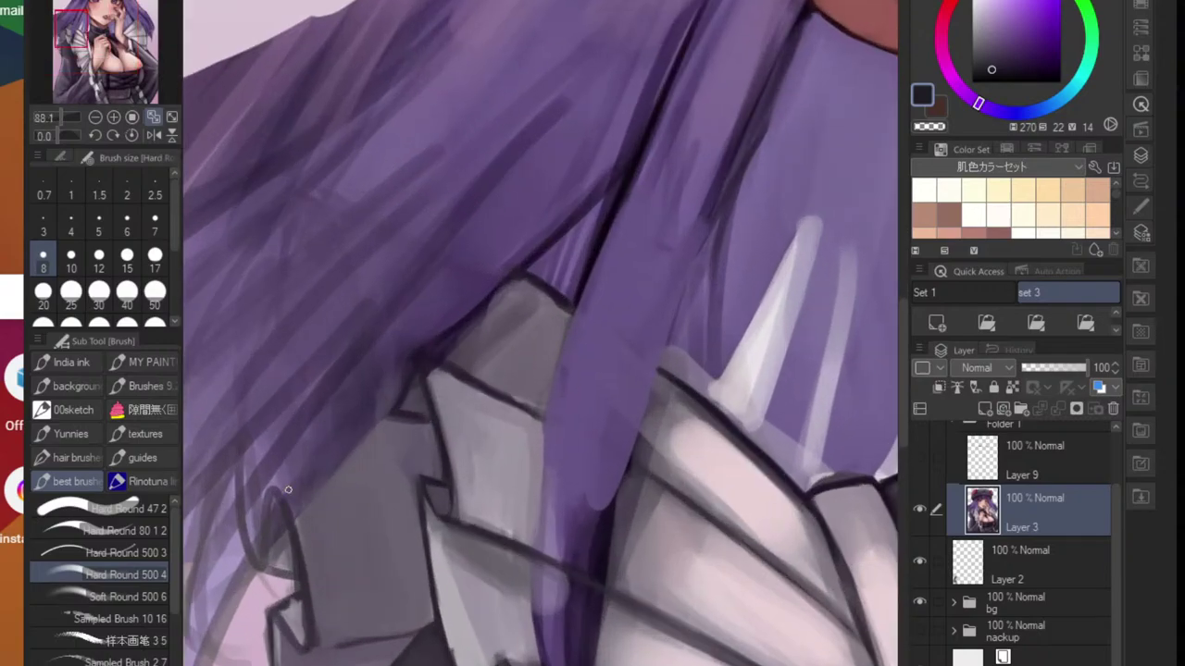
pyautogui.scroll(-4, 421, 519)
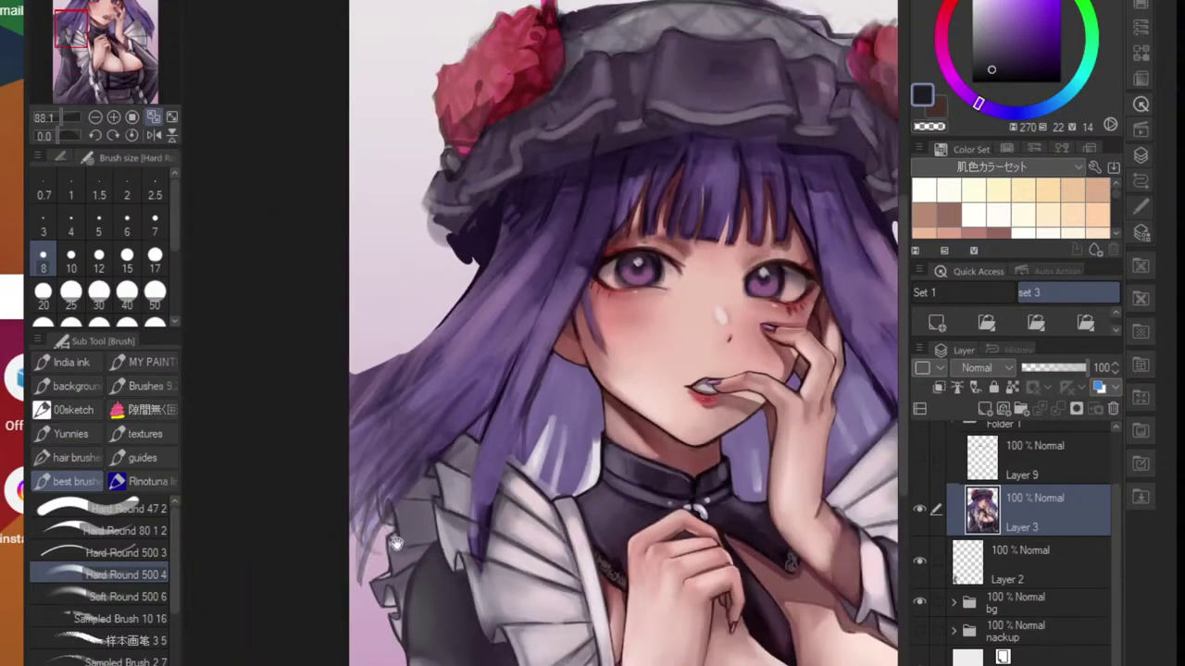
pyautogui.moveTo(416, 493); pyautogui.dragTo(420, 529)
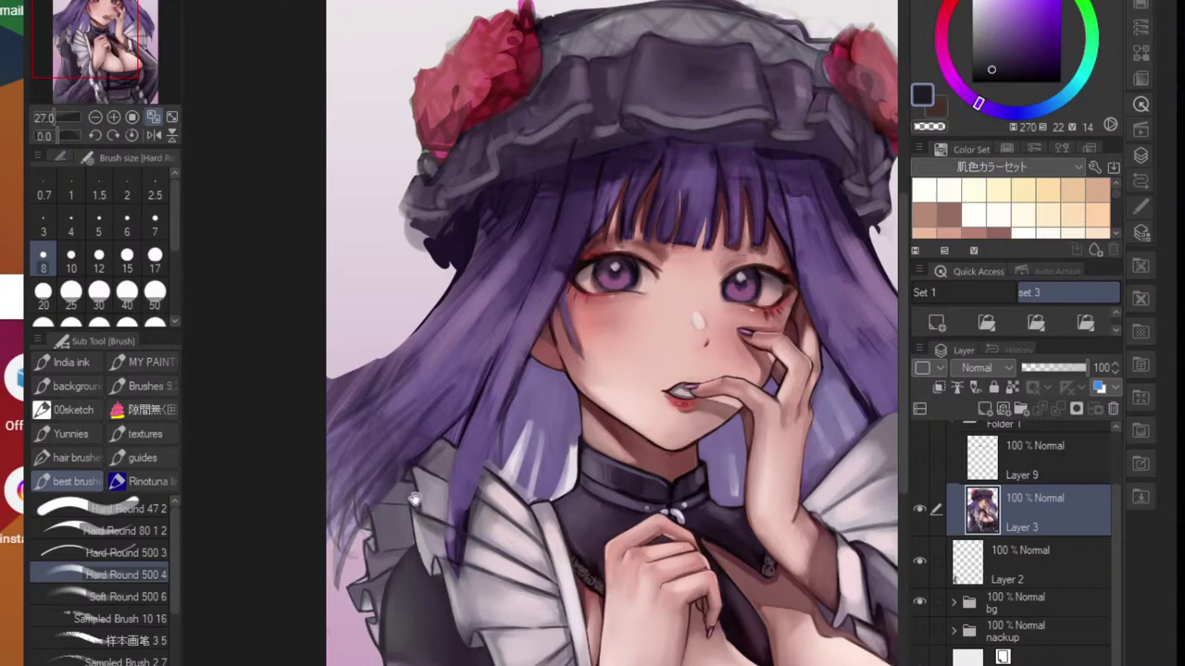
pyautogui.scroll(-3, 414, 500)
pyautogui.scroll(1, 443, 499)
pyautogui.scroll(5, 585, 456)
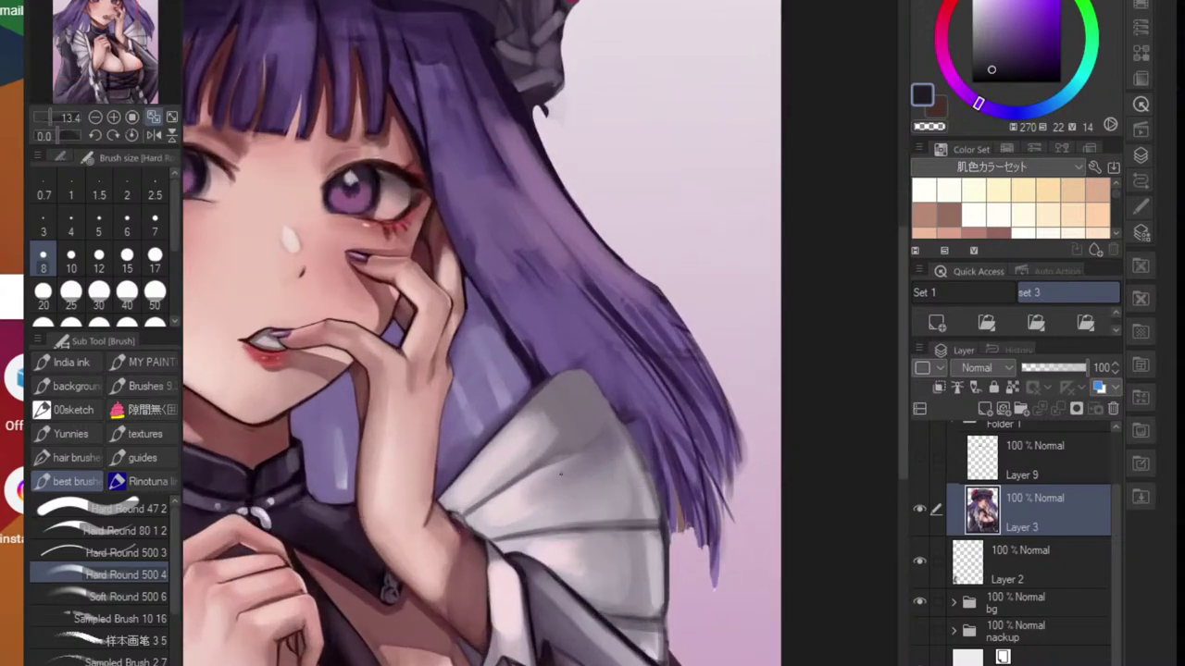
# - Redraw the ruffle fold line longer across the ruffle, retrying with undo
pyautogui.hotkey('ctrl', 'z')
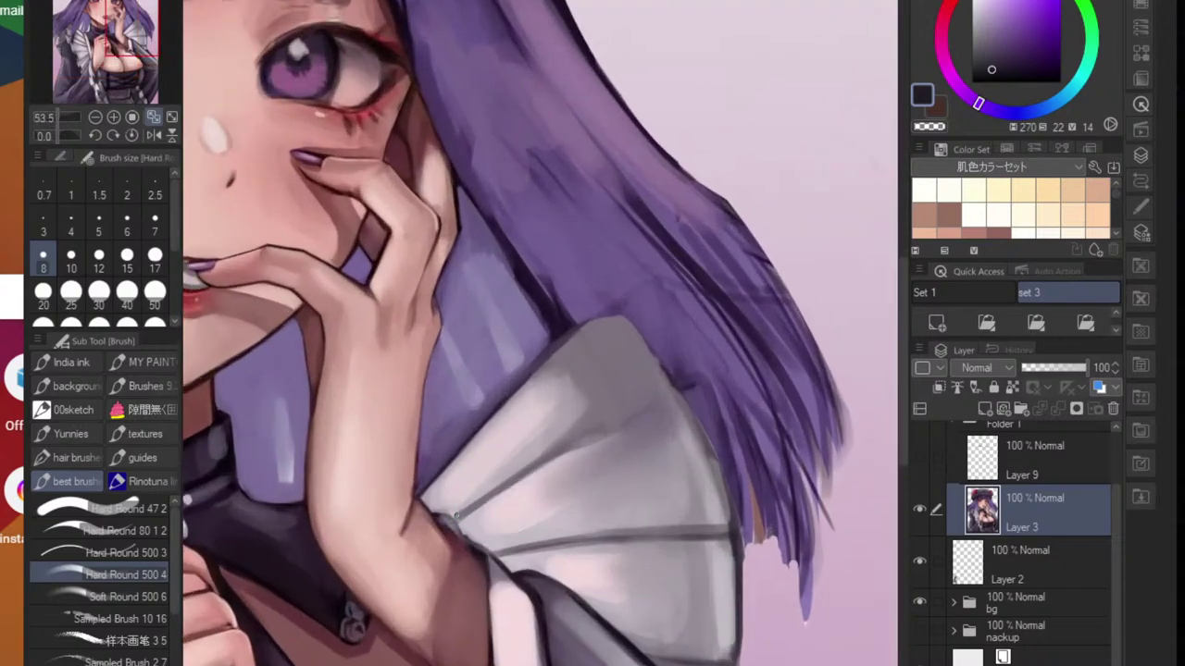
pyautogui.moveTo(456, 515); pyautogui.dragTo(568, 439)
pyautogui.hotkey('ctrl', 'z')
pyautogui.moveTo(459, 515); pyautogui.dragTo(590, 435)
pyautogui.hotkey('ctrl', 'z')
pyautogui.moveTo(454, 520); pyautogui.dragTo(660, 396)
# - Darken the ruffle fold line and draw a dark scalloped line down the frill edge
pyautogui.moveTo(648, 426)
pyautogui.mouseDown()
pyautogui.moveTo(528, 444)
pyautogui.moveTo(504, 500)
pyautogui.mouseUp()
pyautogui.moveTo(571, 468); pyautogui.dragTo(690, 468)
pyautogui.moveTo(487, 460); pyautogui.dragTo(715, 433)
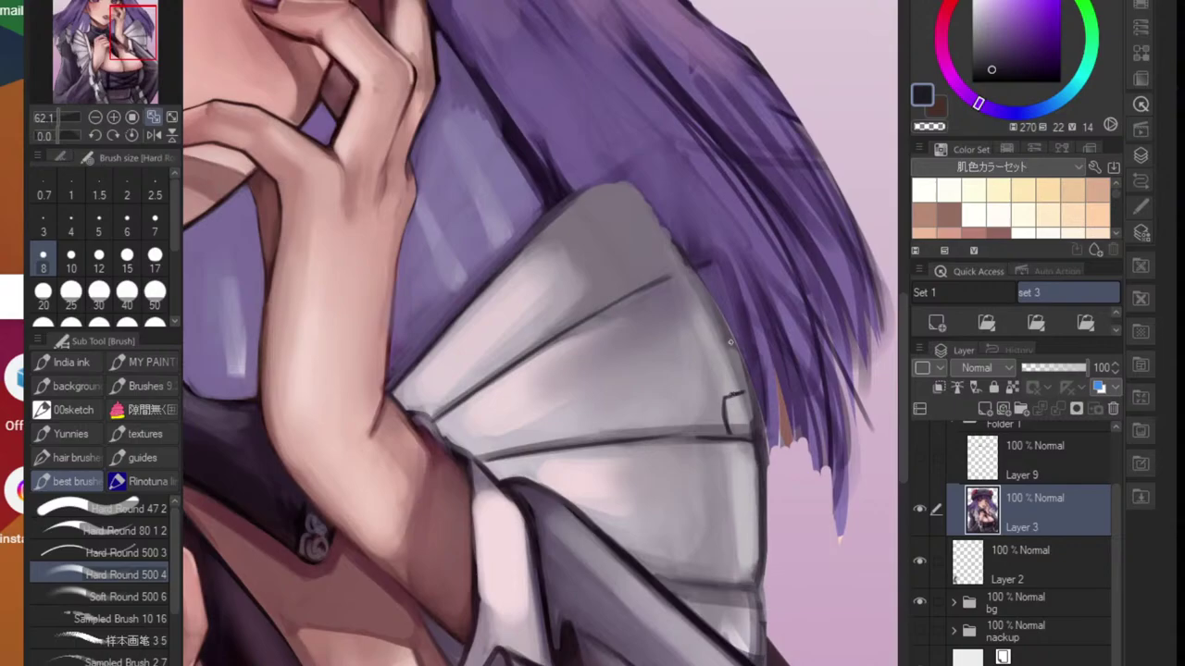
pyautogui.moveTo(730, 343)
pyautogui.mouseDown()
pyautogui.moveTo(746, 391)
pyautogui.moveTo(704, 408)
pyautogui.moveTo(692, 450)
pyautogui.mouseUp()
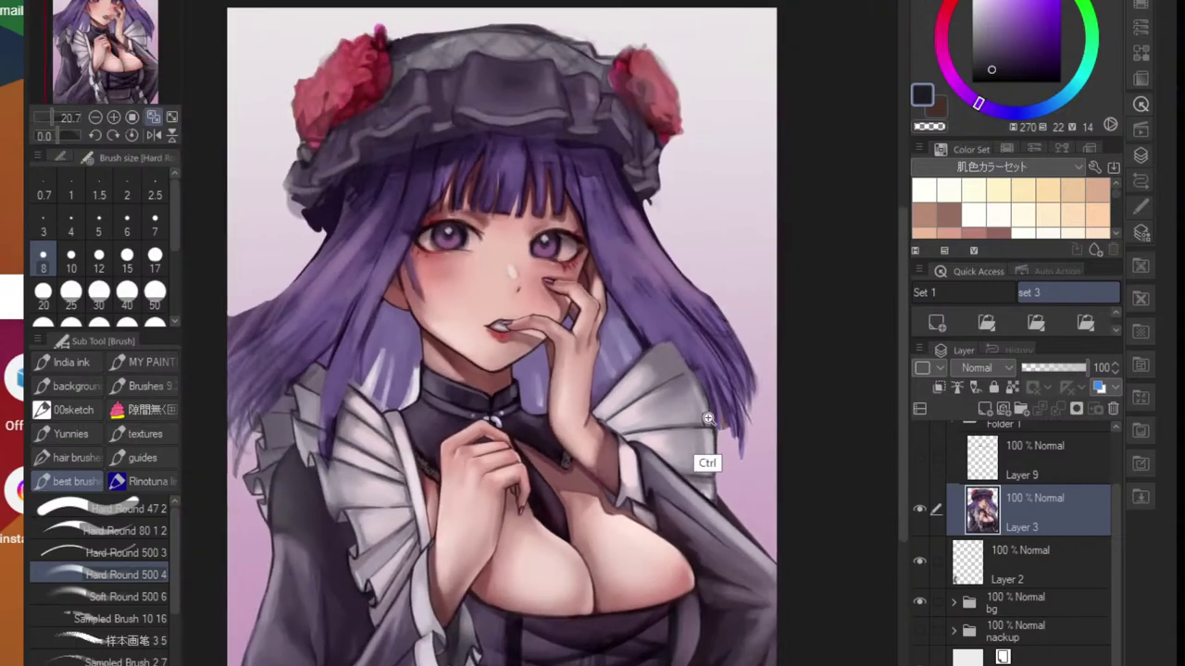
pyautogui.scroll(5, 709, 419)
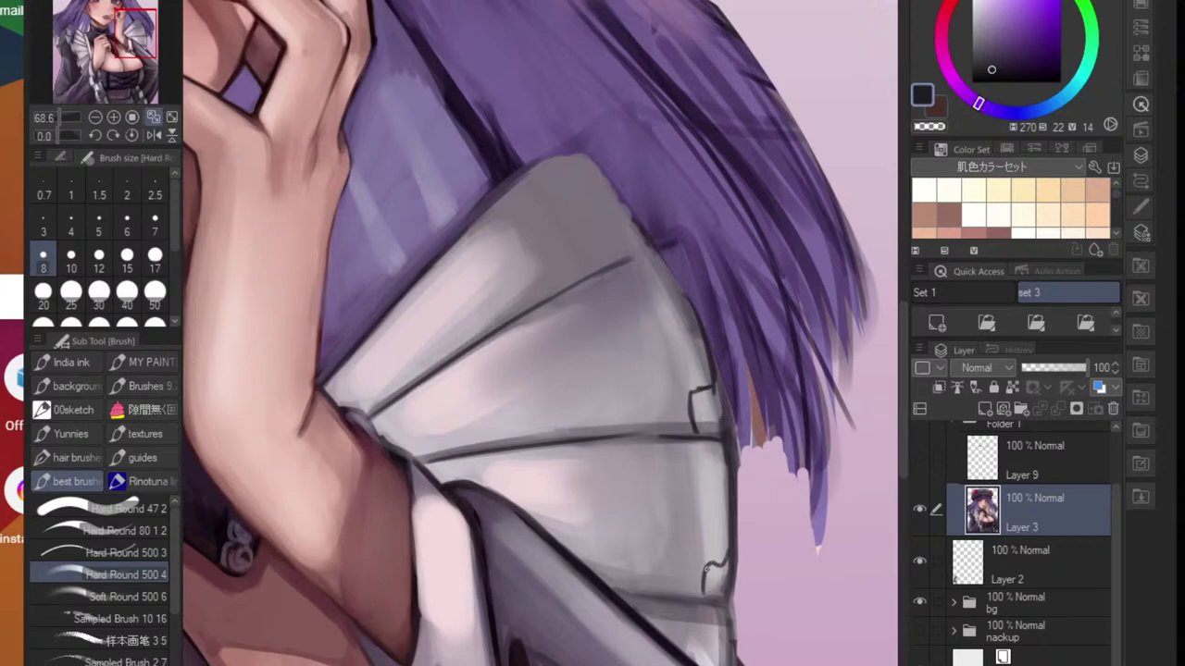
pyautogui.scroll(-5, 708, 567)
pyautogui.scroll(4, 714, 518)
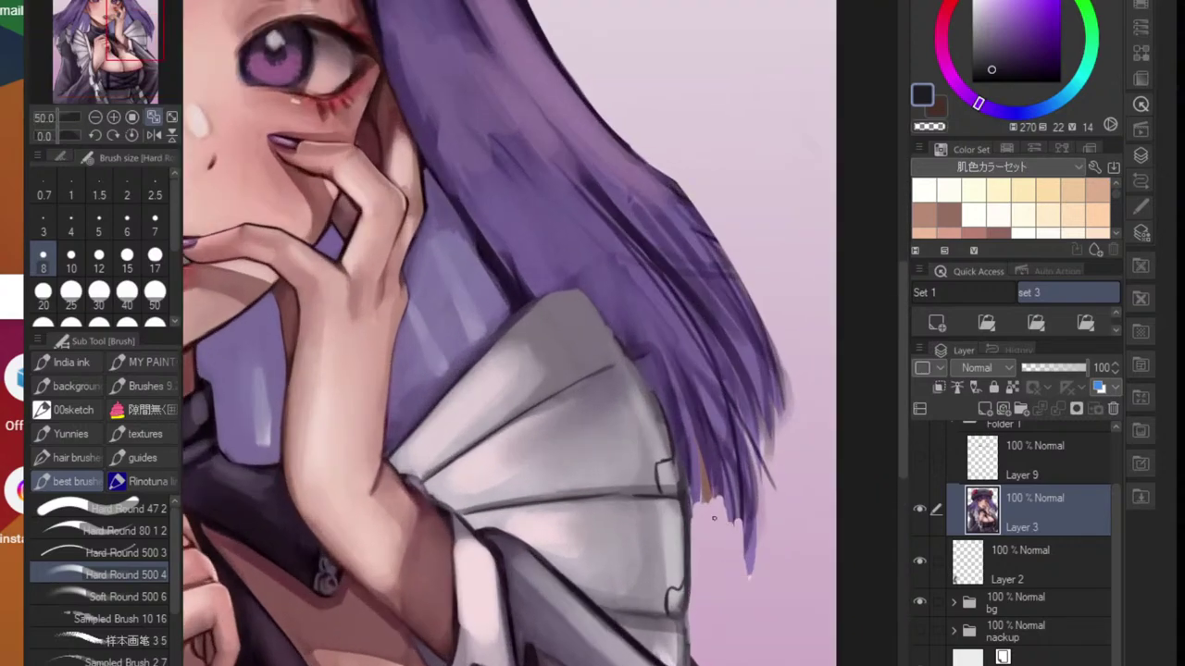
# - Erase small notches into the frill's outer edge with a size-40 Eraser, then return to the Brush
pyautogui.press('e')
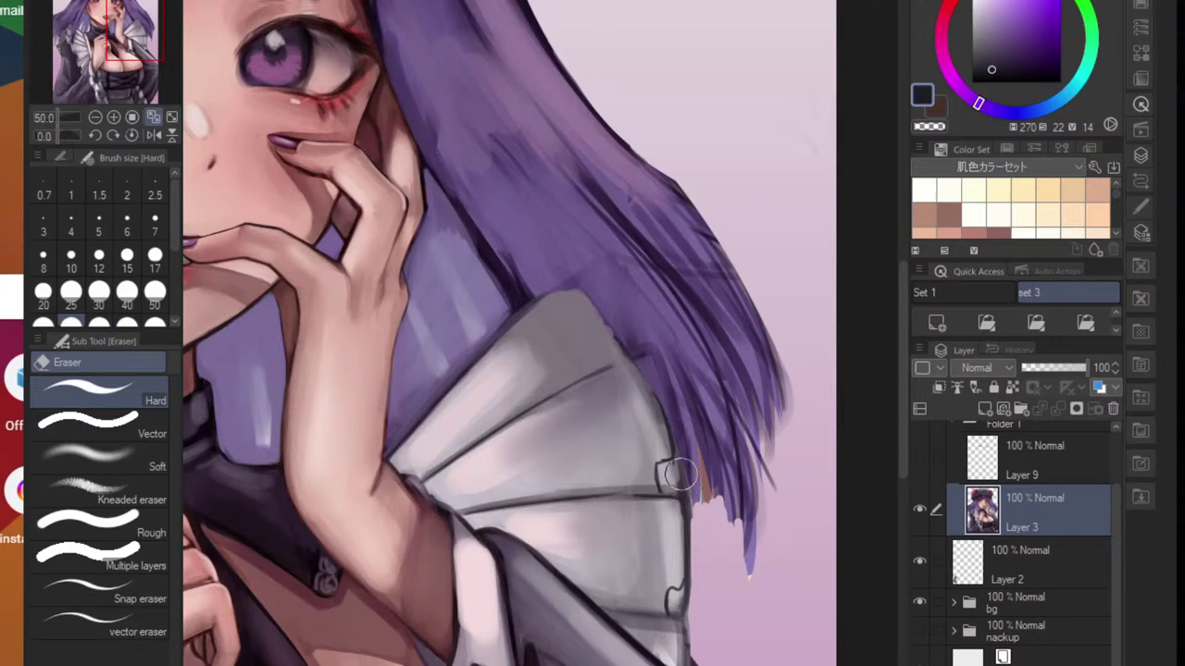
pyautogui.press('[')
pyautogui.press('[')
pyautogui.press('[')
pyautogui.moveTo(670, 481)
pyautogui.mouseDown()
pyautogui.moveTo(694, 516)
pyautogui.moveTo(694, 595)
pyautogui.moveTo(694, 572)
pyautogui.moveTo(687, 597)
pyautogui.moveTo(691, 584)
pyautogui.moveTo(673, 597)
pyautogui.moveTo(689, 618)
pyautogui.moveTo(676, 643)
pyautogui.moveTo(664, 601)
pyautogui.moveTo(677, 564)
pyautogui.mouseUp()
pyautogui.scroll(-5, 707, 618)
pyautogui.scroll(6, 676, 565)
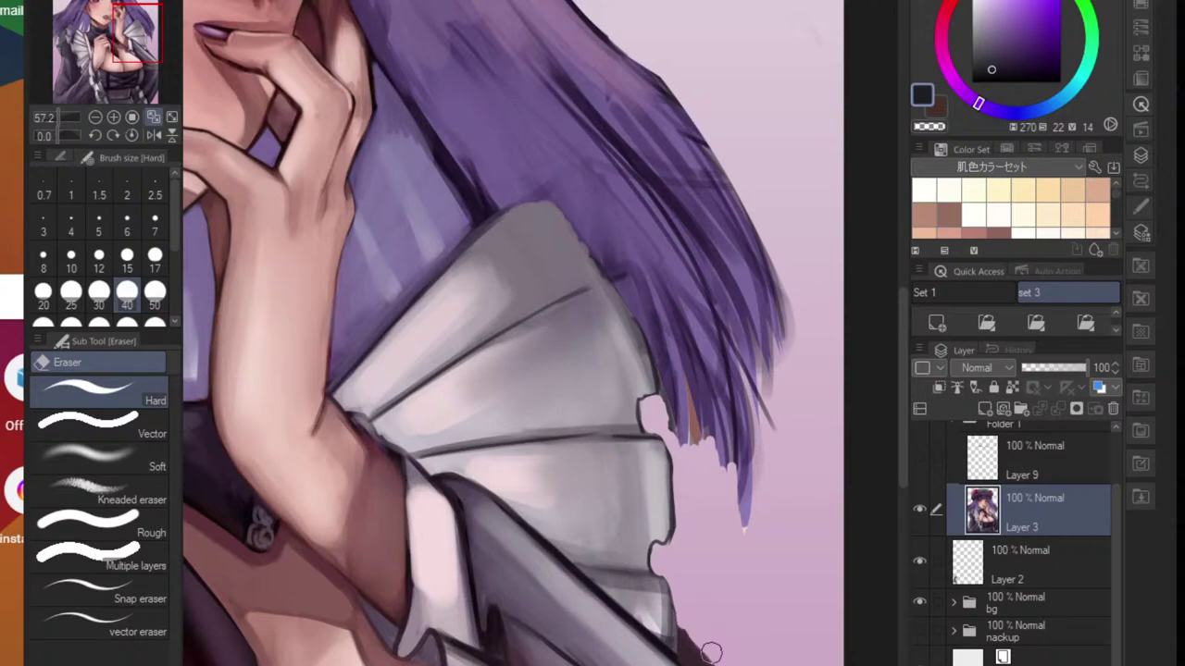
pyautogui.scroll(-6, 736, 606)
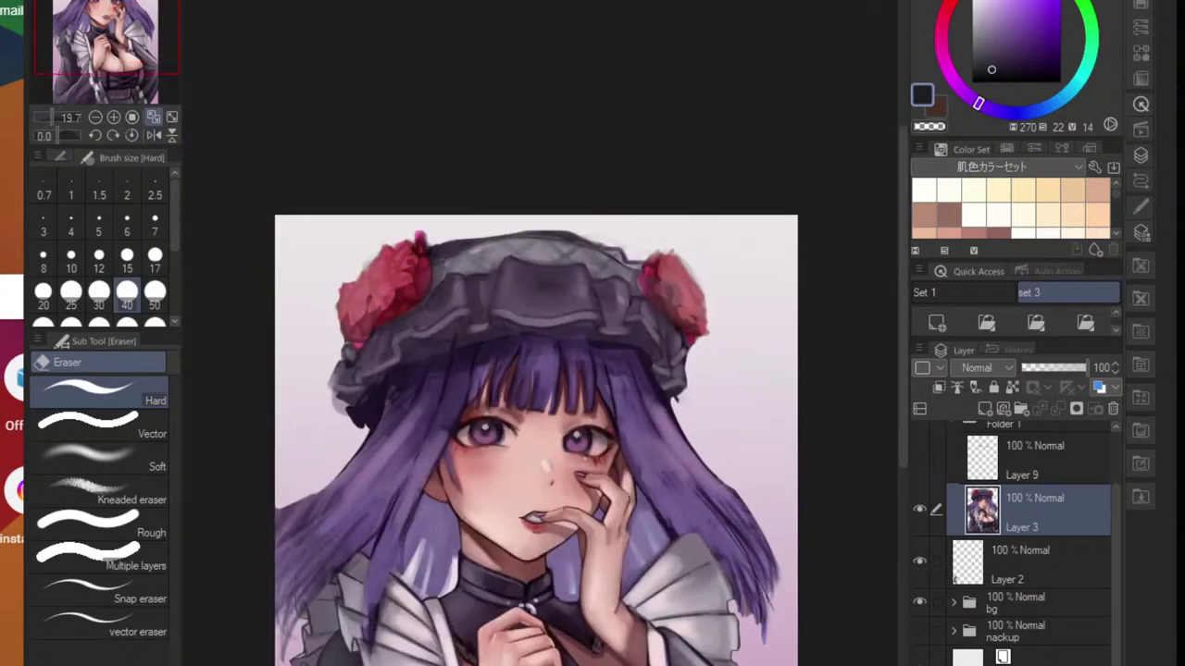
pyautogui.scroll(4, 722, 602)
pyautogui.scroll(1, 681, 556)
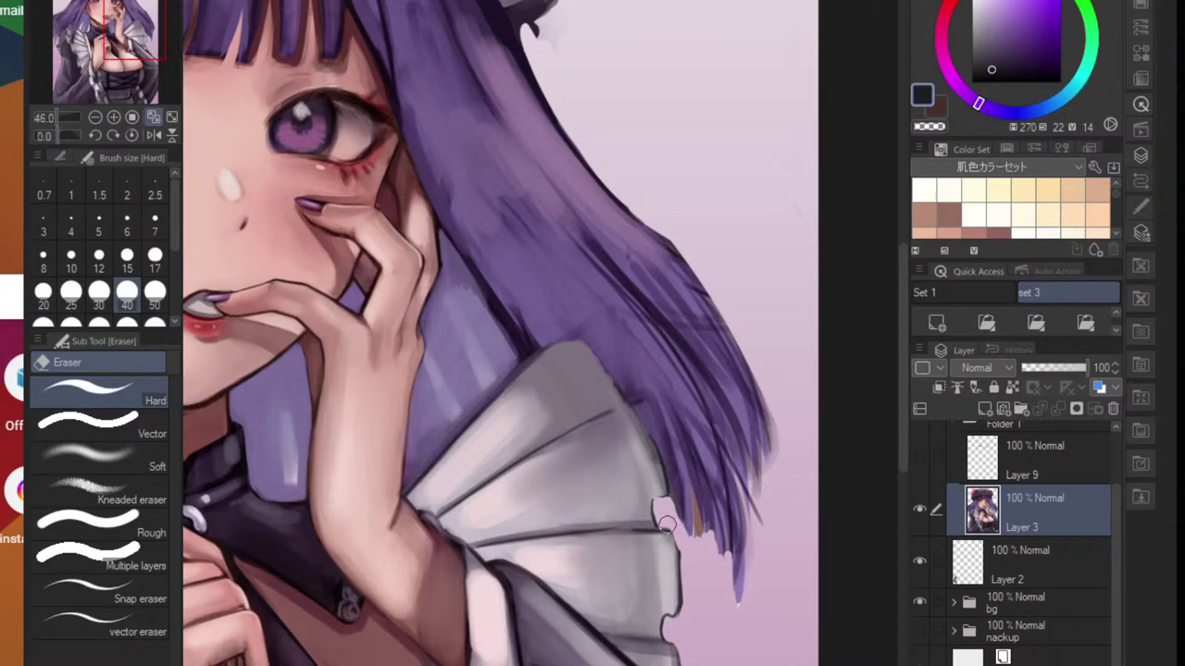
pyautogui.press('b')
pyautogui.scroll(3, 669, 555)
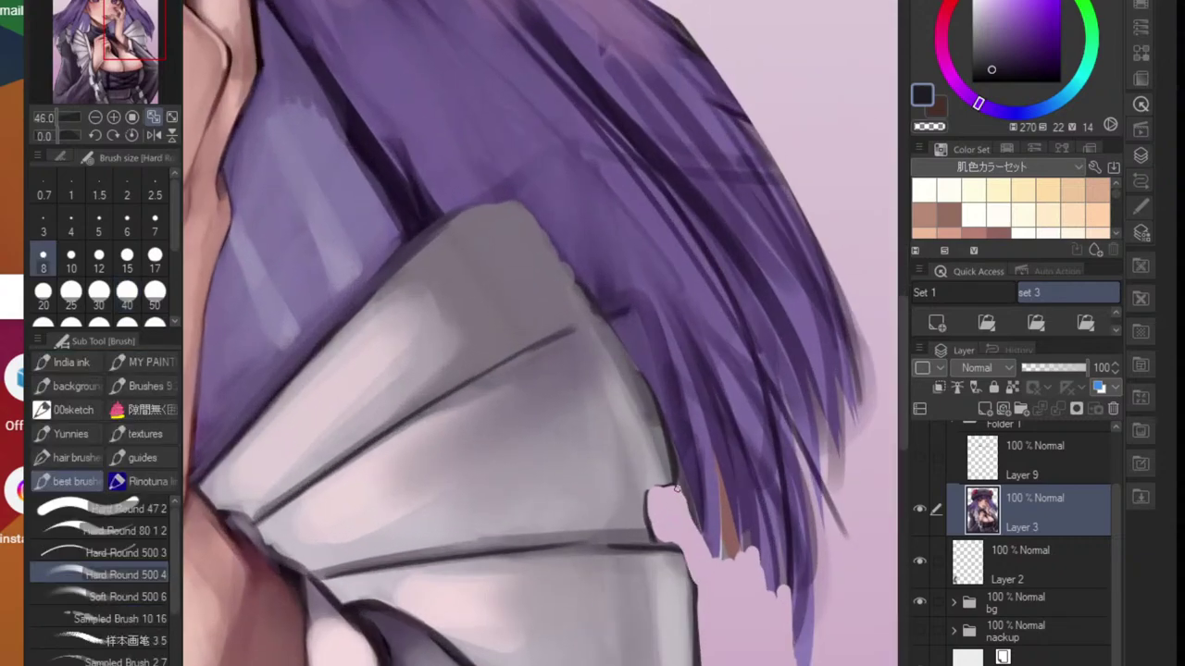
# - Set the brush to size 6 and paint a dark mauve stroke along the sleeve edge
pyautogui.keyDown('alt'); pyautogui.click(368, 619); pyautogui.keyUp('alt')
pyautogui.scroll(-3, 343, 600)
pyautogui.scroll(4, 343, 528)
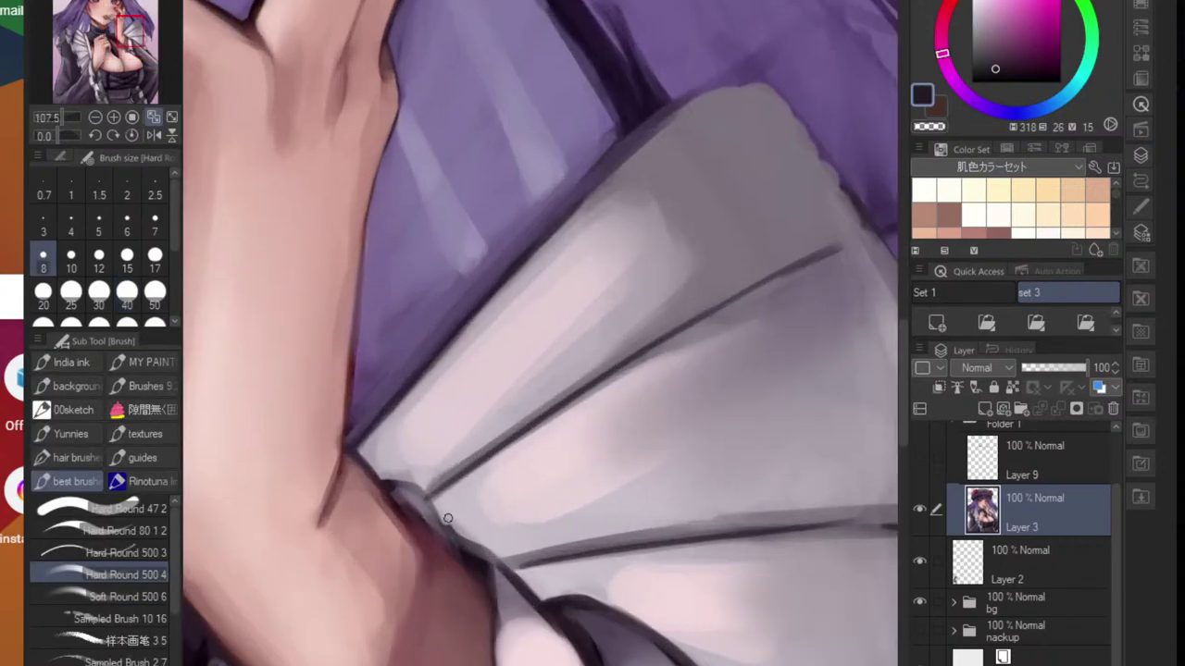
pyautogui.press('[')
pyautogui.press('[')
pyautogui.press('[')
pyautogui.press(']')
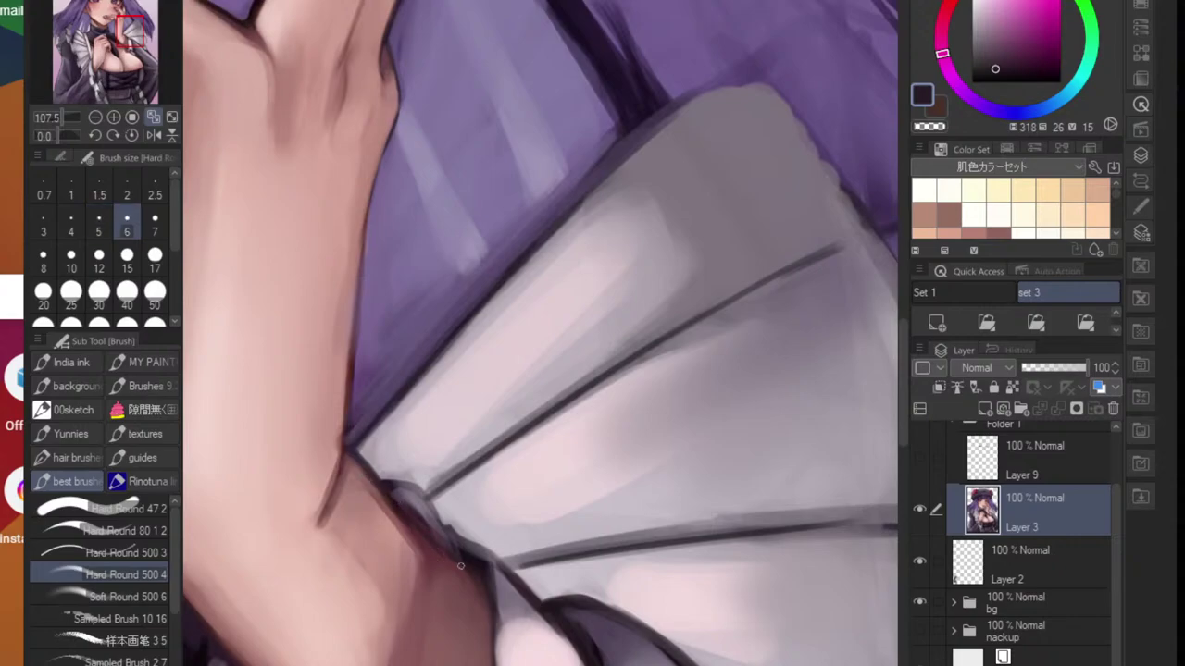
pyautogui.keyDown('alt'); pyautogui.click(451, 547); pyautogui.keyUp('alt')
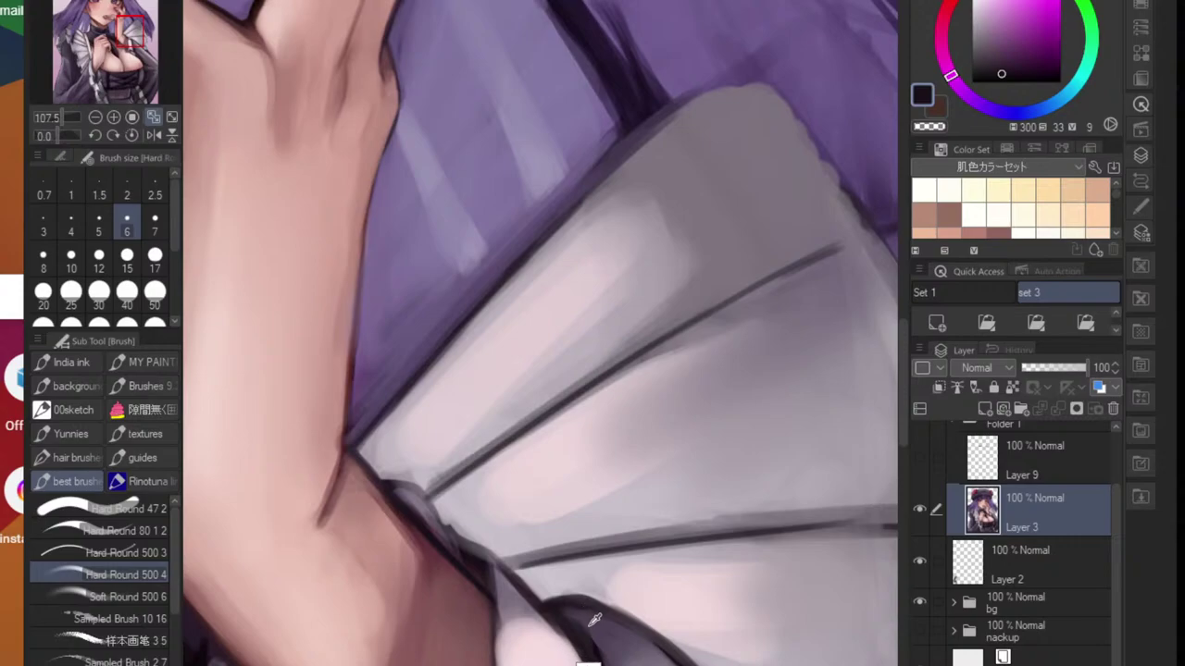
pyautogui.keyDown('alt'); pyautogui.click(421, 522); pyautogui.keyUp('alt')
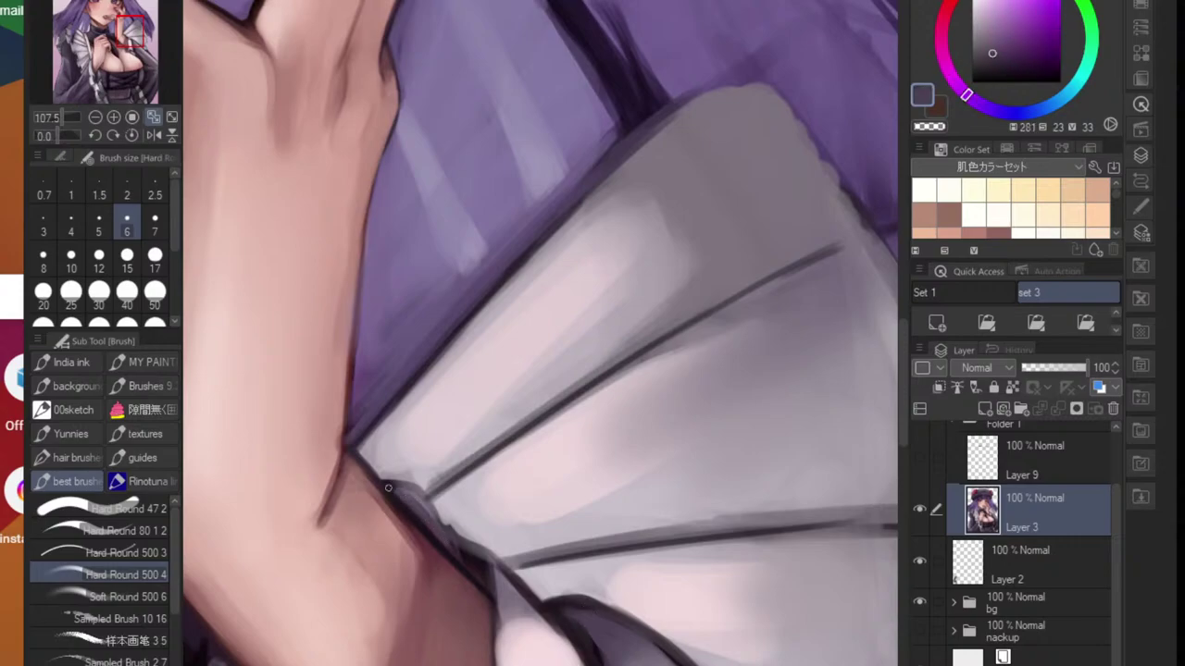
pyautogui.keyDown('alt'); pyautogui.click(383, 526); pyautogui.keyUp('alt')
pyautogui.moveTo(390, 482); pyautogui.dragTo(436, 512)
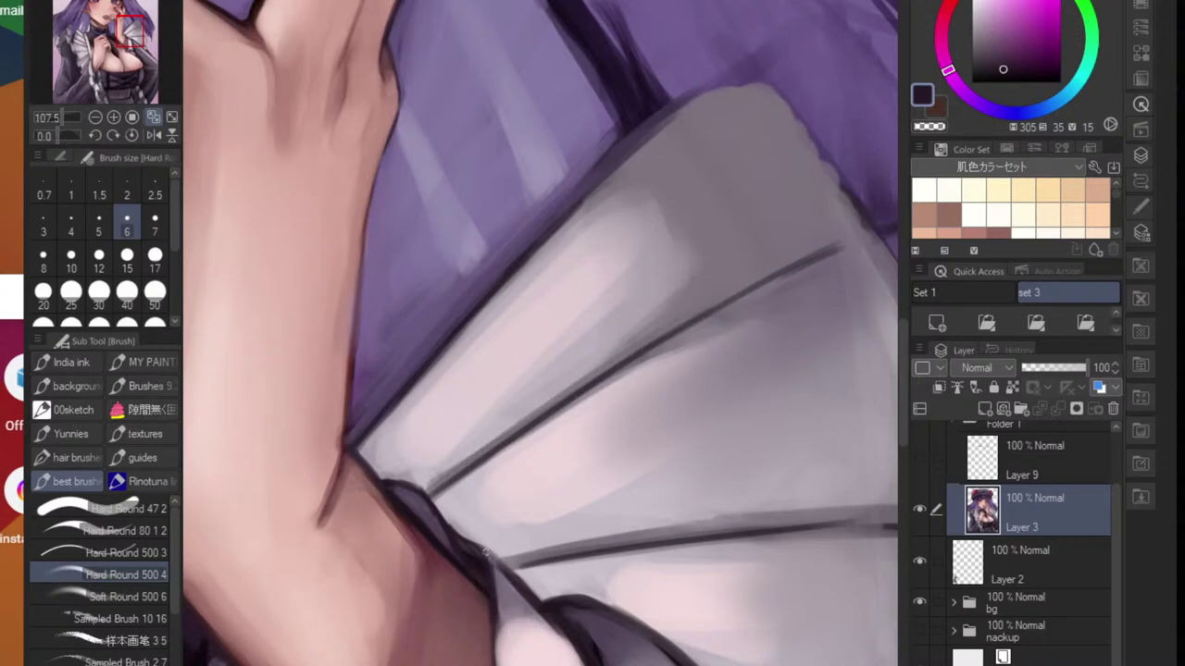
# - Shade the armpit crease with brown and darker skin tones using a larger brush
pyautogui.scroll(-5, 521, 594)
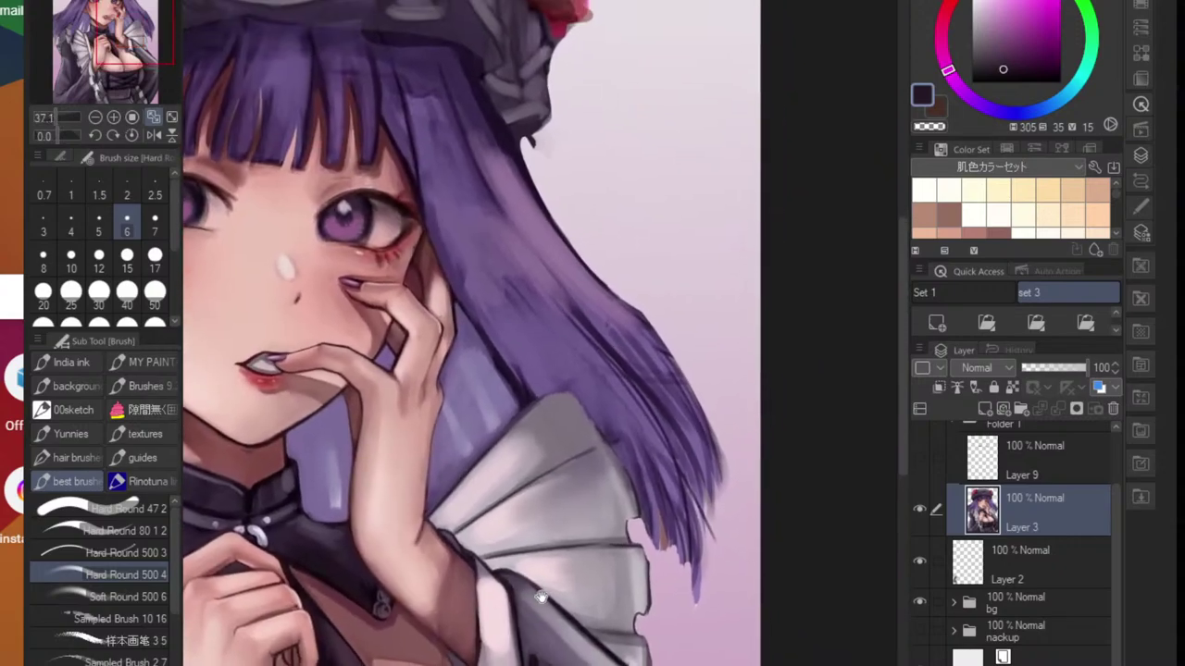
pyautogui.scroll(-3, 521, 630)
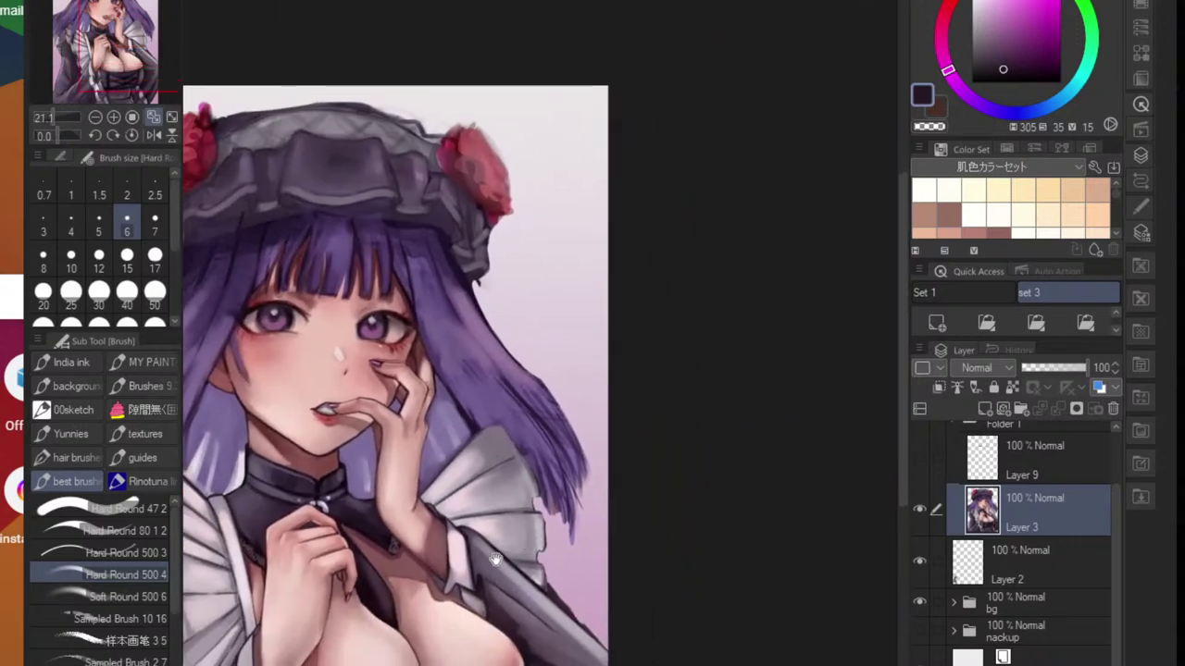
pyautogui.scroll(4, 524, 548)
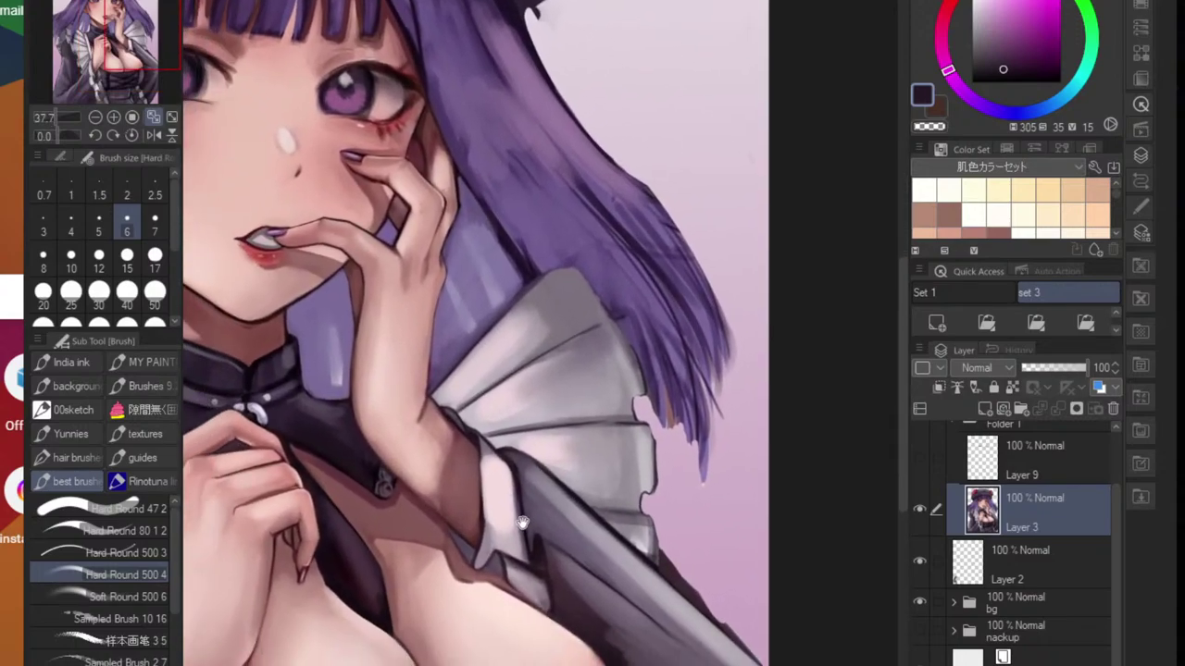
pyautogui.moveTo(455, 557); pyautogui.dragTo(488, 558)
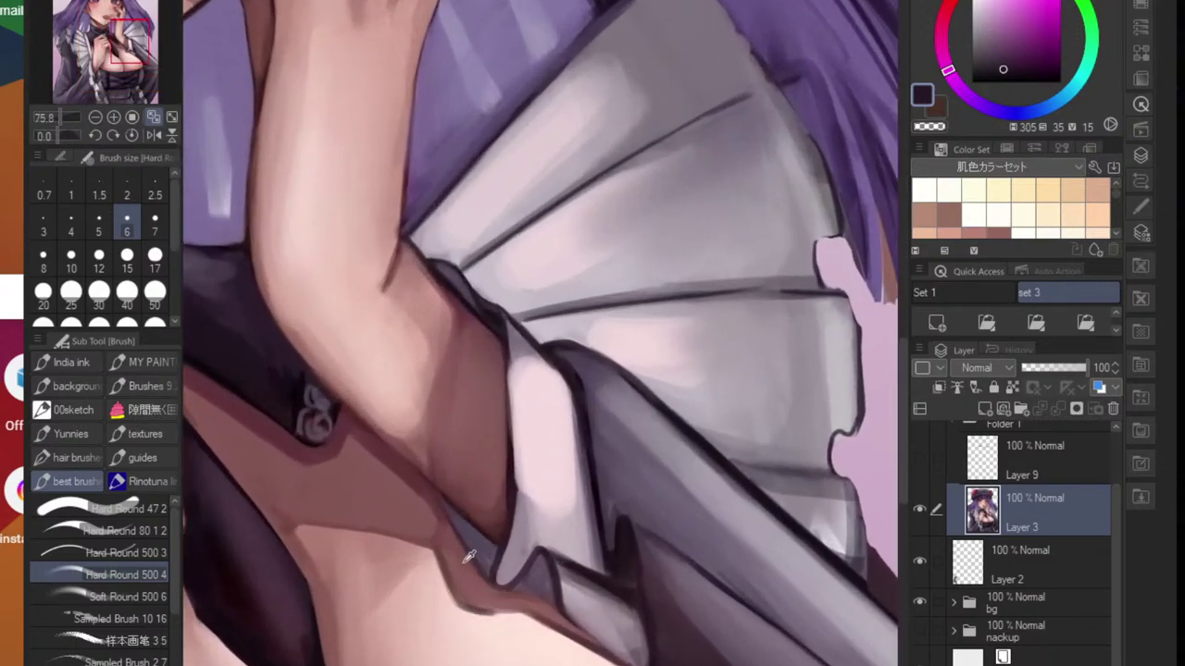
pyautogui.keyDown('alt'); pyautogui.click(450, 571); pyautogui.keyUp('alt')
pyautogui.press(']')
pyautogui.press(']')
pyautogui.press(']')
pyautogui.press(']')
pyautogui.press(']')
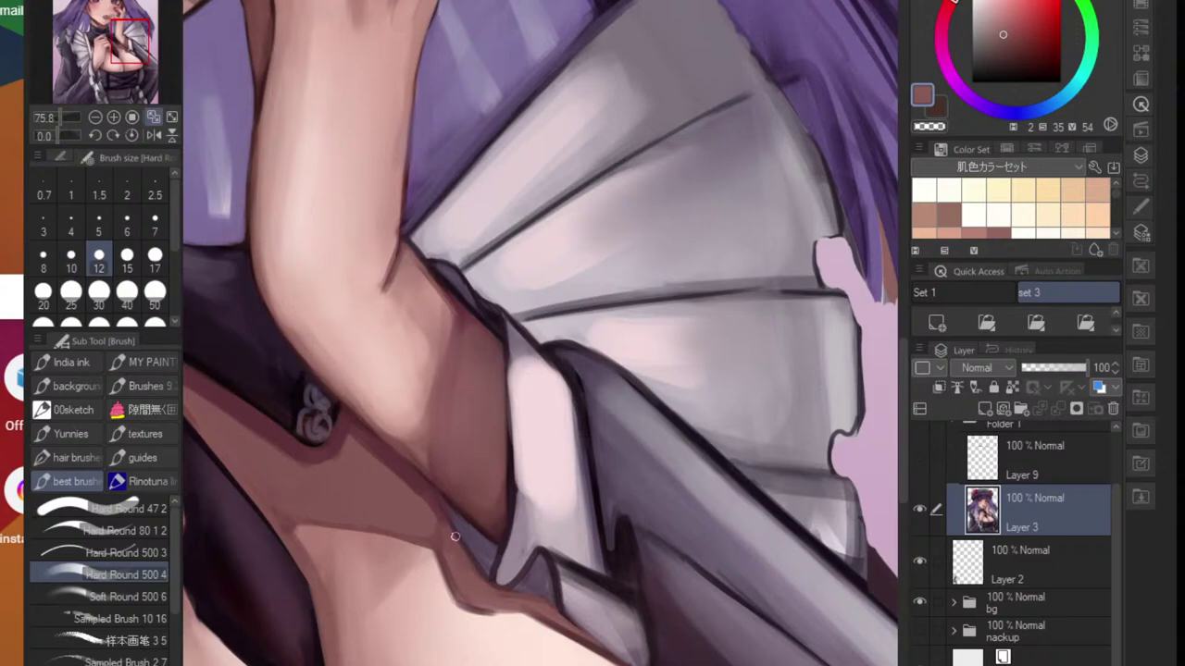
pyautogui.moveTo(452, 529)
pyautogui.mouseDown()
pyautogui.moveTo(477, 546)
pyautogui.moveTo(456, 519)
pyautogui.moveTo(485, 547)
pyautogui.moveTo(487, 575)
pyautogui.mouseUp()
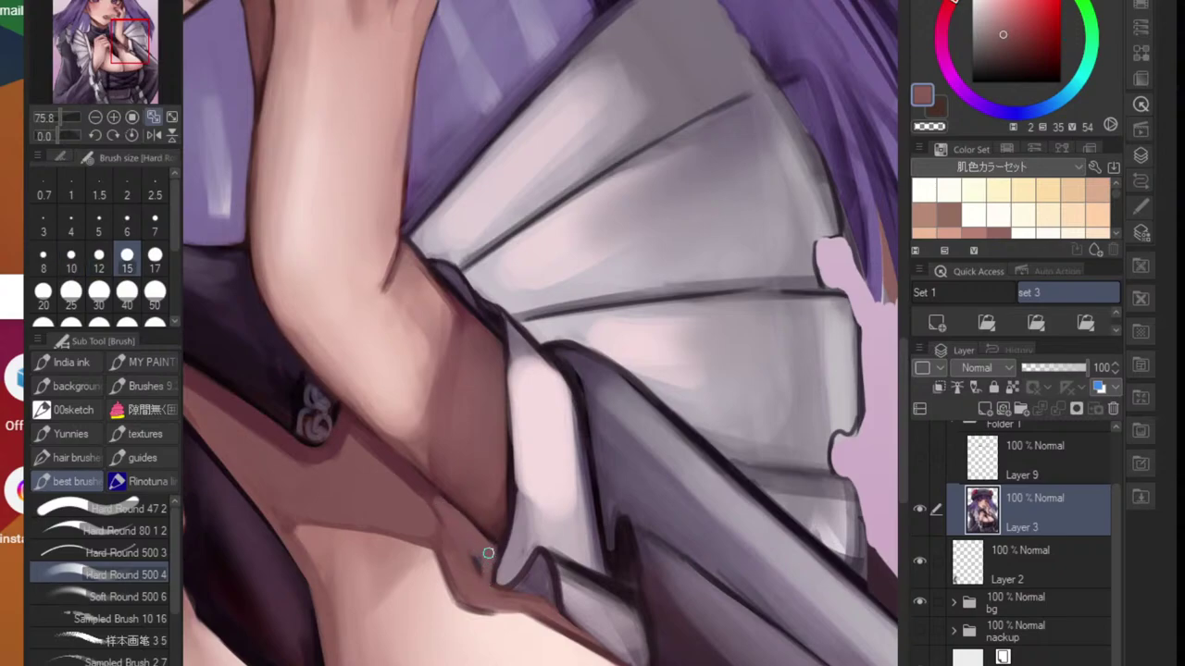
pyautogui.keyDown('alt'); pyautogui.click(425, 485); pyautogui.keyUp('alt')
pyautogui.moveTo(429, 491); pyautogui.dragTo(487, 547)
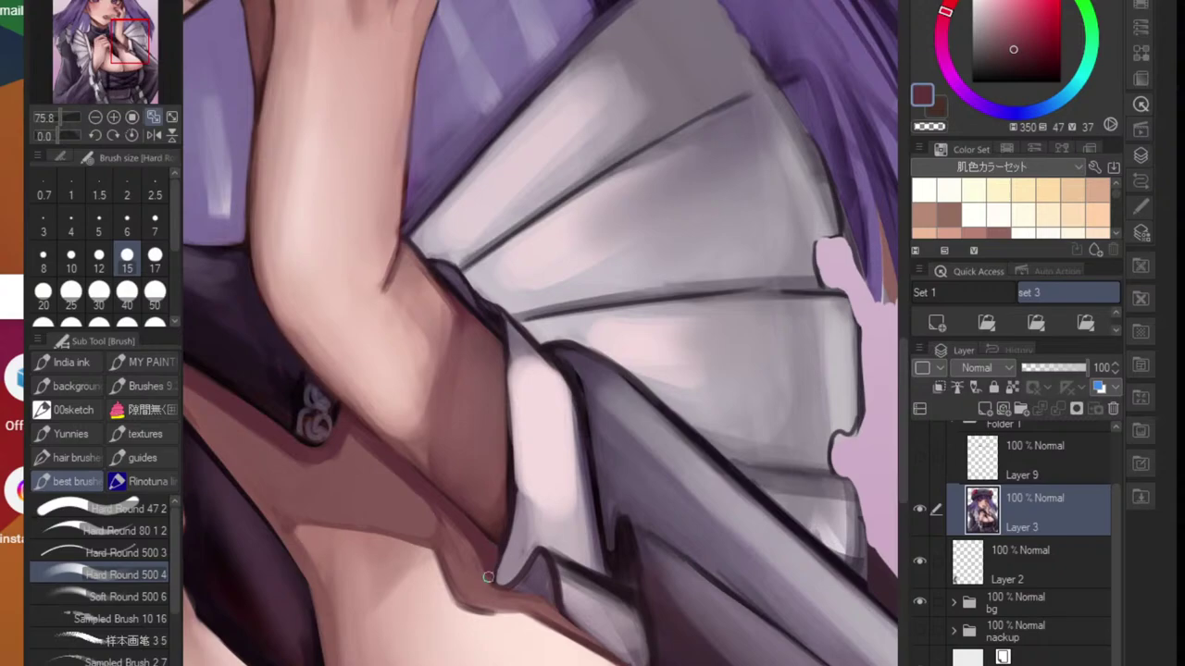
pyautogui.moveTo(488, 576)
pyautogui.mouseDown()
pyautogui.moveTo(481, 614)
pyautogui.moveTo(534, 624)
pyautogui.moveTo(545, 561)
pyautogui.mouseUp()
pyautogui.scroll(-2, 555, 532)
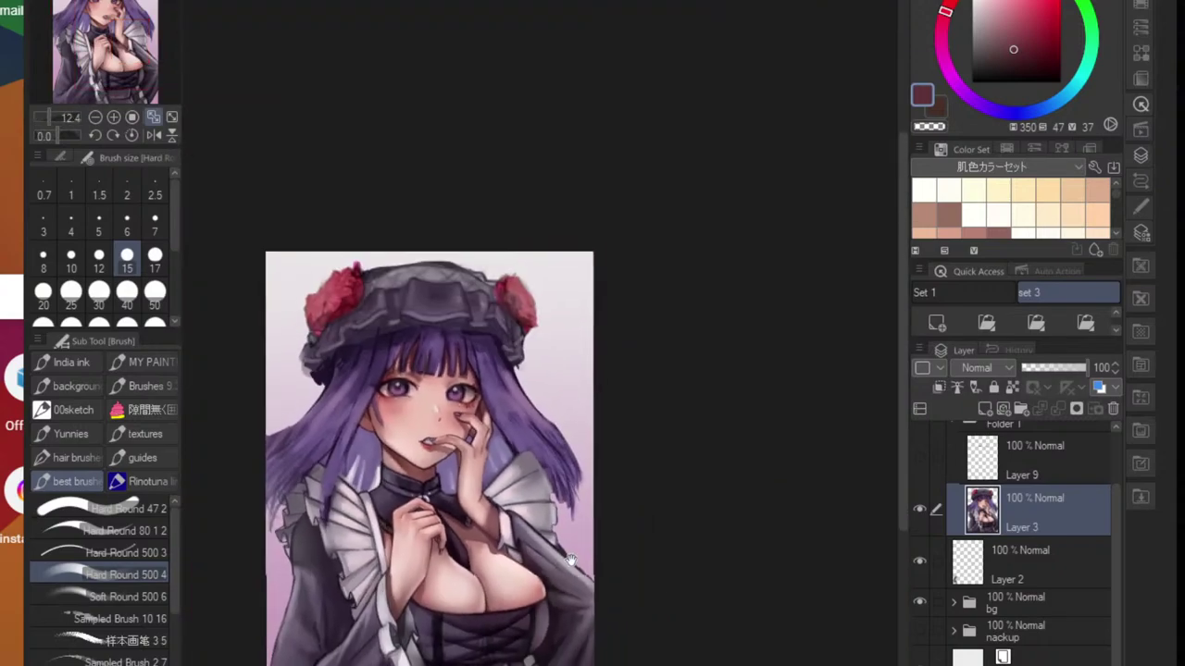
pyautogui.scroll(4, 504, 532)
pyautogui.scroll(5, 455, 540)
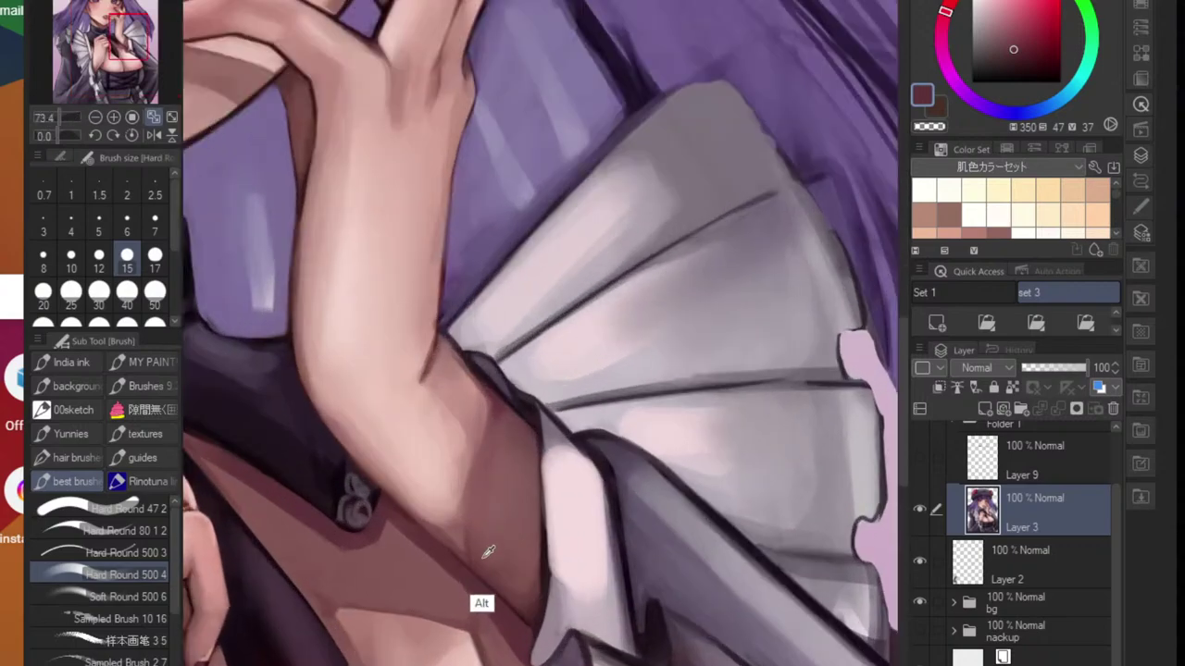
# - Sample a deep shadow tone and line the arm edge with a size-7 brush
pyautogui.keyDown('alt'); pyautogui.click(530, 602); pyautogui.keyUp('alt')
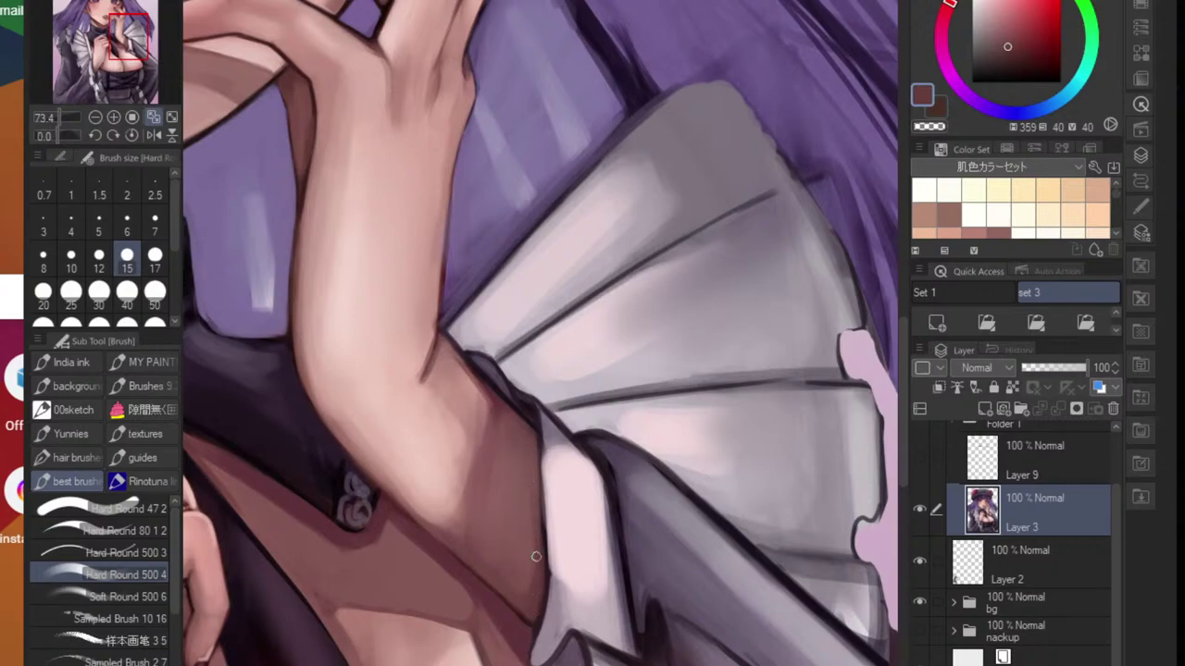
pyautogui.keyDown('alt'); pyautogui.click(529, 484); pyautogui.keyUp('alt')
pyautogui.keyDown('alt'); pyautogui.click(498, 394); pyautogui.keyUp('alt')
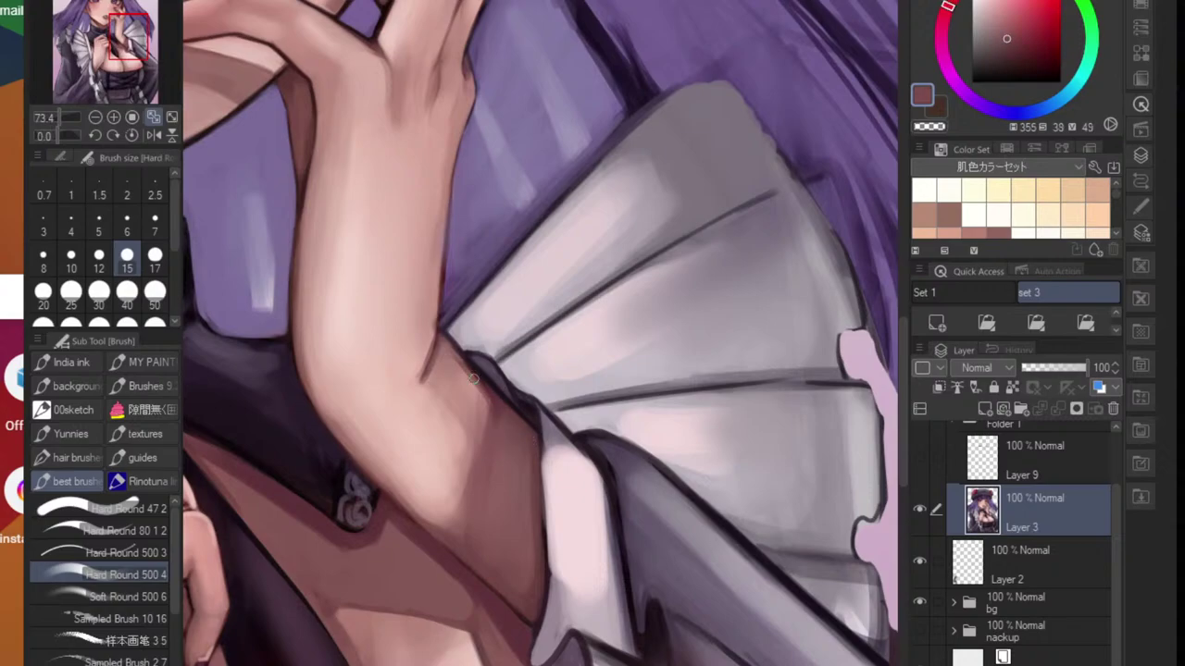
pyautogui.keyDown('alt'); pyautogui.click(469, 392); pyautogui.keyUp('alt')
pyautogui.moveTo(472, 406); pyautogui.dragTo(440, 417)
pyautogui.moveTo(506, 451); pyautogui.dragTo(528, 455)
pyautogui.keyDown('alt'); pyautogui.click(467, 460); pyautogui.keyUp('alt')
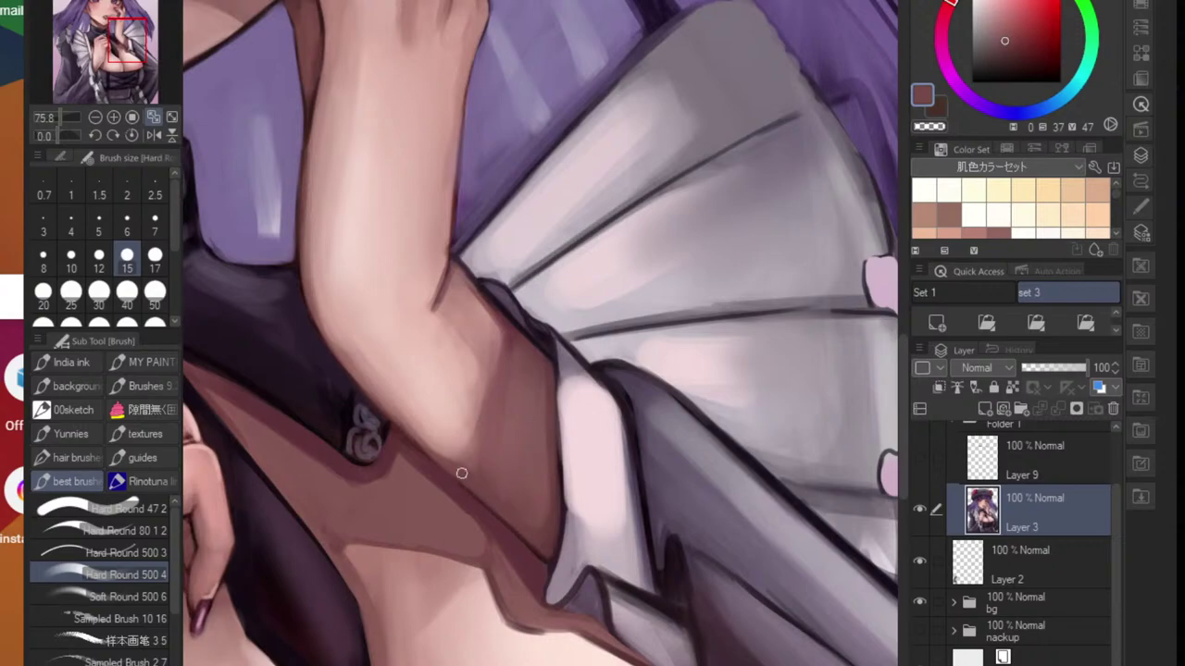
pyautogui.keyDown('alt'); pyautogui.click(547, 556); pyautogui.keyUp('alt')
pyautogui.press('[')
pyautogui.press('[')
pyautogui.press('[')
pyautogui.press('[')
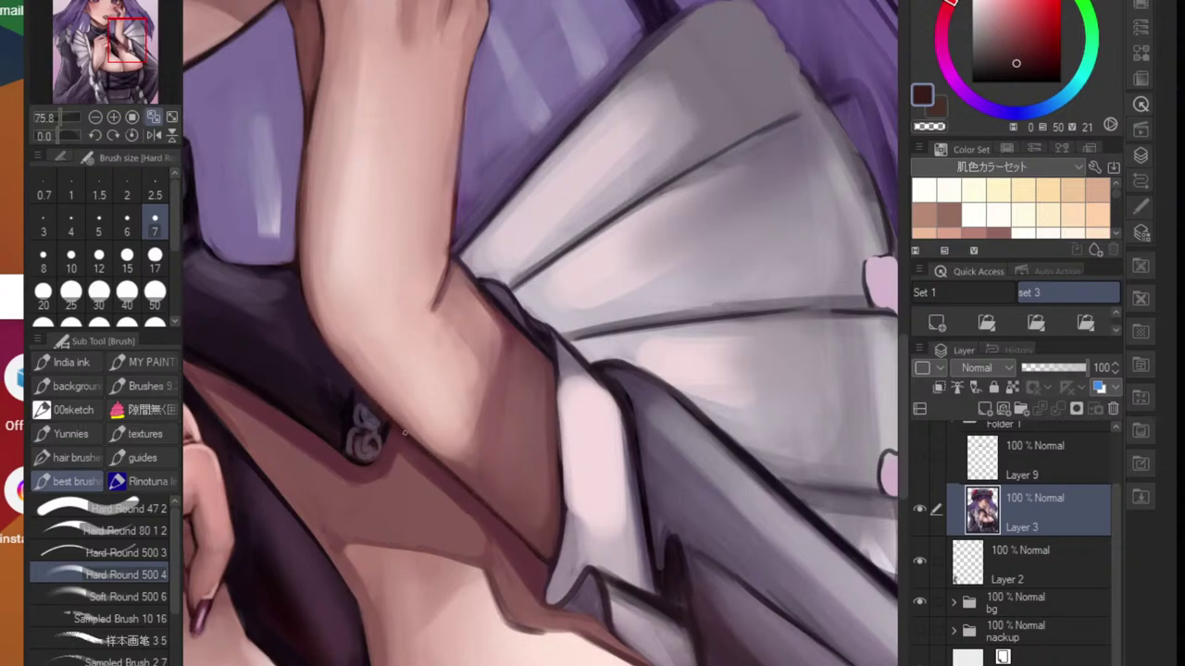
pyautogui.scroll(-5, 348, 367)
pyautogui.moveTo(308, 312)
pyautogui.mouseDown()
pyautogui.moveTo(342, 433)
pyautogui.moveTo(468, 410)
pyautogui.mouseUp()
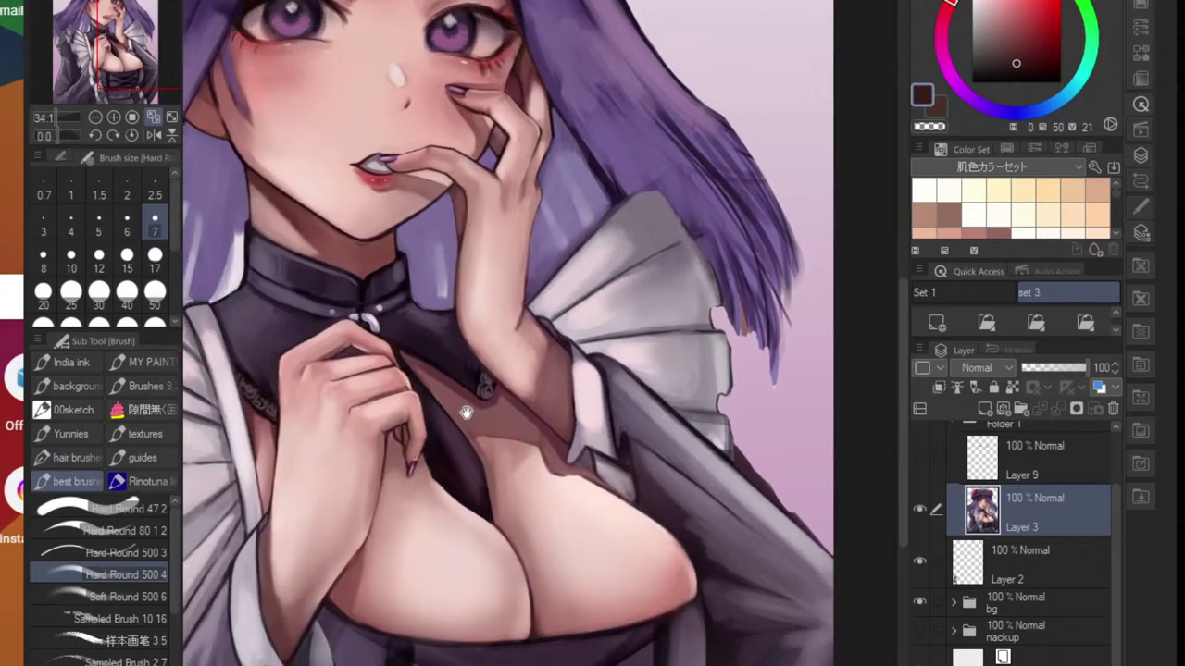
pyautogui.scroll(-3, 468, 410)
pyautogui.scroll(2, 1016, 494)
pyautogui.click(930, 451)
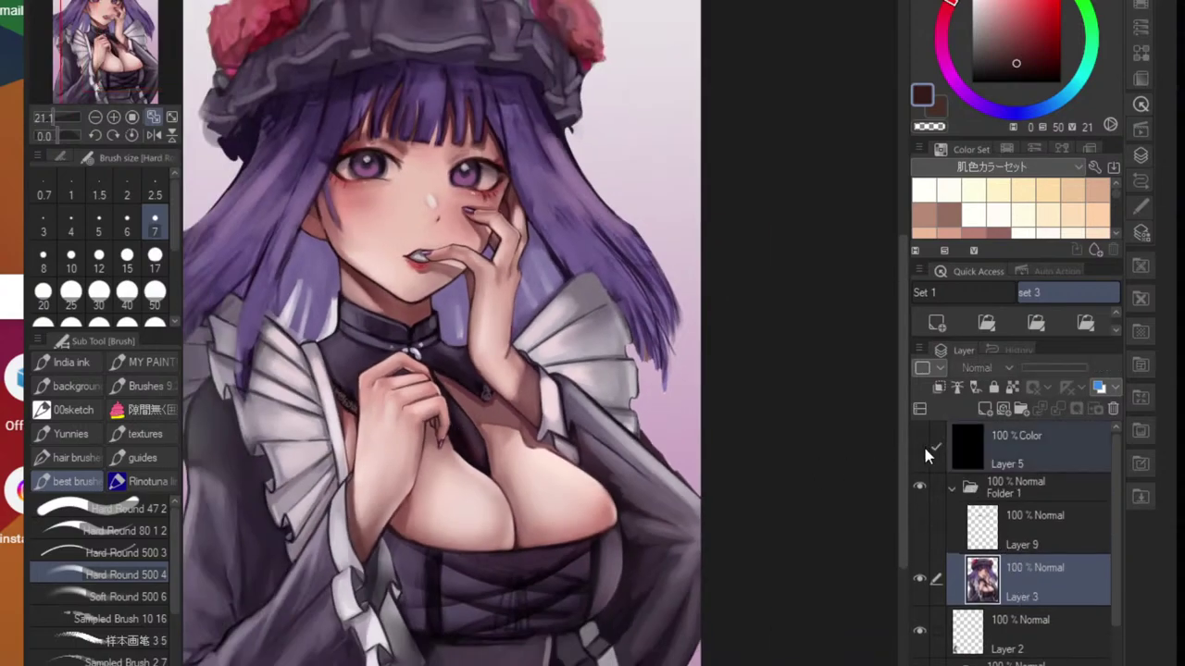
pyautogui.click(920, 450)
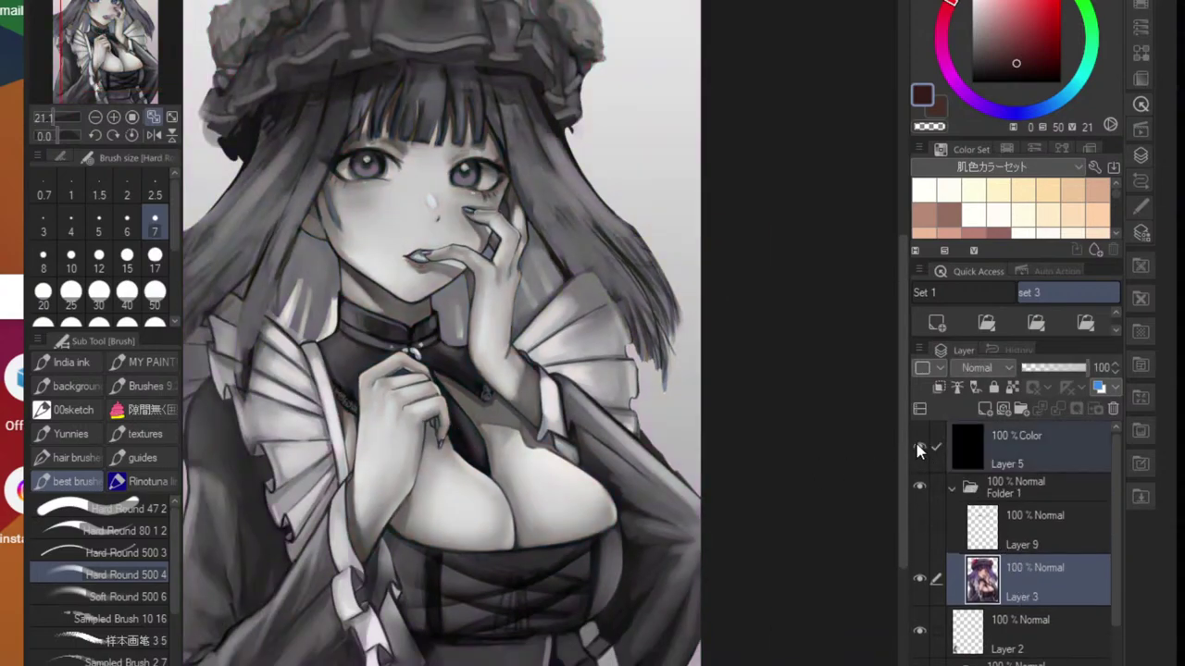
pyautogui.click(919, 449)
pyautogui.click(919, 449)
pyautogui.click(919, 449)
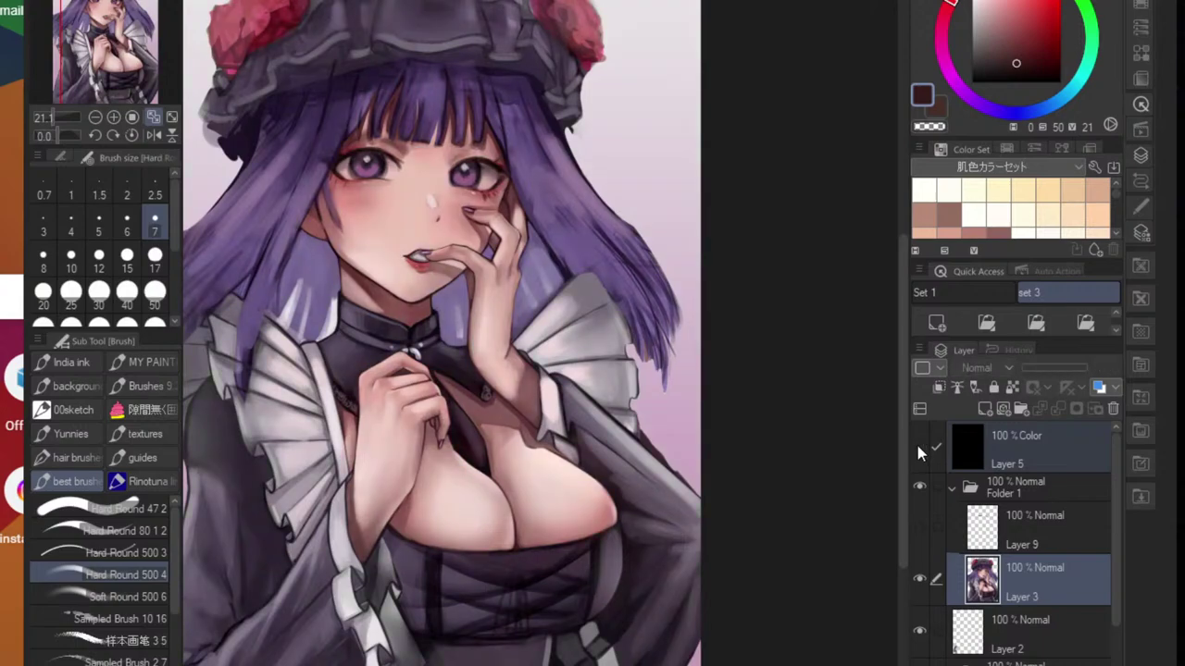
pyautogui.click(919, 449)
pyautogui.click(920, 451)
pyautogui.scroll(5, 614, 468)
pyautogui.moveTo(613, 469); pyautogui.dragTo(516, 491)
pyautogui.scroll(3, 504, 498)
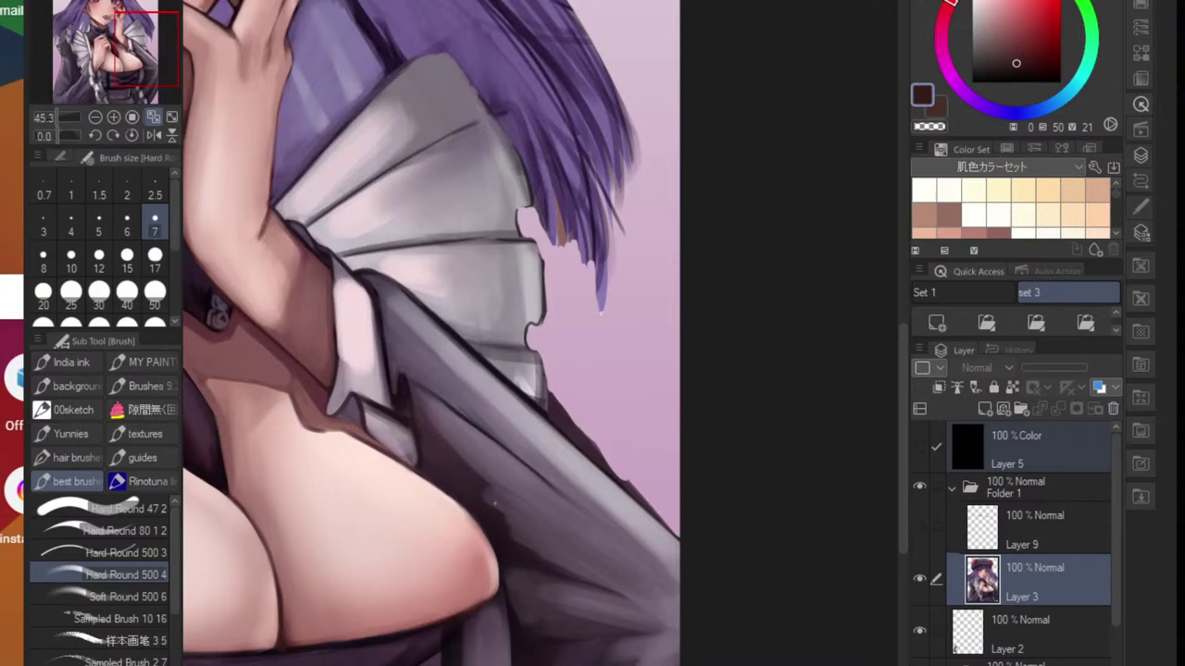
pyautogui.scroll(1, 486, 496)
pyautogui.press(']')
pyautogui.press(']')
pyautogui.press(']')
pyautogui.press(']')
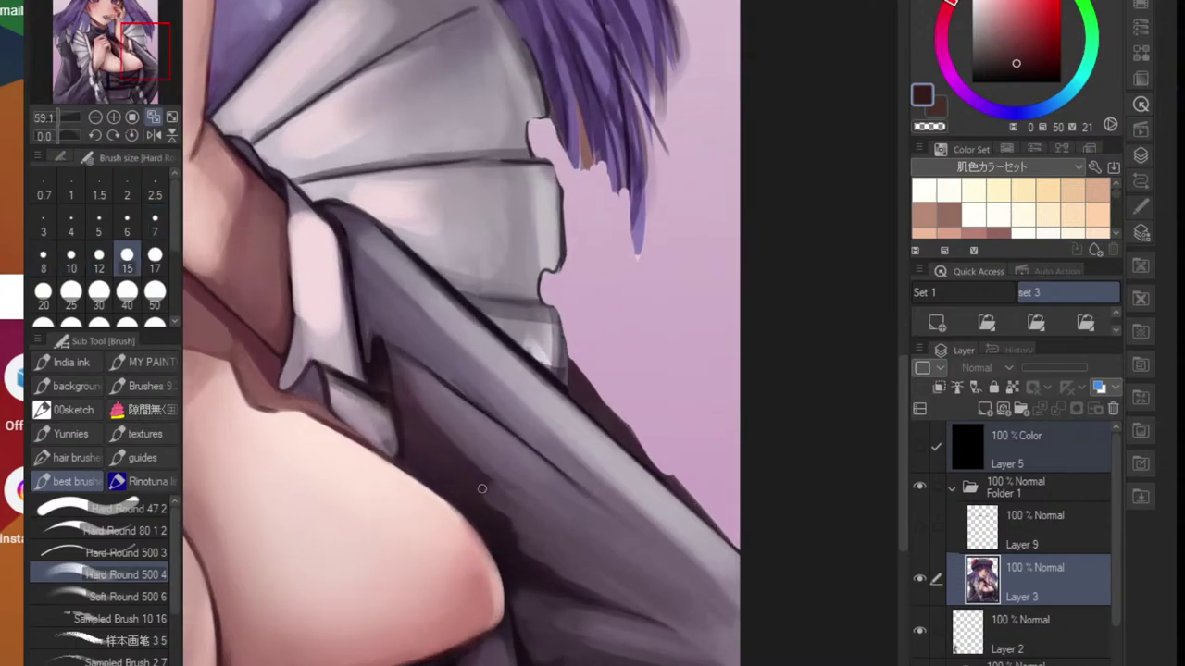
# - Paint dark purple-brown shading down the sleeve fold with a size-20 brush
pyautogui.press(']')
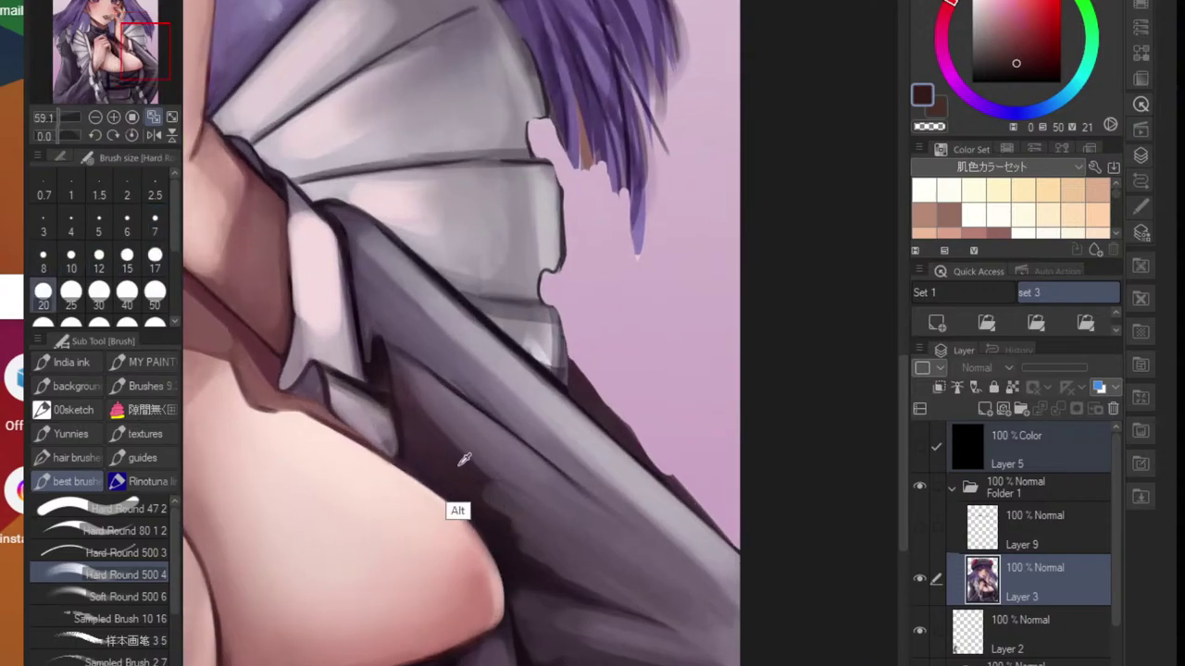
pyautogui.keyDown('alt'); pyautogui.click(459, 466); pyautogui.keyUp('alt')
pyautogui.moveTo(498, 496); pyautogui.dragTo(530, 525)
pyautogui.moveTo(461, 450); pyautogui.dragTo(525, 508)
pyautogui.moveTo(449, 439)
pyautogui.mouseDown()
pyautogui.moveTo(543, 513)
pyautogui.moveTo(431, 415)
pyautogui.moveTo(496, 476)
pyautogui.mouseUp()
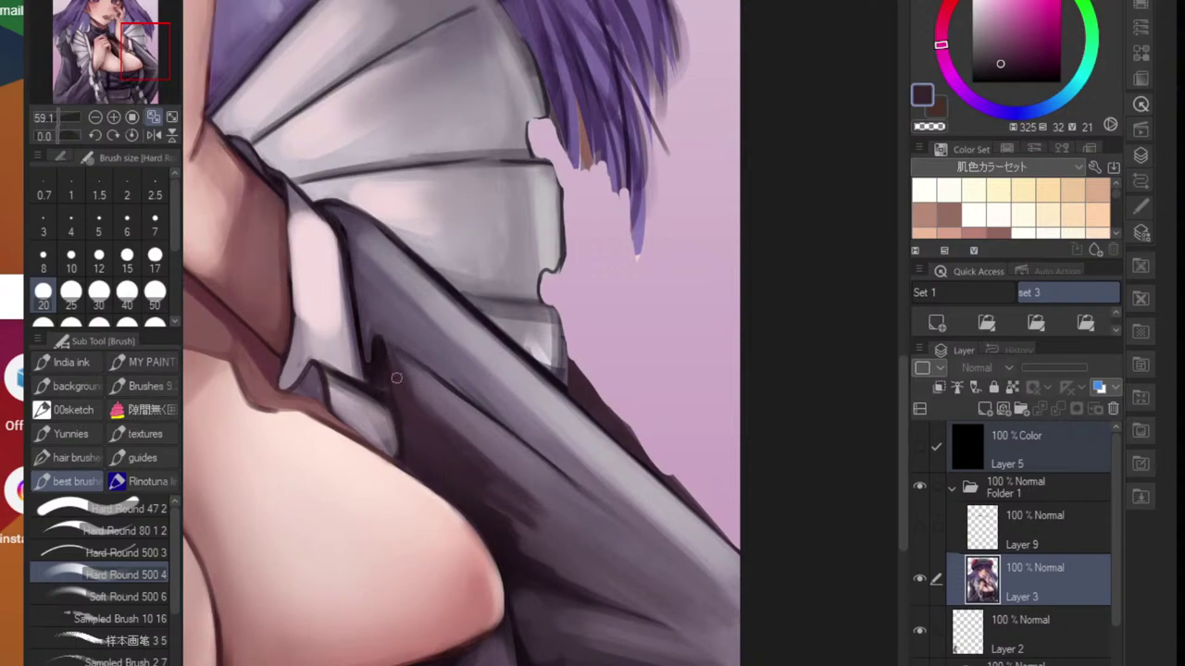
pyautogui.moveTo(396, 377)
pyautogui.mouseDown()
pyautogui.moveTo(430, 414)
pyautogui.moveTo(402, 367)
pyautogui.moveTo(509, 490)
pyautogui.moveTo(459, 444)
pyautogui.moveTo(590, 567)
pyautogui.moveTo(486, 462)
pyautogui.moveTo(498, 492)
pyautogui.moveTo(561, 547)
pyautogui.mouseUp()
# - Smooth the dark sleeve shading with the Blend sub tool at size 50
pyautogui.press('j')
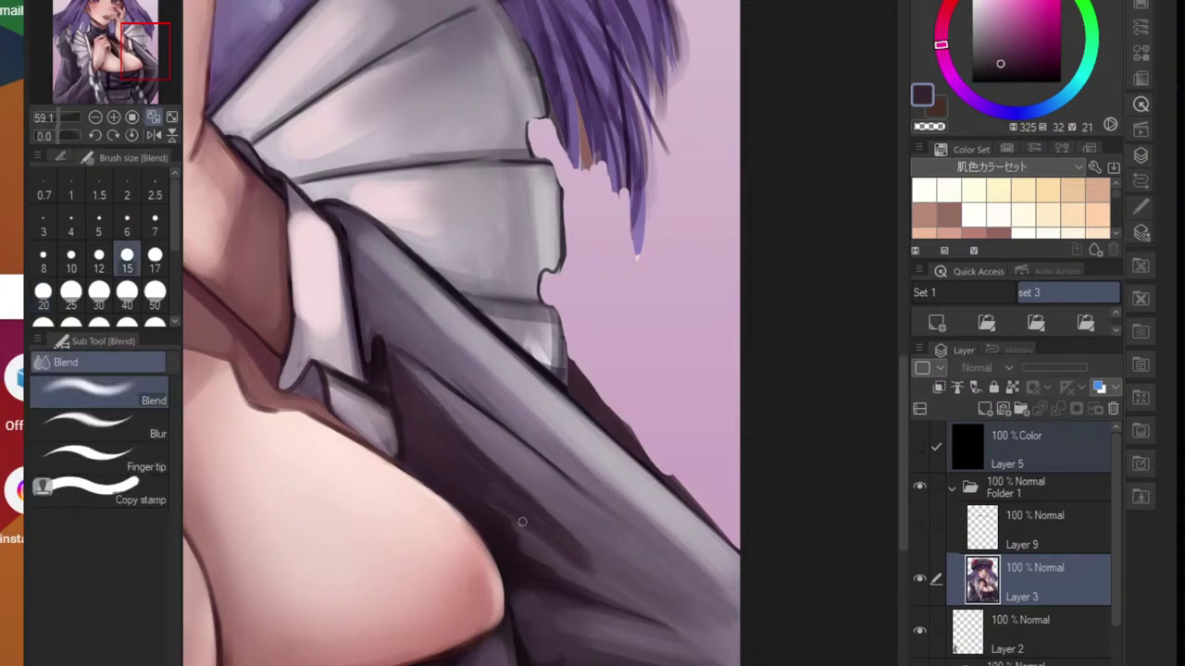
pyautogui.press(']')
pyautogui.press(']')
pyautogui.press(']')
pyautogui.press(']')
pyautogui.press(']')
pyautogui.press(']')
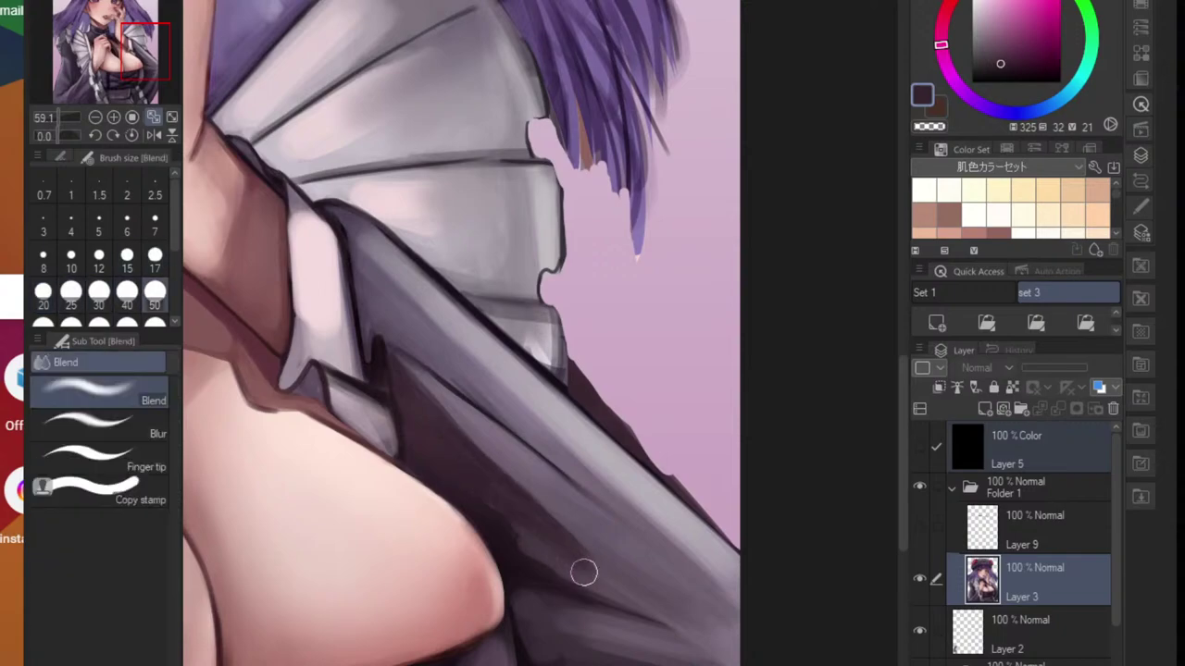
pyautogui.moveTo(537, 525)
pyautogui.mouseDown()
pyautogui.moveTo(613, 584)
pyautogui.moveTo(499, 503)
pyautogui.moveTo(567, 590)
pyautogui.moveTo(558, 659)
pyautogui.moveTo(537, 638)
pyautogui.moveTo(550, 616)
pyautogui.moveTo(634, 661)
pyautogui.moveTo(556, 607)
pyautogui.moveTo(567, 657)
pyautogui.mouseUp()
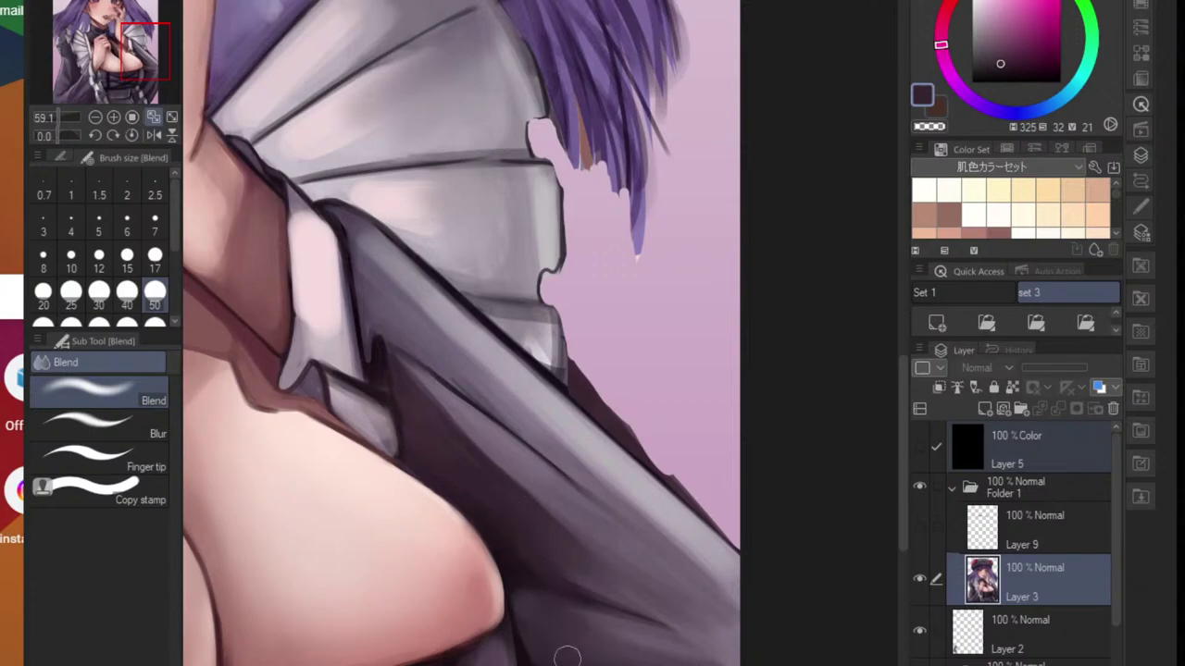
pyautogui.scroll(-5, 543, 613)
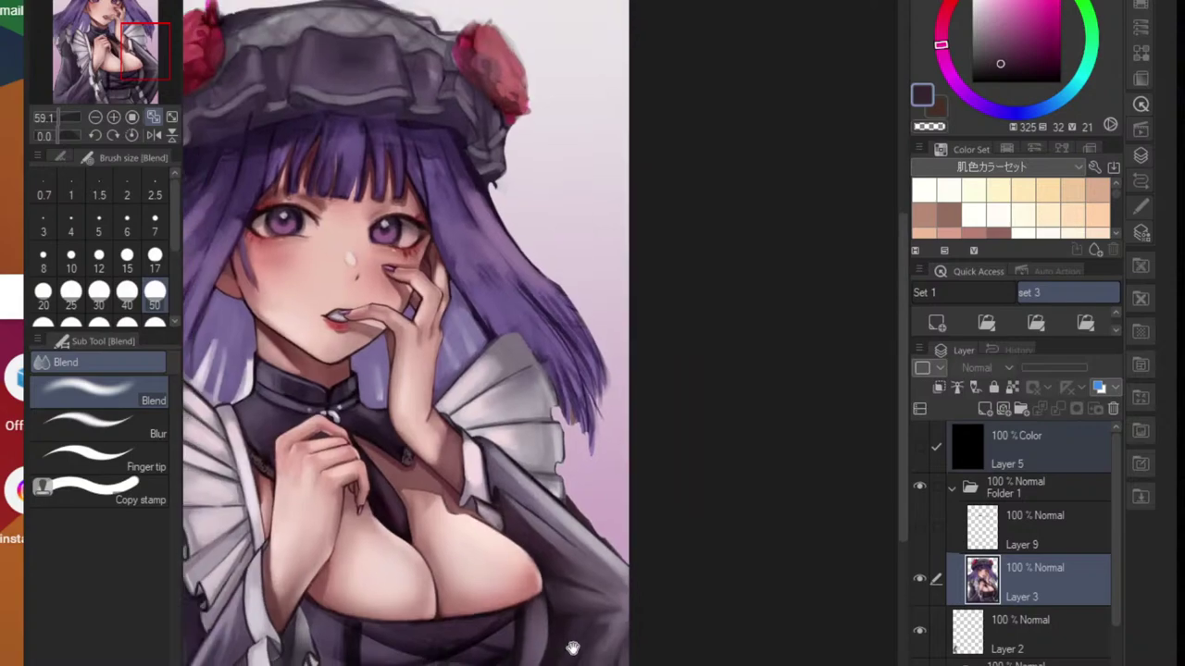
pyautogui.scroll(3, 571, 612)
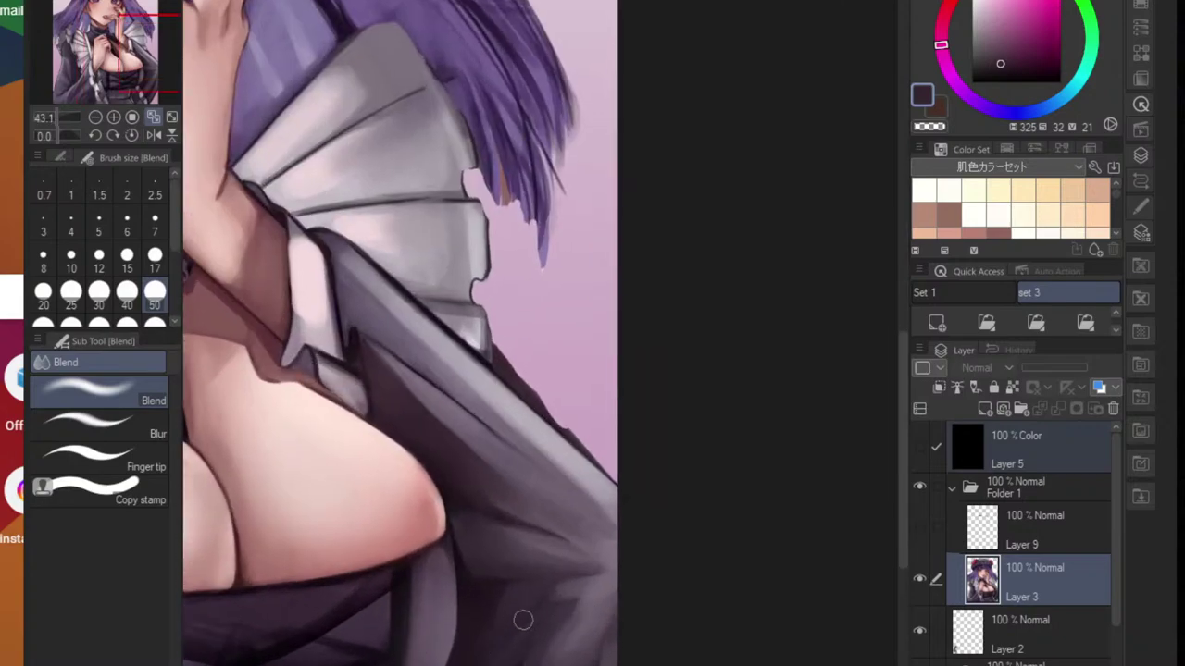
pyautogui.scroll(-3, 509, 648)
pyautogui.scroll(1, 510, 651)
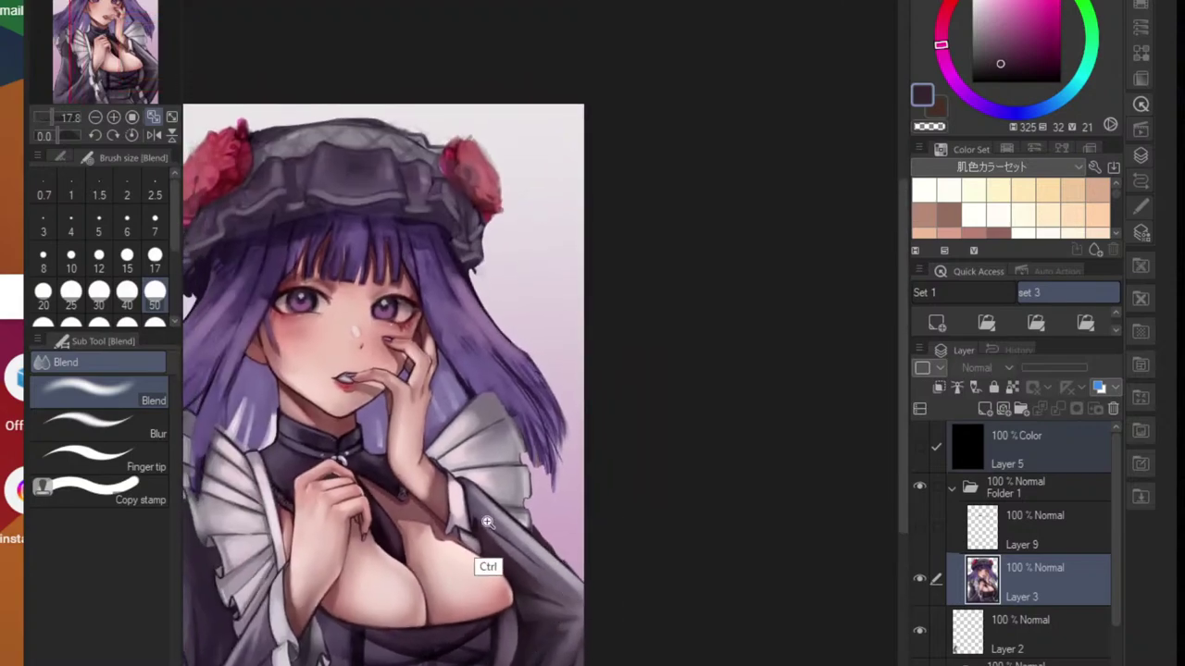
pyautogui.scroll(3, 469, 487)
pyautogui.scroll(-3, 469, 488)
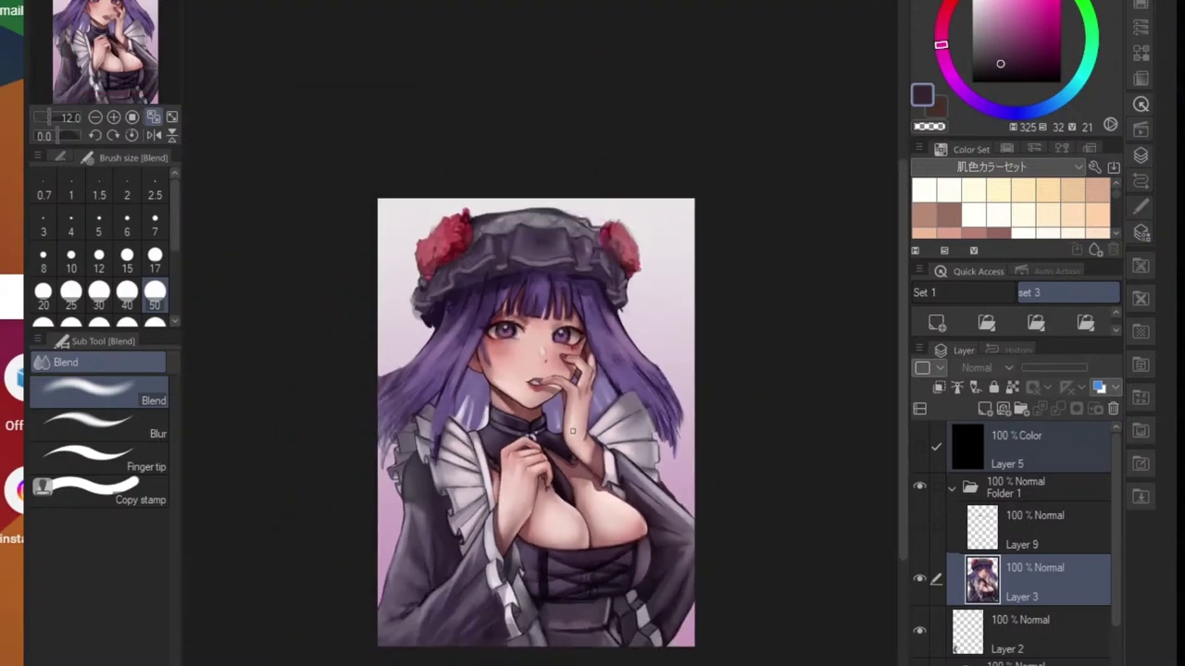
pyautogui.scroll(2, 528, 398)
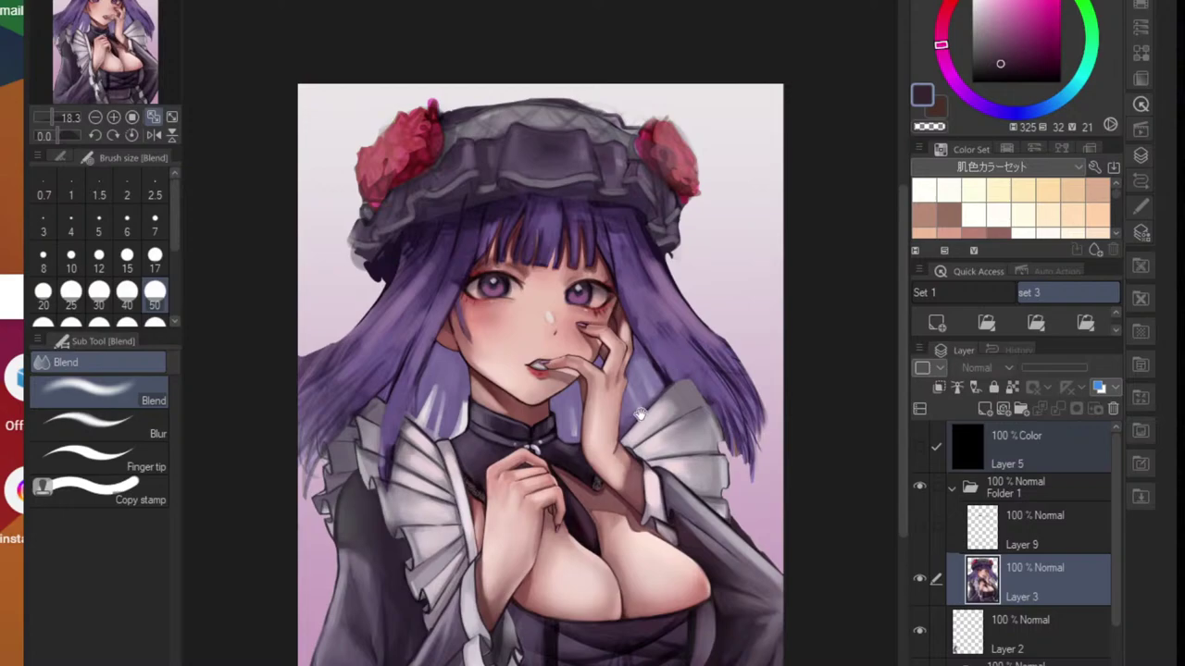
pyautogui.scroll(4, 639, 414)
# - Sample hand skin tones and paint skin colour along the finger's right edge
pyautogui.scroll(2, 627, 407)
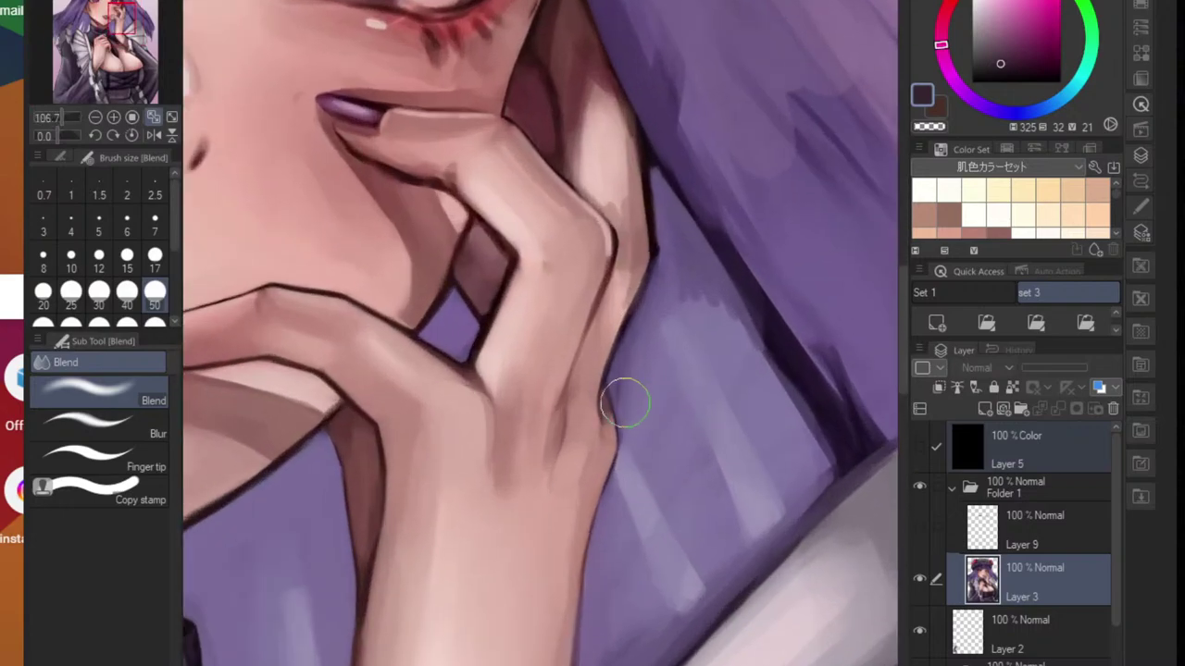
pyautogui.press('b')
pyautogui.keyDown('alt'); pyautogui.click(609, 230); pyautogui.keyUp('alt')
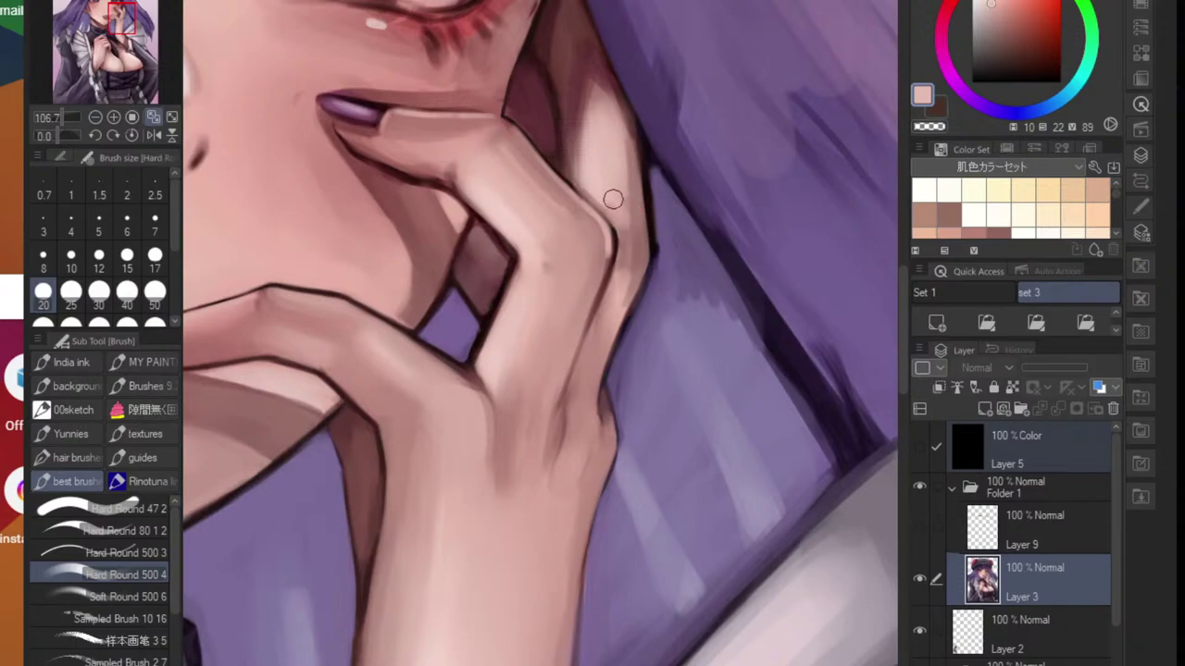
pyautogui.keyDown('alt'); pyautogui.click(625, 211); pyautogui.keyUp('alt')
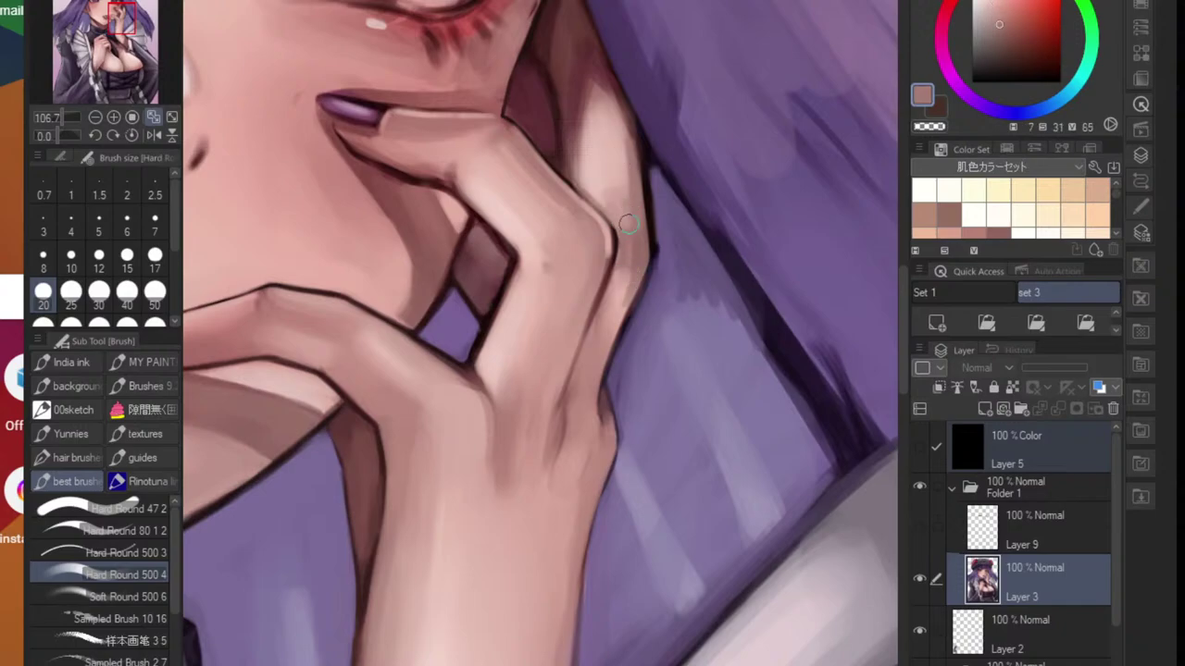
pyautogui.keyDown('alt'); pyautogui.click(626, 228); pyautogui.keyUp('alt')
pyautogui.keyDown('alt'); pyautogui.click(596, 164); pyautogui.keyUp('alt')
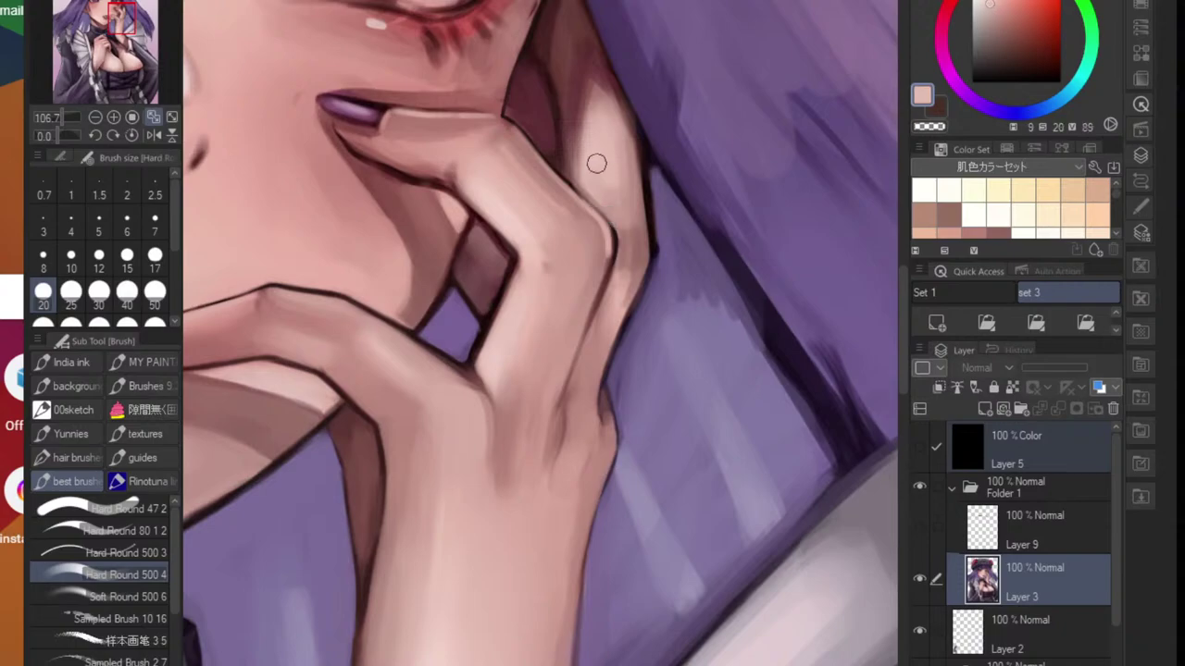
pyautogui.keyDown('alt'); pyautogui.click(608, 234); pyautogui.keyUp('alt')
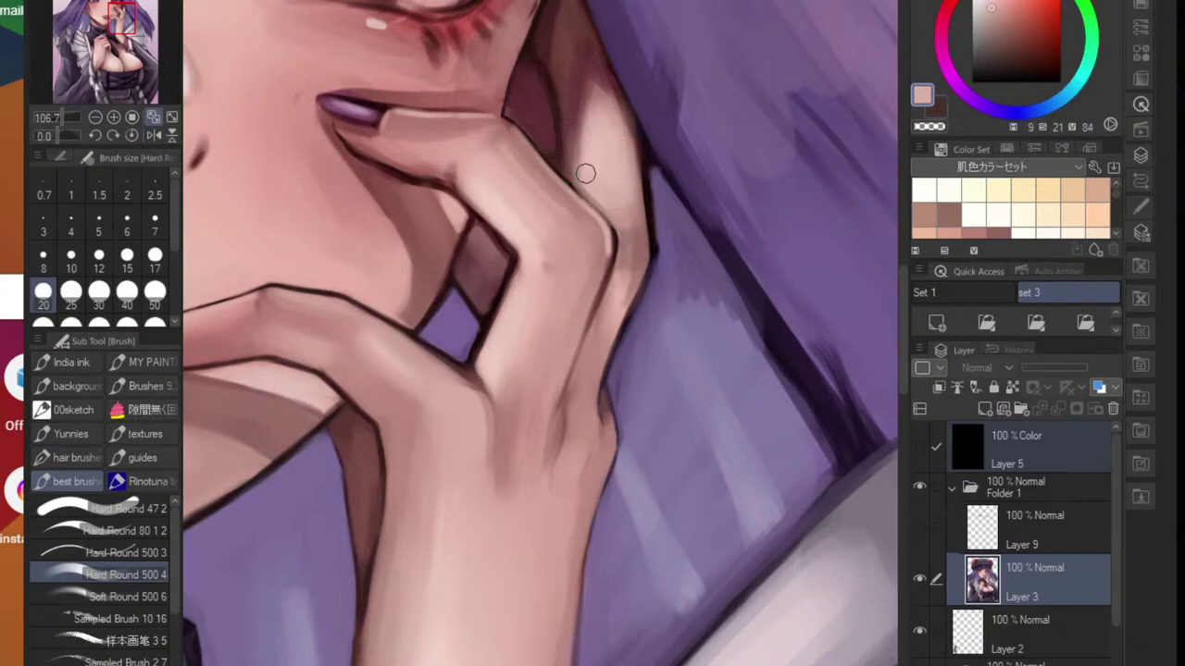
pyautogui.keyDown('alt'); pyautogui.click(616, 239); pyautogui.keyUp('alt')
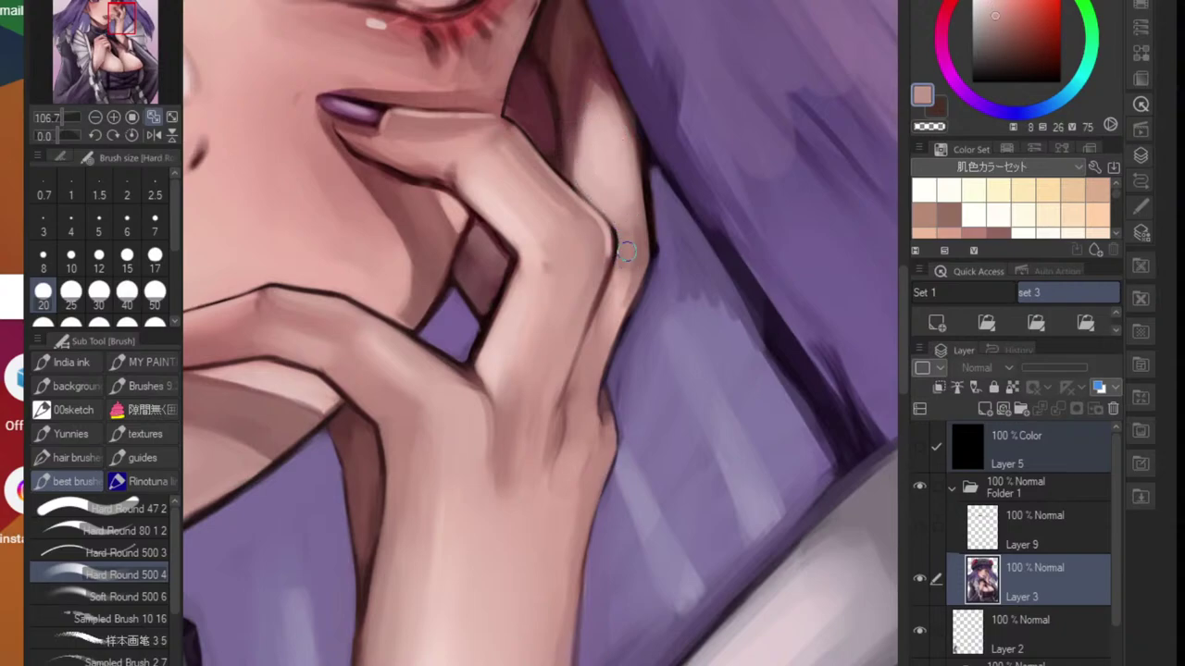
pyautogui.keyDown('alt'); pyautogui.click(637, 243); pyautogui.keyUp('alt')
pyautogui.keyDown('alt'); pyautogui.click(622, 295); pyautogui.keyUp('alt')
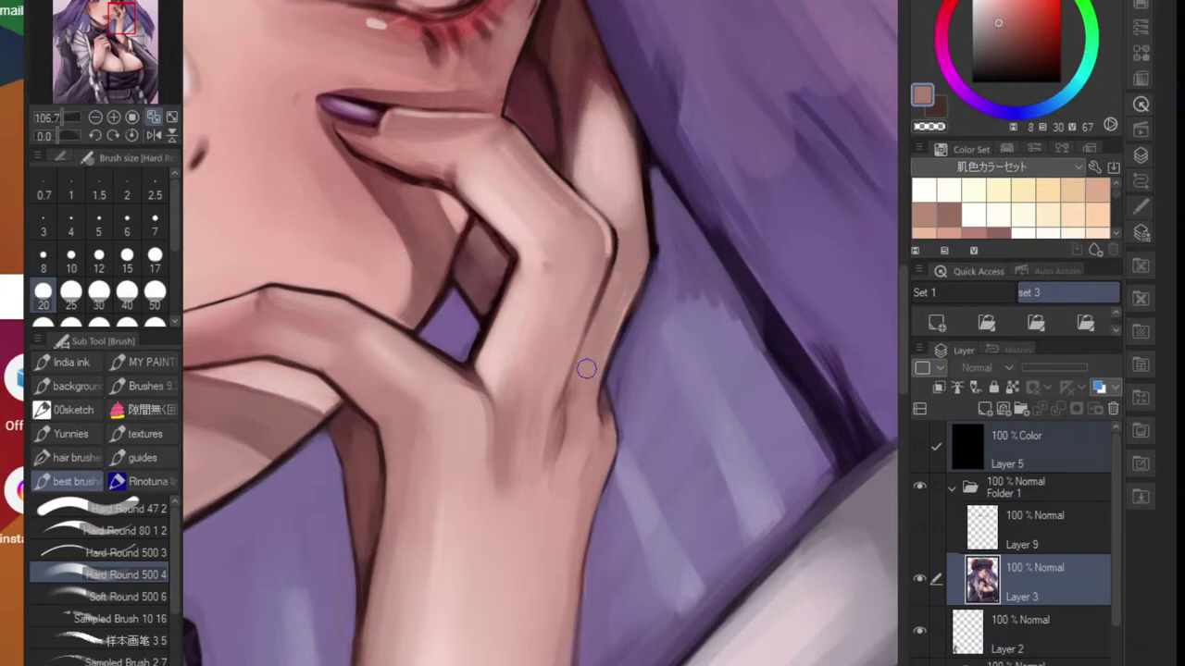
pyautogui.moveTo(630, 267); pyautogui.dragTo(583, 375)
pyautogui.scroll(-5, 587, 386)
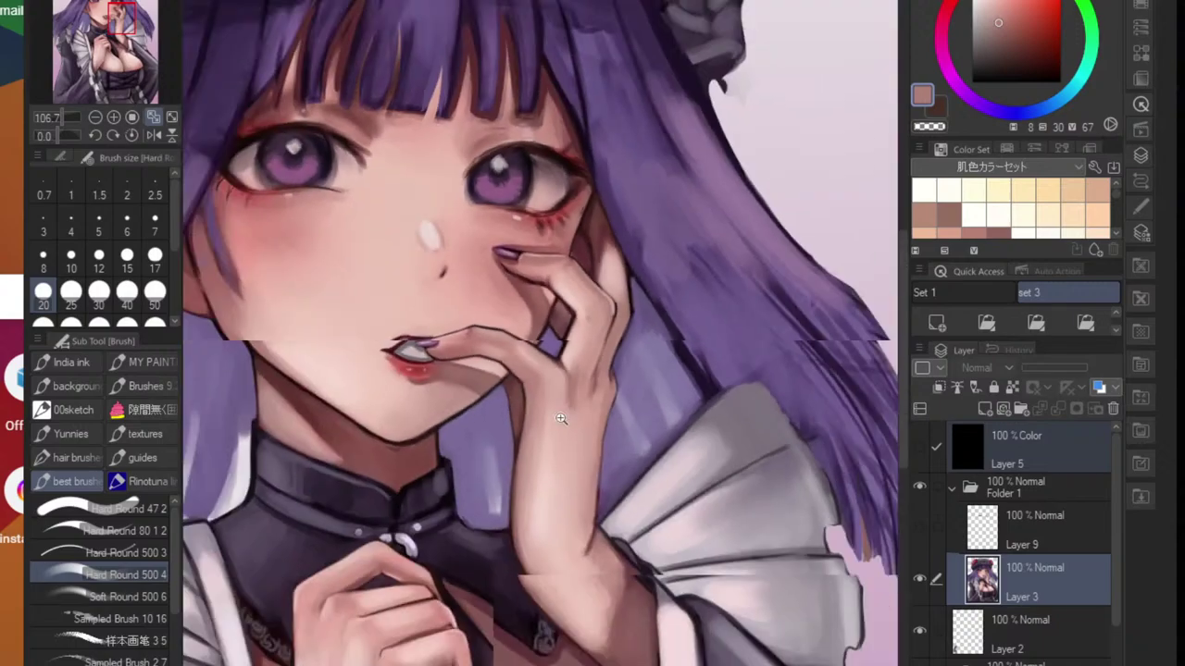
pyautogui.scroll(5, 576, 437)
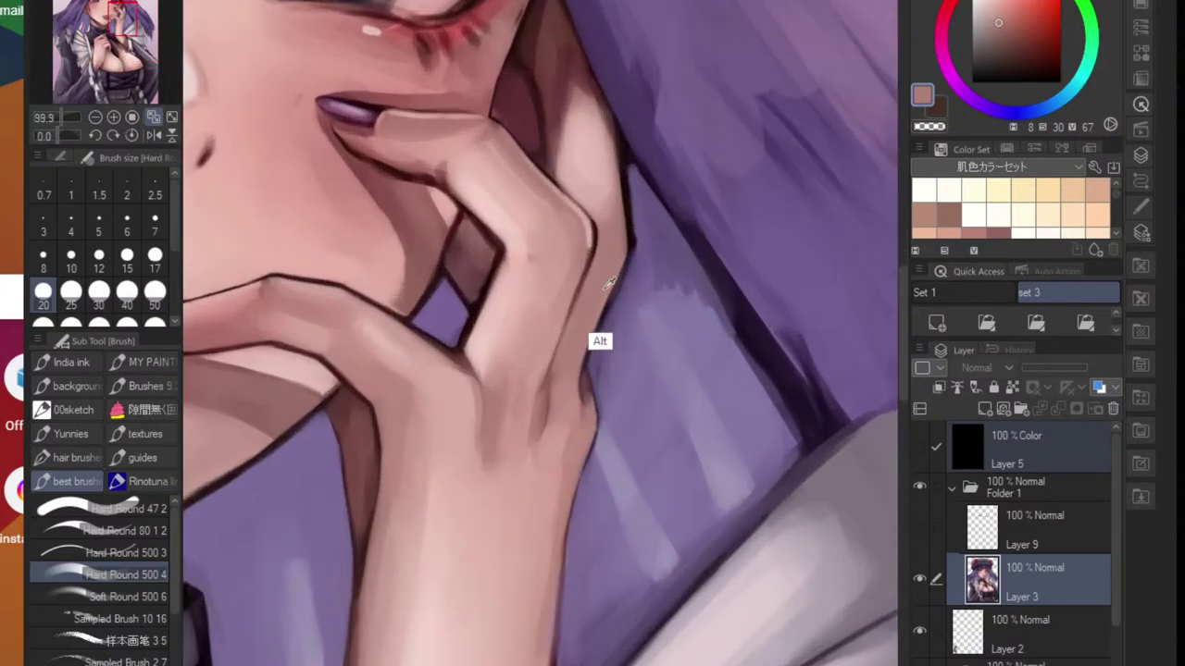
# - Shrink the brush to size 7 and blend the wrist edge with the Blend tool
pyautogui.keyDown('alt'); pyautogui.click(583, 204); pyautogui.keyUp('alt')
pyautogui.press('[')
pyautogui.press('[')
pyautogui.press('[')
pyautogui.press('[')
pyautogui.press('[')
pyautogui.press('[')
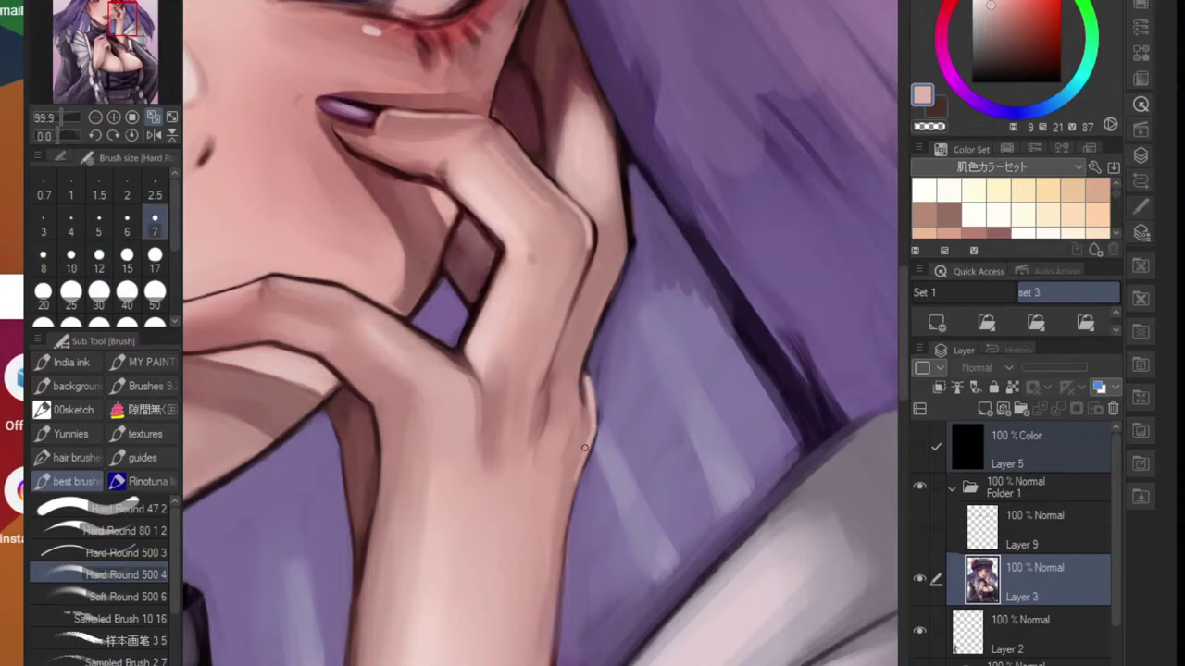
pyautogui.scroll(-5, 584, 450)
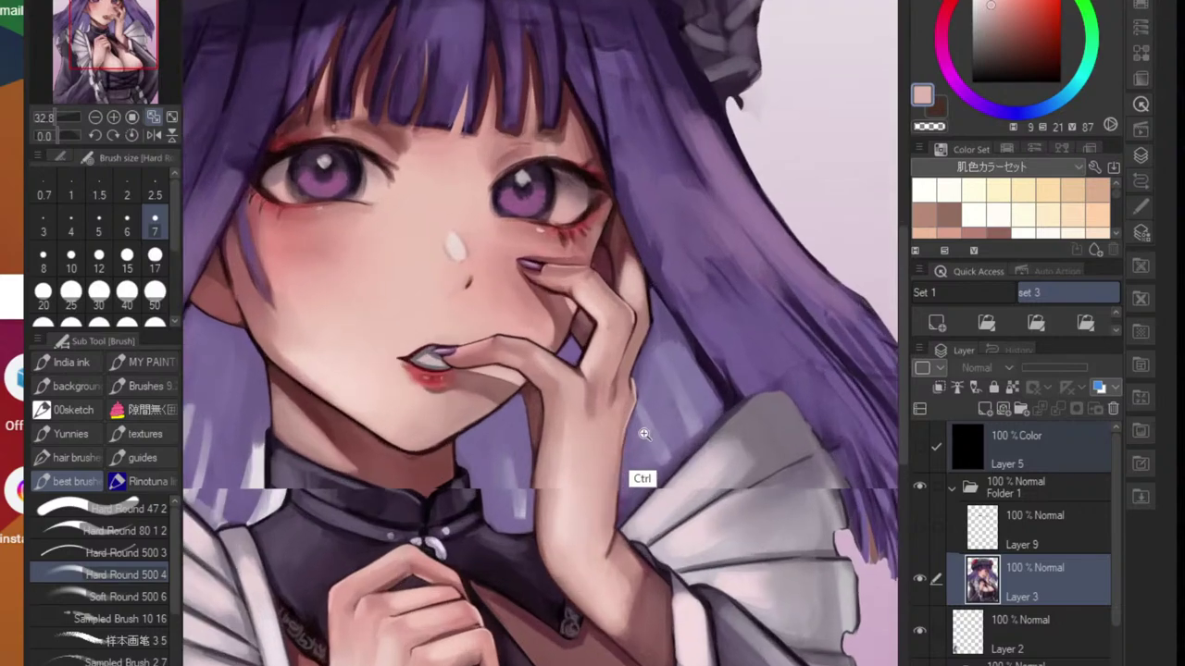
pyautogui.scroll(5, 640, 398)
pyautogui.keyDown('alt'); pyautogui.click(602, 437); pyautogui.keyUp('alt')
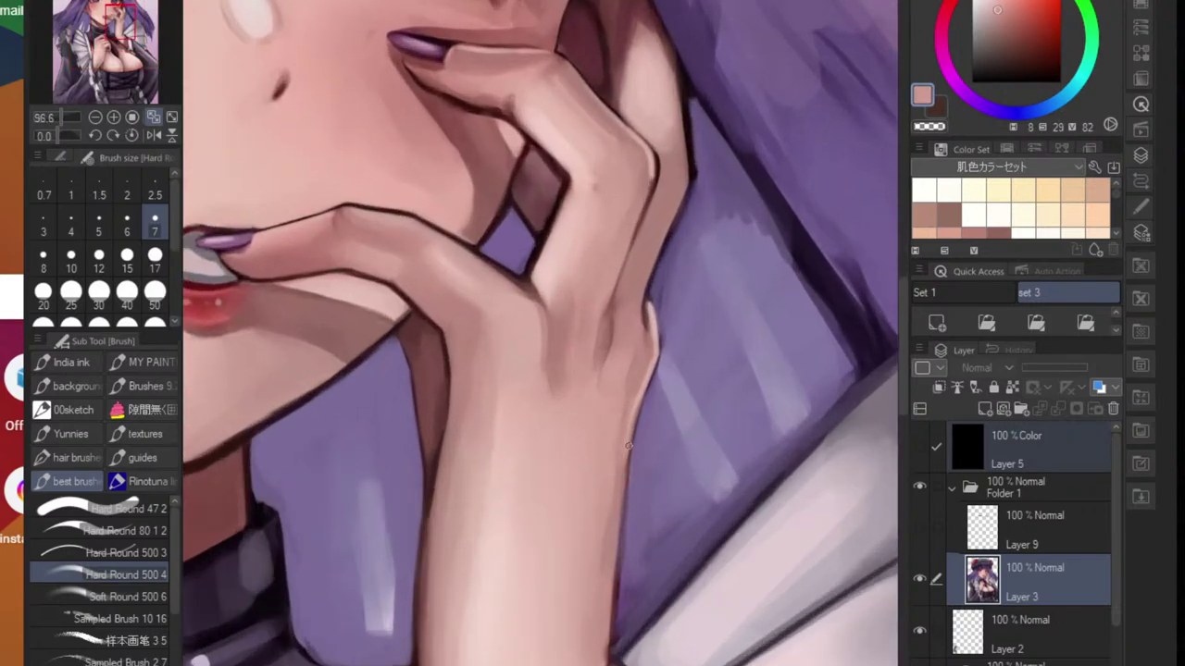
pyautogui.press('j')
pyautogui.moveTo(624, 395); pyautogui.dragTo(627, 435)
pyautogui.press('b')
# - Extend the wrist's dark right outline downward in the outline colour, retrying with undo
pyautogui.keyDown('alt'); pyautogui.click(624, 403); pyautogui.keyUp('alt')
pyautogui.keyDown('alt'); pyautogui.click(651, 304); pyautogui.keyUp('alt')
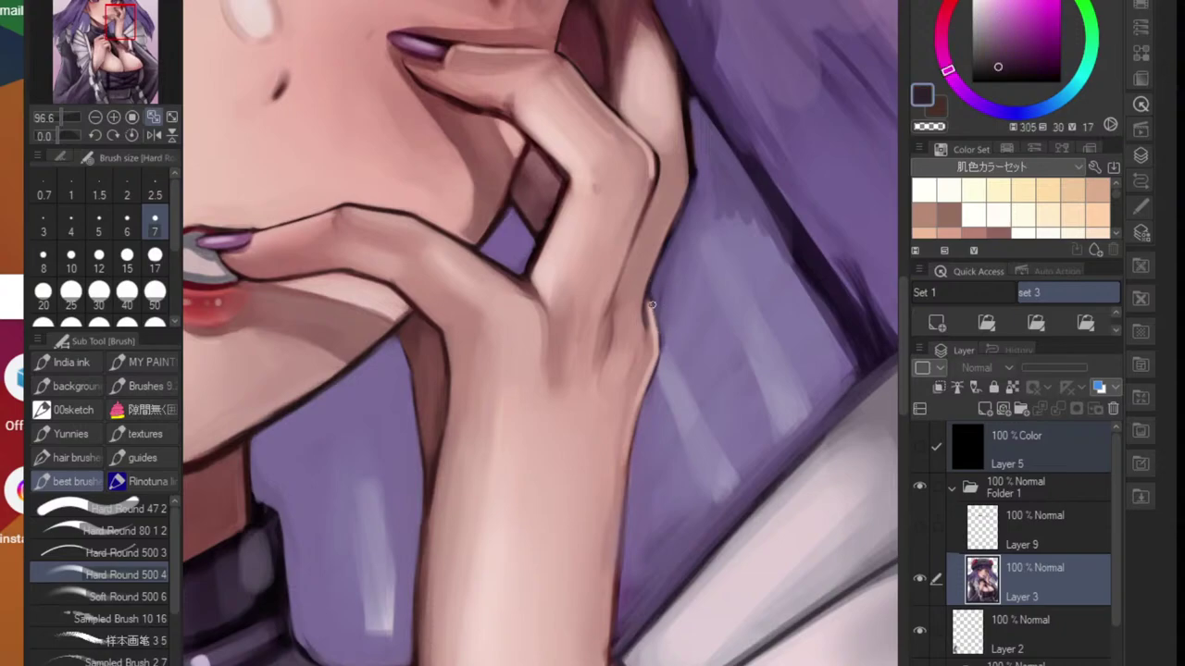
pyautogui.hotkey('ctrl', 'z')
pyautogui.moveTo(653, 291); pyautogui.dragTo(662, 339)
pyautogui.hotkey('ctrl', 'z')
pyautogui.moveTo(655, 362); pyautogui.dragTo(620, 510)
# - Continue and redraw the lower part of the wrist's right outline
pyautogui.scroll(-6, 620, 514)
pyautogui.moveTo(587, 611); pyautogui.dragTo(608, 575)
pyautogui.scroll(-3, 648, 500)
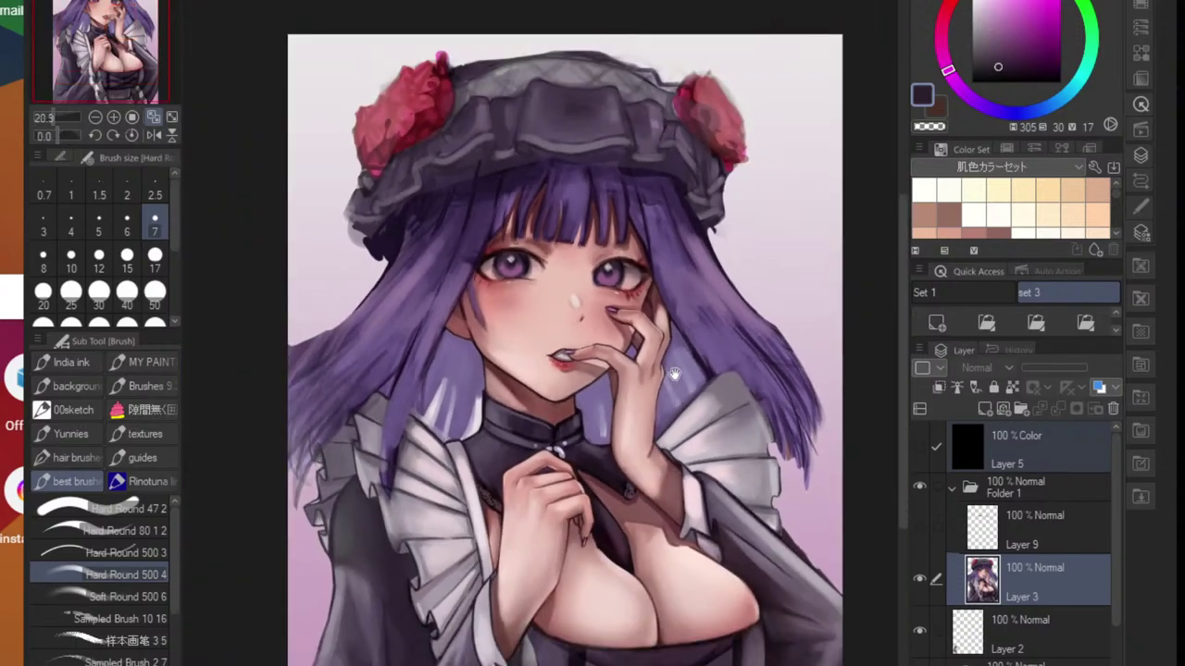
pyautogui.scroll(10, 674, 435)
pyautogui.scroll(3, 704, 424)
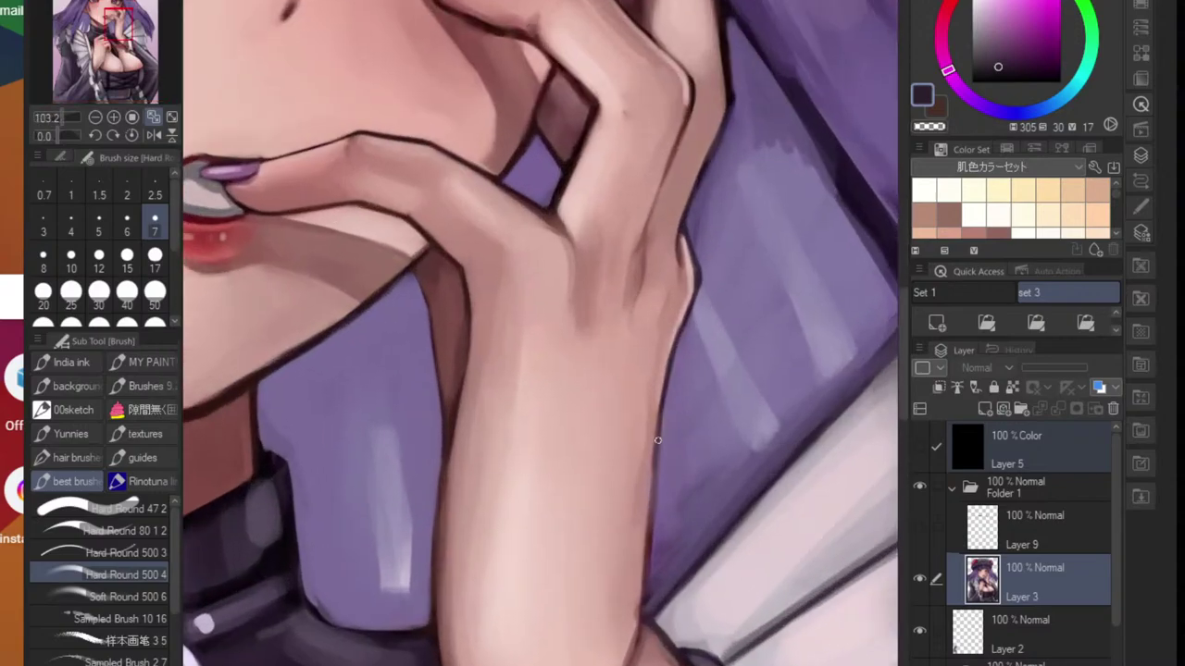
pyautogui.moveTo(661, 427); pyautogui.dragTo(651, 519)
pyautogui.hotkey('ctrl', 'z')
pyautogui.moveTo(660, 426); pyautogui.dragTo(651, 520)
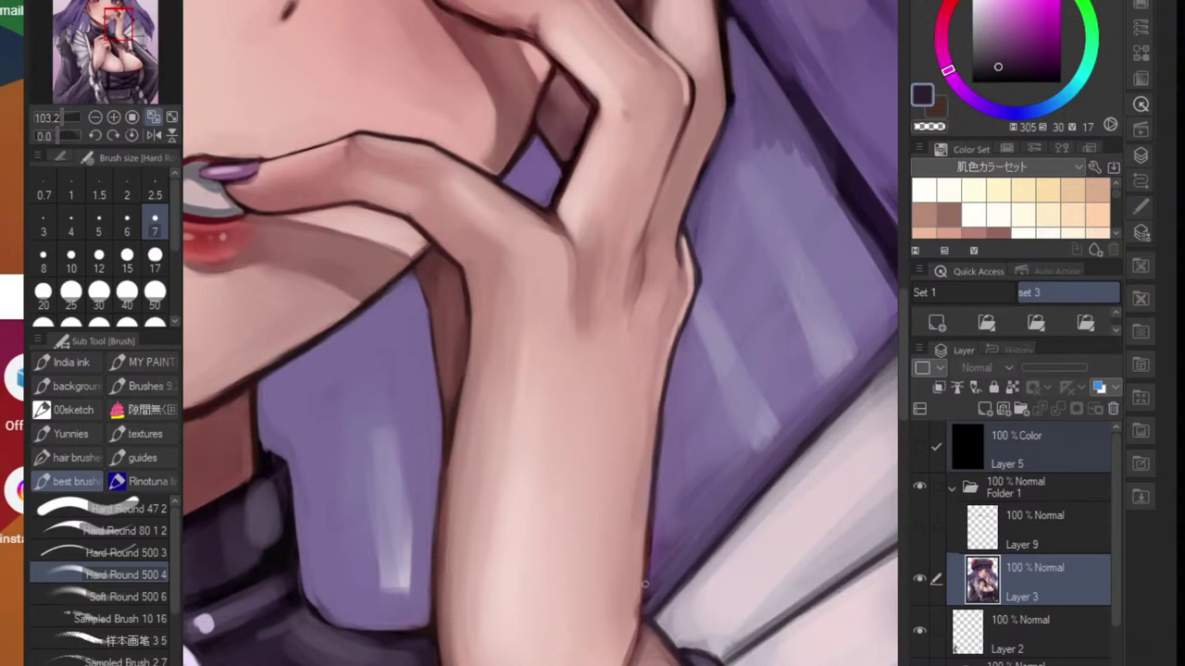
pyautogui.keyDown('alt'); pyautogui.click(661, 478); pyautogui.keyUp('alt')
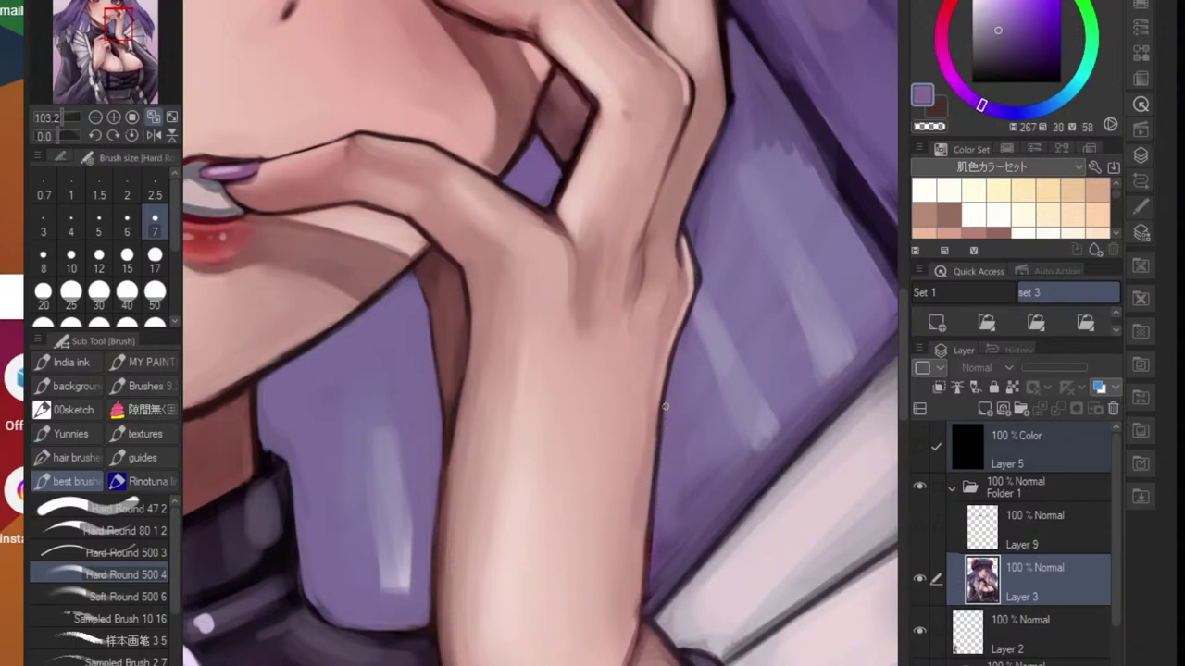
# - Sample a darker purple from the bangs and enlarge the brush well past size 17
pyautogui.scroll(-5, 655, 553)
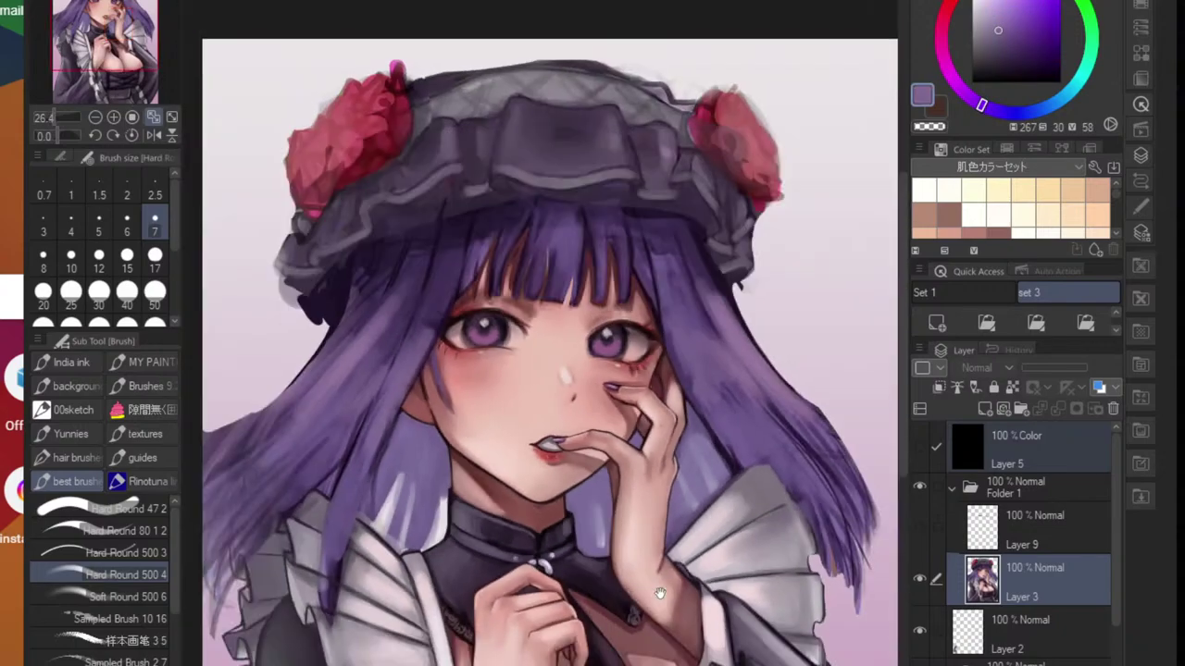
pyautogui.moveTo(661, 587); pyautogui.dragTo(700, 533)
pyautogui.scroll(-1, 701, 519)
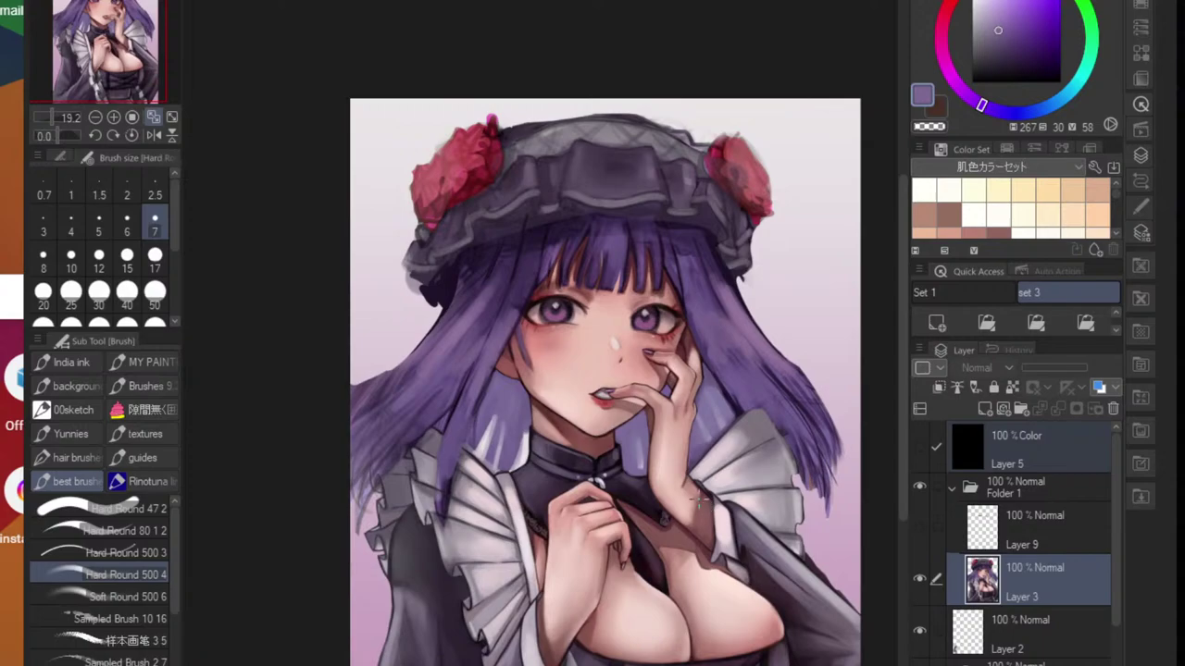
pyautogui.scroll(1, 666, 483)
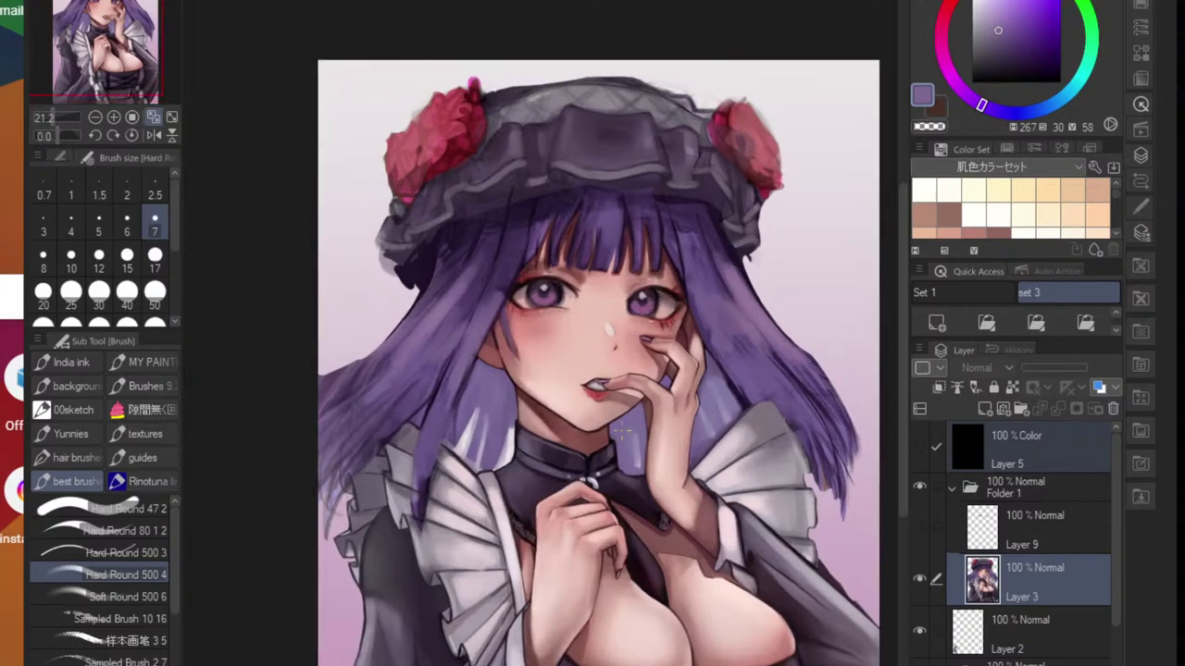
pyautogui.scroll(6, 689, 273)
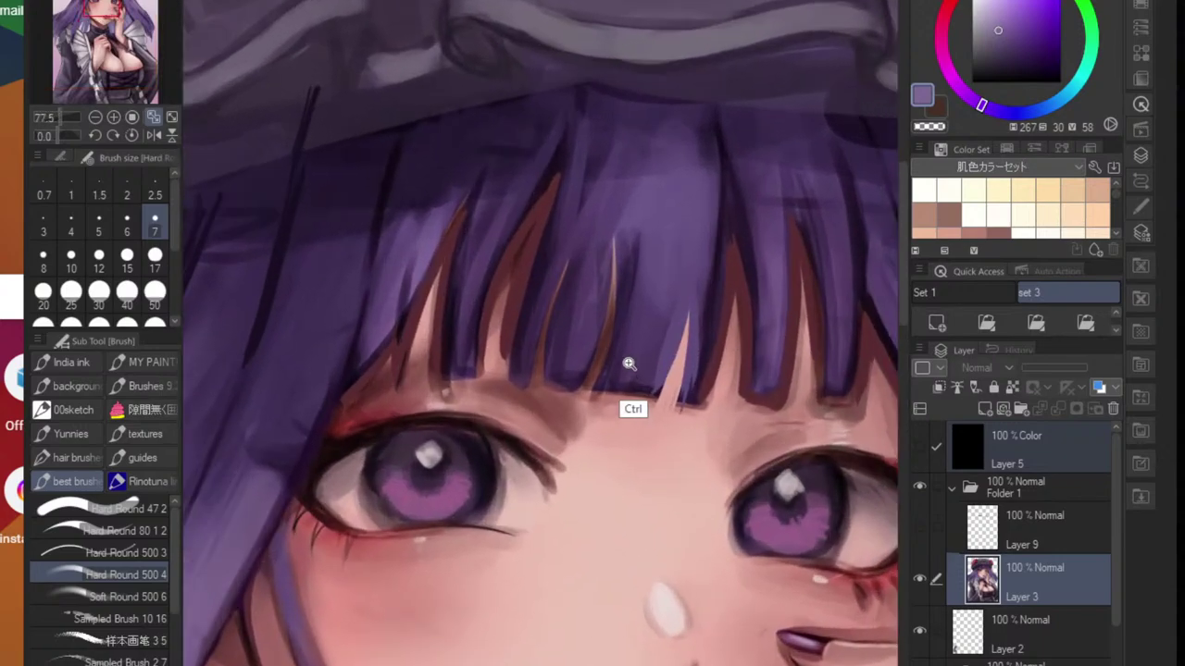
pyautogui.scroll(-1, 629, 363)
pyautogui.keyDown('alt'); pyautogui.click(624, 341); pyautogui.keyUp('alt')
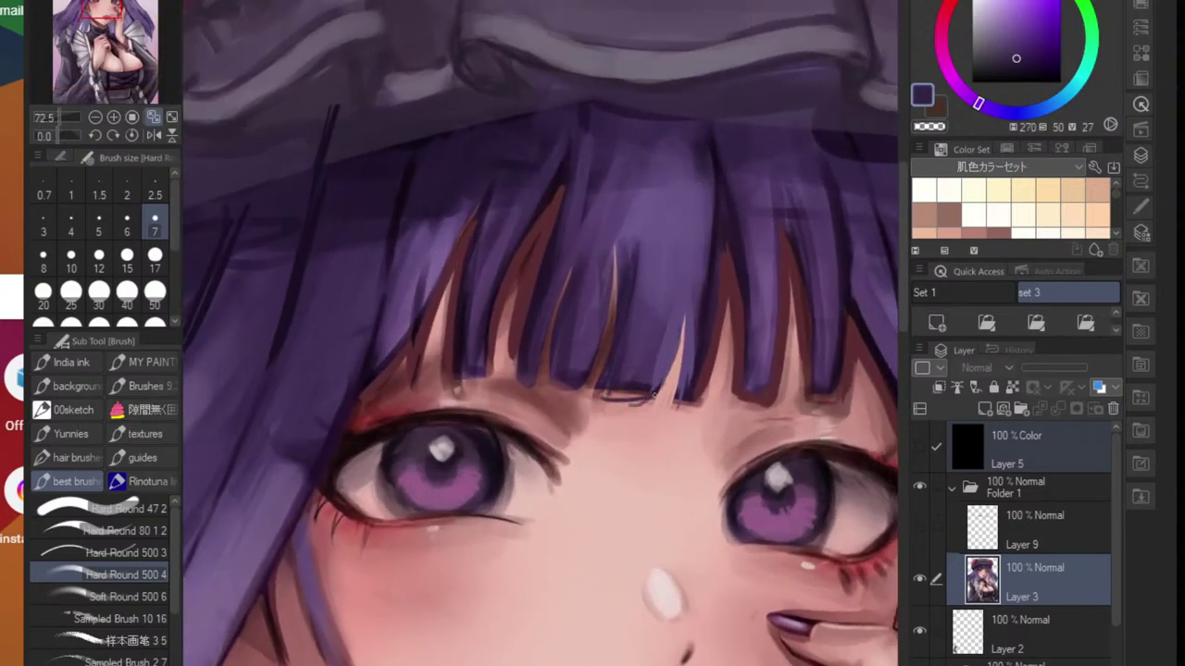
pyautogui.press(']')
pyautogui.press(']')
pyautogui.press(']')
pyautogui.press(']')
pyautogui.press(']')
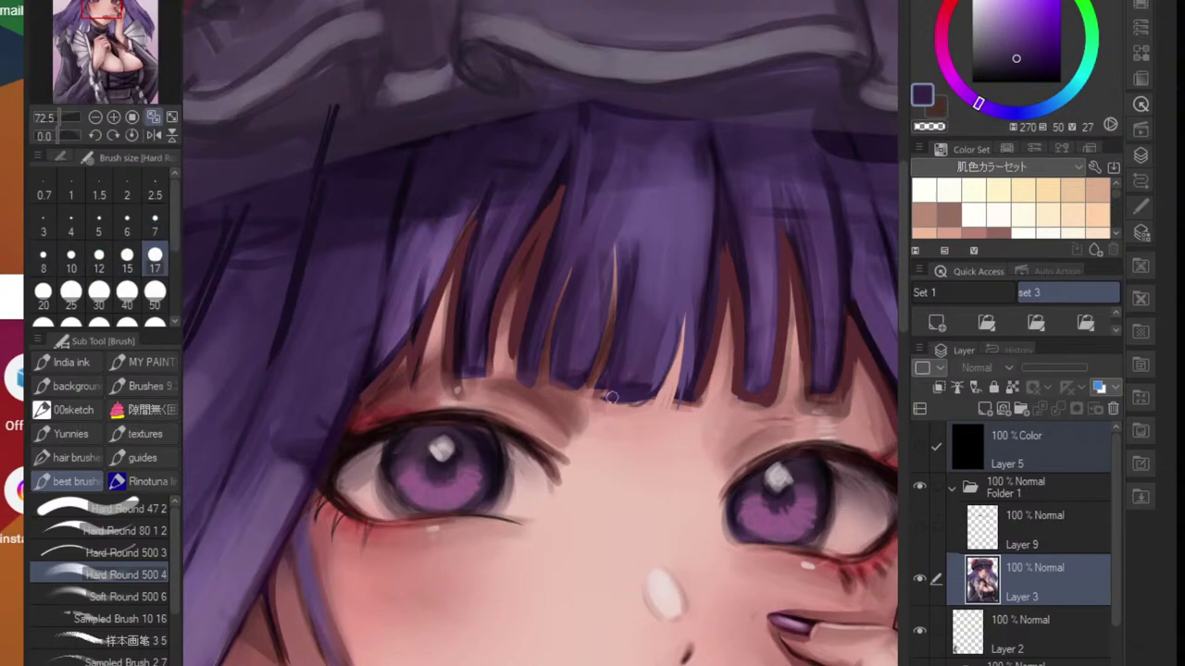
pyautogui.scroll(-7, 652, 380)
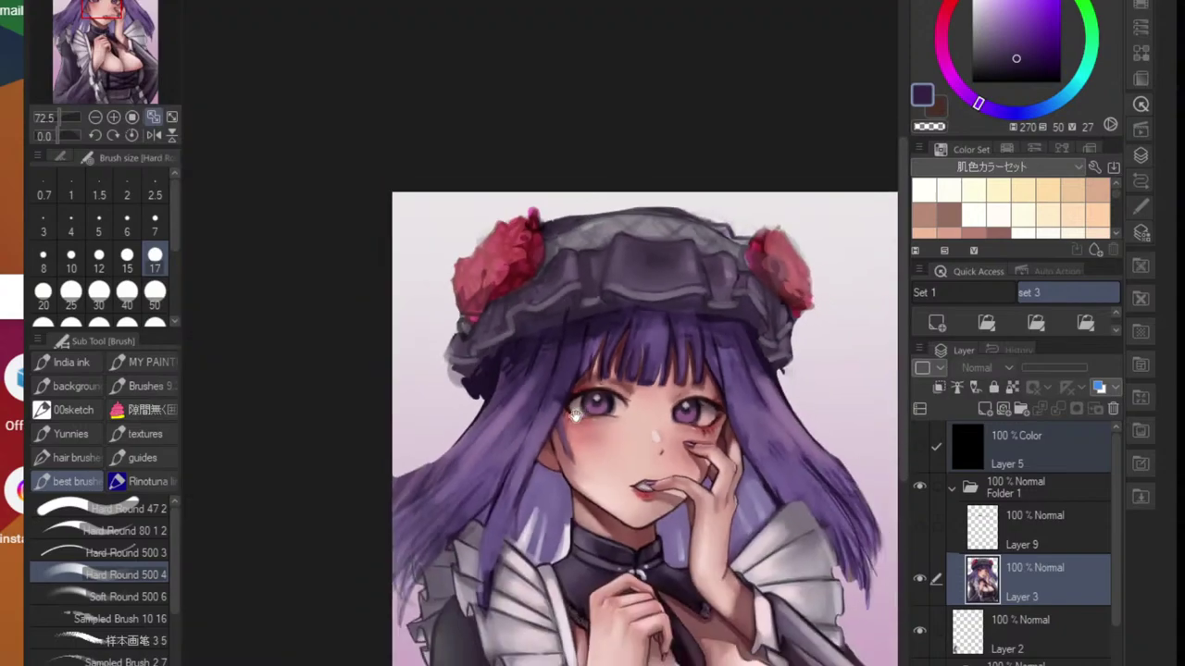
pyautogui.moveTo(697, 399); pyautogui.dragTo(679, 408)
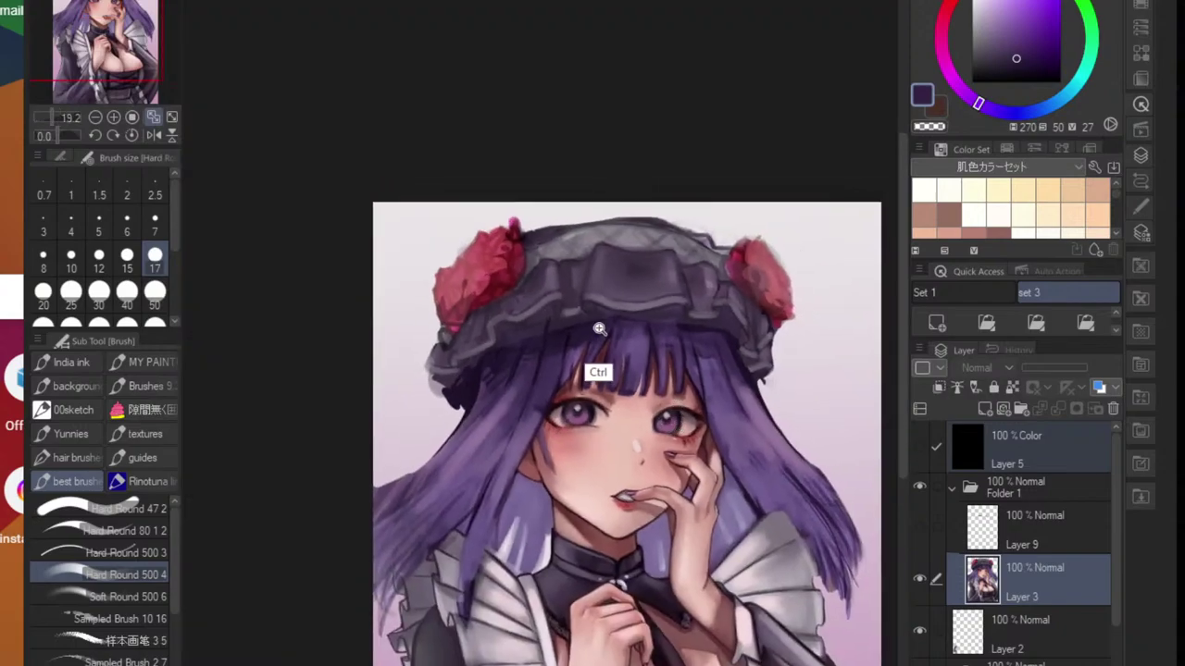
pyautogui.scroll(2, 611, 366)
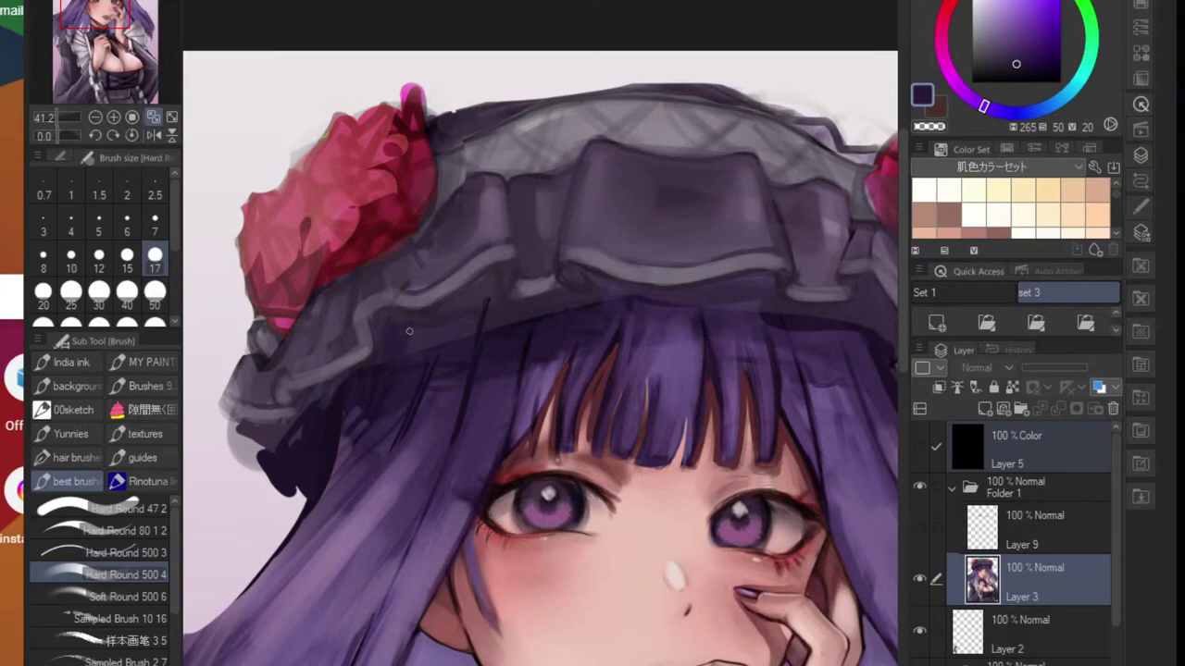
pyautogui.press(']')
pyautogui.press(']')
pyautogui.press(']')
pyautogui.press(']')
pyautogui.press(']')
pyautogui.press(']')
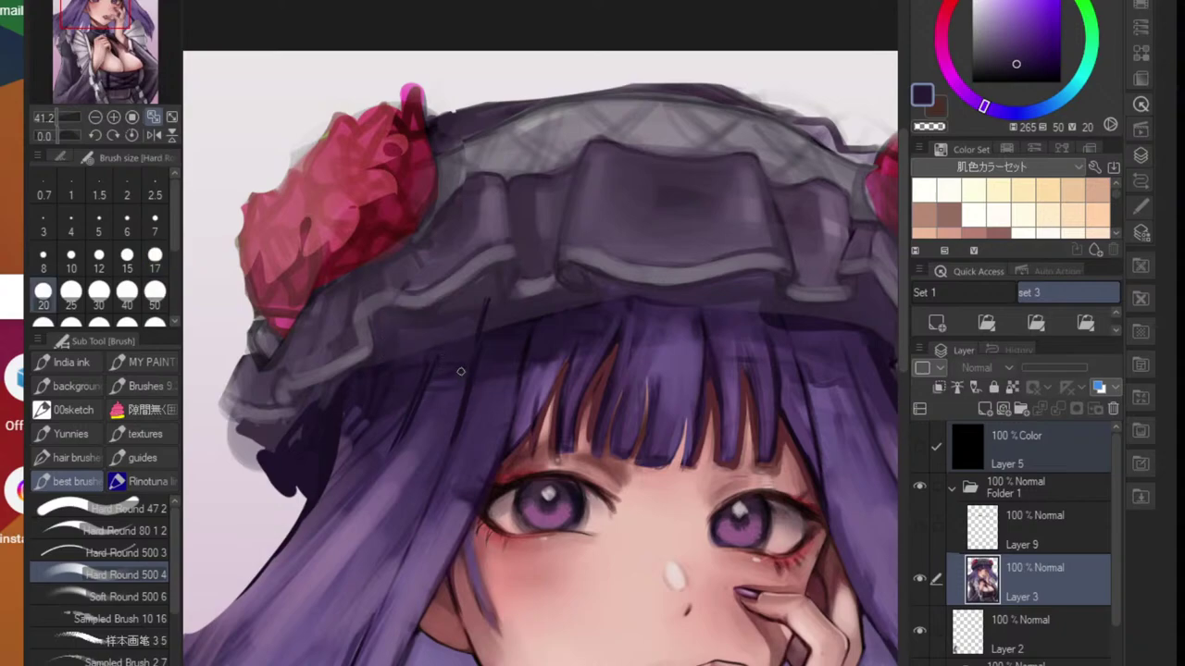
# - Lay and deepen a dark hair shadow under the hat brim
pyautogui.moveTo(394, 347); pyautogui.dragTo(391, 336)
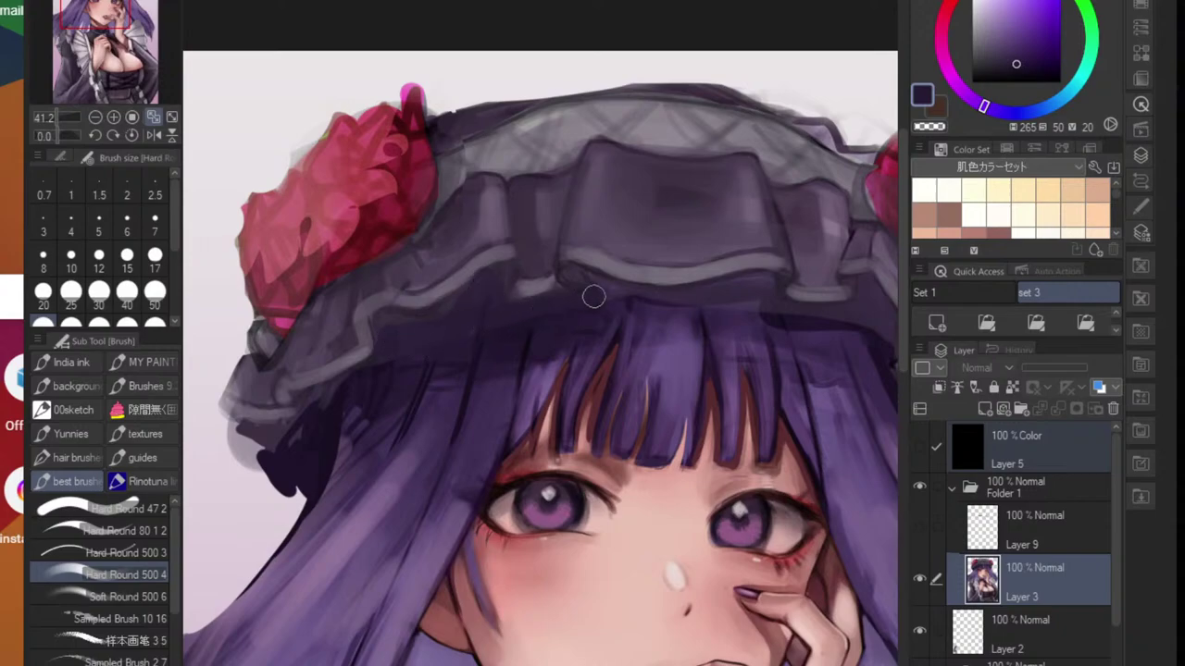
pyautogui.moveTo(648, 293)
pyautogui.mouseDown()
pyautogui.moveTo(773, 319)
pyautogui.moveTo(608, 352)
pyautogui.moveTo(574, 376)
pyautogui.mouseUp()
pyautogui.scroll(-6, 773, 318)
pyautogui.scroll(2, 608, 352)
pyautogui.scroll(3, 574, 376)
pyautogui.scroll(2, 533, 415)
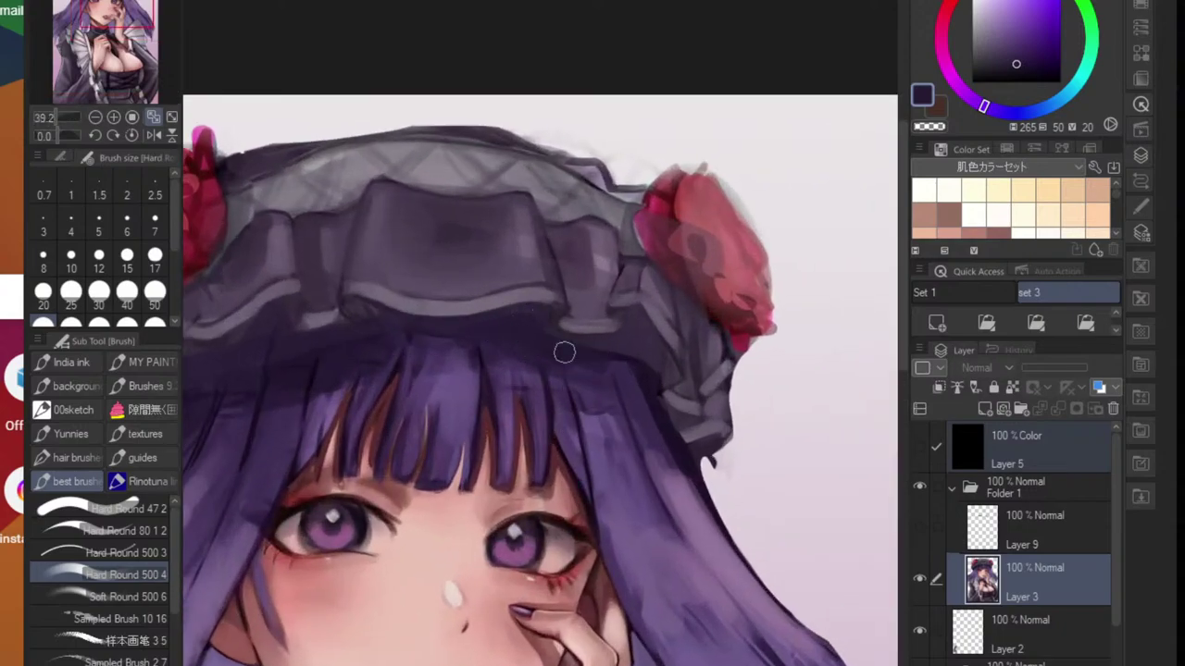
pyautogui.moveTo(590, 350)
pyautogui.mouseDown()
pyautogui.moveTo(635, 340)
pyautogui.moveTo(645, 376)
pyautogui.moveTo(645, 334)
pyautogui.moveTo(645, 394)
pyautogui.moveTo(660, 423)
pyautogui.mouseUp()
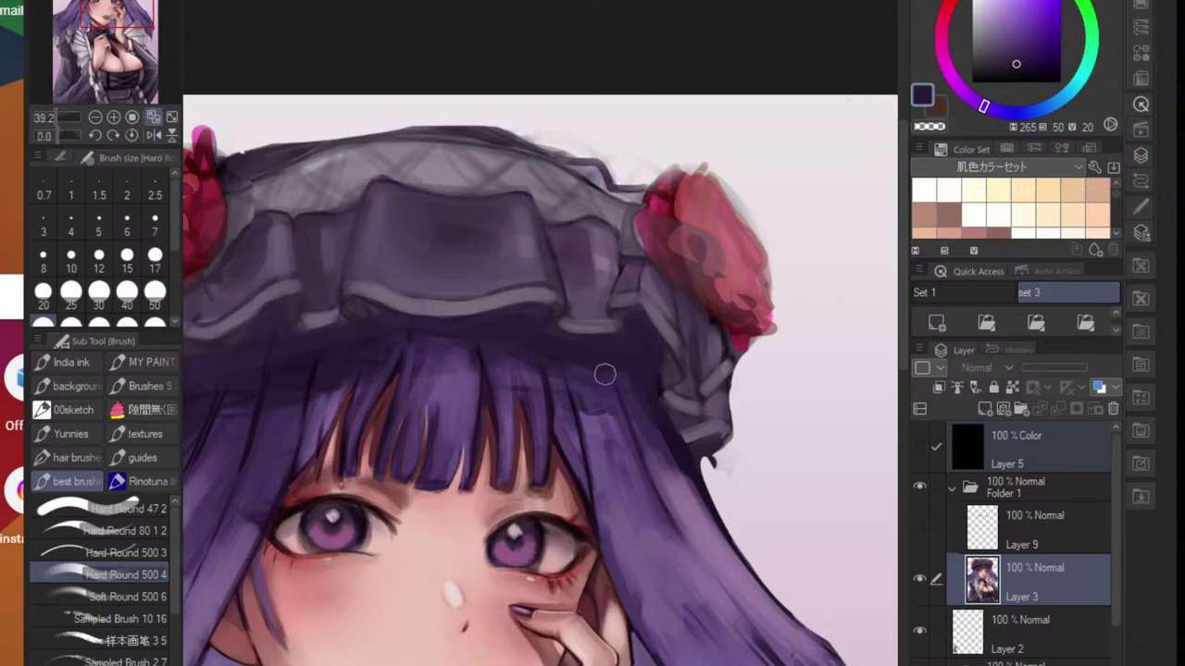
pyautogui.moveTo(605, 375)
pyautogui.mouseDown()
pyautogui.moveTo(650, 419)
pyautogui.moveTo(595, 457)
pyautogui.mouseUp()
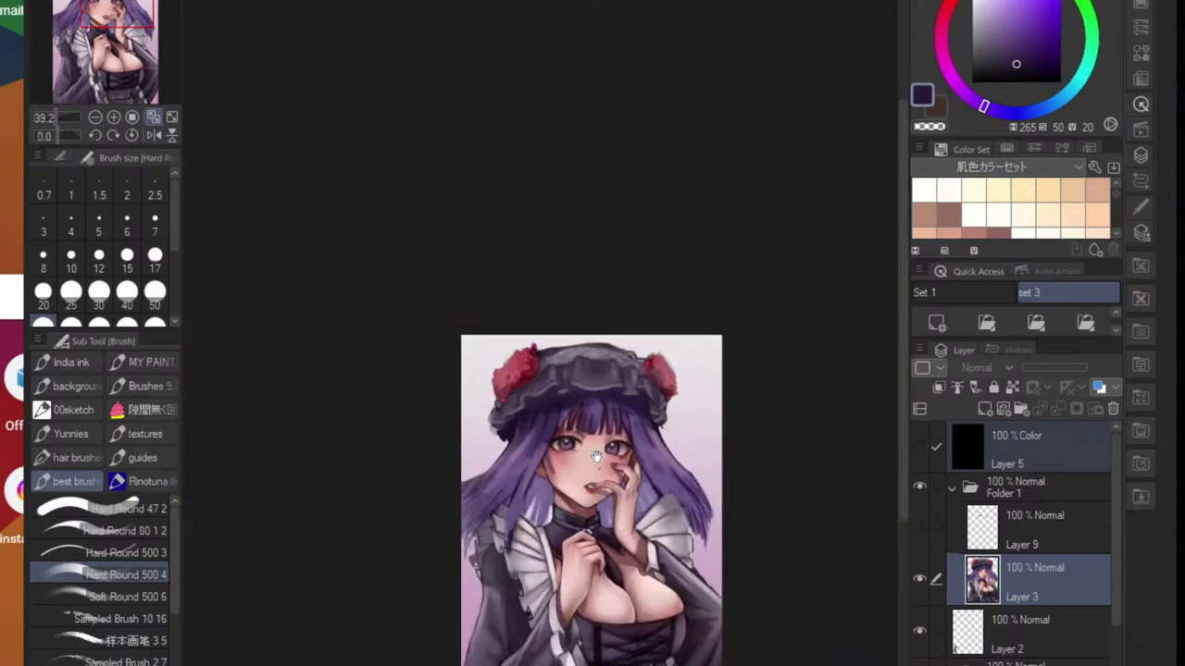
# - Sample the lighter hair purple, shift it to a brighter red, and shrink the brush to 10
pyautogui.scroll(4, 530, 451)
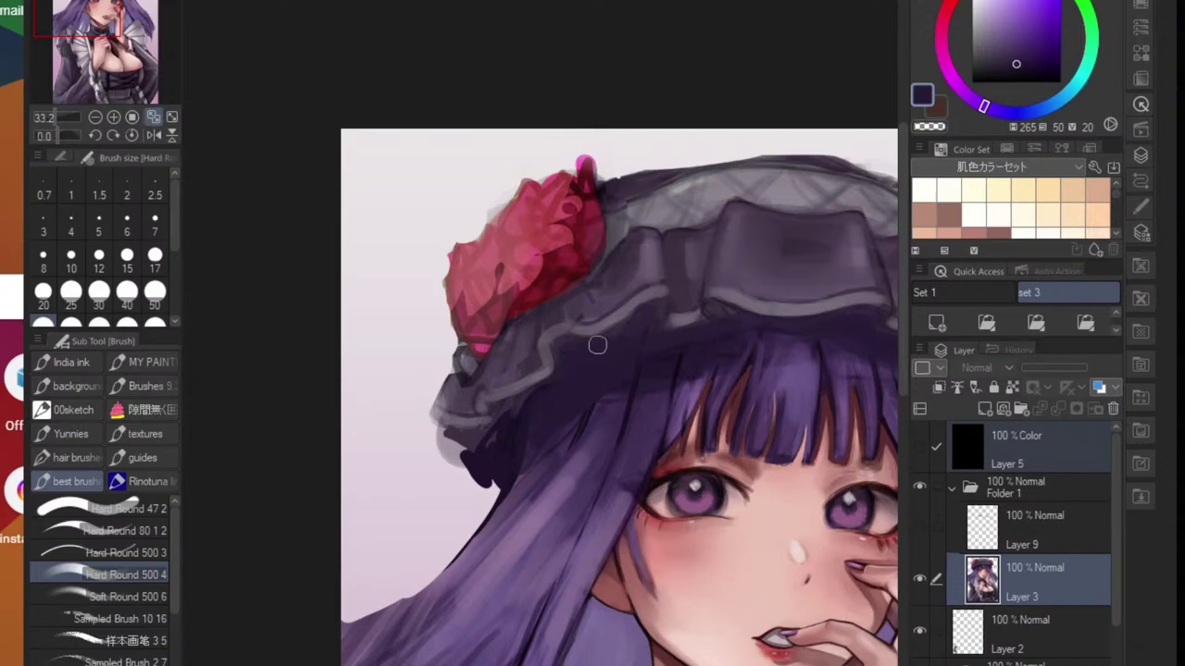
pyautogui.scroll(-5, 685, 370)
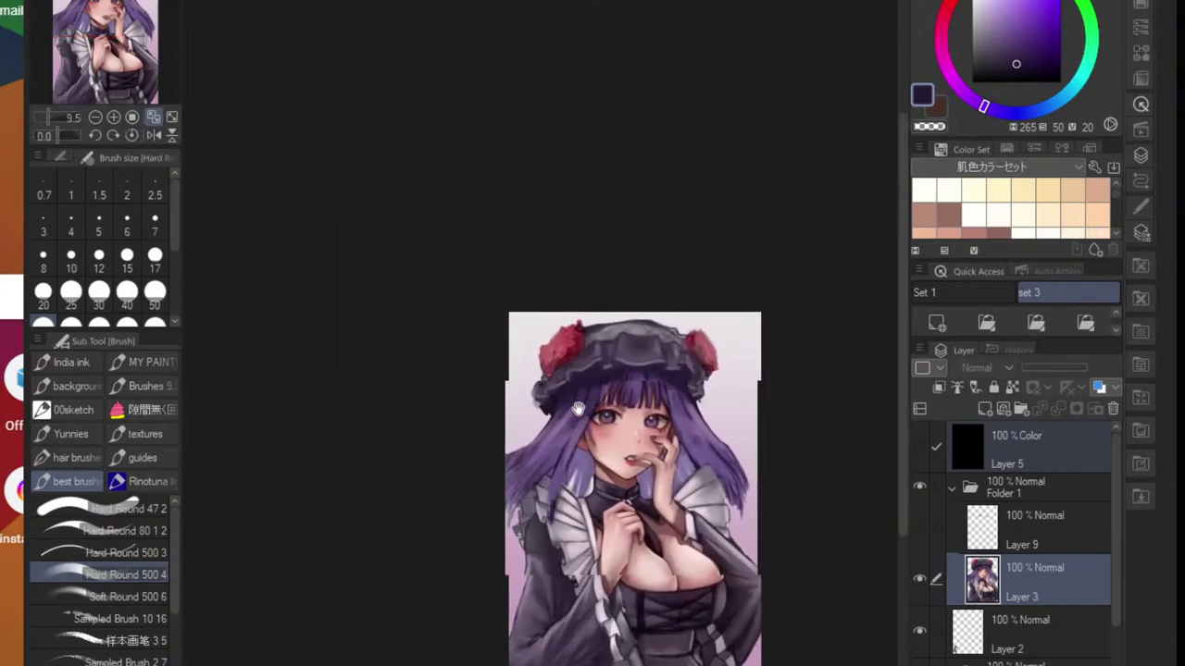
pyautogui.scroll(2, 695, 408)
pyautogui.moveTo(696, 408); pyautogui.dragTo(702, 383)
pyautogui.scroll(2, 691, 358)
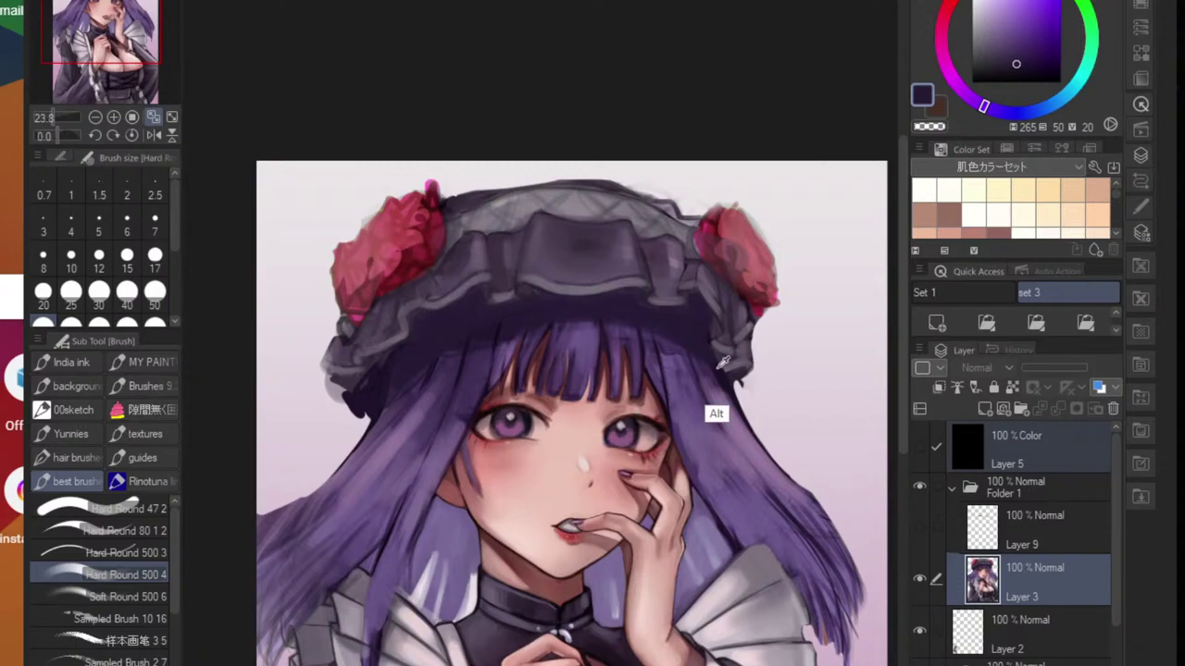
pyautogui.keyDown('alt'); pyautogui.click(687, 378); pyautogui.keyUp('alt')
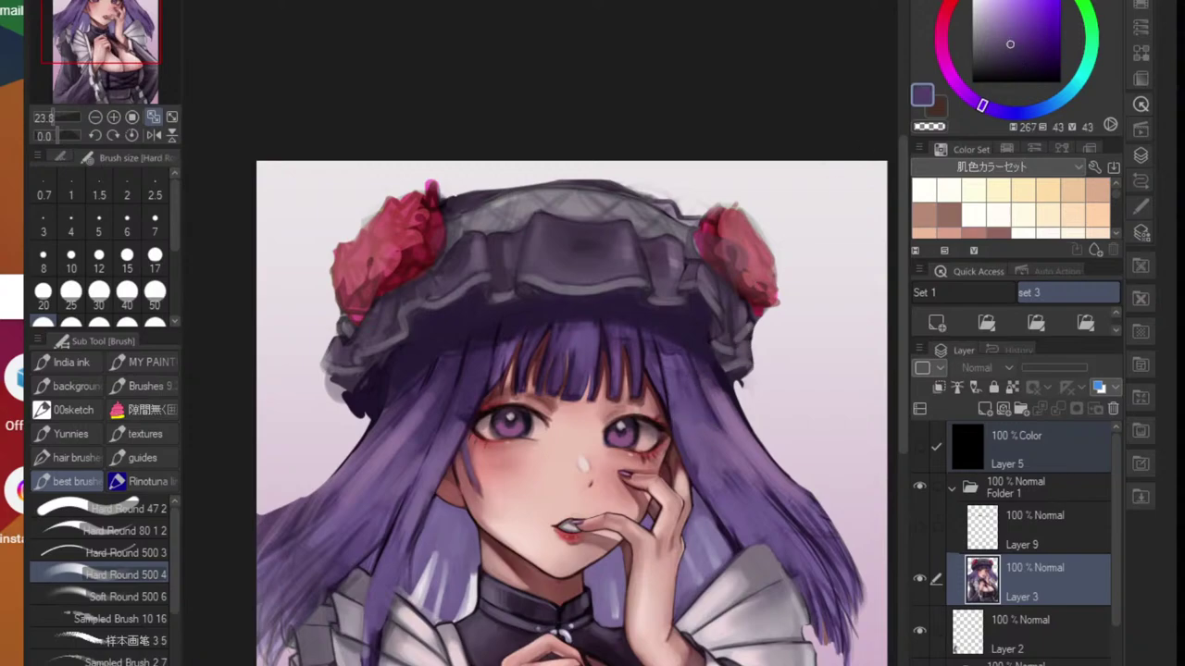
pyautogui.moveTo(978, 0); pyautogui.dragTo(963, 0)
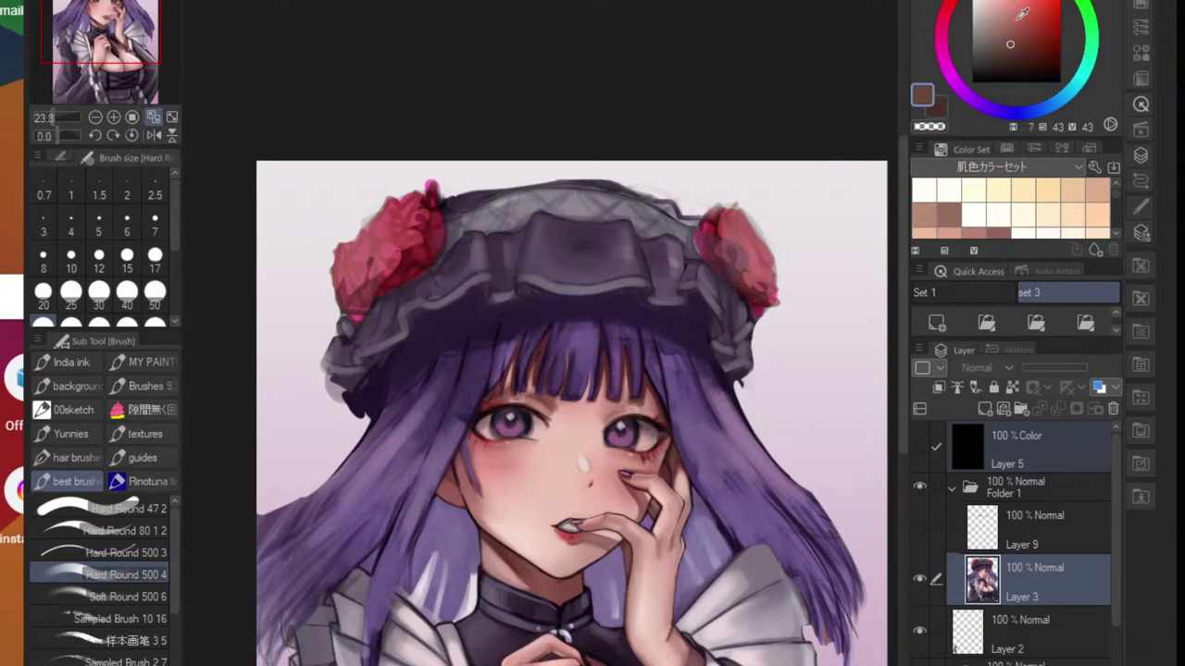
pyautogui.click(1017, 20)
pyautogui.scroll(4, 497, 359)
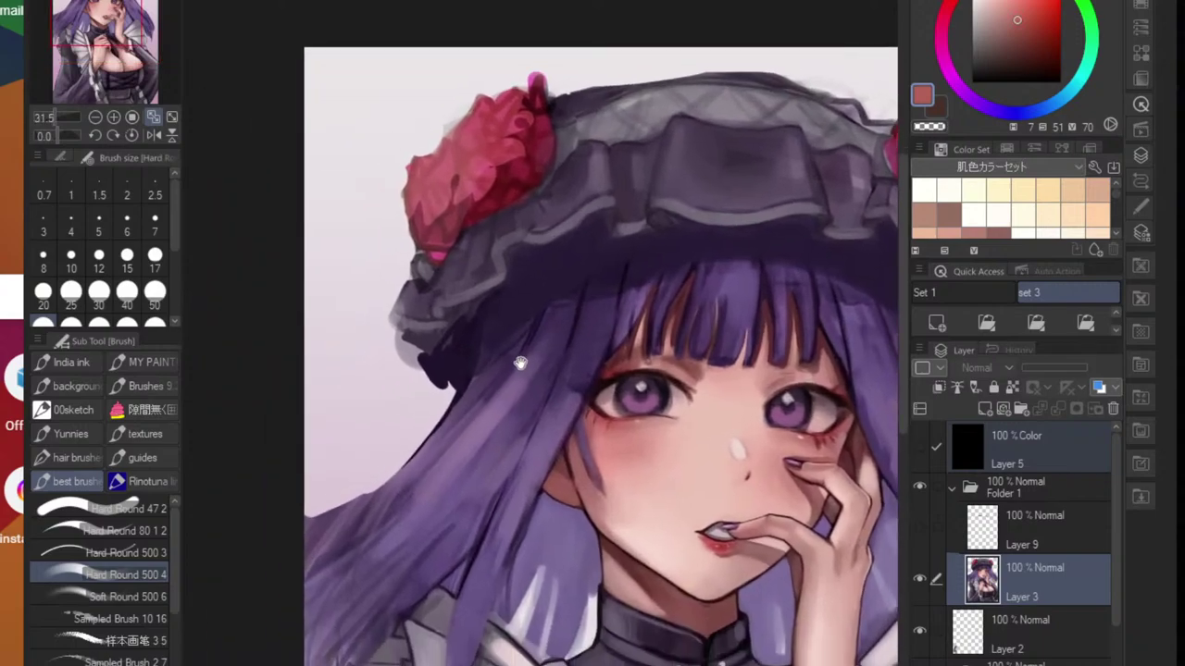
pyautogui.press('[')
pyautogui.press('[')
pyautogui.press('[')
pyautogui.press('[')
pyautogui.press('[')
pyautogui.press('[')
pyautogui.press('[')
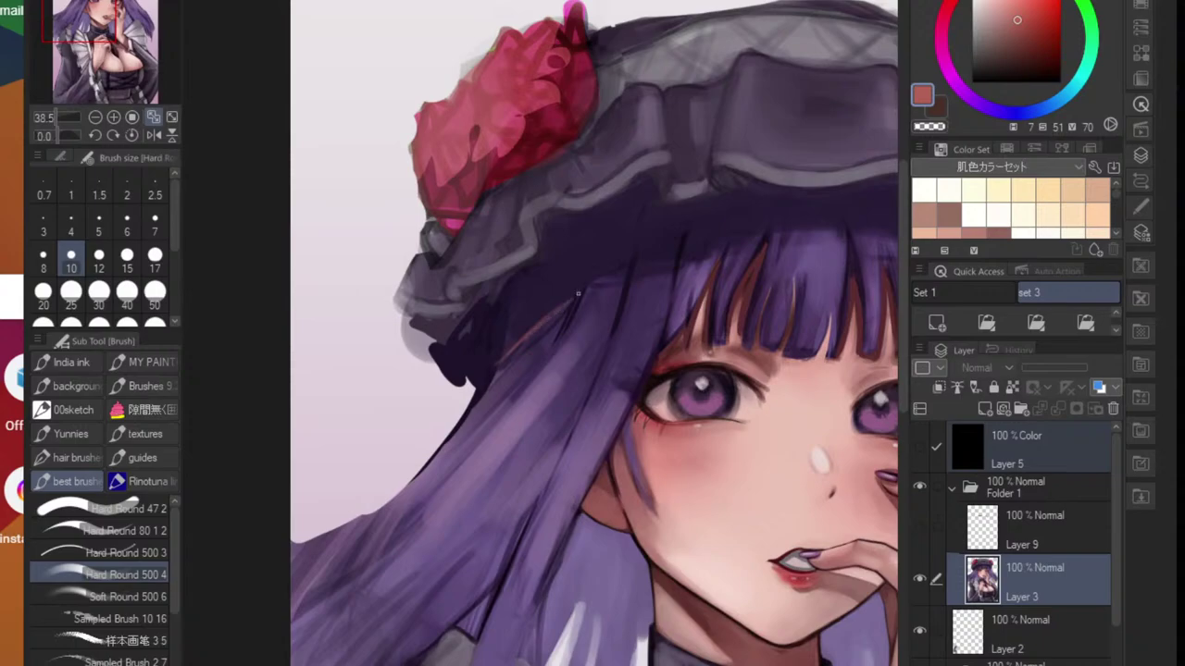
# - Rotate the canvas view clockwise to inspect, then reset it upright
pyautogui.scroll(-4, 713, 245)
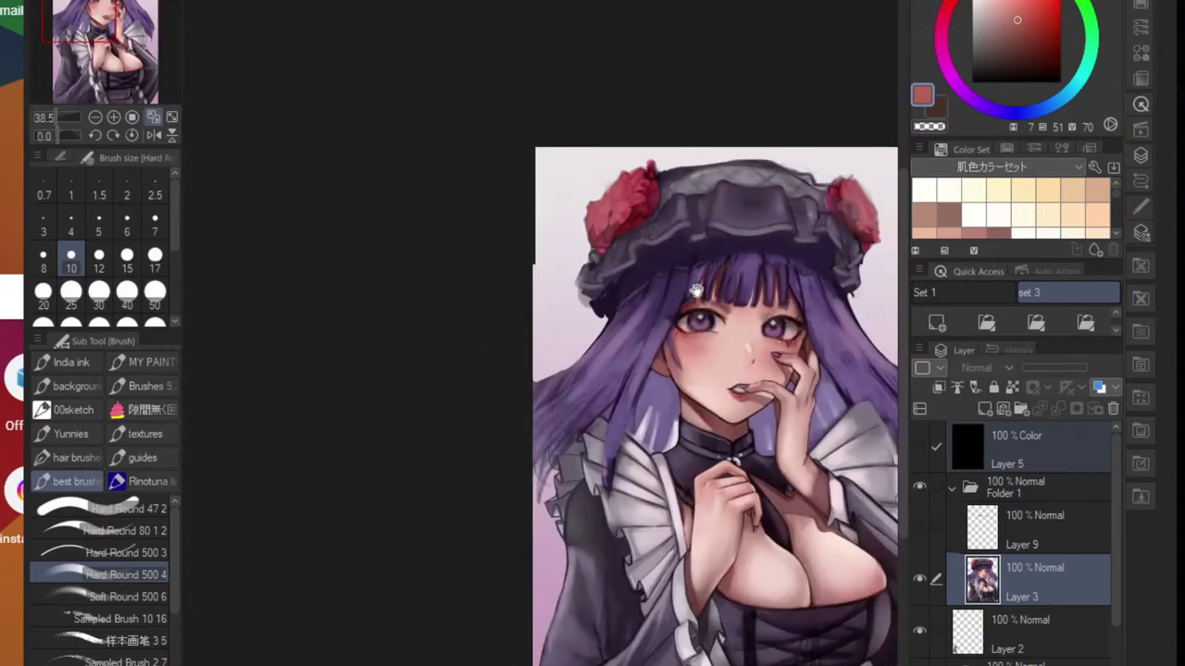
pyautogui.scroll(4, 552, 324)
pyautogui.scroll(2, 552, 317)
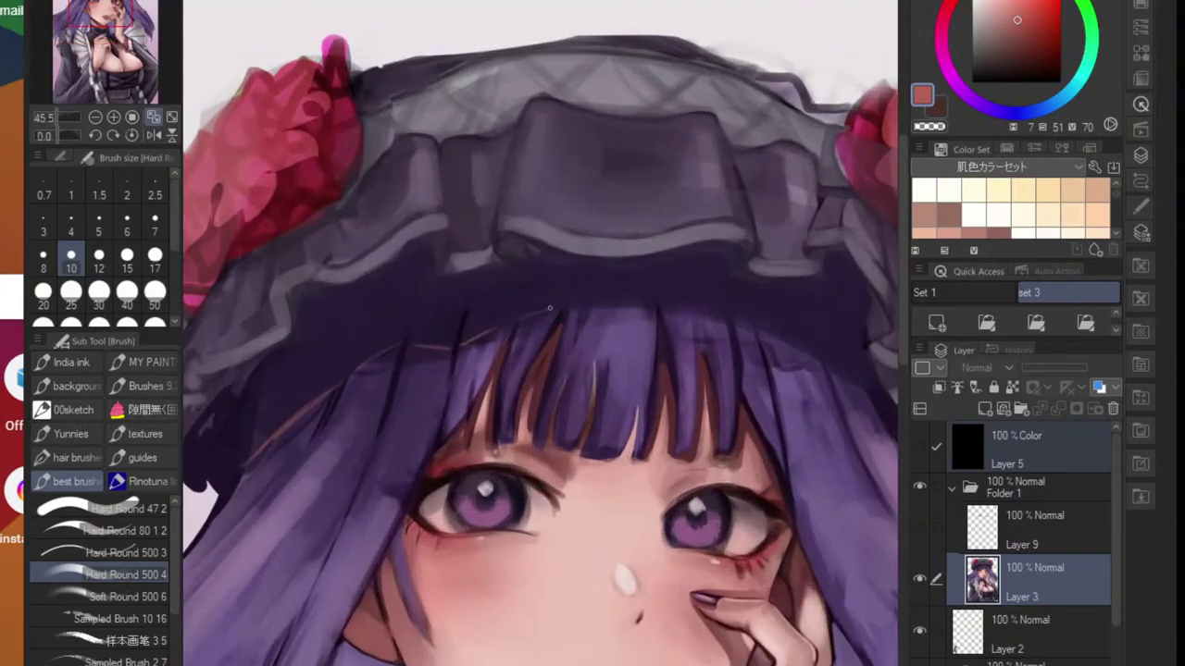
pyautogui.scroll(-4, 732, 323)
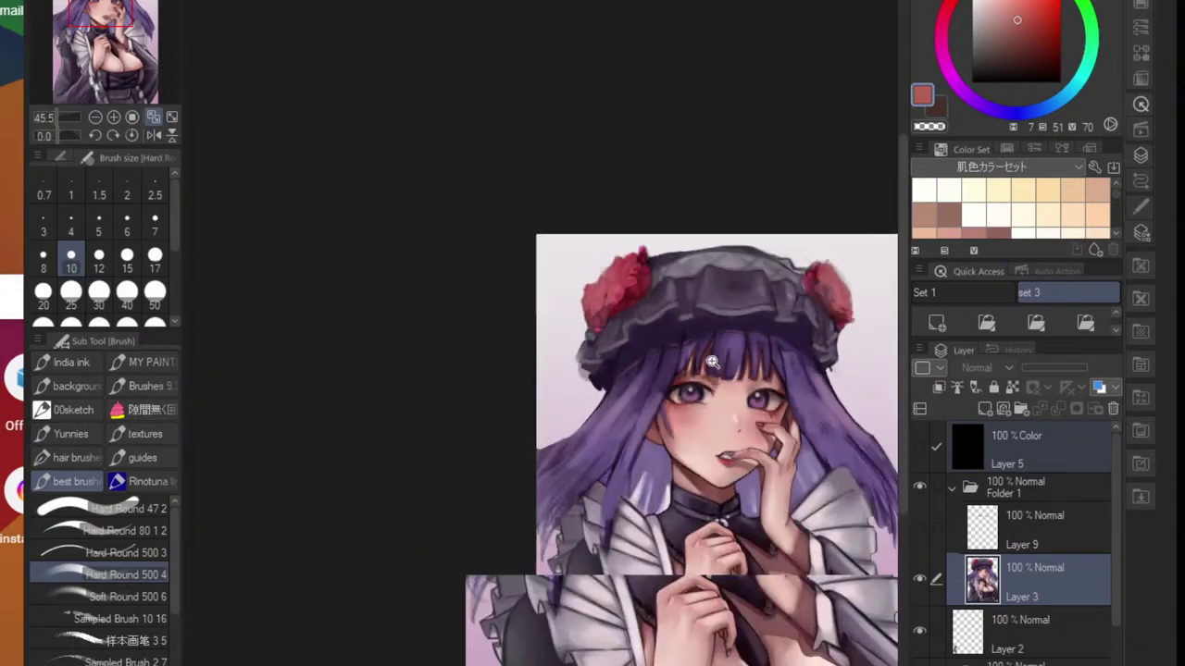
pyautogui.scroll(2, 661, 357)
pyautogui.press('r')
pyautogui.moveTo(661, 361); pyautogui.dragTo(631, 498)
pyautogui.scroll(2, 643, 451)
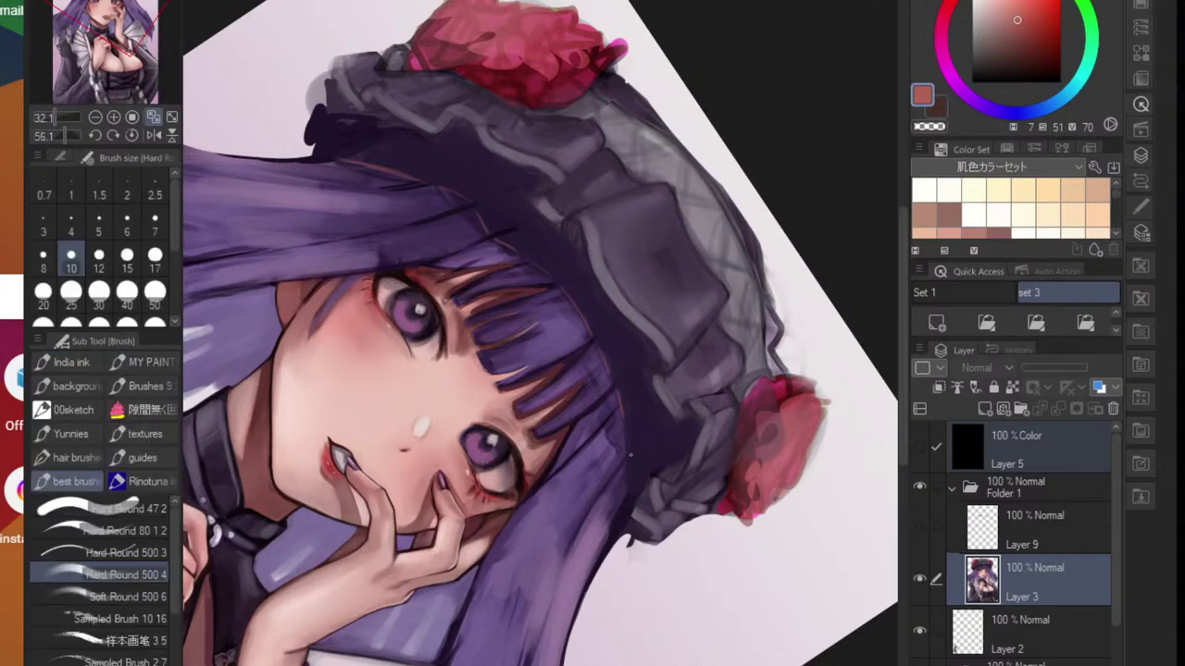
pyautogui.scroll(2, 630, 443)
pyautogui.scroll(-2, 632, 516)
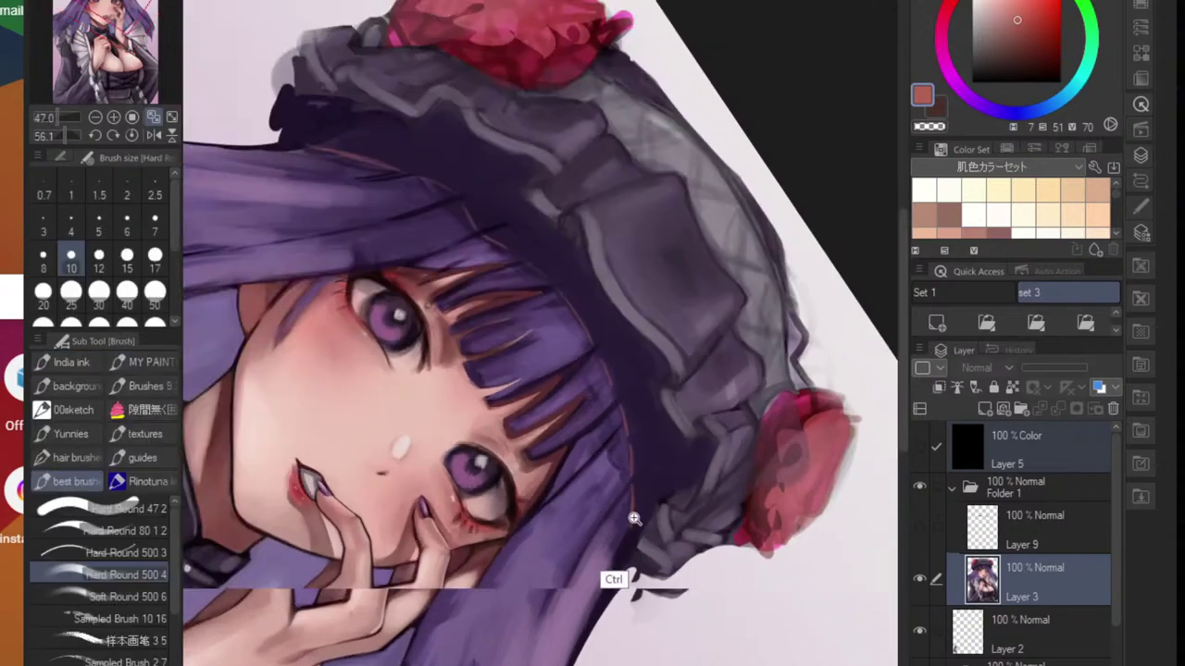
pyautogui.hotkey('ctrl', '@')
# - Mix a light grey-blue from the dark hair and paint faint large strokes under the brim
pyautogui.scroll(2, 685, 407)
pyautogui.scroll(-1, 688, 408)
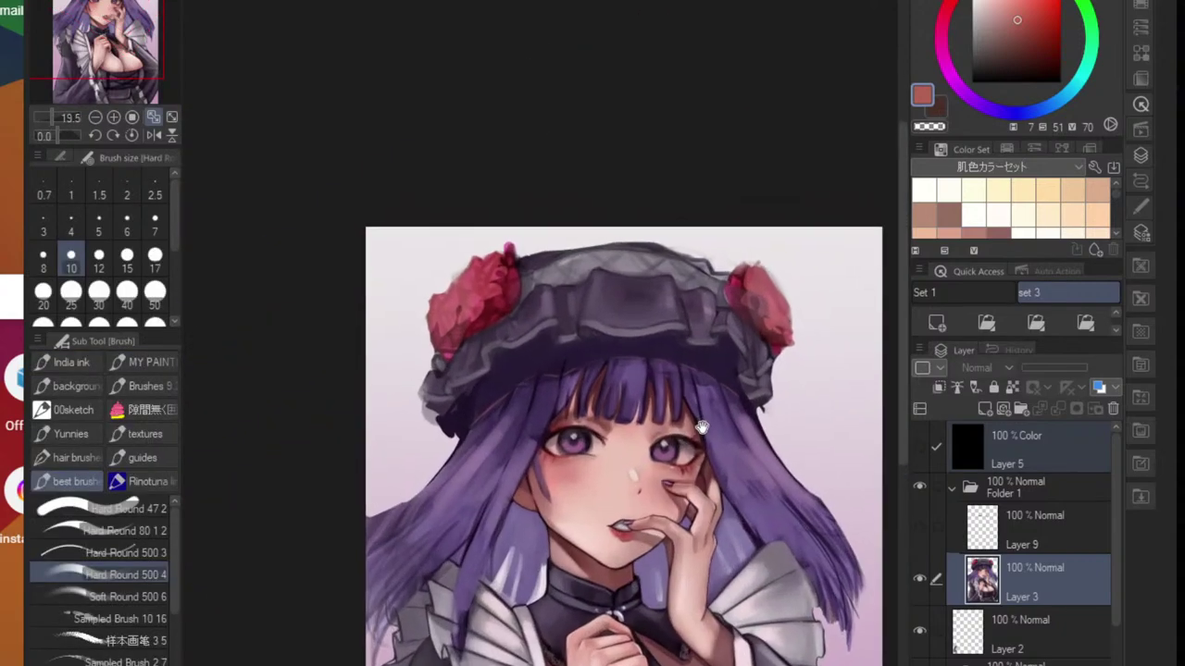
pyautogui.scroll(-2, 598, 410)
pyautogui.scroll(3, 530, 435)
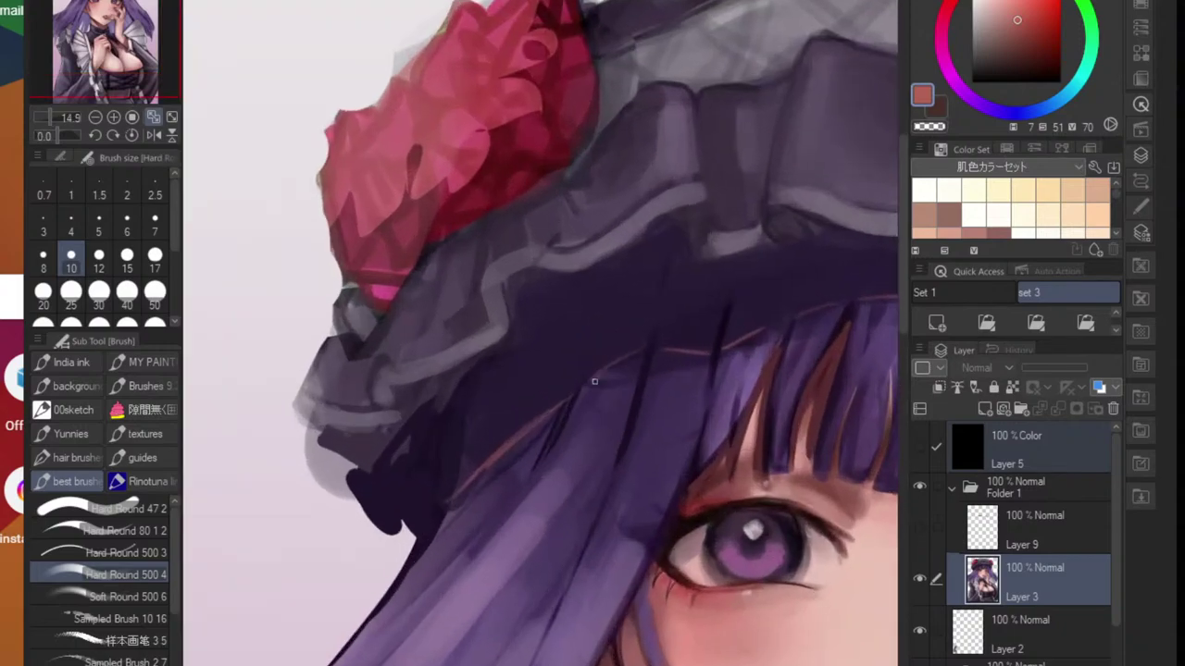
pyautogui.keyDown('alt'); pyautogui.click(443, 517); pyautogui.keyUp('alt')
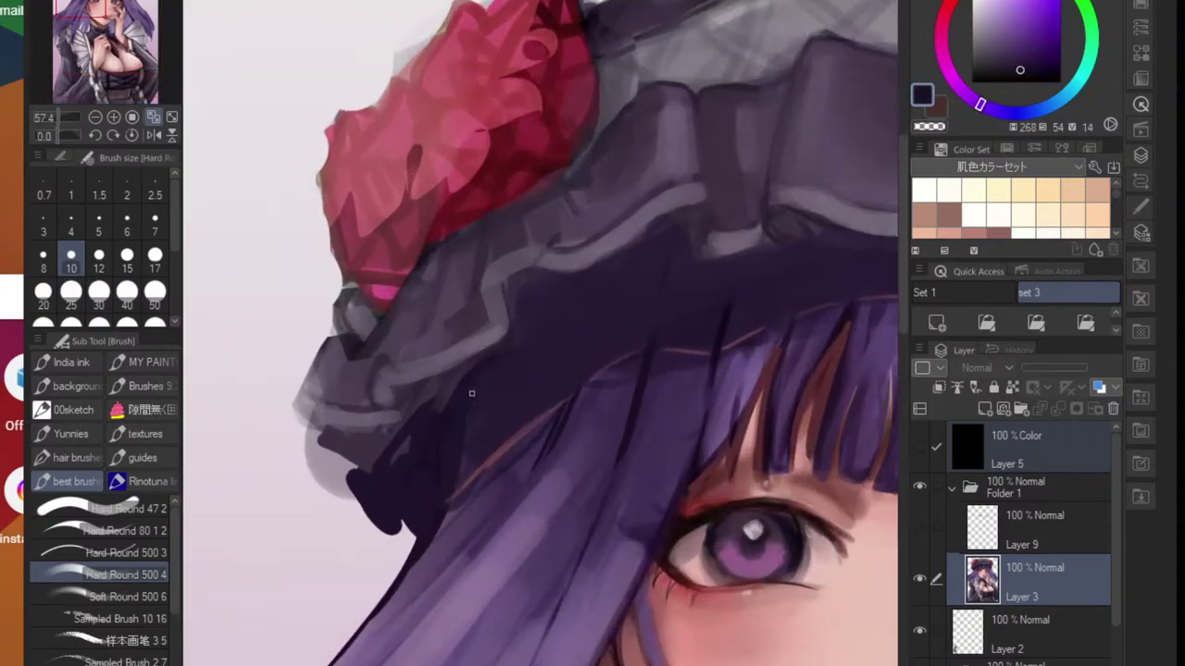
pyautogui.keyDown('alt'); pyautogui.click(437, 471); pyautogui.keyUp('alt')
pyautogui.click(983, 33)
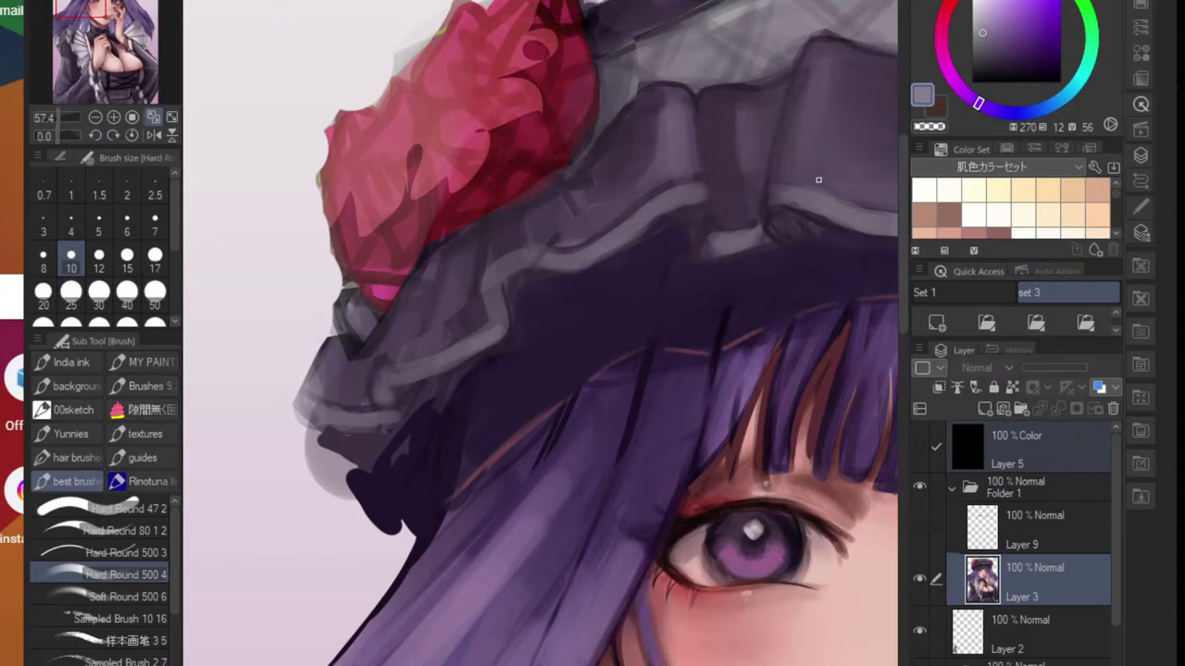
pyautogui.click(1045, 92)
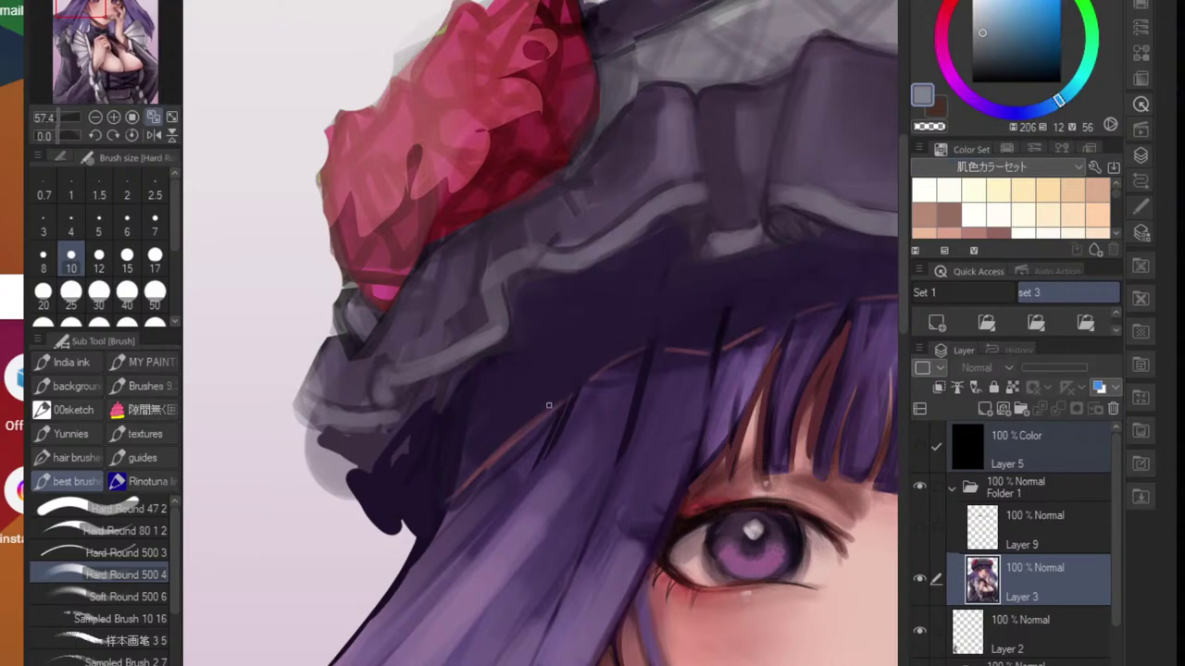
pyautogui.press(']')
pyautogui.press(']')
pyautogui.press(']')
pyautogui.press(']')
pyautogui.press(']')
pyautogui.press(']')
pyautogui.press(']')
pyautogui.press(']')
pyautogui.press(']')
pyautogui.moveTo(404, 440)
pyautogui.mouseDown()
pyautogui.moveTo(380, 489)
pyautogui.moveTo(423, 454)
pyautogui.moveTo(432, 418)
pyautogui.moveTo(423, 450)
pyautogui.moveTo(403, 443)
pyautogui.moveTo(415, 417)
pyautogui.moveTo(344, 422)
pyautogui.mouseUp()
pyautogui.moveTo(552, 447)
pyautogui.mouseDown()
pyautogui.moveTo(509, 469)
pyautogui.moveTo(550, 454)
pyautogui.mouseUp()
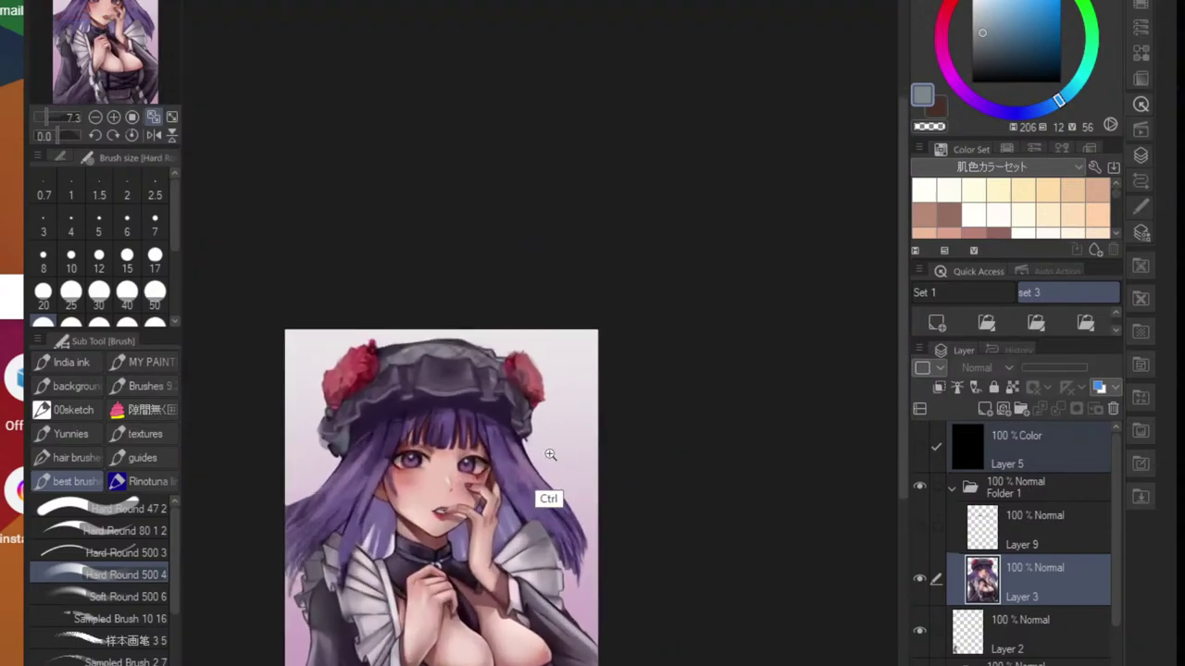
# - Smooth the area under the hat brim with a darker grey-blue
pyautogui.scroll(6, 549, 455)
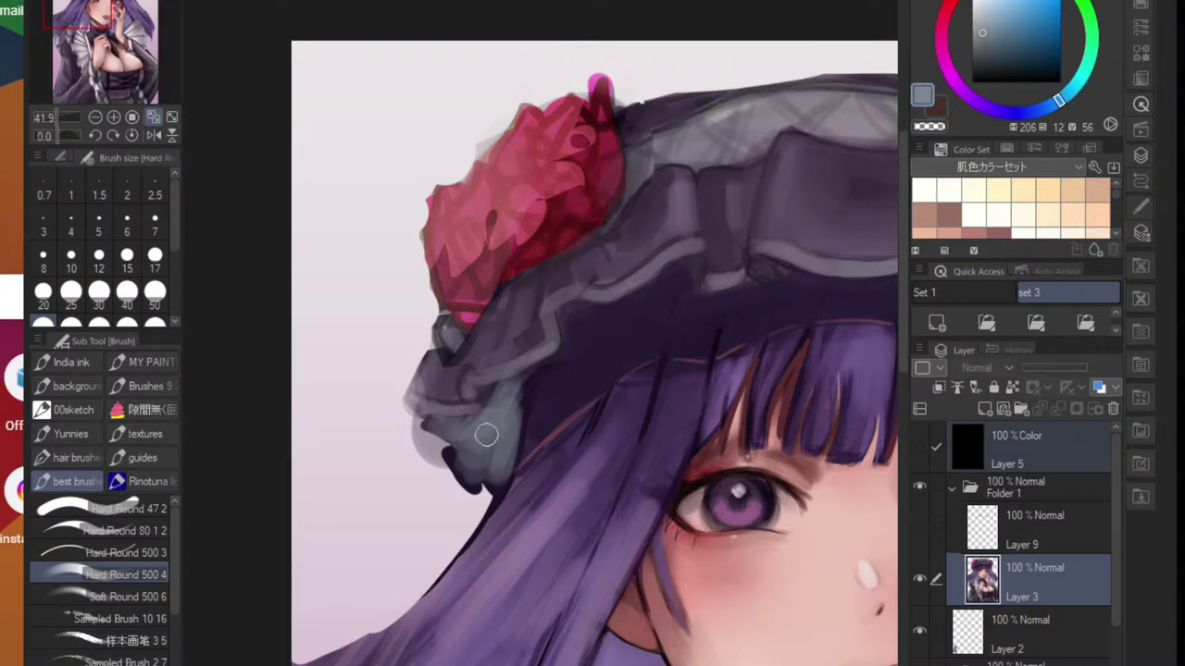
pyautogui.keyDown('alt'); pyautogui.click(488, 476); pyautogui.keyUp('alt')
pyautogui.moveTo(463, 430)
pyautogui.mouseDown()
pyautogui.moveTo(492, 463)
pyautogui.moveTo(509, 408)
pyautogui.mouseUp()
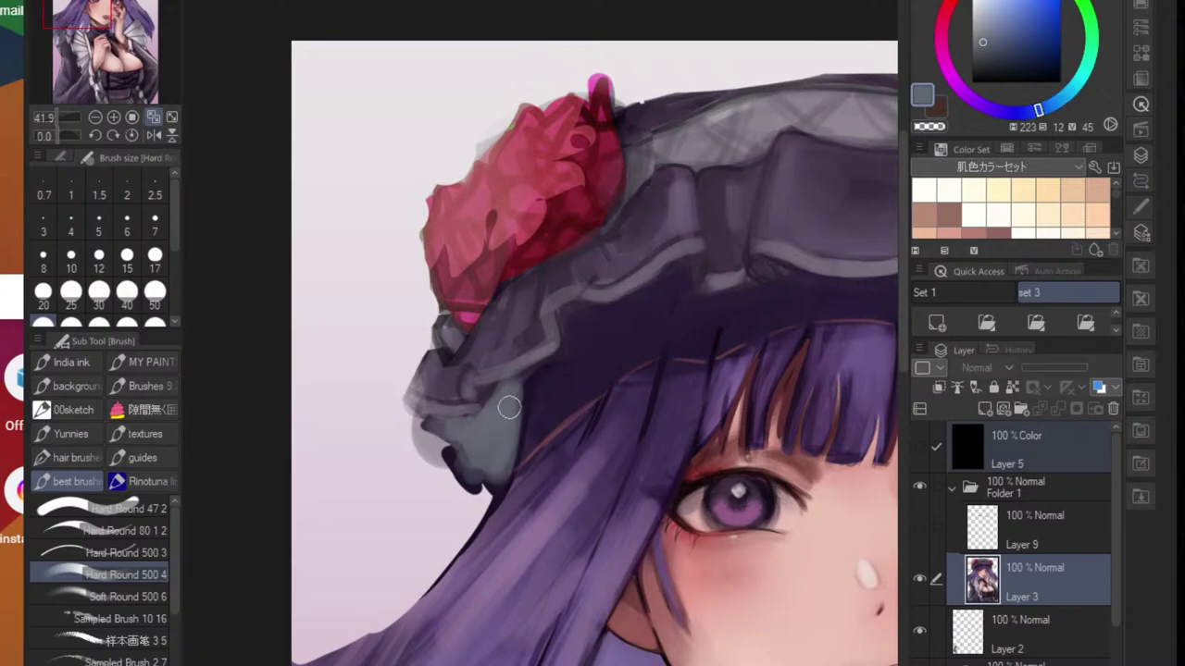
pyautogui.scroll(-5, 521, 429)
pyautogui.scroll(3, 566, 456)
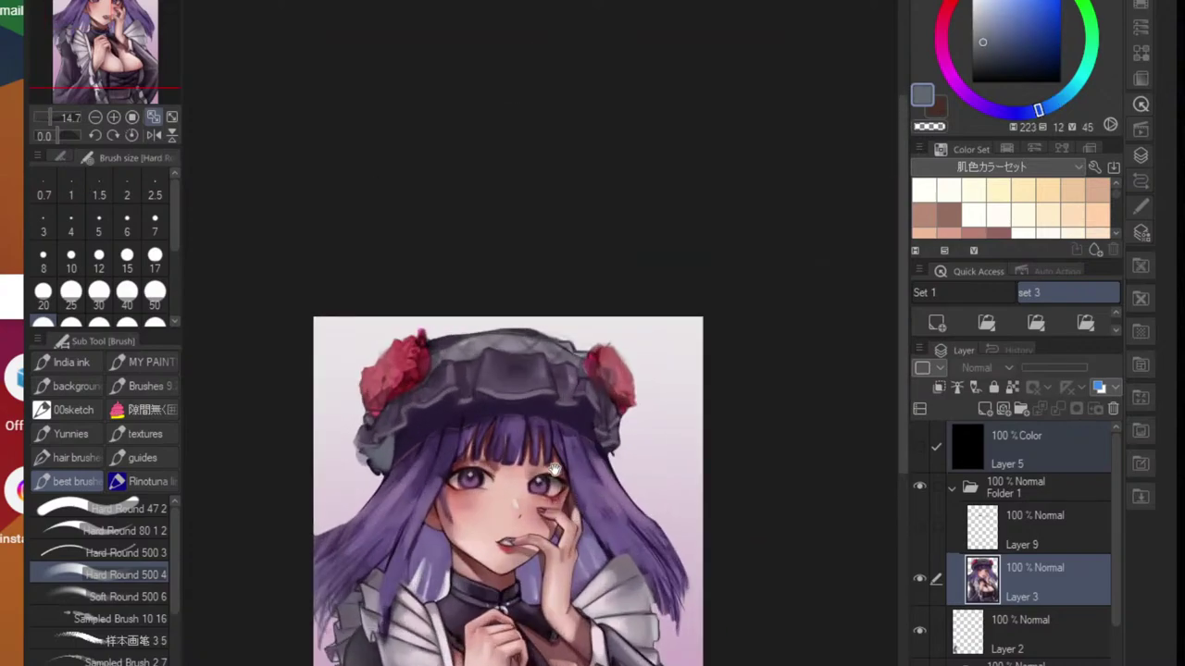
pyautogui.moveTo(554, 470); pyautogui.dragTo(618, 454)
pyautogui.scroll(5, 454, 472)
# - Darken the hair edge beside the brim with dark purple strokes
pyautogui.keyDown('alt'); pyautogui.click(469, 473); pyautogui.keyUp('alt')
pyautogui.moveTo(462, 449); pyautogui.dragTo(451, 500)
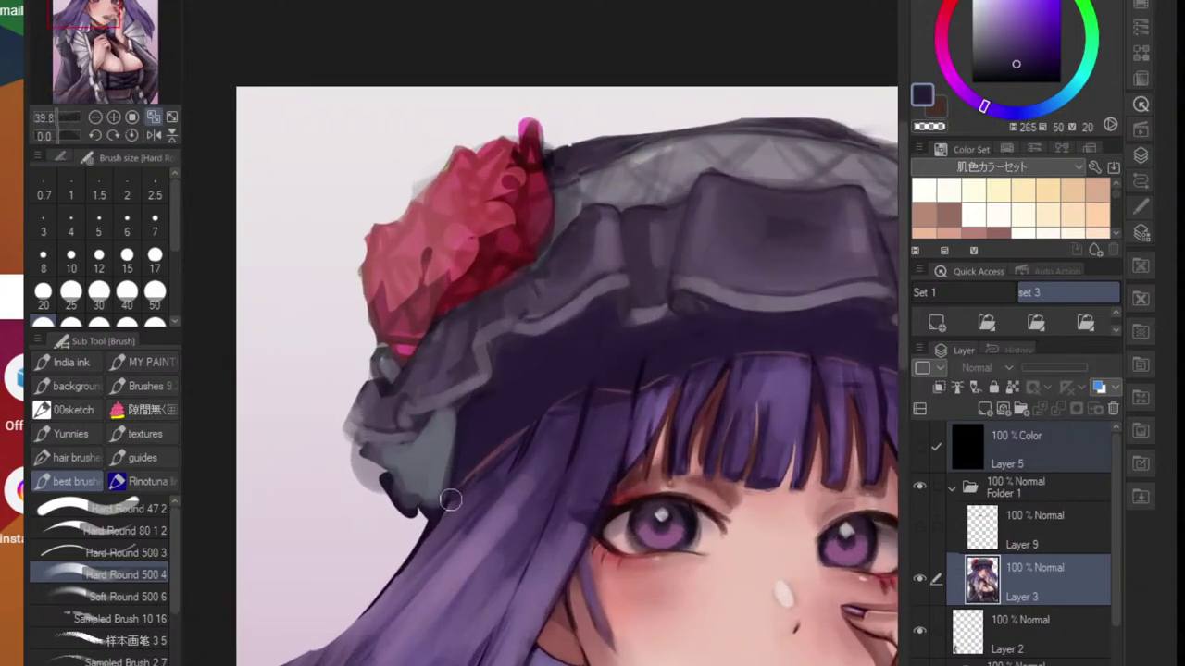
pyautogui.moveTo(466, 413); pyautogui.dragTo(449, 505)
pyautogui.moveTo(466, 436); pyautogui.dragTo(445, 510)
# - Paint dark purple strokes down the left hair strands
pyautogui.keyDown('alt'); pyautogui.click(468, 483); pyautogui.keyUp('alt')
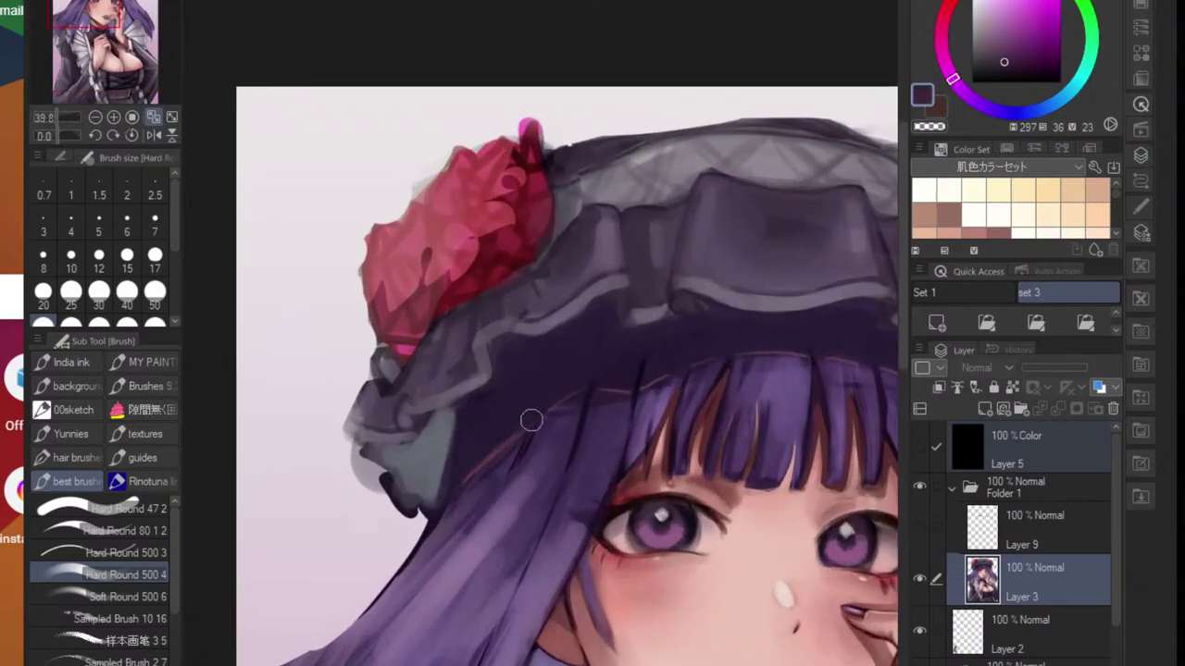
pyautogui.keyDown('alt'); pyautogui.click(572, 388); pyautogui.keyUp('alt')
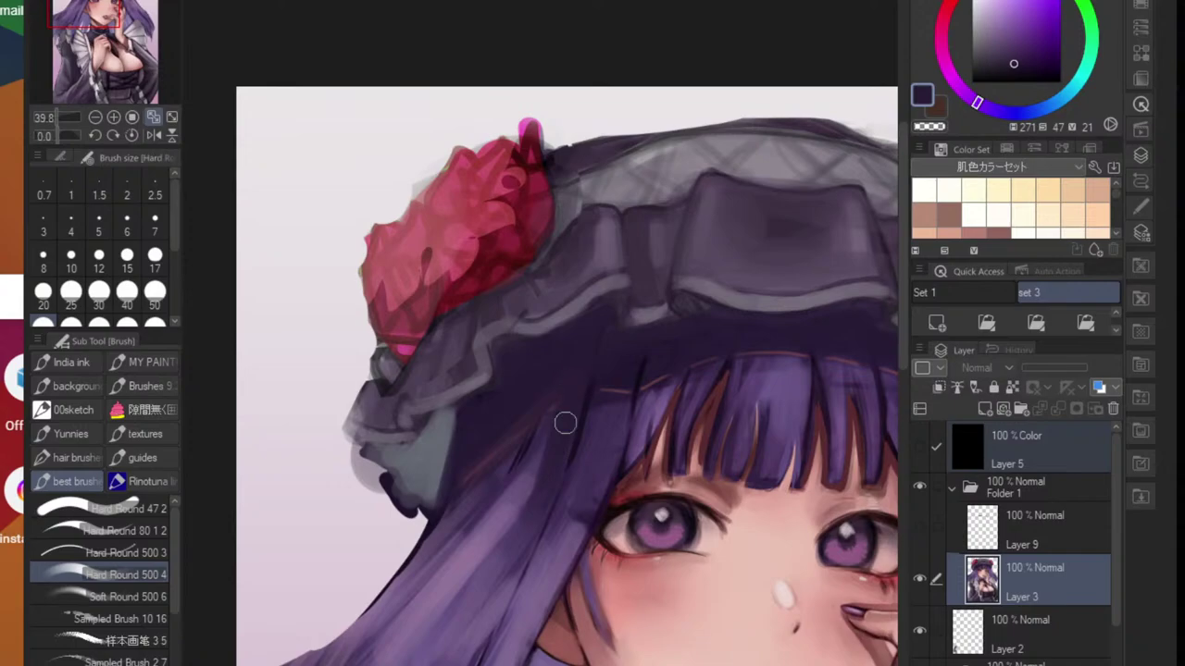
pyautogui.moveTo(537, 514); pyautogui.dragTo(515, 559)
pyautogui.moveTo(542, 485); pyautogui.dragTo(449, 642)
pyautogui.moveTo(475, 594)
pyautogui.mouseDown()
pyautogui.moveTo(442, 652)
pyautogui.moveTo(486, 606)
pyautogui.mouseUp()
pyautogui.scroll(-6, 506, 566)
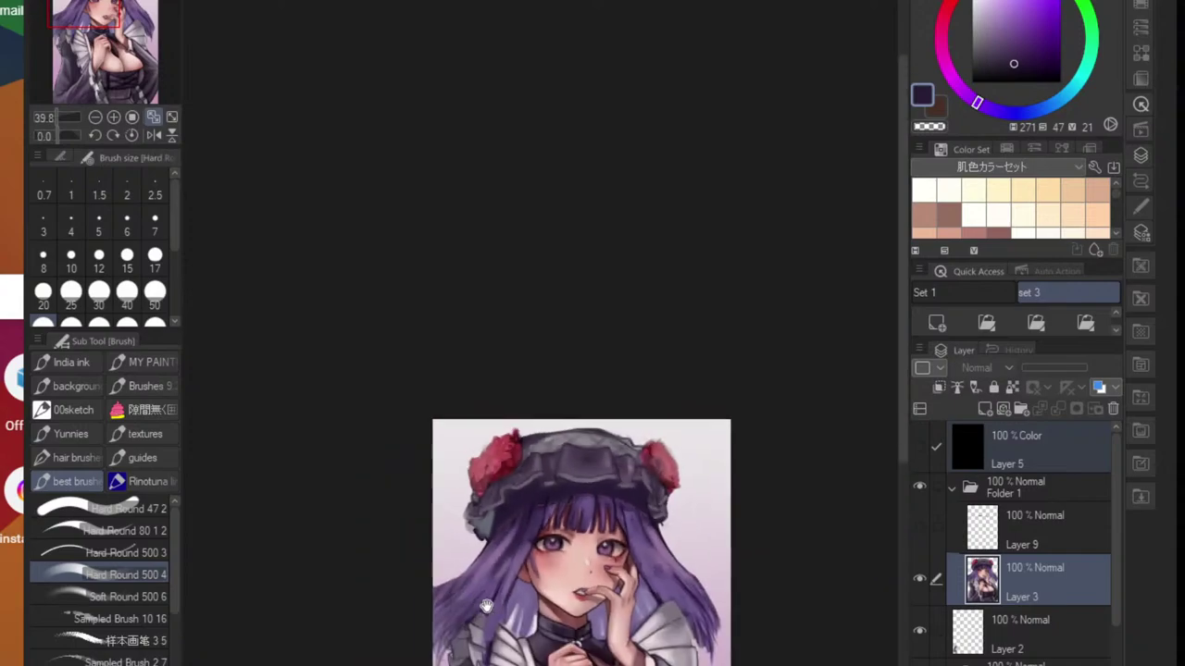
pyautogui.scroll(5, 486, 607)
# - Add lighter purple strokes along the left strands and over the dark strand below the hat
pyautogui.keyDown('alt'); pyautogui.click(418, 595); pyautogui.keyUp('alt')
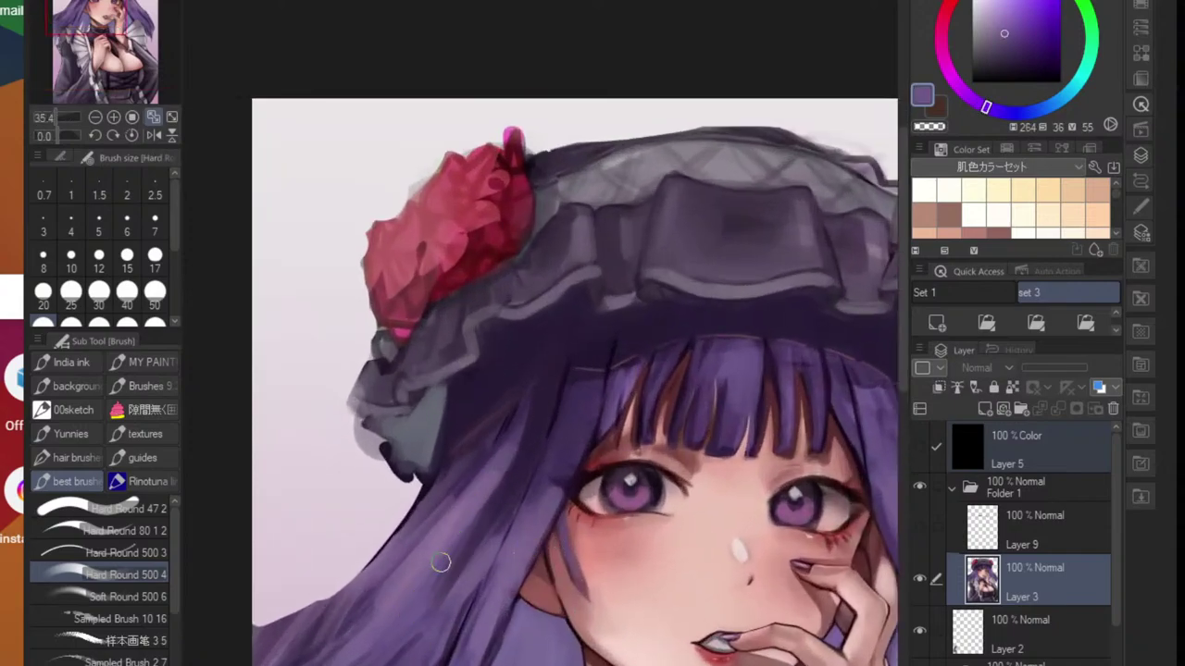
pyautogui.moveTo(441, 563); pyautogui.dragTo(496, 483)
pyautogui.keyDown('alt'); pyautogui.click(425, 607); pyautogui.keyUp('alt')
pyautogui.moveTo(443, 594); pyautogui.dragTo(491, 527)
pyautogui.moveTo(520, 476)
pyautogui.mouseDown()
pyautogui.moveTo(465, 587)
pyautogui.moveTo(522, 483)
pyautogui.moveTo(552, 388)
pyautogui.moveTo(494, 561)
pyautogui.mouseUp()
pyautogui.keyDown('alt'); pyautogui.click(551, 394); pyautogui.keyUp('alt')
pyautogui.keyDown('alt'); pyautogui.click(489, 581); pyautogui.keyUp('alt')
pyautogui.moveTo(522, 465)
pyautogui.mouseDown()
pyautogui.moveTo(553, 367)
pyautogui.moveTo(501, 533)
pyautogui.mouseUp()
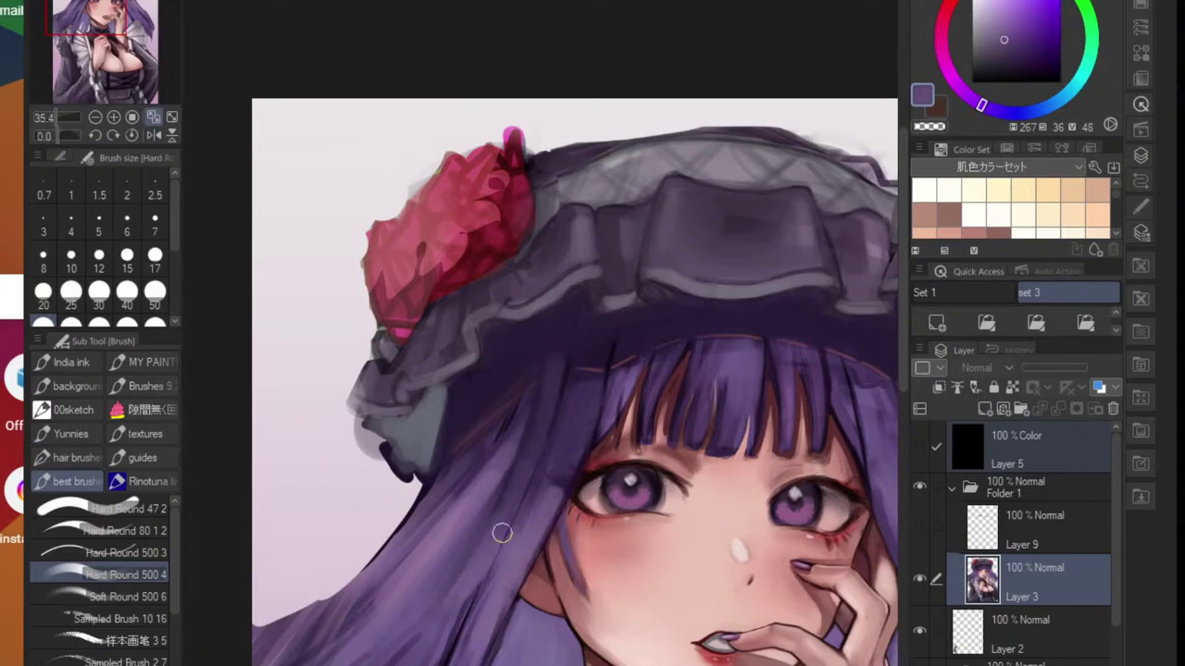
# - Paint a dark purple stroke along the lower-left hair
pyautogui.keyDown('alt'); pyautogui.click(557, 320); pyautogui.keyUp('alt')
pyautogui.keyDown('alt'); pyautogui.click(567, 373); pyautogui.keyUp('alt')
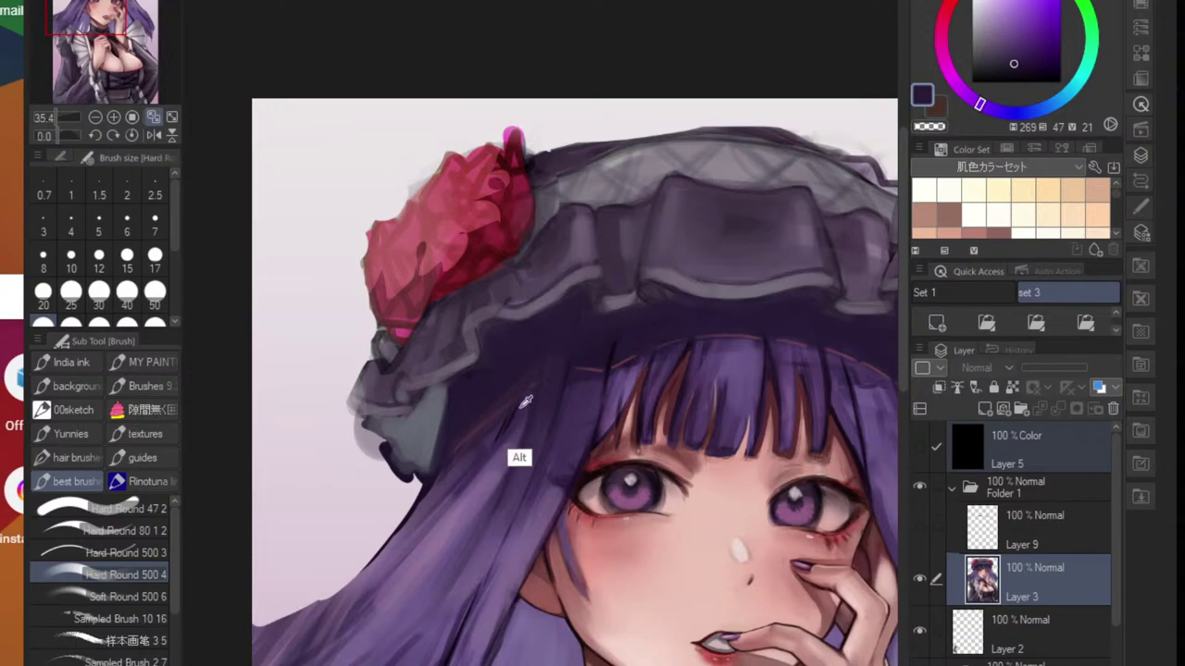
pyautogui.keyDown('alt'); pyautogui.click(519, 457); pyautogui.keyUp('alt')
pyautogui.moveTo(458, 474); pyautogui.dragTo(363, 608)
pyautogui.keyDown('alt'); pyautogui.click(334, 645); pyautogui.keyUp('alt')
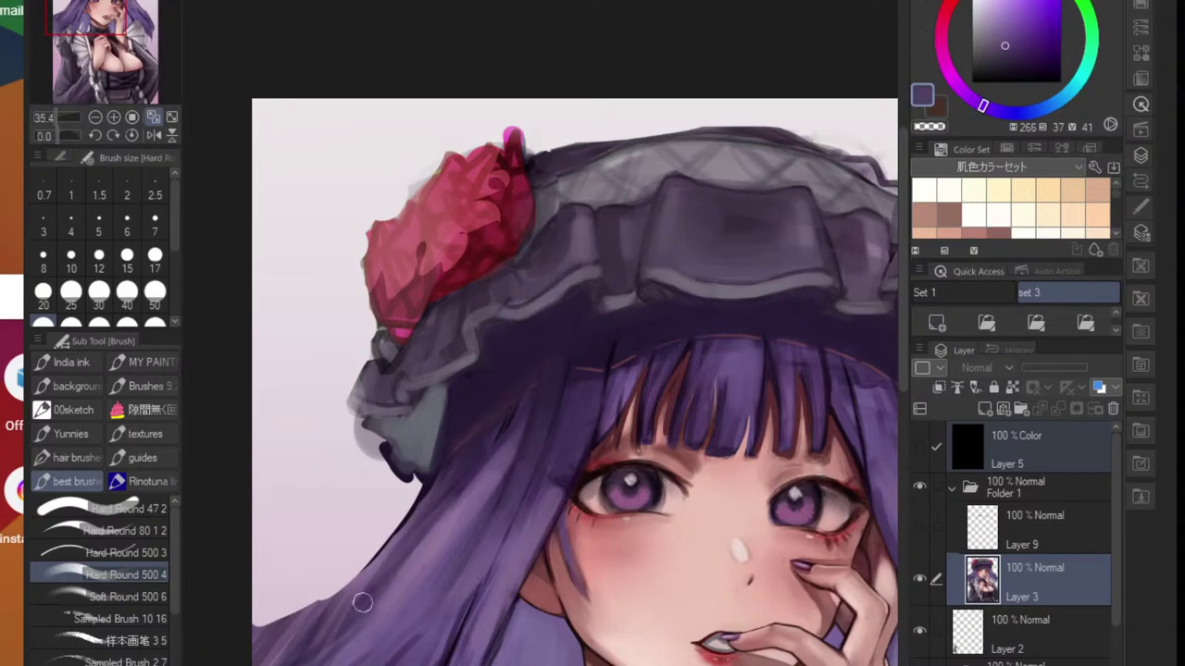
pyautogui.scroll(-5, 468, 500)
pyautogui.scroll(3, 442, 502)
pyautogui.keyDown('alt'); pyautogui.click(494, 417); pyautogui.keyUp('alt')
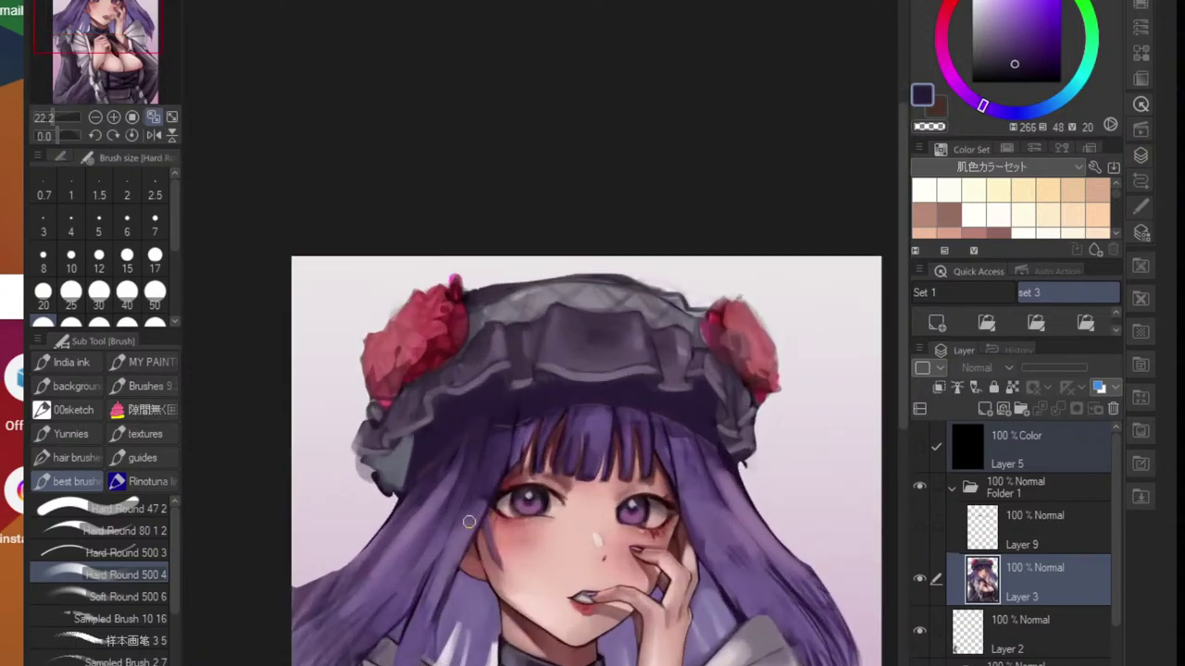
pyautogui.keyDown('alt'); pyautogui.click(482, 479); pyautogui.keyUp('alt')
# - Sample mid and dark purples from the hair under the hat and recentre the canvas
pyautogui.scroll(3, 493, 461)
pyautogui.keyDown('alt'); pyautogui.click(495, 445); pyautogui.keyUp('alt')
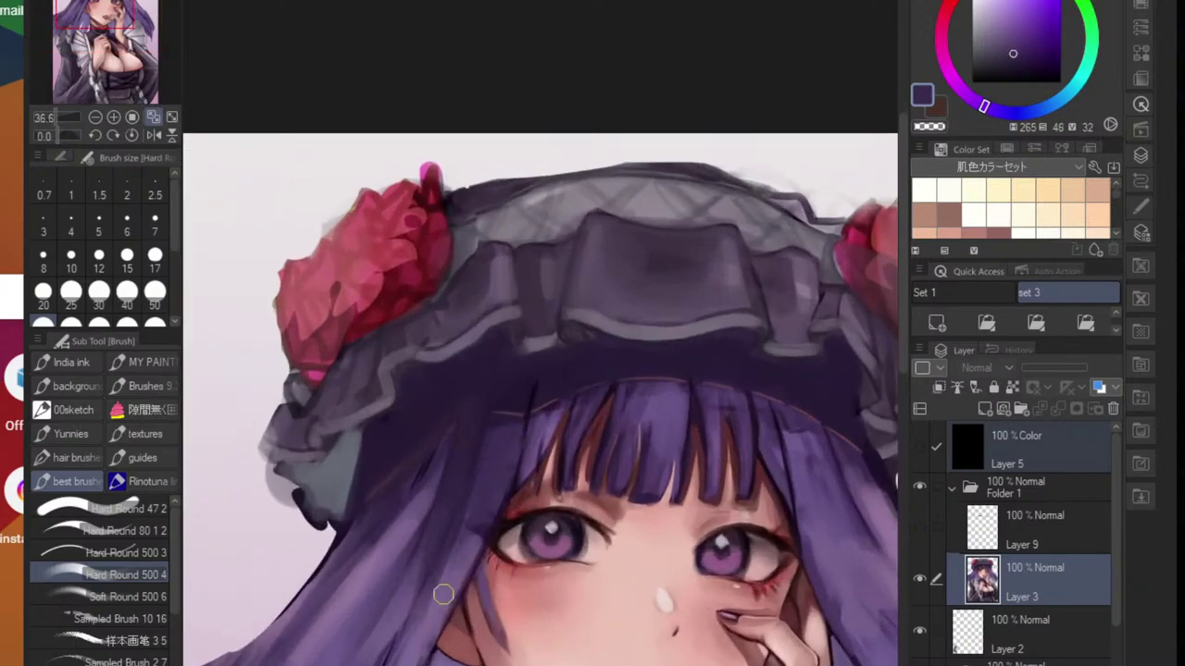
pyautogui.scroll(-4, 435, 583)
pyautogui.scroll(4, 497, 561)
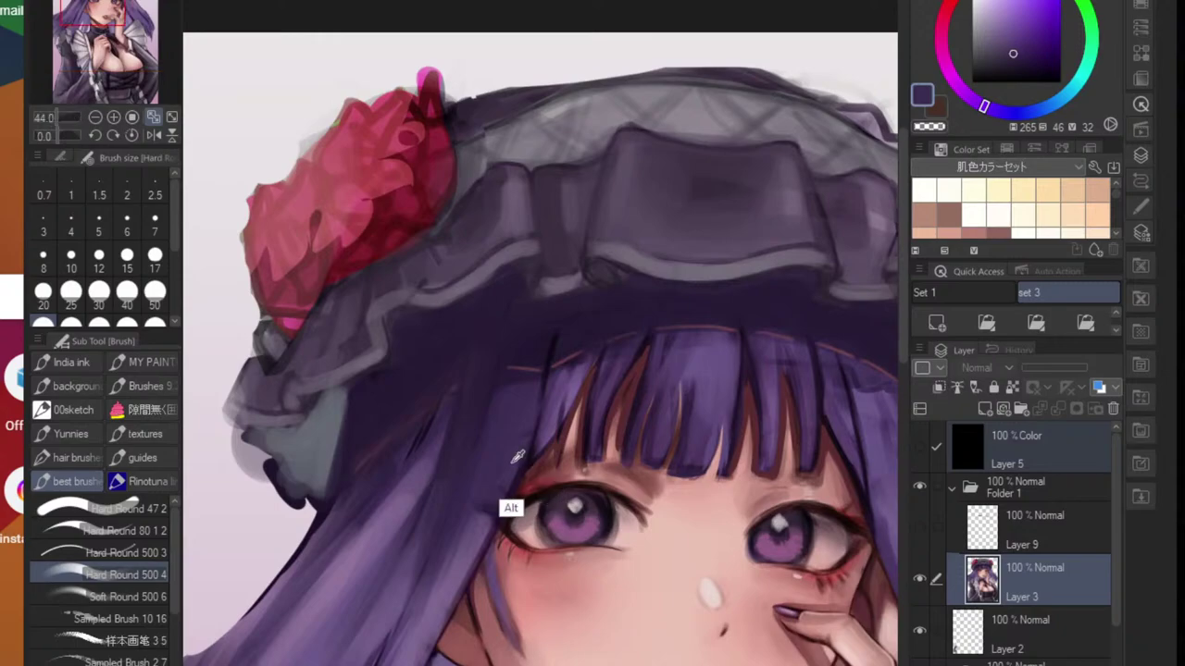
pyautogui.scroll(-4, 474, 563)
pyautogui.moveTo(487, 508); pyautogui.dragTo(413, 476)
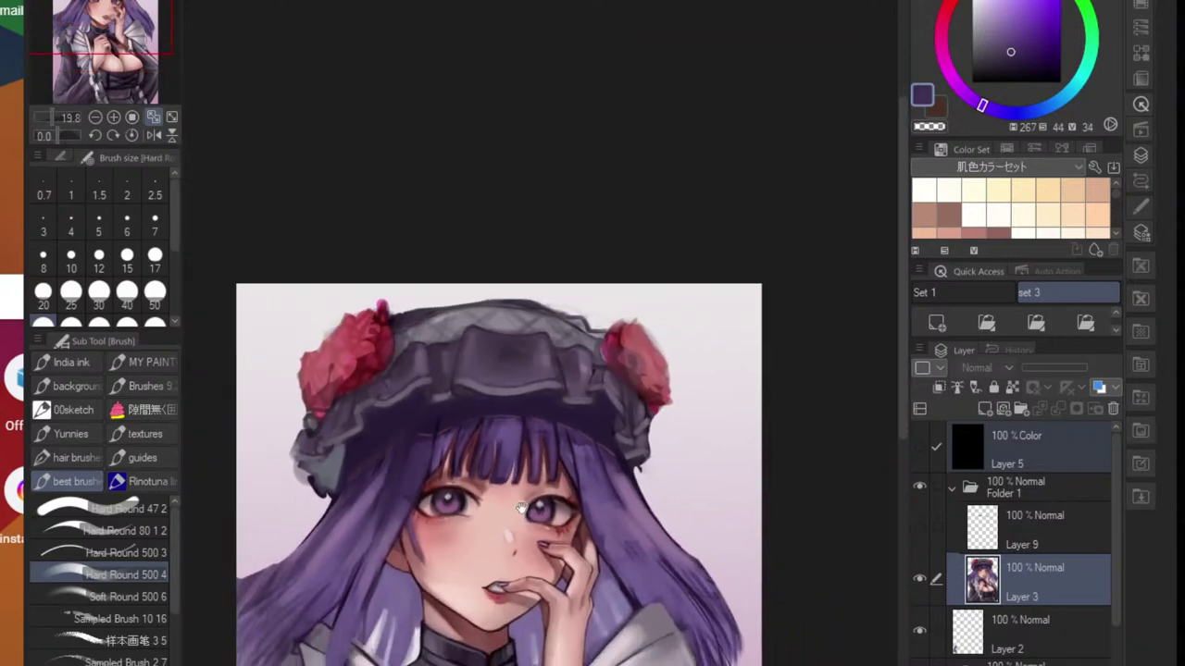
pyautogui.scroll(3, 587, 480)
pyautogui.keyDown('alt'); pyautogui.click(326, 434); pyautogui.keyUp('alt')
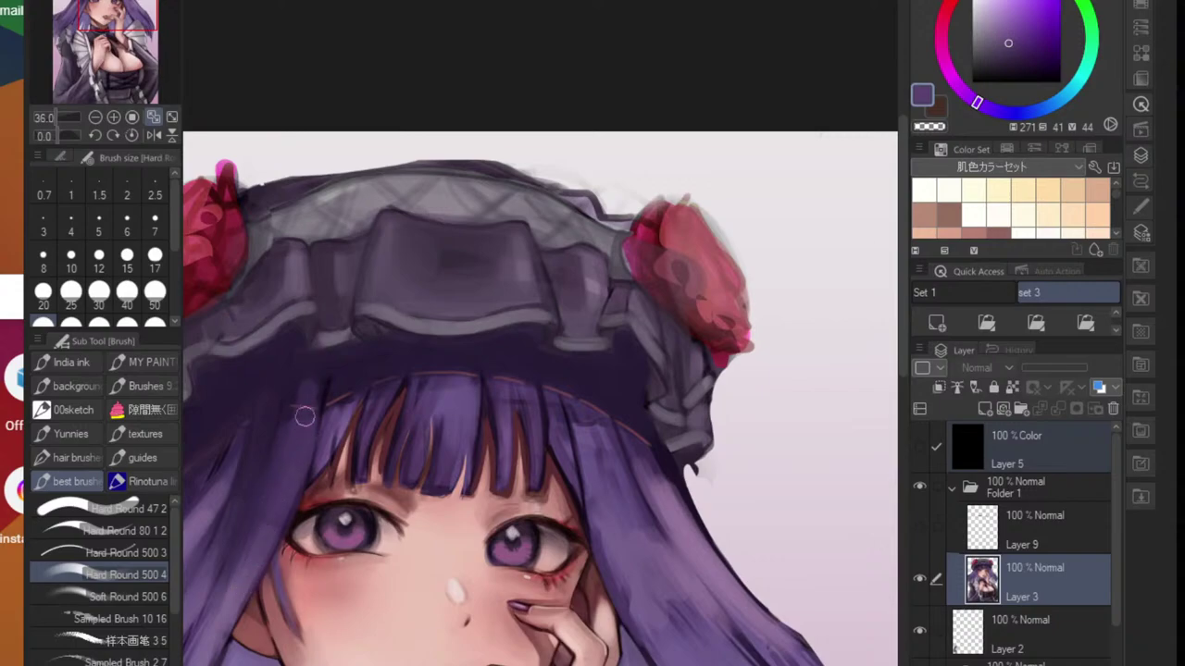
pyautogui.keyDown('alt'); pyautogui.click(318, 391); pyautogui.keyUp('alt')
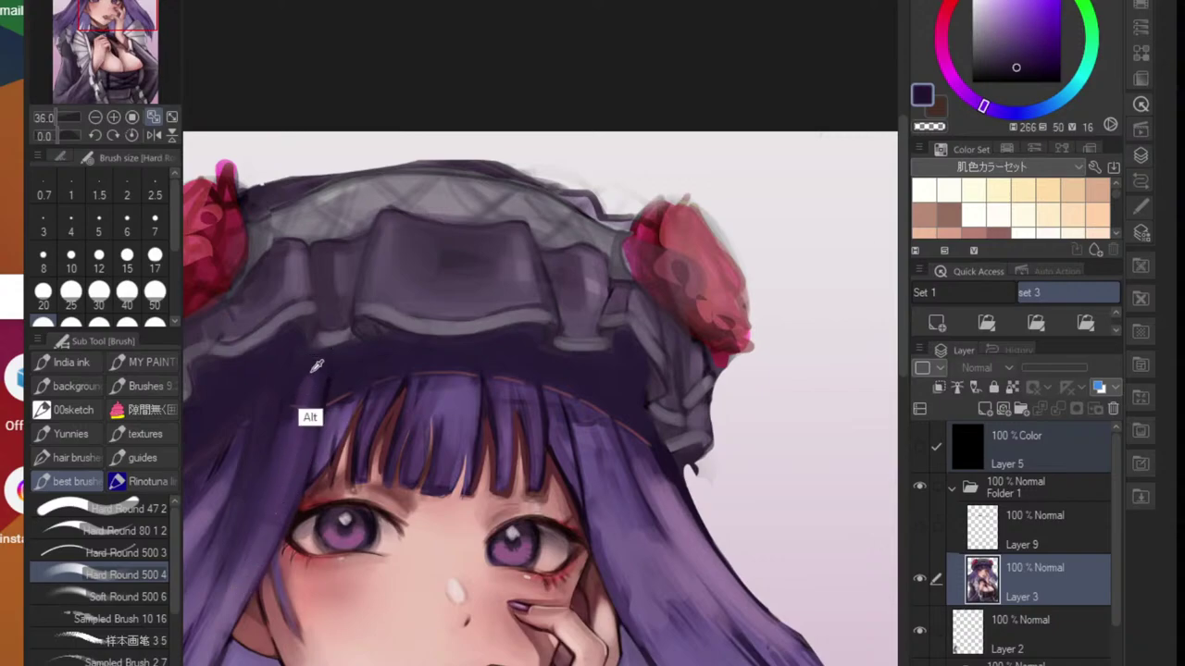
pyautogui.keyDown('alt'); pyautogui.click(317, 370); pyautogui.keyUp('alt')
pyautogui.keyDown('alt'); pyautogui.click(353, 356); pyautogui.keyUp('alt')
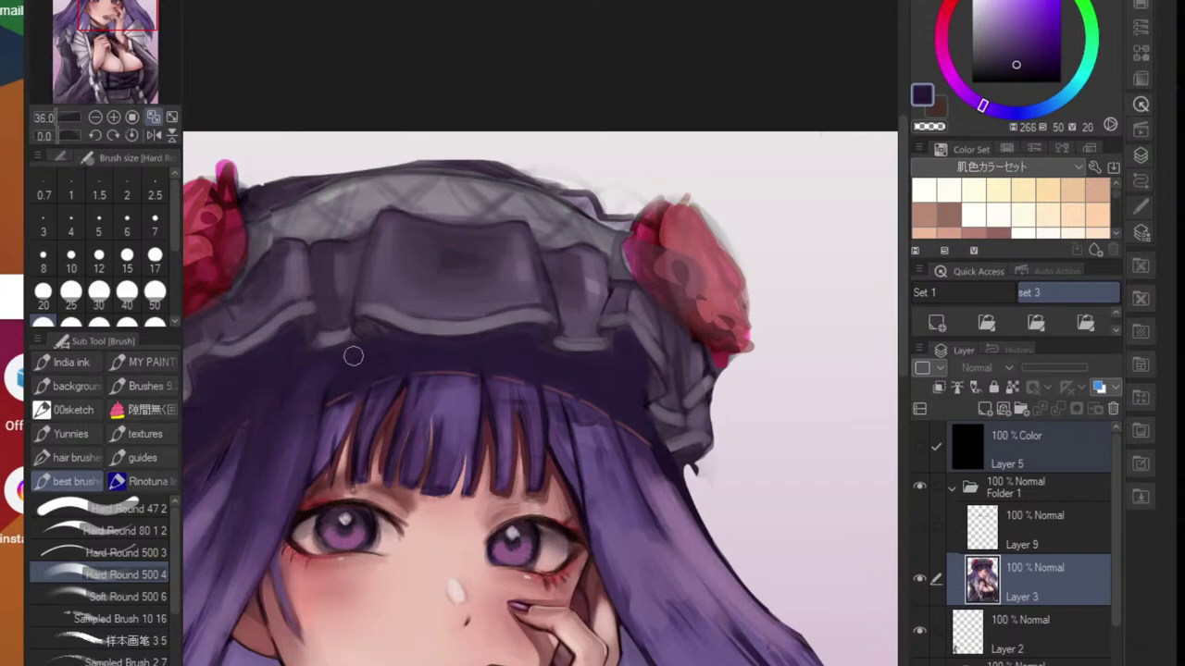
pyautogui.scroll(-3, 372, 426)
pyautogui.moveTo(397, 420); pyautogui.dragTo(523, 389)
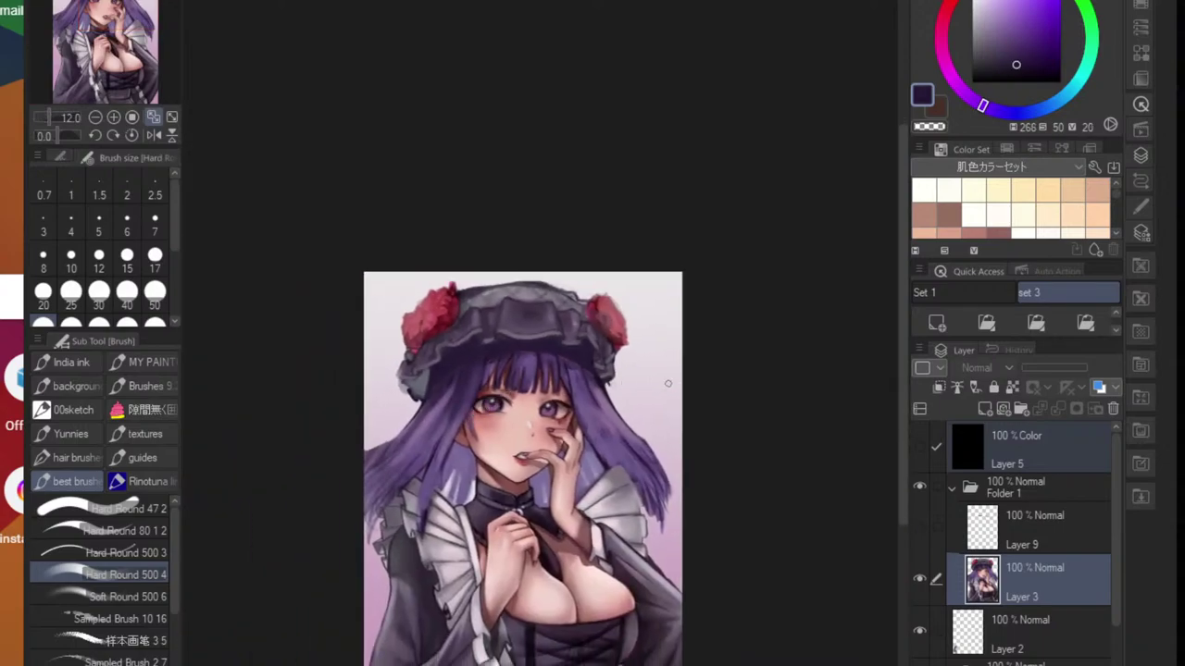
# - Merge Layer 3 down into Layer 2 with Ctrl+E
pyautogui.click(920, 579)
pyautogui.click(920, 580)
pyautogui.click(920, 579)
pyautogui.click(1038, 632)
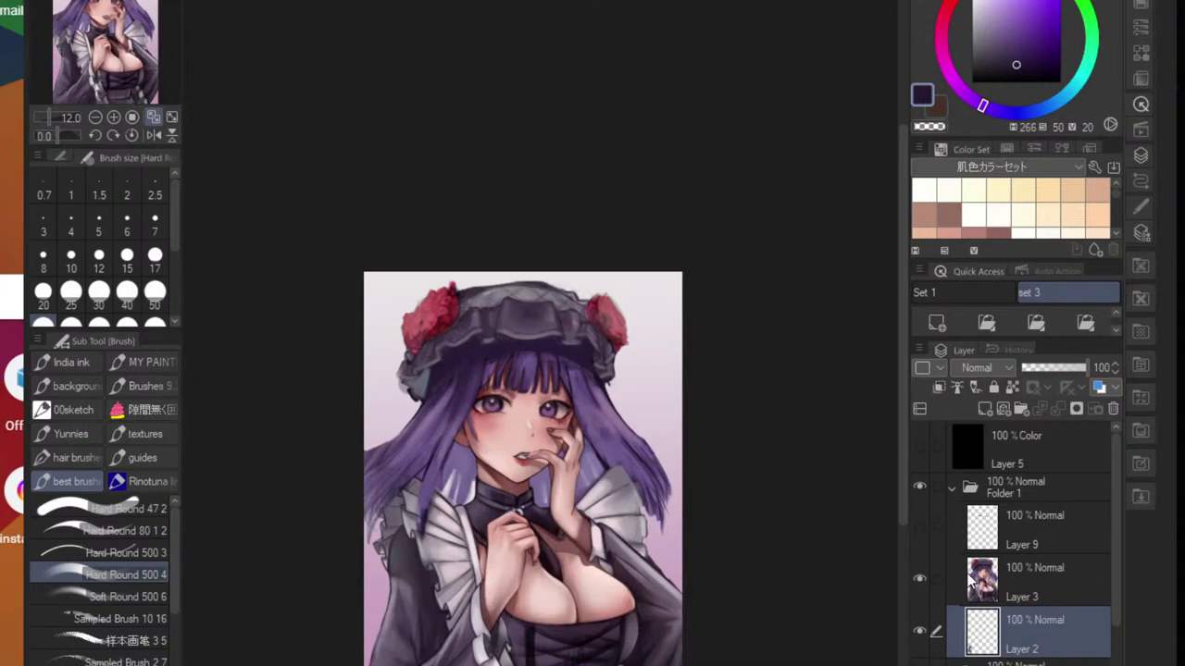
pyautogui.click(1037, 591)
pyautogui.hotkey('ctrl', 'e')
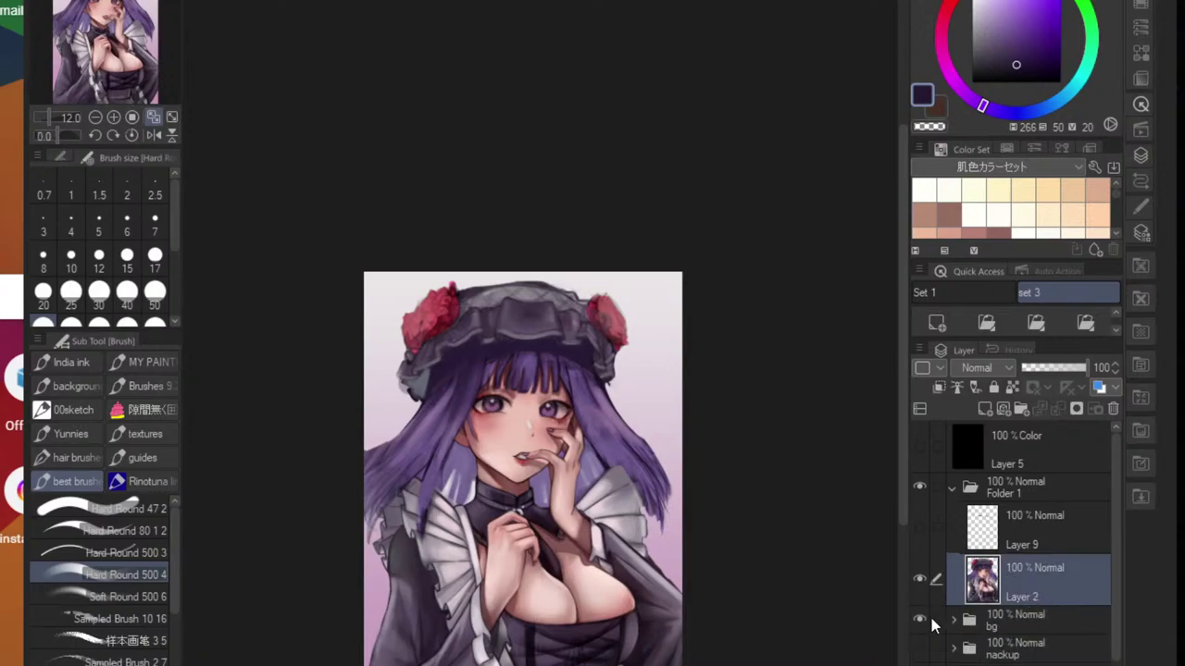
# - Show the nackup backup art and toggle Layer 2 repeatedly to compare them
pyautogui.click(919, 647)
pyautogui.click(919, 579)
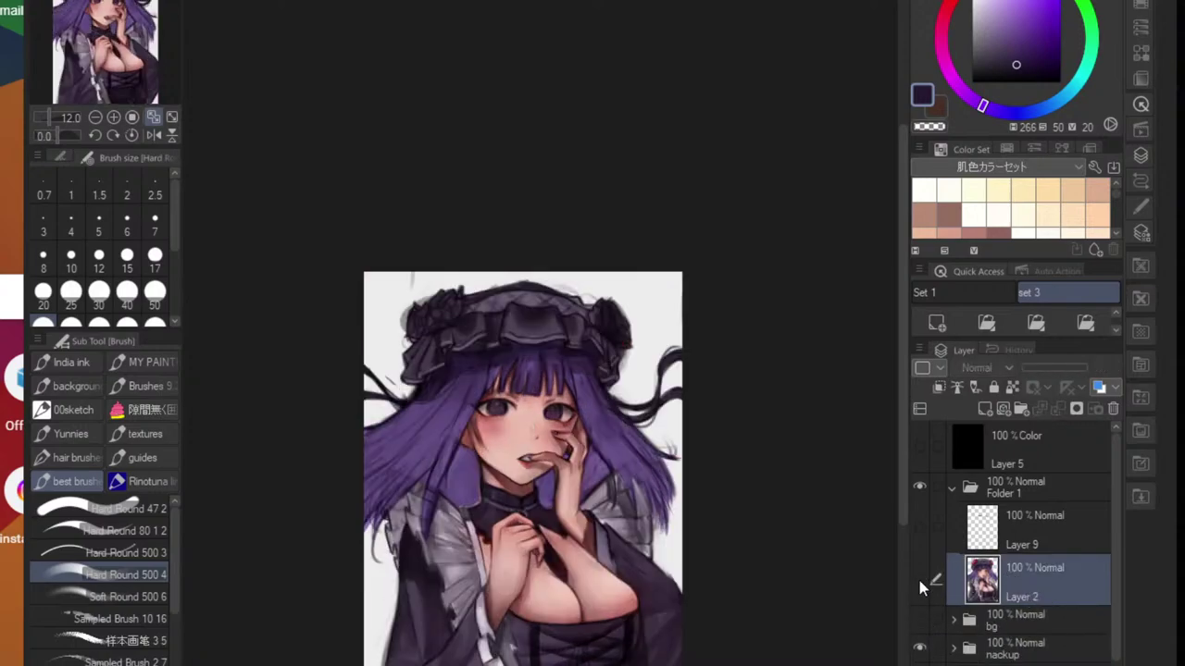
pyautogui.click(919, 581)
pyautogui.click(923, 583)
pyautogui.click(923, 582)
pyautogui.click(923, 583)
pyautogui.click(923, 583)
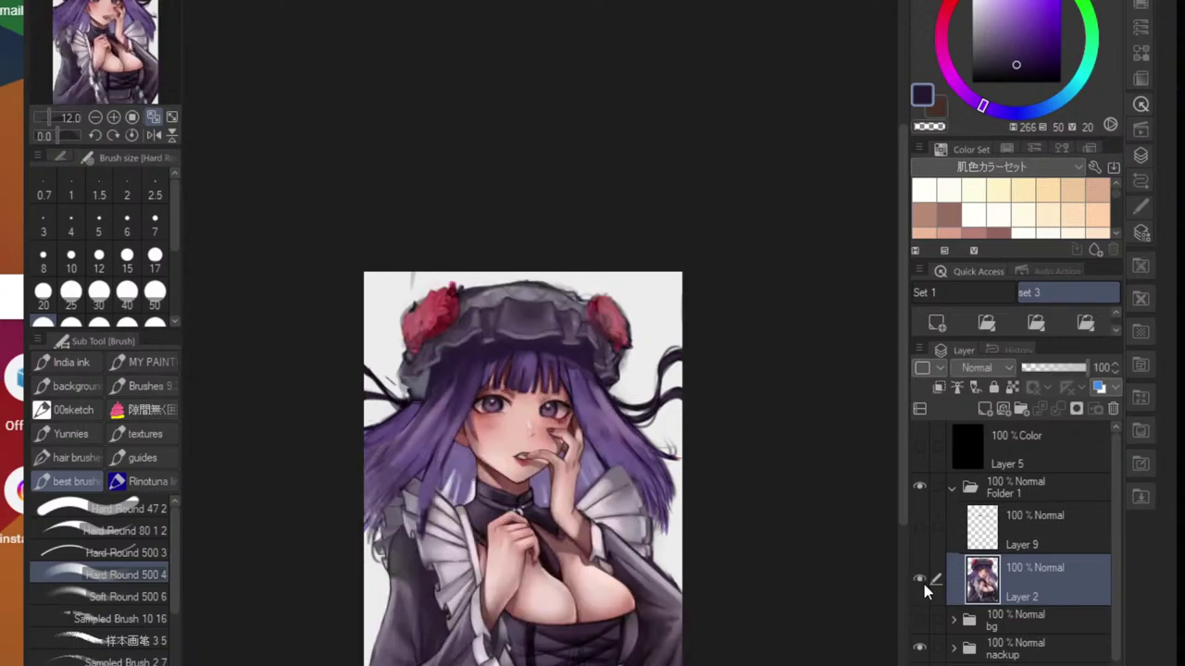
pyautogui.click(922, 582)
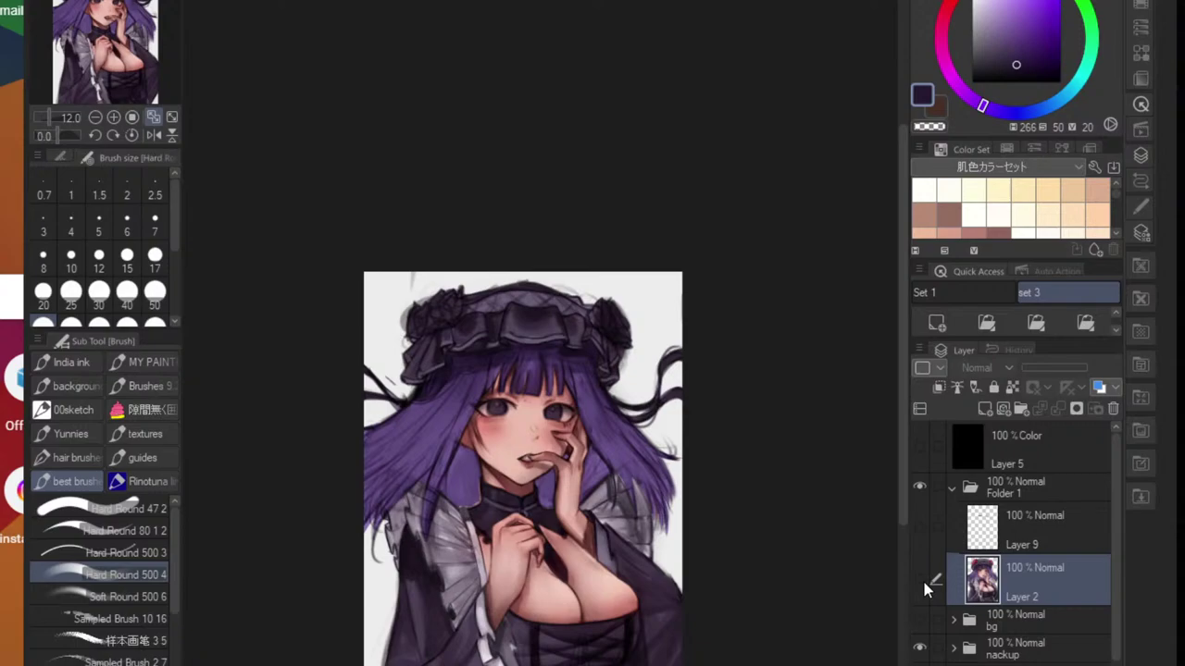
pyautogui.click(924, 583)
pyautogui.click(925, 584)
pyautogui.click(927, 582)
pyautogui.click(924, 580)
pyautogui.click(922, 581)
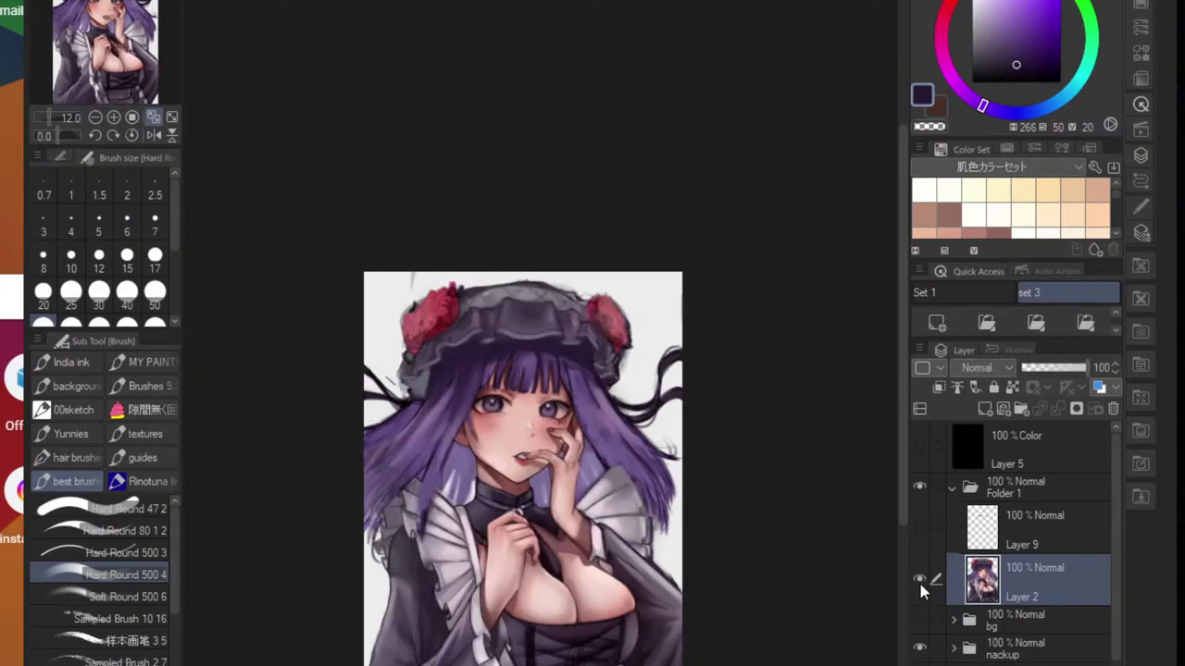
pyautogui.click(920, 584)
pyautogui.click(919, 580)
# - Hide nackup, show the pink gradient bg folder, and keep the foliage layer hidden
pyautogui.click(921, 647)
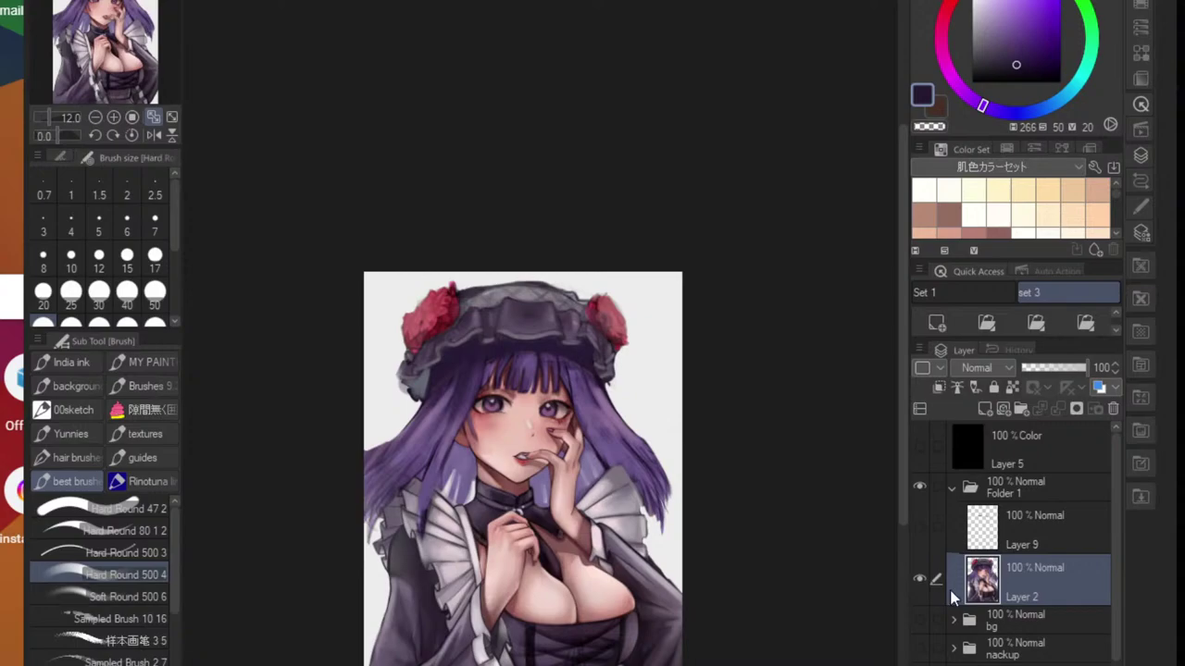
pyautogui.click(921, 618)
pyautogui.scroll(1, 470, 429)
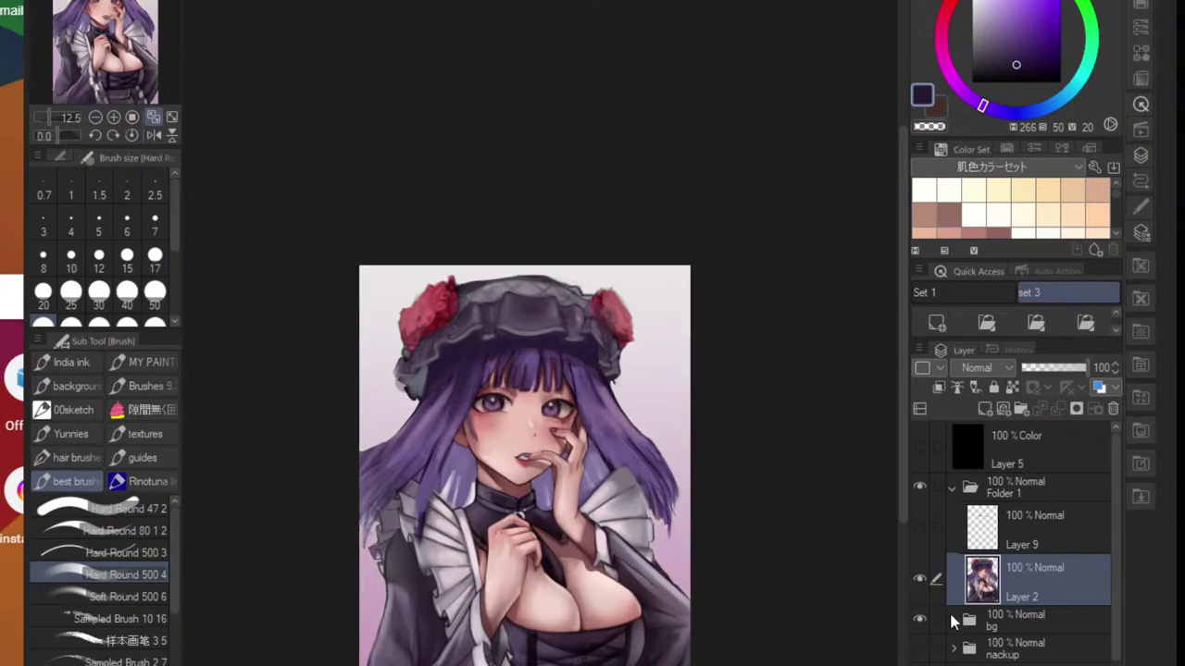
pyautogui.click(953, 620)
pyautogui.click(920, 659)
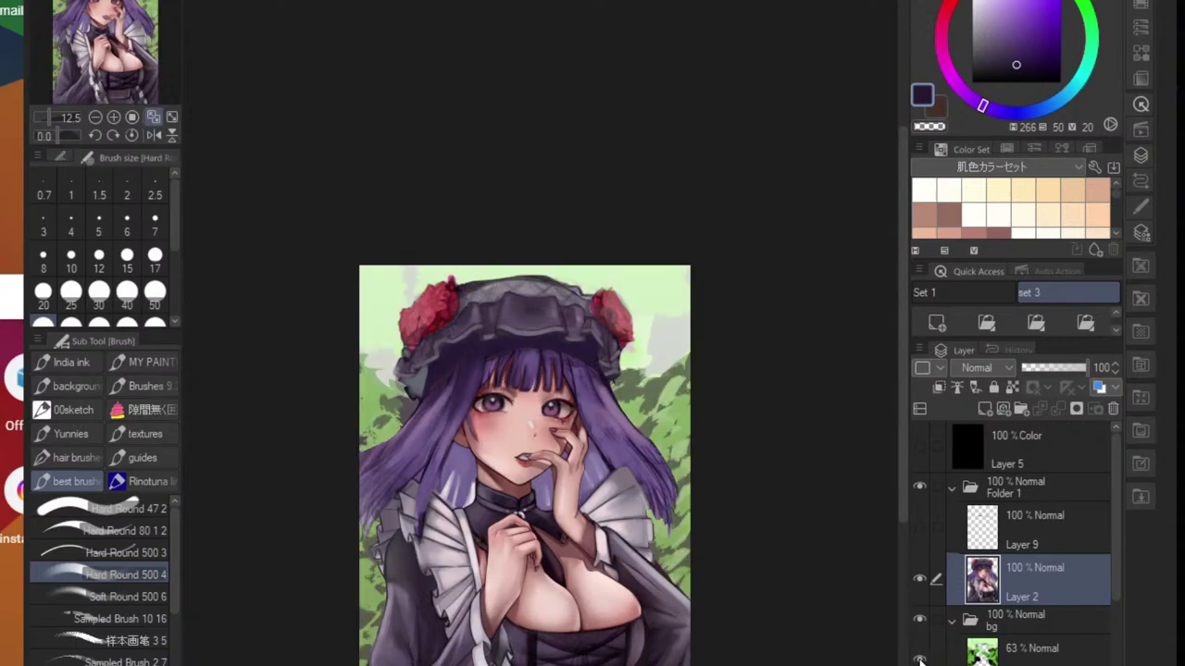
pyautogui.click(921, 659)
pyautogui.click(920, 659)
pyautogui.click(920, 659)
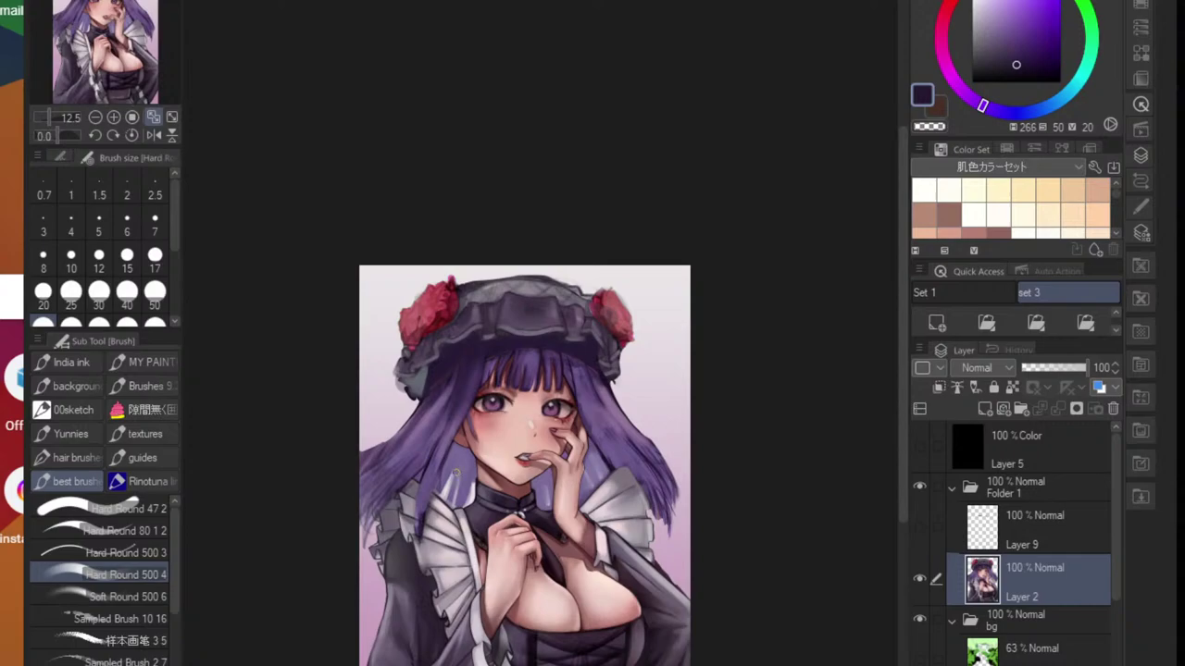
pyautogui.scroll(1, 457, 472)
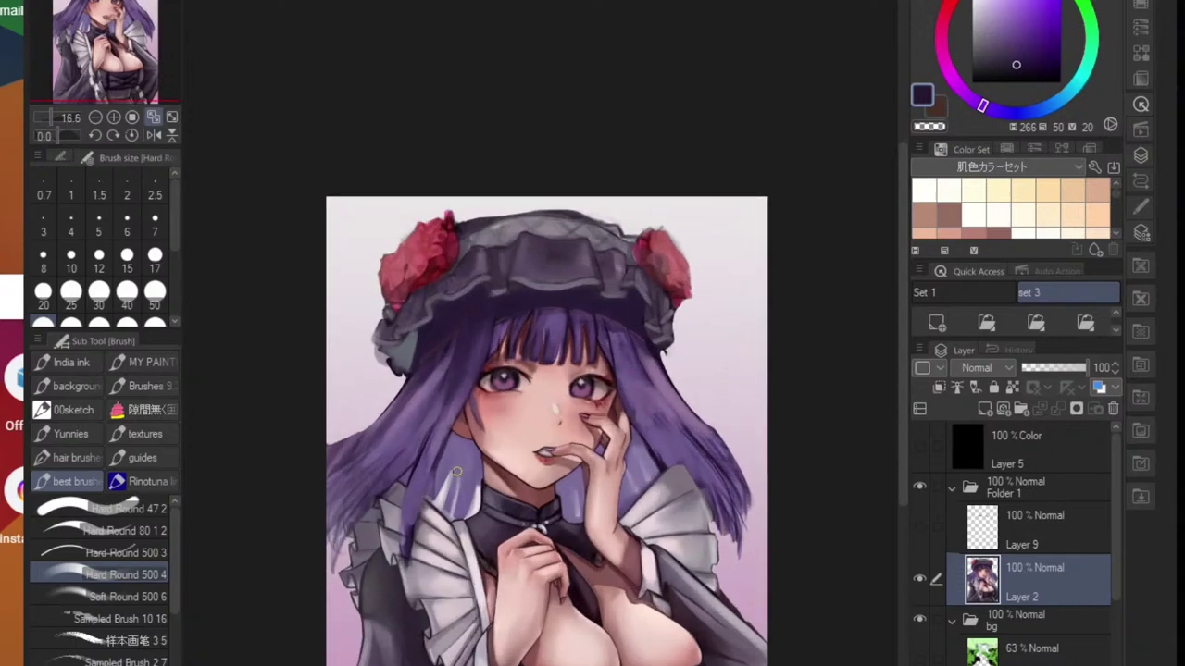
# - Collapse the bg folder, then paint a sampled mid purple over the dark strand beside the fringe
pyautogui.click(949, 618)
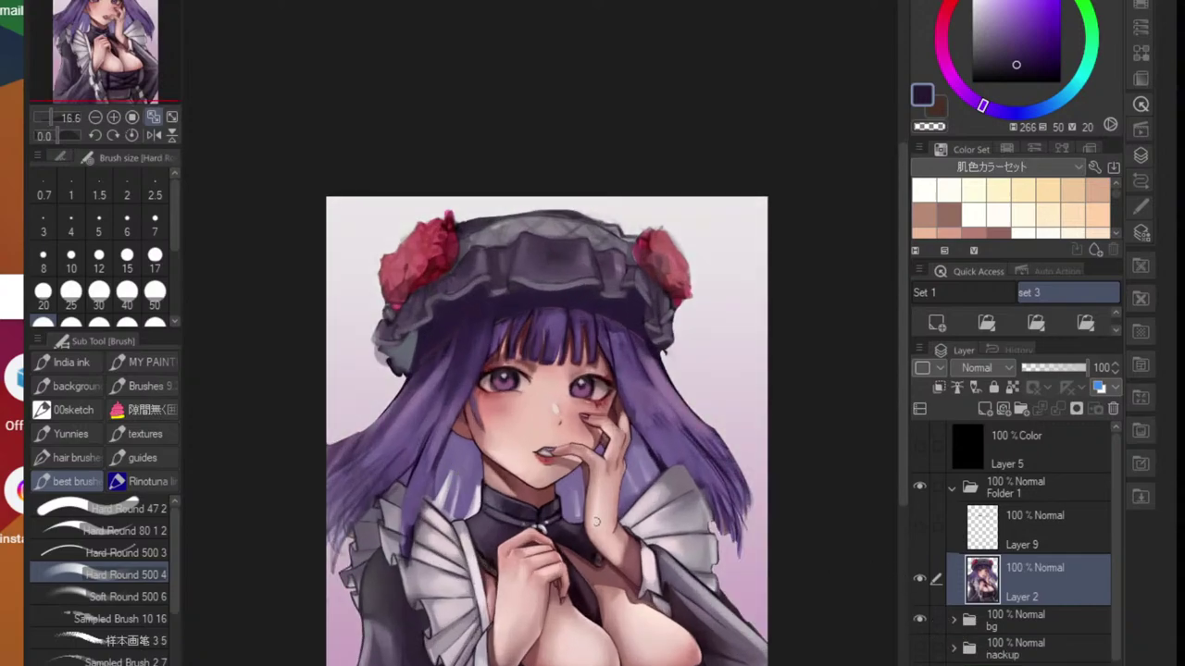
pyautogui.scroll(1, 595, 523)
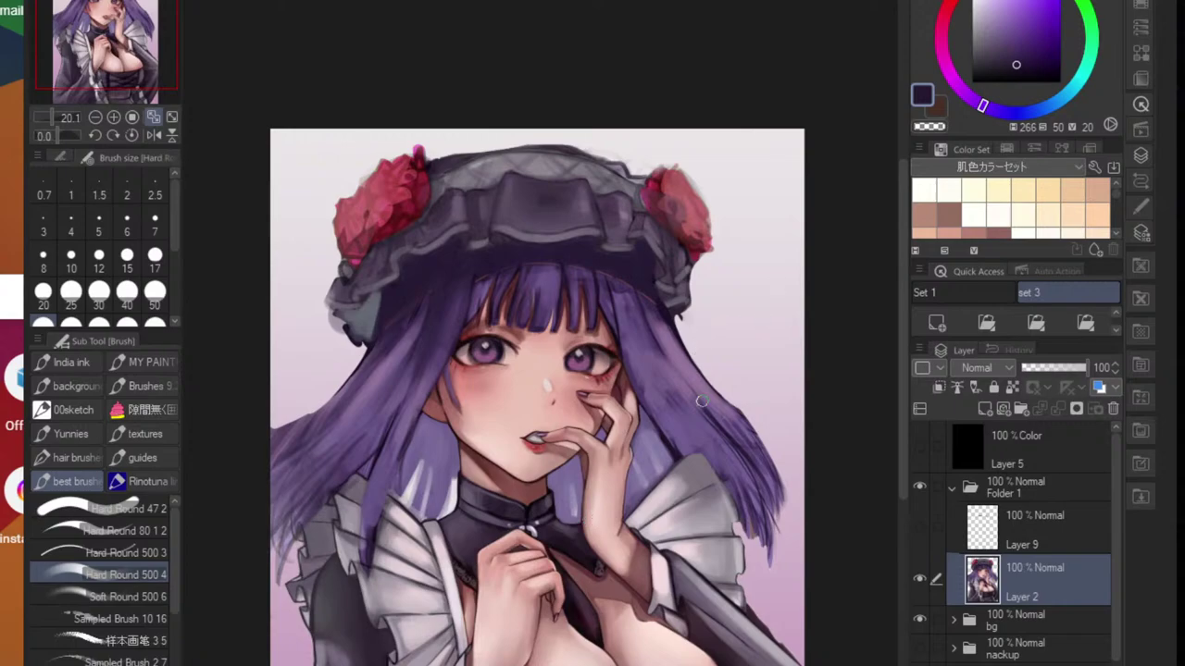
pyautogui.scroll(3, 701, 400)
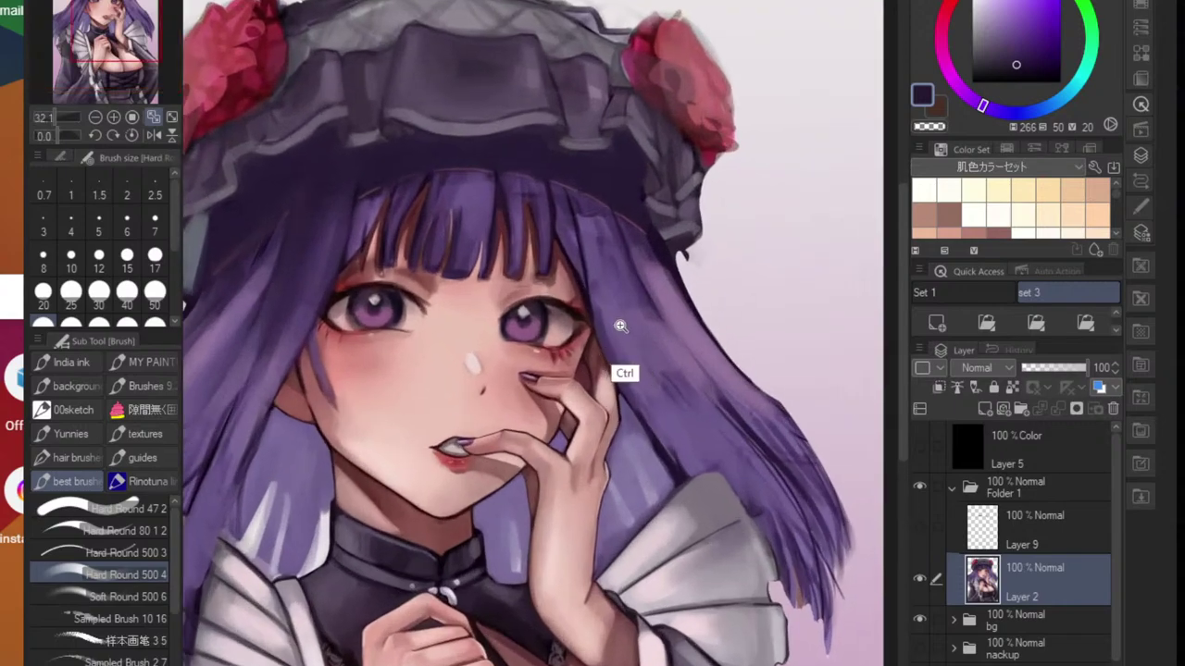
pyautogui.scroll(2, 620, 326)
pyautogui.press('alt')
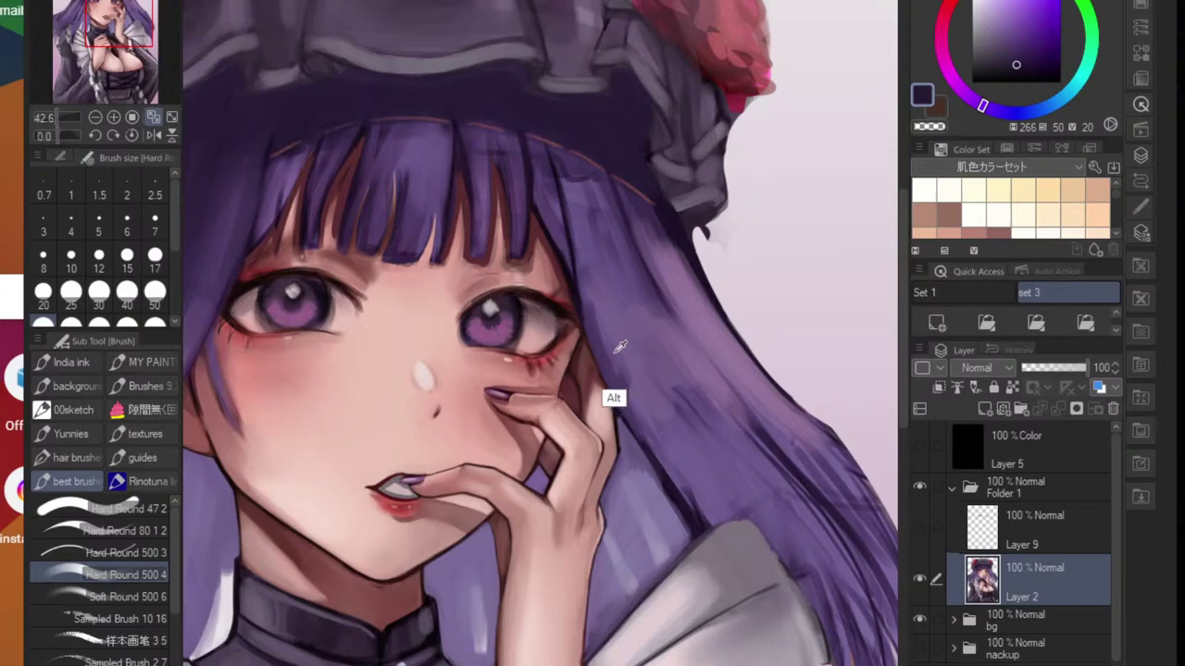
pyautogui.keyDown('alt'); pyautogui.click(618, 348); pyautogui.keyUp('alt')
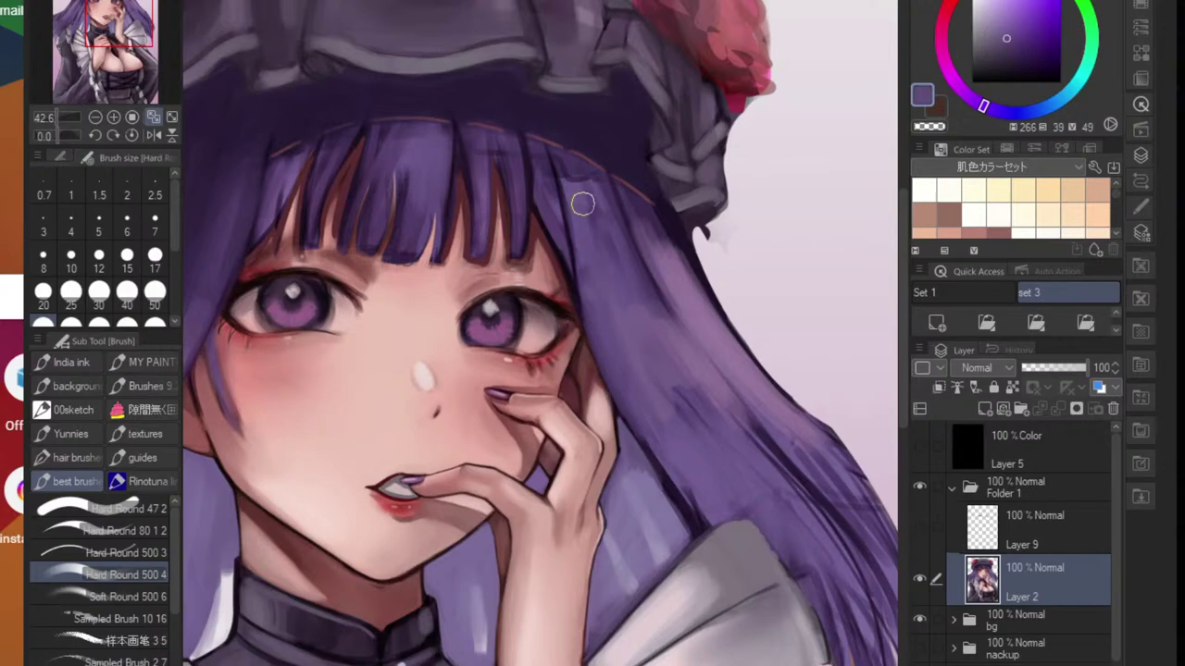
pyautogui.moveTo(583, 203); pyautogui.dragTo(592, 303)
pyautogui.moveTo(554, 169); pyautogui.dragTo(590, 299)
pyautogui.moveTo(551, 213)
pyautogui.mouseDown()
pyautogui.moveTo(600, 348)
pyautogui.moveTo(598, 338)
pyautogui.mouseUp()
# - Blend the dark lines along the inner hair edge and streaks with sampled lighter and pinker purples
pyautogui.moveTo(637, 411); pyautogui.dragTo(704, 521)
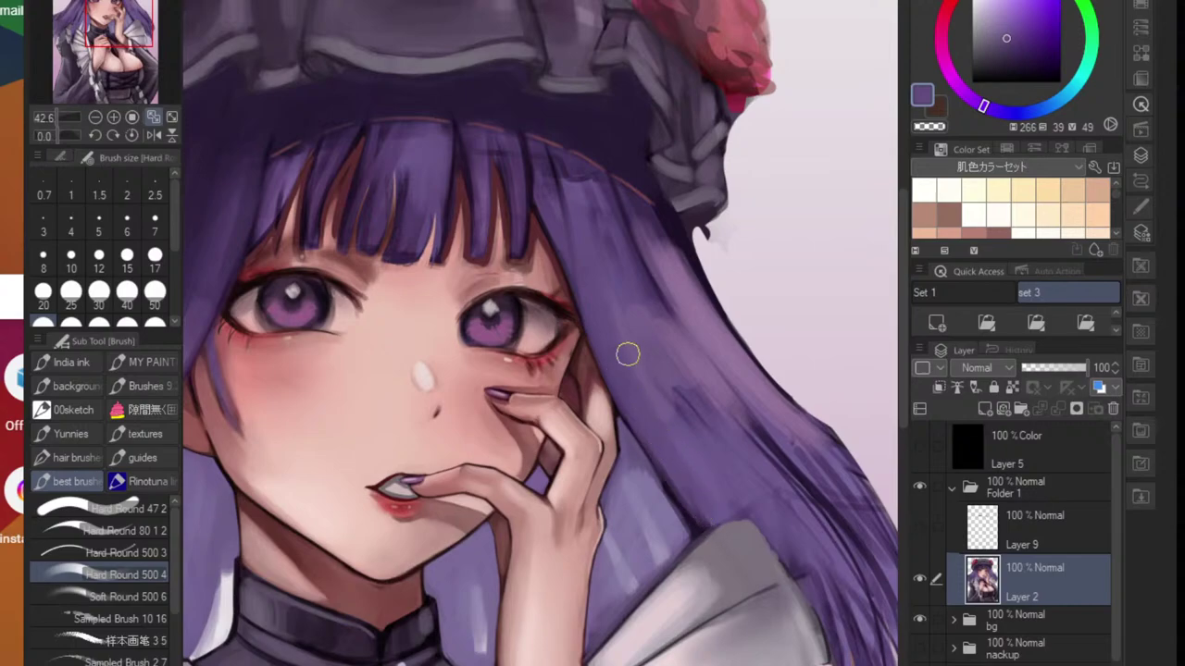
pyautogui.keyDown('alt'); pyautogui.click(685, 442); pyautogui.keyUp('alt')
pyautogui.moveTo(730, 427); pyautogui.dragTo(805, 503)
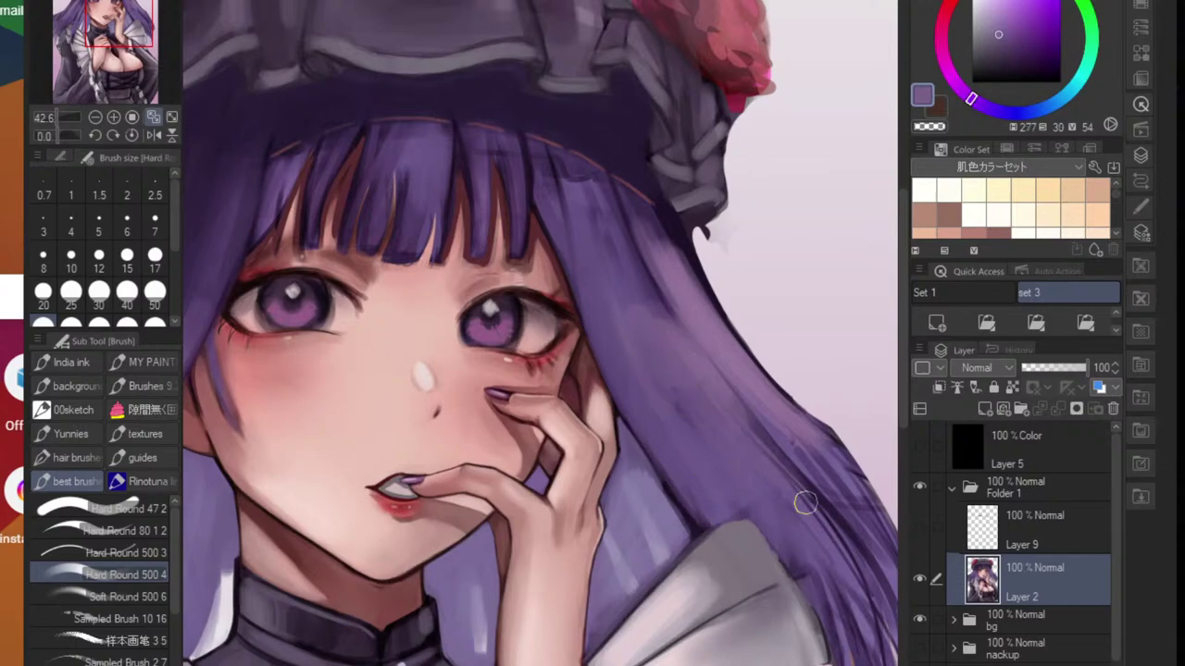
pyautogui.keyDown('alt'); pyautogui.click(735, 389); pyautogui.keyUp('alt')
pyautogui.moveTo(741, 398); pyautogui.dragTo(809, 473)
pyautogui.keyDown('alt'); pyautogui.click(641, 310); pyautogui.keyUp('alt')
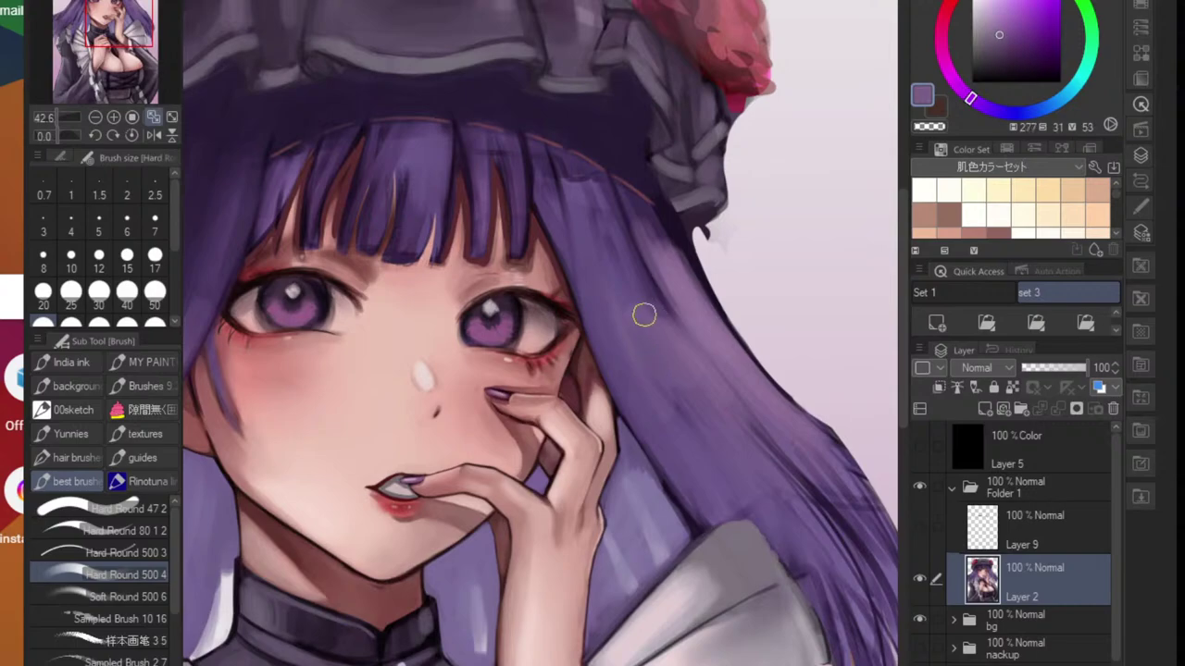
pyautogui.moveTo(642, 315); pyautogui.dragTo(612, 249)
pyautogui.keyDown('alt'); pyautogui.click(669, 335); pyautogui.keyUp('alt')
pyautogui.moveTo(668, 324); pyautogui.dragTo(642, 270)
# - Paint a soft lighter purple over the left side of the hair
pyautogui.scroll(-4, 687, 359)
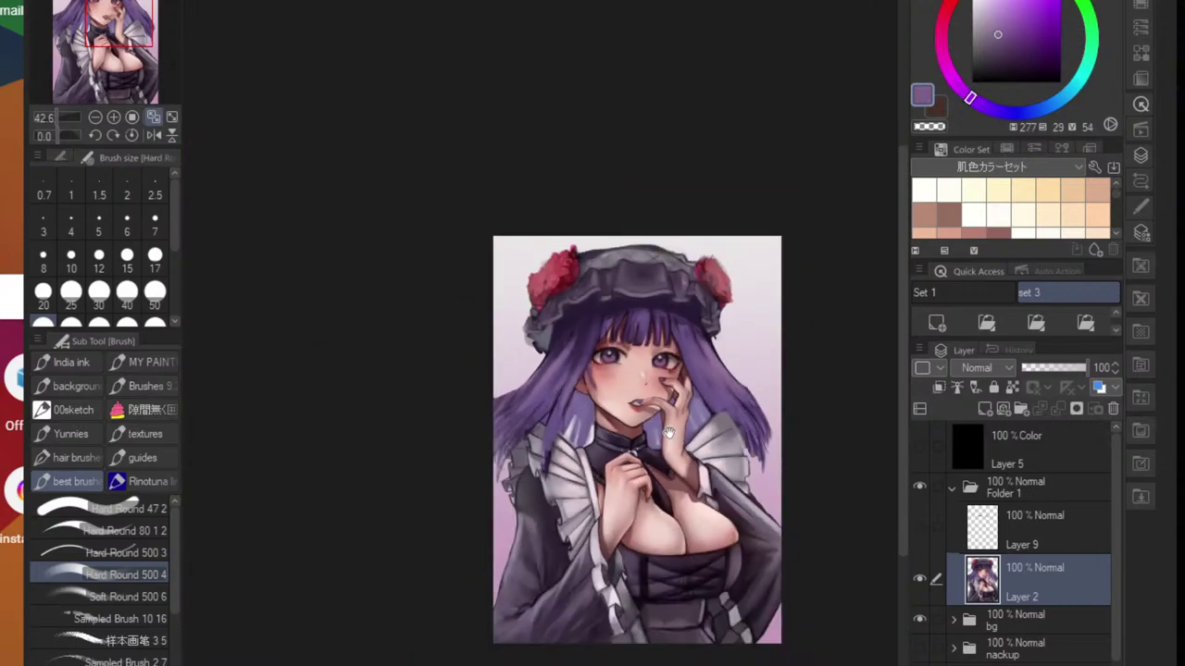
pyautogui.scroll(2, 731, 357)
pyautogui.keyDown('alt'); pyautogui.click(762, 354); pyautogui.keyUp('alt')
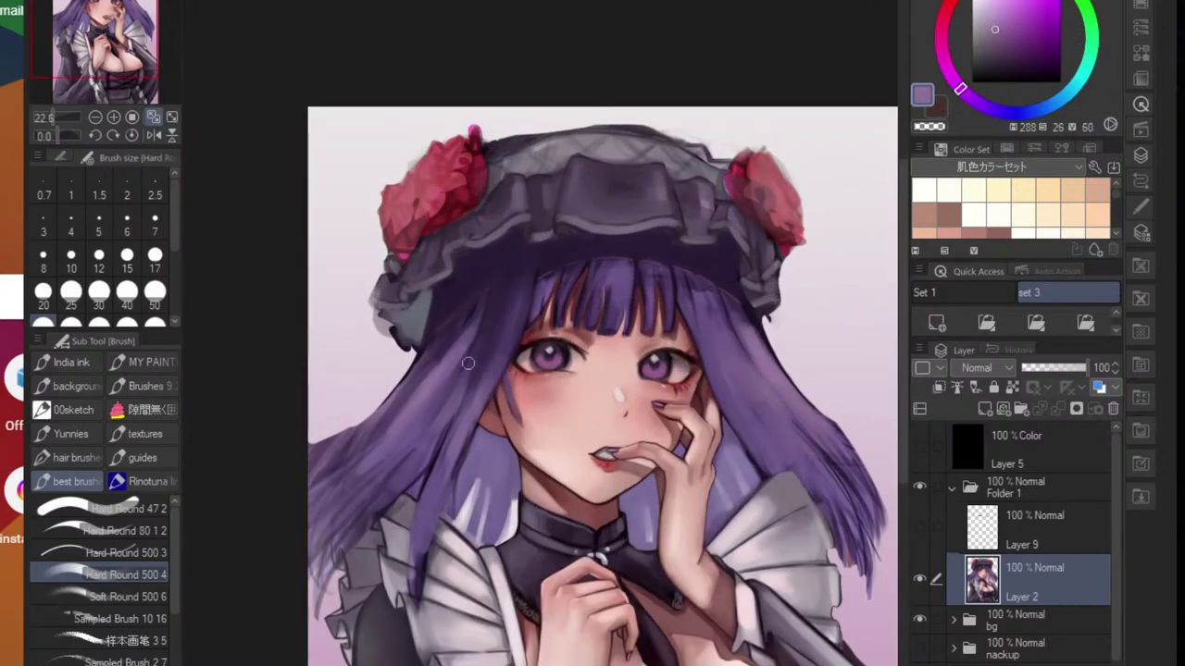
pyautogui.moveTo(433, 348)
pyautogui.mouseDown()
pyautogui.moveTo(407, 394)
pyautogui.moveTo(434, 344)
pyautogui.moveTo(345, 455)
pyautogui.moveTo(444, 339)
pyautogui.moveTo(381, 431)
pyautogui.mouseUp()
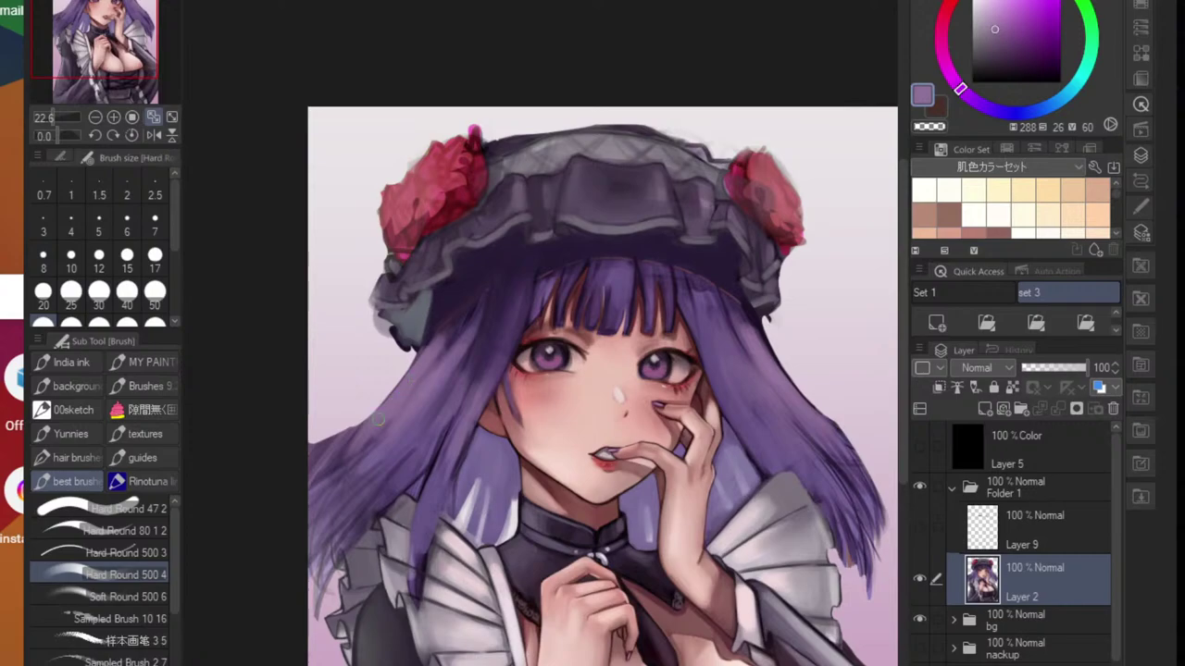
pyautogui.scroll(-5, 398, 445)
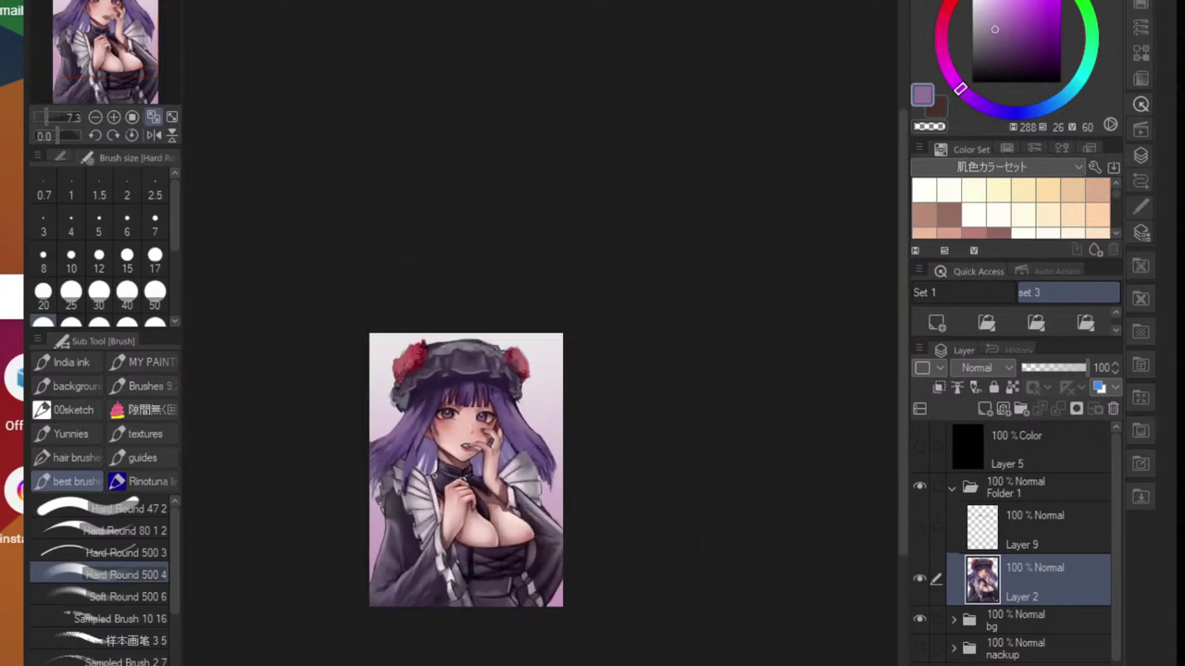
pyautogui.scroll(4, 391, 460)
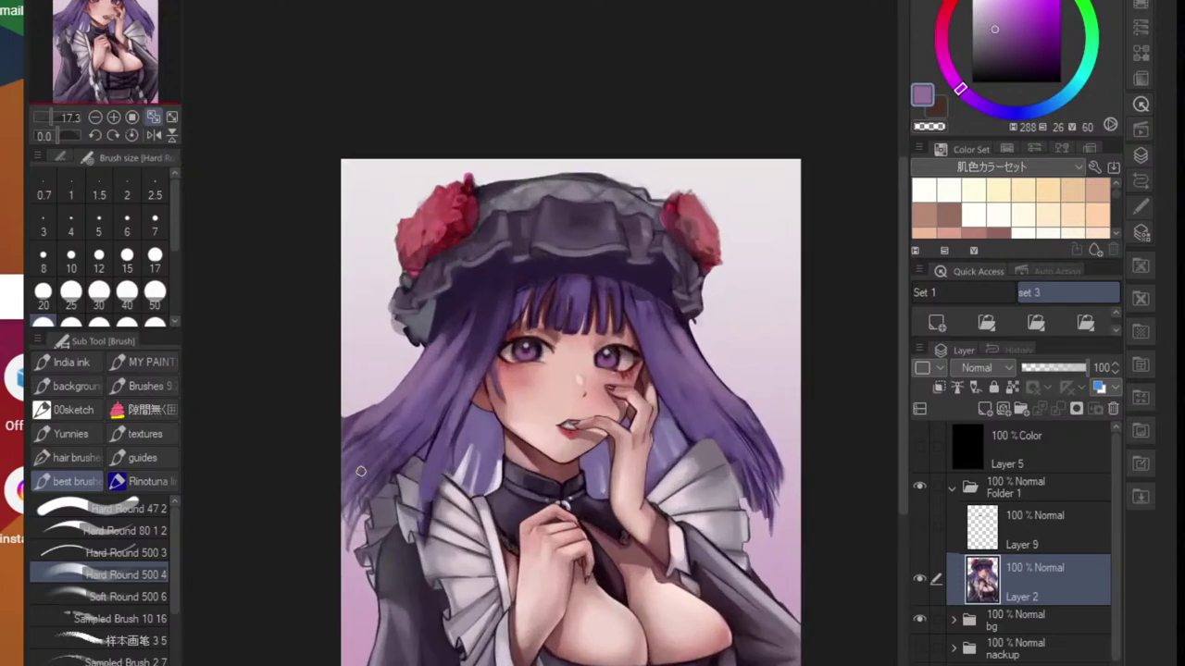
# - Erase stray purple strands along the hair's left edge with an enlarged eraser
pyautogui.press('e')
pyautogui.moveTo(339, 445)
pyautogui.mouseDown()
pyautogui.moveTo(377, 395)
pyautogui.moveTo(345, 443)
pyautogui.moveTo(343, 427)
pyautogui.moveTo(358, 482)
pyautogui.moveTo(343, 455)
pyautogui.moveTo(357, 413)
pyautogui.mouseUp()
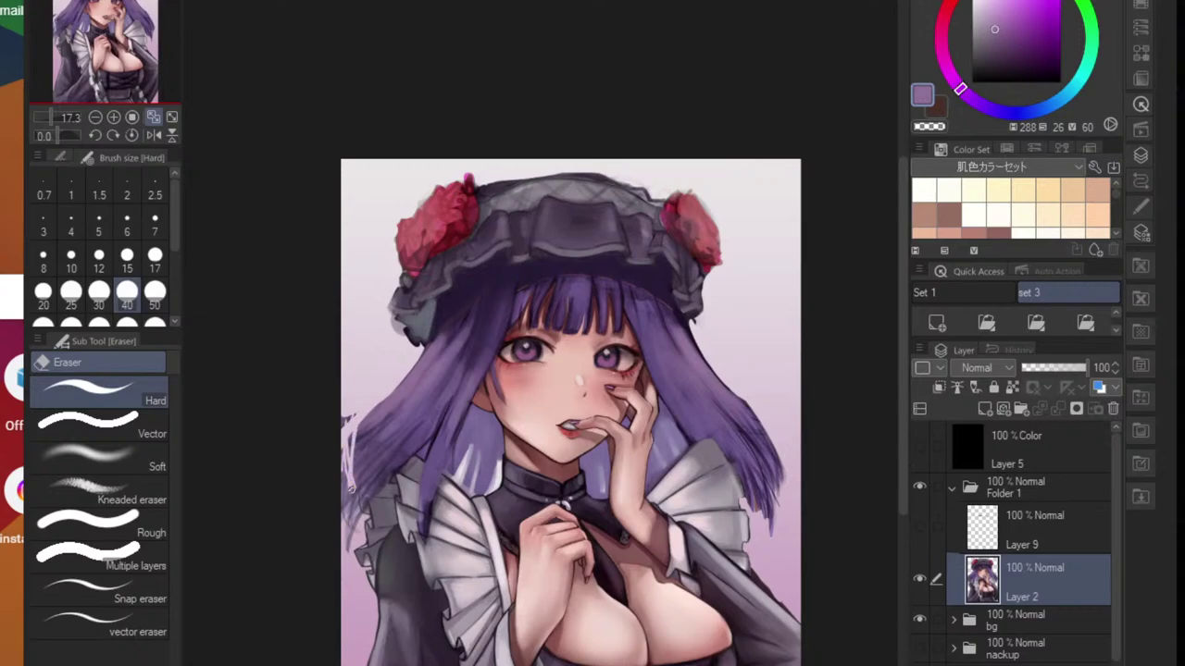
pyautogui.moveTo(351, 489); pyautogui.dragTo(354, 491)
pyautogui.moveTo(357, 435)
pyautogui.mouseDown()
pyautogui.moveTo(387, 383)
pyautogui.moveTo(350, 460)
pyautogui.moveTo(387, 386)
pyautogui.moveTo(363, 427)
pyautogui.mouseUp()
pyautogui.press(']')
pyautogui.press(']')
pyautogui.press(']')
pyautogui.press(']')
pyautogui.press(']')
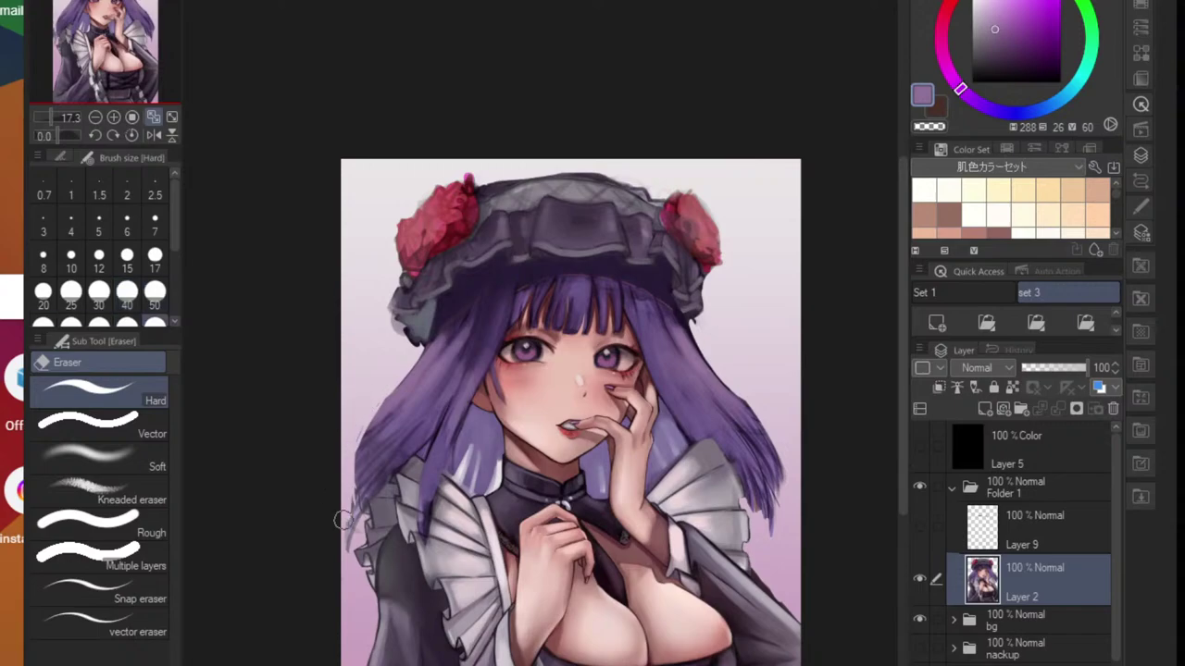
pyautogui.moveTo(343, 521)
pyautogui.mouseDown()
pyautogui.moveTo(344, 460)
pyautogui.moveTo(351, 544)
pyautogui.moveTo(352, 505)
pyautogui.moveTo(356, 519)
pyautogui.mouseUp()
pyautogui.moveTo(348, 472)
pyautogui.mouseDown()
pyautogui.moveTo(355, 511)
pyautogui.moveTo(350, 485)
pyautogui.mouseUp()
pyautogui.moveTo(359, 418); pyautogui.dragTo(357, 437)
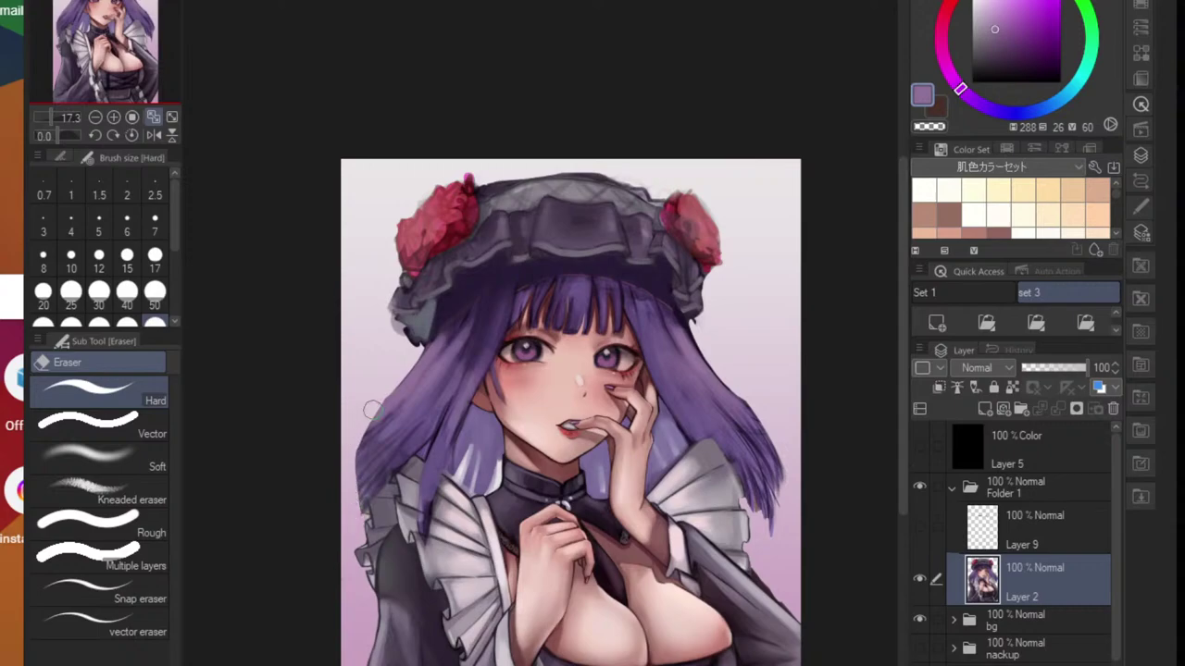
pyautogui.scroll(-3, 377, 460)
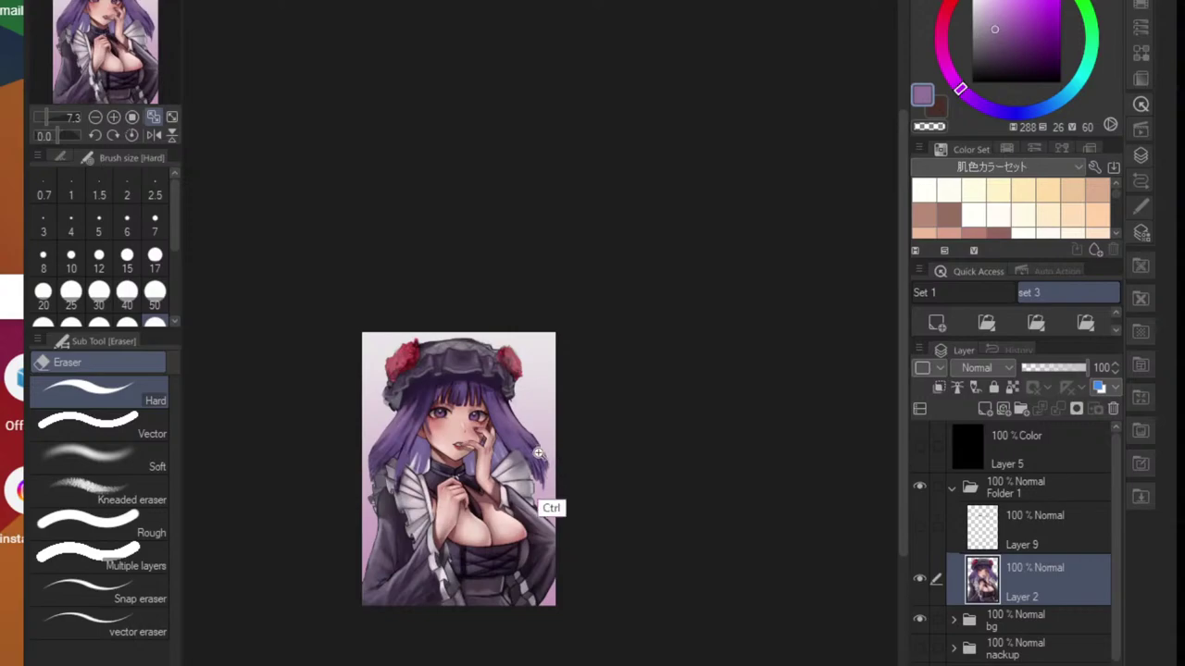
pyautogui.scroll(3, 538, 453)
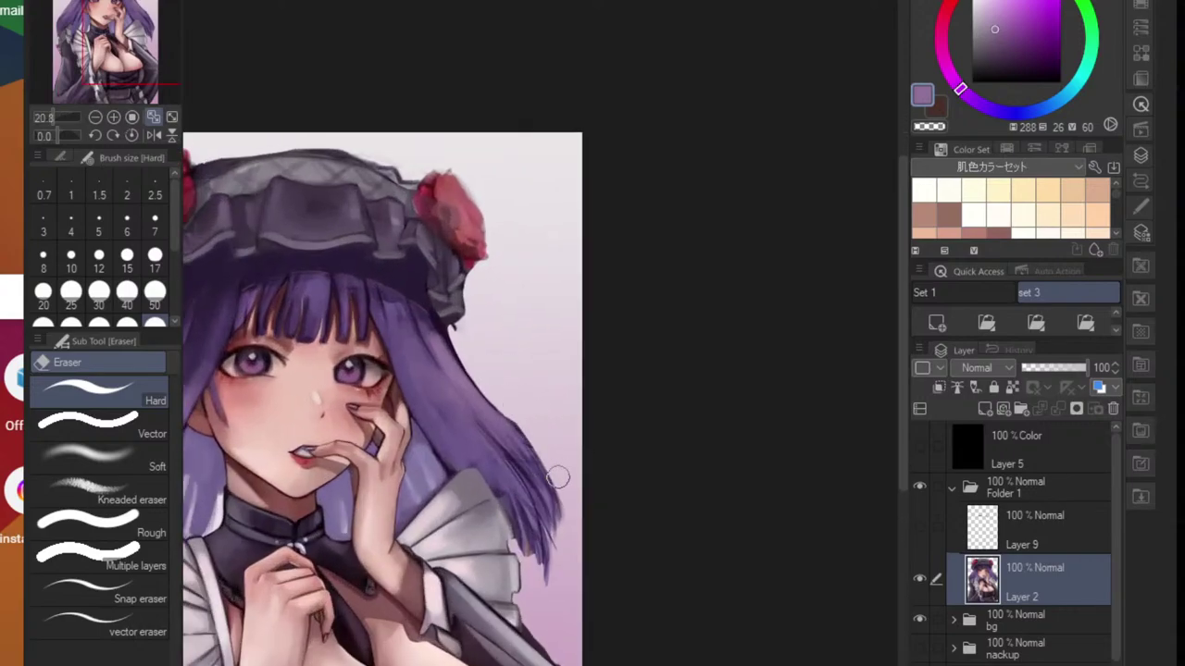
# - Trim the ragged purple hair-tip strands on the right
pyautogui.click(502, 389)
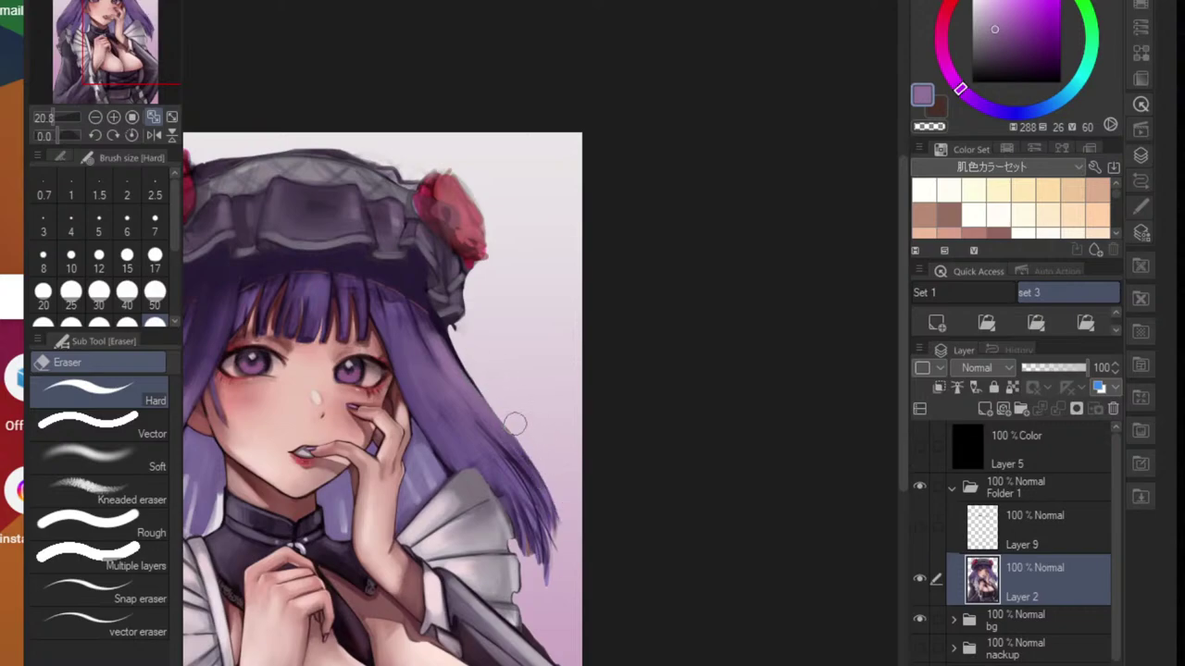
pyautogui.scroll(-3, 555, 547)
pyautogui.scroll(4, 587, 558)
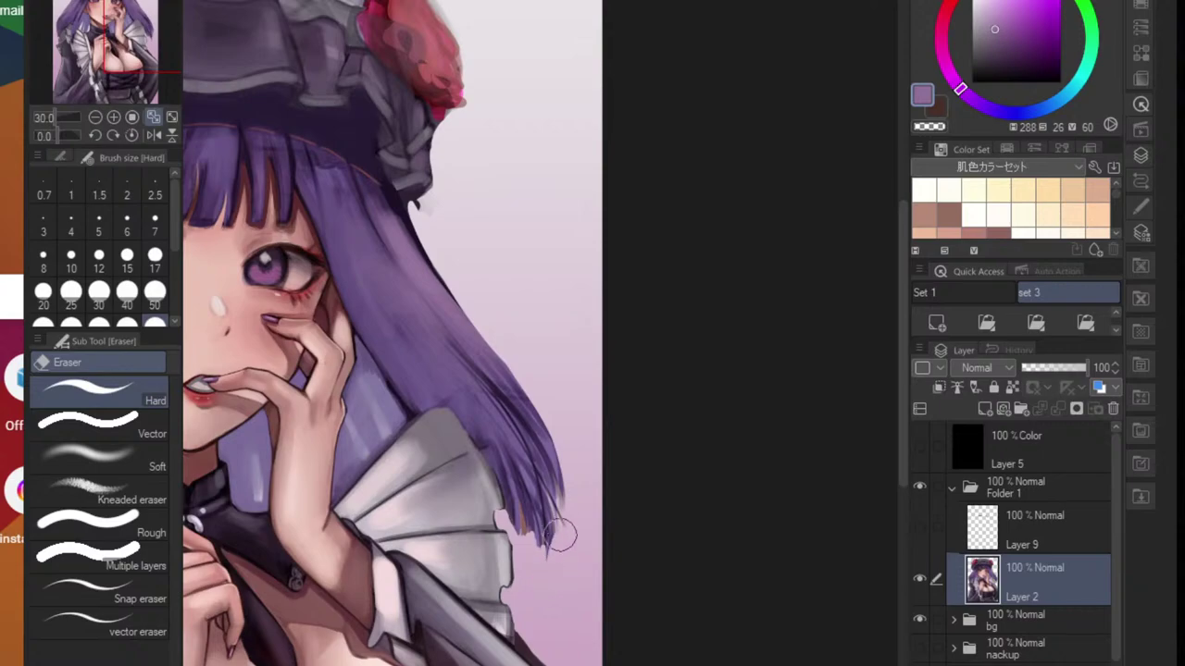
pyautogui.moveTo(546, 561); pyautogui.dragTo(526, 459)
pyautogui.moveTo(537, 504)
pyautogui.mouseDown()
pyautogui.moveTo(530, 446)
pyautogui.moveTo(547, 506)
pyautogui.moveTo(541, 467)
pyautogui.moveTo(560, 503)
pyautogui.moveTo(557, 468)
pyautogui.moveTo(563, 517)
pyautogui.moveTo(556, 502)
pyautogui.moveTo(547, 523)
pyautogui.moveTo(530, 489)
pyautogui.mouseUp()
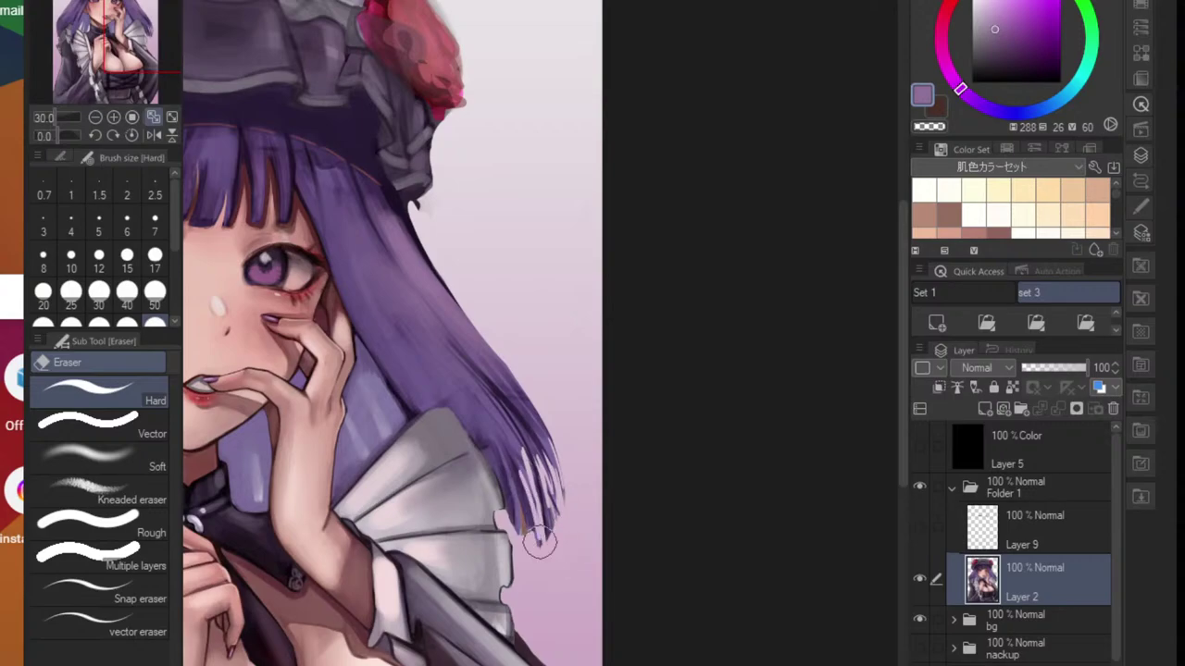
pyautogui.moveTo(540, 542)
pyautogui.mouseDown()
pyautogui.moveTo(523, 519)
pyautogui.moveTo(532, 539)
pyautogui.moveTo(518, 532)
pyautogui.moveTo(514, 507)
pyautogui.moveTo(531, 525)
pyautogui.moveTo(546, 500)
pyautogui.mouseUp()
# - Fade the right hair tips and lighten the left hair edge with a soft-edged eraser
pyautogui.press('j')
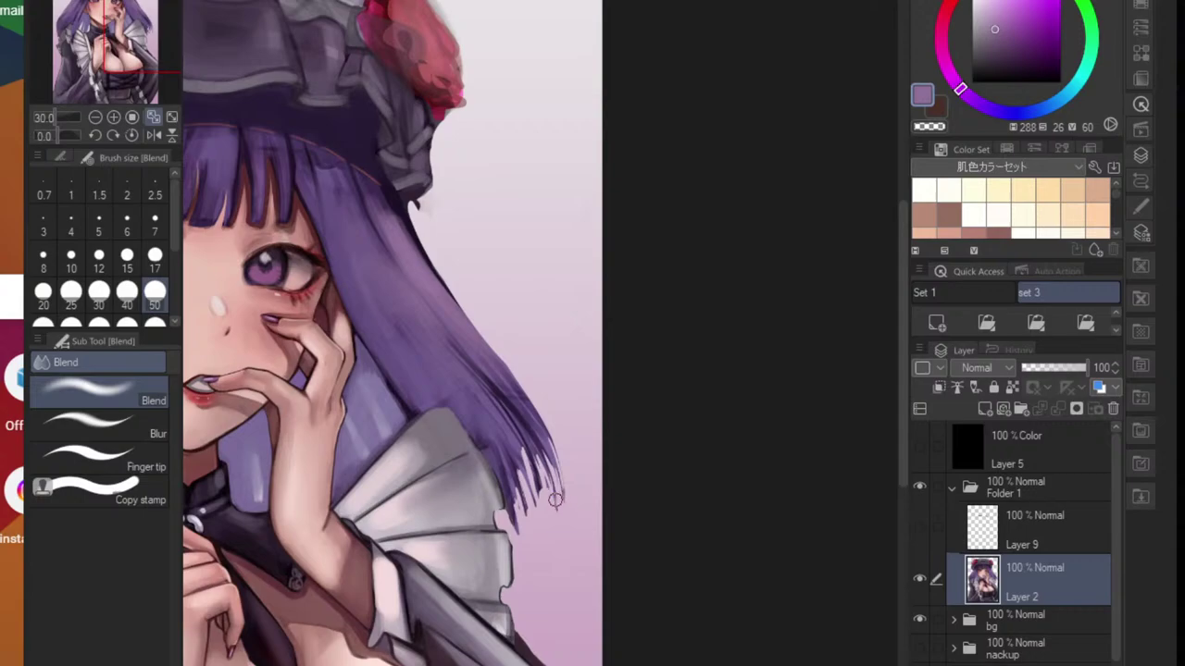
pyautogui.press('e')
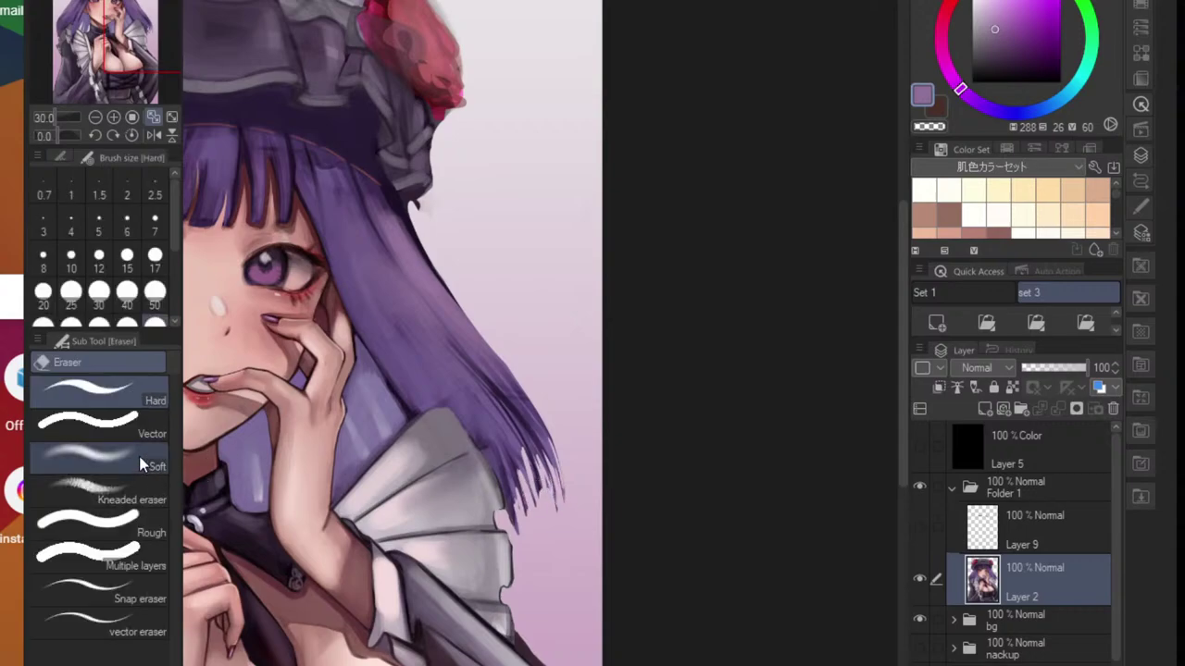
pyautogui.click(140, 465)
pyautogui.moveTo(508, 523)
pyautogui.mouseDown()
pyautogui.moveTo(531, 492)
pyautogui.moveTo(559, 465)
pyautogui.mouseUp()
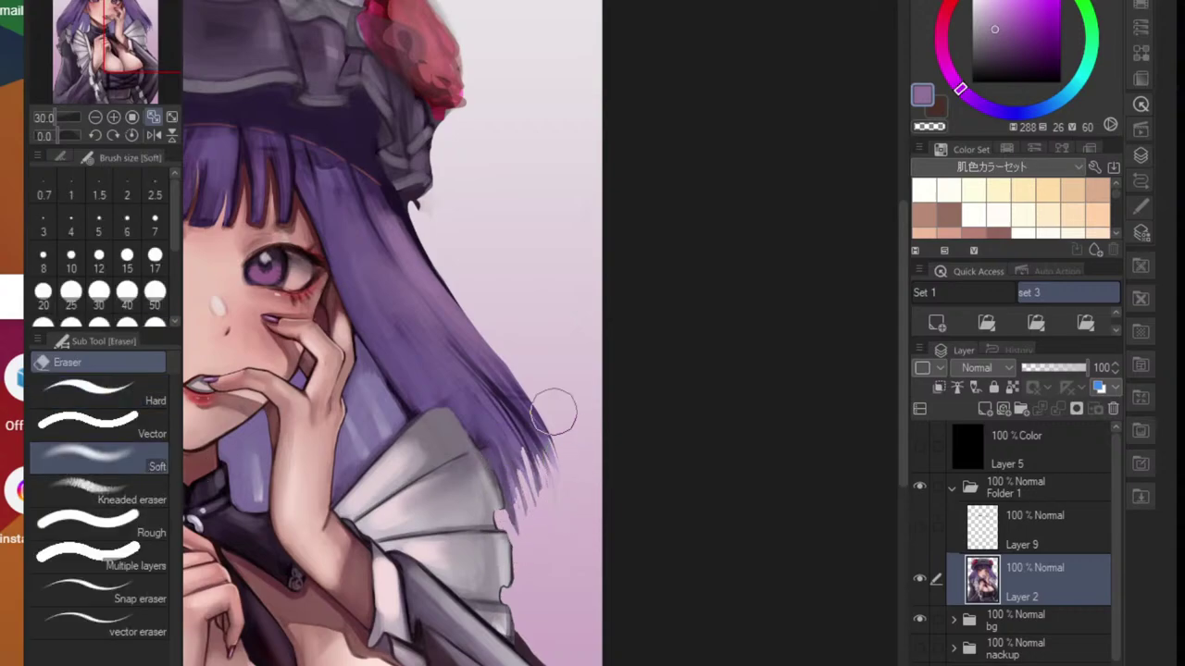
pyautogui.moveTo(553, 413)
pyautogui.mouseDown()
pyautogui.moveTo(563, 527)
pyautogui.moveTo(545, 444)
pyautogui.moveTo(545, 500)
pyautogui.moveTo(531, 505)
pyautogui.moveTo(522, 431)
pyautogui.moveTo(530, 503)
pyautogui.moveTo(520, 455)
pyautogui.moveTo(540, 490)
pyautogui.mouseUp()
pyautogui.moveTo(512, 362)
pyautogui.mouseDown()
pyautogui.moveTo(560, 481)
pyautogui.moveTo(504, 538)
pyautogui.mouseUp()
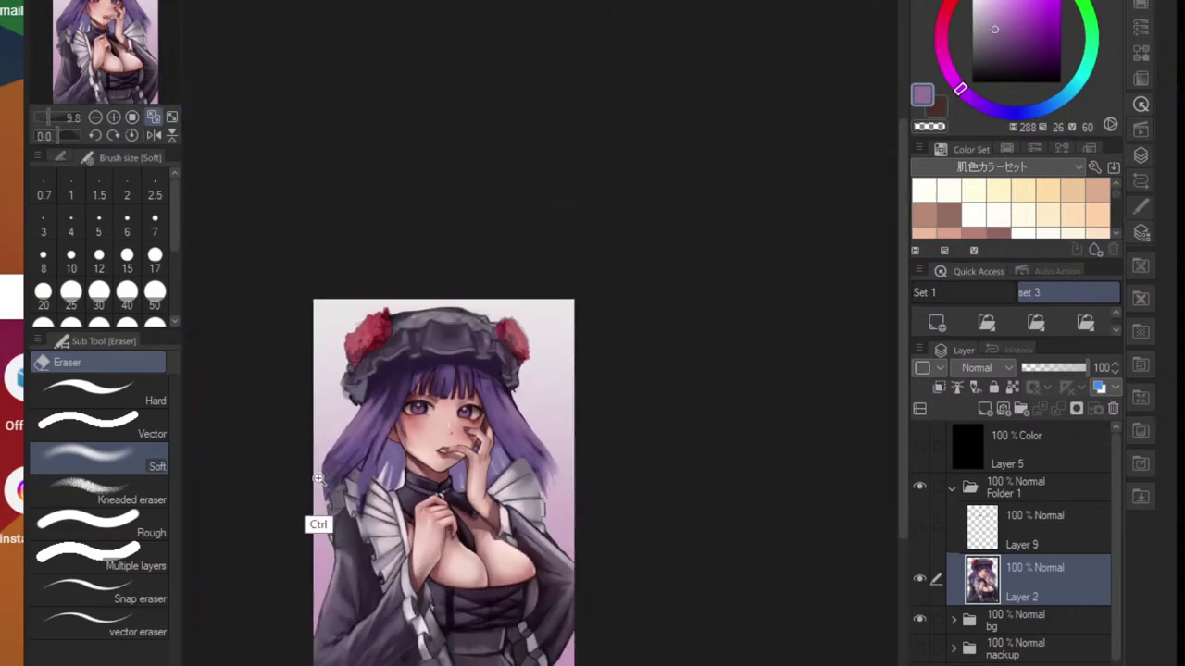
pyautogui.scroll(3, 317, 478)
pyautogui.moveTo(312, 510)
pyautogui.mouseDown()
pyautogui.moveTo(337, 413)
pyautogui.moveTo(324, 517)
pyautogui.moveTo(354, 424)
pyautogui.moveTo(326, 521)
pyautogui.moveTo(344, 463)
pyautogui.mouseUp()
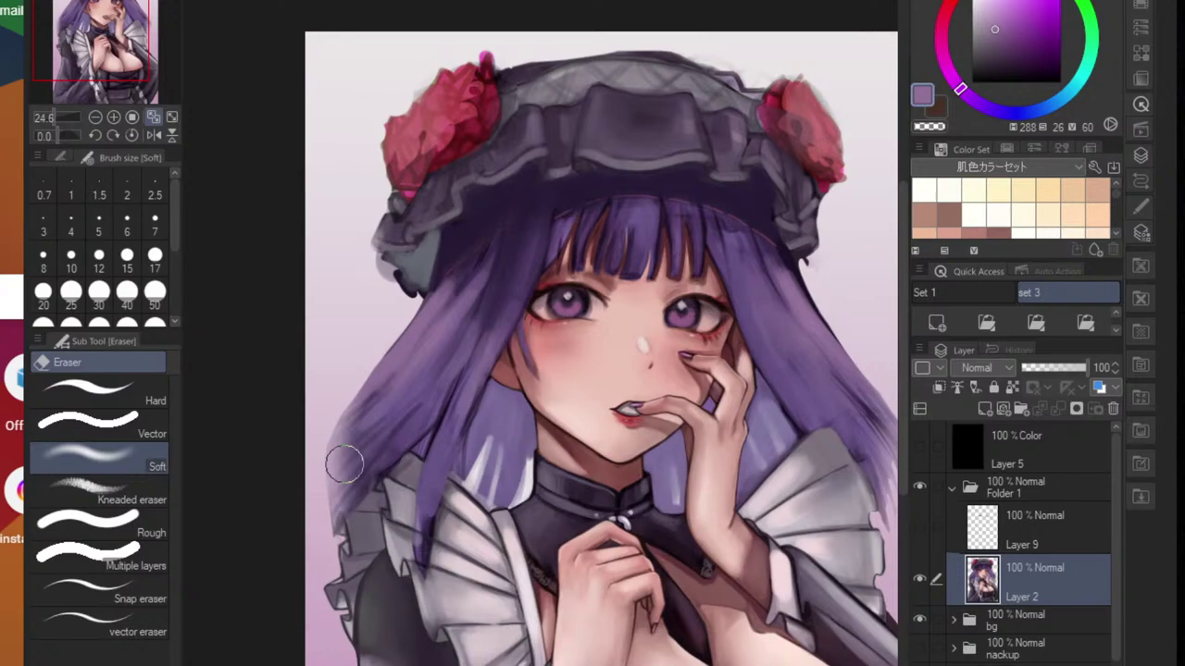
pyautogui.scroll(-3, 330, 568)
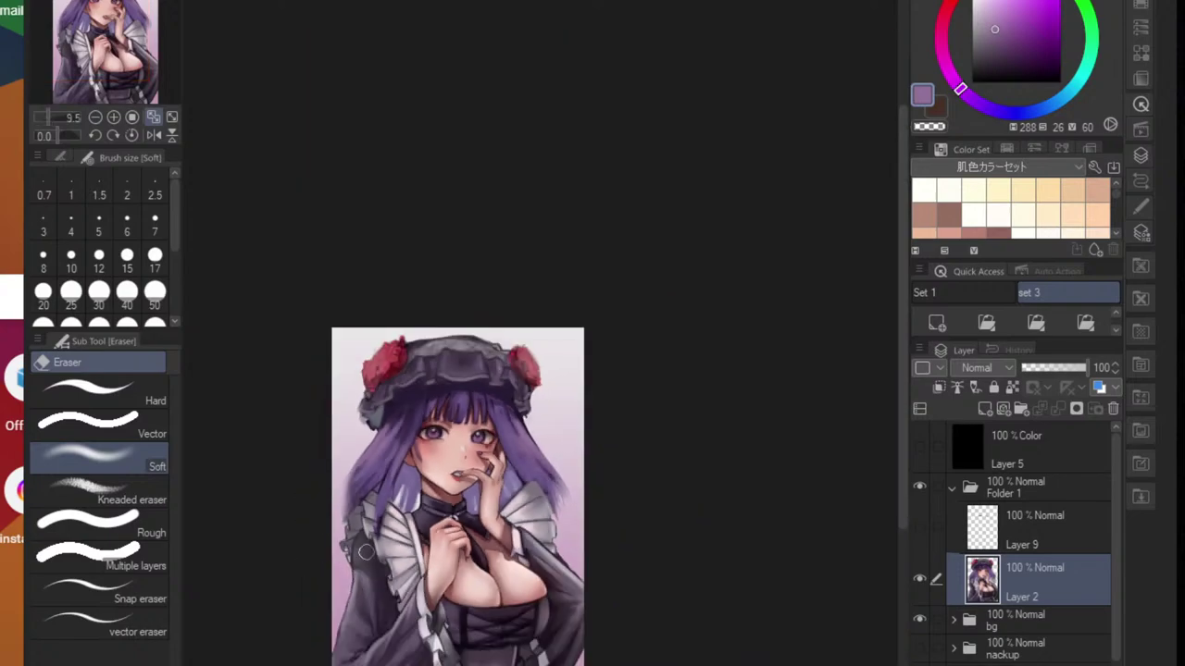
pyautogui.scroll(3, 366, 552)
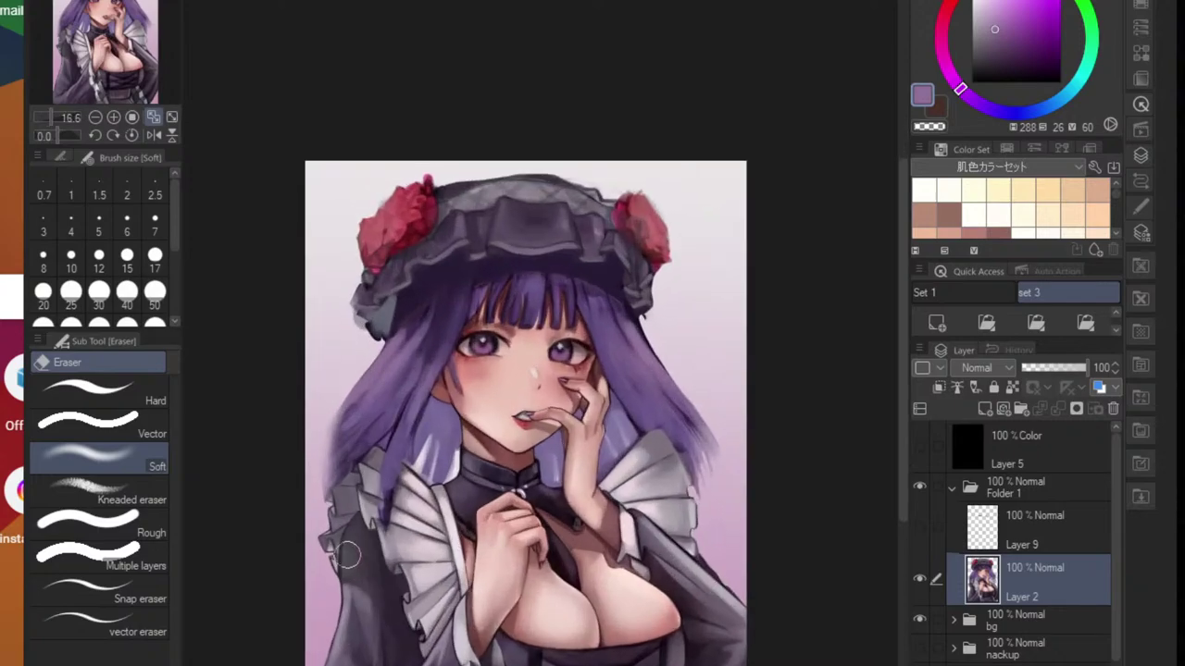
pyautogui.press('b')
pyautogui.scroll(2, 397, 388)
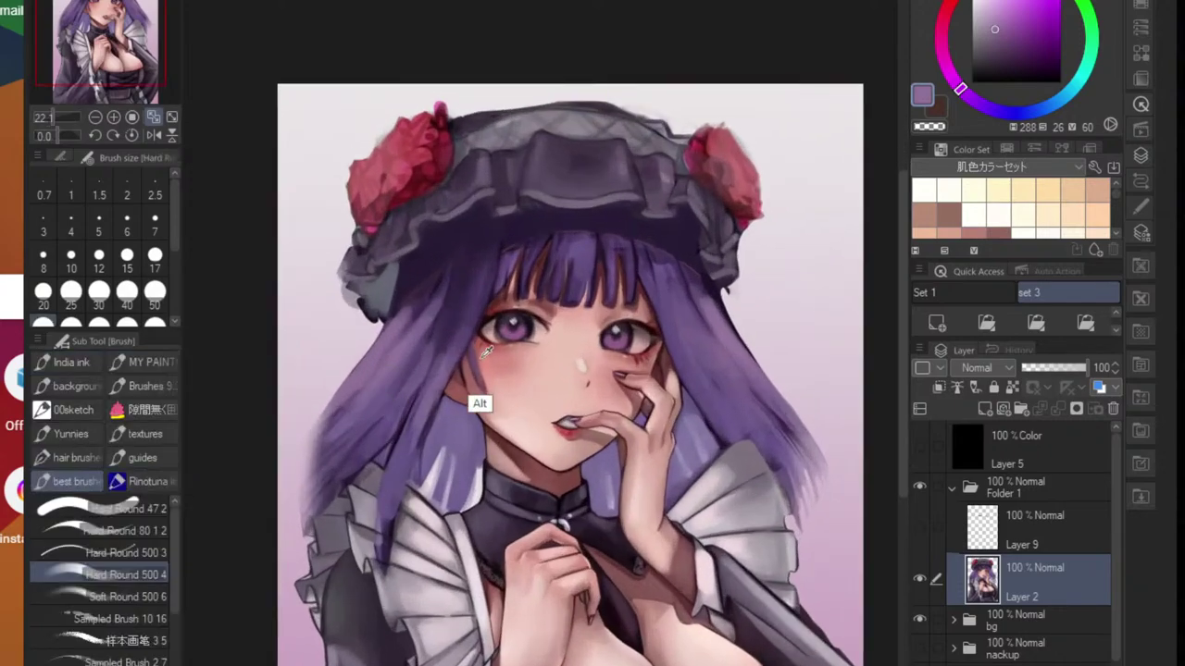
# - Add a new layer above Layer 2, sample a dark purple, and shrink the brush to size 15
pyautogui.click(938, 324)
pyautogui.keyDown('alt'); pyautogui.click(455, 349); pyautogui.keyUp('alt')
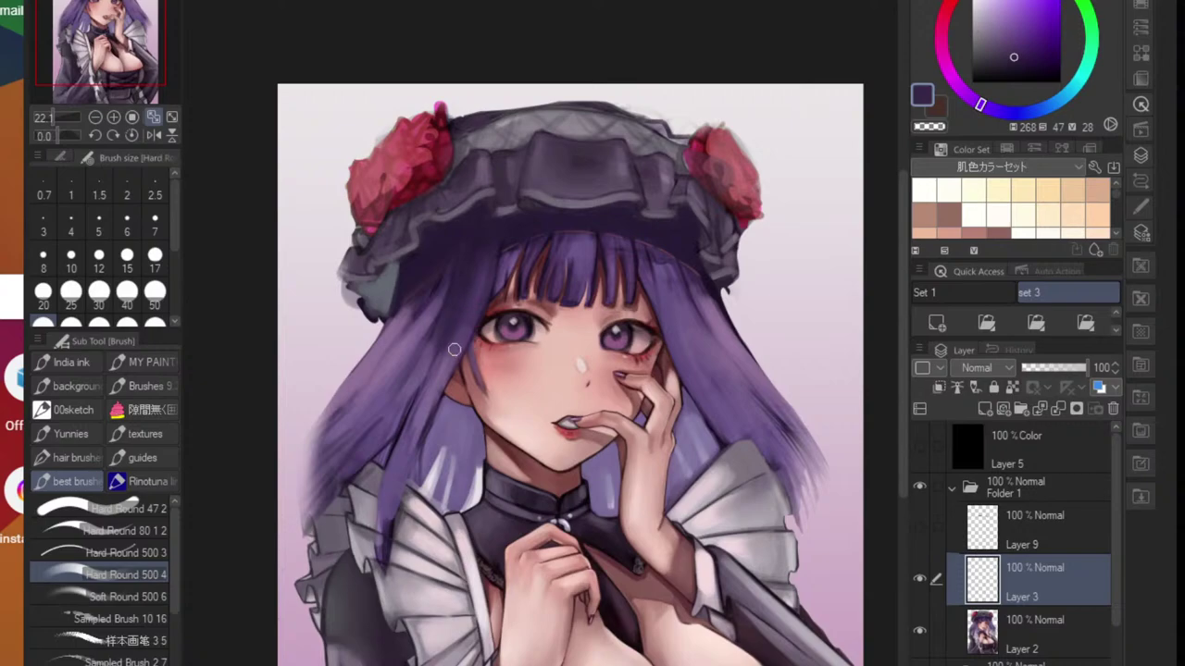
pyautogui.press('[')
pyautogui.press('[')
pyautogui.press('[')
pyautogui.press('[')
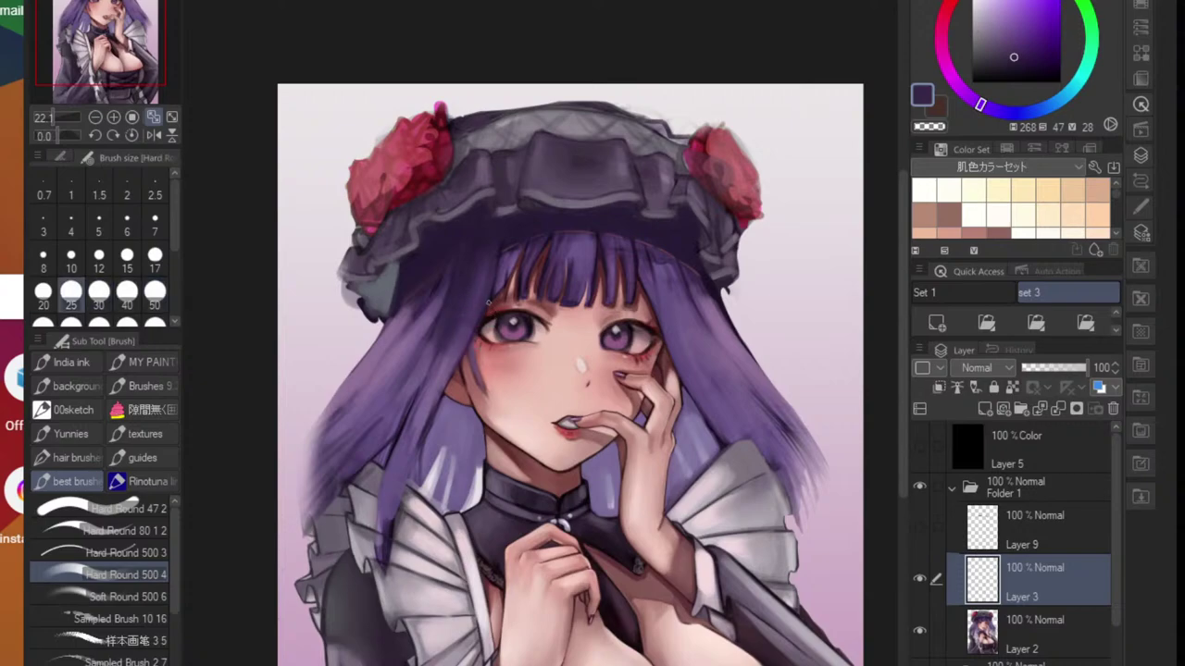
pyautogui.scroll(3, 497, 265)
pyautogui.keyDown('alt'); pyautogui.click(480, 339); pyautogui.keyUp('alt')
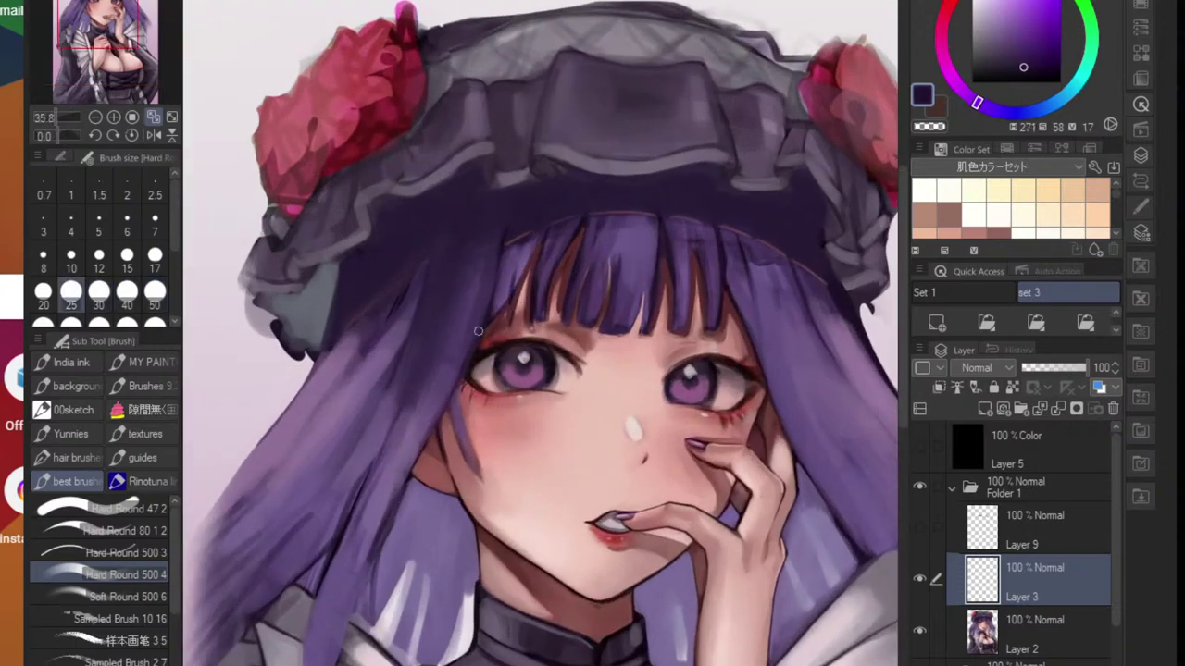
pyautogui.press('[')
pyautogui.press('[')
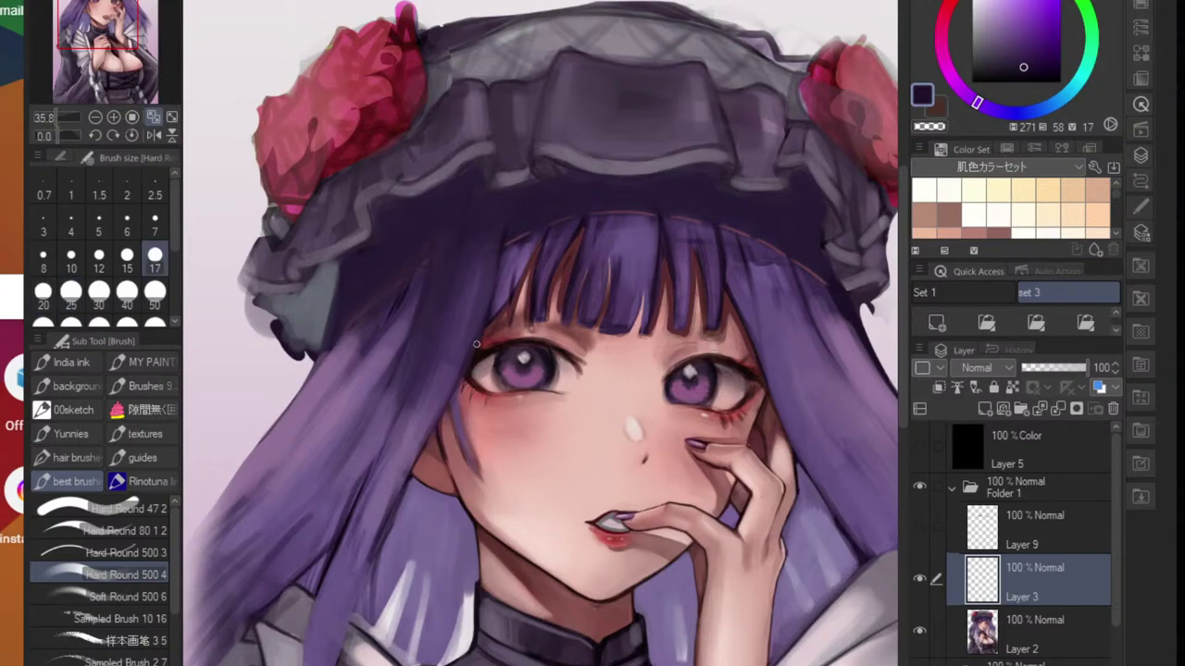
pyautogui.press('[')
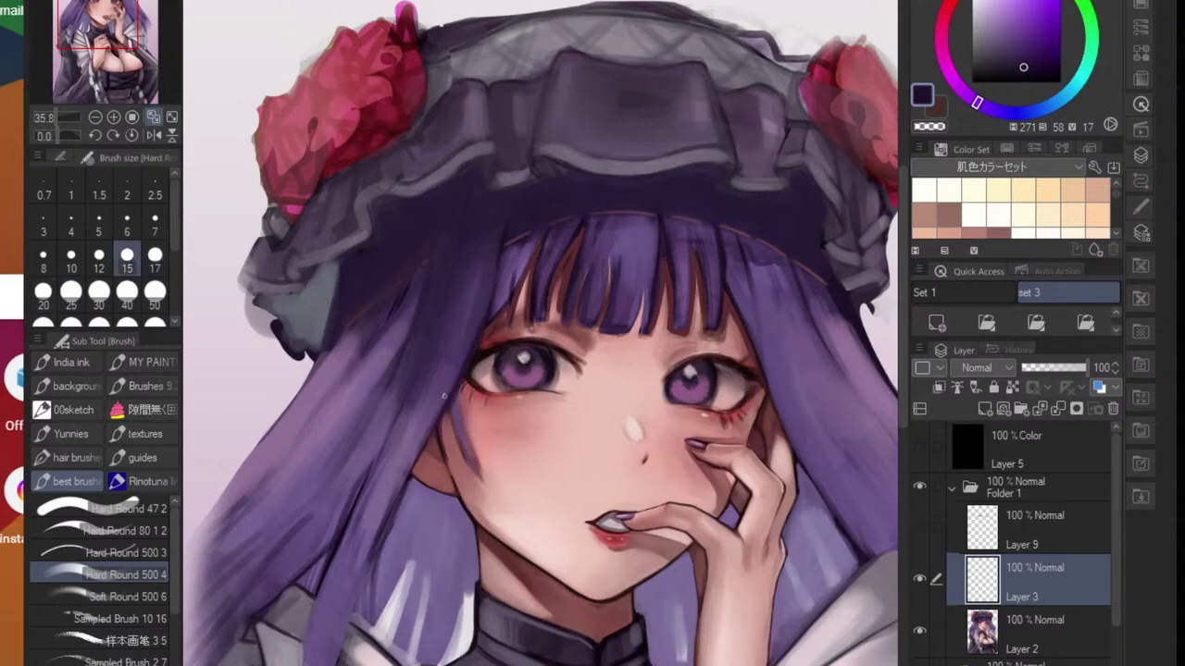
# - Draw thin dark purple strokes down the left hair strand
pyautogui.moveTo(421, 457); pyautogui.dragTo(381, 542)
pyautogui.moveTo(414, 463); pyautogui.dragTo(362, 664)
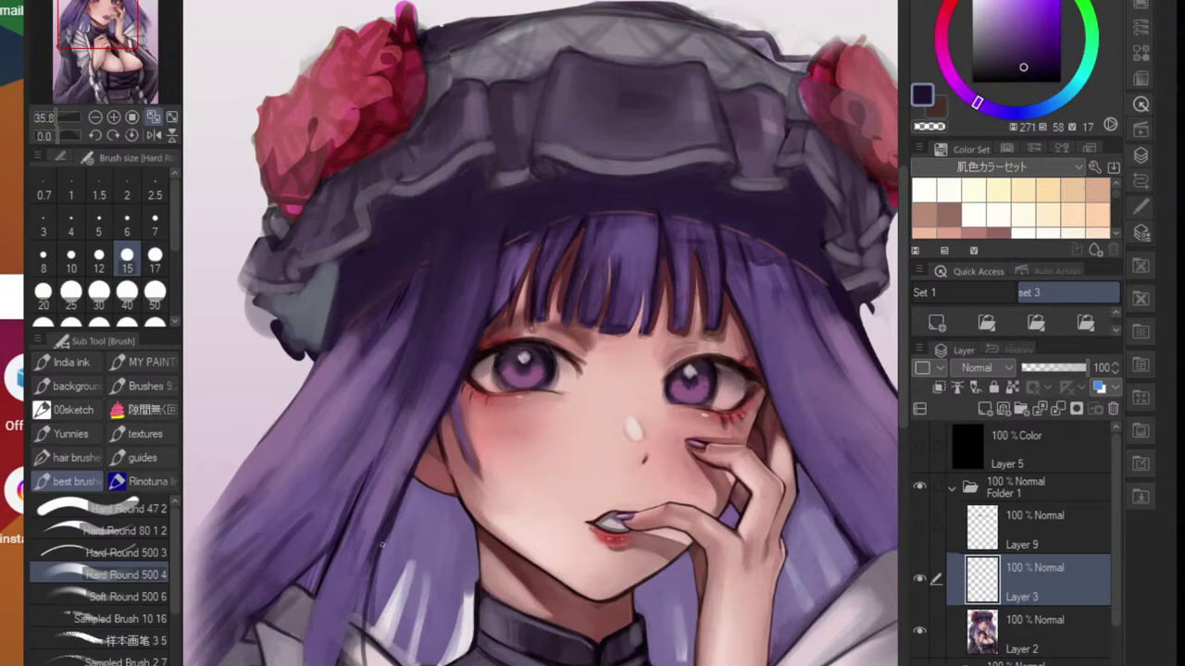
pyautogui.moveTo(380, 543); pyautogui.dragTo(368, 664)
pyautogui.moveTo(392, 511); pyautogui.dragTo(367, 664)
pyautogui.moveTo(389, 529)
pyautogui.mouseDown()
pyautogui.moveTo(371, 665)
pyautogui.moveTo(330, 630)
pyautogui.mouseUp()
pyautogui.moveTo(463, 555); pyautogui.dragTo(437, 509)
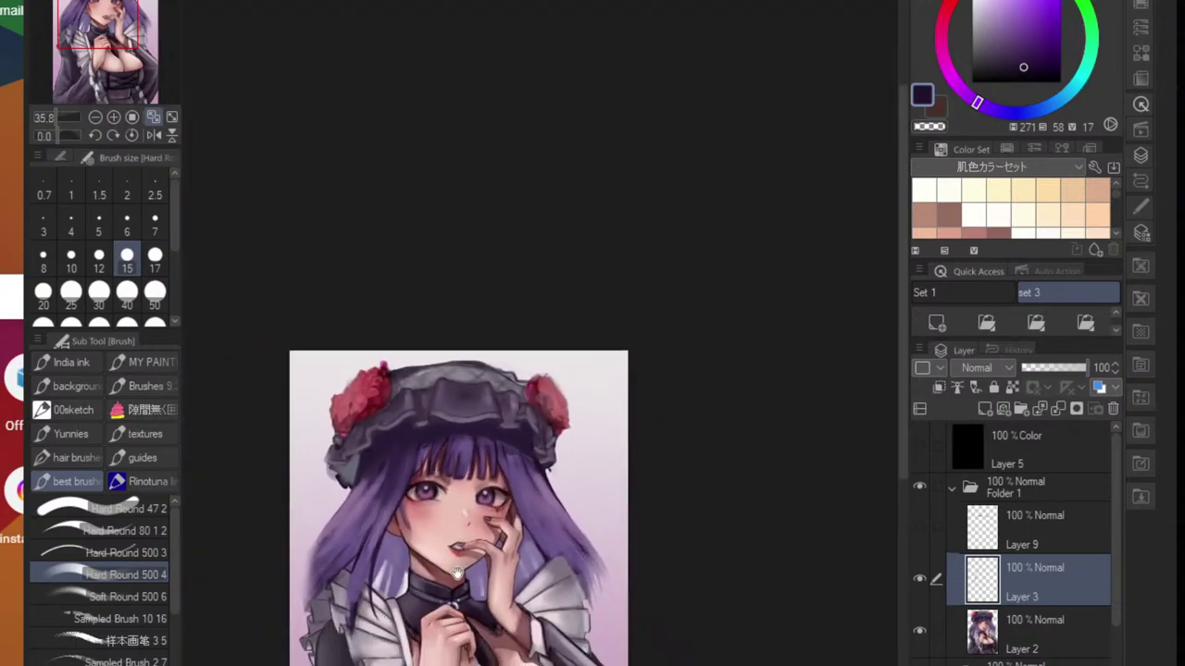
pyautogui.keyDown('ctrl'); pyautogui.moveTo(519, 514); pyautogui.dragTo(556, 523); pyautogui.keyUp('ctrl')
pyautogui.scroll(2, 555, 523)
# - Draw two thin dark strands down the right hair strand
pyautogui.moveTo(541, 575); pyautogui.dragTo(546, 501)
pyautogui.moveTo(546, 501)
pyautogui.keyDown('ctrl'); pyautogui.mouseDown()
pyautogui.moveTo(574, 491)
pyautogui.moveTo(562, 656)
pyautogui.mouseUp(); pyautogui.keyUp('ctrl')
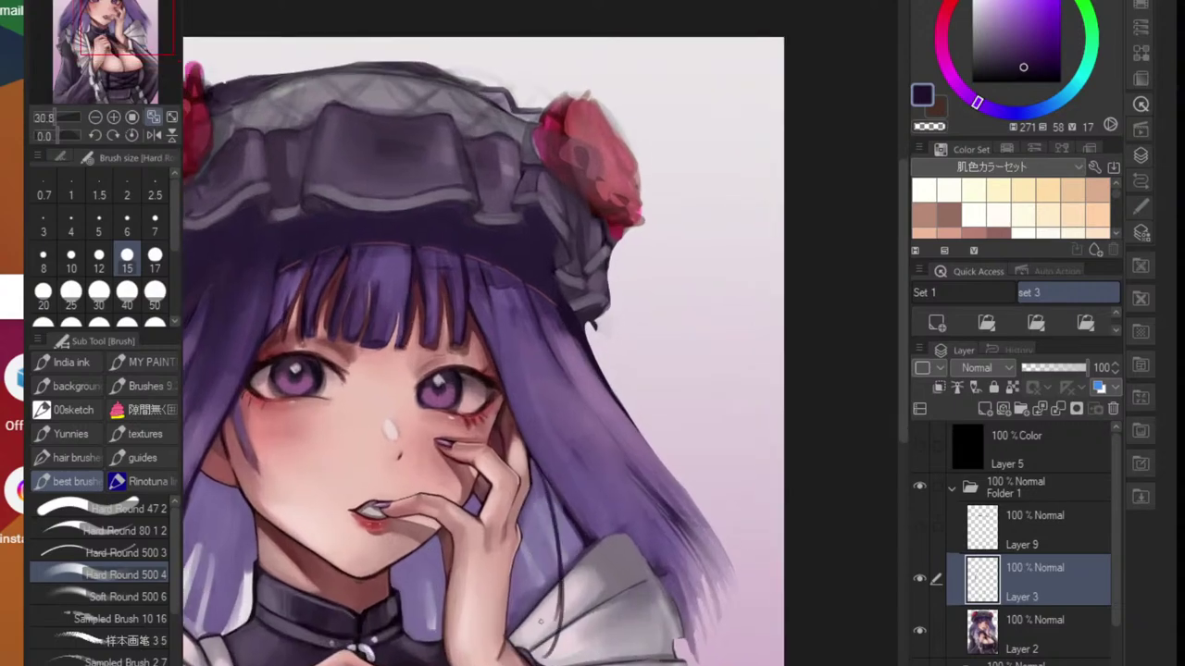
pyautogui.moveTo(564, 508); pyautogui.dragTo(555, 642)
pyautogui.moveTo(580, 580)
pyautogui.keyDown('ctrl'); pyautogui.mouseDown()
pyautogui.moveTo(525, 623)
pyautogui.moveTo(527, 561)
pyautogui.mouseUp(); pyautogui.keyUp('ctrl')
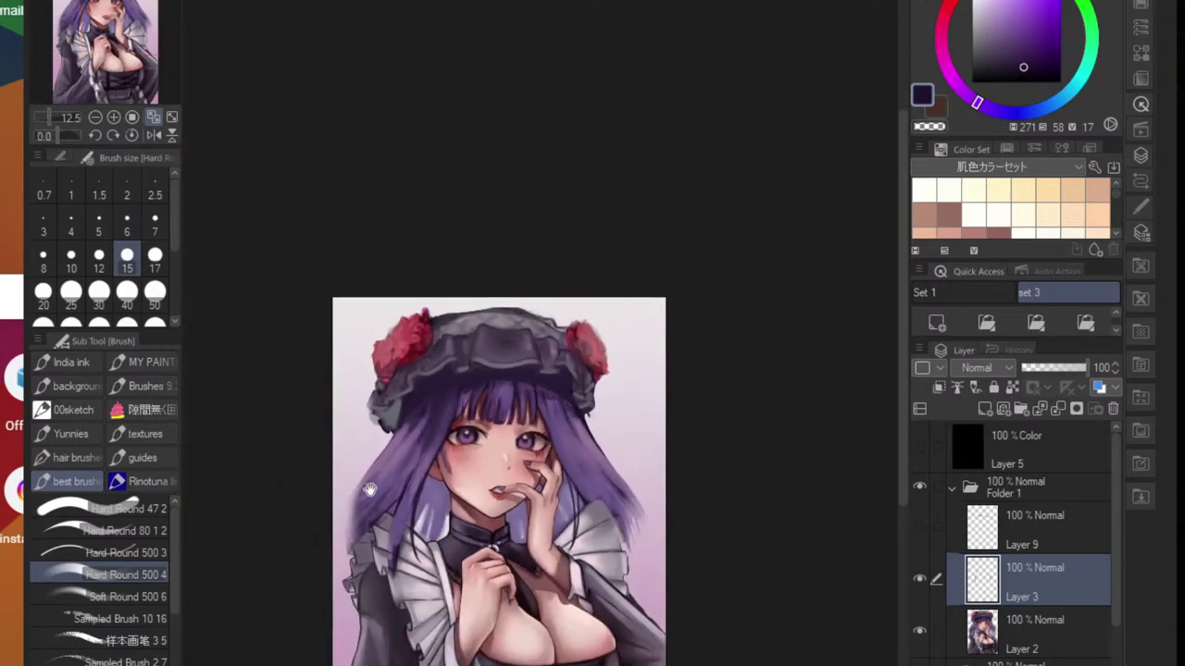
pyautogui.scroll(3, 388, 449)
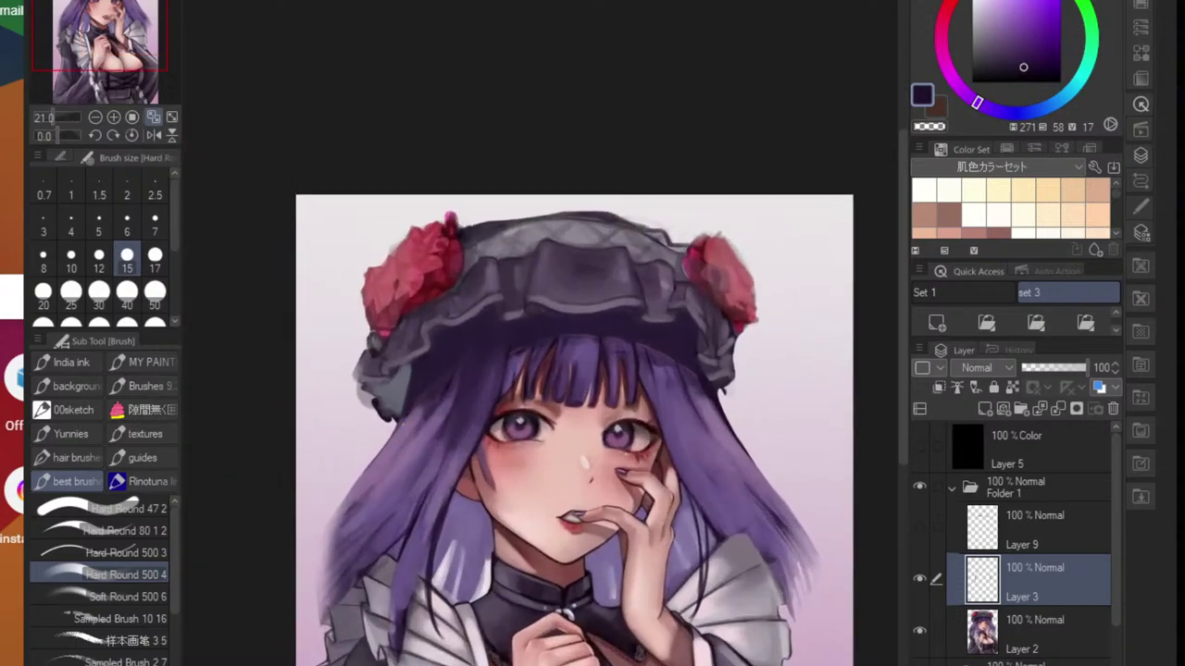
# - Draw a long curved flyaway strand on the left edge and outline the hair's right edge
pyautogui.moveTo(404, 424); pyautogui.dragTo(313, 535)
pyautogui.hotkey('ctrl', 'alt', 'z')
pyautogui.moveTo(396, 448); pyautogui.dragTo(314, 560)
pyautogui.hotkey('ctrl', 'z')
pyautogui.moveTo(407, 412)
pyautogui.mouseDown()
pyautogui.moveTo(298, 575)
pyautogui.moveTo(324, 518)
pyautogui.mouseUp()
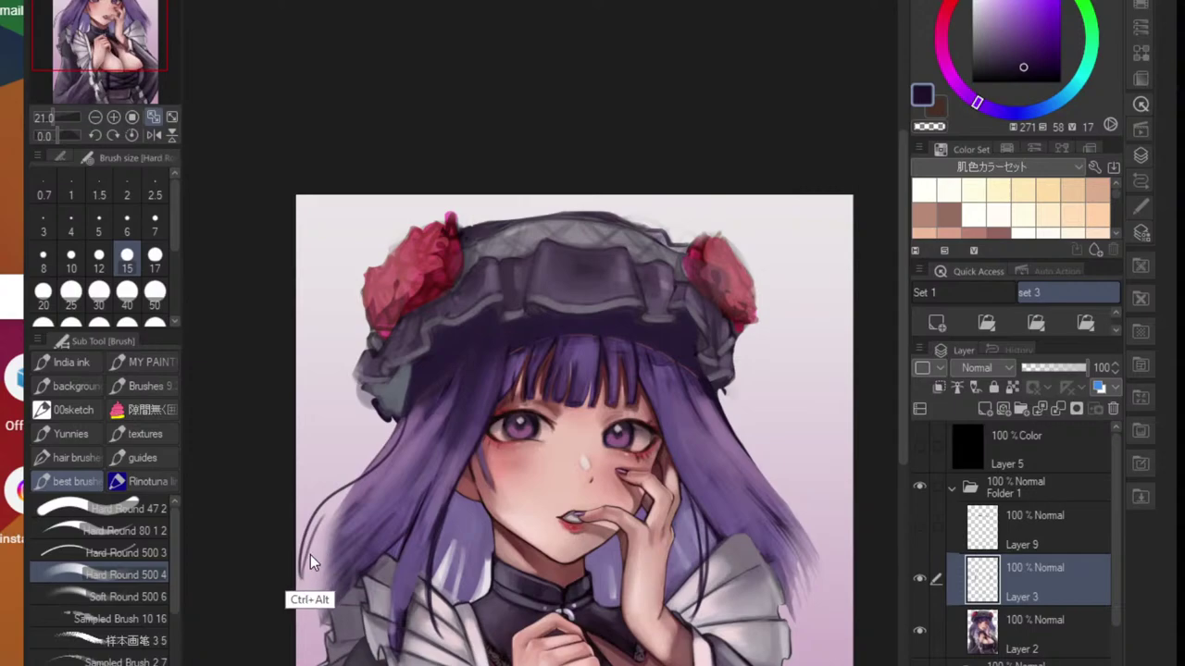
pyautogui.moveTo(305, 576)
pyautogui.mouseDown()
pyautogui.moveTo(343, 505)
pyautogui.moveTo(392, 479)
pyautogui.moveTo(425, 437)
pyautogui.mouseUp()
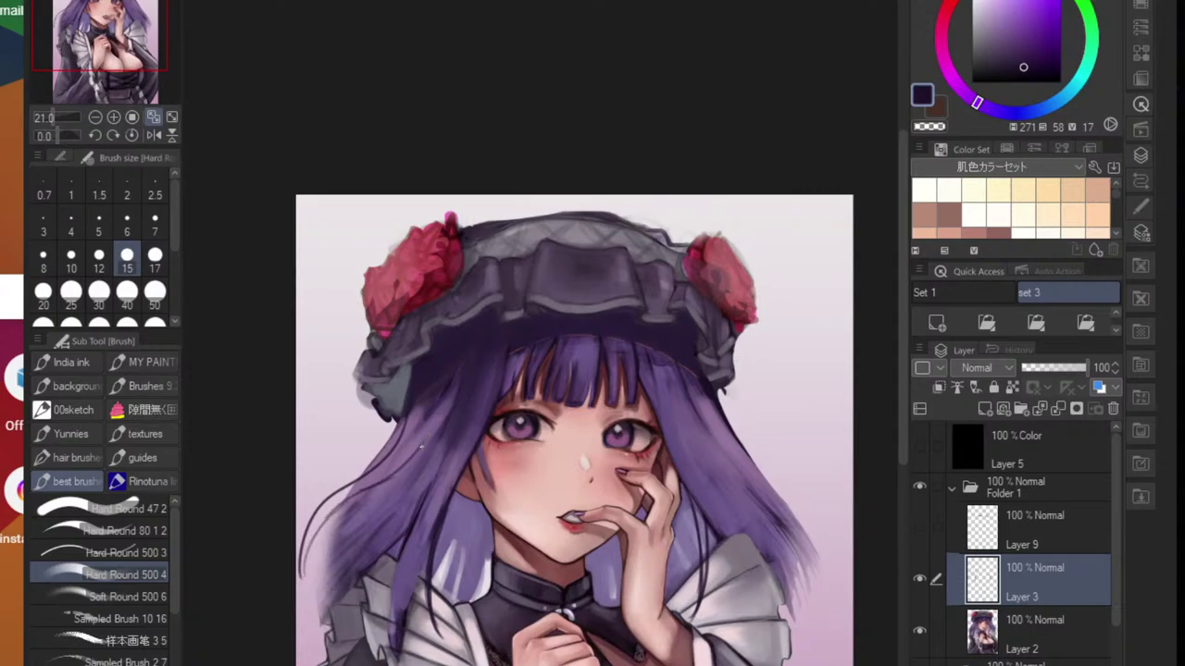
pyautogui.moveTo(715, 409)
pyautogui.mouseDown()
pyautogui.moveTo(775, 470)
pyautogui.moveTo(816, 546)
pyautogui.mouseUp()
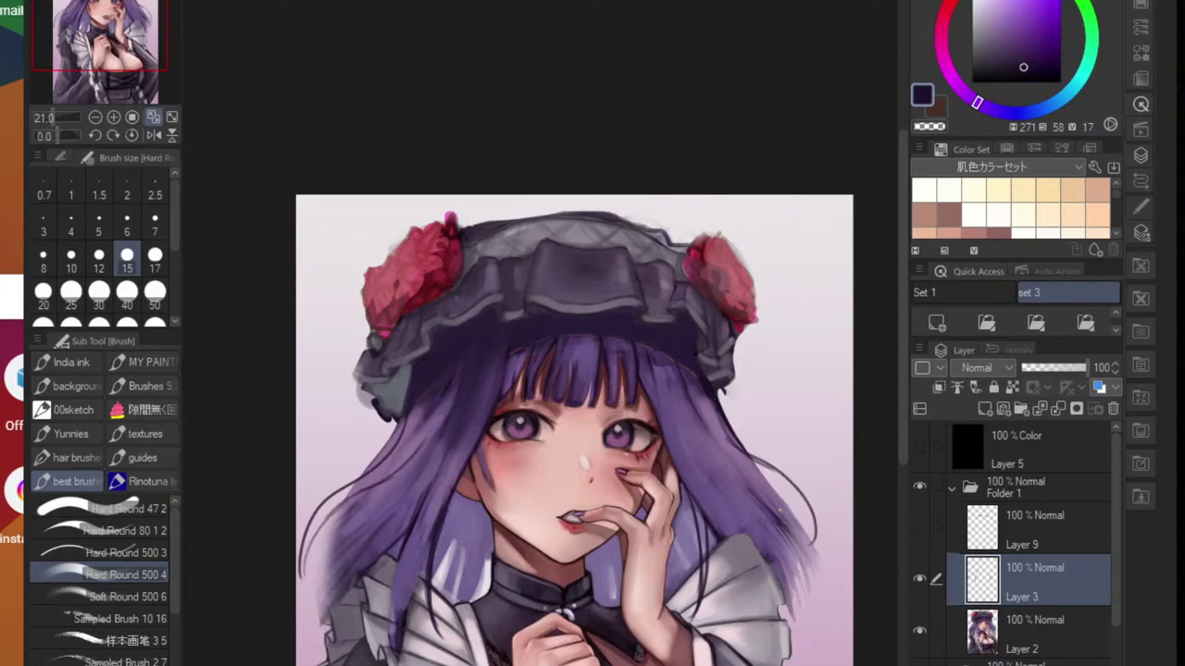
pyautogui.moveTo(755, 474); pyautogui.dragTo(805, 550)
# - Redraw the left hair-edge strand as a new curve and add short dark strands beside it
pyautogui.moveTo(389, 458); pyautogui.dragTo(295, 505)
pyautogui.hotkey('ctrl', 'z')
pyautogui.moveTo(369, 466); pyautogui.dragTo(296, 511)
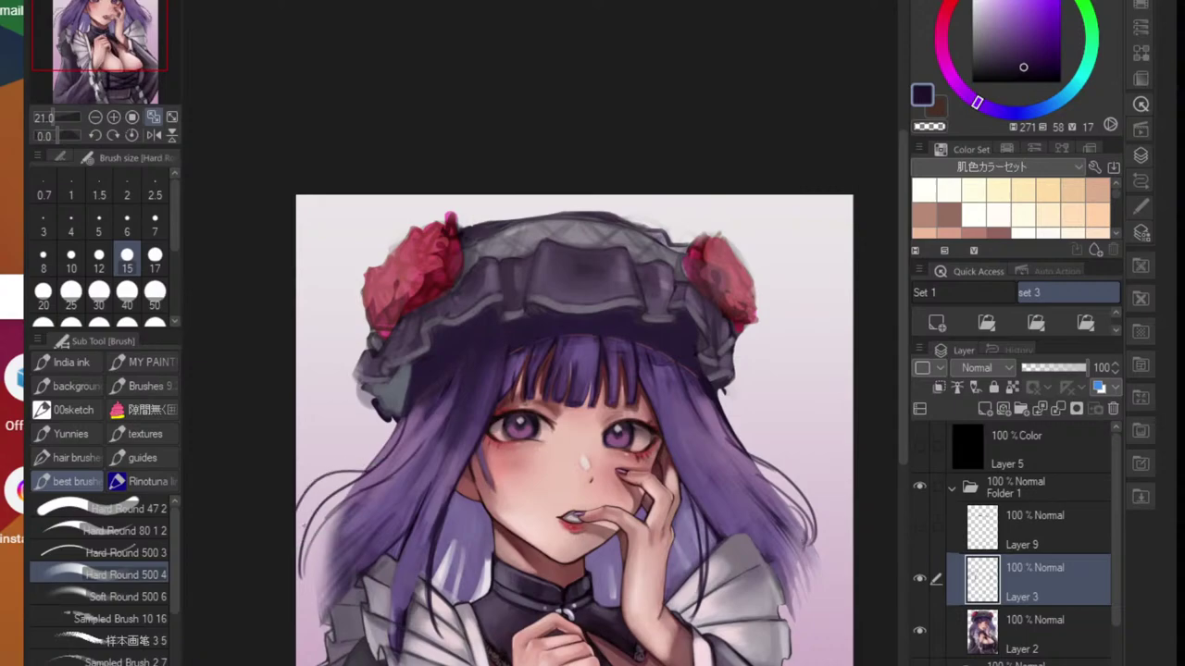
pyautogui.hotkey('ctrl', 'z')
pyautogui.moveTo(375, 462); pyautogui.dragTo(300, 525)
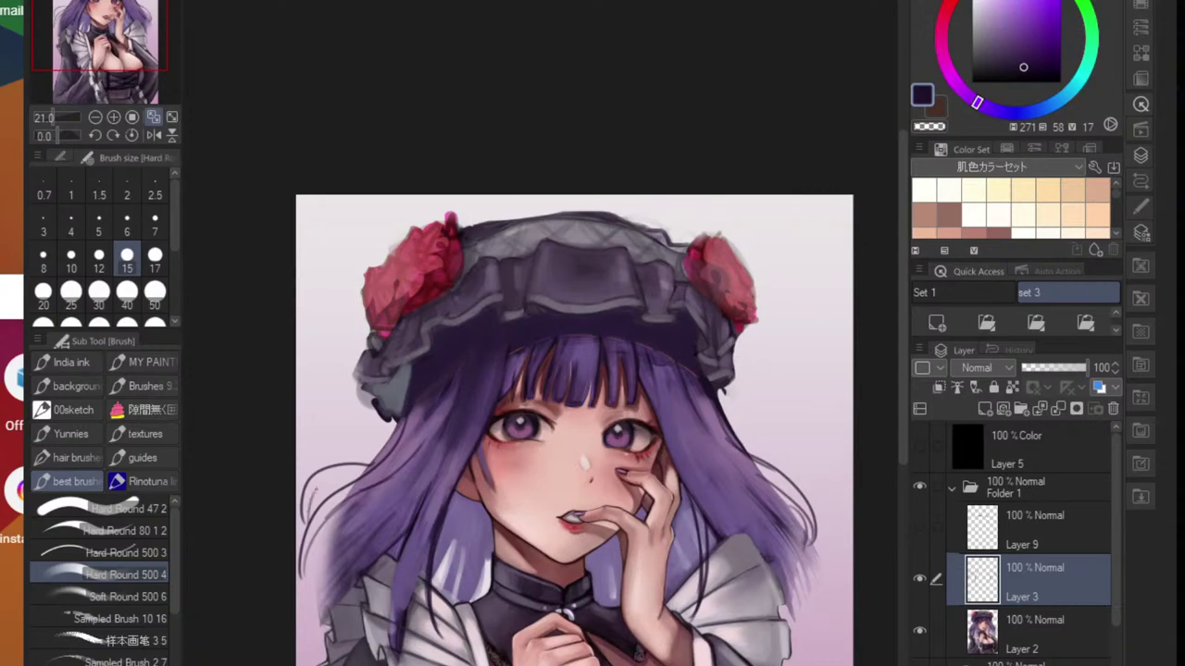
pyautogui.moveTo(405, 422); pyautogui.dragTo(366, 463)
pyautogui.moveTo(409, 417)
pyautogui.mouseDown()
pyautogui.moveTo(383, 452)
pyautogui.moveTo(333, 463)
pyautogui.mouseUp()
pyautogui.moveTo(378, 505)
pyautogui.mouseDown()
pyautogui.moveTo(371, 461)
pyautogui.moveTo(396, 436)
pyautogui.mouseUp()
pyautogui.scroll(2, 394, 436)
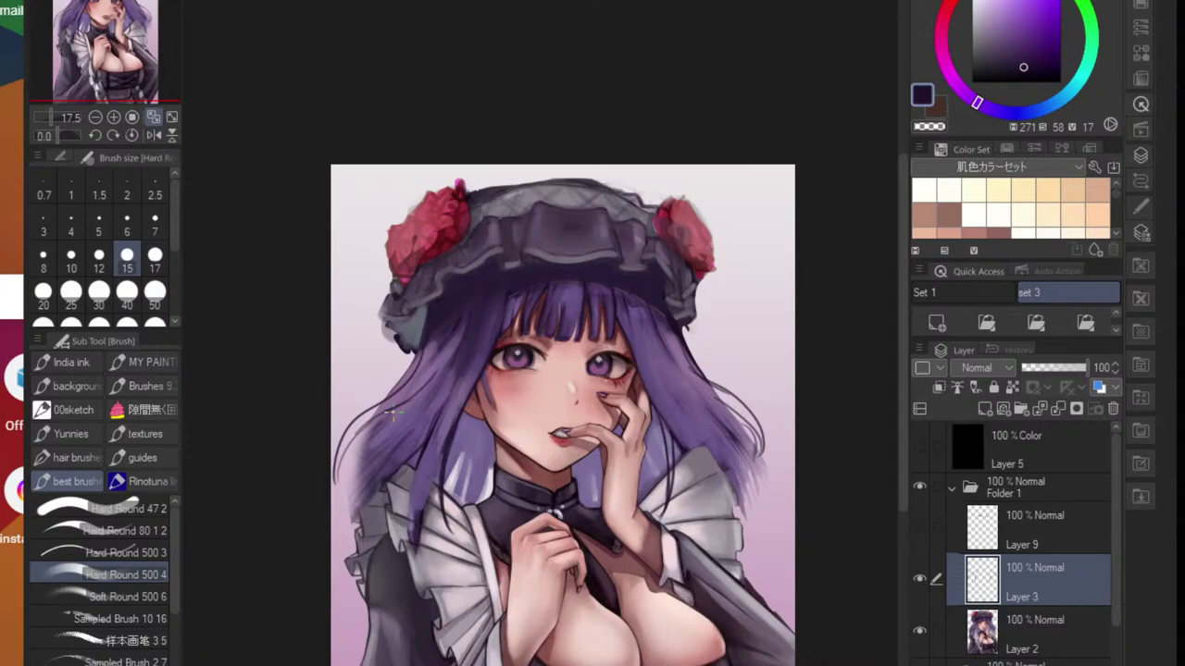
pyautogui.scroll(1, 482, 400)
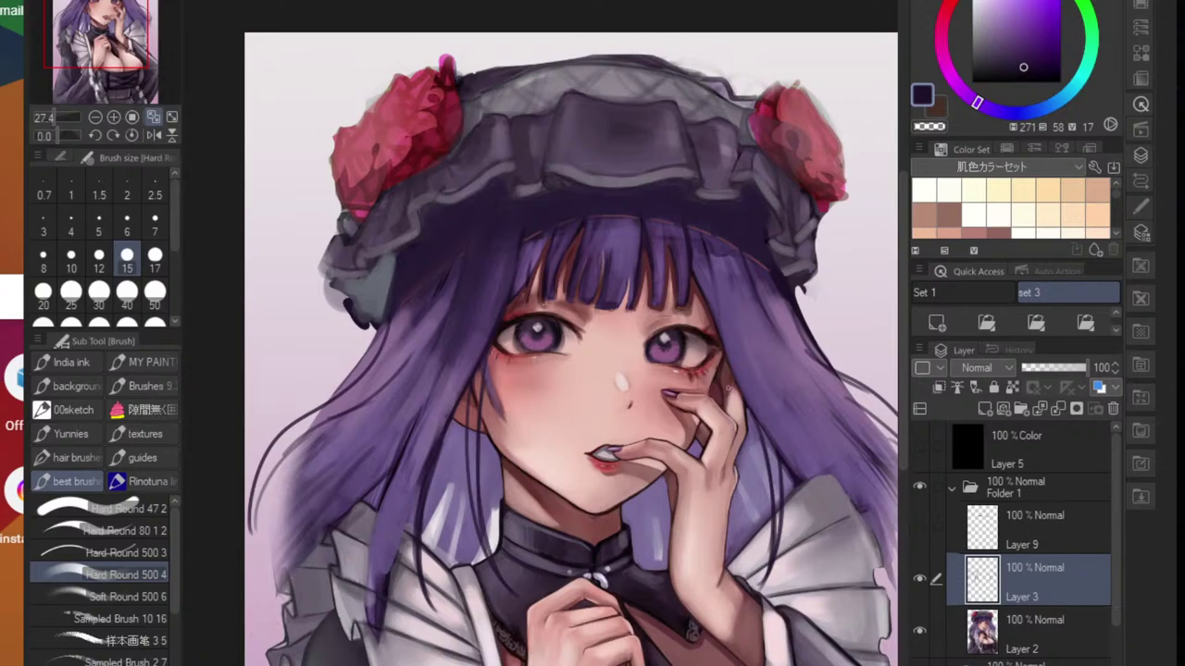
pyautogui.scroll(-4, 703, 546)
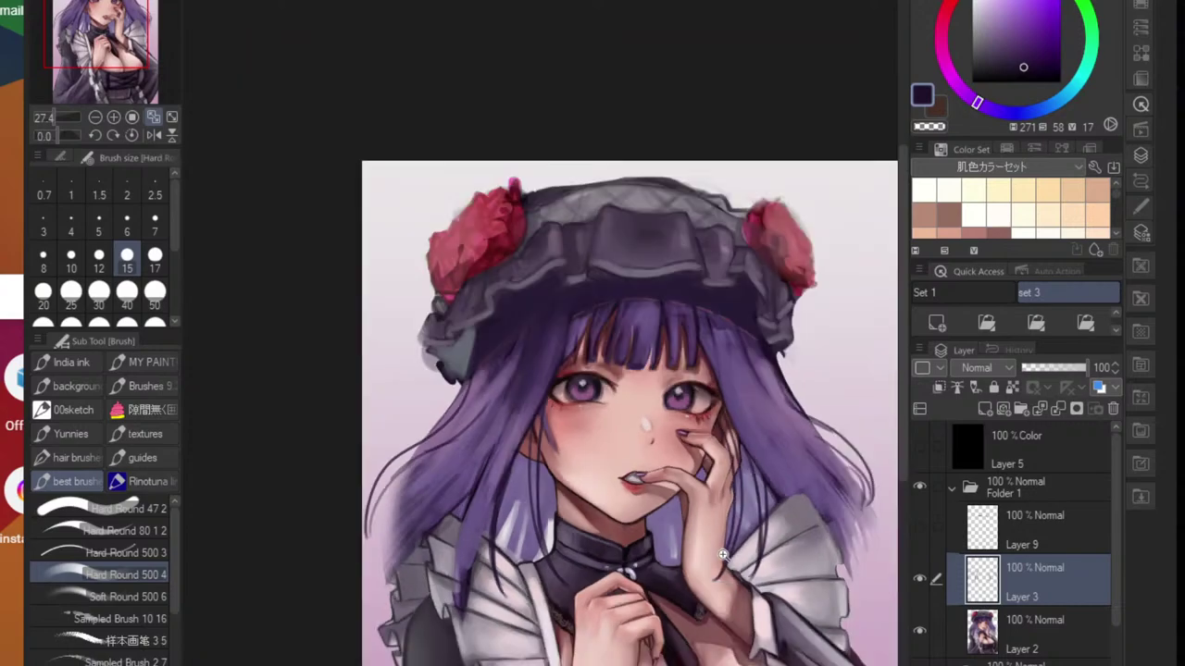
pyautogui.scroll(1, 648, 504)
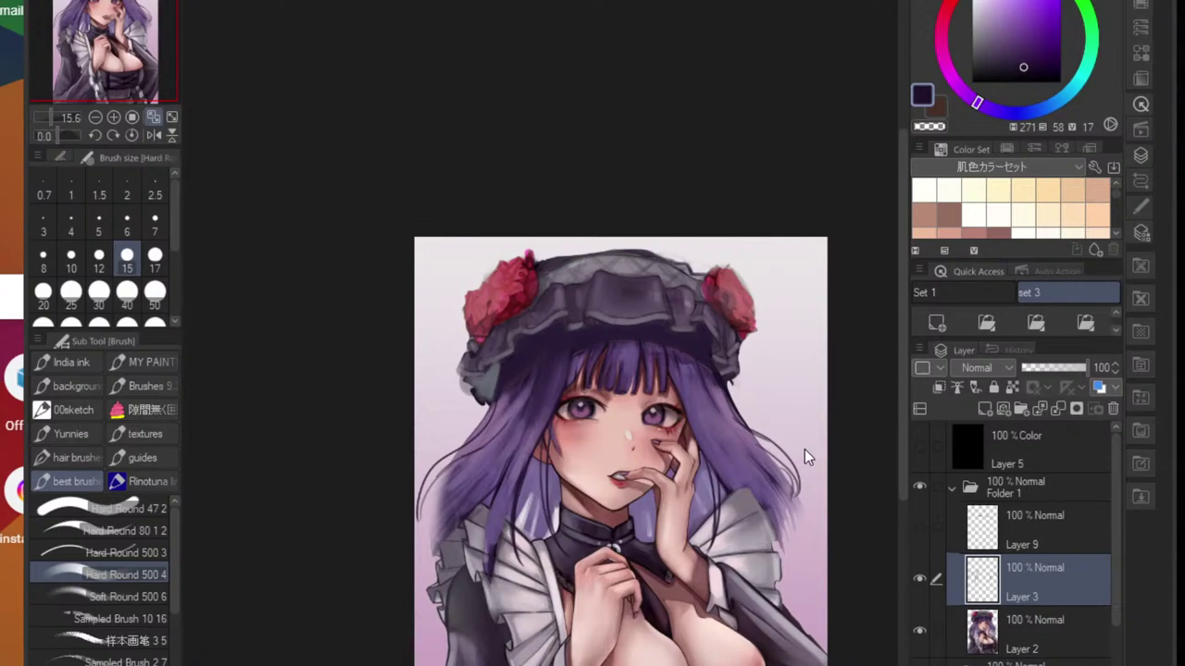
# - Paint thin dark hair strands trailing over the white sleeve frill on the right
pyautogui.scroll(4, 804, 449)
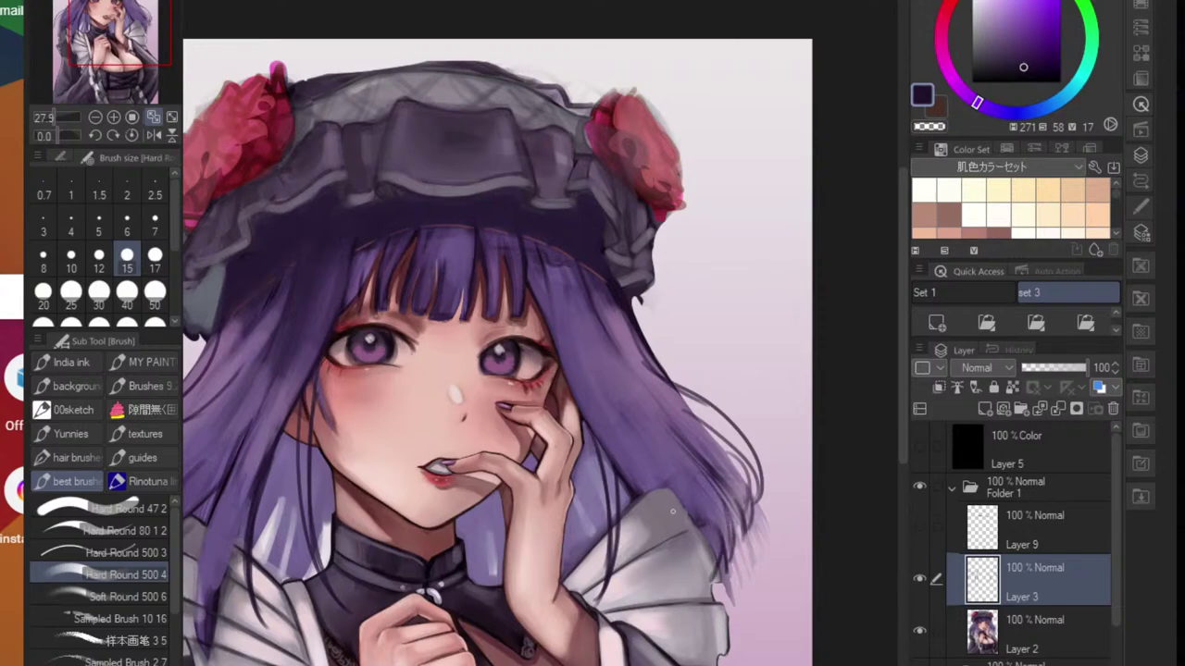
pyautogui.moveTo(651, 452); pyautogui.dragTo(704, 569)
pyautogui.moveTo(689, 513); pyautogui.dragTo(703, 585)
pyautogui.moveTo(656, 459); pyautogui.dragTo(677, 576)
pyautogui.moveTo(667, 485); pyautogui.dragTo(678, 594)
pyautogui.moveTo(638, 501); pyautogui.dragTo(658, 596)
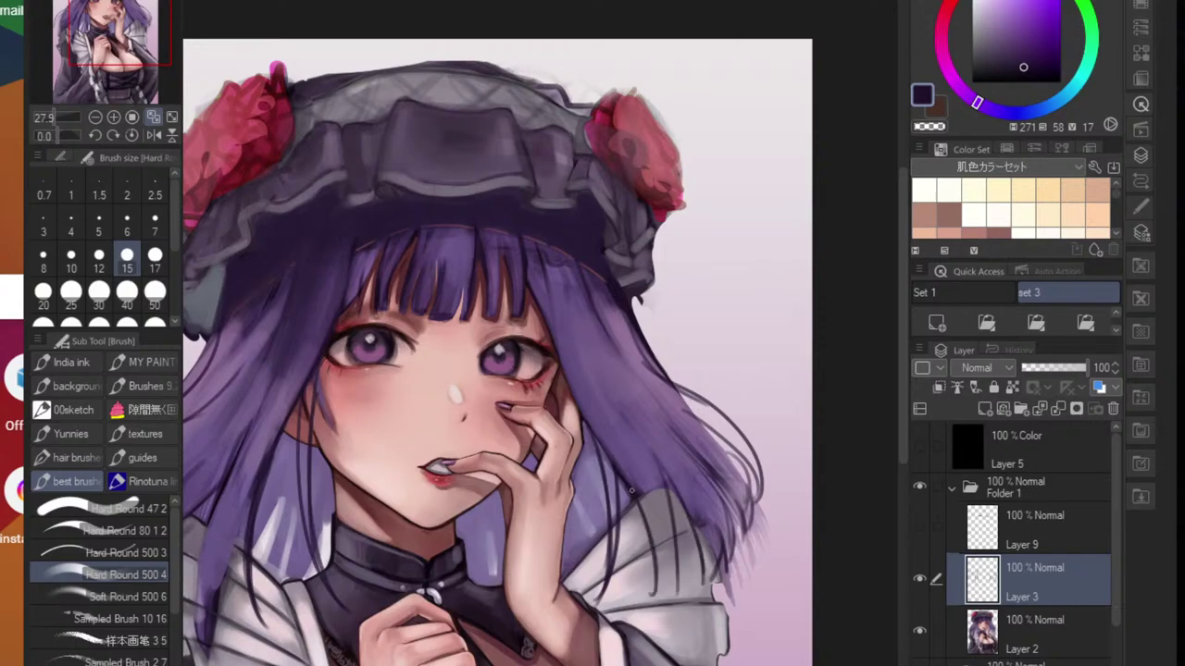
pyautogui.hotkey('ctrl', 'alt', 'z')
pyautogui.hotkey('ctrl', 'z')
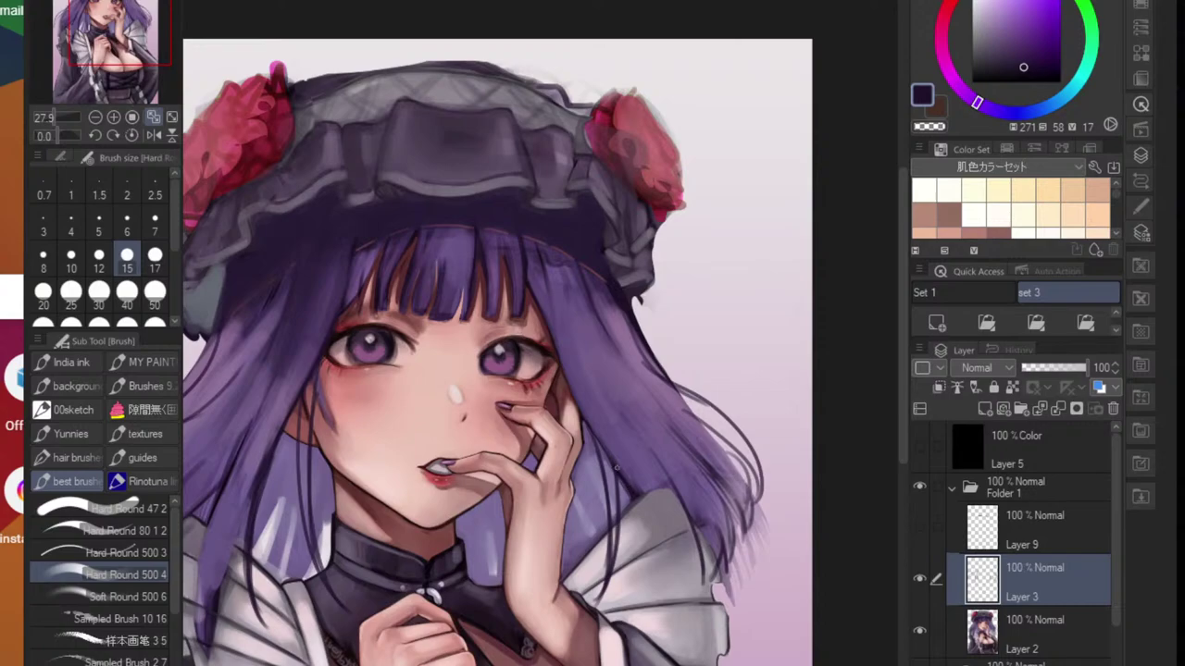
pyautogui.moveTo(639, 499); pyautogui.dragTo(670, 586)
pyautogui.moveTo(655, 537)
pyautogui.mouseDown()
pyautogui.moveTo(662, 590)
pyautogui.moveTo(676, 590)
pyautogui.mouseUp()
pyautogui.moveTo(664, 491)
pyautogui.mouseDown()
pyautogui.moveTo(677, 579)
pyautogui.moveTo(665, 611)
pyautogui.moveTo(611, 593)
pyautogui.moveTo(672, 550)
pyautogui.mouseUp()
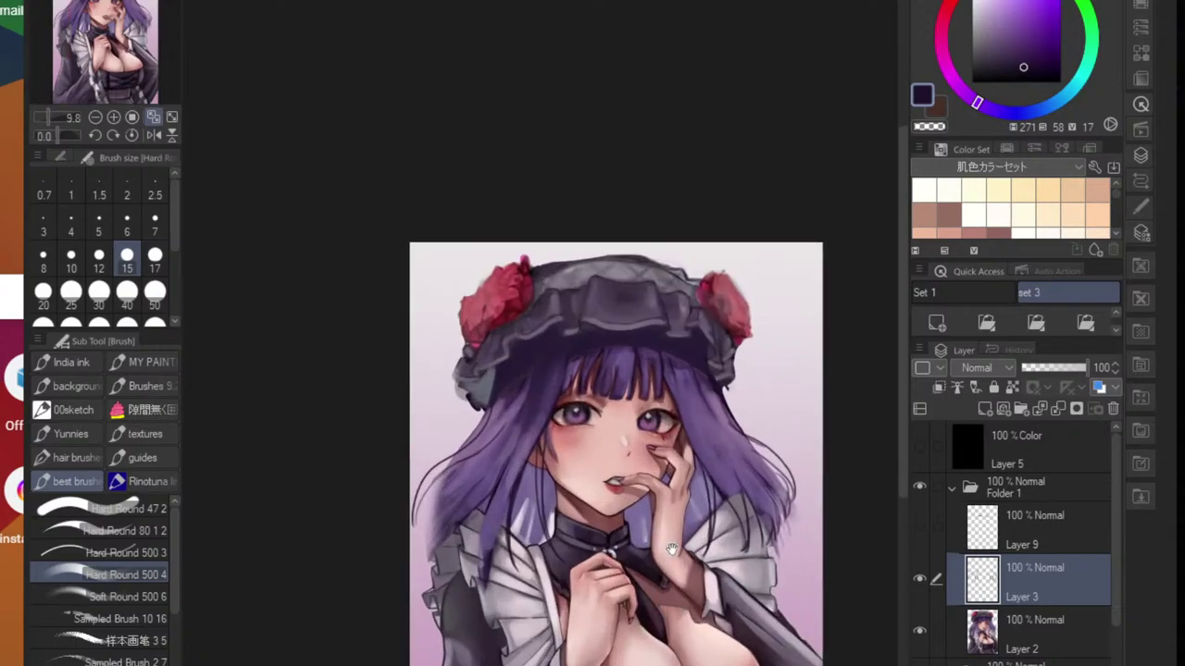
# - Add dark strands along the lower-left hair edge toward the shoulder
pyautogui.scroll(3, 480, 534)
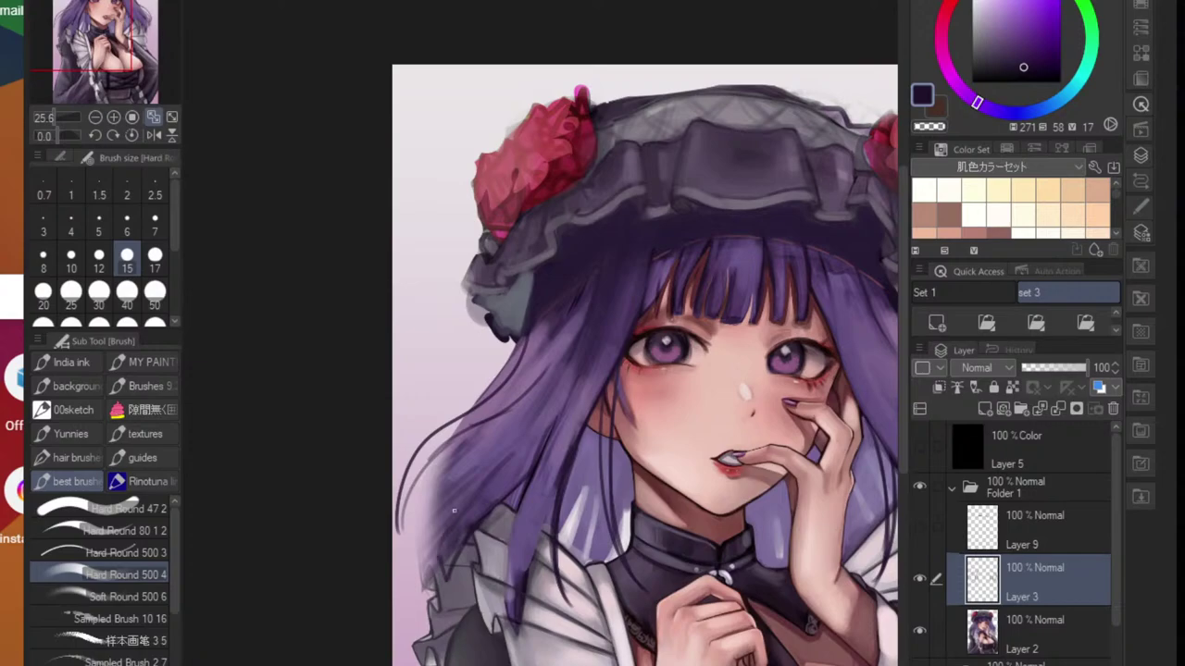
pyautogui.moveTo(487, 479); pyautogui.dragTo(419, 553)
pyautogui.moveTo(423, 530)
pyautogui.mouseDown()
pyautogui.moveTo(491, 445)
pyautogui.moveTo(433, 509)
pyautogui.mouseUp()
pyautogui.moveTo(479, 456); pyautogui.dragTo(419, 517)
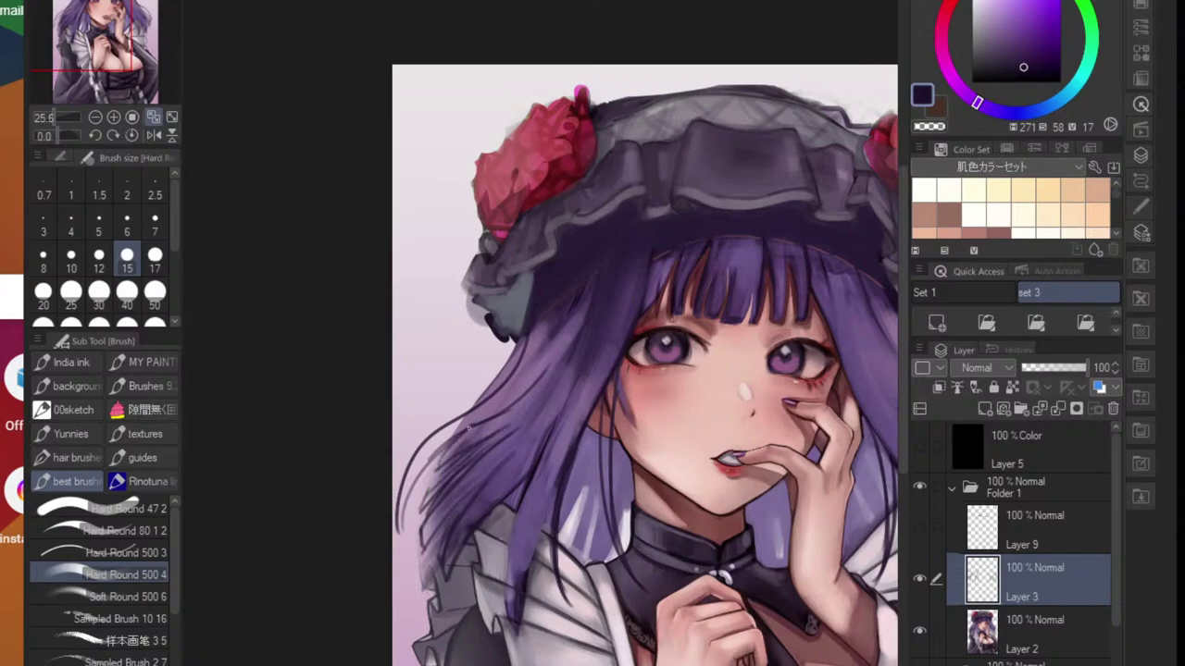
pyautogui.moveTo(432, 462); pyautogui.dragTo(484, 397)
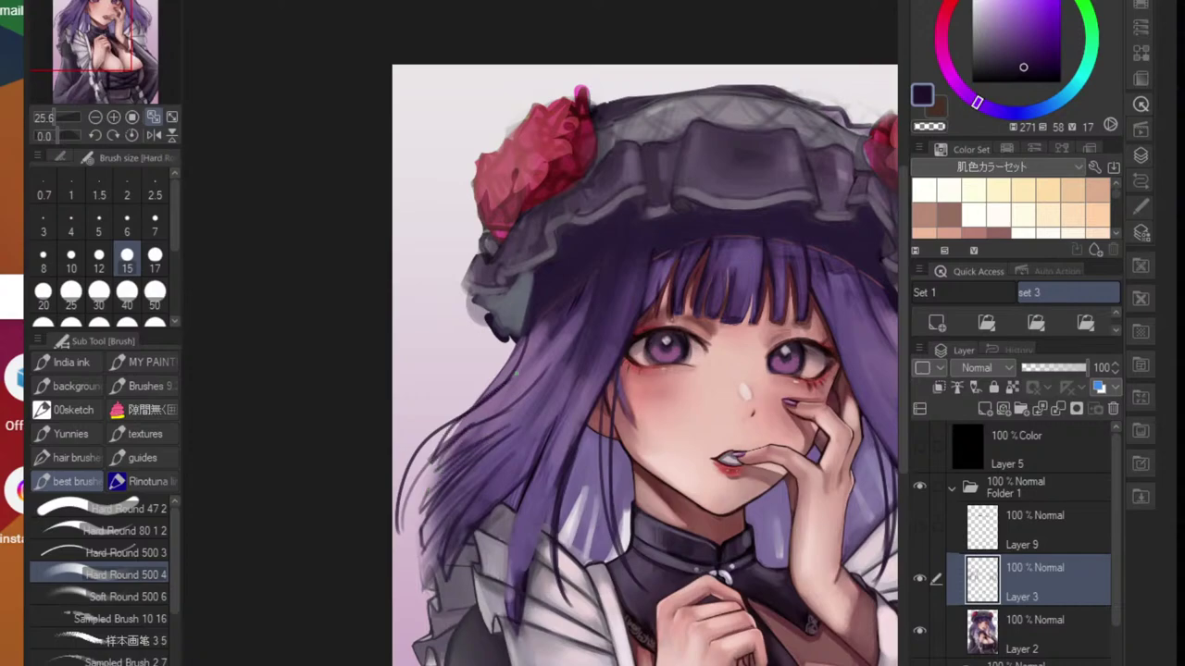
pyautogui.scroll(-4, 535, 401)
pyautogui.scroll(2, 486, 434)
# - Soft-erase the stray thin strands sticking out left of the hair
pyautogui.press('e')
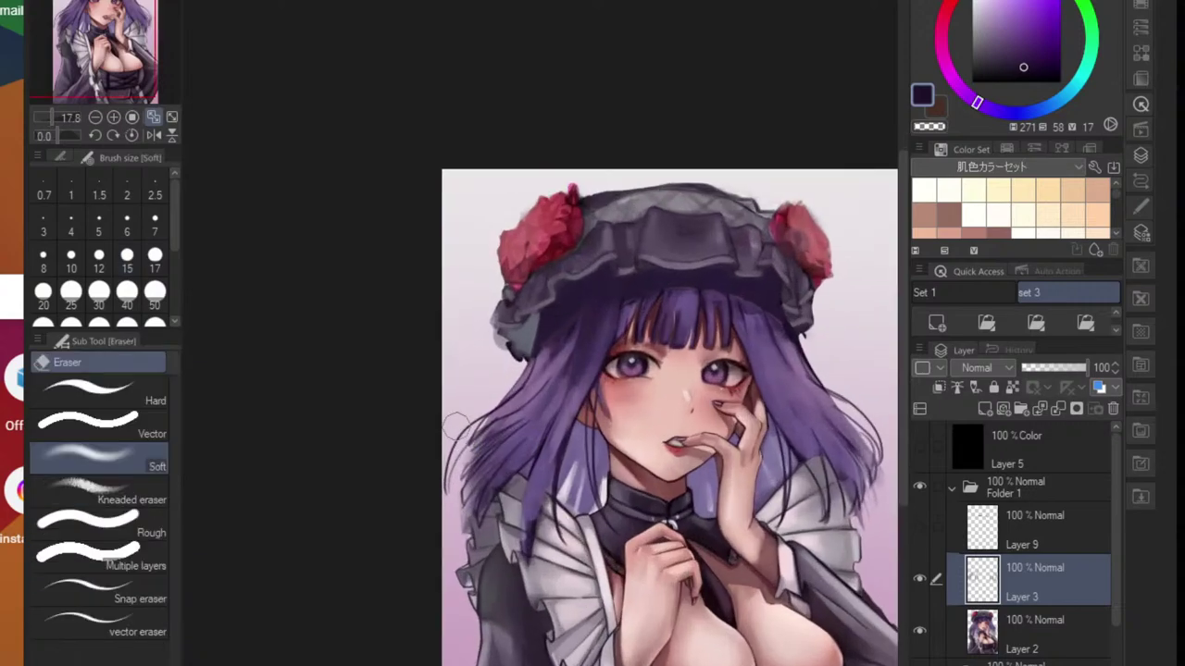
pyautogui.moveTo(454, 426)
pyautogui.mouseDown()
pyautogui.moveTo(442, 476)
pyautogui.moveTo(472, 412)
pyautogui.mouseUp()
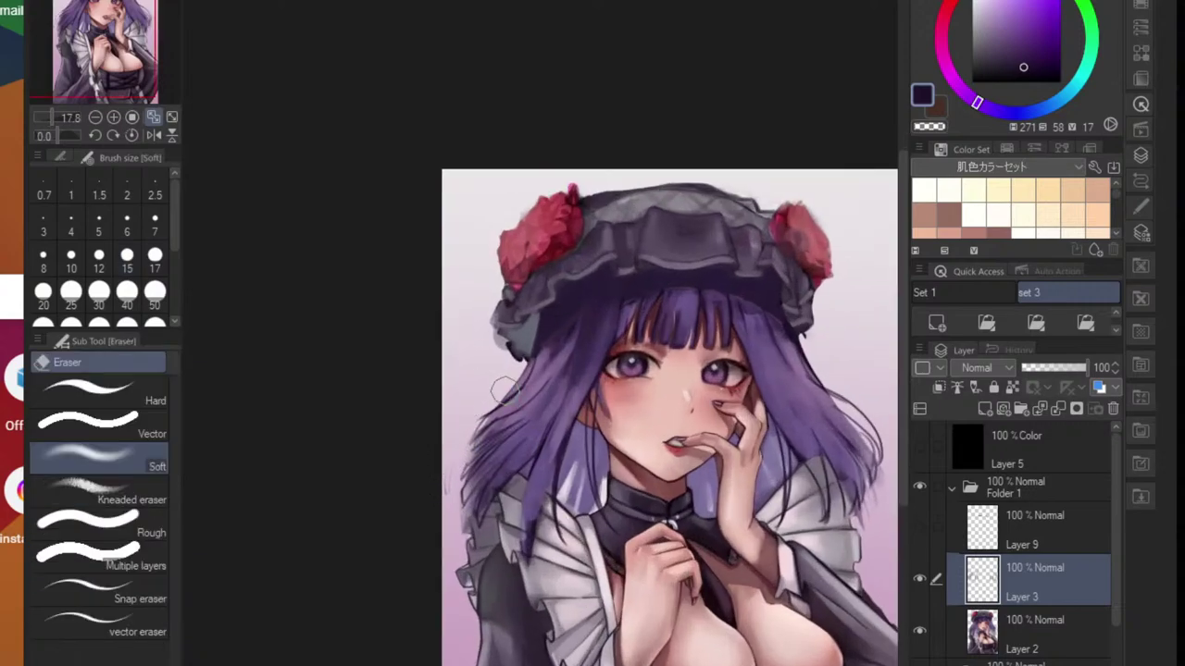
pyautogui.scroll(-5, 505, 389)
pyautogui.scroll(2, 497, 450)
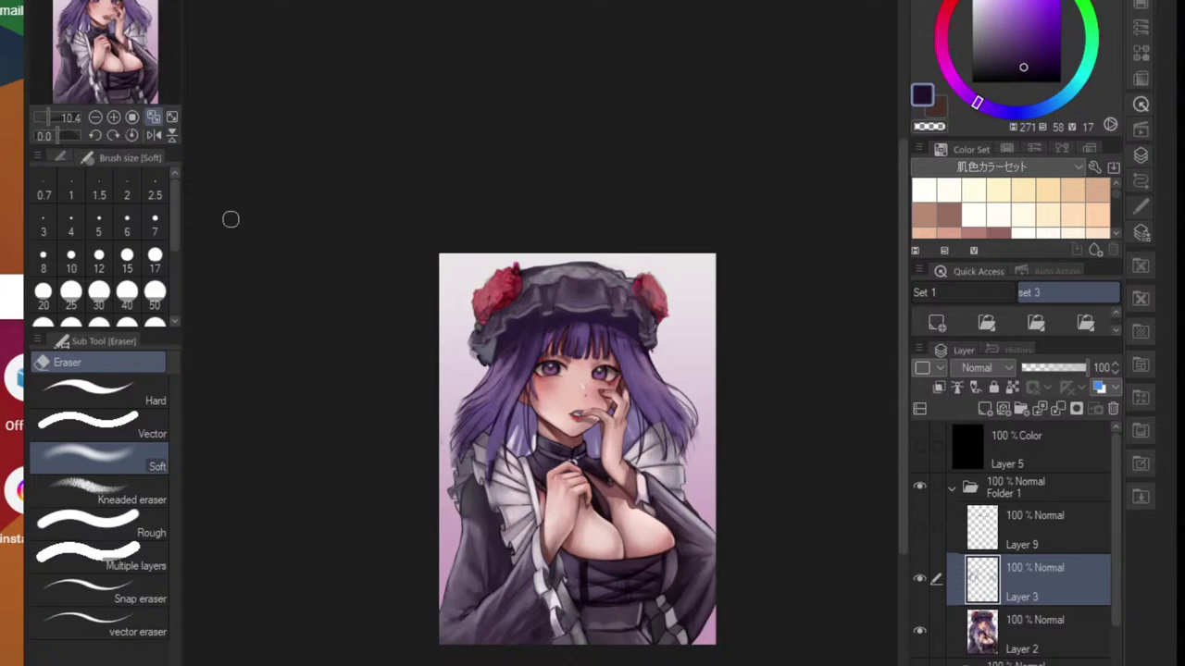
# - Mirror the canvas view to check the drawing, then return to the brush and undo the last stroke
pyautogui.click(153, 135)
pyautogui.click(154, 135)
pyautogui.click(154, 135)
pyautogui.scroll(2, 589, 442)
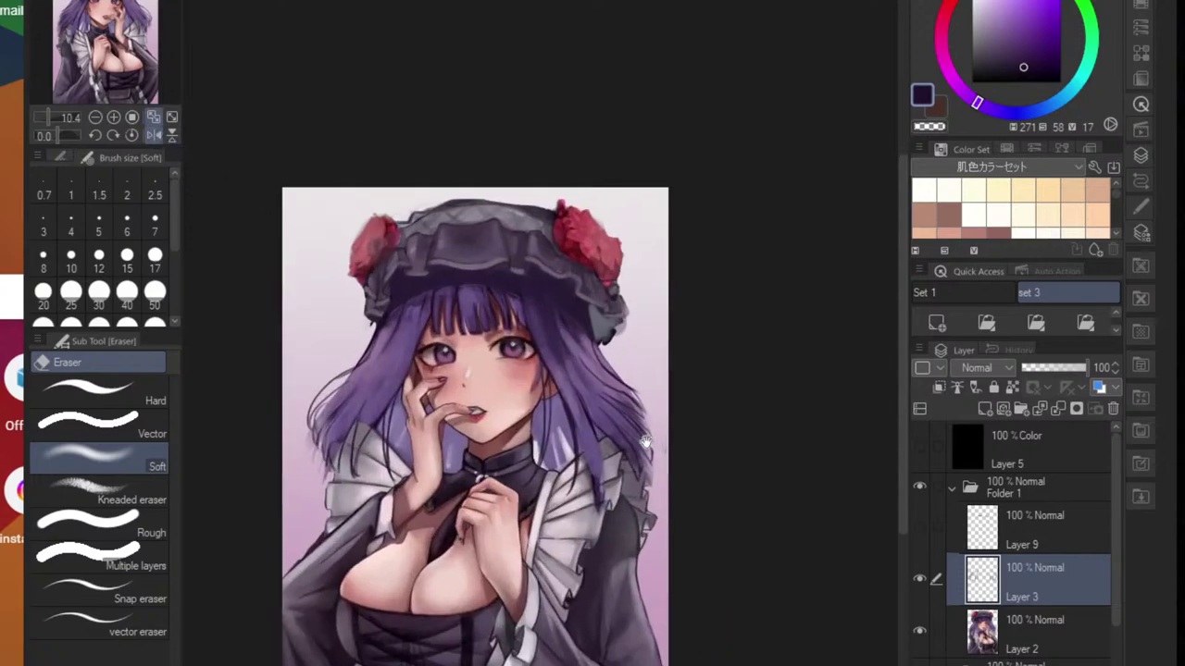
pyautogui.scroll(1, 661, 416)
pyautogui.press('b')
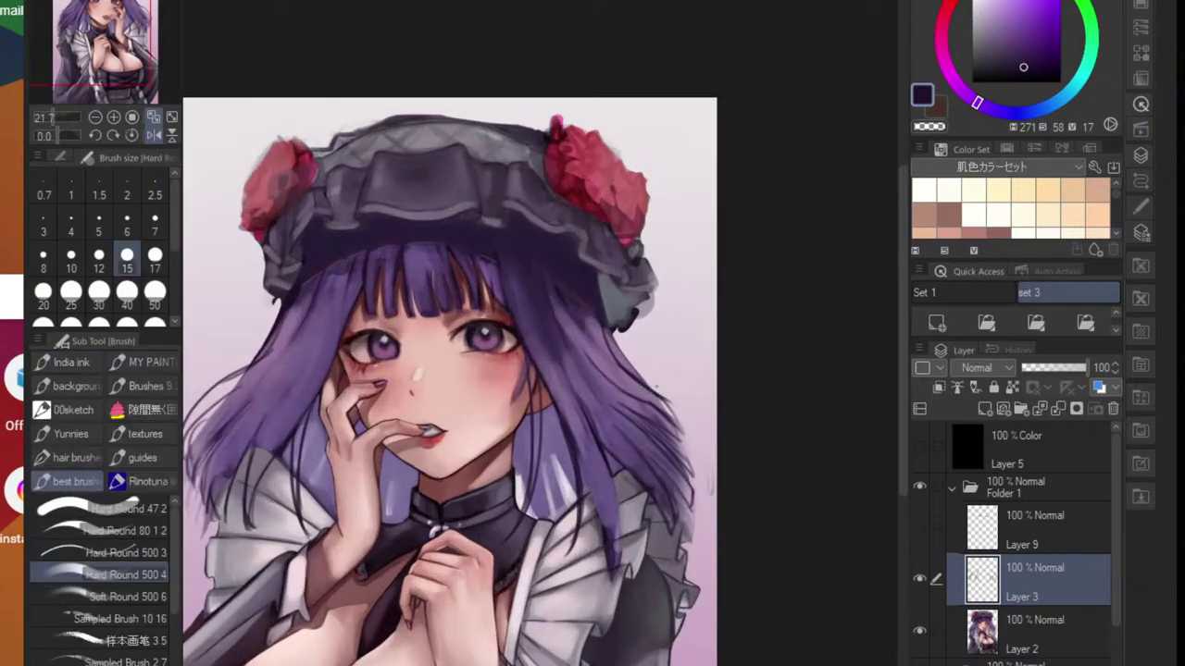
pyautogui.hotkey('ctrl', 'z')
pyautogui.scroll(-4, 682, 462)
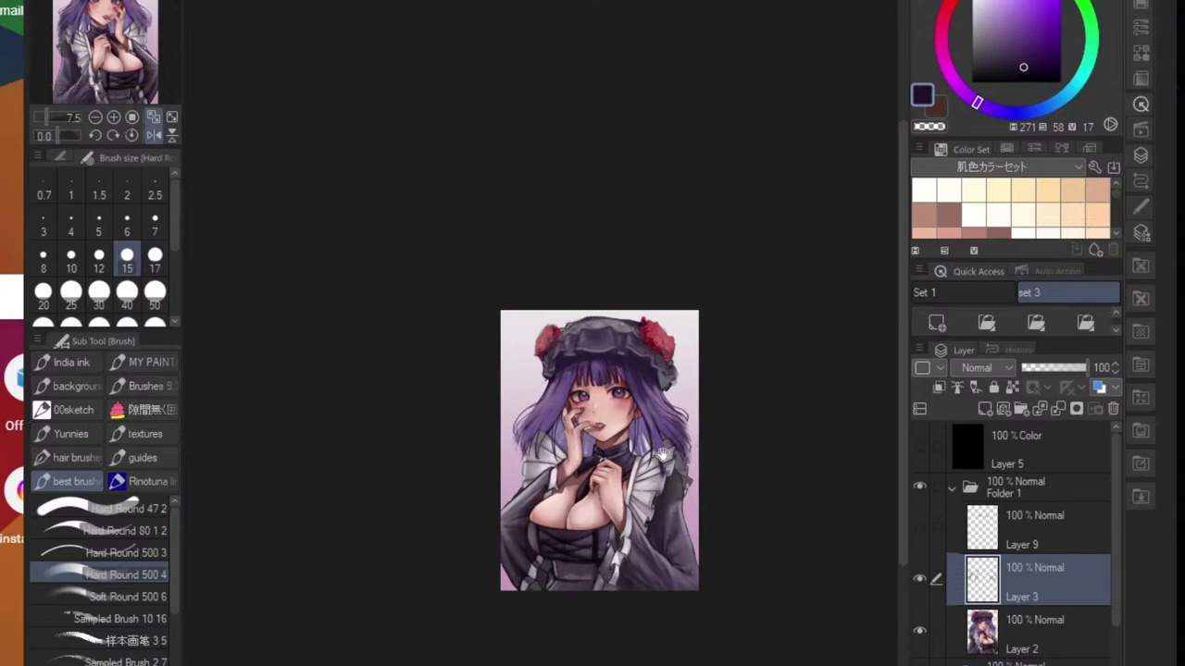
pyautogui.scroll(2, 657, 471)
pyautogui.scroll(2, 471, 412)
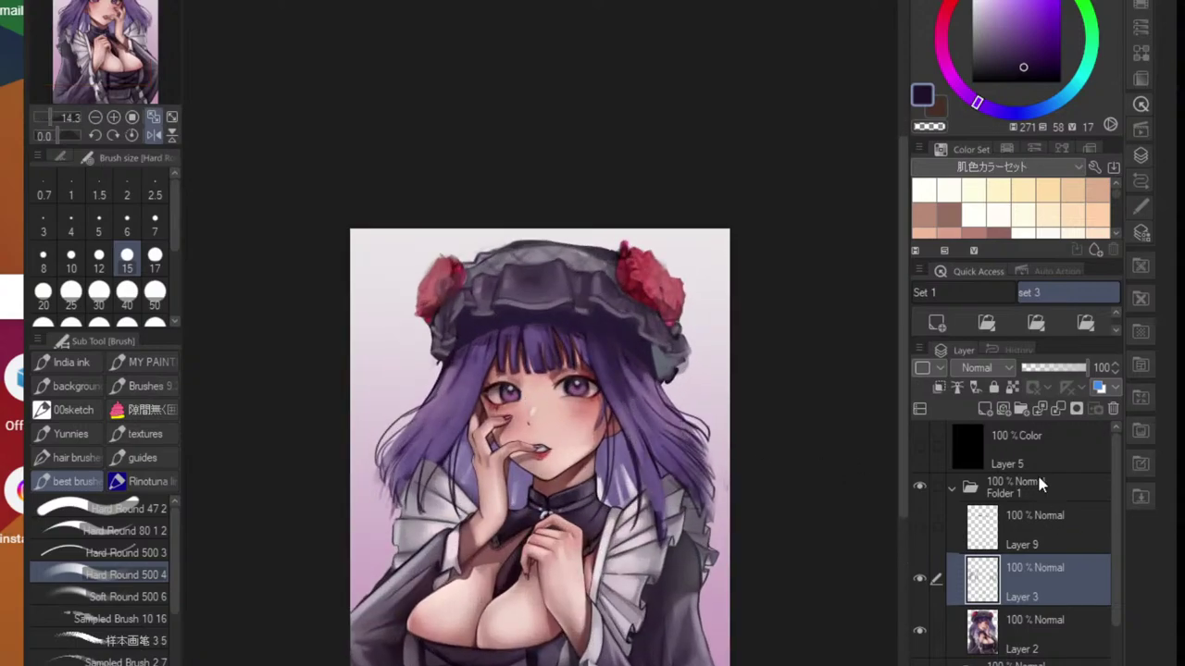
# - Add a new layer, pick the hair's purple, and draw a long strand curving left off the canvas edge
pyautogui.click(937, 322)
pyautogui.scroll(3, 450, 352)
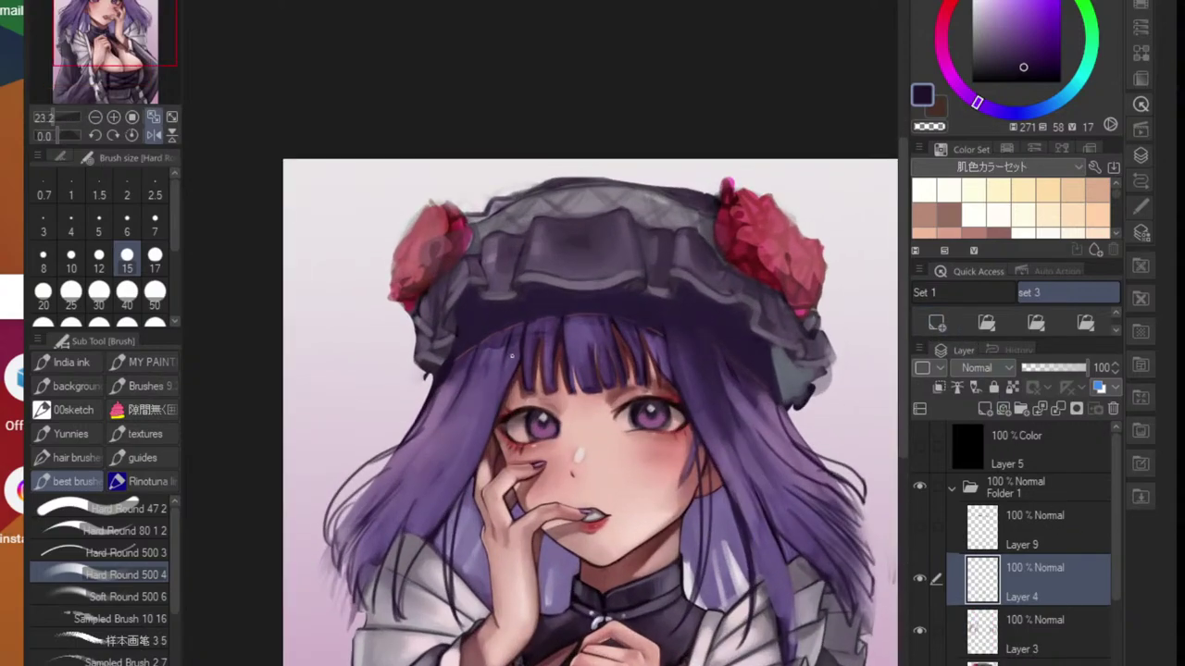
pyautogui.keyDown('alt'); pyautogui.click(476, 362); pyautogui.keyUp('alt')
pyautogui.moveTo(427, 377)
pyautogui.mouseDown()
pyautogui.moveTo(281, 480)
pyautogui.moveTo(292, 530)
pyautogui.mouseUp()
pyautogui.hotkey('ctrl', 'z')
pyautogui.moveTo(427, 374); pyautogui.dragTo(242, 454)
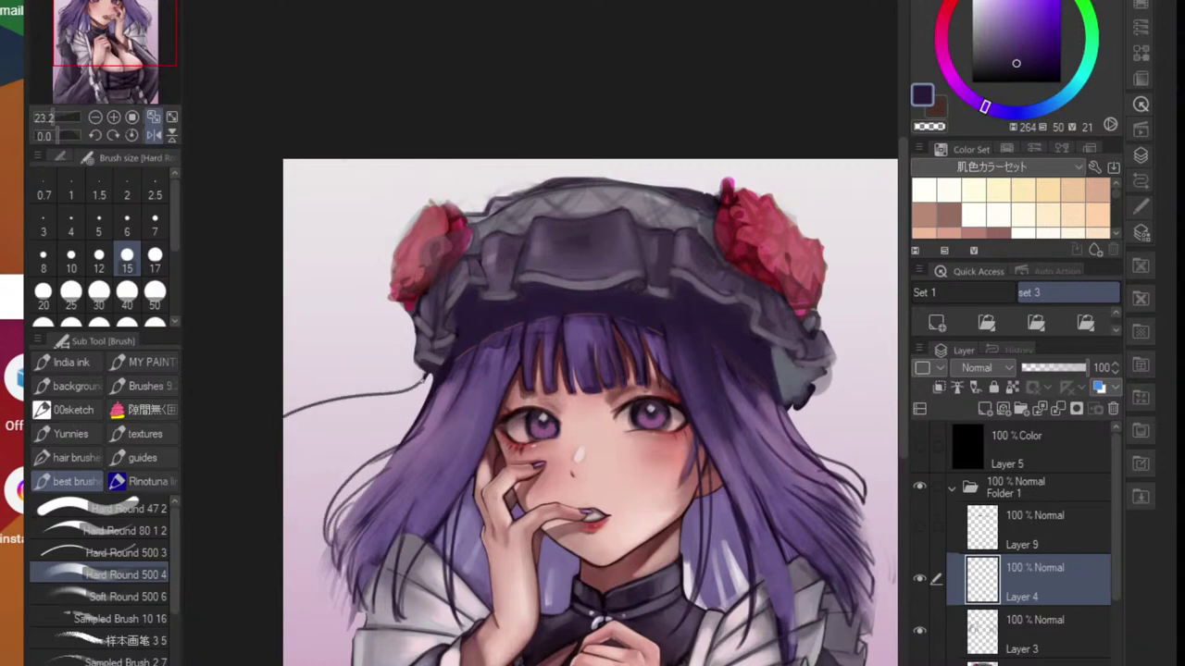
# - Draw a flyaway strand left of the hat that curls back into it
pyautogui.scroll(-4, 342, 457)
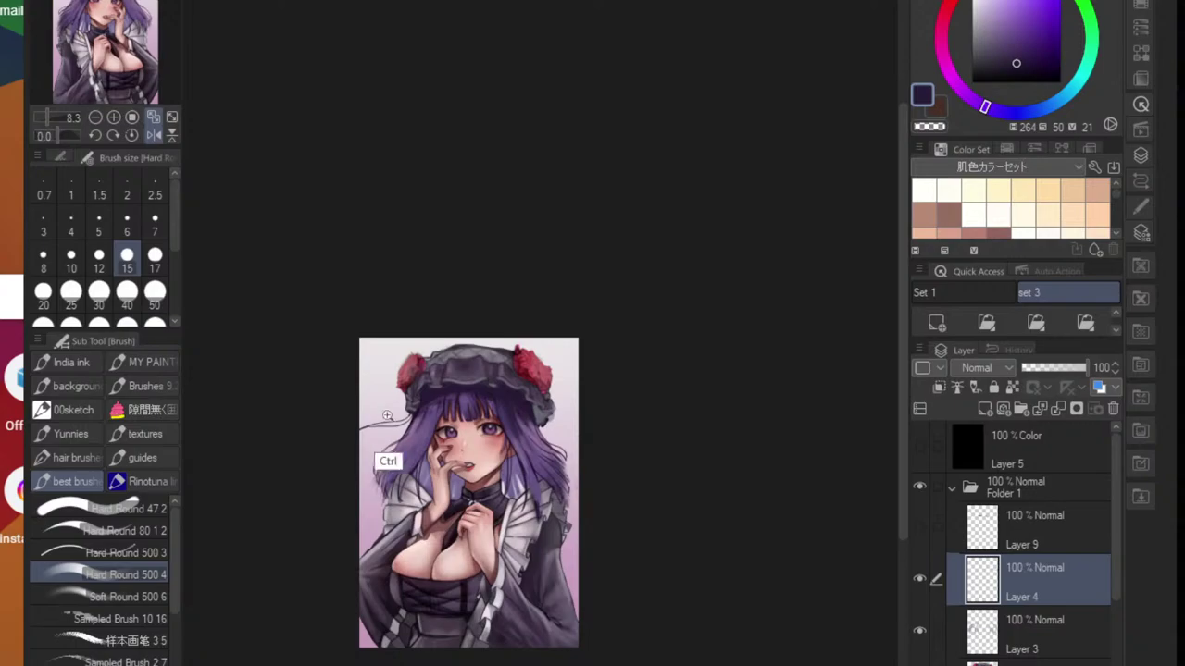
pyautogui.scroll(4, 387, 416)
pyautogui.moveTo(461, 421)
pyautogui.mouseDown()
pyautogui.moveTo(325, 385)
pyautogui.moveTo(459, 425)
pyautogui.moveTo(350, 417)
pyautogui.moveTo(457, 439)
pyautogui.moveTo(472, 424)
pyautogui.mouseUp()
pyautogui.hotkey('ctrl', 'z')
pyautogui.scroll(-4, 497, 414)
pyautogui.moveTo(574, 418); pyautogui.dragTo(483, 419)
pyautogui.scroll(3, 537, 421)
pyautogui.scroll(2, 558, 424)
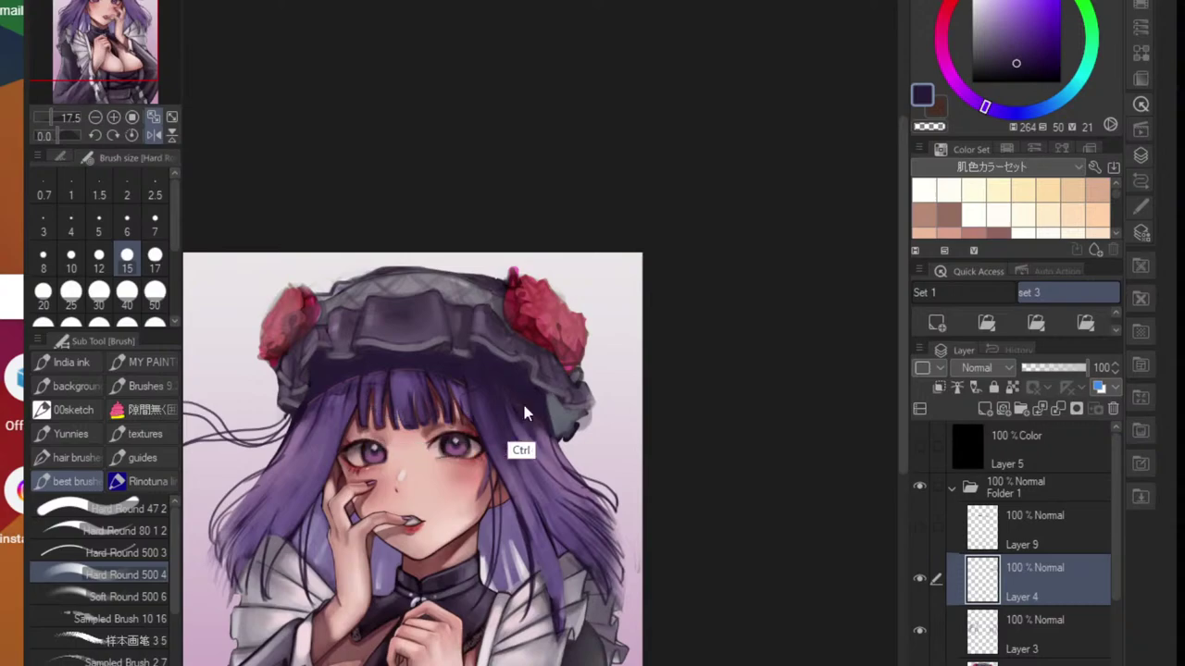
pyautogui.scroll(-2, 492, 441)
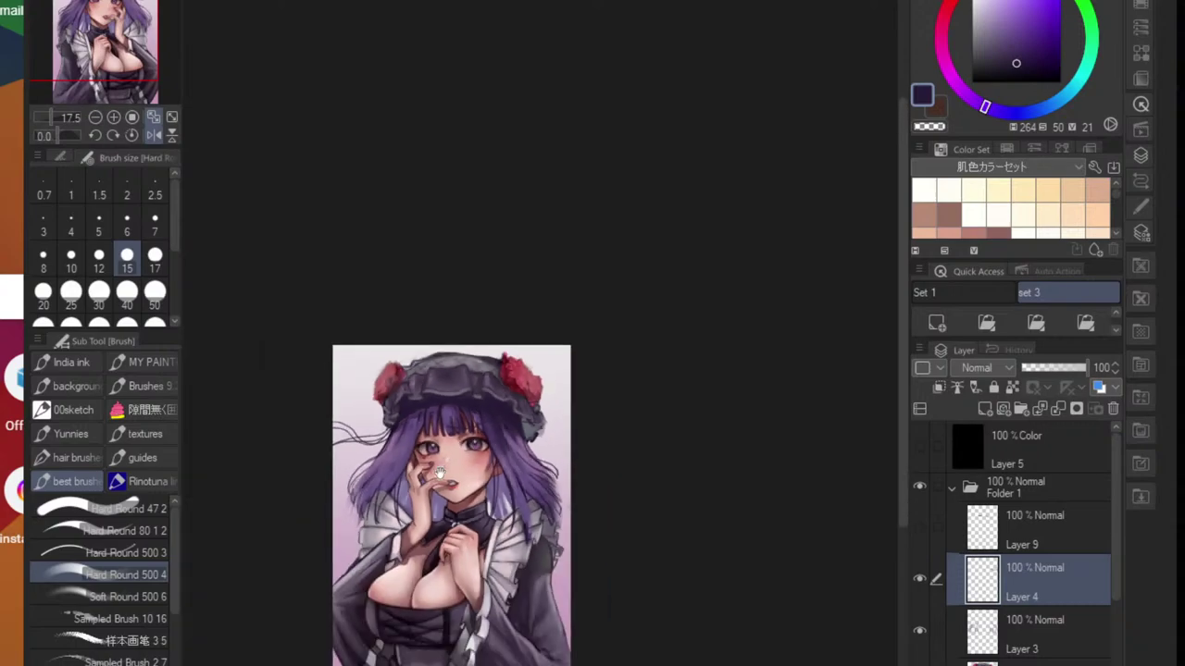
# - Add a thin looping flyaway strand off the hat's edge
pyautogui.click(154, 136)
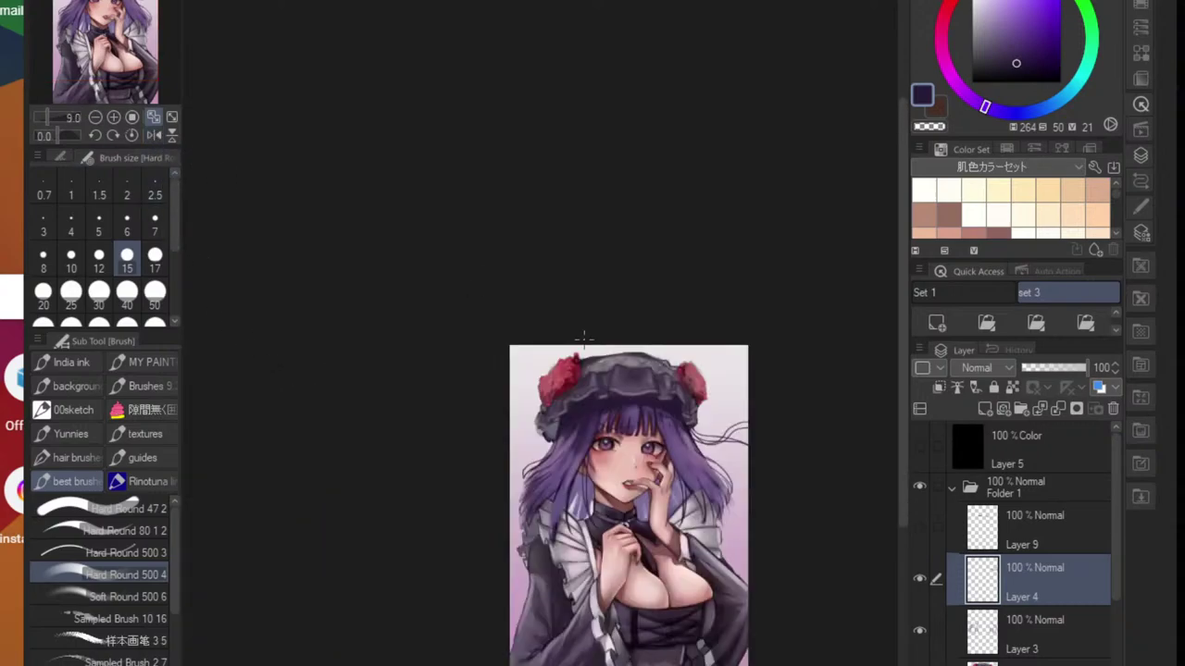
pyautogui.scroll(2, 648, 436)
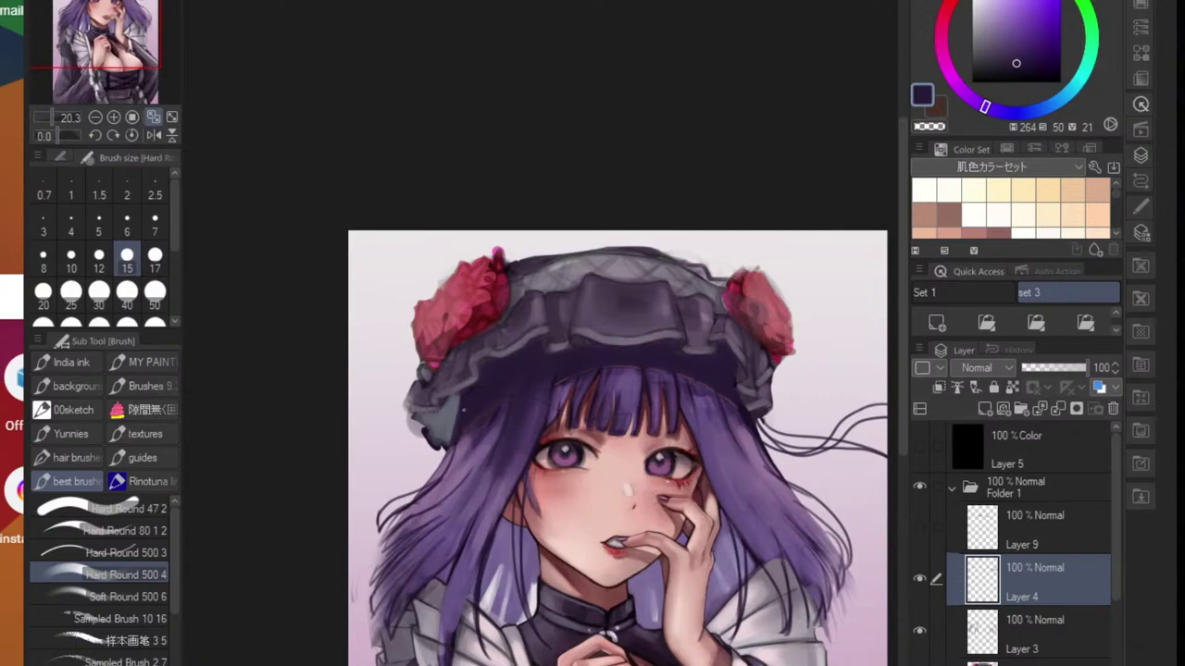
pyautogui.moveTo(460, 404)
pyautogui.mouseDown()
pyautogui.moveTo(402, 446)
pyautogui.moveTo(372, 507)
pyautogui.mouseUp()
pyautogui.hotkey('ctrl', 'z')
pyautogui.moveTo(458, 408)
pyautogui.mouseDown()
pyautogui.moveTo(418, 420)
pyautogui.moveTo(476, 478)
pyautogui.mouseUp()
# - Add thin strands over the hair's left side reaching leftward from the hat
pyautogui.moveTo(389, 452); pyautogui.dragTo(468, 493)
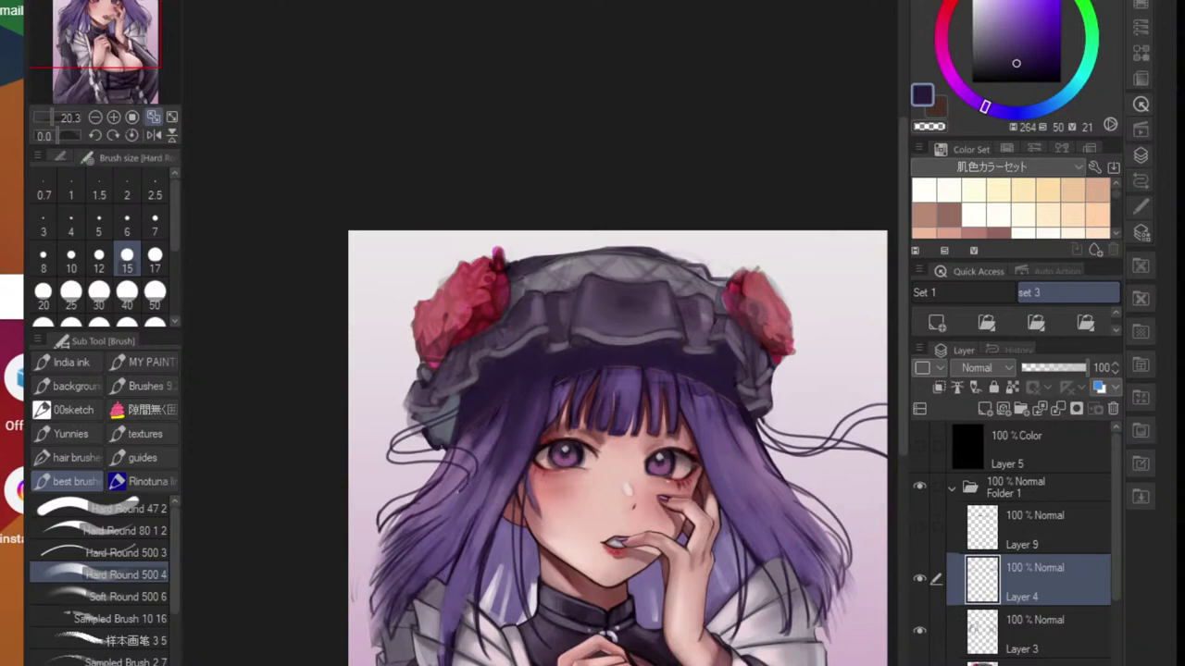
pyautogui.scroll(-2, 455, 491)
pyautogui.scroll(2, 419, 491)
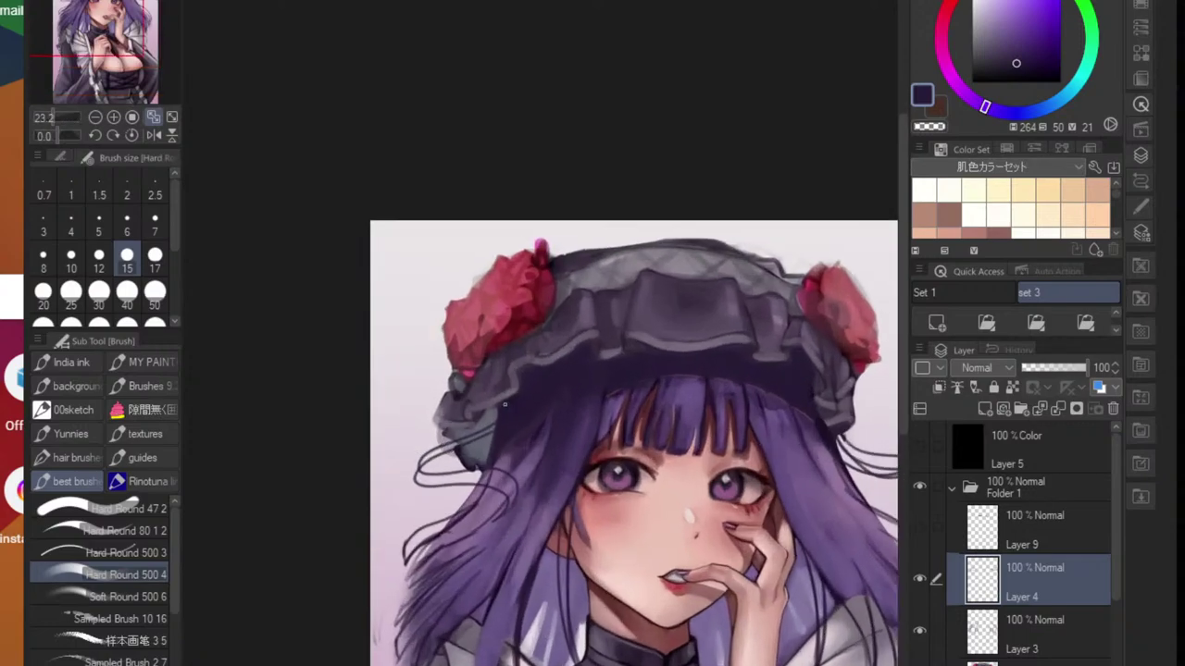
pyautogui.moveTo(493, 432); pyautogui.dragTo(383, 436)
pyautogui.hotkey('ctrl', 'z')
pyautogui.moveTo(483, 448); pyautogui.dragTo(389, 478)
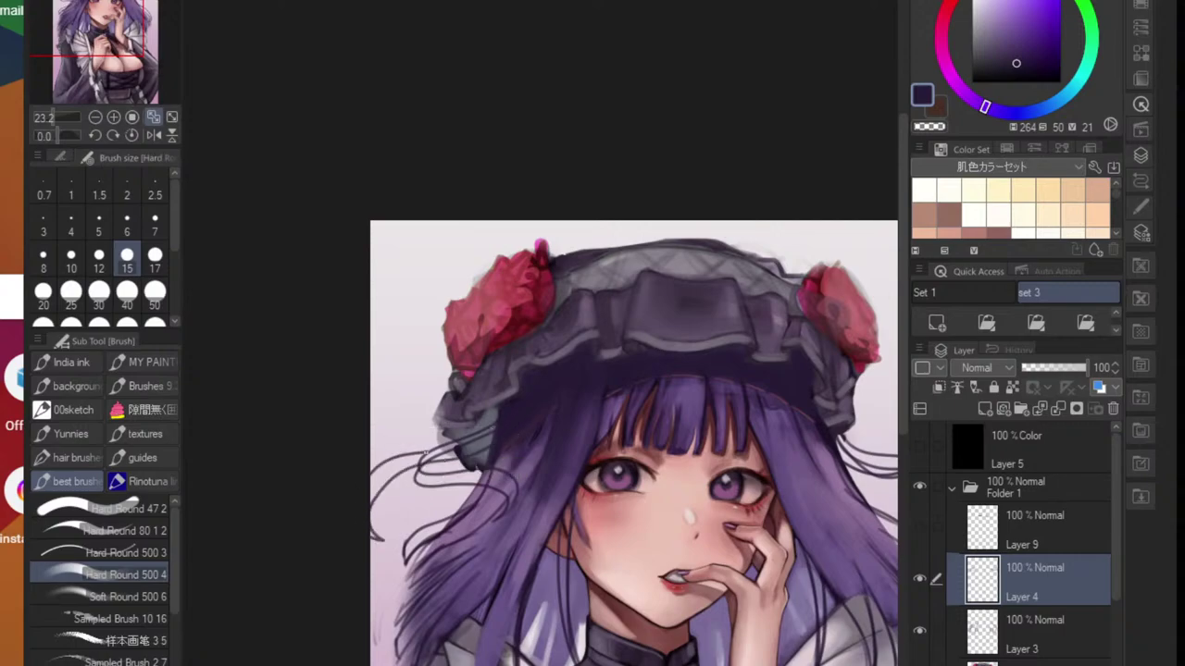
pyautogui.scroll(-4, 536, 430)
pyautogui.scroll(2, 491, 518)
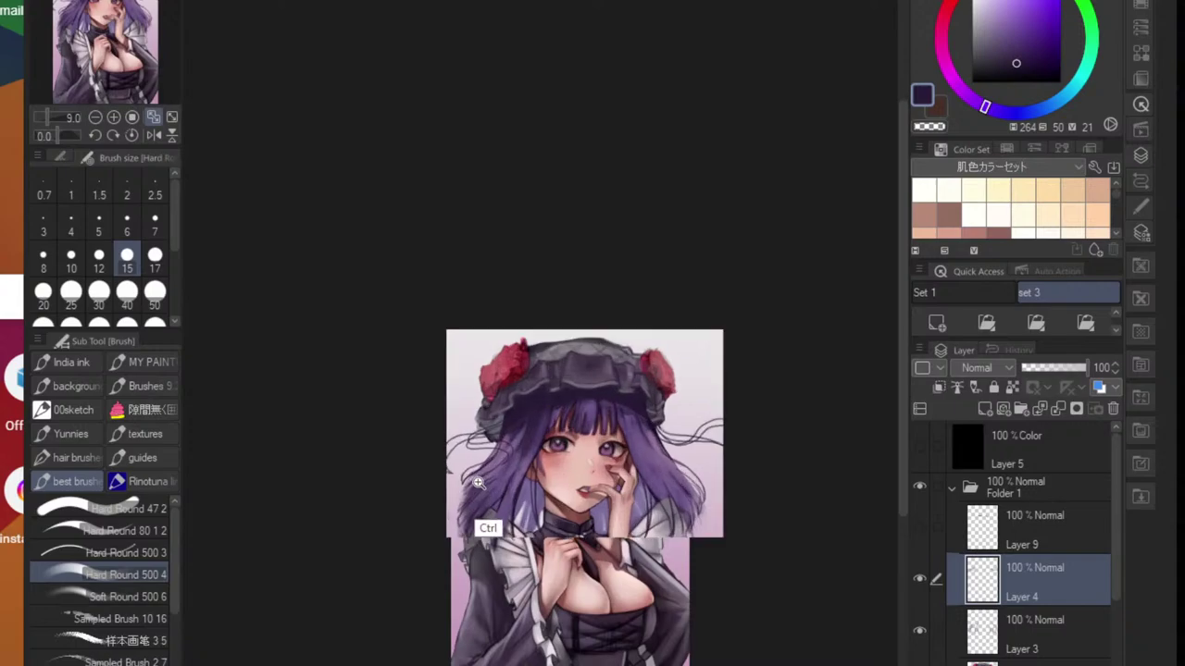
pyautogui.scroll(3, 431, 443)
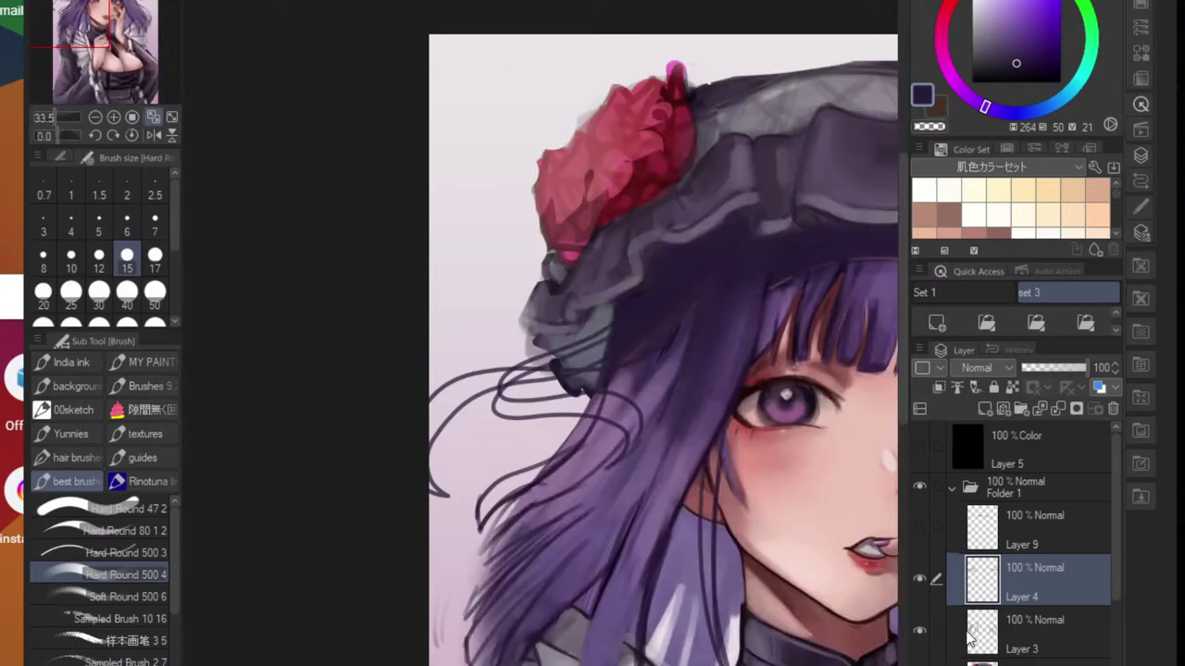
# - Select Layer 3 and toggle its visibility off and on to compare the strands
pyautogui.click(972, 636)
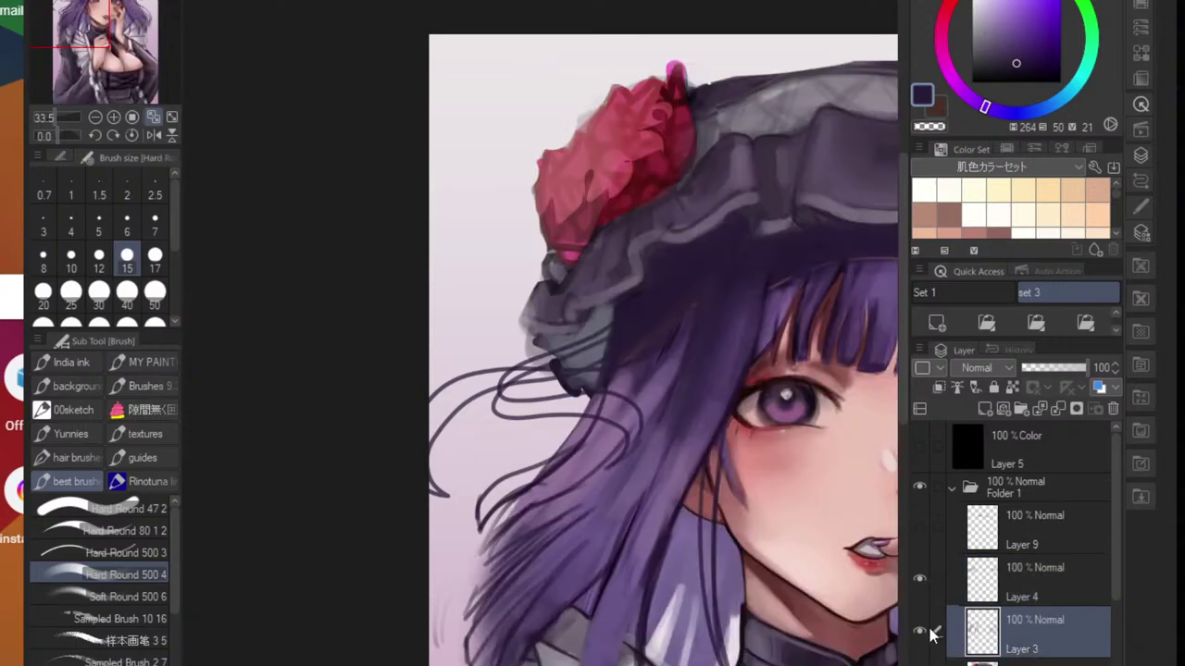
pyautogui.click(919, 632)
pyautogui.click(919, 631)
pyautogui.scroll(-5, 741, 504)
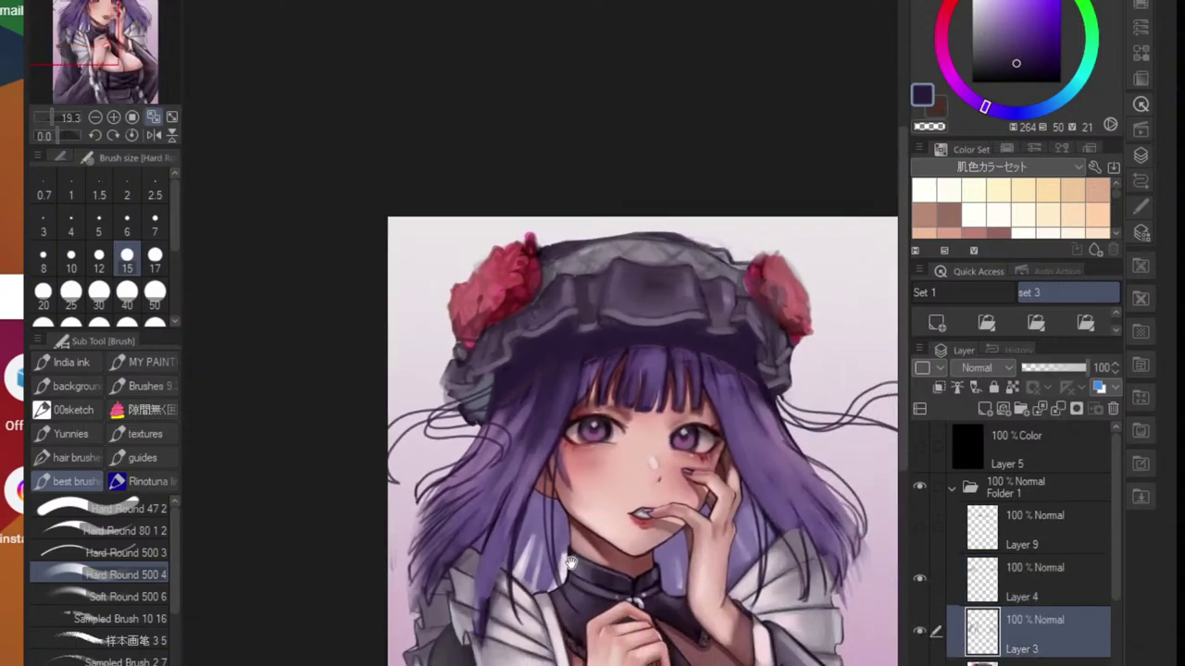
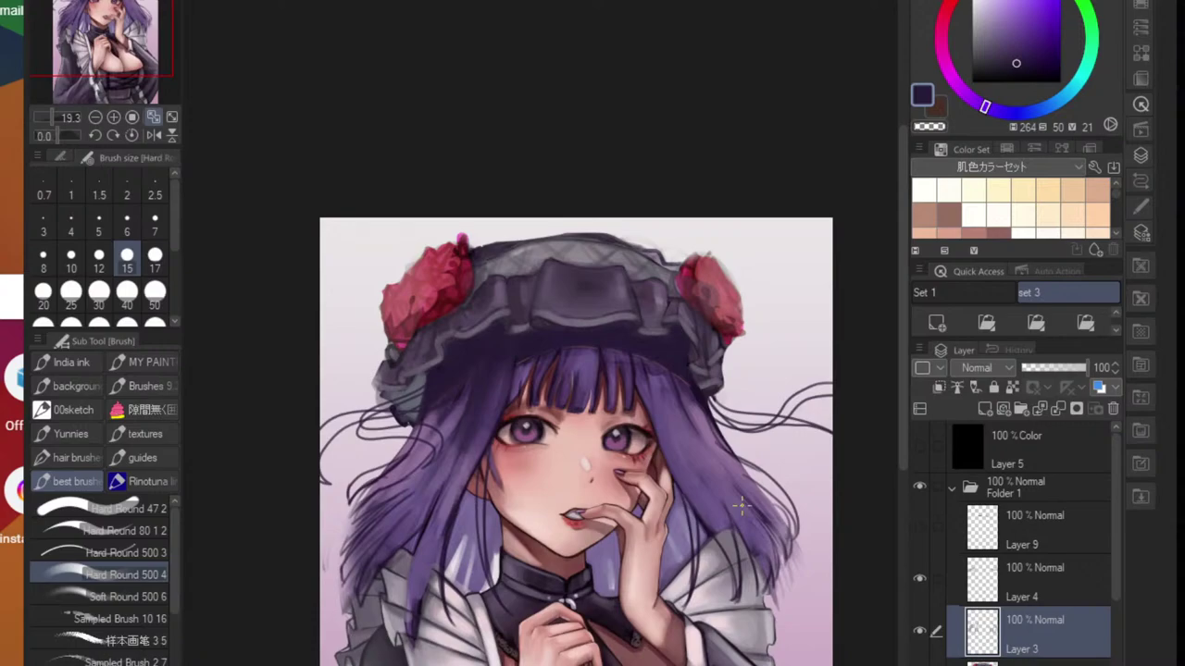
# - Mix a slightly darker greyish purple and add a new blank layer below Layer 3
pyautogui.scroll(-2, 572, 615)
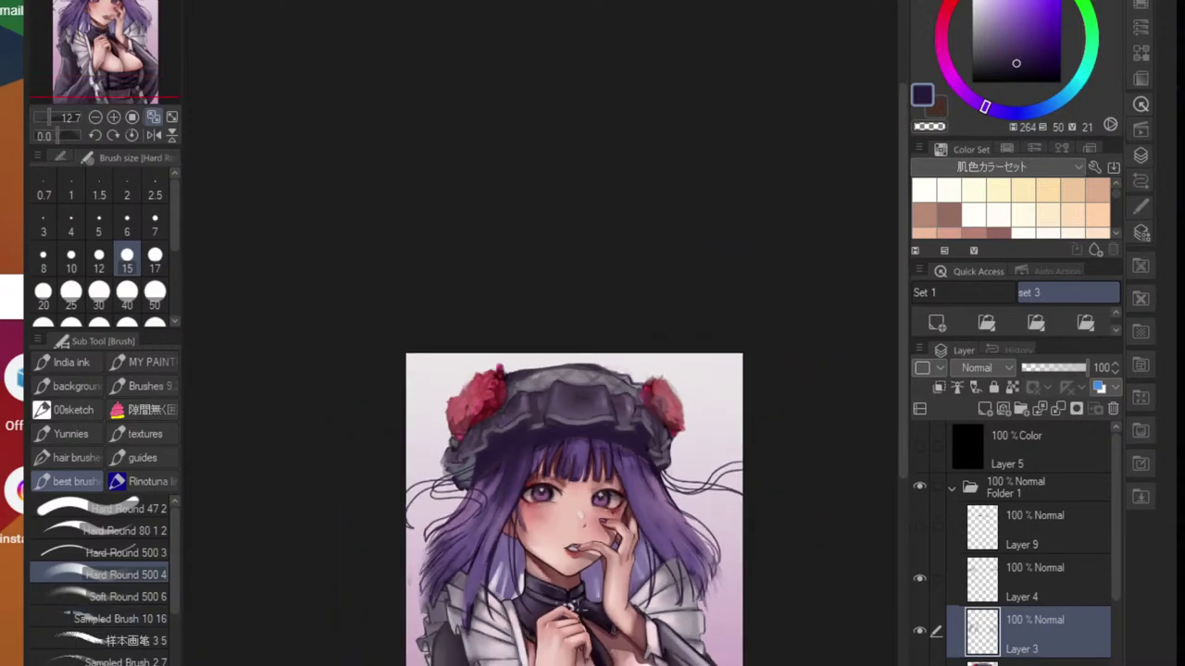
pyautogui.scroll(-3, 526, 610)
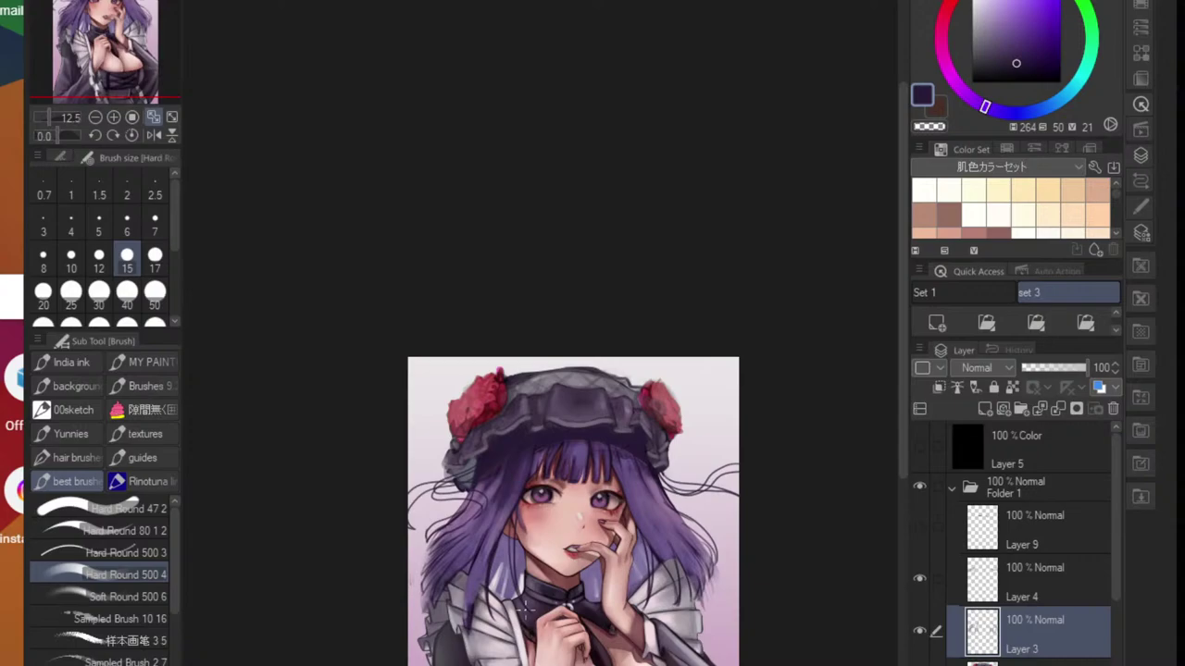
pyautogui.scroll(5, 513, 586)
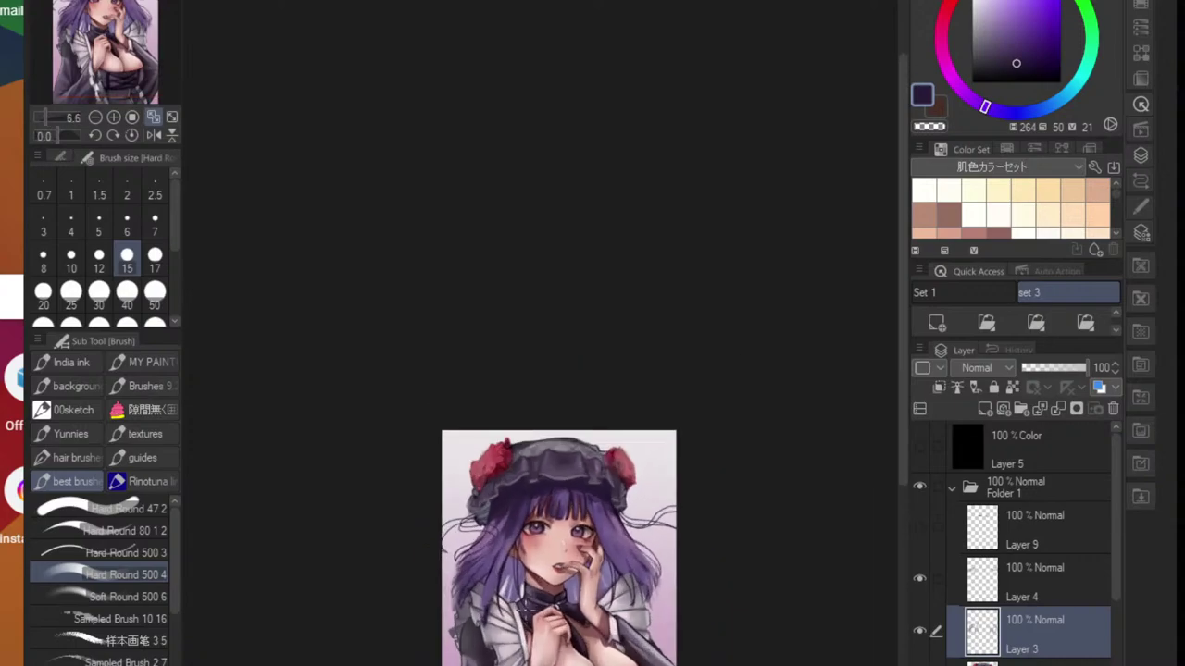
pyautogui.scroll(1, 490, 521)
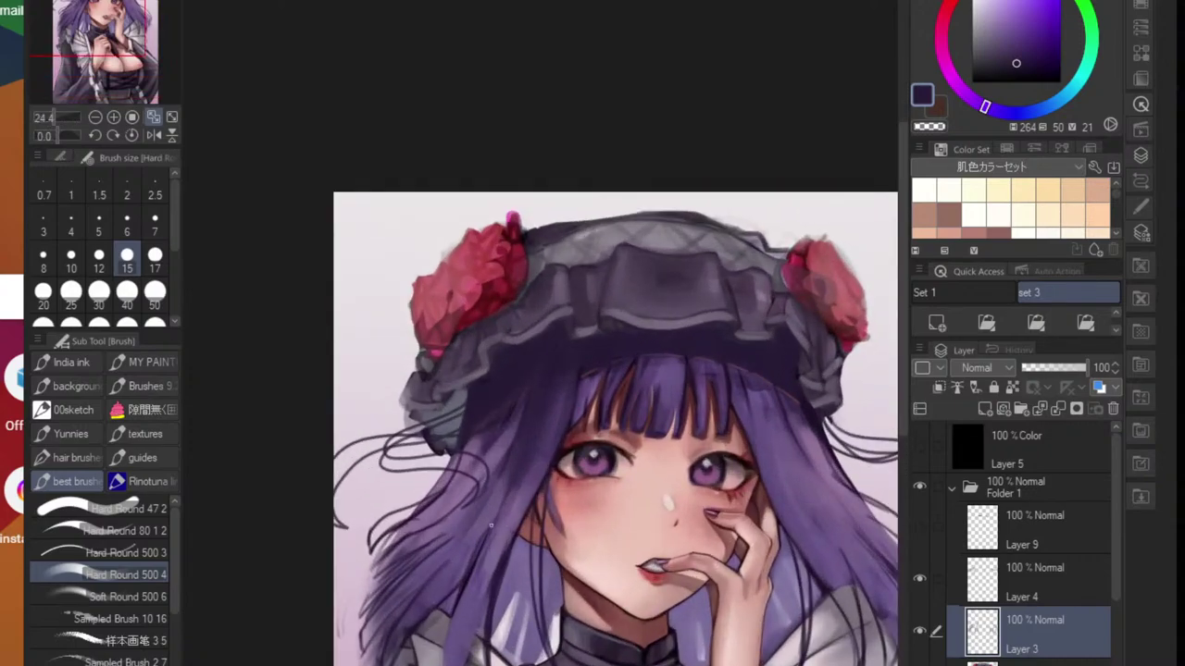
pyautogui.keyDown('alt'); pyautogui.click(535, 539); pyautogui.keyUp('alt')
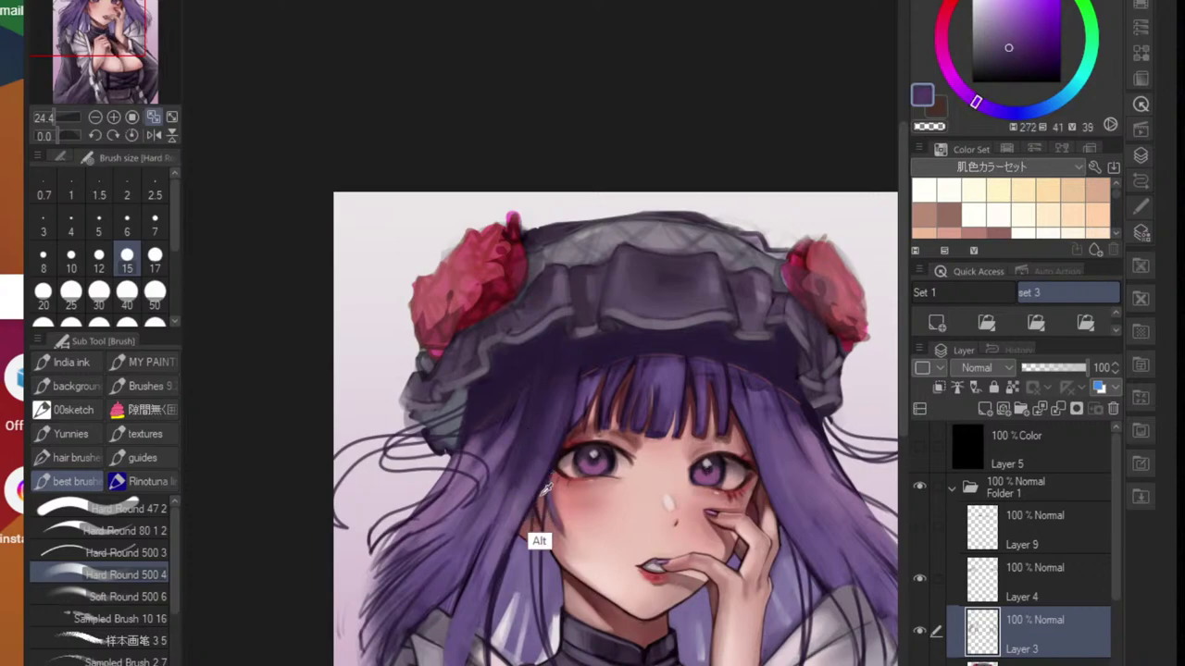
pyautogui.keyDown('alt'); pyautogui.click(422, 629); pyautogui.keyUp('alt')
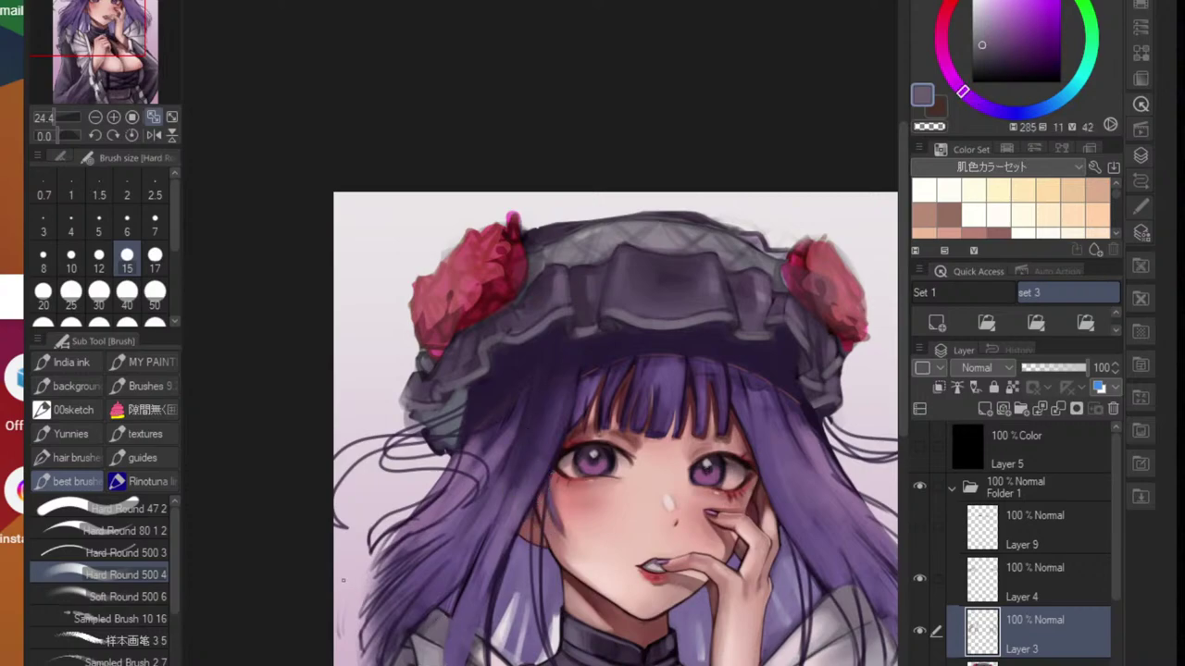
pyautogui.keyDown('alt'); pyautogui.click(503, 652); pyautogui.keyUp('alt')
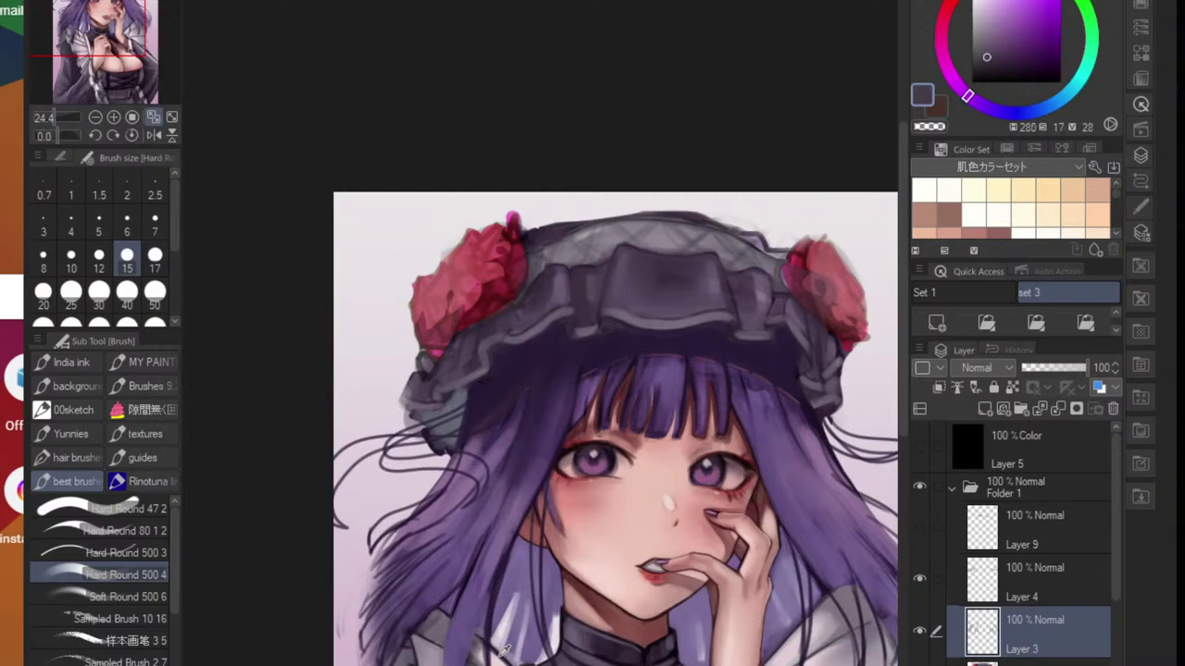
pyautogui.click(1017, 662)
pyautogui.click(937, 323)
# - Sample the dark collar purple and draw a thin strand across the right hair
pyautogui.moveTo(853, 663); pyautogui.dragTo(641, 496)
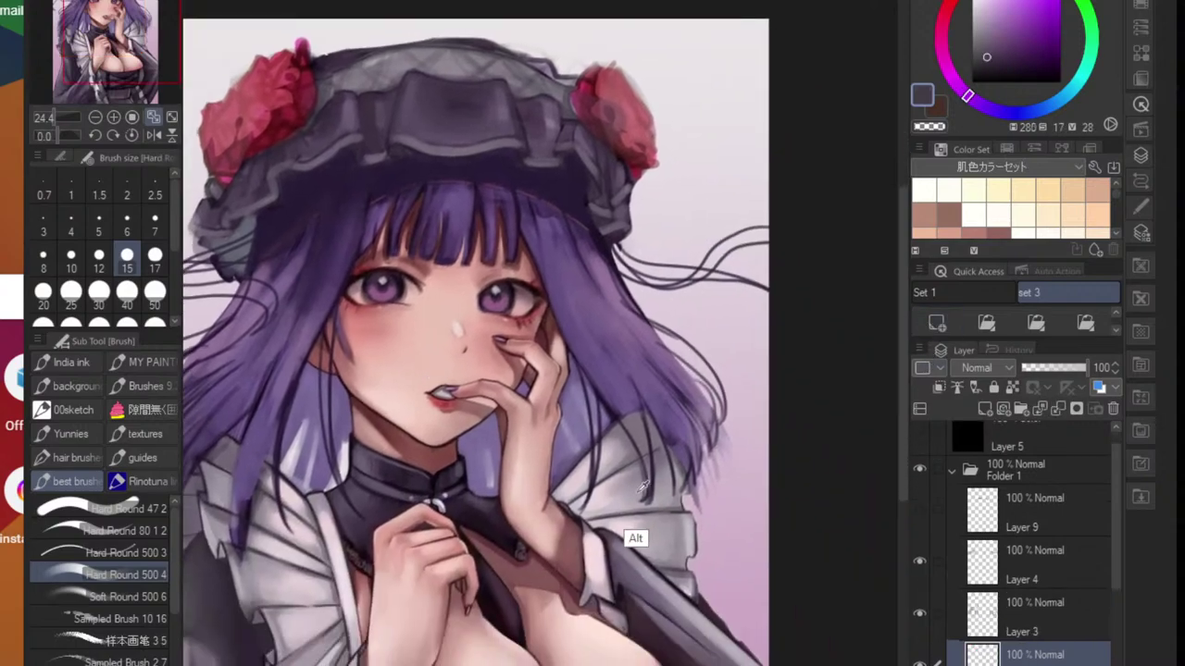
pyautogui.keyDown('alt'); pyautogui.click(567, 501); pyautogui.keyUp('alt')
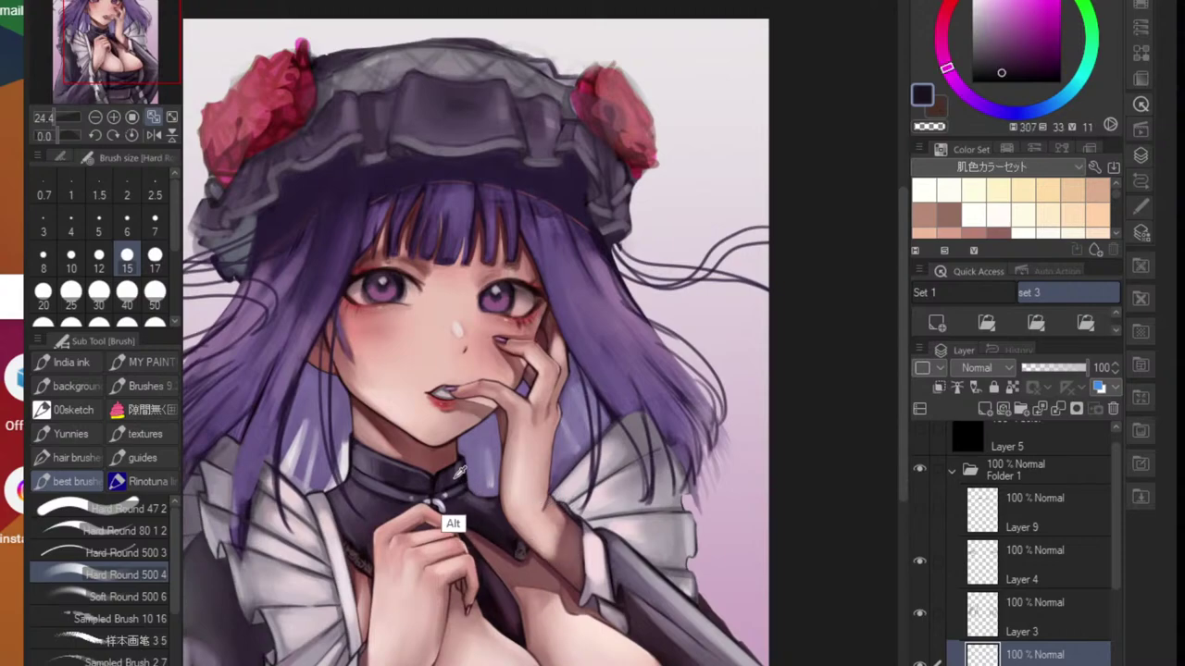
pyautogui.keyDown('alt'); pyautogui.click(431, 479); pyautogui.keyUp('alt')
pyautogui.moveTo(620, 419); pyautogui.dragTo(705, 366)
pyautogui.moveTo(618, 422); pyautogui.dragTo(670, 382)
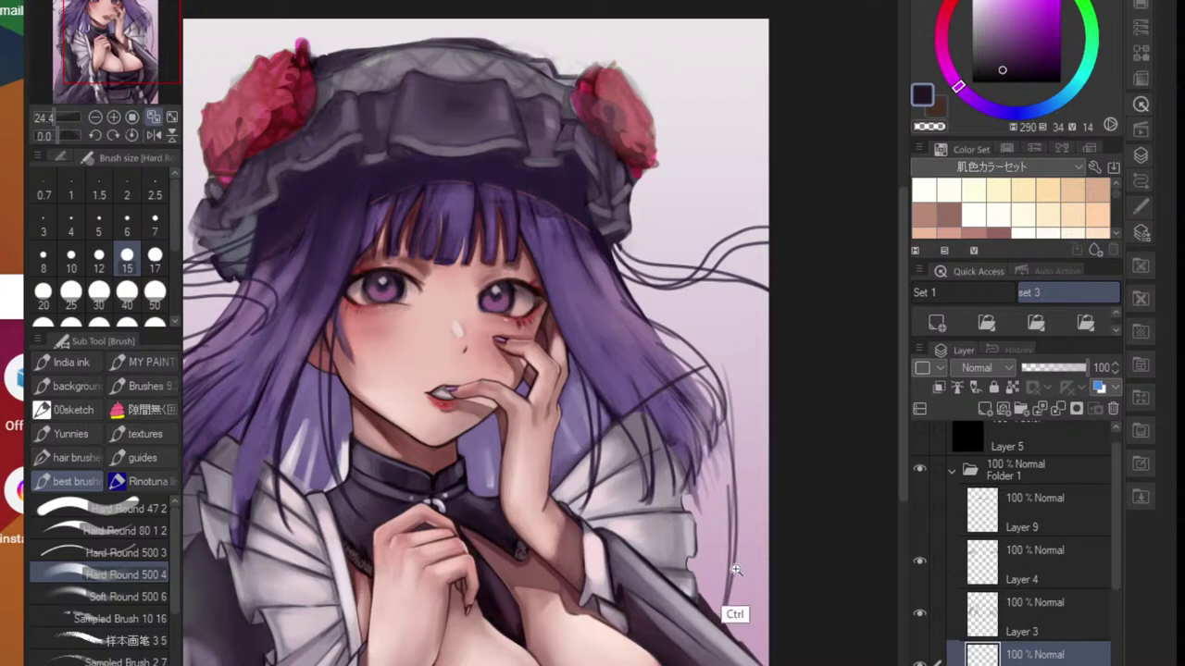
pyautogui.scroll(-4, 731, 574)
pyautogui.scroll(3, 545, 542)
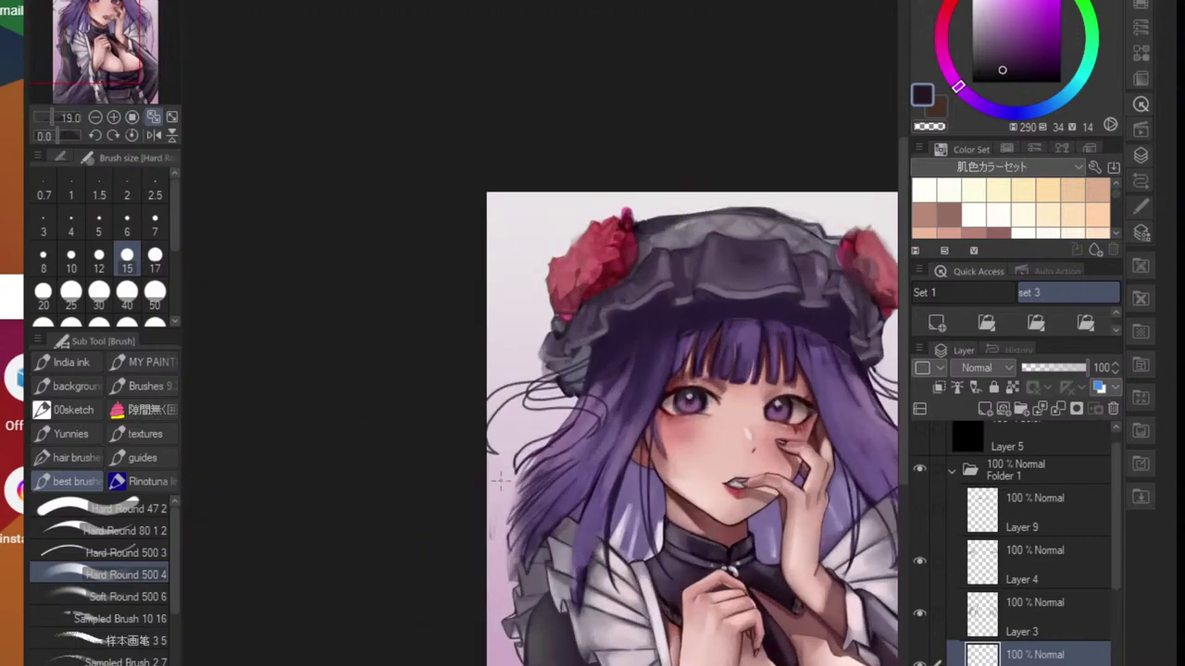
# - Try thin strands along the left hair edge, undoing the attempts with Ctrl+Z
pyautogui.moveTo(492, 472)
pyautogui.mouseDown()
pyautogui.moveTo(542, 593)
pyautogui.moveTo(515, 482)
pyautogui.moveTo(518, 524)
pyautogui.moveTo(494, 465)
pyautogui.moveTo(514, 650)
pyautogui.mouseUp()
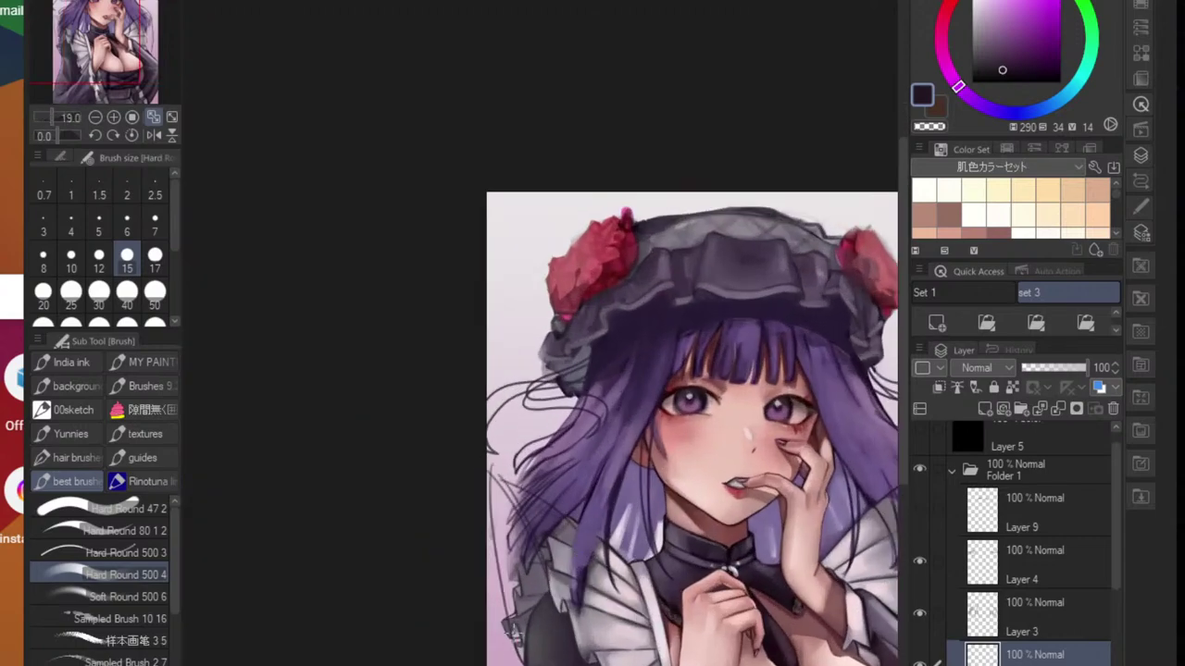
pyautogui.moveTo(488, 527); pyautogui.dragTo(514, 658)
pyautogui.scroll(-4, 494, 627)
pyautogui.scroll(2, 561, 627)
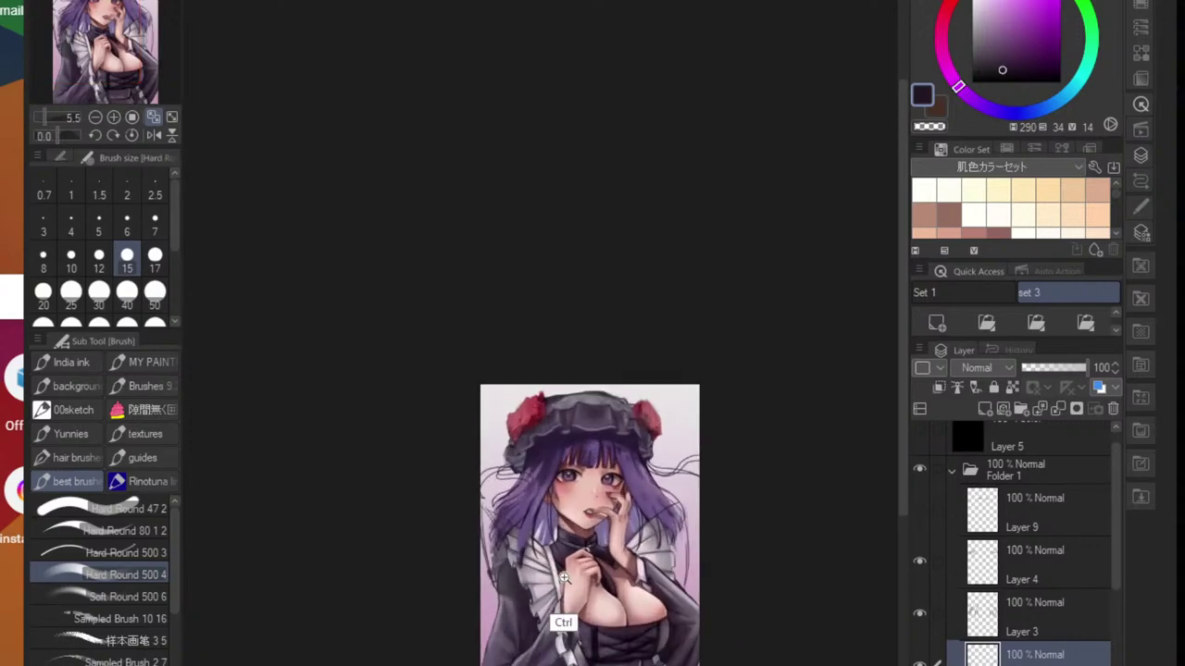
pyautogui.hotkey('ctrl', 'z')
pyautogui.hotkey('ctrl', 'z')
pyautogui.hotkey('ctrl', 'z')
pyautogui.hotkey('ctrl', 'z')
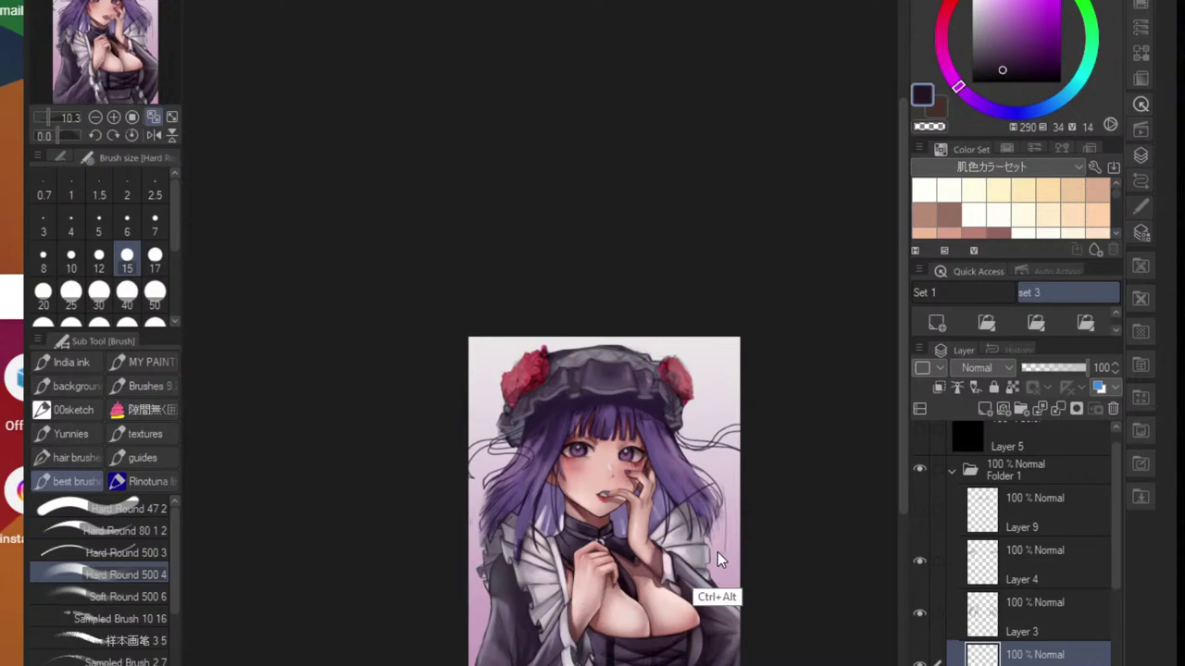
pyautogui.moveTo(473, 532); pyautogui.dragTo(485, 608)
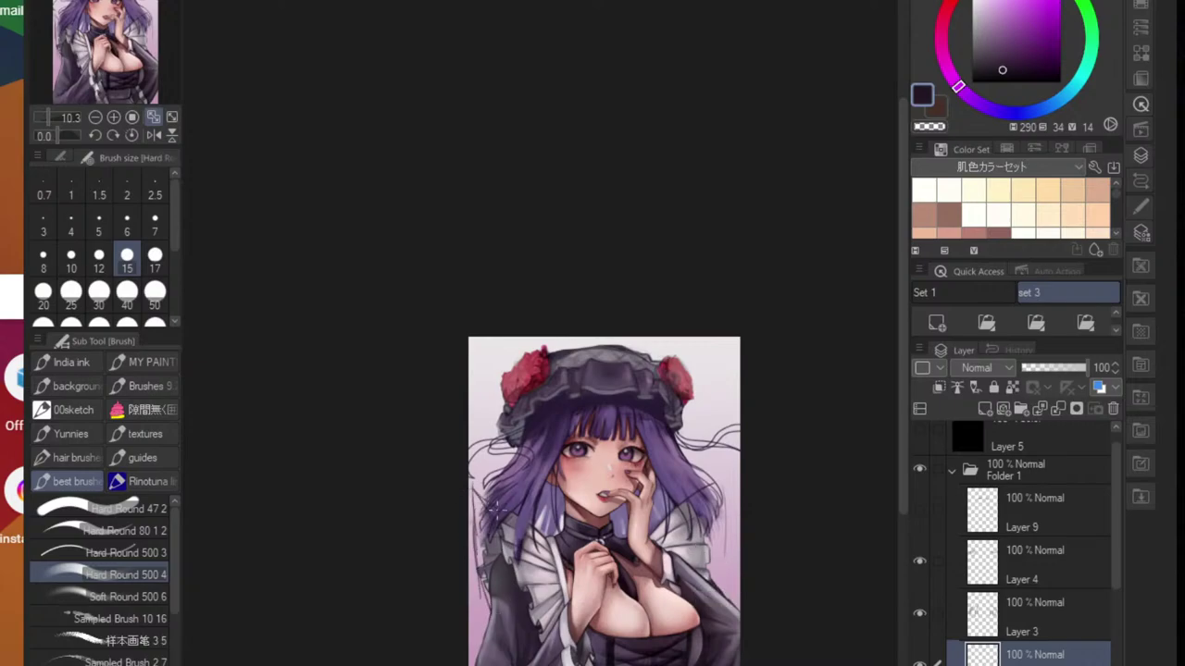
pyautogui.moveTo(473, 482); pyautogui.dragTo(497, 510)
pyautogui.scroll(-1, 555, 546)
pyautogui.scroll(4, 556, 544)
pyautogui.hotkey('ctrl', 'z')
pyautogui.hotkey('ctrl', 'z')
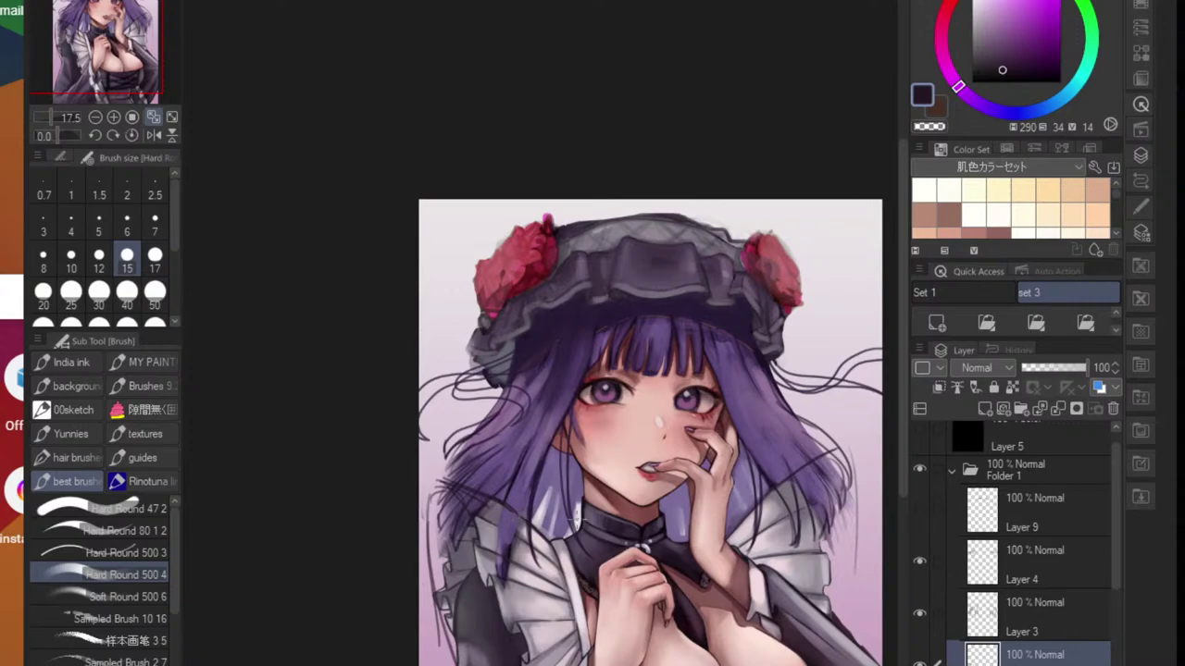
# - Draw thin strands at the right side of the hair
pyautogui.scroll(-3, 769, 535)
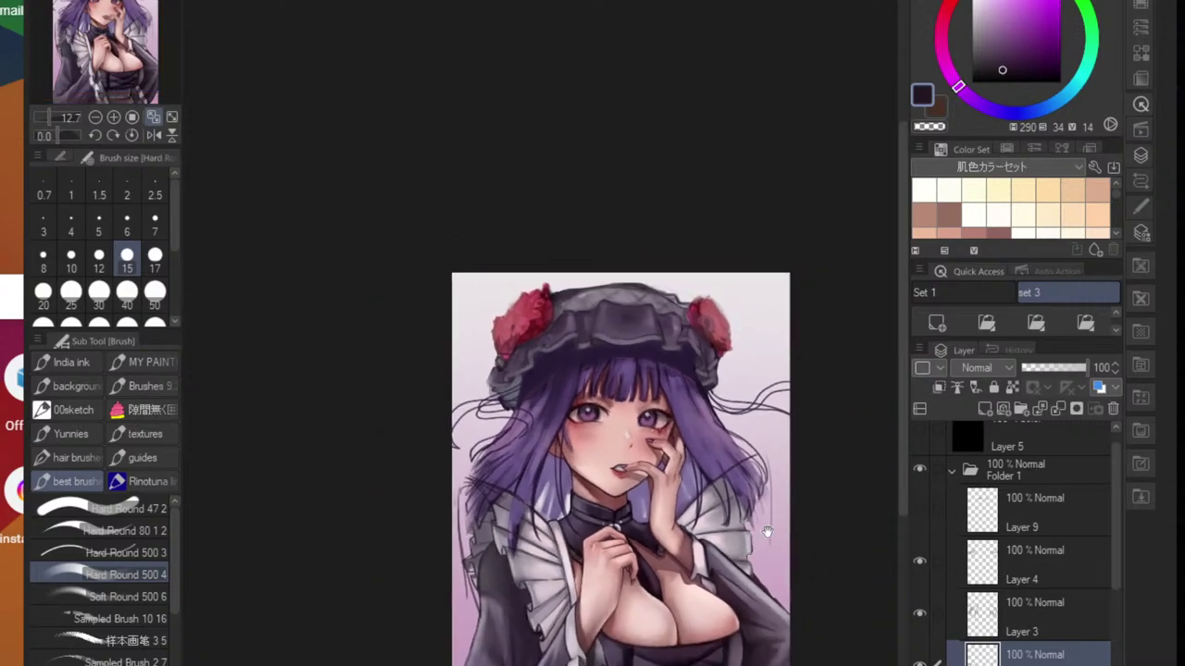
pyautogui.moveTo(767, 532)
pyautogui.mouseDown()
pyautogui.moveTo(738, 535)
pyautogui.moveTo(738, 611)
pyautogui.mouseUp()
pyautogui.scroll(5, 715, 514)
pyautogui.moveTo(730, 514); pyautogui.dragTo(734, 534)
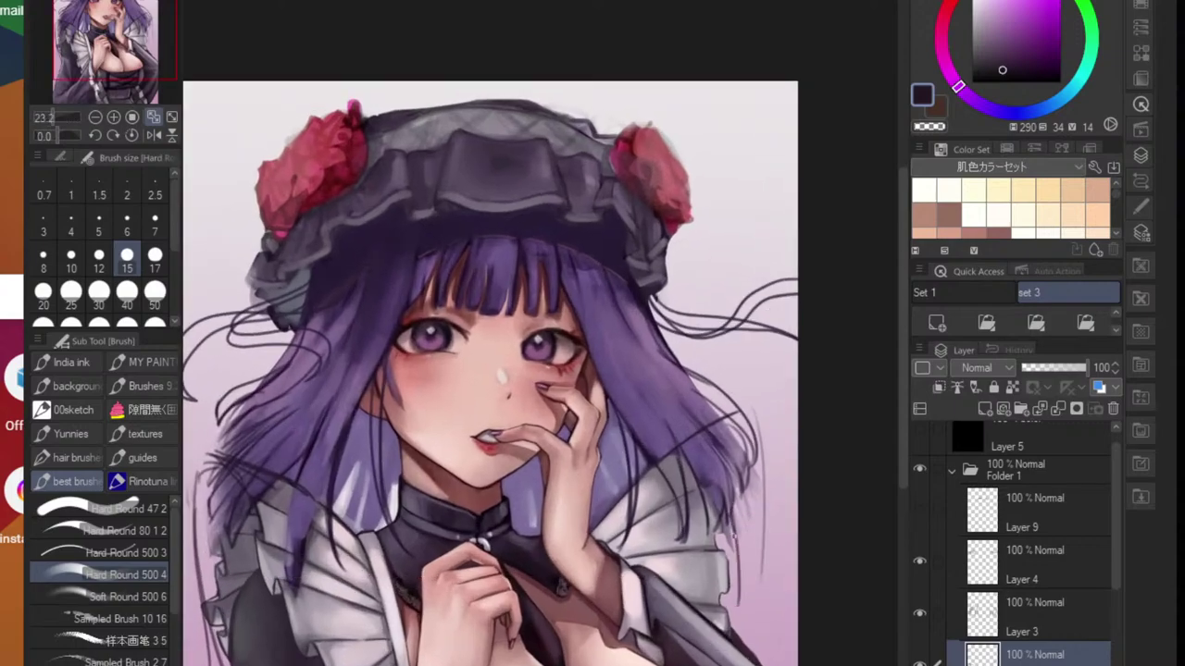
pyautogui.scroll(-2, 750, 601)
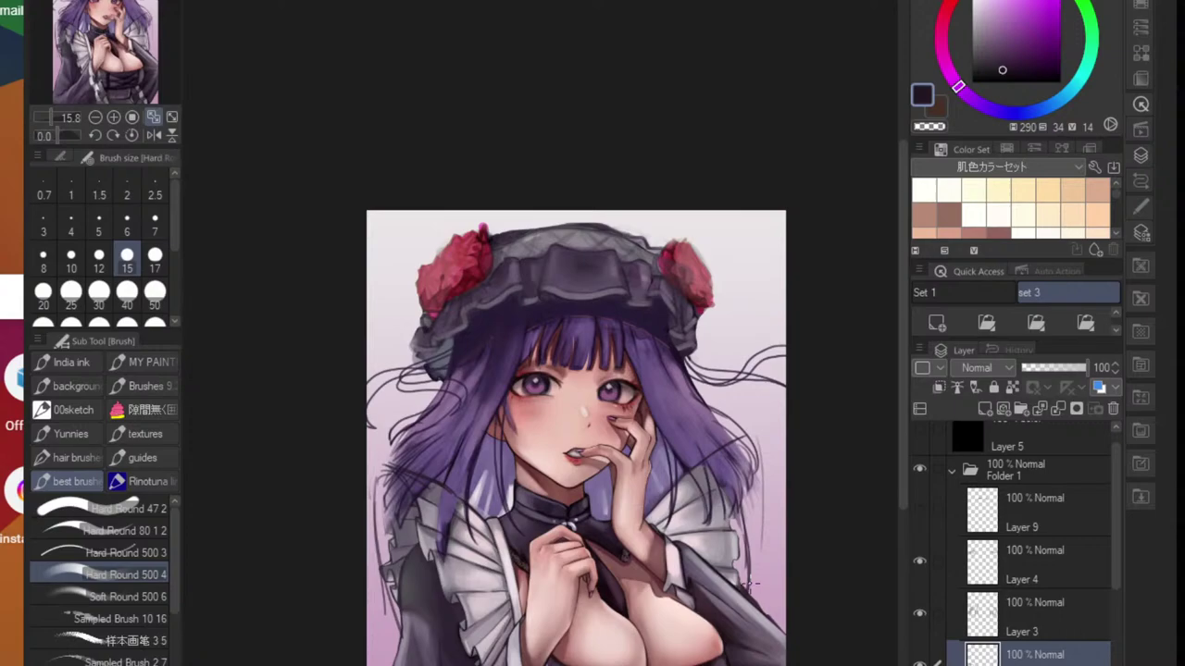
pyautogui.scroll(-1, 984, 632)
# - Compare the artwork with Layer 7's sketch hidden, then delete Layer 7
pyautogui.click(922, 659)
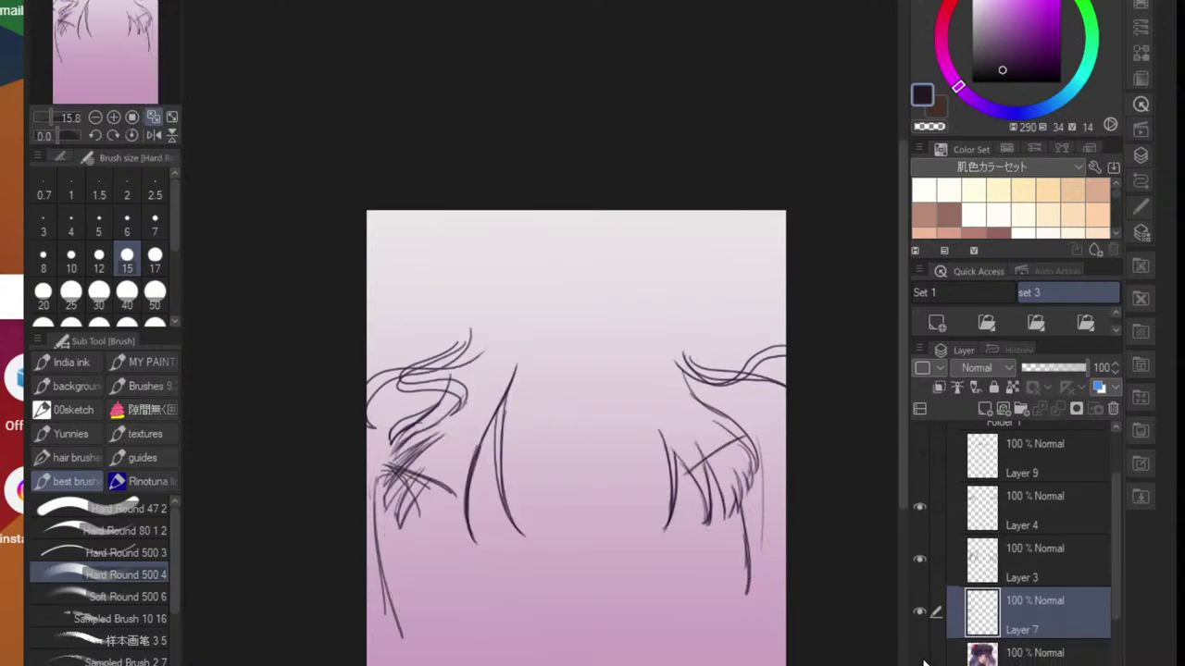
pyautogui.click(921, 660)
pyautogui.click(919, 612)
pyautogui.click(919, 612)
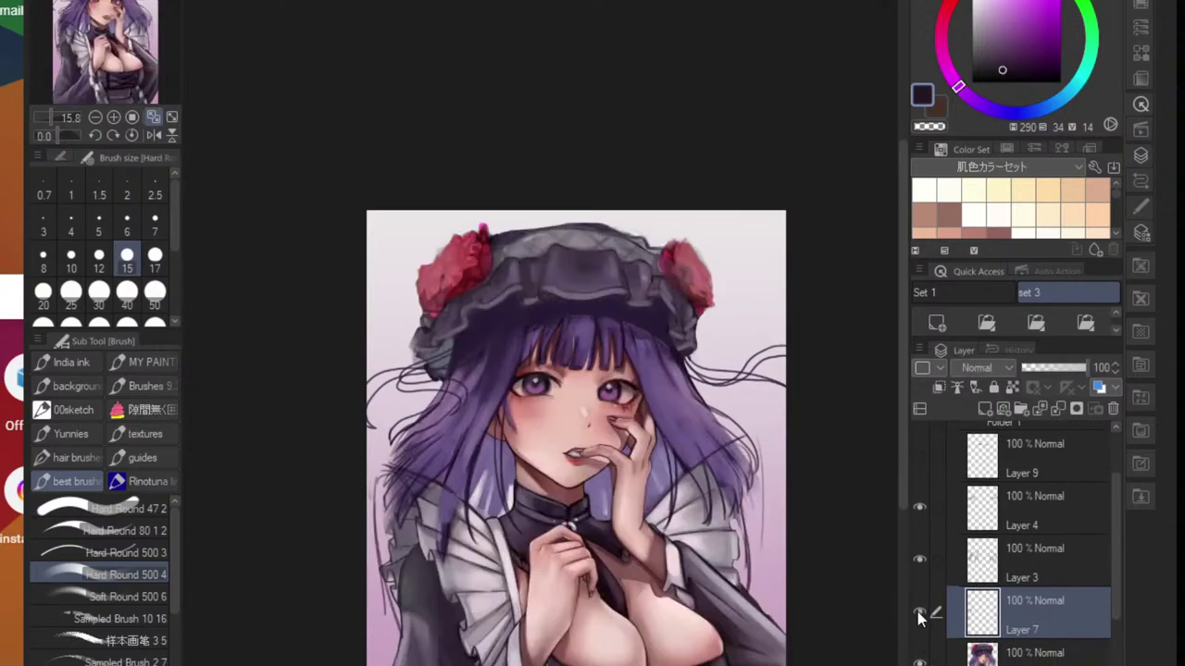
pyautogui.click(919, 614)
pyautogui.click(919, 612)
pyautogui.click(919, 613)
pyautogui.click(1012, 657)
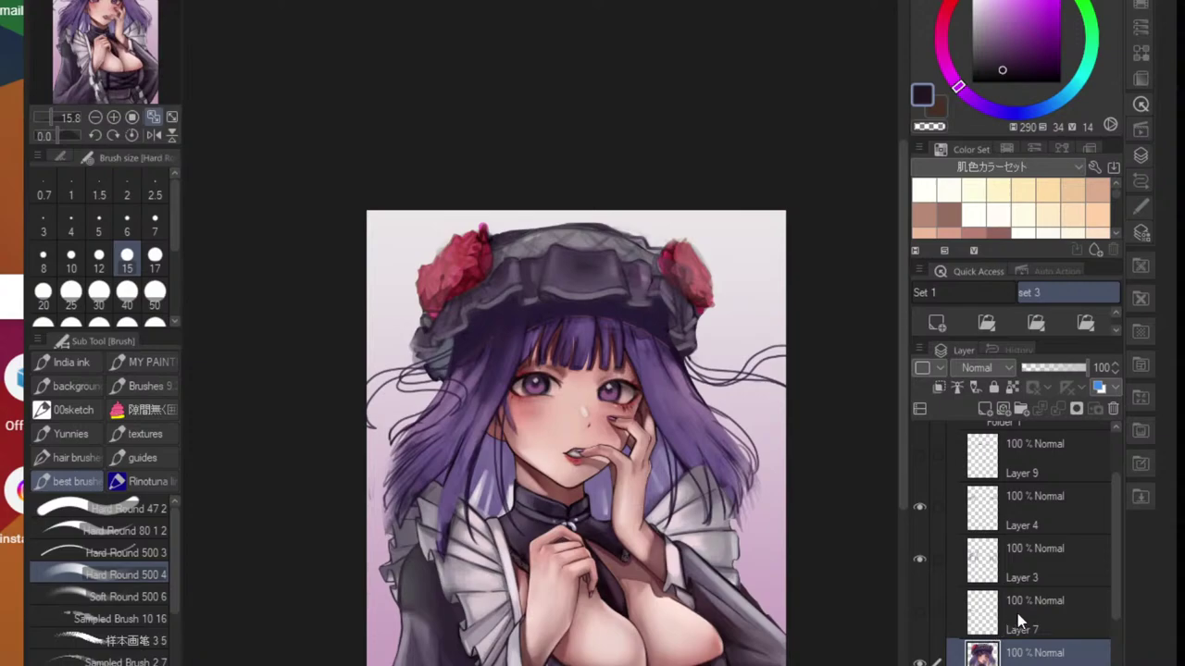
pyautogui.click(1017, 614)
pyautogui.click(1112, 409)
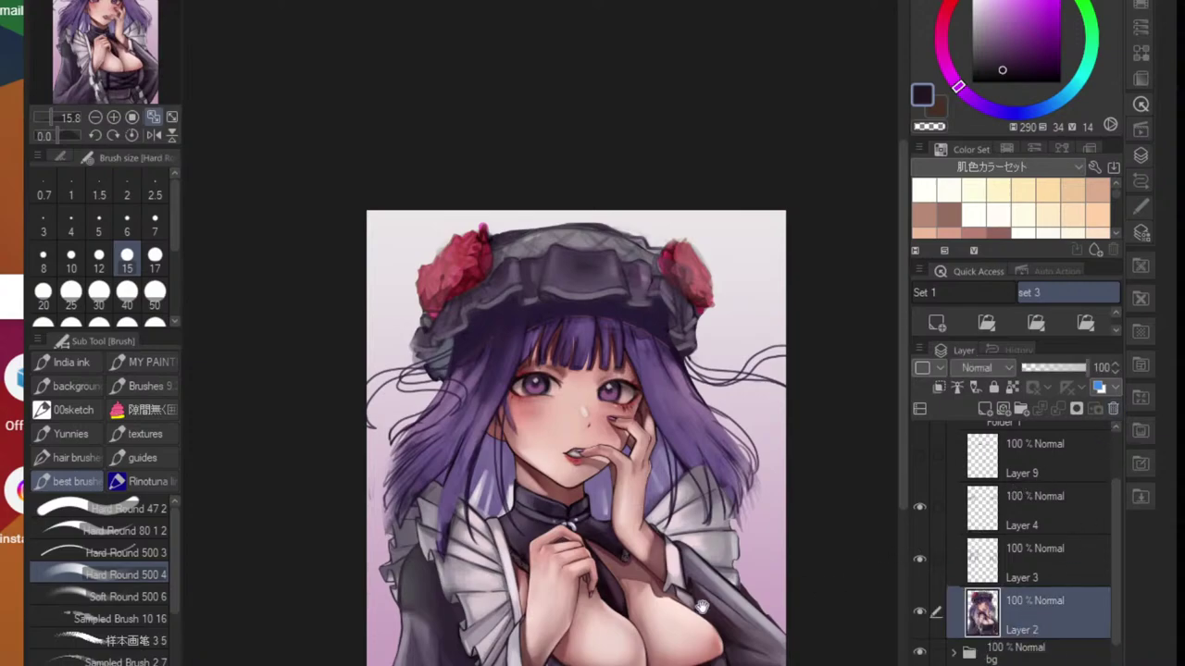
# - Hide Layer 4 and lasso the ruffled frill on the left shoulder
pyautogui.moveTo(560, 616); pyautogui.dragTo(664, 550)
pyautogui.scroll(3, 628, 539)
pyautogui.click(919, 511)
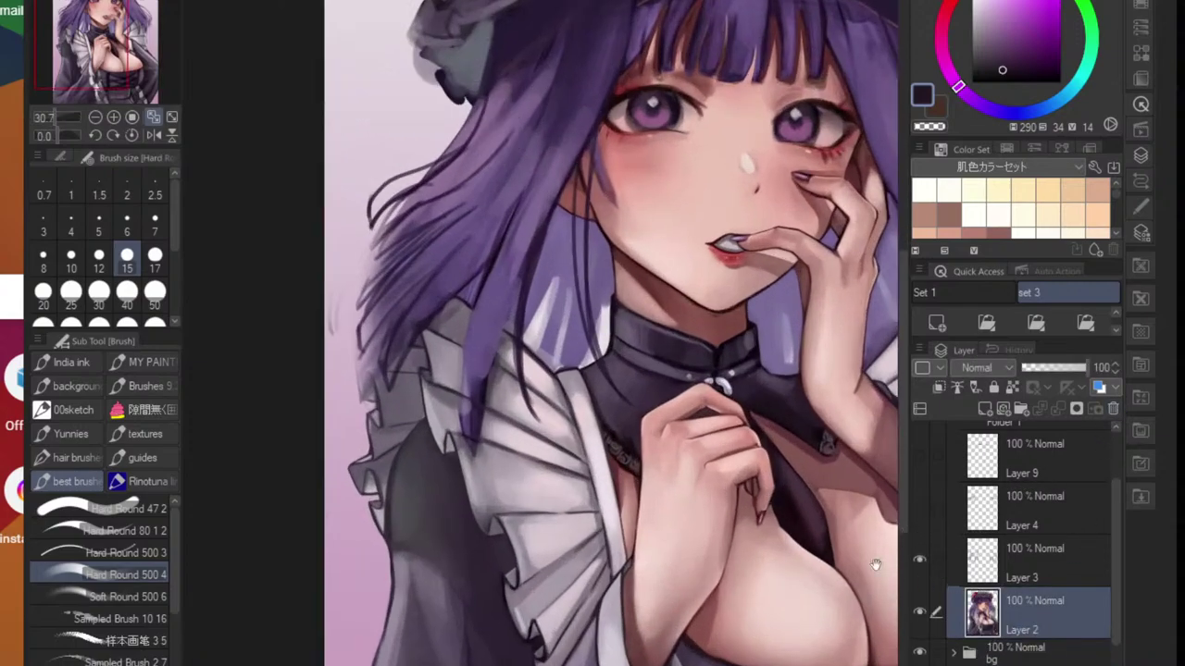
pyautogui.moveTo(497, 543); pyautogui.dragTo(560, 561)
pyautogui.press('m')
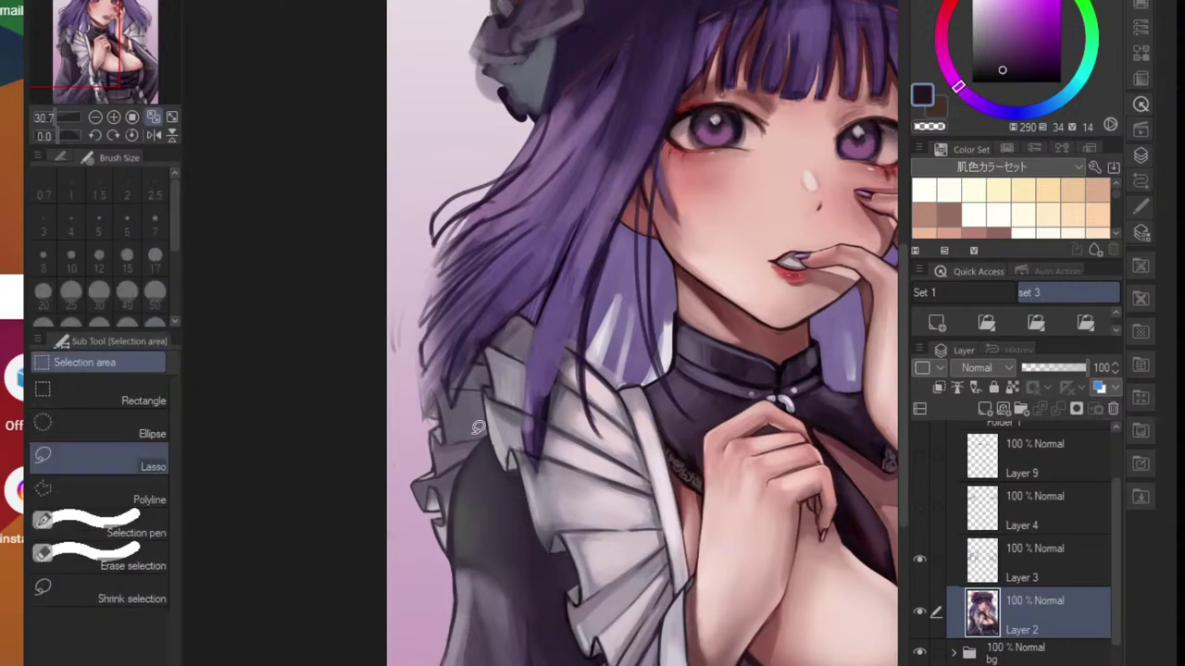
pyautogui.moveTo(476, 432)
pyautogui.mouseDown()
pyautogui.moveTo(442, 572)
pyautogui.moveTo(375, 550)
pyautogui.moveTo(361, 438)
pyautogui.moveTo(374, 383)
pyautogui.moveTo(412, 329)
pyautogui.moveTo(444, 311)
pyautogui.moveTo(476, 333)
pyautogui.moveTo(481, 387)
pyautogui.mouseUp()
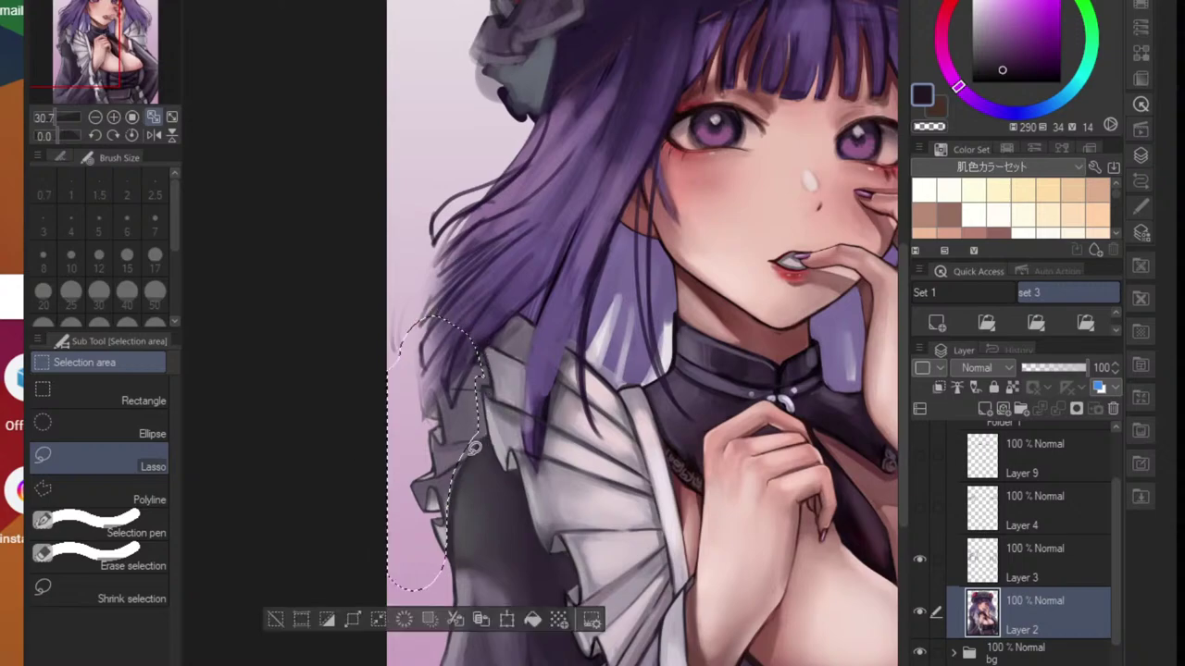
# - Paste the frill to a new layer, stretch it left and downward, confirm and deselect
pyautogui.click(480, 618)
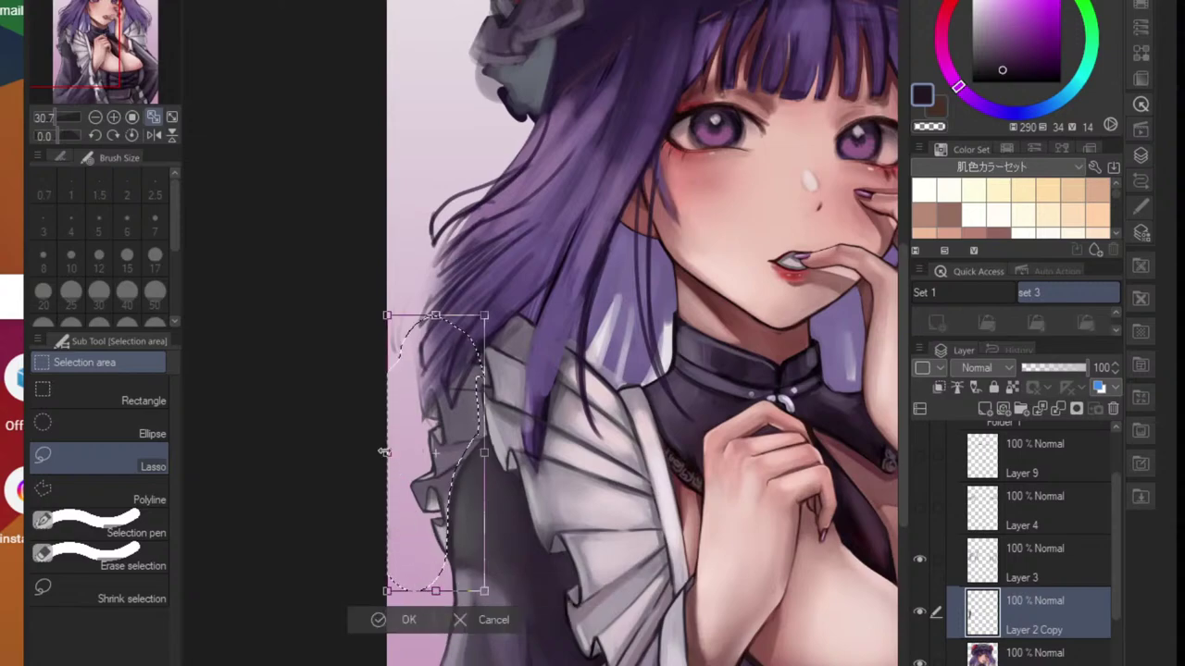
pyautogui.moveTo(387, 452); pyautogui.dragTo(358, 452)
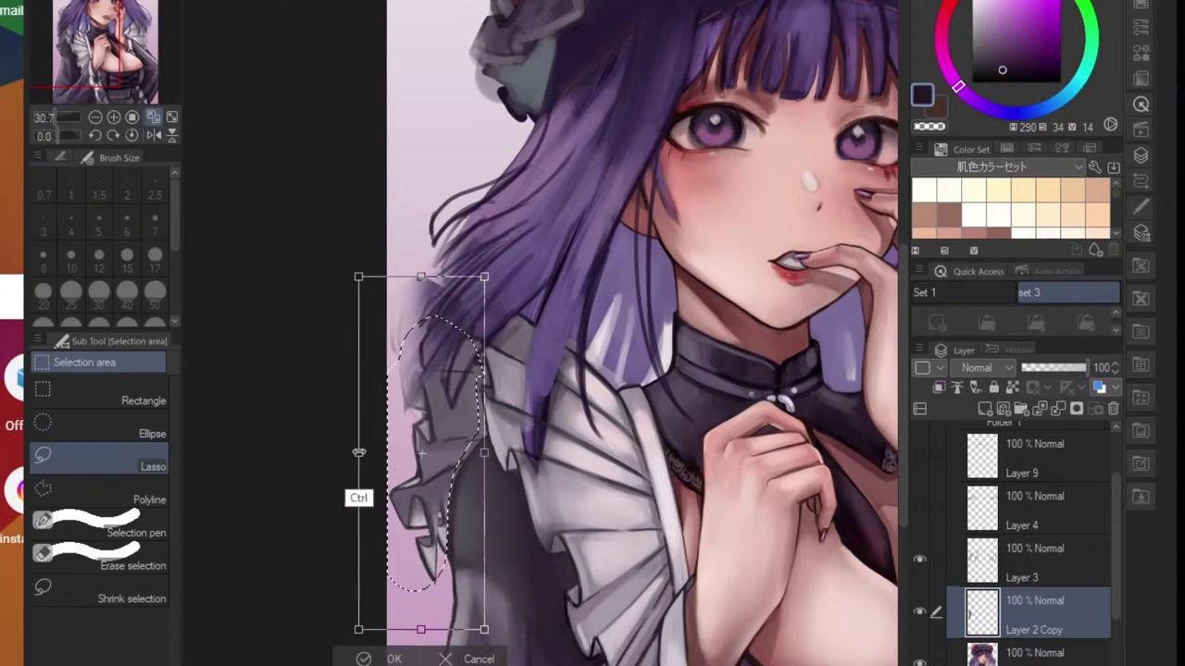
pyautogui.moveTo(485, 631); pyautogui.dragTo(514, 648)
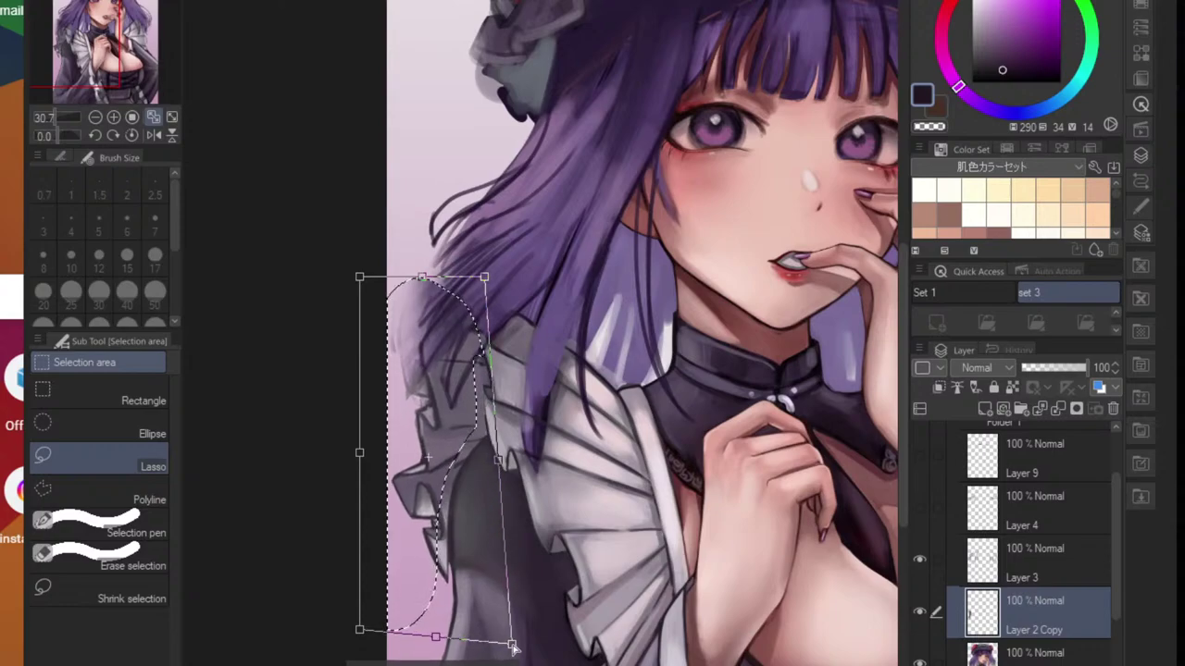
pyautogui.press('Return')
pyautogui.moveTo(560, 545); pyautogui.dragTo(443, 516)
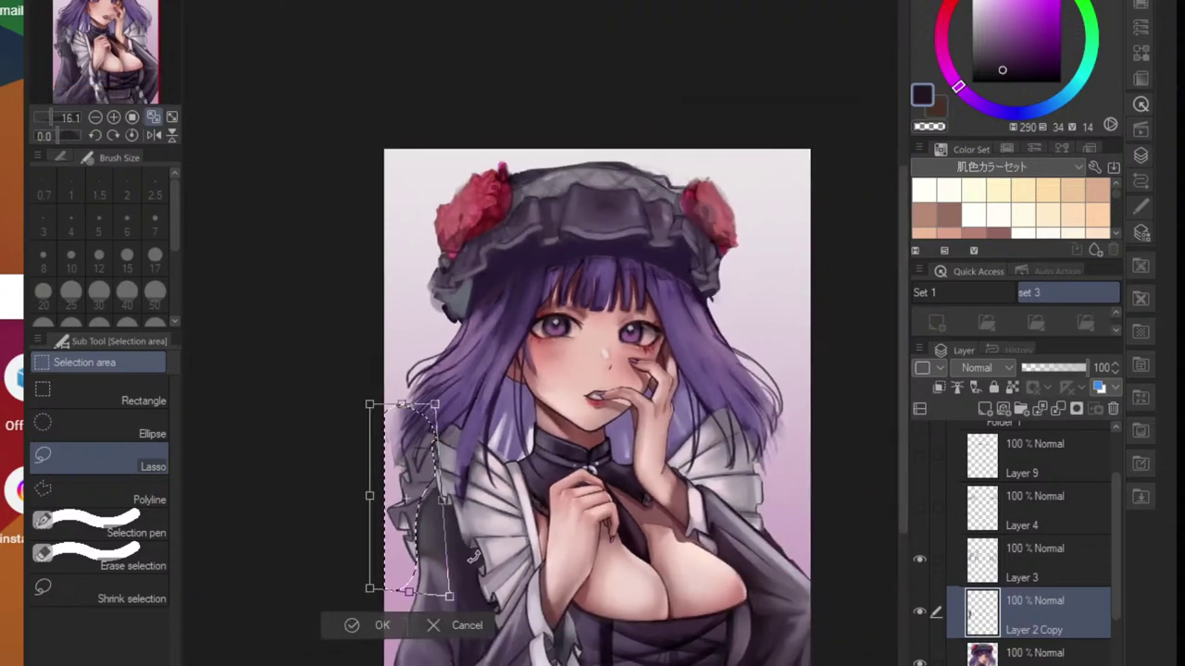
pyautogui.click(366, 628)
pyautogui.click(410, 626)
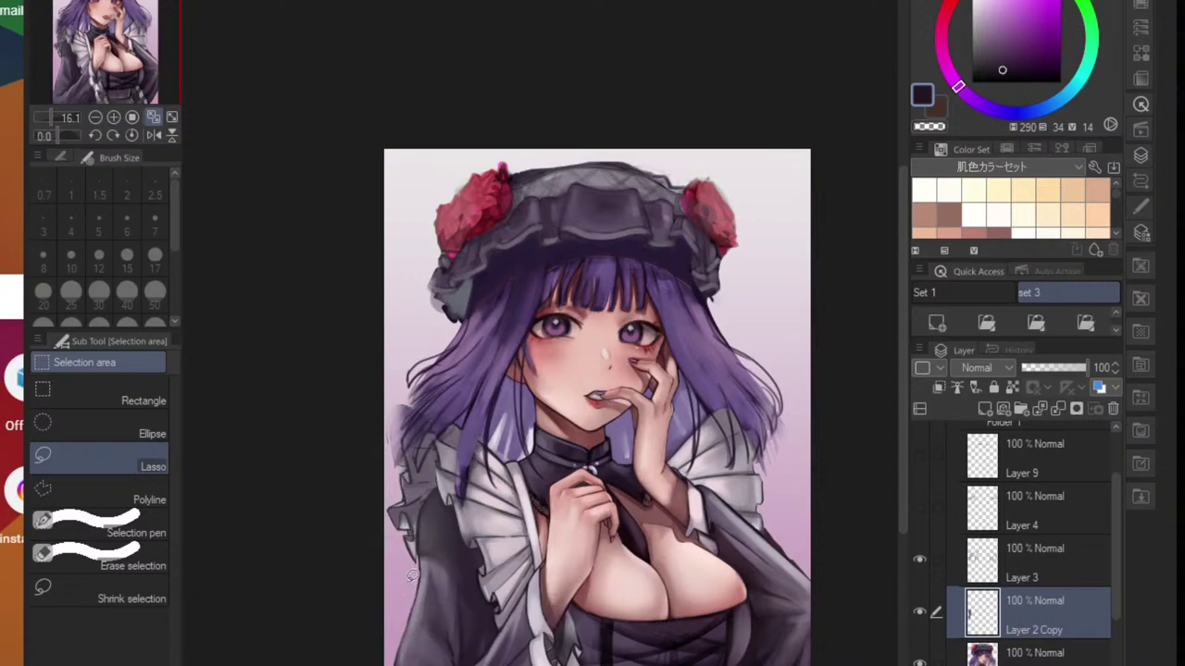
# - Toggle Layer 2 Copy off and on to compare the stretched frill
pyautogui.moveTo(419, 484); pyautogui.dragTo(366, 483)
pyautogui.click(918, 613)
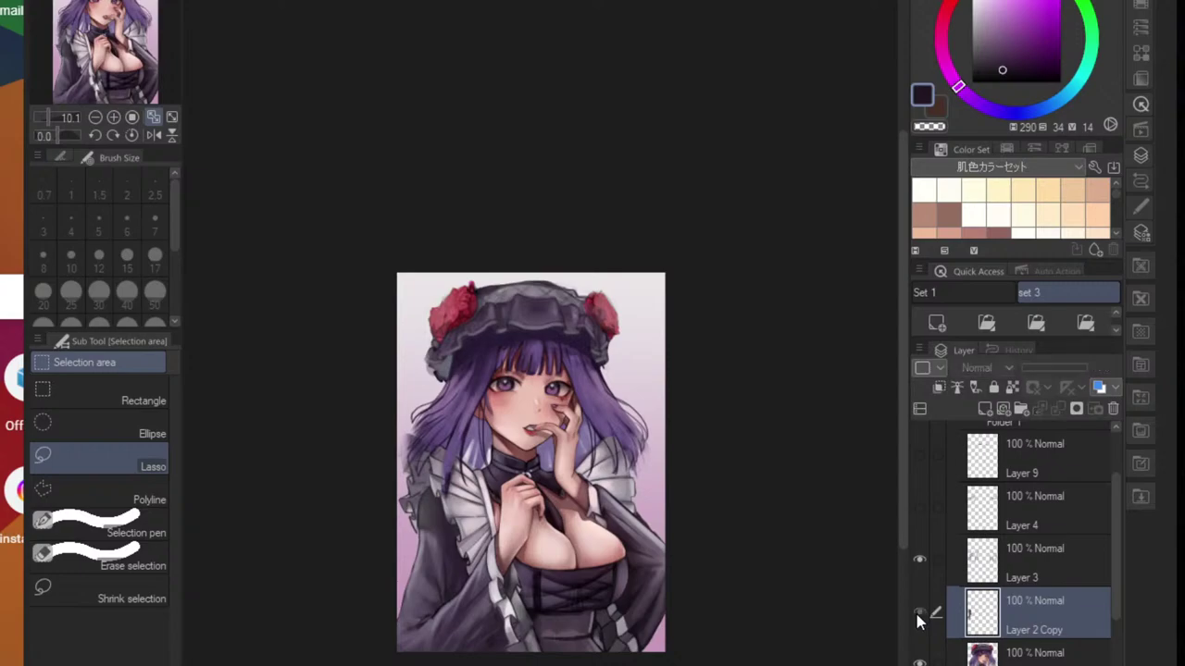
pyautogui.click(918, 612)
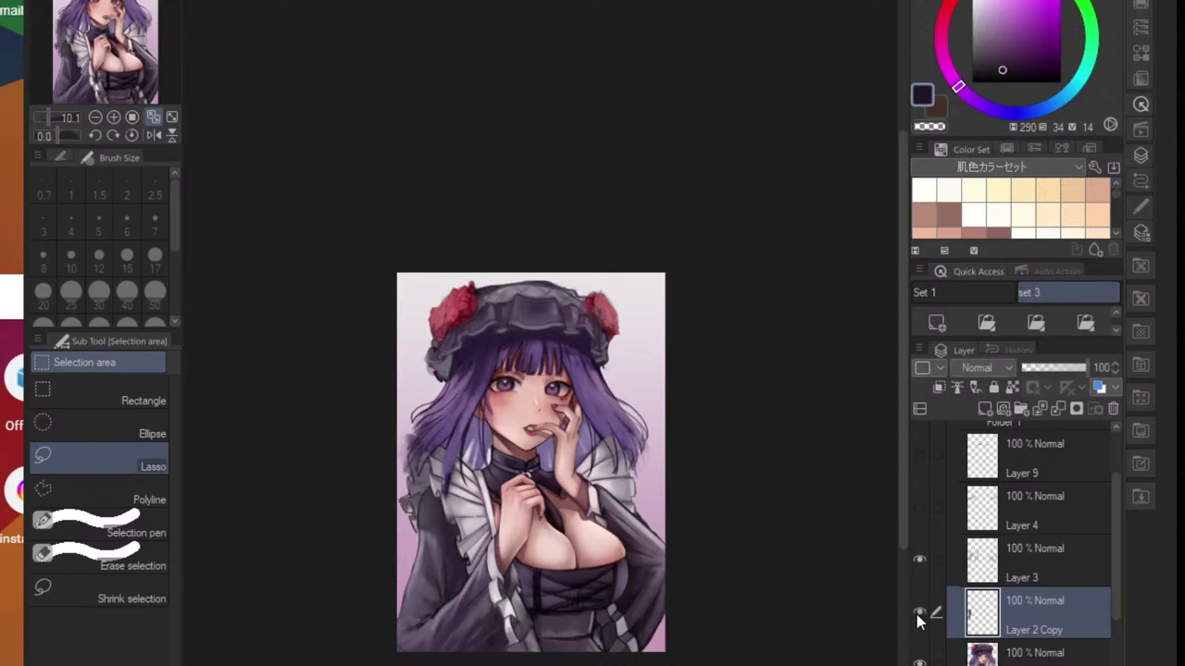
pyautogui.click(919, 613)
pyautogui.click(919, 614)
pyautogui.scroll(1, 568, 463)
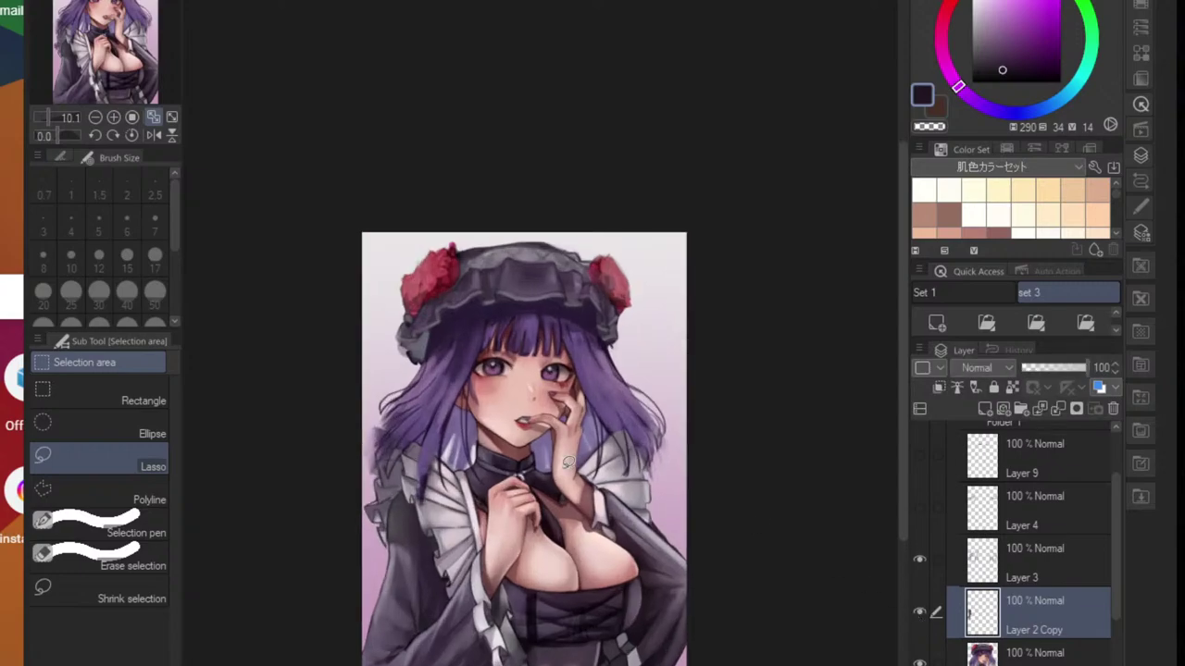
pyautogui.scroll(1, 568, 460)
pyautogui.scroll(2, 375, 521)
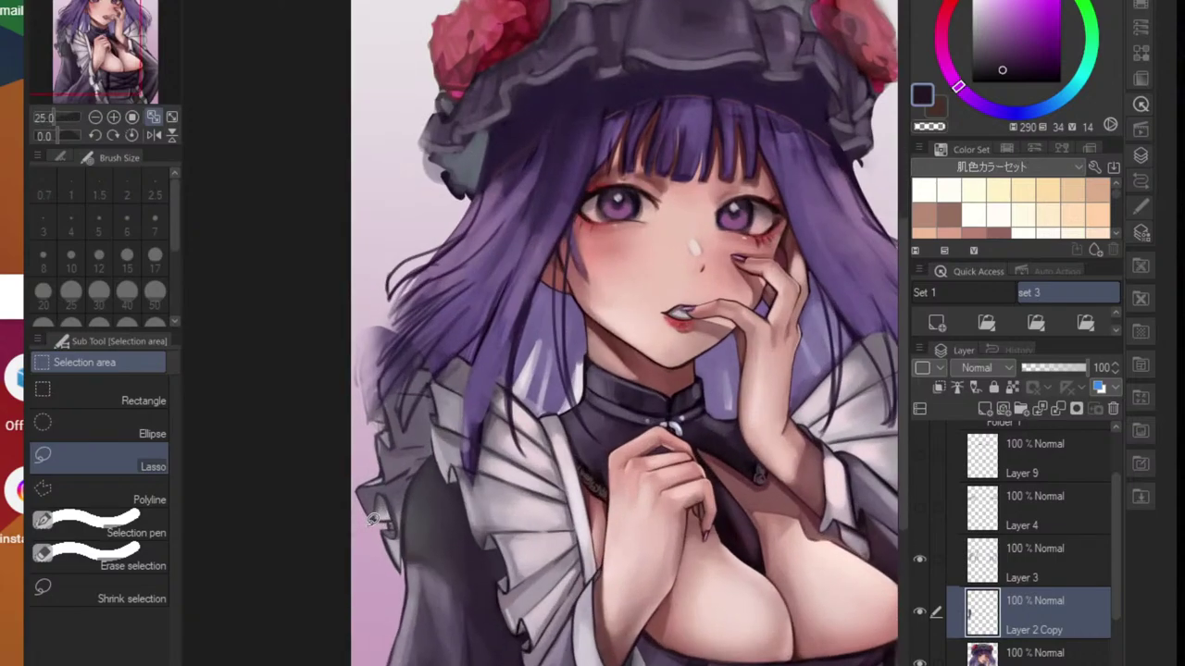
pyautogui.scroll(3, 412, 495)
# - Repaint the frill's upper fold line and left edge in darker purple-grey
pyautogui.press('b')
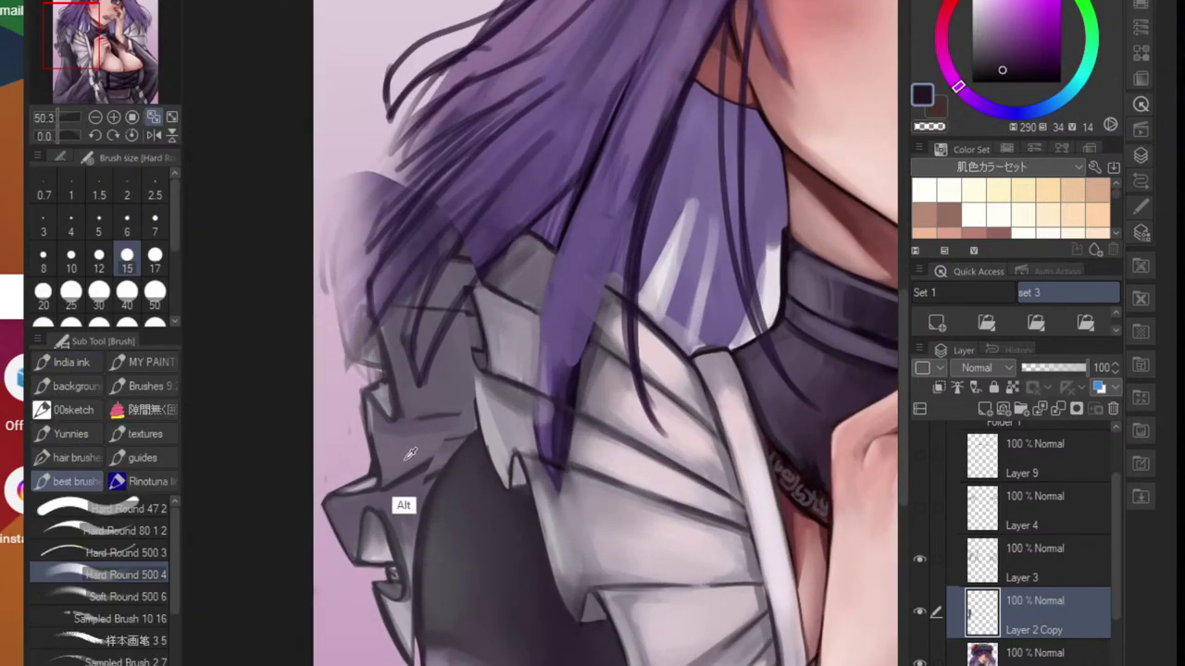
pyautogui.keyDown('alt'); pyautogui.click(412, 467); pyautogui.keyUp('alt')
pyautogui.scroll(2, 412, 479)
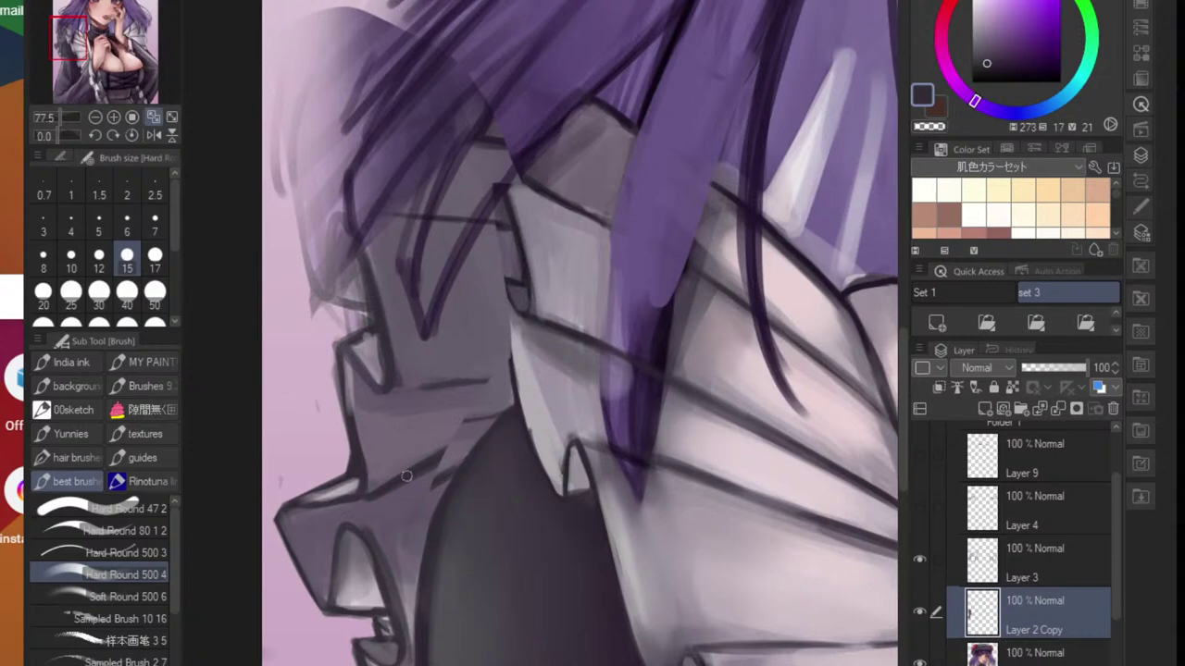
pyautogui.keyDown('alt'); pyautogui.click(457, 440); pyautogui.keyUp('alt')
pyautogui.keyDown('alt'); pyautogui.click(458, 440); pyautogui.keyUp('alt')
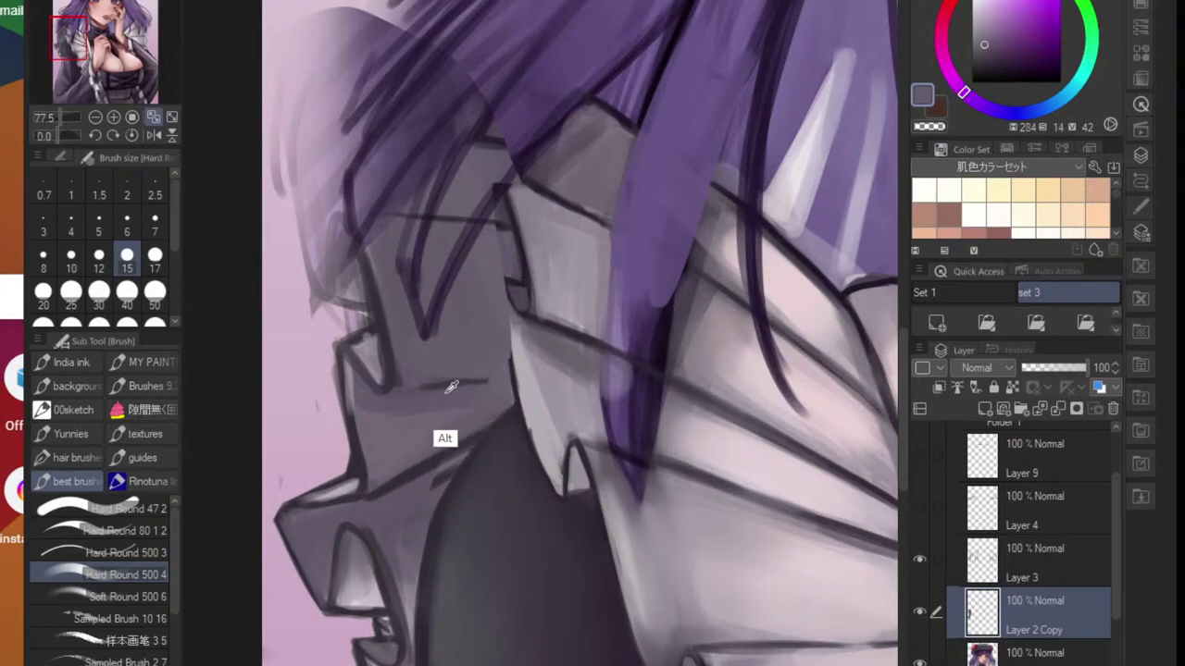
pyautogui.keyDown('alt'); pyautogui.click(387, 384); pyautogui.keyUp('alt')
pyautogui.moveTo(389, 384); pyautogui.dragTo(511, 372)
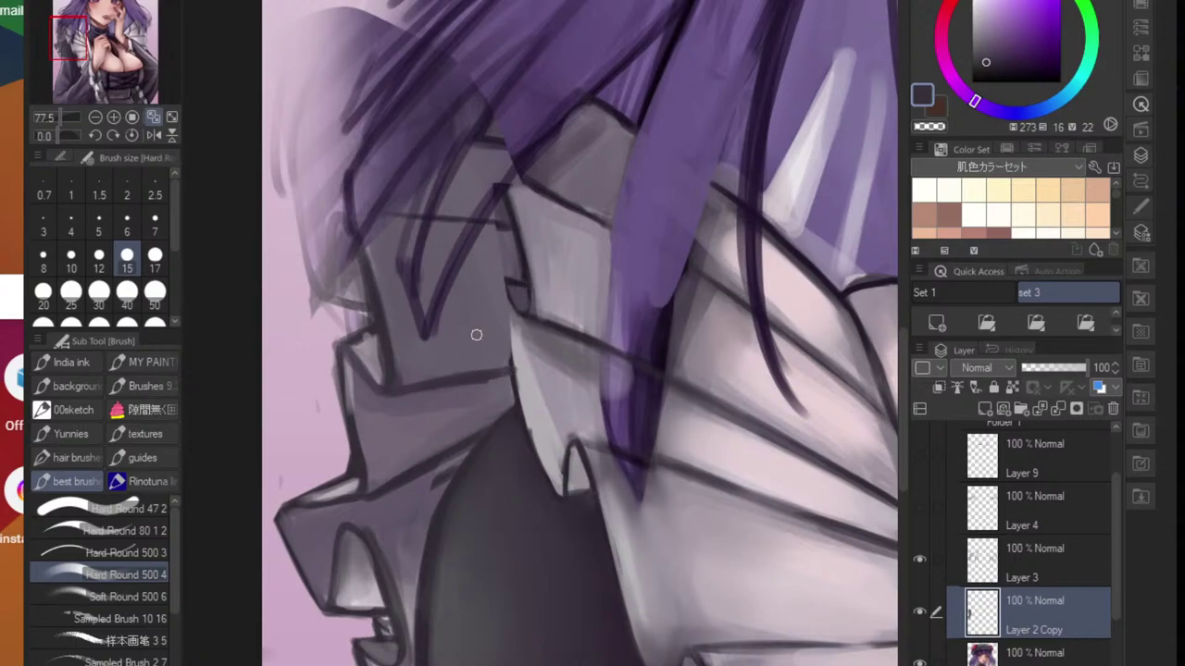
pyautogui.keyDown('alt'); pyautogui.click(518, 277); pyautogui.keyUp('alt')
pyautogui.moveTo(506, 279); pyautogui.dragTo(514, 383)
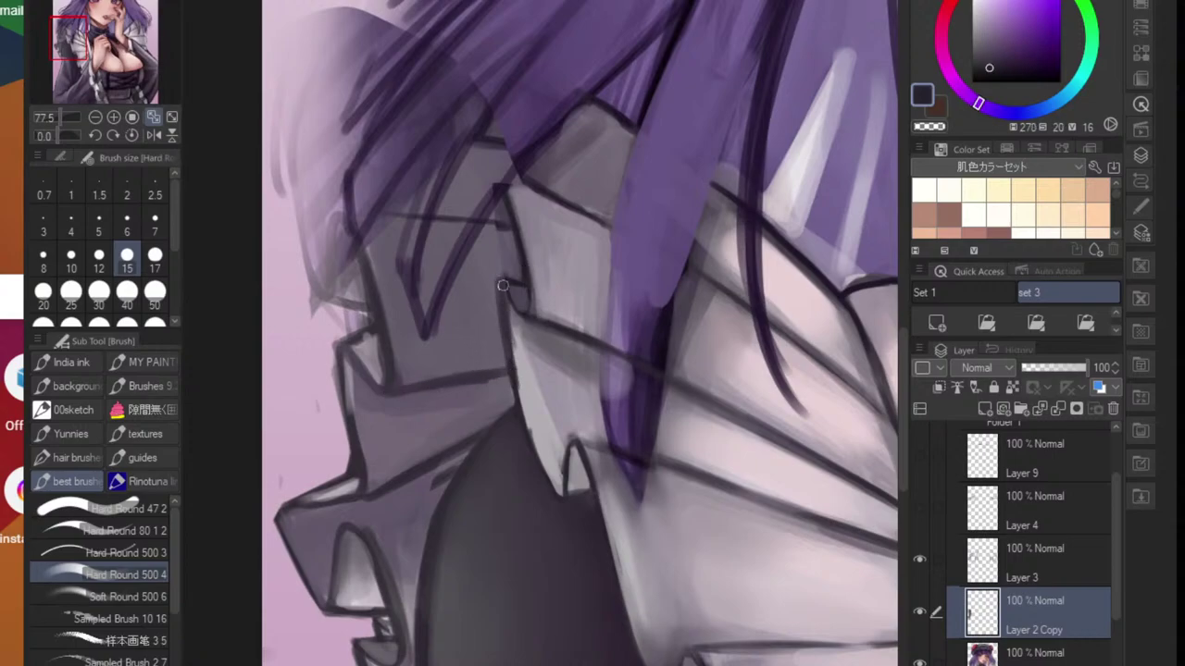
pyautogui.moveTo(503, 285); pyautogui.dragTo(517, 308)
# - Draw a dark diagonal fold line on the lower ruffle, redoing a bad stroke
pyautogui.keyDown('alt'); pyautogui.click(502, 257); pyautogui.keyUp('alt')
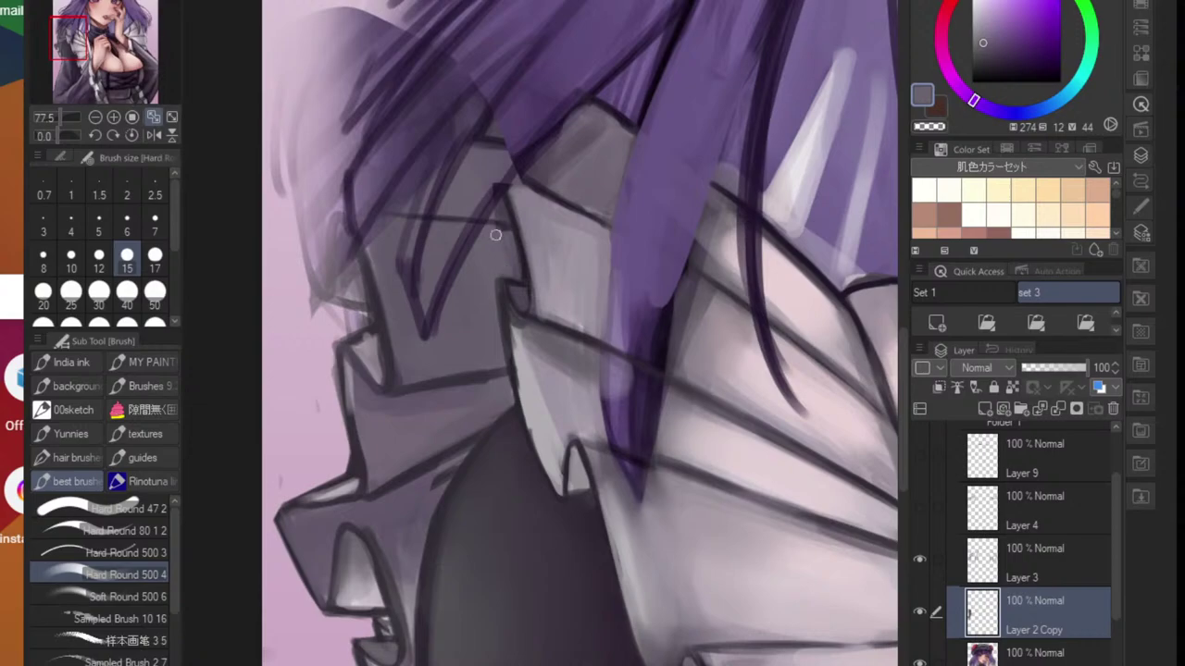
pyautogui.keyDown('alt'); pyautogui.click(440, 473); pyautogui.keyUp('alt')
pyautogui.keyDown('alt'); pyautogui.click(362, 521); pyautogui.keyUp('alt')
pyautogui.moveTo(356, 523); pyautogui.dragTo(434, 502)
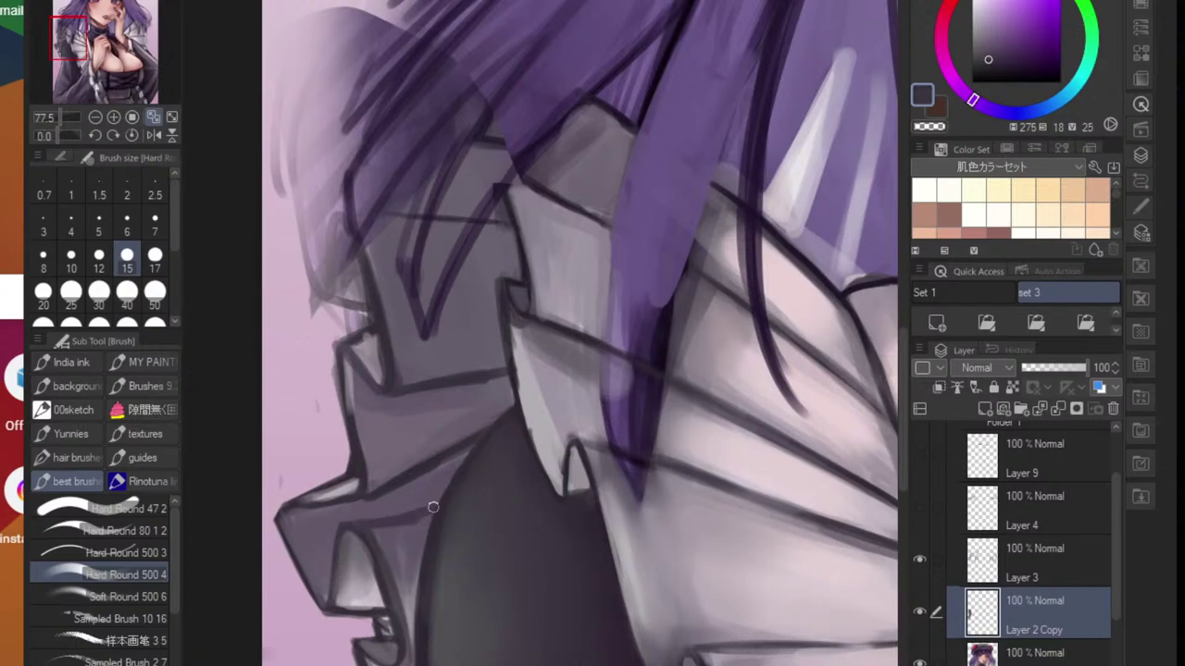
pyautogui.hotkey('ctrl', 'z')
pyautogui.keyDown('alt'); pyautogui.click(362, 522); pyautogui.keyUp('alt')
pyautogui.moveTo(348, 527); pyautogui.dragTo(446, 479)
pyautogui.moveTo(414, 502); pyautogui.dragTo(361, 524)
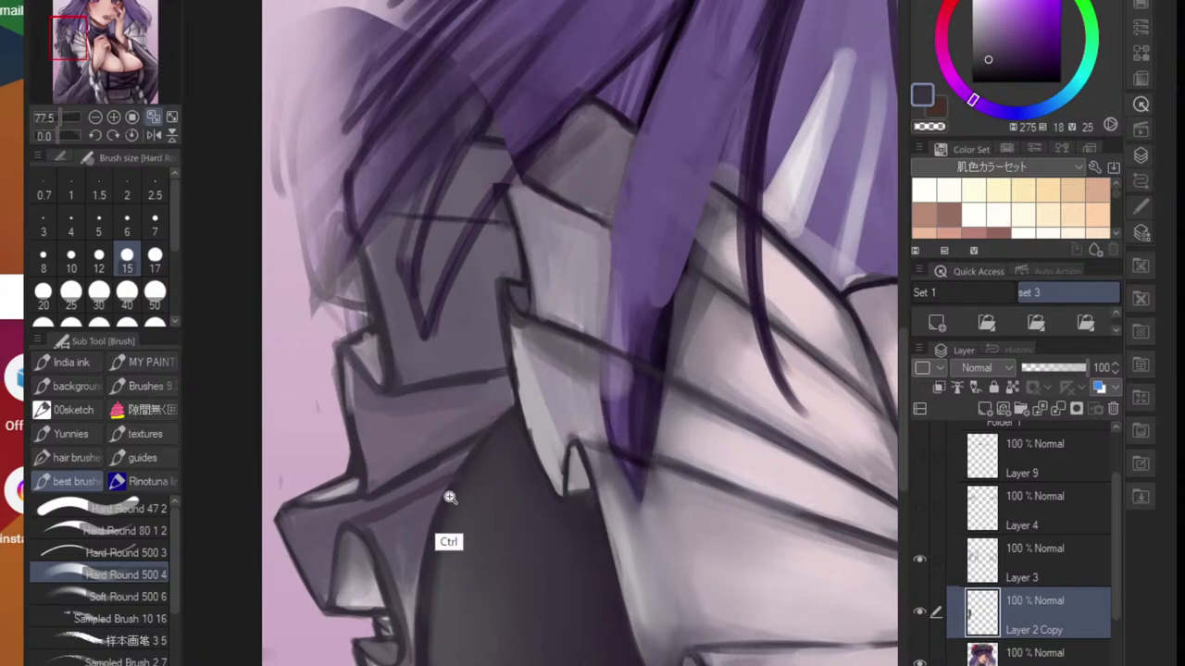
# - Redraw the lower ruffle fold line with a darker purple-grey
pyautogui.moveTo(451, 498)
pyautogui.mouseDown()
pyautogui.moveTo(380, 550)
pyautogui.moveTo(471, 460)
pyautogui.mouseUp()
pyautogui.hotkey('ctrl', 'z')
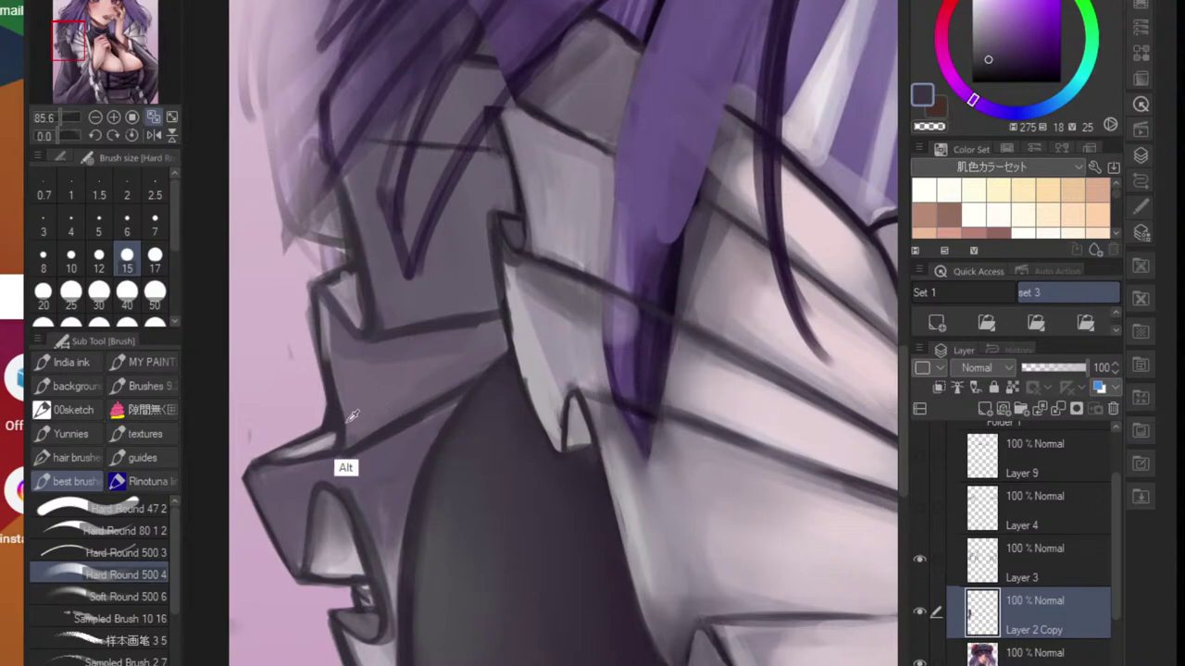
pyautogui.keyDown('alt'); pyautogui.click(333, 423); pyautogui.keyUp('alt')
pyautogui.moveTo(328, 487)
pyautogui.mouseDown()
pyautogui.moveTo(442, 443)
pyautogui.moveTo(416, 448)
pyautogui.mouseUp()
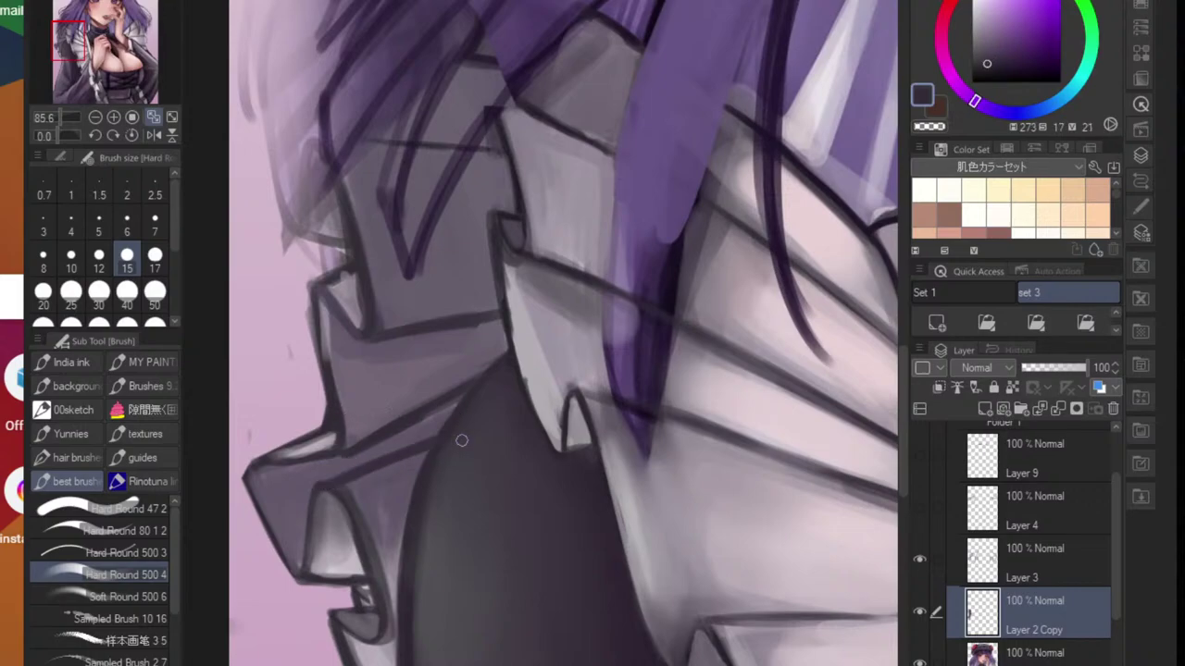
pyautogui.hotkey('ctrl', '0')
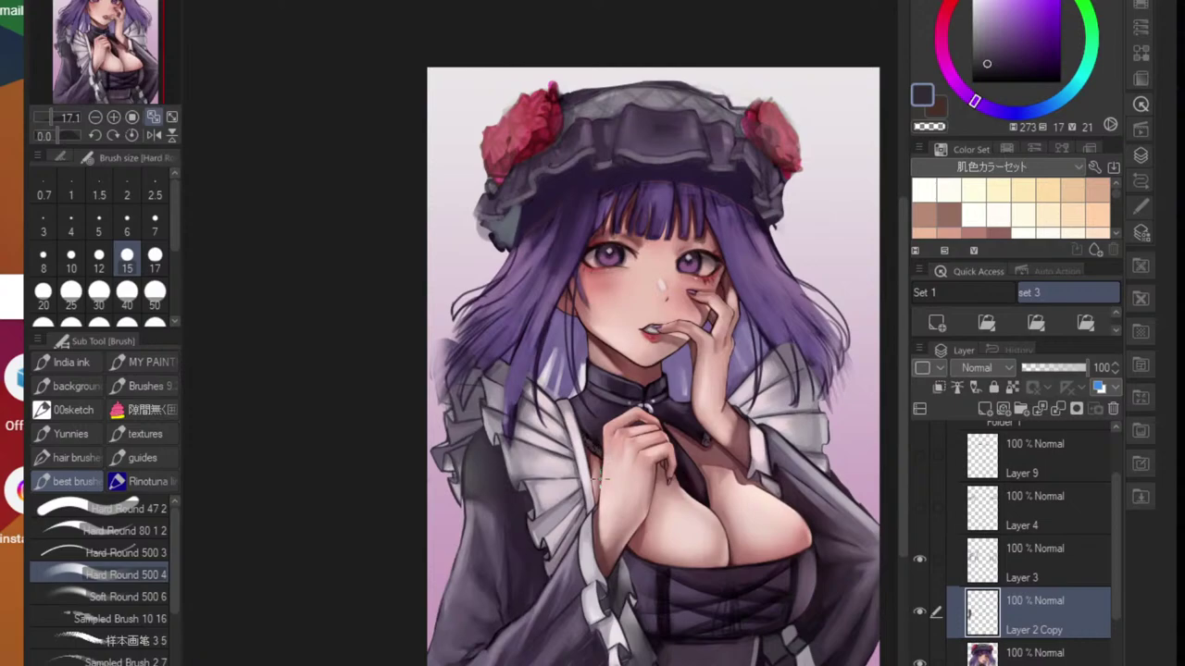
# - Merge Layer 2 Copy down into Layer 2 with Ctrl+E
pyautogui.scroll(-1, 602, 480)
pyautogui.hotkey('ctrl', 'e')
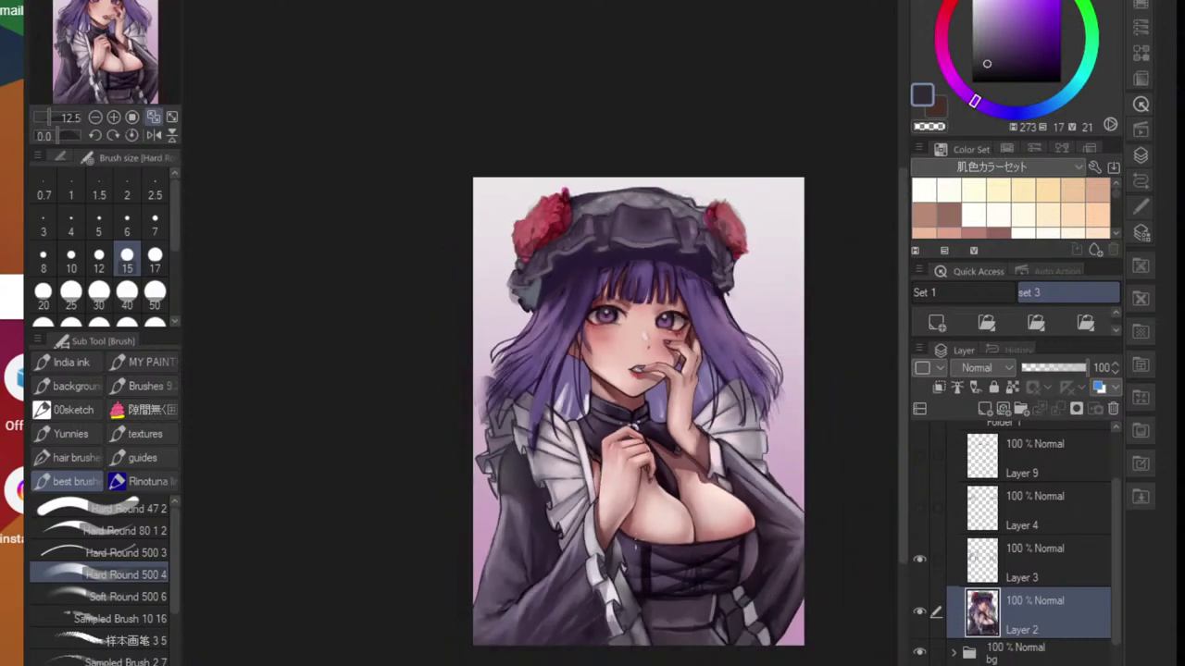
pyautogui.scroll(2, 543, 497)
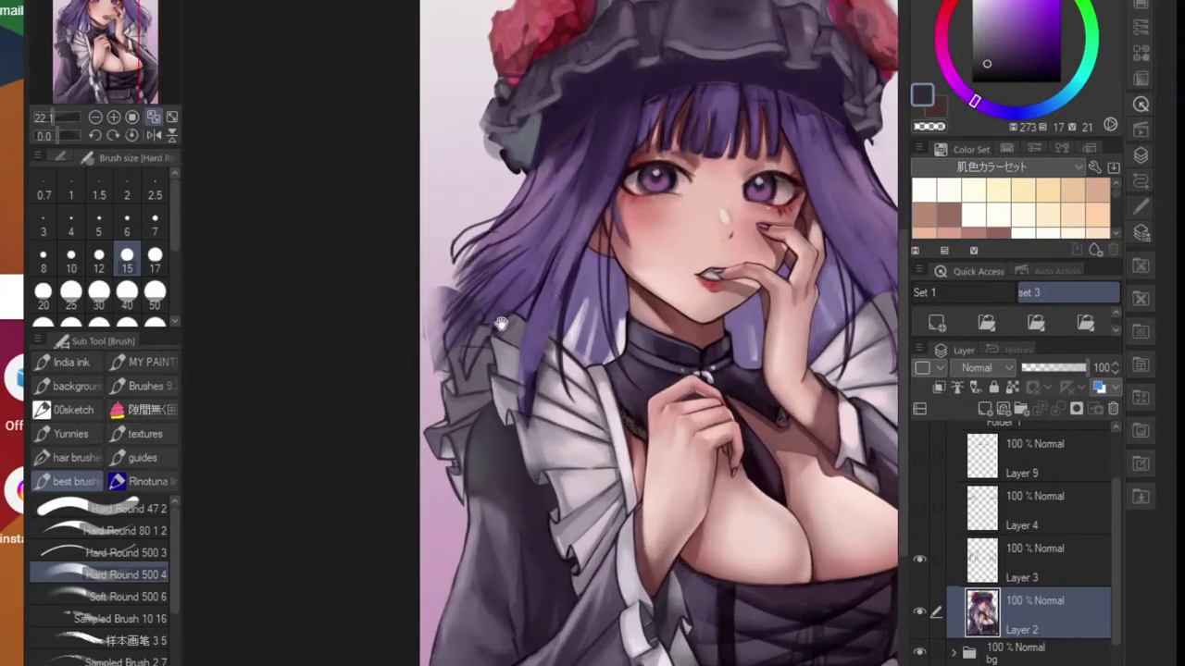
pyautogui.scroll(2, 500, 324)
# - Soft-erase the grey haze beside the hair strands
pyautogui.press('e')
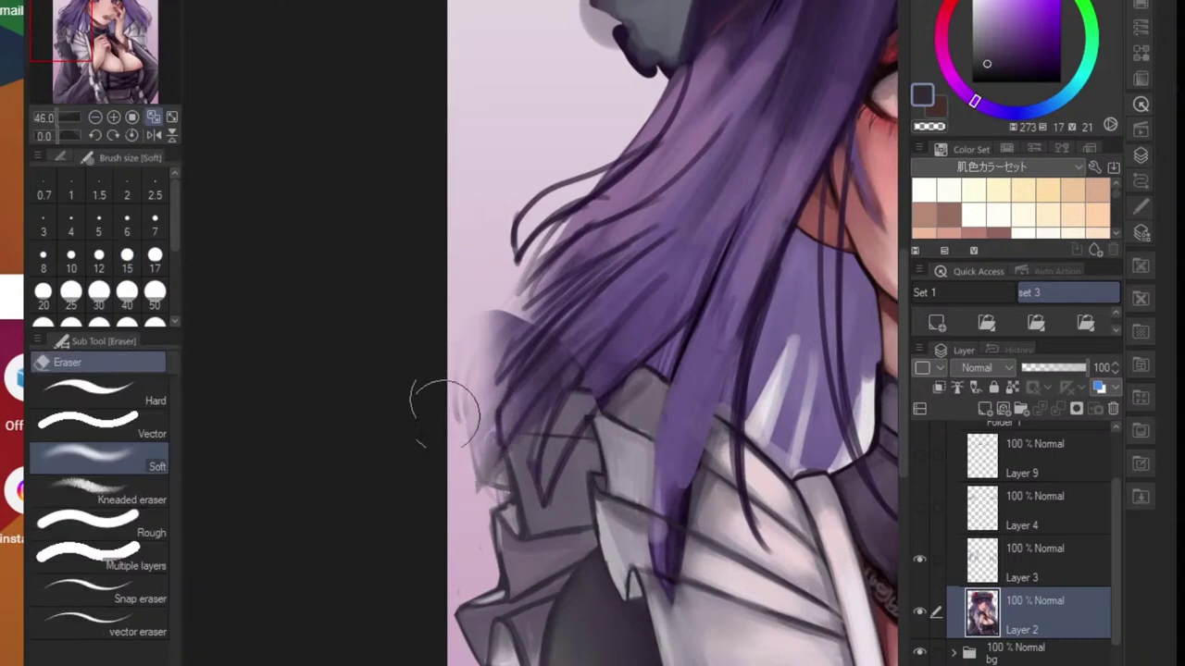
pyautogui.moveTo(444, 412)
pyautogui.mouseDown()
pyautogui.moveTo(467, 393)
pyautogui.moveTo(464, 353)
pyautogui.moveTo(464, 379)
pyautogui.moveTo(549, 335)
pyautogui.moveTo(519, 326)
pyautogui.moveTo(478, 351)
pyautogui.moveTo(456, 417)
pyautogui.mouseUp()
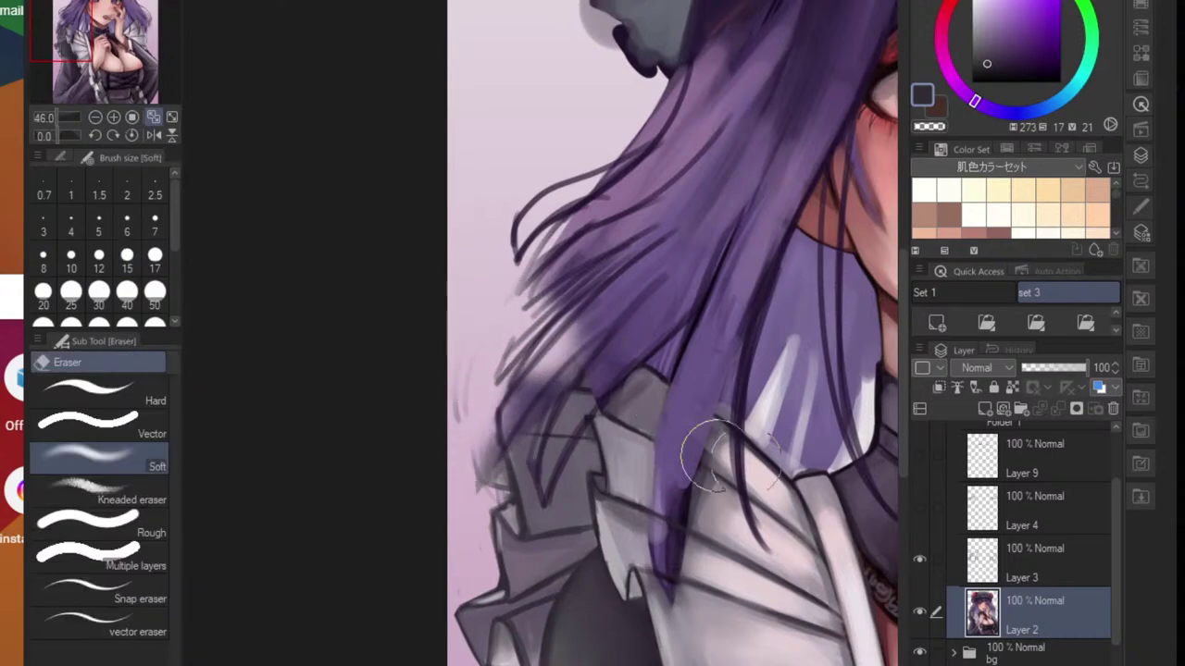
pyautogui.click(1021, 555)
pyautogui.scroll(-3, 761, 426)
# - Pick a hair purple and paint new strands on the lower-left hair
pyautogui.moveTo(723, 427); pyautogui.dragTo(558, 434)
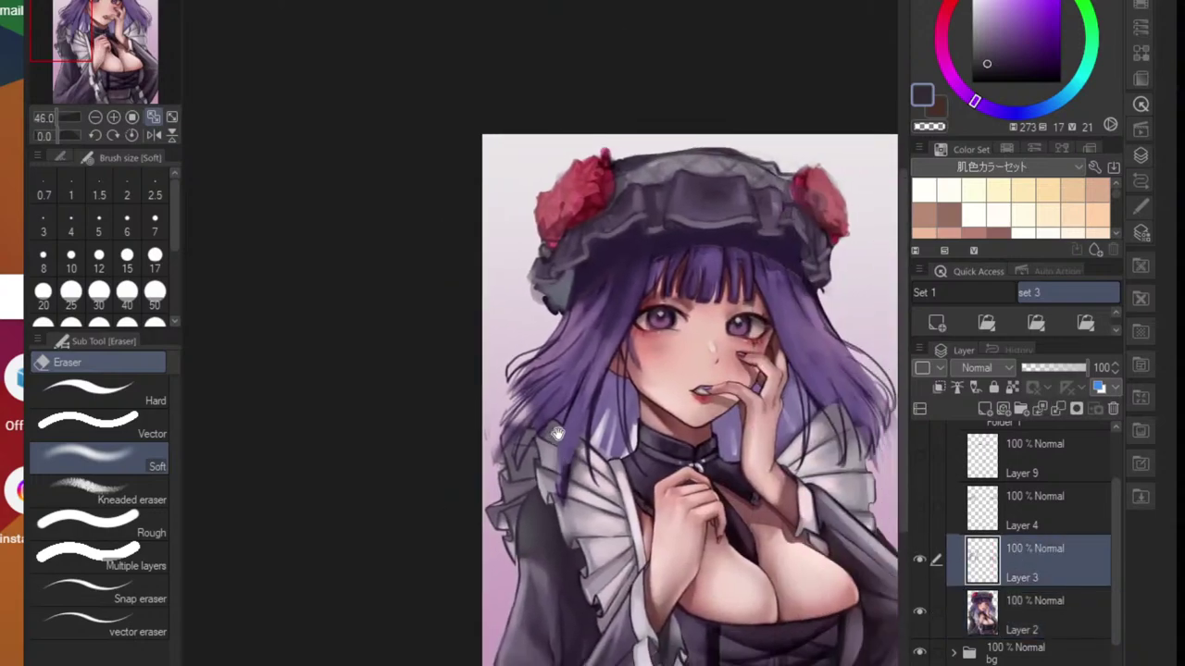
pyautogui.scroll(5, 557, 434)
pyautogui.press('b')
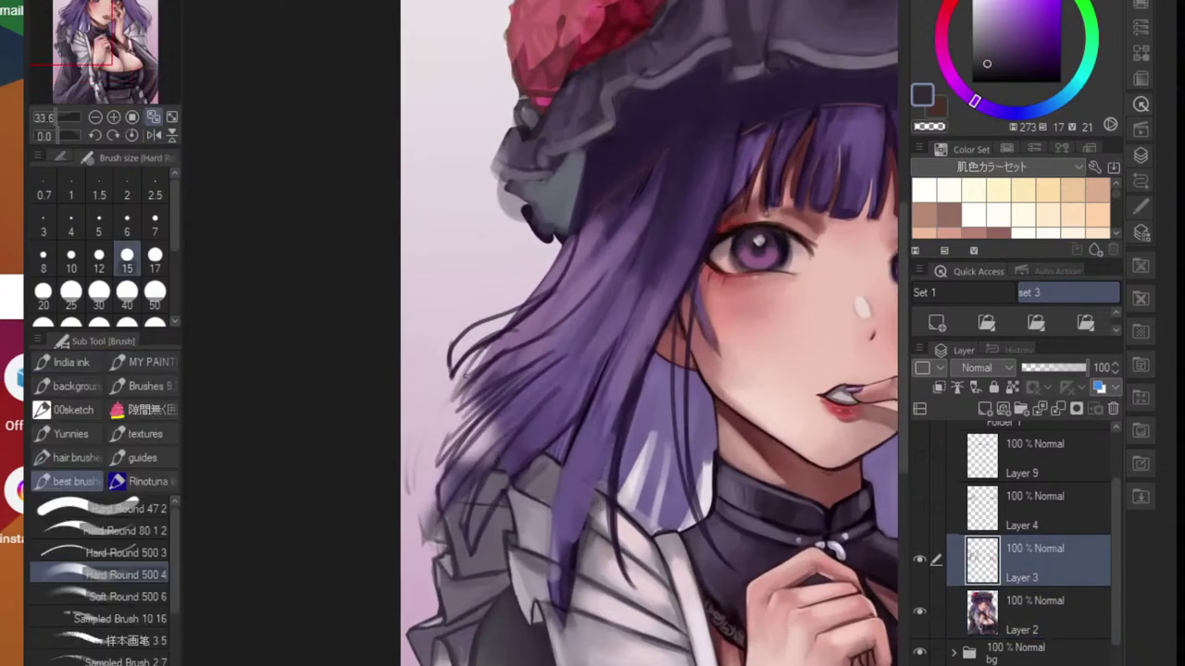
pyautogui.scroll(2, 503, 474)
pyautogui.keyDown('alt'); pyautogui.click(555, 422); pyautogui.keyUp('alt')
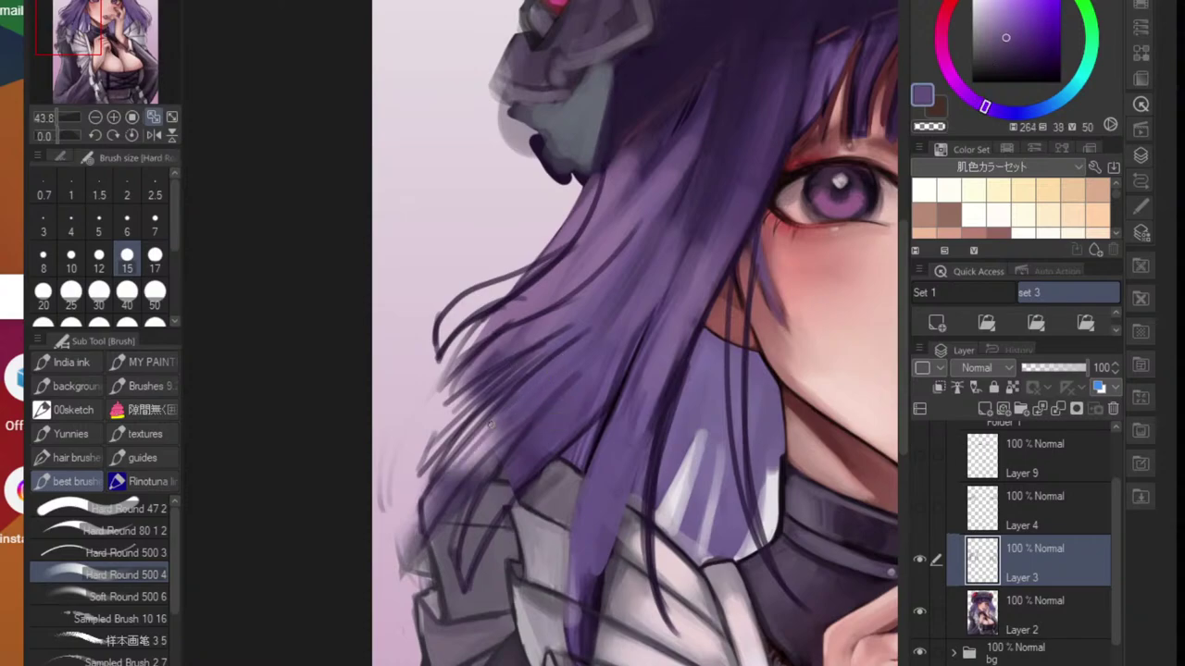
pyautogui.moveTo(491, 424)
pyautogui.mouseDown()
pyautogui.moveTo(447, 473)
pyautogui.moveTo(519, 398)
pyautogui.moveTo(455, 477)
pyautogui.mouseUp()
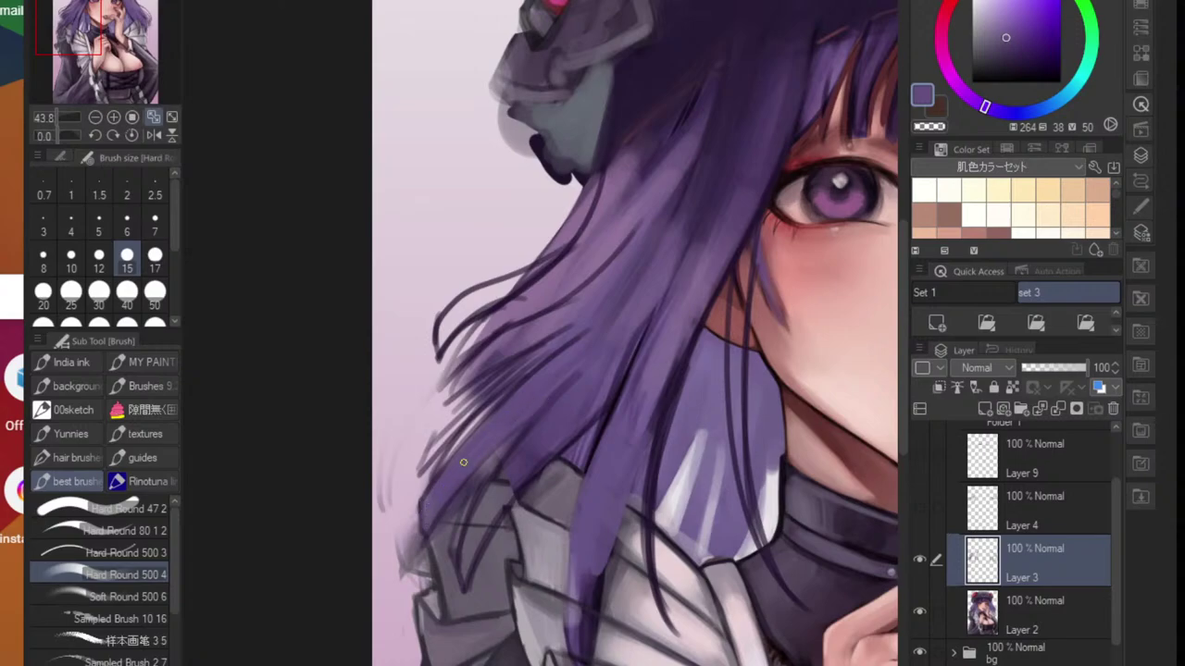
pyautogui.moveTo(482, 392)
pyautogui.mouseDown()
pyautogui.moveTo(441, 440)
pyautogui.moveTo(512, 378)
pyautogui.moveTo(415, 471)
pyautogui.moveTo(523, 376)
pyautogui.moveTo(446, 459)
pyautogui.mouseUp()
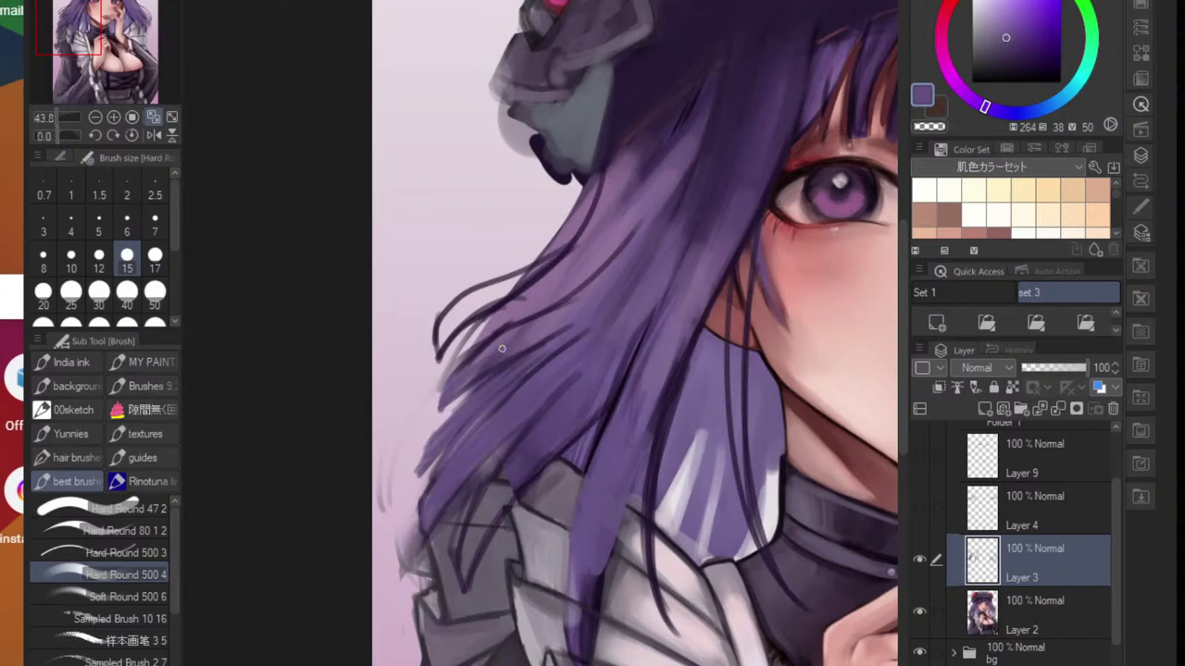
# - Add a faint purple stroke and a thin dark strand line along the hair edge
pyautogui.moveTo(573, 264); pyautogui.dragTo(450, 318)
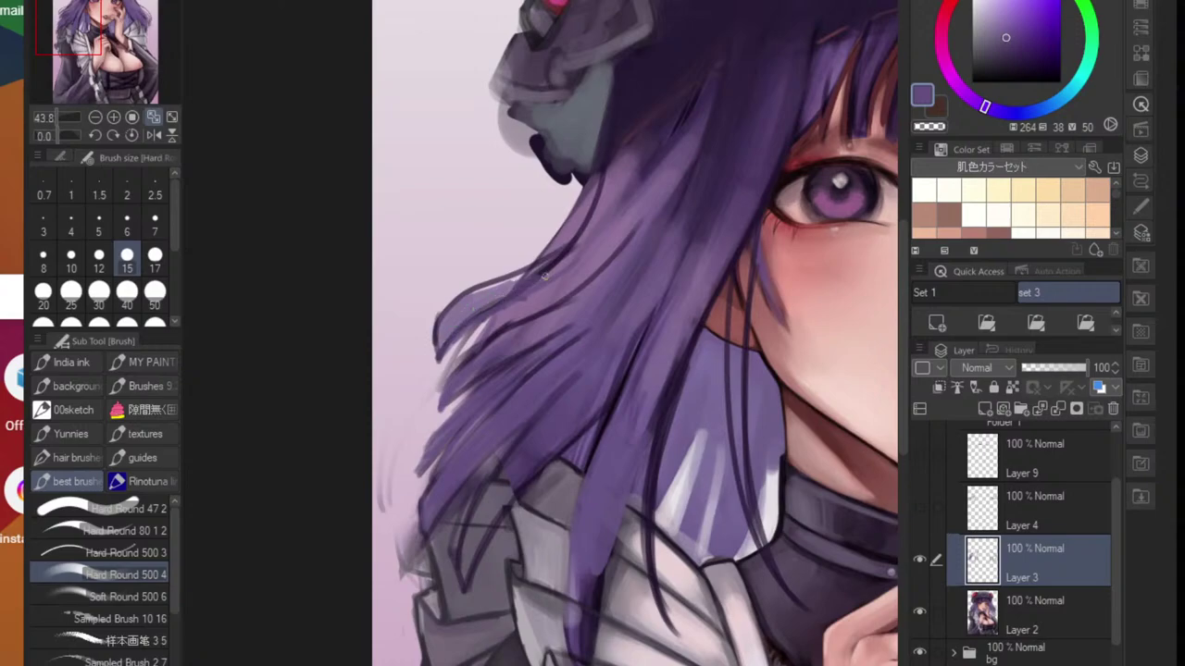
pyautogui.moveTo(522, 276)
pyautogui.mouseDown()
pyautogui.moveTo(459, 309)
pyautogui.moveTo(444, 336)
pyautogui.mouseUp()
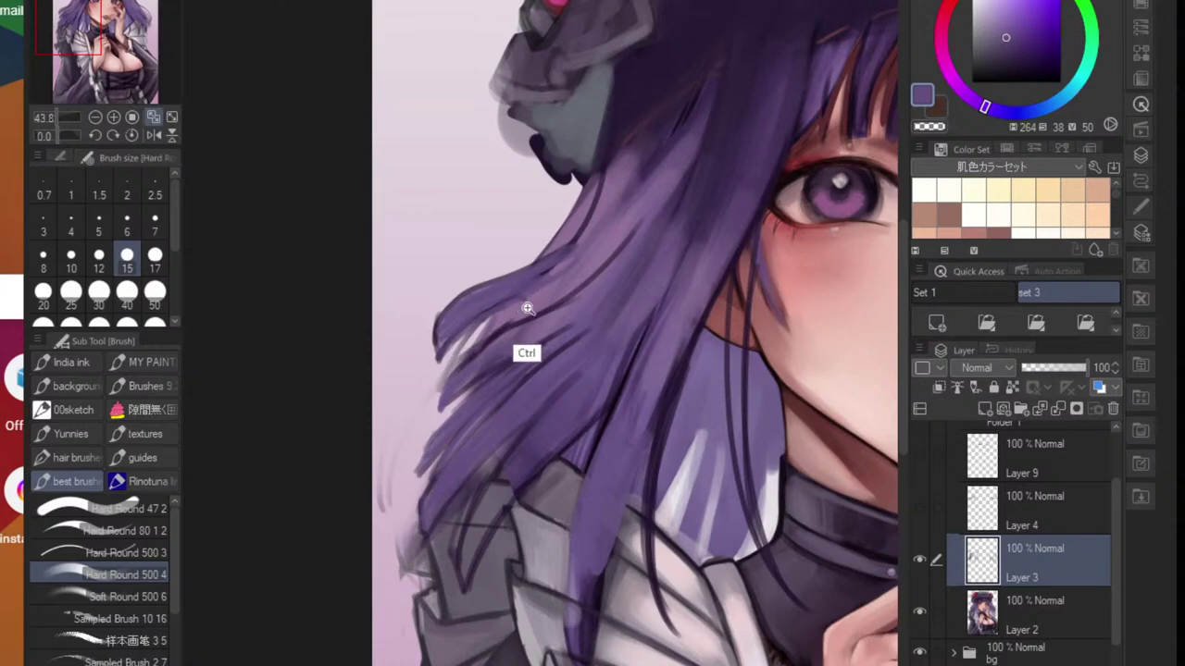
pyautogui.moveTo(524, 307); pyautogui.dragTo(449, 314)
pyautogui.moveTo(587, 343)
pyautogui.mouseDown()
pyautogui.moveTo(500, 359)
pyautogui.moveTo(587, 346)
pyautogui.mouseUp()
pyautogui.scroll(1, 587, 345)
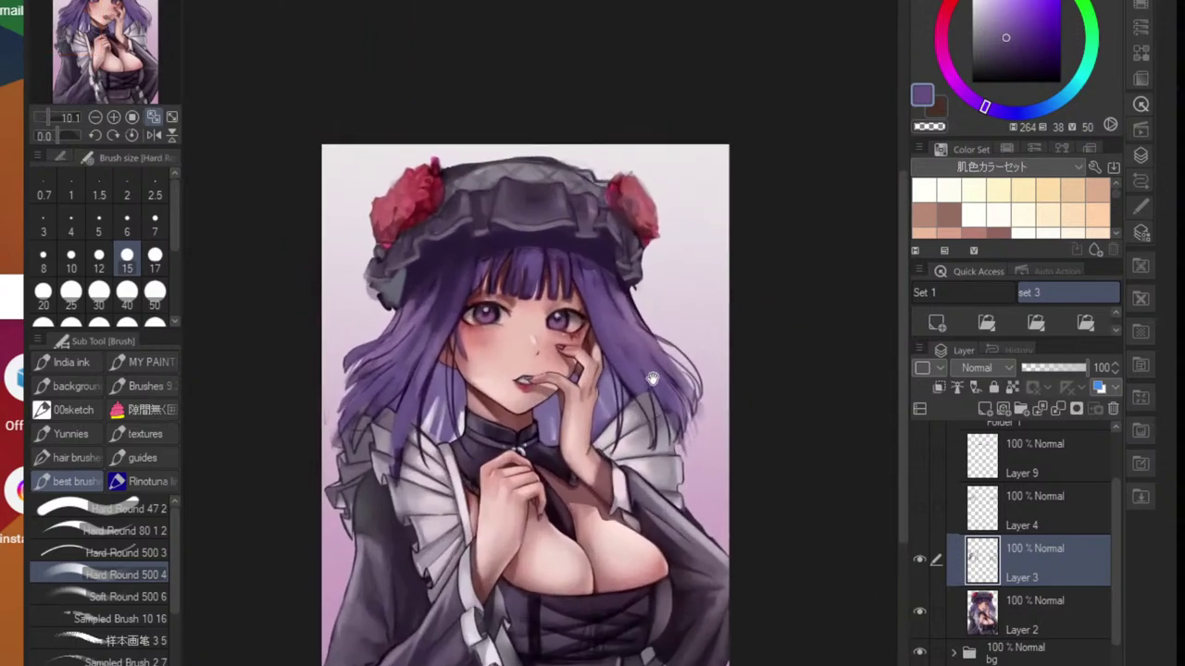
pyautogui.scroll(3, 379, 374)
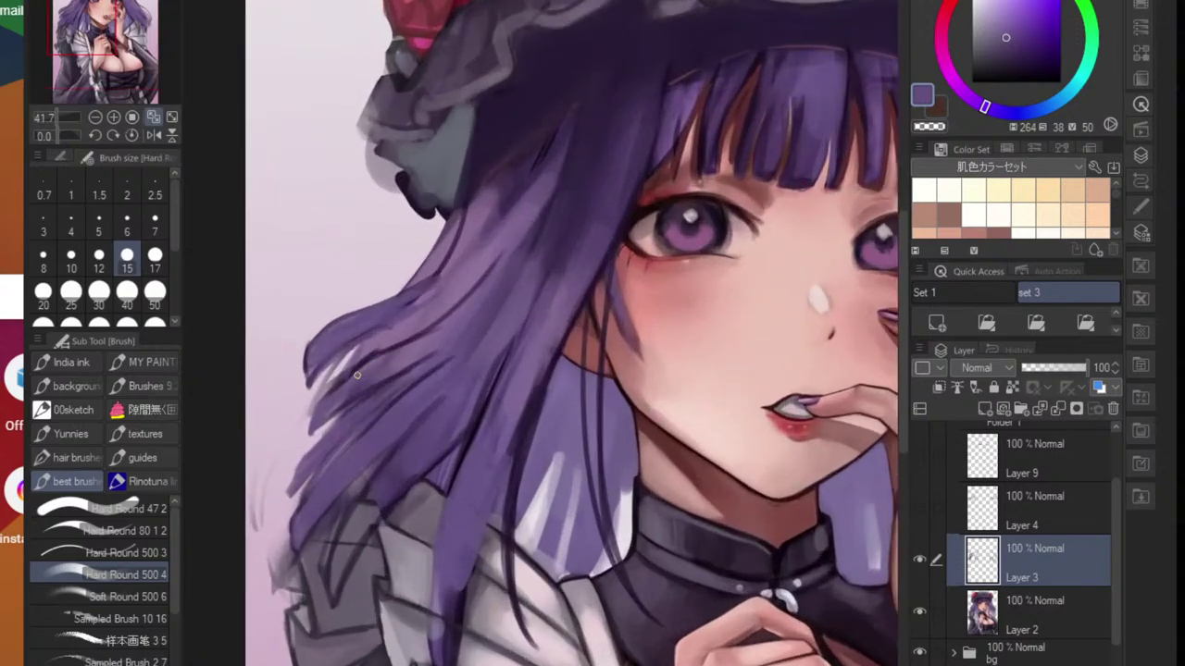
# - Lasso a leaf-shaped hair piece, move it up-right and rotate it slightly clockwise
pyautogui.press('m')
pyautogui.moveTo(366, 276)
pyautogui.mouseDown()
pyautogui.moveTo(335, 361)
pyautogui.moveTo(303, 396)
pyautogui.moveTo(333, 274)
pyautogui.mouseUp()
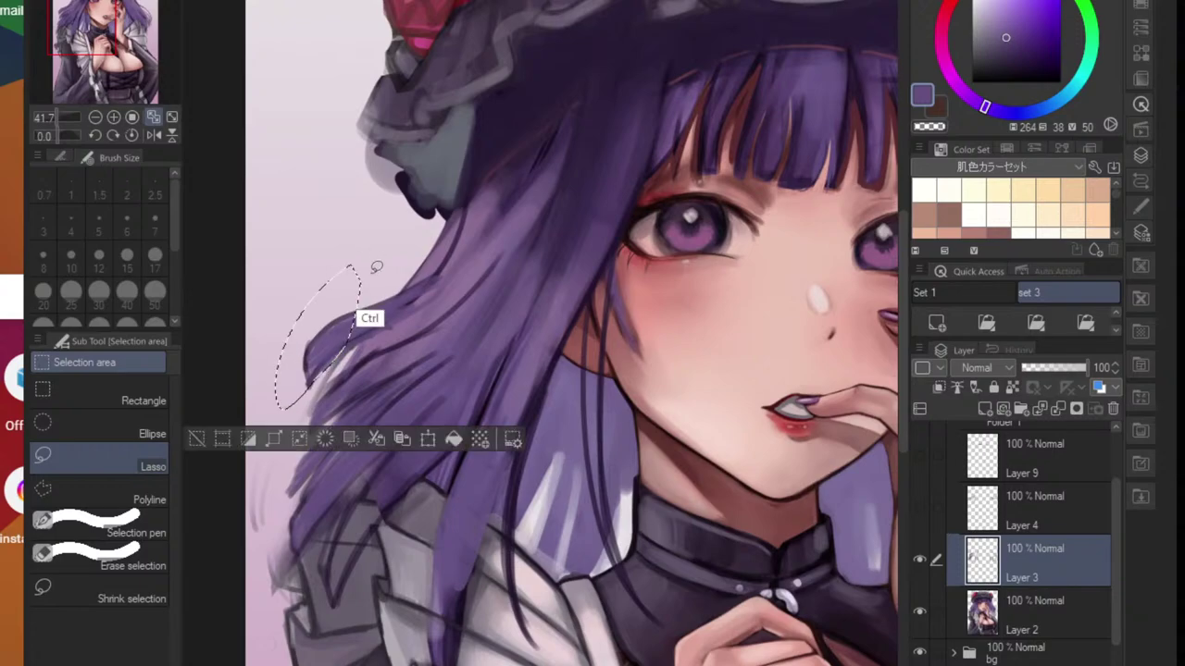
pyautogui.hotkey('ctrl', 't')
pyautogui.moveTo(338, 383); pyautogui.dragTo(363, 369)
pyautogui.moveTo(423, 328); pyautogui.dragTo(422, 341)
pyautogui.moveTo(352, 374); pyautogui.dragTo(357, 373)
pyautogui.click(320, 427)
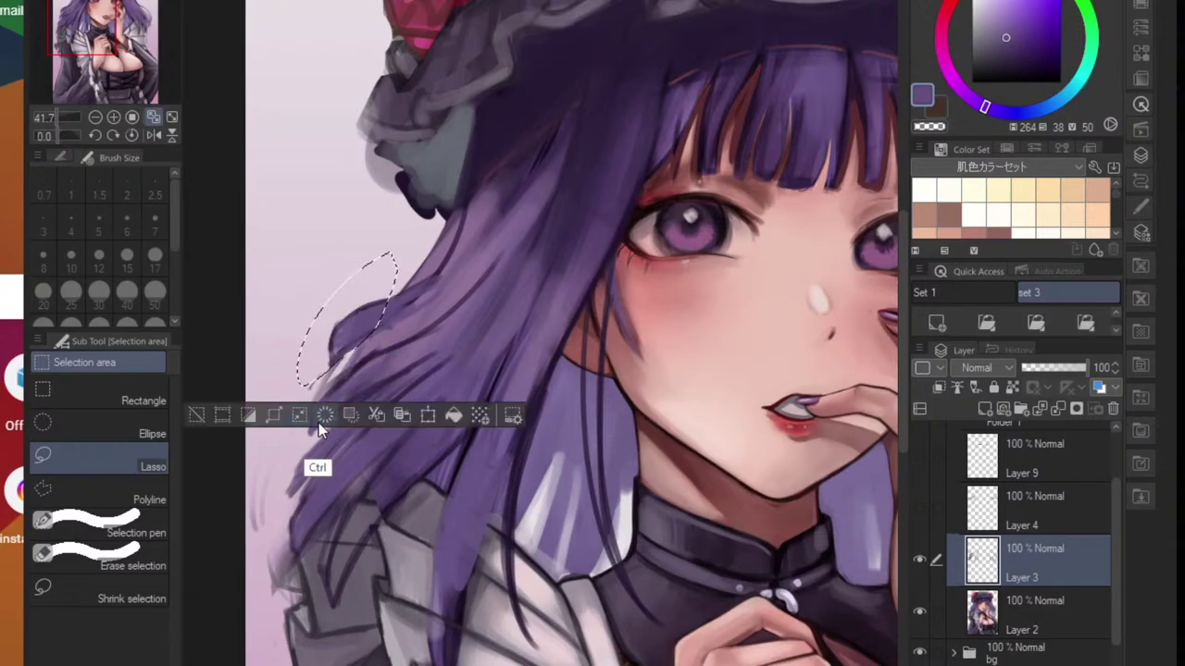
pyautogui.click(318, 423)
pyautogui.scroll(-5, 352, 402)
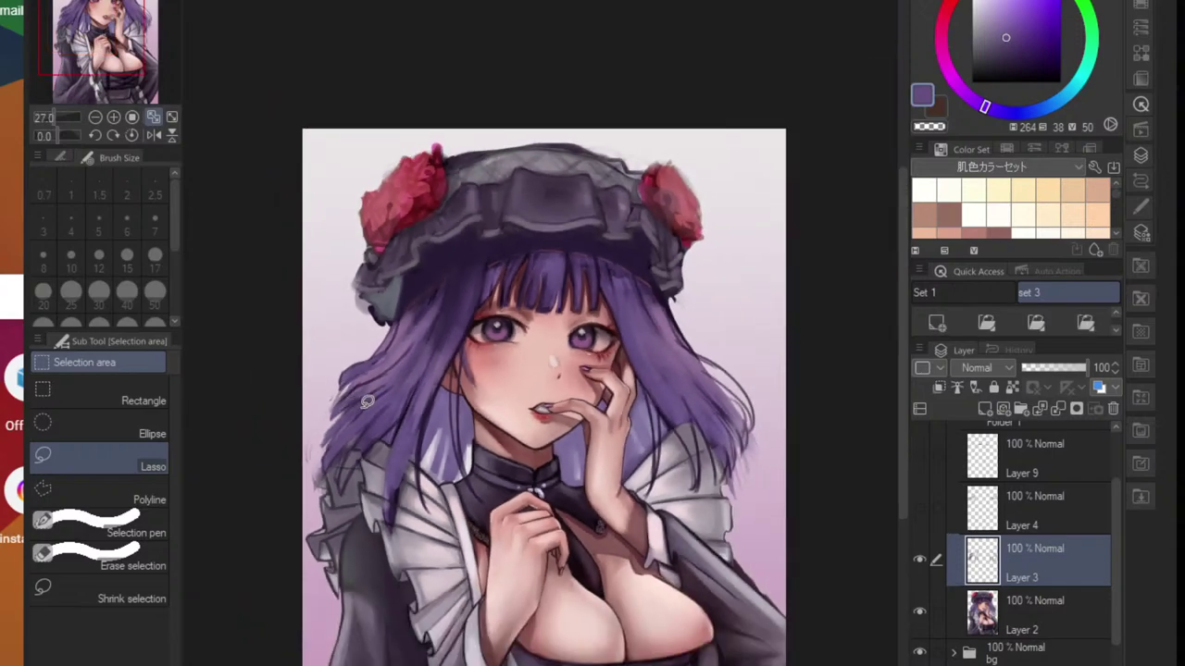
pyautogui.scroll(1, 470, 408)
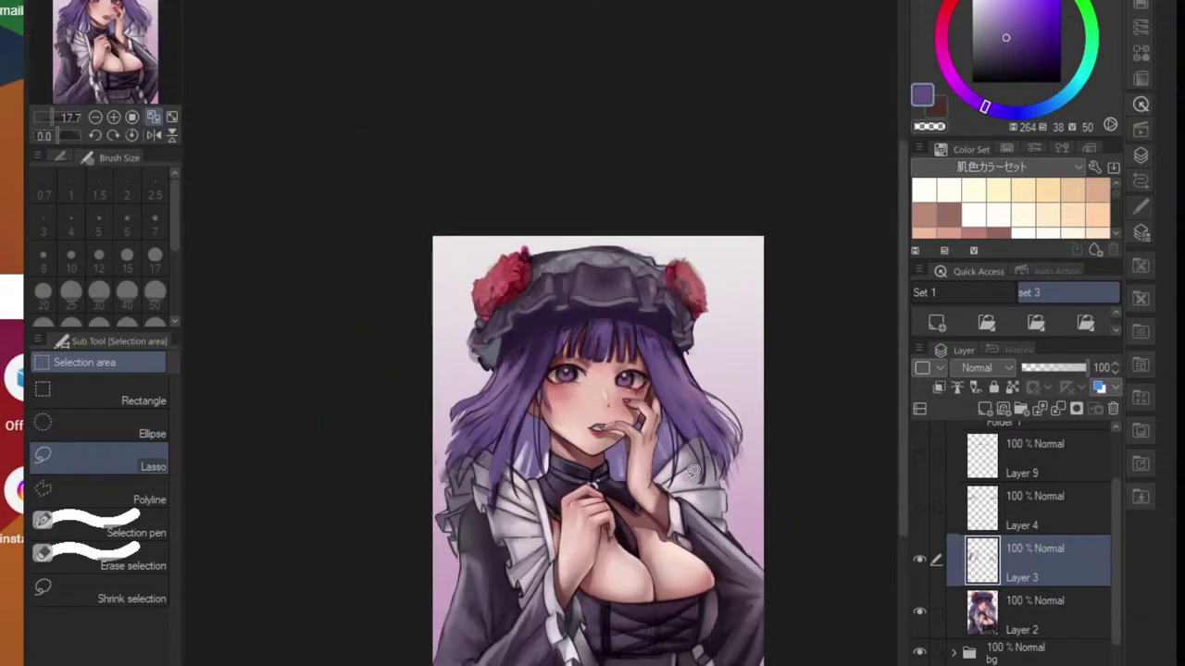
pyautogui.scroll(2, 692, 472)
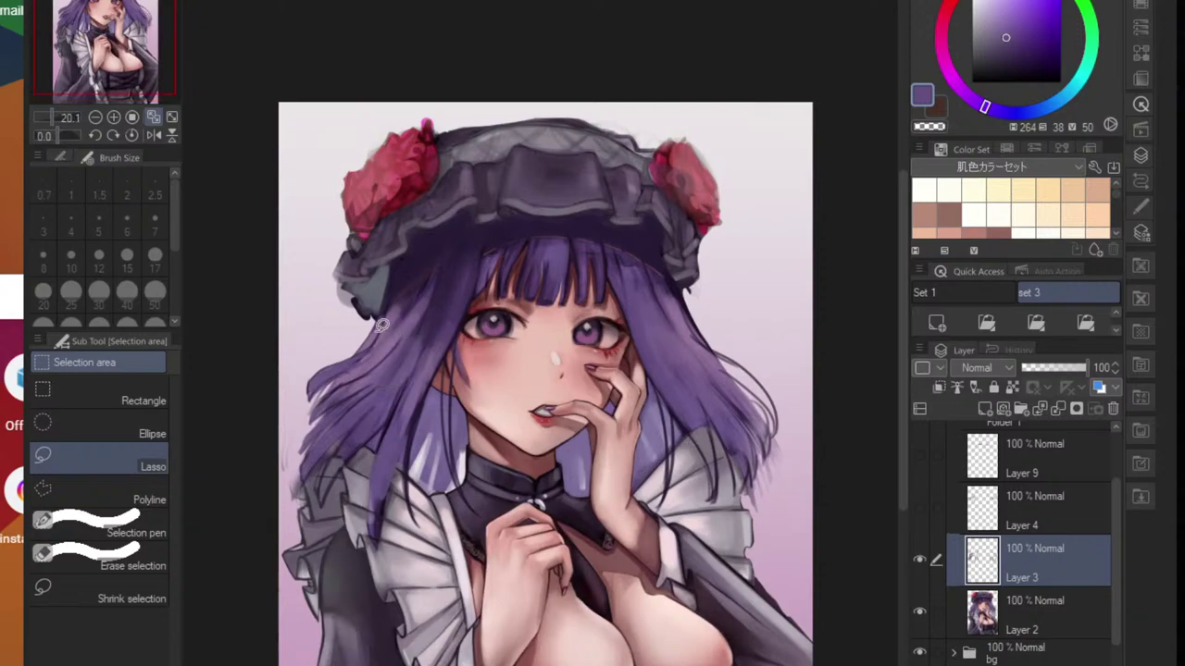
# - Replace the long hair-tip outline with a shorter dark stroke
pyautogui.press('b')
pyautogui.keyDown('alt'); pyautogui.click(381, 359); pyautogui.keyUp('alt')
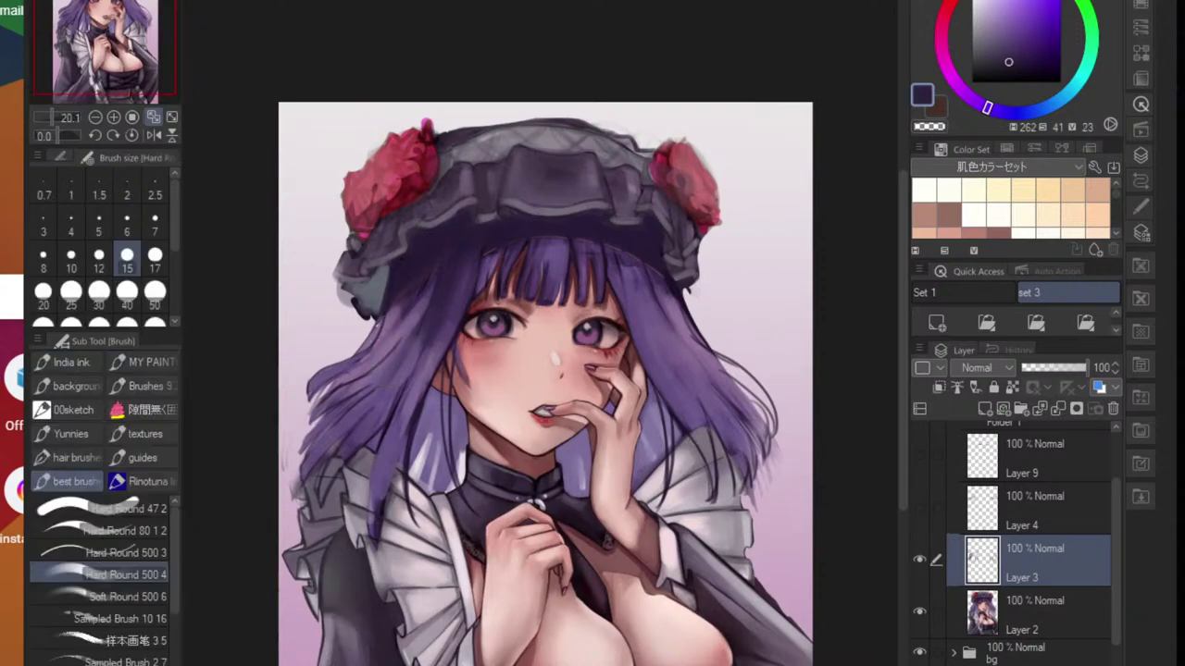
pyautogui.scroll(4, 290, 465)
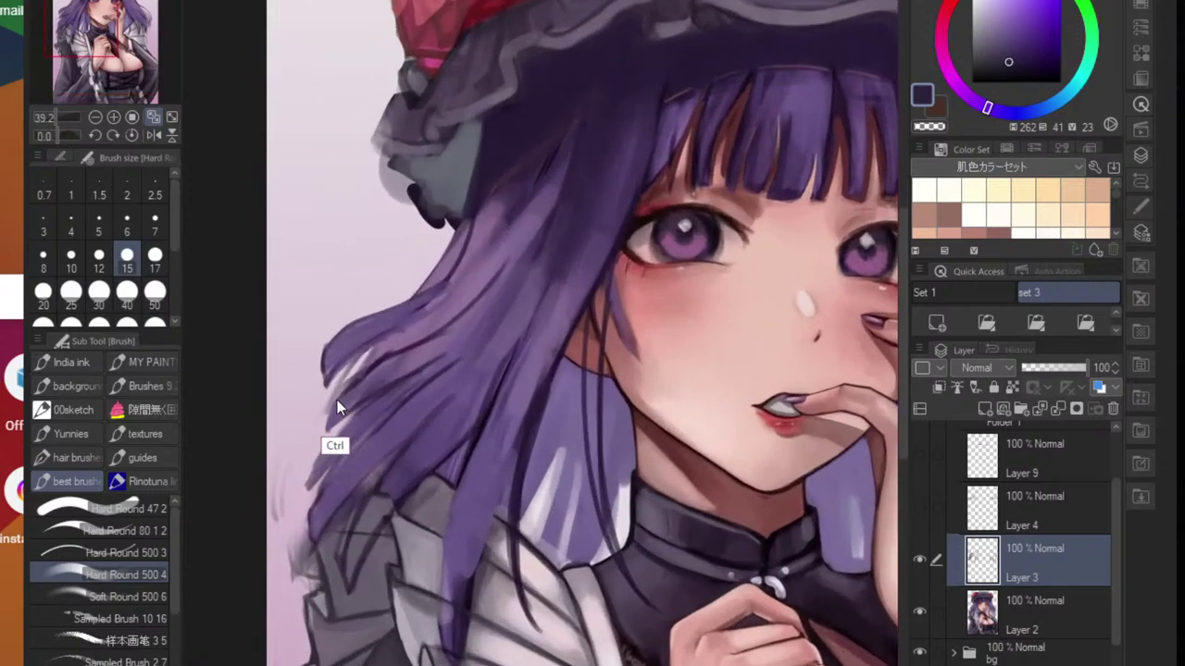
pyautogui.hotkey('ctrl', 'z')
pyautogui.moveTo(368, 370)
pyautogui.mouseDown()
pyautogui.moveTo(323, 439)
pyautogui.moveTo(362, 399)
pyautogui.moveTo(337, 451)
pyautogui.moveTo(393, 411)
pyautogui.mouseUp()
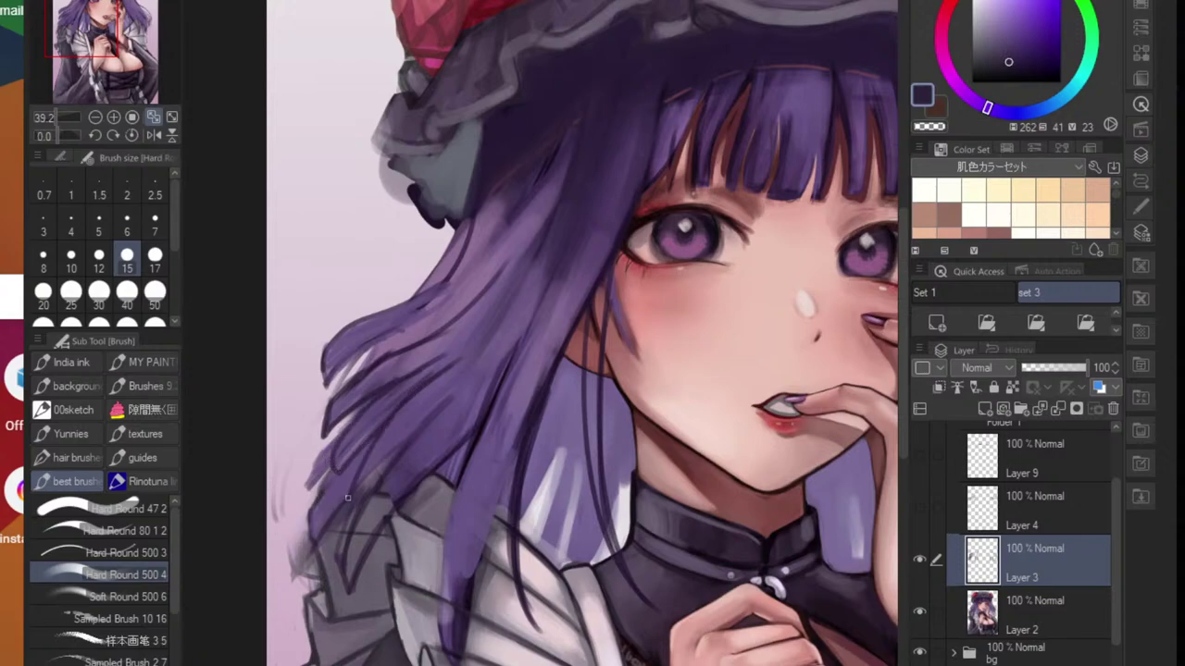
# - Draw four dark strands down the left side of the hair
pyautogui.moveTo(444, 397); pyautogui.dragTo(372, 500)
pyautogui.moveTo(407, 452); pyautogui.dragTo(380, 535)
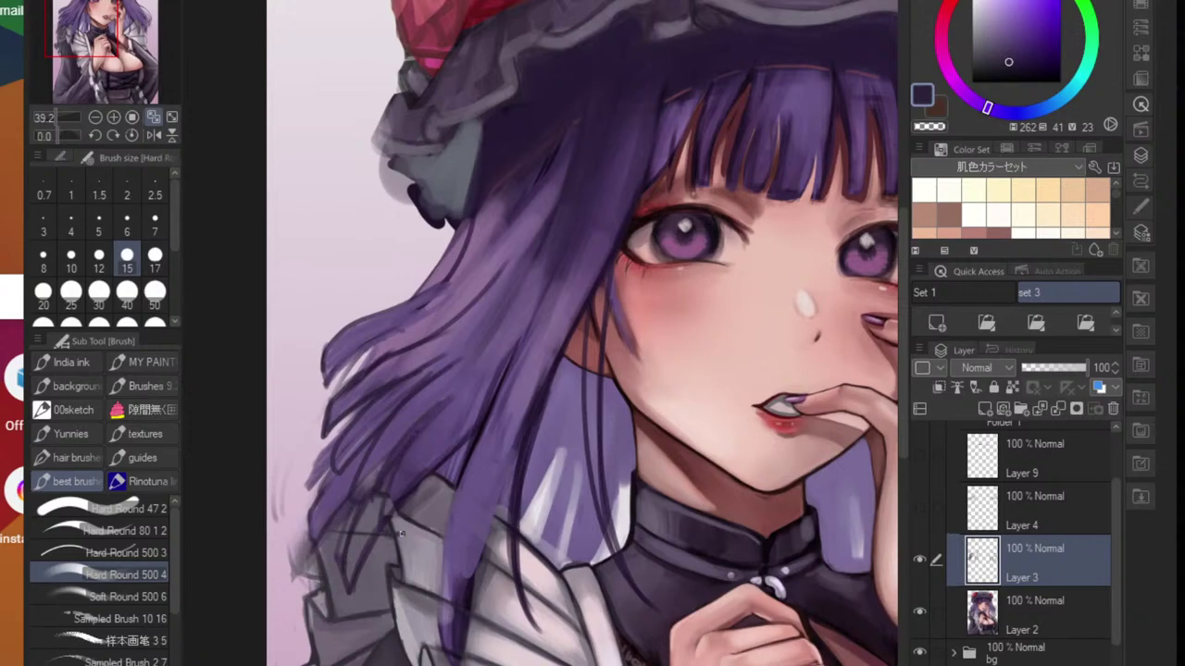
pyautogui.moveTo(466, 432); pyautogui.dragTo(445, 455)
pyautogui.moveTo(420, 531)
pyautogui.mouseDown()
pyautogui.moveTo(409, 559)
pyautogui.moveTo(393, 544)
pyautogui.mouseUp()
pyautogui.moveTo(426, 527)
pyautogui.mouseDown()
pyautogui.moveTo(420, 548)
pyautogui.moveTo(423, 520)
pyautogui.mouseUp()
pyautogui.keyDown('ctrl'); pyautogui.click(421, 520); pyautogui.keyUp('ctrl')
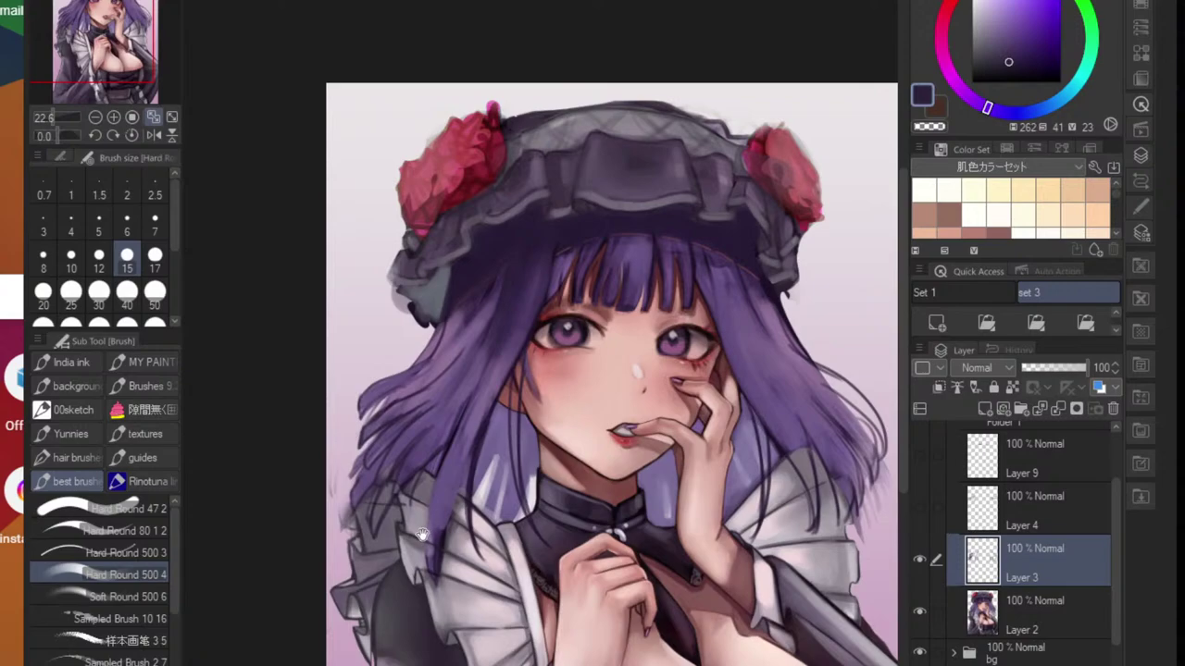
pyautogui.scroll(3, 398, 537)
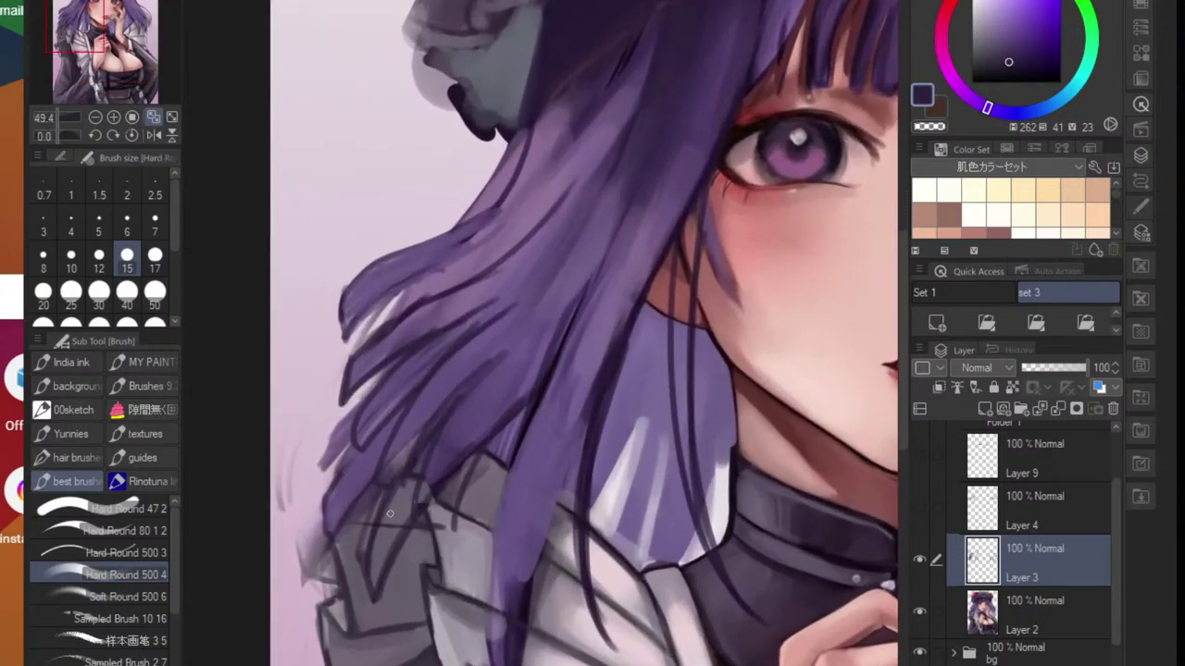
# - Sketch dark zigzag and U-shaped ruffle lines at the left shoulder over the hair
pyautogui.keyDown('alt'); pyautogui.click(340, 574); pyautogui.keyUp('alt')
pyautogui.moveTo(311, 566); pyautogui.dragTo(298, 508)
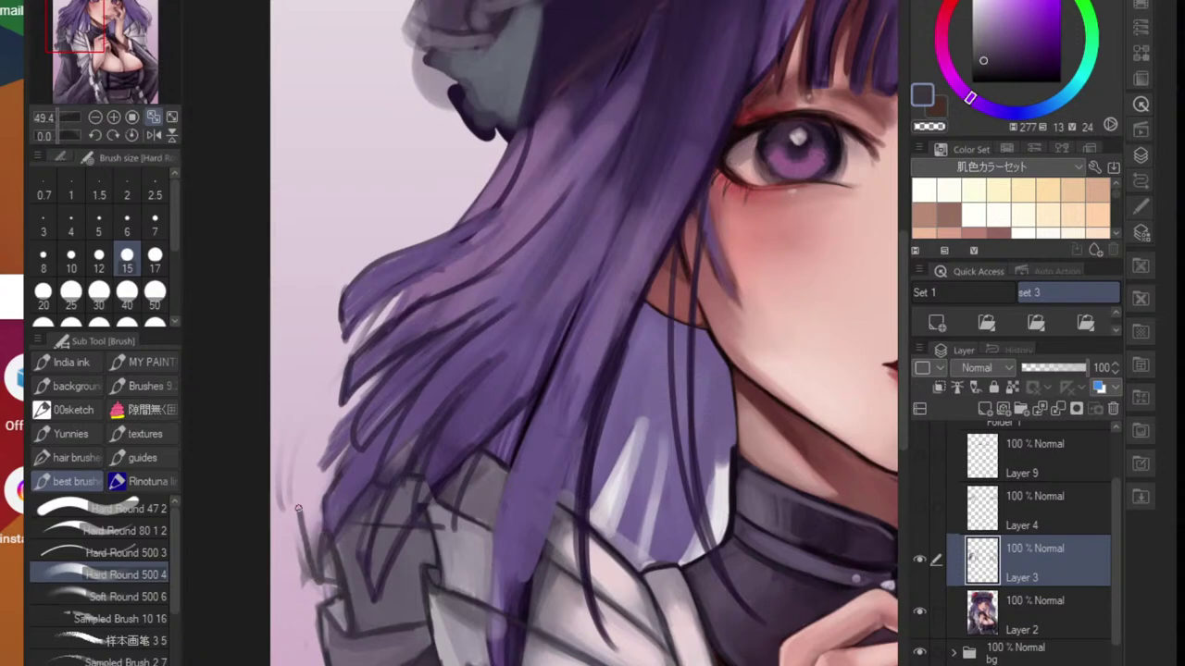
pyautogui.moveTo(308, 455); pyautogui.dragTo(318, 412)
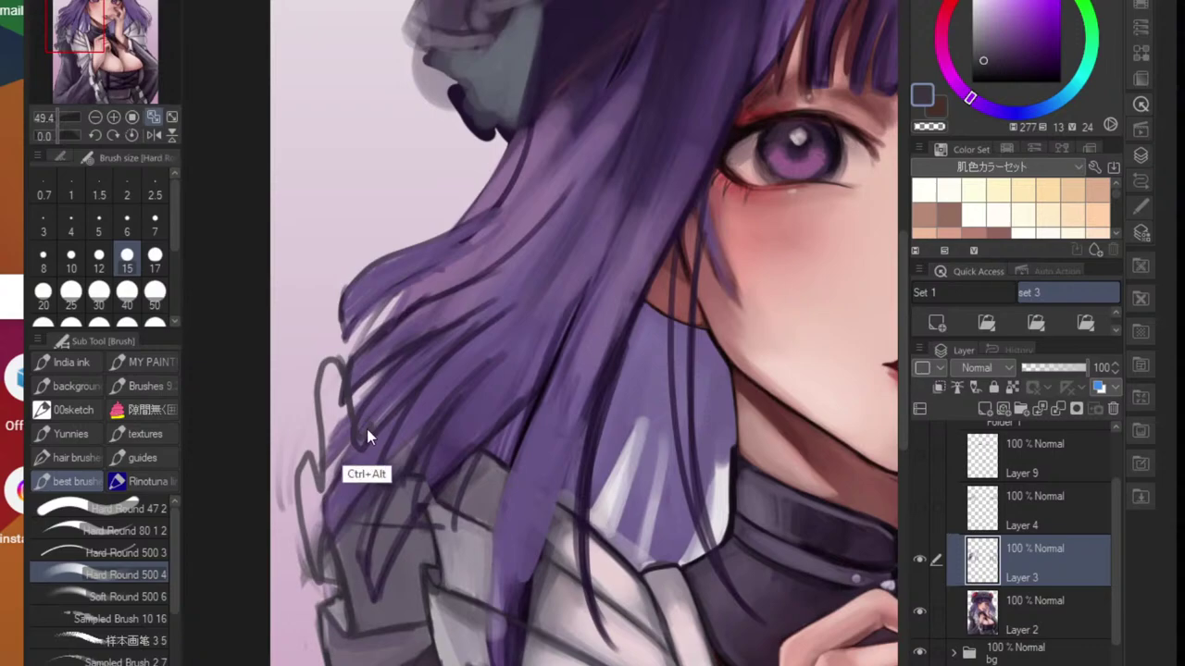
pyautogui.moveTo(348, 401); pyautogui.dragTo(384, 427)
pyautogui.hotkey('ctrl', 'z')
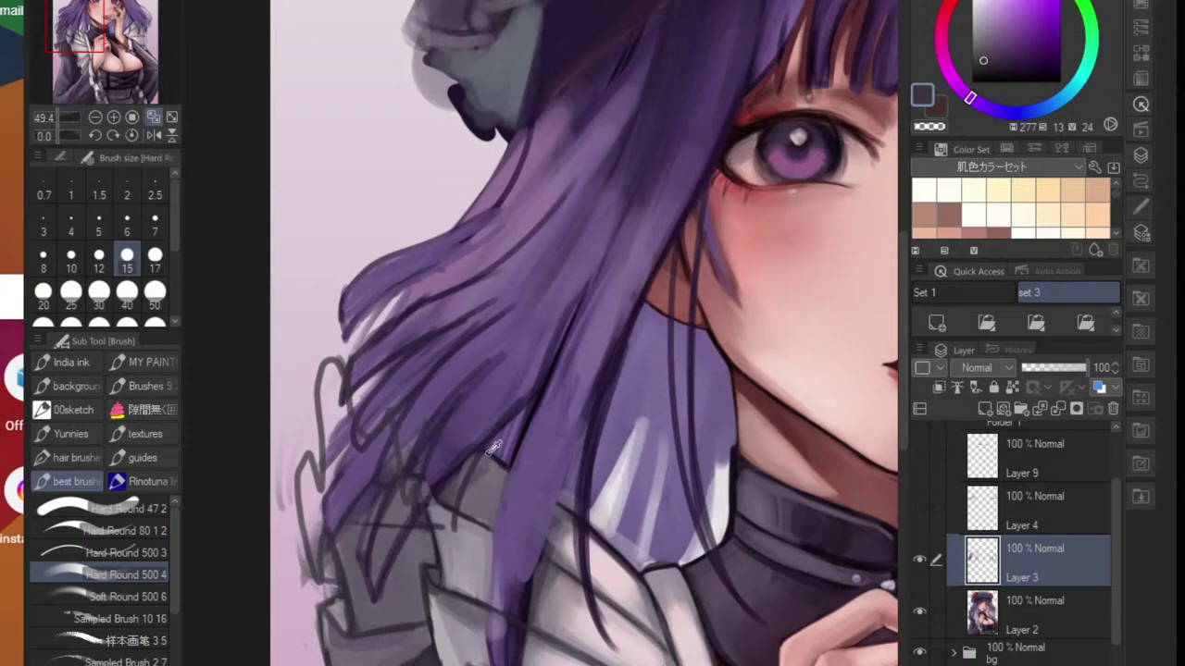
pyautogui.keyDown('alt'); pyautogui.click(489, 500); pyautogui.keyUp('alt')
pyautogui.moveTo(387, 409); pyautogui.dragTo(494, 458)
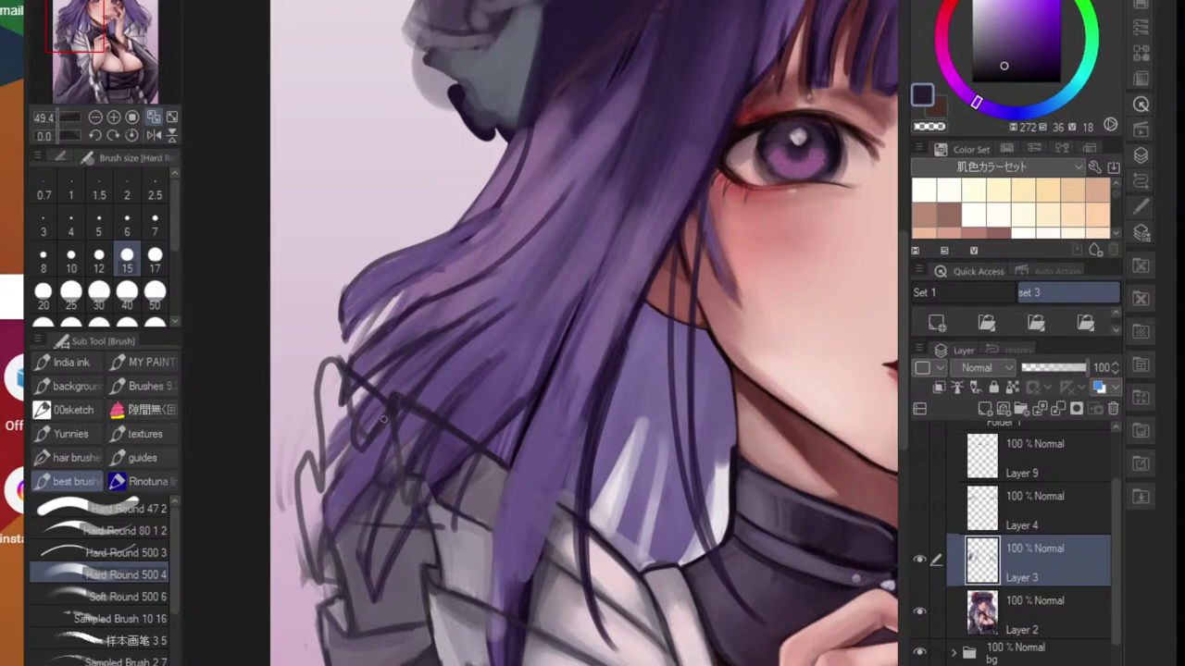
pyautogui.moveTo(402, 422); pyautogui.dragTo(415, 478)
pyautogui.moveTo(328, 367); pyautogui.dragTo(317, 463)
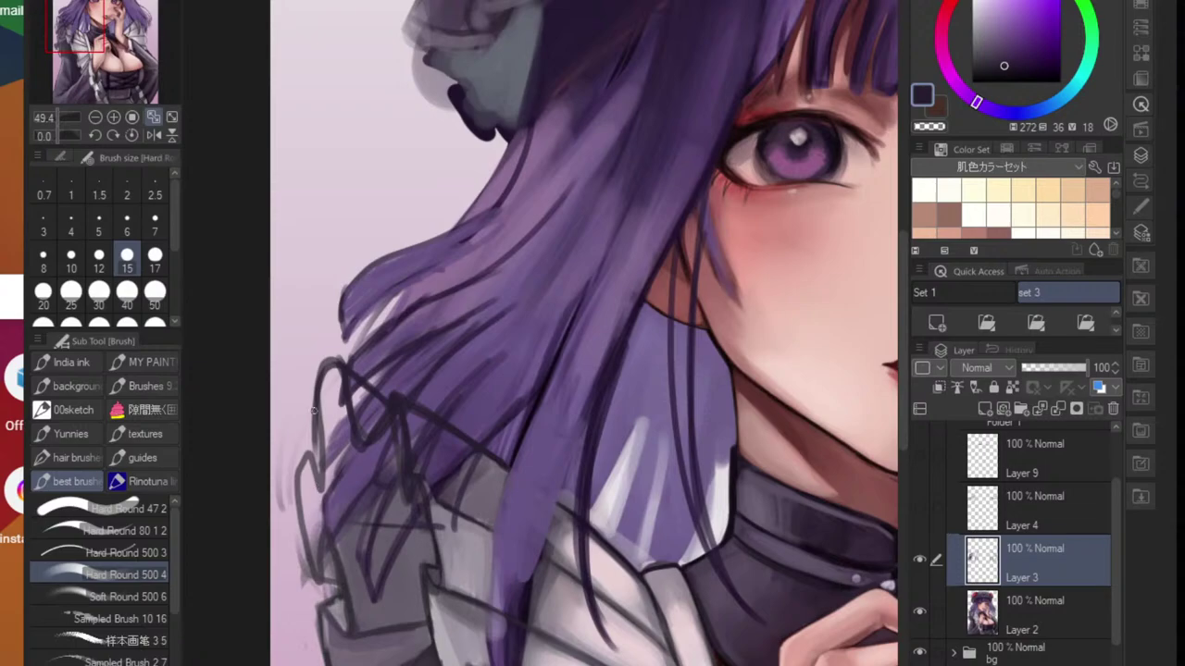
pyautogui.moveTo(315, 413)
pyautogui.mouseDown()
pyautogui.moveTo(321, 486)
pyautogui.moveTo(304, 451)
pyautogui.moveTo(315, 470)
pyautogui.moveTo(307, 452)
pyautogui.moveTo(302, 544)
pyautogui.mouseUp()
pyautogui.hotkey('ctrl', 'z')
# - Redraw the ruffle edge down the left hair and add an arching outline over the shoulder
pyautogui.moveTo(308, 450)
pyautogui.mouseDown()
pyautogui.moveTo(297, 464)
pyautogui.moveTo(306, 550)
pyautogui.mouseUp()
pyautogui.moveTo(295, 464)
pyautogui.mouseDown()
pyautogui.moveTo(311, 578)
pyautogui.moveTo(322, 529)
pyautogui.moveTo(339, 583)
pyautogui.mouseUp()
pyautogui.moveTo(359, 486); pyautogui.dragTo(370, 521)
pyautogui.moveTo(361, 476); pyautogui.dragTo(342, 435)
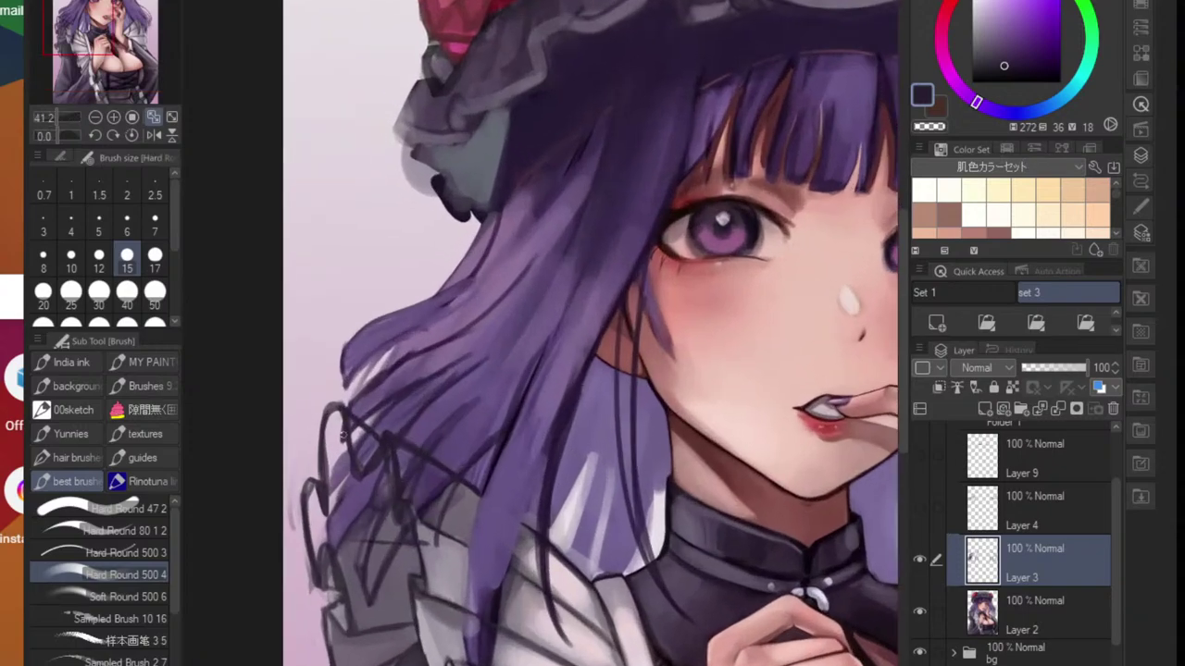
pyautogui.moveTo(324, 484)
pyautogui.mouseDown()
pyautogui.moveTo(341, 494)
pyautogui.moveTo(340, 353)
pyautogui.mouseUp()
pyautogui.keyDown('alt'); pyautogui.click(323, 501); pyautogui.keyUp('alt')
pyautogui.moveTo(329, 406)
pyautogui.mouseDown()
pyautogui.moveTo(339, 352)
pyautogui.moveTo(404, 417)
pyautogui.mouseUp()
pyautogui.hotkey('ctrl', 'z')
pyautogui.moveTo(328, 380); pyautogui.dragTo(380, 388)
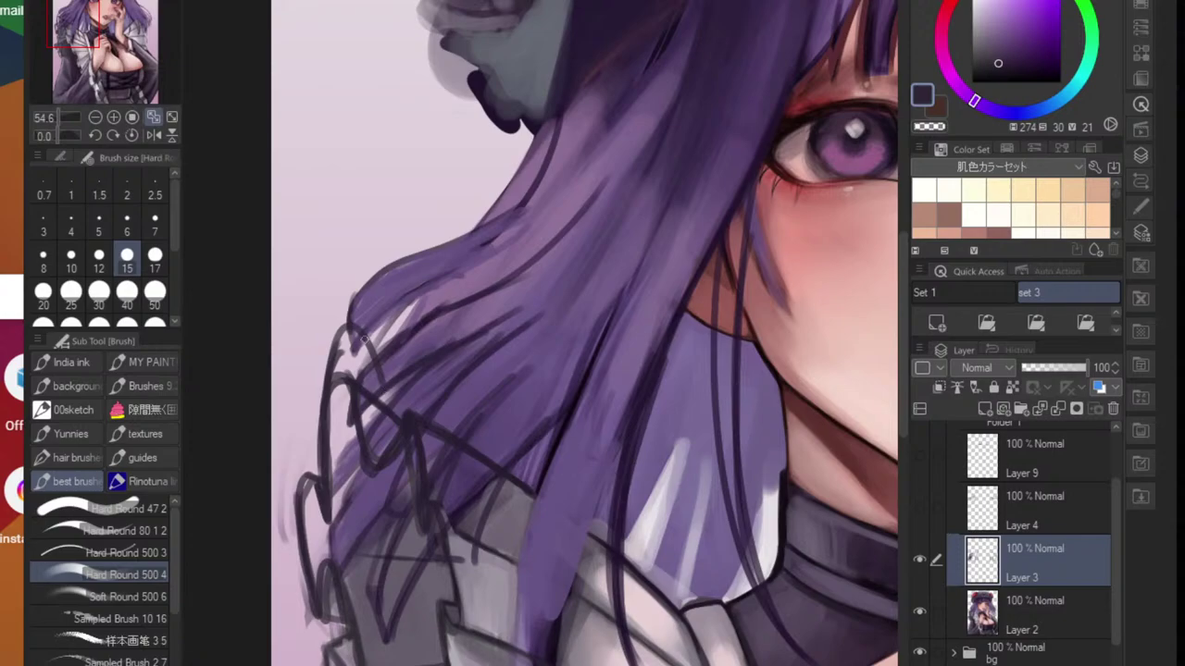
pyautogui.moveTo(356, 325); pyautogui.dragTo(380, 390)
# - Alt-pick grey, enlarge the brush to 50 and block in the shoulder ruffle over the strand tips
pyautogui.scroll(-3, 418, 421)
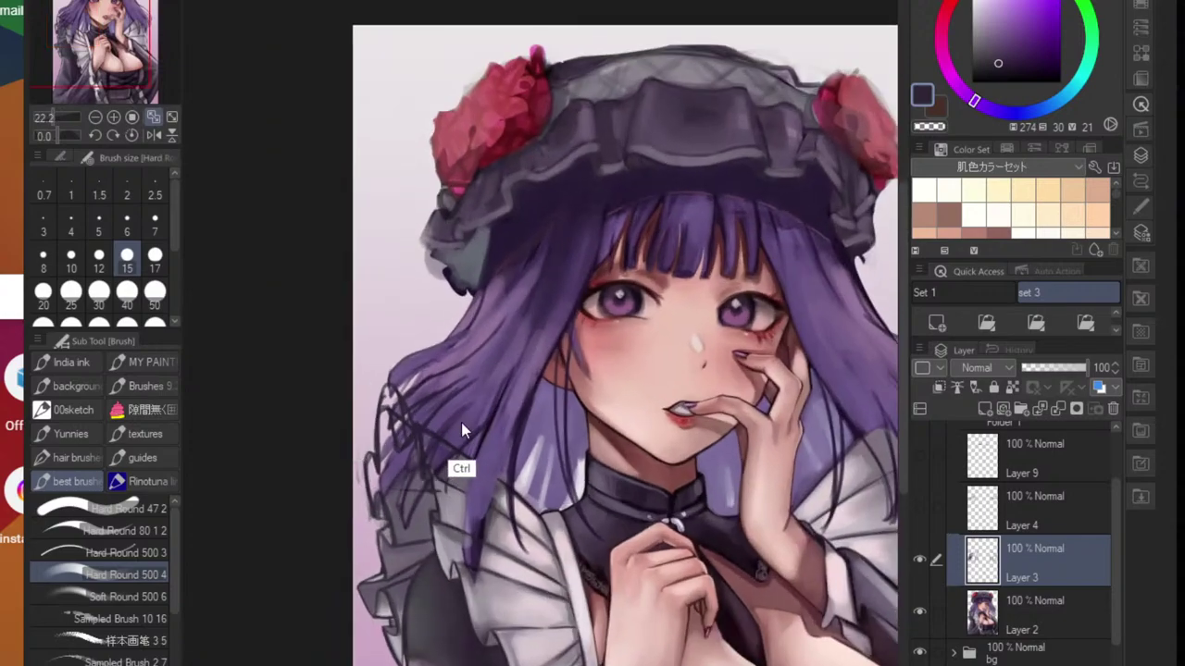
pyautogui.scroll(3, 396, 414)
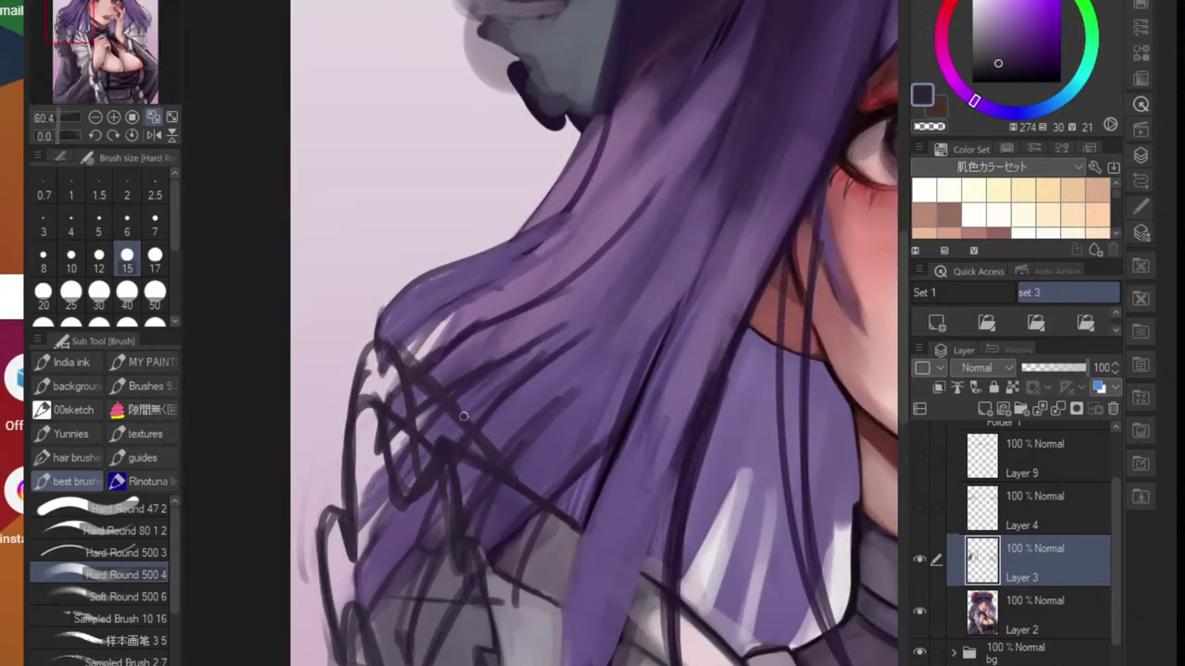
pyautogui.press('alt')
pyautogui.keyDown('alt'); pyautogui.click(545, 567); pyautogui.keyUp('alt')
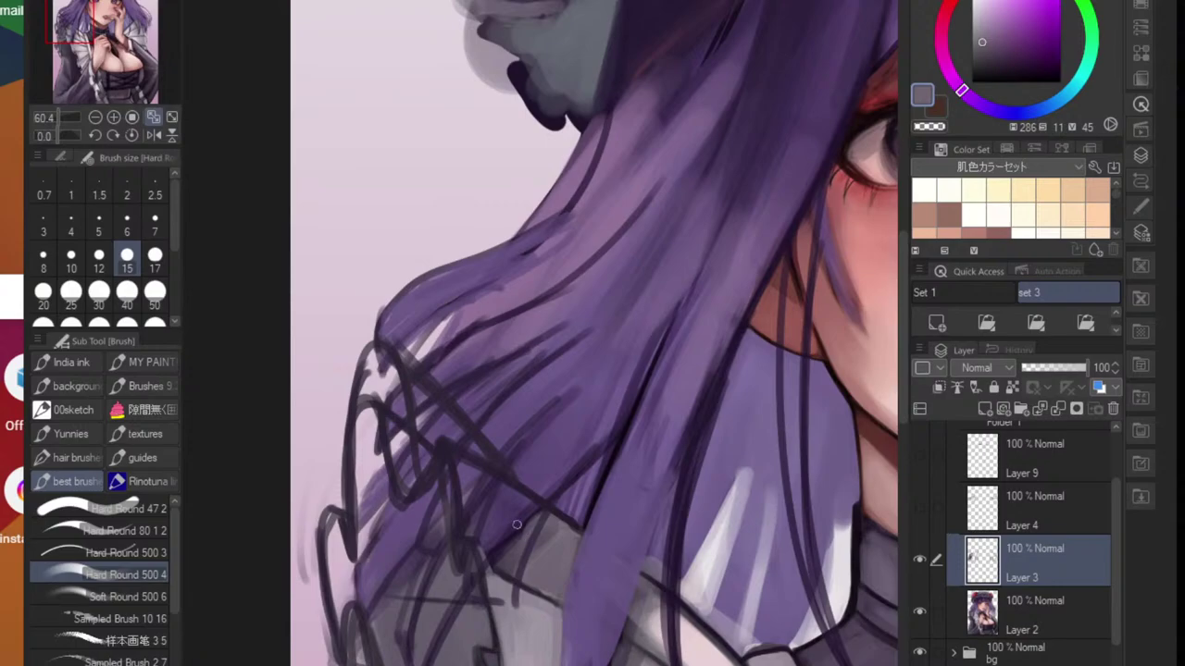
pyautogui.press(']')
pyautogui.press(']')
pyautogui.press(']')
pyautogui.press(']')
pyautogui.press(']')
pyautogui.press(']')
pyautogui.moveTo(466, 503)
pyautogui.mouseDown()
pyautogui.moveTo(485, 541)
pyautogui.moveTo(511, 552)
pyautogui.moveTo(542, 526)
pyautogui.moveTo(496, 478)
pyautogui.mouseUp()
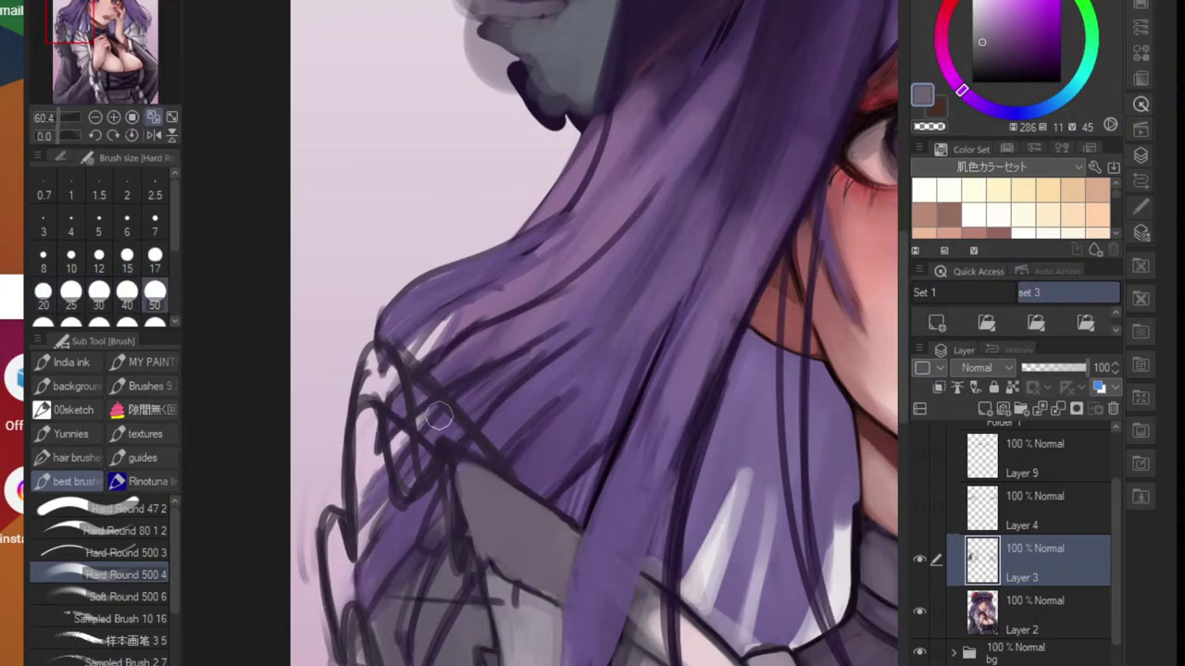
pyautogui.moveTo(382, 417)
pyautogui.mouseDown()
pyautogui.moveTo(369, 386)
pyautogui.moveTo(381, 385)
pyautogui.moveTo(390, 422)
pyautogui.moveTo(369, 473)
pyautogui.moveTo(379, 370)
pyautogui.moveTo(383, 511)
pyautogui.moveTo(411, 521)
pyautogui.moveTo(382, 543)
pyautogui.moveTo(379, 570)
pyautogui.moveTo(435, 498)
pyautogui.moveTo(439, 549)
pyautogui.moveTo(436, 495)
pyautogui.moveTo(429, 523)
pyautogui.moveTo(394, 452)
pyautogui.moveTo(402, 461)
pyautogui.moveTo(363, 574)
pyautogui.moveTo(342, 569)
pyautogui.moveTo(342, 616)
pyautogui.moveTo(377, 518)
pyautogui.mouseUp()
pyautogui.keyDown('alt'); pyautogui.click(407, 654); pyautogui.keyUp('alt')
pyautogui.moveTo(389, 656)
pyautogui.mouseDown()
pyautogui.moveTo(417, 628)
pyautogui.moveTo(409, 611)
pyautogui.moveTo(420, 664)
pyautogui.moveTo(443, 634)
pyautogui.moveTo(411, 620)
pyautogui.moveTo(404, 661)
pyautogui.mouseUp()
pyautogui.moveTo(444, 614); pyautogui.dragTo(324, 611)
pyautogui.moveTo(408, 601); pyautogui.dragTo(470, 594)
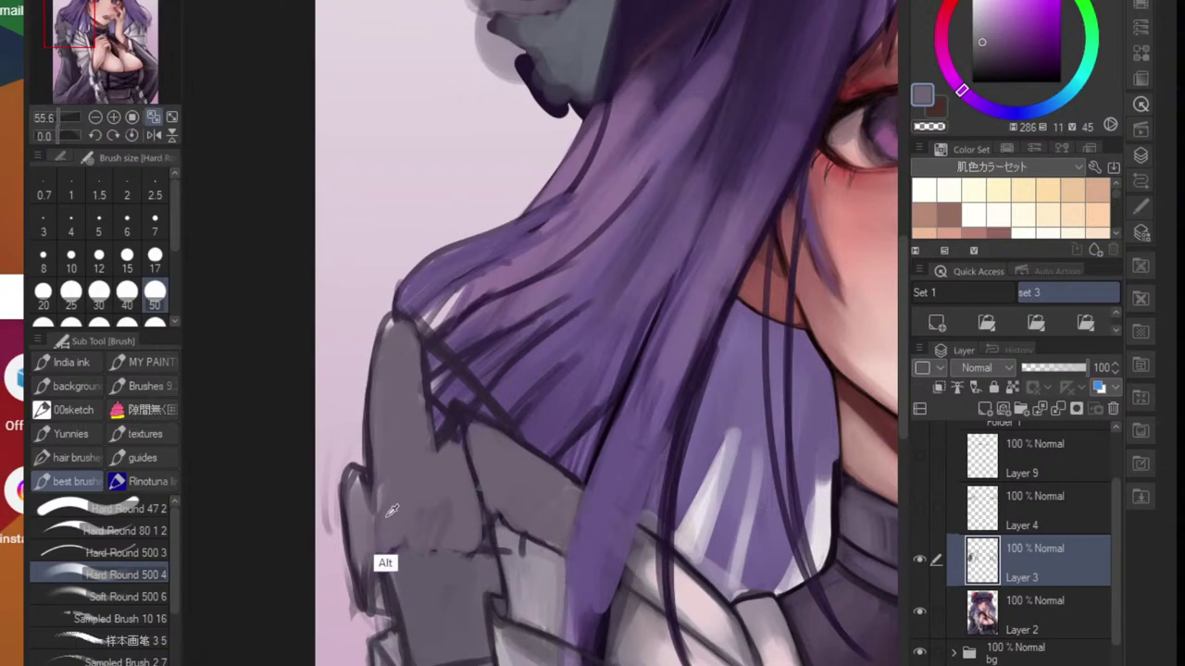
# - Draw thin dark fold lines on the grey sleeve with the brush at size 17
pyautogui.keyDown('alt'); pyautogui.click(368, 529); pyautogui.keyUp('alt')
pyautogui.press('[')
pyautogui.press('[')
pyautogui.press('[')
pyautogui.press('[')
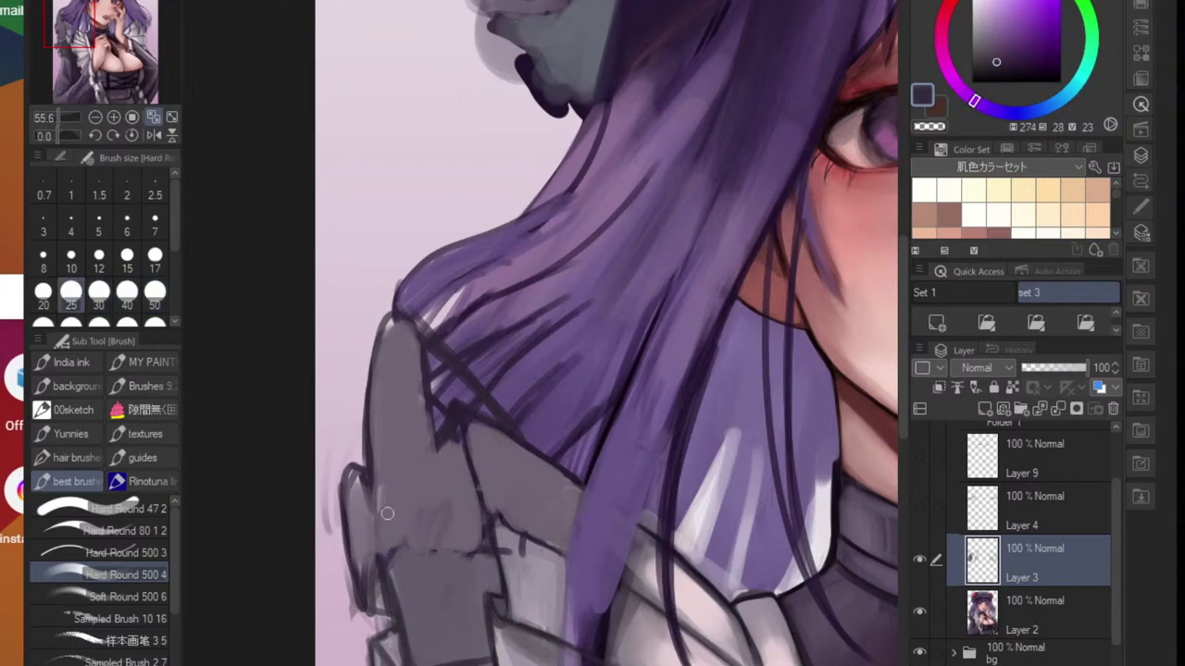
pyautogui.moveTo(377, 519); pyautogui.dragTo(488, 537)
pyautogui.moveTo(433, 454)
pyautogui.mouseDown()
pyautogui.moveTo(467, 466)
pyautogui.moveTo(398, 509)
pyautogui.mouseUp()
# - Paint lighter grey and grey-purple over the sleeve ruffle with the brush at size 50
pyautogui.keyDown('alt'); pyautogui.click(454, 450); pyautogui.keyUp('alt')
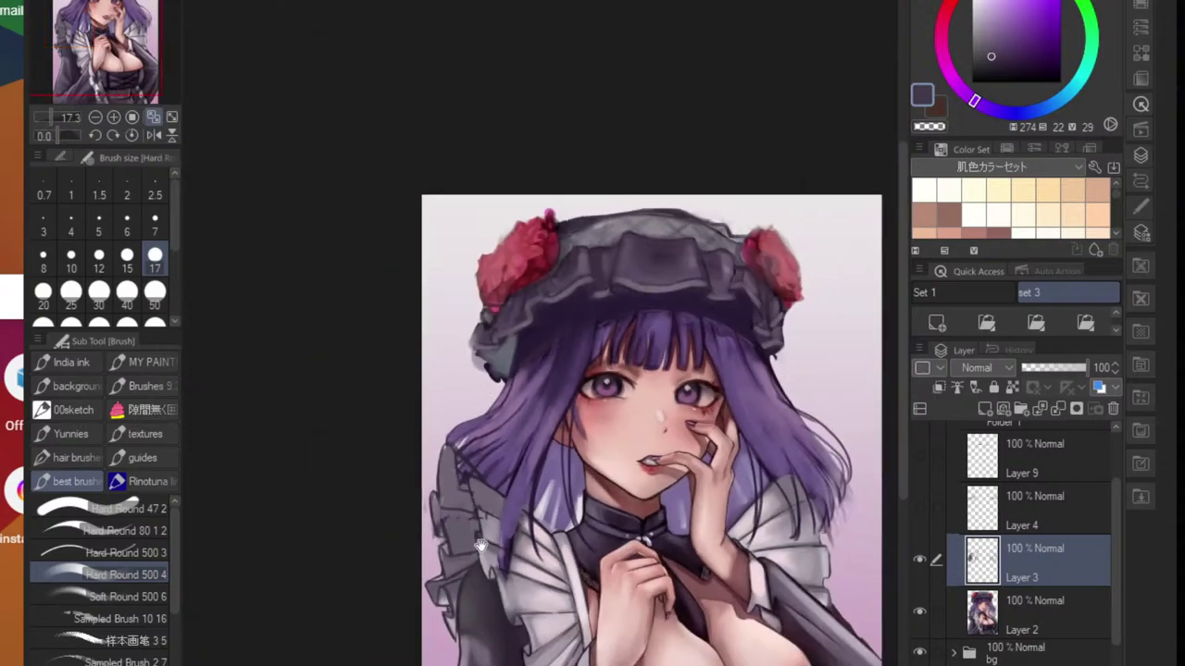
pyautogui.scroll(6, 480, 546)
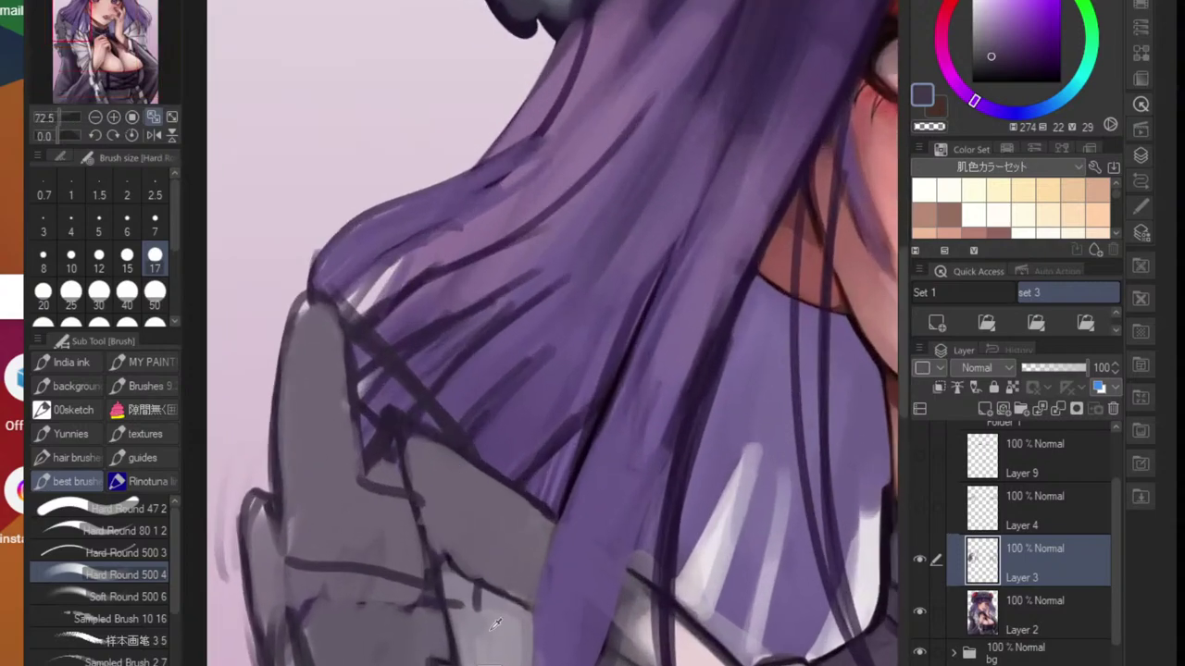
pyautogui.keyDown('alt'); pyautogui.click(495, 625); pyautogui.keyUp('alt')
pyautogui.press(']')
pyautogui.press(']')
pyautogui.press(']')
pyautogui.press(']')
pyautogui.press(']')
pyautogui.moveTo(444, 505)
pyautogui.mouseDown()
pyautogui.moveTo(456, 500)
pyautogui.moveTo(448, 518)
pyautogui.moveTo(503, 534)
pyautogui.moveTo(502, 565)
pyautogui.mouseUp()
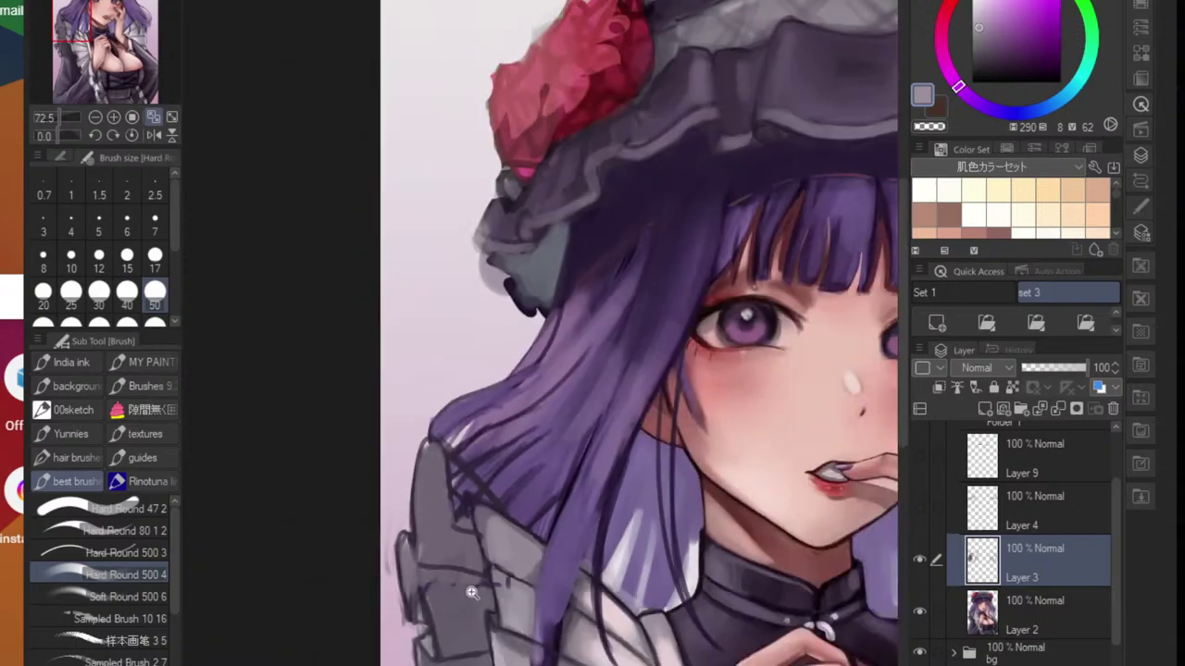
pyautogui.scroll(-6, 472, 593)
pyautogui.scroll(-2, 500, 569)
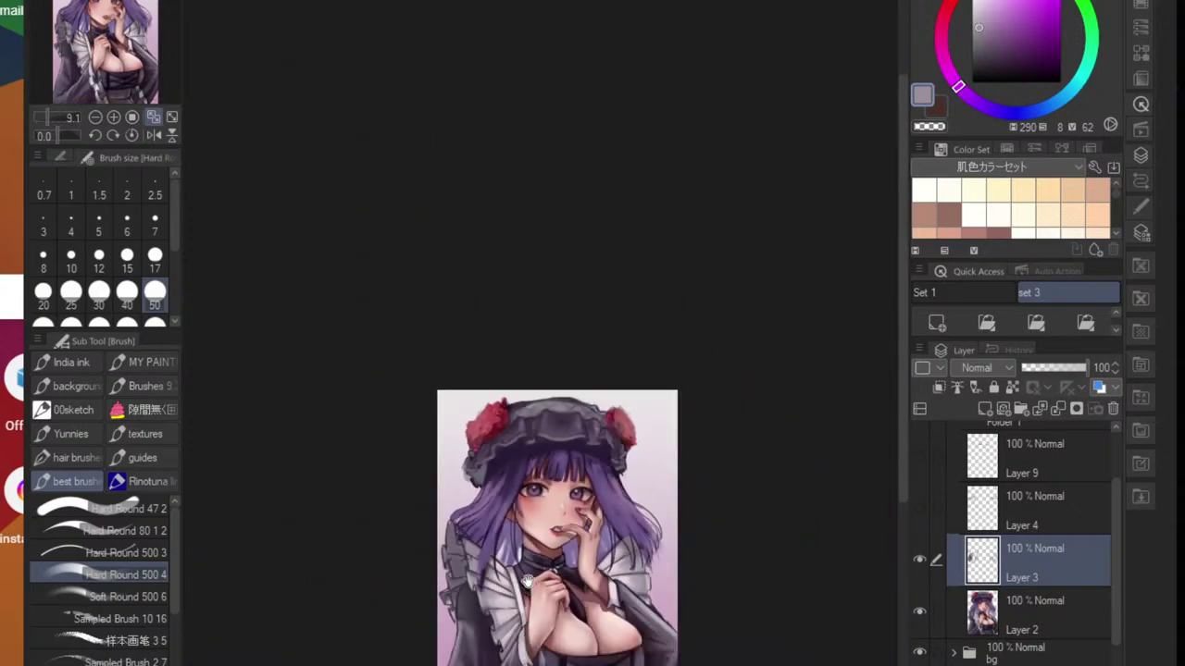
pyautogui.scroll(5, 472, 593)
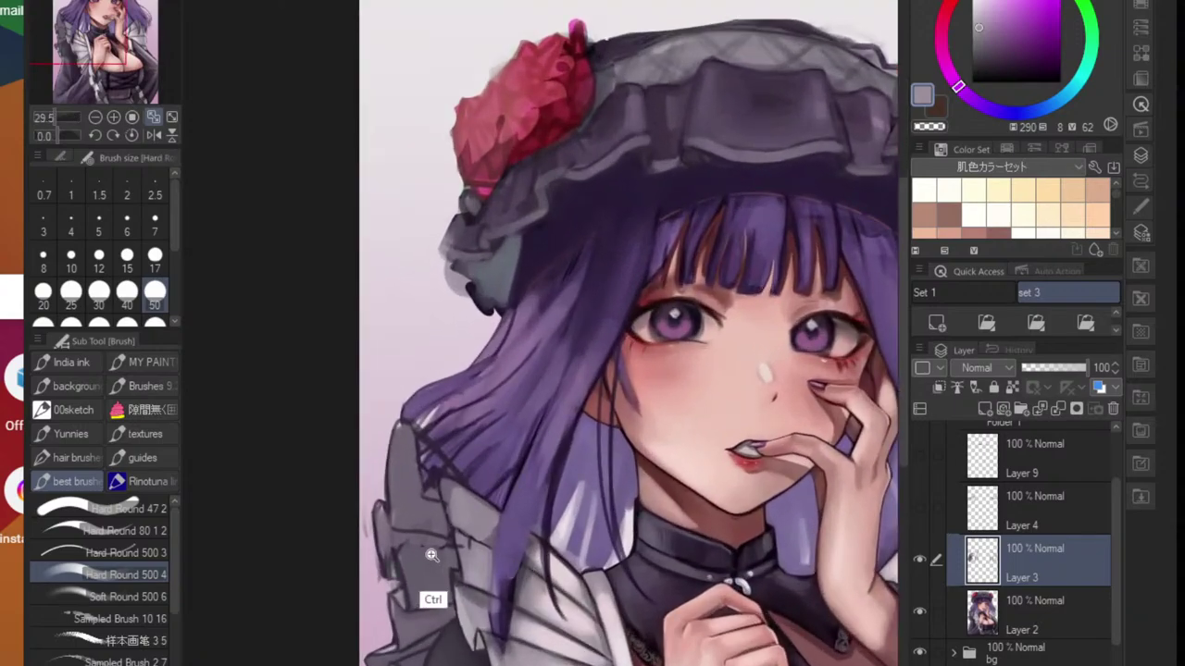
pyautogui.scroll(3, 431, 553)
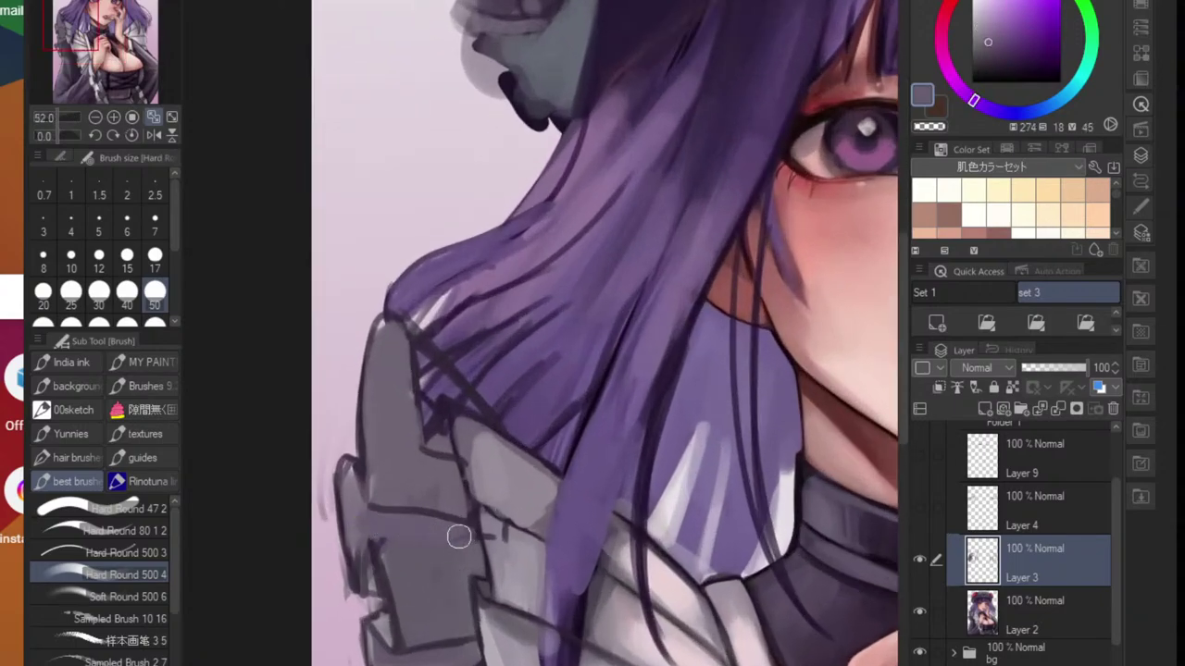
pyautogui.keyDown('alt'); pyautogui.click(354, 537); pyautogui.keyUp('alt')
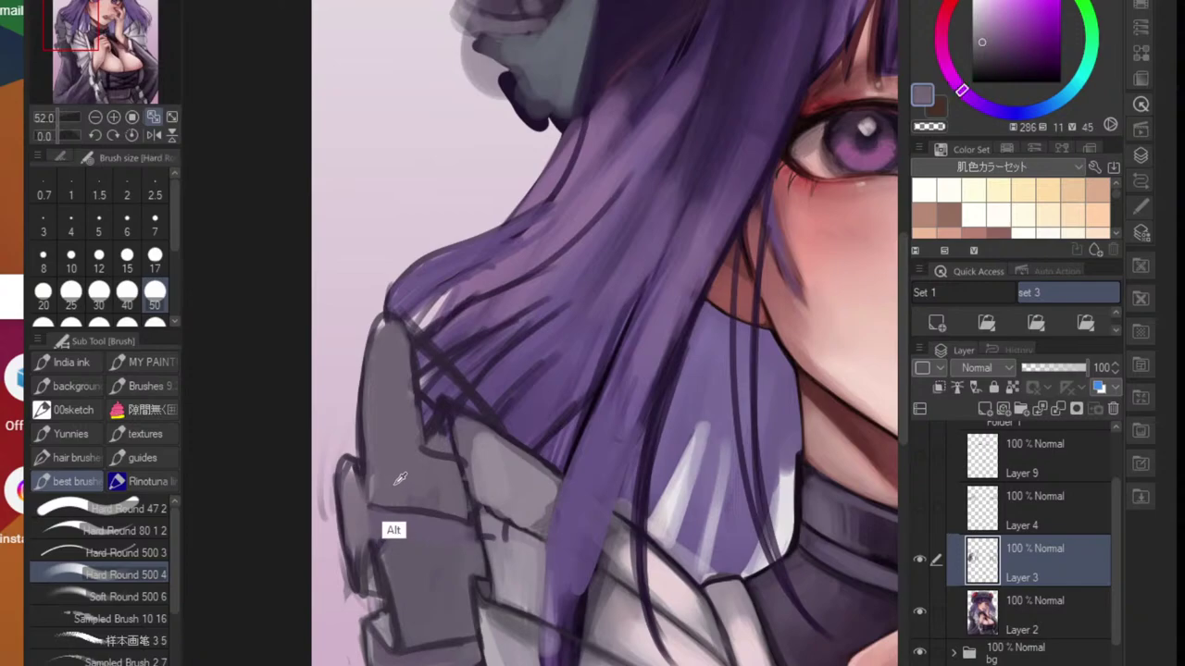
pyautogui.moveTo(387, 467)
pyautogui.mouseDown()
pyautogui.moveTo(379, 487)
pyautogui.moveTo(351, 488)
pyautogui.moveTo(365, 566)
pyautogui.moveTo(410, 568)
pyautogui.moveTo(429, 555)
pyautogui.mouseUp()
pyautogui.keyDown('alt'); pyautogui.click(356, 503); pyautogui.keyUp('alt')
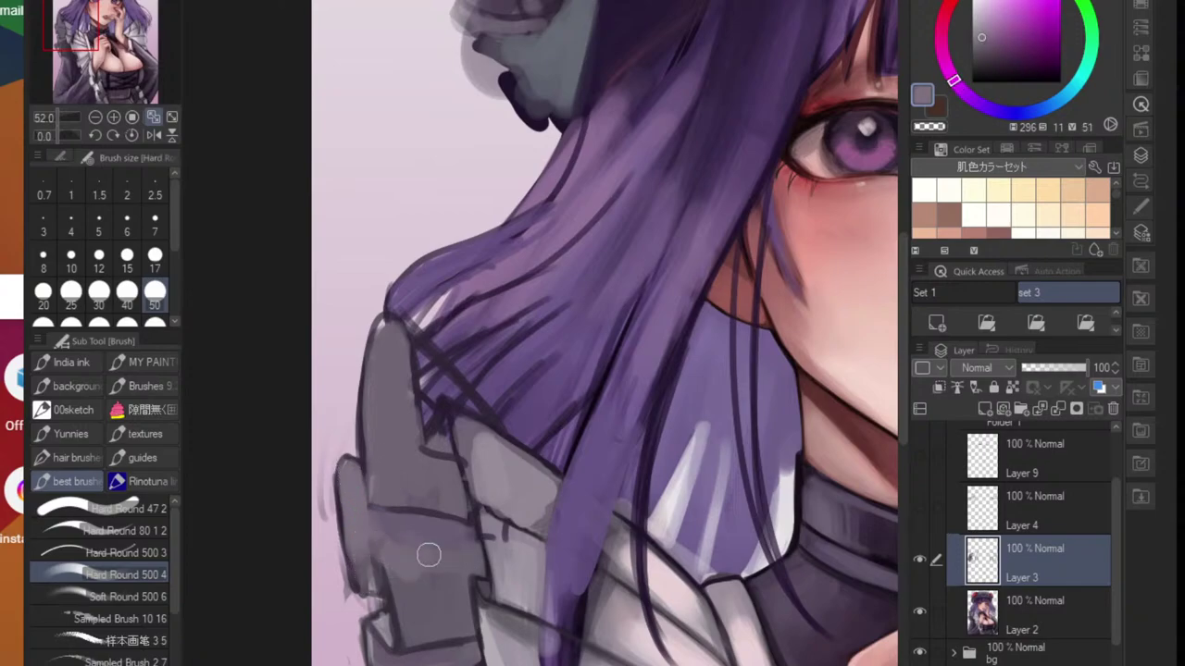
# - Draw curled dark purple outlines along the left sleeve ruffle at brush size 20
pyautogui.keyDown('alt'); pyautogui.click(442, 427); pyautogui.keyUp('alt')
pyautogui.press('[')
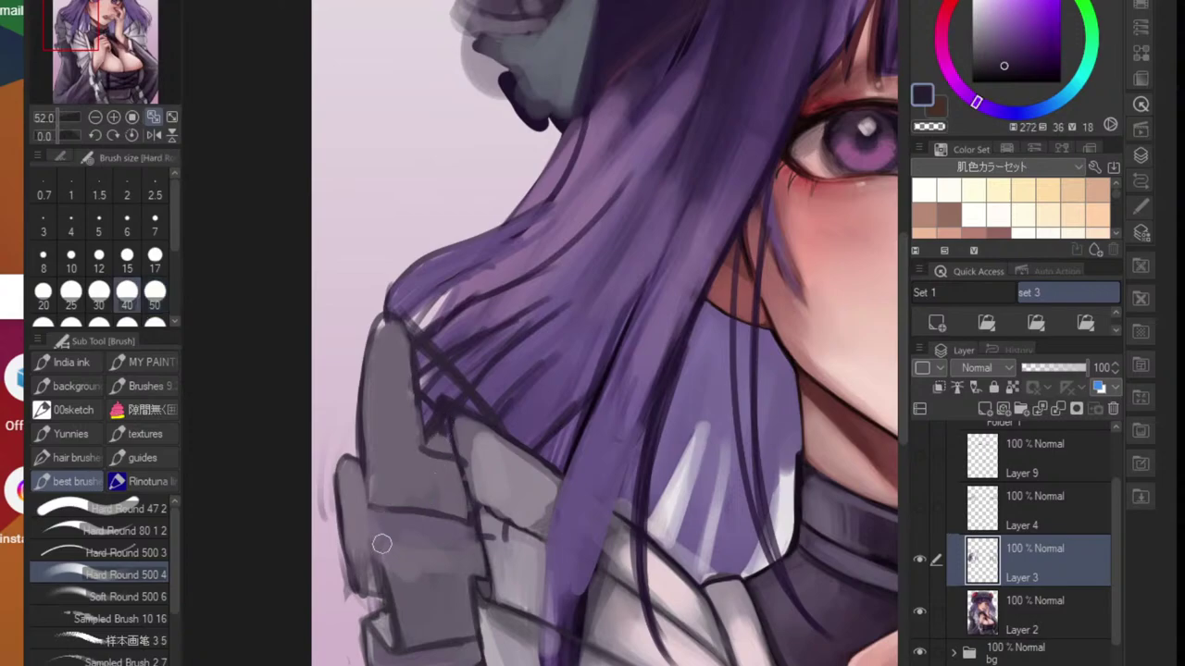
pyautogui.press('[')
pyautogui.press('[')
pyautogui.press('[')
pyautogui.moveTo(372, 552); pyautogui.dragTo(469, 586)
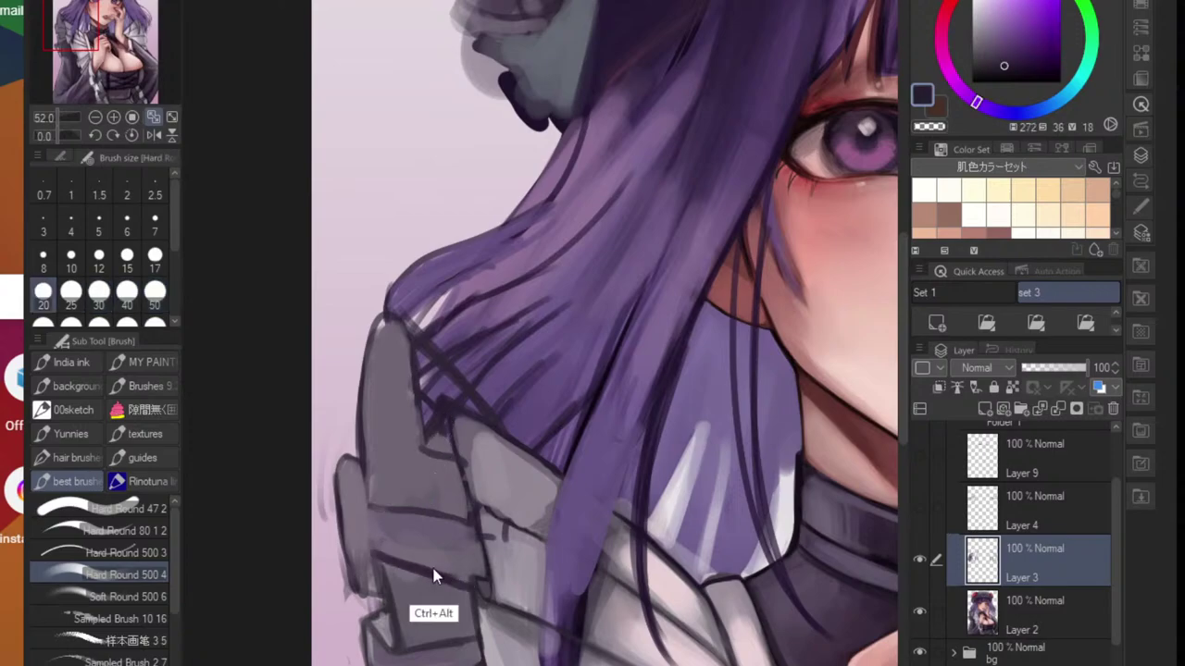
pyautogui.hotkey('ctrl', 'alt', 'z')
pyautogui.moveTo(374, 555); pyautogui.dragTo(483, 561)
pyautogui.hotkey('ctrl', 'alt', 'z')
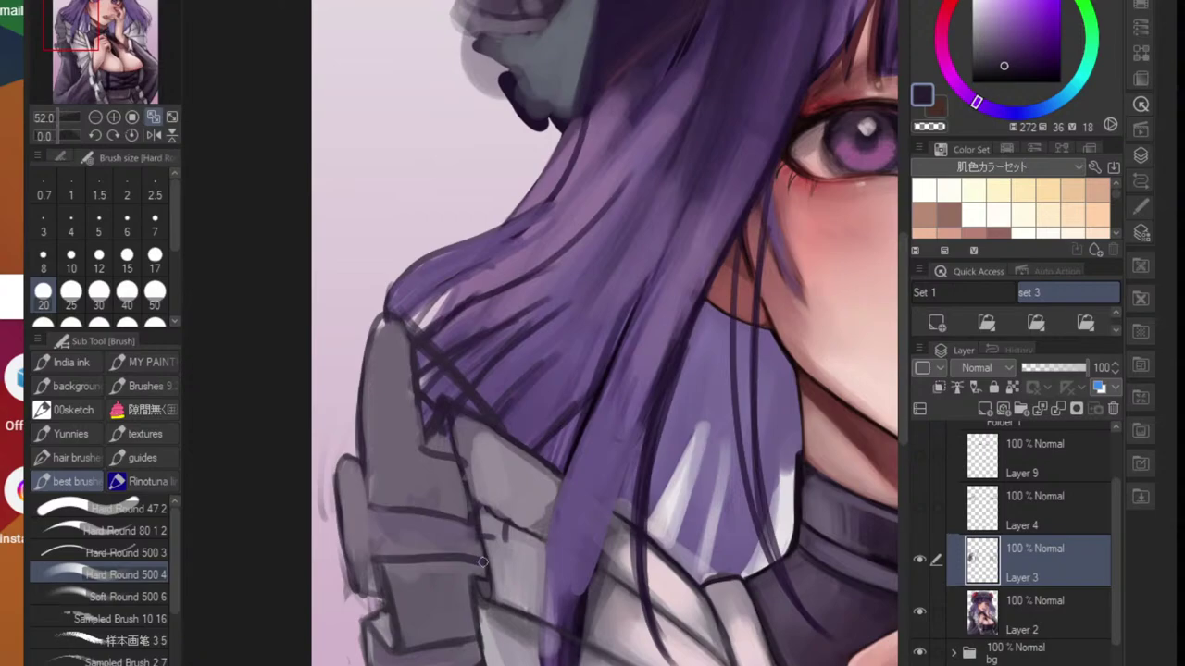
pyautogui.moveTo(376, 557)
pyautogui.mouseDown()
pyautogui.moveTo(359, 582)
pyautogui.moveTo(389, 638)
pyautogui.moveTo(368, 620)
pyautogui.moveTo(373, 662)
pyautogui.mouseUp()
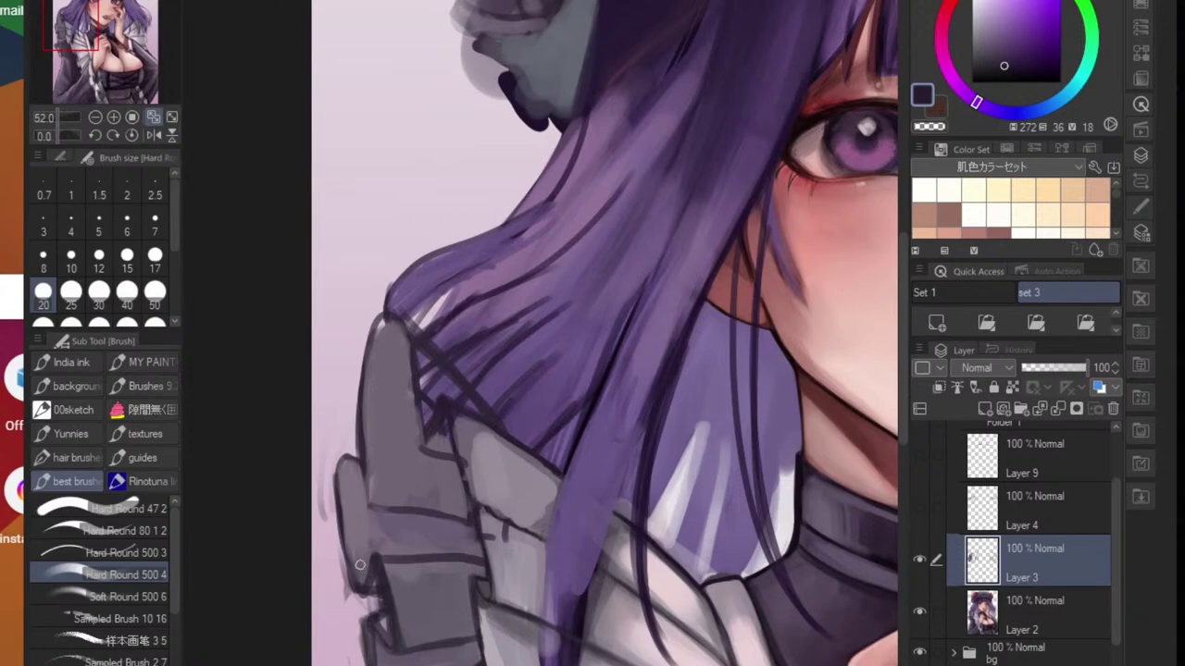
pyautogui.moveTo(360, 461); pyautogui.dragTo(366, 504)
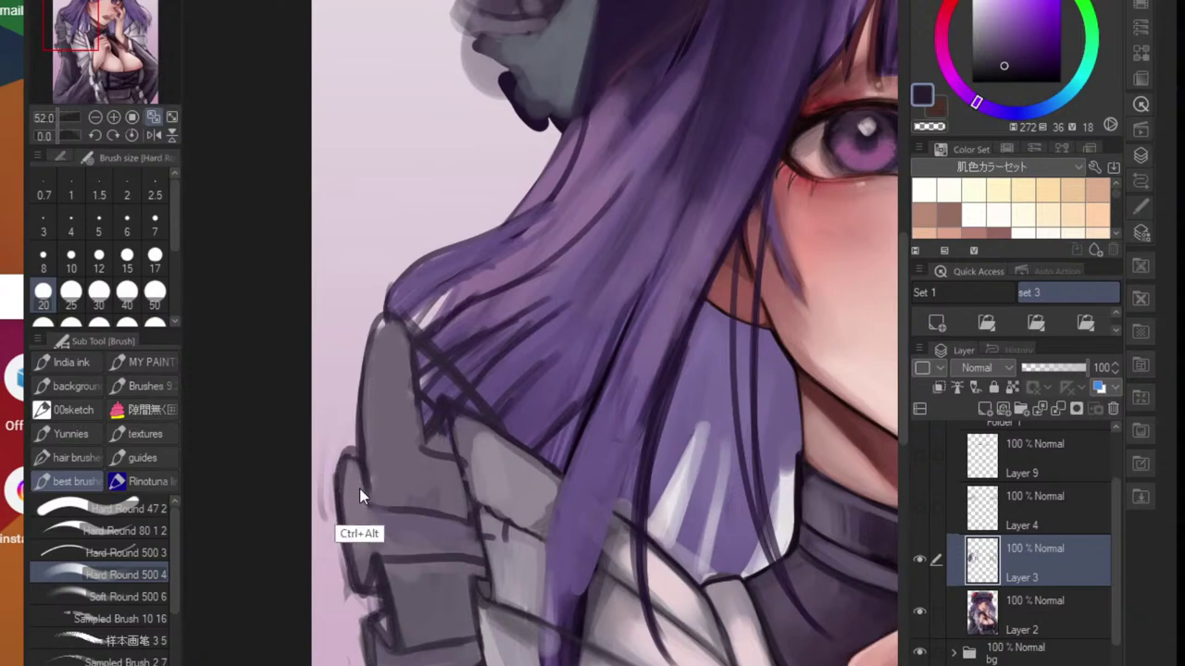
pyautogui.hotkey('ctrl', 'alt', 'z')
pyautogui.moveTo(343, 553)
pyautogui.mouseDown()
pyautogui.moveTo(340, 488)
pyautogui.moveTo(367, 511)
pyautogui.moveTo(363, 469)
pyautogui.mouseUp()
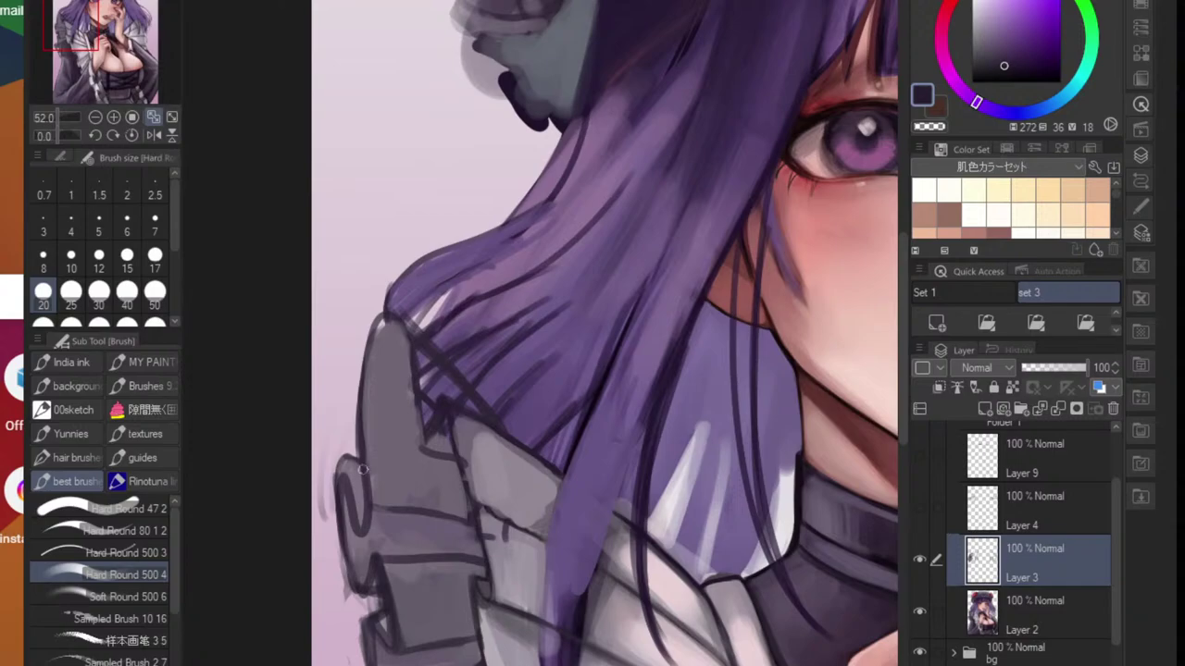
pyautogui.scroll(-8, 426, 531)
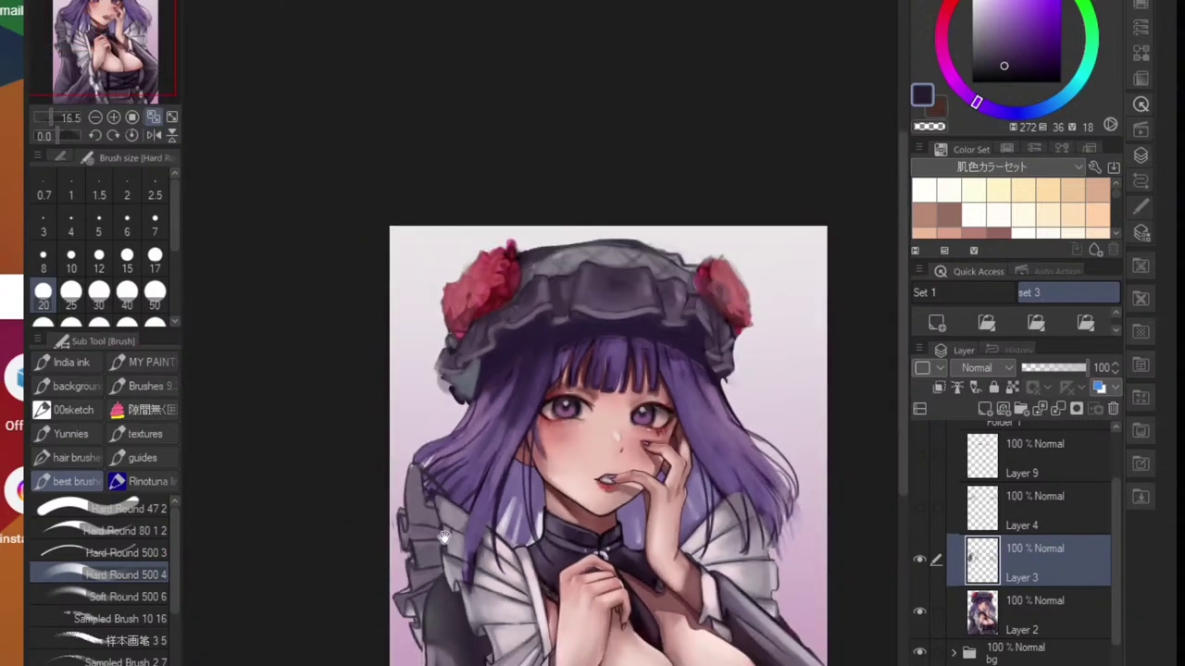
pyautogui.scroll(10, 398, 515)
# - Erase the stray grey sleeve tip on Layer 3 with the Hard eraser at size 40
pyautogui.press('e')
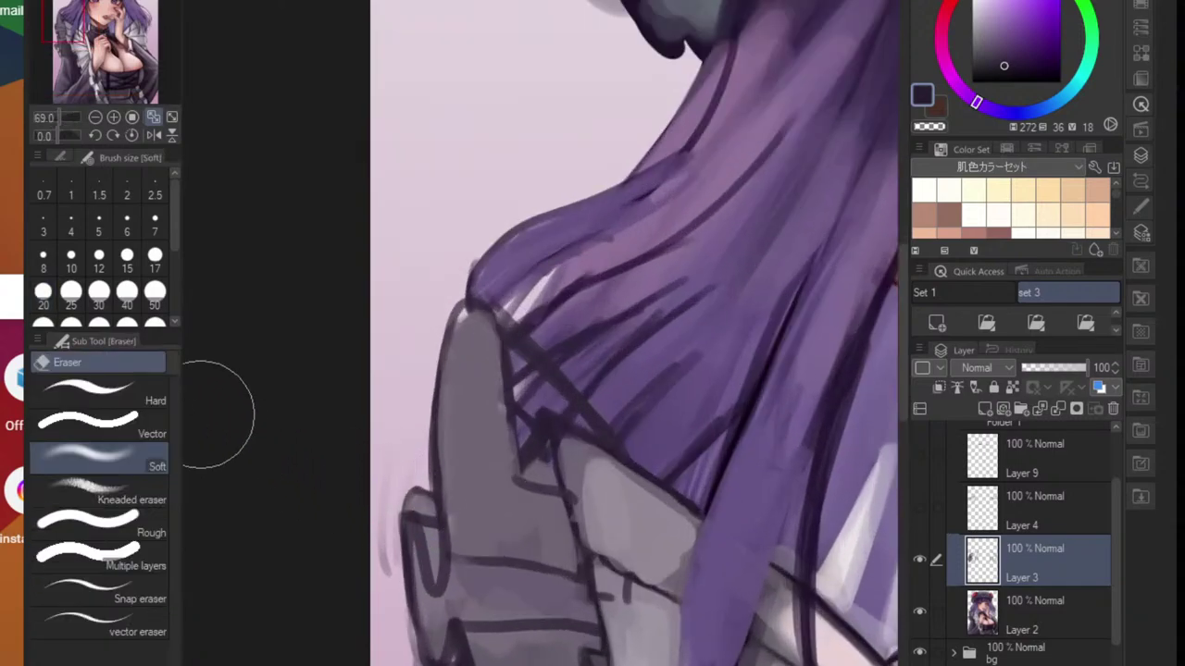
pyautogui.click(100, 391)
pyautogui.press('[')
pyautogui.press('[')
pyautogui.press('[')
pyautogui.press('[')
pyautogui.press('[')
pyautogui.press('[')
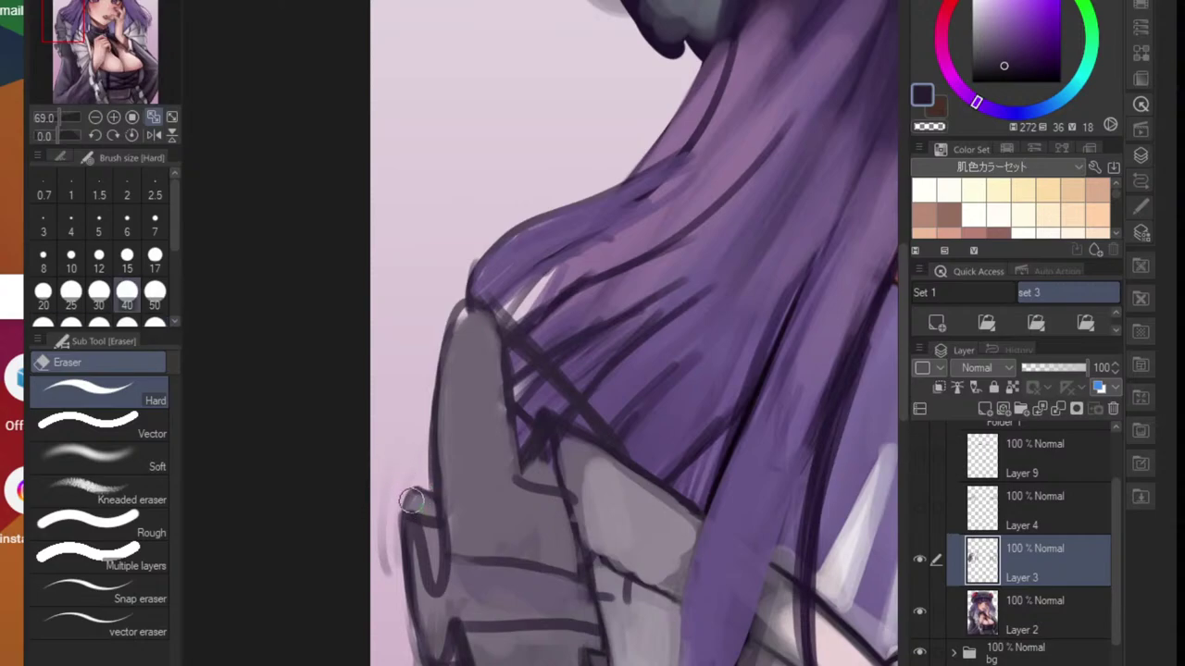
pyautogui.moveTo(401, 503); pyautogui.dragTo(427, 499)
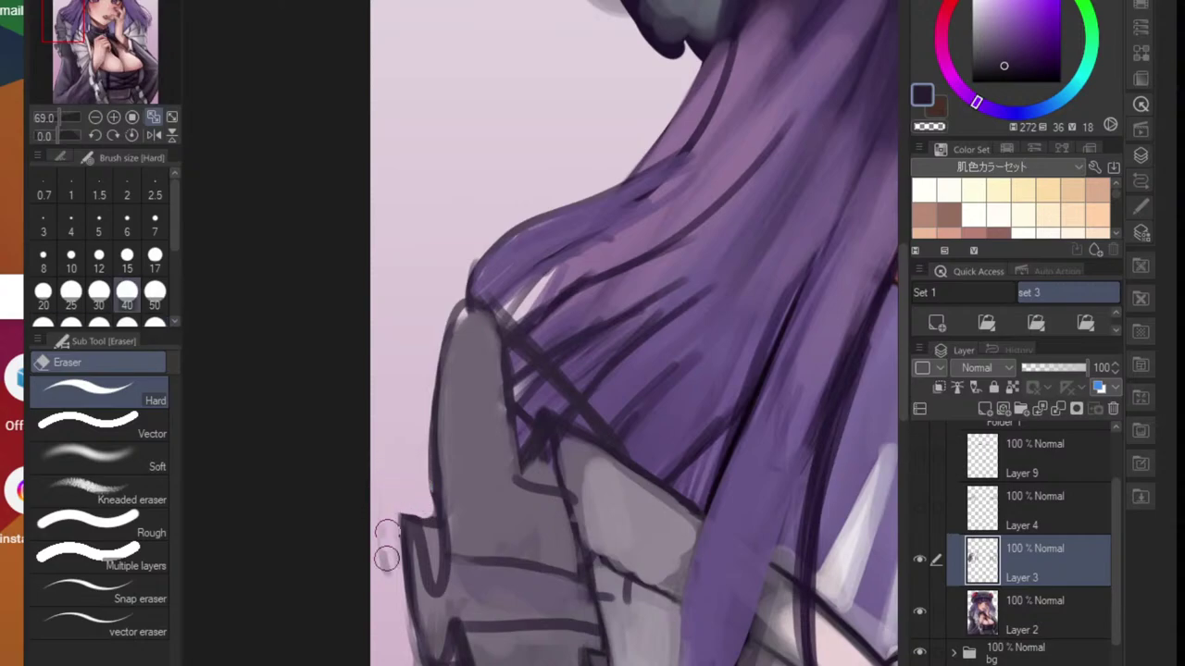
pyautogui.scroll(-4, 389, 614)
pyautogui.scroll(2, 410, 516)
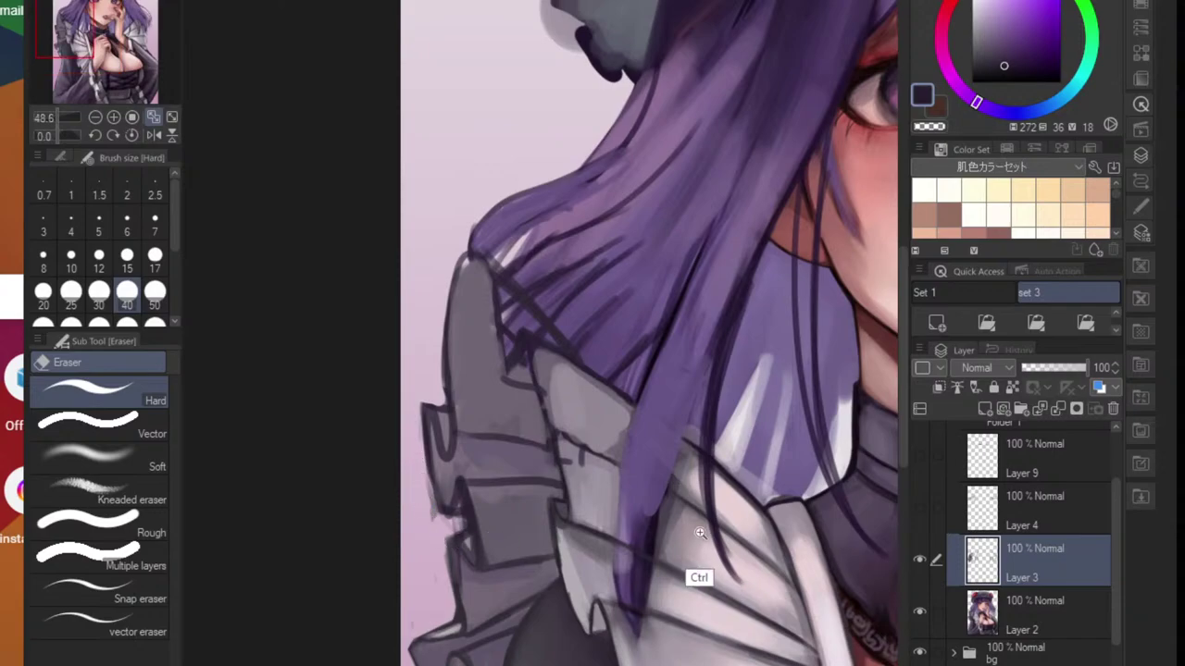
pyautogui.scroll(-5, 696, 572)
pyautogui.scroll(1, 711, 509)
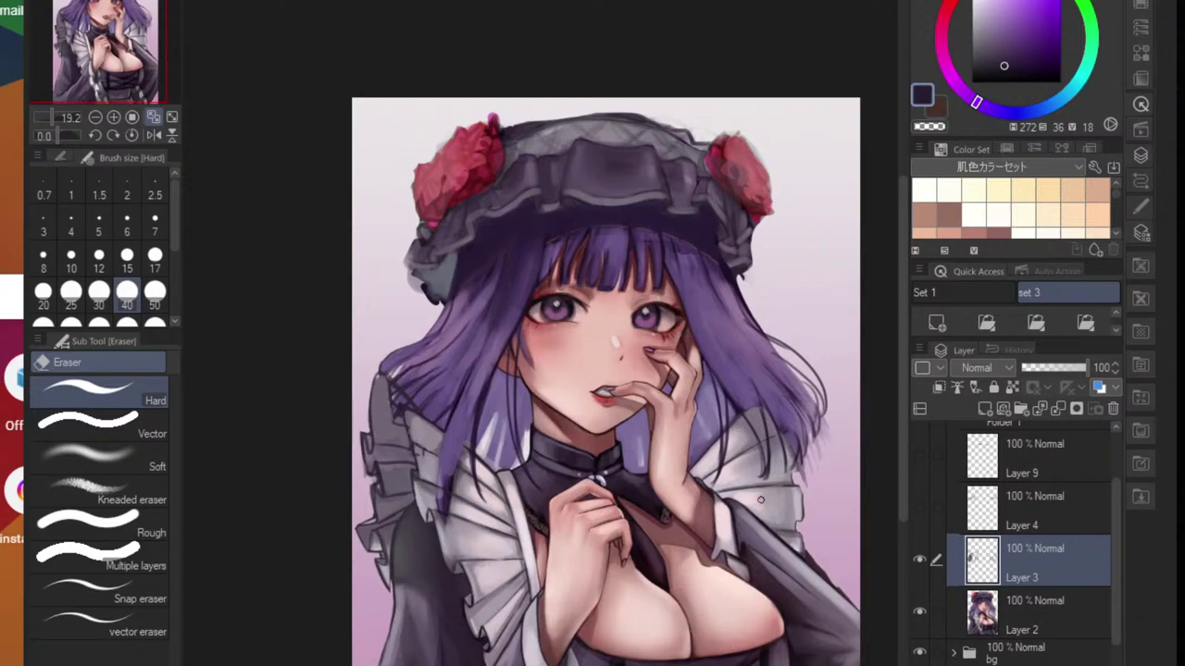
pyautogui.moveTo(705, 466); pyautogui.dragTo(648, 497)
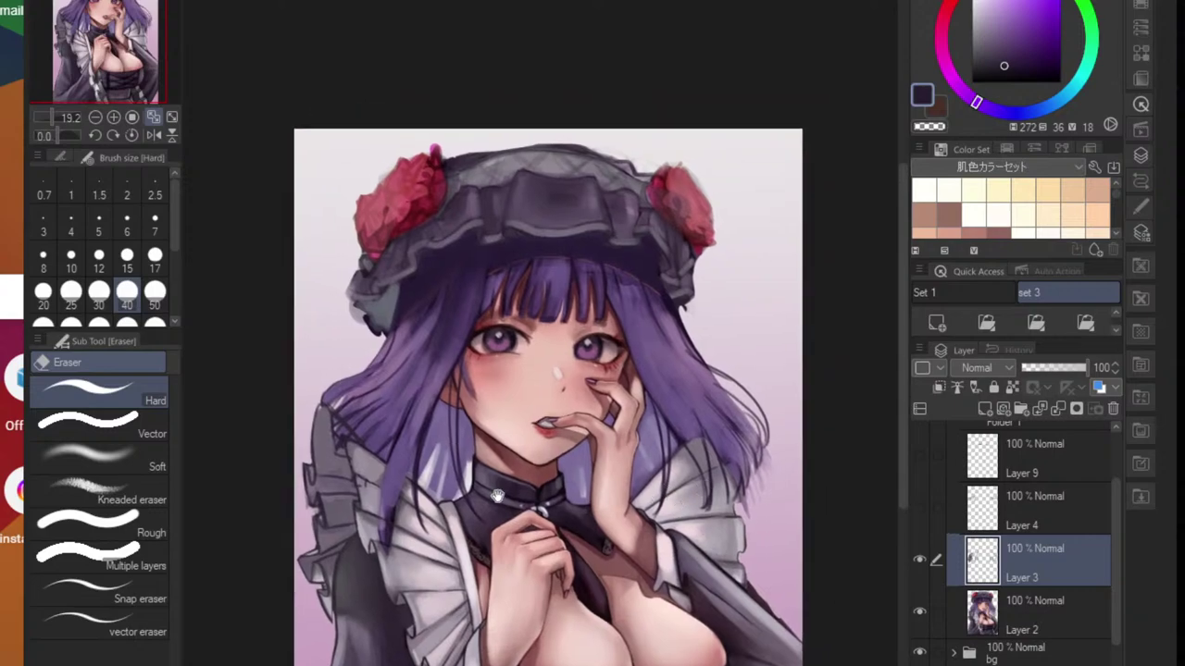
pyautogui.scroll(2, 344, 452)
pyautogui.moveTo(429, 581); pyautogui.dragTo(484, 550)
pyautogui.scroll(3, 483, 550)
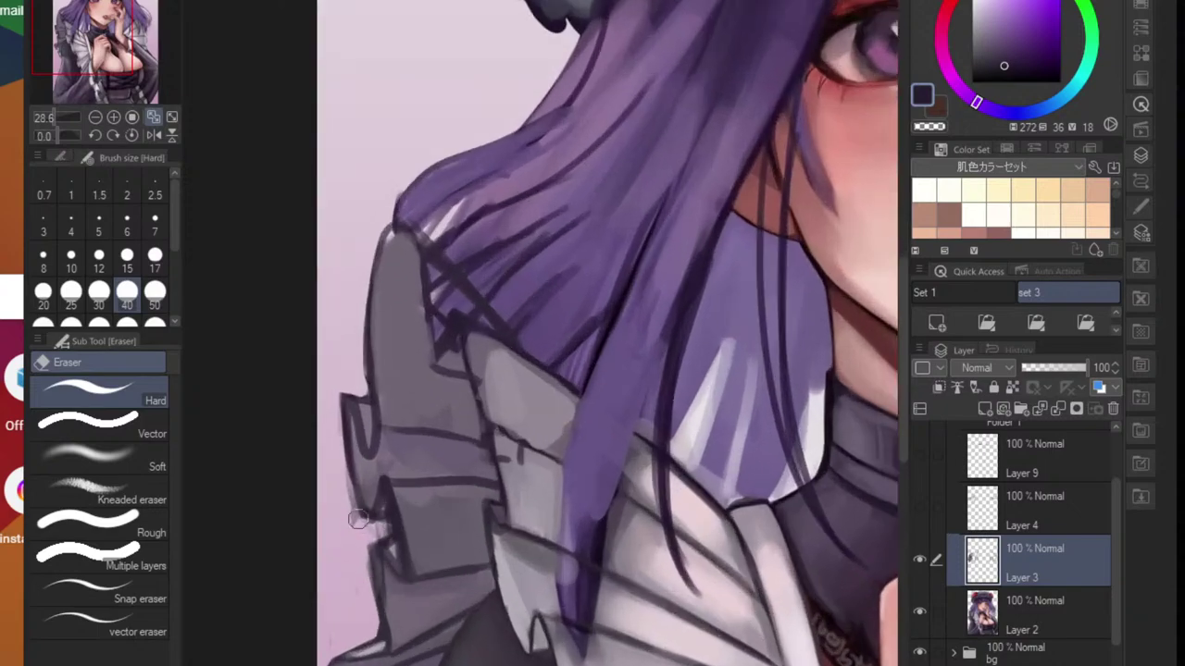
# - On Layer 2, erase stray grey along the collar's left edge and between ruffle folds
pyautogui.click(979, 607)
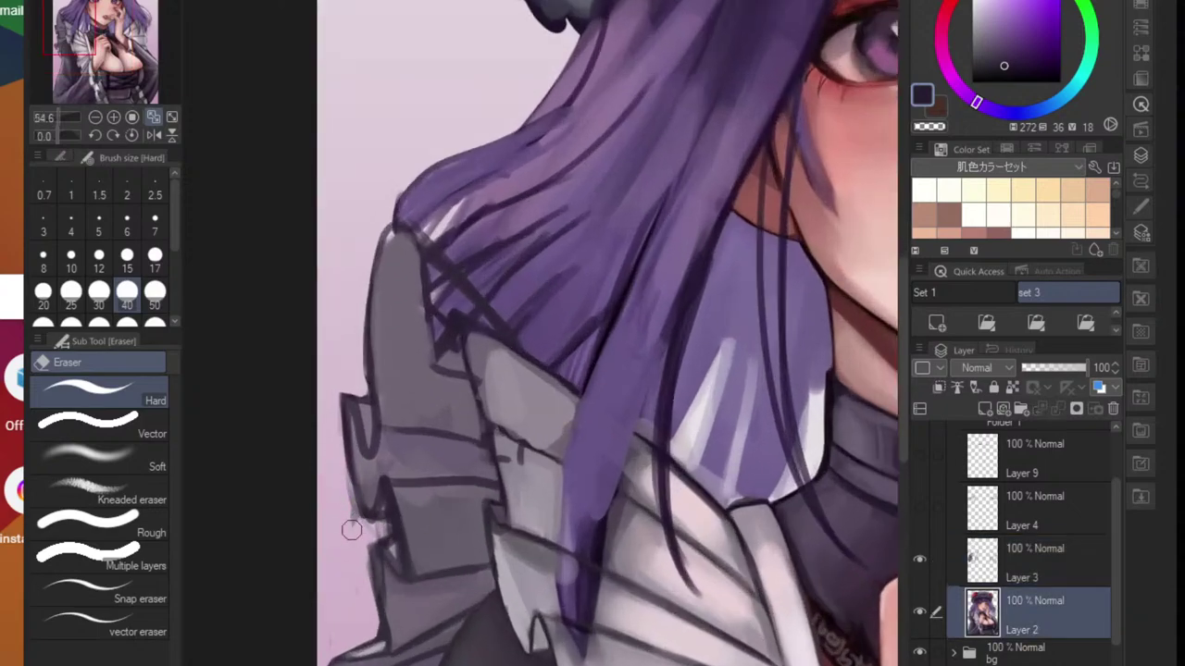
pyautogui.moveTo(333, 455); pyautogui.dragTo(350, 531)
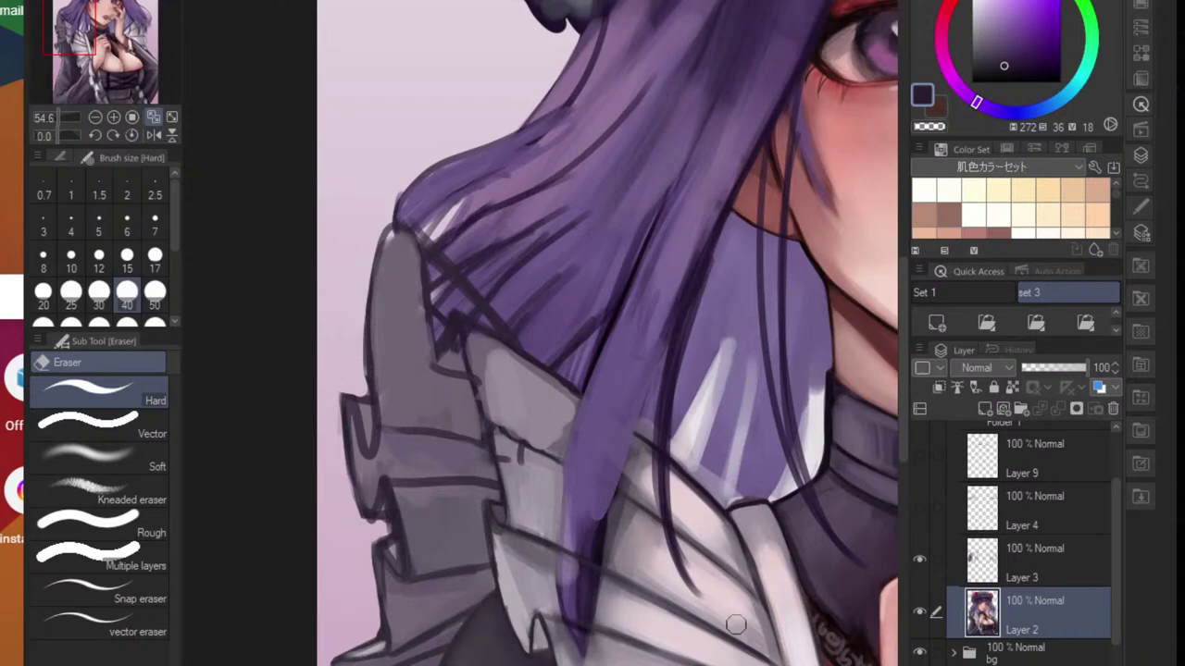
pyautogui.moveTo(390, 638); pyautogui.dragTo(470, 410)
pyautogui.scroll(2, 473, 543)
pyautogui.moveTo(452, 499); pyautogui.dragTo(483, 501)
pyautogui.scroll(-3, 479, 496)
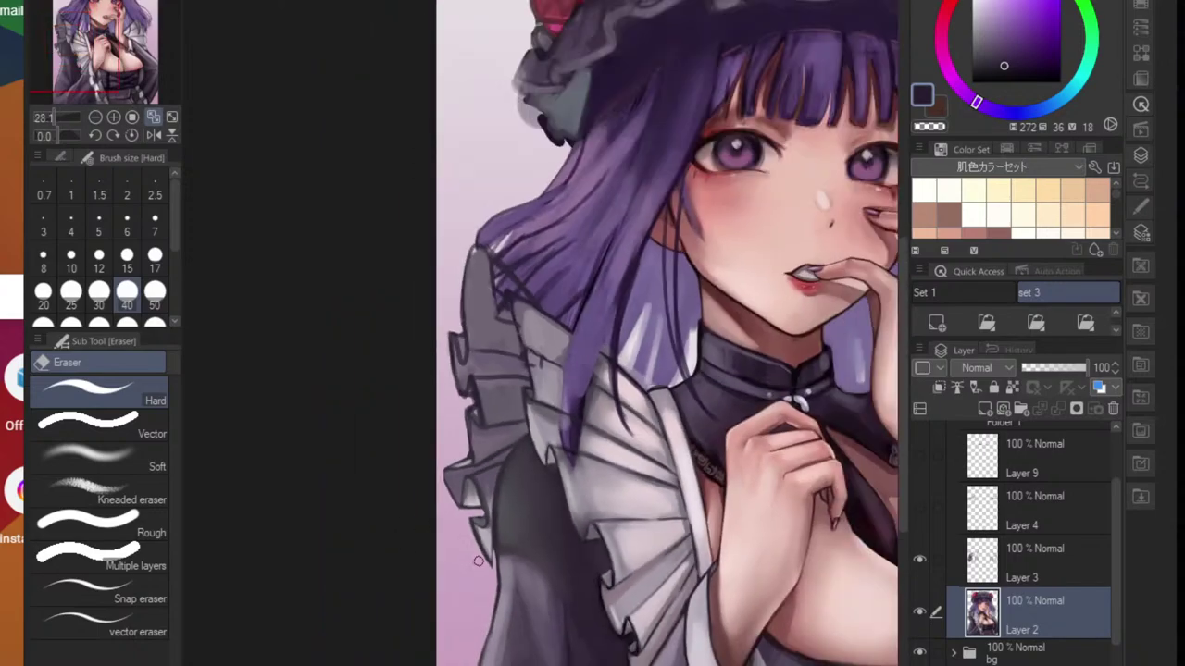
pyautogui.scroll(3, 505, 593)
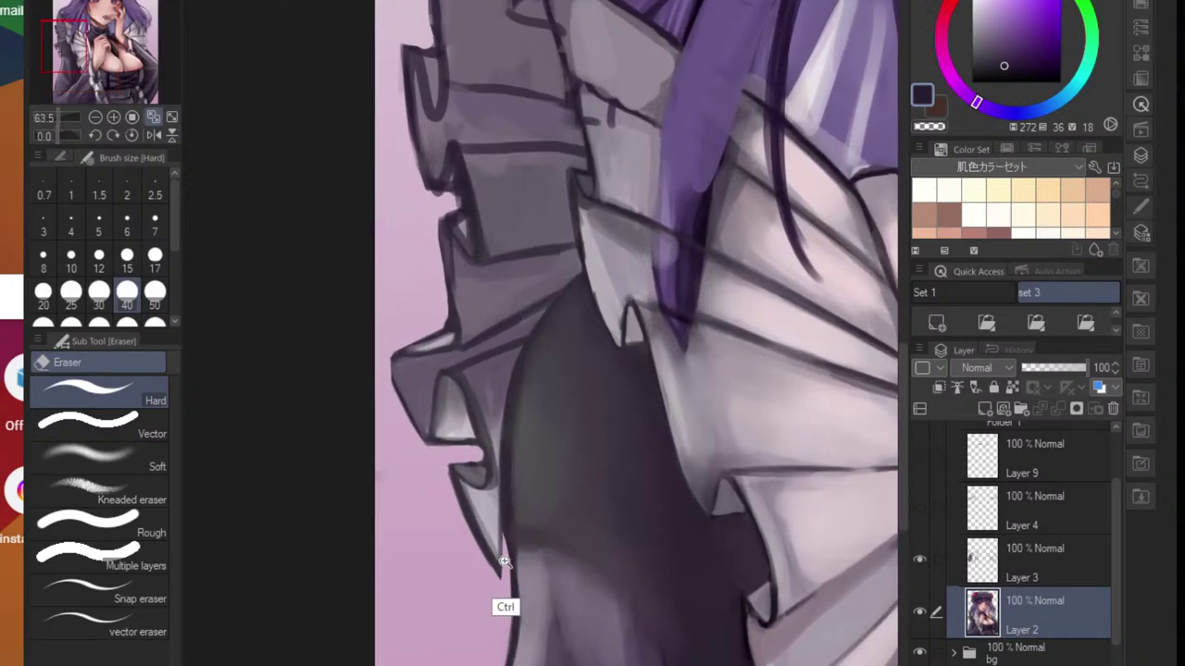
pyautogui.scroll(1, 500, 579)
# - With the brush at size 10 in dark grey, thicken the lower ruffle's outline
pyautogui.press('b')
pyautogui.keyDown('alt'); pyautogui.click(480, 561); pyautogui.keyUp('alt')
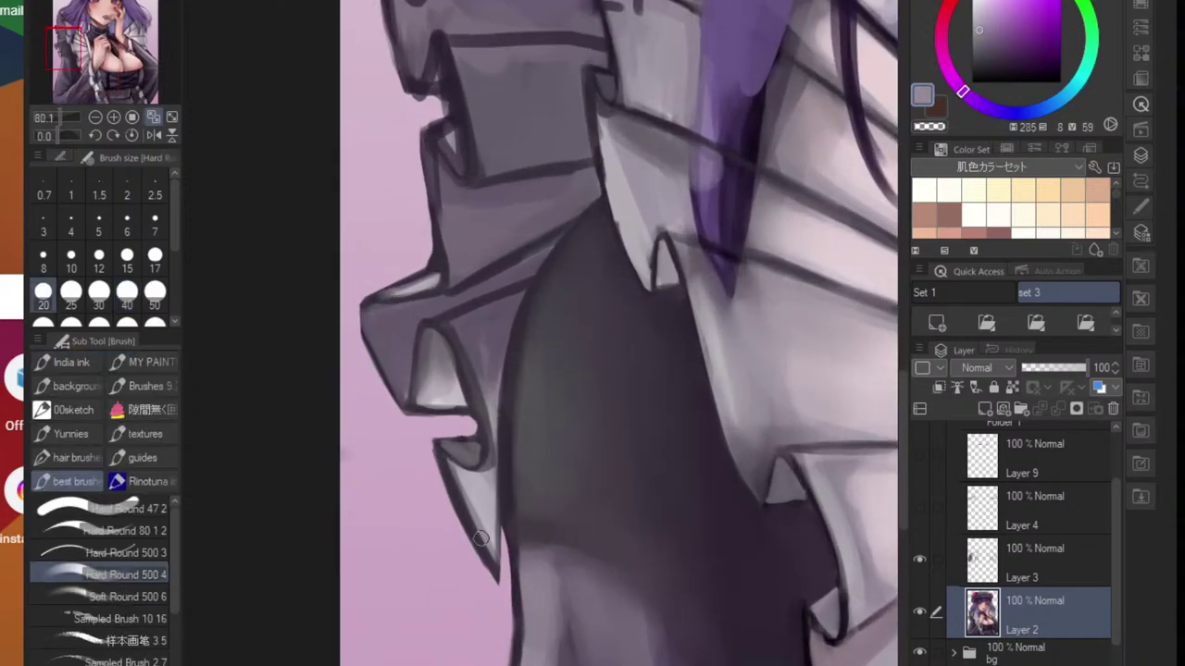
pyautogui.press('[')
pyautogui.press('[')
pyautogui.press('[')
pyautogui.press('[')
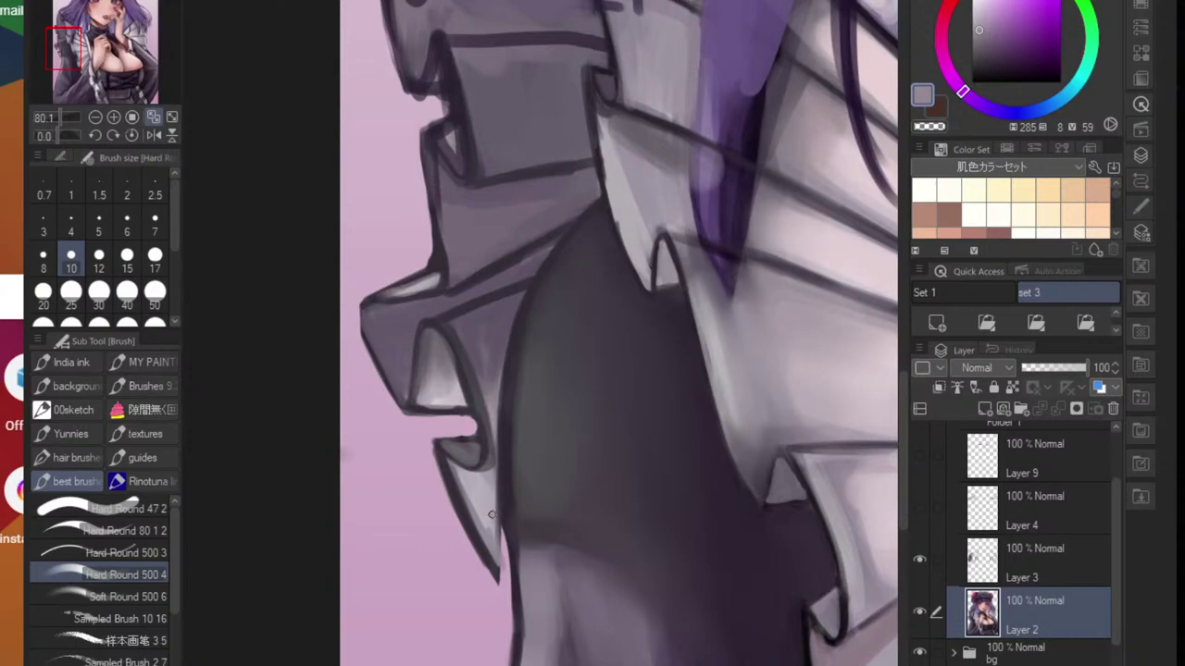
pyautogui.keyDown('alt'); pyautogui.click(497, 565); pyautogui.keyUp('alt')
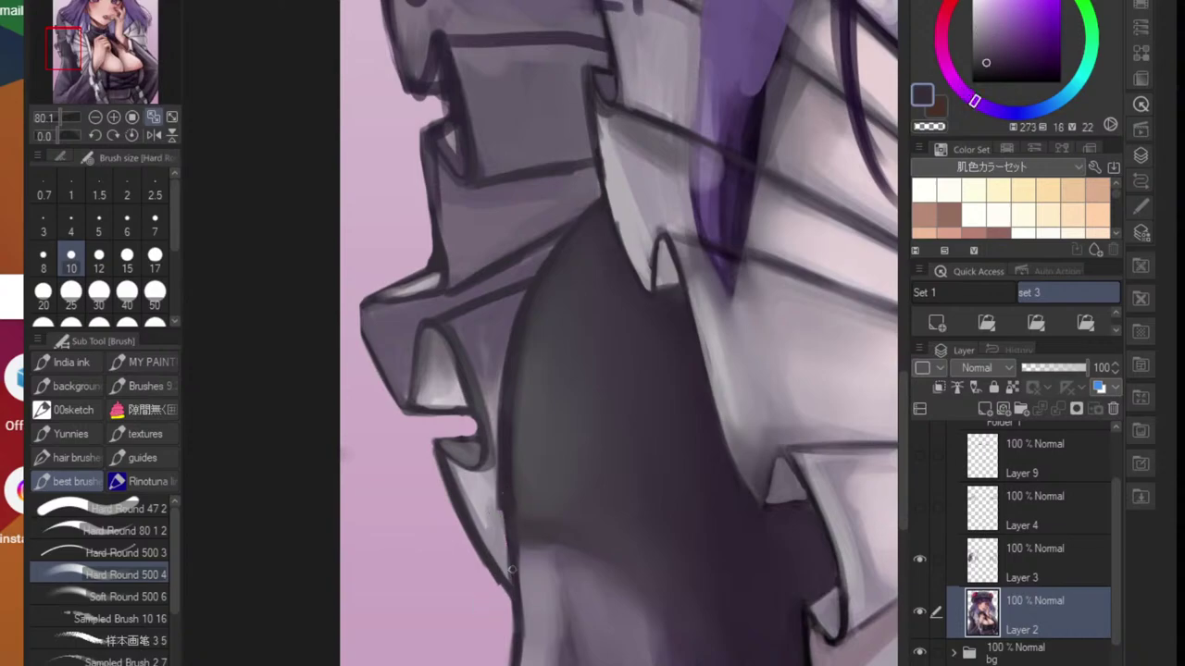
pyautogui.moveTo(504, 502); pyautogui.dragTo(514, 568)
pyautogui.scroll(-10, 535, 586)
pyautogui.moveTo(604, 585); pyautogui.dragTo(524, 585)
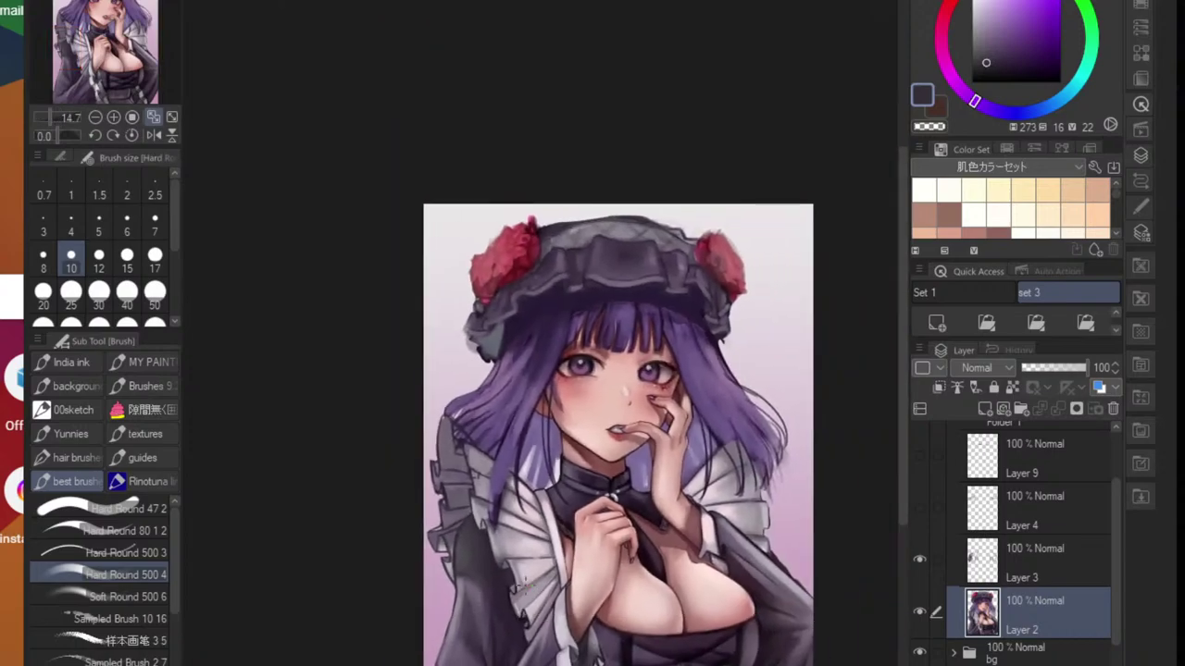
pyautogui.scroll(2, 530, 626)
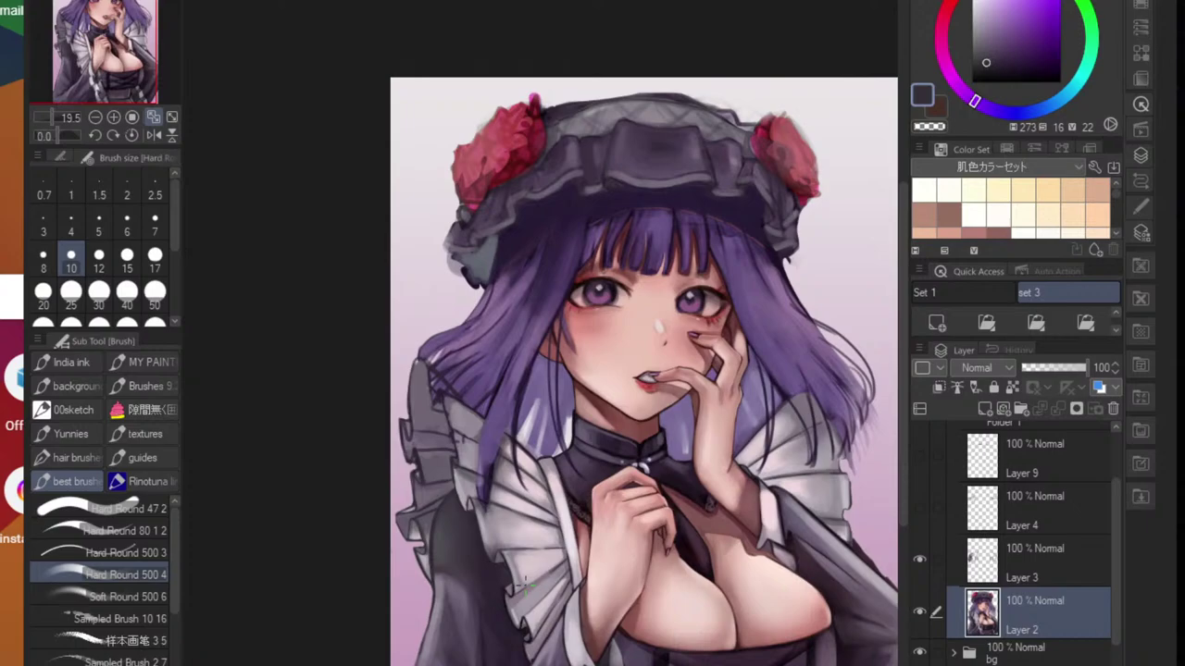
pyautogui.moveTo(837, 481)
pyautogui.mouseDown()
pyautogui.moveTo(731, 481)
pyautogui.moveTo(600, 507)
pyautogui.mouseUp()
pyautogui.scroll(5, 731, 491)
pyautogui.scroll(3, 678, 500)
# - Paint dark fold lines and outlines along the collar's left and right edges
pyautogui.moveTo(684, 485); pyautogui.dragTo(500, 537)
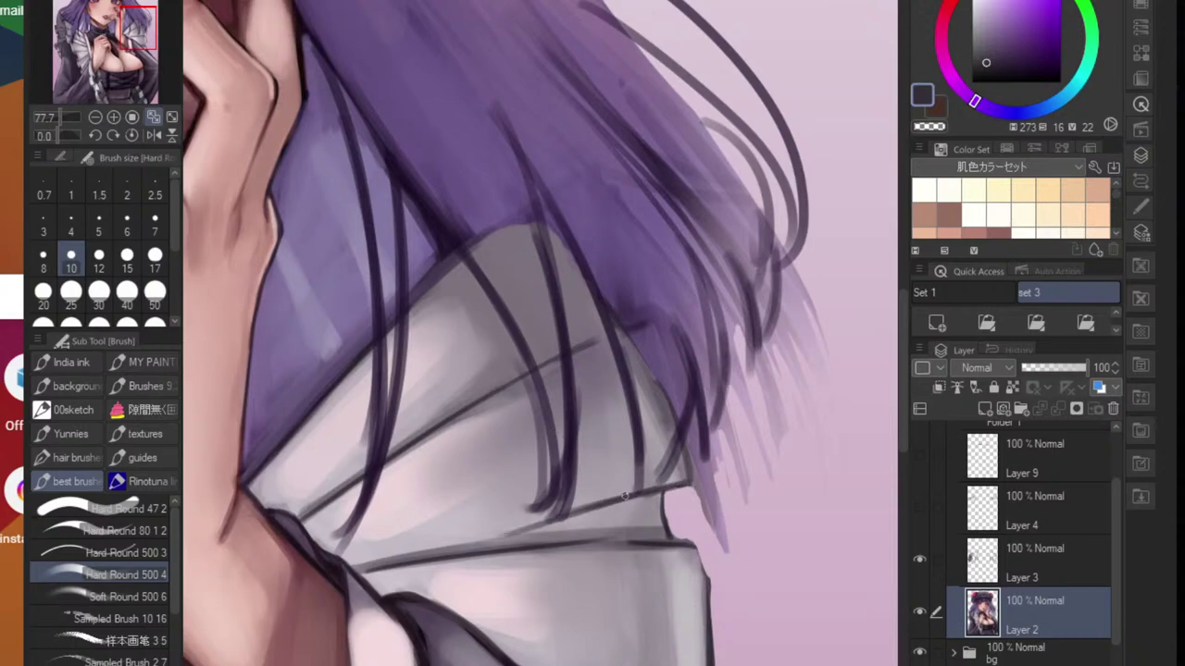
pyautogui.moveTo(597, 506)
pyautogui.mouseDown()
pyautogui.moveTo(432, 557)
pyautogui.moveTo(595, 590)
pyautogui.mouseUp()
pyautogui.scroll(-5, 564, 558)
pyautogui.scroll(5, 543, 571)
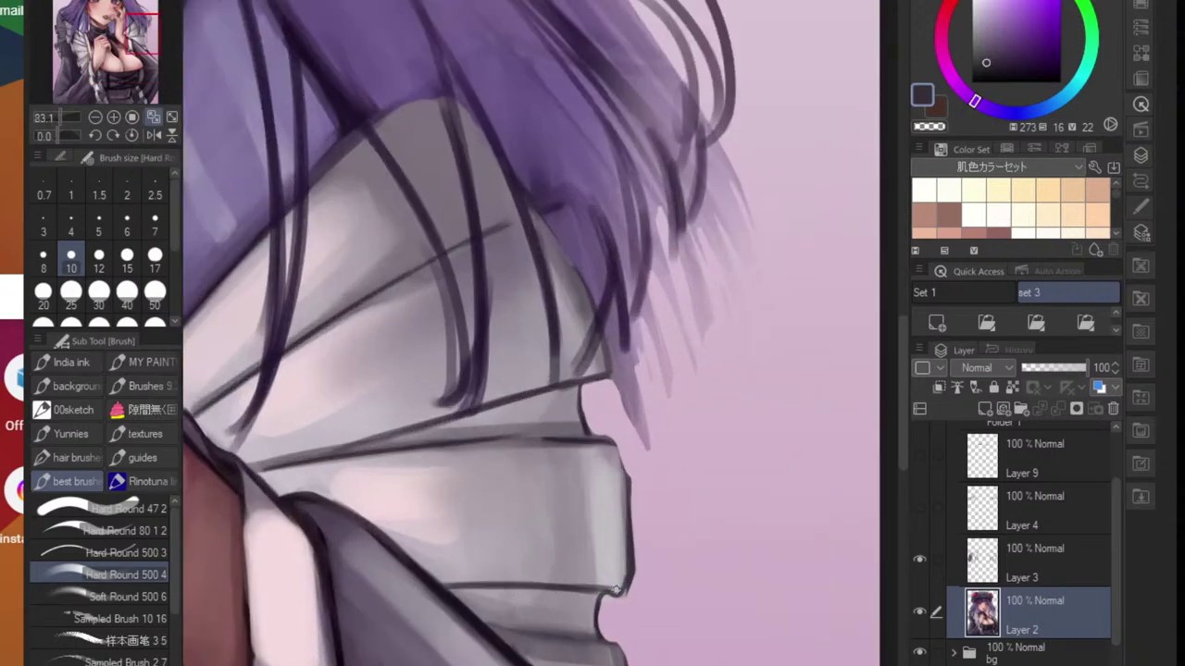
pyautogui.scroll(-6, 631, 594)
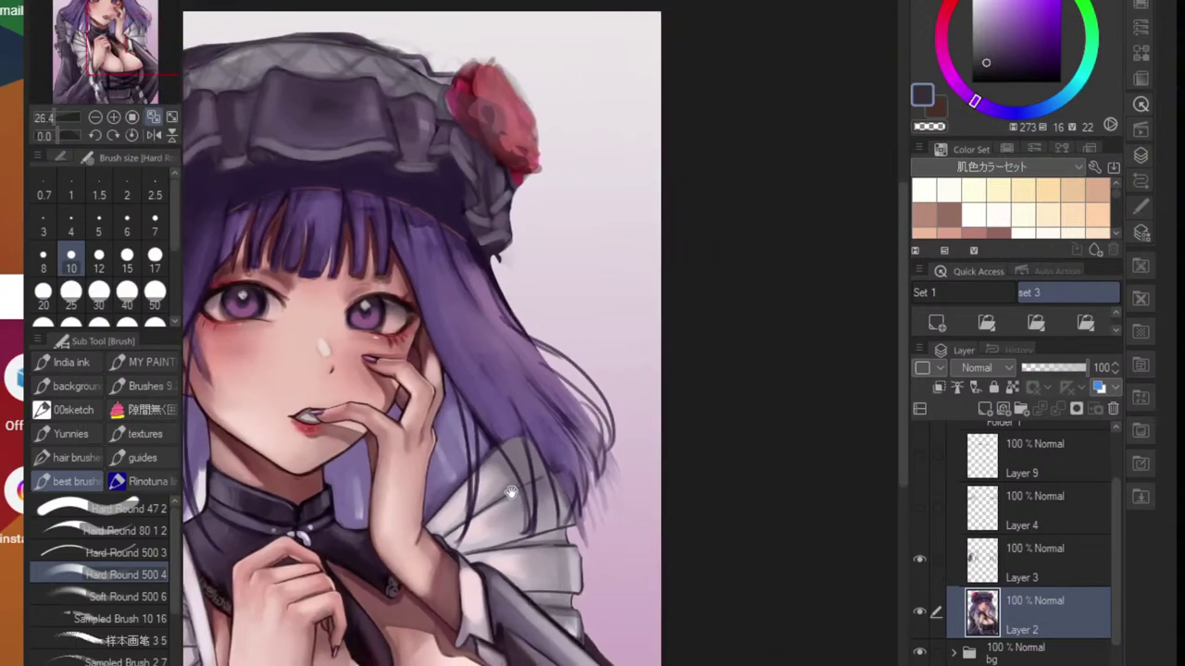
pyautogui.scroll(4, 580, 468)
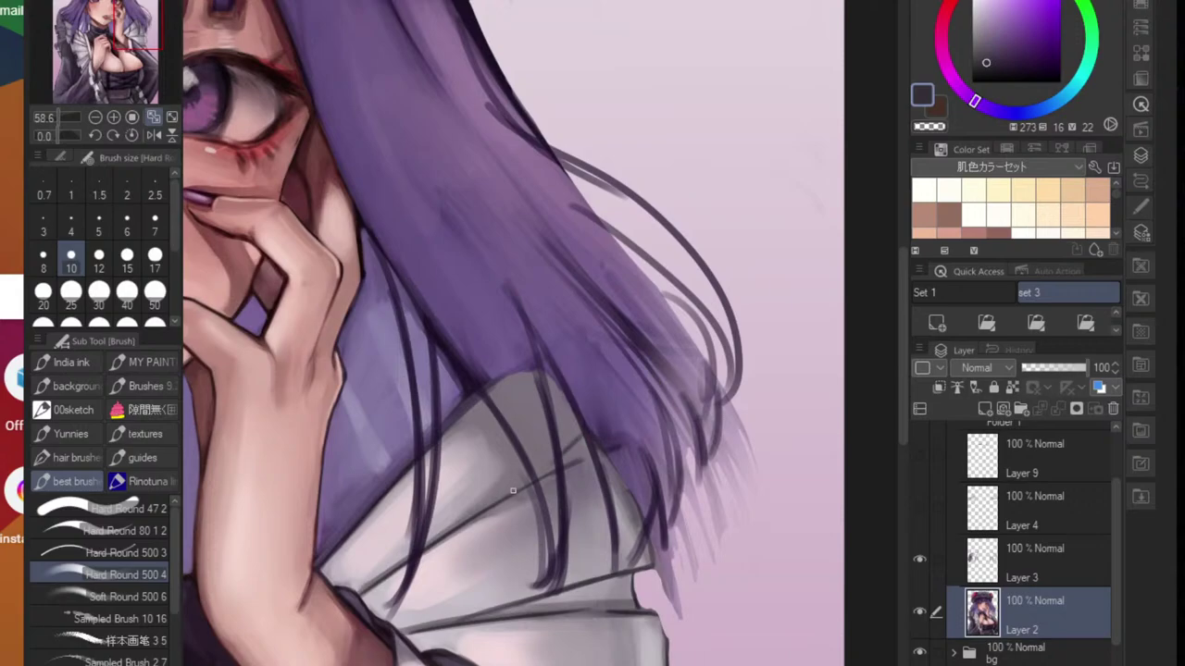
pyautogui.scroll(-8, 533, 527)
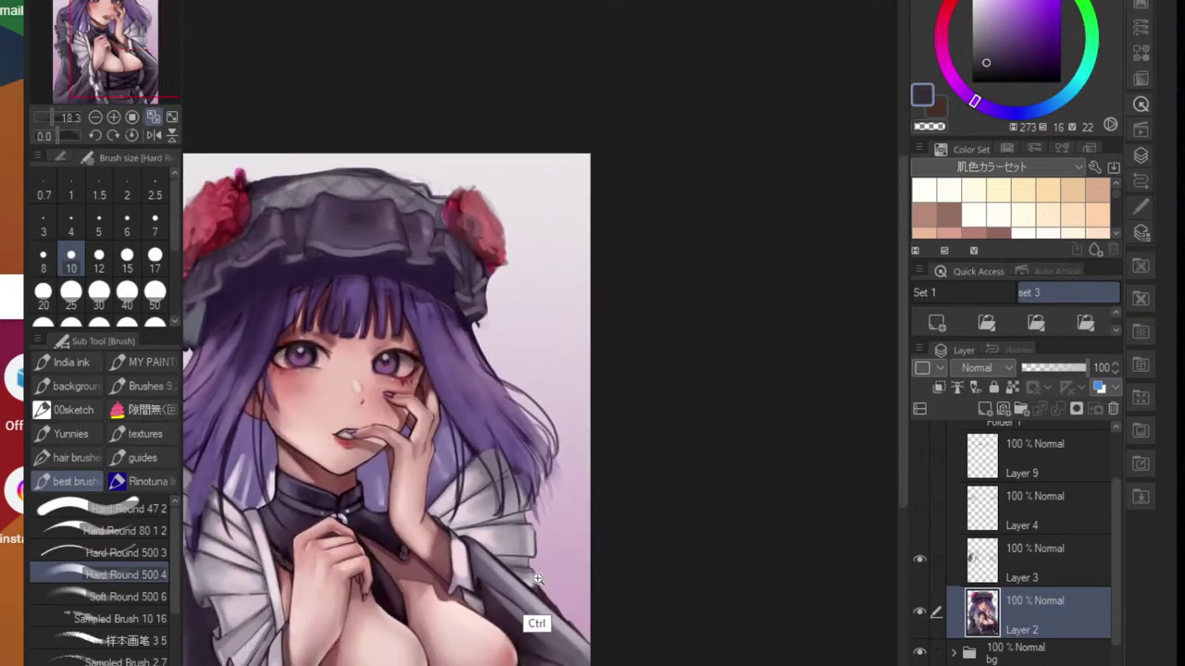
pyautogui.moveTo(555, 583); pyautogui.dragTo(524, 581)
pyautogui.scroll(5, 512, 533)
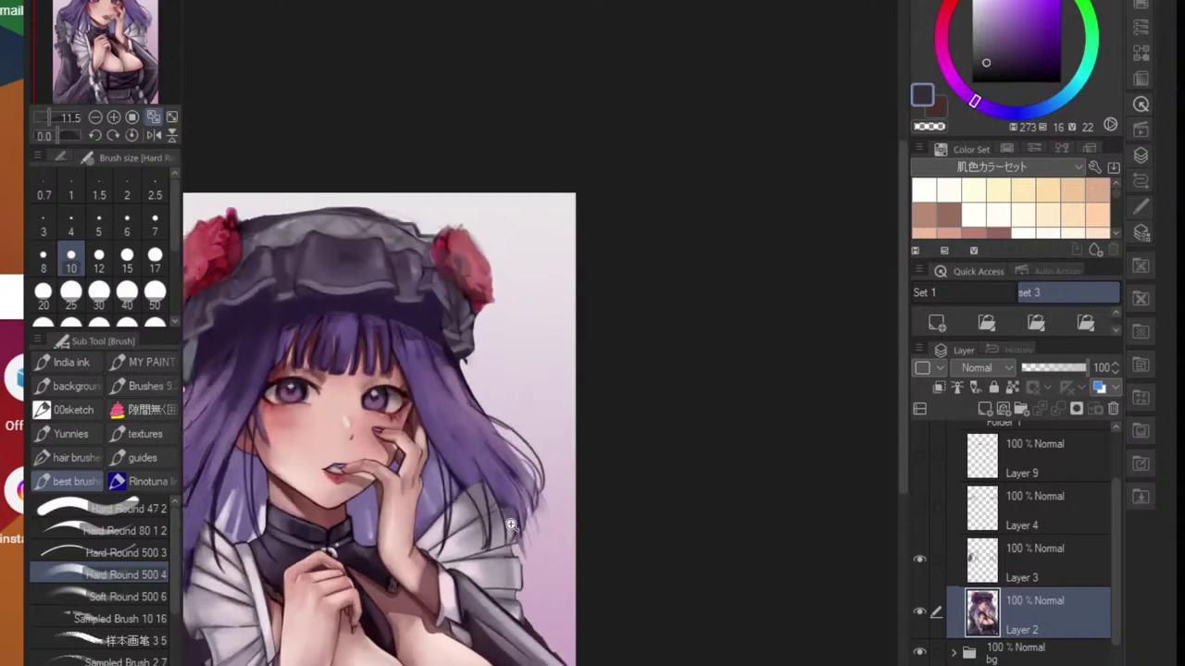
pyautogui.scroll(4, 547, 550)
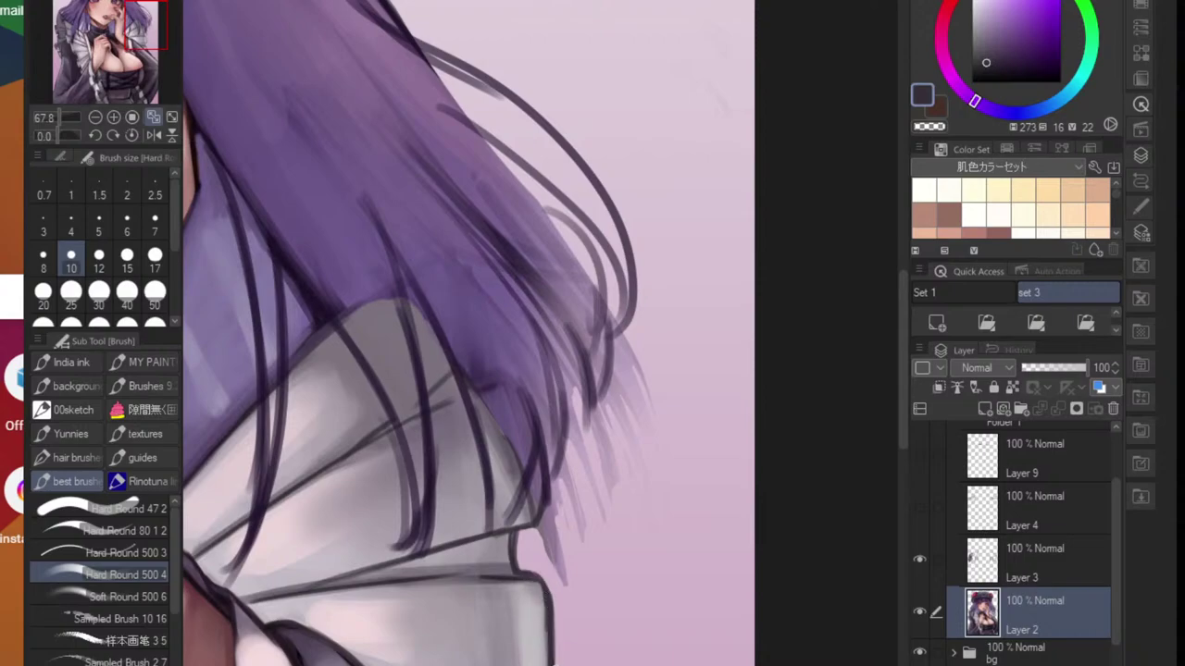
pyautogui.scroll(-4, 515, 509)
pyautogui.scroll(3, 520, 598)
pyautogui.scroll(4, 492, 569)
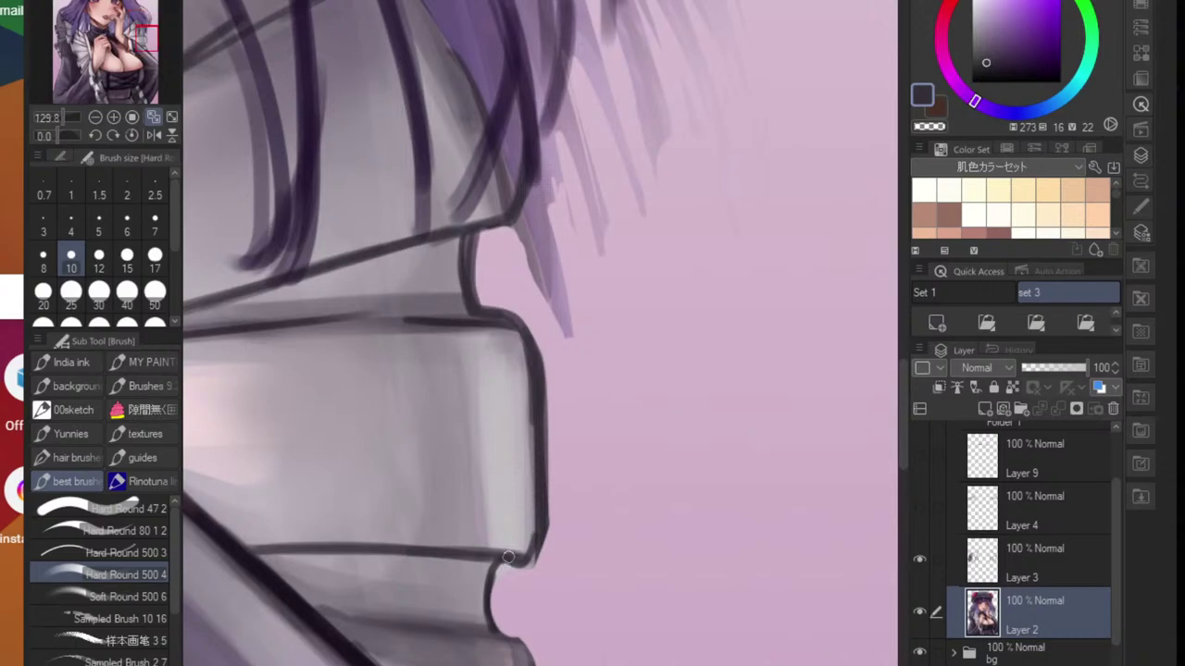
pyautogui.moveTo(508, 558)
pyautogui.mouseDown()
pyautogui.moveTo(500, 628)
pyautogui.moveTo(493, 598)
pyautogui.moveTo(514, 639)
pyautogui.mouseUp()
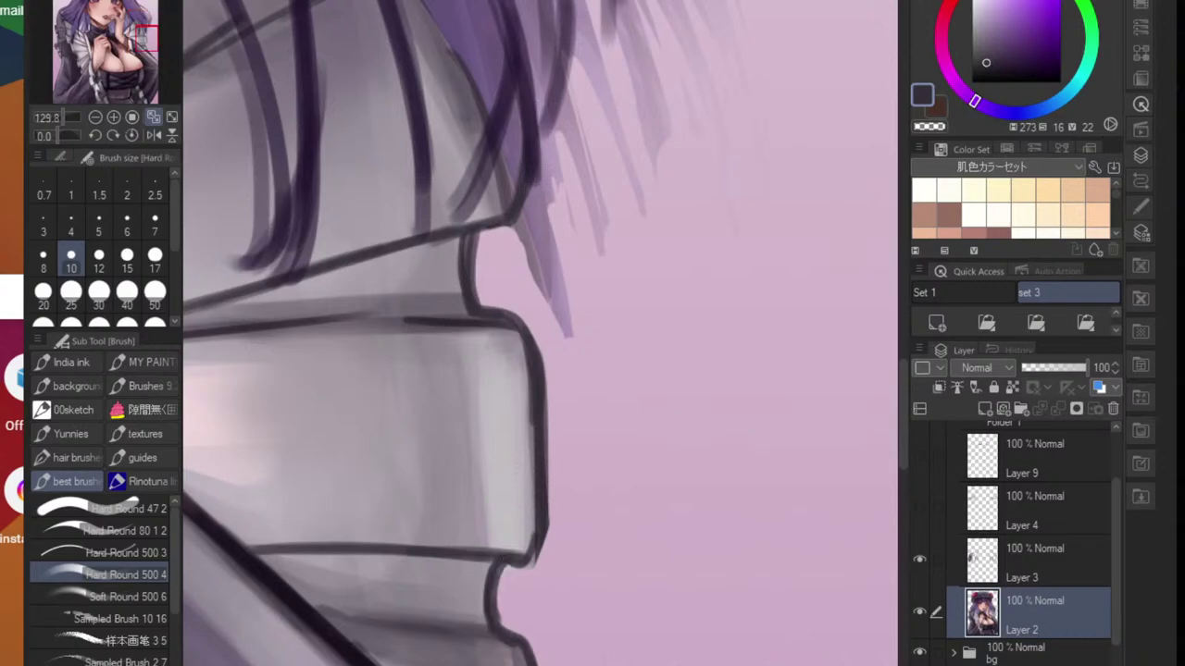
pyautogui.scroll(-4, 526, 595)
pyautogui.scroll(3, 515, 585)
pyautogui.moveTo(512, 526); pyautogui.dragTo(517, 611)
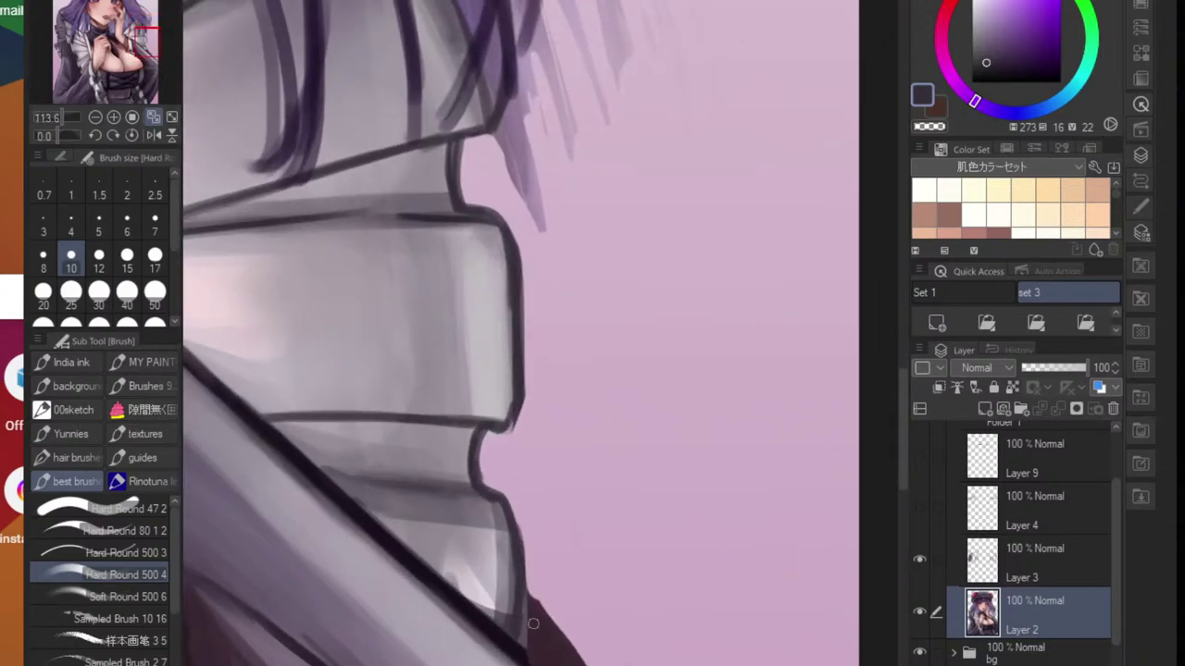
# - Cover the dark collar edge with light grey strokes, redrawing them after an undo
pyautogui.keyDown('alt'); pyautogui.click(533, 623); pyautogui.keyUp('alt')
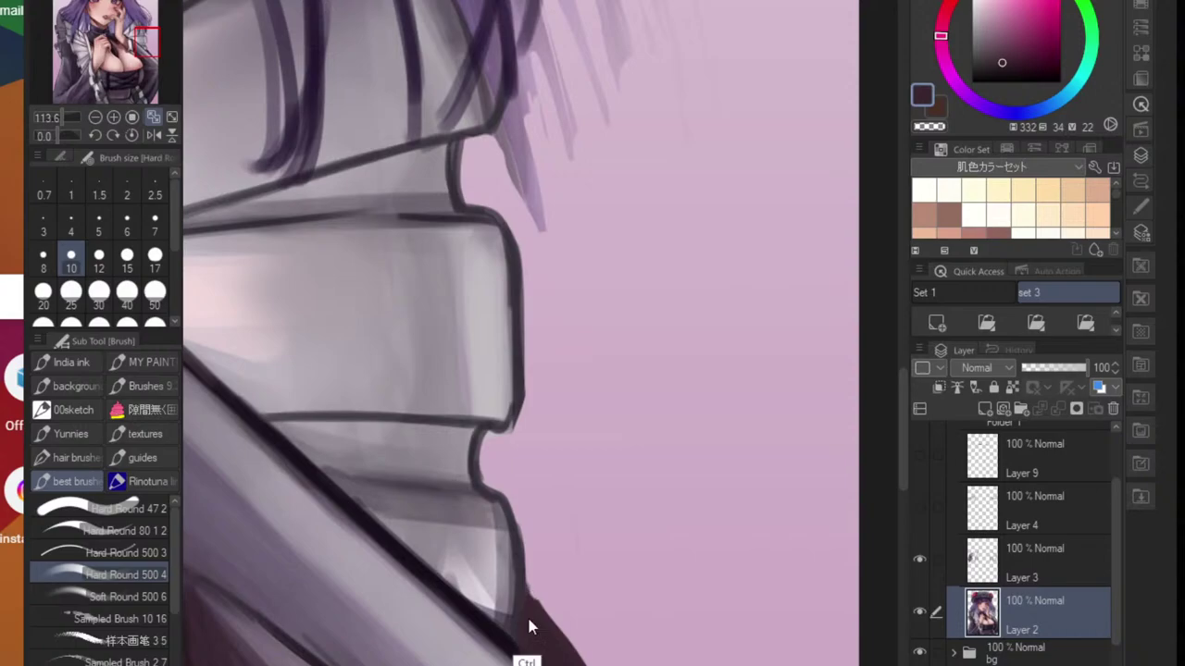
pyautogui.scroll(-5, 529, 625)
pyautogui.moveTo(541, 608)
pyautogui.mouseDown()
pyautogui.moveTo(449, 605)
pyautogui.moveTo(495, 648)
pyautogui.mouseUp()
pyautogui.scroll(2, 448, 604)
pyautogui.keyDown('alt'); pyautogui.click(441, 595); pyautogui.keyUp('alt')
pyautogui.scroll(3, 445, 593)
pyautogui.moveTo(449, 574); pyautogui.dragTo(513, 662)
pyautogui.moveTo(477, 611)
pyautogui.mouseDown()
pyautogui.moveTo(520, 665)
pyautogui.moveTo(529, 582)
pyautogui.mouseUp()
pyautogui.scroll(-5, 576, 648)
pyautogui.scroll(-2, 529, 582)
pyautogui.scroll(6, 524, 582)
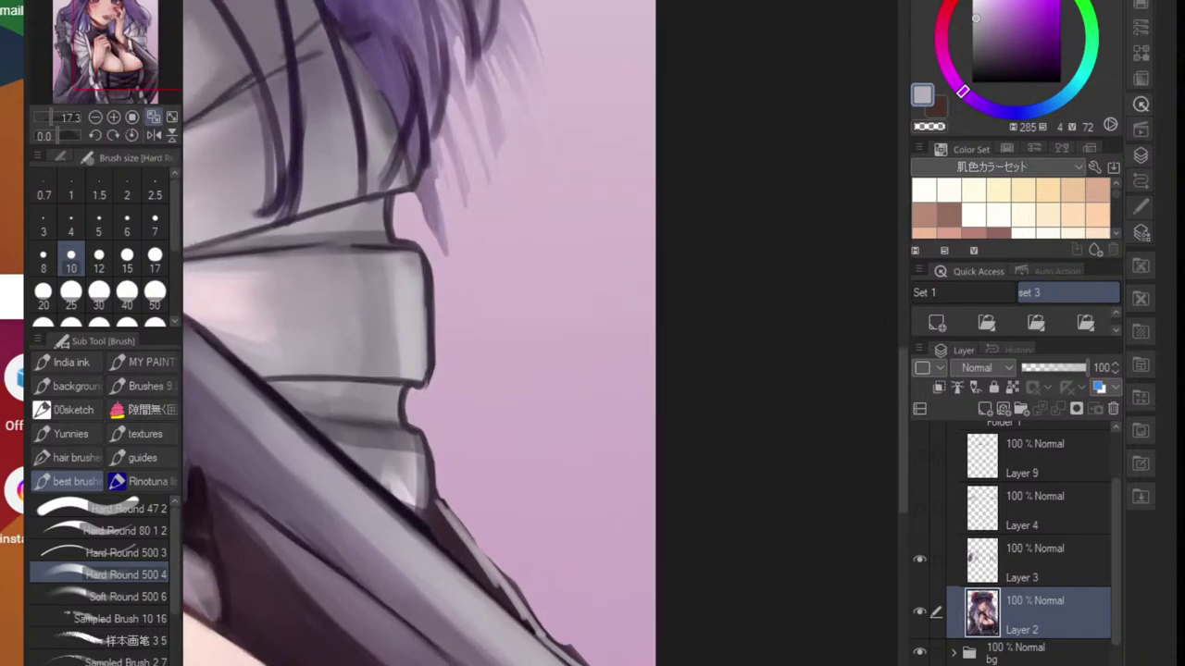
pyautogui.hotkey('ctrl', 'z')
pyautogui.hotkey('ctrl', 'z')
pyautogui.hotkey('ctrl', 'z')
pyautogui.moveTo(438, 500)
pyautogui.mouseDown()
pyautogui.moveTo(491, 581)
pyautogui.moveTo(482, 567)
pyautogui.mouseUp()
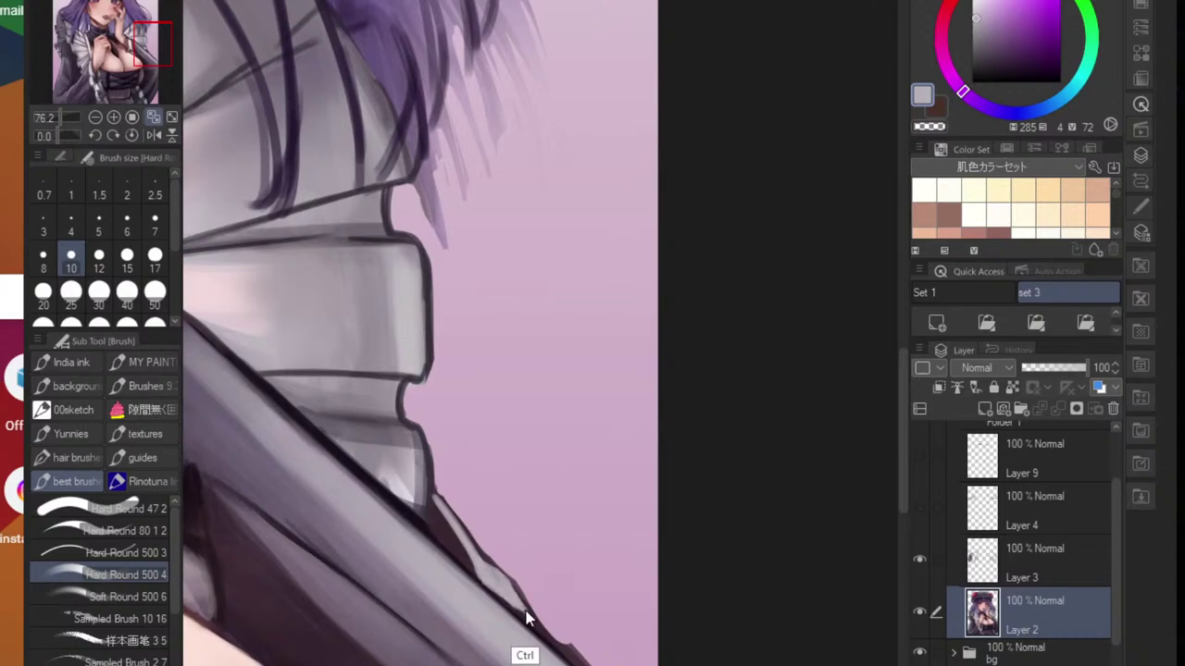
pyautogui.scroll(-5, 524, 619)
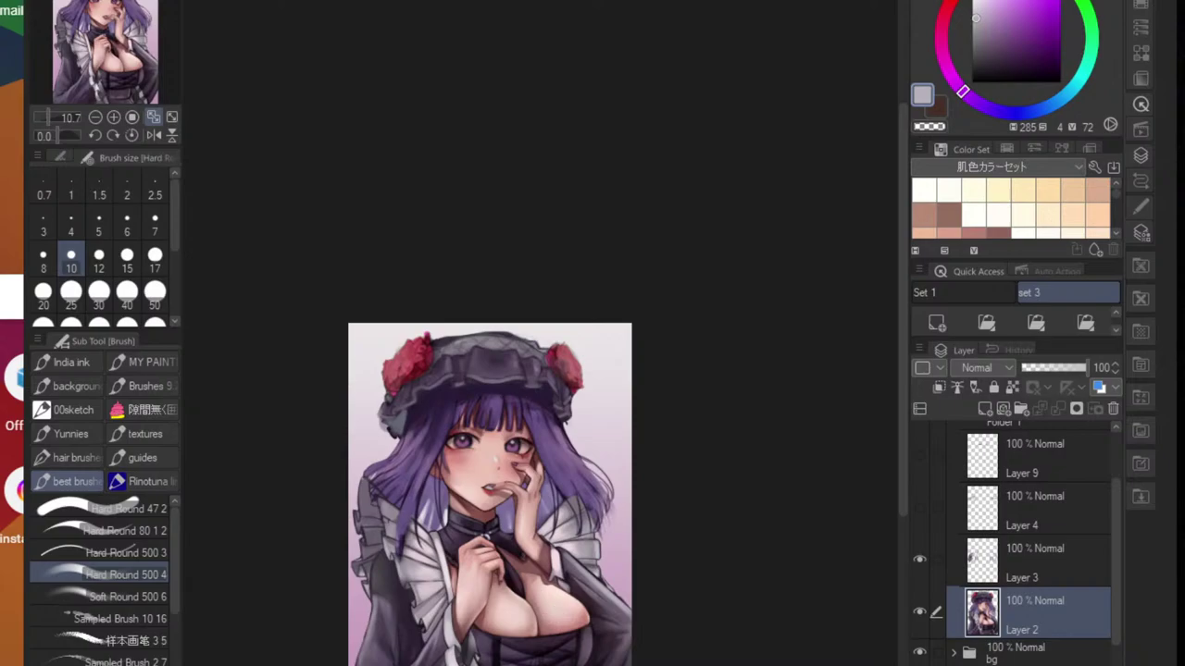
# - Skip the YouTube video ad in the browser, then return to Clip Studio Paint
pyautogui.hotkey('alt', 'Tab')
pyautogui.scroll(8, 83, 333)
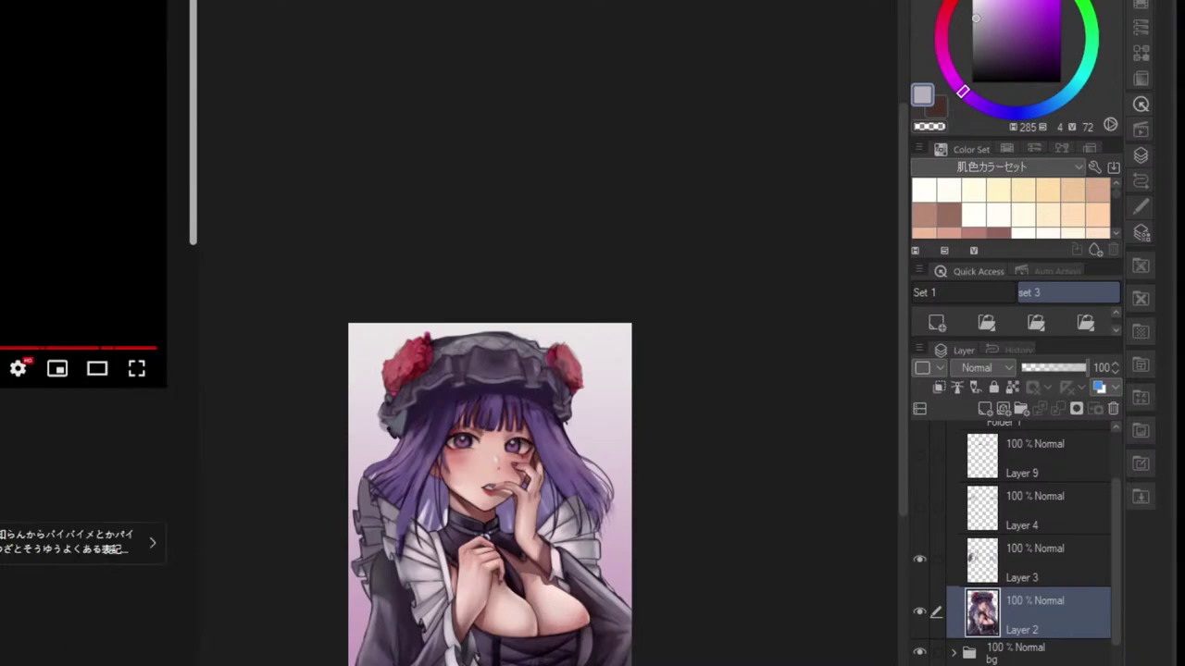
pyautogui.scroll(-10, 92, 334)
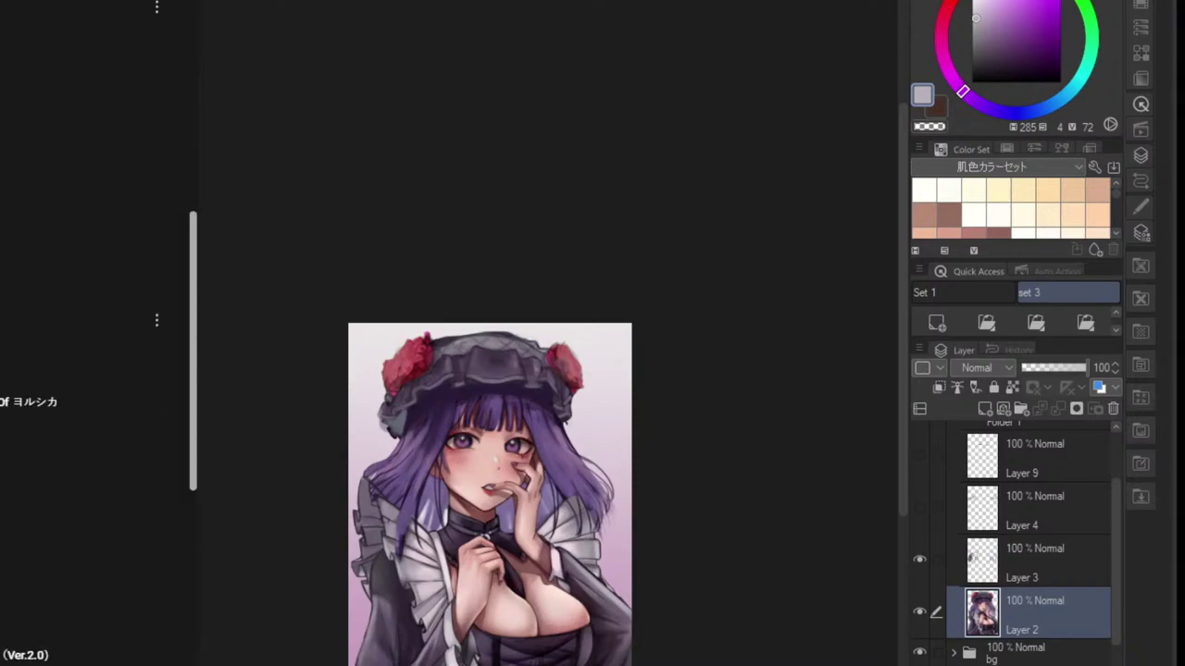
pyautogui.scroll(-3, 93, 333)
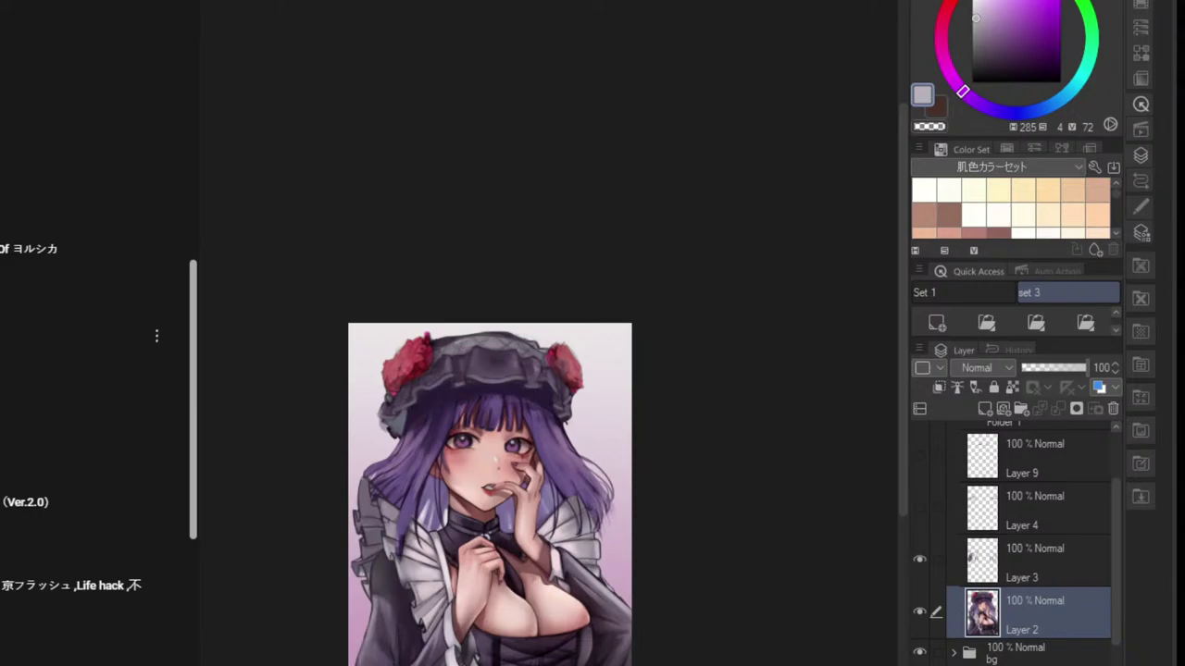
pyautogui.hotkey('alt', 'Tab')
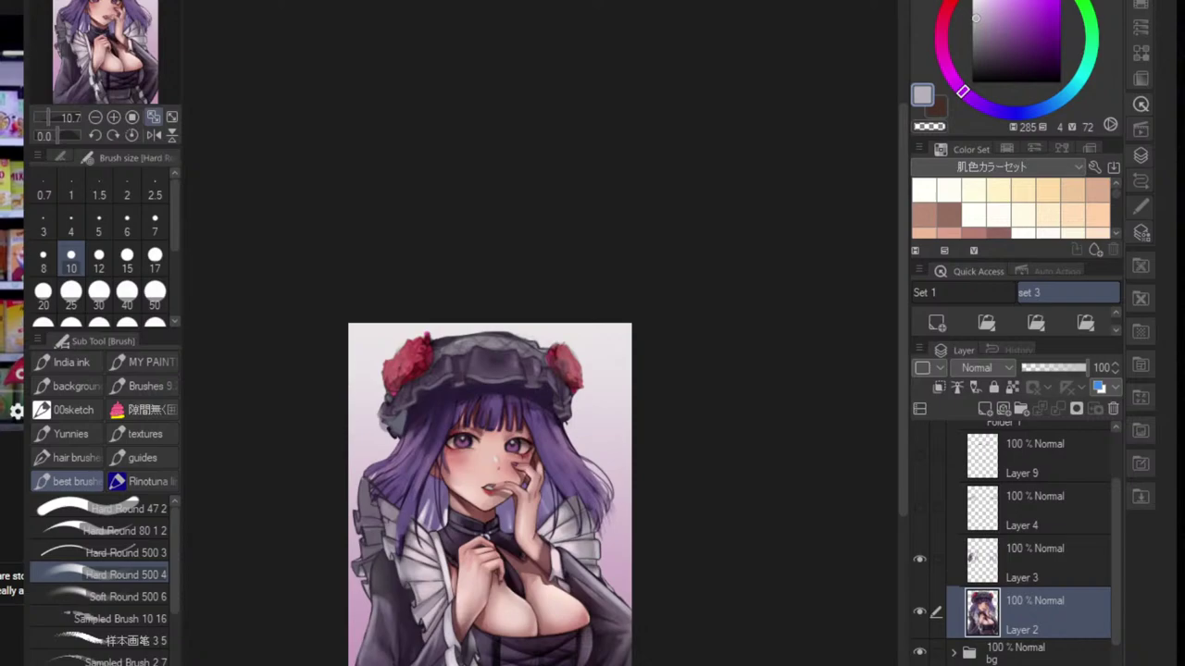
pyautogui.hotkey('alt', 'Tab')
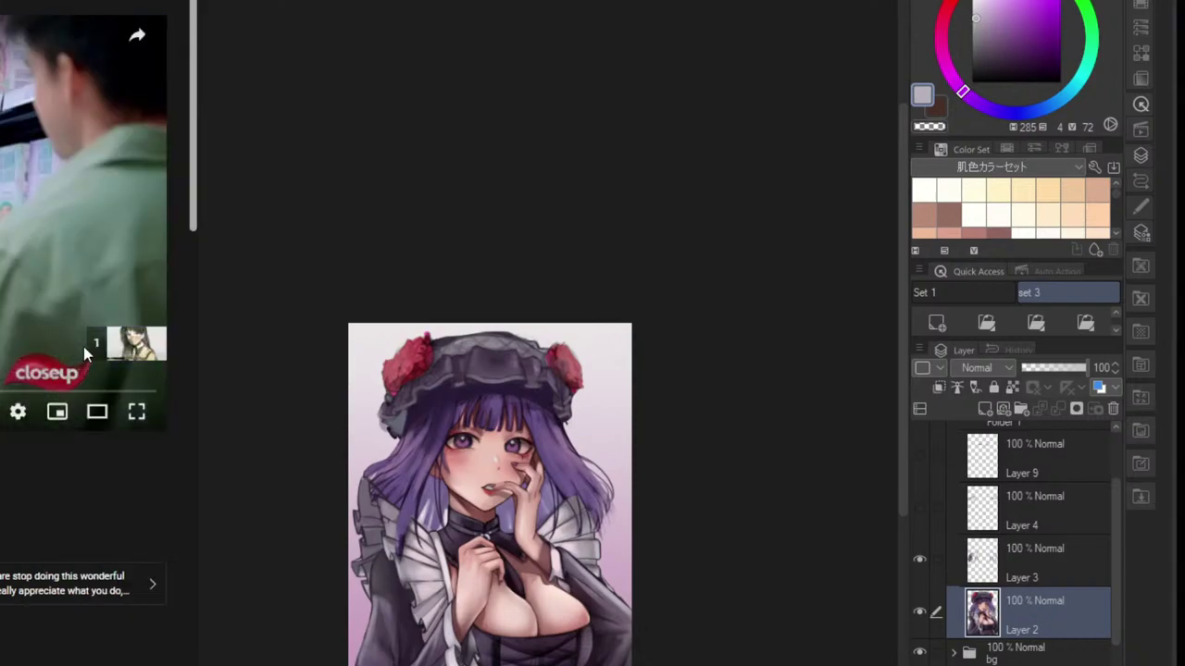
pyautogui.click(97, 344)
pyautogui.hotkey('alt', 'Tab')
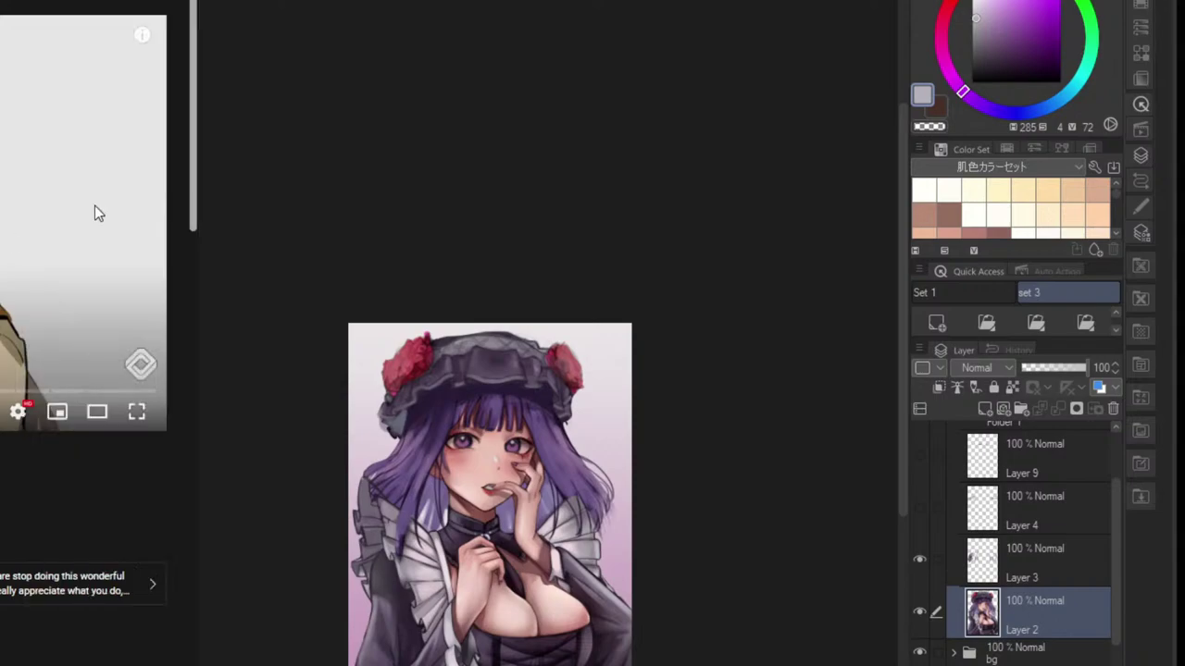
pyautogui.scroll(1, 663, 393)
pyautogui.scroll(1, 663, 393)
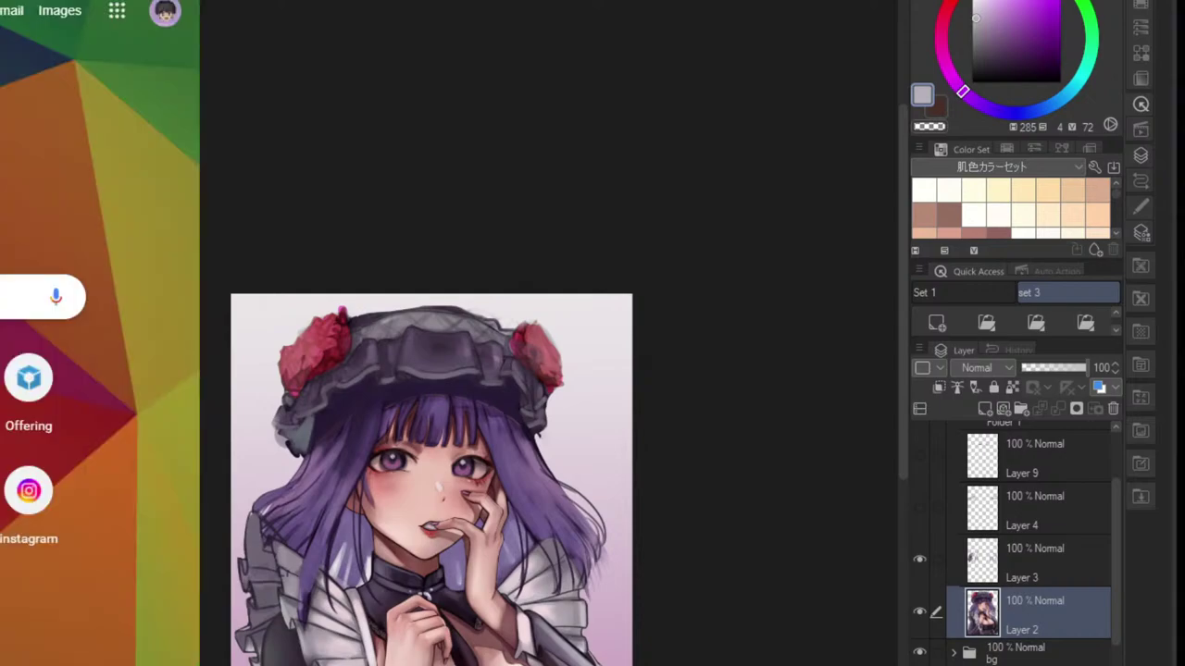
pyautogui.scroll(1, 576, 537)
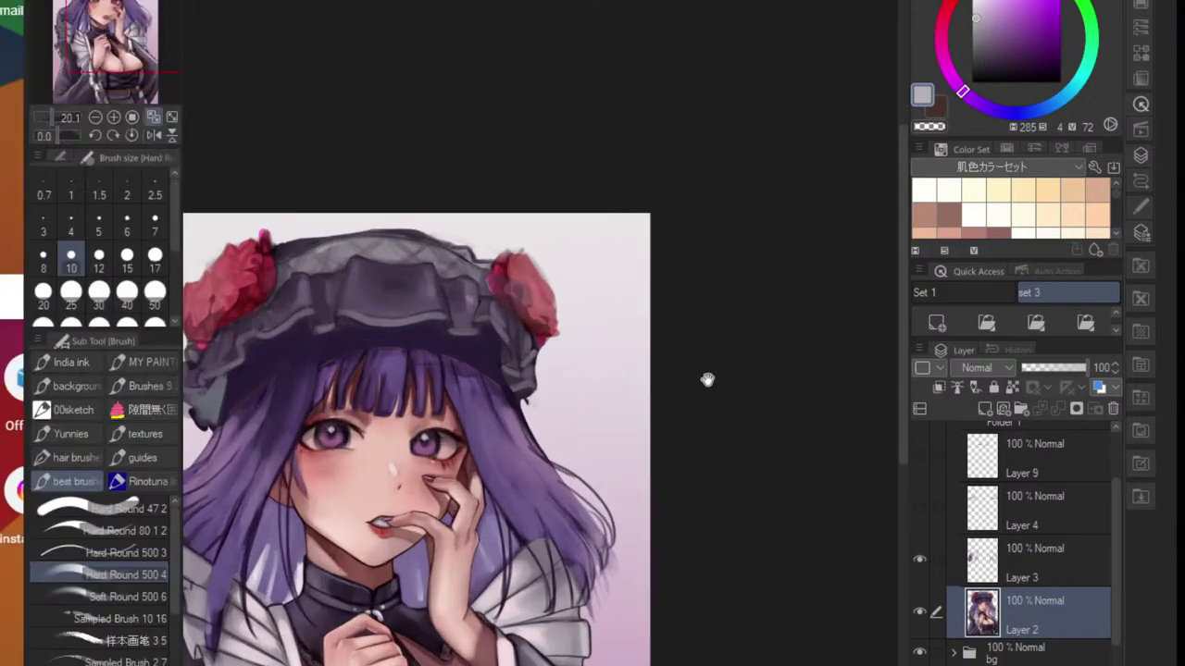
# - On Layer 3, enlarge the brush to size 30 and paint grey over dark lines beside the collar and shoulder
pyautogui.moveTo(707, 379); pyautogui.dragTo(768, 377)
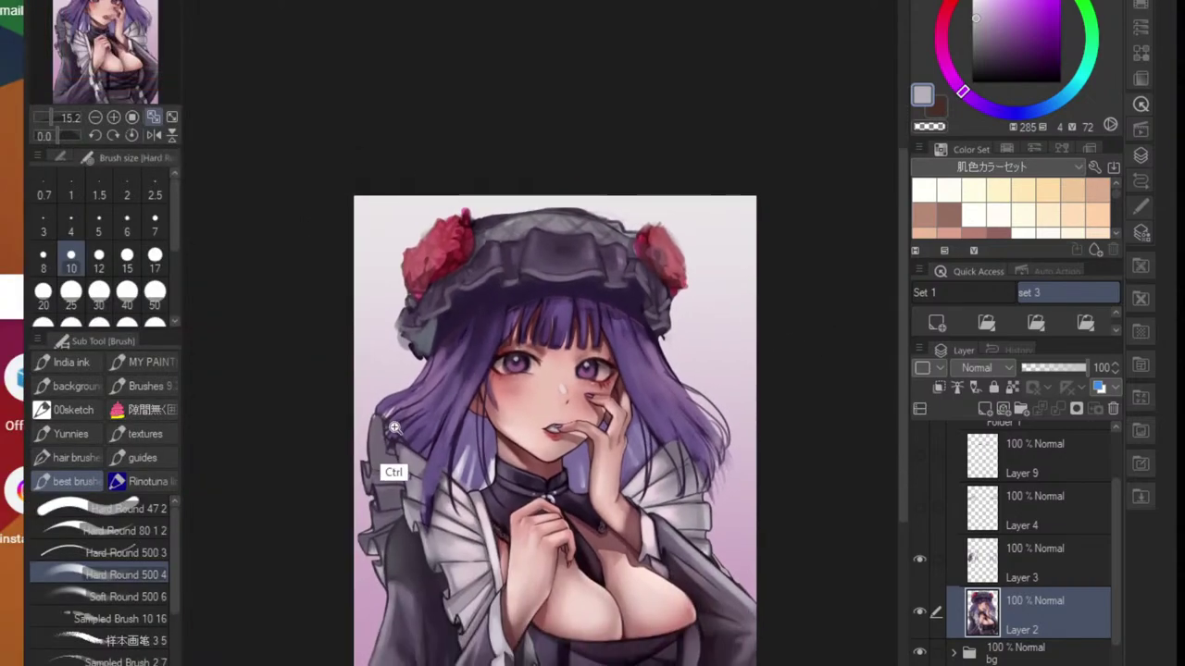
pyautogui.scroll(5, 393, 426)
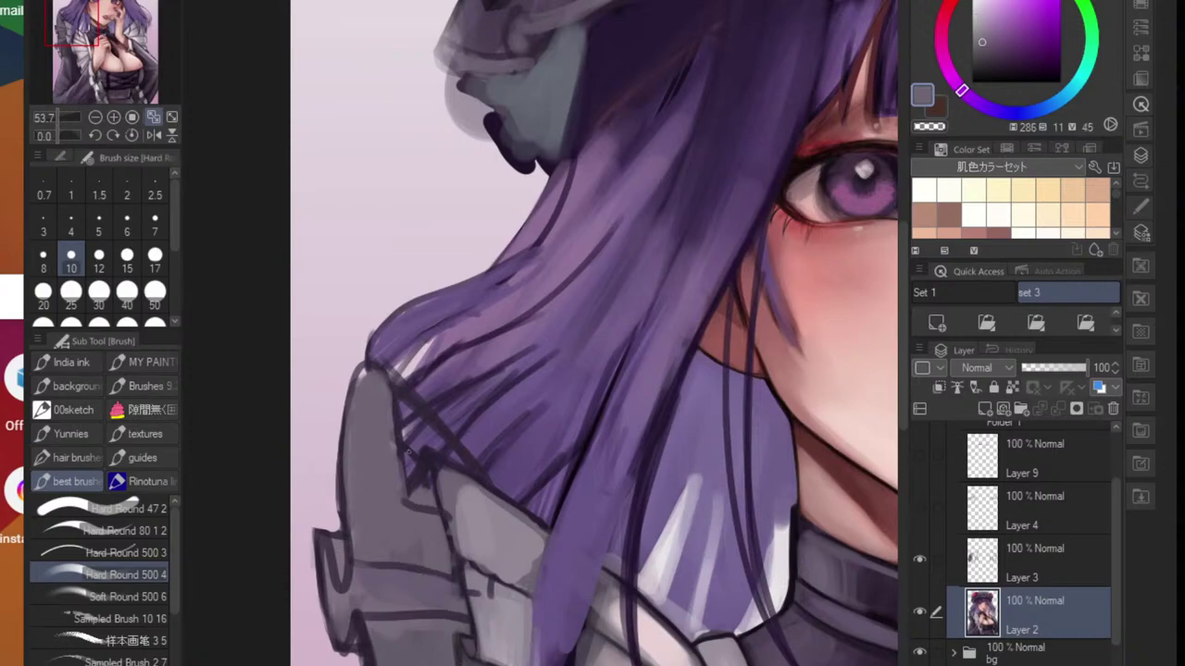
pyautogui.click(1029, 566)
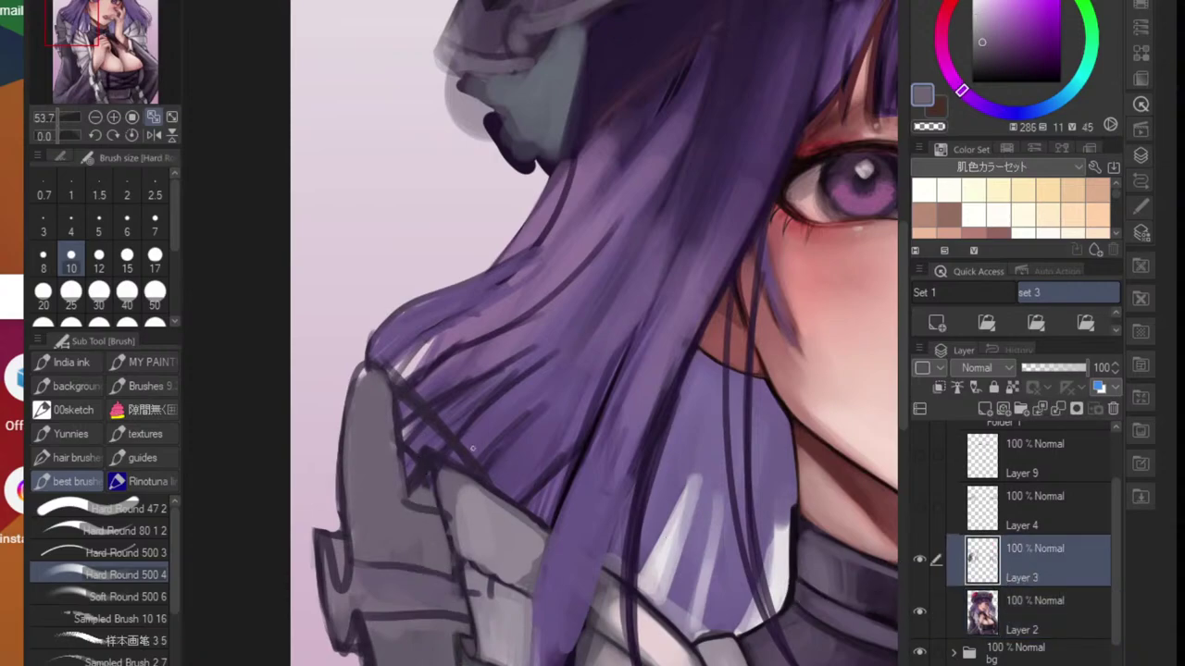
pyautogui.press(']')
pyautogui.press(']')
pyautogui.press(']')
pyautogui.press(']')
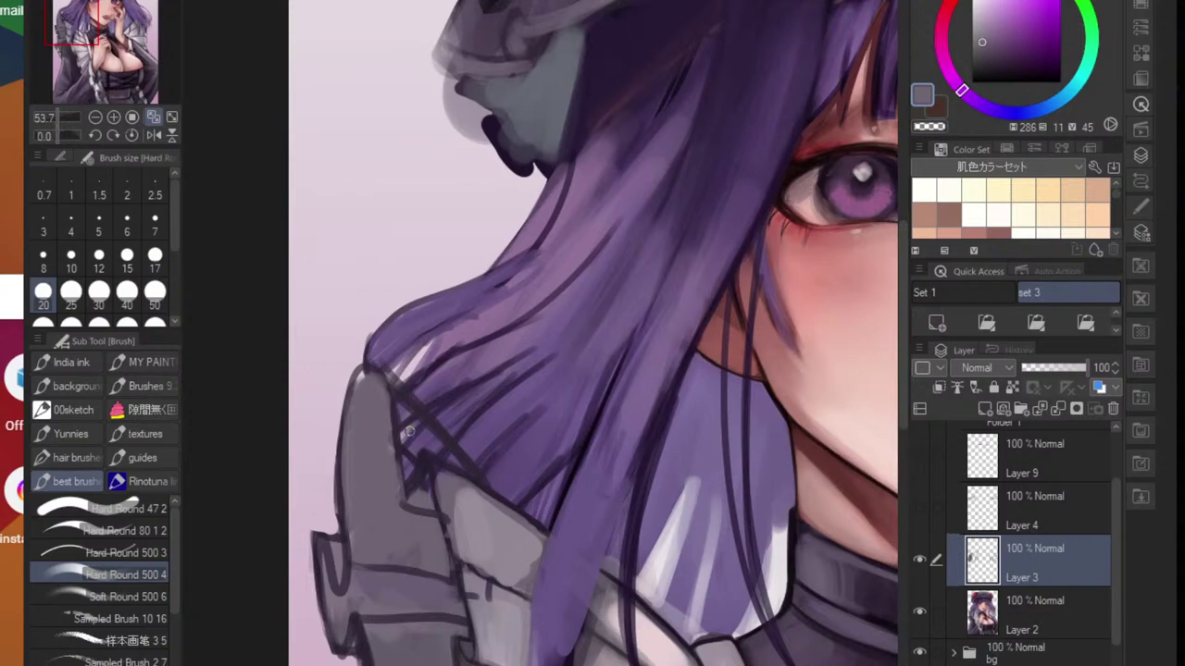
pyautogui.press(']')
pyautogui.press(']')
pyautogui.scroll(-2, 449, 435)
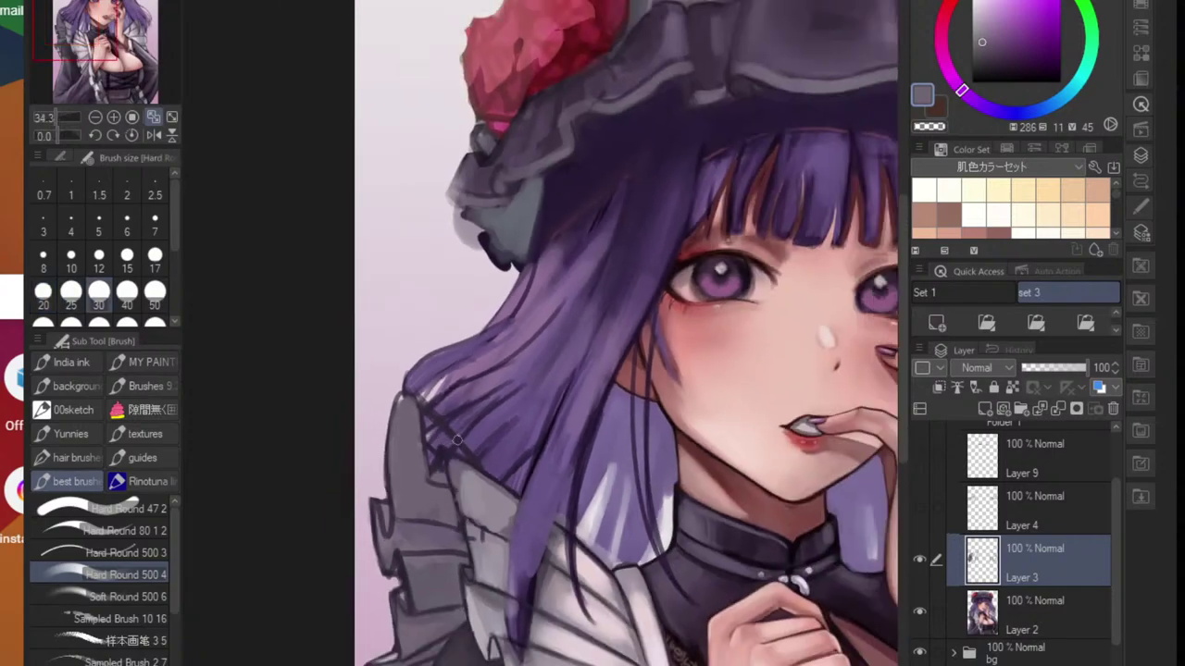
pyautogui.scroll(4, 413, 410)
pyautogui.moveTo(431, 397)
pyautogui.mouseDown()
pyautogui.moveTo(436, 436)
pyautogui.moveTo(426, 393)
pyautogui.moveTo(484, 418)
pyautogui.moveTo(628, 567)
pyautogui.mouseUp()
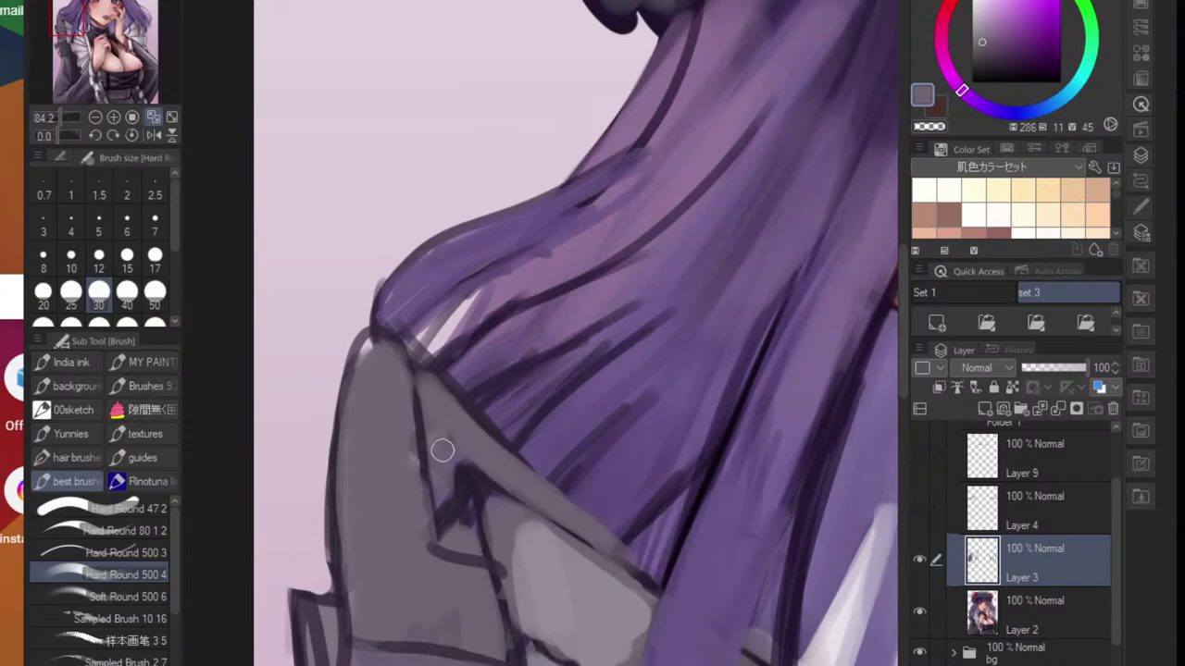
pyautogui.moveTo(433, 420)
pyautogui.mouseDown()
pyautogui.moveTo(447, 495)
pyautogui.moveTo(463, 452)
pyautogui.moveTo(463, 491)
pyautogui.mouseUp()
# - Sample the dark grey-purple from the collar outline and add a stroke on the sleeve
pyautogui.moveTo(459, 604); pyautogui.dragTo(463, 579)
pyautogui.moveTo(464, 624); pyautogui.dragTo(465, 582)
pyautogui.scroll(2, 384, 490)
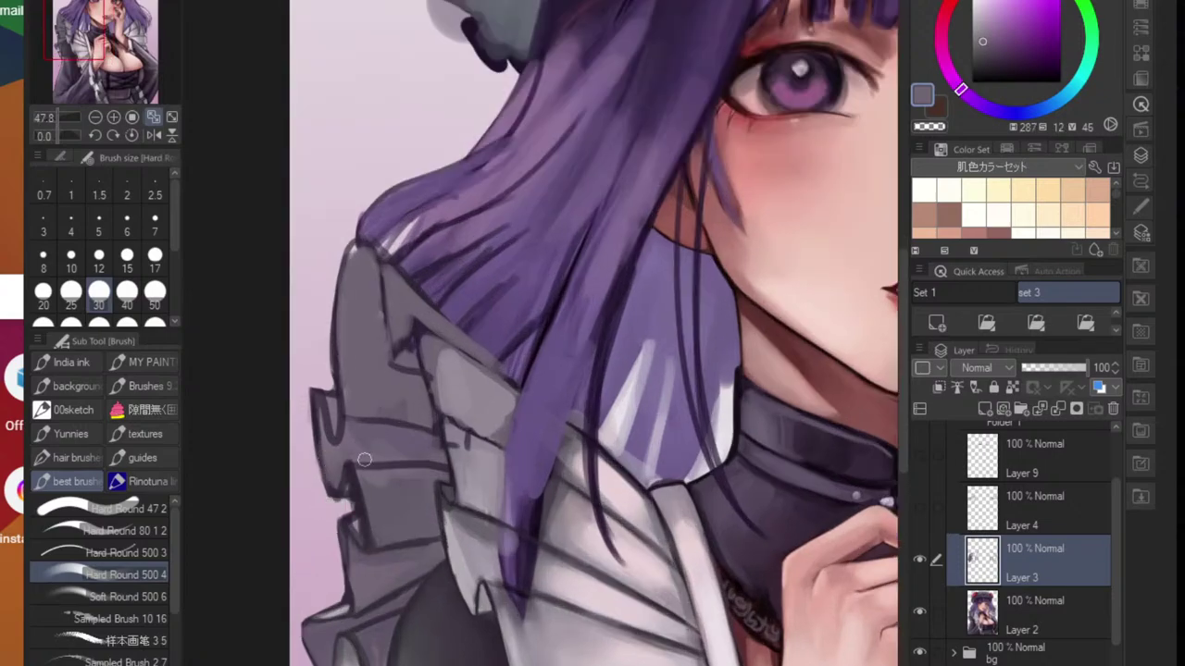
pyautogui.scroll(-3, 435, 525)
pyautogui.scroll(4, 467, 546)
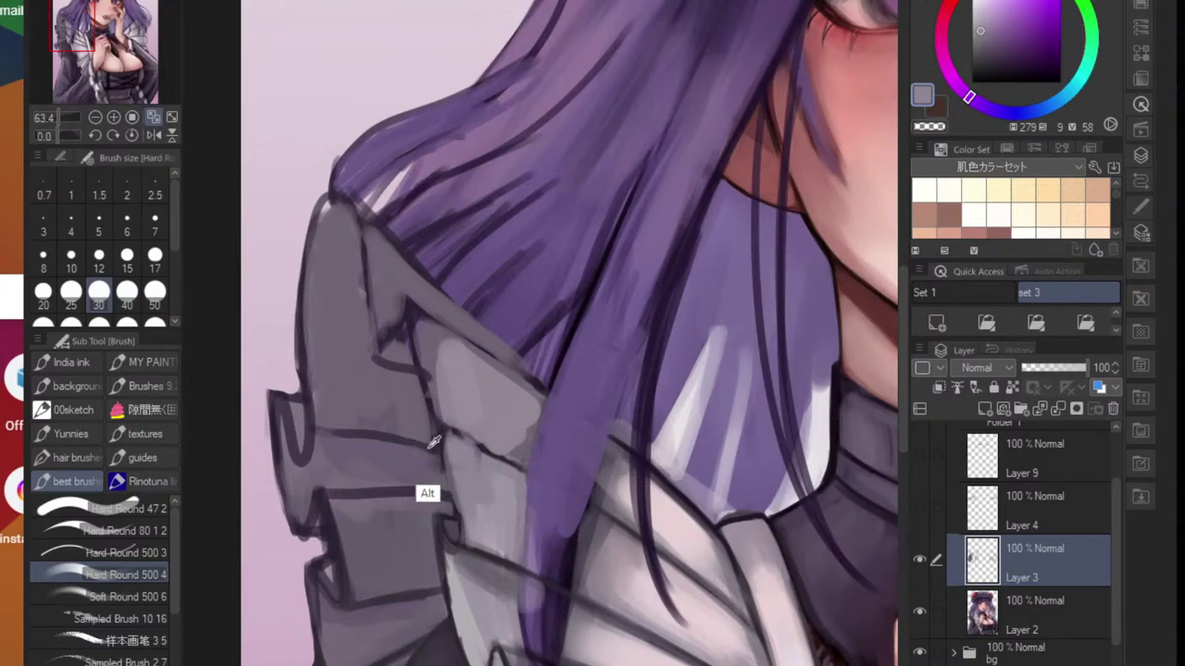
pyautogui.keyDown('alt'); pyautogui.click(445, 565); pyautogui.keyUp('alt')
pyautogui.moveTo(419, 416)
pyautogui.mouseDown()
pyautogui.moveTo(430, 456)
pyautogui.moveTo(422, 427)
pyautogui.moveTo(443, 397)
pyautogui.moveTo(412, 381)
pyautogui.mouseUp()
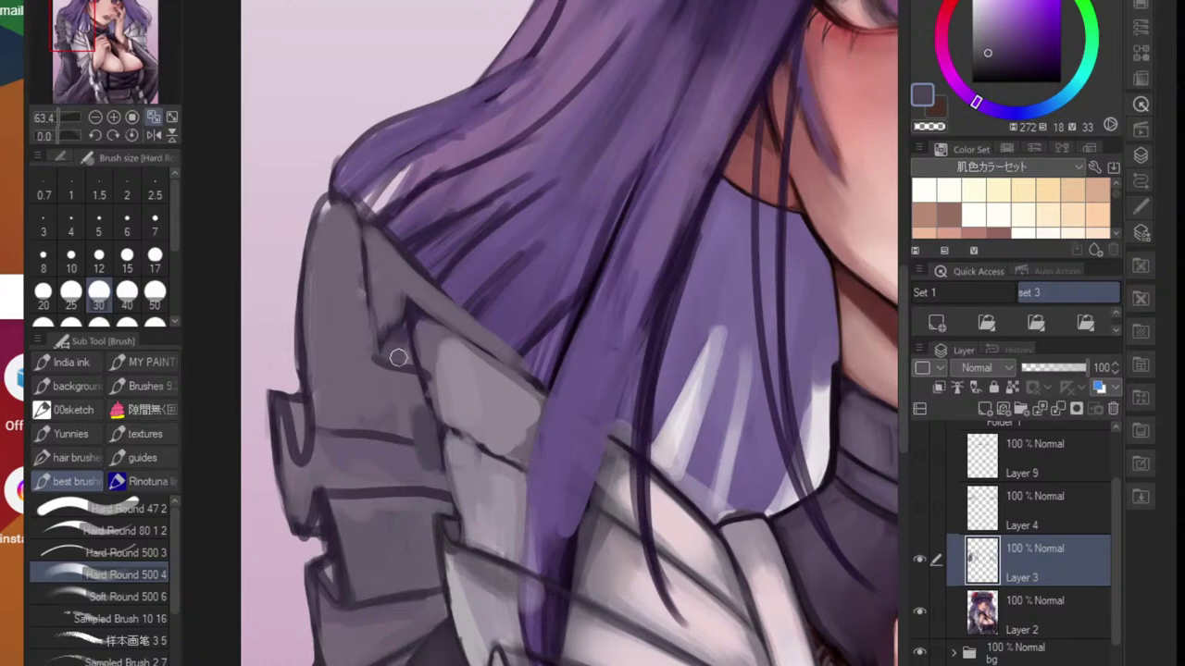
# - With a darker purple at brush size 12, outline the sleeve lozenge and its fold lines
pyautogui.keyDown('alt'); pyautogui.click(414, 310); pyautogui.keyUp('alt')
pyautogui.keyDown('ctrl'); pyautogui.click(416, 372); pyautogui.keyUp('ctrl')
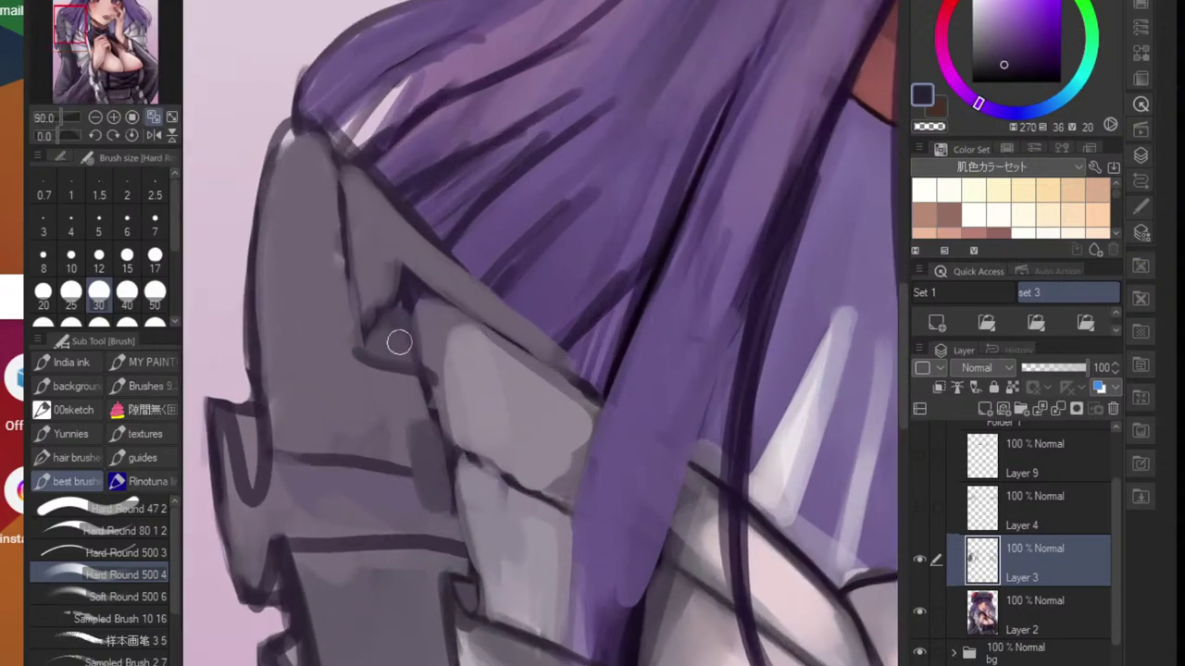
pyautogui.press('[')
pyautogui.press('[')
pyautogui.press('[')
pyautogui.press('[')
pyautogui.press('[')
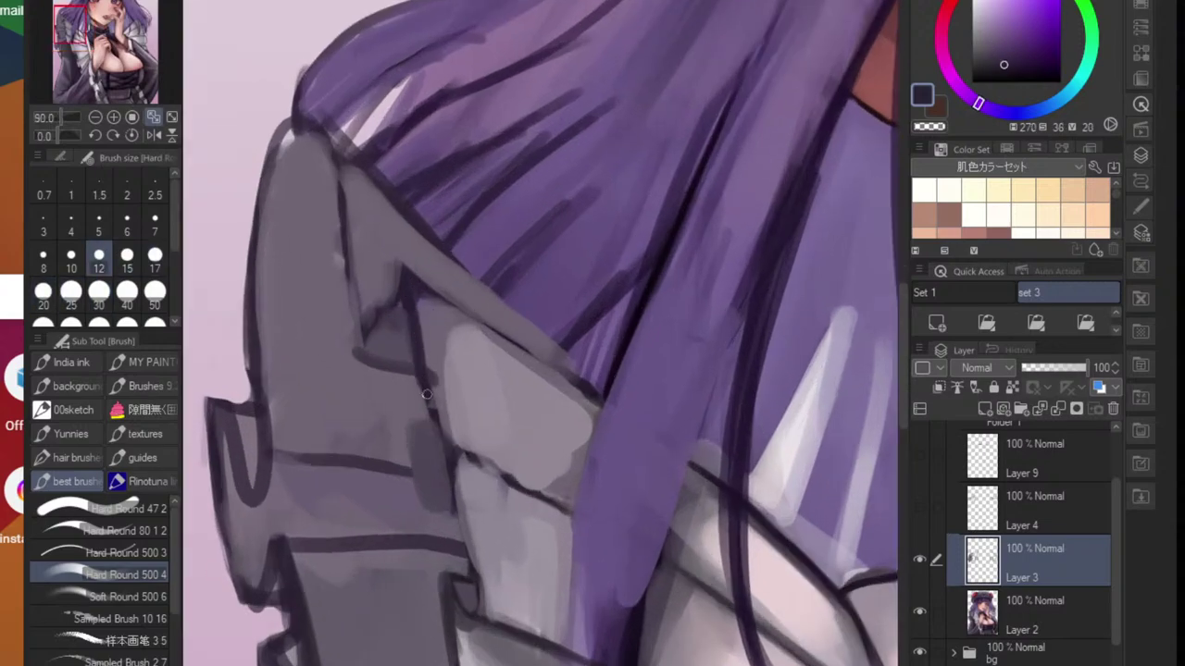
pyautogui.moveTo(430, 437); pyautogui.dragTo(421, 507)
pyautogui.moveTo(451, 458); pyautogui.dragTo(472, 570)
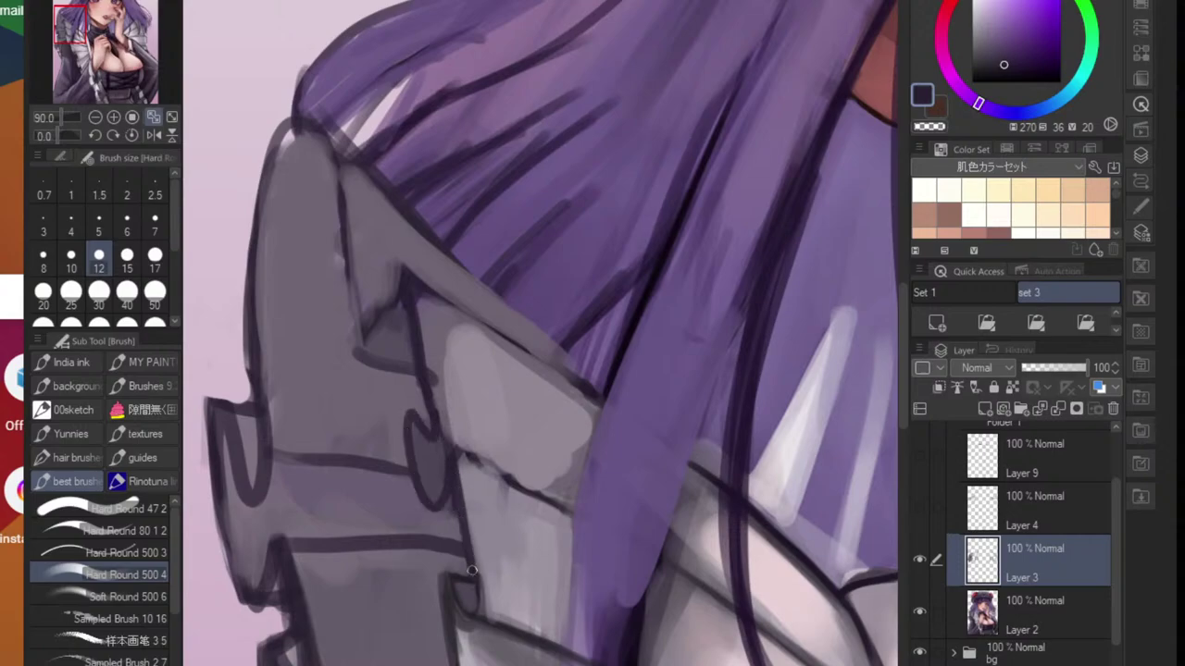
pyautogui.moveTo(456, 455); pyautogui.dragTo(484, 470)
pyautogui.moveTo(437, 427); pyautogui.dragTo(575, 495)
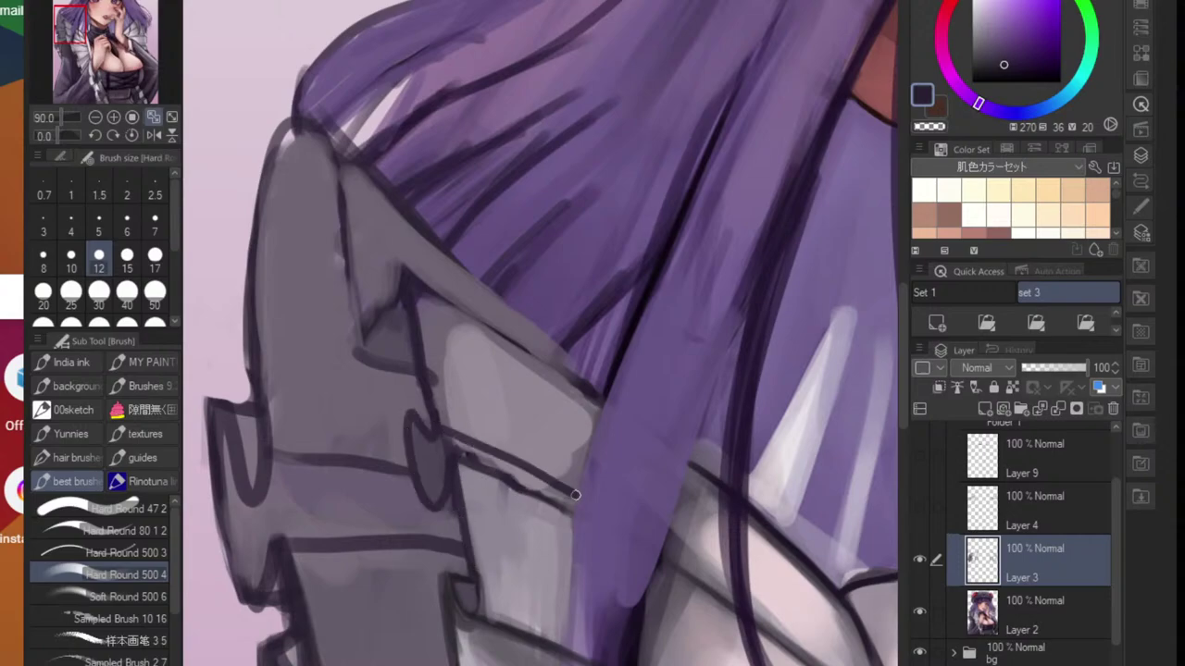
pyautogui.moveTo(461, 450)
pyautogui.mouseDown()
pyautogui.moveTo(543, 488)
pyautogui.moveTo(492, 533)
pyautogui.moveTo(406, 531)
pyautogui.mouseUp()
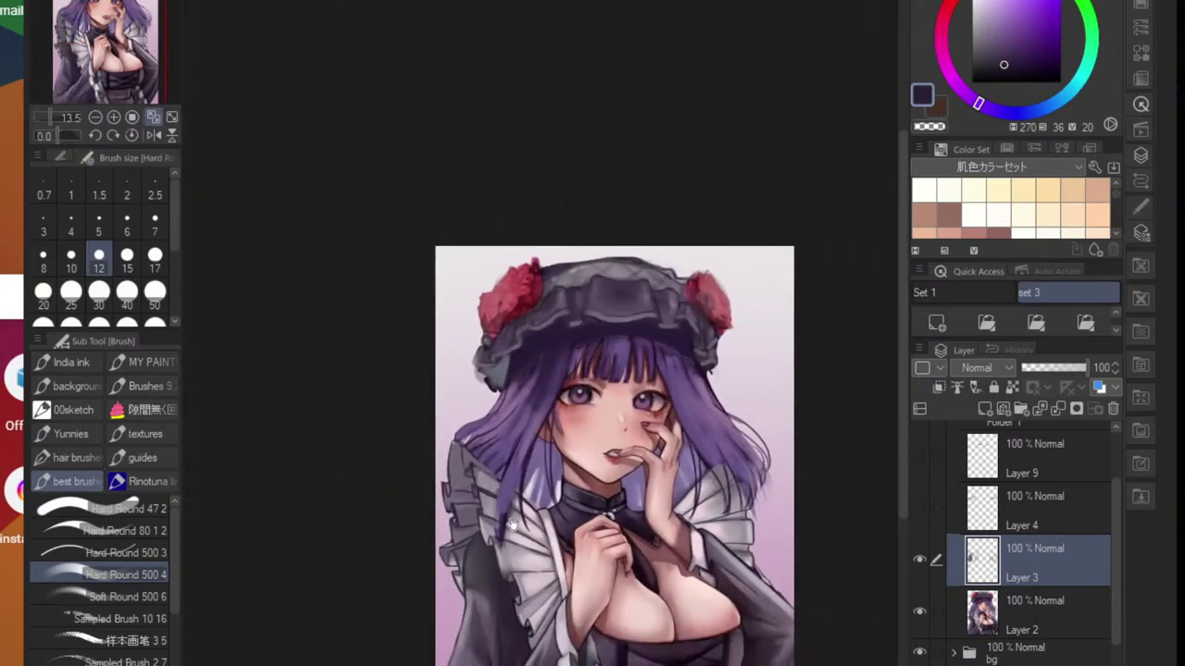
# - Thicken the near-vertical sleeve line and paint a lighter grey stroke beside it
pyautogui.moveTo(531, 505)
pyautogui.mouseDown()
pyautogui.moveTo(564, 506)
pyautogui.moveTo(460, 498)
pyautogui.moveTo(507, 548)
pyautogui.mouseUp()
pyautogui.scroll(5, 459, 500)
pyautogui.hotkey('ctrl', '0')
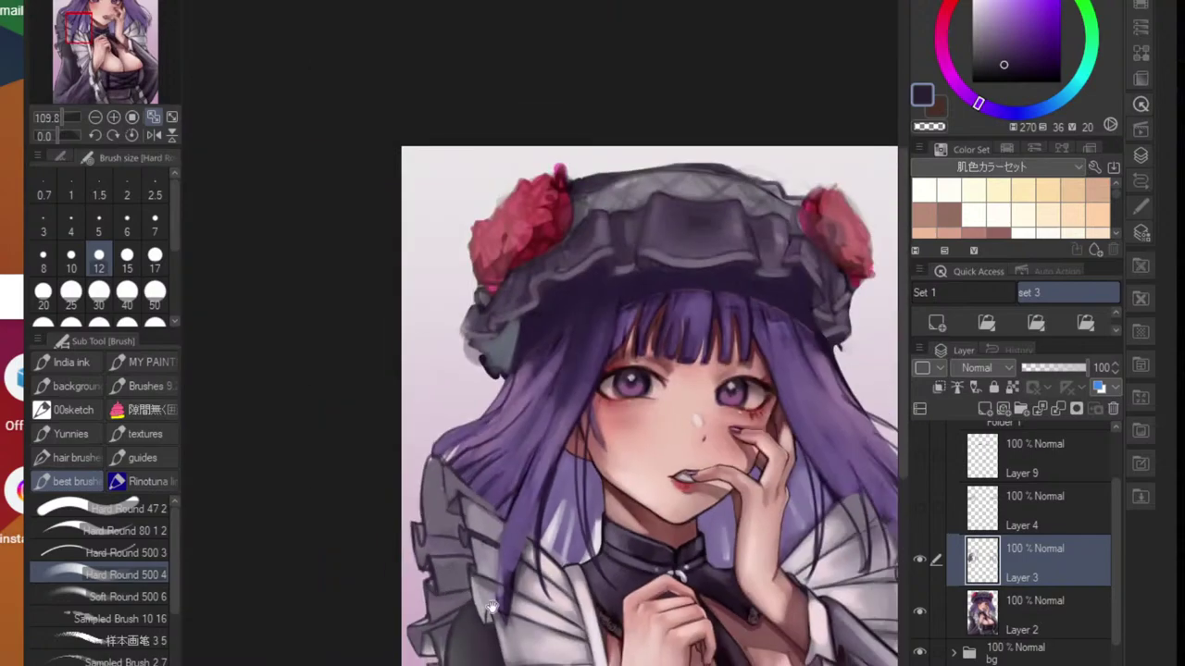
pyautogui.scroll(5, 423, 478)
pyautogui.moveTo(378, 373); pyautogui.dragTo(398, 507)
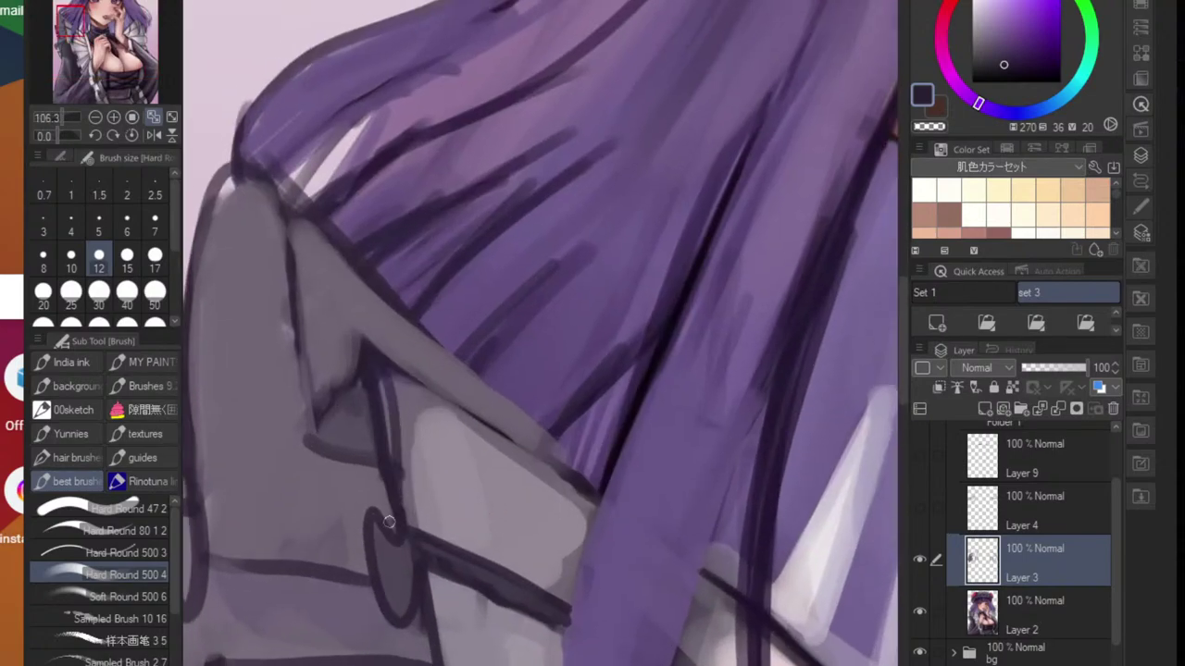
pyautogui.moveTo(381, 377); pyautogui.dragTo(399, 501)
pyautogui.moveTo(380, 380); pyautogui.dragTo(405, 520)
pyautogui.keyDown('alt'); pyautogui.click(402, 410); pyautogui.keyUp('alt')
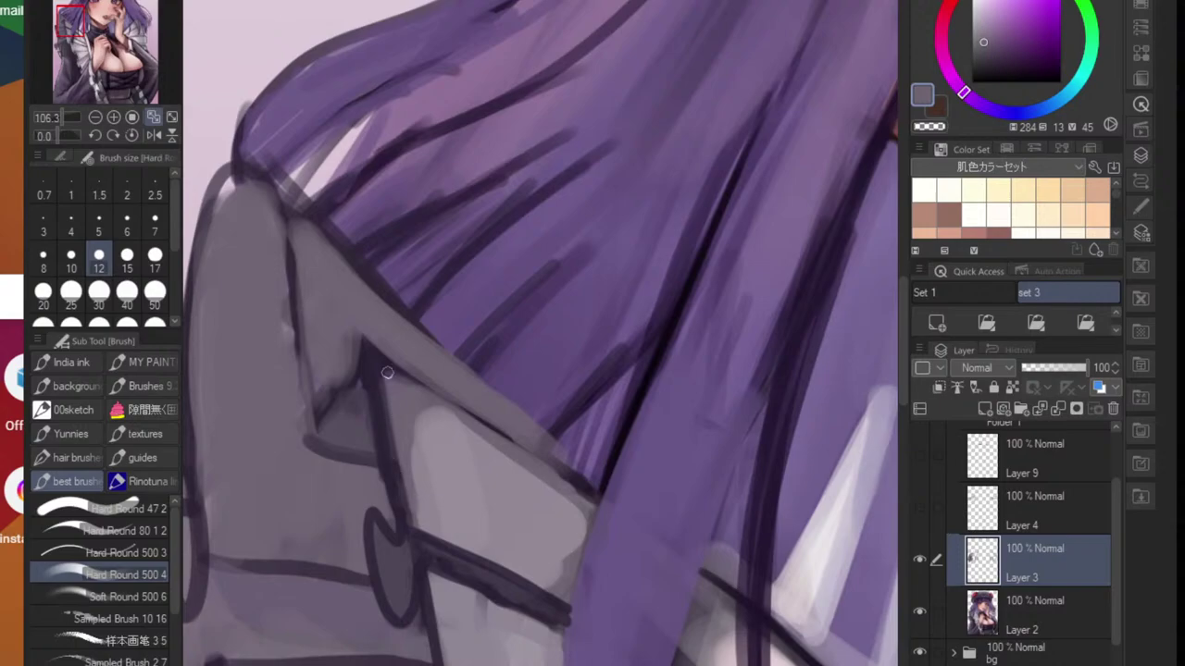
pyautogui.moveTo(392, 374); pyautogui.dragTo(411, 504)
# - Redraw the diagonal sleeve fold and the thin fold down to the corner in the dark outline colour
pyautogui.keyDown('alt'); pyautogui.click(373, 356); pyautogui.keyUp('alt')
pyautogui.moveTo(367, 348); pyautogui.dragTo(321, 410)
pyautogui.moveTo(367, 343); pyautogui.dragTo(317, 416)
pyautogui.moveTo(282, 199); pyautogui.dragTo(309, 418)
pyautogui.moveTo(290, 325); pyautogui.dragTo(313, 422)
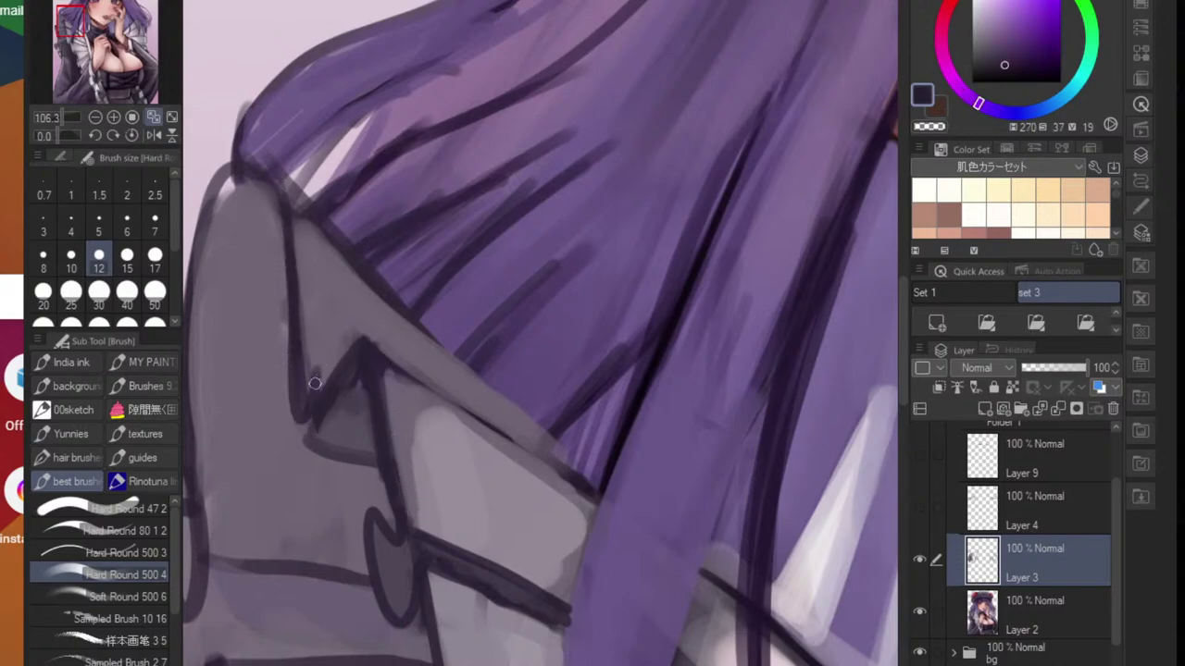
pyautogui.hotkey('ctrl', 'z')
pyautogui.moveTo(295, 359)
pyautogui.mouseDown()
pyautogui.moveTo(308, 440)
pyautogui.moveTo(364, 465)
pyautogui.moveTo(342, 497)
pyautogui.mouseUp()
# - Darken the collar-hair seam and extend dark outlines along the collar's outer and inner edges
pyautogui.moveTo(350, 407); pyautogui.dragTo(402, 417)
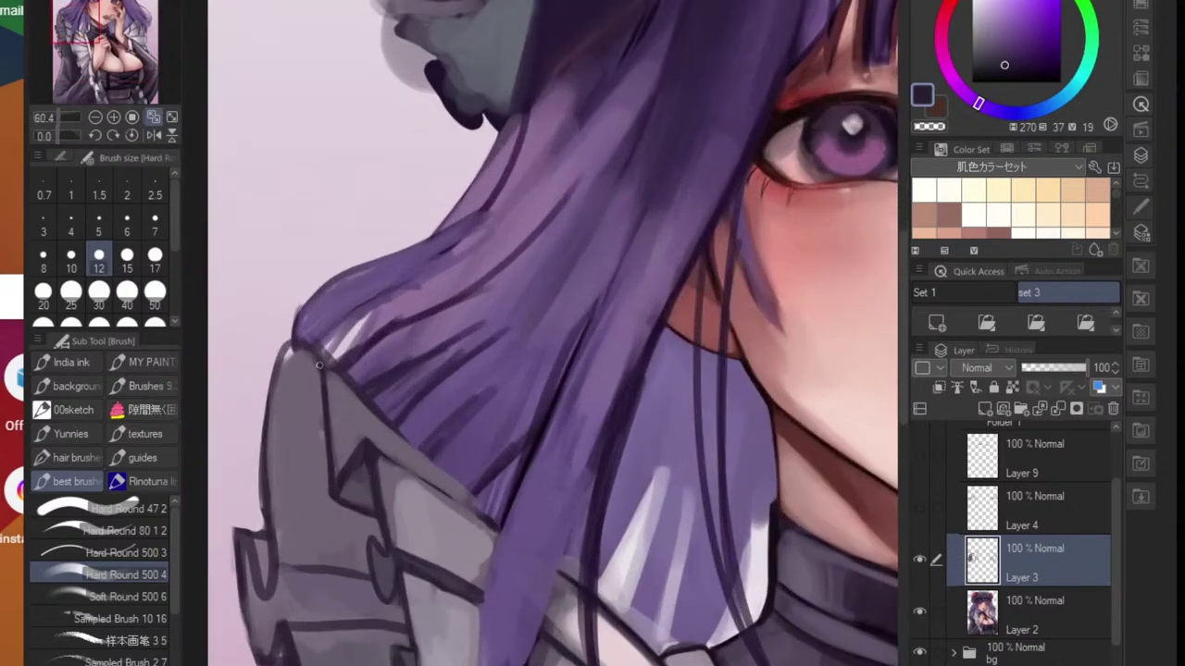
pyautogui.moveTo(330, 410); pyautogui.dragTo(357, 413)
pyautogui.moveTo(327, 354)
pyautogui.mouseDown()
pyautogui.moveTo(368, 407)
pyautogui.moveTo(334, 429)
pyautogui.moveTo(326, 455)
pyautogui.moveTo(359, 444)
pyautogui.mouseUp()
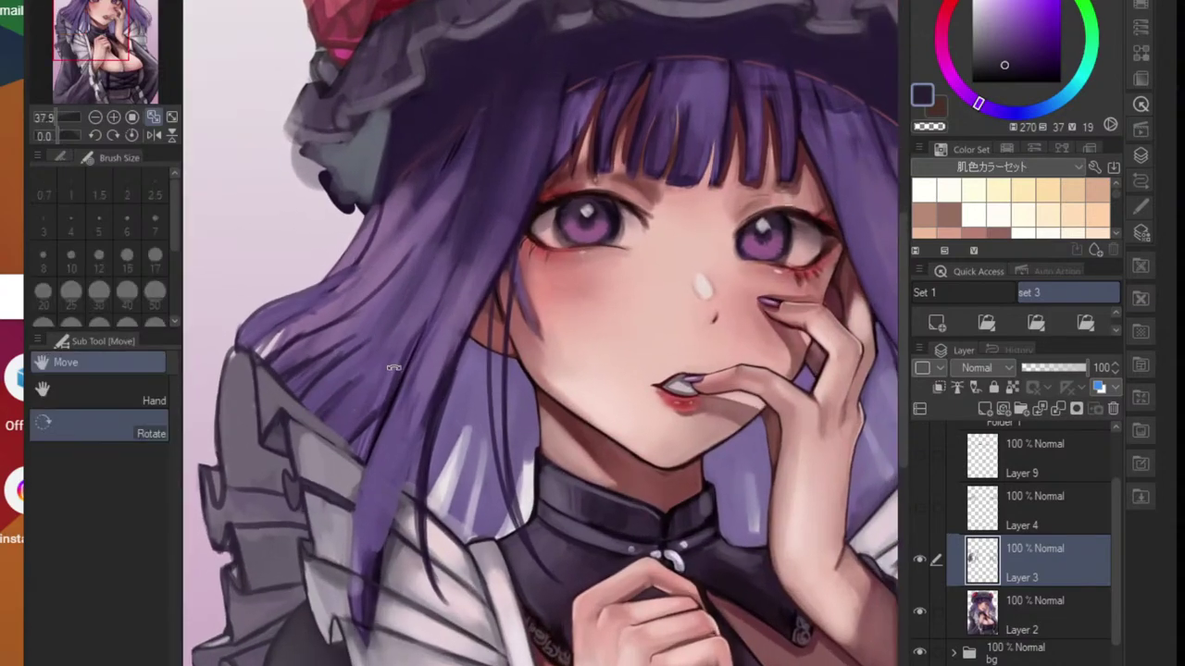
pyautogui.moveTo(393, 367)
pyautogui.mouseDown()
pyautogui.moveTo(371, 373)
pyautogui.moveTo(380, 270)
pyautogui.mouseUp()
pyautogui.moveTo(314, 366); pyautogui.dragTo(463, 315)
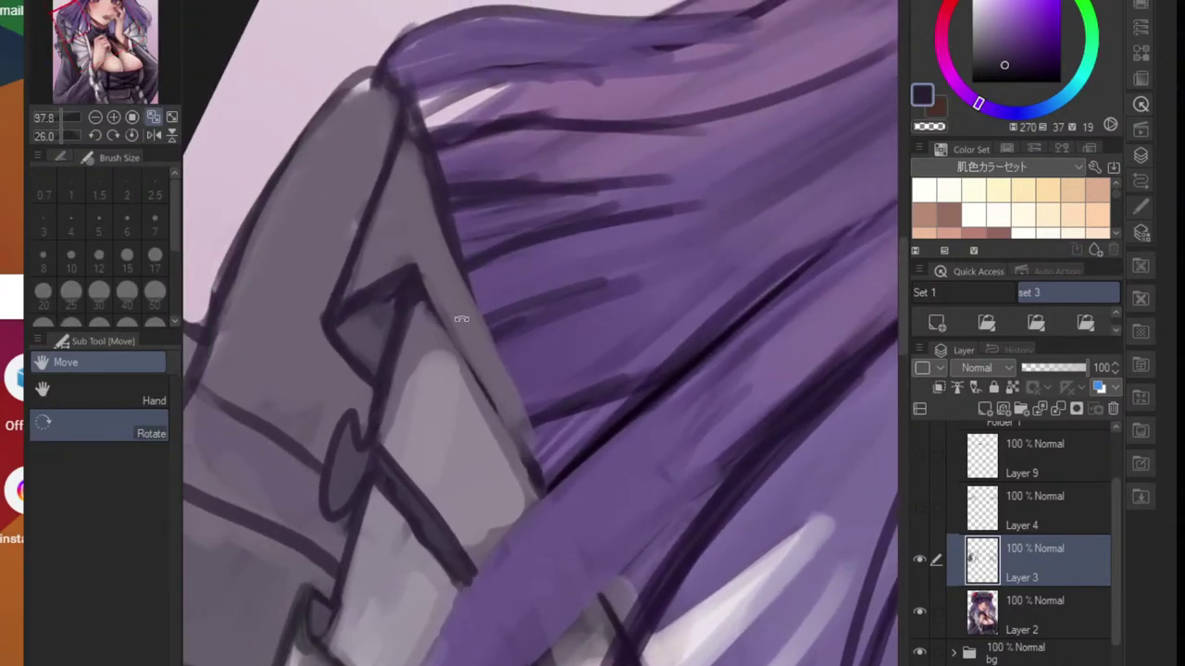
pyautogui.moveTo(459, 248); pyautogui.dragTo(515, 436)
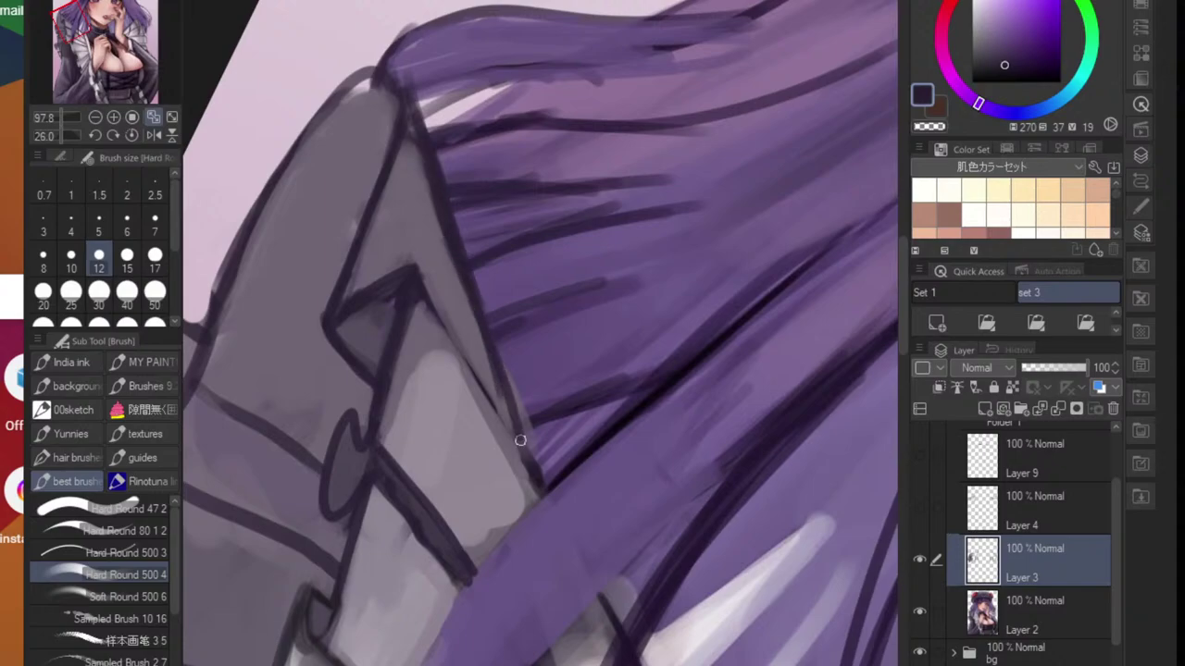
pyautogui.moveTo(465, 295); pyautogui.dragTo(534, 473)
pyautogui.moveTo(490, 360); pyautogui.dragTo(504, 426)
pyautogui.moveTo(419, 293); pyautogui.dragTo(506, 426)
pyautogui.moveTo(430, 287); pyautogui.dragTo(522, 457)
pyautogui.moveTo(522, 463); pyautogui.dragTo(450, 470)
# - Strengthen the collar's left outline, then soften it with lighter grey-purple using a larger brush
pyautogui.hotkey('ctrl', '@')
pyautogui.scroll(4, 469, 328)
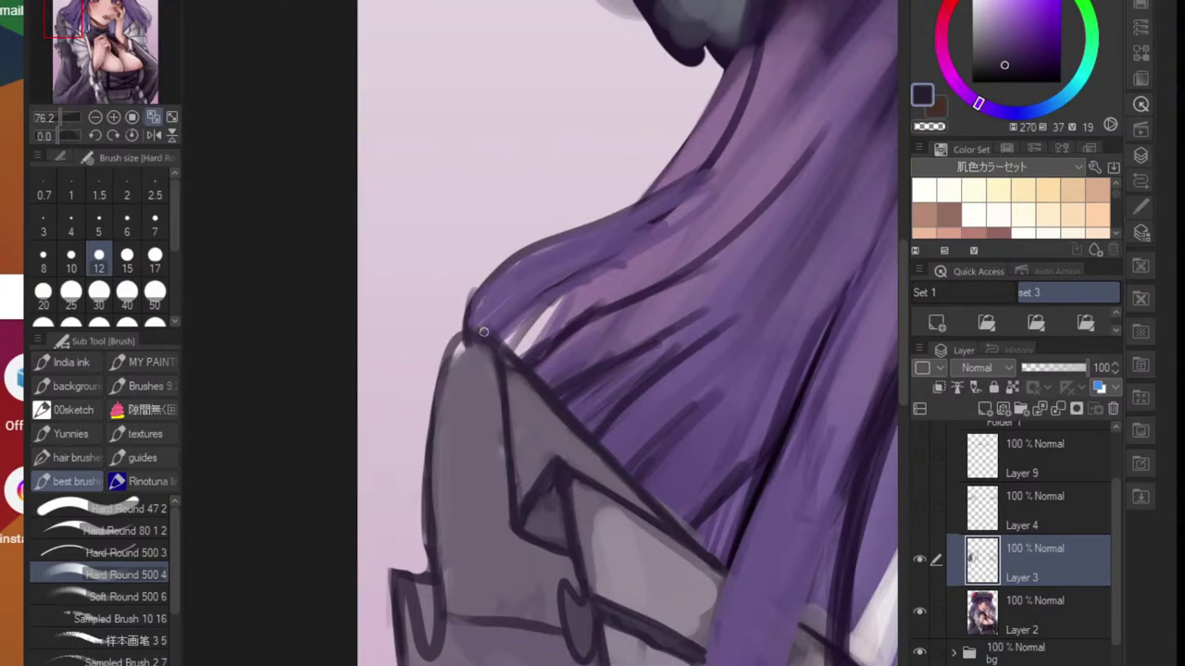
pyautogui.moveTo(469, 331); pyautogui.dragTo(426, 460)
pyautogui.moveTo(446, 348); pyautogui.dragTo(428, 500)
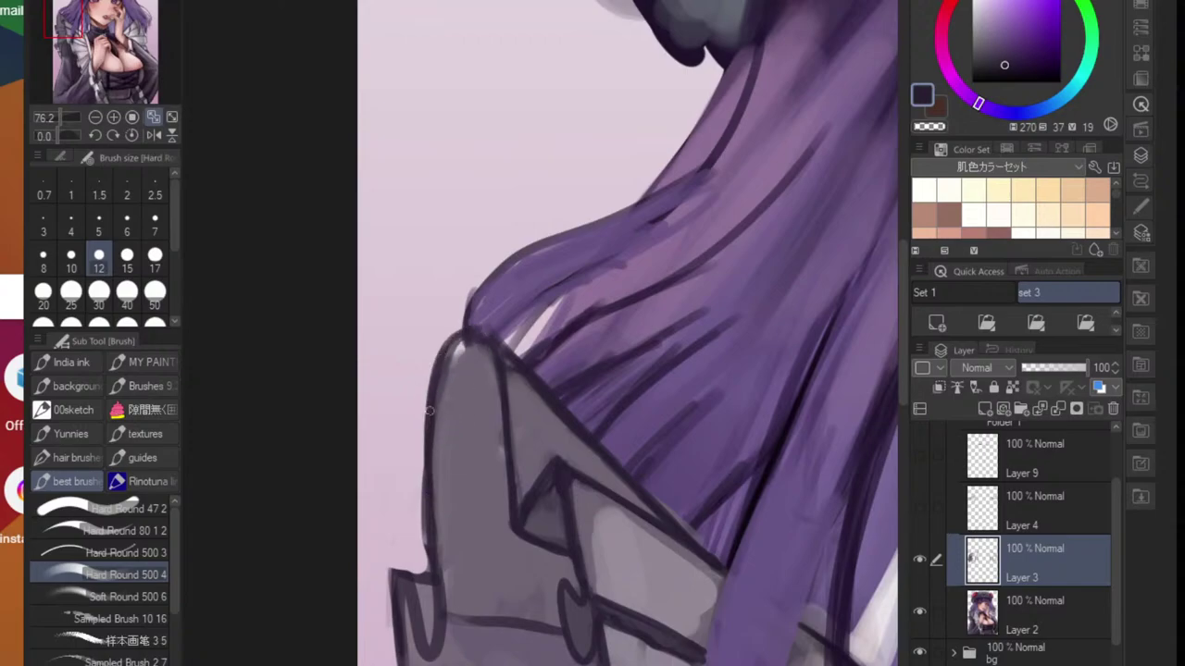
pyautogui.keyDown('alt'); pyautogui.click(451, 449); pyautogui.keyUp('alt')
pyautogui.press(']')
pyautogui.press(']')
pyautogui.press(']')
pyautogui.press(']')
pyautogui.press(']')
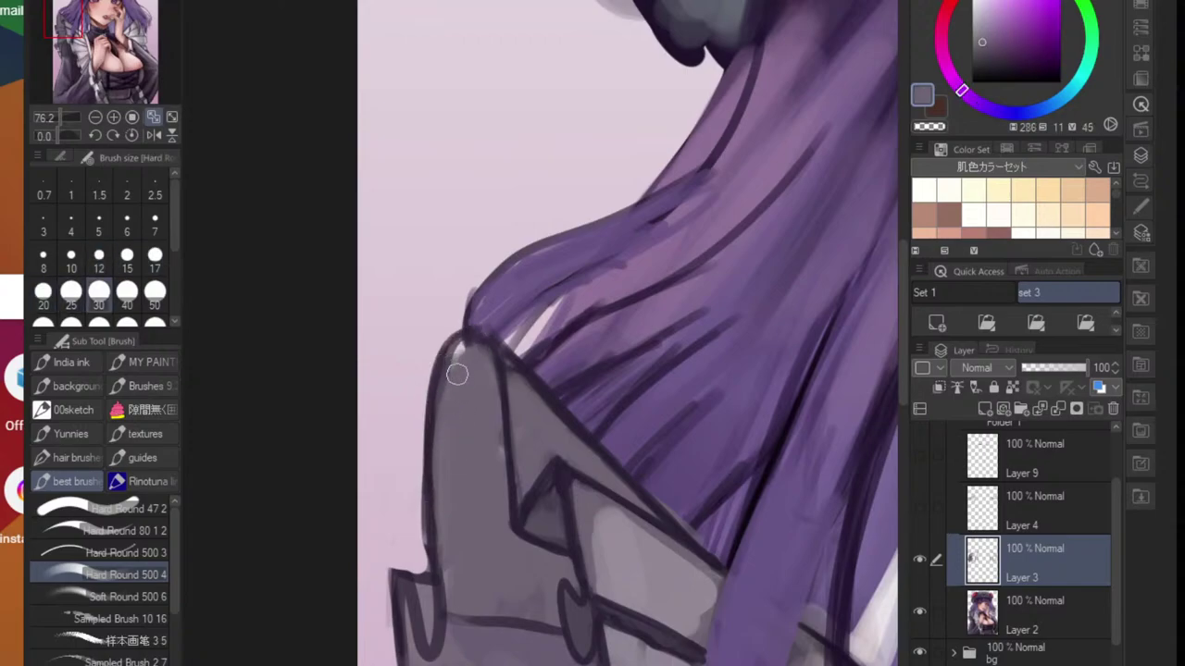
pyautogui.moveTo(452, 348); pyautogui.dragTo(439, 501)
pyautogui.moveTo(444, 417); pyautogui.dragTo(451, 543)
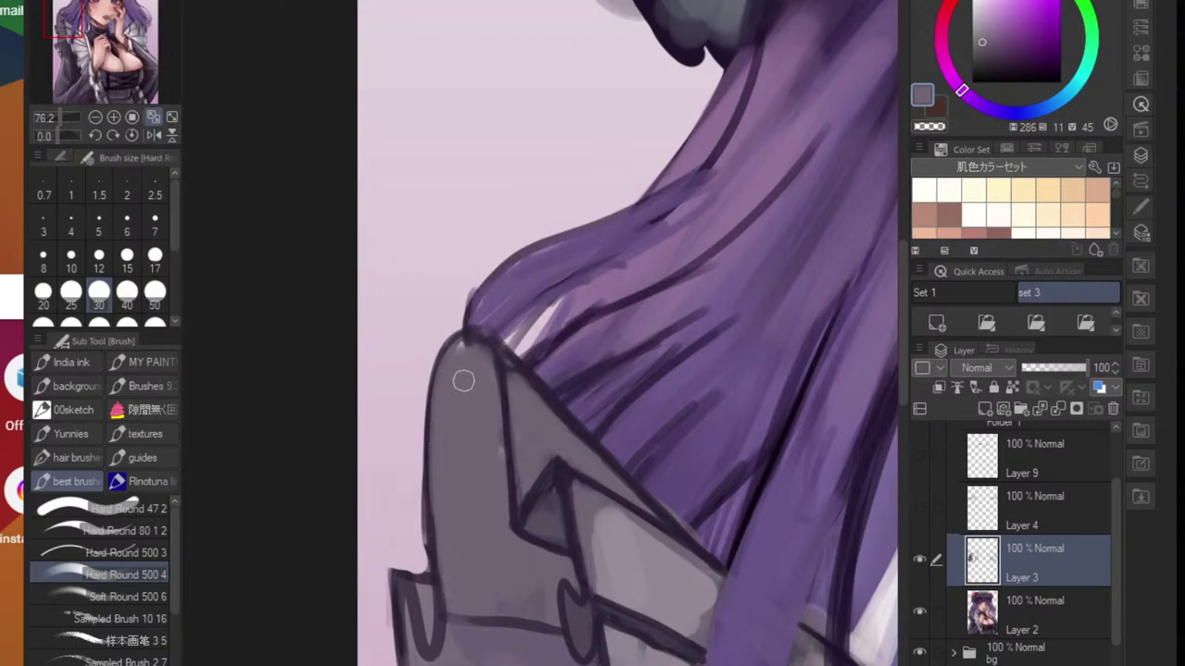
pyautogui.moveTo(464, 380); pyautogui.dragTo(495, 497)
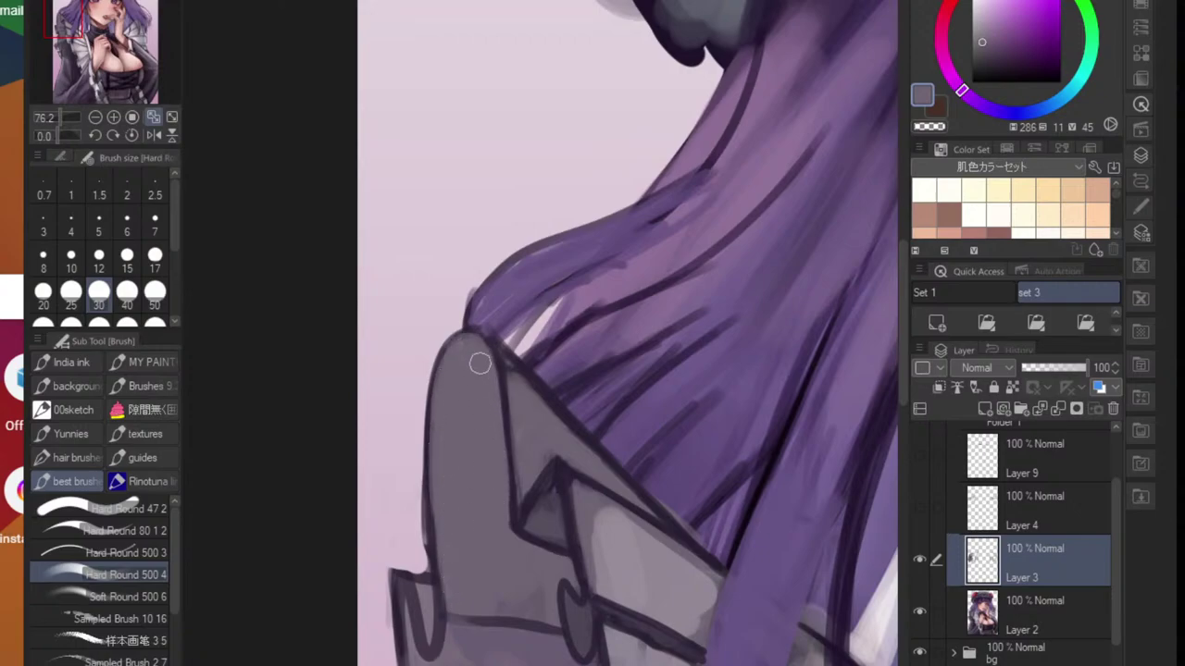
pyautogui.press('ctrl')
# - Sample the ruffle grey and thin the dark outline of the left shoulder ruffle
pyautogui.moveTo(503, 415); pyautogui.dragTo(504, 472)
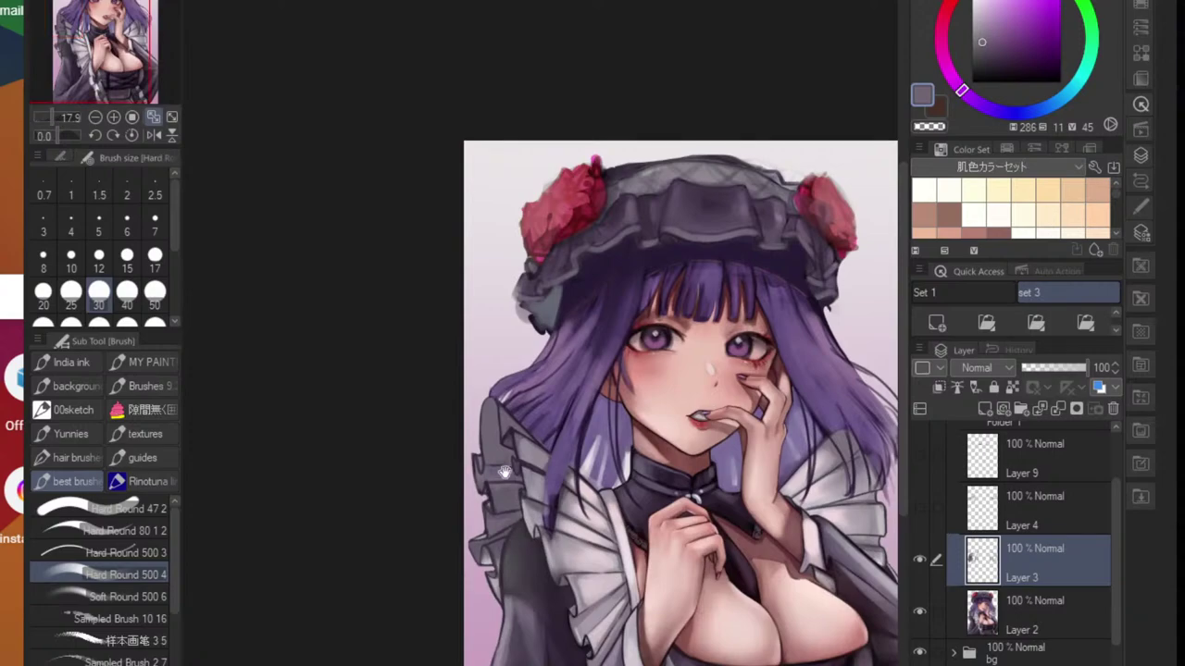
pyautogui.moveTo(527, 514); pyautogui.dragTo(502, 475)
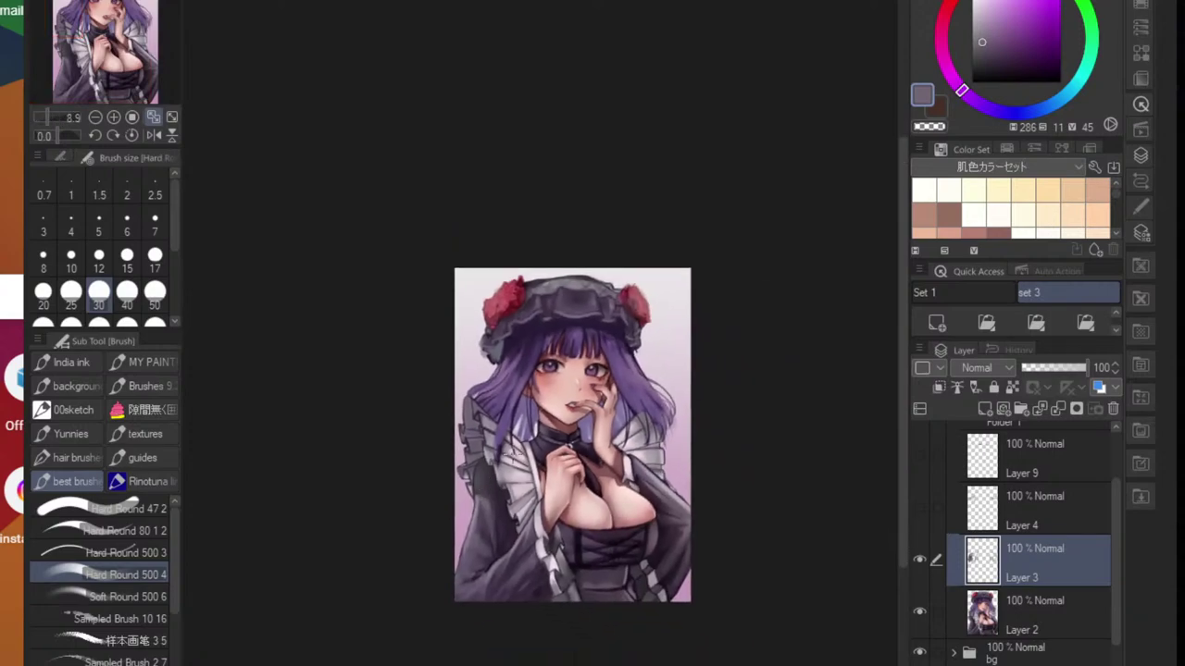
pyautogui.scroll(2, 480, 475)
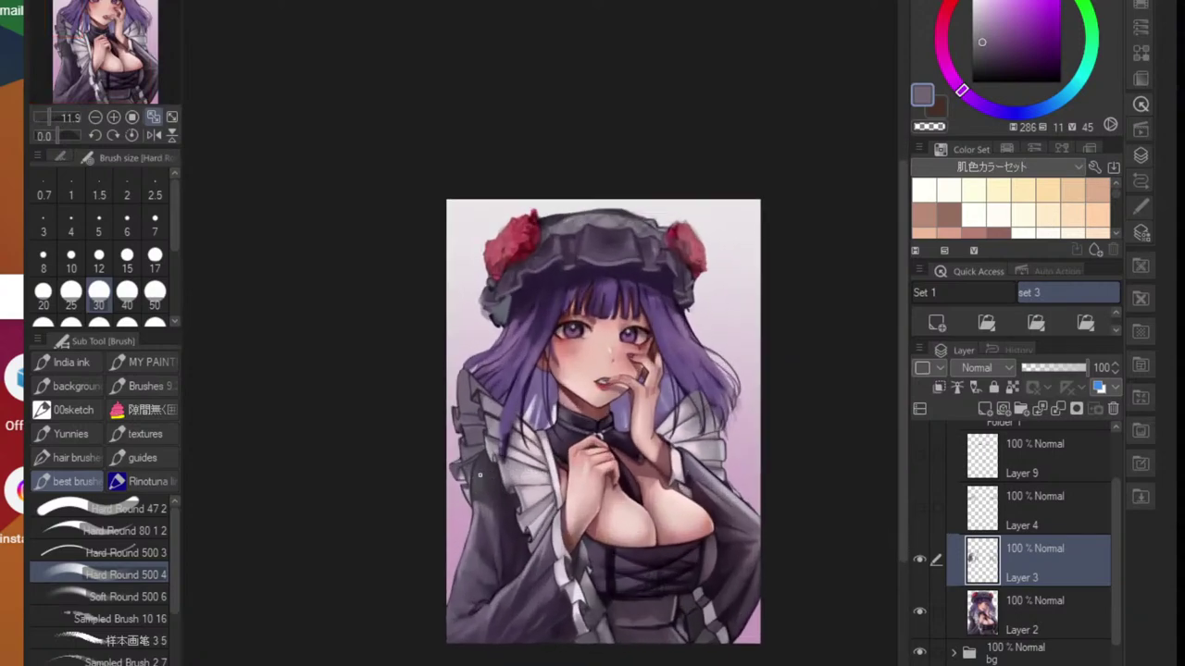
pyautogui.scroll(9, 597, 396)
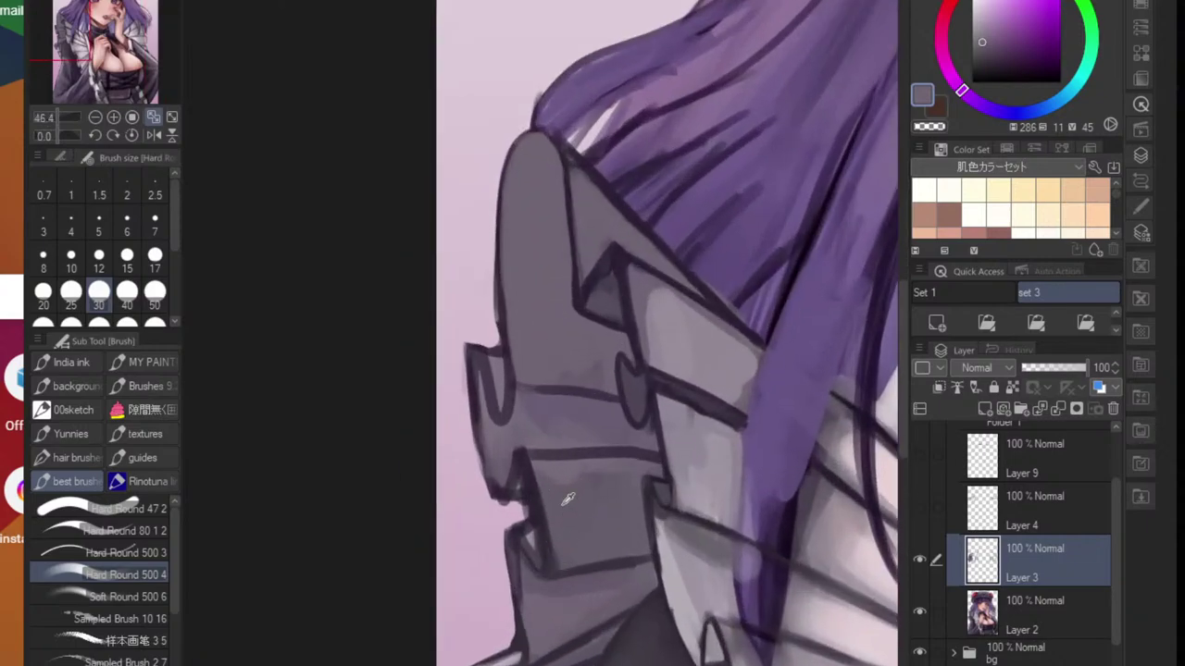
pyautogui.keyDown('alt'); pyautogui.click(563, 505); pyautogui.keyUp('alt')
pyautogui.moveTo(547, 498); pyautogui.dragTo(553, 539)
pyautogui.moveTo(541, 472); pyautogui.dragTo(551, 544)
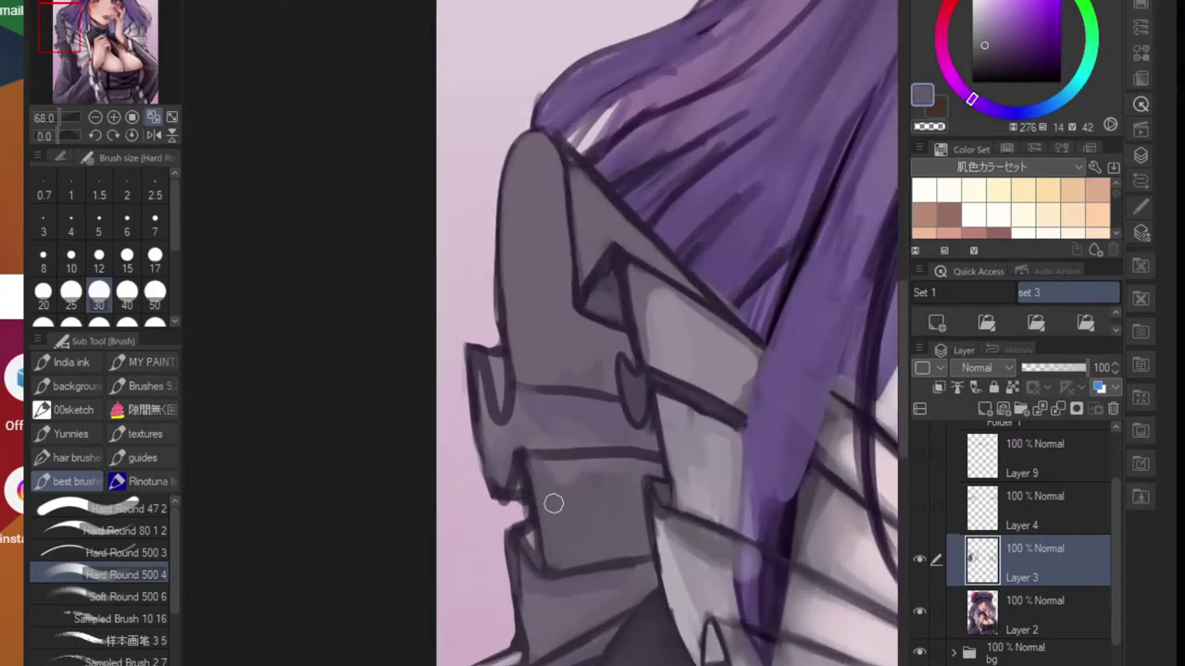
# - Add light grey highlights across the shoulder ruffle's upper and lower bands
pyautogui.keyDown('alt'); pyautogui.click(565, 473); pyautogui.keyUp('alt')
pyautogui.keyDown('alt'); pyautogui.click(677, 471); pyautogui.keyUp('alt')
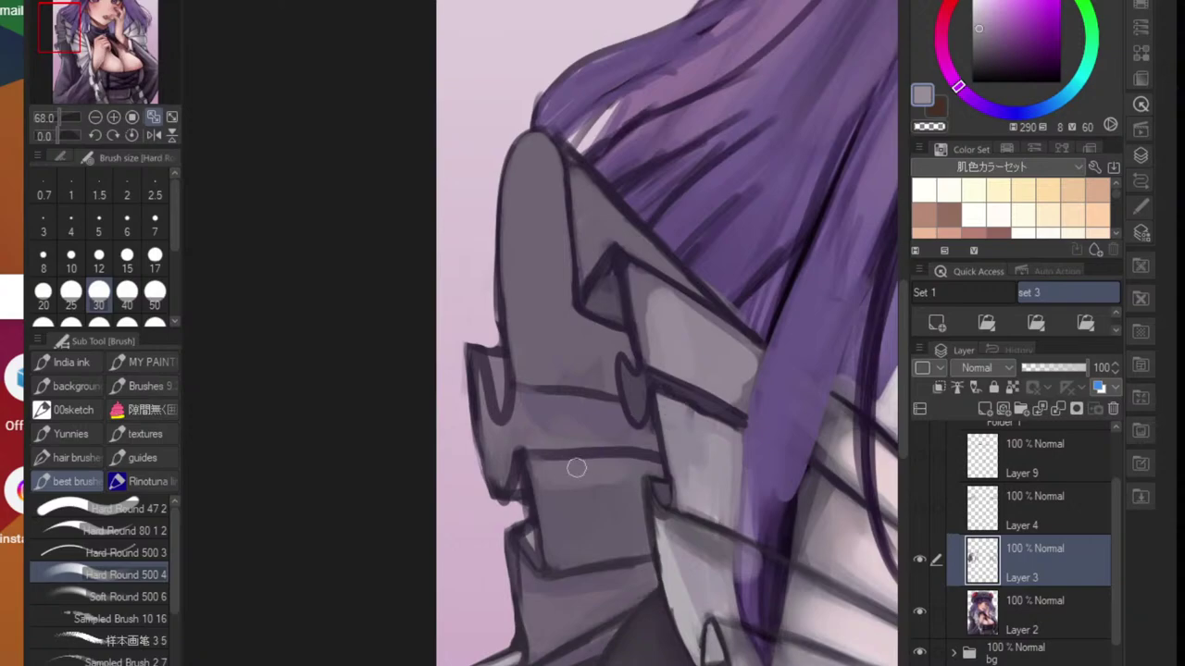
pyautogui.moveTo(537, 472); pyautogui.dragTo(646, 473)
pyautogui.moveTo(518, 369); pyautogui.dragTo(609, 385)
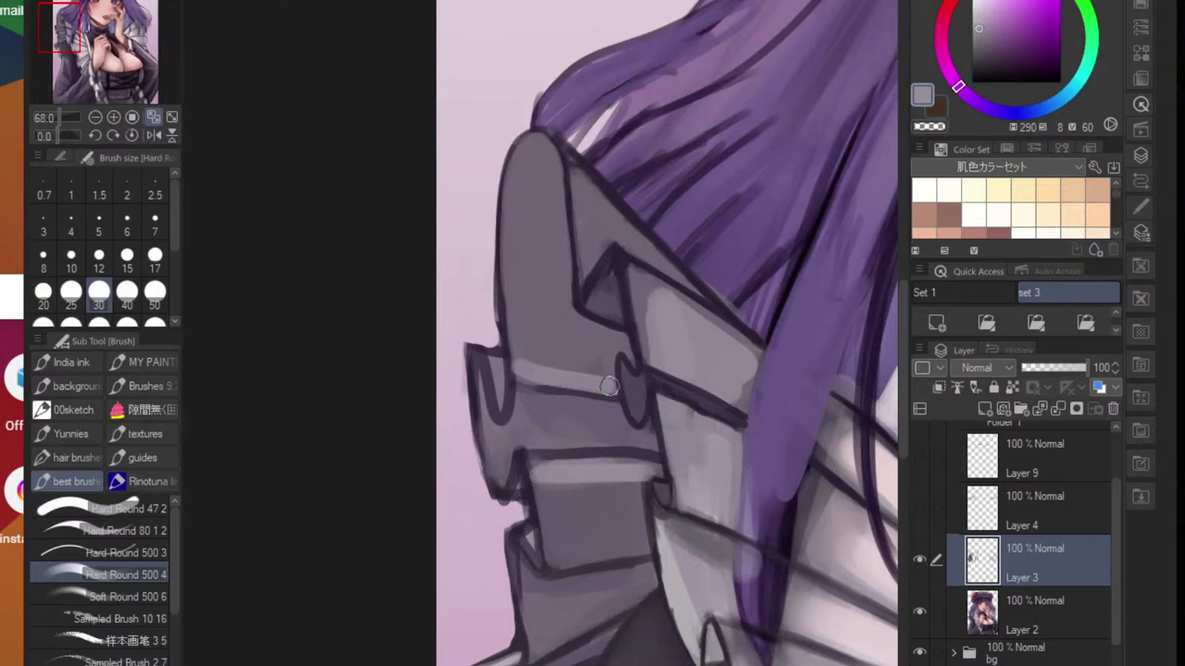
pyautogui.moveTo(516, 297)
pyautogui.mouseDown()
pyautogui.moveTo(532, 344)
pyautogui.moveTo(606, 386)
pyautogui.moveTo(536, 311)
pyautogui.mouseUp()
pyautogui.hotkey('ctrl', '-')
pyautogui.hotkey('ctrl', '-')
pyautogui.hotkey('ctrl', '+')
pyautogui.hotkey('ctrl', '+')
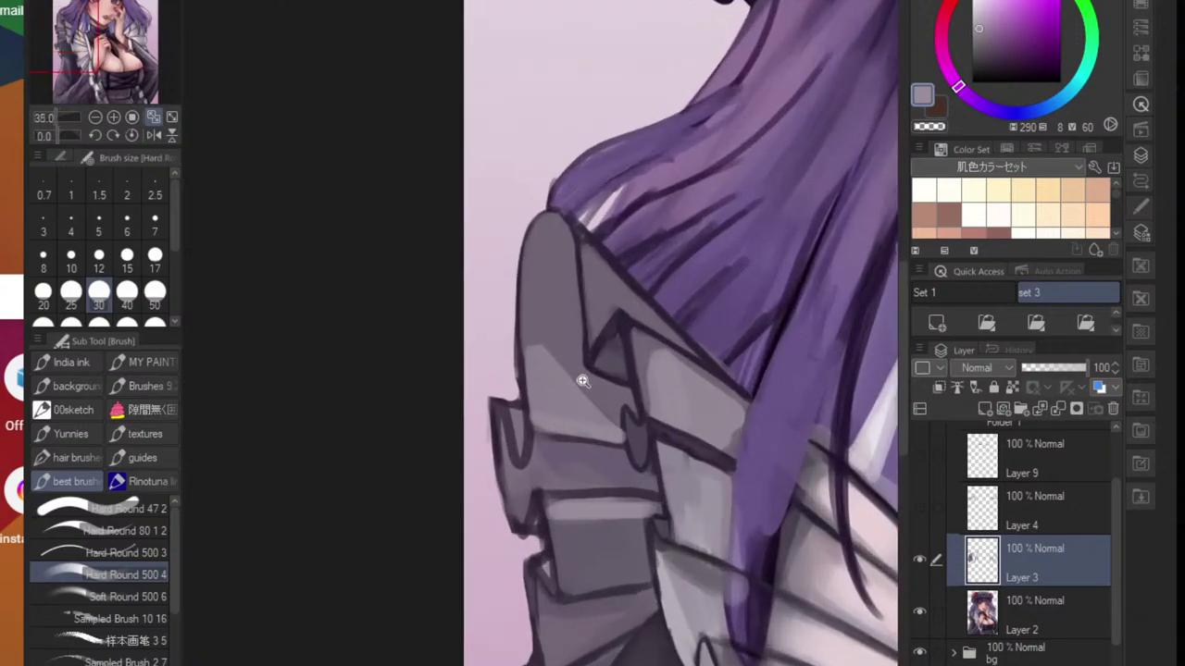
# - Shade the left cuff fold with a darker sampled purple-grey instead of light grey
pyautogui.moveTo(492, 479); pyautogui.dragTo(506, 530)
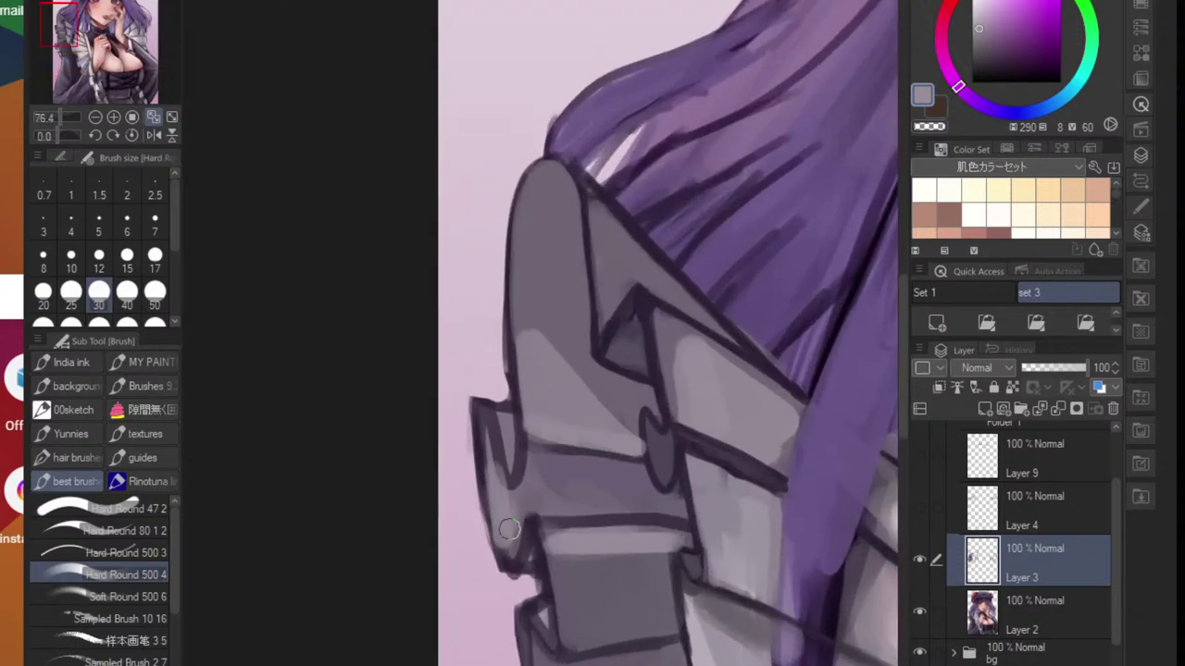
pyautogui.hotkey('ctrl', 'z')
pyautogui.keyDown('alt'); pyautogui.click(659, 450); pyautogui.keyUp('alt')
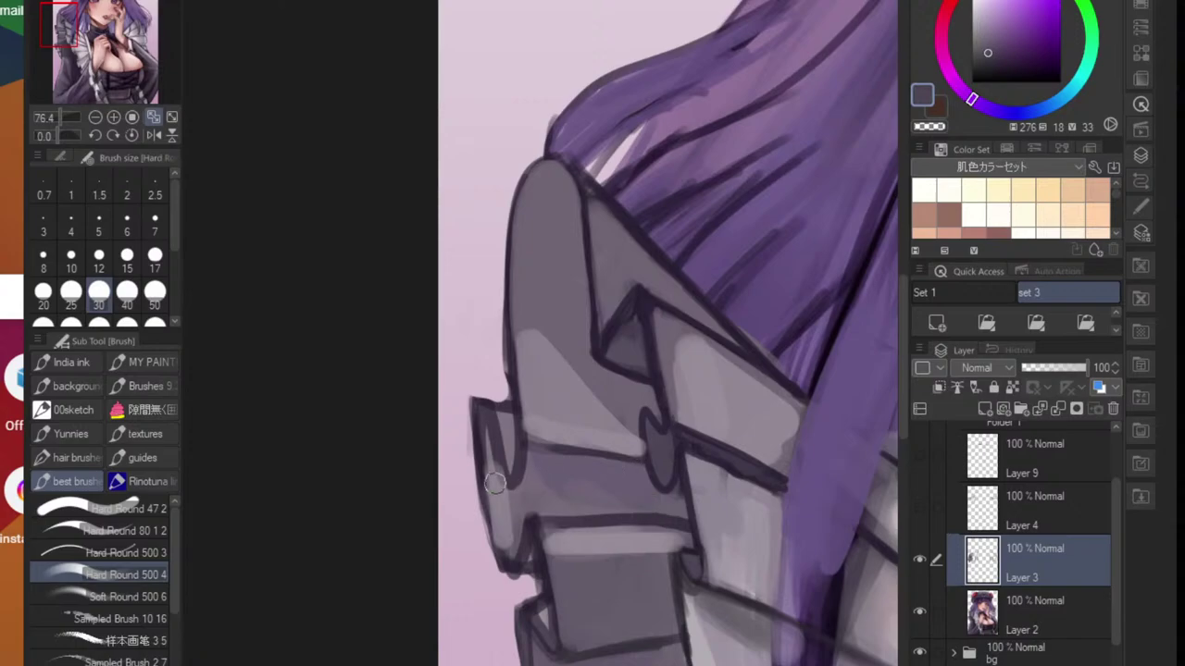
pyautogui.moveTo(490, 440); pyautogui.dragTo(496, 495)
pyautogui.scroll(-5, 492, 539)
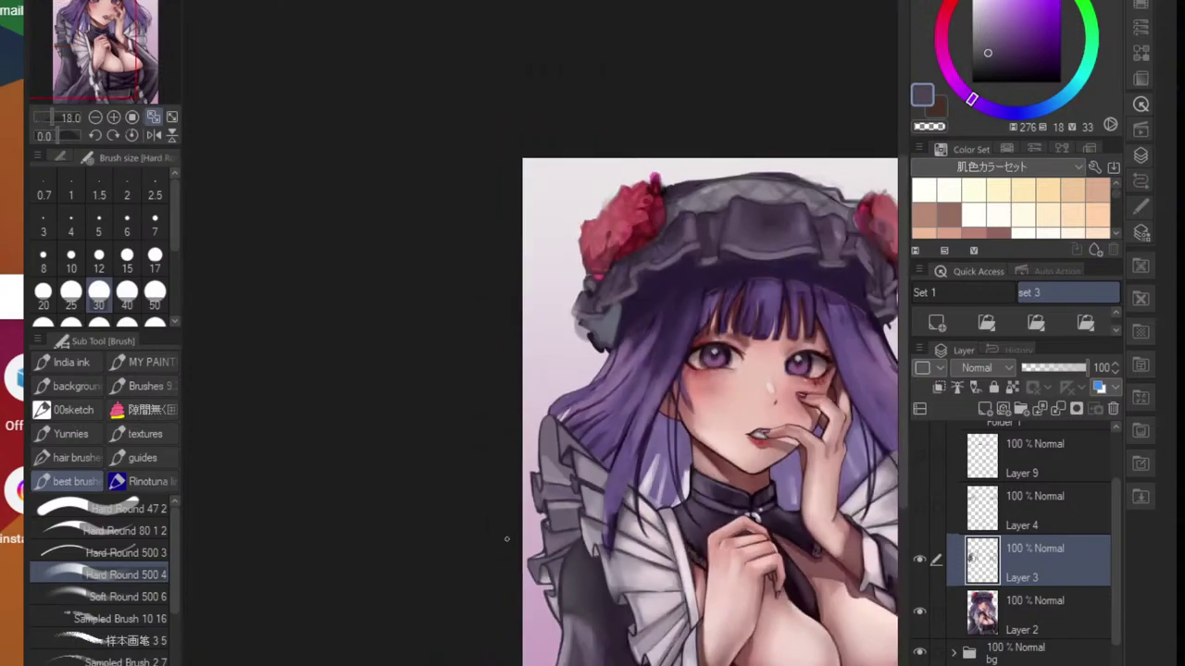
pyautogui.scroll(4, 533, 522)
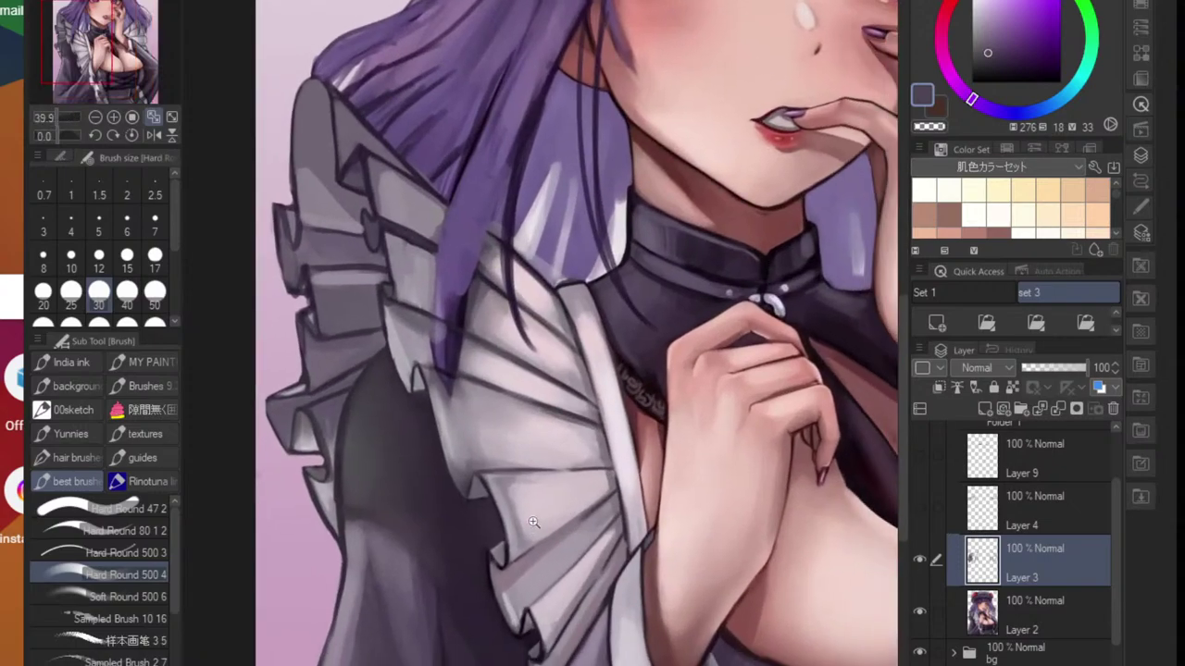
pyautogui.scroll(4, 533, 522)
# - Shade the chest ruffle's left edge and the area below its fold line with sampled greys
pyautogui.keyDown('alt'); pyautogui.click(489, 515); pyautogui.keyUp('alt')
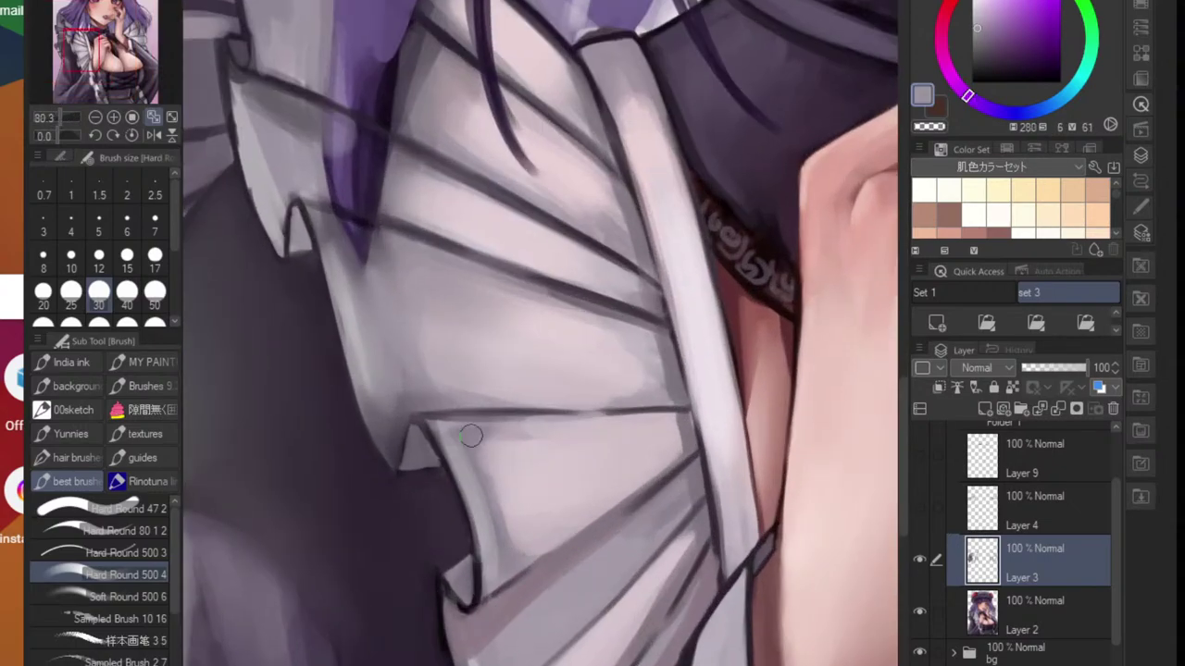
pyautogui.moveTo(472, 446)
pyautogui.mouseDown()
pyautogui.moveTo(508, 555)
pyautogui.moveTo(510, 515)
pyautogui.moveTo(469, 453)
pyautogui.moveTo(603, 430)
pyautogui.moveTo(512, 443)
pyautogui.moveTo(597, 422)
pyautogui.mouseUp()
pyautogui.keyDown('alt'); pyautogui.click(532, 497); pyautogui.keyUp('alt')
pyautogui.moveTo(517, 426); pyautogui.dragTo(624, 424)
pyautogui.keyDown('alt'); pyautogui.click(455, 466); pyautogui.keyUp('alt')
pyautogui.moveTo(453, 426); pyautogui.dragTo(632, 418)
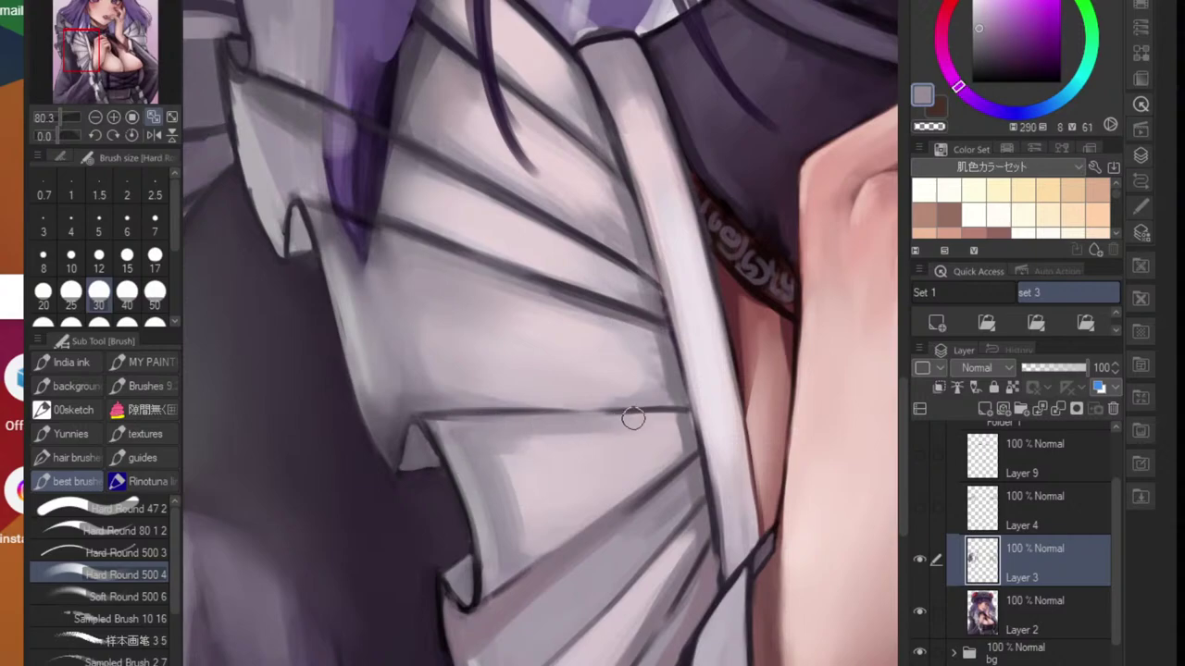
# - Paint faint pale pink strokes down the chest ruffle's left edge
pyautogui.keyDown('alt'); pyautogui.click(651, 434); pyautogui.keyUp('alt')
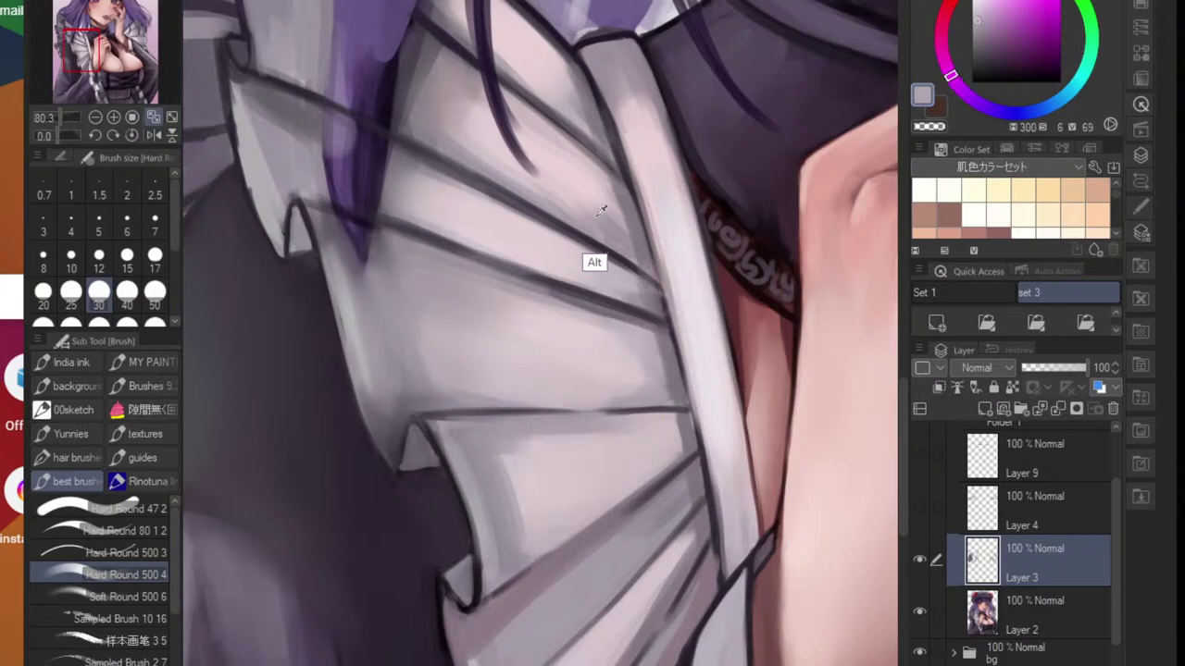
pyautogui.keyDown('alt'); pyautogui.click(596, 259); pyautogui.keyUp('alt')
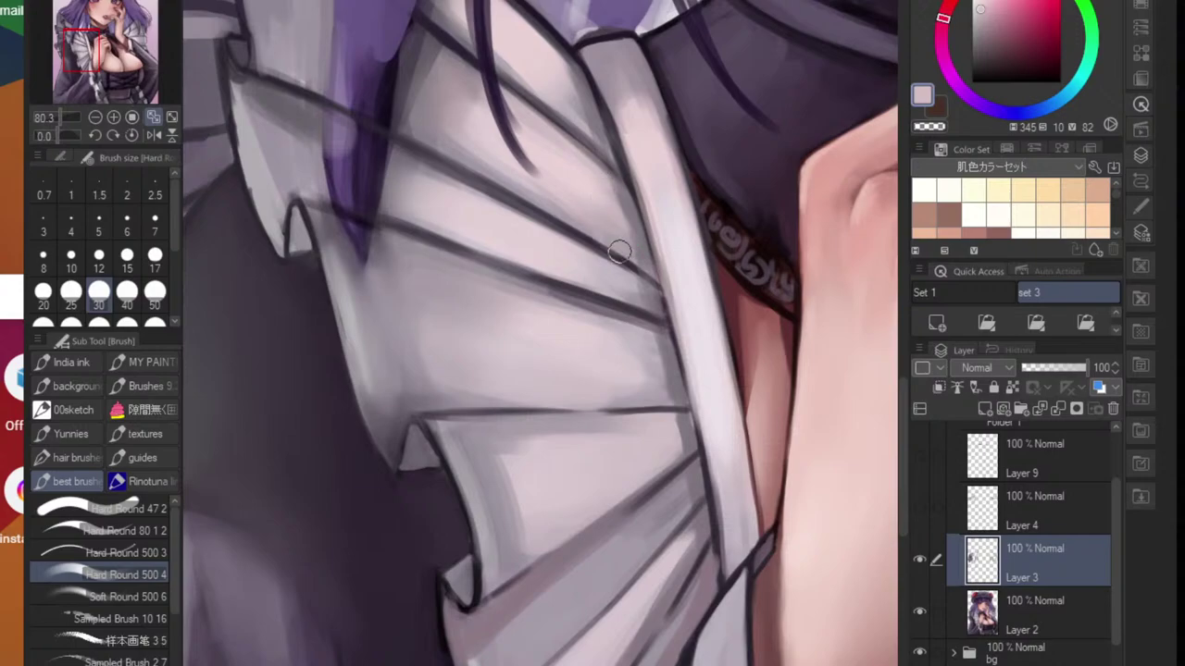
pyautogui.keyDown('alt'); pyautogui.click(618, 480); pyautogui.keyUp('alt')
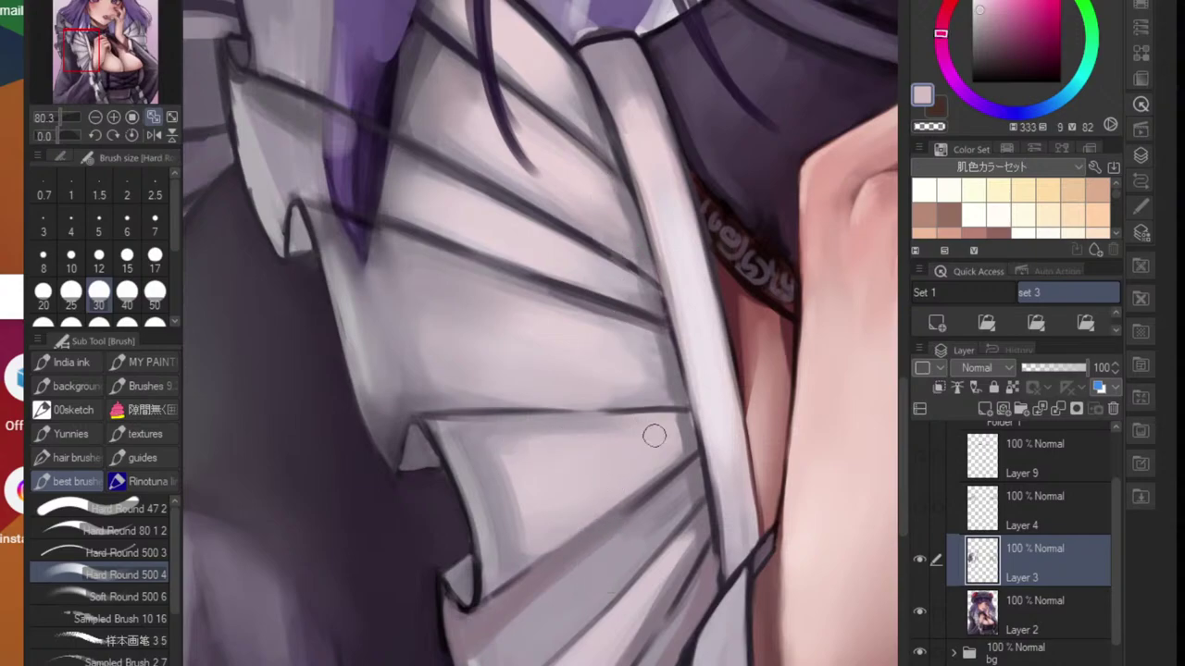
pyautogui.moveTo(639, 483)
pyautogui.mouseDown()
pyautogui.moveTo(574, 505)
pyautogui.moveTo(618, 480)
pyautogui.moveTo(607, 546)
pyautogui.mouseUp()
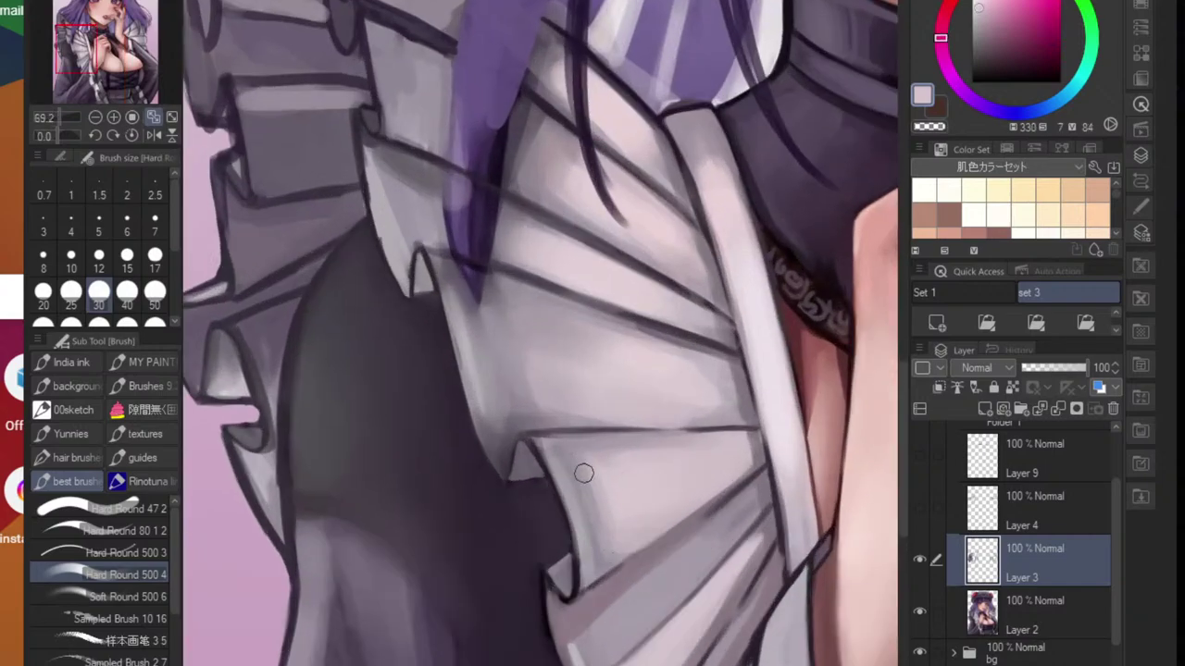
pyautogui.moveTo(585, 474); pyautogui.dragTo(605, 560)
pyautogui.moveTo(662, 529); pyautogui.dragTo(665, 527)
# - Sample the light belt colour and lighten the left side of the waistband with a larger brush
pyautogui.scroll(-2, 664, 527)
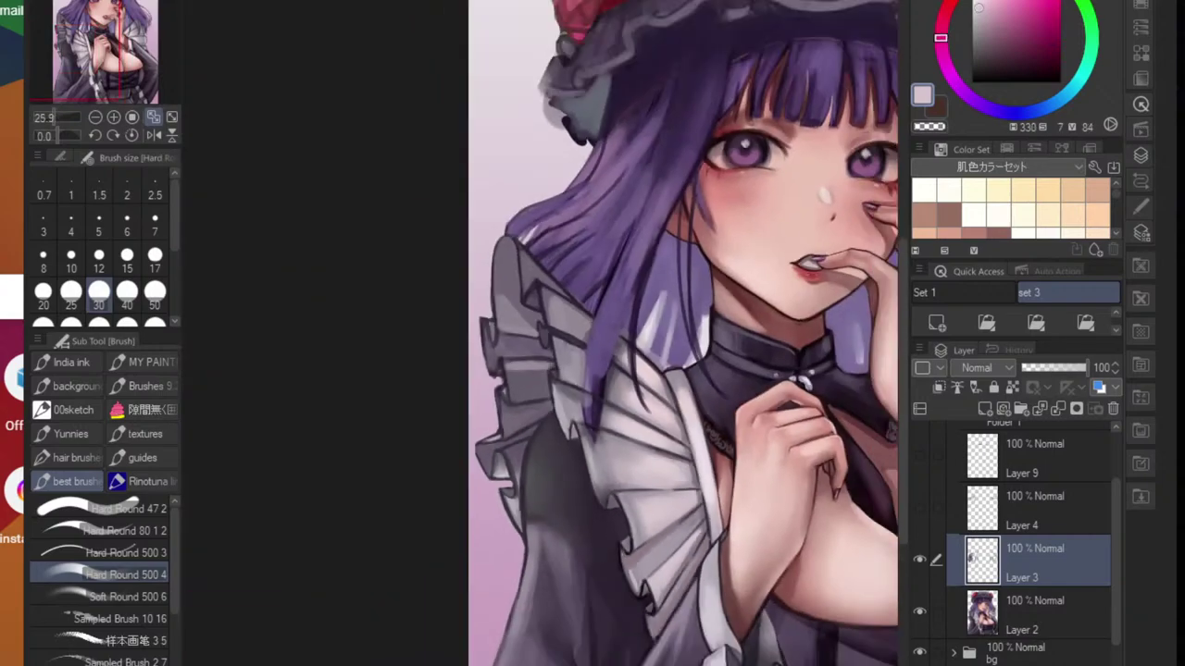
pyautogui.scroll(-2, 664, 527)
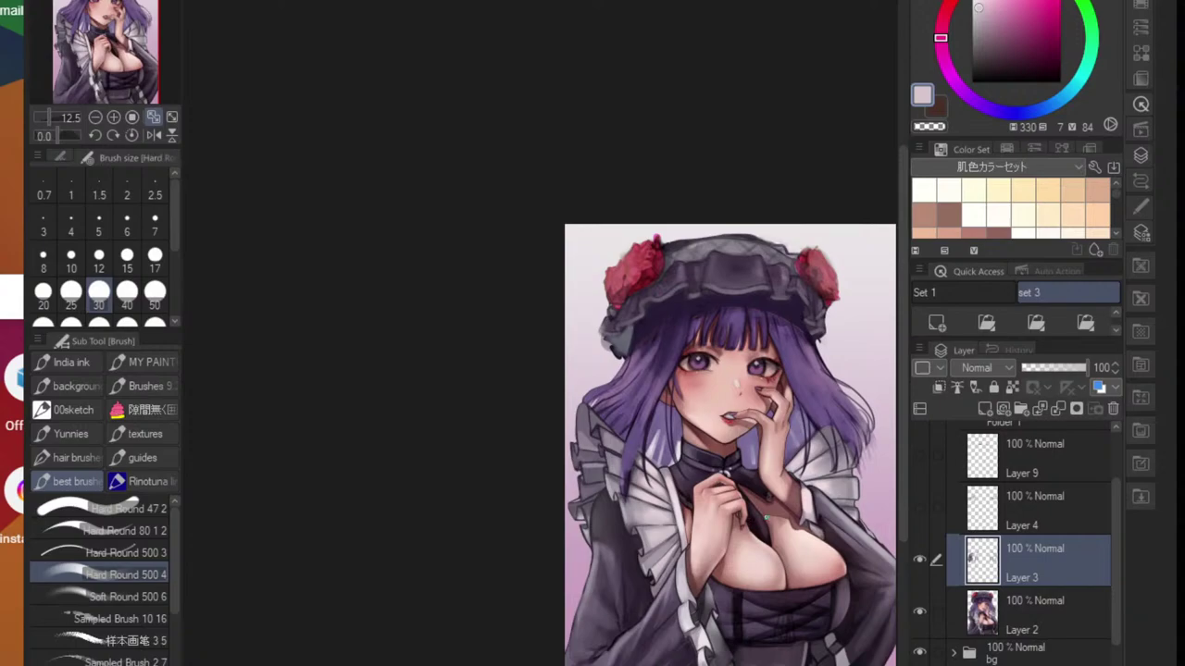
pyautogui.scroll(2, 774, 532)
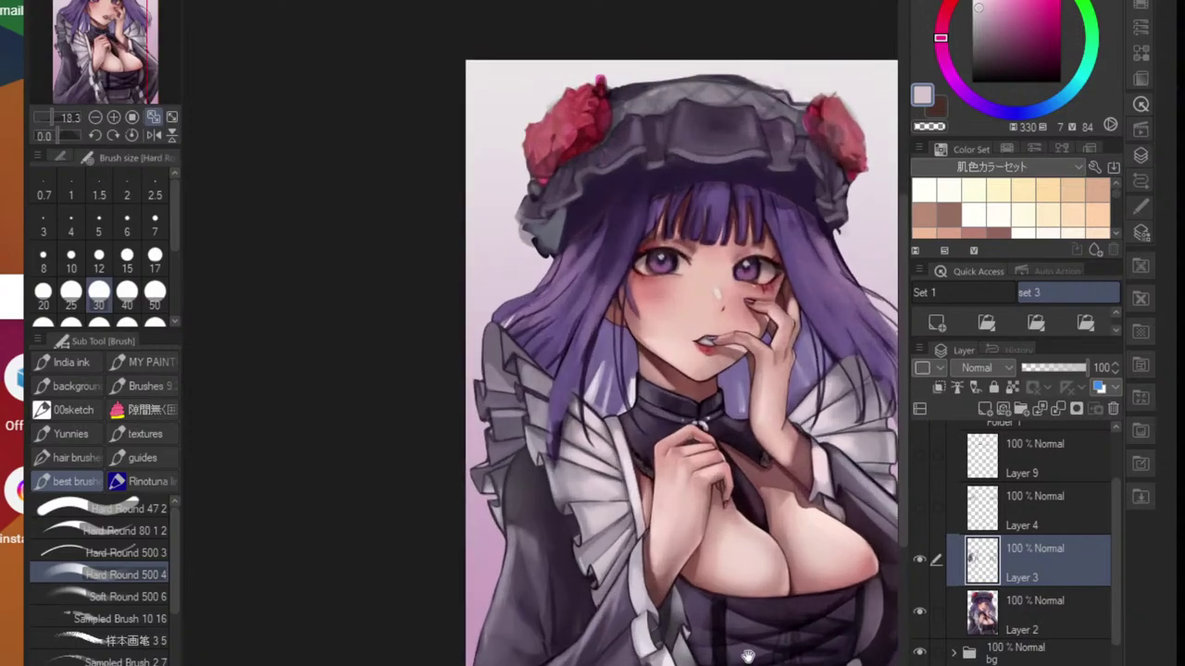
pyautogui.scroll(3, 748, 656)
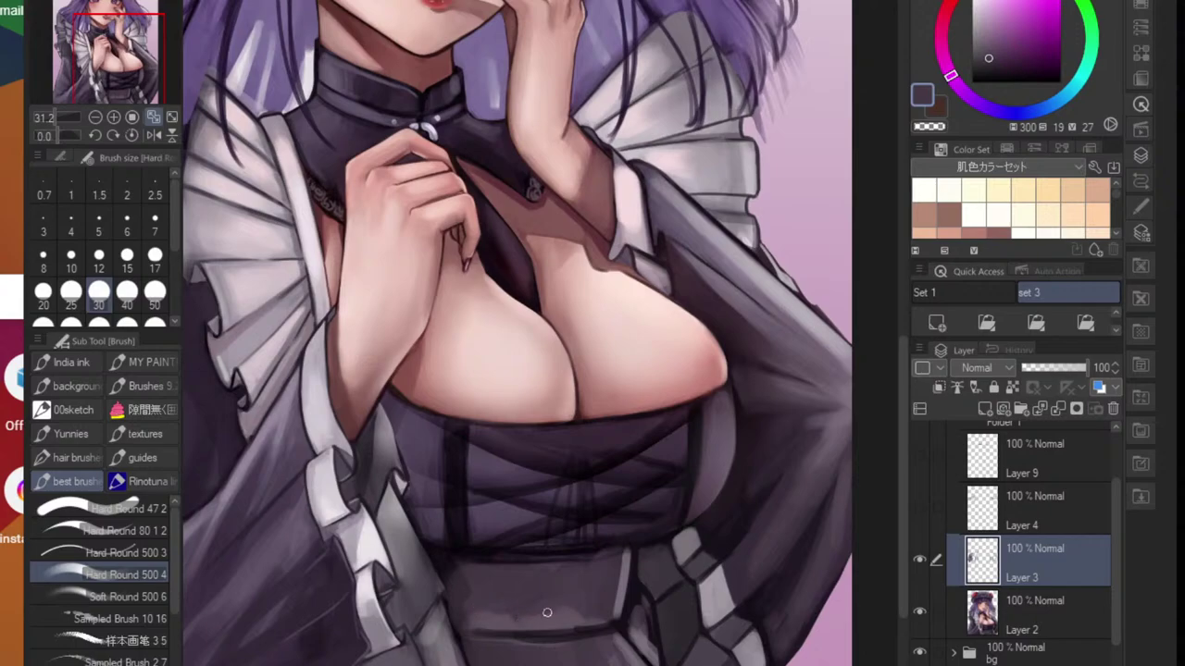
pyautogui.keyDown('alt'); pyautogui.click(719, 591); pyautogui.keyUp('alt')
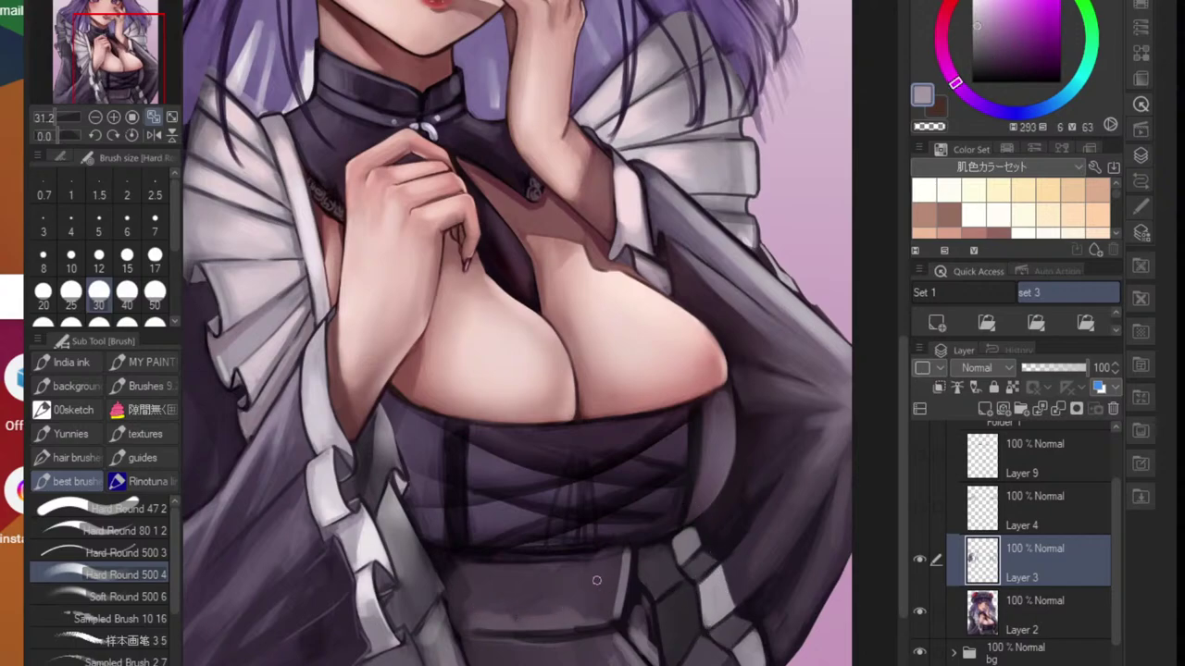
pyautogui.press(']')
pyautogui.press(']')
pyautogui.press(']')
pyautogui.press(']')
pyautogui.press(']')
pyautogui.moveTo(471, 595)
pyautogui.mouseDown()
pyautogui.moveTo(556, 581)
pyautogui.moveTo(490, 608)
pyautogui.moveTo(584, 615)
pyautogui.moveTo(589, 607)
pyautogui.moveTo(545, 599)
pyautogui.moveTo(587, 586)
pyautogui.moveTo(572, 612)
pyautogui.moveTo(589, 605)
pyautogui.moveTo(606, 583)
pyautogui.moveTo(571, 606)
pyautogui.moveTo(562, 581)
pyautogui.moveTo(620, 567)
pyautogui.moveTo(591, 619)
pyautogui.moveTo(482, 661)
pyautogui.moveTo(594, 660)
pyautogui.mouseUp()
# - Switch to the Eraser and select Layer 2
pyautogui.scroll(-5, 640, 662)
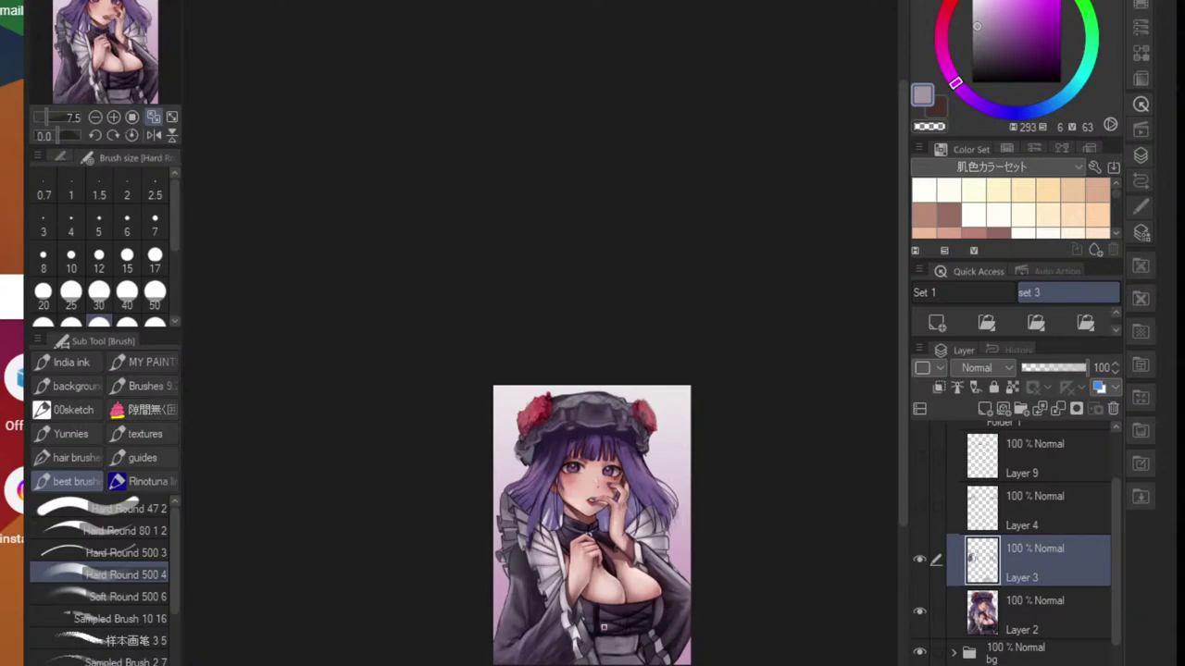
pyautogui.scroll(3, 604, 626)
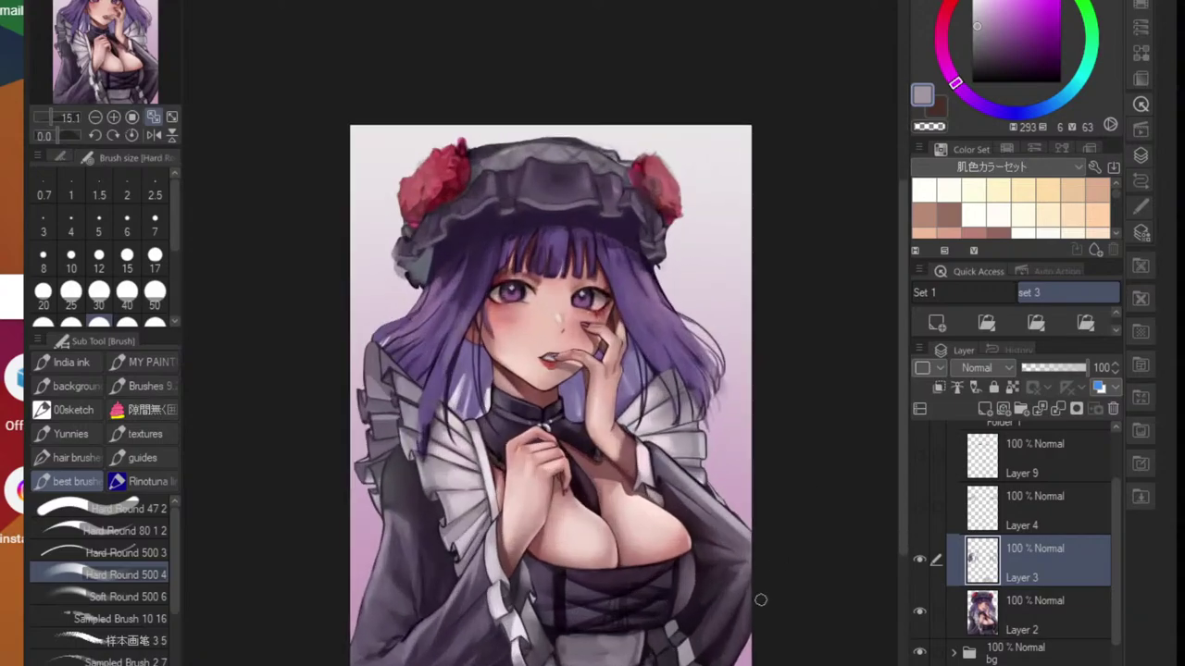
pyautogui.scroll(3, 659, 656)
pyautogui.press('e')
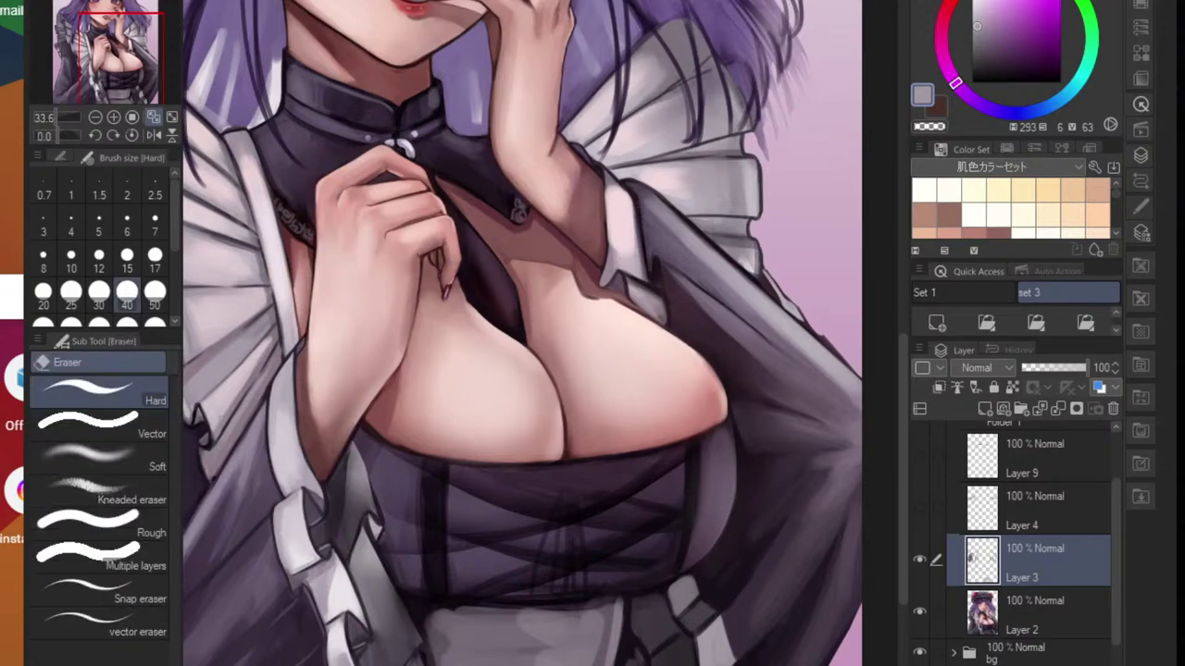
pyautogui.scroll(1, 632, 659)
pyautogui.click(1026, 614)
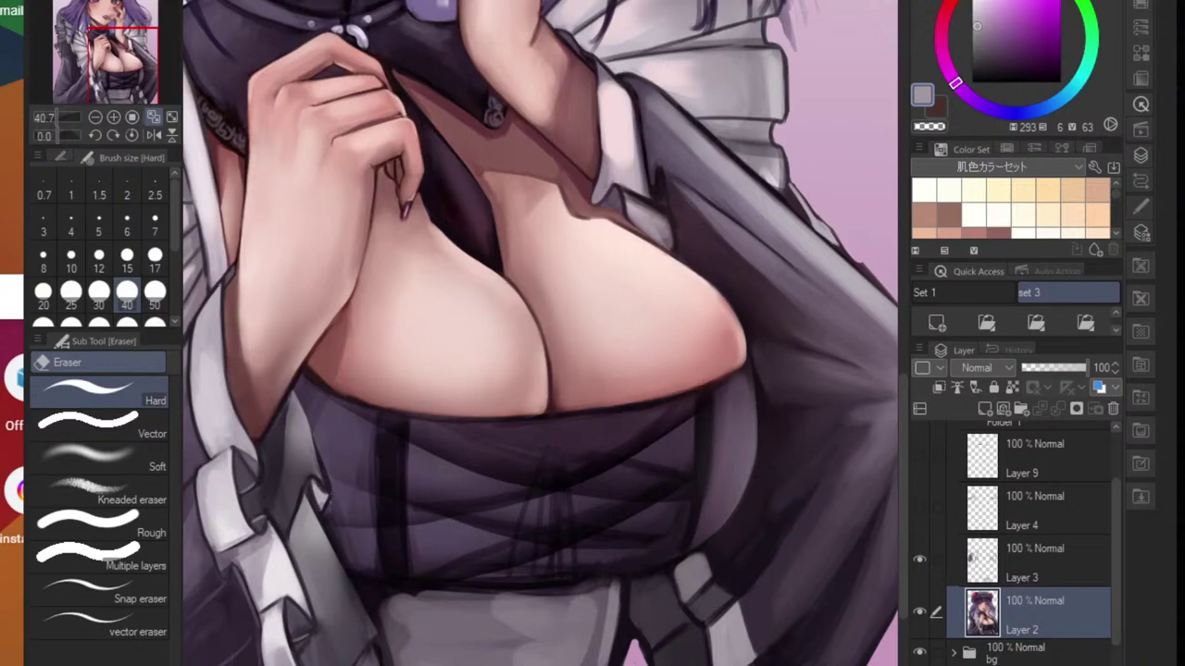
# - Switch from the Eraser to the Brush, then to the G-pen
pyautogui.scroll(-14, 648, 663)
pyautogui.moveTo(645, 665); pyautogui.dragTo(663, 638)
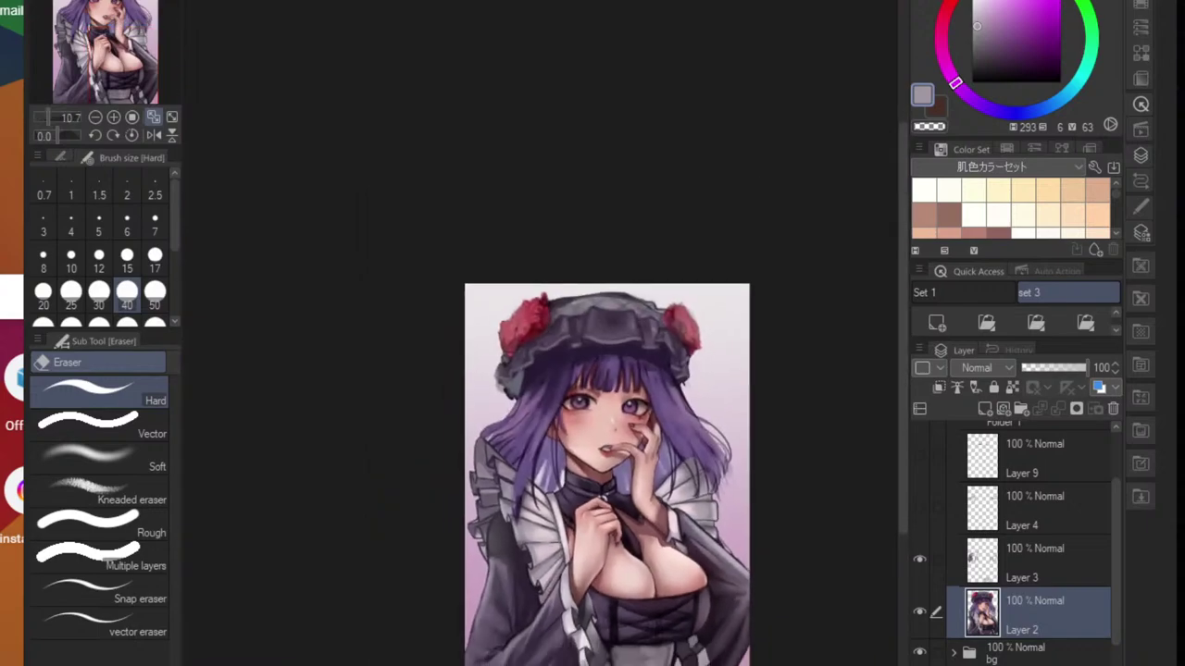
pyautogui.scroll(2, 663, 663)
pyautogui.scroll(4, 662, 660)
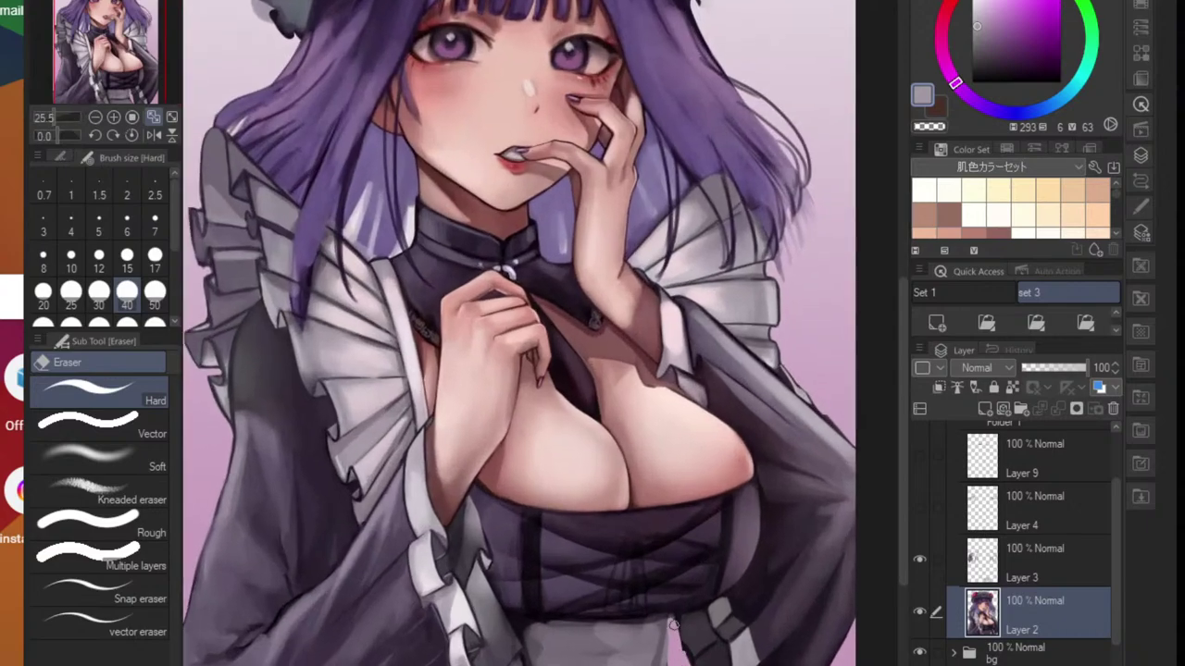
pyautogui.scroll(-3, 682, 659)
pyautogui.scroll(3, 682, 658)
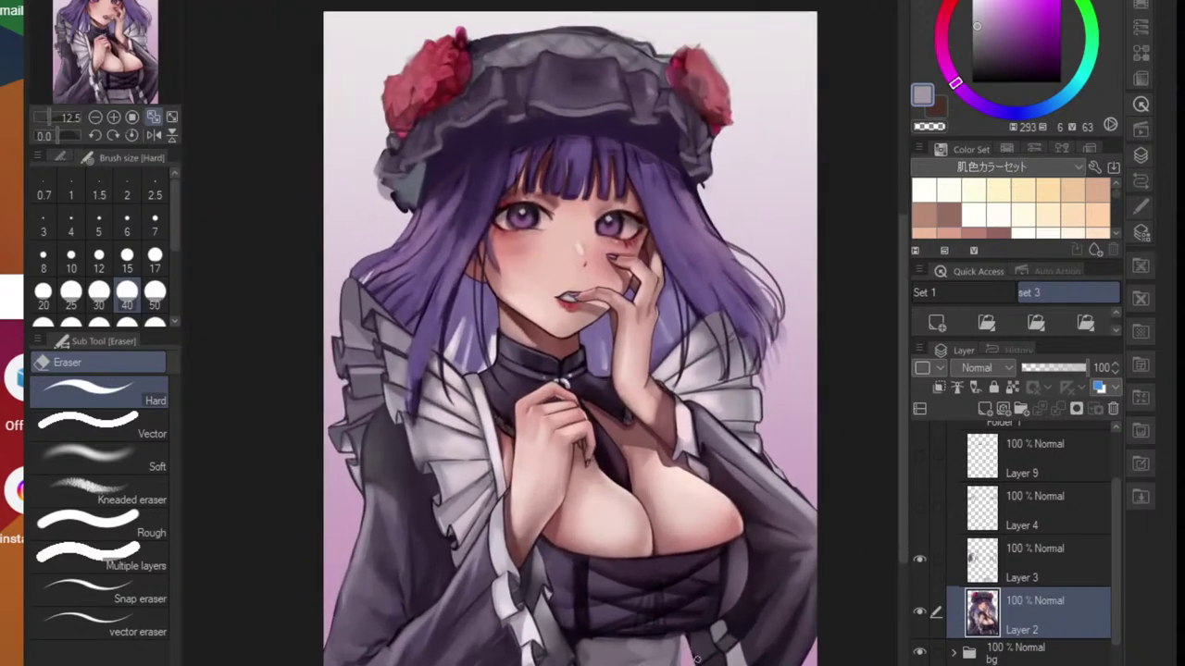
pyautogui.press('b')
pyautogui.scroll(2, 687, 657)
pyautogui.press('p')
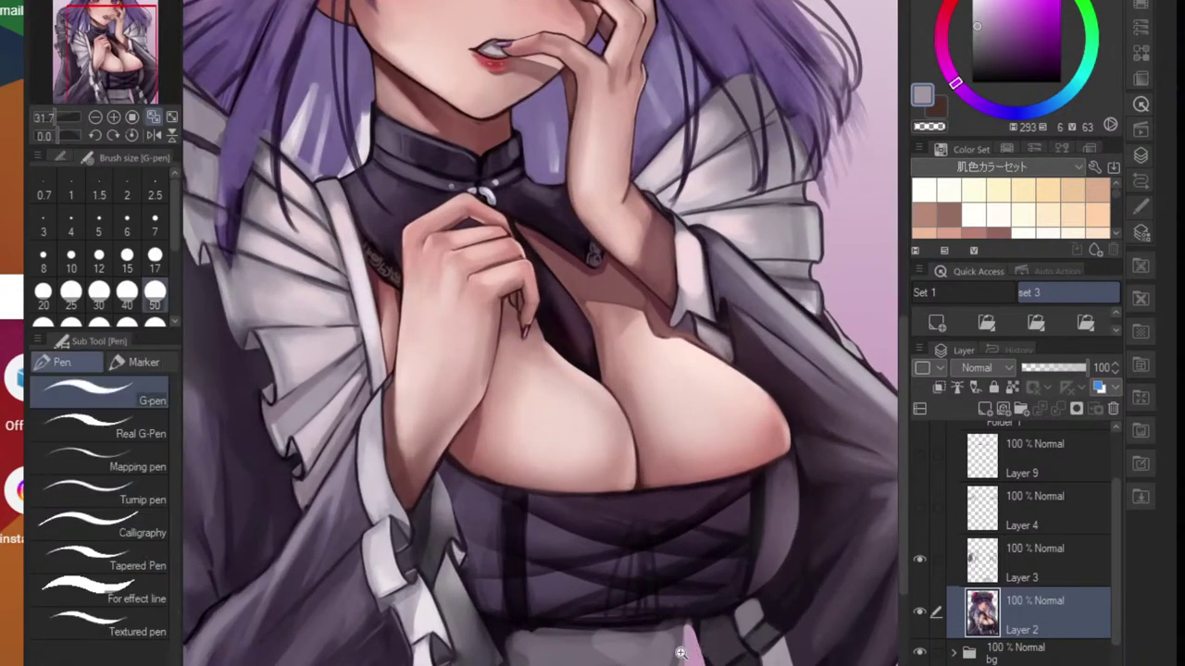
pyautogui.scroll(1, 685, 648)
# - Sample a dark purple-black colour from the drawing
pyautogui.keyDown('alt'); pyautogui.click(692, 612); pyautogui.keyUp('alt')
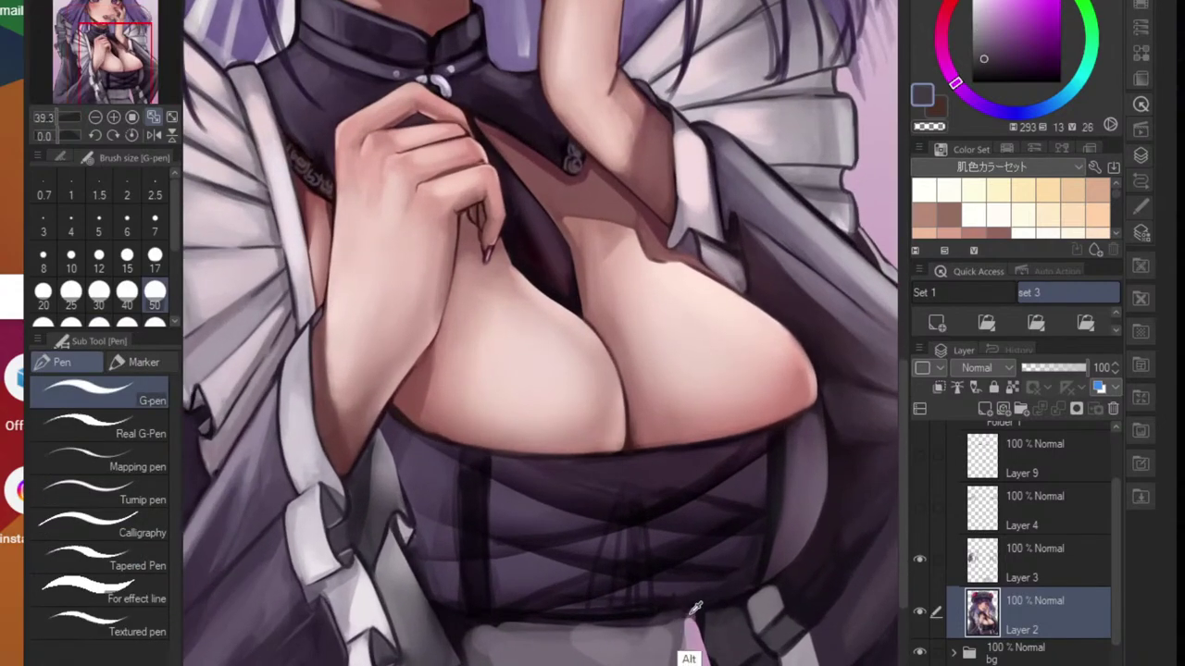
pyautogui.keyDown('alt'); pyautogui.click(696, 637); pyautogui.keyUp('alt')
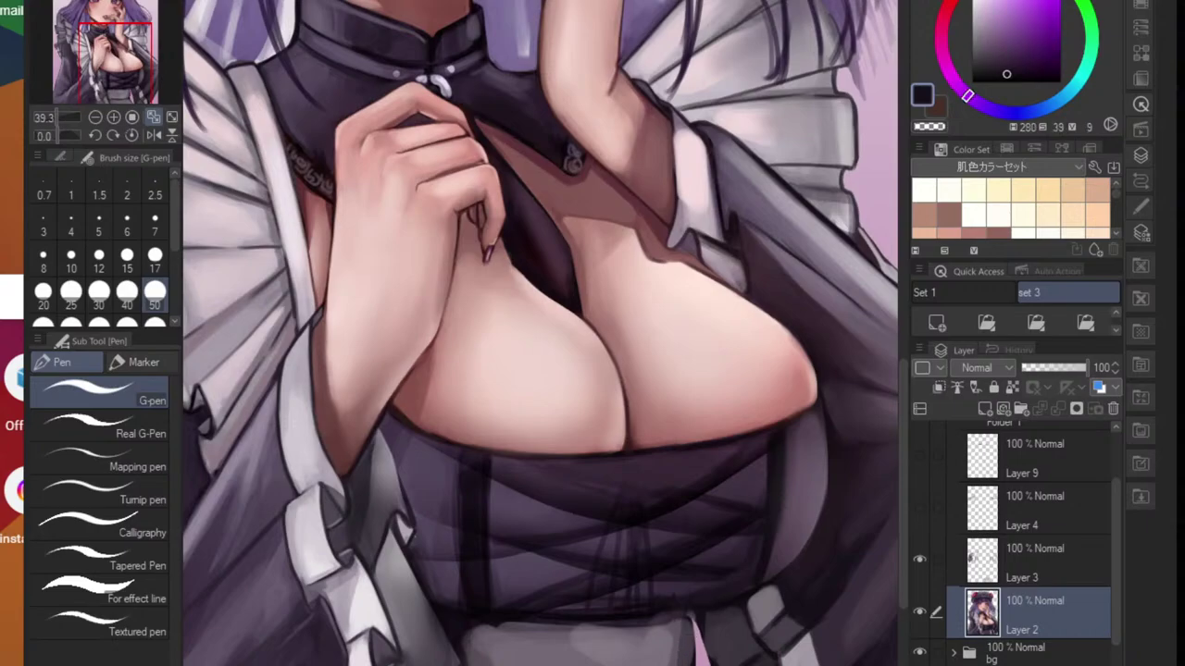
pyautogui.scroll(-5, 685, 650)
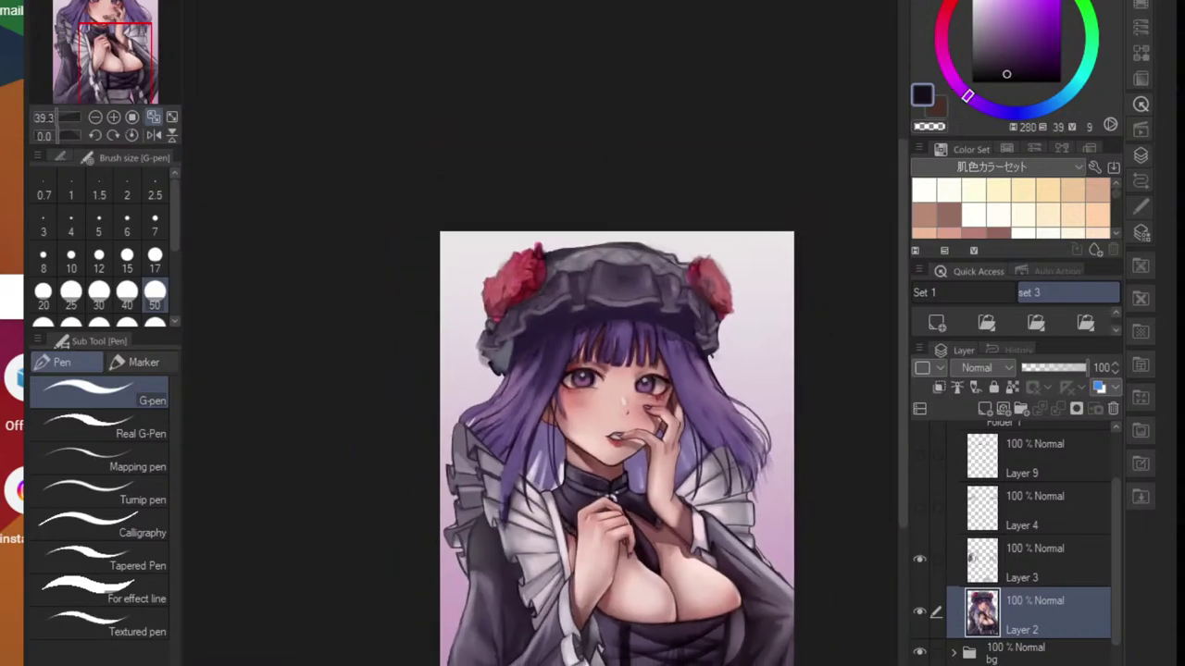
pyautogui.scroll(4, 685, 651)
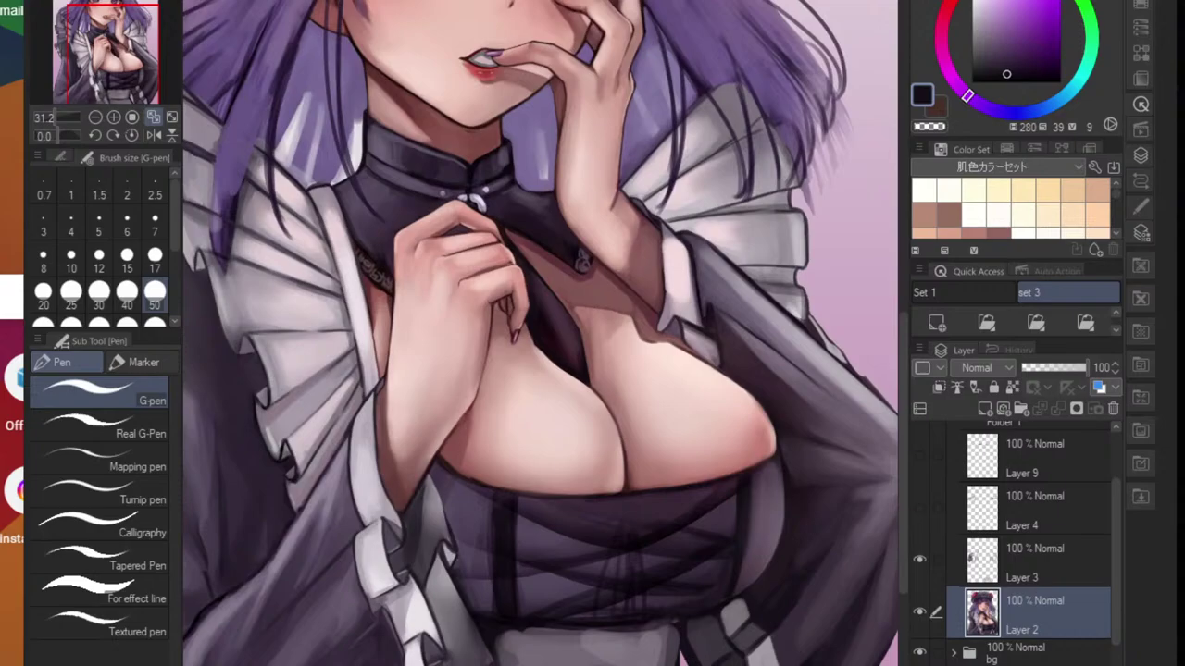
pyautogui.scroll(-5, 696, 639)
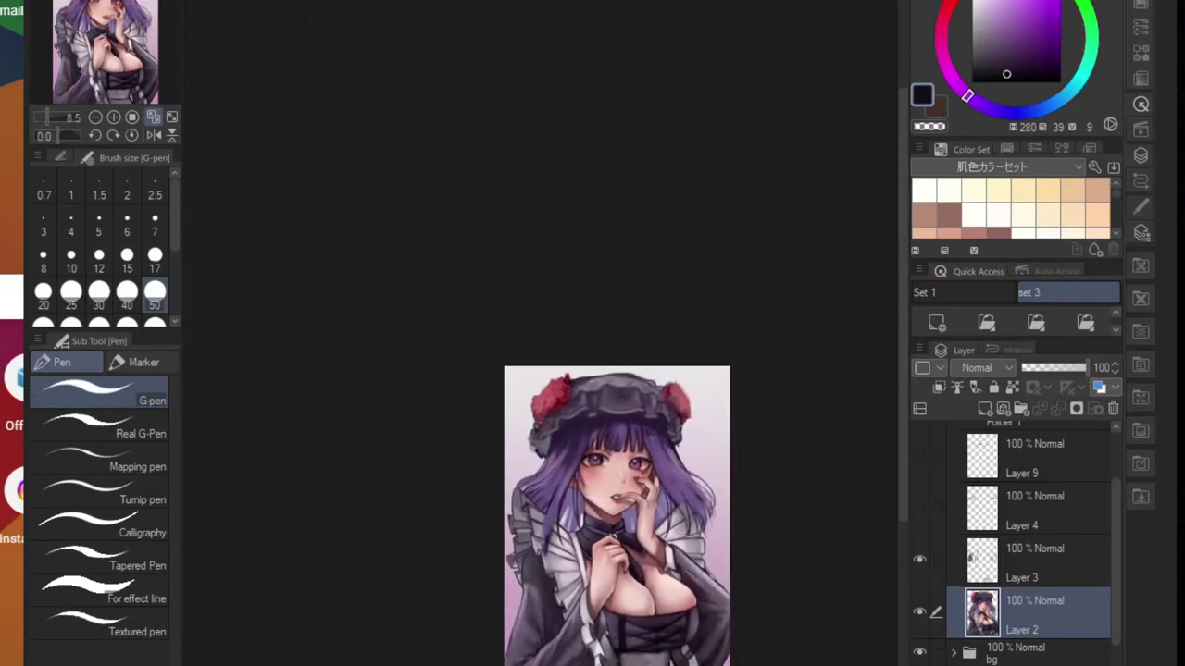
pyautogui.scroll(4, 677, 657)
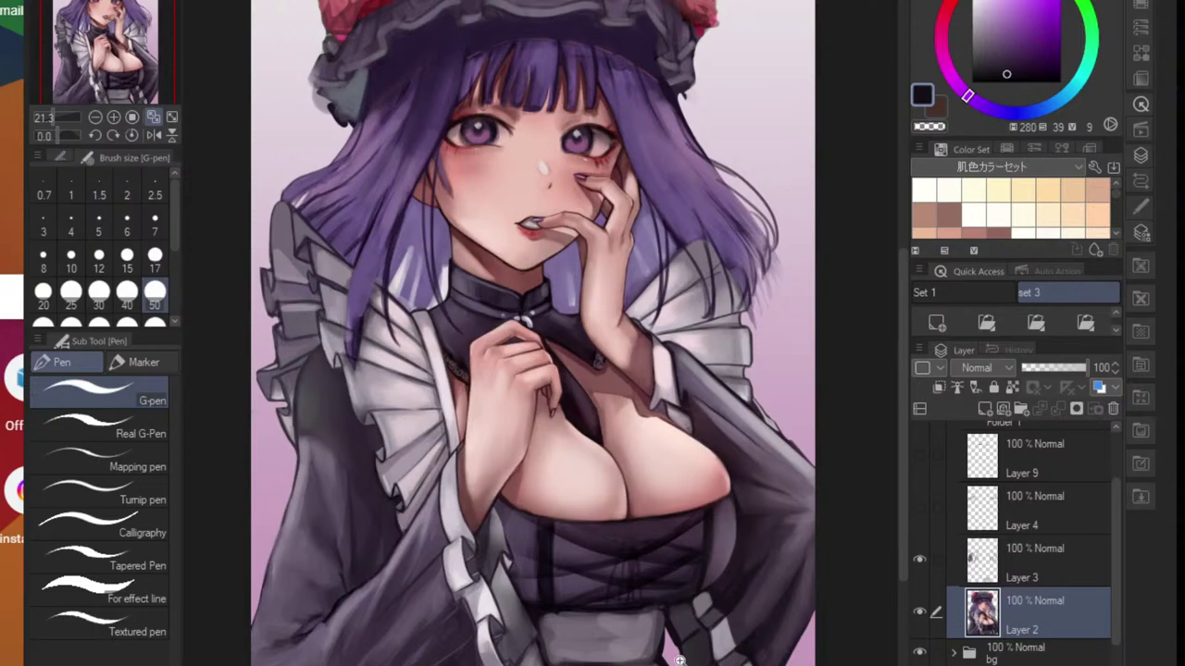
pyautogui.scroll(2, 679, 659)
pyautogui.scroll(-2, 545, 333)
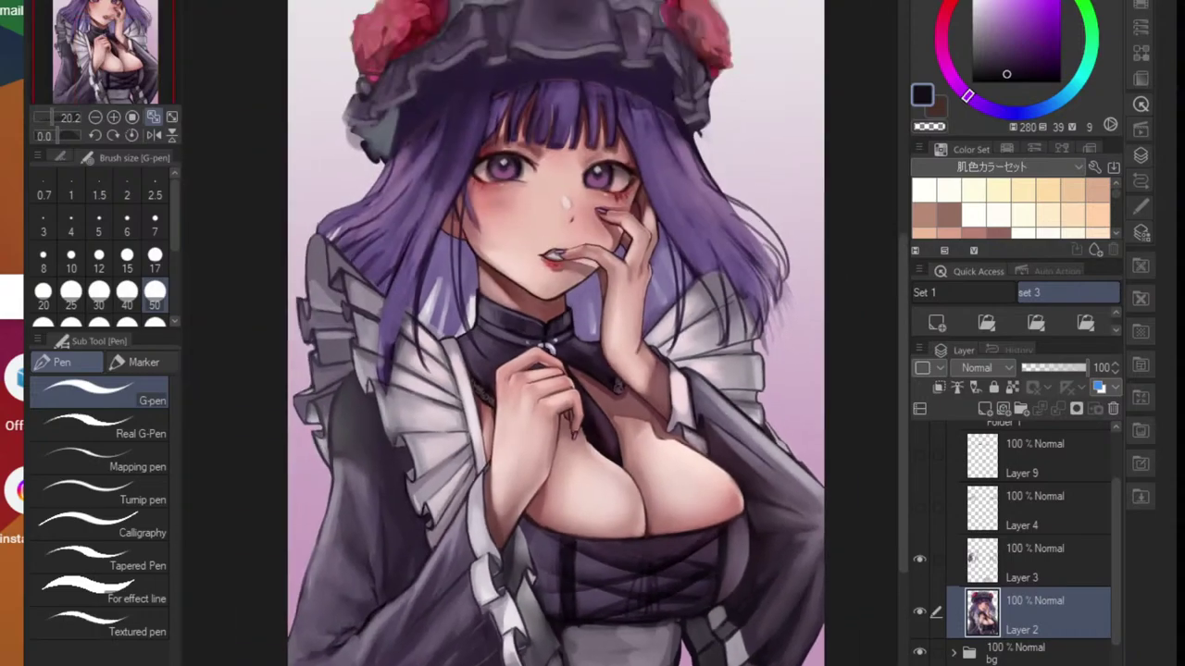
pyautogui.scroll(3, 687, 657)
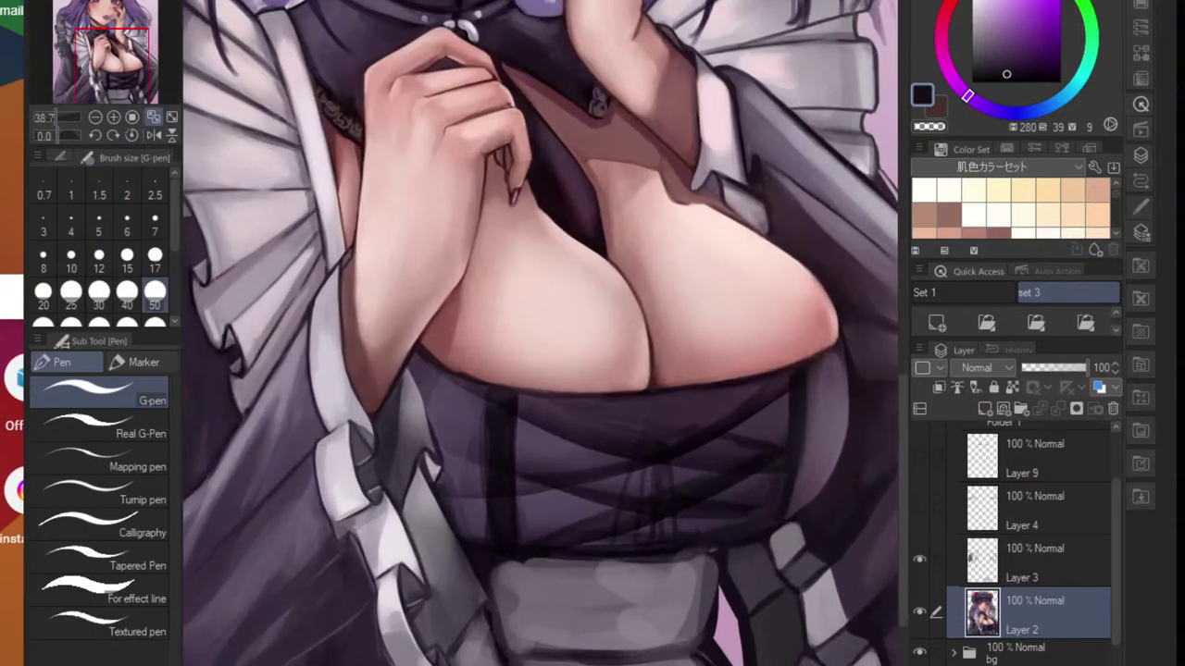
# - With the Hard eraser, remove the stray grey and dark strokes at the waist's right edge
pyautogui.press('e')
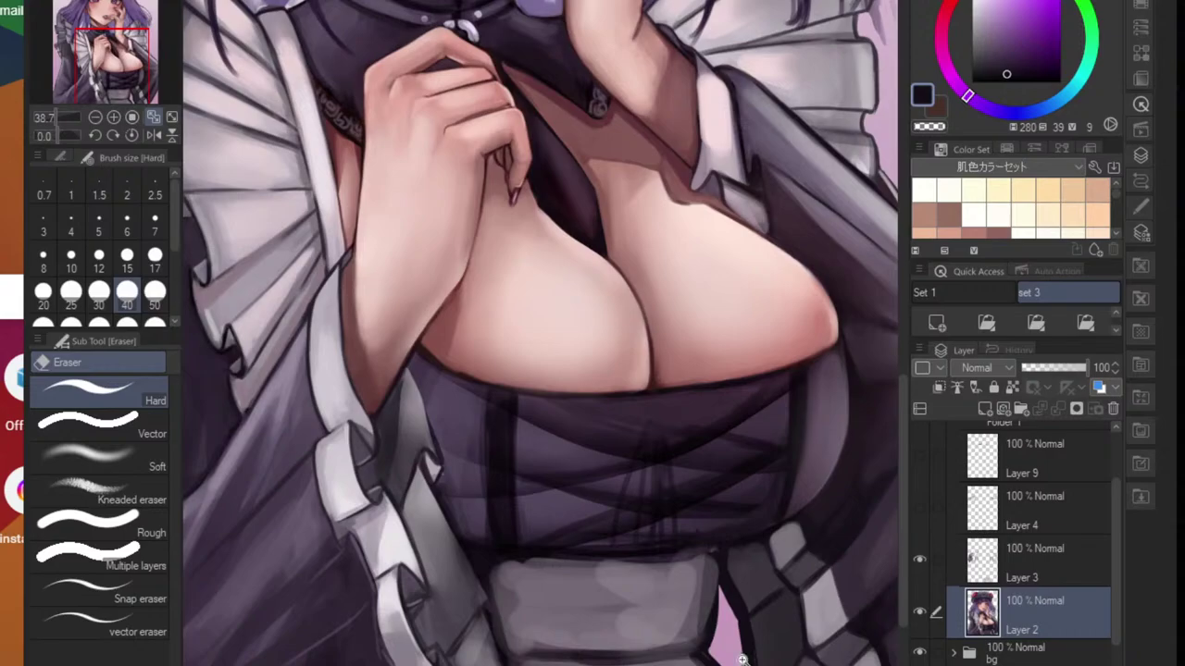
pyautogui.scroll(-4, 741, 659)
pyautogui.scroll(3, 771, 659)
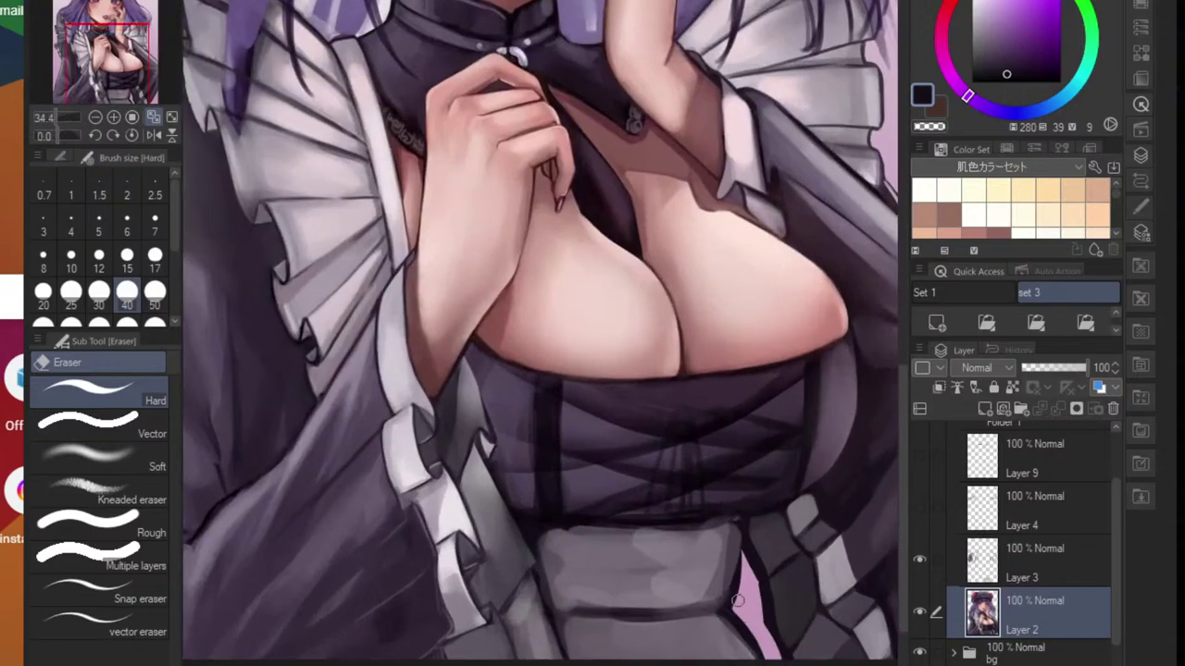
pyautogui.moveTo(729, 612)
pyautogui.mouseDown()
pyautogui.moveTo(758, 661)
pyautogui.moveTo(741, 660)
pyautogui.mouseUp()
pyautogui.moveTo(731, 609); pyautogui.dragTo(730, 619)
# - Return to the G-pen and flip the canvas horizontally to check the drawing
pyautogui.press('b')
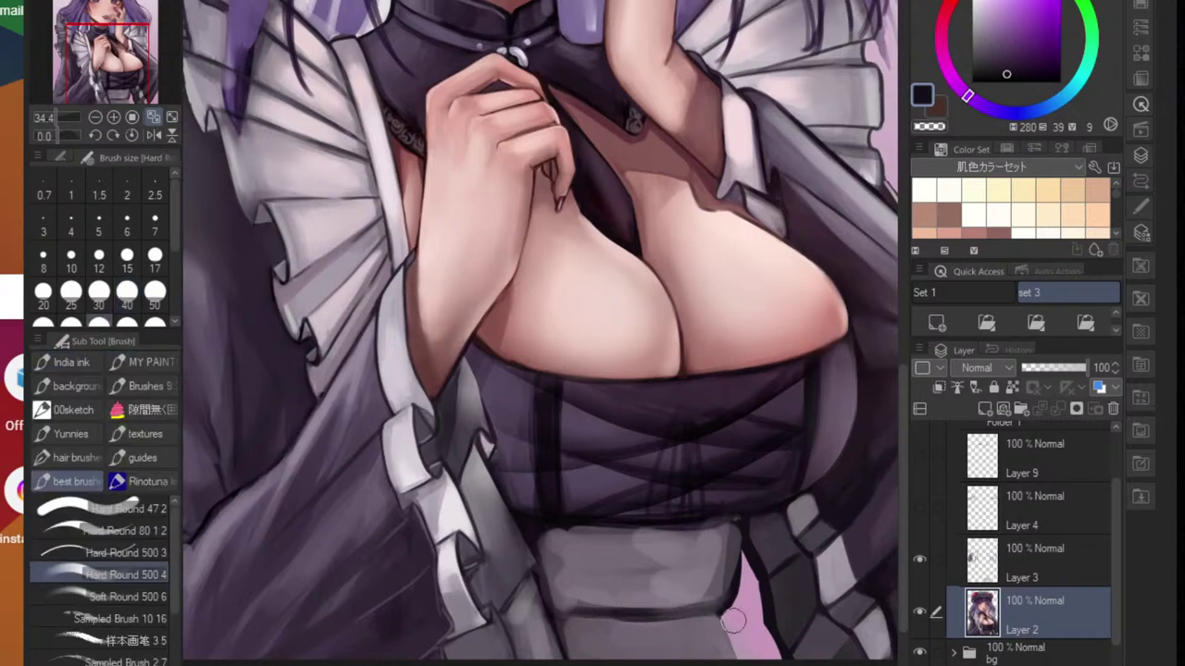
pyautogui.press('p')
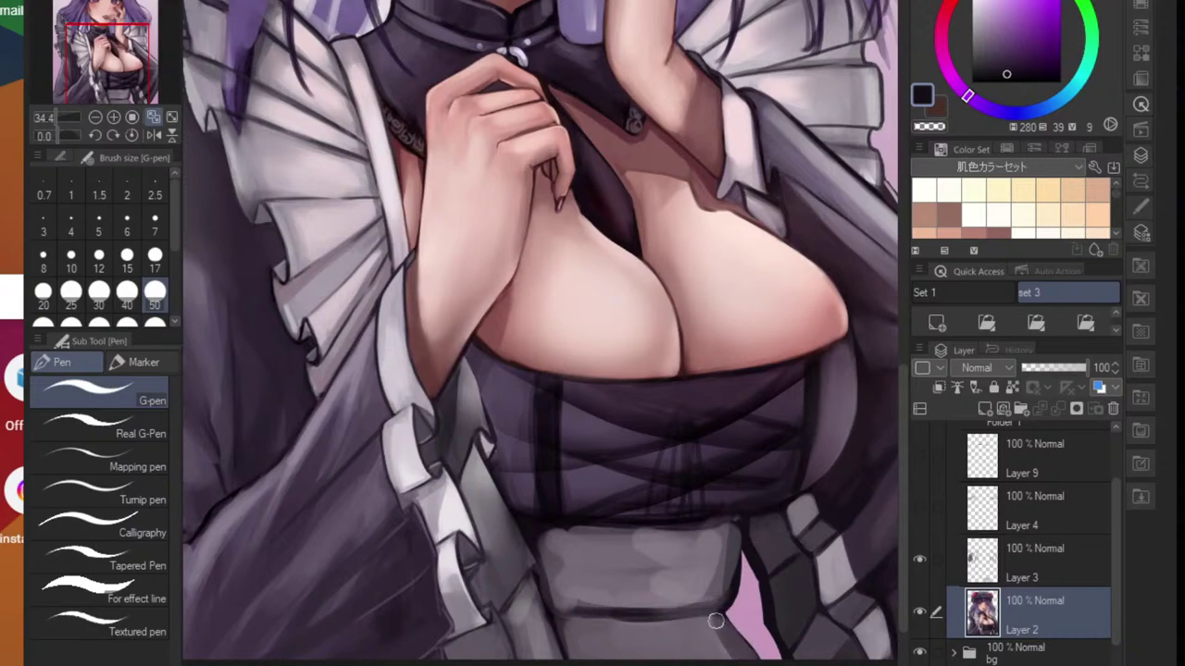
pyautogui.scroll(-5, 746, 646)
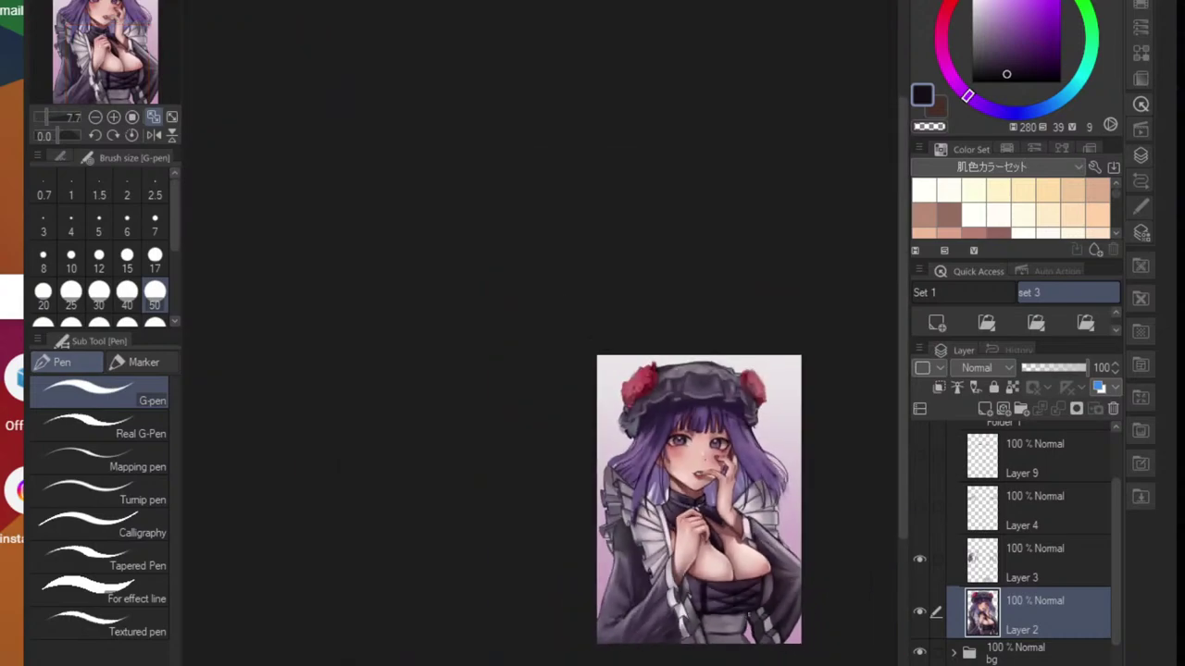
pyautogui.scroll(2, 776, 611)
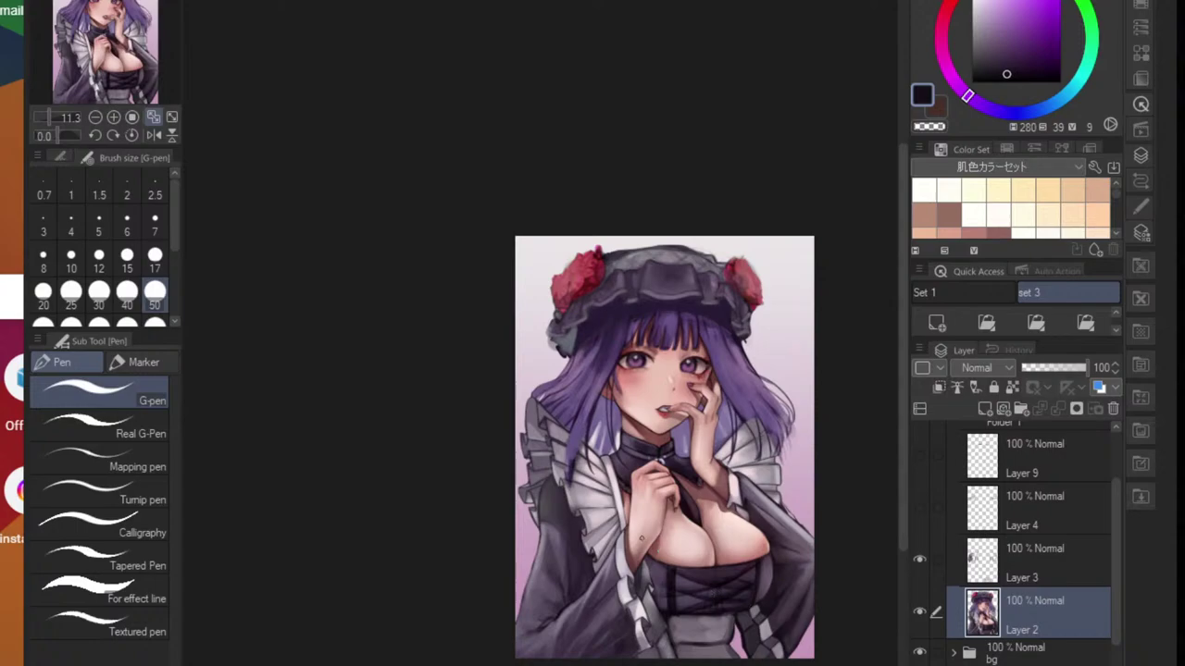
pyautogui.click(155, 135)
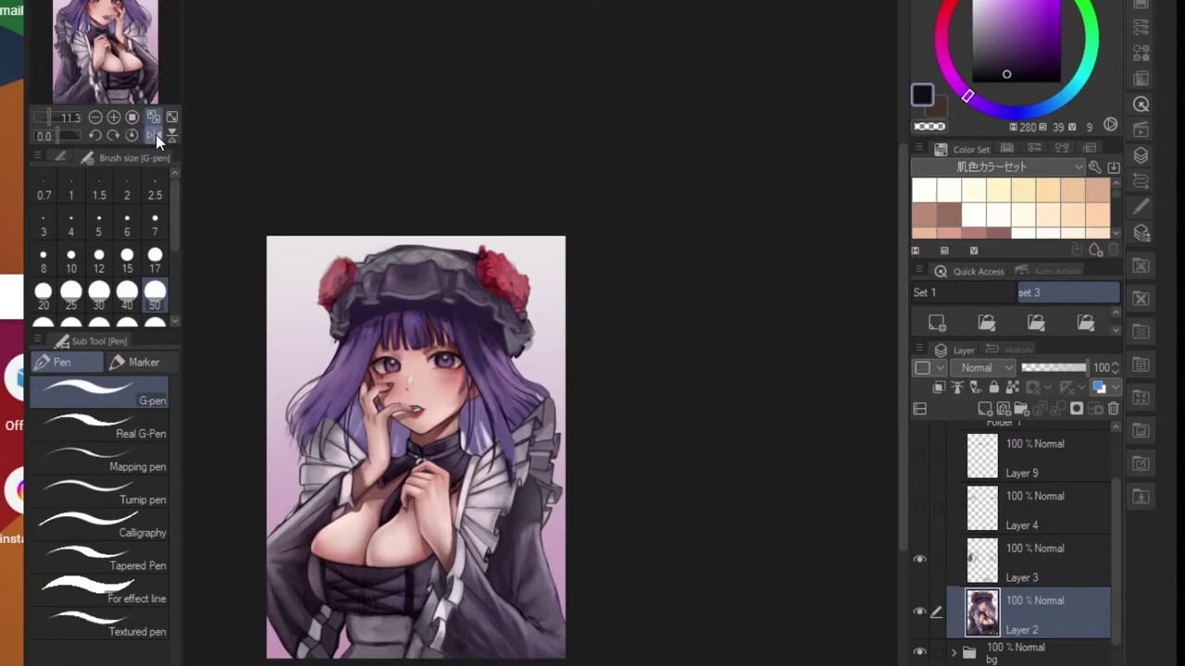
# - Return the canvas to its unmirrored view and undo the test line on the belt
pyautogui.click(155, 135)
pyautogui.click(155, 134)
pyautogui.click(155, 134)
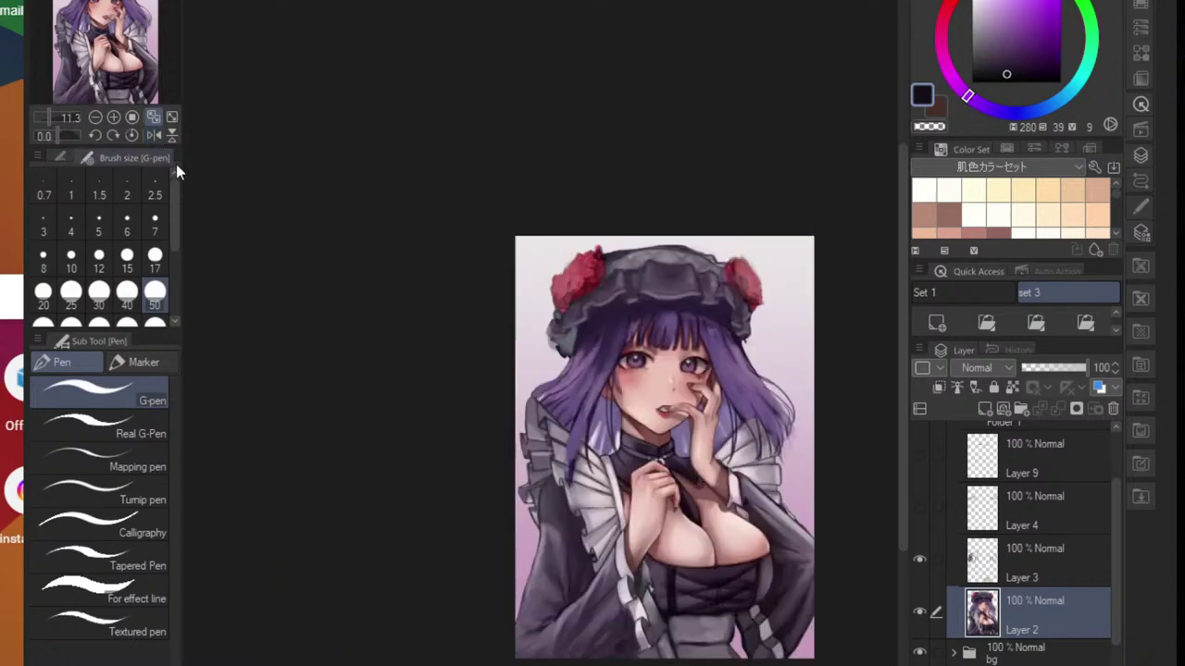
pyautogui.scroll(4, 616, 648)
pyautogui.moveTo(830, 509); pyautogui.dragTo(591, 506)
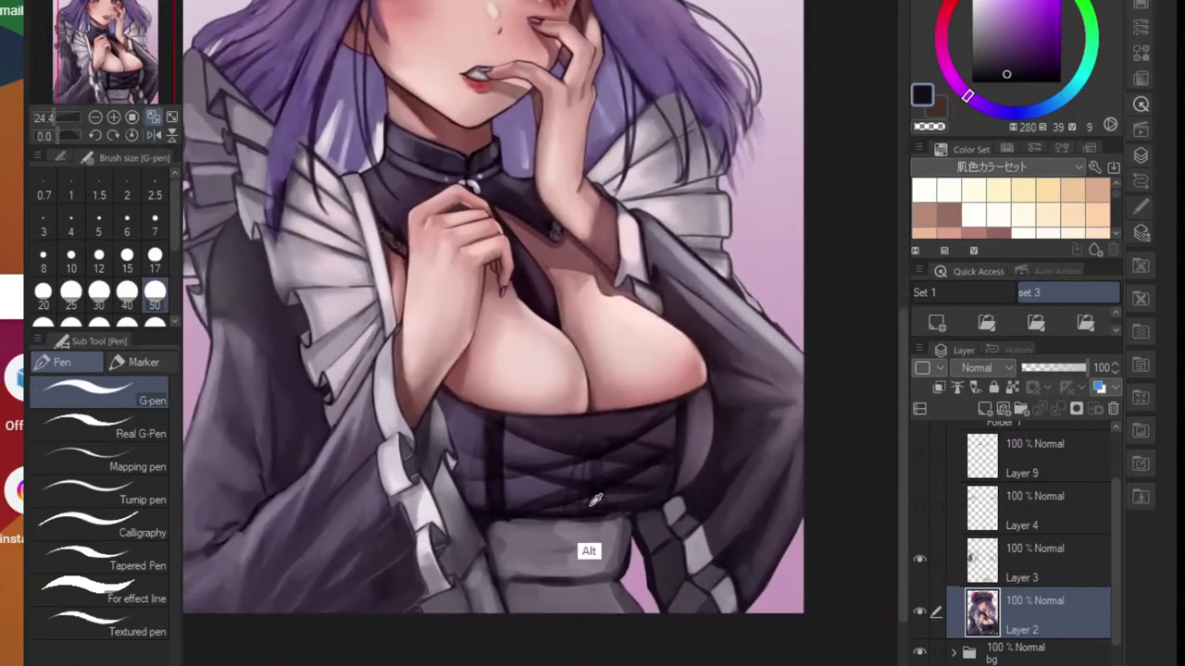
pyautogui.scroll(2, 553, 528)
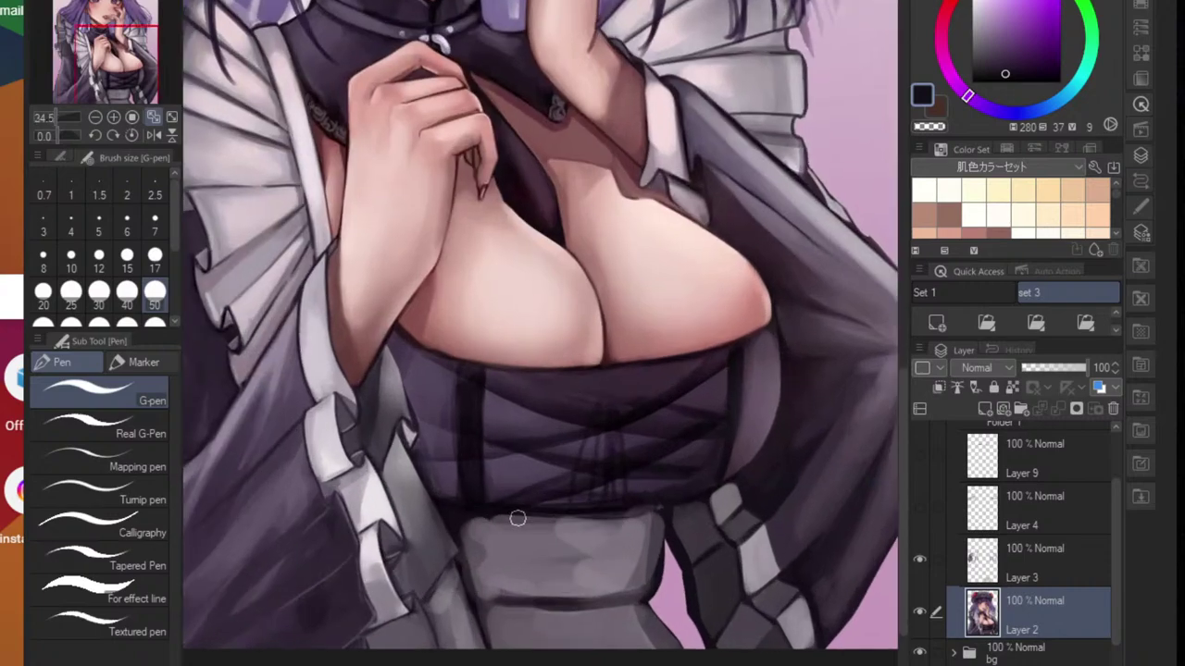
pyautogui.moveTo(476, 526); pyautogui.dragTo(642, 524)
pyautogui.hotkey('ctrl', 'z')
# - With the Hard Round brush on Layer 3, darken the top edge of the grey belt
pyautogui.press('b')
pyautogui.moveTo(491, 527)
pyautogui.mouseDown()
pyautogui.moveTo(601, 534)
pyautogui.moveTo(500, 523)
pyautogui.moveTo(573, 526)
pyautogui.mouseUp()
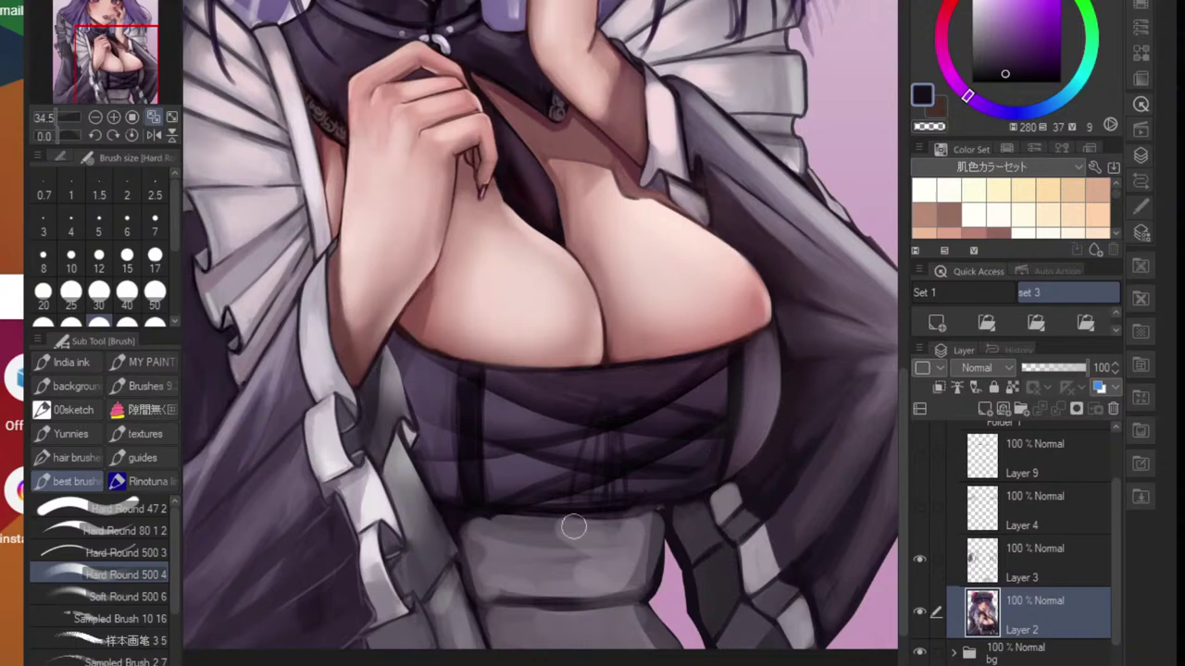
pyautogui.click(1033, 571)
pyautogui.moveTo(479, 524)
pyautogui.mouseDown()
pyautogui.moveTo(598, 523)
pyautogui.moveTo(475, 510)
pyautogui.moveTo(648, 518)
pyautogui.moveTo(575, 528)
pyautogui.moveTo(479, 517)
pyautogui.moveTo(643, 525)
pyautogui.moveTo(525, 547)
pyautogui.moveTo(610, 547)
pyautogui.moveTo(487, 516)
pyautogui.moveTo(640, 532)
pyautogui.moveTo(481, 532)
pyautogui.moveTo(587, 547)
pyautogui.moveTo(491, 526)
pyautogui.moveTo(630, 532)
pyautogui.moveTo(516, 548)
pyautogui.moveTo(476, 528)
pyautogui.moveTo(485, 578)
pyautogui.moveTo(618, 594)
pyautogui.mouseUp()
# - Paint lighter grey highlight strokes across the belt using greys sampled from the drawing
pyautogui.keyDown('alt'); pyautogui.click(602, 590); pyautogui.keyUp('alt')
pyautogui.keyDown('alt'); pyautogui.click(483, 544); pyautogui.keyUp('alt')
pyautogui.keyDown('alt'); pyautogui.click(521, 563); pyautogui.keyUp('alt')
pyautogui.moveTo(494, 556); pyautogui.dragTo(536, 569)
pyautogui.keyDown('alt'); pyautogui.click(514, 566); pyautogui.keyUp('alt')
pyautogui.moveTo(474, 538)
pyautogui.mouseDown()
pyautogui.moveTo(582, 561)
pyautogui.moveTo(618, 556)
pyautogui.moveTo(569, 597)
pyautogui.mouseUp()
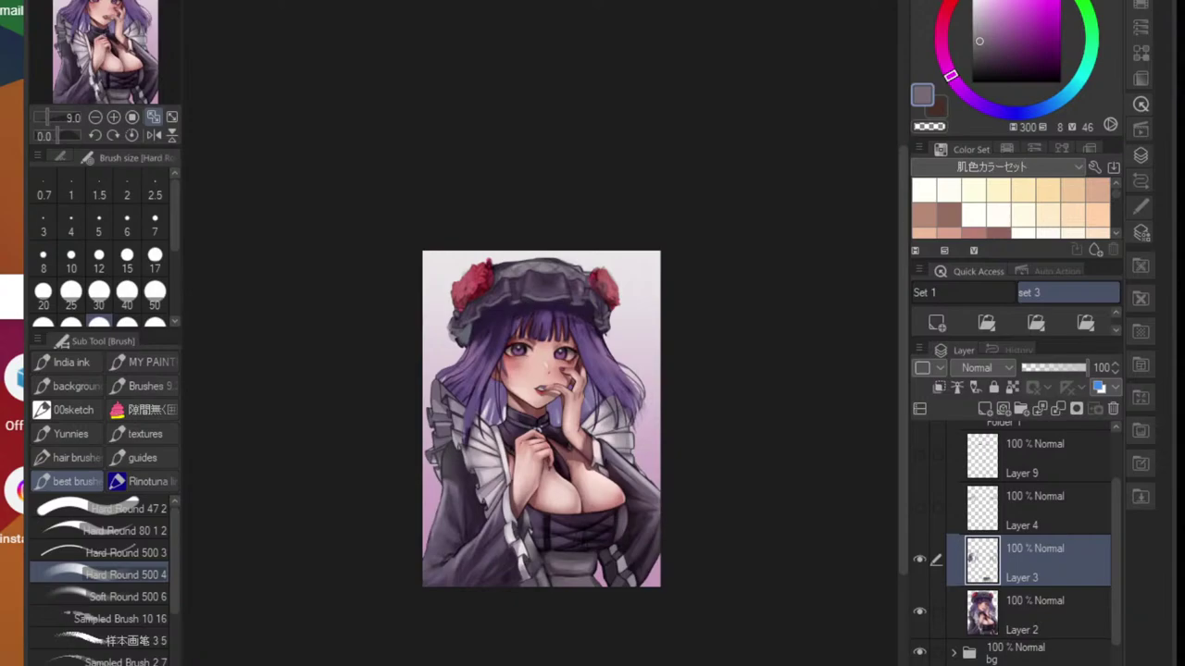
# - Add light grey and dark purple-grey strokes along the apron's right edge and skirt band
pyautogui.scroll(3, 596, 559)
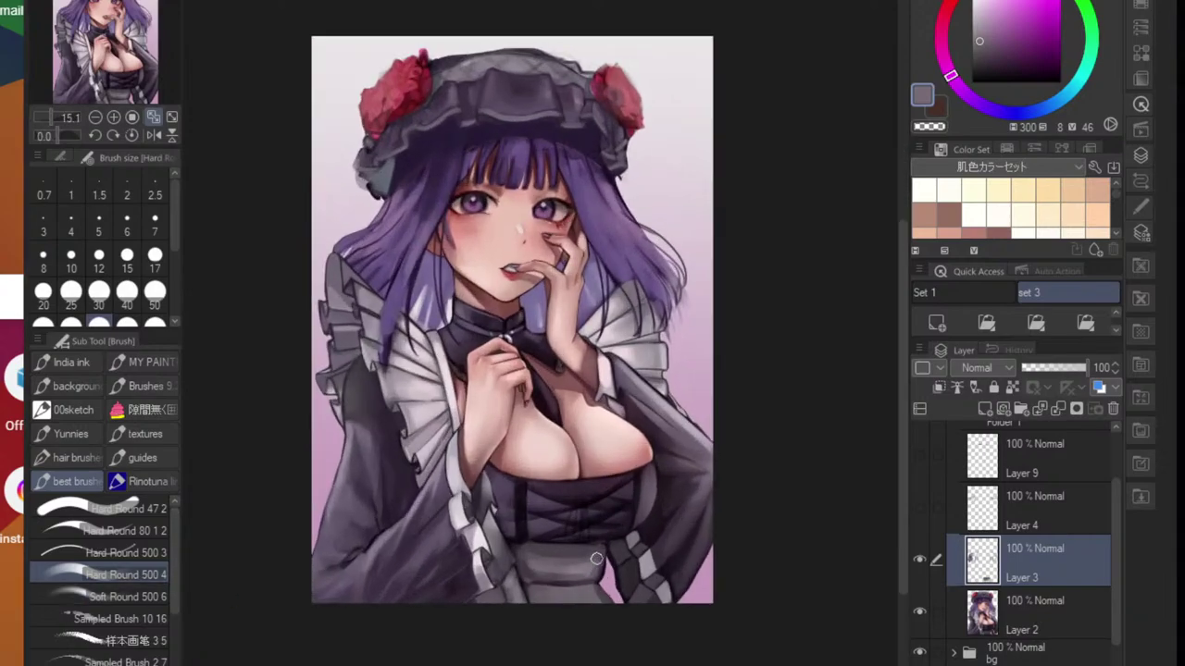
pyautogui.hotkey('ctrl', 'z')
pyautogui.moveTo(581, 563); pyautogui.dragTo(612, 558)
pyautogui.scroll(2, 618, 576)
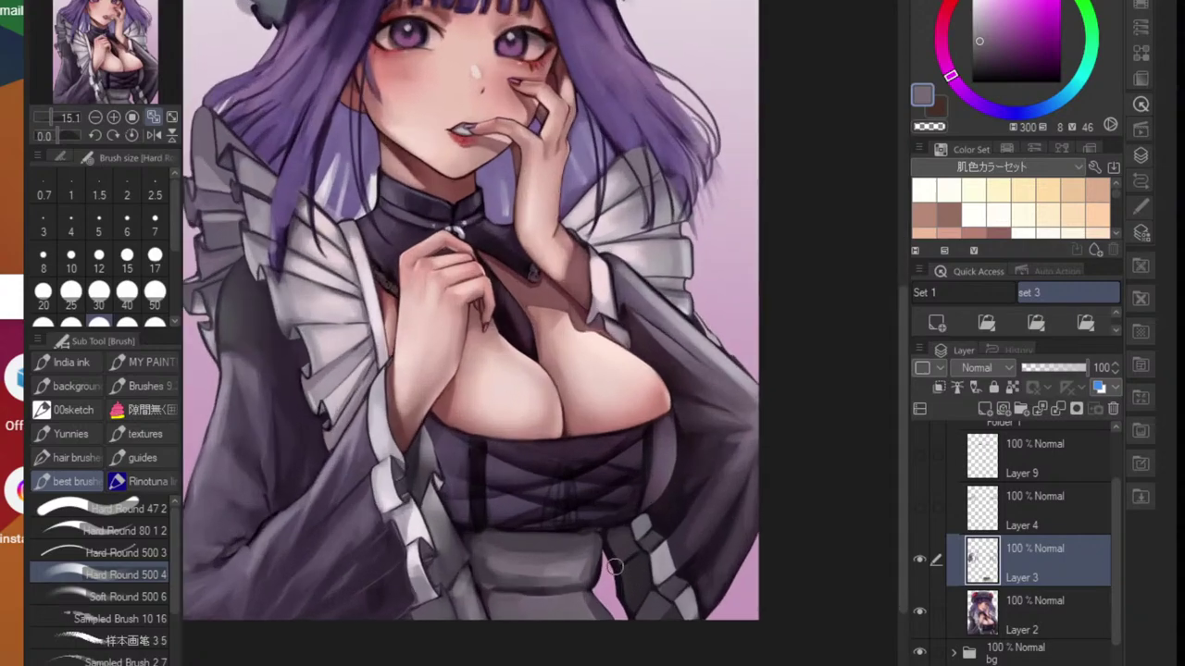
pyautogui.keyDown('alt'); pyautogui.click(592, 571); pyautogui.keyUp('alt')
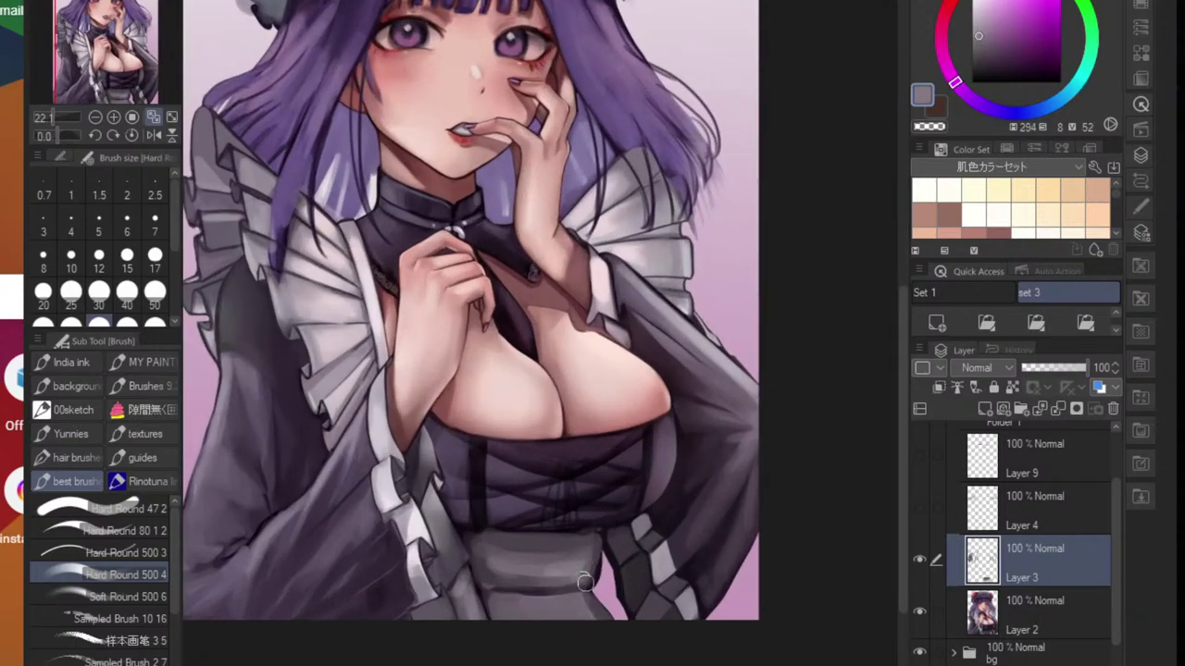
pyautogui.moveTo(568, 568)
pyautogui.mouseDown()
pyautogui.moveTo(487, 569)
pyautogui.moveTo(589, 570)
pyautogui.mouseUp()
pyautogui.keyDown('alt'); pyautogui.click(544, 583); pyautogui.keyUp('alt')
pyautogui.moveTo(493, 563)
pyautogui.mouseDown()
pyautogui.moveTo(590, 563)
pyautogui.moveTo(590, 546)
pyautogui.moveTo(575, 570)
pyautogui.moveTo(602, 603)
pyautogui.mouseUp()
pyautogui.scroll(-5, 602, 604)
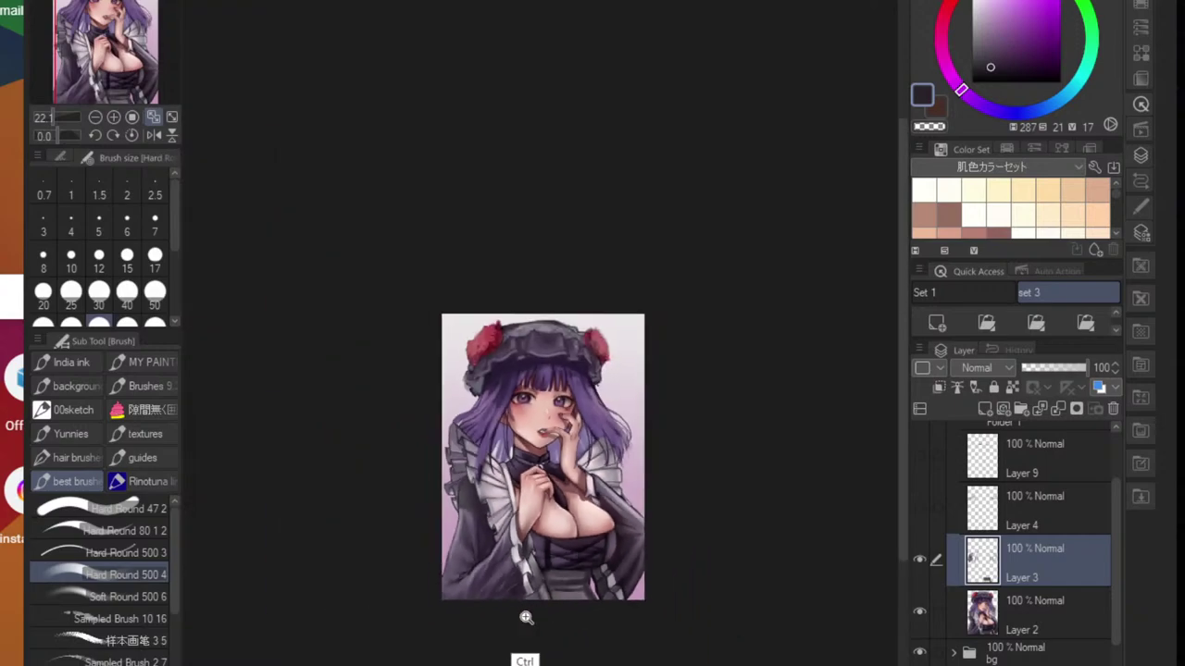
pyautogui.scroll(5, 602, 600)
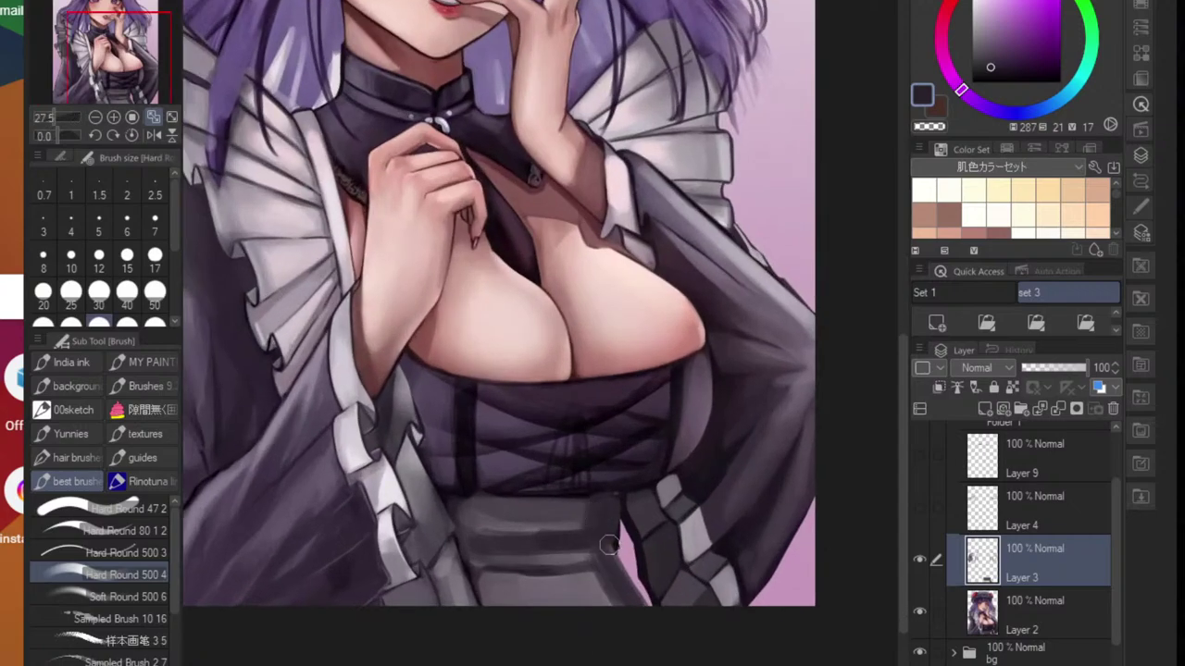
# - Switch to the eraser and erase along the skirt's dark edge on Layer 3
pyautogui.rightClick(607, 541)
pyautogui.press('Escape')
pyautogui.press('e')
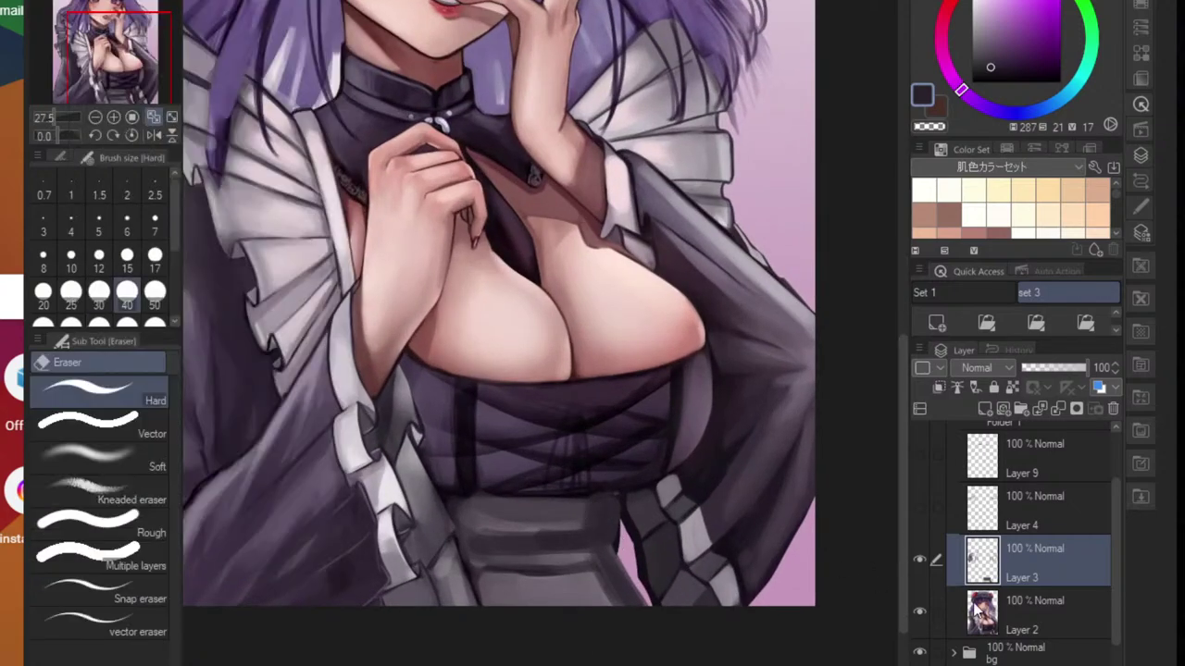
pyautogui.click(1035, 614)
pyautogui.scroll(1, 593, 512)
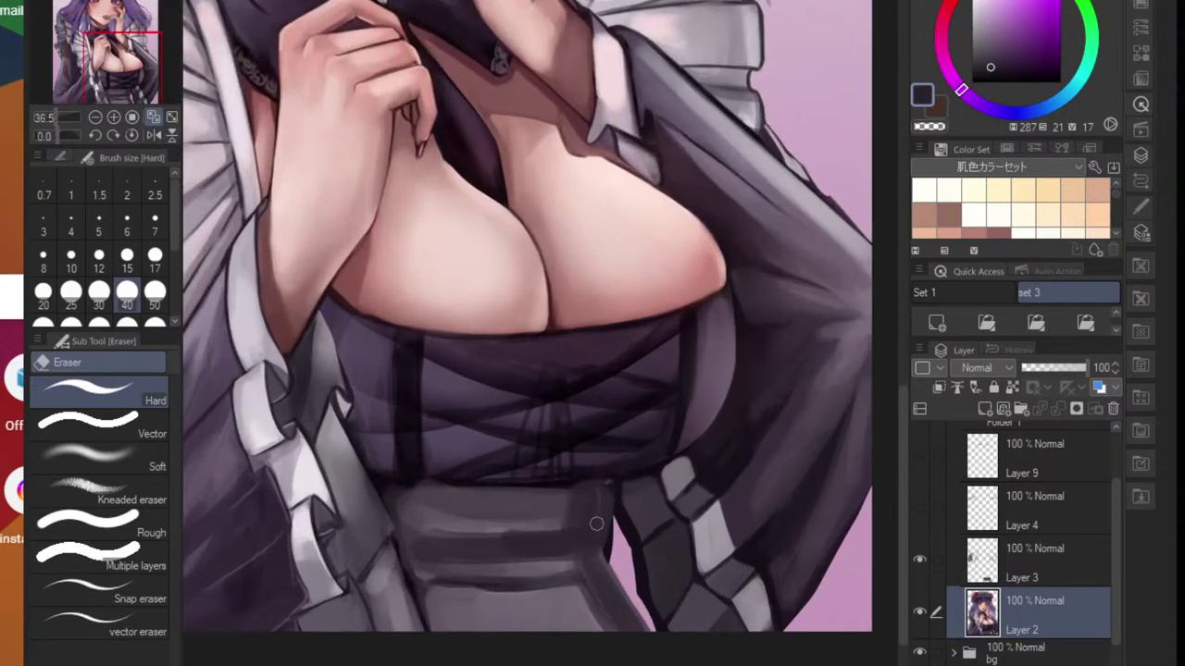
pyautogui.click(905, 568)
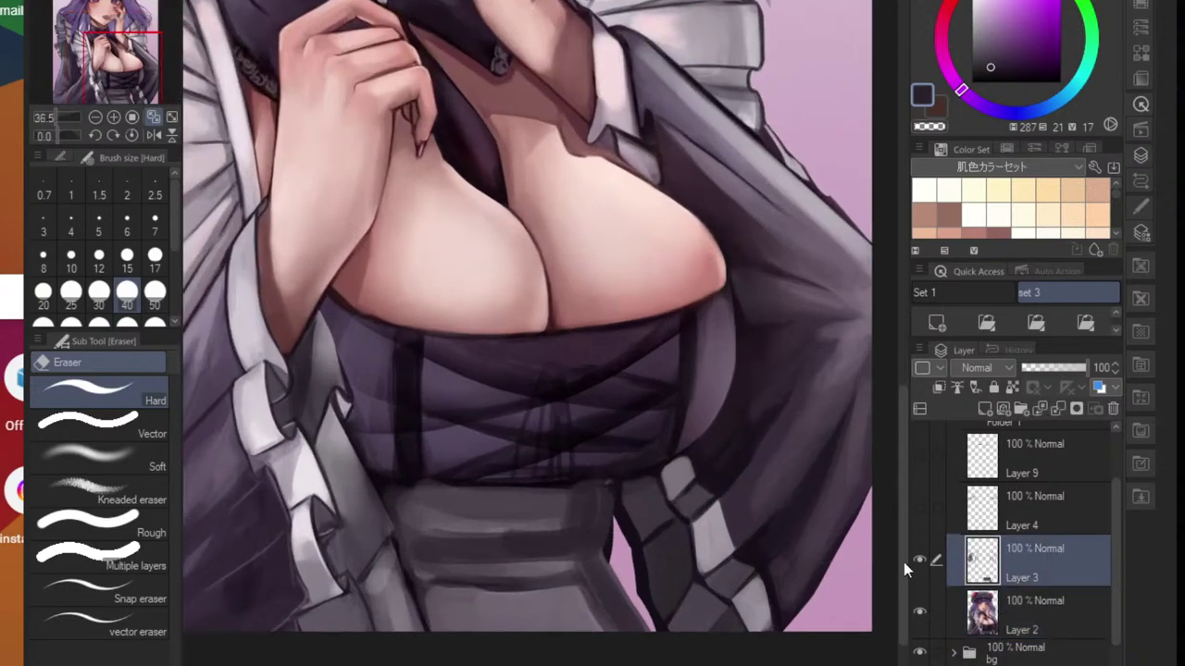
pyautogui.moveTo(599, 494); pyautogui.dragTo(595, 524)
# - On Layer 2, erase the dark spike and stray paint in the pink gap beside the skirt
pyautogui.click(988, 600)
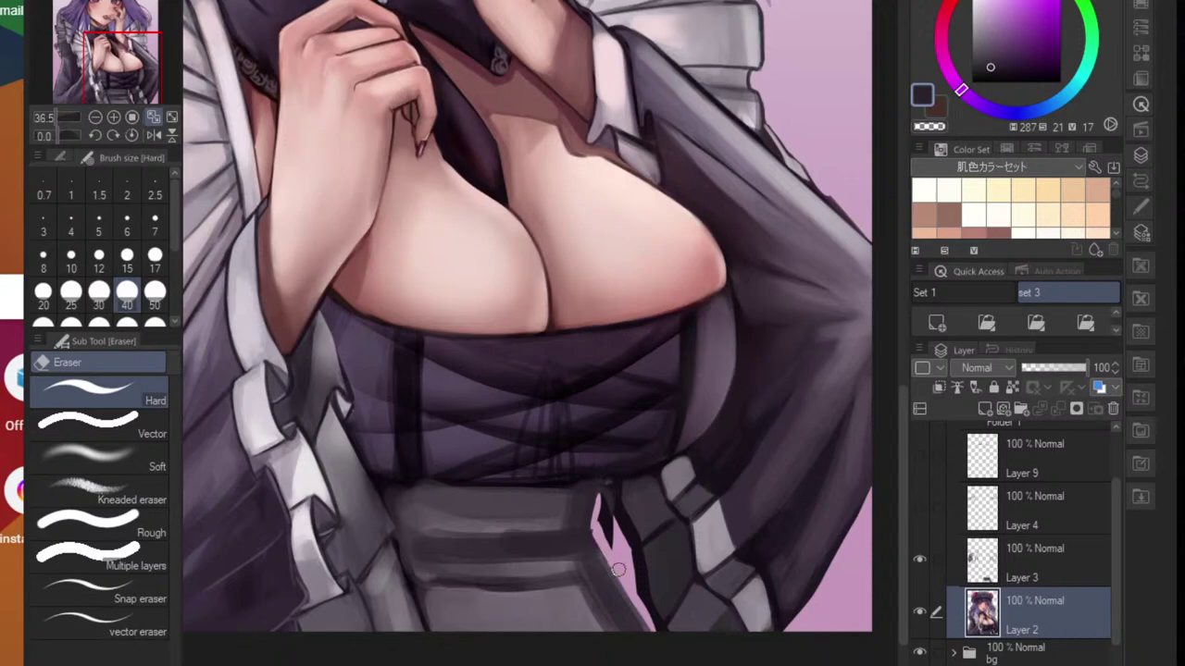
pyautogui.moveTo(617, 570); pyautogui.dragTo(611, 539)
pyautogui.moveTo(600, 499)
pyautogui.mouseDown()
pyautogui.moveTo(618, 538)
pyautogui.moveTo(611, 569)
pyautogui.moveTo(603, 545)
pyautogui.moveTo(625, 598)
pyautogui.moveTo(599, 548)
pyautogui.moveTo(641, 631)
pyautogui.mouseUp()
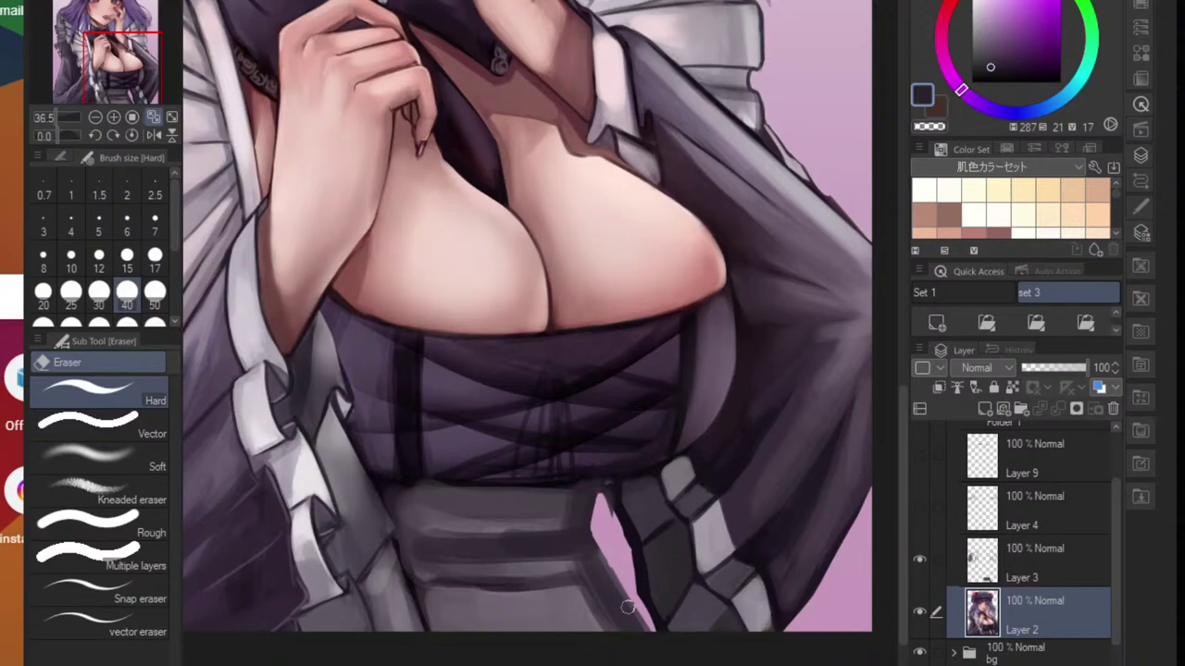
pyautogui.scroll(-6, 602, 397)
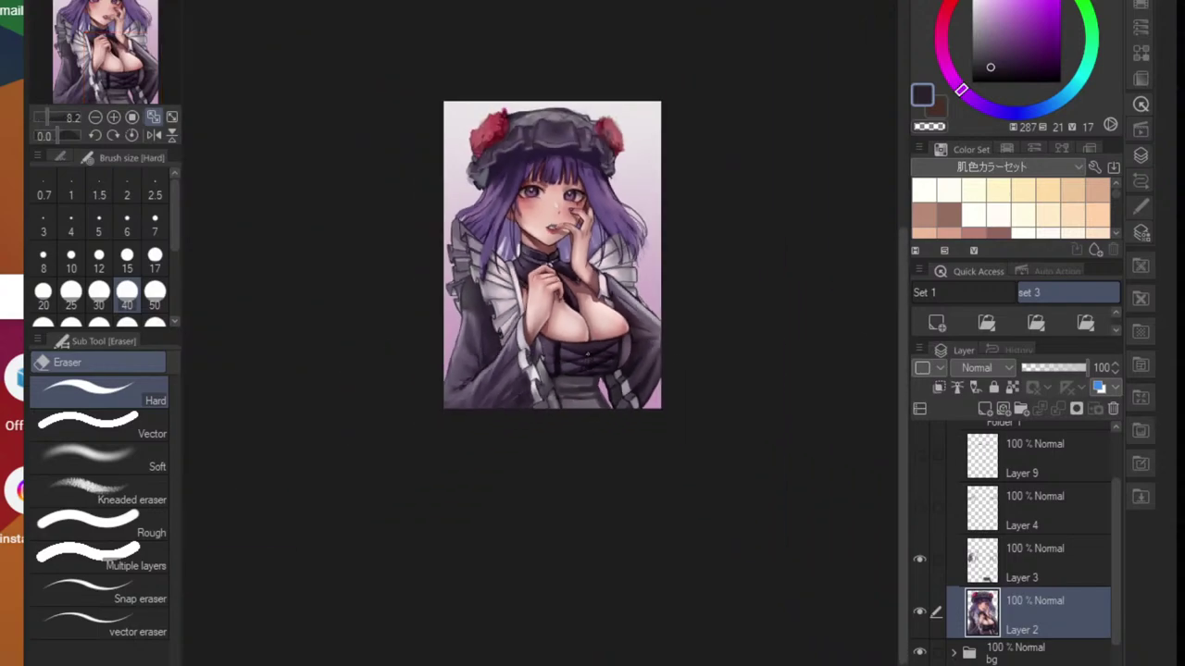
pyautogui.scroll(1, 587, 353)
pyautogui.scroll(5, 587, 353)
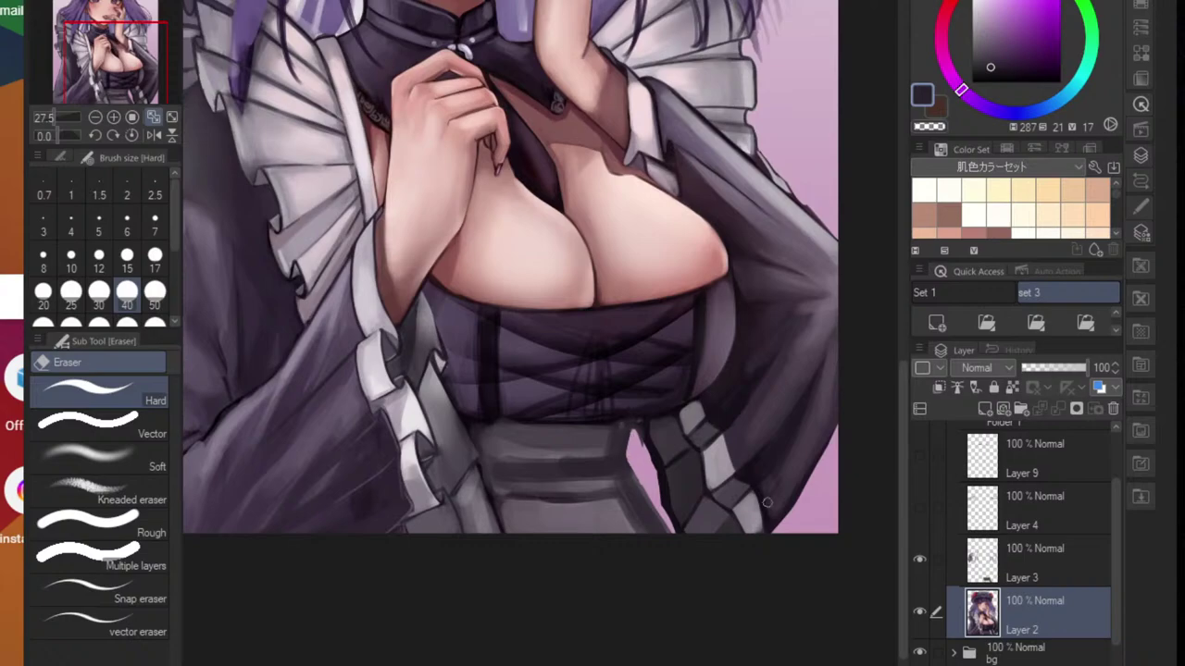
# - On Layer 3, paint dark shadow over the top of the pink strip
pyautogui.click(990, 566)
pyautogui.scroll(4, 636, 442)
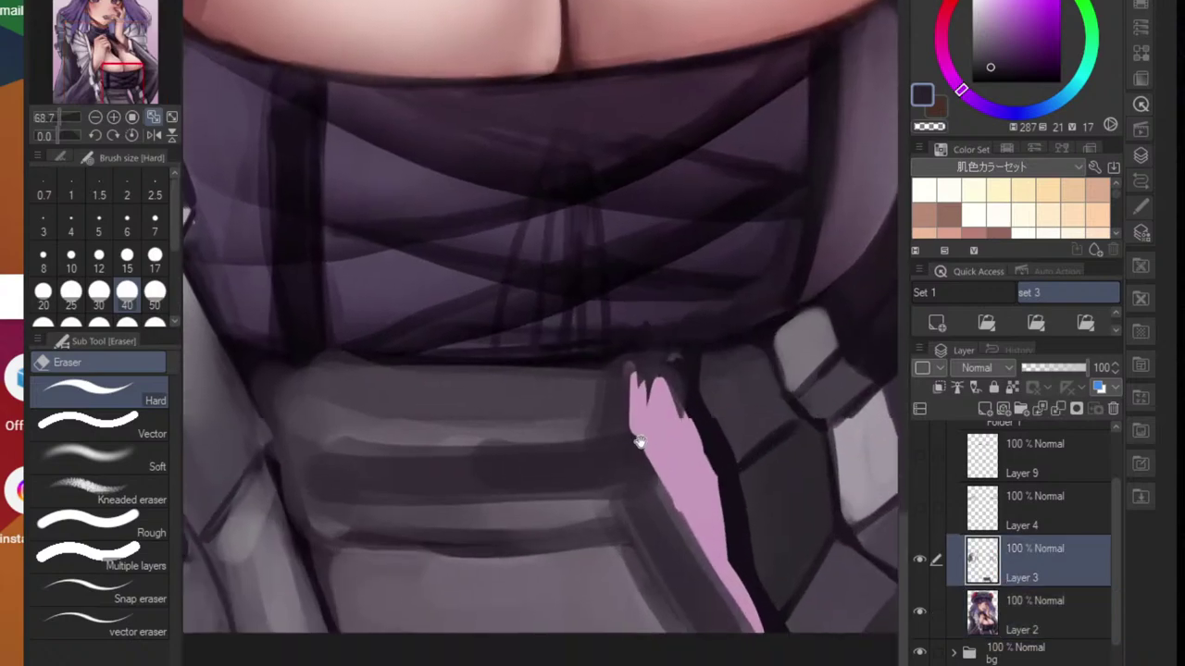
pyautogui.scroll(-5, 650, 432)
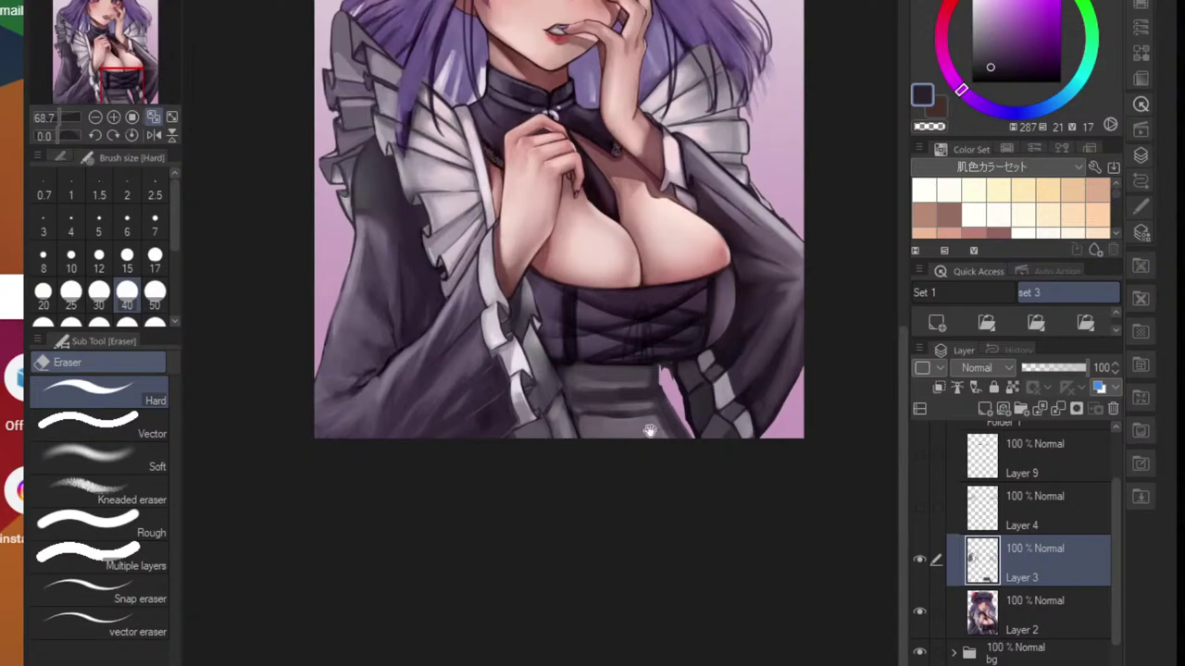
pyautogui.scroll(-6, 650, 431)
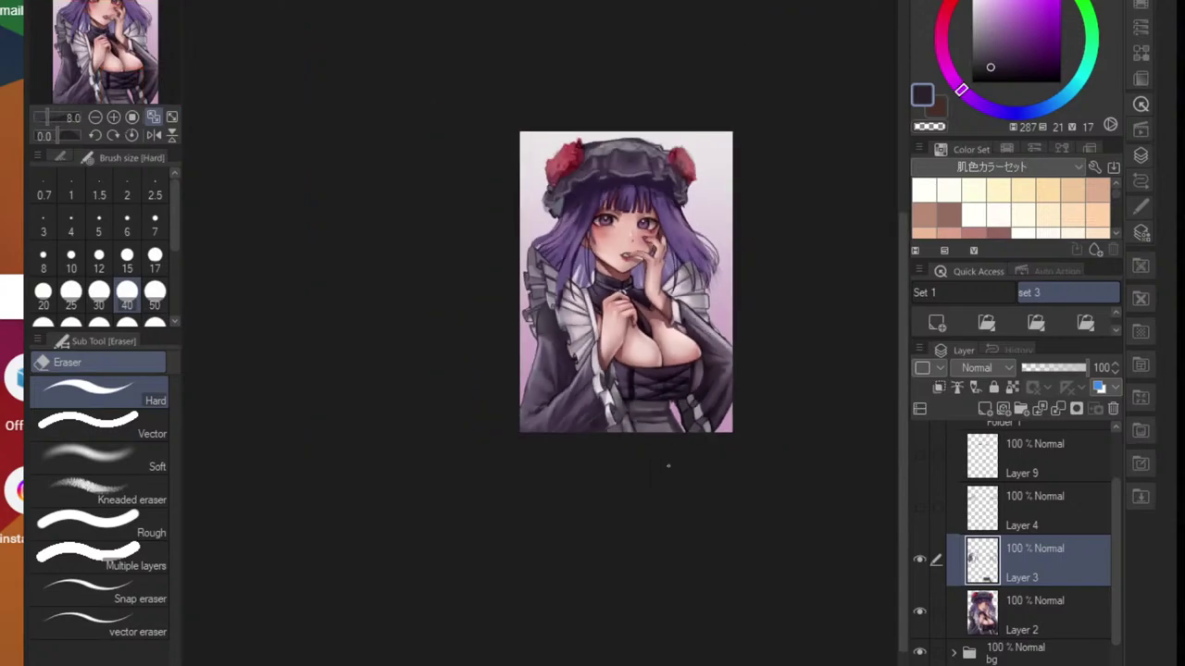
pyautogui.scroll(-1, 667, 465)
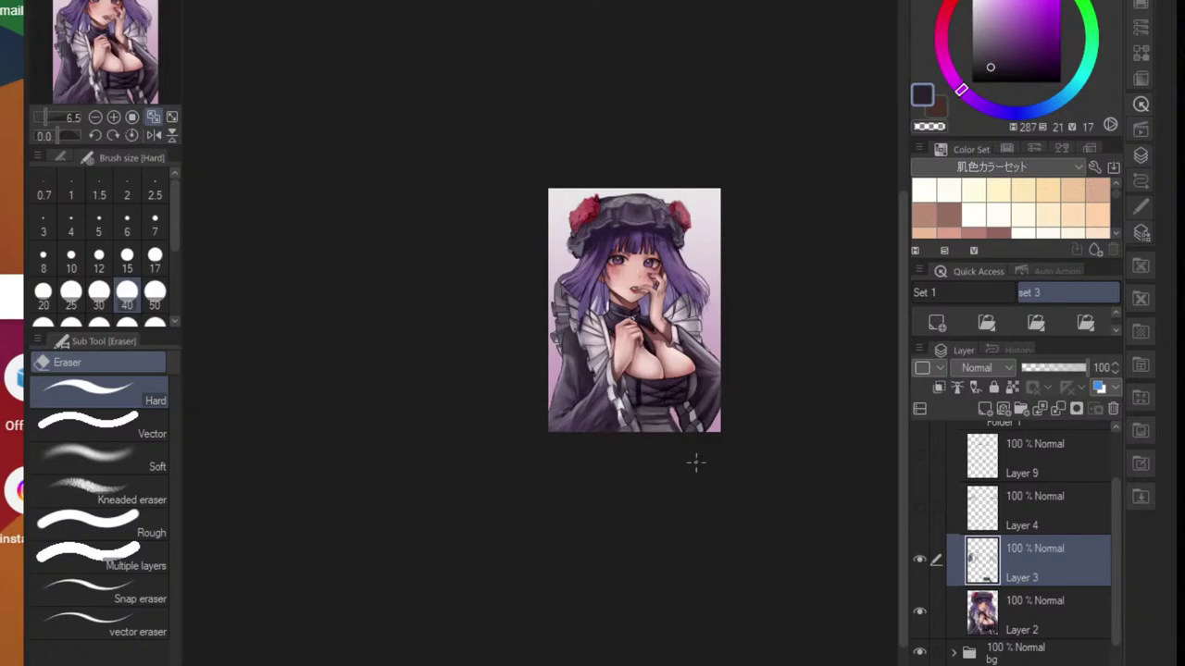
pyautogui.scroll(6, 673, 427)
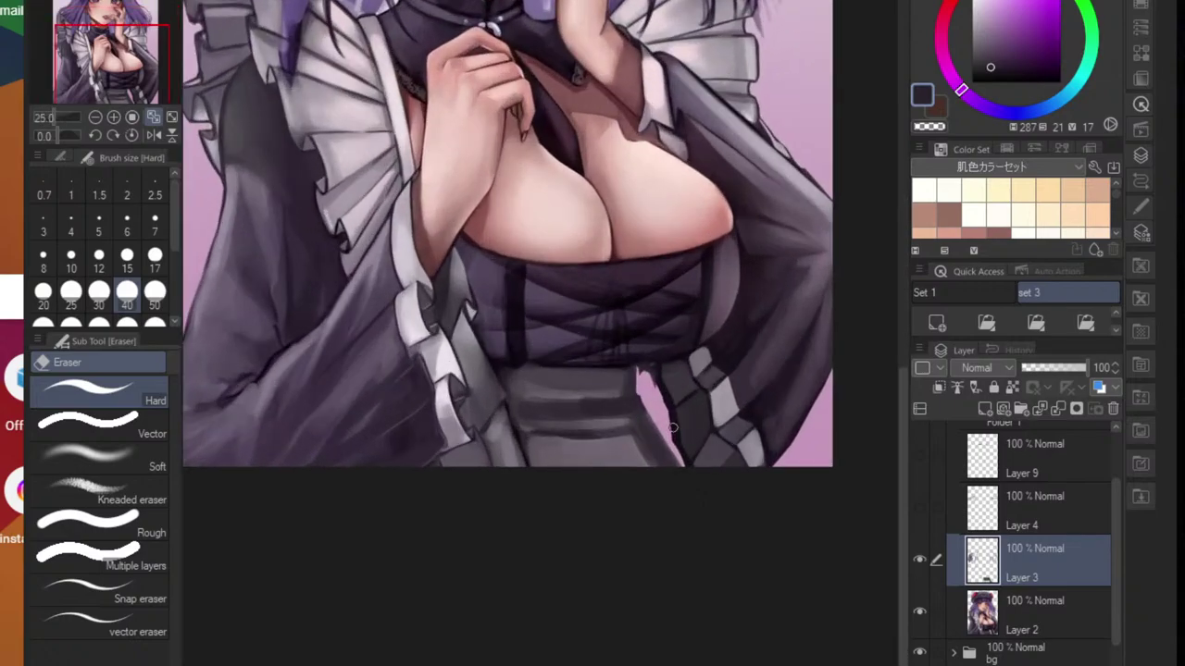
pyautogui.scroll(2, 637, 427)
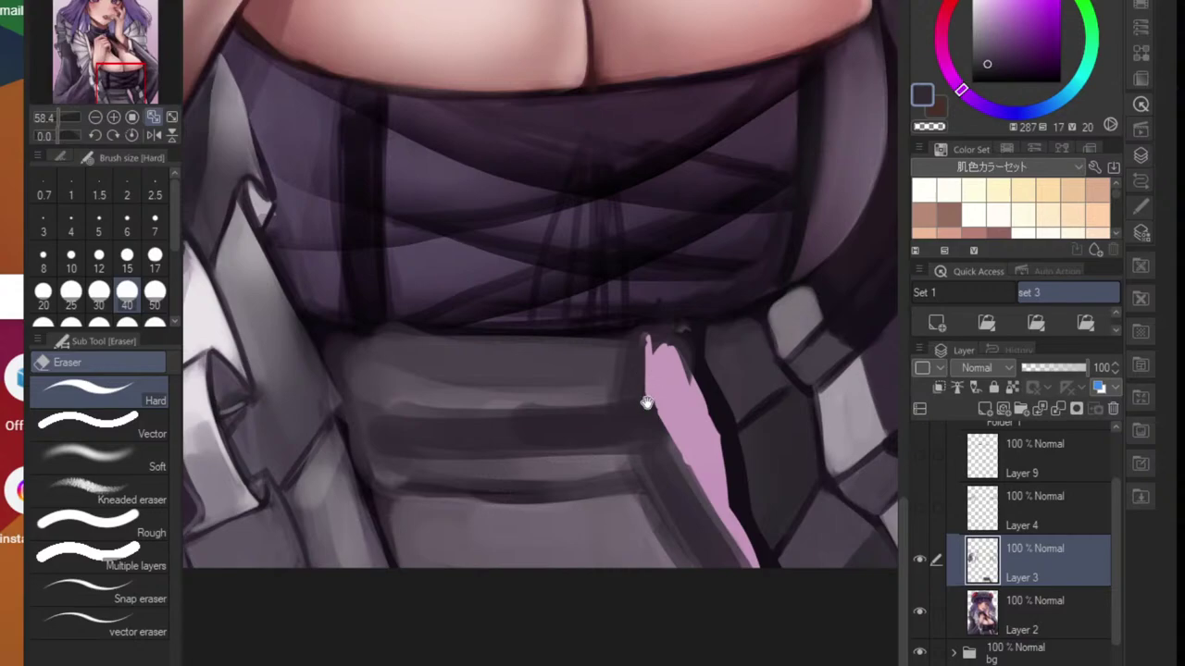
pyautogui.scroll(2, 648, 401)
pyautogui.press('b')
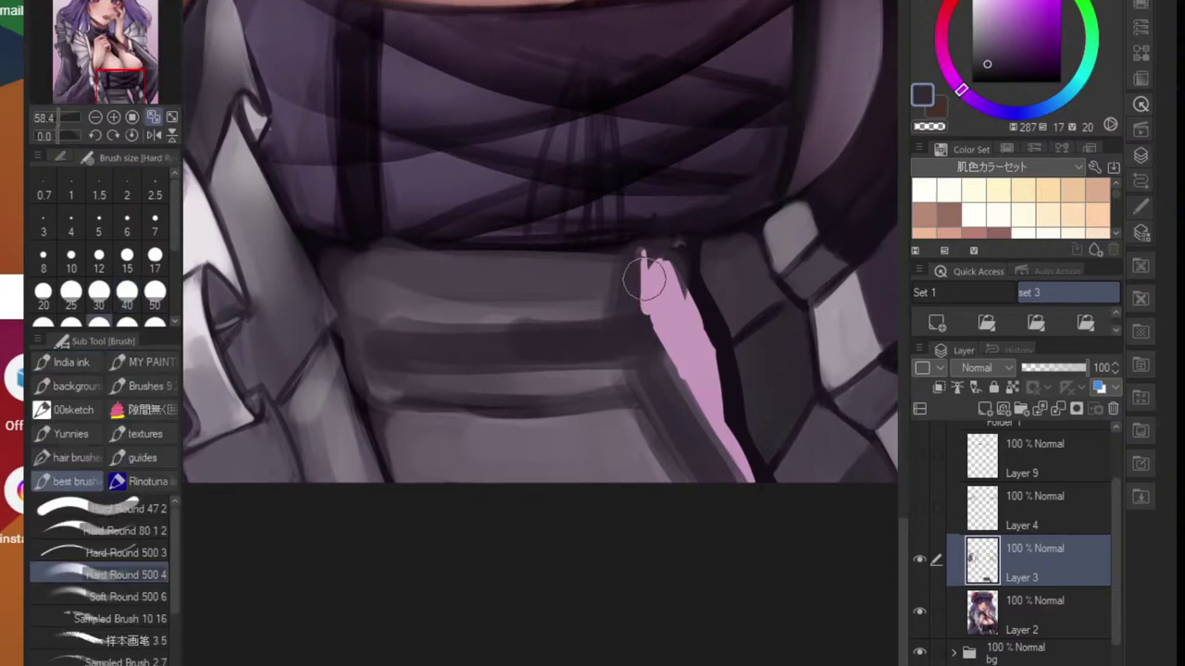
pyautogui.moveTo(645, 267); pyautogui.dragTo(637, 295)
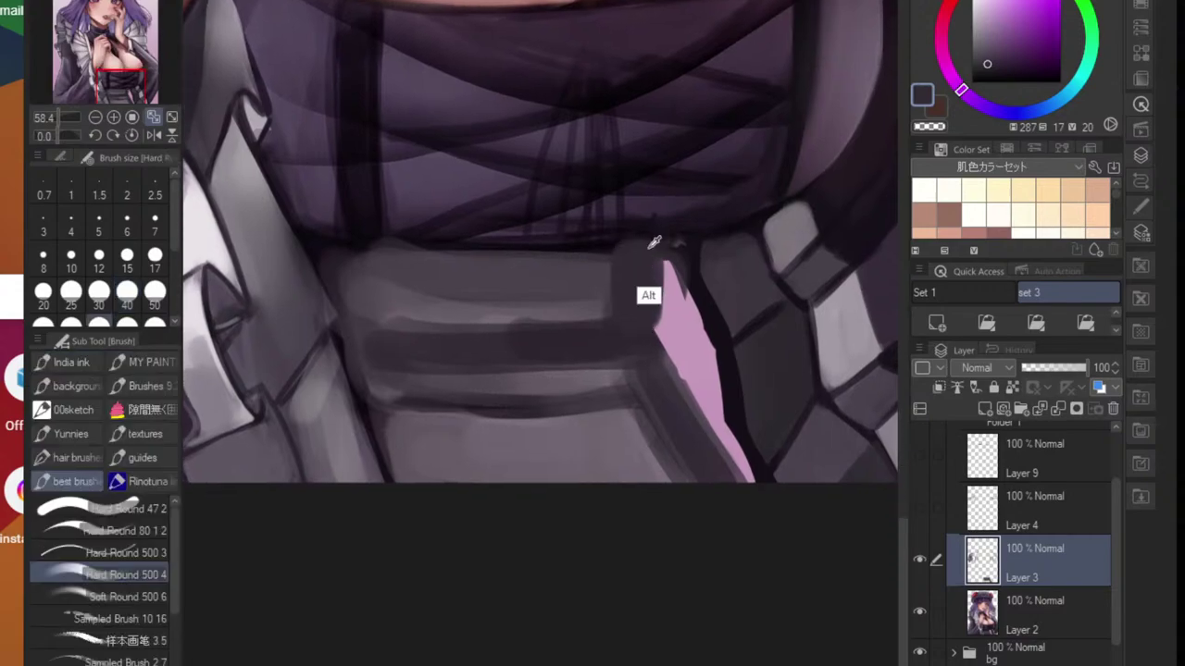
pyautogui.keyDown('alt'); pyautogui.click(601, 247); pyautogui.keyUp('alt')
pyautogui.moveTo(600, 247); pyautogui.dragTo(672, 265)
# - Lighten the lower dark fold line with a grey sampled from the dress
pyautogui.keyDown('alt'); pyautogui.click(630, 383); pyautogui.keyUp('alt')
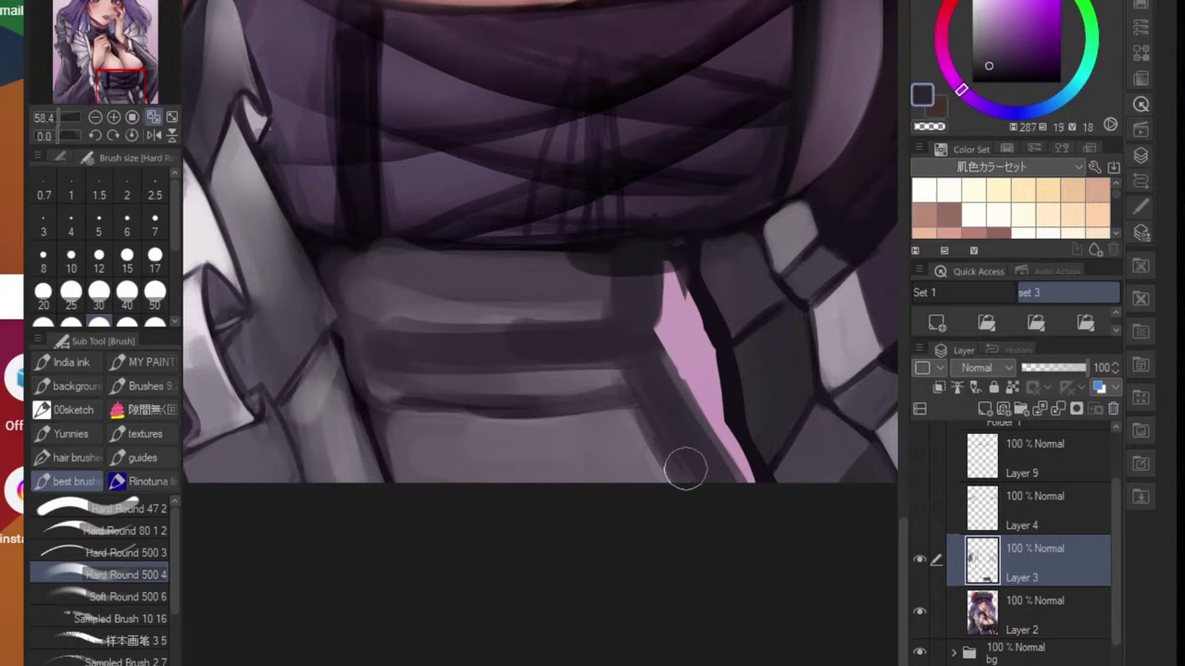
pyautogui.scroll(-2, 661, 400)
pyautogui.keyDown('alt'); pyautogui.click(582, 446); pyautogui.keyUp('alt')
pyautogui.moveTo(508, 407)
pyautogui.mouseDown()
pyautogui.moveTo(611, 406)
pyautogui.moveTo(484, 411)
pyautogui.moveTo(462, 398)
pyautogui.moveTo(563, 399)
pyautogui.moveTo(643, 435)
pyautogui.moveTo(679, 450)
pyautogui.mouseUp()
pyautogui.scroll(-8, 679, 450)
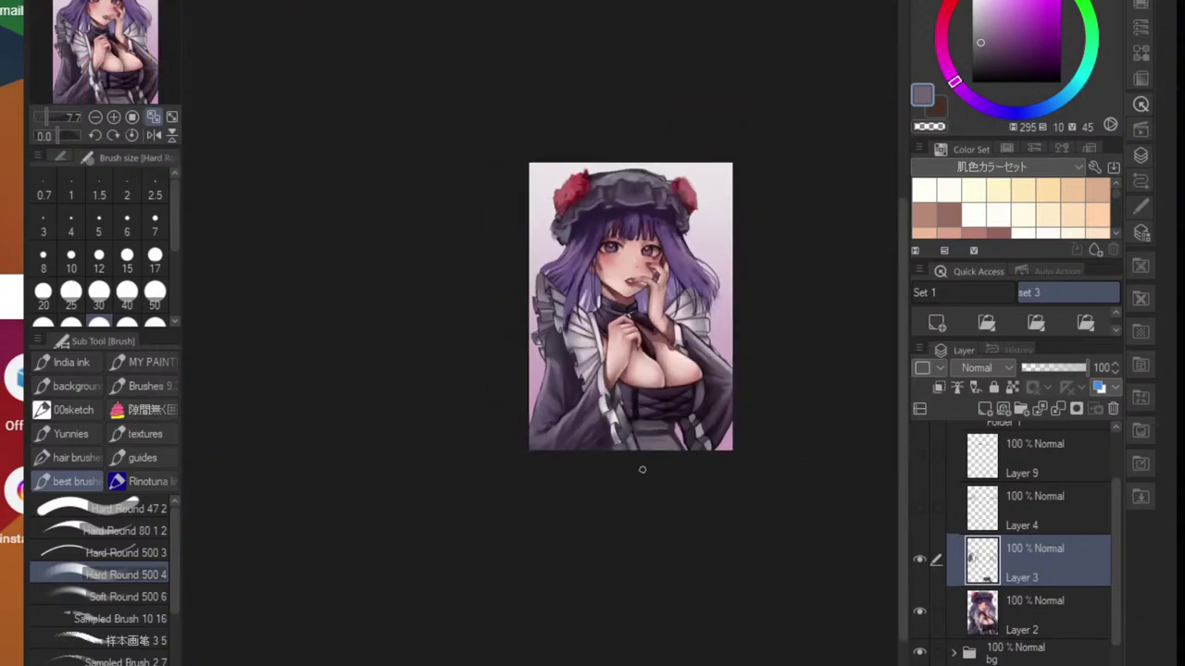
# - Toggle Layer 3's visibility repeatedly to compare the drawing with and without its changes
pyautogui.scroll(2, 642, 438)
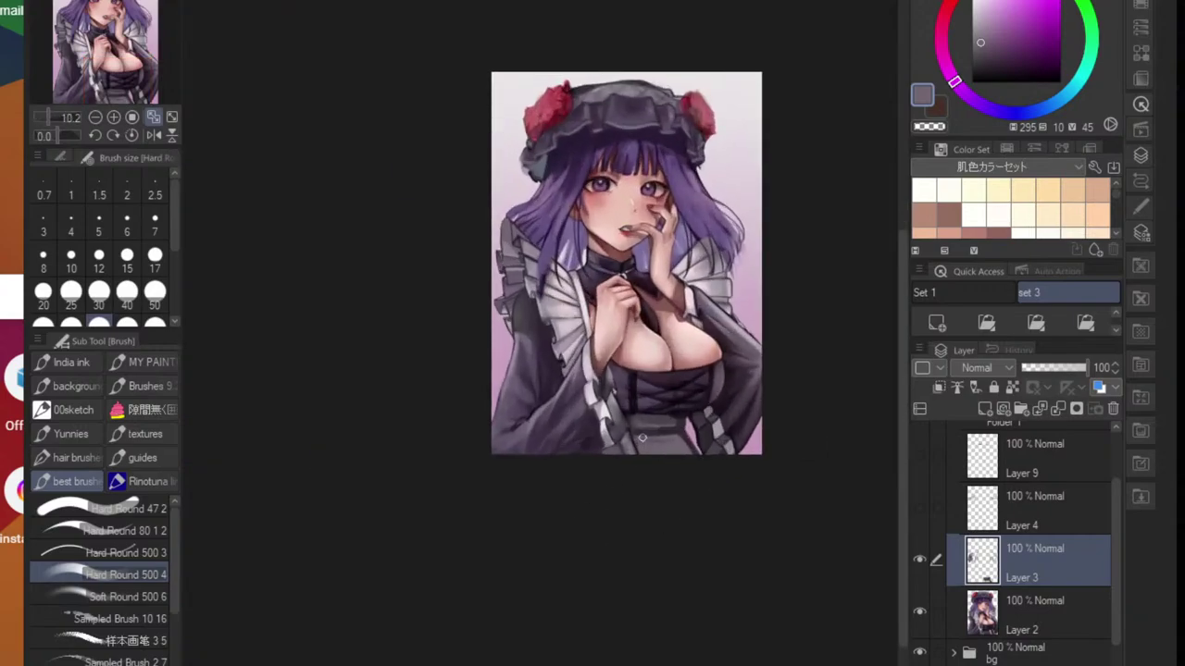
pyautogui.click(922, 558)
pyautogui.click(922, 558)
pyautogui.click(922, 557)
pyautogui.click(921, 559)
pyautogui.click(921, 559)
pyautogui.click(921, 559)
pyautogui.click(921, 558)
# - Add a new blank Layer 7 above Layer 3
pyautogui.scroll(3, 536, 263)
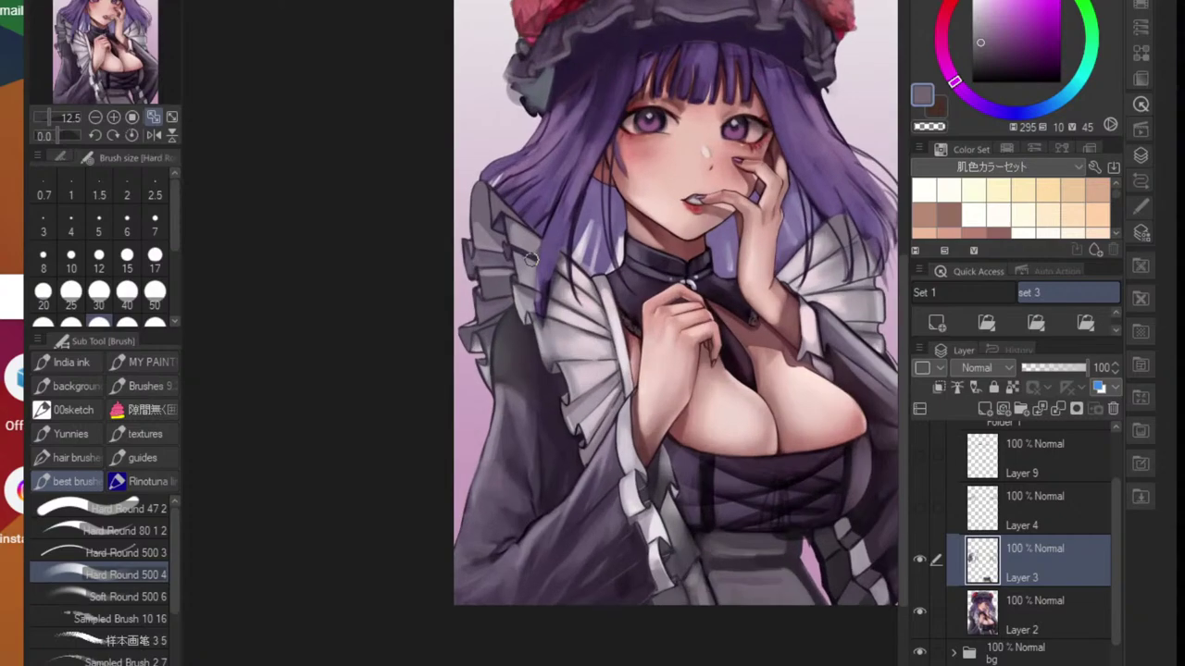
pyautogui.scroll(3, 617, 270)
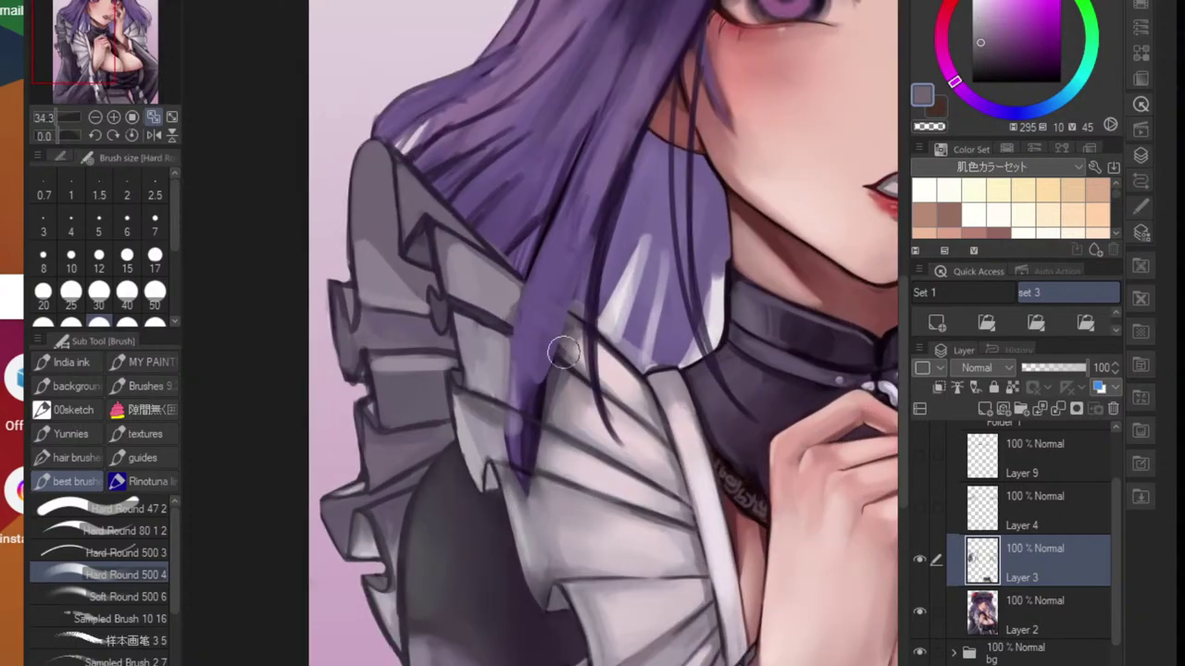
pyautogui.click(936, 322)
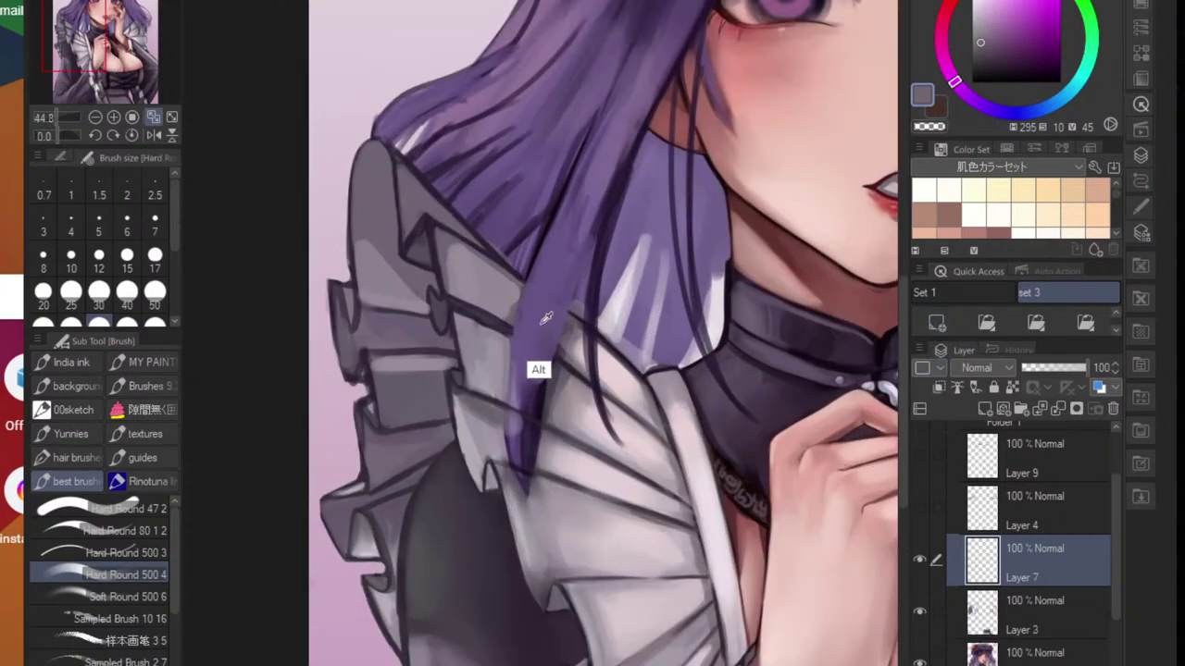
# - Pick the hair purple, shrink the brush, and lengthen the hair lock with a thin strand
pyautogui.keyDown('alt'); pyautogui.click(541, 371); pyautogui.keyUp('alt')
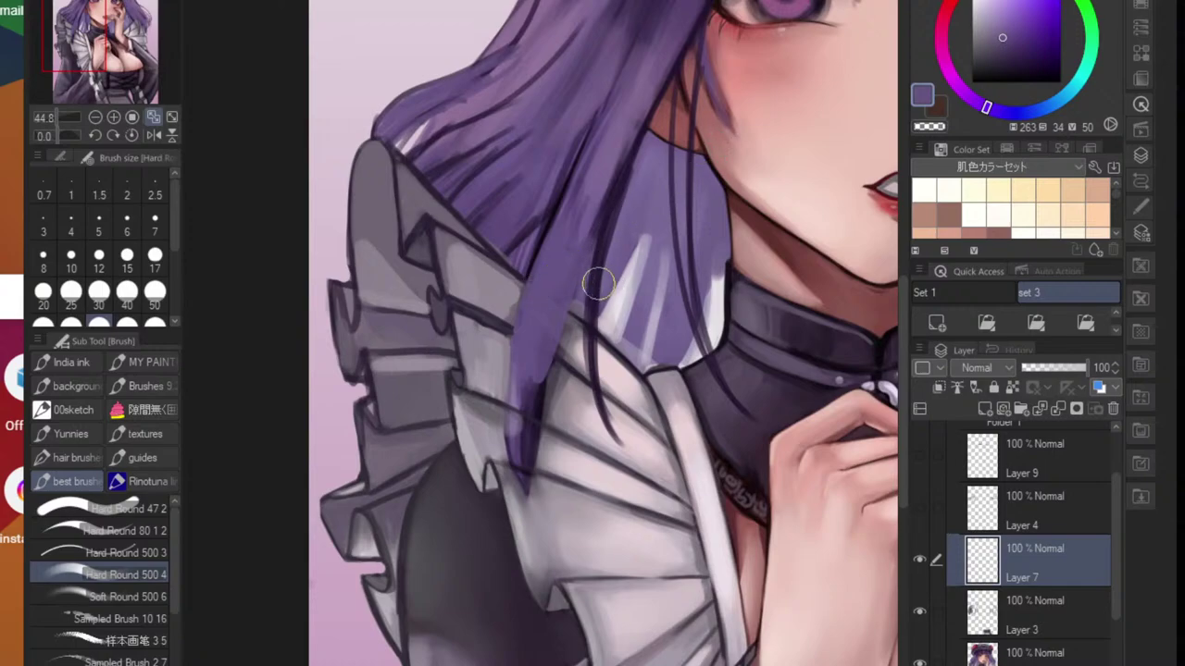
pyautogui.press('[')
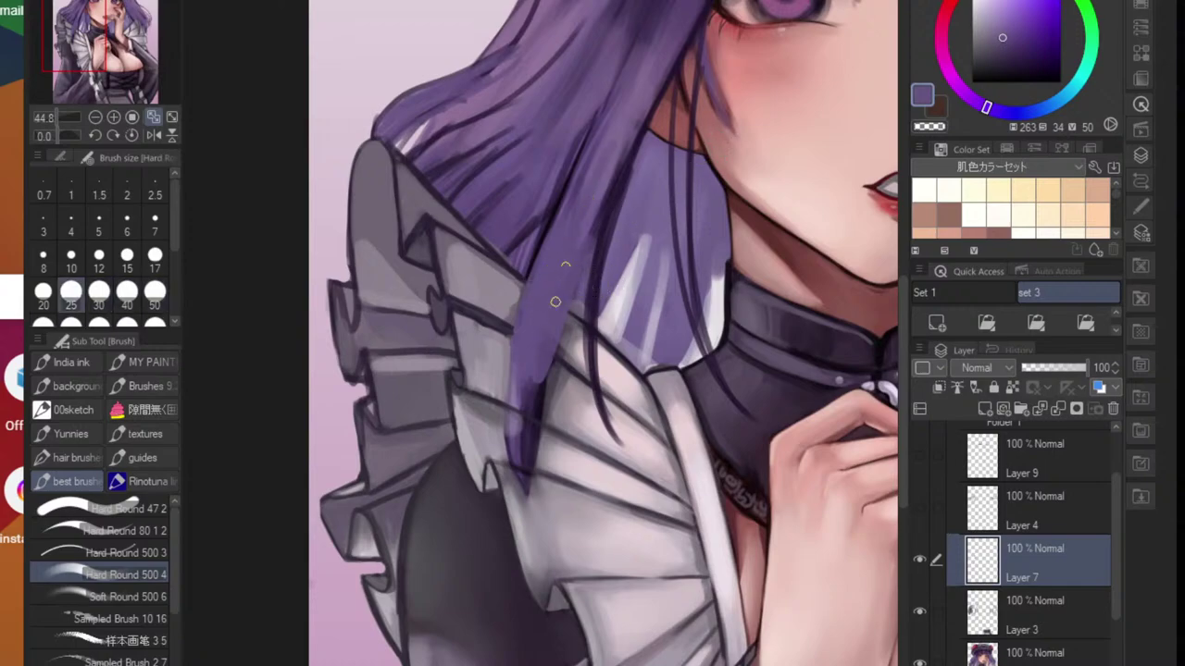
pyautogui.moveTo(555, 302); pyautogui.dragTo(530, 451)
pyautogui.moveTo(541, 349); pyautogui.dragTo(529, 507)
pyautogui.moveTo(560, 330)
pyautogui.mouseDown()
pyautogui.moveTo(579, 524)
pyautogui.moveTo(547, 488)
pyautogui.mouseUp()
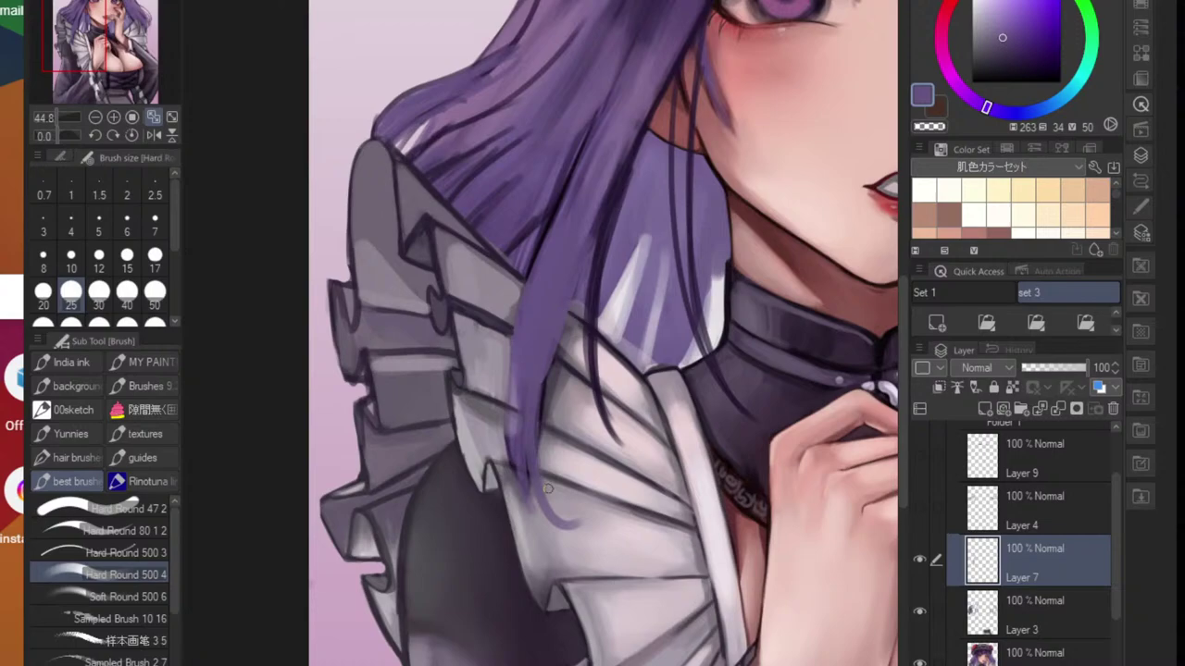
pyautogui.hotkey('ctrl', 'z')
# - Extend the dark purple strand and add new strands beside it and over the sleeve
pyautogui.moveTo(622, 162); pyautogui.dragTo(588, 245)
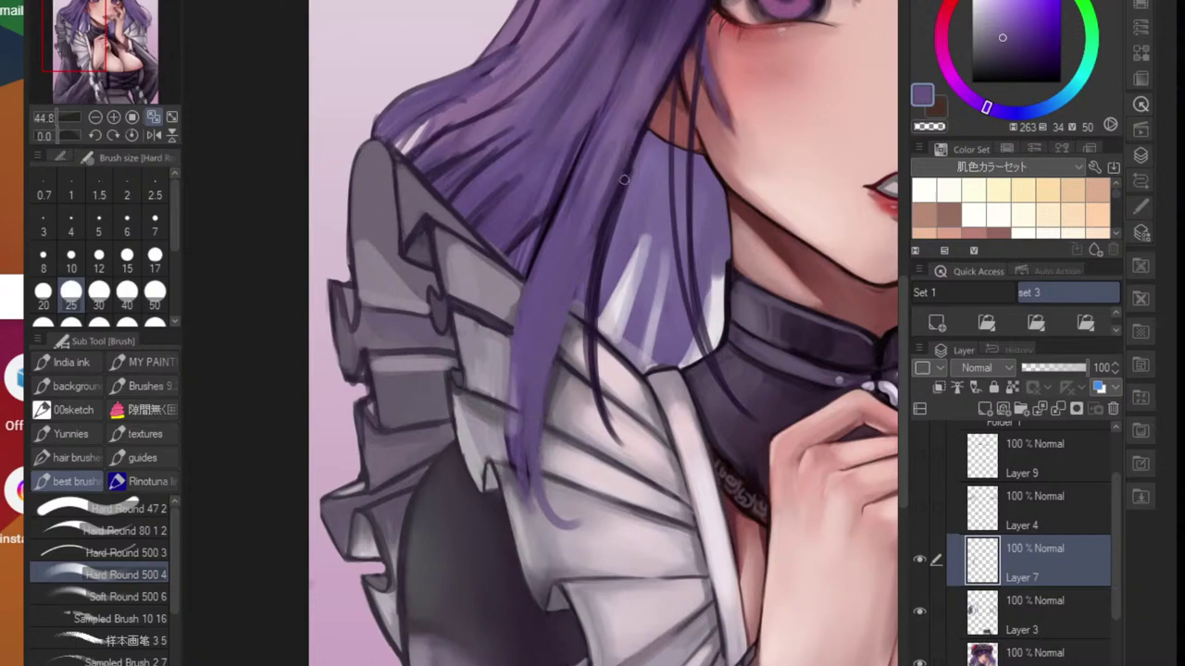
pyautogui.moveTo(609, 197)
pyautogui.mouseDown()
pyautogui.moveTo(583, 384)
pyautogui.moveTo(611, 439)
pyautogui.mouseUp()
pyautogui.moveTo(572, 336); pyautogui.dragTo(605, 433)
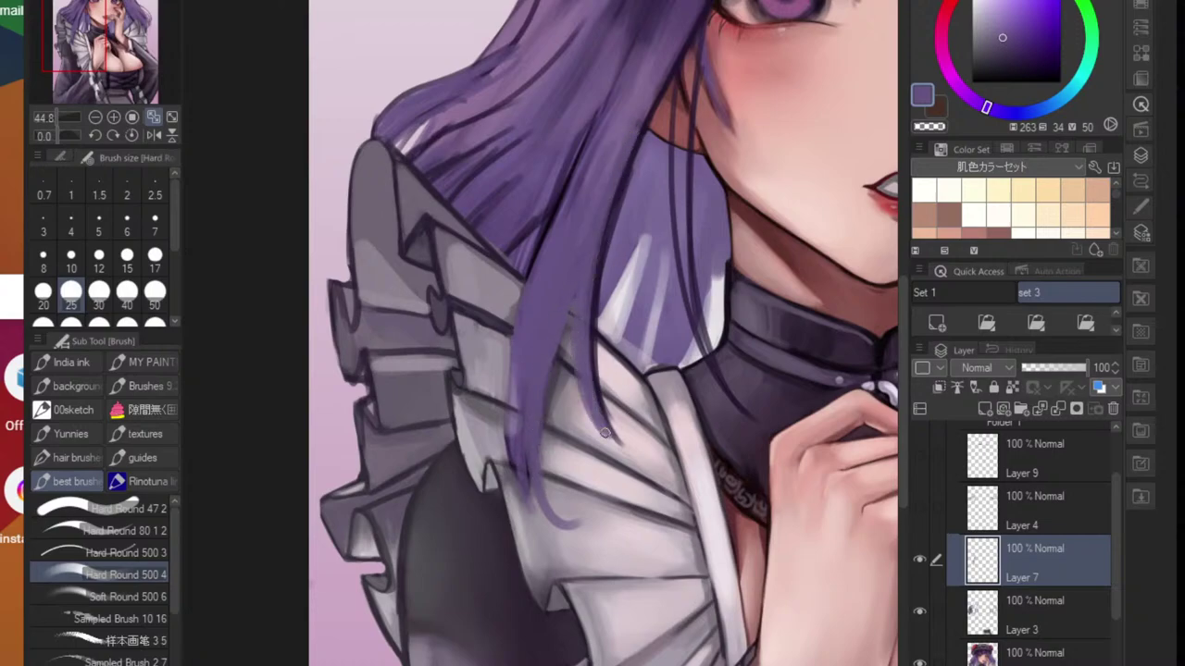
pyautogui.moveTo(583, 125)
pyautogui.mouseDown()
pyautogui.moveTo(489, 368)
pyautogui.moveTo(491, 301)
pyautogui.moveTo(485, 367)
pyautogui.moveTo(465, 255)
pyautogui.mouseUp()
# - Paint a diagonal hair strand over the left ruffle, undoing the strokes that went wrong
pyautogui.moveTo(435, 304); pyautogui.dragTo(495, 246)
pyautogui.moveTo(431, 283); pyautogui.dragTo(501, 235)
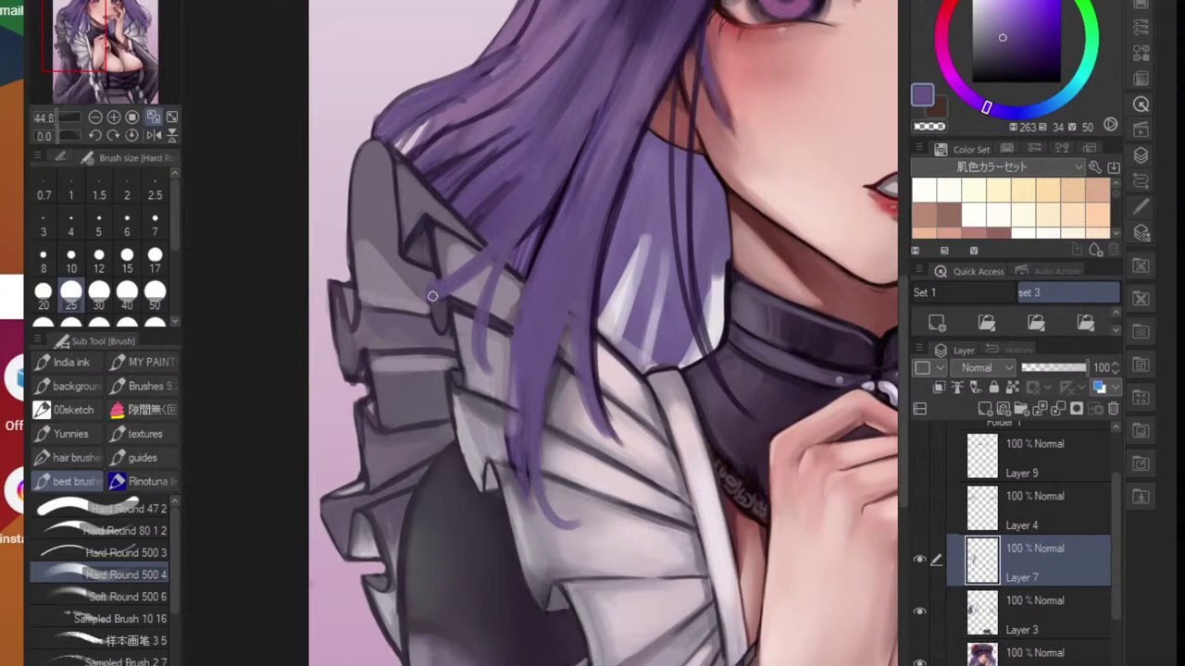
pyautogui.moveTo(433, 296); pyautogui.dragTo(524, 222)
pyautogui.moveTo(504, 172)
pyautogui.mouseDown()
pyautogui.moveTo(460, 254)
pyautogui.moveTo(533, 124)
pyautogui.moveTo(463, 265)
pyautogui.mouseUp()
pyautogui.hotkey('ctrl', 'alt', 'z')
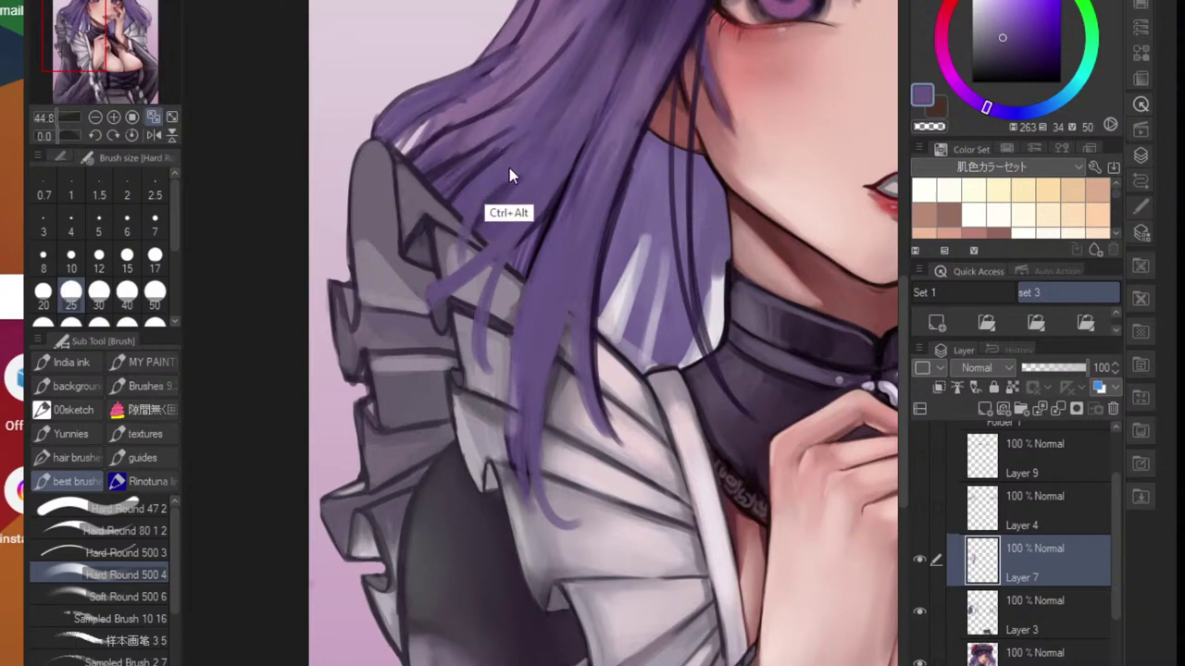
pyautogui.hotkey('ctrl', 'z')
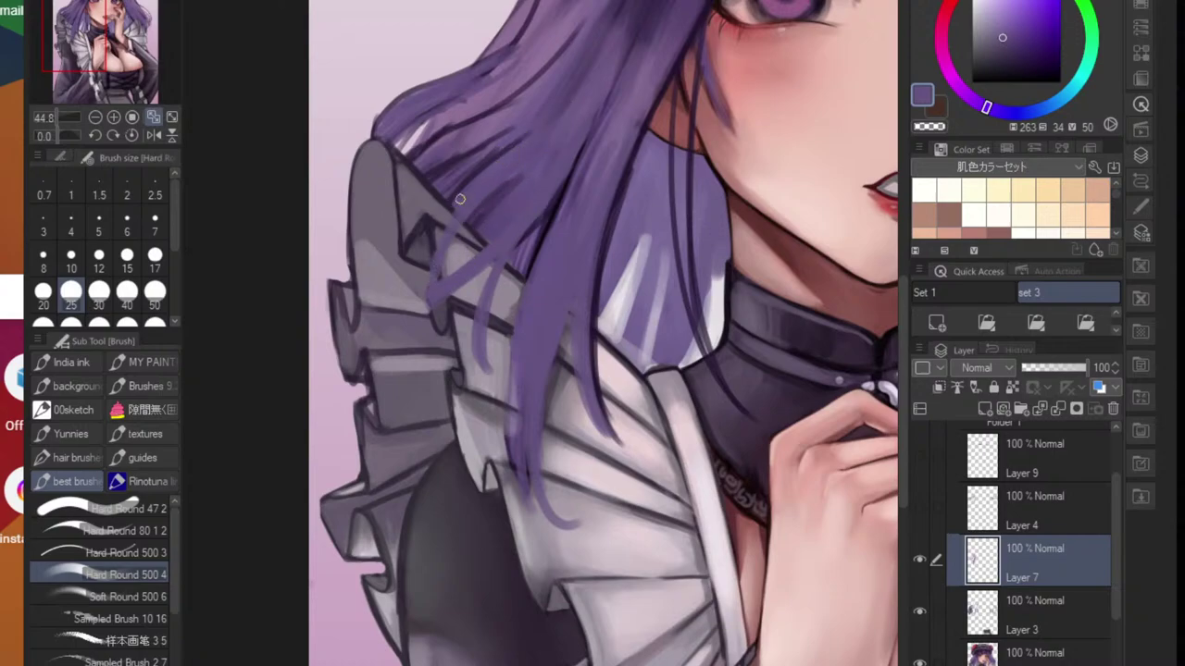
# - Paint thin strands running down-left across the top of the ruffle
pyautogui.moveTo(515, 149); pyautogui.dragTo(415, 204)
pyautogui.moveTo(475, 180); pyautogui.dragTo(393, 223)
pyautogui.moveTo(526, 100); pyautogui.dragTo(410, 193)
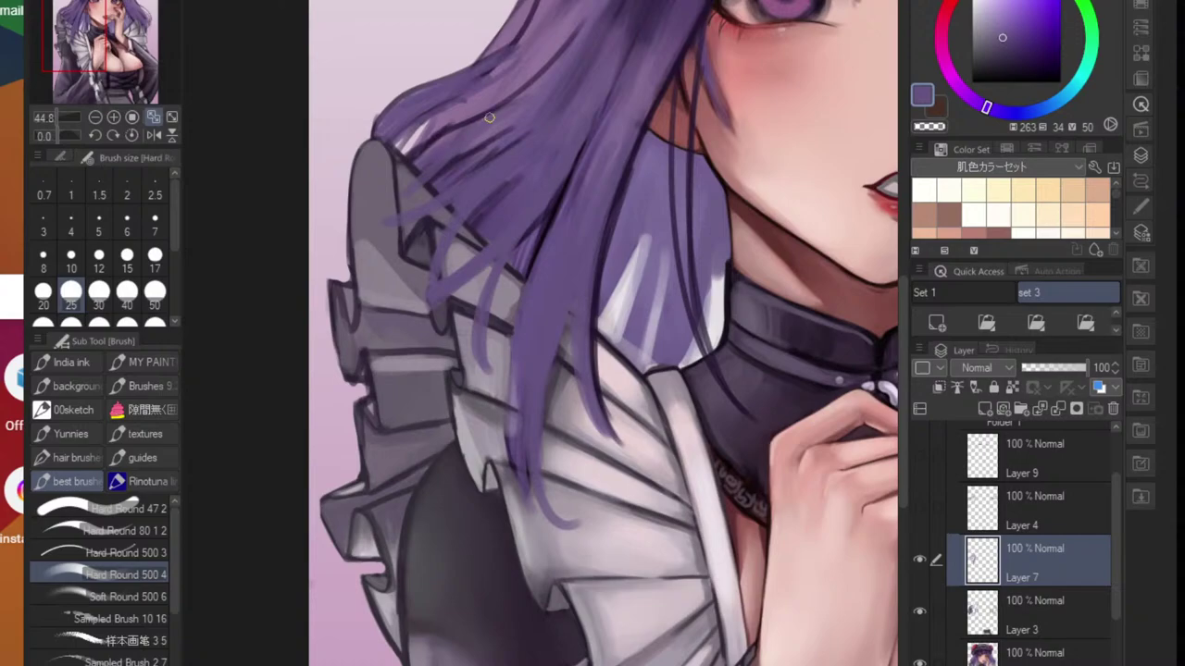
pyautogui.moveTo(489, 117); pyautogui.dragTo(423, 176)
# - Add faint purple strokes along a hair strand, then sample dark and muted hair purples
pyautogui.moveTo(530, 160); pyautogui.dragTo(448, 165)
pyautogui.moveTo(634, 171); pyautogui.dragTo(552, 229)
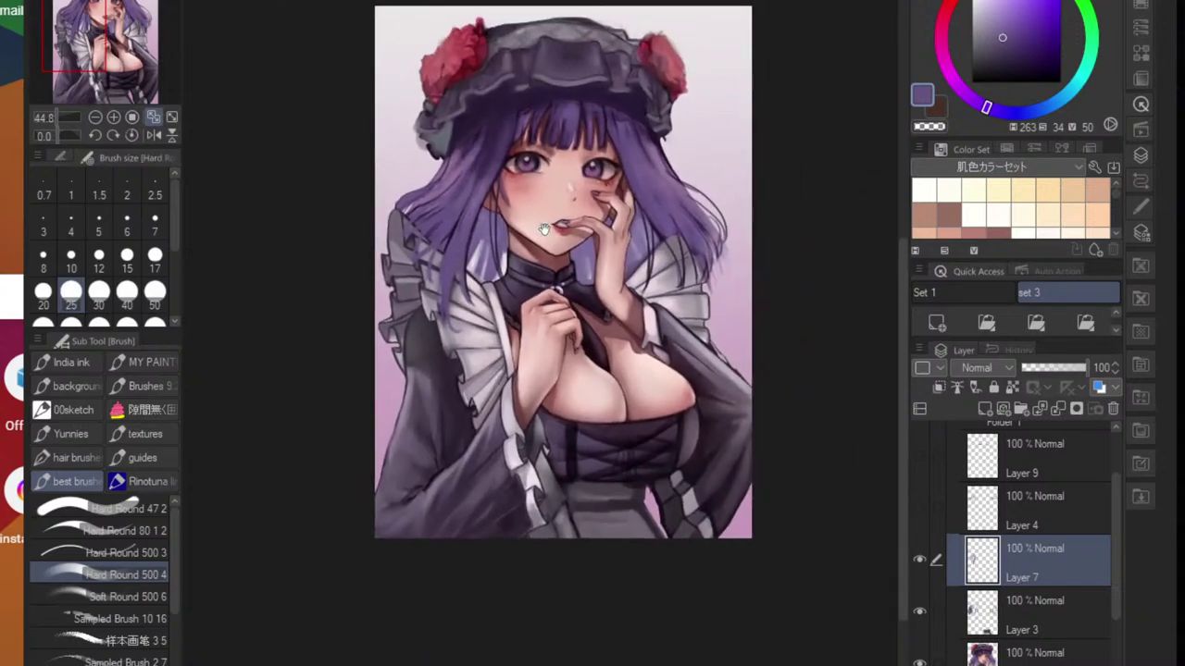
pyautogui.moveTo(454, 285)
pyautogui.mouseDown()
pyautogui.moveTo(506, 250)
pyautogui.moveTo(496, 324)
pyautogui.mouseUp()
pyautogui.moveTo(502, 279); pyautogui.dragTo(542, 278)
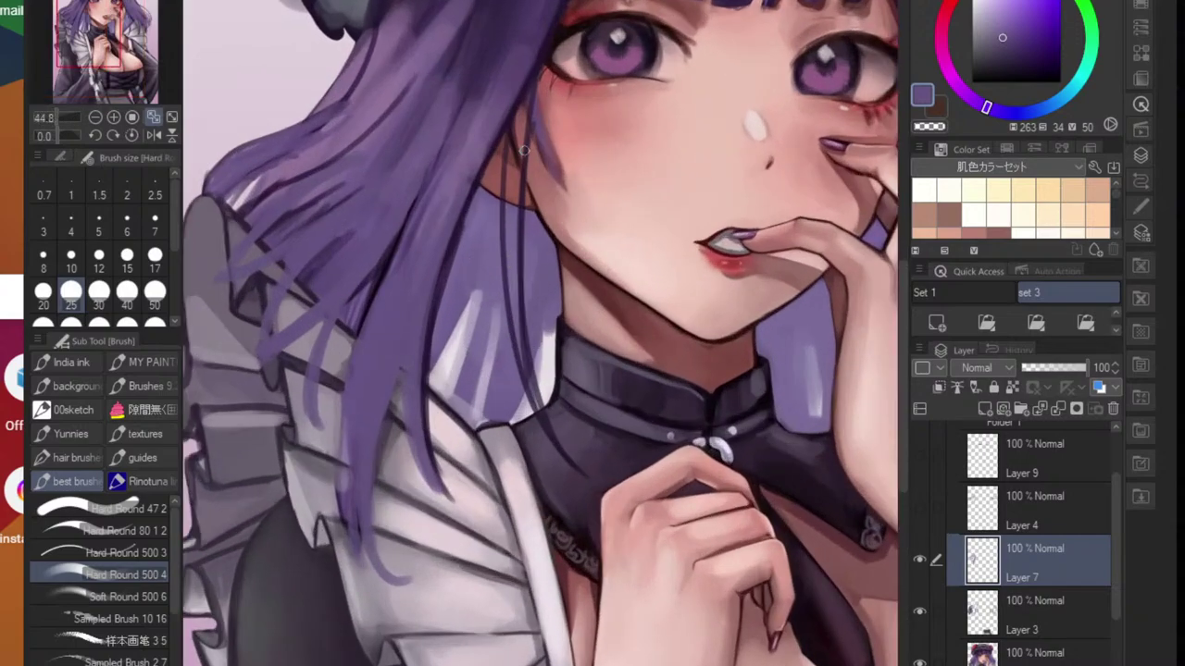
pyautogui.moveTo(527, 95); pyautogui.dragTo(511, 181)
pyautogui.keyDown('alt'); pyautogui.click(519, 120); pyautogui.keyUp('alt')
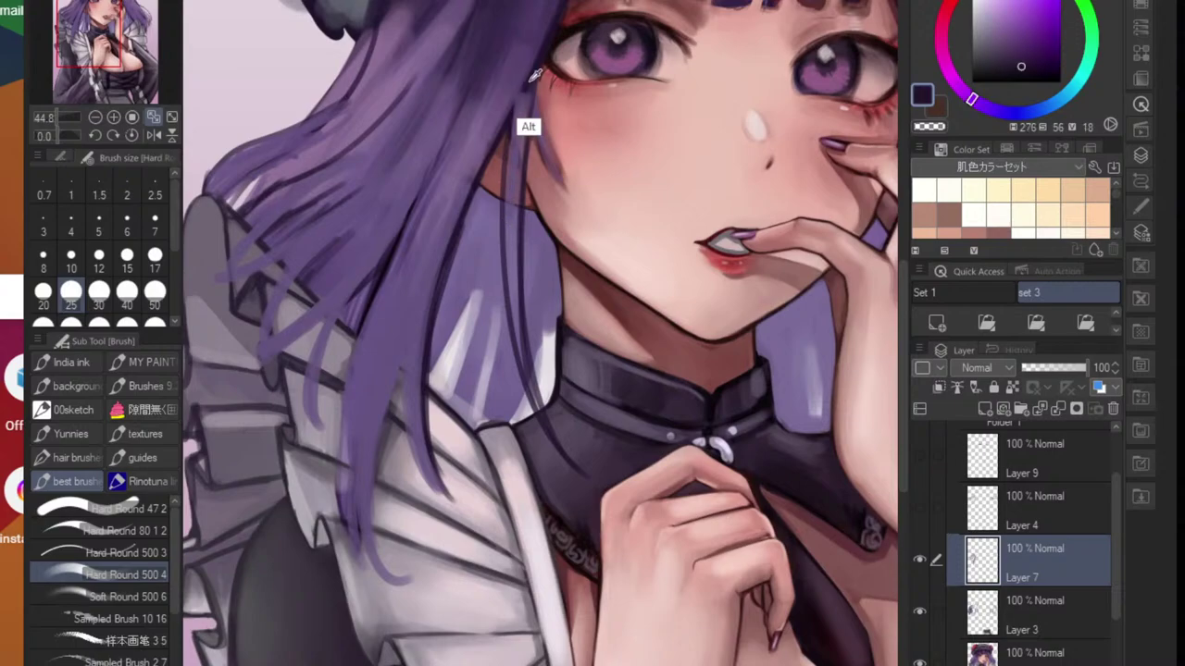
pyautogui.keyDown('alt'); pyautogui.click(511, 227); pyautogui.keyUp('alt')
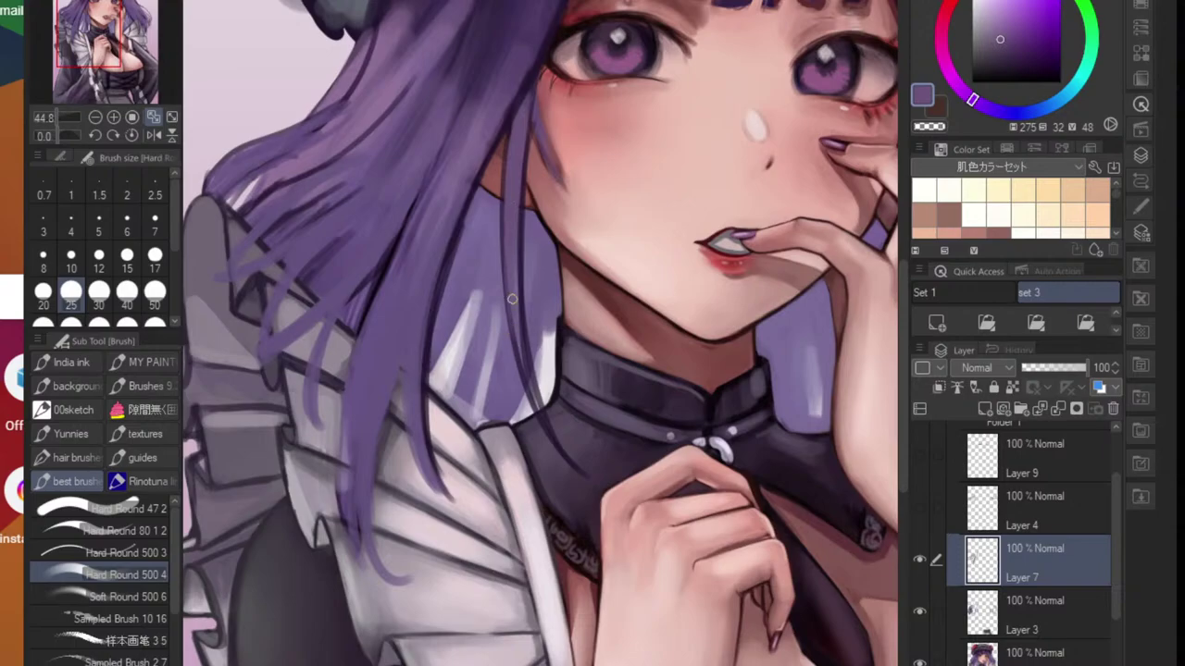
# - Fill the outlined hair strands over the ruffle with sampled purple down to their tips
pyautogui.moveTo(568, 411); pyautogui.dragTo(504, 408)
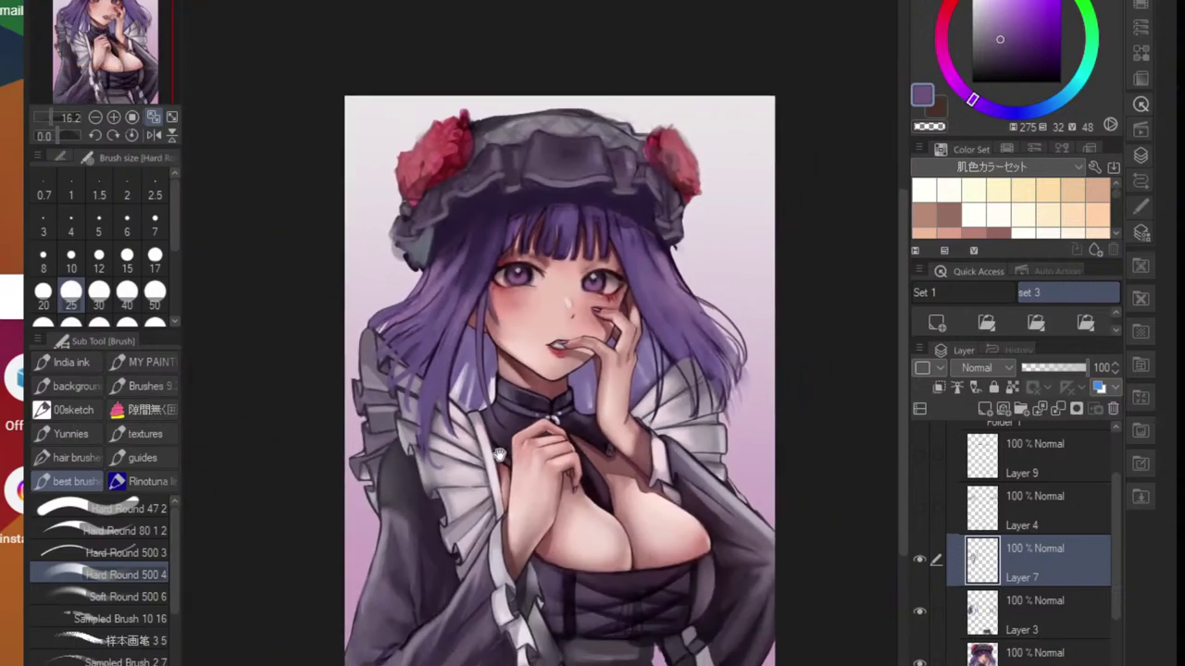
pyautogui.moveTo(621, 390); pyautogui.dragTo(612, 388)
pyautogui.moveTo(644, 350); pyautogui.dragTo(690, 348)
pyautogui.keyDown('alt'); pyautogui.click(646, 303); pyautogui.keyUp('alt')
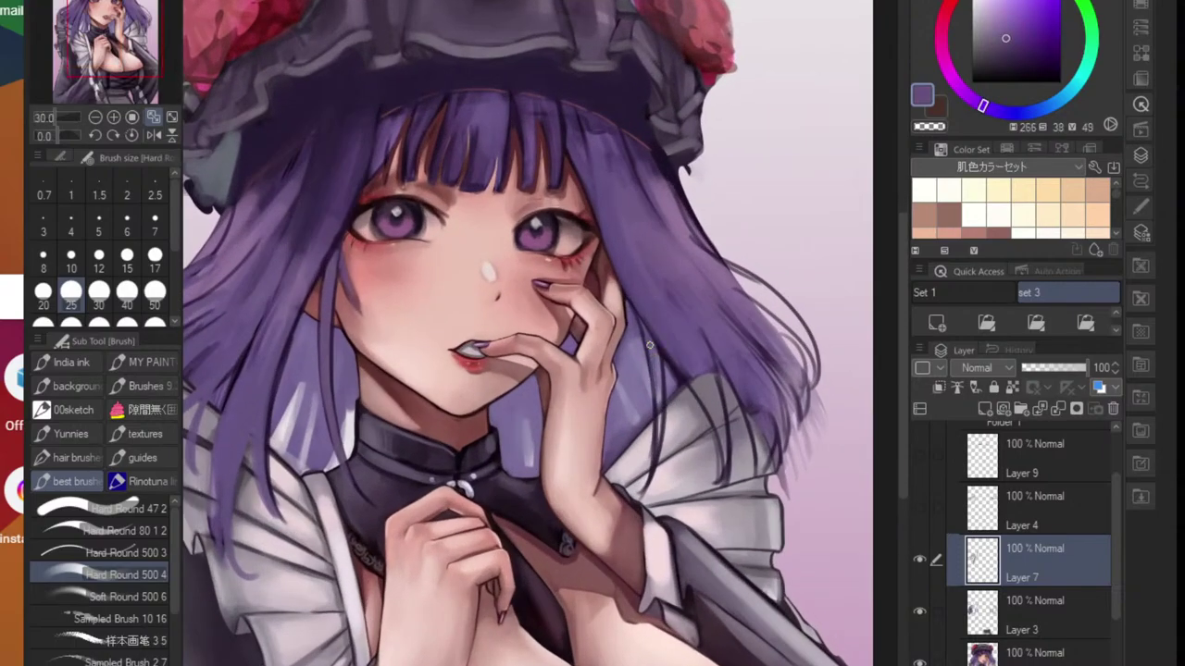
pyautogui.moveTo(658, 410); pyautogui.dragTo(649, 471)
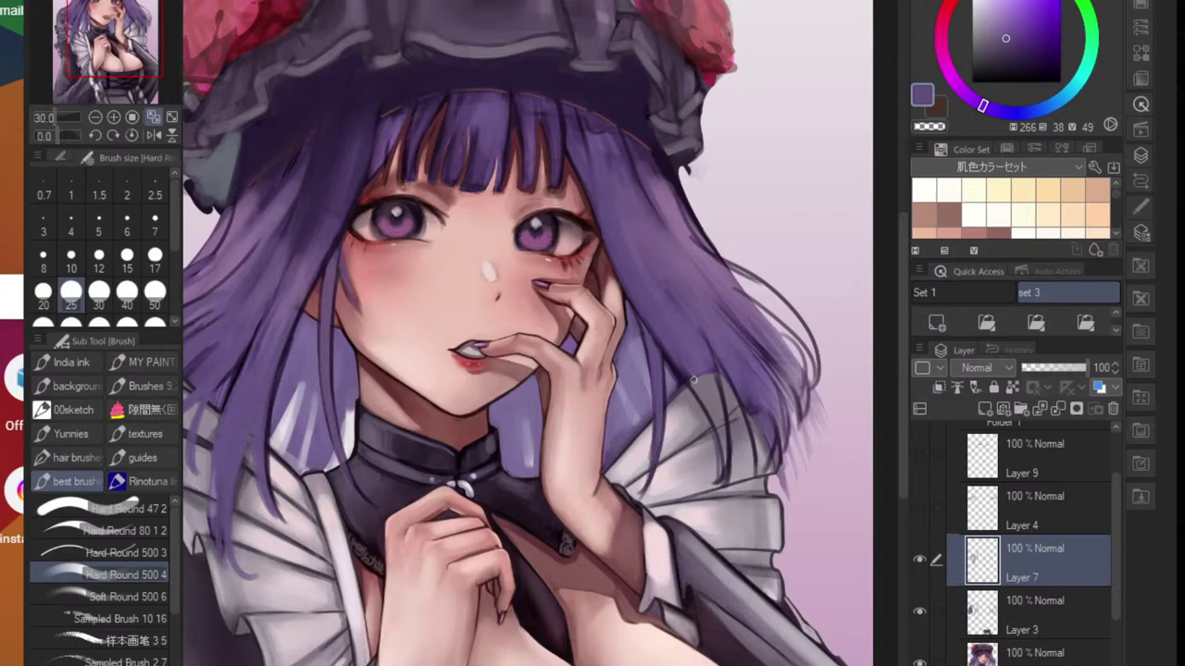
pyautogui.moveTo(695, 380); pyautogui.dragTo(722, 478)
pyautogui.moveTo(710, 379); pyautogui.dragTo(719, 444)
pyautogui.moveTo(714, 378); pyautogui.dragTo(712, 419)
# - Fit the whole illustration in view and select the bottom illustration layer
pyautogui.hotkey('ctrl', '0')
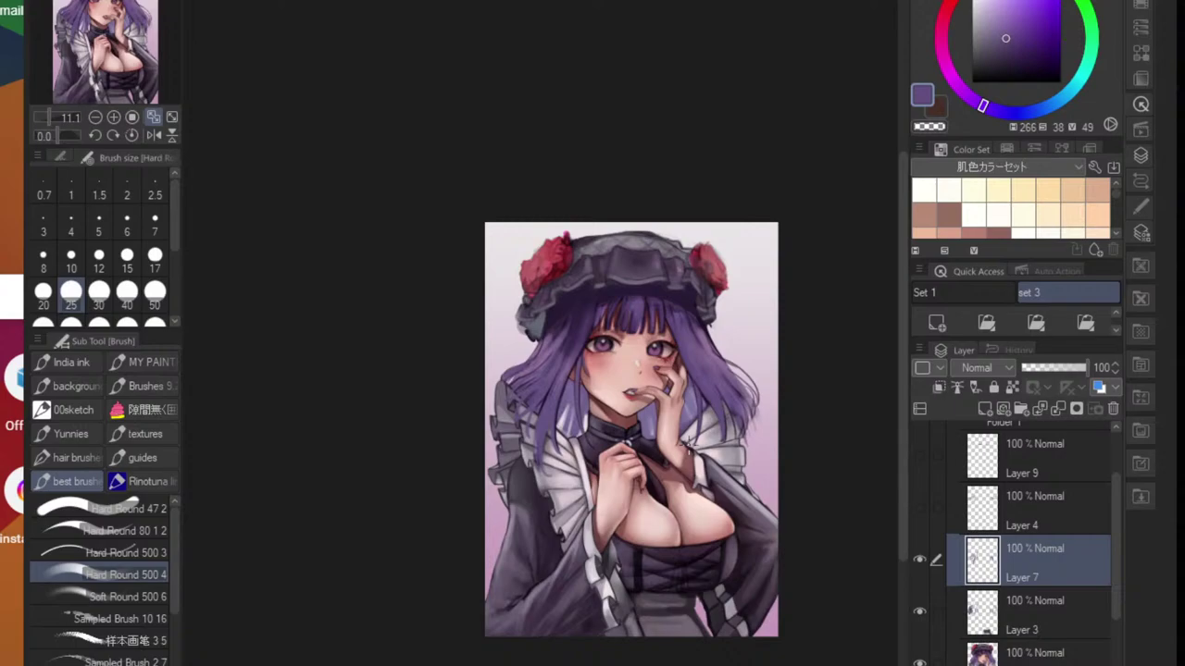
pyautogui.scroll(5, 635, 418)
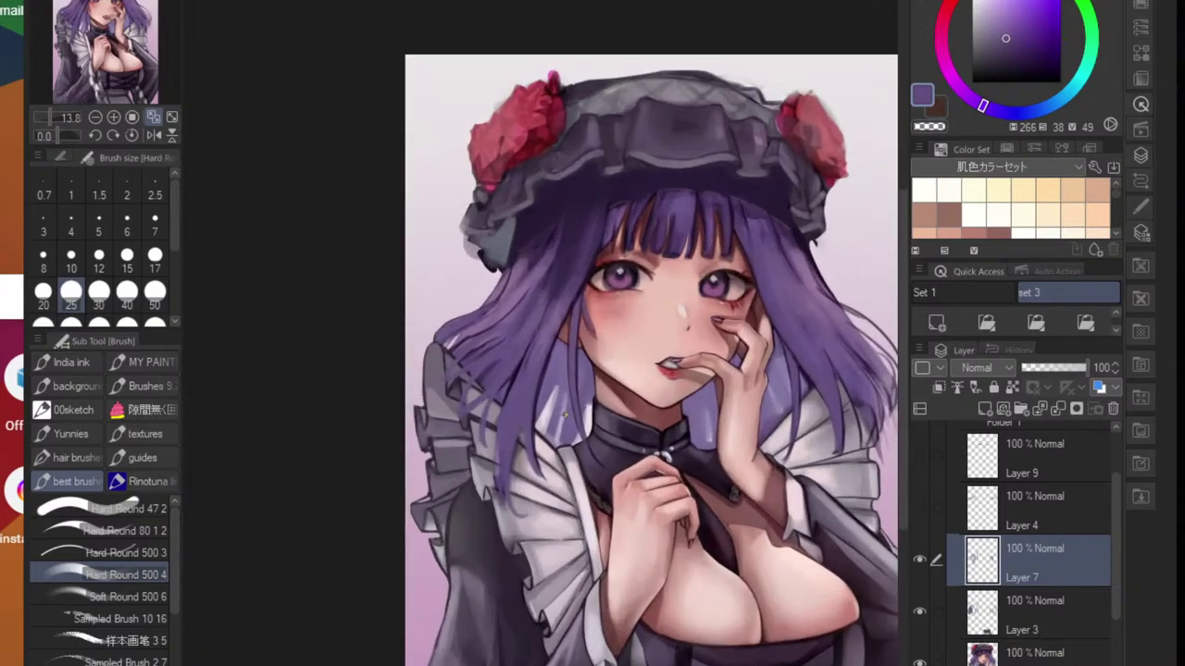
pyautogui.scroll(3, 444, 350)
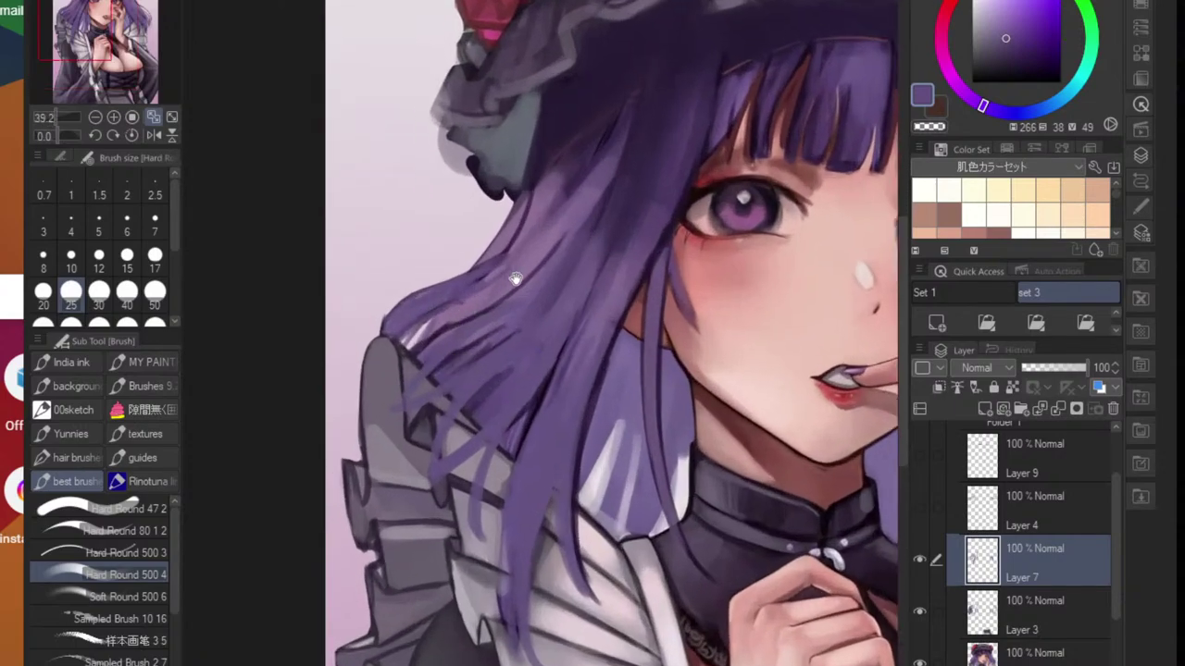
pyautogui.click(1021, 655)
# - Erase the stray paint along the hair's outer left edge
pyautogui.press('e')
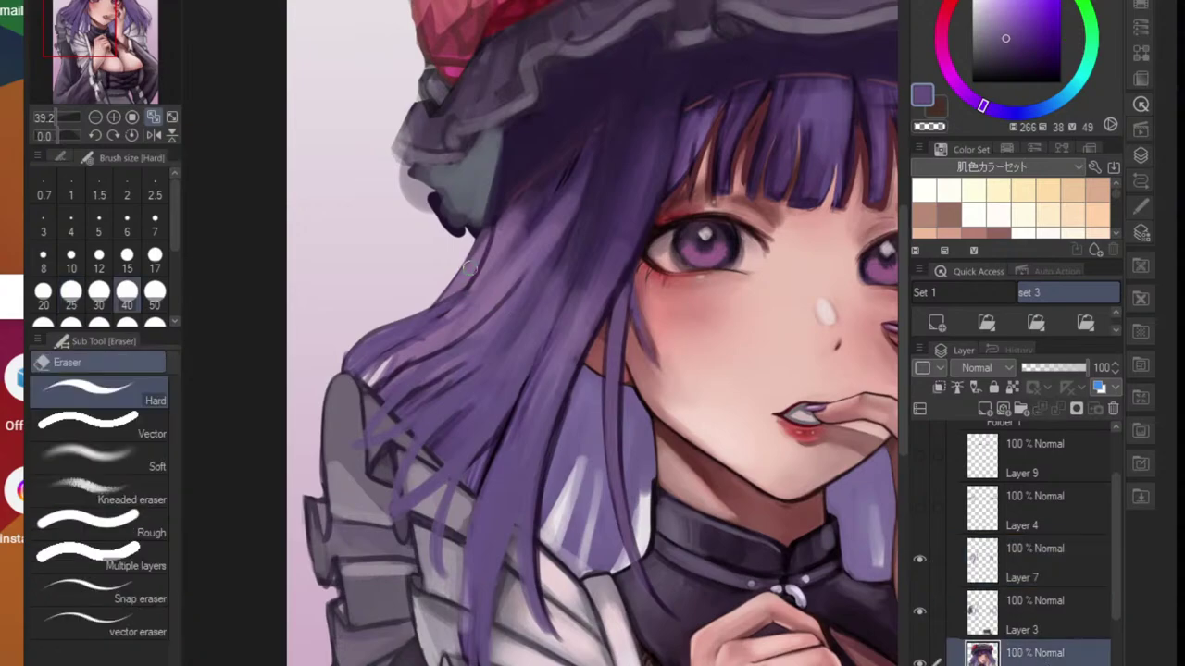
pyautogui.moveTo(433, 300)
pyautogui.mouseDown()
pyautogui.moveTo(476, 242)
pyautogui.moveTo(468, 273)
pyautogui.mouseUp()
pyautogui.scroll(-5, 475, 323)
# - Select Layer 3 and sample a dark purple from the hair
pyautogui.click(1044, 611)
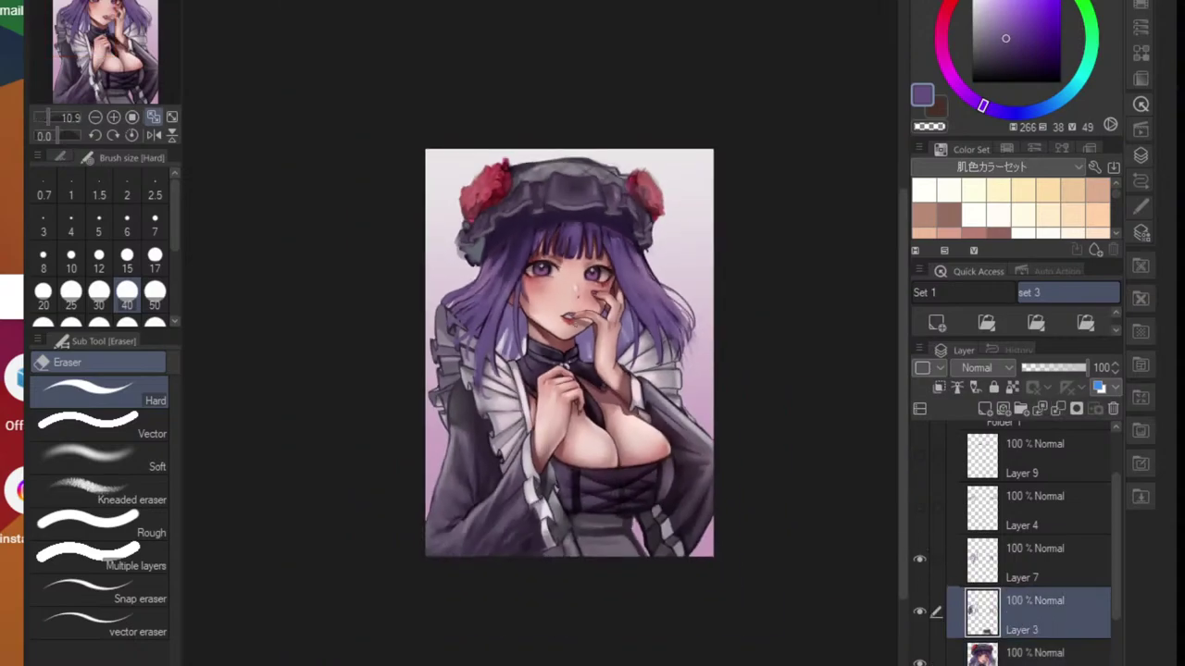
pyautogui.scroll(5, 532, 304)
pyautogui.keyDown('alt'); pyautogui.click(531, 306); pyautogui.keyUp('alt')
pyautogui.scroll(-3, 514, 412)
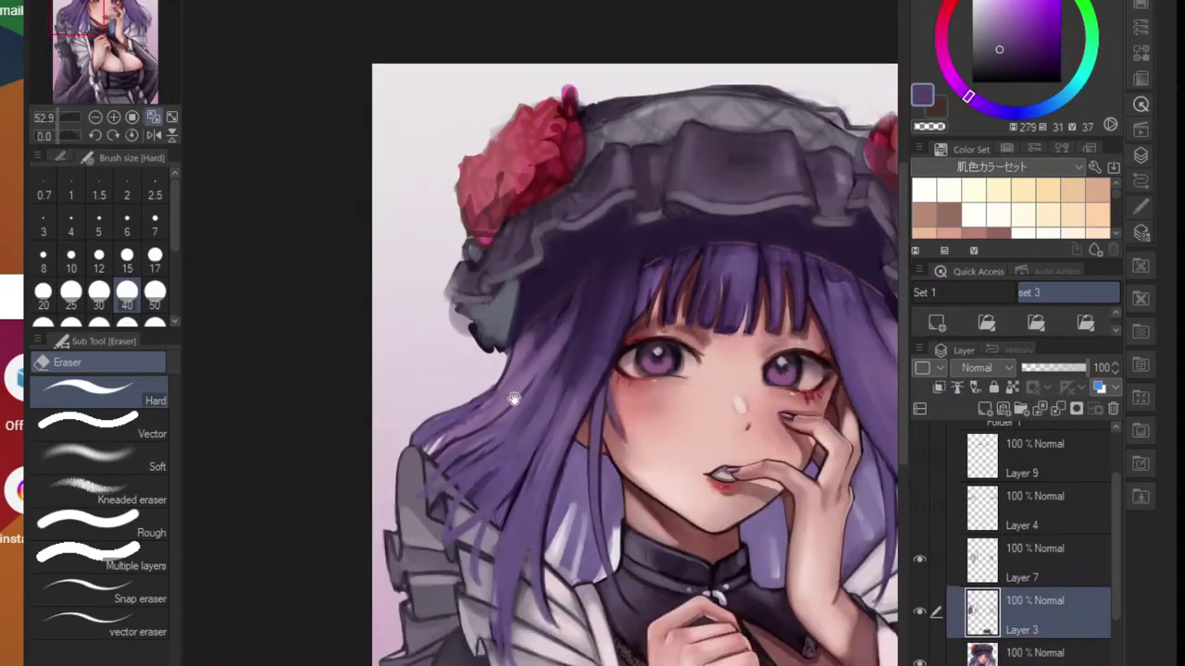
pyautogui.scroll(1, 555, 425)
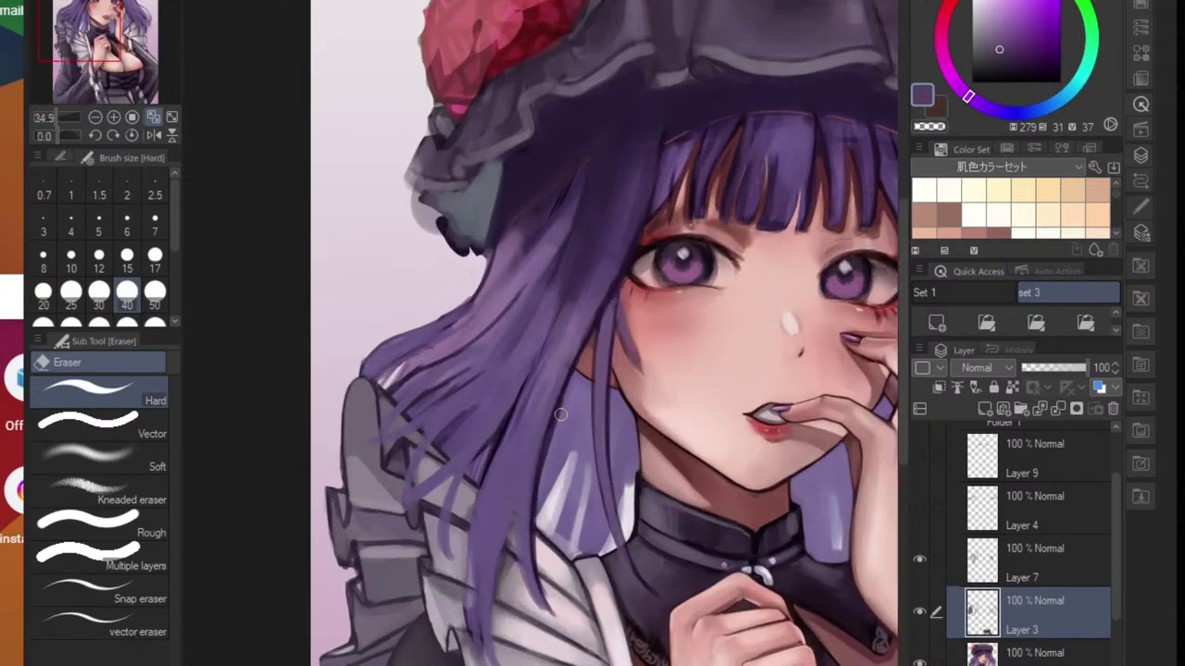
pyautogui.keyDown('alt'); pyautogui.click(578, 350); pyautogui.keyUp('alt')
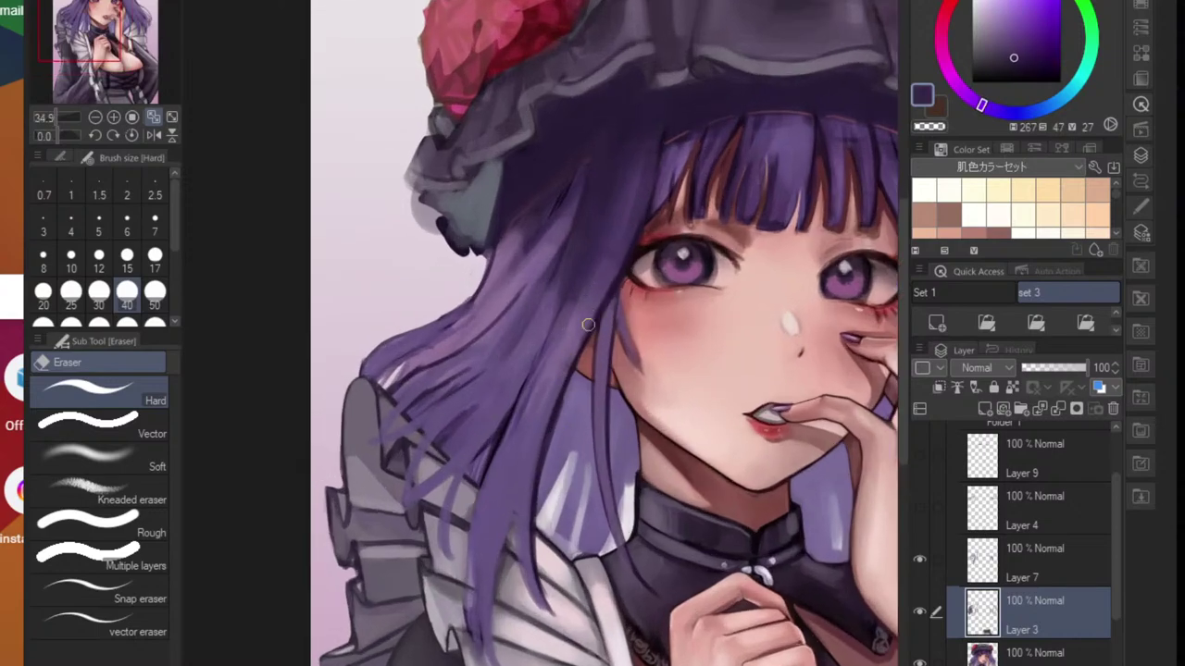
# - With the brush at size 25, darken the hair edge beside the cheek
pyautogui.press('b')
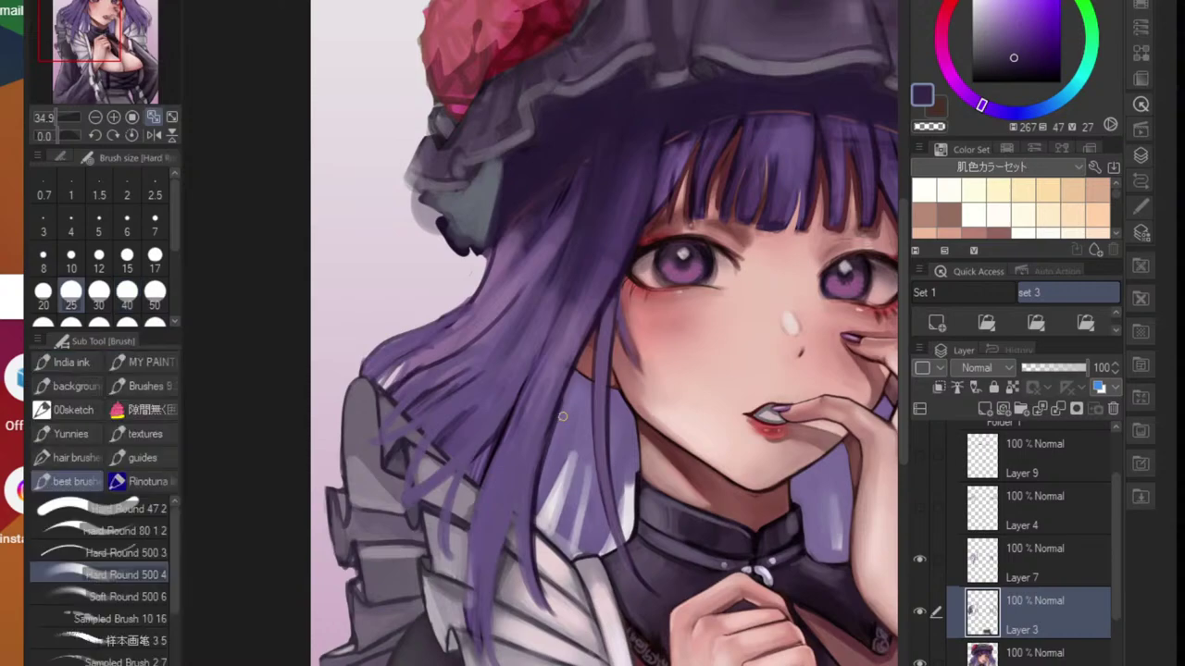
pyautogui.keyDown('alt'); pyautogui.click(585, 312); pyautogui.keyUp('alt')
pyautogui.moveTo(571, 365); pyautogui.dragTo(538, 449)
pyautogui.moveTo(584, 331); pyautogui.dragTo(564, 380)
# - Sample the pale eye-highlight colour and paint light strands into the hair near and right of the hand
pyautogui.keyDown('alt'); pyautogui.click(574, 412); pyautogui.keyUp('alt')
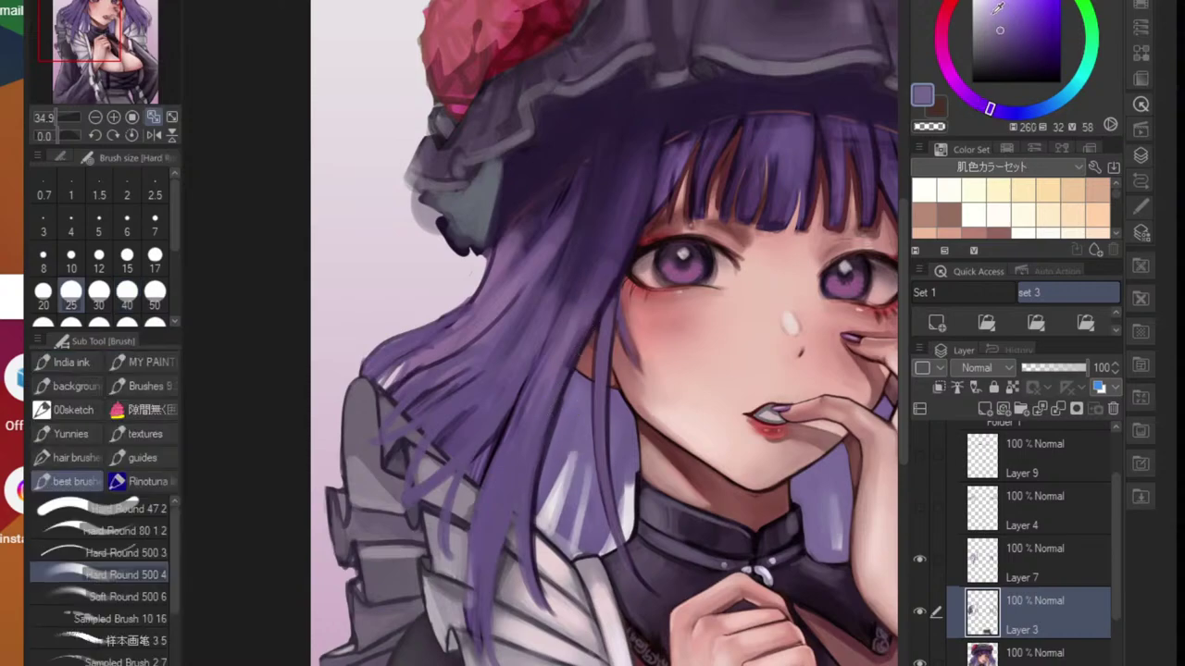
pyautogui.keyDown('alt'); pyautogui.click(830, 270); pyautogui.keyUp('alt')
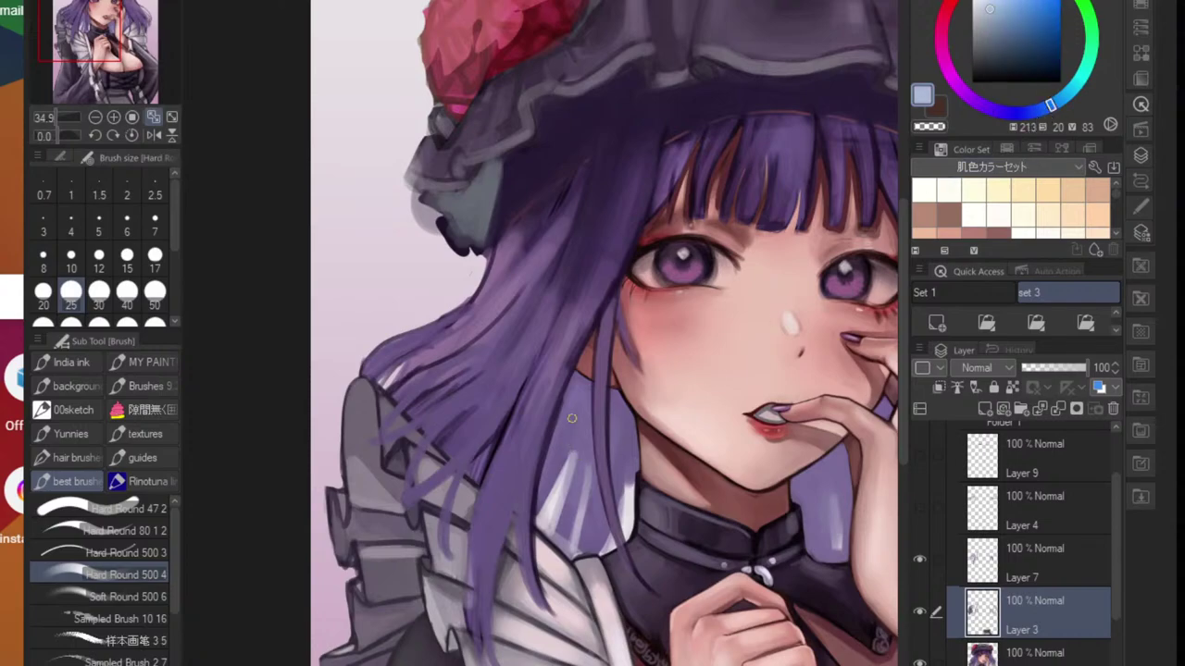
pyautogui.moveTo(574, 392)
pyautogui.mouseDown()
pyautogui.moveTo(566, 451)
pyautogui.moveTo(584, 423)
pyautogui.moveTo(562, 522)
pyautogui.moveTo(577, 518)
pyautogui.moveTo(590, 458)
pyautogui.moveTo(586, 546)
pyautogui.mouseUp()
pyautogui.moveTo(595, 481)
pyautogui.mouseDown()
pyautogui.moveTo(598, 542)
pyautogui.moveTo(546, 534)
pyautogui.mouseUp()
pyautogui.moveTo(635, 546)
pyautogui.mouseDown()
pyautogui.moveTo(604, 541)
pyautogui.moveTo(640, 561)
pyautogui.moveTo(652, 587)
pyautogui.moveTo(673, 498)
pyautogui.mouseUp()
pyautogui.scroll(5, 630, 555)
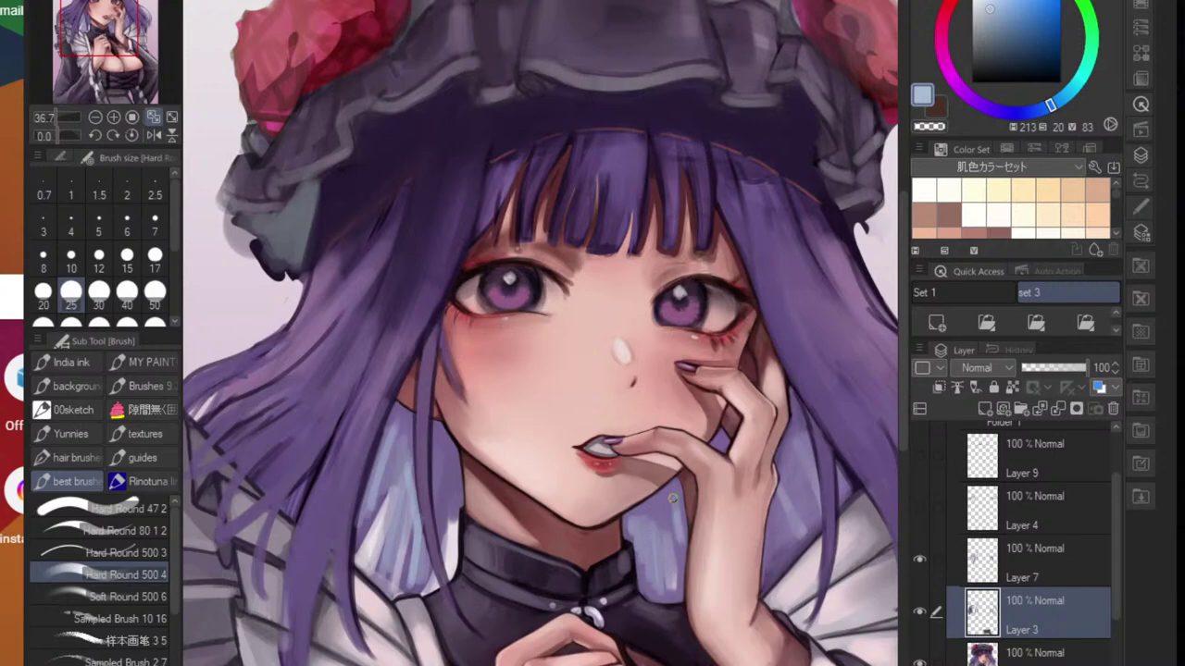
pyautogui.moveTo(791, 541)
pyautogui.mouseDown()
pyautogui.moveTo(768, 563)
pyautogui.moveTo(774, 515)
pyautogui.moveTo(787, 549)
pyautogui.mouseUp()
pyautogui.scroll(-4, 787, 550)
pyautogui.scroll(3, 758, 543)
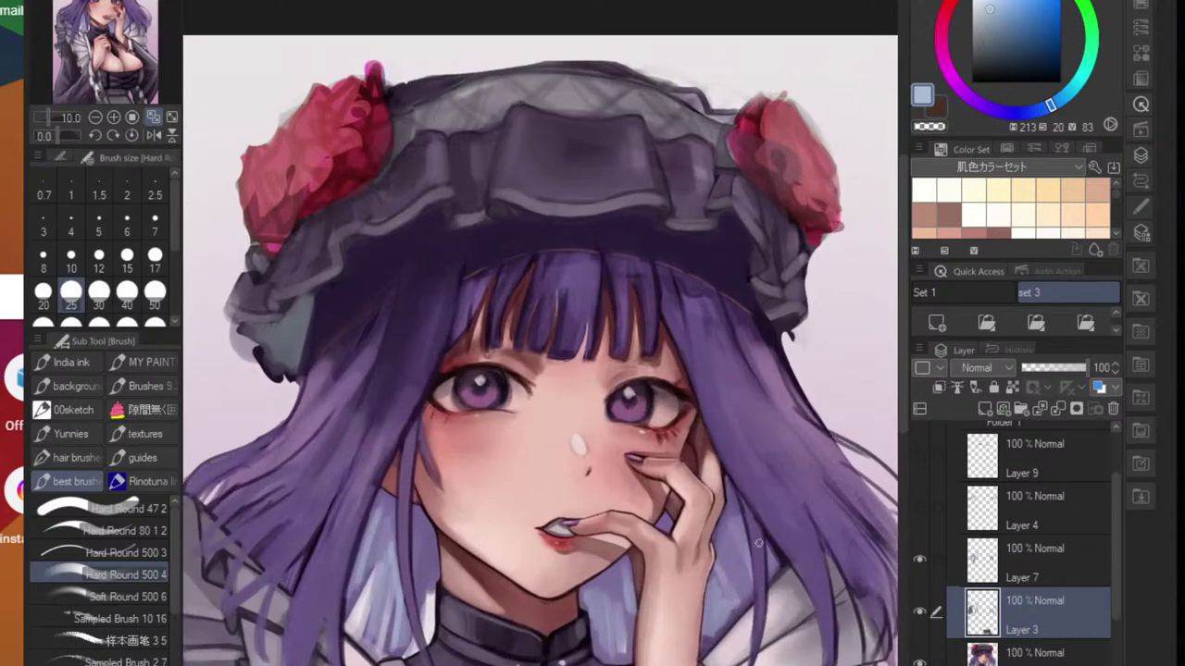
pyautogui.moveTo(716, 538)
pyautogui.mouseDown()
pyautogui.moveTo(720, 526)
pyautogui.moveTo(743, 551)
pyautogui.mouseUp()
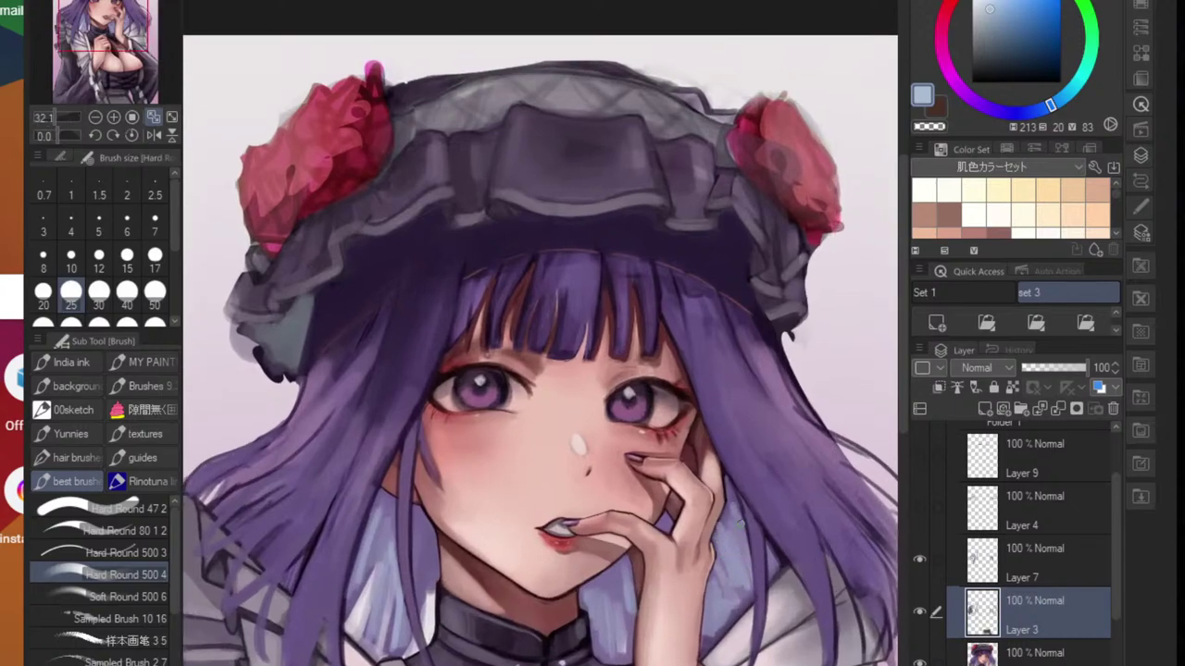
pyautogui.scroll(-5, 774, 559)
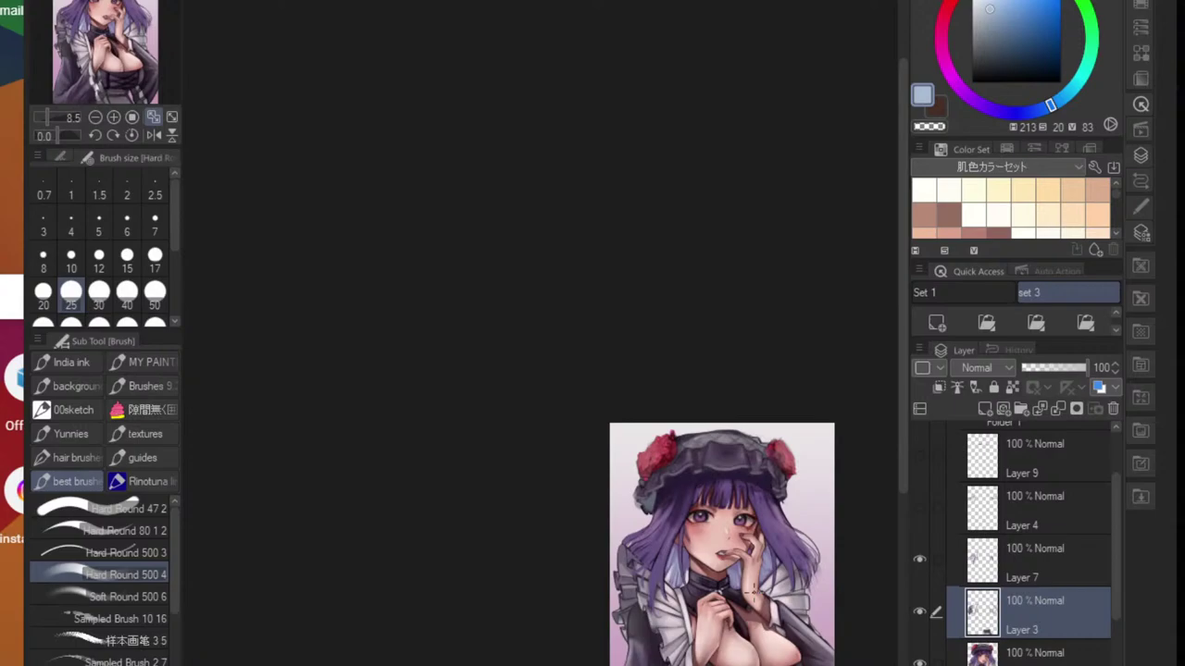
# - Make the bottom illustration layer the active layer in the Layer panel
pyautogui.scroll(5, 727, 547)
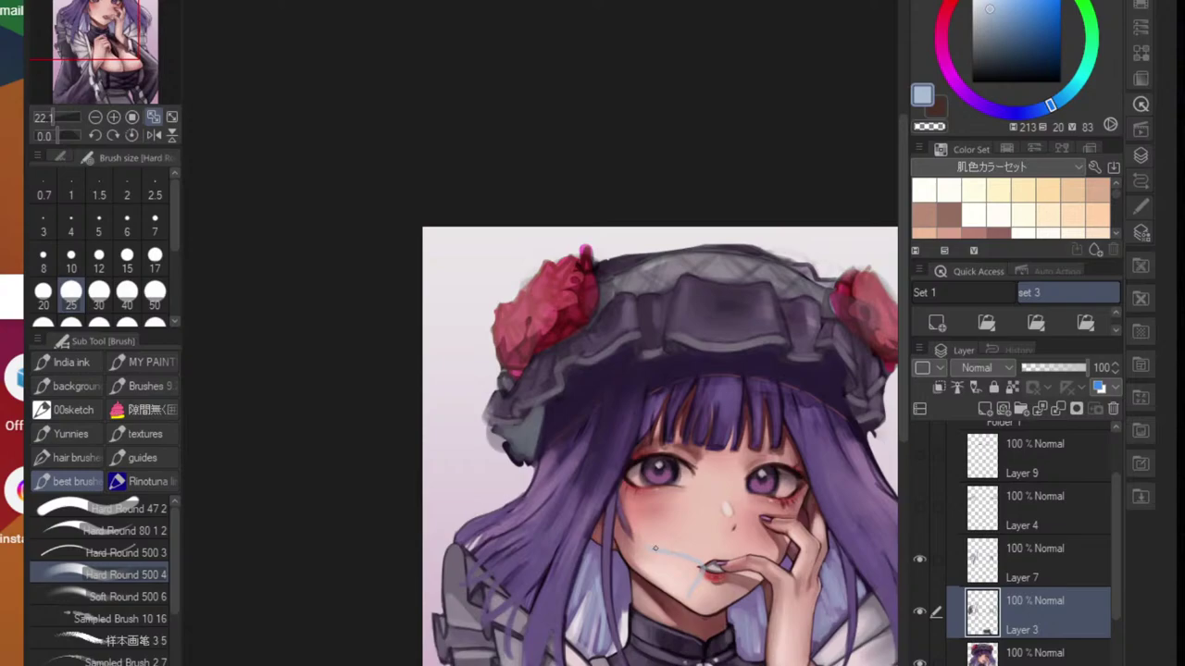
pyautogui.scroll(-3, 728, 546)
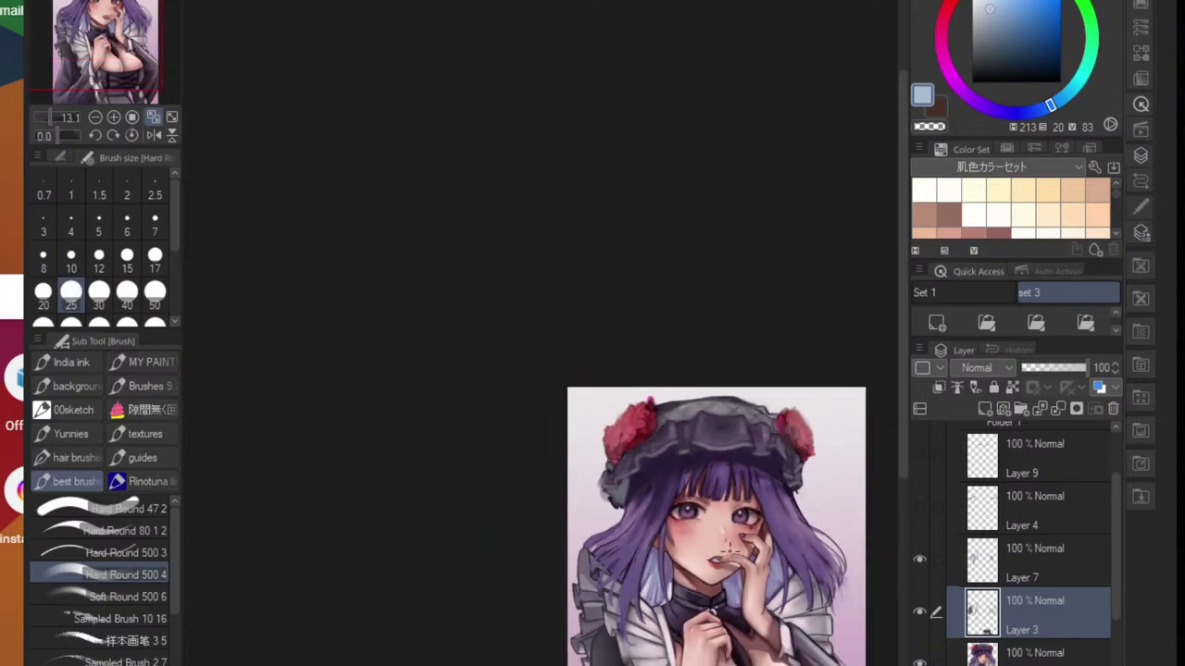
pyautogui.scroll(1, 730, 542)
pyautogui.click(1083, 653)
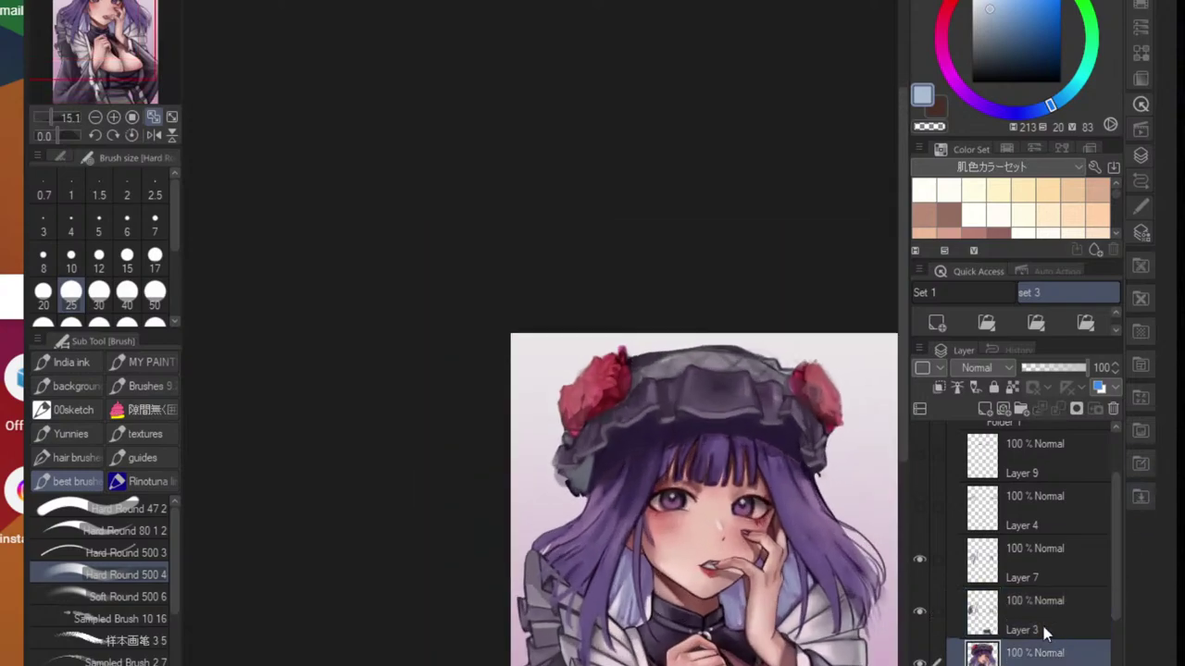
pyautogui.scroll(2, 713, 550)
# - Lasso-select the whole bonnet with its roses
pyautogui.press('m')
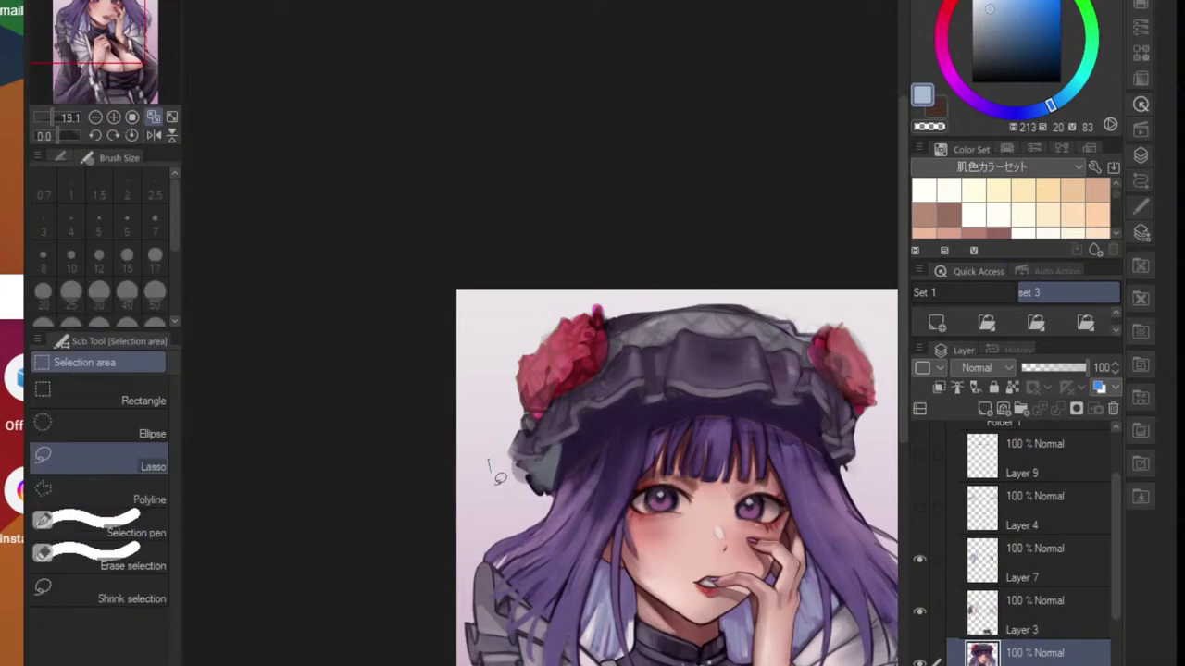
pyautogui.moveTo(488, 458)
pyautogui.mouseDown()
pyautogui.moveTo(533, 498)
pyautogui.moveTo(556, 491)
pyautogui.moveTo(565, 458)
pyautogui.moveTo(591, 441)
pyautogui.mouseUp()
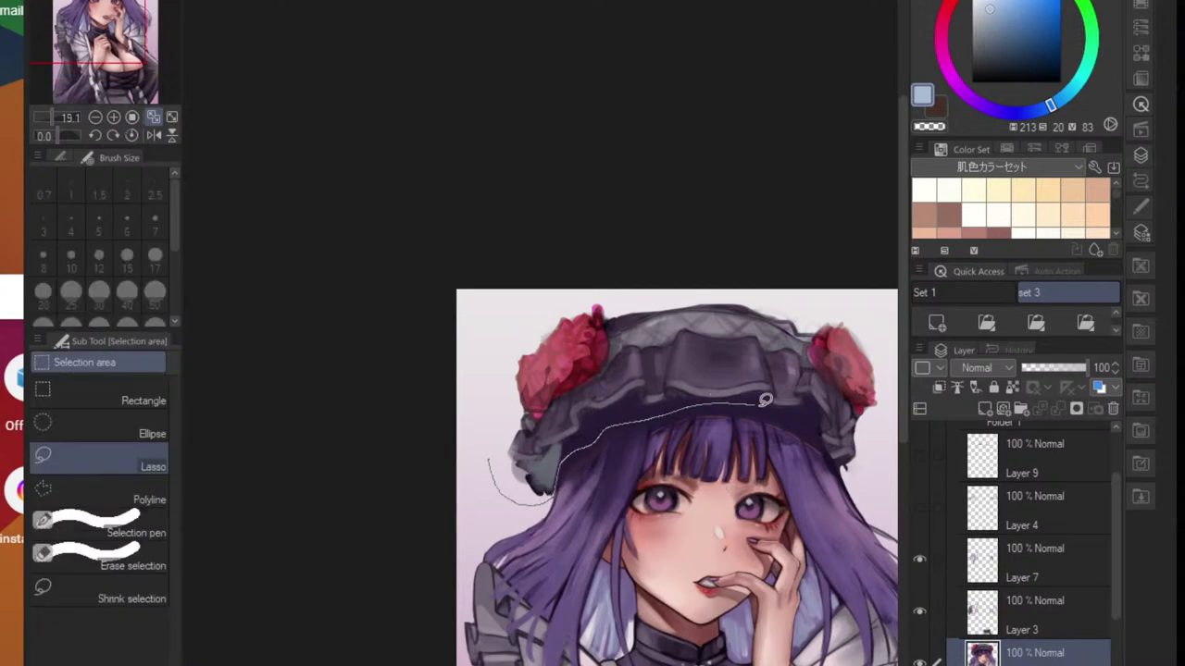
pyautogui.moveTo(885, 388)
pyautogui.mouseDown()
pyautogui.moveTo(775, 262)
pyautogui.moveTo(500, 339)
pyautogui.moveTo(477, 454)
pyautogui.mouseUp()
# - Nudge the selected bonnet slightly right and tilt it a little, then apply the transform
pyautogui.hotkey('ctrl', 't')
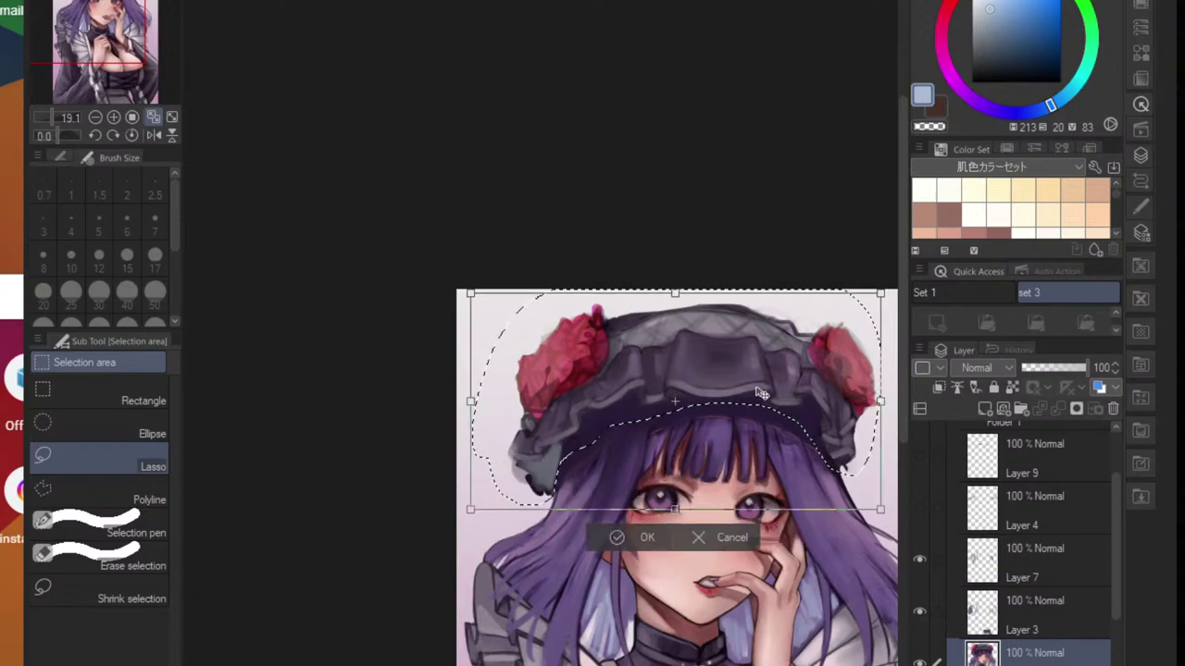
pyautogui.moveTo(757, 389); pyautogui.dragTo(760, 391)
pyautogui.moveTo(882, 574); pyautogui.dragTo(858, 607)
pyautogui.moveTo(854, 493); pyautogui.dragTo(850, 494)
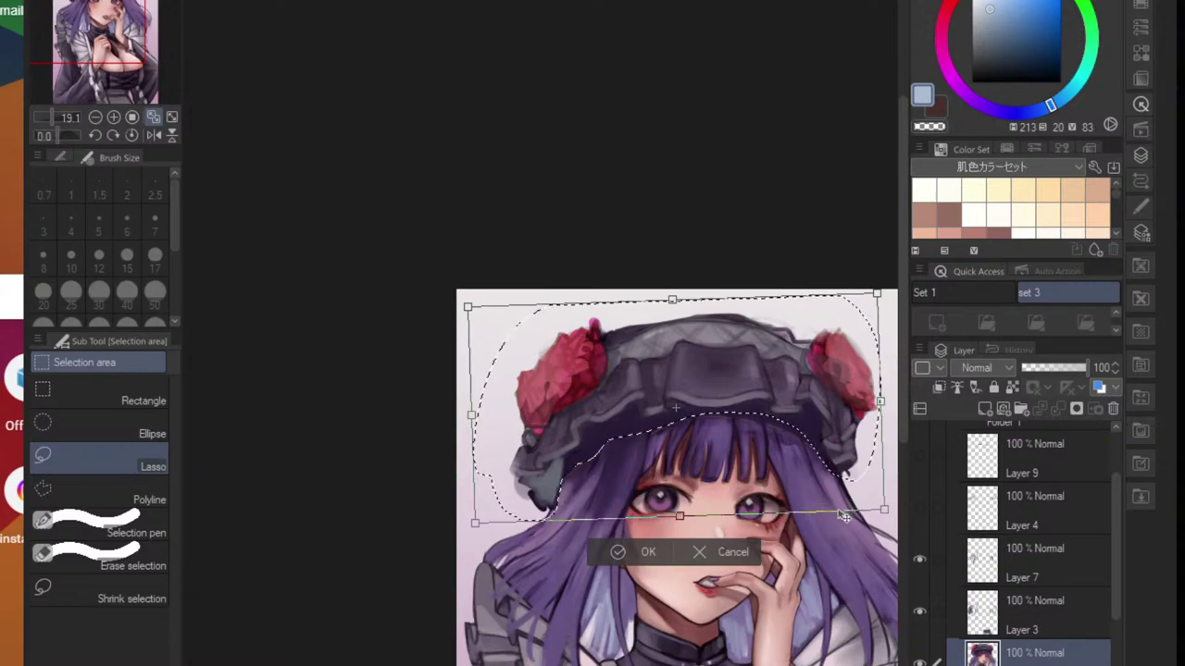
pyautogui.click(622, 554)
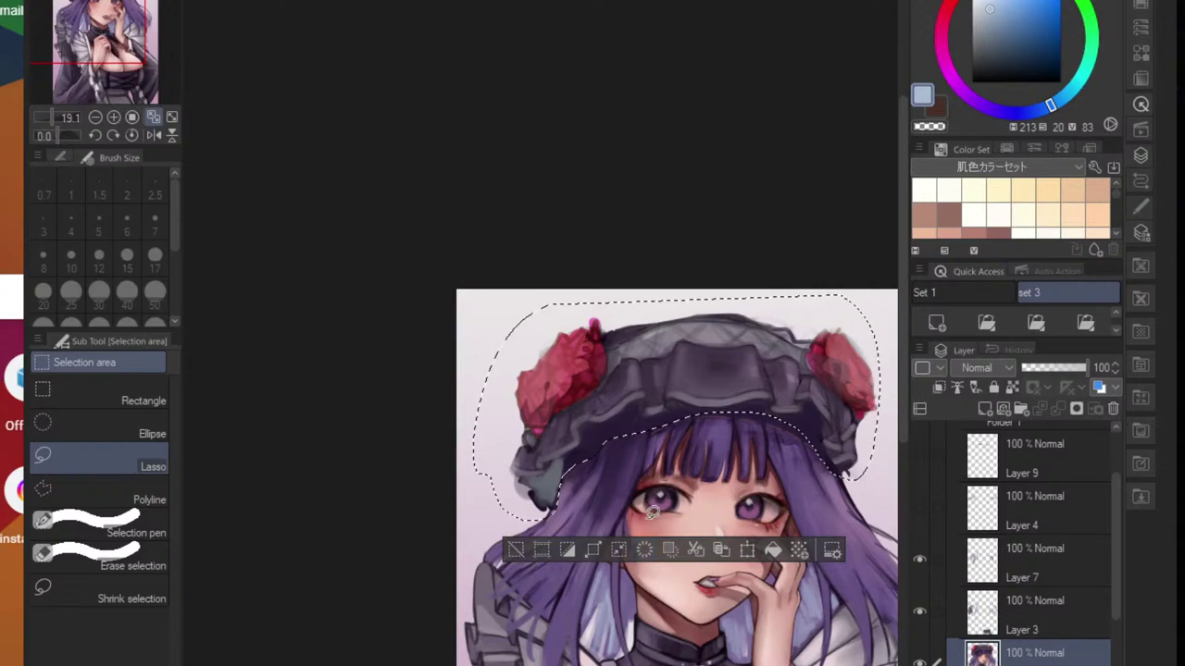
pyautogui.scroll(-3, 405, 431)
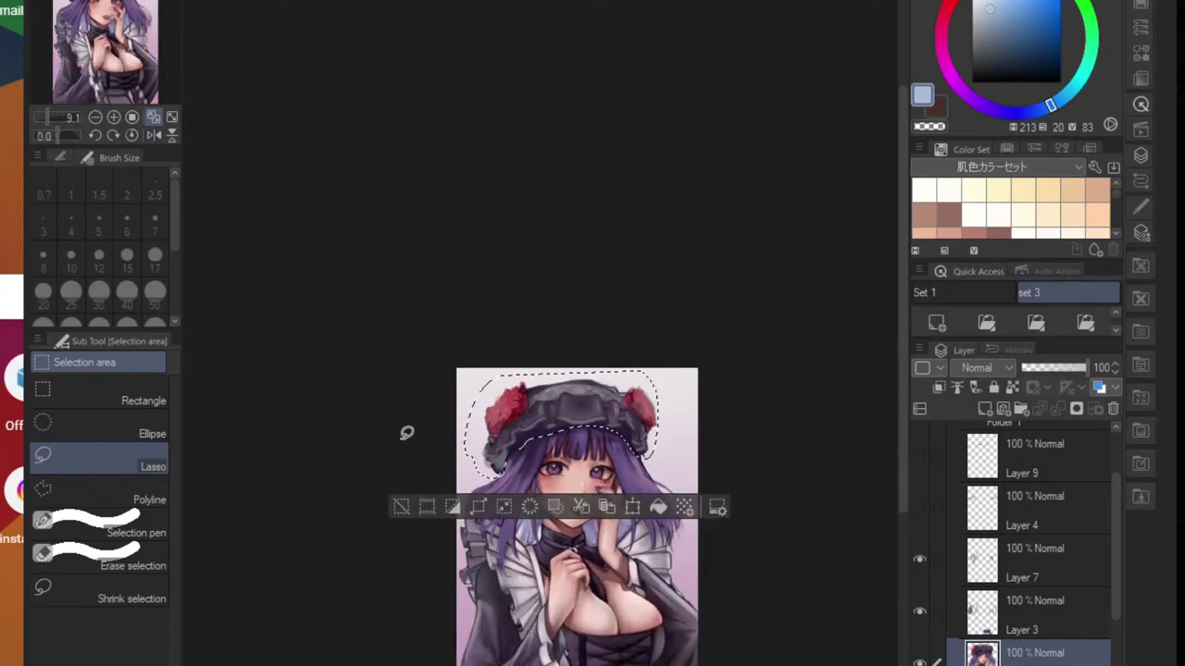
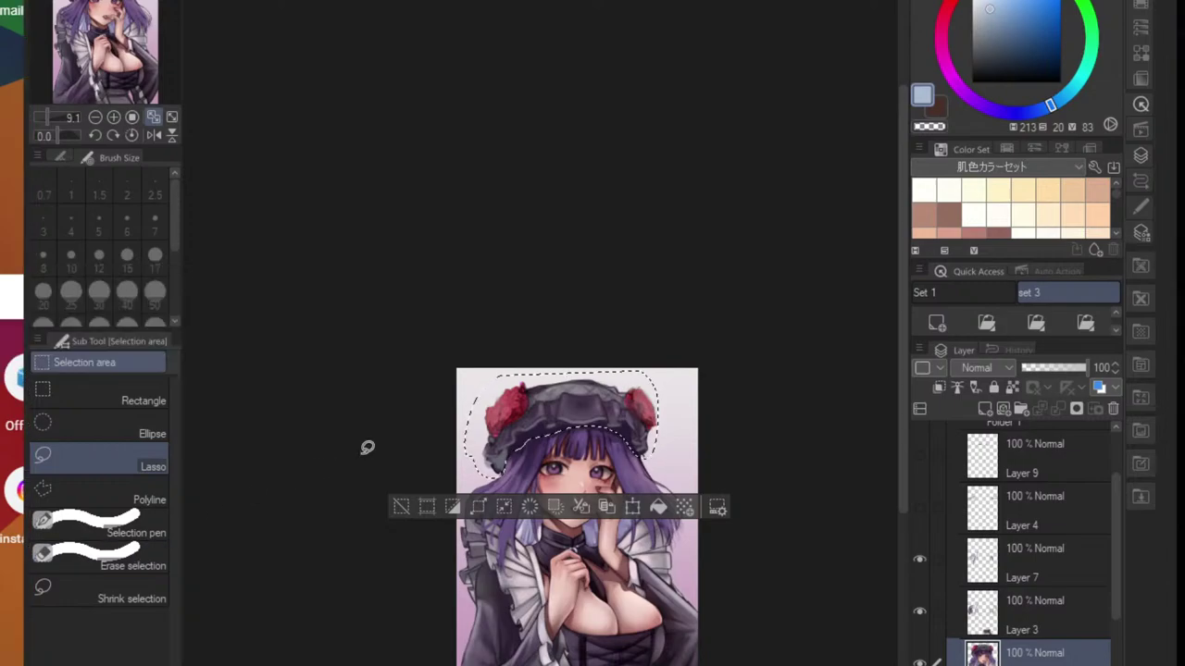
# - Restore the bonnet selection, undo its move and tilt, then deselect
pyautogui.hotkey('ctrl', 'd')
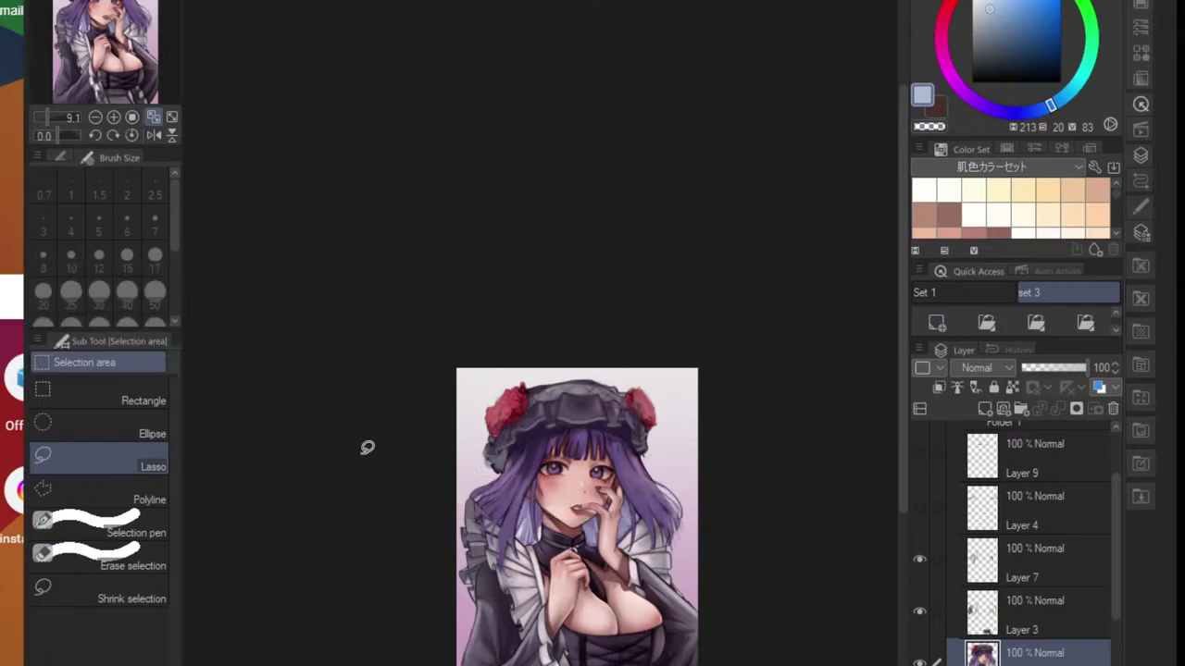
pyautogui.scroll(3, 392, 444)
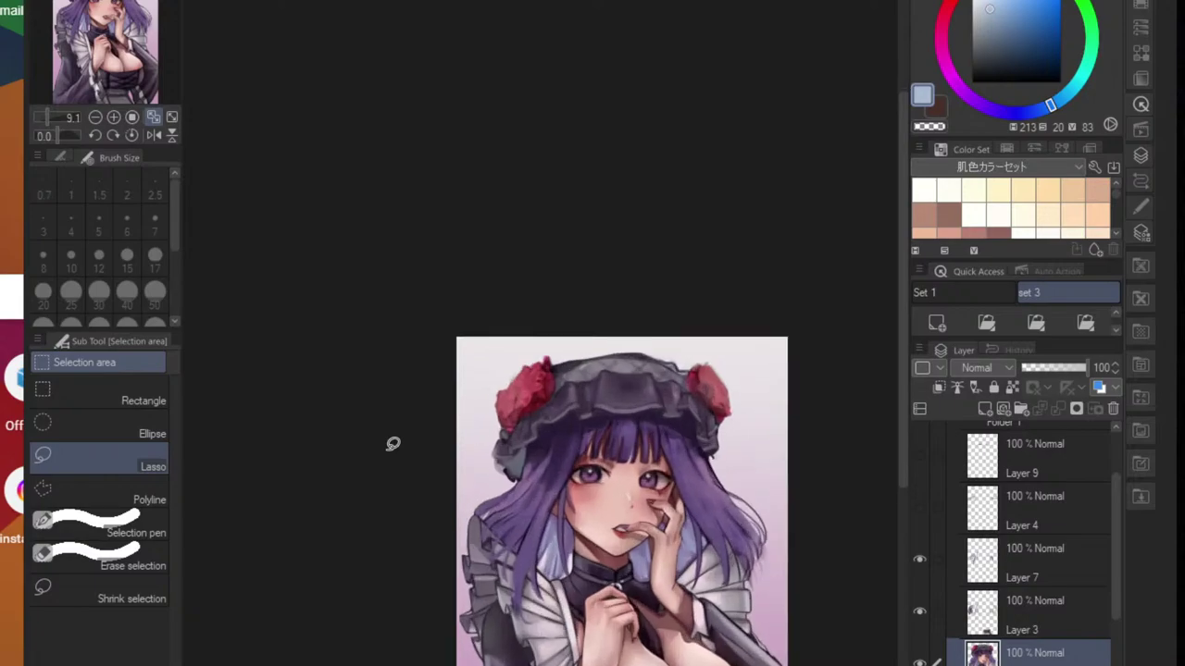
pyautogui.moveTo(384, 446); pyautogui.dragTo(307, 340)
pyautogui.scroll(2, 337, 403)
pyautogui.hotkey('ctrl', 'shift', 'd')
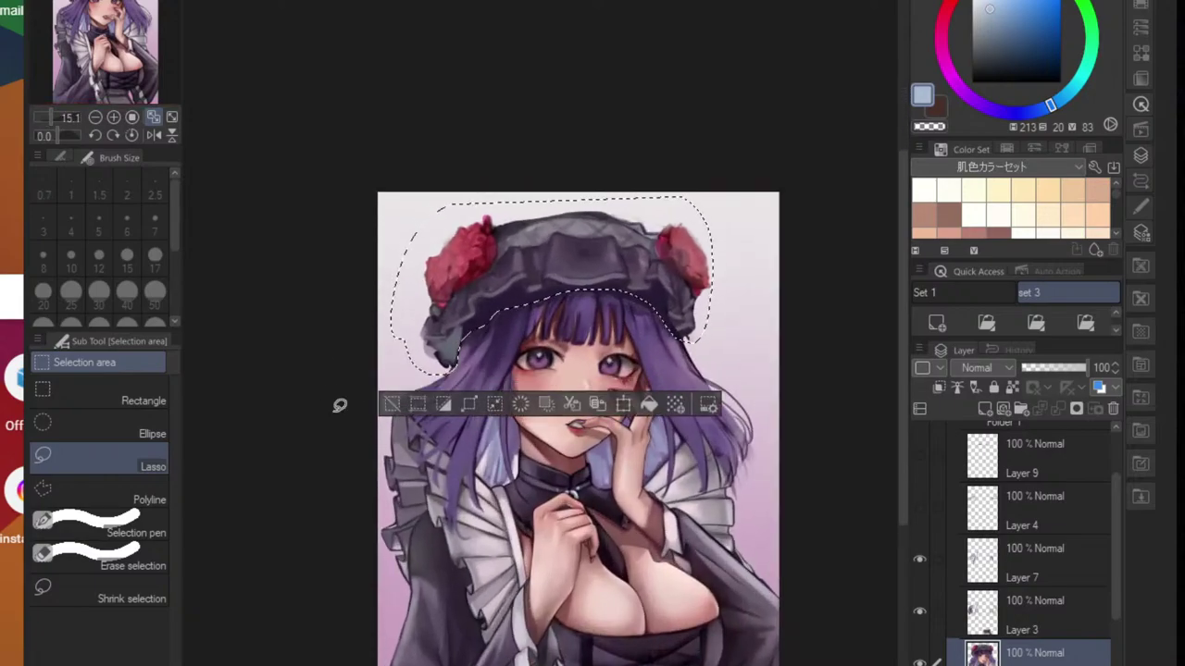
pyautogui.hotkey('ctrl', 'z')
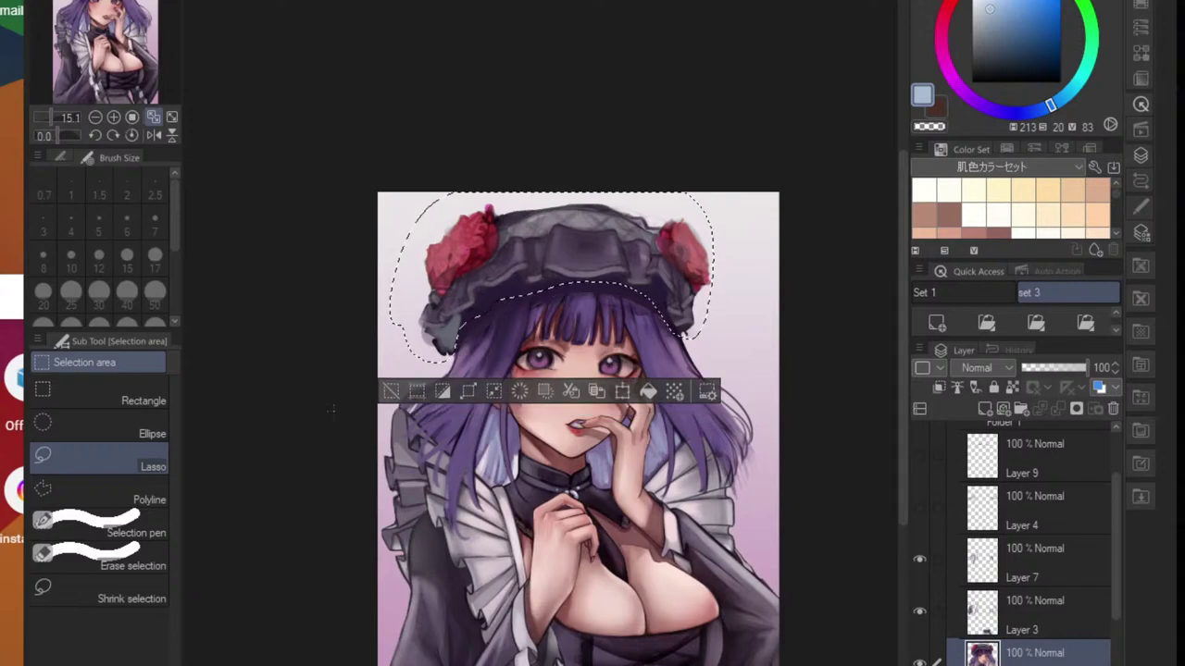
pyautogui.scroll(-1, 339, 405)
pyautogui.hotkey('ctrl', 'd')
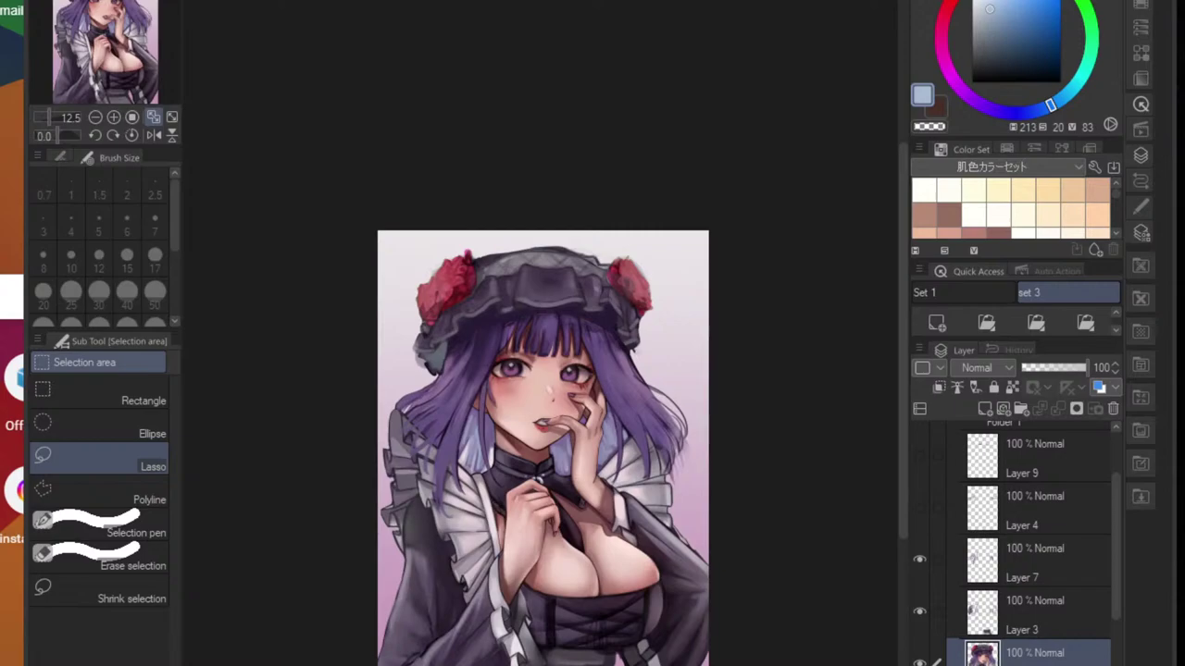
pyautogui.scroll(-2, 304, 432)
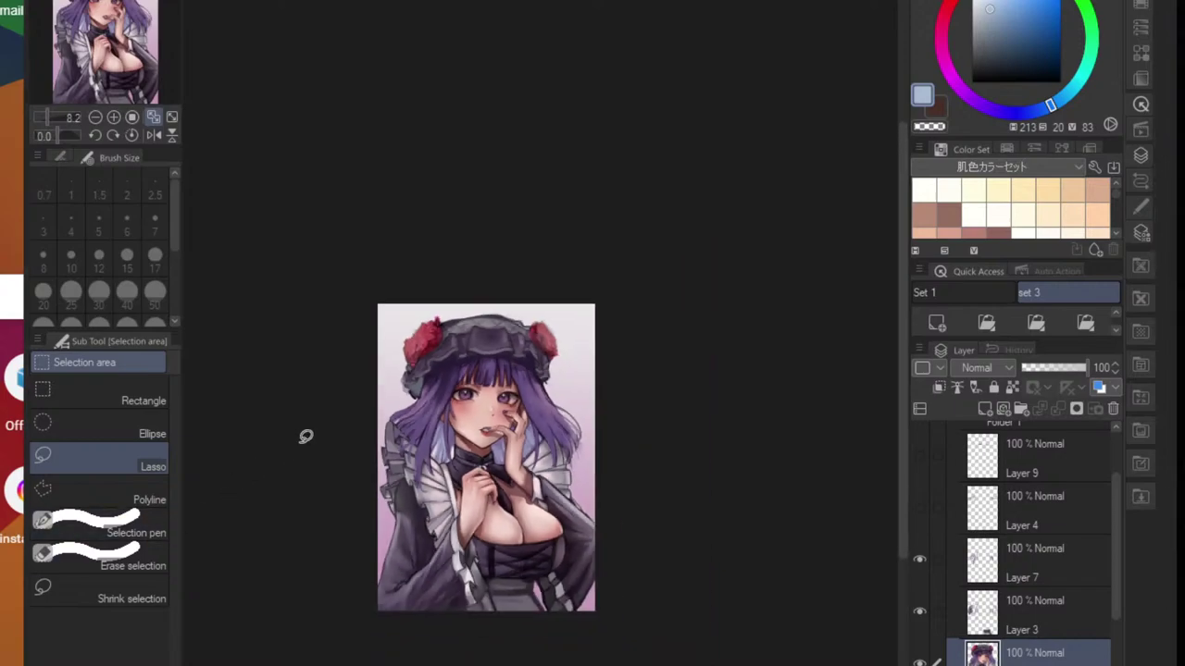
# - Check the layer's rotation with a slight free transform, then zoom in on the face and hair
pyautogui.hotkey('ctrl', 't')
pyautogui.moveTo(731, 613)
pyautogui.mouseDown()
pyautogui.moveTo(719, 624)
pyautogui.moveTo(731, 626)
pyautogui.mouseUp()
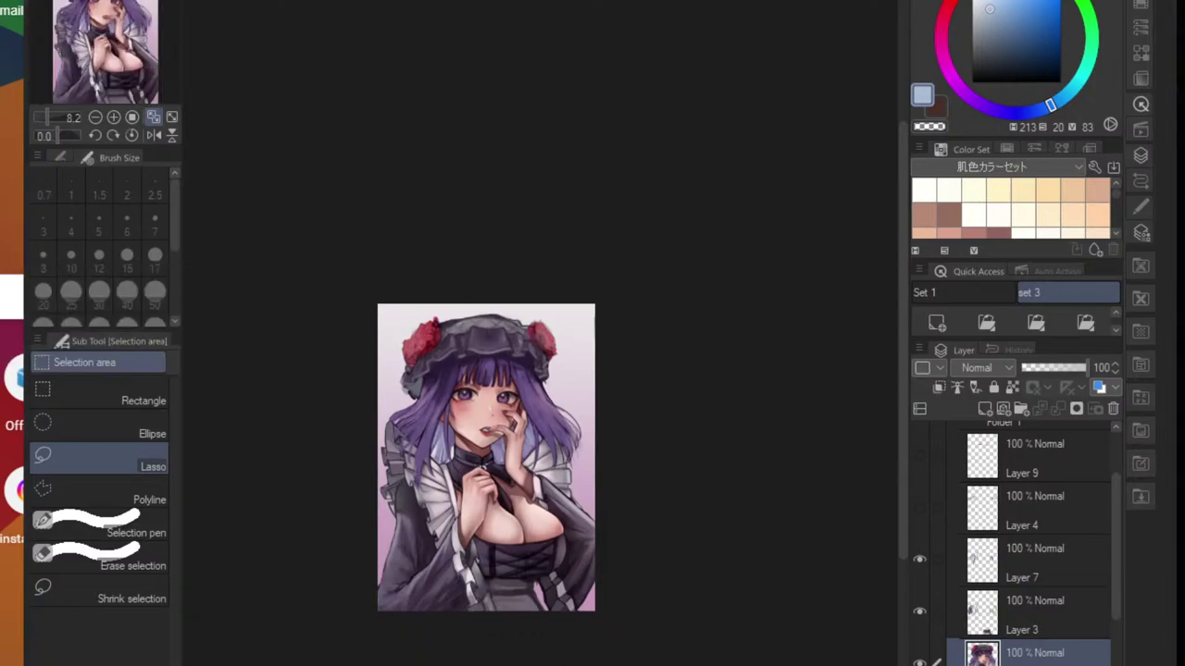
pyautogui.scroll(3, 454, 609)
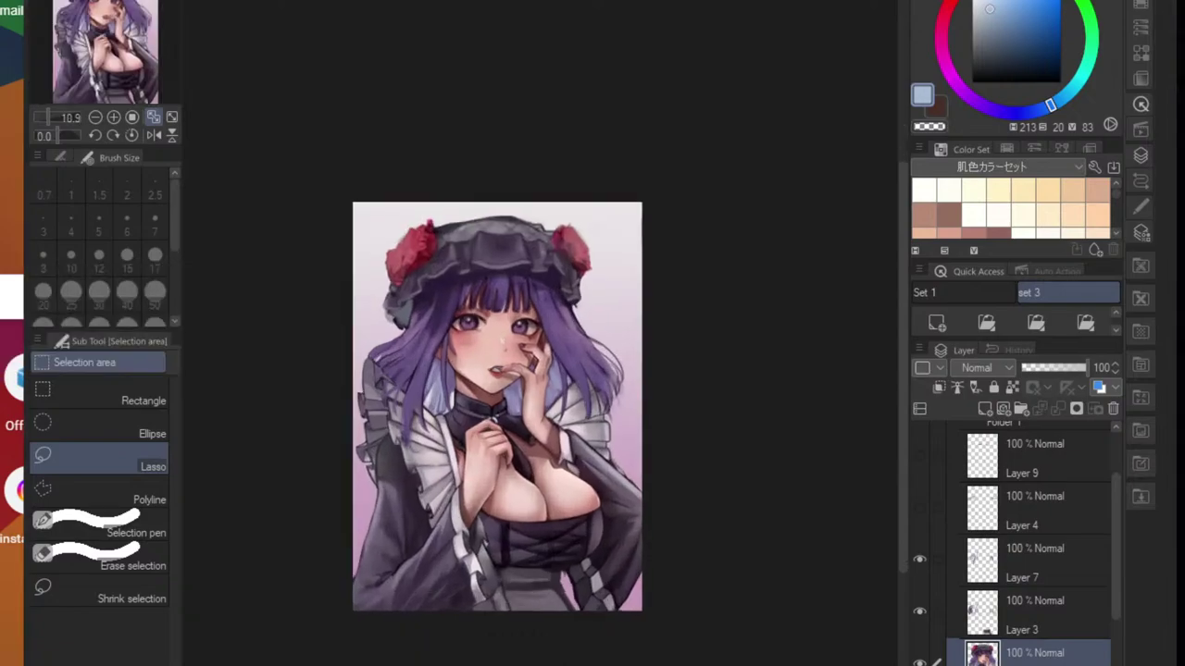
pyautogui.scroll(2, 421, 546)
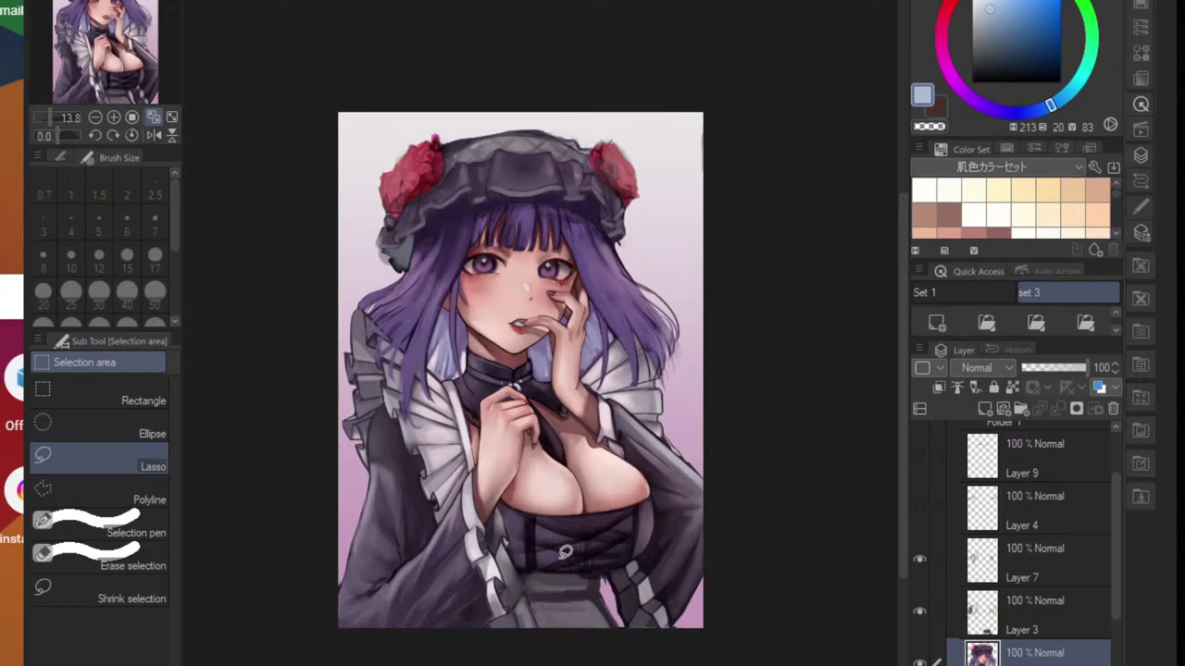
pyautogui.scroll(6, 433, 398)
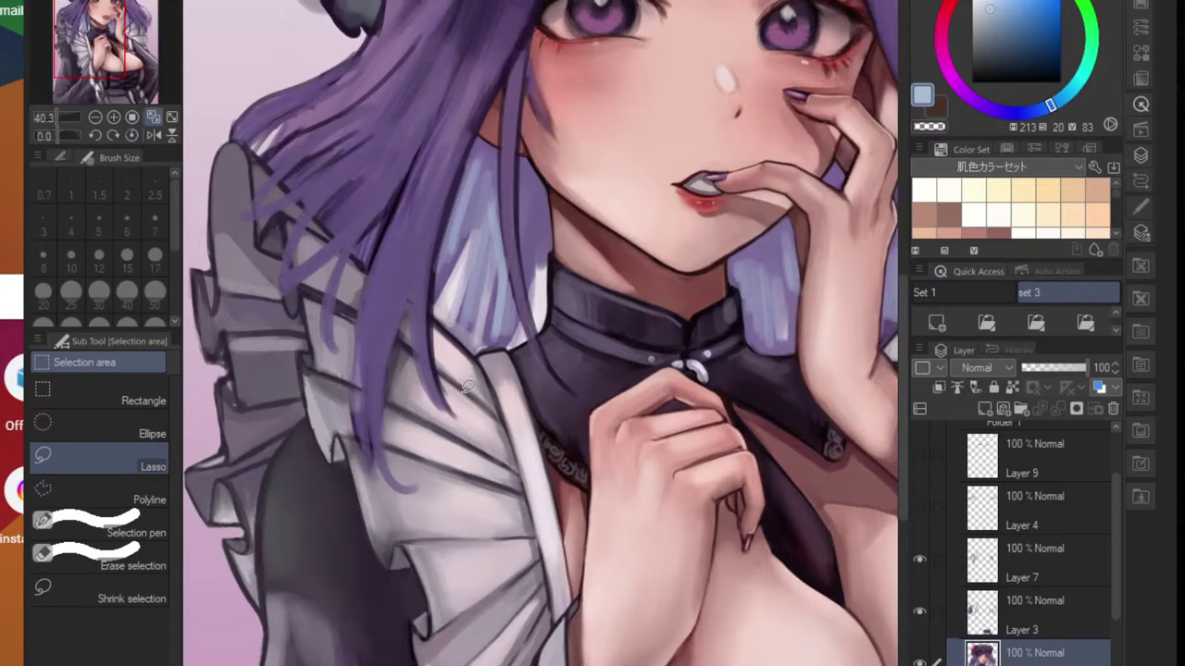
pyautogui.scroll(-5, 660, 474)
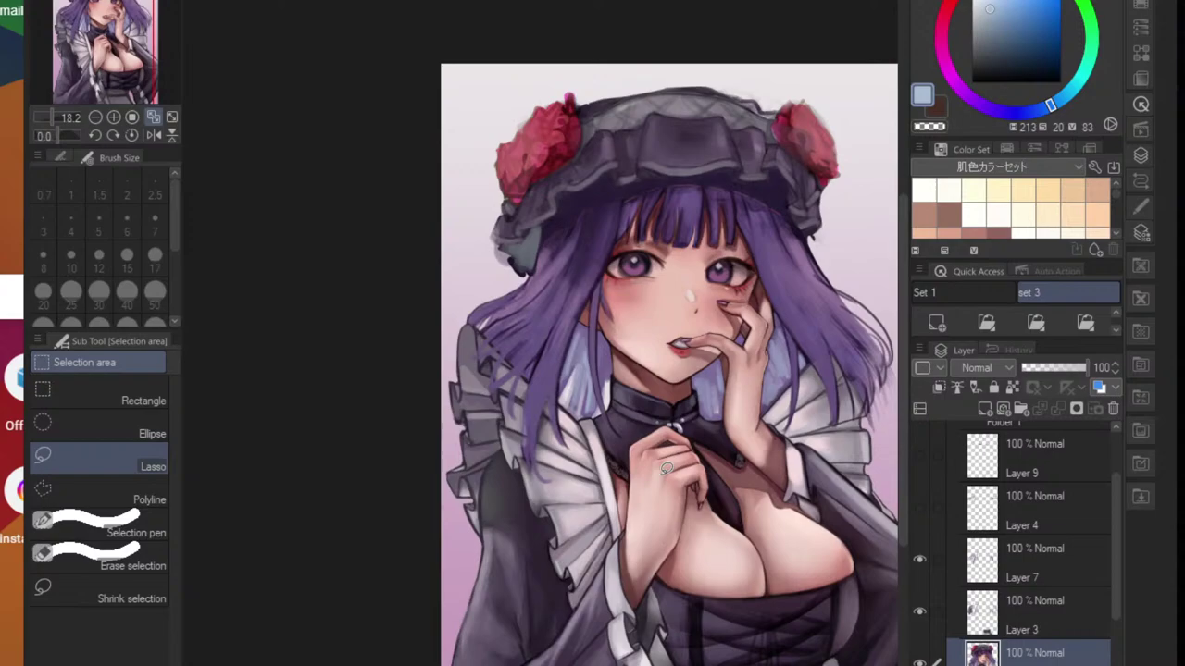
pyautogui.scroll(-2, 665, 469)
pyautogui.scroll(2, 709, 387)
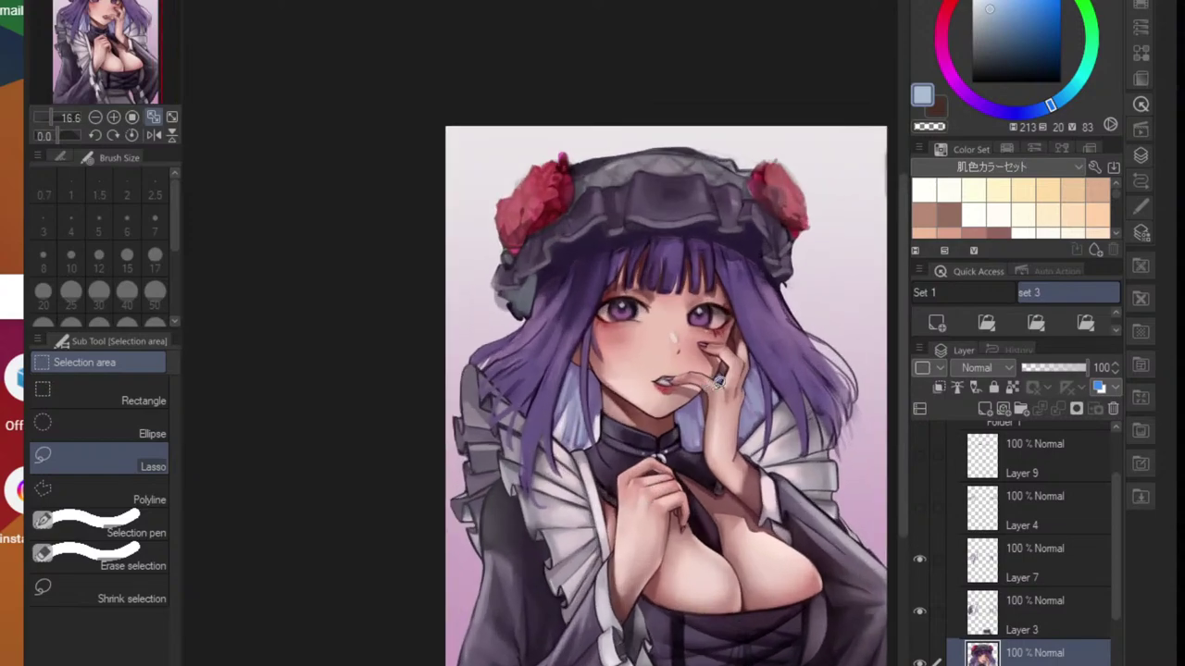
pyautogui.moveTo(744, 339); pyautogui.dragTo(664, 375)
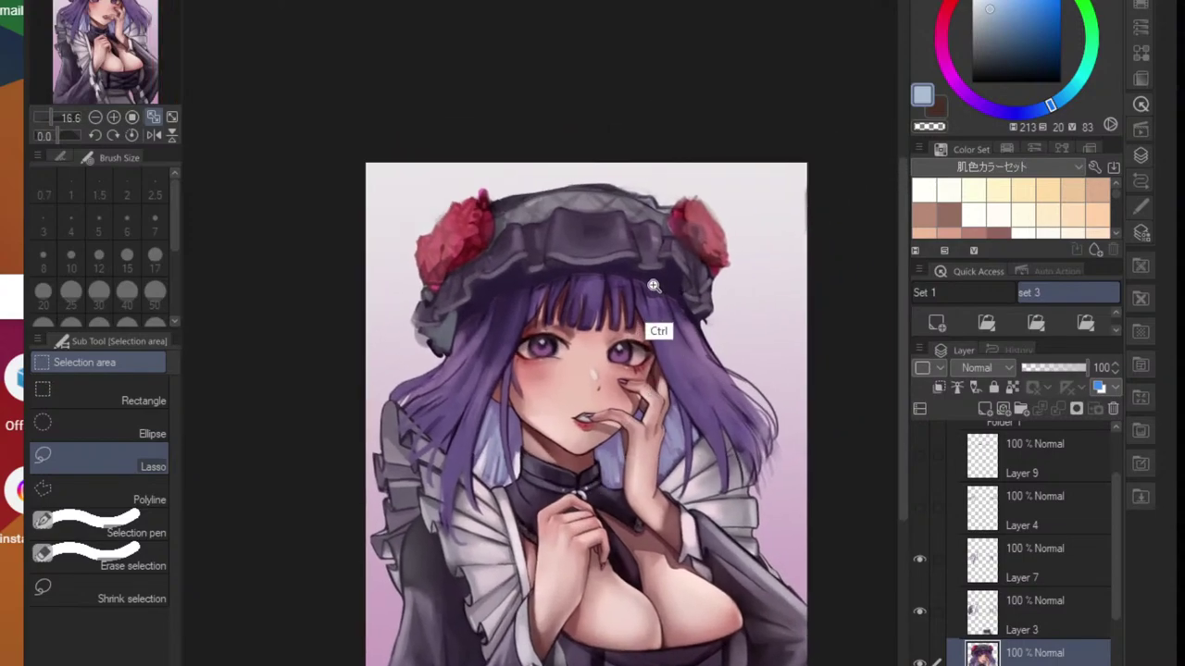
pyautogui.moveTo(653, 284); pyautogui.dragTo(670, 306)
# - Select Layer 3 and toggle its visibility to compare the hair
pyautogui.click(934, 609)
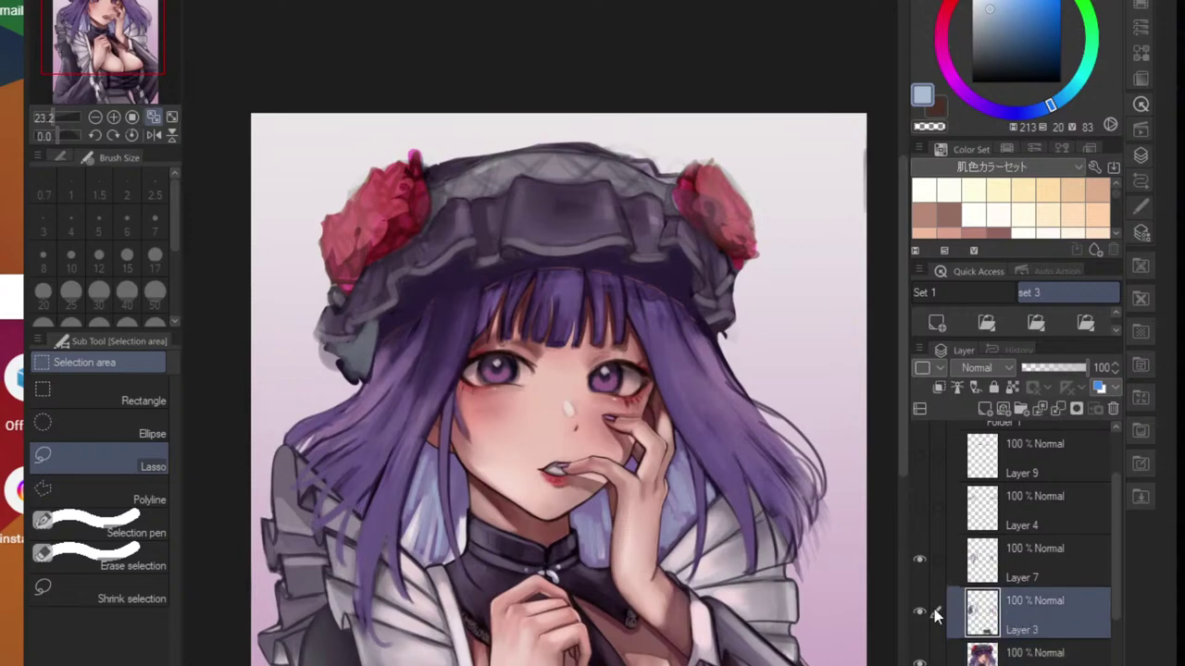
pyautogui.click(919, 612)
pyautogui.click(920, 615)
pyautogui.moveTo(798, 548); pyautogui.dragTo(726, 546)
pyautogui.moveTo(725, 461); pyautogui.dragTo(706, 416)
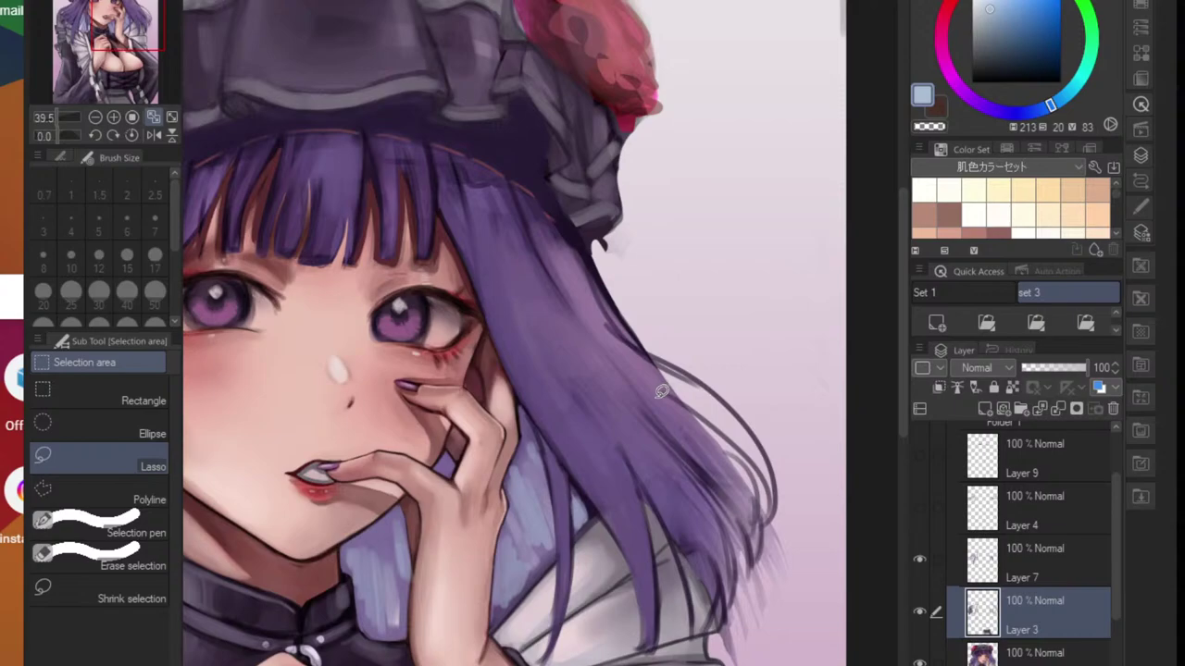
# - With a smaller brush and sampled hair purple, paint a stroke along the right hair edge
pyautogui.press('b')
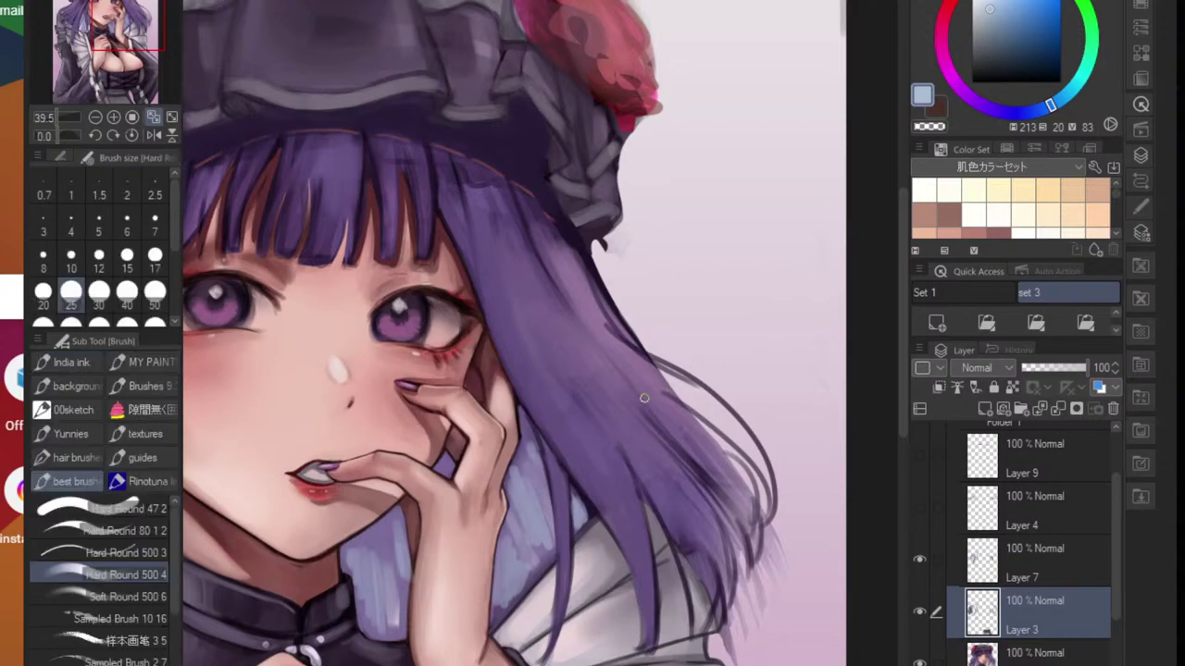
pyautogui.keyDown('alt'); pyautogui.click(642, 387); pyautogui.keyUp('alt')
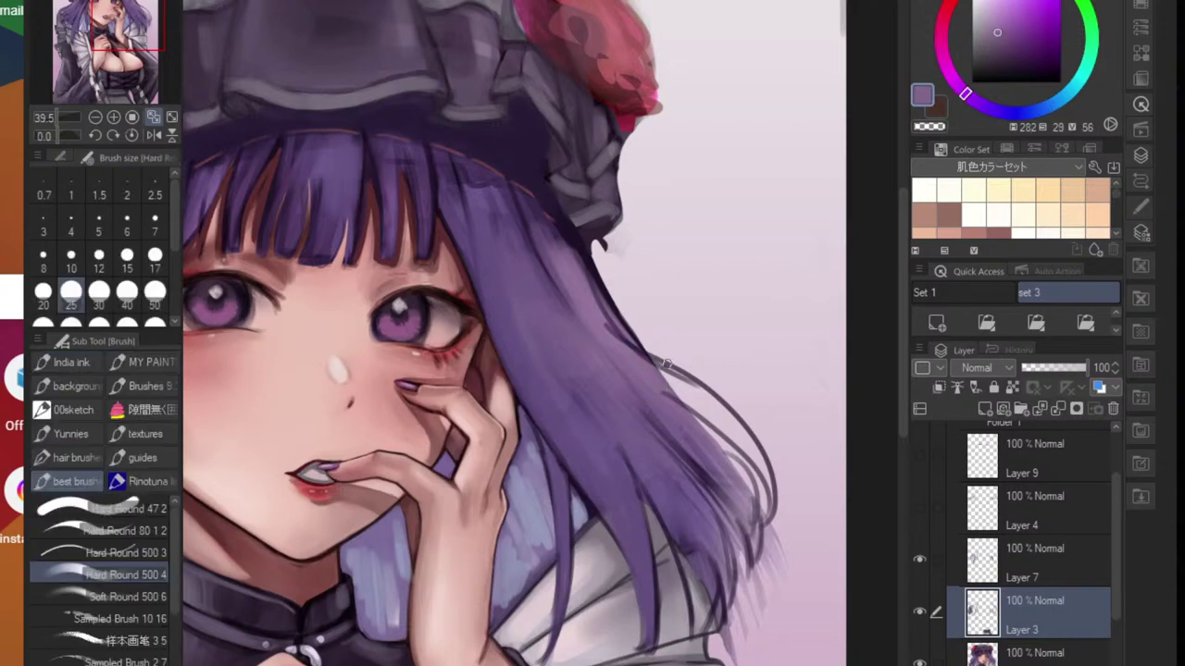
pyautogui.press(']')
pyautogui.press(']')
pyautogui.press(']')
pyautogui.press(']')
pyautogui.press(']')
pyautogui.press(']')
pyautogui.press(']')
pyautogui.press(']')
pyautogui.press('[')
pyautogui.press('[')
pyautogui.press('[')
pyautogui.press('[')
pyautogui.moveTo(665, 378)
pyautogui.mouseDown()
pyautogui.moveTo(699, 399)
pyautogui.moveTo(654, 374)
pyautogui.moveTo(739, 429)
pyautogui.moveTo(675, 389)
pyautogui.moveTo(759, 458)
pyautogui.moveTo(719, 420)
pyautogui.moveTo(737, 479)
pyautogui.moveTo(688, 419)
pyautogui.moveTo(744, 498)
pyautogui.moveTo(695, 437)
pyautogui.mouseUp()
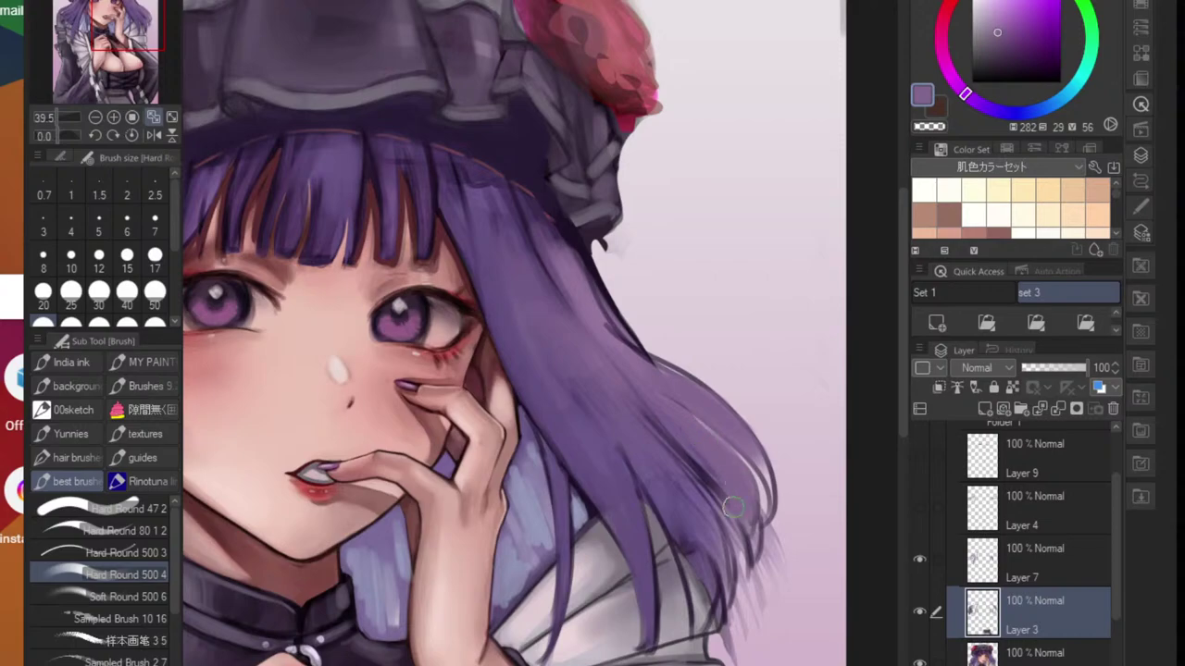
# - Blend and darken the purple hair strand over the shoulder ruffles
pyautogui.moveTo(726, 507); pyautogui.dragTo(666, 478)
pyautogui.moveTo(453, 454); pyautogui.dragTo(512, 447)
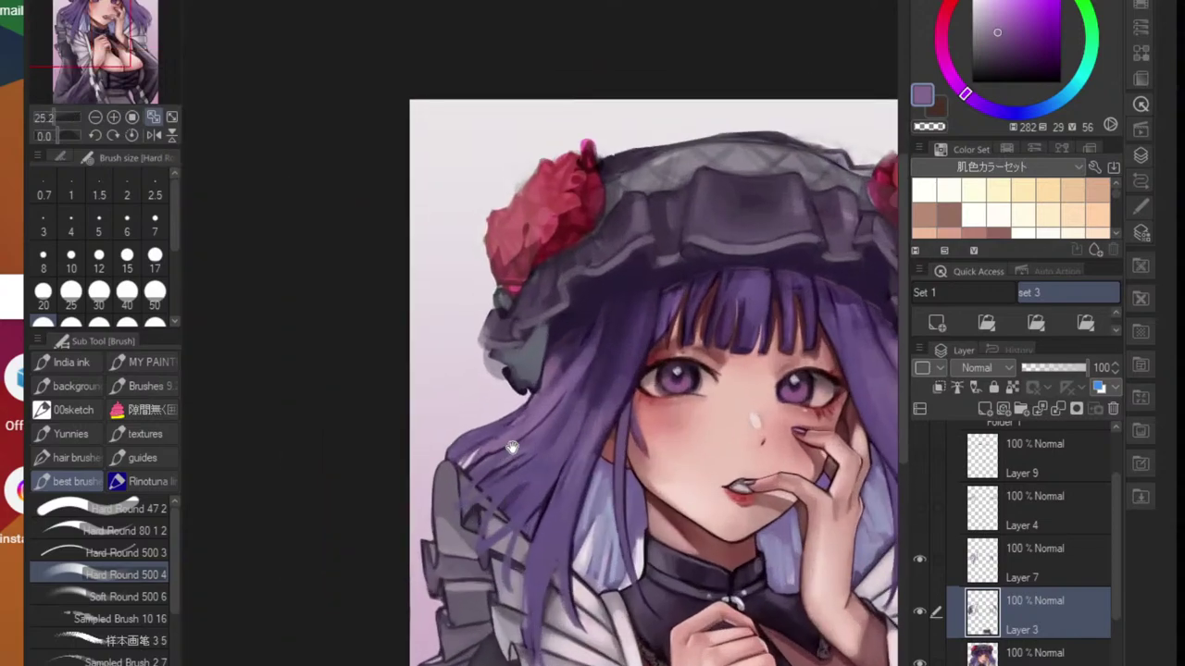
pyautogui.scroll(3, 512, 448)
pyautogui.keyDown('alt'); pyautogui.click(467, 474); pyautogui.keyUp('alt')
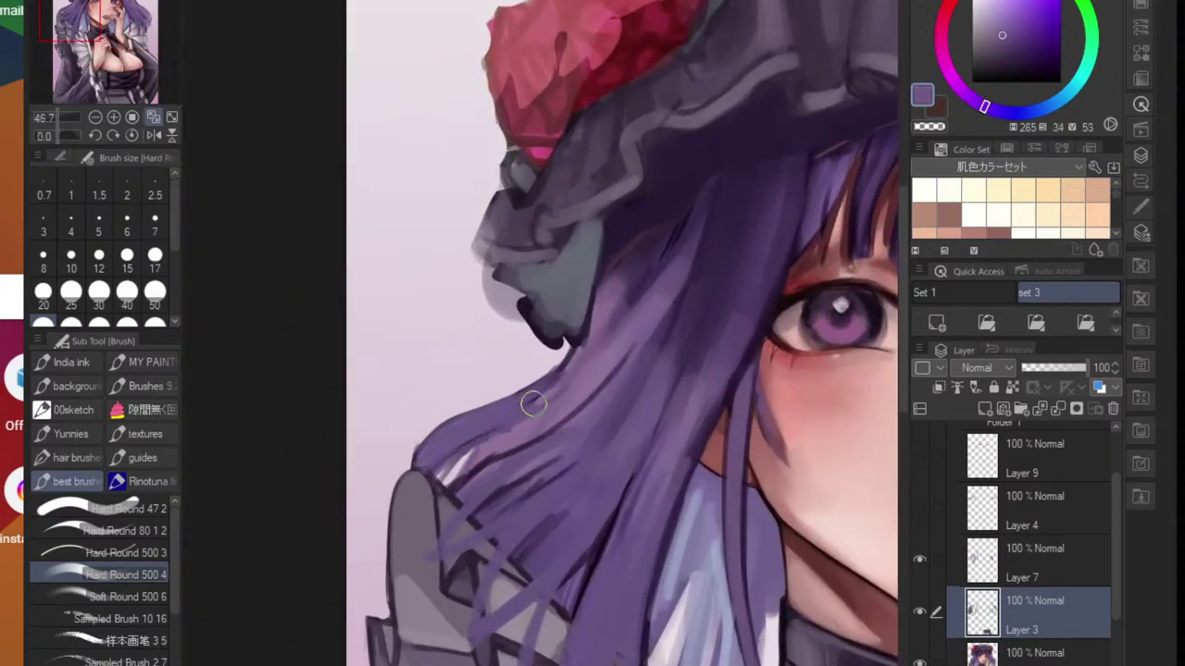
pyautogui.keyDown('alt'); pyautogui.click(495, 480); pyautogui.keyUp('alt')
pyautogui.moveTo(487, 461); pyautogui.dragTo(557, 428)
pyautogui.keyDown('alt'); pyautogui.click(489, 461); pyautogui.keyUp('alt')
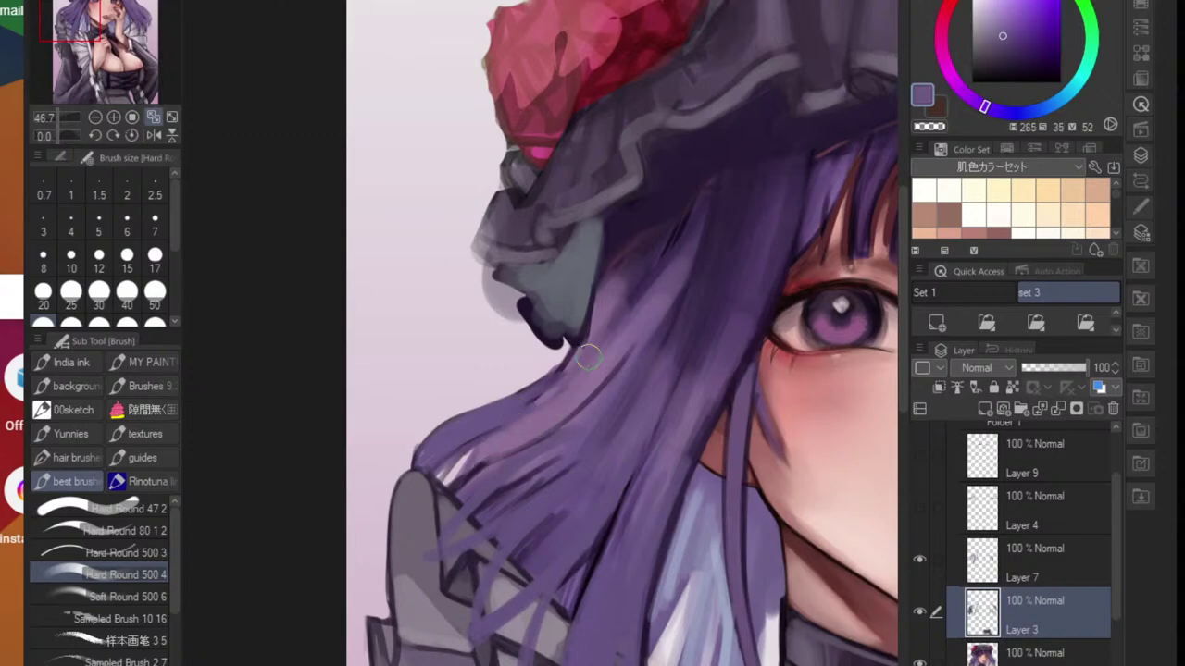
pyautogui.keyDown('alt'); pyautogui.click(660, 261); pyautogui.keyUp('alt')
pyautogui.moveTo(481, 462); pyautogui.dragTo(568, 406)
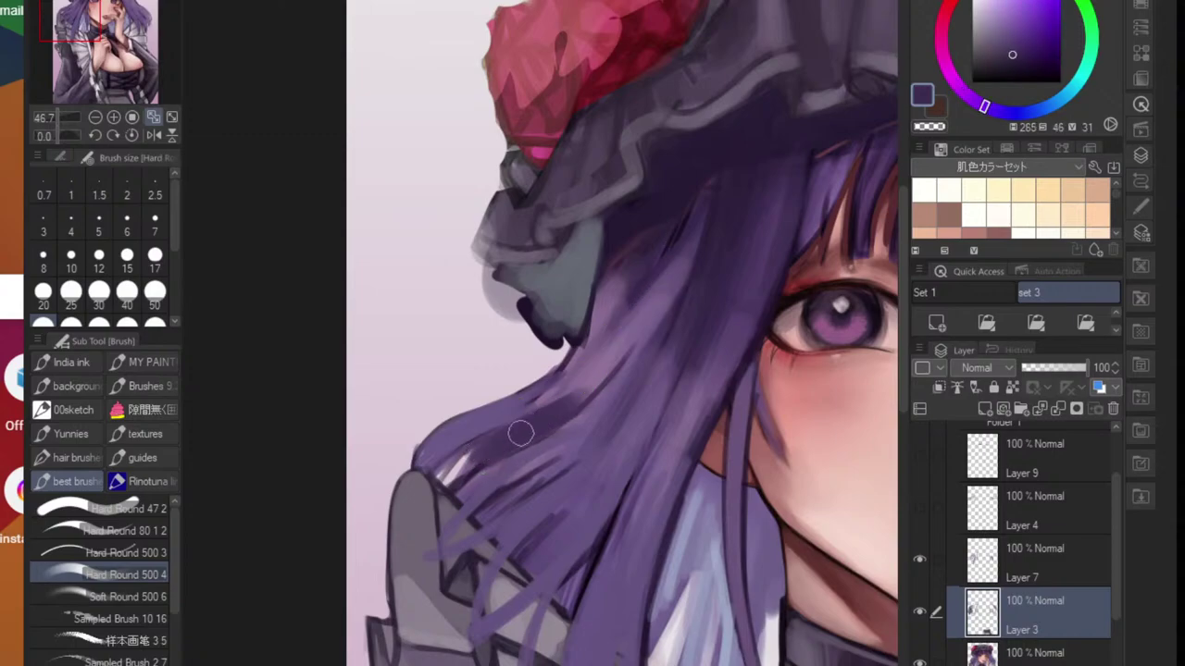
# - Paint lighter sampled purple over the dark shoulder strand
pyautogui.scroll(-5, 587, 407)
pyautogui.scroll(5, 573, 452)
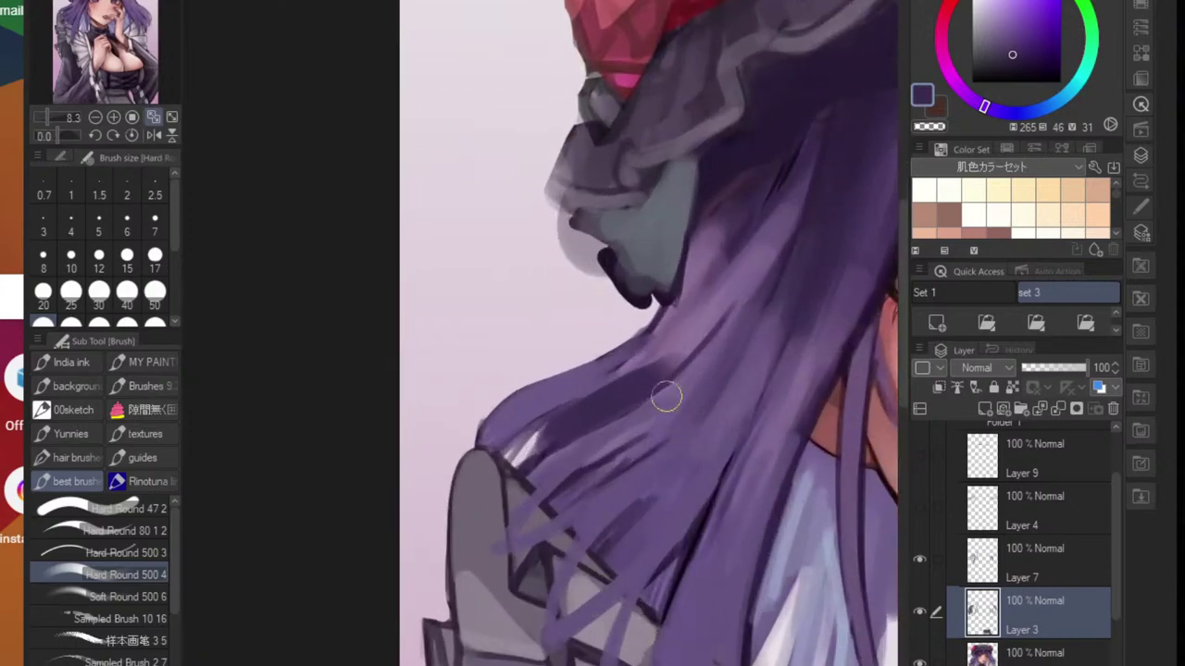
pyautogui.keyDown('alt'); pyautogui.click(672, 346); pyautogui.keyUp('alt')
pyautogui.moveTo(560, 387)
pyautogui.mouseDown()
pyautogui.moveTo(689, 342)
pyautogui.moveTo(593, 383)
pyautogui.moveTo(674, 355)
pyautogui.moveTo(699, 331)
pyautogui.moveTo(612, 423)
pyautogui.moveTo(683, 359)
pyautogui.mouseUp()
pyautogui.keyDown('alt'); pyautogui.click(672, 402); pyautogui.keyUp('alt')
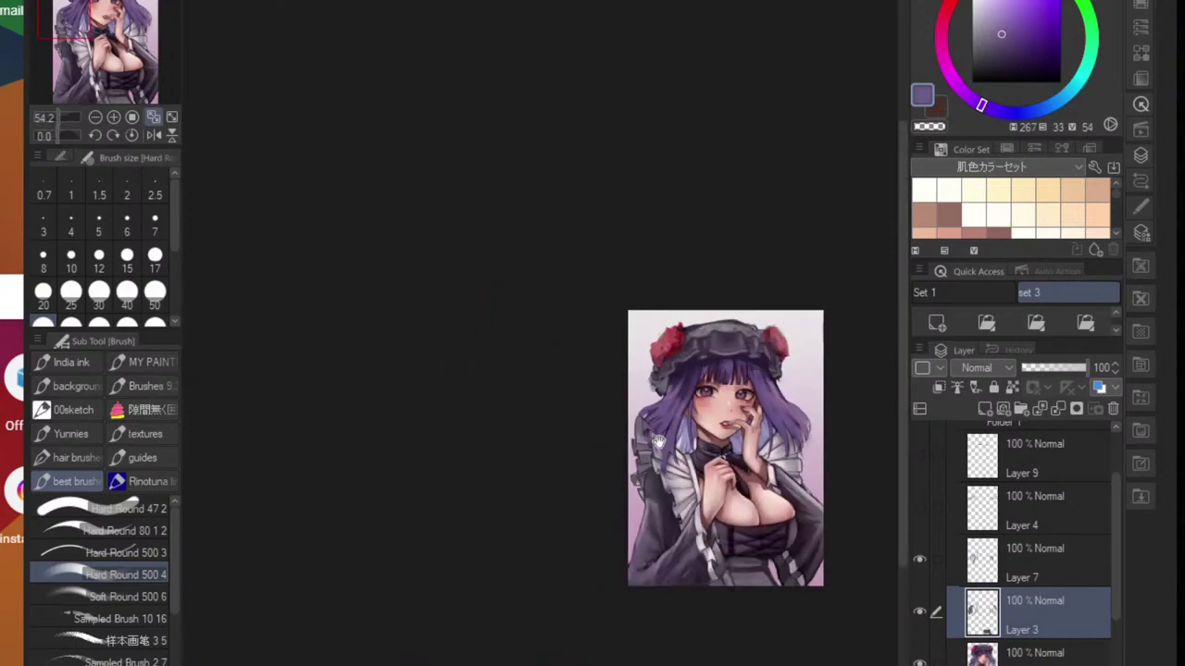
# - Paint broad dark purple strokes on the right-side hair
pyautogui.scroll(-5, 597, 431)
pyautogui.scroll(5, 616, 431)
pyautogui.scroll(6, 639, 449)
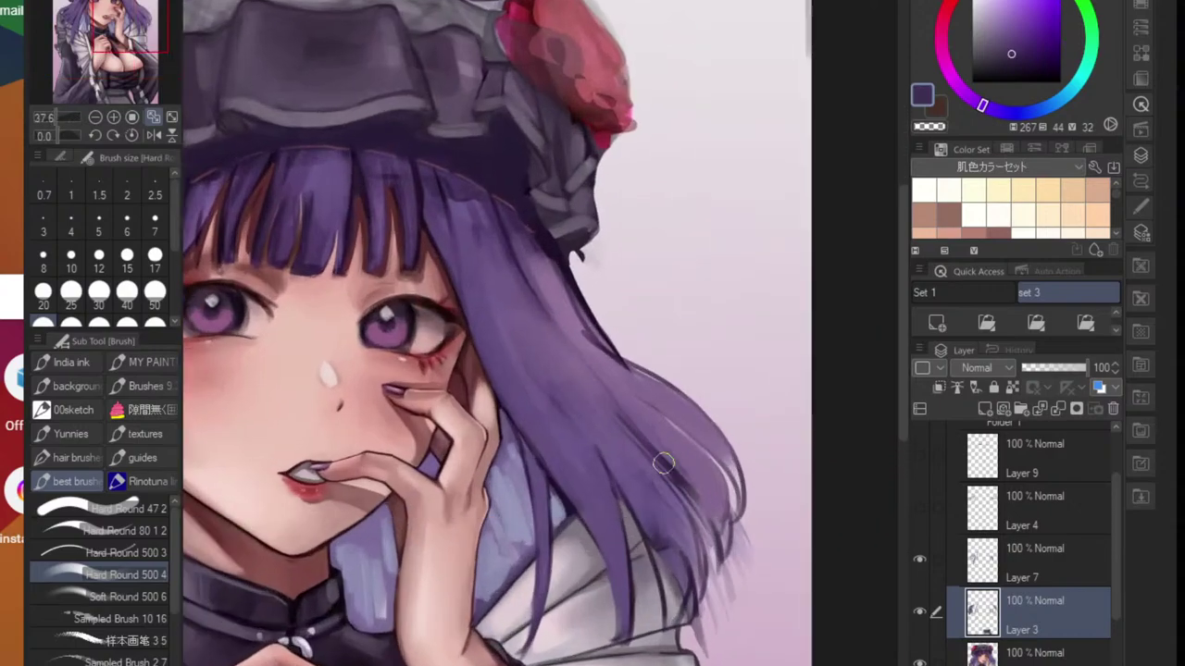
pyautogui.moveTo(643, 431); pyautogui.dragTo(698, 488)
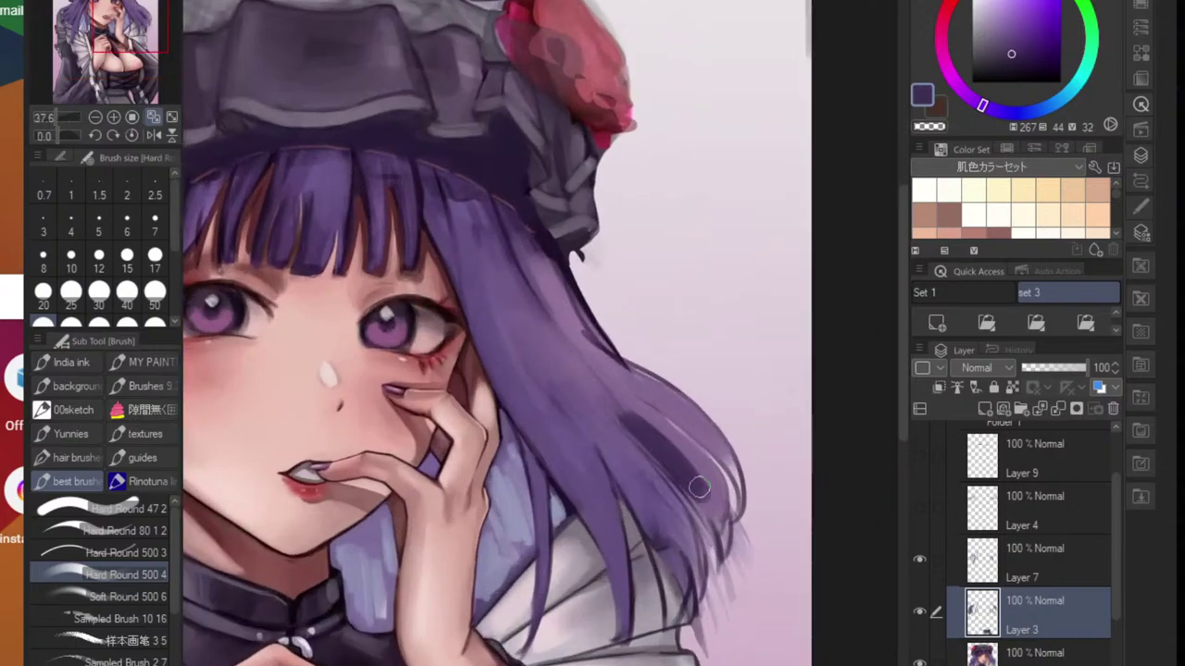
pyautogui.moveTo(655, 411)
pyautogui.mouseDown()
pyautogui.moveTo(698, 445)
pyautogui.moveTo(685, 458)
pyautogui.moveTo(703, 481)
pyautogui.moveTo(617, 415)
pyautogui.moveTo(685, 488)
pyautogui.mouseUp()
# - Soften the dark streaks on the right hair with lighter purple
pyautogui.keyDown('alt'); pyautogui.click(639, 398); pyautogui.keyUp('alt')
pyautogui.moveTo(648, 405); pyautogui.dragTo(718, 450)
pyautogui.moveTo(720, 435)
pyautogui.mouseDown()
pyautogui.moveTo(688, 487)
pyautogui.moveTo(696, 518)
pyautogui.mouseUp()
pyautogui.moveTo(696, 518); pyautogui.dragTo(664, 518)
pyautogui.scroll(5, 648, 444)
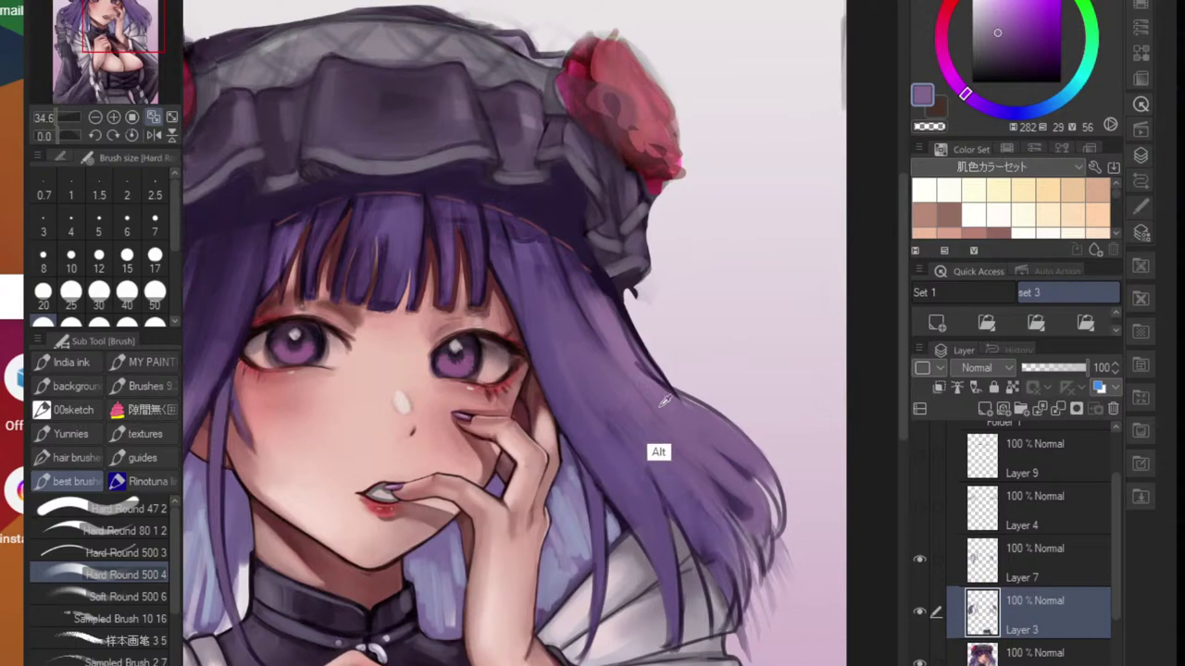
# - Pick a lighter pink-purple and paint highlights along the right hair edge
pyautogui.keyDown('alt'); pyautogui.click(663, 400); pyautogui.keyUp('alt')
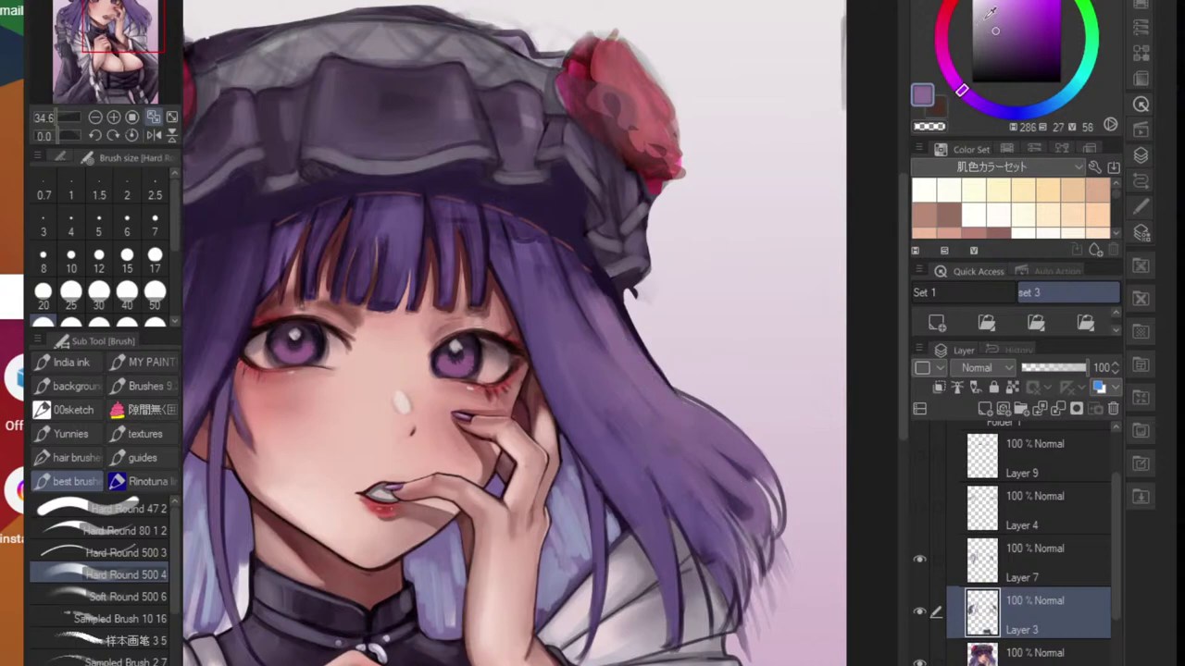
pyautogui.click(990, 19)
pyautogui.click(949, 67)
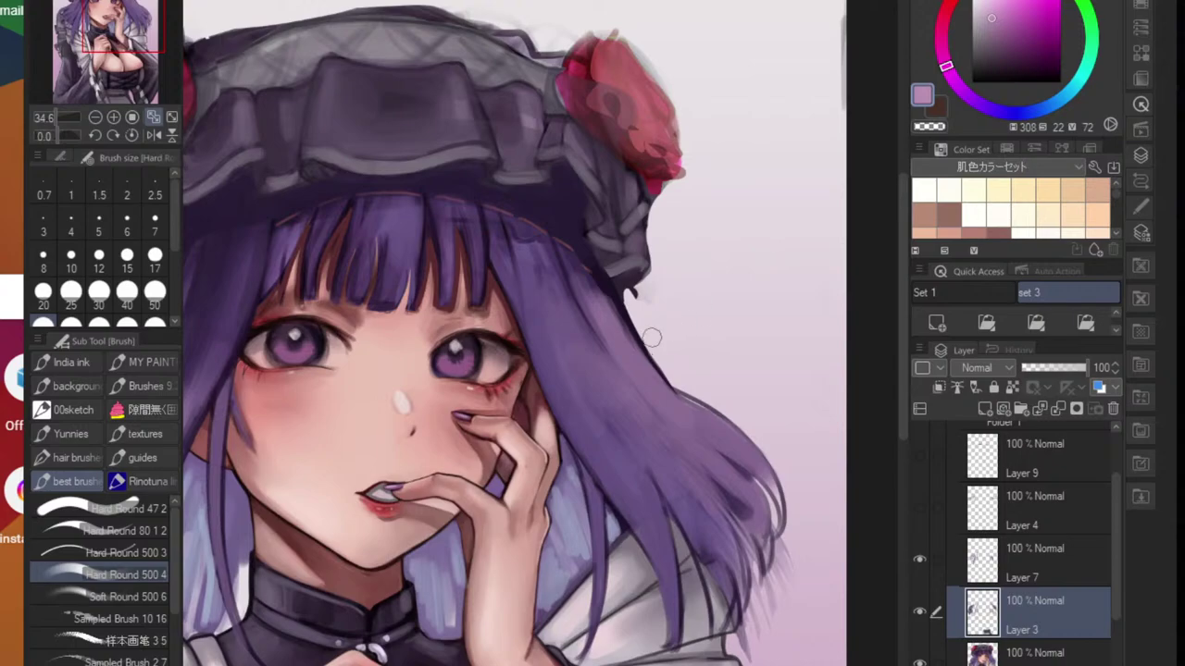
pyautogui.moveTo(628, 339)
pyautogui.mouseDown()
pyautogui.moveTo(656, 387)
pyautogui.moveTo(615, 335)
pyautogui.moveTo(703, 421)
pyautogui.mouseUp()
pyautogui.moveTo(656, 378)
pyautogui.mouseDown()
pyautogui.moveTo(626, 351)
pyautogui.moveTo(709, 419)
pyautogui.moveTo(650, 385)
pyautogui.moveTo(726, 442)
pyautogui.mouseUp()
pyautogui.moveTo(652, 404); pyautogui.dragTo(680, 441)
# - Add light pink-purple highlights on the left hair and upper hair lock
pyautogui.moveTo(673, 422)
pyautogui.mouseDown()
pyautogui.moveTo(629, 454)
pyautogui.moveTo(579, 452)
pyautogui.mouseUp()
pyautogui.moveTo(470, 430); pyautogui.dragTo(524, 401)
pyautogui.moveTo(498, 350)
pyautogui.mouseDown()
pyautogui.moveTo(469, 400)
pyautogui.moveTo(499, 343)
pyautogui.moveTo(468, 401)
pyautogui.moveTo(488, 372)
pyautogui.moveTo(413, 421)
pyautogui.moveTo(491, 386)
pyautogui.moveTo(426, 442)
pyautogui.mouseUp()
pyautogui.scroll(4, 507, 408)
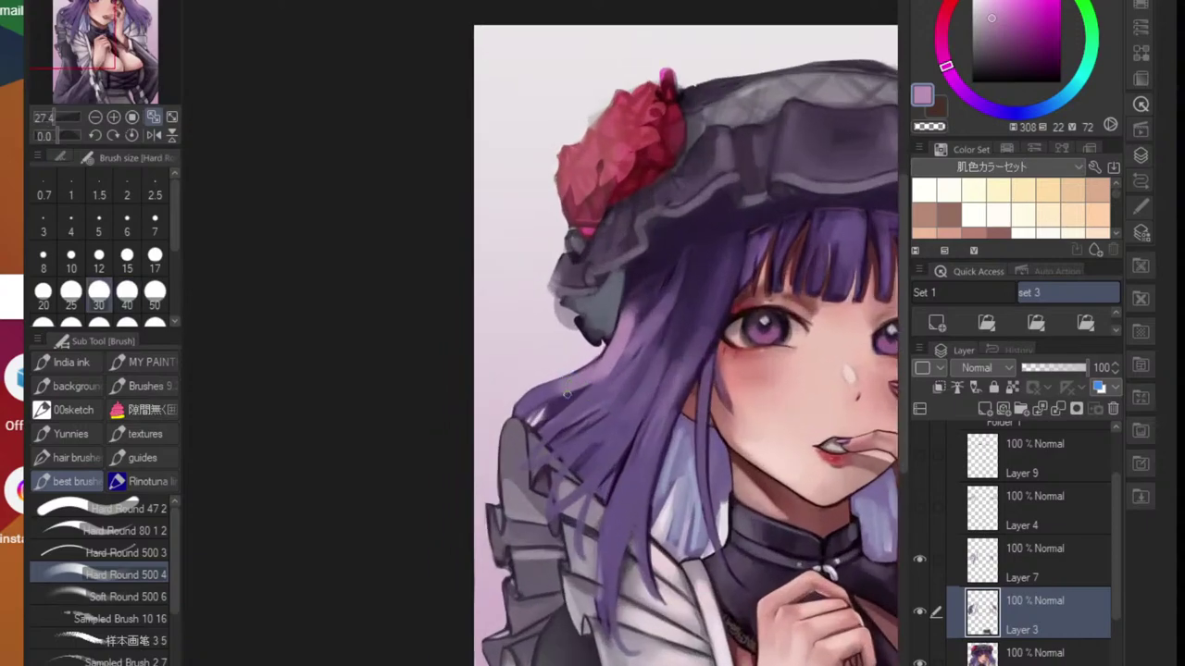
pyautogui.scroll(3, 551, 398)
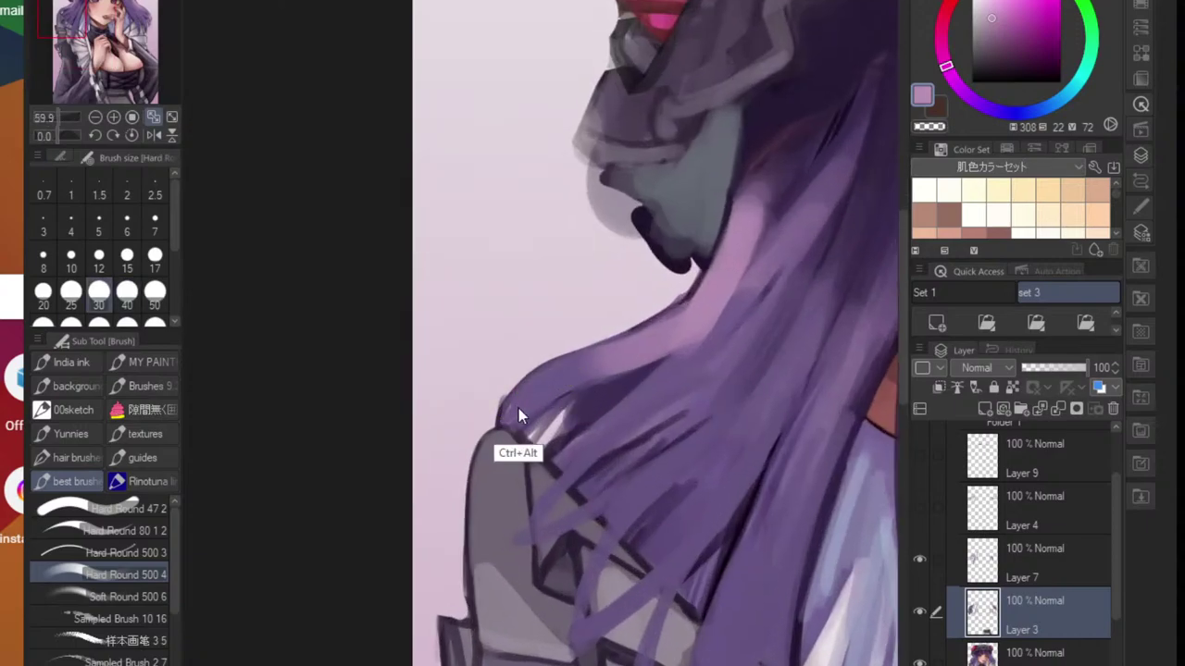
pyautogui.moveTo(518, 408); pyautogui.dragTo(619, 345)
pyautogui.moveTo(556, 369); pyautogui.dragTo(644, 335)
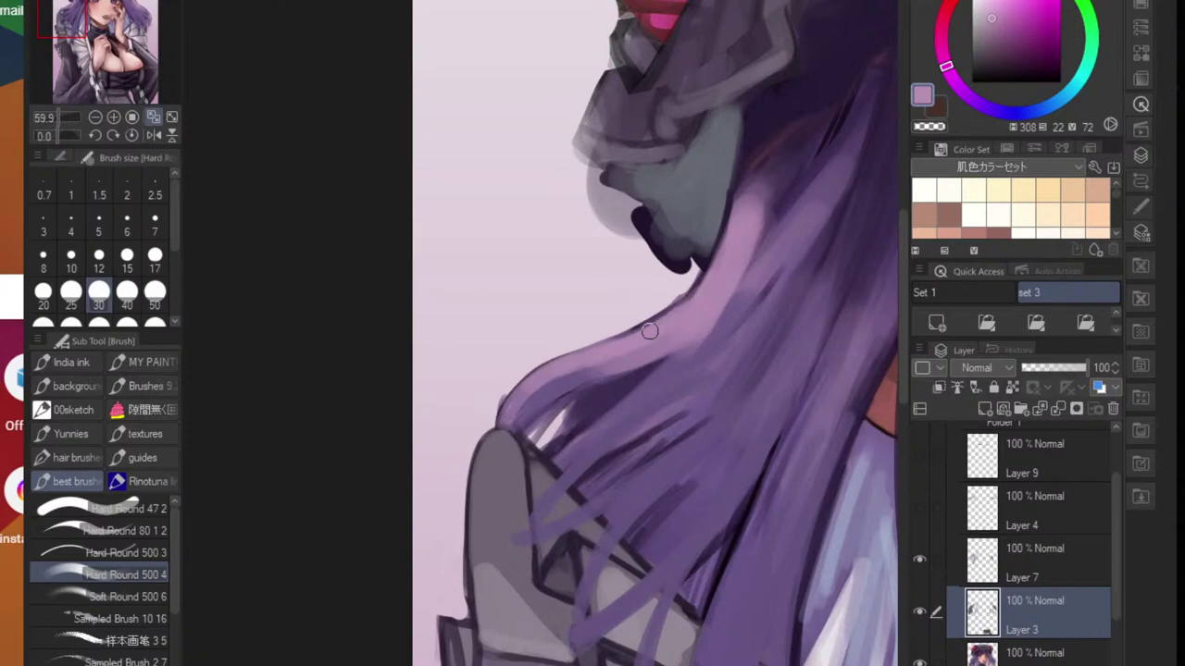
# - Lighten the hair edge over the shoulder, the diagonal strands, and hair right of the hand
pyautogui.scroll(-5, 717, 361)
pyautogui.scroll(3, 597, 333)
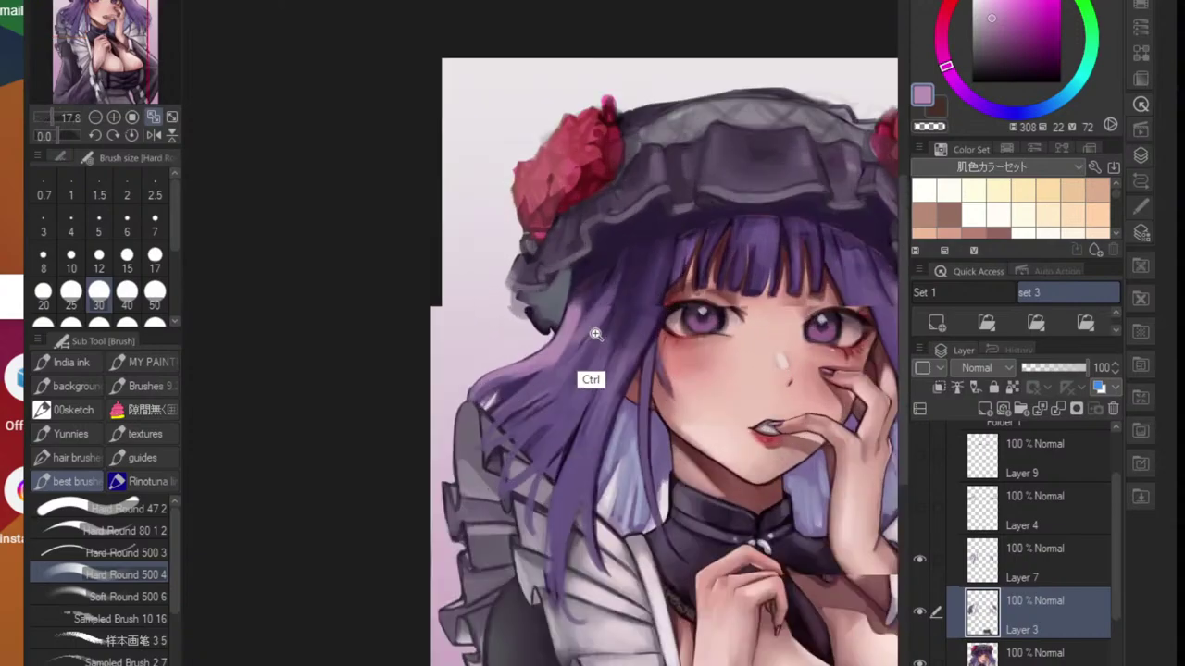
pyautogui.moveTo(612, 301); pyautogui.dragTo(528, 407)
pyautogui.moveTo(585, 361); pyautogui.dragTo(560, 391)
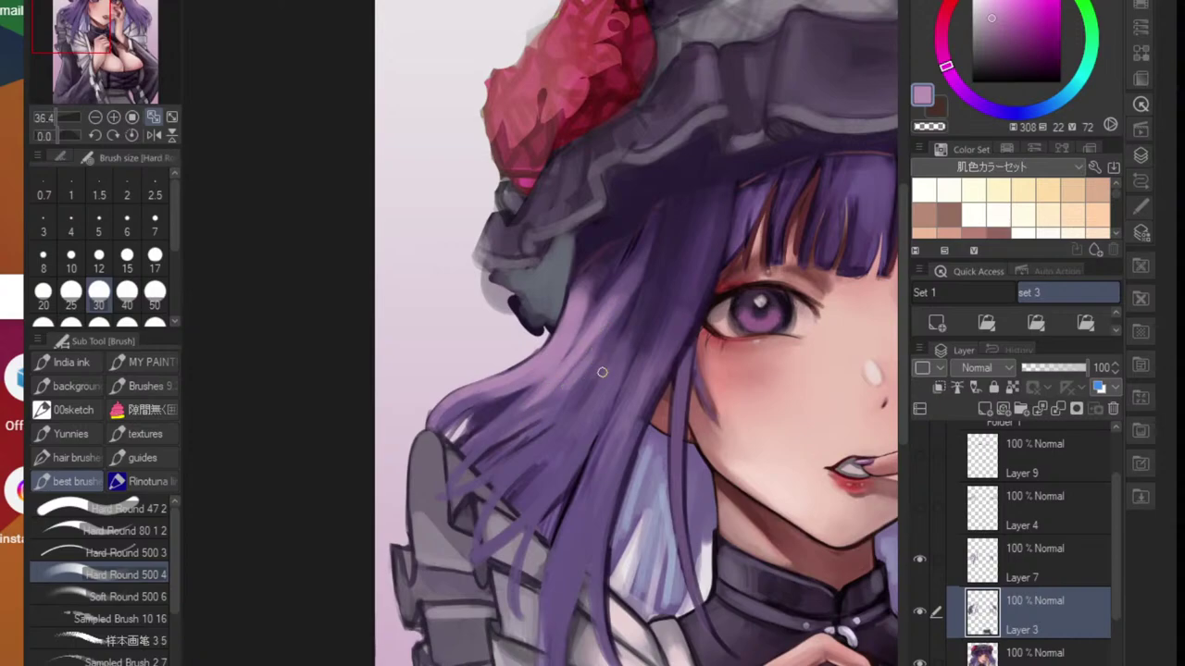
pyautogui.moveTo(625, 342)
pyautogui.mouseDown()
pyautogui.moveTo(585, 405)
pyautogui.moveTo(600, 398)
pyautogui.moveTo(606, 428)
pyautogui.mouseUp()
pyautogui.moveTo(659, 330); pyautogui.dragTo(604, 440)
pyautogui.moveTo(649, 401)
pyautogui.mouseDown()
pyautogui.moveTo(647, 439)
pyautogui.moveTo(579, 429)
pyautogui.mouseUp()
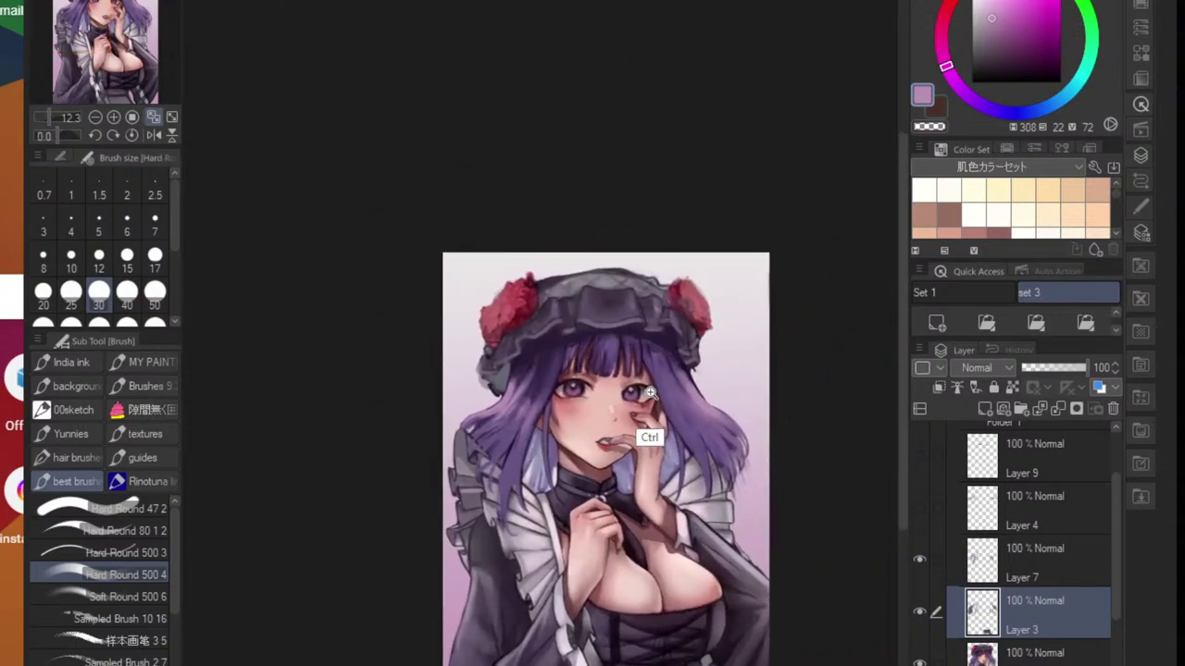
pyautogui.moveTo(651, 393)
pyautogui.mouseDown()
pyautogui.moveTo(713, 436)
pyautogui.moveTo(701, 438)
pyautogui.mouseUp()
pyautogui.moveTo(703, 398); pyautogui.dragTo(758, 471)
# - Sample dark purple and paint darker strokes on the hair beside the face
pyautogui.keyDown('alt'); pyautogui.click(687, 379); pyautogui.keyUp('alt')
pyautogui.moveTo(694, 324)
pyautogui.mouseDown()
pyautogui.moveTo(703, 426)
pyautogui.moveTo(754, 474)
pyautogui.mouseUp()
pyautogui.moveTo(689, 366); pyautogui.dragTo(745, 468)
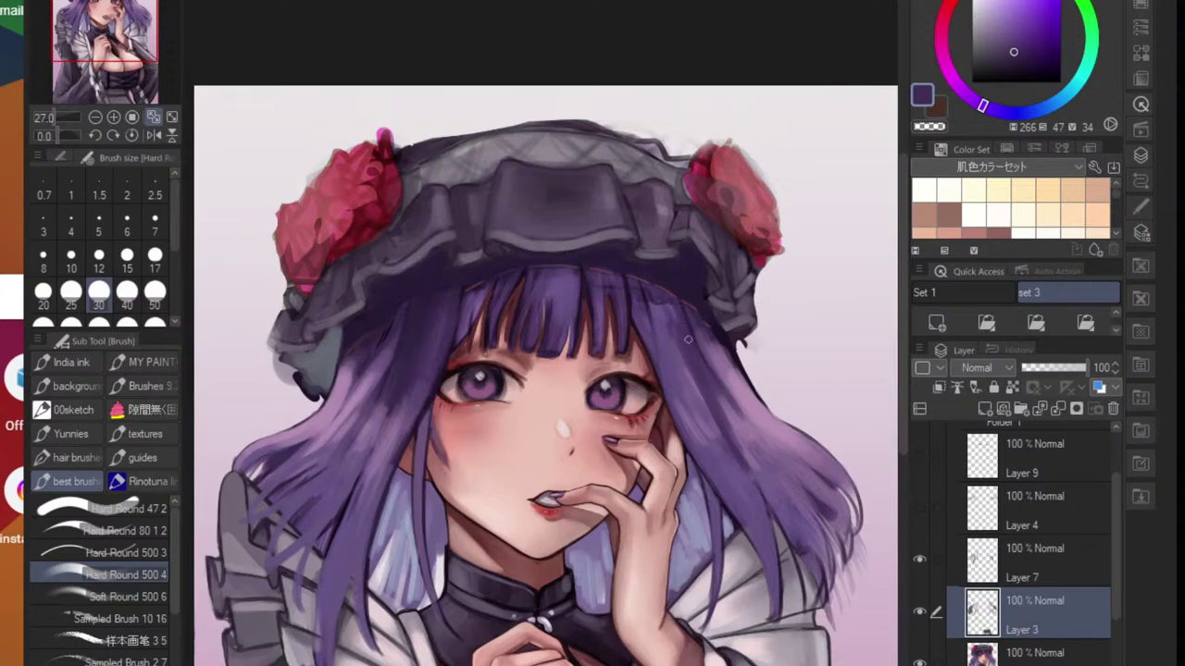
pyautogui.scroll(-6, 702, 424)
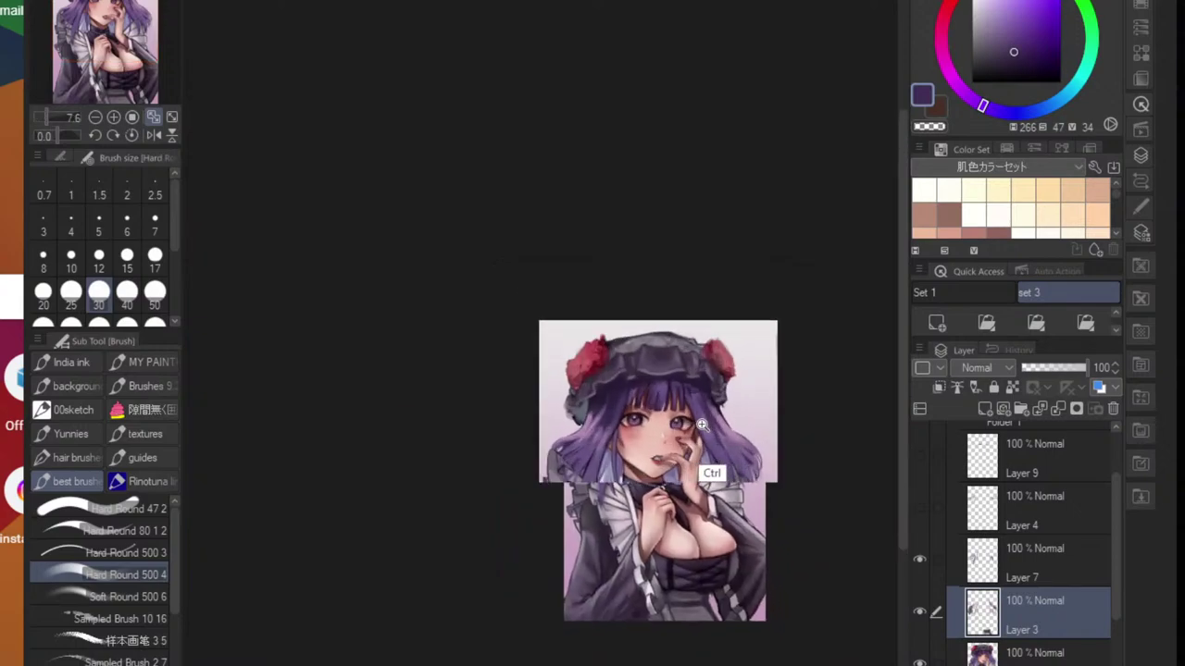
pyautogui.scroll(5, 702, 423)
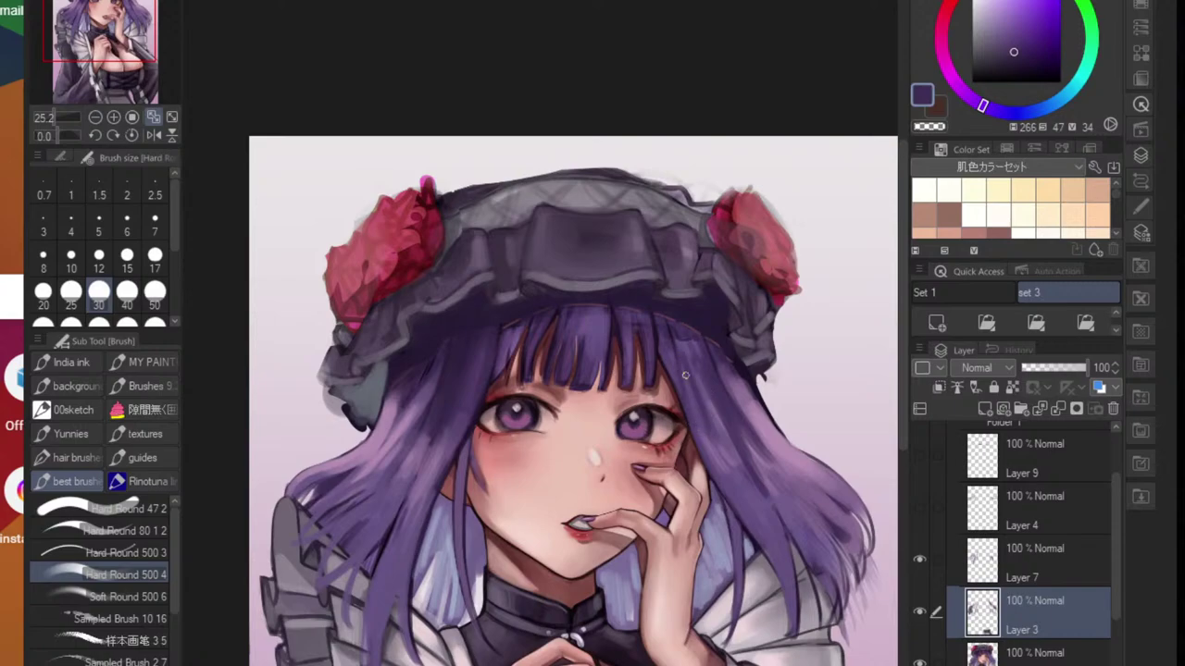
pyautogui.scroll(1, 680, 359)
# - Paint dark purple strokes on the hair right of the bangs
pyautogui.keyDown('alt'); pyautogui.click(642, 368); pyautogui.keyUp('alt')
pyautogui.moveTo(679, 336); pyautogui.dragTo(696, 419)
pyautogui.moveTo(686, 372); pyautogui.dragTo(699, 439)
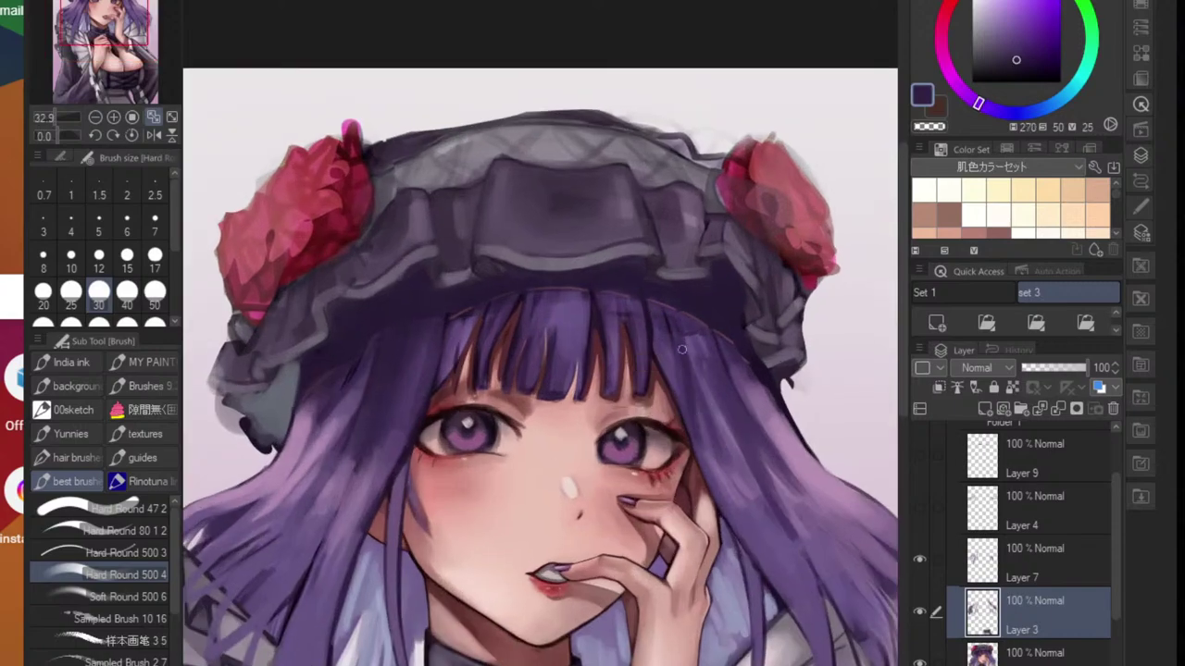
pyautogui.scroll(4, 687, 416)
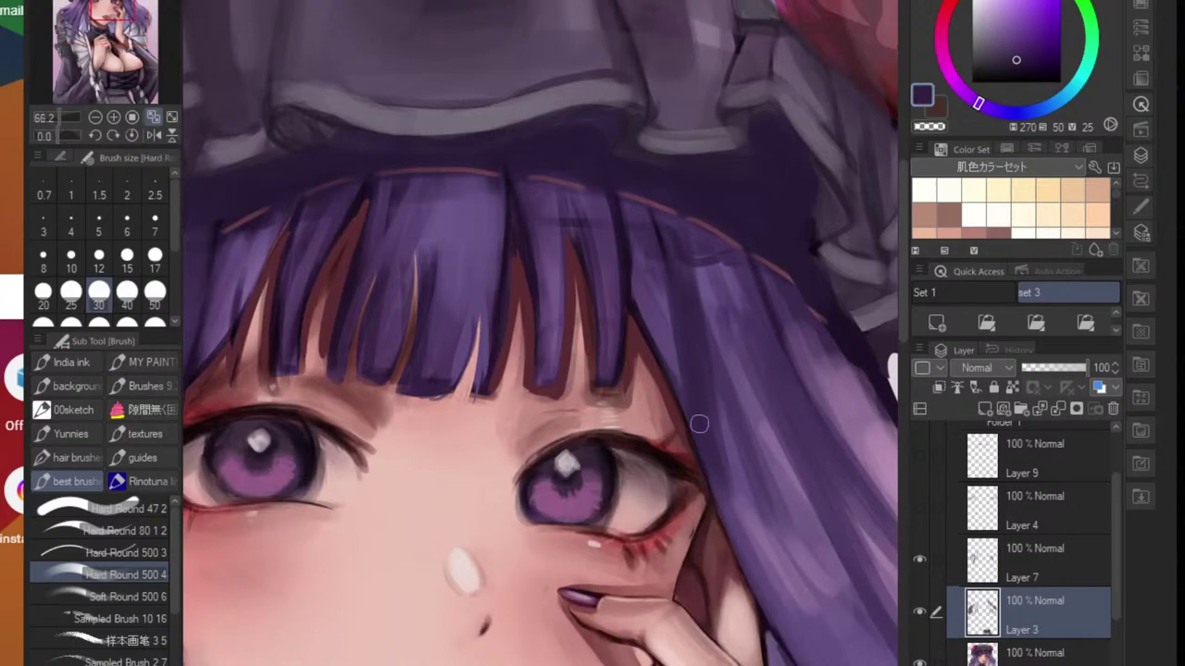
# - At brush size 15, paint darker strands down past the right eye, redoing one stroke
pyautogui.keyDown('alt'); pyautogui.click(655, 351); pyautogui.keyUp('alt')
pyautogui.press('[')
pyautogui.press('[')
pyautogui.press('[')
pyautogui.press('[')
pyautogui.press('[')
pyautogui.press('[')
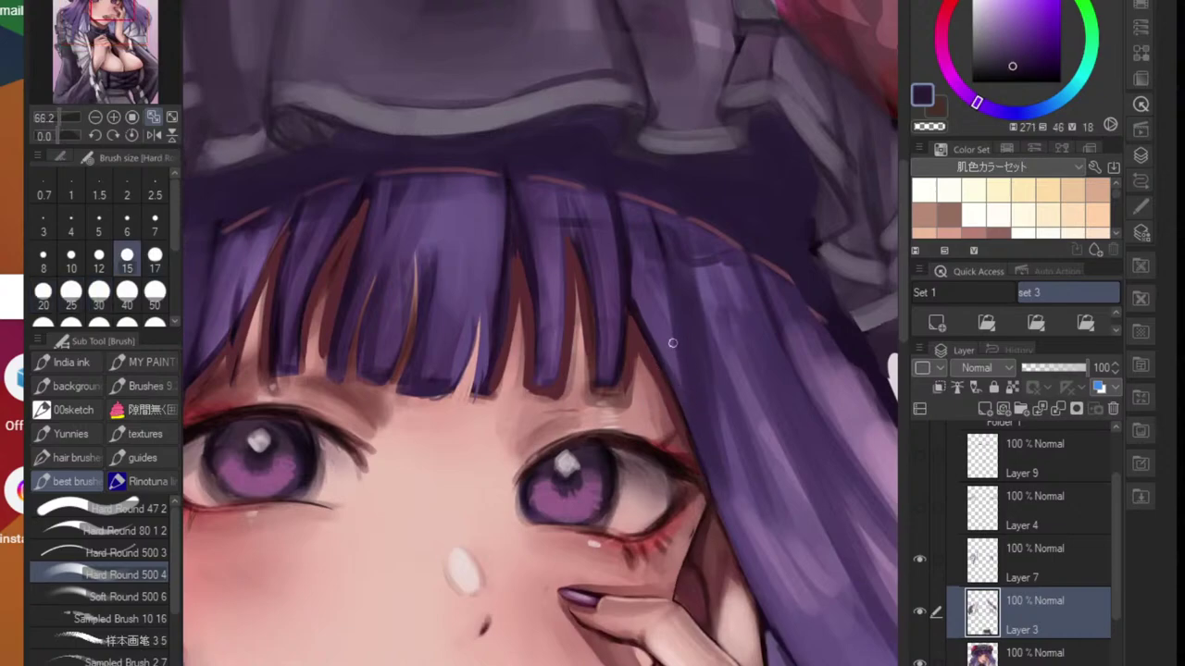
pyautogui.press(']')
pyautogui.press(']')
pyautogui.moveTo(671, 291); pyautogui.dragTo(680, 388)
pyautogui.moveTo(672, 305); pyautogui.dragTo(689, 442)
pyautogui.moveTo(677, 333); pyautogui.dragTo(706, 454)
pyautogui.hotkey('ctrl', 'z')
pyautogui.moveTo(668, 274); pyautogui.dragTo(678, 390)
pyautogui.moveTo(673, 331); pyautogui.dragTo(711, 469)
# - Sample a very dark colour and paint dark strokes down the hair edge
pyautogui.keyDown('alt'); pyautogui.click(651, 308); pyautogui.keyUp('alt')
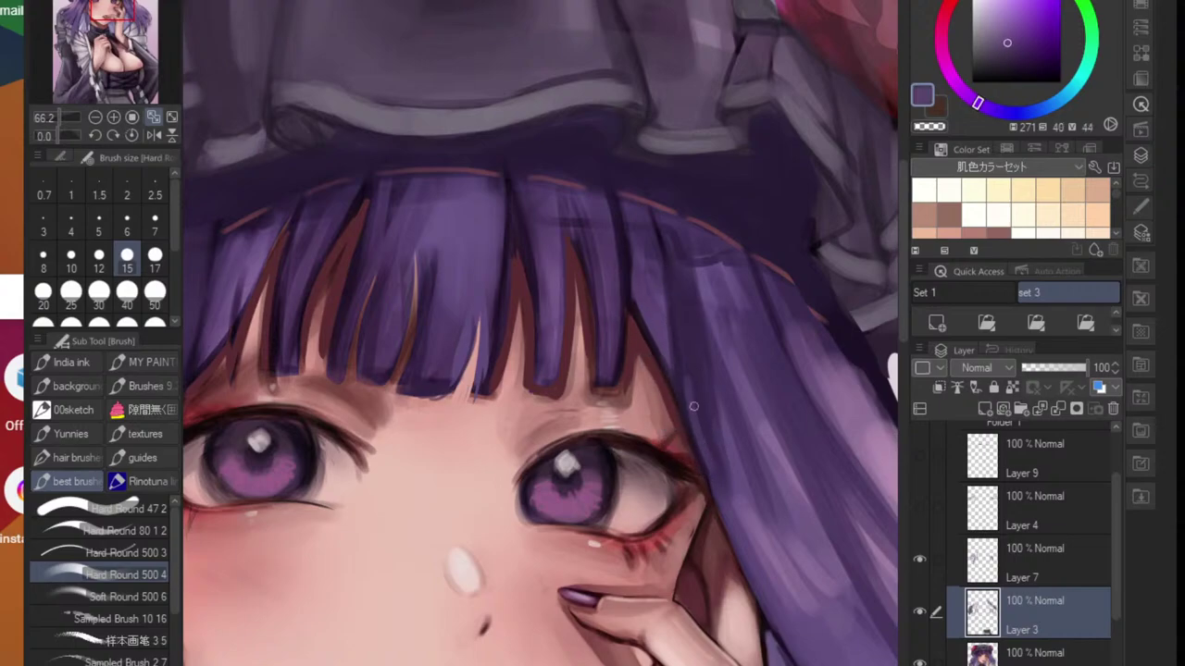
pyautogui.keyDown('alt'); pyautogui.click(668, 356); pyautogui.keyUp('alt')
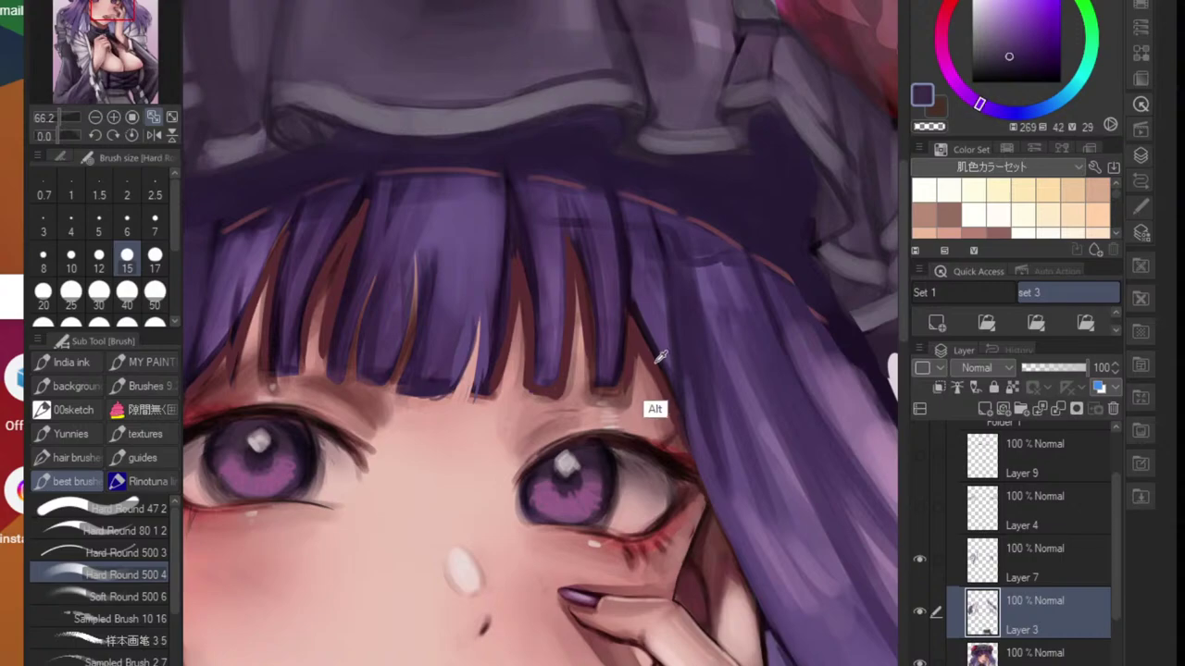
pyautogui.keyDown('alt'); pyautogui.click(635, 316); pyautogui.keyUp('alt')
pyautogui.moveTo(680, 428)
pyautogui.mouseDown()
pyautogui.moveTo(757, 590)
pyautogui.moveTo(709, 502)
pyautogui.mouseUp()
pyautogui.moveTo(709, 502); pyautogui.dragTo(698, 501)
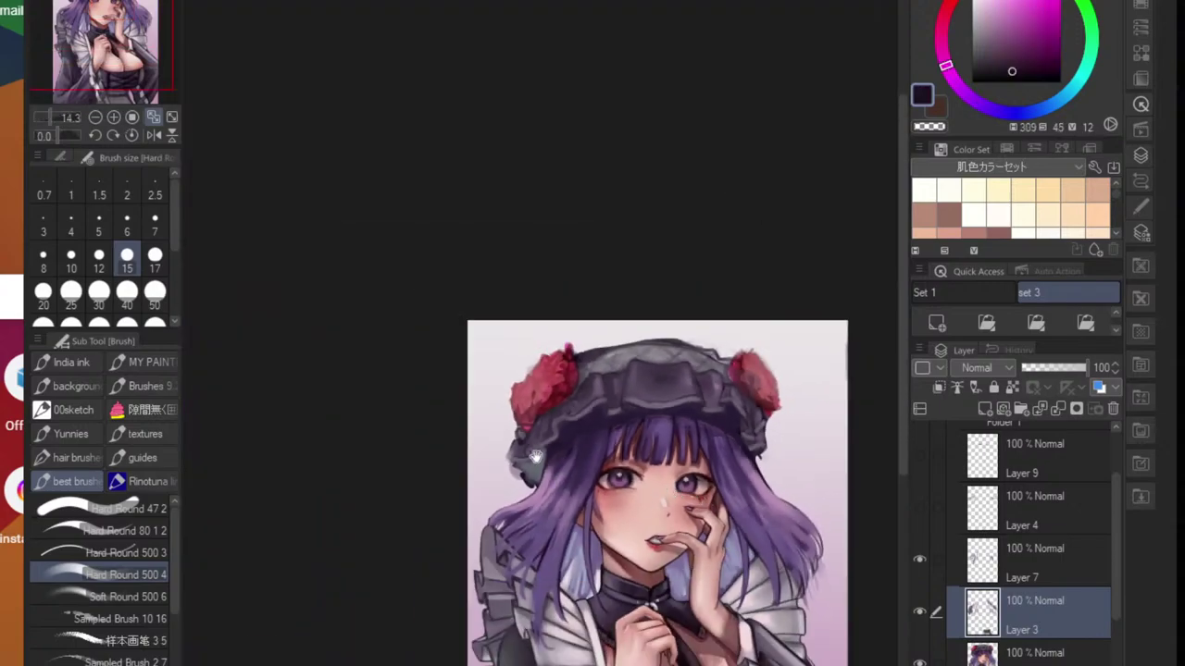
pyautogui.scroll(7, 626, 481)
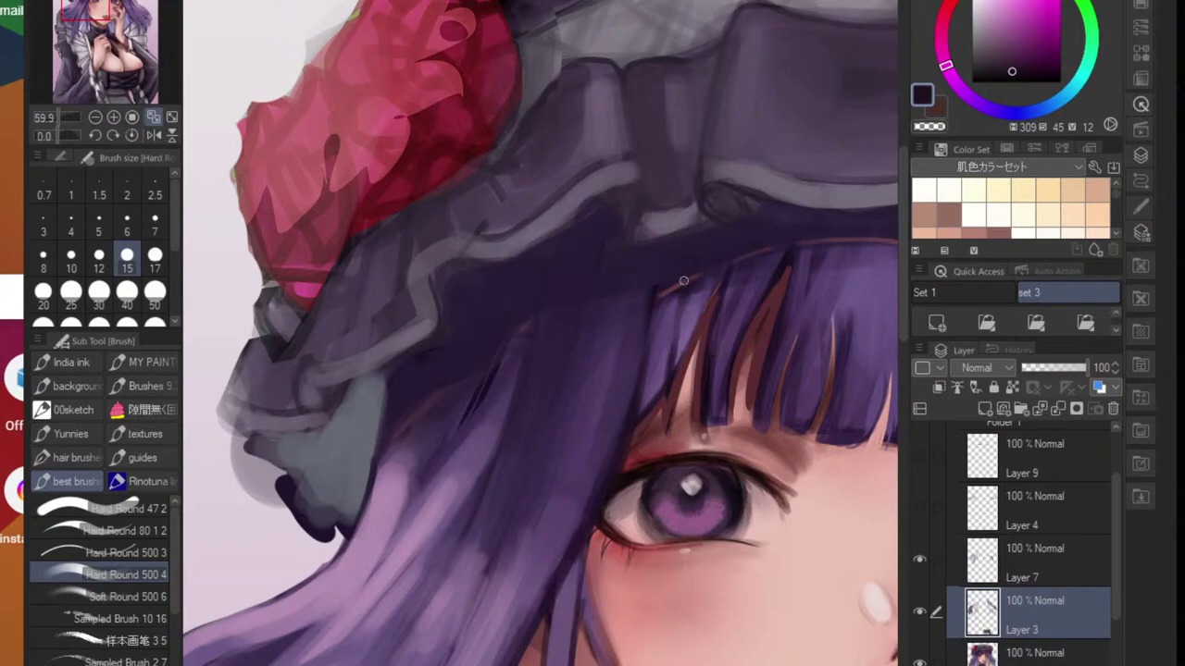
pyautogui.scroll(-7, 681, 370)
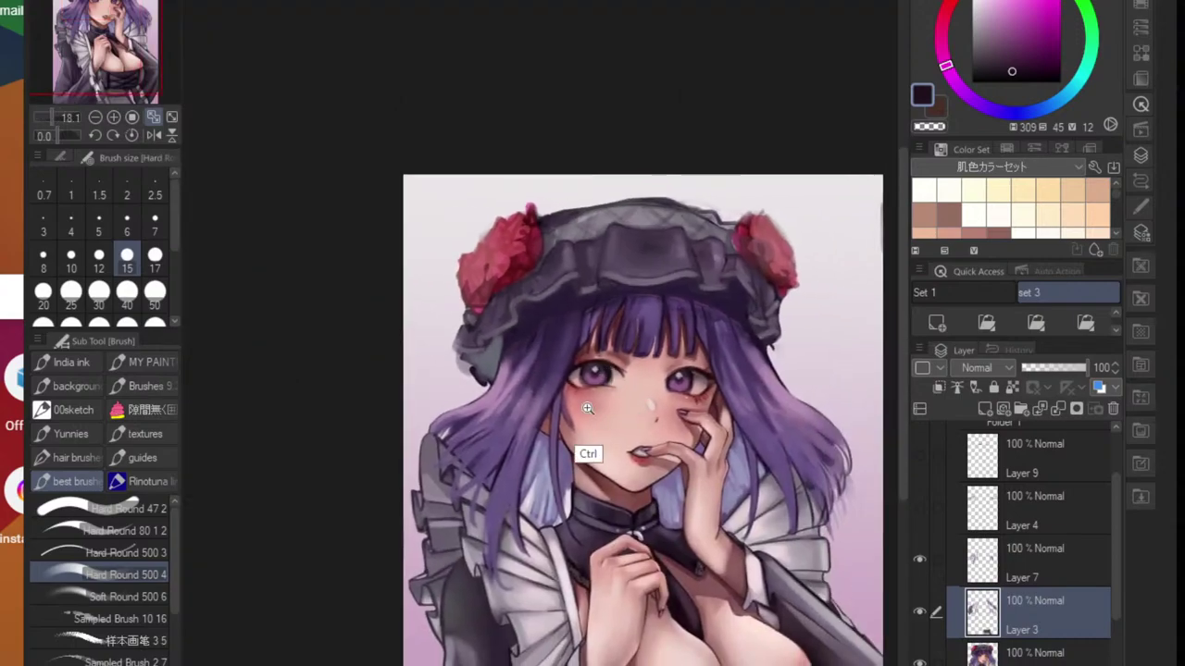
pyautogui.scroll(7, 583, 458)
pyautogui.scroll(-8, 580, 519)
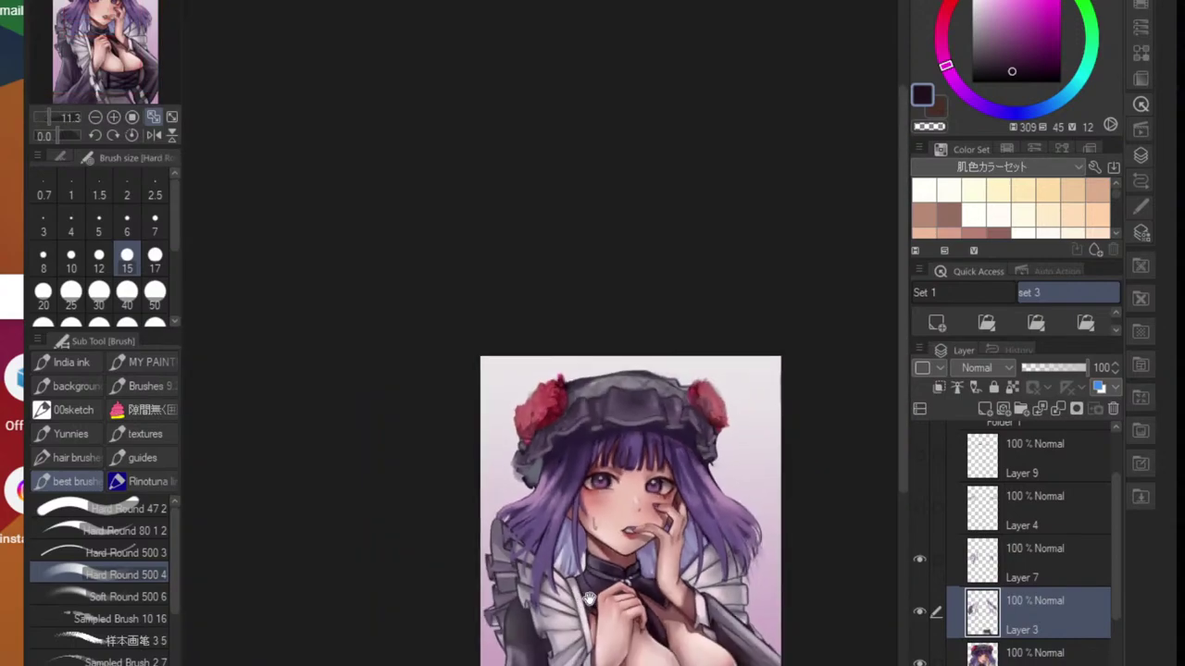
pyautogui.scroll(2, 593, 553)
pyautogui.scroll(5, 592, 552)
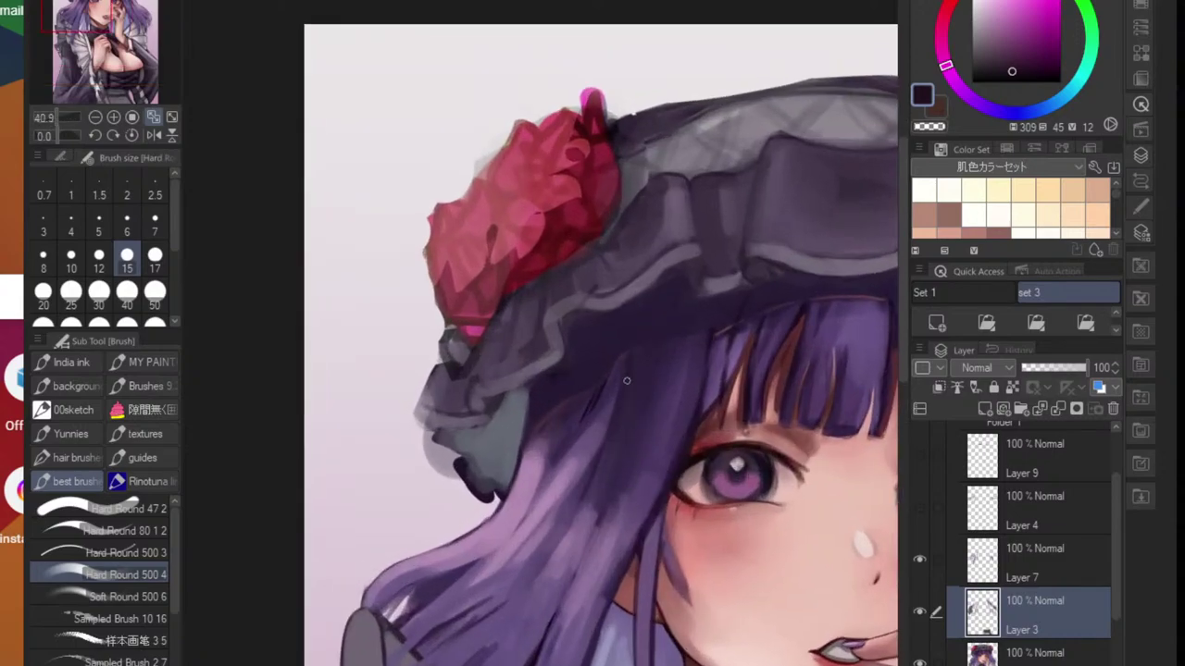
# - Paint dark purple strands along the left side of the hair
pyautogui.keyDown('alt'); pyautogui.click(675, 503); pyautogui.keyUp('alt')
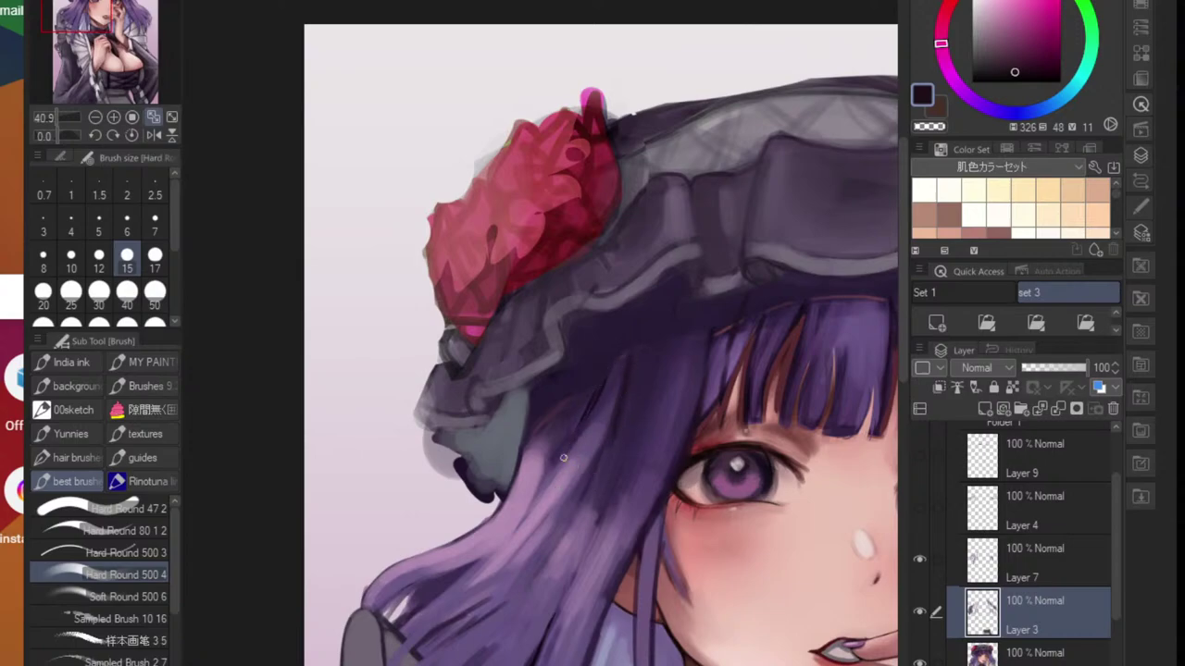
pyautogui.keyDown('alt'); pyautogui.click(630, 345); pyautogui.keyUp('alt')
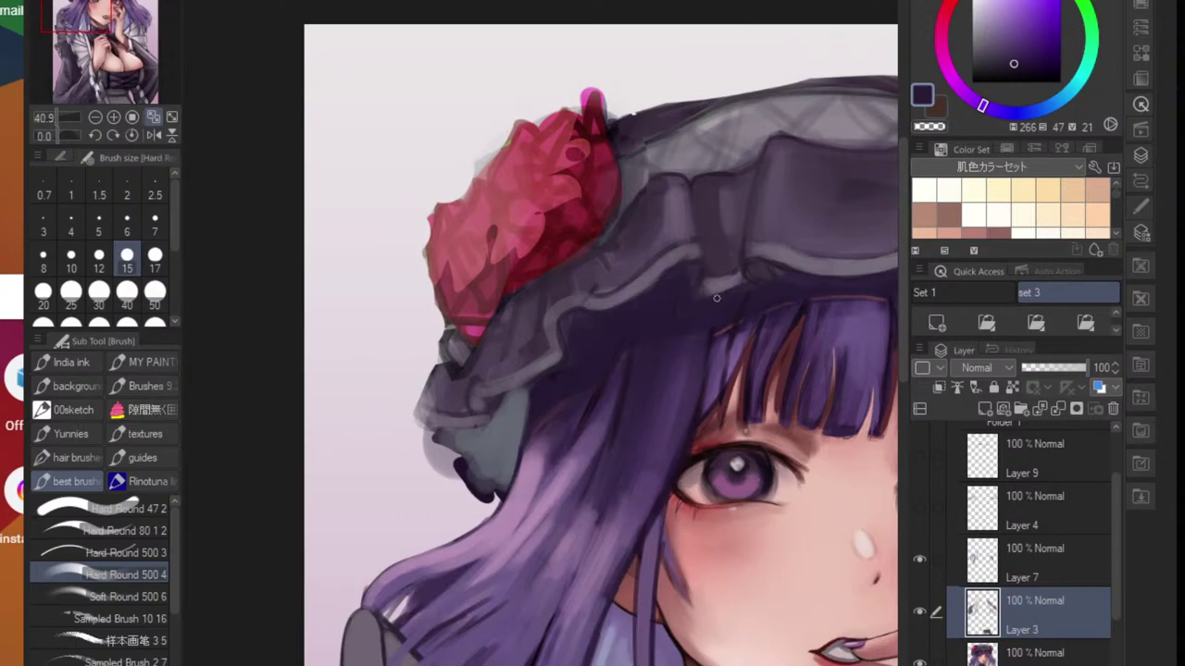
pyautogui.scroll(-5, 778, 271)
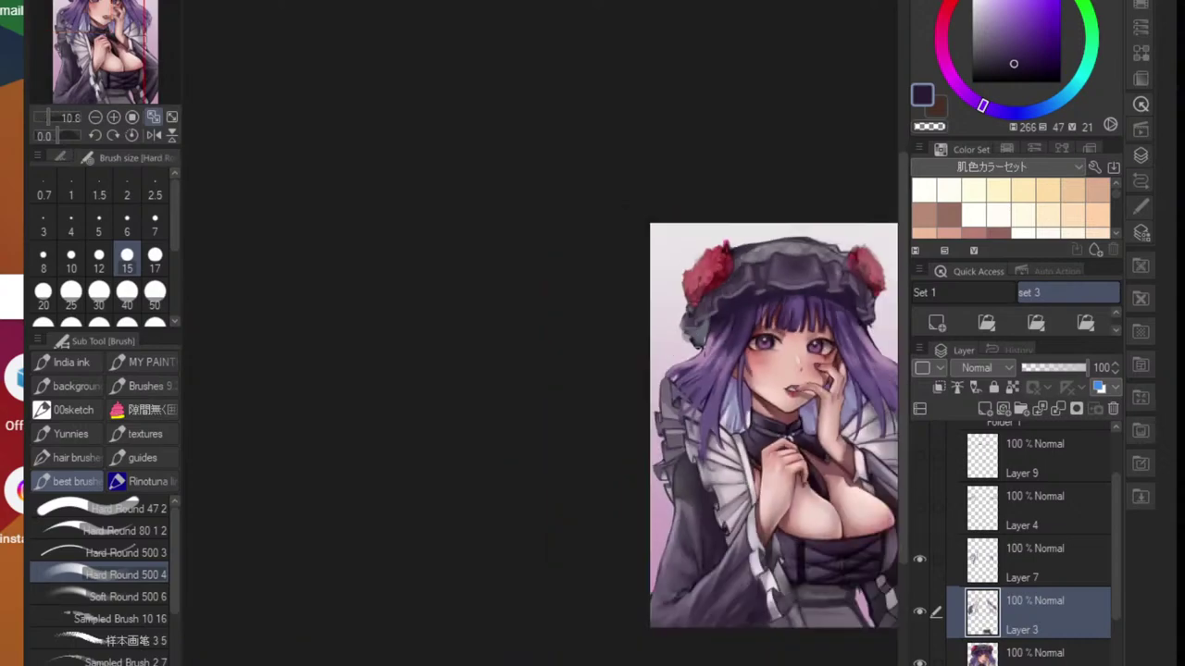
pyautogui.scroll(-2, 703, 351)
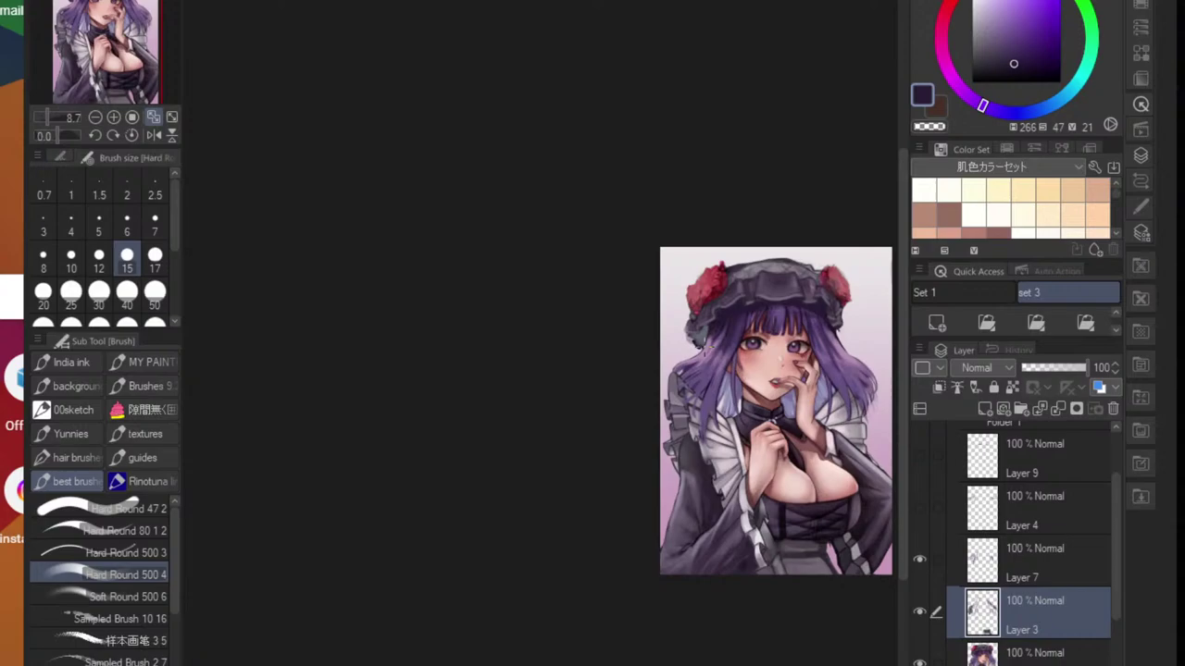
pyautogui.scroll(1, 704, 347)
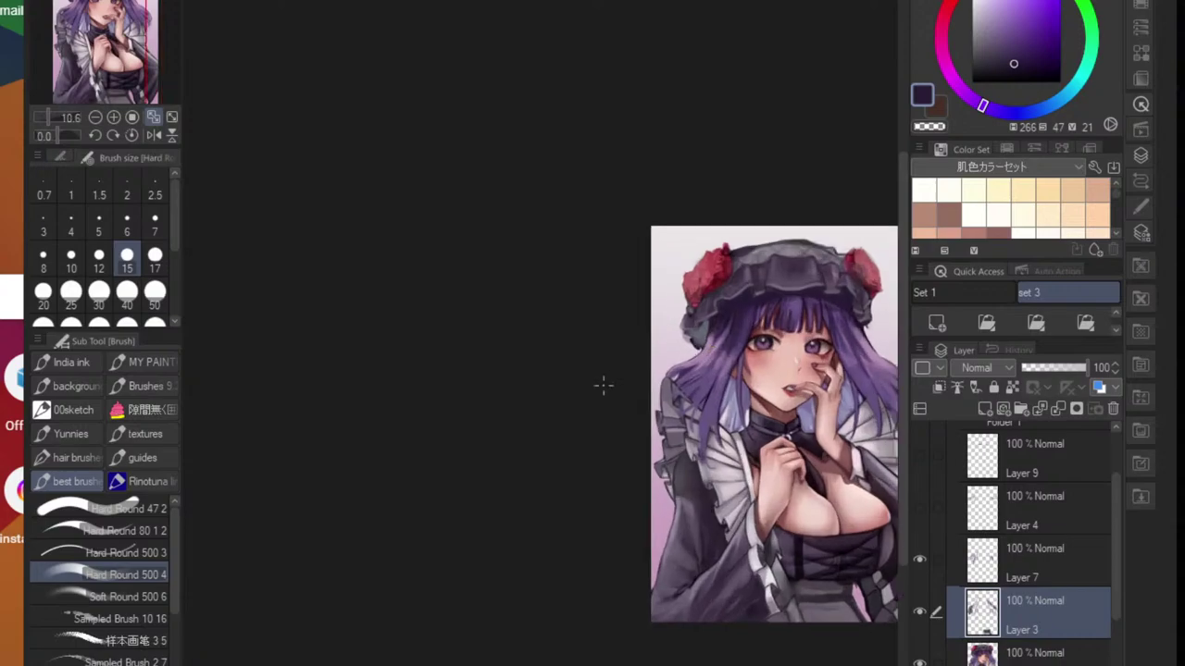
pyautogui.scroll(4, 714, 428)
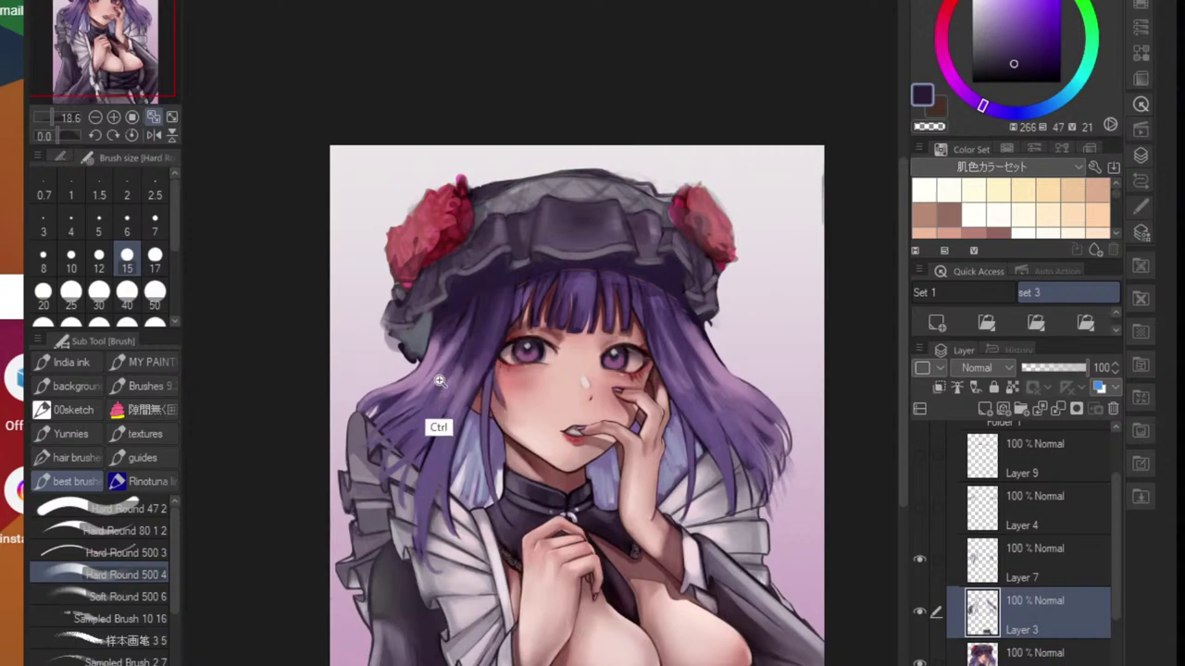
pyautogui.scroll(2, 496, 391)
pyautogui.moveTo(497, 392); pyautogui.dragTo(509, 423)
pyautogui.keyDown('alt'); pyautogui.click(512, 336); pyautogui.keyUp('alt')
pyautogui.moveTo(453, 344); pyautogui.dragTo(414, 417)
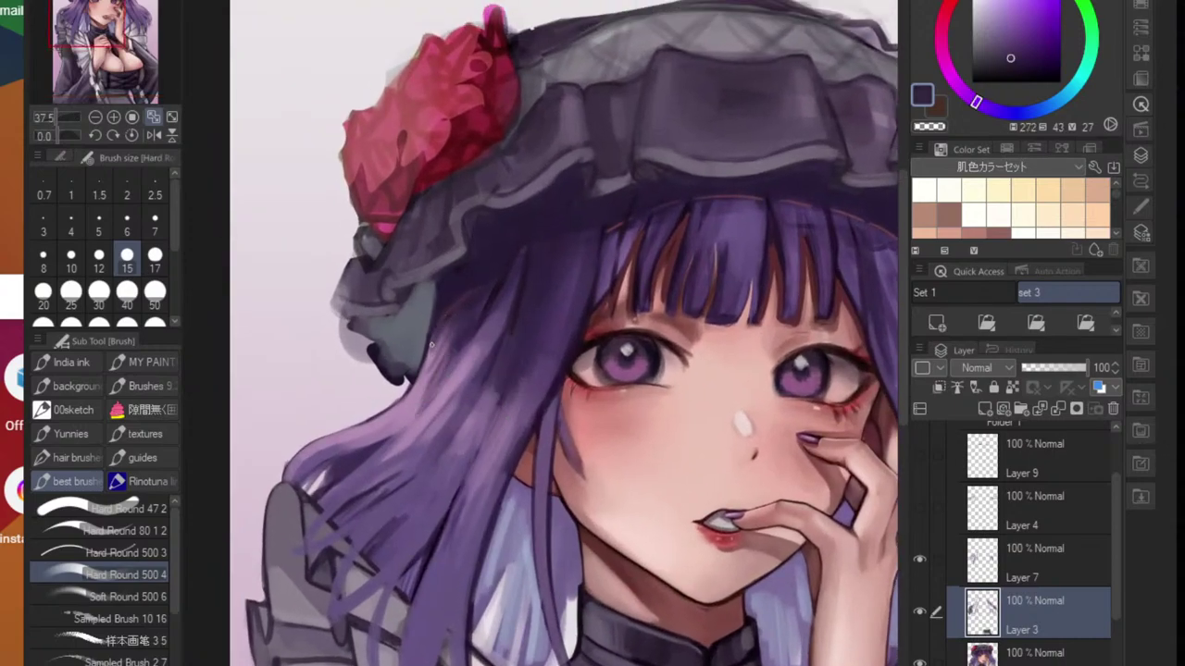
# - Add a dark dab at the bonnet's edge, then sample a dark purple strand colour
pyautogui.keyDown('alt'); pyautogui.click(425, 318); pyautogui.keyUp('alt')
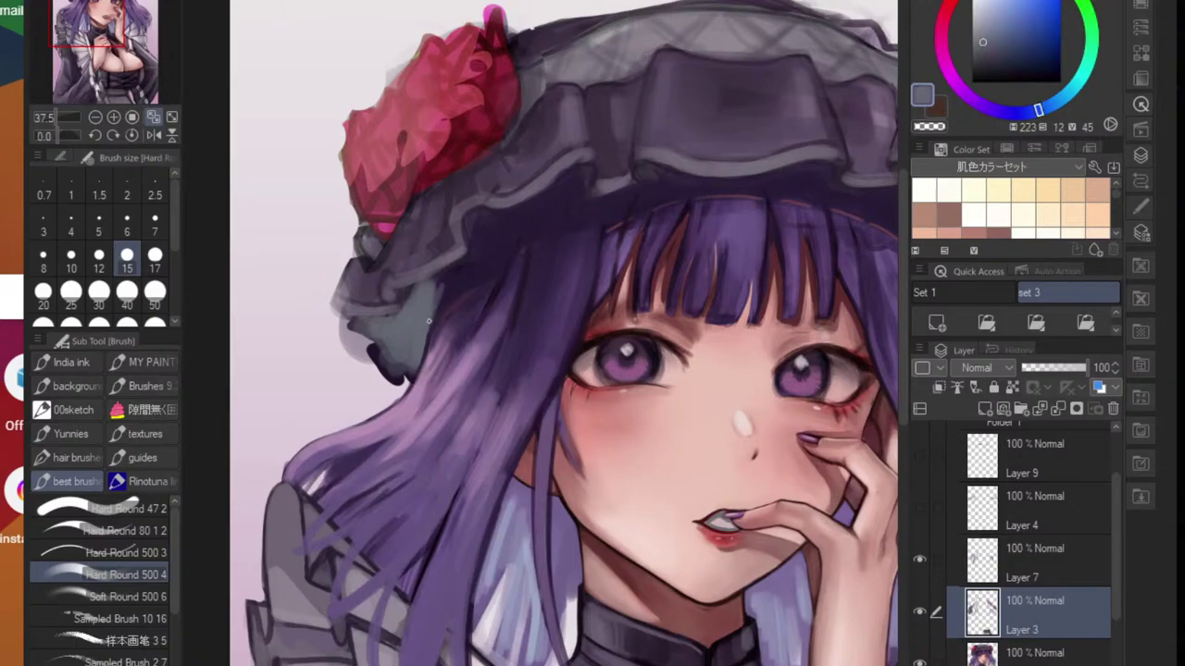
pyautogui.moveTo(549, 348); pyautogui.dragTo(506, 362)
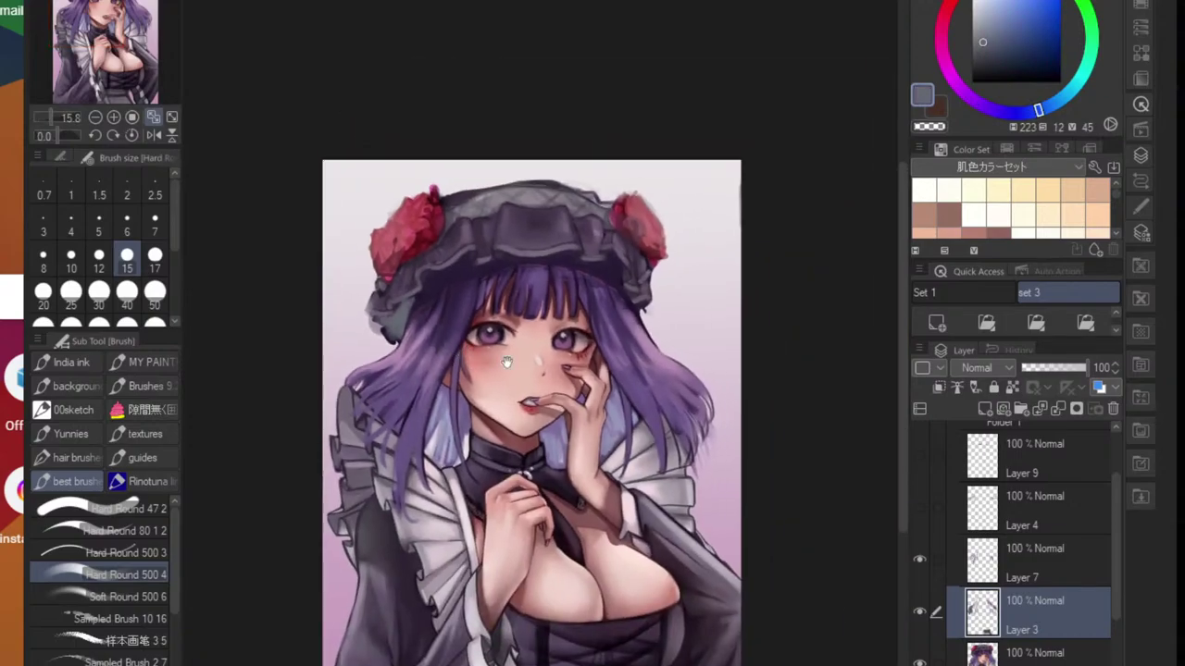
pyautogui.click(659, 323)
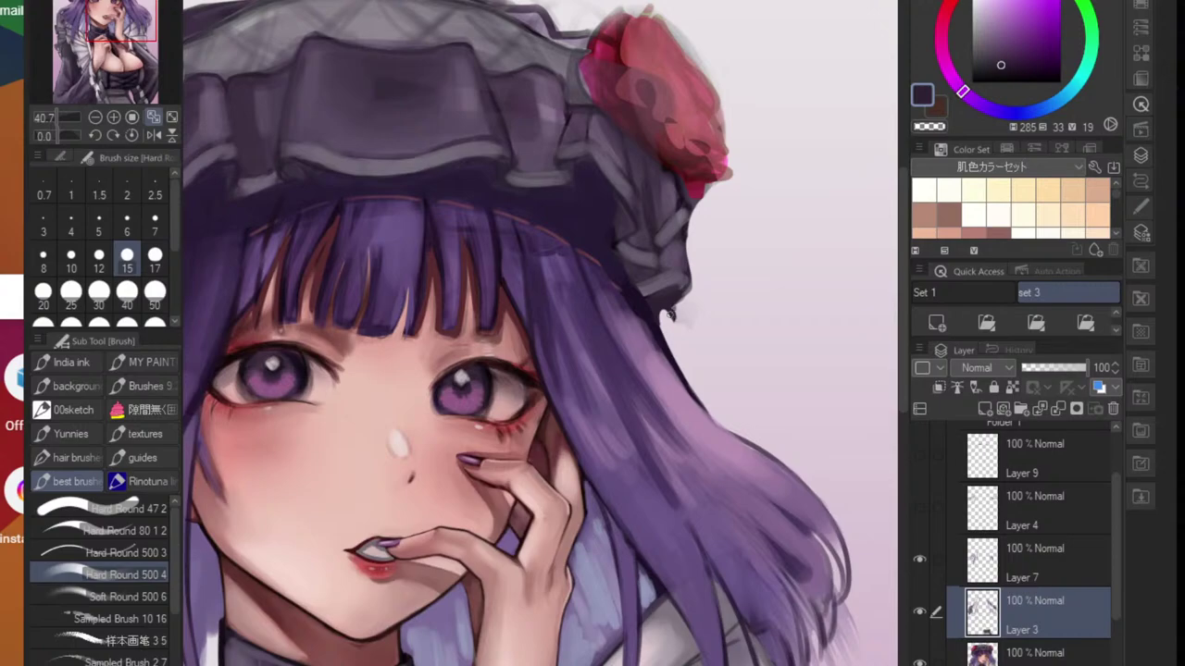
pyautogui.moveTo(663, 318)
pyautogui.mouseDown()
pyautogui.moveTo(673, 312)
pyautogui.moveTo(640, 323)
pyautogui.moveTo(654, 360)
pyautogui.mouseUp()
pyautogui.keyDown('alt'); pyautogui.click(645, 344); pyautogui.keyUp('alt')
pyautogui.keyDown('alt'); pyautogui.click(643, 319); pyautogui.keyUp('alt')
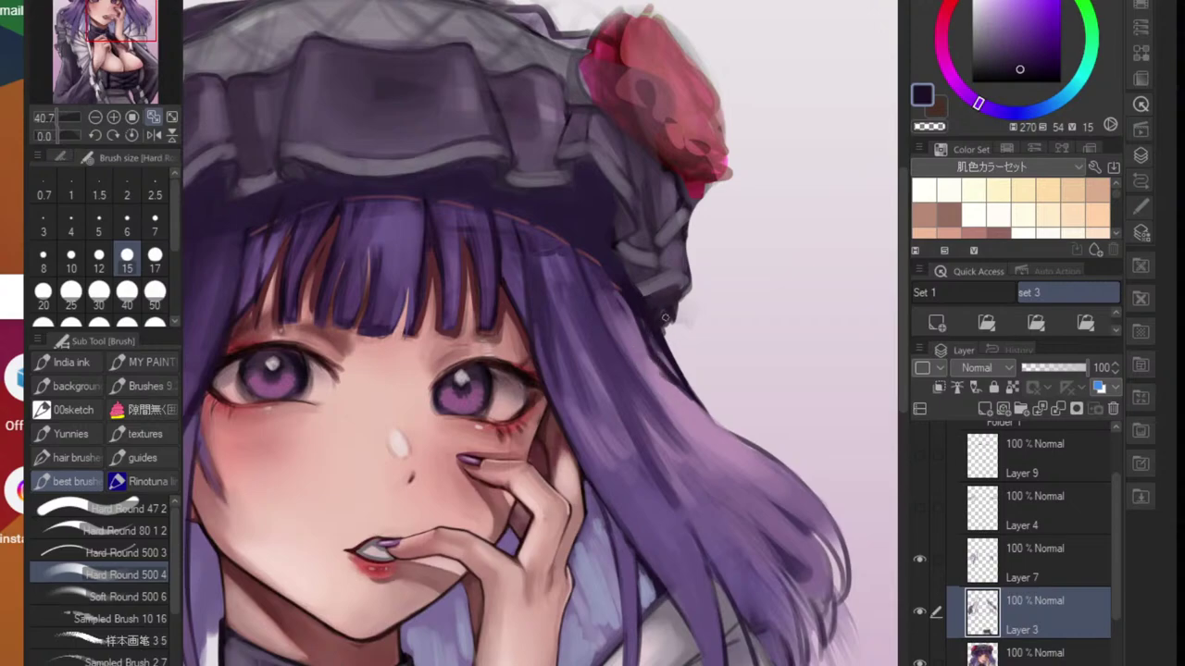
pyautogui.scroll(-5, 648, 323)
pyautogui.scroll(2, 677, 373)
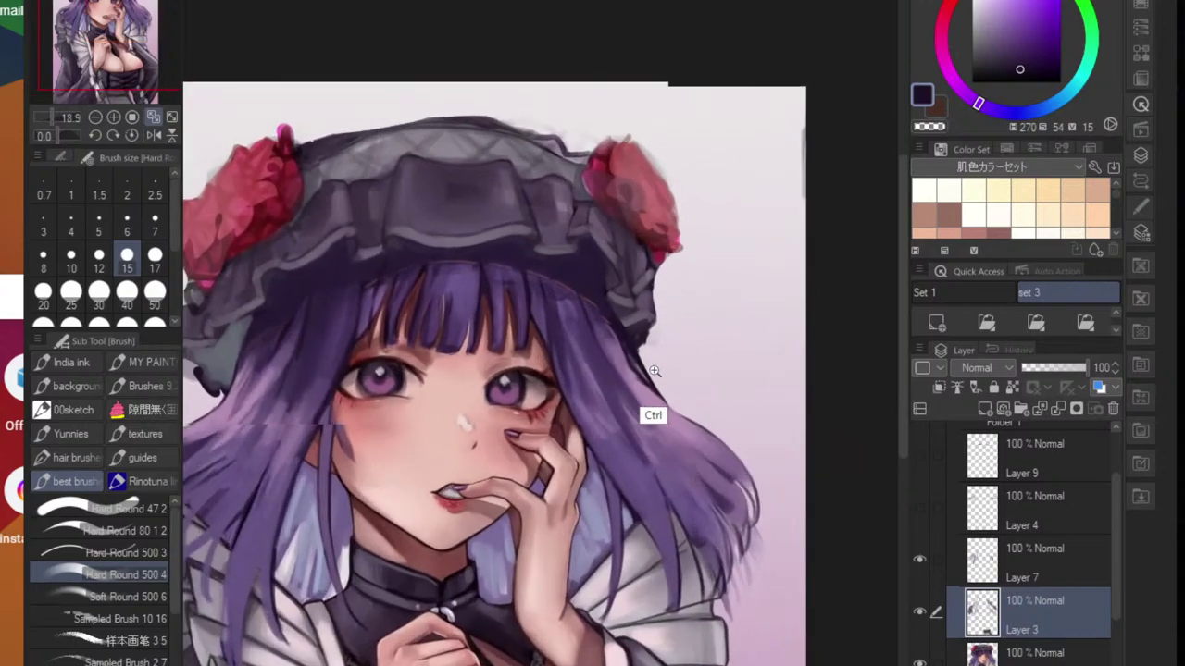
pyautogui.press('e')
pyautogui.scroll(2, 673, 370)
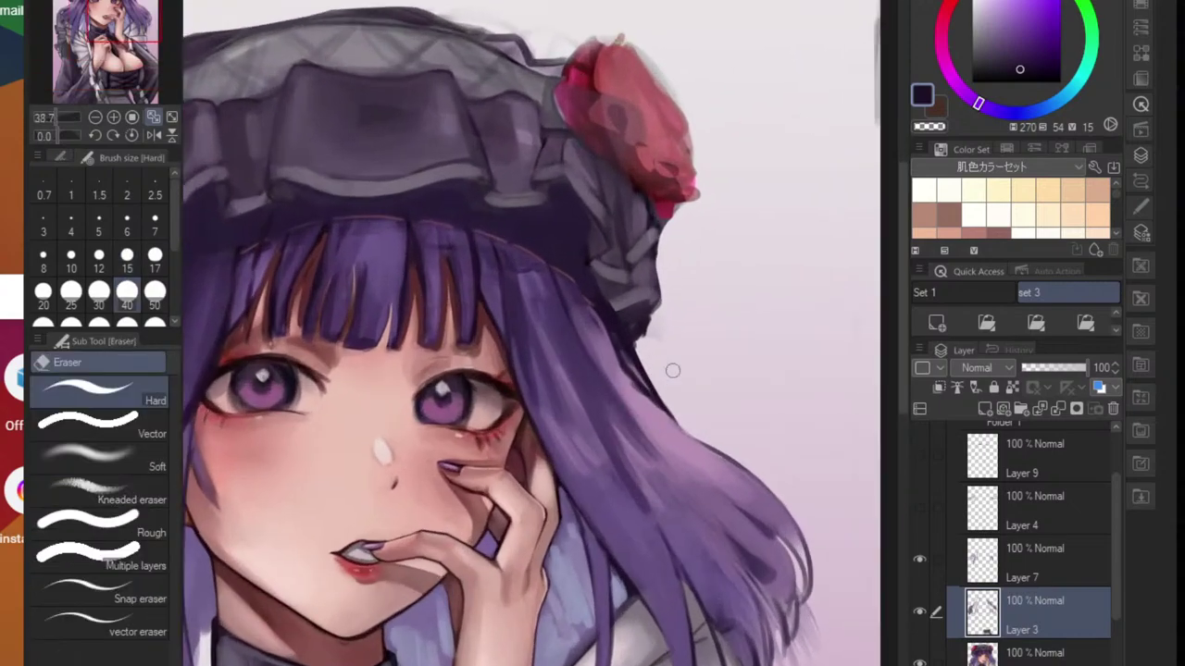
# - Erase stray dark strokes along the hair edge on the bottom layer
pyautogui.click(980, 652)
pyautogui.scroll(2, 674, 367)
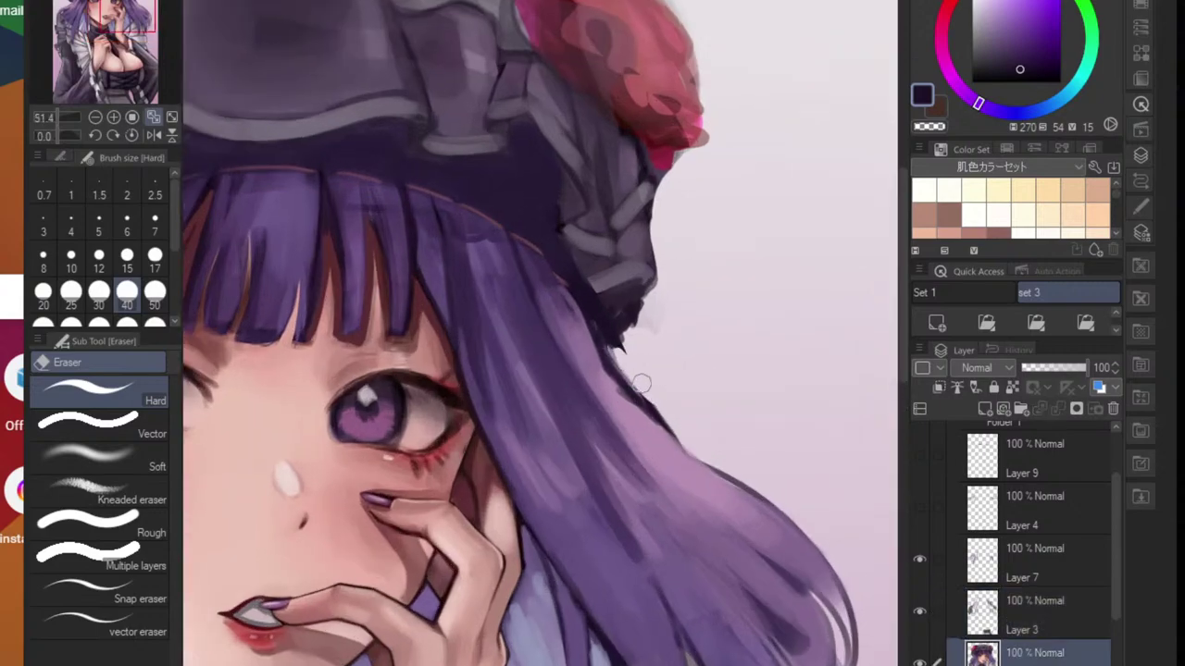
pyautogui.moveTo(641, 383); pyautogui.dragTo(682, 434)
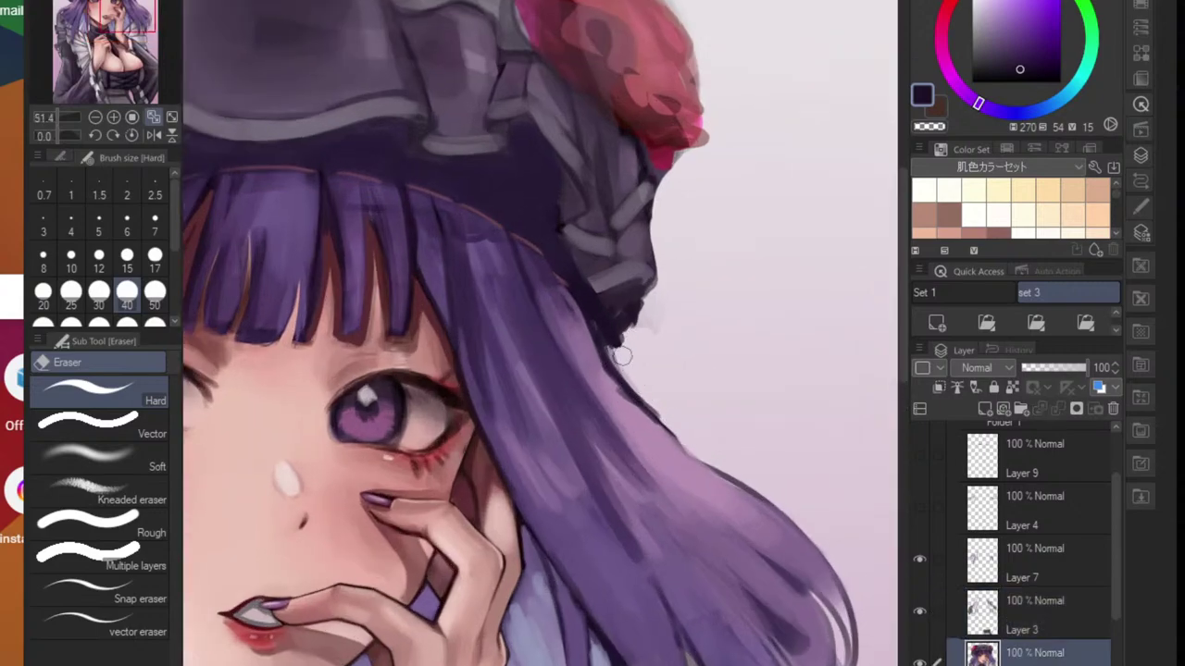
# - Zoom out to the whole illustration, make Layer 3 active, and toggle Layer 7's hair strands
pyautogui.moveTo(726, 330); pyautogui.dragTo(690, 410)
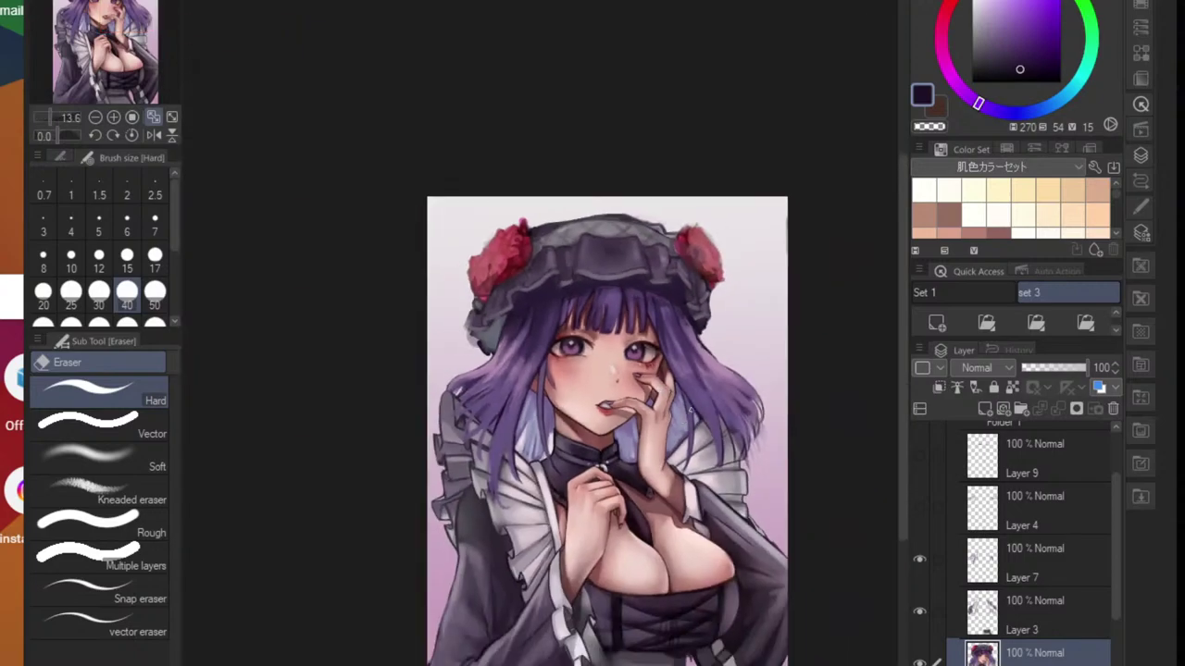
pyautogui.scroll(2, 640, 392)
pyautogui.click(972, 619)
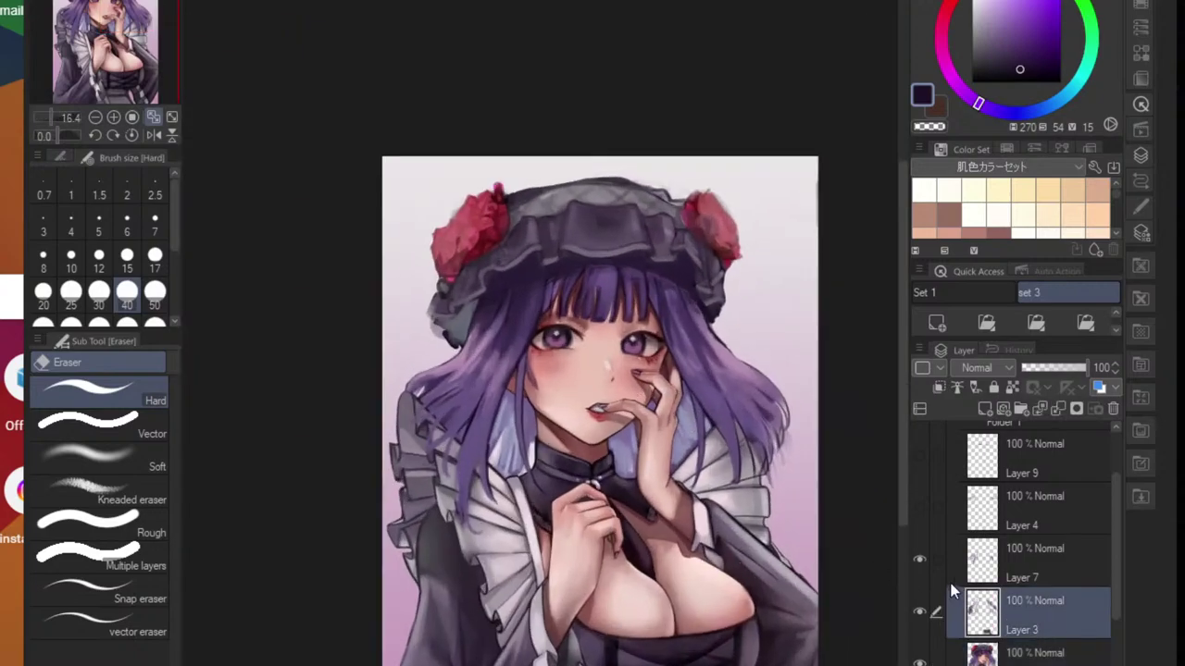
pyautogui.click(915, 561)
pyautogui.click(916, 561)
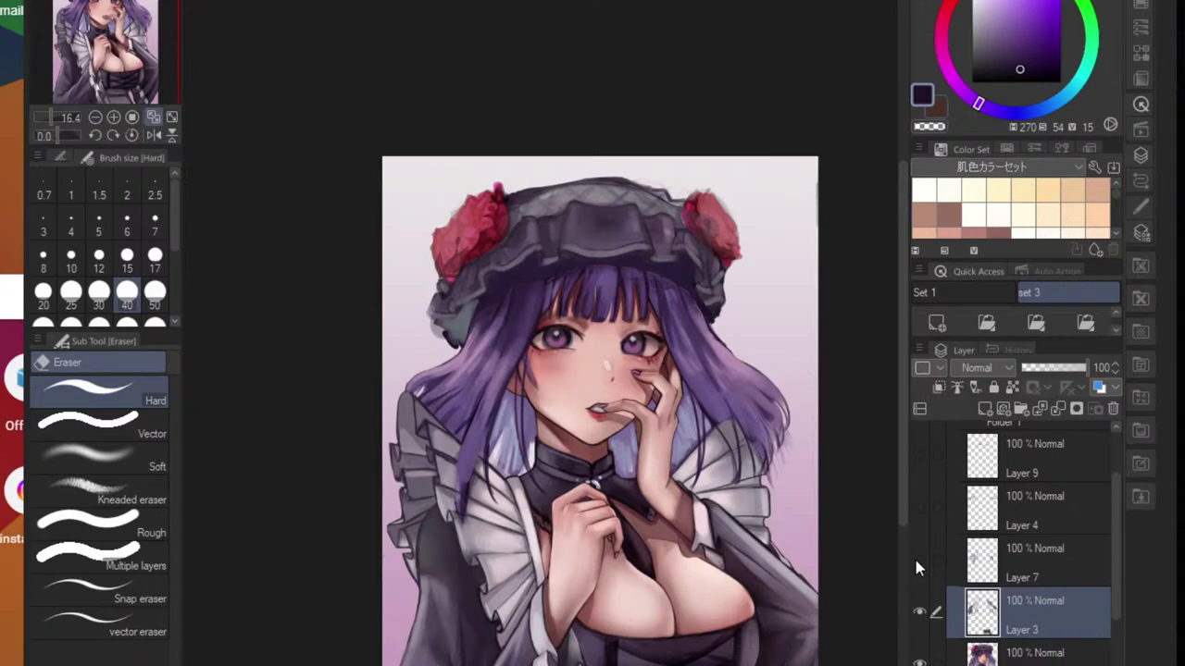
pyautogui.click(915, 561)
# - Compare the left hair strands with Layer 7 hidden and shown, leaving it visible
pyautogui.scroll(1, 751, 446)
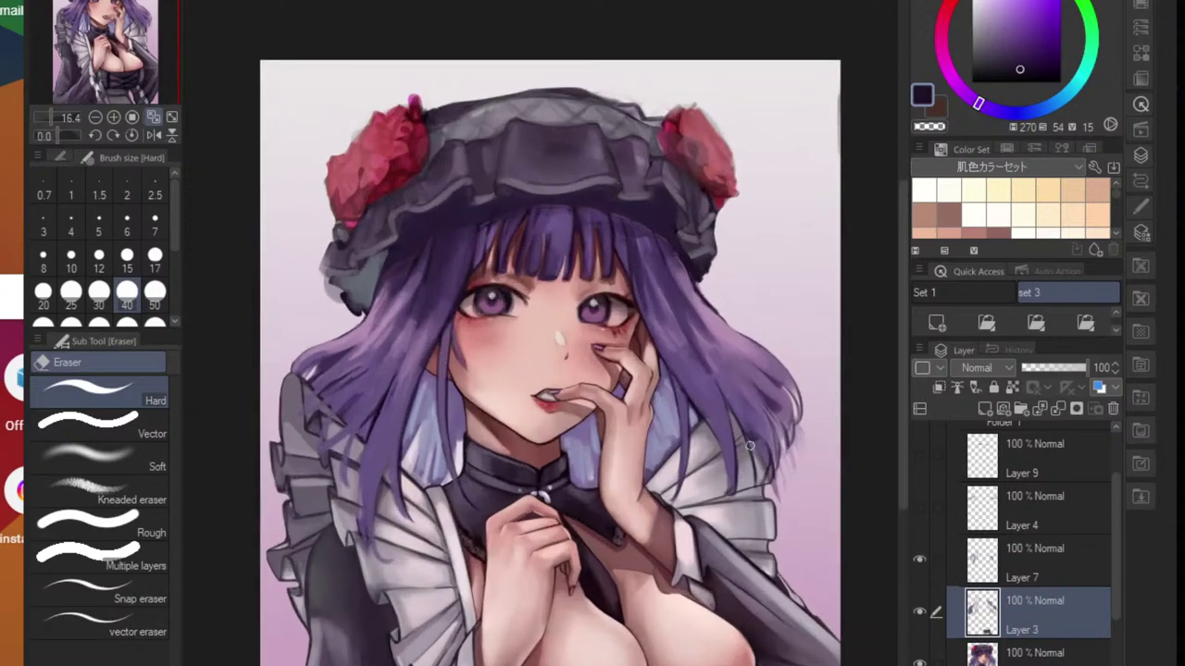
pyautogui.scroll(1, 590, 462)
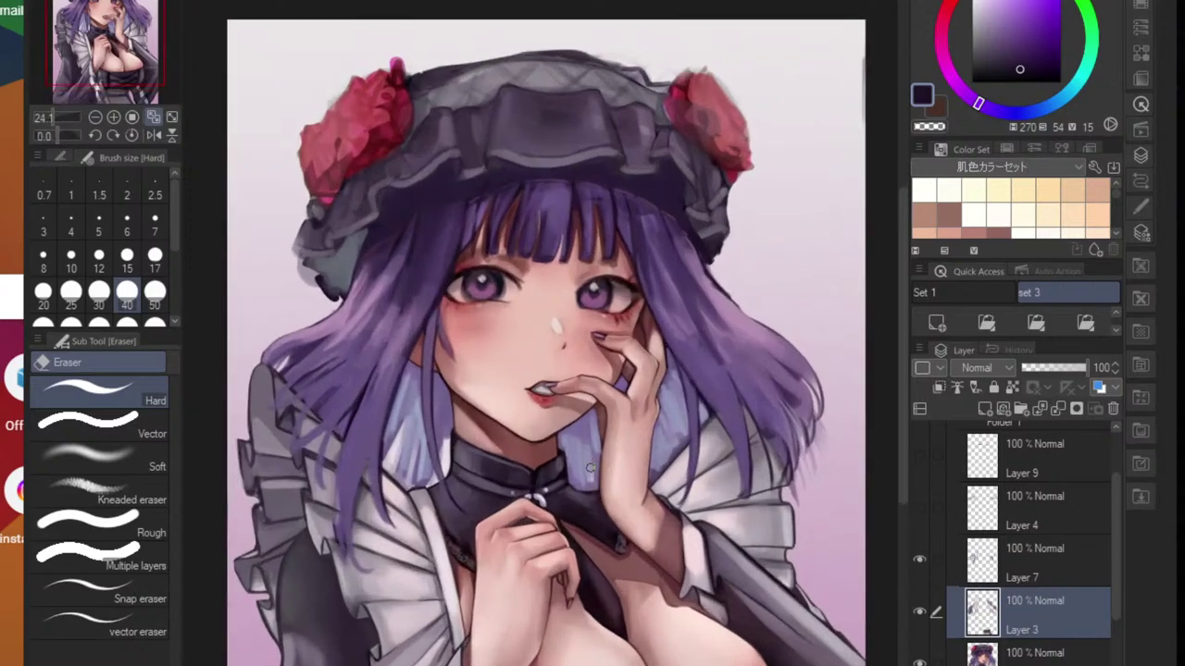
pyautogui.click(919, 561)
pyautogui.click(919, 561)
pyautogui.click(919, 561)
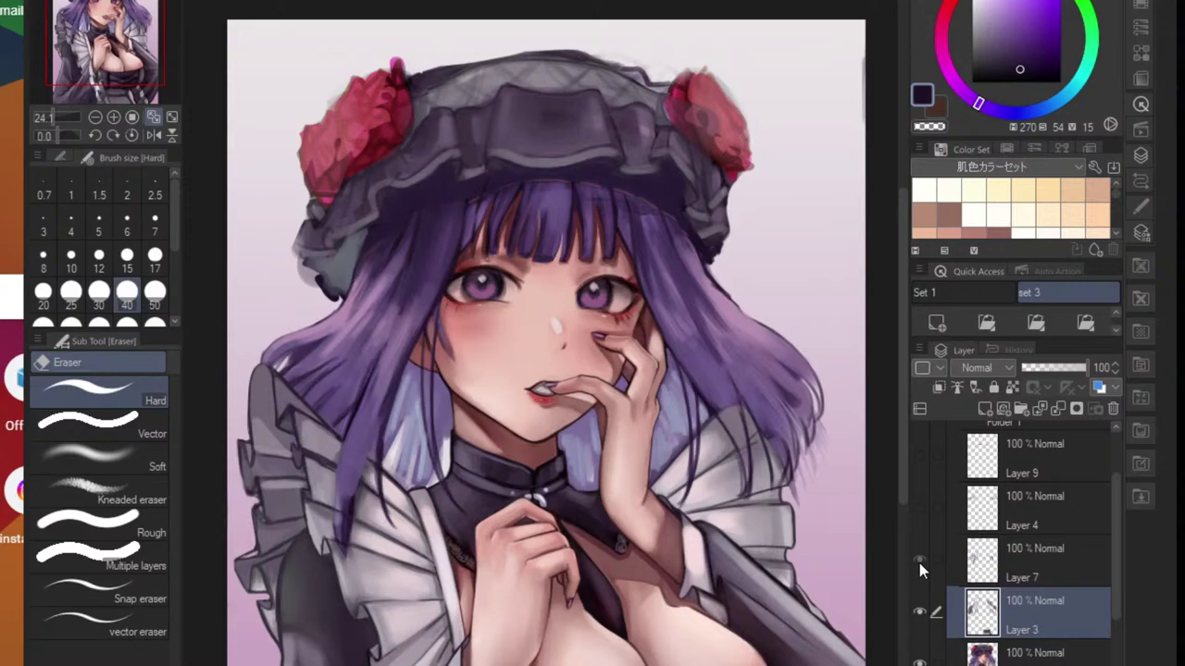
pyautogui.click(919, 561)
pyautogui.scroll(-3, 486, 347)
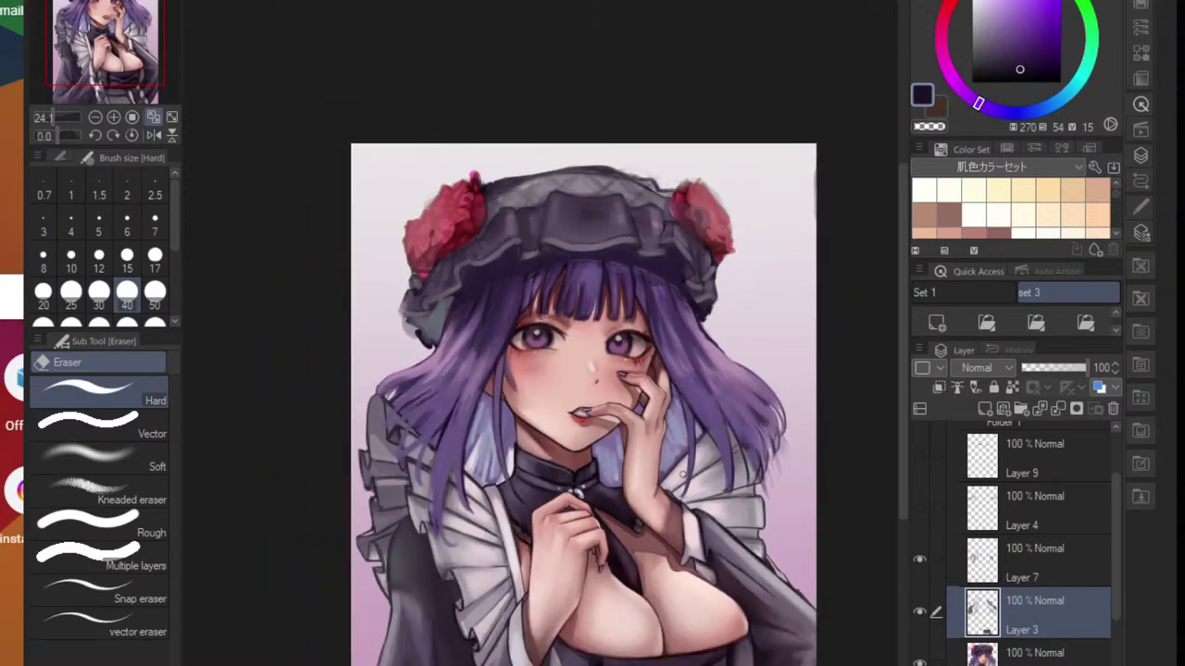
pyautogui.scroll(3, 486, 347)
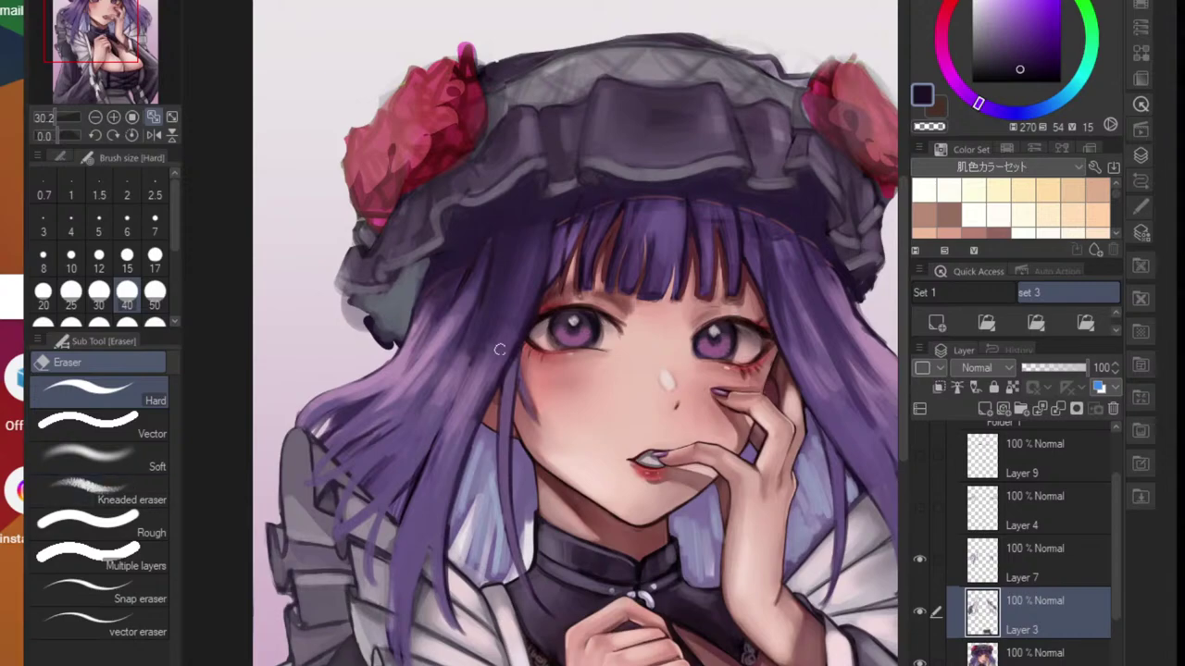
pyautogui.scroll(2, 647, 350)
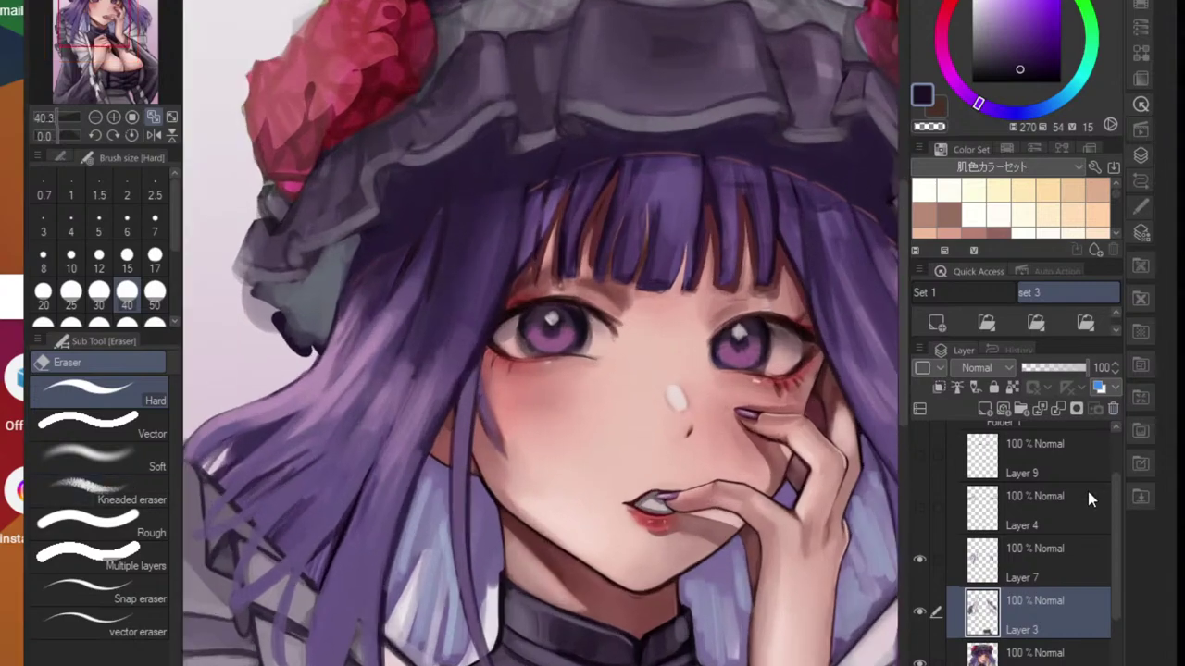
pyautogui.scroll(4, 546, 379)
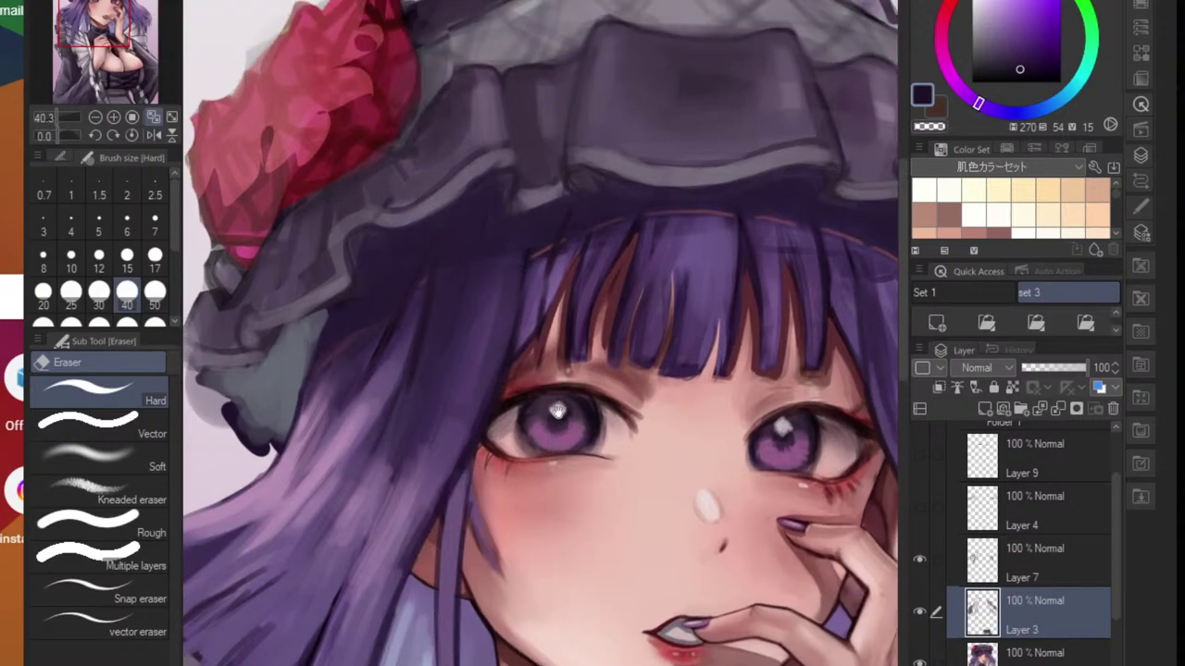
# - Darken the left eye's lower lash line with sampled dark red at brush size 6
pyautogui.press('b')
pyautogui.keyDown('alt'); pyautogui.click(476, 527); pyautogui.keyUp('alt')
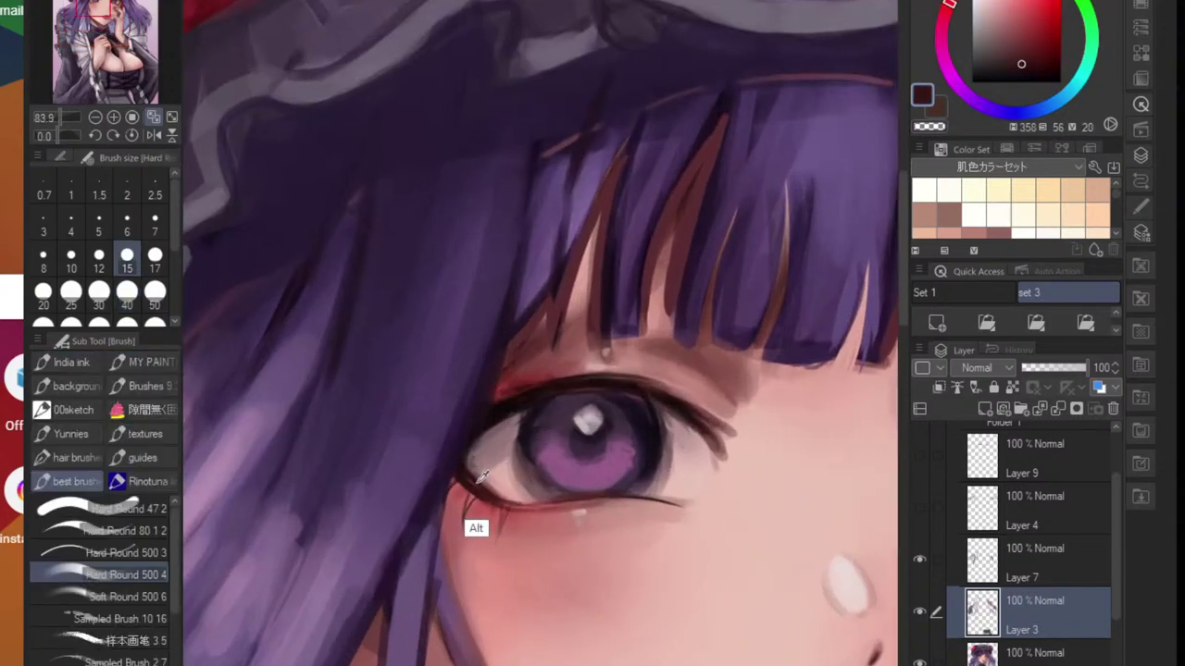
pyautogui.scroll(2, 463, 470)
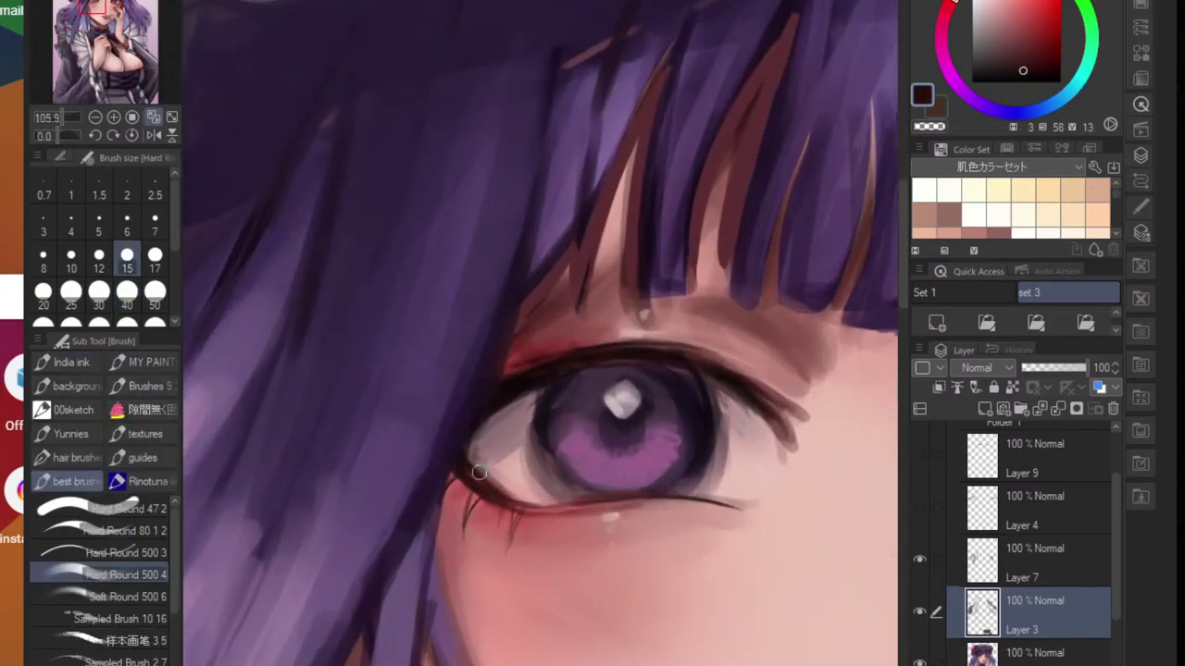
pyautogui.press('[')
pyautogui.press('[')
pyautogui.press('[')
pyautogui.press('[')
pyautogui.press('[')
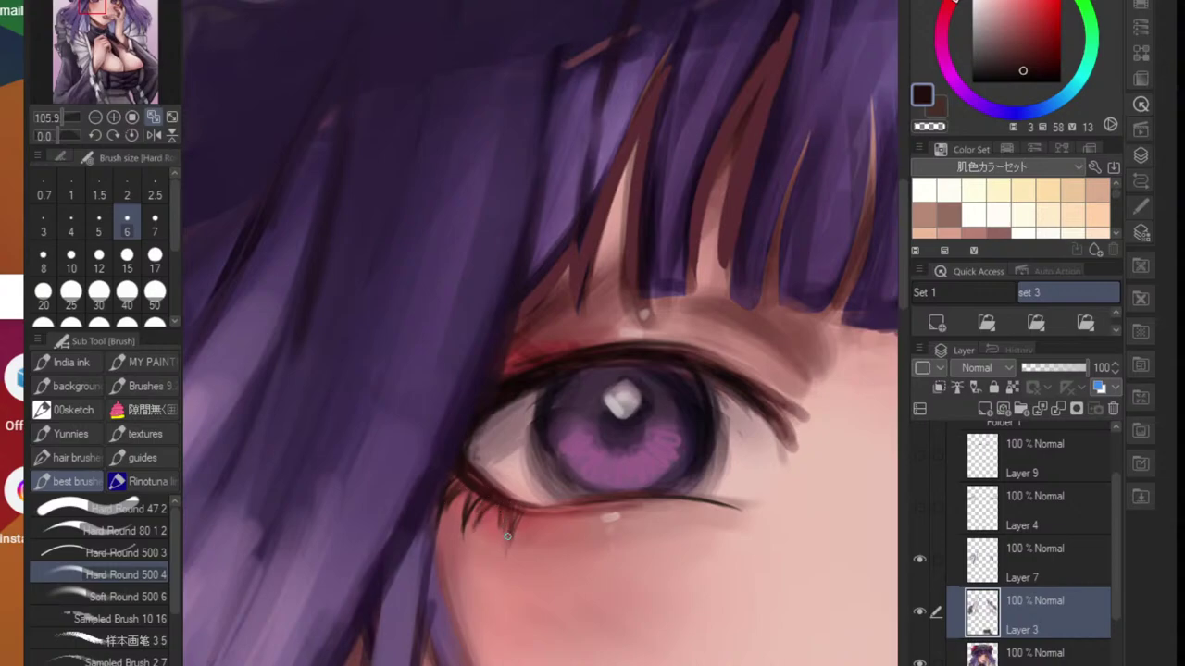
pyautogui.moveTo(541, 514)
pyautogui.mouseDown()
pyautogui.moveTo(624, 505)
pyautogui.moveTo(595, 509)
pyautogui.moveTo(570, 541)
pyautogui.moveTo(608, 524)
pyautogui.moveTo(678, 528)
pyautogui.mouseUp()
# - Sample the skin pinks near the eyelid and enlarge the brush to 15
pyautogui.scroll(-5, 623, 535)
pyautogui.scroll(5, 570, 540)
pyautogui.scroll(-5, 683, 530)
pyautogui.scroll(4, 683, 530)
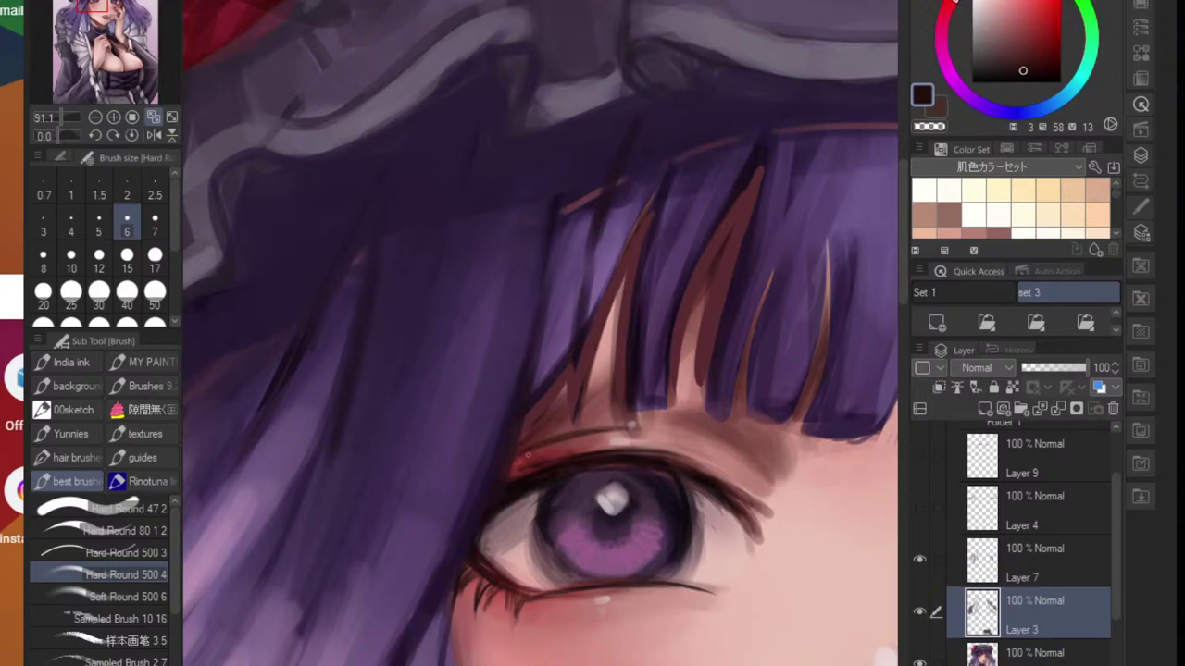
pyautogui.scroll(-4, 656, 482)
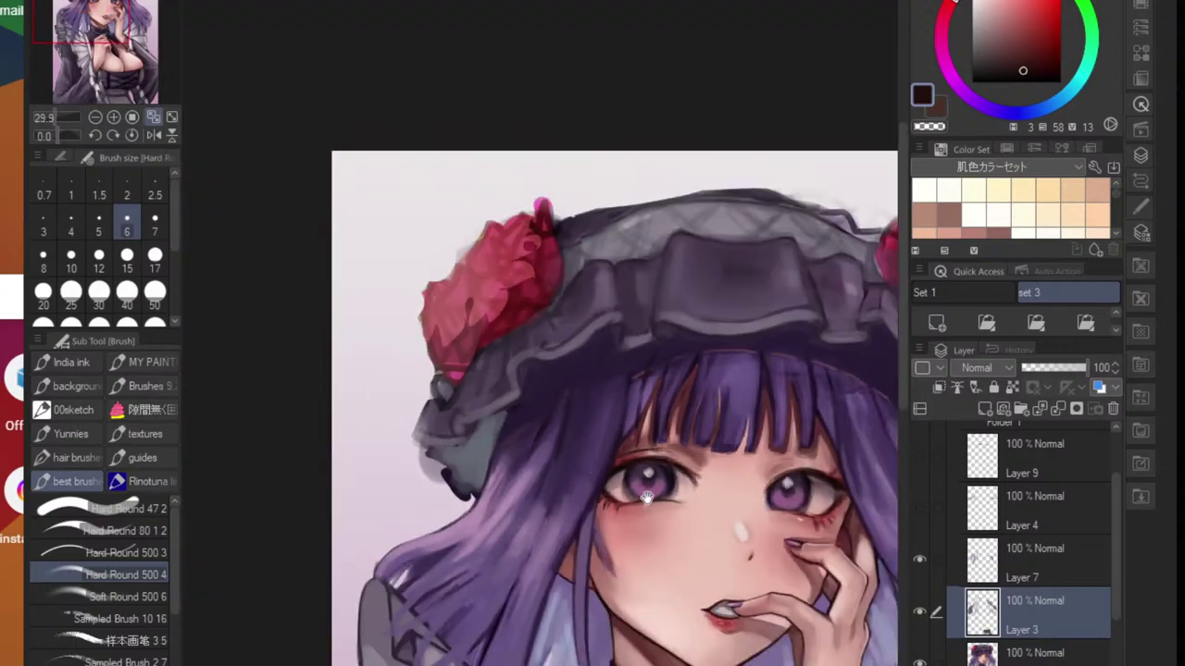
pyautogui.scroll(1, 656, 481)
pyautogui.scroll(-2, 655, 482)
pyautogui.scroll(2, 655, 481)
pyautogui.scroll(3, 656, 482)
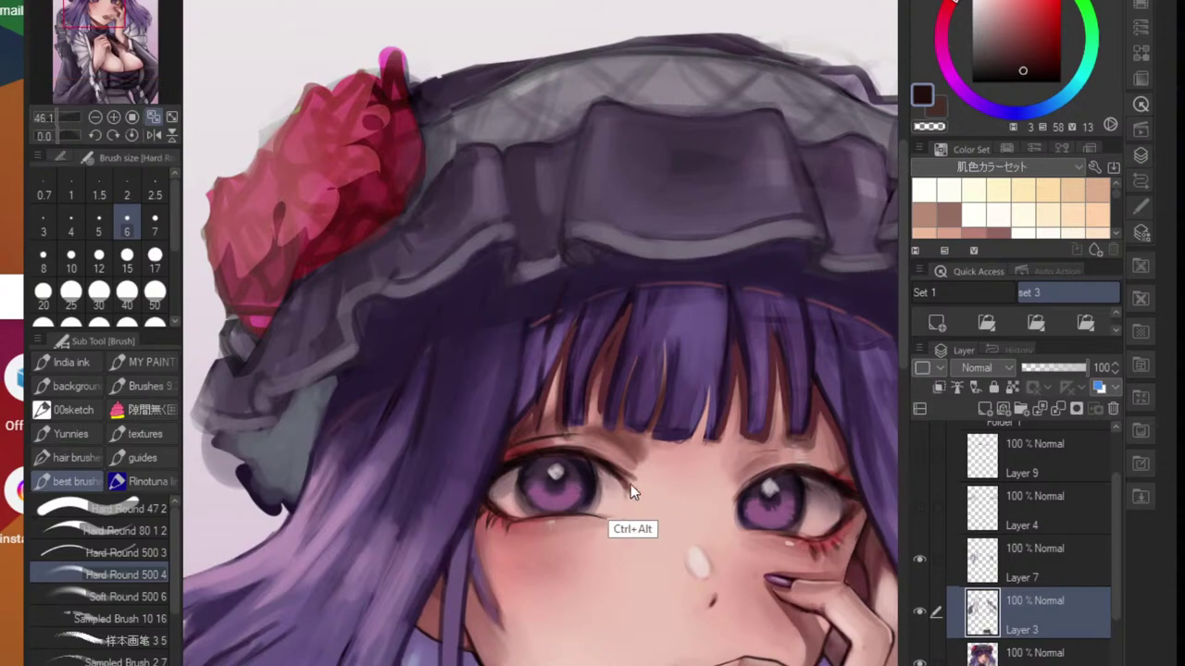
pyautogui.scroll(1, 561, 427)
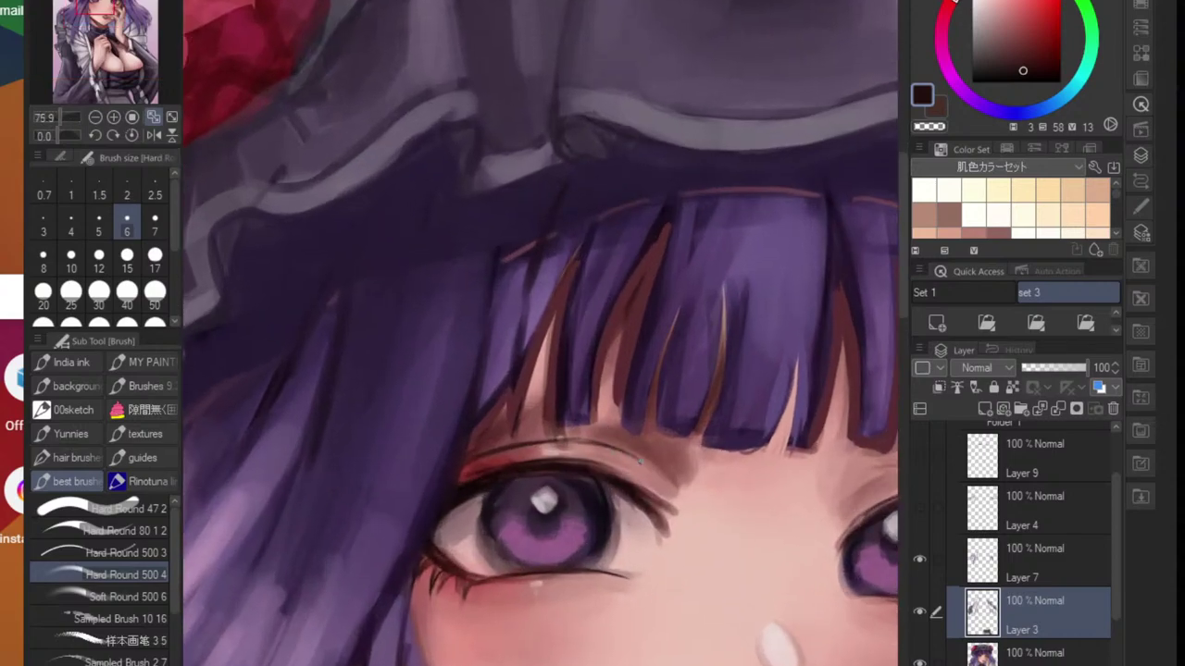
pyautogui.scroll(-5, 662, 479)
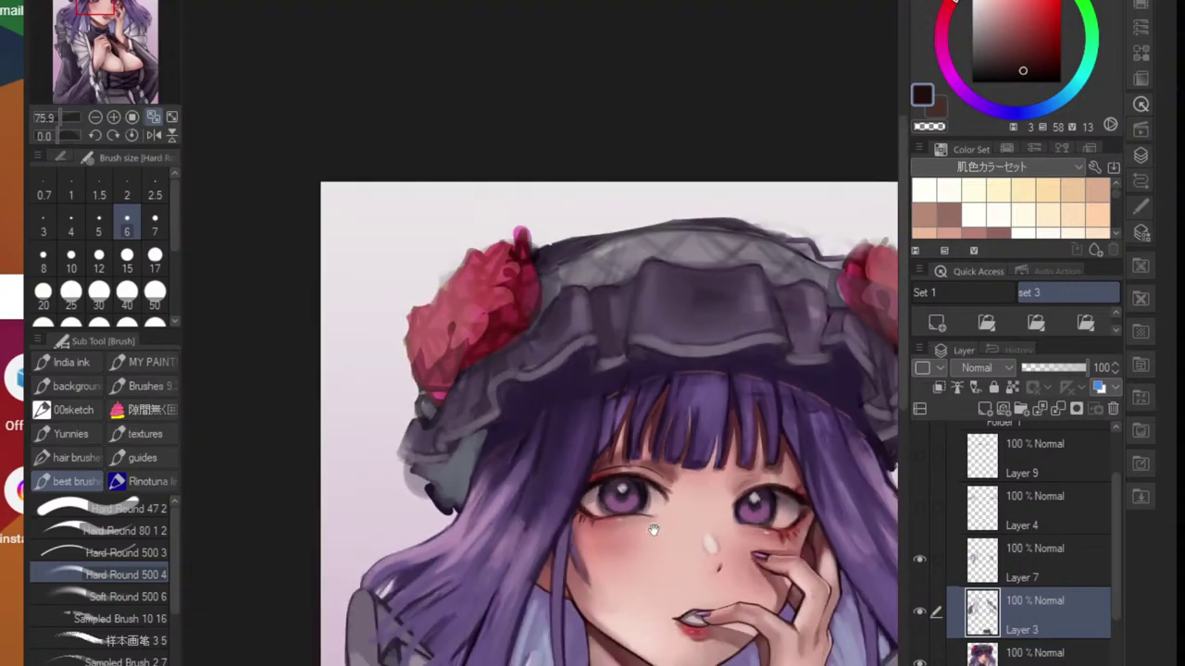
pyautogui.scroll(5, 602, 472)
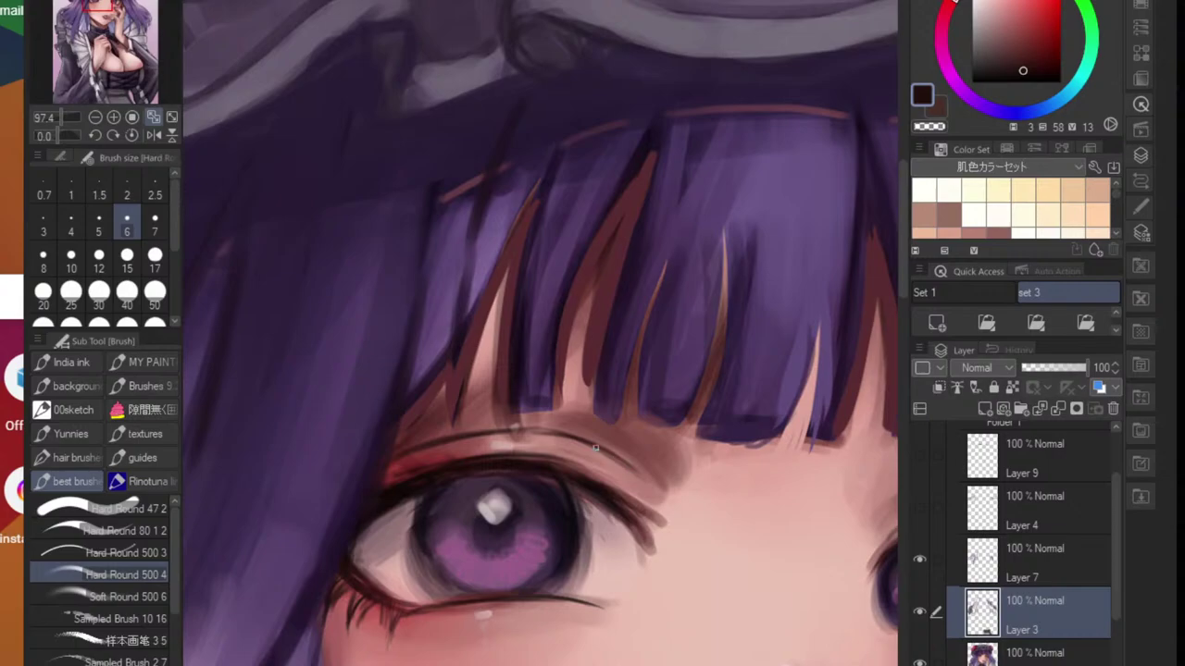
pyautogui.keyDown('alt'); pyautogui.click(690, 550); pyautogui.keyUp('alt')
pyautogui.press(']')
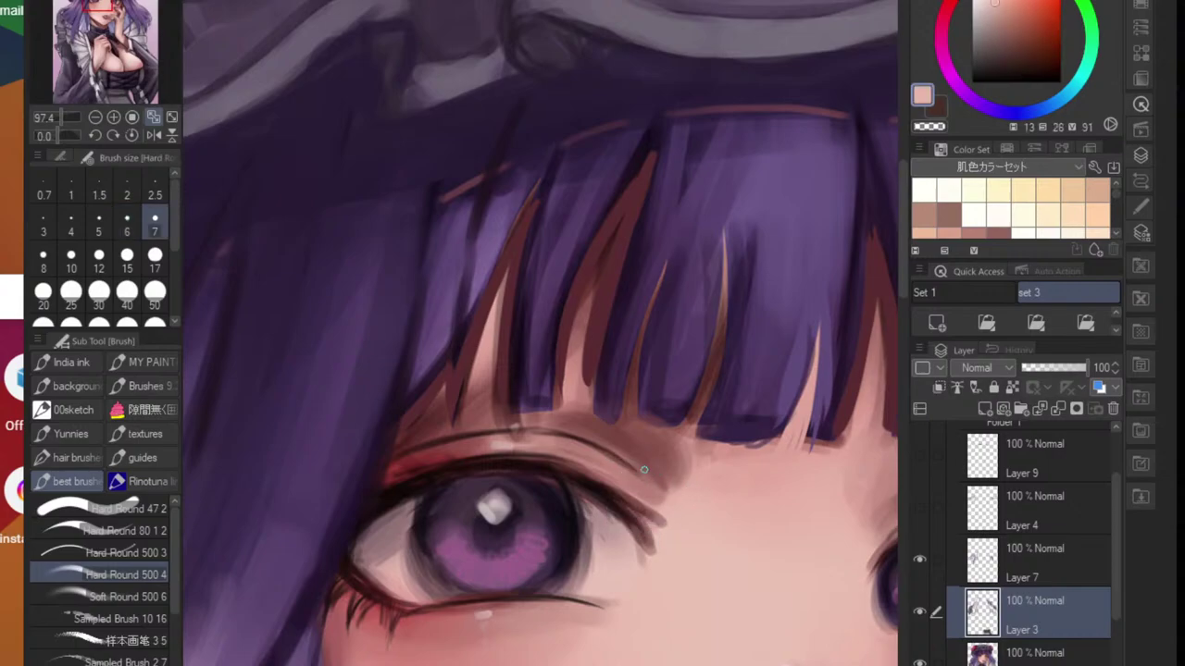
pyautogui.press(']')
pyautogui.press(']')
pyautogui.press(']')
pyautogui.press(']')
pyautogui.keyDown('alt'); pyautogui.click(571, 435); pyautogui.keyUp('alt')
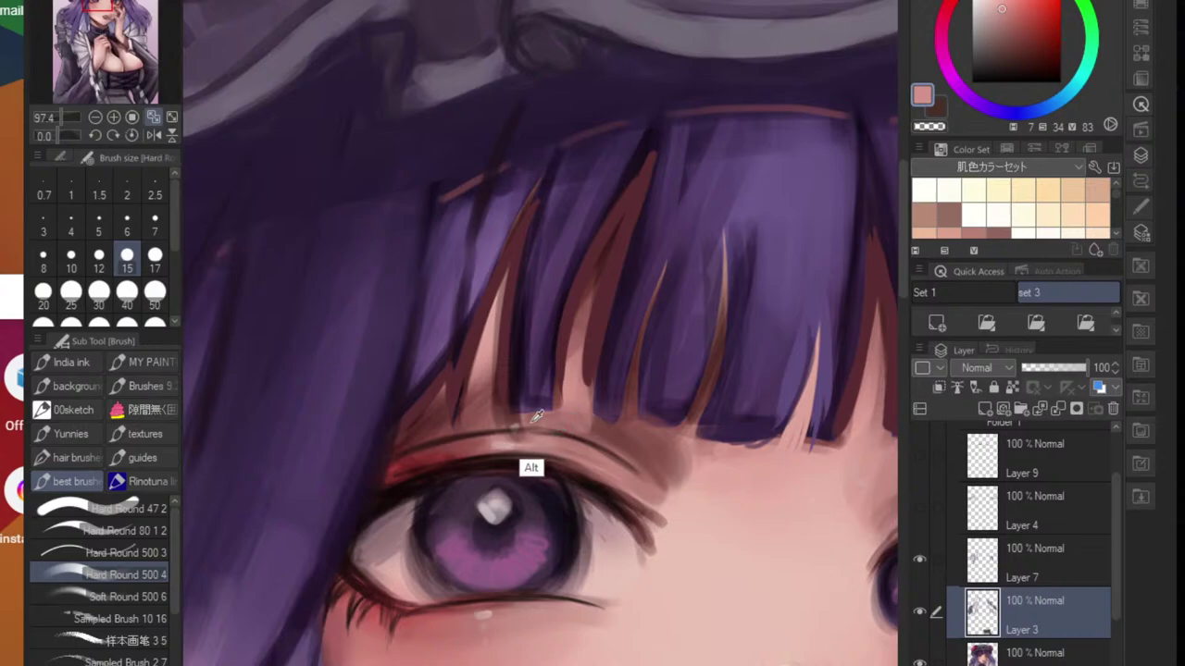
pyautogui.keyDown('alt'); pyautogui.click(483, 400); pyautogui.keyUp('alt')
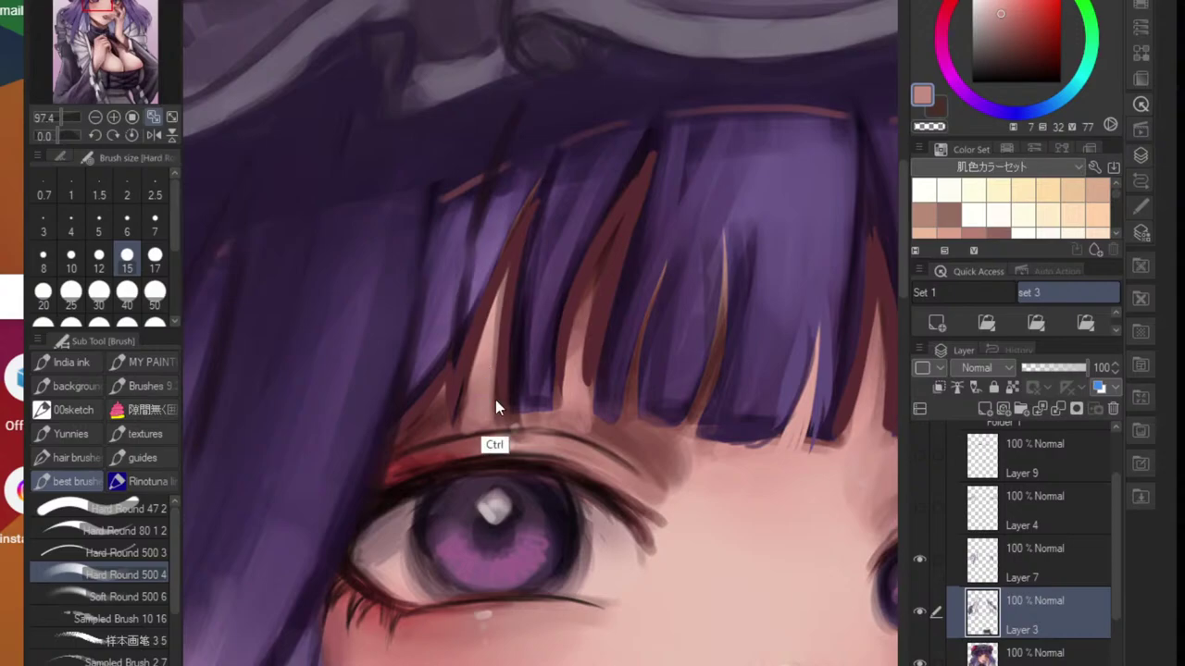
# - Try a darker eyelid crease above the eye at size 10, then undo it
pyautogui.scroll(-5, 495, 407)
pyautogui.scroll(-2, 581, 460)
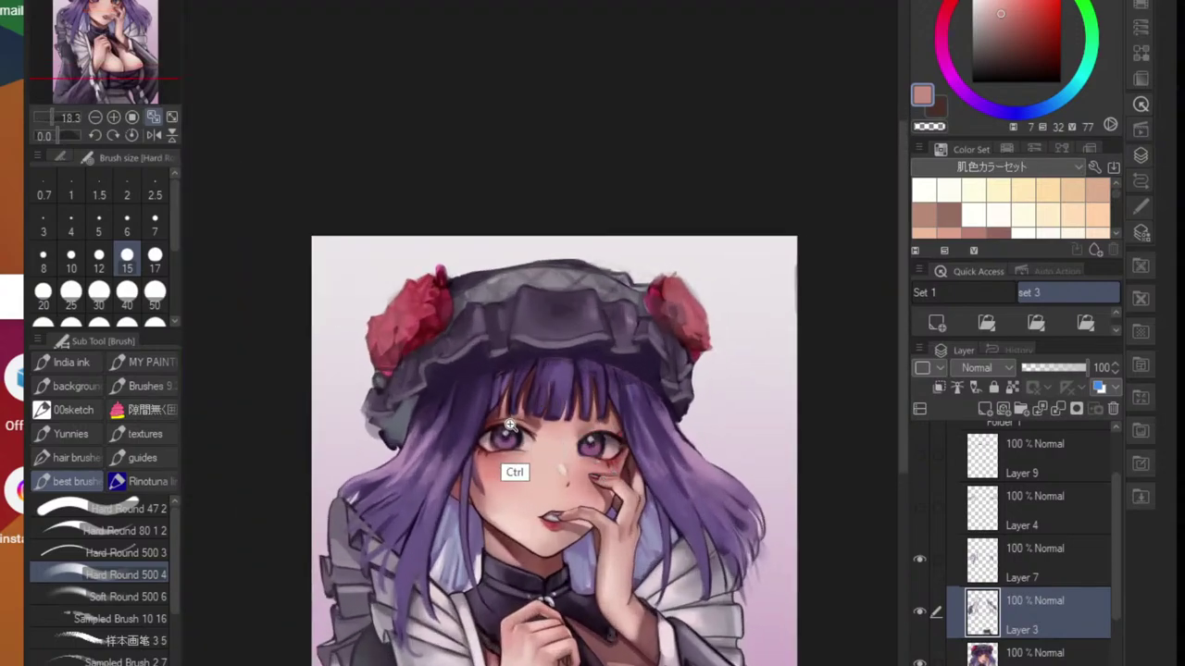
pyautogui.scroll(4, 508, 469)
pyautogui.scroll(2, 419, 475)
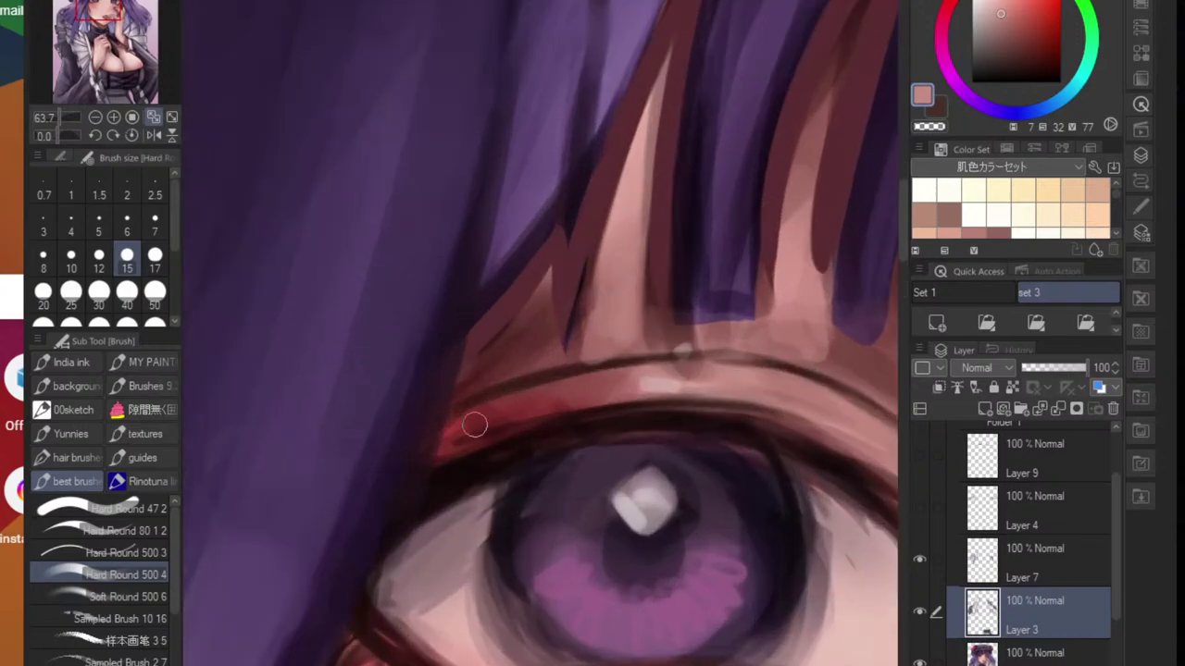
pyautogui.scroll(-4, 482, 422)
pyautogui.scroll(3, 537, 431)
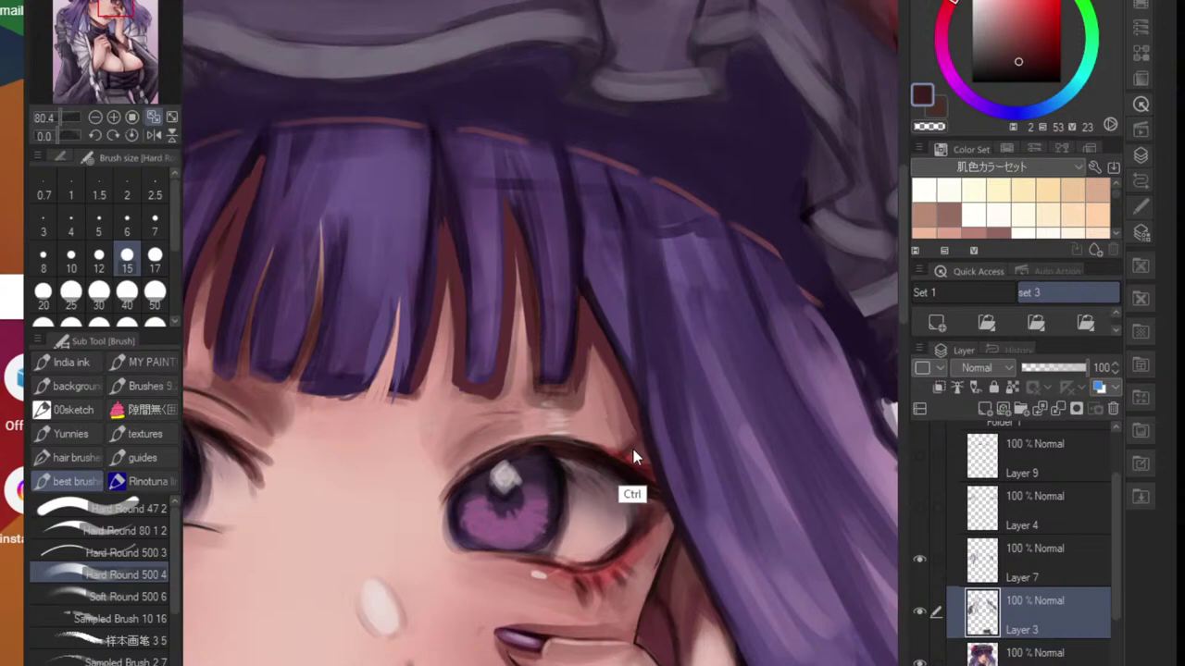
pyautogui.press('[')
pyautogui.press('[')
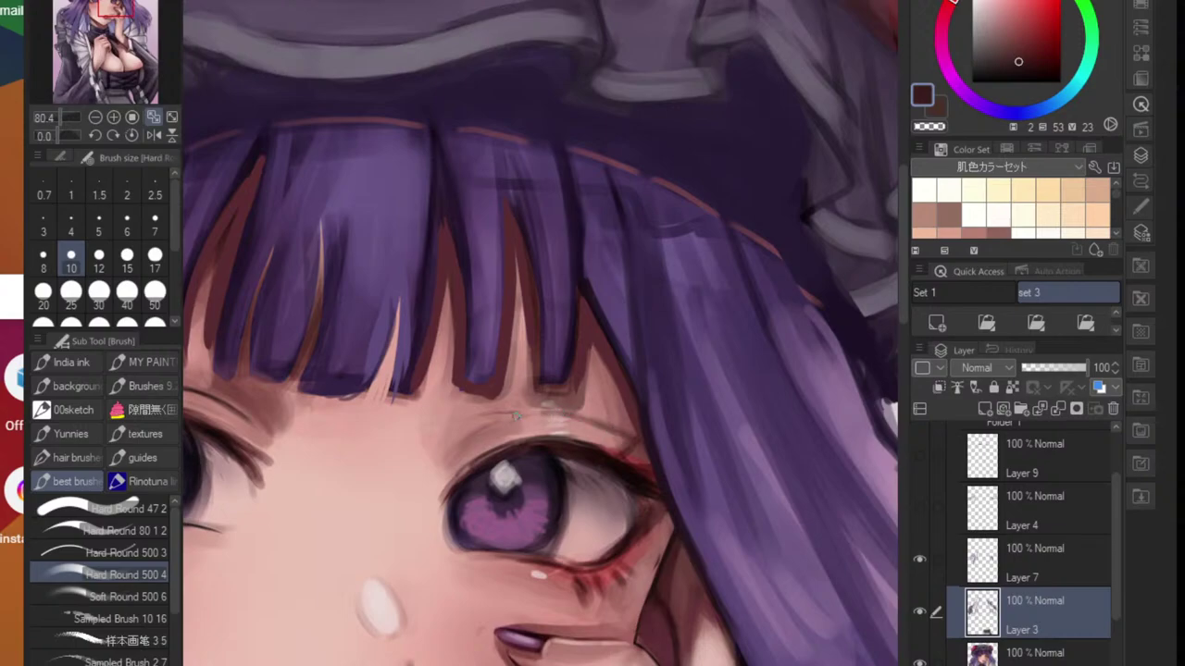
pyautogui.moveTo(495, 421)
pyautogui.mouseDown()
pyautogui.moveTo(590, 419)
pyautogui.moveTo(618, 448)
pyautogui.moveTo(592, 450)
pyautogui.moveTo(627, 463)
pyautogui.mouseUp()
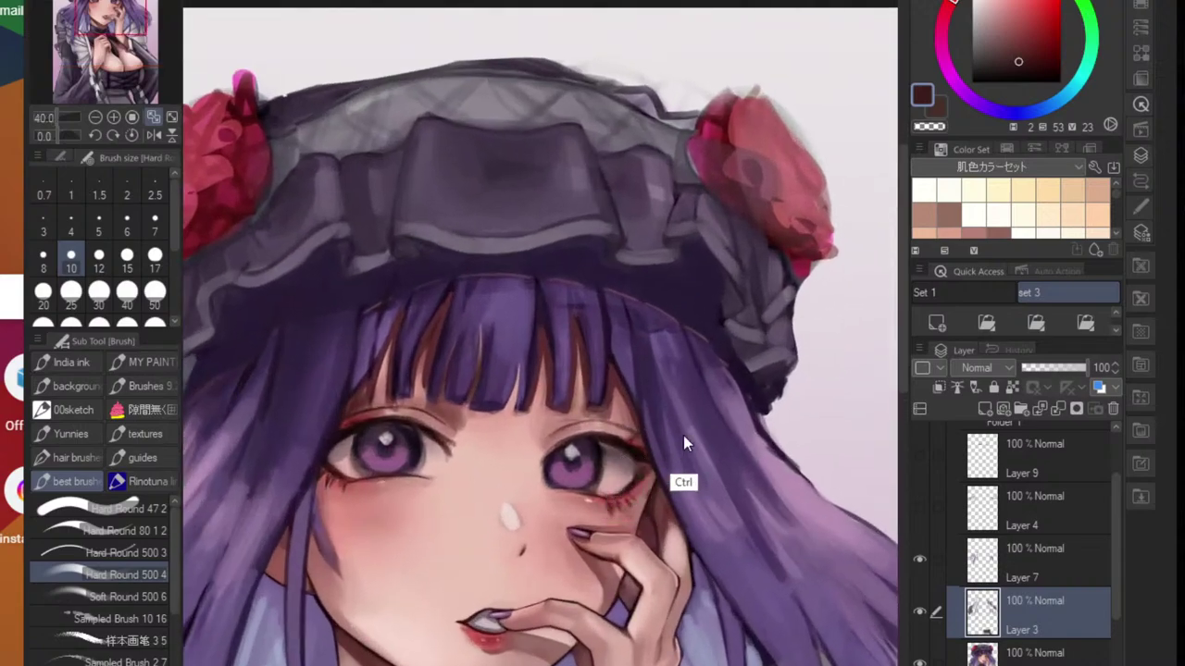
pyautogui.hotkey('ctrl', 'z')
# - Add a new empty raster layer above Layer 3
pyautogui.keyDown('ctrl'); pyautogui.scroll(2, 651, 423); pyautogui.keyUp('ctrl')
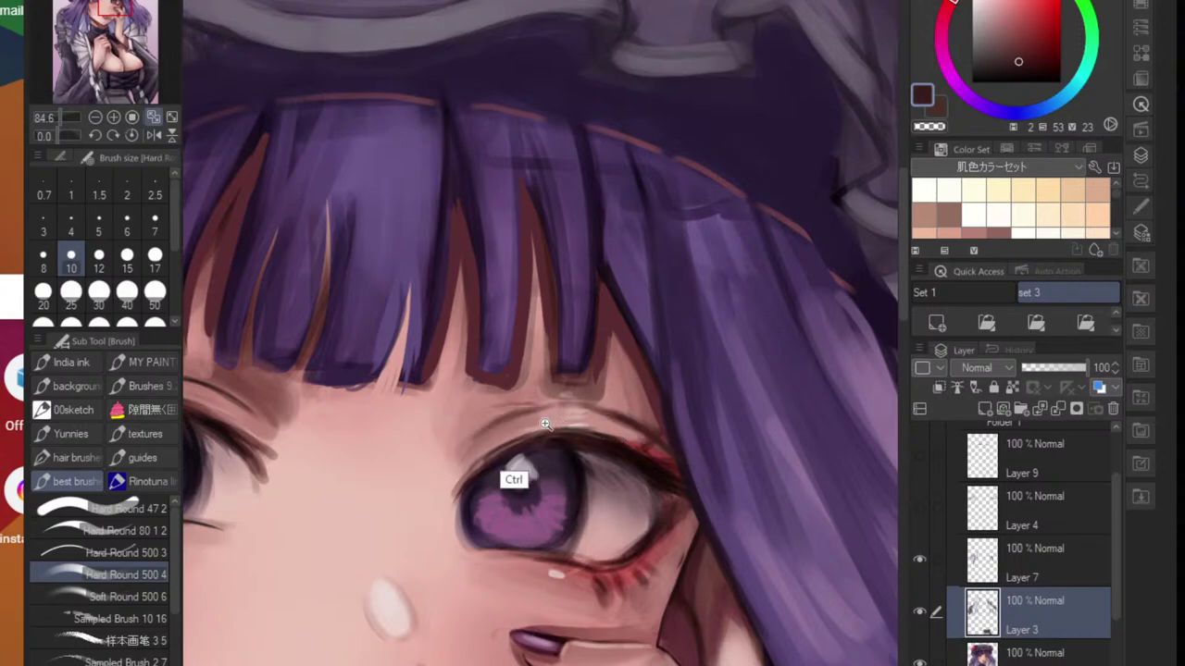
pyautogui.keyDown('ctrl'); pyautogui.scroll(-4, 516, 476); pyautogui.keyUp('ctrl')
pyautogui.keyDown('ctrl'); pyautogui.scroll(3, 519, 442); pyautogui.keyUp('ctrl')
pyautogui.keyDown('ctrl'); pyautogui.scroll(4, 519, 442); pyautogui.keyUp('ctrl')
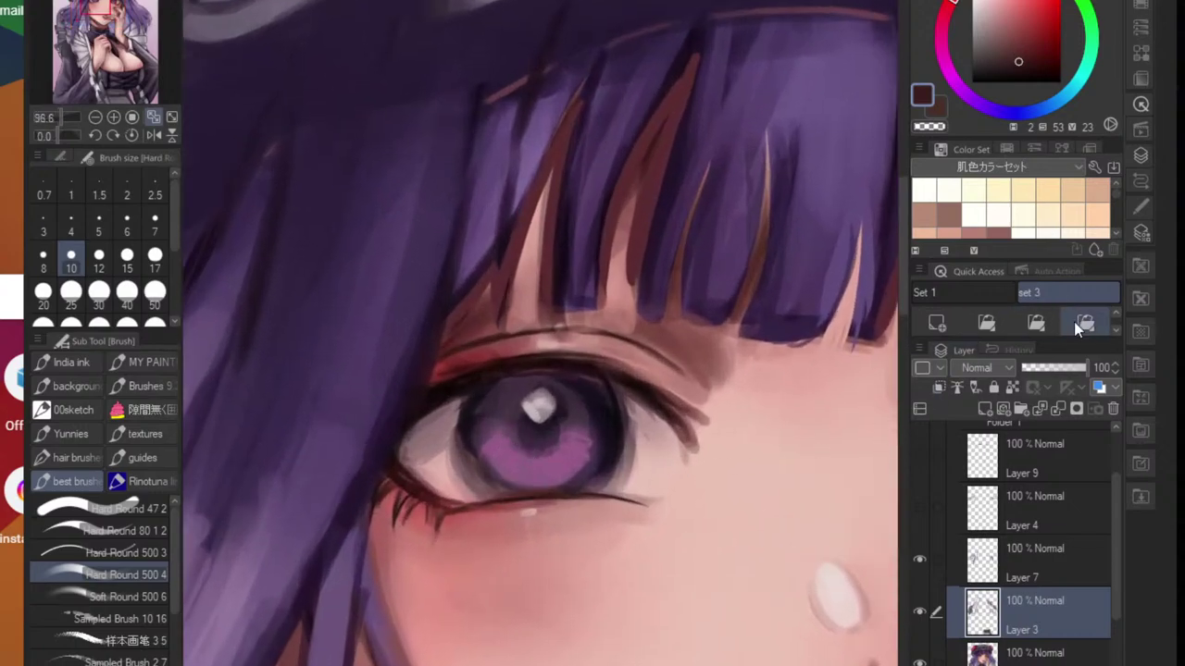
pyautogui.click(1083, 323)
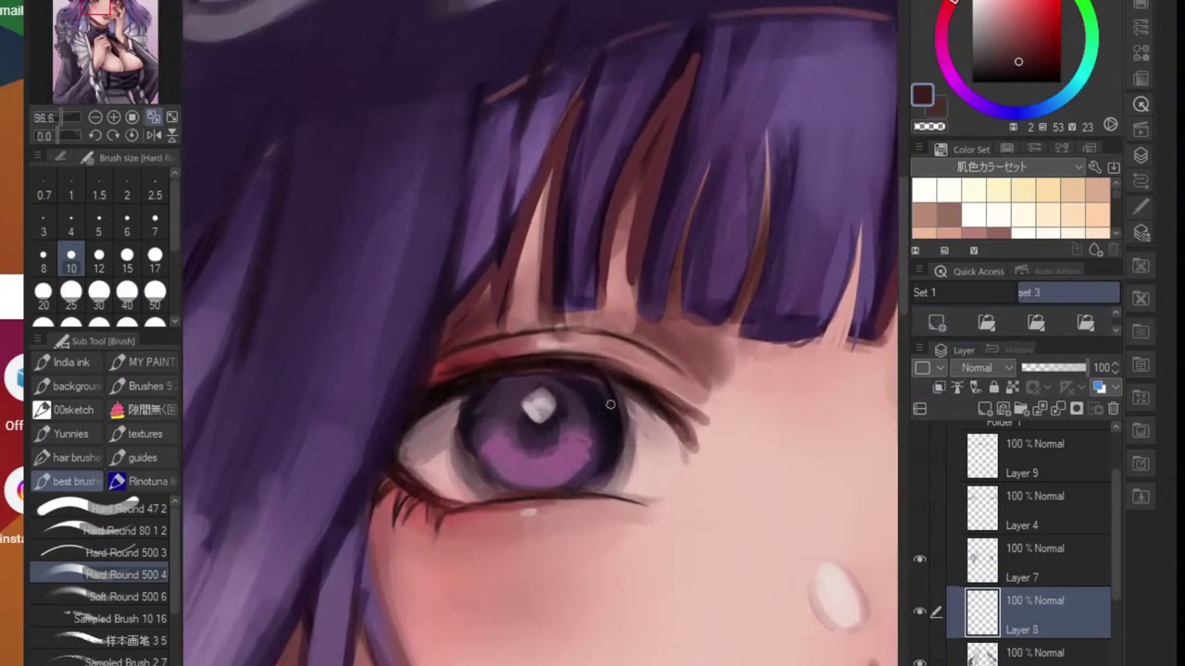
# - Lasso-select the first iris, redraw it, then undo back to the earlier selection
pyautogui.press('m')
pyautogui.keyDown('ctrl'); pyautogui.scroll(2, 499, 402); pyautogui.keyUp('ctrl')
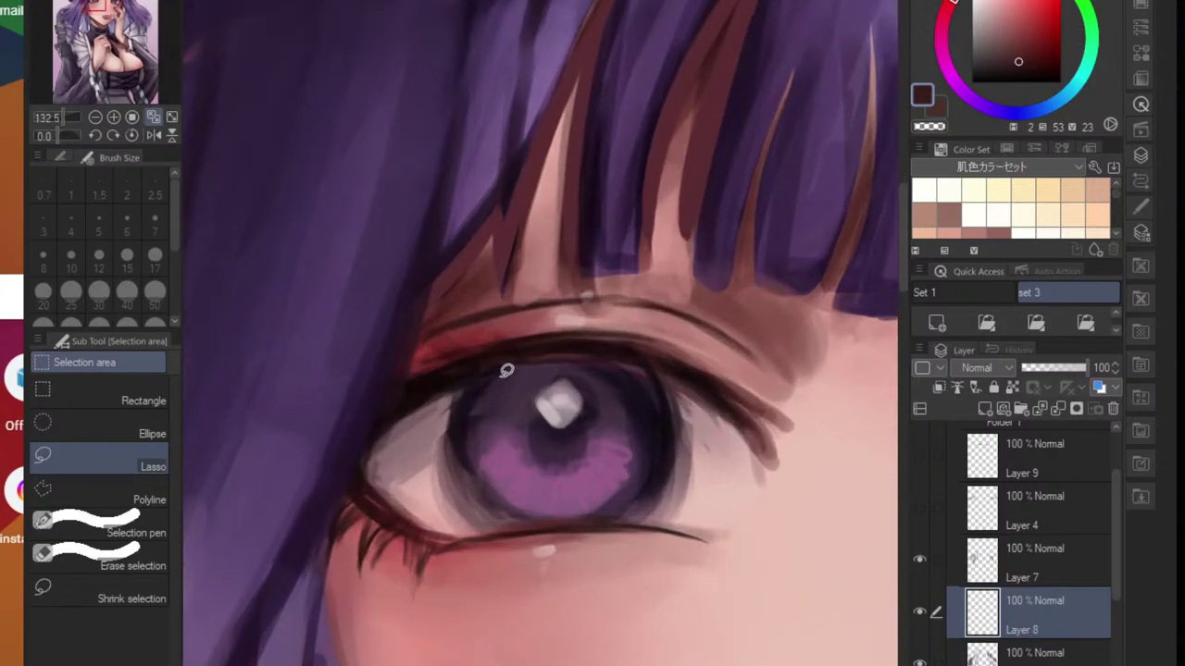
pyautogui.moveTo(506, 370)
pyautogui.mouseDown()
pyautogui.moveTo(513, 497)
pyautogui.moveTo(585, 506)
pyautogui.moveTo(638, 469)
pyautogui.moveTo(632, 392)
pyautogui.moveTo(593, 366)
pyautogui.moveTo(532, 357)
pyautogui.mouseUp()
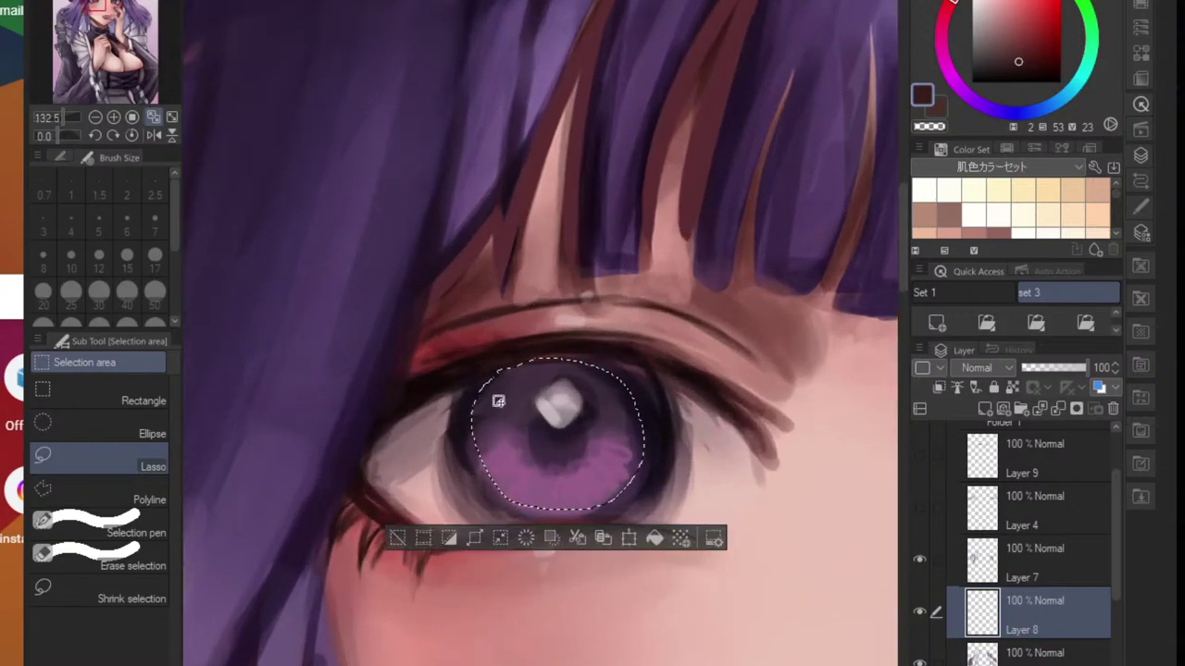
pyautogui.moveTo(772, 454); pyautogui.dragTo(499, 449)
pyautogui.moveTo(785, 417); pyautogui.dragTo(431, 384)
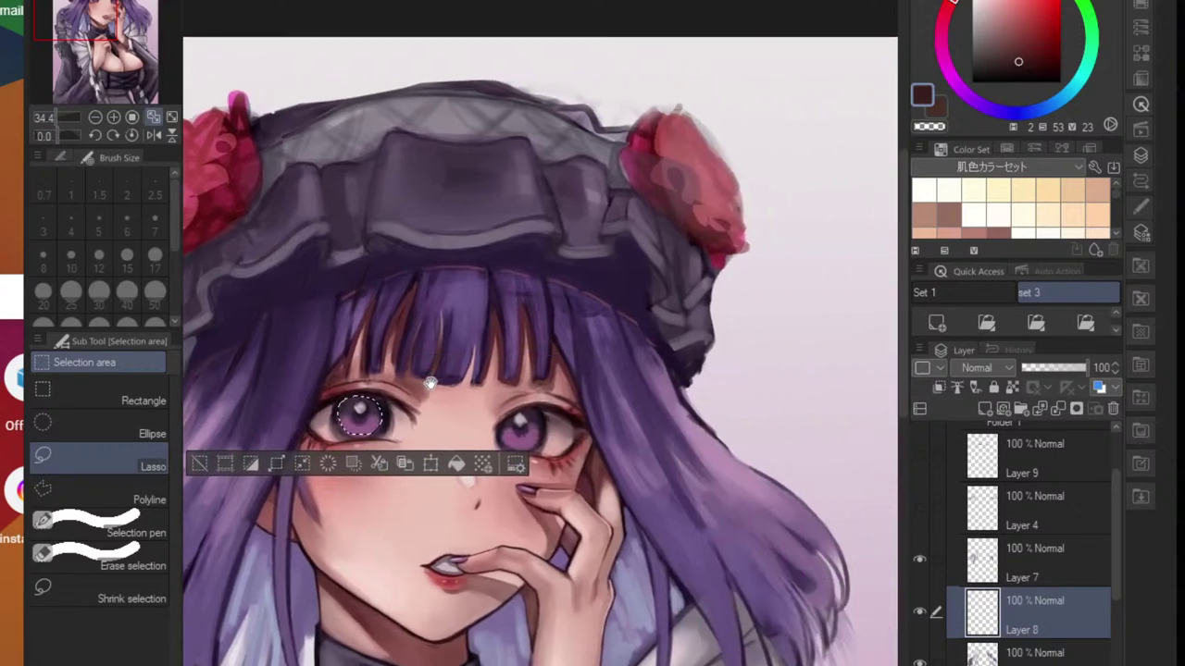
pyautogui.keyDown('ctrl'); pyautogui.scroll(5, 430, 382); pyautogui.keyUp('ctrl')
pyautogui.moveTo(465, 455)
pyautogui.mouseDown()
pyautogui.moveTo(441, 472)
pyautogui.moveTo(437, 508)
pyautogui.moveTo(454, 538)
pyautogui.moveTo(551, 546)
pyautogui.moveTo(583, 510)
pyautogui.moveTo(588, 458)
pyautogui.moveTo(567, 426)
pyautogui.moveTo(507, 429)
pyautogui.mouseUp()
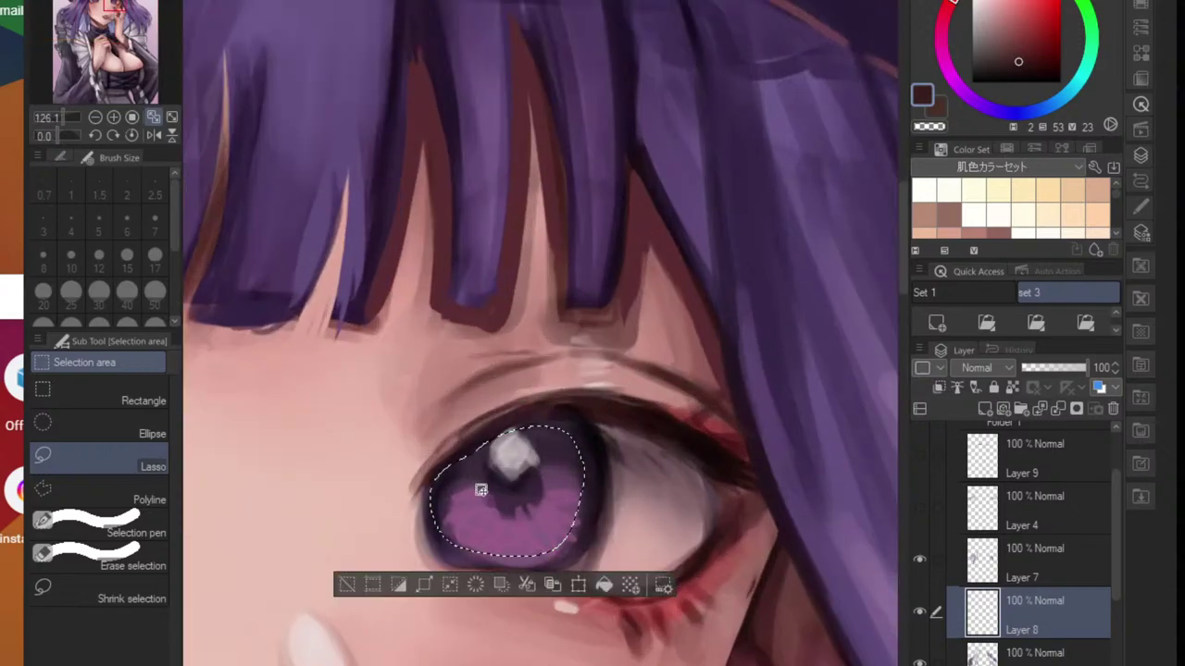
pyautogui.press('b')
pyautogui.scroll(-3, 480, 490)
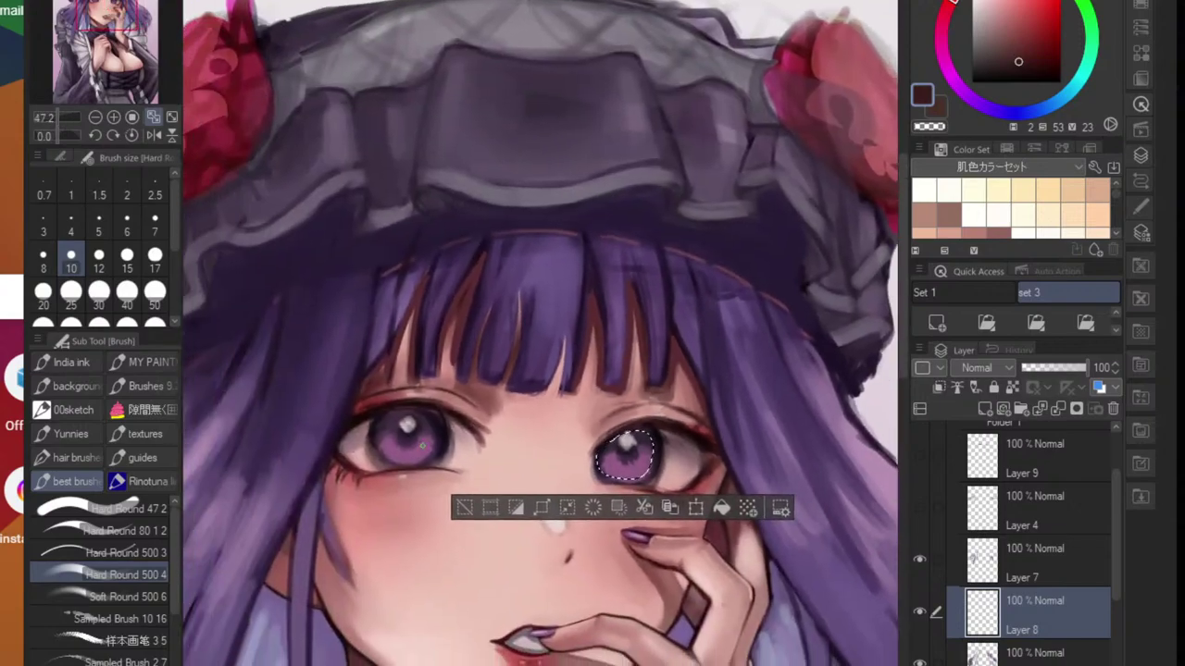
pyautogui.hotkey('ctrl', 'z')
# - Lasso the whole iris of one eye and add the other iris to the selection
pyautogui.scroll(5, 643, 447)
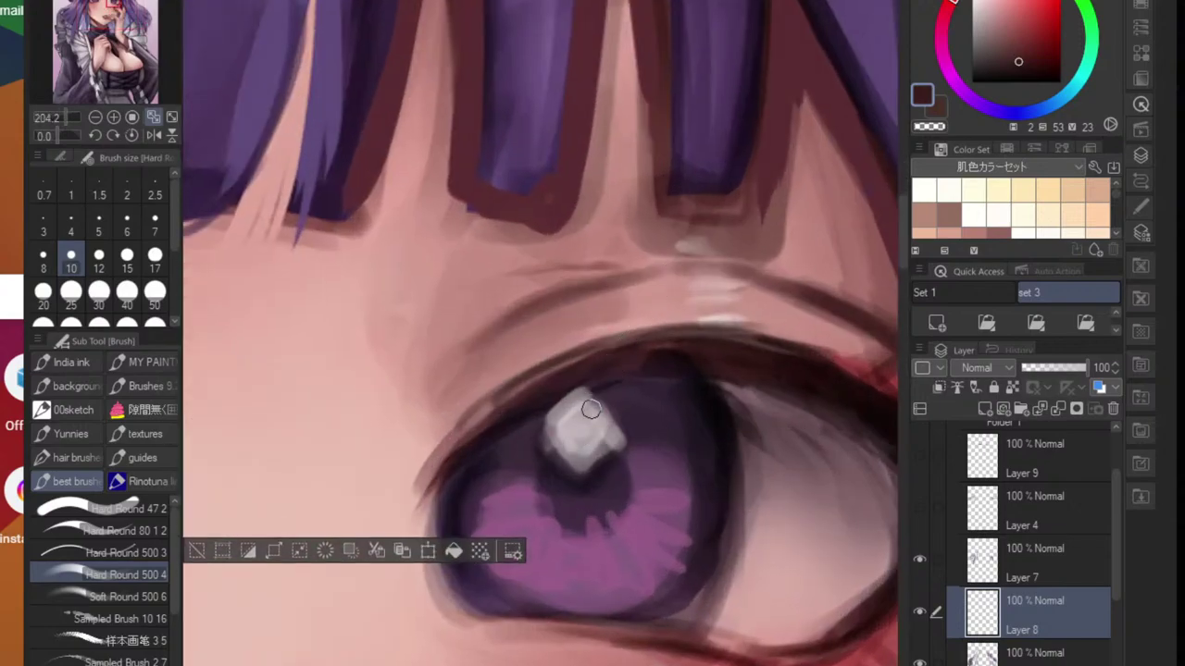
pyautogui.press('m')
pyautogui.moveTo(607, 380)
pyautogui.mouseDown()
pyautogui.moveTo(458, 484)
pyautogui.moveTo(459, 570)
pyautogui.moveTo(520, 610)
pyautogui.moveTo(641, 611)
pyautogui.moveTo(701, 566)
pyautogui.moveTo(714, 424)
pyautogui.moveTo(607, 374)
pyautogui.mouseUp()
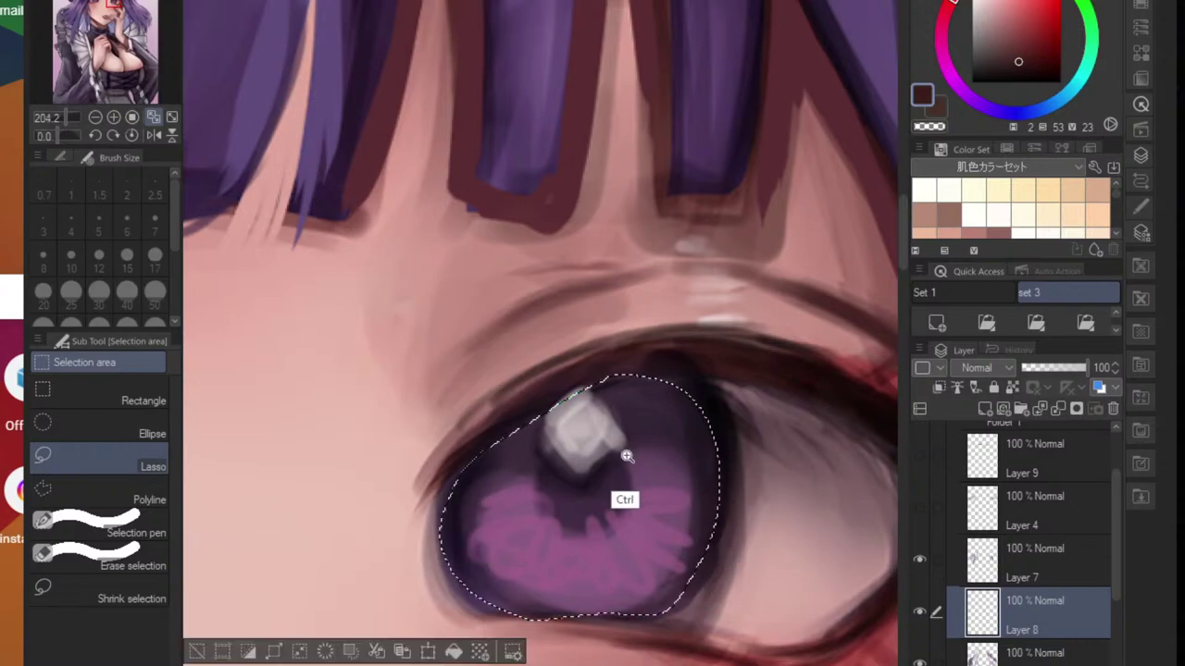
pyautogui.scroll(-5, 611, 463)
pyautogui.scroll(3, 357, 459)
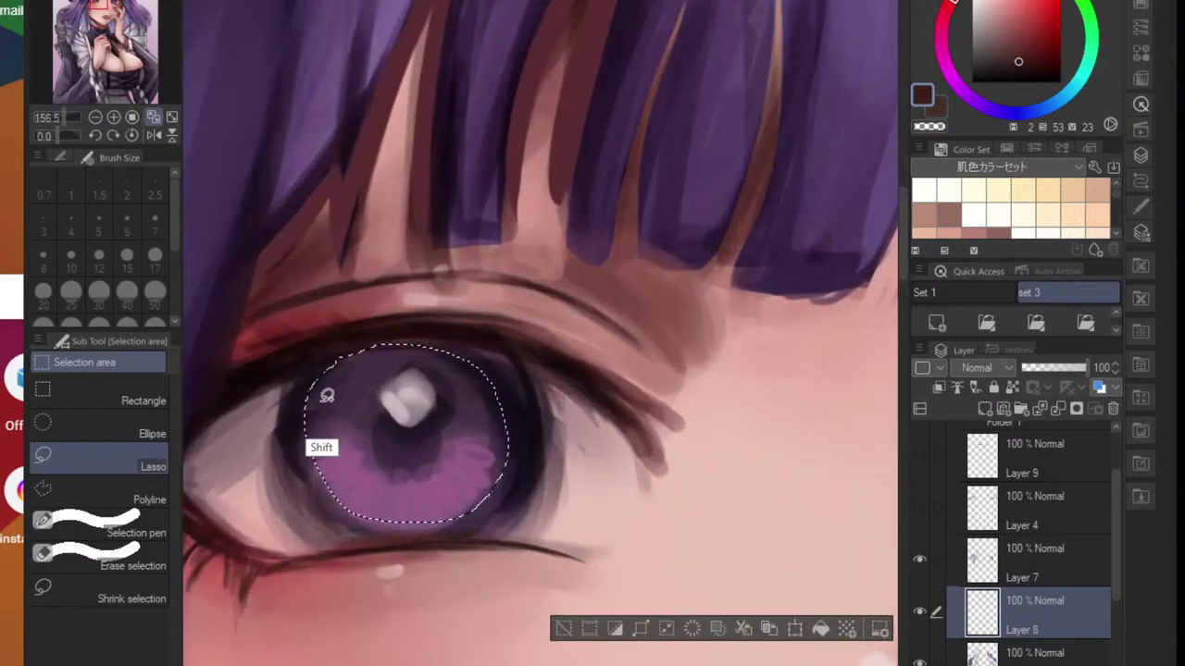
pyautogui.moveTo(311, 374)
pyautogui.mouseDown()
pyautogui.moveTo(292, 493)
pyautogui.moveTo(349, 541)
pyautogui.moveTo(489, 534)
pyautogui.moveTo(531, 425)
pyautogui.moveTo(454, 357)
pyautogui.moveTo(367, 353)
pyautogui.moveTo(345, 379)
pyautogui.mouseUp()
pyautogui.scroll(-6, 484, 468)
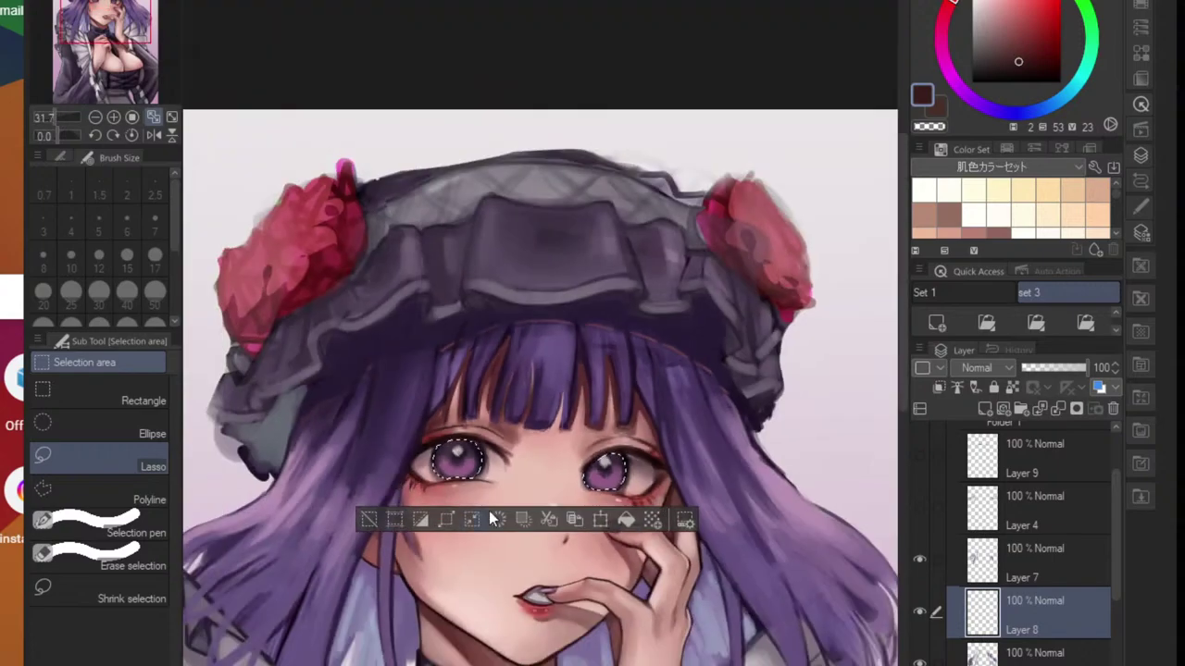
pyautogui.scroll(2, 603, 453)
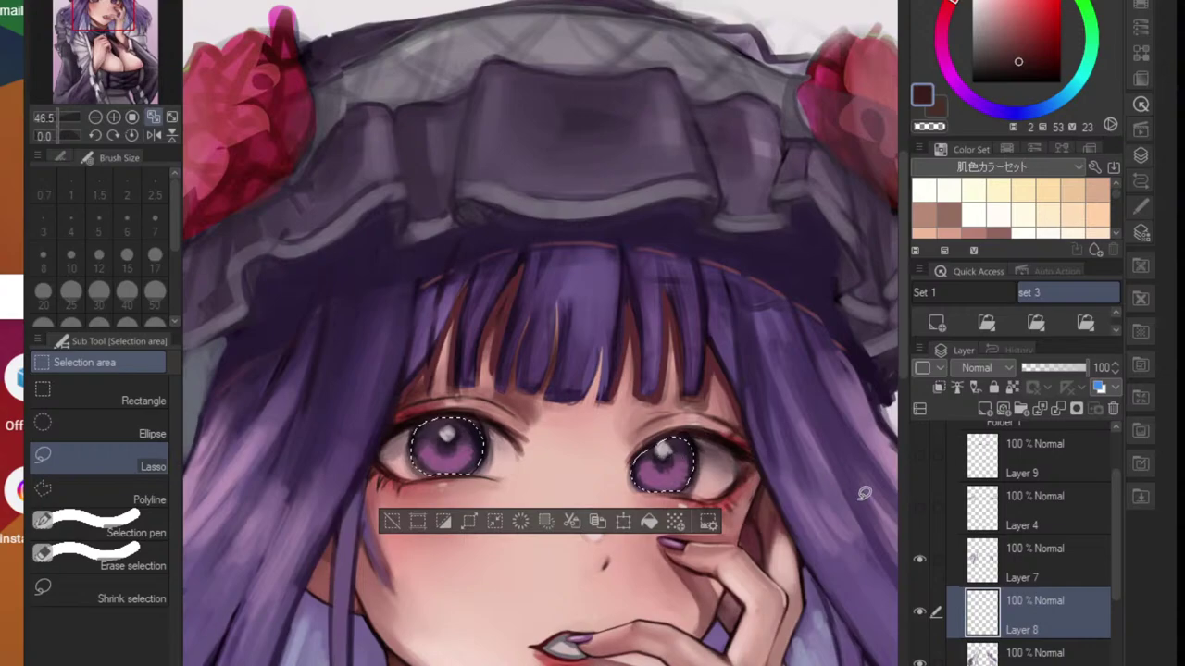
# - Darken the upper left iris with a large soft brush in blue-leaning dark purple
pyautogui.press('b')
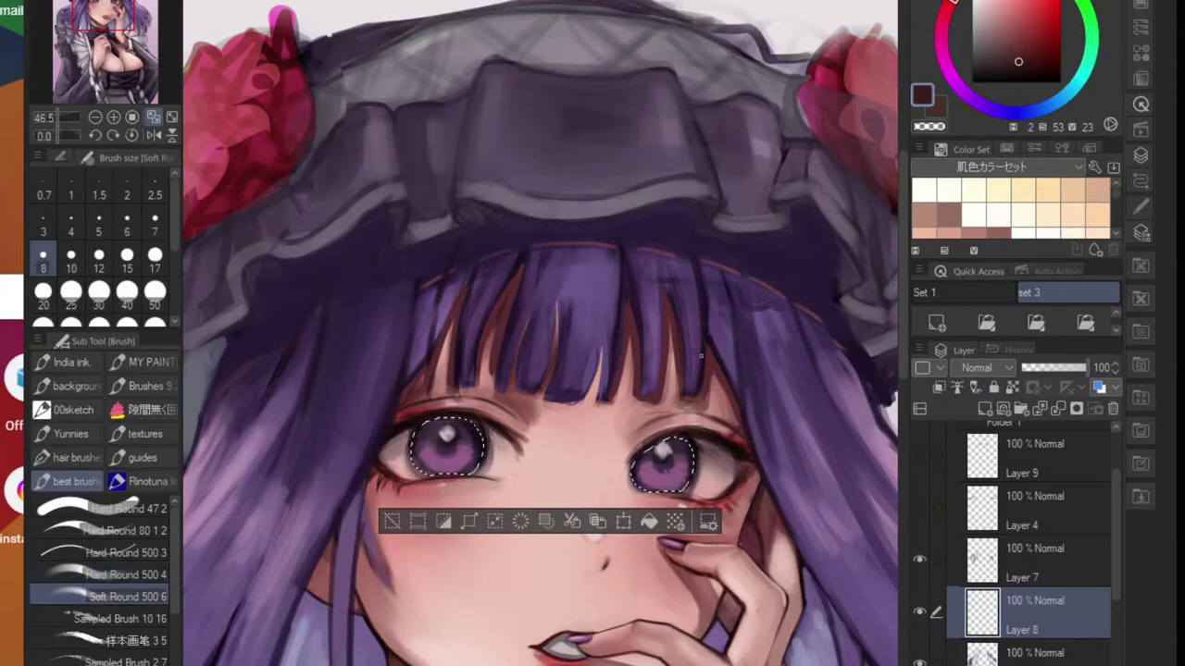
pyautogui.keyDown('alt'); pyautogui.click(435, 424); pyautogui.keyUp('alt')
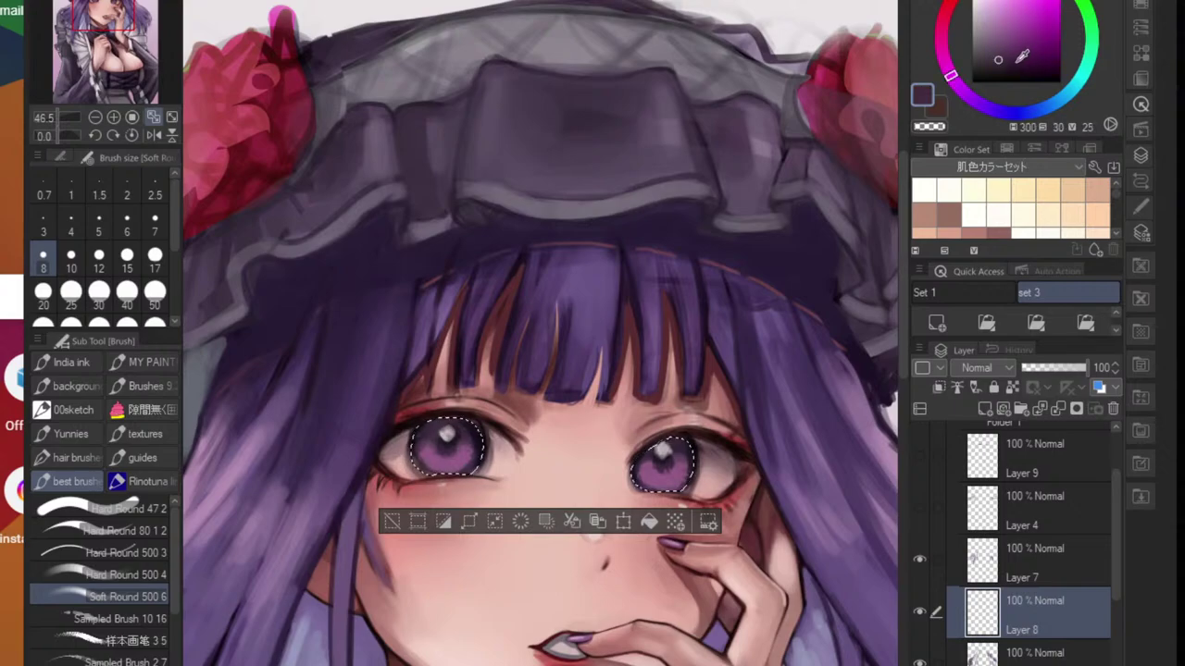
pyautogui.moveTo(951, 76); pyautogui.dragTo(958, 86)
pyautogui.press(']')
pyautogui.press(']')
pyautogui.press(']')
pyautogui.press(']')
pyautogui.press(']')
pyautogui.press(']')
pyautogui.press(']')
pyautogui.press(']')
pyautogui.press(']')
pyautogui.press(']')
pyautogui.press(']')
pyautogui.press(']')
pyautogui.press(']')
pyautogui.press(']')
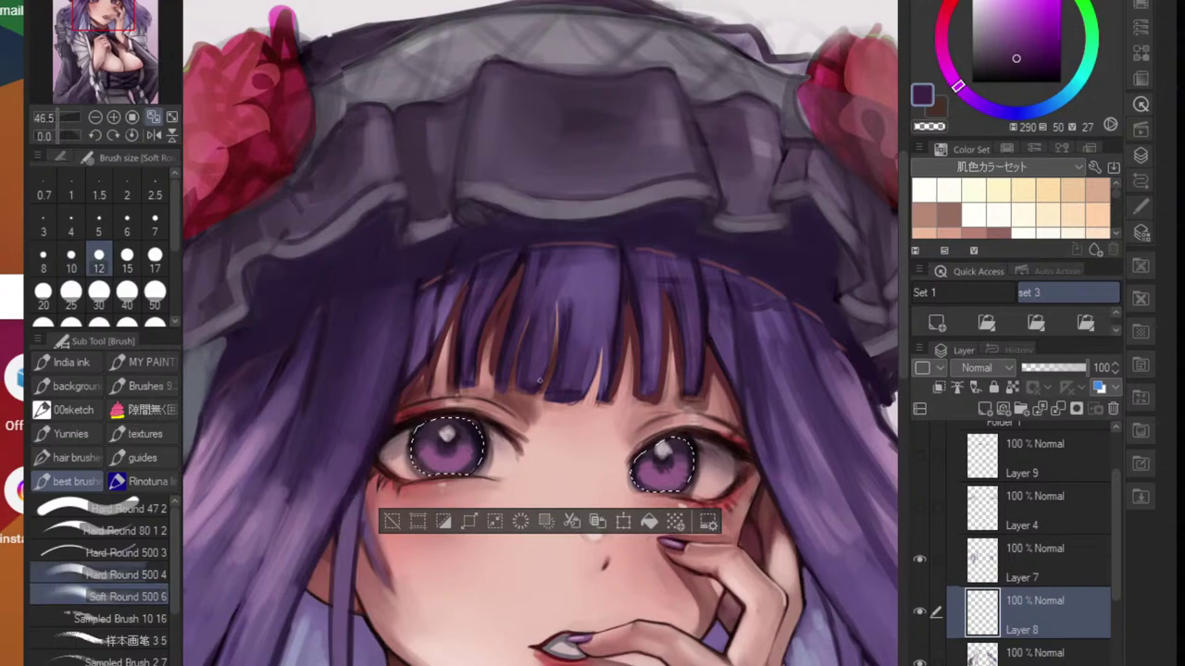
pyautogui.moveTo(414, 417)
pyautogui.mouseDown()
pyautogui.moveTo(466, 418)
pyautogui.moveTo(428, 435)
pyautogui.moveTo(481, 438)
pyautogui.moveTo(442, 434)
pyautogui.mouseUp()
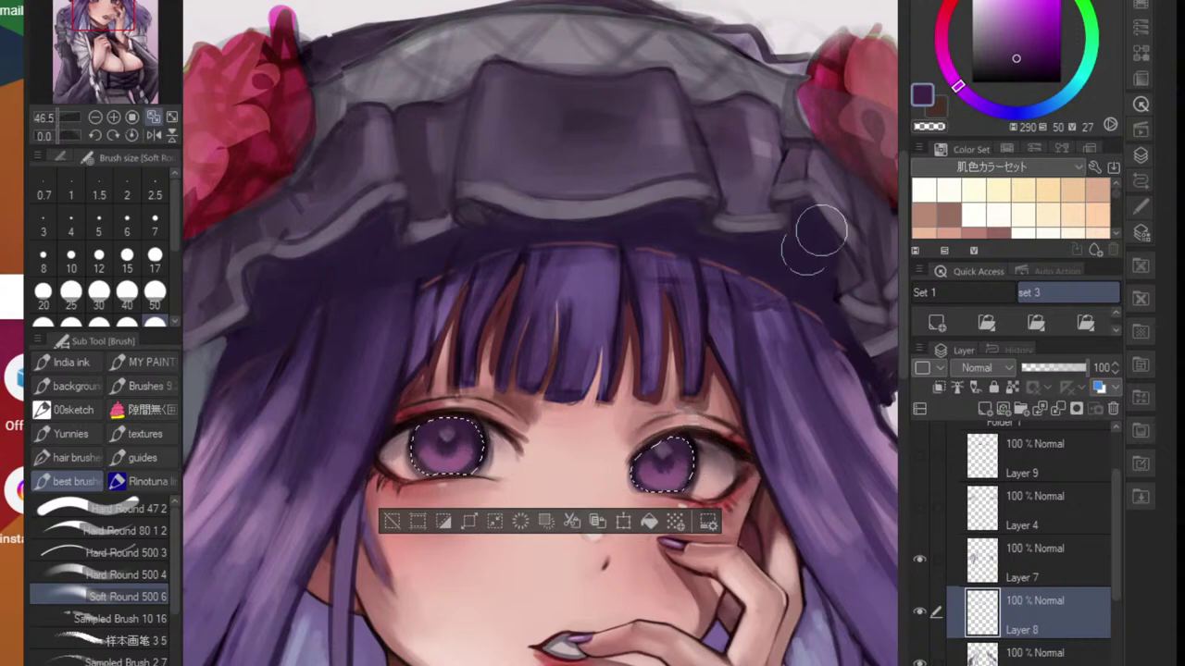
# - Brighten the lower halves of both irises with bright pink-purple, then deselect
pyautogui.click(1006, 12)
pyautogui.click(947, 69)
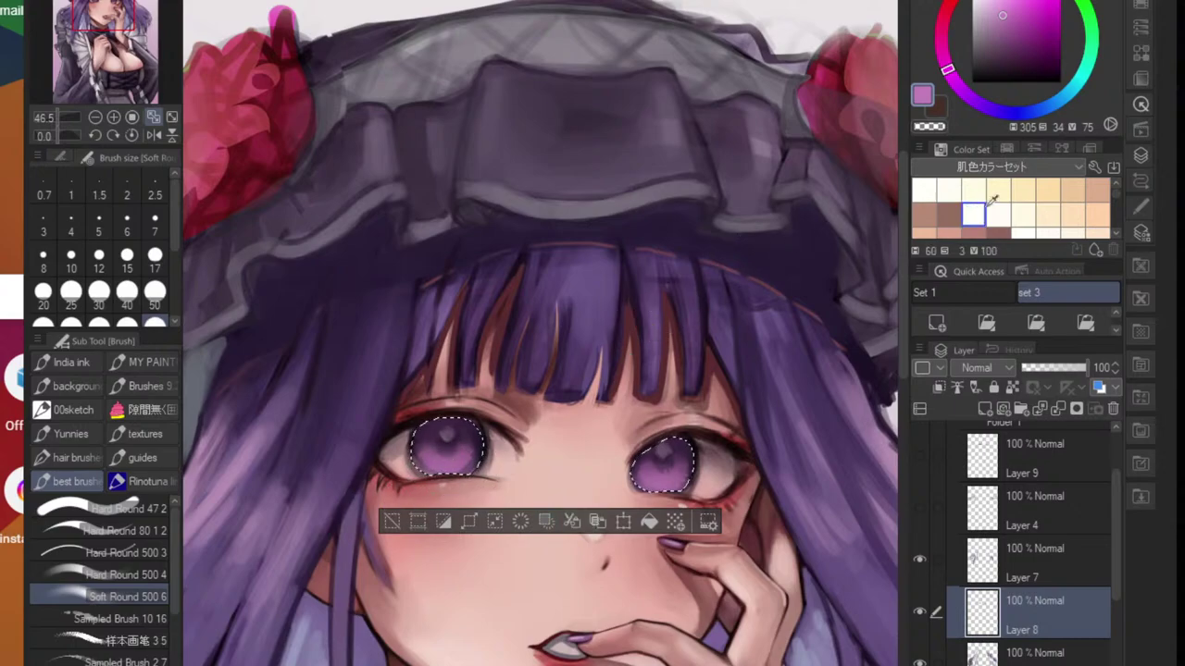
pyautogui.click(1018, 5)
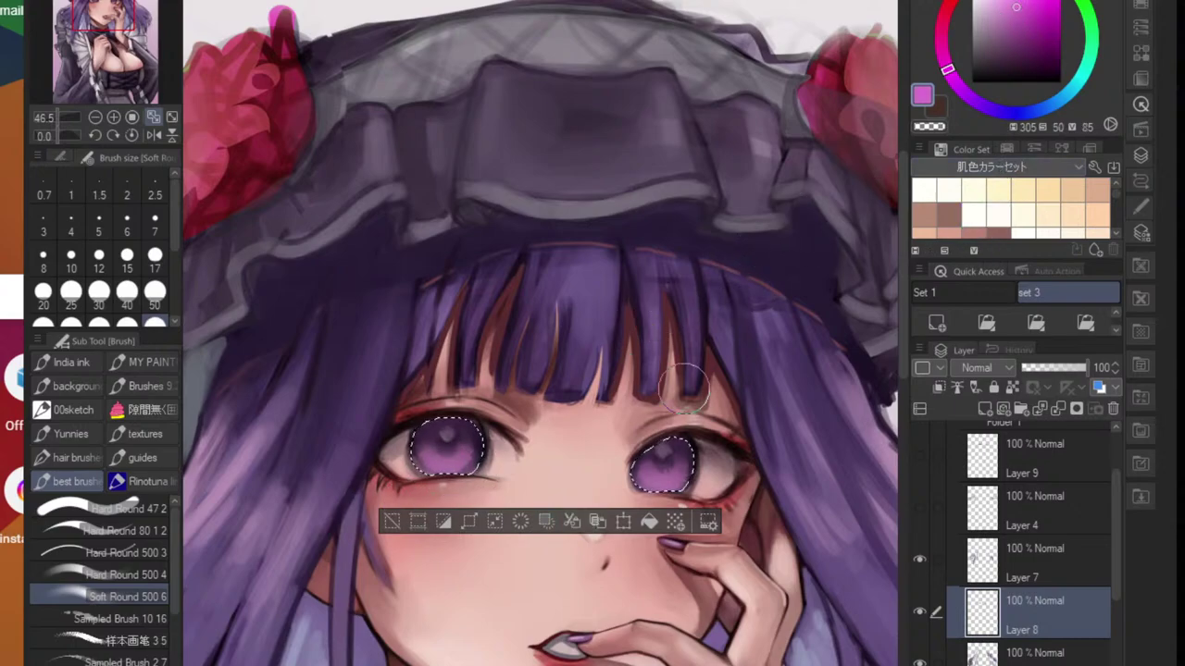
pyautogui.moveTo(668, 482); pyautogui.dragTo(659, 488)
pyautogui.moveTo(438, 478); pyautogui.dragTo(451, 476)
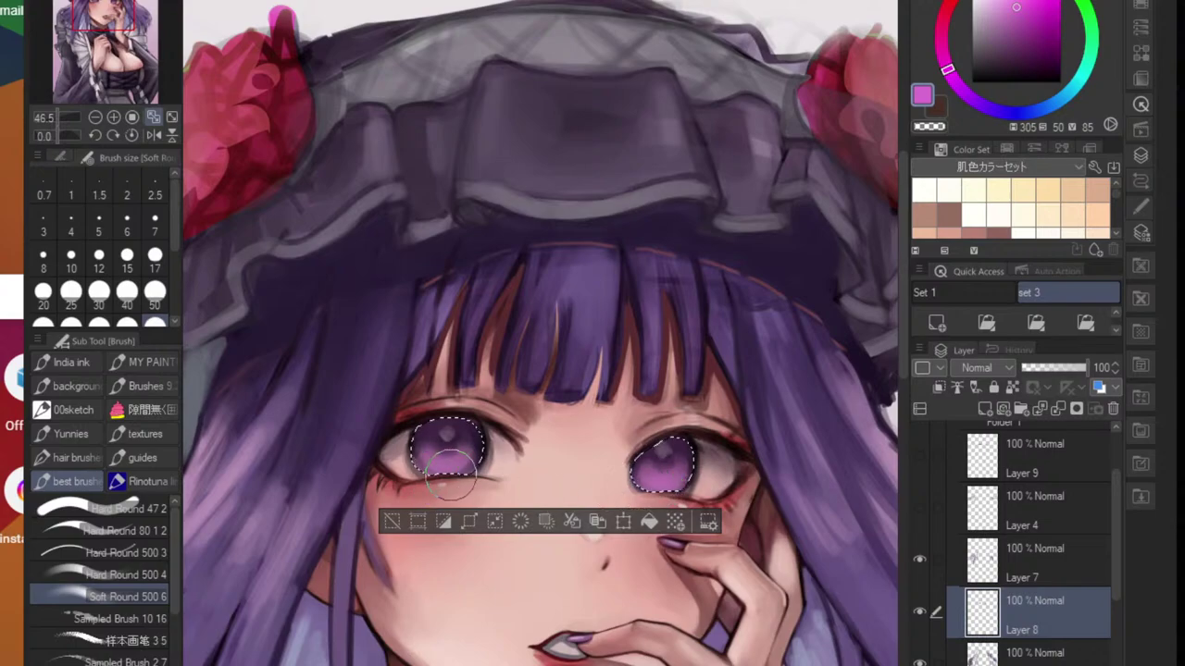
pyautogui.hotkey('ctrl', 'd')
pyautogui.scroll(-5, 484, 484)
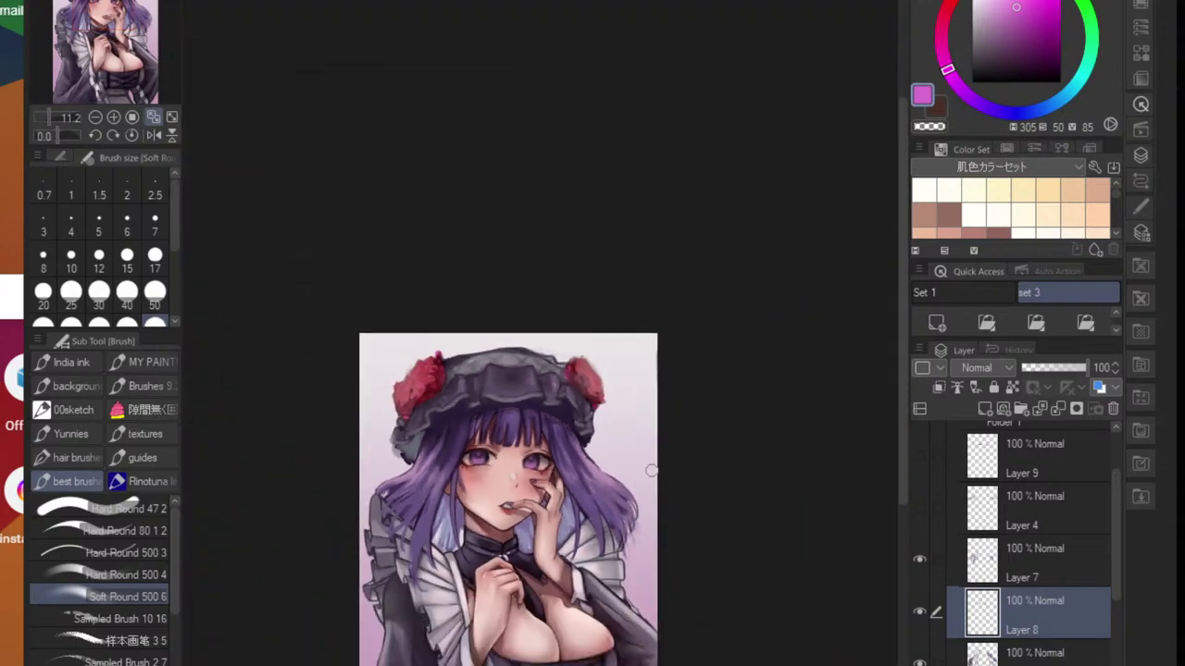
# - Choose the Hard Round brush, sample the bonnet's dark purple, and enlarge it to size 20
pyautogui.scroll(4, 516, 461)
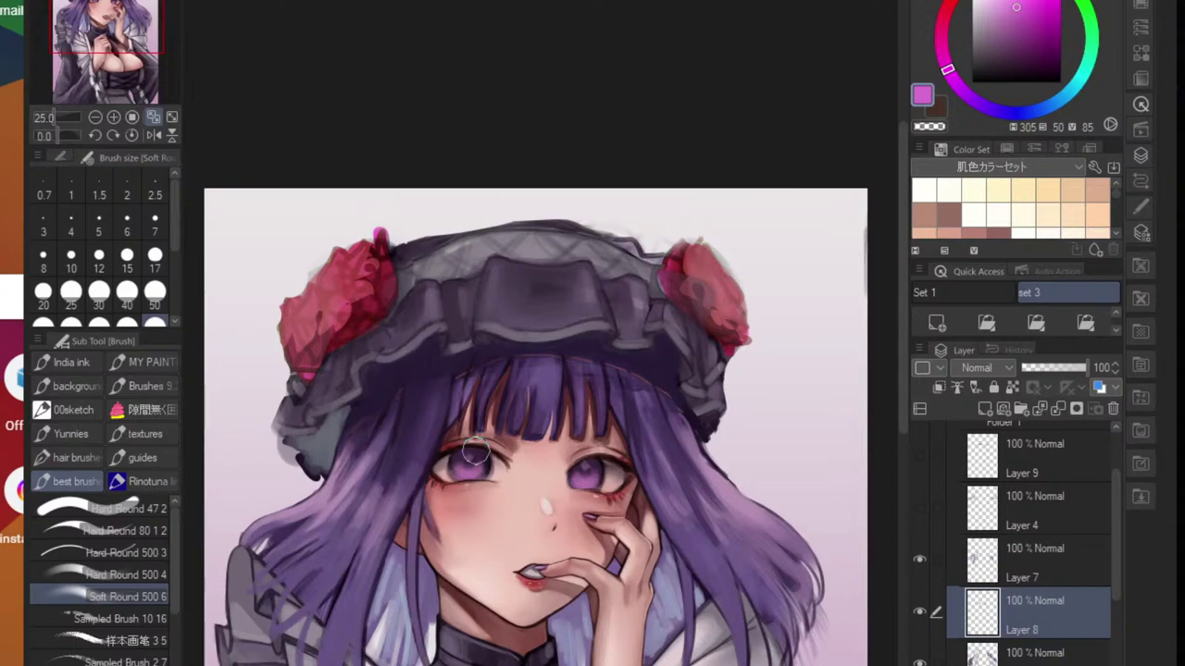
pyautogui.scroll(-3, 474, 451)
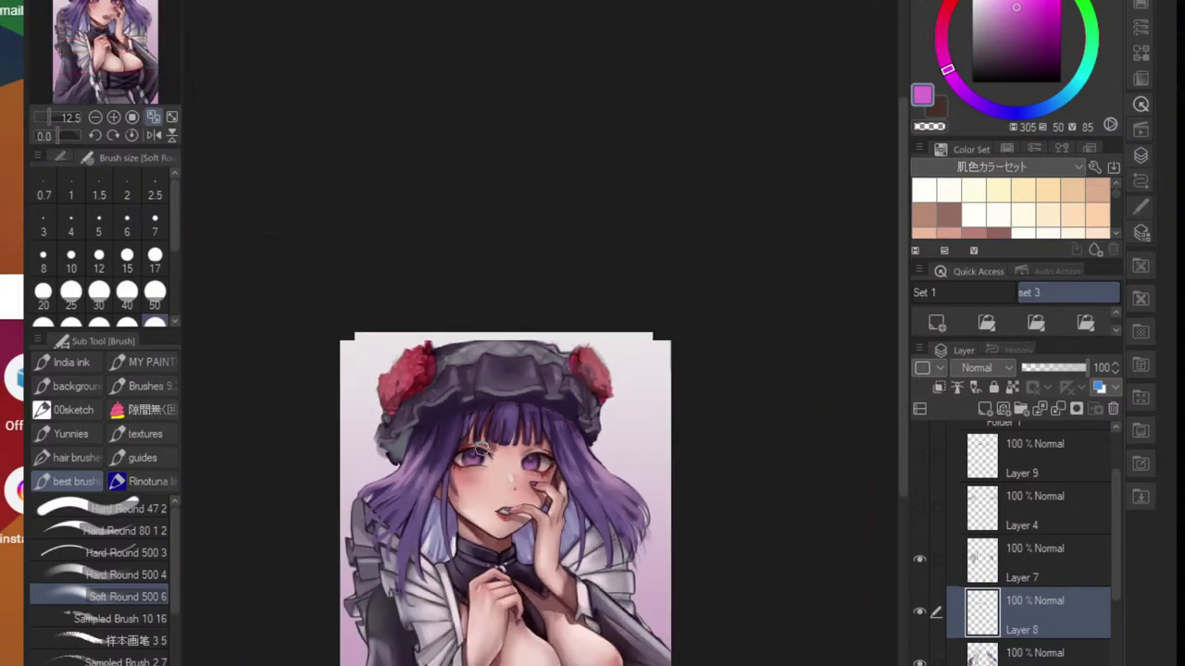
pyautogui.scroll(-1, 480, 451)
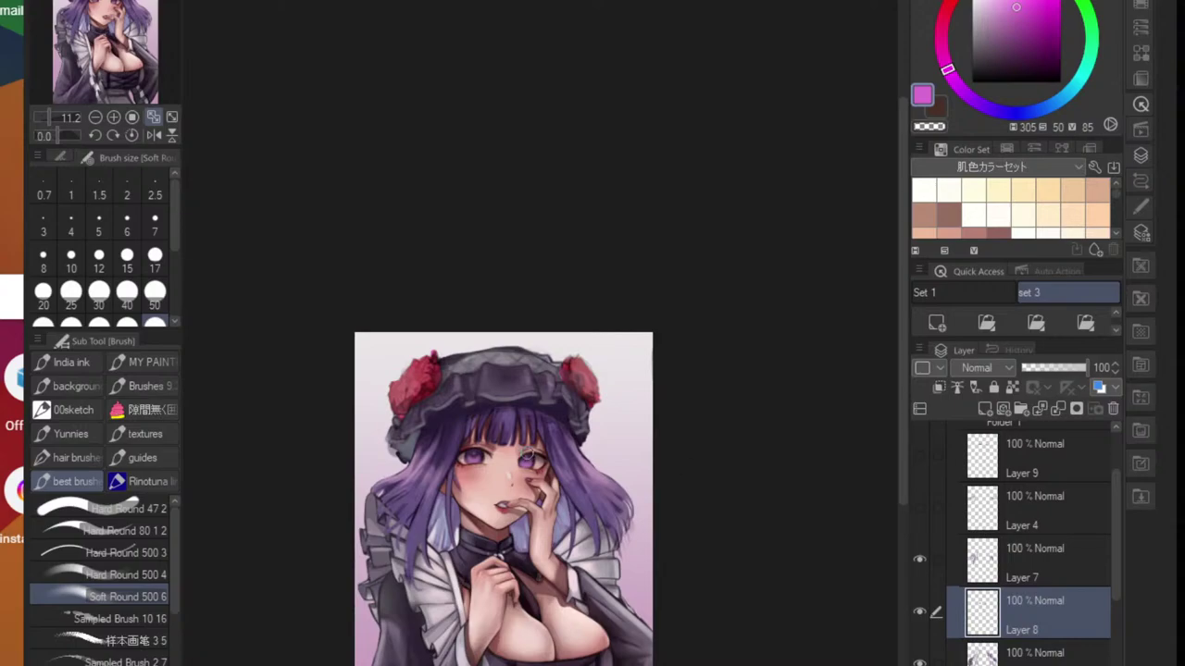
pyautogui.scroll(5, 398, 440)
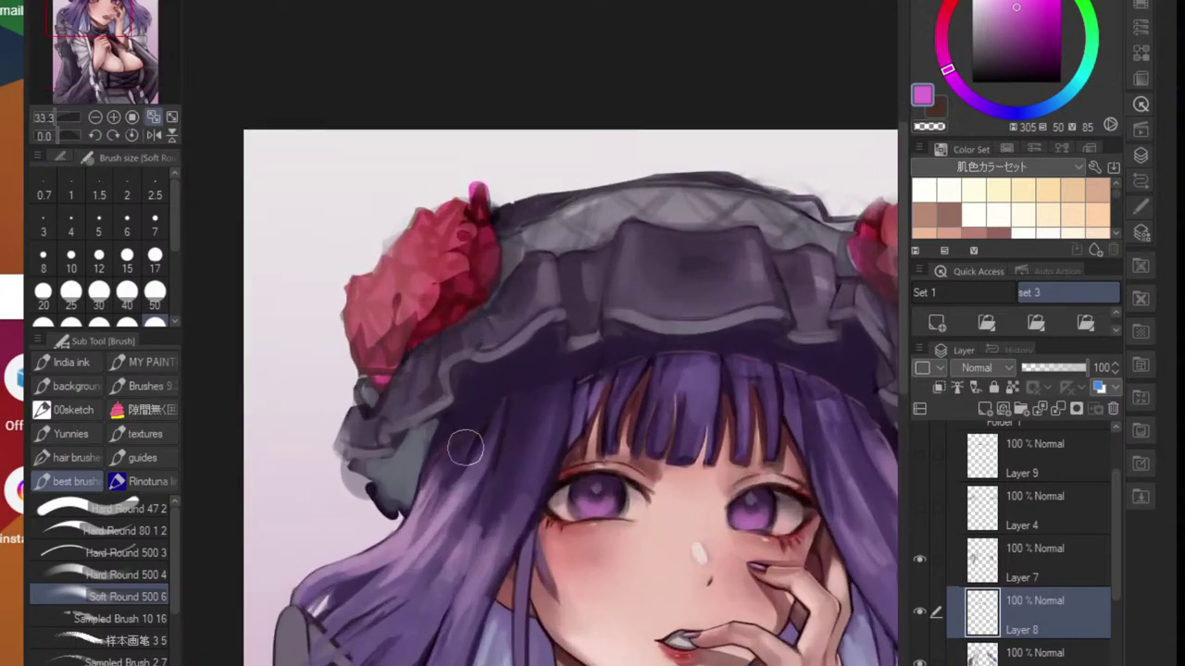
pyautogui.scroll(1, 408, 472)
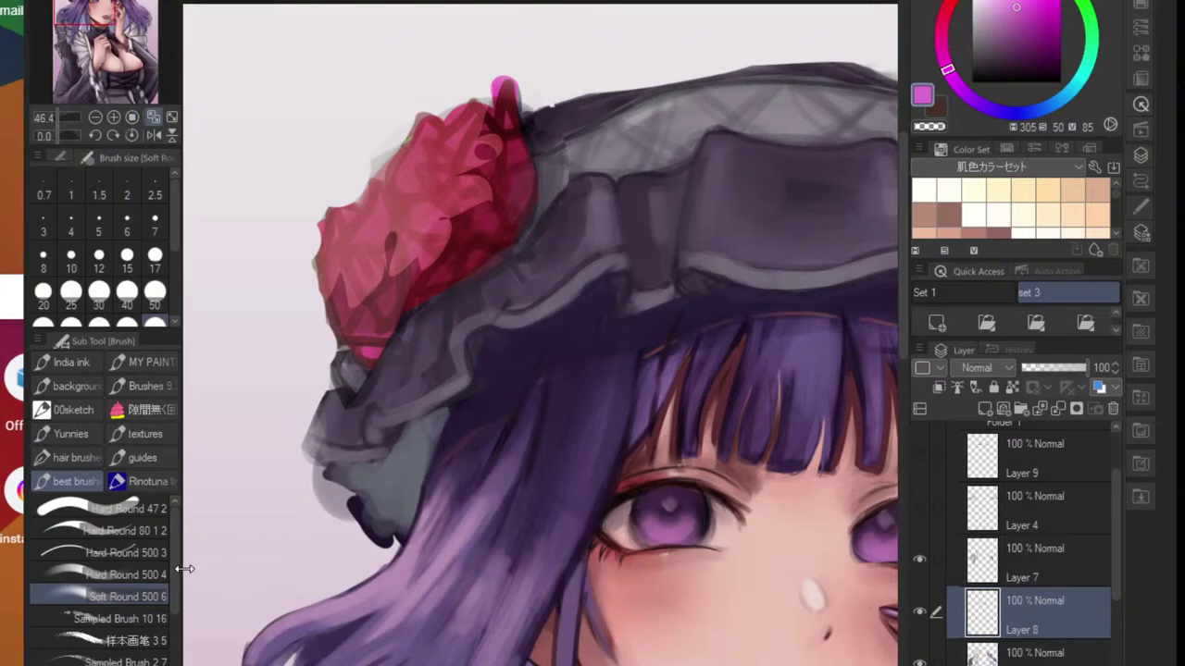
pyautogui.click(111, 575)
pyautogui.keyDown('alt'); pyautogui.click(449, 463); pyautogui.keyUp('alt')
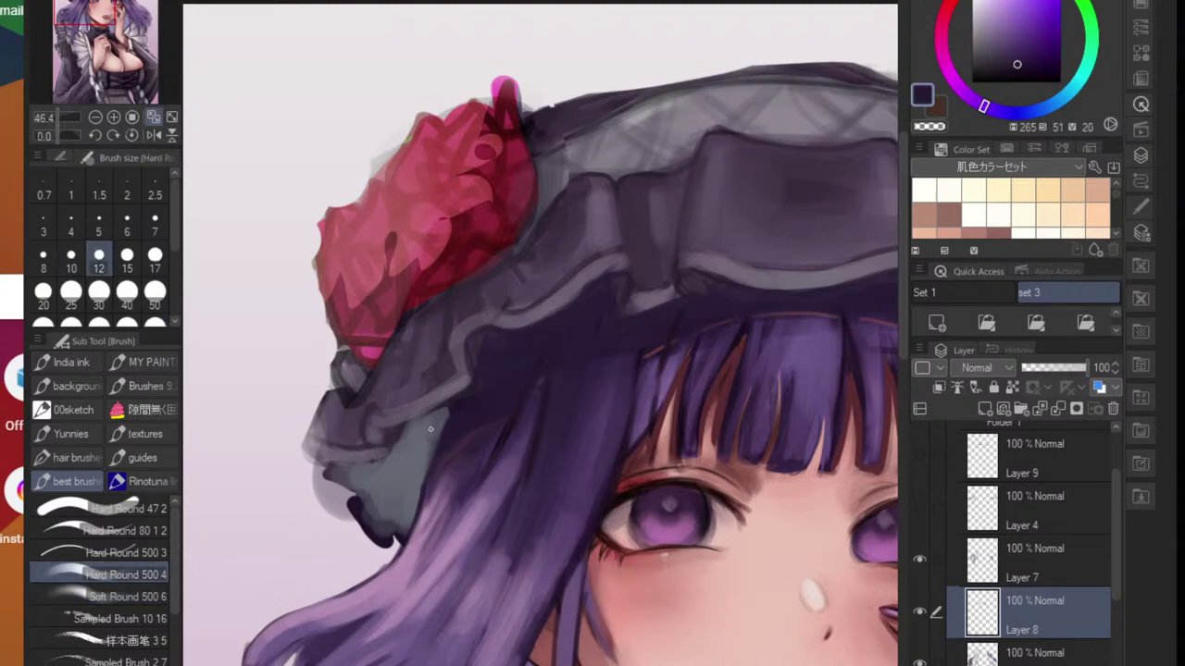
pyautogui.press(']')
pyautogui.press(']')
pyautogui.press(']')
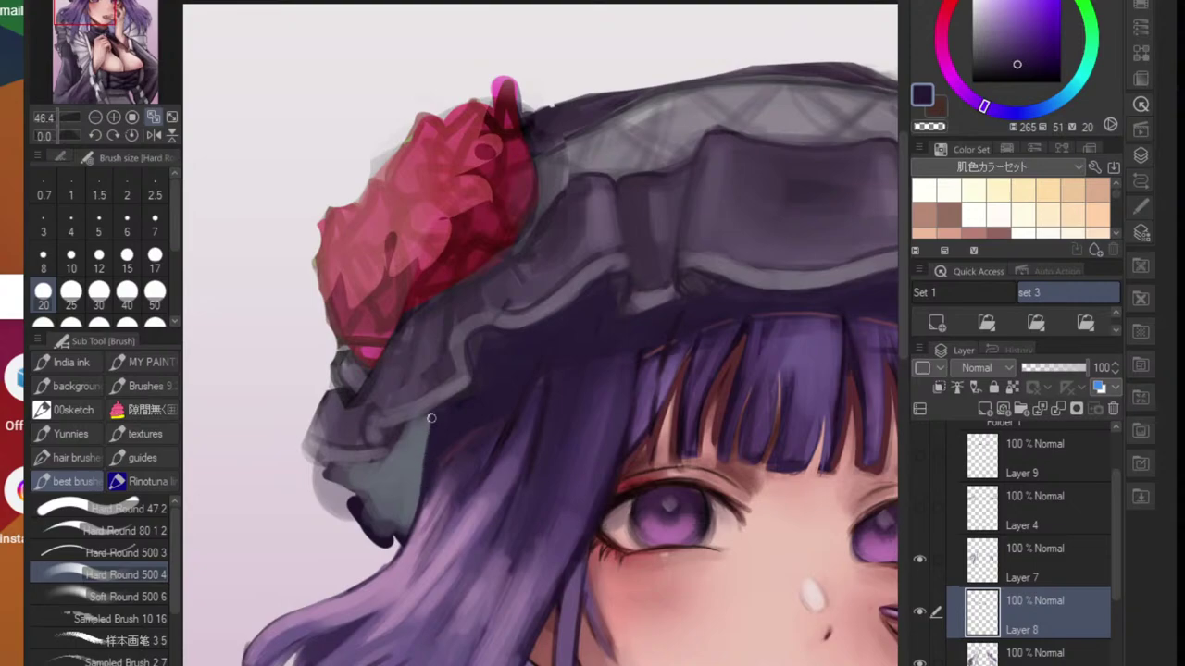
# - Outline the bonnet brim's left frill edge with dark purple strokes
pyautogui.moveTo(483, 548); pyautogui.dragTo(448, 549)
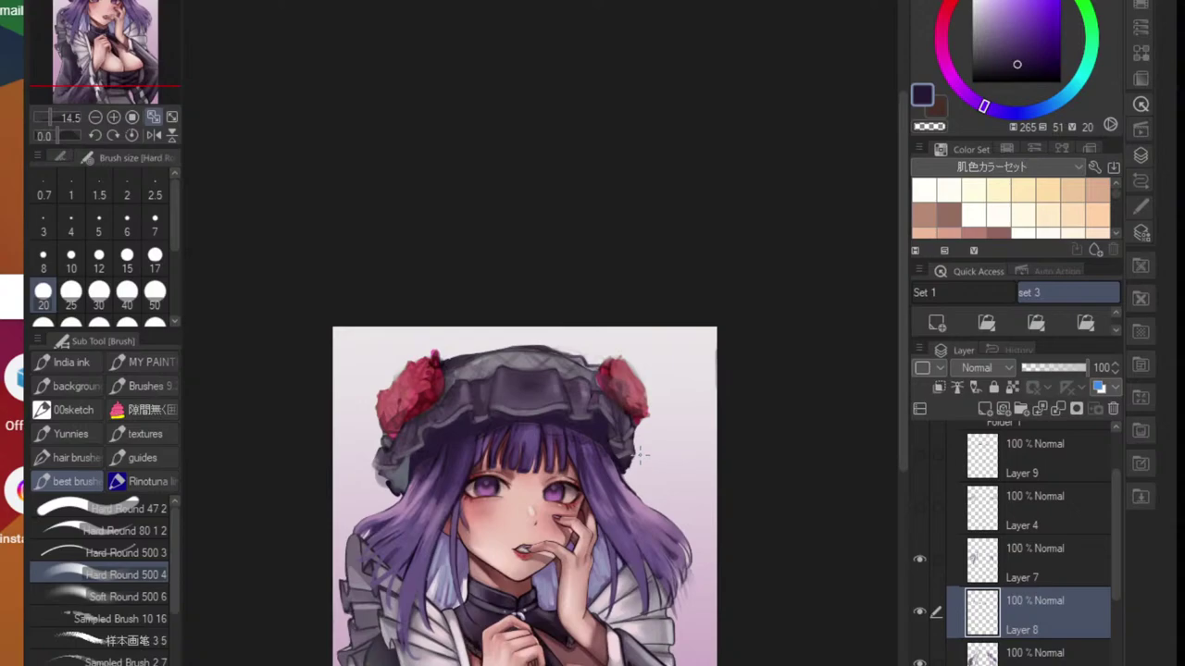
pyautogui.scroll(4, 352, 528)
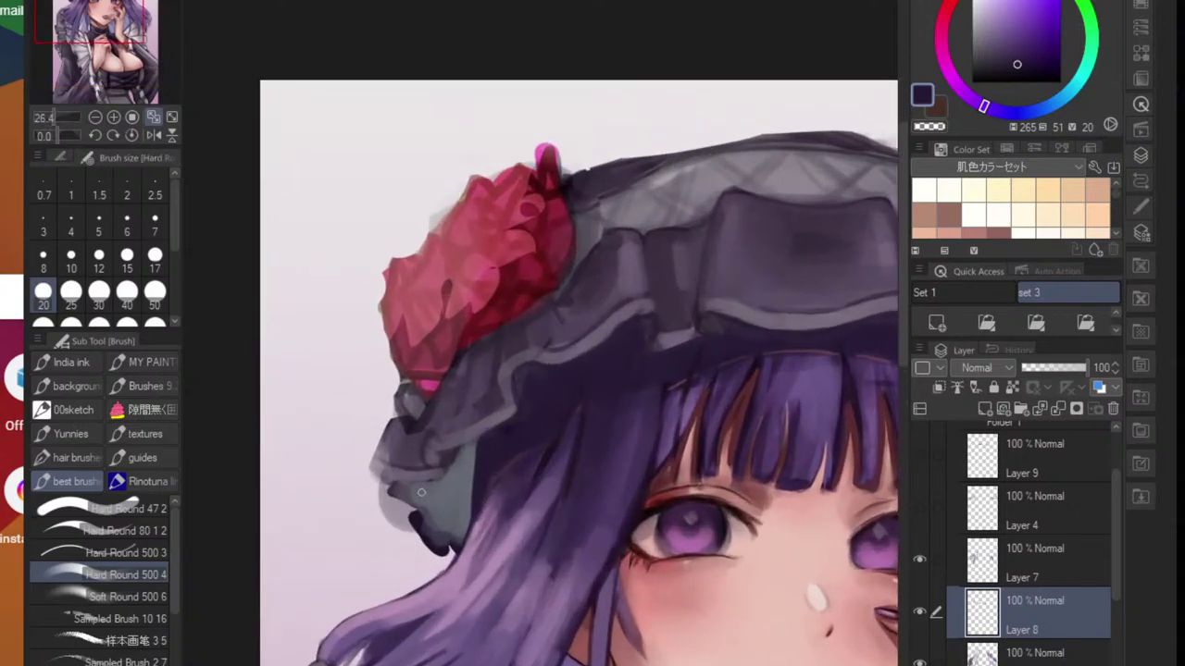
pyautogui.scroll(4, 422, 492)
pyautogui.moveTo(385, 485)
pyautogui.mouseDown()
pyautogui.moveTo(418, 482)
pyautogui.moveTo(535, 410)
pyautogui.mouseUp()
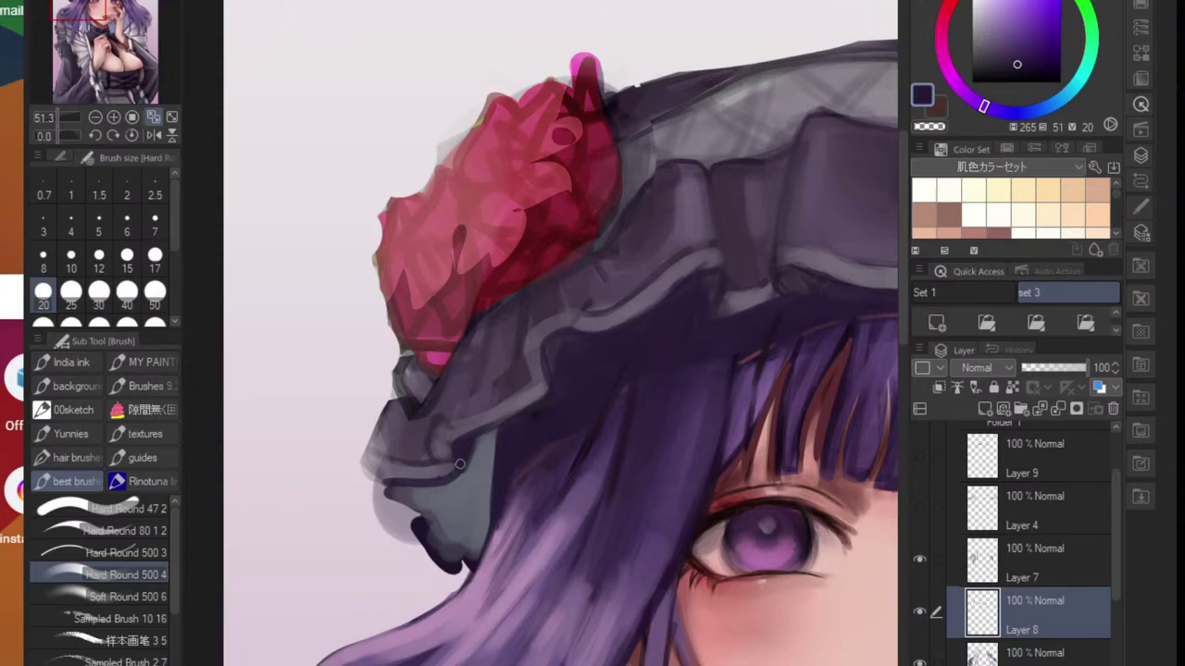
pyautogui.moveTo(392, 490)
pyautogui.mouseDown()
pyautogui.moveTo(396, 413)
pyautogui.moveTo(379, 482)
pyautogui.moveTo(399, 403)
pyautogui.moveTo(382, 489)
pyautogui.moveTo(427, 519)
pyautogui.moveTo(439, 507)
pyautogui.moveTo(429, 520)
pyautogui.moveTo(483, 531)
pyautogui.mouseUp()
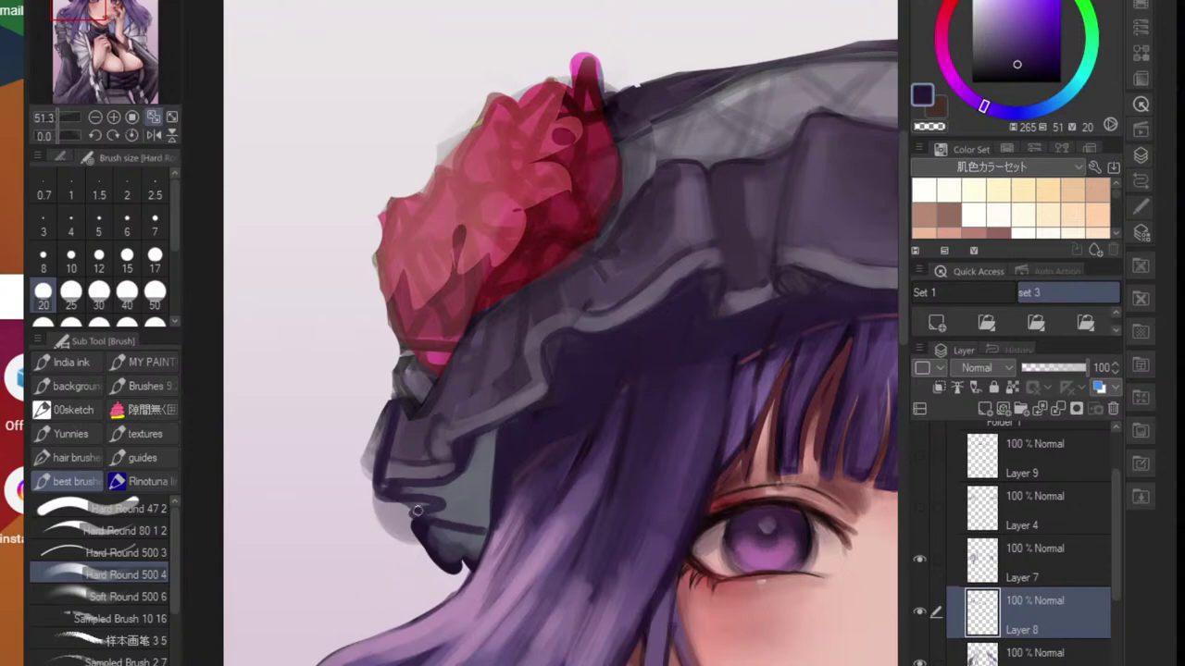
# - Erase the grey fringe and excess dark edge left of the hat brim on Layer 2
pyautogui.press('e')
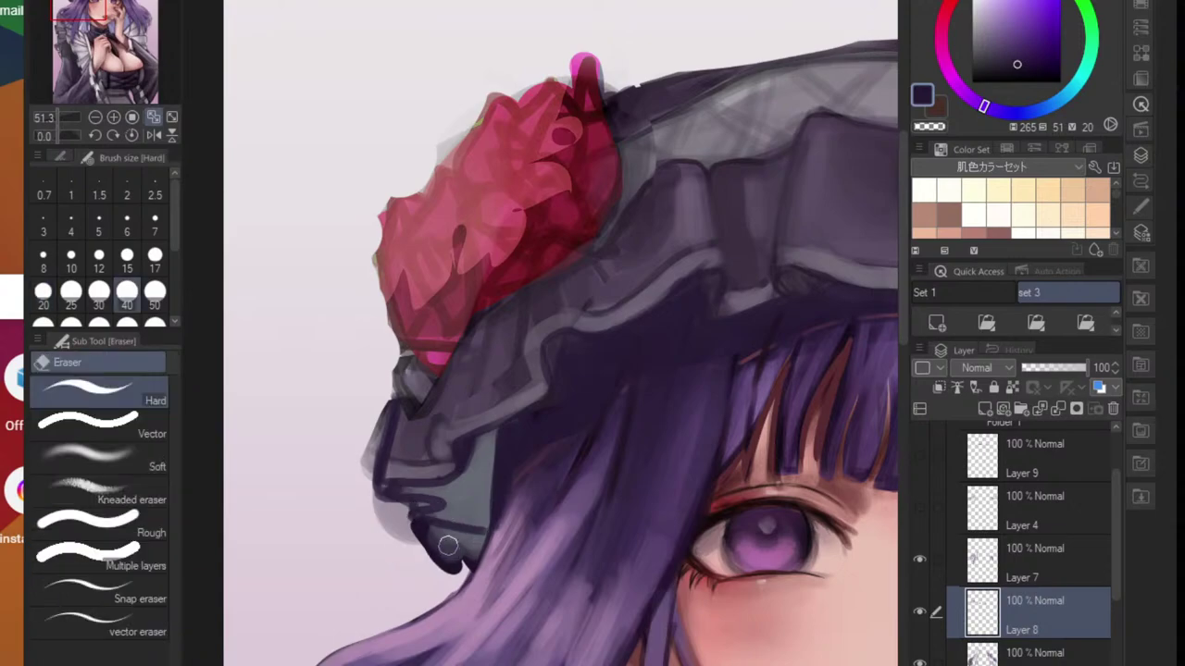
pyautogui.click(953, 649)
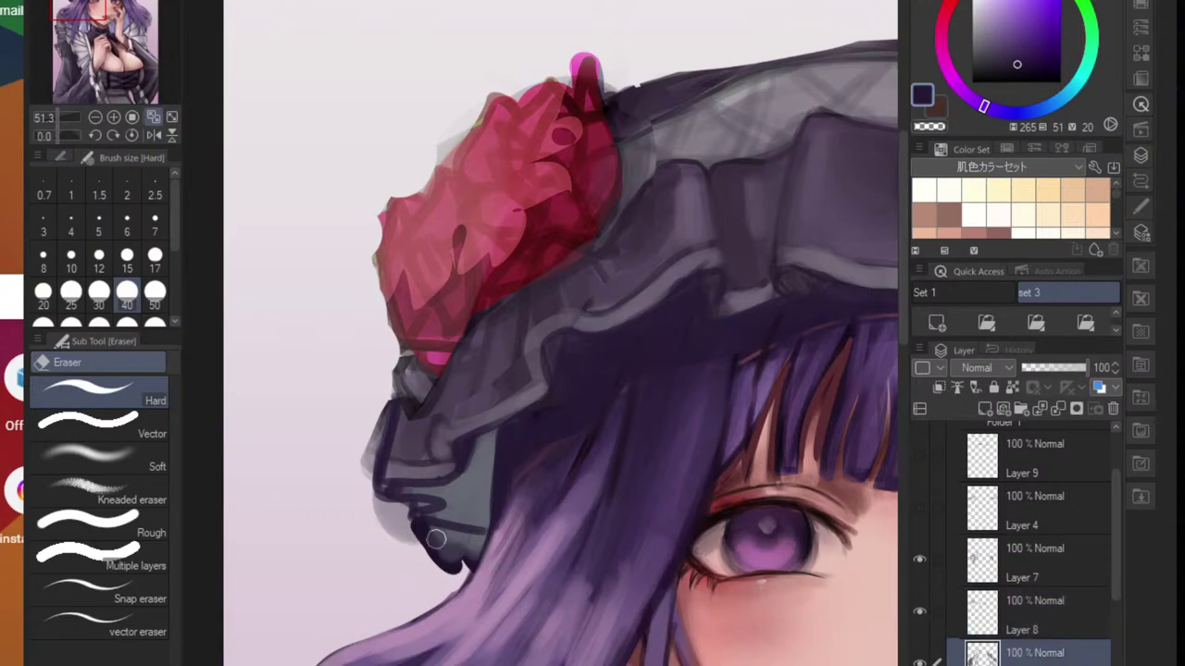
pyautogui.scroll(-2, 1066, 627)
pyautogui.click(1032, 616)
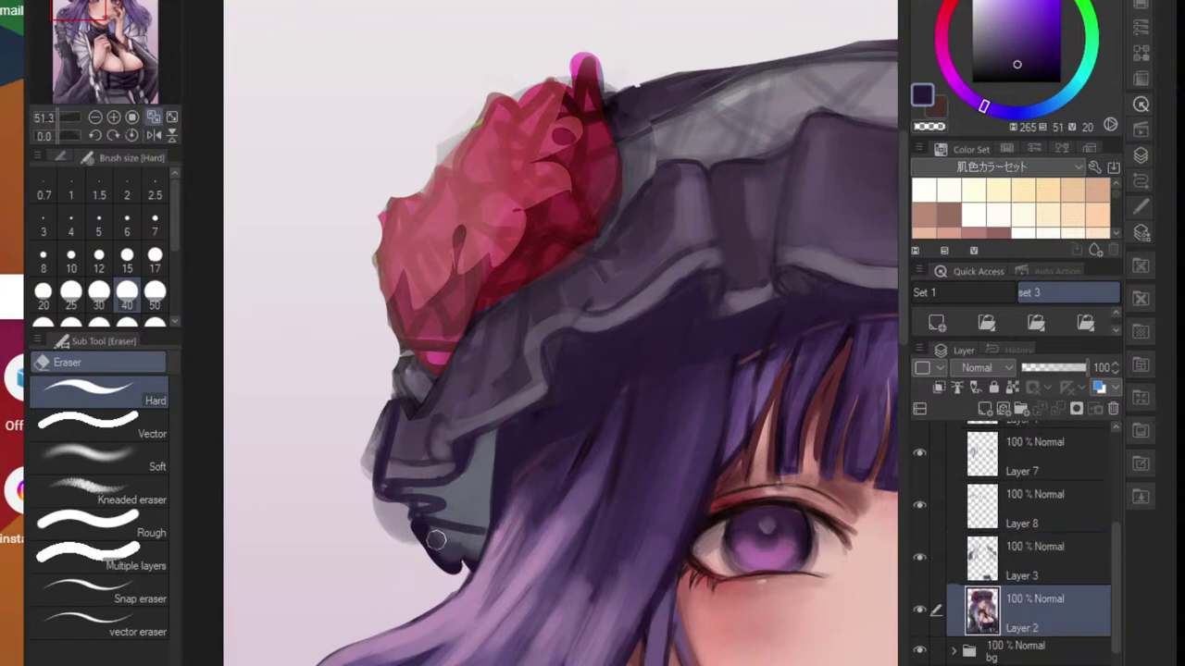
pyautogui.moveTo(436, 540)
pyautogui.mouseDown()
pyautogui.moveTo(466, 554)
pyautogui.moveTo(471, 542)
pyautogui.moveTo(434, 548)
pyautogui.moveTo(380, 511)
pyautogui.moveTo(390, 510)
pyautogui.mouseUp()
pyautogui.moveTo(377, 399)
pyautogui.mouseDown()
pyautogui.moveTo(355, 484)
pyautogui.moveTo(370, 445)
pyautogui.mouseUp()
# - Zoom in and slim the hat's right brim edge with the eraser
pyautogui.scroll(-5, 393, 451)
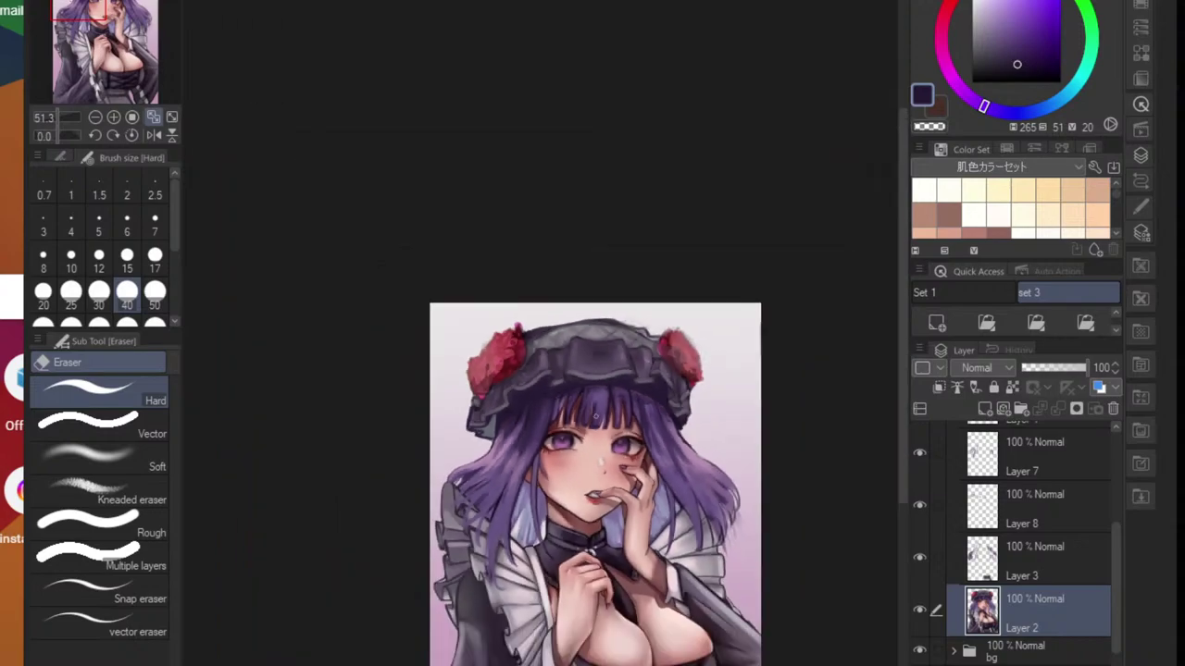
pyautogui.scroll(2, 648, 426)
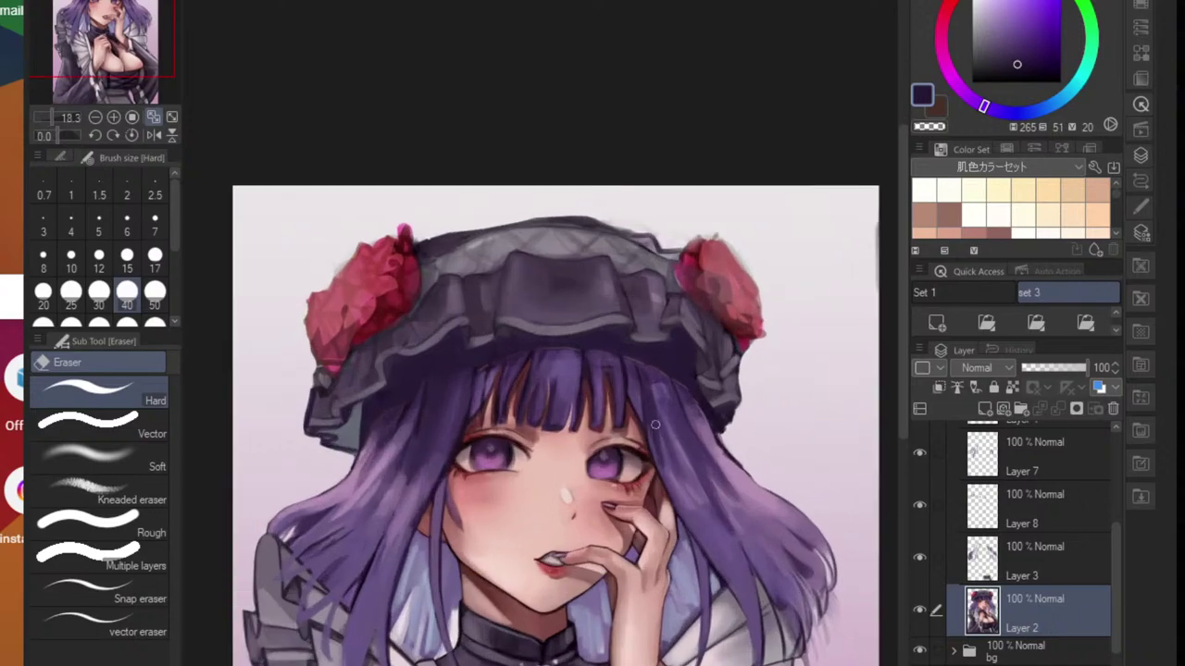
pyautogui.scroll(3, 729, 455)
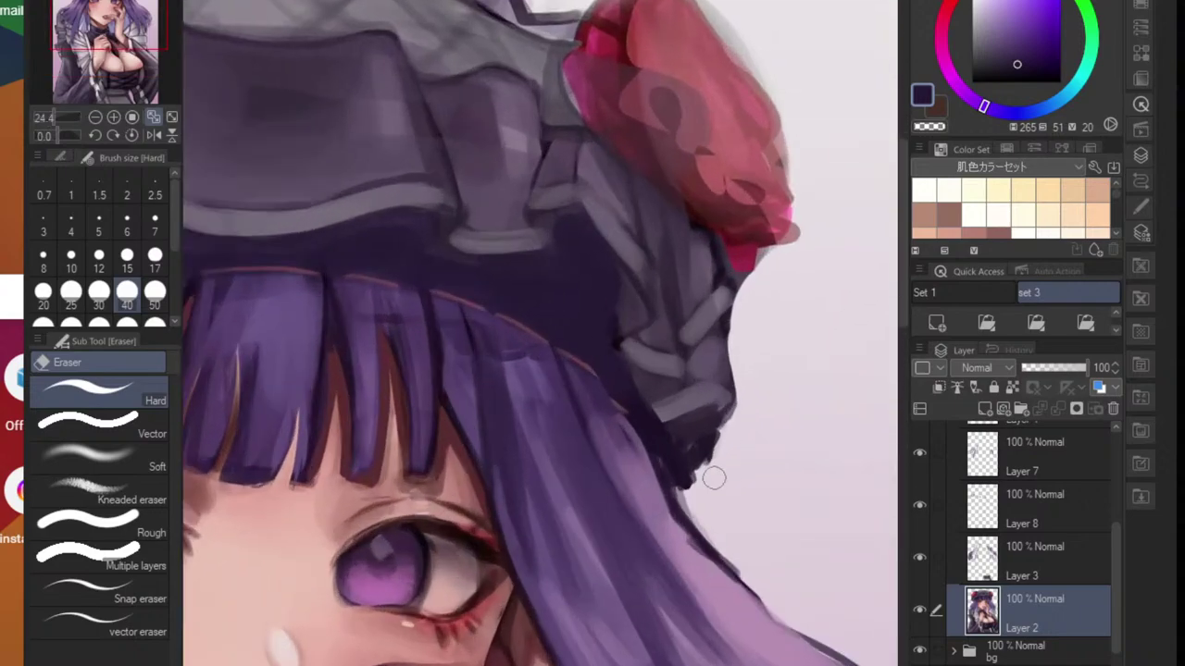
pyautogui.moveTo(735, 409)
pyautogui.mouseDown()
pyautogui.moveTo(722, 337)
pyautogui.moveTo(736, 410)
pyautogui.mouseUp()
# - With the pen at size 25, outline the hat's right edge and lower-right corner in dark
pyautogui.press('p')
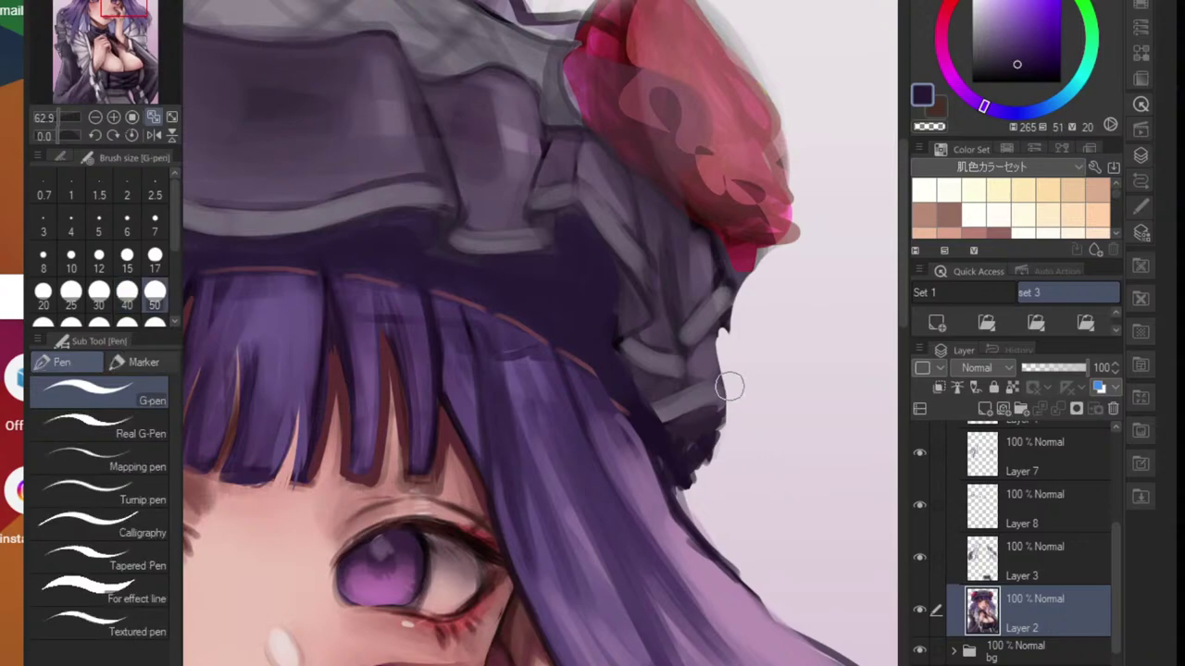
pyautogui.press('[')
pyautogui.press('[')
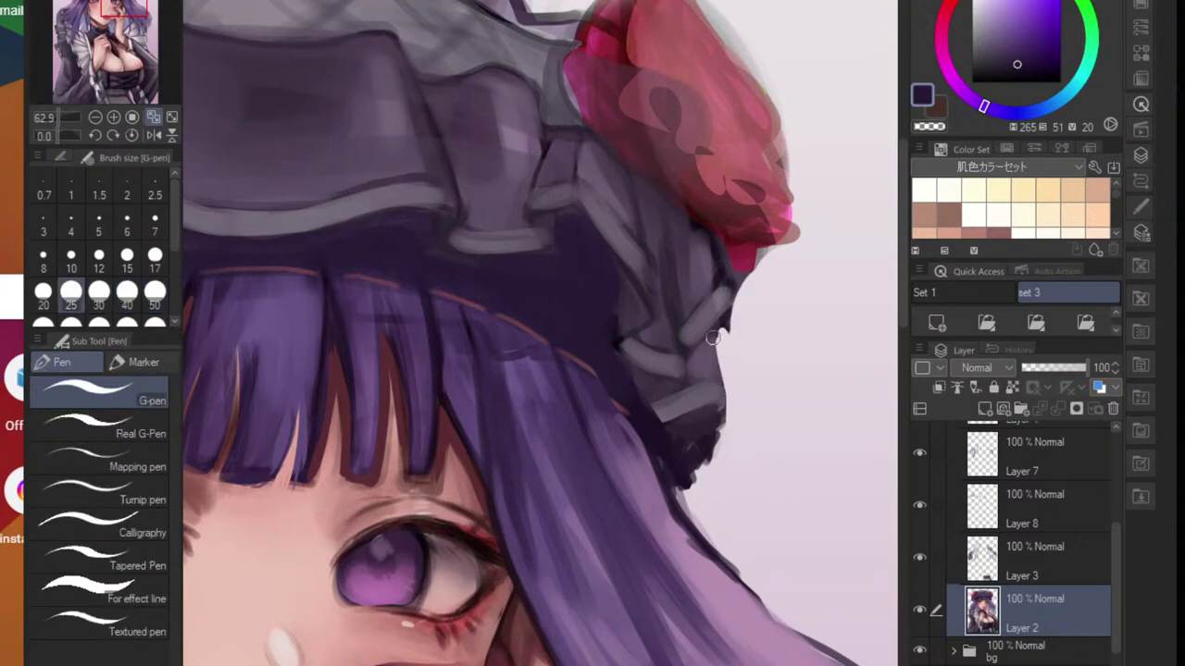
pyautogui.moveTo(721, 333)
pyautogui.mouseDown()
pyautogui.moveTo(745, 448)
pyautogui.moveTo(703, 464)
pyautogui.moveTo(728, 489)
pyautogui.moveTo(680, 508)
pyautogui.mouseUp()
pyautogui.scroll(-5, 693, 499)
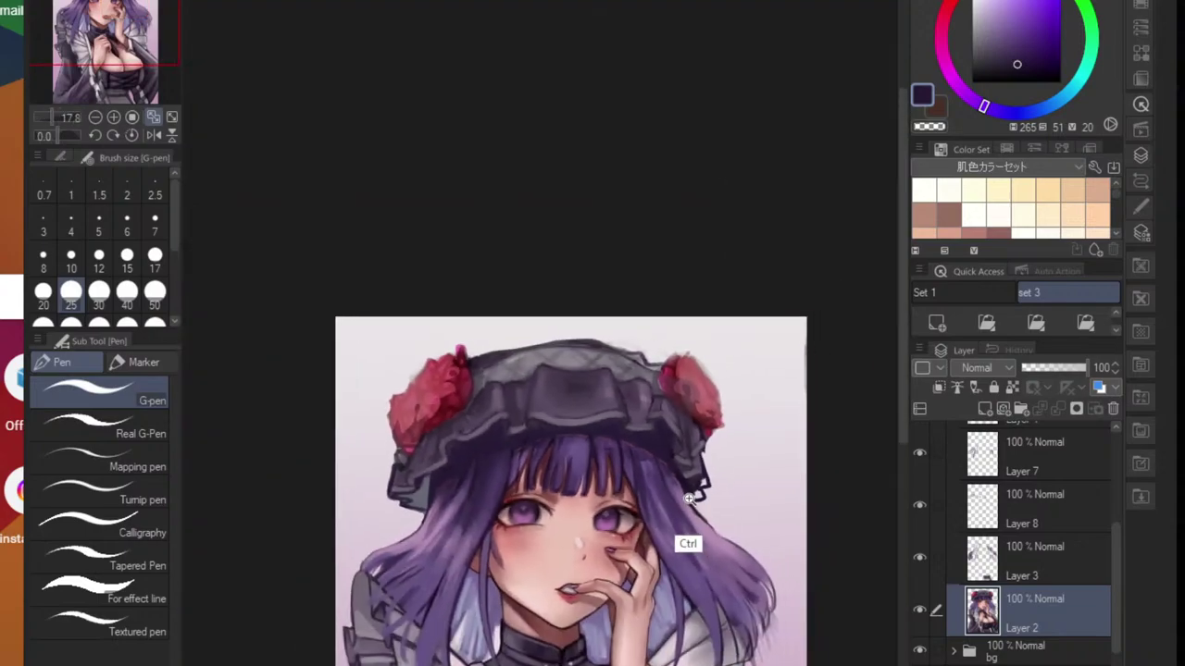
pyautogui.scroll(5, 689, 500)
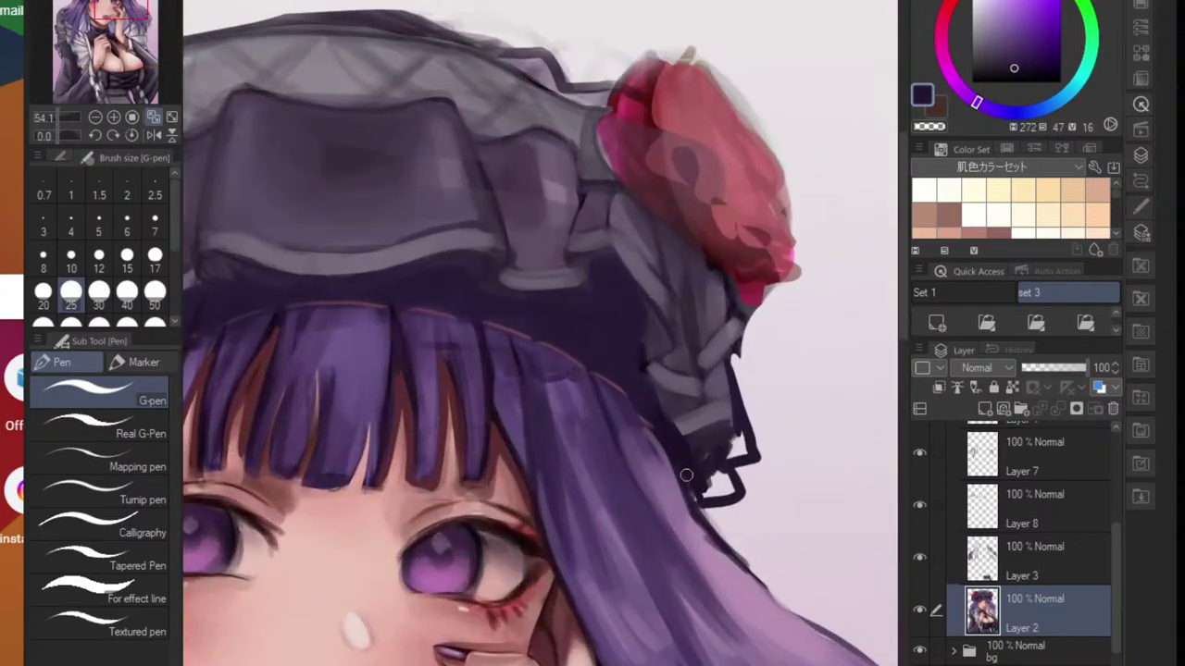
pyautogui.moveTo(703, 490); pyautogui.dragTo(717, 456)
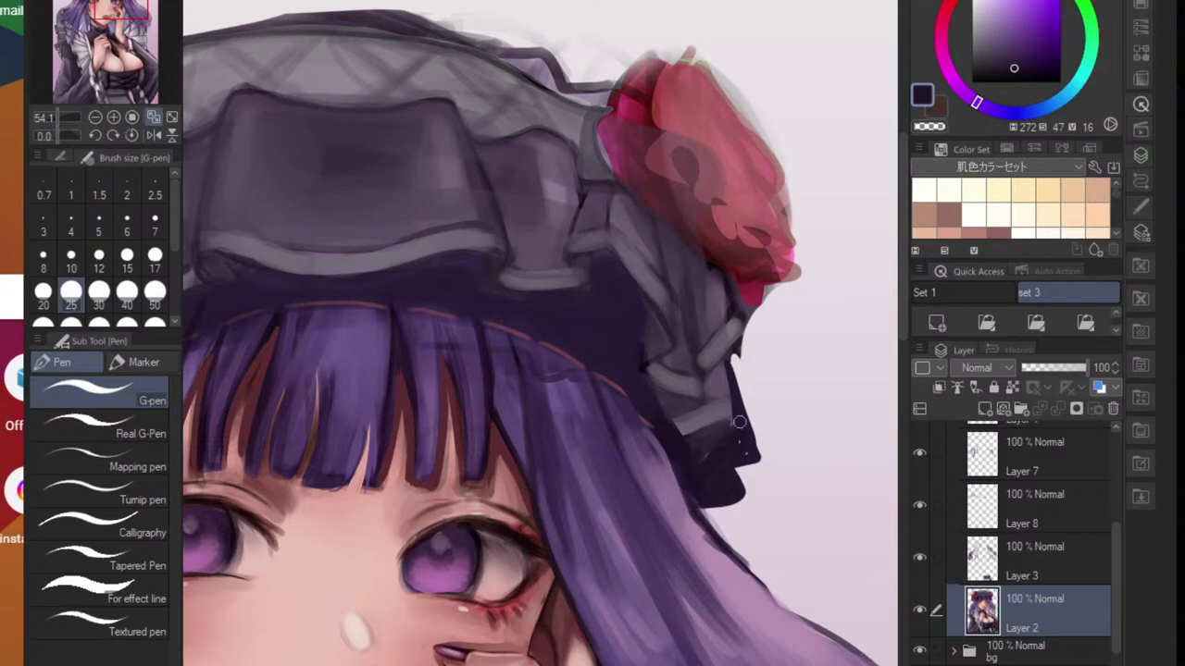
pyautogui.moveTo(728, 453); pyautogui.dragTo(701, 439)
pyautogui.scroll(-6, 694, 500)
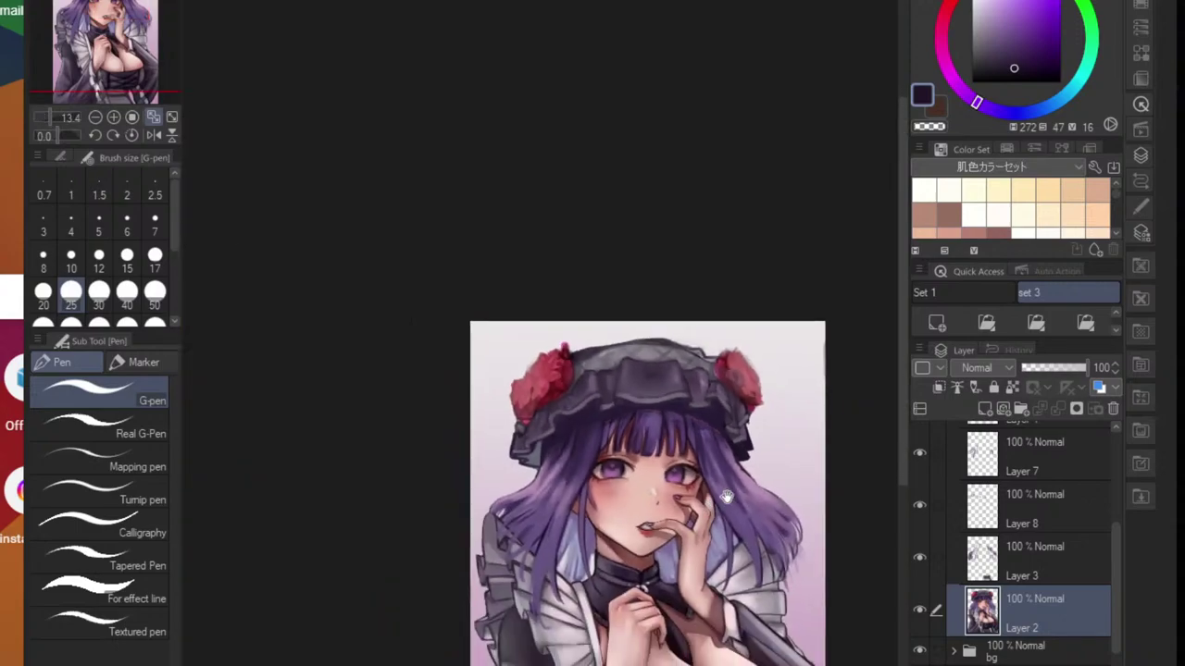
pyautogui.scroll(2, 690, 430)
pyautogui.scroll(1, 491, 514)
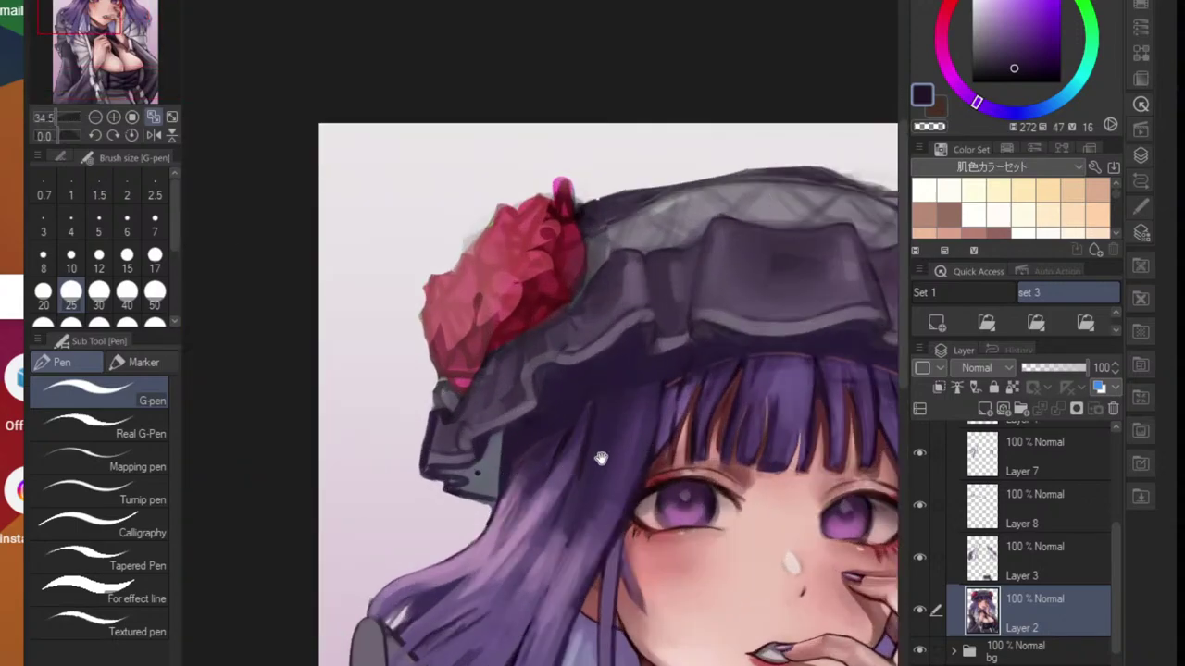
pyautogui.scroll(1, 481, 490)
# - On Layer 3 with the hard round brush, paint grey then dark purple over the lower ruffle edge
pyautogui.press('b')
pyautogui.keyDown('alt'); pyautogui.click(339, 493); pyautogui.keyUp('alt')
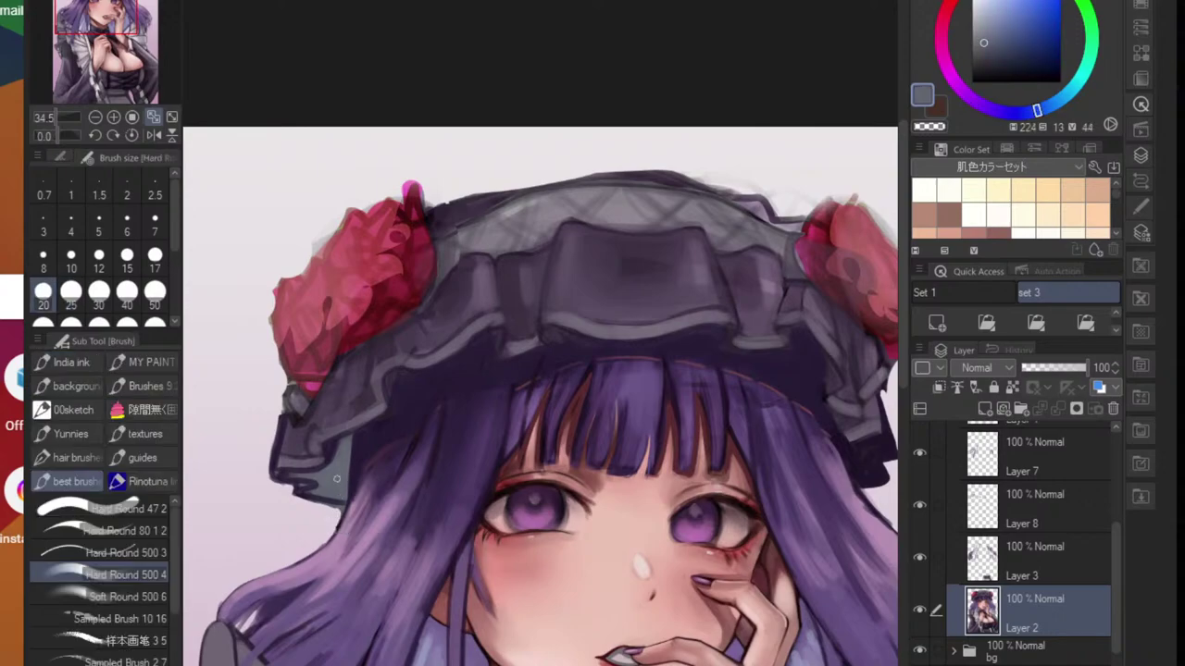
pyautogui.moveTo(676, 403); pyautogui.dragTo(340, 397)
pyautogui.scroll(2, 523, 439)
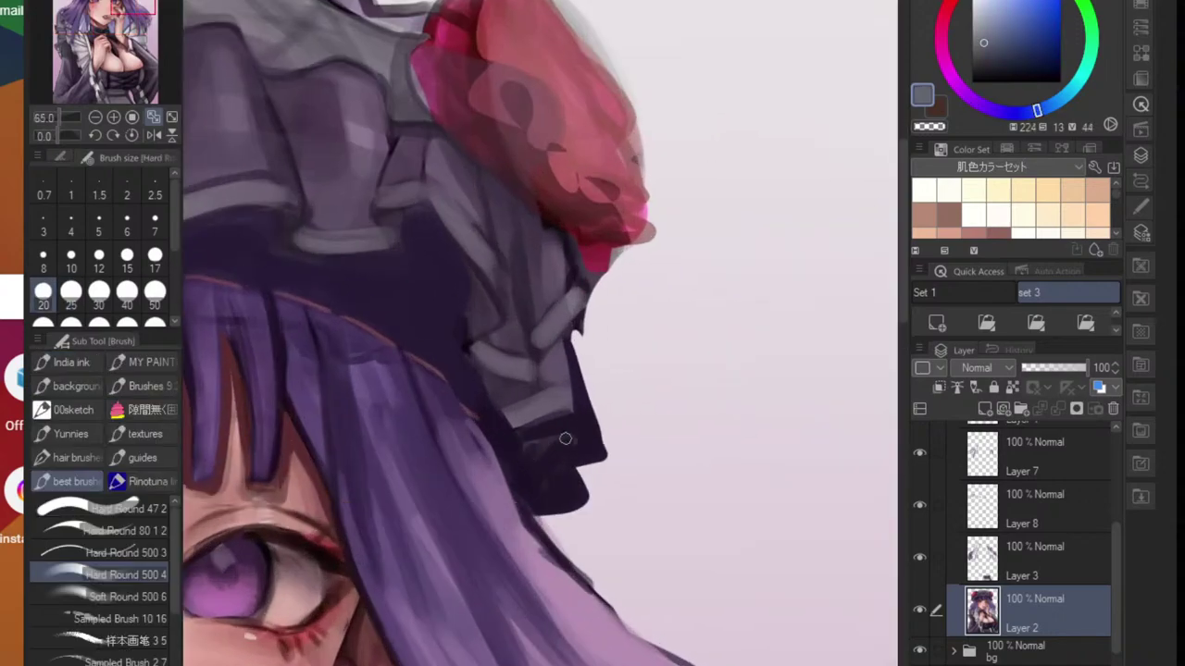
pyautogui.click(1054, 576)
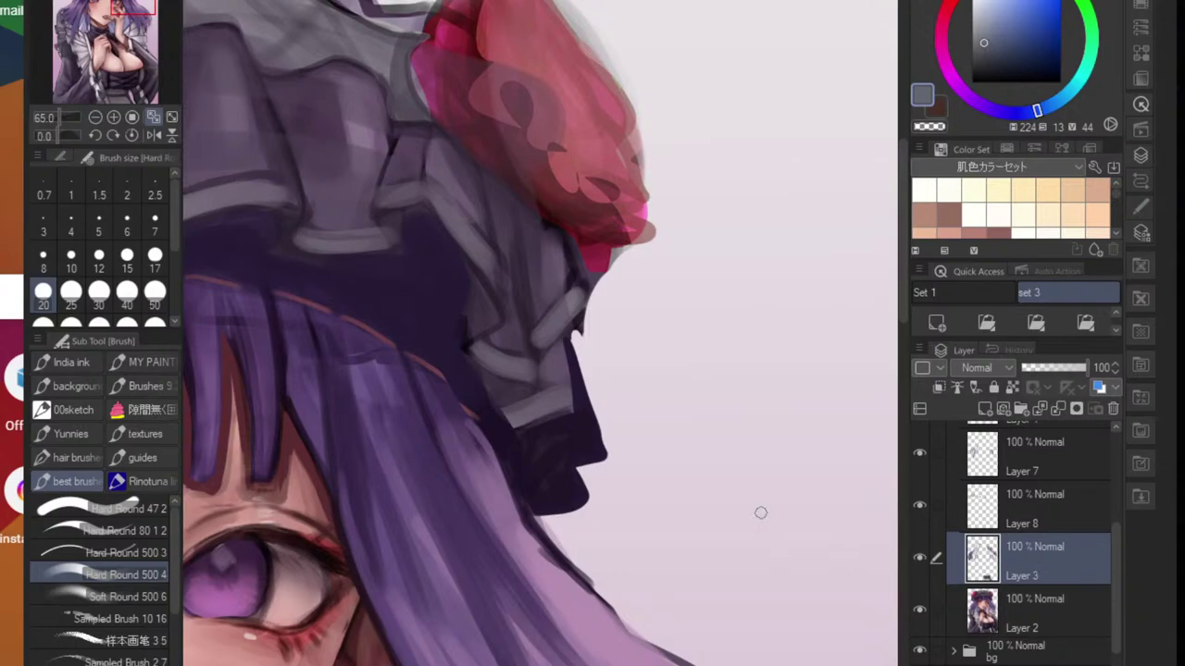
pyautogui.moveTo(556, 434)
pyautogui.mouseDown()
pyautogui.moveTo(565, 452)
pyautogui.moveTo(552, 465)
pyautogui.moveTo(526, 448)
pyautogui.moveTo(532, 497)
pyautogui.moveTo(554, 470)
pyautogui.moveTo(531, 494)
pyautogui.mouseUp()
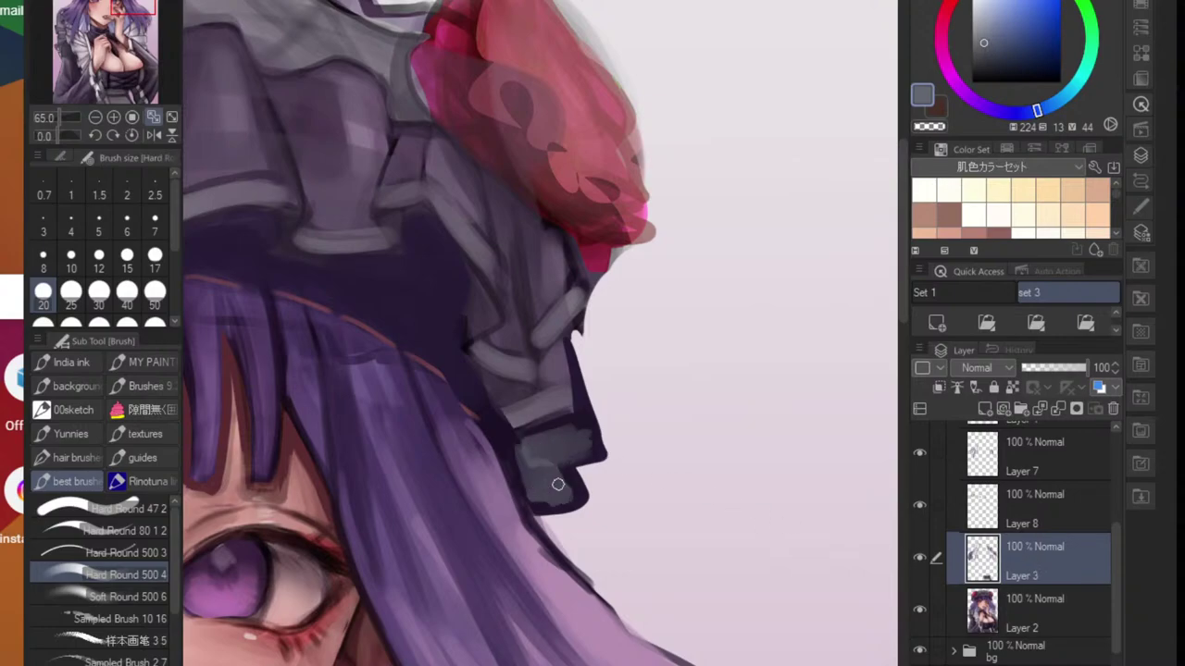
pyautogui.scroll(-8, 558, 484)
pyautogui.scroll(8, 565, 483)
pyautogui.keyDown('alt'); pyautogui.click(623, 482); pyautogui.keyUp('alt')
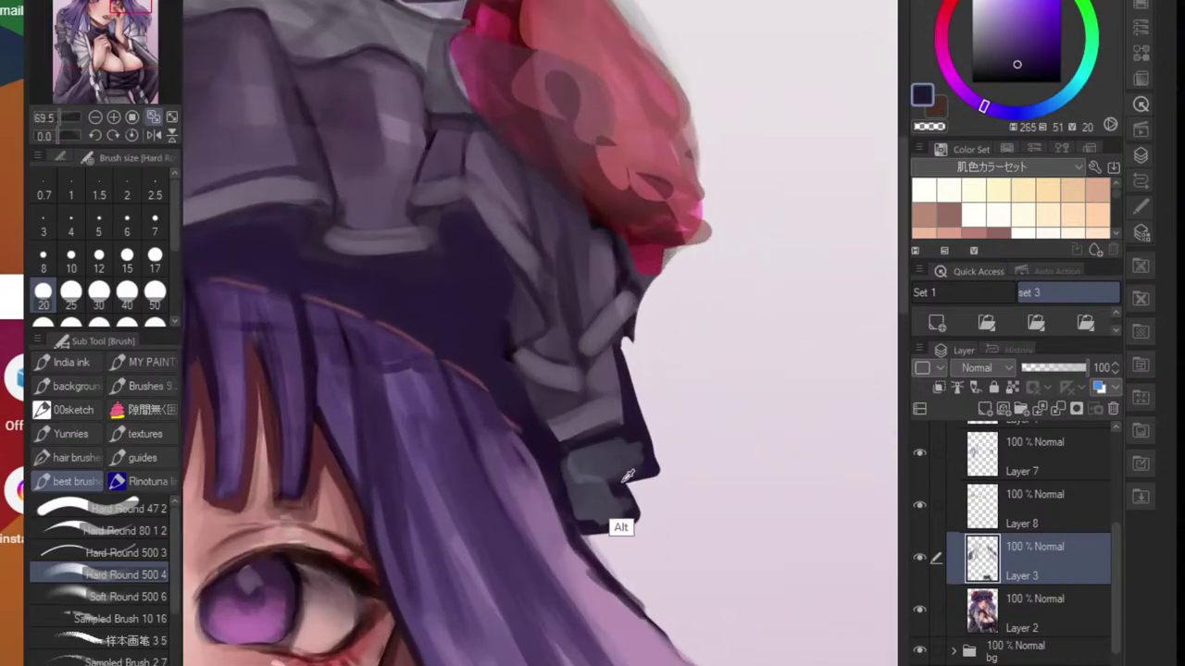
pyautogui.moveTo(627, 475)
pyautogui.mouseDown()
pyautogui.moveTo(601, 486)
pyautogui.moveTo(625, 499)
pyautogui.moveTo(598, 492)
pyautogui.moveTo(596, 448)
pyautogui.mouseUp()
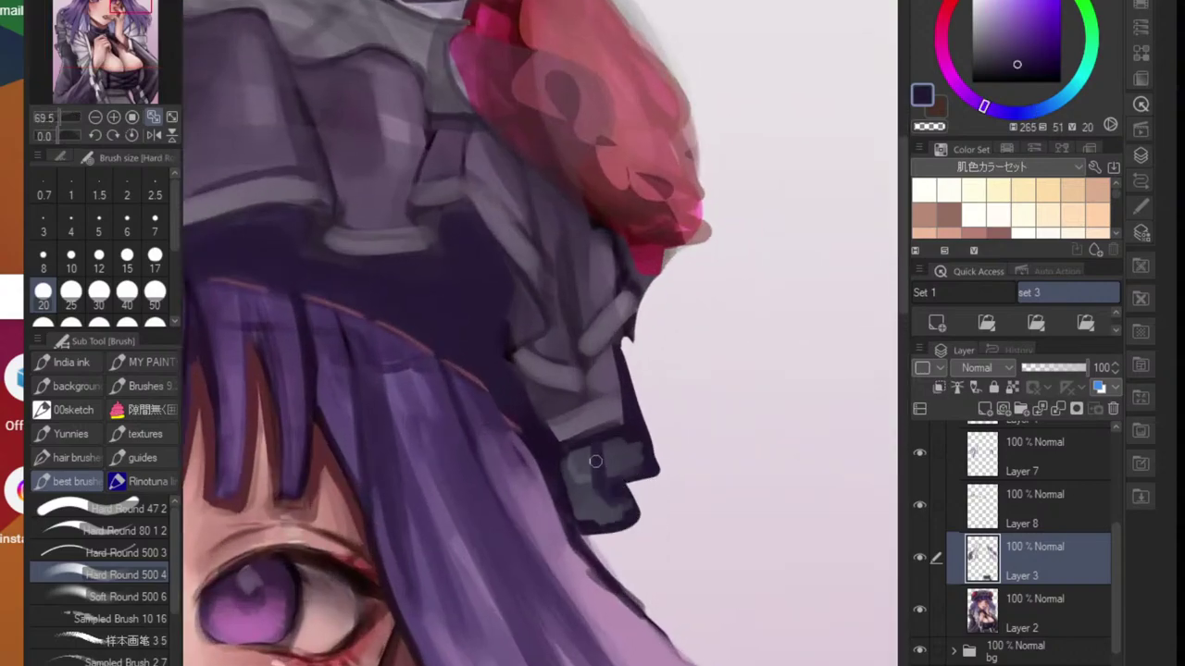
# - Darken the lower fold's right edge and paint light grey-purple along the hat's edge
pyautogui.scroll(-5, 638, 500)
pyautogui.scroll(6, 629, 492)
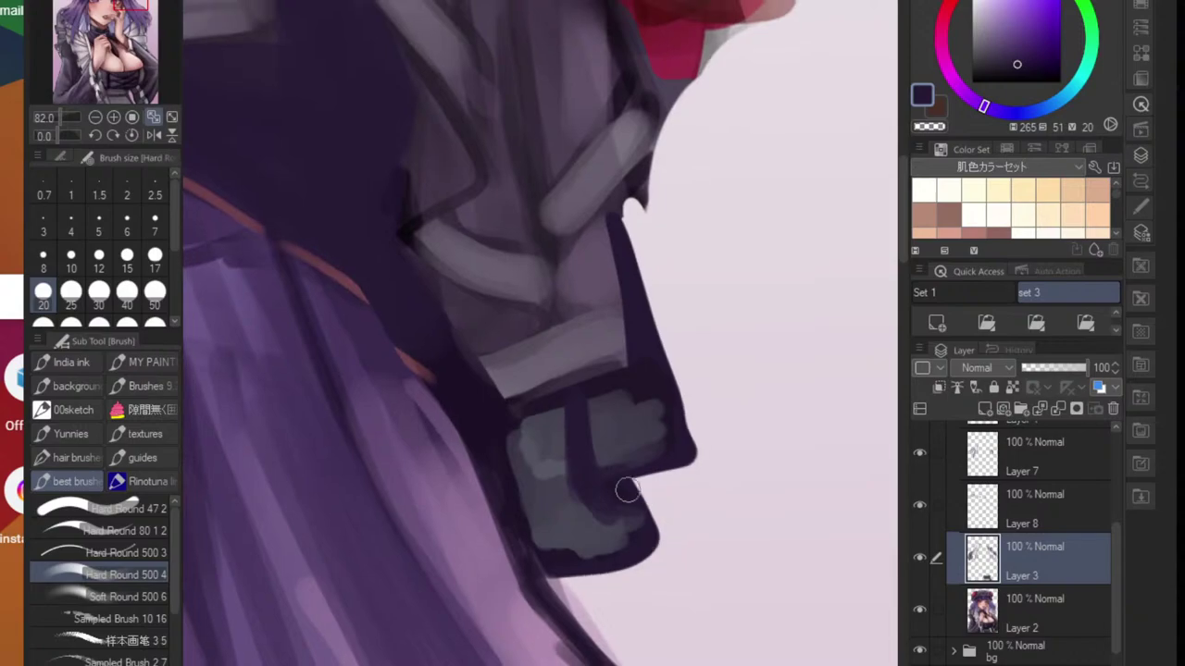
pyautogui.scroll(-3, 636, 546)
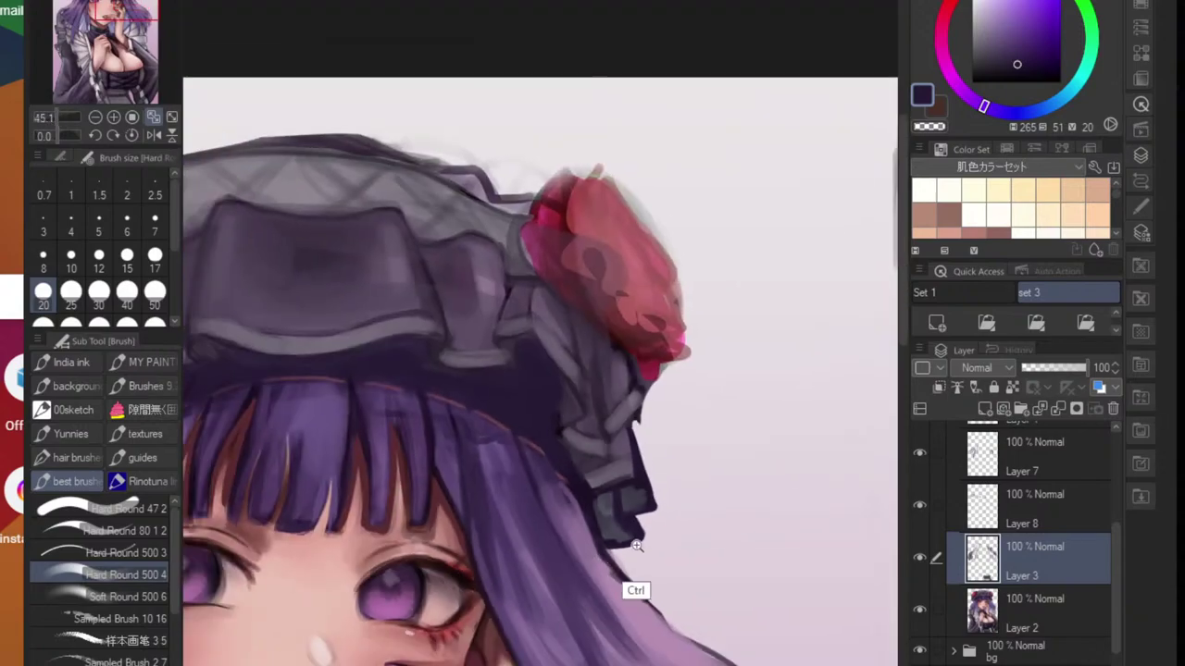
pyautogui.scroll(-2, 636, 546)
pyautogui.scroll(5, 703, 512)
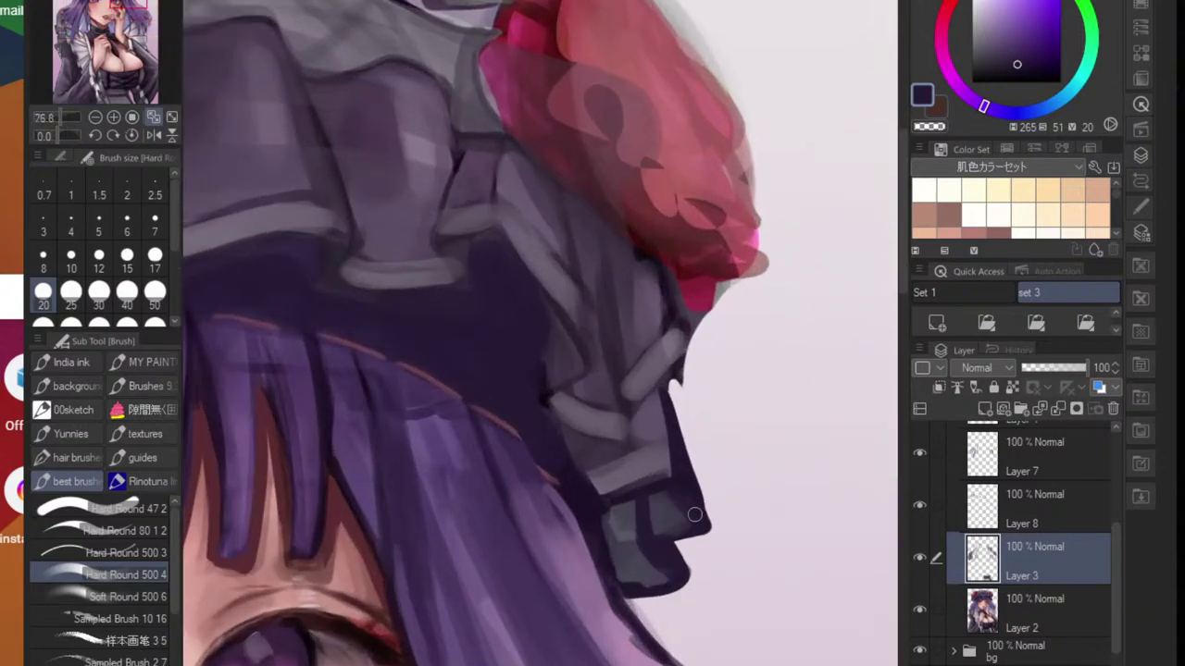
pyautogui.keyDown('alt'); pyautogui.click(662, 560); pyautogui.keyUp('alt')
pyautogui.moveTo(676, 441); pyautogui.dragTo(683, 522)
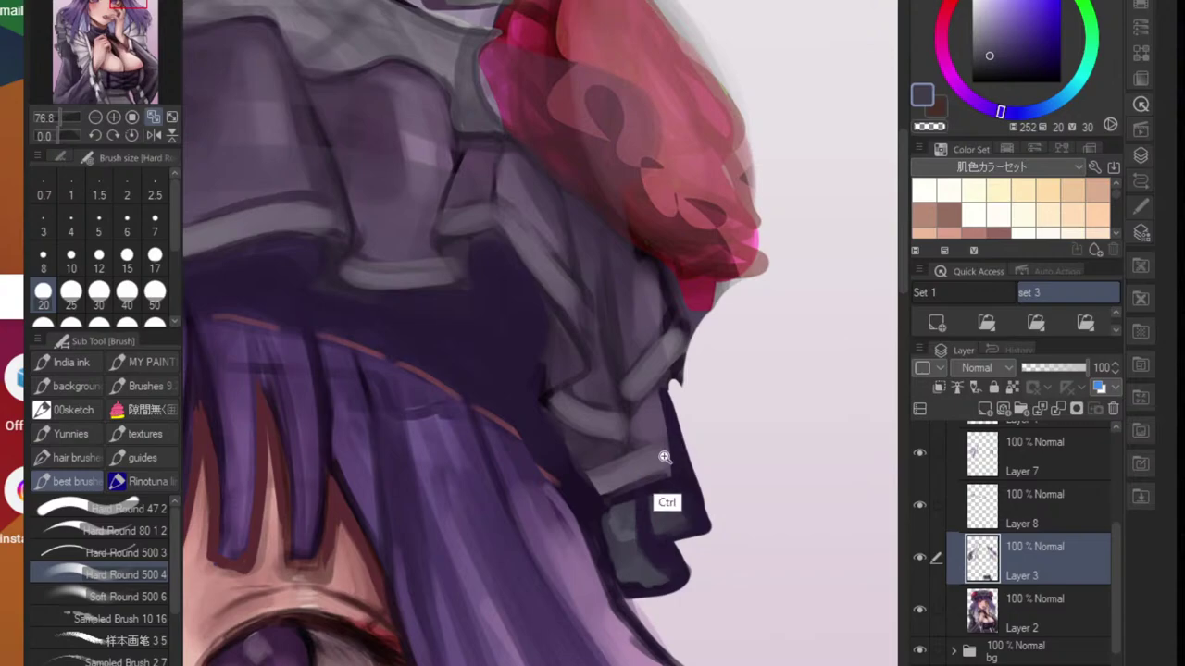
pyautogui.scroll(5, 664, 458)
pyautogui.keyDown('alt'); pyautogui.click(659, 480); pyautogui.keyUp('alt')
pyautogui.moveTo(672, 434)
pyautogui.mouseDown()
pyautogui.moveTo(709, 512)
pyautogui.moveTo(675, 359)
pyautogui.moveTo(717, 530)
pyautogui.mouseUp()
# - Rework the hat's edge strip and the ruffle's light band with sampled dark and grey-purple tones
pyautogui.keyDown('alt'); pyautogui.click(728, 547); pyautogui.keyUp('alt')
pyautogui.moveTo(687, 344)
pyautogui.mouseDown()
pyautogui.moveTo(726, 538)
pyautogui.moveTo(721, 527)
pyautogui.mouseUp()
pyautogui.keyDown('alt'); pyautogui.click(688, 477); pyautogui.keyUp('alt')
pyautogui.moveTo(683, 373)
pyautogui.mouseDown()
pyautogui.moveTo(712, 530)
pyautogui.moveTo(684, 380)
pyautogui.moveTo(708, 523)
pyautogui.moveTo(645, 546)
pyautogui.moveTo(701, 551)
pyautogui.moveTo(670, 554)
pyautogui.moveTo(696, 521)
pyautogui.mouseUp()
pyautogui.keyDown('alt'); pyautogui.click(663, 573); pyautogui.keyUp('alt')
pyautogui.moveTo(657, 476)
pyautogui.mouseDown()
pyautogui.moveTo(654, 580)
pyautogui.moveTo(657, 539)
pyautogui.mouseUp()
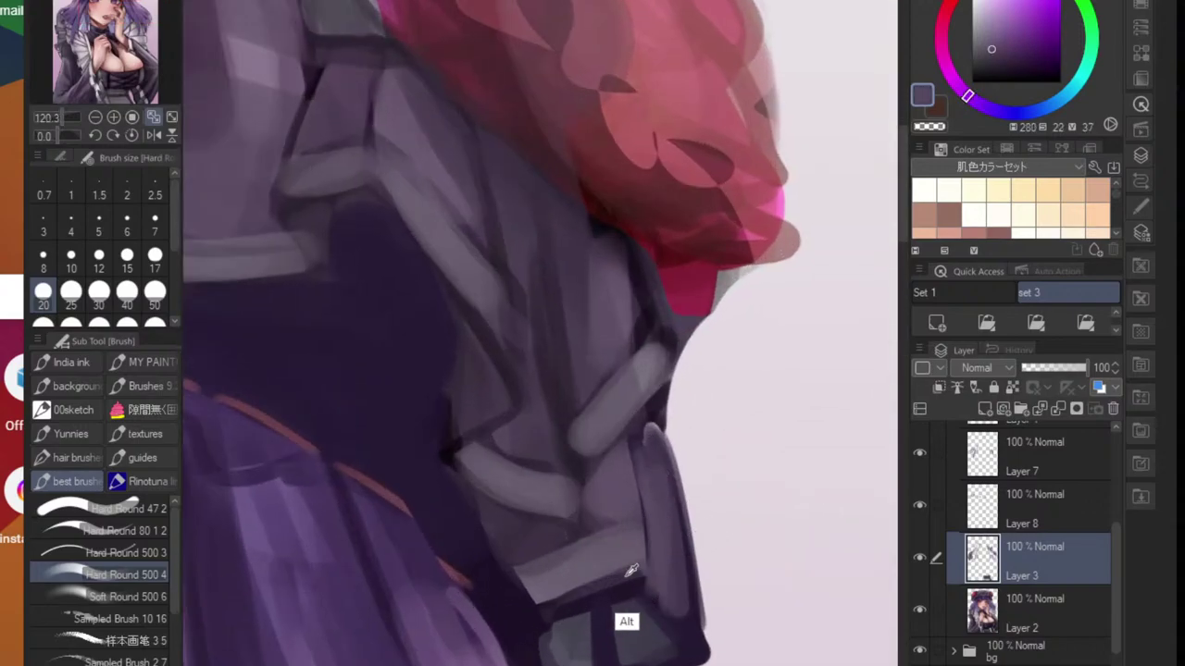
pyautogui.keyDown('alt'); pyautogui.click(628, 576); pyautogui.keyUp('alt')
pyautogui.moveTo(549, 601)
pyautogui.mouseDown()
pyautogui.moveTo(640, 567)
pyautogui.moveTo(674, 612)
pyautogui.mouseUp()
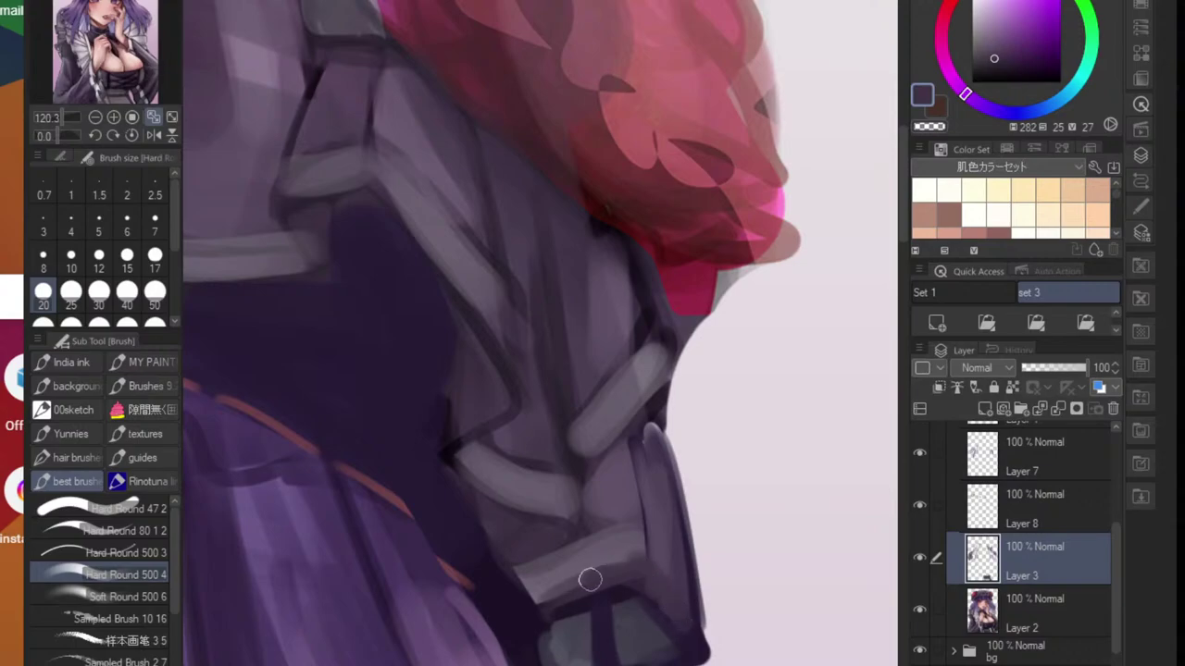
pyautogui.moveTo(537, 606); pyautogui.dragTo(637, 554)
pyautogui.moveTo(680, 609); pyautogui.dragTo(603, 640)
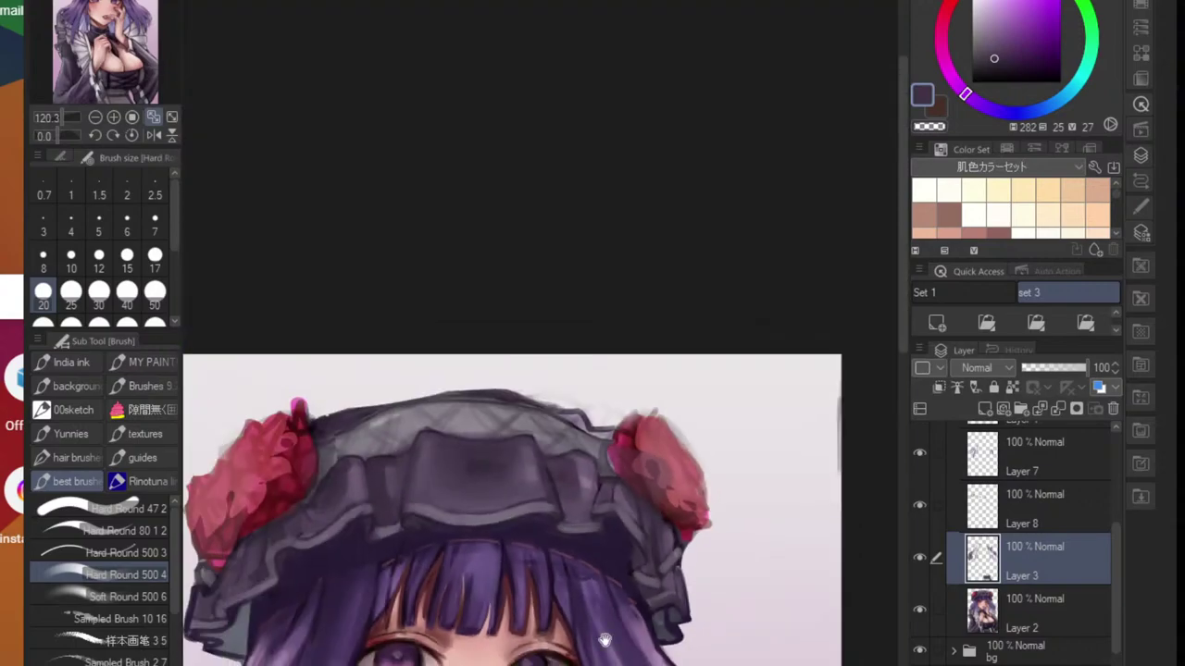
pyautogui.moveTo(692, 598); pyautogui.dragTo(726, 597)
# - Add dark purple lines along the ruffle's lower ledge and beside the rose, smoothing the hatching
pyautogui.keyDown('alt'); pyautogui.click(675, 583); pyautogui.keyUp('alt')
pyautogui.moveTo(677, 560); pyautogui.dragTo(620, 641)
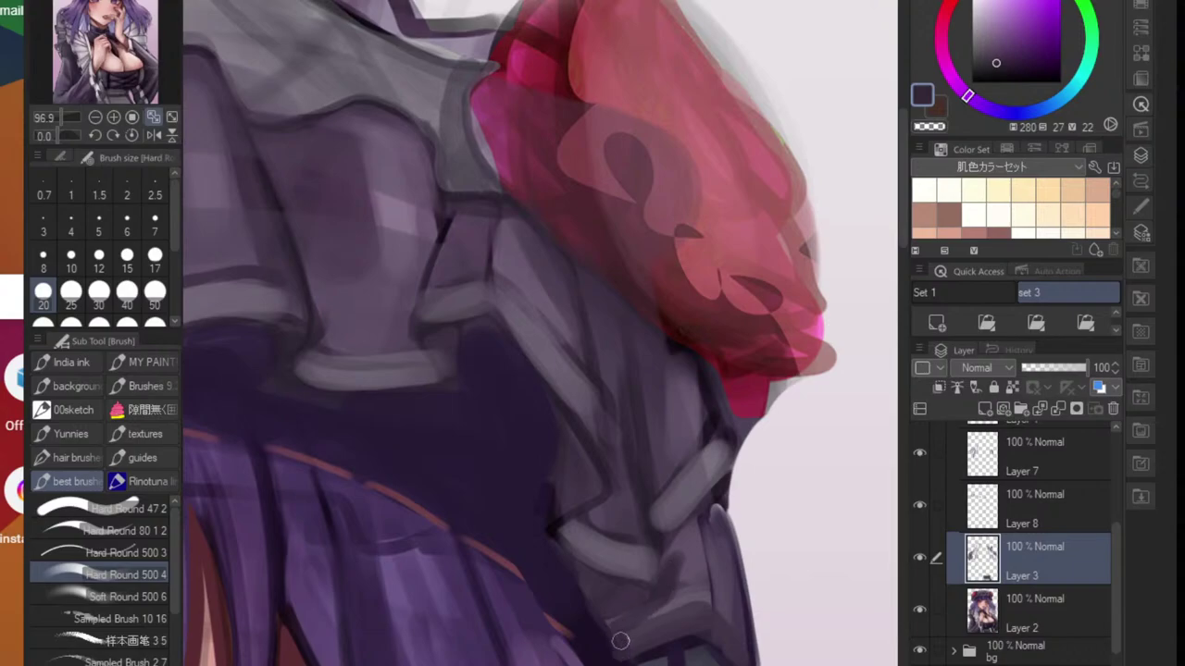
pyautogui.keyDown('alt'); pyautogui.click(694, 631); pyautogui.keyUp('alt')
pyautogui.moveTo(636, 619)
pyautogui.mouseDown()
pyautogui.moveTo(658, 592)
pyautogui.moveTo(566, 553)
pyautogui.moveTo(553, 526)
pyautogui.mouseUp()
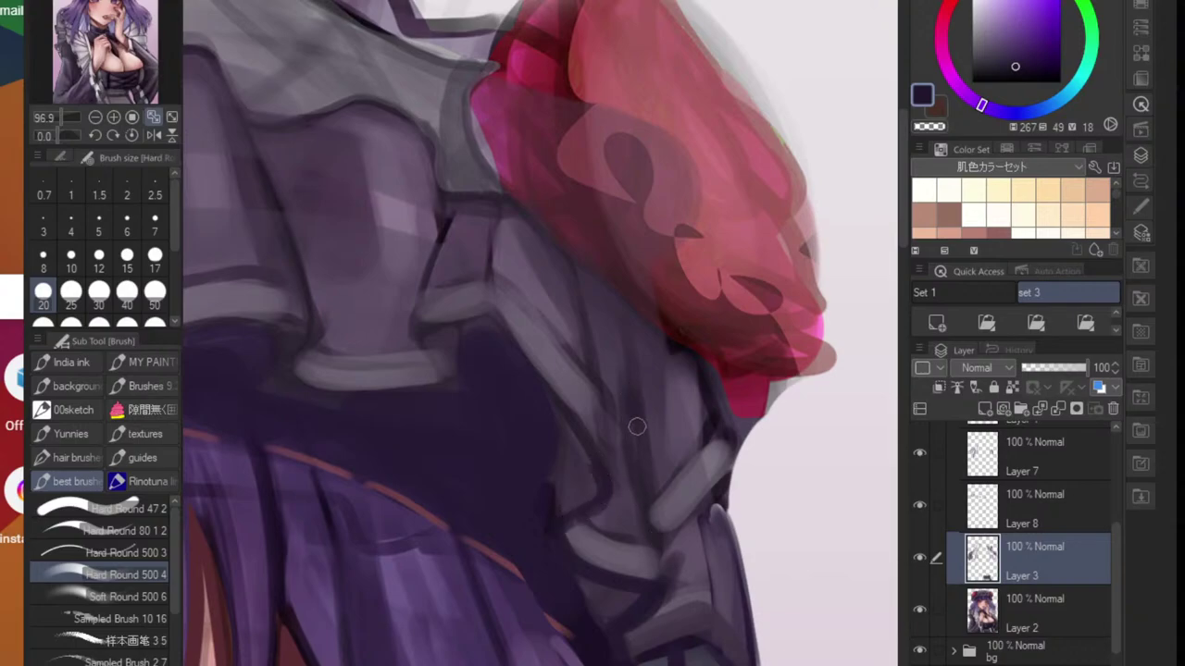
pyautogui.moveTo(637, 427)
pyautogui.mouseDown()
pyautogui.moveTo(662, 560)
pyautogui.moveTo(661, 496)
pyautogui.moveTo(667, 563)
pyautogui.moveTo(706, 596)
pyautogui.moveTo(706, 543)
pyautogui.moveTo(707, 639)
pyautogui.moveTo(672, 444)
pyautogui.moveTo(699, 601)
pyautogui.moveTo(686, 498)
pyautogui.moveTo(712, 493)
pyautogui.moveTo(693, 452)
pyautogui.mouseUp()
pyautogui.scroll(-5, 709, 647)
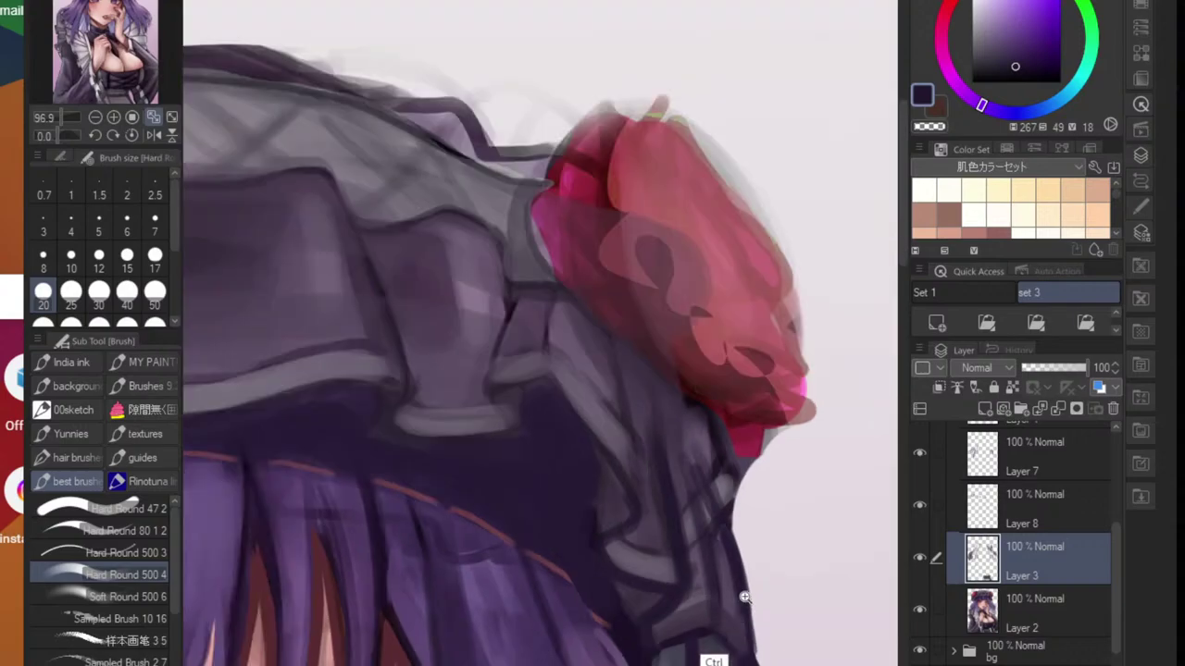
pyautogui.scroll(4, 675, 576)
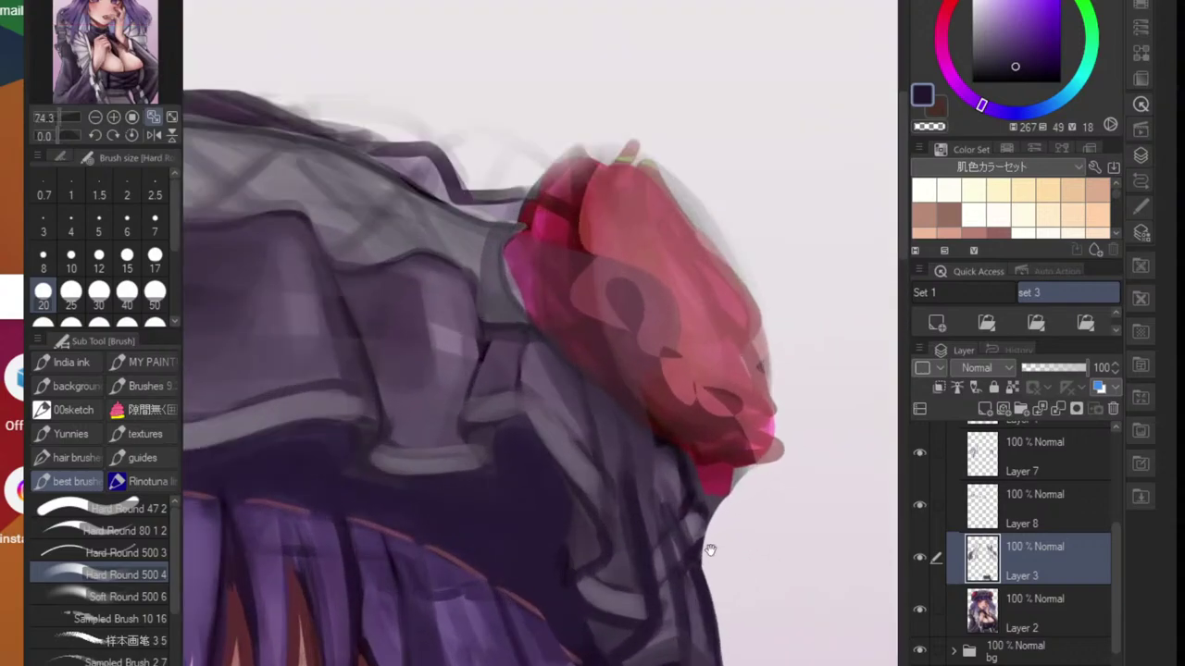
pyautogui.moveTo(689, 574)
pyautogui.mouseDown()
pyautogui.moveTo(698, 609)
pyautogui.moveTo(666, 514)
pyautogui.moveTo(686, 624)
pyautogui.moveTo(658, 567)
pyautogui.moveTo(649, 482)
pyautogui.mouseUp()
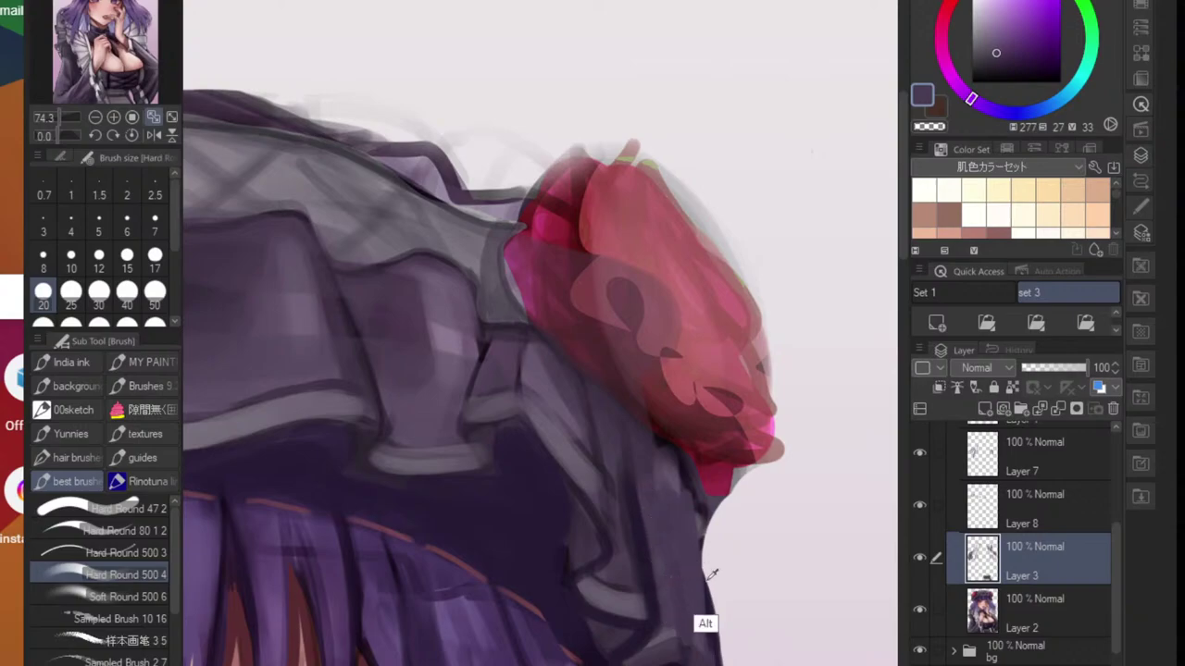
pyautogui.keyDown('alt'); pyautogui.click(645, 570); pyautogui.keyUp('alt')
pyautogui.moveTo(649, 553)
pyautogui.mouseDown()
pyautogui.moveTo(642, 450)
pyautogui.moveTo(674, 623)
pyautogui.moveTo(646, 465)
pyautogui.moveTo(683, 578)
pyautogui.moveTo(692, 548)
pyautogui.moveTo(706, 609)
pyautogui.mouseUp()
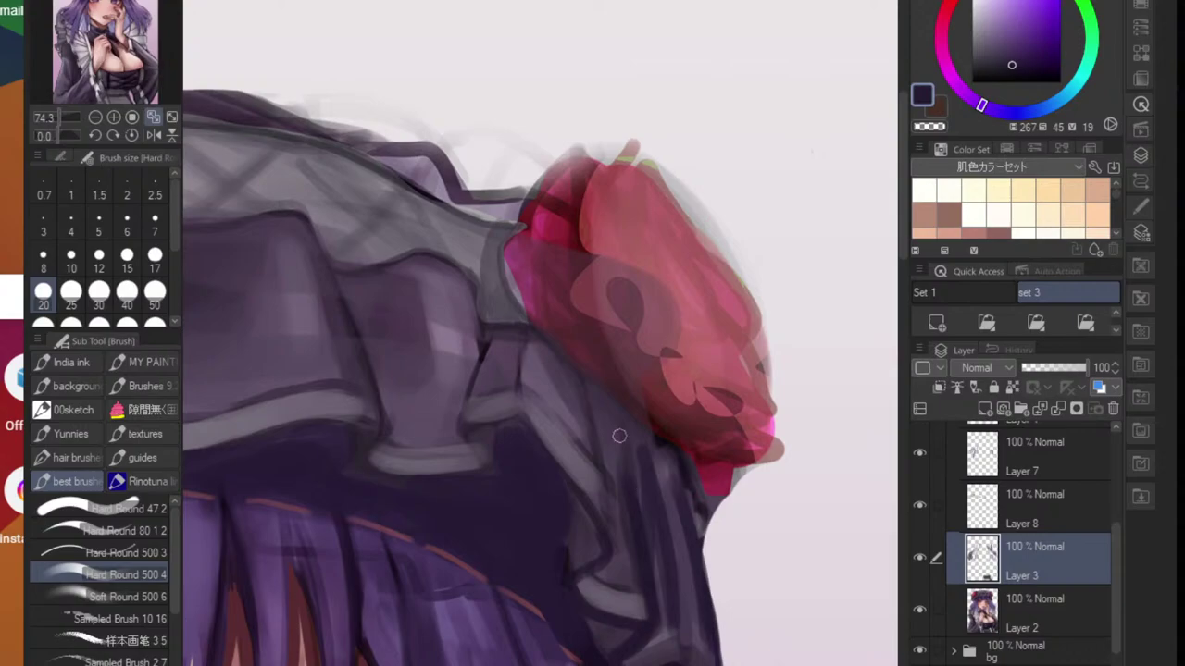
pyautogui.moveTo(593, 416)
pyautogui.mouseDown()
pyautogui.moveTo(605, 415)
pyautogui.moveTo(623, 470)
pyautogui.mouseUp()
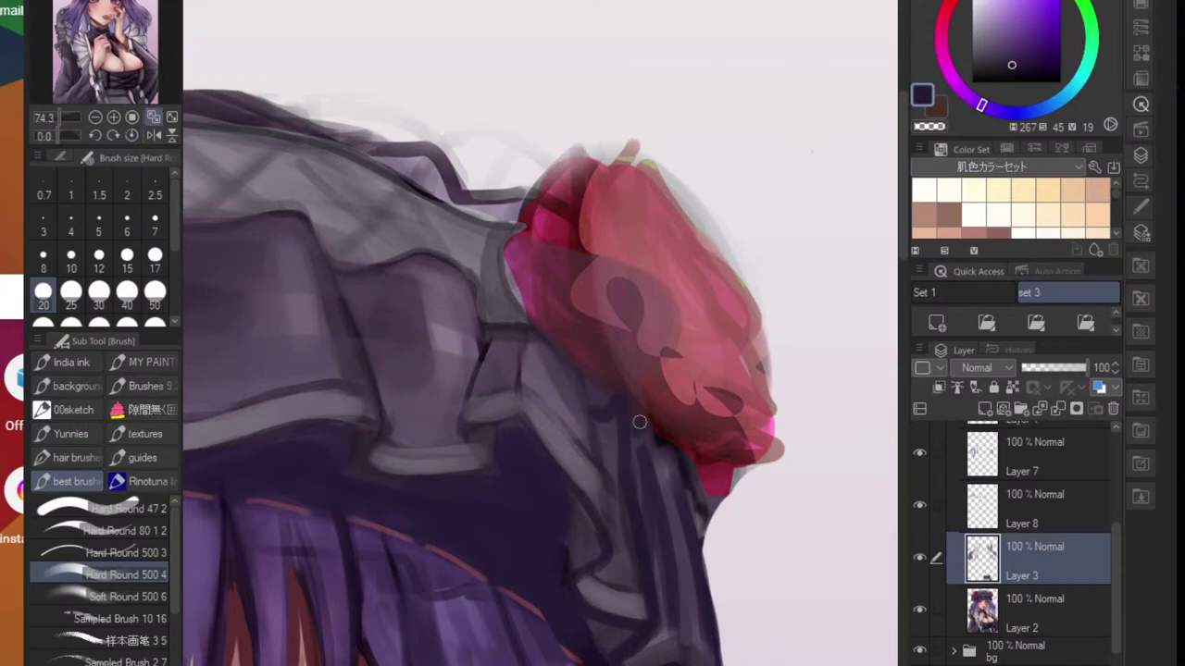
# - At brush size 50, paint lighter grey highlight strokes down the ruffle
pyautogui.keyDown('alt'); pyautogui.click(679, 556); pyautogui.keyUp('alt')
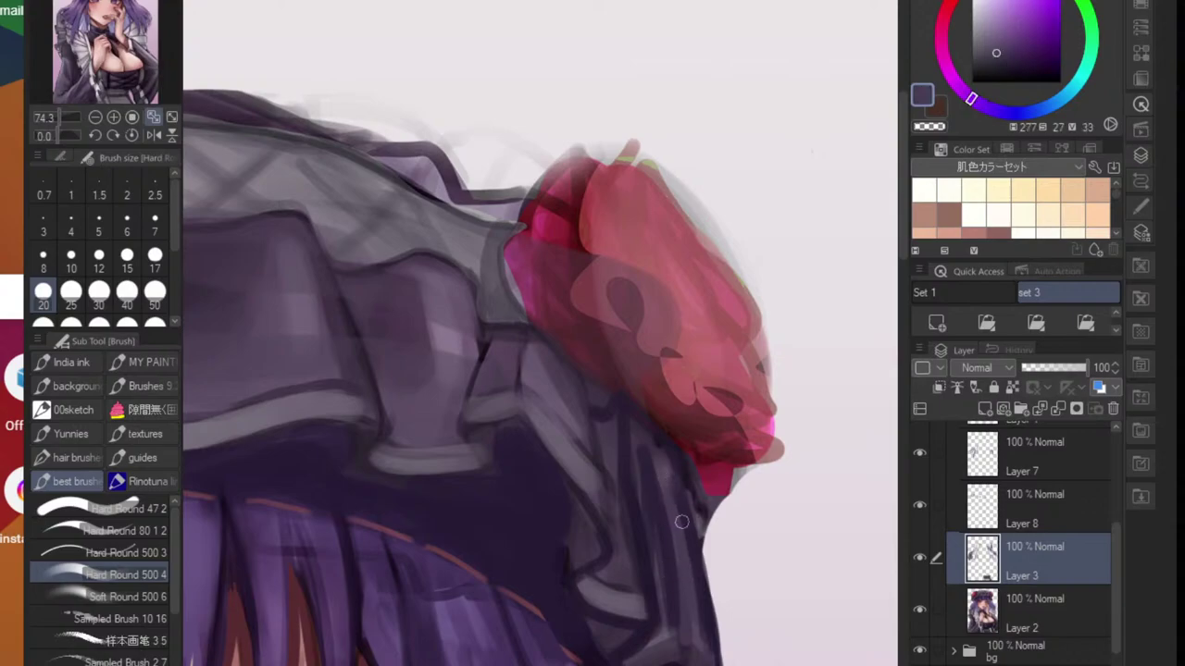
pyautogui.press(']')
pyautogui.press(']')
pyautogui.press(']')
pyautogui.press(']')
pyautogui.moveTo(645, 455); pyautogui.dragTo(676, 620)
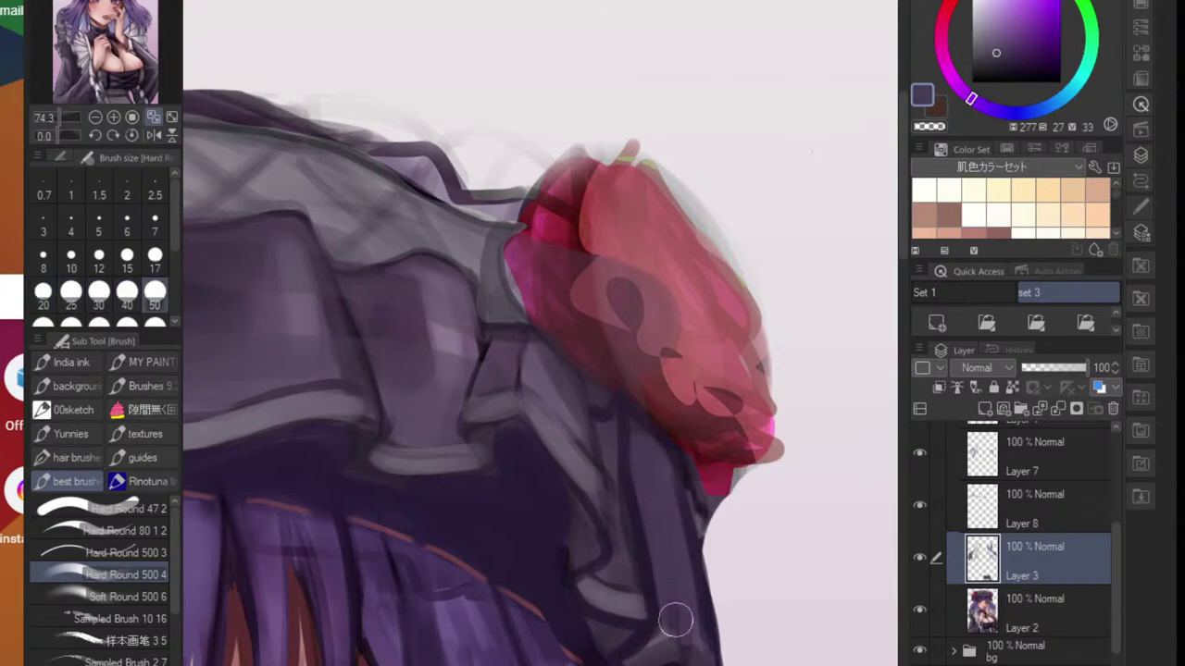
pyautogui.scroll(-5, 676, 620)
pyautogui.scroll(5, 642, 564)
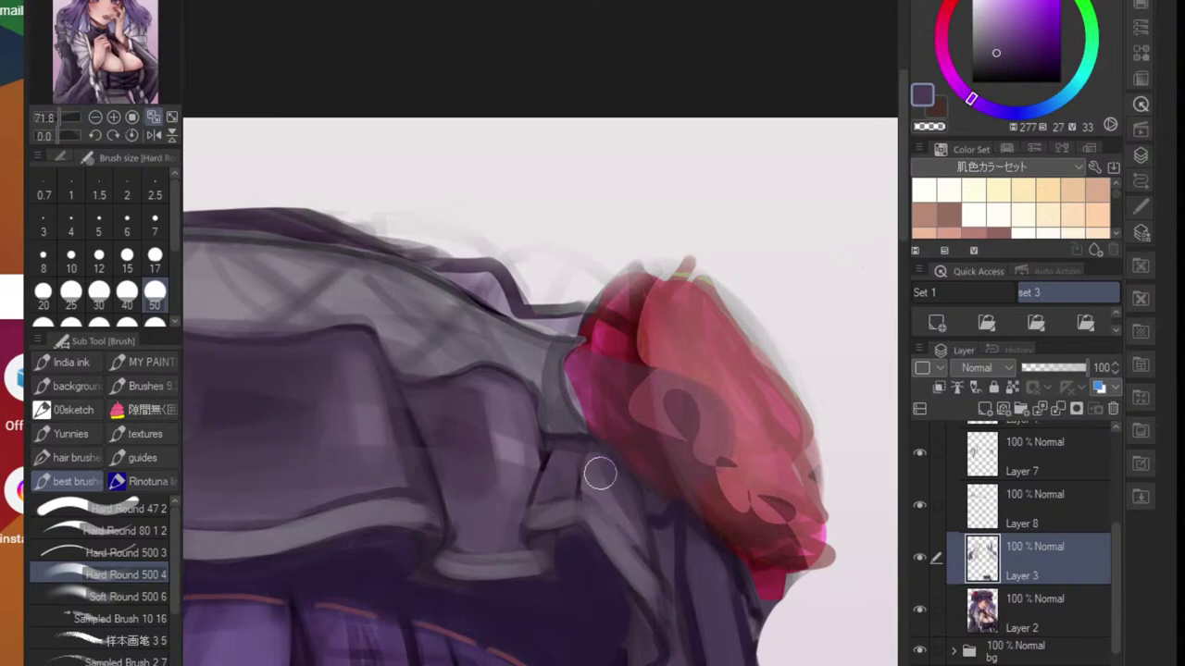
pyautogui.moveTo(600, 474)
pyautogui.mouseDown()
pyautogui.moveTo(624, 556)
pyautogui.moveTo(597, 521)
pyautogui.moveTo(647, 610)
pyautogui.mouseUp()
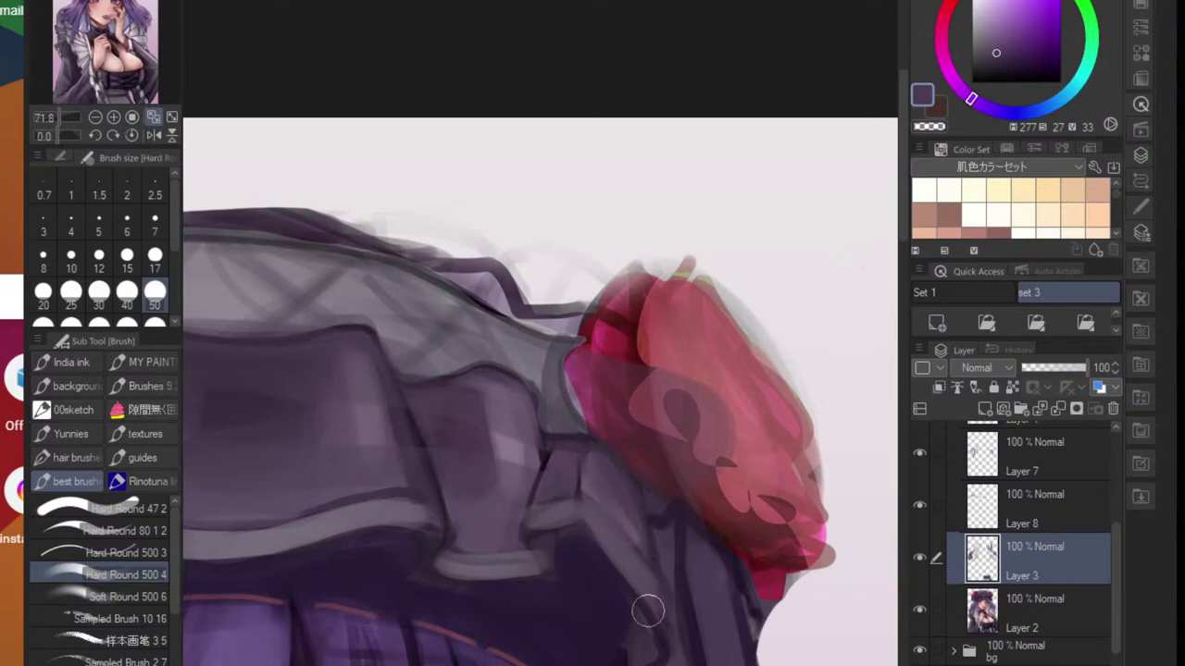
pyautogui.scroll(-2, 556, 555)
pyautogui.scroll(-3, 389, 534)
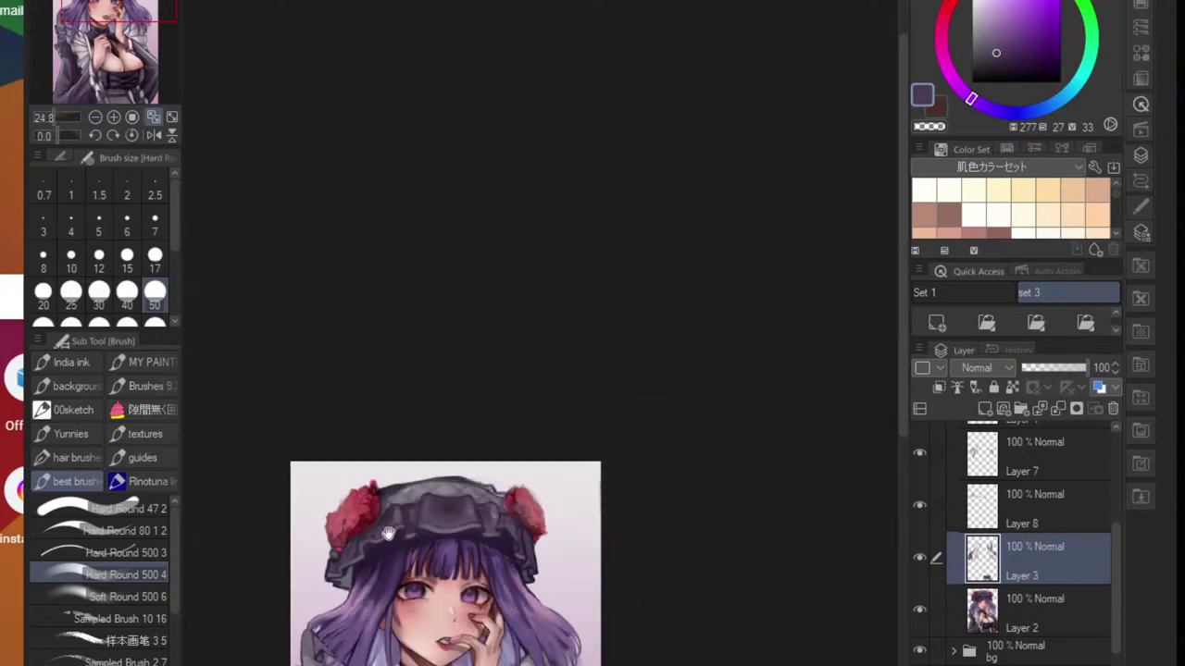
# - Firm up the bonnet's top edge with dark purple strokes, redoing a faint one
pyautogui.moveTo(389, 534); pyautogui.dragTo(572, 486)
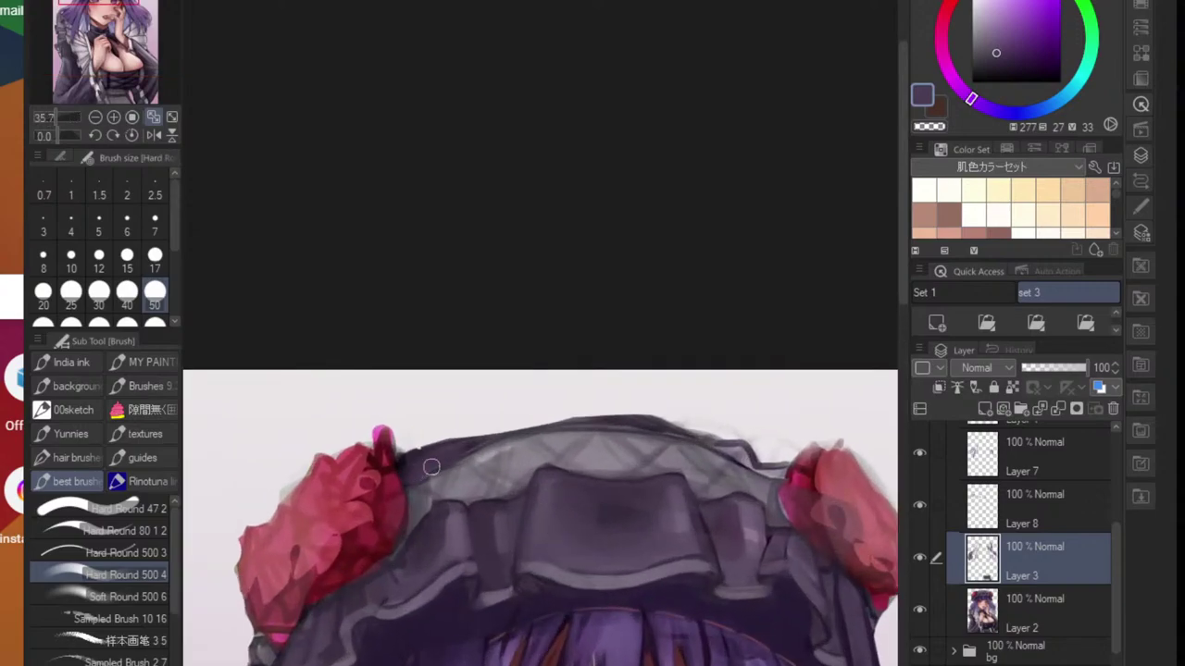
pyautogui.moveTo(582, 418); pyautogui.dragTo(636, 424)
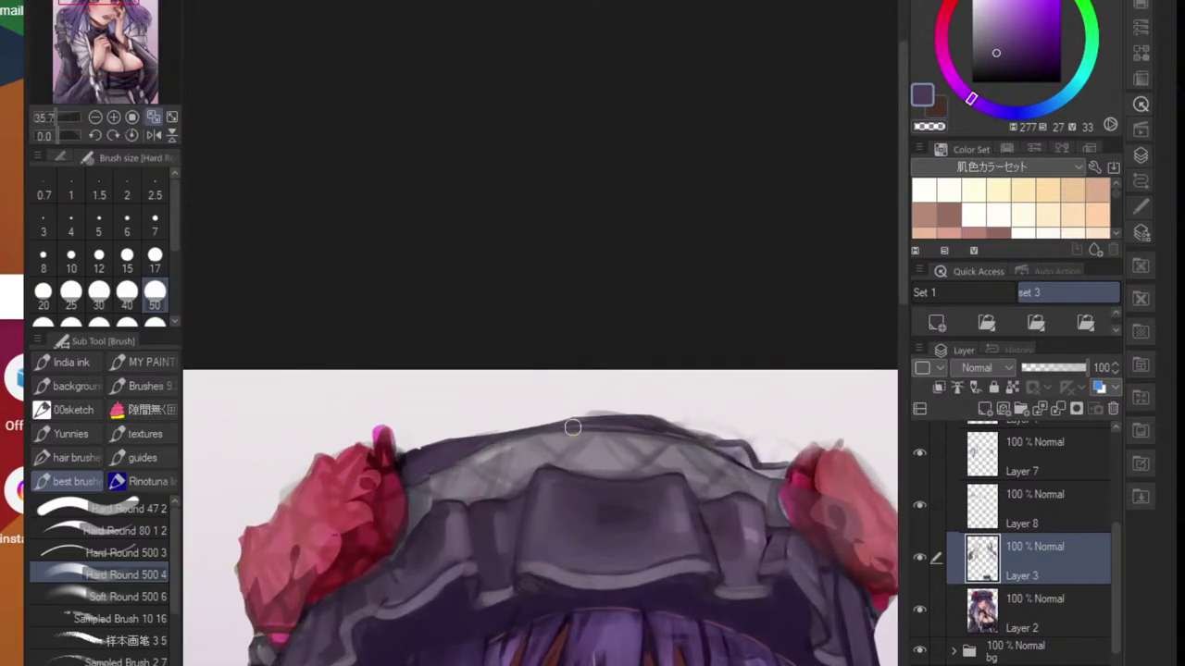
pyautogui.hotkey('ctrl', 'z')
pyautogui.moveTo(705, 446)
pyautogui.mouseDown()
pyautogui.moveTo(778, 471)
pyautogui.moveTo(709, 500)
pyautogui.moveTo(625, 481)
pyautogui.mouseUp()
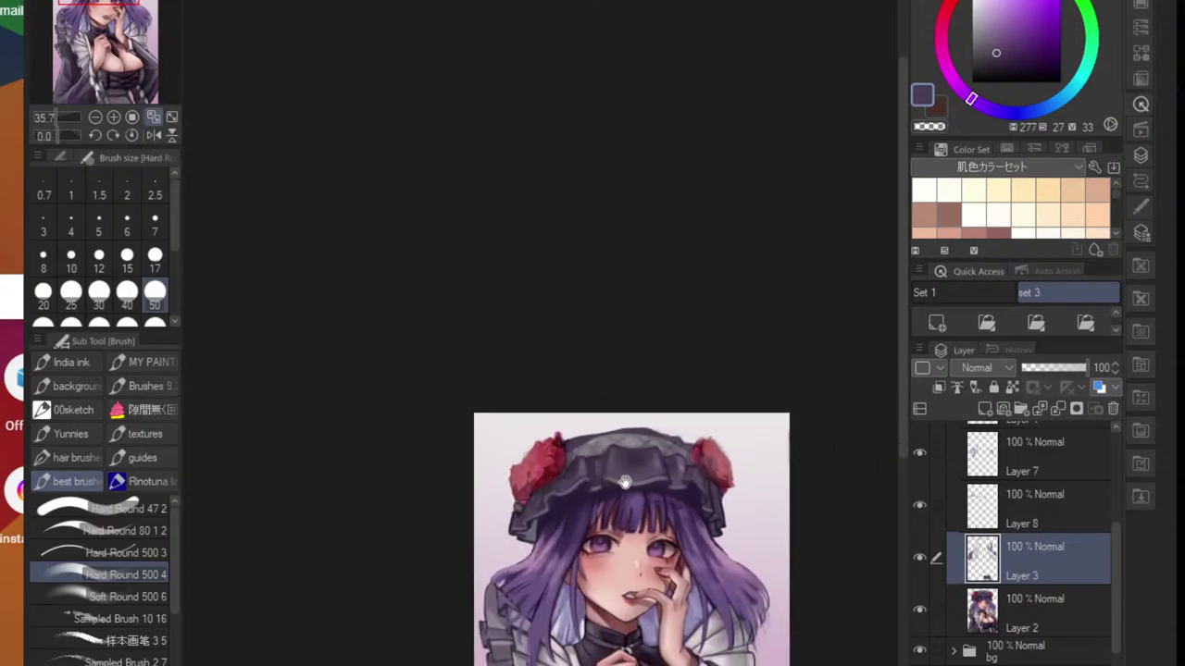
pyautogui.moveTo(515, 476); pyautogui.dragTo(641, 475)
pyautogui.keyDown('alt'); pyautogui.click(678, 470); pyautogui.keyUp('alt')
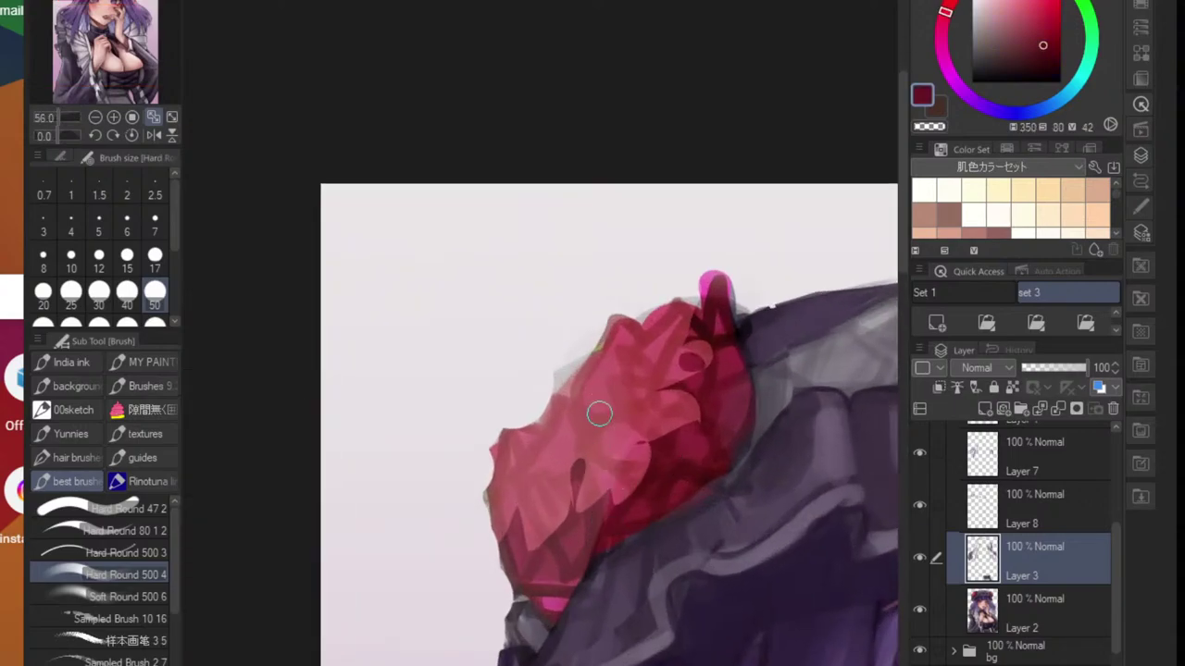
# - At brush size 17, draw dark red looping petal outlines across the left rose, undoing one loop
pyautogui.press('[')
pyautogui.press('[')
pyautogui.press('[')
pyautogui.press('[')
pyautogui.press('[')
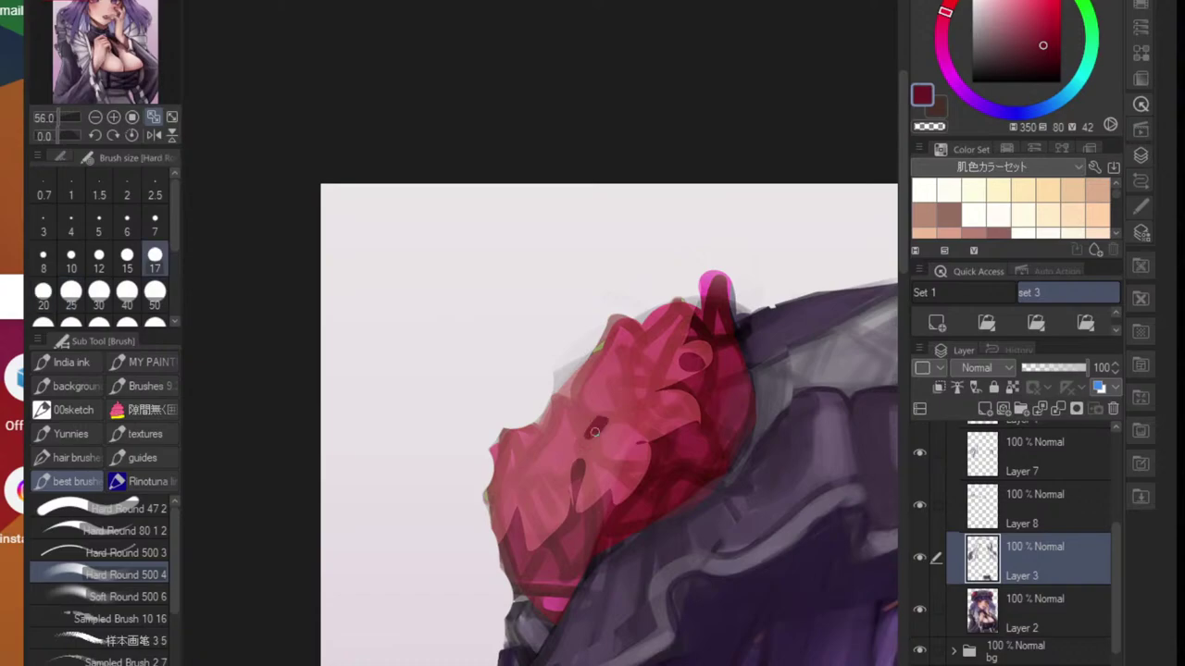
pyautogui.moveTo(598, 460)
pyautogui.mouseDown()
pyautogui.moveTo(634, 433)
pyautogui.moveTo(641, 387)
pyautogui.moveTo(603, 424)
pyautogui.moveTo(641, 346)
pyautogui.moveTo(637, 393)
pyautogui.moveTo(576, 423)
pyautogui.moveTo(558, 477)
pyautogui.moveTo(605, 418)
pyautogui.moveTo(604, 395)
pyautogui.moveTo(574, 417)
pyautogui.moveTo(610, 360)
pyautogui.mouseUp()
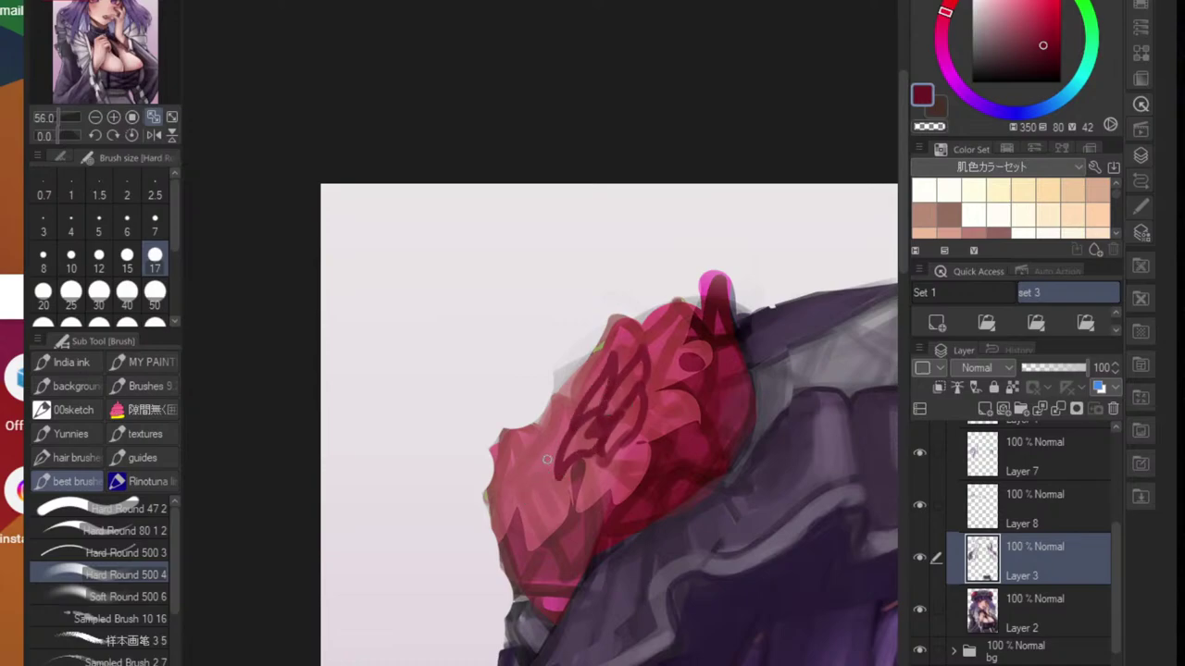
pyautogui.moveTo(546, 459)
pyautogui.mouseDown()
pyautogui.moveTo(510, 530)
pyautogui.moveTo(543, 496)
pyautogui.moveTo(531, 567)
pyautogui.moveTo(574, 480)
pyautogui.moveTo(567, 510)
pyautogui.moveTo(548, 455)
pyautogui.moveTo(522, 481)
pyautogui.moveTo(571, 398)
pyautogui.mouseUp()
pyautogui.moveTo(570, 398)
pyautogui.mouseDown()
pyautogui.moveTo(552, 460)
pyautogui.moveTo(521, 463)
pyautogui.moveTo(504, 504)
pyautogui.mouseUp()
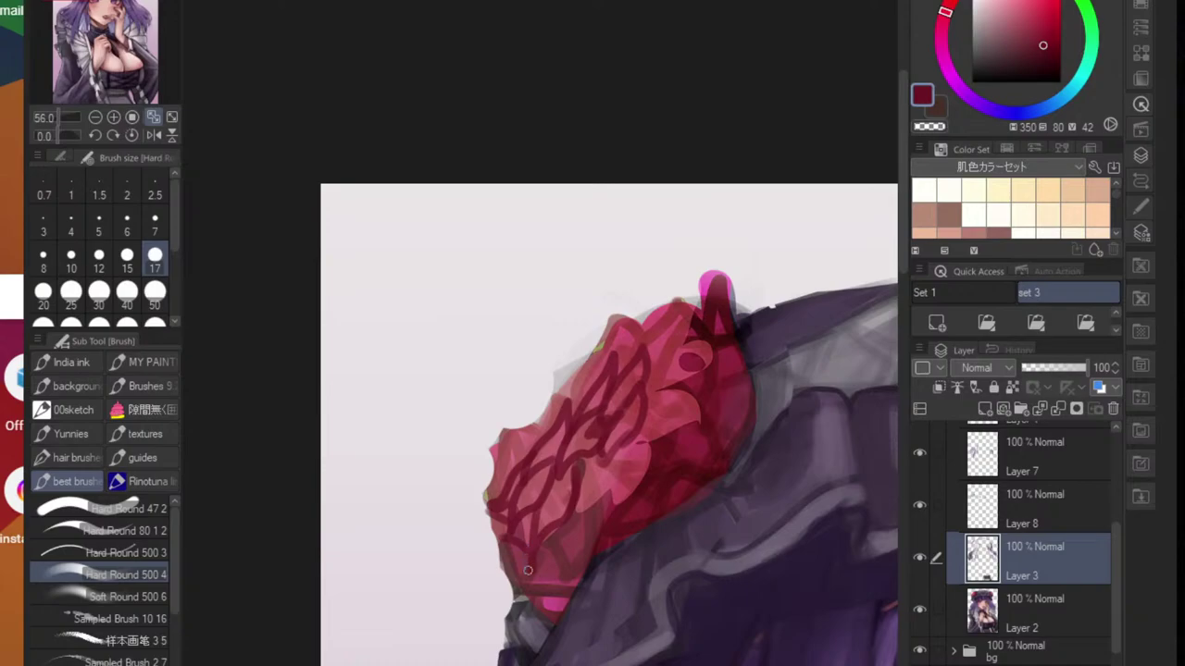
pyautogui.moveTo(544, 548); pyautogui.dragTo(580, 545)
pyautogui.moveTo(583, 462)
pyautogui.mouseDown()
pyautogui.moveTo(613, 508)
pyautogui.moveTo(632, 493)
pyautogui.mouseUp()
pyautogui.moveTo(652, 393); pyautogui.dragTo(688, 426)
pyautogui.moveTo(653, 344); pyautogui.dragTo(681, 405)
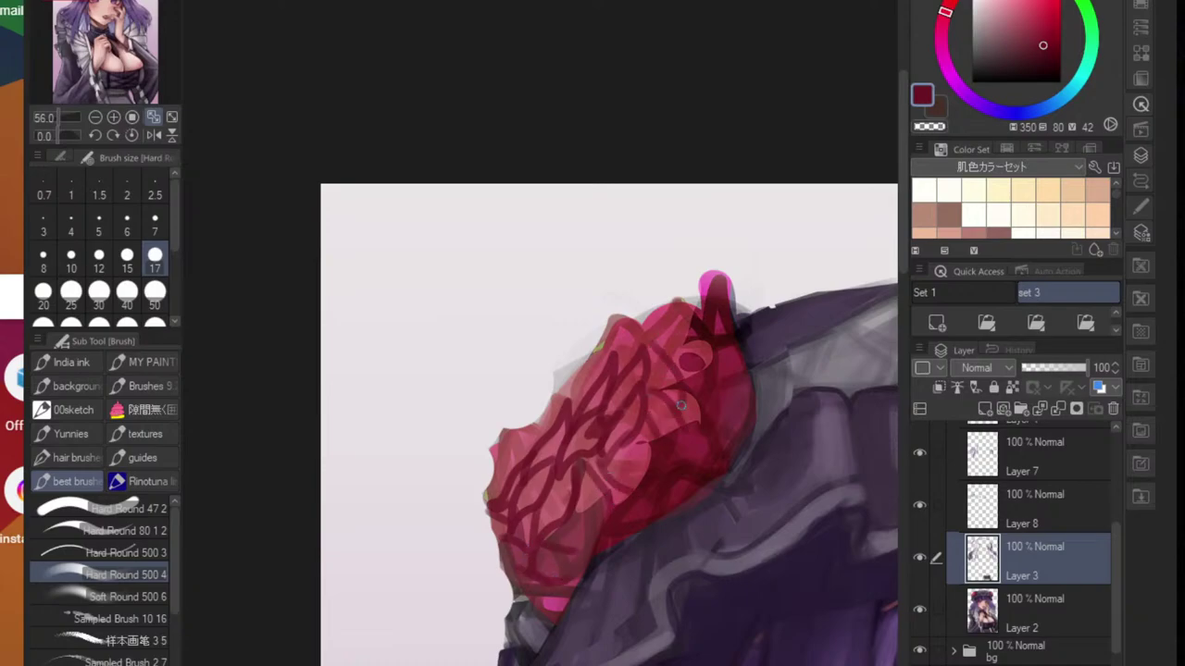
pyautogui.moveTo(666, 300)
pyautogui.mouseDown()
pyautogui.moveTo(694, 339)
pyautogui.moveTo(695, 320)
pyautogui.moveTo(684, 281)
pyautogui.moveTo(671, 354)
pyautogui.moveTo(696, 312)
pyautogui.moveTo(718, 354)
pyautogui.moveTo(635, 362)
pyautogui.moveTo(619, 349)
pyautogui.moveTo(617, 361)
pyautogui.moveTo(634, 301)
pyautogui.moveTo(647, 337)
pyautogui.moveTo(576, 366)
pyautogui.mouseUp()
pyautogui.hotkey('ctrl', 'z')
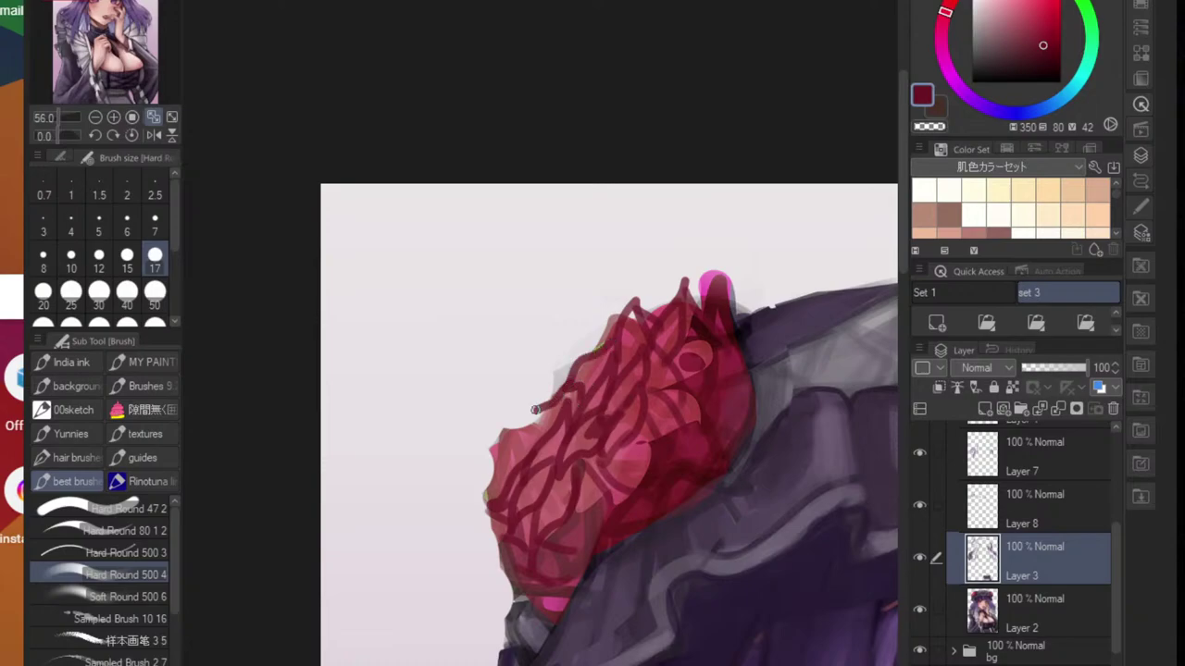
pyautogui.moveTo(501, 467)
pyautogui.mouseDown()
pyautogui.moveTo(495, 562)
pyautogui.moveTo(515, 587)
pyautogui.moveTo(501, 603)
pyautogui.mouseUp()
pyautogui.scroll(5, 457, 624)
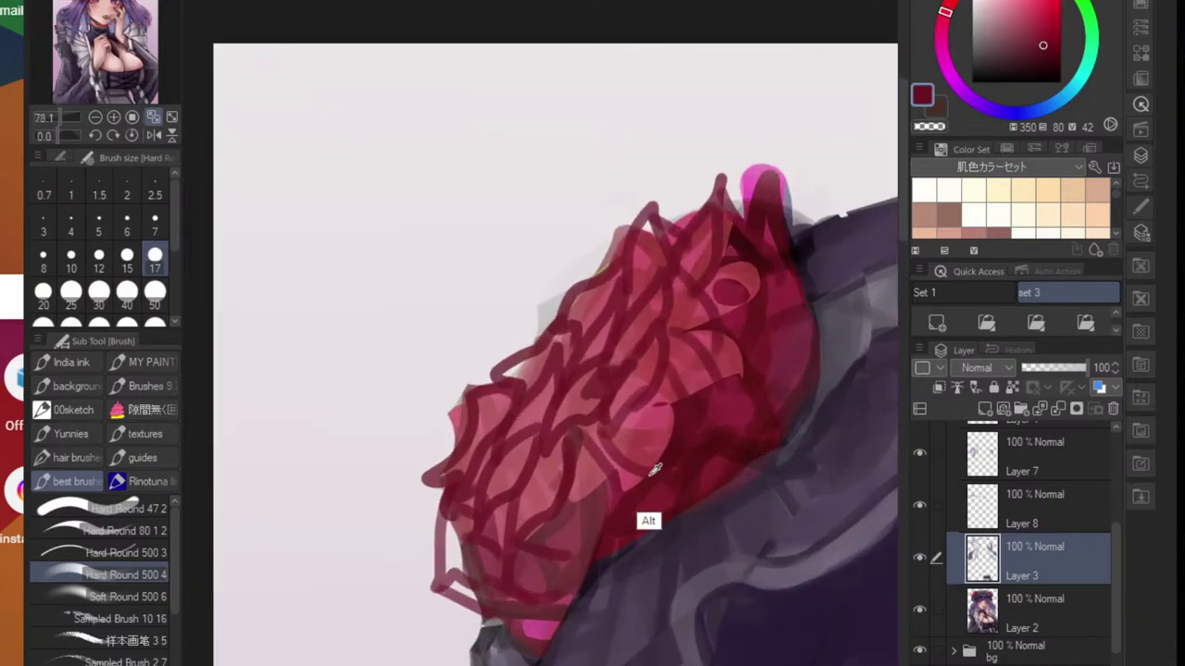
# - Shade the rose's lower-left edge with sampled lighter and deep reds
pyautogui.keyDown('alt'); pyautogui.click(541, 454); pyautogui.keyUp('alt')
pyautogui.moveTo(453, 537)
pyautogui.mouseDown()
pyautogui.moveTo(444, 567)
pyautogui.moveTo(485, 569)
pyautogui.moveTo(472, 558)
pyautogui.moveTo(450, 564)
pyautogui.moveTo(487, 595)
pyautogui.mouseUp()
pyautogui.keyDown('alt'); pyautogui.click(467, 488); pyautogui.keyUp('alt')
pyautogui.keyDown('alt'); pyautogui.click(539, 575); pyautogui.keyUp('alt')
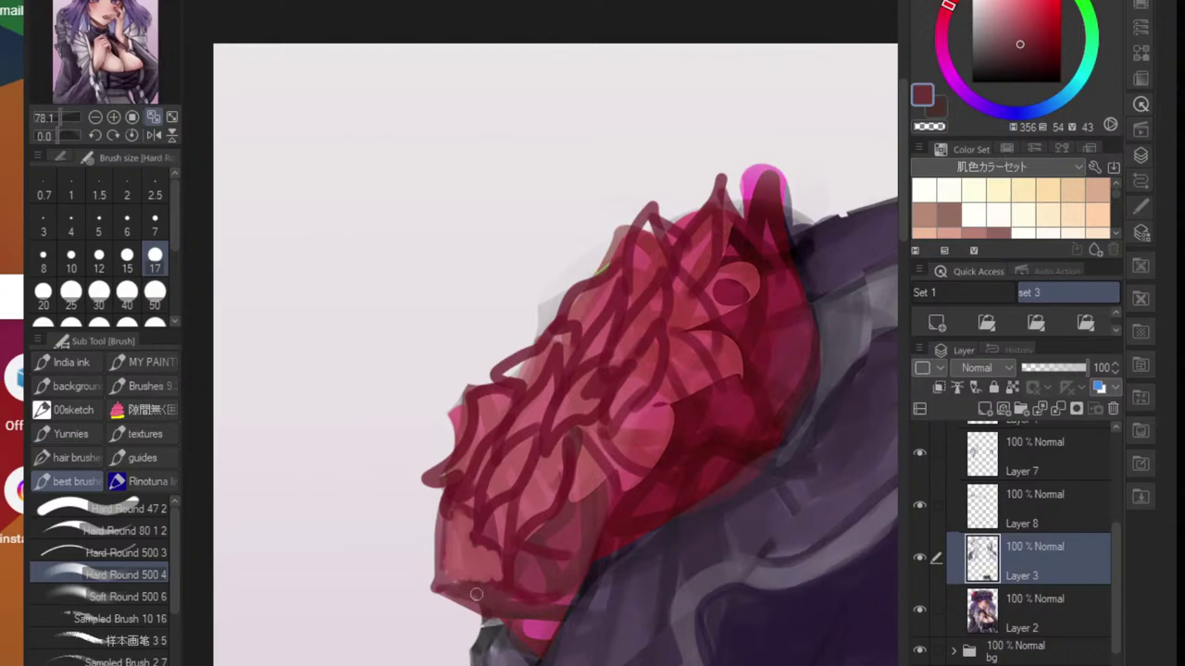
pyautogui.keyDown('alt'); pyautogui.click(505, 562); pyautogui.keyUp('alt')
pyautogui.moveTo(444, 589); pyautogui.dragTo(491, 581)
pyautogui.scroll(-5, 540, 527)
pyautogui.scroll(5, 546, 529)
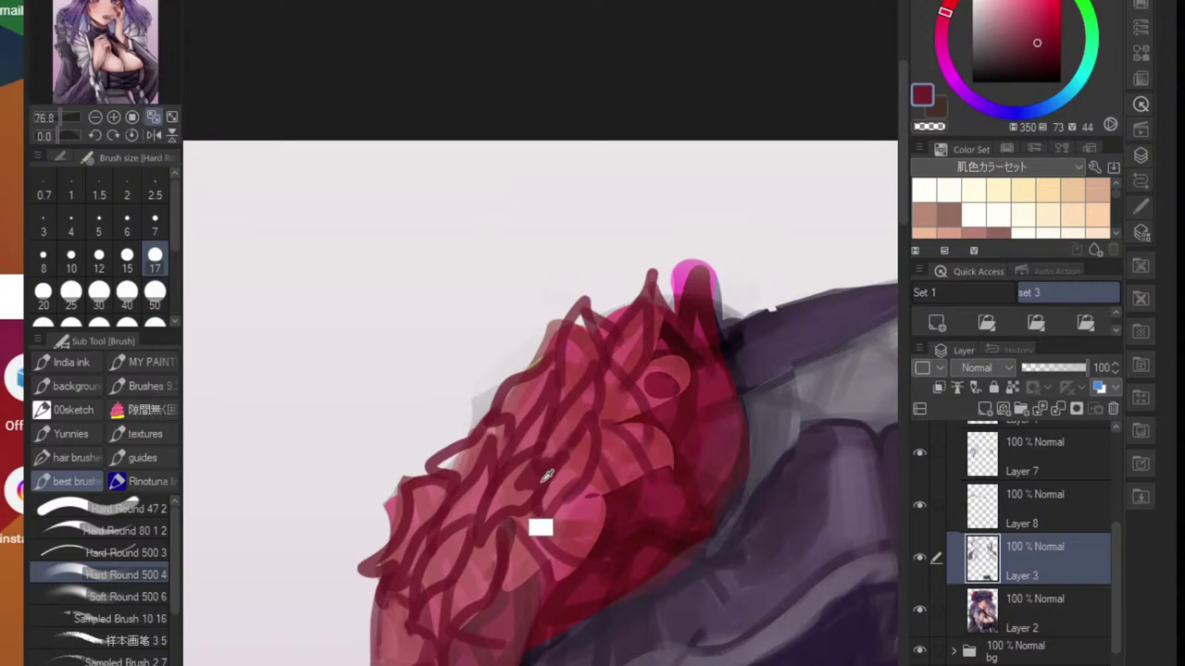
# - Cover dark lines on the upper petals with paler pinkish red, then centre the whole portrait
pyautogui.keyDown('alt'); pyautogui.click(529, 481); pyautogui.keyUp('alt')
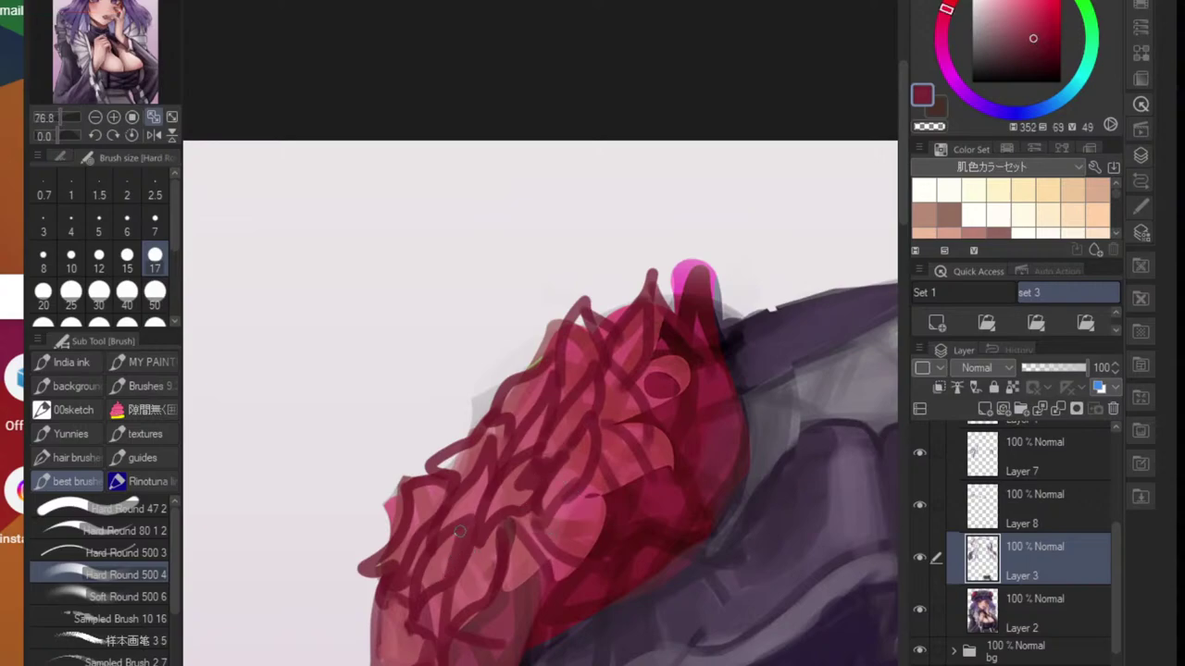
pyautogui.keyDown('alt'); pyautogui.click(434, 579); pyautogui.keyUp('alt')
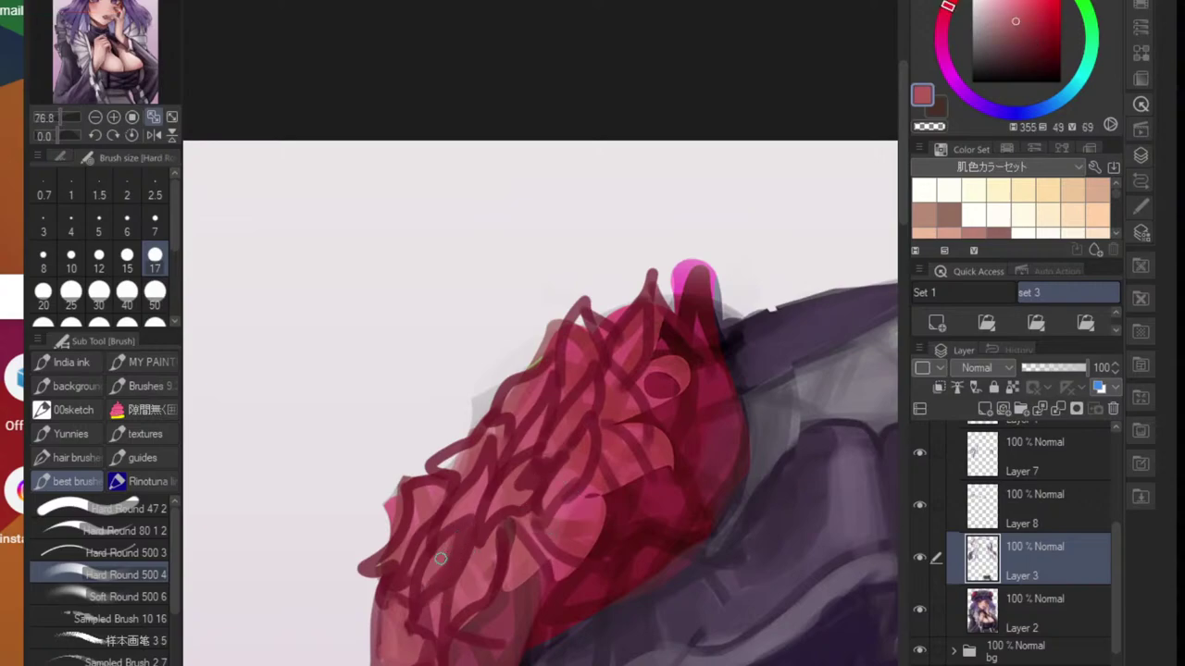
pyautogui.keyDown('alt'); pyautogui.click(445, 464); pyautogui.keyUp('alt')
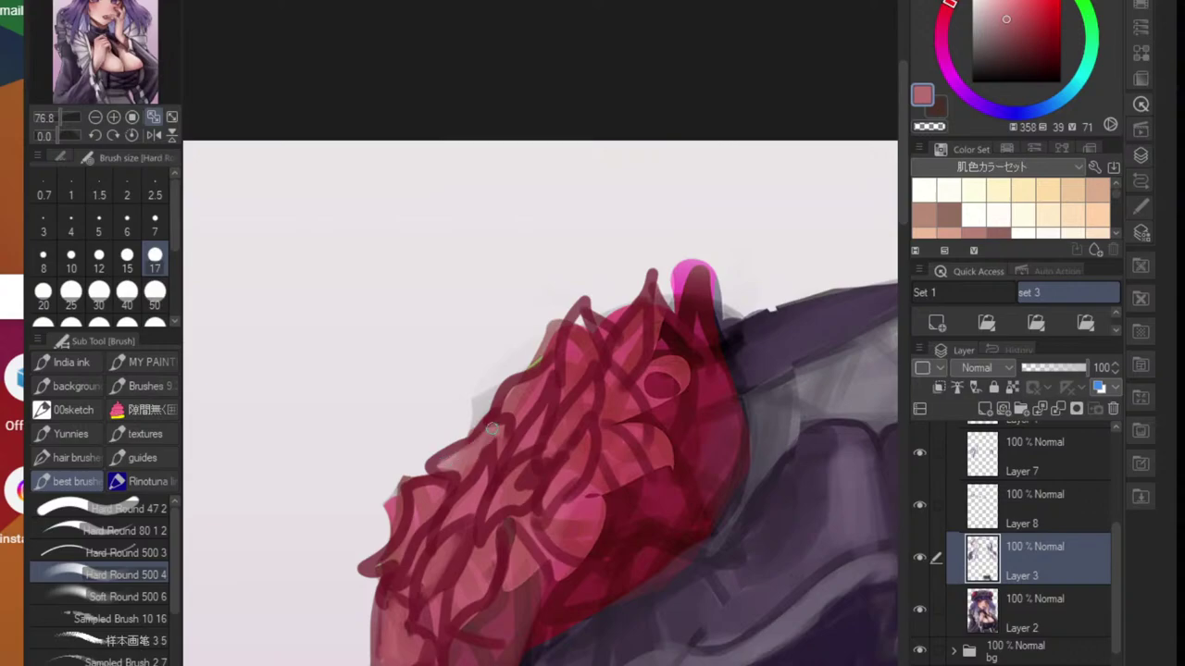
pyautogui.moveTo(491, 429); pyautogui.dragTo(501, 444)
pyautogui.keyDown('alt'); pyautogui.click(497, 461); pyautogui.keyUp('alt')
pyautogui.moveTo(518, 383)
pyautogui.mouseDown()
pyautogui.moveTo(505, 409)
pyautogui.moveTo(519, 407)
pyautogui.mouseUp()
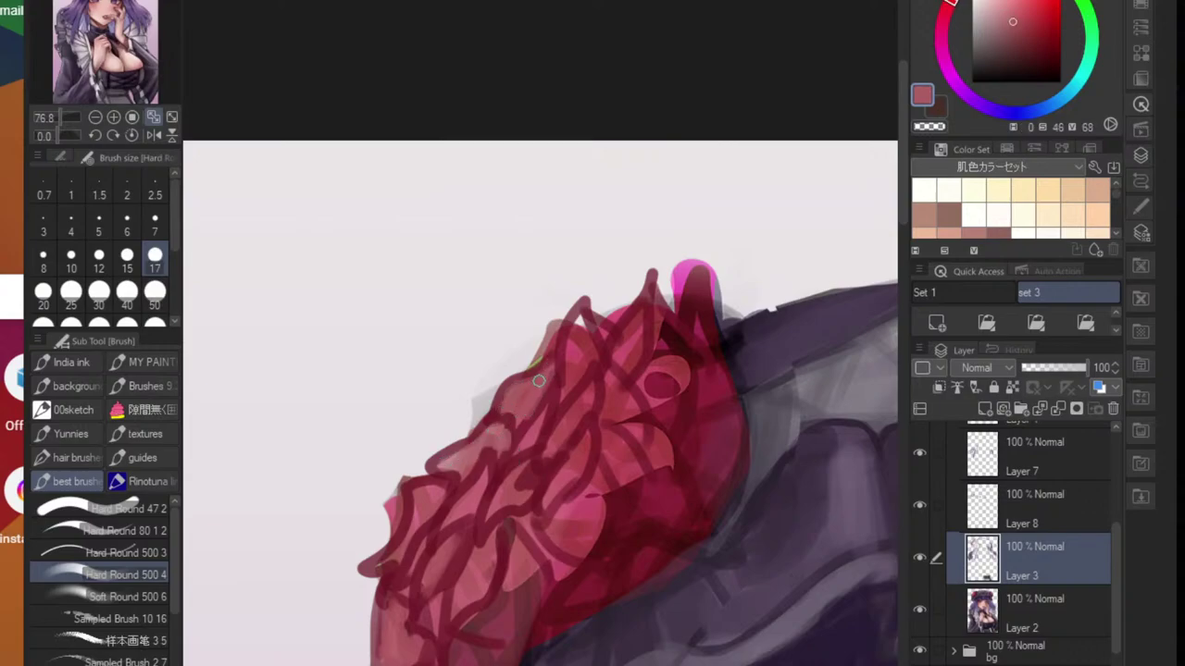
pyautogui.keyDown('alt'); pyautogui.click(576, 343); pyautogui.keyUp('alt')
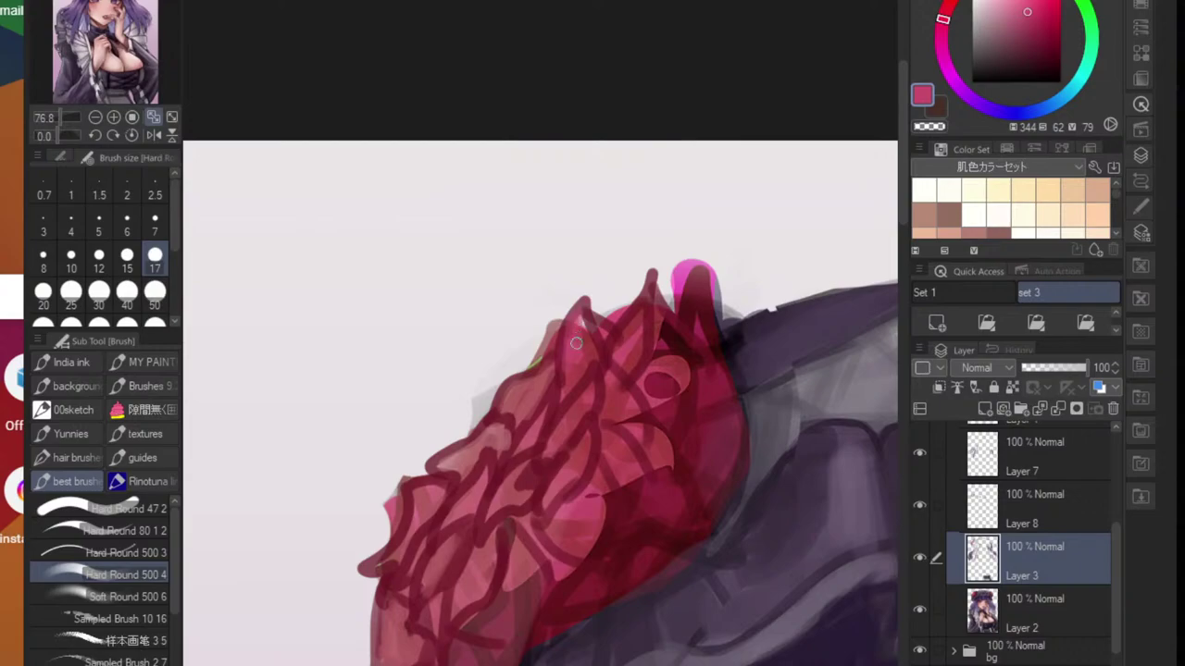
pyautogui.scroll(-5, 579, 436)
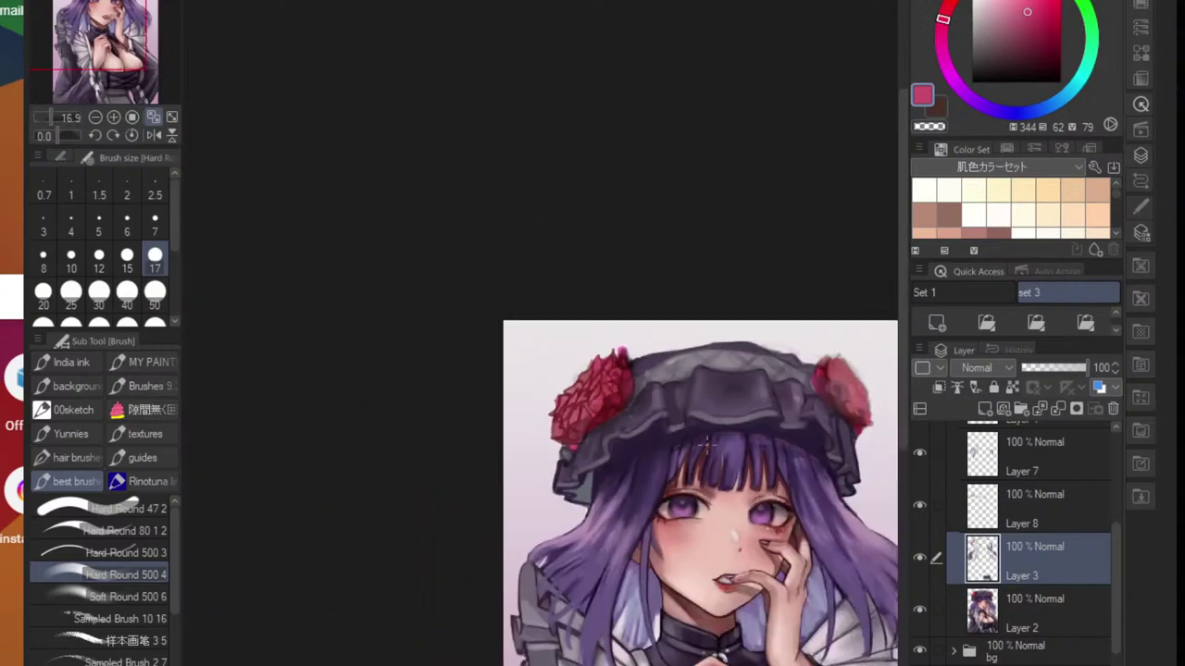
pyautogui.moveTo(779, 430); pyautogui.dragTo(681, 419)
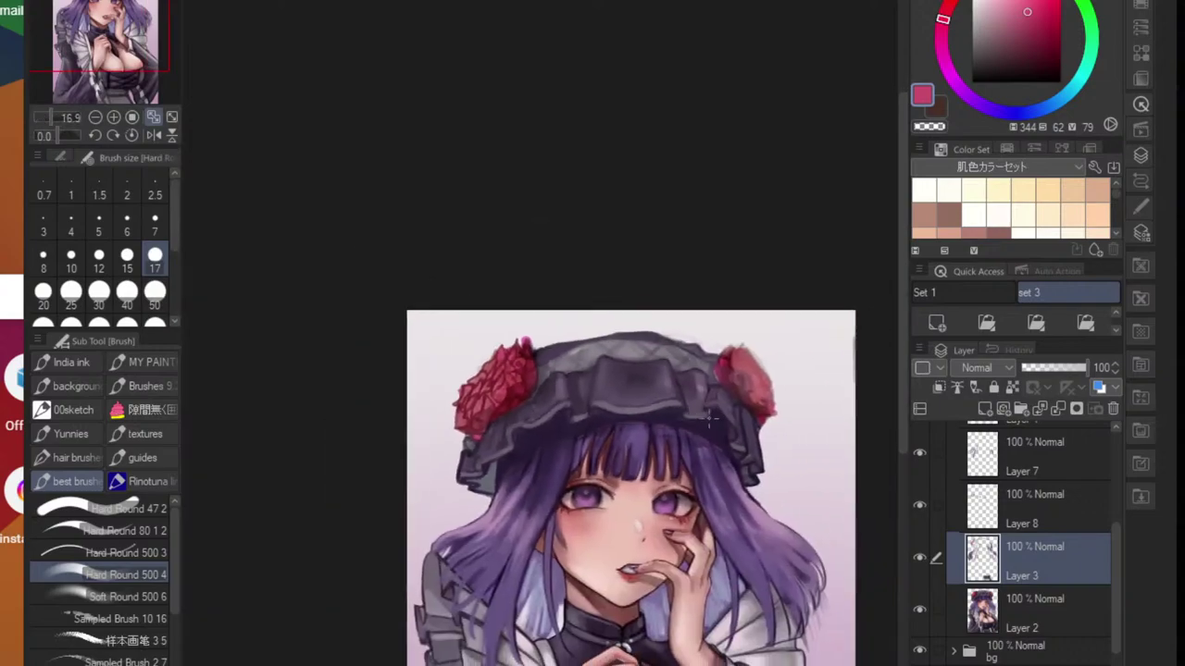
pyautogui.scroll(2, 532, 414)
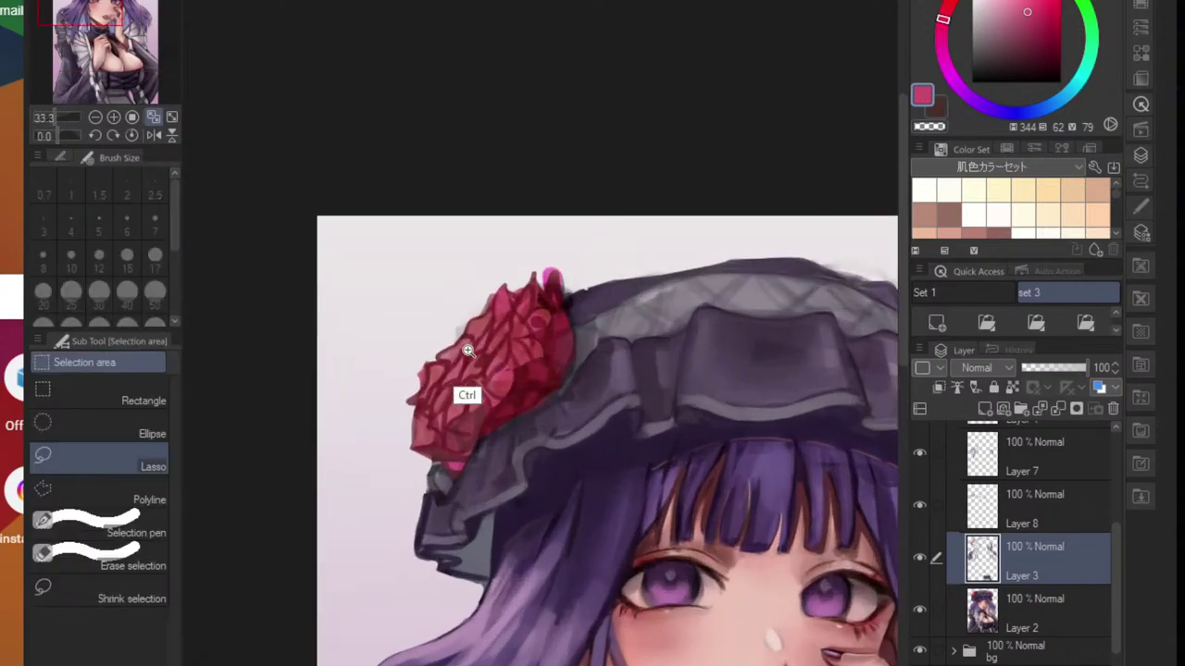
# - Zoom in, select the rose's right part, and add a new layer above Layer 8
pyautogui.moveTo(467, 350); pyautogui.dragTo(488, 292)
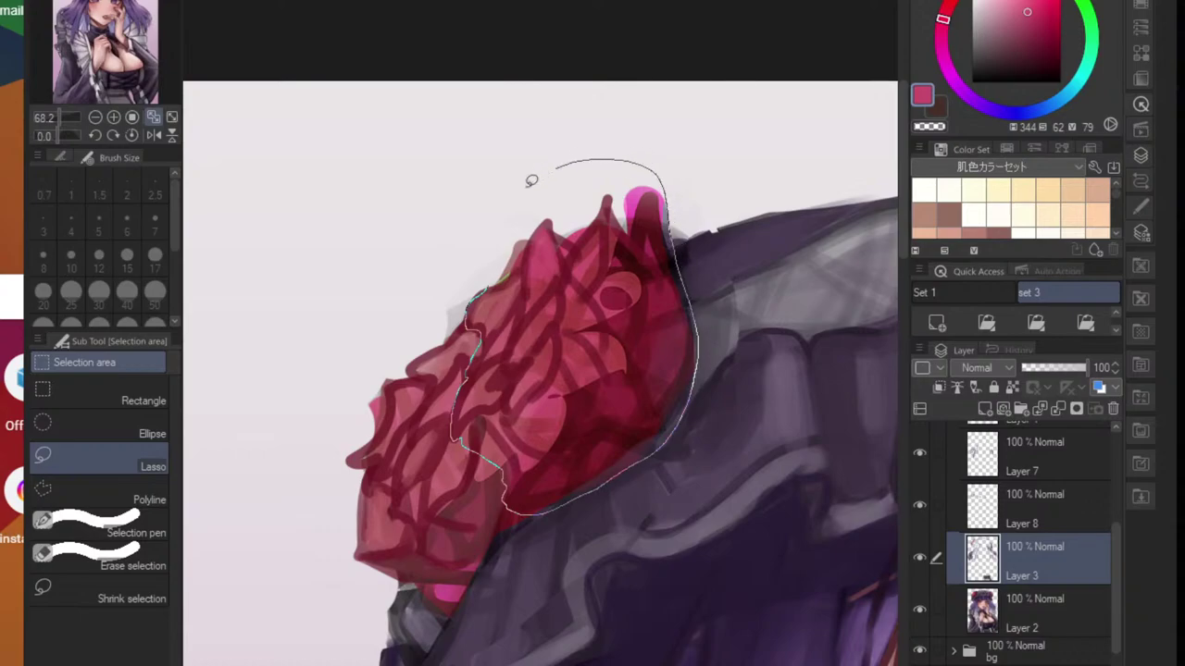
pyautogui.moveTo(532, 181); pyautogui.dragTo(481, 273)
pyautogui.click(1053, 606)
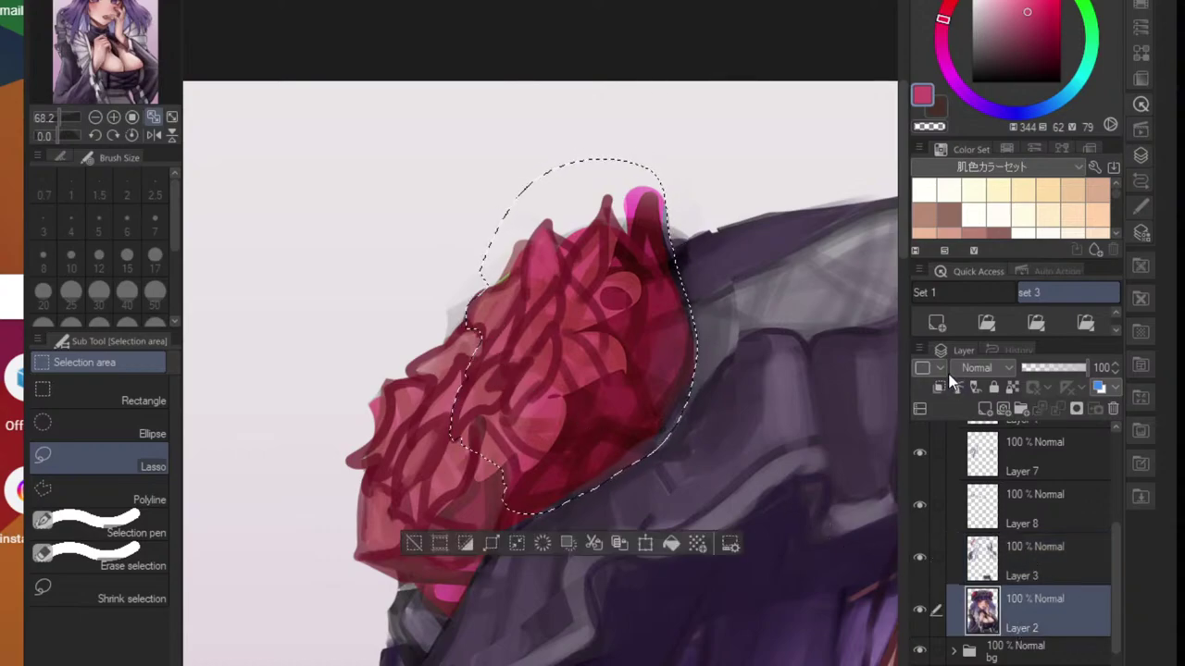
pyautogui.click(1045, 507)
pyautogui.click(936, 322)
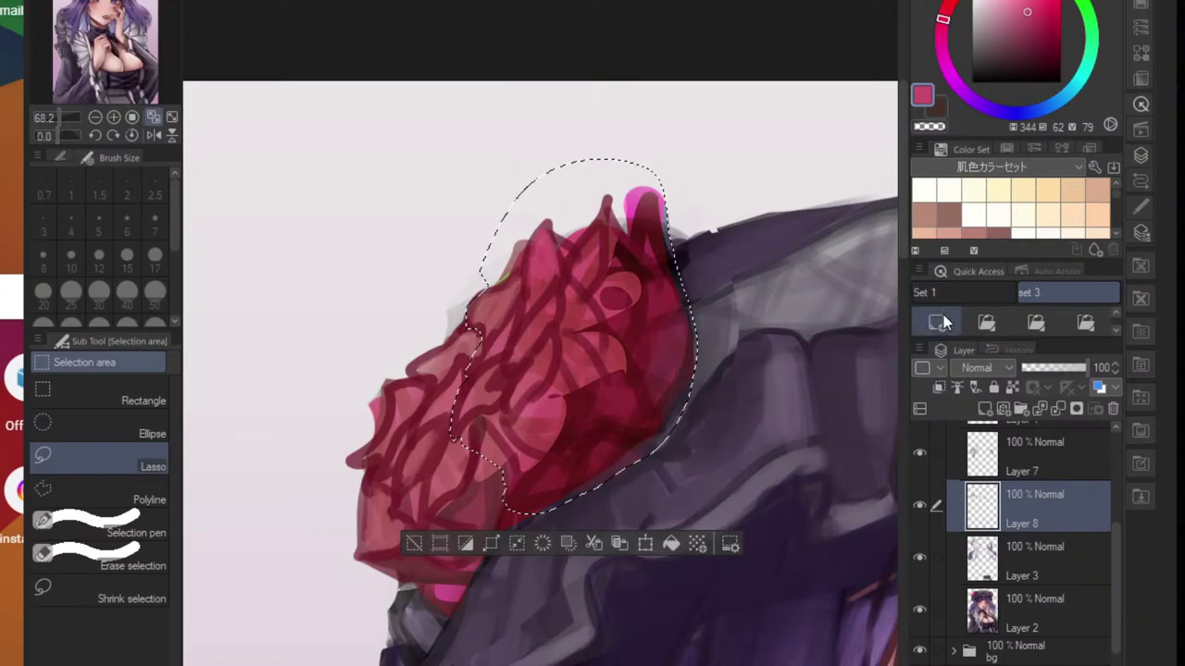
# - Pick a darker, duller red and the Soft Round brush, then zoom out to see the rose
pyautogui.click(1035, 44)
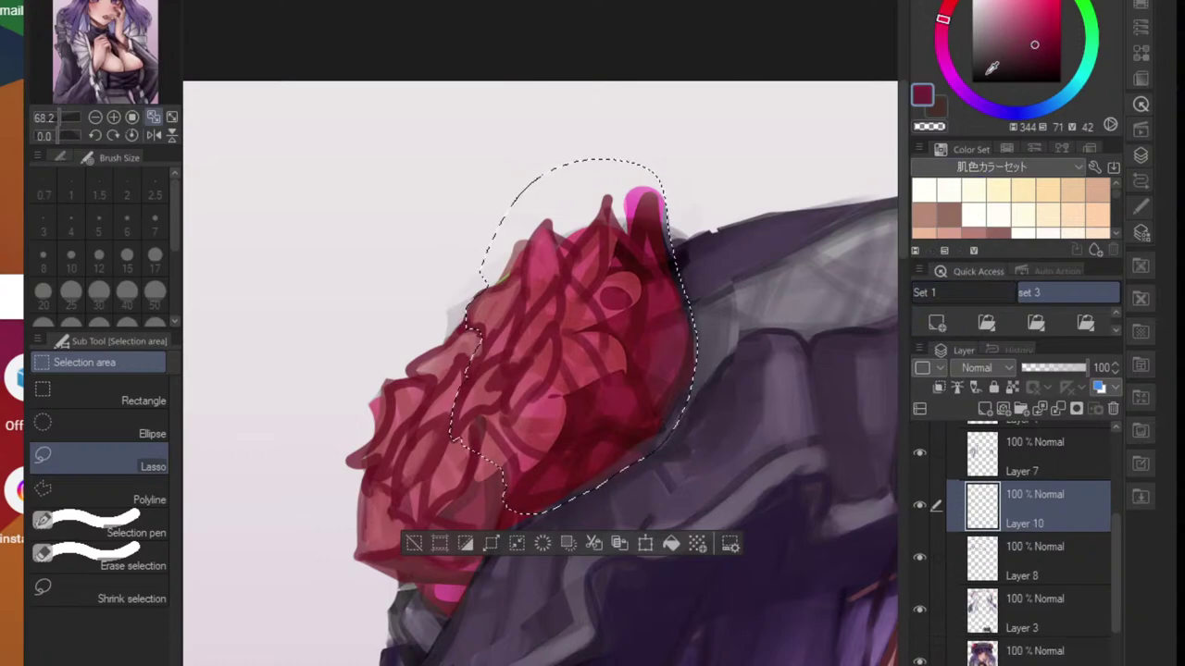
pyautogui.click(139, 490)
pyautogui.press('b')
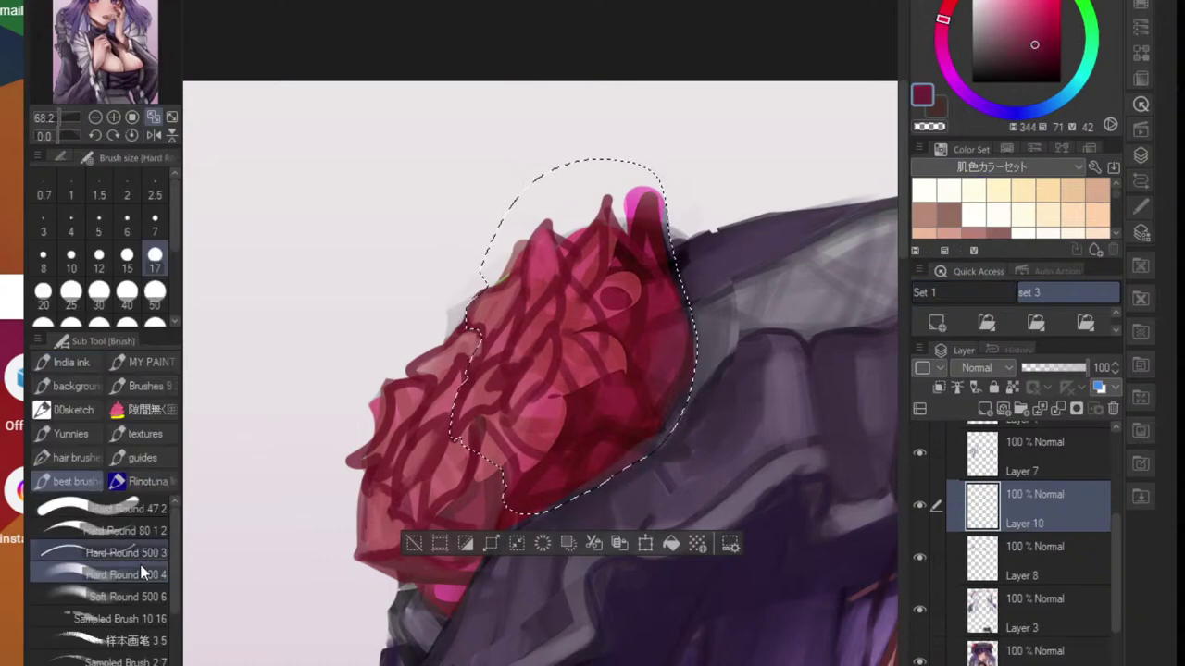
pyautogui.click(132, 597)
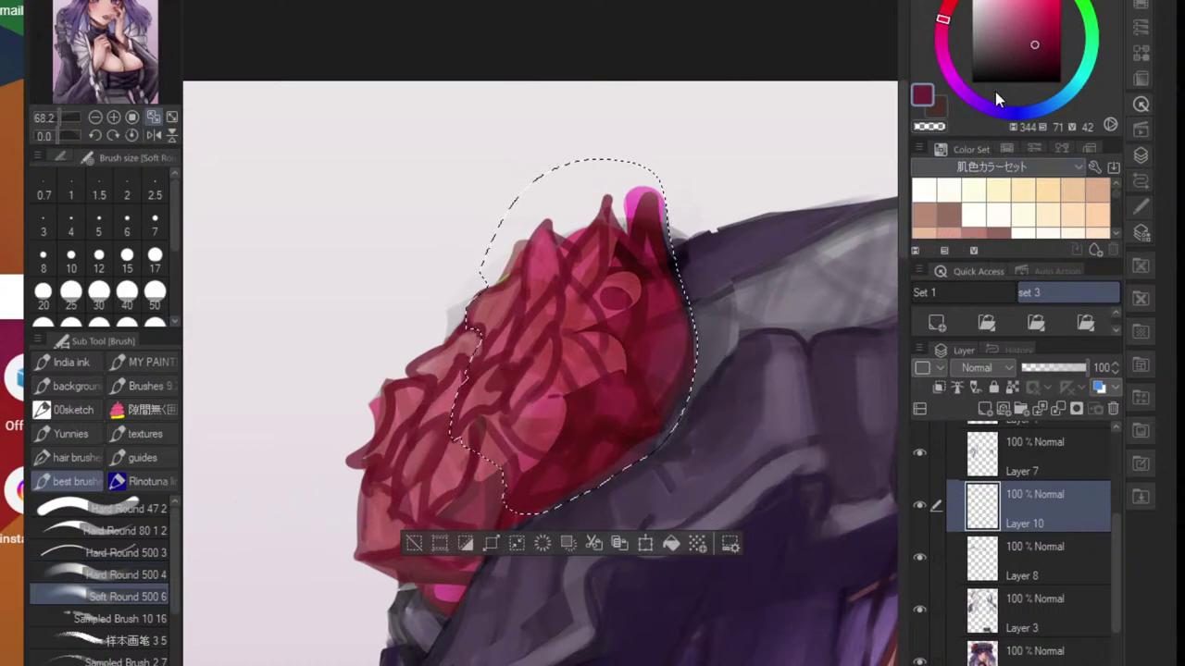
pyautogui.click(1019, 58)
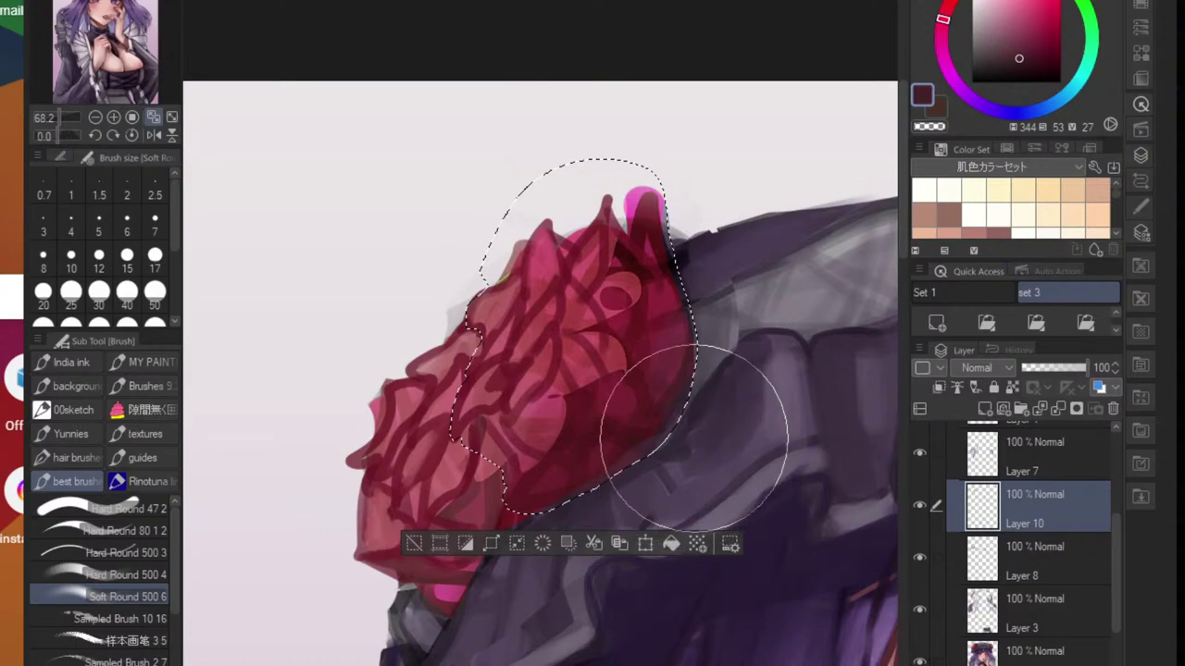
pyautogui.hotkey('ctrl', 'd')
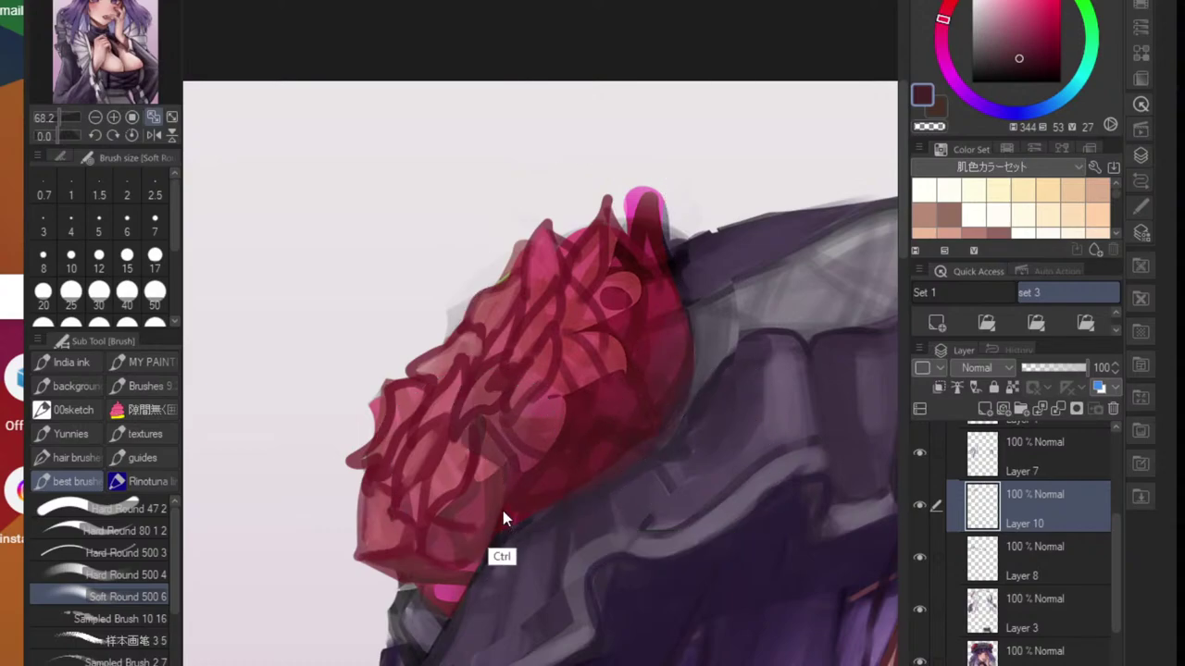
pyautogui.moveTo(685, 473); pyautogui.dragTo(606, 514)
pyautogui.hotkey('ctrl', 'alt', 'z')
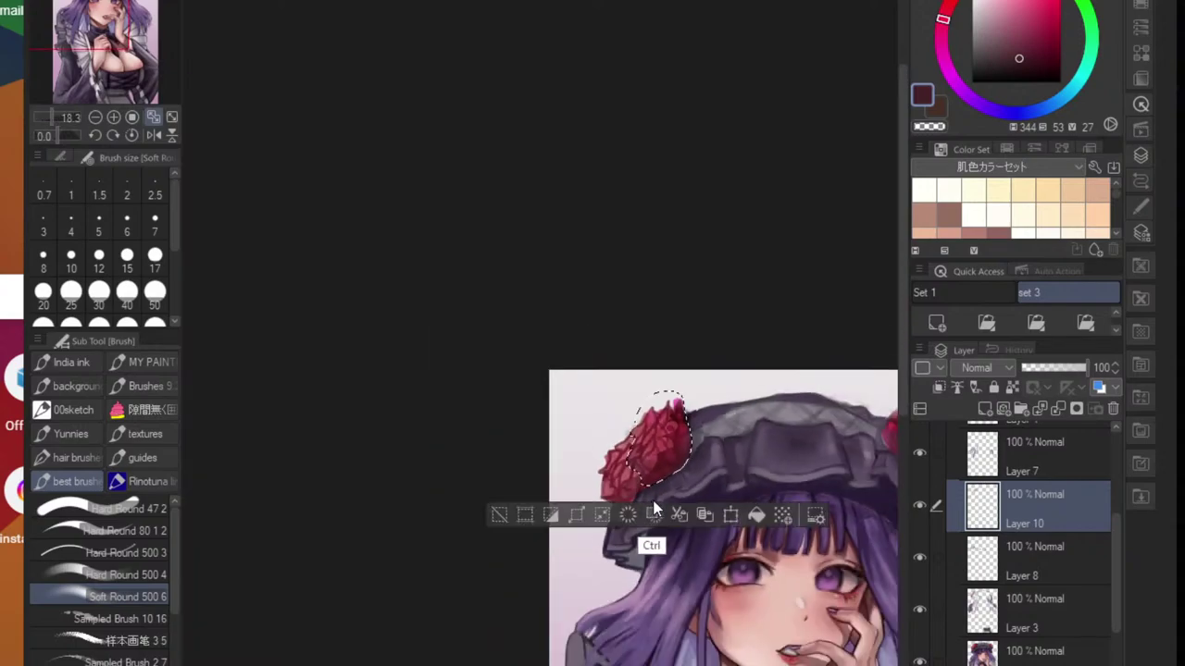
pyautogui.moveTo(701, 451); pyautogui.dragTo(719, 449)
pyautogui.scroll(3, 720, 449)
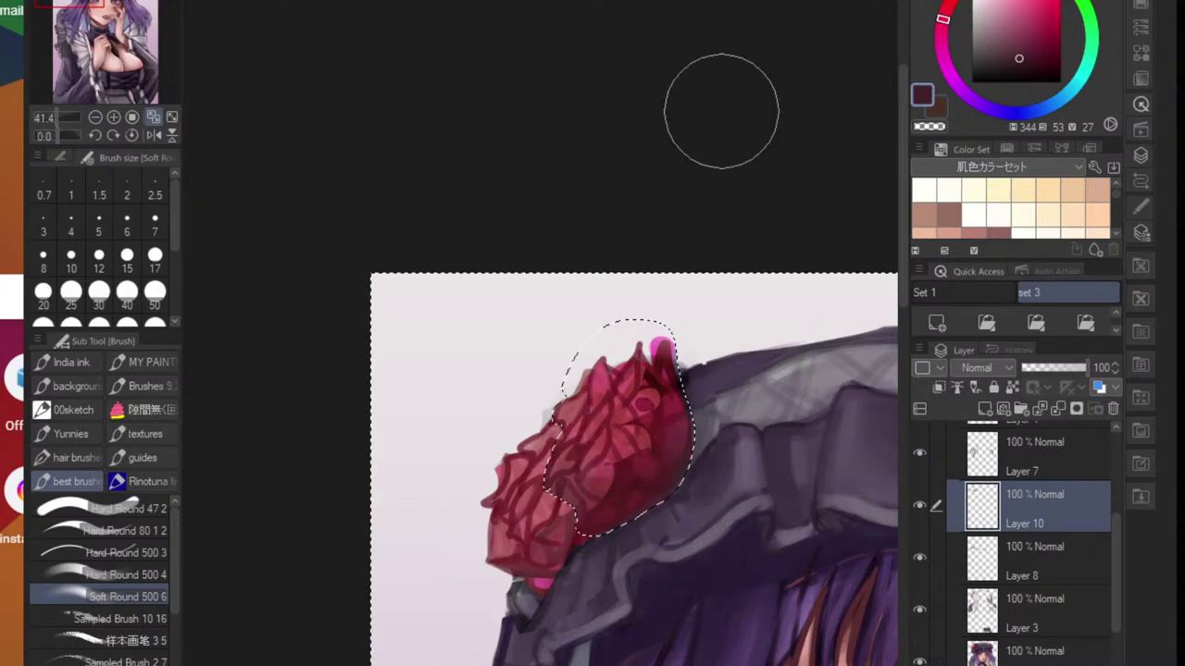
# - Shade the rose's lower centre and left side in deeper red, then deselect
pyautogui.moveTo(560, 540)
pyautogui.mouseDown()
pyautogui.moveTo(557, 525)
pyautogui.moveTo(575, 556)
pyautogui.moveTo(584, 523)
pyautogui.mouseUp()
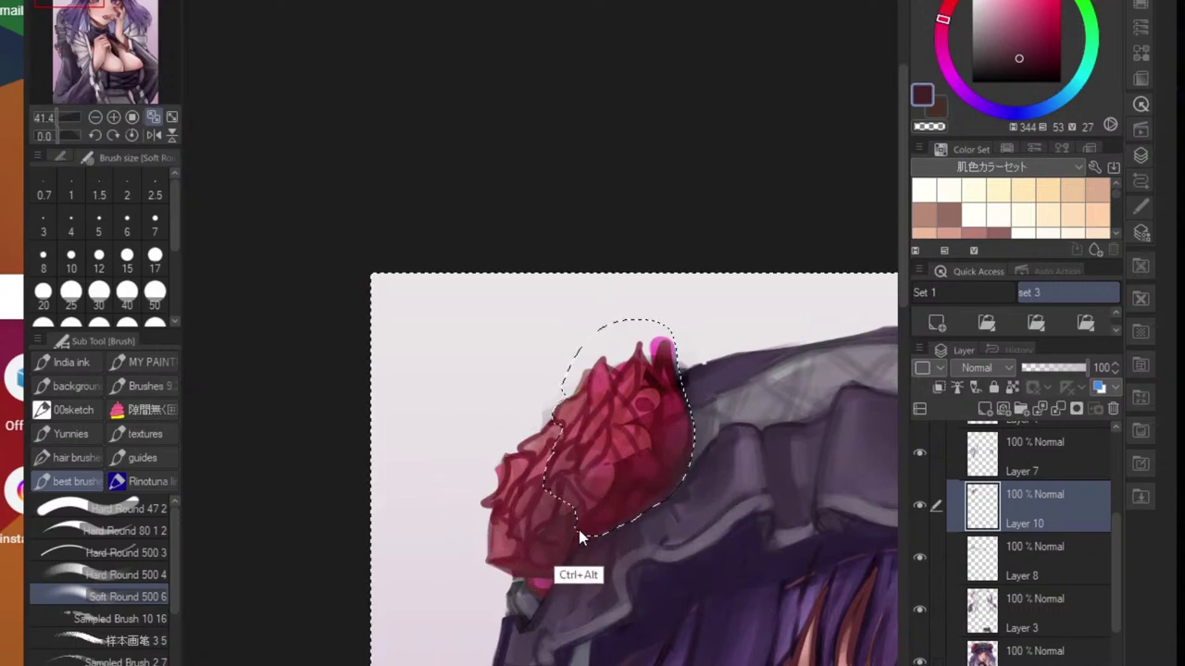
pyautogui.hotkey('ctrl', 'alt', 'z')
pyautogui.click(944, 218)
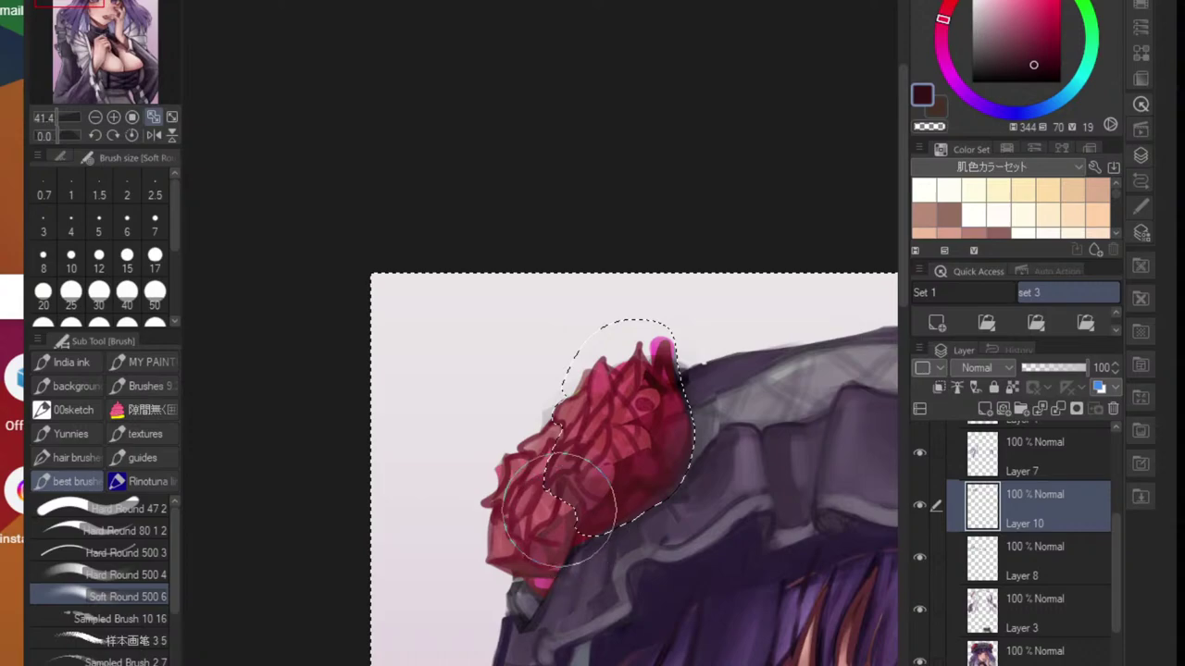
pyautogui.moveTo(574, 495); pyautogui.dragTo(592, 490)
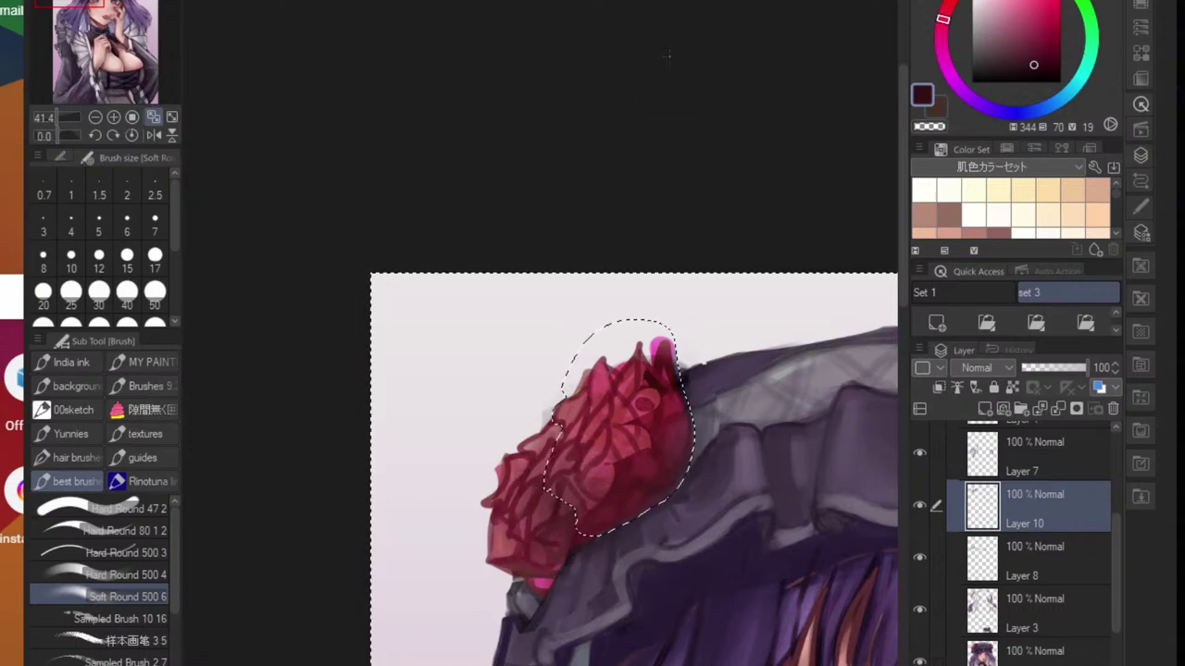
pyautogui.hotkey('ctrl', 'shift', 'i')
pyautogui.keyDown('alt'); pyautogui.click(598, 463); pyautogui.keyUp('alt')
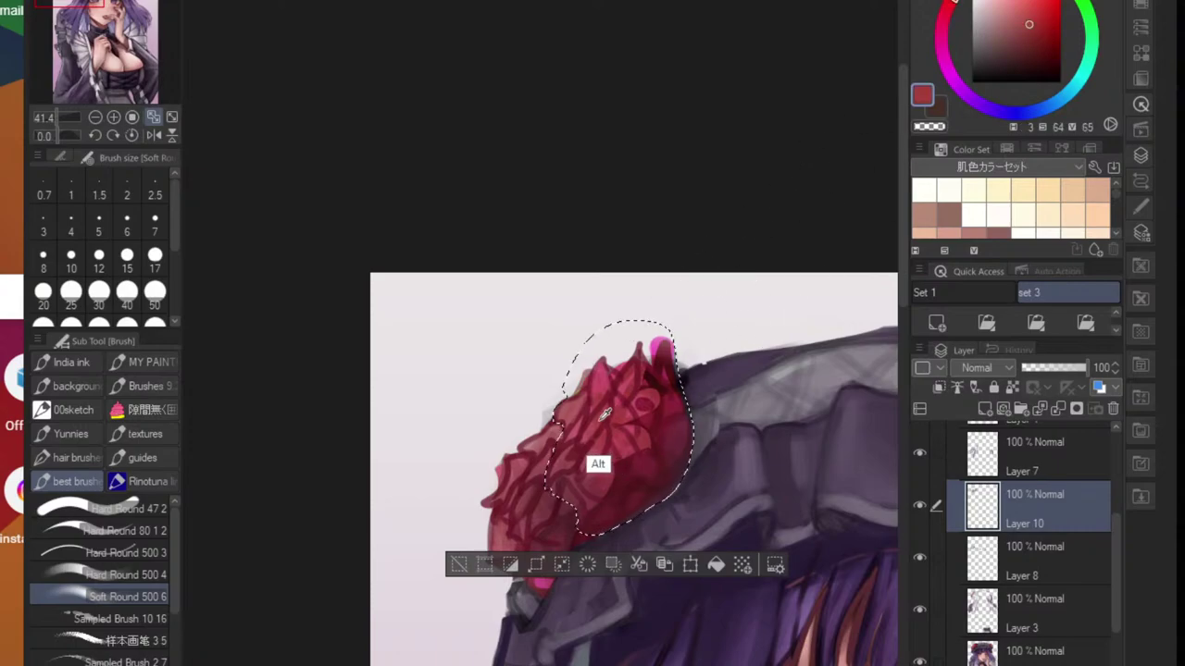
pyautogui.moveTo(557, 483)
pyautogui.mouseDown()
pyautogui.moveTo(577, 520)
pyautogui.moveTo(593, 502)
pyautogui.moveTo(593, 515)
pyautogui.moveTo(550, 461)
pyautogui.moveTo(578, 441)
pyautogui.mouseUp()
pyautogui.hotkey('ctrl', 'd')
pyautogui.scroll(-5, 683, 481)
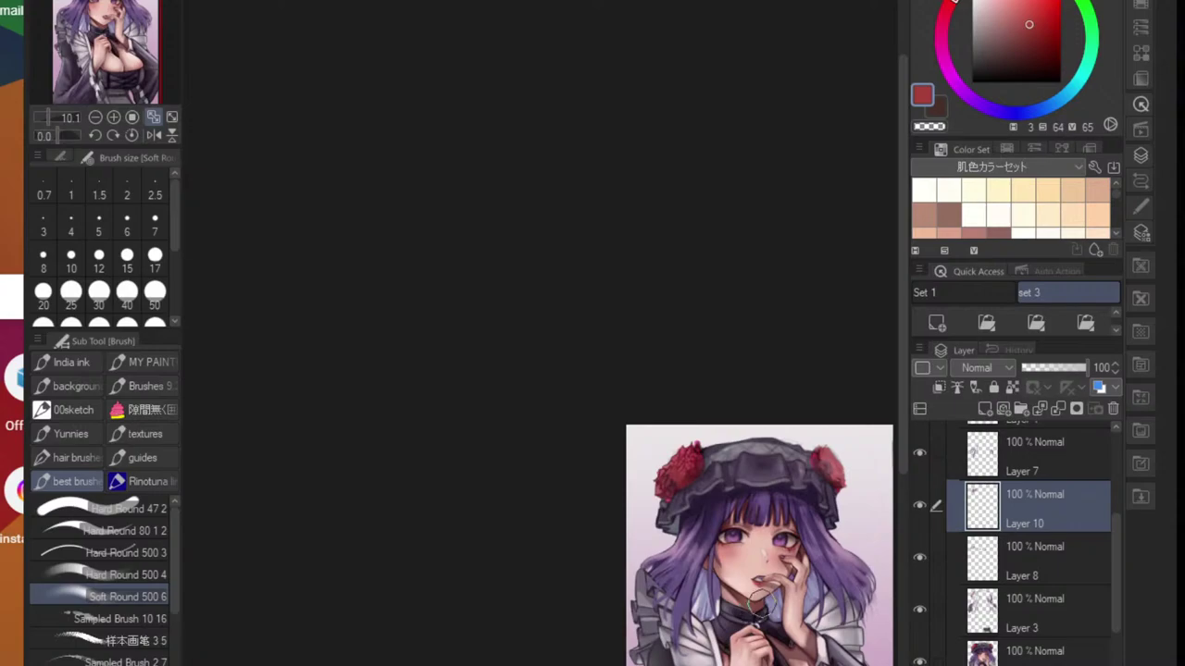
pyautogui.scroll(5, 661, 463)
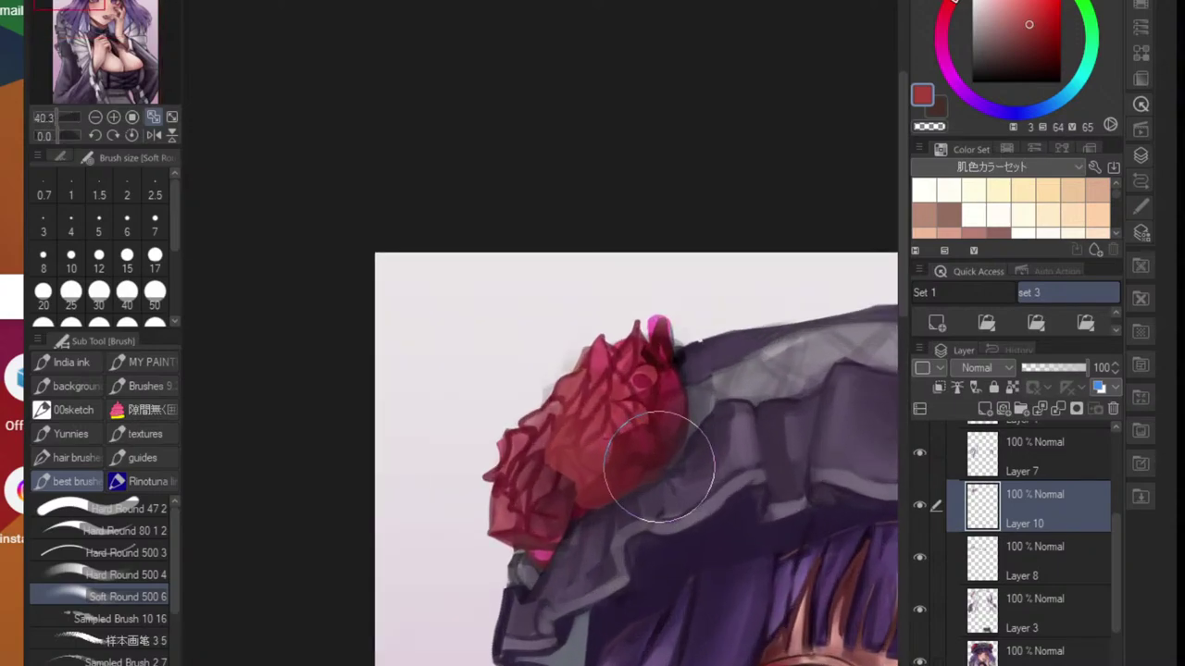
pyautogui.scroll(-5, 851, 312)
pyautogui.scroll(2, 644, 439)
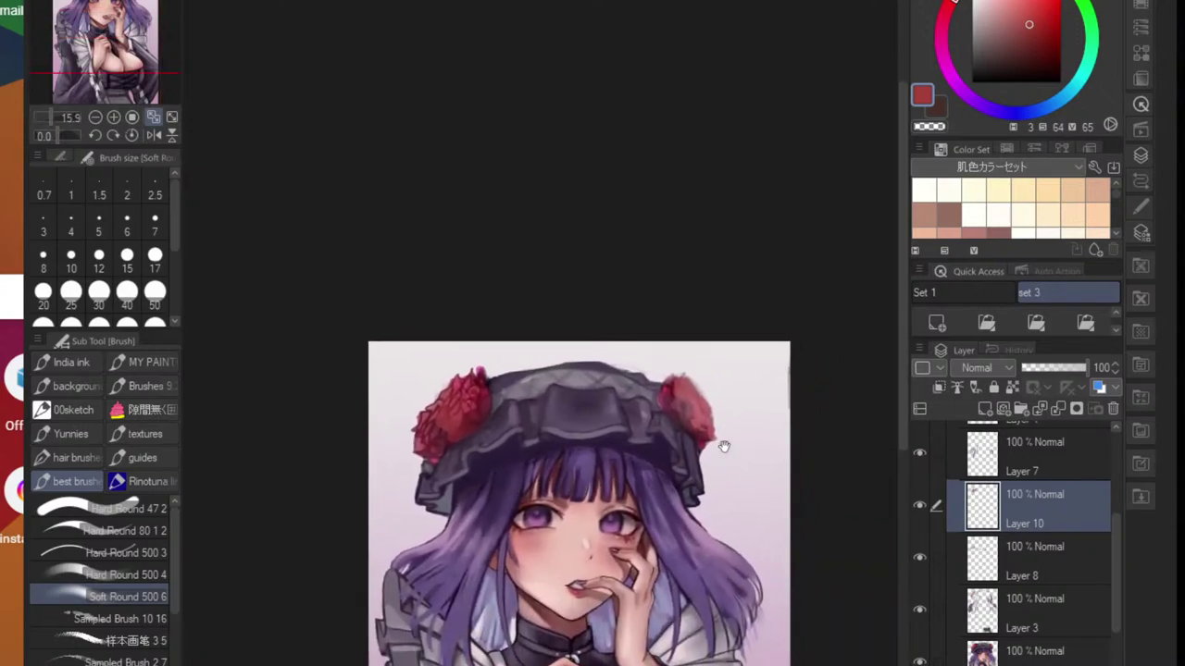
pyautogui.scroll(3, 644, 438)
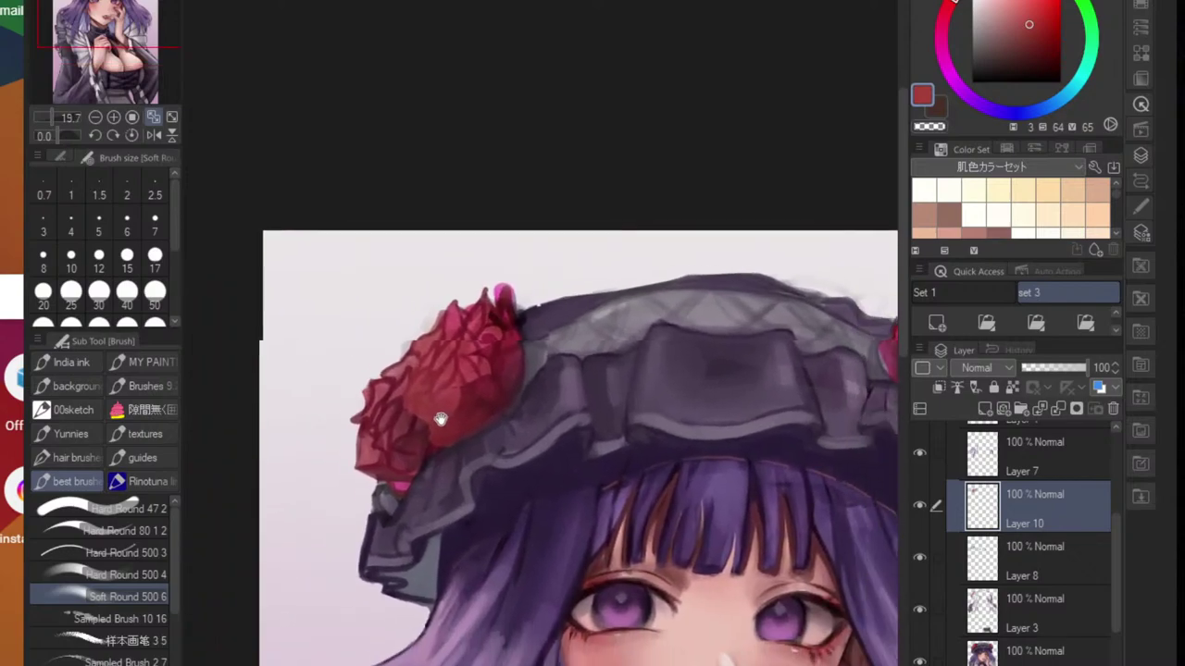
pyautogui.click(920, 559)
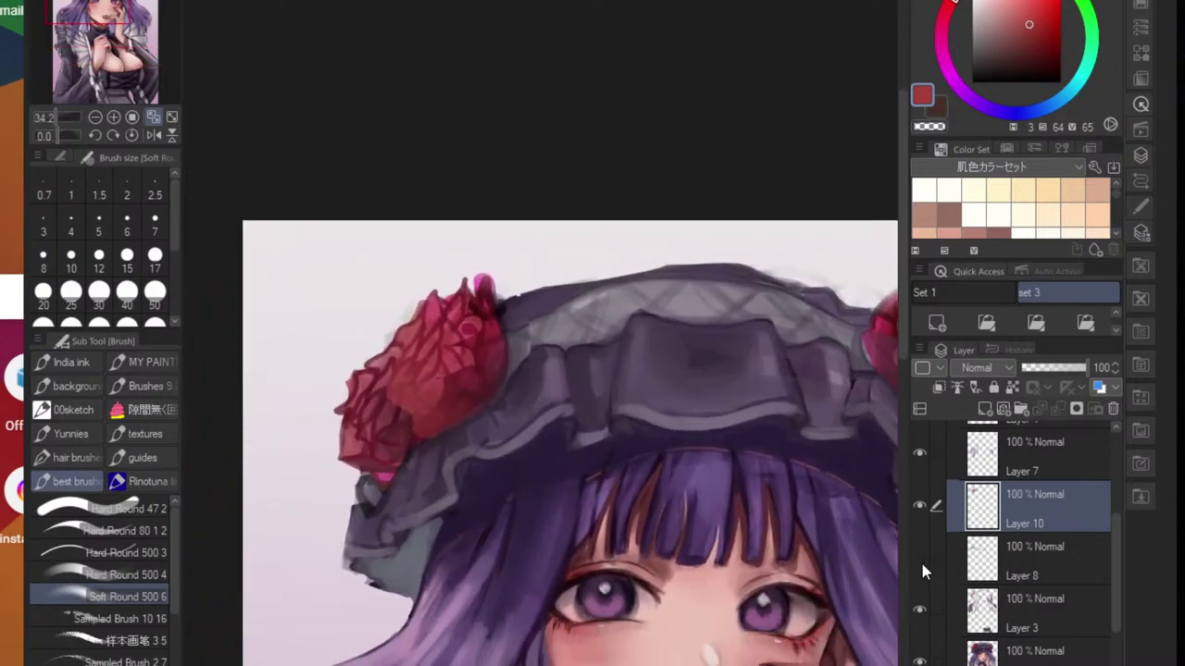
pyautogui.click(920, 559)
pyautogui.click(921, 563)
pyautogui.click(923, 563)
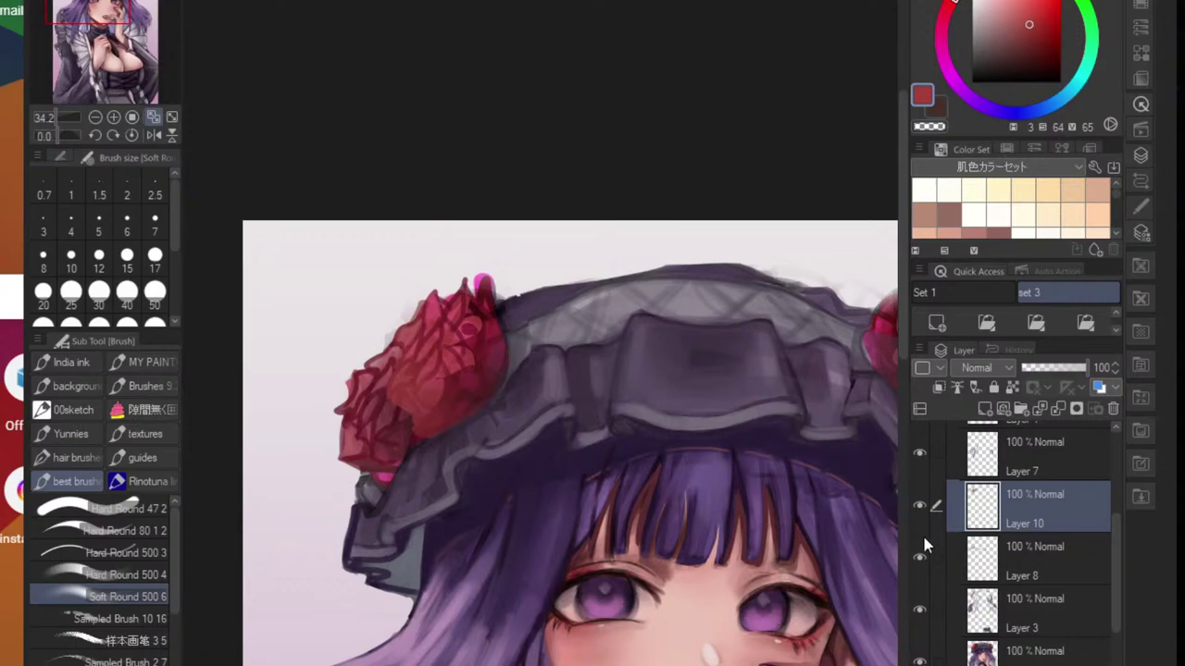
pyautogui.scroll(-2, 764, 498)
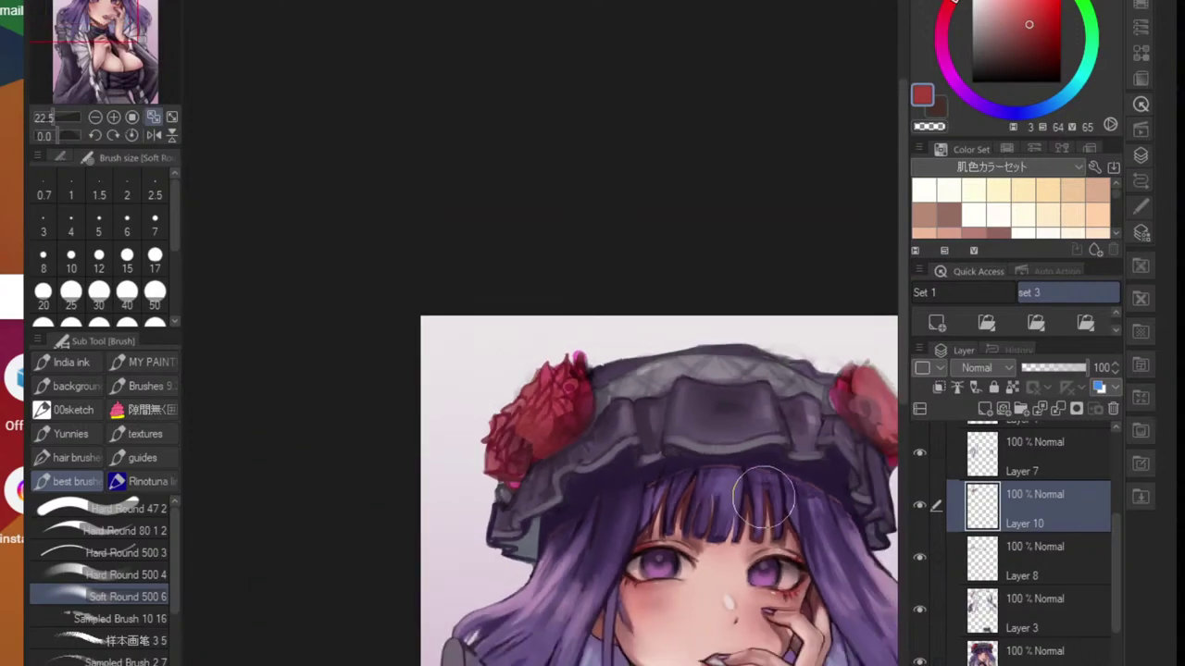
pyautogui.scroll(2, 774, 500)
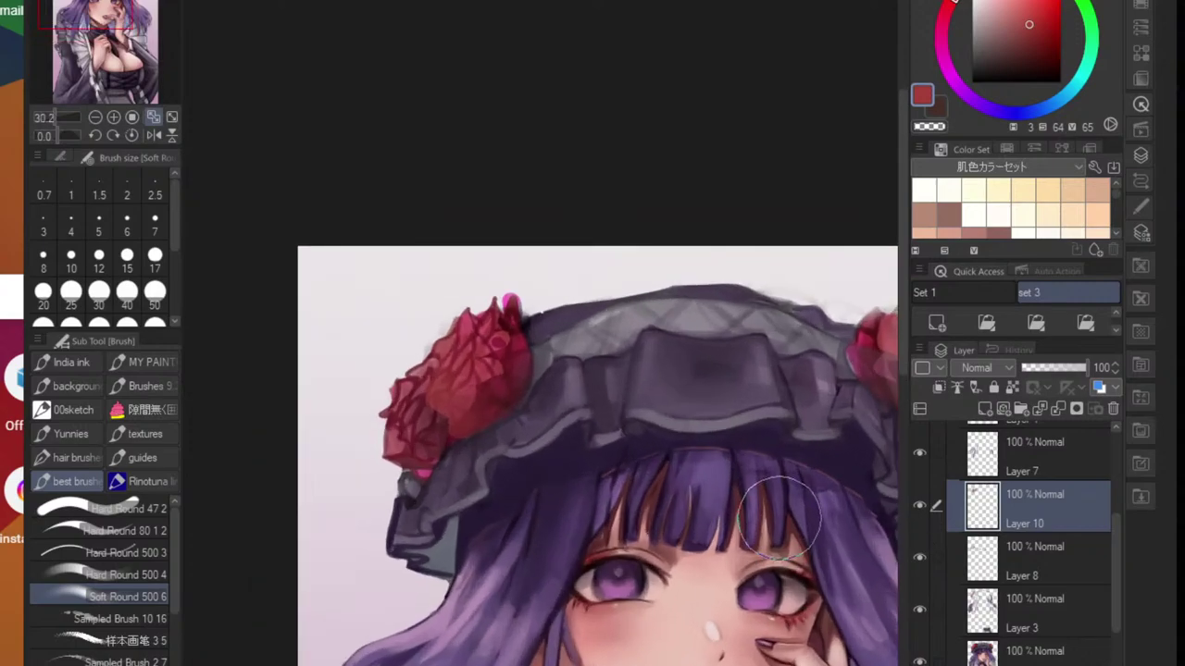
pyautogui.moveTo(717, 616); pyautogui.dragTo(537, 462)
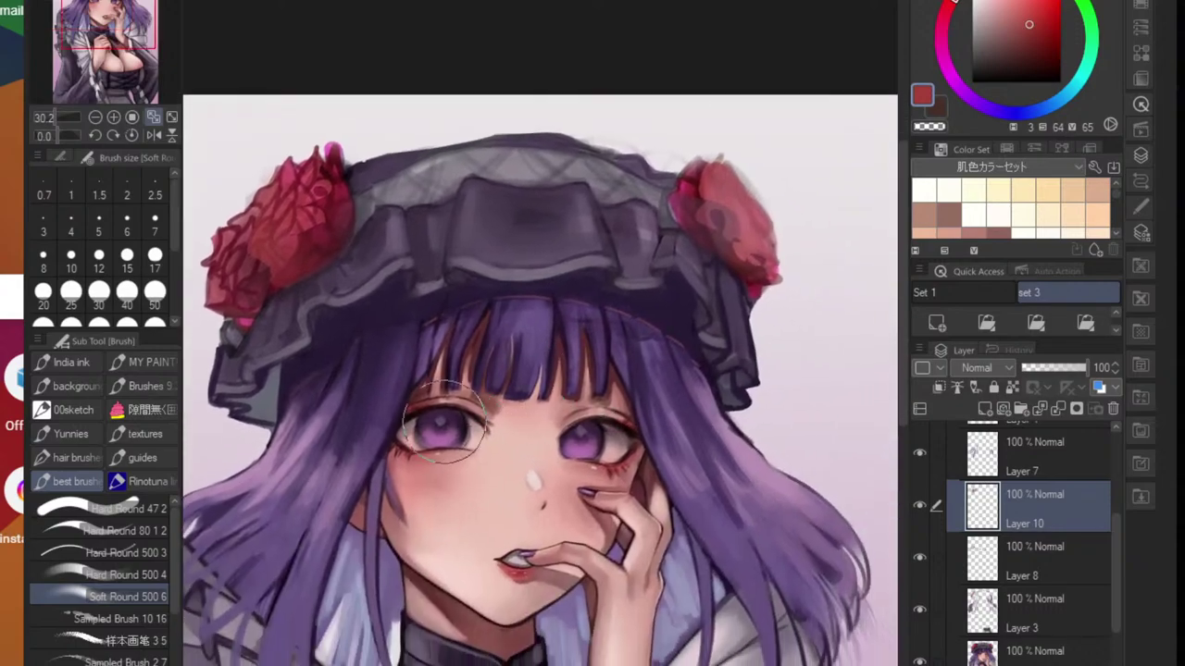
pyautogui.scroll(1, 306, 398)
pyautogui.click(995, 602)
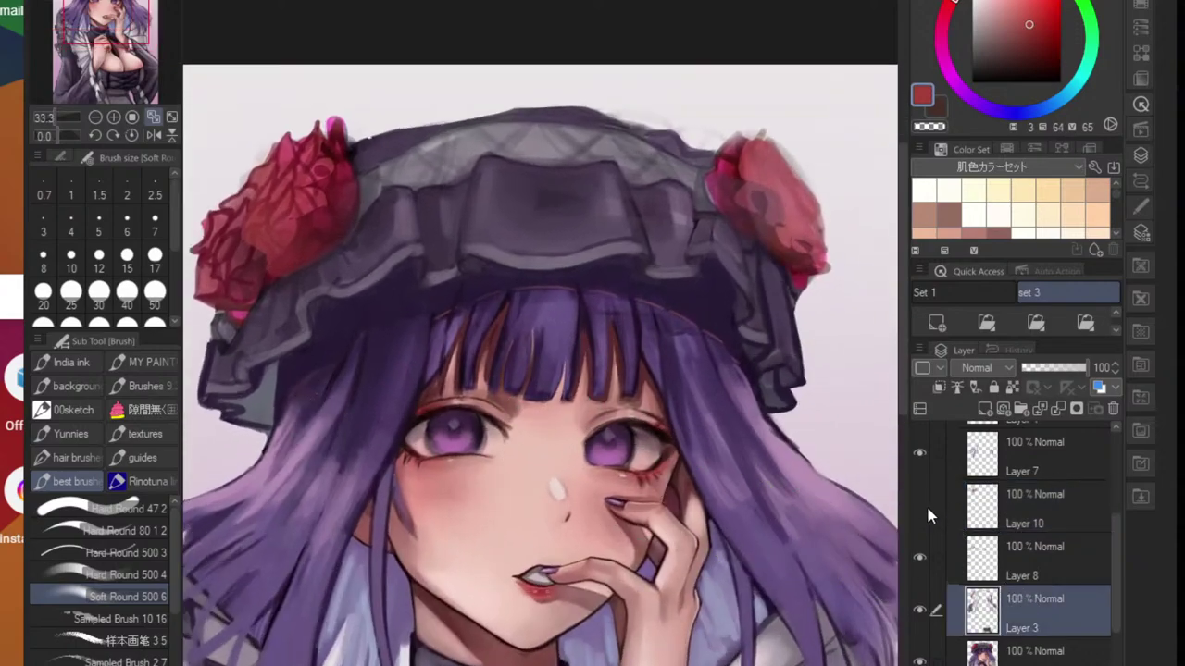
# - Toggle Layer 8 on and off to compare, then merge Layer 10 down into Layer 8
pyautogui.click(919, 506)
pyautogui.click(979, 541)
pyautogui.click(917, 555)
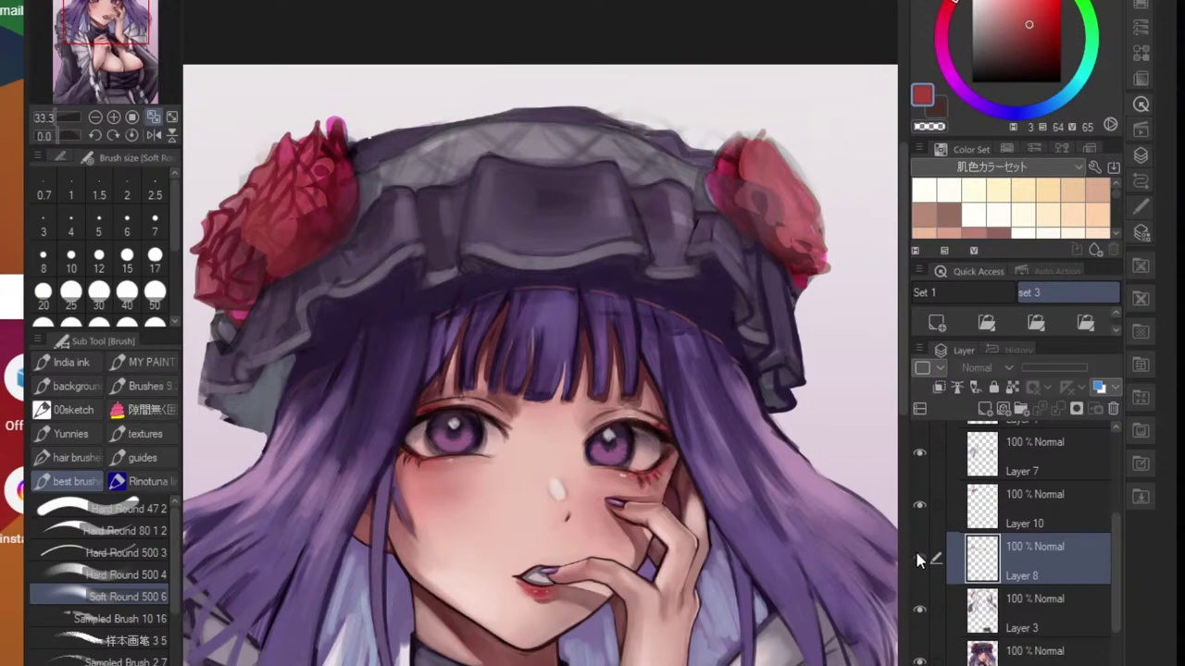
pyautogui.click(917, 553)
pyautogui.click(914, 552)
pyautogui.click(916, 555)
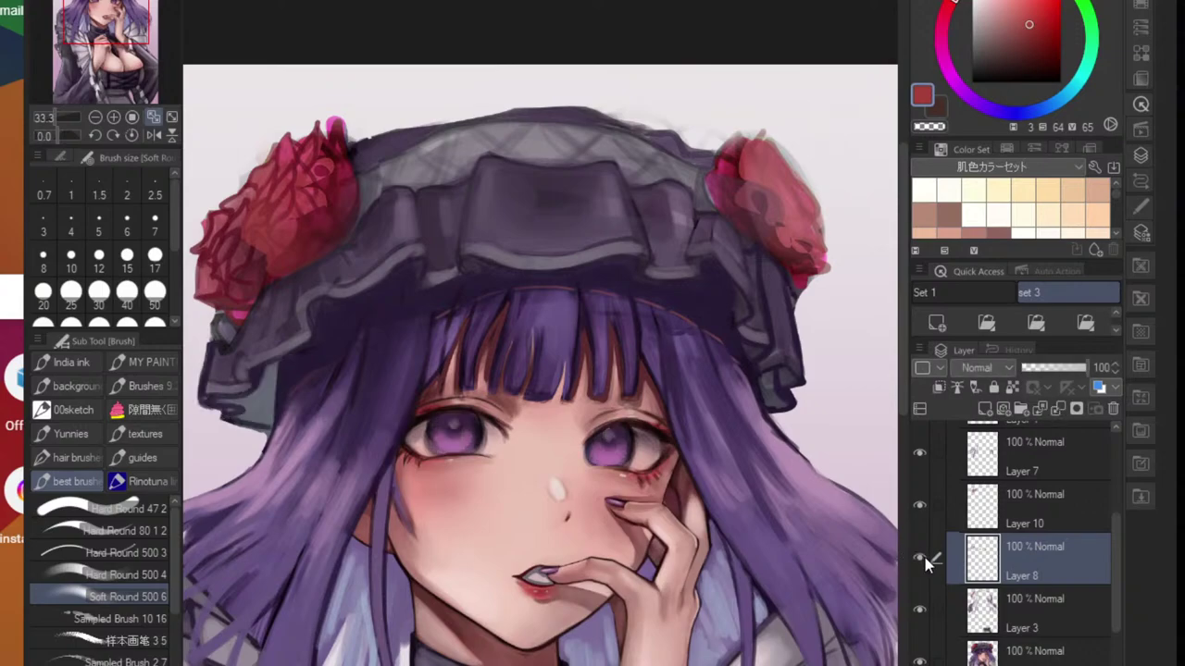
pyautogui.click(1000, 509)
pyautogui.hotkey('ctrl', 'e')
# - Check Layer 7's shading, then merge Layer 7 down into Layer 8
pyautogui.click(919, 453)
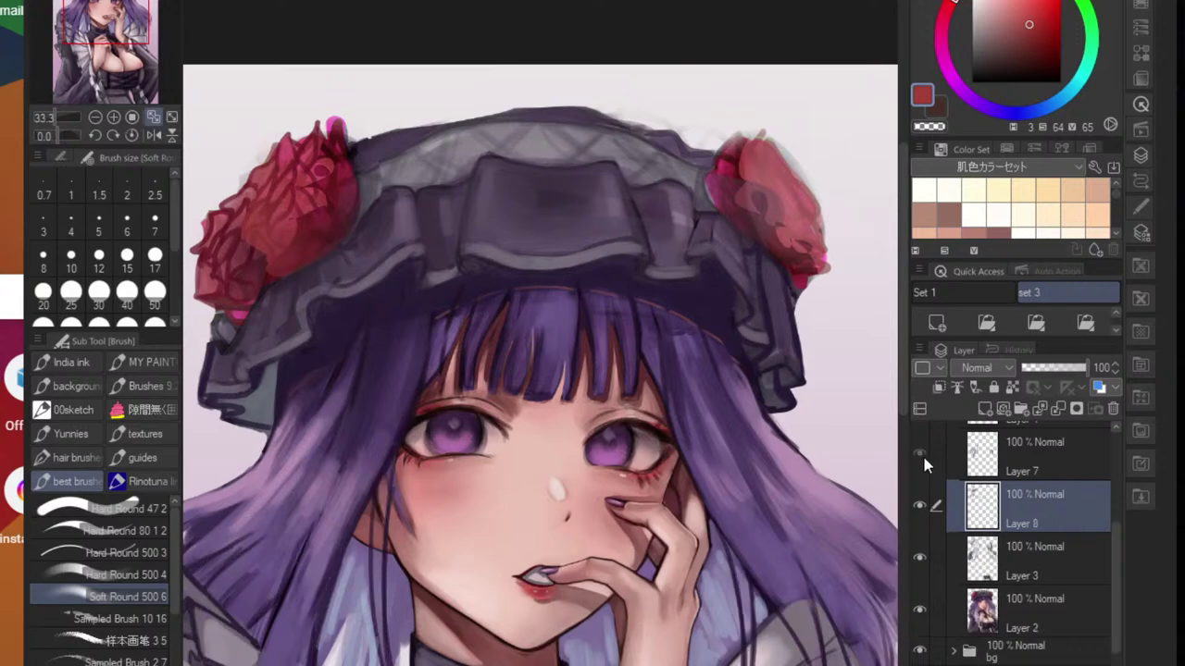
pyautogui.click(922, 453)
pyautogui.click(1017, 456)
pyautogui.hotkey('ctrl', 'e')
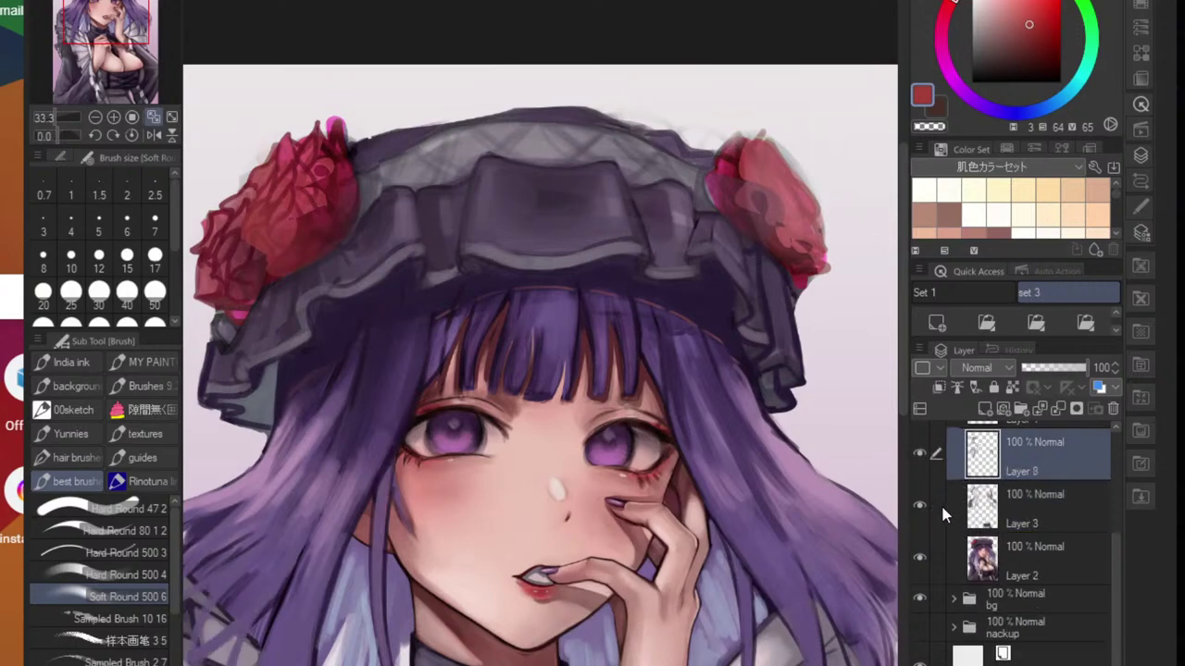
# - Merge Layer 8 down into Layer 3 and toggle Layer 3 to check the result
pyautogui.click(921, 504)
pyautogui.click(923, 502)
pyautogui.hotkey('ctrl', 'e')
pyautogui.scroll(-2, 795, 535)
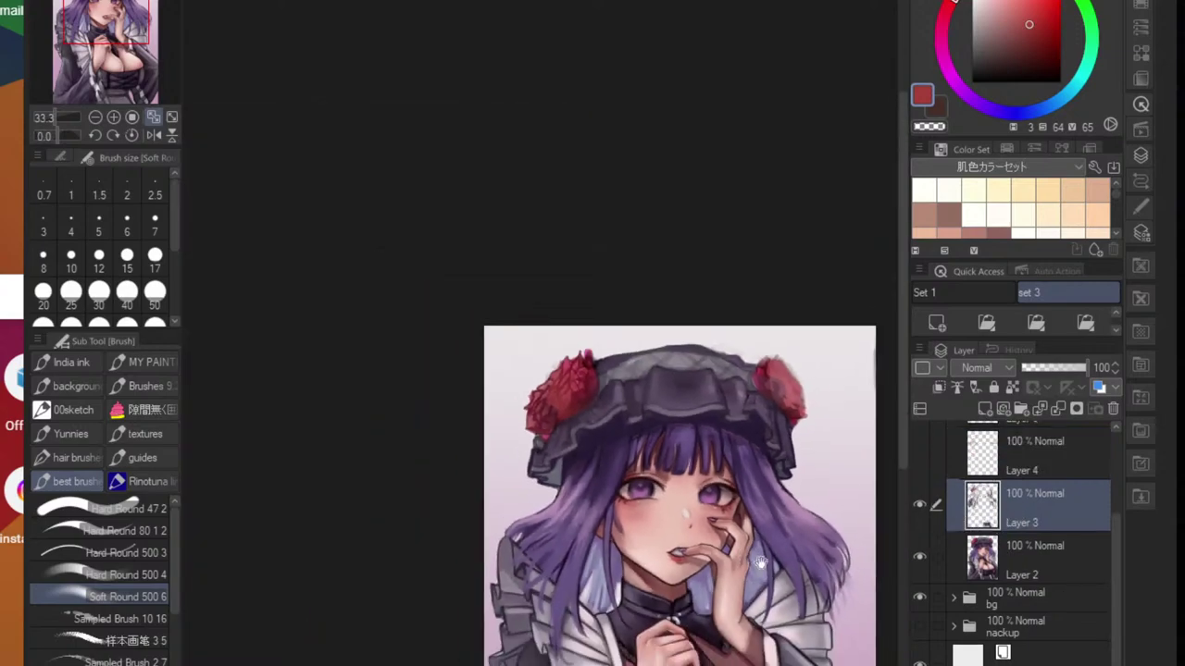
pyautogui.click(921, 508)
pyautogui.click(925, 508)
pyautogui.click(921, 508)
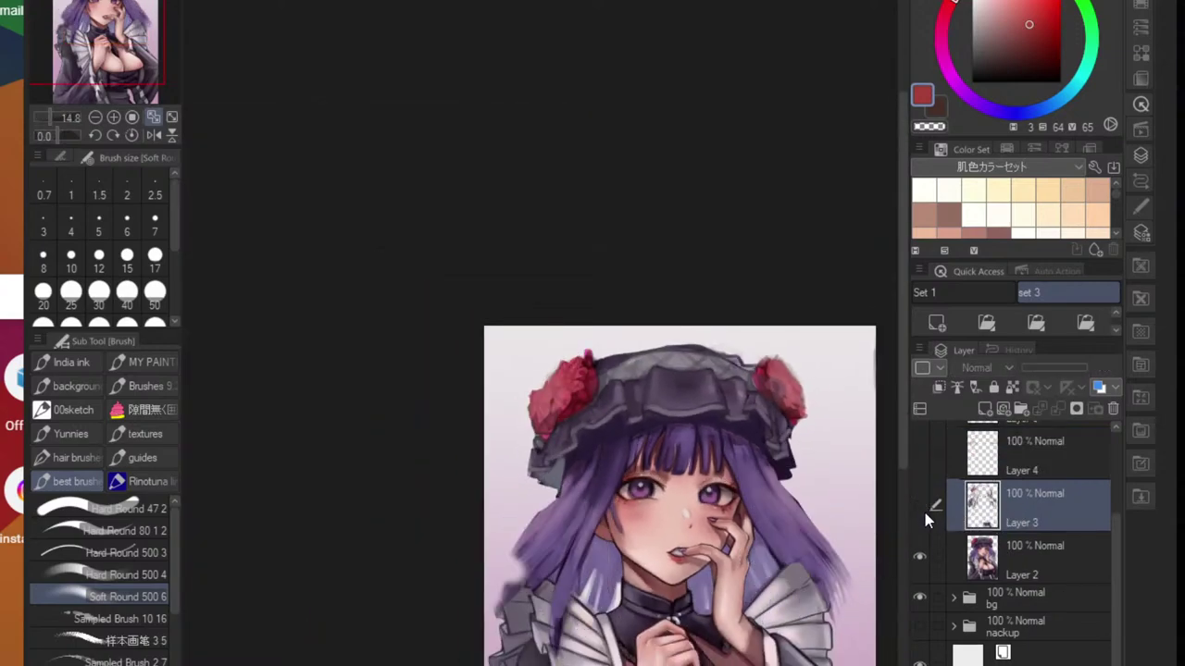
pyautogui.click(922, 508)
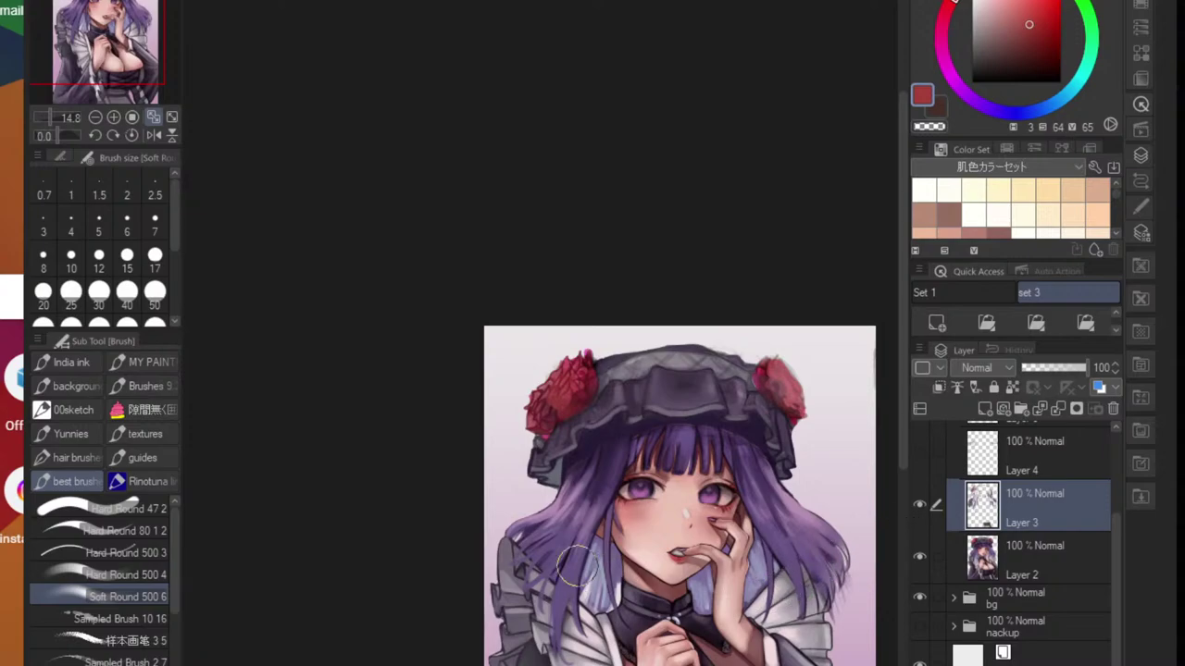
# - Sample the hair's dark purple and set a hard round brush at size 10
pyautogui.moveTo(606, 560); pyautogui.dragTo(583, 435)
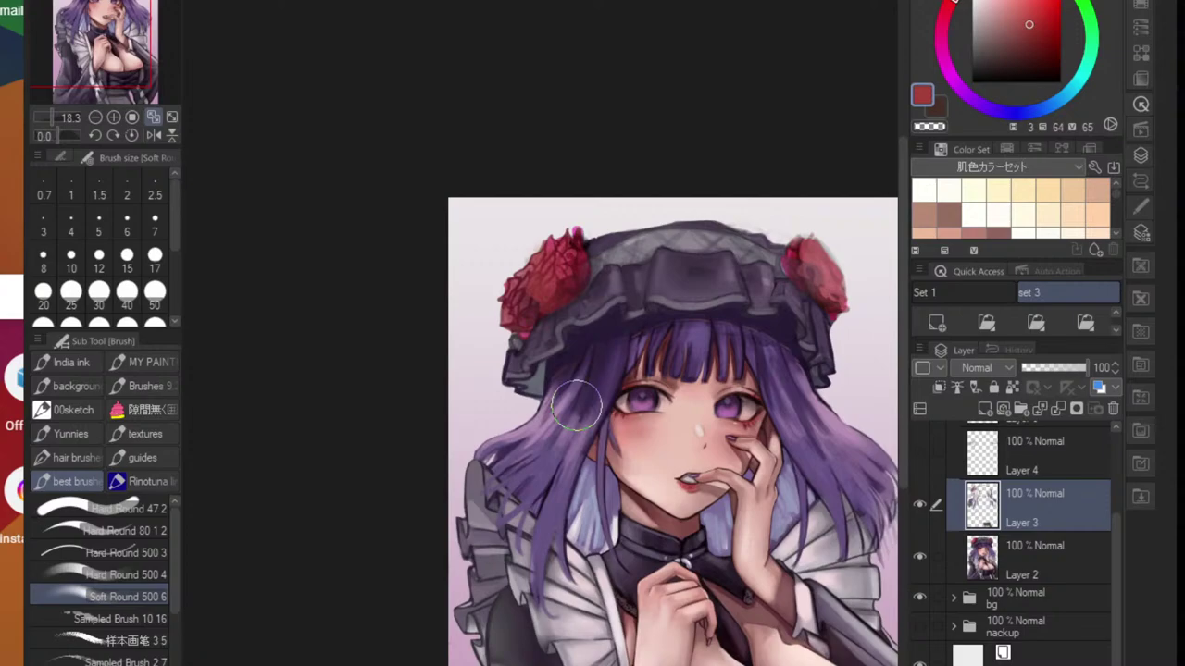
pyautogui.scroll(2, 576, 407)
pyautogui.scroll(2, 563, 500)
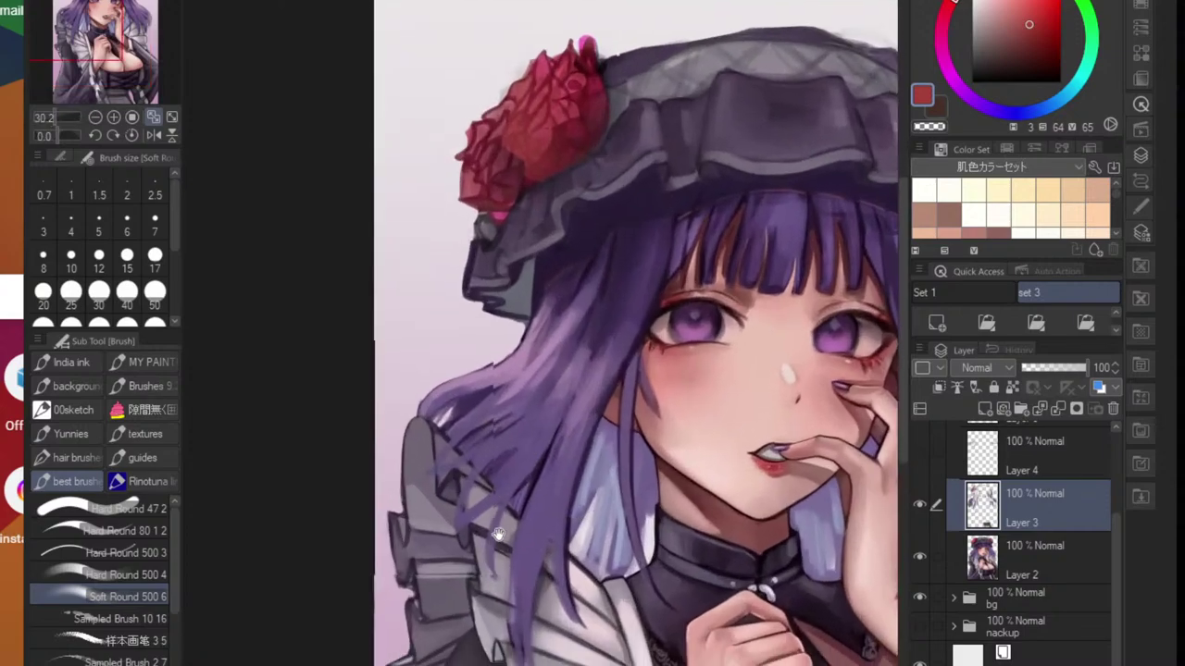
pyautogui.keyDown('alt'); pyautogui.click(542, 481); pyautogui.keyUp('alt')
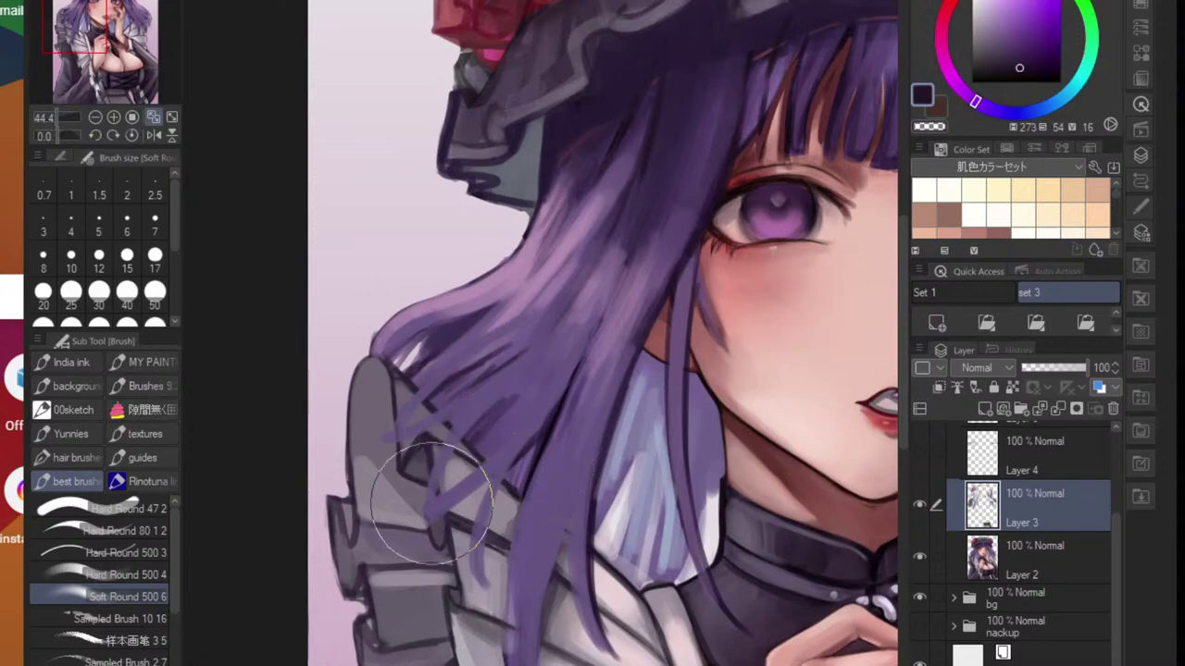
pyautogui.click(125, 575)
pyautogui.press('[')
pyautogui.press('[')
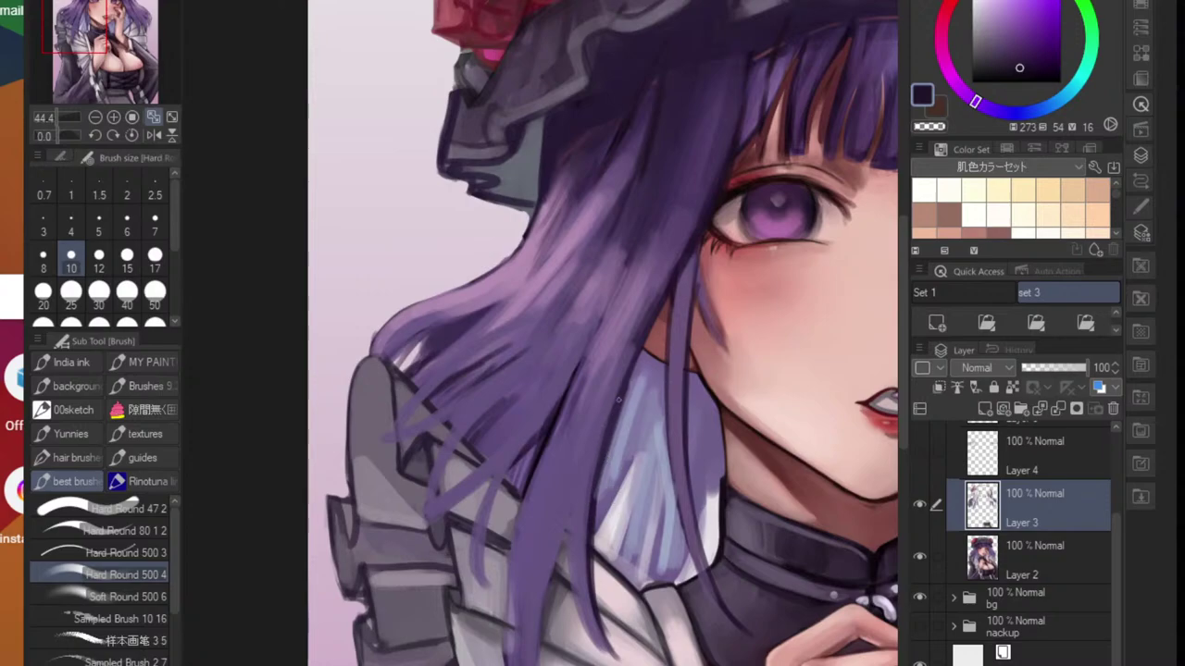
# - Thicken the thin strand's dark outline with two strokes after redoing the first line
pyautogui.moveTo(562, 539); pyautogui.dragTo(546, 626)
pyautogui.hotkey('ctrl', 'z')
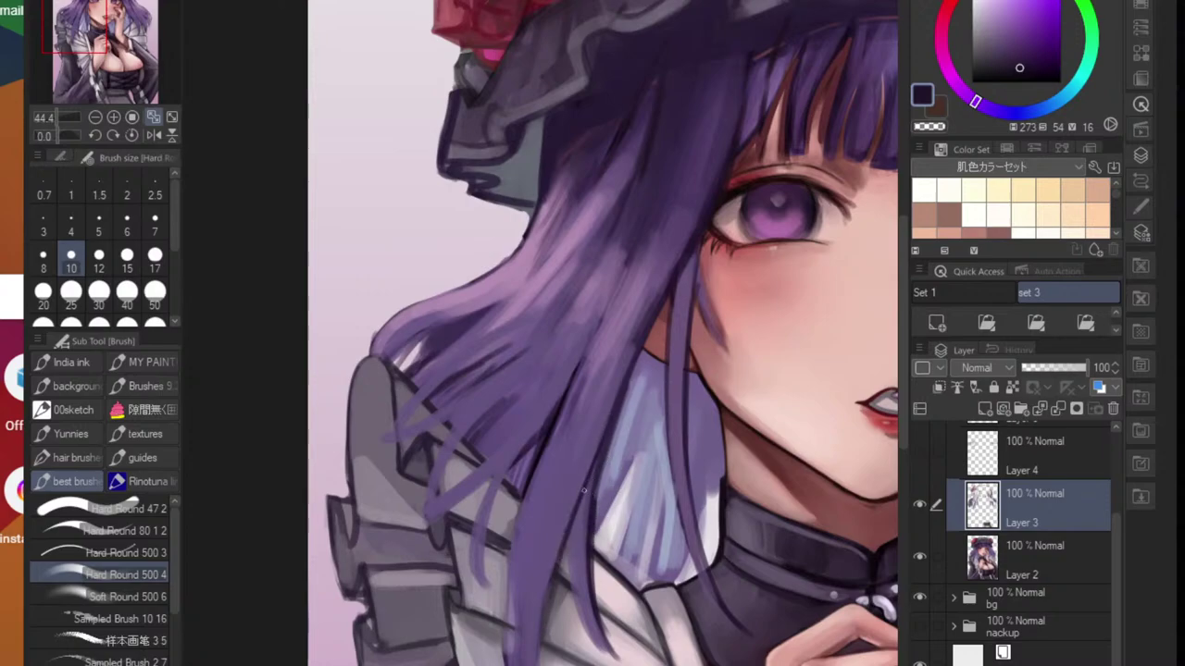
pyautogui.scroll(2, 569, 524)
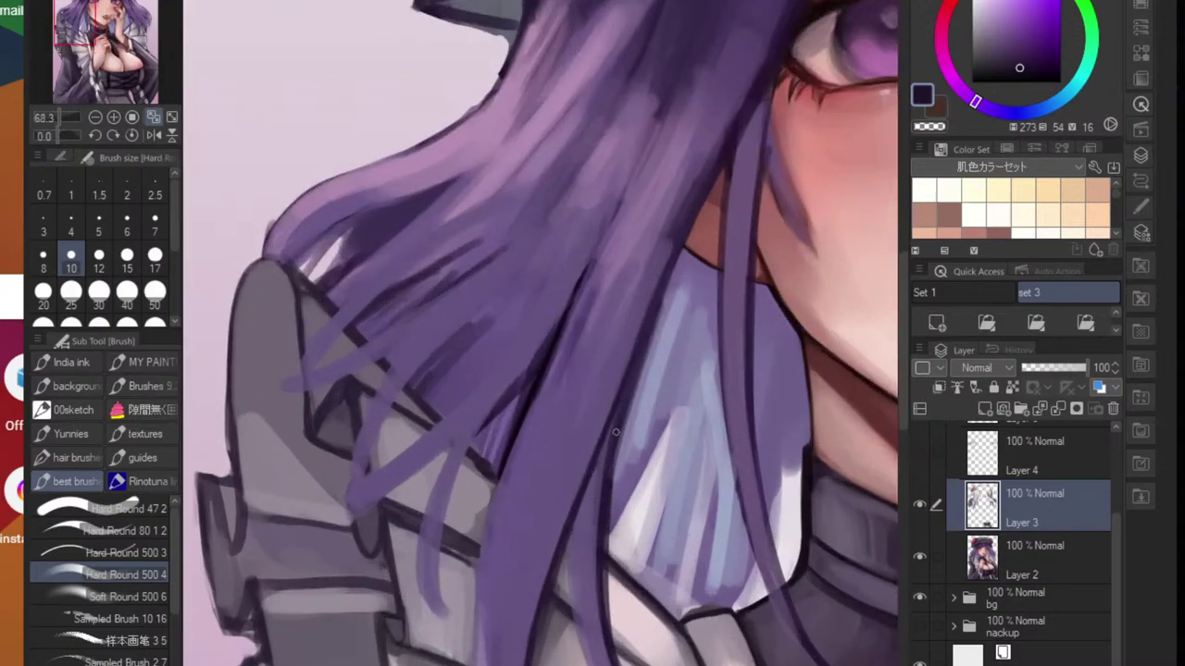
pyautogui.moveTo(573, 521); pyautogui.dragTo(591, 661)
pyautogui.moveTo(566, 552); pyautogui.dragTo(591, 664)
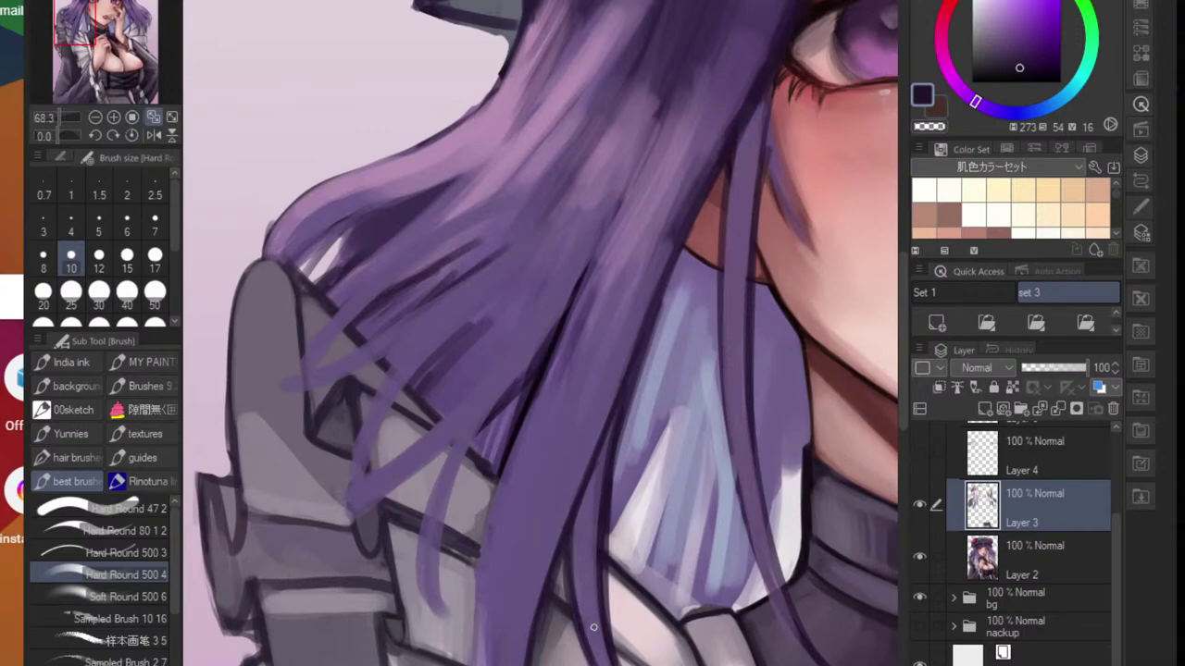
# - Darken the upper left edge of the hair strand with two more strokes
pyautogui.scroll(-5, 597, 546)
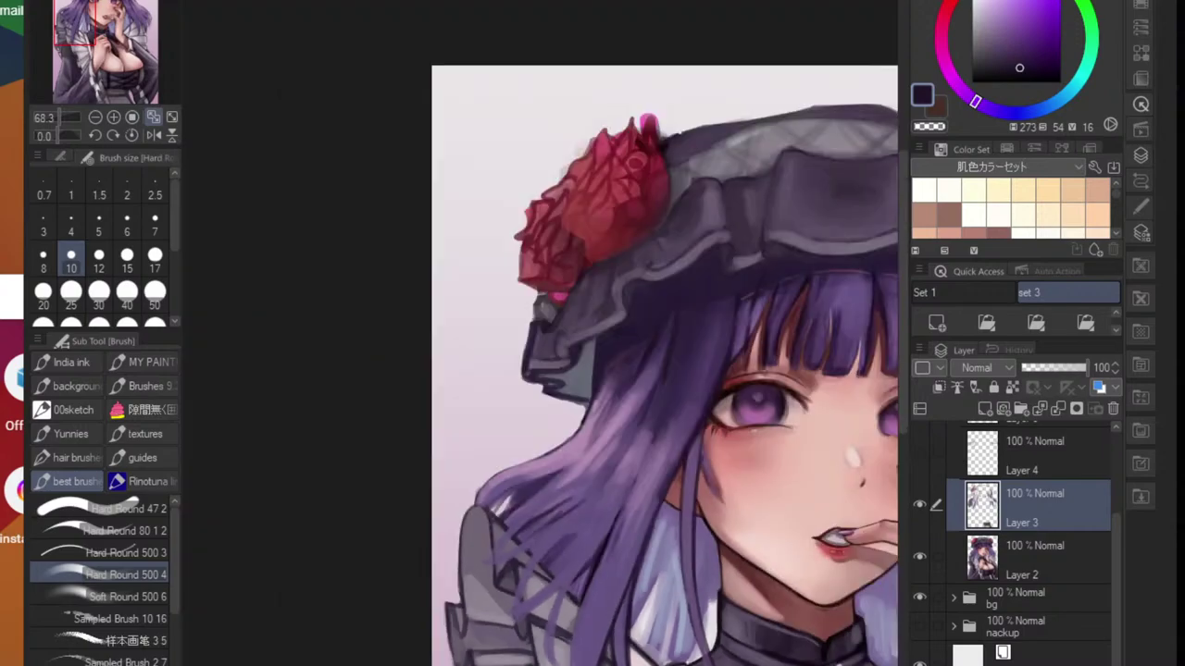
pyautogui.scroll(1, 581, 536)
pyautogui.scroll(4, 581, 535)
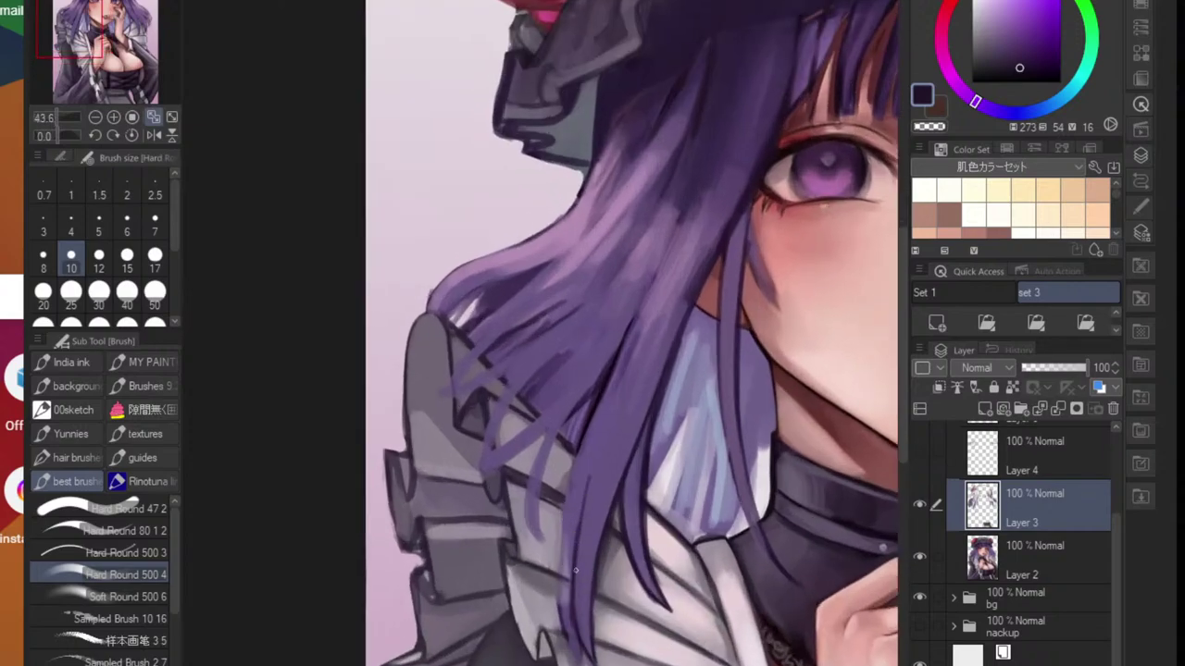
pyautogui.moveTo(568, 480); pyautogui.dragTo(558, 597)
pyautogui.moveTo(566, 500); pyautogui.dragTo(557, 547)
pyautogui.scroll(-4, 573, 602)
pyautogui.scroll(6, 574, 606)
pyautogui.press('e')
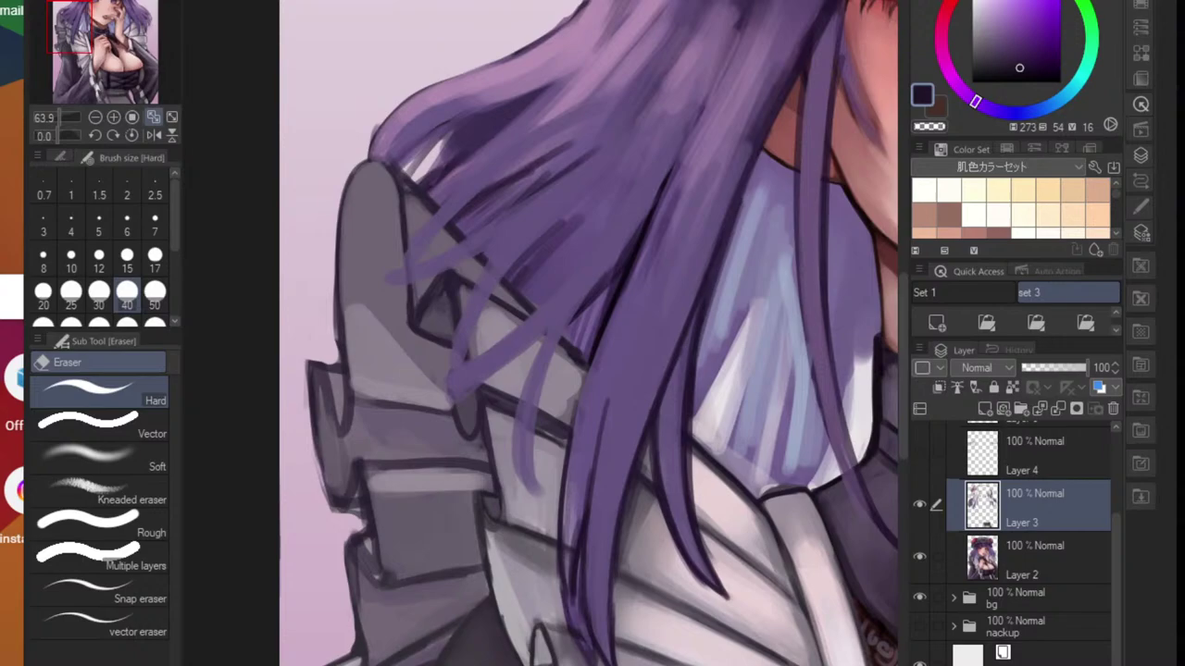
# - Paint ruffle grey along the strand's left edge and fill its lower tip with muted purple
pyautogui.scroll(2, 574, 652)
pyautogui.press('b')
pyautogui.keyDown('alt'); pyautogui.click(542, 631); pyautogui.keyUp('alt')
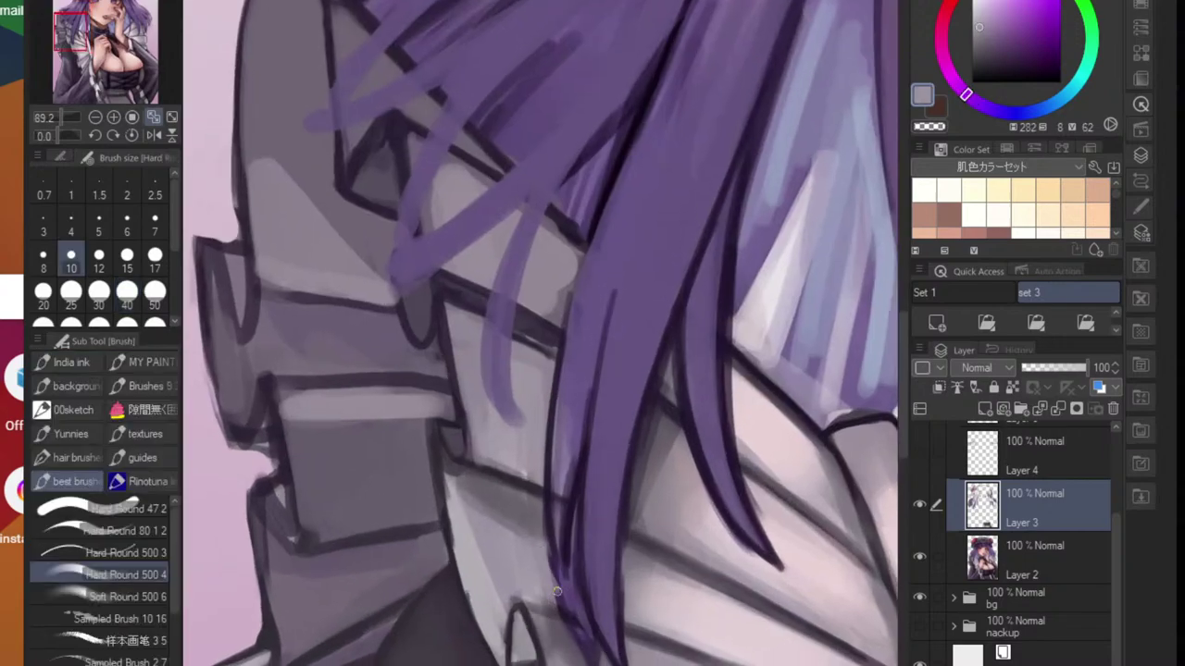
pyautogui.moveTo(570, 546); pyautogui.dragTo(579, 600)
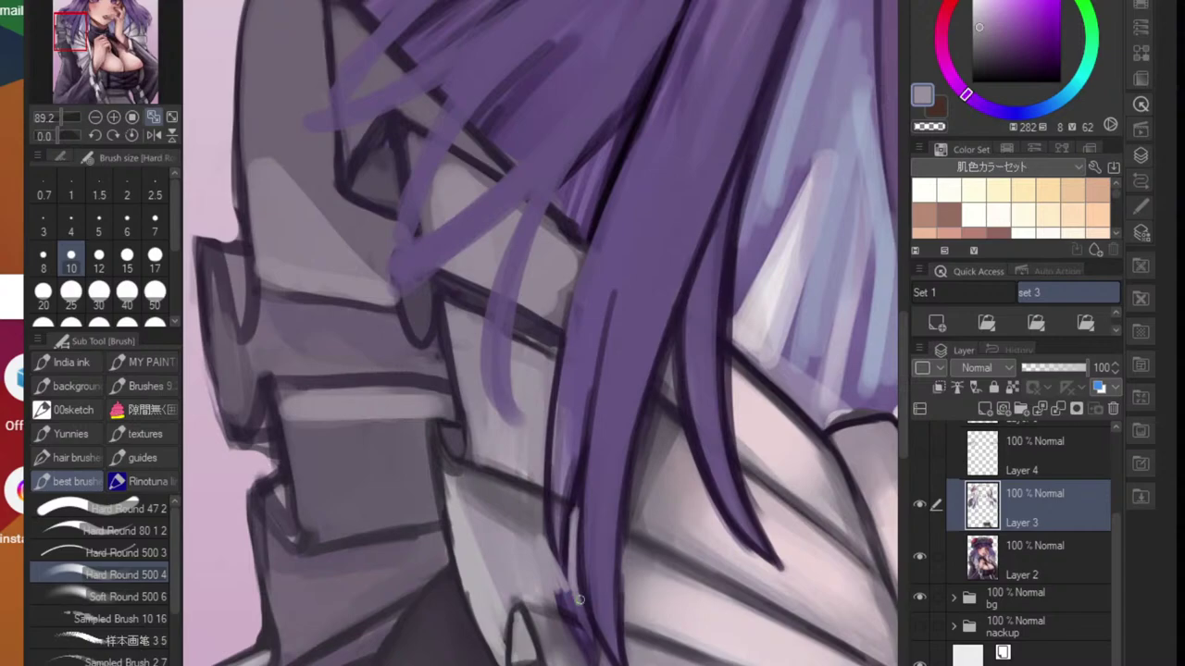
pyautogui.keyDown('alt'); pyautogui.click(559, 491); pyautogui.keyUp('alt')
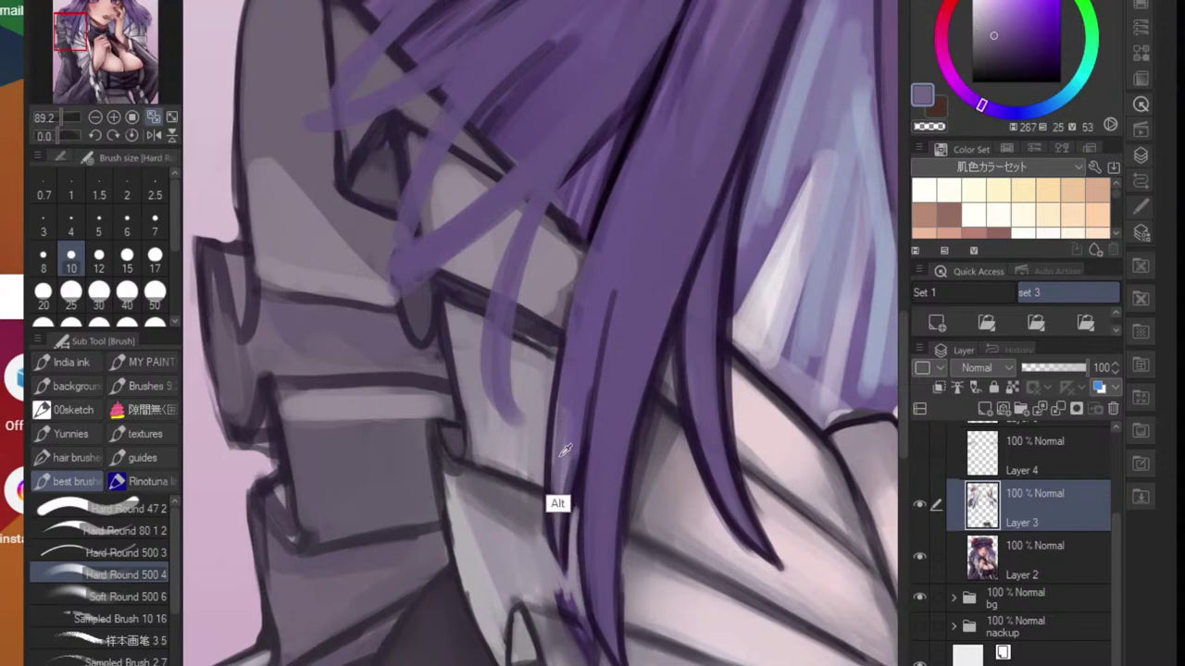
pyautogui.moveTo(557, 483); pyautogui.dragTo(559, 533)
pyautogui.moveTo(581, 424); pyautogui.dragTo(612, 298)
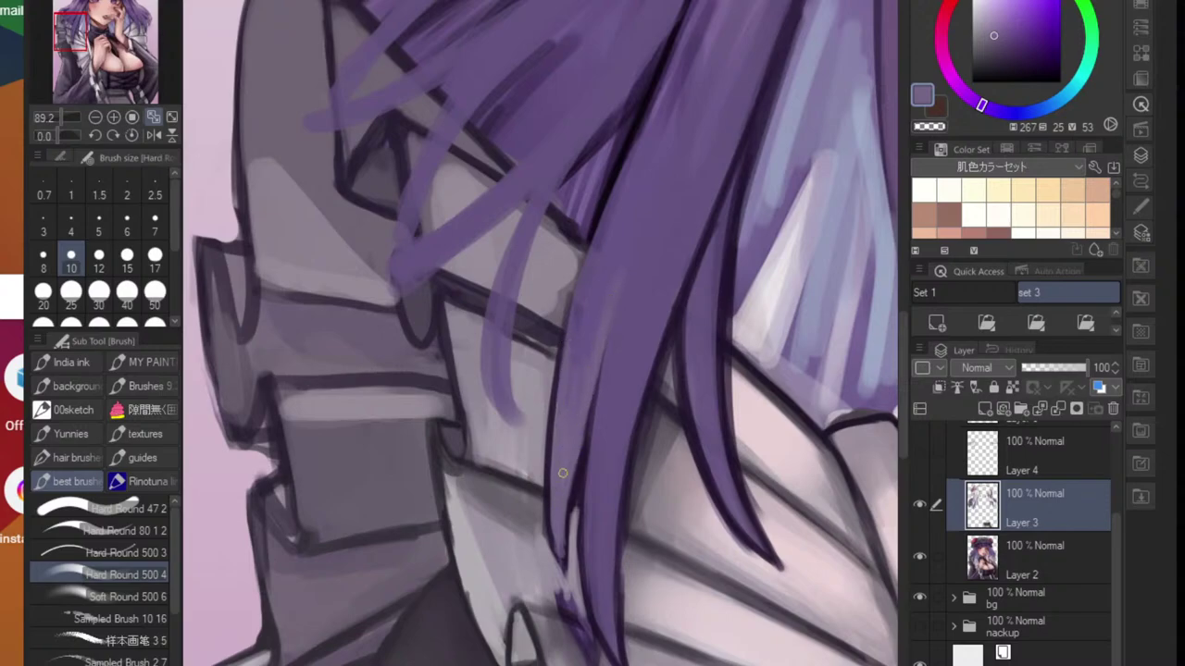
pyautogui.moveTo(595, 435); pyautogui.dragTo(594, 480)
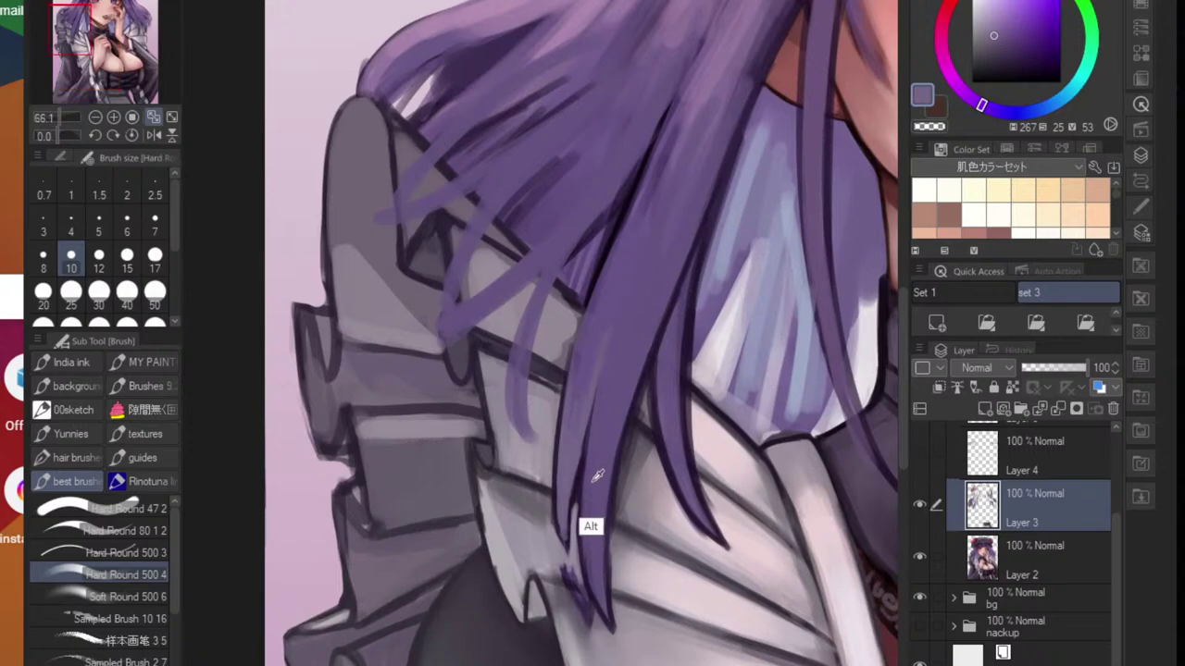
# - Draw a dark purple line along the ruffle edge beneath the strand tip
pyautogui.keyDown('alt'); pyautogui.click(582, 492); pyautogui.keyUp('alt')
pyautogui.moveTo(575, 569); pyautogui.dragTo(582, 491)
pyautogui.keyDown('alt'); pyautogui.click(563, 497); pyautogui.keyUp('alt')
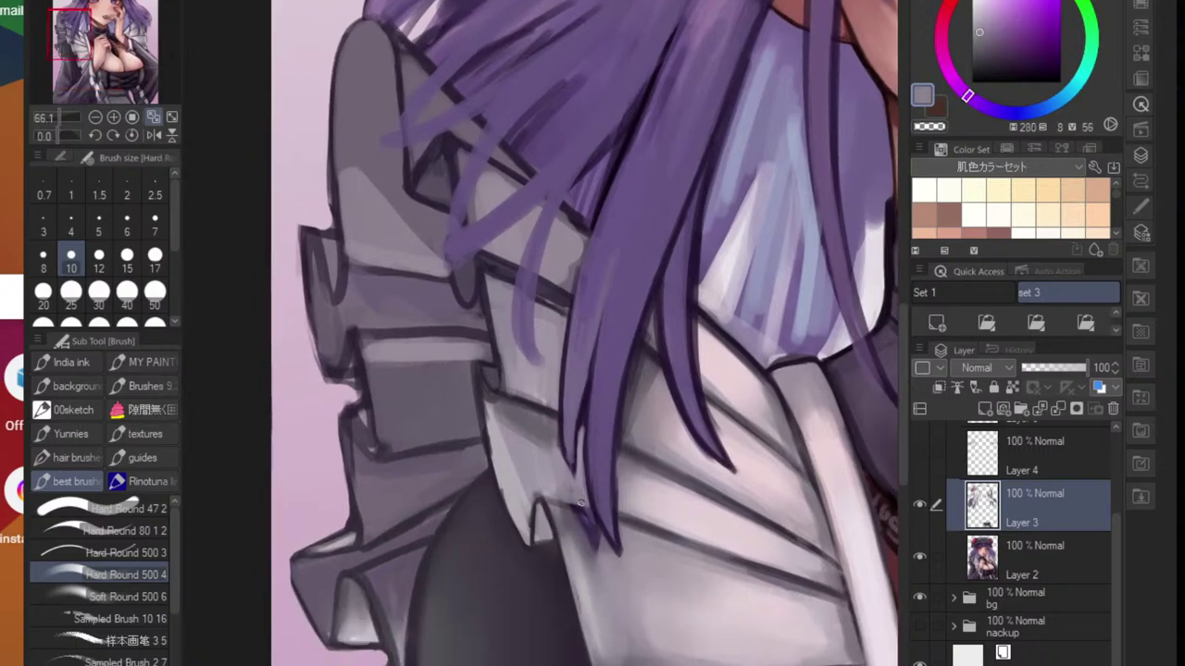
pyautogui.keyDown('alt'); pyautogui.click(572, 519); pyautogui.keyUp('alt')
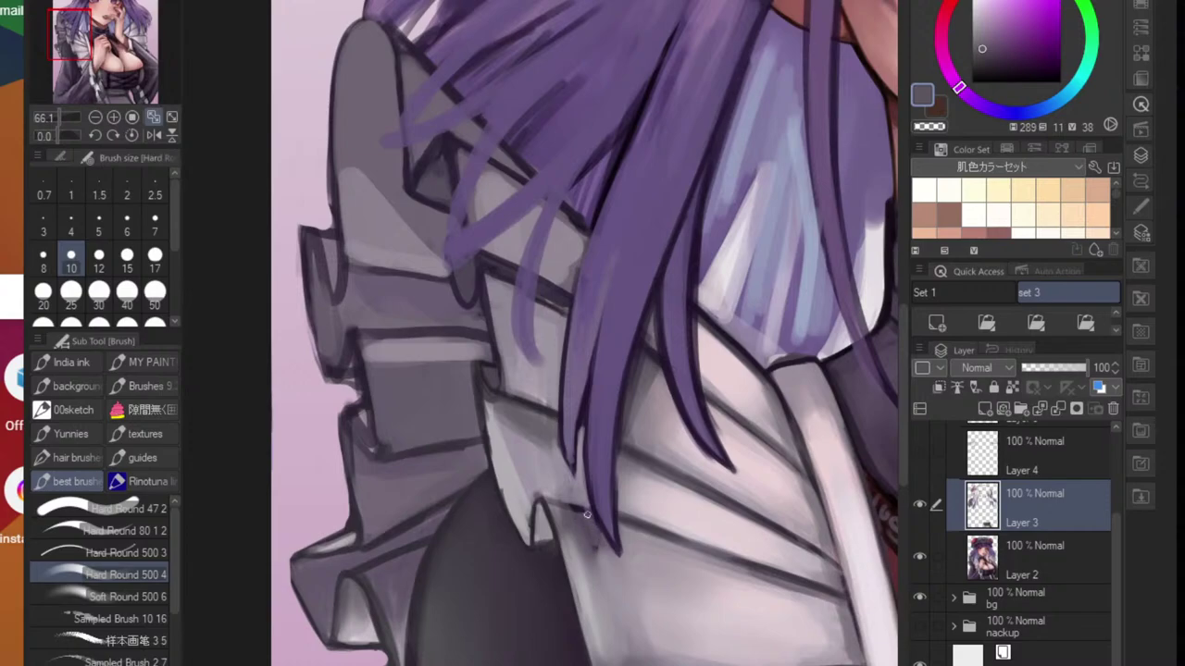
pyautogui.keyDown('alt'); pyautogui.click(549, 559); pyautogui.keyUp('alt')
pyautogui.keyDown('alt'); pyautogui.click(542, 496); pyautogui.keyUp('alt')
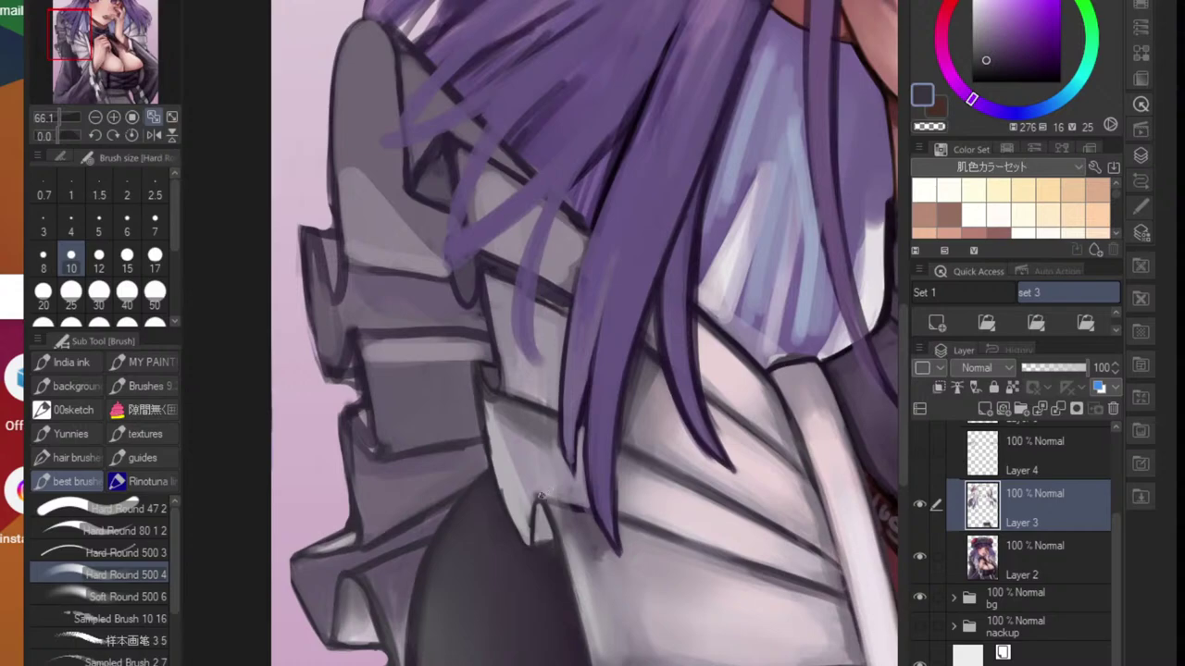
pyautogui.moveTo(561, 484); pyautogui.dragTo(600, 482)
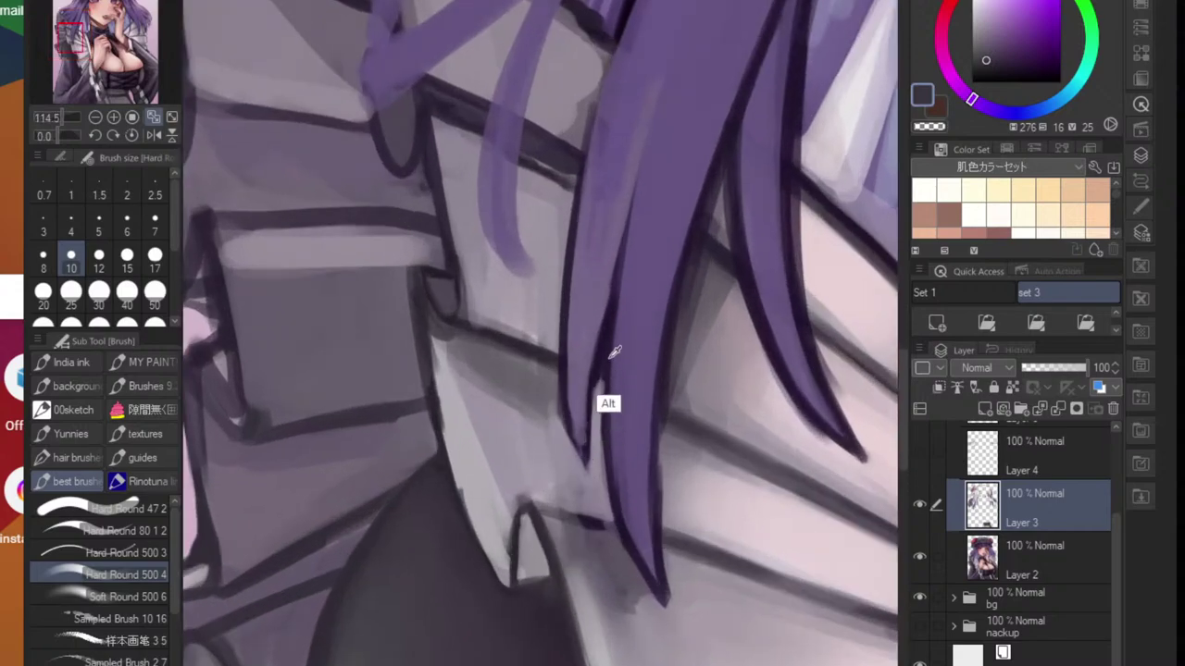
pyautogui.keyDown('alt'); pyautogui.click(609, 357); pyautogui.keyUp('alt')
pyautogui.moveTo(526, 505); pyautogui.dragTo(596, 525)
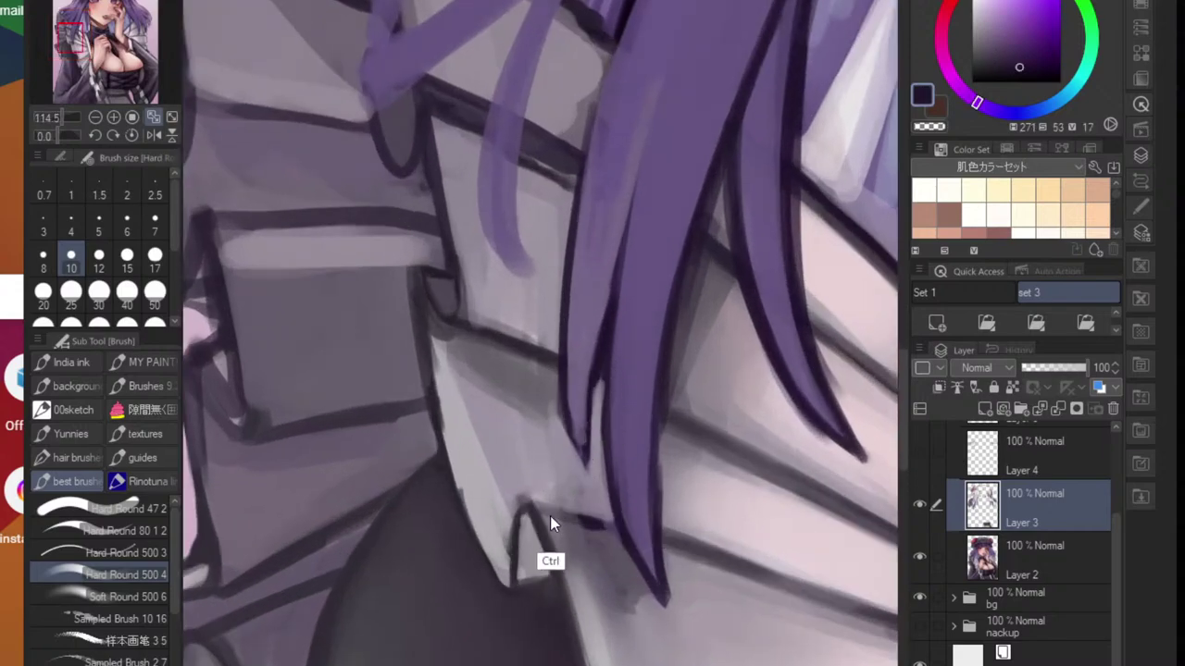
# - Thin the fold's left outline using a mid grey sampled from the ruffle
pyautogui.scroll(-5, 615, 532)
pyautogui.scroll(5, 573, 546)
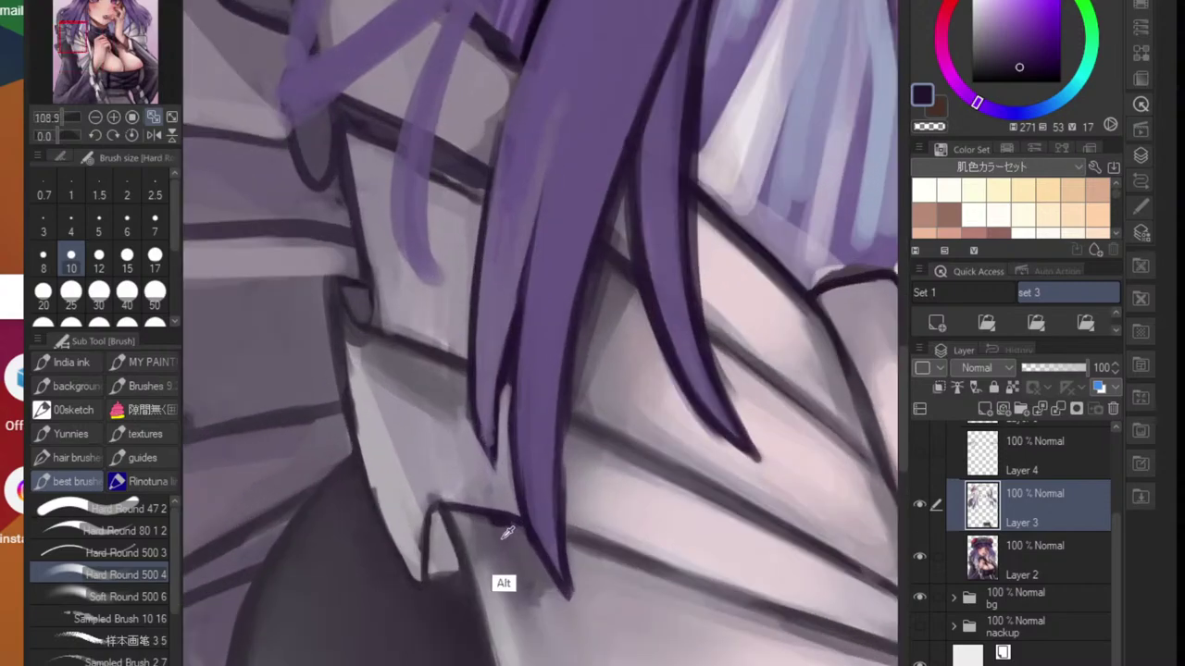
pyautogui.keyDown('alt'); pyautogui.click(472, 574); pyautogui.keyUp('alt')
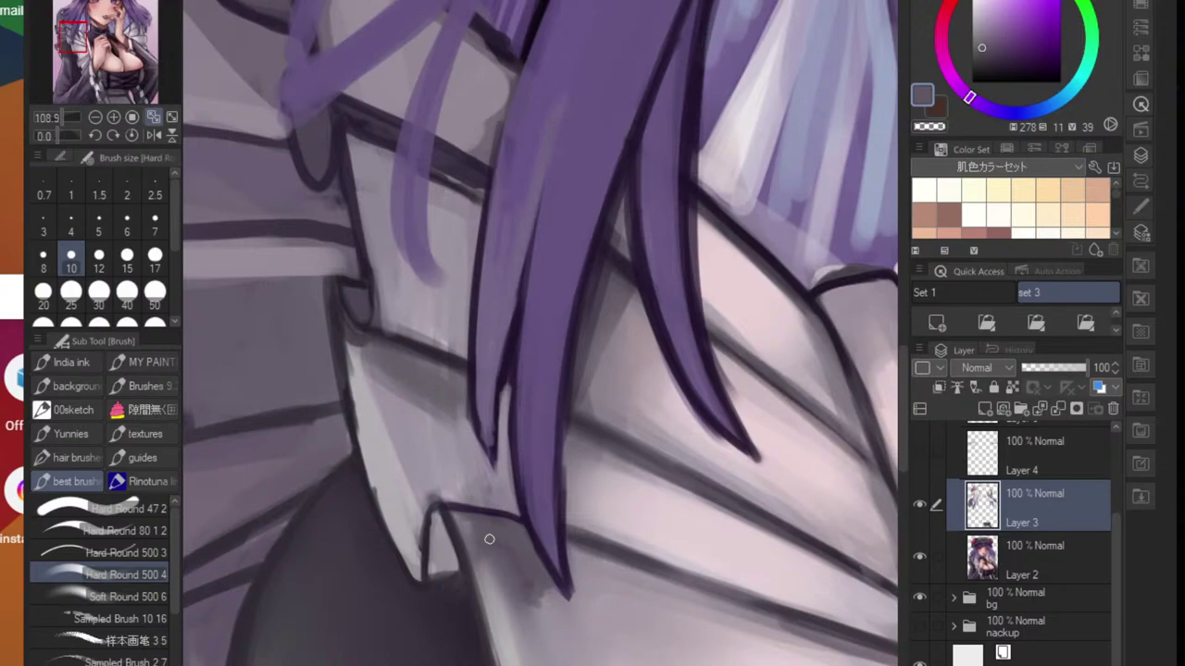
pyautogui.scroll(-5, 489, 538)
pyautogui.scroll(5, 500, 555)
pyautogui.keyDown('alt'); pyautogui.click(489, 614); pyautogui.keyUp('alt')
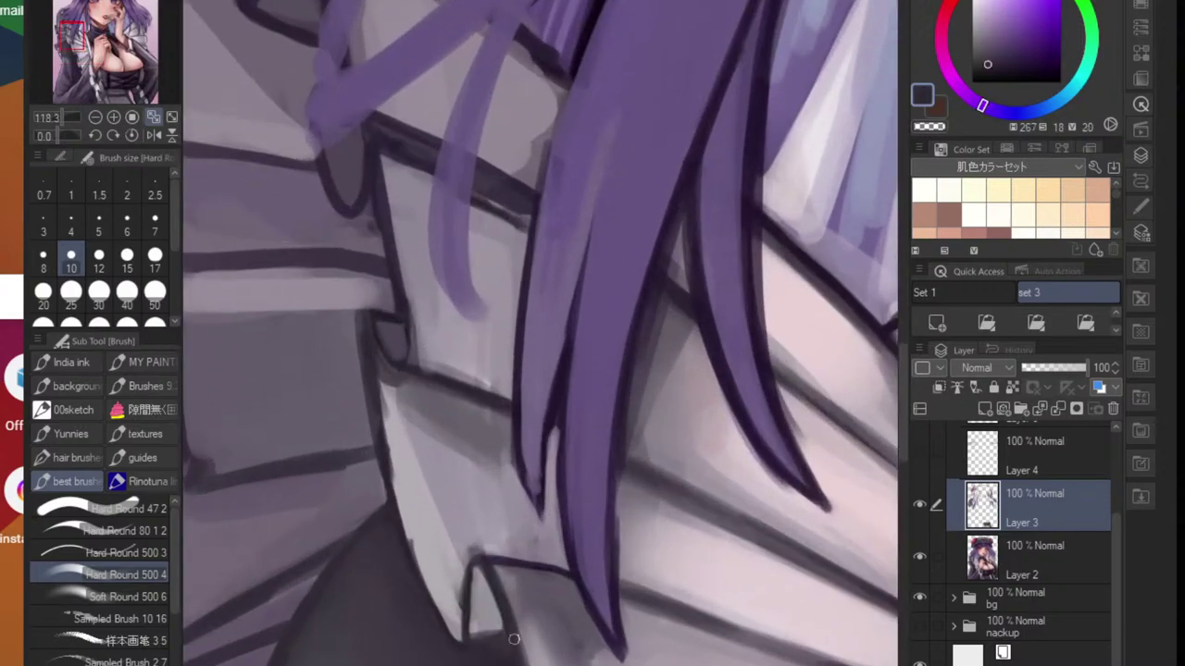
pyautogui.keyDown('alt'); pyautogui.click(478, 561); pyautogui.keyUp('alt')
pyautogui.keyDown('alt'); pyautogui.click(481, 579); pyautogui.keyUp('alt')
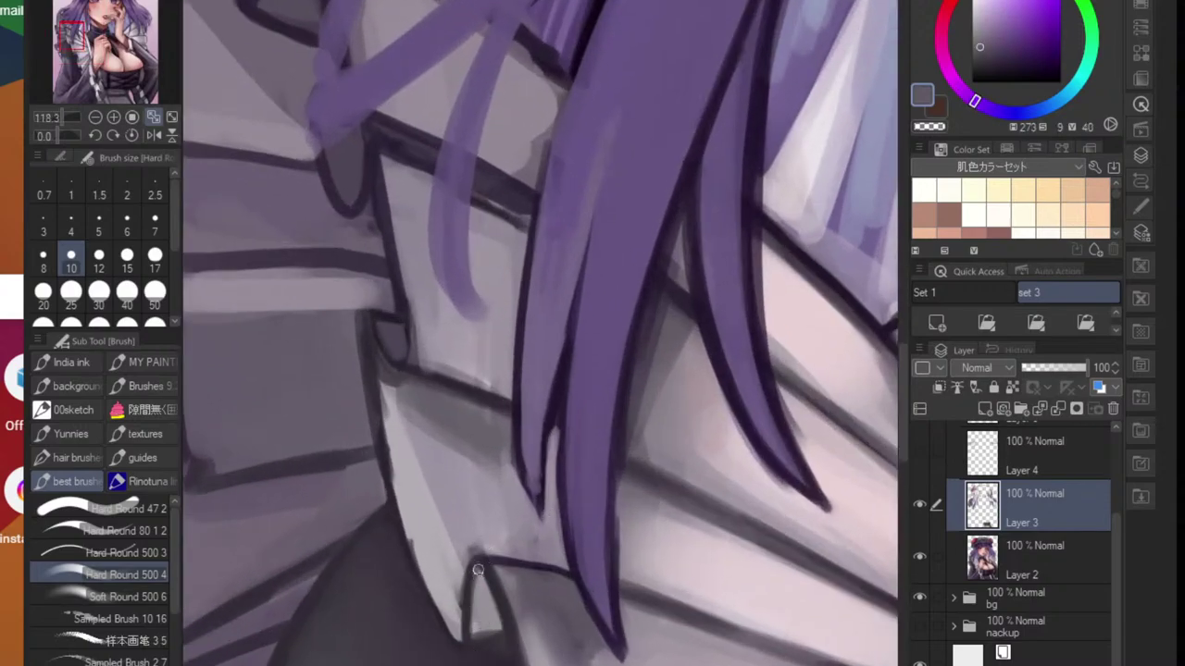
pyautogui.moveTo(478, 567)
pyautogui.mouseDown()
pyautogui.moveTo(470, 635)
pyautogui.moveTo(461, 607)
pyautogui.moveTo(459, 624)
pyautogui.moveTo(466, 570)
pyautogui.moveTo(463, 606)
pyautogui.mouseUp()
# - Smooth and brighten the fold's left edge with lighter greys
pyautogui.keyDown('alt'); pyautogui.click(457, 605); pyautogui.keyUp('alt')
pyautogui.keyDown('alt'); pyautogui.click(439, 566); pyautogui.keyUp('alt')
pyautogui.moveTo(406, 520); pyautogui.dragTo(440, 600)
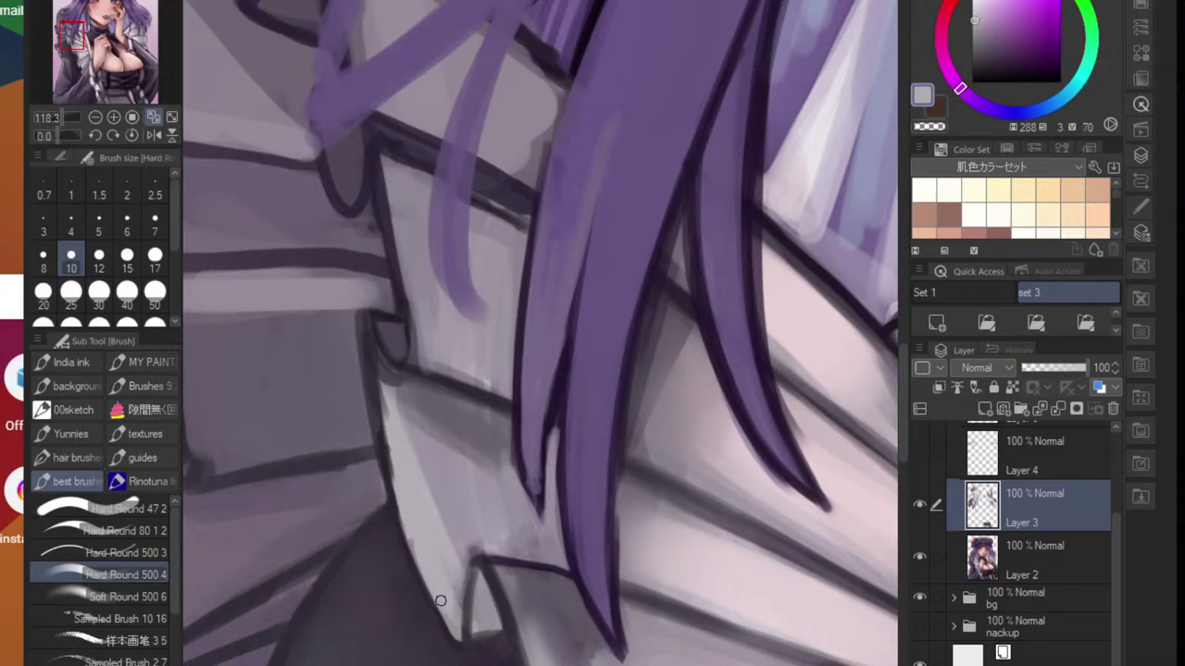
pyautogui.moveTo(381, 396); pyautogui.dragTo(412, 541)
# - Darken the gap between hair strands with near-black purple
pyautogui.scroll(-4, 430, 526)
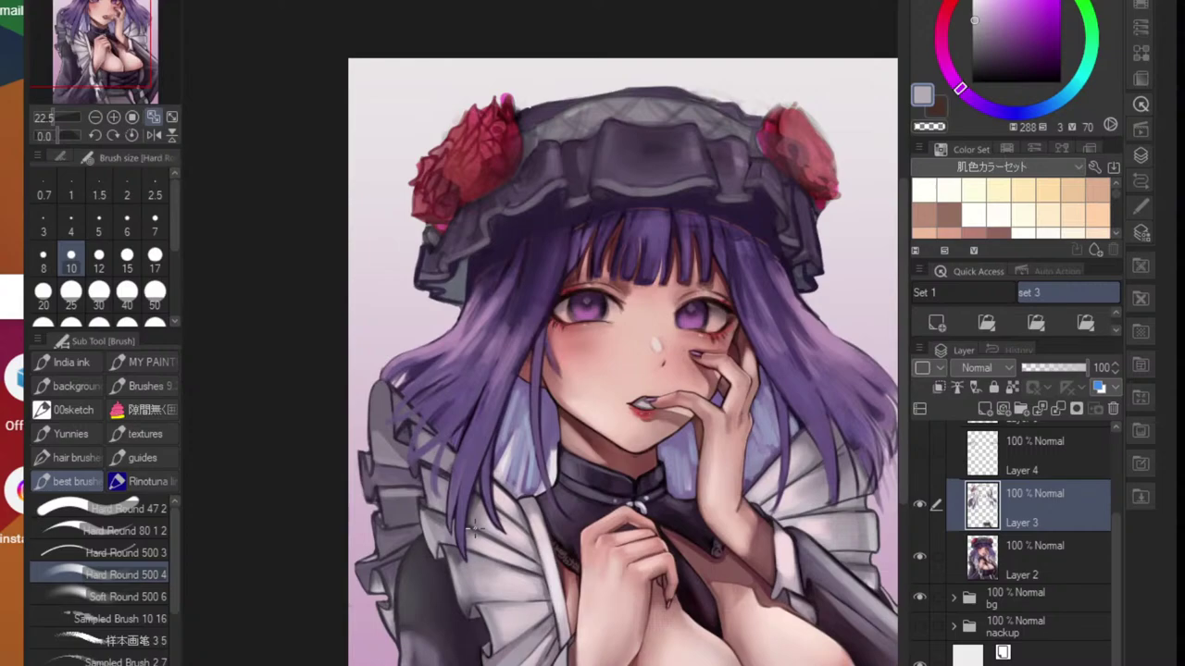
pyautogui.scroll(2, 475, 527)
pyautogui.scroll(1, 513, 484)
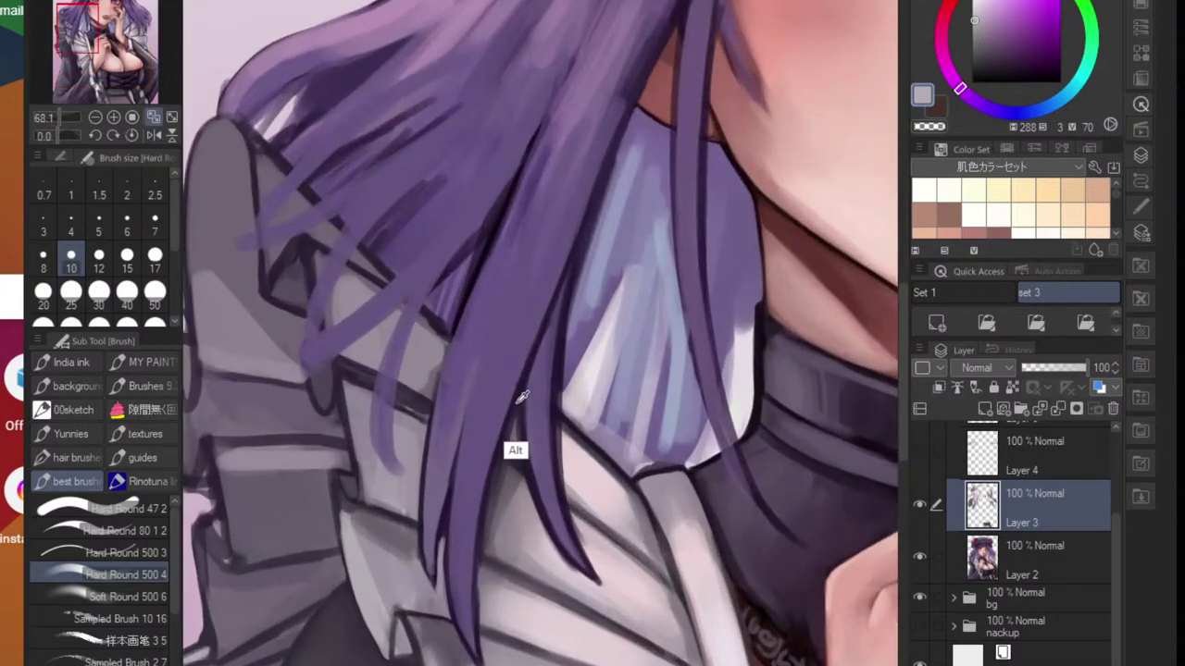
pyautogui.keyDown('alt'); pyautogui.click(521, 396); pyautogui.keyUp('alt')
pyautogui.scroll(2, 445, 410)
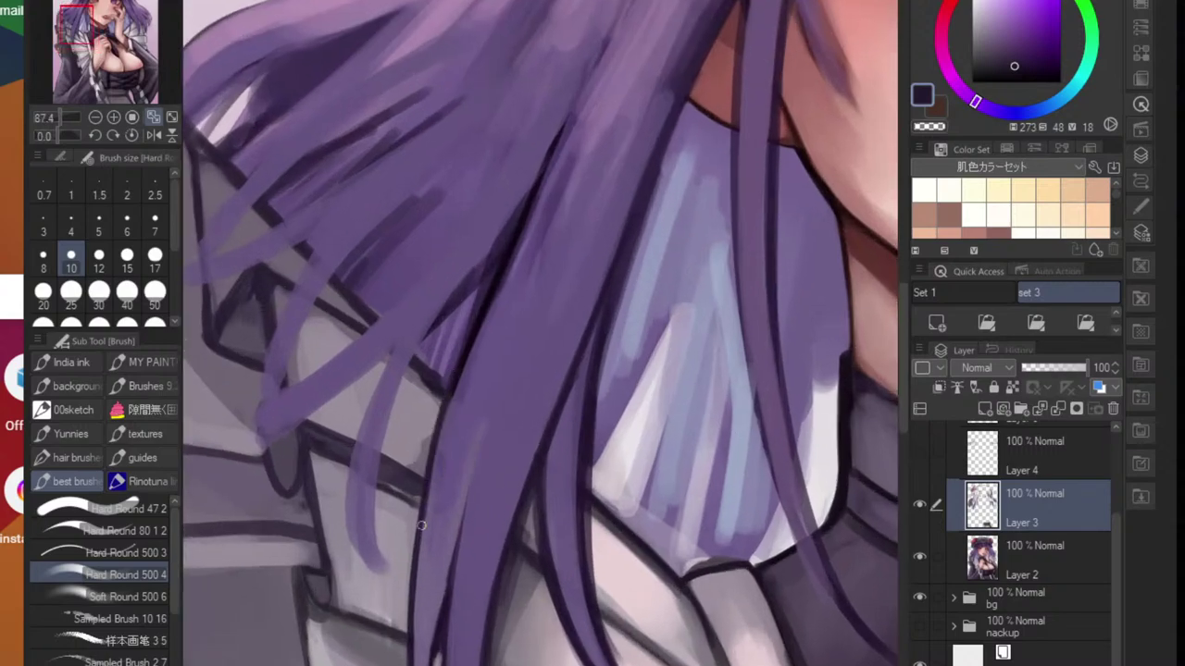
pyautogui.moveTo(445, 391); pyautogui.dragTo(419, 533)
pyautogui.hotkey('ctrl', 'z')
pyautogui.keyDown('alt'); pyautogui.click(423, 396); pyautogui.keyUp('alt')
pyautogui.keyDown('alt'); pyautogui.click(502, 261); pyautogui.keyUp('alt')
pyautogui.moveTo(471, 310)
pyautogui.mouseDown()
pyautogui.moveTo(418, 357)
pyautogui.moveTo(461, 327)
pyautogui.moveTo(446, 381)
pyautogui.mouseUp()
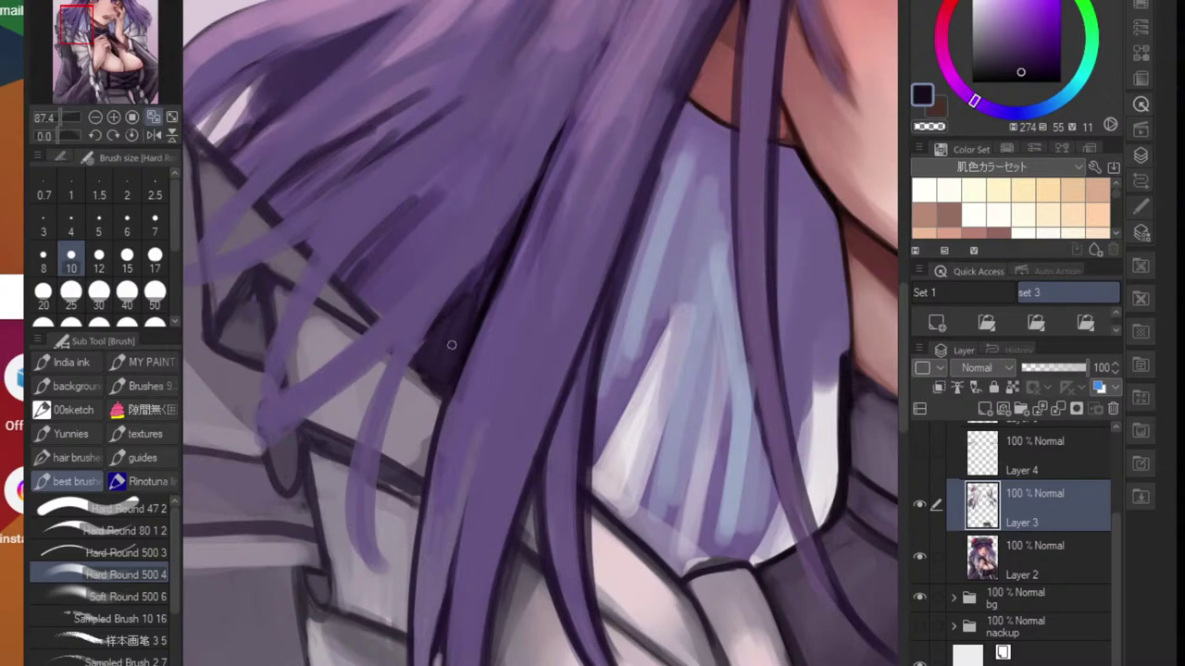
# - Lighten another dark gap between strands with blue-violet and enlarge the brush to 20
pyautogui.hotkey('ctrl', '0')
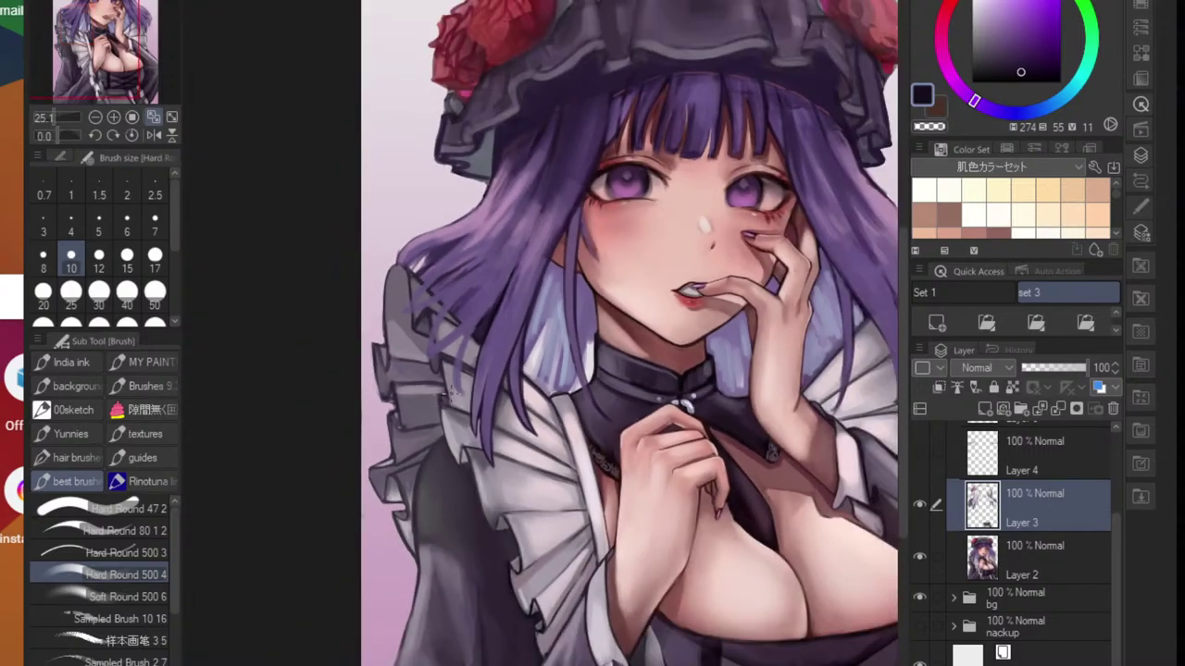
pyautogui.scroll(2, 452, 394)
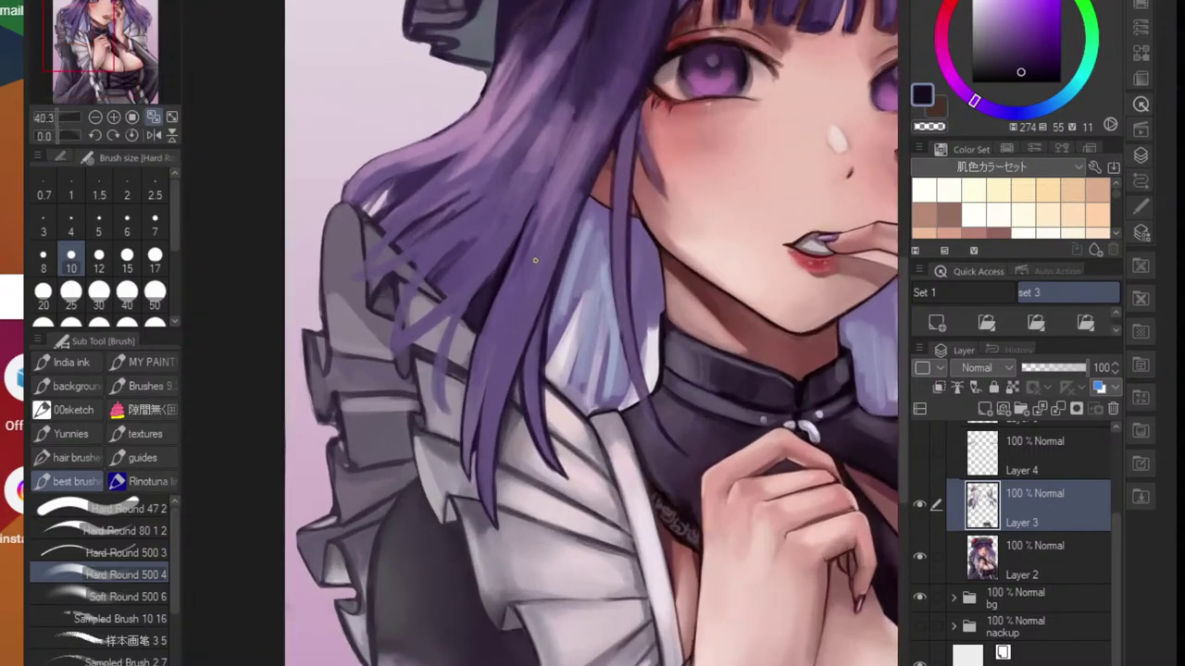
pyautogui.keyDown('alt'); pyautogui.click(565, 324); pyautogui.keyUp('alt')
pyautogui.scroll(3, 415, 368)
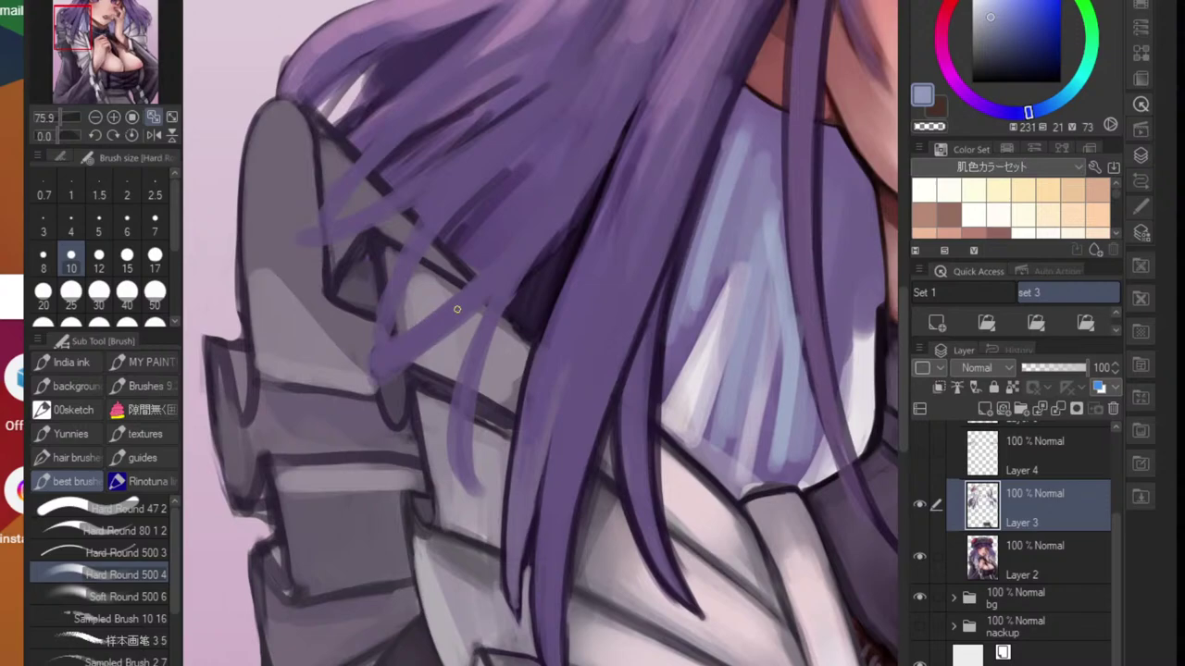
pyautogui.moveTo(546, 264)
pyautogui.mouseDown()
pyautogui.moveTo(509, 324)
pyautogui.moveTo(544, 269)
pyautogui.moveTo(524, 322)
pyautogui.moveTo(576, 225)
pyautogui.moveTo(522, 317)
pyautogui.moveTo(550, 305)
pyautogui.mouseUp()
pyautogui.press(']')
pyautogui.press(']')
pyautogui.press(']')
pyautogui.press(']')
pyautogui.hotkey('ctrl', '0')
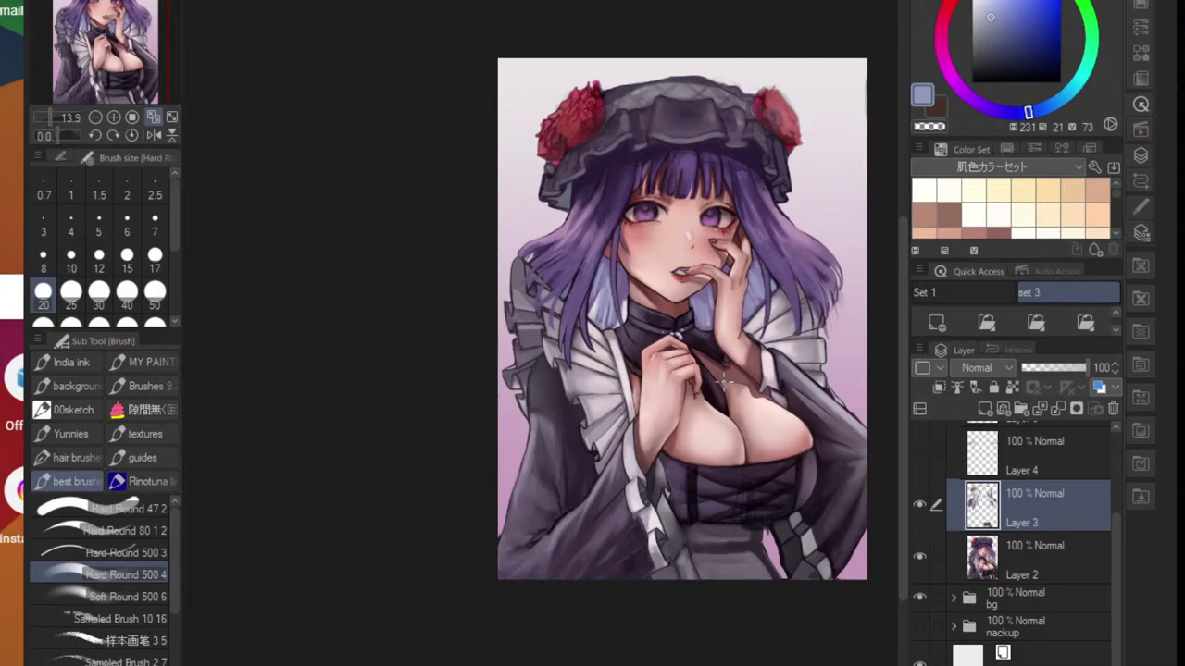
# - Brighten the light-blue gap in the left hair and darken the strand edges in dark purple
pyautogui.scroll(1, 724, 377)
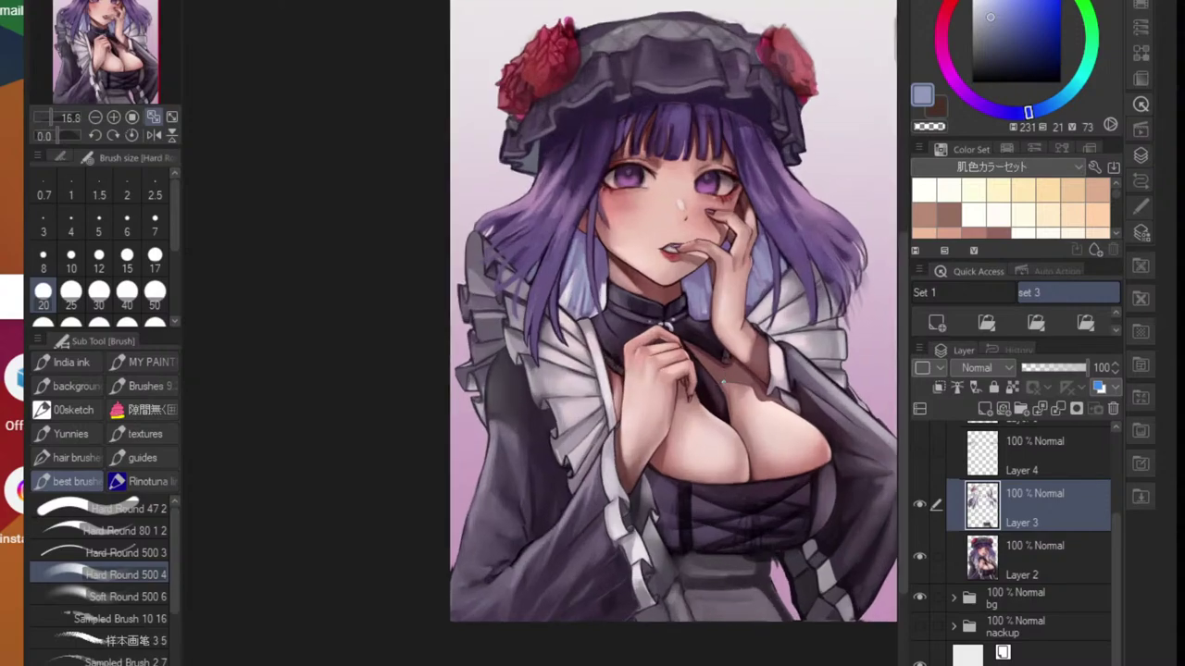
pyautogui.moveTo(581, 266); pyautogui.dragTo(488, 353)
pyautogui.scroll(5, 477, 306)
pyautogui.scroll(3, 489, 353)
pyautogui.scroll(2, 494, 378)
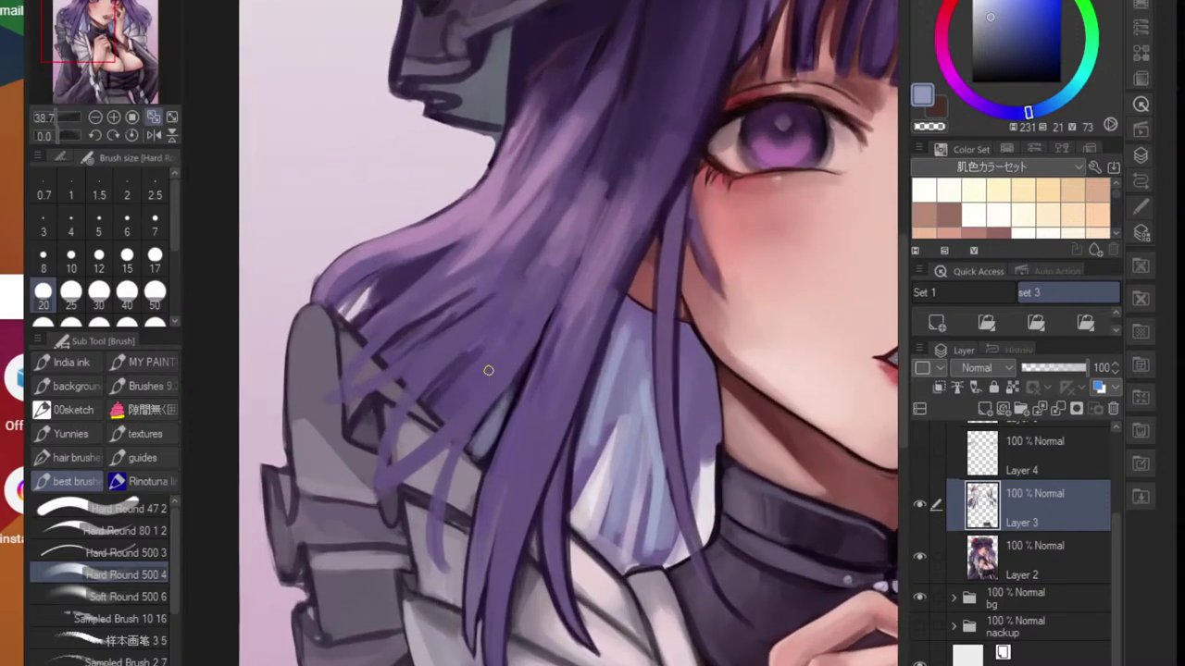
pyautogui.moveTo(463, 363); pyautogui.dragTo(431, 399)
pyautogui.keyDown('alt'); pyautogui.click(531, 371); pyautogui.keyUp('alt')
pyautogui.moveTo(513, 378); pyautogui.dragTo(476, 431)
pyautogui.moveTo(528, 358)
pyautogui.mouseDown()
pyautogui.moveTo(476, 437)
pyautogui.moveTo(607, 208)
pyautogui.moveTo(543, 349)
pyautogui.mouseUp()
pyautogui.moveTo(556, 347)
pyautogui.mouseDown()
pyautogui.moveTo(514, 385)
pyautogui.moveTo(598, 339)
pyautogui.mouseUp()
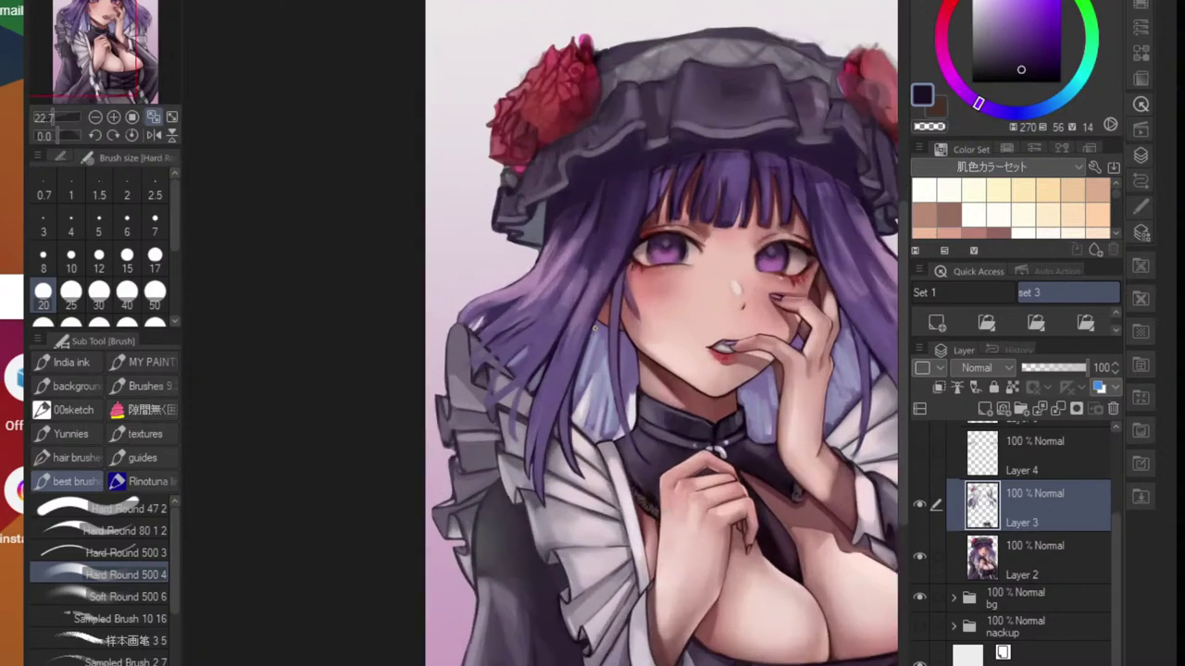
# - At brush size 12, add a new dark purple strand and outline the thin strand's left edge
pyautogui.press('[')
pyautogui.press('[')
pyautogui.scroll(3, 525, 374)
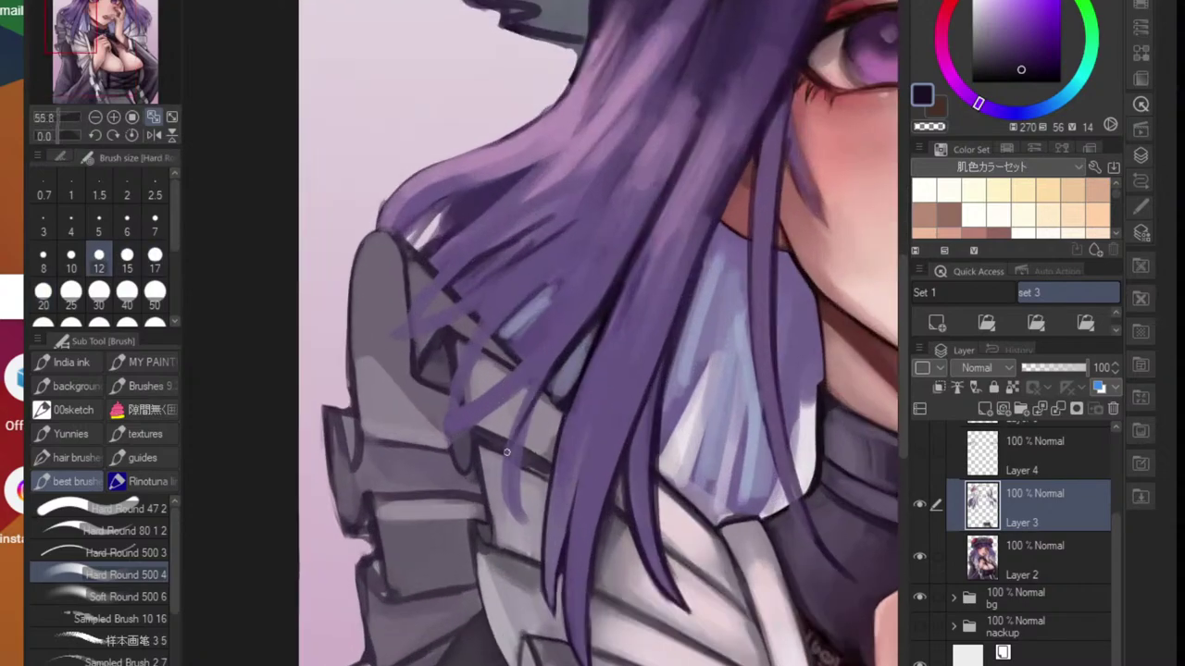
pyautogui.moveTo(547, 384)
pyautogui.mouseDown()
pyautogui.moveTo(516, 523)
pyautogui.moveTo(523, 503)
pyautogui.mouseUp()
pyautogui.hotkey('ctrl', 'z')
pyautogui.hotkey('ctrl', 'z')
pyautogui.moveTo(519, 456); pyautogui.dragTo(521, 512)
pyautogui.moveTo(519, 400); pyautogui.dragTo(503, 482)
pyautogui.moveTo(527, 380); pyautogui.dragTo(503, 468)
pyautogui.moveTo(532, 375)
pyautogui.mouseDown()
pyautogui.moveTo(466, 447)
pyautogui.moveTo(490, 413)
pyautogui.moveTo(468, 445)
pyautogui.moveTo(468, 424)
pyautogui.moveTo(543, 341)
pyautogui.mouseUp()
pyautogui.moveTo(470, 408)
pyautogui.mouseDown()
pyautogui.moveTo(556, 323)
pyautogui.moveTo(465, 419)
pyautogui.mouseUp()
pyautogui.hotkey('ctrl', 'alt', 'z')
# - Paint dark strands falling down-left across the ruffle toward the collar, retrying several strokes
pyautogui.moveTo(531, 334); pyautogui.dragTo(477, 409)
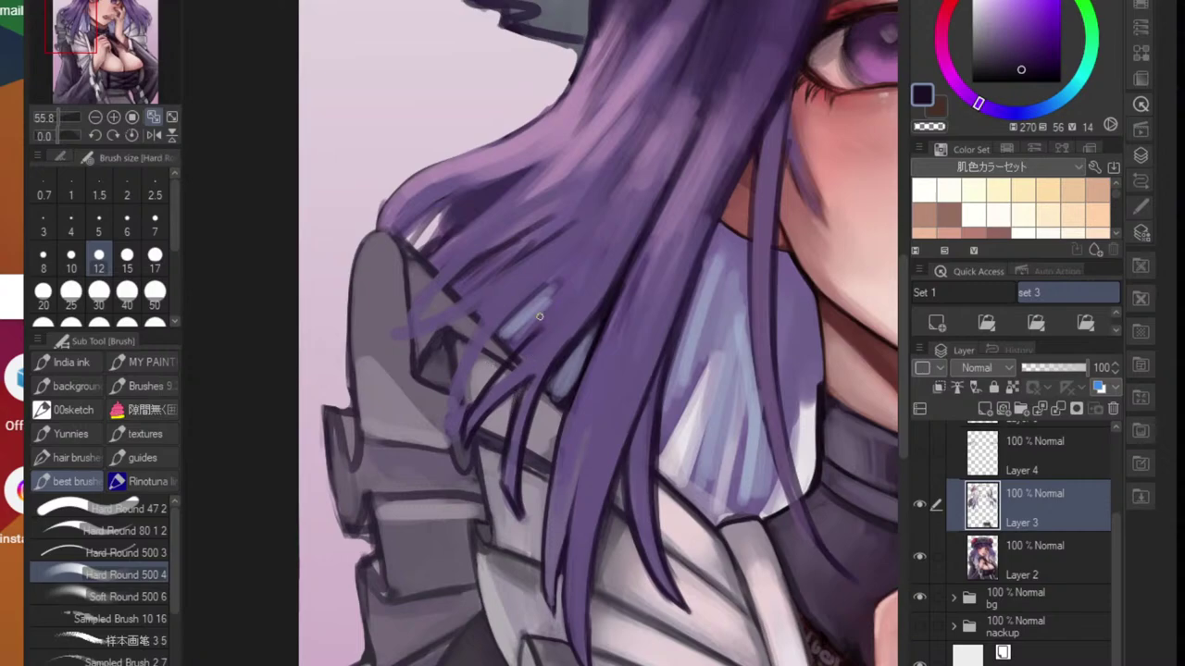
pyautogui.moveTo(552, 293); pyautogui.dragTo(488, 379)
pyautogui.moveTo(533, 294)
pyautogui.mouseDown()
pyautogui.moveTo(452, 430)
pyautogui.moveTo(506, 298)
pyautogui.mouseUp()
pyautogui.hotkey('ctrl', 'z')
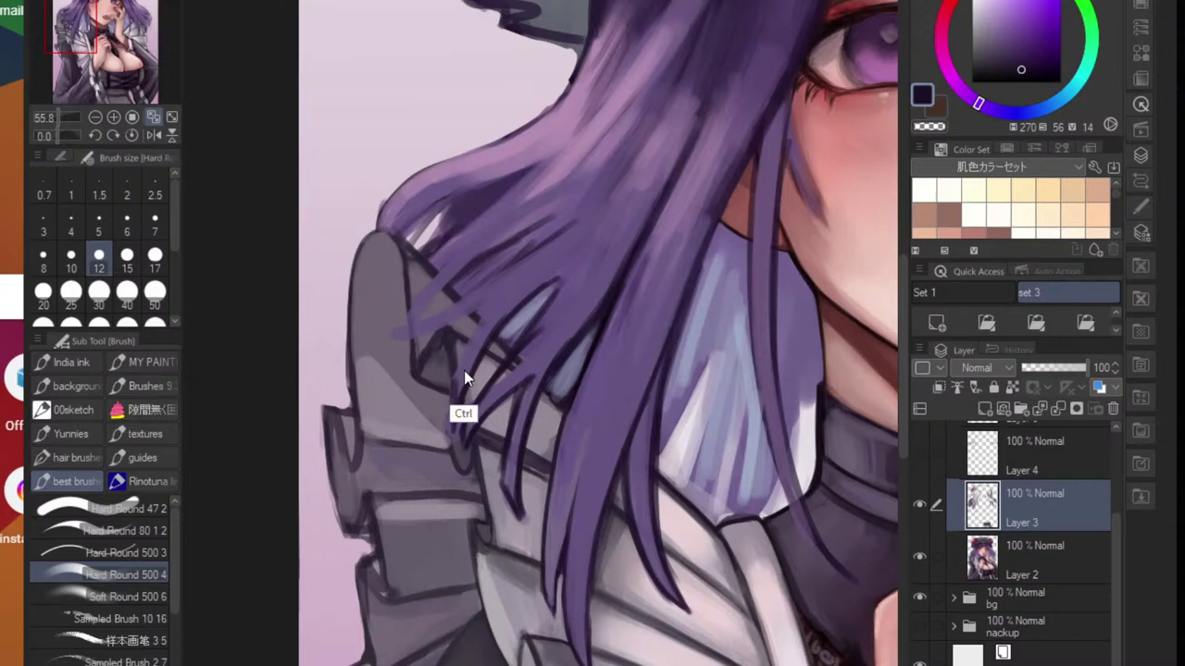
pyautogui.moveTo(453, 387)
pyautogui.mouseDown()
pyautogui.moveTo(491, 303)
pyautogui.moveTo(459, 378)
pyautogui.mouseUp()
pyautogui.moveTo(507, 287)
pyautogui.mouseDown()
pyautogui.moveTo(460, 322)
pyautogui.moveTo(396, 342)
pyautogui.moveTo(504, 271)
pyautogui.mouseUp()
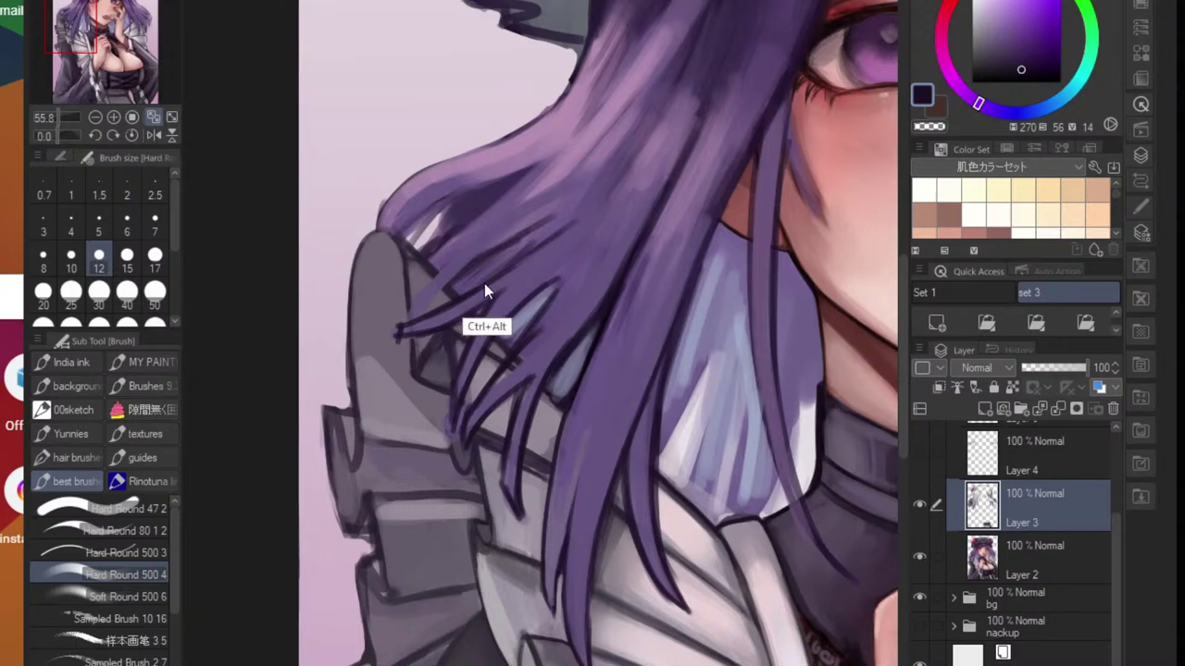
pyautogui.hotkey('ctrl', 'z')
pyautogui.moveTo(400, 329); pyautogui.dragTo(506, 264)
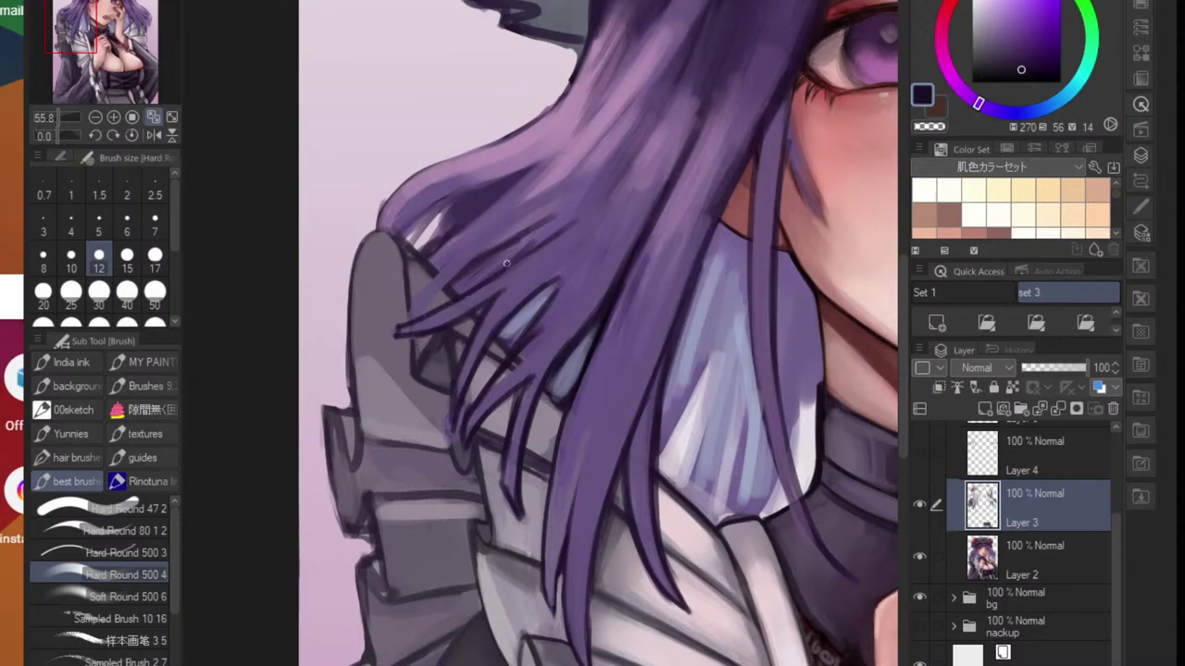
pyautogui.hotkey('ctrl', 'z')
pyautogui.moveTo(399, 328); pyautogui.dragTo(507, 266)
pyautogui.hotkey('ctrl', 'z')
pyautogui.hotkey('ctrl', '0')
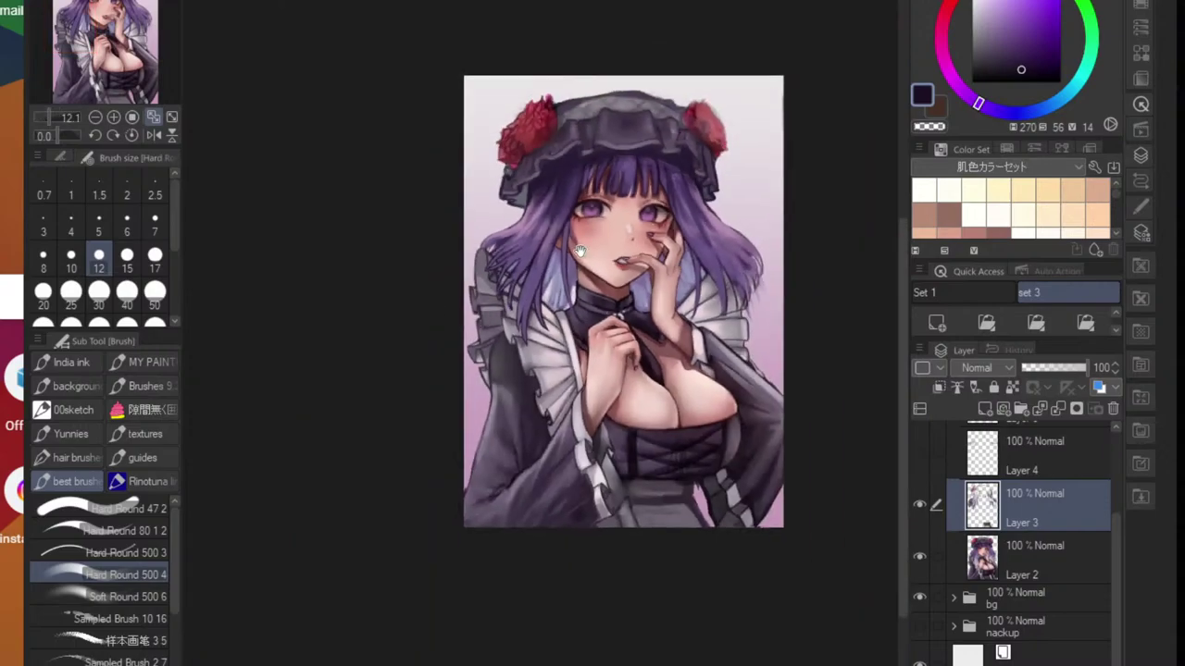
# - Darken the left hair lock's inner edge with dark purple strokes
pyautogui.scroll(5, 526, 296)
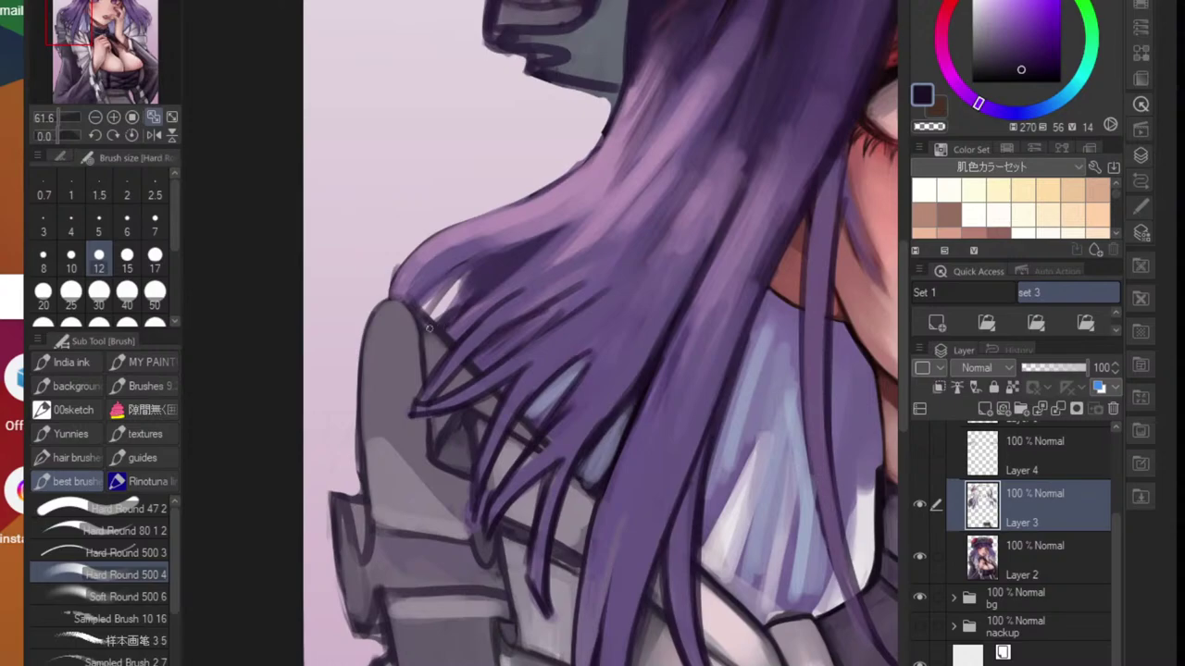
pyautogui.moveTo(431, 327); pyautogui.dragTo(524, 262)
pyautogui.moveTo(458, 309)
pyautogui.mouseDown()
pyautogui.moveTo(548, 236)
pyautogui.moveTo(496, 279)
pyautogui.moveTo(504, 254)
pyautogui.moveTo(553, 236)
pyautogui.mouseUp()
pyautogui.moveTo(417, 308)
pyautogui.mouseDown()
pyautogui.moveTo(452, 273)
pyautogui.moveTo(433, 313)
pyautogui.moveTo(419, 305)
pyautogui.moveTo(447, 278)
pyautogui.moveTo(432, 318)
pyautogui.mouseUp()
pyautogui.hotkey('ctrl', 'z')
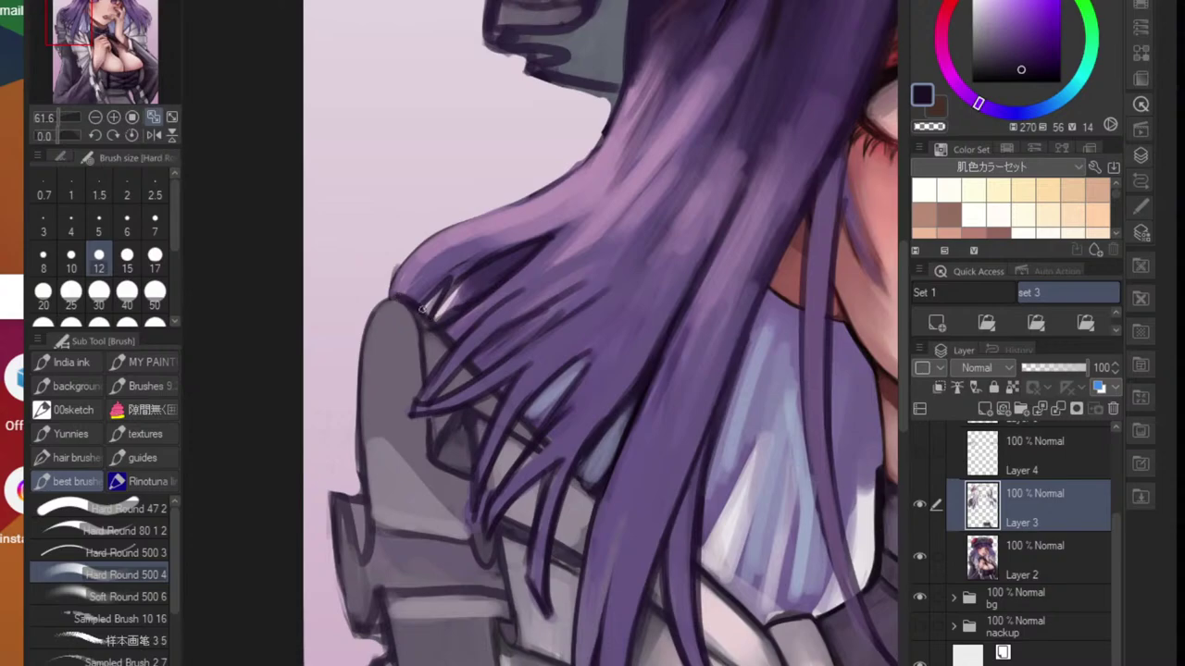
# - Brighten the left strand's edge with pinkish-purple and muted purple strokes
pyautogui.keyDown('alt'); pyautogui.click(414, 320); pyautogui.keyUp('alt')
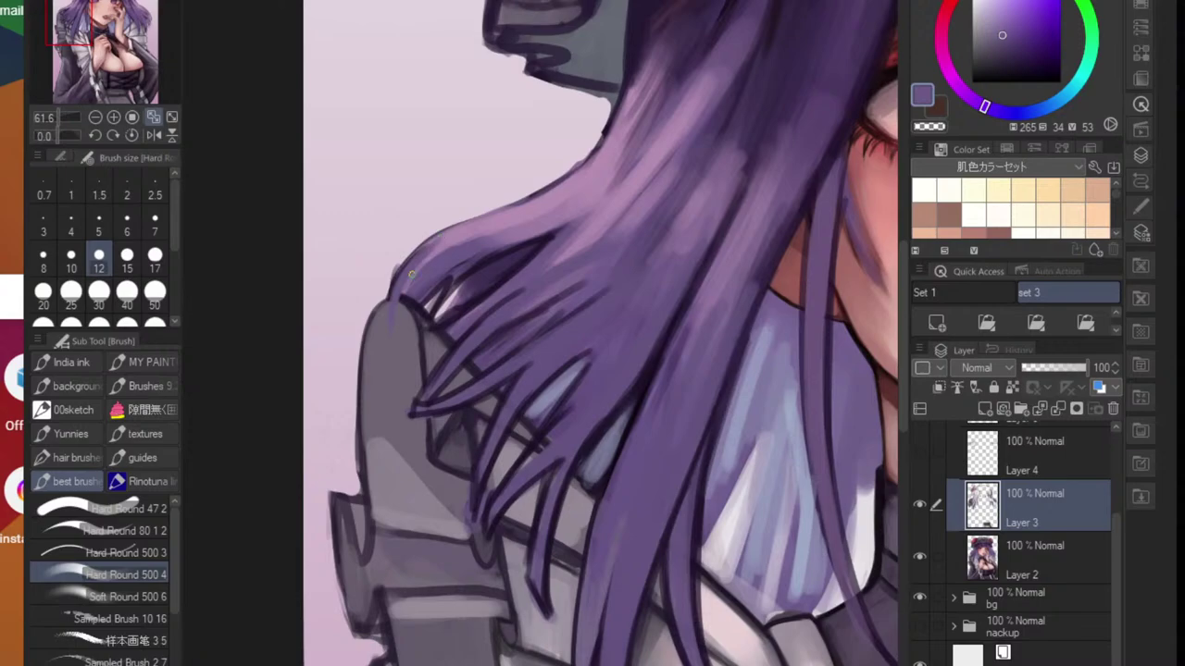
pyautogui.keyDown('alt'); pyautogui.click(433, 300); pyautogui.keyUp('alt')
pyautogui.moveTo(435, 245); pyautogui.dragTo(390, 325)
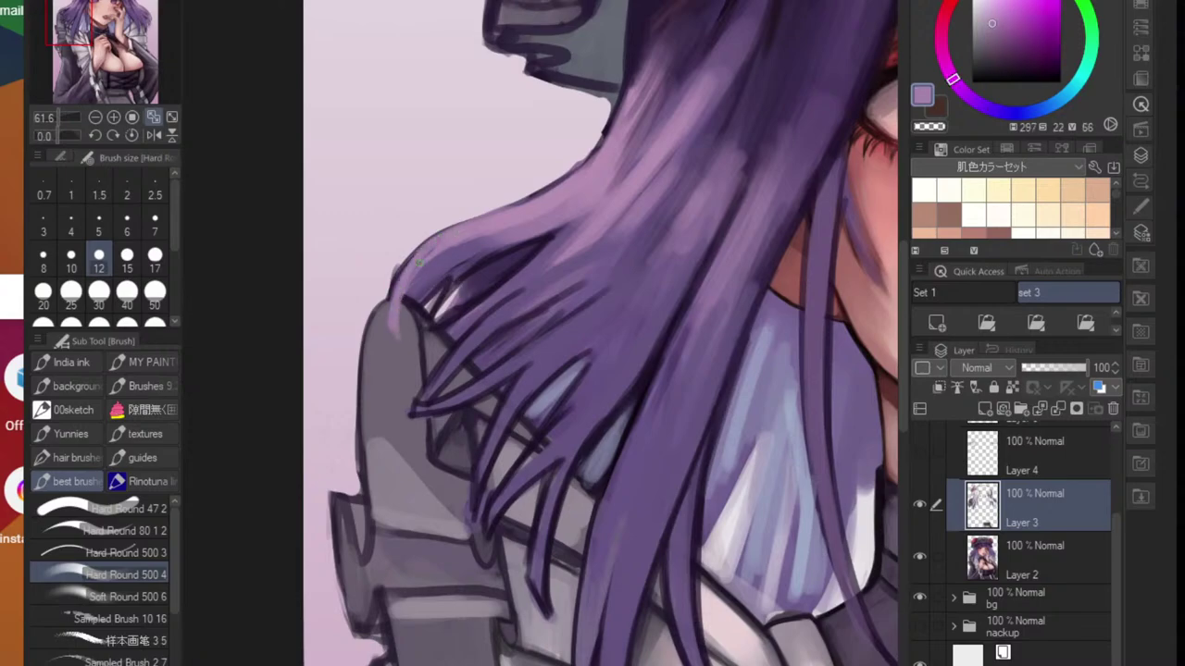
pyautogui.moveTo(420, 262); pyautogui.dragTo(394, 322)
pyautogui.keyDown('alt'); pyautogui.click(422, 330); pyautogui.keyUp('alt')
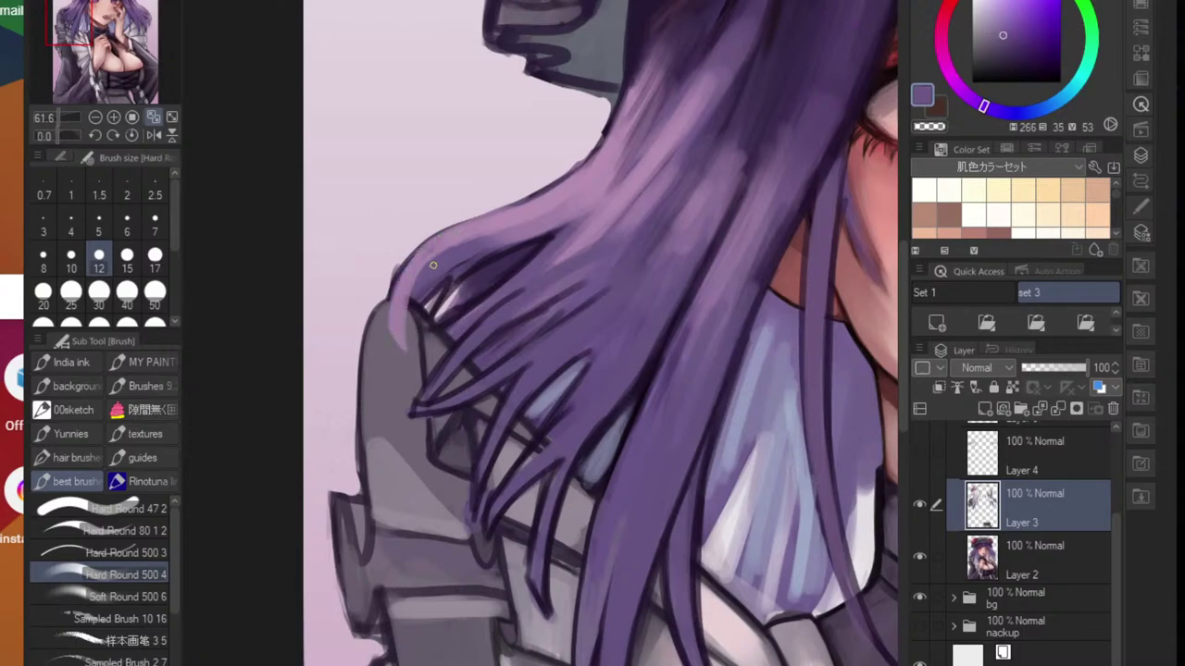
pyautogui.moveTo(429, 287); pyautogui.dragTo(411, 343)
# - Define the strand's right edge and tip in dark purple, then extend the tip with light purple
pyautogui.keyDown('alt'); pyautogui.click(442, 286); pyautogui.keyUp('alt')
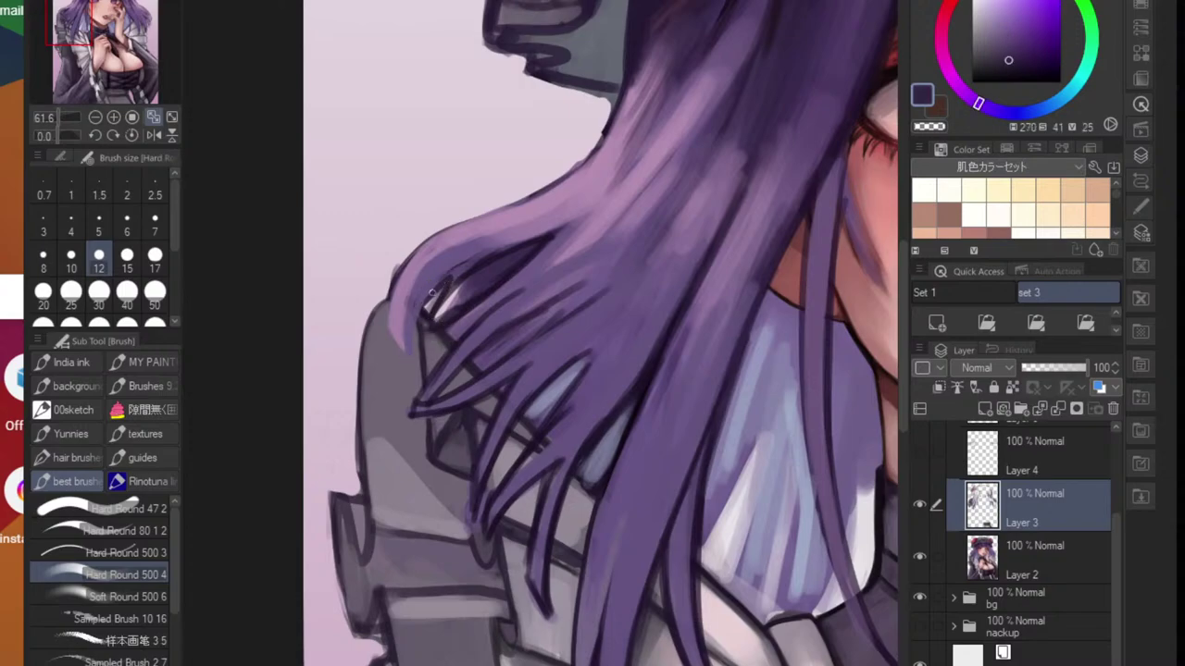
pyautogui.moveTo(429, 293); pyautogui.dragTo(410, 362)
pyautogui.moveTo(390, 320)
pyautogui.mouseDown()
pyautogui.moveTo(410, 367)
pyautogui.moveTo(407, 270)
pyautogui.moveTo(353, 360)
pyautogui.mouseUp()
pyautogui.scroll(8, 479, 321)
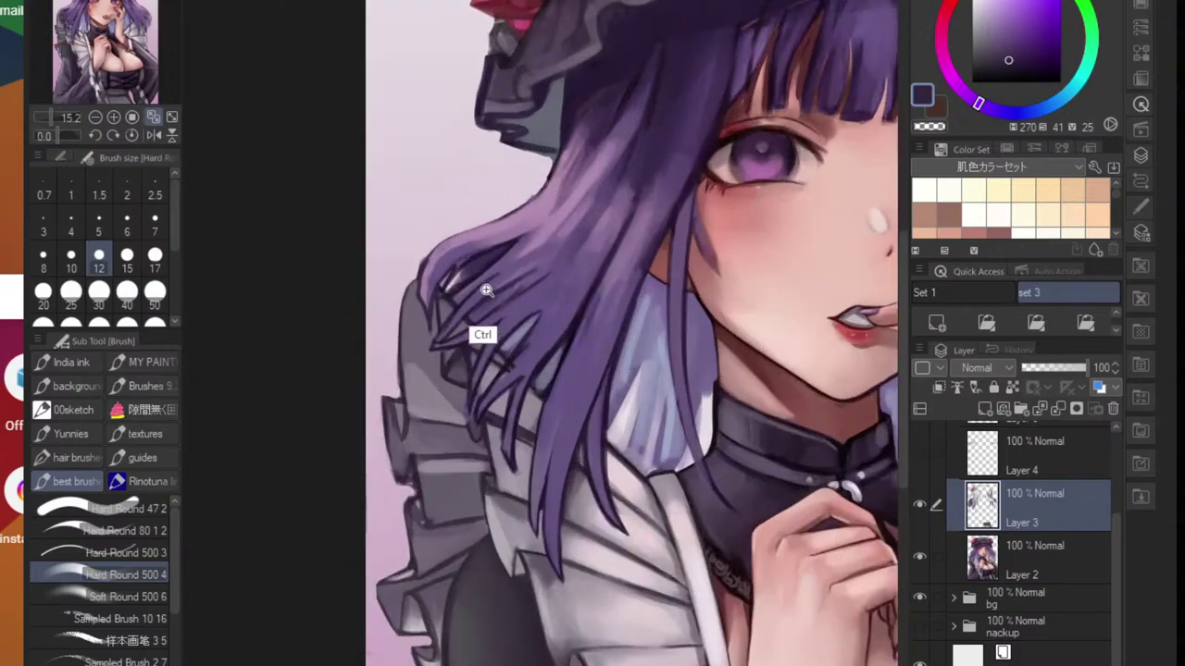
pyautogui.keyDown('alt'); pyautogui.click(432, 303); pyautogui.keyUp('alt')
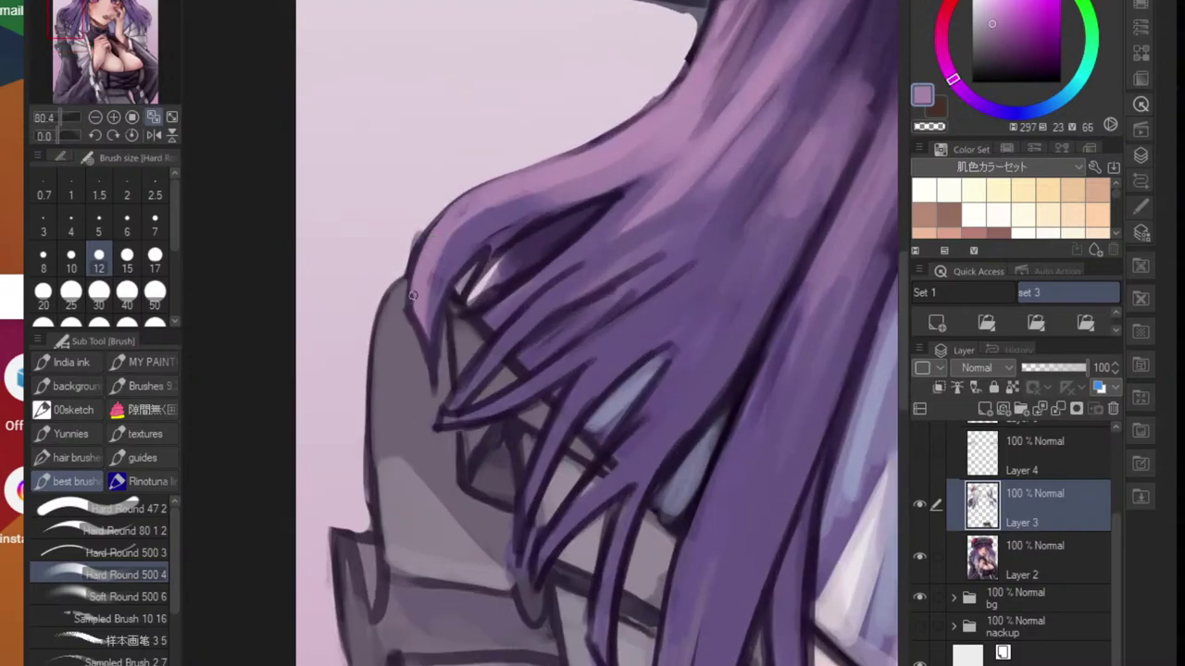
pyautogui.moveTo(415, 306); pyautogui.dragTo(429, 347)
pyautogui.hotkey('ctrl', '0')
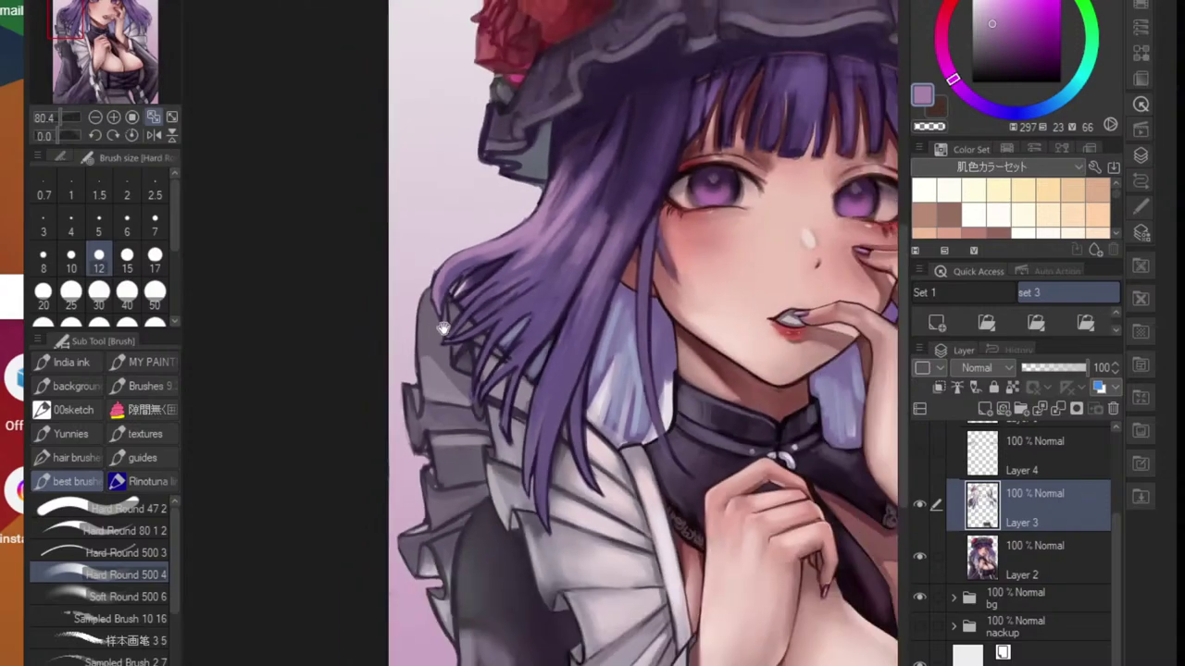
pyautogui.scroll(2, 476, 324)
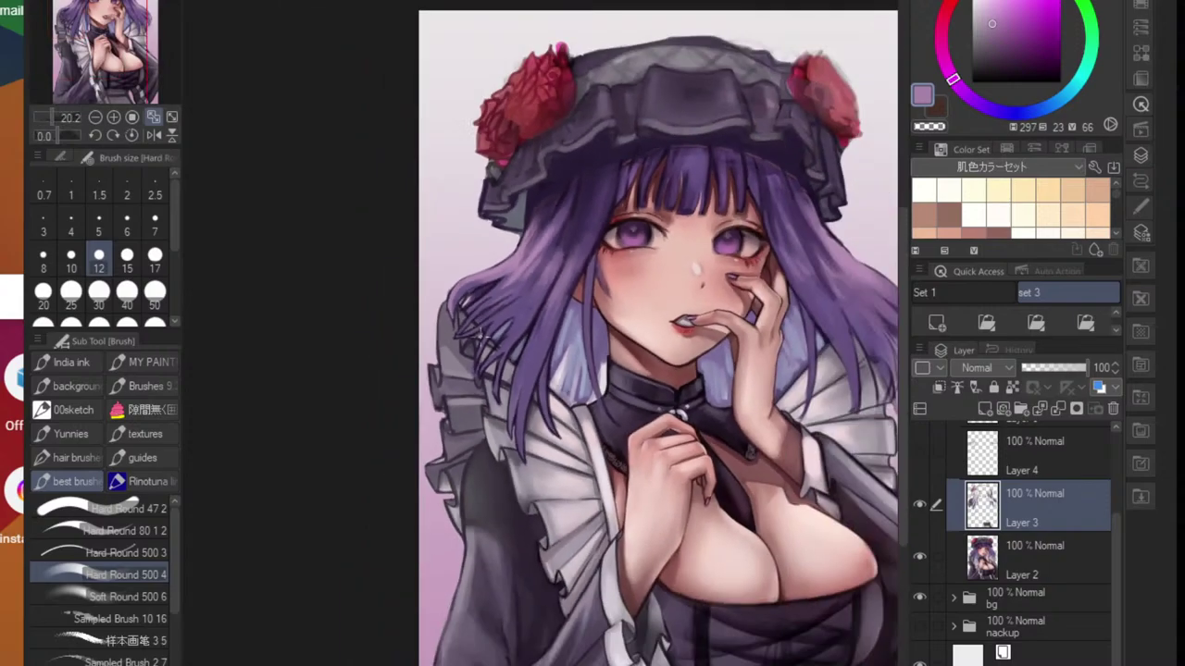
# - Mirror the canvas to check the drawing, flip it back, and set the brush size to 25
pyautogui.click(155, 136)
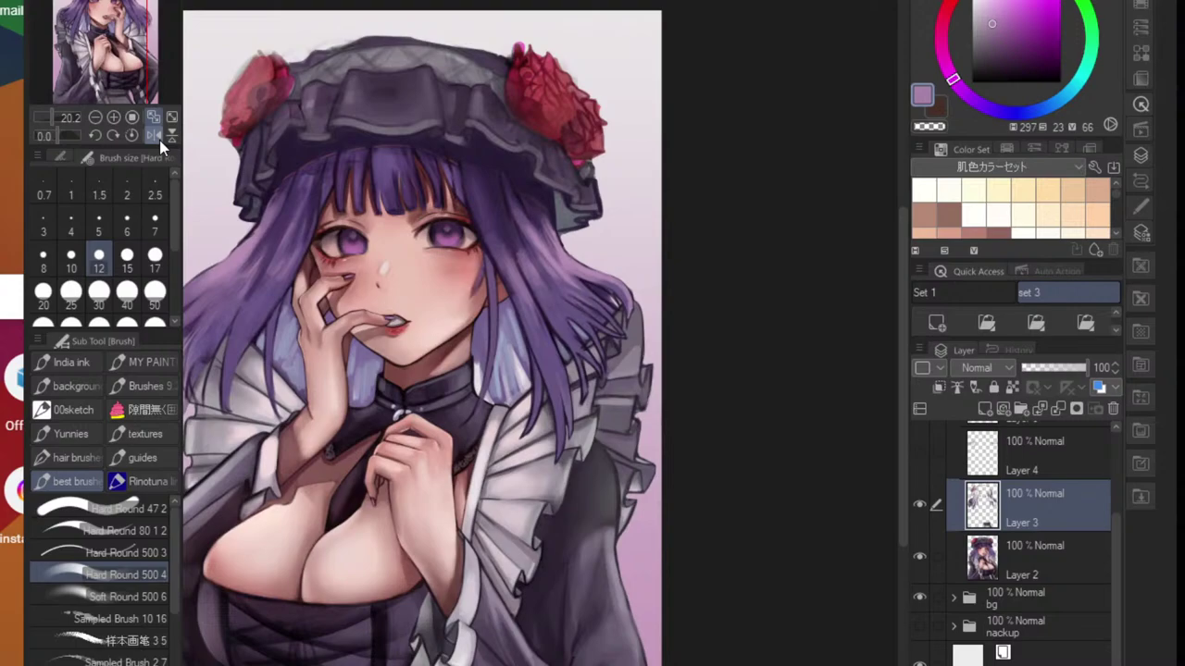
pyautogui.click(159, 140)
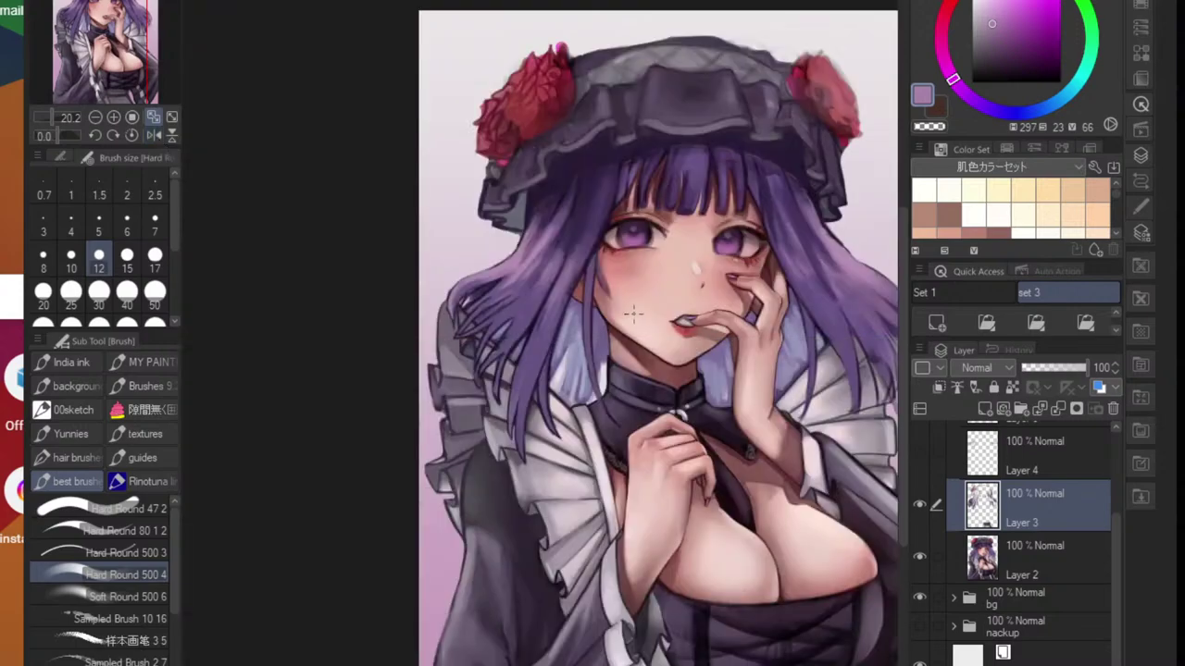
pyautogui.scroll(3, 516, 380)
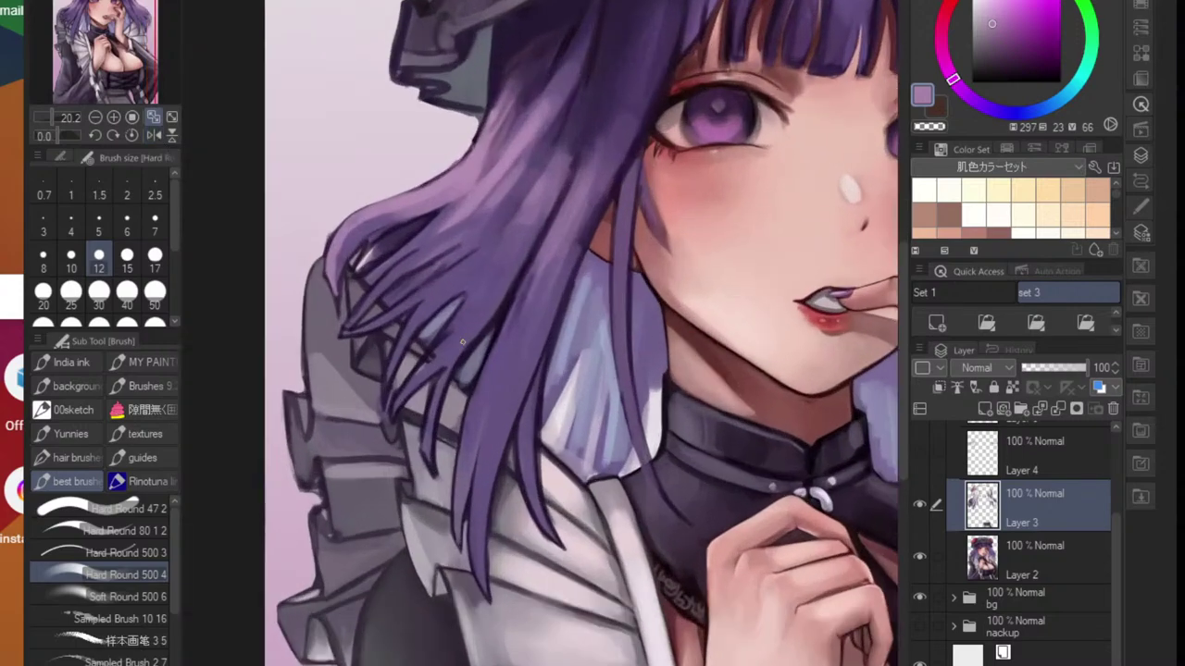
pyautogui.keyDown('alt'); pyautogui.click(430, 341); pyautogui.keyUp('alt')
pyautogui.press(']')
pyautogui.press(']')
pyautogui.press(']')
pyautogui.press(']')
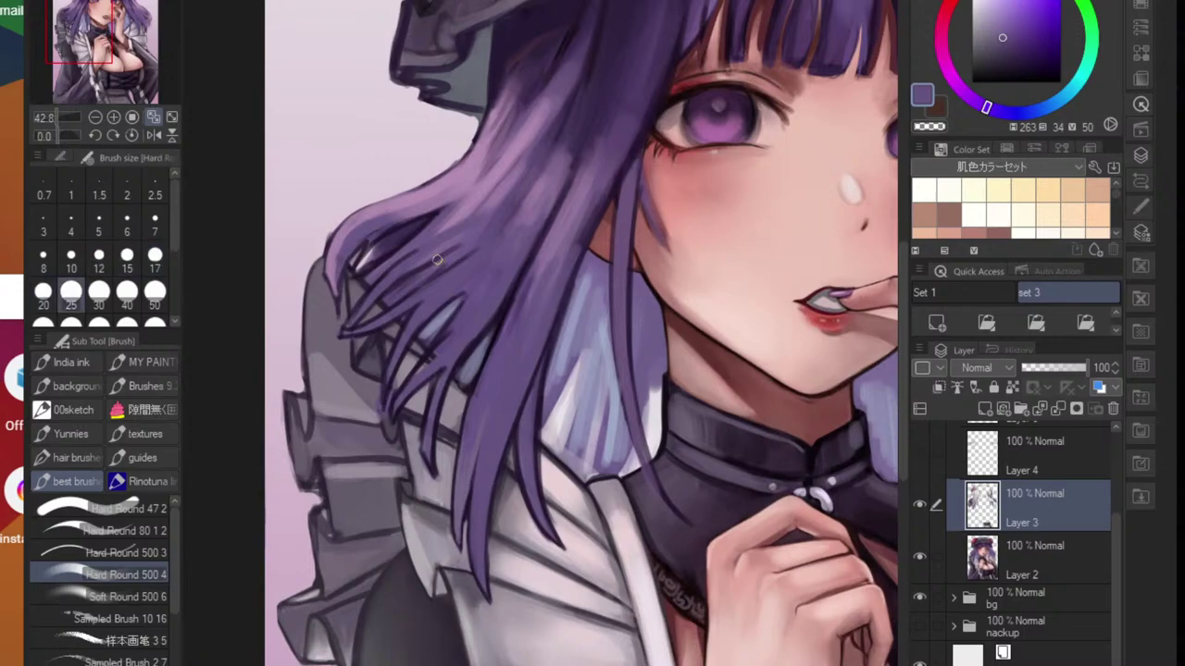
# - Sample several hair purples and paint darker blue-purple shading on the upper hair
pyautogui.scroll(1, 407, 252)
pyautogui.keyDown('alt'); pyautogui.click(336, 254); pyautogui.keyUp('alt')
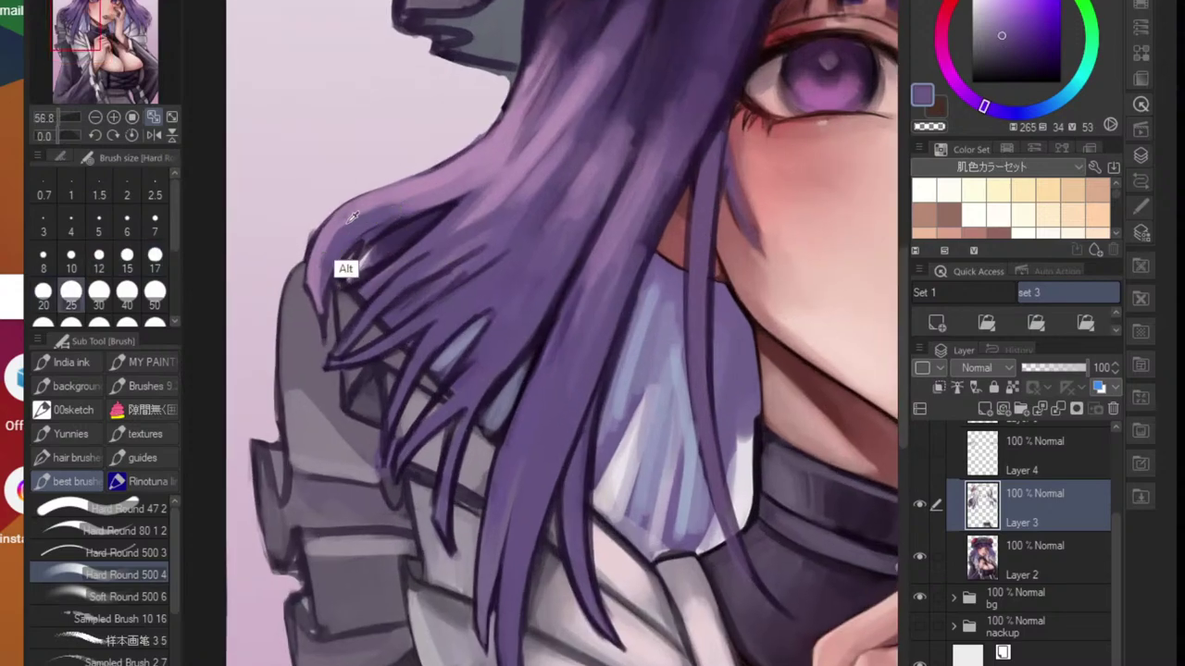
pyautogui.keyDown('alt'); pyautogui.click(392, 193); pyautogui.keyUp('alt')
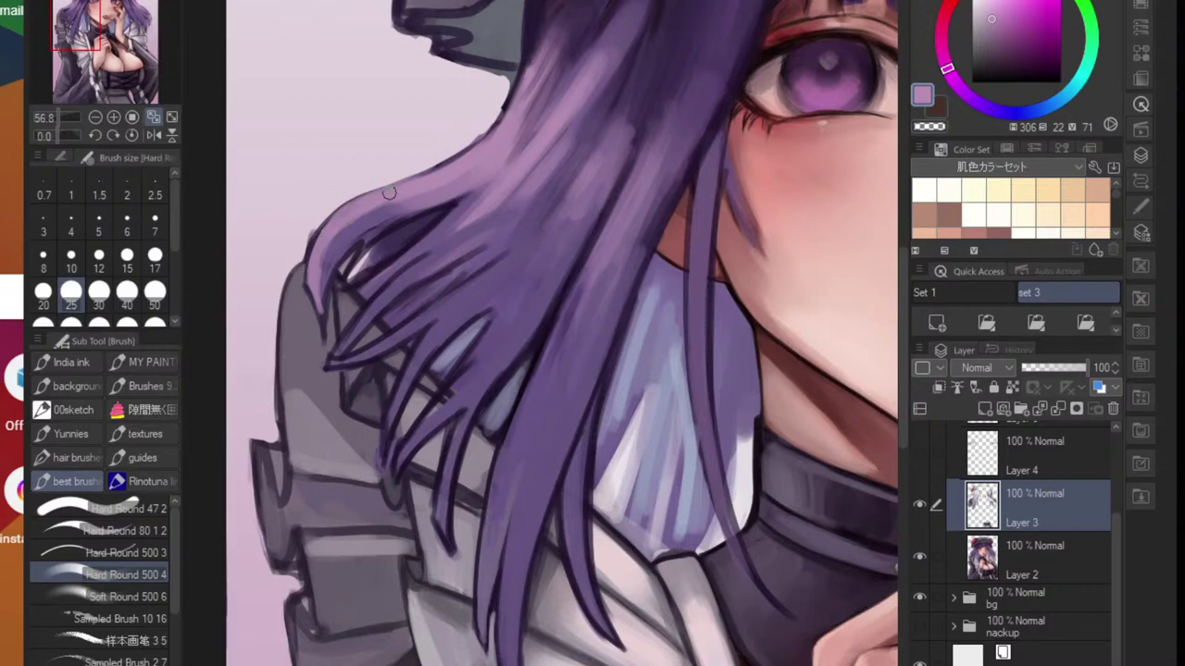
pyautogui.keyDown('alt'); pyautogui.click(343, 284); pyautogui.keyUp('alt')
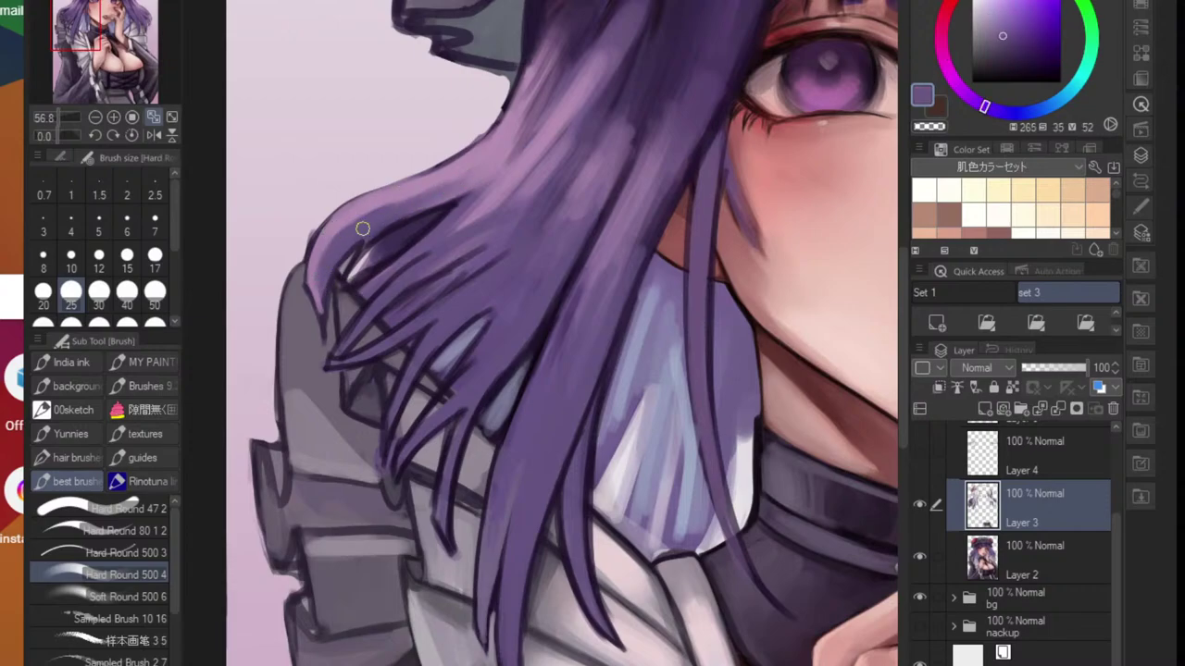
pyautogui.moveTo(447, 189); pyautogui.dragTo(376, 218)
# - Paint light pink-purple highlight strokes down the upper left hair lock
pyautogui.keyDown('alt'); pyautogui.click(507, 155); pyautogui.keyUp('alt')
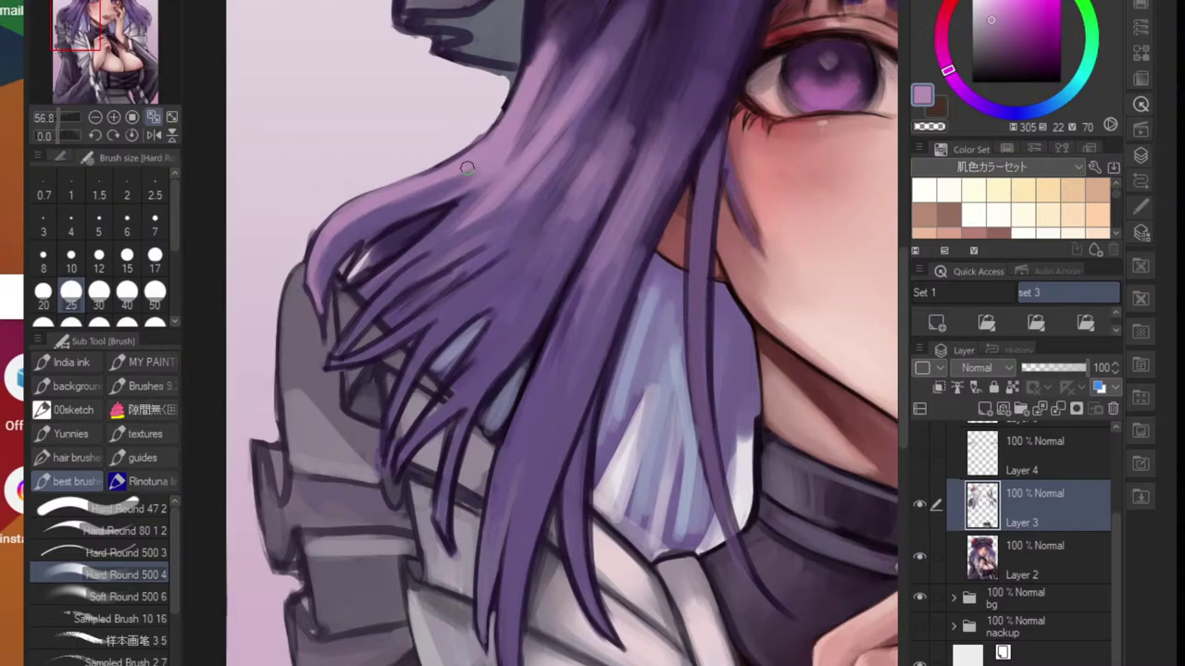
pyautogui.moveTo(551, 131); pyautogui.dragTo(517, 179)
pyautogui.moveTo(517, 179); pyautogui.dragTo(481, 240)
pyautogui.moveTo(498, 195); pyautogui.dragTo(539, 201)
pyautogui.moveTo(539, 200); pyautogui.dragTo(502, 257)
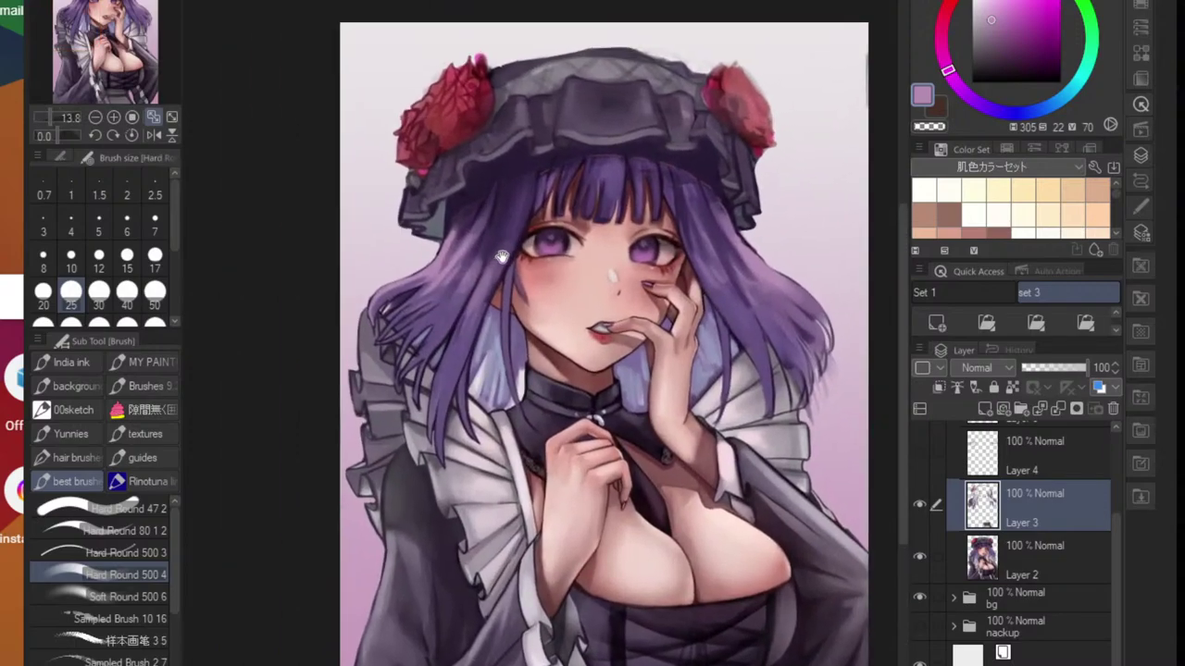
pyautogui.scroll(3, 457, 257)
pyautogui.keyDown('alt'); pyautogui.click(422, 309); pyautogui.keyUp('alt')
pyautogui.moveTo(479, 202); pyautogui.dragTo(437, 282)
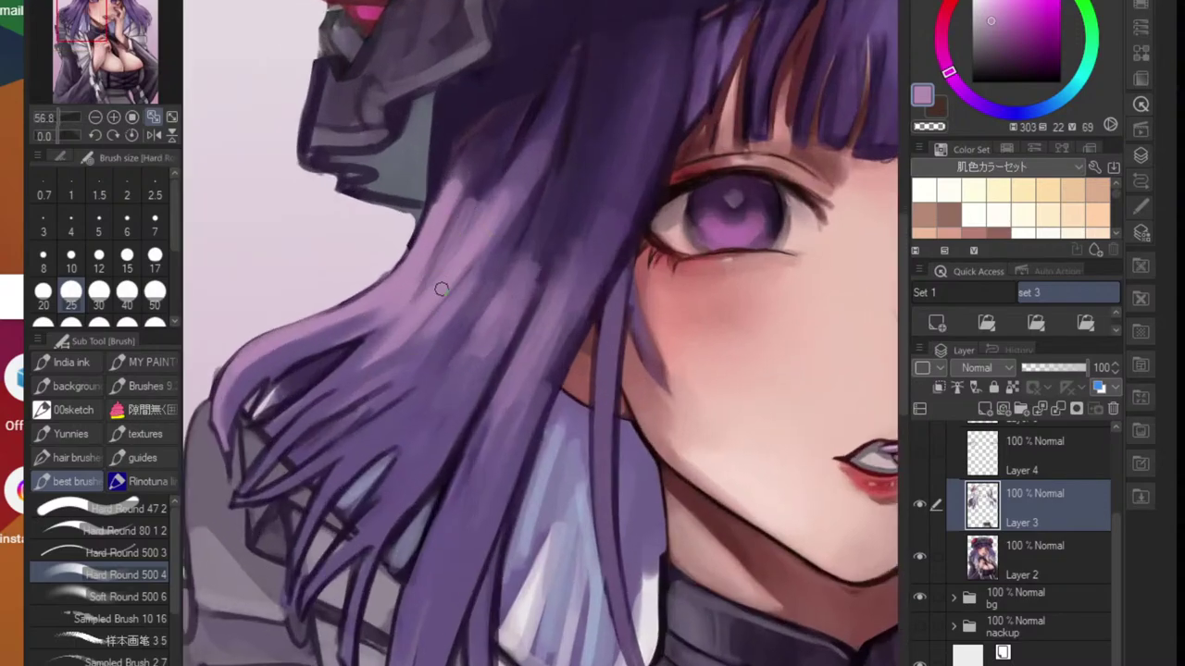
pyautogui.moveTo(515, 196); pyautogui.dragTo(451, 311)
# - Shade the lower hair darker, soften the pink highlight, and add lavender highlights to the right
pyautogui.keyDown('alt'); pyautogui.click(352, 429); pyautogui.keyUp('alt')
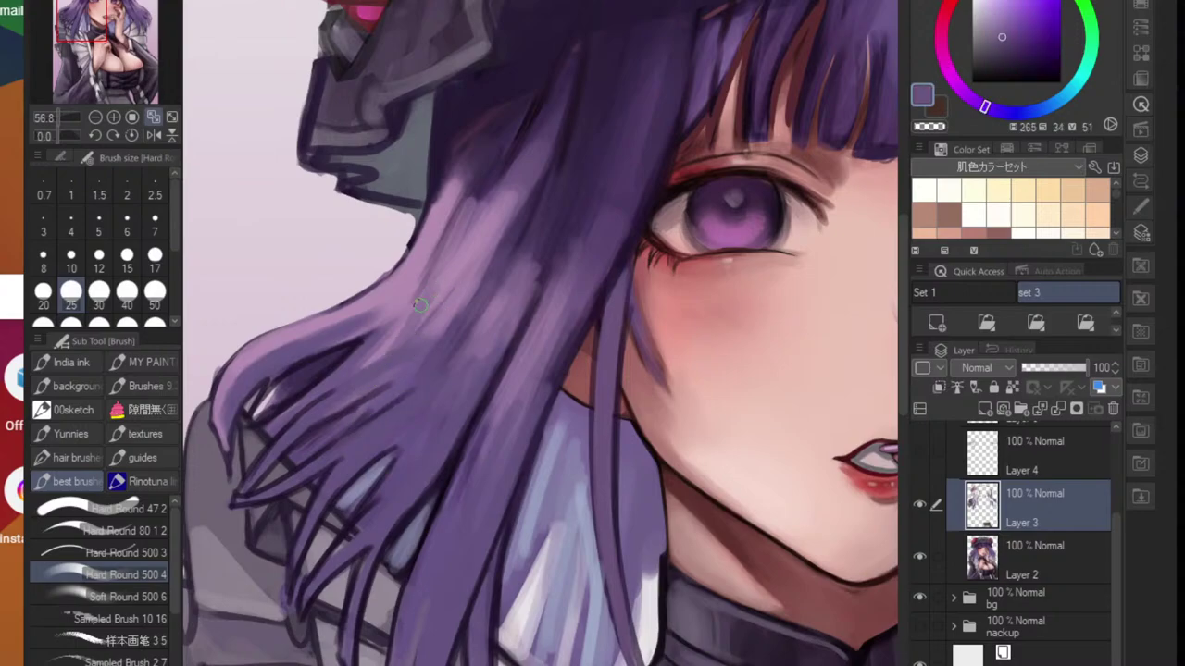
pyautogui.moveTo(375, 363)
pyautogui.mouseDown()
pyautogui.moveTo(402, 303)
pyautogui.moveTo(371, 355)
pyautogui.mouseUp()
pyautogui.moveTo(509, 191); pyautogui.dragTo(472, 261)
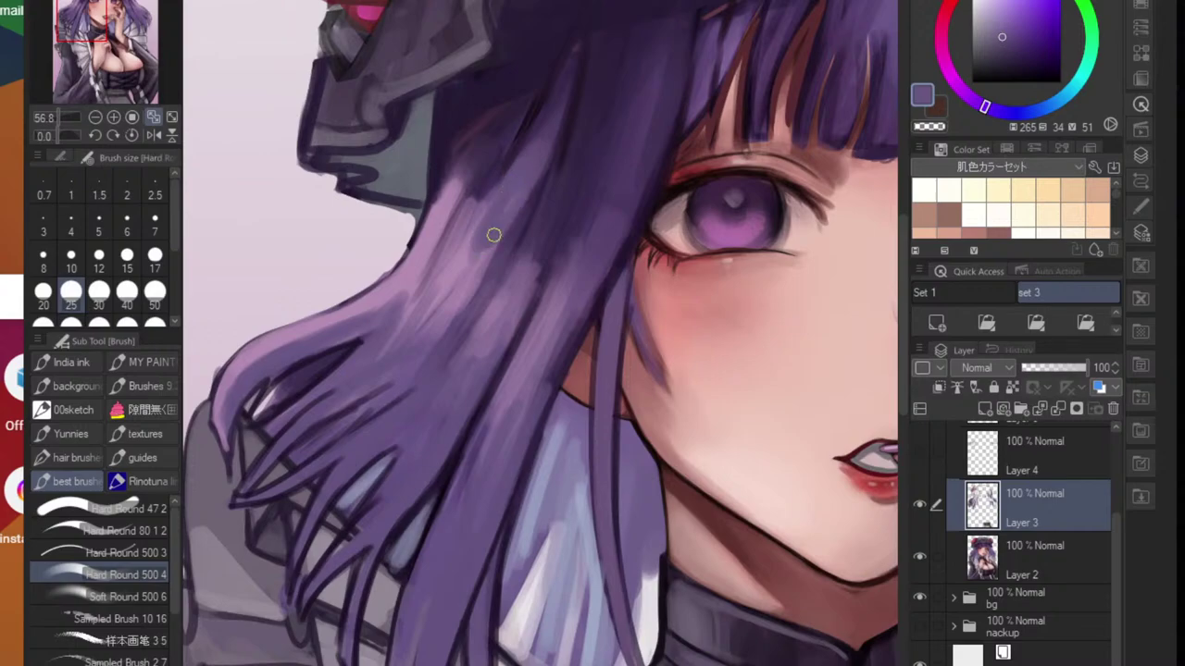
pyautogui.moveTo(472, 198)
pyautogui.mouseDown()
pyautogui.moveTo(462, 233)
pyautogui.moveTo(440, 210)
pyautogui.mouseUp()
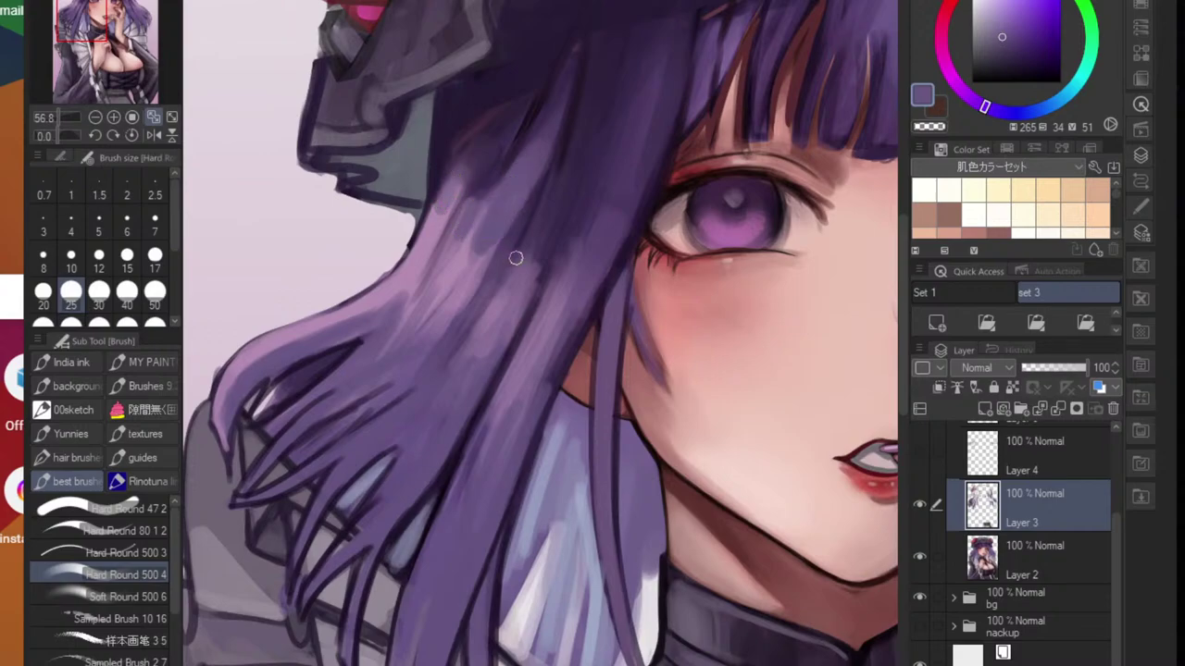
pyautogui.moveTo(516, 258)
pyautogui.mouseDown()
pyautogui.moveTo(537, 241)
pyautogui.moveTo(569, 267)
pyautogui.moveTo(583, 241)
pyautogui.moveTo(500, 245)
pyautogui.mouseUp()
pyautogui.moveTo(585, 305); pyautogui.dragTo(510, 320)
pyautogui.moveTo(631, 265)
pyautogui.mouseDown()
pyautogui.moveTo(674, 265)
pyautogui.moveTo(611, 272)
pyautogui.mouseUp()
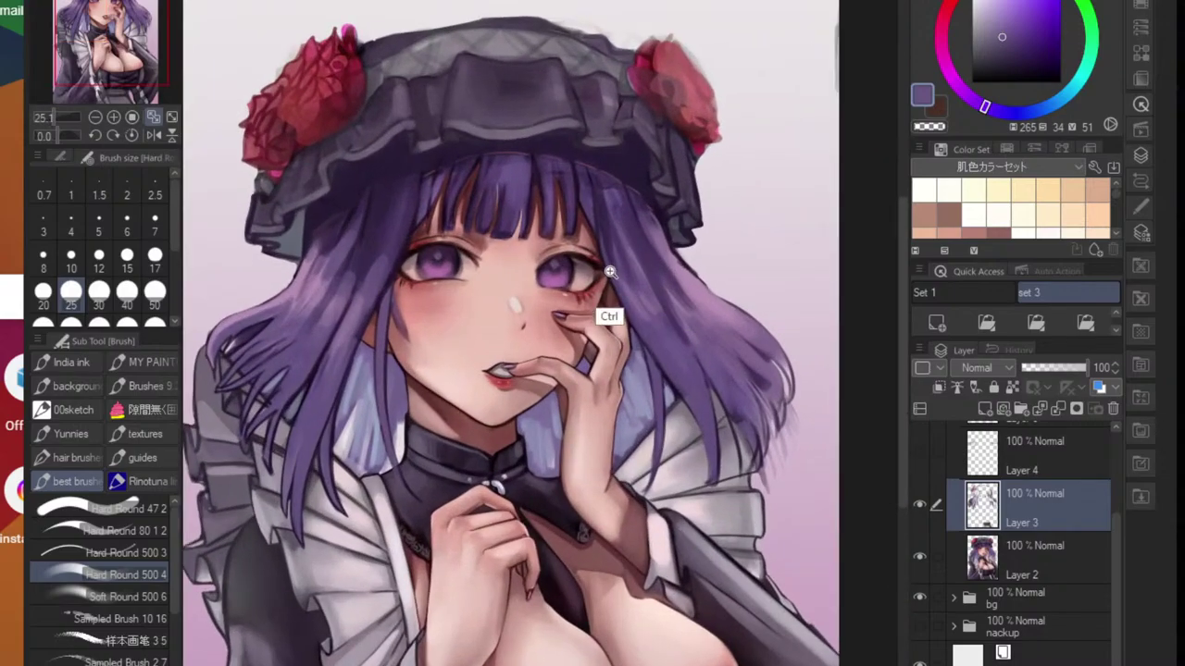
pyautogui.keyDown('ctrl'); pyautogui.click(609, 271); pyautogui.keyUp('ctrl')
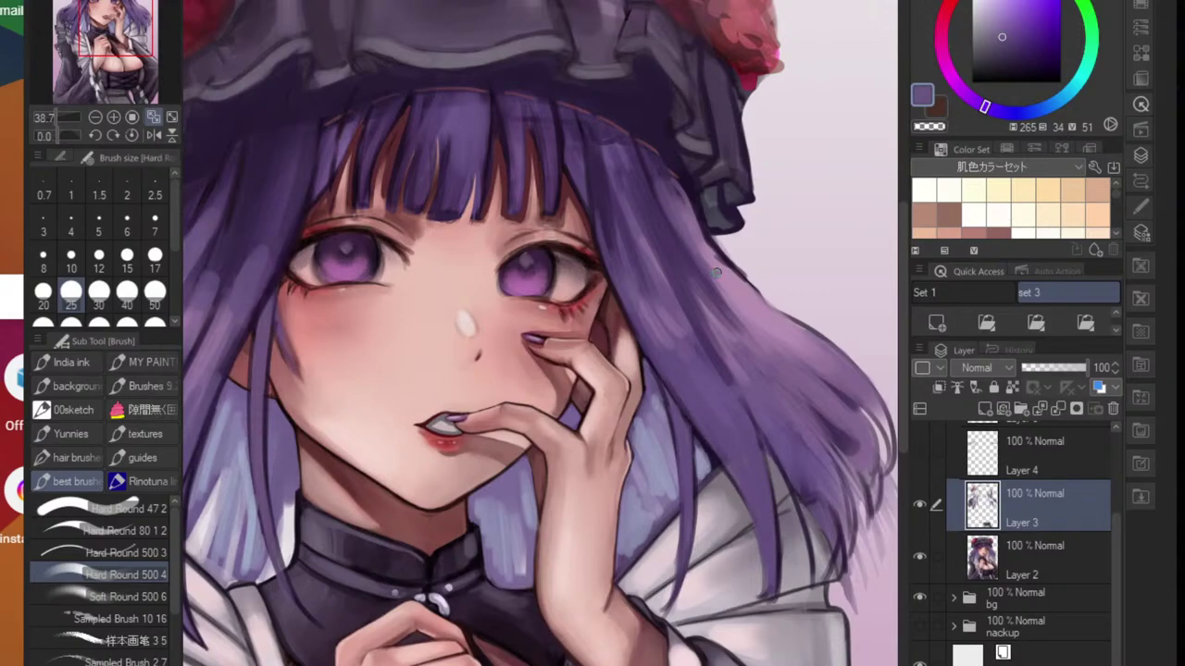
pyautogui.hotkey('ctrl', '0')
pyautogui.moveTo(675, 303); pyautogui.dragTo(717, 301)
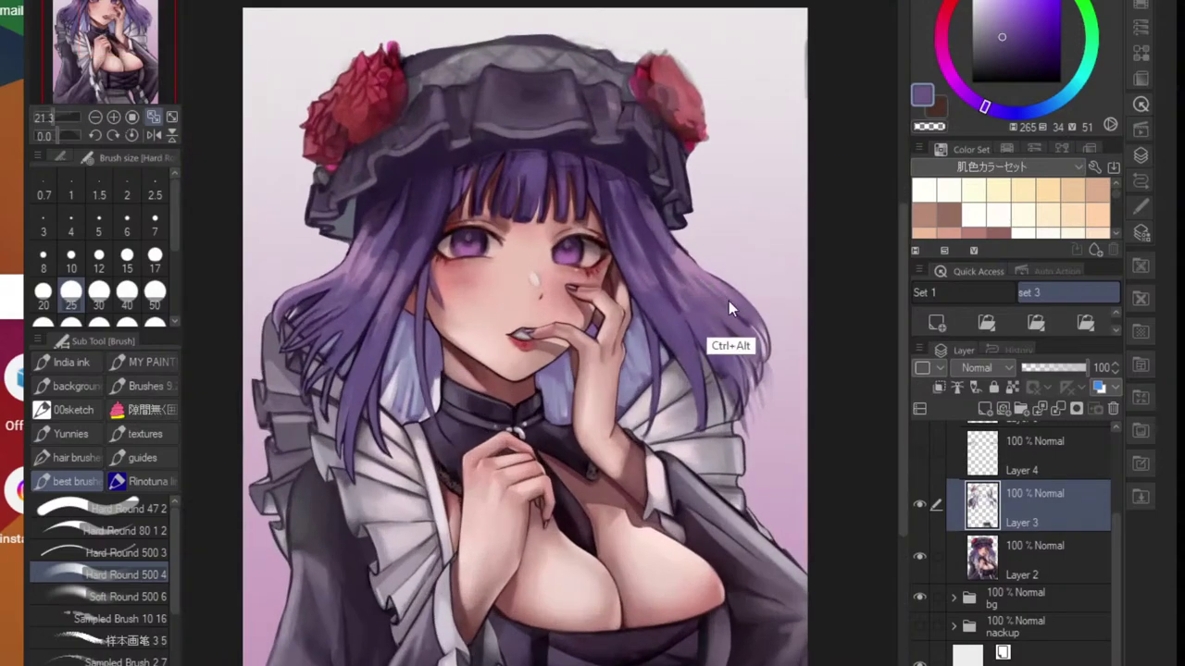
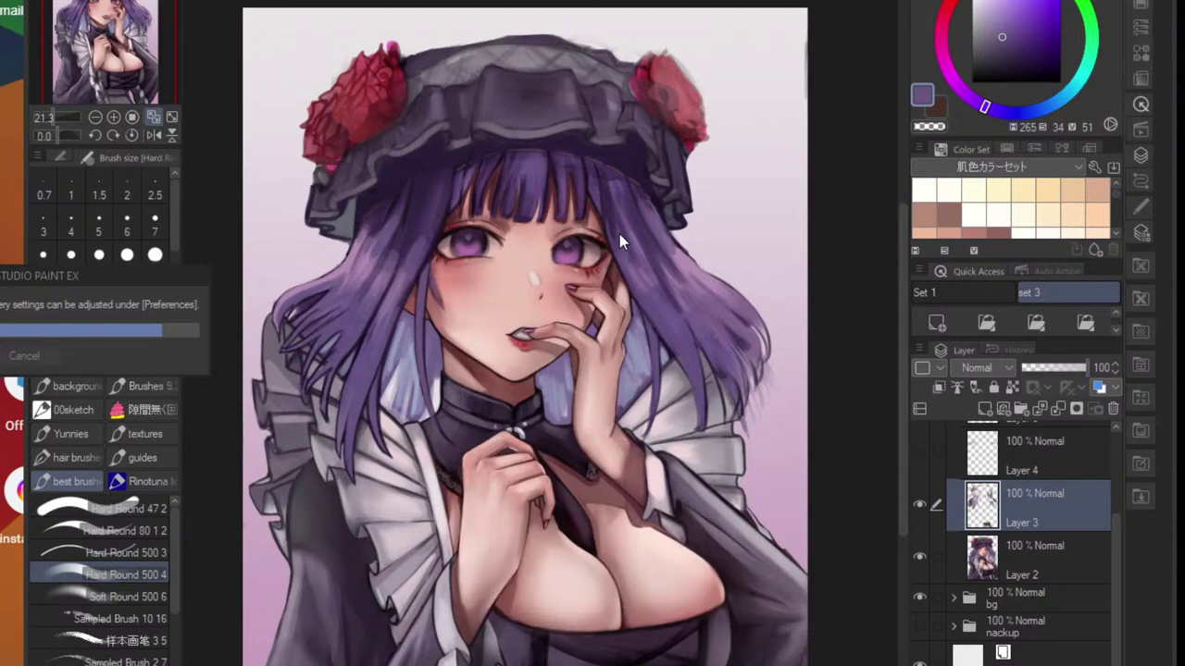
# - Sample a dark purple from the bangs, shrink the brush to 15, and draw the first dark strand line
pyautogui.scroll(2, 670, 266)
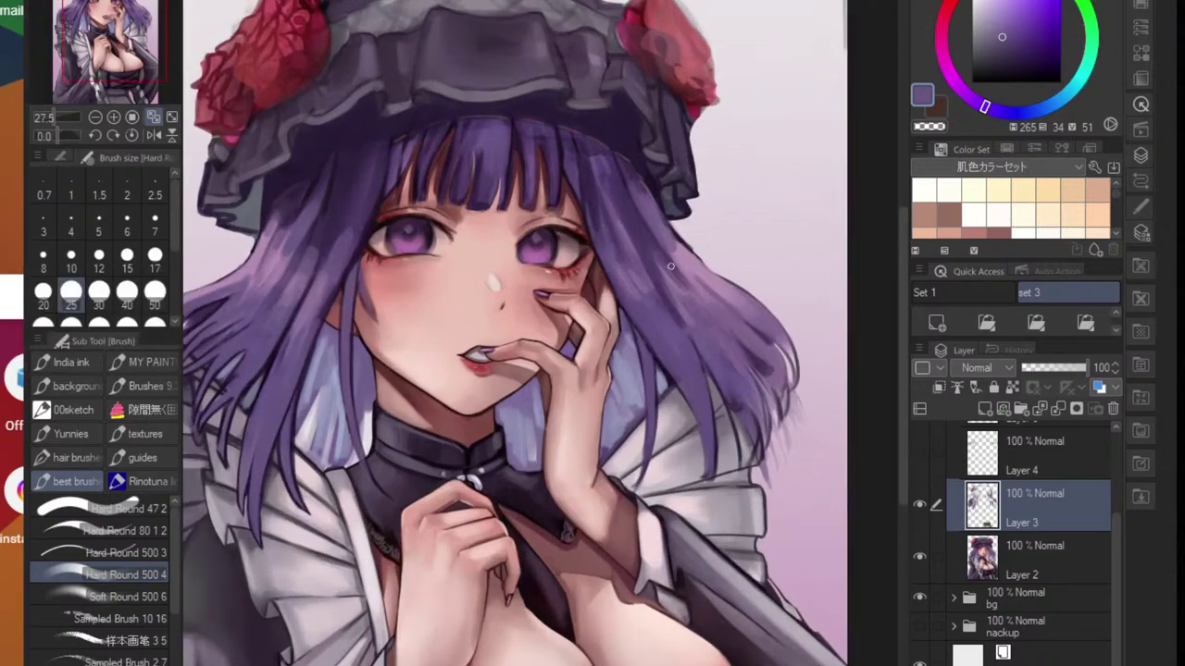
pyautogui.keyDown('alt'); pyautogui.click(568, 180); pyautogui.keyUp('alt')
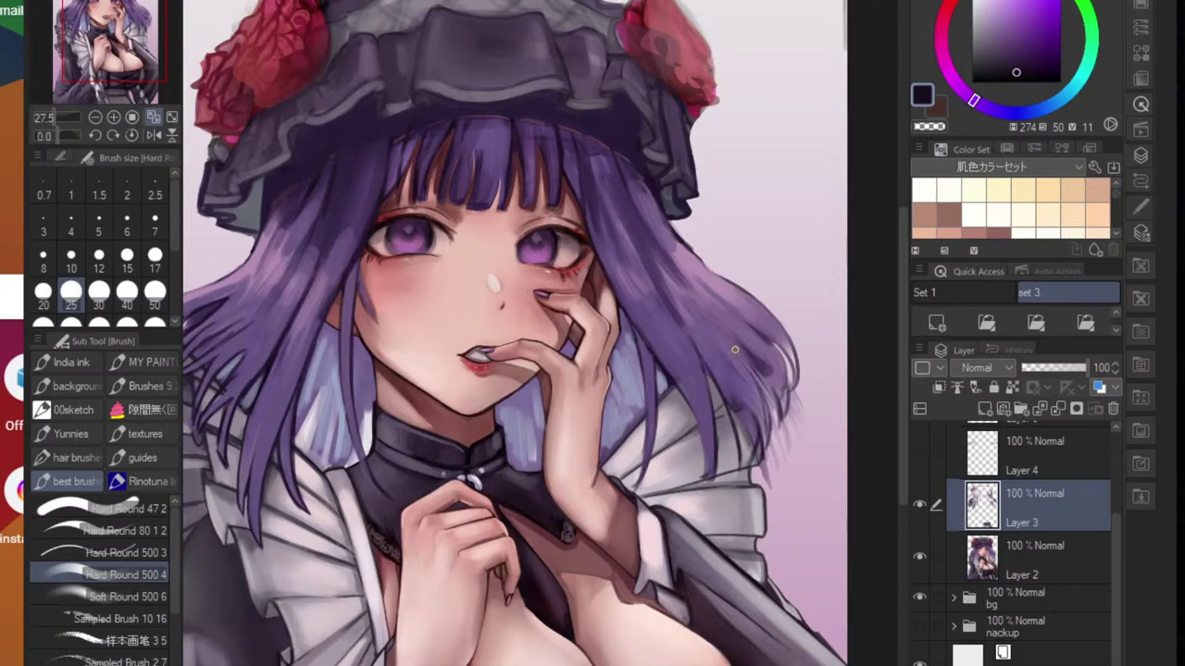
pyautogui.scroll(3, 692, 387)
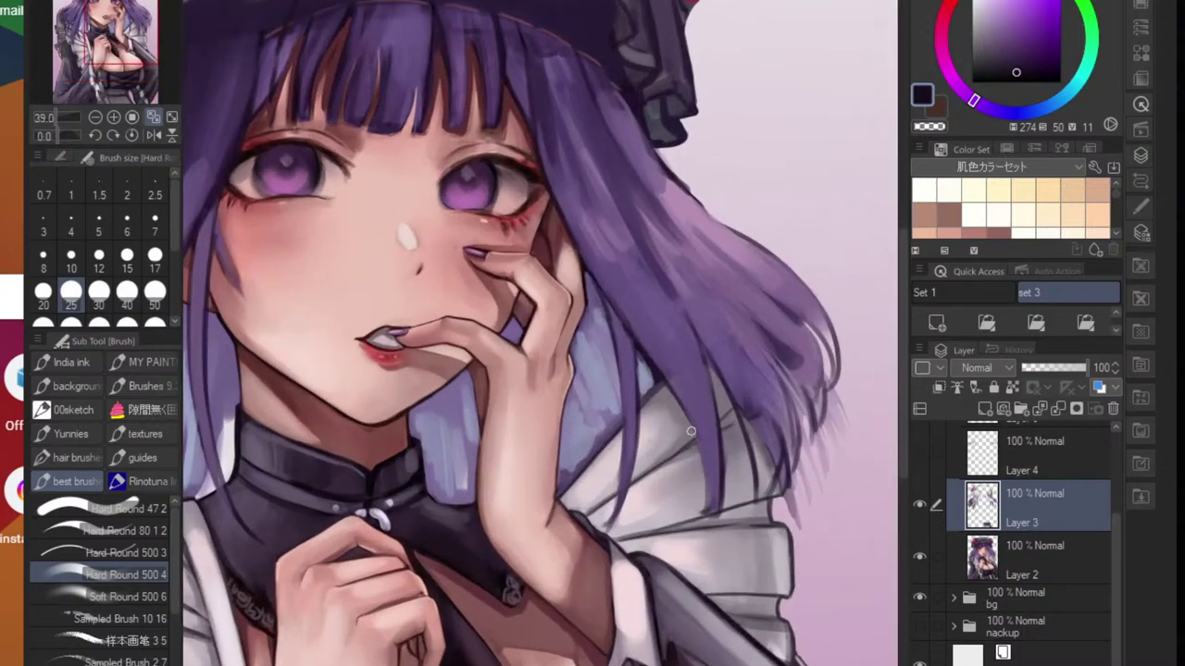
pyautogui.press('[')
pyautogui.press('[')
pyautogui.press('[')
pyautogui.moveTo(684, 413)
pyautogui.mouseDown()
pyautogui.moveTo(696, 463)
pyautogui.moveTo(705, 452)
pyautogui.moveTo(693, 416)
pyautogui.moveTo(704, 537)
pyautogui.mouseUp()
pyautogui.hotkey('ctrl', 'z')
pyautogui.scroll(1, 705, 451)
pyautogui.hotkey('ctrl', 'z')
pyautogui.moveTo(685, 412); pyautogui.dragTo(703, 525)
# - Paint several more dark strand lines down the lower right hair
pyautogui.moveTo(728, 445); pyautogui.dragTo(720, 526)
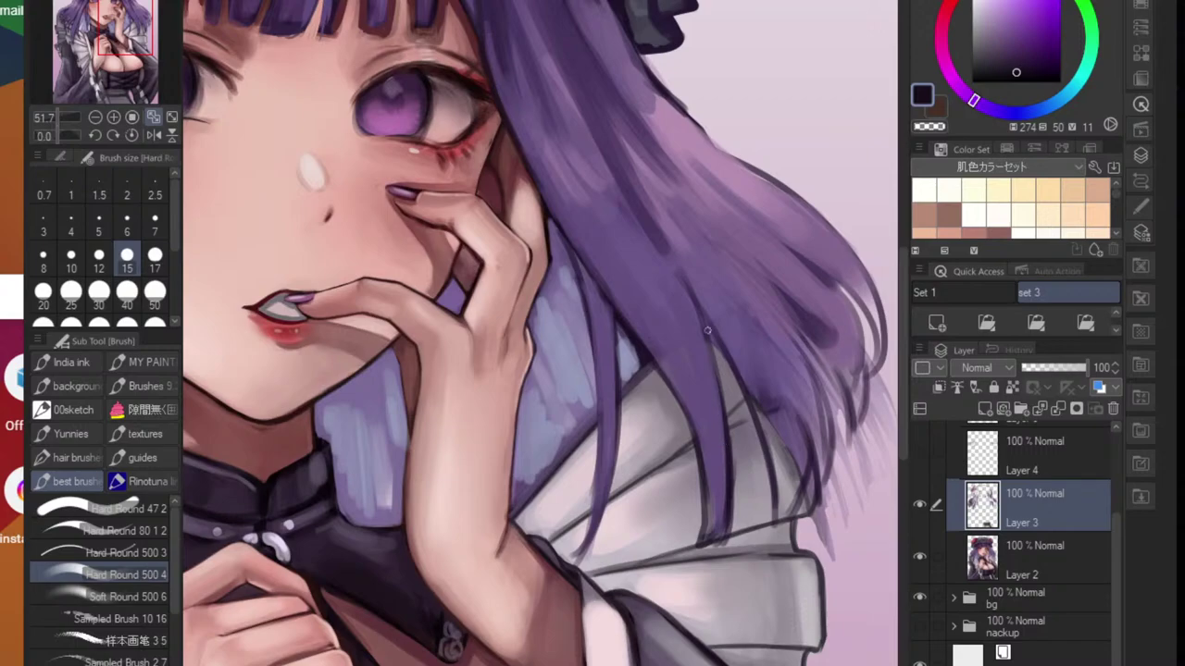
pyautogui.moveTo(702, 307); pyautogui.dragTo(722, 446)
pyautogui.moveTo(705, 316); pyautogui.dragTo(772, 507)
pyautogui.moveTo(739, 390); pyautogui.dragTo(773, 527)
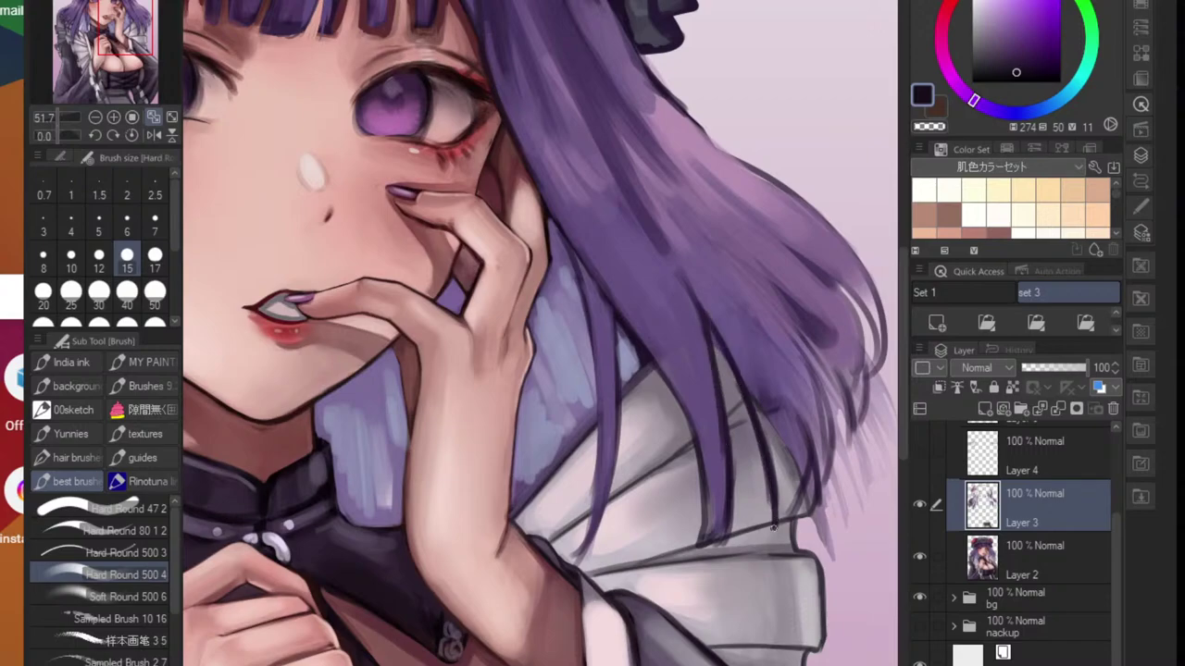
pyautogui.moveTo(756, 325); pyautogui.dragTo(783, 518)
pyautogui.moveTo(741, 292); pyautogui.dragTo(800, 479)
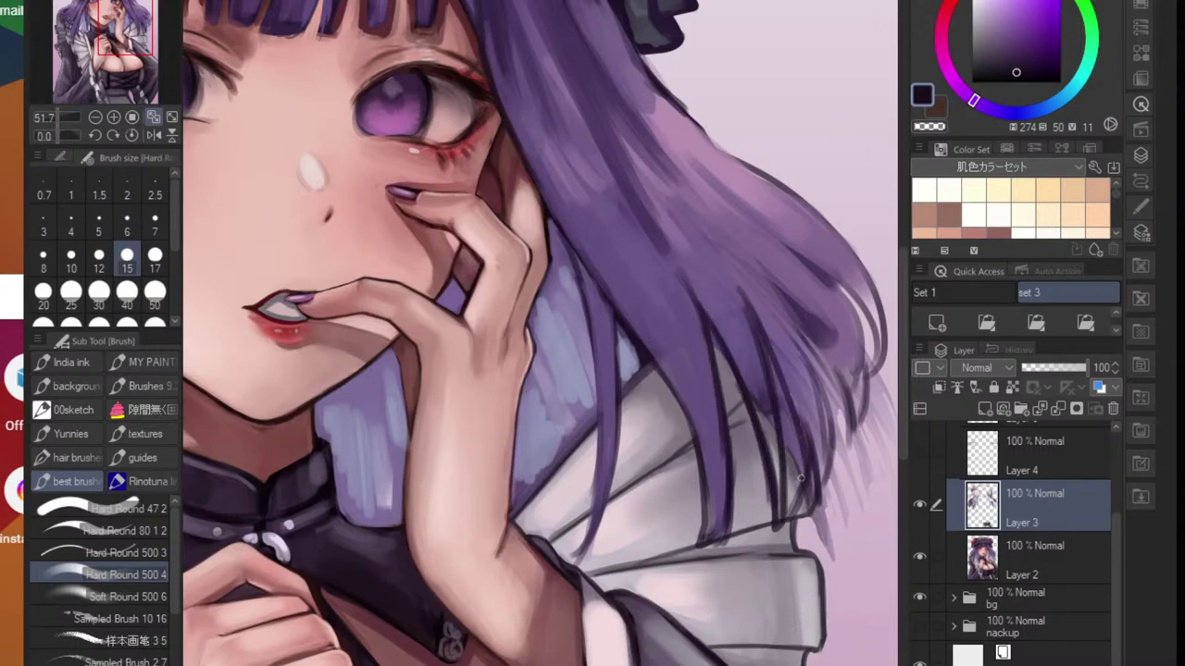
pyautogui.moveTo(752, 320); pyautogui.dragTo(803, 486)
pyautogui.moveTo(777, 298); pyautogui.dragTo(816, 467)
# - Undo an unwanted stroke and repaint dark strands further along the right hair
pyautogui.hotkey('ctrl', 'alt', 'z')
pyautogui.moveTo(762, 276); pyautogui.dragTo(811, 452)
pyautogui.moveTo(774, 295); pyautogui.dragTo(814, 480)
pyautogui.moveTo(773, 290); pyautogui.dragTo(821, 414)
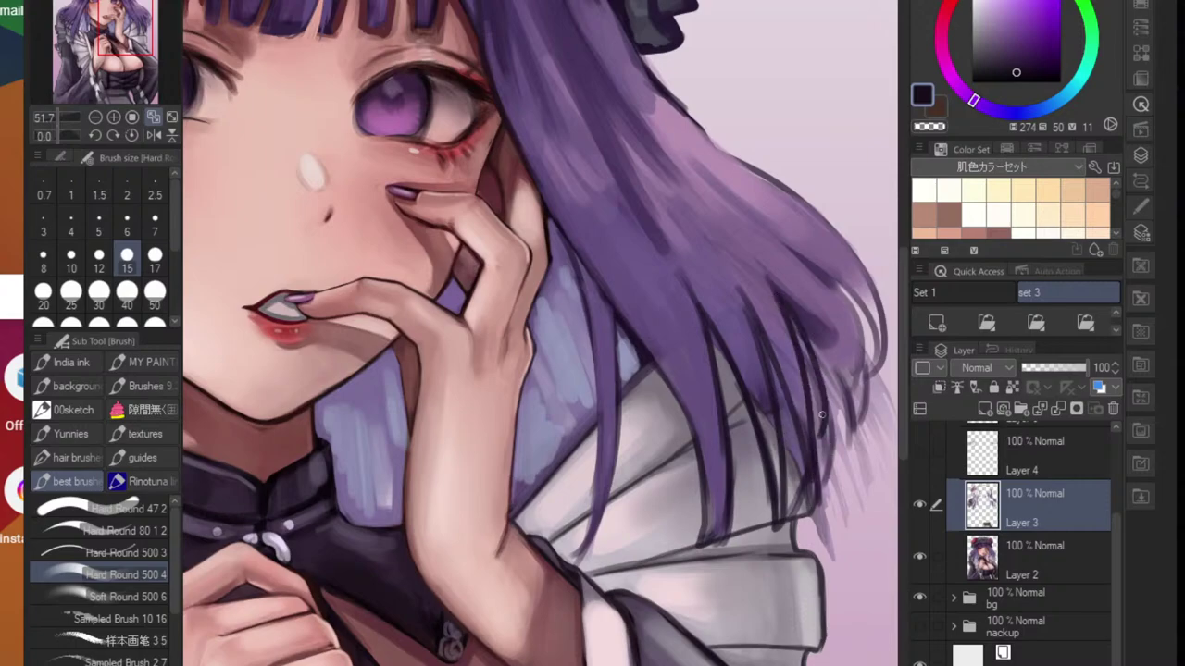
pyautogui.moveTo(834, 353); pyautogui.dragTo(820, 441)
pyautogui.moveTo(794, 263); pyautogui.dragTo(850, 404)
pyautogui.moveTo(826, 255); pyautogui.dragTo(848, 386)
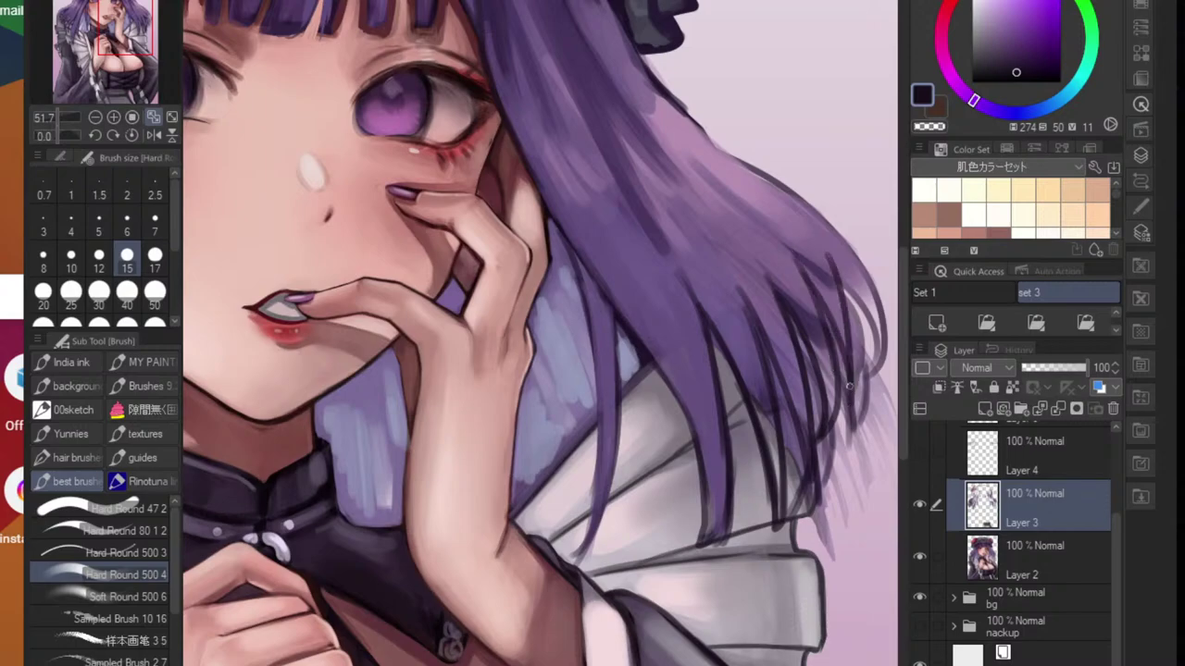
# - Replace the last strokes with a single thin dark strand at the right hair ends
pyautogui.hotkey('ctrl', 'z')
pyautogui.hotkey('ctrl', 'z')
pyautogui.moveTo(838, 275); pyautogui.dragTo(837, 362)
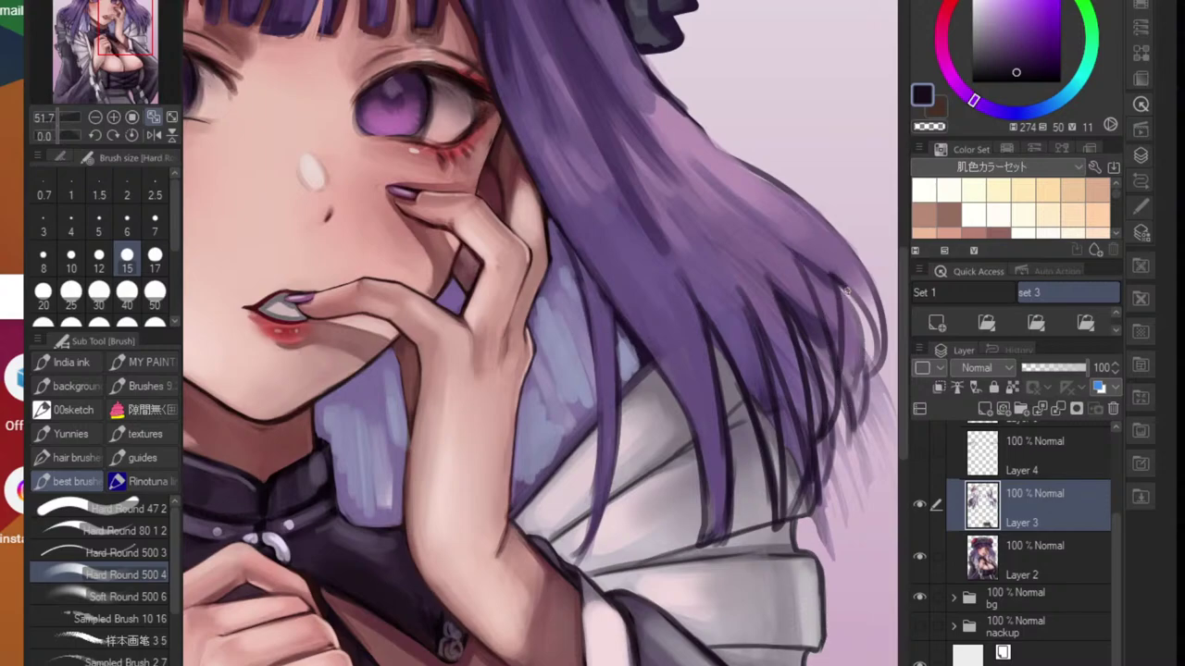
pyautogui.moveTo(846, 292)
pyautogui.mouseDown()
pyautogui.moveTo(873, 380)
pyautogui.moveTo(805, 381)
pyautogui.moveTo(775, 453)
pyautogui.mouseUp()
pyautogui.hotkey('ctrl', 'z')
pyautogui.scroll(-3, 875, 381)
pyautogui.scroll(2, 805, 380)
pyautogui.scroll(2, 785, 410)
# - With the Hard Eraser on Layer 3, trim part of the dark strand linework
pyautogui.click(984, 550)
pyautogui.press('e')
pyautogui.click(991, 523)
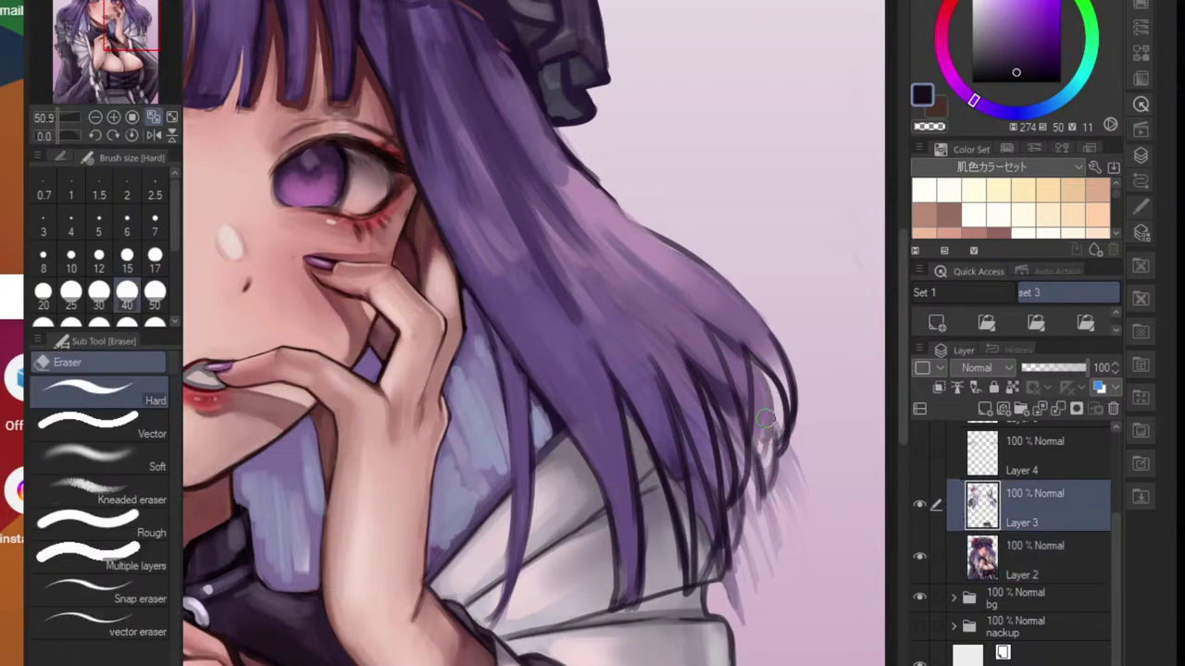
pyautogui.moveTo(760, 404)
pyautogui.mouseDown()
pyautogui.moveTo(765, 390)
pyautogui.moveTo(754, 444)
pyautogui.moveTo(759, 481)
pyautogui.moveTo(769, 444)
pyautogui.moveTo(771, 491)
pyautogui.moveTo(760, 480)
pyautogui.moveTo(785, 479)
pyautogui.moveTo(787, 447)
pyautogui.moveTo(765, 435)
pyautogui.moveTo(758, 377)
pyautogui.moveTo(734, 422)
pyautogui.moveTo(772, 527)
pyautogui.moveTo(800, 548)
pyautogui.moveTo(752, 579)
pyautogui.moveTo(745, 491)
pyautogui.moveTo(730, 481)
pyautogui.moveTo(730, 580)
pyautogui.moveTo(749, 629)
pyautogui.mouseUp()
# - Erase the stray purple specks on Layer 2 and excess marks at the right hair tips on Layer 3
pyautogui.click(1024, 571)
pyautogui.moveTo(770, 566)
pyautogui.mouseDown()
pyautogui.moveTo(784, 582)
pyautogui.moveTo(738, 553)
pyautogui.mouseUp()
pyautogui.scroll(-5, 791, 606)
pyautogui.click(987, 524)
pyautogui.scroll(6, 748, 517)
pyautogui.moveTo(766, 454); pyautogui.dragTo(771, 500)
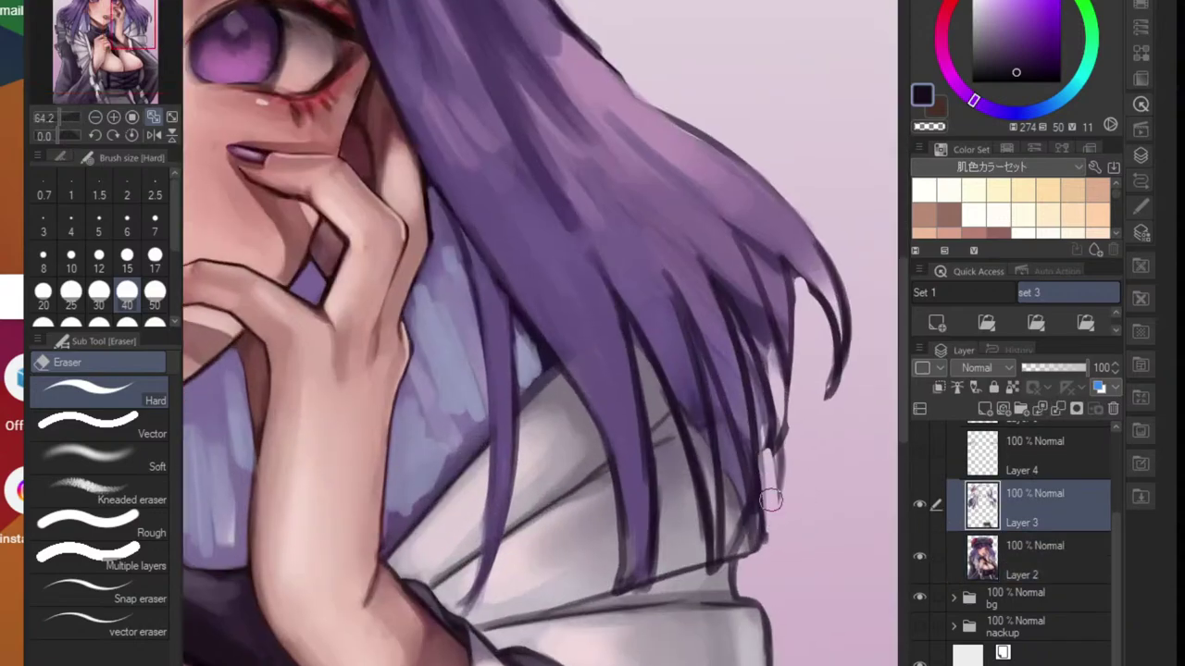
pyautogui.scroll(-5, 794, 492)
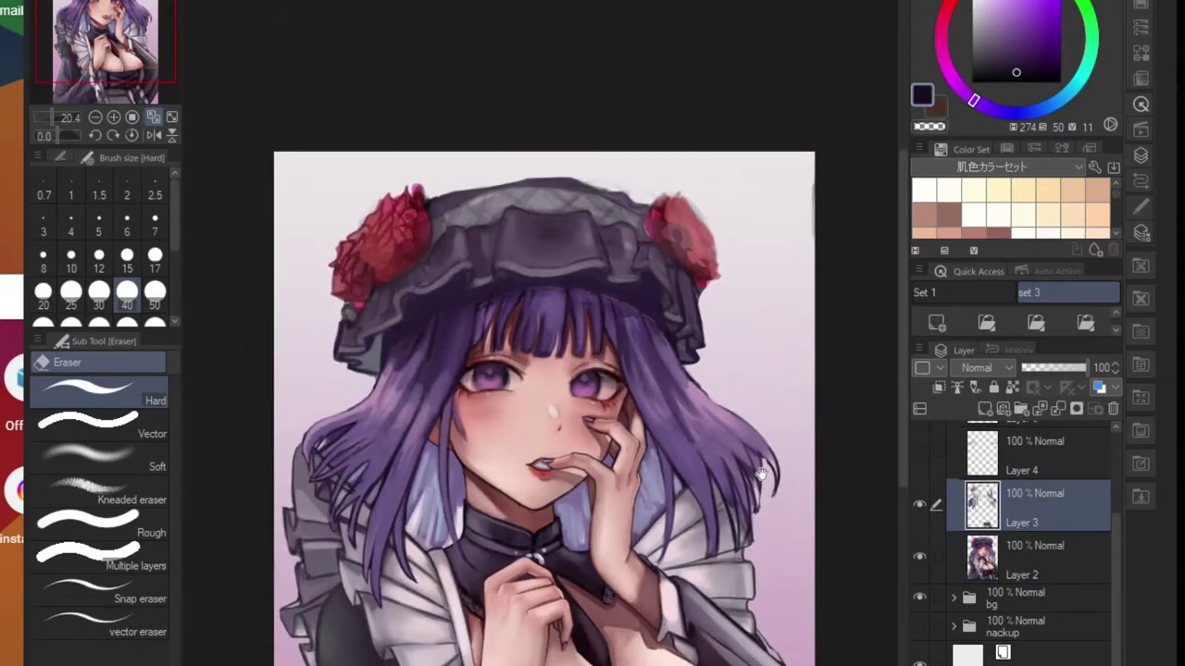
pyautogui.scroll(5, 761, 474)
pyautogui.scroll(-5, 754, 428)
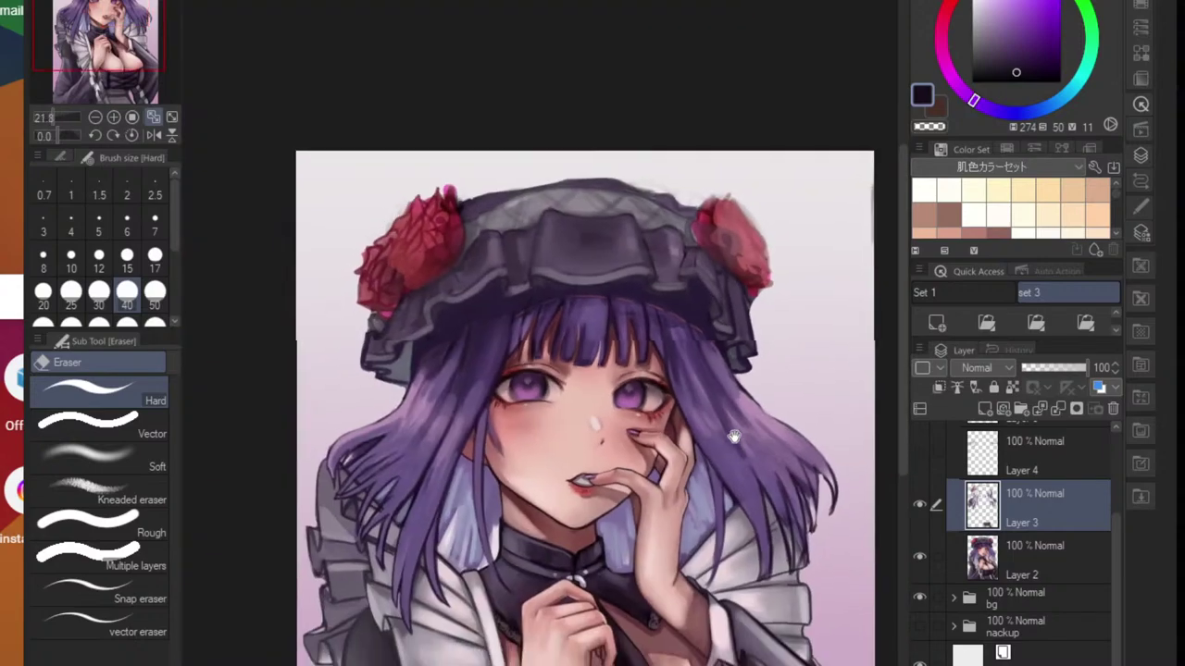
pyautogui.scroll(-2, 733, 437)
pyautogui.scroll(6, 796, 269)
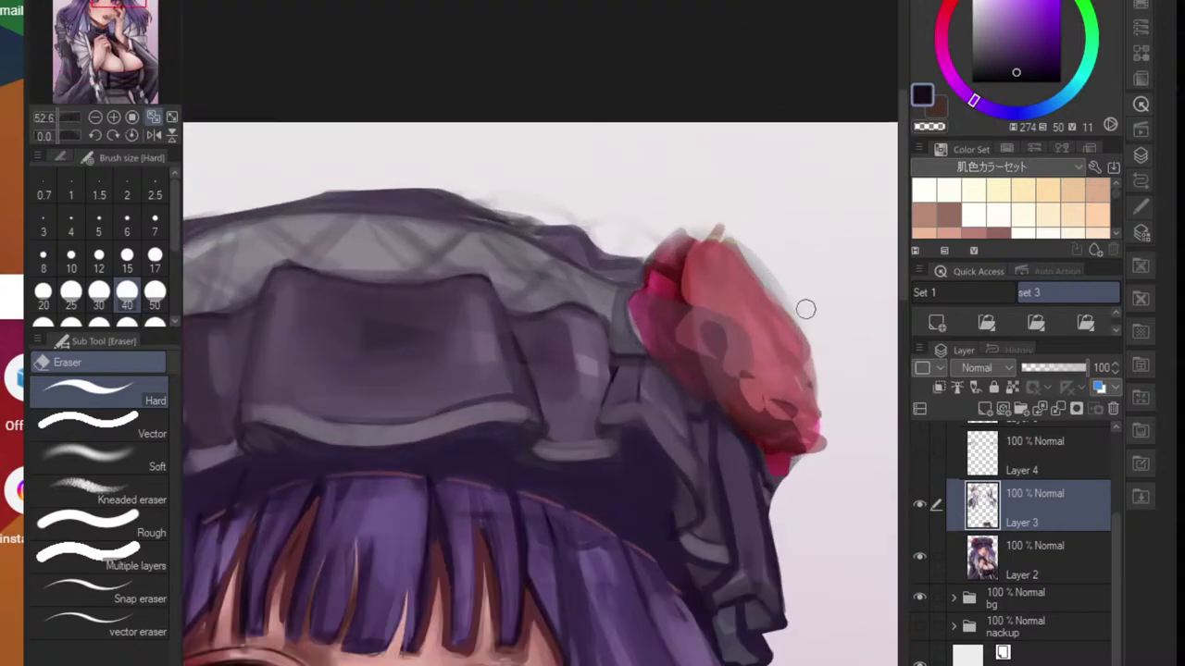
pyautogui.scroll(-5, 806, 309)
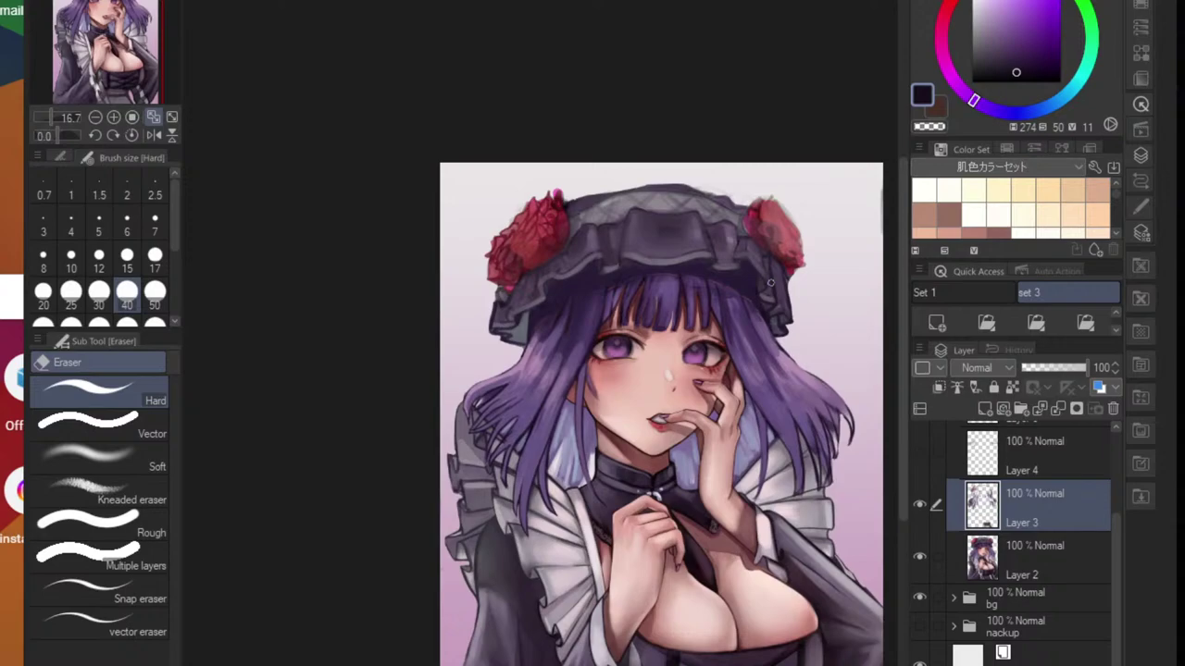
# - Flip the canvas view horizontally and recentre it on the drawing
pyautogui.click(151, 136)
pyautogui.click(150, 137)
pyautogui.click(151, 137)
pyautogui.scroll(3, 355, 347)
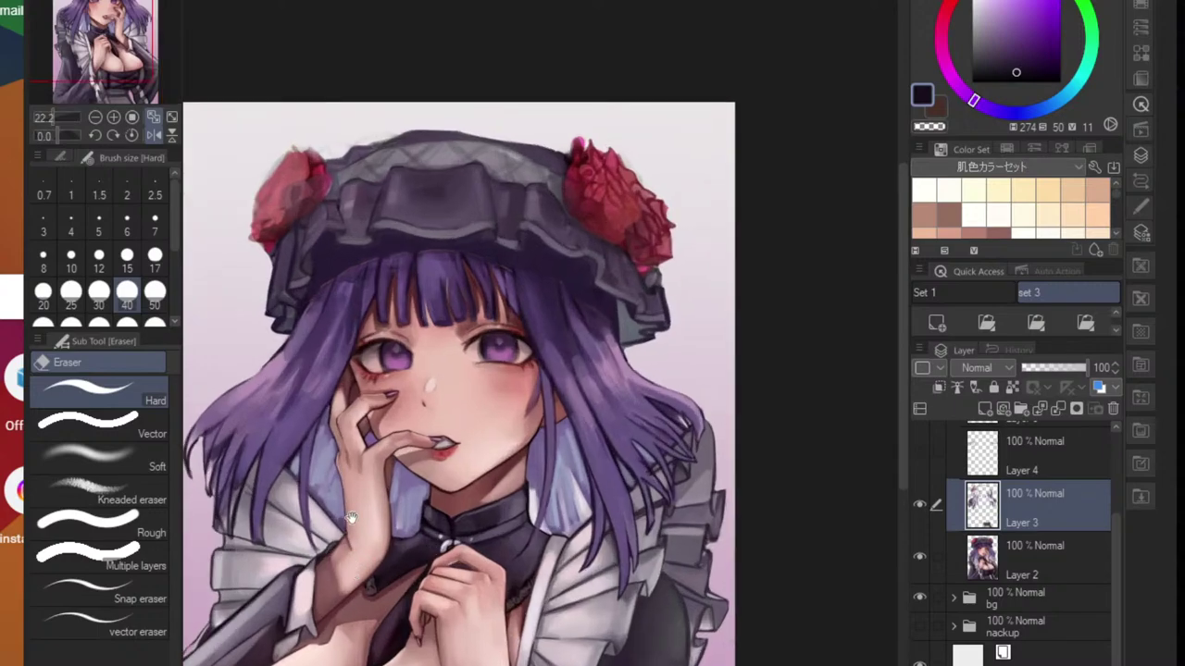
pyautogui.moveTo(351, 516); pyautogui.dragTo(415, 518)
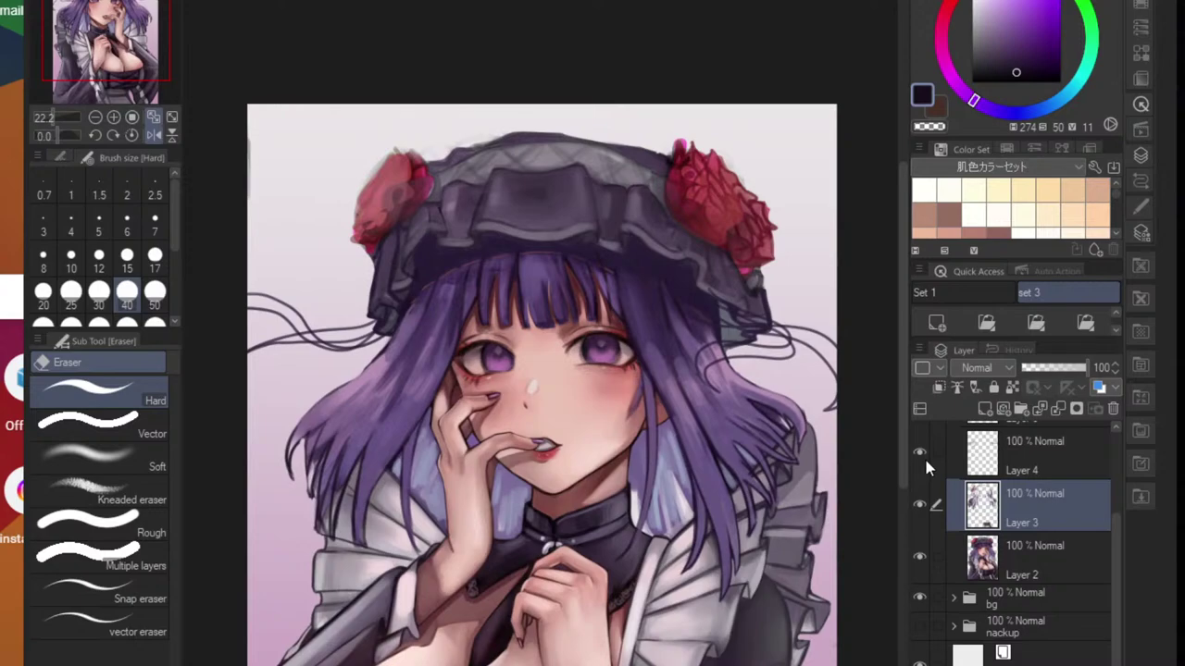
# - Hide the Layer 4 sketch and erase along the hair's outer edge on Layer 3
pyautogui.click(920, 454)
pyautogui.click(948, 546)
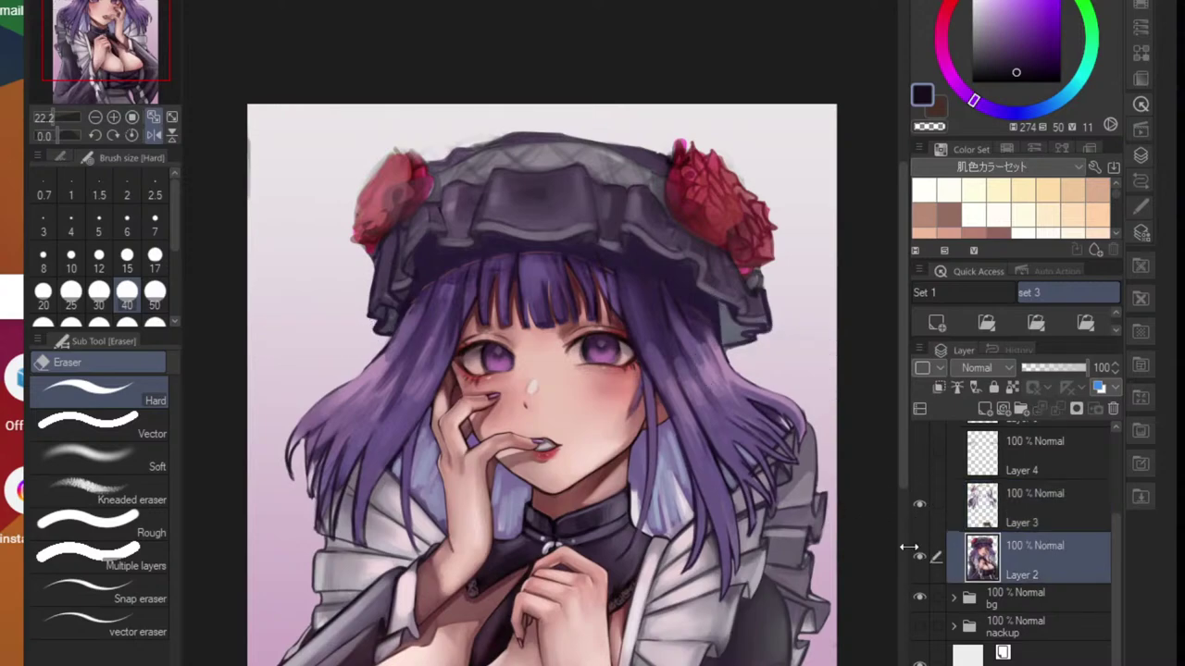
pyautogui.moveTo(387, 454); pyautogui.dragTo(444, 459)
pyautogui.scroll(2, 416, 444)
pyautogui.click(1015, 504)
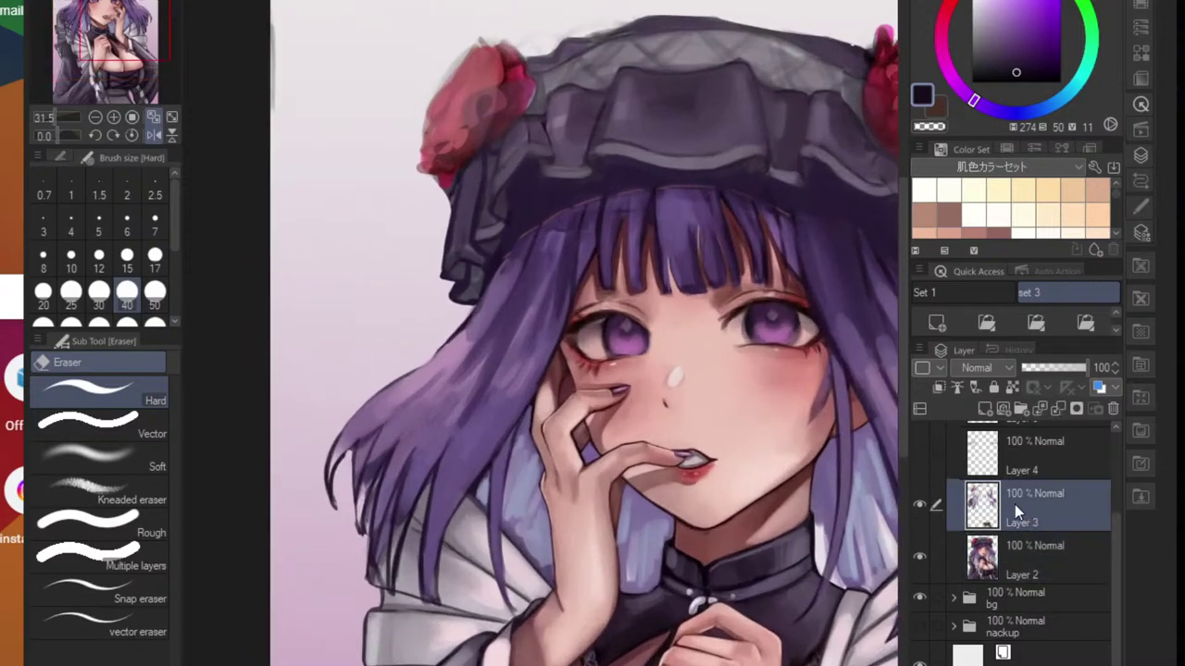
pyautogui.moveTo(335, 444); pyautogui.dragTo(364, 412)
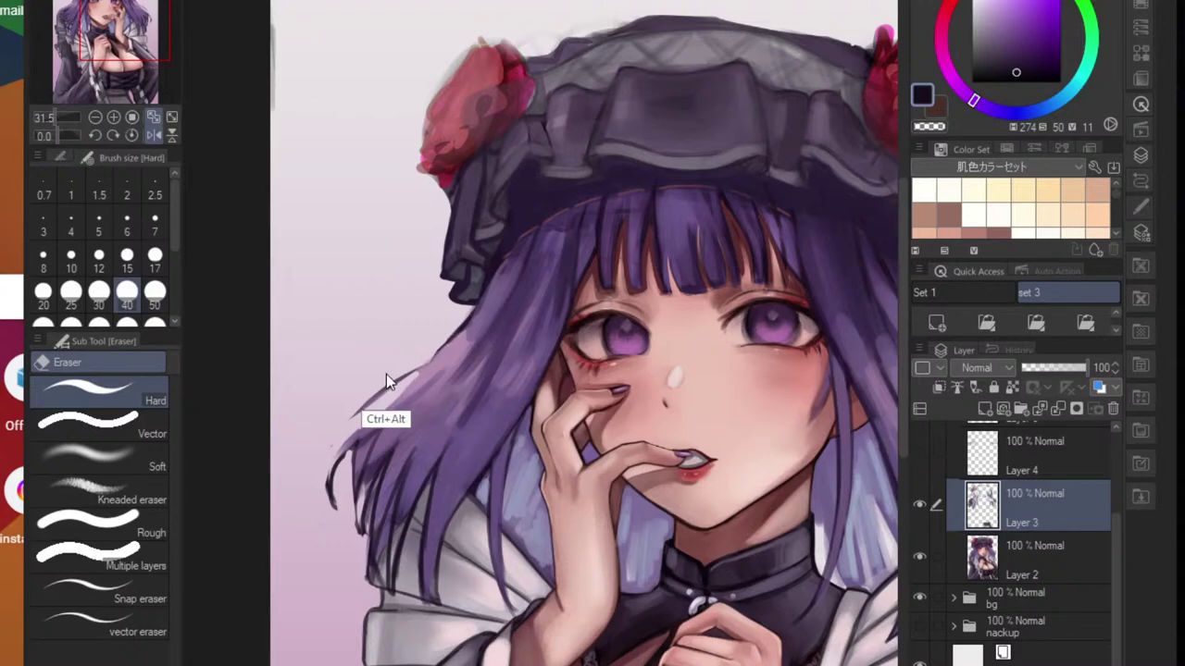
pyautogui.moveTo(417, 374)
pyautogui.mouseDown()
pyautogui.moveTo(392, 392)
pyautogui.moveTo(439, 410)
pyautogui.mouseUp()
# - Pick a pink-mauve colour and paint curved lilac strands along the hair edge
pyautogui.press('b')
pyautogui.keyDown('alt'); pyautogui.click(454, 340); pyautogui.keyUp('alt')
pyautogui.moveTo(428, 360); pyautogui.dragTo(335, 451)
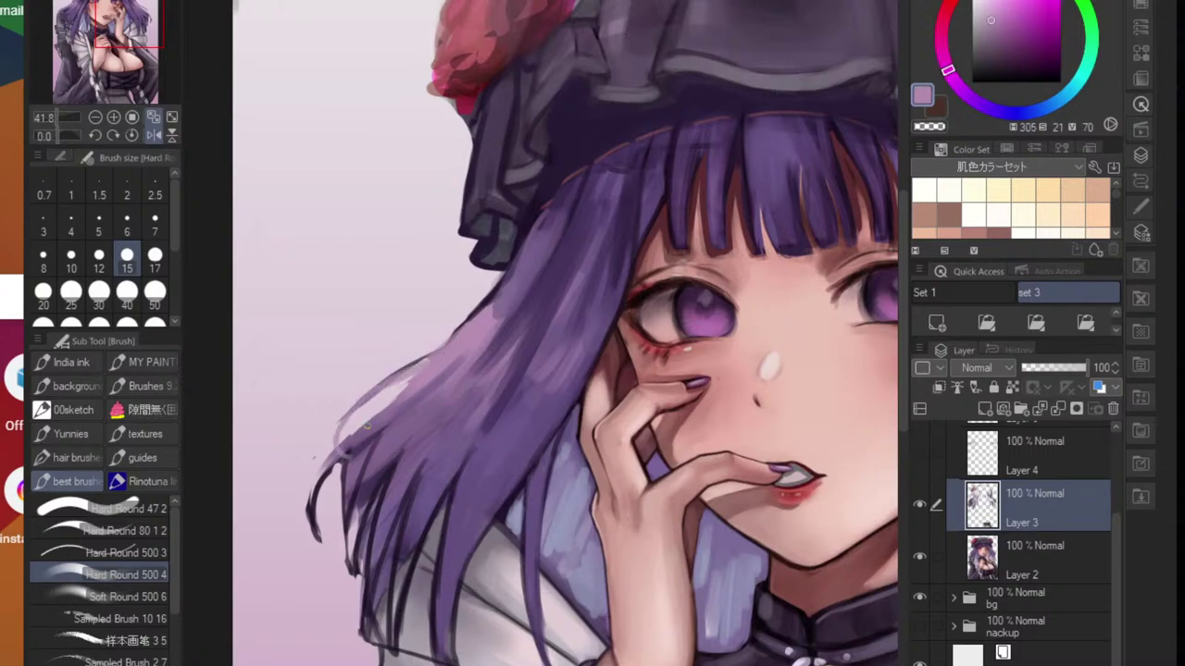
pyautogui.hotkey('ctrl', 'z')
pyautogui.moveTo(435, 358)
pyautogui.mouseDown()
pyautogui.moveTo(346, 427)
pyautogui.moveTo(393, 465)
pyautogui.moveTo(338, 463)
pyautogui.mouseUp()
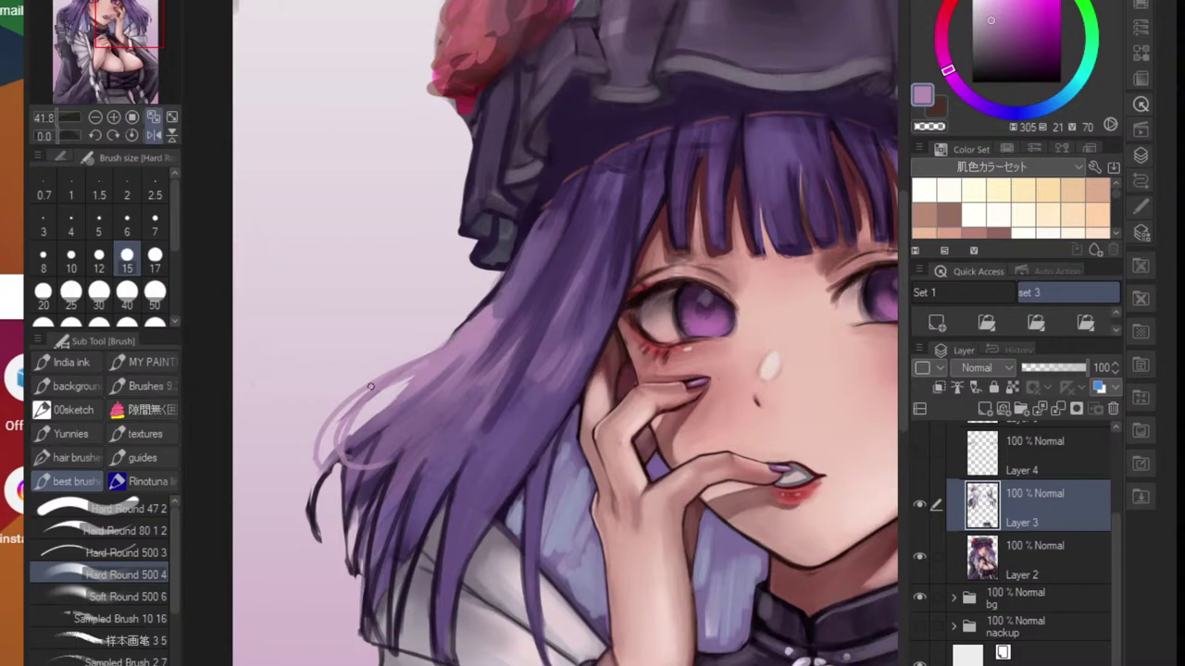
pyautogui.scroll(-5, 342, 451)
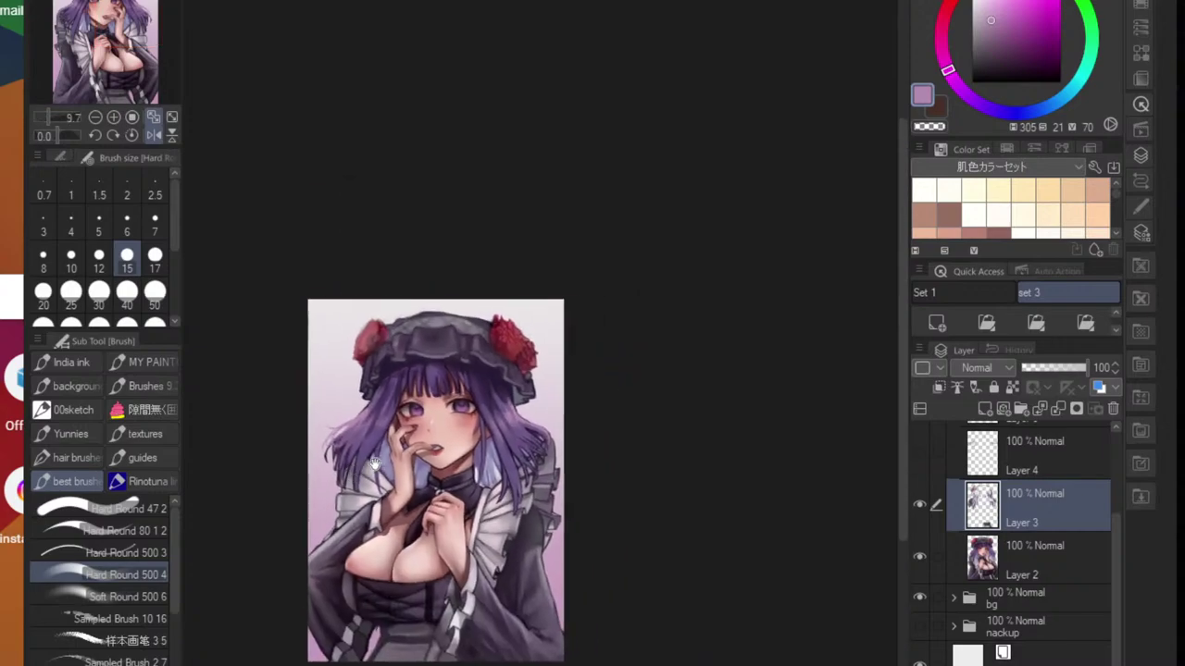
# - Paint lilac over the curled strand's dark outline and dark purple down the lower strand to its tip
pyautogui.scroll(3, 537, 463)
pyautogui.scroll(3, 519, 463)
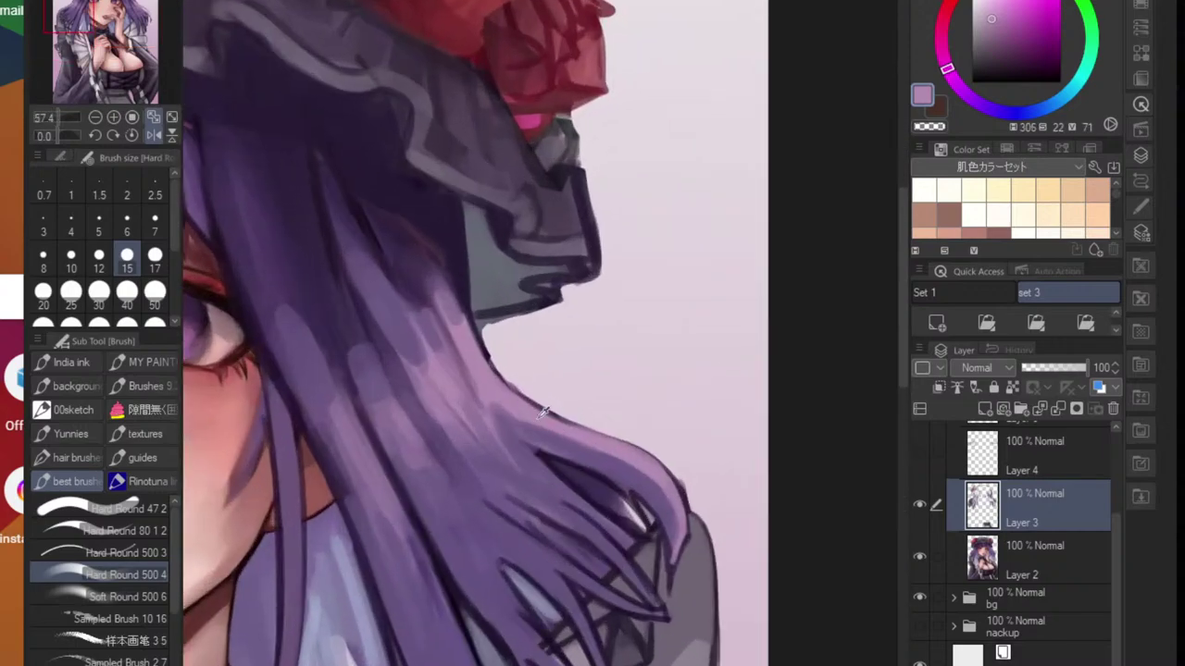
pyautogui.moveTo(629, 453); pyautogui.dragTo(678, 553)
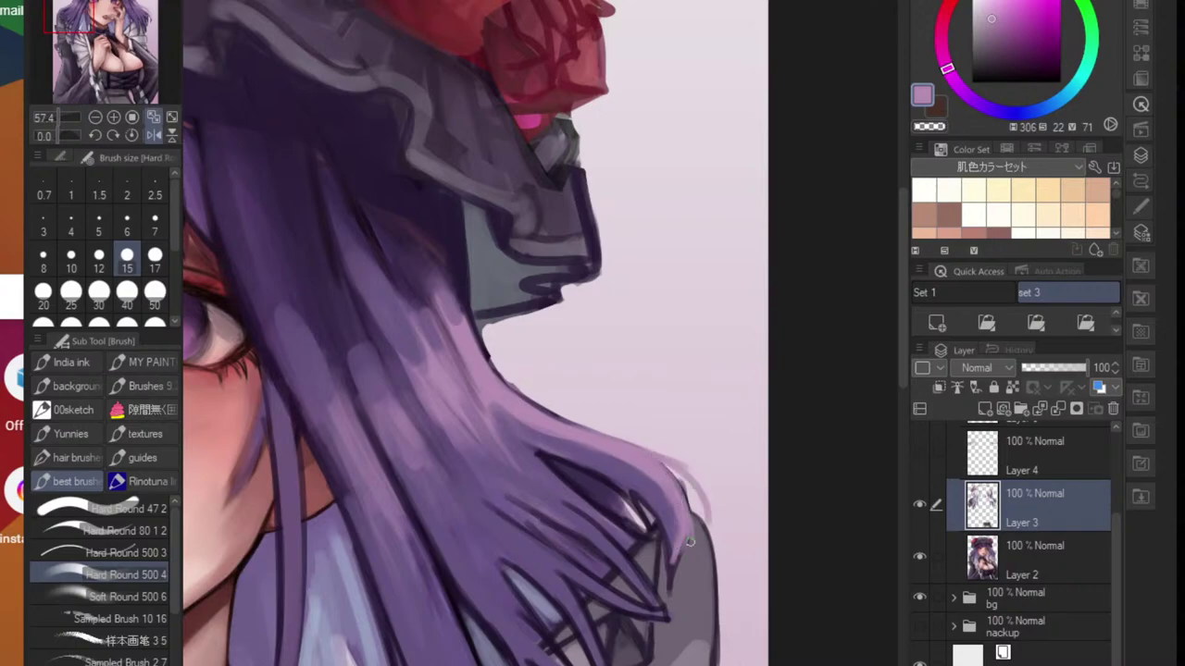
pyautogui.scroll(-5, 682, 510)
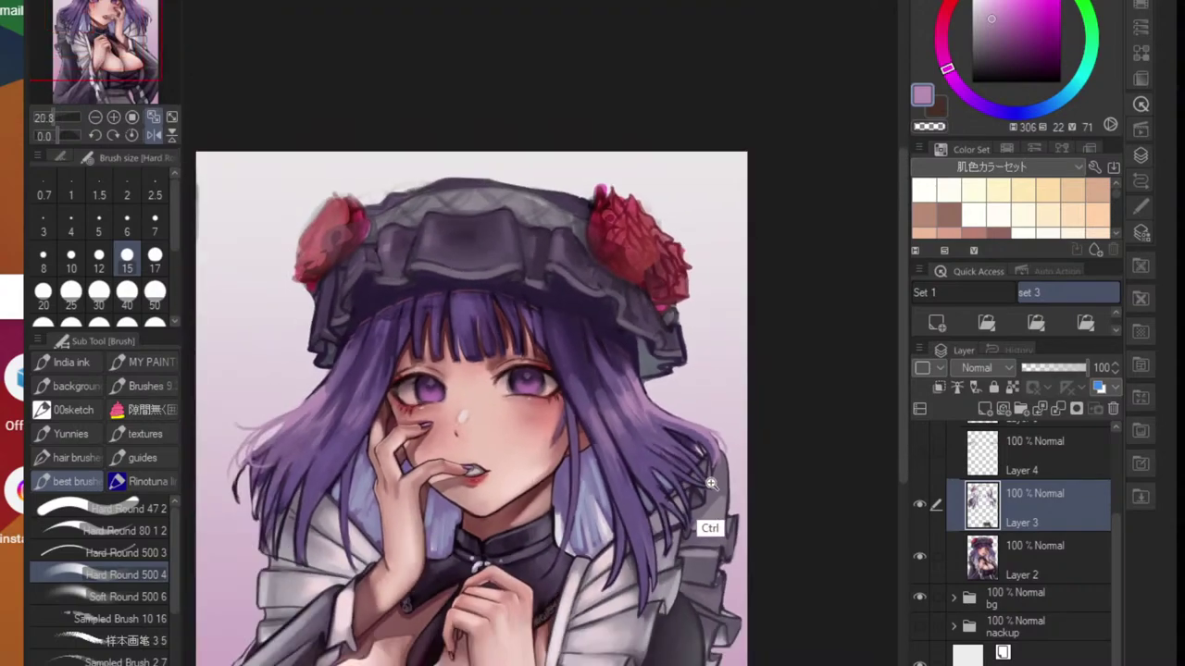
pyautogui.scroll(5, 711, 482)
pyautogui.keyDown('alt'); pyautogui.click(666, 520); pyautogui.keyUp('alt')
pyautogui.moveTo(652, 468); pyautogui.dragTo(727, 610)
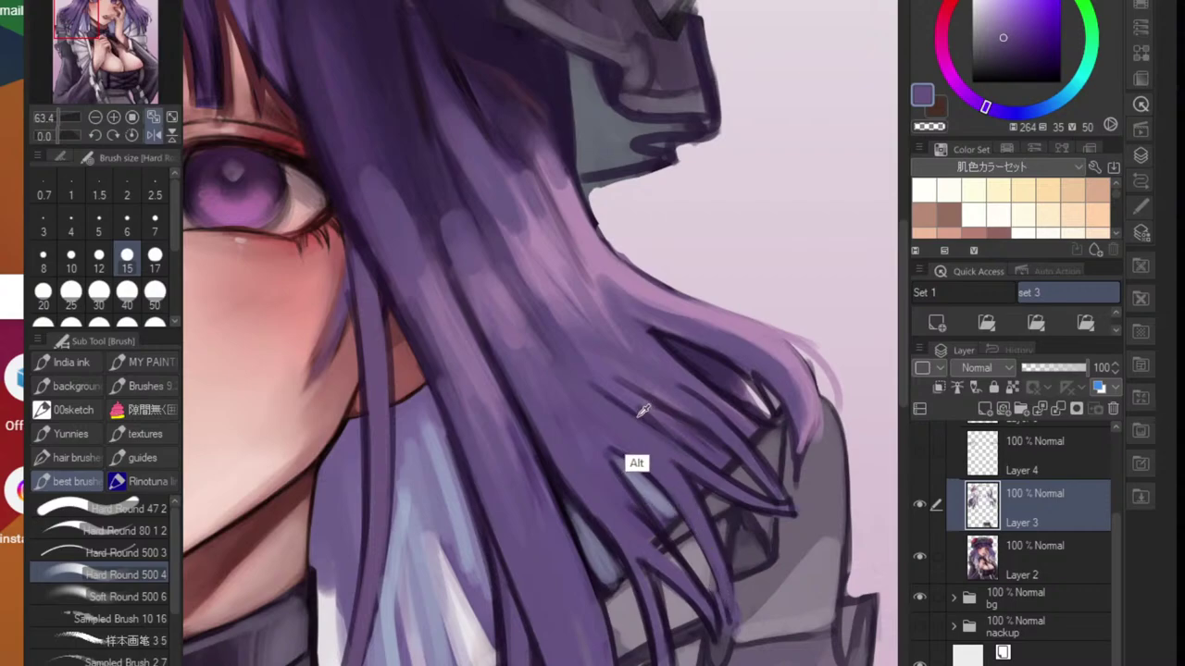
# - Cover the dark hair line with purple, then lighten that strand with bluish-purple strokes
pyautogui.keyDown('alt'); pyautogui.click(635, 462); pyautogui.keyUp('alt')
pyautogui.keyDown('alt'); pyautogui.click(694, 389); pyautogui.keyUp('alt')
pyautogui.moveTo(641, 412)
pyautogui.mouseDown()
pyautogui.moveTo(711, 450)
pyautogui.moveTo(692, 446)
pyautogui.mouseUp()
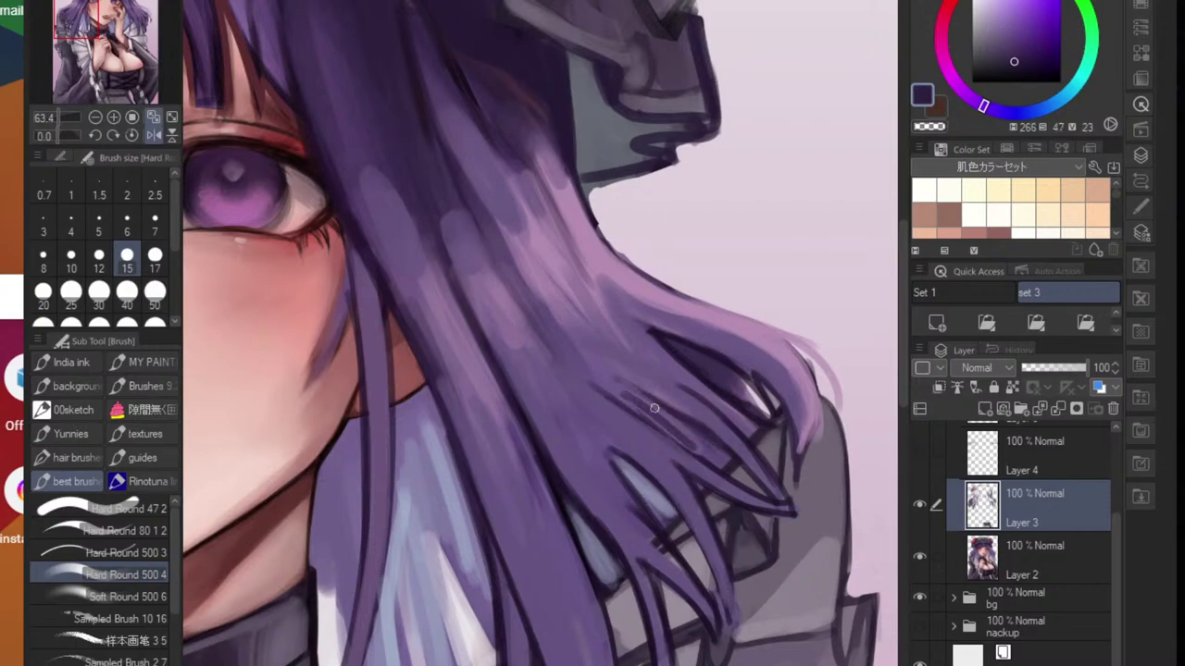
pyautogui.moveTo(631, 392)
pyautogui.mouseDown()
pyautogui.moveTo(694, 451)
pyautogui.moveTo(718, 455)
pyautogui.mouseUp()
pyautogui.keyDown('alt'); pyautogui.click(638, 482); pyautogui.keyUp('alt')
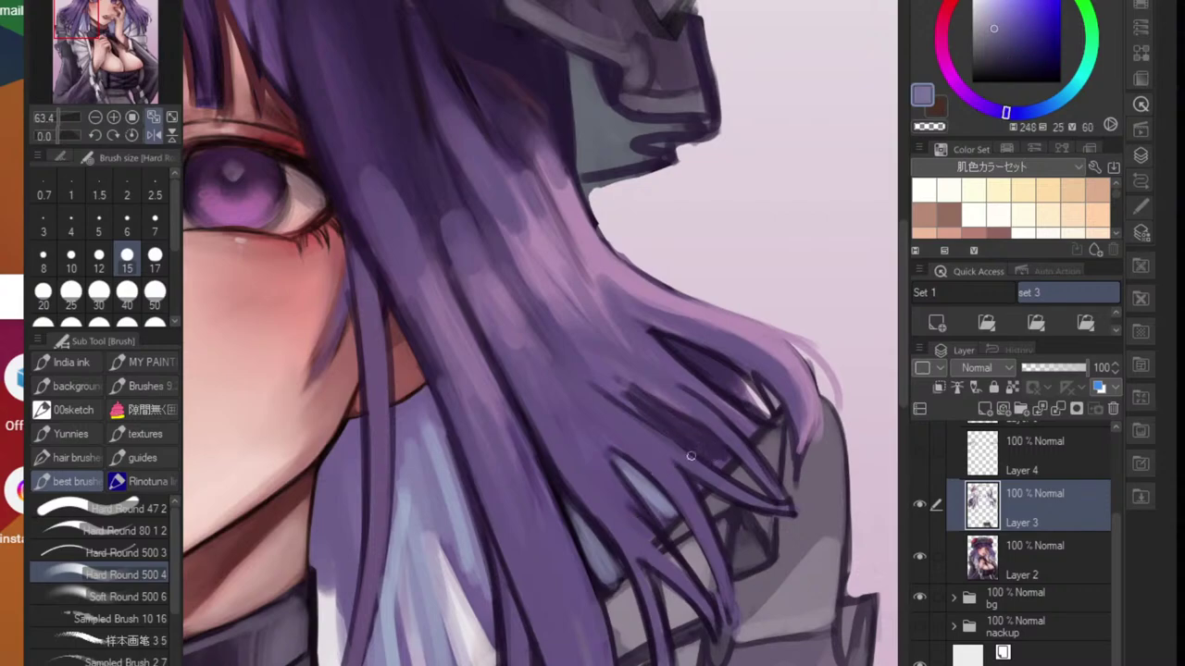
pyautogui.moveTo(660, 409); pyautogui.dragTo(714, 467)
pyautogui.moveTo(678, 417); pyautogui.dragTo(720, 453)
pyautogui.keyDown('alt'); pyautogui.click(703, 446); pyautogui.keyUp('alt')
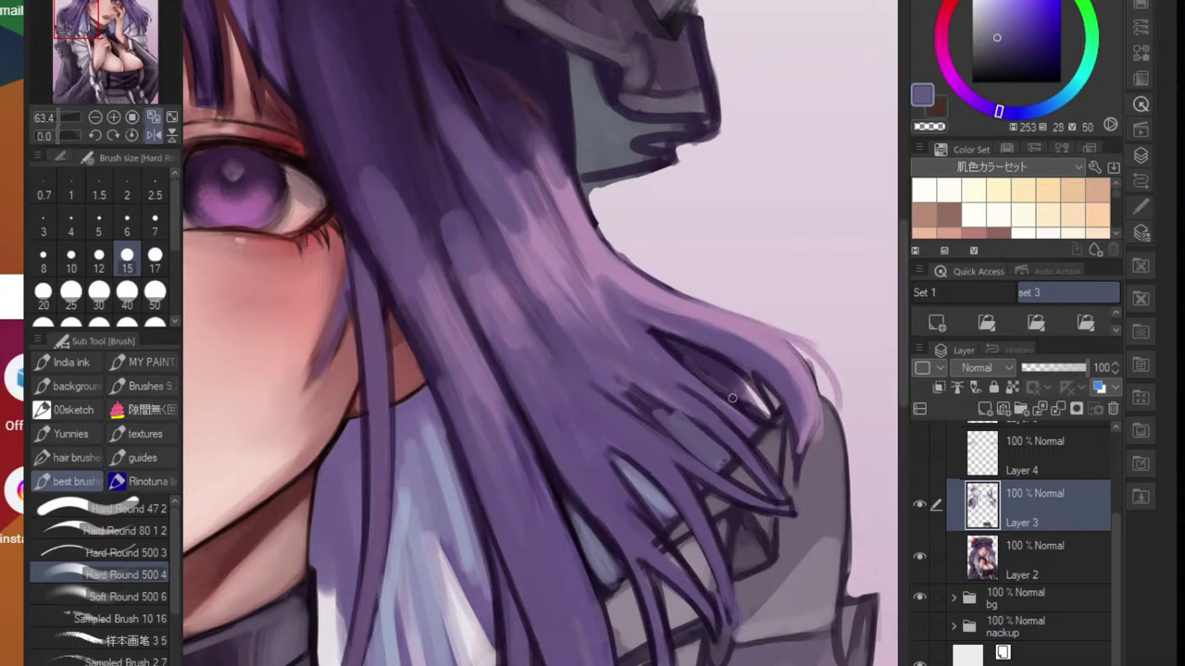
# - Darken the lower hair strand, then carry lighter purple strokes down to its tip
pyautogui.scroll(-5, 708, 439)
pyautogui.scroll(4, 686, 444)
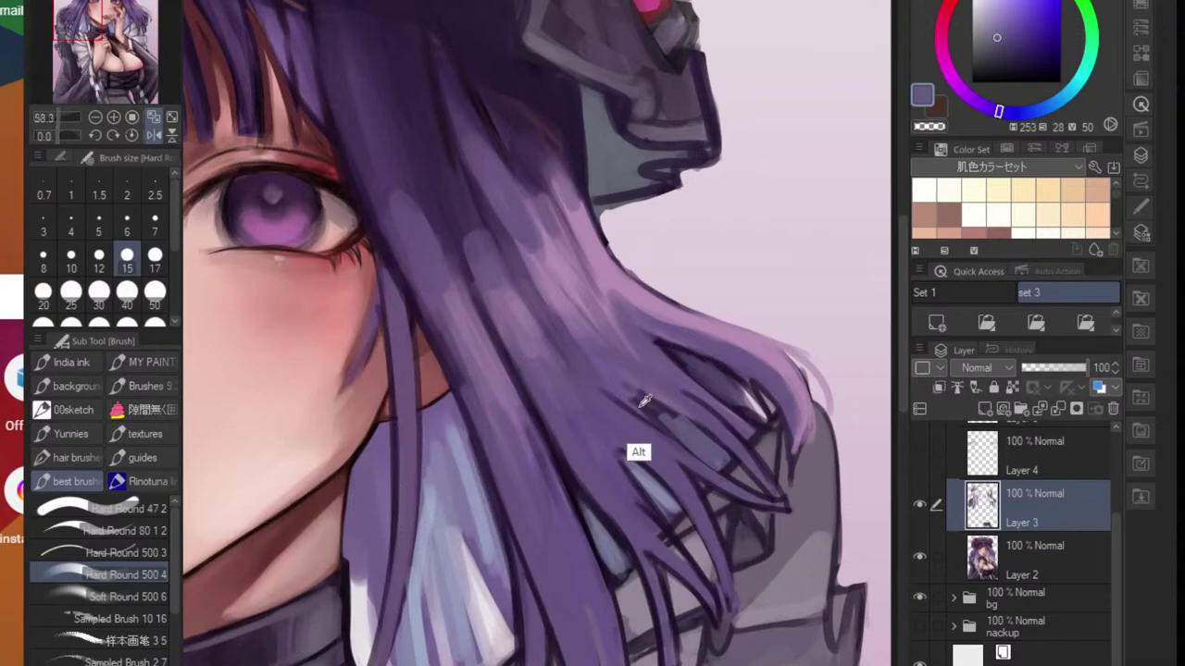
pyautogui.keyDown('alt'); pyautogui.click(635, 454); pyautogui.keyUp('alt')
pyautogui.keyDown('alt'); pyautogui.click(663, 413); pyautogui.keyUp('alt')
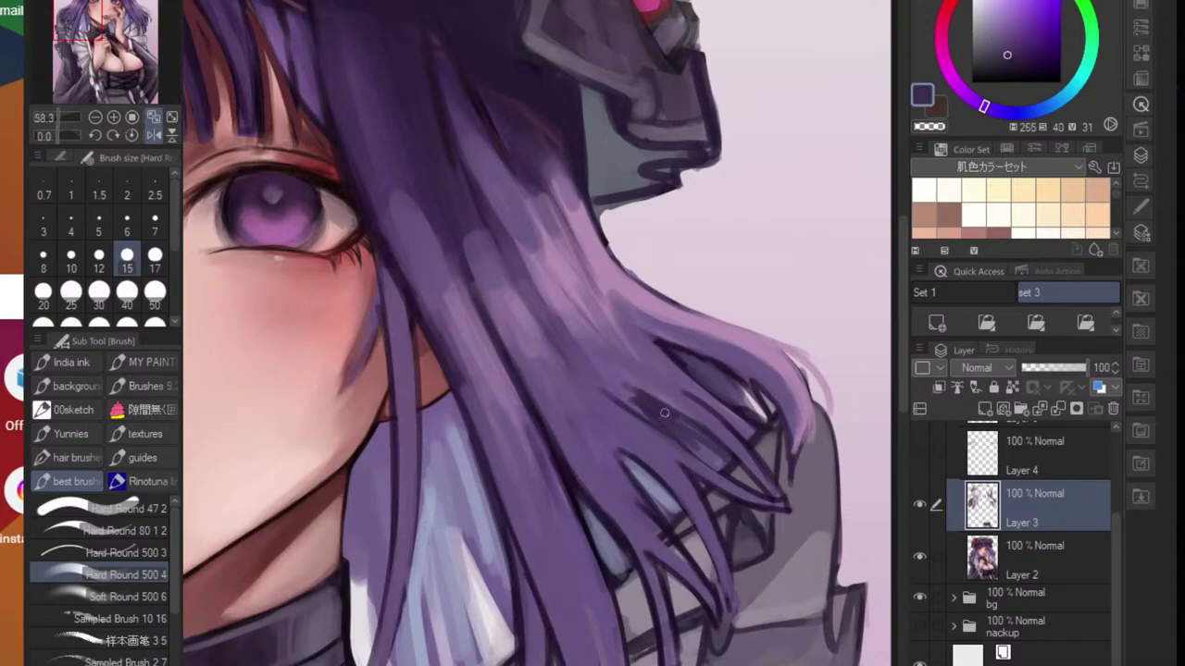
pyautogui.scroll(-5, 696, 430)
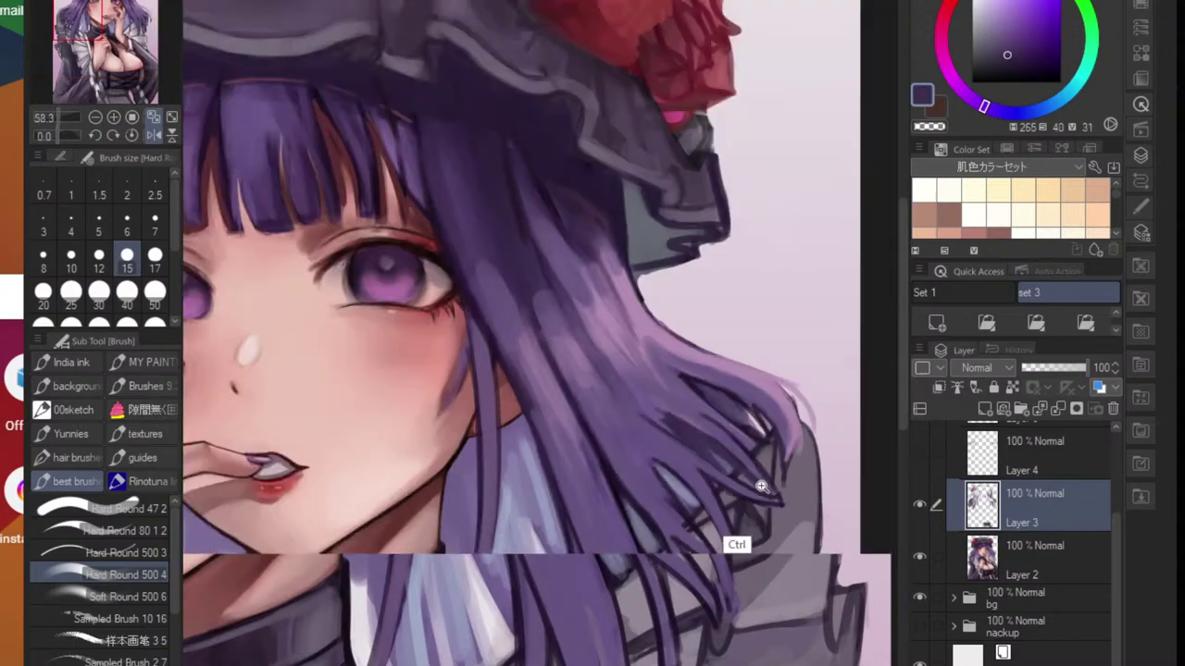
pyautogui.scroll(6, 704, 528)
pyautogui.keyDown('alt'); pyautogui.click(655, 558); pyautogui.keyUp('alt')
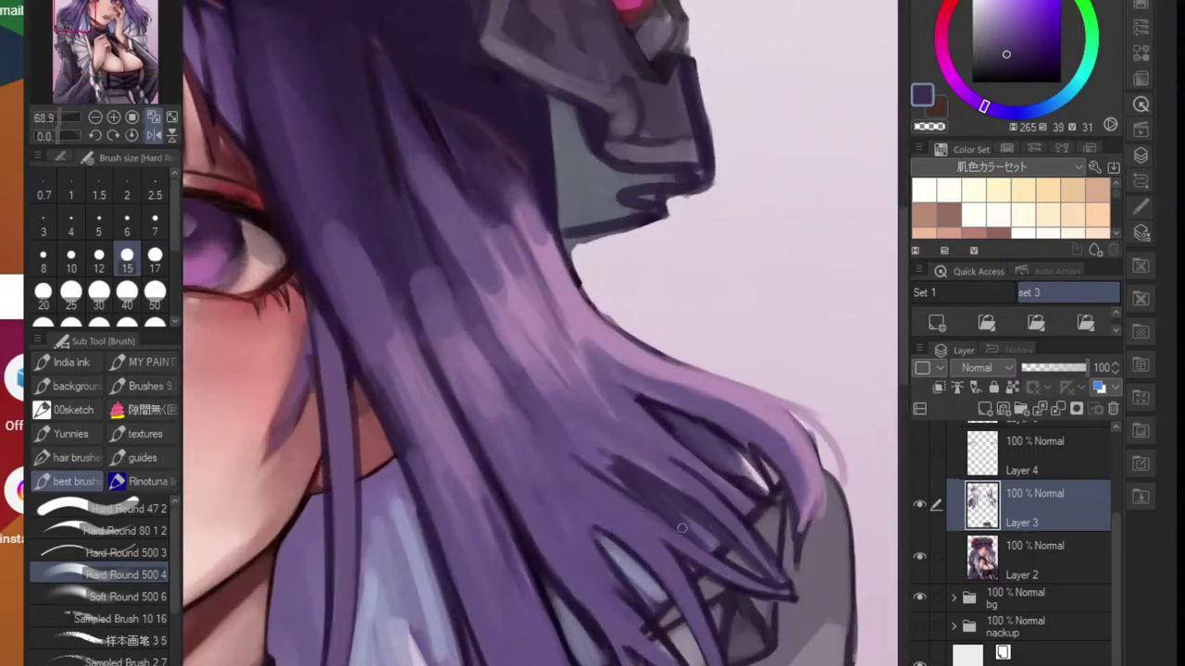
pyautogui.moveTo(703, 548); pyautogui.dragTo(786, 596)
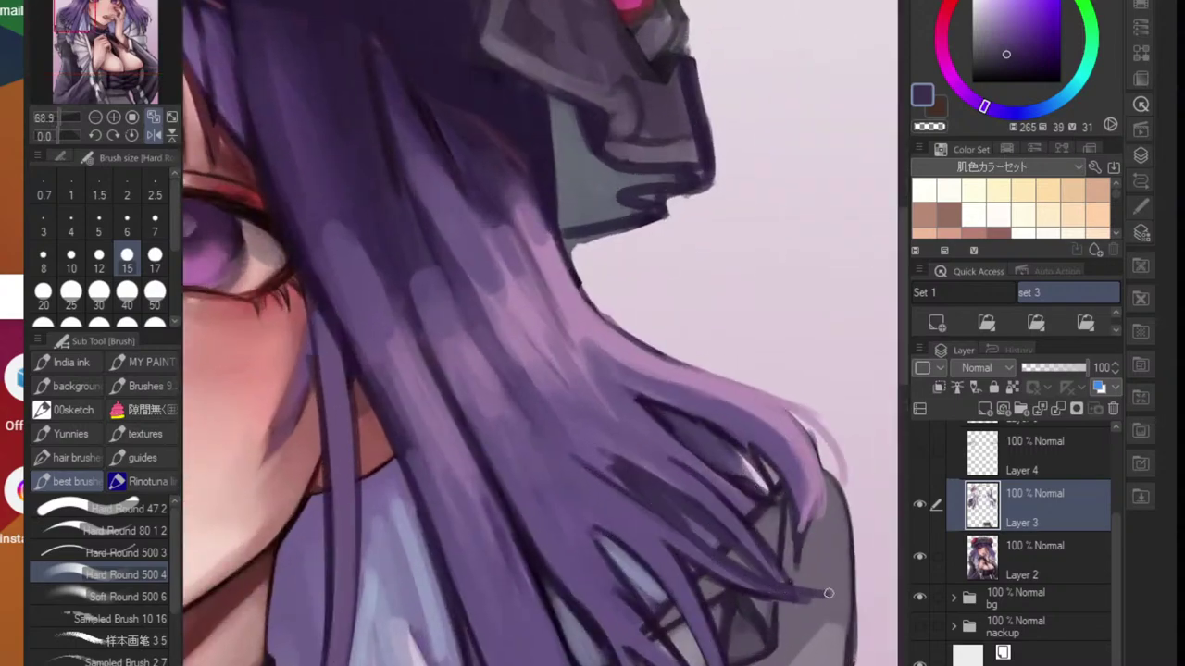
pyautogui.keyDown('alt'); pyautogui.click(720, 498); pyautogui.keyUp('alt')
pyautogui.moveTo(717, 494); pyautogui.dragTo(796, 599)
pyautogui.moveTo(738, 534); pyautogui.dragTo(796, 622)
# - Paint lighter purple strokes down the right strand and a pale lilac stroke on the outer strand
pyautogui.keyDown('alt'); pyautogui.click(701, 460); pyautogui.keyUp('alt')
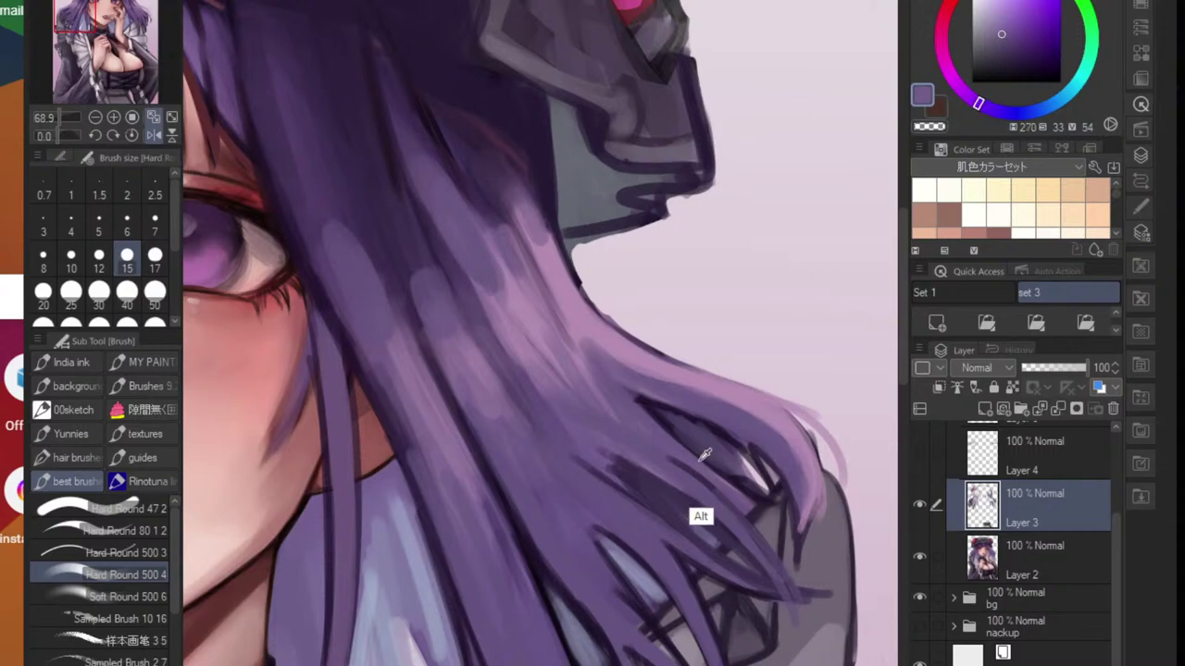
pyautogui.keyDown('alt'); pyautogui.click(699, 453); pyautogui.keyUp('alt')
pyautogui.keyDown('alt'); pyautogui.click(714, 433); pyautogui.keyUp('alt')
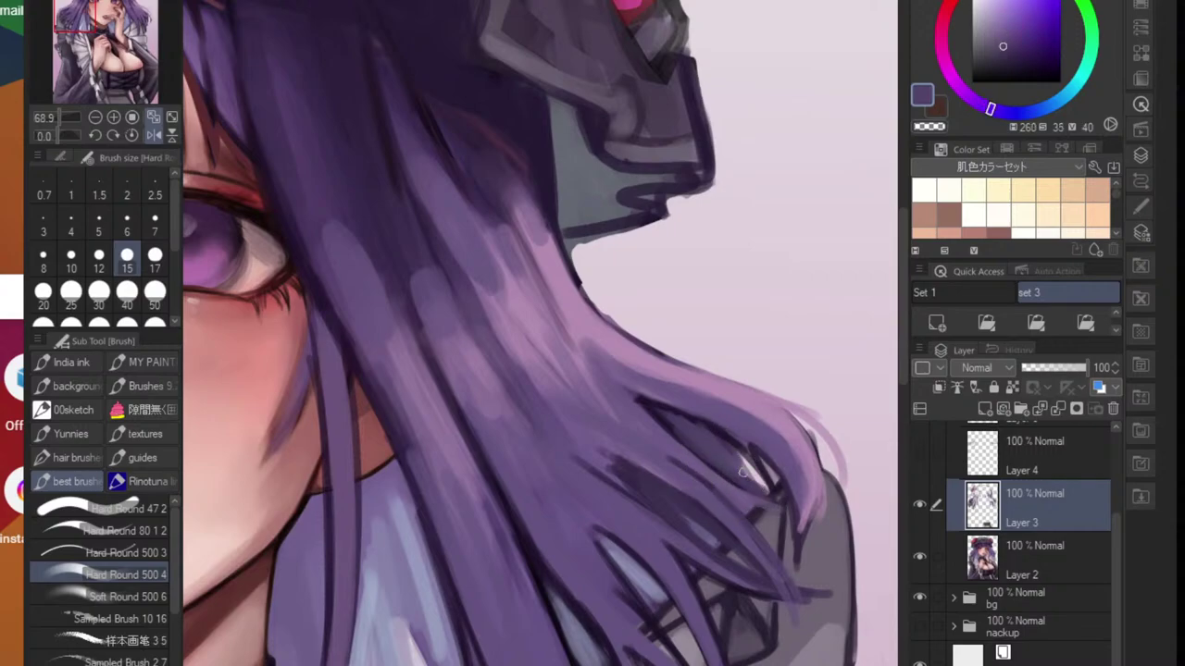
pyautogui.keyDown('alt'); pyautogui.click(642, 416); pyautogui.keyUp('alt')
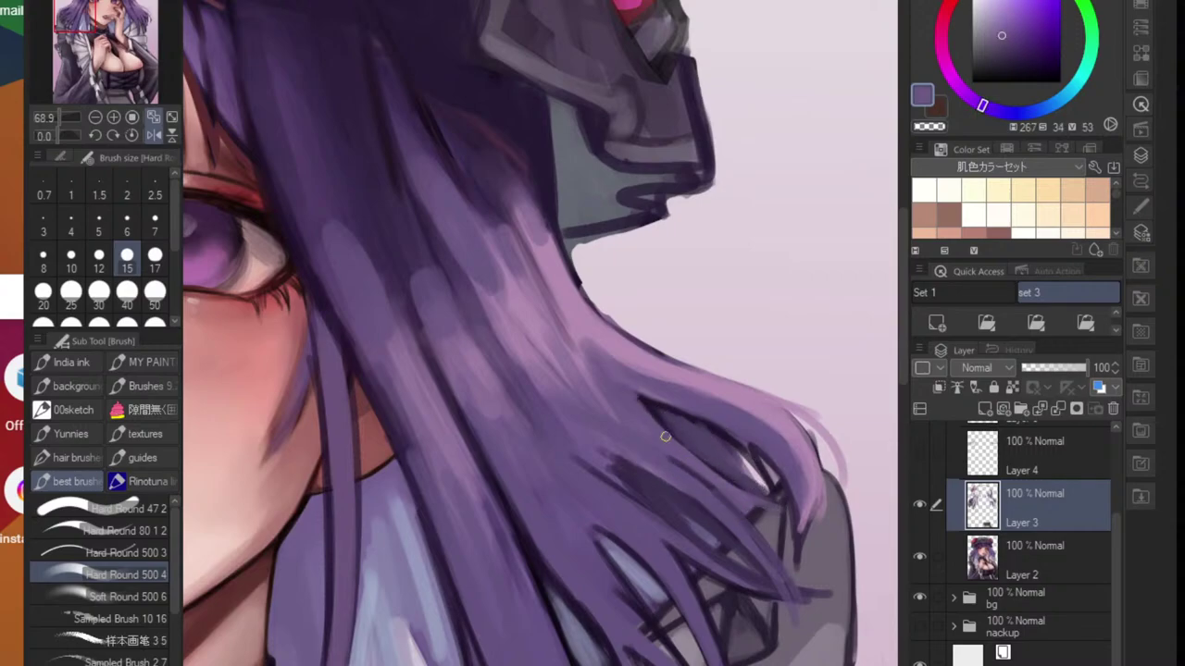
pyautogui.keyDown('alt'); pyautogui.click(637, 442); pyautogui.keyUp('alt')
pyautogui.moveTo(658, 397)
pyautogui.mouseDown()
pyautogui.moveTo(713, 423)
pyautogui.moveTo(791, 513)
pyautogui.mouseUp()
pyautogui.moveTo(712, 409); pyautogui.dragTo(779, 539)
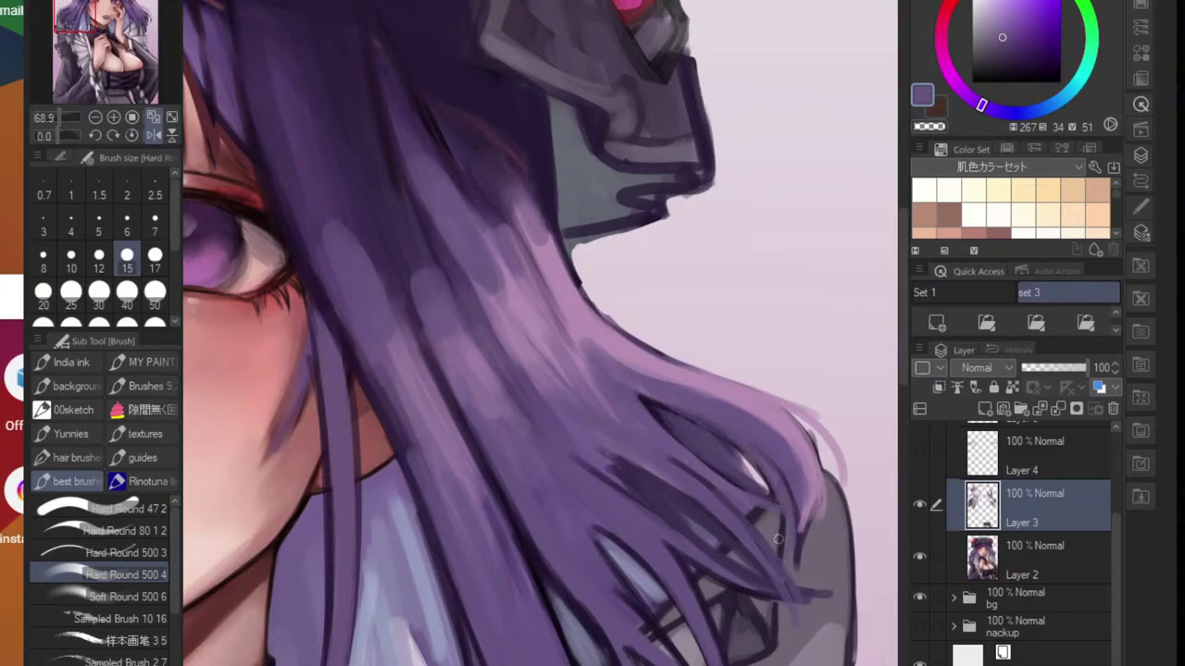
pyautogui.keyDown('alt'); pyautogui.click(806, 474); pyautogui.keyUp('alt')
pyautogui.moveTo(785, 430)
pyautogui.mouseDown()
pyautogui.moveTo(823, 515)
pyautogui.moveTo(785, 495)
pyautogui.moveTo(752, 499)
pyautogui.mouseUp()
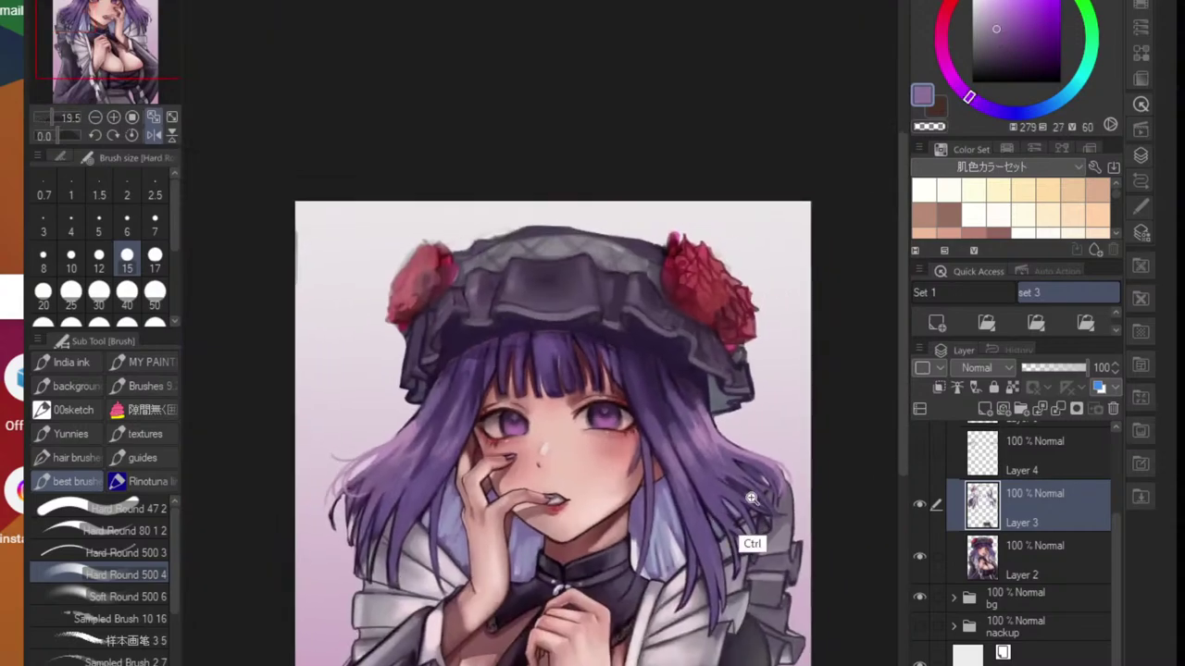
# - Paint light pinkish-purple strands over the dark hair area
pyautogui.scroll(4, 751, 498)
pyautogui.keyDown('alt'); pyautogui.click(752, 514); pyautogui.keyUp('alt')
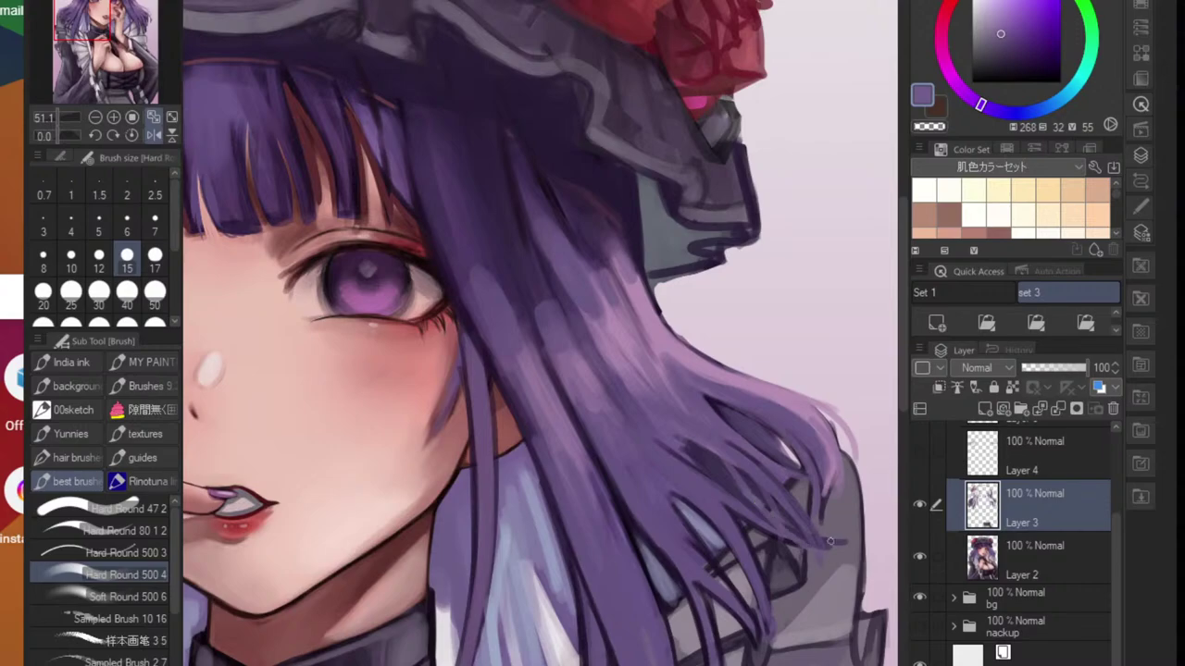
pyautogui.keyDown('alt'); pyautogui.click(731, 555); pyautogui.keyUp('alt')
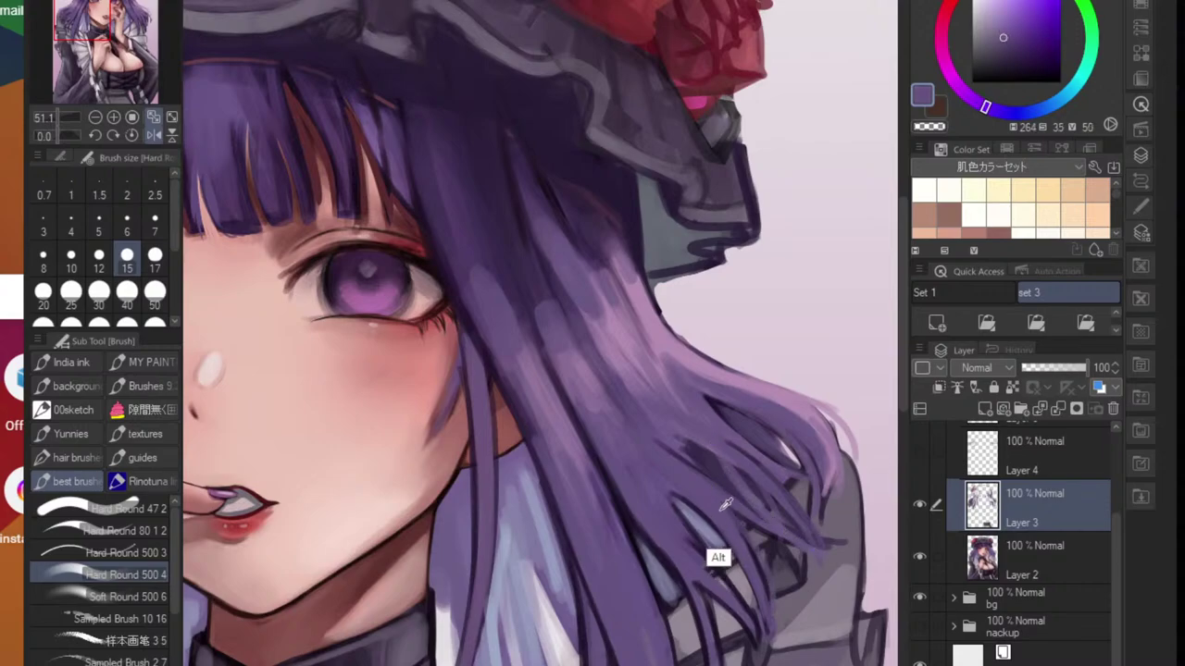
pyautogui.scroll(-3, 781, 562)
pyautogui.scroll(4, 722, 509)
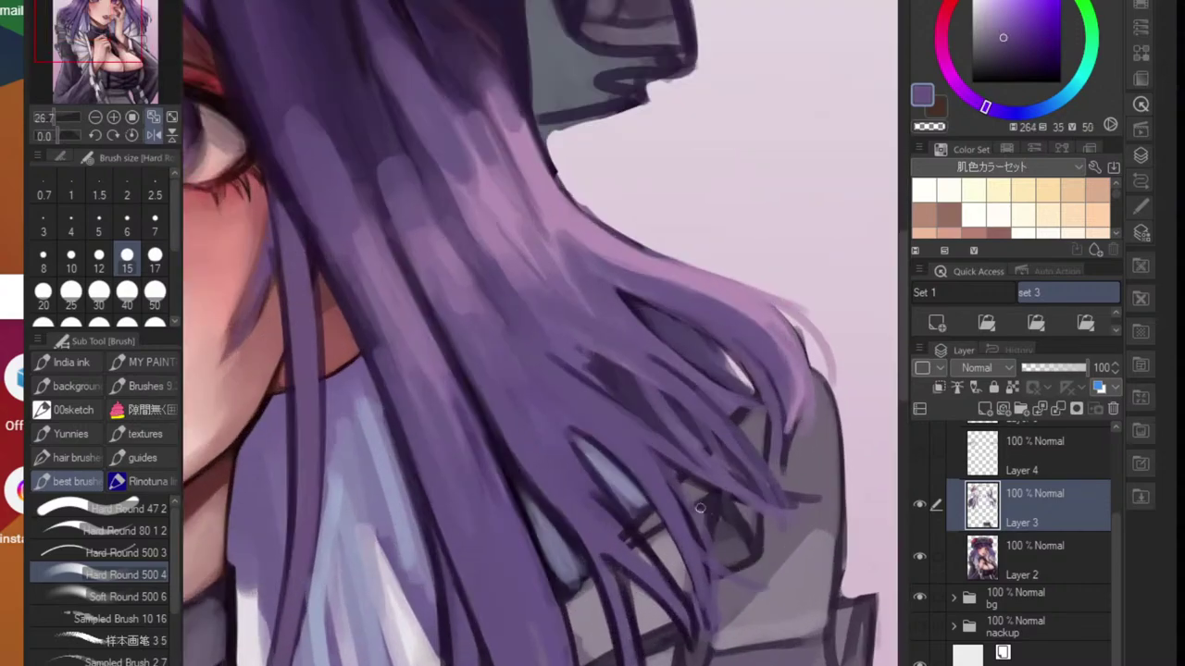
pyautogui.keyDown('alt'); pyautogui.click(617, 439); pyautogui.keyUp('alt')
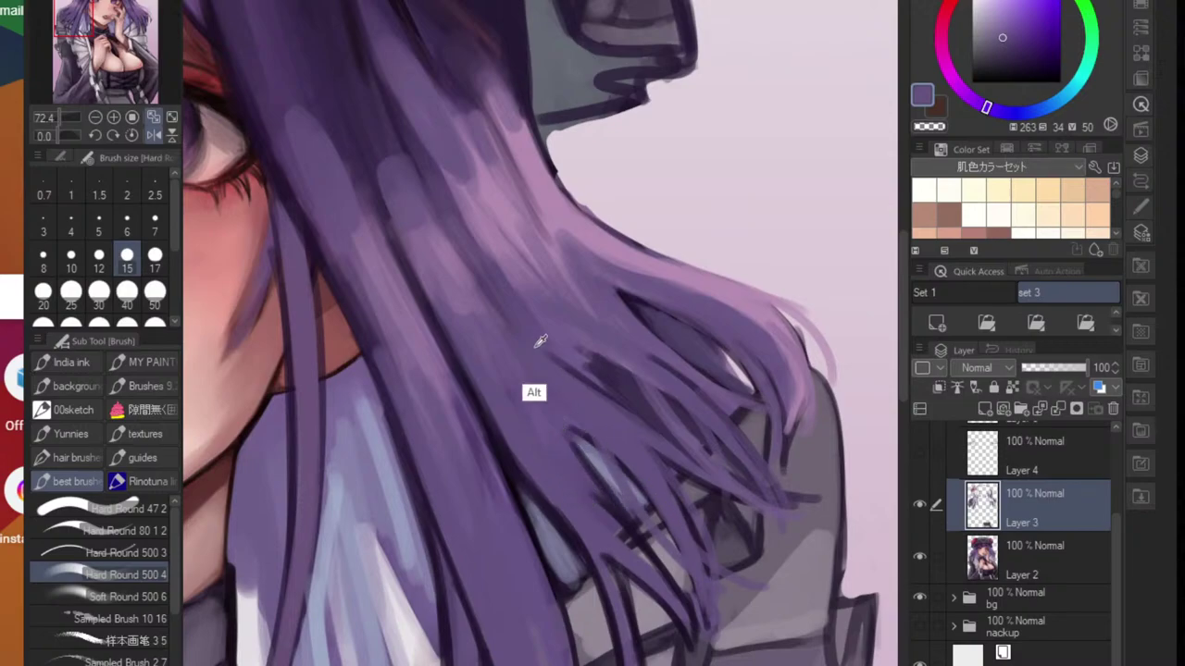
pyautogui.keyDown('alt'); pyautogui.click(514, 324); pyautogui.keyUp('alt')
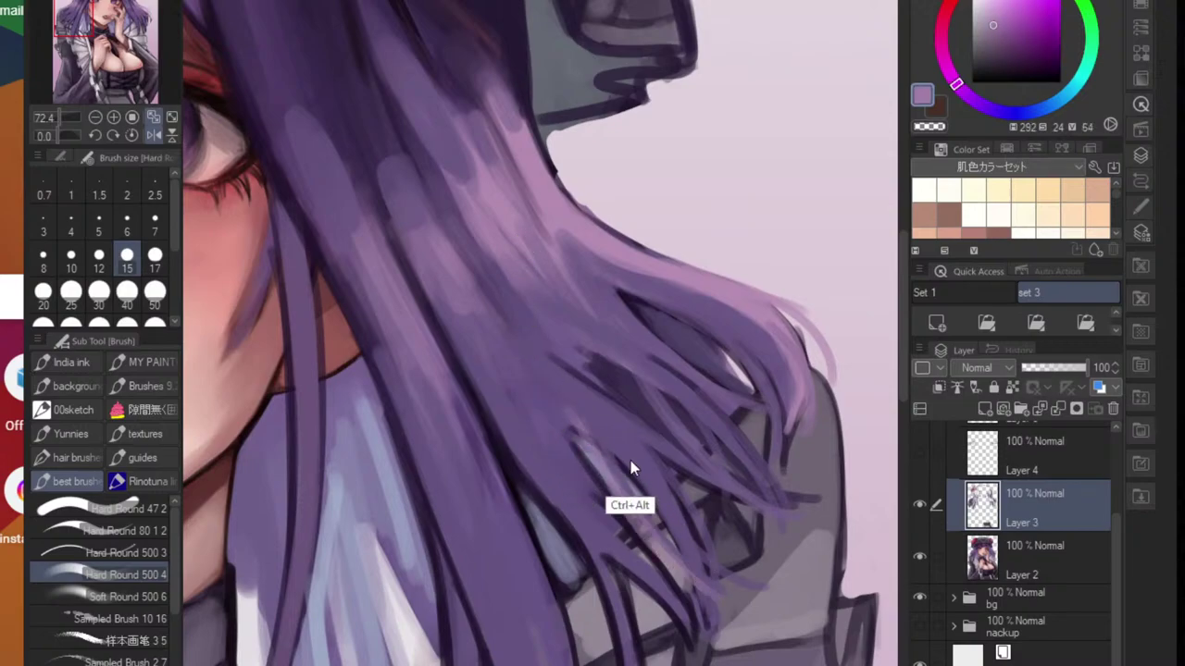
pyautogui.moveTo(578, 406); pyautogui.dragTo(718, 578)
pyautogui.moveTo(556, 380)
pyautogui.mouseDown()
pyautogui.moveTo(626, 433)
pyautogui.moveTo(719, 475)
pyautogui.mouseUp()
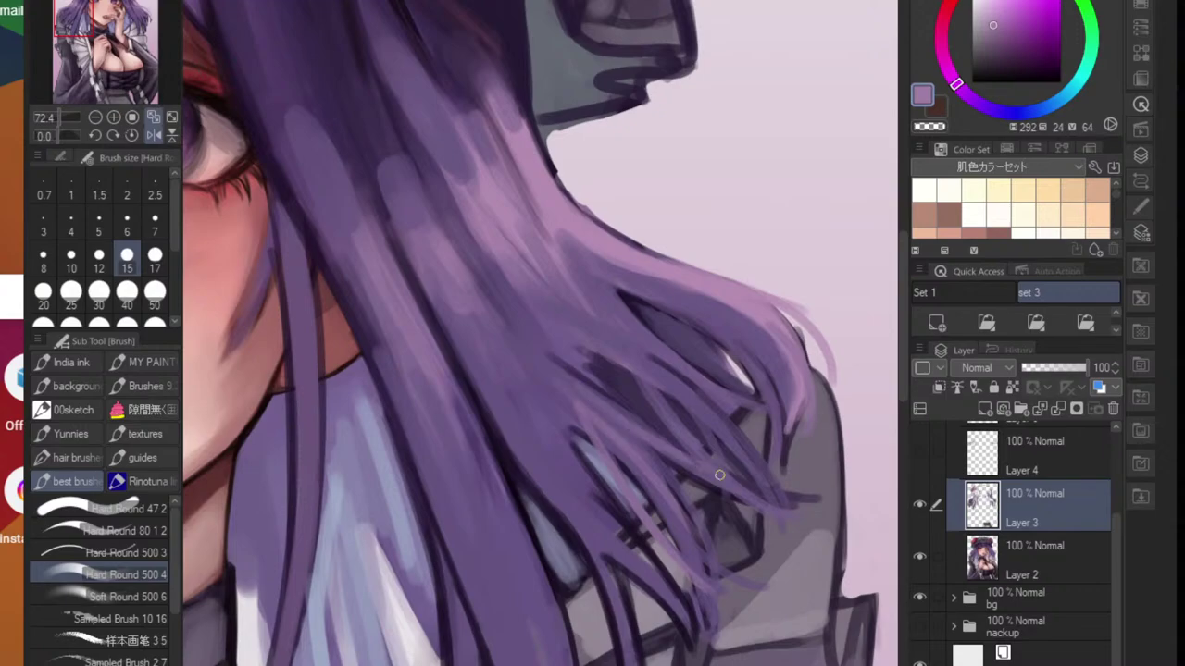
pyautogui.moveTo(625, 370); pyautogui.dragTo(714, 464)
pyautogui.moveTo(679, 391); pyautogui.dragTo(742, 446)
# - Add more light purple strands across the hair, then view the whole portrait
pyautogui.scroll(-5, 746, 515)
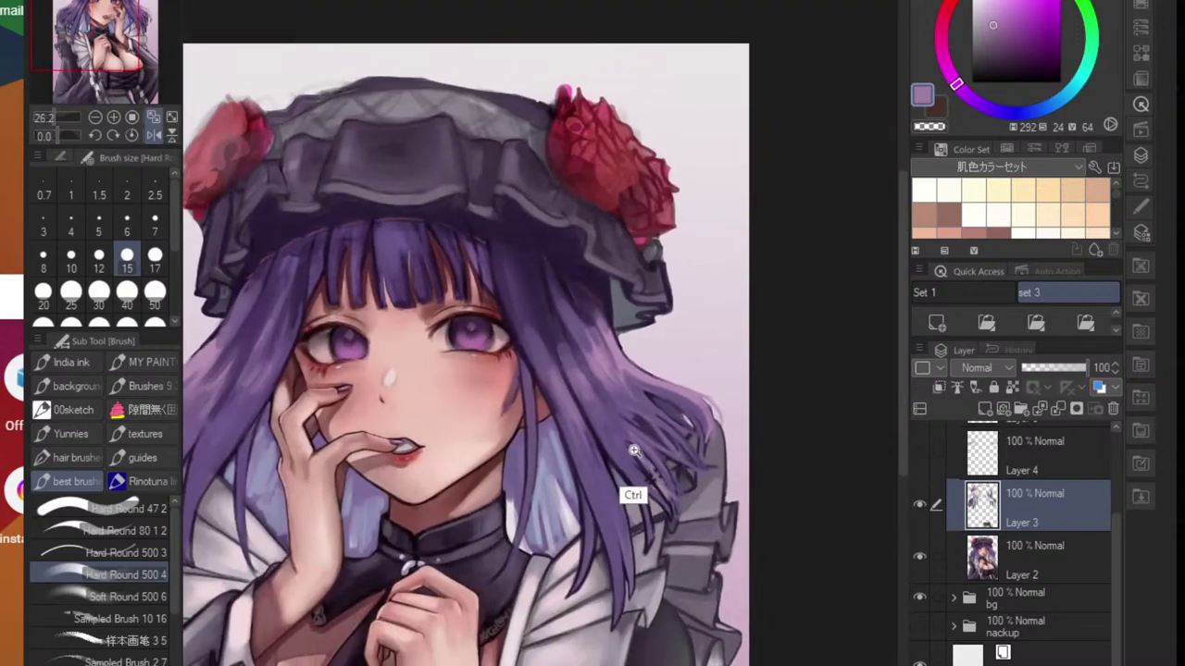
pyautogui.scroll(5, 632, 495)
pyautogui.moveTo(583, 371)
pyautogui.mouseDown()
pyautogui.moveTo(687, 494)
pyautogui.moveTo(692, 452)
pyautogui.mouseUp()
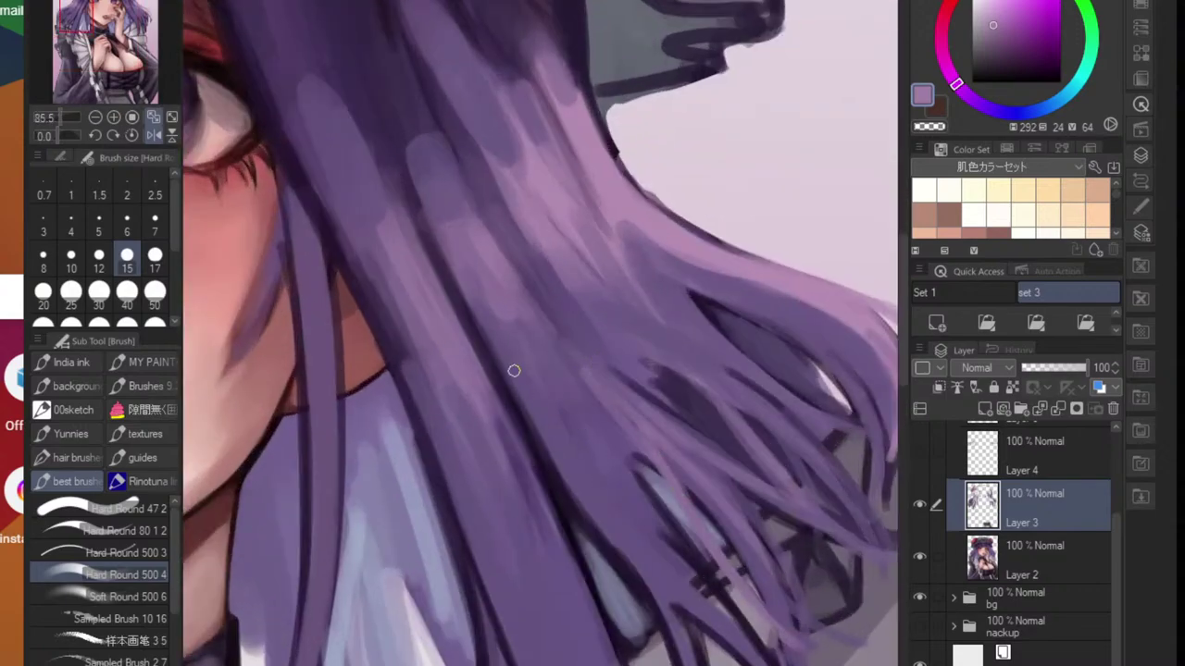
pyautogui.moveTo(524, 400); pyautogui.dragTo(626, 561)
pyautogui.moveTo(552, 414); pyautogui.dragTo(701, 598)
pyautogui.moveTo(601, 441)
pyautogui.mouseDown()
pyautogui.moveTo(712, 579)
pyautogui.moveTo(739, 635)
pyautogui.mouseUp()
pyautogui.scroll(-10, 722, 588)
pyautogui.moveTo(729, 586); pyautogui.dragTo(677, 485)
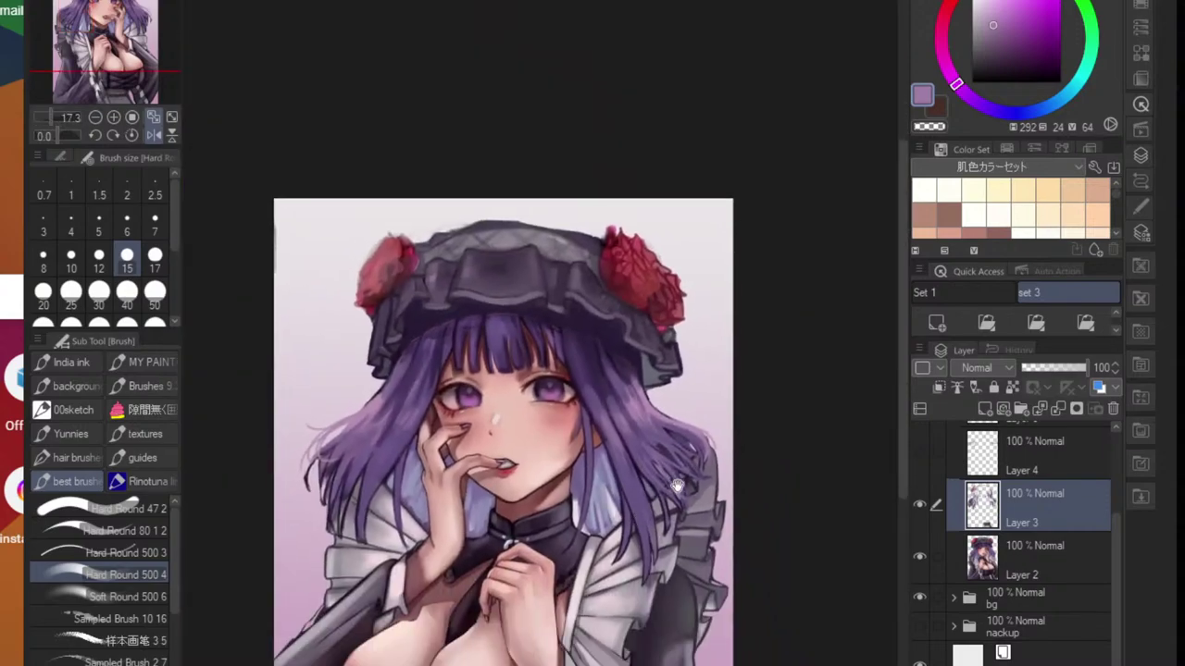
pyautogui.scroll(4, 648, 546)
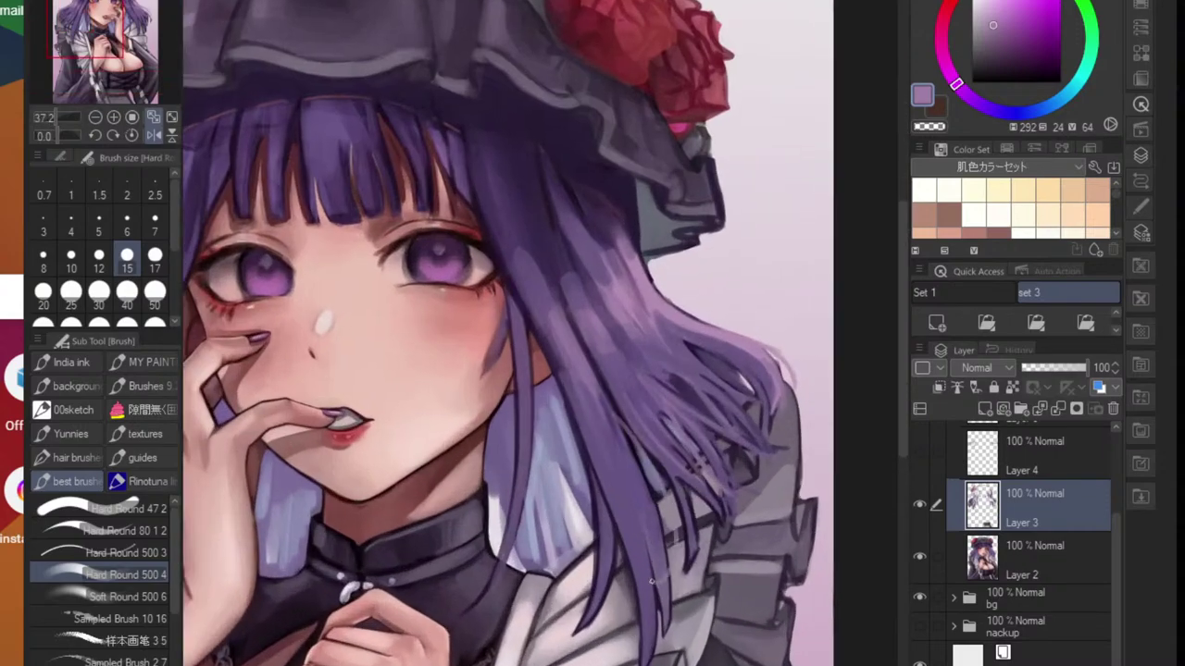
# - Fill the dark gap in the right hair lock and add thin lilac strokes down it
pyautogui.keyDown('alt'); pyautogui.click(622, 550); pyautogui.keyUp('alt')
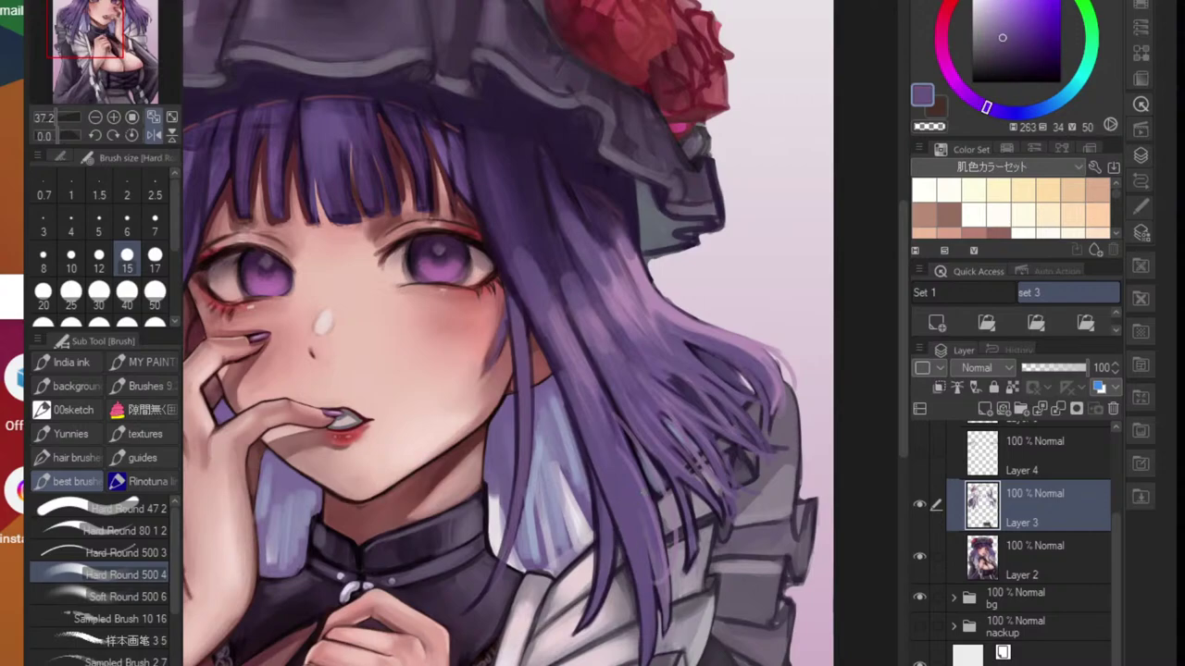
pyautogui.moveTo(624, 435); pyautogui.dragTo(683, 521)
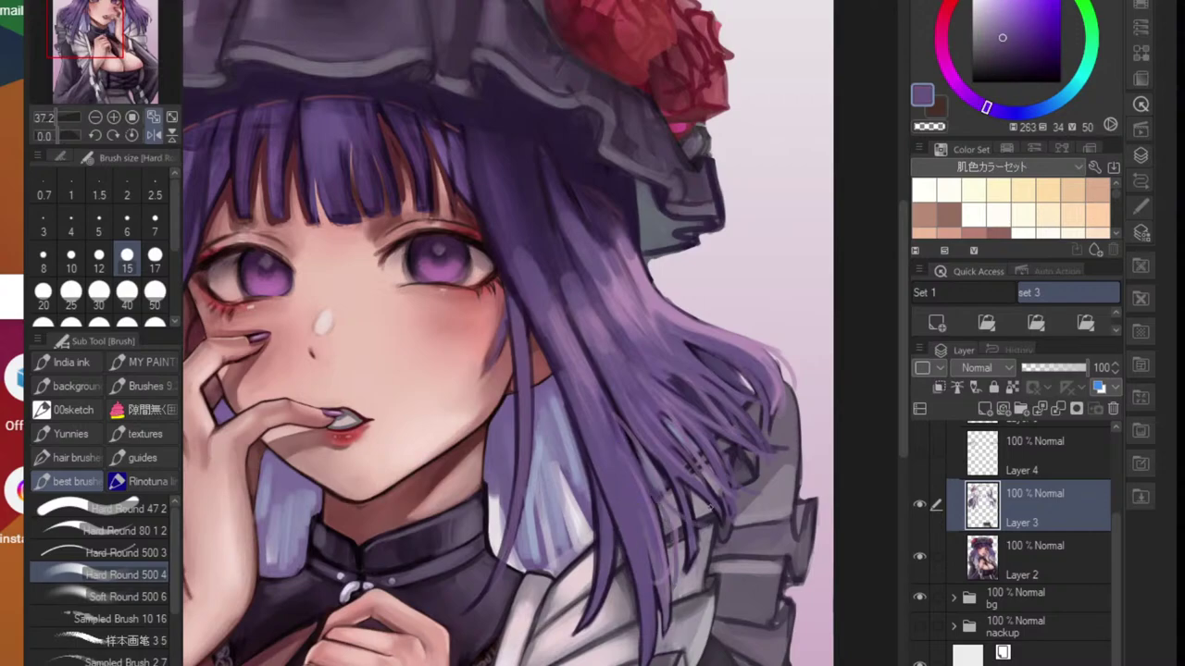
pyautogui.keyDown('alt'); pyautogui.click(668, 472); pyautogui.keyUp('alt')
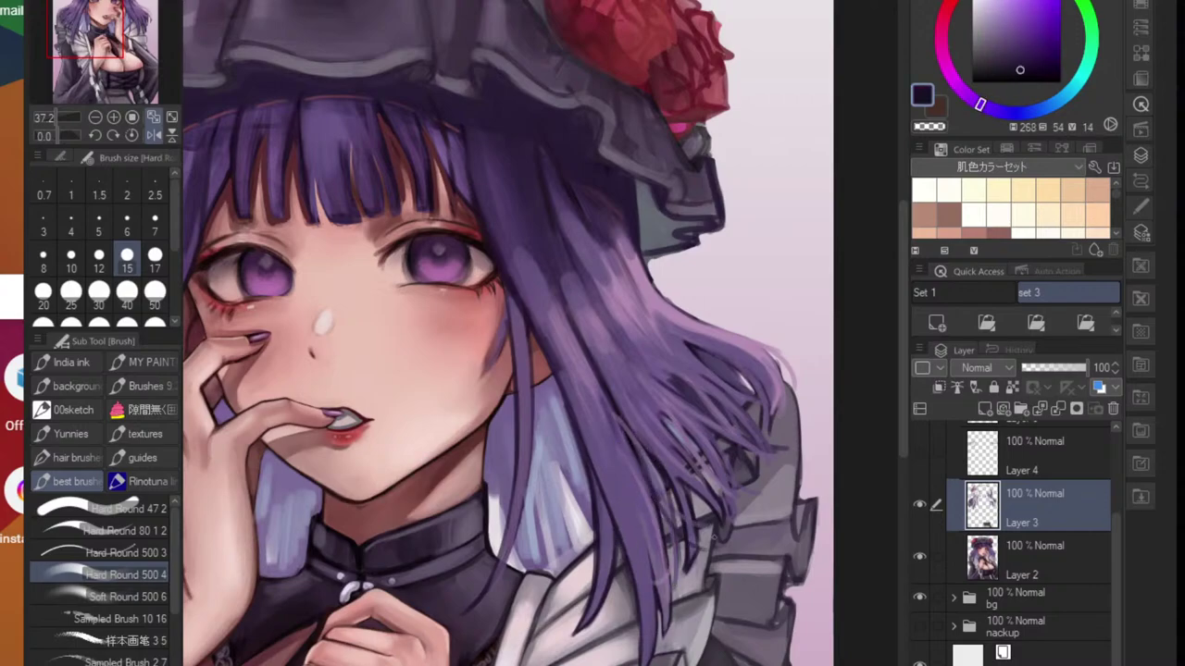
pyautogui.keyDown('alt'); pyautogui.click(608, 433); pyautogui.keyUp('alt')
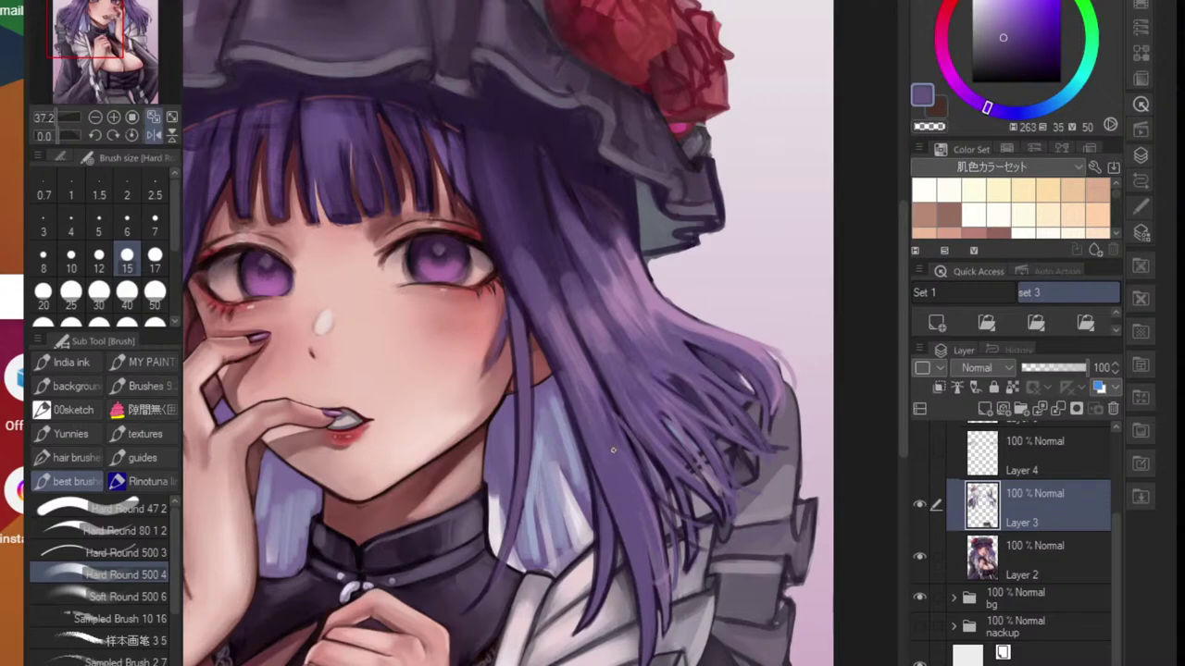
pyautogui.keyDown('alt'); pyautogui.click(590, 378); pyautogui.keyUp('alt')
pyautogui.moveTo(620, 464); pyautogui.dragTo(654, 644)
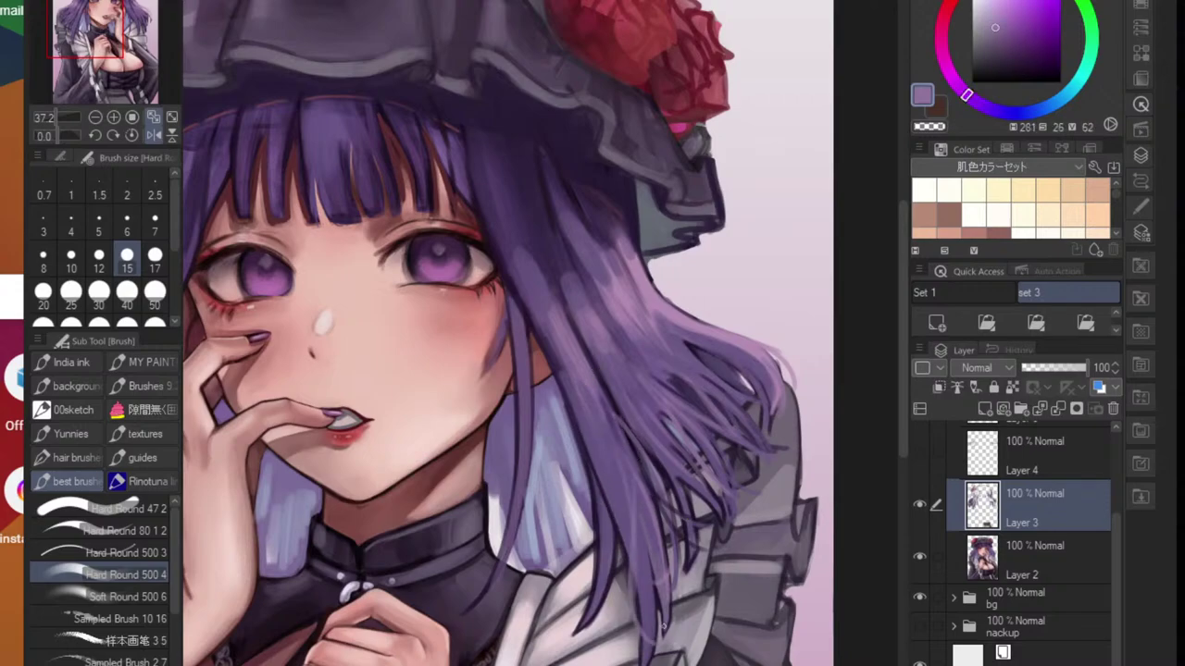
pyautogui.moveTo(621, 457); pyautogui.dragTo(626, 588)
# - Draw thin dark purple lines along the hair strand, redoing the first attempt
pyautogui.scroll(-5, 666, 518)
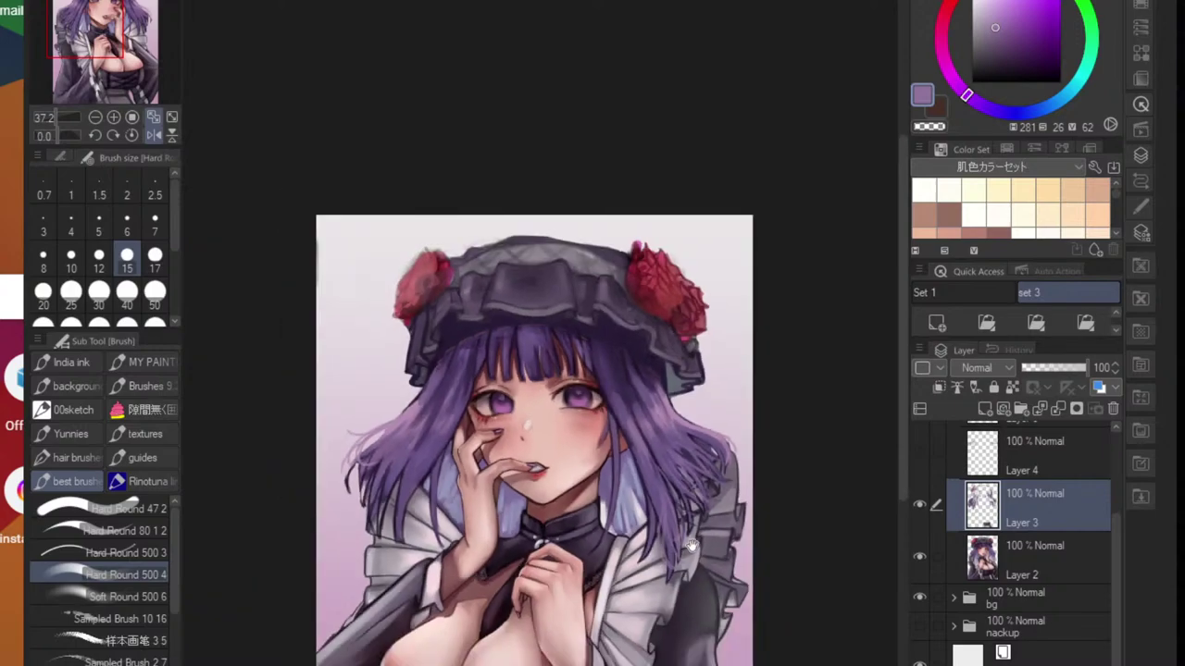
pyautogui.scroll(1, 667, 518)
pyautogui.scroll(6, 665, 523)
pyautogui.keyDown('alt'); pyautogui.click(620, 524); pyautogui.keyUp('alt')
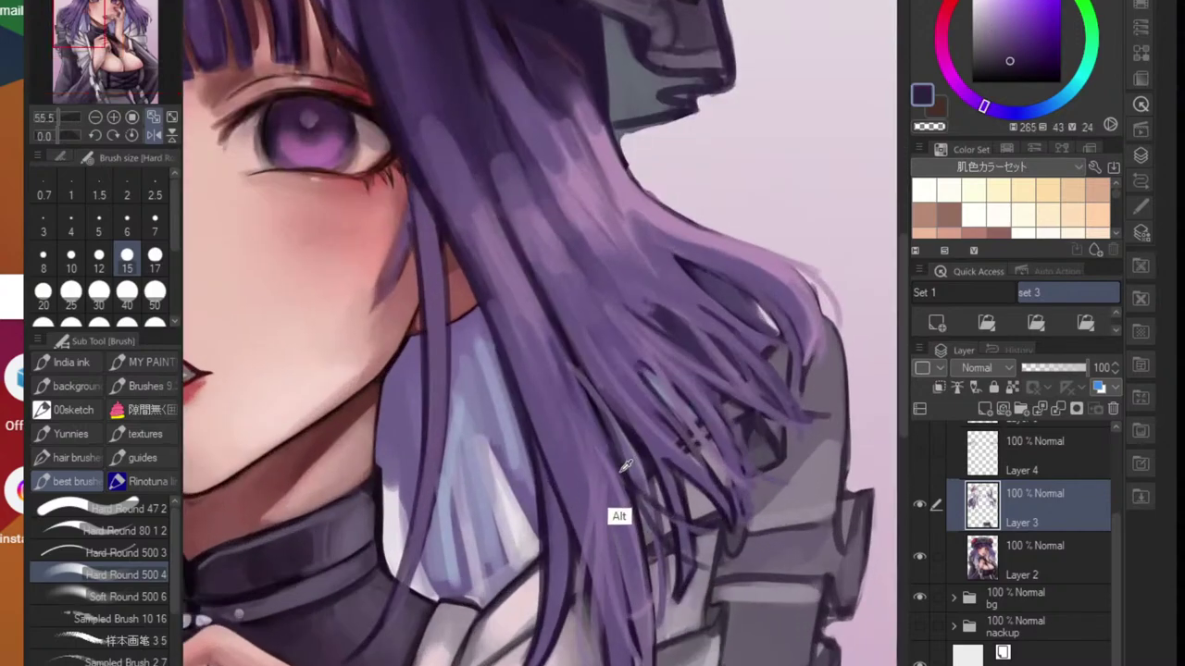
pyautogui.moveTo(616, 465); pyautogui.dragTo(605, 562)
pyautogui.hotkey('ctrl', 'z')
pyautogui.scroll(-5, 639, 646)
pyautogui.scroll(6, 638, 611)
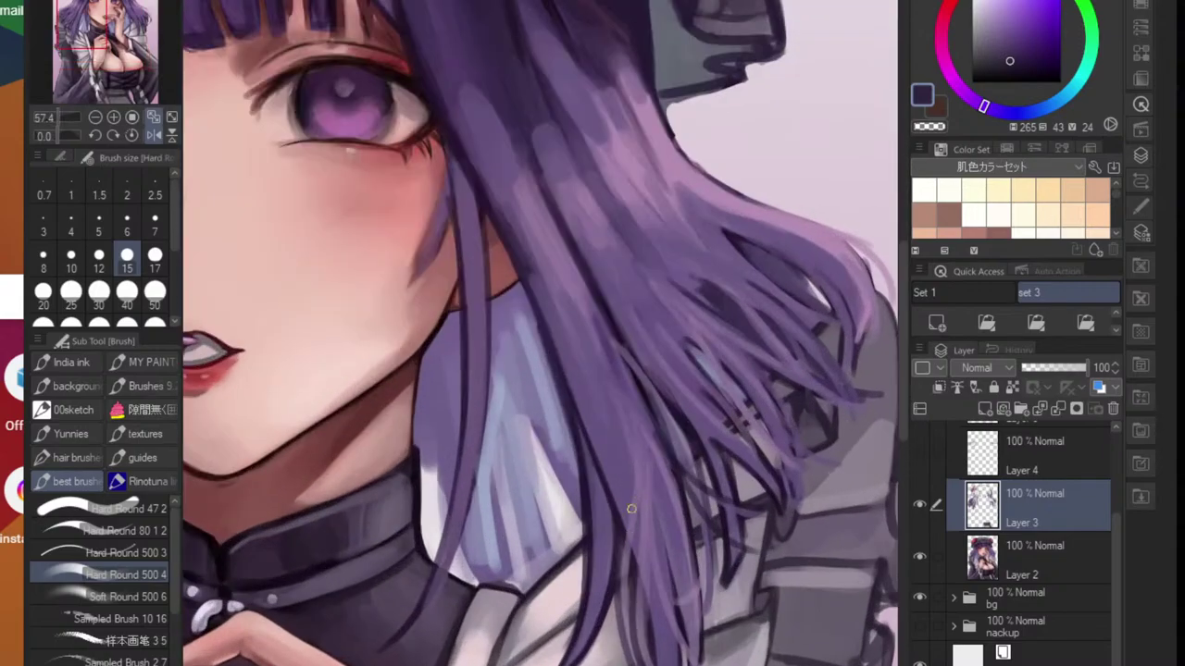
pyautogui.moveTo(632, 482); pyautogui.dragTo(618, 594)
pyautogui.moveTo(633, 428); pyautogui.dragTo(627, 569)
pyautogui.moveTo(626, 426); pyautogui.dragTo(627, 521)
# - Deepen the hair strand with mid-purple strokes along its length
pyautogui.keyDown('alt'); pyautogui.click(639, 495); pyautogui.keyUp('alt')
pyautogui.keyDown('alt'); pyautogui.click(639, 457); pyautogui.keyUp('alt')
pyautogui.moveTo(625, 389); pyautogui.dragTo(639, 515)
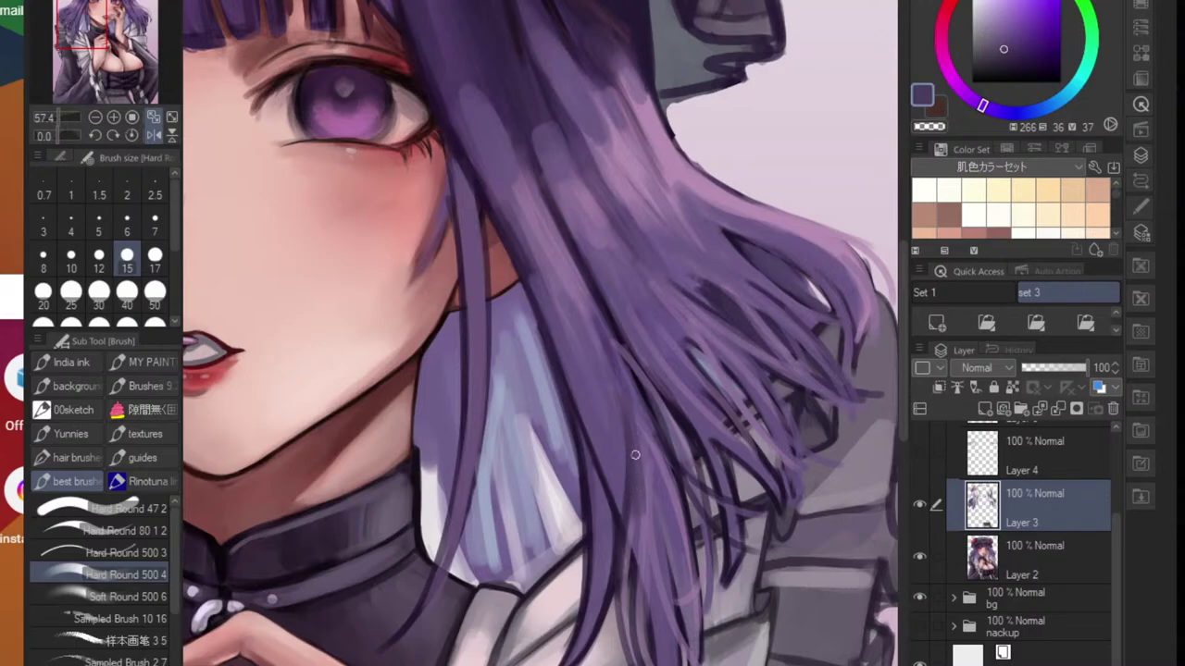
pyautogui.moveTo(635, 416)
pyautogui.mouseDown()
pyautogui.moveTo(646, 507)
pyautogui.moveTo(659, 496)
pyautogui.mouseUp()
pyautogui.moveTo(647, 428); pyautogui.dragTo(667, 511)
pyautogui.scroll(-5, 679, 496)
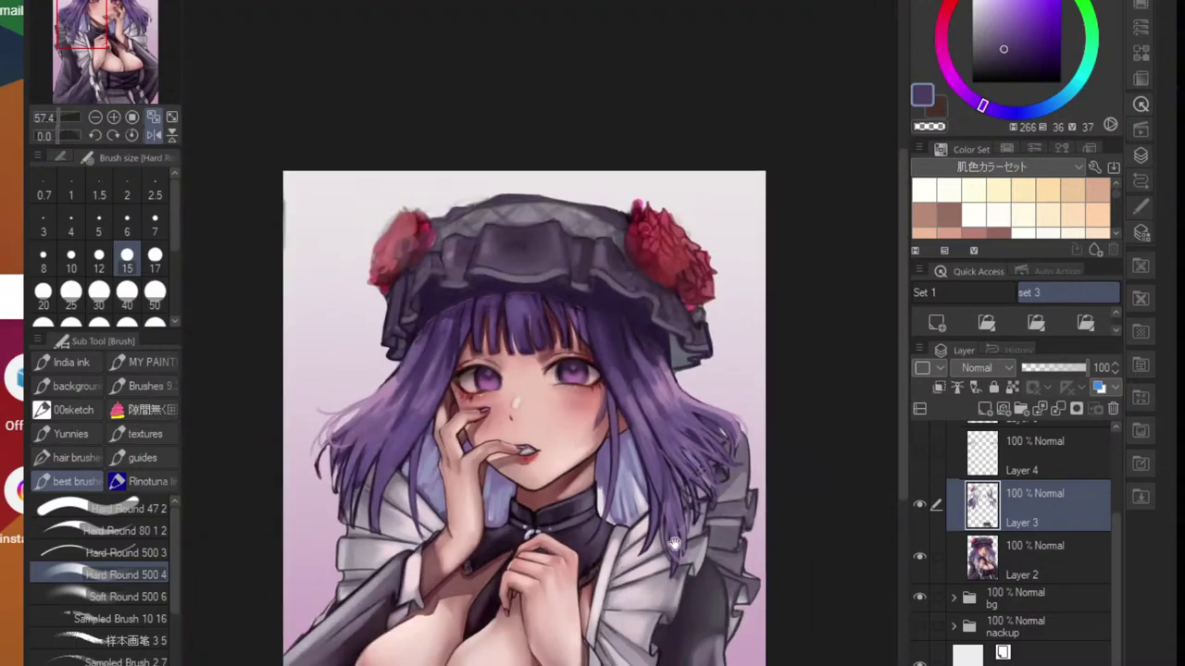
pyautogui.scroll(5, 683, 465)
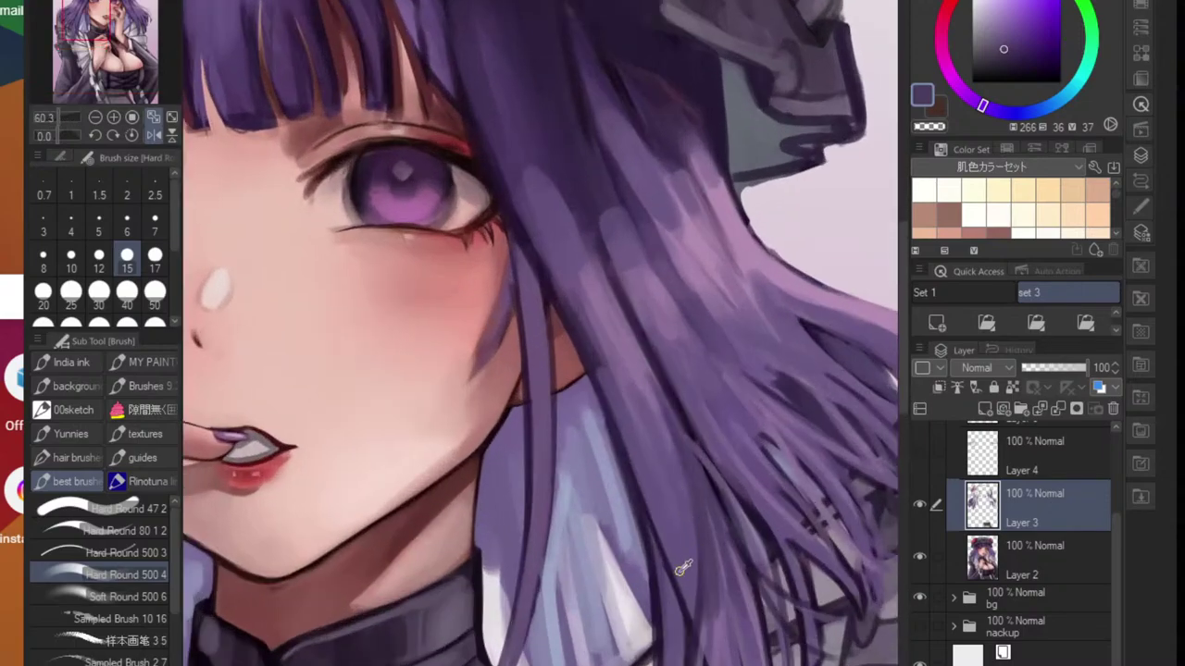
pyautogui.keyDown('alt'); pyautogui.click(679, 571); pyautogui.keyUp('alt')
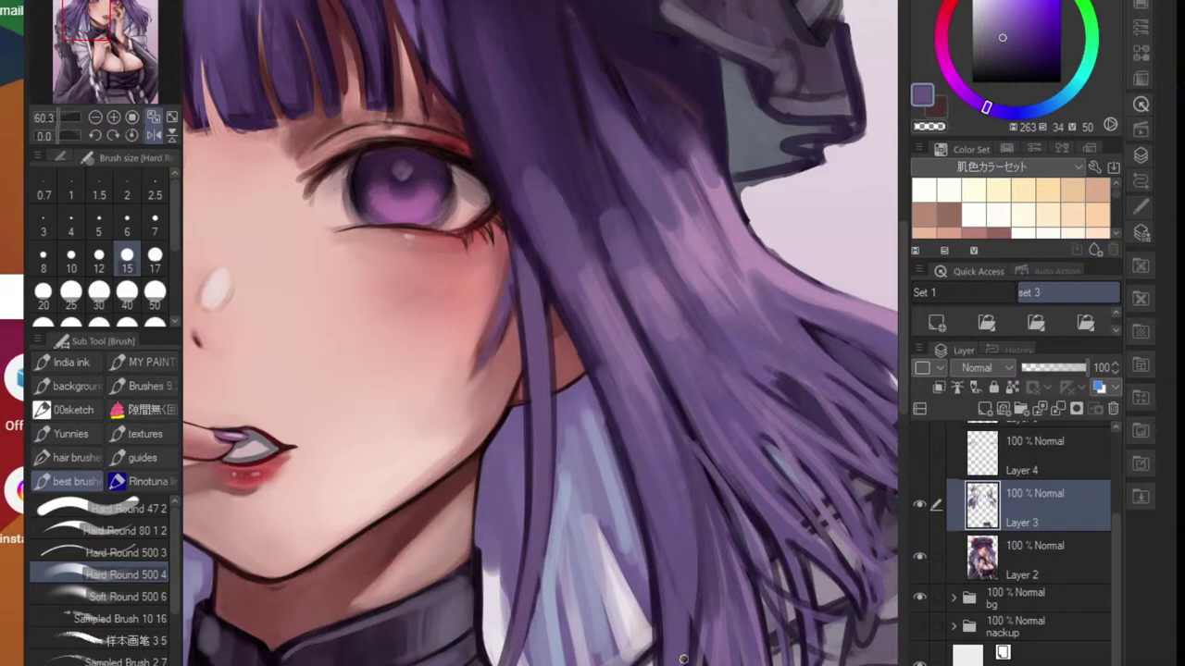
pyautogui.scroll(-5, 694, 615)
pyautogui.scroll(5, 647, 568)
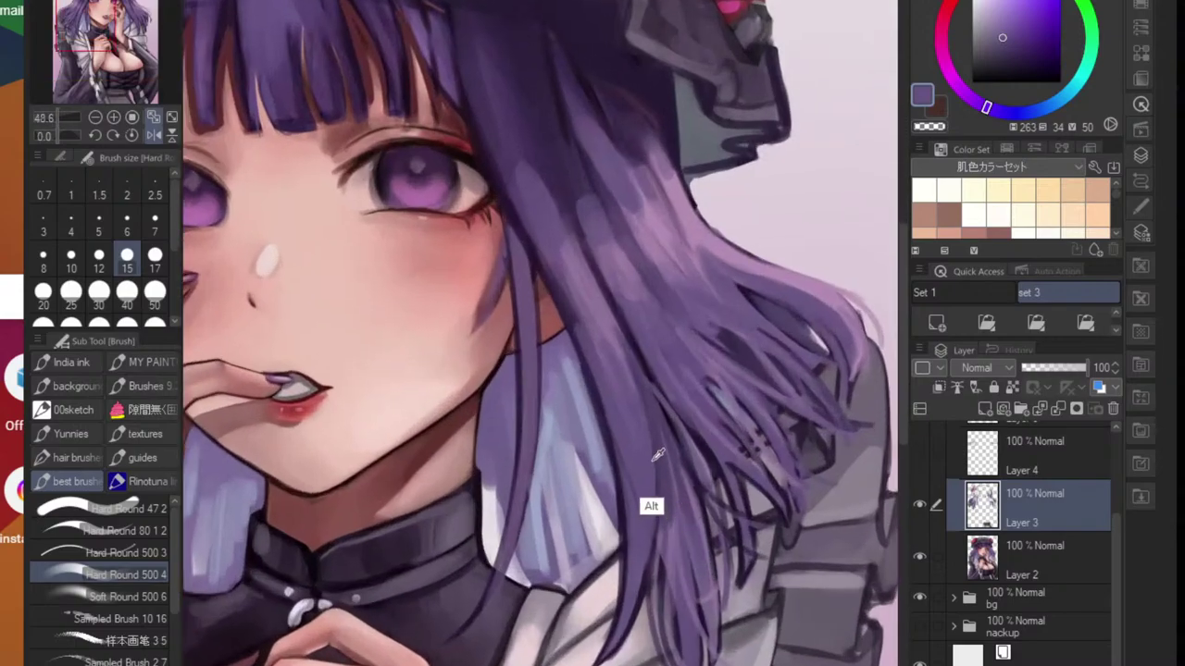
# - Add thin dark strands down the lock and thin out its dark edge with lighter purple
pyautogui.keyDown('alt'); pyautogui.click(637, 635); pyautogui.keyUp('alt')
pyautogui.moveTo(654, 445); pyautogui.dragTo(643, 583)
pyautogui.moveTo(655, 514); pyautogui.dragTo(649, 547)
pyautogui.moveTo(632, 489); pyautogui.dragTo(637, 615)
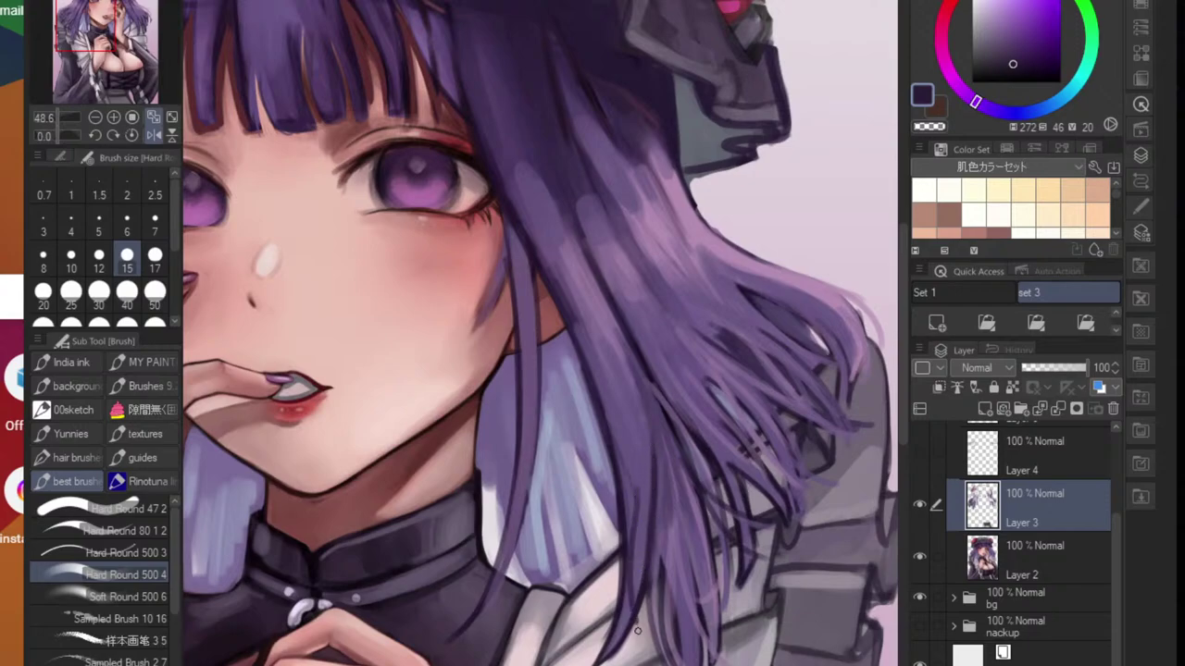
pyautogui.keyDown('alt'); pyautogui.click(635, 553); pyautogui.keyUp('alt')
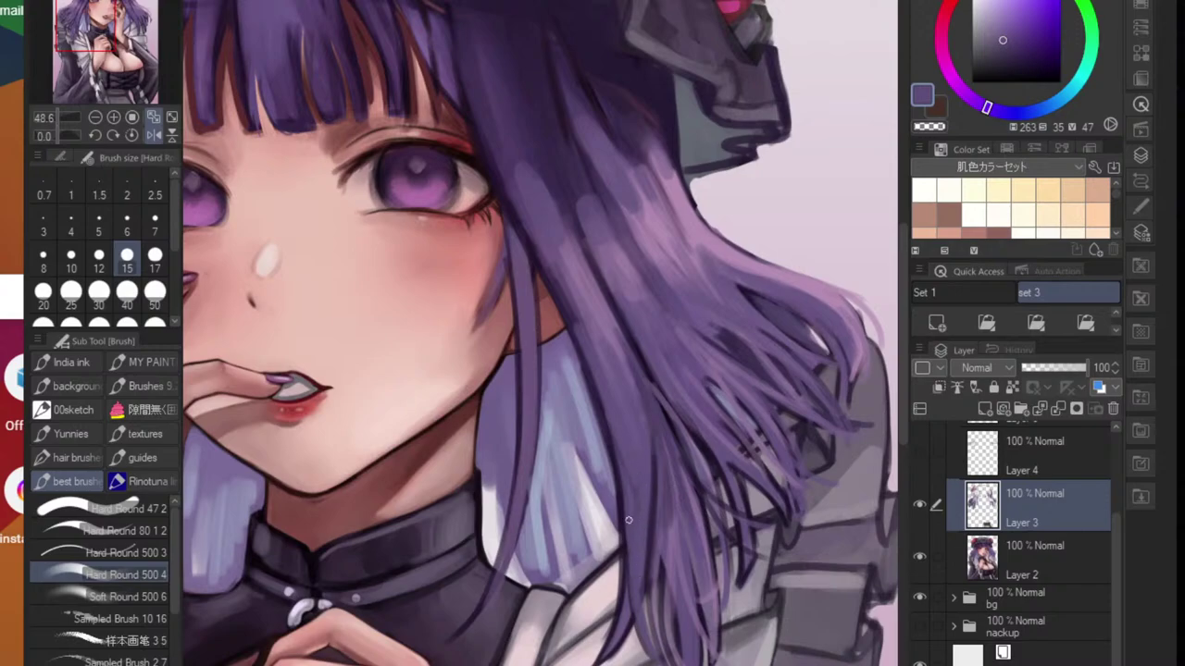
pyautogui.keyDown('alt'); pyautogui.click(638, 539); pyautogui.keyUp('alt')
pyautogui.moveTo(626, 552); pyautogui.dragTo(619, 625)
pyautogui.keyDown('alt'); pyautogui.click(632, 610); pyautogui.keyUp('alt')
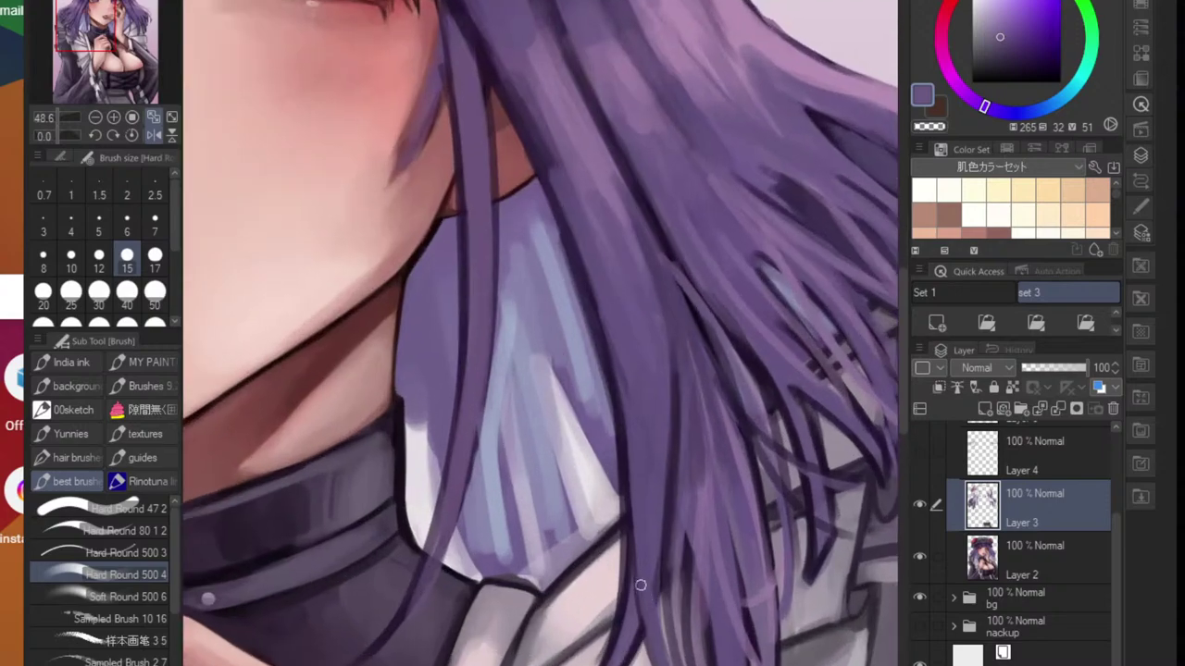
# - Darken the strand's left edge without the curled tip, then check it against the whole head
pyautogui.scroll(2, 630, 597)
pyautogui.keyDown('alt'); pyautogui.click(726, 530); pyautogui.keyUp('alt')
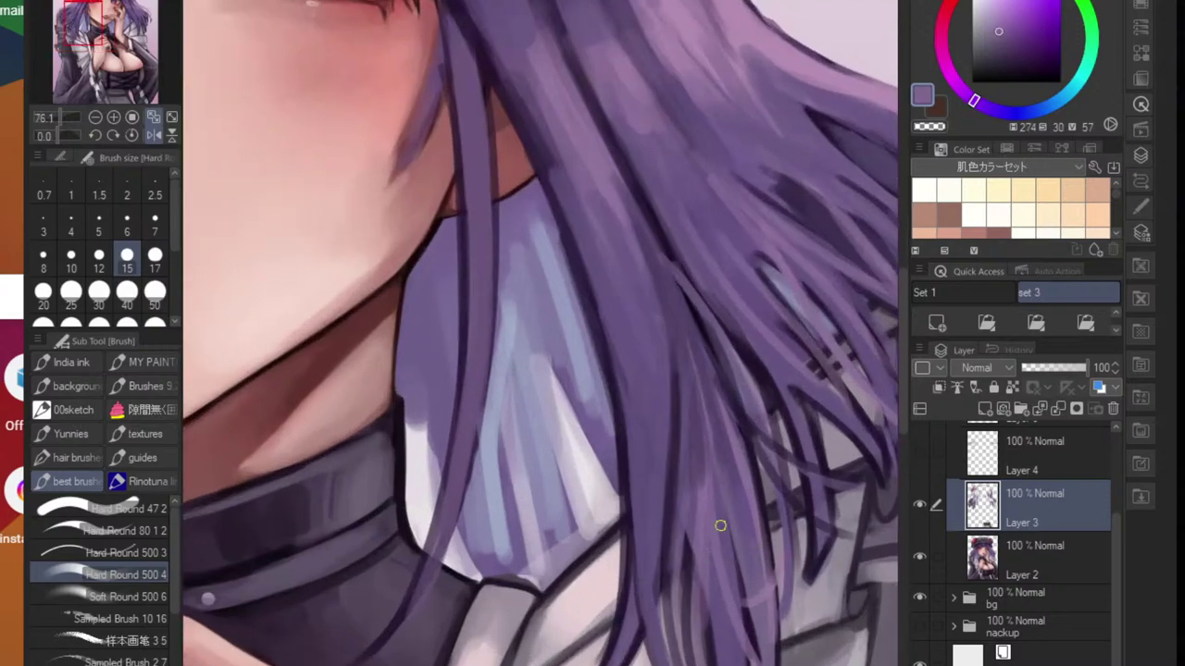
pyautogui.keyDown('alt'); pyautogui.click(615, 598); pyautogui.keyUp('alt')
pyautogui.moveTo(626, 530)
pyautogui.mouseDown()
pyautogui.moveTo(602, 615)
pyautogui.moveTo(578, 609)
pyautogui.moveTo(573, 641)
pyautogui.moveTo(602, 642)
pyautogui.moveTo(555, 646)
pyautogui.moveTo(612, 581)
pyautogui.mouseUp()
pyautogui.hotkey('ctrl', 'z')
pyautogui.hotkey('ctrl', 'z')
pyautogui.moveTo(628, 525)
pyautogui.mouseDown()
pyautogui.moveTo(587, 638)
pyautogui.moveTo(468, 639)
pyautogui.mouseUp()
pyautogui.moveTo(656, 626)
pyautogui.mouseDown()
pyautogui.moveTo(656, 583)
pyautogui.moveTo(663, 594)
pyautogui.moveTo(696, 538)
pyautogui.mouseUp()
pyautogui.moveTo(643, 519); pyautogui.dragTo(733, 520)
# - Paint thin dark blue-purple strokes down the strand toward the lower right
pyautogui.keyDown('alt'); pyautogui.click(627, 437); pyautogui.keyUp('alt')
pyautogui.moveTo(611, 423)
pyautogui.mouseDown()
pyautogui.moveTo(647, 621)
pyautogui.moveTo(639, 594)
pyautogui.moveTo(664, 578)
pyautogui.mouseUp()
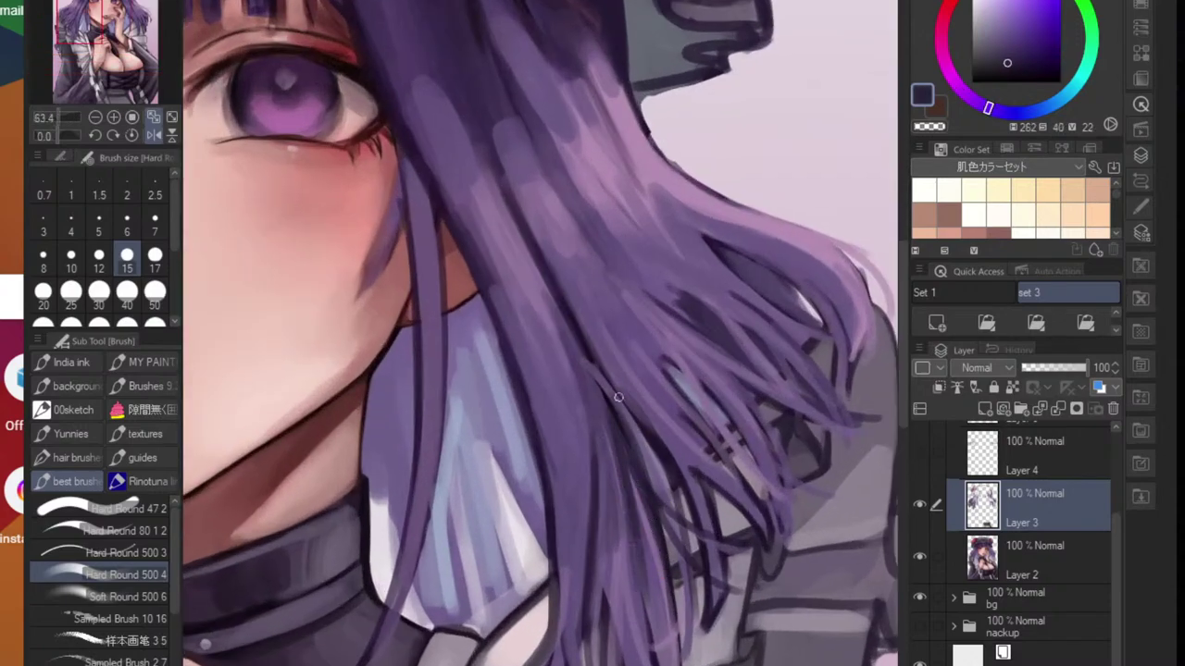
pyautogui.scroll(-5, 619, 396)
pyautogui.scroll(4, 617, 390)
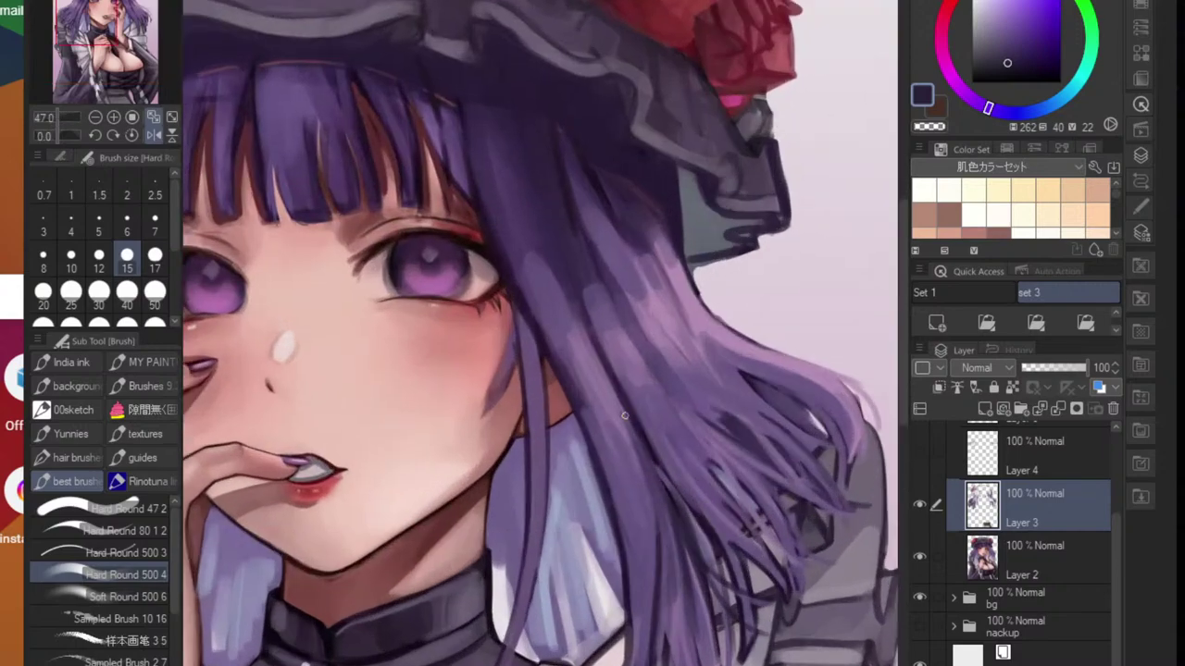
pyautogui.moveTo(624, 415); pyautogui.dragTo(652, 531)
pyautogui.moveTo(626, 414); pyautogui.dragTo(650, 508)
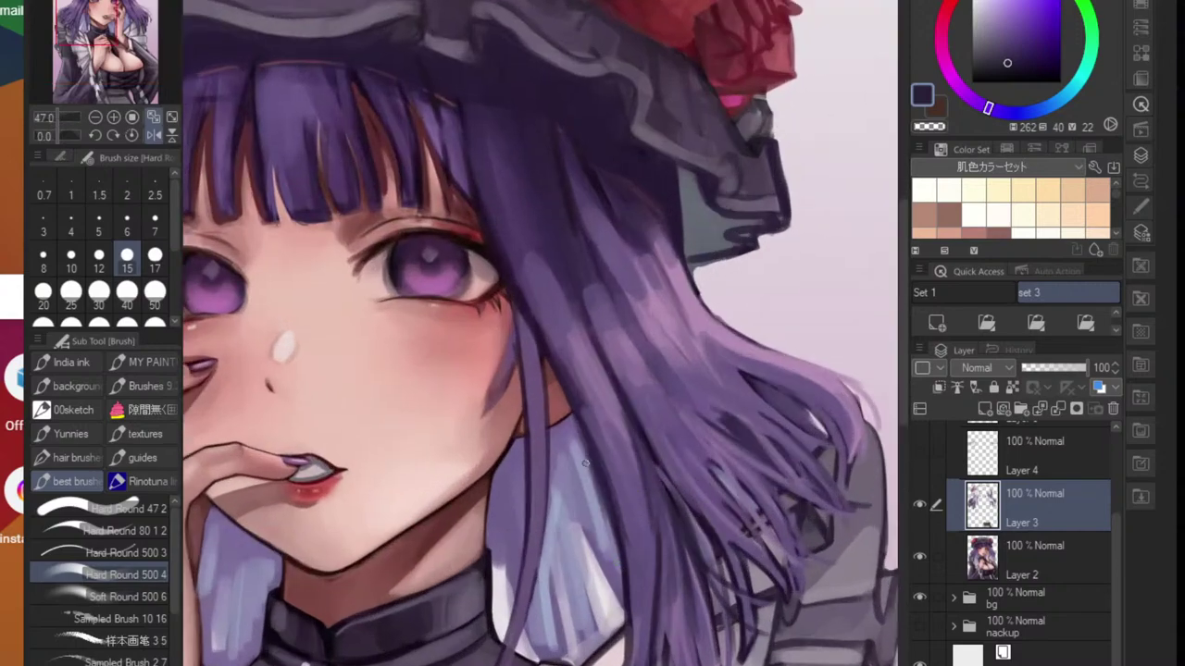
# - Add light blue highlights along the inner hair strand
pyautogui.keyDown('alt'); pyautogui.click(608, 452); pyautogui.keyUp('alt')
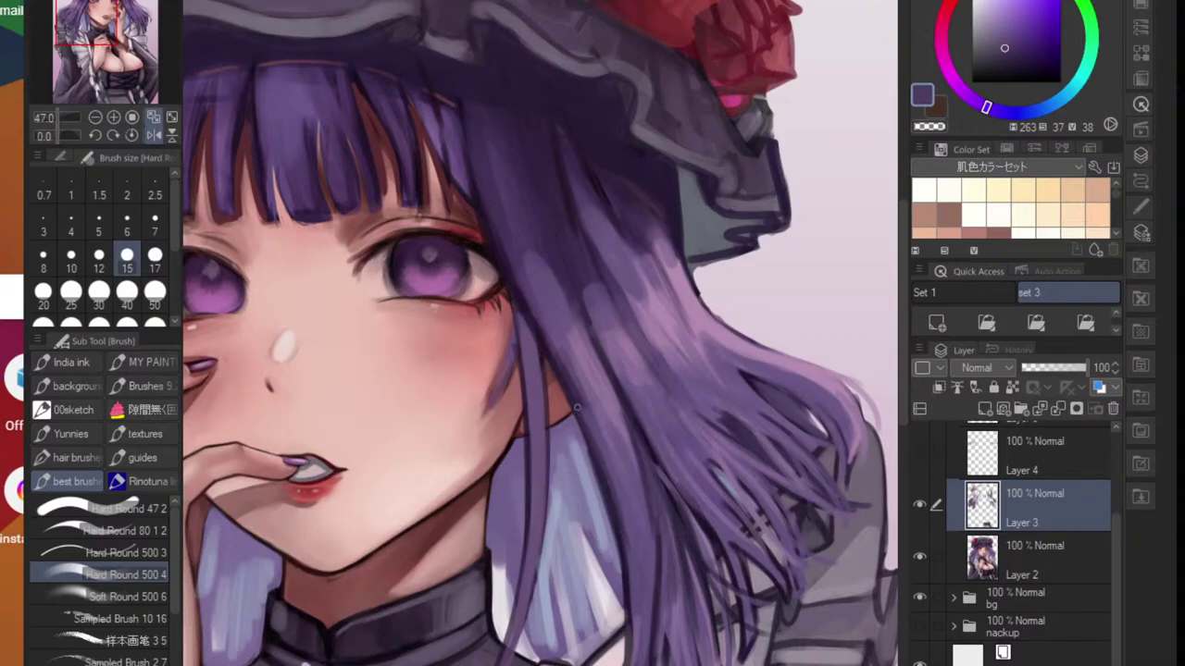
pyautogui.keyDown('alt'); pyautogui.click(588, 474); pyautogui.keyUp('alt')
pyautogui.moveTo(575, 430); pyautogui.dragTo(603, 513)
pyautogui.moveTo(576, 429); pyautogui.dragTo(619, 575)
pyautogui.moveTo(614, 525)
pyautogui.mouseDown()
pyautogui.moveTo(621, 558)
pyautogui.moveTo(559, 548)
pyautogui.mouseUp()
# - Darken the strand edge below the eye and add a dark line down the cheek-side strand
pyautogui.moveTo(653, 508); pyautogui.dragTo(787, 468)
pyautogui.keyDown('alt'); pyautogui.click(677, 514); pyautogui.keyUp('alt')
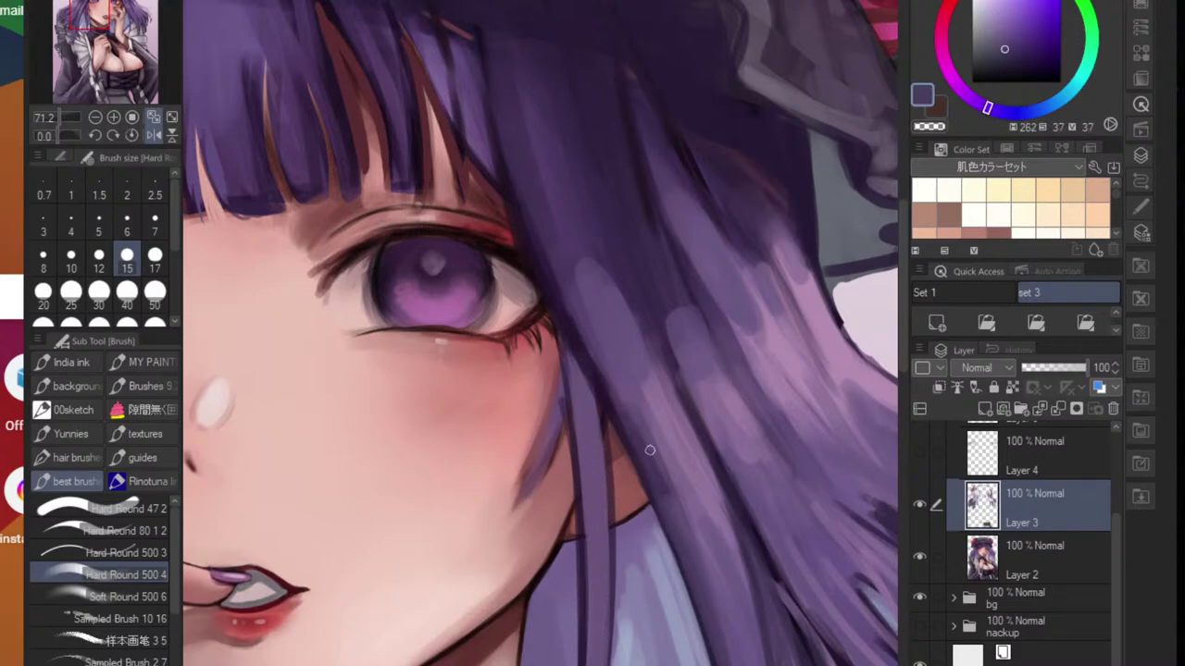
pyautogui.keyDown('alt'); pyautogui.click(632, 393); pyautogui.keyUp('alt')
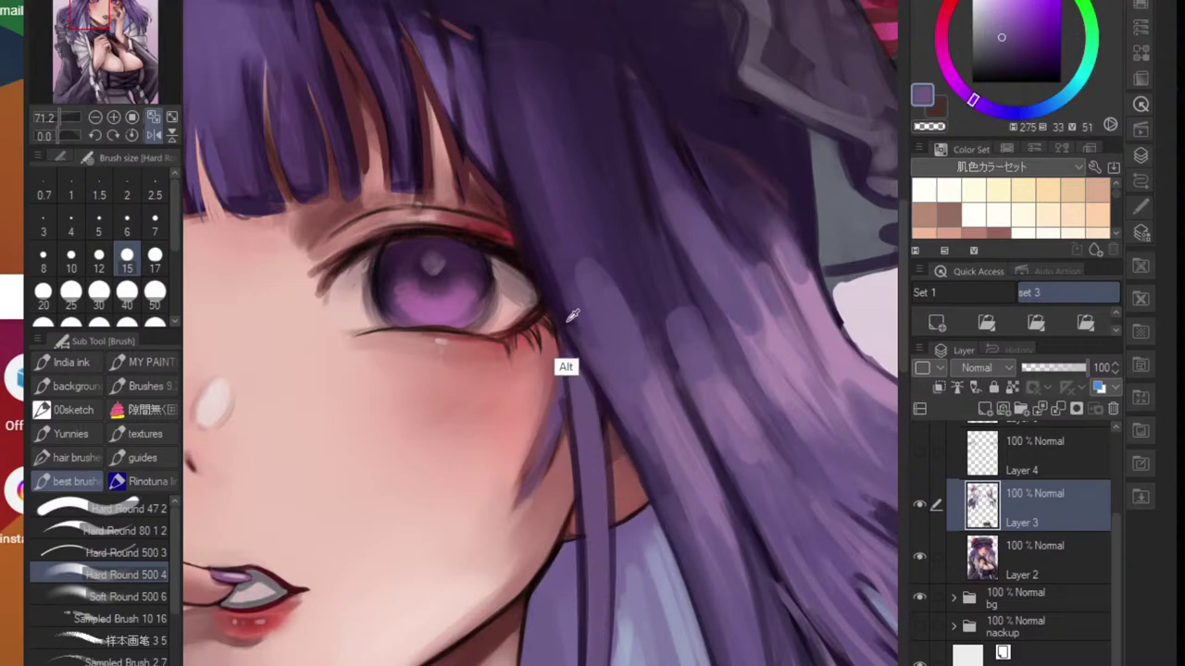
pyautogui.keyDown('alt'); pyautogui.click(573, 316); pyautogui.keyUp('alt')
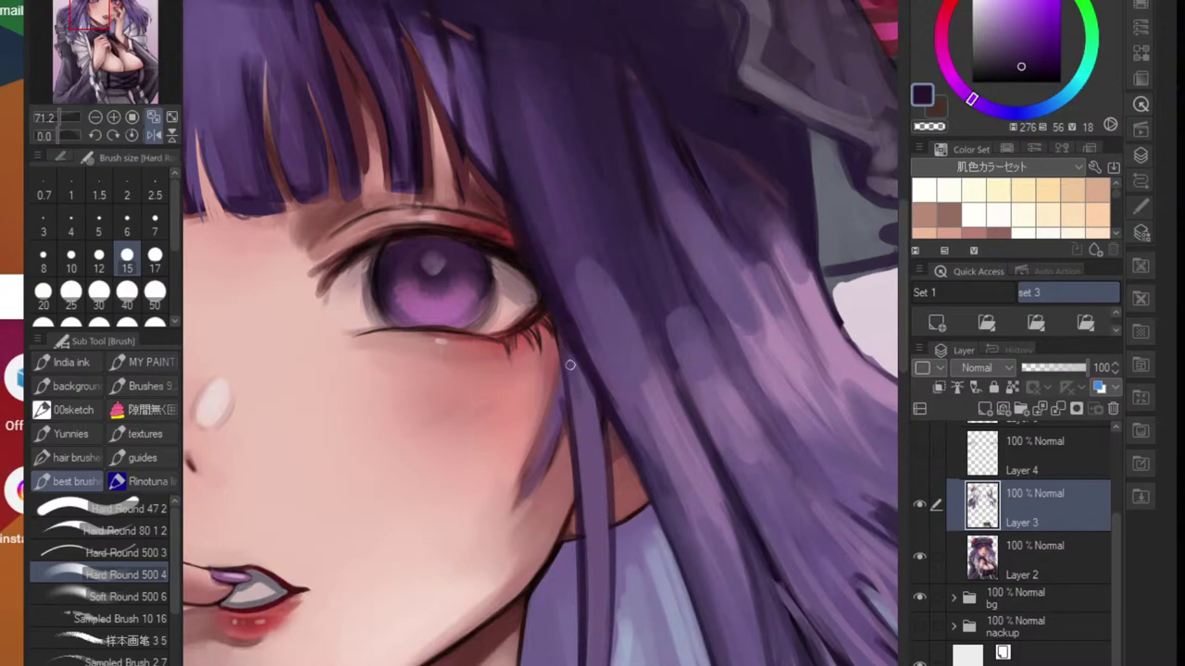
pyautogui.moveTo(570, 365)
pyautogui.mouseDown()
pyautogui.moveTo(575, 442)
pyautogui.moveTo(592, 389)
pyautogui.mouseUp()
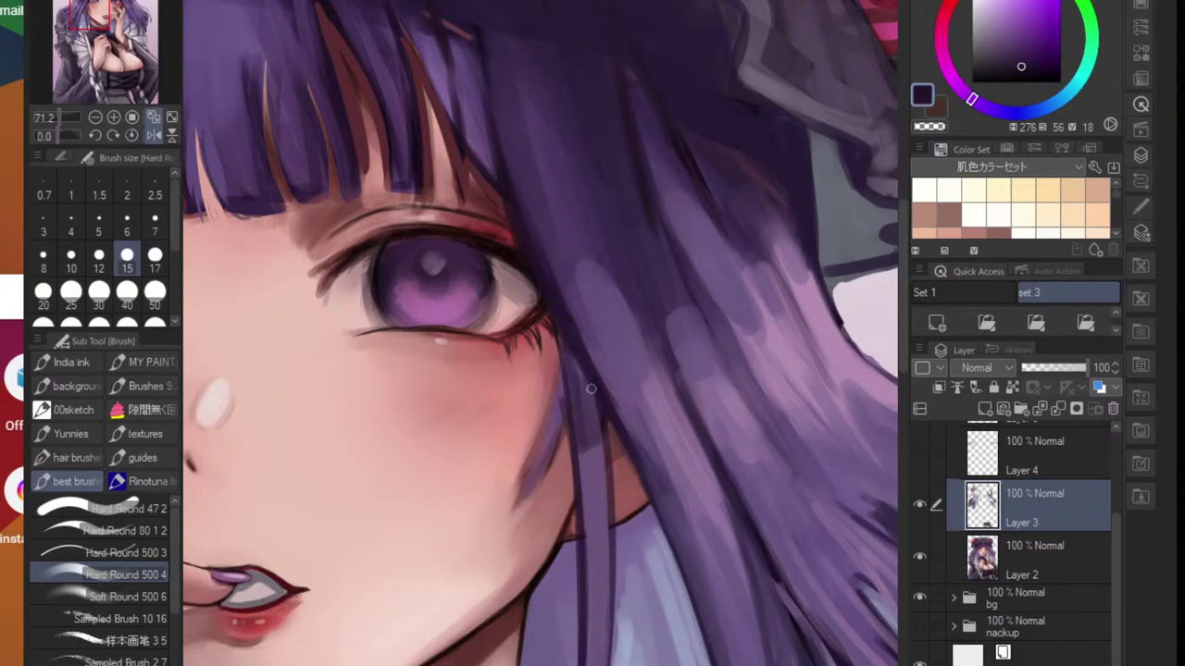
pyautogui.keyDown('alt'); pyautogui.click(564, 429); pyautogui.keyUp('alt')
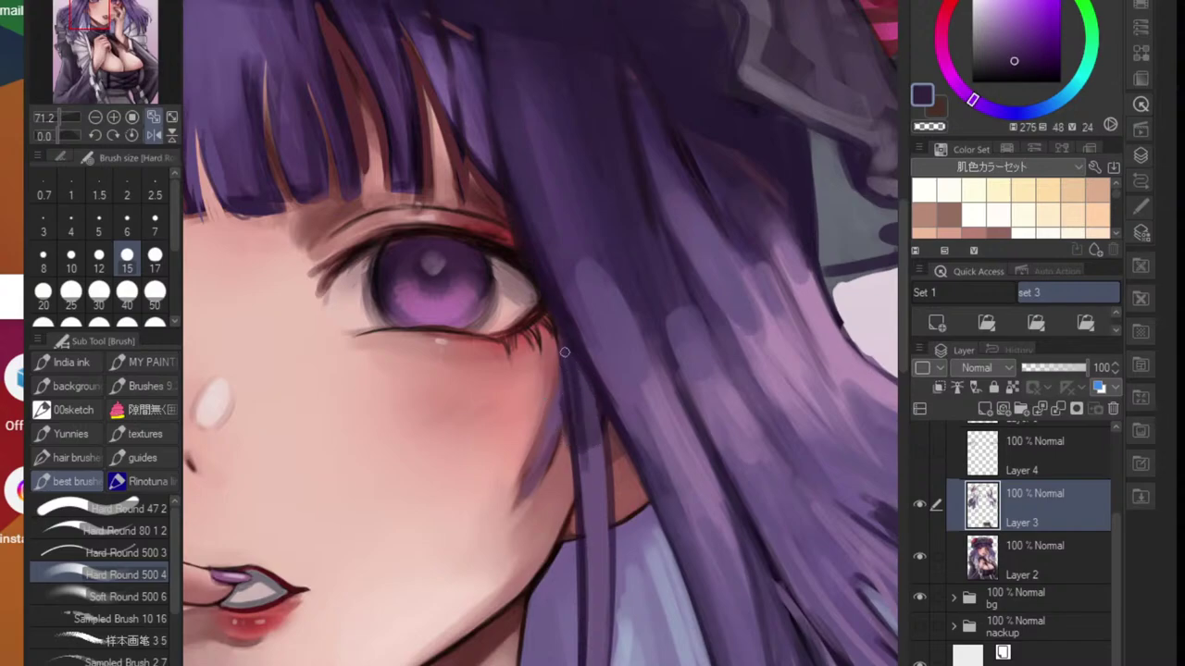
pyautogui.moveTo(564, 350)
pyautogui.mouseDown()
pyautogui.moveTo(536, 459)
pyautogui.moveTo(584, 410)
pyautogui.mouseUp()
pyautogui.scroll(-5, 574, 435)
pyautogui.scroll(5, 587, 362)
# - Eyedrop rosy skin tones and paint pink shading beside the hair strand and down the cheek edge
pyautogui.keyDown('alt'); pyautogui.click(544, 348); pyautogui.keyUp('alt')
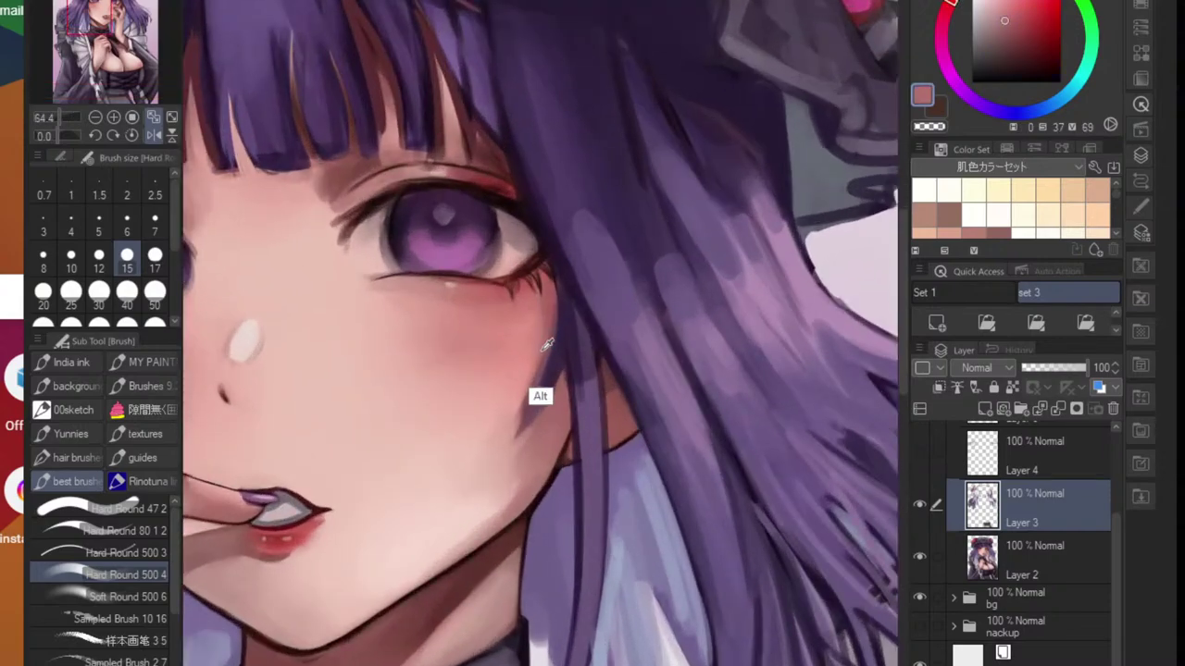
pyautogui.keyDown('alt'); pyautogui.click(547, 346); pyautogui.keyUp('alt')
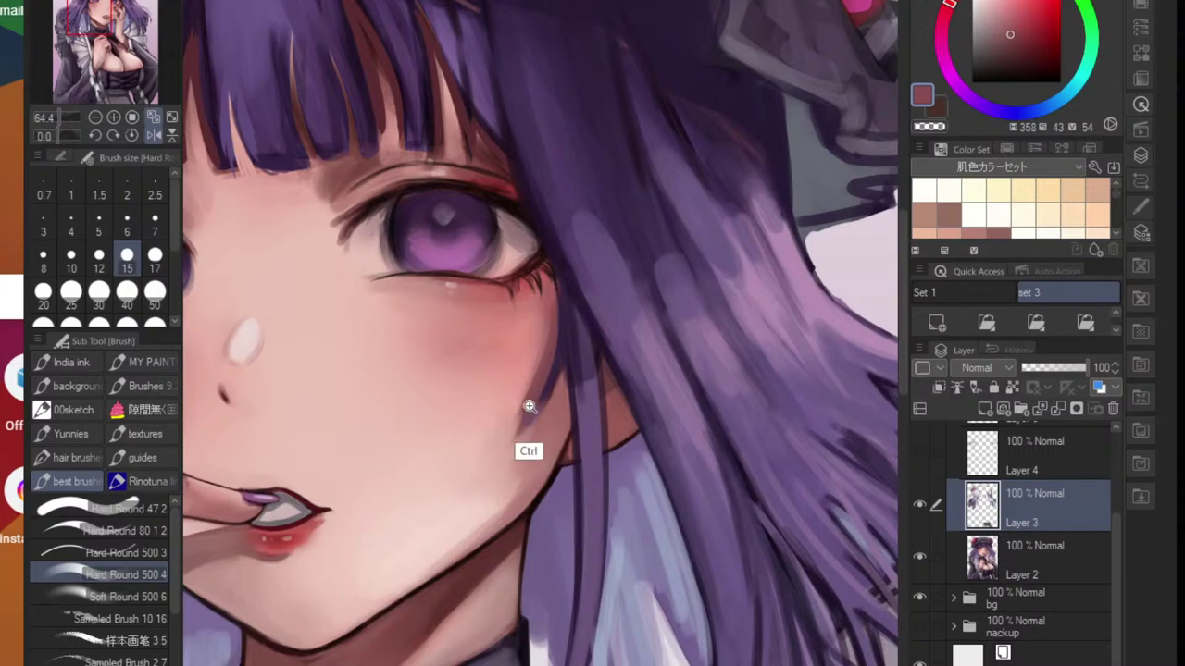
pyautogui.scroll(4, 528, 406)
pyautogui.keyDown('alt'); pyautogui.click(549, 372); pyautogui.keyUp('alt')
pyautogui.moveTo(527, 425)
pyautogui.mouseDown()
pyautogui.moveTo(574, 378)
pyautogui.moveTo(592, 457)
pyautogui.mouseUp()
pyautogui.moveTo(596, 375)
pyautogui.mouseDown()
pyautogui.moveTo(579, 500)
pyautogui.moveTo(534, 561)
pyautogui.mouseUp()
# - Darken the jaw edge below the hair with several short rose shading strokes
pyautogui.moveTo(573, 481)
pyautogui.mouseDown()
pyautogui.moveTo(587, 367)
pyautogui.moveTo(554, 524)
pyautogui.mouseUp()
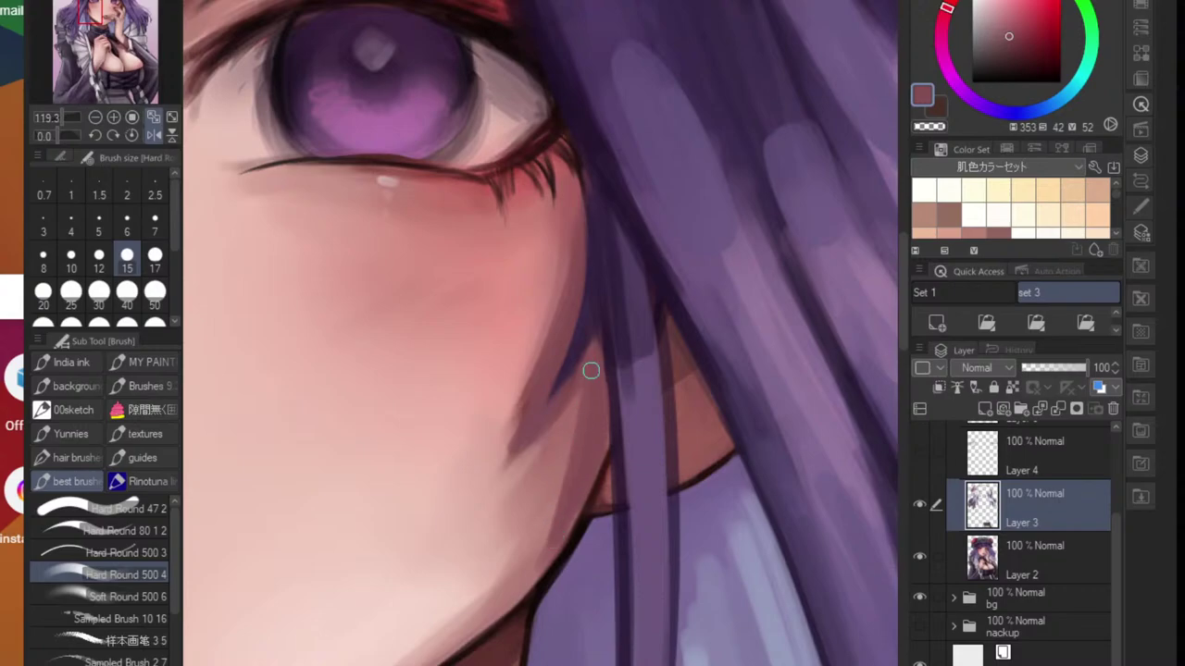
pyautogui.moveTo(593, 467); pyautogui.dragTo(573, 533)
pyautogui.moveTo(589, 453); pyautogui.dragTo(532, 562)
pyautogui.moveTo(577, 500); pyautogui.dragTo(515, 594)
pyautogui.moveTo(563, 531); pyautogui.dragTo(466, 650)
# - Flip the canvas view horizontally to check the drawing
pyautogui.scroll(-2, 465, 651)
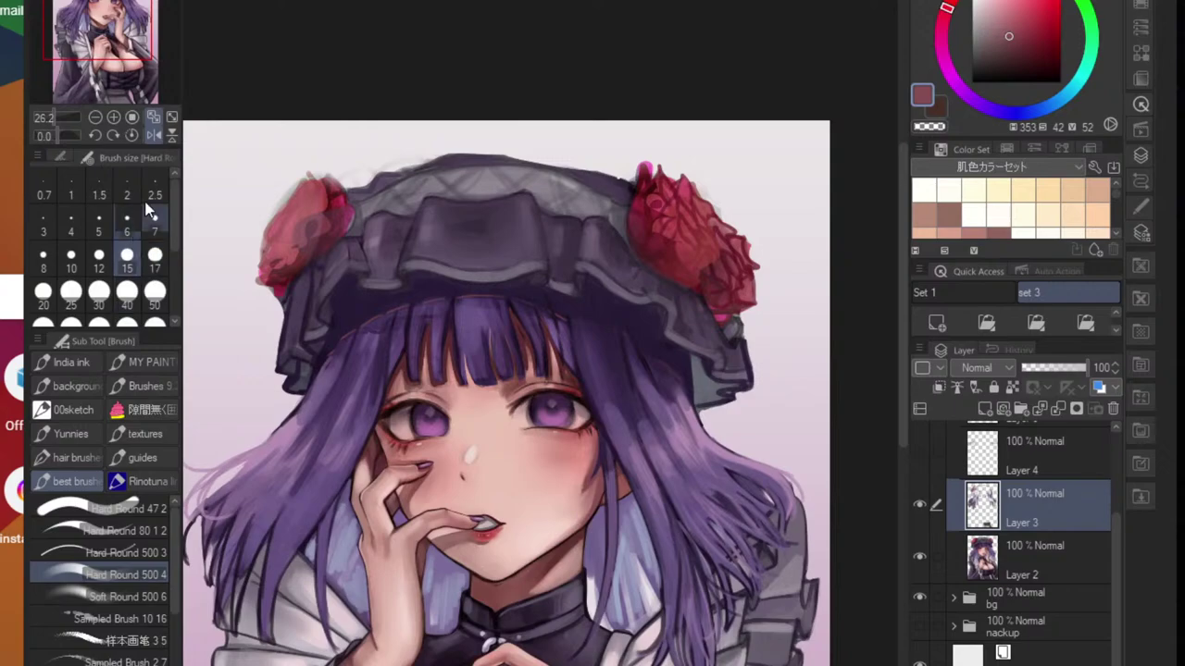
pyautogui.click(155, 135)
pyautogui.scroll(5, 490, 550)
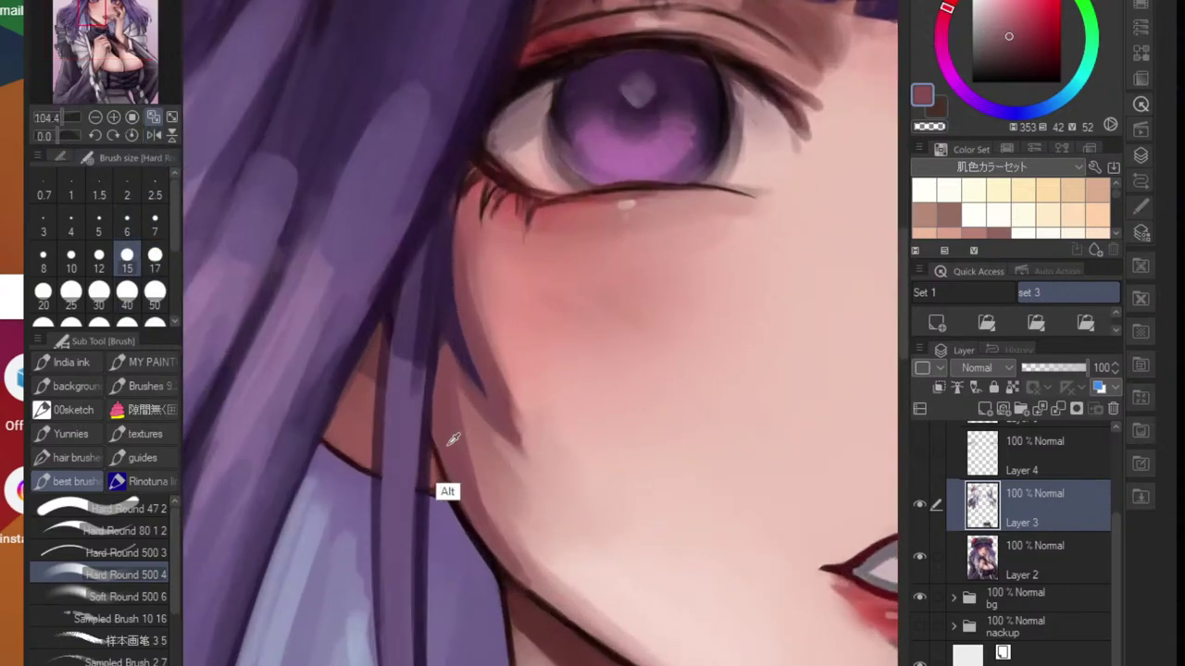
# - Soften the jaw and cheek shadows with lighter skin, then smooth the jaw with Blend
pyautogui.keyDown('alt'); pyautogui.click(514, 548); pyautogui.keyUp('alt')
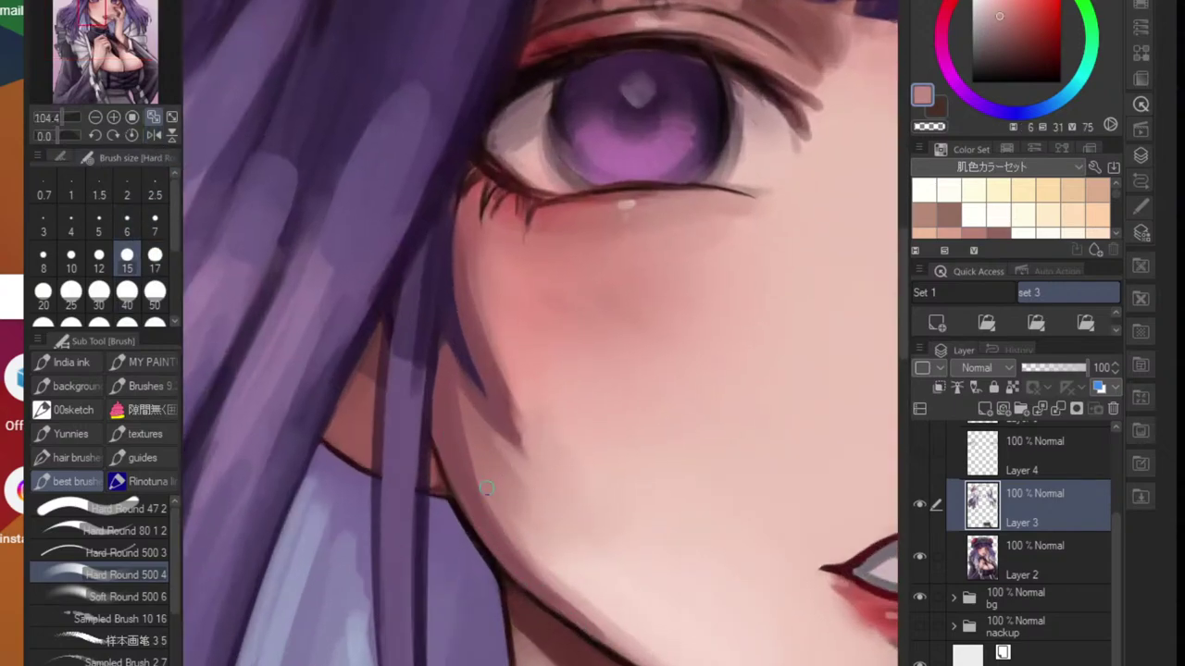
pyautogui.moveTo(506, 544); pyautogui.dragTo(637, 659)
pyautogui.moveTo(466, 386); pyautogui.dragTo(513, 568)
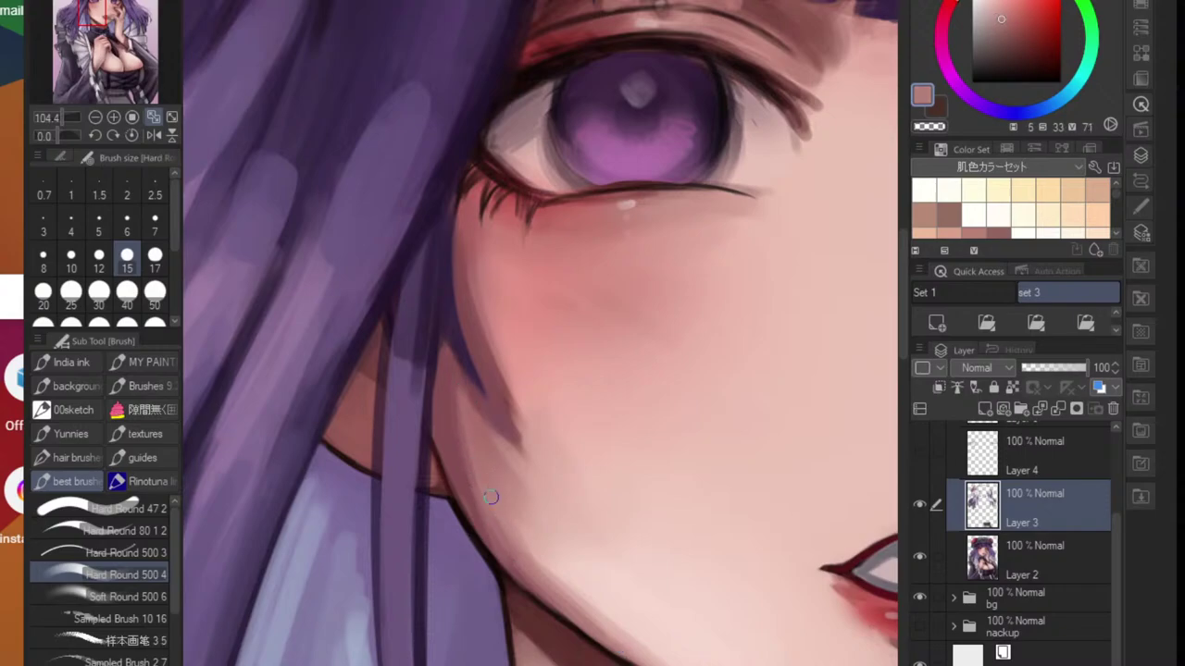
pyautogui.keyDown('alt'); pyautogui.click(477, 442); pyautogui.keyUp('alt')
pyautogui.press('j')
pyautogui.moveTo(491, 514); pyautogui.dragTo(614, 640)
# - Return to the brush and eyedrop the purple hair colour
pyautogui.scroll(-5, 599, 611)
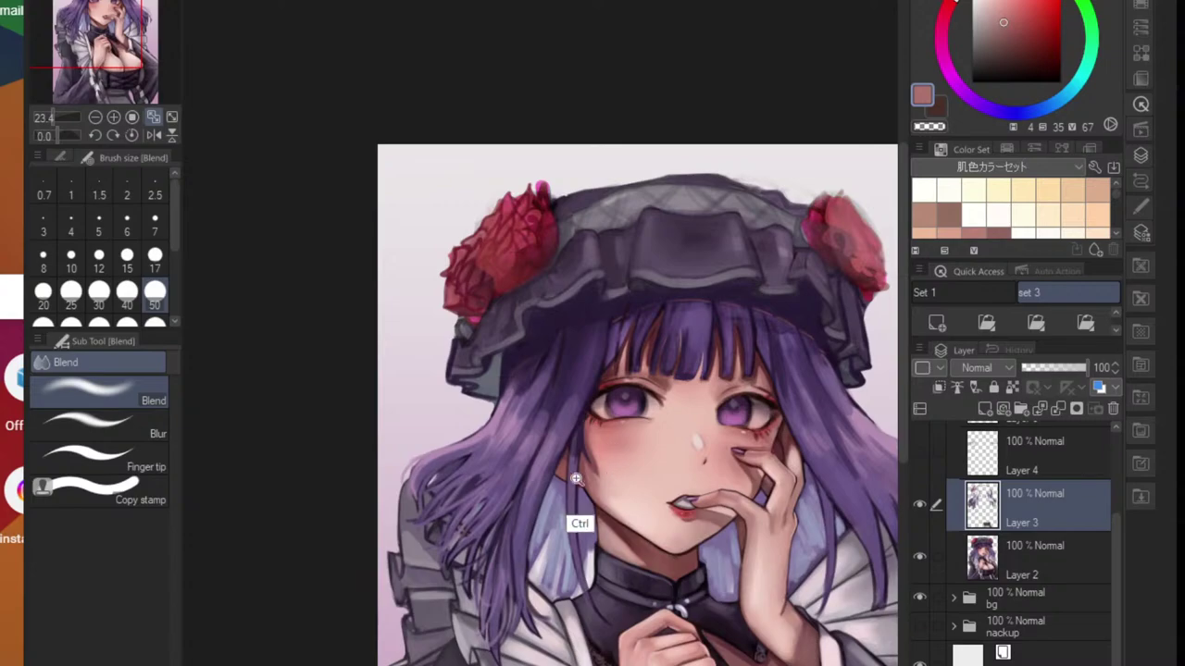
pyautogui.scroll(3, 578, 479)
pyautogui.press('b')
pyautogui.scroll(1, 587, 418)
pyautogui.keyDown('alt'); pyautogui.click(586, 382); pyautogui.keyUp('alt')
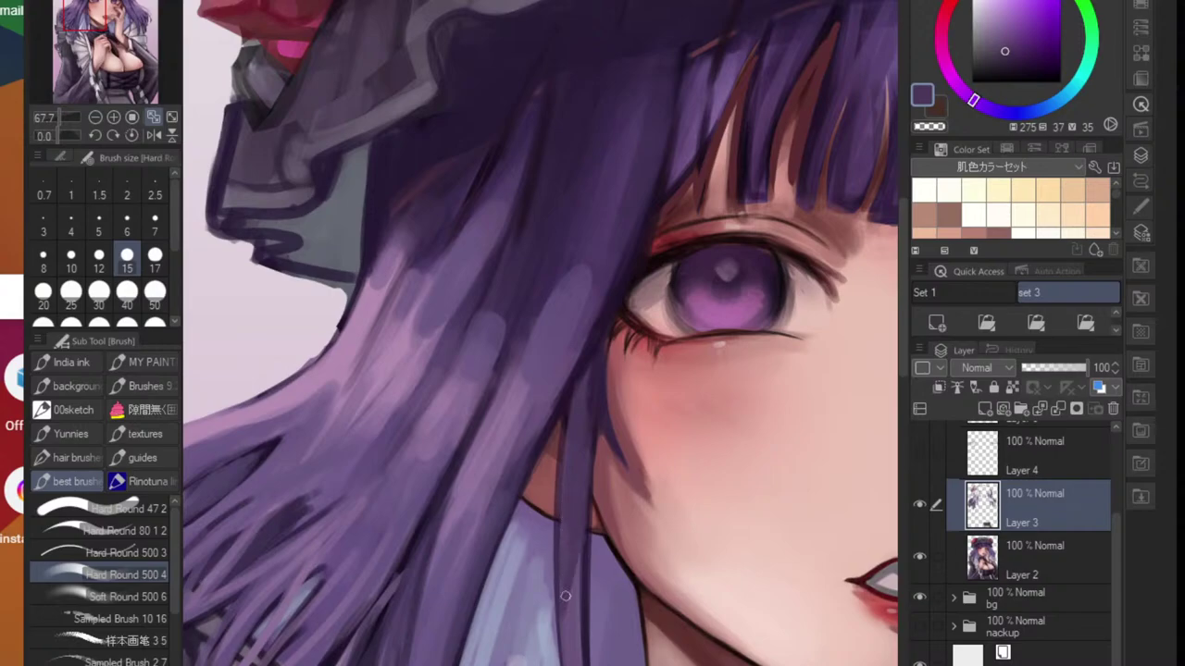
# - Eyedrop a lighter purple from the hair near the face
pyautogui.scroll(-3, 572, 474)
pyautogui.scroll(2, 574, 481)
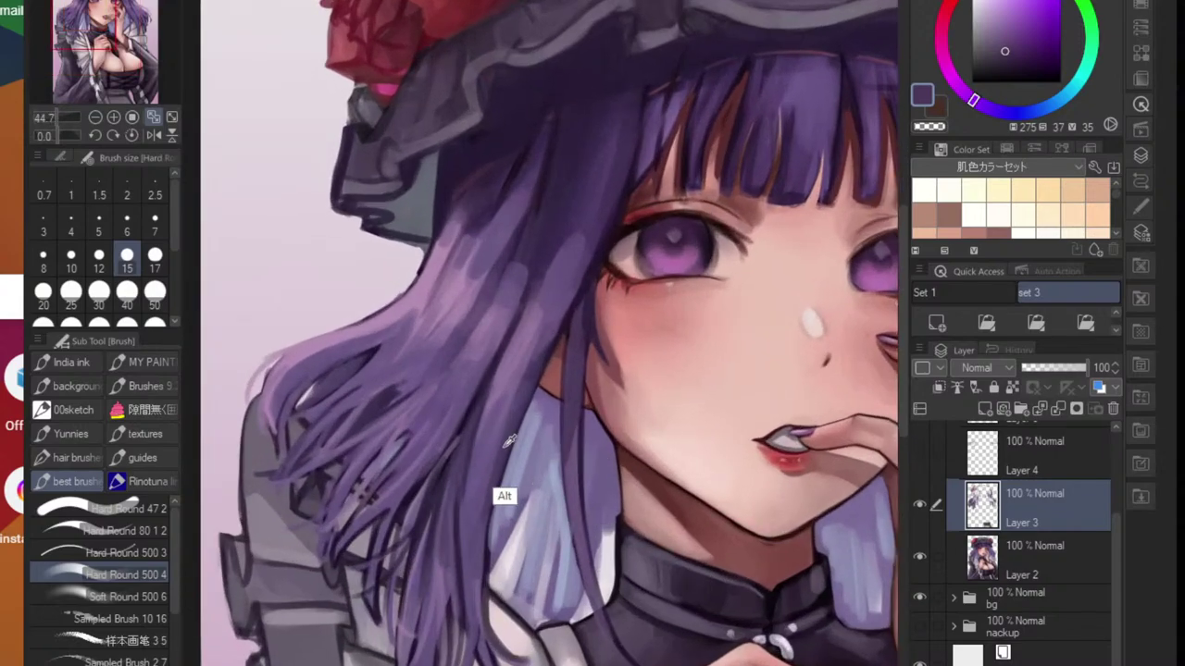
pyautogui.keyDown('alt'); pyautogui.click(523, 347); pyautogui.keyUp('alt')
pyautogui.scroll(2, 546, 500)
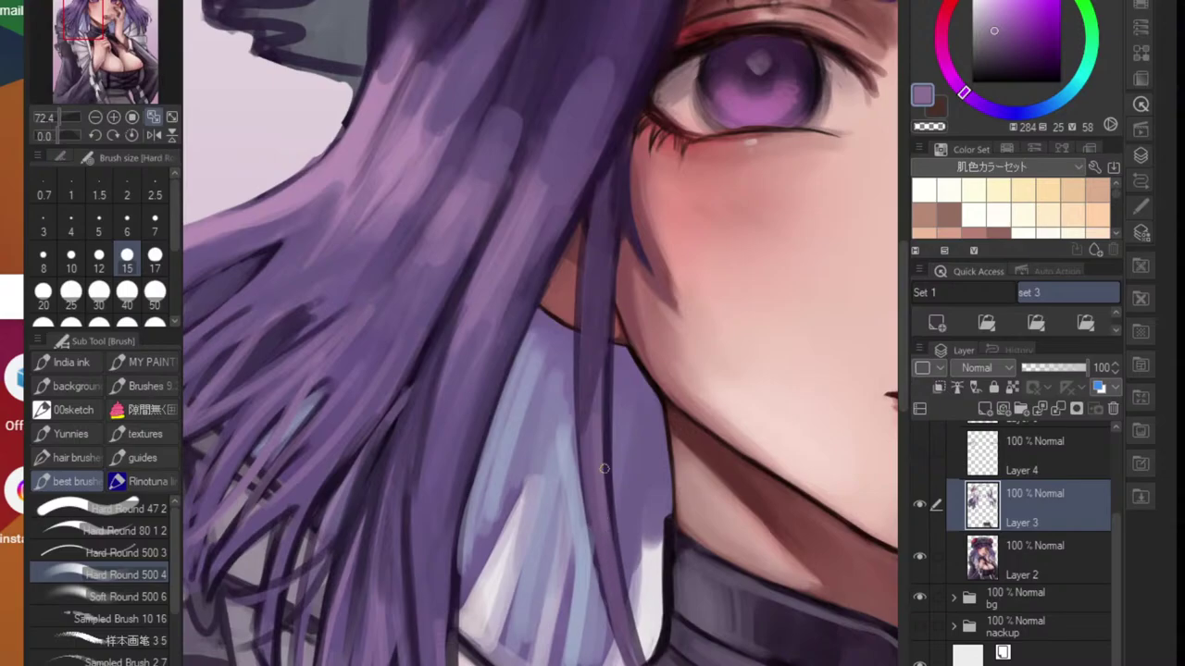
pyautogui.scroll(-5, 555, 566)
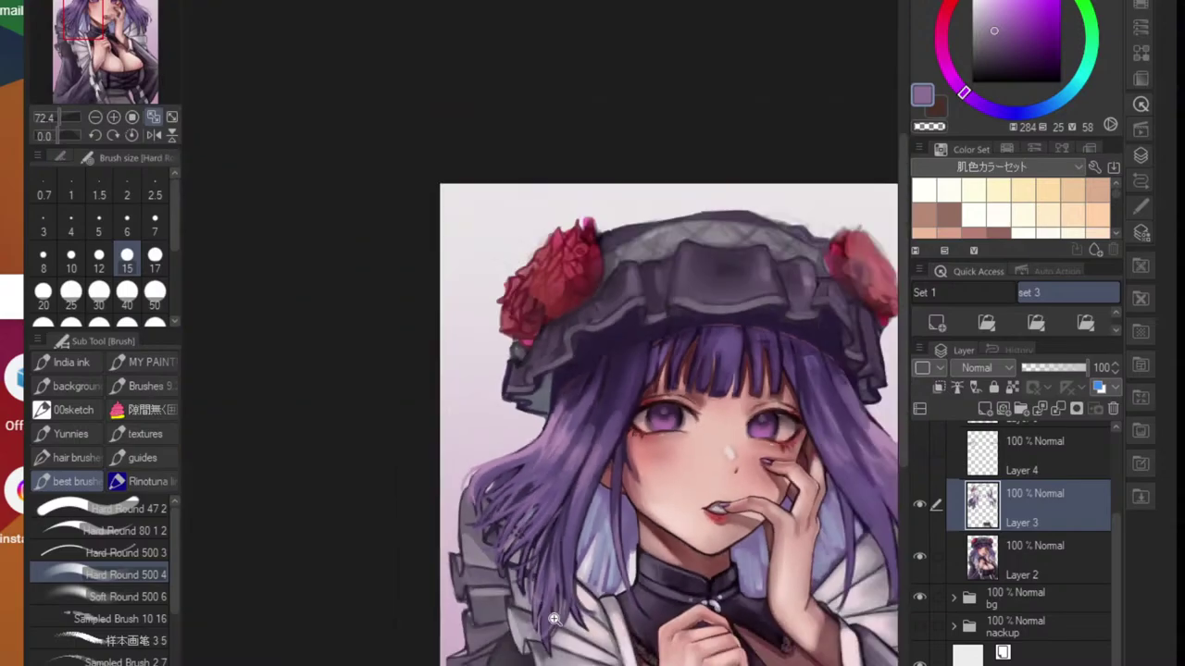
pyautogui.scroll(4, 764, 500)
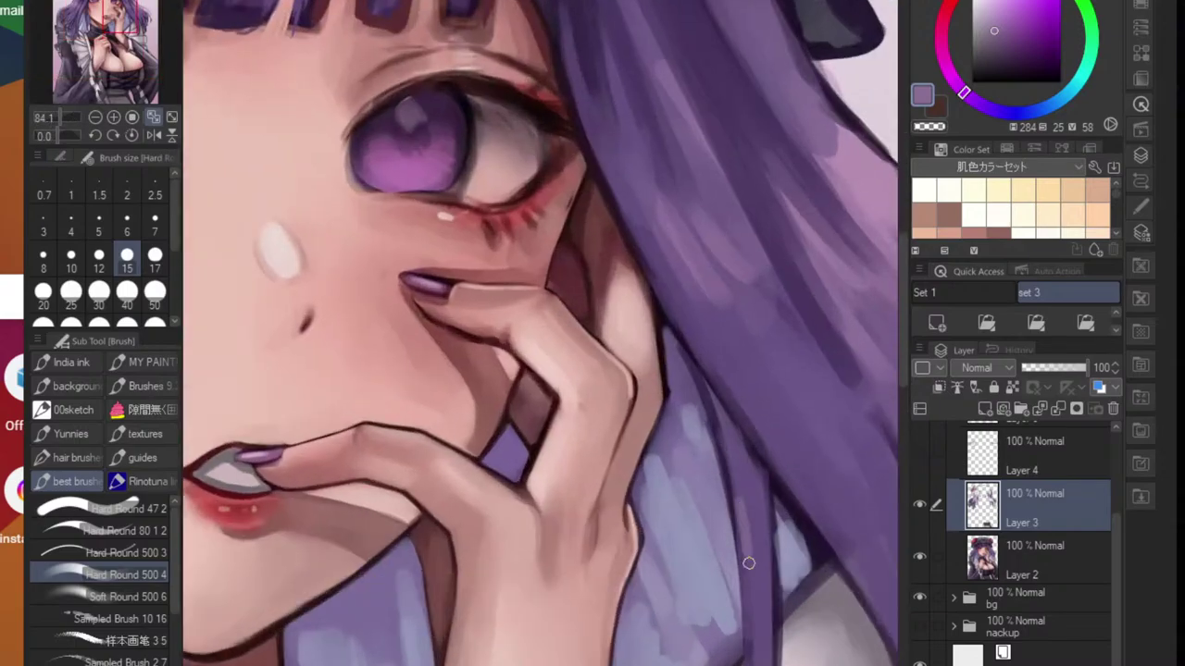
pyautogui.scroll(-3, 767, 490)
pyautogui.scroll(1, 770, 481)
pyautogui.scroll(2, 770, 480)
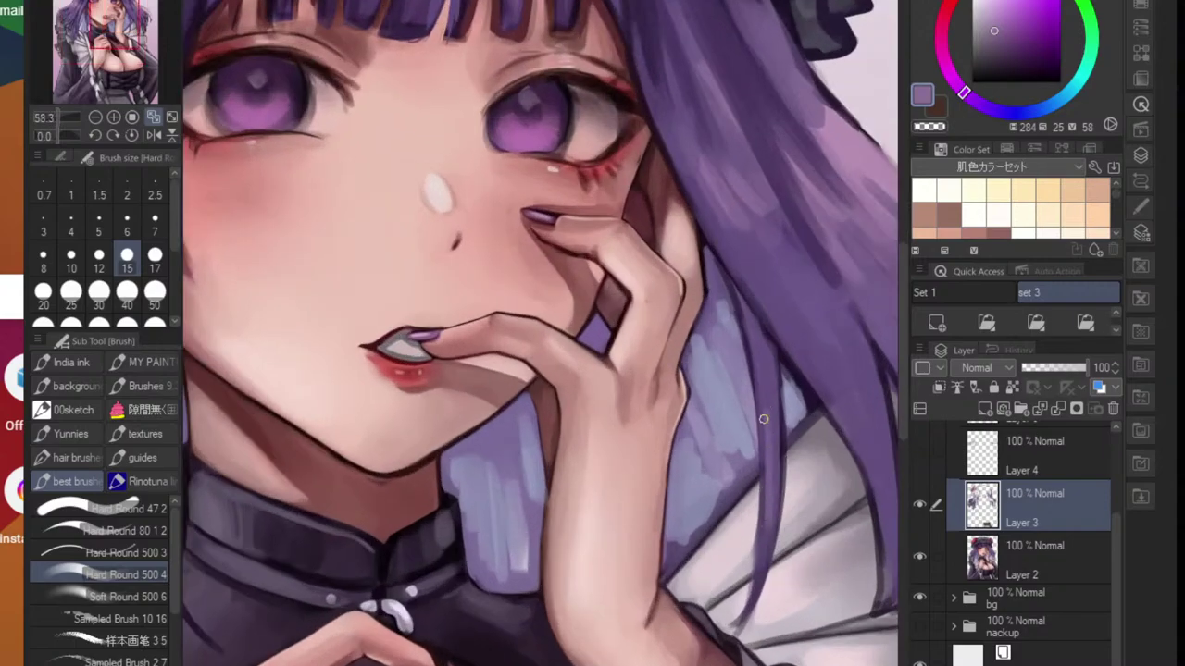
# - Bring the hair beside the hand into view, sample its darker purple and deepen it
pyautogui.moveTo(523, 495); pyautogui.dragTo(481, 501)
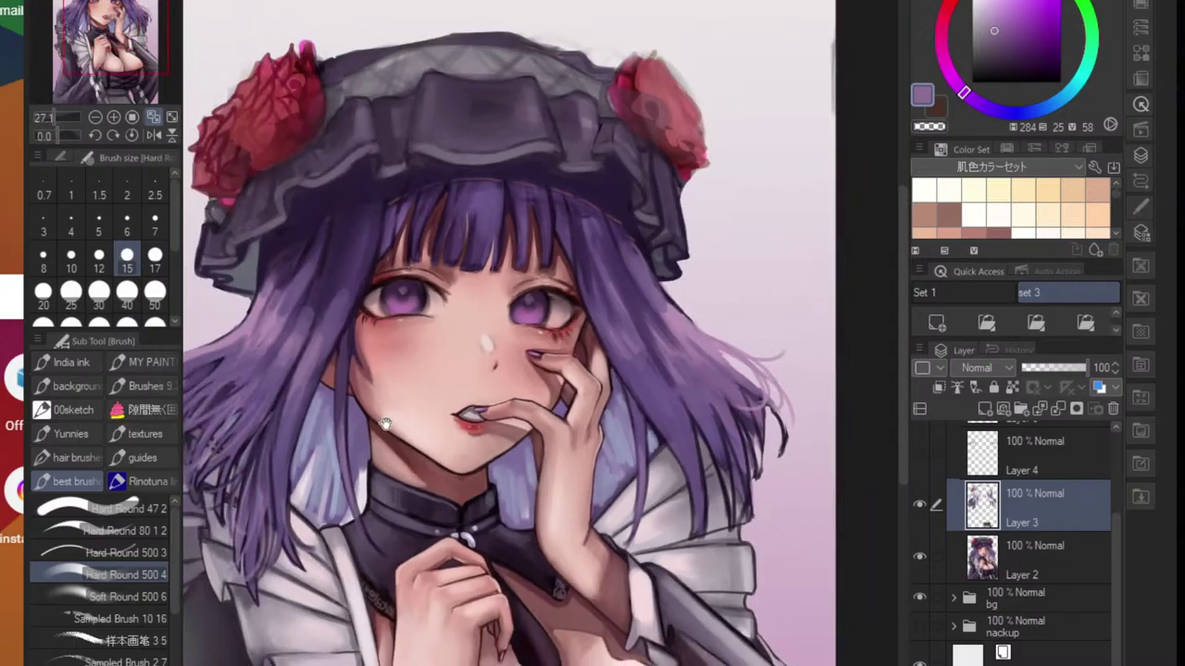
pyautogui.moveTo(360, 423); pyautogui.dragTo(391, 426)
pyautogui.moveTo(853, 445); pyautogui.dragTo(771, 451)
pyautogui.scroll(2, 726, 468)
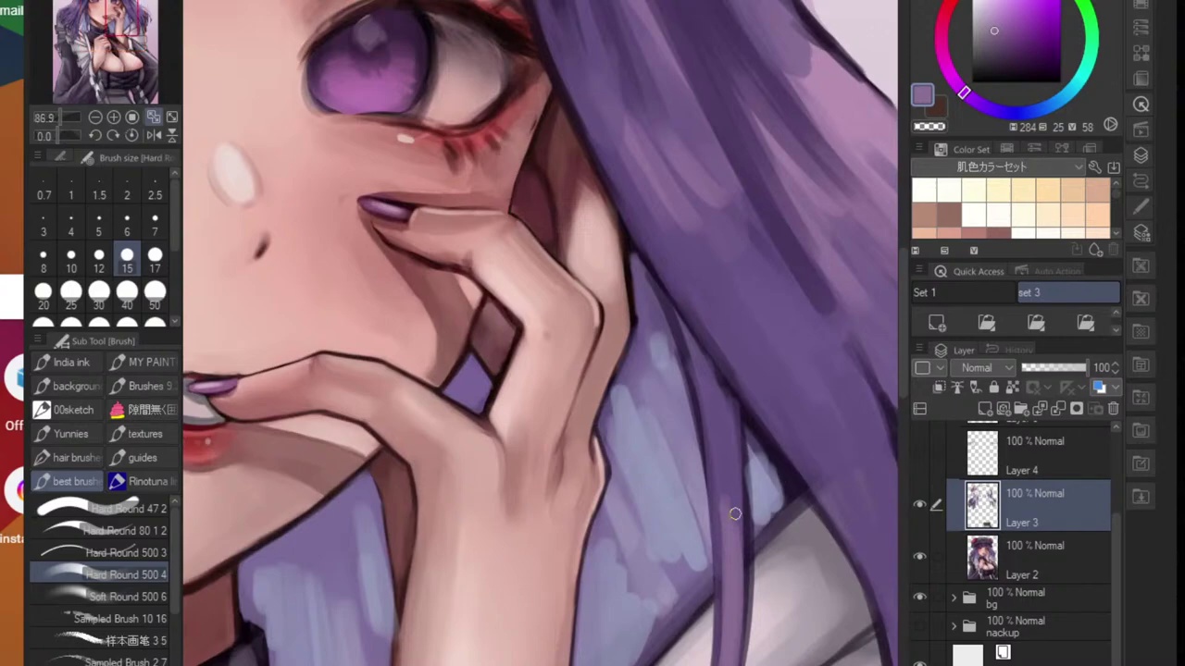
pyautogui.keyDown('alt'); pyautogui.click(795, 418); pyautogui.keyUp('alt')
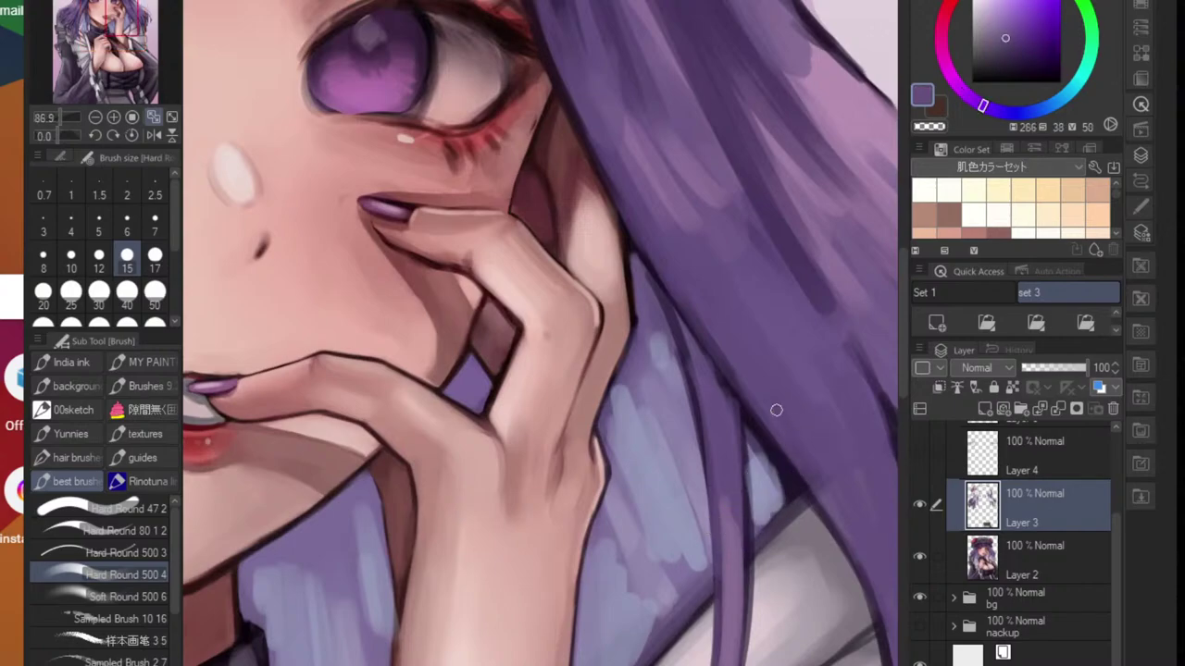
pyautogui.moveTo(1004, 45); pyautogui.dragTo(1016, 42)
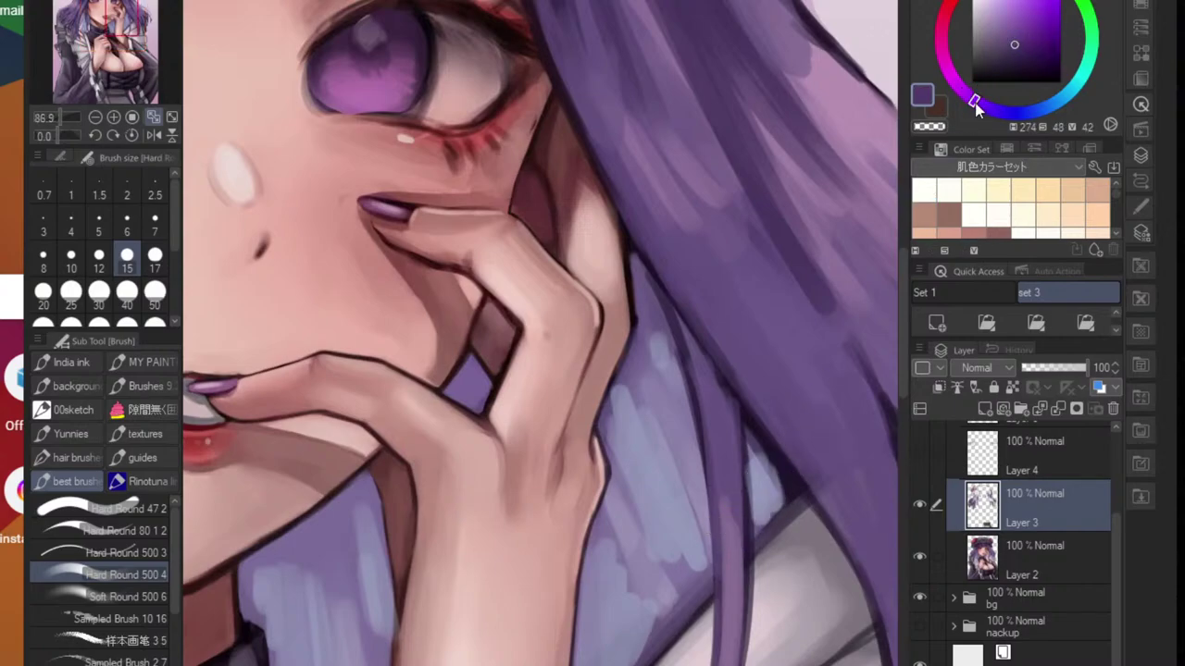
# - Paint deep purple shading up the hair strand beside the hand, softening its top
pyautogui.moveTo(728, 492); pyautogui.dragTo(738, 529)
pyautogui.moveTo(718, 407); pyautogui.dragTo(735, 518)
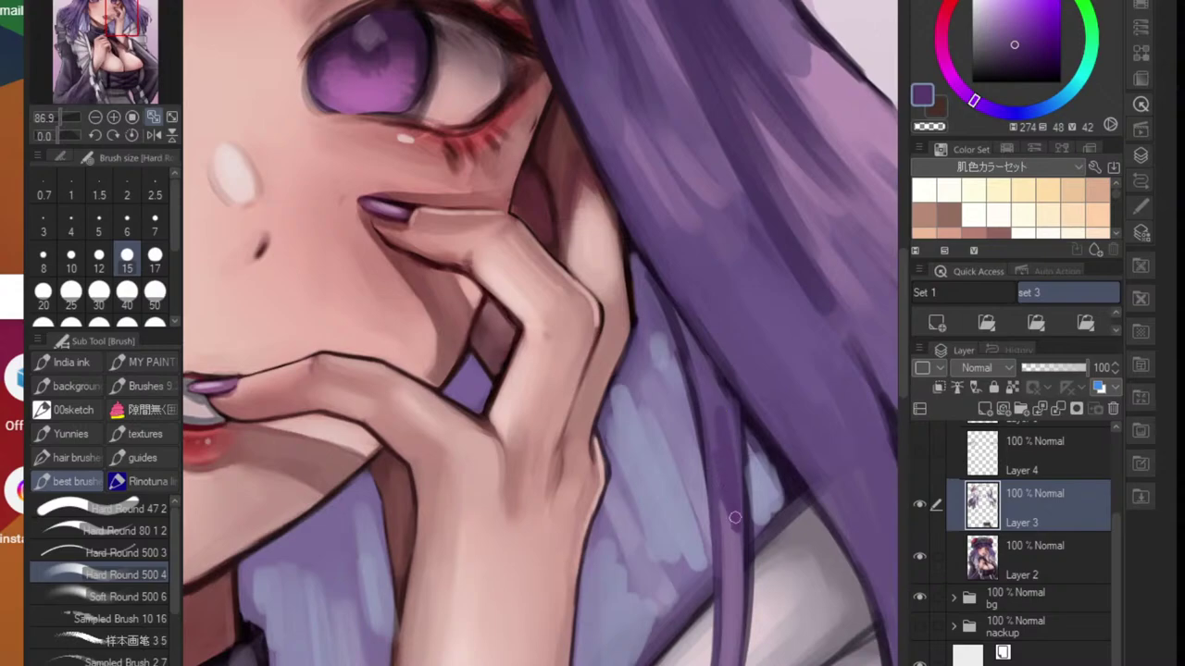
pyautogui.moveTo(709, 372); pyautogui.dragTo(720, 475)
pyautogui.moveTo(691, 324); pyautogui.dragTo(702, 375)
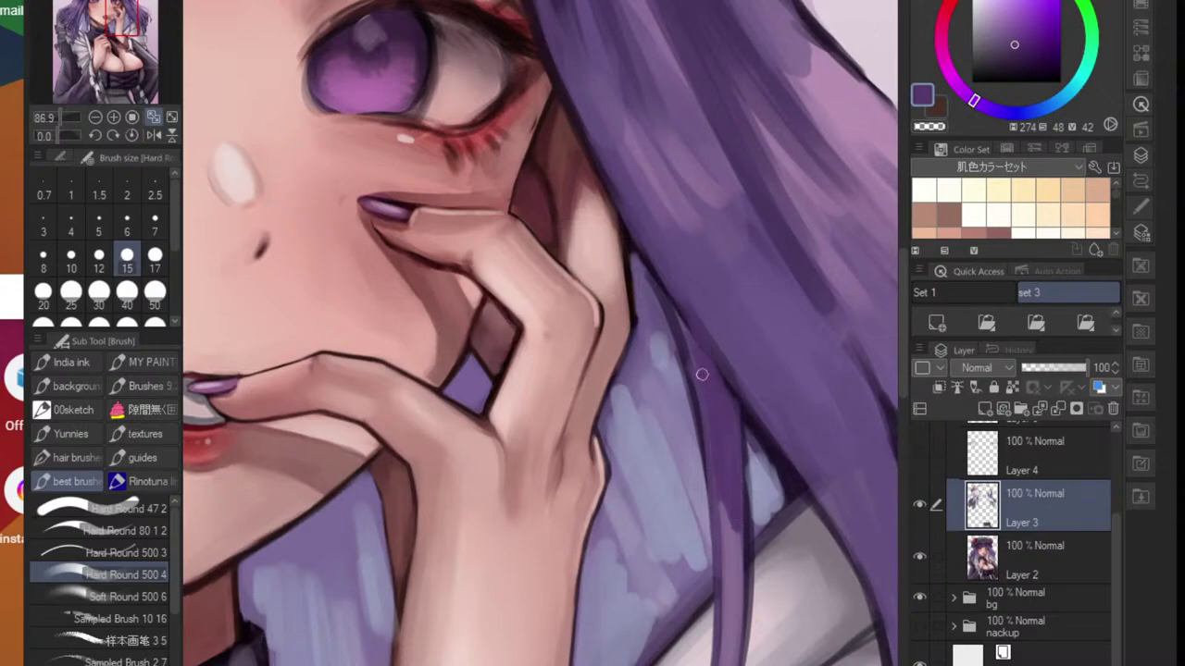
pyautogui.moveTo(739, 436)
pyautogui.mouseDown()
pyautogui.moveTo(648, 437)
pyautogui.moveTo(706, 459)
pyautogui.moveTo(733, 454)
pyautogui.mouseUp()
# - Choose a deeper, more saturated purple shifted toward magenta
pyautogui.scroll(2, 702, 437)
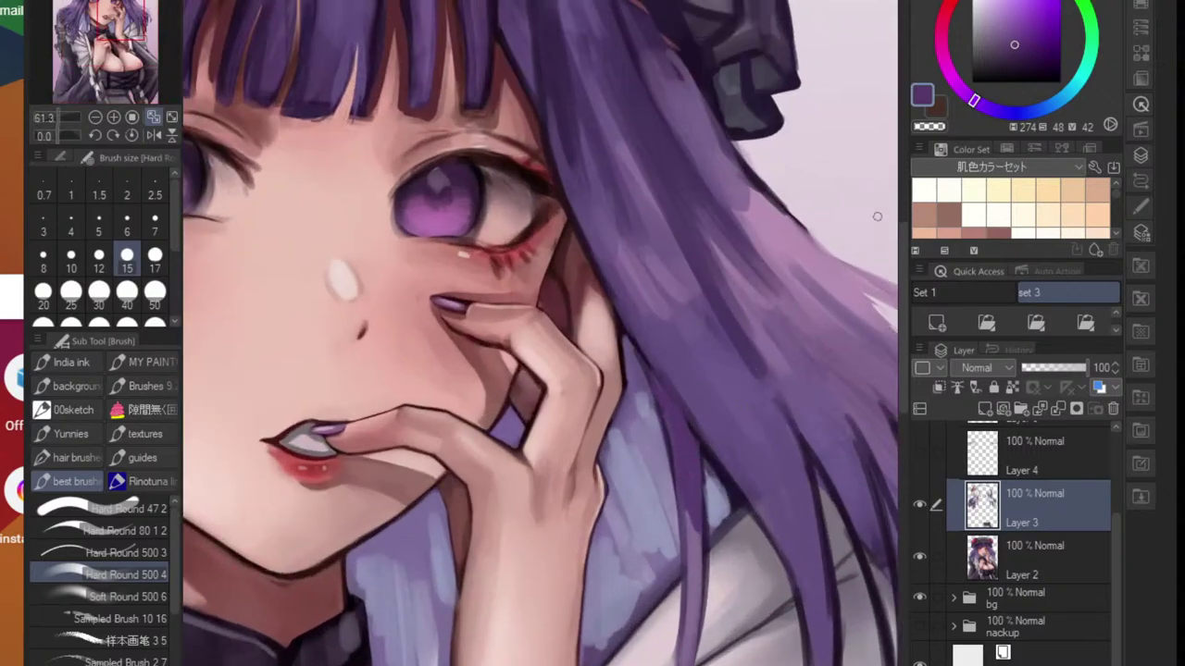
pyautogui.click(1029, 48)
pyautogui.click(957, 83)
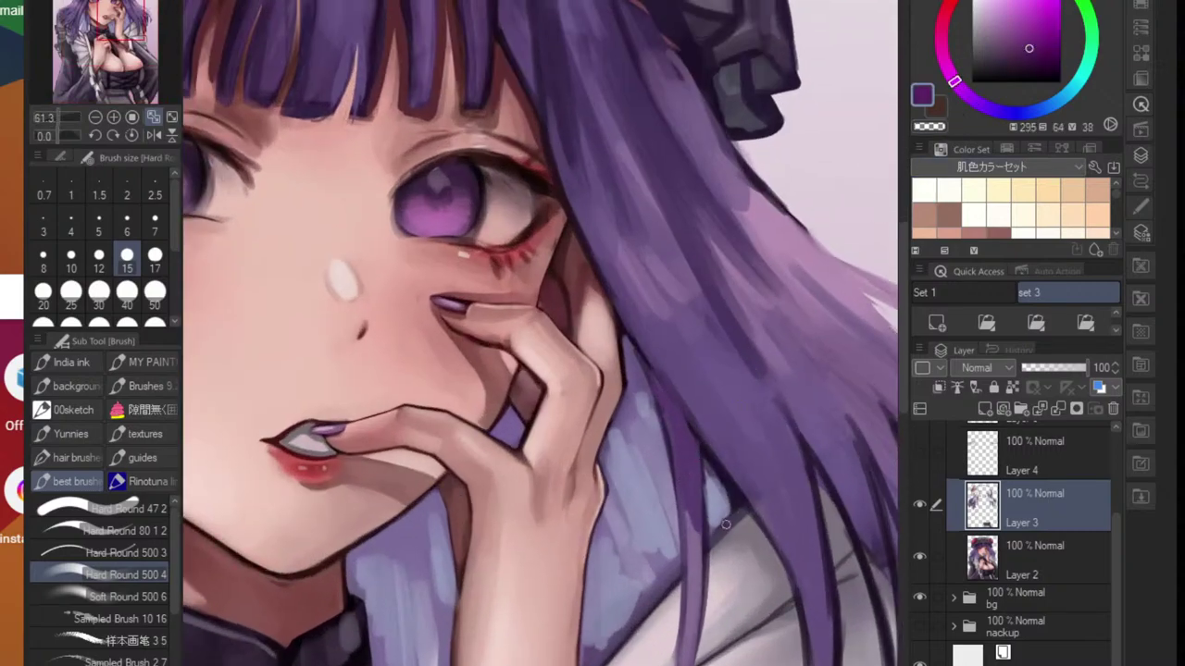
pyautogui.scroll(2, 715, 465)
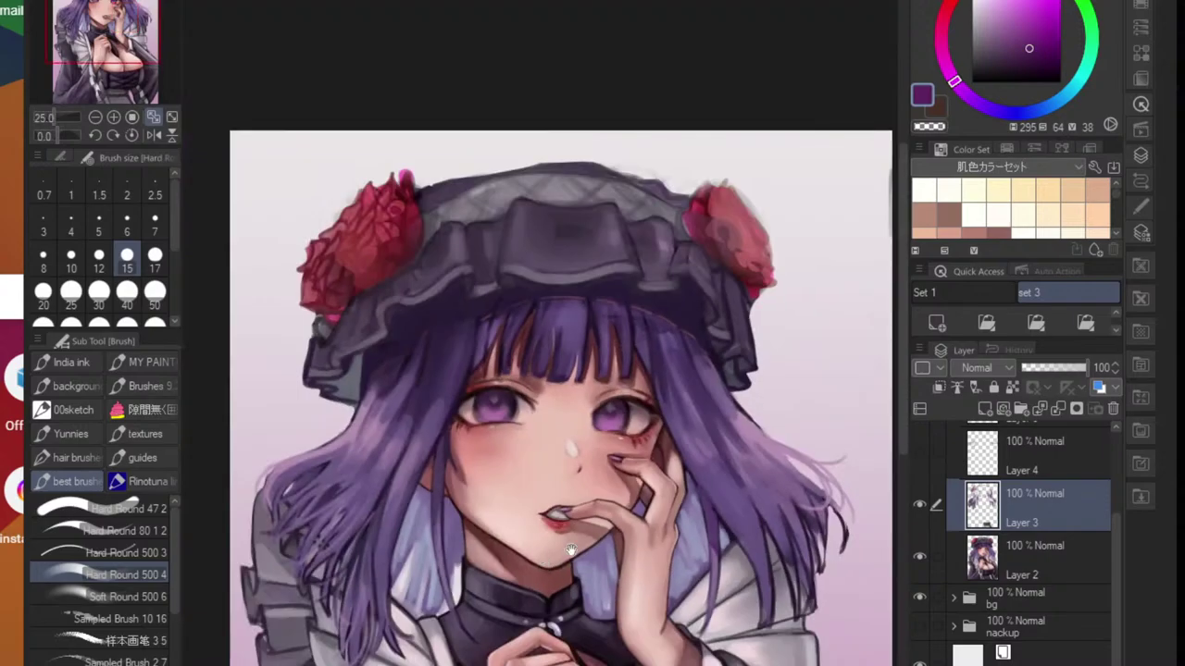
pyautogui.scroll(2, 387, 565)
pyautogui.scroll(-3, 478, 493)
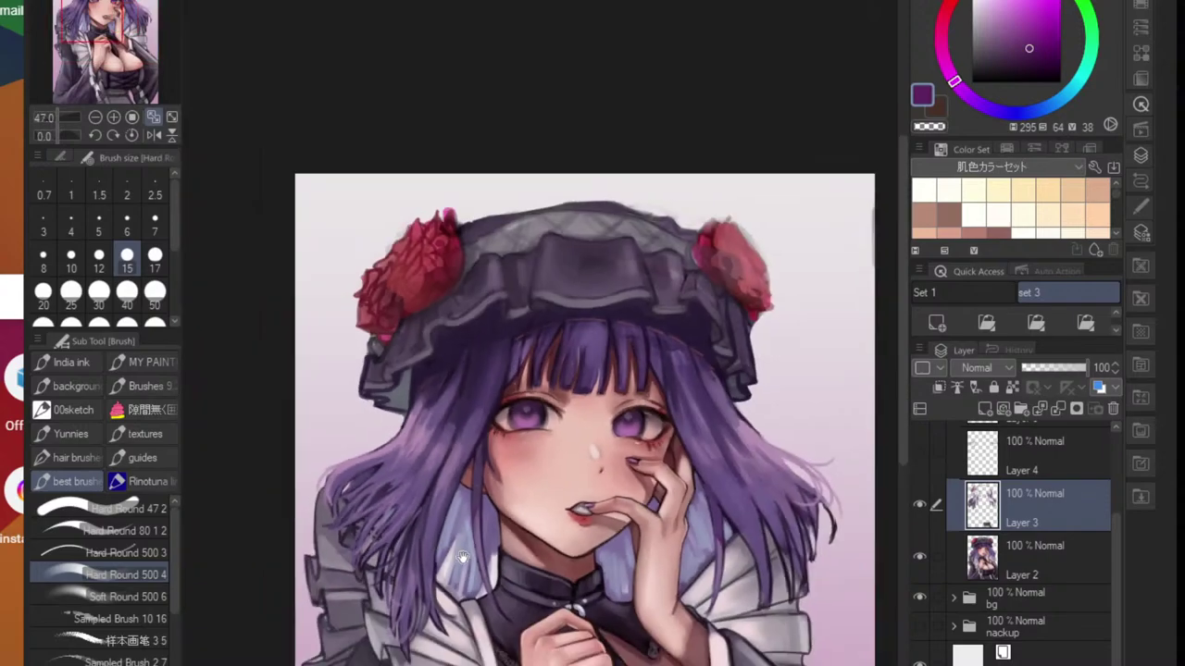
pyautogui.scroll(3, 466, 416)
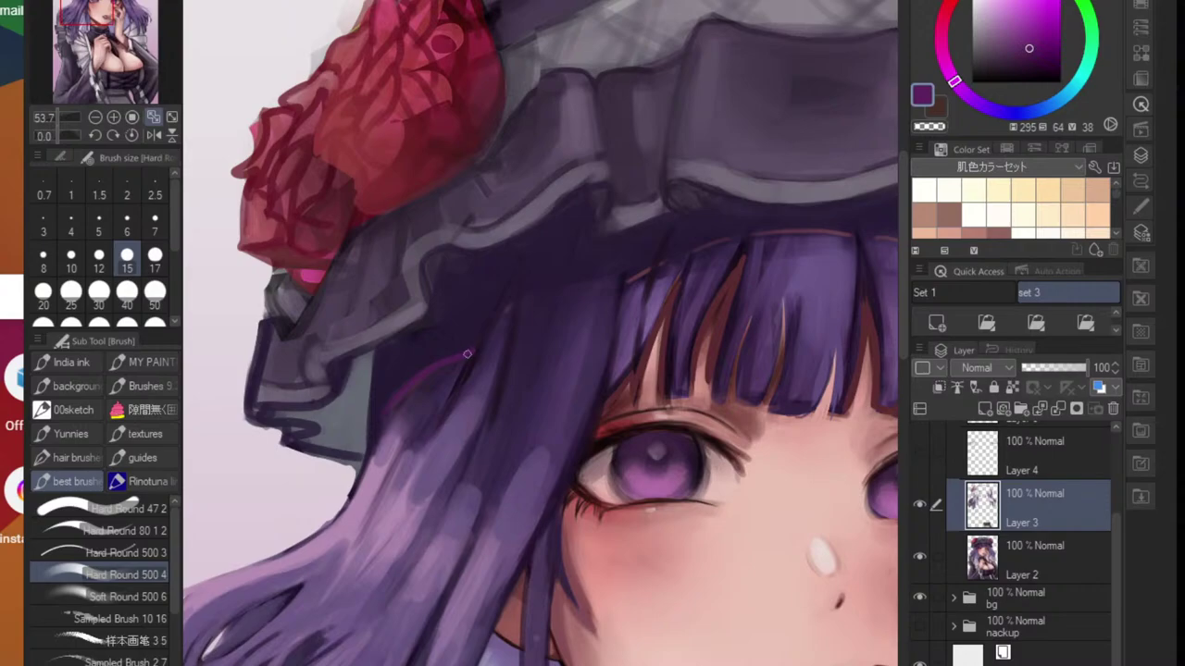
pyautogui.scroll(-3, 701, 246)
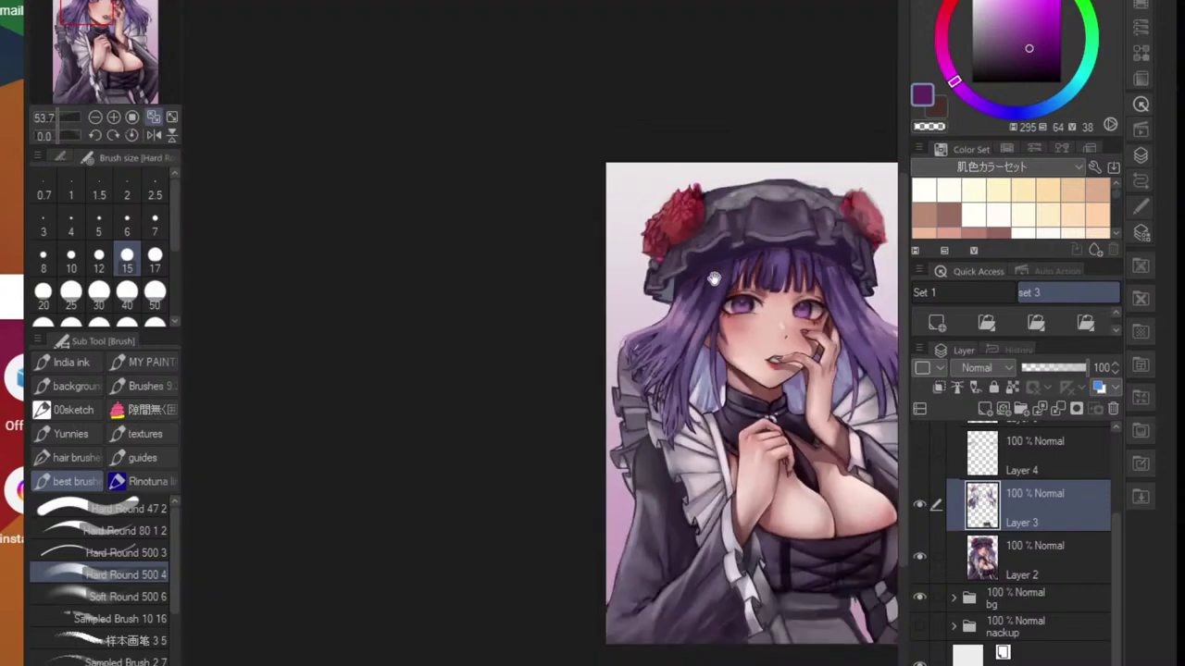
pyautogui.scroll(3, 595, 274)
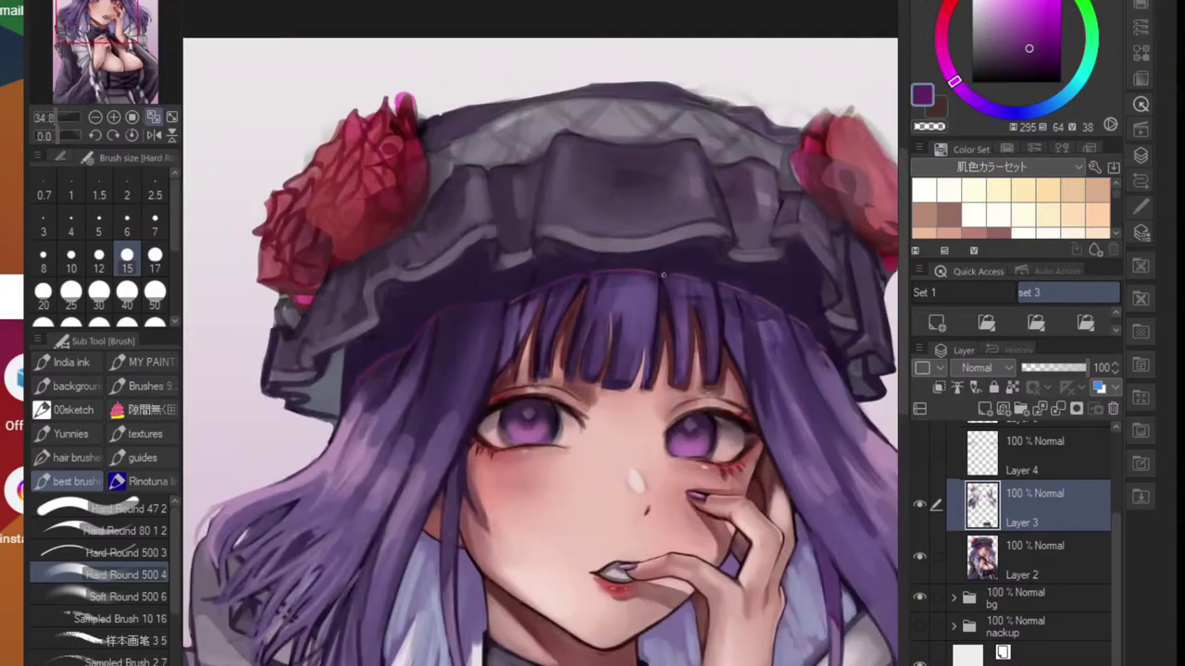
pyautogui.scroll(-3, 662, 356)
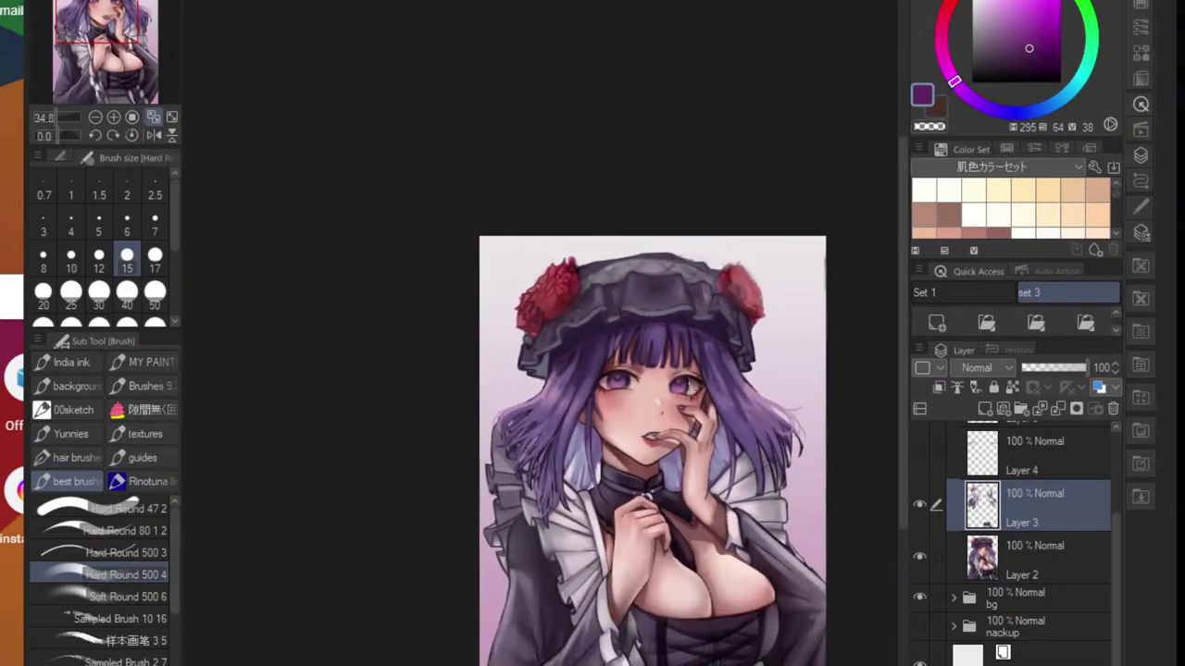
pyautogui.scroll(2, 722, 398)
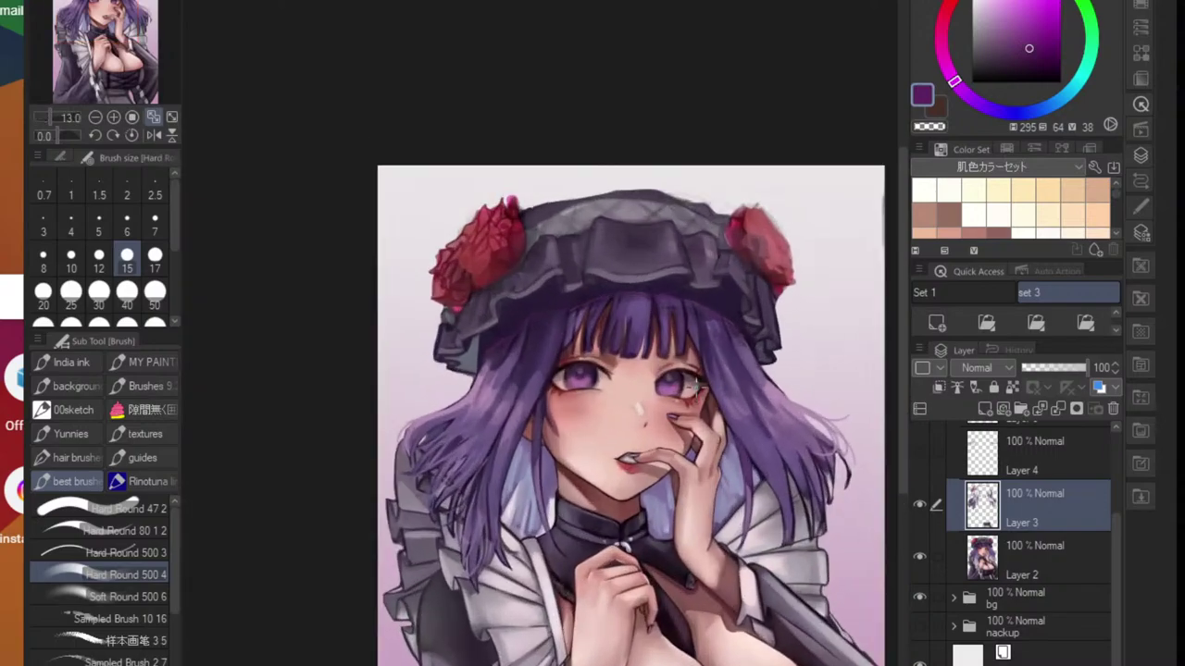
pyautogui.scroll(2, 602, 389)
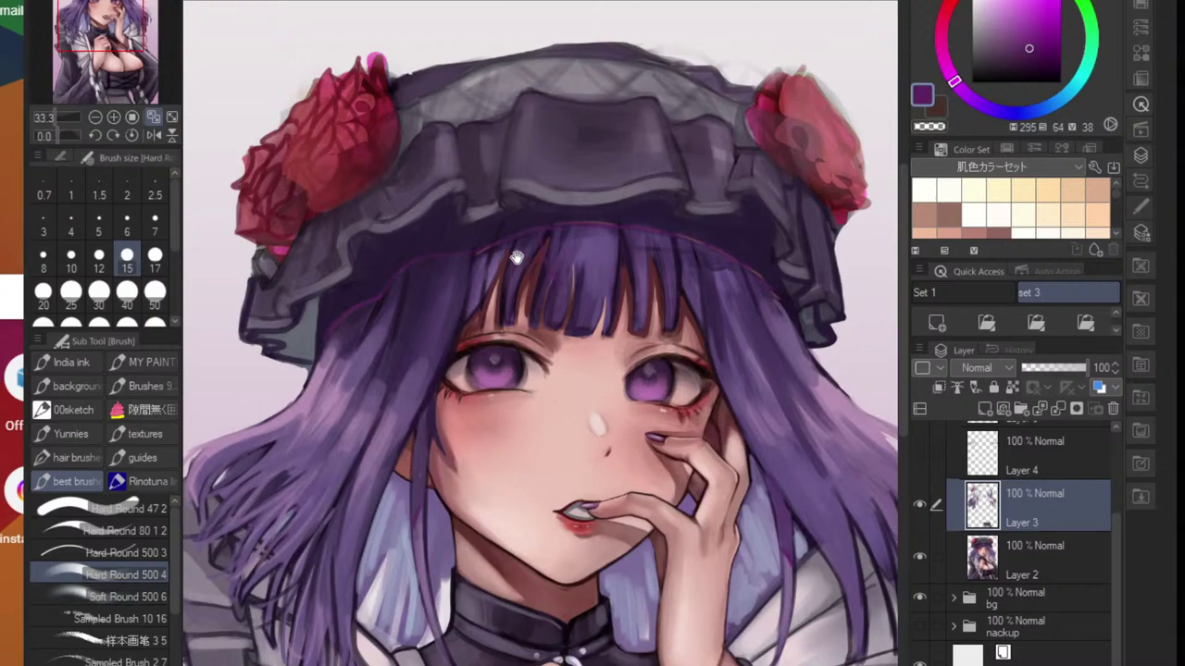
# - Pick near-black and try outlining under the hat frill, undoing the unwanted strokes
pyautogui.moveTo(502, 247); pyautogui.dragTo(547, 251)
pyautogui.scroll(3, 567, 249)
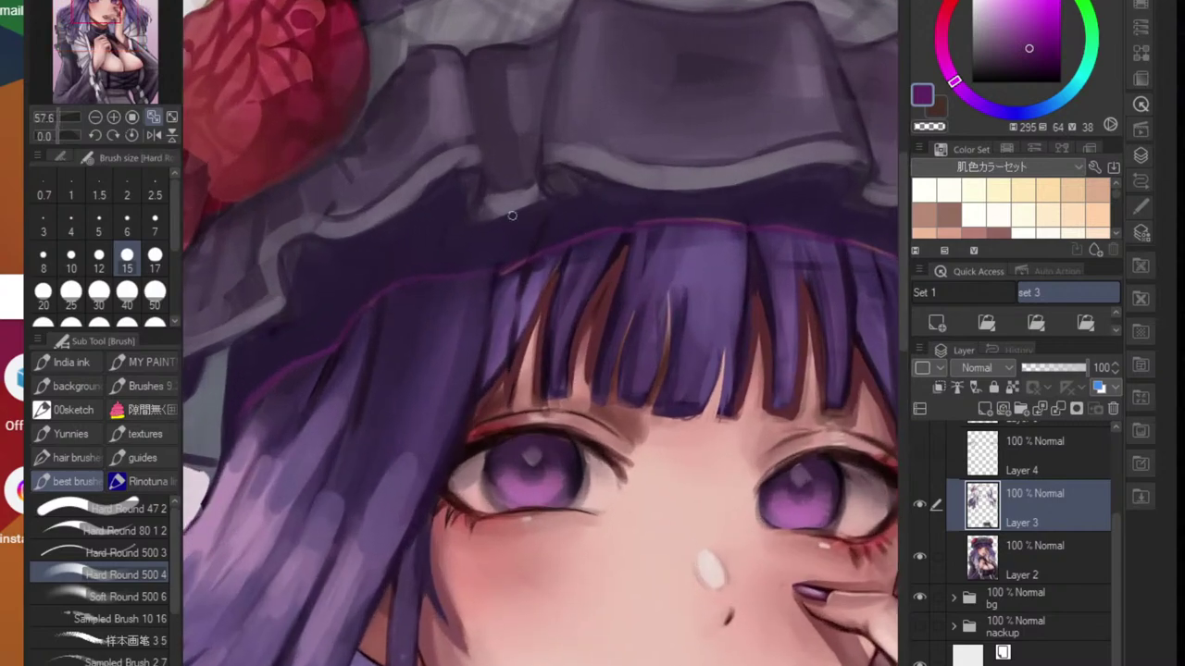
pyautogui.click(1014, 76)
pyautogui.hotkey('ctrl', 'z')
pyautogui.moveTo(455, 190)
pyautogui.mouseDown()
pyautogui.moveTo(462, 222)
pyautogui.moveTo(553, 206)
pyautogui.mouseUp()
pyautogui.hotkey('ctrl', 'z')
pyautogui.moveTo(454, 187)
pyautogui.mouseDown()
pyautogui.moveTo(470, 227)
pyautogui.moveTo(564, 202)
pyautogui.mouseUp()
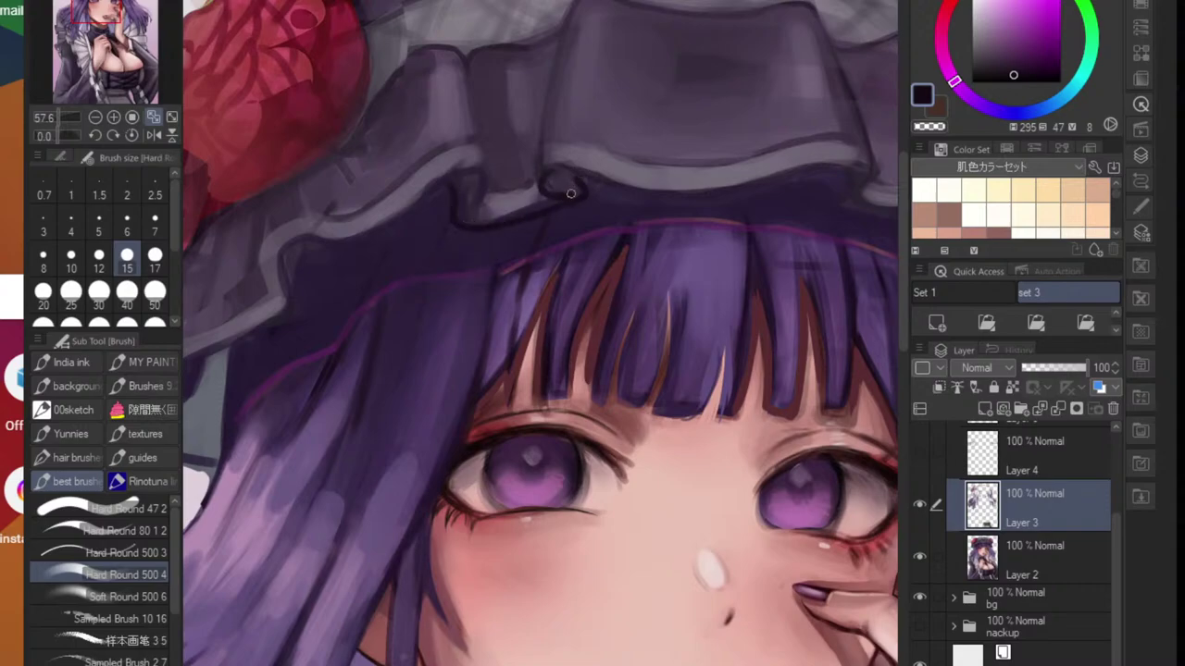
pyautogui.hotkey('ctrl', 'z')
pyautogui.hotkey('ctrl', 'z')
# - Paint grey over the unwanted outline loop at the brim fold
pyautogui.moveTo(585, 164)
pyautogui.mouseDown()
pyautogui.moveTo(574, 191)
pyautogui.moveTo(729, 187)
pyautogui.mouseUp()
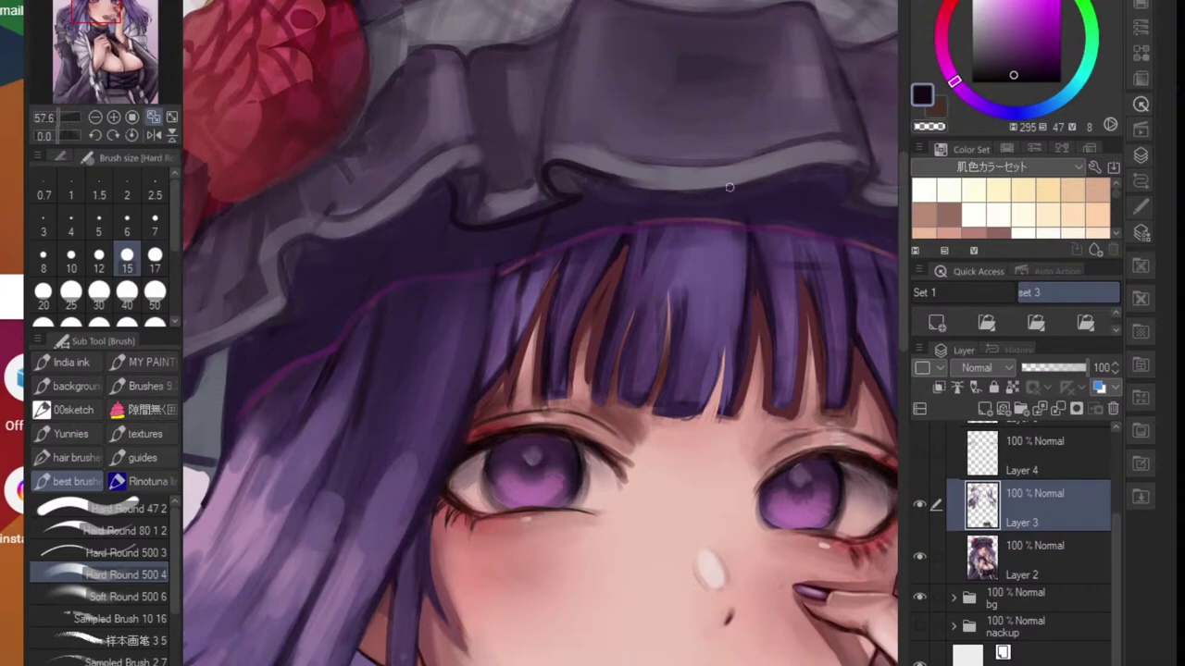
pyautogui.moveTo(614, 215)
pyautogui.mouseDown()
pyautogui.moveTo(577, 240)
pyautogui.moveTo(631, 212)
pyautogui.mouseUp()
pyautogui.moveTo(509, 211)
pyautogui.mouseDown()
pyautogui.moveTo(571, 207)
pyautogui.moveTo(586, 236)
pyautogui.mouseUp()
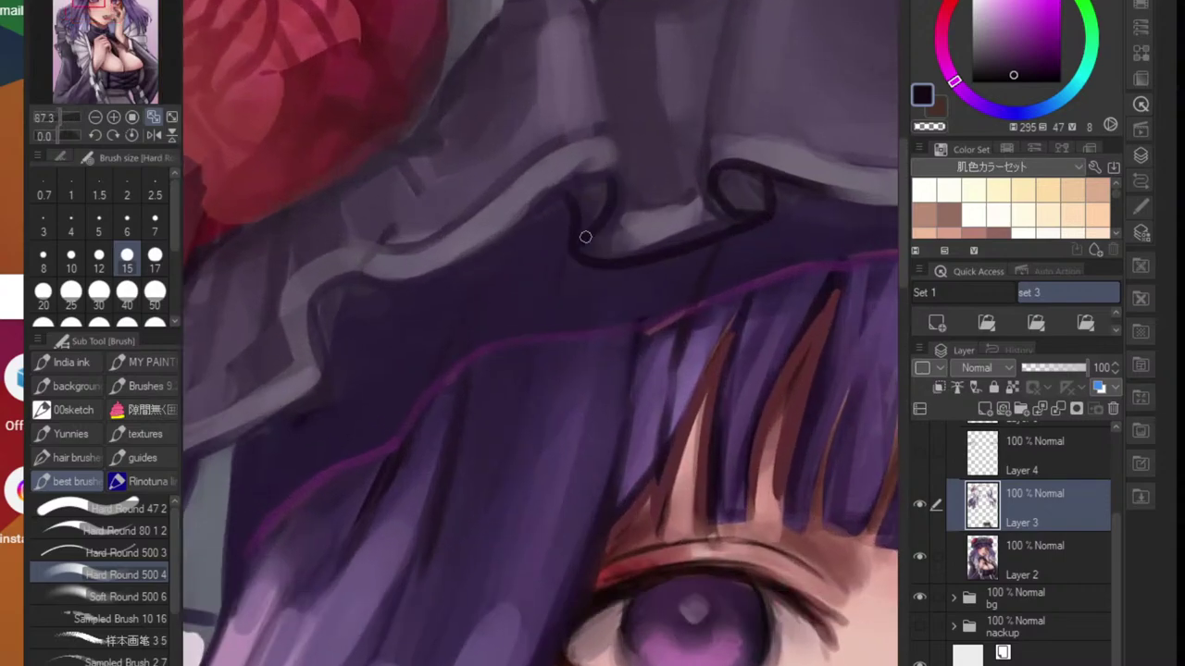
# - Draw a dark line down the frill fold and an outline inside the brim corner
pyautogui.hotkey('ctrl', 'z')
pyautogui.moveTo(606, 175)
pyautogui.mouseDown()
pyautogui.moveTo(585, 248)
pyautogui.moveTo(587, 230)
pyautogui.moveTo(648, 206)
pyautogui.moveTo(635, 192)
pyautogui.moveTo(495, 291)
pyautogui.moveTo(402, 303)
pyautogui.moveTo(380, 405)
pyautogui.mouseUp()
pyautogui.moveTo(390, 333)
pyautogui.mouseDown()
pyautogui.moveTo(399, 407)
pyautogui.moveTo(303, 463)
pyautogui.moveTo(500, 396)
pyautogui.mouseUp()
pyautogui.hotkey('ctrl', '0')
pyautogui.scroll(8, 386, 413)
pyautogui.scroll(-7, 309, 466)
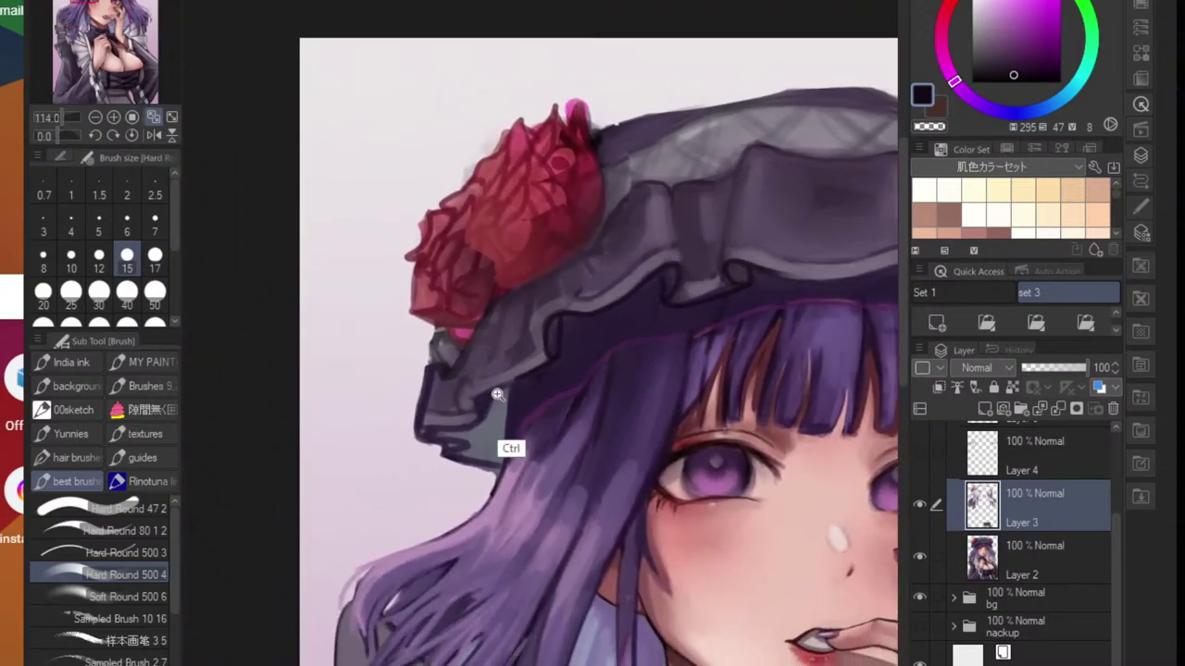
# - Outline the bonnet brim's left edge down to its lower hook and back up
pyautogui.scroll(6, 543, 365)
pyautogui.moveTo(590, 333)
pyautogui.mouseDown()
pyautogui.moveTo(471, 386)
pyautogui.moveTo(444, 439)
pyautogui.moveTo(463, 460)
pyautogui.mouseUp()
pyautogui.moveTo(428, 425); pyautogui.dragTo(511, 177)
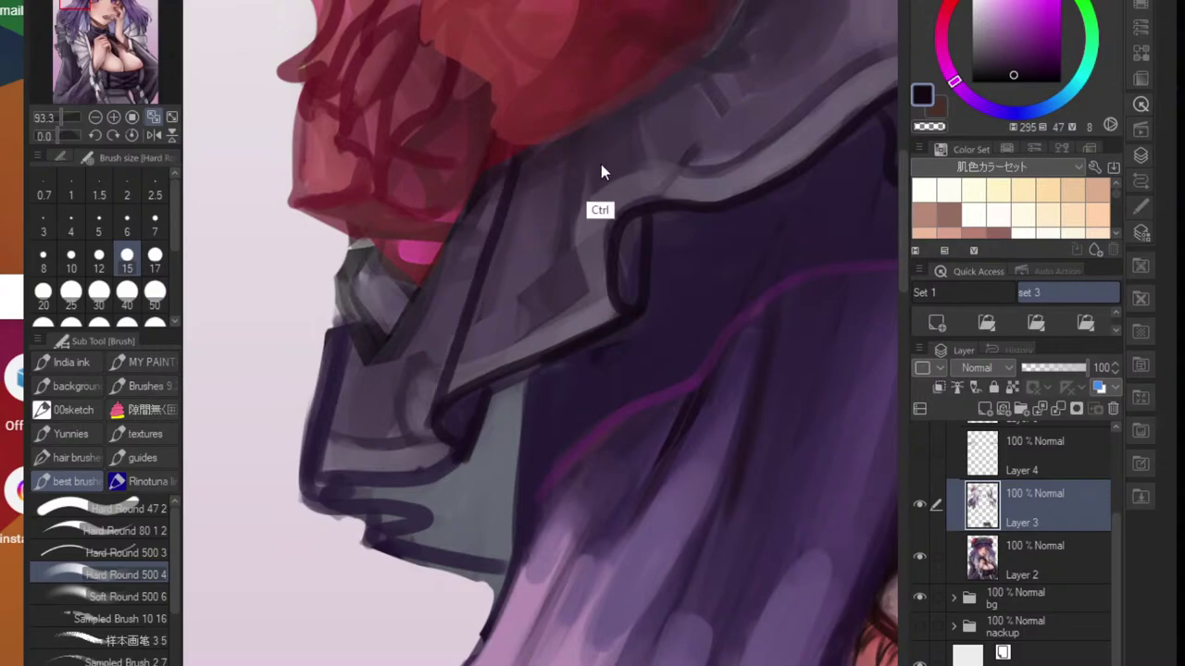
pyautogui.scroll(-5, 555, 334)
pyautogui.moveTo(555, 333); pyautogui.dragTo(527, 353)
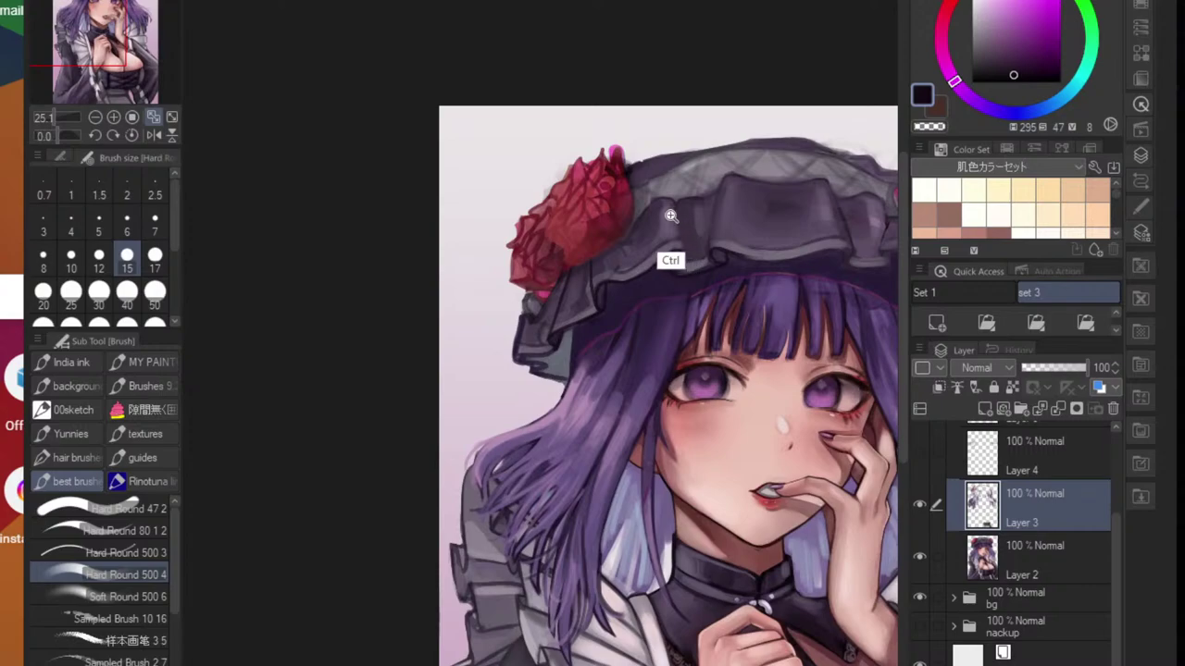
pyautogui.scroll(5, 669, 259)
# - Outline the brim up from the rose and along its inner edge, redrawing one stray line
pyautogui.moveTo(681, 185); pyautogui.dragTo(694, 291)
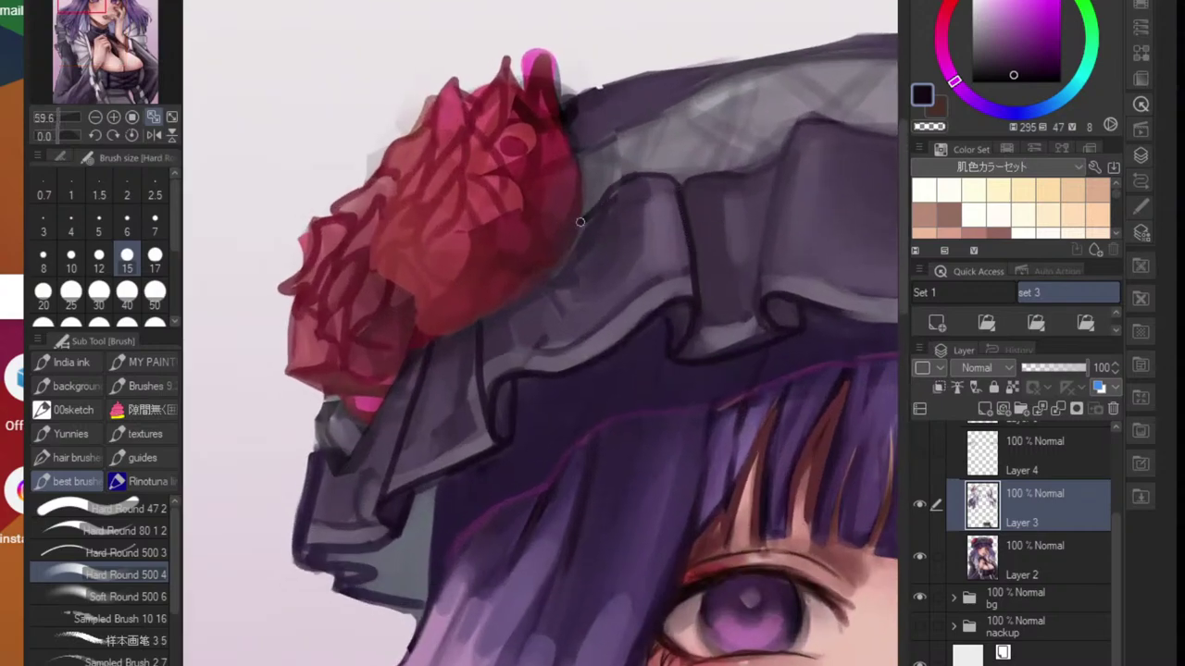
pyautogui.scroll(-5, 565, 291)
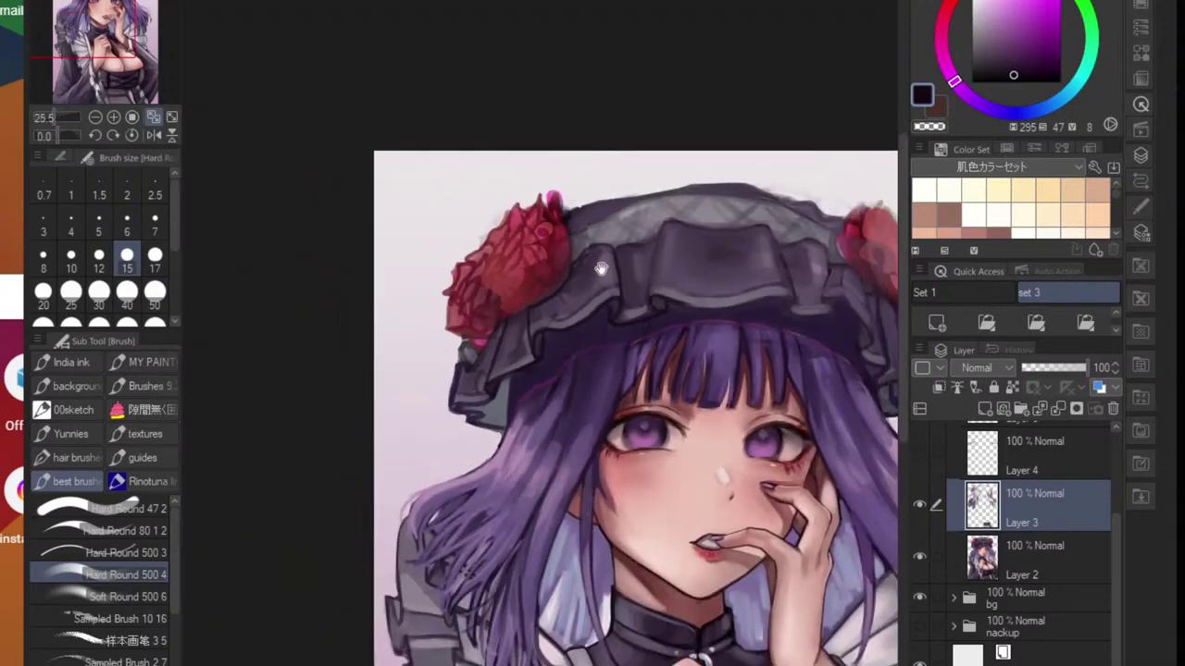
pyautogui.scroll(5, 555, 306)
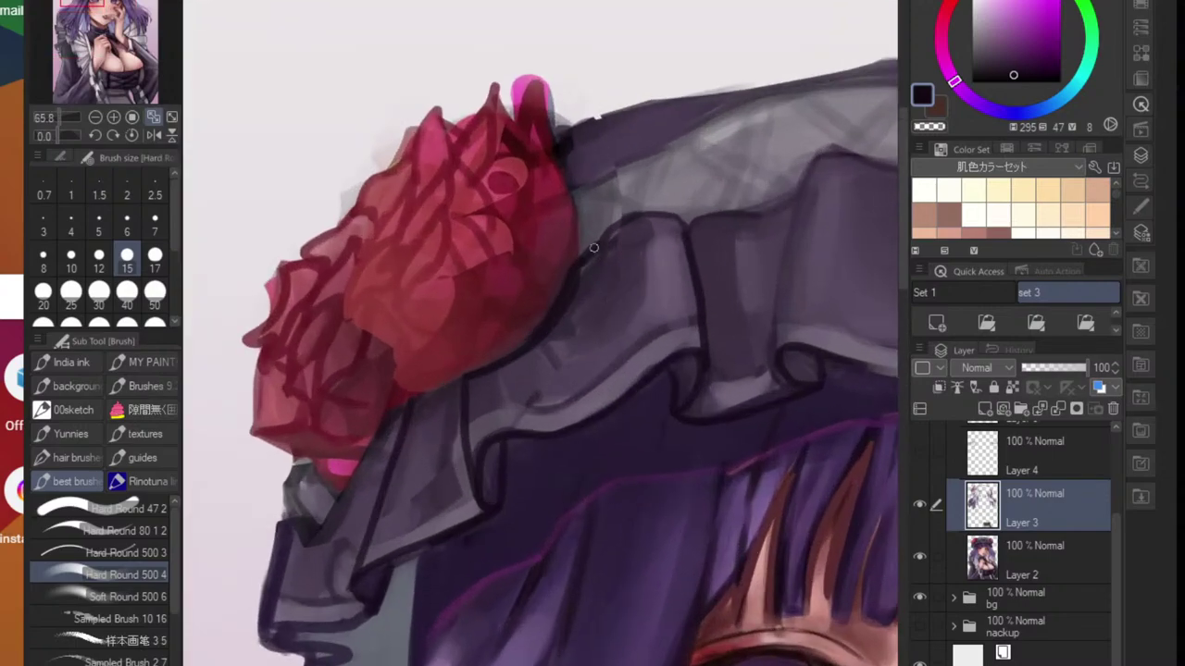
pyautogui.moveTo(593, 248); pyautogui.dragTo(663, 213)
pyautogui.moveTo(596, 176); pyautogui.dragTo(737, 92)
pyautogui.hotkey('ctrl', 'z')
pyautogui.moveTo(589, 182); pyautogui.dragTo(731, 111)
pyautogui.moveTo(650, 152)
pyautogui.mouseDown()
pyautogui.moveTo(770, 83)
pyautogui.moveTo(537, 139)
pyautogui.mouseUp()
pyautogui.scroll(8, 622, 220)
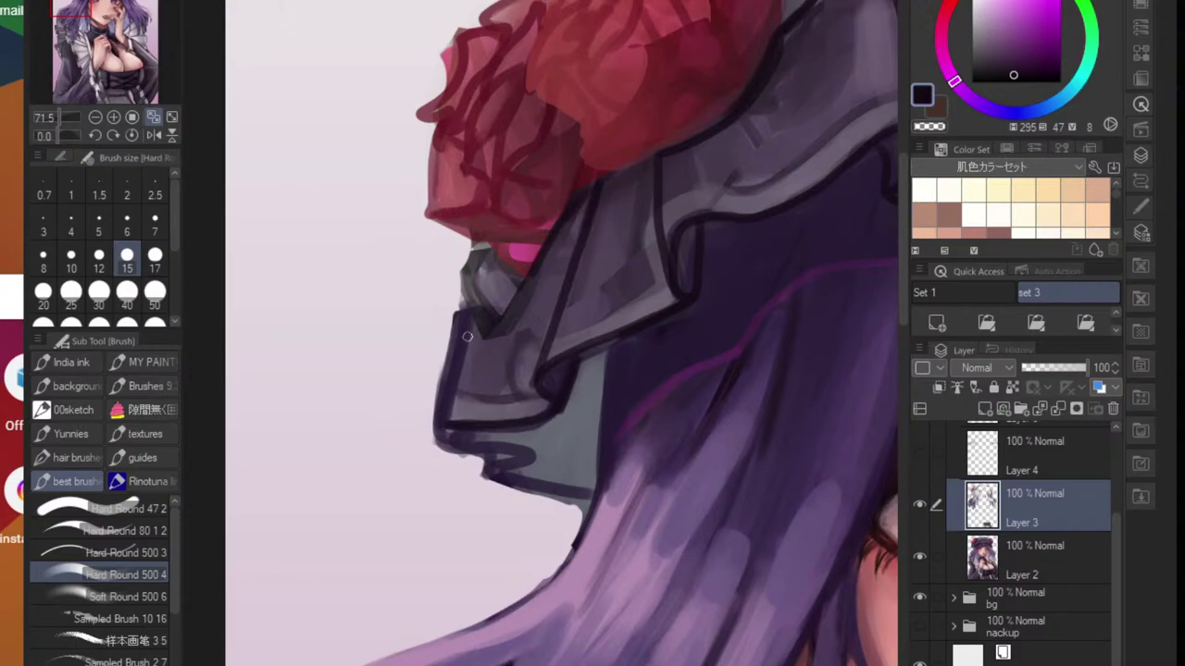
# - Outline the ribbon's left edge with two dark lines
pyautogui.moveTo(479, 246); pyautogui.dragTo(451, 372)
pyautogui.moveTo(497, 340); pyautogui.dragTo(435, 342)
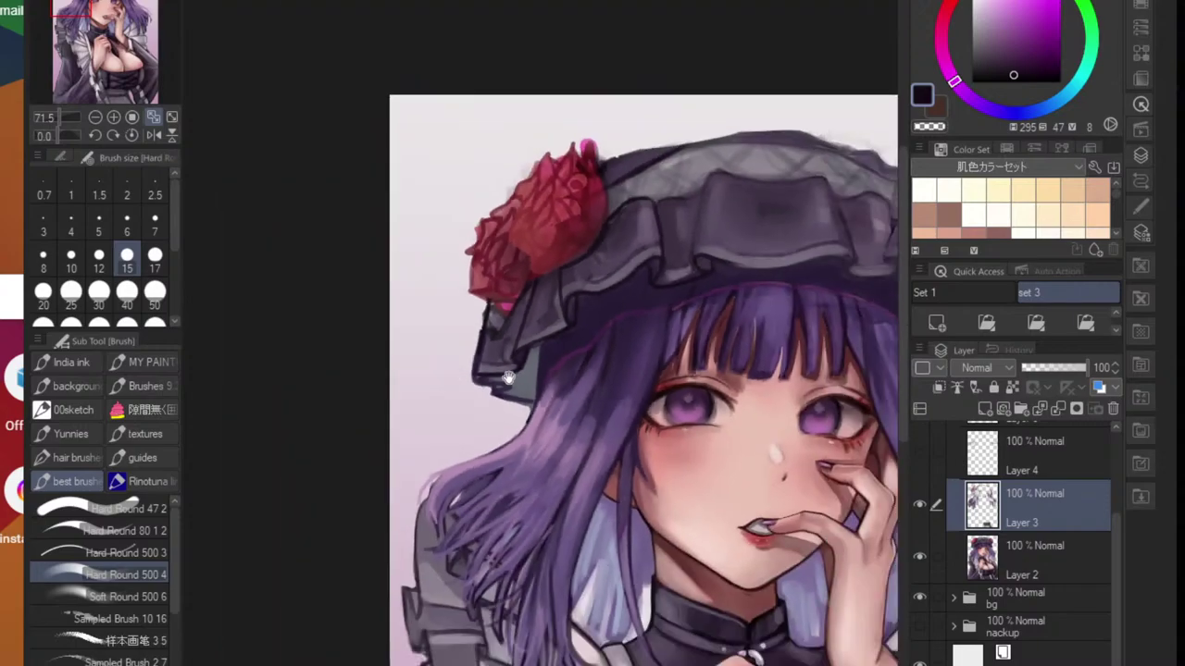
pyautogui.moveTo(503, 330); pyautogui.dragTo(559, 333)
# - Enlarge the brush to 40, eyedrop a dark tone and fill the gap under the rose
pyautogui.press(']')
pyautogui.press(']')
pyautogui.press(']')
pyautogui.press(']')
pyautogui.press(']')
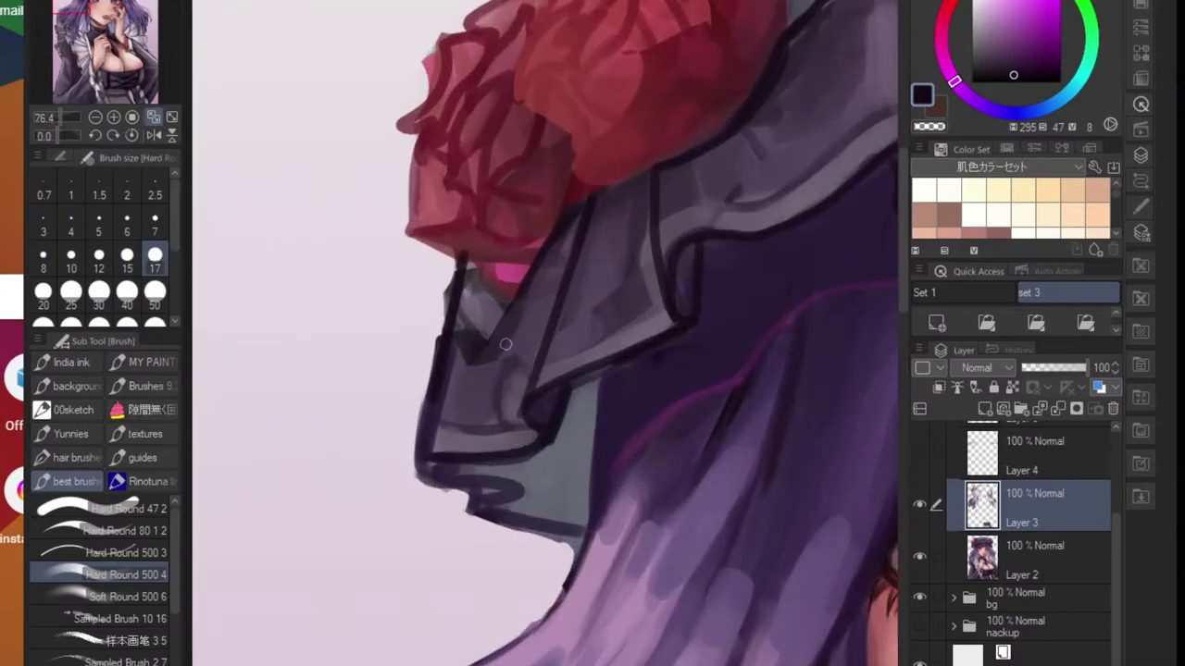
pyautogui.keyDown('alt'); pyautogui.click(567, 220); pyautogui.keyUp('alt')
pyautogui.moveTo(566, 223)
pyautogui.mouseDown()
pyautogui.moveTo(502, 323)
pyautogui.moveTo(481, 330)
pyautogui.moveTo(469, 264)
pyautogui.moveTo(500, 308)
pyautogui.moveTo(470, 283)
pyautogui.moveTo(473, 345)
pyautogui.moveTo(474, 298)
pyautogui.moveTo(465, 361)
pyautogui.mouseUp()
# - Eyedrop dark purples and darken the left edge of the bonnet's side flap
pyautogui.keyDown('alt'); pyautogui.click(517, 347); pyautogui.keyUp('alt')
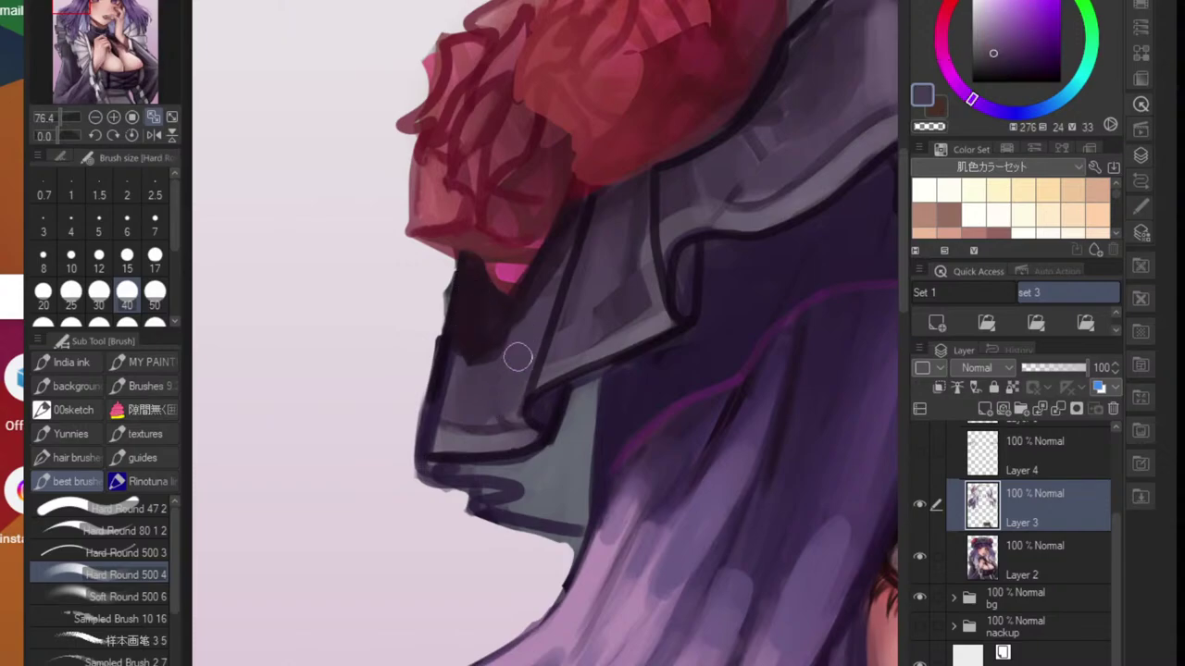
pyautogui.scroll(-4, 500, 407)
pyautogui.scroll(4, 534, 407)
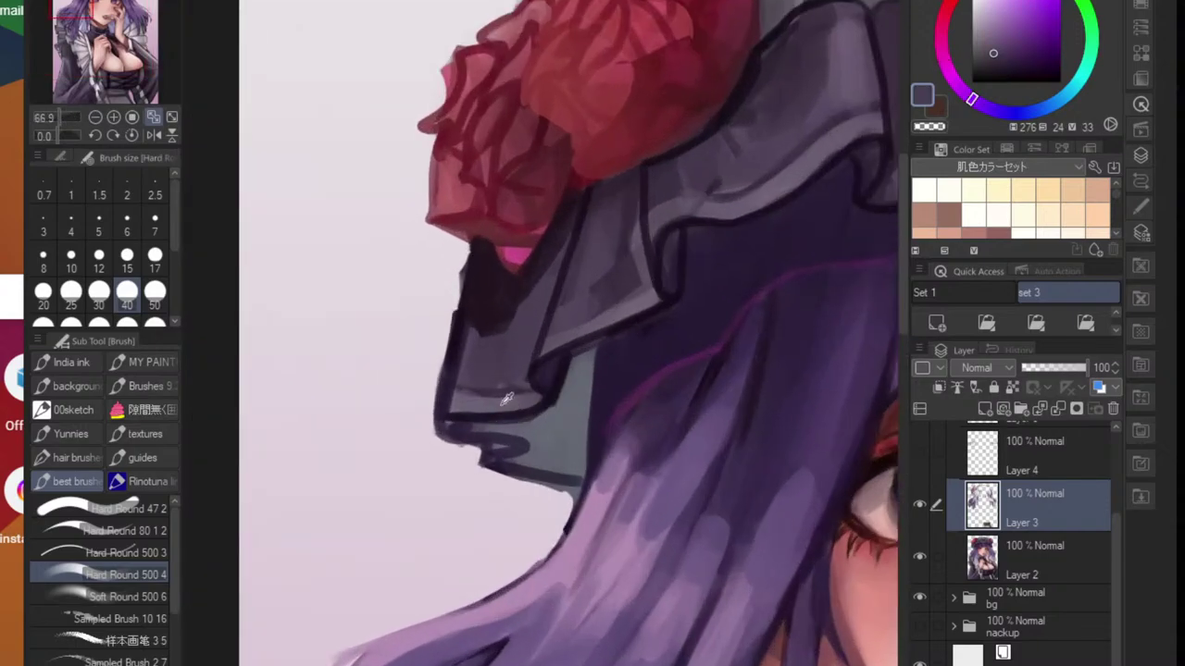
pyautogui.keyDown('alt'); pyautogui.click(474, 414); pyautogui.keyUp('alt')
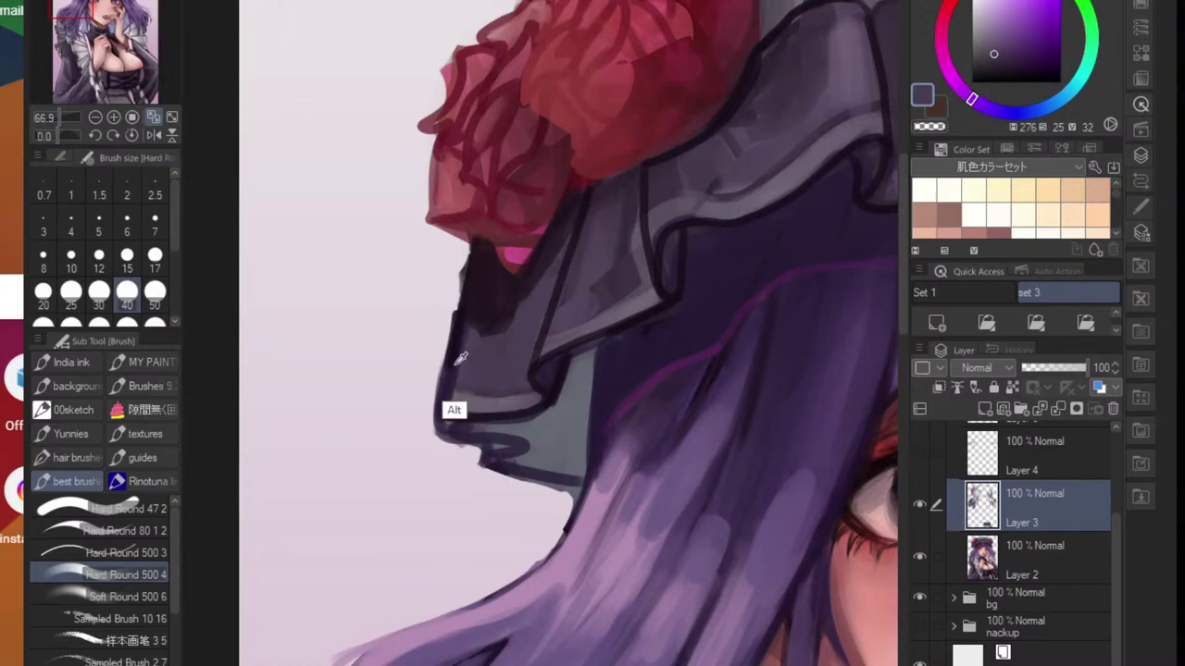
pyautogui.keyDown('alt'); pyautogui.click(454, 410); pyautogui.keyUp('alt')
pyautogui.moveTo(459, 342); pyautogui.dragTo(458, 373)
pyautogui.moveTo(469, 312); pyautogui.dragTo(498, 382)
# - Paint mid purple-grey along the flap's left edge, bottom strip and right side
pyautogui.keyDown('alt'); pyautogui.click(482, 373); pyautogui.keyUp('alt')
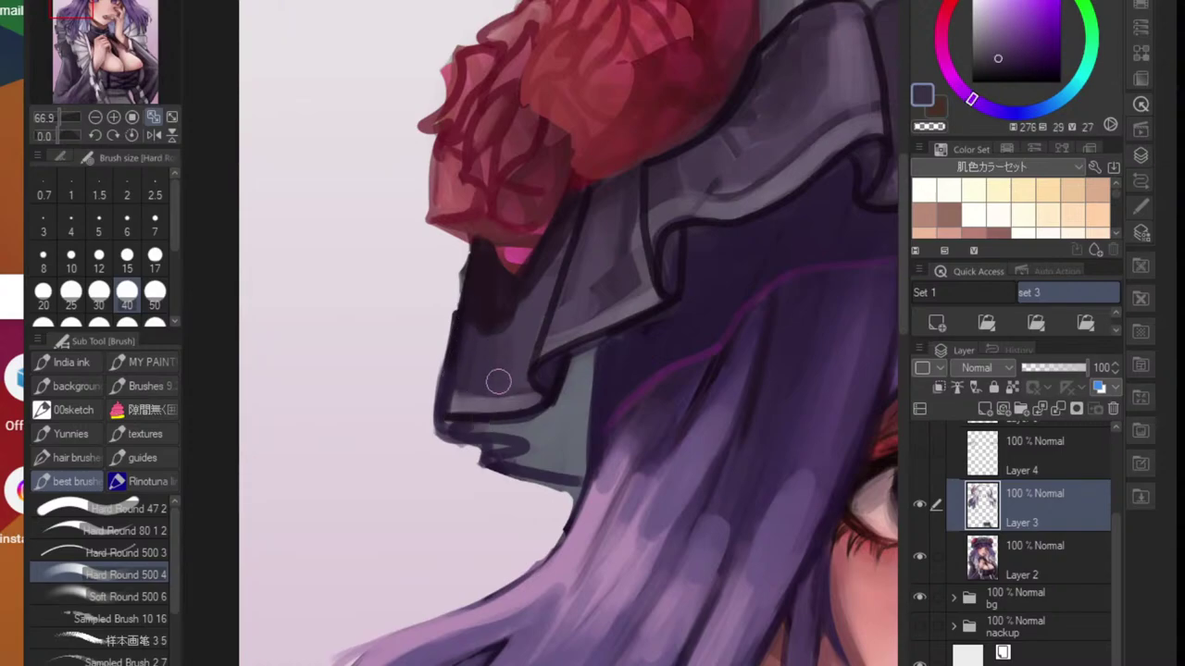
pyautogui.keyDown('alt'); pyautogui.click(460, 360); pyautogui.keyUp('alt')
pyautogui.moveTo(468, 344); pyautogui.dragTo(472, 325)
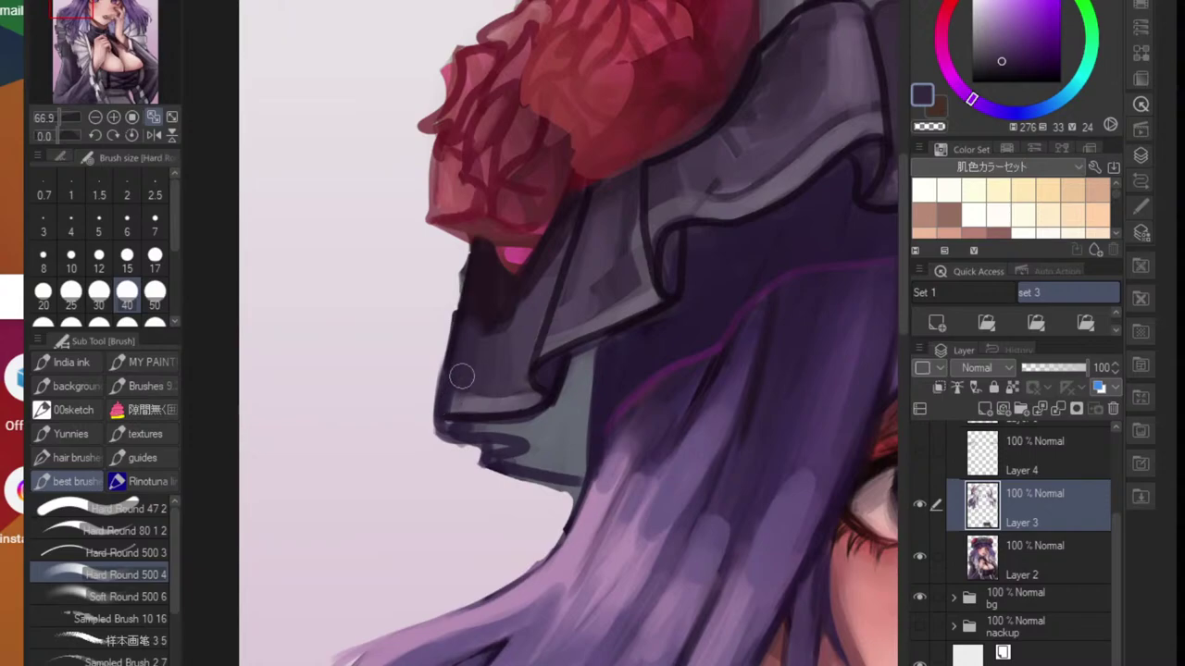
pyautogui.moveTo(463, 403); pyautogui.dragTo(529, 403)
pyautogui.moveTo(547, 276); pyautogui.dragTo(536, 339)
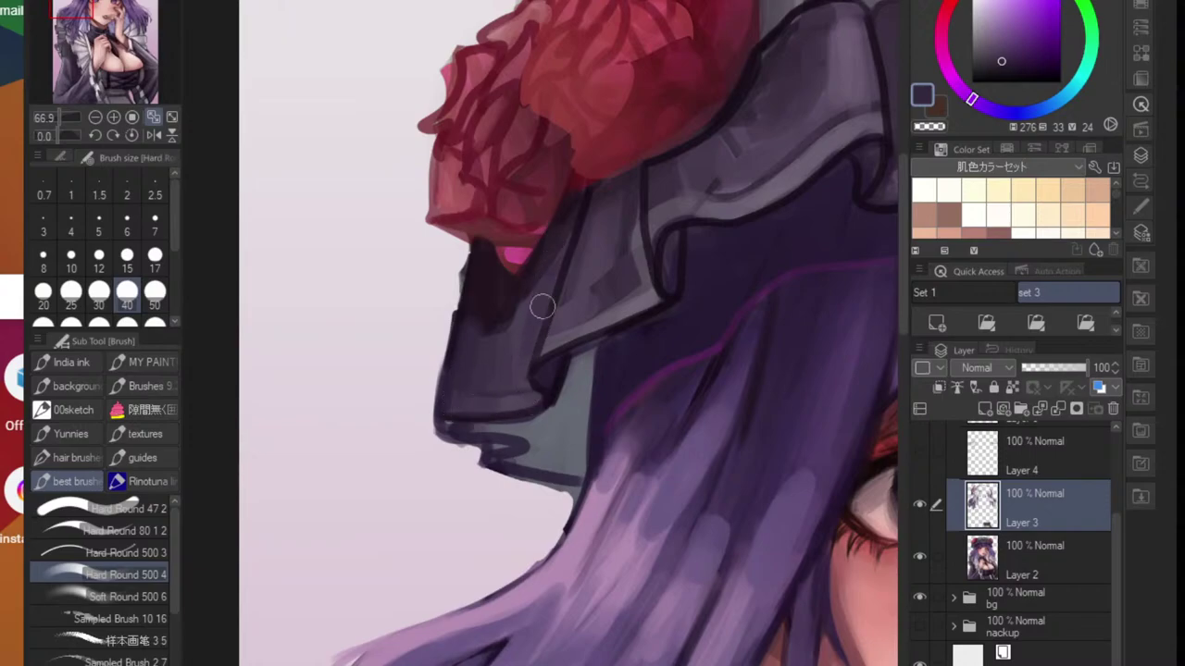
pyautogui.keyDown('alt'); pyautogui.click(523, 344); pyautogui.keyUp('alt')
pyautogui.moveTo(523, 297)
pyautogui.mouseDown()
pyautogui.moveTo(515, 323)
pyautogui.moveTo(488, 330)
pyautogui.moveTo(478, 315)
pyautogui.mouseUp()
# - Soften and lighten the dark patch at the flap's upper left with purple-grey
pyautogui.keyDown('alt'); pyautogui.click(509, 331); pyautogui.keyUp('alt')
pyautogui.moveTo(486, 260)
pyautogui.mouseDown()
pyautogui.moveTo(534, 319)
pyautogui.moveTo(507, 282)
pyautogui.mouseUp()
pyautogui.keyDown('alt'); pyautogui.click(560, 435); pyautogui.keyUp('alt')
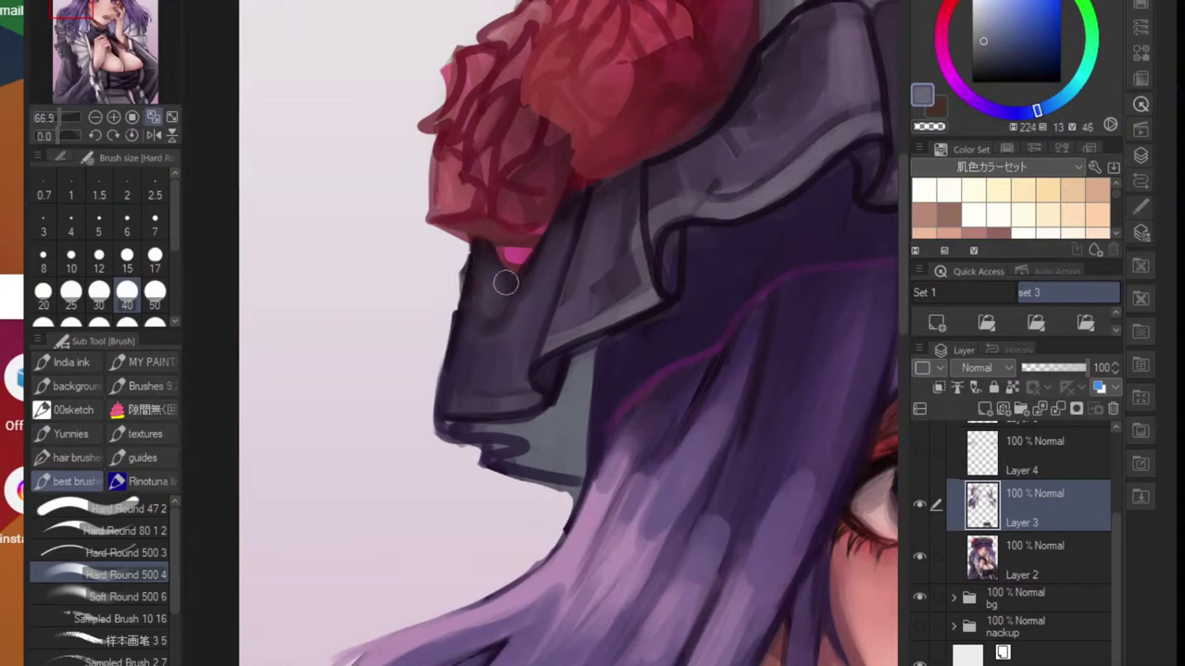
pyautogui.keyDown('alt'); pyautogui.click(499, 305); pyautogui.keyUp('alt')
pyautogui.keyDown('alt'); pyautogui.click(503, 337); pyautogui.keyUp('alt')
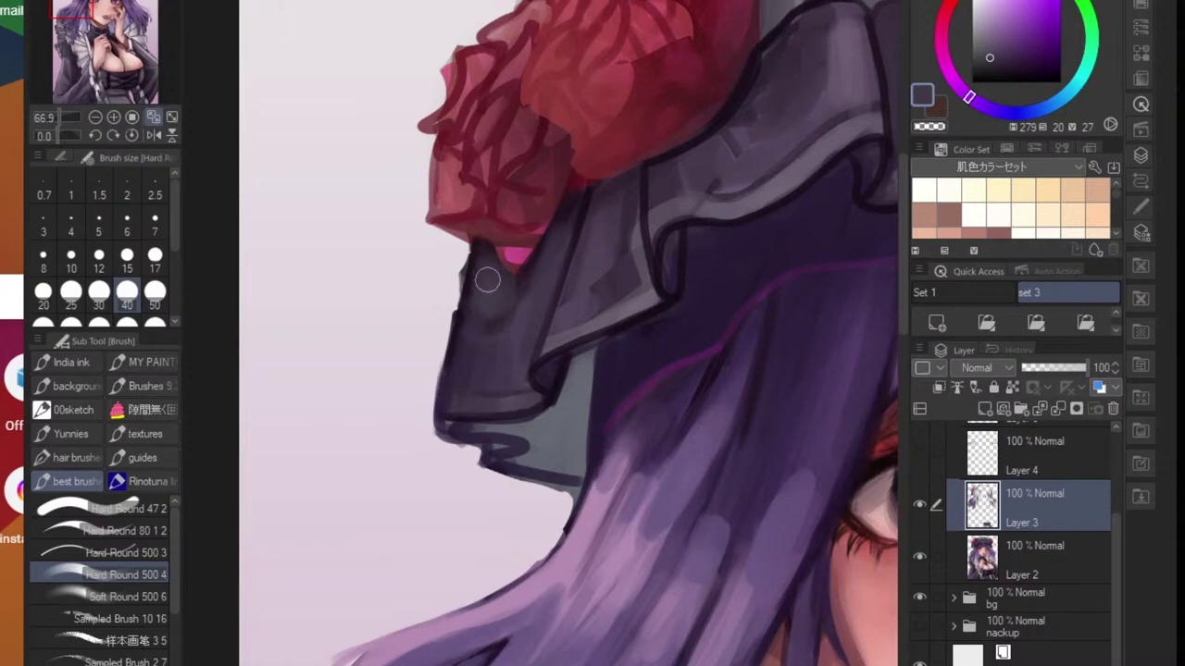
pyautogui.moveTo(529, 344); pyautogui.dragTo(503, 404)
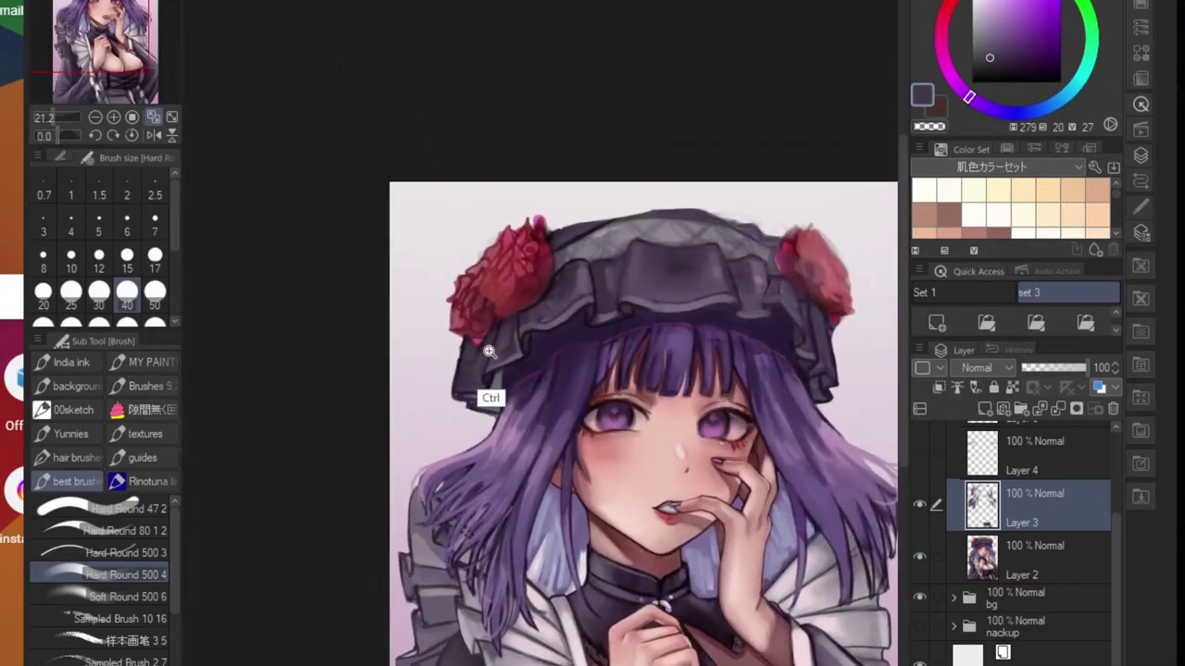
pyautogui.moveTo(491, 352); pyautogui.dragTo(554, 348)
# - Sample purple-greys from the bonnet, settle on a bluish-purple and shrink the brush to 20
pyautogui.keyDown('alt'); pyautogui.click(455, 360); pyautogui.keyUp('alt')
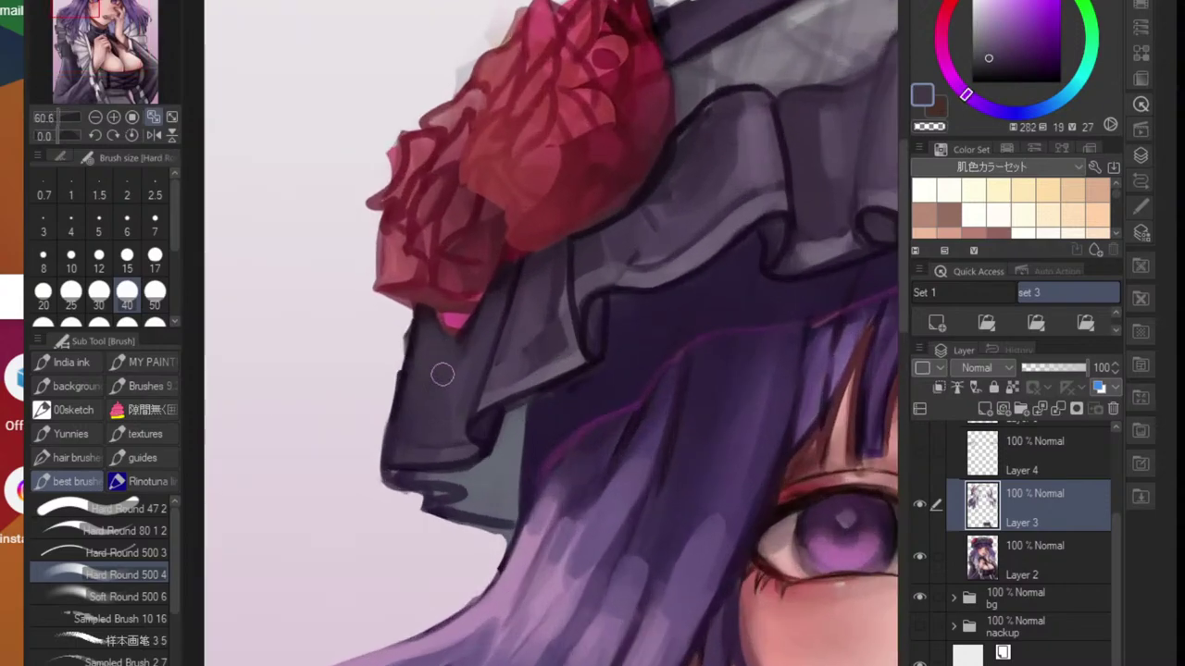
pyautogui.scroll(-4, 420, 426)
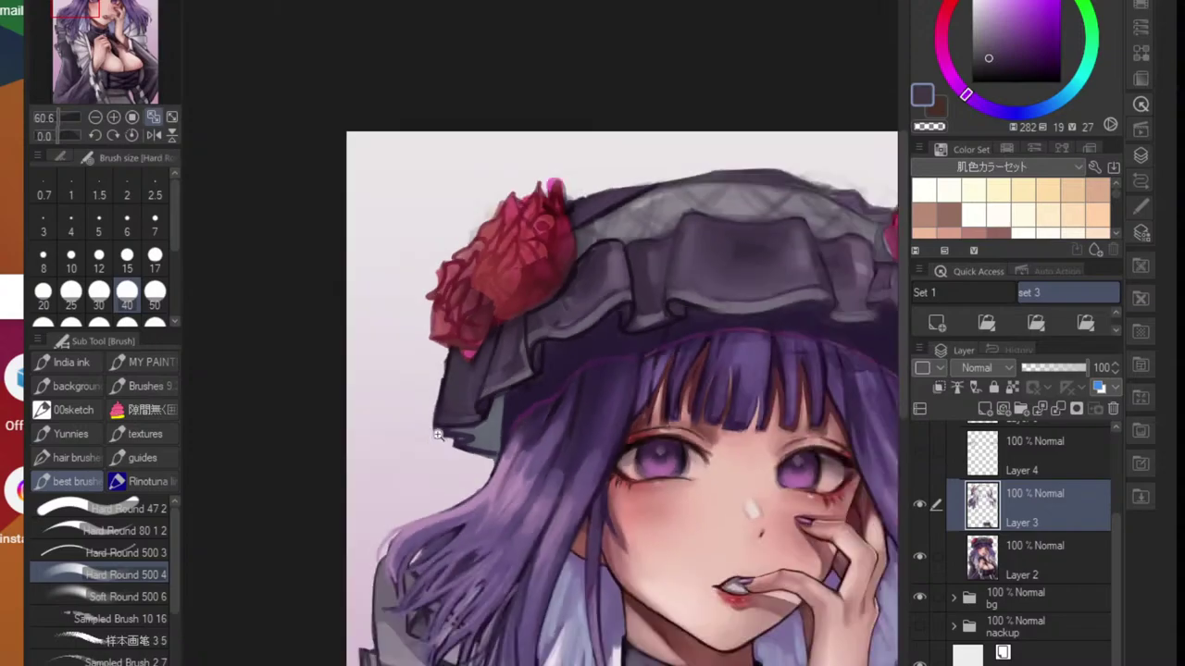
pyautogui.scroll(3, 516, 408)
pyautogui.scroll(2, 526, 360)
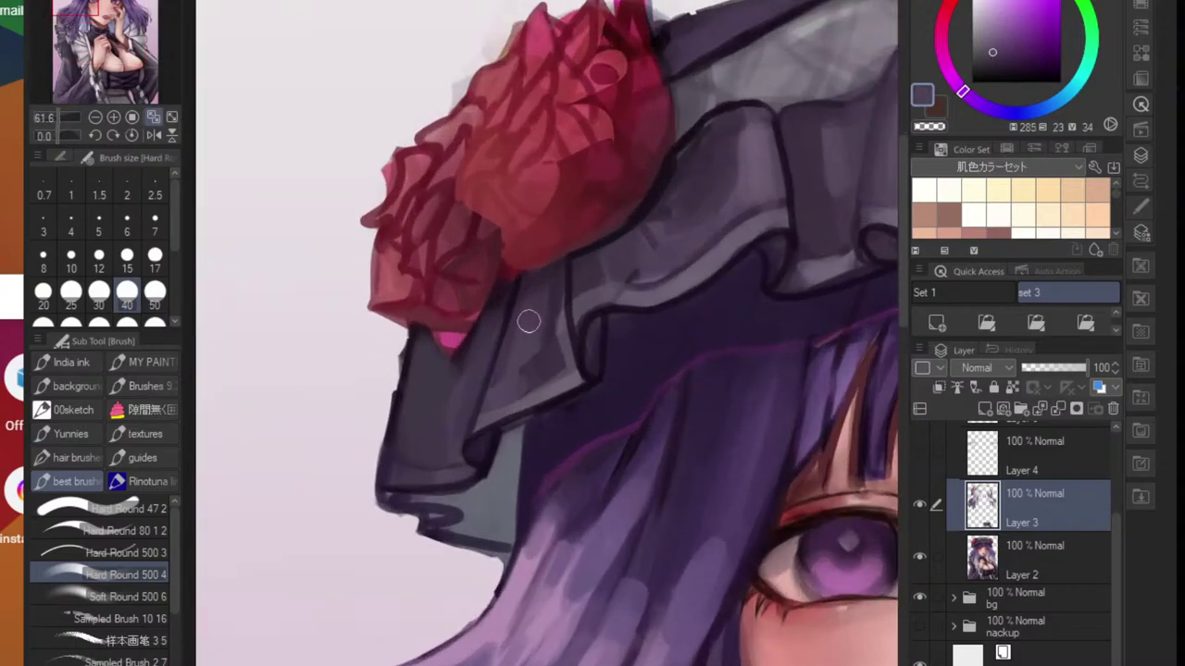
pyautogui.keyDown('alt'); pyautogui.click(526, 367); pyautogui.keyUp('alt')
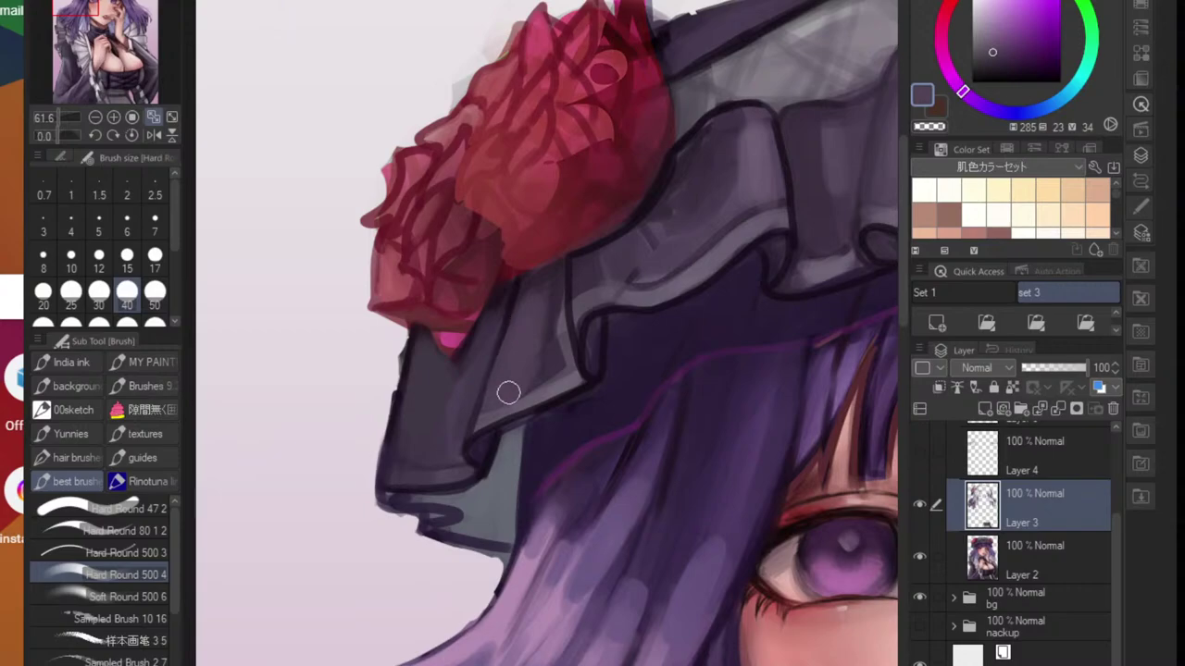
pyautogui.keyDown('alt'); pyautogui.click(543, 287); pyautogui.keyUp('alt')
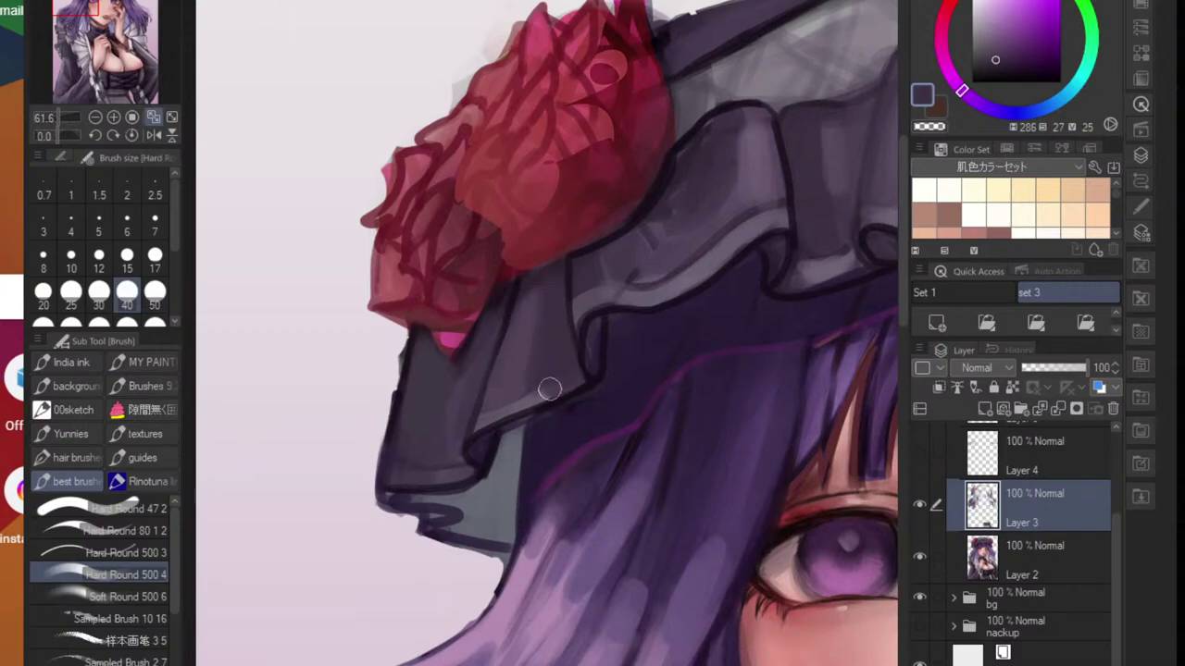
pyautogui.scroll(-6, 556, 377)
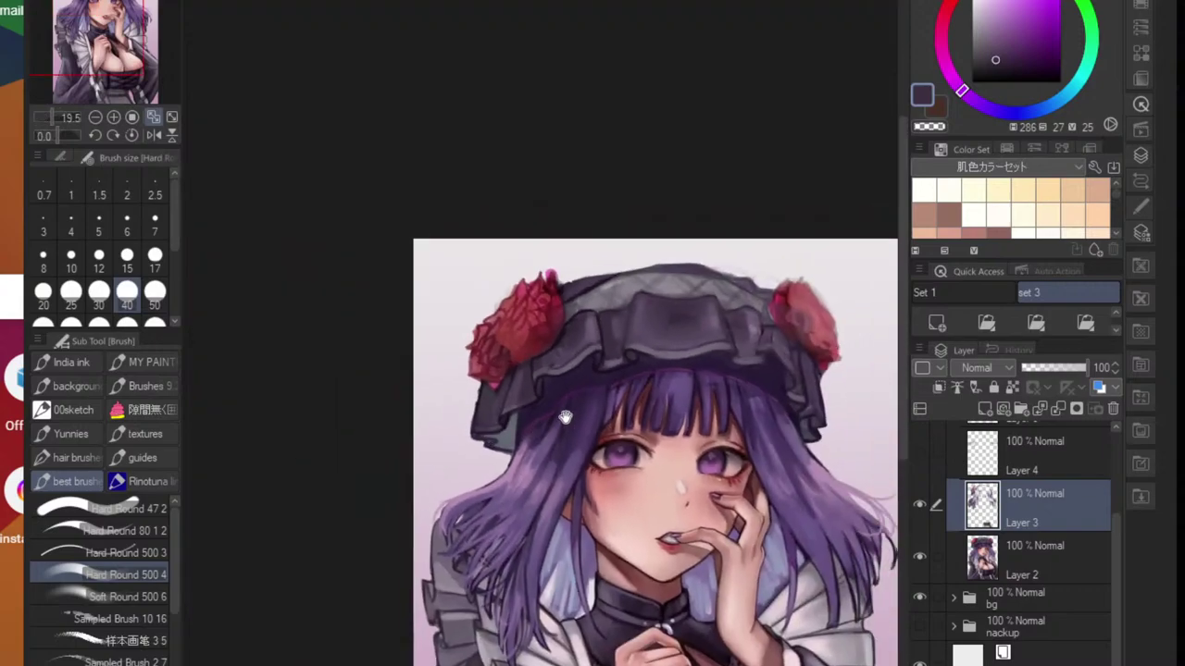
pyautogui.scroll(6, 587, 444)
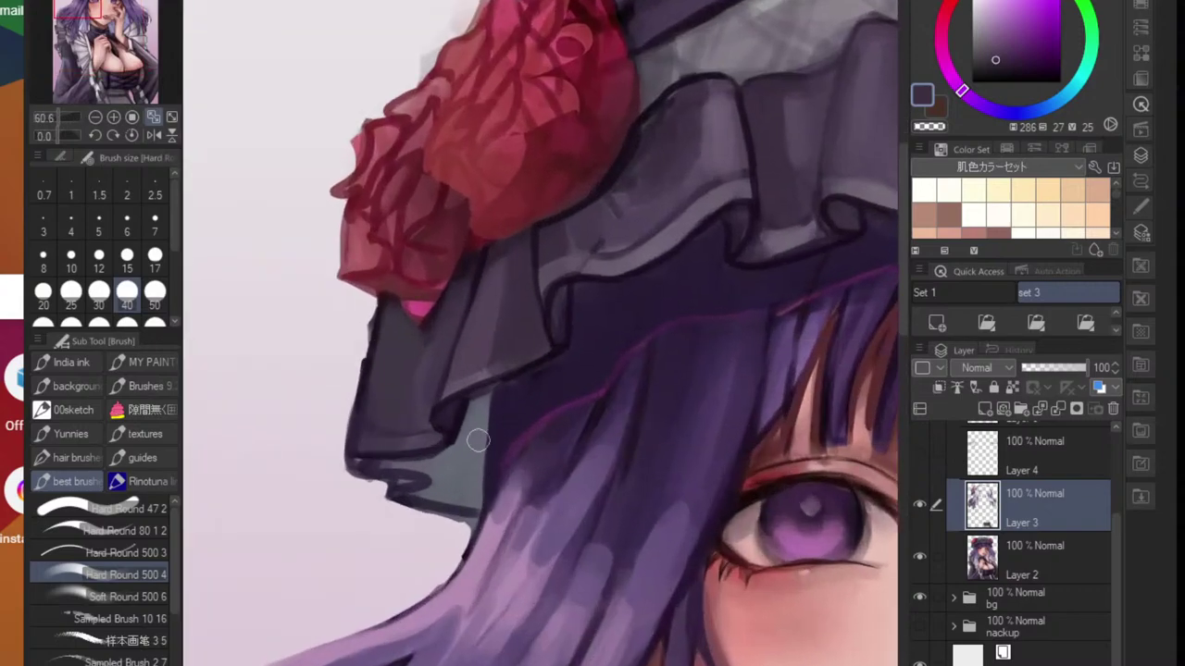
pyautogui.keyDown('alt'); pyautogui.click(428, 480); pyautogui.keyUp('alt')
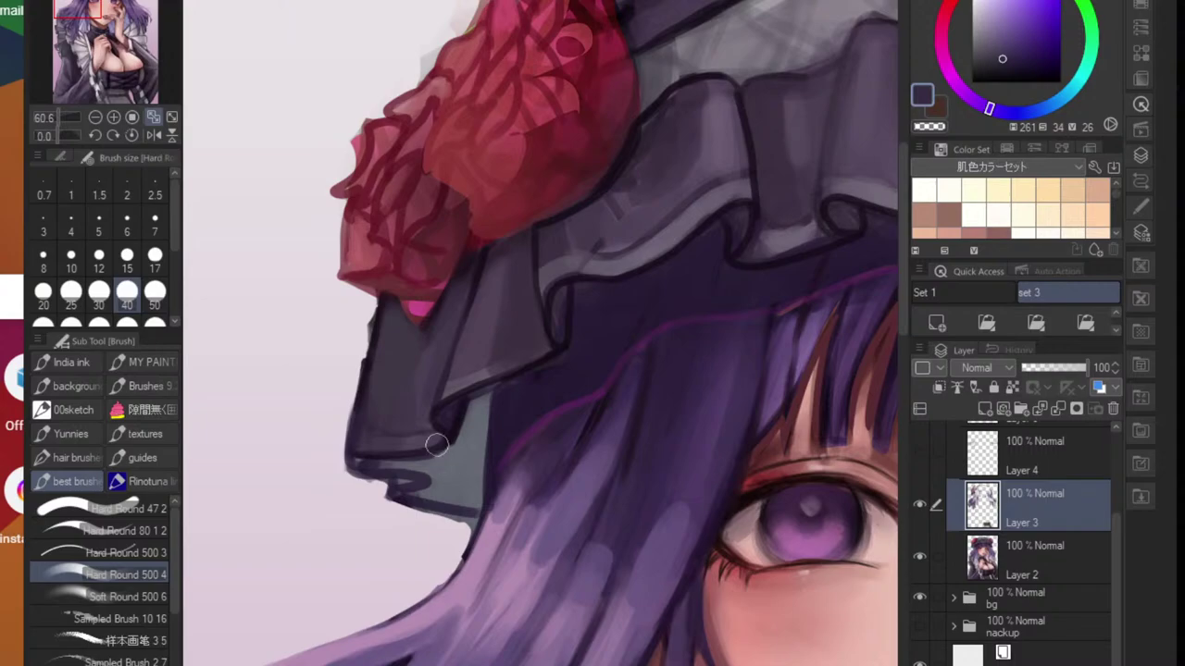
pyautogui.press('[')
pyautogui.press('[')
pyautogui.press('[')
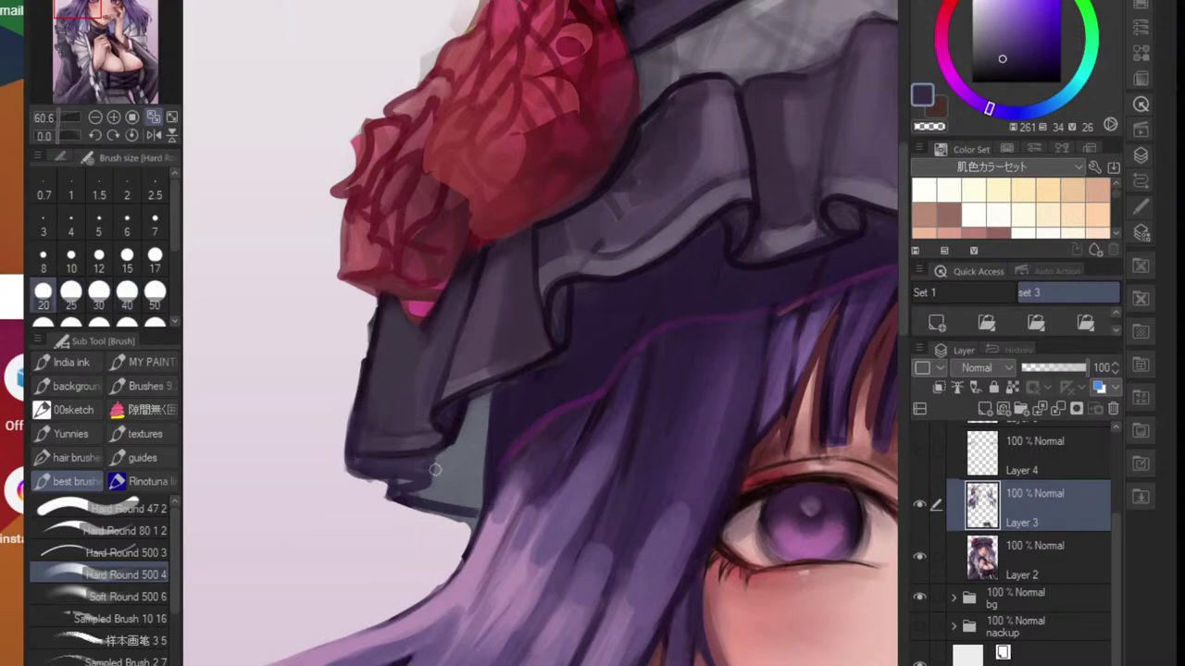
# - Darken the flap panel's right edge and the grey strip beside it with thin strokes
pyautogui.moveTo(482, 398); pyautogui.dragTo(476, 513)
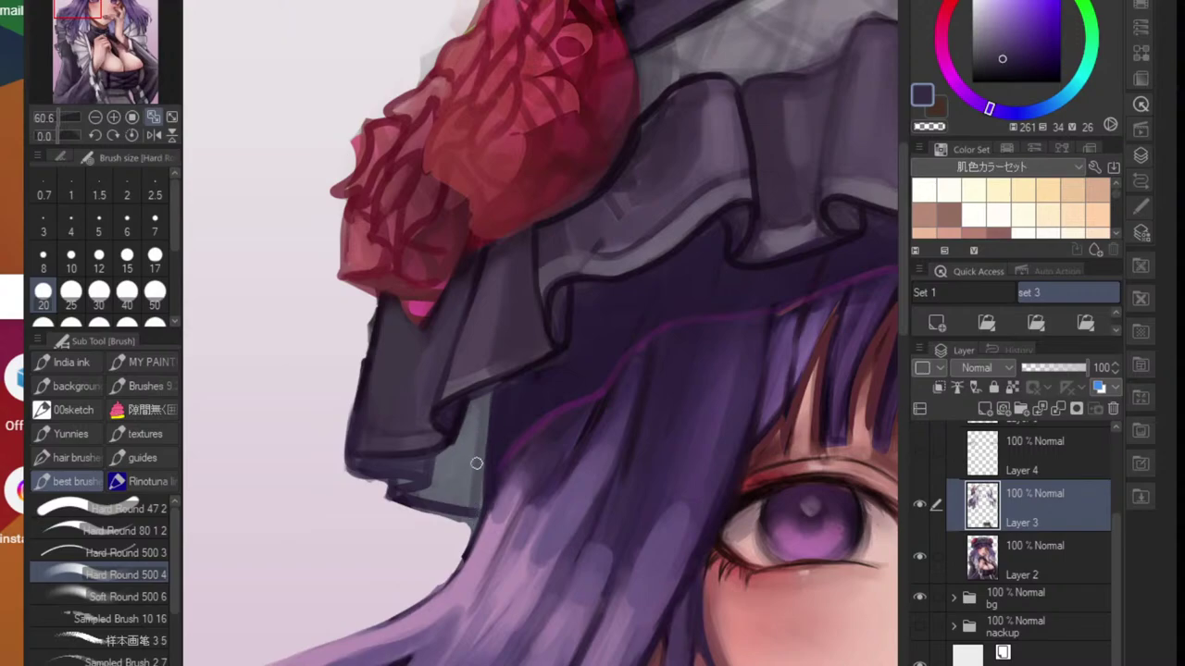
pyautogui.moveTo(475, 405); pyautogui.dragTo(465, 487)
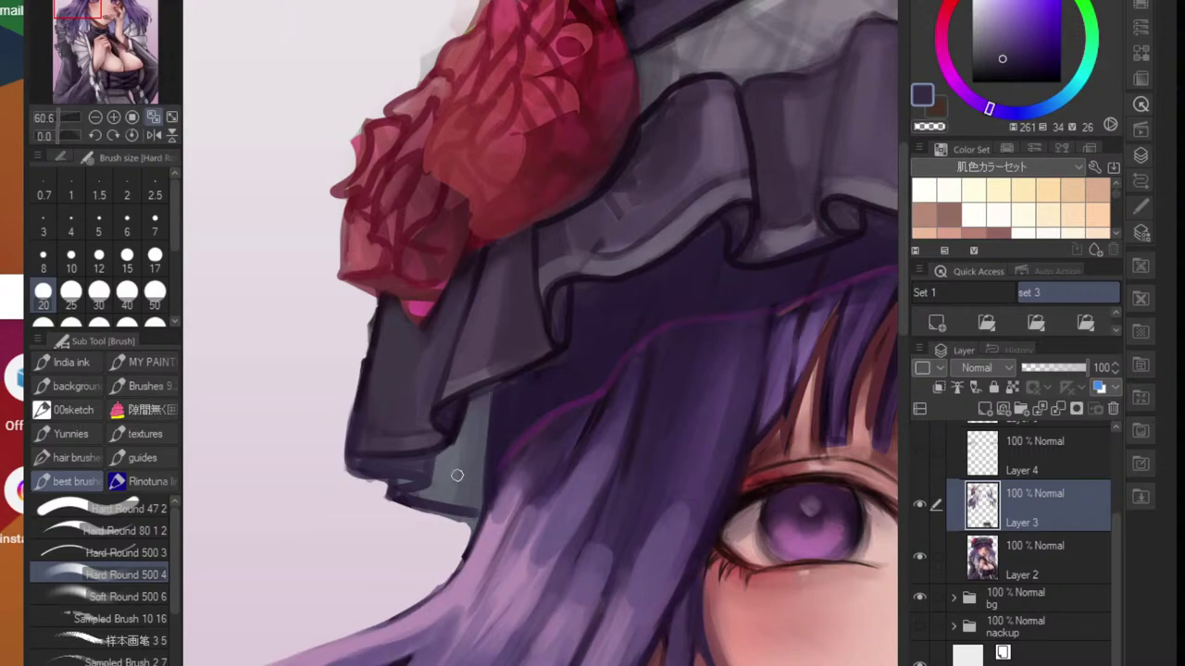
pyautogui.moveTo(455, 428); pyautogui.dragTo(443, 500)
pyautogui.scroll(-5, 484, 473)
# - Zoom in on the ruffle by the rose and cover its dark patches with lighter sampled purples
pyautogui.moveTo(526, 475); pyautogui.dragTo(482, 475)
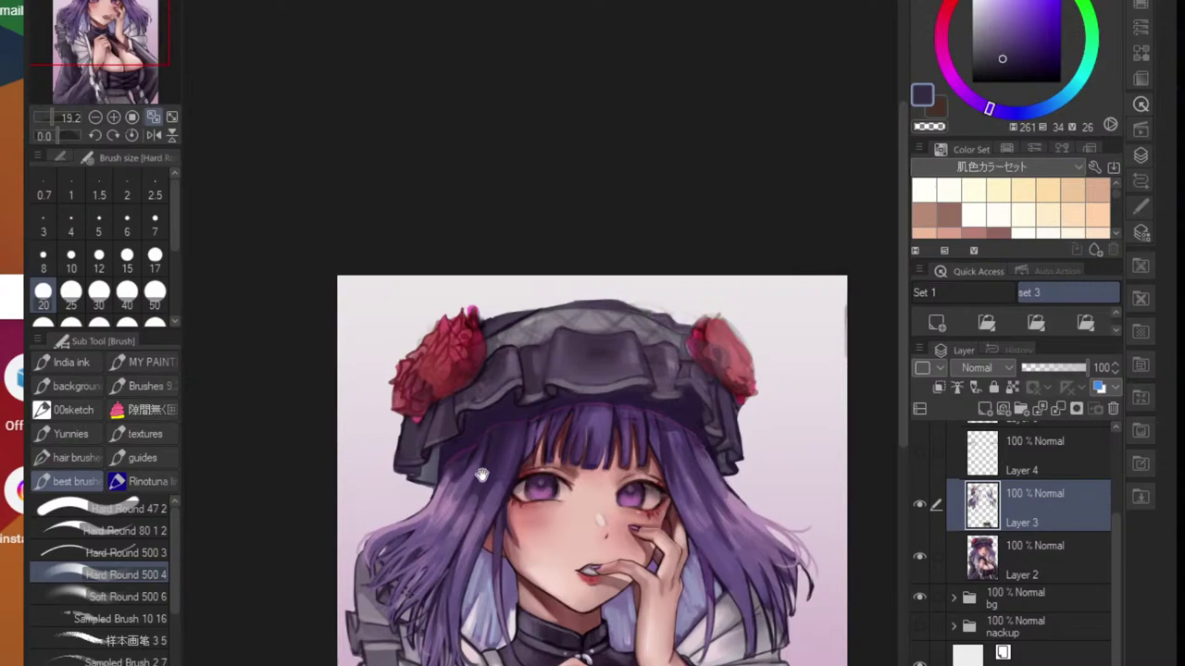
pyautogui.scroll(1, 497, 436)
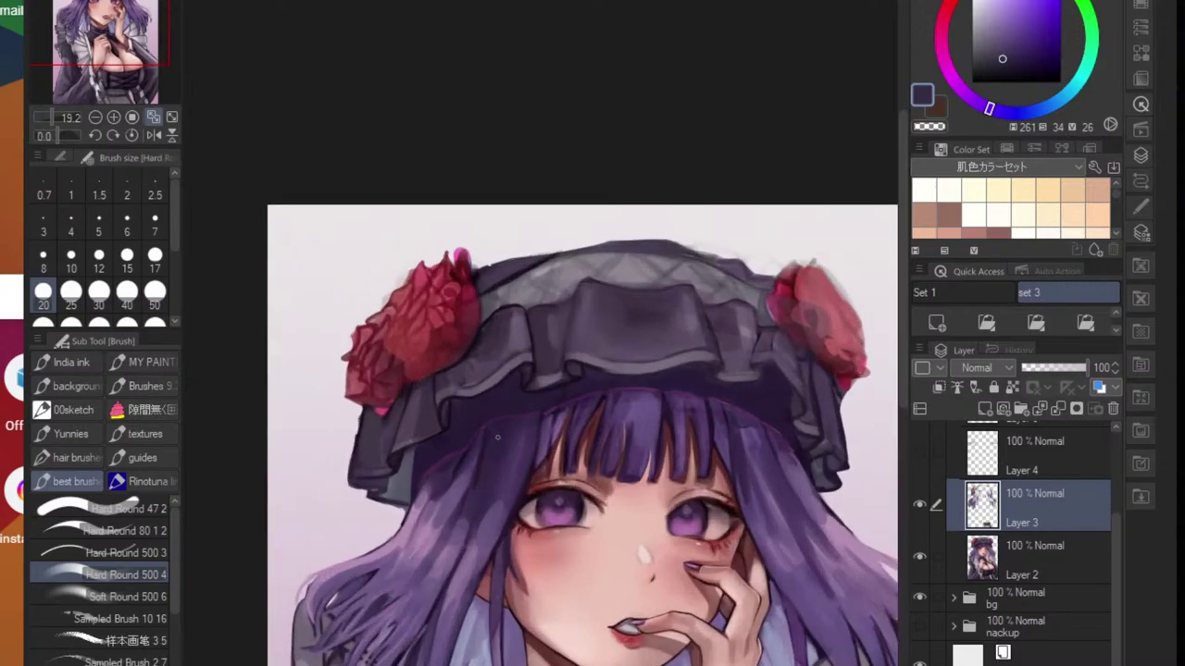
pyautogui.press('alt')
pyautogui.scroll(4, 453, 389)
pyautogui.keyDown('alt'); pyautogui.click(484, 405); pyautogui.keyUp('alt')
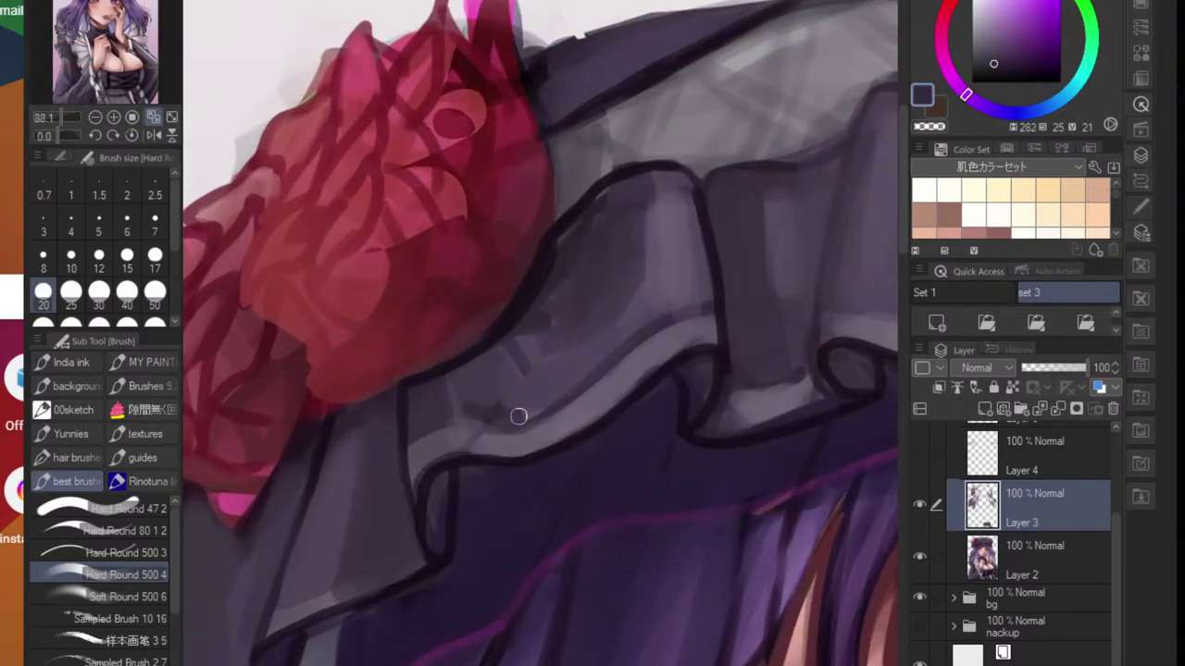
pyautogui.keyDown('alt'); pyautogui.click(515, 395); pyautogui.keyUp('alt')
pyautogui.moveTo(477, 403)
pyautogui.mouseDown()
pyautogui.moveTo(529, 405)
pyautogui.moveTo(516, 411)
pyautogui.mouseUp()
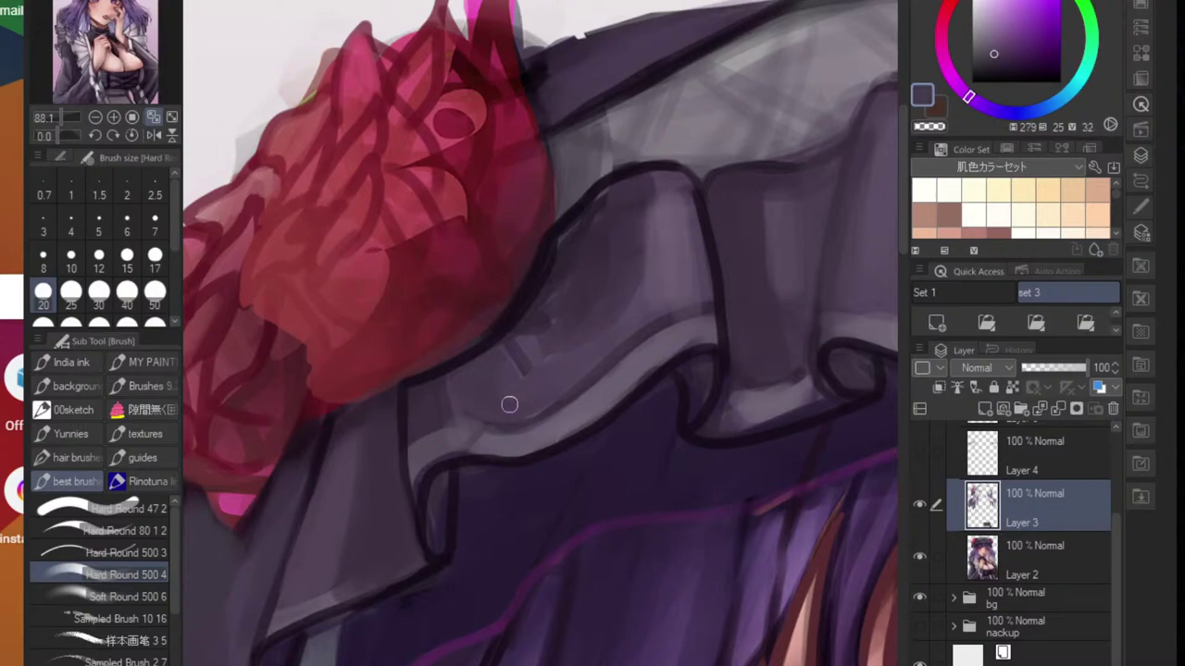
pyautogui.keyDown('alt'); pyautogui.click(511, 366); pyautogui.keyUp('alt')
pyautogui.moveTo(516, 333)
pyautogui.mouseDown()
pyautogui.moveTo(553, 274)
pyautogui.moveTo(530, 306)
pyautogui.mouseUp()
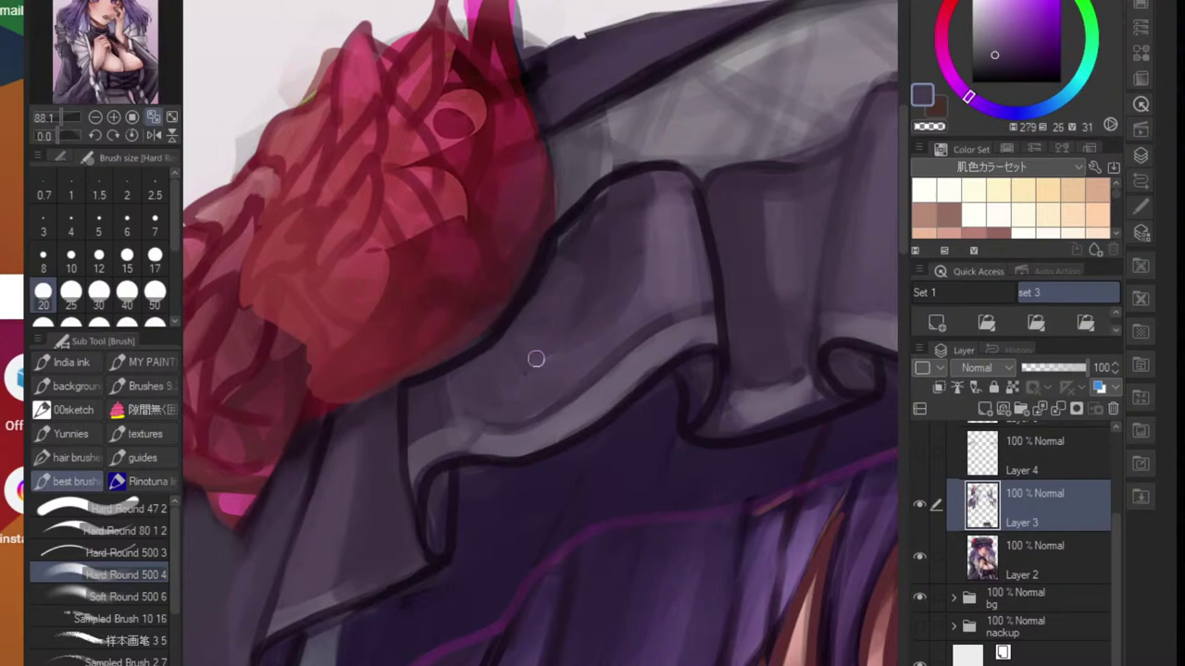
# - Reframe on the bonnet's left side, enlarge the brush, and sample several ruffle purples
pyautogui.scroll(-6, 606, 346)
pyautogui.moveTo(578, 376); pyautogui.dragTo(543, 416)
pyautogui.scroll(3, 592, 393)
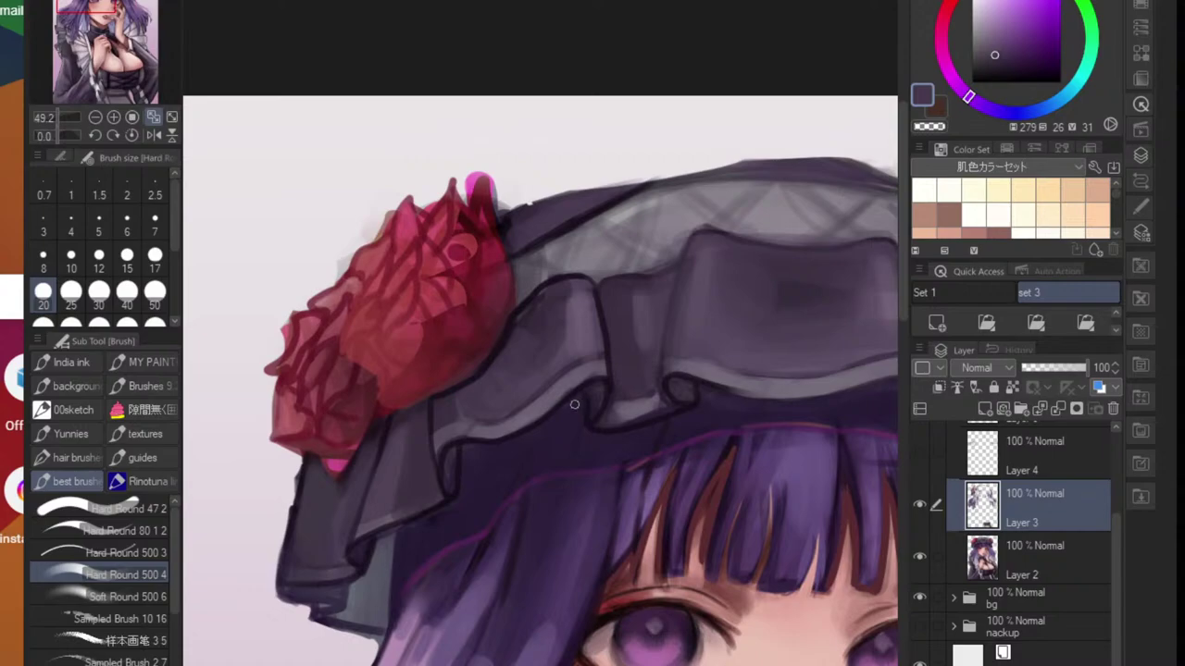
pyautogui.press(']')
pyautogui.press(']')
pyautogui.press(']')
pyautogui.press(']')
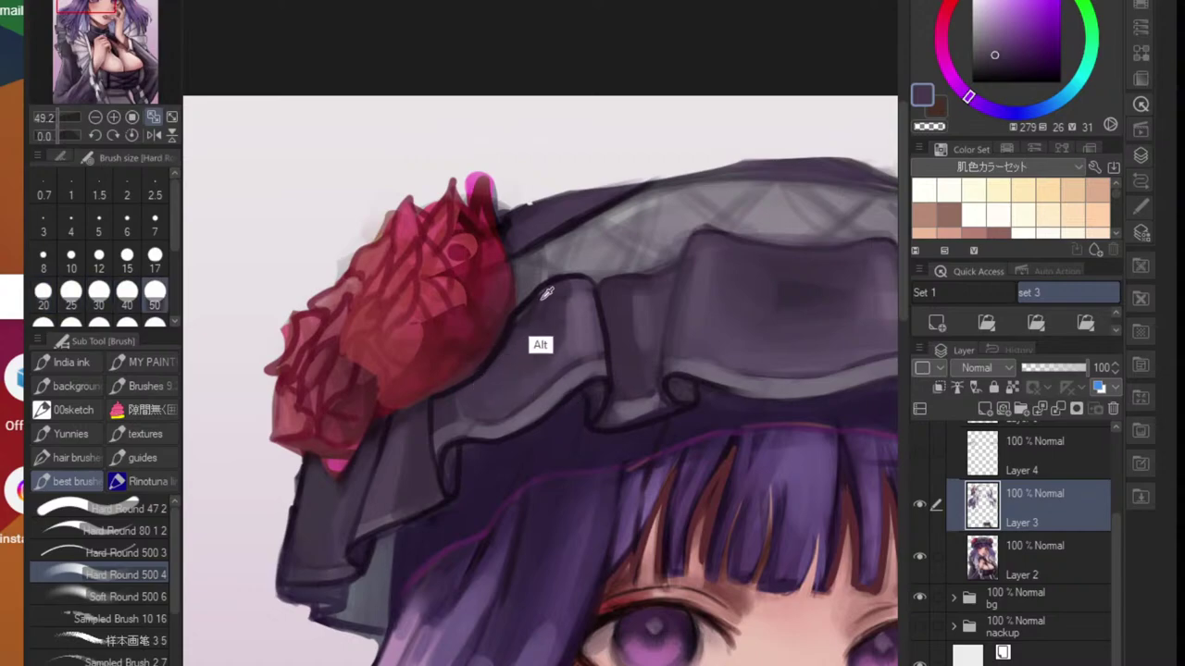
pyautogui.keyDown('alt'); pyautogui.click(539, 344); pyautogui.keyUp('alt')
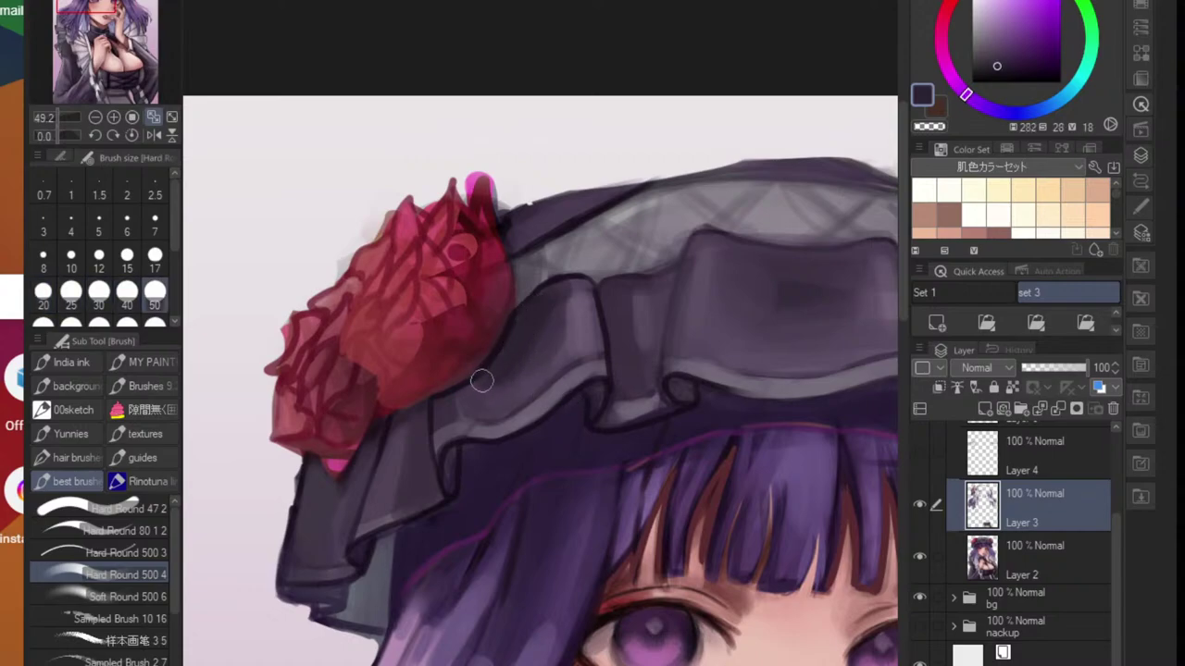
pyautogui.keyDown('alt'); pyautogui.click(561, 328); pyautogui.keyUp('alt')
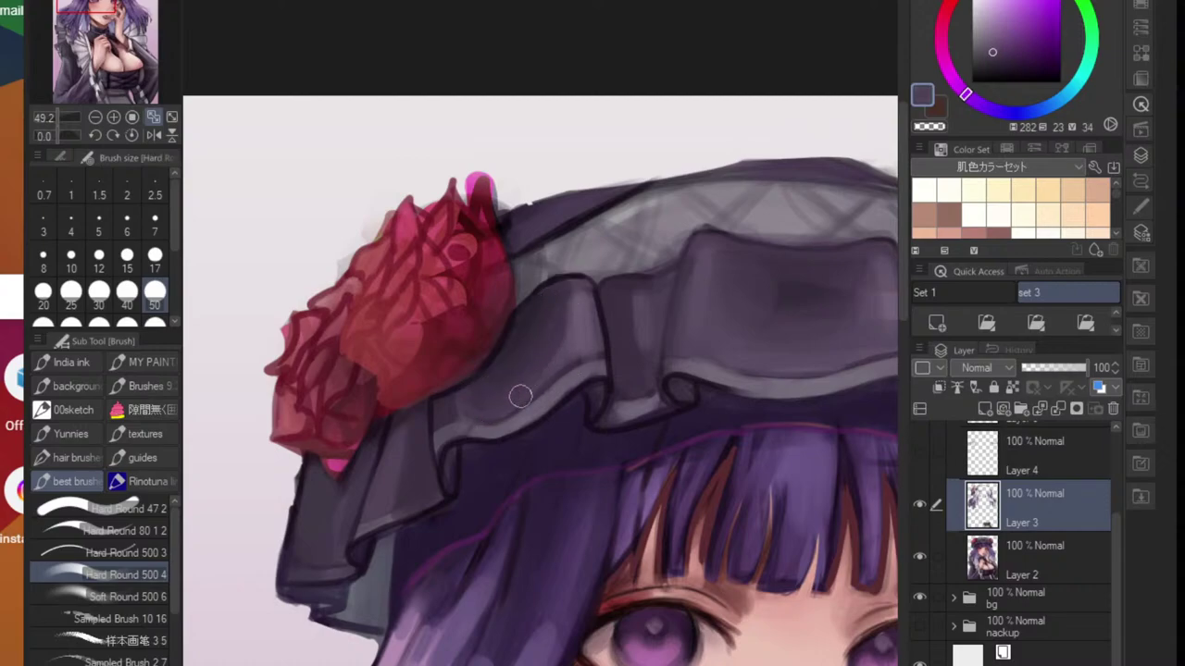
pyautogui.keyDown('alt'); pyautogui.click(569, 315); pyautogui.keyUp('alt')
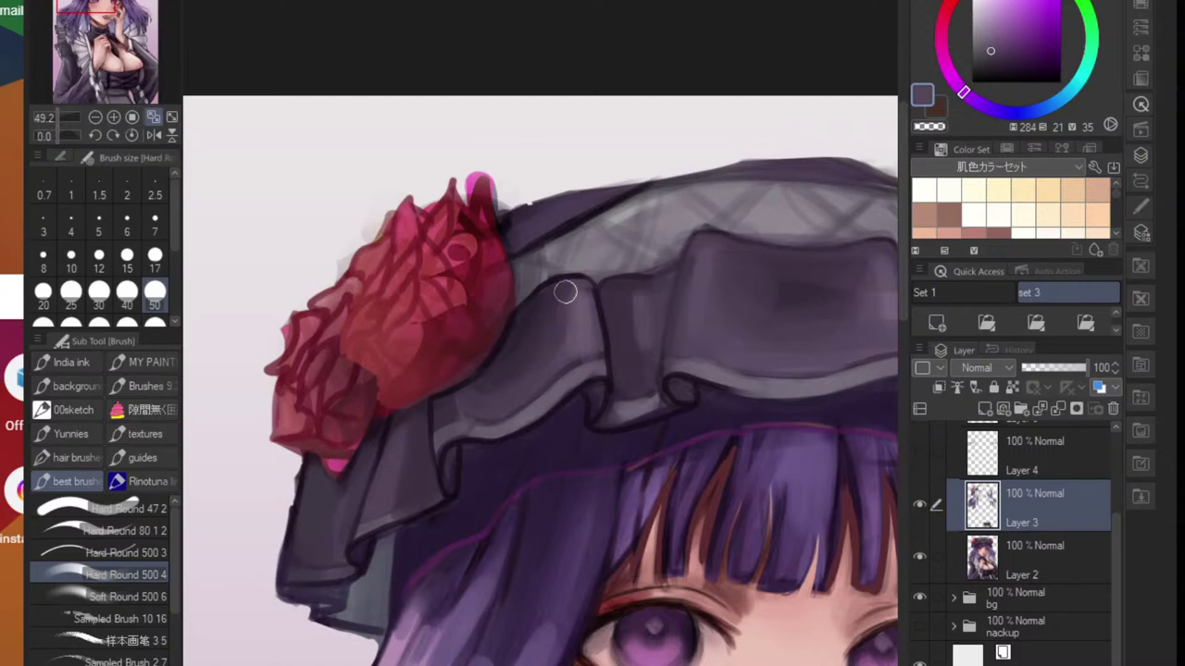
pyautogui.keyDown('alt'); pyautogui.click(566, 296); pyautogui.keyUp('alt')
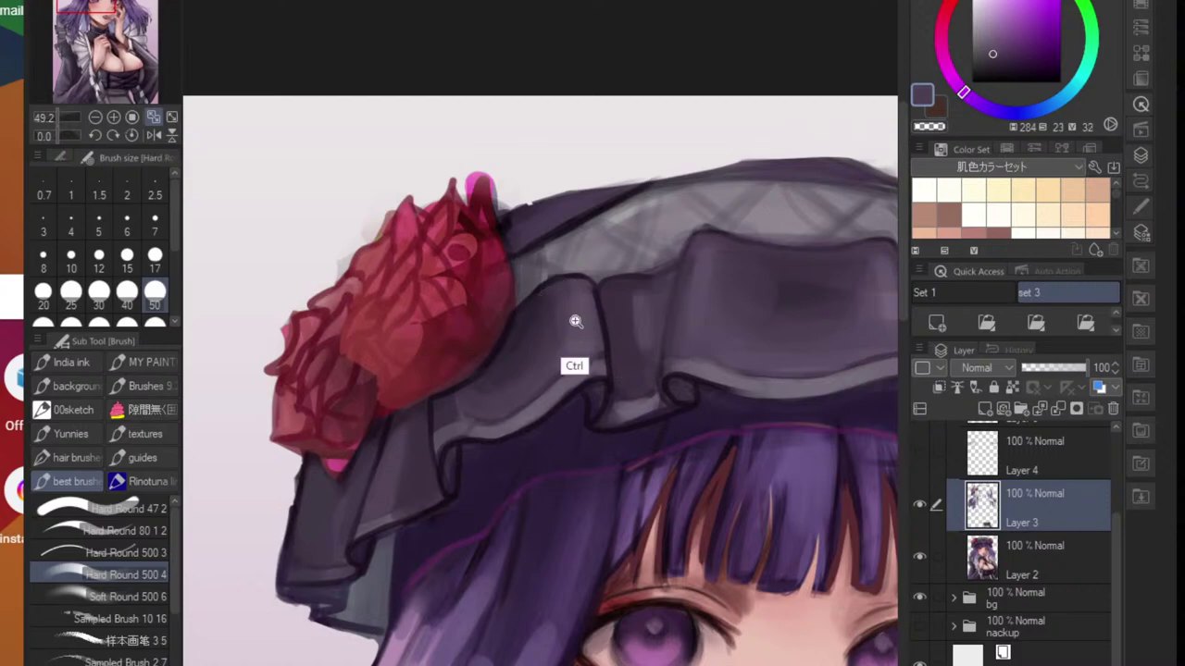
pyautogui.moveTo(576, 321); pyautogui.dragTo(523, 371)
pyautogui.moveTo(551, 393); pyautogui.dragTo(496, 410)
pyautogui.scroll(5, 565, 375)
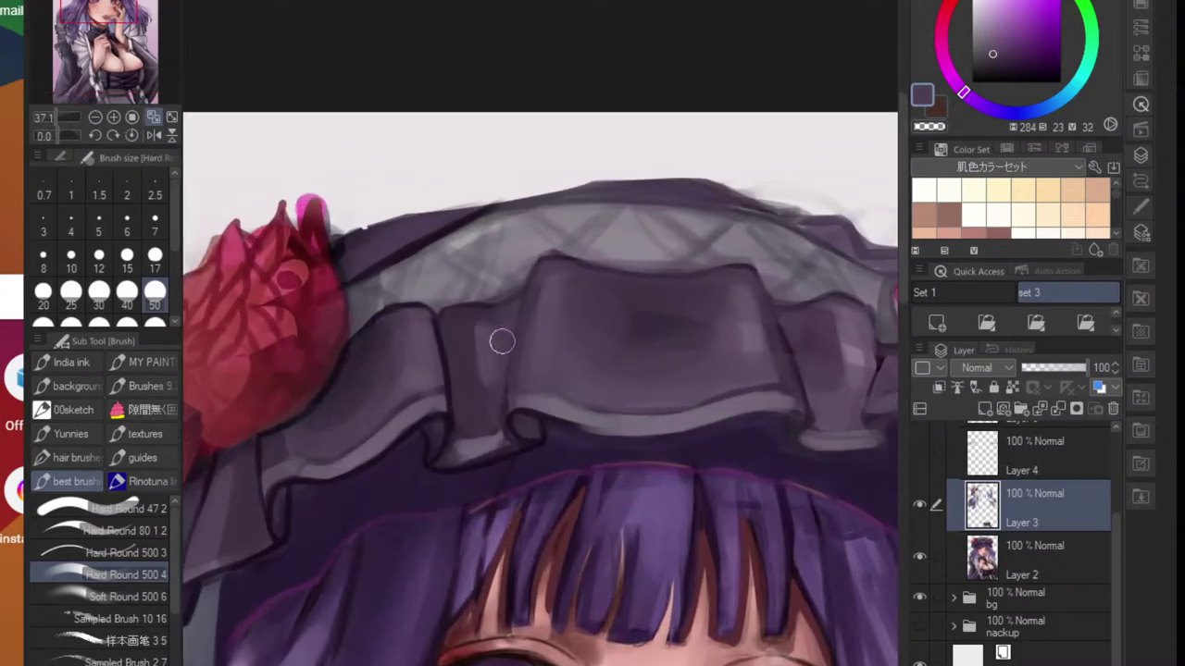
# - With a very dark purple and a smaller brush, outline the fold's top and left edges
pyautogui.keyDown('alt'); pyautogui.click(456, 435); pyautogui.keyUp('alt')
pyautogui.scroll(-5, 456, 435)
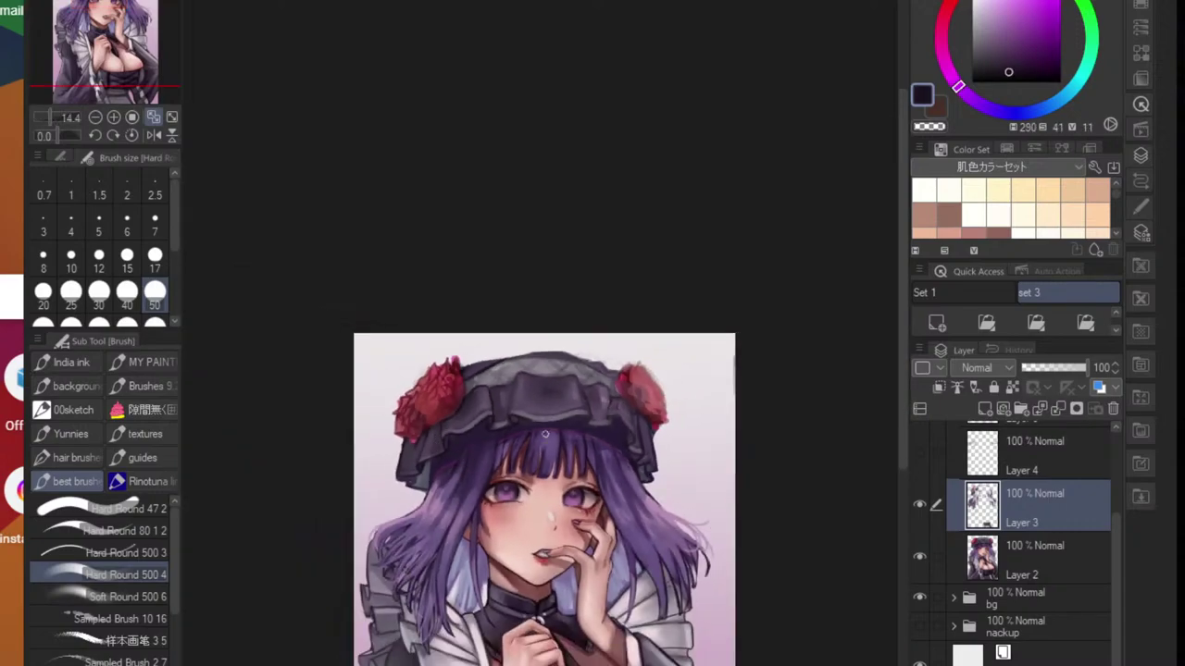
pyautogui.scroll(5, 533, 398)
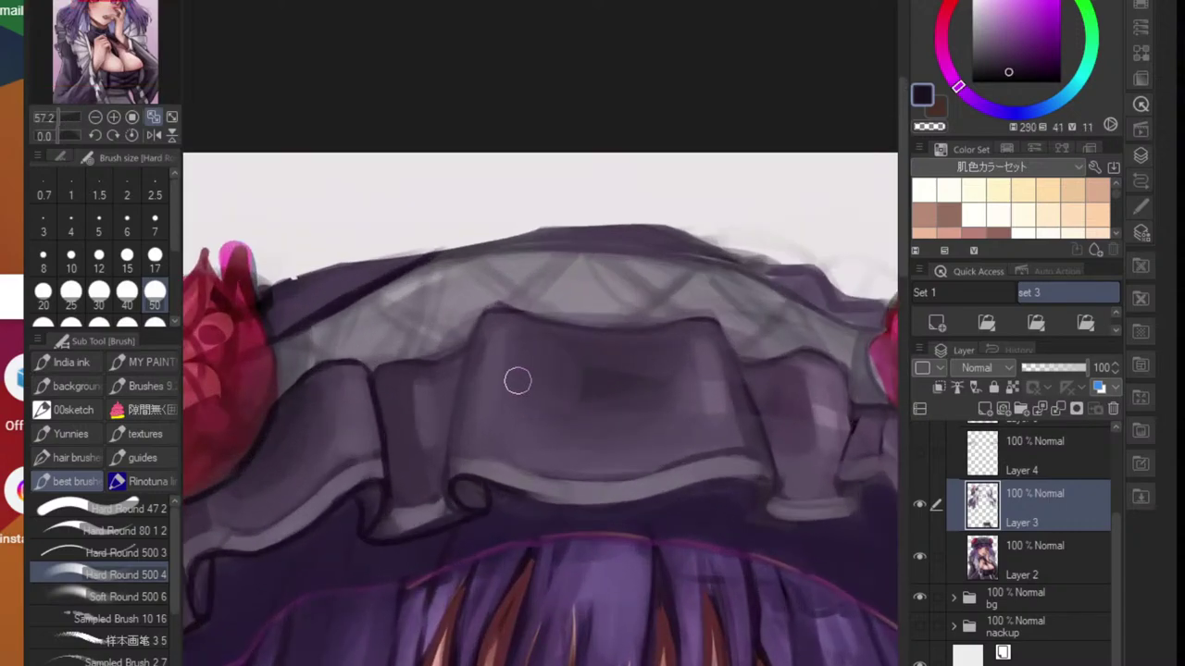
pyautogui.scroll(2, 460, 346)
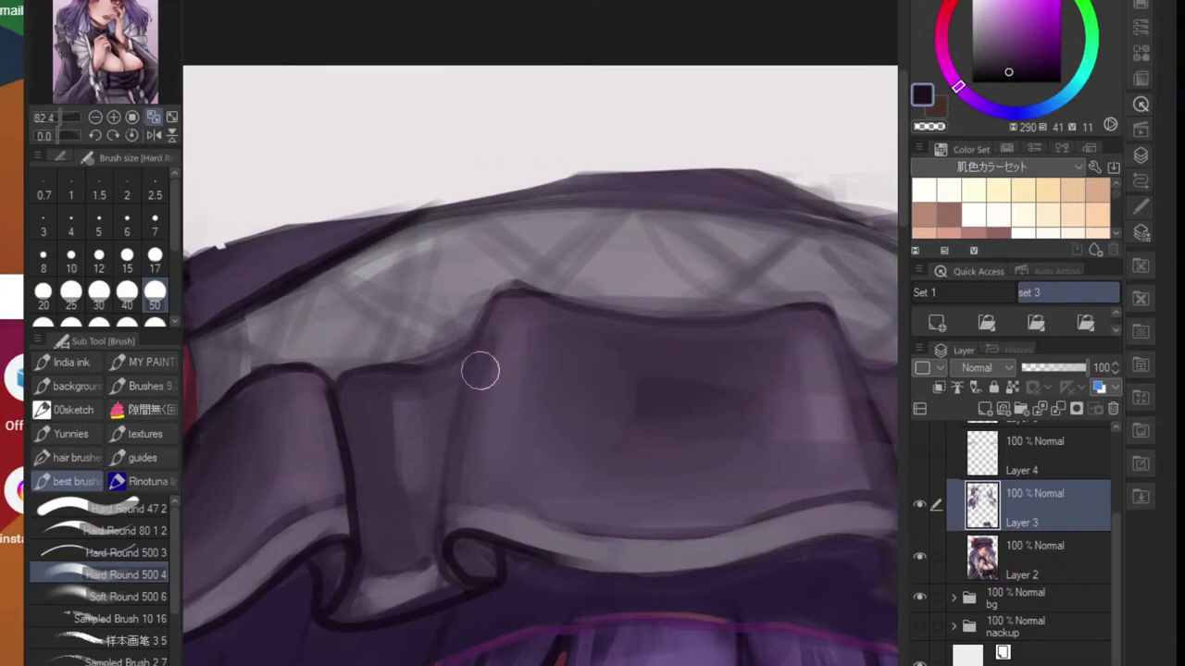
pyautogui.press('[')
pyautogui.press('[')
pyautogui.press('[')
pyautogui.press('[')
pyautogui.press('[')
pyautogui.press('[')
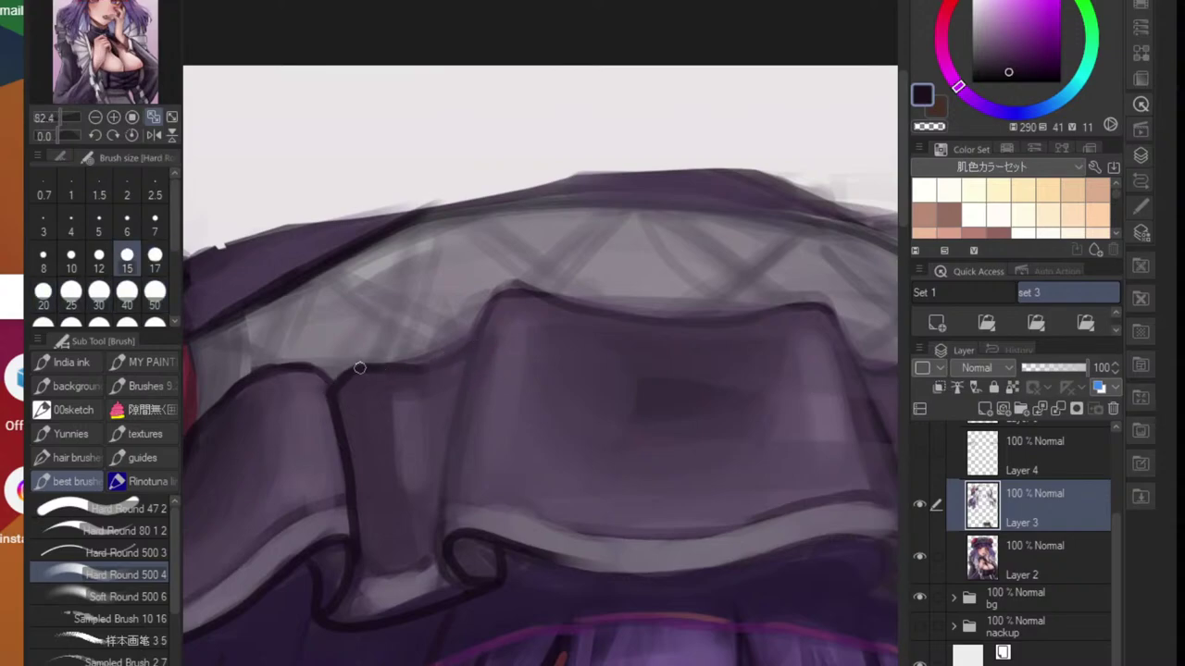
pyautogui.moveTo(338, 381); pyautogui.dragTo(448, 359)
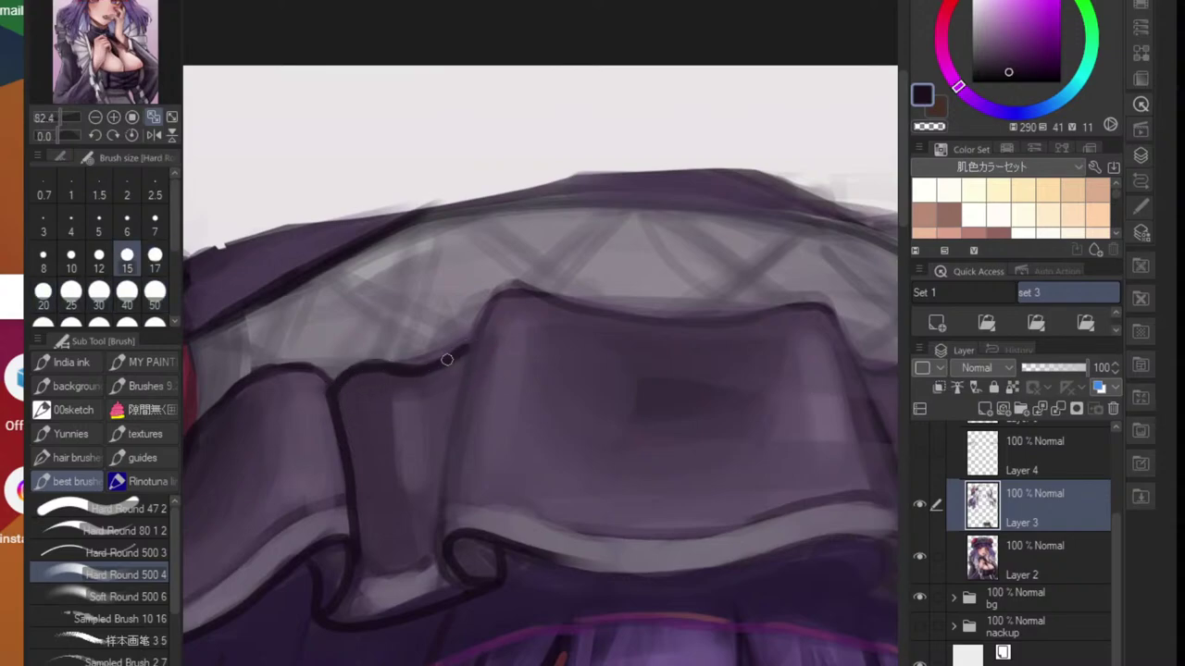
pyautogui.moveTo(490, 302); pyautogui.dragTo(441, 542)
# - Rotate the canvas view to about 70 degrees
pyautogui.scroll(-5, 441, 542)
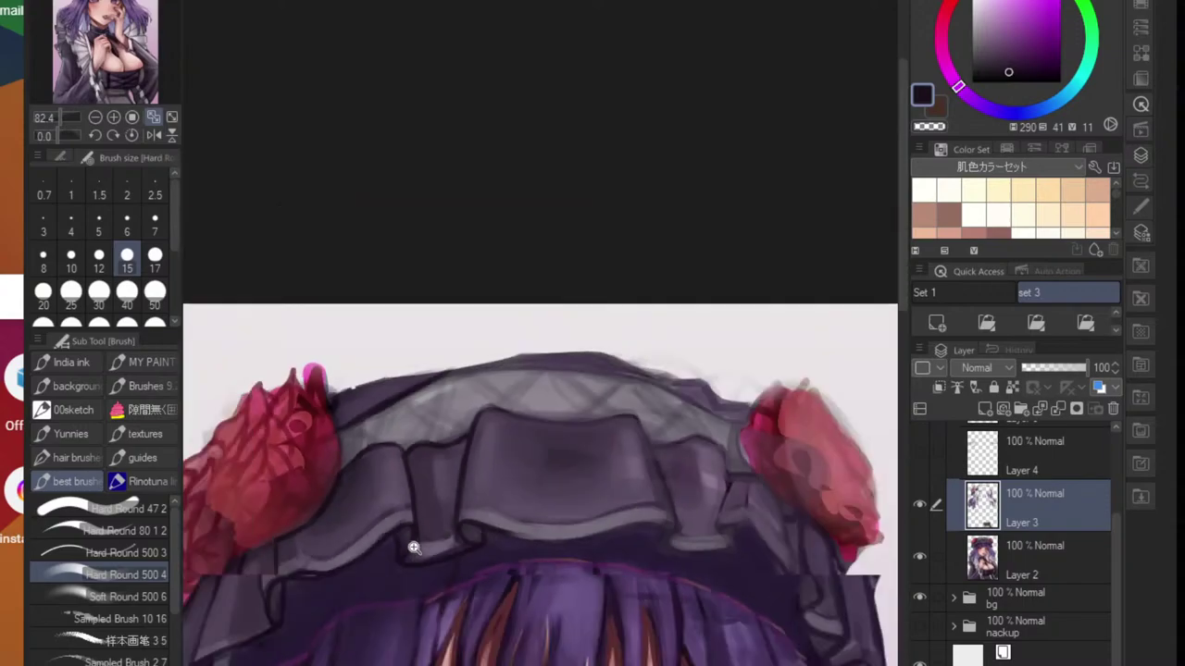
pyautogui.press('r')
pyautogui.moveTo(601, 357); pyautogui.dragTo(603, 474)
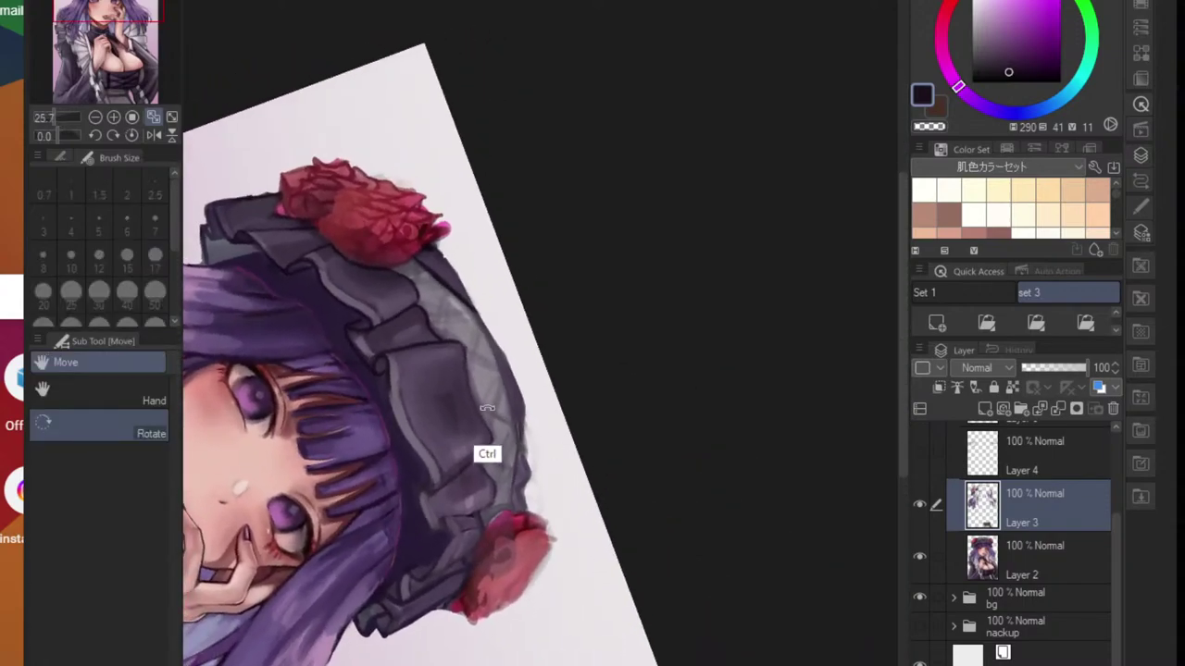
# - Ink the fold's right edge, reset the canvas rotation, and redraw the fold line with a cleaner end
pyautogui.scroll(3, 487, 445)
pyautogui.press('b')
pyautogui.scroll(3, 488, 381)
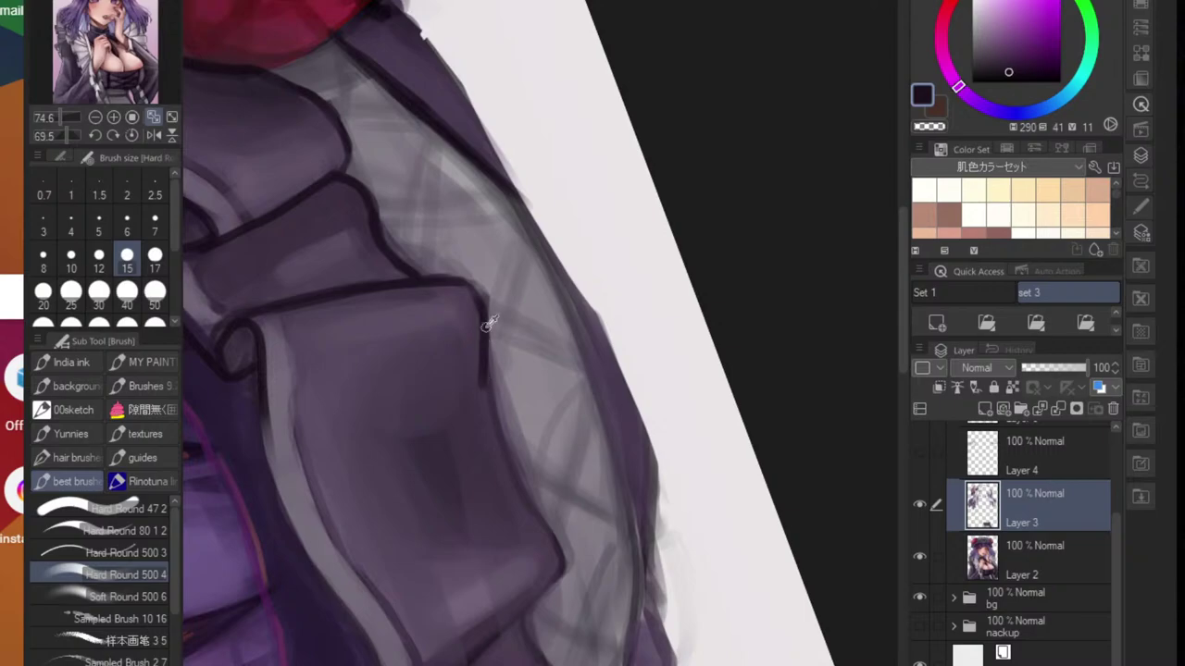
pyautogui.moveTo(489, 352)
pyautogui.mouseDown()
pyautogui.moveTo(497, 431)
pyautogui.moveTo(560, 550)
pyautogui.moveTo(553, 589)
pyautogui.mouseUp()
pyautogui.scroll(-4, 556, 659)
pyautogui.hotkey('ctrl', '@')
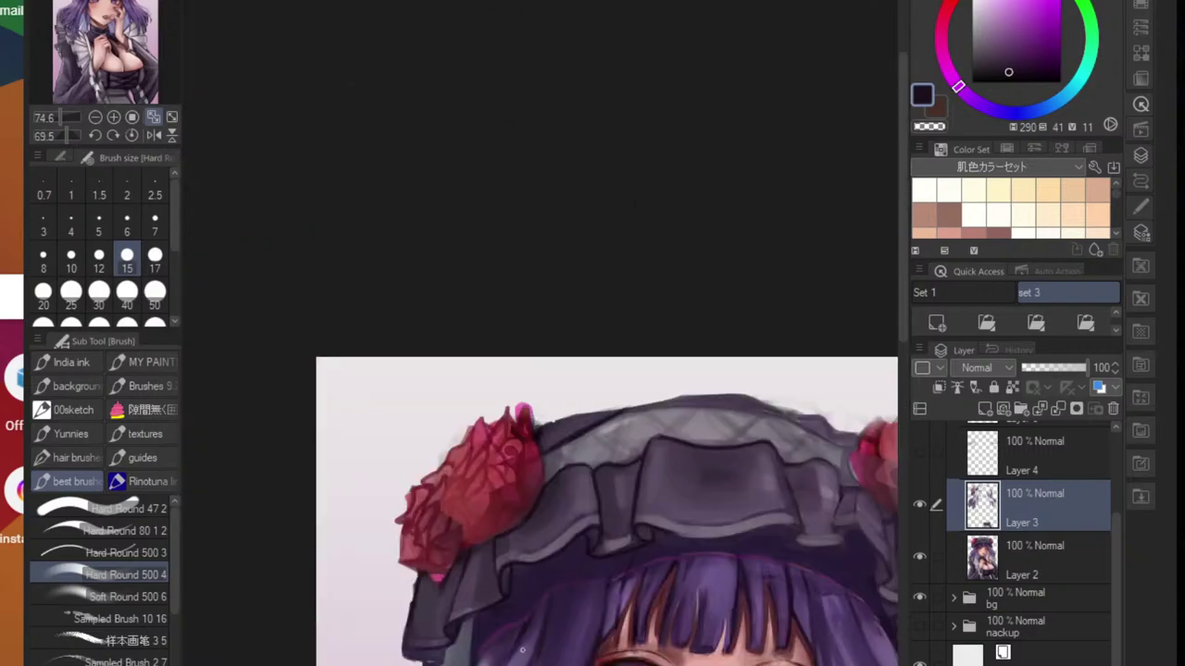
pyautogui.moveTo(832, 490)
pyautogui.mouseDown()
pyautogui.moveTo(563, 422)
pyautogui.moveTo(584, 540)
pyautogui.mouseUp()
pyautogui.scroll(4, 564, 423)
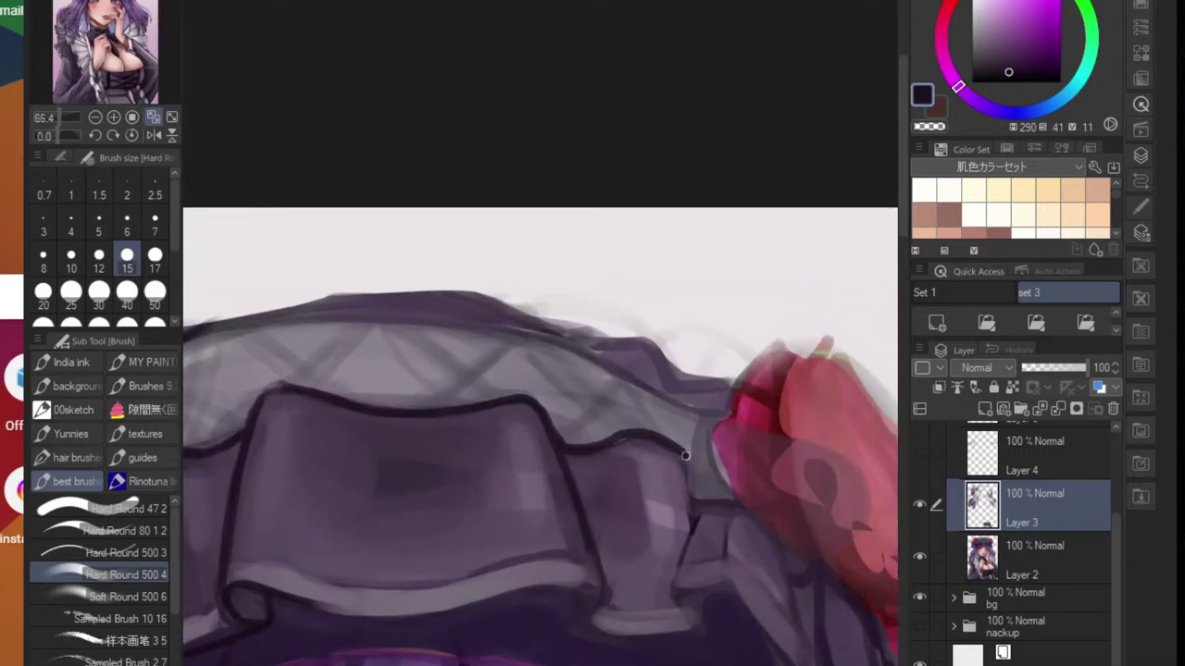
pyautogui.hotkey('ctrl', 'z')
pyautogui.moveTo(572, 450); pyautogui.dragTo(635, 440)
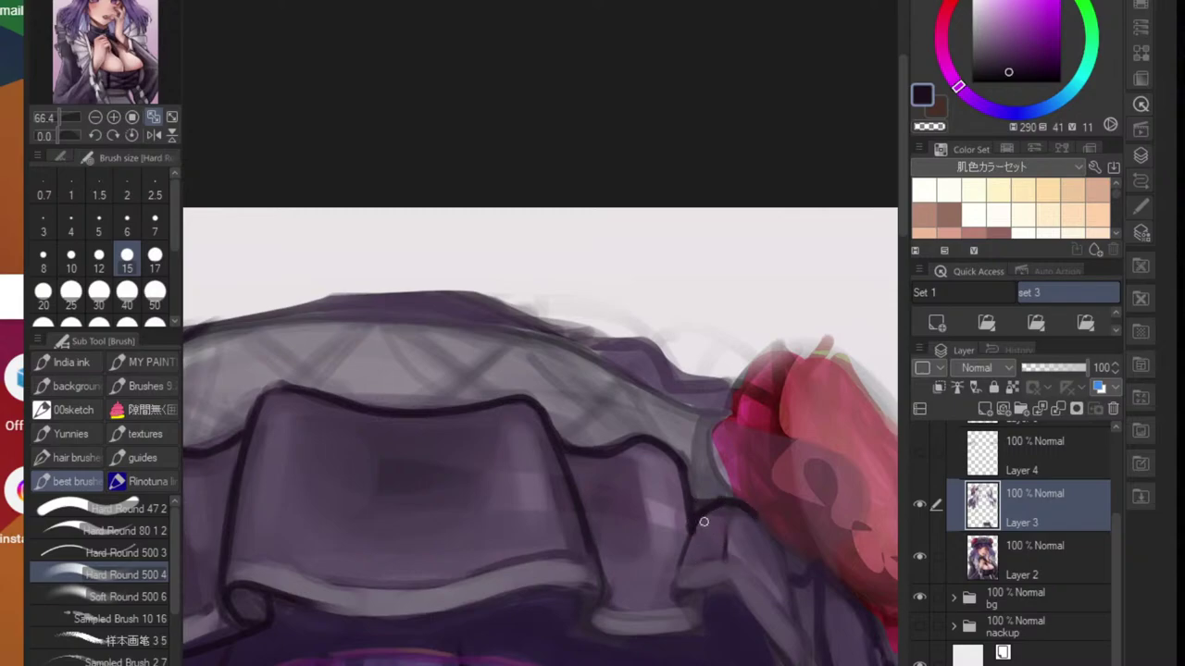
# - Draw the fold line down to the hem and outline the next fold edge upward
pyautogui.moveTo(704, 522); pyautogui.dragTo(681, 568)
pyautogui.hotkey('ctrl', 'z')
pyautogui.moveTo(679, 592)
pyautogui.mouseDown()
pyautogui.moveTo(725, 586)
pyautogui.moveTo(757, 635)
pyautogui.mouseUp()
pyautogui.scroll(-5, 731, 625)
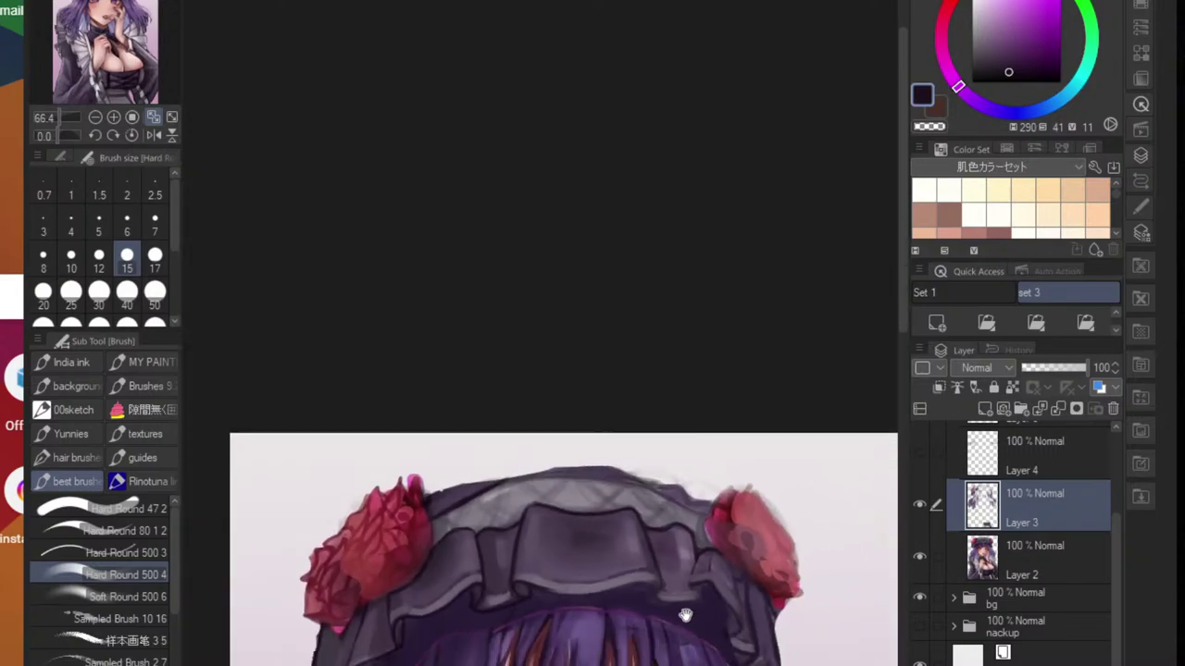
pyautogui.moveTo(683, 614); pyautogui.dragTo(674, 566)
pyautogui.scroll(7, 674, 566)
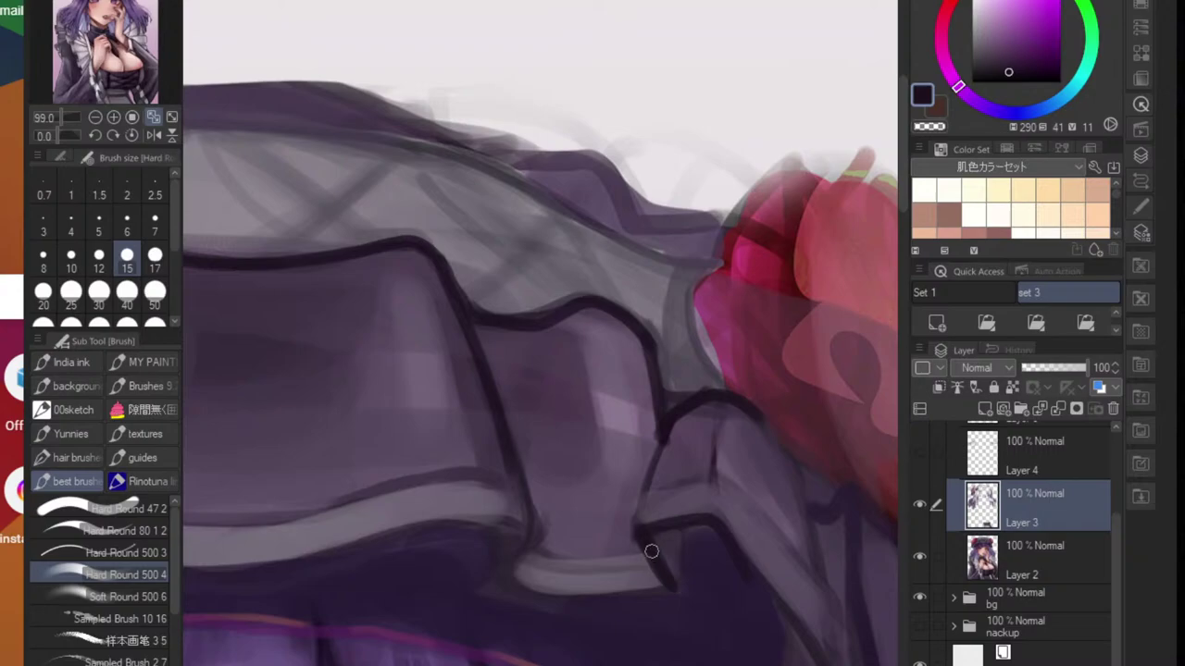
pyautogui.scroll(-4, 685, 583)
pyautogui.scroll(4, 688, 590)
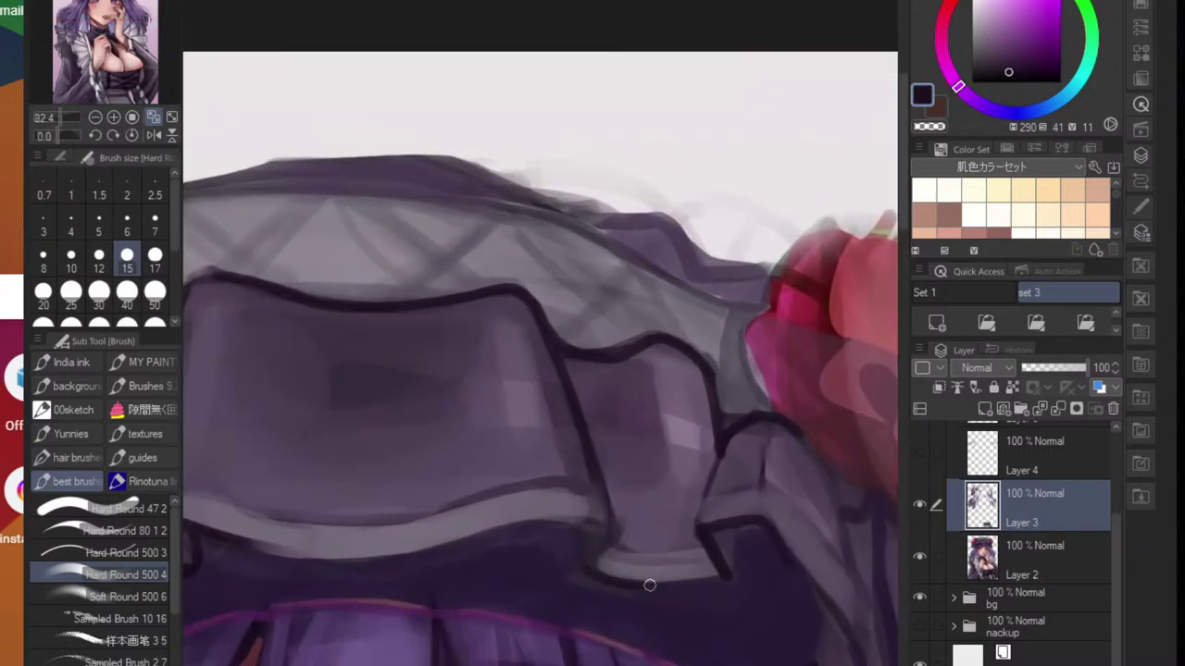
pyautogui.moveTo(587, 566); pyautogui.dragTo(604, 524)
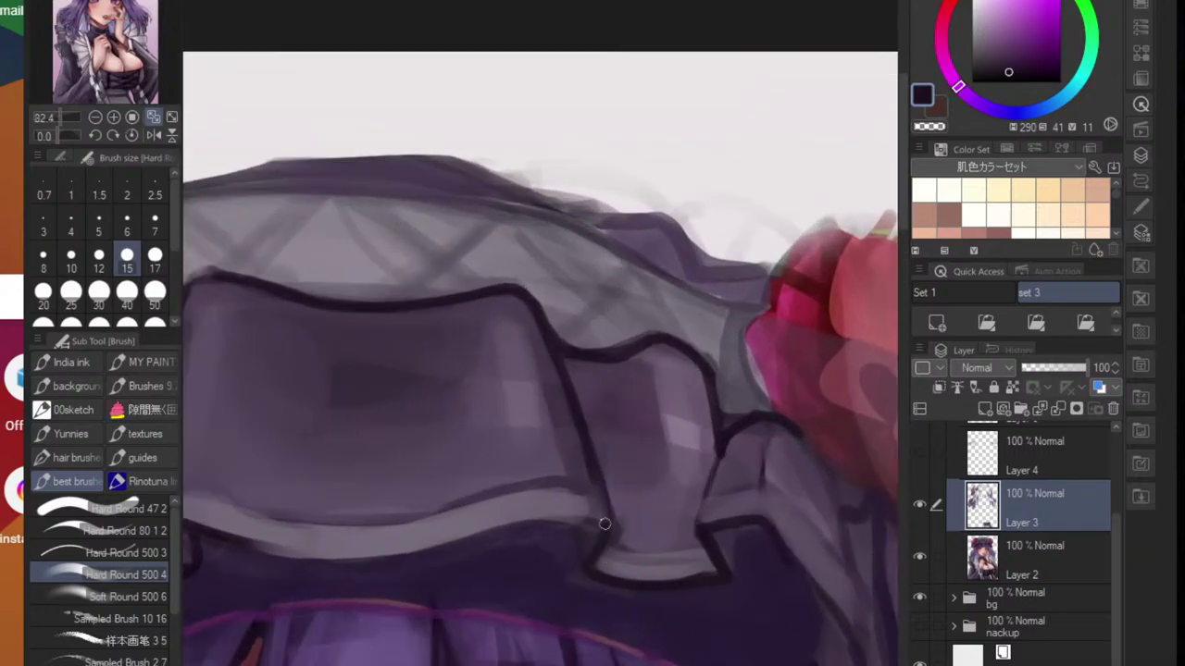
# - Outline the bonnet brim's lower edge and the inner fold lines down to the brim
pyautogui.scroll(-2, 415, 561)
pyautogui.scroll(1, 416, 561)
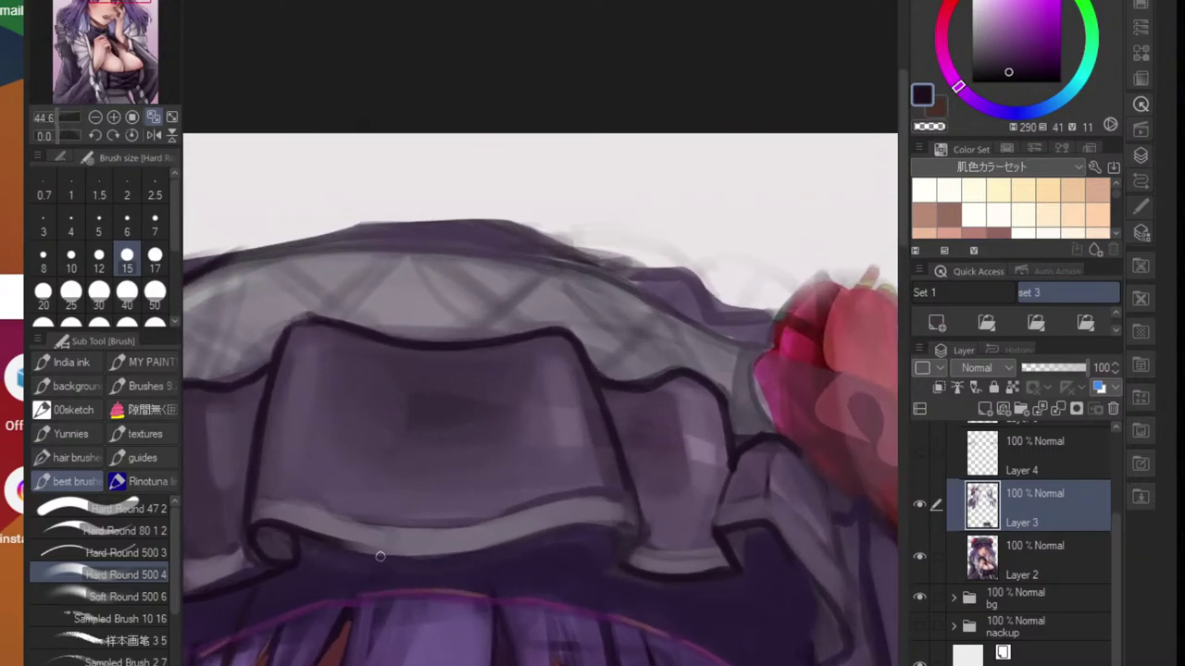
pyautogui.moveTo(343, 547); pyautogui.dragTo(459, 552)
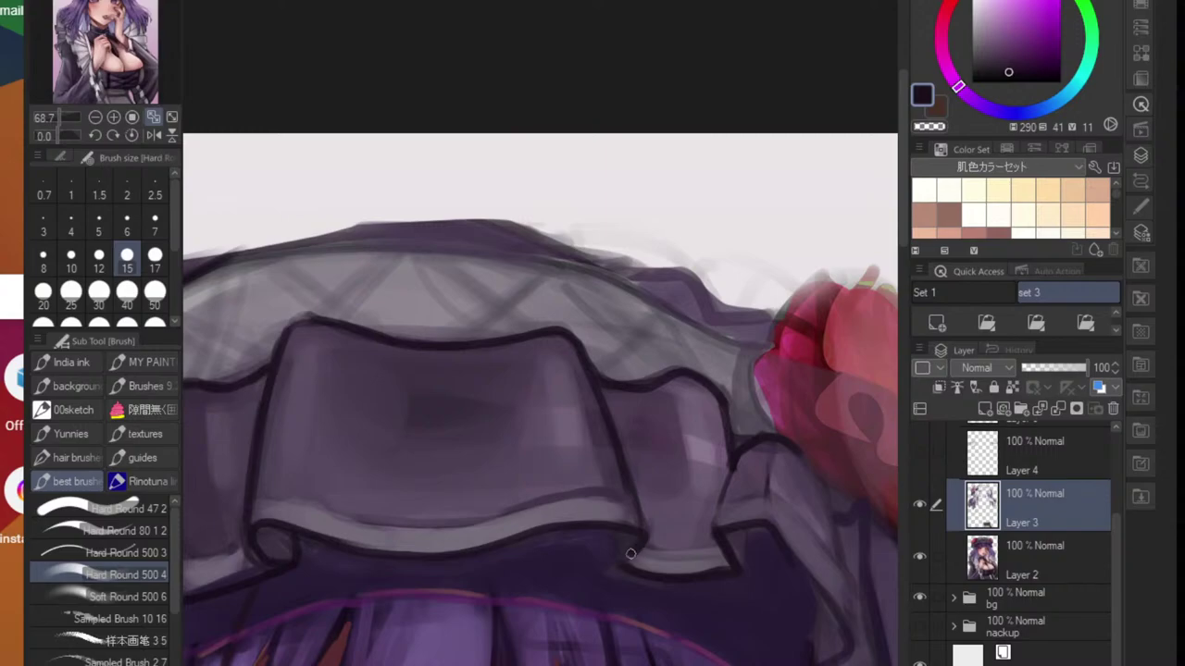
pyautogui.scroll(-3, 616, 536)
pyautogui.scroll(5, 592, 546)
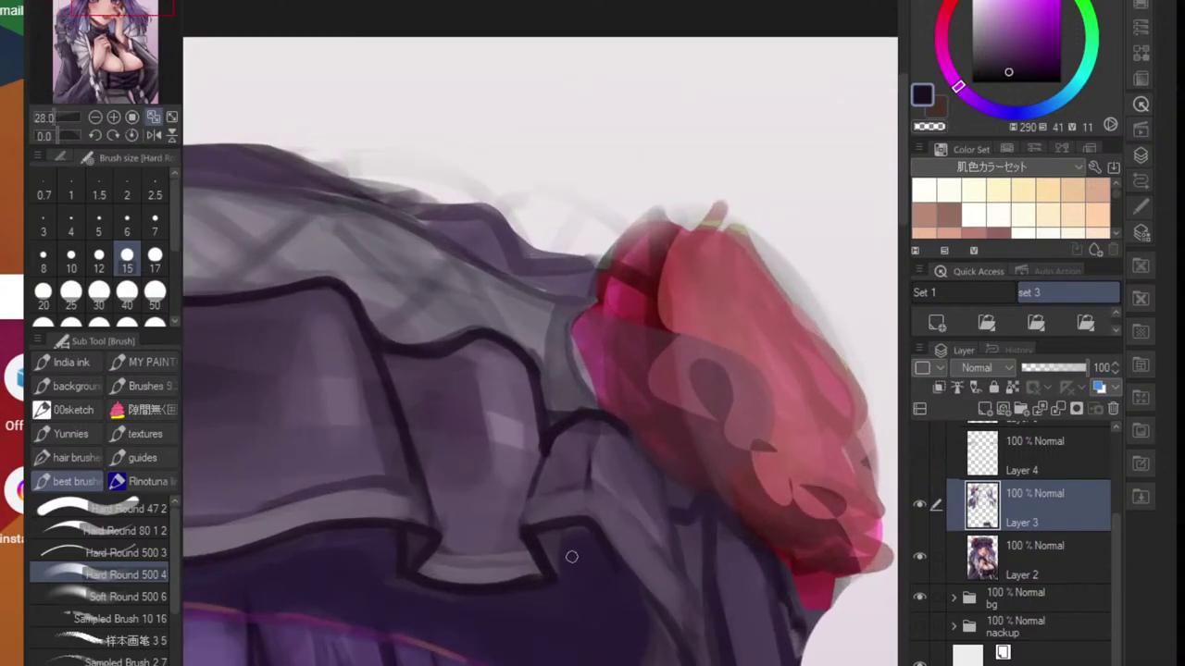
pyautogui.moveTo(562, 528); pyautogui.dragTo(556, 574)
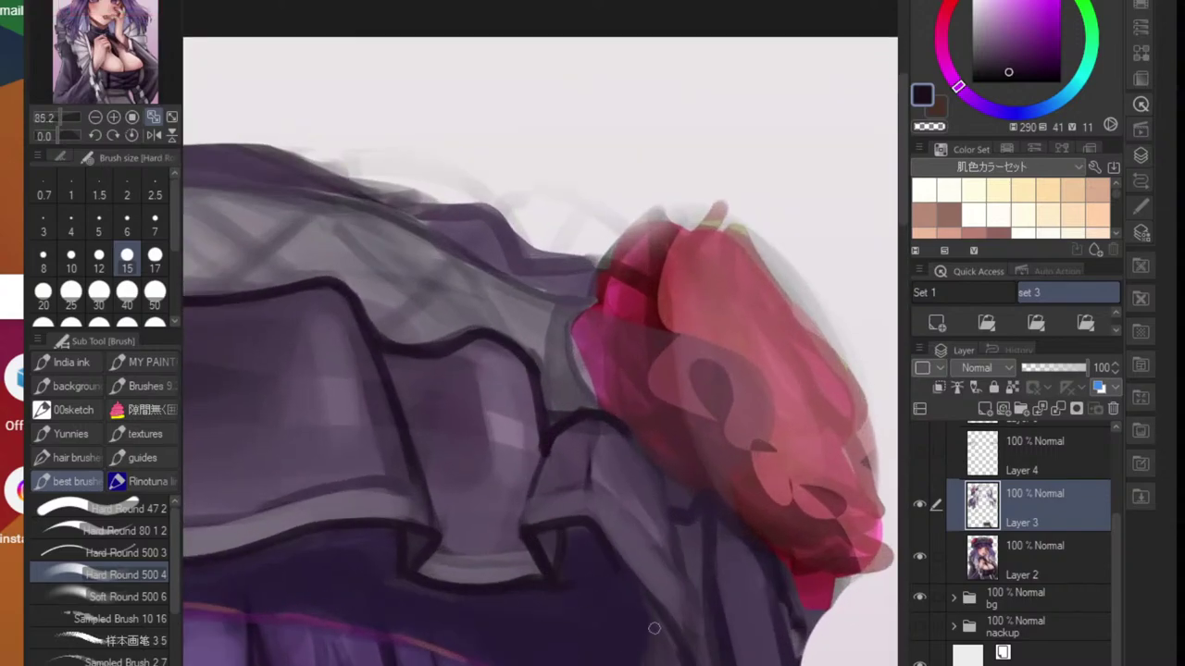
pyautogui.moveTo(653, 603); pyautogui.dragTo(659, 665)
pyautogui.scroll(-3, 688, 648)
pyautogui.scroll(4, 617, 642)
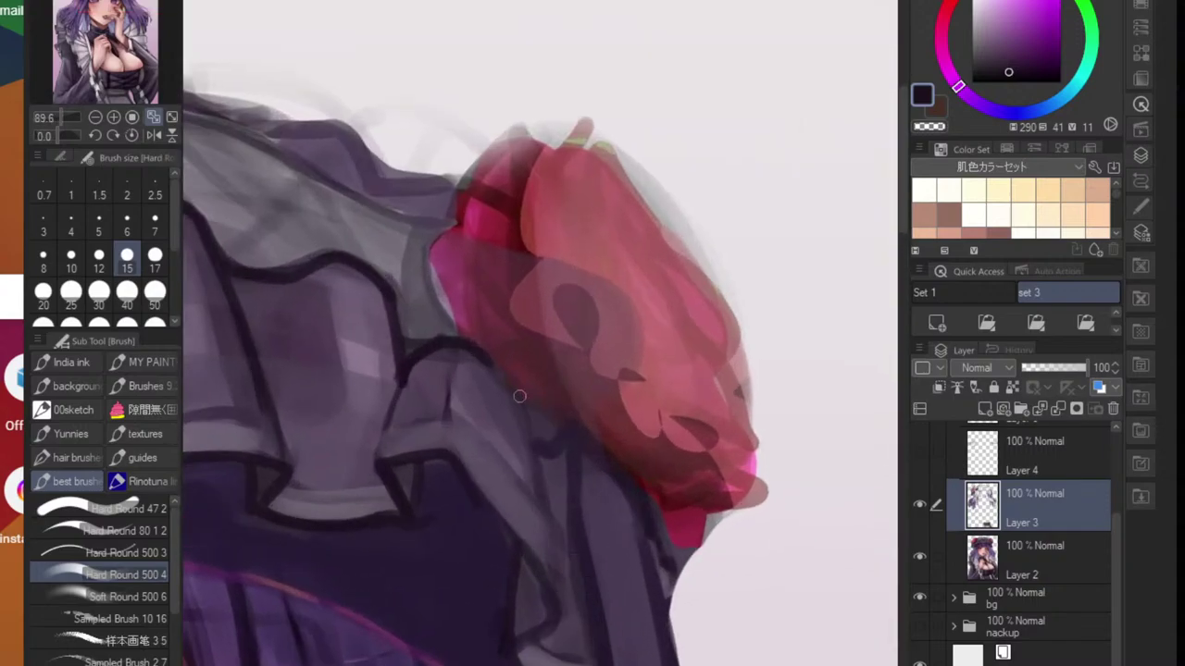
pyautogui.moveTo(520, 396)
pyautogui.mouseDown()
pyautogui.moveTo(559, 556)
pyautogui.moveTo(565, 606)
pyautogui.moveTo(531, 424)
pyautogui.moveTo(557, 611)
pyautogui.mouseUp()
pyautogui.hotkey('ctrl', 'z')
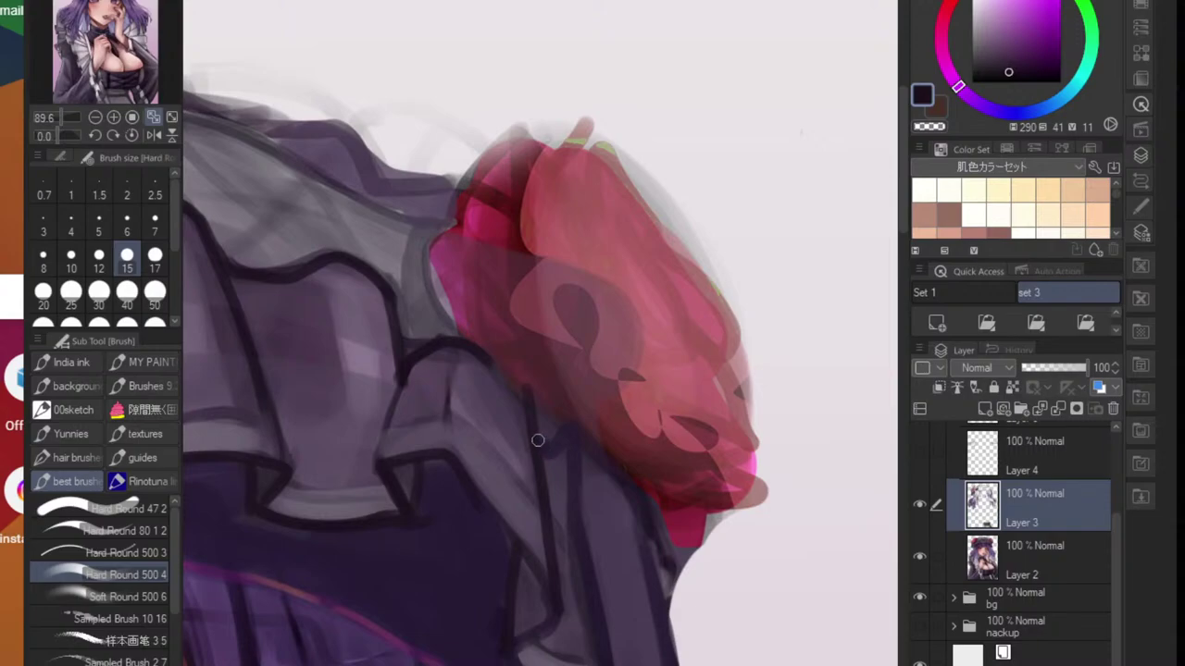
# - Sample a darker bonnet purple and paint a dark stroke down the fold beside the rose
pyautogui.keyDown('alt'); pyautogui.click(542, 420); pyautogui.keyUp('alt')
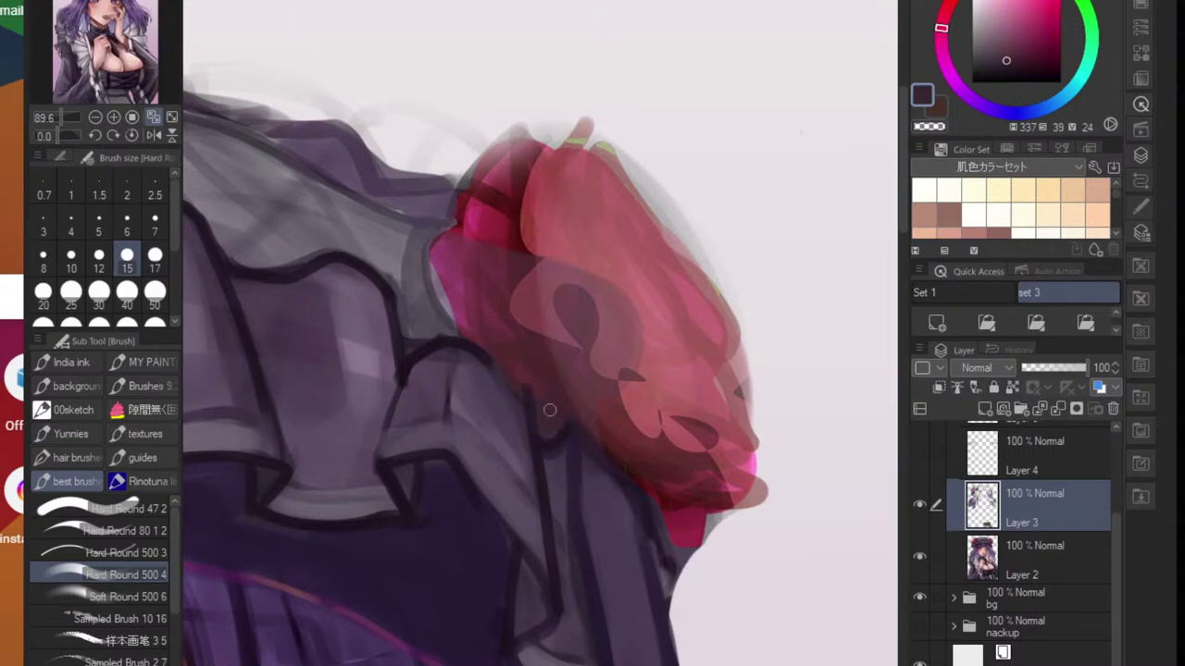
pyautogui.keyDown('alt'); pyautogui.click(564, 428); pyautogui.keyUp('alt')
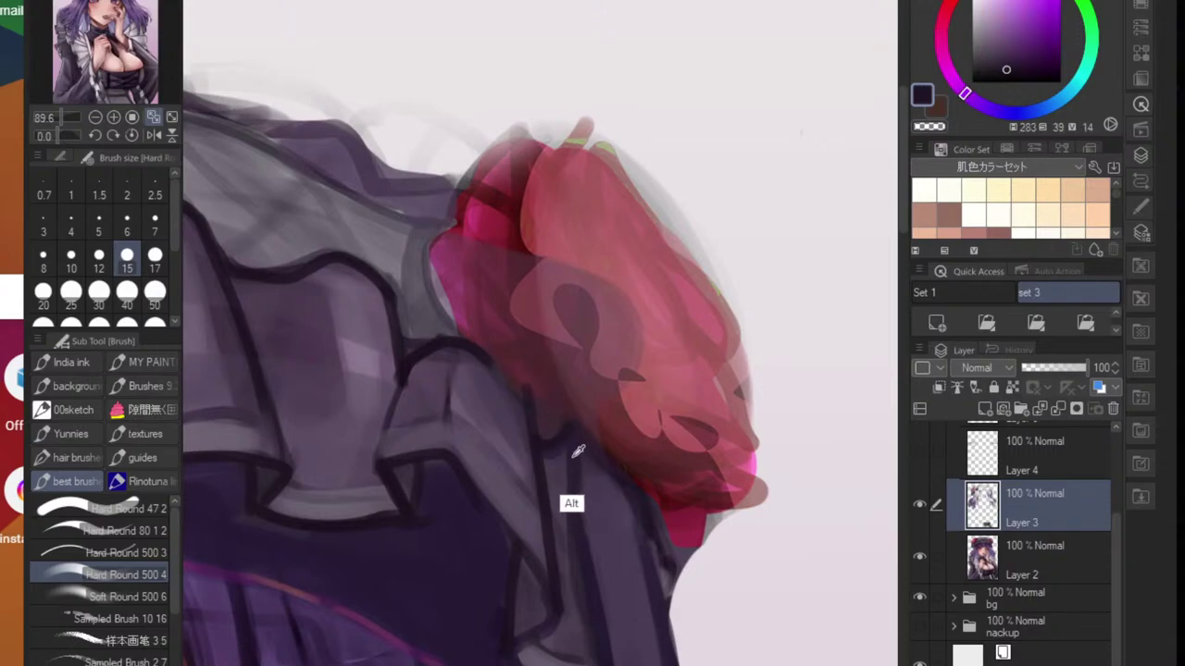
pyautogui.keyDown('alt'); pyautogui.click(572, 424); pyautogui.keyUp('alt')
pyautogui.moveTo(576, 459); pyautogui.dragTo(602, 634)
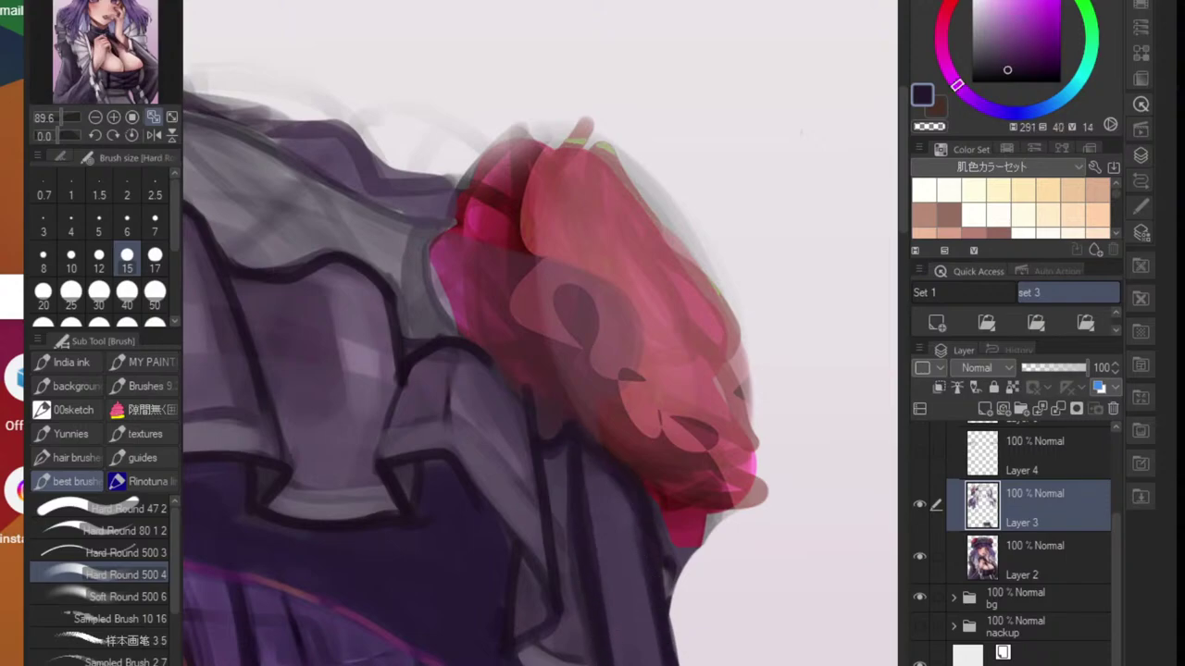
pyautogui.scroll(-7, 616, 546)
pyautogui.scroll(6, 659, 613)
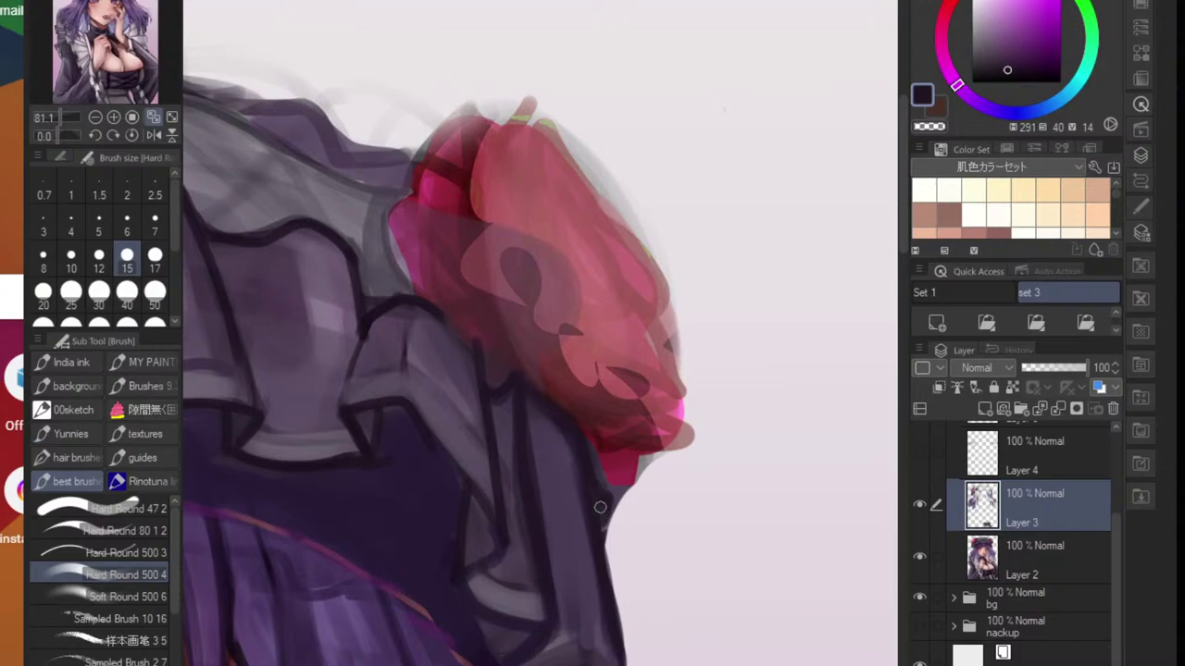
pyautogui.scroll(-7, 601, 547)
pyautogui.scroll(7, 633, 518)
# - Sample the rose's dark red-brown as the drawing colour and zoom in on the right rose
pyautogui.keyDown('alt'); pyautogui.click(565, 491); pyautogui.keyUp('alt')
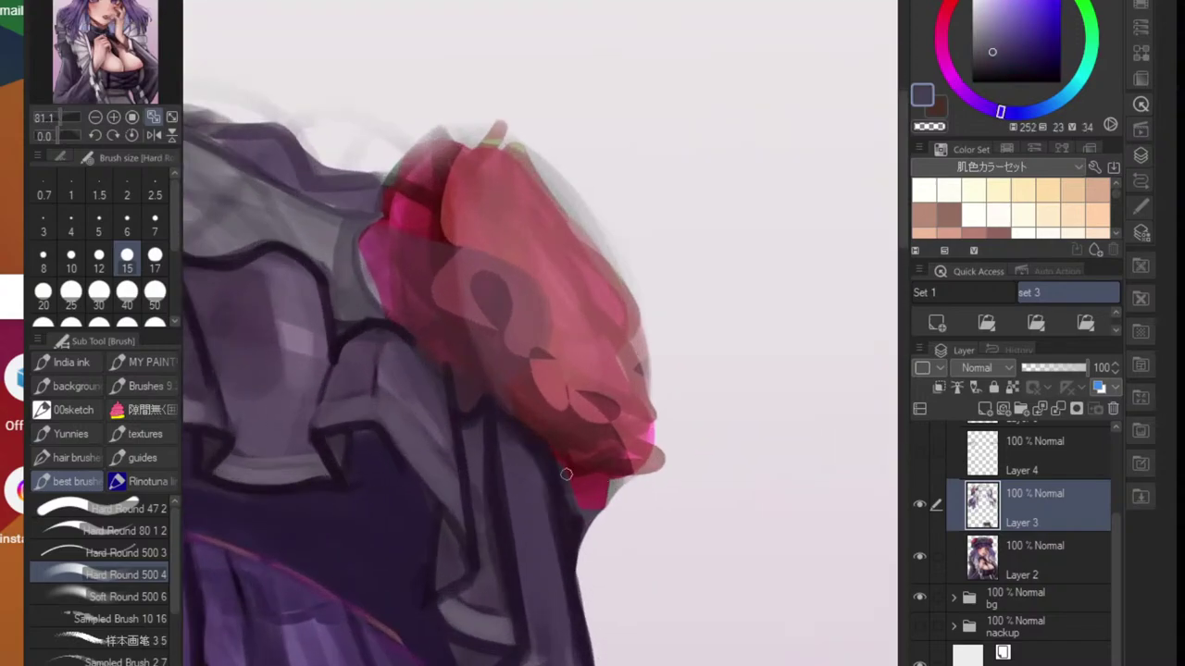
pyautogui.keyDown('alt'); pyautogui.click(581, 484); pyautogui.keyUp('alt')
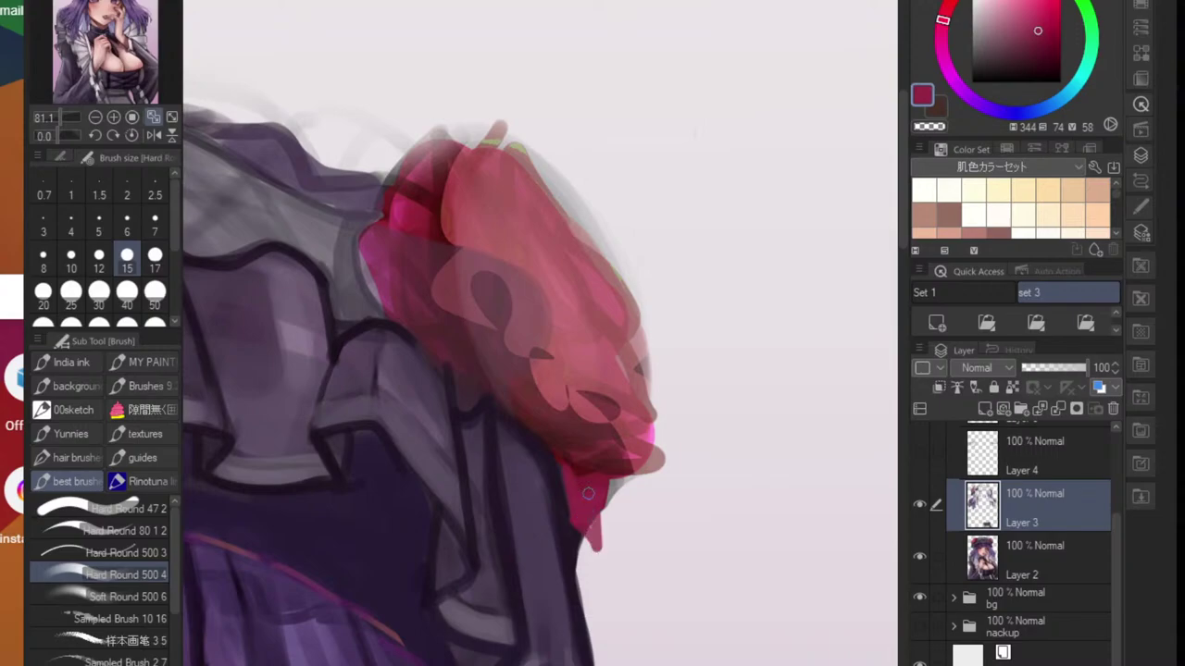
pyautogui.scroll(-8, 632, 509)
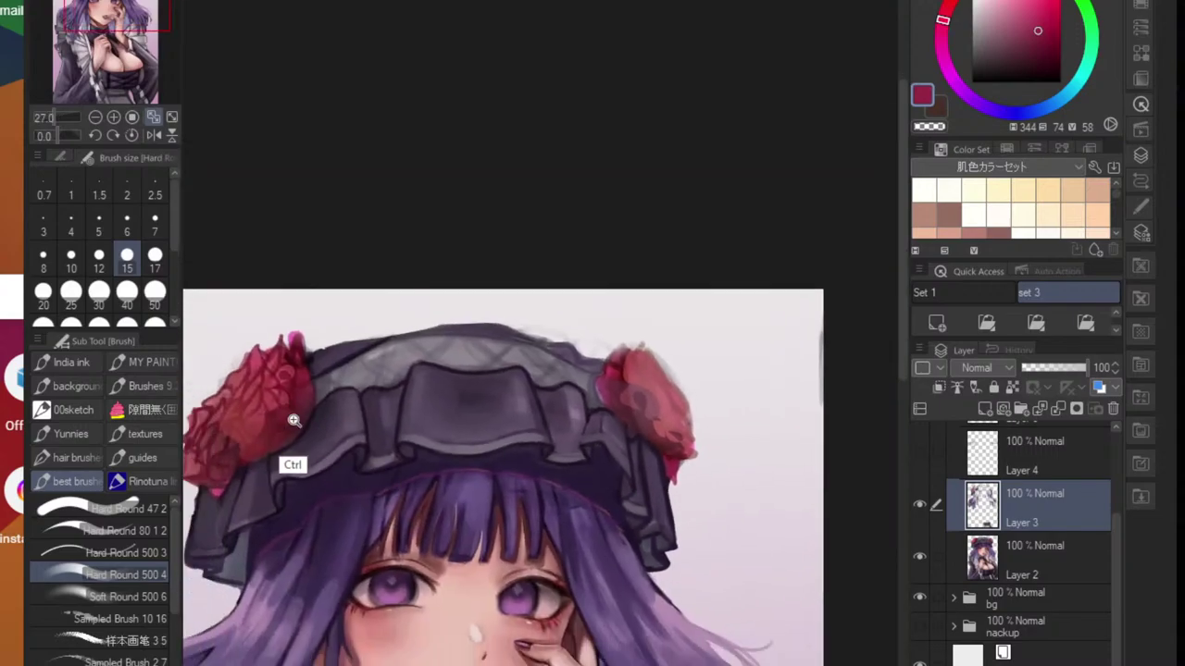
pyautogui.scroll(9, 294, 418)
pyautogui.keyDown('alt'); pyautogui.click(491, 219); pyautogui.keyUp('alt')
pyautogui.scroll(-9, 535, 287)
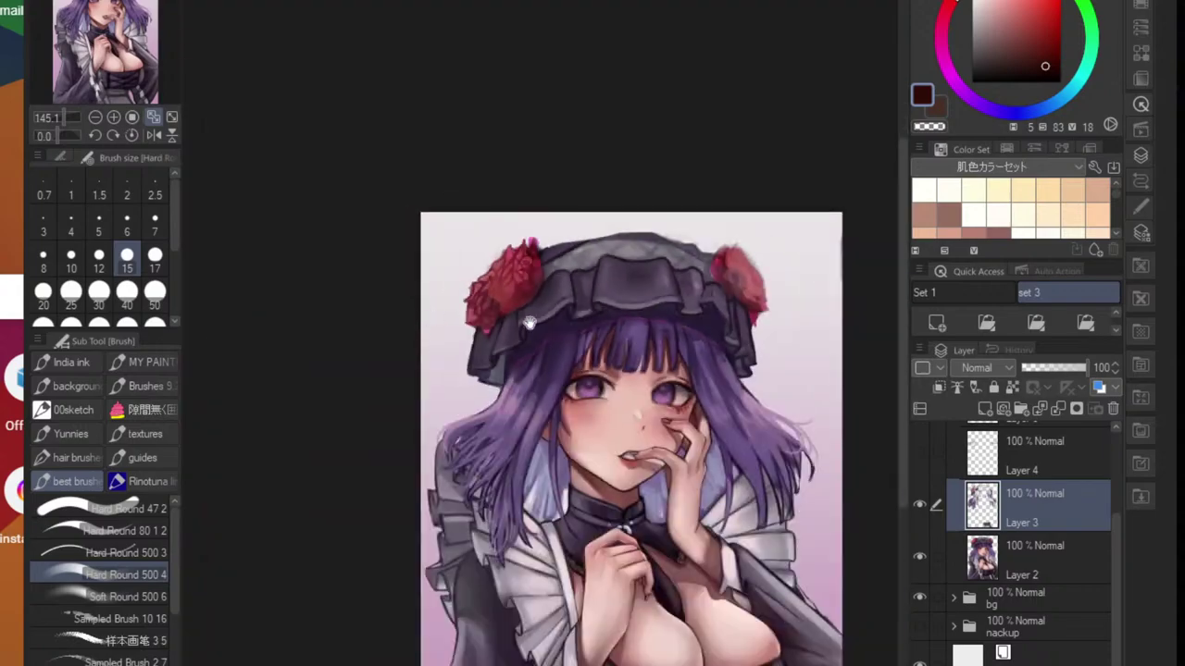
pyautogui.moveTo(788, 291); pyautogui.dragTo(544, 357)
pyautogui.scroll(6, 544, 356)
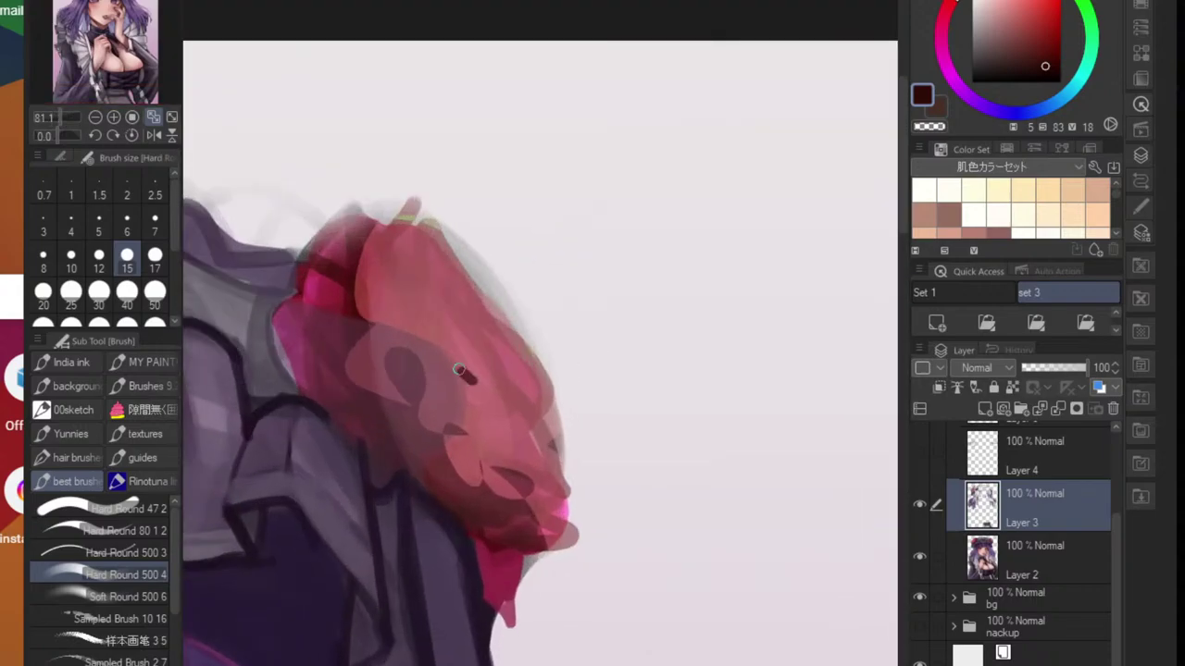
# - Ink the right rose's oval centre and the petal curves around it
pyautogui.moveTo(458, 370)
pyautogui.mouseDown()
pyautogui.moveTo(456, 338)
pyautogui.moveTo(479, 377)
pyautogui.mouseUp()
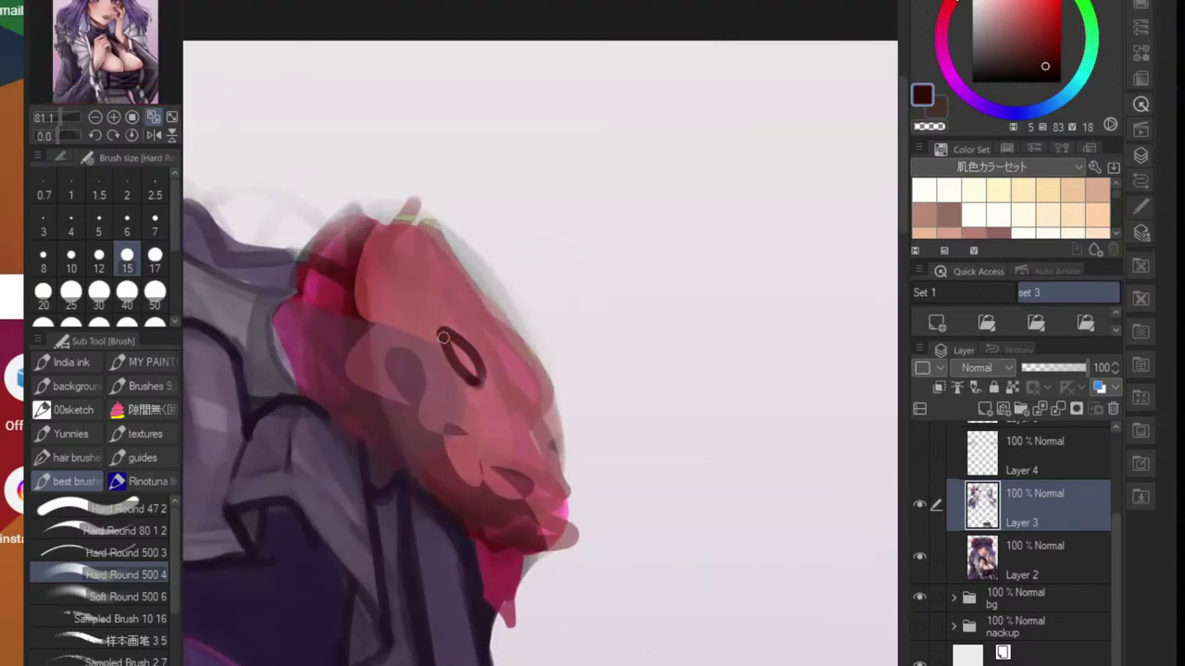
pyautogui.moveTo(421, 294)
pyautogui.mouseDown()
pyautogui.moveTo(408, 361)
pyautogui.moveTo(458, 394)
pyautogui.mouseUp()
pyautogui.moveTo(441, 278)
pyautogui.mouseDown()
pyautogui.moveTo(518, 425)
pyautogui.moveTo(515, 435)
pyautogui.moveTo(476, 398)
pyautogui.moveTo(495, 458)
pyautogui.mouseUp()
pyautogui.moveTo(483, 437); pyautogui.dragTo(477, 403)
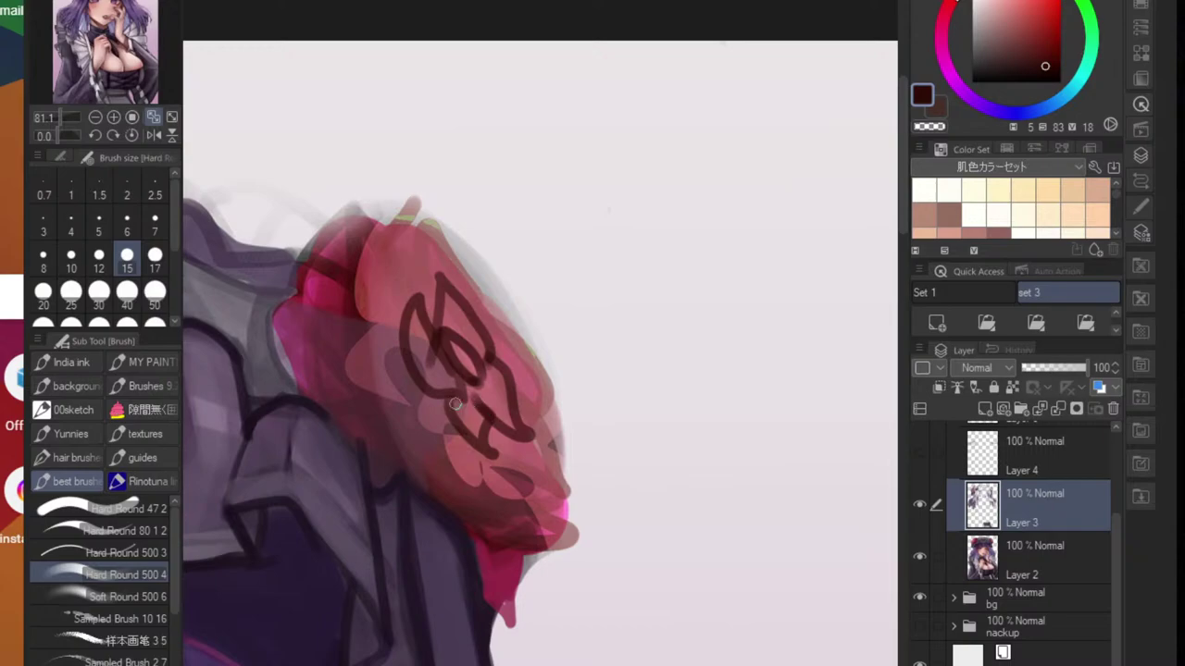
pyautogui.moveTo(396, 325); pyautogui.dragTo(435, 287)
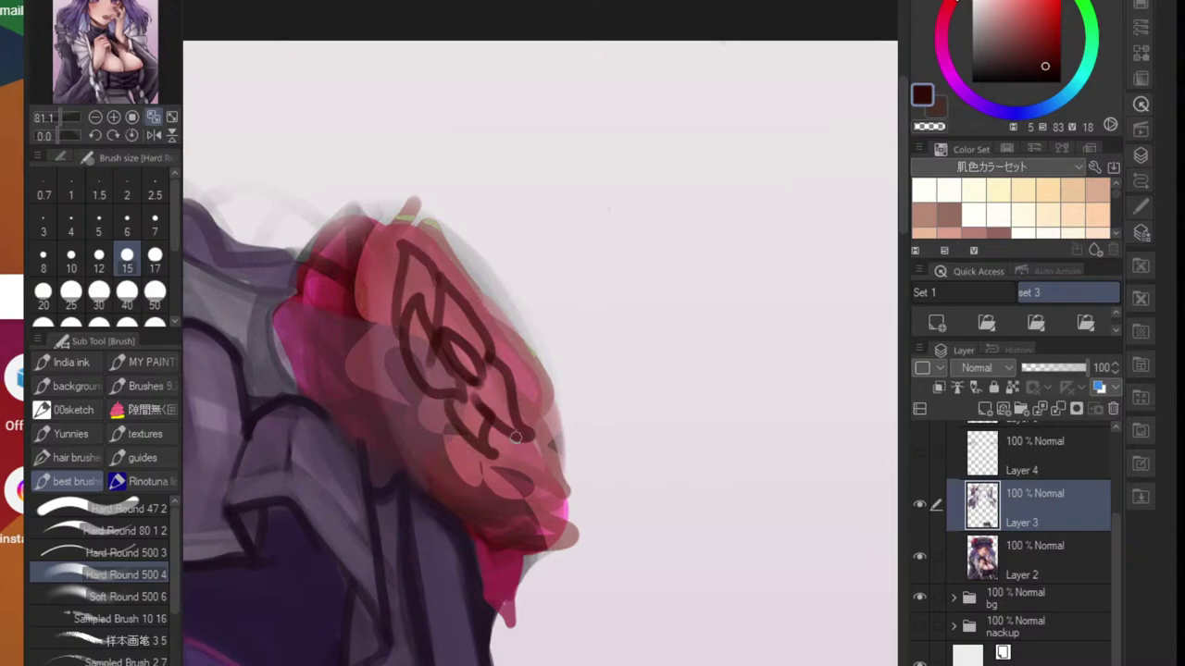
pyautogui.moveTo(494, 454)
pyautogui.mouseDown()
pyautogui.moveTo(518, 483)
pyautogui.moveTo(529, 435)
pyautogui.mouseUp()
pyautogui.moveTo(483, 290)
pyautogui.mouseDown()
pyautogui.moveTo(526, 360)
pyautogui.moveTo(524, 391)
pyautogui.mouseUp()
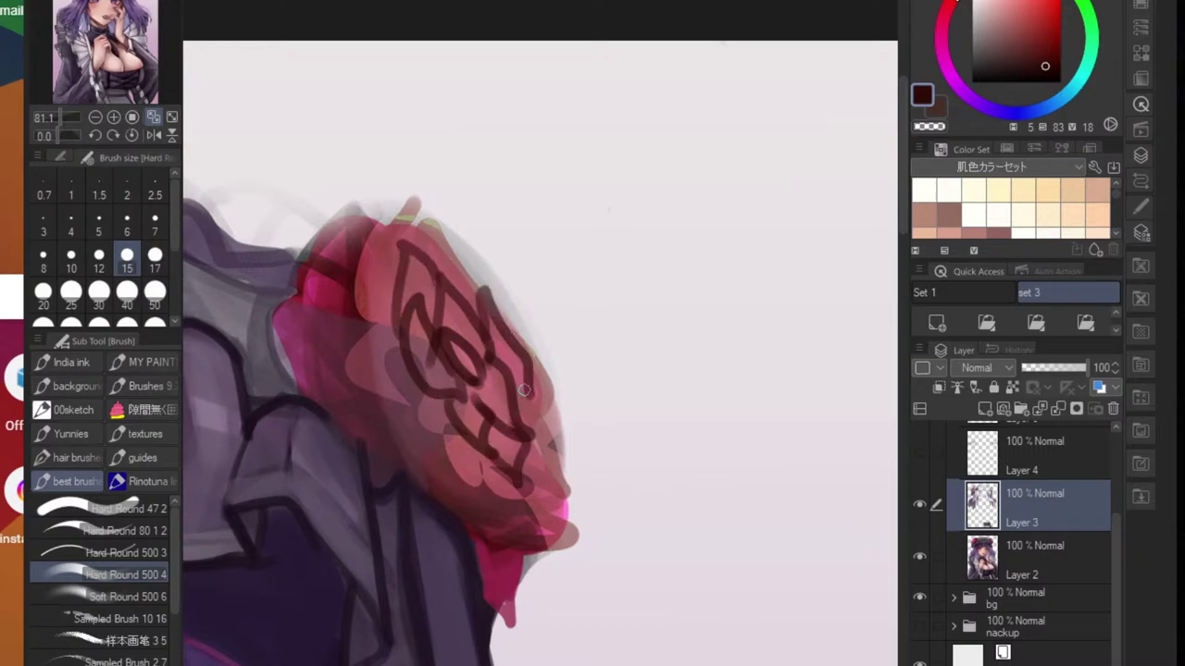
pyautogui.moveTo(417, 384)
pyautogui.mouseDown()
pyautogui.moveTo(380, 333)
pyautogui.moveTo(416, 423)
pyautogui.moveTo(448, 417)
pyautogui.mouseUp()
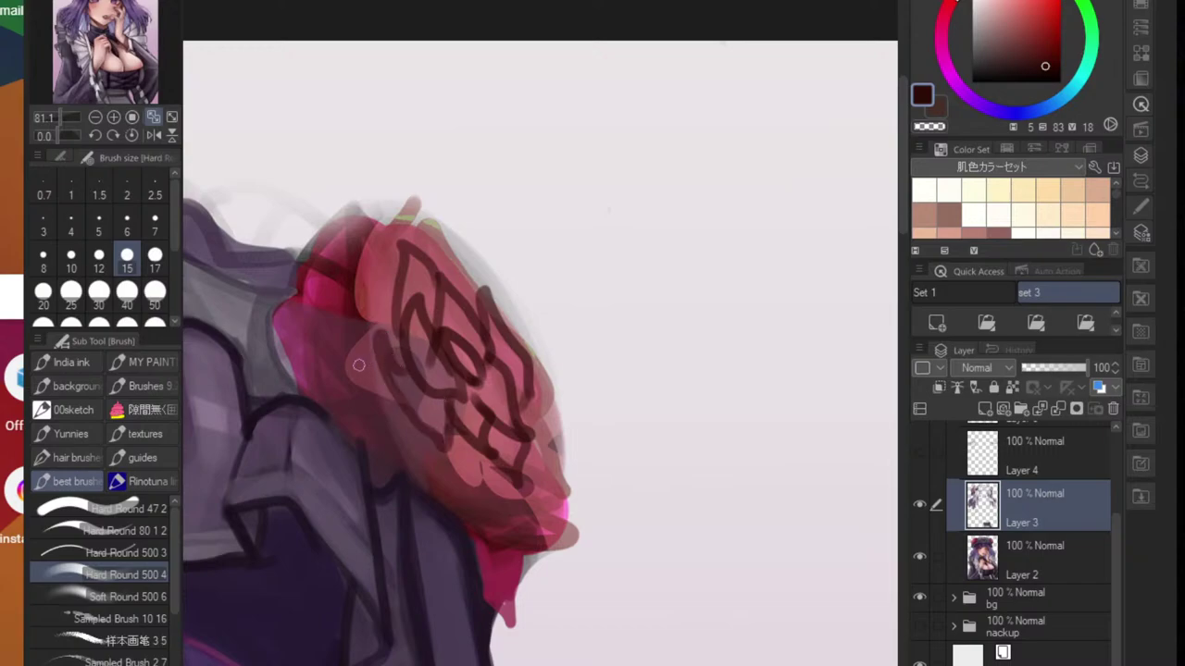
pyautogui.moveTo(380, 335)
pyautogui.mouseDown()
pyautogui.moveTo(365, 376)
pyautogui.moveTo(366, 434)
pyautogui.mouseUp()
pyautogui.moveTo(408, 474); pyautogui.dragTo(447, 452)
pyautogui.moveTo(510, 474)
pyautogui.mouseDown()
pyautogui.moveTo(457, 486)
pyautogui.moveTo(530, 481)
pyautogui.moveTo(508, 451)
pyautogui.mouseUp()
# - Outline the rose's upper-left petals and its left and right outer edges
pyautogui.moveTo(399, 246)
pyautogui.mouseDown()
pyautogui.moveTo(363, 311)
pyautogui.moveTo(389, 317)
pyautogui.moveTo(379, 339)
pyautogui.moveTo(330, 331)
pyautogui.moveTo(371, 342)
pyautogui.moveTo(358, 253)
pyautogui.moveTo(319, 327)
pyautogui.mouseUp()
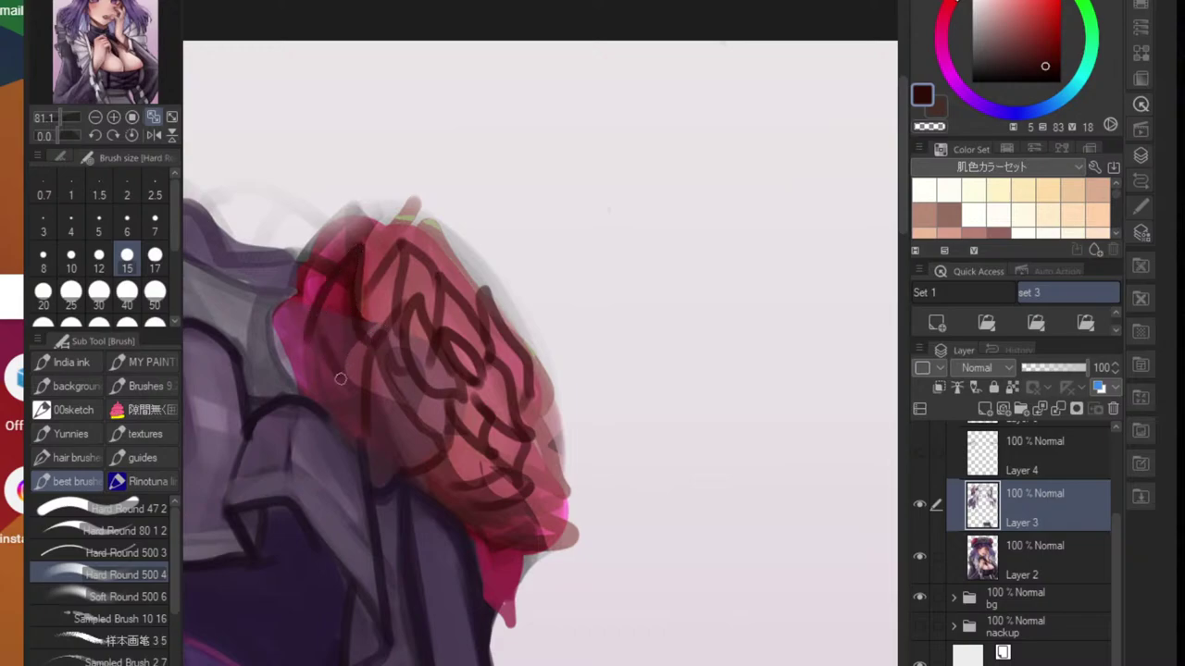
pyautogui.moveTo(340, 378)
pyautogui.mouseDown()
pyautogui.moveTo(298, 320)
pyautogui.moveTo(314, 394)
pyautogui.mouseUp()
pyautogui.moveTo(366, 273)
pyautogui.mouseDown()
pyautogui.moveTo(398, 208)
pyautogui.moveTo(388, 249)
pyautogui.moveTo(392, 200)
pyautogui.moveTo(399, 252)
pyautogui.moveTo(389, 213)
pyautogui.moveTo(427, 253)
pyautogui.moveTo(433, 230)
pyautogui.moveTo(469, 286)
pyautogui.moveTo(452, 245)
pyautogui.moveTo(503, 325)
pyautogui.mouseUp()
pyautogui.hotkey('ctrl', 'z')
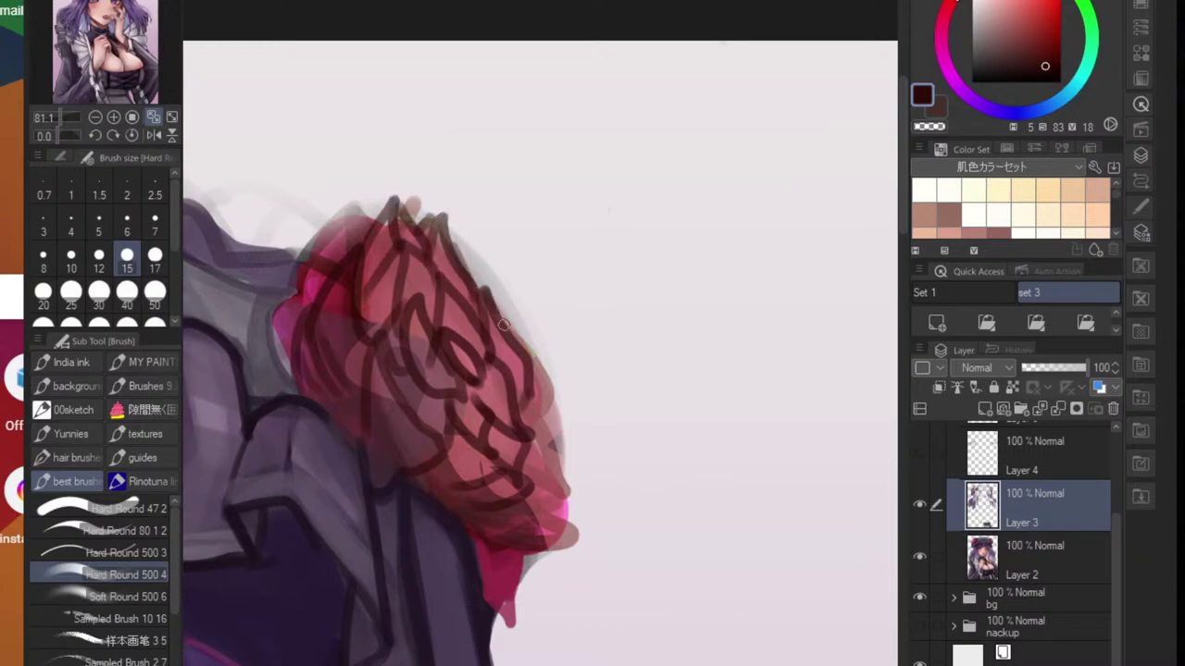
pyautogui.moveTo(529, 389)
pyautogui.mouseDown()
pyautogui.moveTo(559, 470)
pyautogui.moveTo(524, 444)
pyautogui.moveTo(535, 497)
pyautogui.moveTo(492, 537)
pyautogui.mouseUp()
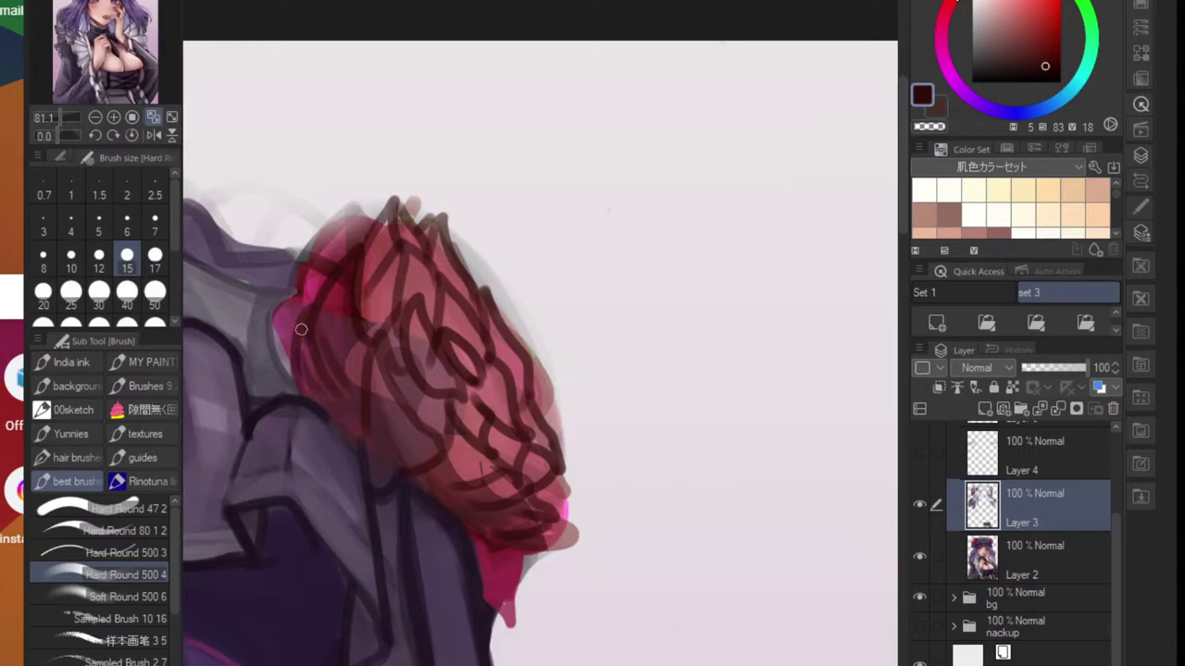
pyautogui.moveTo(301, 328)
pyautogui.mouseDown()
pyautogui.moveTo(315, 251)
pyautogui.moveTo(344, 214)
pyautogui.mouseUp()
# - Lock Layer 3's transparent pixels and pick the left rose's red as the drawing colour
pyautogui.scroll(-6, 402, 378)
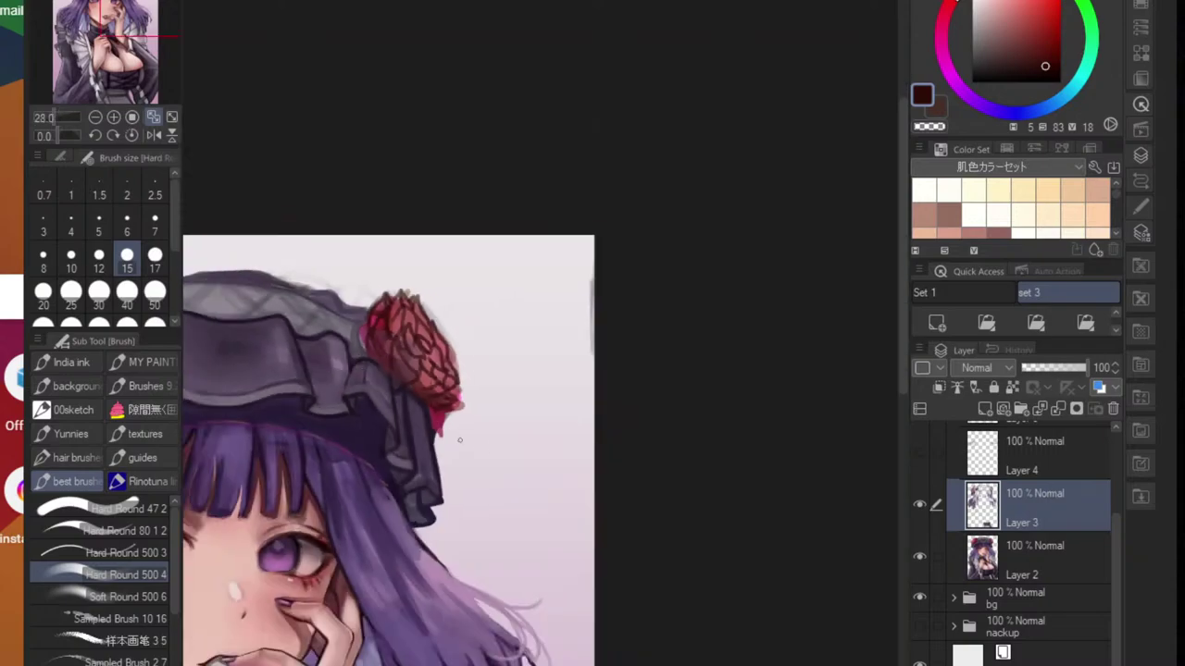
pyautogui.moveTo(361, 407); pyautogui.dragTo(405, 408)
pyautogui.scroll(3, 345, 381)
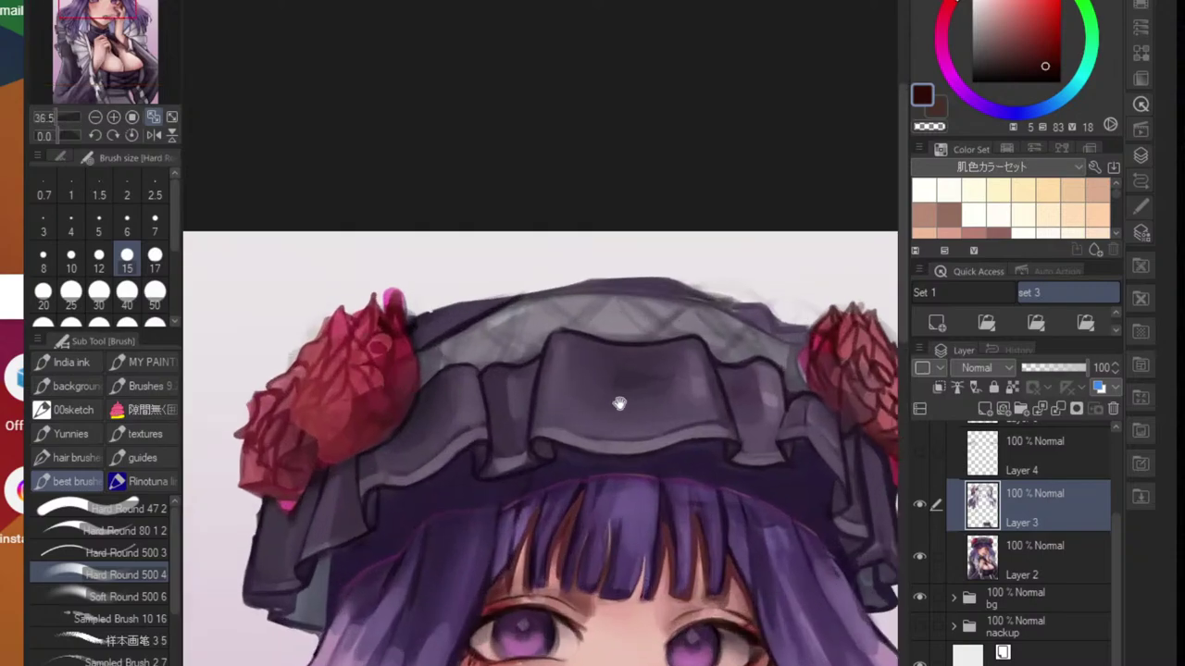
pyautogui.moveTo(619, 405); pyautogui.dragTo(594, 406)
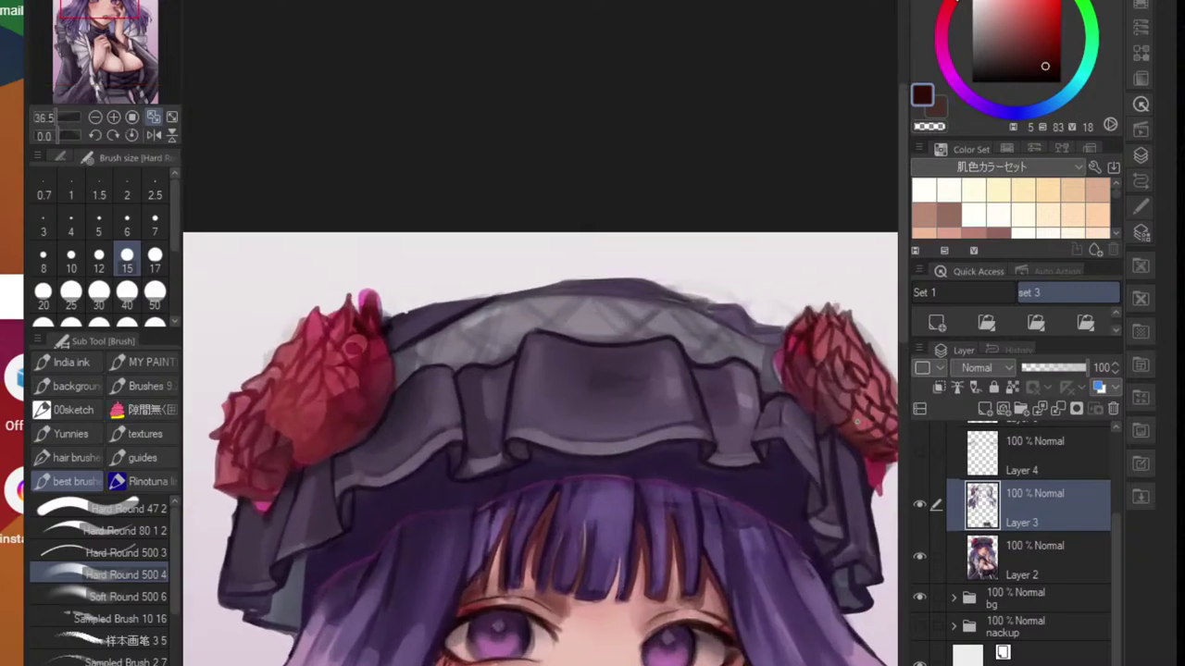
pyautogui.click(920, 504)
pyautogui.click(919, 504)
pyautogui.click(1014, 388)
pyautogui.scroll(3, 283, 410)
pyautogui.keyDown('alt'); pyautogui.click(350, 414); pyautogui.keyUp('alt')
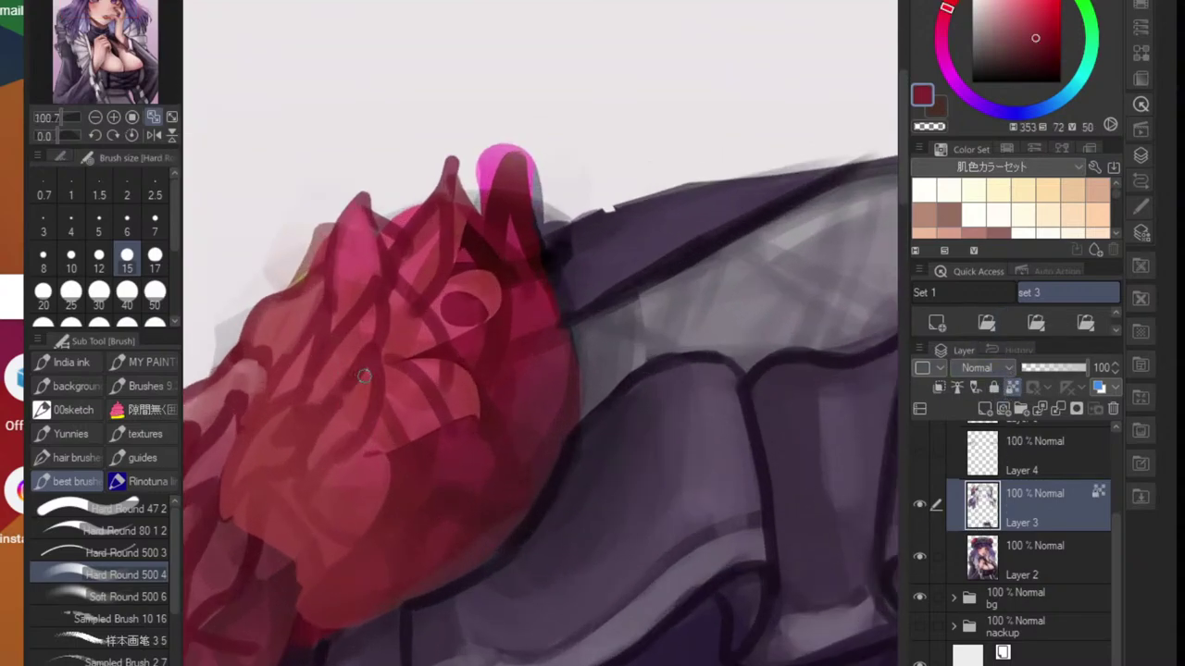
# - With the Soft Round brush, blend more red over the right rose's upper part
pyautogui.moveTo(446, 363)
pyautogui.mouseDown()
pyautogui.moveTo(321, 384)
pyautogui.moveTo(211, 381)
pyautogui.mouseUp()
pyautogui.click(119, 595)
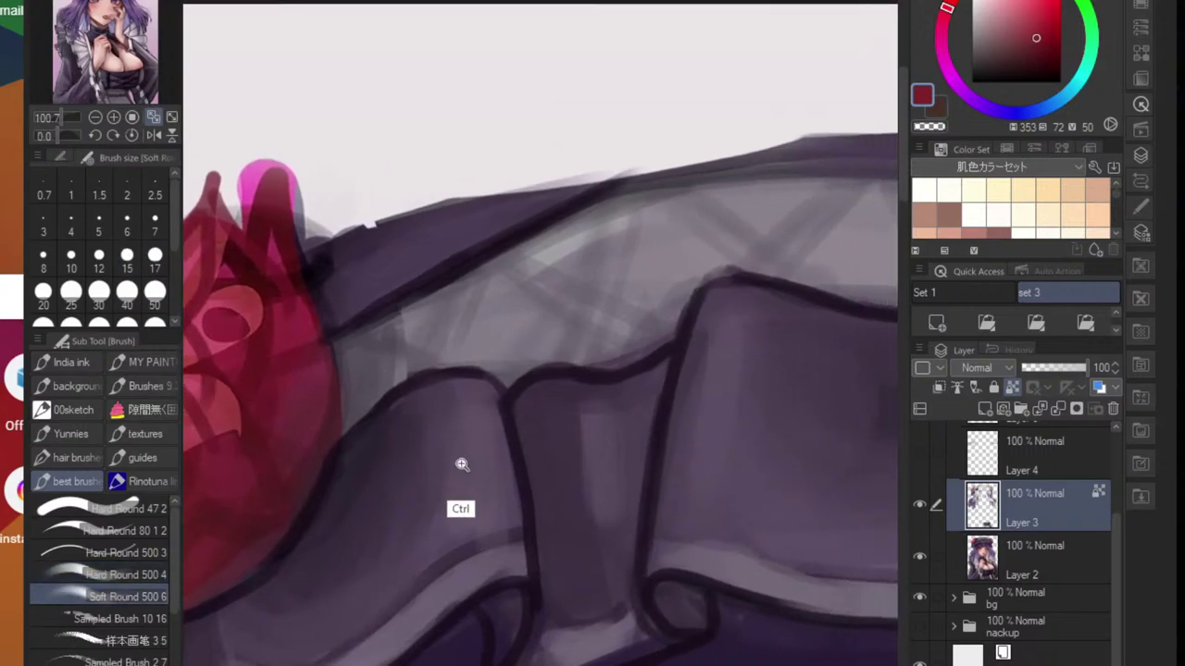
pyautogui.moveTo(460, 463); pyautogui.dragTo(361, 466)
pyautogui.moveTo(570, 456)
pyautogui.mouseDown()
pyautogui.moveTo(689, 431)
pyautogui.moveTo(509, 456)
pyautogui.mouseUp()
pyautogui.scroll(3, 588, 482)
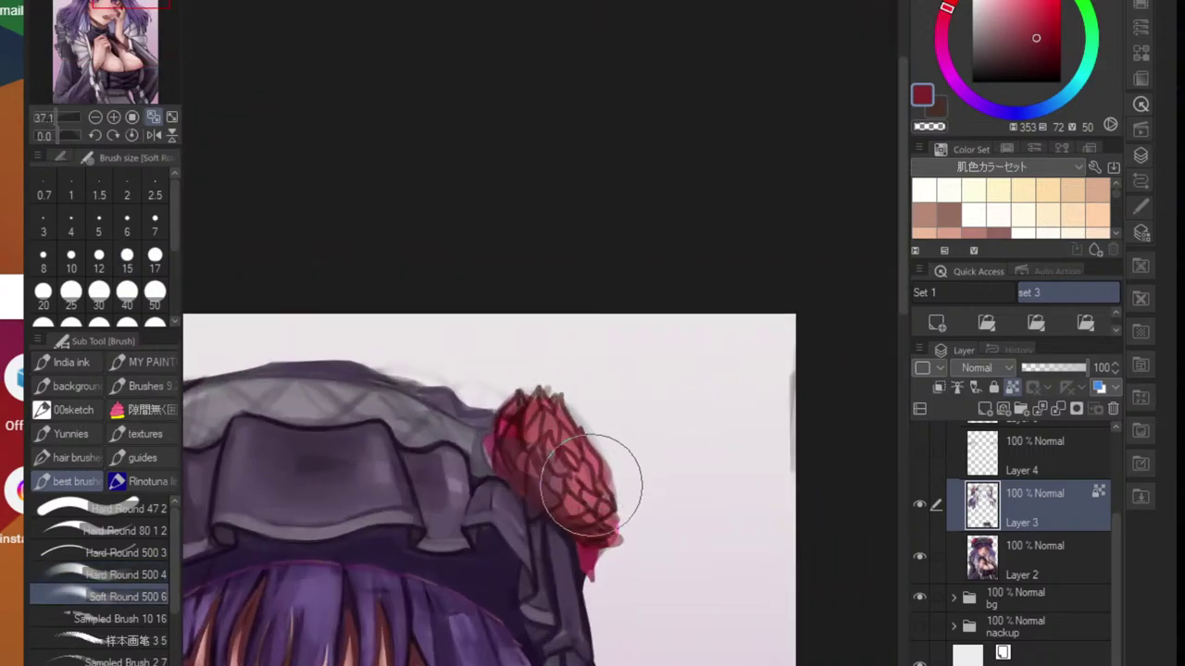
pyautogui.moveTo(618, 468)
pyautogui.mouseDown()
pyautogui.moveTo(599, 447)
pyautogui.moveTo(593, 408)
pyautogui.moveTo(639, 491)
pyautogui.moveTo(628, 536)
pyautogui.moveTo(582, 423)
pyautogui.mouseUp()
# - Toggle Layer 3's visibility to compare the rose with and without the new red
pyautogui.scroll(-2, 581, 423)
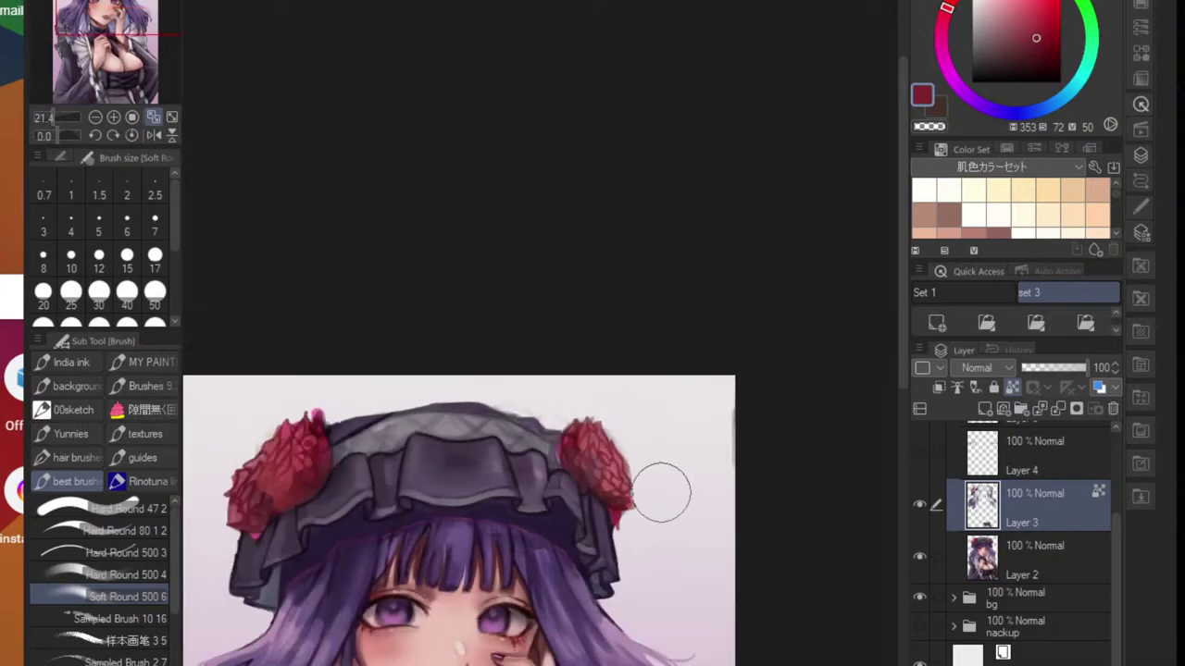
pyautogui.click(921, 506)
pyautogui.click(921, 506)
pyautogui.scroll(-3, 753, 555)
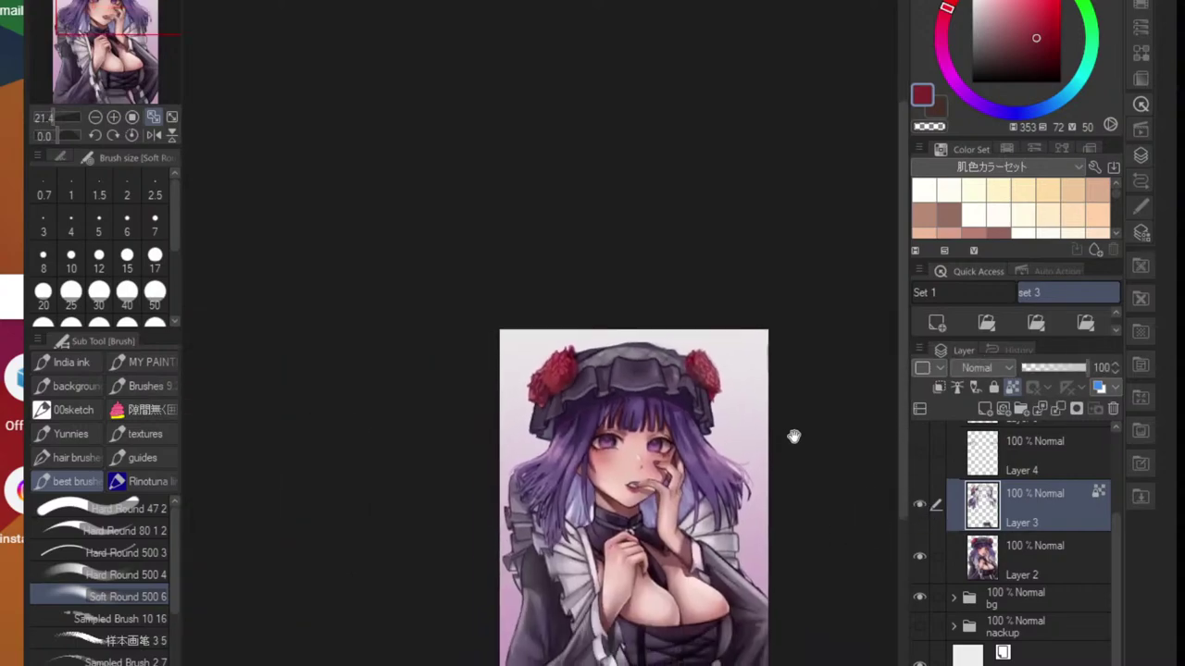
pyautogui.click(919, 506)
pyautogui.click(920, 506)
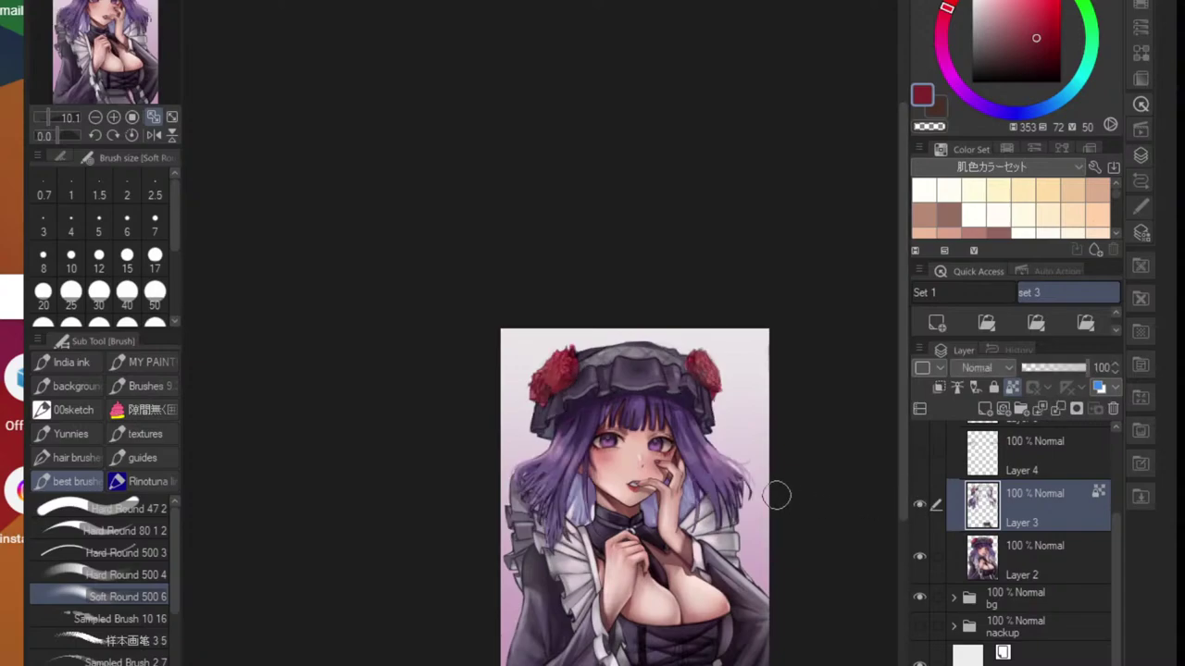
pyautogui.scroll(1, 683, 483)
pyautogui.scroll(3, 686, 483)
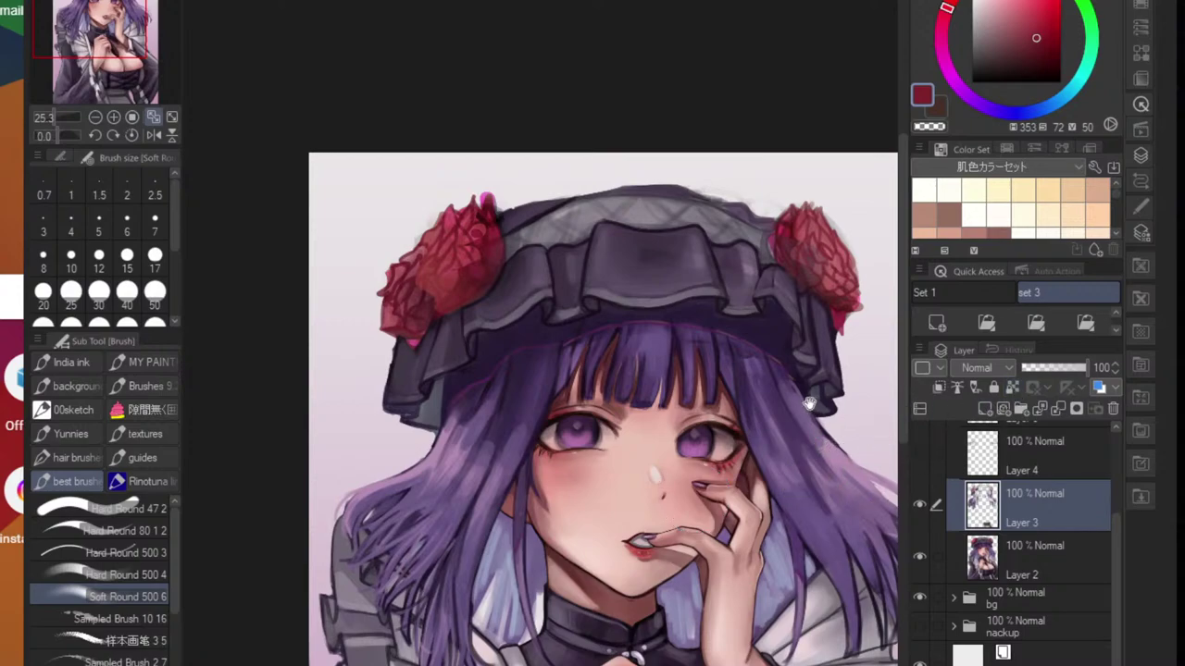
# - Switch back to the Hard Round brush and paint grey-purple over the ruffle's lower tip
pyautogui.moveTo(810, 404); pyautogui.dragTo(703, 442)
pyautogui.scroll(3, 704, 442)
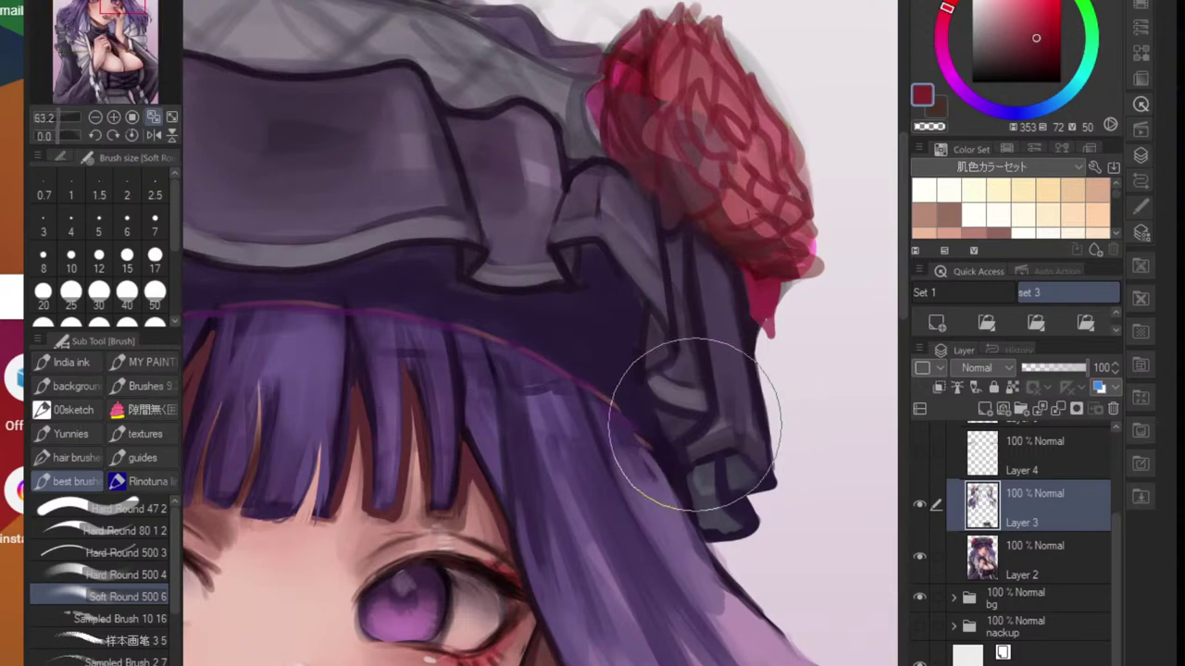
pyautogui.click(139, 573)
pyautogui.moveTo(715, 367); pyautogui.dragTo(696, 377)
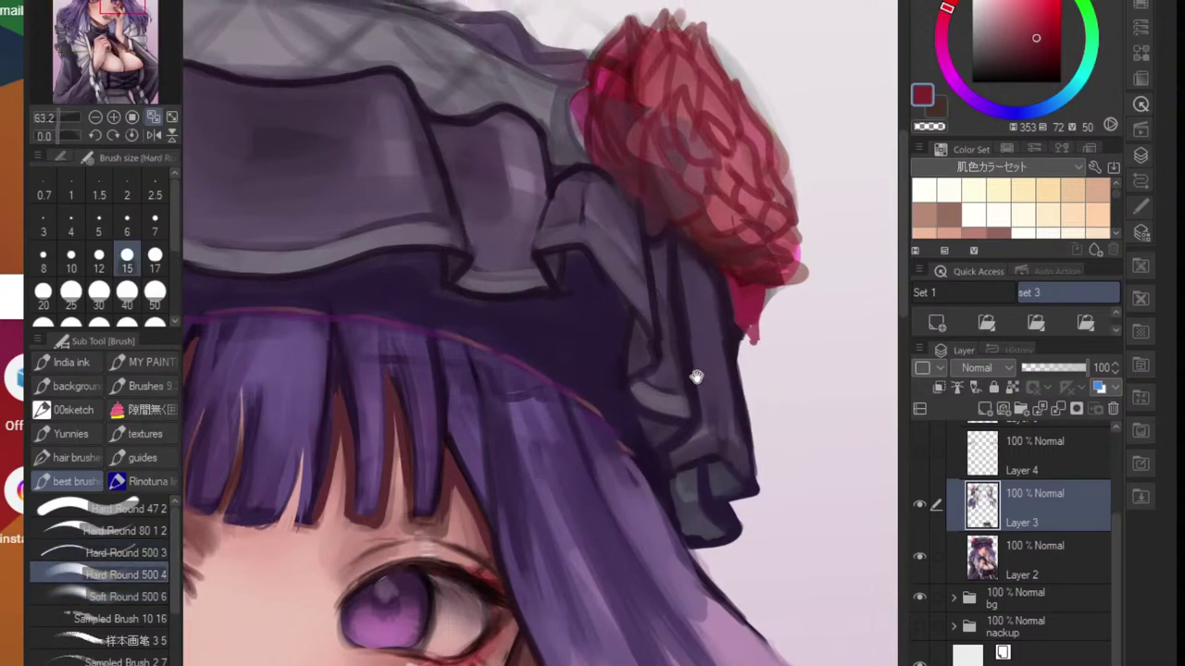
pyautogui.scroll(2, 696, 376)
pyautogui.keyDown('alt'); pyautogui.click(713, 519); pyautogui.keyUp('alt')
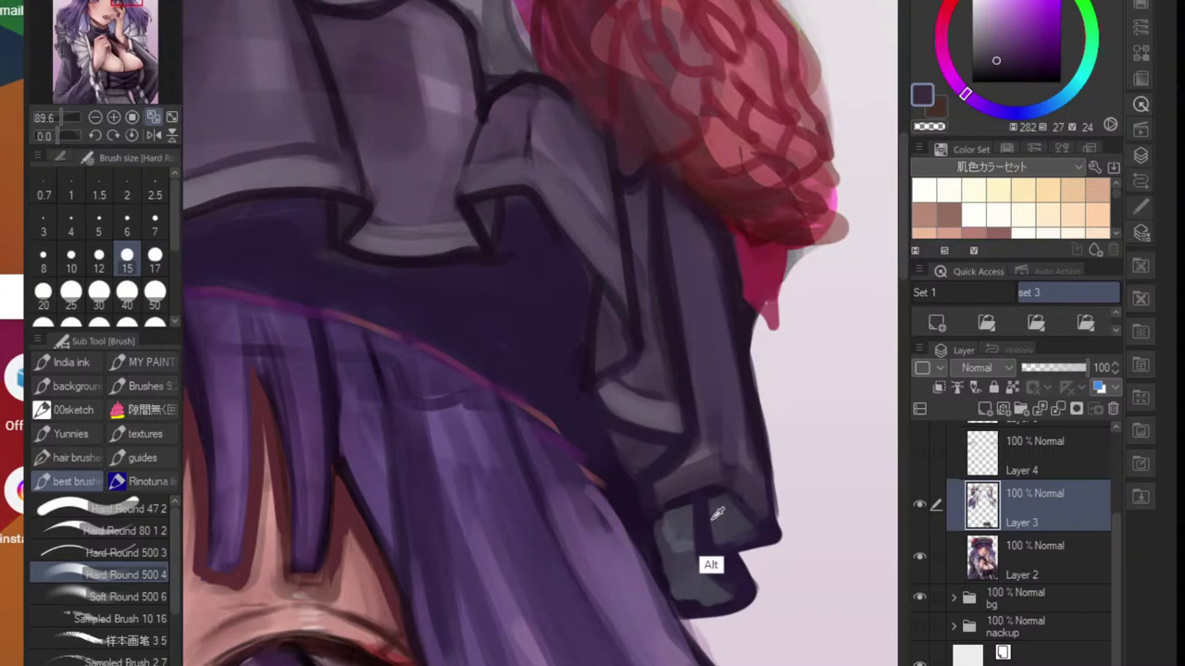
pyautogui.keyDown('alt'); pyautogui.click(717, 515); pyautogui.keyUp('alt')
pyautogui.moveTo(652, 455); pyautogui.dragTo(618, 438)
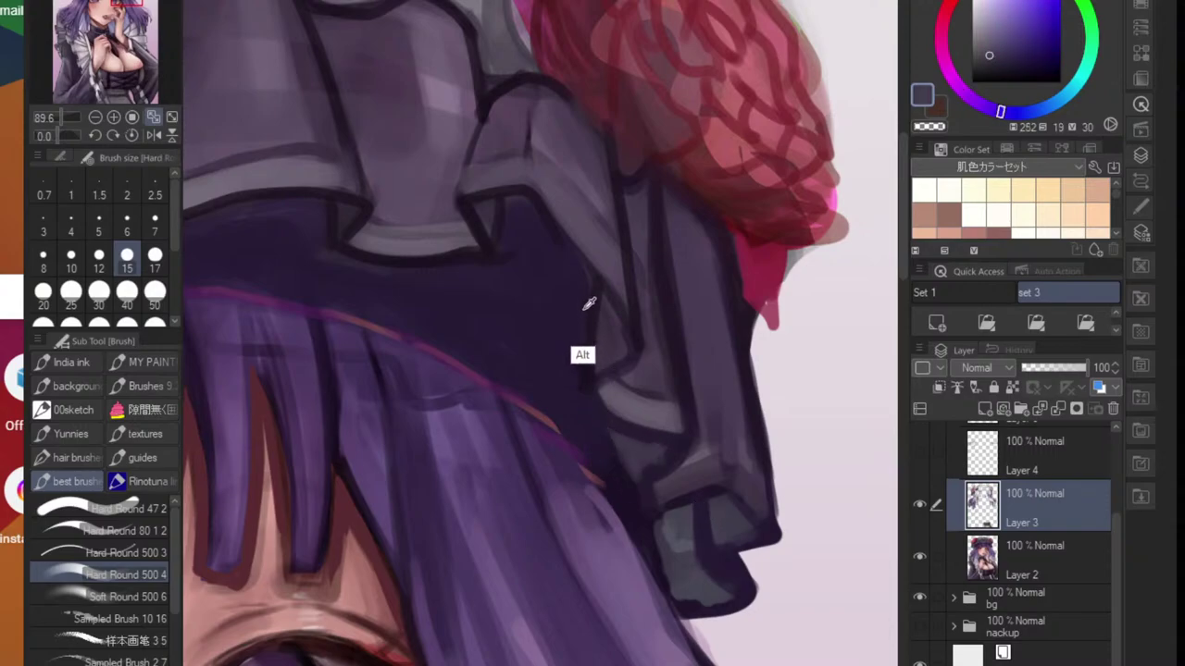
# - Lighten the dark upper ruffle with resampled grey-purple strokes
pyautogui.keyDown('alt'); pyautogui.click(662, 551); pyautogui.keyUp('alt')
pyautogui.moveTo(574, 264); pyautogui.dragTo(593, 304)
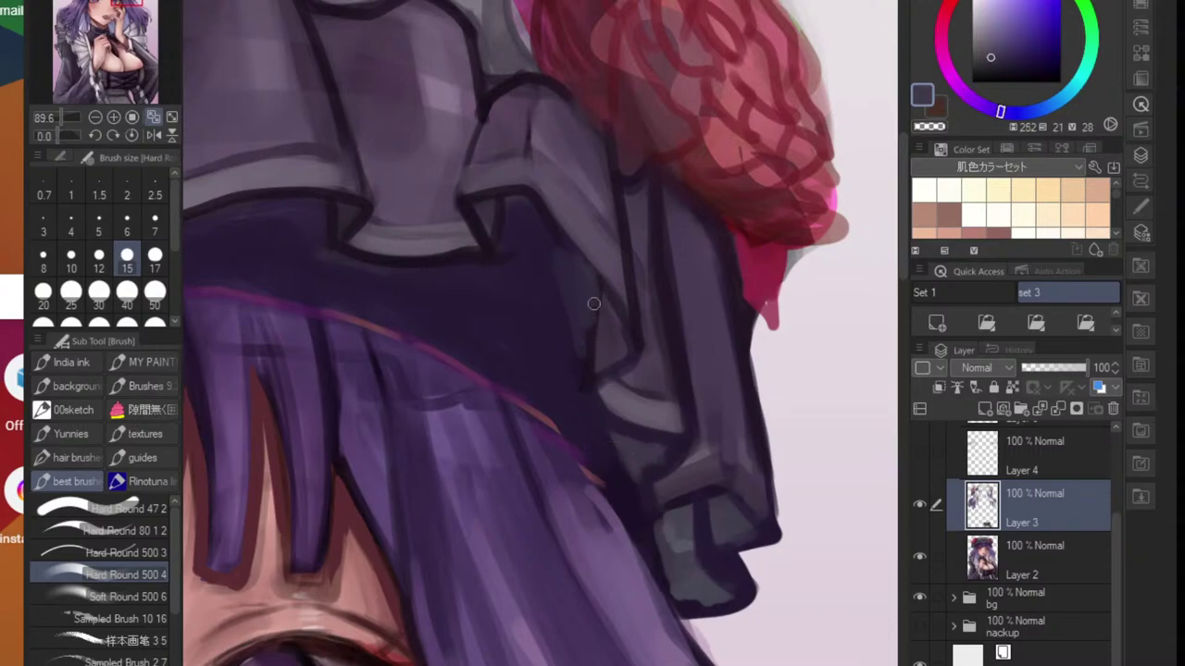
pyautogui.moveTo(549, 220); pyautogui.dragTo(556, 271)
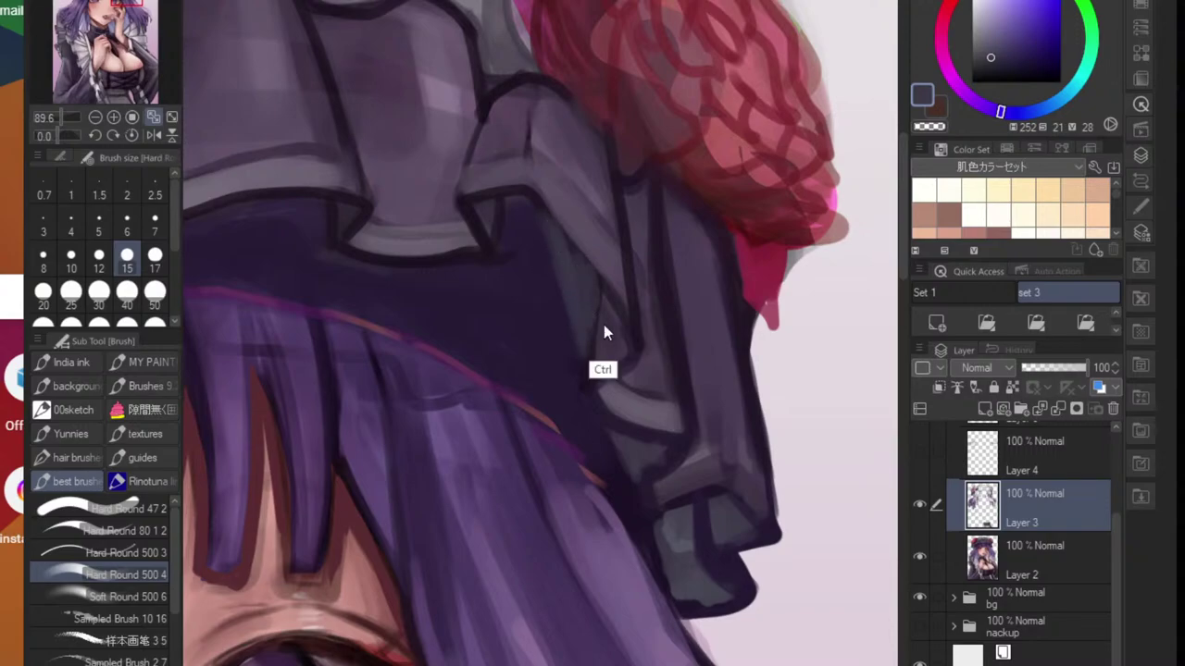
pyautogui.scroll(-5, 603, 331)
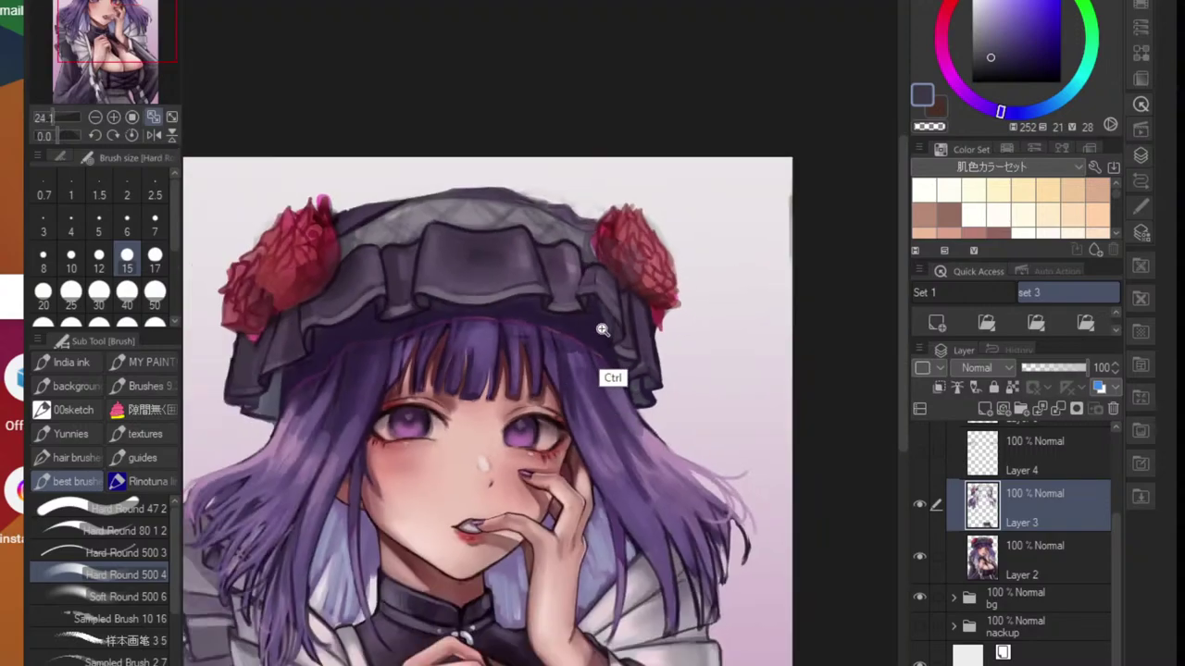
pyautogui.scroll(3, 606, 376)
# - Sample a dark bonnet purple and repaint the ruffle edge with short strokes
pyautogui.keyDown('alt'); pyautogui.click(590, 302); pyautogui.keyUp('alt')
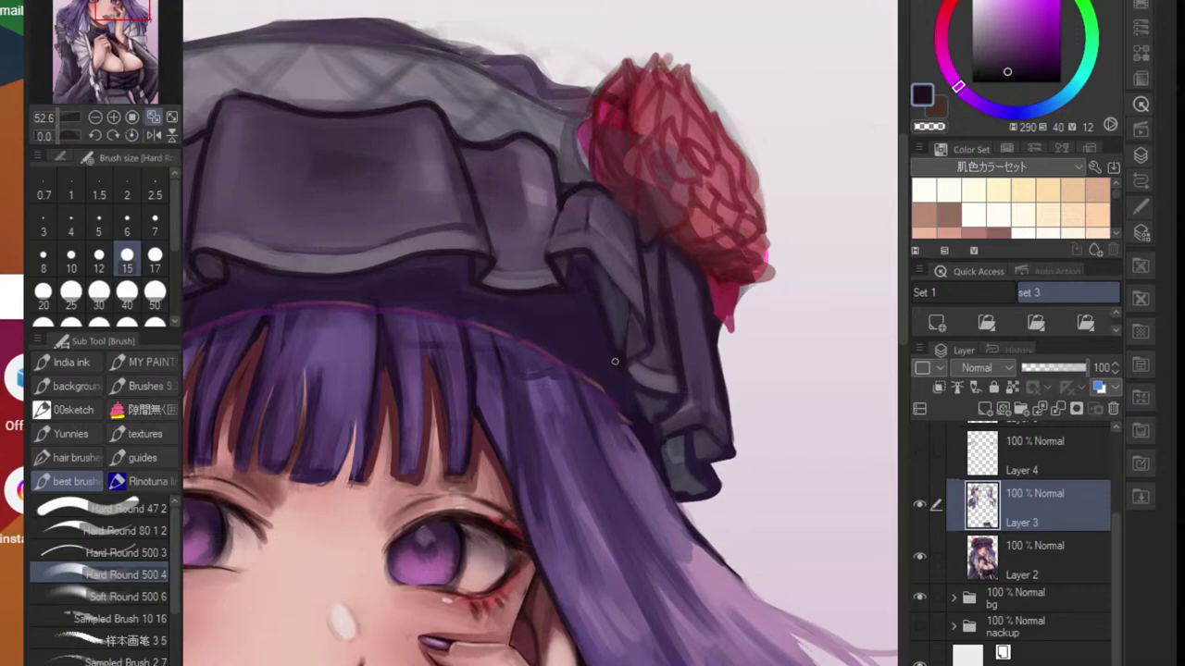
pyautogui.scroll(-3, 616, 356)
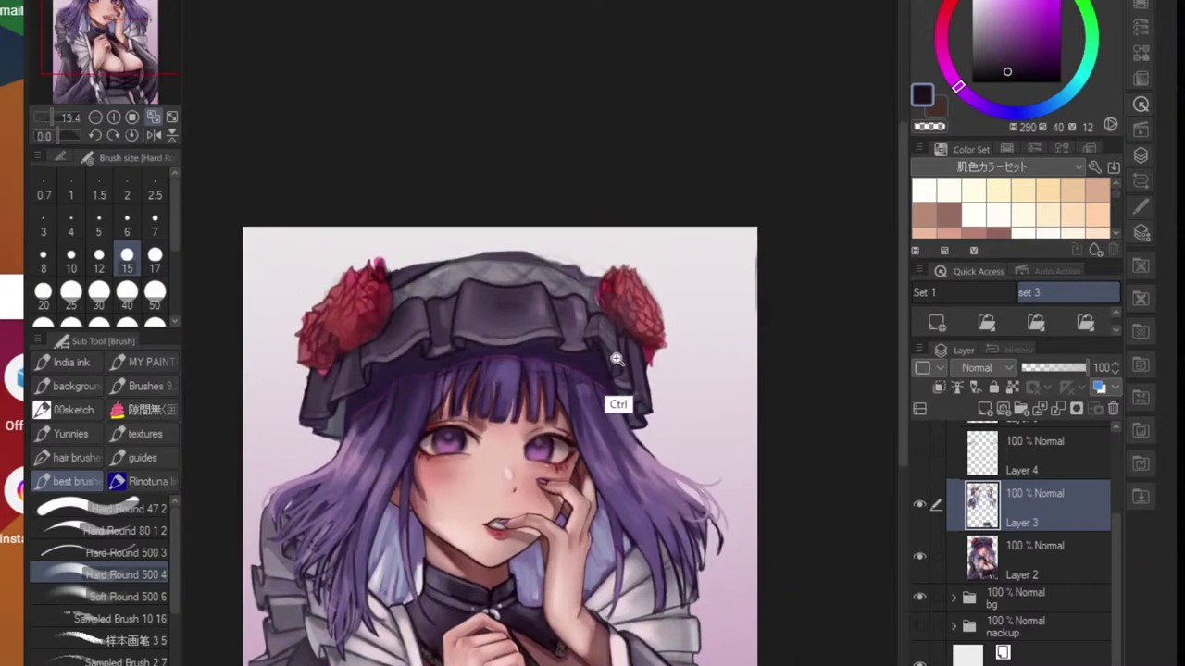
pyautogui.scroll(3, 594, 349)
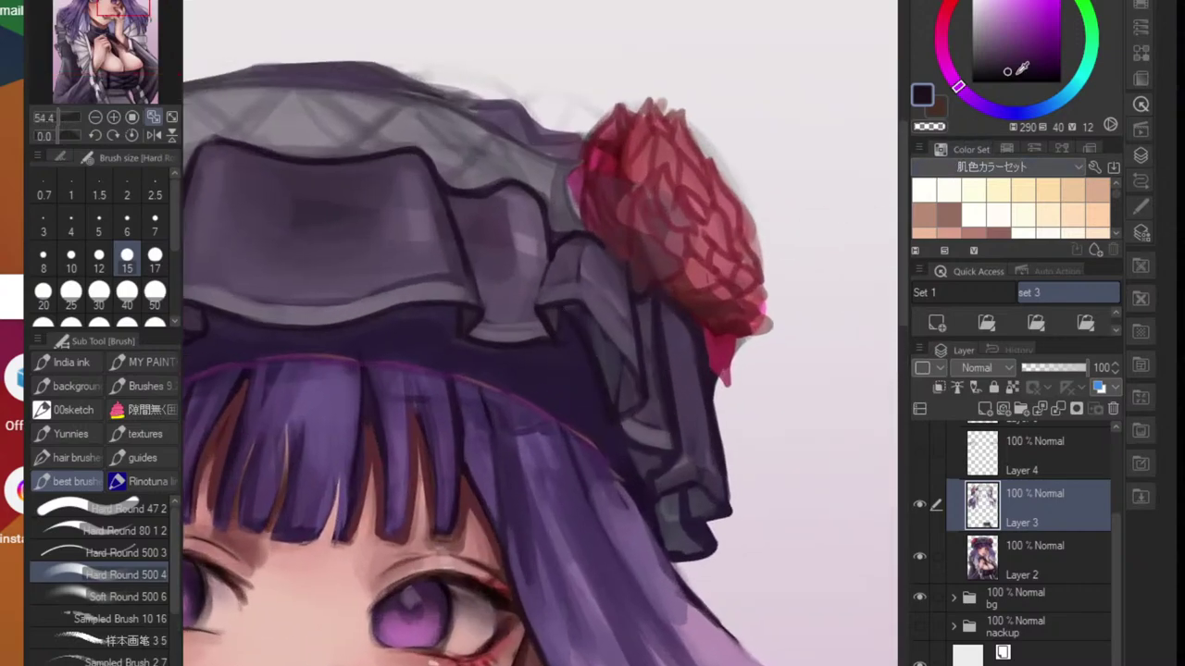
pyautogui.scroll(1, 580, 338)
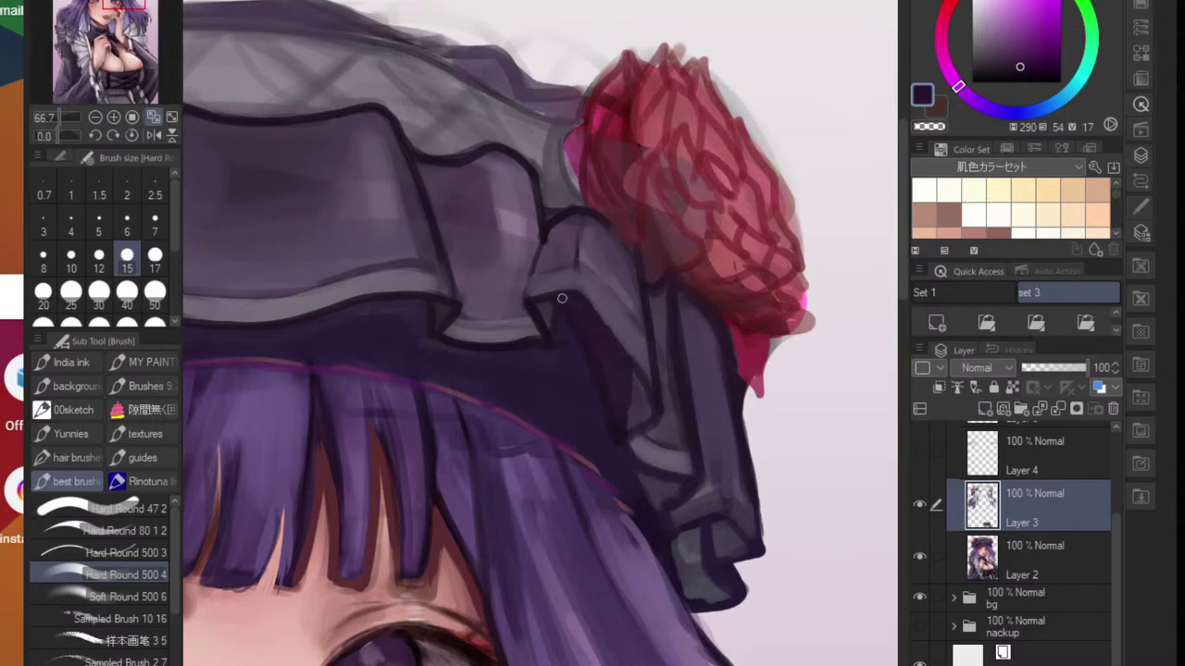
pyautogui.scroll(-3, 643, 428)
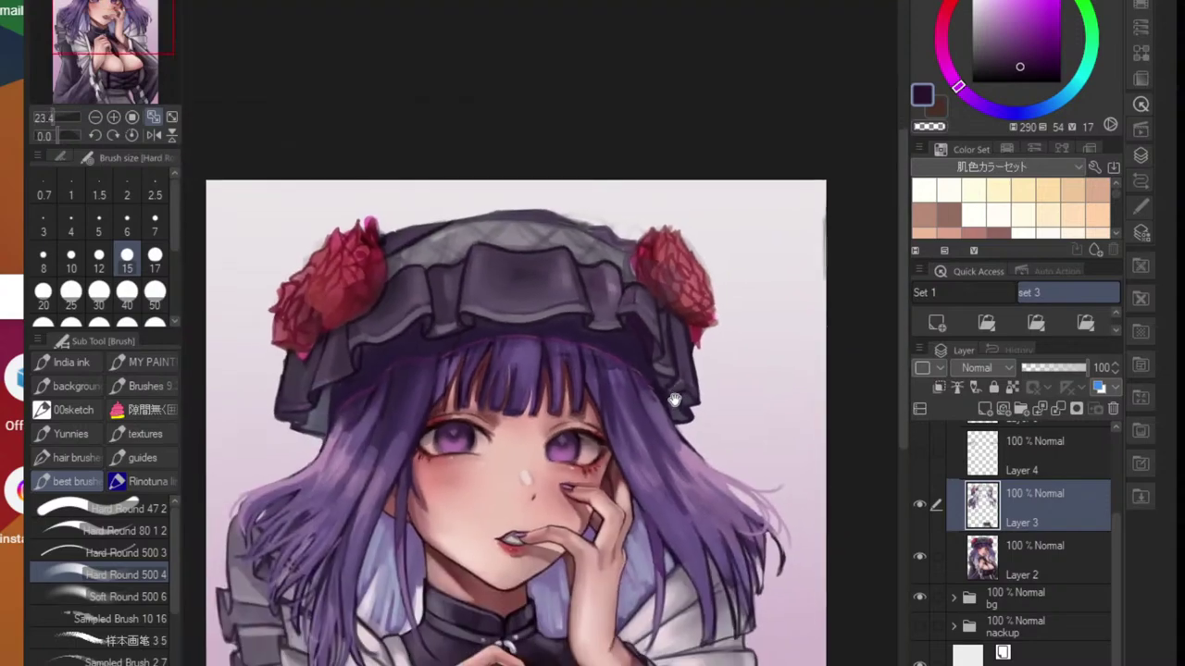
pyautogui.scroll(4, 732, 371)
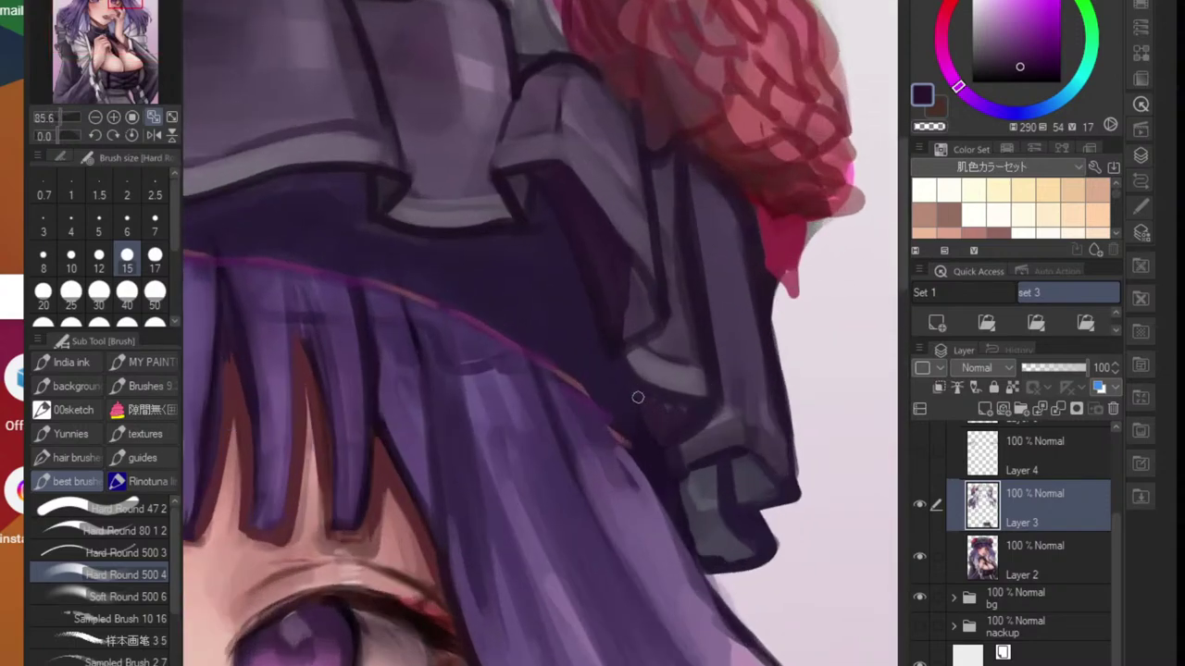
pyautogui.moveTo(631, 287); pyautogui.dragTo(623, 336)
pyautogui.keyDown('alt'); pyautogui.click(637, 303); pyautogui.keyUp('alt')
# - With a size-50 brush and sampled purple, paint hair over the dark gap below the bonnet
pyautogui.scroll(-3, 677, 350)
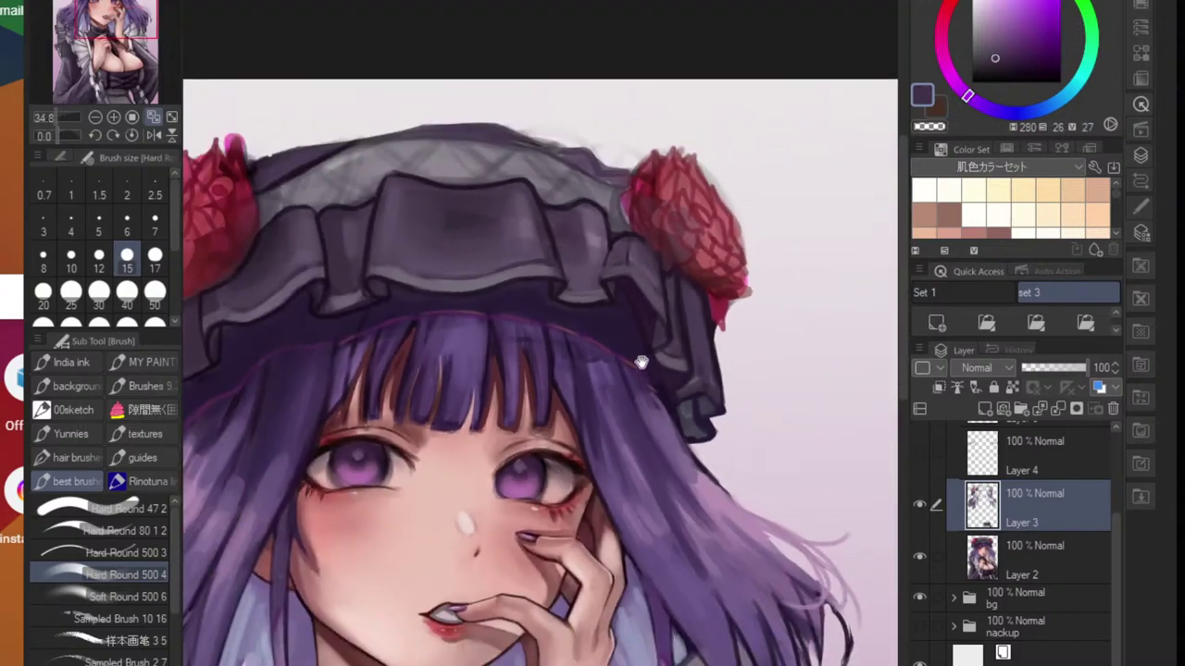
pyautogui.scroll(3, 669, 443)
pyautogui.keyDown('alt'); pyautogui.click(668, 463); pyautogui.keyUp('alt')
pyautogui.press(']')
pyautogui.press(']')
pyautogui.press(']')
pyautogui.press(']')
pyautogui.press(']')
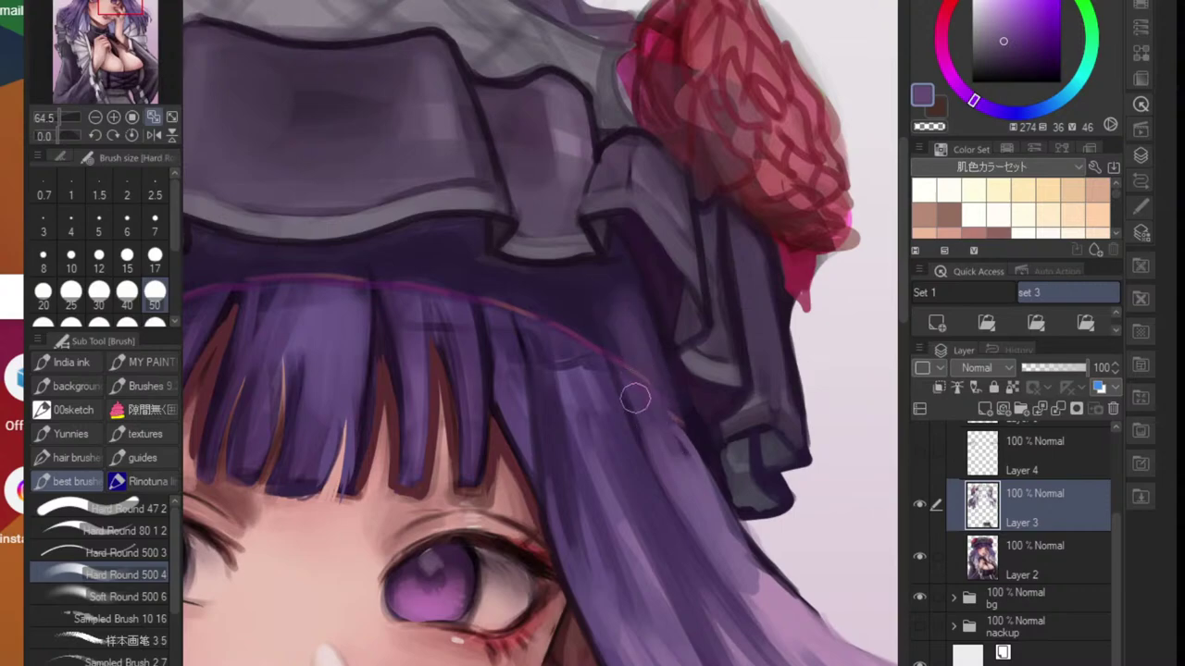
pyautogui.scroll(-4, 648, 373)
pyautogui.scroll(3, 460, 417)
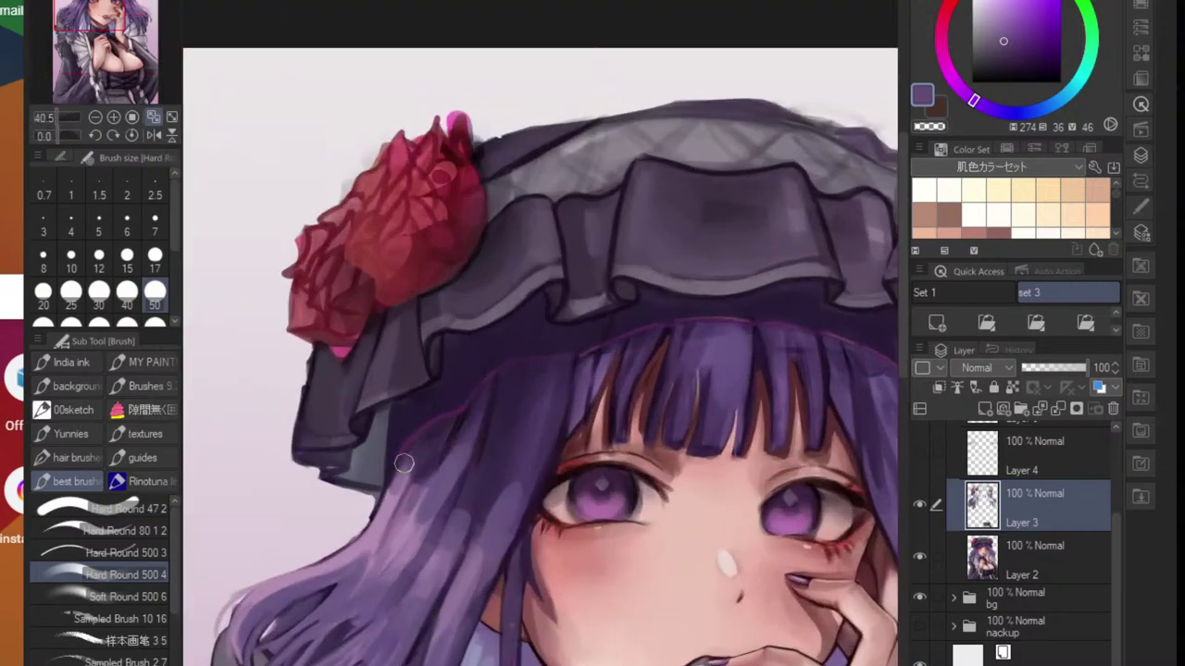
pyautogui.moveTo(407, 465)
pyautogui.mouseDown()
pyautogui.moveTo(439, 404)
pyautogui.moveTo(406, 416)
pyautogui.moveTo(450, 395)
pyautogui.moveTo(420, 431)
pyautogui.moveTo(412, 406)
pyautogui.moveTo(442, 393)
pyautogui.mouseUp()
# - Pick a darker purple and deepen the bonnet's lower edge with a faint stroke
pyautogui.keyDown('alt'); pyautogui.click(449, 377); pyautogui.keyUp('alt')
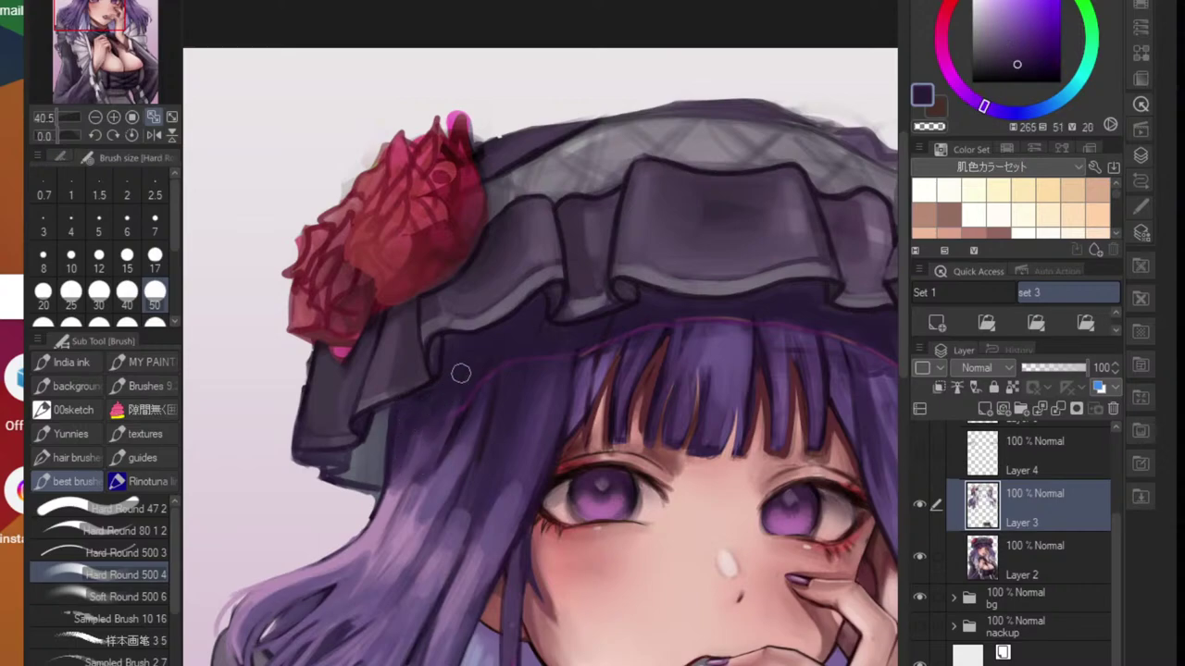
pyautogui.keyDown('alt'); pyautogui.click(513, 349); pyautogui.keyUp('alt')
pyautogui.keyDown('alt'); pyautogui.click(554, 340); pyautogui.keyUp('alt')
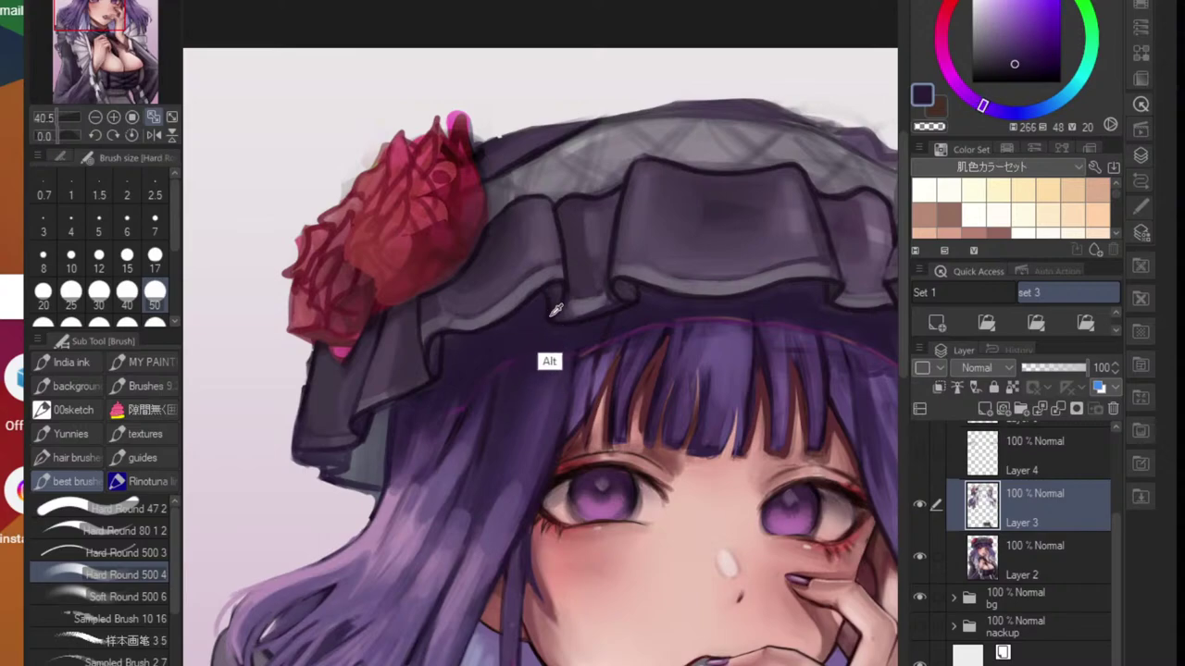
pyautogui.keyDown('alt'); pyautogui.click(501, 326); pyautogui.keyUp('alt')
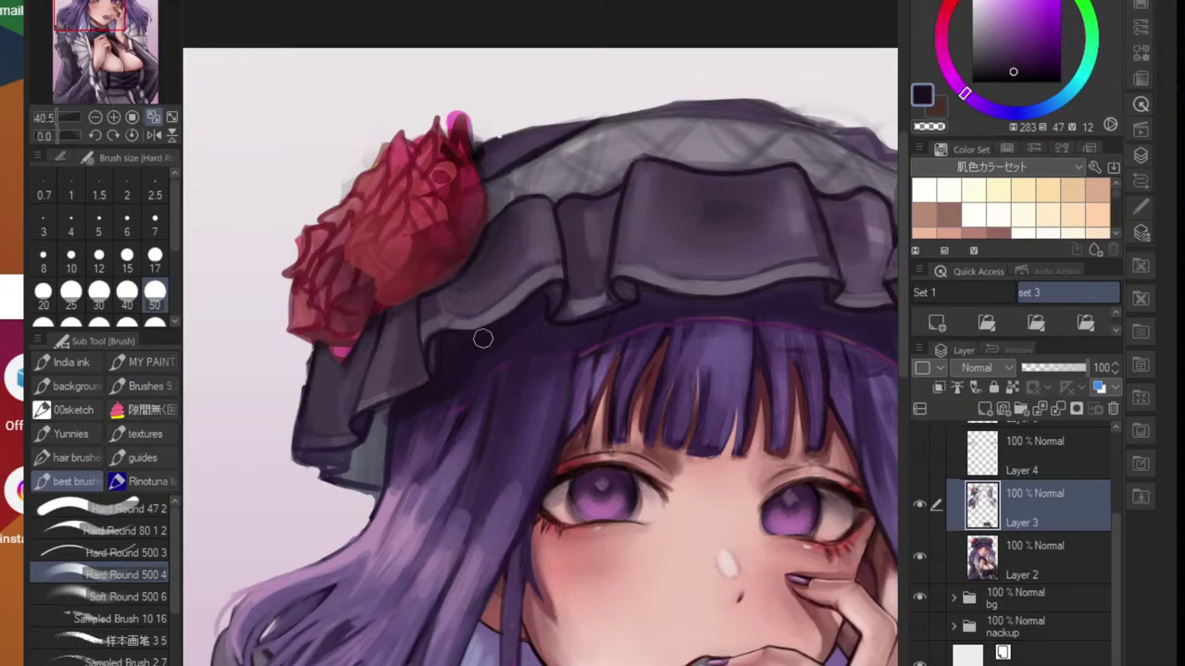
pyautogui.moveTo(541, 326)
pyautogui.mouseDown()
pyautogui.moveTo(621, 321)
pyautogui.moveTo(555, 327)
pyautogui.mouseUp()
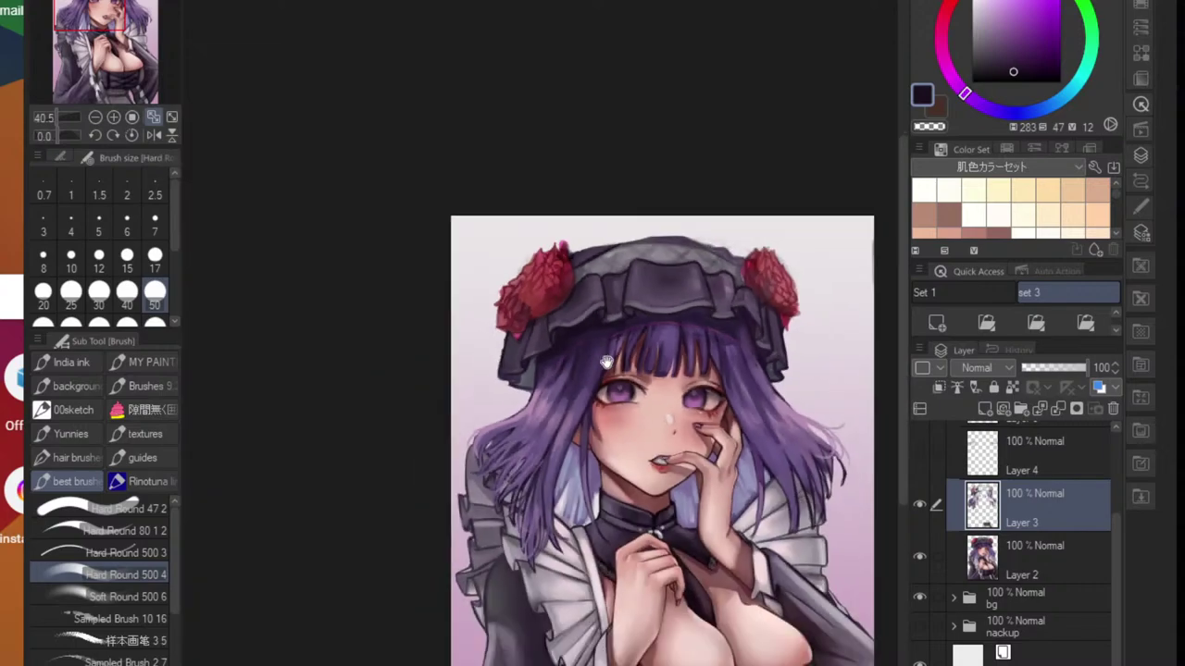
pyautogui.moveTo(680, 327); pyautogui.dragTo(608, 354)
pyautogui.scroll(5, 573, 357)
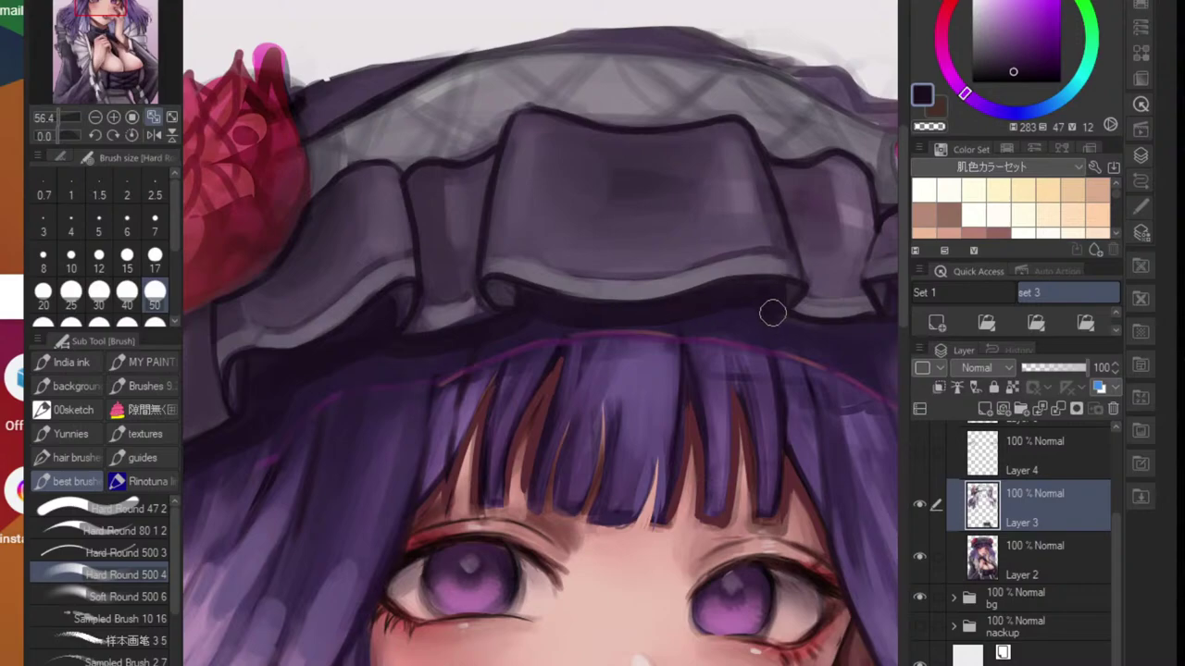
pyautogui.scroll(-5, 769, 309)
pyautogui.scroll(5, 593, 346)
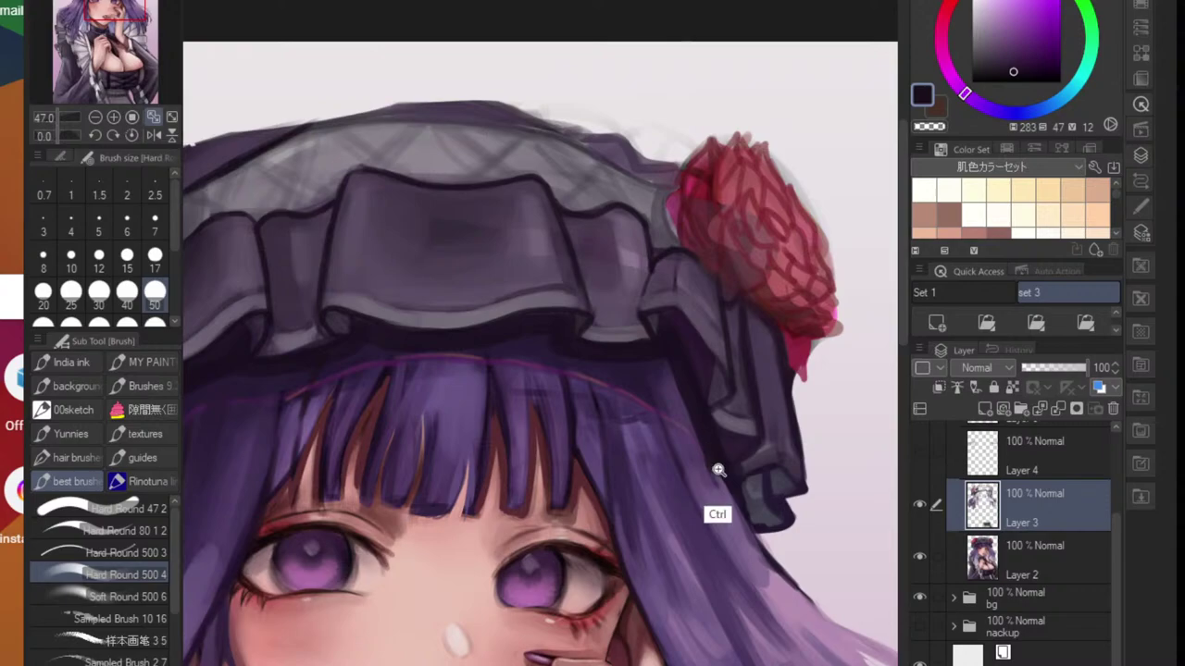
pyautogui.scroll(-5, 714, 516)
pyautogui.scroll(5, 704, 424)
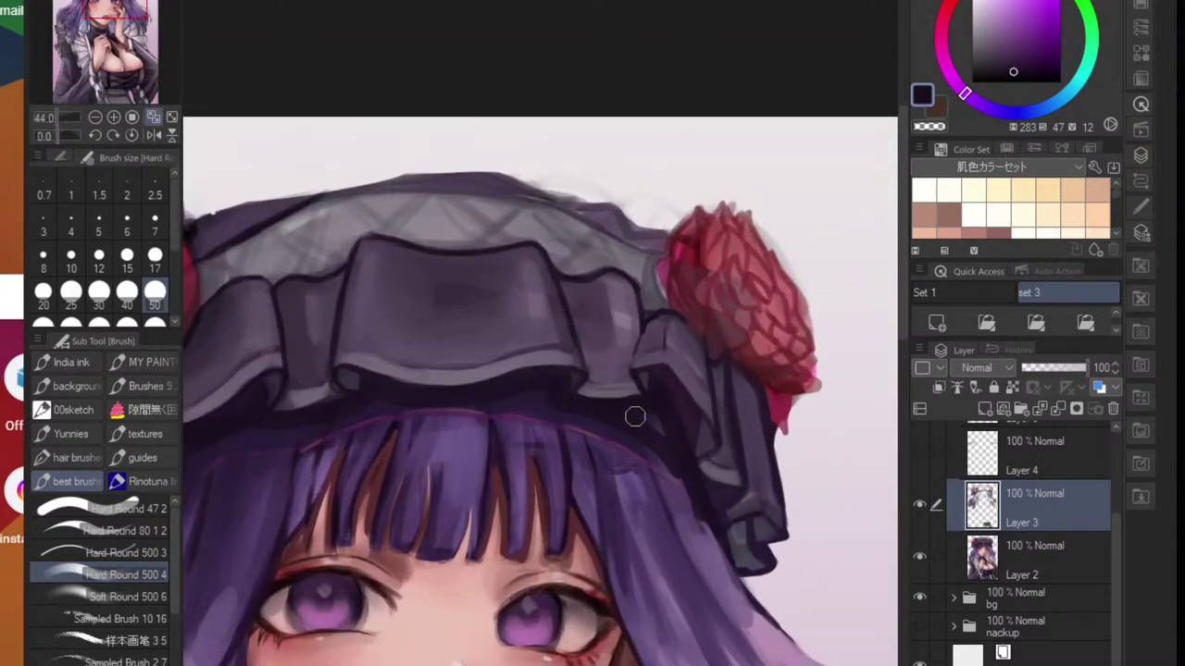
pyautogui.scroll(-4, 697, 519)
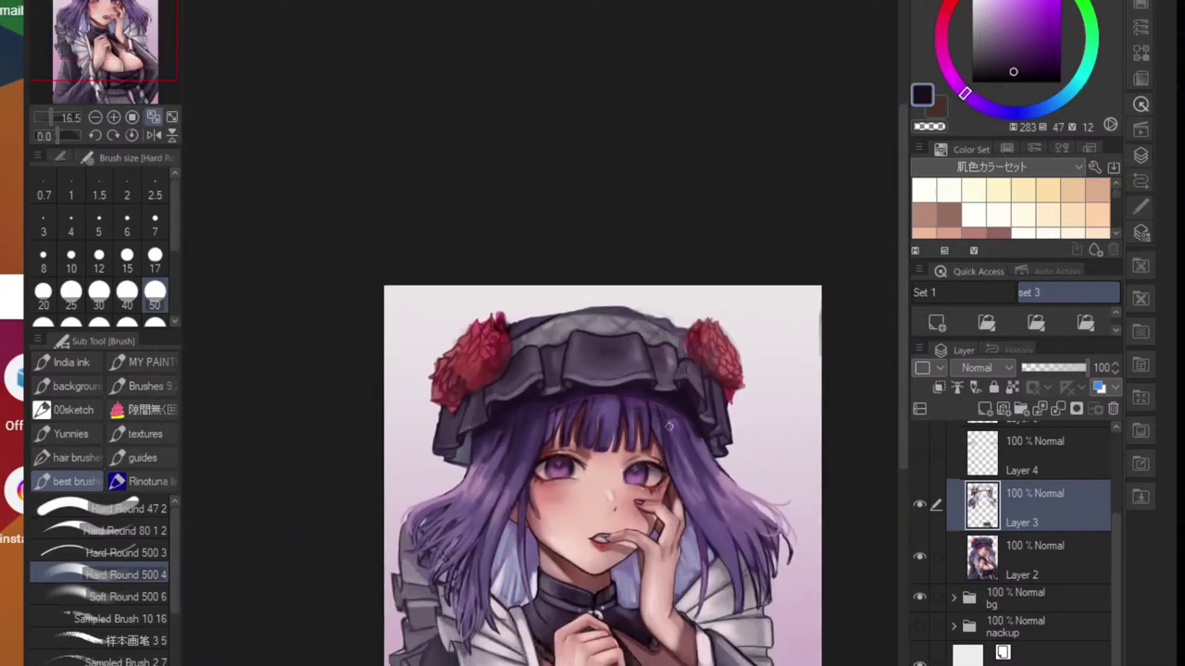
pyautogui.scroll(-4, 668, 425)
pyautogui.scroll(3, 681, 439)
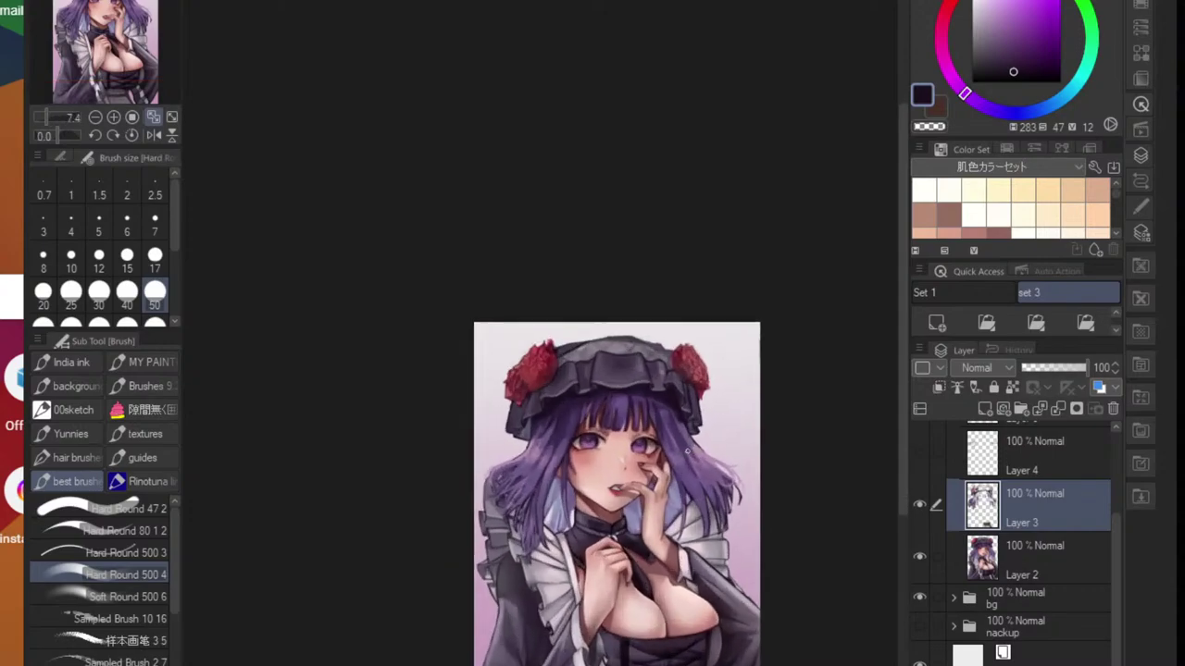
pyautogui.scroll(5, 687, 450)
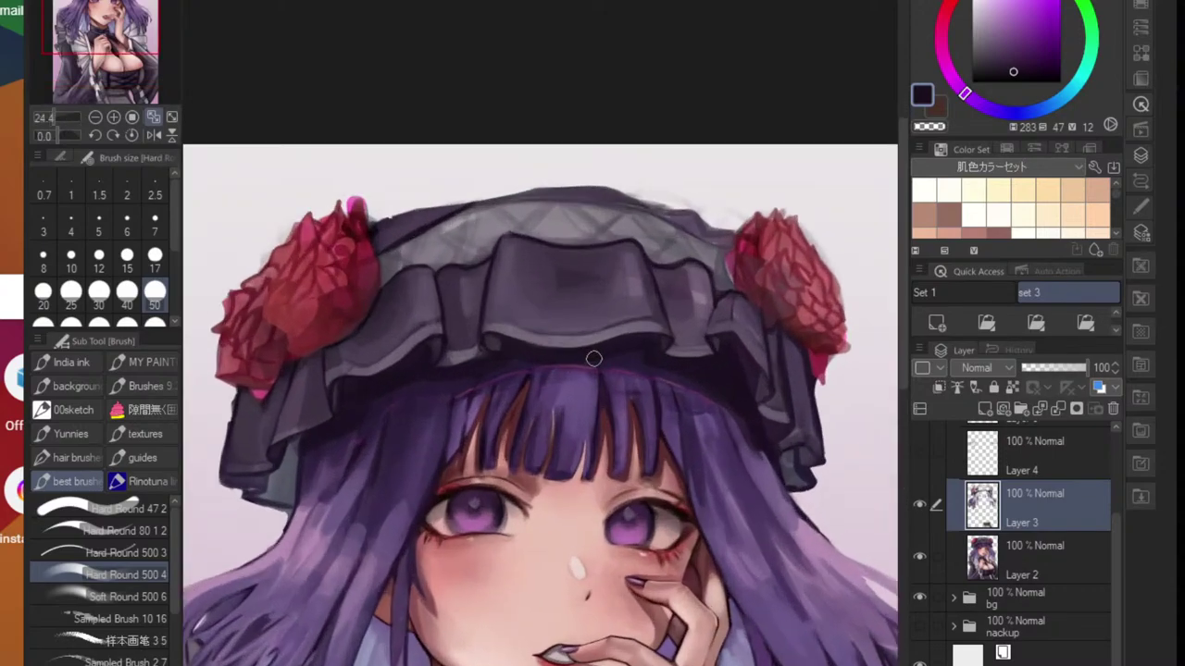
pyautogui.scroll(2, 532, 278)
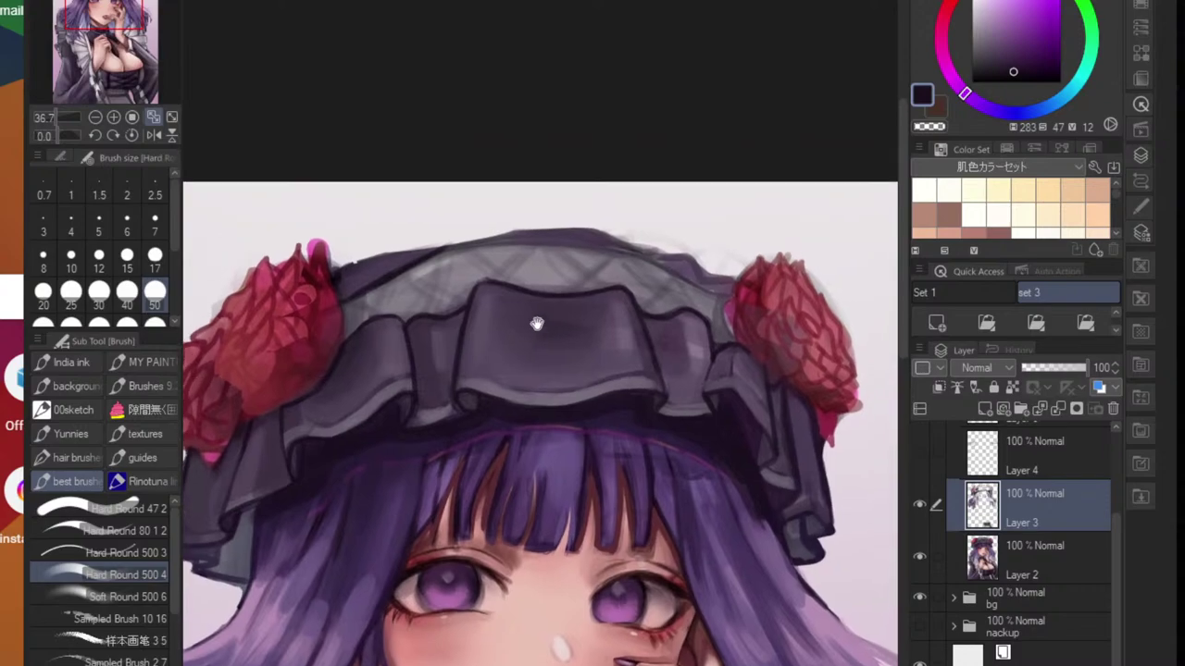
# - Sample the band grey and, at brush size 25, draw crossing diagonals across the band's right and middle
pyautogui.keyDown('alt'); pyautogui.click(584, 241); pyautogui.keyUp('alt')
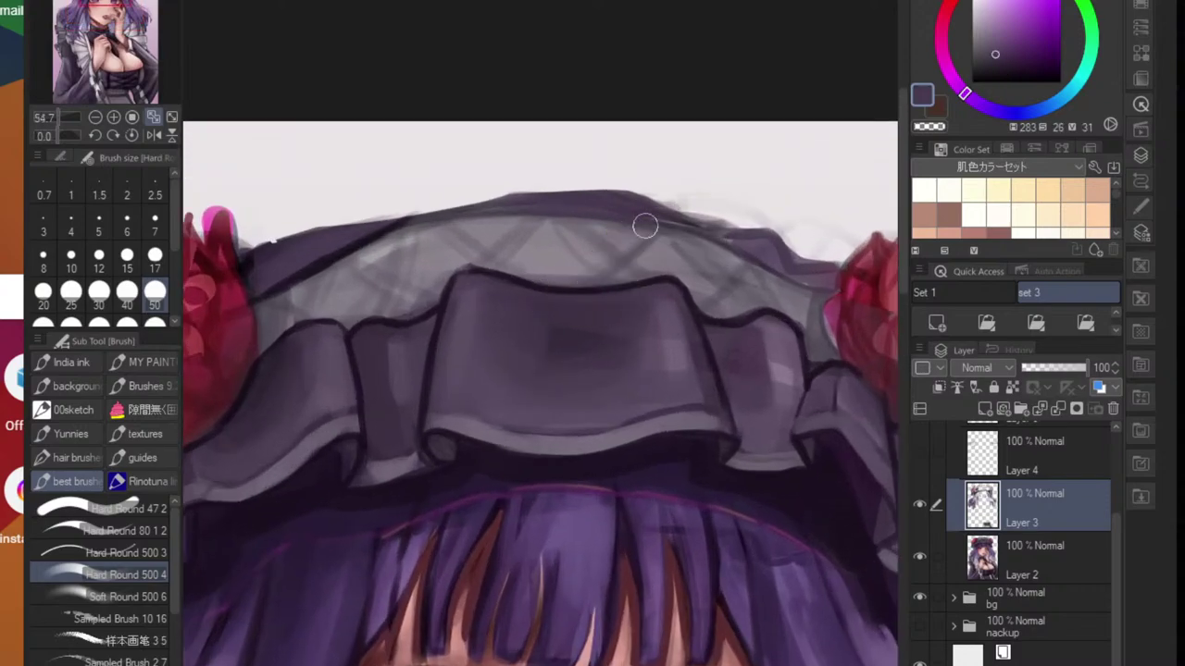
pyautogui.press('[')
pyautogui.press('[')
pyautogui.press('[')
pyautogui.moveTo(644, 231); pyautogui.dragTo(600, 275)
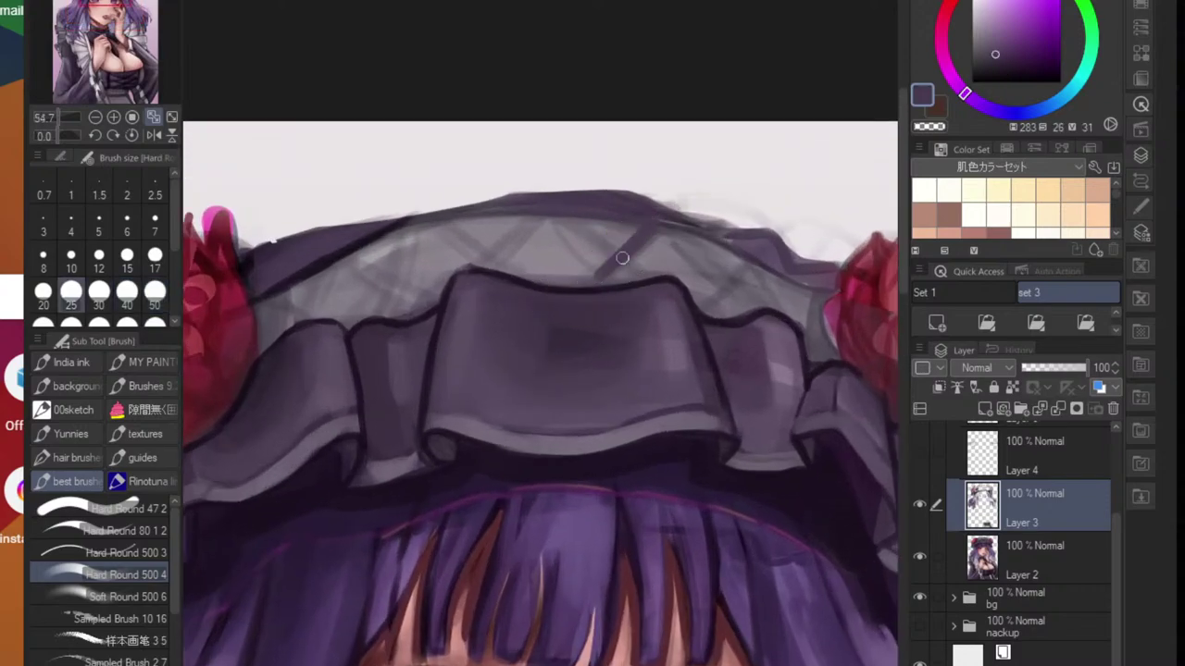
pyautogui.moveTo(584, 223); pyautogui.dragTo(636, 277)
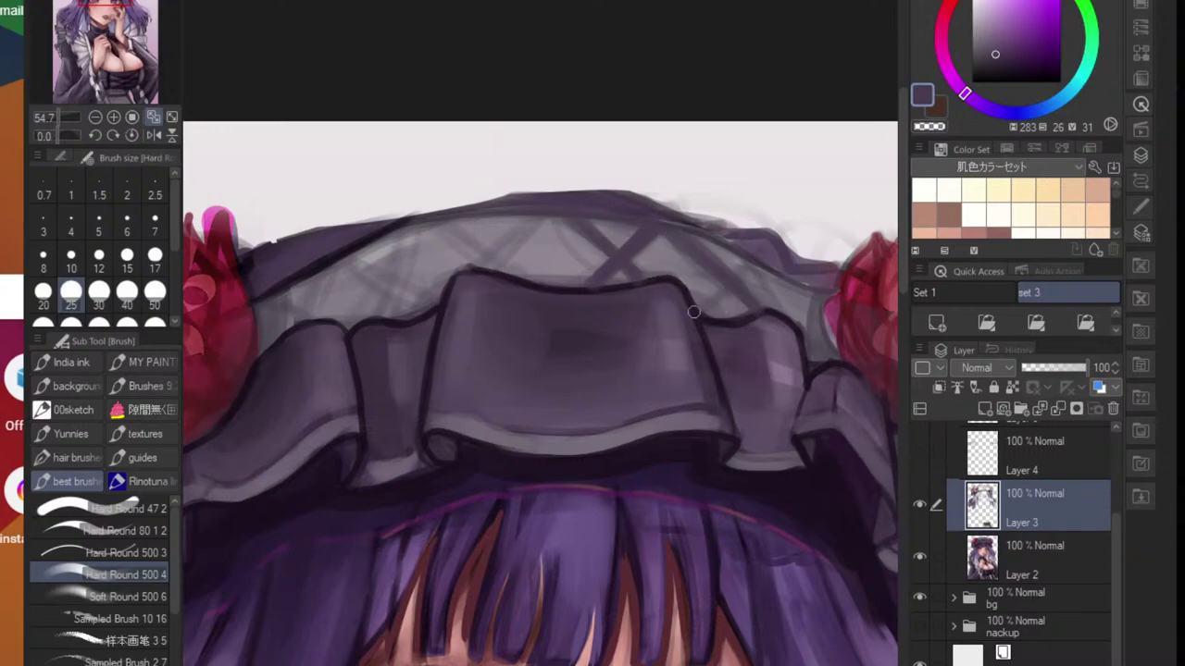
pyautogui.moveTo(693, 311)
pyautogui.mouseDown()
pyautogui.moveTo(764, 249)
pyautogui.moveTo(827, 341)
pyautogui.mouseUp()
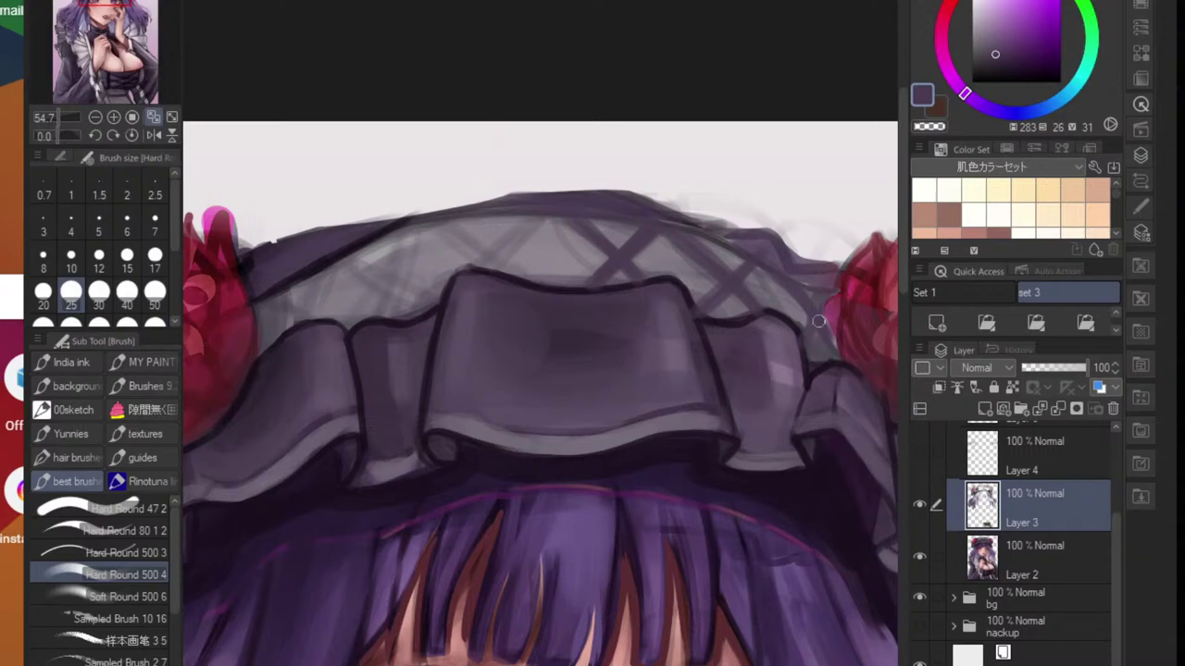
pyautogui.moveTo(478, 267); pyautogui.dragTo(553, 216)
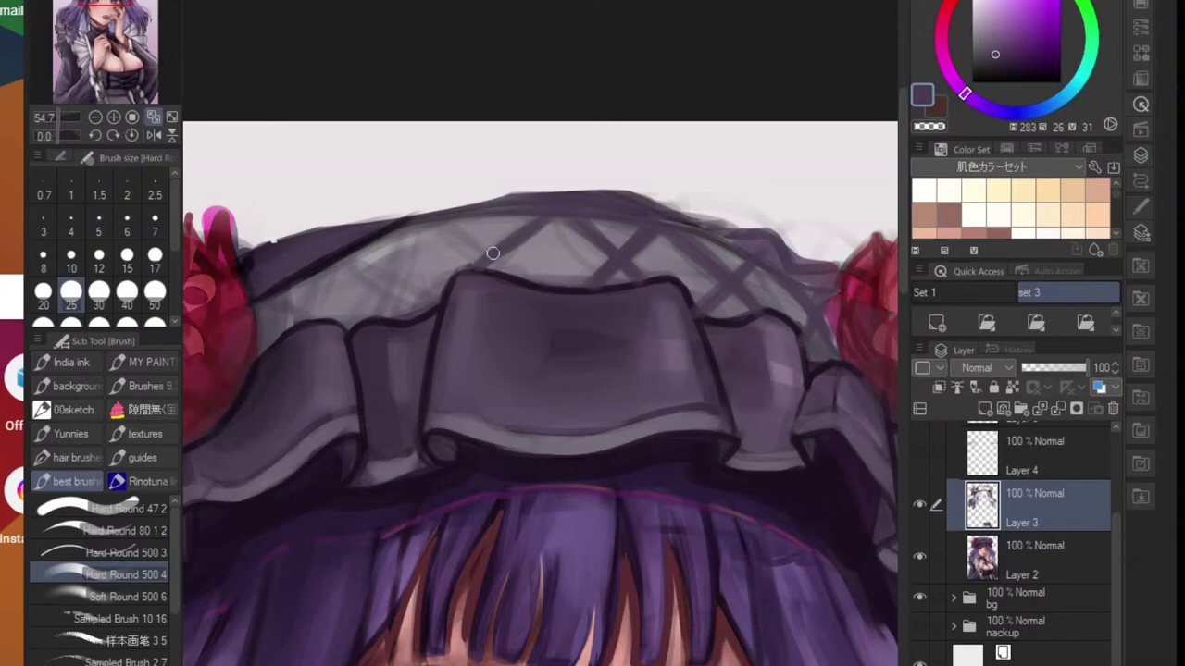
pyautogui.moveTo(438, 220); pyautogui.dragTo(508, 272)
# - Extend the crisscross lattice to the left end of the lace band
pyautogui.moveTo(359, 318); pyautogui.dragTo(444, 222)
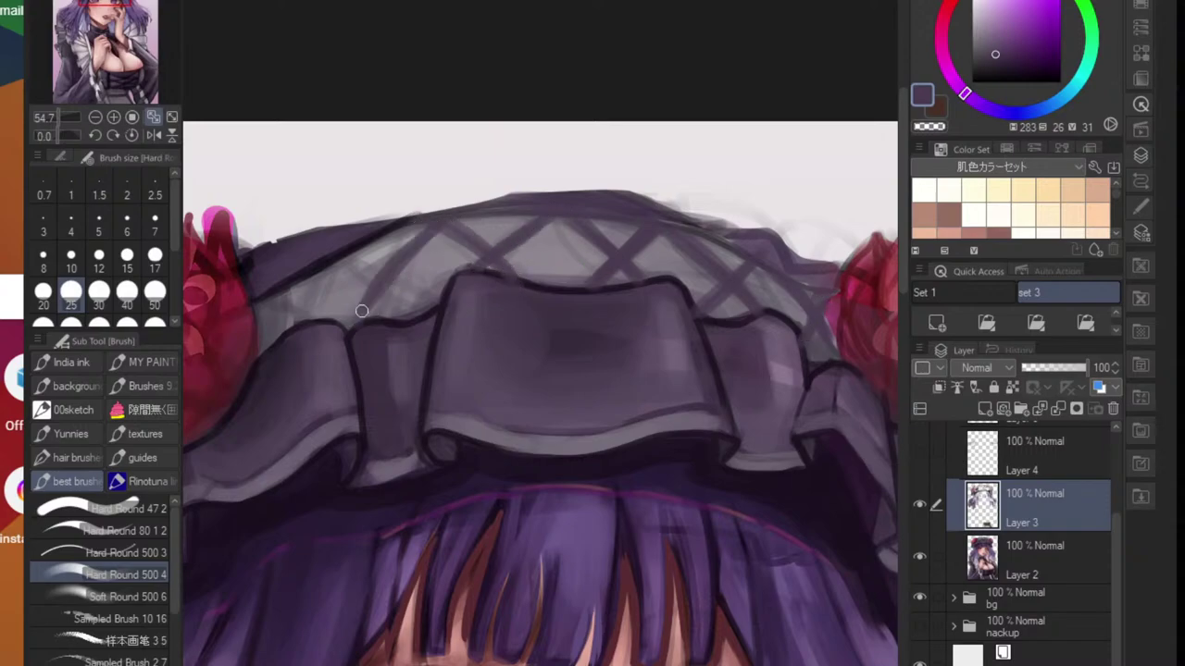
pyautogui.moveTo(335, 253); pyautogui.dragTo(429, 303)
pyautogui.moveTo(283, 332); pyautogui.dragTo(341, 266)
pyautogui.moveTo(335, 269); pyautogui.dragTo(278, 341)
pyautogui.moveTo(263, 297)
pyautogui.mouseDown()
pyautogui.moveTo(320, 318)
pyautogui.moveTo(240, 319)
pyautogui.mouseUp()
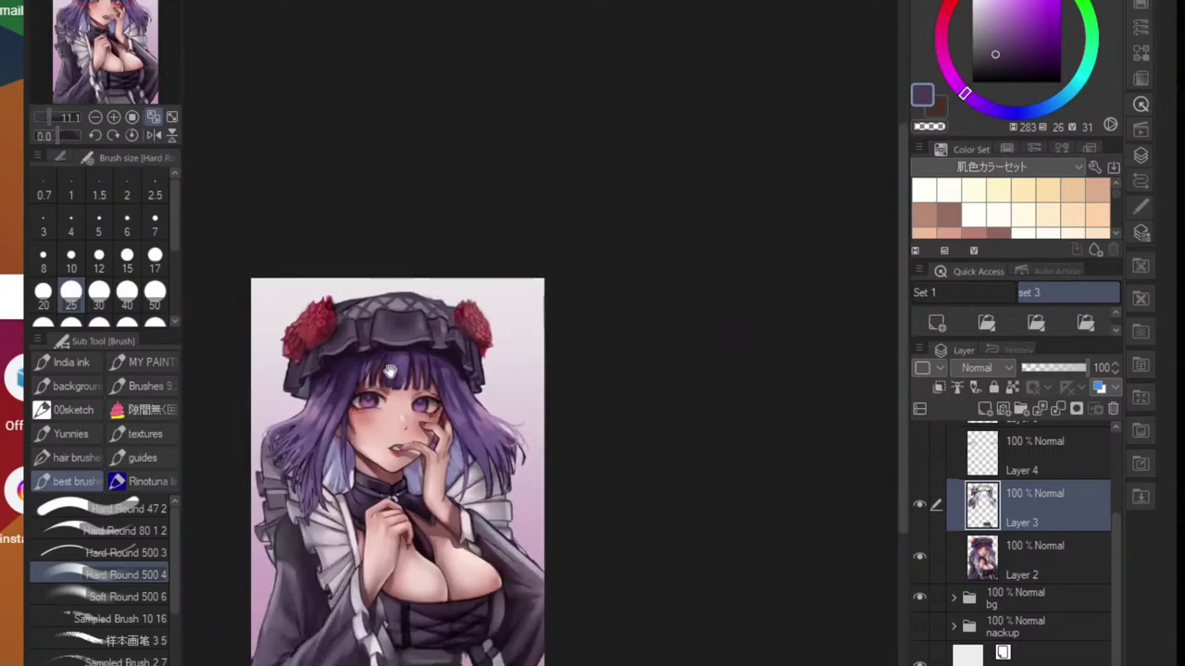
pyautogui.moveTo(466, 389); pyautogui.dragTo(532, 368)
pyautogui.moveTo(426, 308); pyautogui.dragTo(453, 313)
pyautogui.moveTo(452, 319); pyautogui.dragTo(527, 310)
pyautogui.scroll(2, 526, 310)
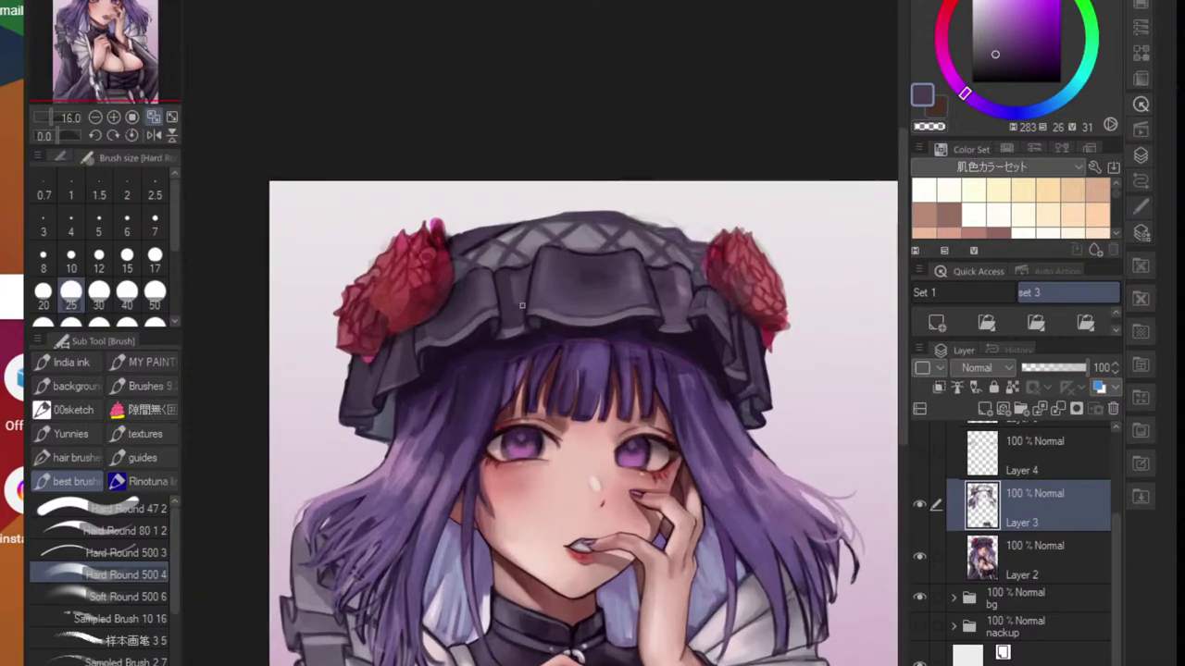
pyautogui.scroll(1, 413, 295)
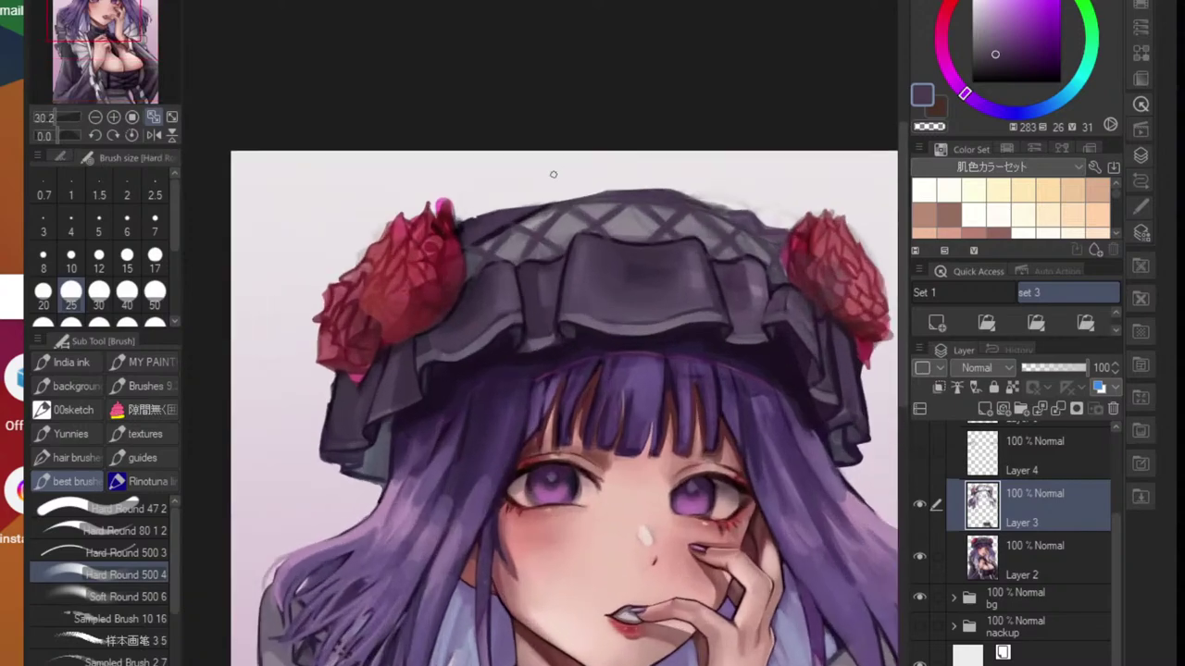
# - Bring the left rose into view, sample its dark crimson, and reduce the brush to size 10
pyautogui.moveTo(486, 319); pyautogui.dragTo(494, 359)
pyautogui.scroll(4, 430, 380)
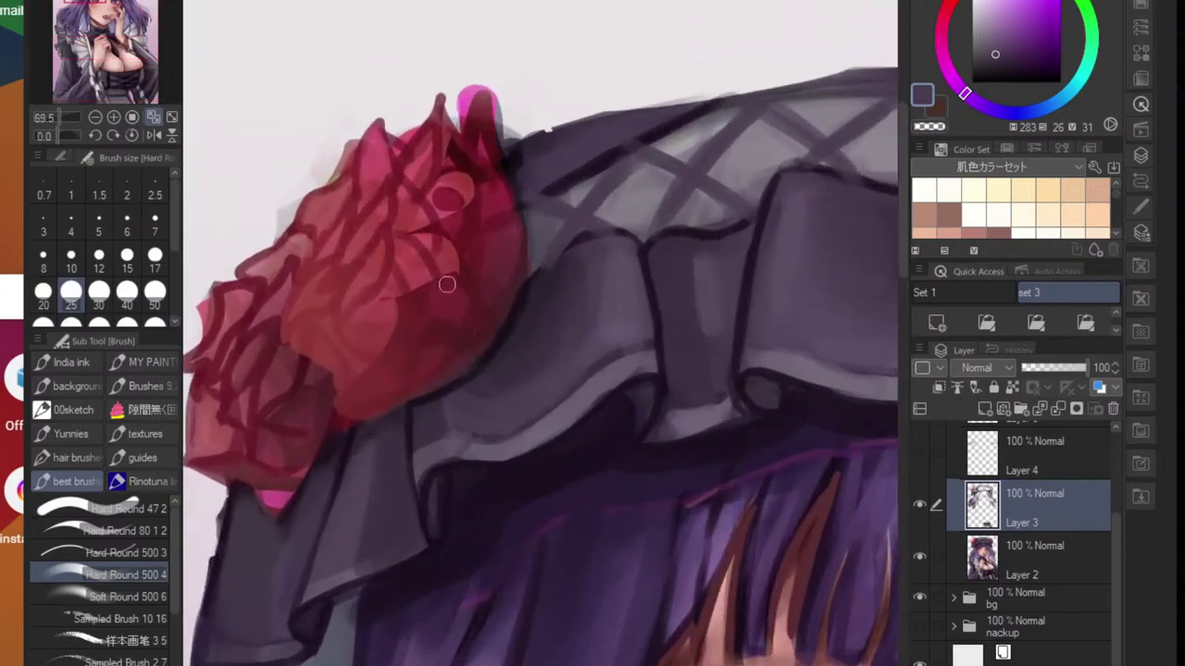
pyautogui.moveTo(365, 329); pyautogui.dragTo(454, 308)
pyautogui.keyDown('alt'); pyautogui.click(543, 164); pyautogui.keyUp('alt')
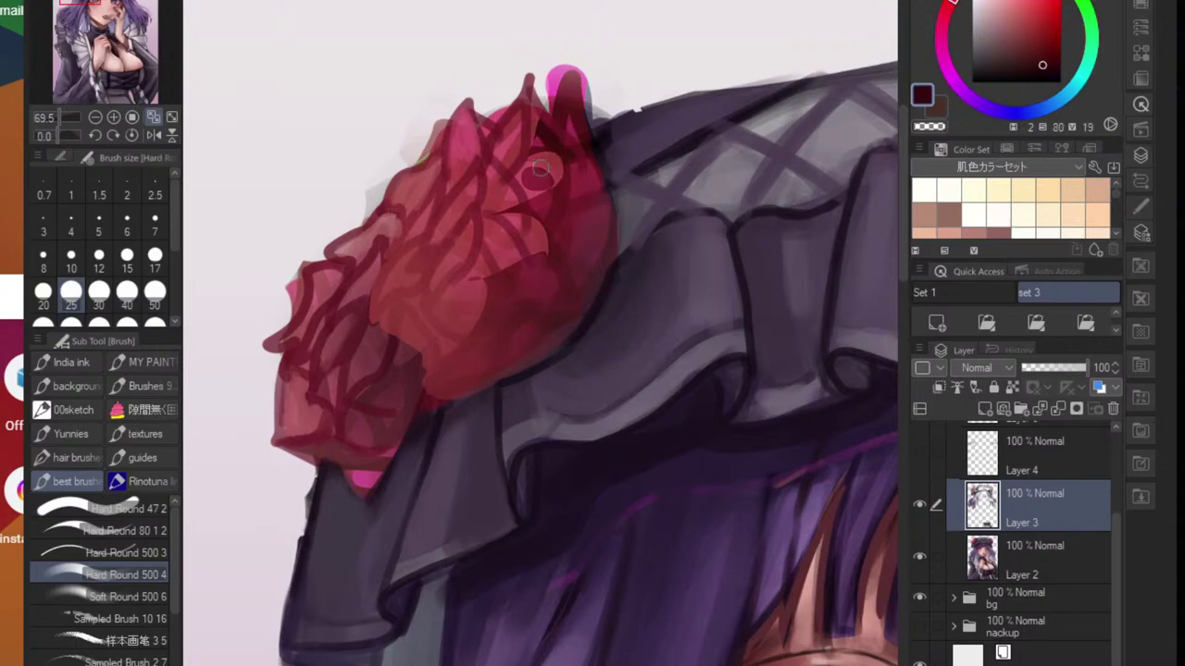
pyautogui.press('[')
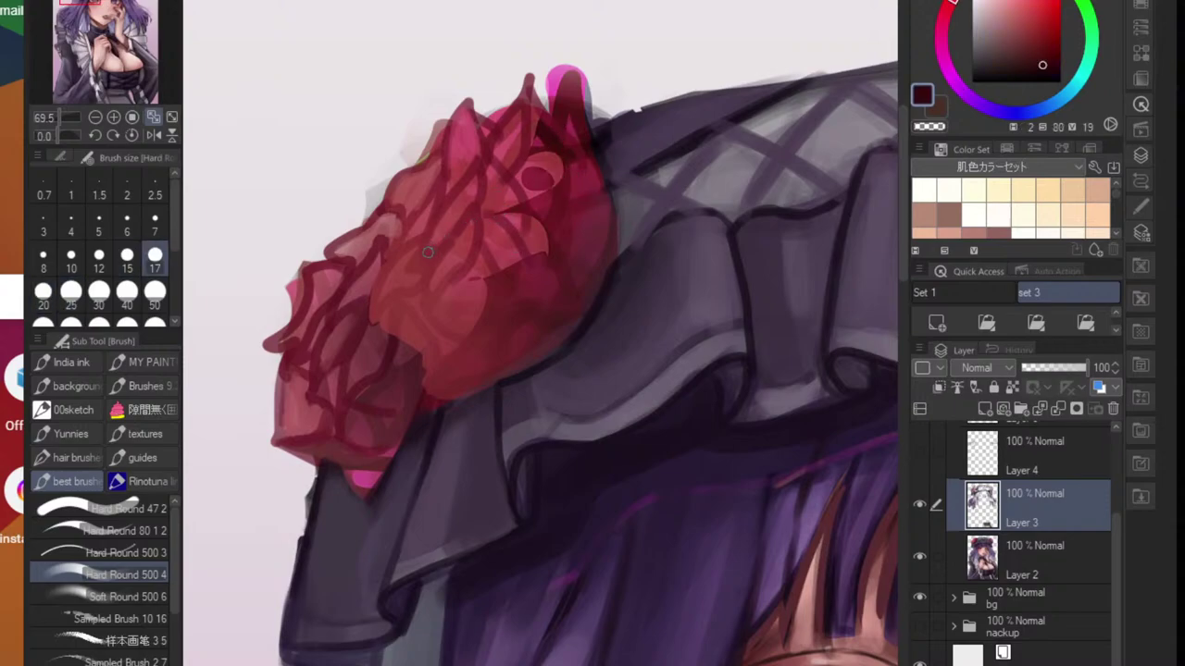
pyautogui.press('[')
pyautogui.press('[')
pyautogui.press('[')
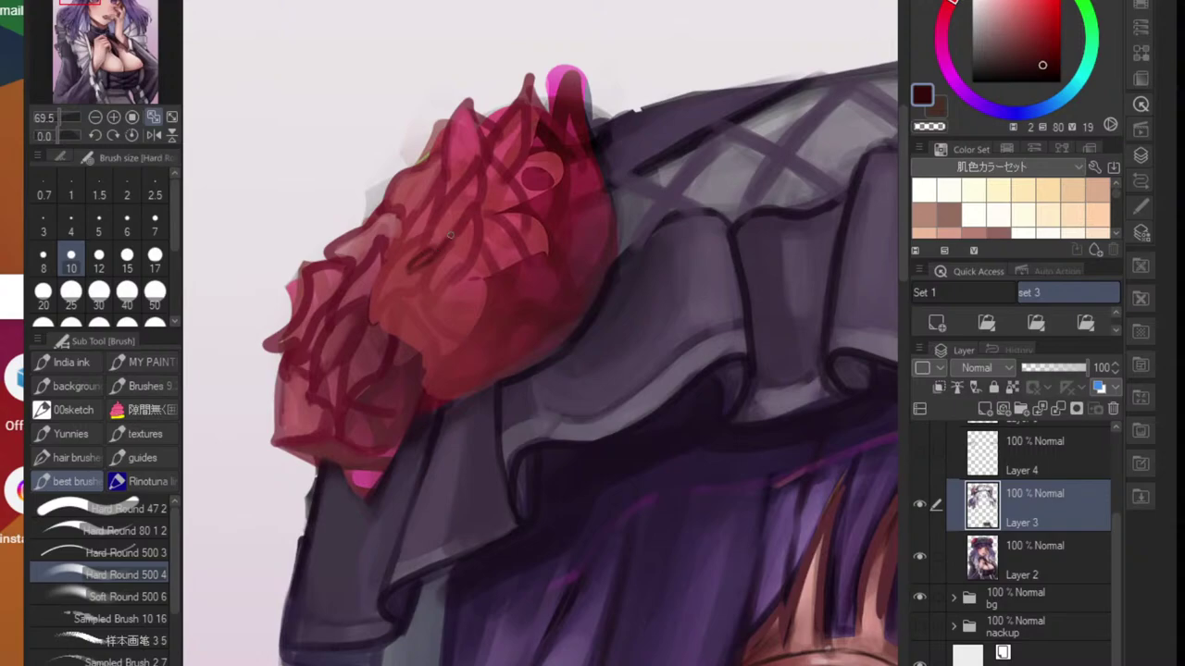
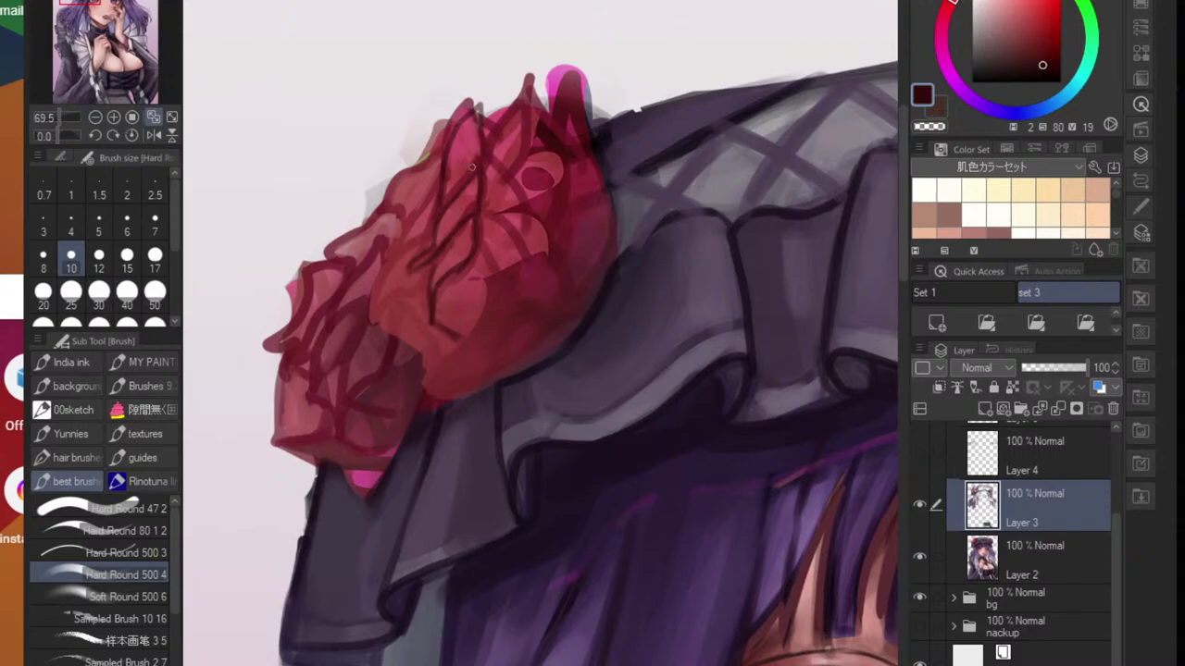
# - Draw dark crimson petal lines across the left rose, tracing its upper petal and right edge
pyautogui.moveTo(435, 194)
pyautogui.mouseDown()
pyautogui.moveTo(399, 240)
pyautogui.moveTo(420, 233)
pyautogui.moveTo(381, 274)
pyautogui.mouseUp()
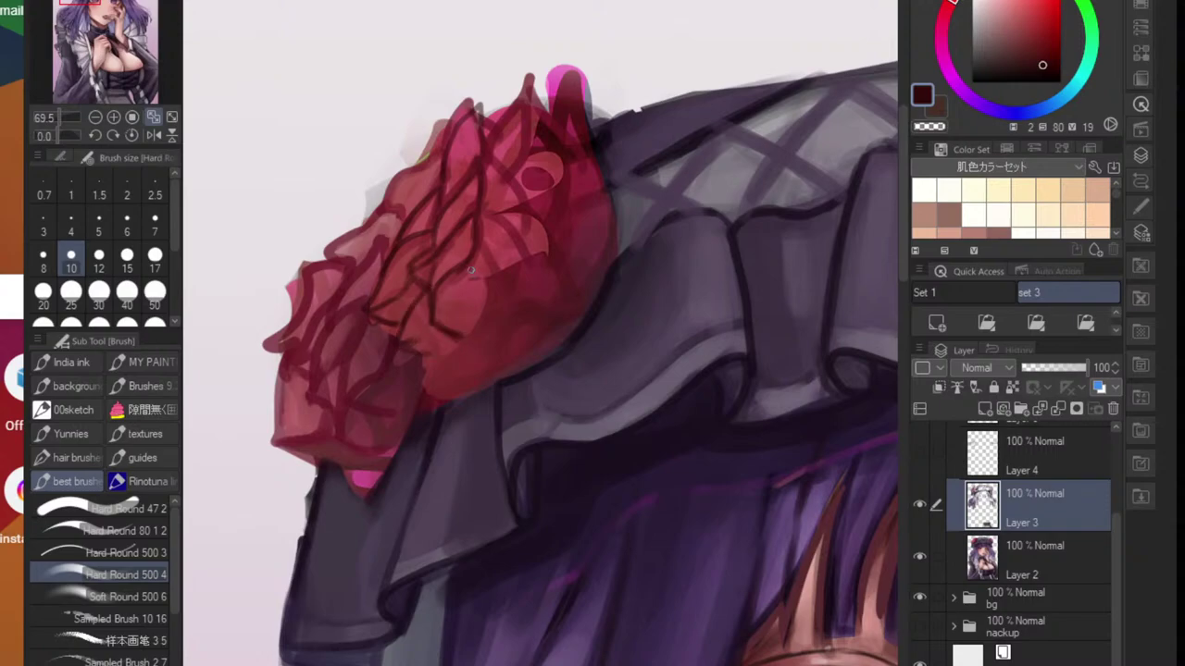
pyautogui.scroll(-5, 511, 285)
pyautogui.scroll(5, 522, 334)
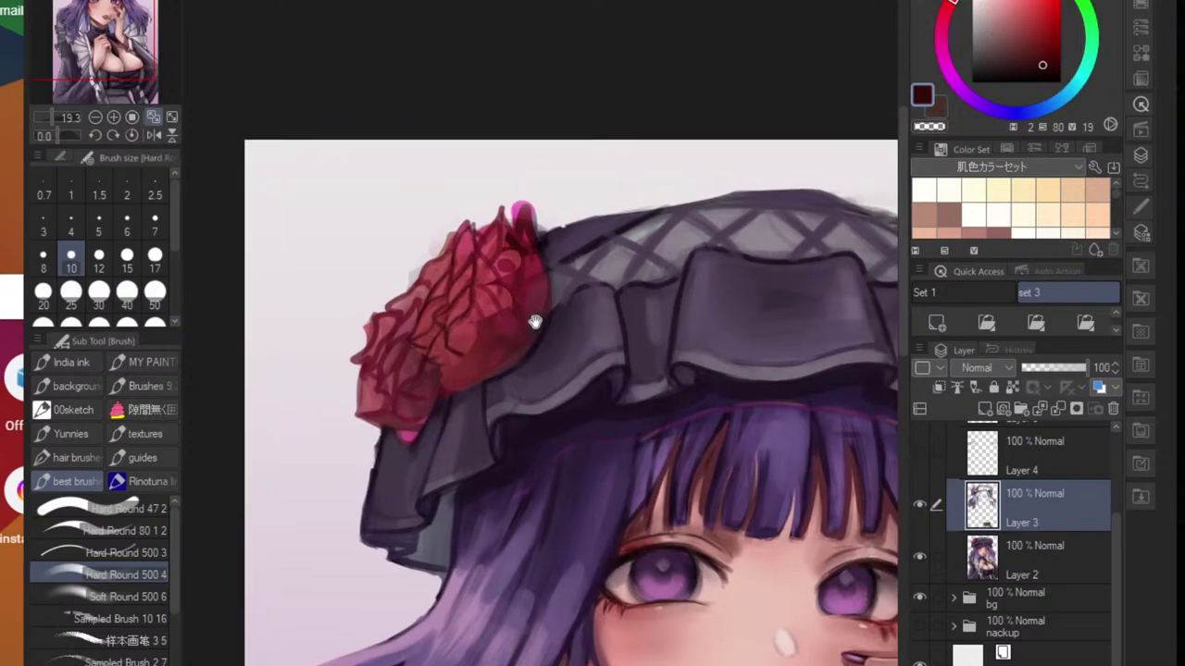
pyautogui.moveTo(530, 357)
pyautogui.mouseDown()
pyautogui.moveTo(479, 222)
pyautogui.moveTo(460, 306)
pyautogui.moveTo(401, 389)
pyautogui.mouseUp()
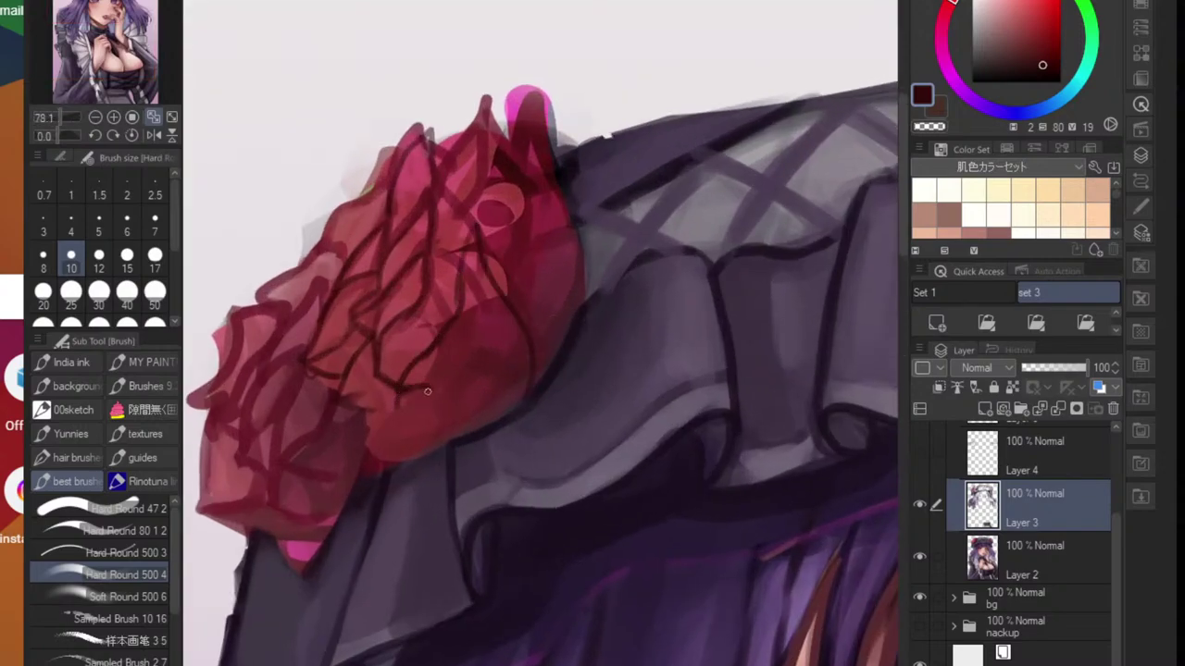
pyautogui.moveTo(510, 248)
pyautogui.mouseDown()
pyautogui.moveTo(502, 283)
pyautogui.moveTo(522, 175)
pyautogui.moveTo(555, 300)
pyautogui.moveTo(548, 342)
pyautogui.mouseUp()
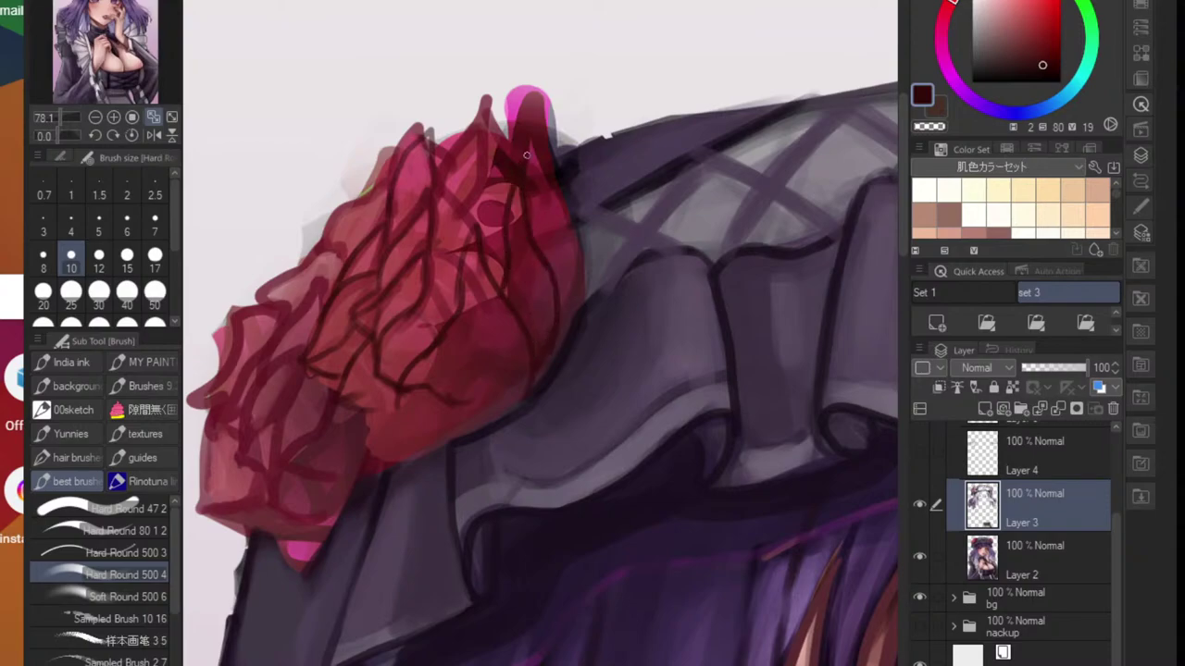
pyautogui.moveTo(527, 156)
pyautogui.mouseDown()
pyautogui.moveTo(553, 156)
pyautogui.moveTo(566, 324)
pyautogui.moveTo(520, 362)
pyautogui.mouseUp()
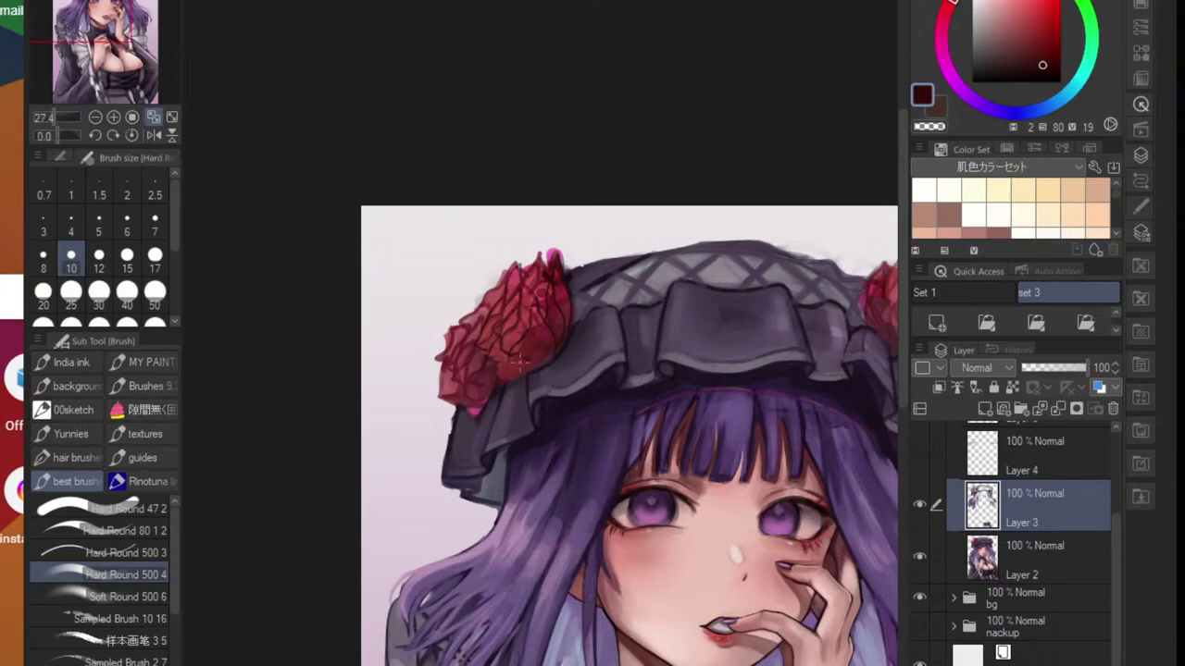
pyautogui.scroll(-3, 519, 362)
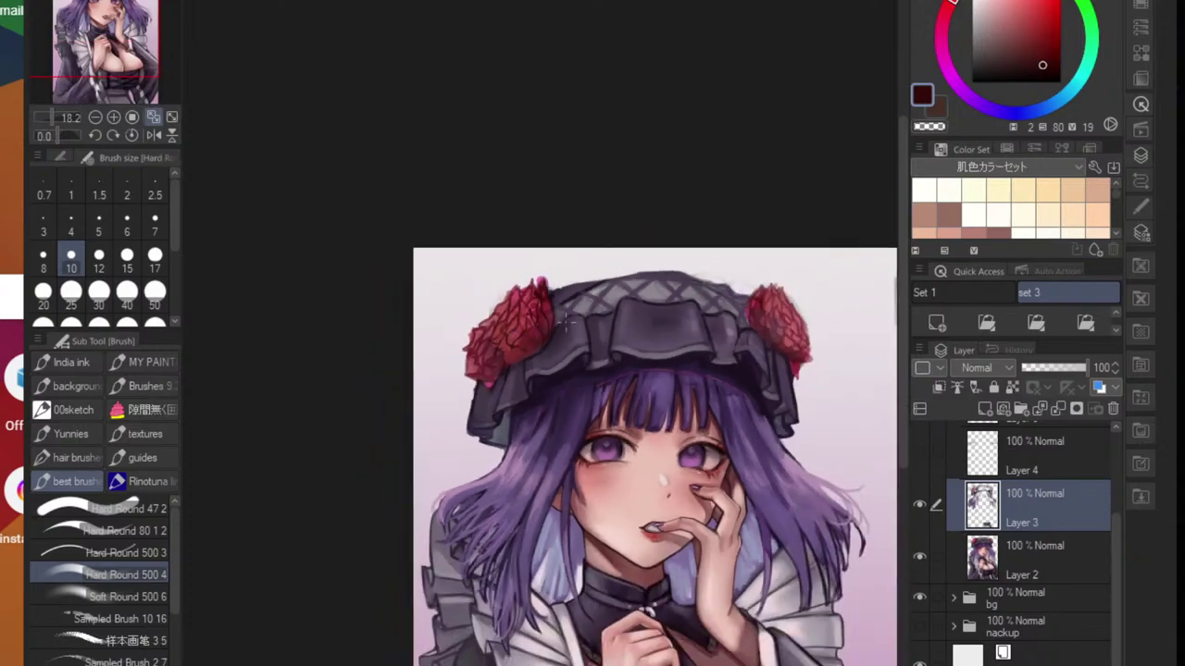
pyautogui.scroll(2, 565, 319)
pyautogui.scroll(2, 581, 362)
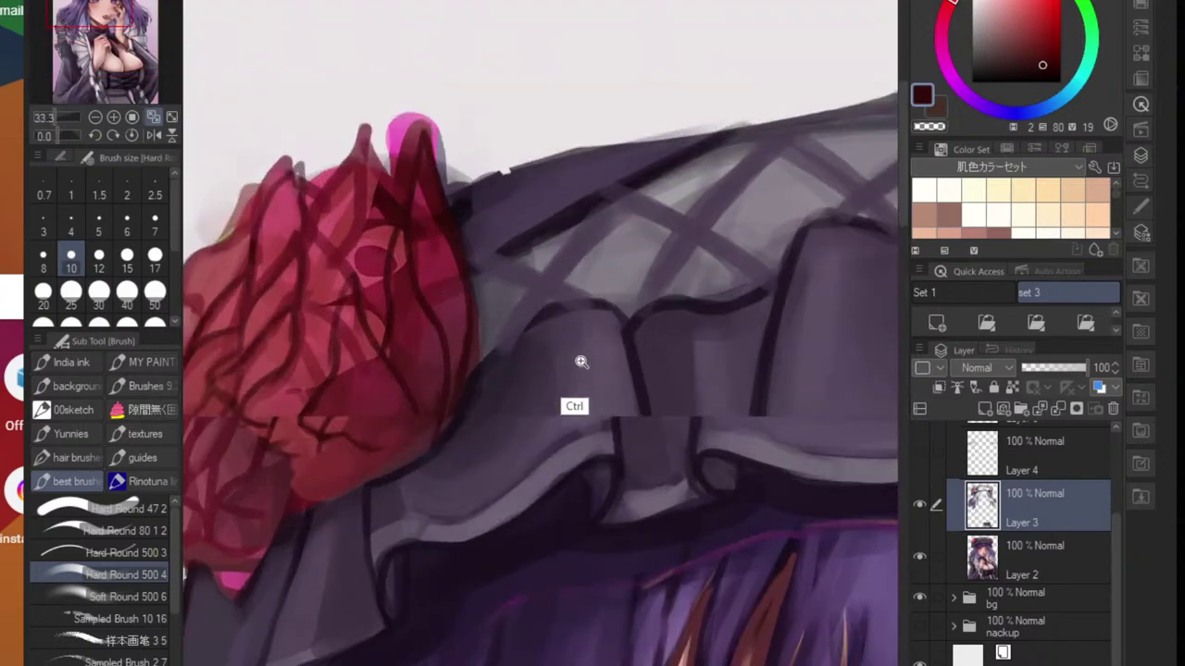
# - Sample the bonnet's dark purple and darken and thicken the bonnet outline
pyautogui.moveTo(582, 362); pyautogui.dragTo(602, 362)
pyautogui.hotkey('ctrl', 'z')
pyautogui.moveTo(454, 355)
pyautogui.mouseDown()
pyautogui.moveTo(570, 288)
pyautogui.moveTo(448, 362)
pyautogui.mouseUp()
pyautogui.keyDown('alt'); pyautogui.click(571, 285); pyautogui.keyUp('alt')
pyautogui.moveTo(510, 334); pyautogui.dragTo(479, 368)
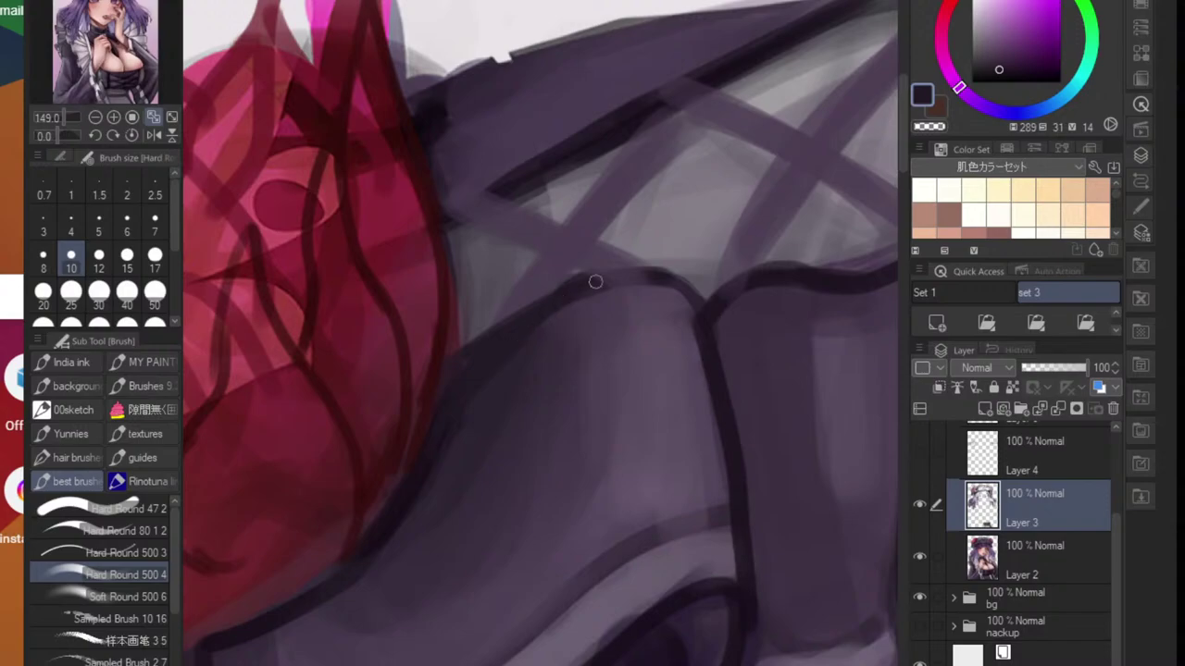
# - Redraw the lattice band's lower outline and diagonal gap edges in dark purple, undoing stray strokes
pyautogui.moveTo(585, 285)
pyautogui.mouseDown()
pyautogui.moveTo(631, 269)
pyautogui.moveTo(585, 280)
pyautogui.moveTo(640, 291)
pyautogui.moveTo(670, 282)
pyautogui.mouseUp()
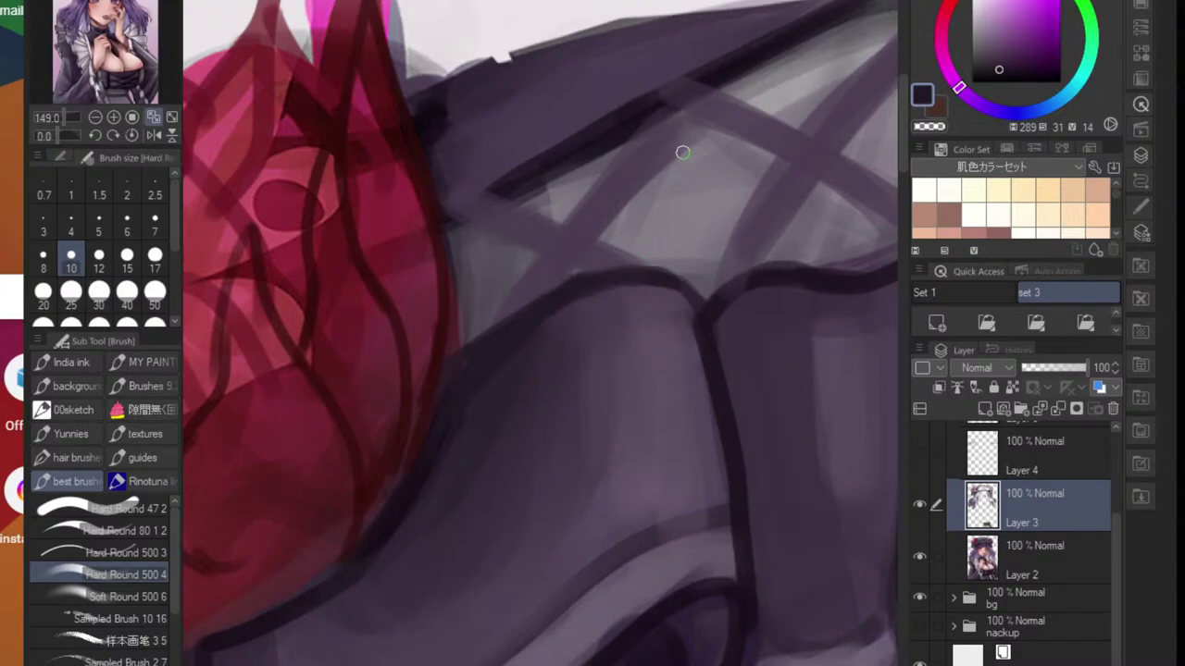
pyautogui.moveTo(717, 125); pyautogui.dragTo(620, 211)
pyautogui.moveTo(690, 139)
pyautogui.mouseDown()
pyautogui.moveTo(575, 272)
pyautogui.moveTo(638, 266)
pyautogui.mouseUp()
pyautogui.moveTo(497, 200)
pyautogui.mouseDown()
pyautogui.moveTo(563, 223)
pyautogui.moveTo(648, 137)
pyautogui.moveTo(646, 120)
pyautogui.moveTo(562, 223)
pyautogui.moveTo(516, 202)
pyautogui.moveTo(476, 223)
pyautogui.moveTo(540, 247)
pyautogui.mouseUp()
pyautogui.hotkey('ctrl', 'z')
pyautogui.moveTo(540, 247); pyautogui.dragTo(473, 338)
pyautogui.moveTo(529, 301); pyautogui.dragTo(450, 357)
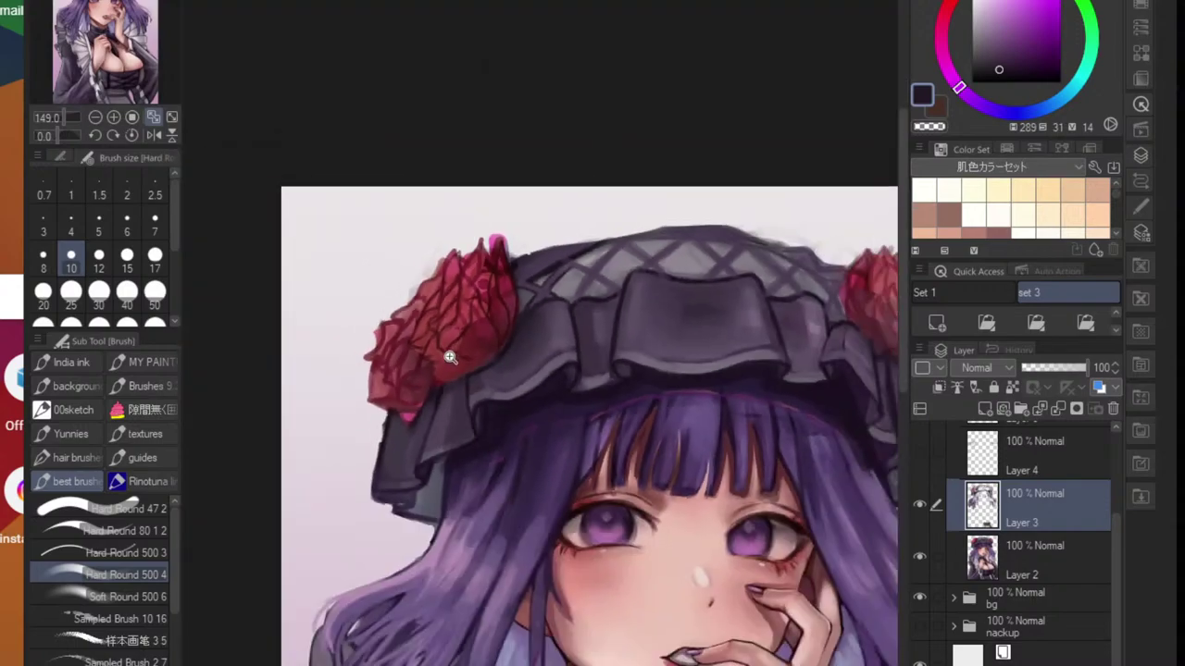
pyautogui.moveTo(585, 313)
pyautogui.mouseDown()
pyautogui.moveTo(516, 343)
pyautogui.moveTo(591, 303)
pyautogui.moveTo(567, 304)
pyautogui.moveTo(544, 416)
pyautogui.mouseUp()
pyautogui.hotkey('ctrl', 'z')
pyautogui.moveTo(538, 292)
pyautogui.mouseDown()
pyautogui.moveTo(603, 331)
pyautogui.moveTo(546, 397)
pyautogui.moveTo(588, 394)
pyautogui.moveTo(641, 348)
pyautogui.moveTo(687, 387)
pyautogui.mouseUp()
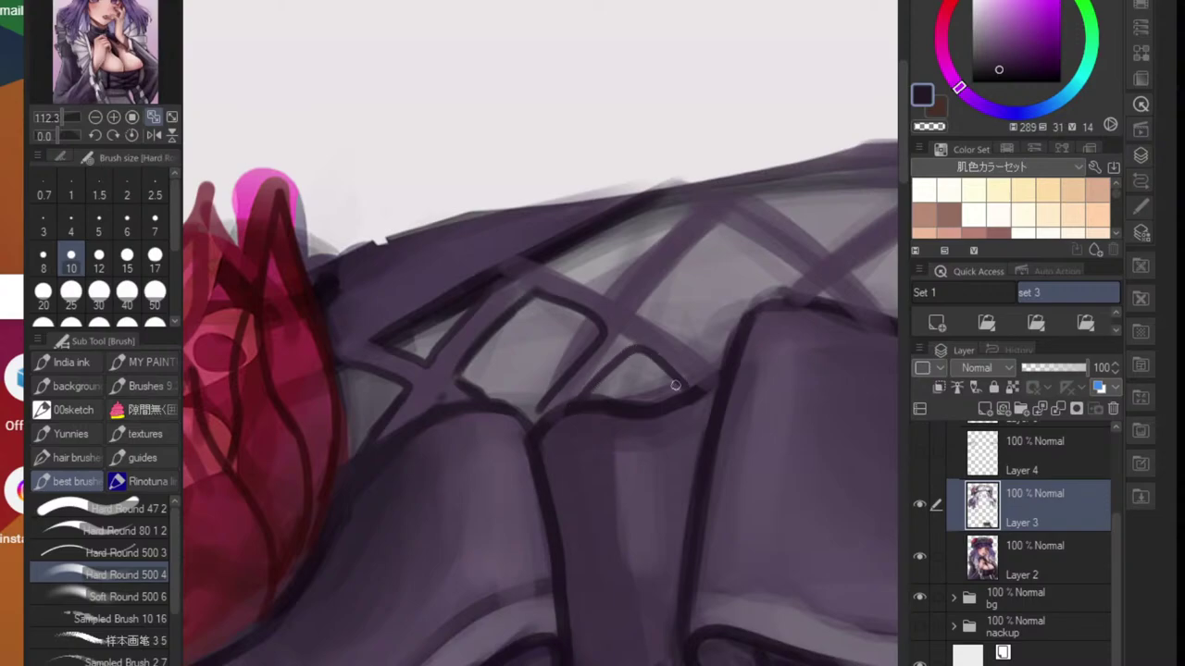
# - Resample lighter and darker purples and draw the crosshatch lattice lines through the gaps
pyautogui.keyDown('alt'); pyautogui.click(621, 310); pyautogui.keyUp('alt')
pyautogui.moveTo(633, 339); pyautogui.dragTo(574, 392)
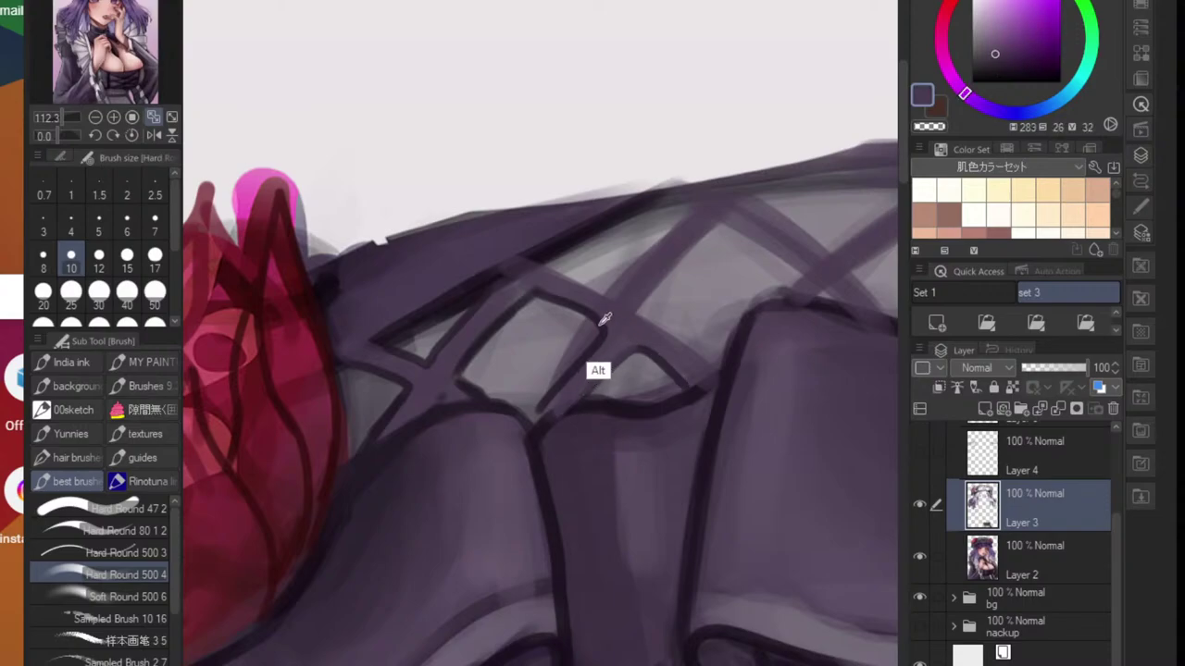
pyautogui.keyDown('alt'); pyautogui.click(598, 371); pyautogui.keyUp('alt')
pyautogui.moveTo(650, 315); pyautogui.dragTo(717, 370)
pyautogui.moveTo(642, 311); pyautogui.dragTo(729, 220)
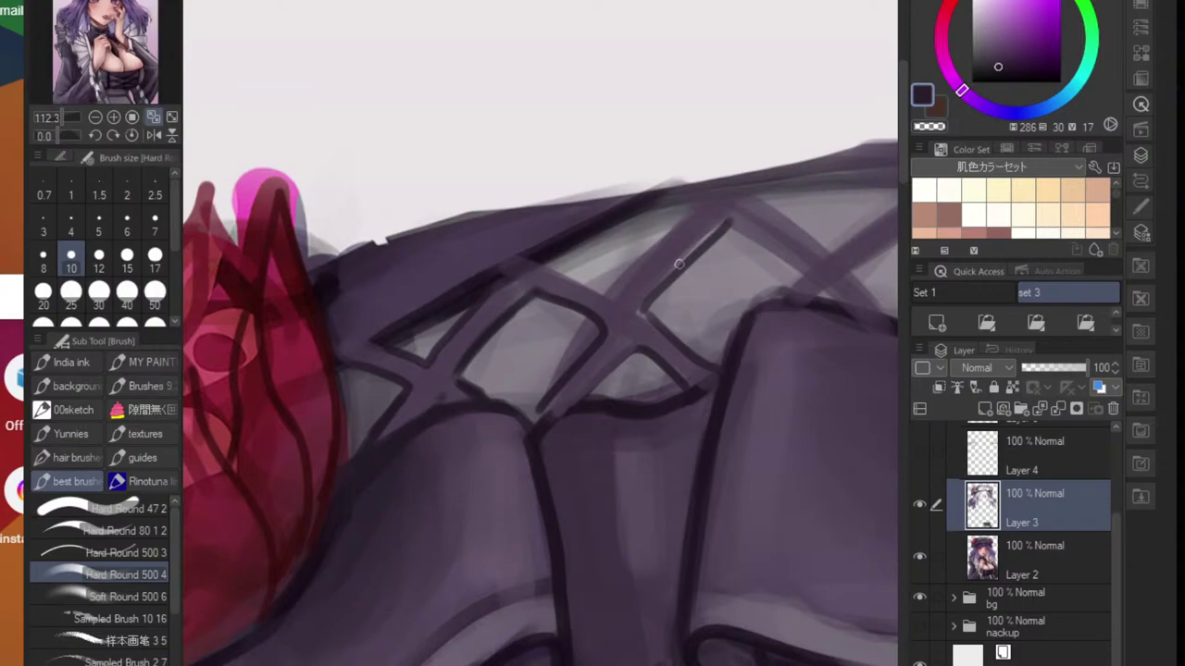
pyautogui.moveTo(542, 258)
pyautogui.mouseDown()
pyautogui.moveTo(598, 278)
pyautogui.moveTo(699, 194)
pyautogui.mouseUp()
pyautogui.hotkey('ctrl', 'z')
pyautogui.moveTo(541, 261)
pyautogui.mouseDown()
pyautogui.moveTo(595, 295)
pyautogui.moveTo(693, 206)
pyautogui.moveTo(645, 263)
pyautogui.mouseUp()
# - Extend the lattice lines at the upper right, then zoom out to the whole illustration
pyautogui.moveTo(758, 262)
pyautogui.mouseDown()
pyautogui.moveTo(603, 313)
pyautogui.moveTo(643, 297)
pyautogui.moveTo(639, 327)
pyautogui.moveTo(742, 261)
pyautogui.mouseUp()
pyautogui.moveTo(601, 260)
pyautogui.mouseDown()
pyautogui.moveTo(642, 291)
pyautogui.moveTo(721, 260)
pyautogui.mouseUp()
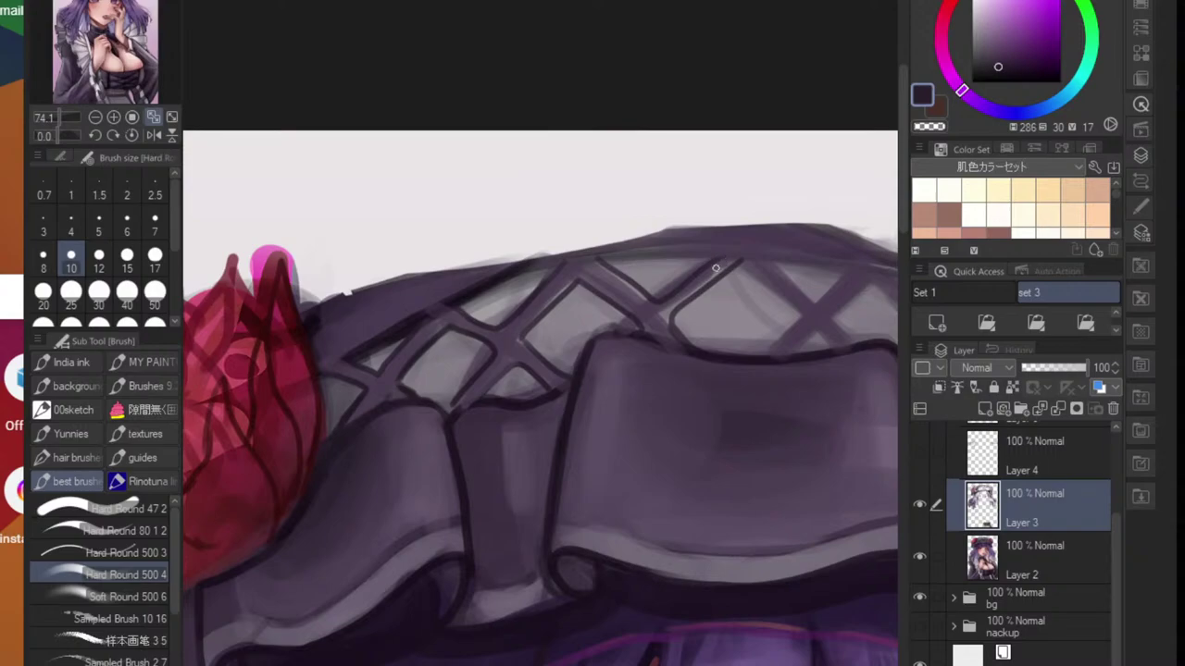
pyautogui.hotkey('ctrl', 'z')
pyautogui.moveTo(589, 262)
pyautogui.mouseDown()
pyautogui.moveTo(731, 272)
pyautogui.moveTo(700, 316)
pyautogui.moveTo(556, 337)
pyautogui.mouseUp()
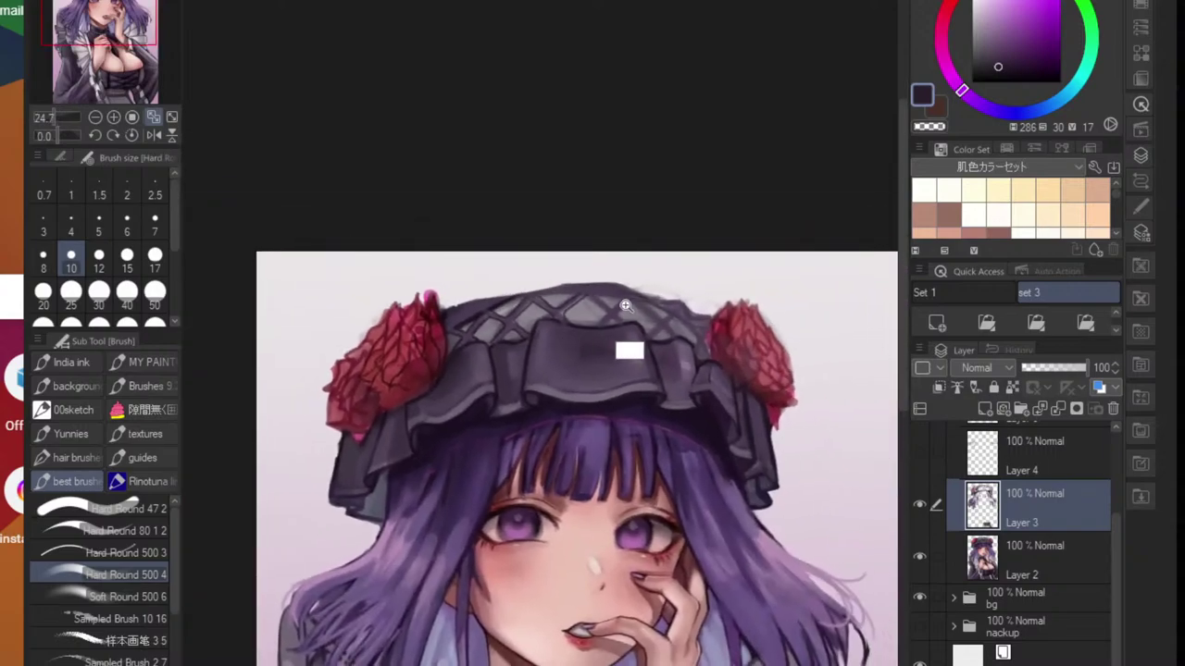
pyautogui.moveTo(622, 306); pyautogui.dragTo(574, 300)
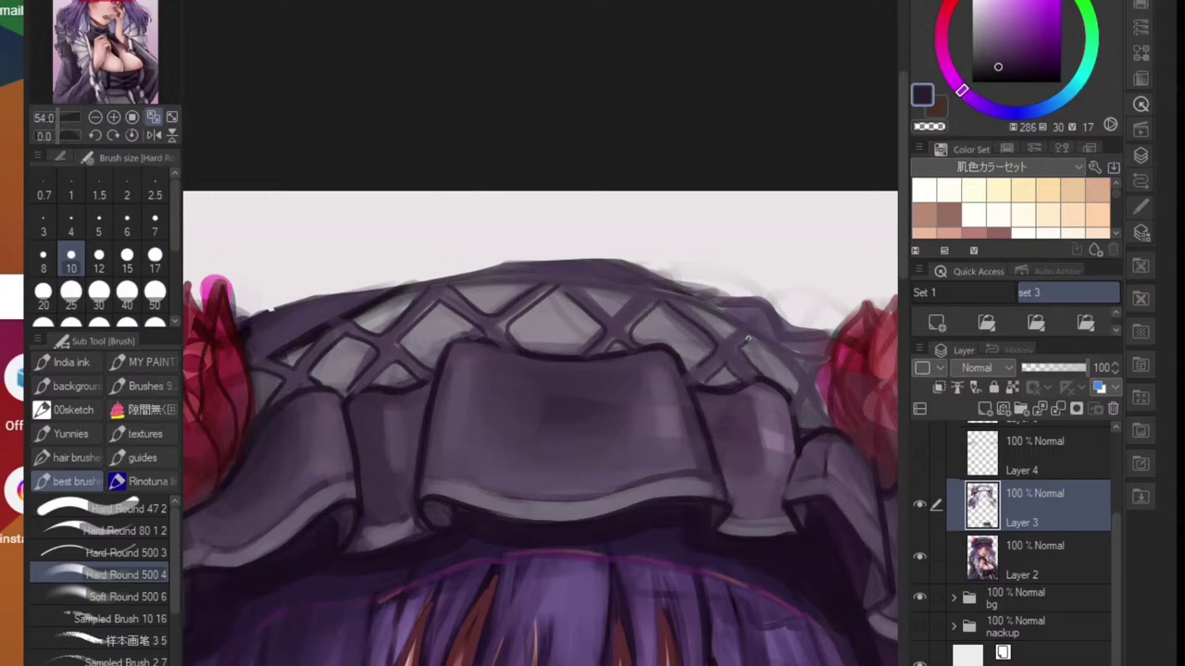
pyautogui.moveTo(729, 331); pyautogui.dragTo(629, 241)
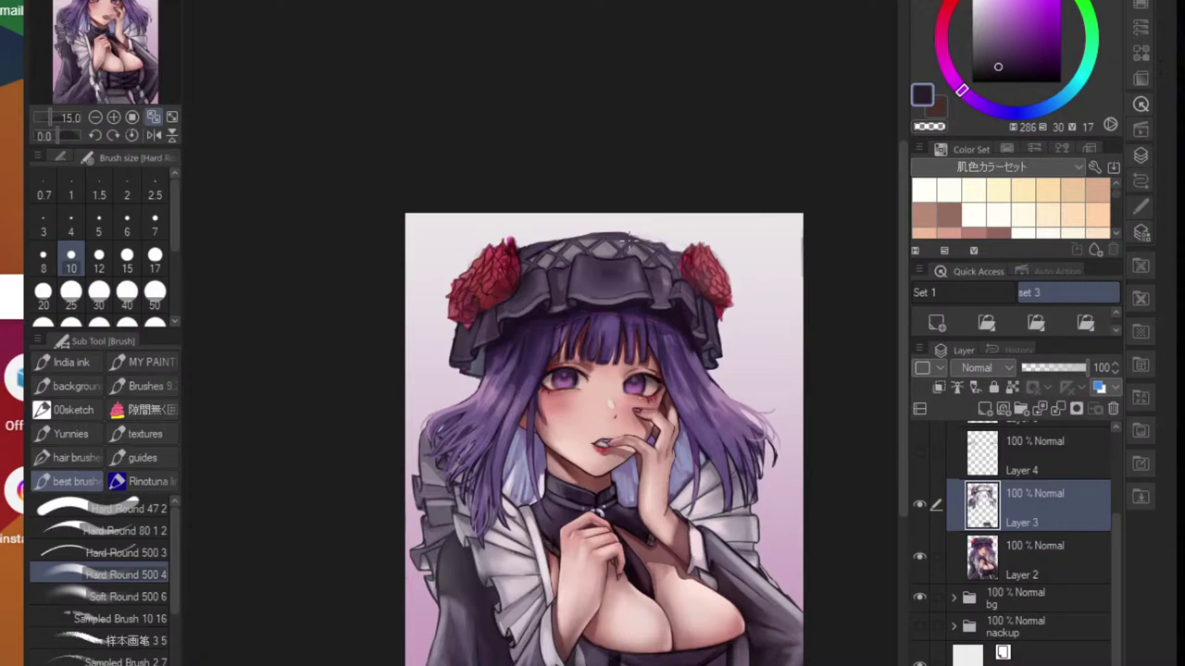
# - Sample the hair's light purple, enlarge the brush to 30, and paint flyaway strands off the left edge
pyautogui.scroll(3, 586, 357)
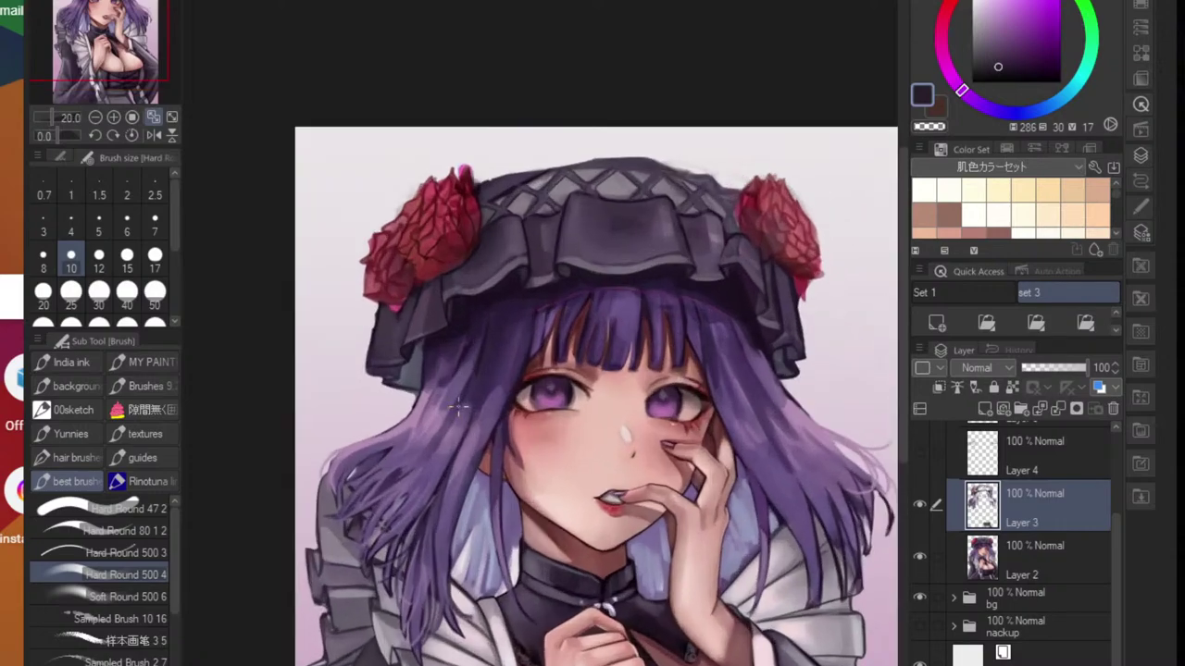
pyautogui.scroll(3, 389, 463)
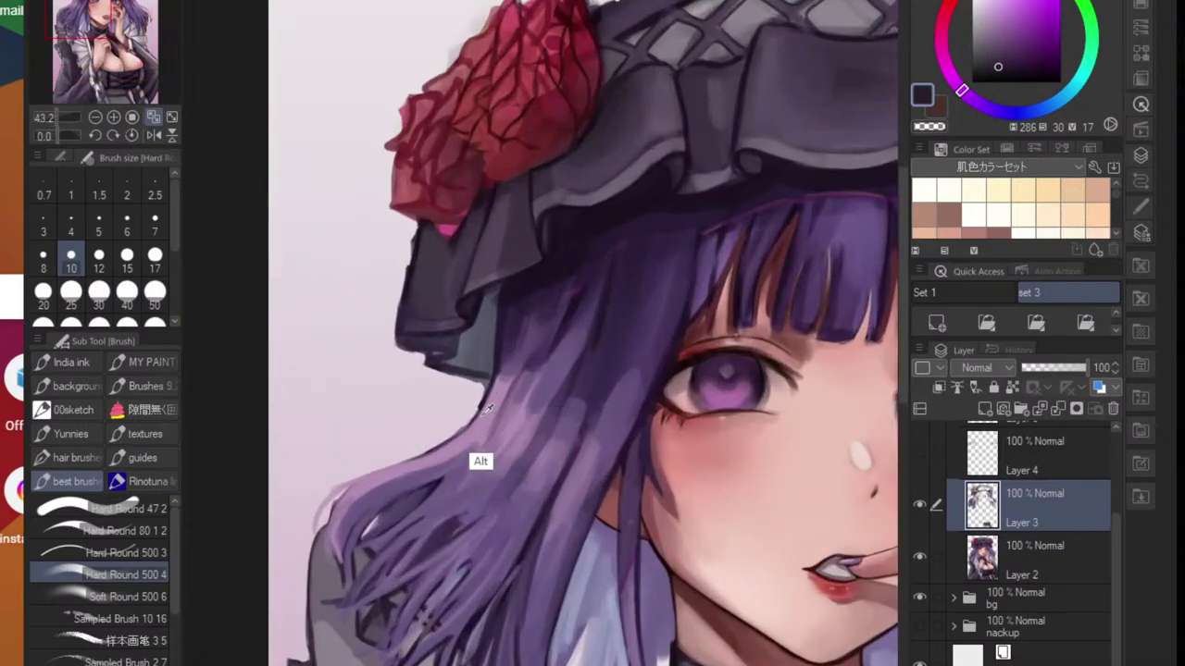
pyautogui.keyDown('alt'); pyautogui.click(481, 463); pyautogui.keyUp('alt')
pyautogui.press(']')
pyautogui.press(']')
pyautogui.press(']')
pyautogui.press(']')
pyautogui.press(']')
pyautogui.press(']')
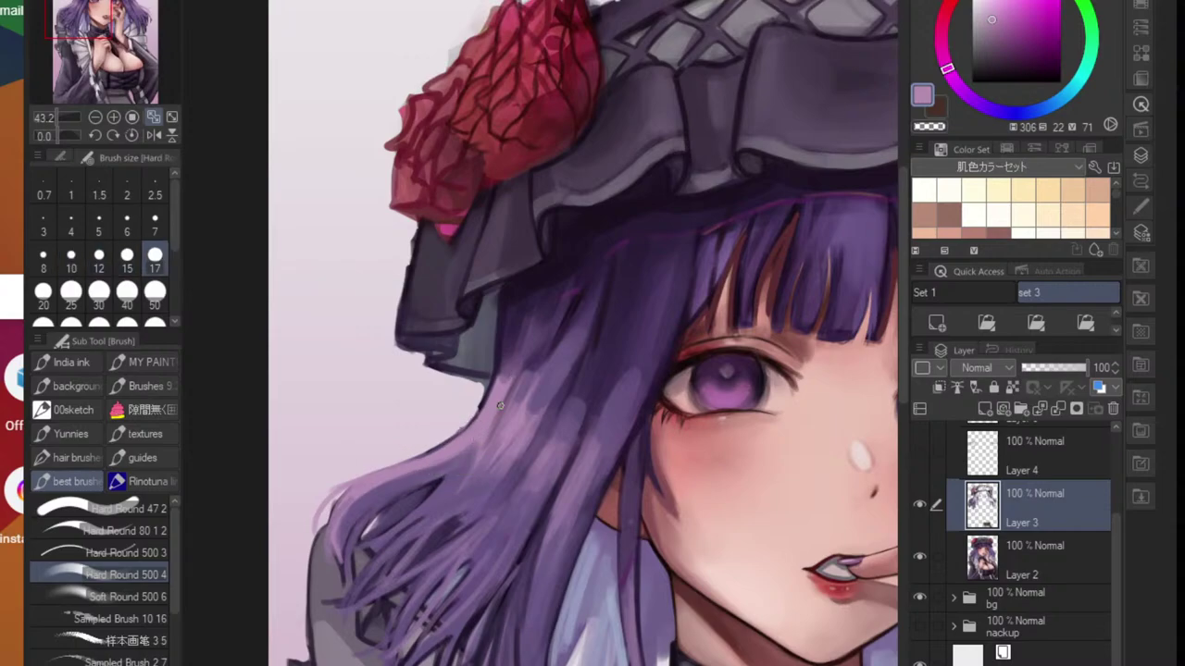
pyautogui.hotkey('ctrl', 'z')
pyautogui.moveTo(491, 396); pyautogui.dragTo(337, 504)
pyautogui.hotkey('ctrl', 'z')
pyautogui.moveTo(461, 445); pyautogui.dragTo(349, 424)
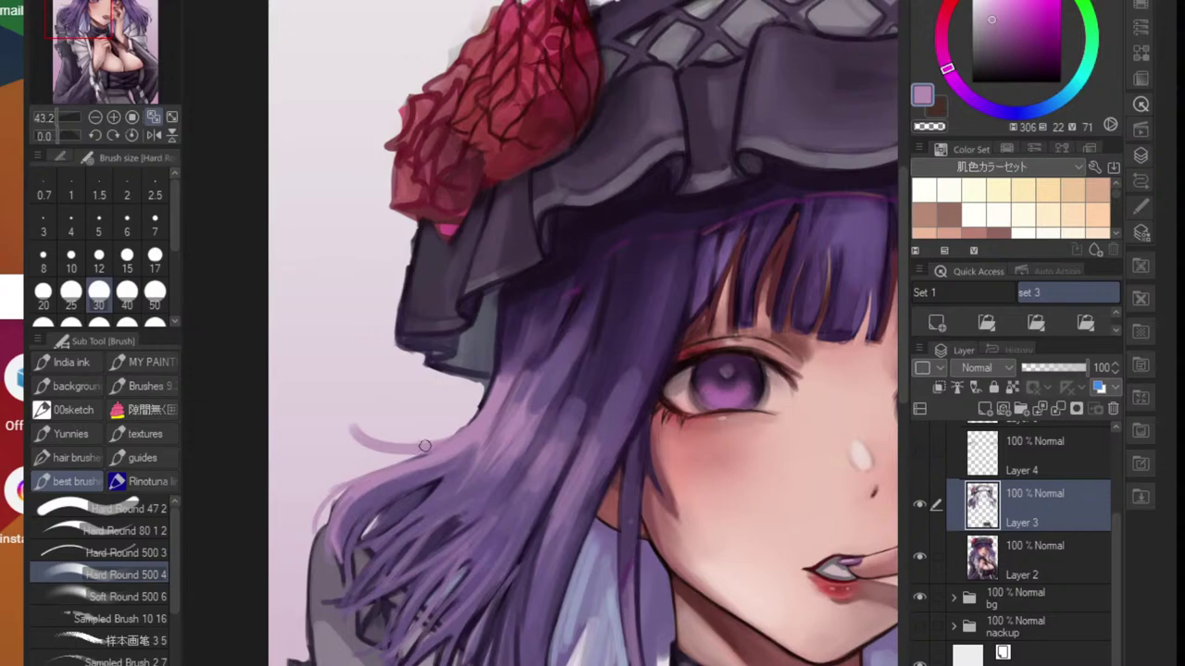
pyautogui.scroll(-6, 402, 431)
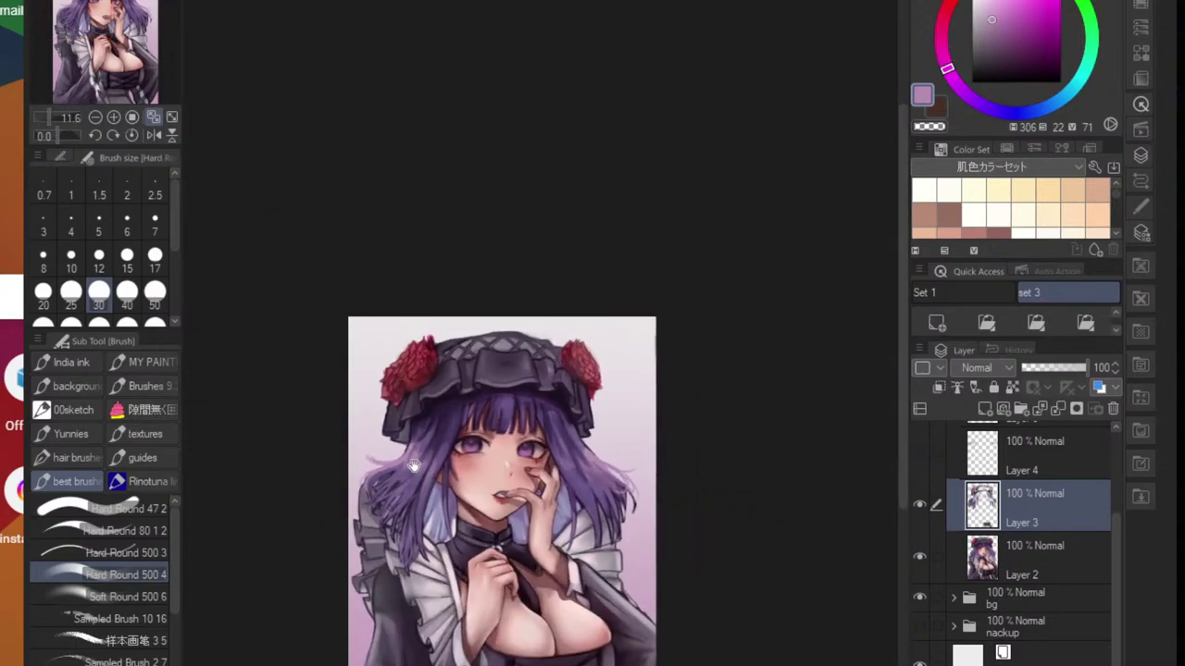
pyautogui.scroll(6, 413, 466)
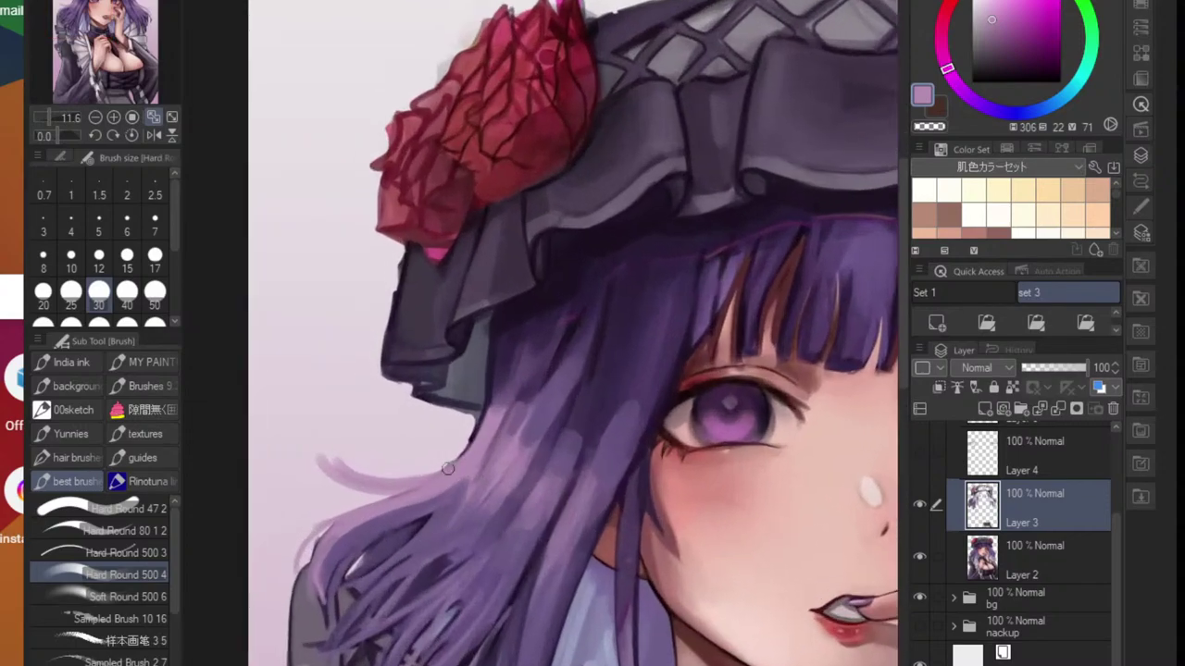
# - Pick dark purple at brush size 17 and draw a stroke below the bonnet veil
pyautogui.keyDown('alt'); pyautogui.click(485, 415); pyautogui.keyUp('alt')
pyautogui.press('[')
pyautogui.press('[')
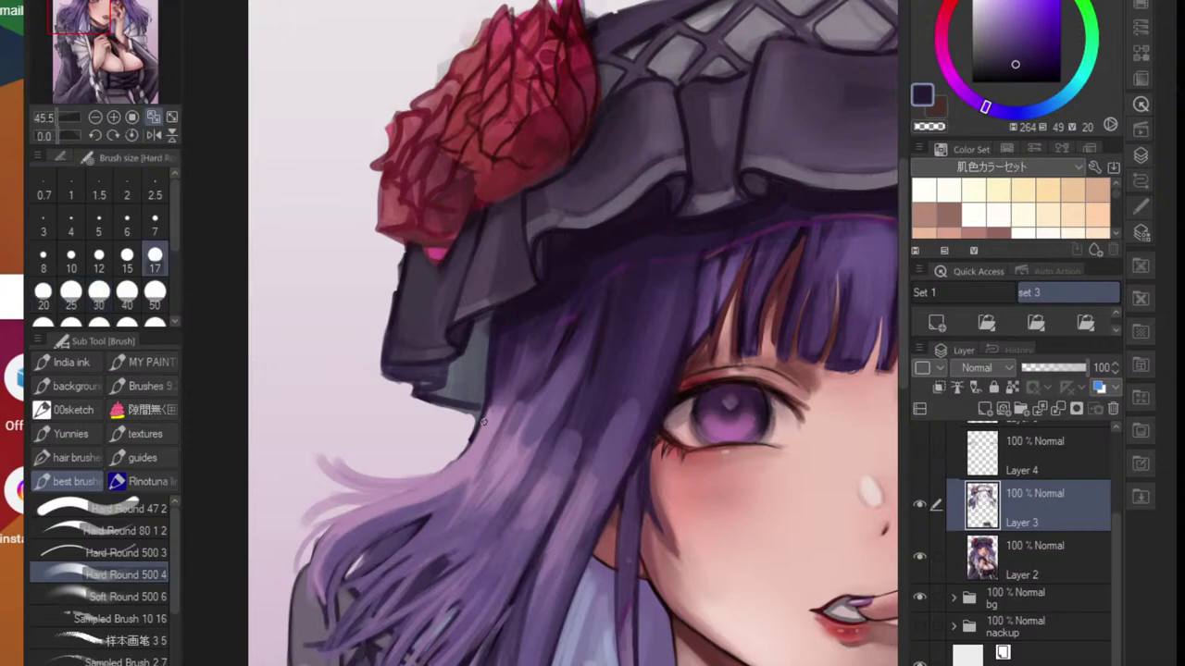
pyautogui.scroll(2, 482, 454)
pyautogui.moveTo(492, 390)
pyautogui.mouseDown()
pyautogui.moveTo(475, 446)
pyautogui.moveTo(435, 485)
pyautogui.moveTo(417, 348)
pyautogui.moveTo(442, 284)
pyautogui.moveTo(484, 302)
pyautogui.mouseUp()
pyautogui.scroll(-3, 470, 501)
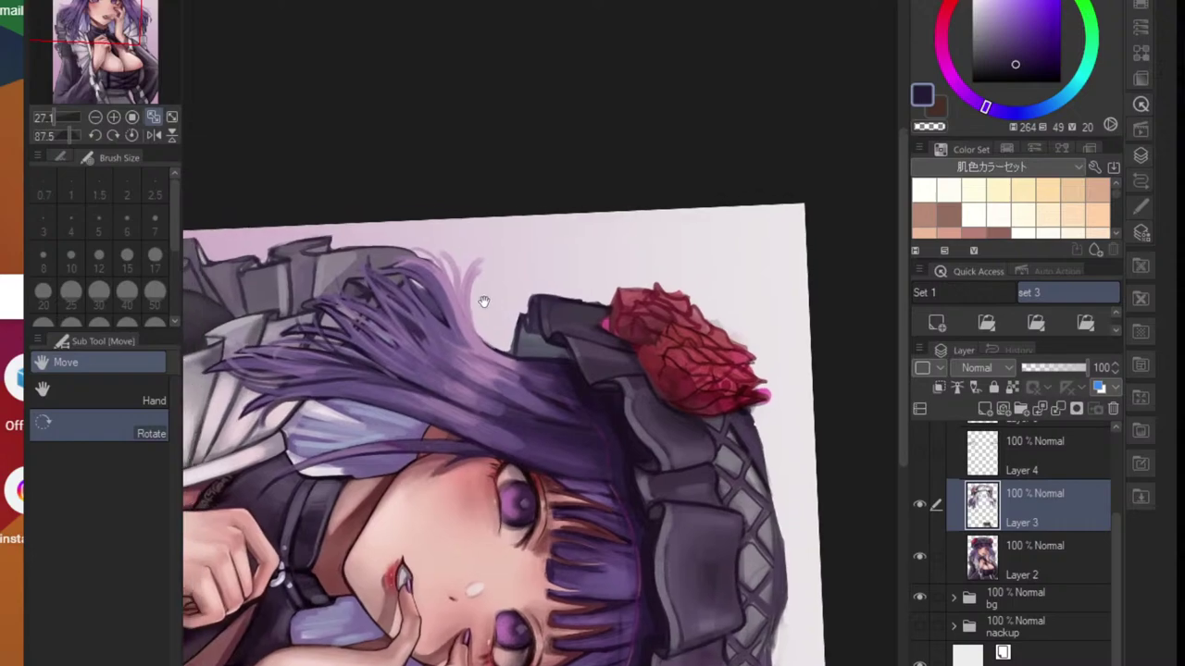
# - At brush size 7, draw and thicken dark lines down the hair's left edge
pyautogui.scroll(2, 483, 301)
pyautogui.scroll(1, 529, 352)
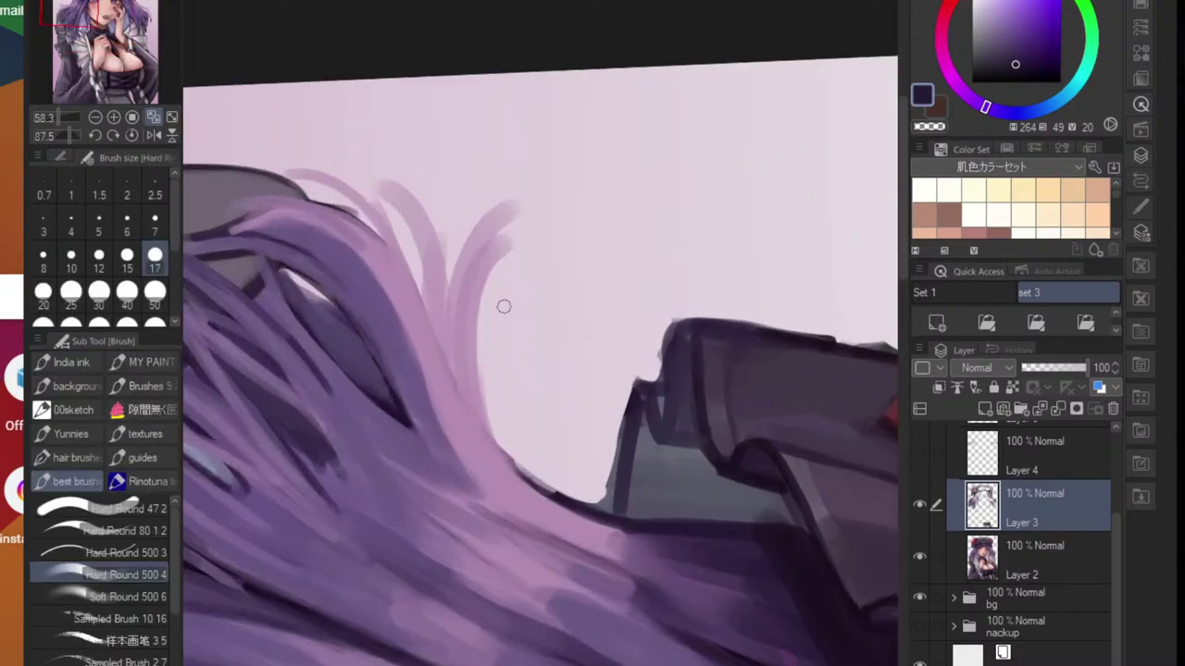
pyautogui.press('[')
pyautogui.press('[')
pyautogui.press('[')
pyautogui.press('[')
pyautogui.press('[')
pyautogui.moveTo(496, 262); pyautogui.dragTo(477, 370)
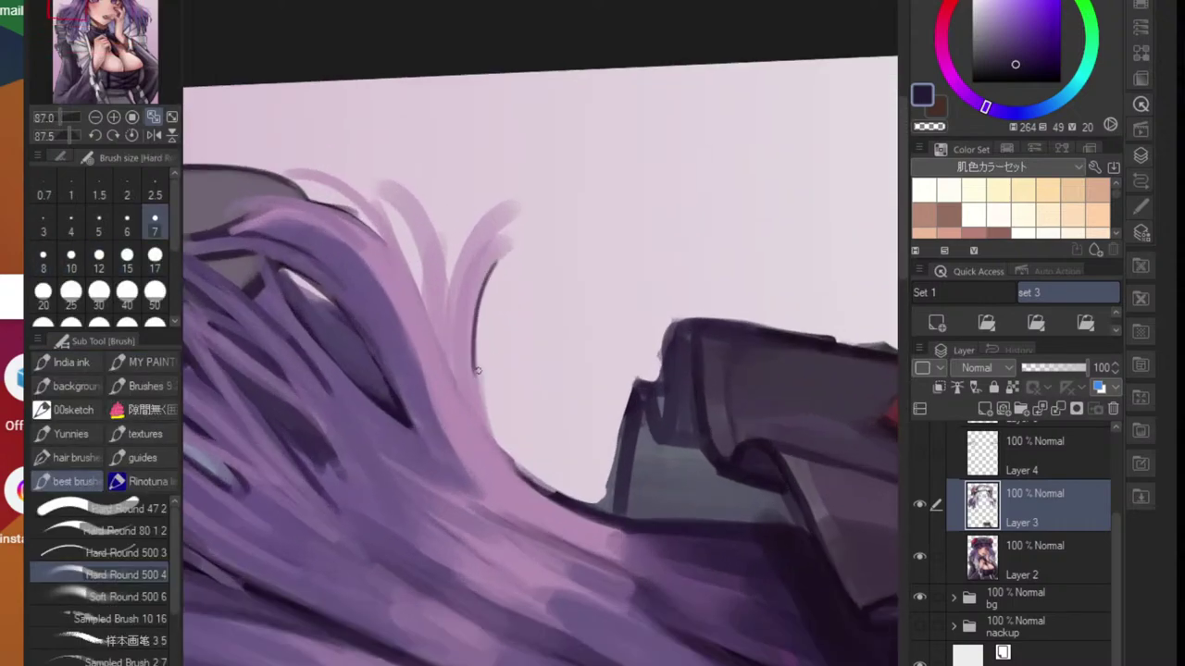
pyautogui.moveTo(480, 289); pyautogui.dragTo(507, 447)
pyautogui.moveTo(479, 352)
pyautogui.mouseDown()
pyautogui.moveTo(524, 474)
pyautogui.moveTo(545, 486)
pyautogui.mouseUp()
pyautogui.hotkey('ctrl', 'alt', 'z')
pyautogui.hotkey('ctrl', 'alt', 'z')
pyautogui.moveTo(474, 345); pyautogui.dragTo(535, 493)
pyautogui.moveTo(478, 379)
pyautogui.mouseDown()
pyautogui.moveTo(511, 461)
pyautogui.moveTo(545, 490)
pyautogui.mouseUp()
pyautogui.moveTo(484, 405); pyautogui.dragTo(554, 488)
pyautogui.hotkey('ctrl', 'alt', 'z')
pyautogui.moveTo(497, 449); pyautogui.dragTo(571, 497)
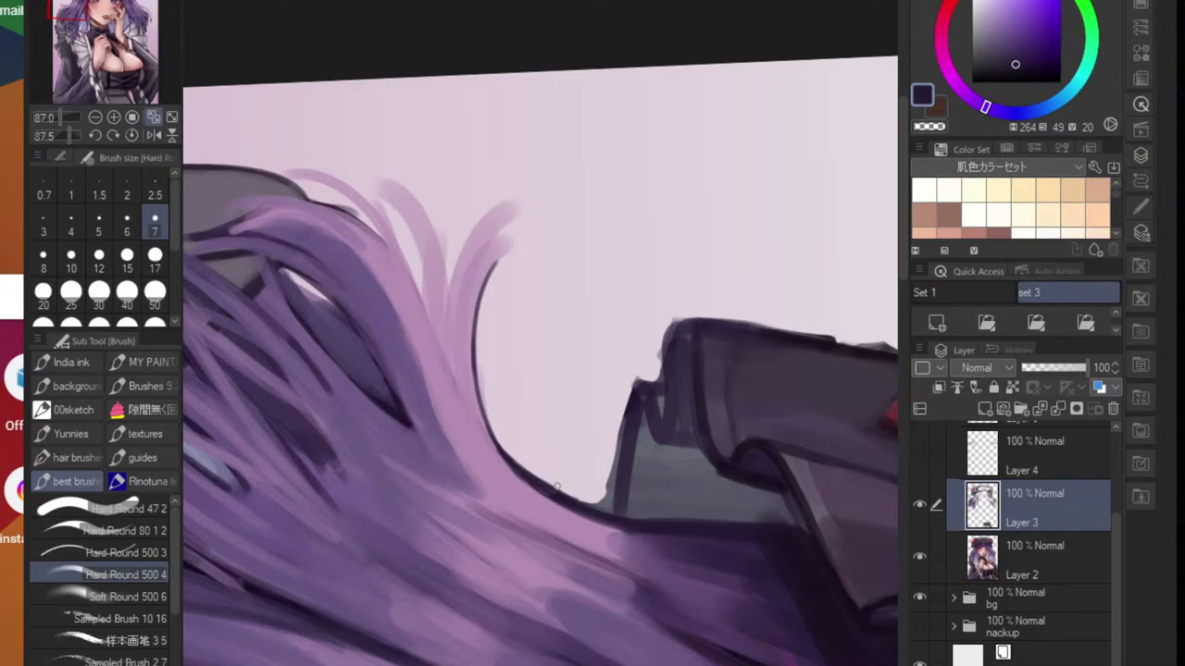
pyautogui.moveTo(517, 467); pyautogui.dragTo(596, 504)
# - Reset canvas rotation, zoom to the hair tip, and paint dark strands along the lower wisp
pyautogui.hotkey('ctrl', '0')
pyautogui.moveTo(692, 423); pyautogui.dragTo(685, 371)
pyautogui.scroll(3, 637, 350)
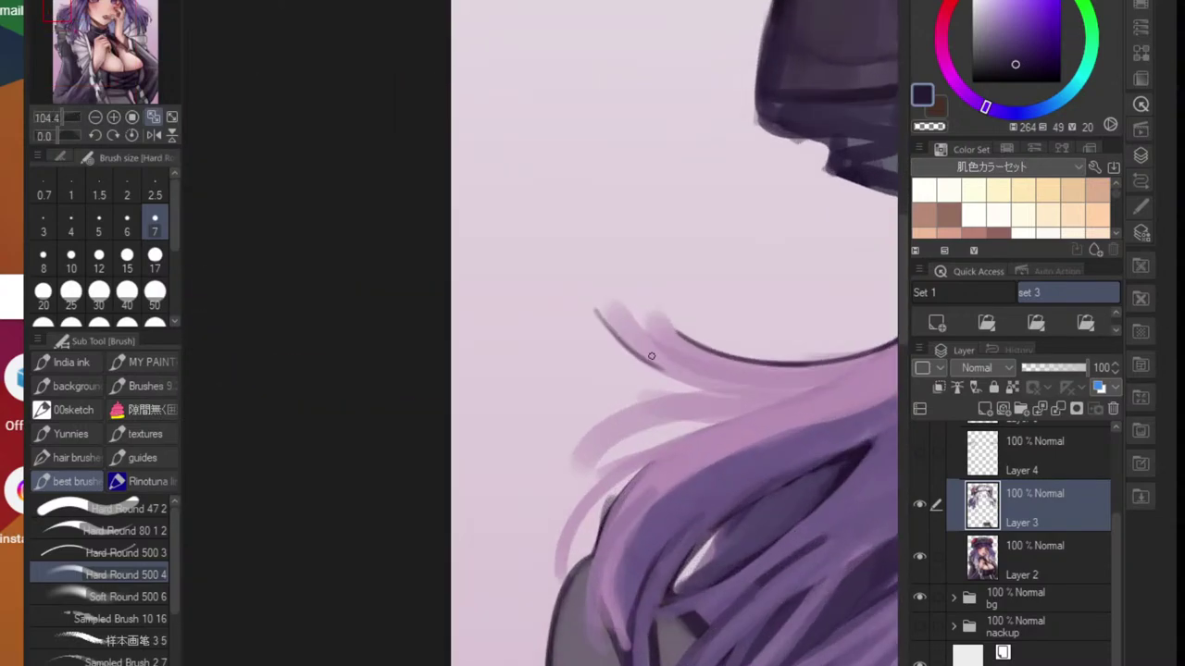
pyautogui.moveTo(616, 325); pyautogui.dragTo(661, 347)
pyautogui.moveTo(575, 460)
pyautogui.mouseDown()
pyautogui.moveTo(685, 399)
pyautogui.moveTo(728, 408)
pyautogui.moveTo(560, 552)
pyautogui.mouseUp()
pyautogui.moveTo(642, 467)
pyautogui.mouseDown()
pyautogui.moveTo(570, 567)
pyautogui.moveTo(603, 573)
pyautogui.mouseUp()
pyautogui.hotkey('ctrl', 'z')
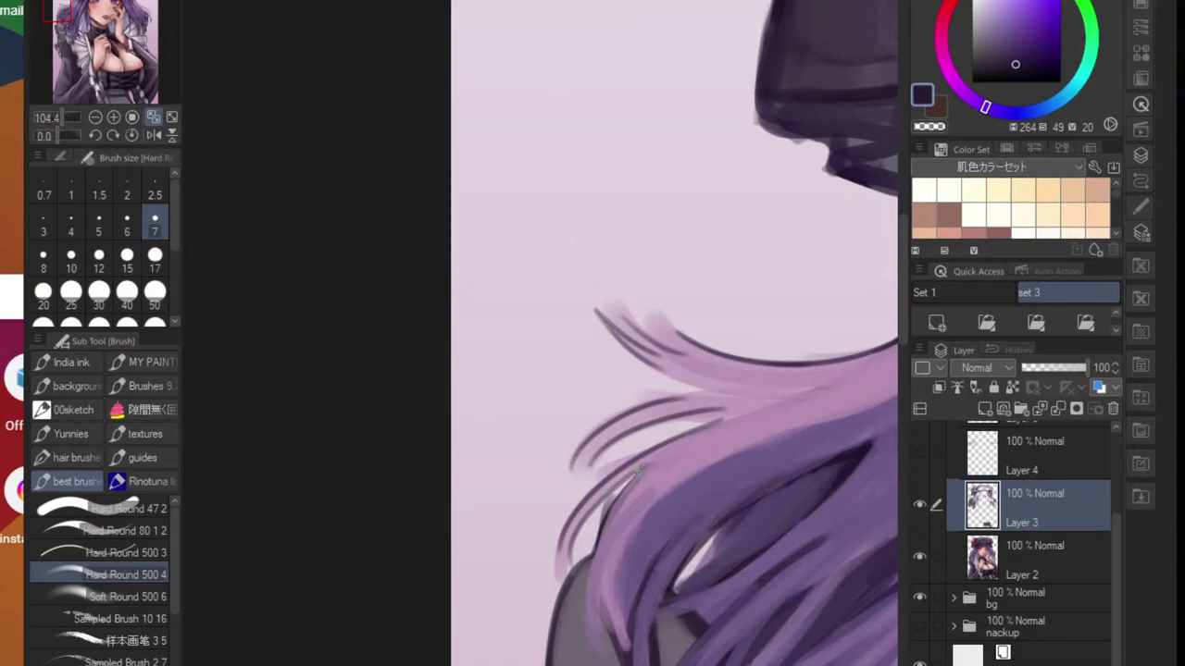
pyautogui.moveTo(639, 470); pyautogui.dragTo(589, 587)
pyautogui.hotkey('ctrl', 'z')
pyautogui.hotkey('ctrl', 'z')
pyautogui.moveTo(638, 472); pyautogui.dragTo(602, 641)
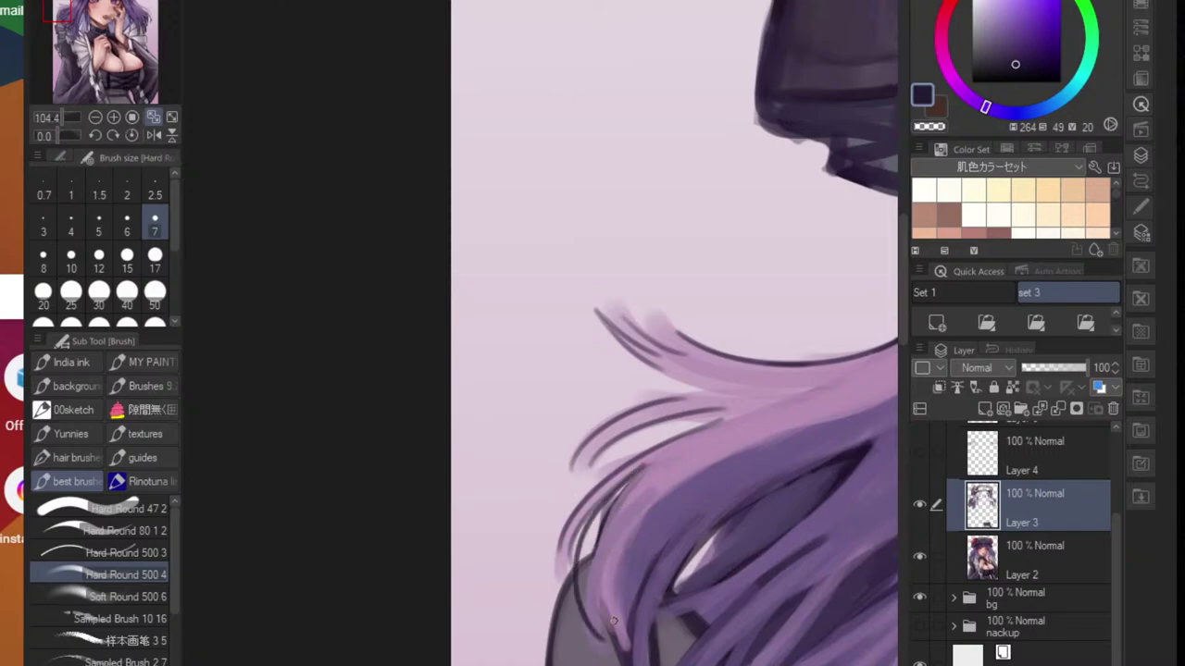
pyautogui.hotkey('ctrl', 'z')
# - Outline the wisp's left edge and add inner dark strands on the lower-left lock
pyautogui.moveTo(639, 470); pyautogui.dragTo(615, 650)
pyautogui.moveTo(622, 537)
pyautogui.mouseDown()
pyautogui.moveTo(613, 652)
pyautogui.moveTo(622, 642)
pyautogui.moveTo(537, 619)
pyautogui.moveTo(614, 556)
pyautogui.moveTo(592, 555)
pyautogui.mouseUp()
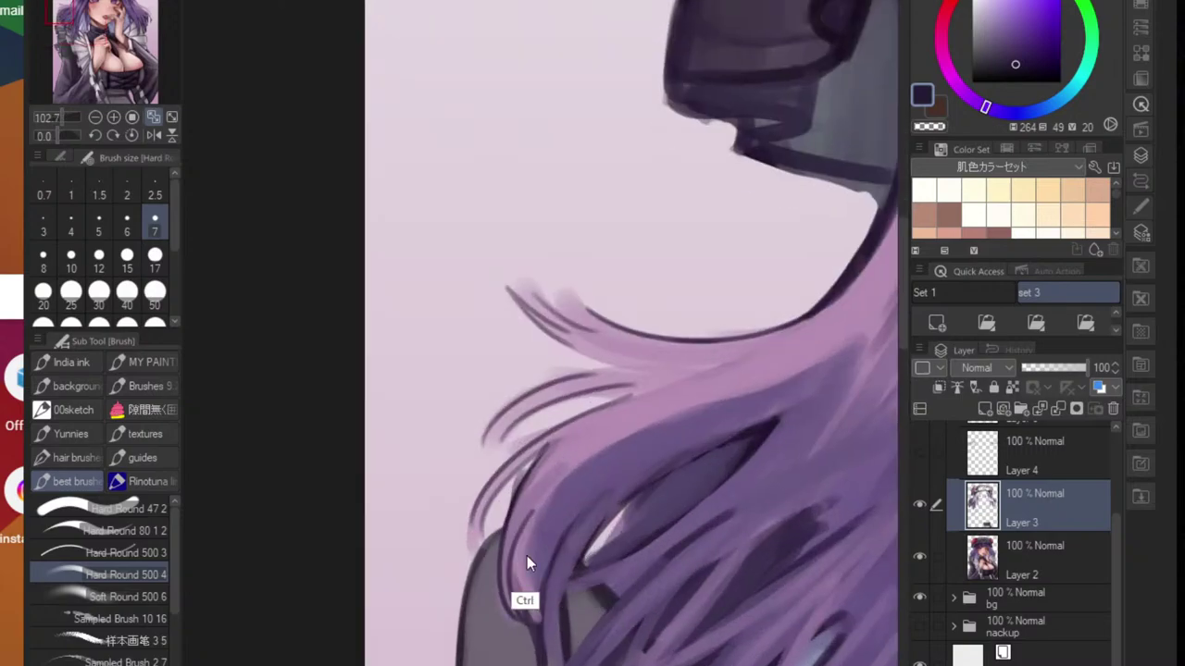
pyautogui.hotkey('ctrl', 'z')
pyautogui.hotkey('ctrl', 'z')
pyautogui.moveTo(548, 447)
pyautogui.mouseDown()
pyautogui.moveTo(514, 620)
pyautogui.moveTo(498, 595)
pyautogui.mouseUp()
pyautogui.hotkey('ctrl', 'z')
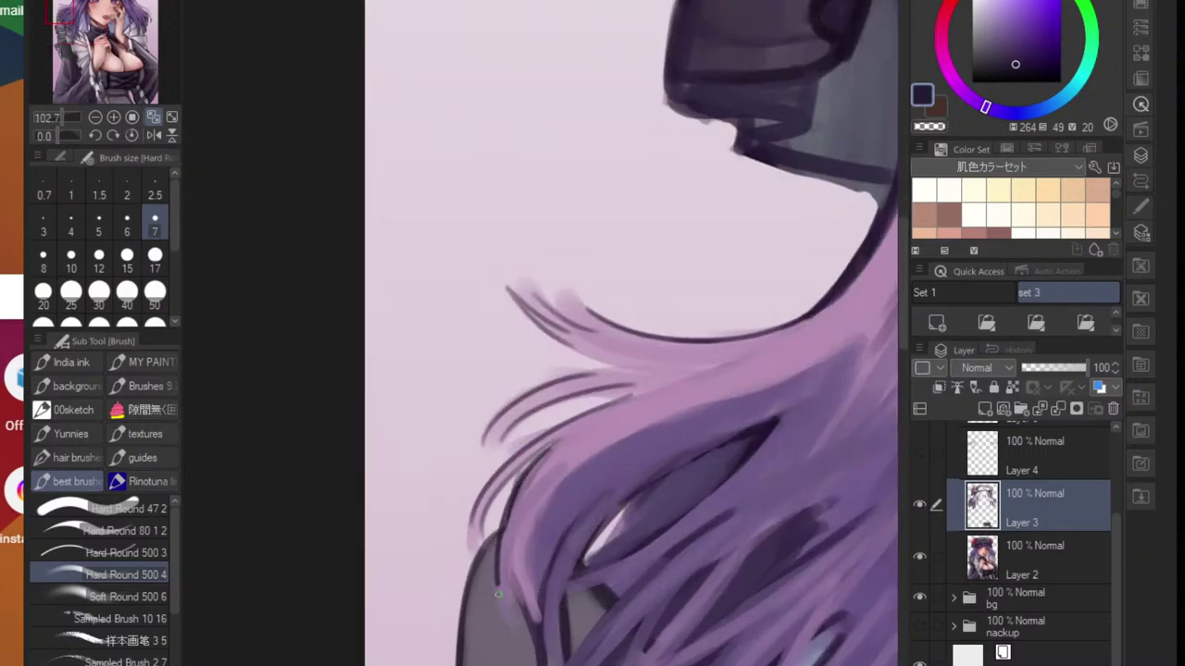
pyautogui.moveTo(521, 542); pyautogui.dragTo(509, 624)
pyautogui.moveTo(525, 531)
pyautogui.mouseDown()
pyautogui.moveTo(516, 574)
pyautogui.moveTo(537, 625)
pyautogui.moveTo(521, 645)
pyautogui.moveTo(535, 626)
pyautogui.mouseUp()
pyautogui.hotkey('ctrl', 'z')
pyautogui.hotkey('ctrl', 'z')
pyautogui.scroll(-3, 555, 628)
pyautogui.scroll(1, 527, 555)
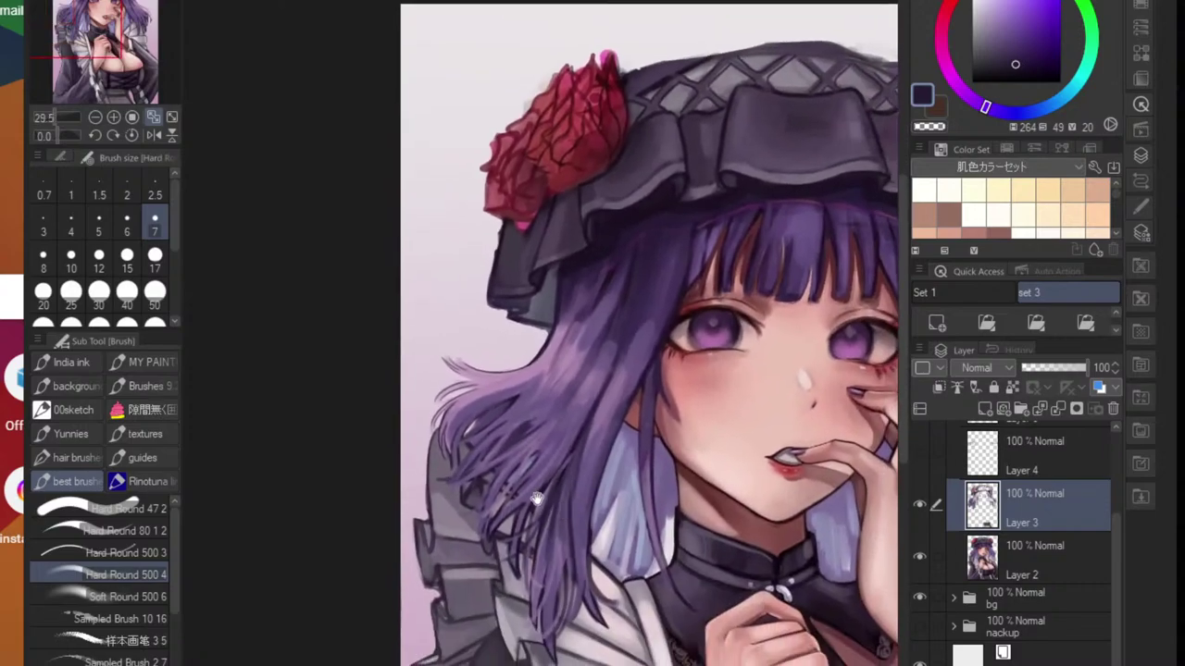
# - Paint dark strand lines along the lower-left hair lock
pyautogui.scroll(3, 496, 490)
pyautogui.moveTo(413, 480)
pyautogui.mouseDown()
pyautogui.moveTo(560, 458)
pyautogui.moveTo(450, 483)
pyautogui.moveTo(607, 429)
pyautogui.moveTo(568, 441)
pyautogui.mouseUp()
pyautogui.hotkey('ctrl', 'z')
pyautogui.hotkey('ctrl', 'z')
pyautogui.moveTo(632, 377); pyautogui.dragTo(571, 440)
pyautogui.moveTo(618, 414)
pyautogui.mouseDown()
pyautogui.moveTo(566, 458)
pyautogui.moveTo(440, 497)
pyautogui.moveTo(630, 308)
pyautogui.mouseUp()
pyautogui.moveTo(607, 333); pyautogui.dragTo(510, 477)
pyautogui.moveTo(648, 452); pyautogui.dragTo(598, 653)
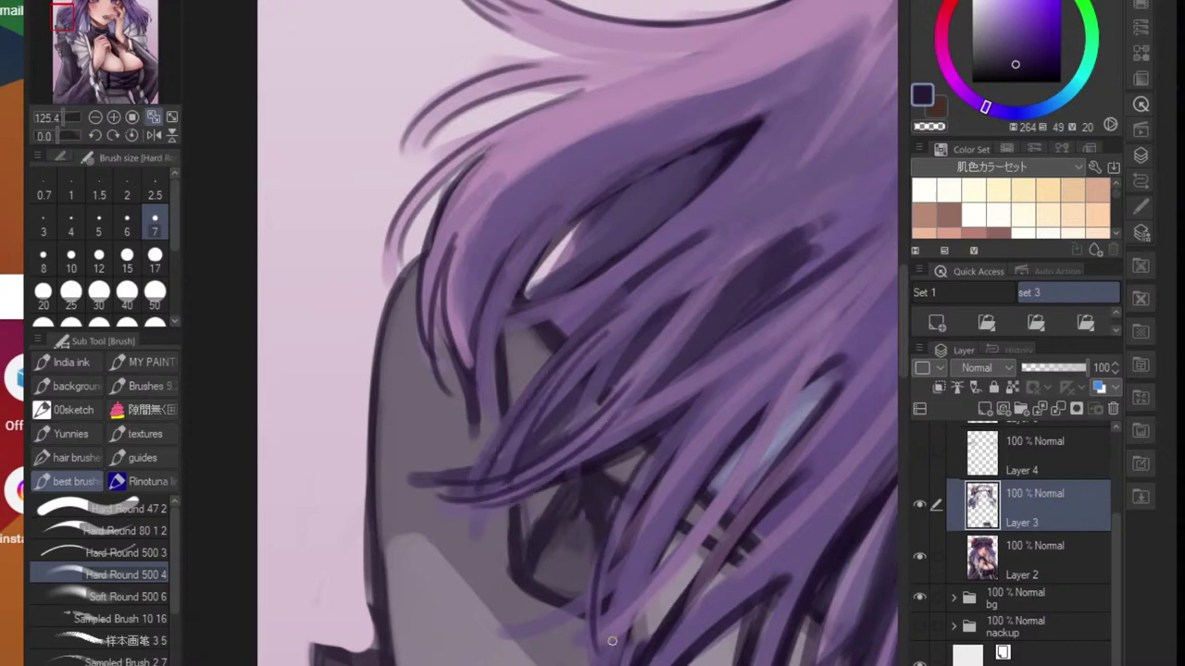
pyautogui.moveTo(648, 486); pyautogui.dragTo(602, 659)
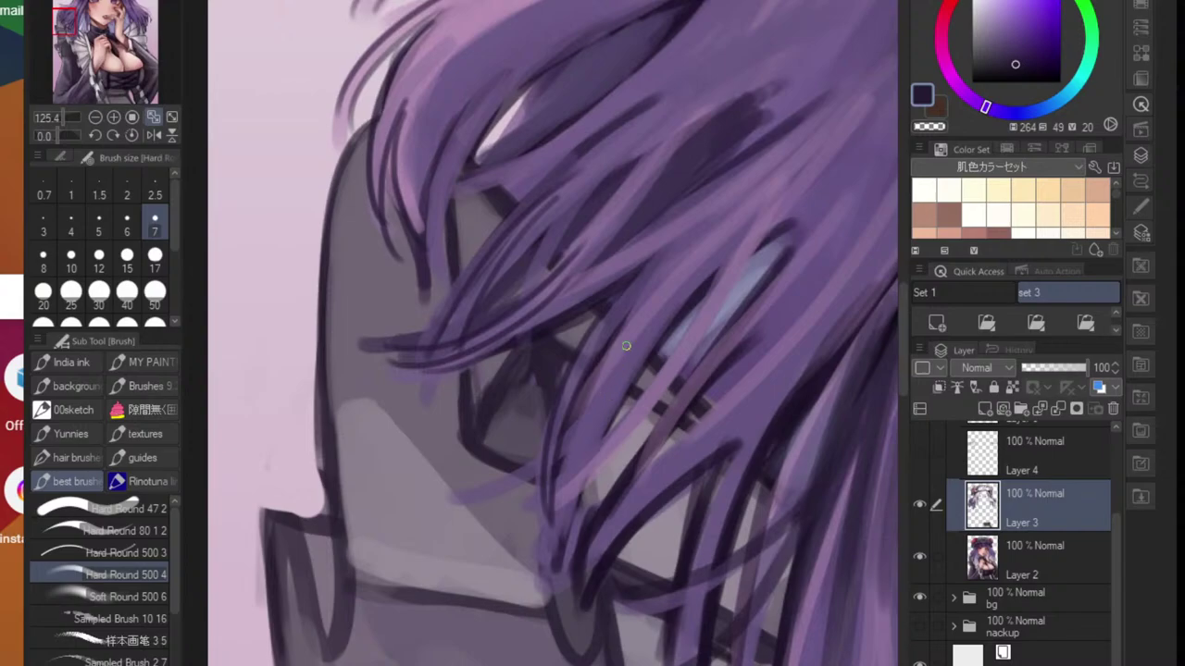
pyautogui.moveTo(474, 498)
pyautogui.mouseDown()
pyautogui.moveTo(604, 417)
pyautogui.moveTo(537, 582)
pyautogui.mouseUp()
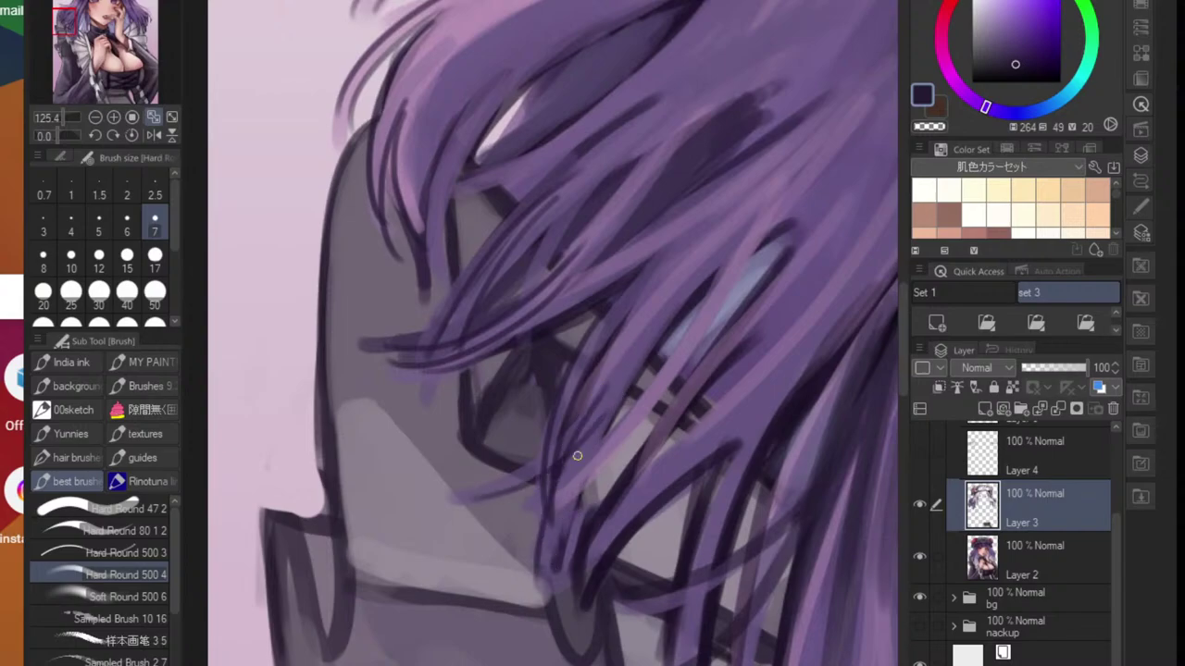
pyautogui.moveTo(605, 402); pyautogui.dragTo(554, 593)
pyautogui.moveTo(623, 426); pyautogui.dragTo(568, 539)
# - Add thin dark diagonal strands running down-left along the lock
pyautogui.moveTo(708, 324); pyautogui.dragTo(590, 461)
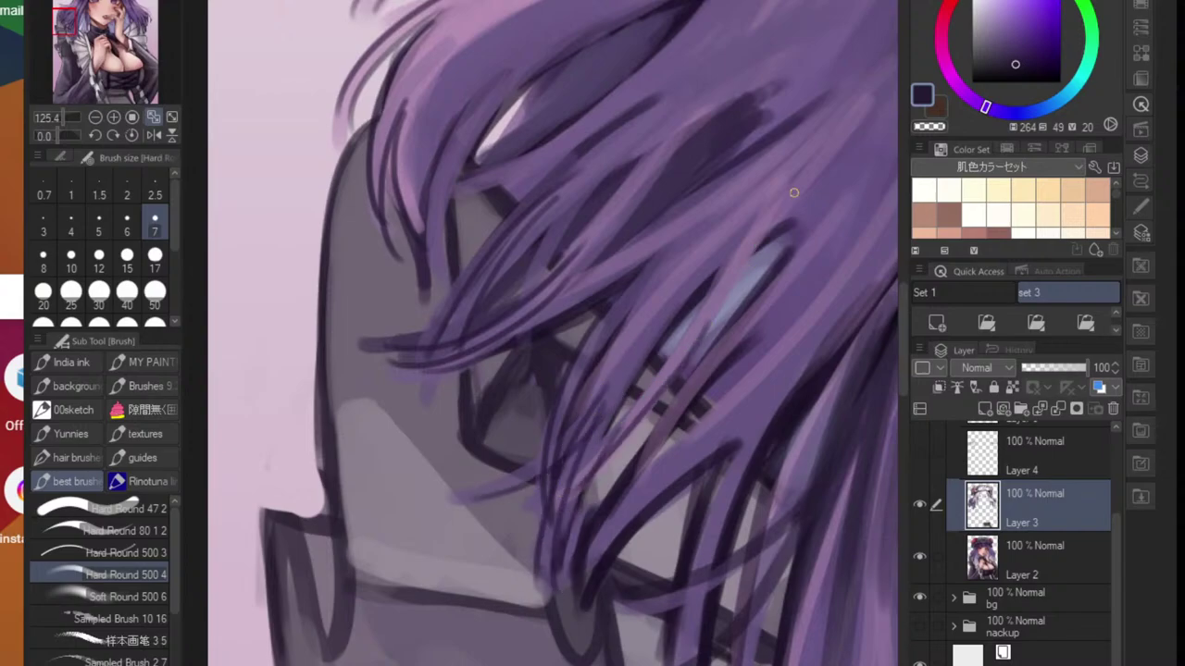
pyautogui.moveTo(803, 172); pyautogui.dragTo(653, 398)
pyautogui.hotkey('ctrl', 'z')
pyautogui.moveTo(793, 184)
pyautogui.mouseDown()
pyautogui.moveTo(695, 355)
pyautogui.moveTo(697, 337)
pyautogui.mouseUp()
pyautogui.hotkey('ctrl', 'z')
pyautogui.moveTo(741, 227); pyautogui.dragTo(678, 345)
pyautogui.scroll(-8, 726, 341)
pyautogui.moveTo(730, 374); pyautogui.dragTo(623, 380)
pyautogui.moveTo(692, 391); pyautogui.dragTo(613, 397)
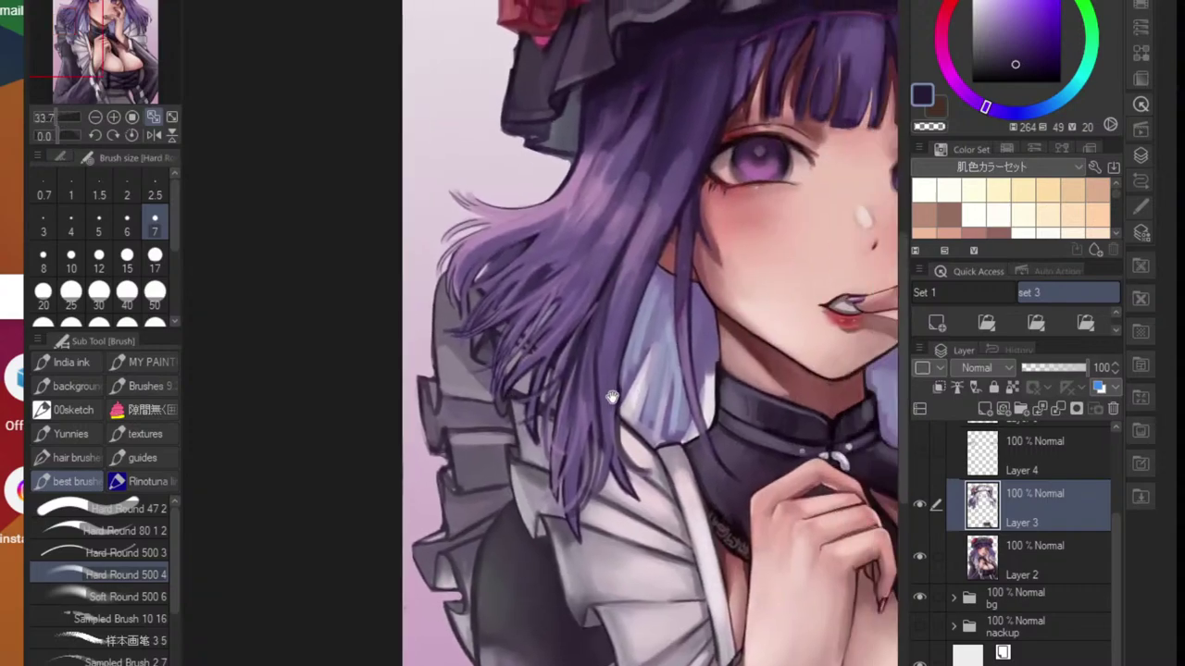
pyautogui.scroll(5, 534, 422)
# - Pick a lighter purple and paint highlight strokes over the lower strands
pyautogui.keyDown('alt'); pyautogui.click(553, 334); pyautogui.keyUp('alt')
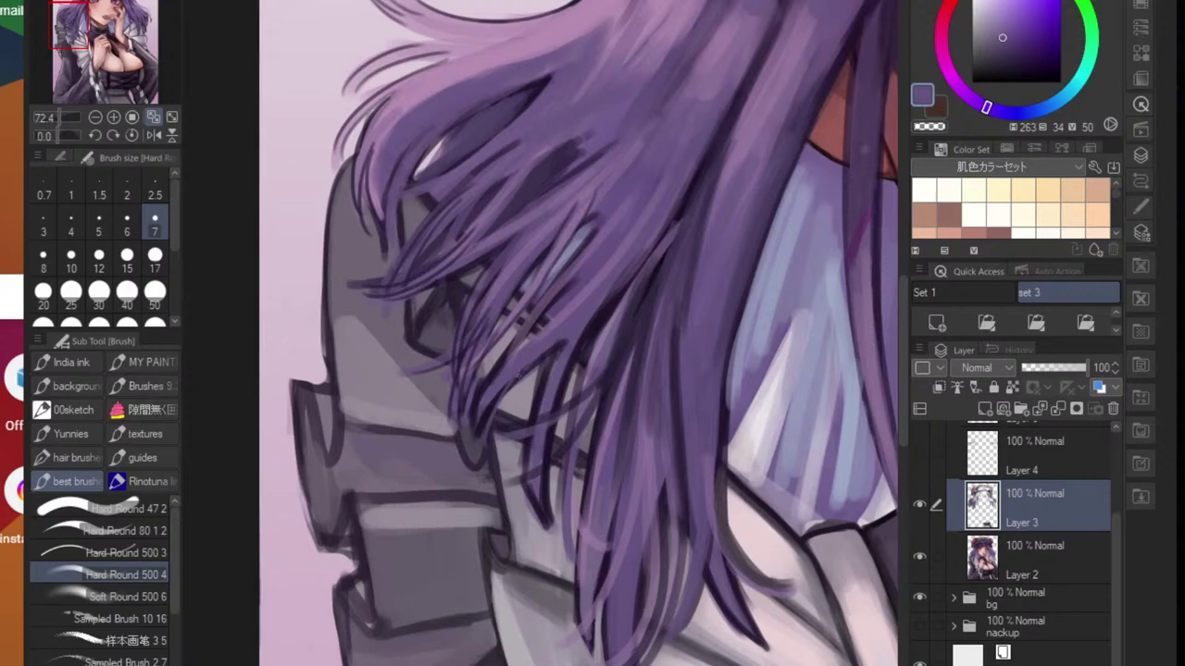
pyautogui.moveTo(520, 374); pyautogui.dragTo(485, 450)
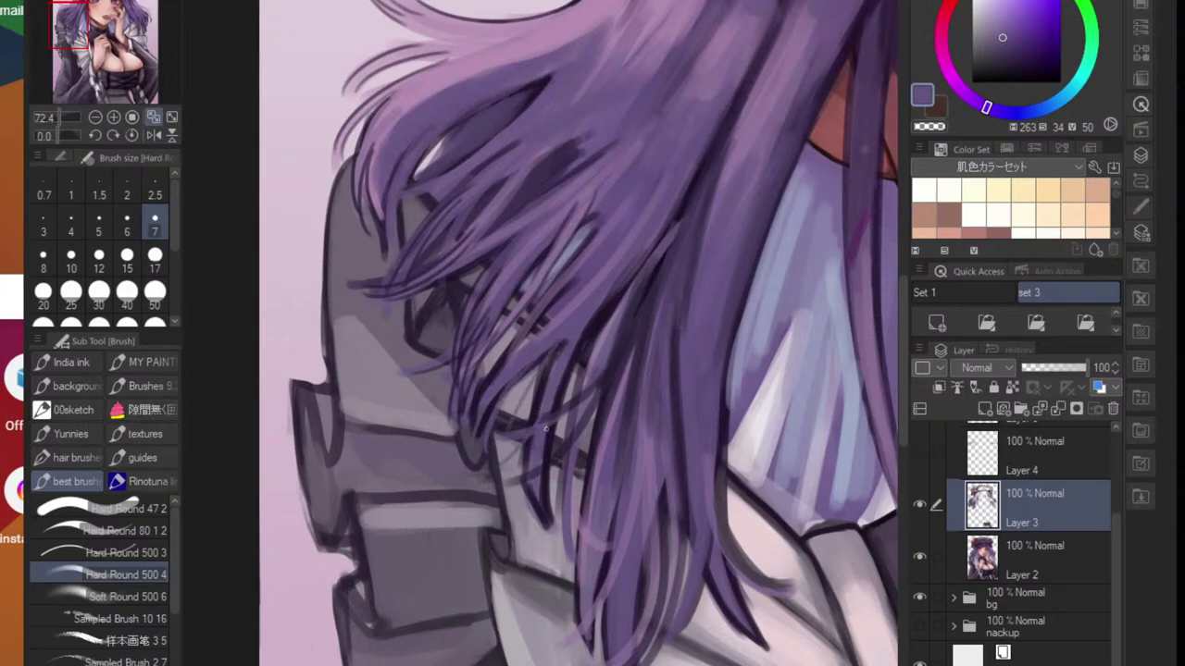
pyautogui.scroll(-5, 544, 427)
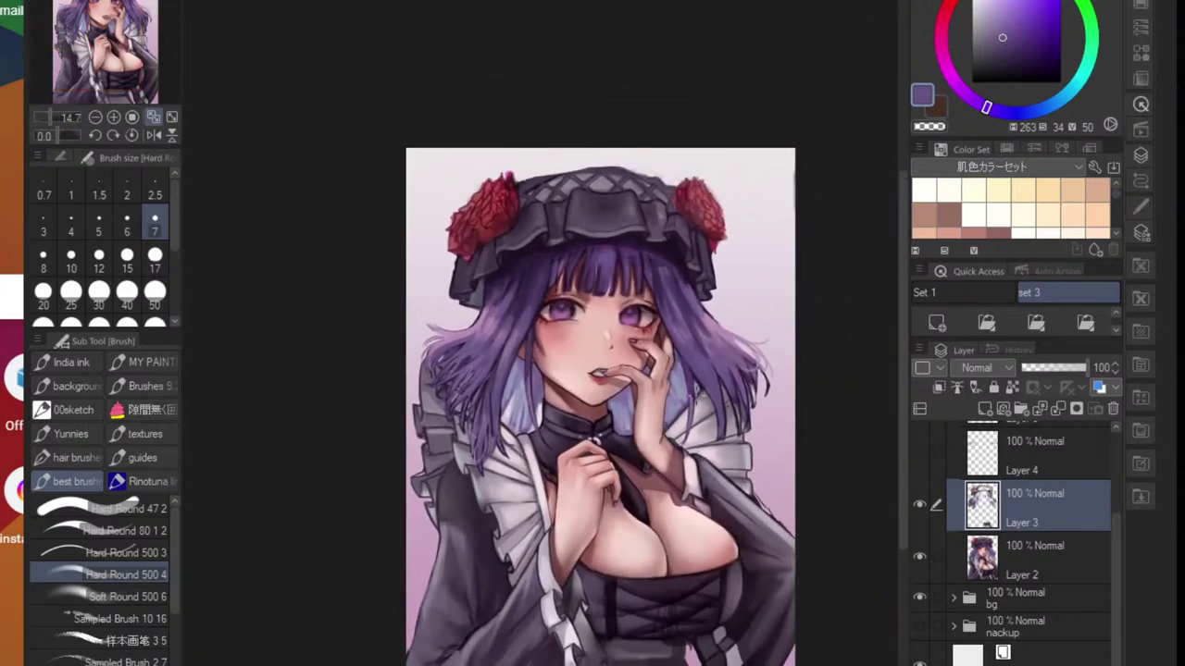
pyautogui.scroll(2, 701, 400)
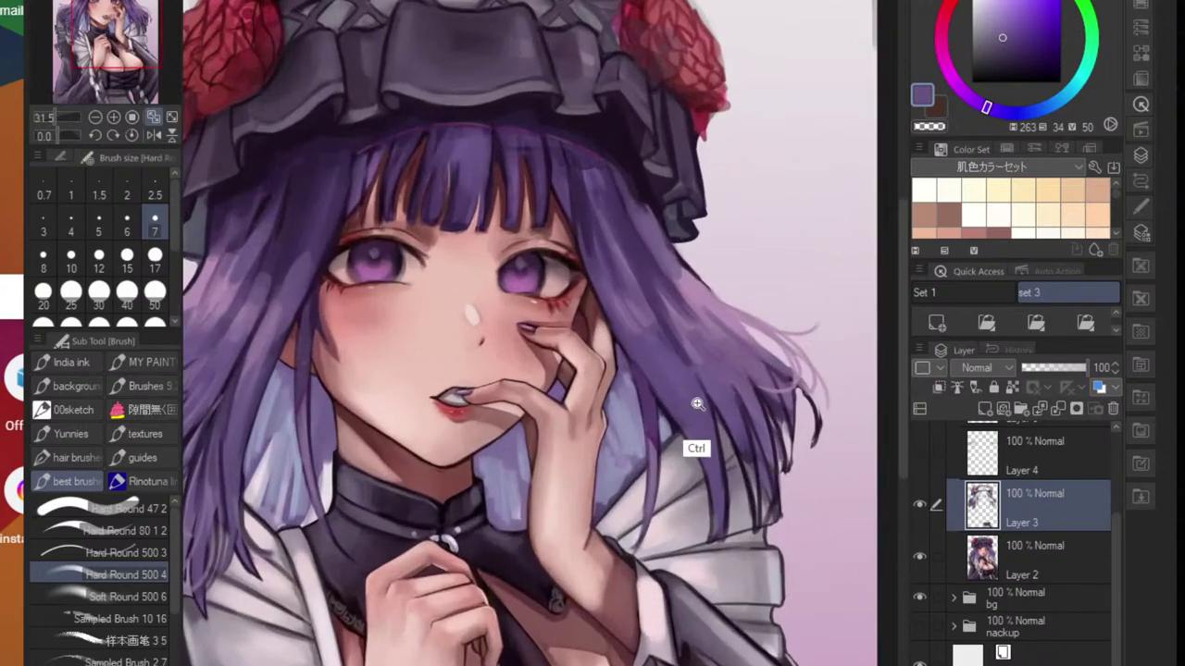
pyautogui.scroll(1, 697, 403)
# - Sample the hair purple, raise the brush to size 17, and paint strands down the right hair
pyautogui.keyDown('alt'); pyautogui.click(683, 414); pyautogui.keyUp('alt')
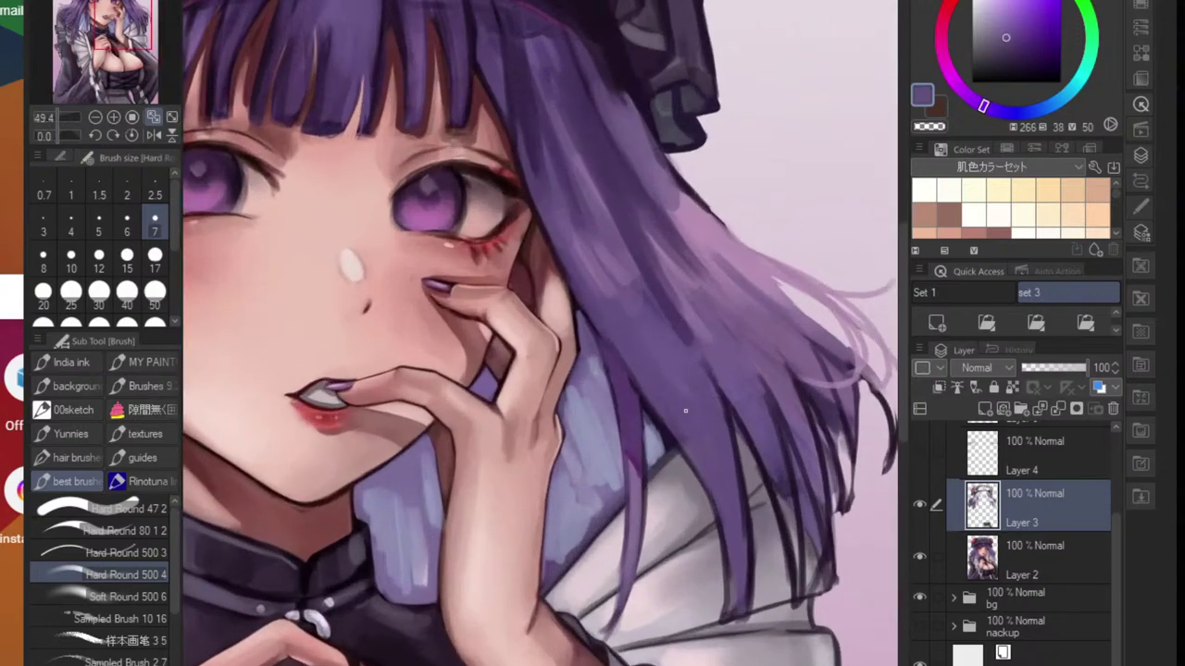
pyautogui.press(']')
pyautogui.press(']')
pyautogui.press(']')
pyautogui.press(']')
pyautogui.press(']')
pyautogui.moveTo(685, 412)
pyautogui.mouseDown()
pyautogui.moveTo(701, 514)
pyautogui.moveTo(680, 615)
pyautogui.moveTo(678, 479)
pyautogui.moveTo(720, 602)
pyautogui.mouseUp()
pyautogui.moveTo(685, 443); pyautogui.dragTo(718, 579)
pyautogui.moveTo(730, 417)
pyautogui.mouseDown()
pyautogui.moveTo(782, 566)
pyautogui.moveTo(793, 548)
pyautogui.moveTo(795, 590)
pyautogui.mouseUp()
pyautogui.moveTo(756, 434)
pyautogui.mouseDown()
pyautogui.moveTo(764, 582)
pyautogui.moveTo(776, 589)
pyautogui.mouseUp()
pyautogui.moveTo(771, 407); pyautogui.dragTo(802, 487)
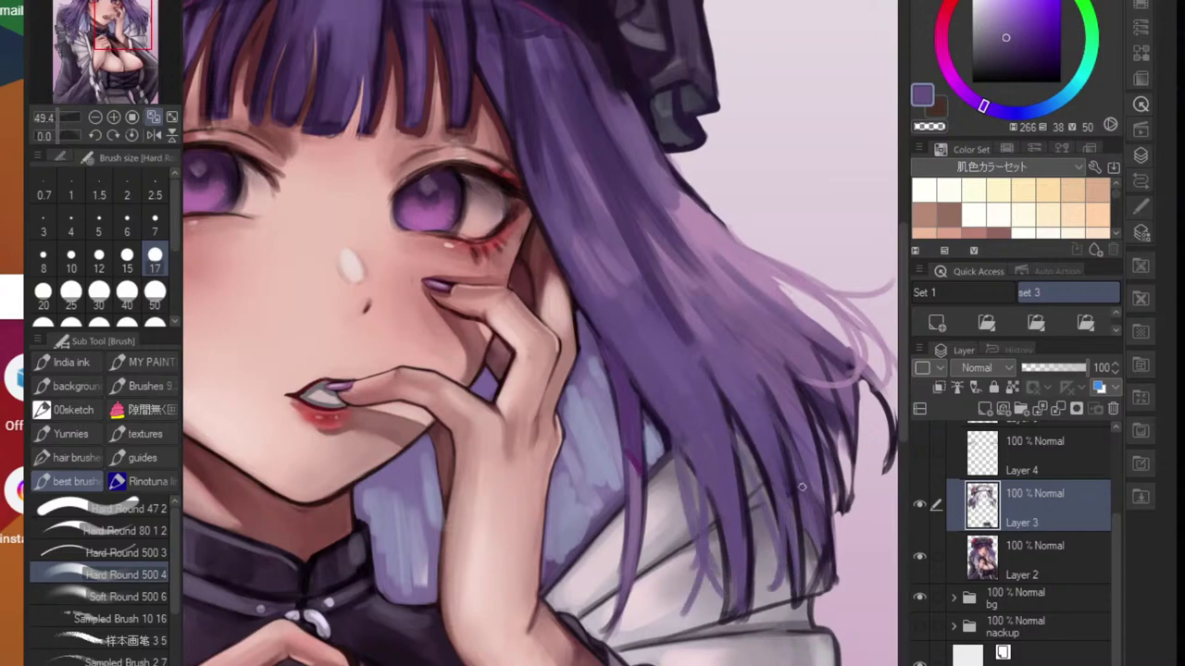
# - Pick a mauve purple and paint lighter strands at the right hair ends
pyautogui.keyDown('alt'); pyautogui.click(650, 490); pyautogui.keyUp('alt')
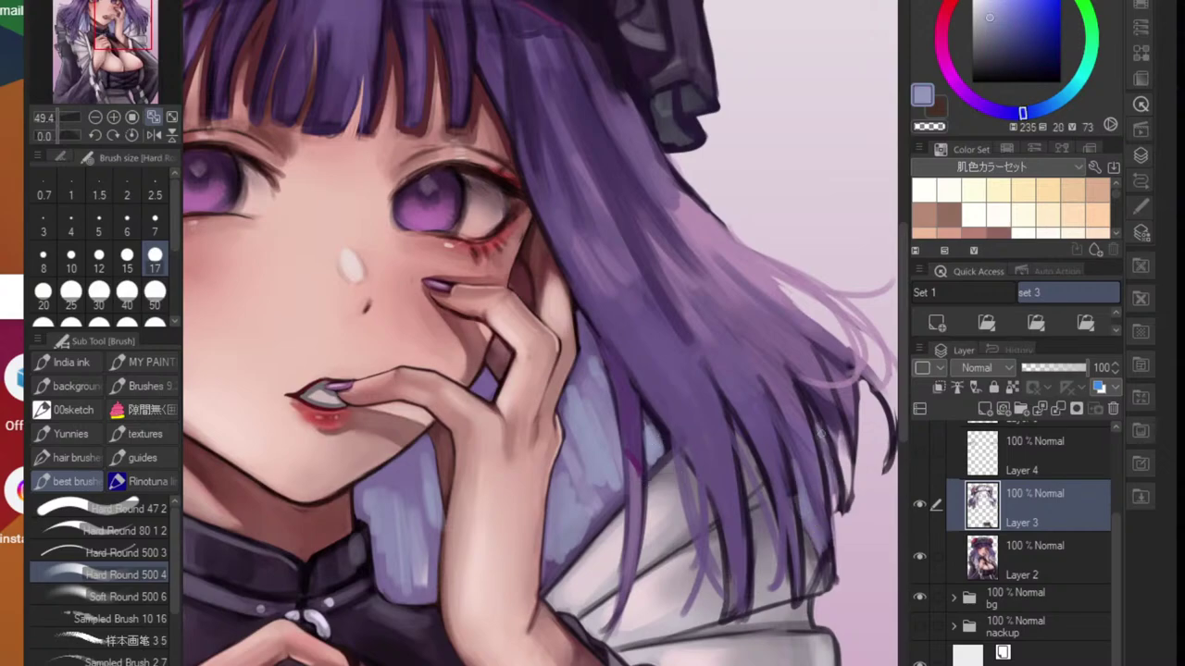
pyautogui.keyDown('alt'); pyautogui.click(787, 403); pyautogui.keyUp('alt')
pyautogui.moveTo(822, 398); pyautogui.dragTo(840, 490)
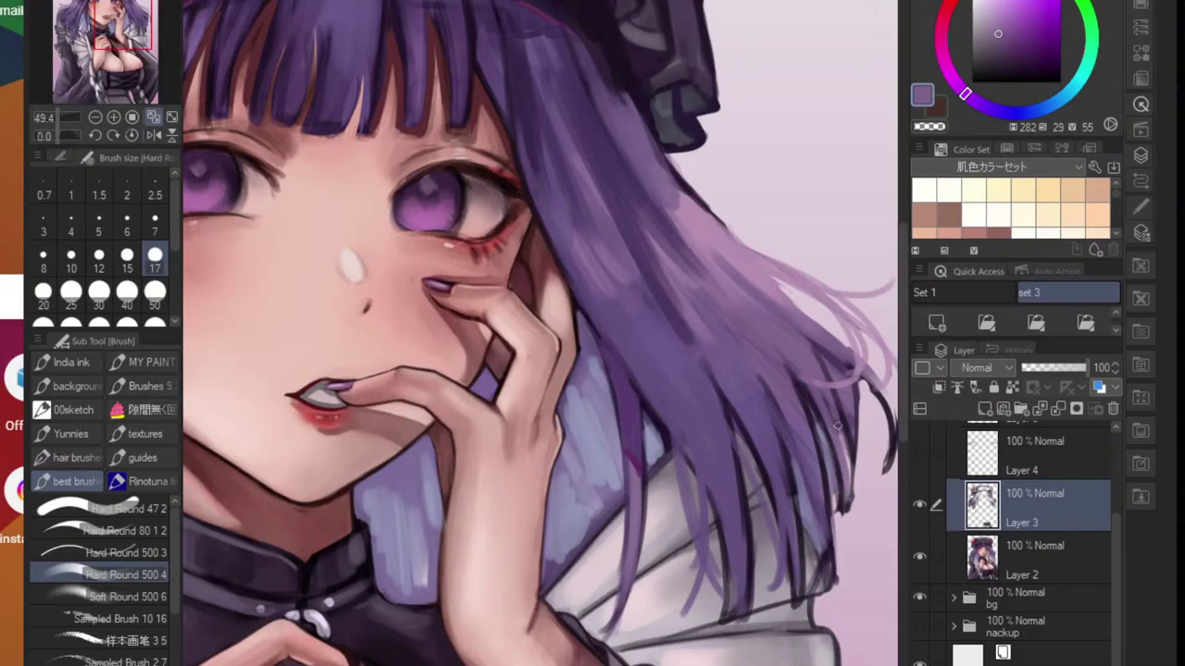
pyautogui.moveTo(833, 421); pyautogui.dragTo(850, 527)
pyautogui.moveTo(831, 380); pyautogui.dragTo(870, 444)
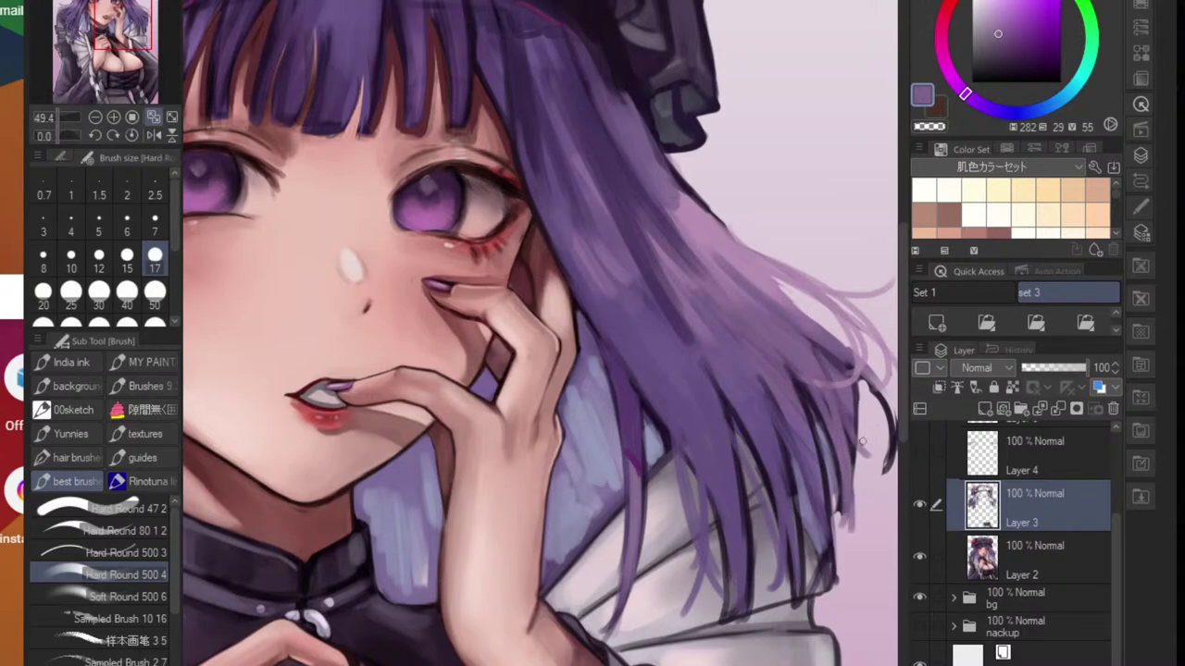
pyautogui.scroll(-5, 667, 482)
pyautogui.scroll(6, 748, 467)
# - Erase the stray dark strand among the hair tips on Layer 3
pyautogui.press('e')
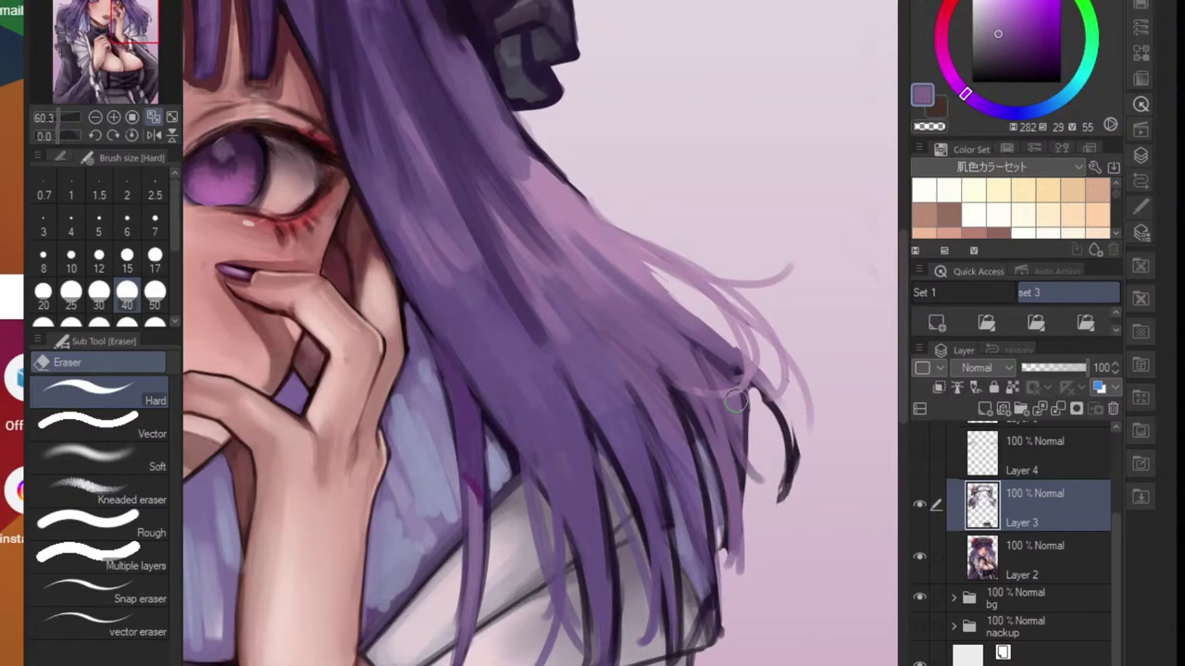
pyautogui.moveTo(722, 383); pyautogui.dragTo(758, 418)
pyautogui.click(984, 570)
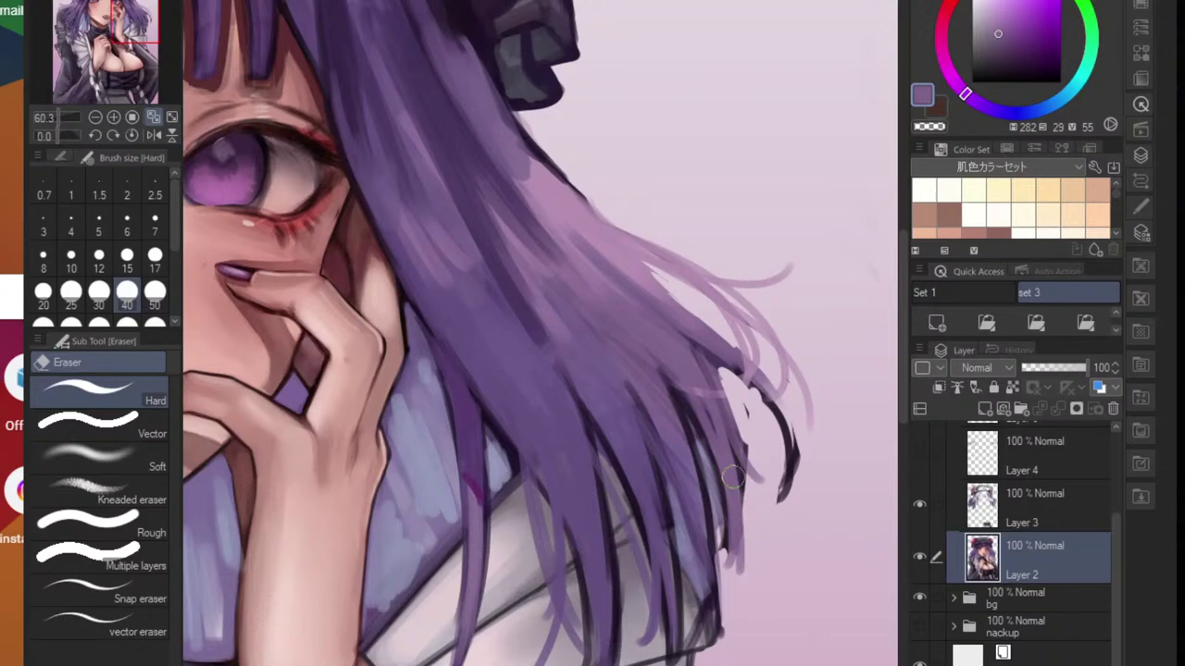
pyautogui.click(967, 514)
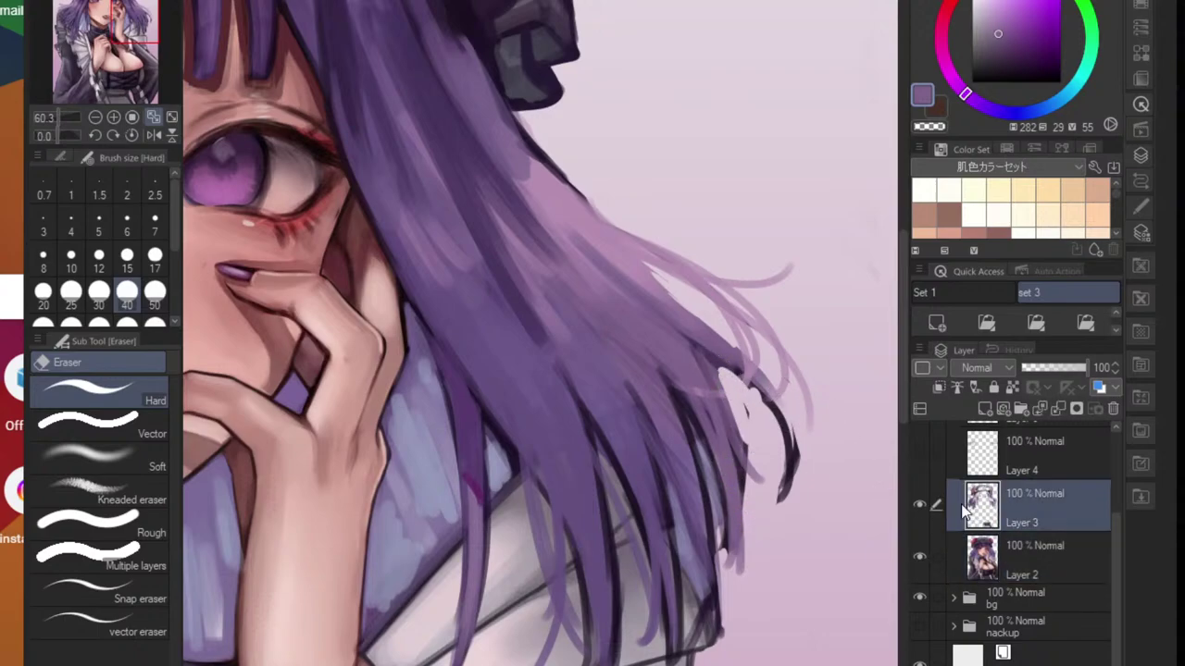
pyautogui.moveTo(743, 385); pyautogui.dragTo(793, 414)
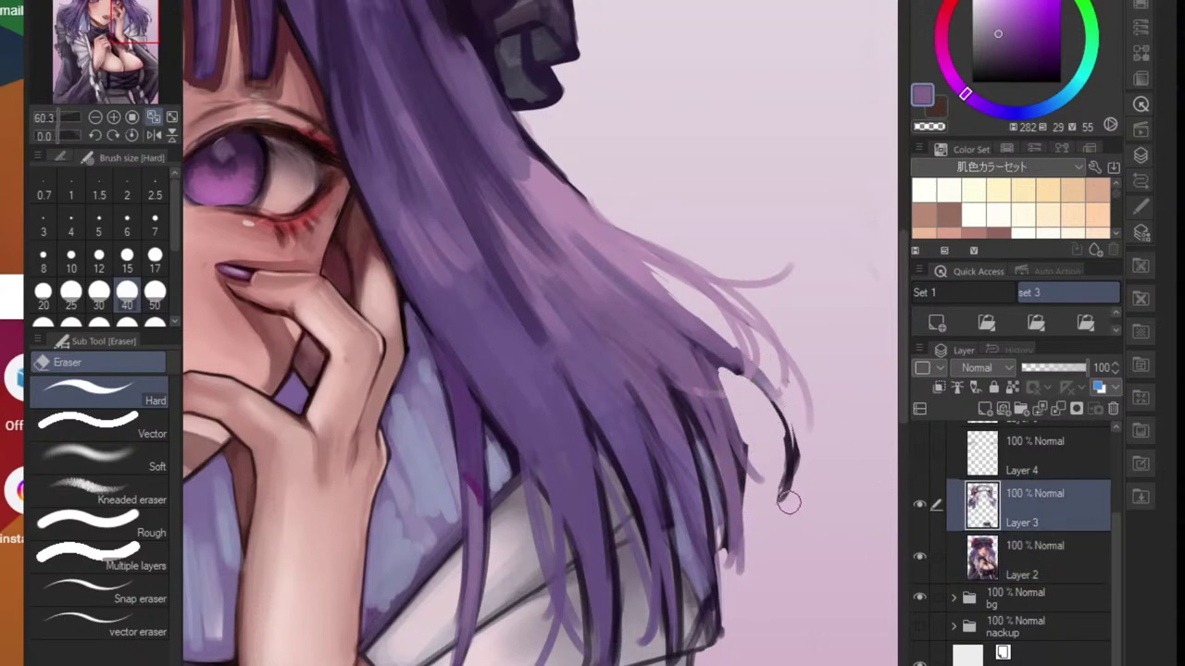
pyautogui.moveTo(787, 499)
pyautogui.mouseDown()
pyautogui.moveTo(779, 423)
pyautogui.moveTo(771, 531)
pyautogui.mouseUp()
# - With a size-15 brush, darken and extend the right hair strands down to their tips
pyautogui.scroll(-5, 771, 530)
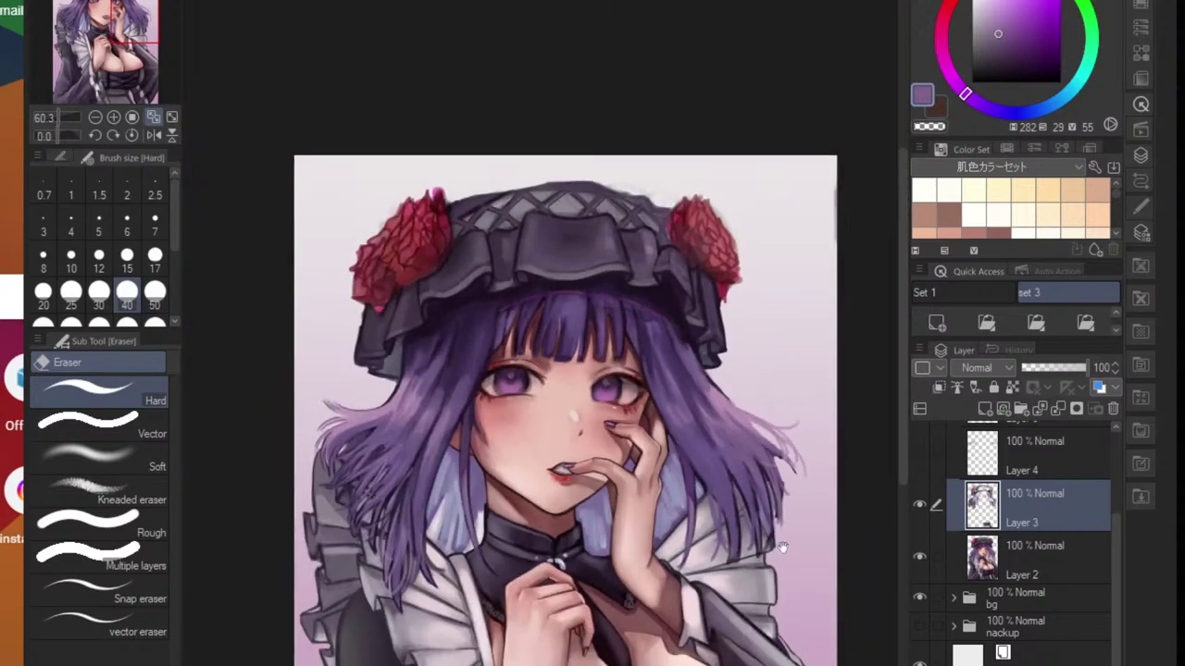
pyautogui.scroll(-2, 768, 518)
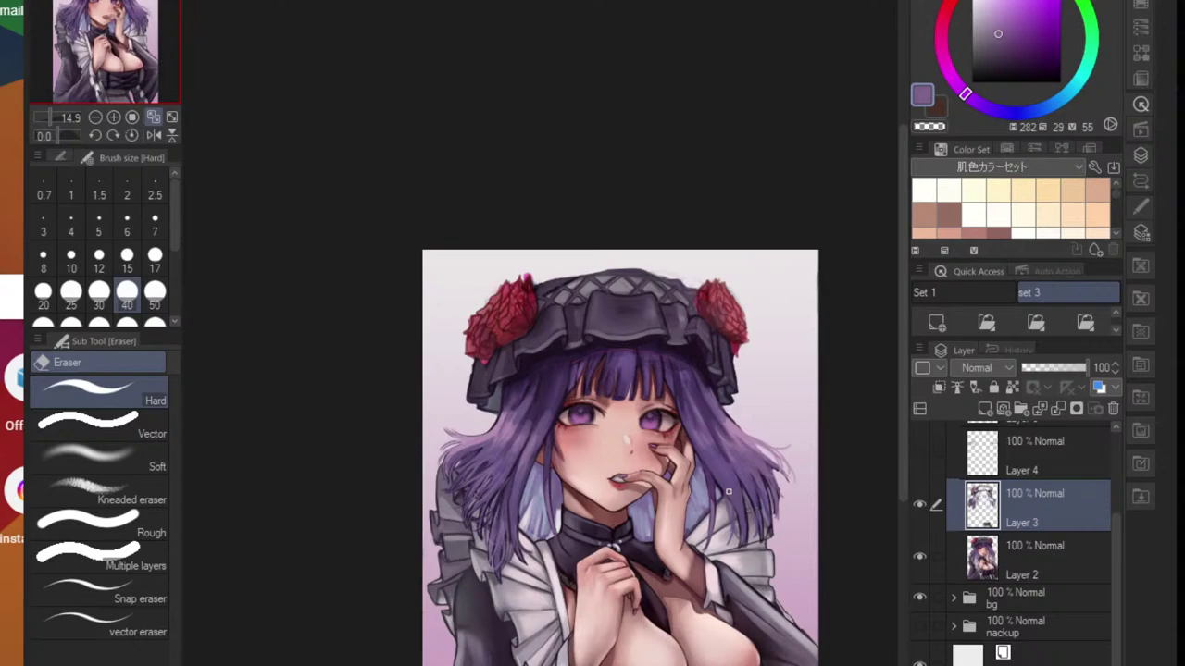
pyautogui.scroll(3, 727, 492)
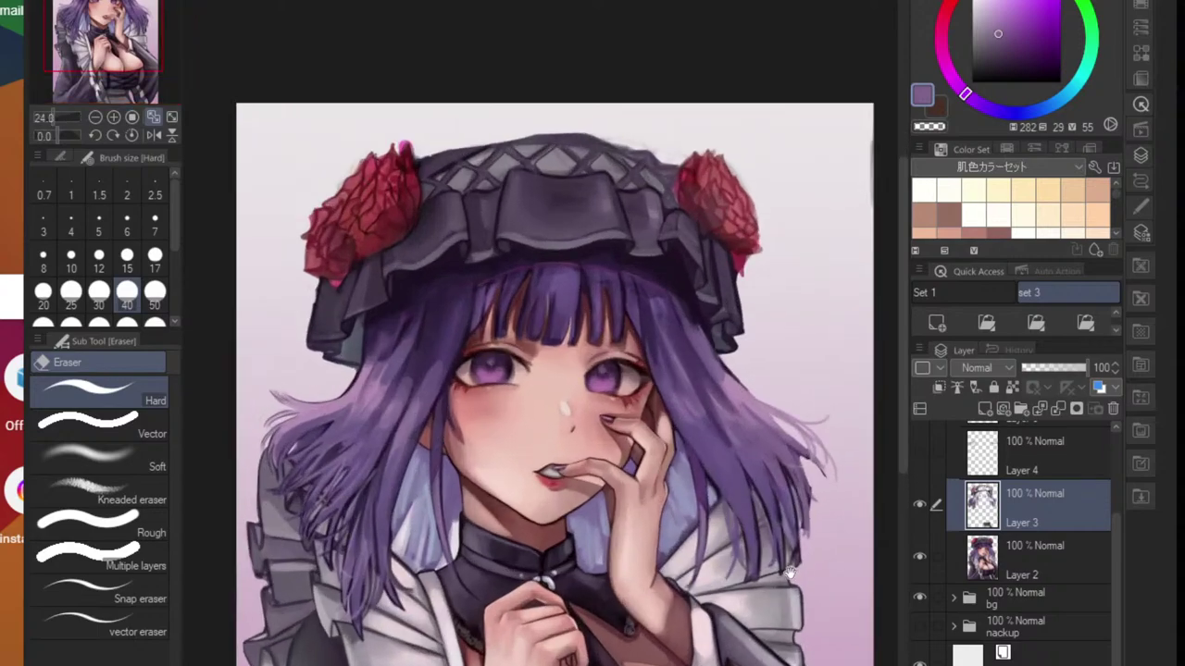
pyautogui.scroll(2, 789, 572)
pyautogui.press('b')
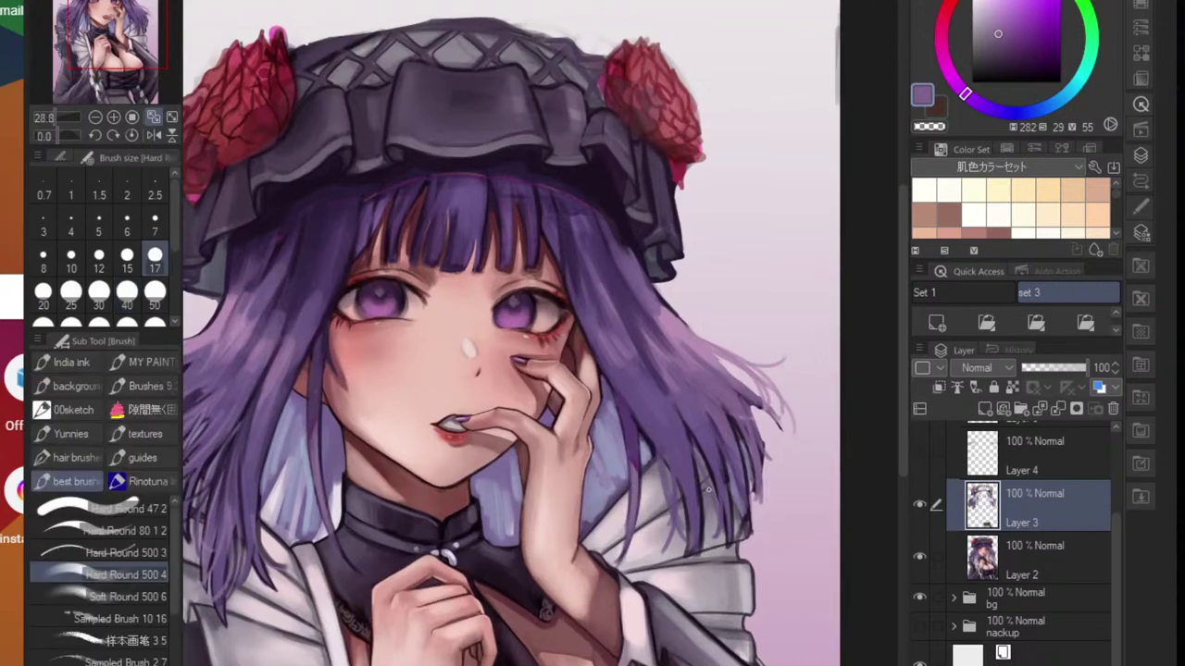
pyautogui.scroll(3, 645, 439)
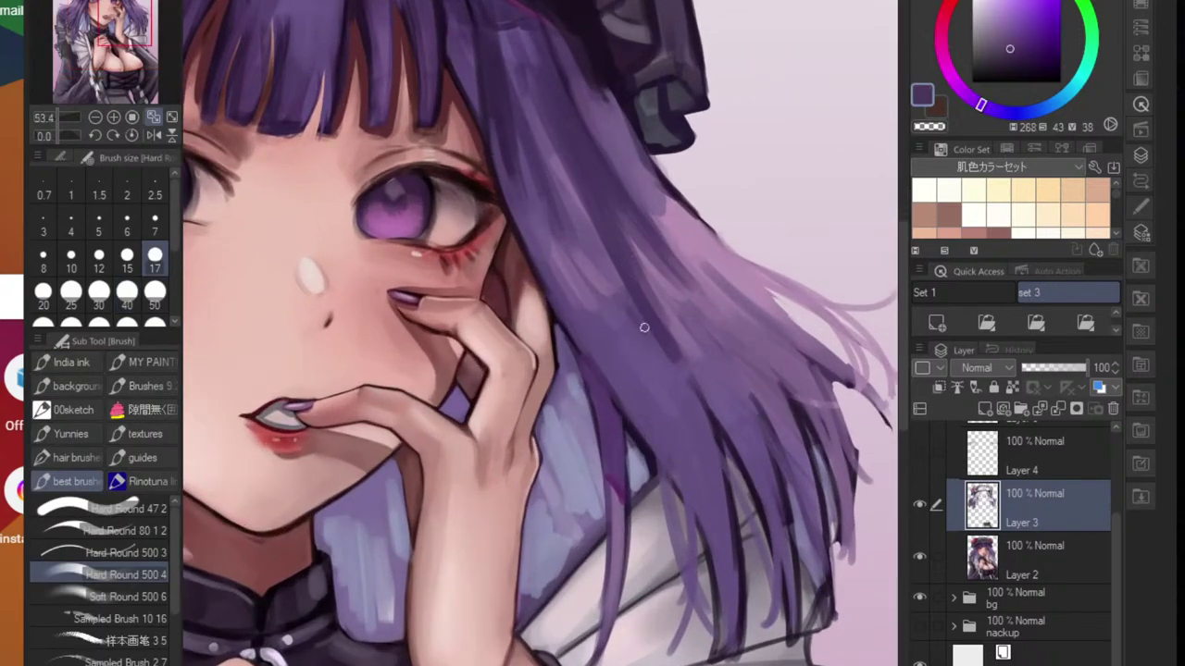
pyautogui.press(']')
pyautogui.press(']')
pyautogui.press('[')
pyautogui.press('[')
pyautogui.press('[')
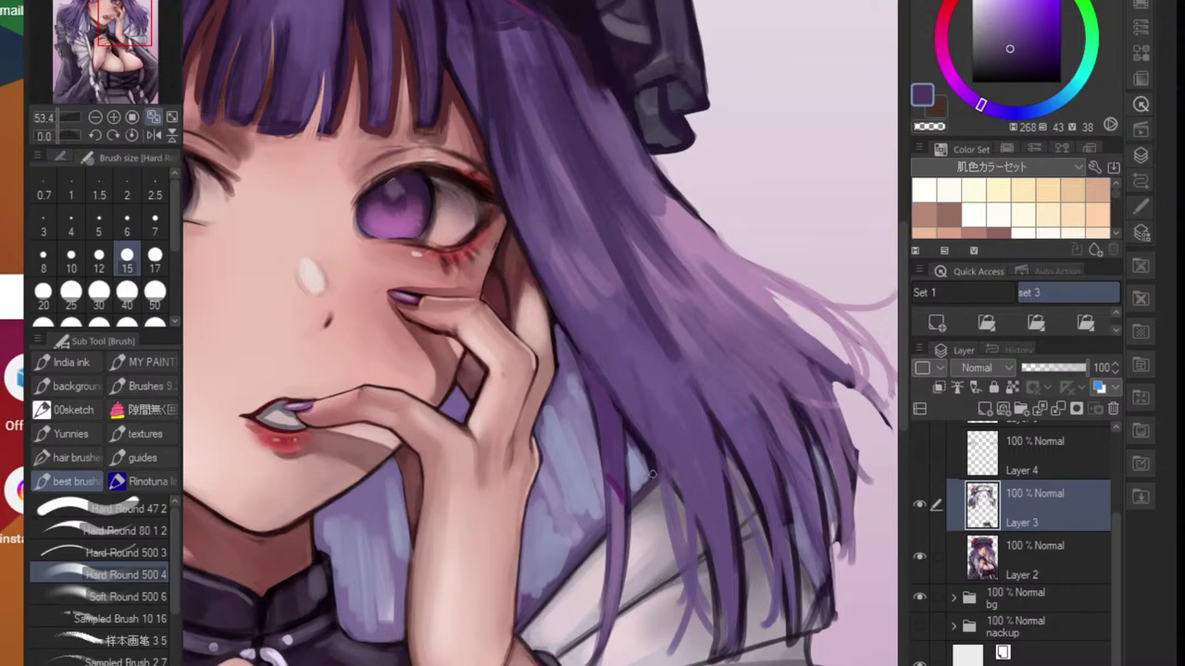
pyautogui.moveTo(636, 377); pyautogui.dragTo(656, 458)
pyautogui.moveTo(625, 344)
pyautogui.mouseDown()
pyautogui.moveTo(666, 495)
pyautogui.moveTo(693, 513)
pyautogui.moveTo(691, 528)
pyautogui.mouseUp()
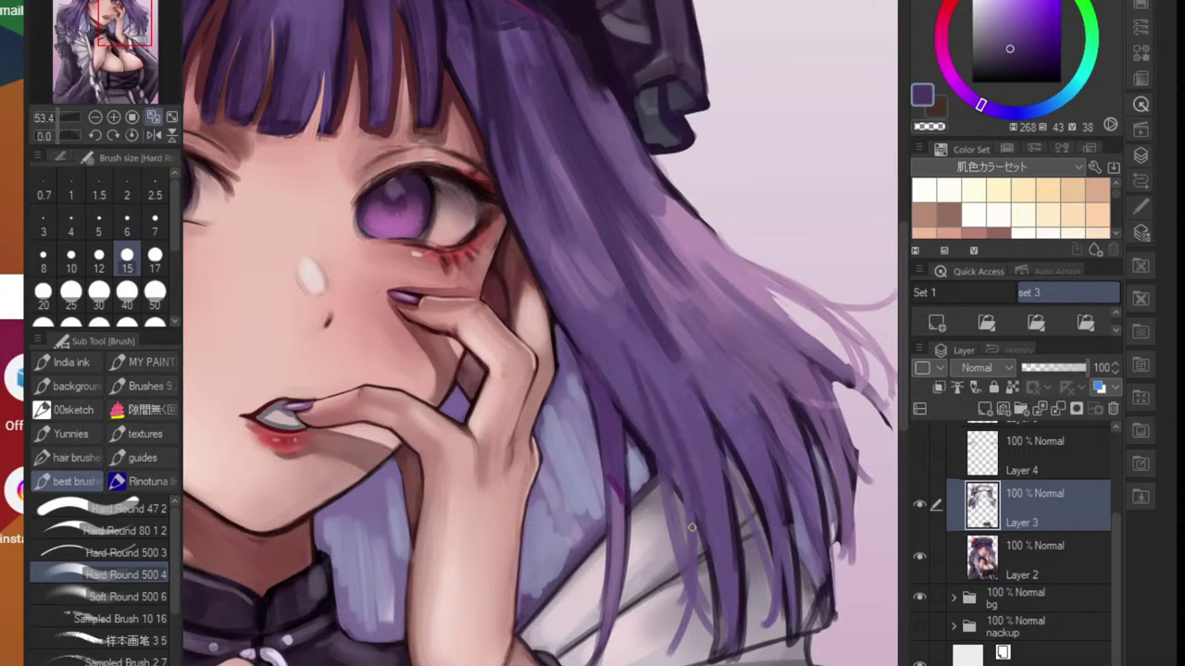
pyautogui.moveTo(673, 395); pyautogui.dragTo(723, 573)
pyautogui.moveTo(703, 498)
pyautogui.mouseDown()
pyautogui.moveTo(714, 608)
pyautogui.moveTo(688, 660)
pyautogui.mouseUp()
# - Lengthen the right-side strand tips with a lighter purple sampled from the hair
pyautogui.keyDown('alt'); pyautogui.click(711, 603); pyautogui.keyUp('alt')
pyautogui.moveTo(717, 579)
pyautogui.mouseDown()
pyautogui.moveTo(714, 621)
pyautogui.moveTo(701, 529)
pyautogui.moveTo(691, 652)
pyautogui.mouseUp()
pyautogui.moveTo(702, 530); pyautogui.dragTo(698, 641)
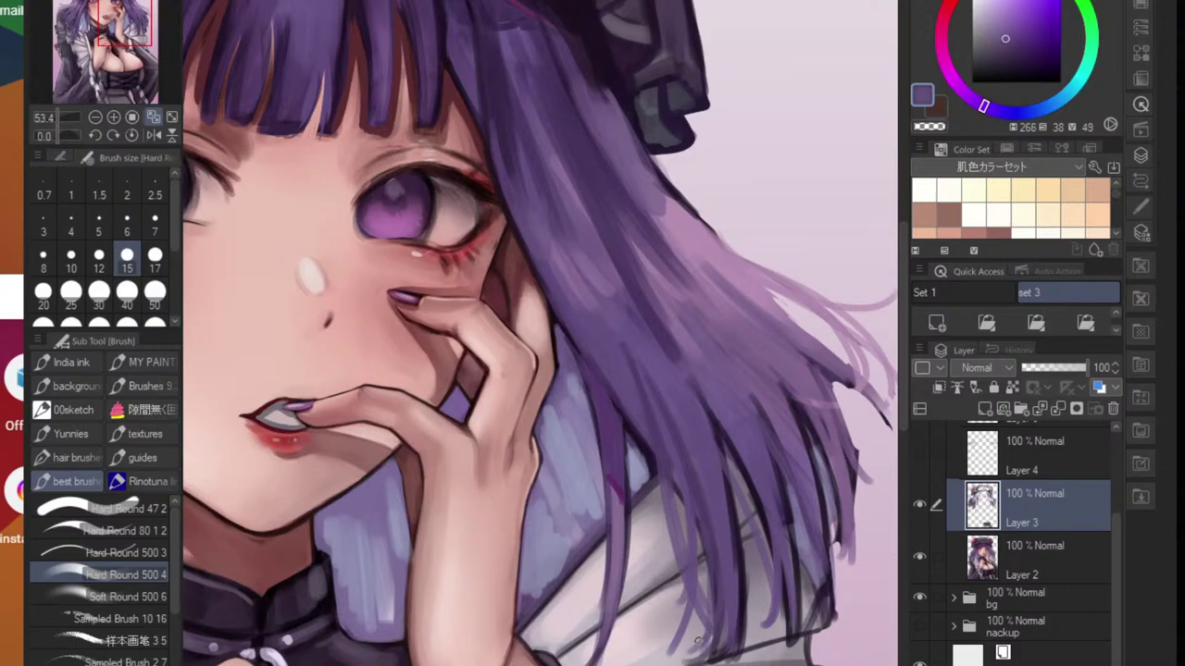
pyautogui.moveTo(721, 496); pyautogui.dragTo(751, 642)
# - Paint dark purple strand lines down and across the right hair
pyautogui.keyDown('alt'); pyautogui.click(728, 455); pyautogui.keyUp('alt')
pyautogui.moveTo(721, 439); pyautogui.dragTo(737, 553)
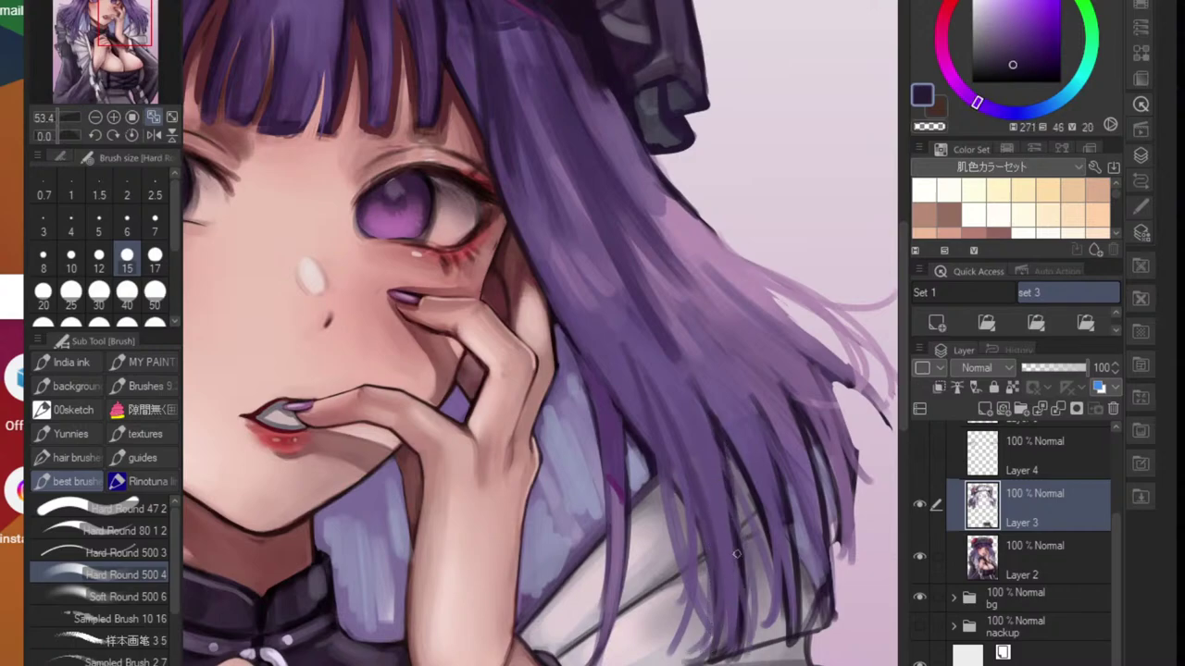
pyautogui.moveTo(729, 502)
pyautogui.mouseDown()
pyautogui.moveTo(753, 565)
pyautogui.moveTo(753, 646)
pyautogui.mouseUp()
pyautogui.moveTo(686, 494); pyautogui.dragTo(688, 581)
pyautogui.moveTo(679, 498)
pyautogui.mouseDown()
pyautogui.moveTo(692, 551)
pyautogui.moveTo(680, 545)
pyautogui.moveTo(712, 627)
pyautogui.mouseUp()
pyautogui.moveTo(656, 469); pyautogui.dragTo(693, 609)
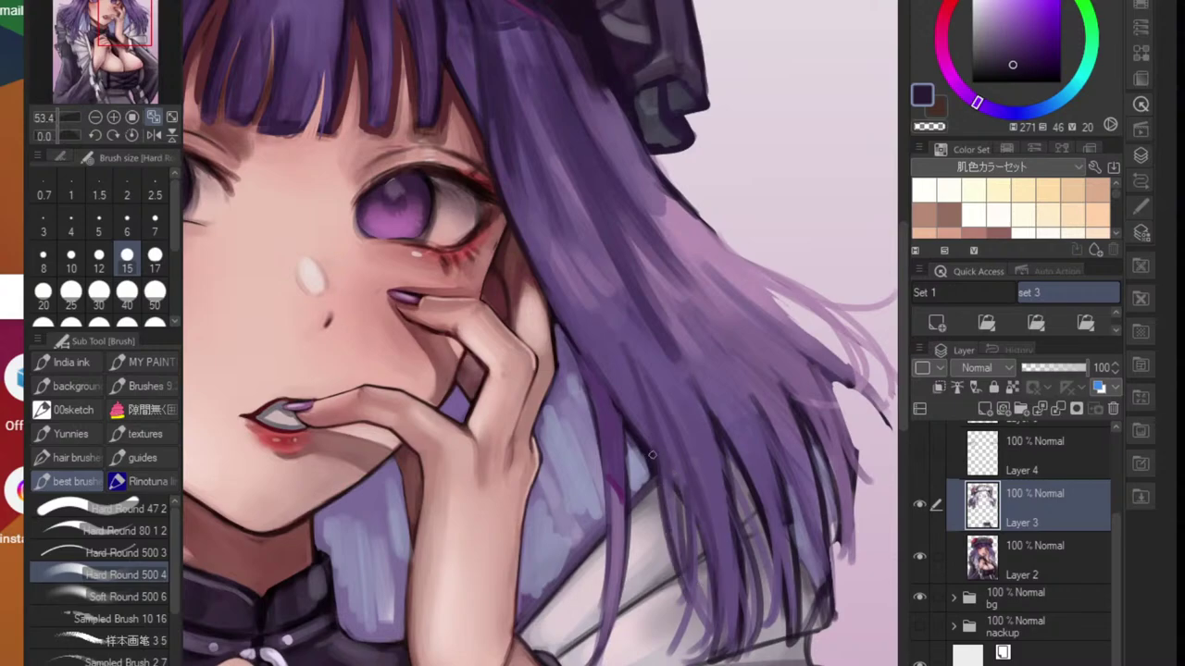
pyautogui.moveTo(638, 446)
pyautogui.mouseDown()
pyautogui.moveTo(656, 504)
pyautogui.moveTo(622, 569)
pyautogui.mouseUp()
pyautogui.keyDown('alt'); pyautogui.click(613, 461); pyautogui.keyUp('alt')
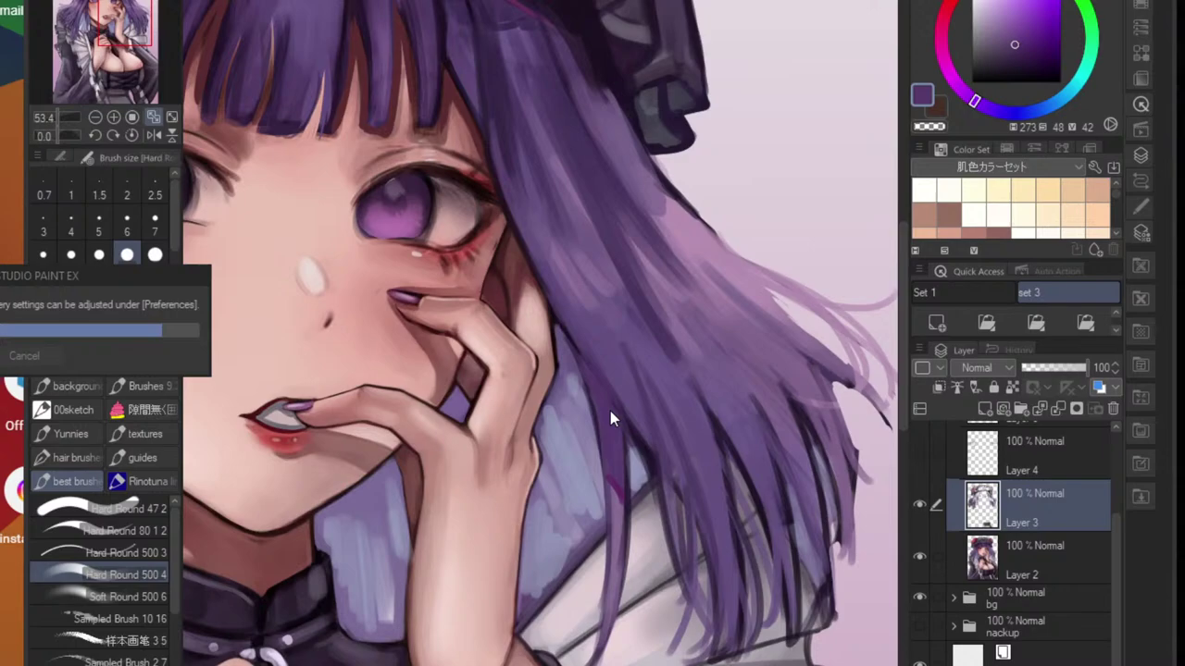
pyautogui.scroll(-5, 610, 411)
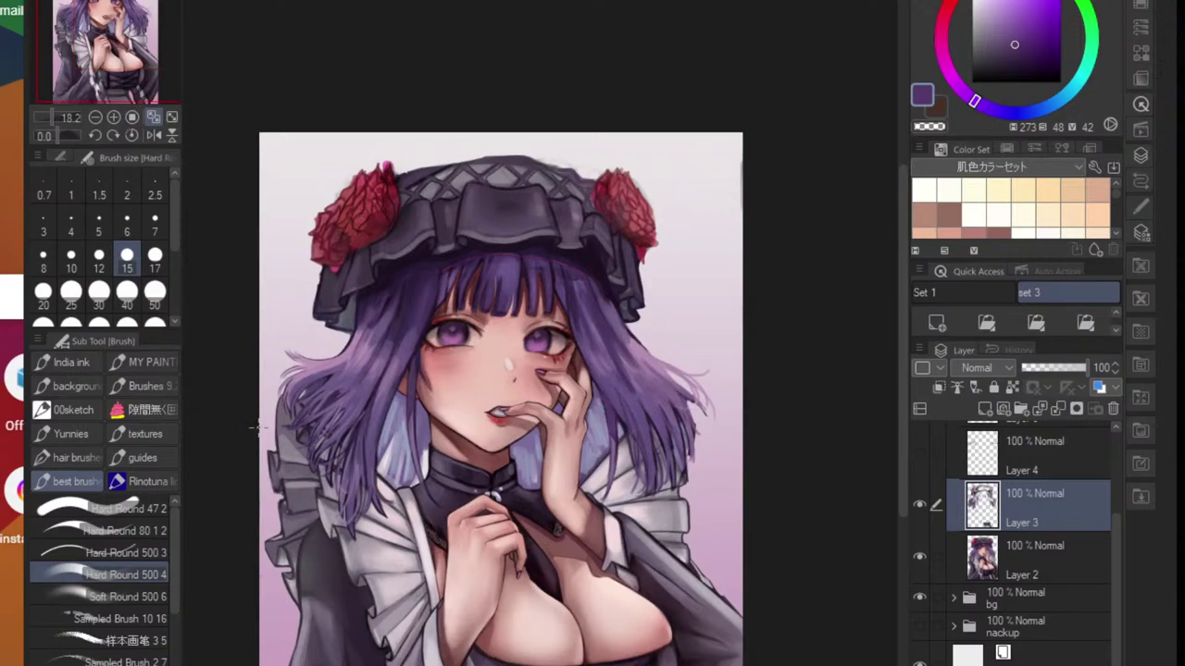
# - Strengthen the hair outline beside the bonnet's left brim with the sampled dark outline colour
pyautogui.scroll(3, 378, 352)
pyautogui.moveTo(370, 292); pyautogui.dragTo(367, 362)
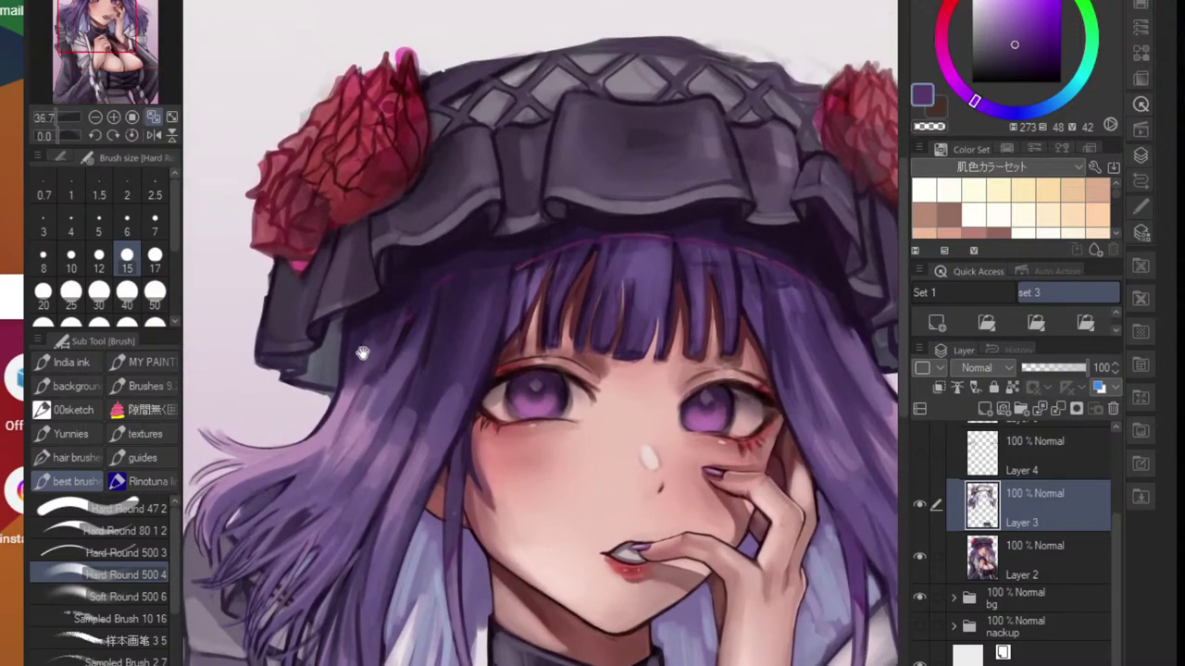
pyautogui.scroll(5, 369, 365)
pyautogui.keyDown('alt'); pyautogui.click(313, 565); pyautogui.keyUp('alt')
pyautogui.moveTo(327, 498); pyautogui.dragTo(310, 528)
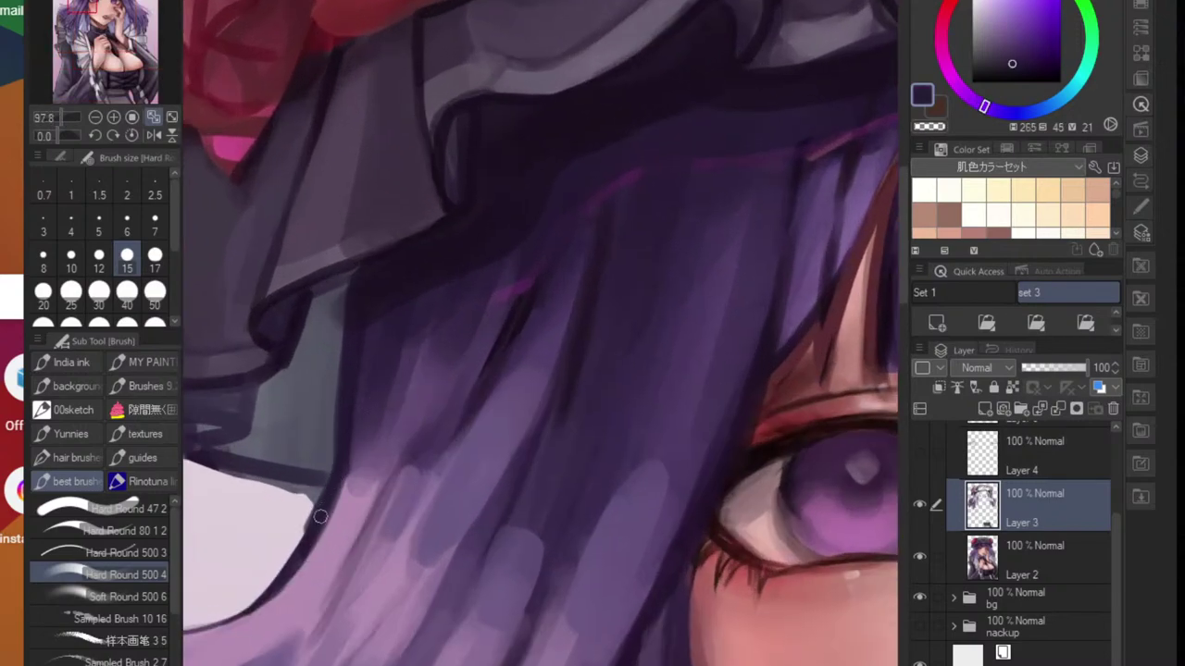
pyautogui.moveTo(351, 314); pyautogui.dragTo(326, 489)
pyautogui.moveTo(342, 415); pyautogui.dragTo(360, 277)
# - Darken the hair edge against the background and draw a dark line along the brim's lower edge
pyautogui.keyDown('alt'); pyautogui.click(323, 517); pyautogui.keyUp('alt')
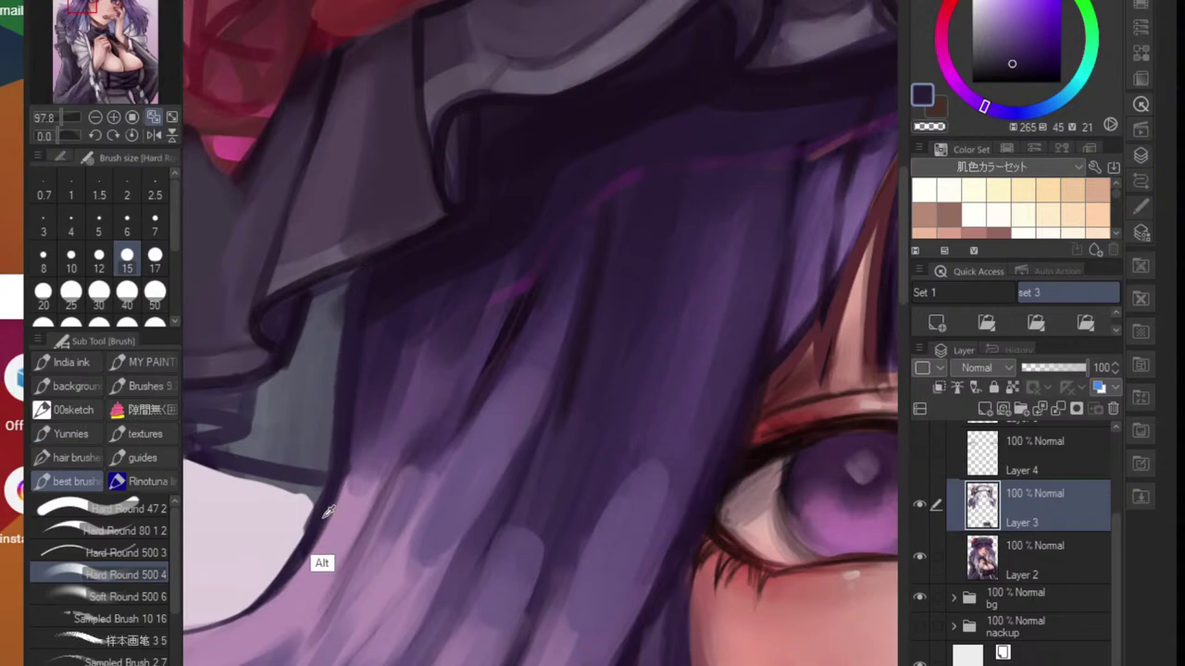
pyautogui.moveTo(331, 484); pyautogui.dragTo(292, 557)
pyautogui.keyDown('alt'); pyautogui.click(324, 509); pyautogui.keyUp('alt')
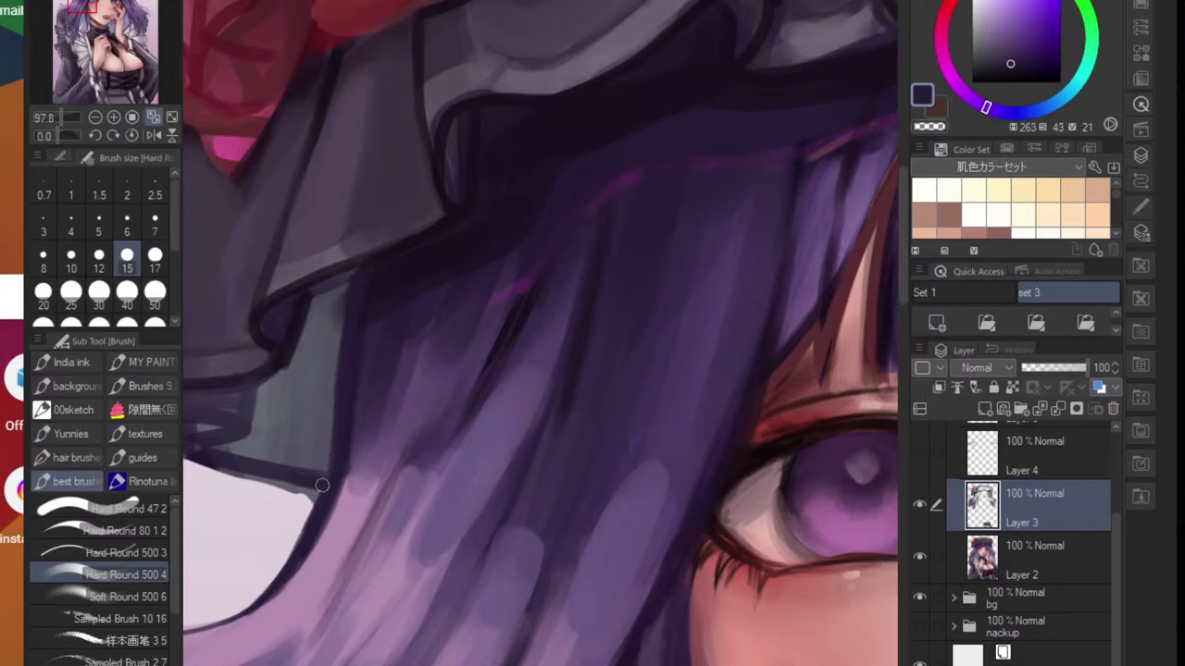
pyautogui.scroll(-2, 343, 481)
pyautogui.scroll(2, 361, 477)
pyautogui.moveTo(283, 481); pyautogui.dragTo(388, 509)
# - Duplicate Layer 2 to create Layer 2 Copy
pyautogui.click(1027, 555)
pyautogui.press('e')
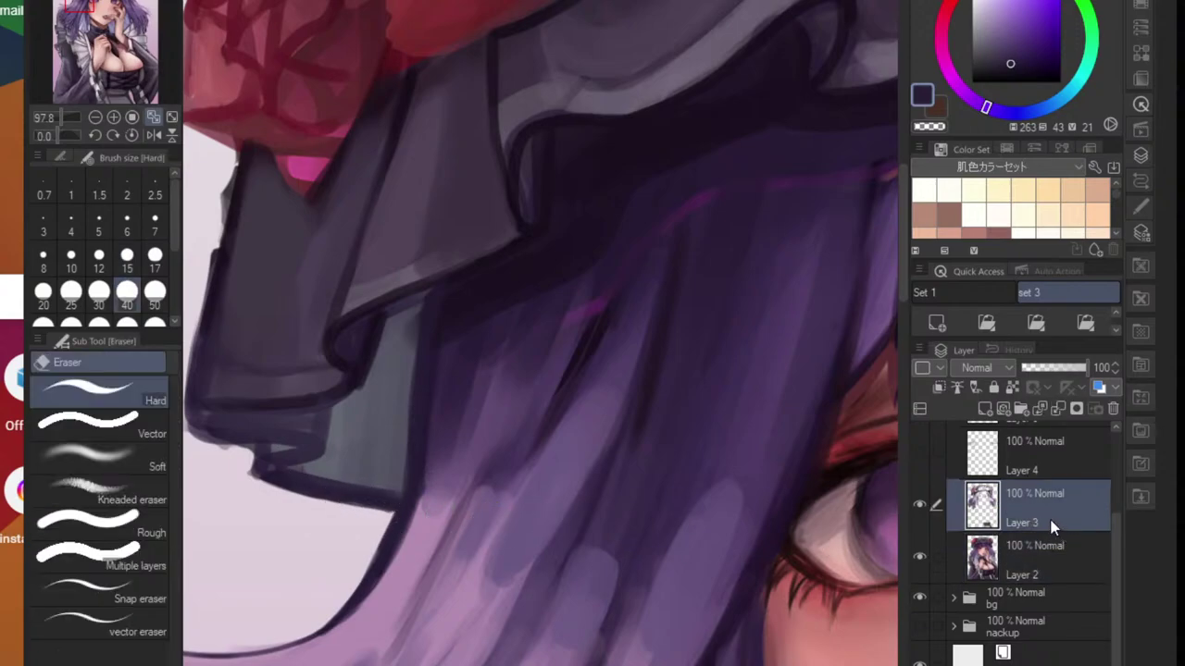
pyautogui.rightClick(1052, 556)
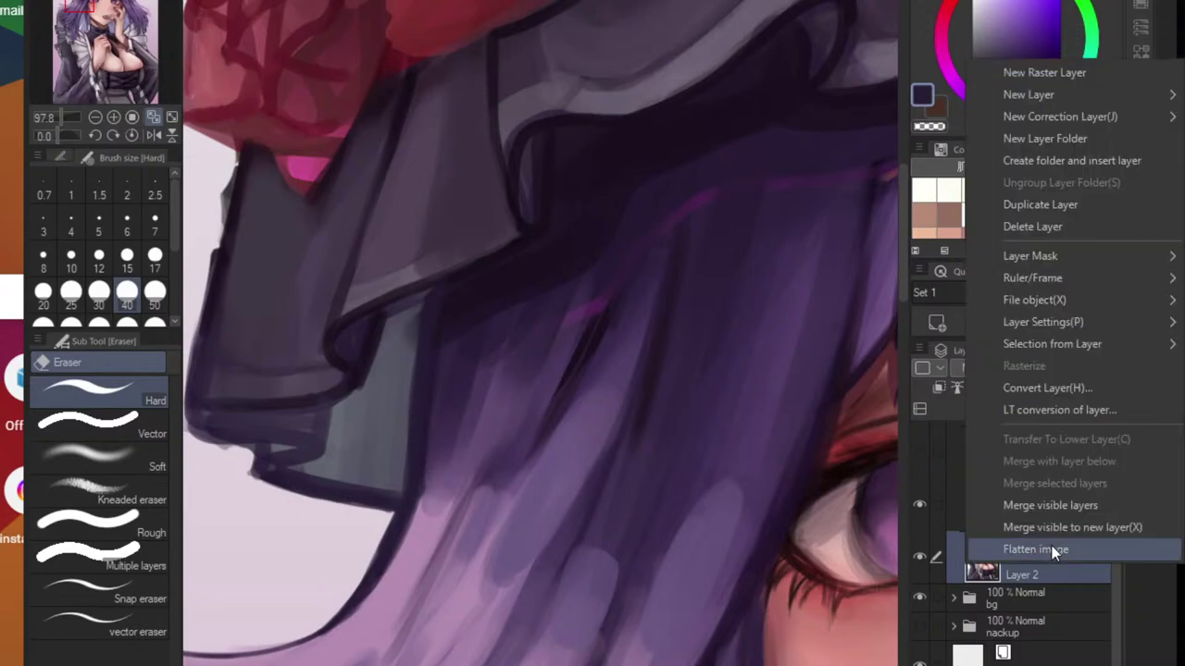
pyautogui.click(1074, 205)
pyautogui.click(1062, 626)
pyautogui.moveTo(1061, 626)
pyautogui.mouseDown()
pyautogui.moveTo(1061, 664)
pyautogui.moveTo(1055, 533)
pyautogui.moveTo(1058, 629)
pyautogui.mouseUp()
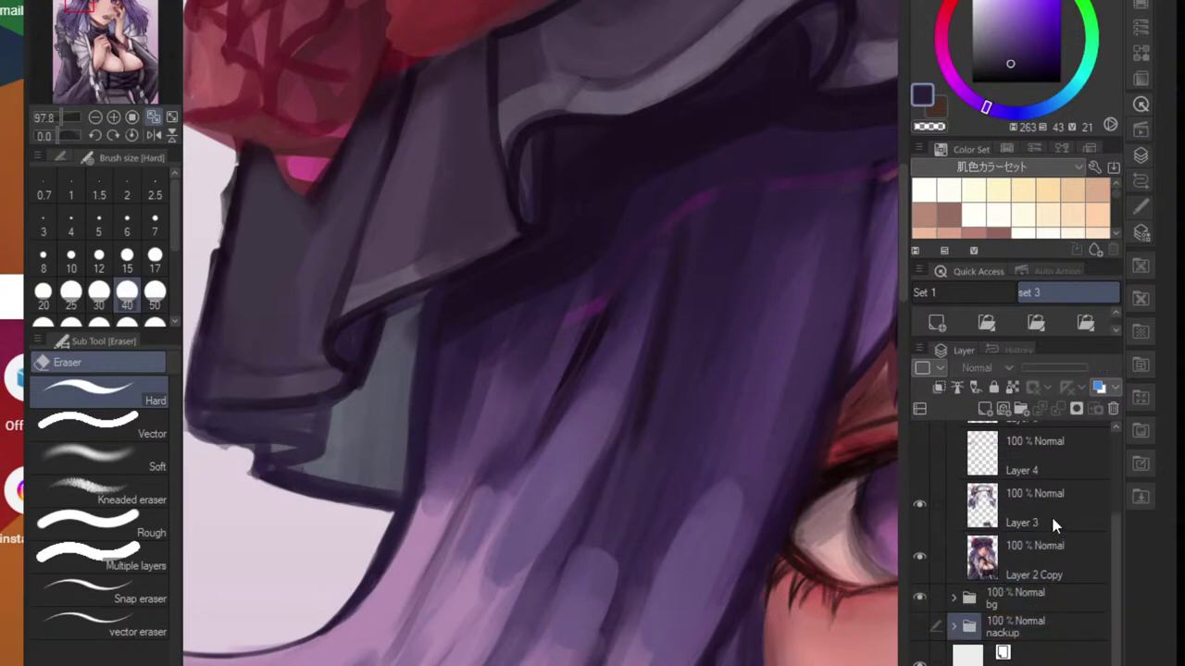
# - Merge Layer 3 down into Layer 2 Copy with Ctrl+E
pyautogui.click(1053, 520)
pyautogui.hotkey('ctrl', 'e')
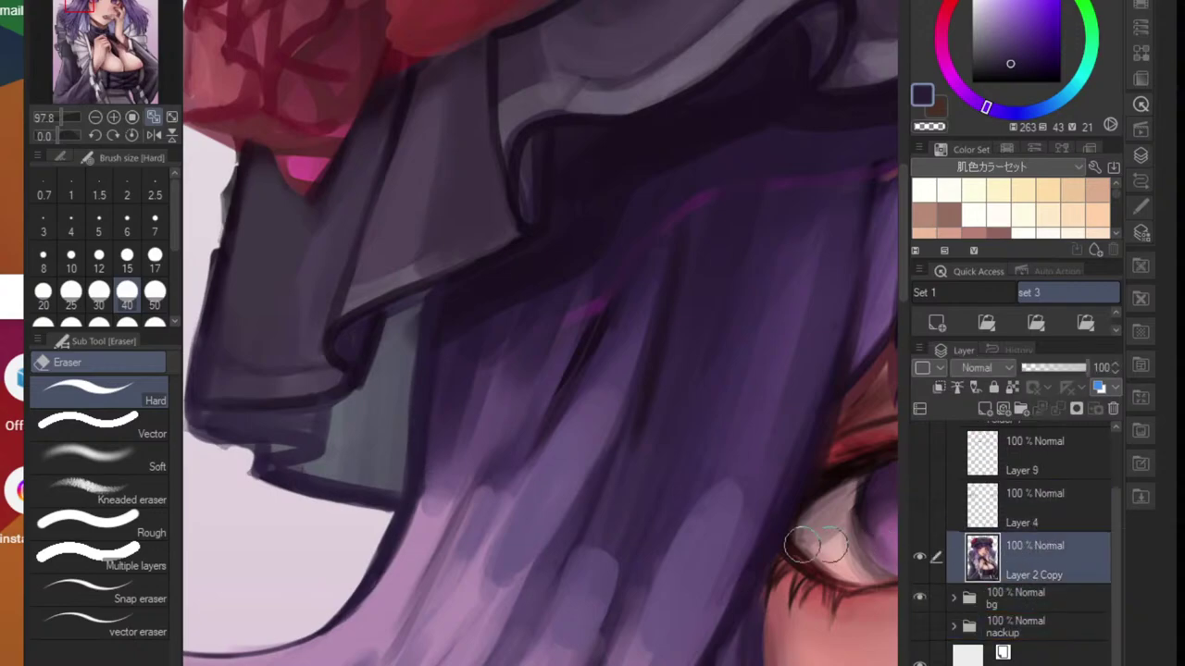
pyautogui.scroll(-5, 398, 500)
# - Trim the collar frill's left edge with a size-15 eraser, then thicken and smooth its outline
pyautogui.scroll(-3, 460, 507)
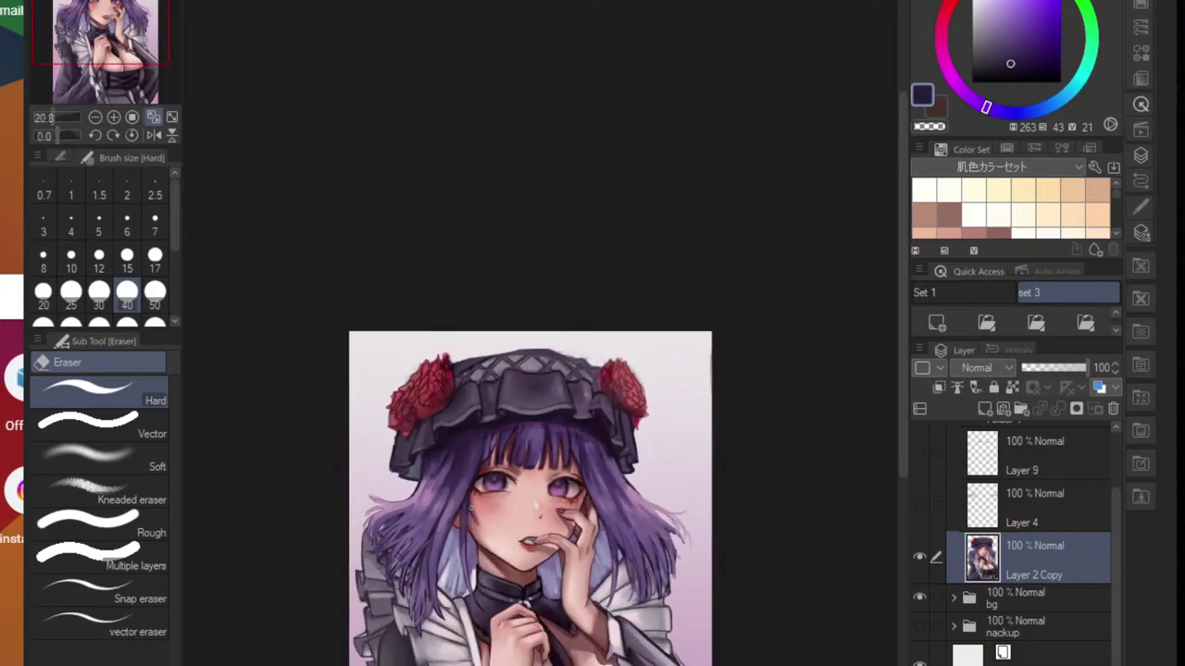
pyautogui.scroll(4, 463, 518)
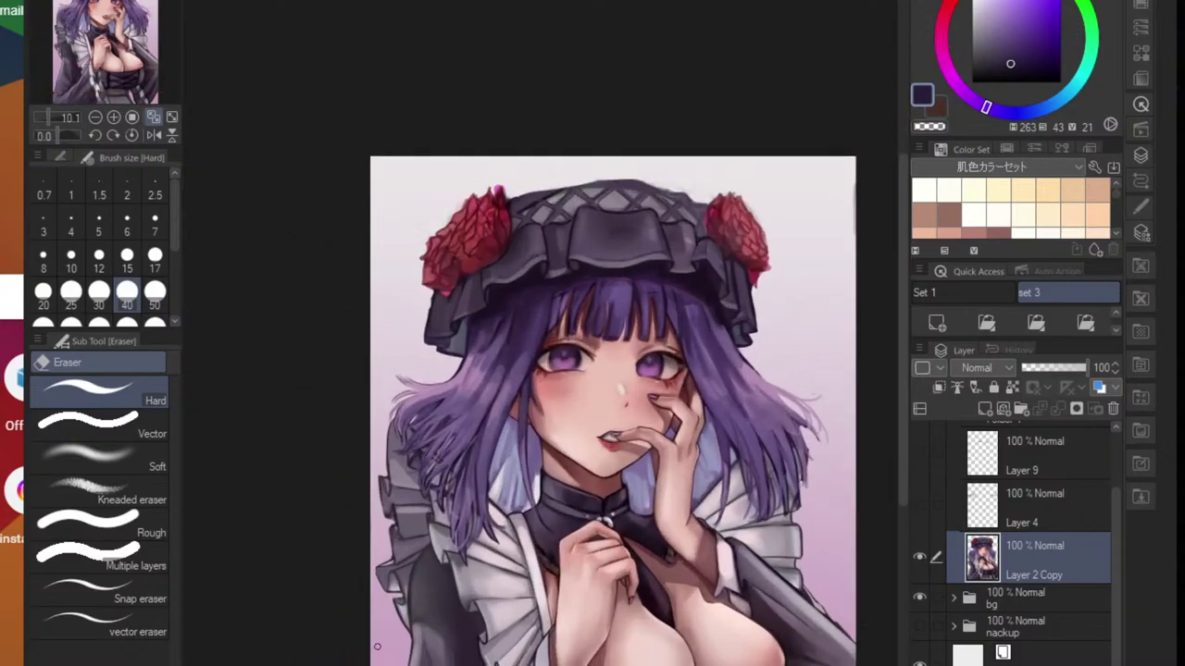
pyautogui.scroll(2, 404, 575)
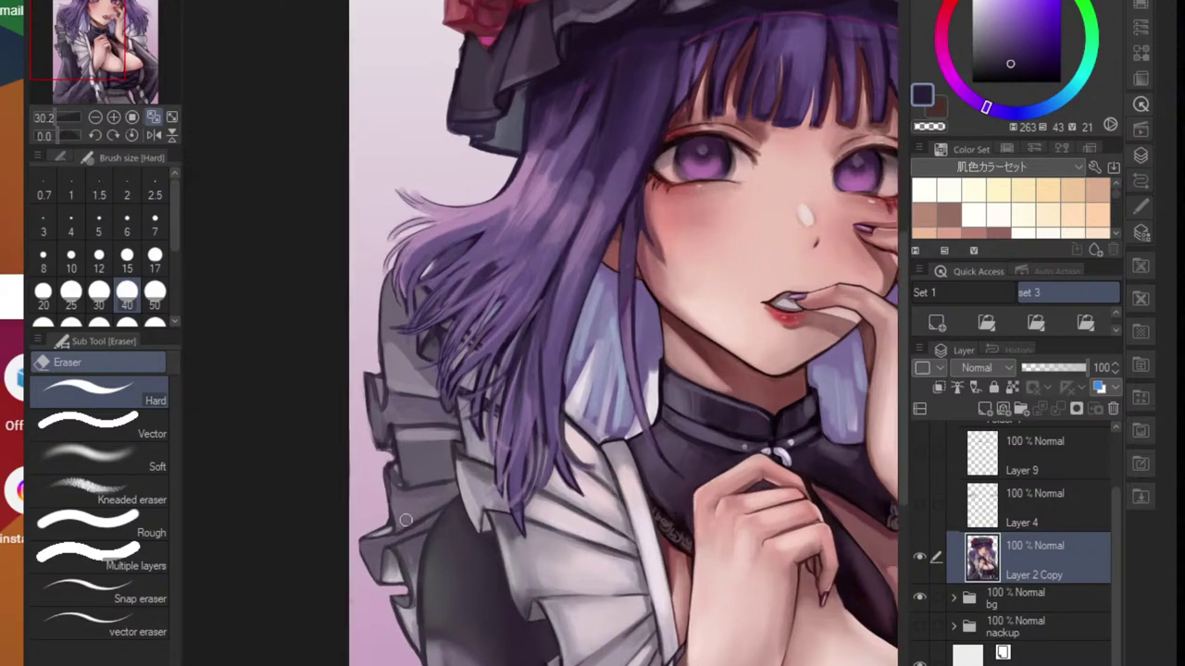
pyautogui.scroll(5, 370, 415)
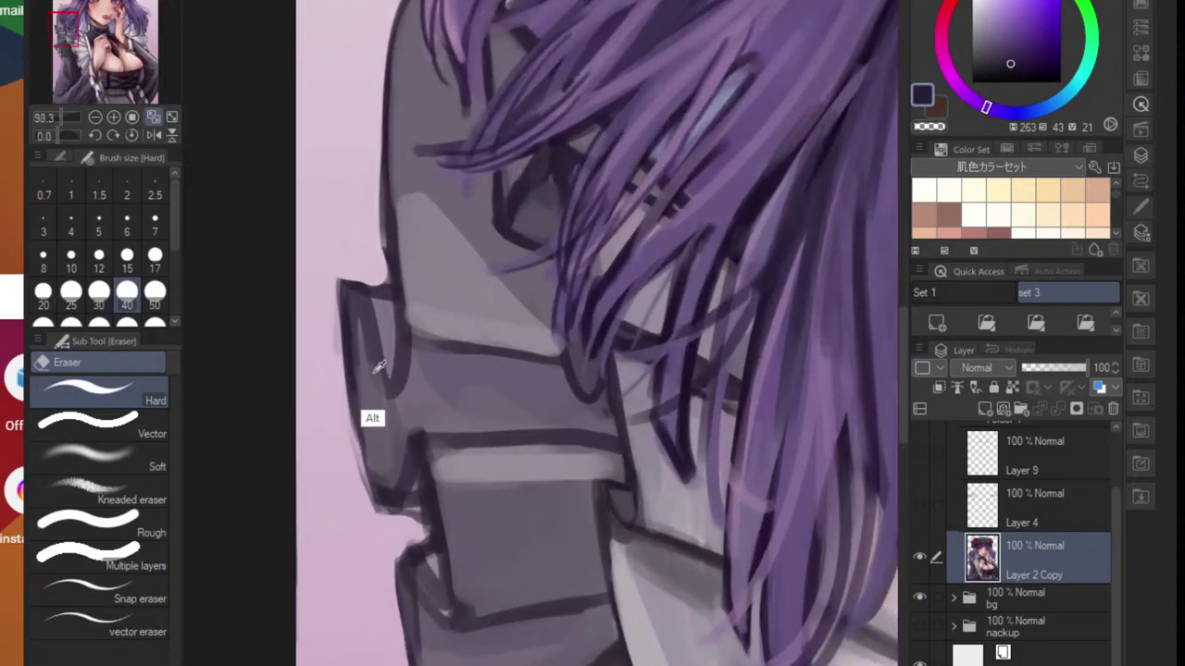
pyautogui.press('[')
pyautogui.press('[')
pyautogui.press('[')
pyautogui.press('[')
pyautogui.press('[')
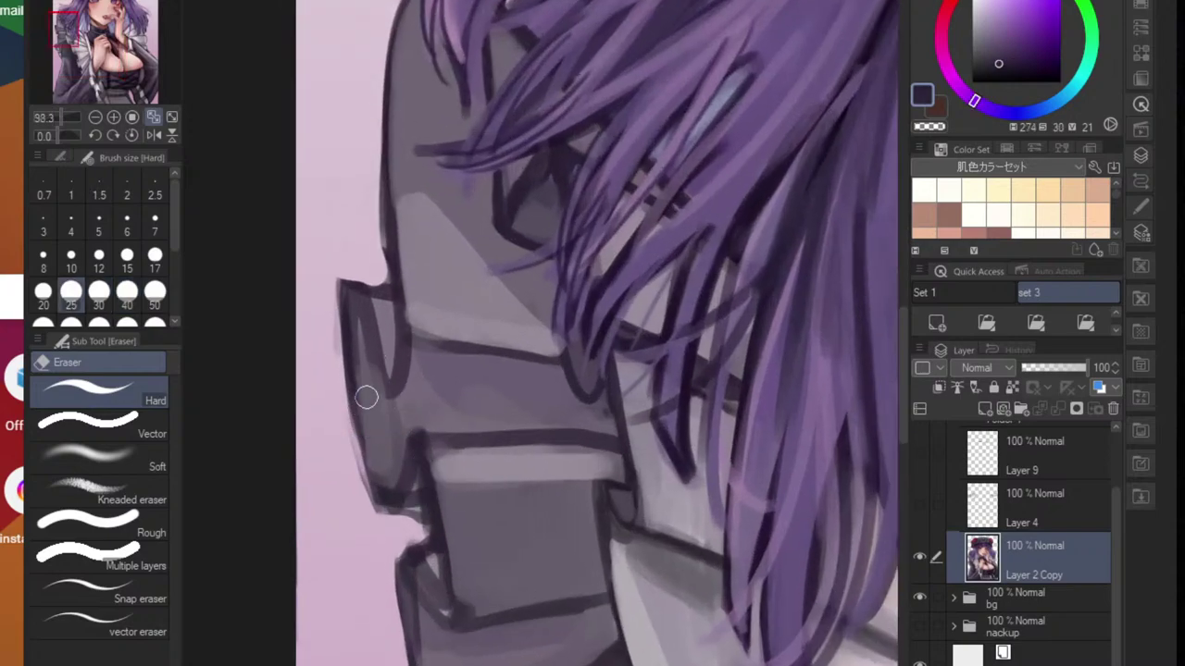
pyautogui.moveTo(348, 310); pyautogui.dragTo(372, 488)
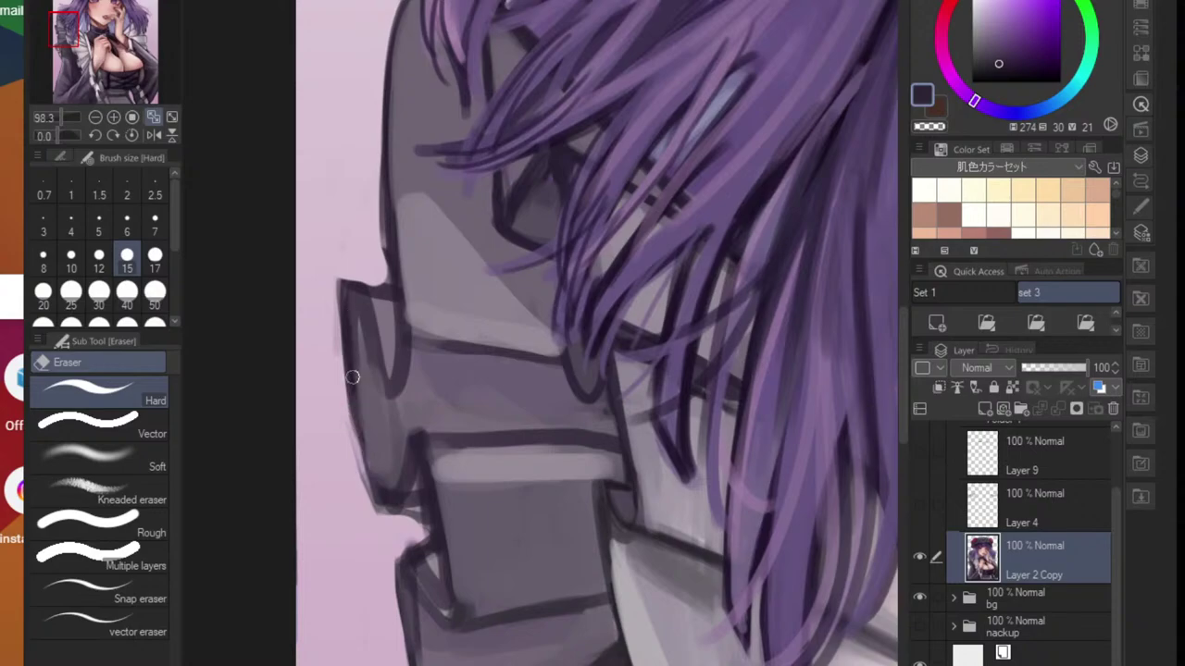
pyautogui.press('b')
pyautogui.moveTo(345, 289); pyautogui.dragTo(374, 478)
pyautogui.moveTo(350, 328)
pyautogui.mouseDown()
pyautogui.moveTo(373, 487)
pyautogui.moveTo(367, 477)
pyautogui.moveTo(398, 500)
pyautogui.moveTo(419, 454)
pyautogui.moveTo(399, 504)
pyautogui.moveTo(427, 498)
pyautogui.moveTo(414, 483)
pyautogui.moveTo(430, 519)
pyautogui.mouseUp()
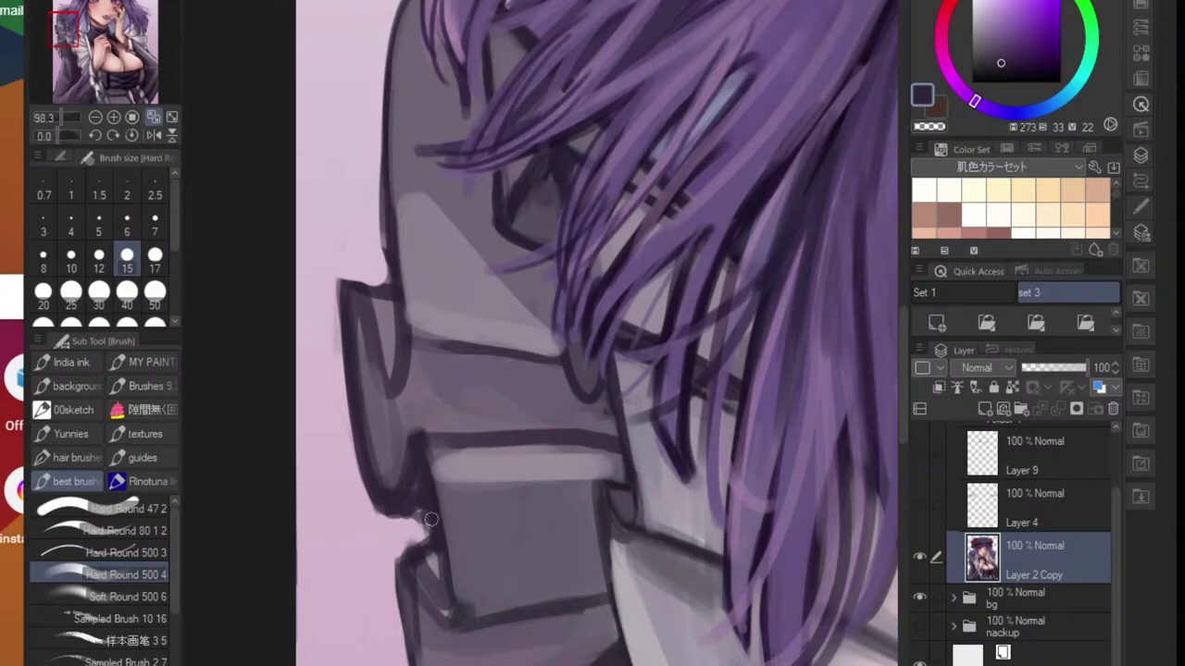
# - Erase stray outline at the collar's lower notch and along the left edge
pyautogui.hotkey('alt', 'e')
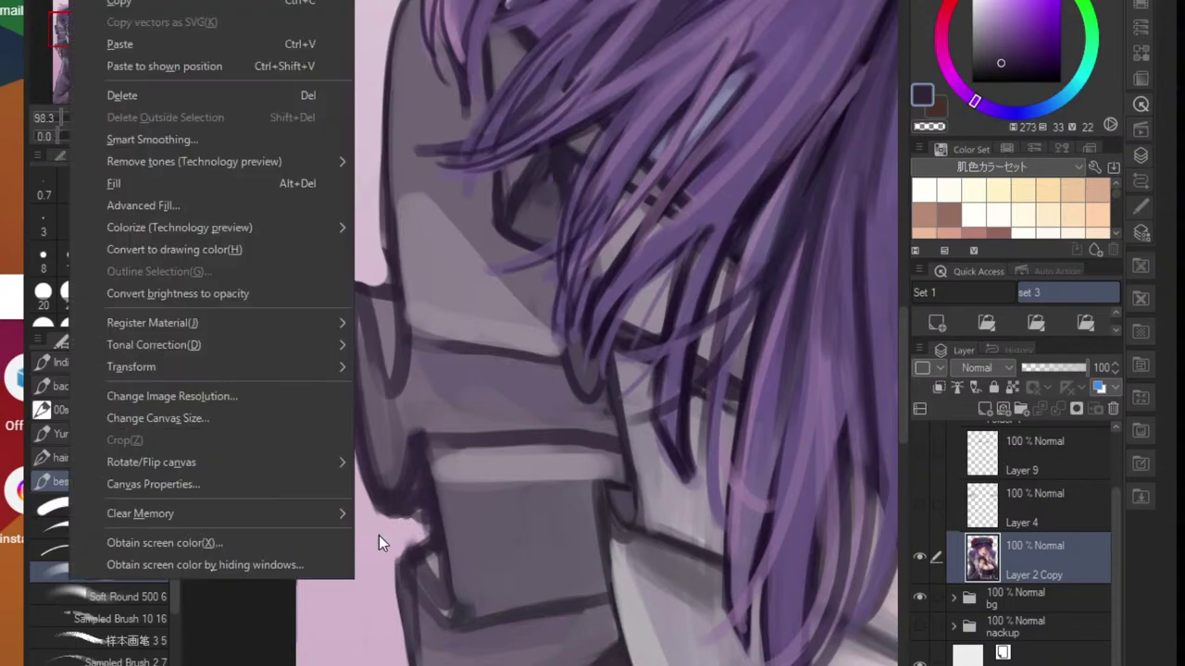
pyautogui.click(379, 535)
pyautogui.press('e')
pyautogui.moveTo(388, 529)
pyautogui.mouseDown()
pyautogui.moveTo(412, 511)
pyautogui.moveTo(428, 525)
pyautogui.moveTo(404, 524)
pyautogui.mouseUp()
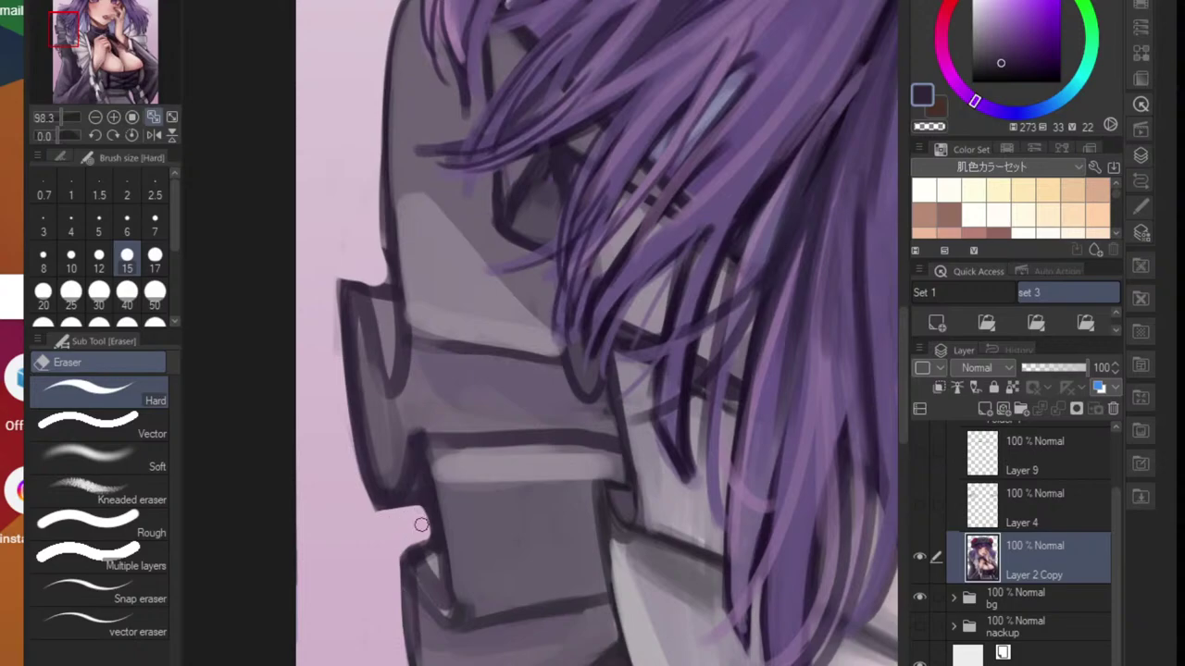
pyautogui.moveTo(351, 278)
pyautogui.mouseDown()
pyautogui.moveTo(385, 284)
pyautogui.moveTo(377, 133)
pyautogui.moveTo(388, 269)
pyautogui.moveTo(349, 247)
pyautogui.moveTo(331, 325)
pyautogui.moveTo(351, 274)
pyautogui.moveTo(326, 332)
pyautogui.moveTo(347, 267)
pyautogui.moveTo(335, 349)
pyautogui.mouseUp()
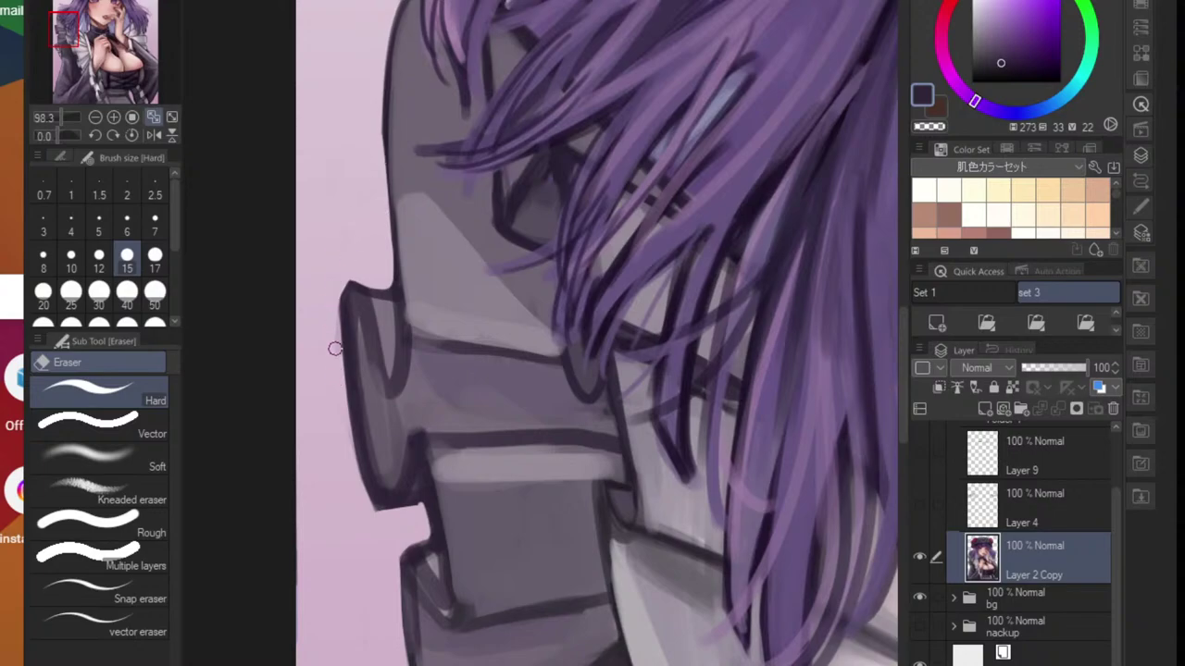
# - Paint a darker purple stroke and a light pinkish-purple highlight on the left hair
pyautogui.scroll(-5, 286, 386)
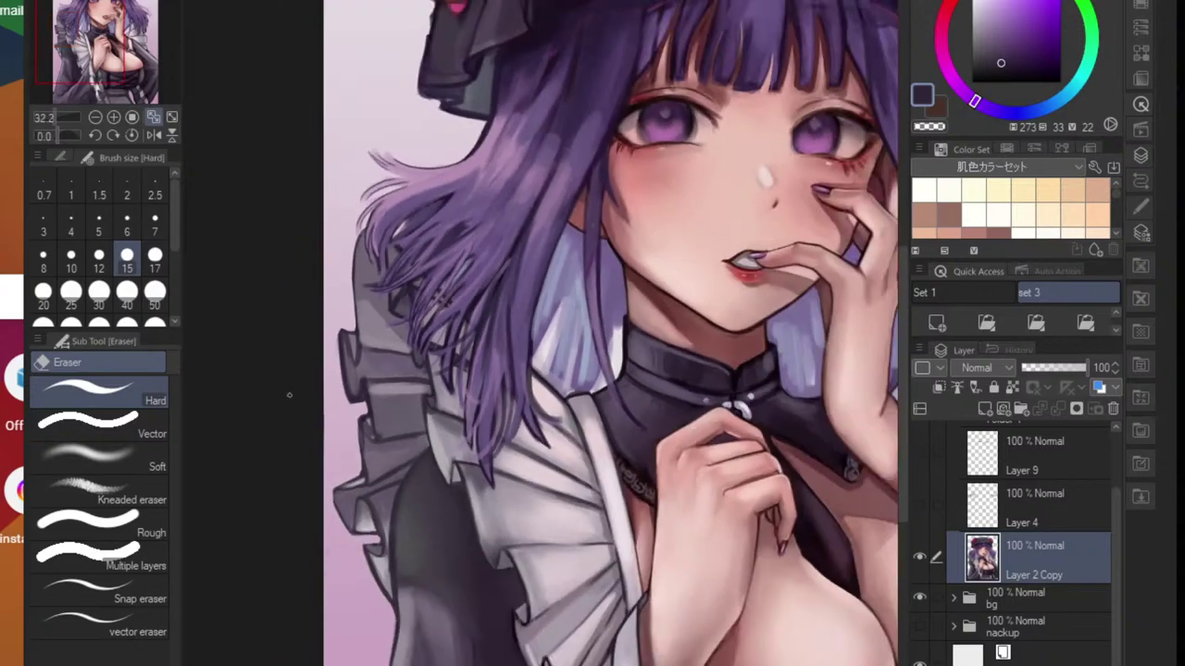
pyautogui.scroll(-2, 289, 395)
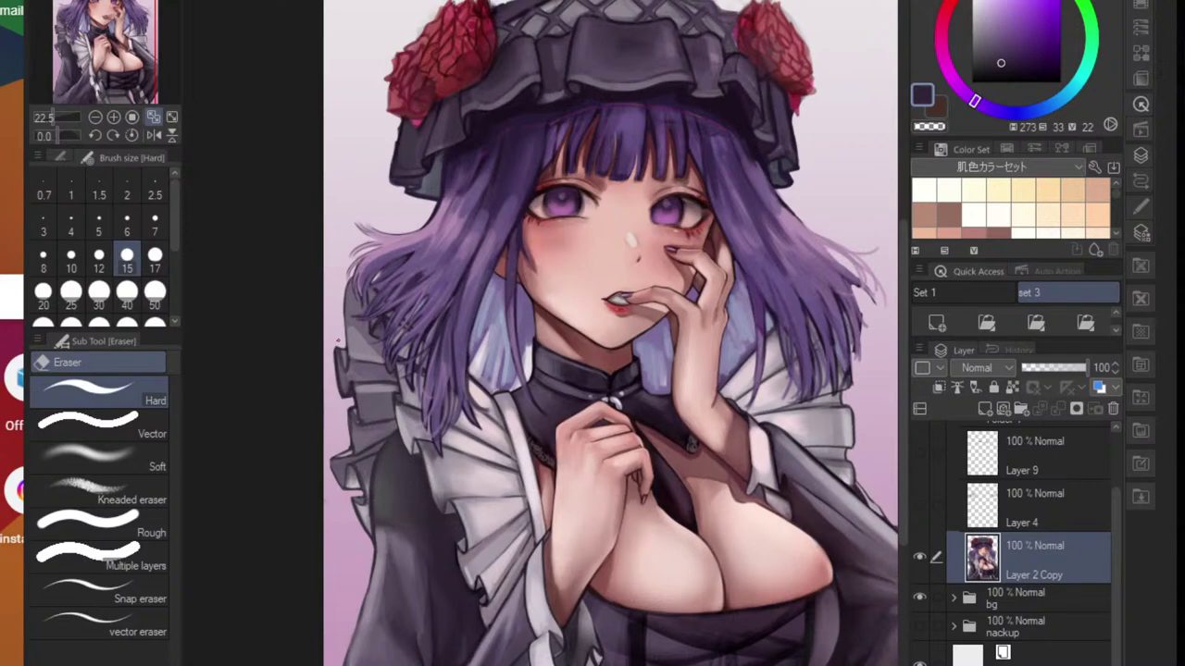
pyautogui.moveTo(588, 306); pyautogui.dragTo(607, 428)
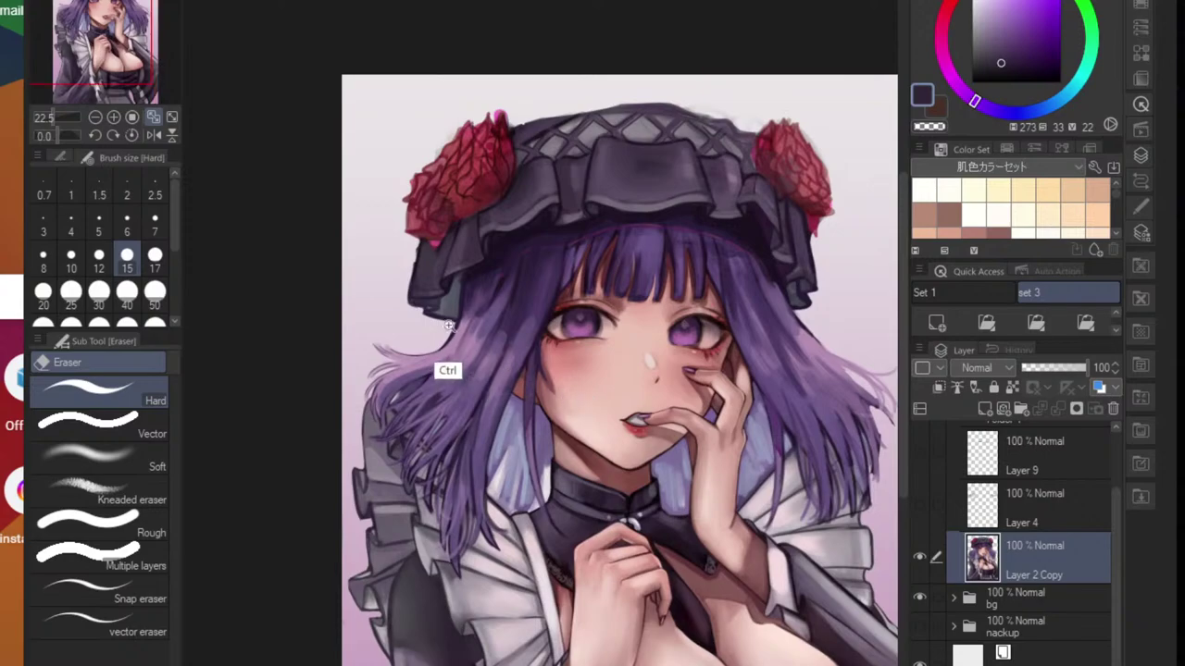
pyautogui.scroll(4, 469, 314)
pyautogui.keyDown('alt'); pyautogui.click(500, 369); pyautogui.keyUp('alt')
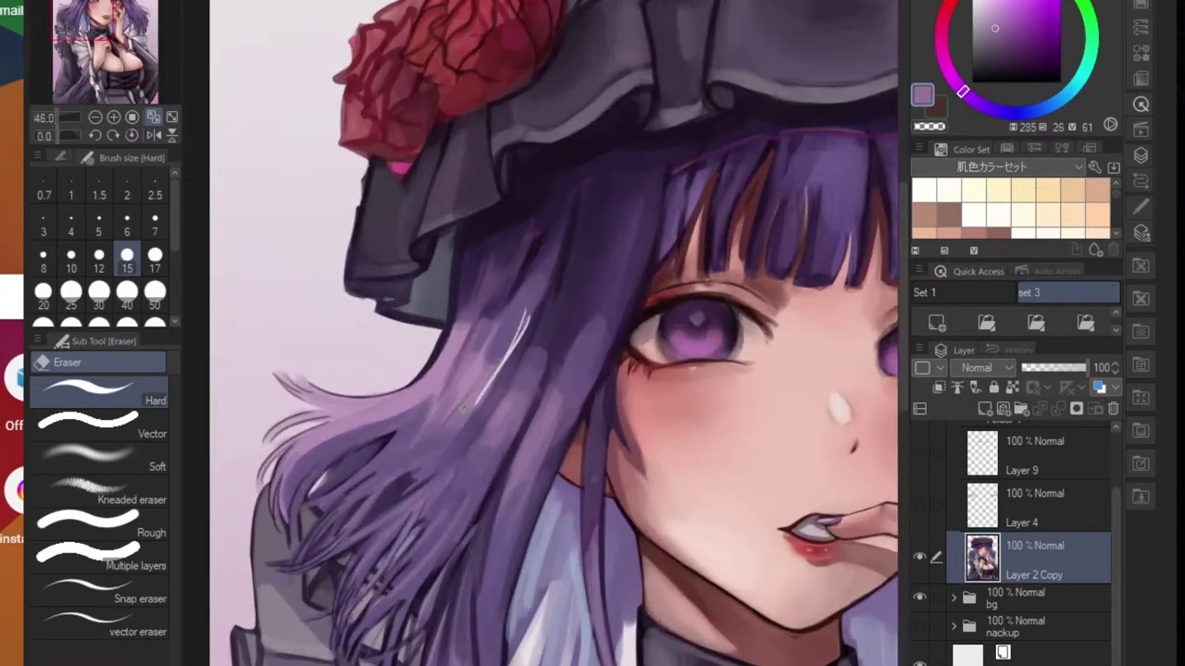
pyautogui.press('b')
pyautogui.keyDown('alt'); pyautogui.click(446, 416); pyautogui.keyUp('alt')
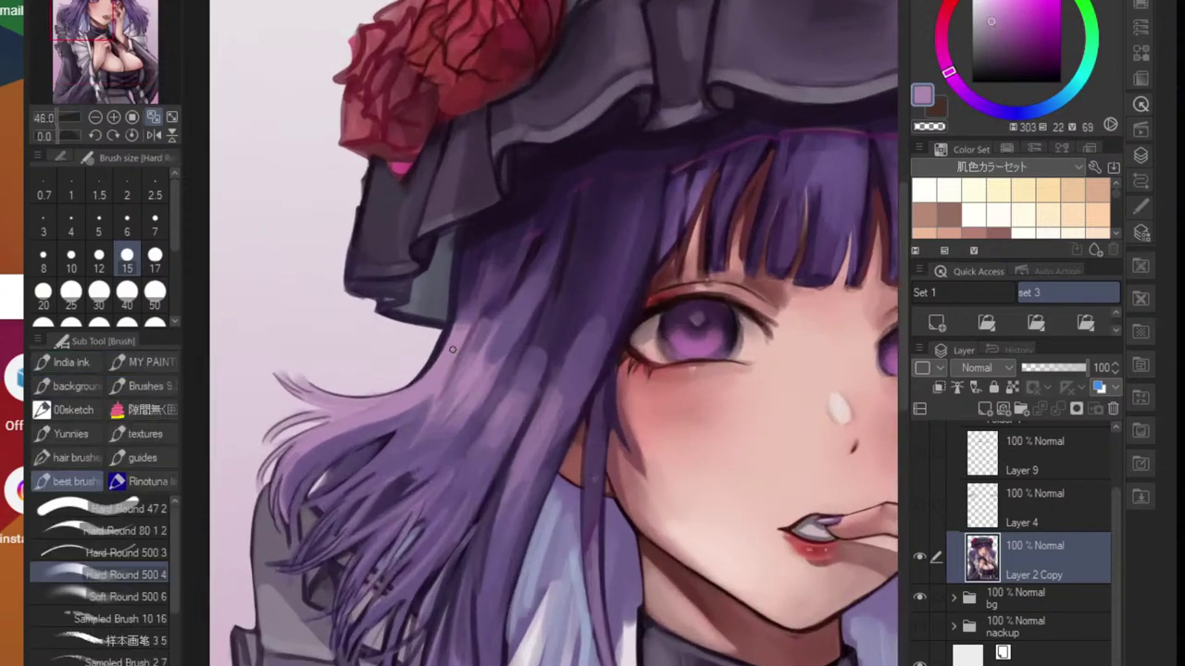
pyautogui.keyDown('alt'); pyautogui.click(478, 371); pyautogui.keyUp('alt')
pyautogui.moveTo(464, 314); pyautogui.dragTo(437, 373)
pyautogui.keyDown('alt'); pyautogui.click(437, 413); pyautogui.keyUp('alt')
pyautogui.moveTo(518, 324); pyautogui.dragTo(495, 372)
# - Paint lighter purple strokes down the left hair strands, redoing one stroke
pyautogui.moveTo(526, 314)
pyautogui.mouseDown()
pyautogui.moveTo(530, 388)
pyautogui.moveTo(546, 407)
pyautogui.moveTo(509, 456)
pyautogui.mouseUp()
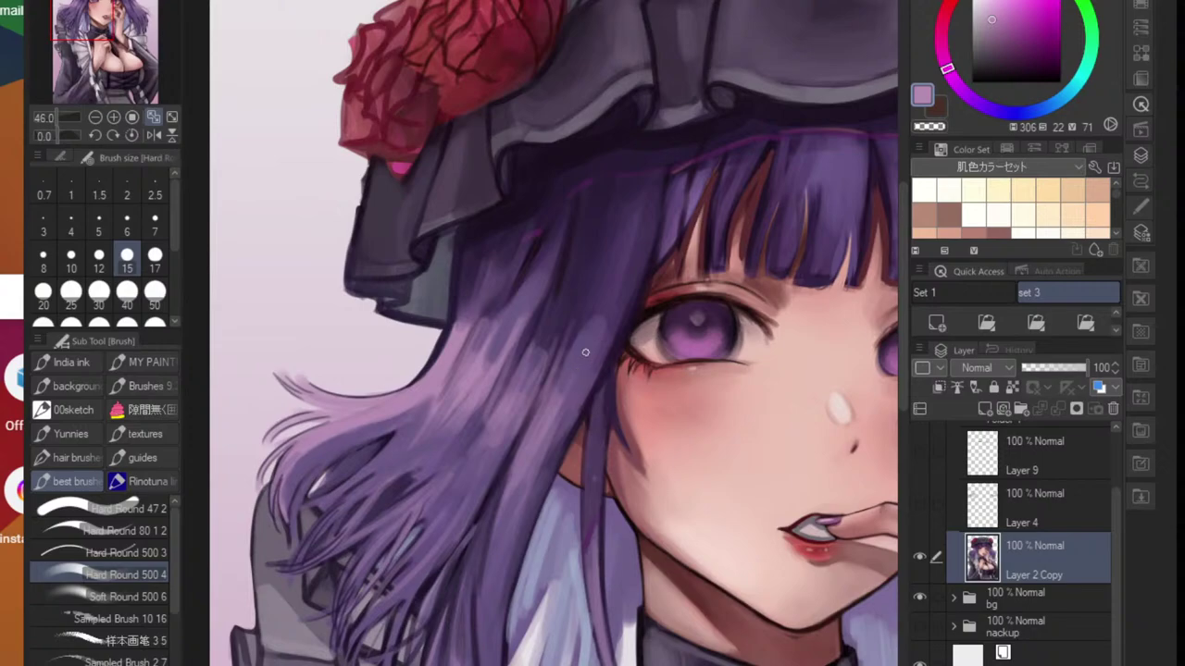
pyautogui.moveTo(599, 339); pyautogui.dragTo(521, 528)
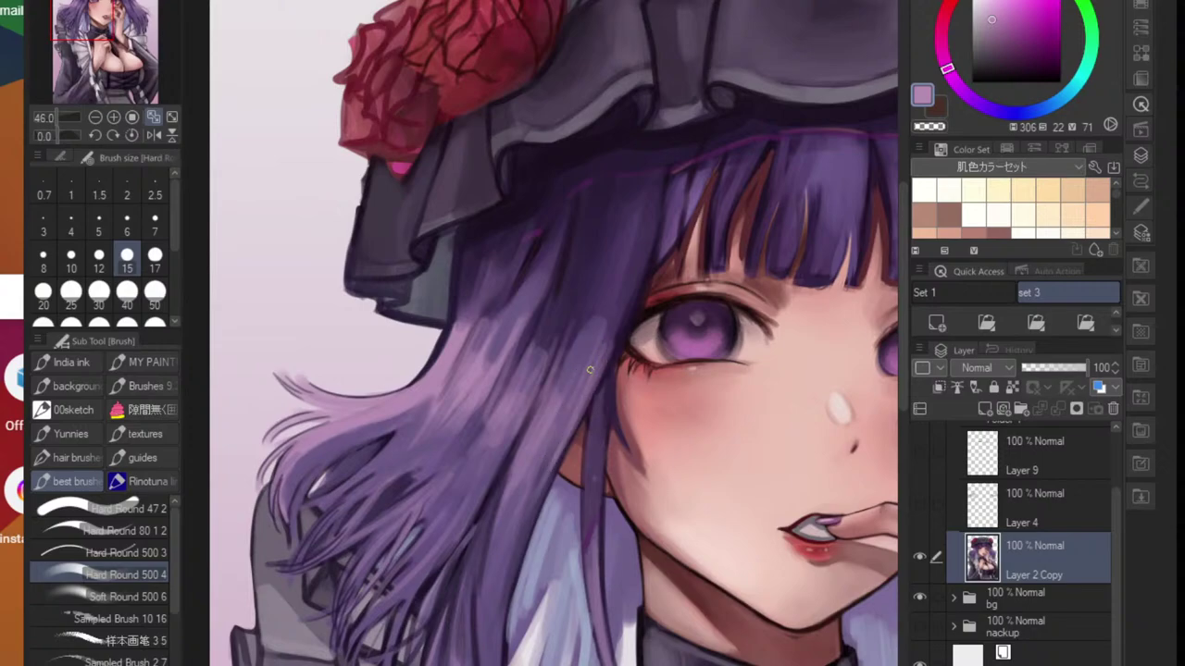
pyautogui.moveTo(590, 374); pyautogui.dragTo(520, 545)
pyautogui.moveTo(566, 429); pyautogui.dragTo(510, 593)
pyautogui.moveTo(553, 542); pyautogui.dragTo(504, 547)
pyautogui.moveTo(568, 499); pyautogui.dragTo(611, 414)
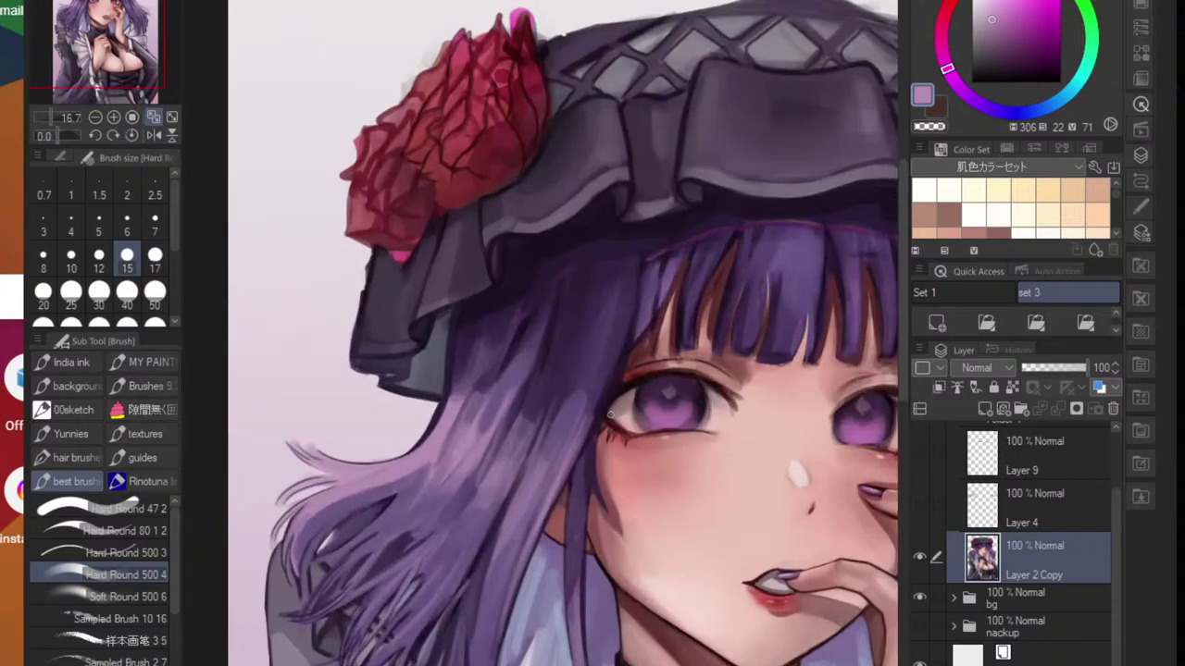
pyautogui.moveTo(619, 355); pyautogui.dragTo(578, 456)
pyautogui.hotkey('ctrl', 'z')
pyautogui.moveTo(617, 340)
pyautogui.mouseDown()
pyautogui.moveTo(578, 447)
pyautogui.moveTo(577, 433)
pyautogui.mouseUp()
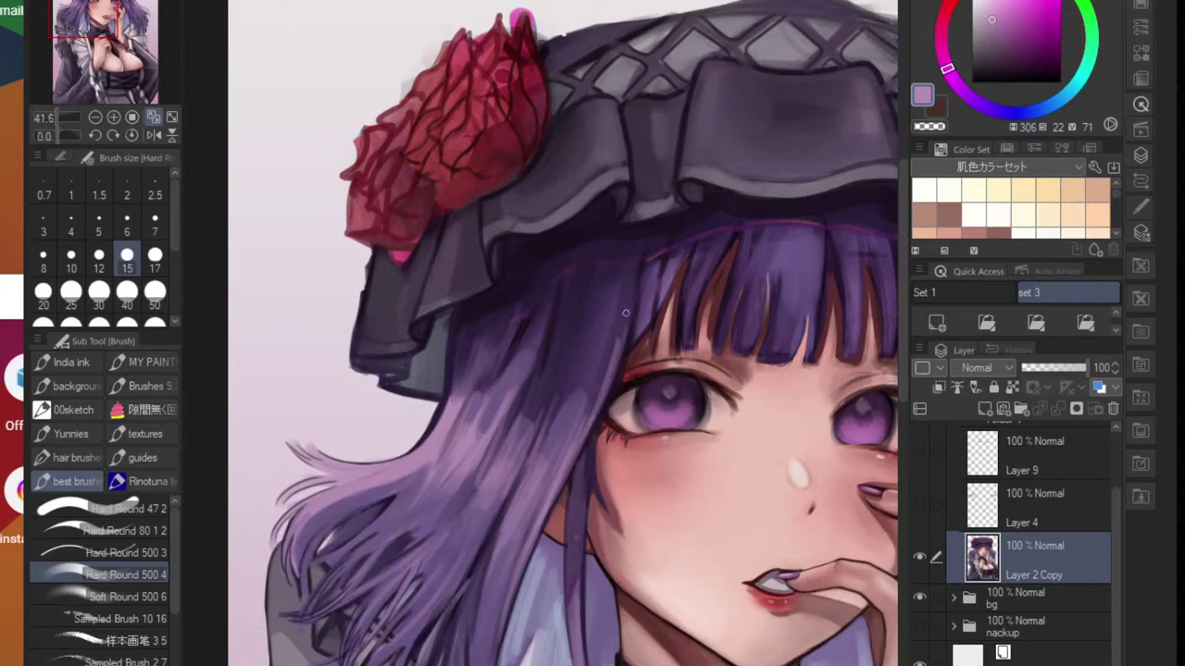
pyautogui.moveTo(626, 313); pyautogui.dragTo(598, 410)
pyautogui.moveTo(623, 305); pyautogui.dragTo(580, 425)
pyautogui.moveTo(614, 338)
pyautogui.mouseDown()
pyautogui.moveTo(567, 447)
pyautogui.moveTo(570, 413)
pyautogui.moveTo(606, 376)
pyautogui.moveTo(540, 484)
pyautogui.moveTo(497, 506)
pyautogui.mouseUp()
# - Lay lighter purple strokes over a dark strand on the left hair
pyautogui.keyDown('alt'); pyautogui.click(628, 286); pyautogui.keyUp('alt')
pyautogui.moveTo(520, 459)
pyautogui.mouseDown()
pyautogui.moveTo(560, 444)
pyautogui.moveTo(560, 369)
pyautogui.mouseUp()
pyautogui.keyDown('alt'); pyautogui.click(521, 469); pyautogui.keyUp('alt')
pyautogui.keyDown('alt'); pyautogui.click(509, 490); pyautogui.keyUp('alt')
pyautogui.moveTo(507, 489); pyautogui.dragTo(545, 389)
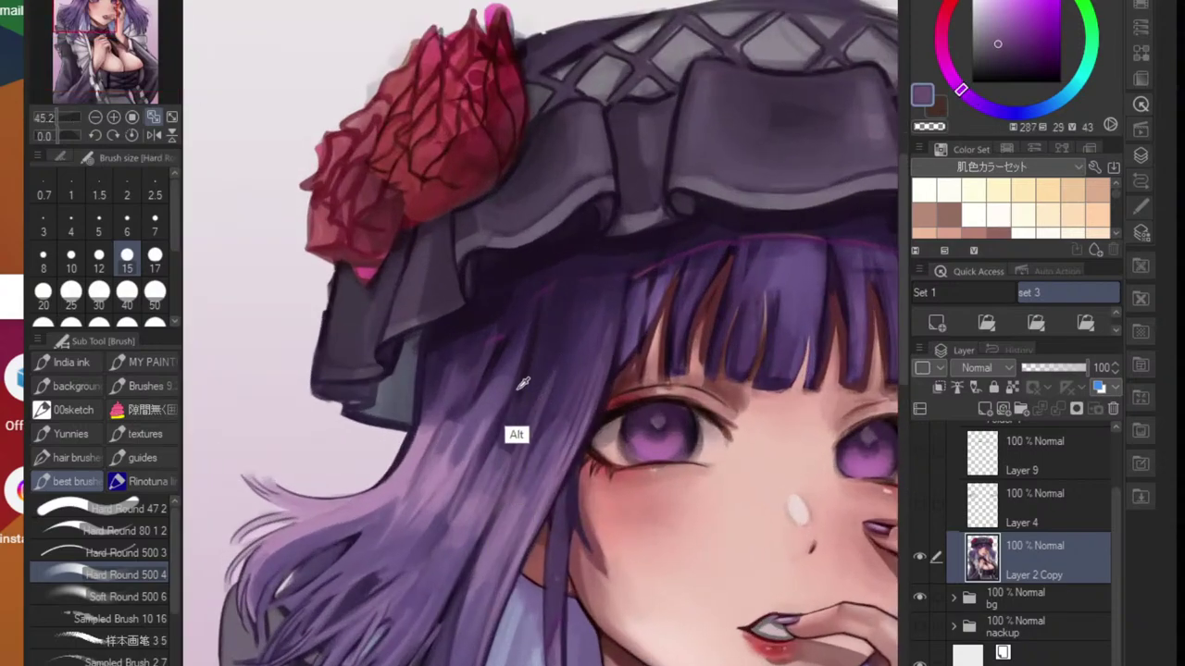
# - Add thin dark purple strands to the lower left hair
pyautogui.keyDown('alt'); pyautogui.click(523, 382); pyautogui.keyUp('alt')
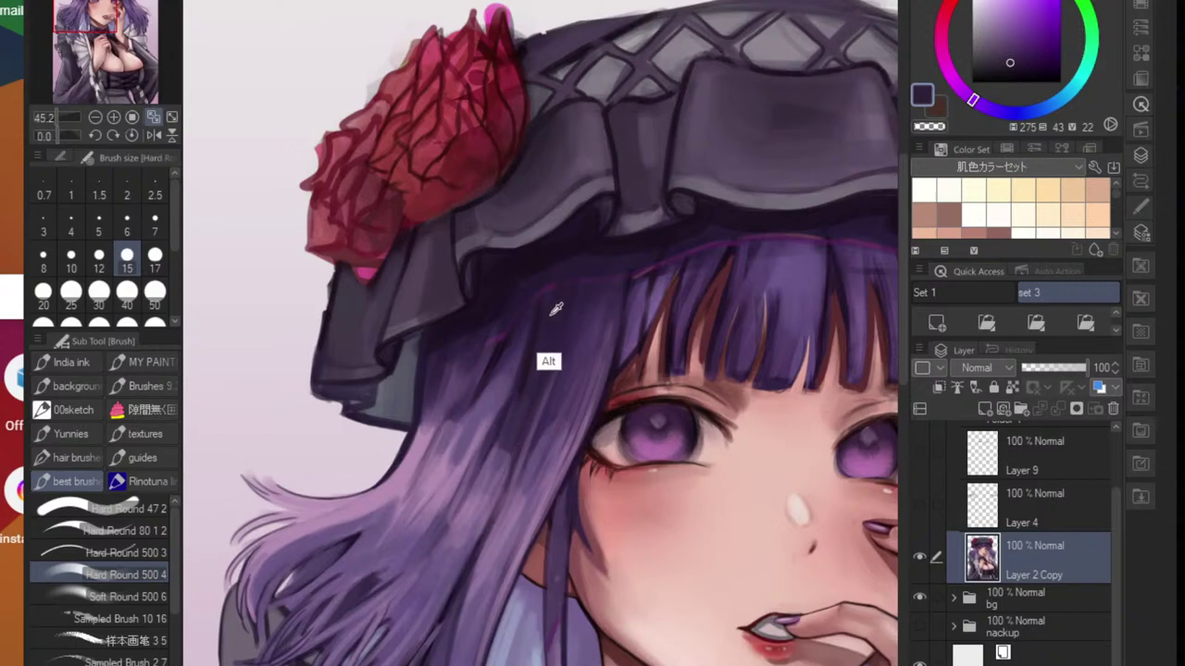
pyautogui.keyDown('alt'); pyautogui.click(544, 358); pyautogui.keyUp('alt')
pyautogui.keyDown('alt'); pyautogui.click(487, 534); pyautogui.keyUp('alt')
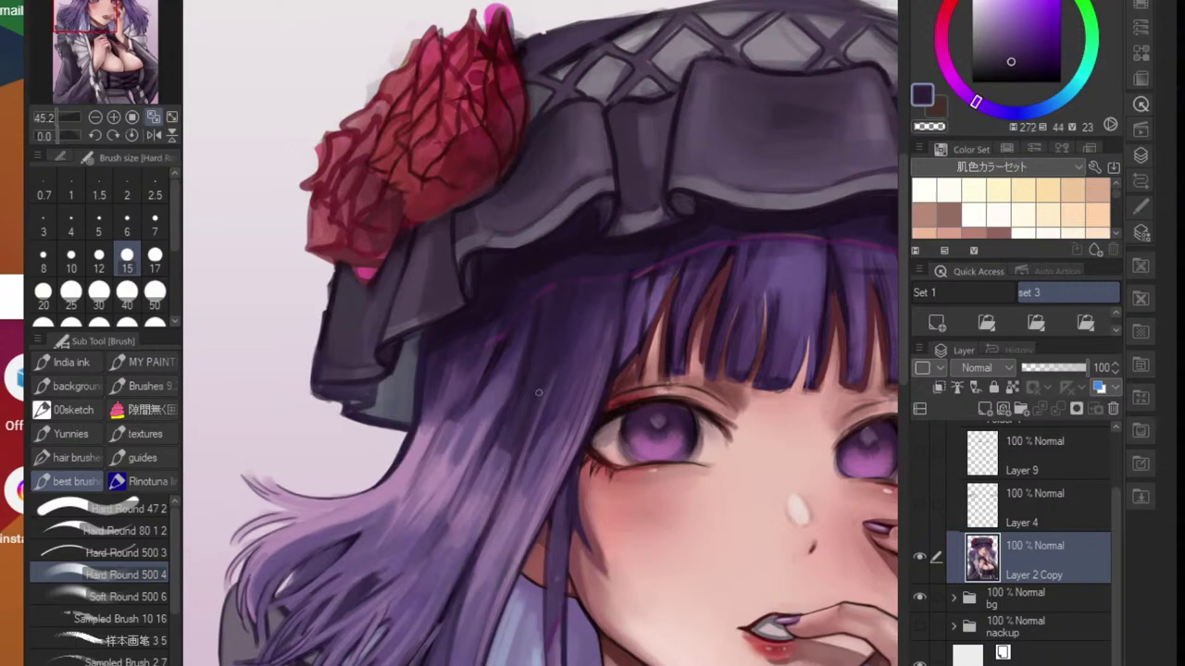
pyautogui.moveTo(400, 578); pyautogui.dragTo(452, 507)
pyautogui.moveTo(446, 517)
pyautogui.mouseDown()
pyautogui.moveTo(360, 589)
pyautogui.moveTo(384, 556)
pyautogui.moveTo(408, 566)
pyautogui.moveTo(422, 541)
pyautogui.mouseUp()
pyautogui.moveTo(370, 584); pyautogui.dragTo(415, 552)
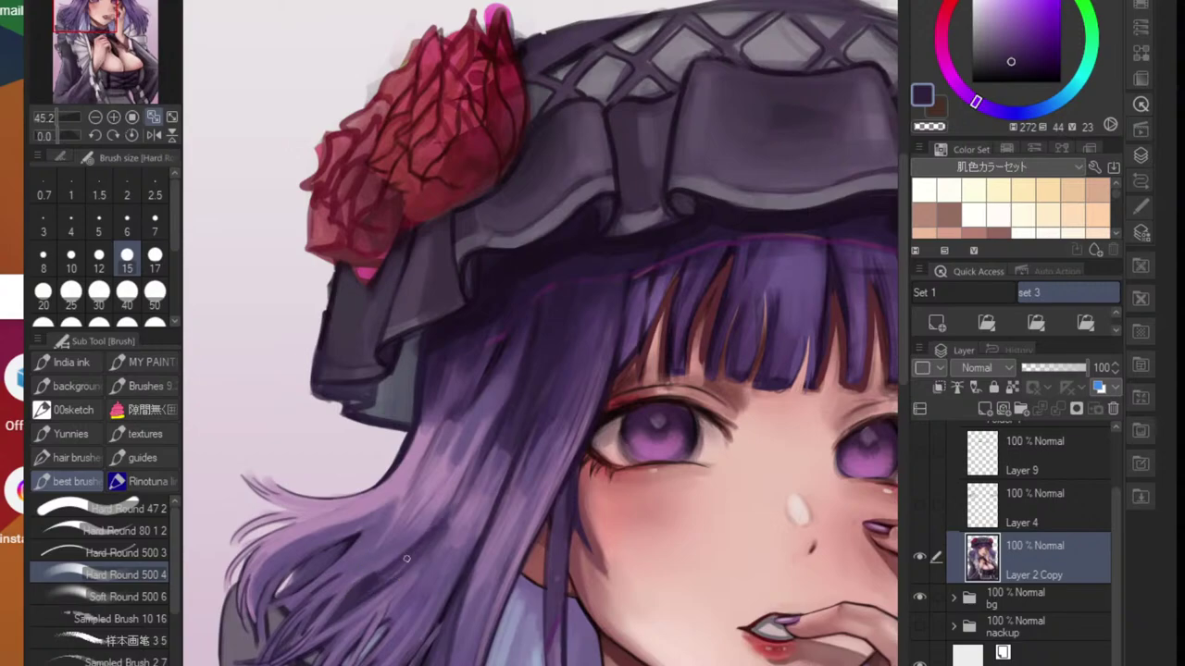
pyautogui.moveTo(357, 583); pyautogui.dragTo(432, 520)
pyautogui.moveTo(376, 572)
pyautogui.mouseDown()
pyautogui.moveTo(442, 509)
pyautogui.moveTo(379, 555)
pyautogui.mouseUp()
pyautogui.moveTo(476, 571); pyautogui.dragTo(500, 512)
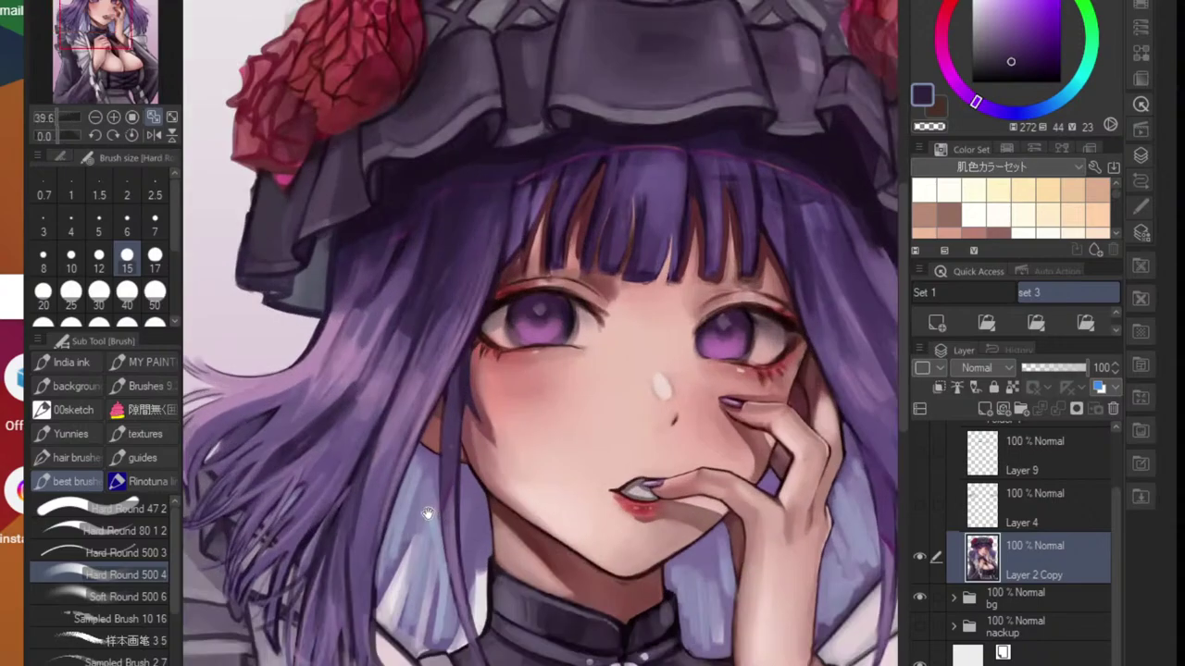
# - With a larger brush, brighten the hair edge beside the collar using a light blue-grey
pyautogui.keyDown('alt'); pyautogui.click(405, 547); pyautogui.keyUp('alt')
pyautogui.press(']')
pyautogui.press(']')
pyautogui.press(']')
pyautogui.press(']')
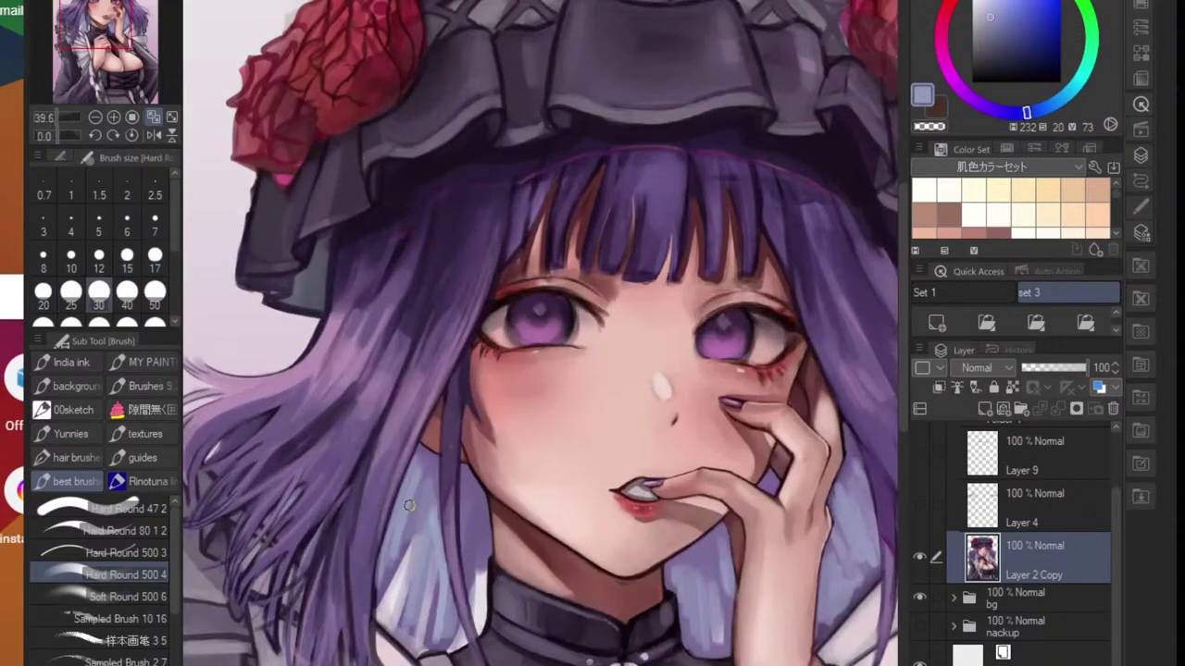
pyautogui.keyDown('alt'); pyautogui.click(413, 549); pyautogui.keyUp('alt')
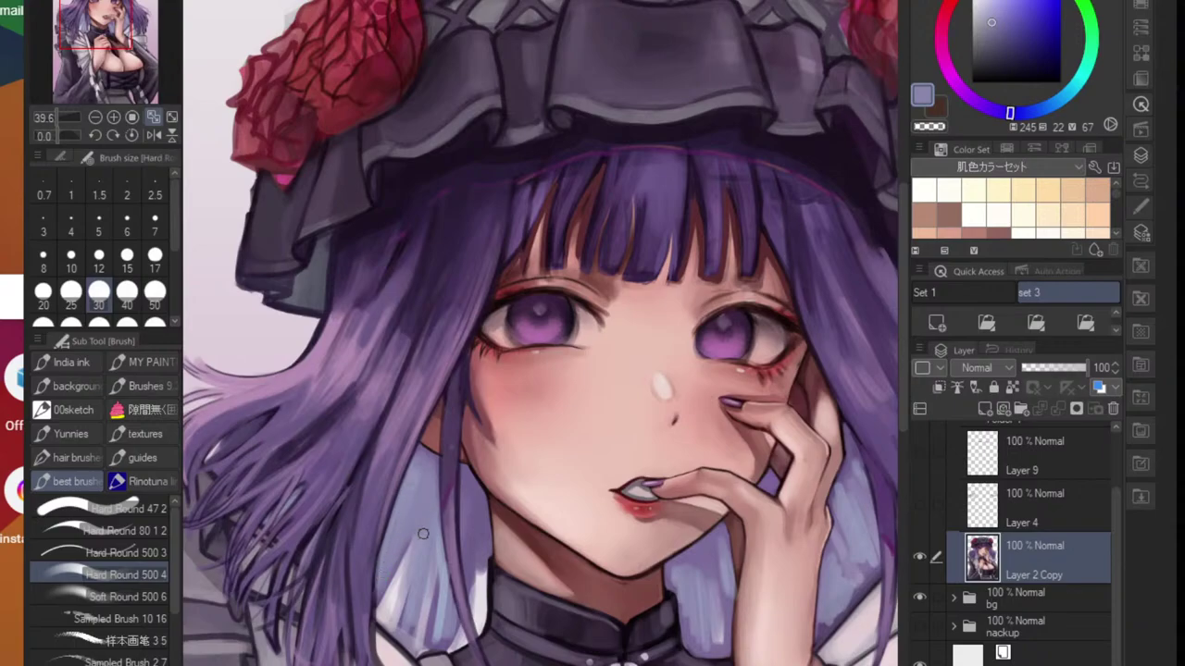
pyautogui.keyDown('alt'); pyautogui.click(466, 491); pyautogui.keyUp('alt')
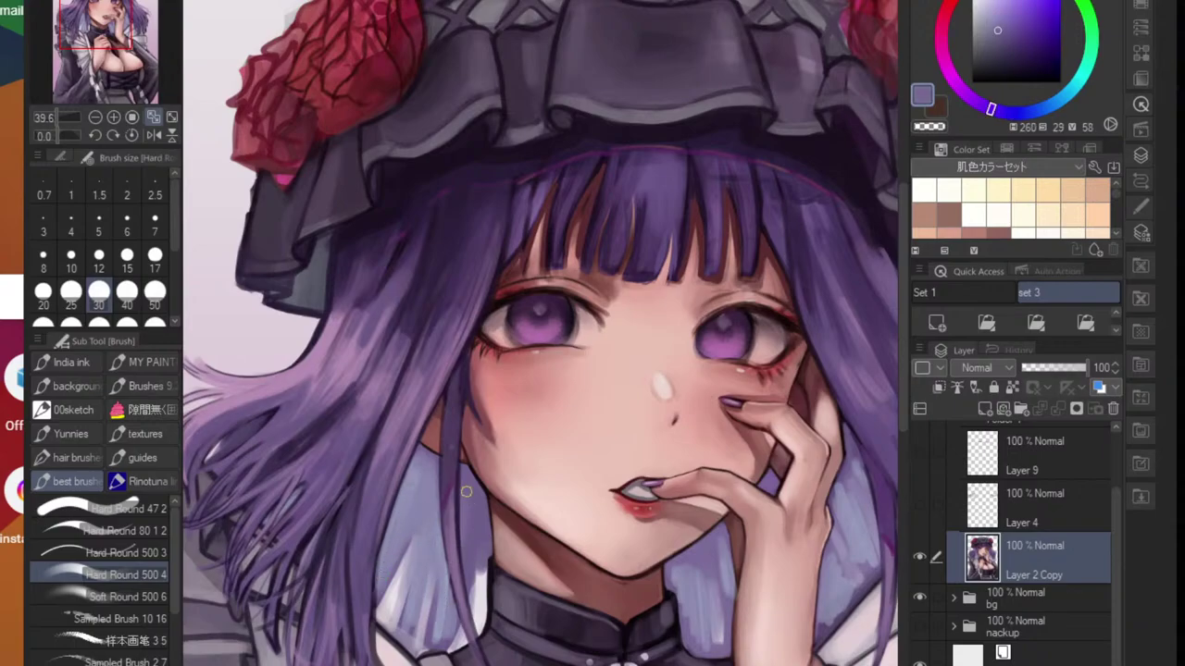
pyautogui.scroll(-4, 470, 505)
pyautogui.scroll(5, 555, 537)
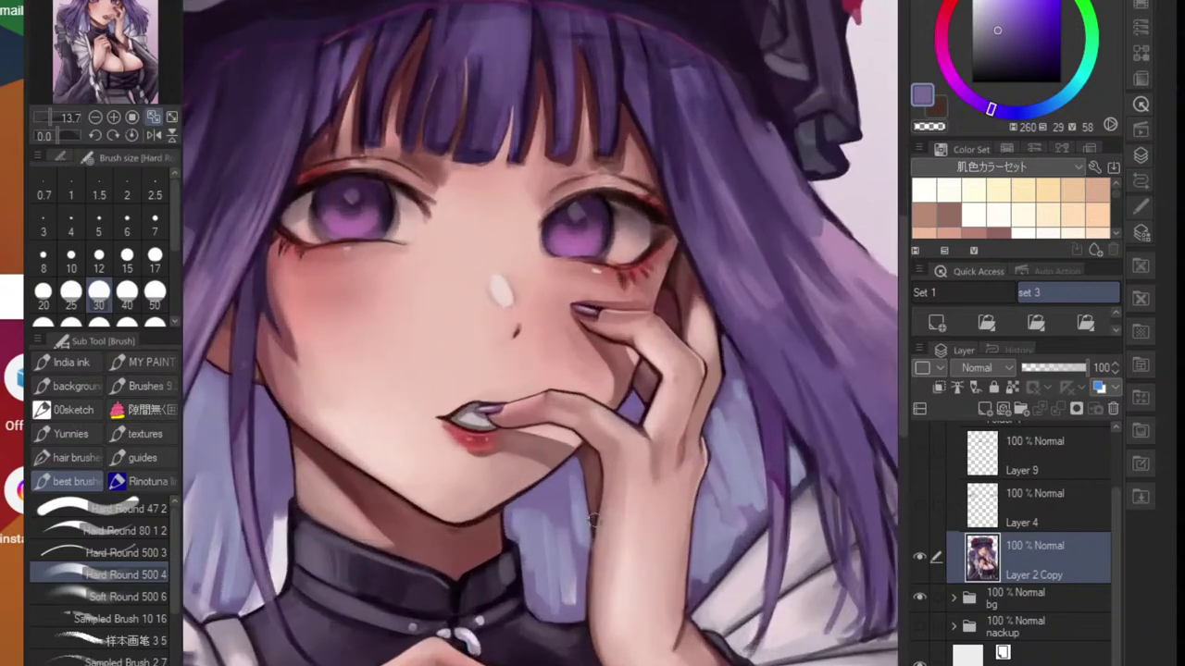
pyautogui.keyDown('alt'); pyautogui.click(541, 527); pyautogui.keyUp('alt')
pyautogui.moveTo(532, 580); pyautogui.dragTo(532, 596)
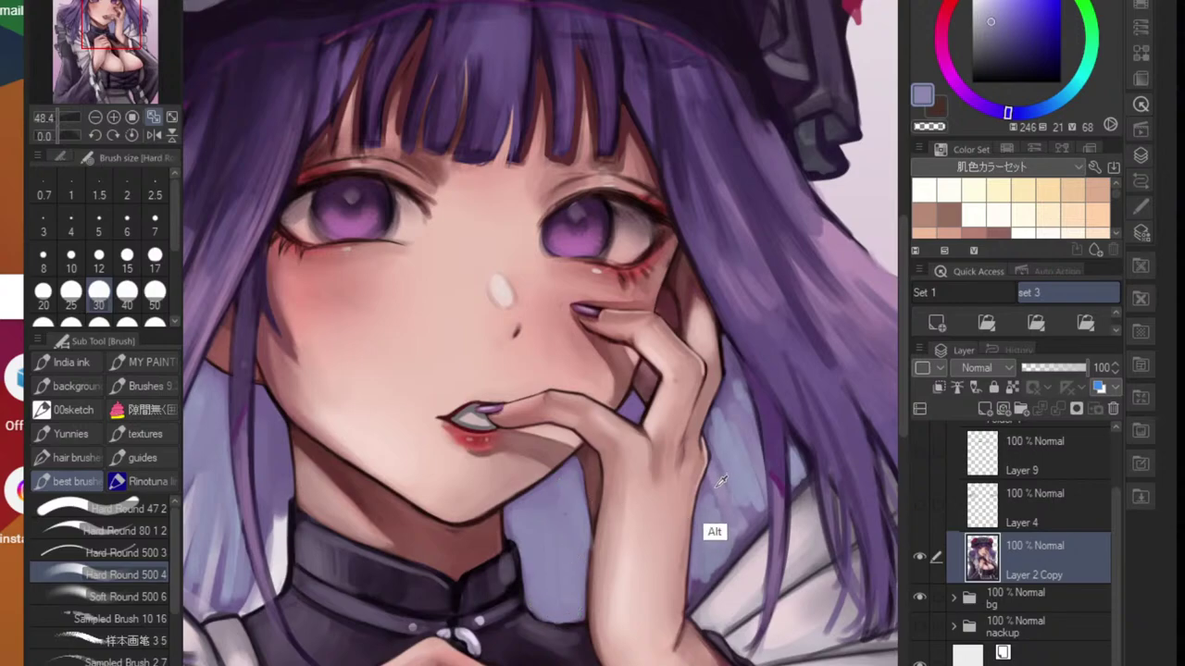
# - Paint a faint darker purple stroke beside the wrist, then sample light blue-grey tones nearby
pyautogui.keyDown('alt'); pyautogui.click(728, 548); pyautogui.keyUp('alt')
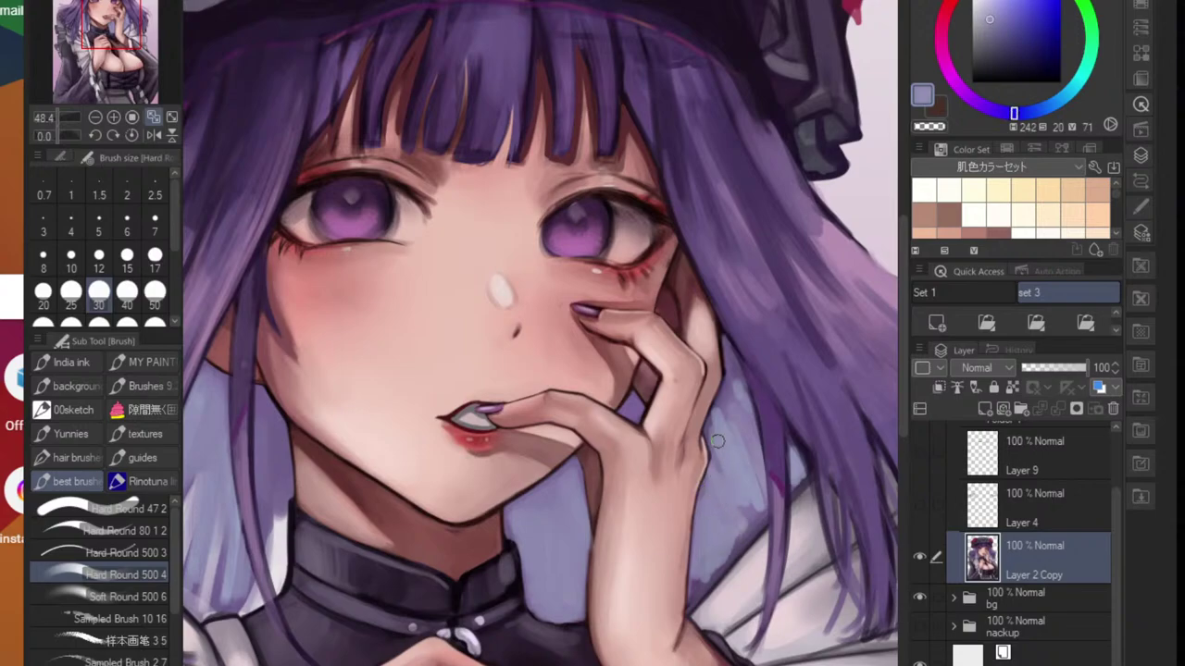
pyautogui.keyDown('alt'); pyautogui.click(747, 562); pyautogui.keyUp('alt')
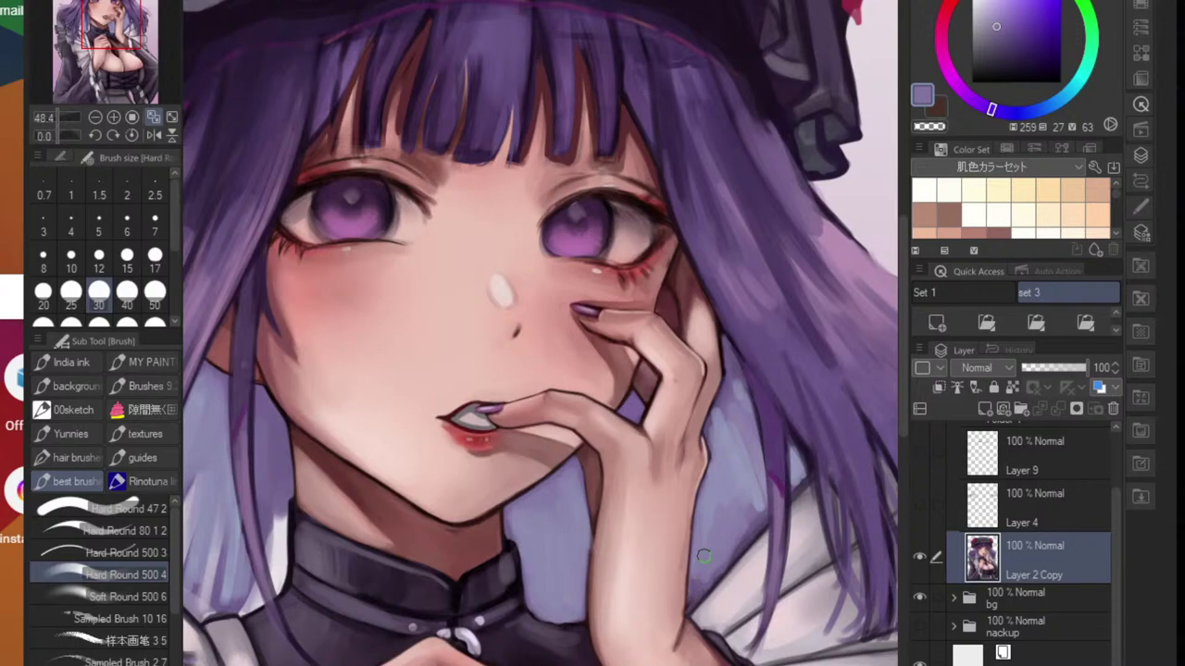
pyautogui.keyDown('alt'); pyautogui.click(693, 594); pyautogui.keyUp('alt')
pyautogui.moveTo(711, 516); pyautogui.dragTo(709, 570)
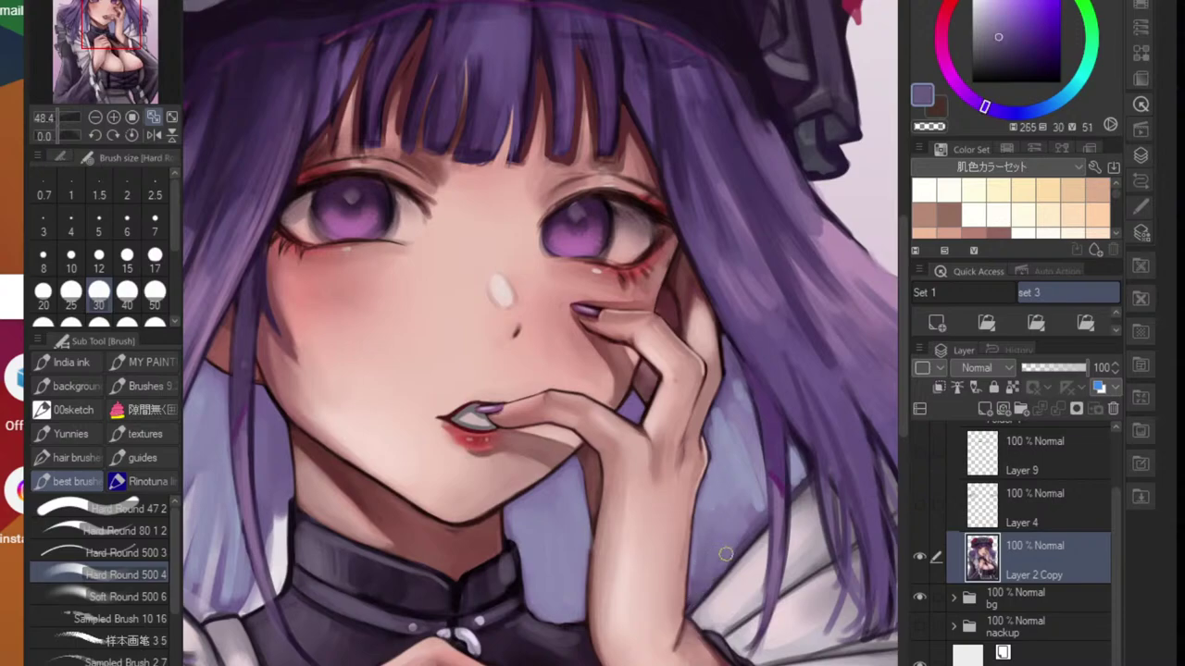
pyautogui.keyDown('alt'); pyautogui.click(743, 505); pyautogui.keyUp('alt')
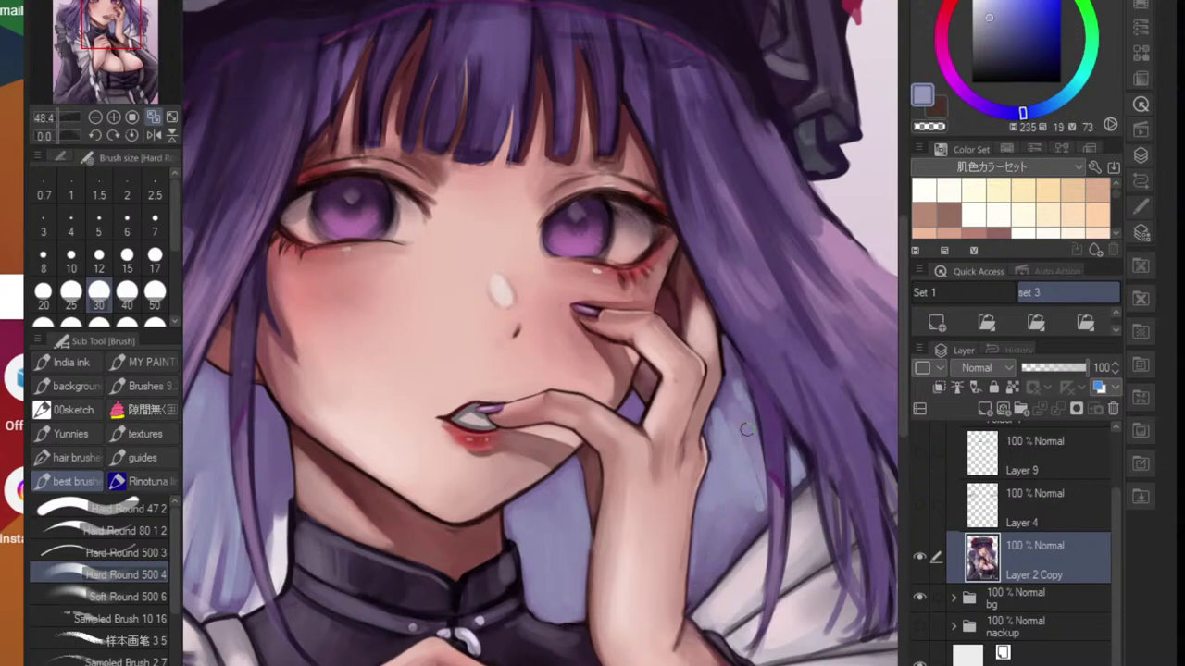
pyautogui.keyDown('alt'); pyautogui.click(736, 486); pyautogui.keyUp('alt')
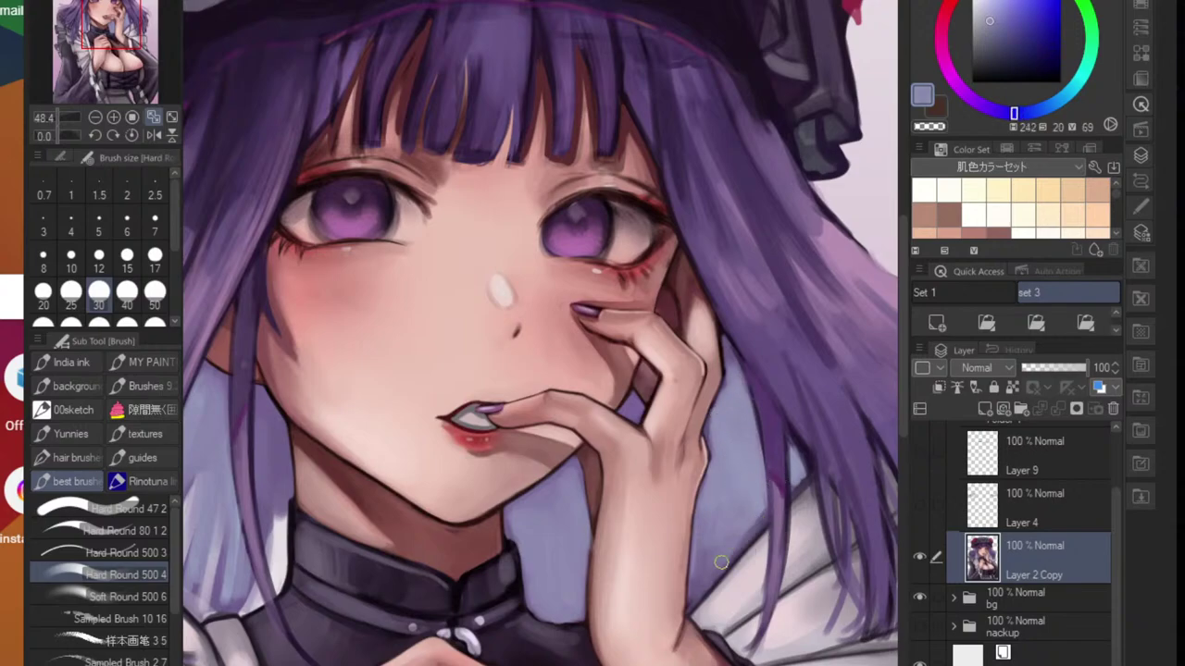
# - Blend the white and blue-purple streaks together at the collar
pyautogui.press('j')
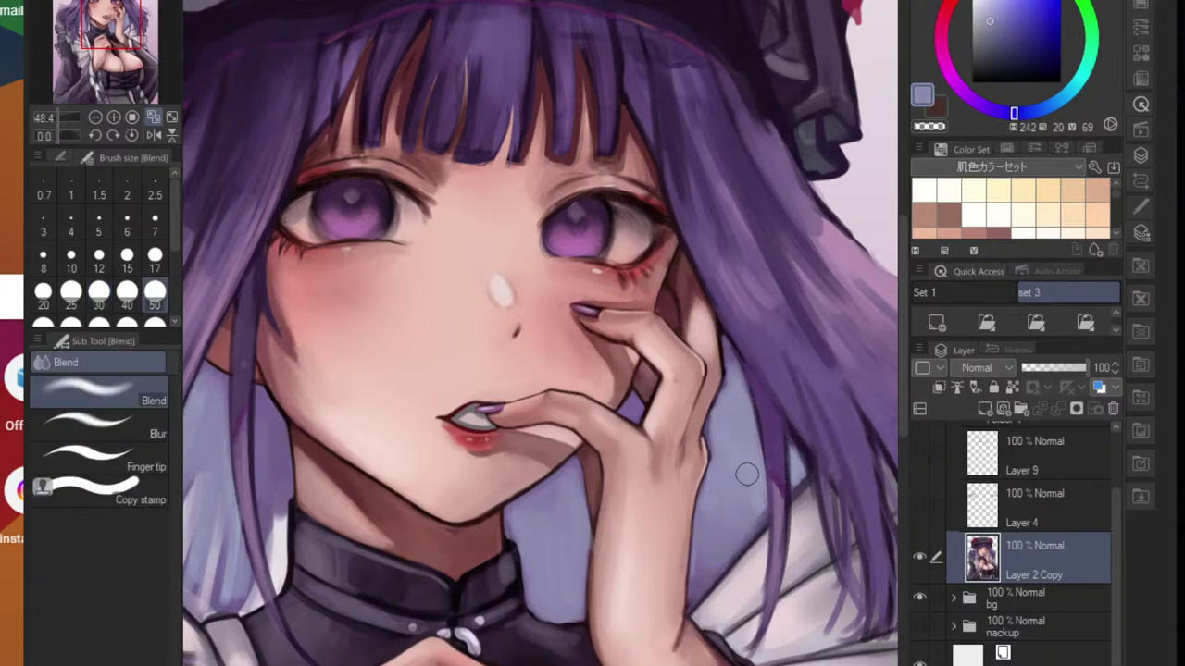
pyautogui.scroll(-5, 703, 560)
pyautogui.scroll(3, 720, 611)
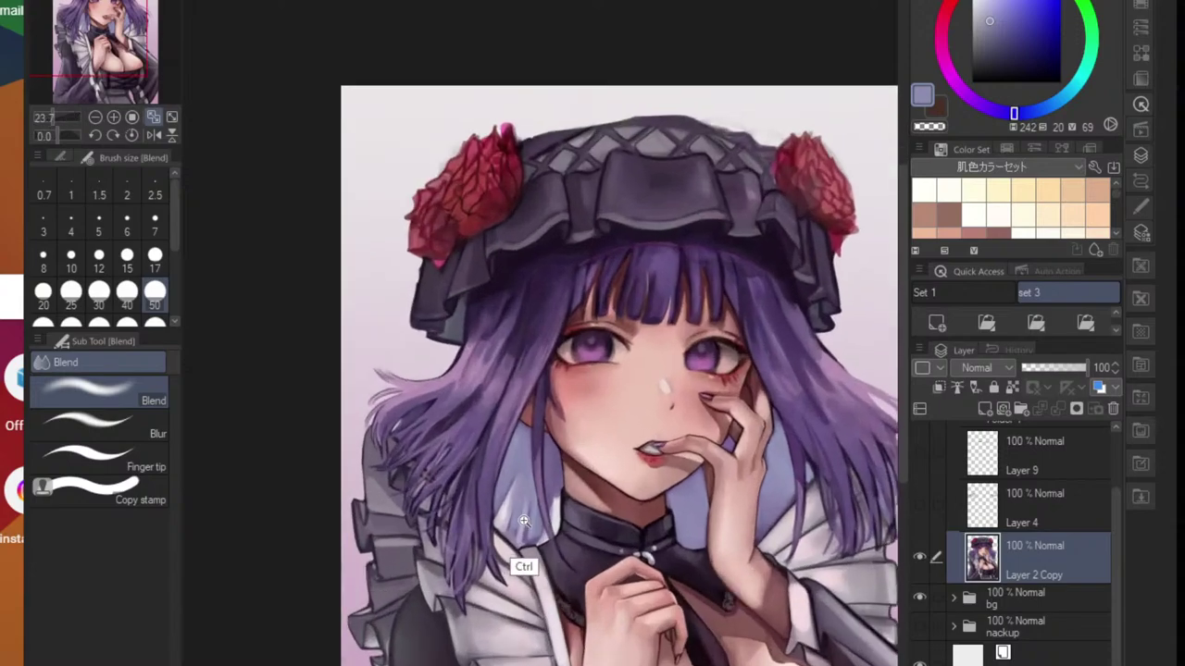
pyautogui.scroll(3, 522, 561)
pyautogui.moveTo(500, 536)
pyautogui.mouseDown()
pyautogui.moveTo(531, 446)
pyautogui.moveTo(545, 554)
pyautogui.moveTo(550, 524)
pyautogui.mouseUp()
pyautogui.moveTo(576, 473); pyautogui.dragTo(580, 478)
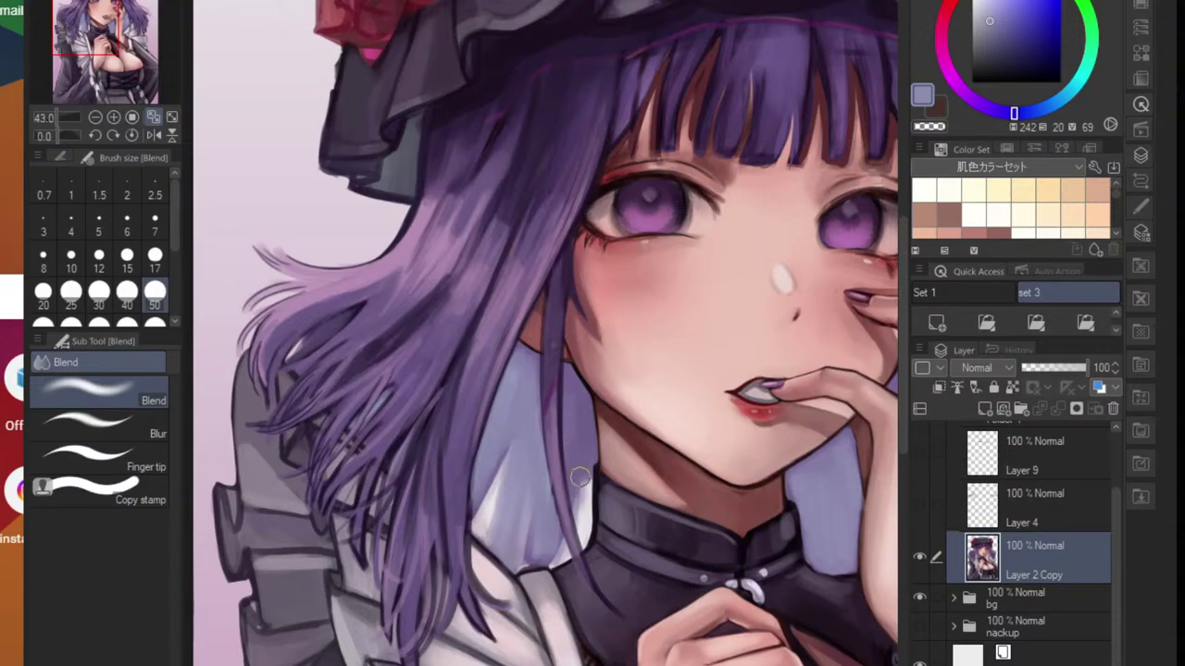
pyautogui.scroll(-5, 541, 554)
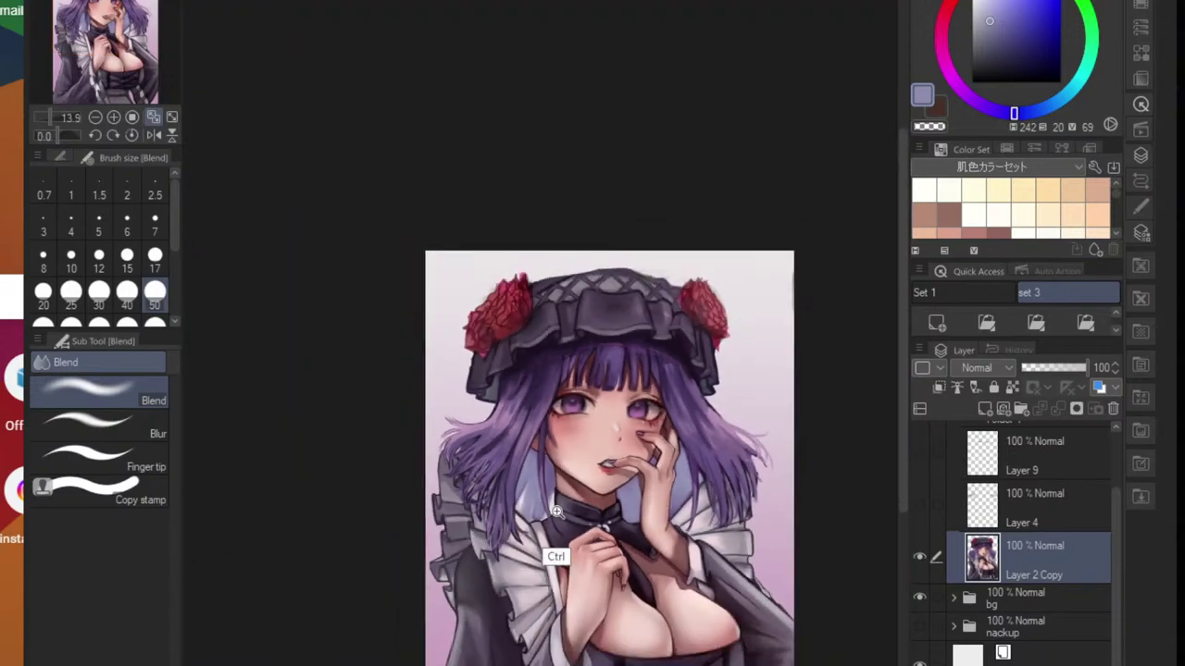
pyautogui.scroll(3, 553, 550)
# - Use the hard eraser to erase a light line through the hair shadow, undoing a faint retry
pyautogui.press('e')
pyautogui.scroll(1, 556, 497)
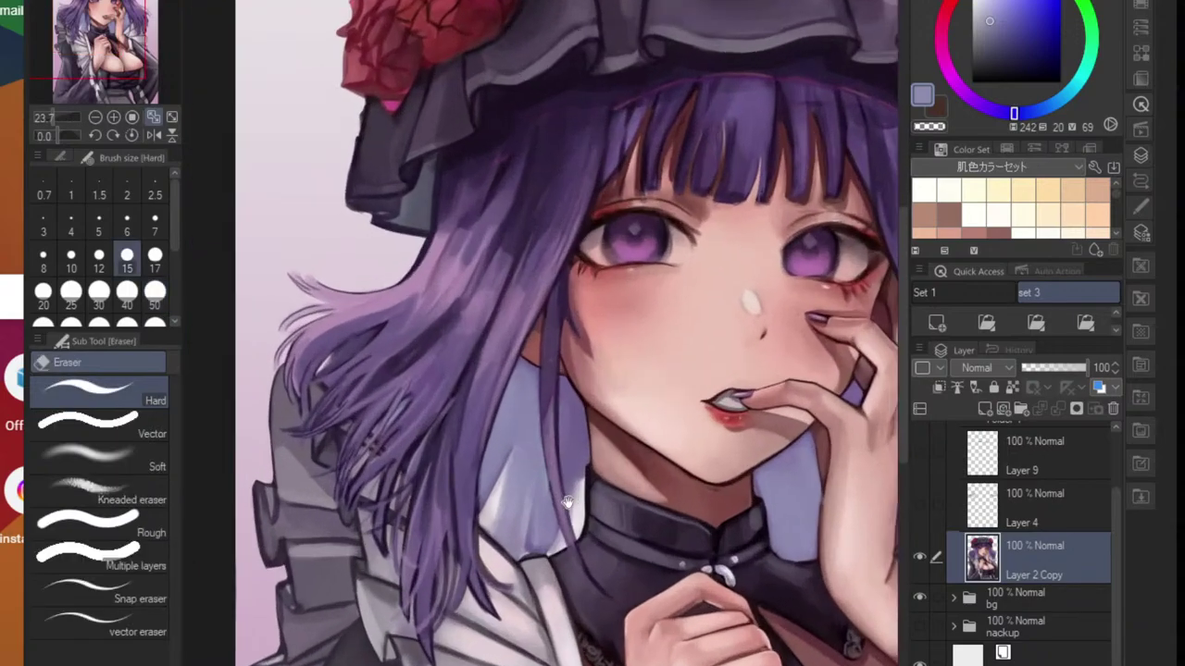
pyautogui.scroll(1, 503, 501)
pyautogui.keyDown('ctrl'); pyautogui.keyDown('alt'); pyautogui.click(482, 503); pyautogui.keyUp('alt'); pyautogui.keyUp('ctrl')
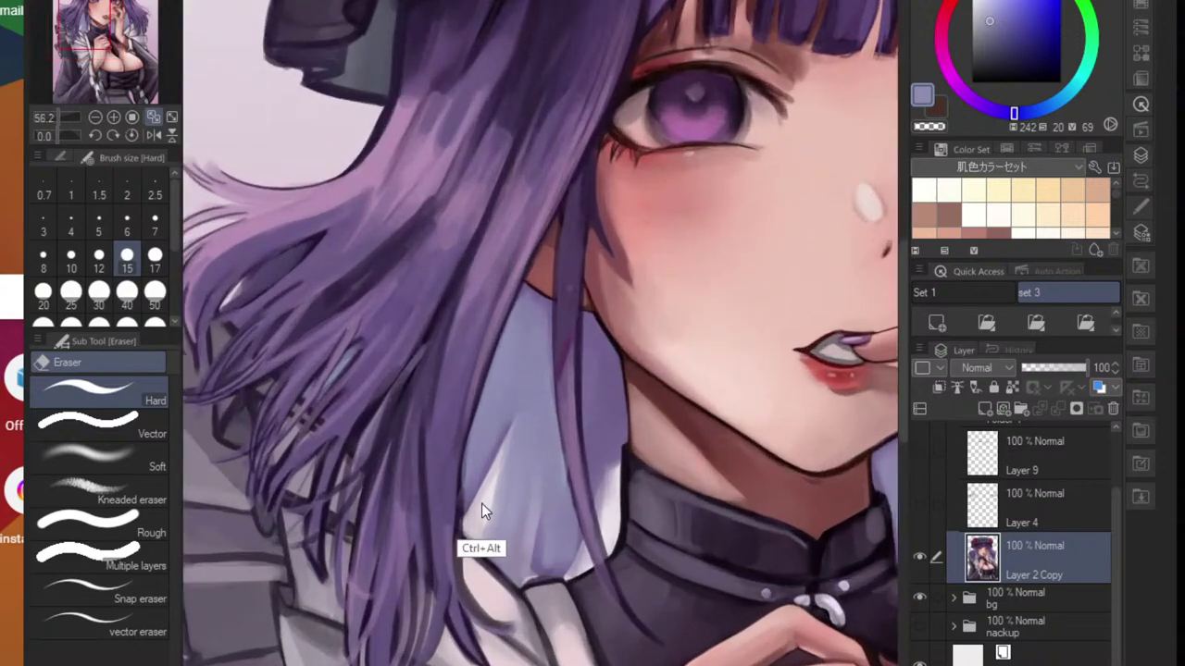
pyautogui.keyDown('ctrl'); pyautogui.keyDown('alt'); pyautogui.click(486, 517); pyautogui.keyUp('alt'); pyautogui.keyUp('ctrl')
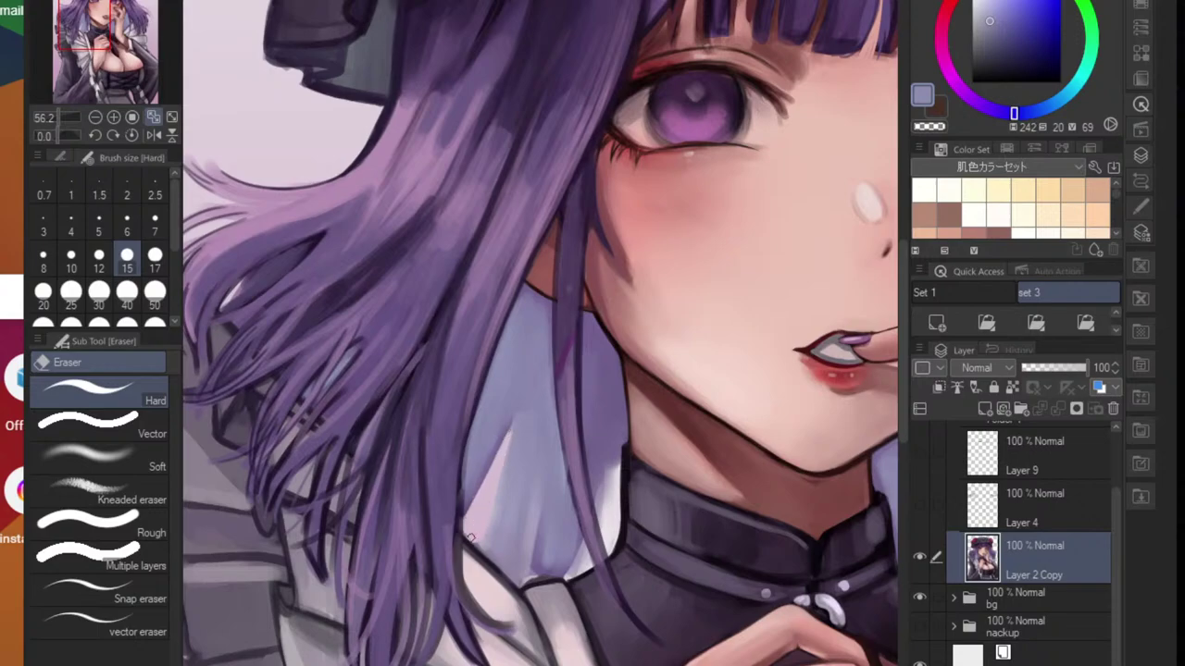
pyautogui.moveTo(519, 521); pyautogui.dragTo(556, 556)
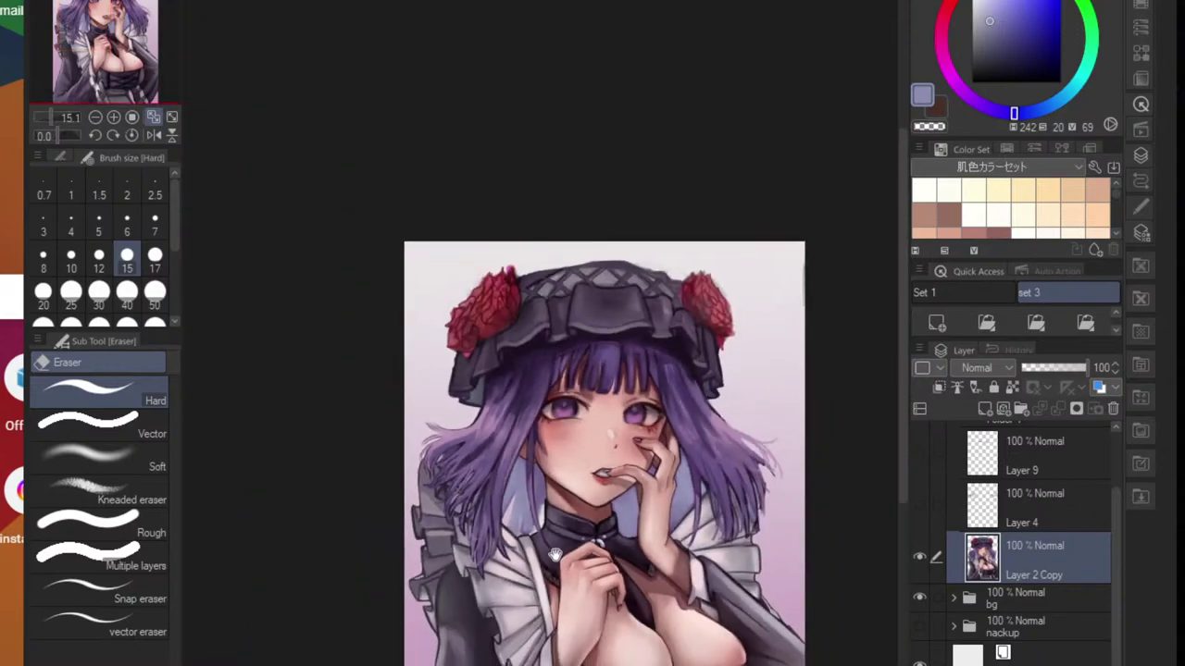
pyautogui.moveTo(519, 517); pyautogui.dragTo(548, 522)
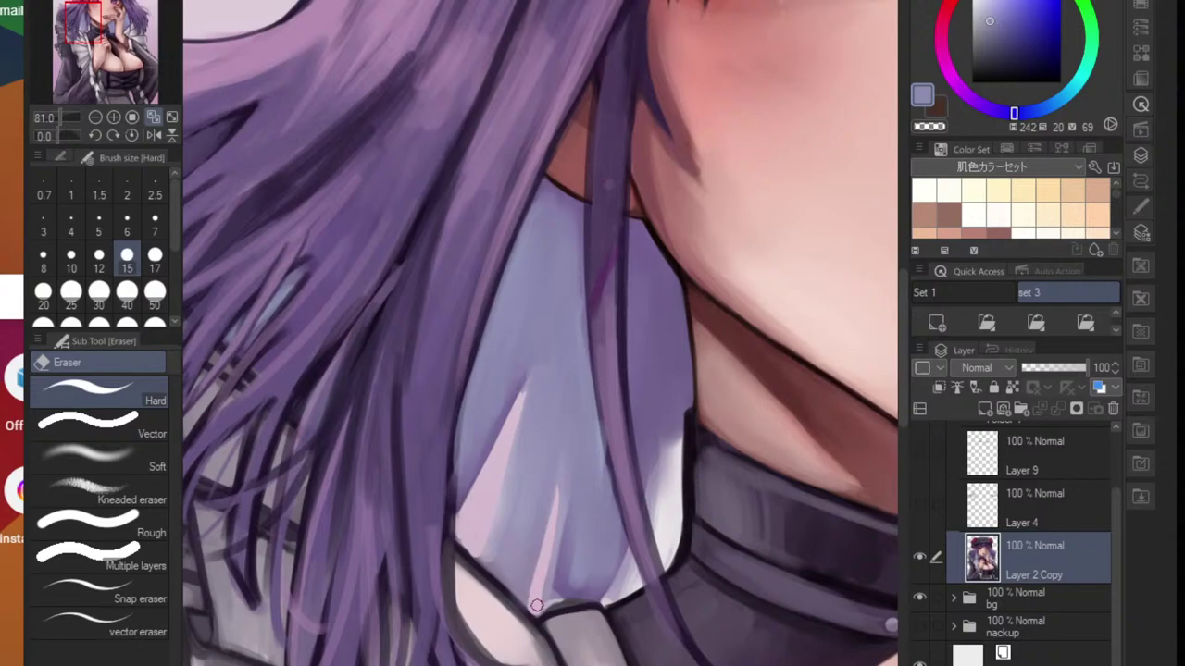
pyautogui.moveTo(553, 505)
pyautogui.mouseDown()
pyautogui.moveTo(545, 575)
pyautogui.moveTo(467, 624)
pyautogui.moveTo(404, 630)
pyautogui.mouseUp()
pyautogui.moveTo(497, 597); pyautogui.dragTo(474, 609)
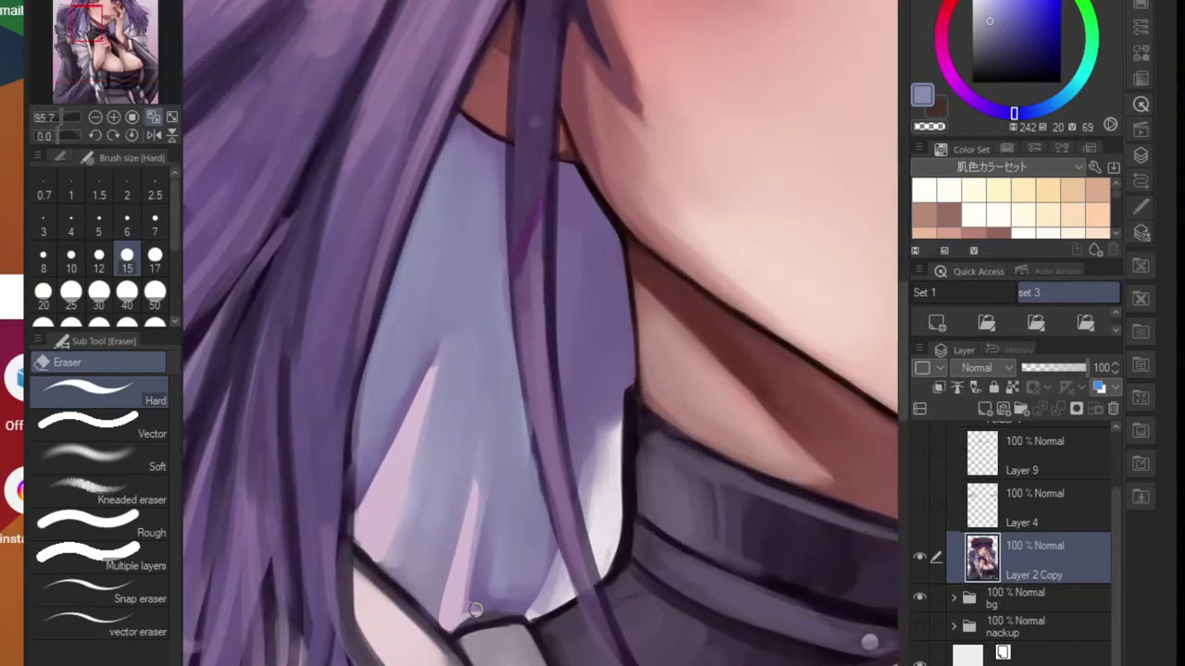
pyautogui.moveTo(552, 557); pyautogui.dragTo(549, 606)
pyautogui.hotkey('ctrl', 'z')
# - Erase thin light lines down the hair strands and fill in the pink streak's bottom
pyautogui.moveTo(513, 488)
pyautogui.mouseDown()
pyautogui.moveTo(494, 603)
pyautogui.moveTo(500, 584)
pyautogui.moveTo(468, 585)
pyautogui.mouseUp()
pyautogui.moveTo(533, 534)
pyautogui.mouseDown()
pyautogui.moveTo(572, 542)
pyautogui.moveTo(580, 561)
pyautogui.moveTo(599, 549)
pyautogui.moveTo(609, 582)
pyautogui.mouseUp()
pyautogui.scroll(4, 583, 546)
pyautogui.moveTo(611, 495); pyautogui.dragTo(610, 607)
pyautogui.scroll(-5, 597, 607)
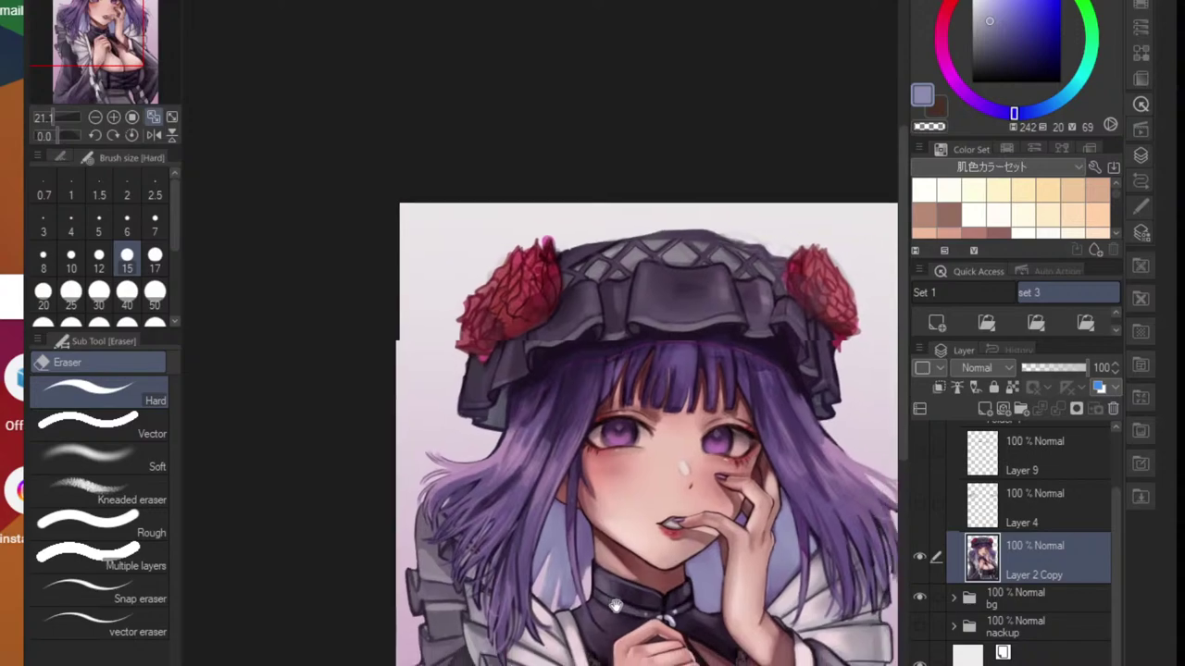
pyautogui.scroll(3, 703, 575)
pyautogui.moveTo(635, 504); pyautogui.dragTo(661, 596)
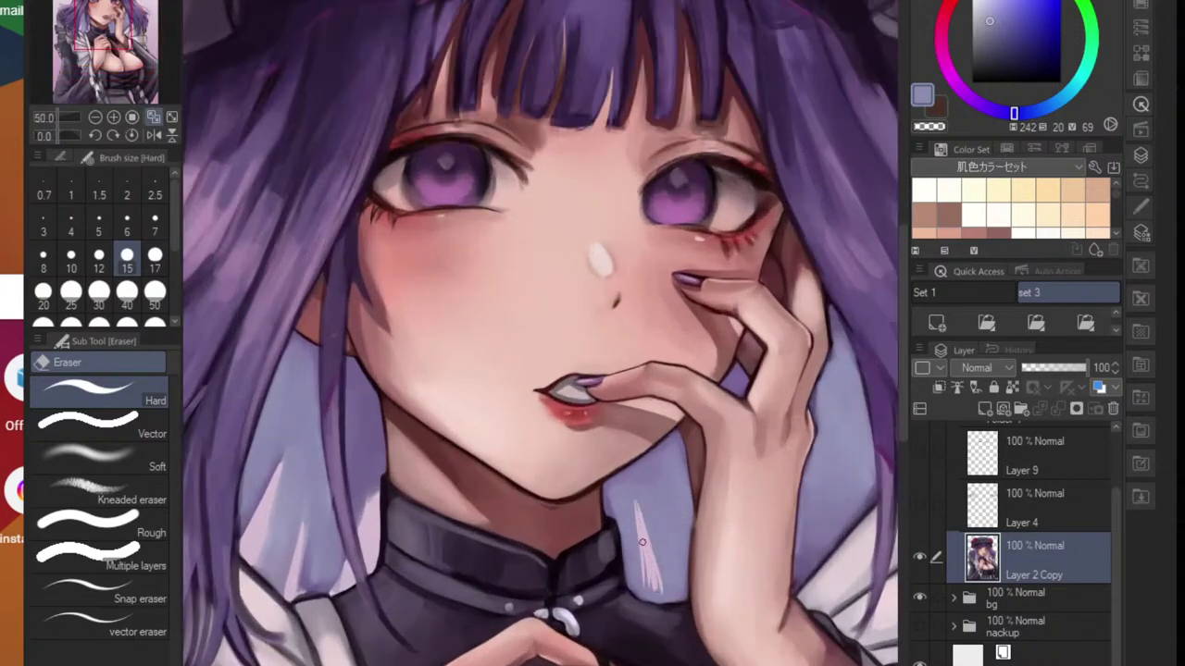
pyautogui.scroll(-4, 667, 580)
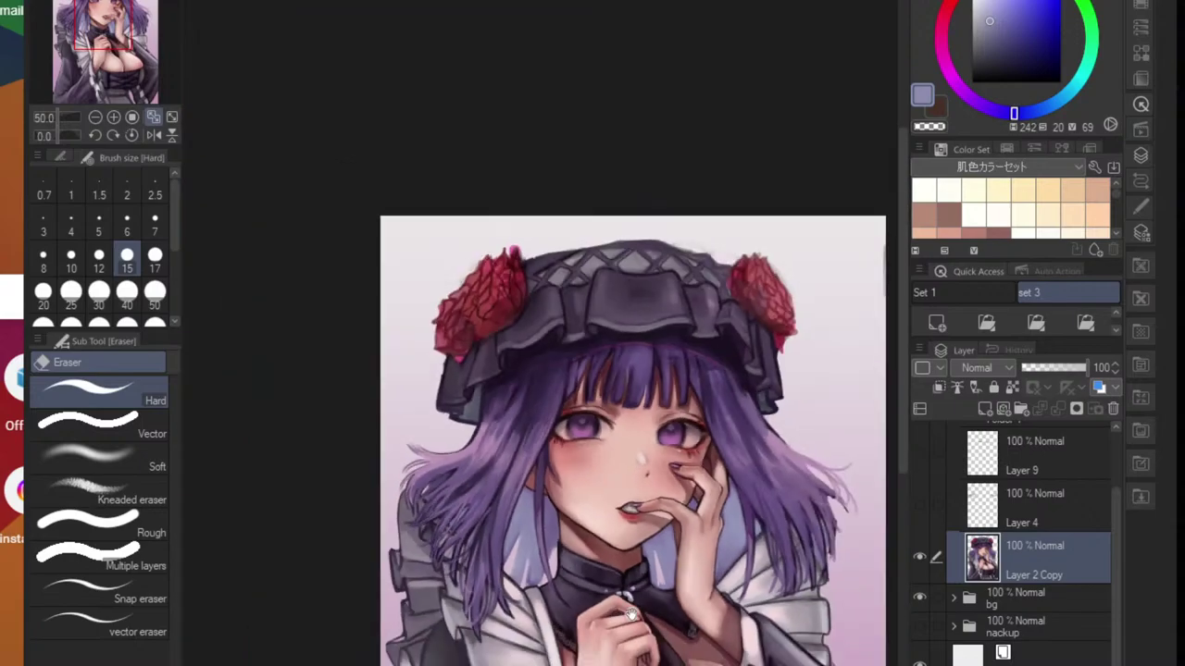
pyautogui.scroll(7, 571, 576)
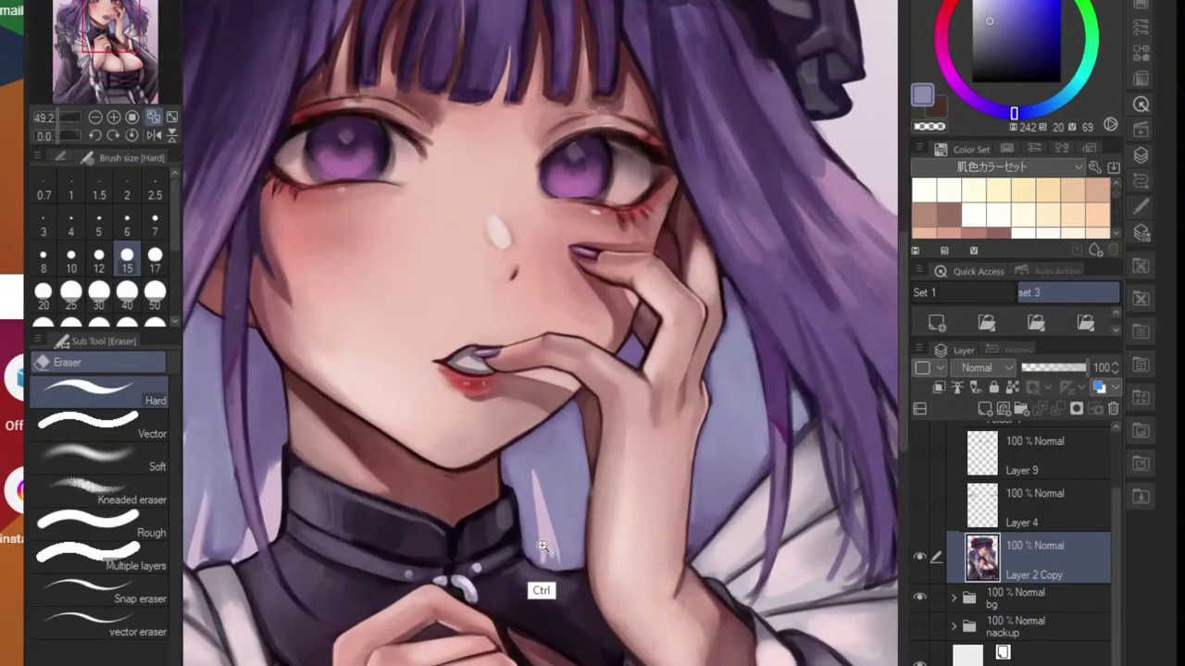
pyautogui.moveTo(549, 595)
pyautogui.mouseDown()
pyautogui.moveTo(548, 565)
pyautogui.moveTo(560, 597)
pyautogui.moveTo(568, 556)
pyautogui.moveTo(540, 597)
pyautogui.mouseUp()
# - Paint tapered pink streaks on the lining, undoing a misplaced one and repainting it shorter, lower down
pyautogui.scroll(-5, 539, 597)
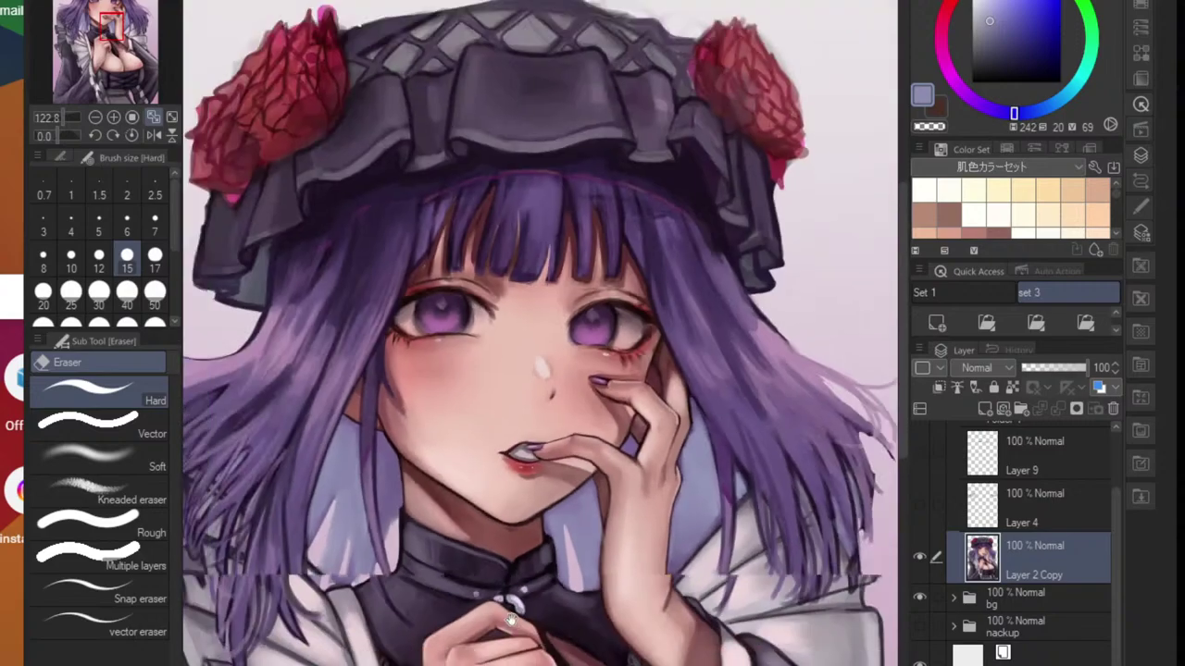
pyautogui.scroll(4, 496, 555)
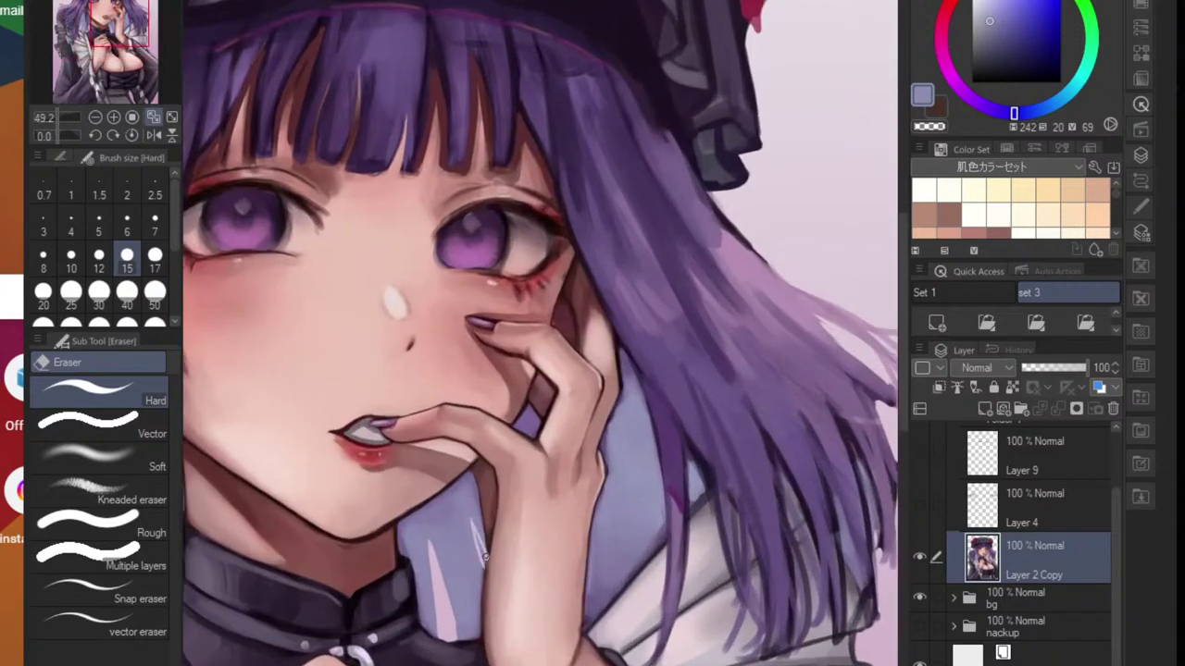
pyautogui.scroll(3, 484, 555)
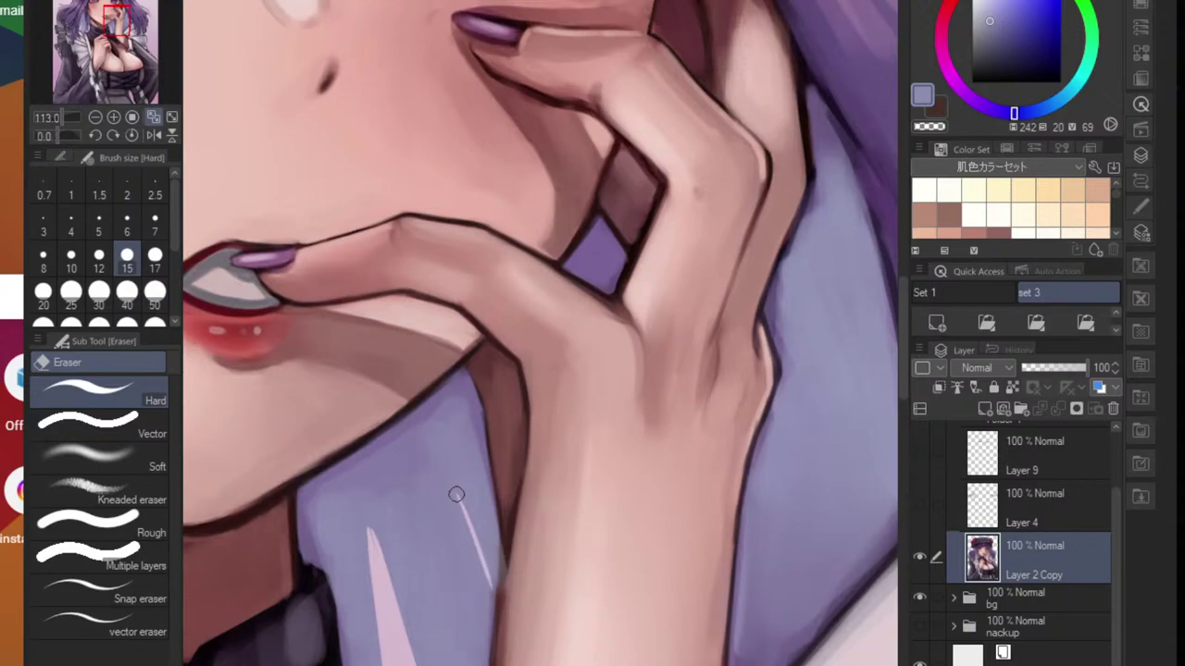
pyautogui.moveTo(456, 494); pyautogui.dragTo(496, 577)
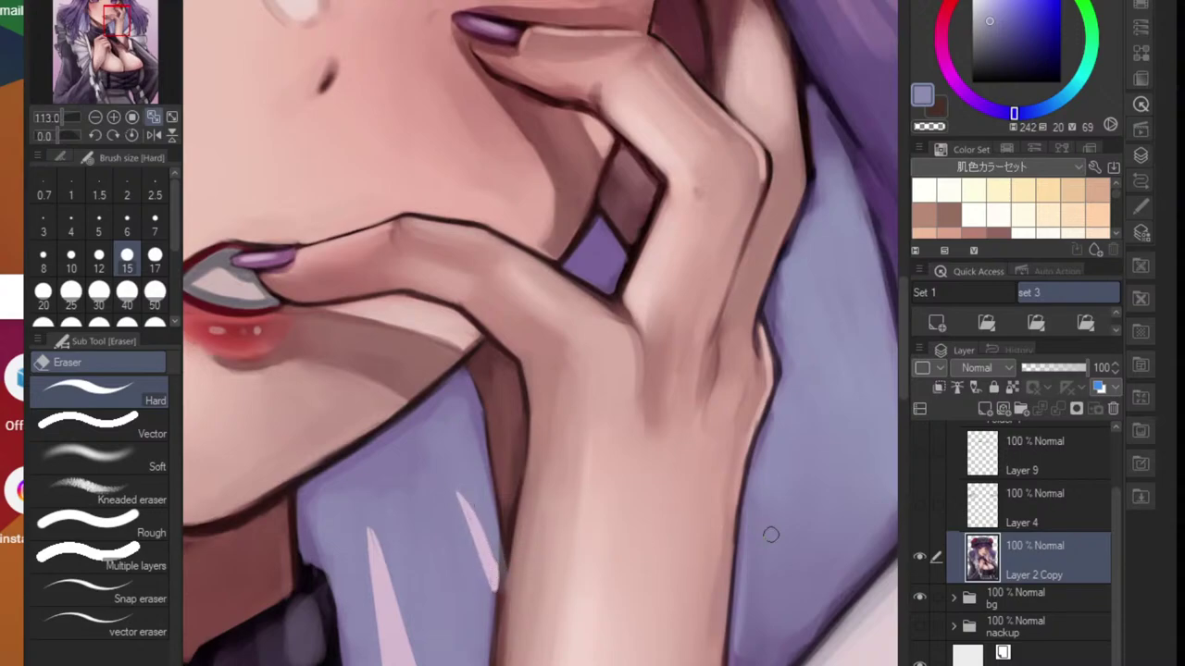
pyautogui.moveTo(763, 507); pyautogui.dragTo(803, 625)
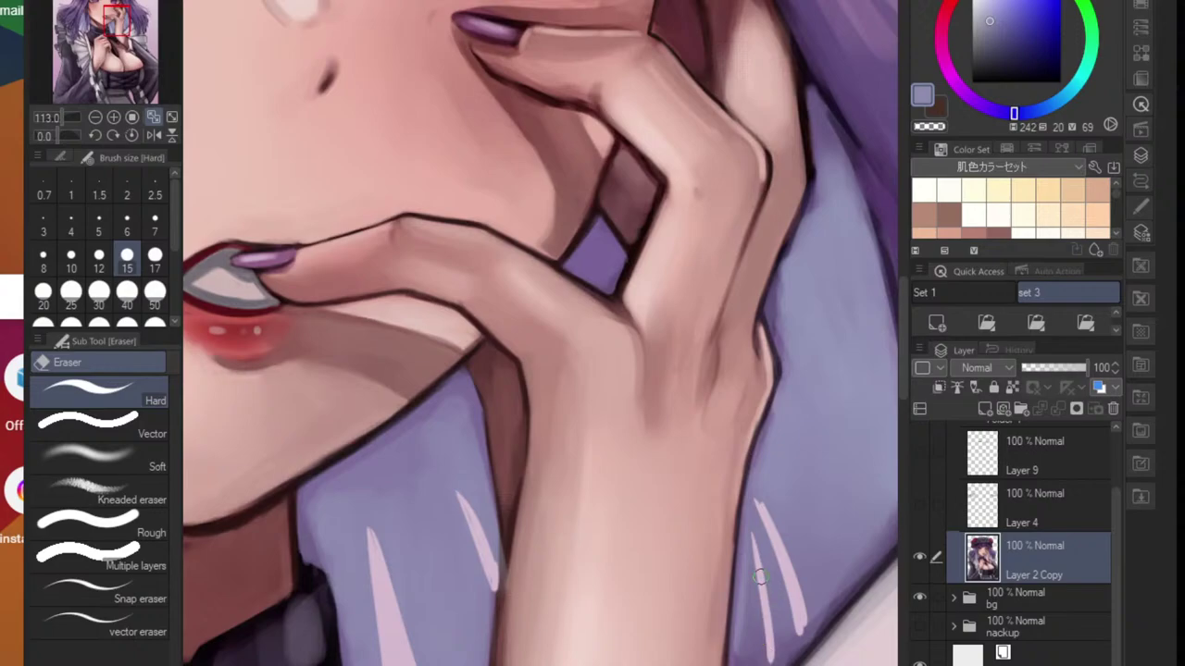
pyautogui.hotkey('ctrl', 'z')
pyautogui.moveTo(739, 593)
pyautogui.mouseDown()
pyautogui.moveTo(763, 630)
pyautogui.moveTo(773, 640)
pyautogui.moveTo(745, 601)
pyautogui.moveTo(792, 648)
pyautogui.moveTo(769, 629)
pyautogui.moveTo(781, 660)
pyautogui.moveTo(794, 648)
pyautogui.moveTo(788, 660)
pyautogui.moveTo(716, 653)
pyautogui.mouseUp()
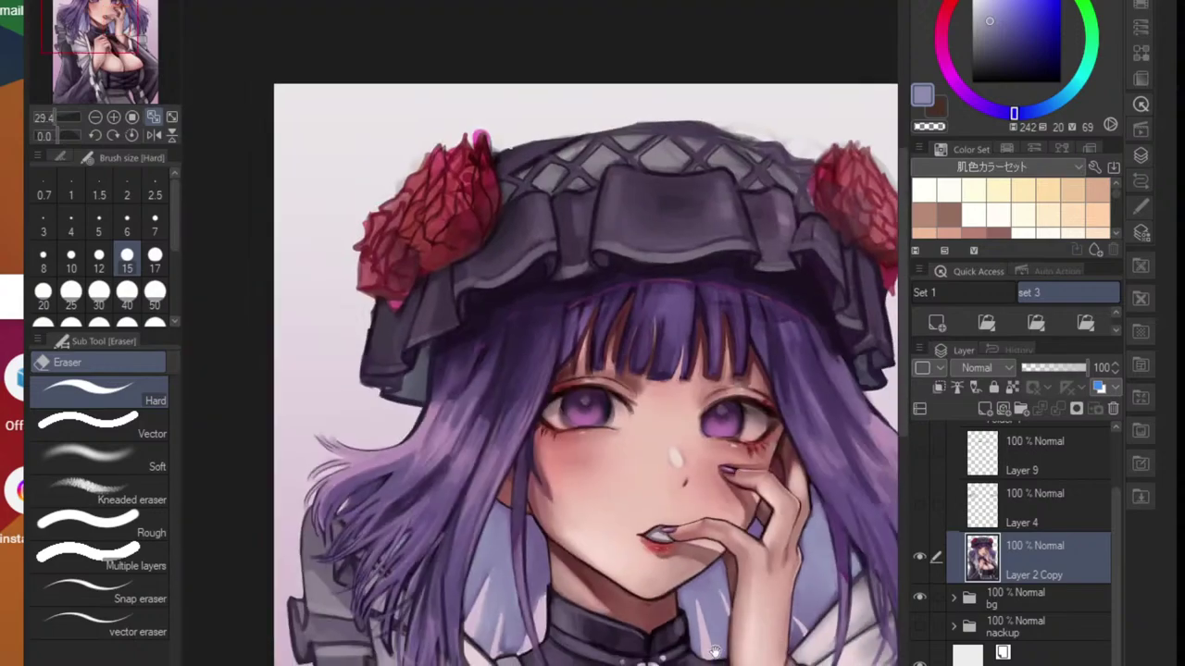
pyautogui.moveTo(820, 592)
pyautogui.mouseDown()
pyautogui.moveTo(632, 562)
pyautogui.moveTo(709, 567)
pyautogui.mouseUp()
pyautogui.moveTo(581, 538); pyautogui.dragTo(628, 610)
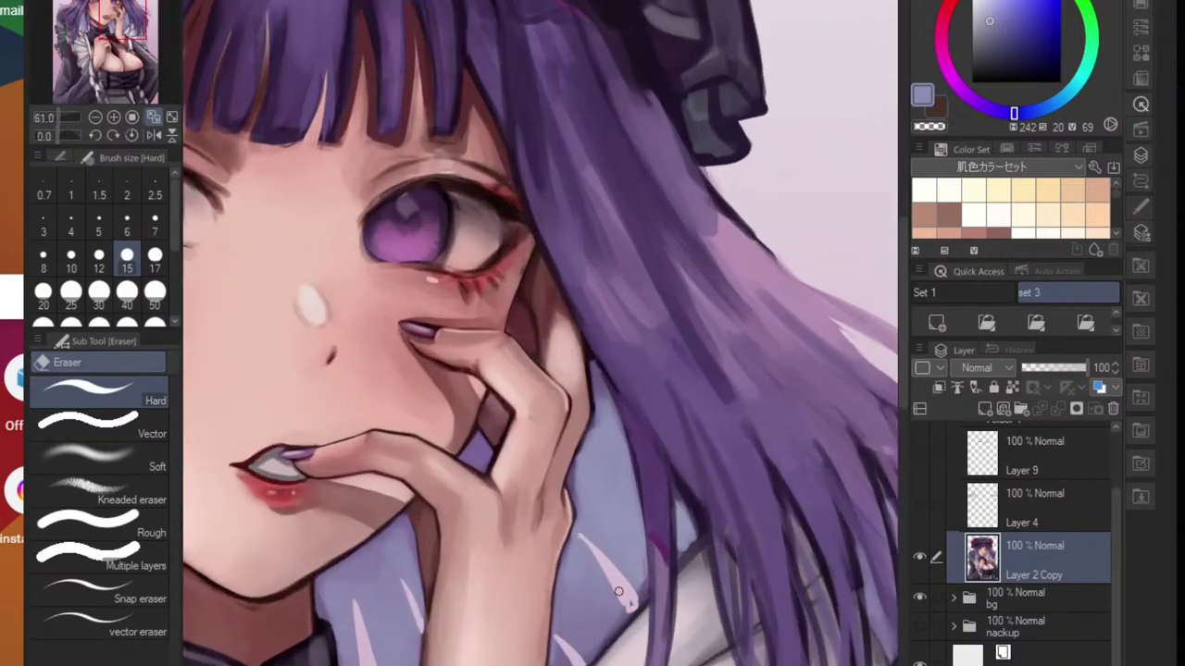
pyautogui.scroll(-3, 637, 600)
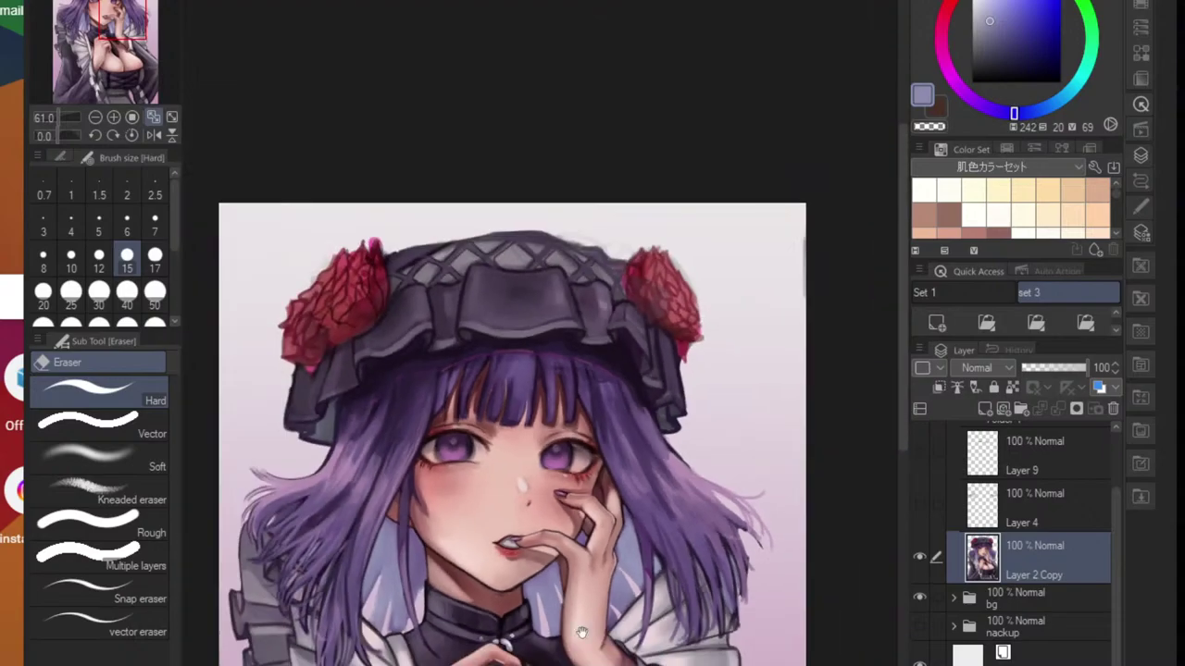
pyautogui.scroll(2, 628, 530)
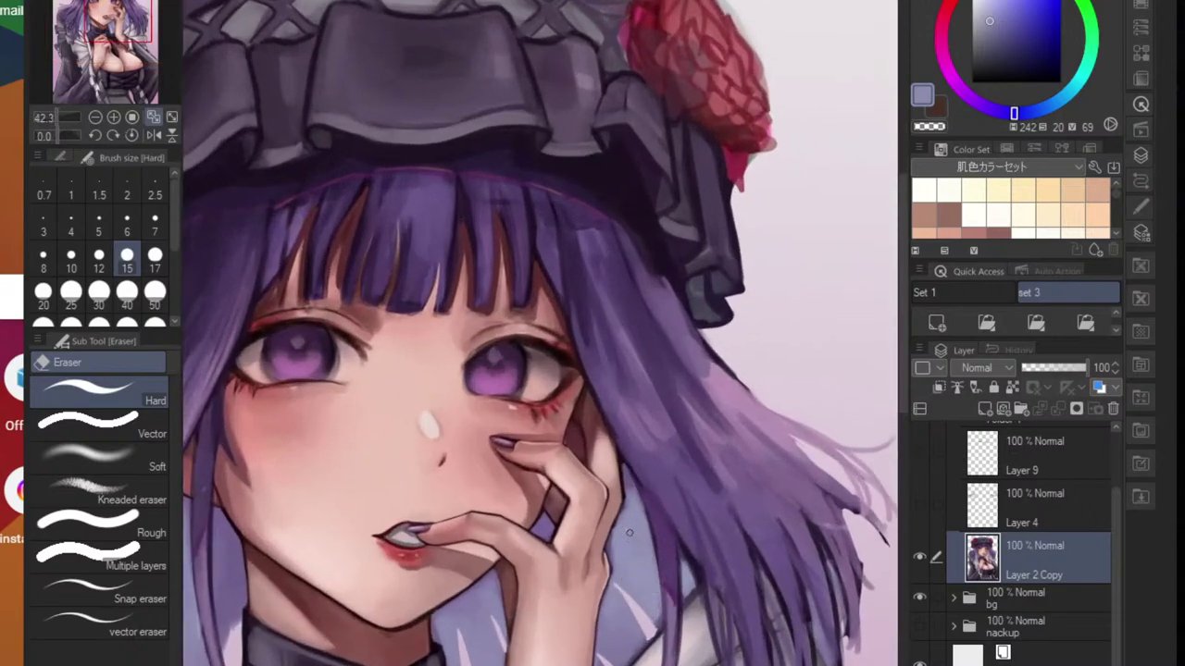
pyautogui.scroll(3, 653, 592)
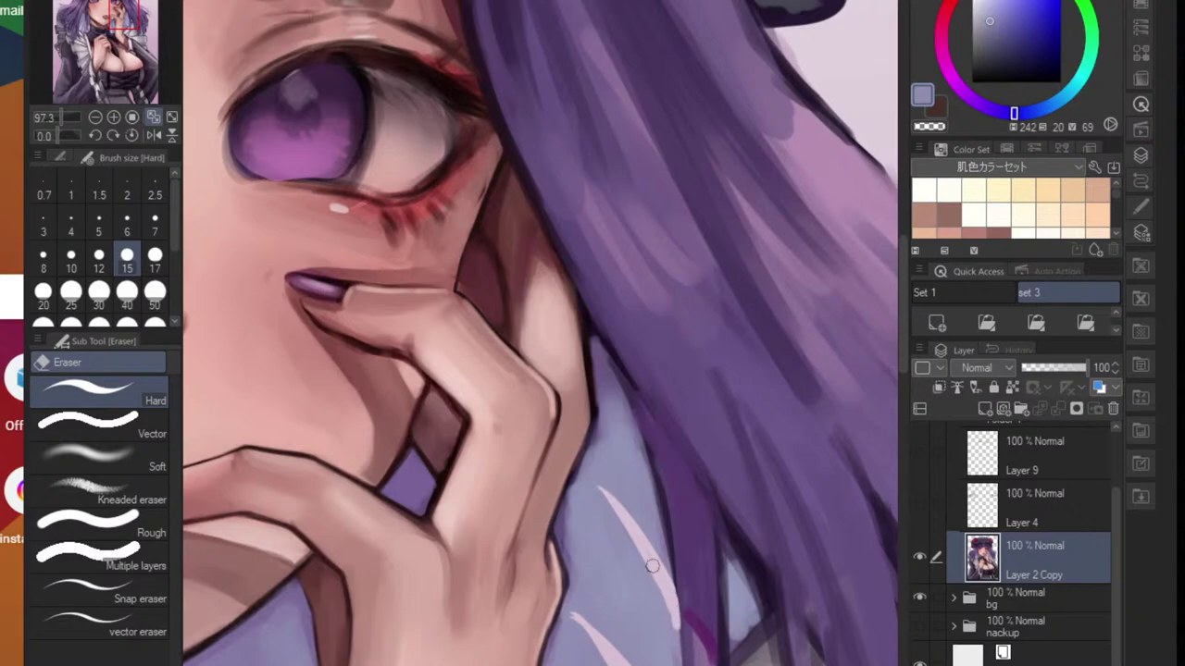
pyautogui.scroll(-8, 596, 485)
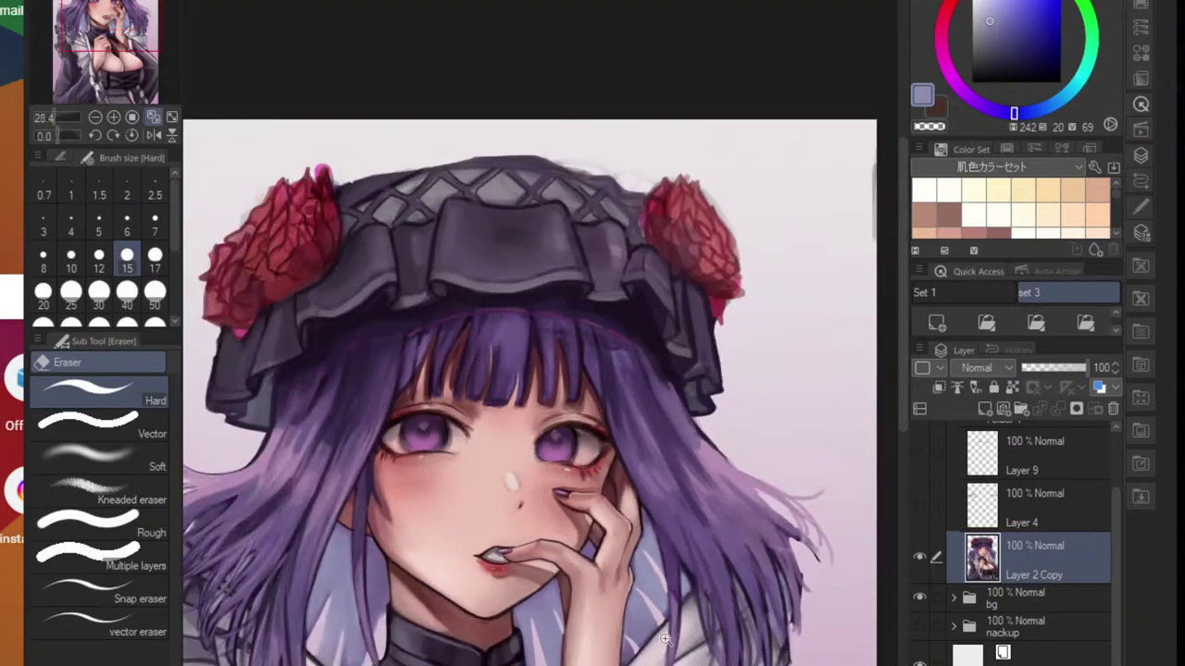
# - Switch to the blending brush and toggle the painted layer off and on to compare
pyautogui.scroll(6, 659, 648)
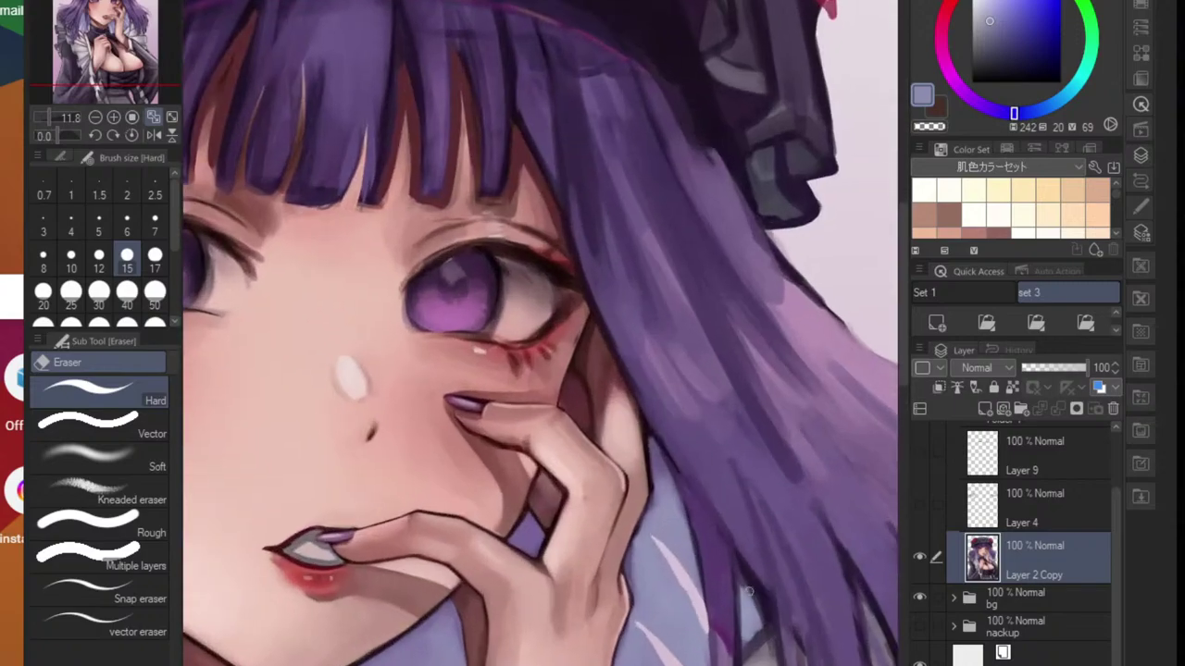
pyautogui.press('j')
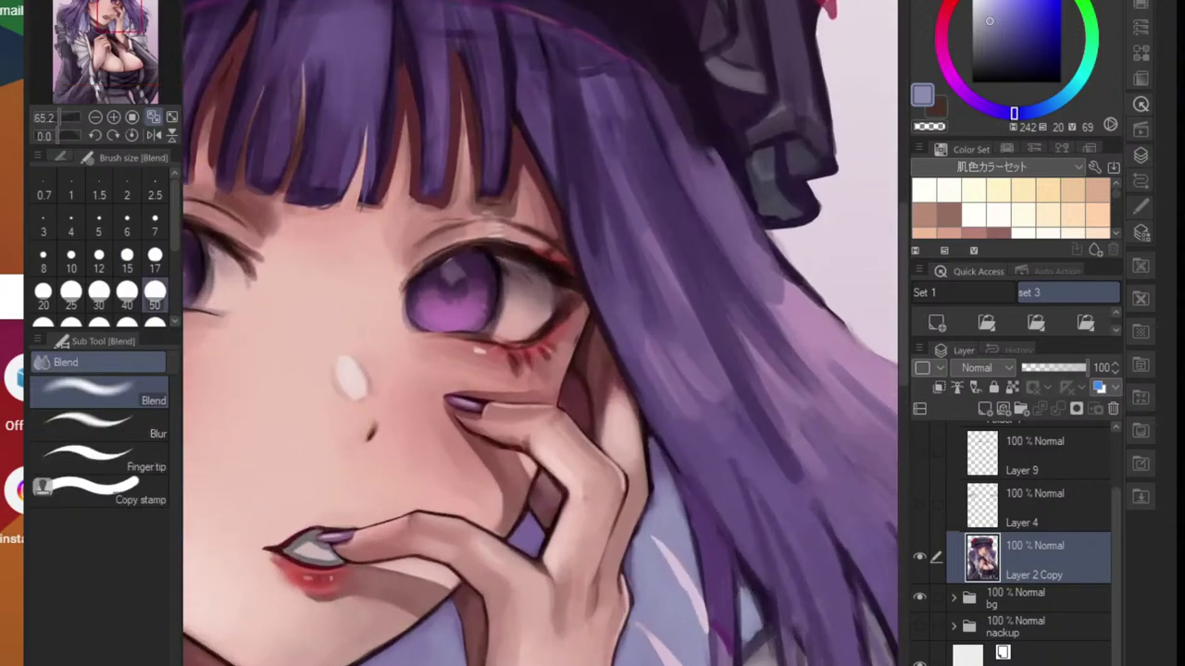
pyautogui.scroll(-5, 651, 558)
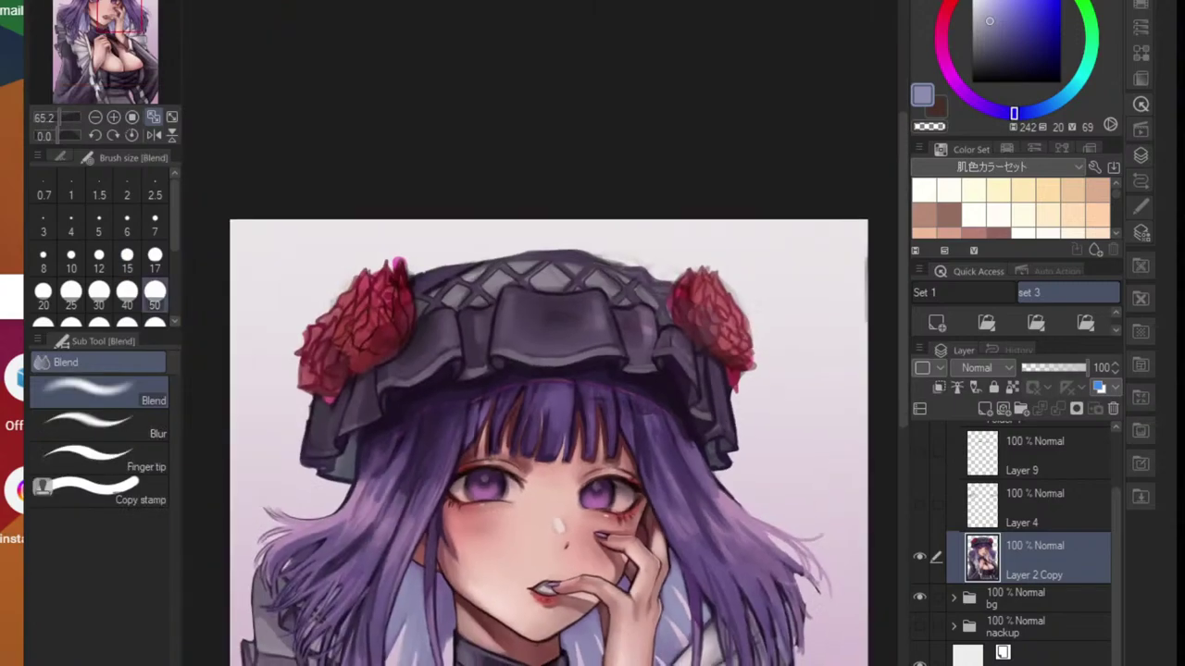
pyautogui.scroll(4, 418, 609)
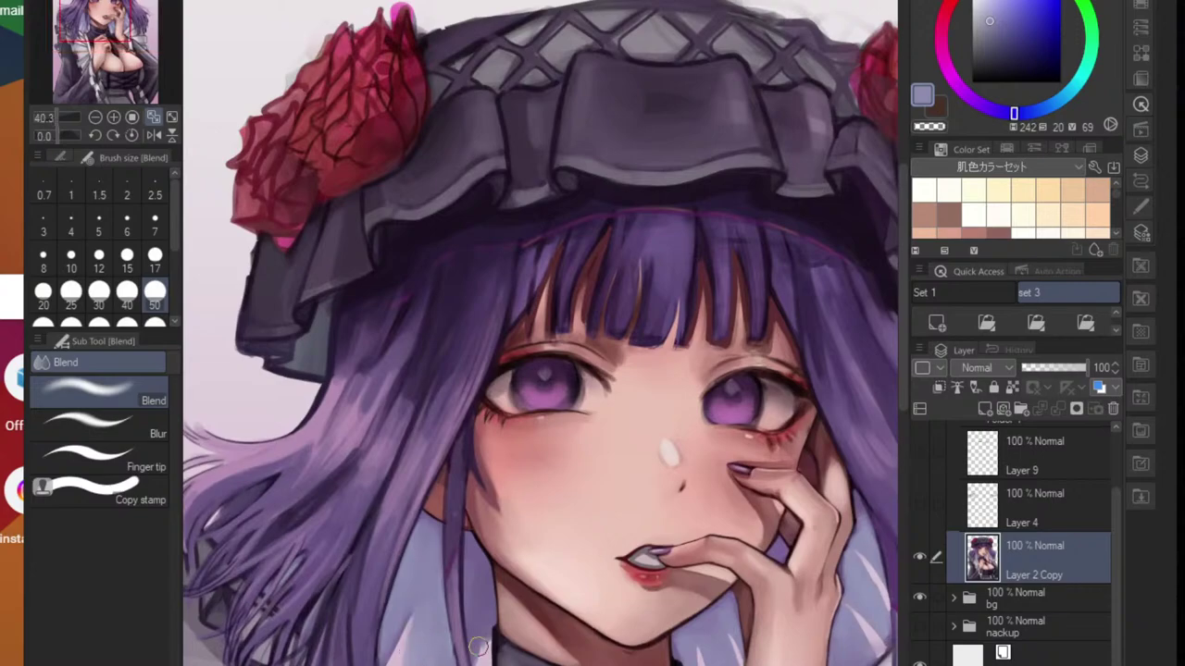
pyautogui.scroll(-2, 481, 638)
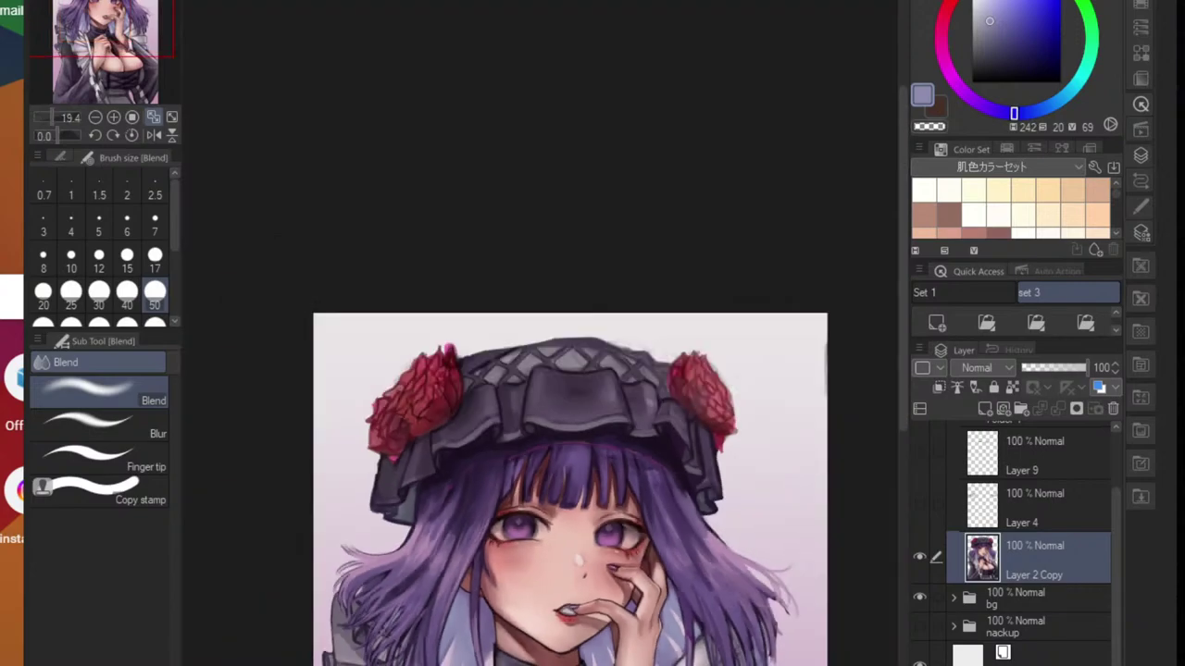
pyautogui.click(921, 557)
pyautogui.click(922, 557)
pyautogui.scroll(-1, 600, 640)
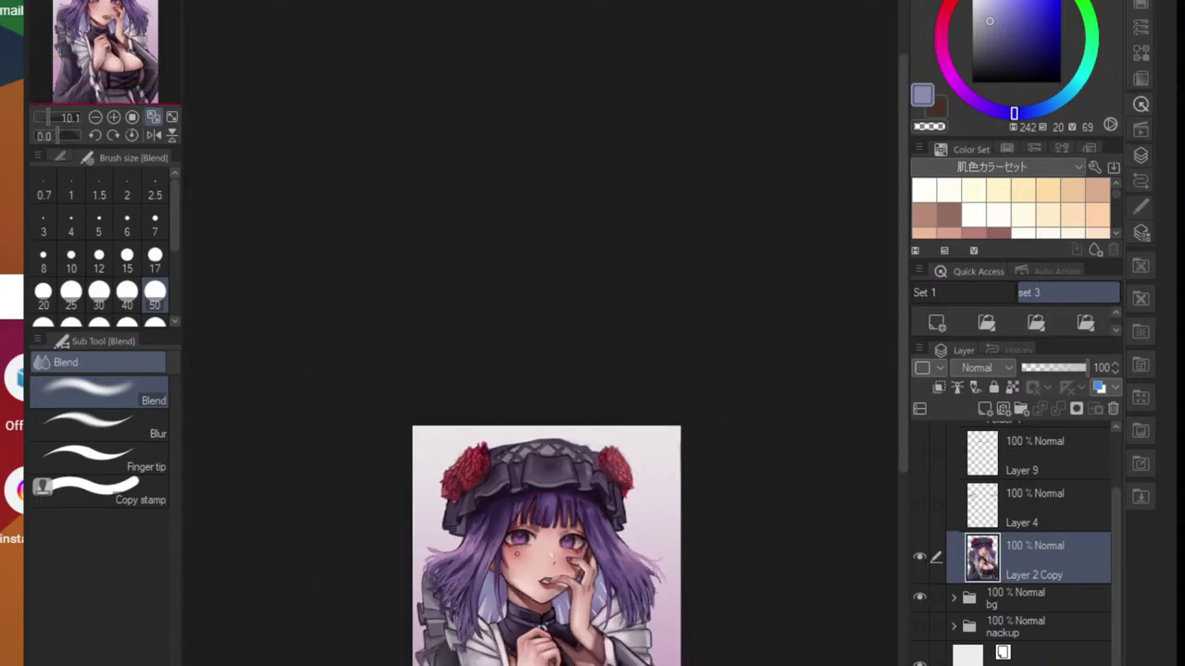
pyautogui.scroll(4, 555, 635)
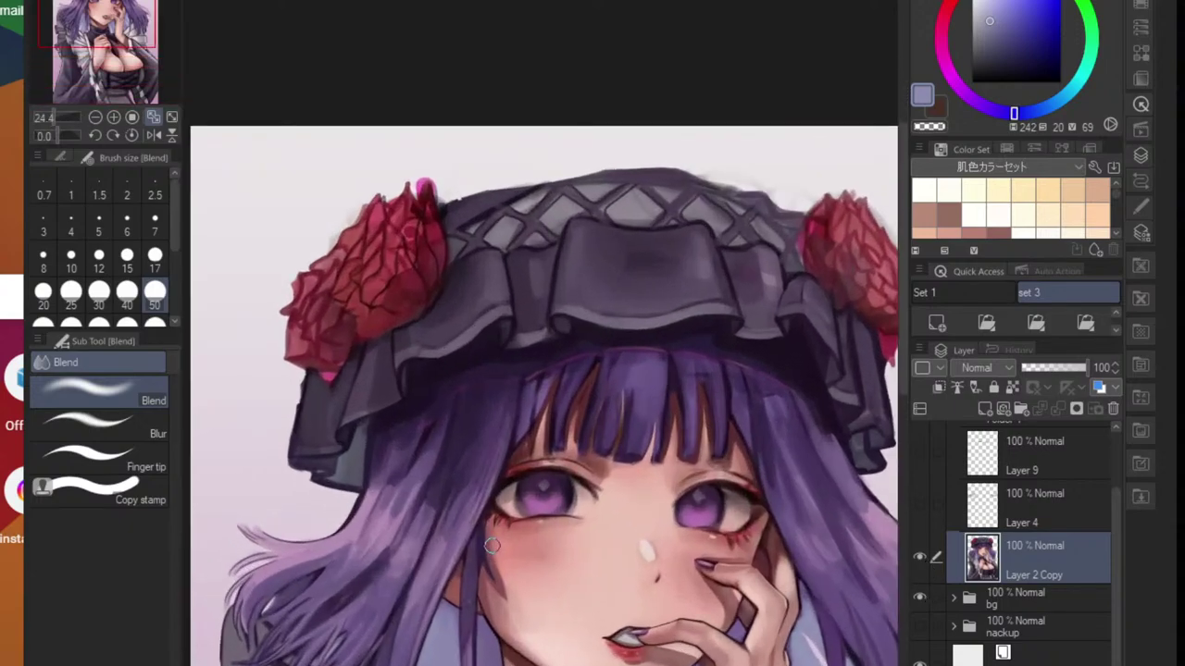
pyautogui.scroll(2, 397, 537)
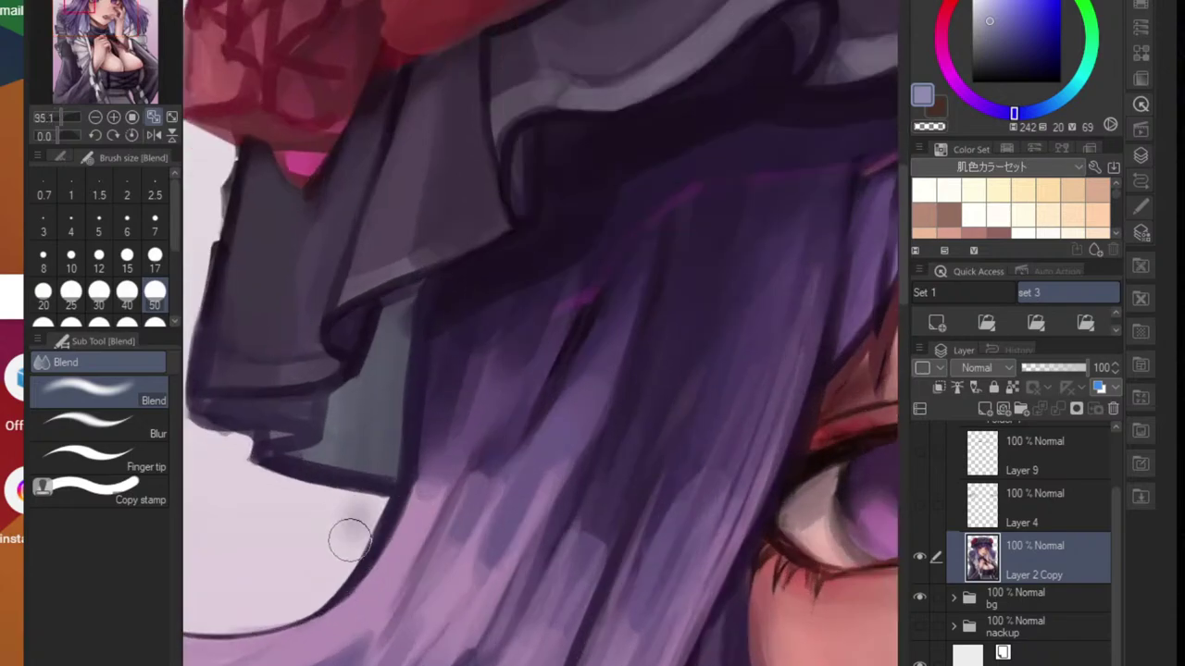
# - Erase the dark outline along the hair's left edge with the hard eraser
pyautogui.press('e')
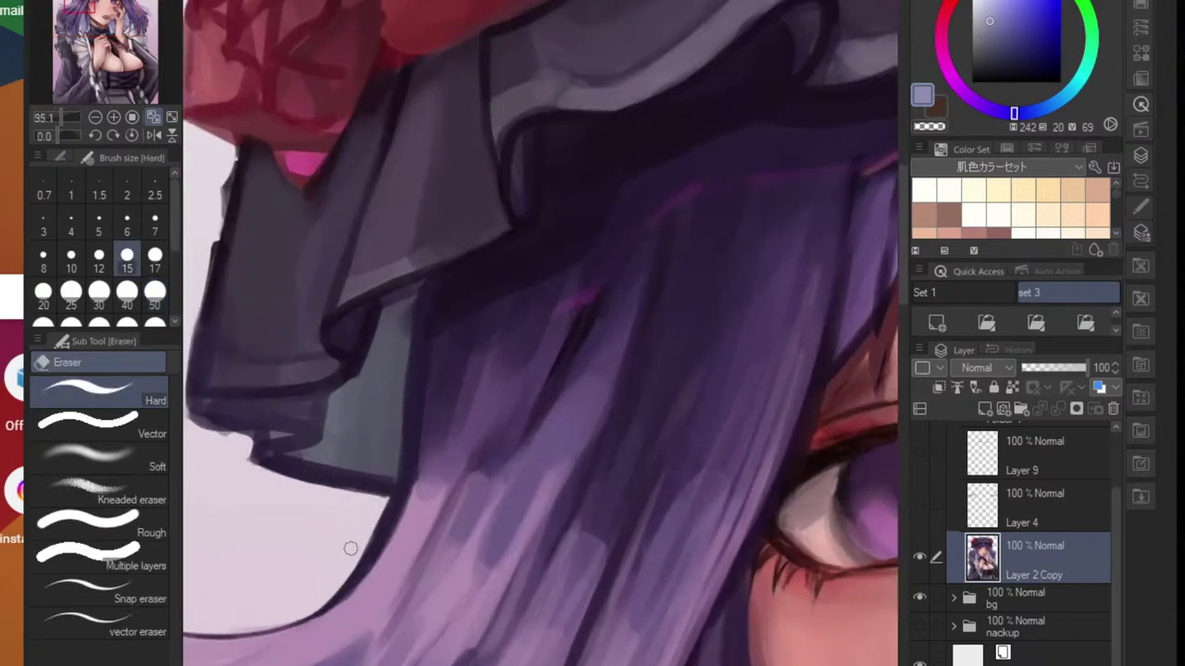
pyautogui.moveTo(380, 507)
pyautogui.mouseDown()
pyautogui.moveTo(356, 561)
pyautogui.moveTo(391, 504)
pyautogui.moveTo(324, 596)
pyautogui.moveTo(384, 519)
pyautogui.moveTo(327, 590)
pyautogui.moveTo(358, 564)
pyautogui.moveTo(311, 600)
pyautogui.mouseUp()
pyautogui.scroll(-5, 311, 600)
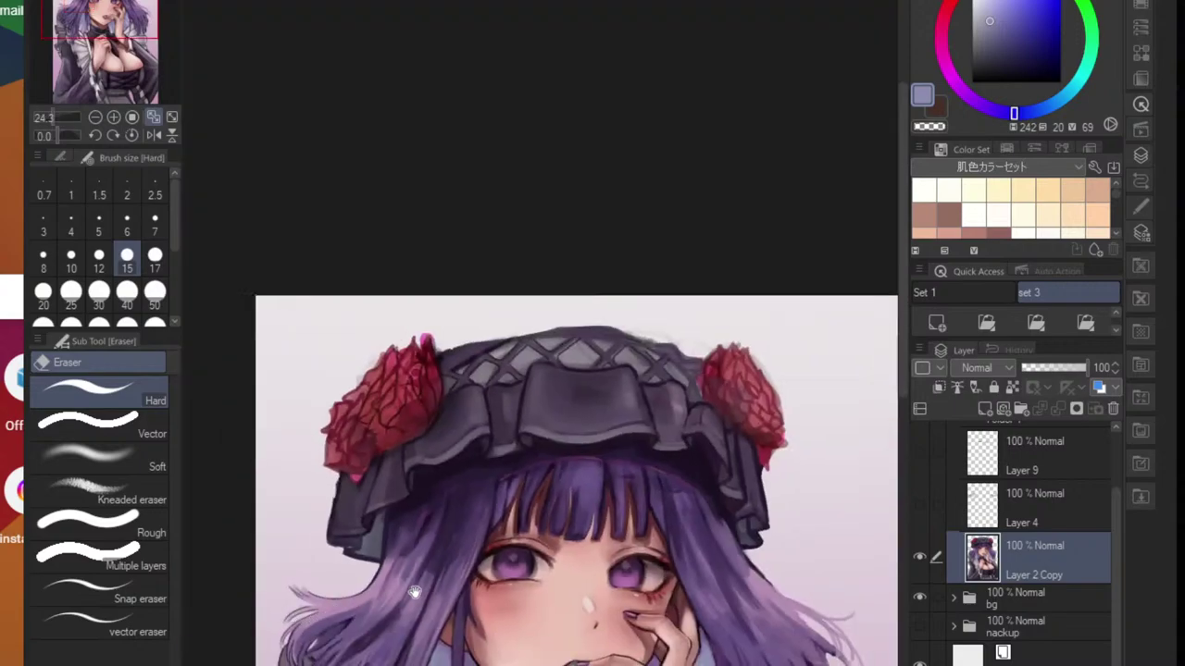
pyautogui.scroll(5, 714, 543)
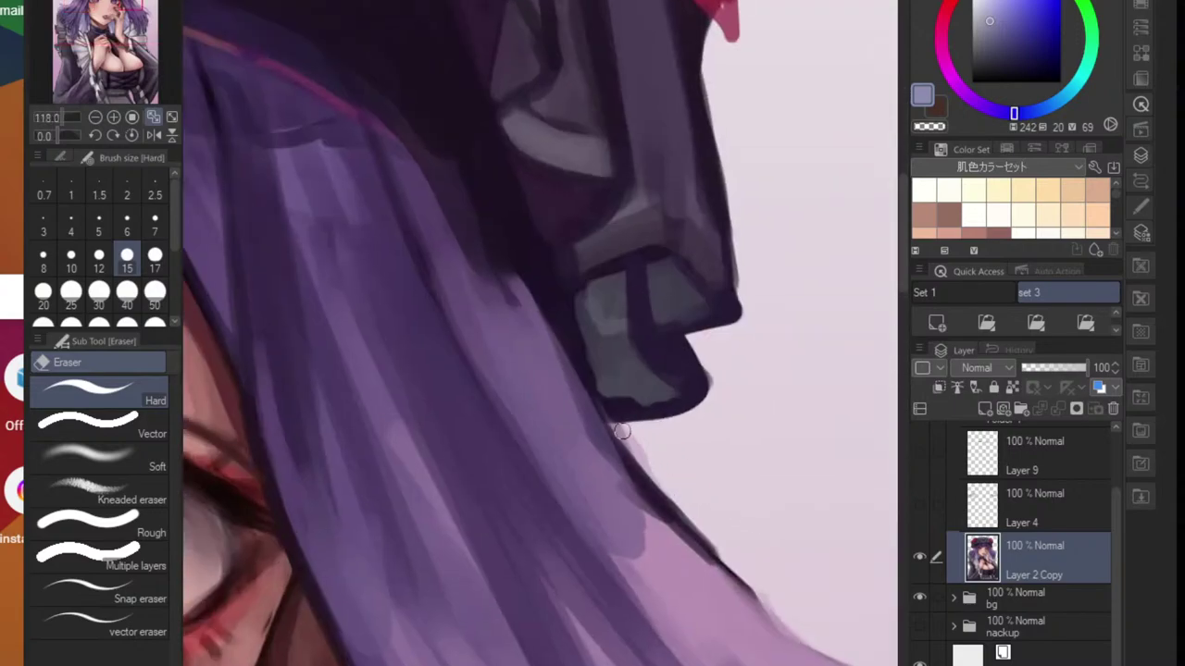
pyautogui.scroll(-5, 802, 601)
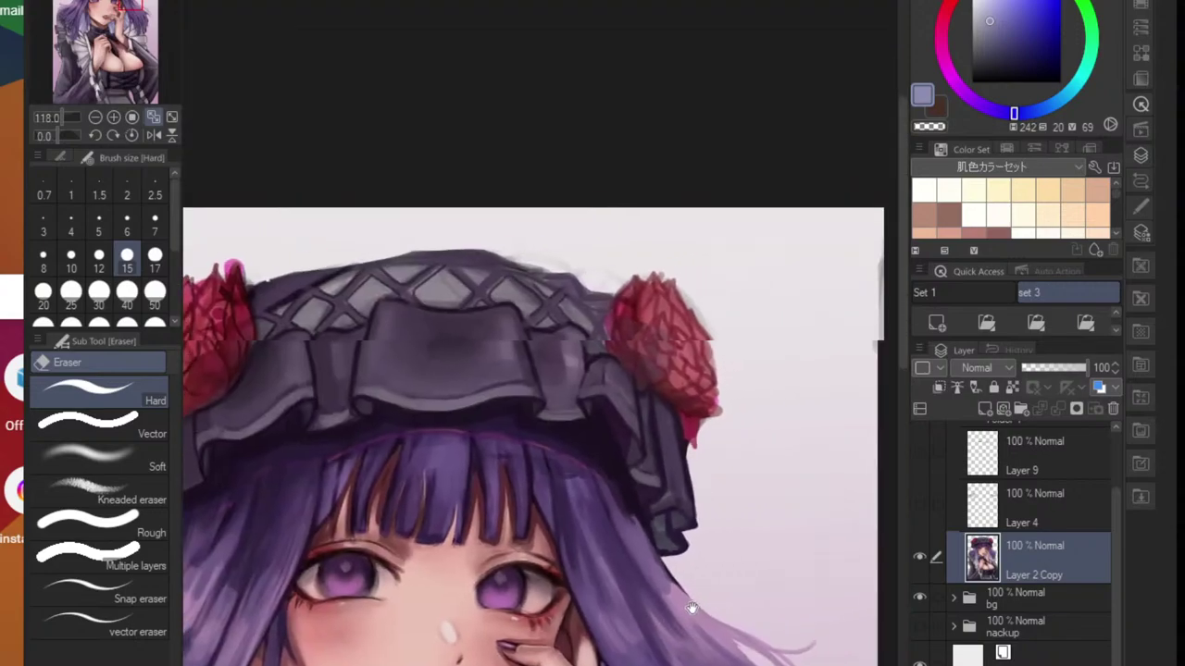
pyautogui.scroll(7, 729, 554)
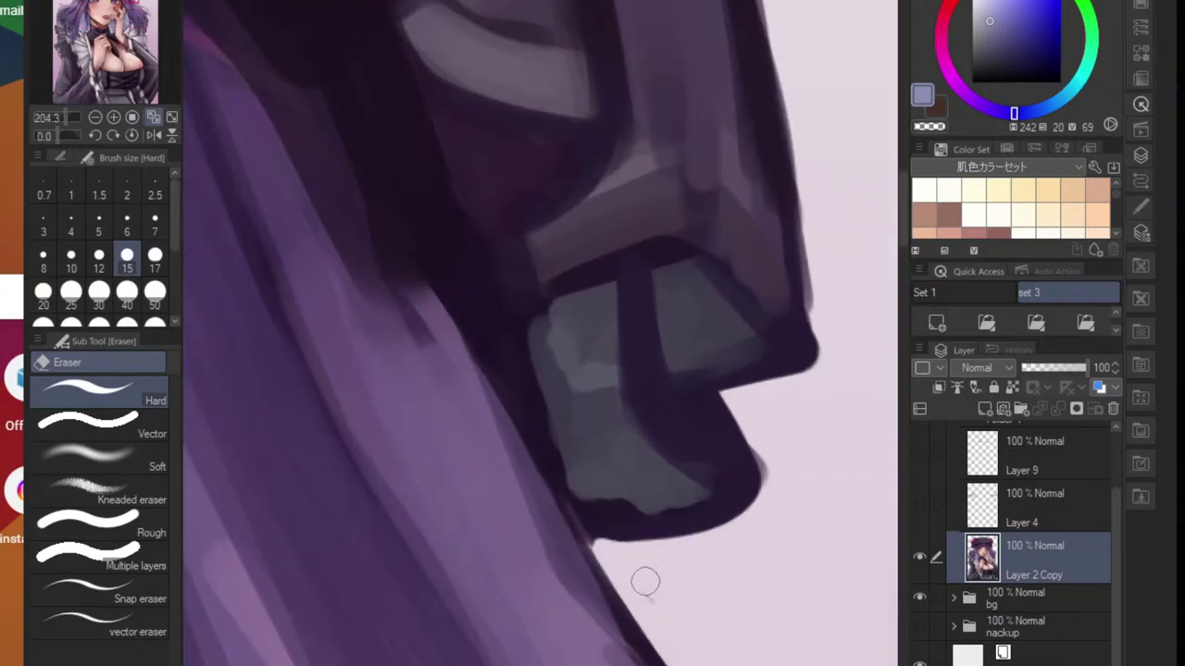
# - Trim the bonnet ruffle's edge and lighten the dark outline on the bonnet's left side
pyautogui.moveTo(754, 436); pyautogui.dragTo(773, 495)
pyautogui.scroll(-5, 775, 501)
pyautogui.moveTo(799, 442); pyautogui.dragTo(667, 547)
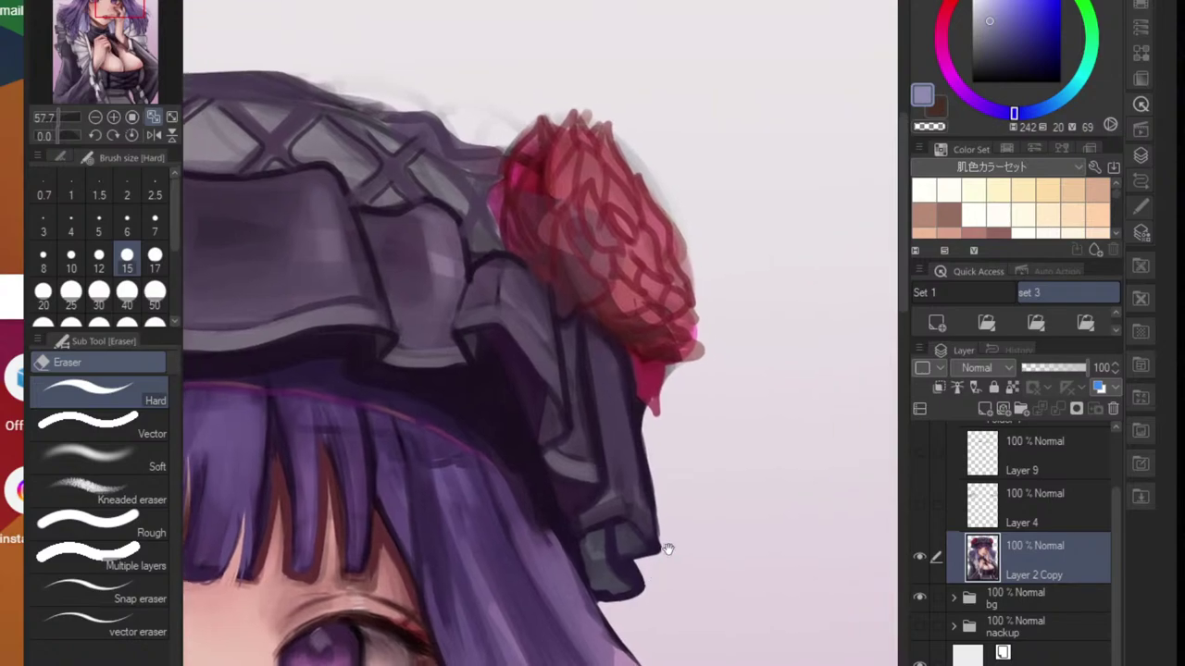
pyautogui.scroll(3, 662, 496)
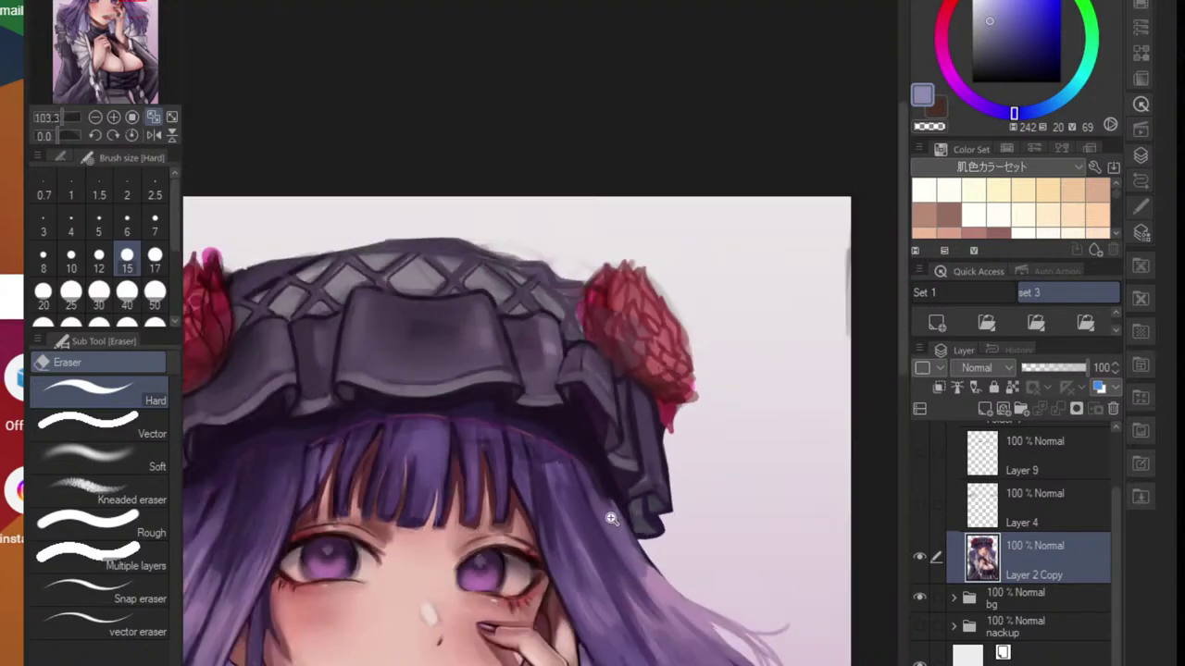
pyautogui.scroll(-4, 648, 465)
pyautogui.moveTo(396, 454); pyautogui.dragTo(501, 418)
pyautogui.scroll(3, 398, 412)
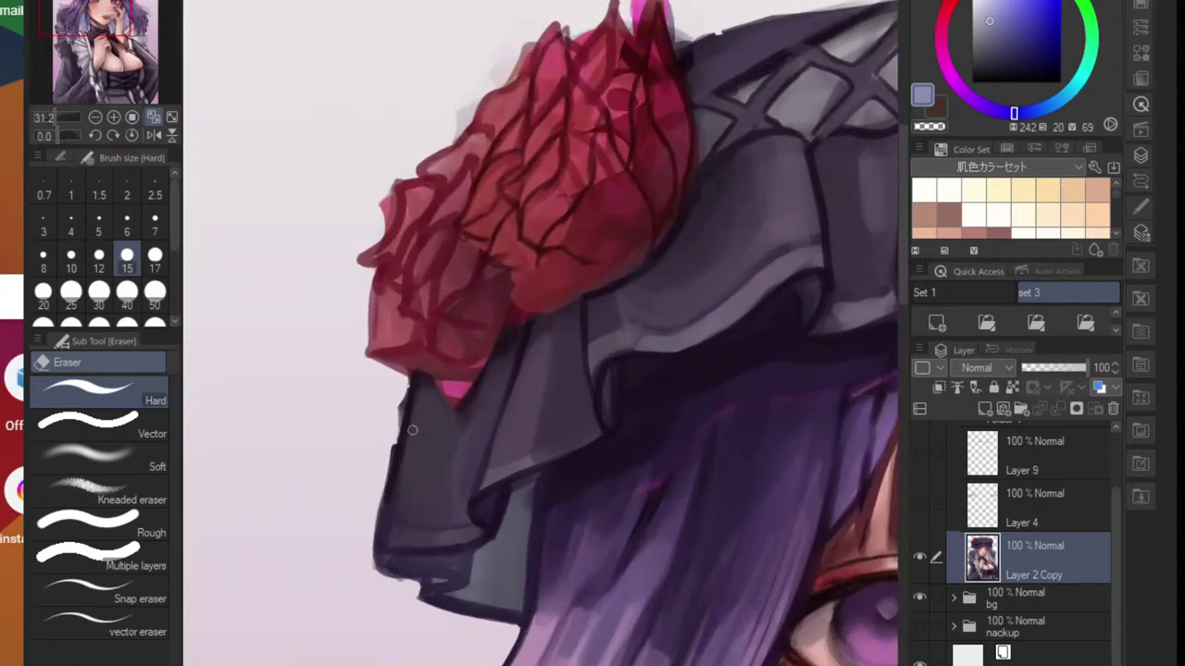
pyautogui.moveTo(400, 396); pyautogui.dragTo(370, 567)
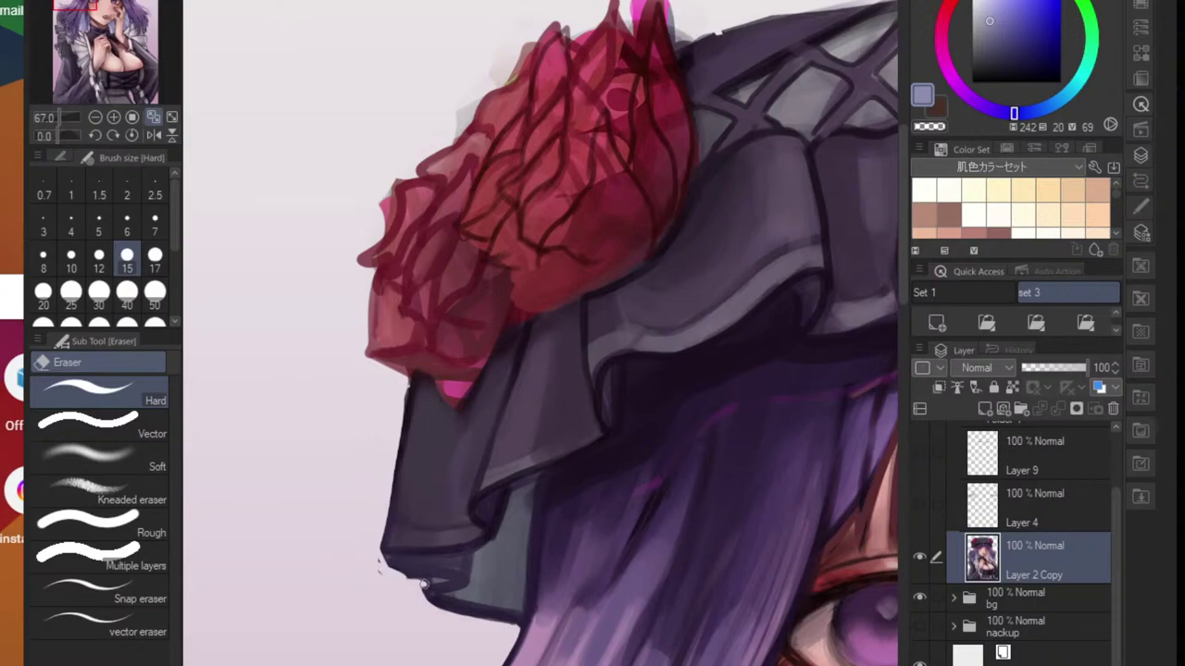
pyautogui.moveTo(373, 549); pyautogui.dragTo(411, 577)
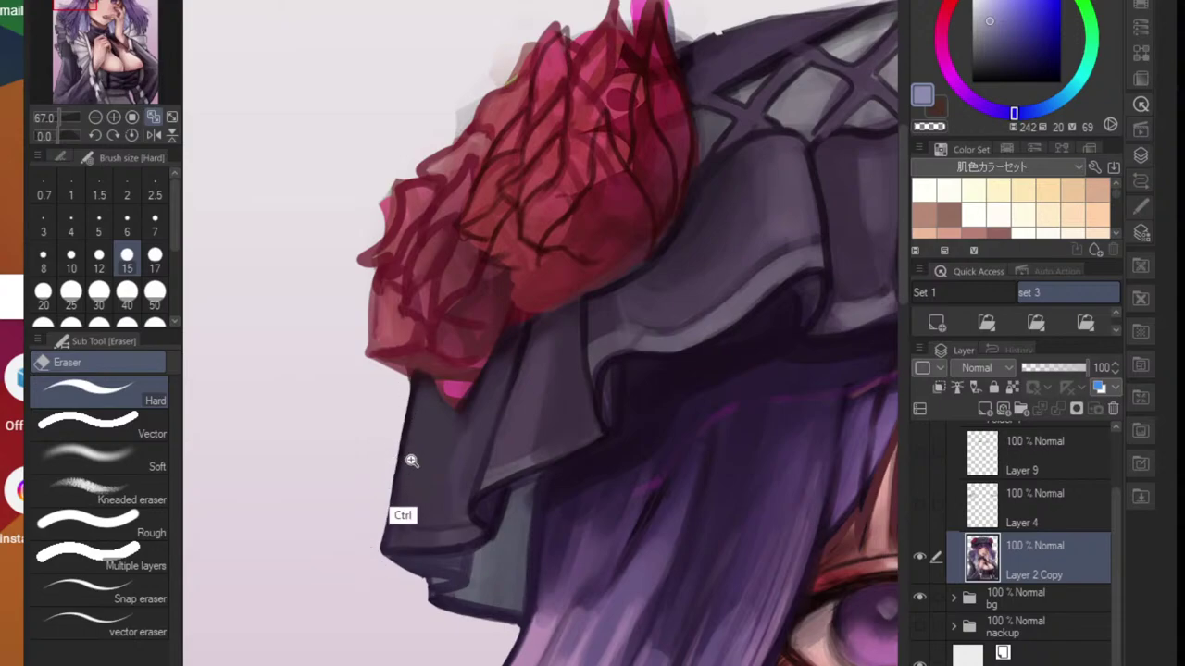
# - Erase stray marks and the pink blob around the left rose with eraser size 30
pyautogui.moveTo(411, 461); pyautogui.dragTo(343, 461)
pyautogui.moveTo(776, 454); pyautogui.dragTo(670, 457)
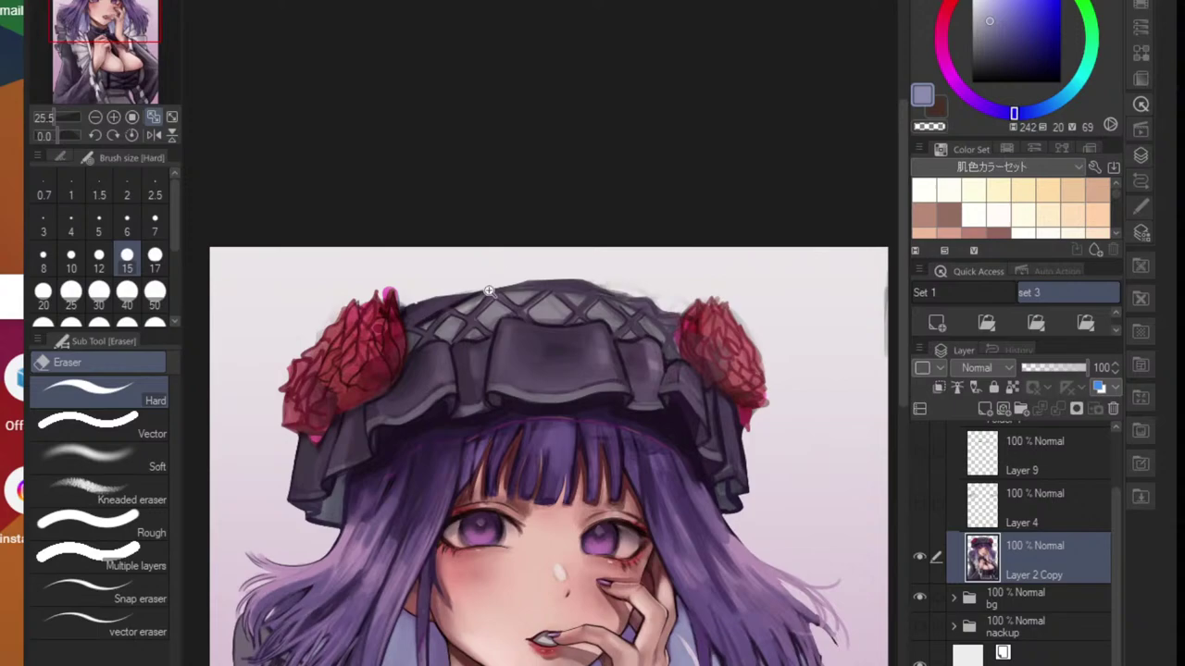
pyautogui.scroll(5, 398, 306)
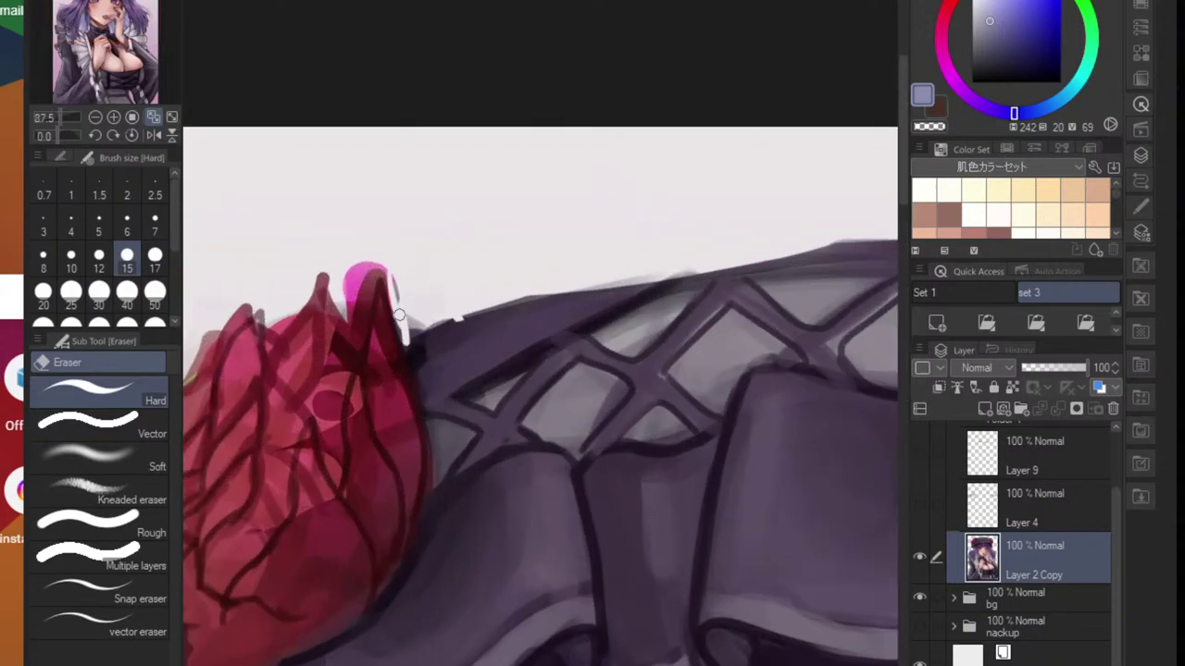
pyautogui.moveTo(399, 315)
pyautogui.mouseDown()
pyautogui.moveTo(389, 270)
pyautogui.moveTo(444, 322)
pyautogui.moveTo(467, 315)
pyautogui.moveTo(408, 309)
pyautogui.moveTo(434, 316)
pyautogui.moveTo(396, 280)
pyautogui.moveTo(391, 298)
pyautogui.moveTo(361, 272)
pyautogui.moveTo(347, 290)
pyautogui.moveTo(360, 265)
pyautogui.moveTo(358, 324)
pyautogui.mouseUp()
pyautogui.press(']')
pyautogui.press(']')
pyautogui.press(']')
pyautogui.press(']')
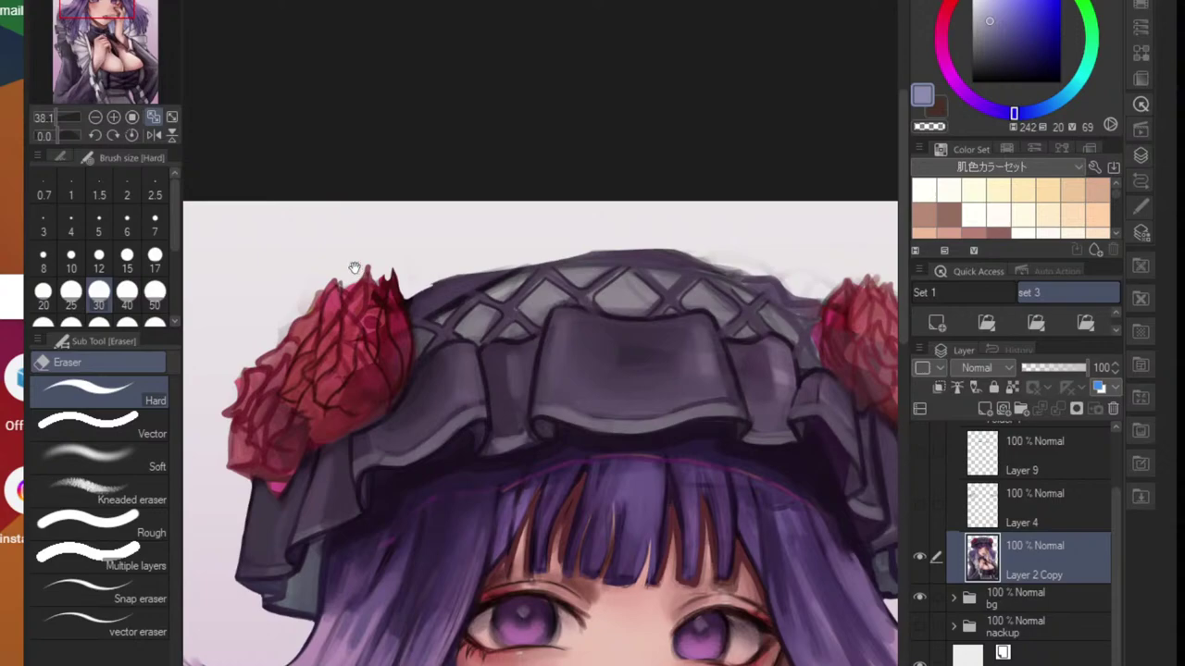
pyautogui.moveTo(354, 266)
pyautogui.mouseDown()
pyautogui.moveTo(352, 306)
pyautogui.moveTo(317, 298)
pyautogui.moveTo(269, 346)
pyautogui.moveTo(288, 274)
pyautogui.moveTo(254, 347)
pyautogui.moveTo(261, 368)
pyautogui.moveTo(428, 279)
pyautogui.moveTo(372, 319)
pyautogui.mouseUp()
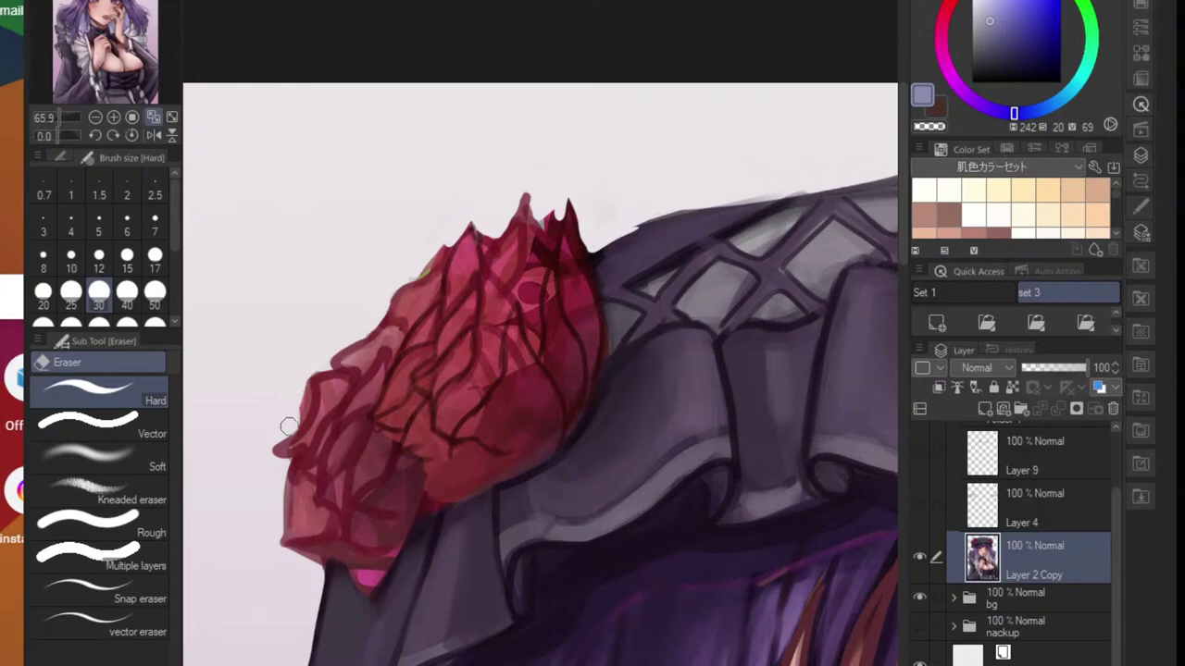
pyautogui.moveTo(289, 426)
pyautogui.mouseDown()
pyautogui.moveTo(269, 456)
pyautogui.moveTo(286, 469)
pyautogui.moveTo(277, 534)
pyautogui.mouseUp()
pyautogui.scroll(-5, 270, 539)
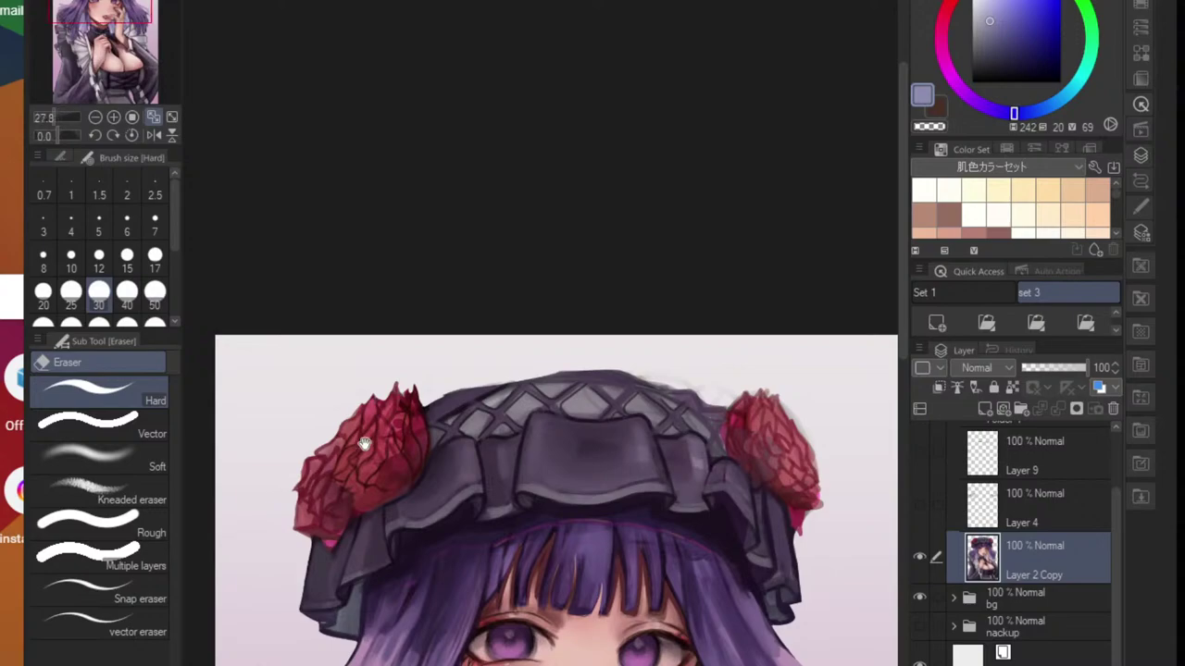
pyautogui.moveTo(549, 438); pyautogui.dragTo(505, 470)
pyautogui.scroll(6, 342, 426)
# - Sample the rose's dark red and trim the bonnet's upper edge
pyautogui.keyDown('alt'); pyautogui.click(412, 438); pyautogui.keyUp('alt')
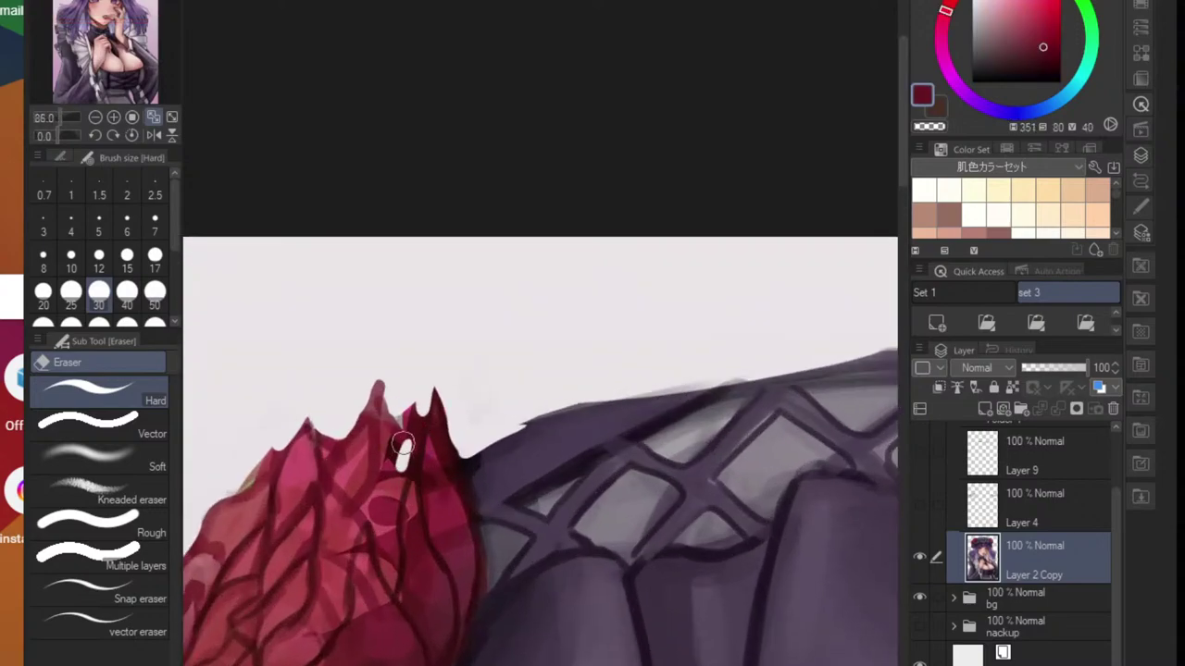
pyautogui.moveTo(519, 423)
pyautogui.mouseDown()
pyautogui.moveTo(668, 376)
pyautogui.moveTo(452, 397)
pyautogui.mouseUp()
pyautogui.scroll(-6, 656, 390)
pyautogui.moveTo(688, 341)
pyautogui.mouseDown()
pyautogui.moveTo(696, 359)
pyautogui.moveTo(585, 490)
pyautogui.moveTo(587, 401)
pyautogui.mouseUp()
# - Erase the dark outline down the bonnet's right edge with the hard eraser
pyautogui.press('e')
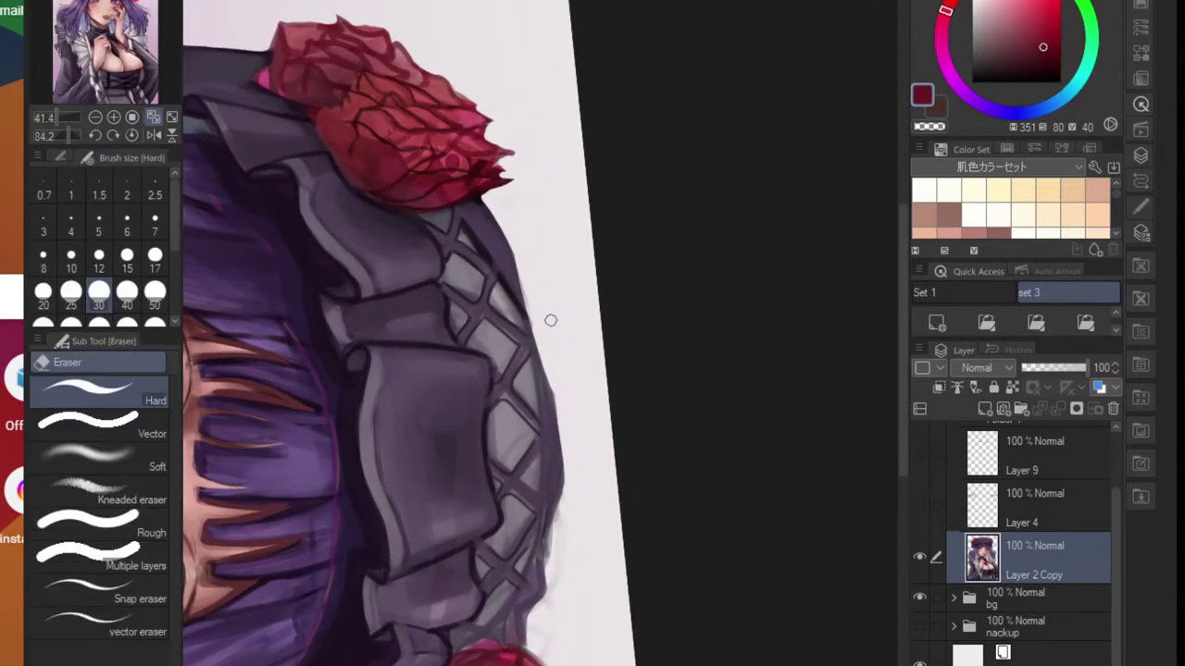
pyautogui.moveTo(565, 446)
pyautogui.mouseDown()
pyautogui.moveTo(551, 391)
pyautogui.moveTo(568, 489)
pyautogui.moveTo(556, 421)
pyautogui.moveTo(550, 540)
pyautogui.moveTo(558, 412)
pyautogui.moveTo(548, 581)
pyautogui.mouseUp()
pyautogui.moveTo(555, 505); pyautogui.dragTo(545, 602)
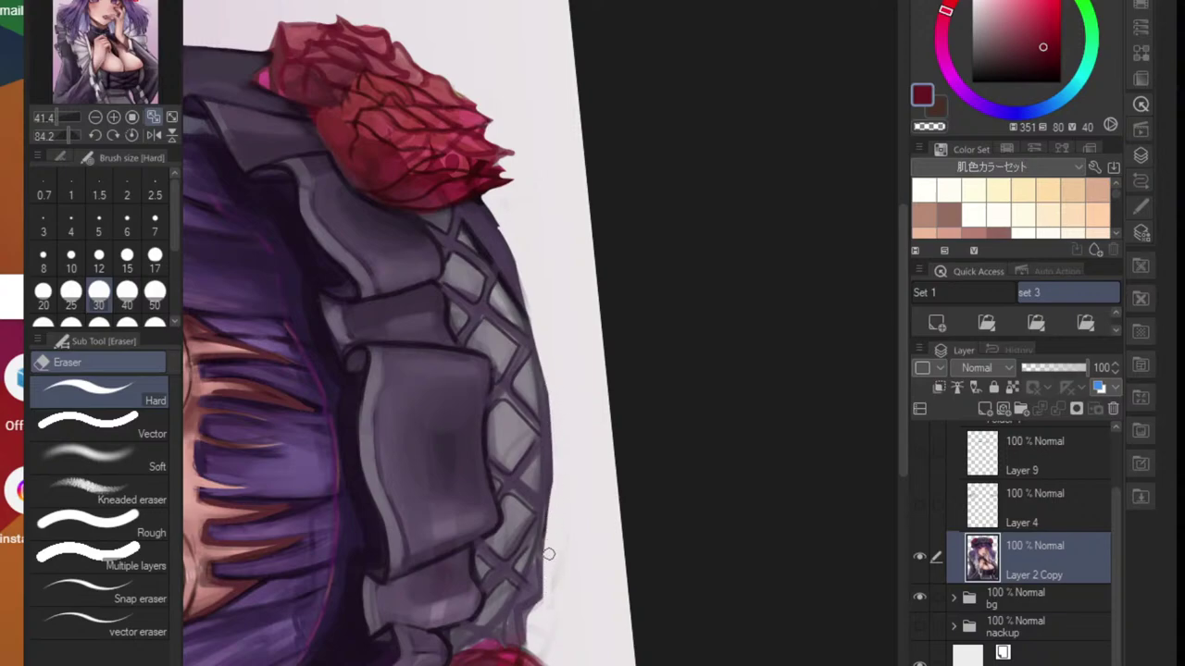
pyautogui.moveTo(621, 529); pyautogui.dragTo(592, 504)
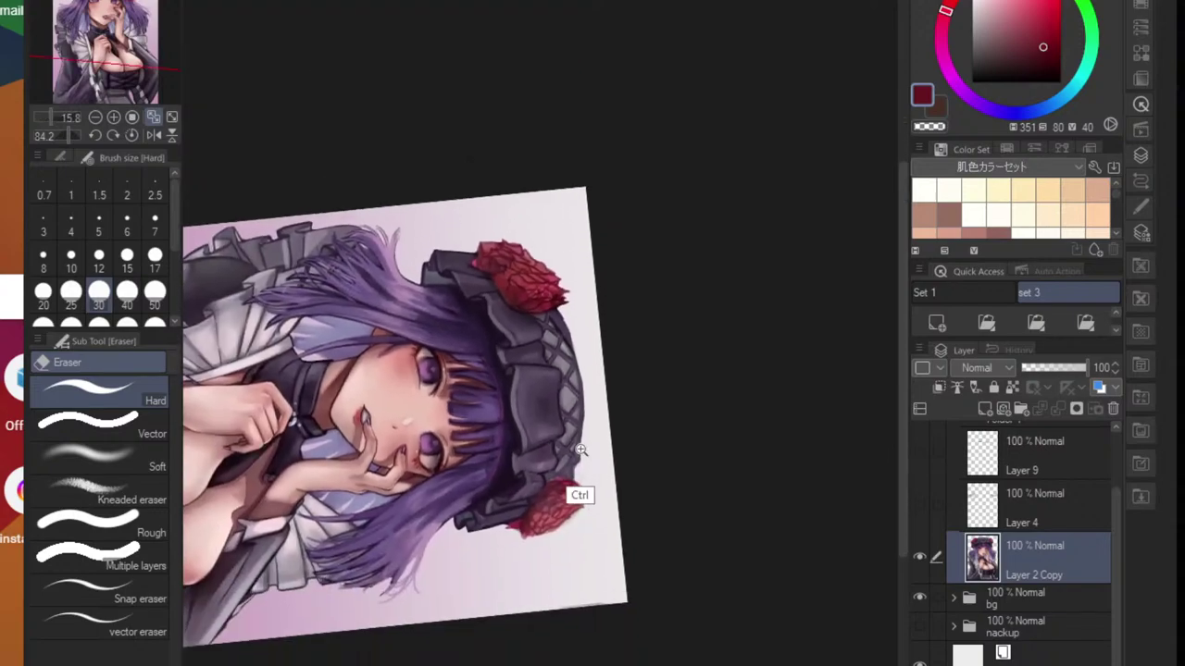
pyautogui.moveTo(587, 454)
pyautogui.mouseDown()
pyautogui.moveTo(594, 473)
pyautogui.moveTo(578, 477)
pyautogui.moveTo(557, 518)
pyautogui.moveTo(577, 444)
pyautogui.moveTo(556, 509)
pyautogui.moveTo(582, 565)
pyautogui.mouseUp()
pyautogui.scroll(2, 593, 472)
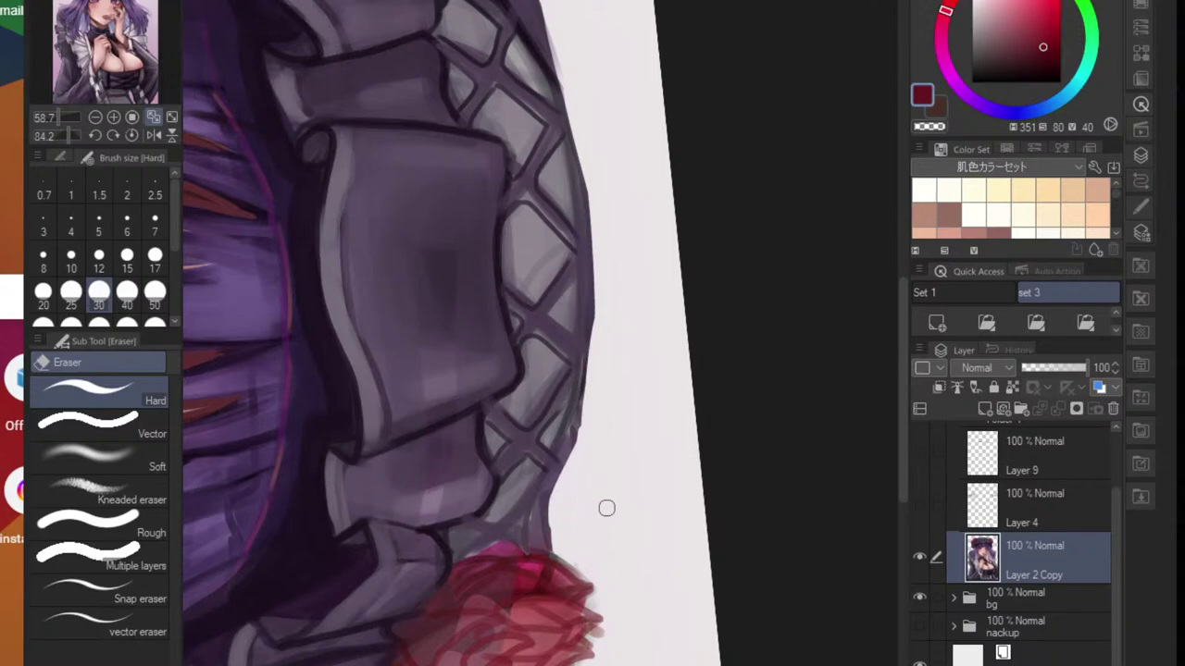
# - Lighten the dark bonnet edge below the rose and clean the rose's upper-left halo
pyautogui.moveTo(621, 517); pyautogui.dragTo(576, 537)
pyautogui.press('r')
pyautogui.moveTo(691, 450); pyautogui.dragTo(652, 520)
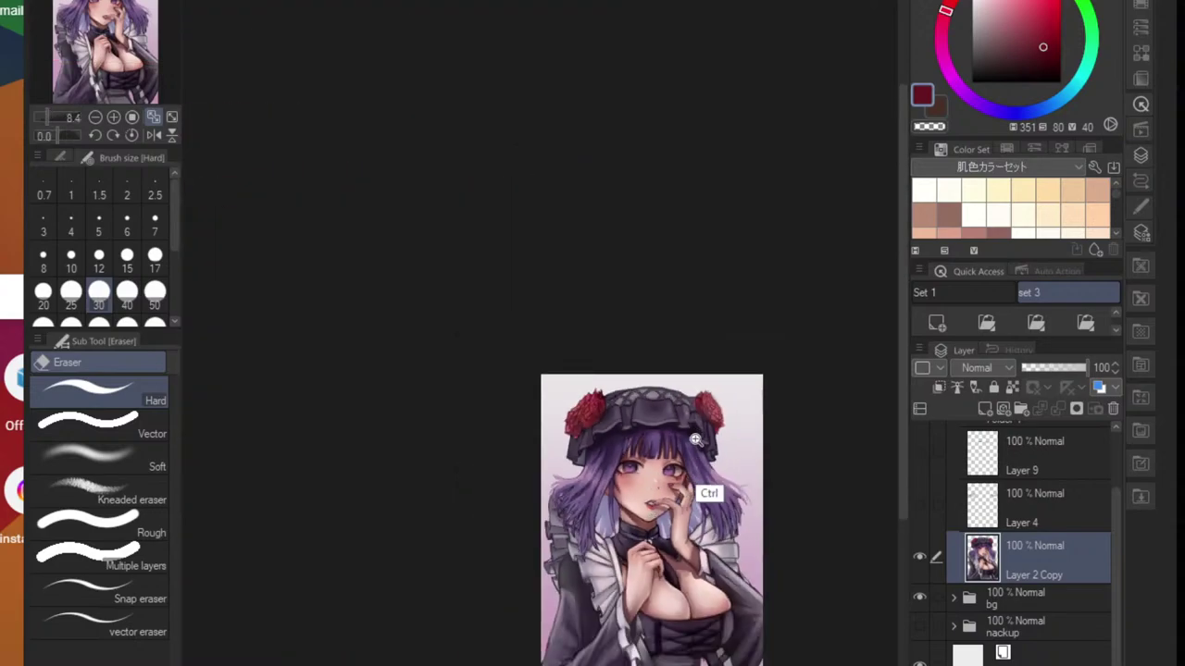
pyautogui.moveTo(695, 440)
pyautogui.keyDown('ctrl'); pyautogui.mouseDown()
pyautogui.moveTo(717, 428)
pyautogui.moveTo(570, 257)
pyautogui.mouseUp(); pyautogui.keyUp('ctrl')
pyautogui.press('r')
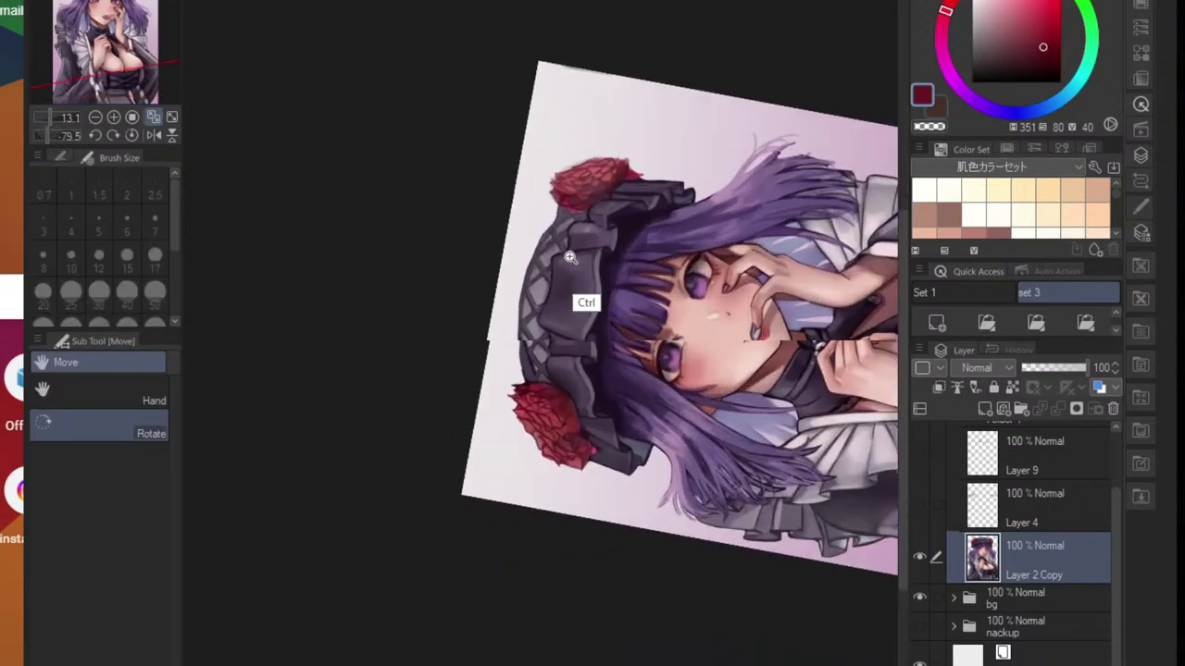
pyautogui.scroll(6, 570, 258)
pyautogui.press('e')
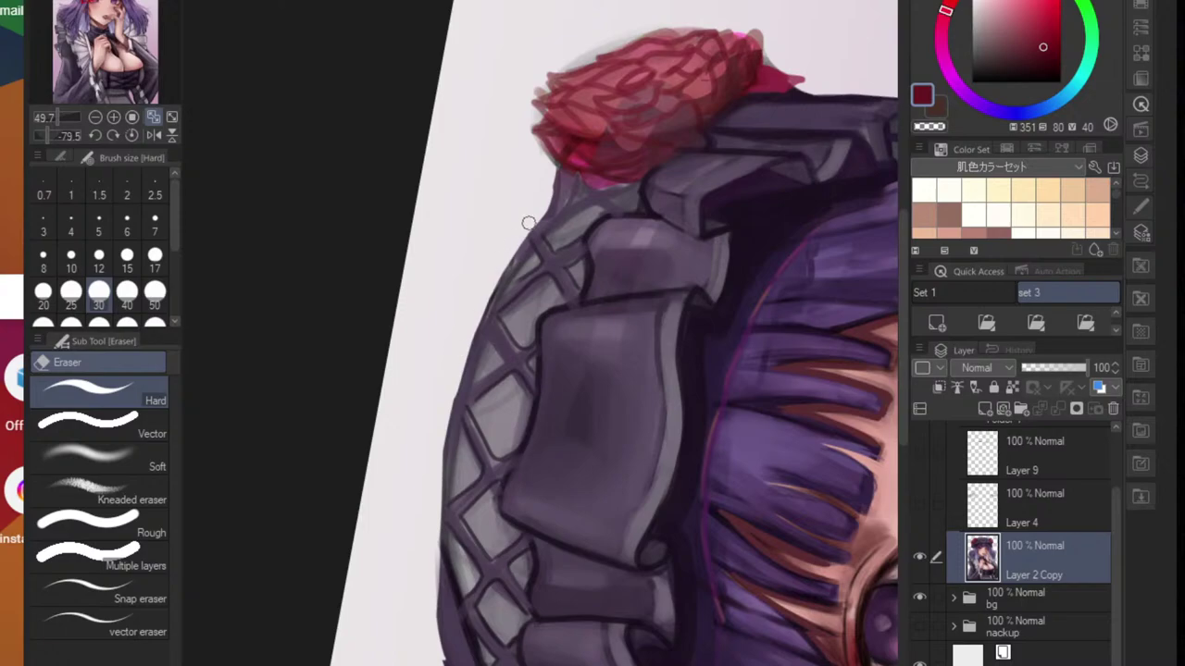
pyautogui.moveTo(548, 201)
pyautogui.mouseDown()
pyautogui.moveTo(553, 174)
pyautogui.moveTo(525, 115)
pyautogui.mouseUp()
pyautogui.moveTo(552, 70)
pyautogui.mouseDown()
pyautogui.moveTo(658, 24)
pyautogui.moveTo(613, 45)
pyautogui.moveTo(701, 27)
pyautogui.mouseUp()
pyautogui.scroll(-6, 701, 27)
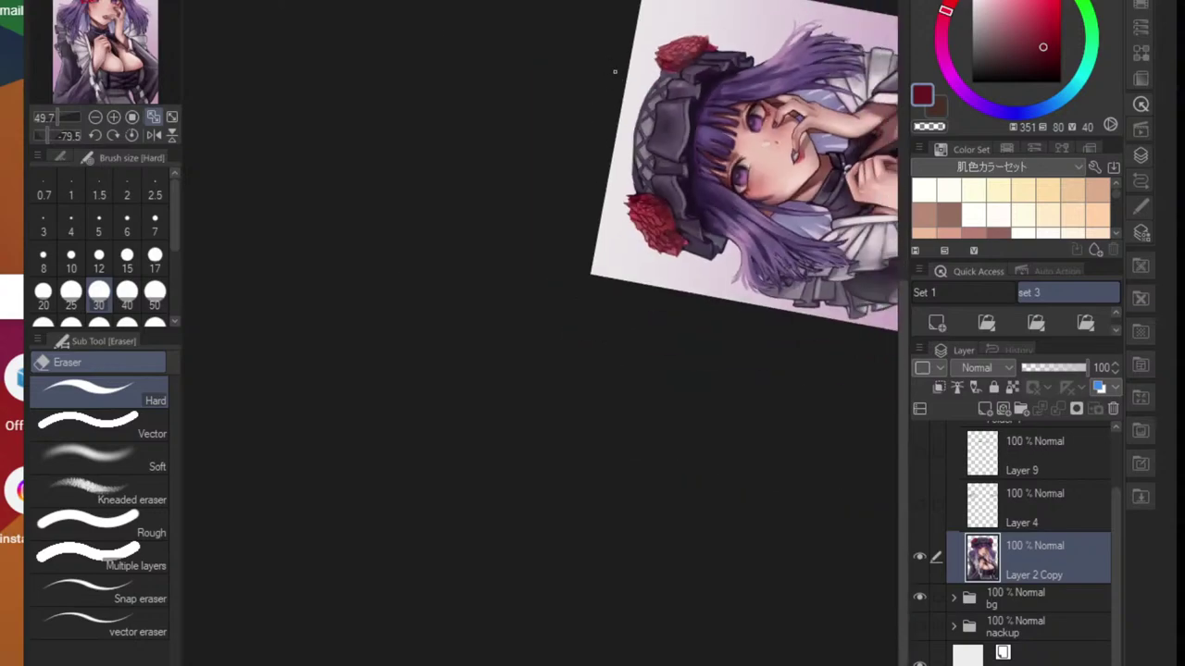
pyautogui.hotkey('ctrl', '@')
pyautogui.moveTo(742, 388); pyautogui.dragTo(394, 274)
pyautogui.scroll(5, 545, 342)
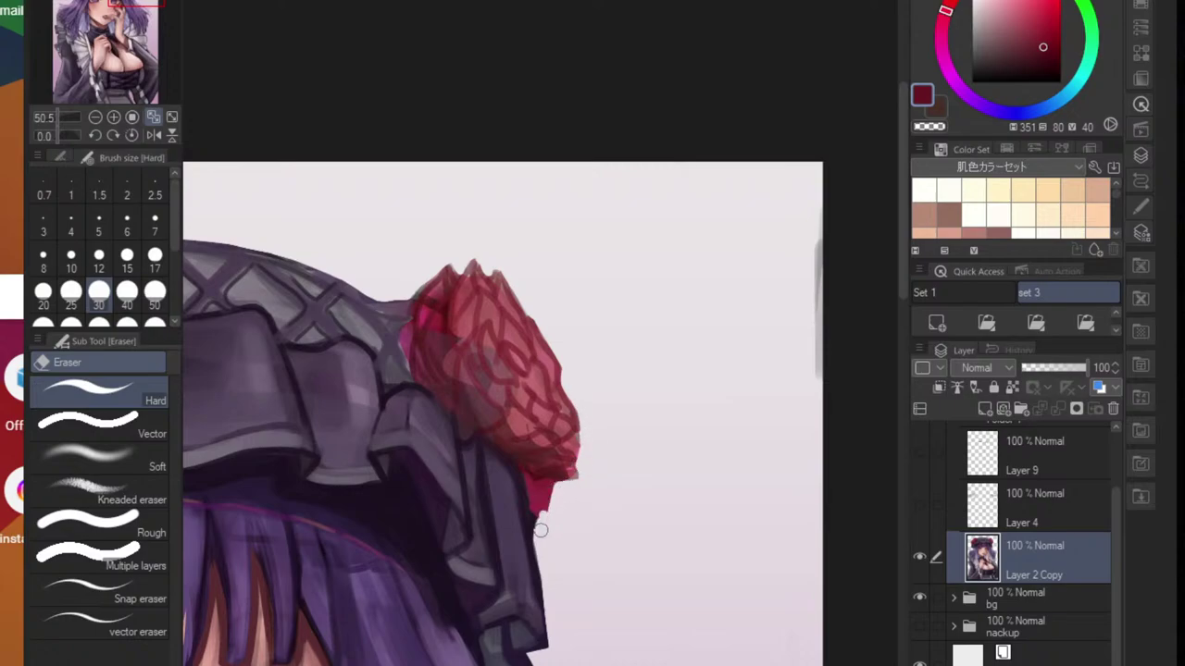
pyautogui.scroll(-5, 539, 521)
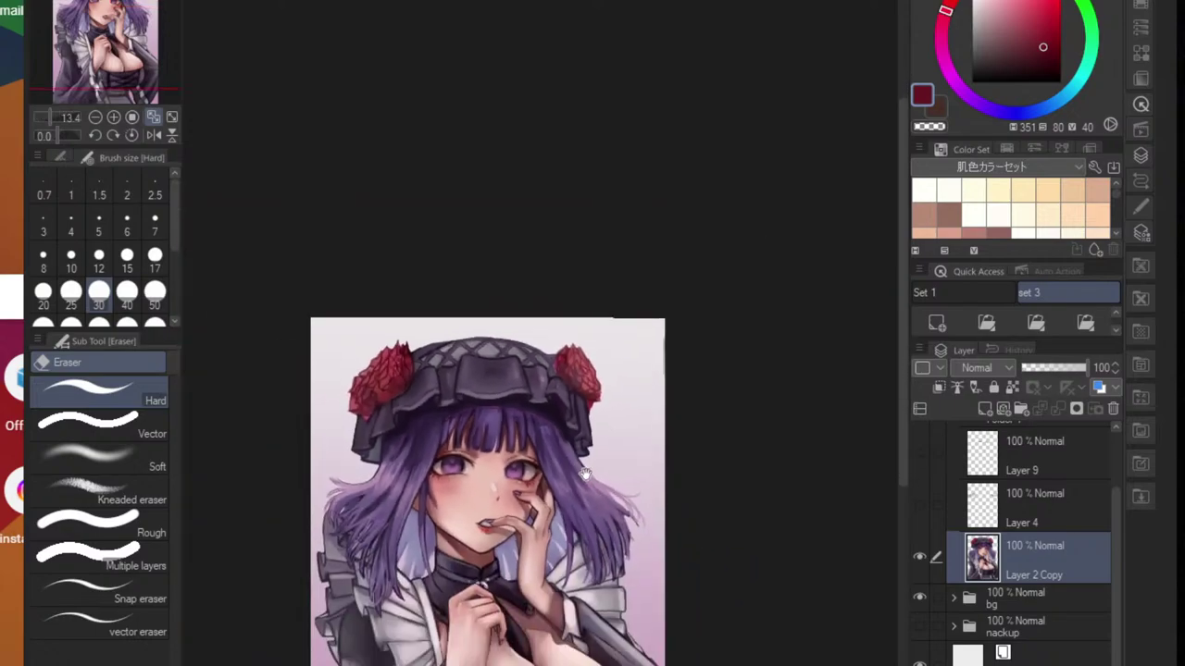
pyautogui.scroll(4, 658, 378)
pyautogui.scroll(4, 658, 379)
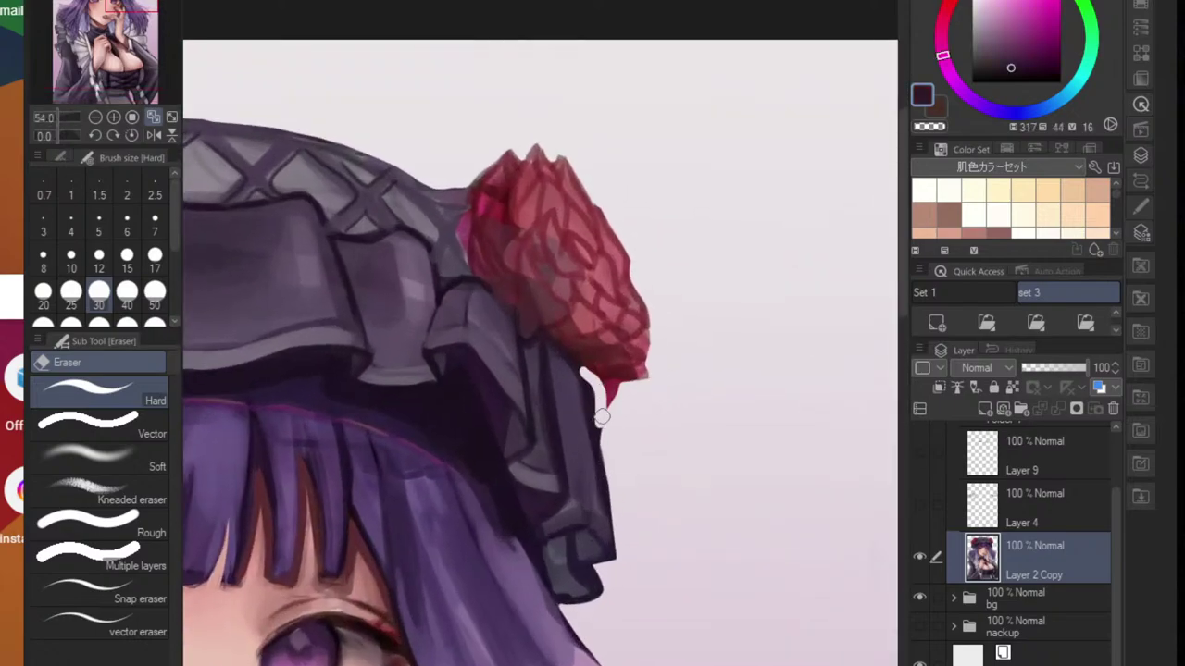
# - Sample a dark purple and paint dark flyaway hair strands with a size 17 brush
pyautogui.press('b')
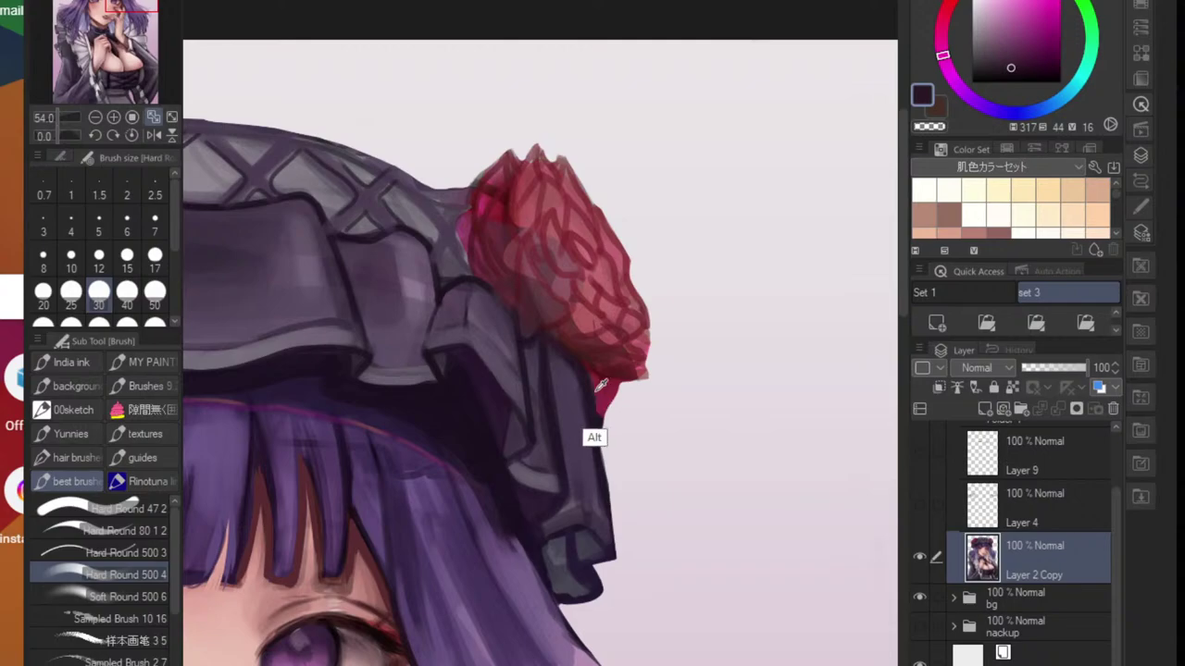
pyautogui.keyDown('alt'); pyautogui.click(592, 421); pyautogui.keyUp('alt')
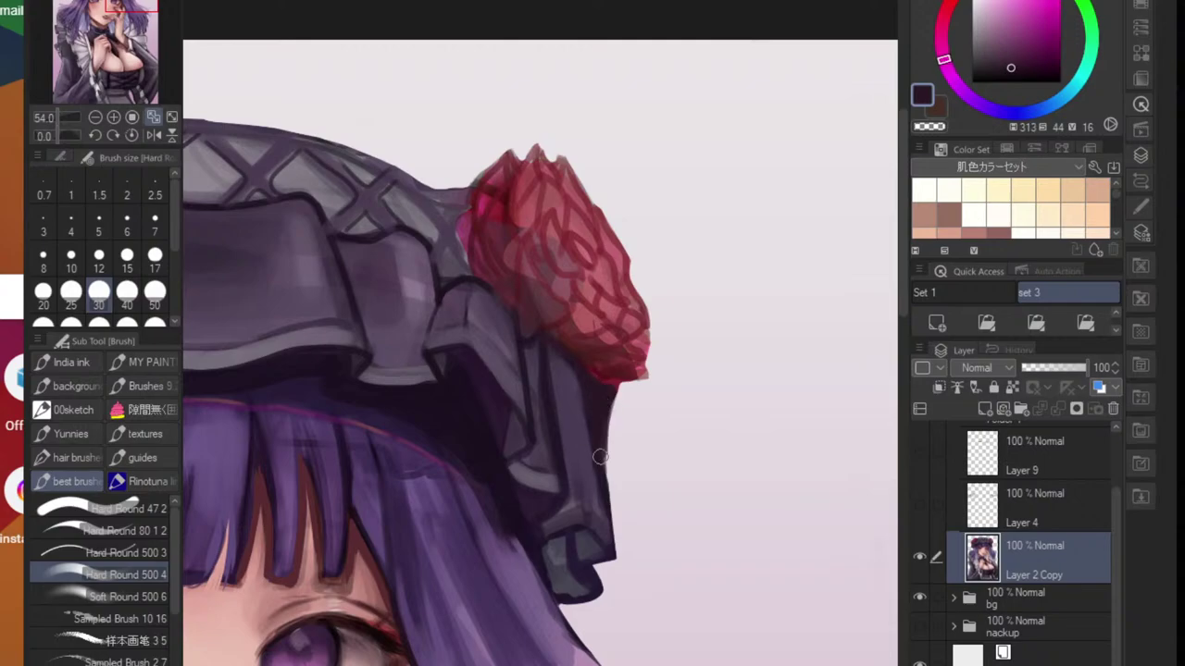
pyautogui.scroll(-5, 616, 445)
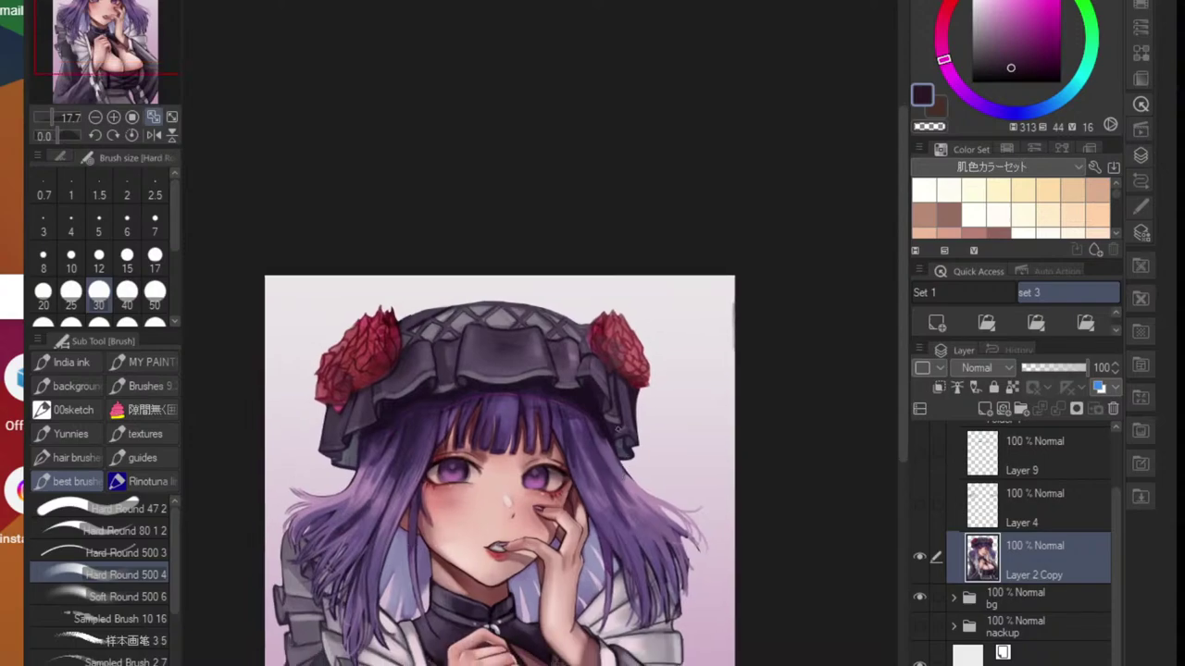
pyautogui.scroll(-2, 679, 335)
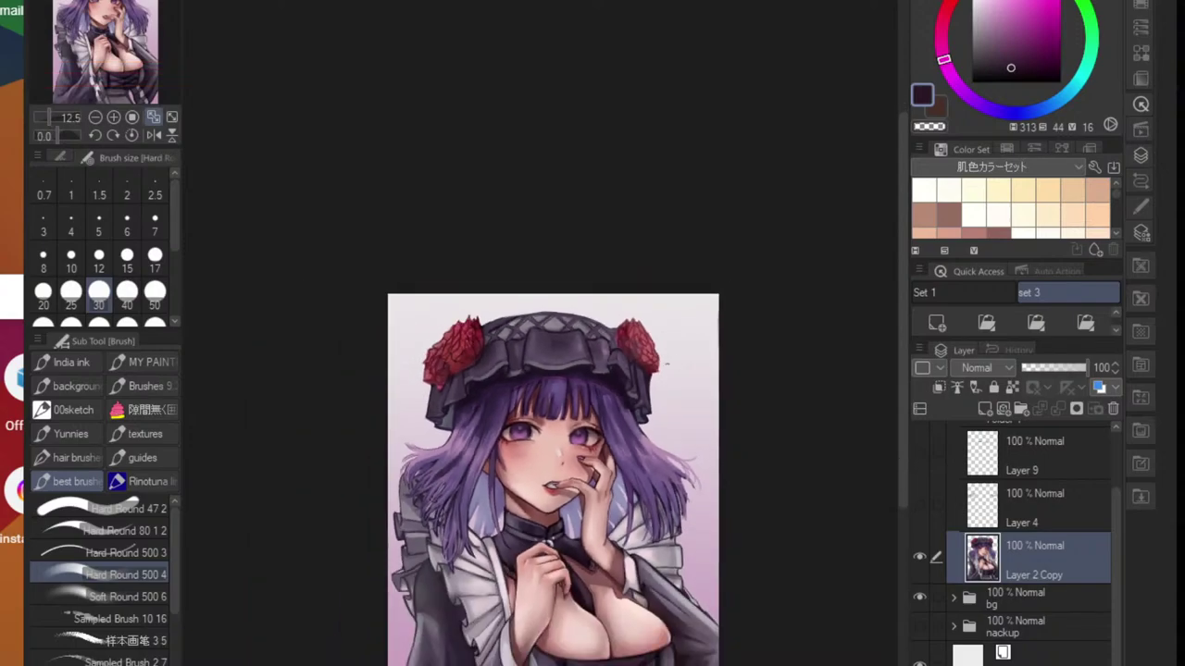
pyautogui.scroll(2, 647, 460)
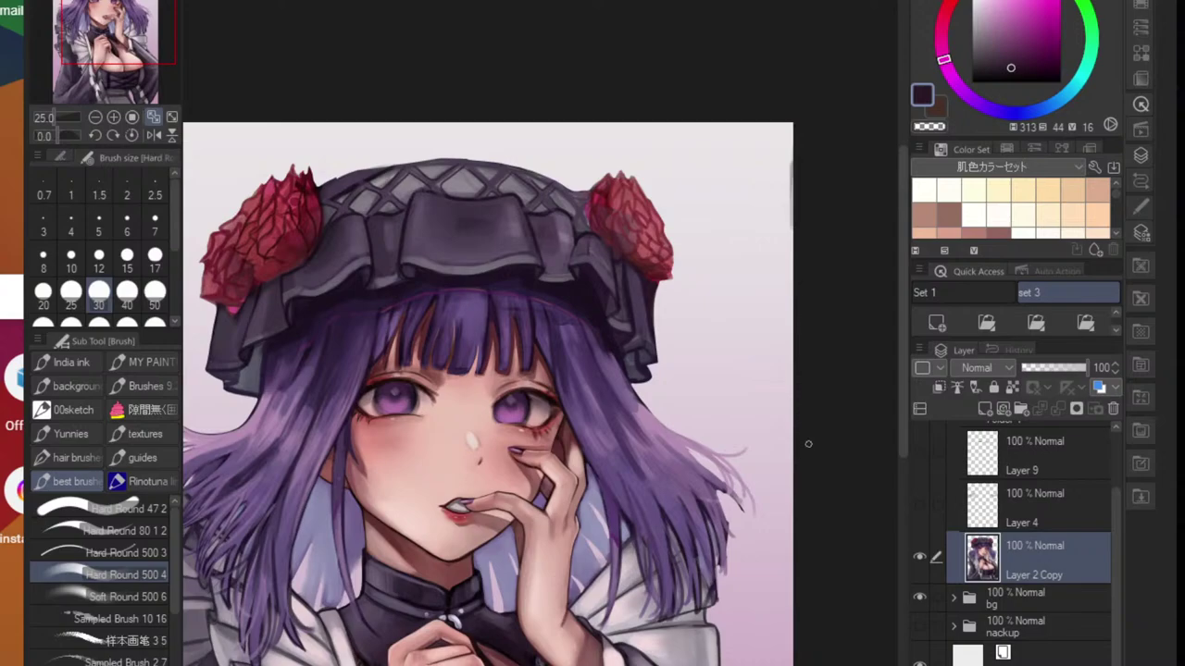
pyautogui.scroll(2, 688, 510)
pyautogui.press('[')
pyautogui.press('[')
pyautogui.press('[')
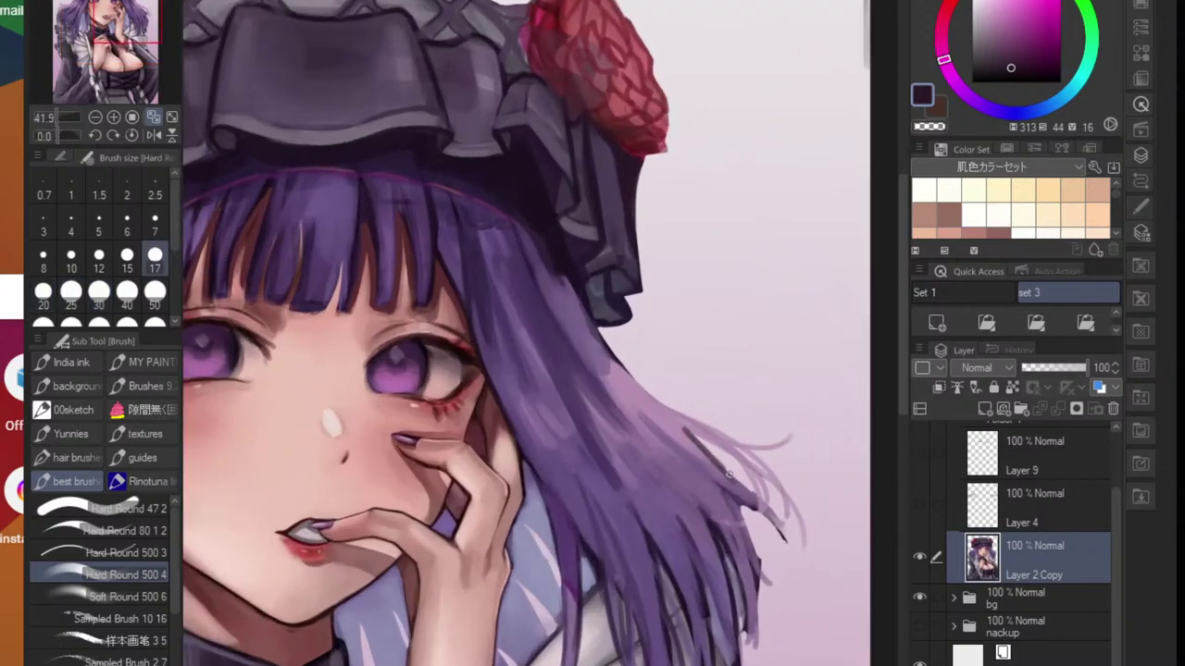
pyautogui.moveTo(730, 475); pyautogui.dragTo(756, 493)
pyautogui.moveTo(684, 428)
pyautogui.mouseDown()
pyautogui.moveTo(764, 491)
pyautogui.moveTo(766, 510)
pyautogui.mouseUp()
# - At brush size 10, draw a longer dark edge along the right side of the hair
pyautogui.press('[')
pyautogui.press('[')
pyautogui.press('[')
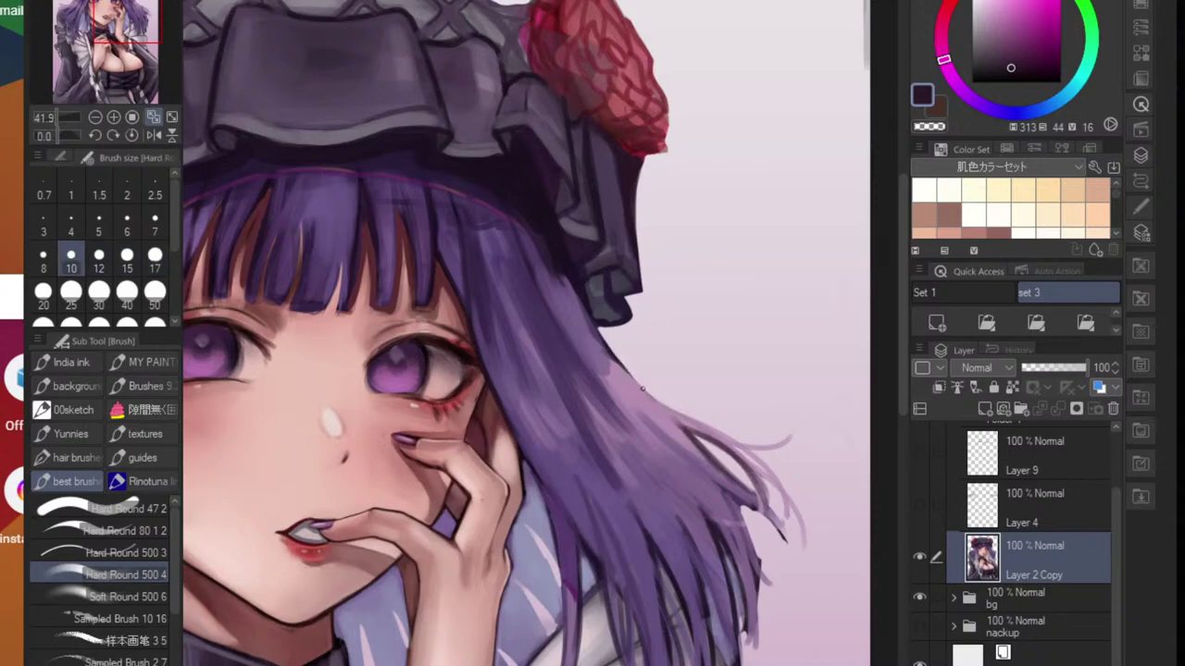
pyautogui.press(']')
pyautogui.press(']')
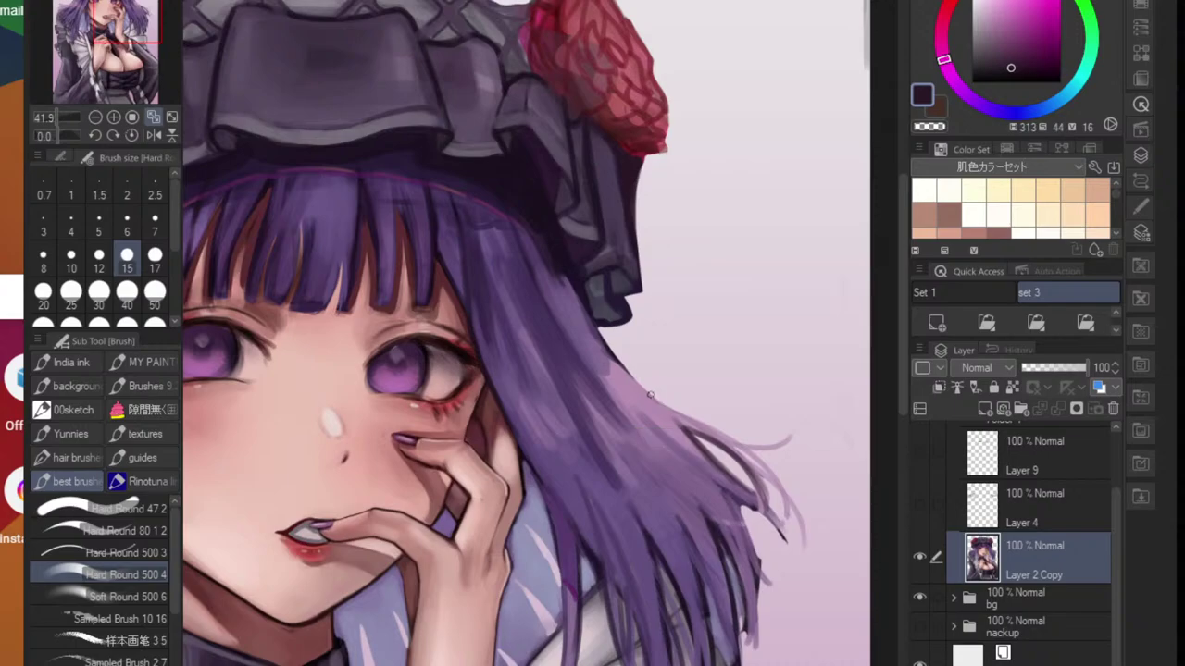
pyautogui.press('[')
pyautogui.press('[')
pyautogui.hotkey('ctrl', 'alt', 'z')
pyautogui.moveTo(624, 370); pyautogui.dragTo(746, 449)
pyautogui.hotkey('ctrl', 'alt', 'z')
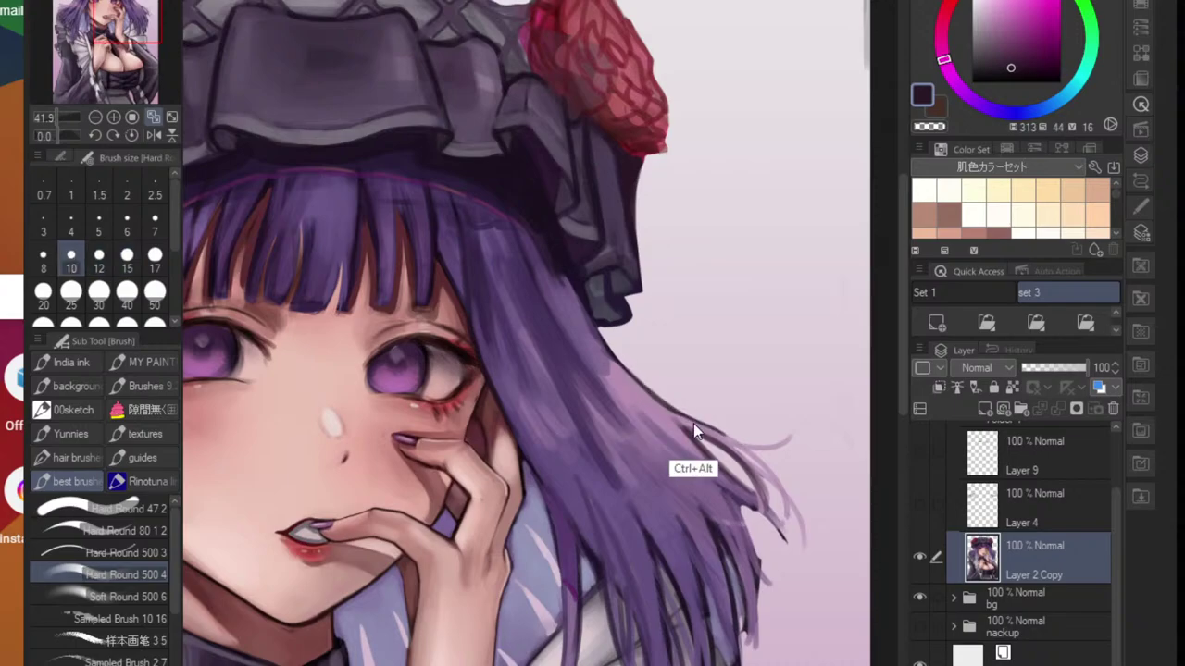
pyautogui.moveTo(674, 410); pyautogui.dragTo(765, 486)
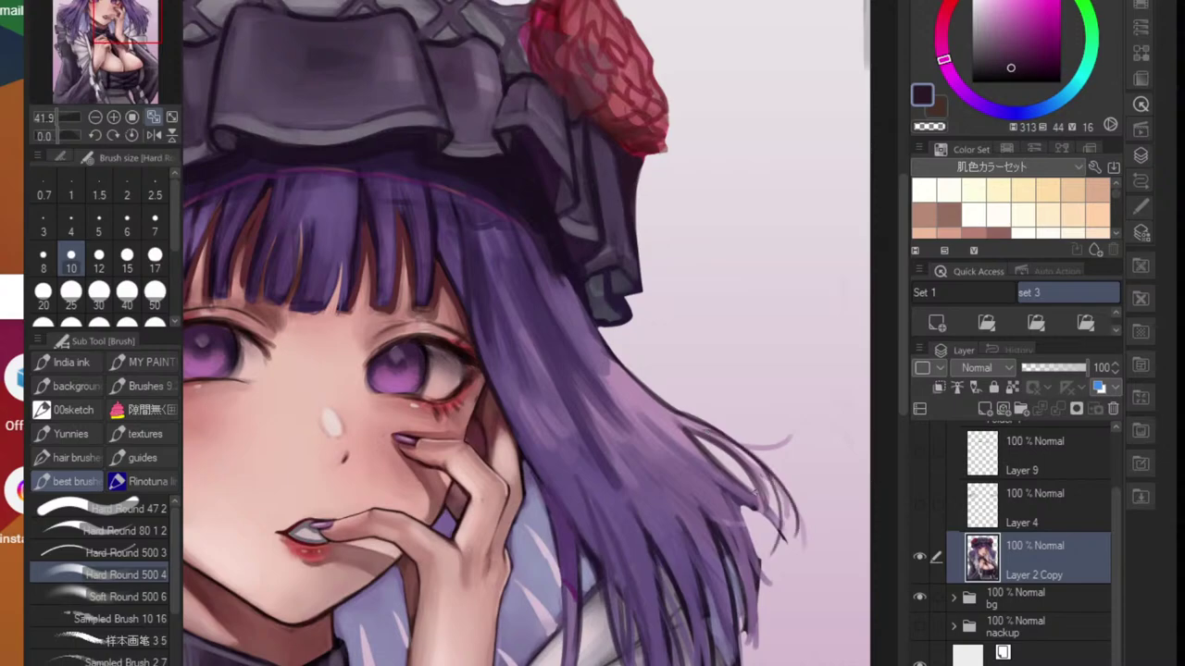
pyautogui.scroll(-5, 766, 486)
pyautogui.moveTo(518, 498); pyautogui.dragTo(583, 463)
pyautogui.scroll(5, 808, 476)
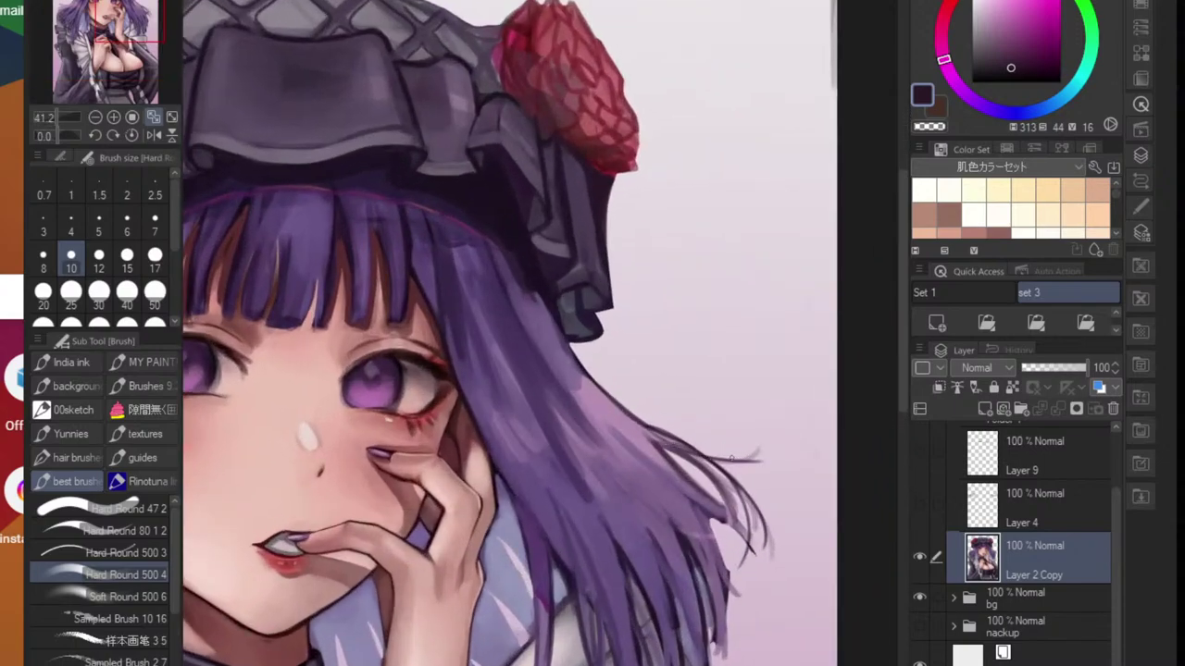
pyautogui.hotkey('ctrl', 'z')
pyautogui.moveTo(679, 448); pyautogui.dragTo(763, 451)
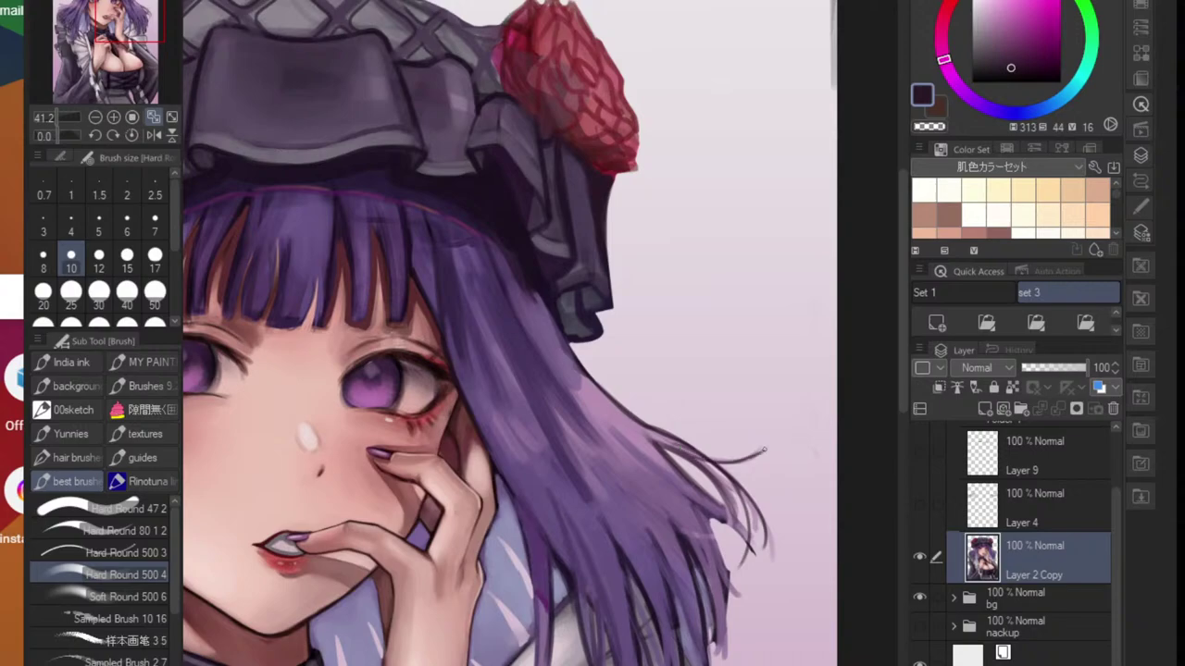
# - Add dark strokes to the hair tips, undoing one misplaced outline
pyautogui.scroll(-5, 770, 457)
pyautogui.scroll(5, 463, 446)
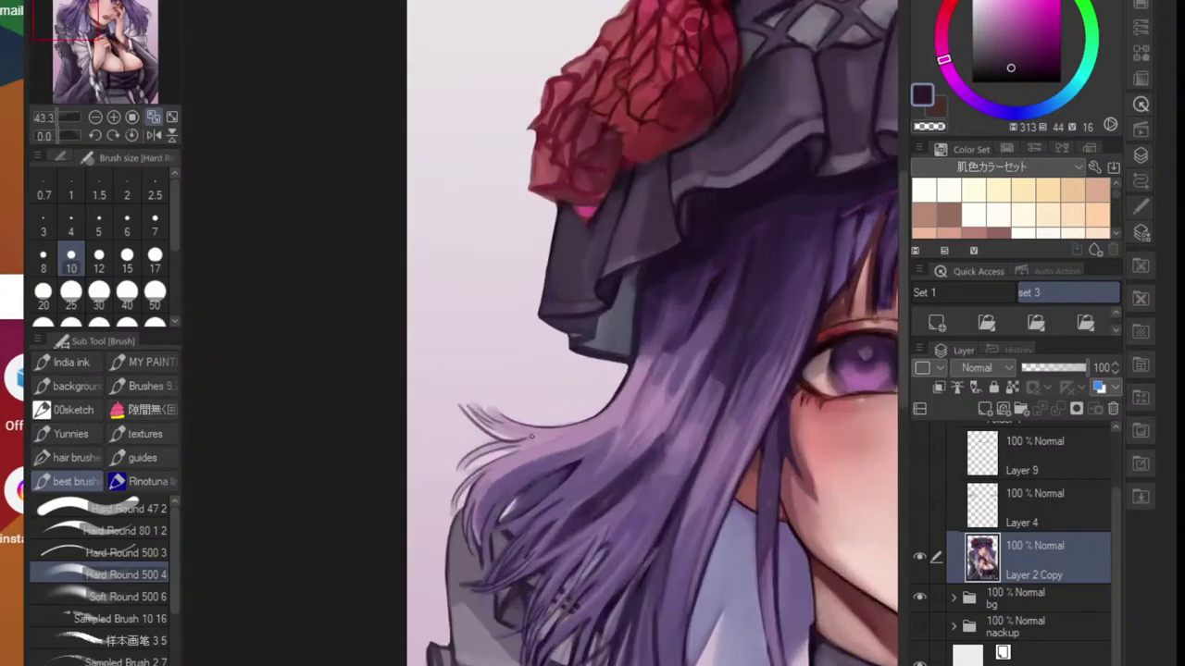
pyautogui.scroll(3, 480, 429)
pyautogui.moveTo(445, 362)
pyautogui.mouseDown()
pyautogui.moveTo(483, 415)
pyautogui.moveTo(572, 462)
pyautogui.moveTo(594, 454)
pyautogui.mouseUp()
pyautogui.hotkey('ctrl', 'z')
pyautogui.scroll(-5, 604, 497)
pyautogui.moveTo(518, 524); pyautogui.dragTo(323, 538)
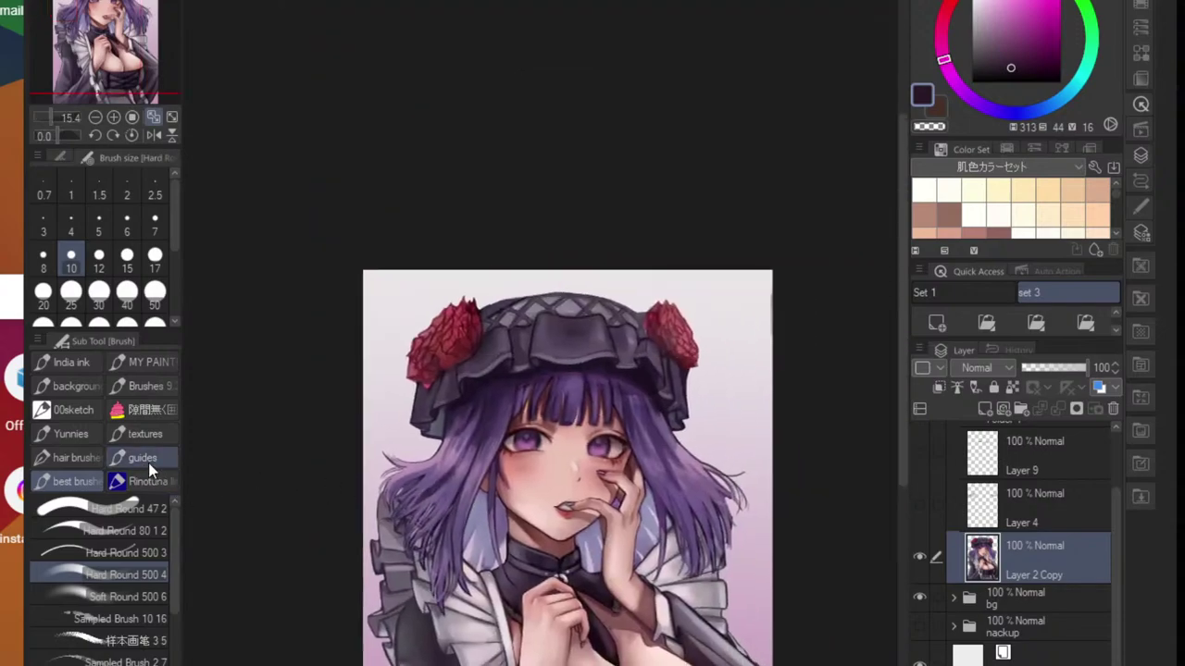
# - Switch to the hair brushes, zoom in, add a new layer and sample the hair purple
pyautogui.click(74, 457)
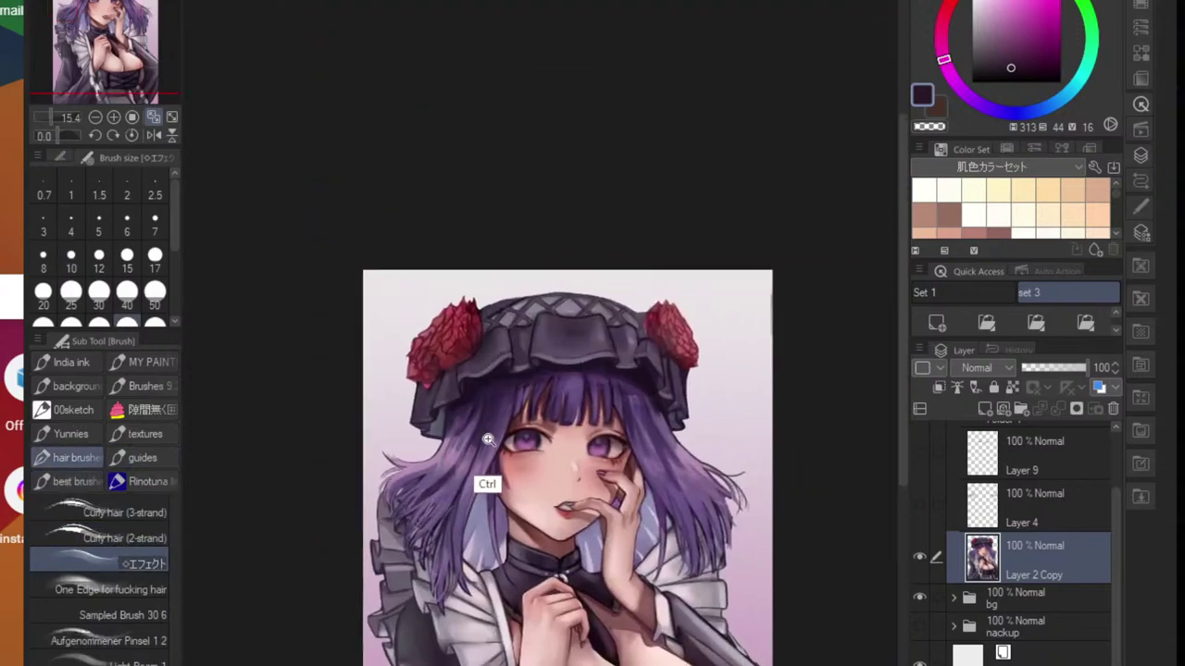
pyautogui.moveTo(416, 451); pyautogui.dragTo(453, 465)
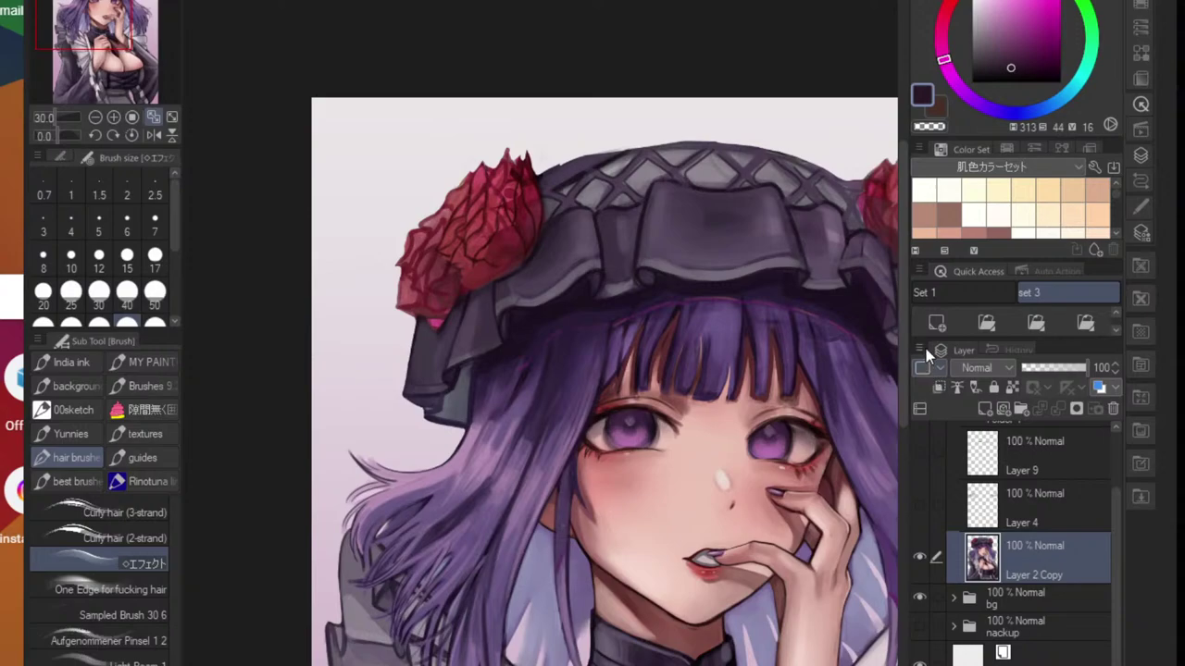
pyautogui.hotkey('ctrl', 'shift', 'n')
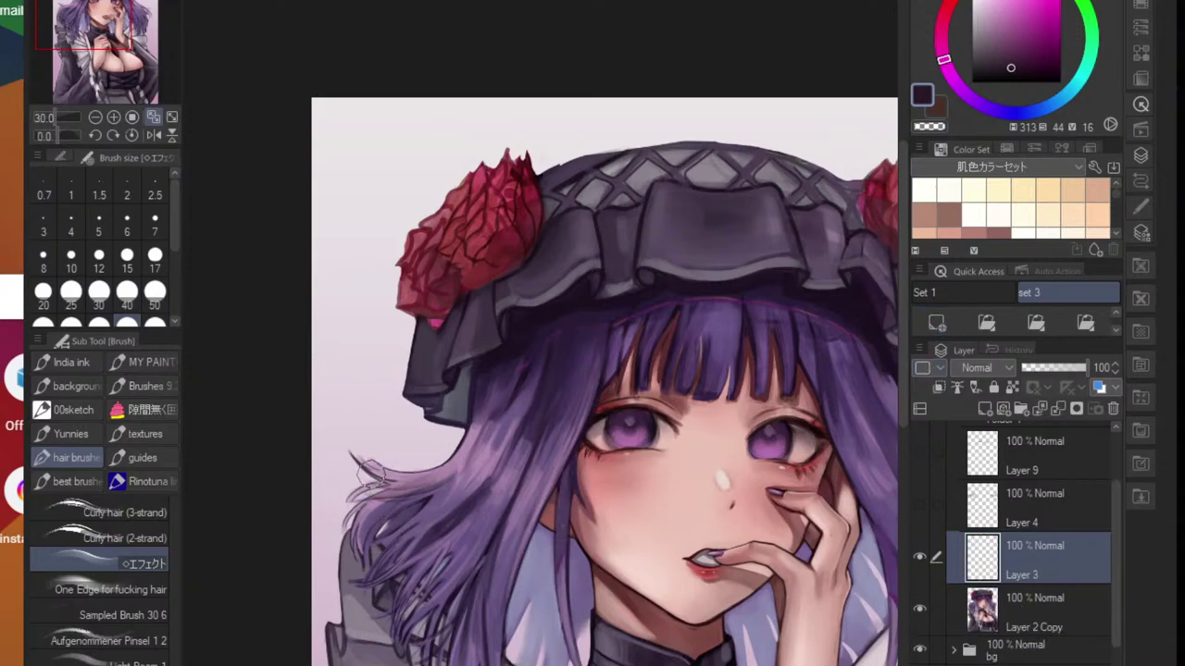
pyautogui.keyDown('alt'); pyautogui.click(490, 414); pyautogui.keyUp('alt')
# - Paint purple strands over the left hair tips and down beside the cheek and chin
pyautogui.moveTo(434, 470)
pyautogui.mouseDown()
pyautogui.moveTo(370, 543)
pyautogui.moveTo(431, 481)
pyautogui.moveTo(381, 476)
pyautogui.mouseUp()
pyautogui.moveTo(429, 514)
pyautogui.mouseDown()
pyautogui.moveTo(404, 584)
pyautogui.moveTo(447, 525)
pyautogui.moveTo(404, 624)
pyautogui.mouseUp()
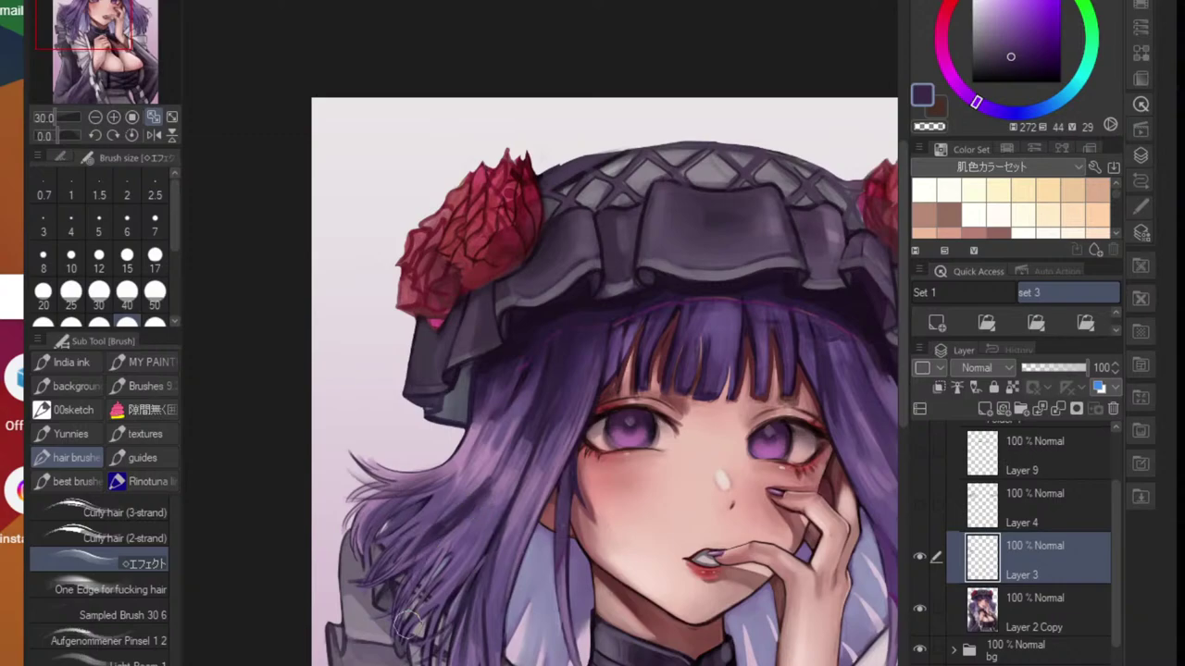
pyautogui.moveTo(471, 553); pyautogui.dragTo(442, 637)
pyautogui.moveTo(504, 580); pyautogui.dragTo(510, 659)
pyautogui.moveTo(525, 551)
pyautogui.mouseDown()
pyautogui.moveTo(515, 662)
pyautogui.moveTo(493, 659)
pyautogui.moveTo(531, 662)
pyautogui.mouseUp()
pyautogui.moveTo(562, 458)
pyautogui.mouseDown()
pyautogui.moveTo(574, 638)
pyautogui.moveTo(593, 652)
pyautogui.mouseUp()
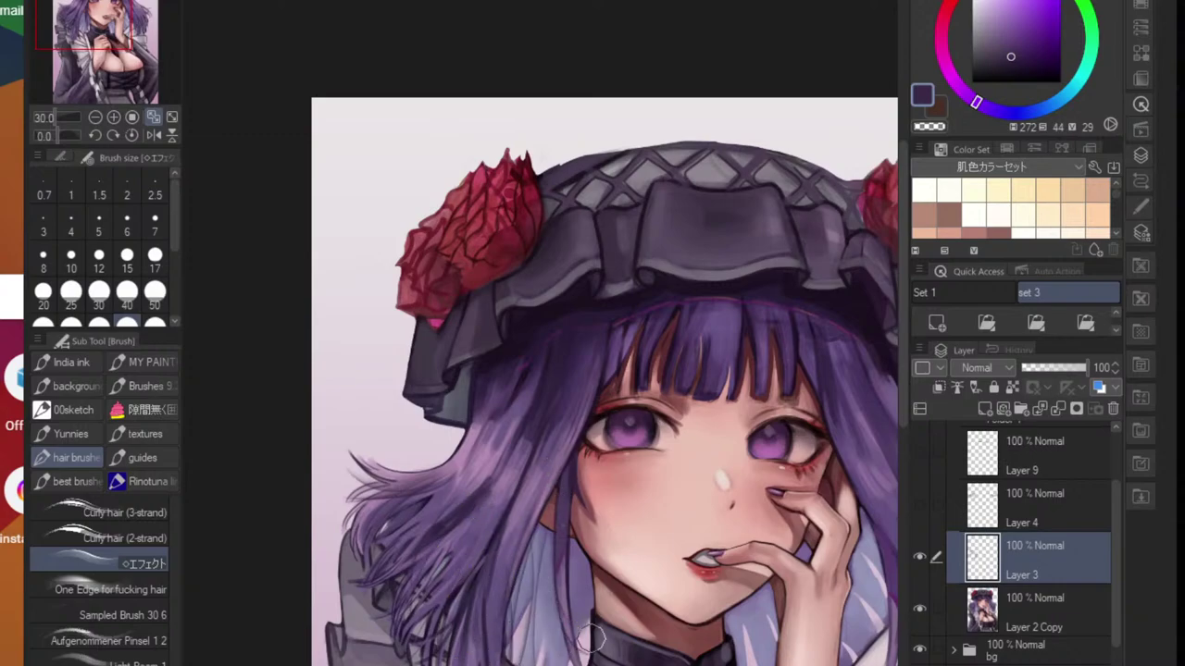
pyautogui.moveTo(556, 506); pyautogui.dragTo(519, 662)
pyautogui.moveTo(538, 527); pyautogui.dragTo(525, 661)
# - Paint darker strands down through the right-side hair
pyautogui.moveTo(615, 616); pyautogui.dragTo(528, 625)
pyautogui.moveTo(746, 623); pyautogui.dragTo(711, 574)
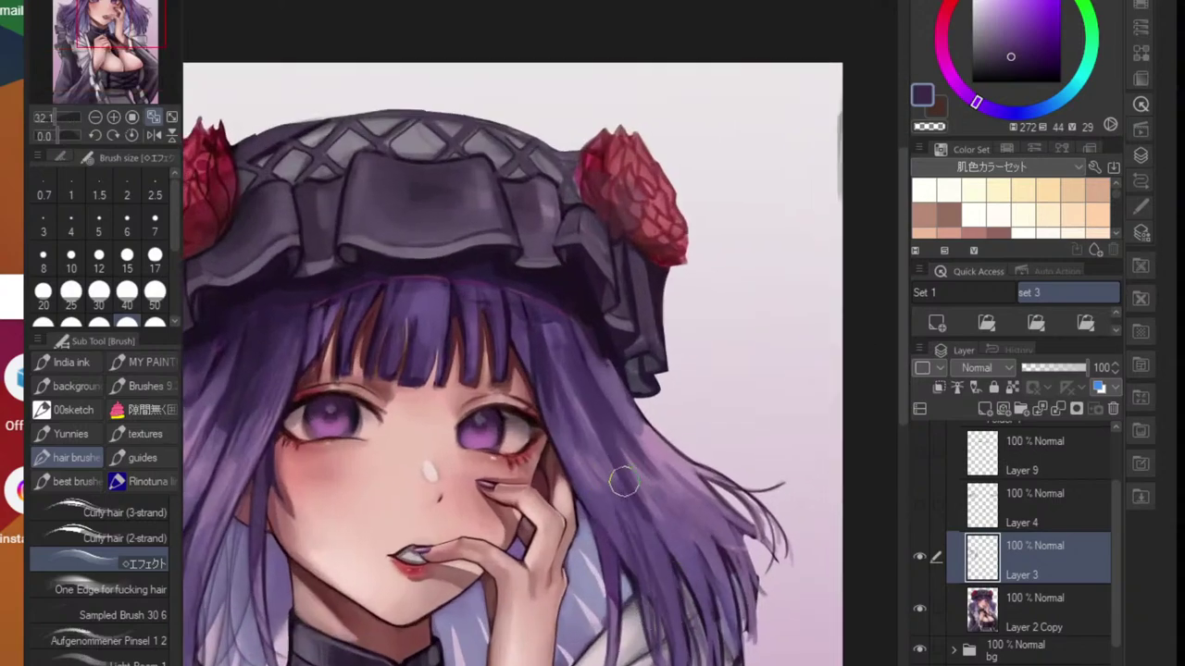
pyautogui.moveTo(664, 506); pyautogui.dragTo(714, 601)
pyautogui.moveTo(659, 463); pyautogui.dragTo(742, 591)
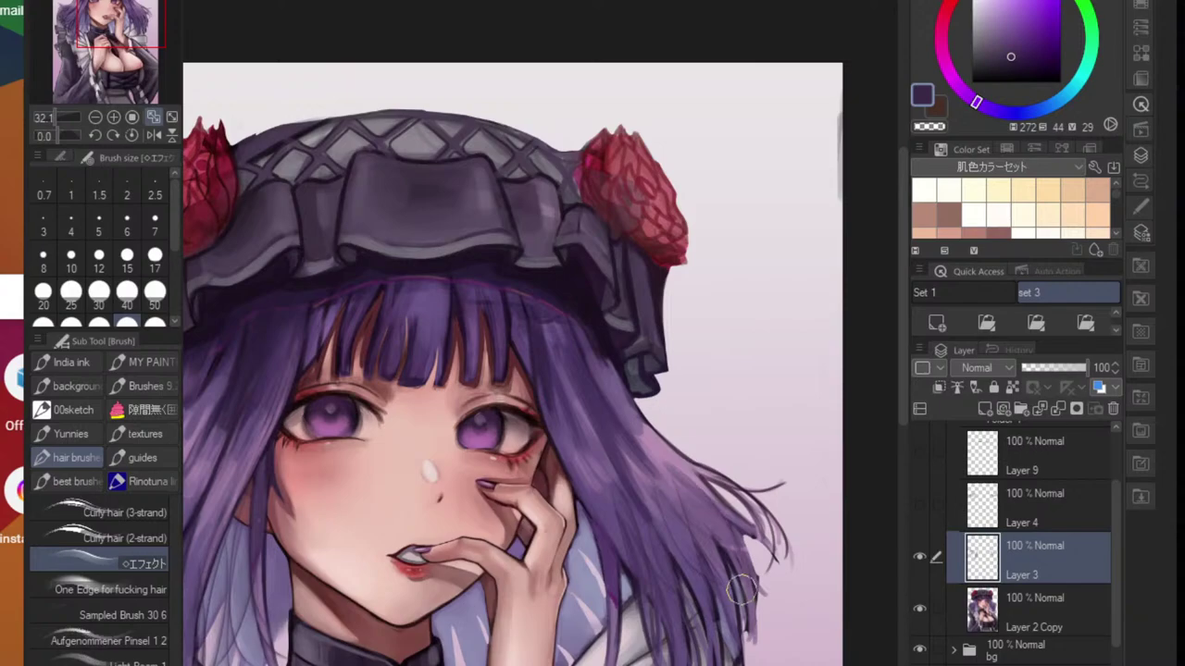
pyautogui.moveTo(688, 487); pyautogui.dragTo(716, 561)
pyautogui.moveTo(668, 496); pyautogui.dragTo(715, 595)
pyautogui.moveTo(676, 493); pyautogui.dragTo(727, 555)
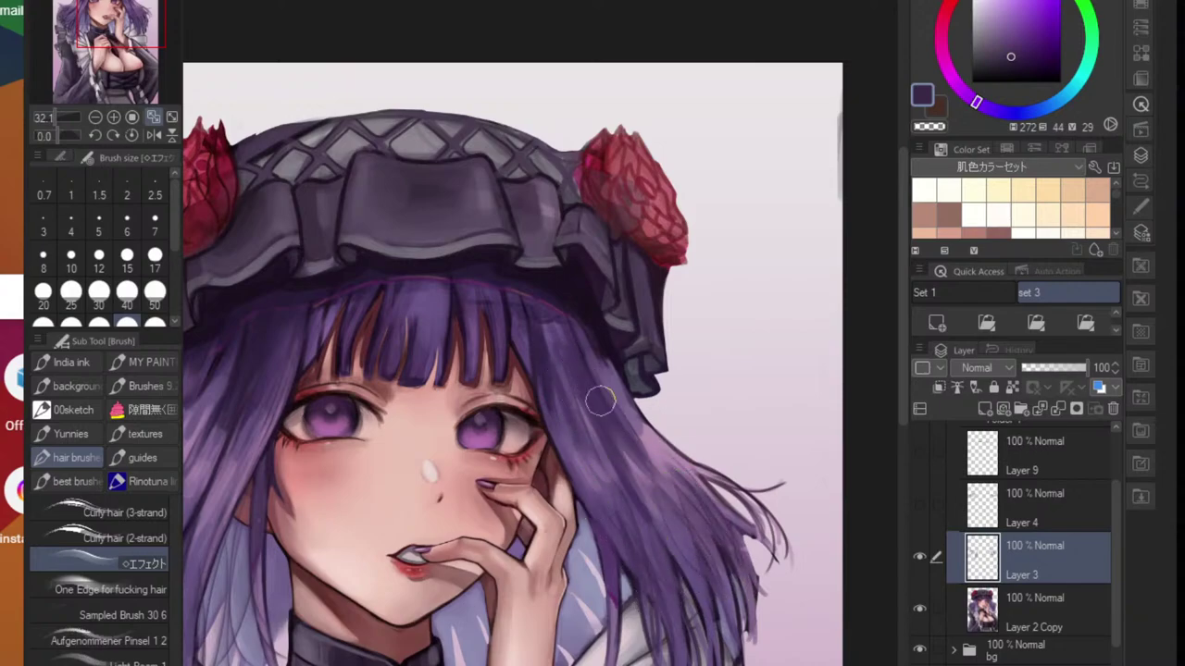
pyautogui.moveTo(561, 345); pyautogui.dragTo(594, 474)
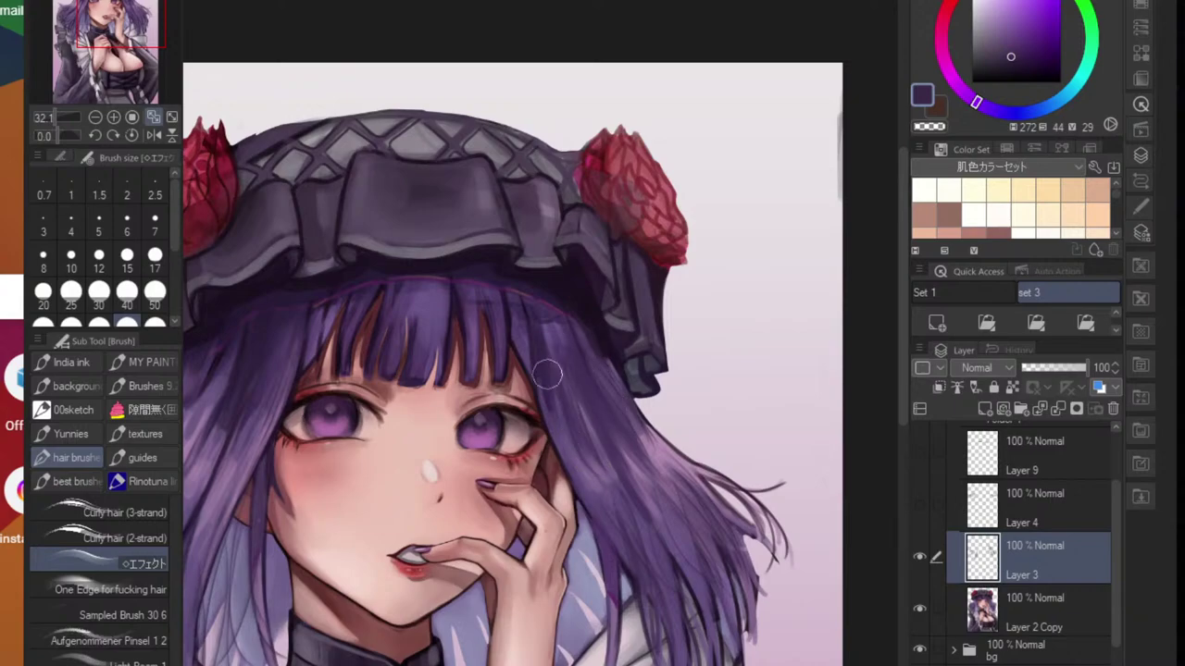
pyautogui.moveTo(550, 377); pyautogui.dragTo(573, 452)
pyautogui.moveTo(663, 506); pyautogui.dragTo(614, 536)
# - Darken the lighter strands left of the eye and add dark strands left of the face
pyautogui.moveTo(507, 474); pyautogui.dragTo(551, 470)
pyautogui.moveTo(515, 424); pyautogui.dragTo(477, 511)
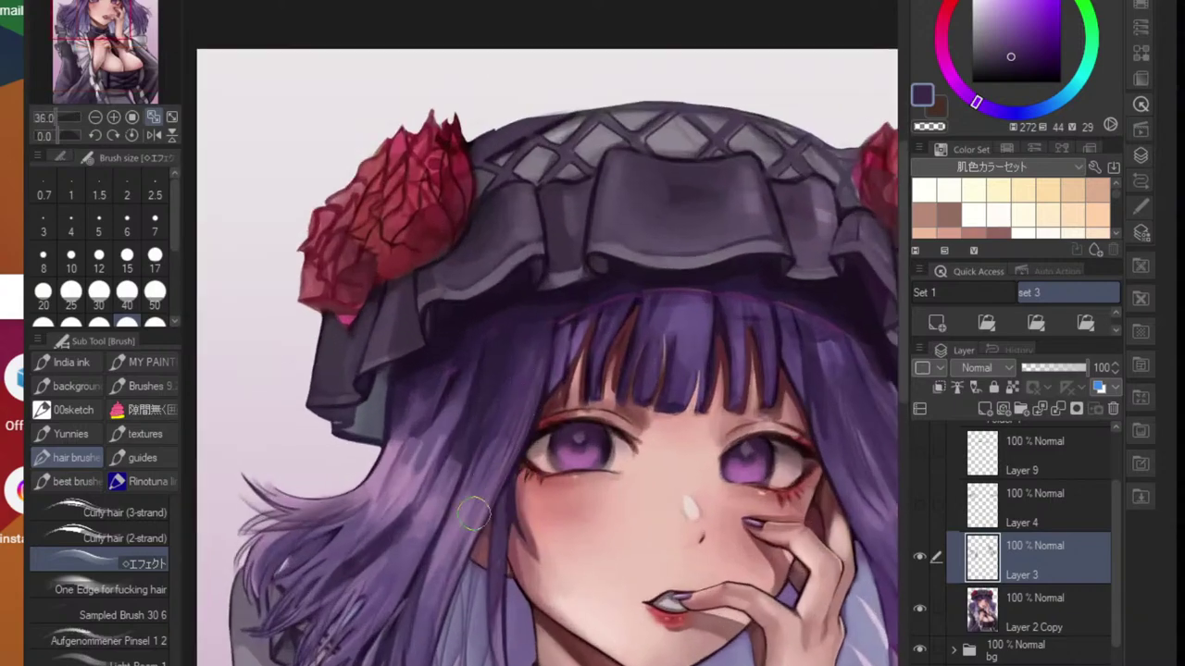
pyautogui.moveTo(498, 456); pyautogui.dragTo(475, 511)
pyautogui.moveTo(473, 470); pyautogui.dragTo(469, 505)
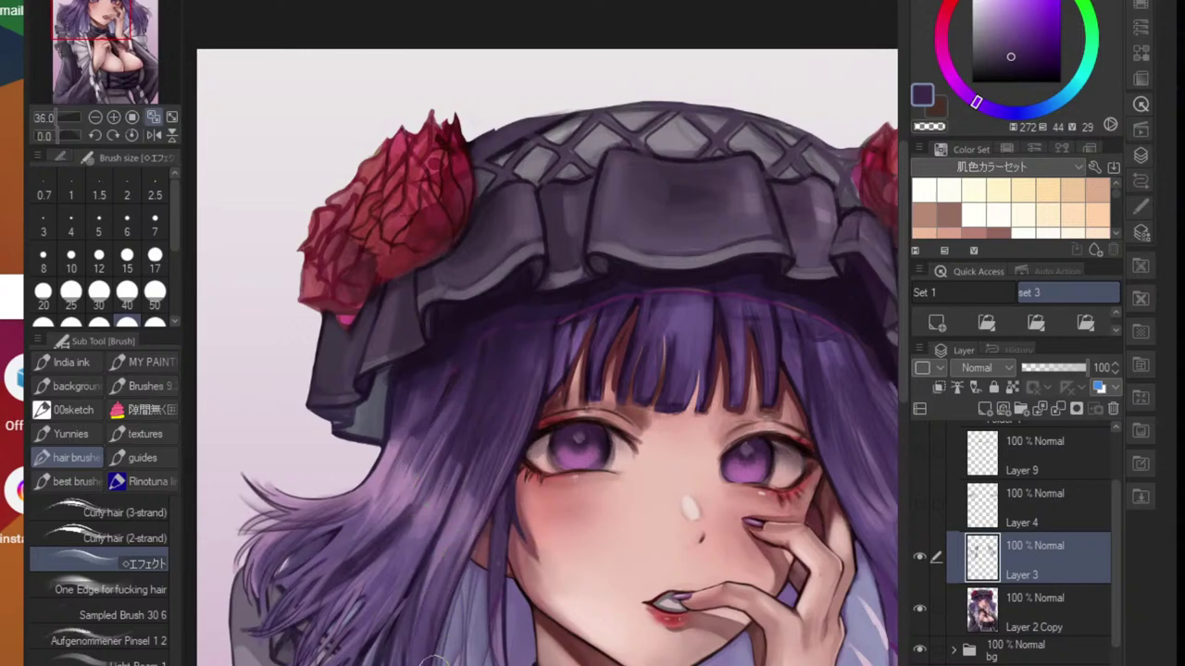
pyautogui.moveTo(435, 506)
pyautogui.mouseDown()
pyautogui.moveTo(347, 613)
pyautogui.moveTo(416, 505)
pyautogui.moveTo(350, 606)
pyautogui.mouseUp()
pyautogui.moveTo(416, 508)
pyautogui.mouseDown()
pyautogui.moveTo(337, 591)
pyautogui.moveTo(359, 525)
pyautogui.moveTo(403, 476)
pyautogui.moveTo(318, 544)
pyautogui.moveTo(383, 495)
pyautogui.moveTo(343, 556)
pyautogui.moveTo(329, 526)
pyautogui.mouseUp()
pyautogui.scroll(-5, 398, 517)
pyautogui.scroll(4, 620, 507)
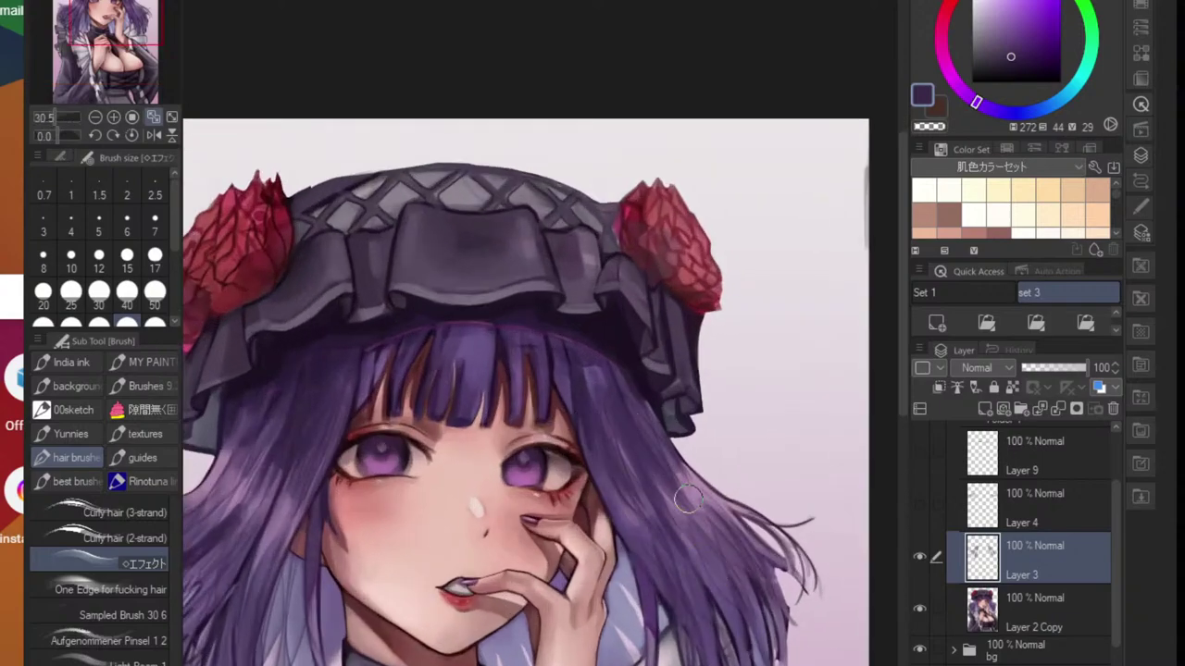
pyautogui.scroll(-3, 648, 624)
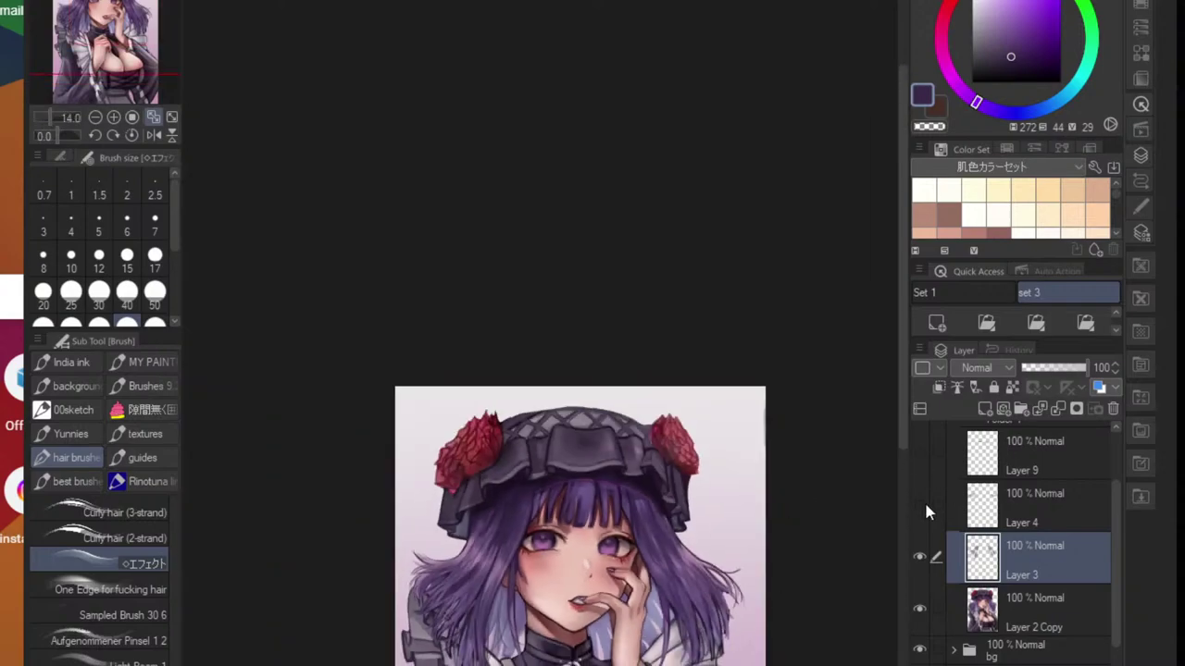
pyautogui.scroll(3, 694, 615)
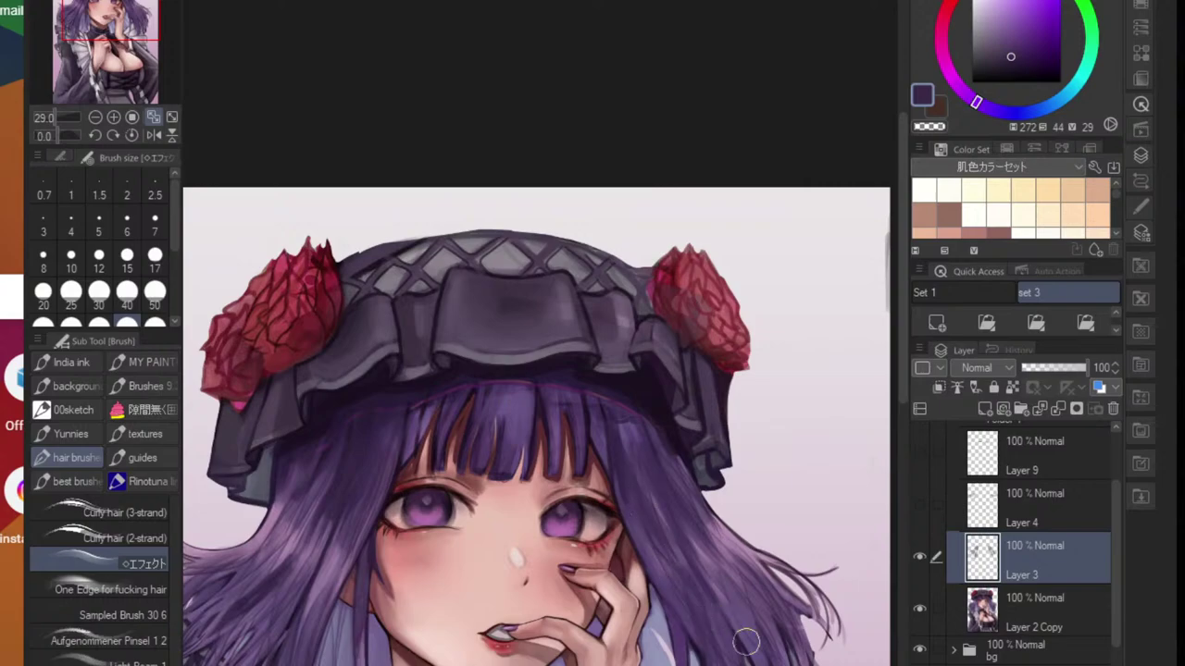
# - Set the hair-strand layer to Overlay blending at about 68% opacity
pyautogui.click(1007, 368)
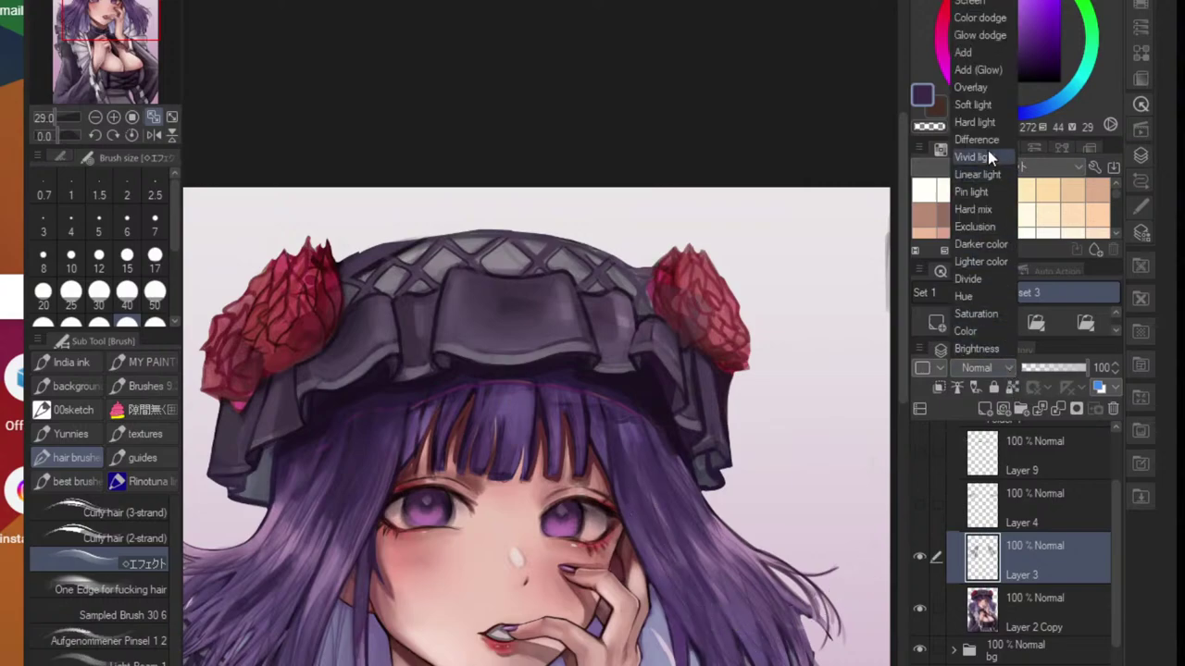
pyautogui.click(980, 93)
pyautogui.scroll(-3, 787, 425)
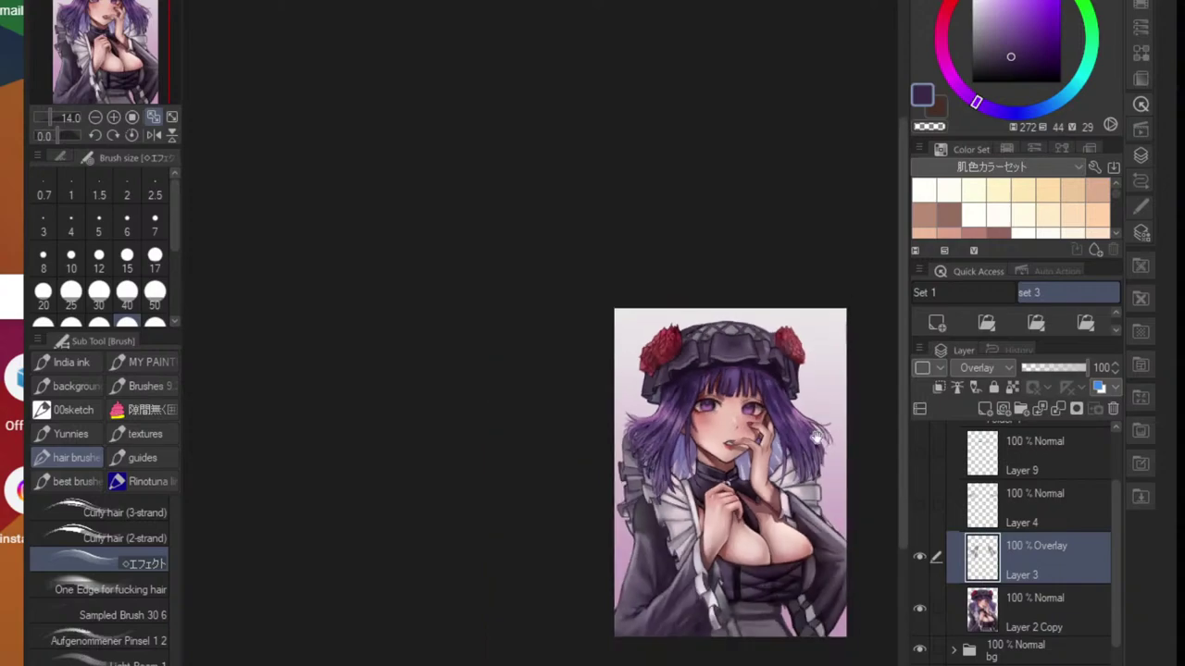
pyautogui.scroll(2, 767, 484)
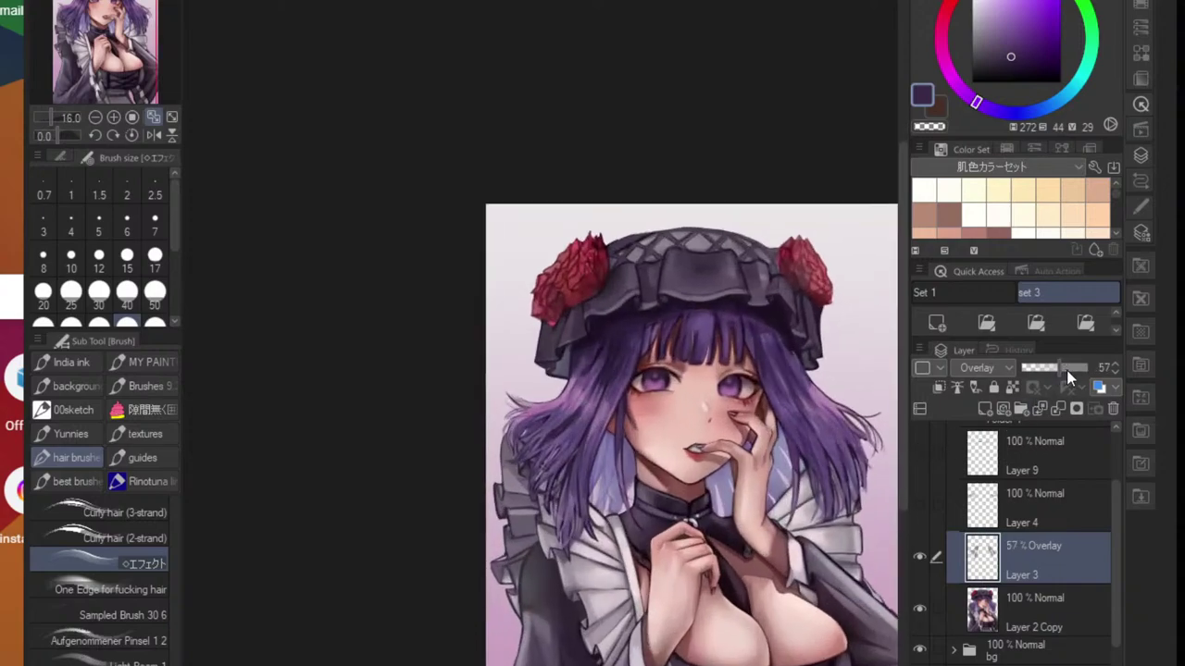
pyautogui.moveTo(1072, 372); pyautogui.dragTo(1062, 375)
pyautogui.scroll(2, 764, 436)
# - Erase the overlay shading around the right hair ends with a large Soft eraser
pyautogui.press('e')
pyautogui.moveTo(774, 463); pyautogui.dragTo(721, 452)
pyautogui.scroll(-3, 721, 452)
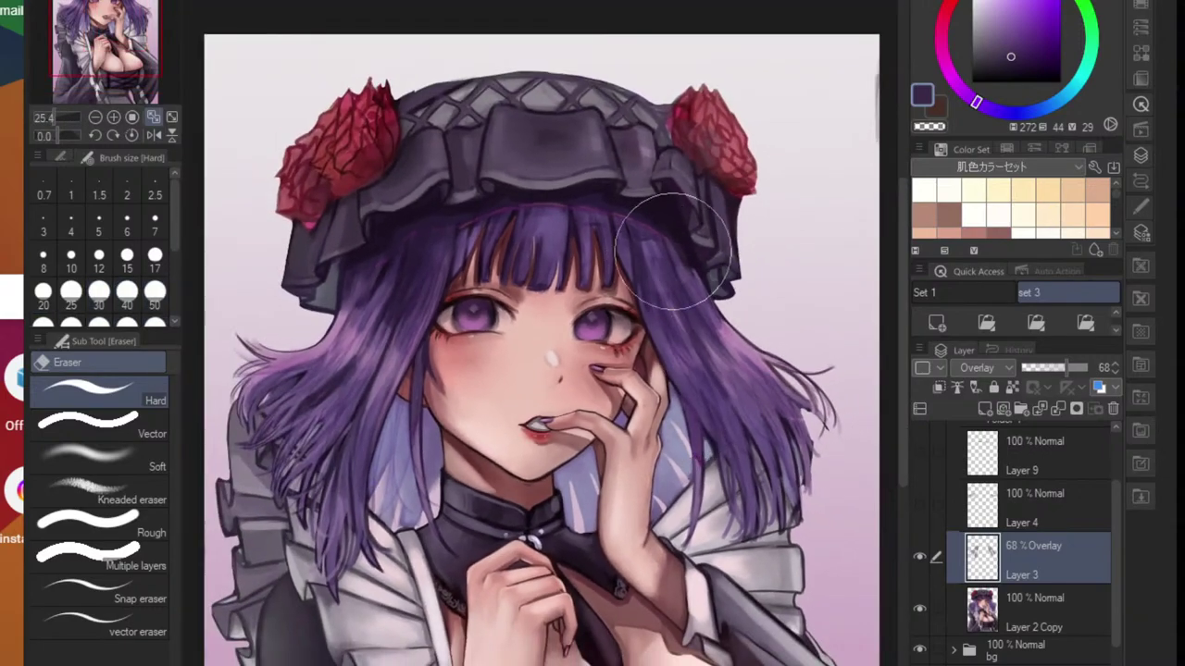
pyautogui.click(134, 469)
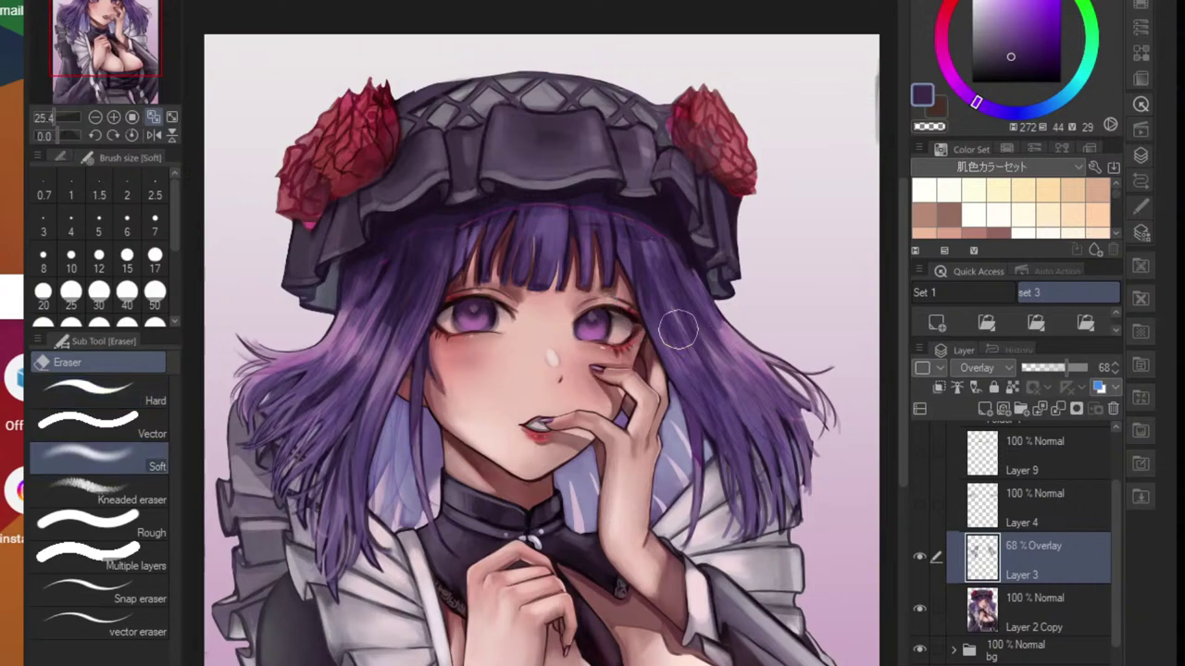
pyautogui.press(']')
pyautogui.press(']')
pyautogui.press(']')
pyautogui.press(']')
pyautogui.press(']')
pyautogui.press(']')
pyautogui.press(']')
pyautogui.press(']')
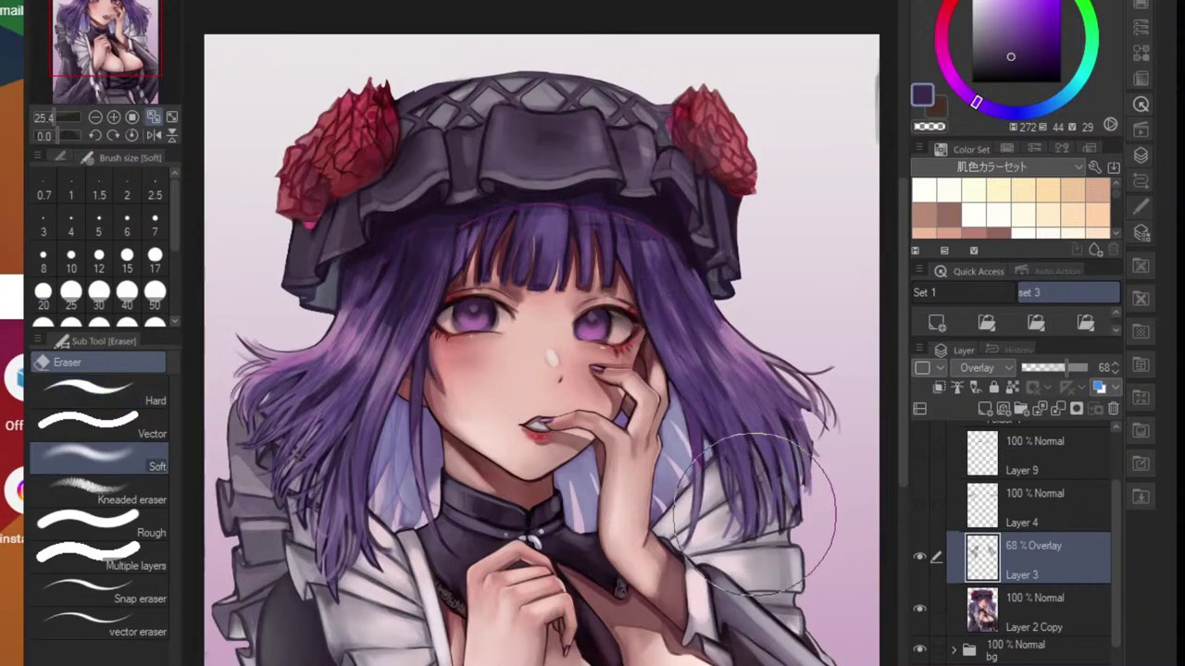
pyautogui.moveTo(748, 518)
pyautogui.mouseDown()
pyautogui.moveTo(804, 473)
pyautogui.moveTo(760, 420)
pyautogui.mouseUp()
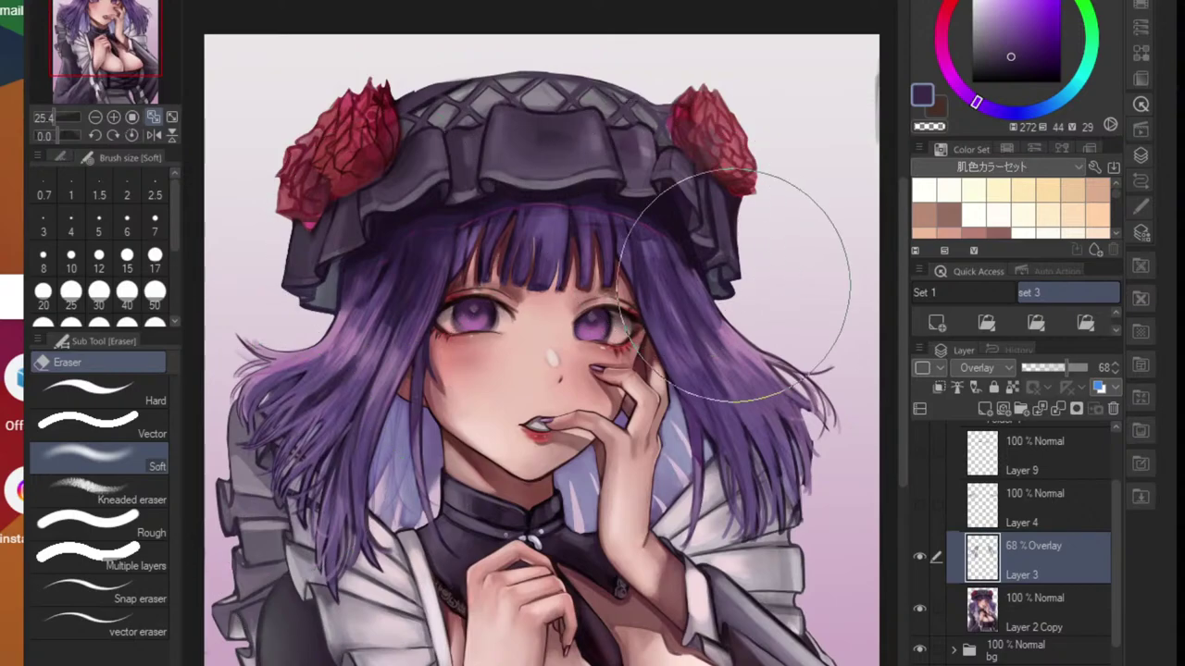
pyautogui.scroll(-5, 787, 528)
# - Toggle the Overlay layer off and on to compare the effect
pyautogui.click(923, 557)
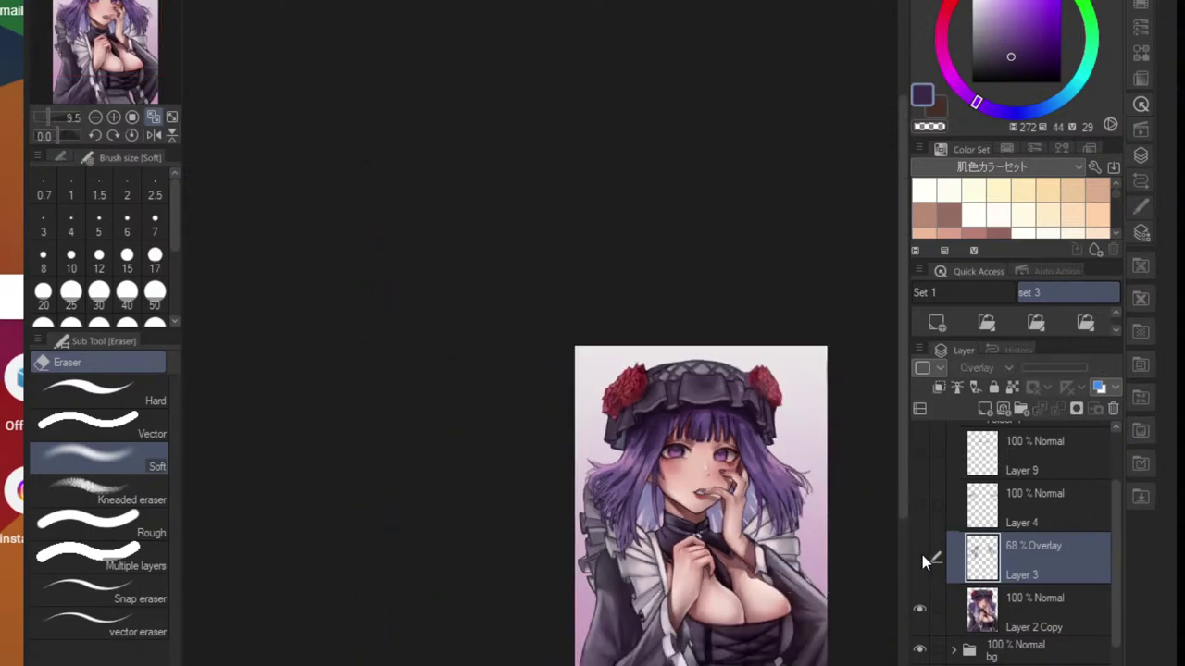
pyautogui.click(922, 555)
pyautogui.click(922, 555)
pyautogui.click(922, 555)
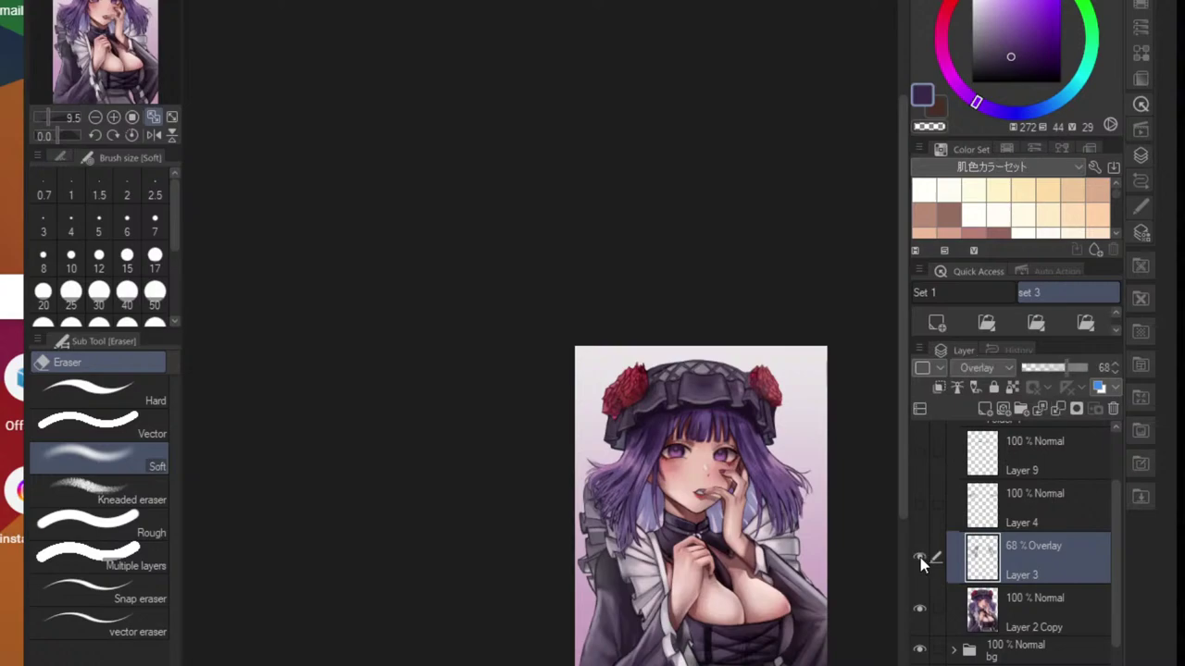
# - Turn on Layer 4 to show its stray hair-strand lines
pyautogui.moveTo(696, 487); pyautogui.dragTo(742, 495)
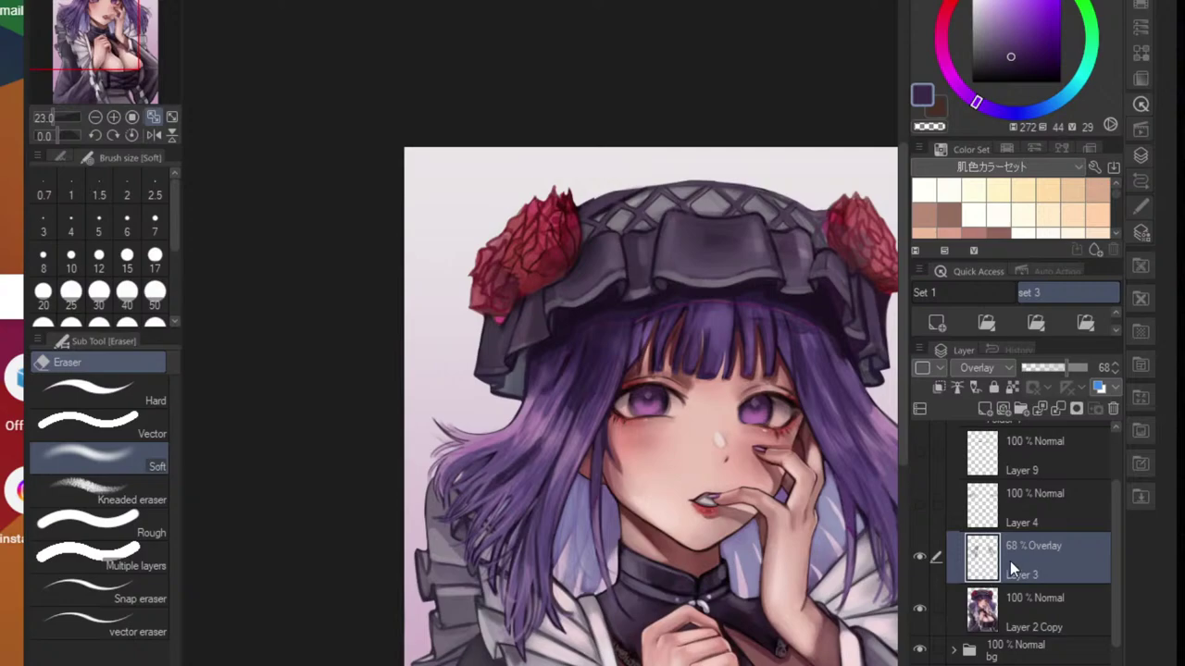
pyautogui.moveTo(812, 419); pyautogui.dragTo(730, 364)
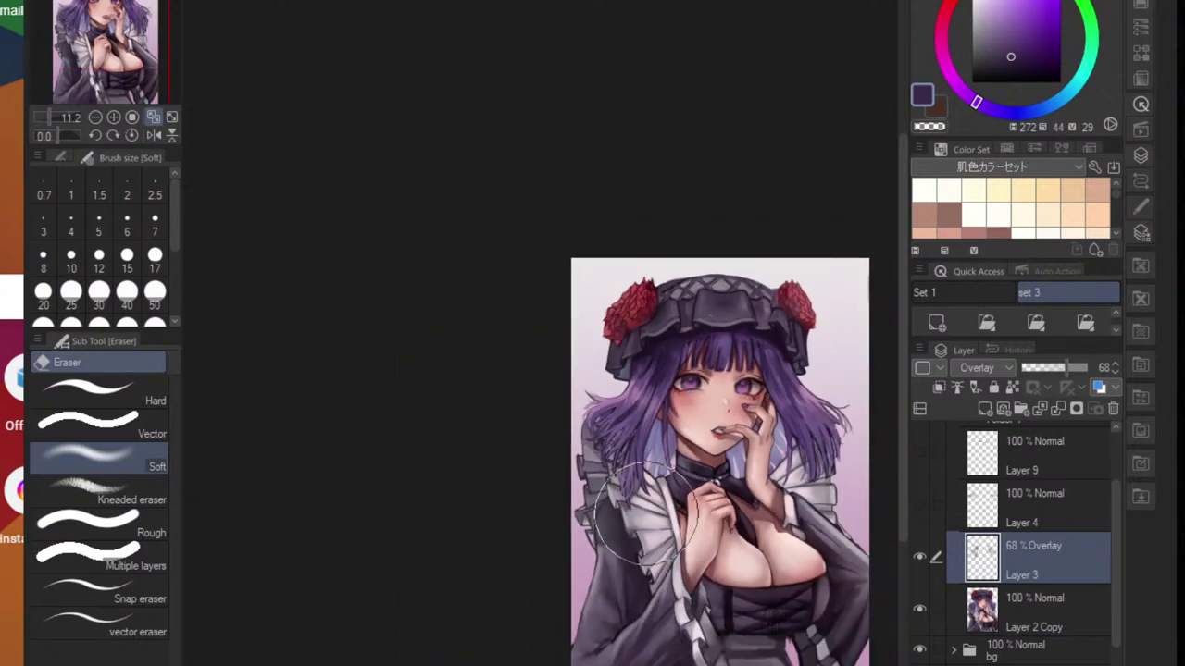
pyautogui.moveTo(596, 539); pyautogui.dragTo(472, 545)
pyautogui.moveTo(638, 505); pyautogui.dragTo(668, 488)
pyautogui.moveTo(668, 486); pyautogui.dragTo(641, 509)
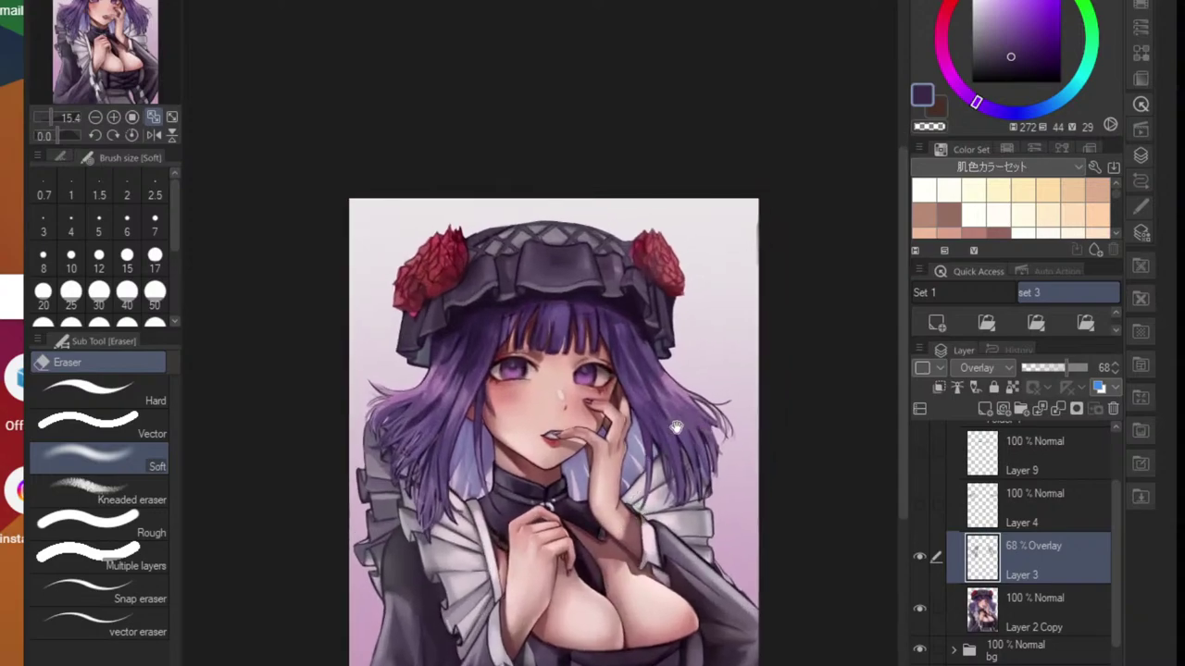
pyautogui.scroll(2, 676, 427)
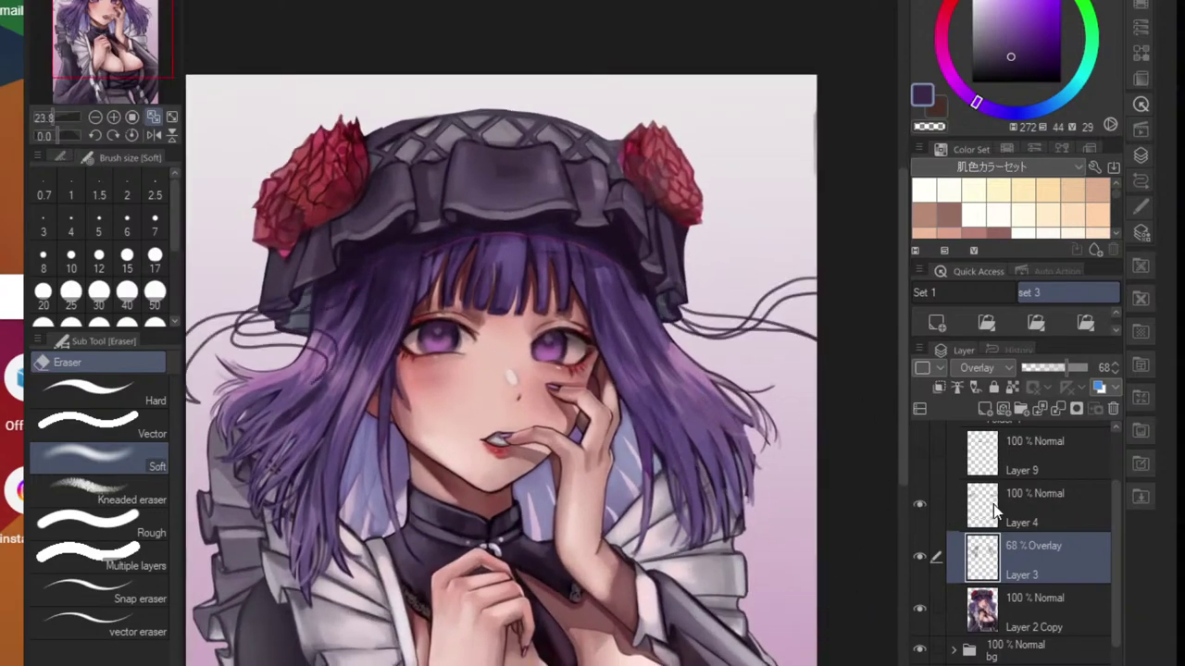
pyautogui.click(994, 511)
# - Lasso a flowing strand shape from the bonnet across the left hair
pyautogui.moveTo(676, 486); pyautogui.dragTo(753, 485)
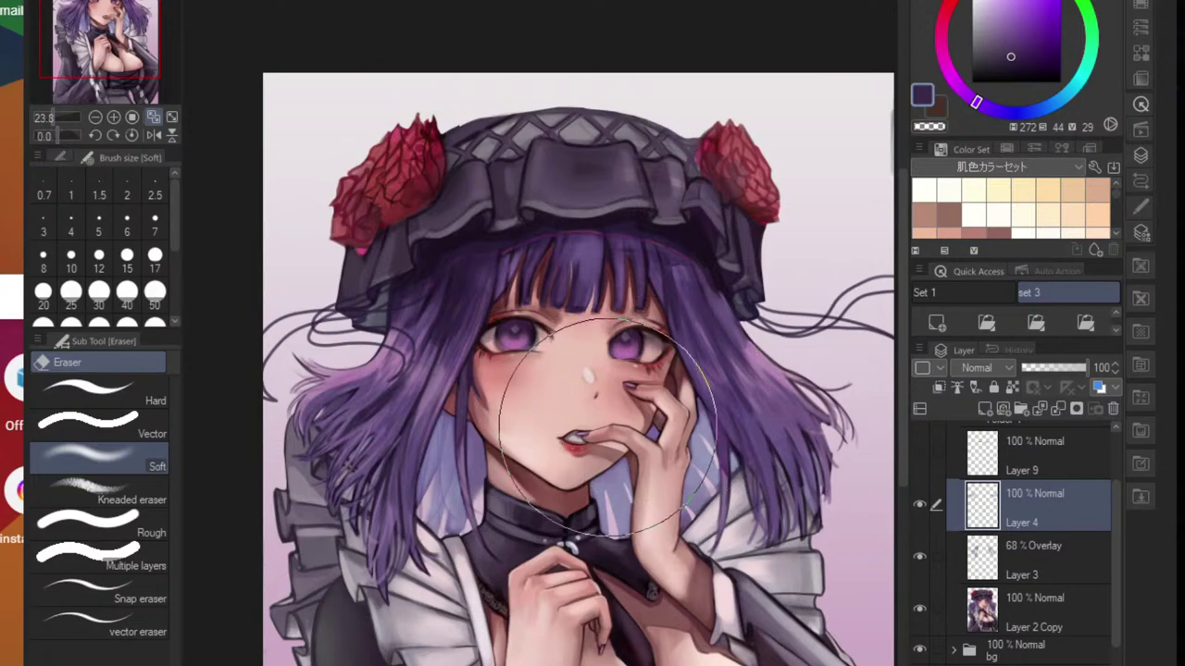
pyautogui.press('m')
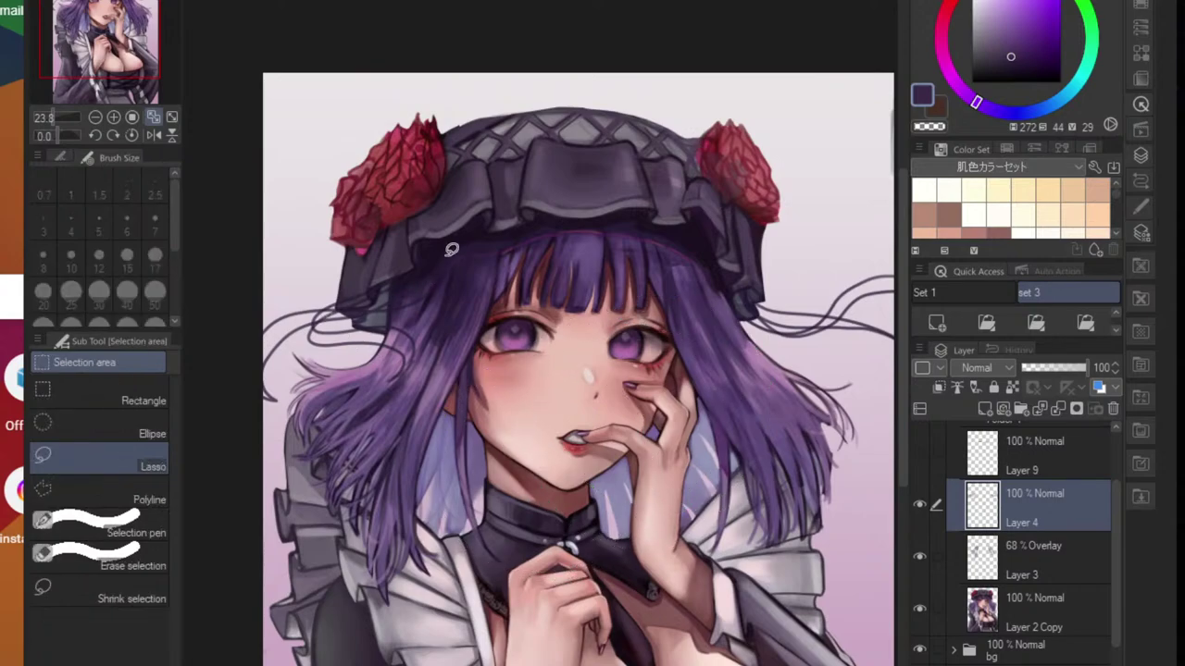
pyautogui.moveTo(433, 292); pyautogui.dragTo(433, 293)
pyautogui.moveTo(232, 368); pyautogui.dragTo(289, 324)
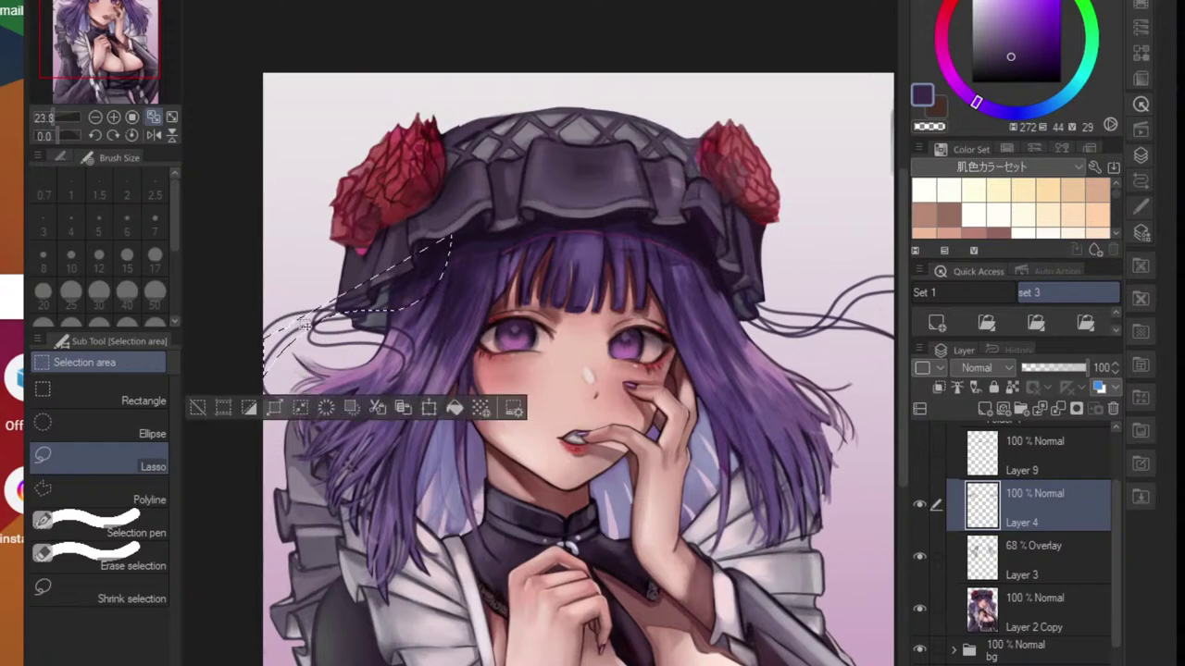
pyautogui.hotkey('ctrl', 'd')
pyautogui.moveTo(440, 289)
pyautogui.mouseDown()
pyautogui.moveTo(277, 349)
pyautogui.moveTo(247, 422)
pyautogui.moveTo(253, 337)
pyautogui.moveTo(434, 298)
pyautogui.mouseUp()
pyautogui.moveTo(469, 243); pyautogui.dragTo(463, 237)
pyautogui.hotkey('ctrl', 'd')
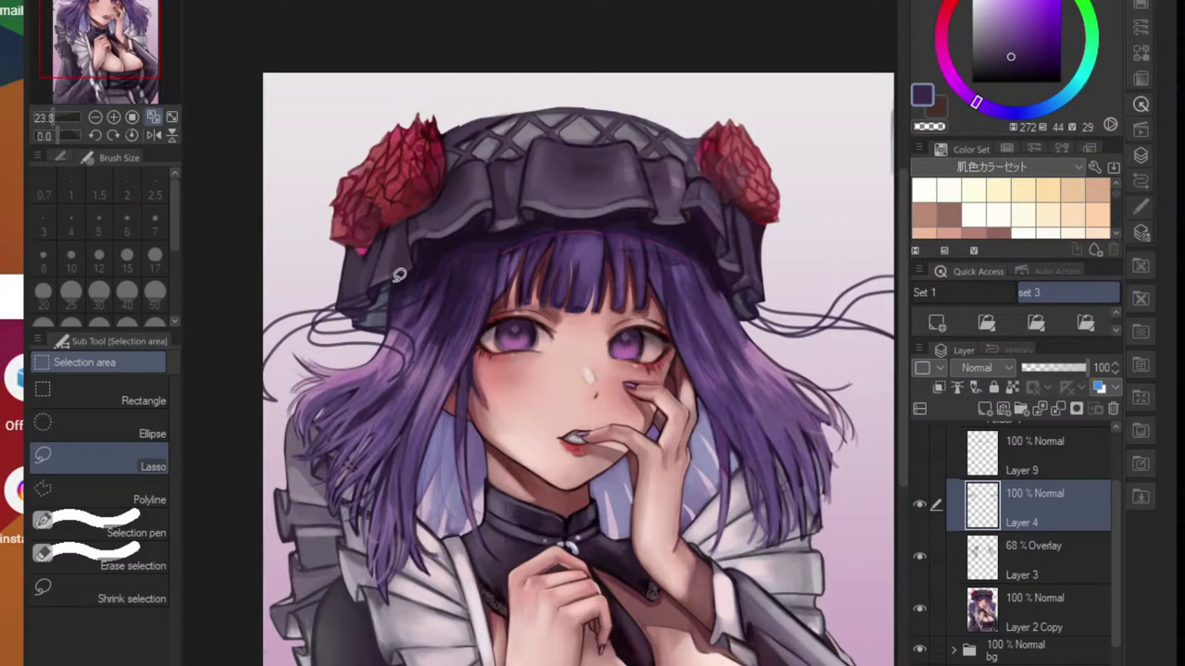
pyautogui.moveTo(236, 439)
pyautogui.mouseDown()
pyautogui.moveTo(243, 365)
pyautogui.moveTo(310, 337)
pyautogui.mouseUp()
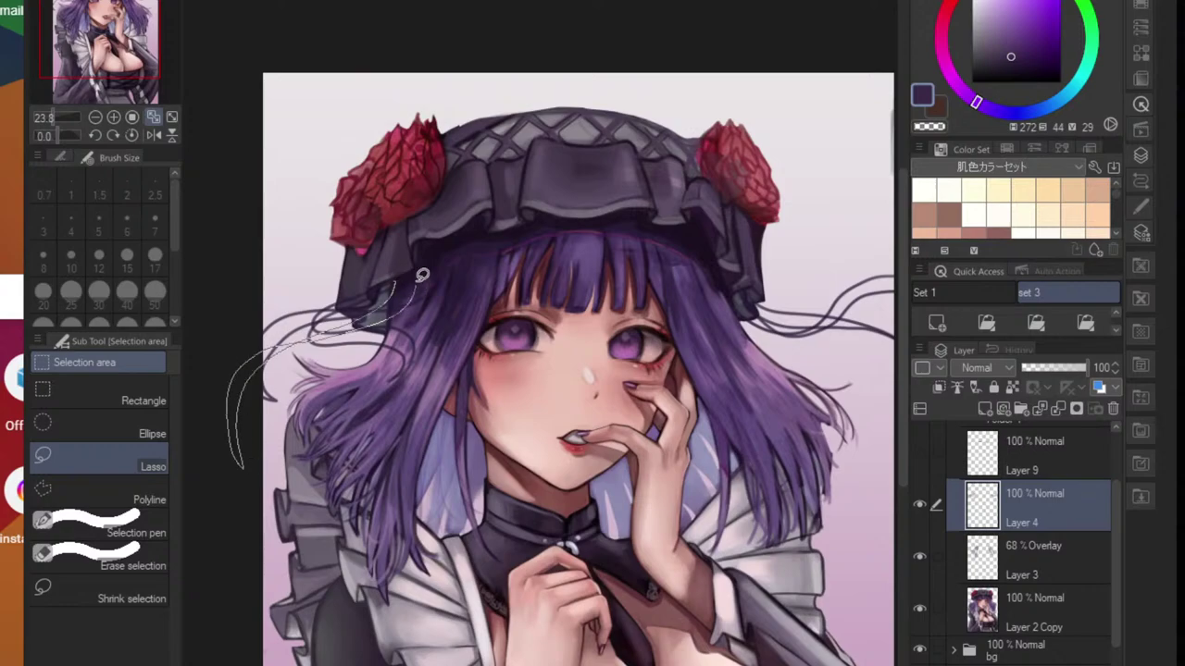
pyautogui.moveTo(412, 267); pyautogui.dragTo(413, 270)
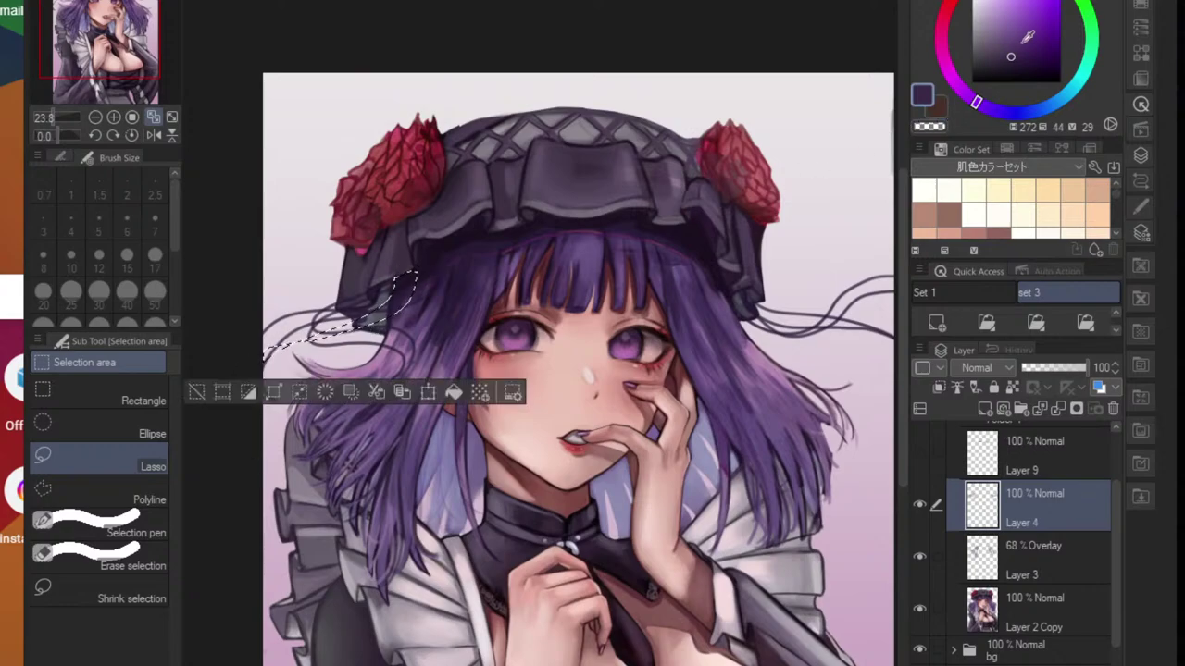
# - Fill the strand with dark purple, check it against Layers 3 and 4, then clear the fill
pyautogui.click(1017, 70)
pyautogui.hotkey('alt', 'Delete')
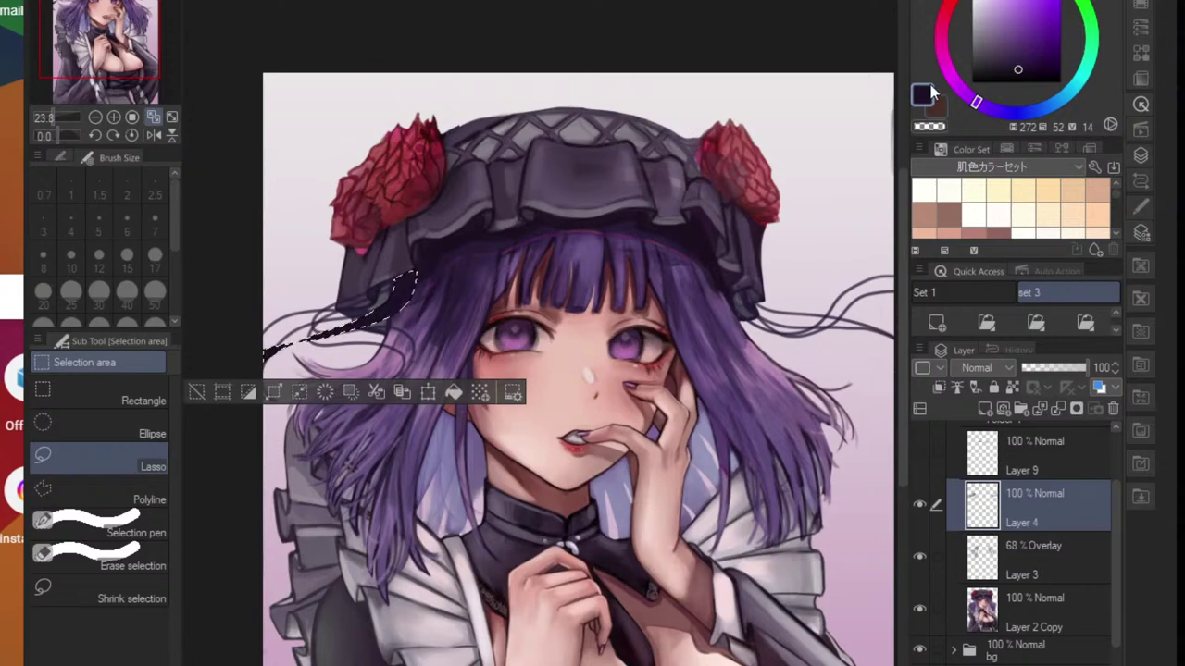
pyautogui.hotkey('ctrl', 'd')
pyautogui.moveTo(361, 327); pyautogui.dragTo(481, 362)
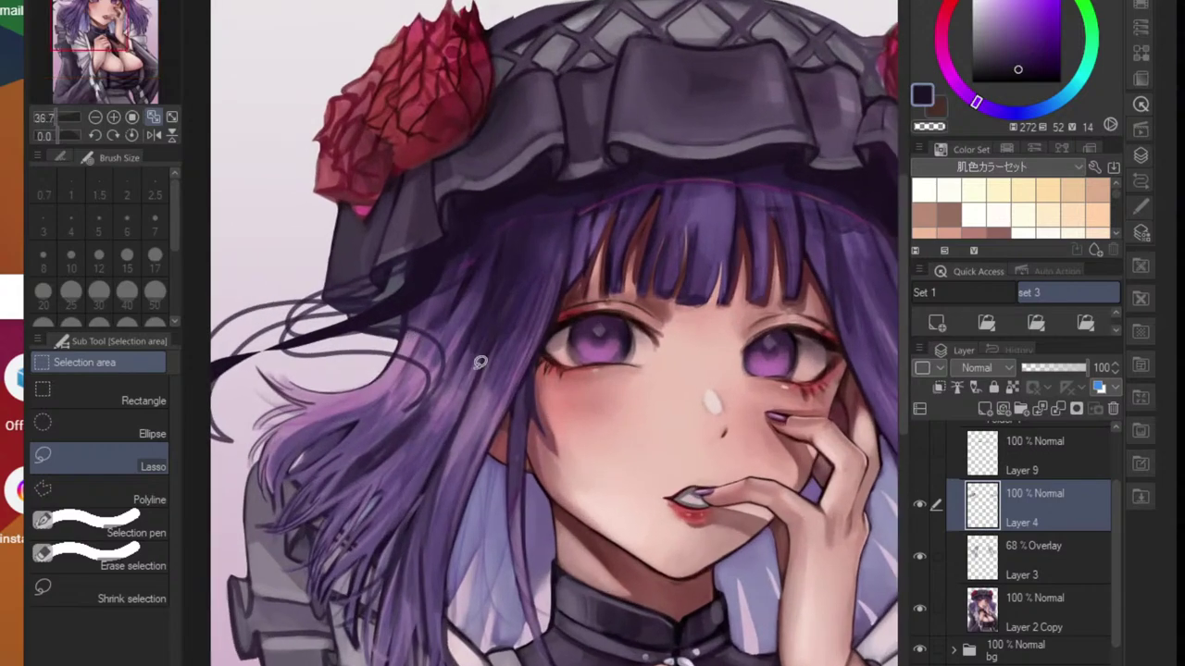
pyautogui.click(920, 555)
pyautogui.click(920, 556)
pyautogui.click(919, 506)
pyautogui.click(920, 507)
pyautogui.hotkey('ctrl', 'z')
pyautogui.press('Delete')
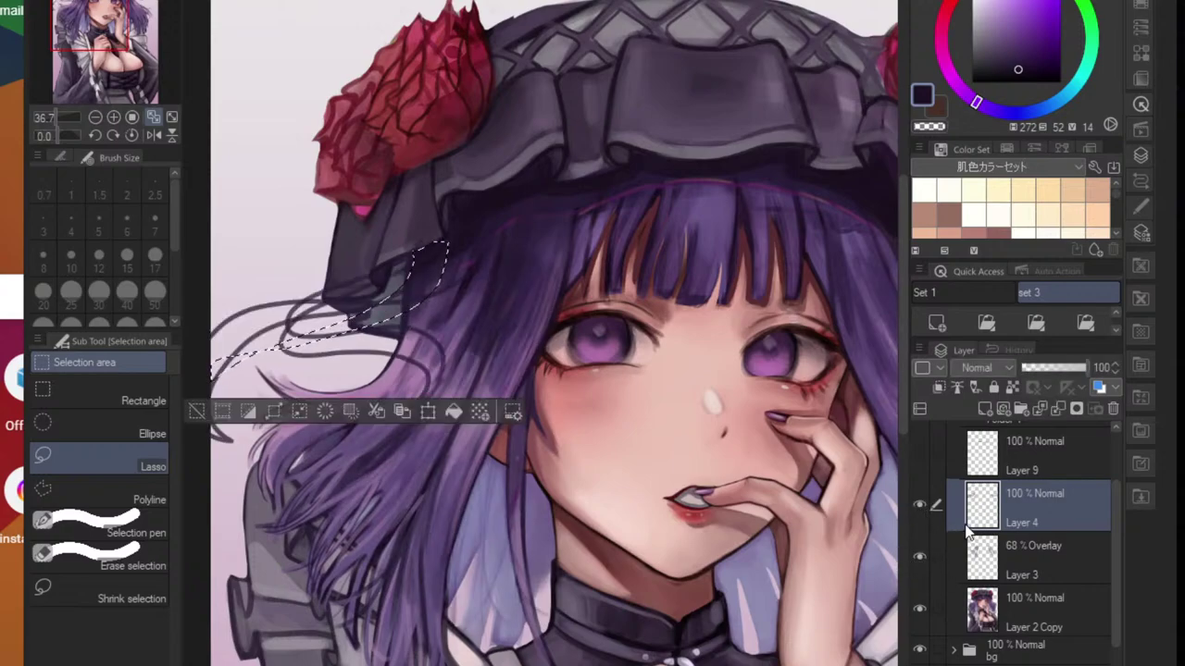
# - Fill the strand shape on a new layer above Layer 4 and refine its outline
pyautogui.click(941, 322)
pyautogui.hotkey('alt', 'Delete')
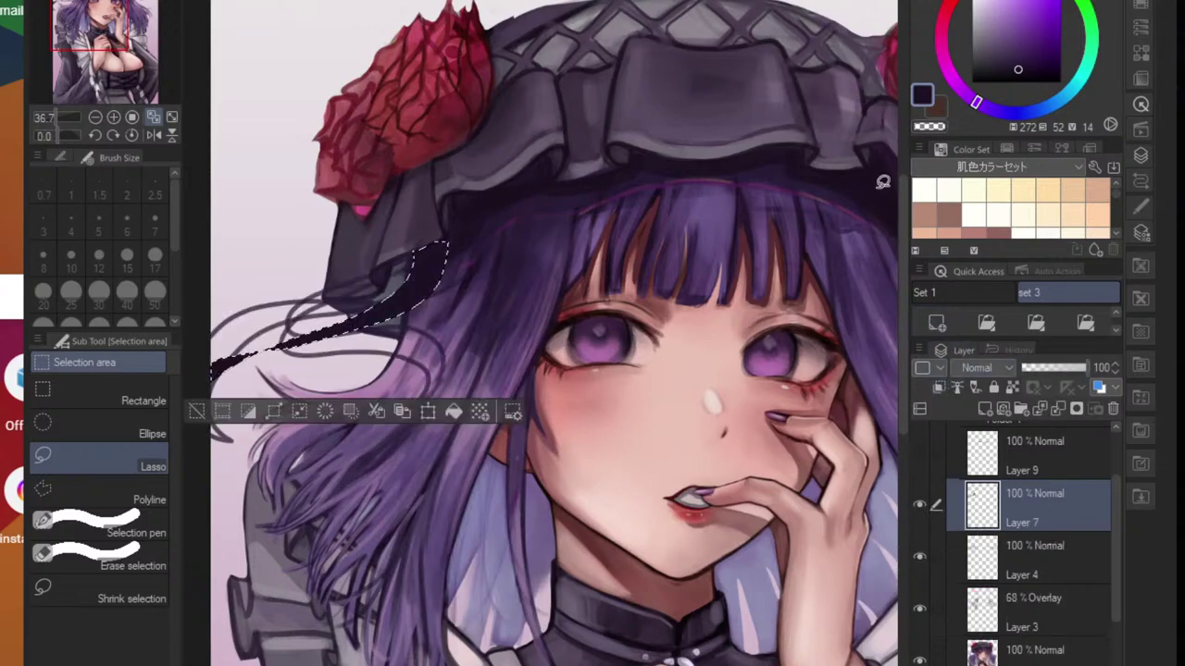
pyautogui.hotkey('ctrl', 'd')
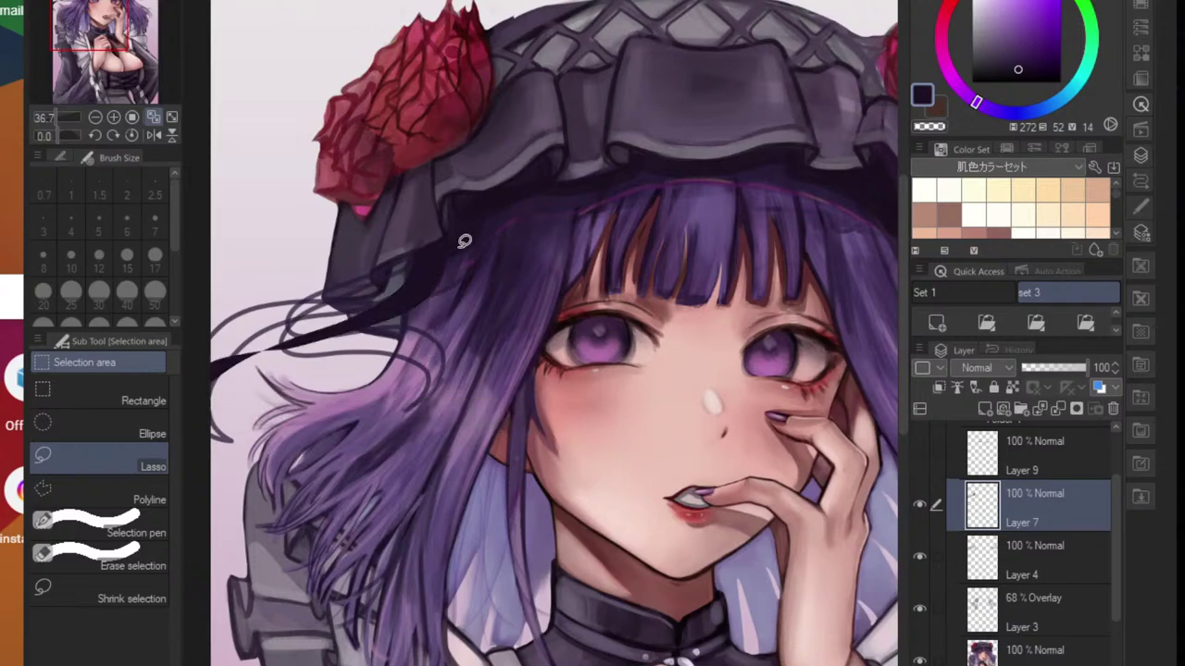
pyautogui.moveTo(239, 335); pyautogui.dragTo(225, 417)
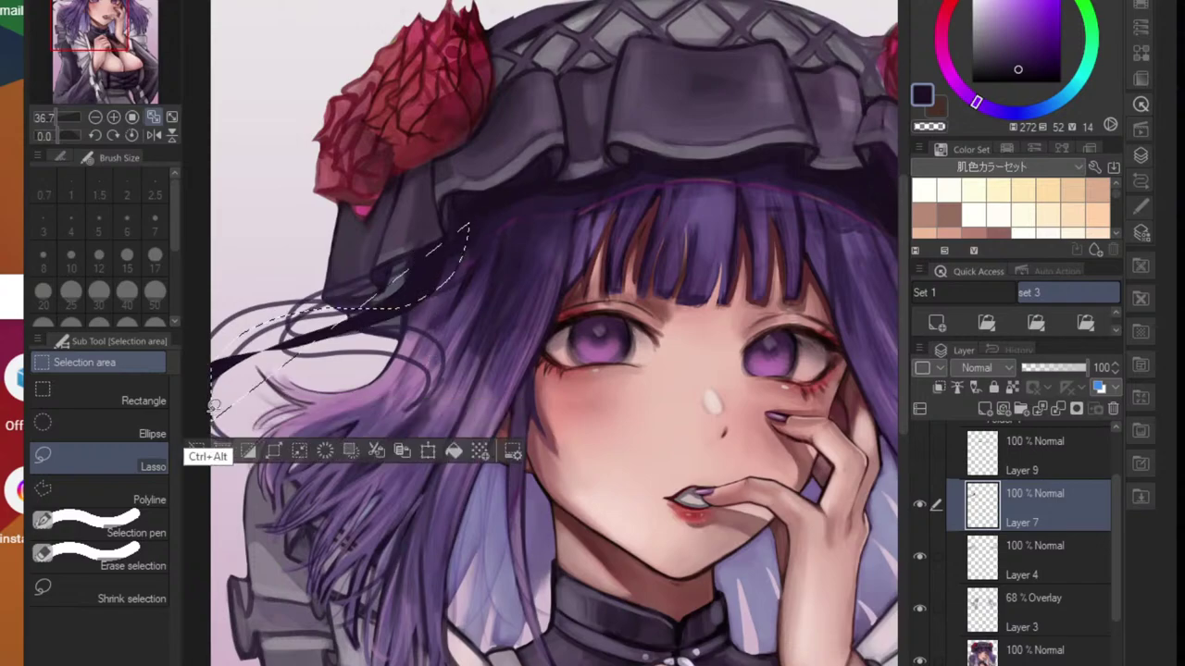
pyautogui.hotkey('ctrl', 'z')
pyautogui.moveTo(314, 331); pyautogui.dragTo(475, 226)
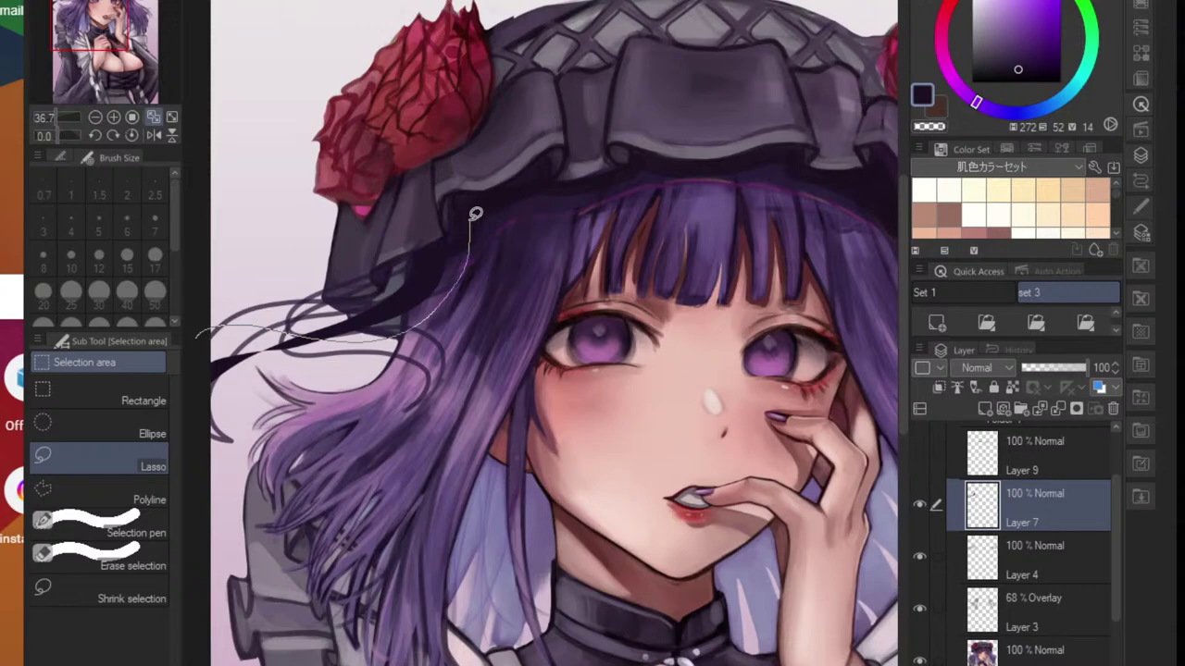
pyautogui.moveTo(300, 300); pyautogui.dragTo(200, 324)
pyautogui.hotkey('ctrl', 'z')
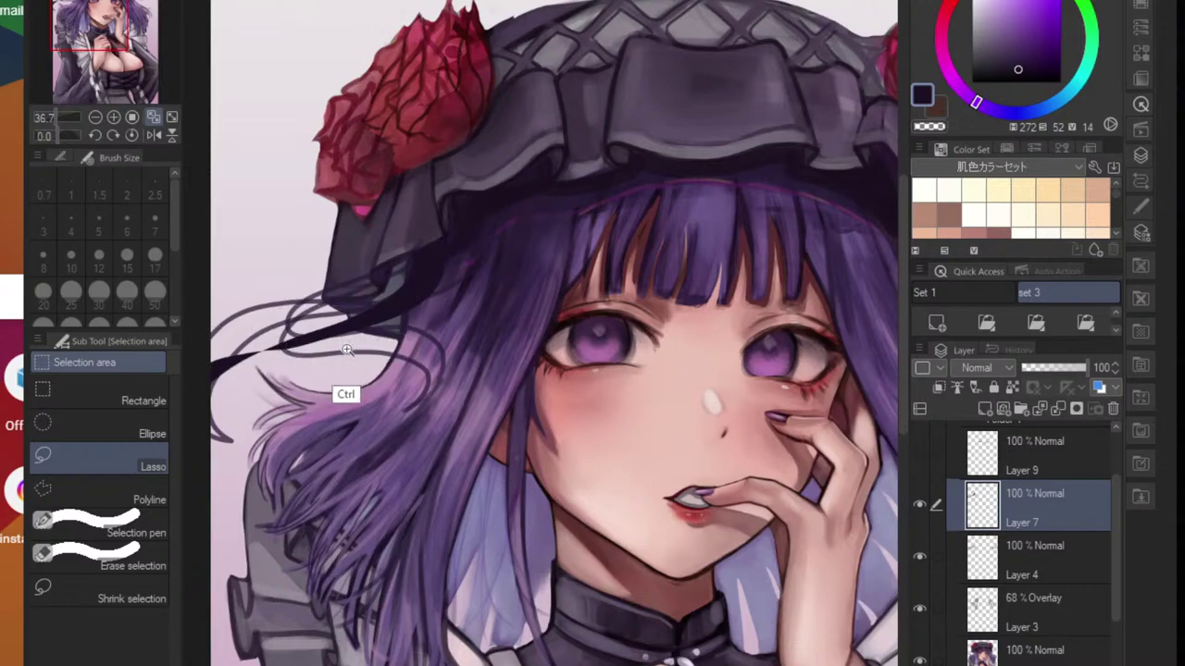
pyautogui.moveTo(346, 355); pyautogui.dragTo(310, 352)
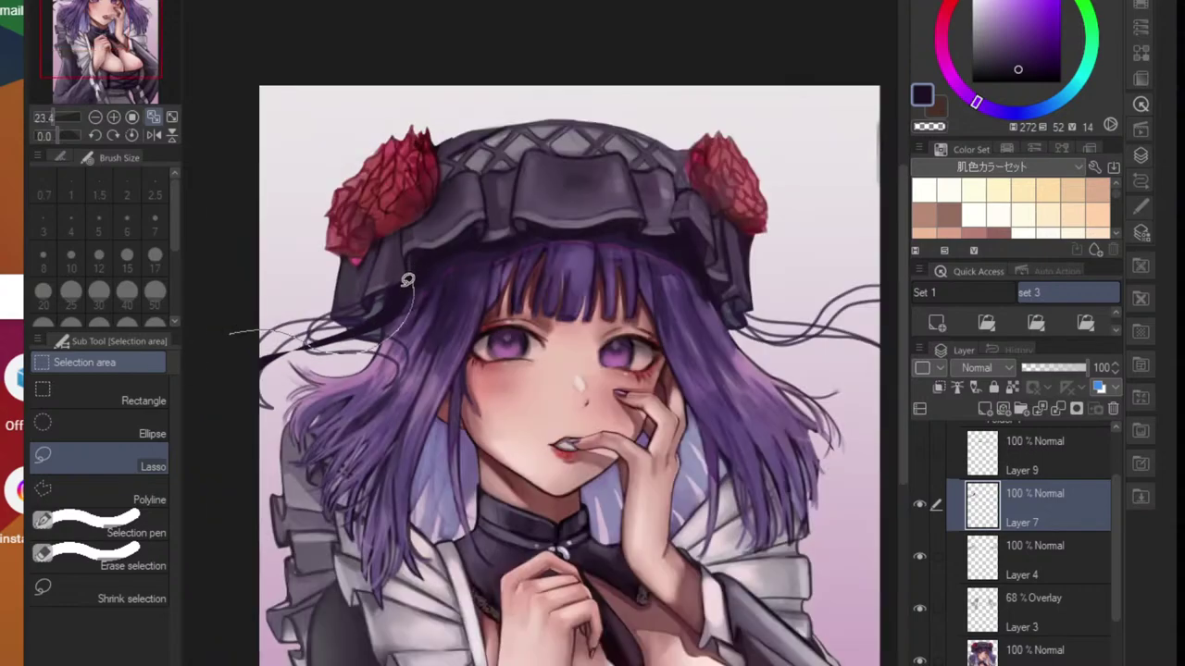
pyautogui.moveTo(228, 358); pyautogui.dragTo(231, 355)
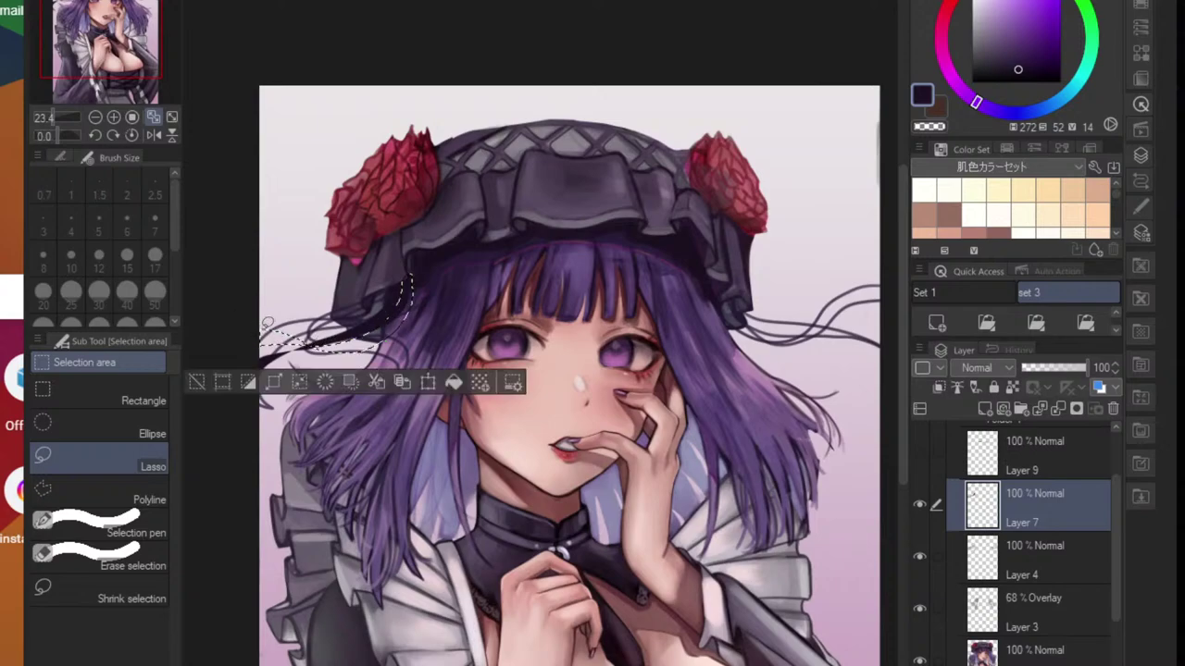
pyautogui.hotkey('ctrl', 'd')
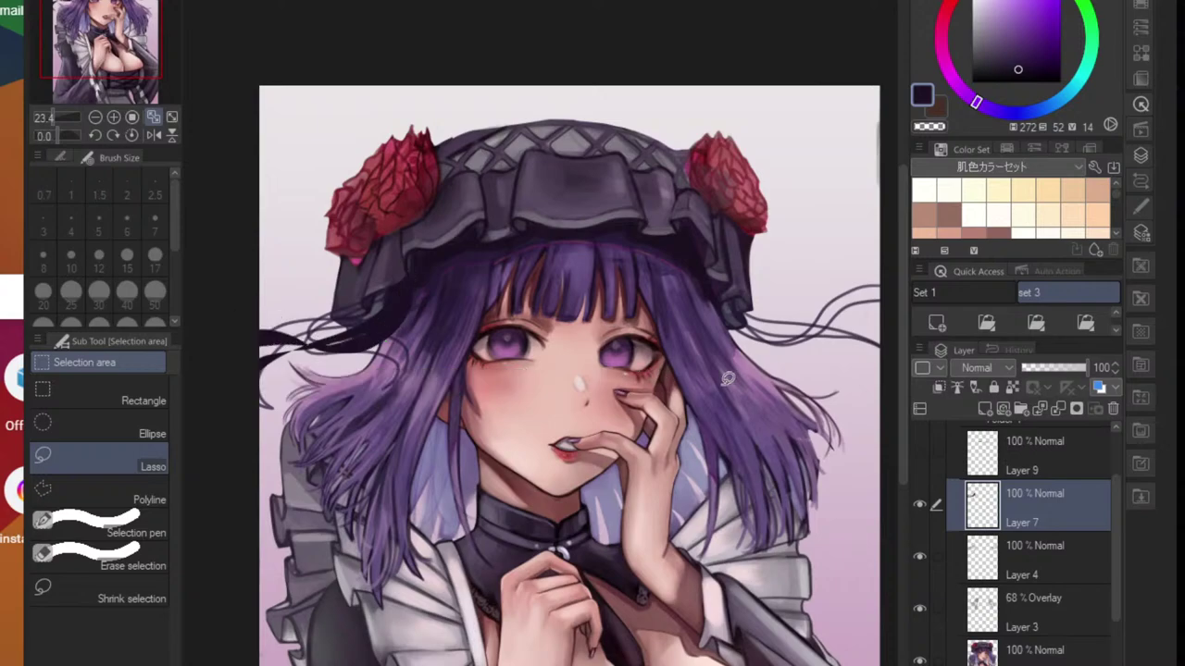
# - Try Soft light on Layer 7, revert to Normal, and add a layer above it
pyautogui.click(995, 371)
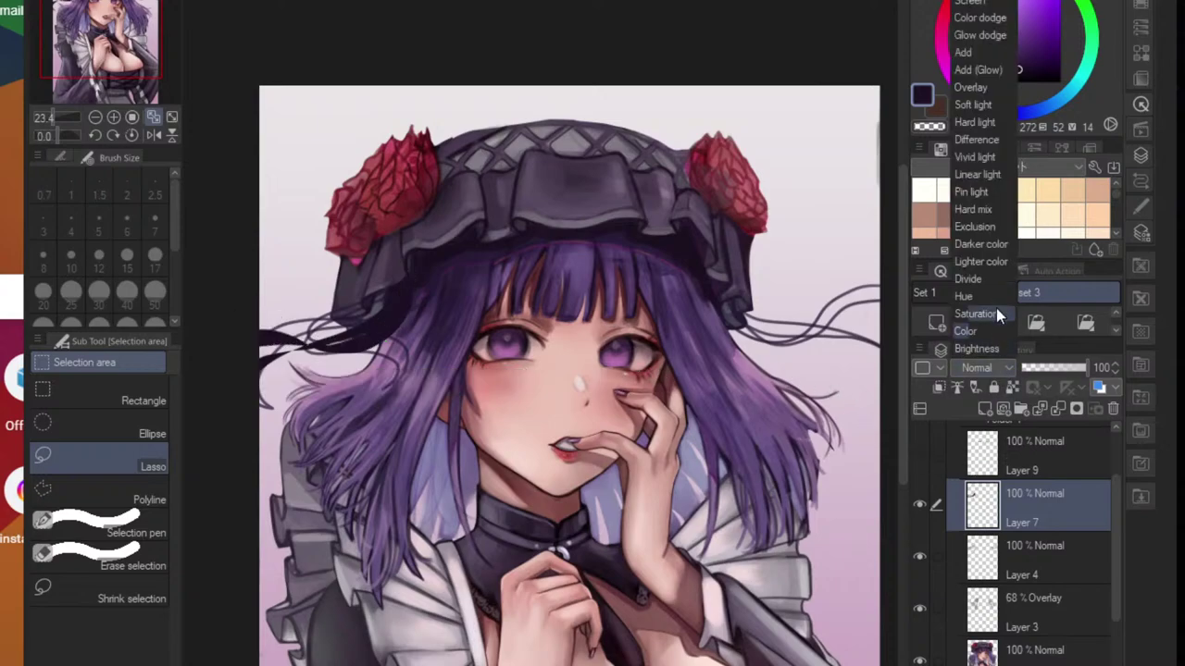
pyautogui.click(996, 102)
pyautogui.hotkey('ctrl', 'z')
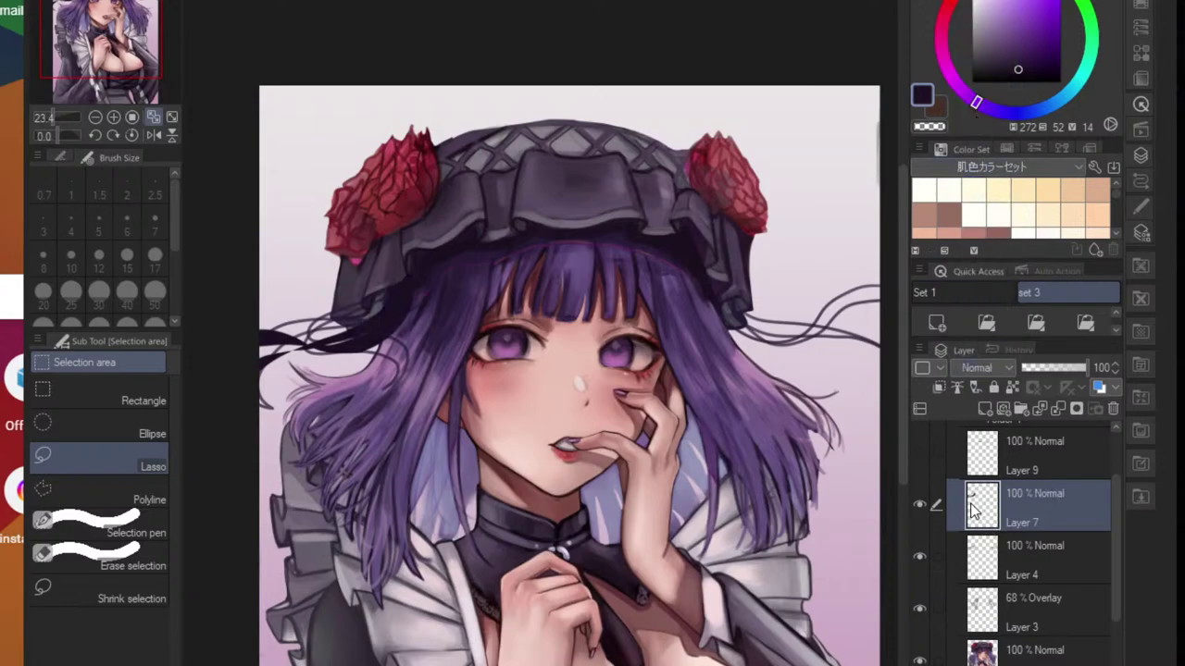
pyautogui.click(919, 506)
pyautogui.click(919, 507)
pyautogui.hotkey('ctrl', 'z')
pyautogui.hotkey('ctrl', 'z')
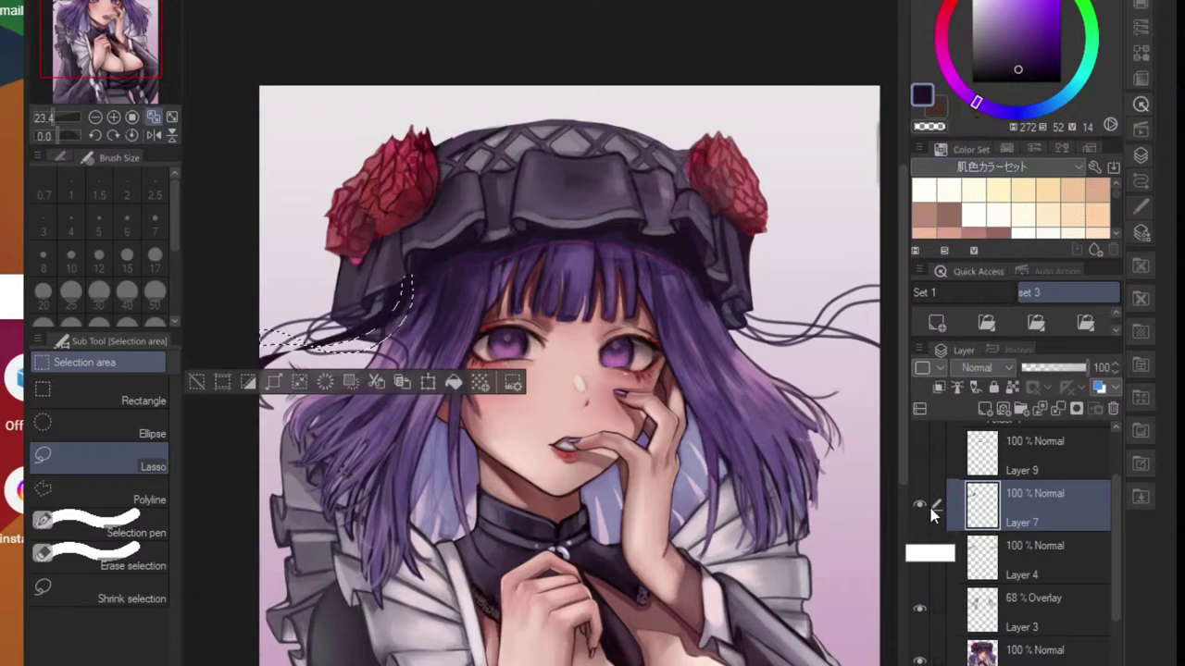
pyautogui.click(937, 323)
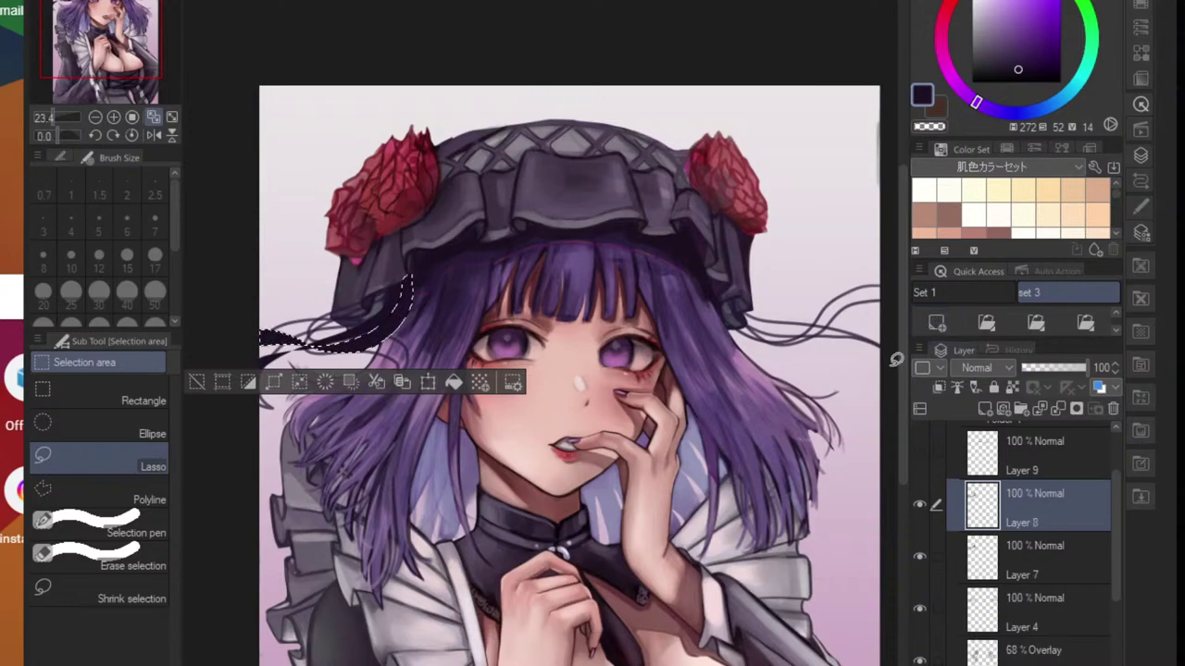
pyautogui.hotkey('ctrl', 'd')
# - Set Layer 8 to Overlay blending at about 63% opacity
pyautogui.click(978, 369)
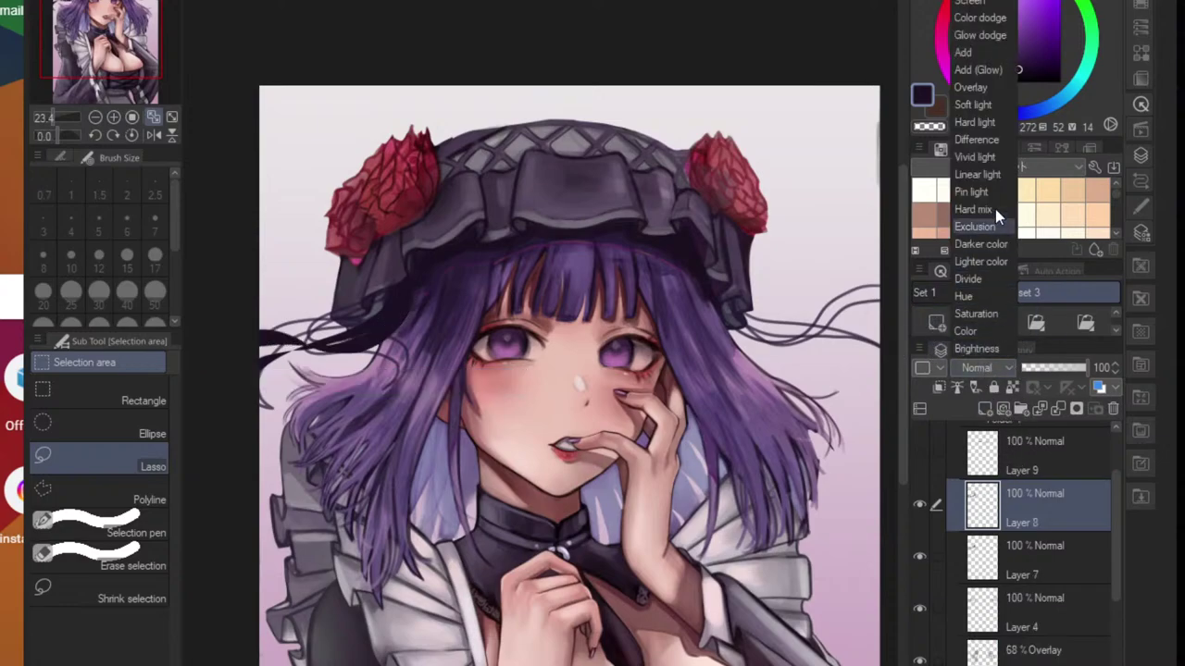
pyautogui.click(969, 88)
pyautogui.hotkey('ctrl', 'z')
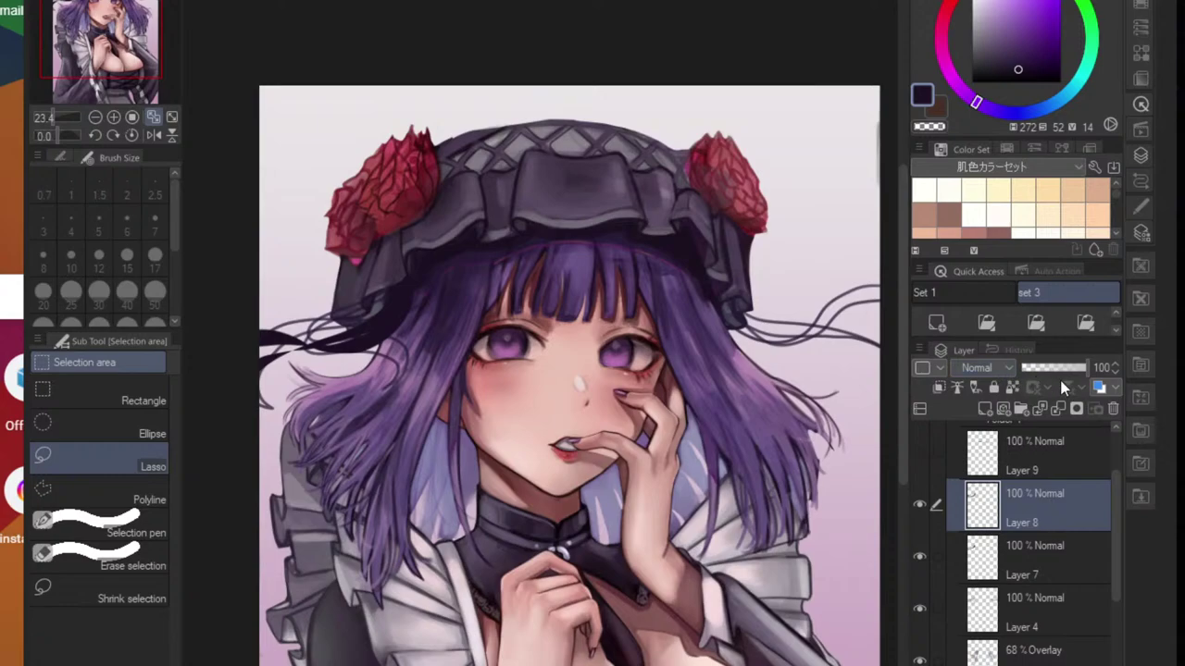
pyautogui.moveTo(1060, 370)
pyautogui.mouseDown()
pyautogui.moveTo(1043, 371)
pyautogui.moveTo(1076, 367)
pyautogui.mouseUp()
pyautogui.click(1003, 367)
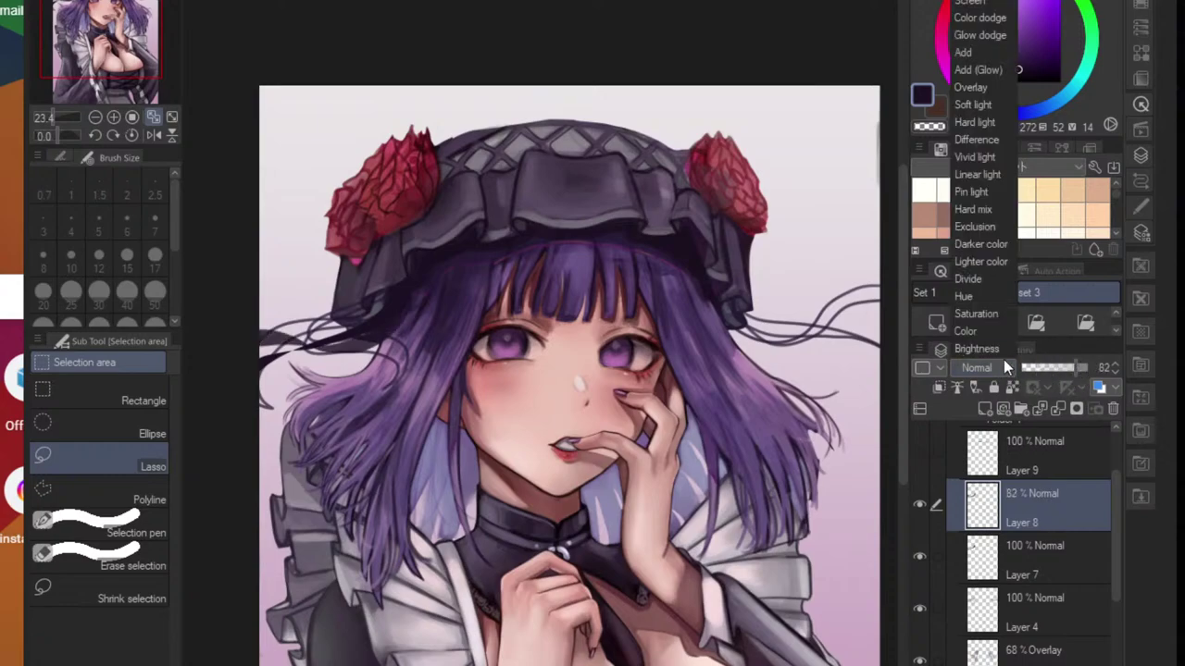
pyautogui.click(972, 88)
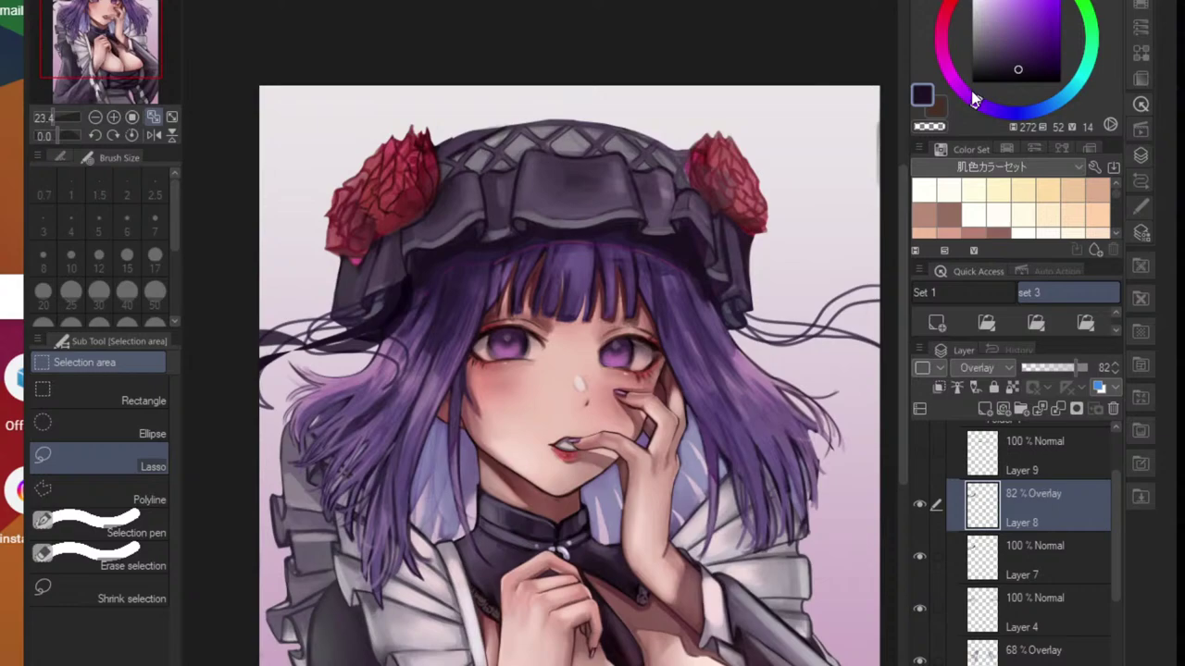
pyautogui.click(1003, 548)
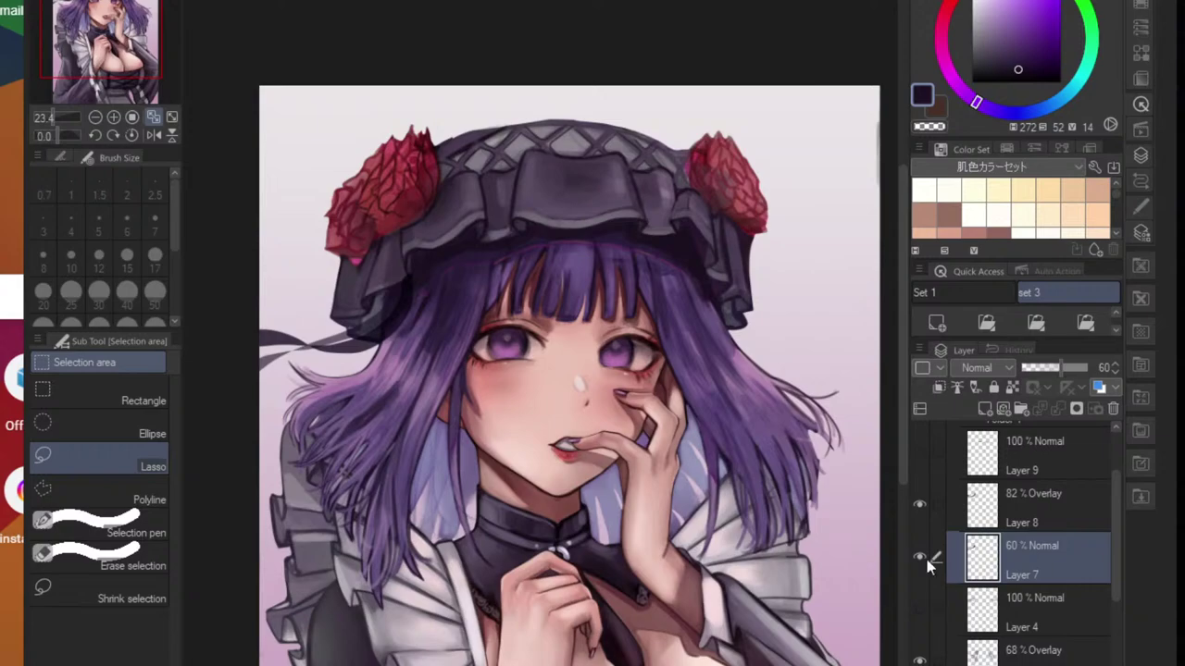
# - Transform the strand on Layer 7, then merge Layer 8 into it
pyautogui.scroll(-3, 720, 459)
pyautogui.scroll(3, 720, 458)
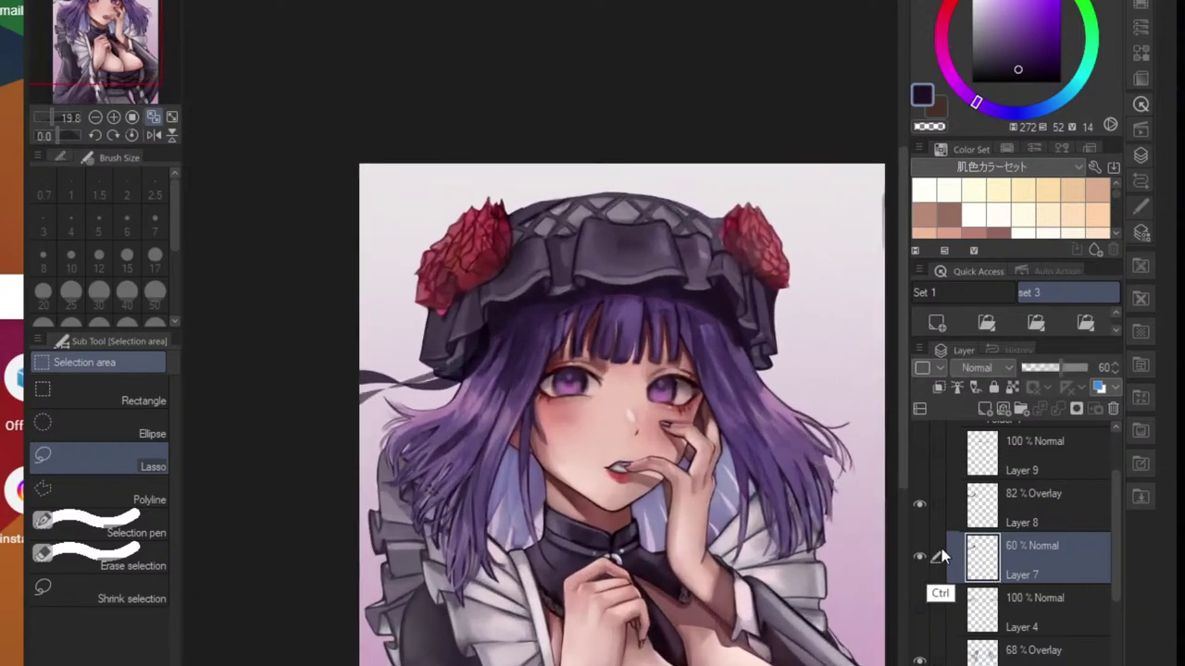
pyautogui.hotkey('ctrl', 't')
pyautogui.moveTo(359, 406); pyautogui.dragTo(430, 426)
pyautogui.hotkey('ctrl', 'z')
pyautogui.click(392, 461)
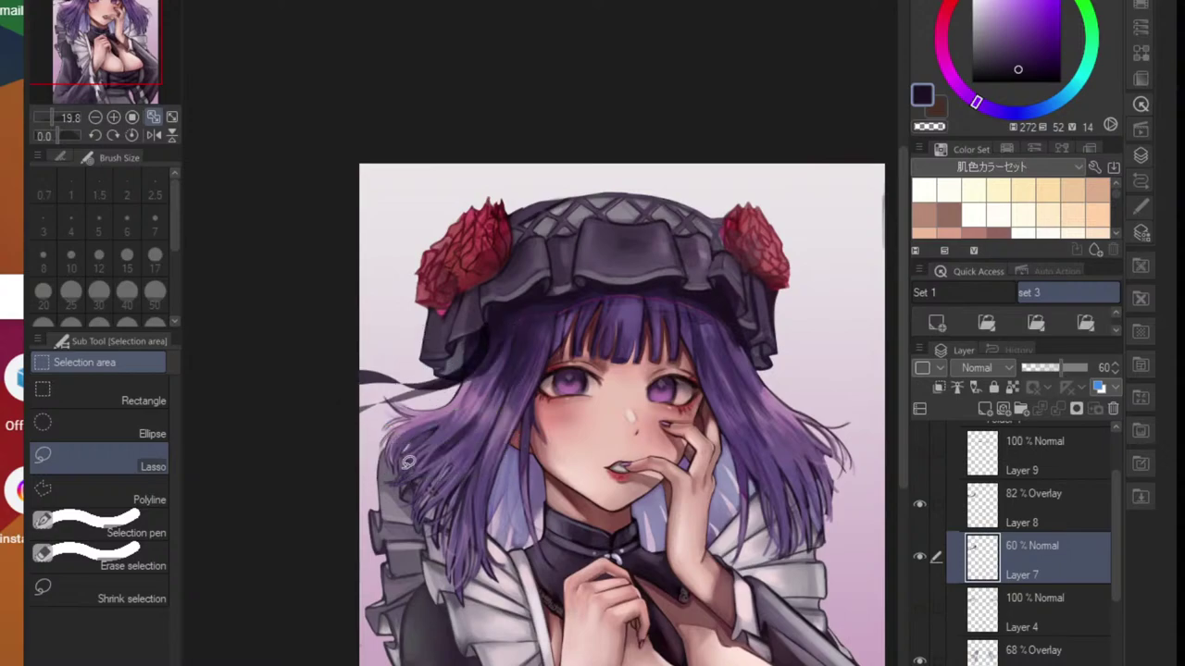
pyautogui.scroll(-5, 463, 435)
pyautogui.scroll(3, 506, 417)
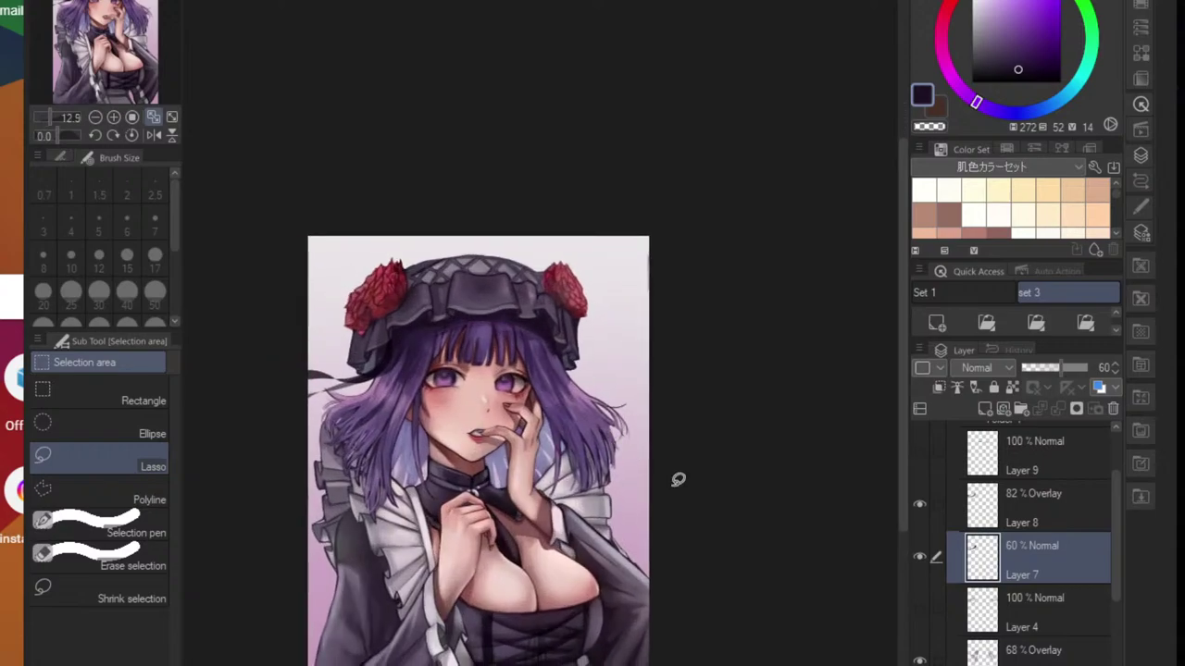
pyautogui.scroll(1, 471, 396)
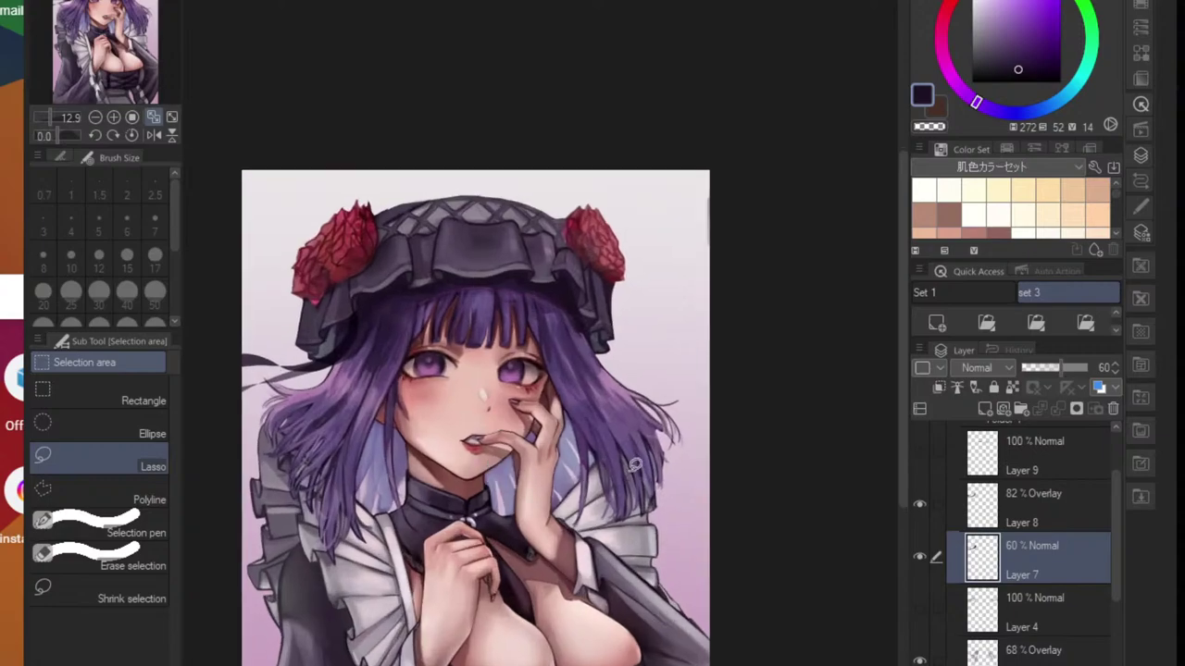
pyautogui.click(1060, 504)
pyautogui.hotkey('ctrl', 'e')
pyautogui.moveTo(589, 501); pyautogui.dragTo(701, 475)
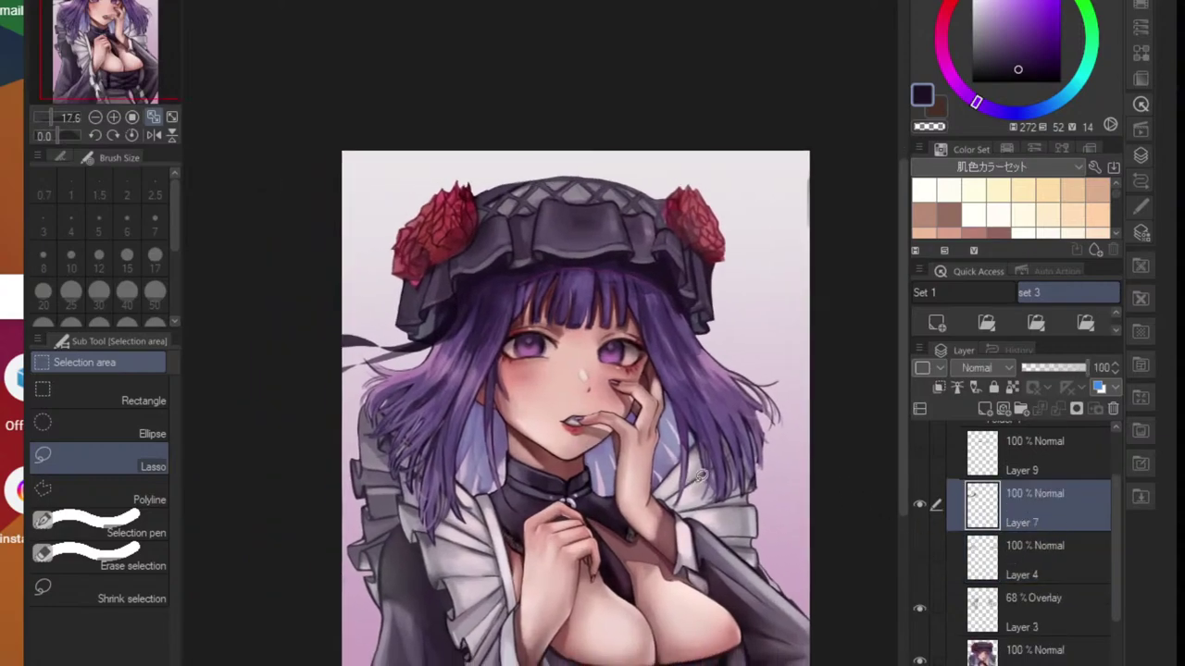
# - Duplicate Layer 7, flip the copy horizontally and move it to the head's right side
pyautogui.rightClick(1065, 511)
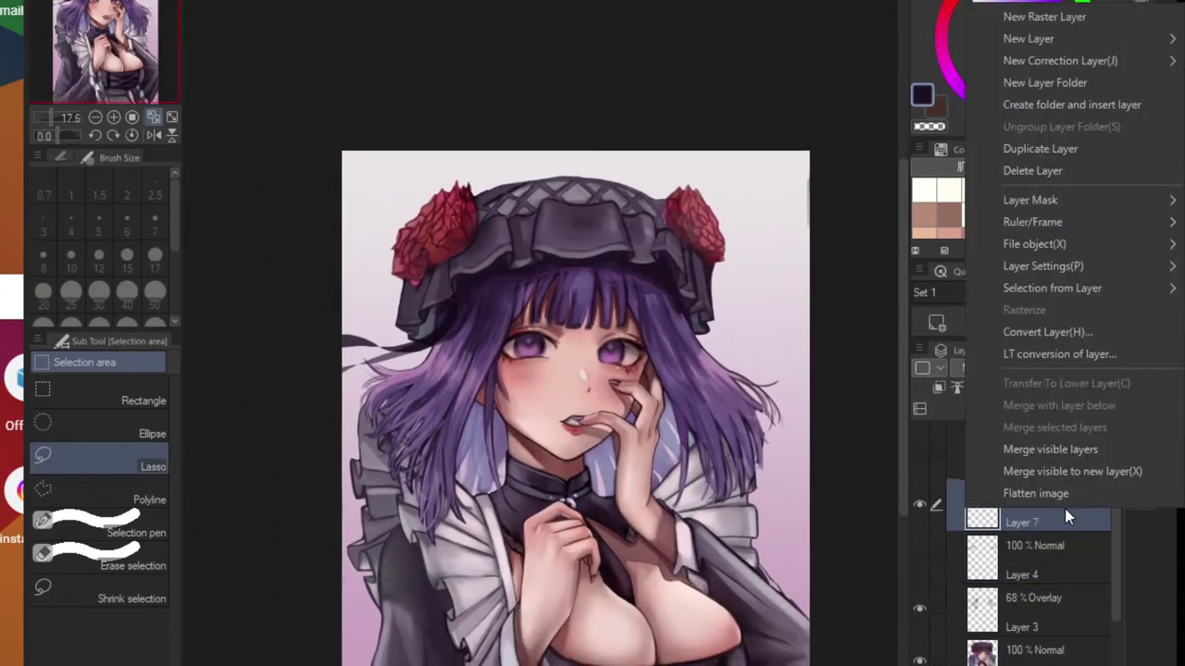
pyautogui.click(1040, 148)
pyautogui.hotkey('ctrl', 't')
pyautogui.rightClick(376, 358)
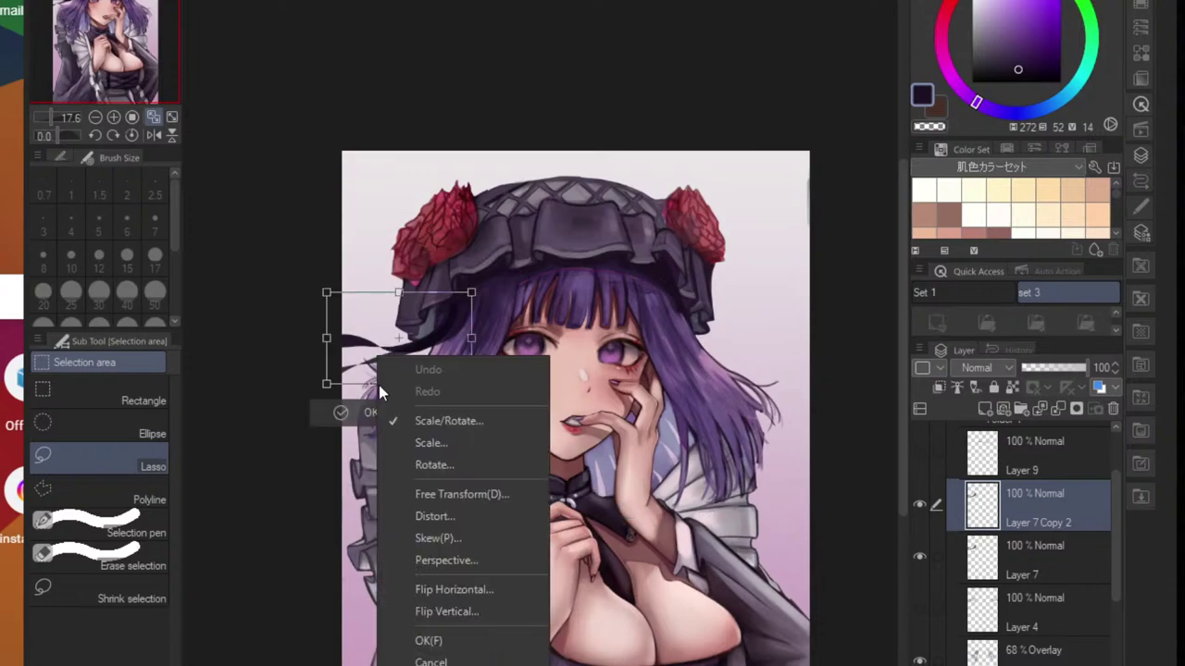
pyautogui.click(439, 589)
pyautogui.moveTo(421, 366); pyautogui.dragTo(842, 399)
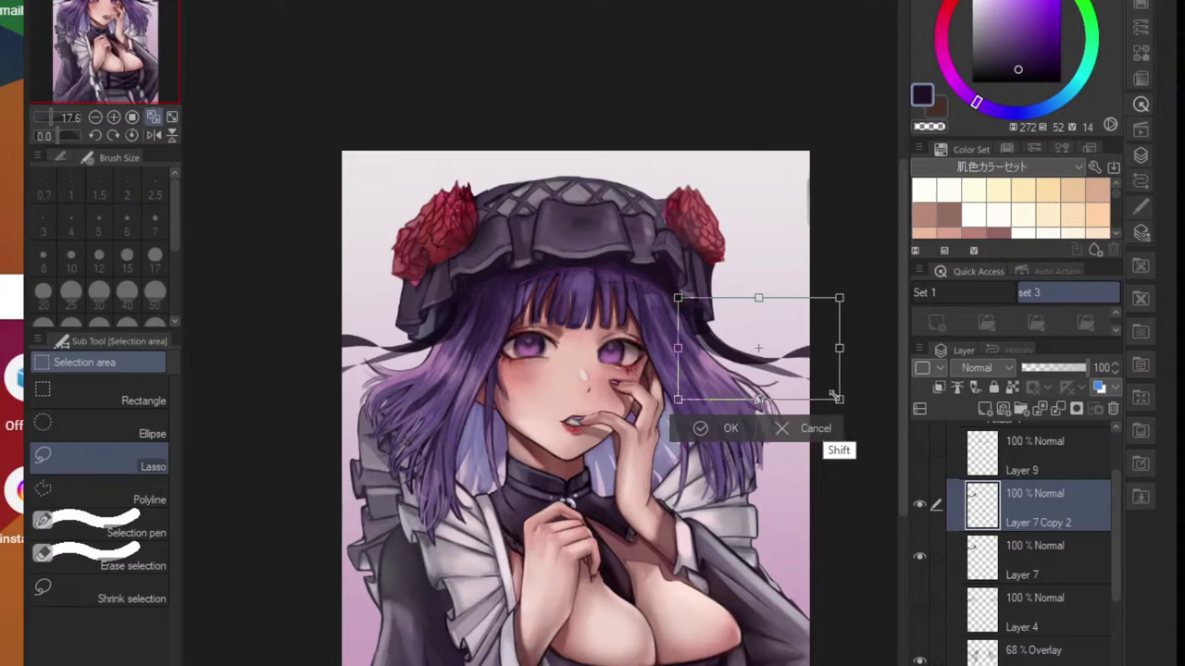
# - Distort the mirrored strand's corners to follow the hair's curve and apply
pyautogui.moveTo(843, 294)
pyautogui.mouseDown()
pyautogui.moveTo(828, 303)
pyautogui.moveTo(835, 296)
pyautogui.mouseUp()
pyautogui.moveTo(831, 399); pyautogui.dragTo(832, 326)
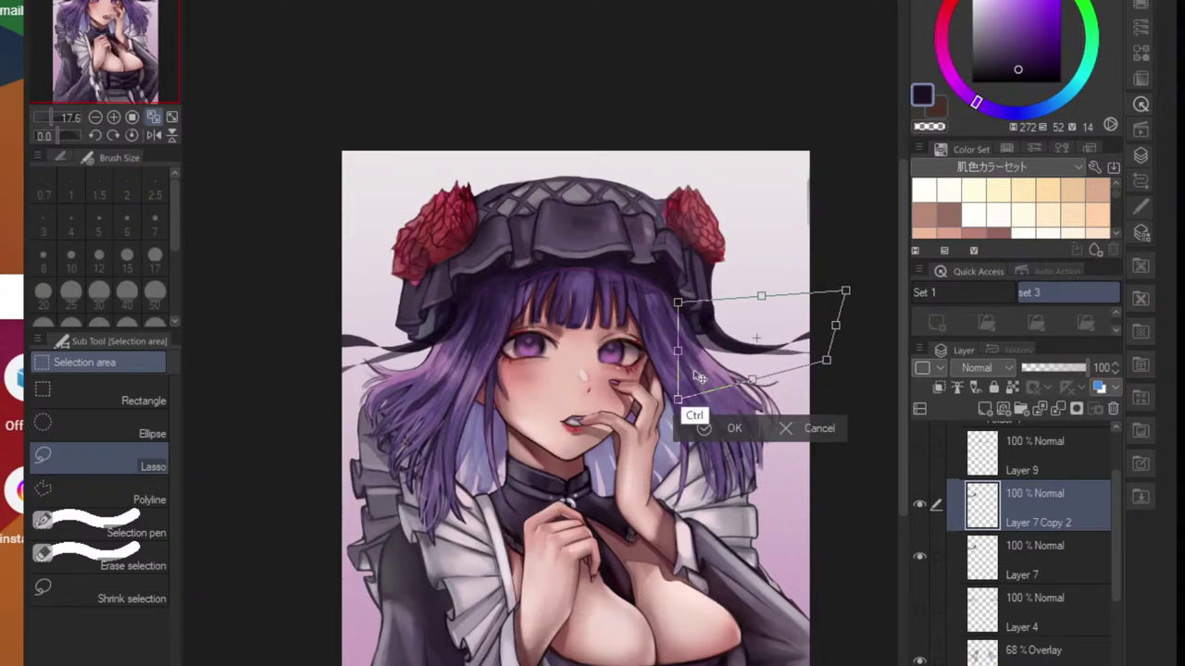
pyautogui.moveTo(678, 400); pyautogui.dragTo(692, 366)
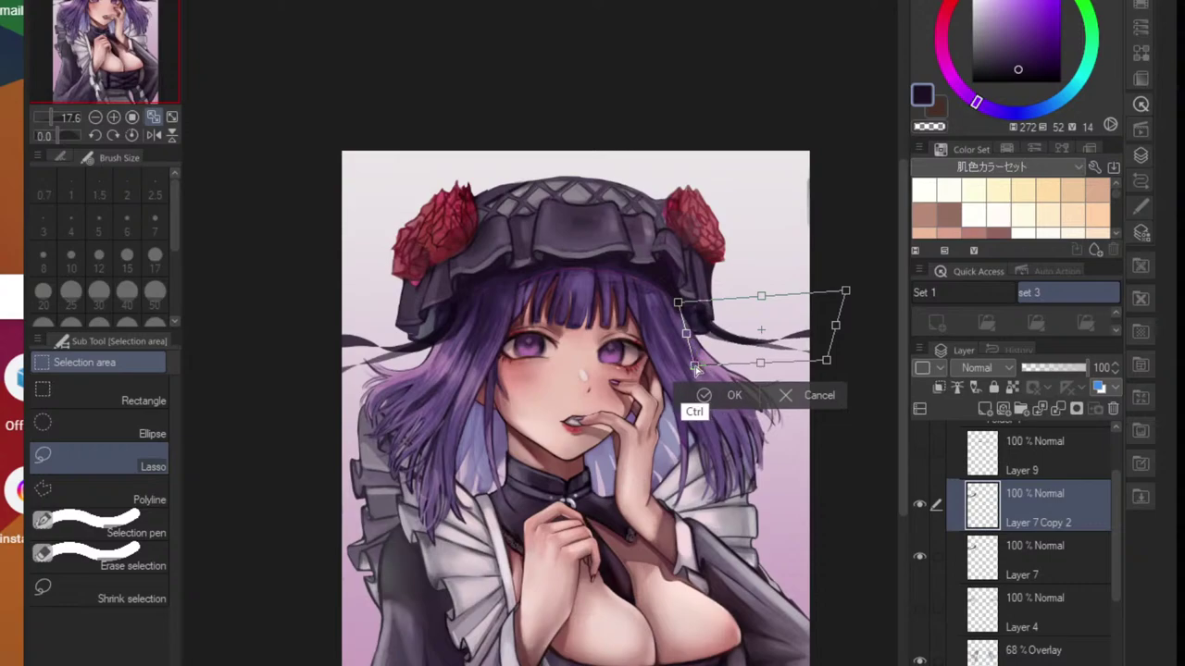
pyautogui.moveTo(768, 298); pyautogui.dragTo(765, 301)
pyautogui.click(727, 389)
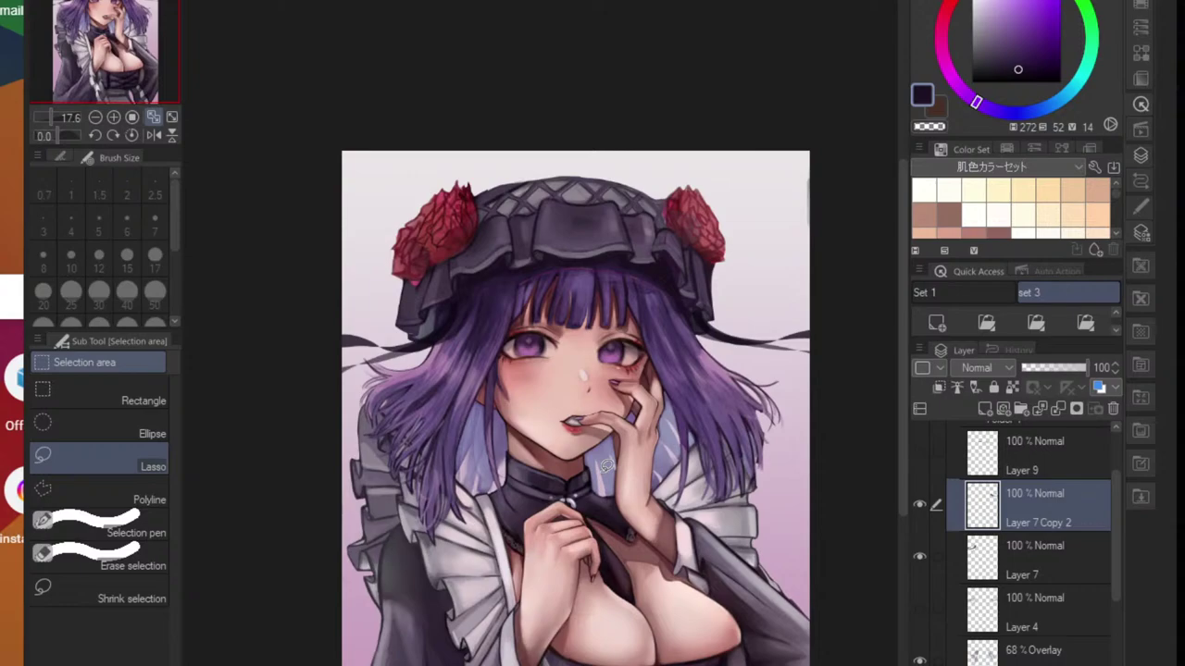
# - Merge the mirrored strand copy down into Layer 7 and check its content by toggling visibility
pyautogui.scroll(1, 606, 466)
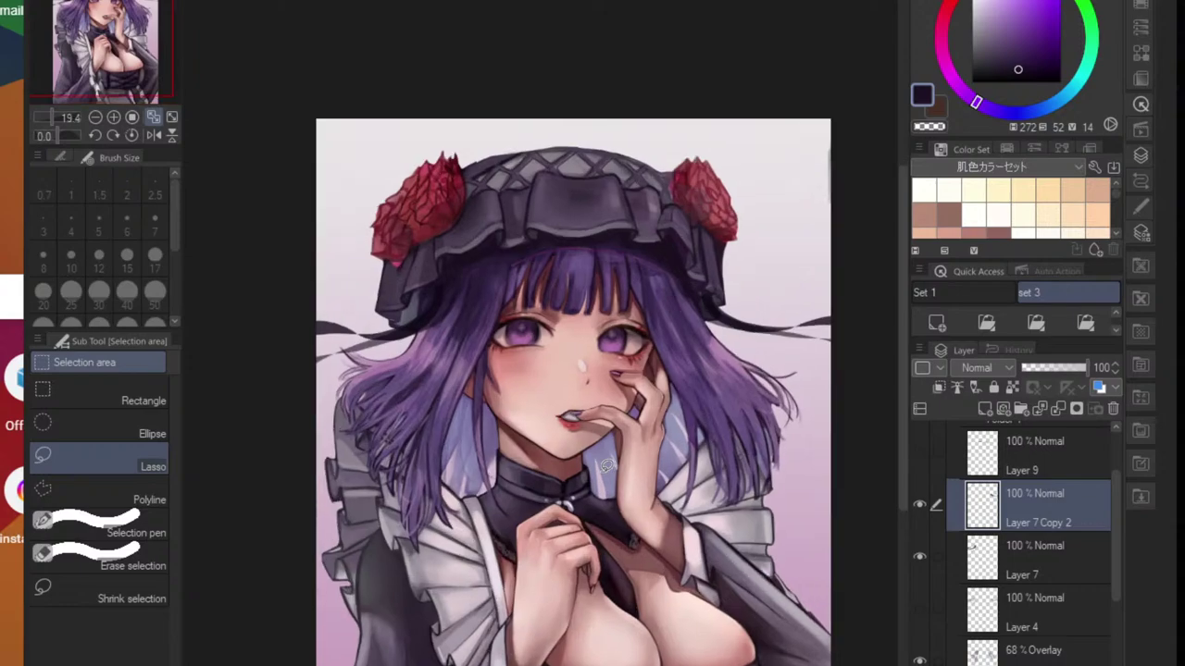
pyautogui.moveTo(660, 526); pyautogui.dragTo(631, 542)
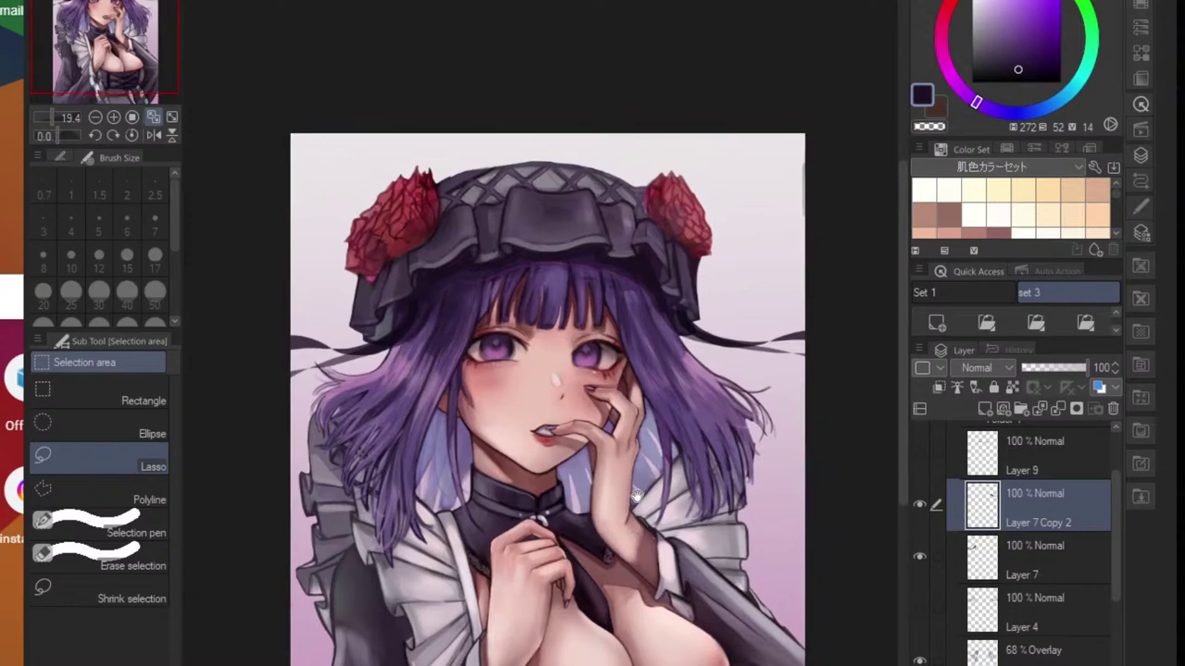
pyautogui.moveTo(636, 497); pyautogui.dragTo(626, 532)
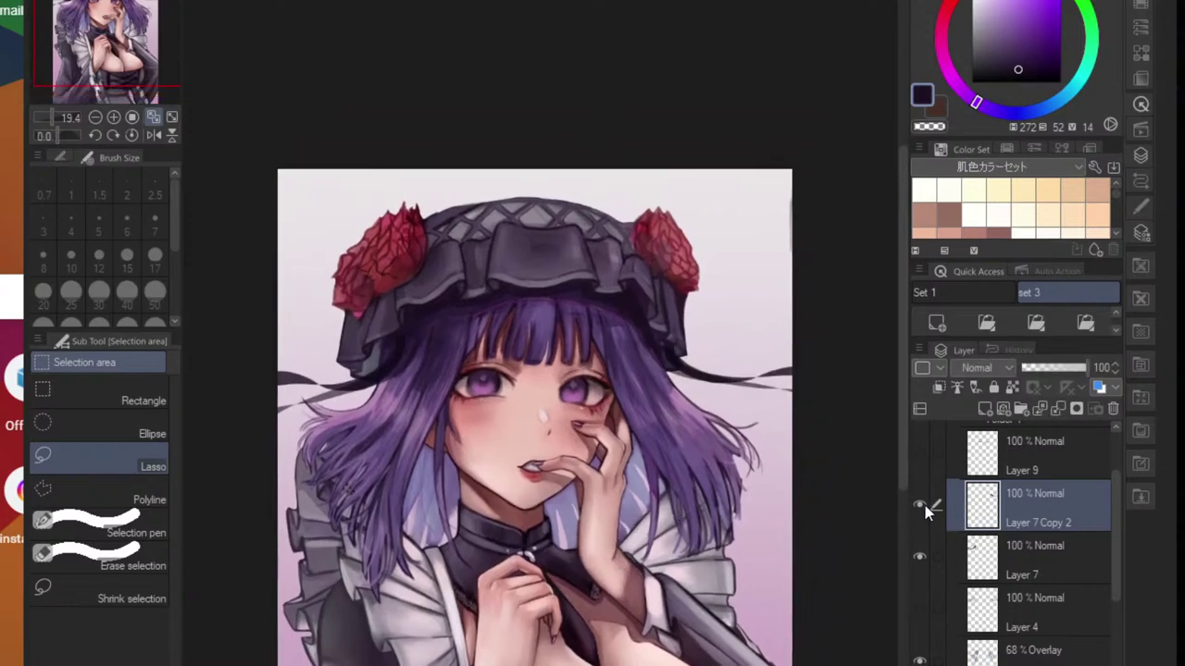
pyautogui.hotkey('ctrl', 'e')
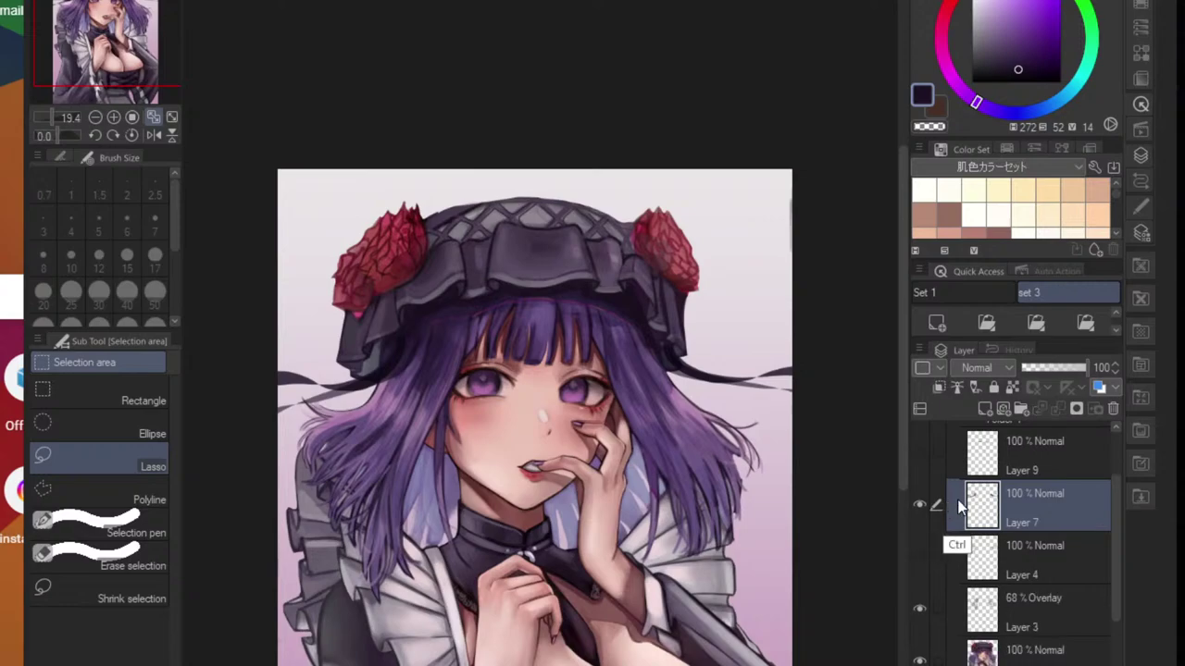
pyautogui.click(921, 504)
pyautogui.click(922, 505)
# - Delete the unused Layer 4
pyautogui.click(1018, 559)
pyautogui.click(1113, 410)
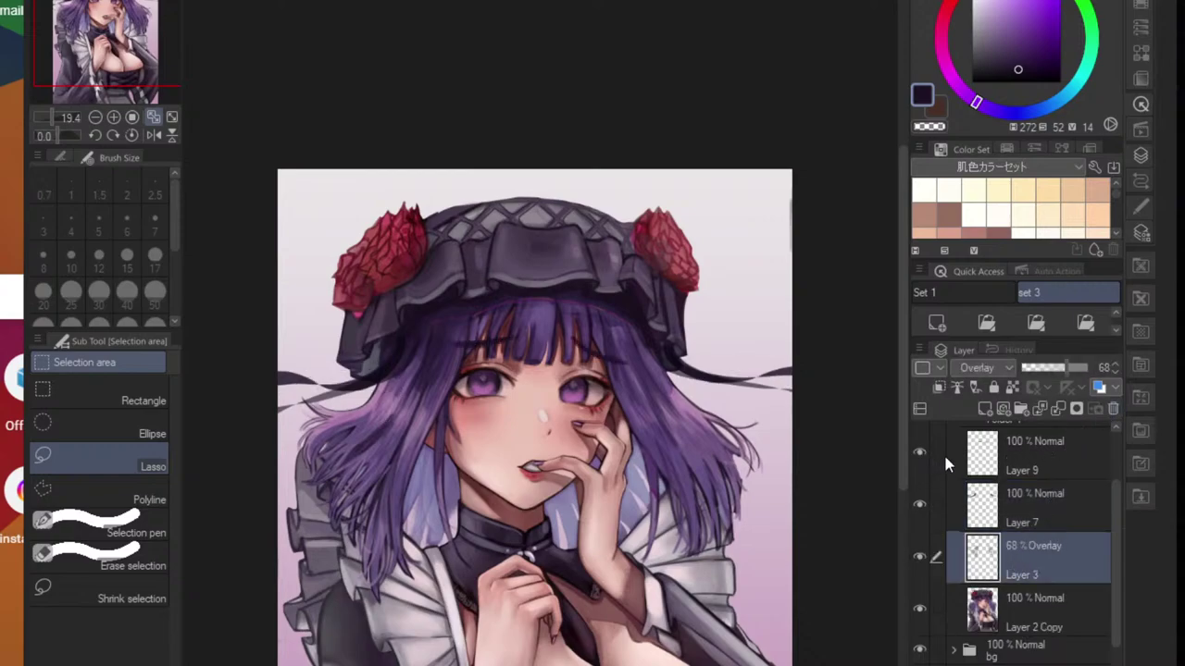
pyautogui.click(963, 461)
pyautogui.scroll(-5, 806, 417)
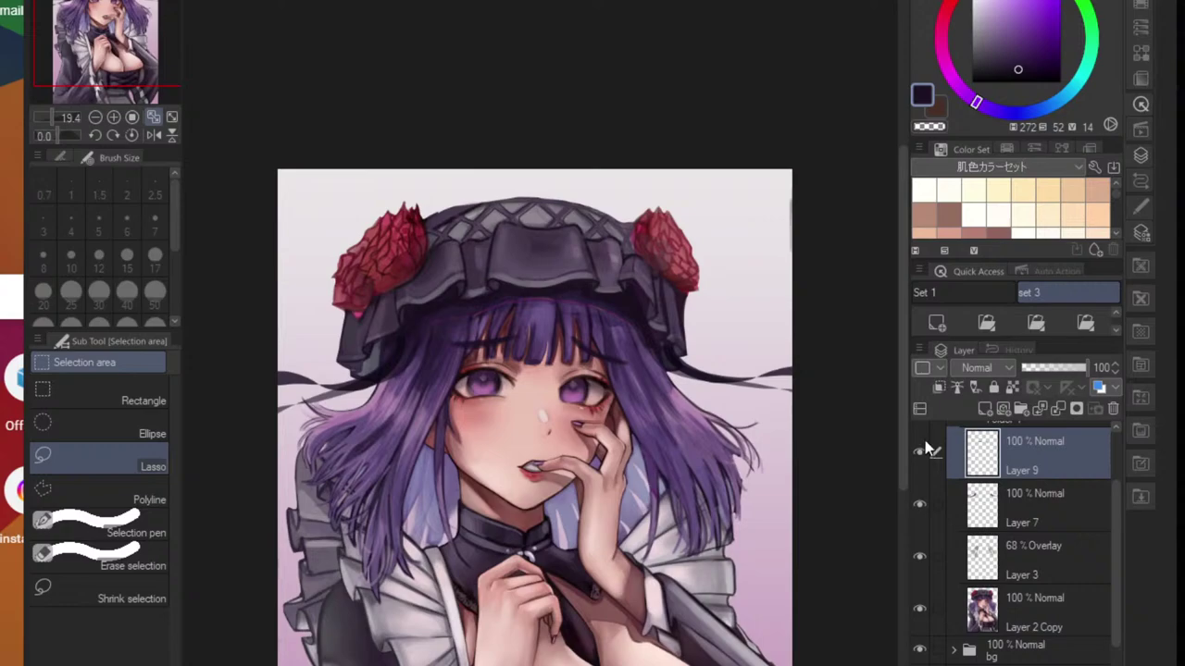
pyautogui.scroll(3, 814, 418)
pyautogui.scroll(4, 768, 407)
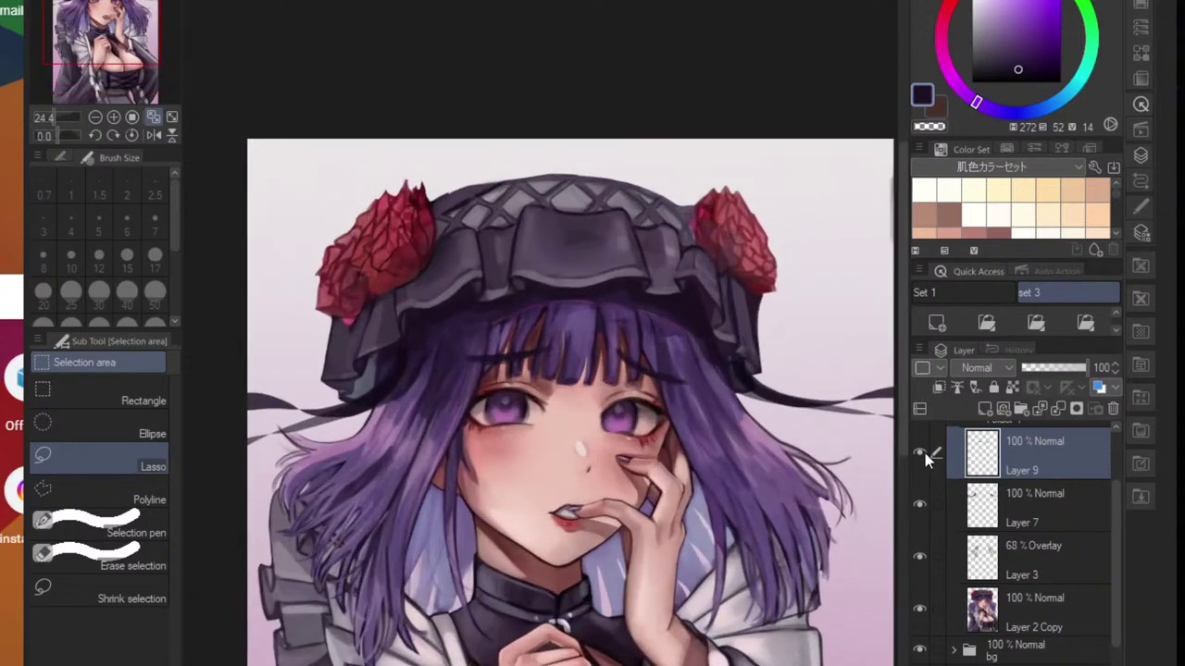
# - Compare the hair with the overlay Layer 3 on and off, then add a new layer above it
pyautogui.click(1037, 625)
pyautogui.click(1019, 561)
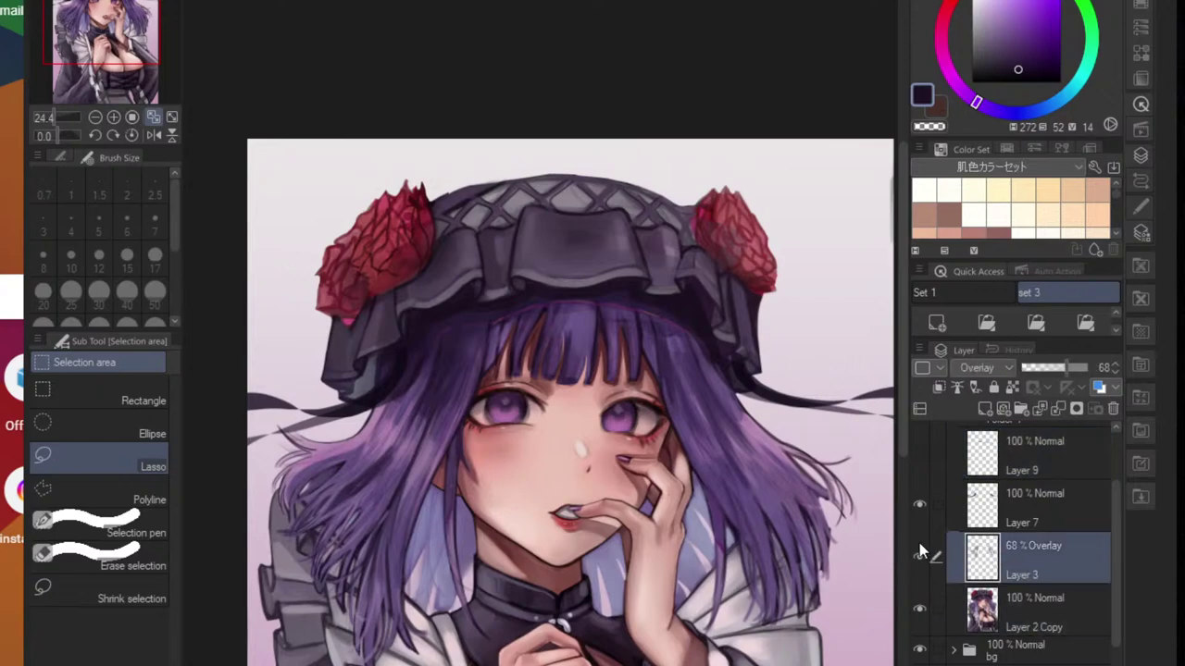
pyautogui.click(919, 553)
pyautogui.click(919, 554)
pyautogui.click(936, 330)
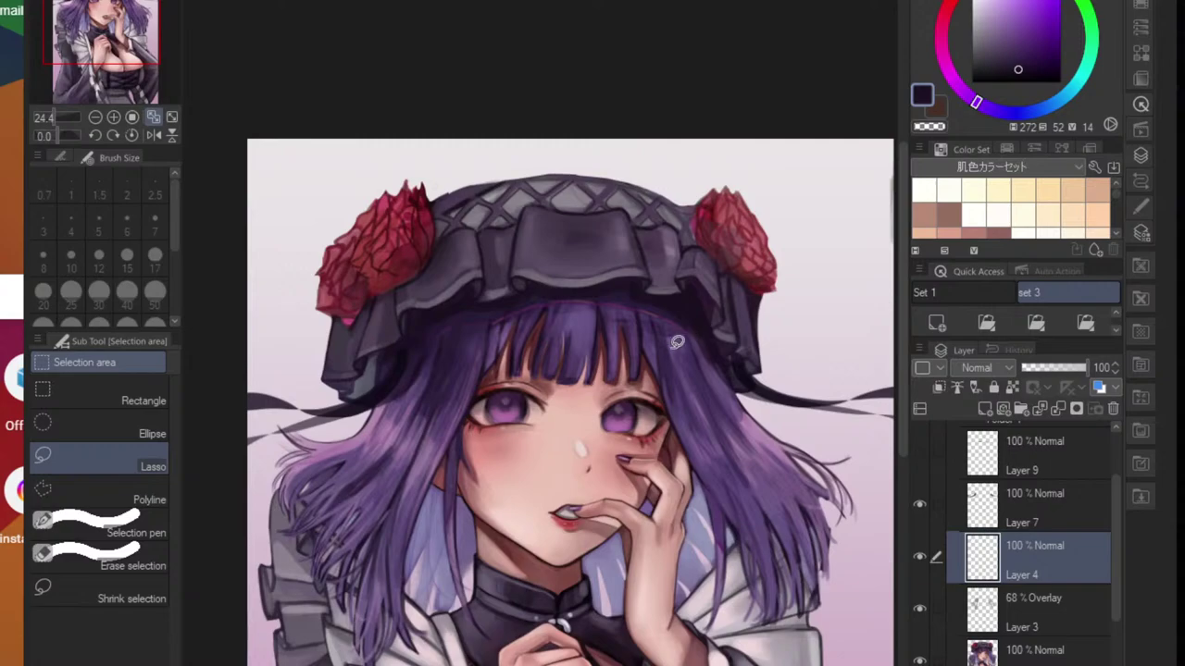
pyautogui.scroll(2, 662, 389)
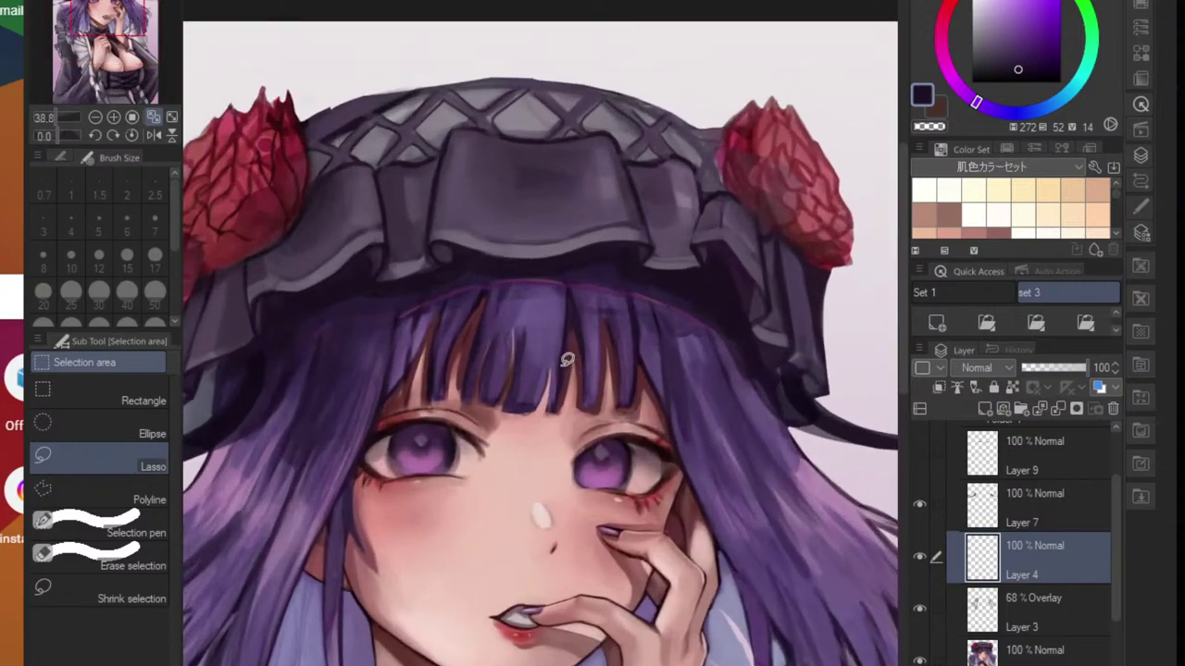
# - With the brush at size 17, sample the iris purple and brighten it to vivid magenta
pyautogui.press('b')
pyautogui.scroll(1, 533, 347)
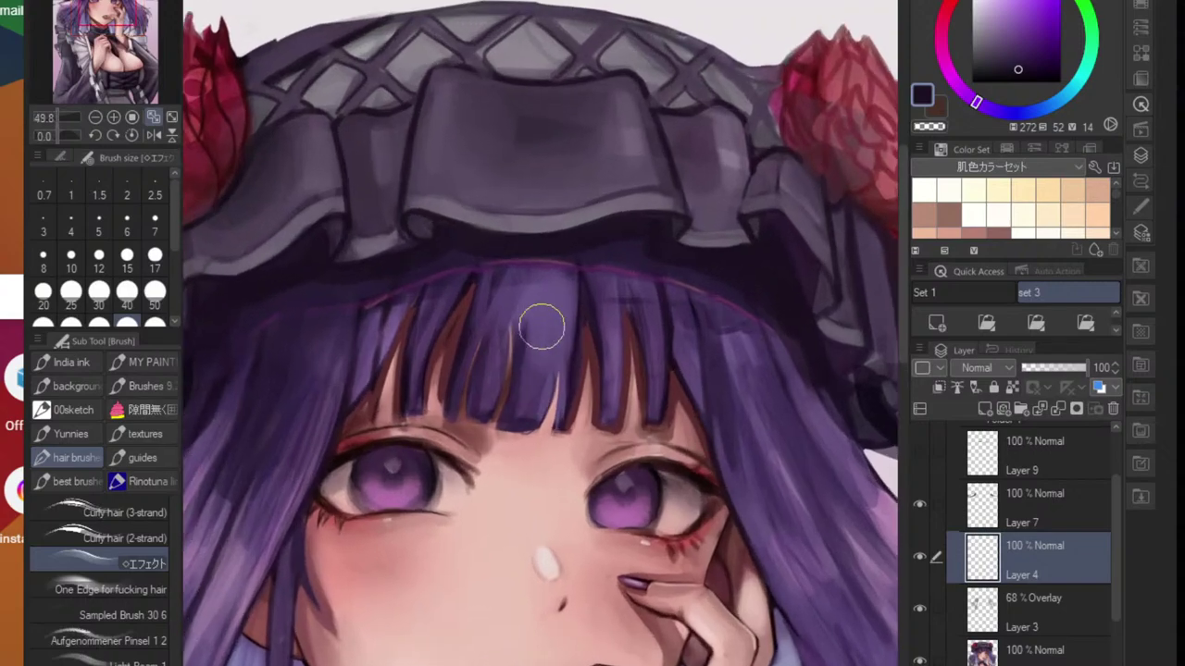
pyautogui.press('[')
pyautogui.press('[')
pyautogui.press('[')
pyautogui.press('[')
pyautogui.press('[')
pyautogui.press('[')
pyautogui.press('[')
pyautogui.press('[')
pyautogui.press('[')
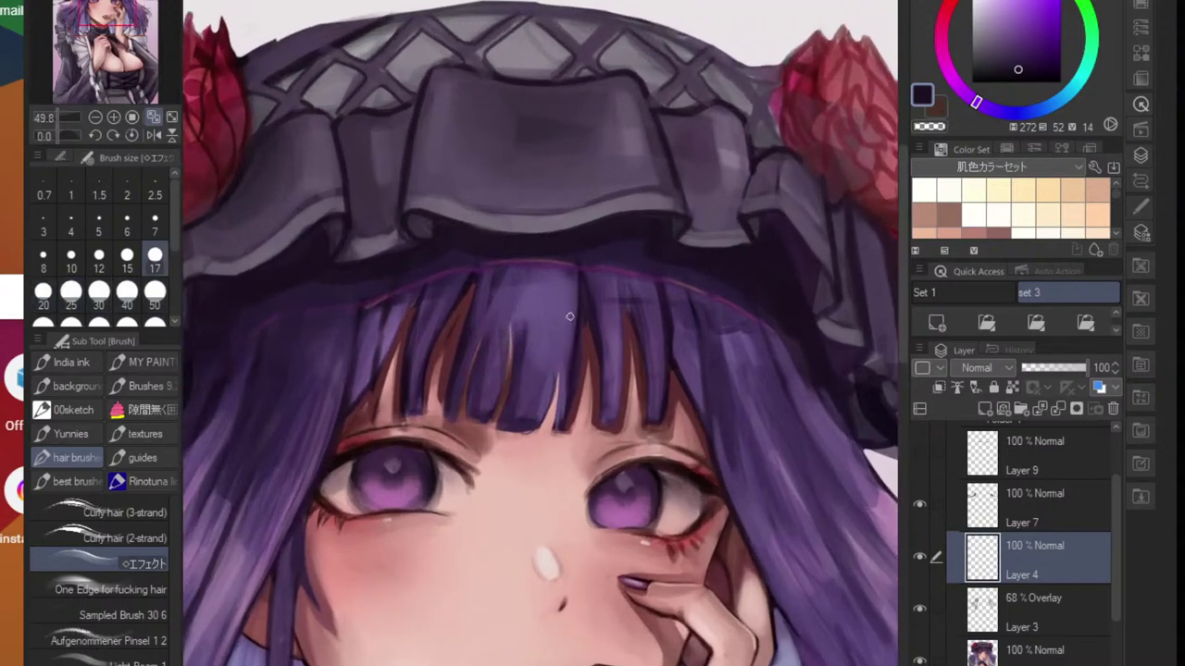
pyautogui.scroll(1, 298, 471)
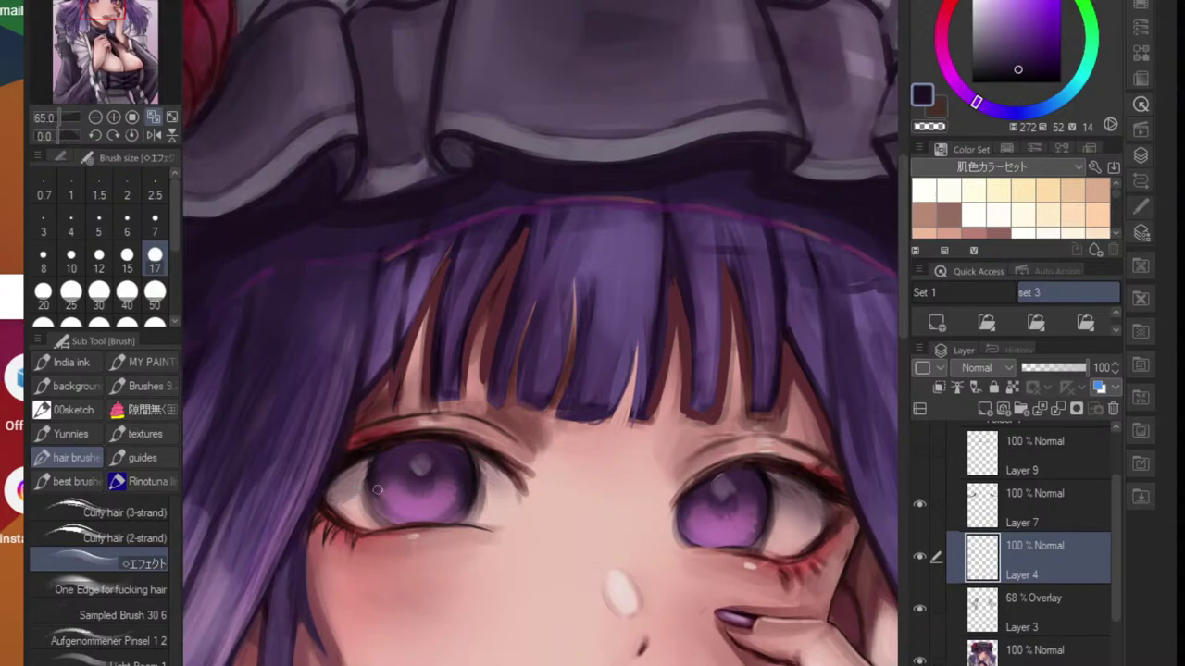
pyautogui.scroll(1, 439, 501)
pyautogui.keyDown('alt'); pyautogui.click(413, 540); pyautogui.keyUp('alt')
pyautogui.moveTo(1034, 16); pyautogui.dragTo(1034, 0)
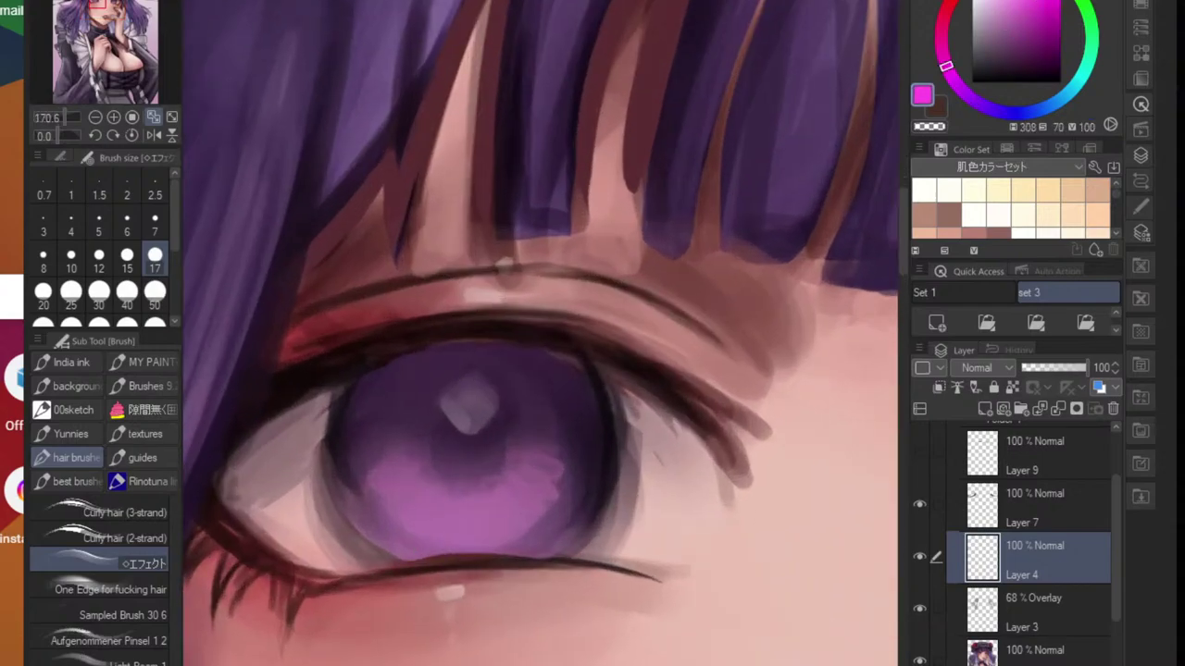
# - Paint magenta zigzag highlights across the lower iris with the Hard Round brush at 2.5
pyautogui.press('[')
pyautogui.press('[')
pyautogui.press('[')
pyautogui.press('[')
pyautogui.press('[')
pyautogui.press('[')
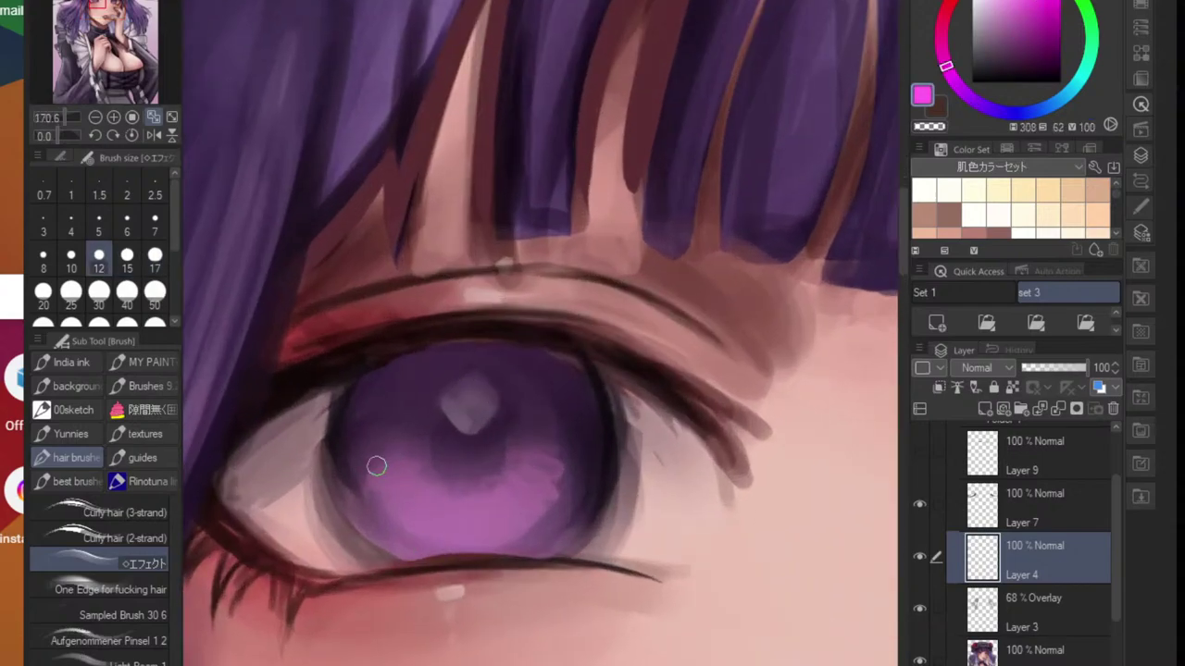
pyautogui.press('[')
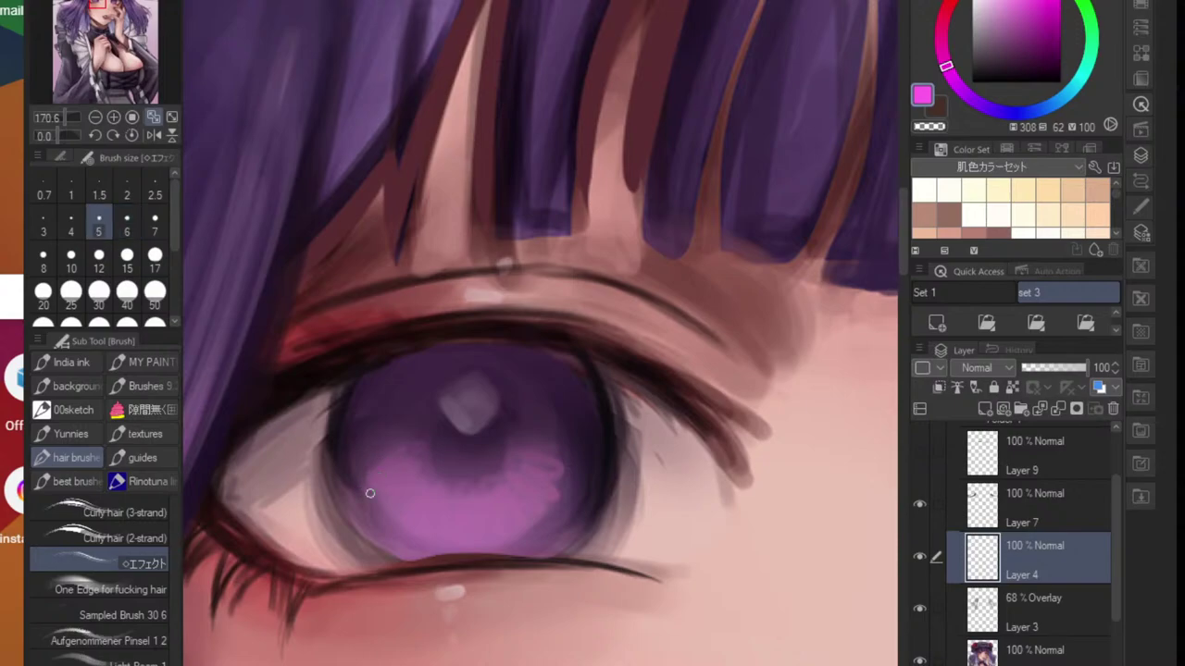
pyautogui.click(72, 481)
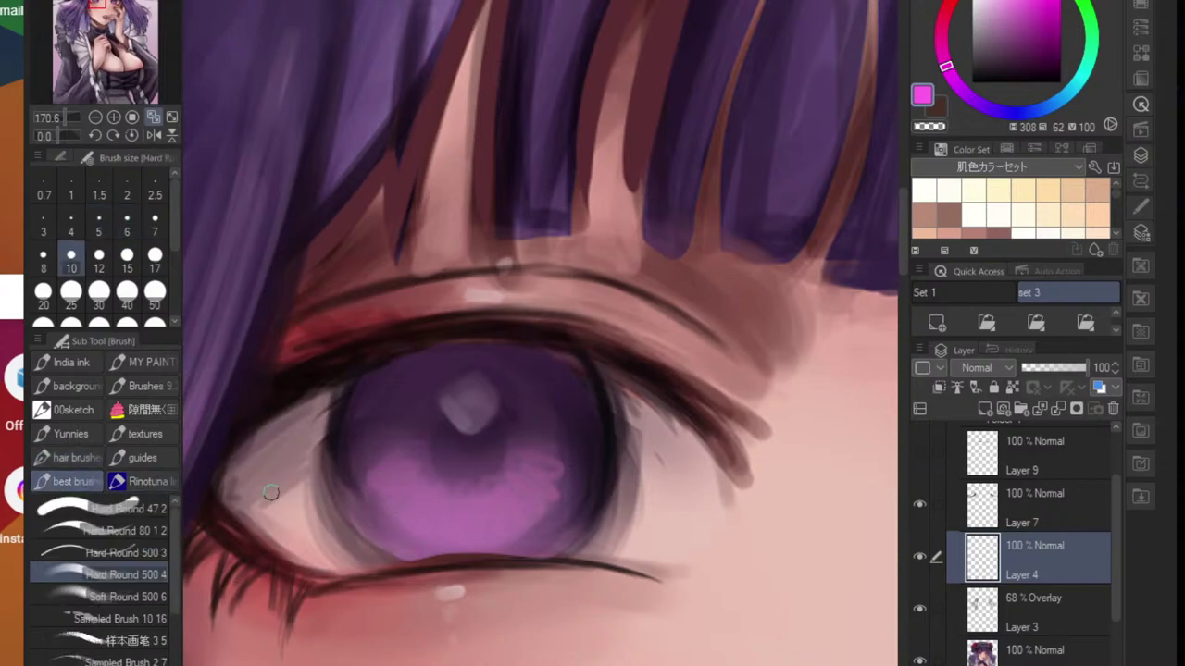
pyautogui.press('[')
pyautogui.press('[')
pyautogui.press('[')
pyautogui.press('[')
pyautogui.press('[')
pyautogui.press('[')
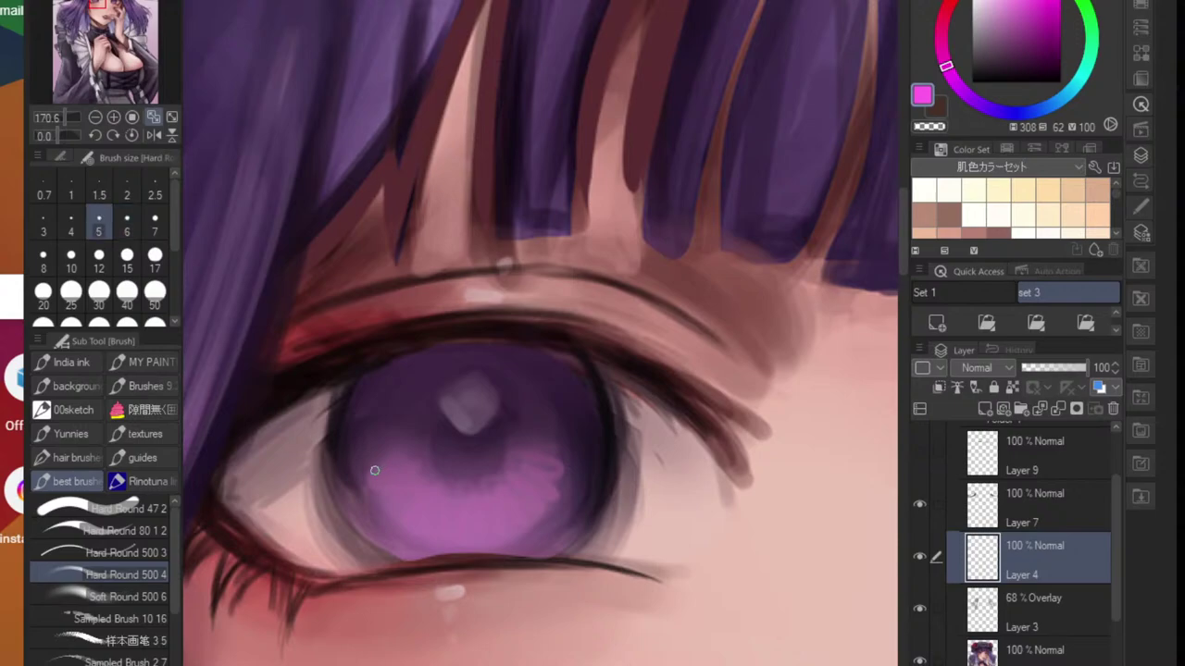
pyautogui.moveTo(386, 450); pyautogui.dragTo(366, 500)
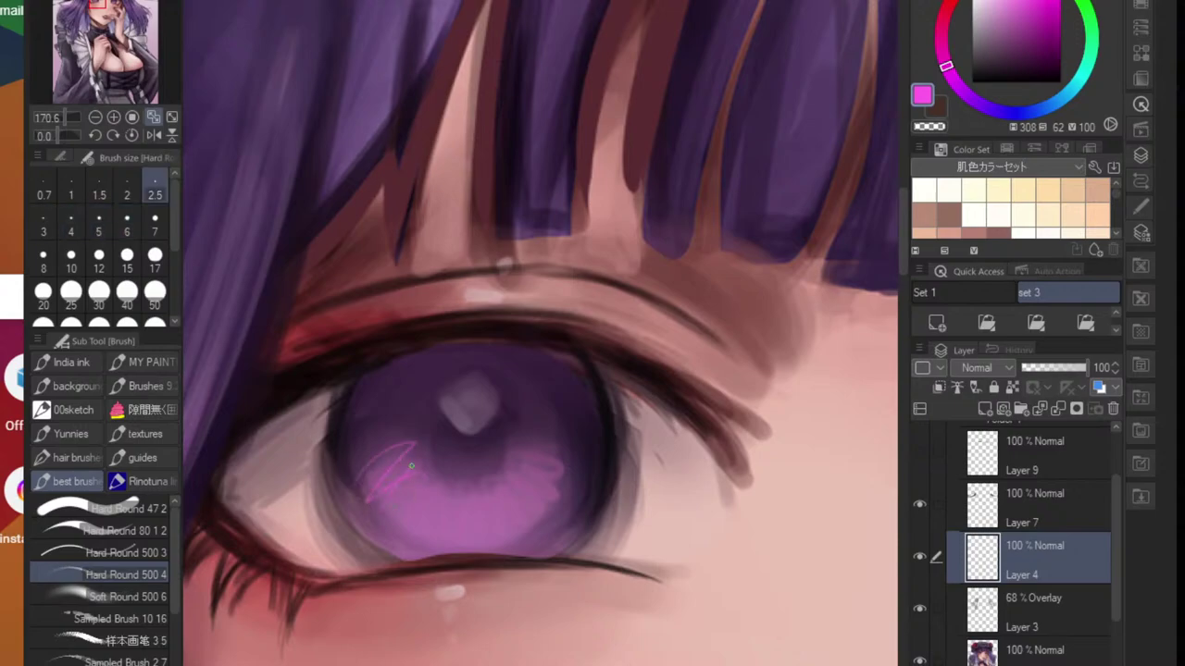
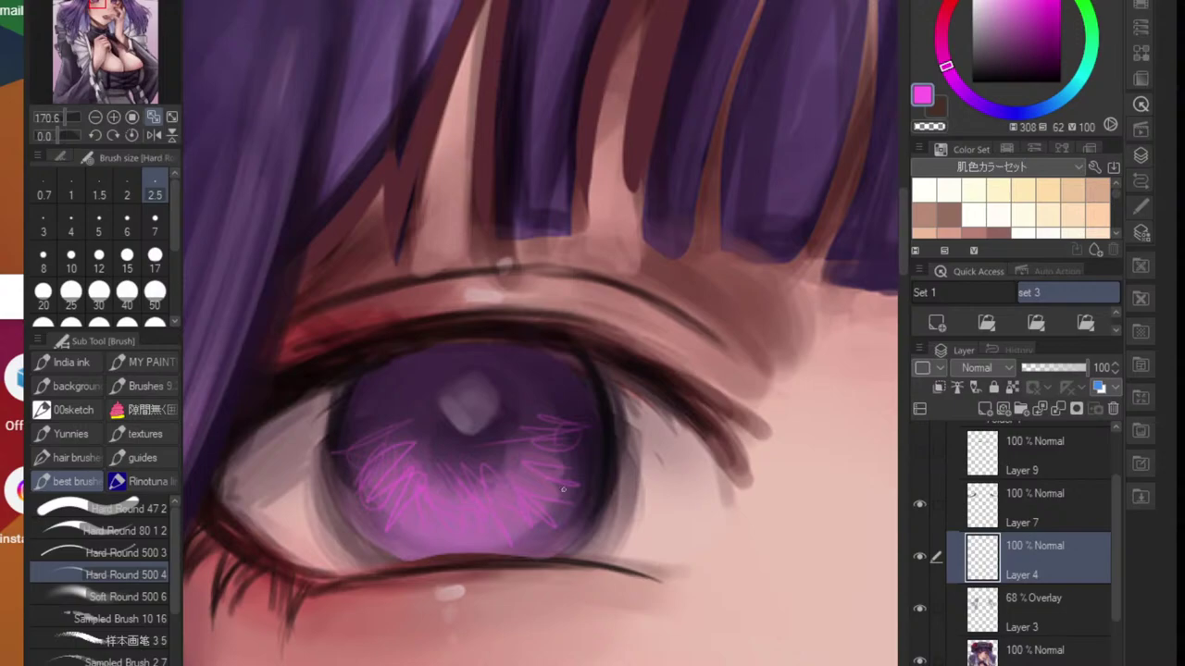
# - Scribble bright magenta zigzags across the lower iris on Layer 4
pyautogui.moveTo(361, 451); pyautogui.dragTo(370, 429)
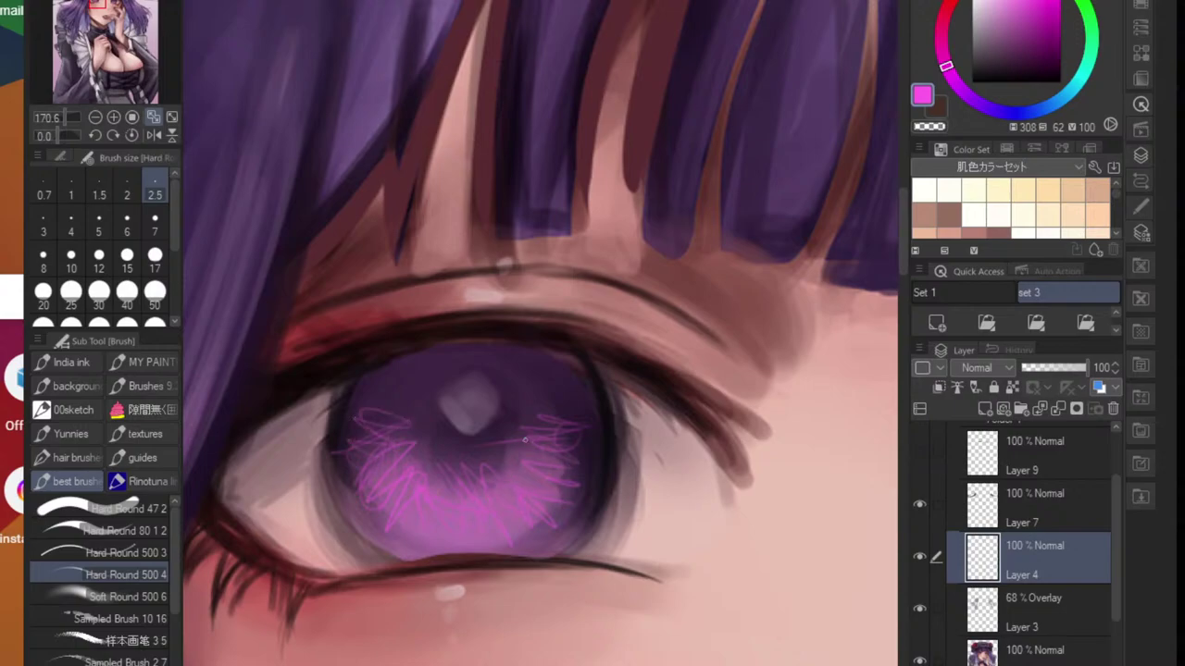
pyautogui.moveTo(525, 440); pyautogui.dragTo(574, 442)
pyautogui.scroll(-8, 544, 463)
pyautogui.moveTo(701, 495); pyautogui.dragTo(548, 494)
pyautogui.scroll(8, 607, 495)
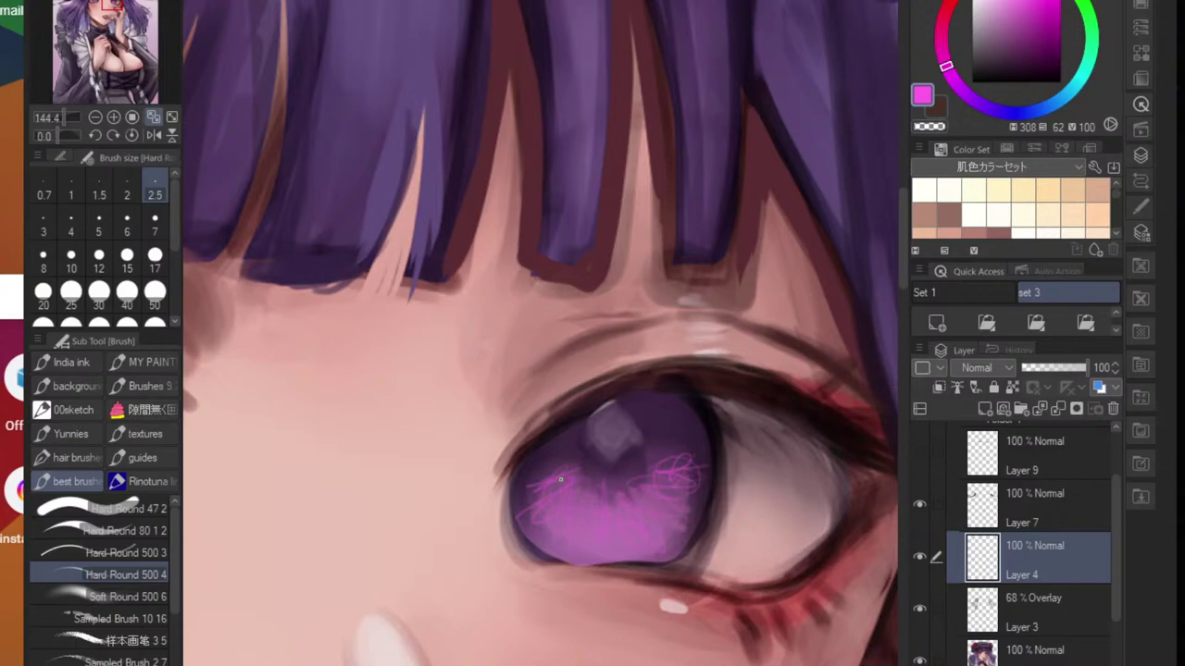
# - Pan over to the other eye and pick a pale pink paint colour
pyautogui.moveTo(674, 460); pyautogui.dragTo(600, 482)
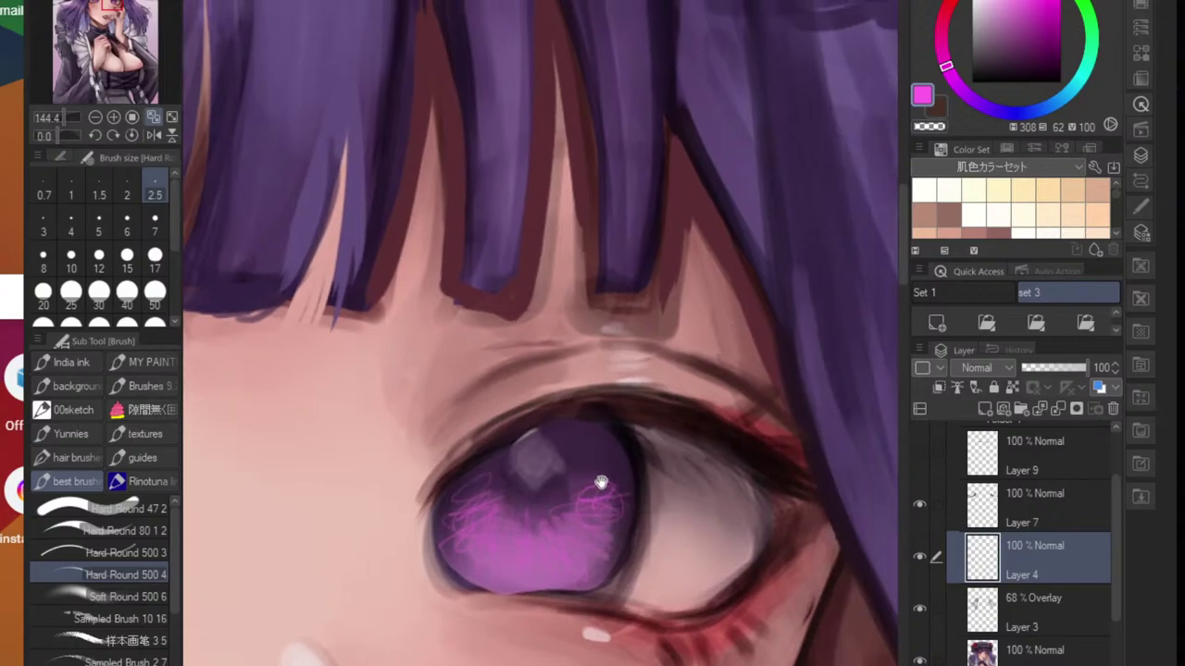
pyautogui.moveTo(652, 544); pyautogui.dragTo(659, 421)
pyautogui.moveTo(1004, 2); pyautogui.dragTo(981, 1)
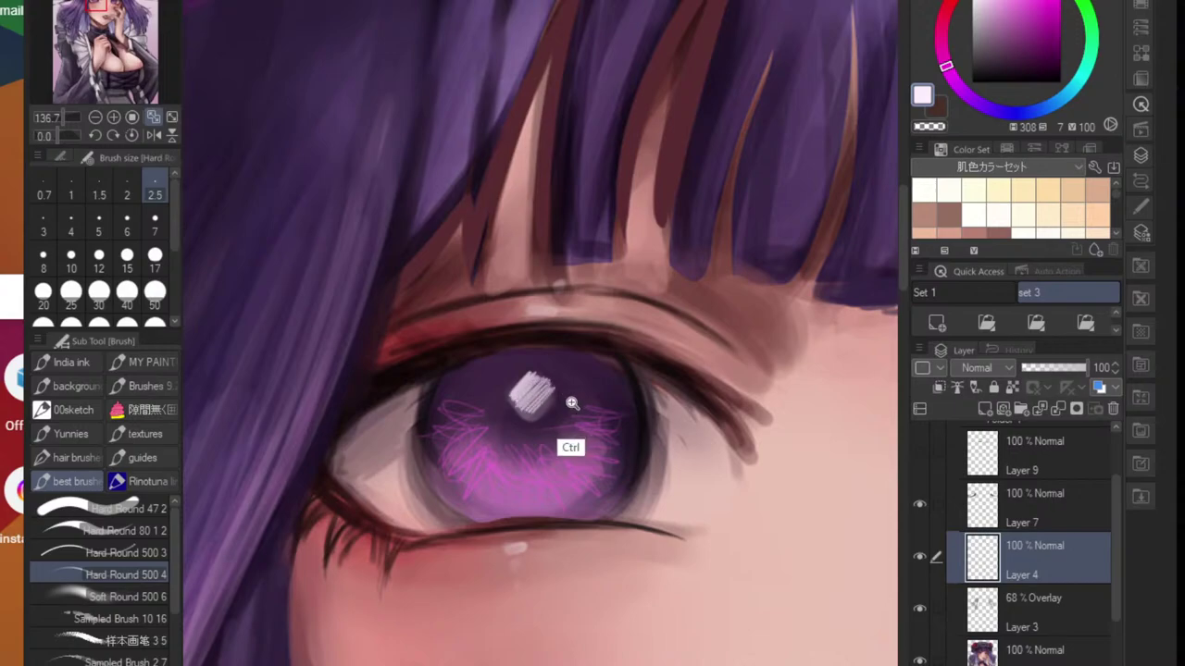
# - Hatch pale pink highlight patches into the irises, extending them up and rightward
pyautogui.scroll(-8, 569, 444)
pyautogui.scroll(7, 647, 426)
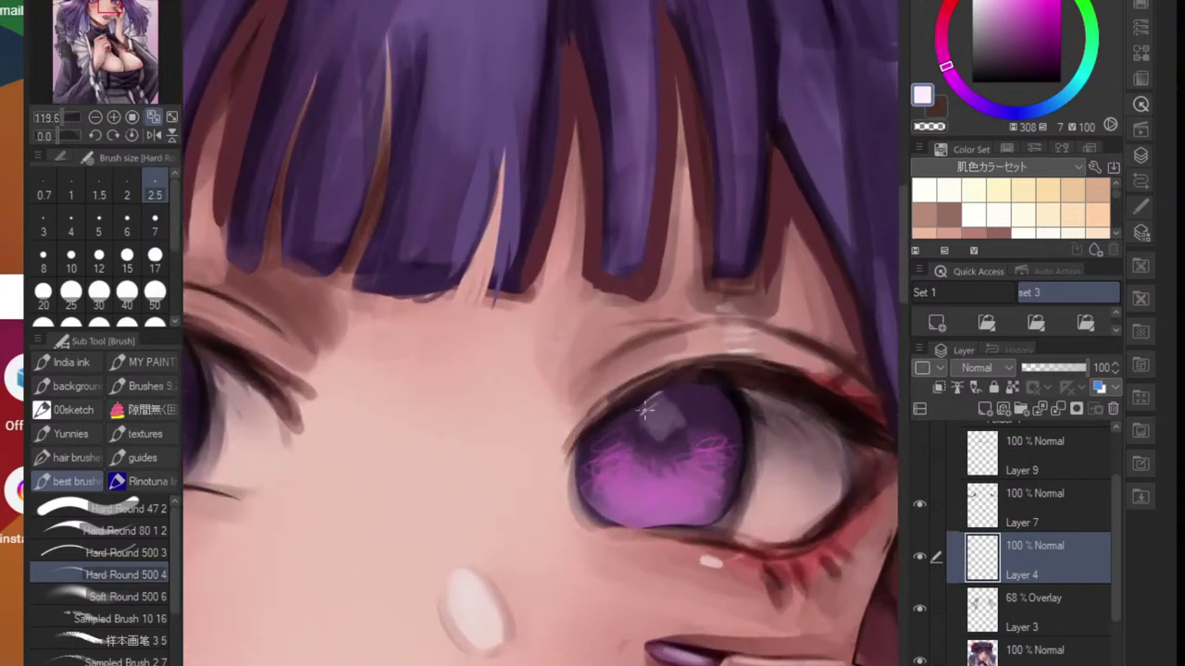
pyautogui.moveTo(662, 402)
pyautogui.mouseDown()
pyautogui.moveTo(652, 421)
pyautogui.moveTo(674, 421)
pyautogui.mouseUp()
pyautogui.scroll(-6, 655, 439)
pyautogui.scroll(7, 639, 437)
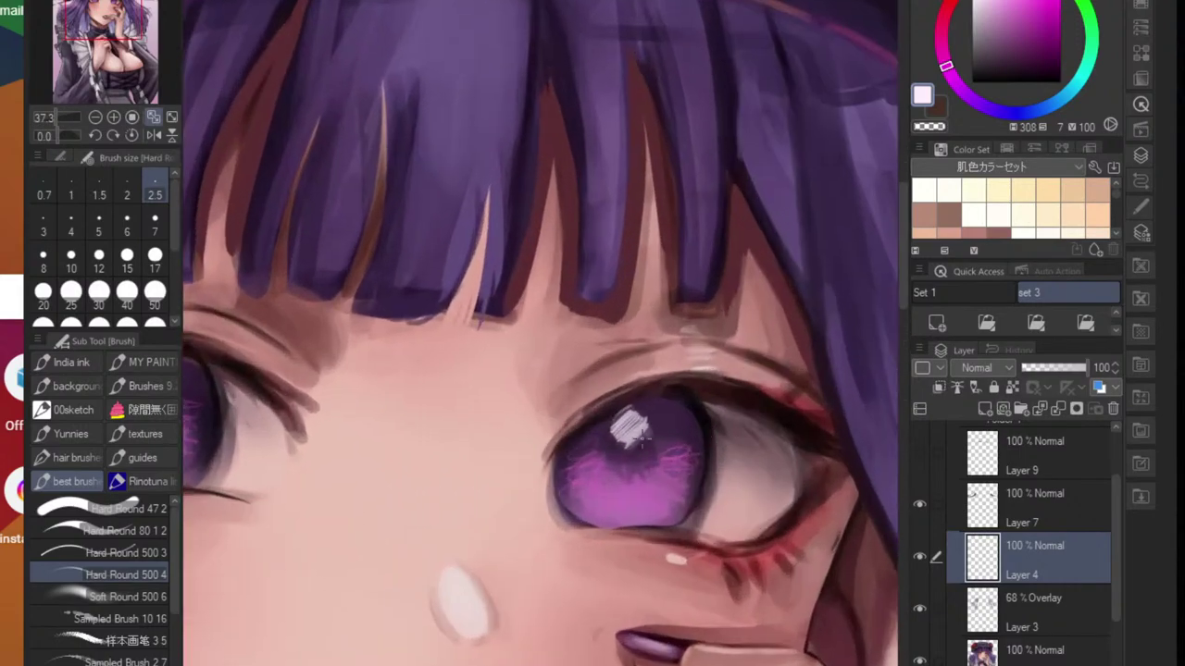
pyautogui.scroll(3, 632, 438)
pyautogui.moveTo(618, 432); pyautogui.dragTo(627, 406)
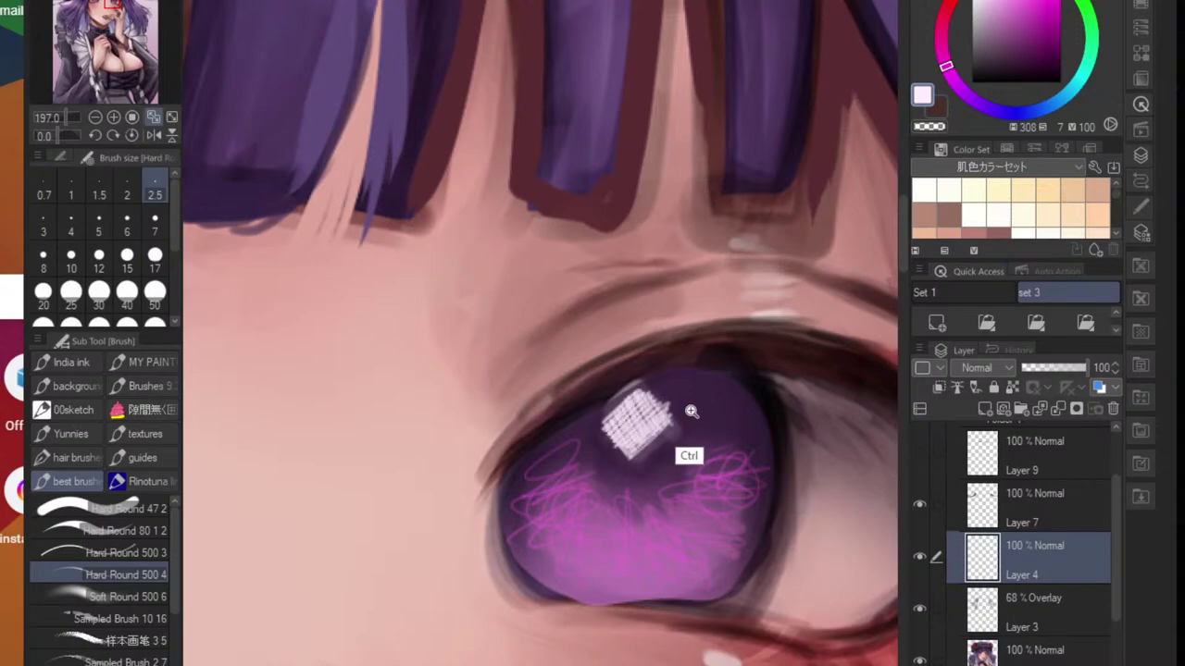
pyautogui.scroll(-5, 688, 416)
pyautogui.scroll(4, 434, 399)
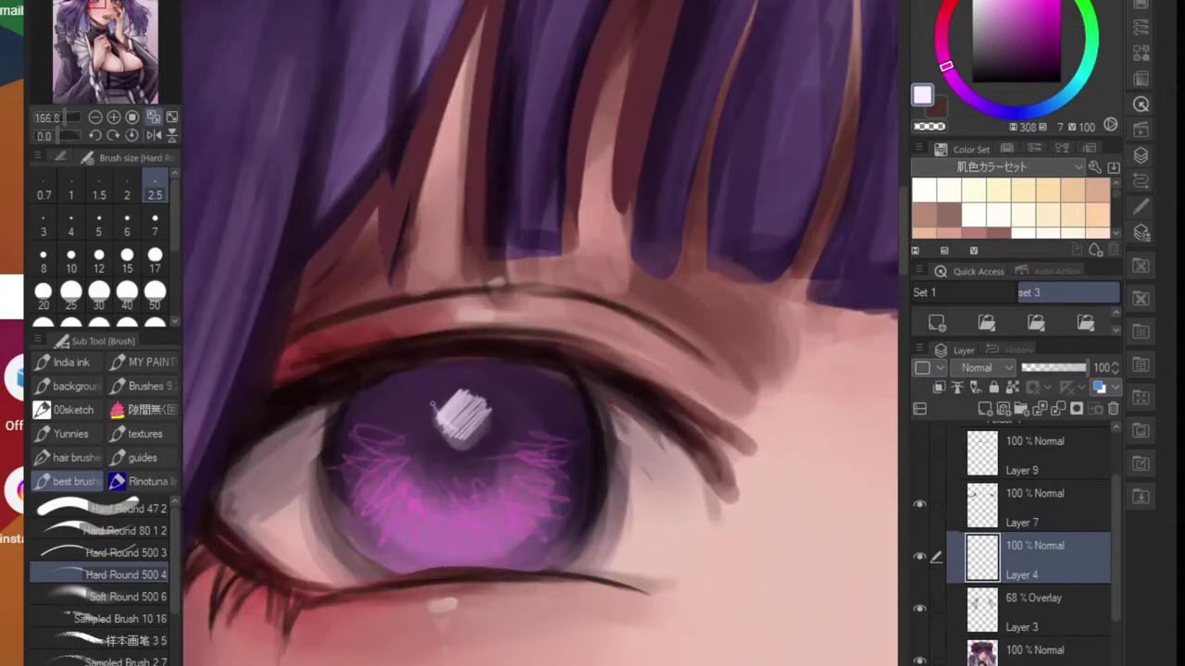
pyautogui.moveTo(449, 421)
pyautogui.mouseDown()
pyautogui.moveTo(477, 389)
pyautogui.moveTo(479, 404)
pyautogui.mouseUp()
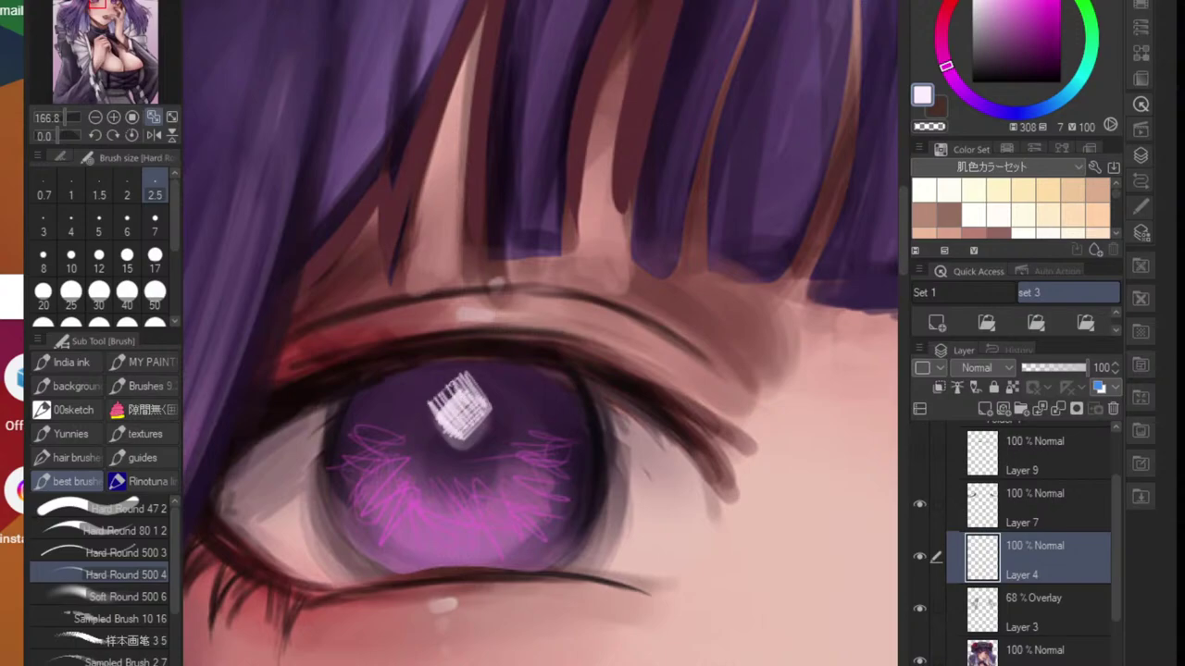
pyautogui.scroll(-8, 556, 462)
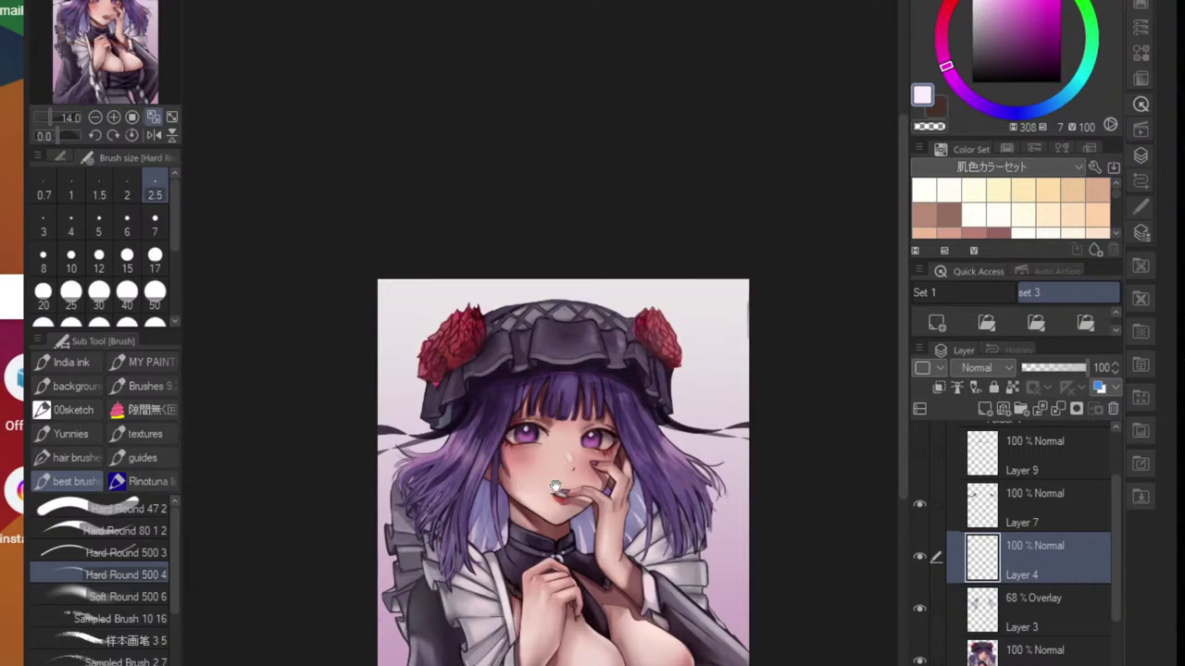
pyautogui.scroll(8, 611, 446)
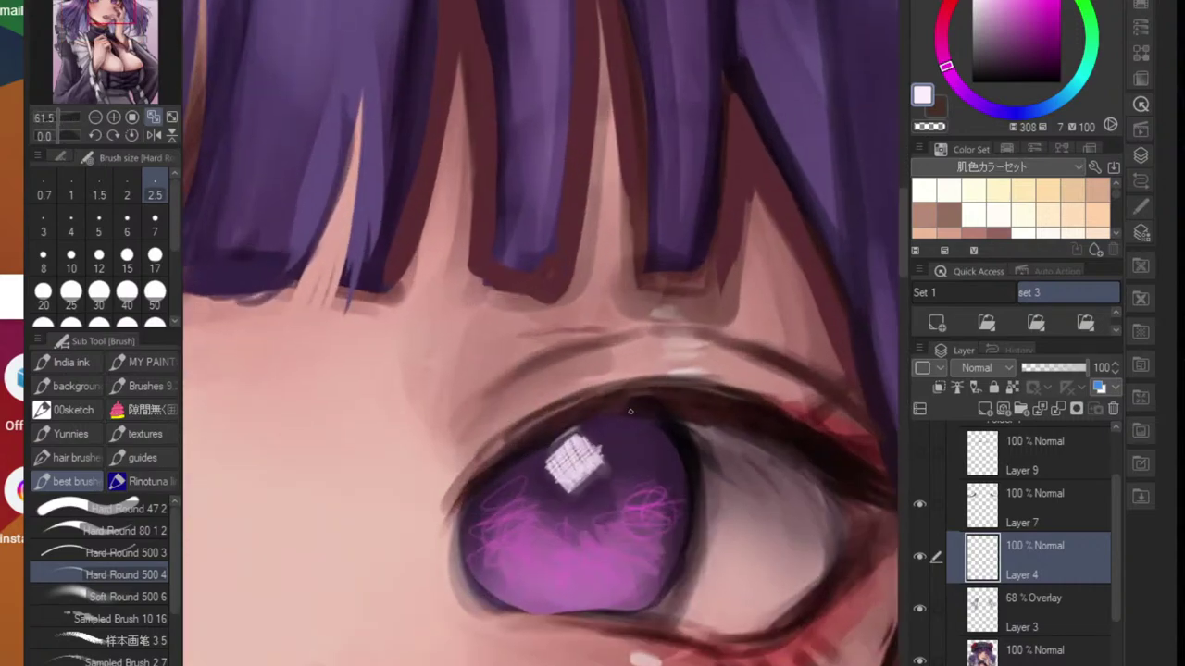
# - Stroke thin light lines along the upper eyelids and lash lines, zooming to check them
pyautogui.moveTo(589, 410)
pyautogui.mouseDown()
pyautogui.moveTo(642, 388)
pyautogui.moveTo(557, 410)
pyautogui.moveTo(637, 390)
pyautogui.moveTo(637, 408)
pyautogui.moveTo(565, 416)
pyautogui.moveTo(625, 405)
pyautogui.mouseUp()
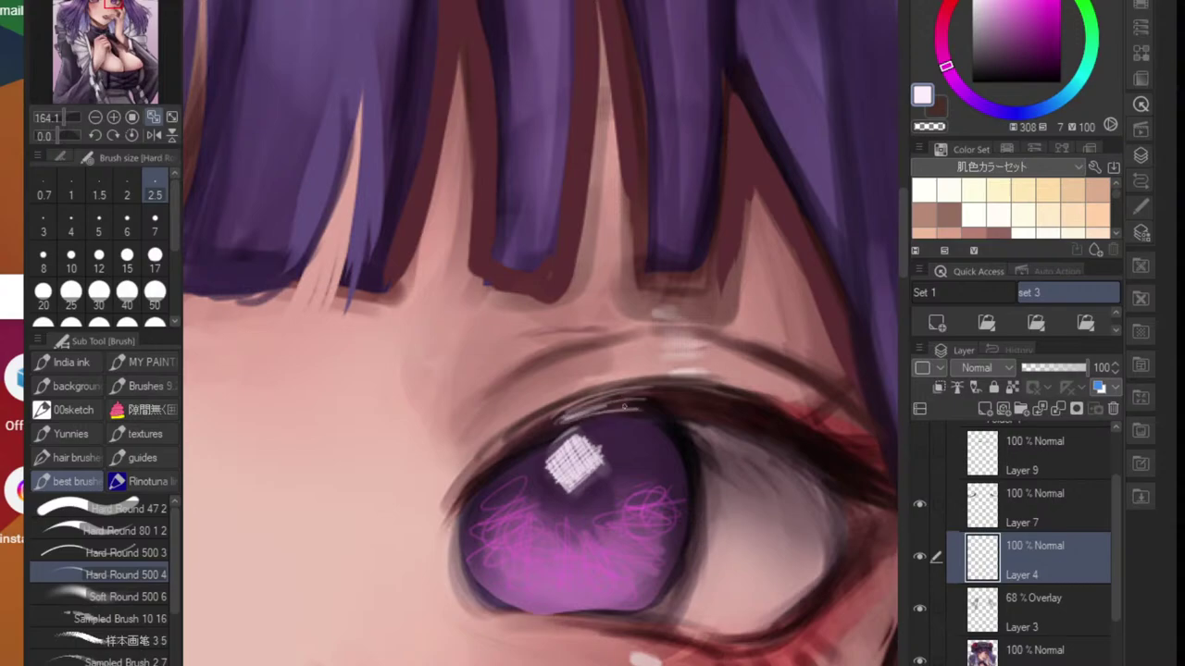
pyautogui.scroll(-5, 659, 385)
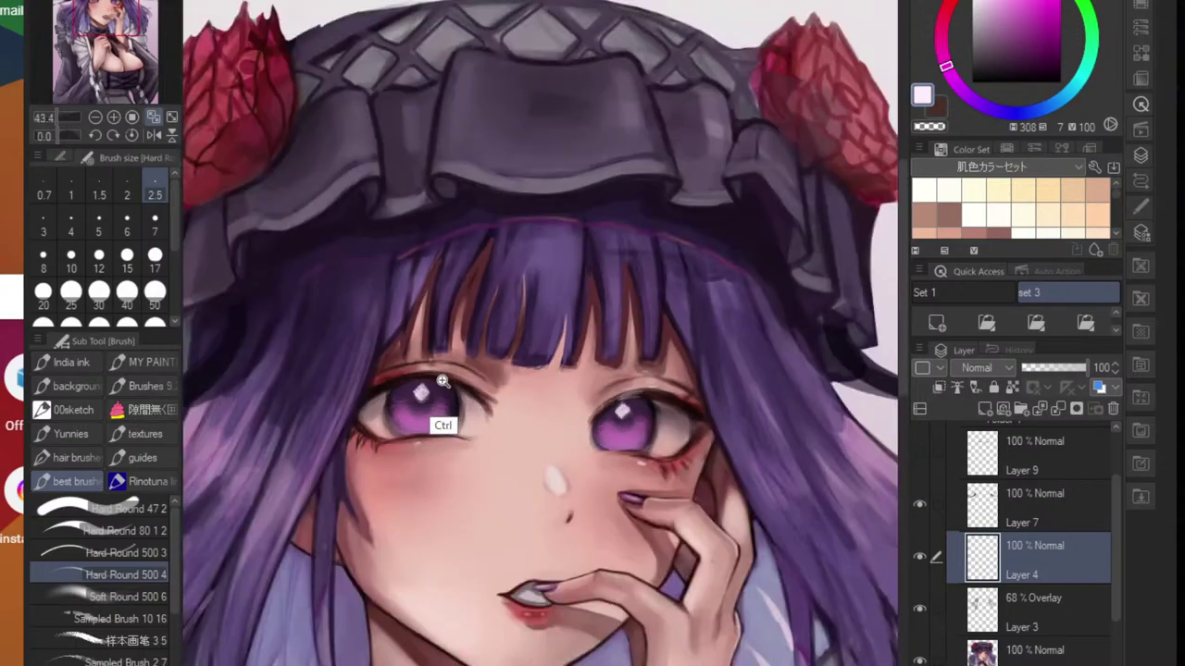
pyautogui.scroll(4, 433, 389)
pyautogui.scroll(2, 392, 369)
pyautogui.moveTo(356, 375)
pyautogui.mouseDown()
pyautogui.moveTo(445, 374)
pyautogui.moveTo(361, 370)
pyautogui.moveTo(429, 363)
pyautogui.mouseUp()
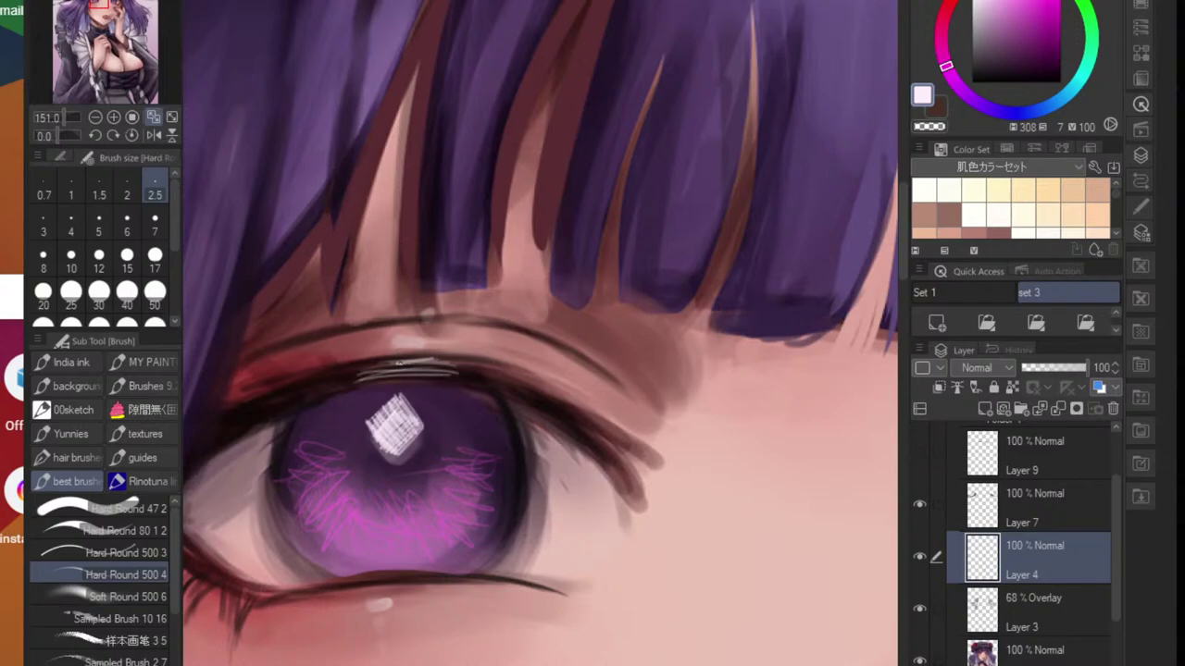
pyautogui.scroll(-5, 416, 377)
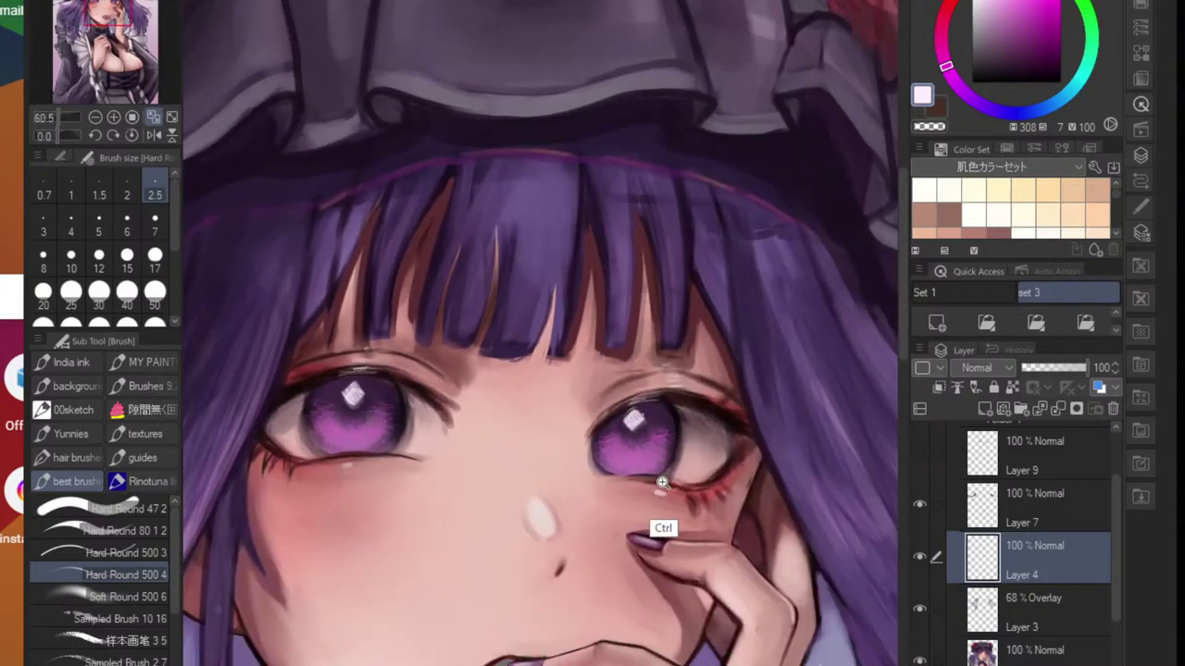
pyautogui.scroll(5, 658, 483)
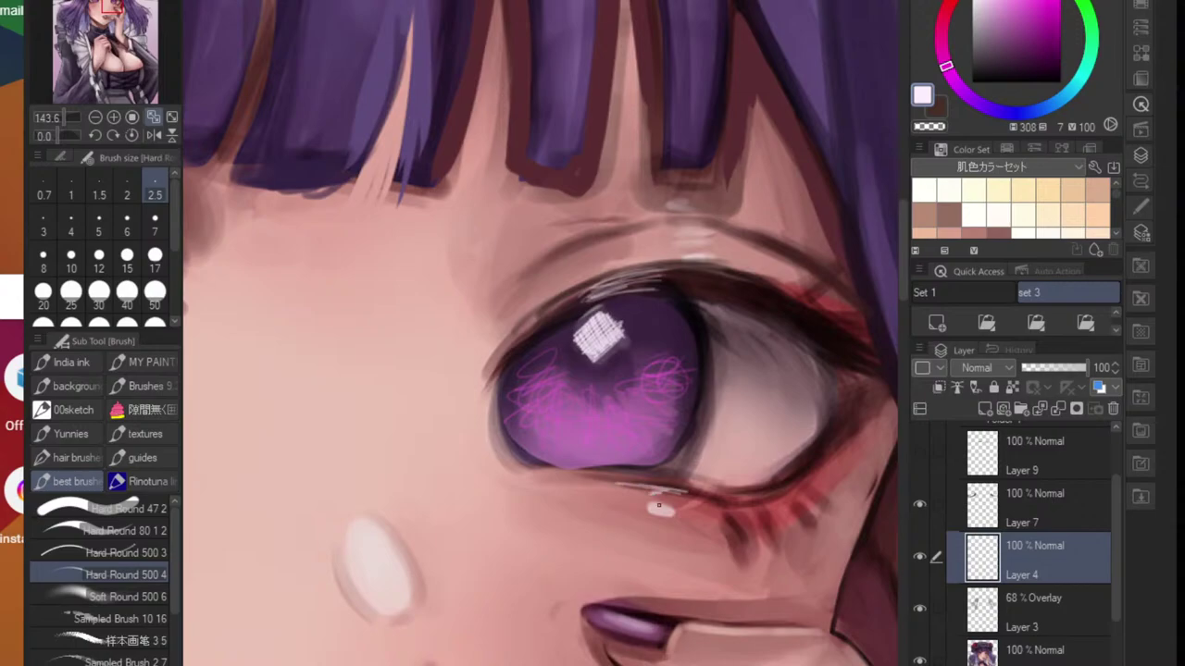
pyautogui.scroll(-5, 654, 503)
pyautogui.scroll(5, 397, 540)
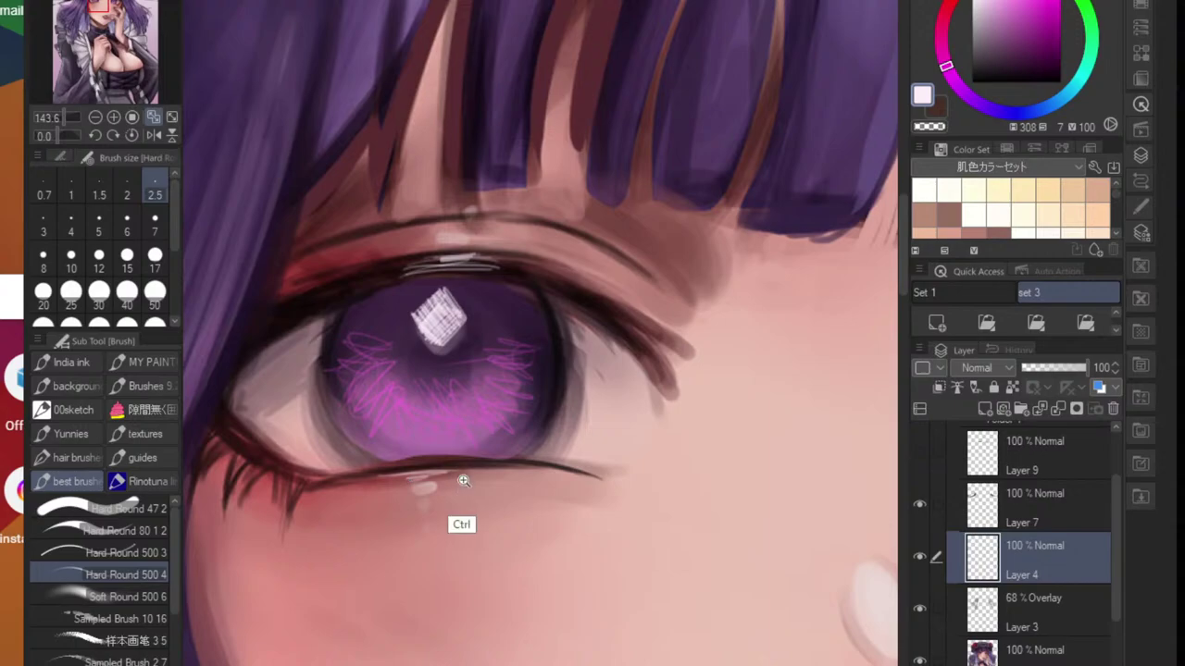
pyautogui.scroll(-5, 463, 481)
pyautogui.scroll(2, 606, 502)
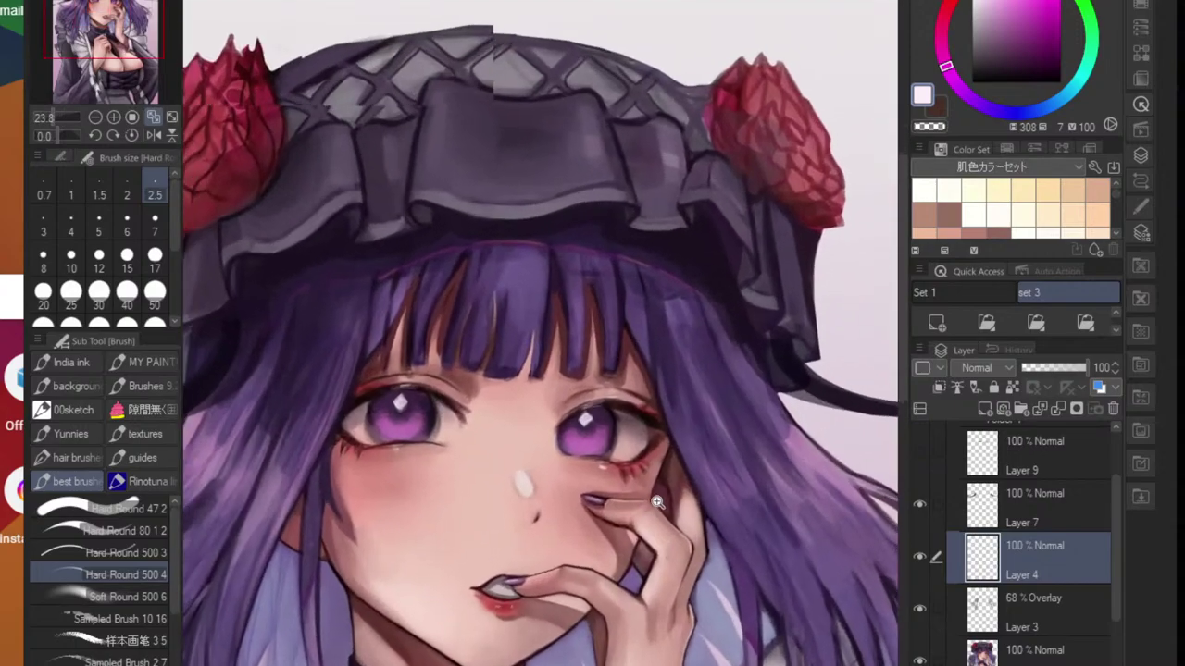
pyautogui.scroll(4, 548, 514)
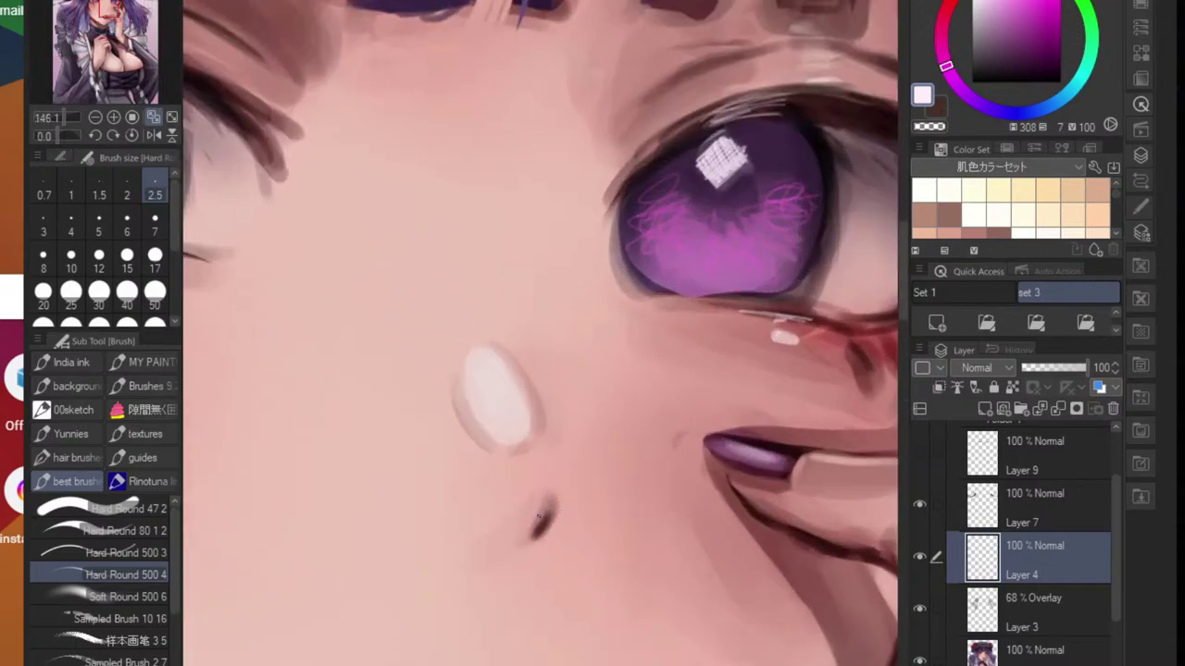
pyautogui.scroll(-5, 535, 517)
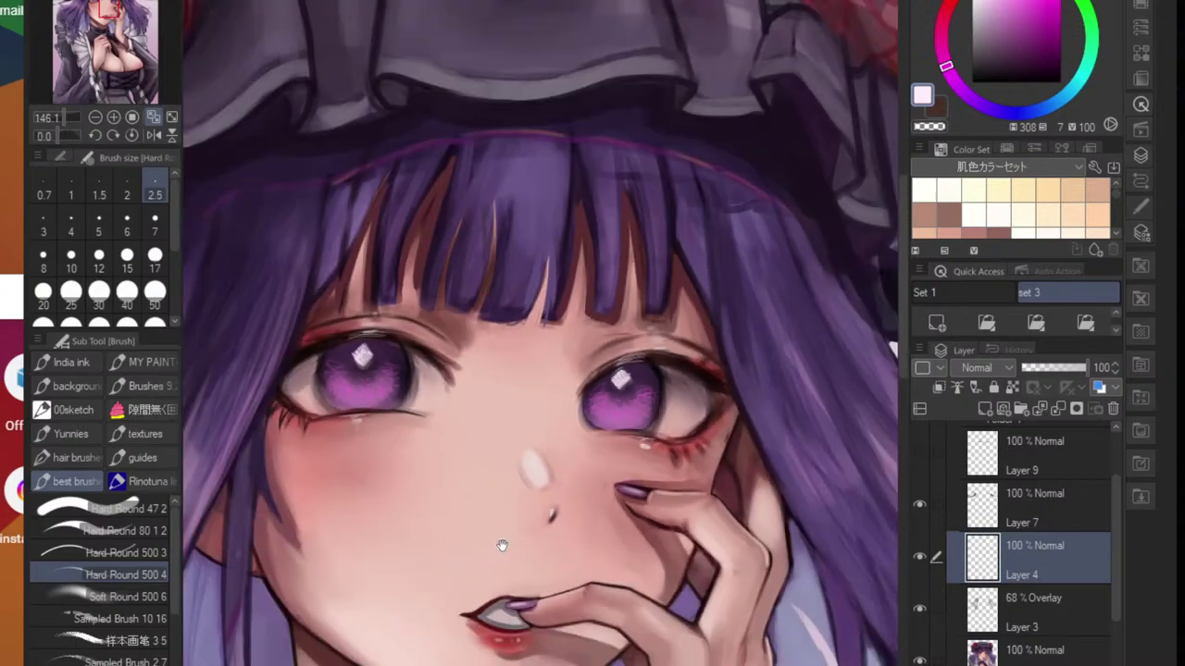
pyautogui.scroll(4, 657, 483)
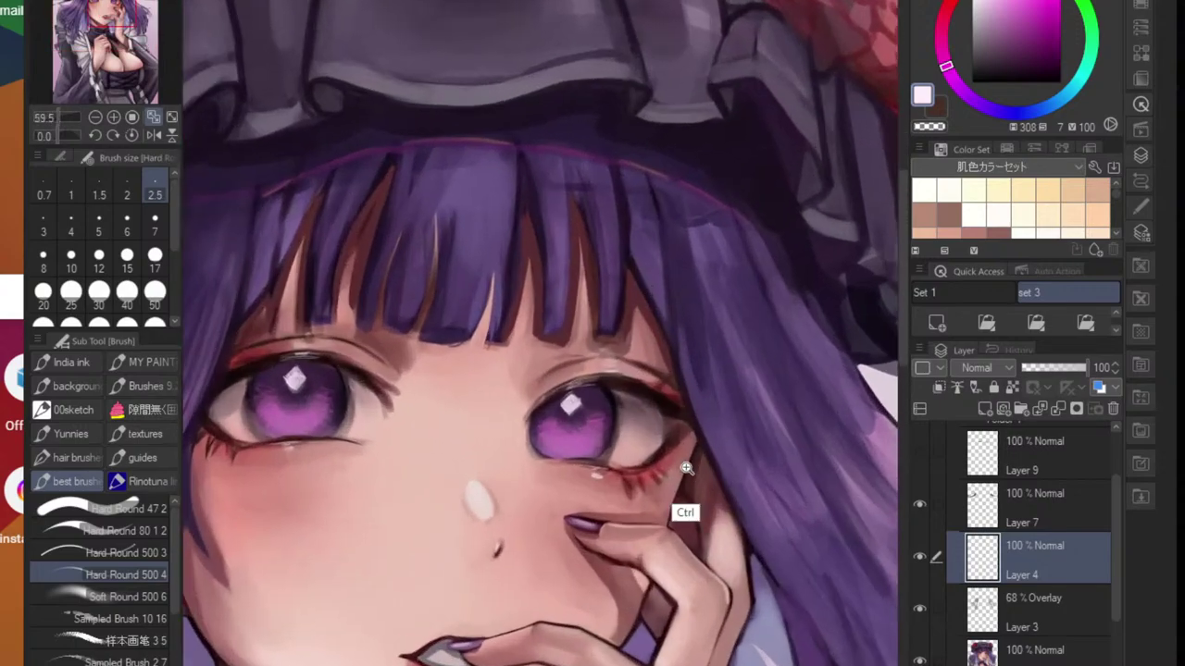
pyautogui.scroll(2, 690, 493)
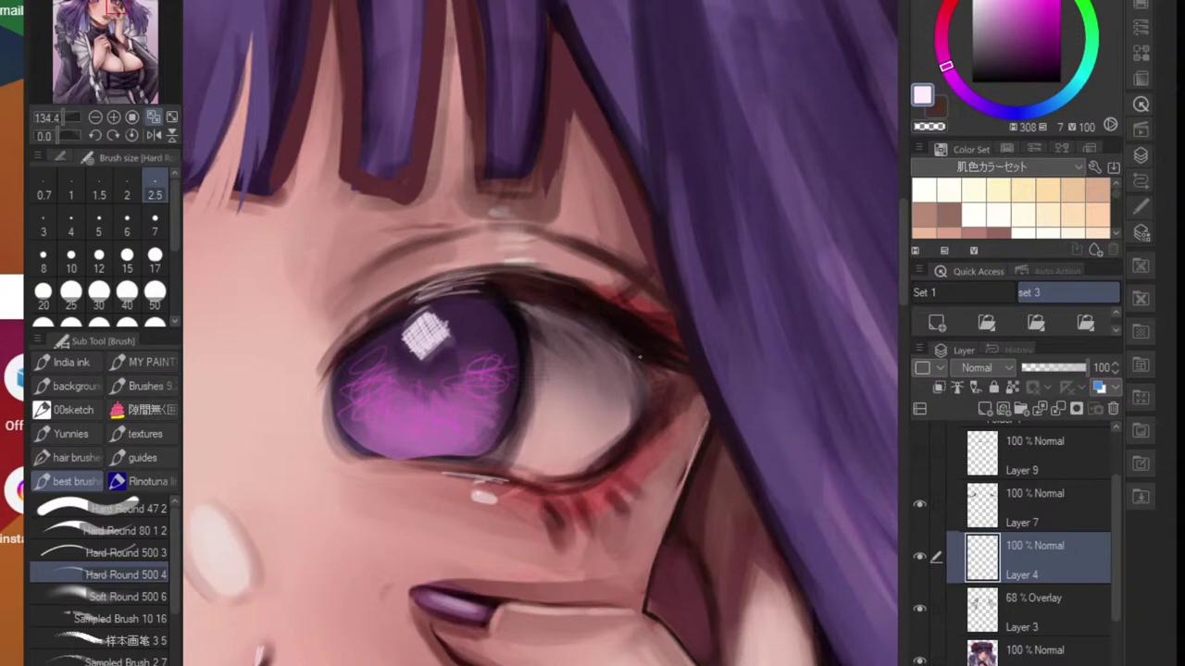
# - Sample a dark red and add fine lashes near the outer lower lid
pyautogui.keyDown('alt'); pyautogui.click(635, 476); pyautogui.keyUp('alt')
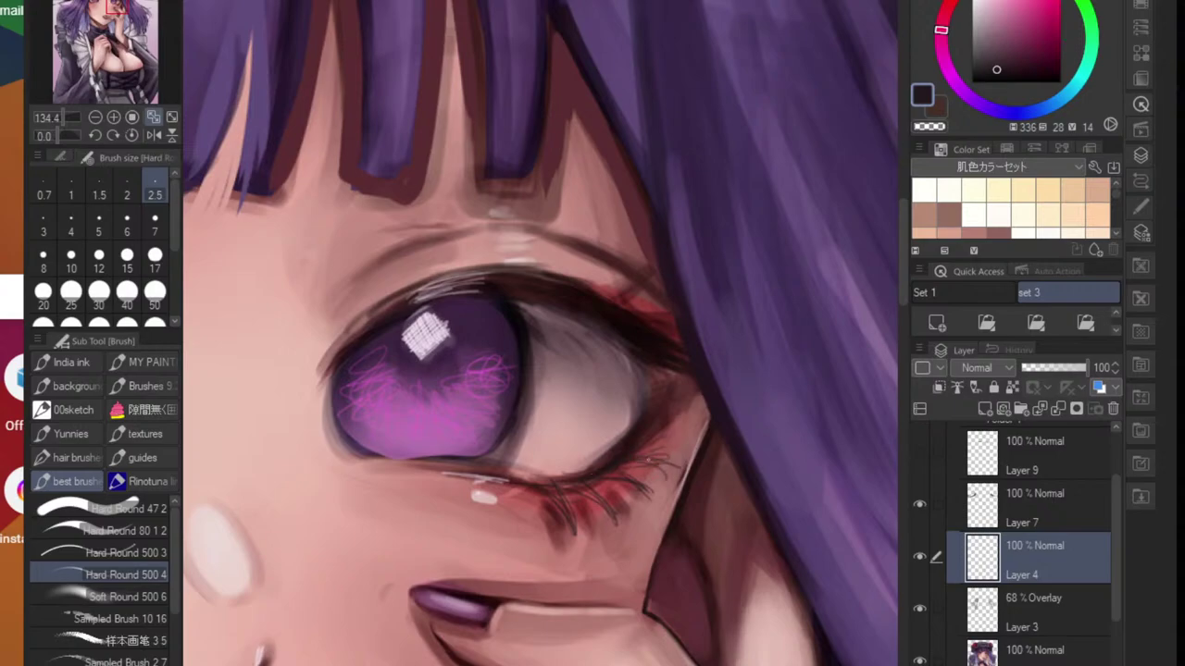
pyautogui.scroll(-6, 607, 477)
pyautogui.scroll(5, 604, 491)
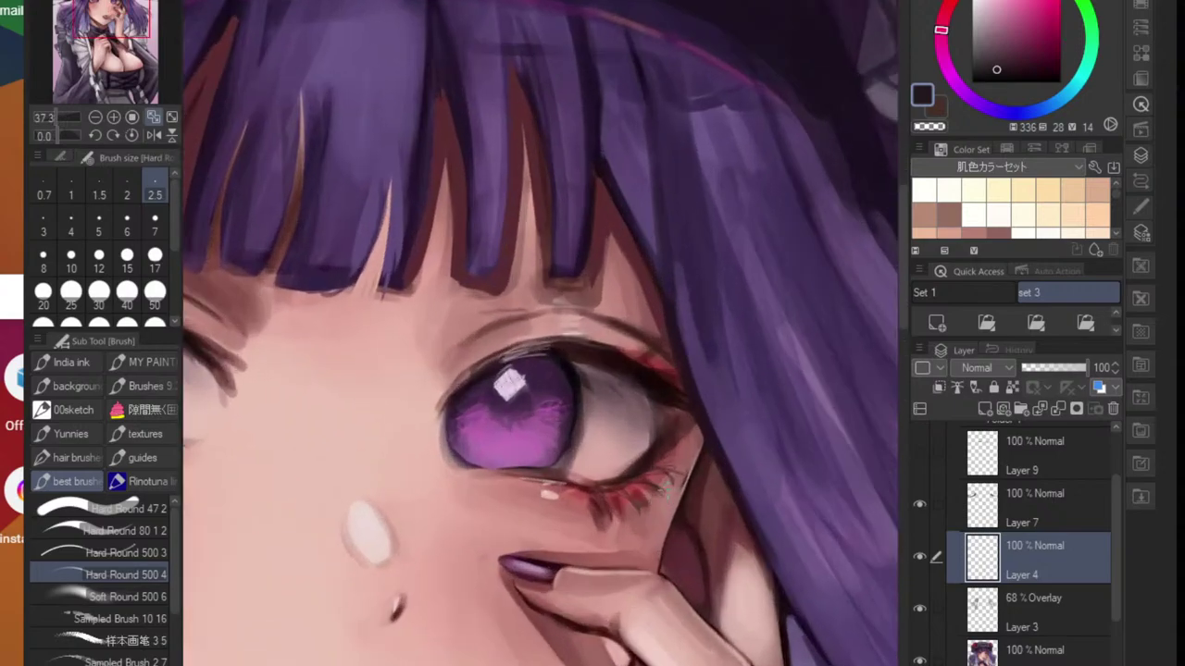
pyautogui.scroll(3, 659, 458)
pyautogui.moveTo(662, 457); pyautogui.dragTo(671, 475)
# - Sample a near-black red and zoom in on the bangs, bringing the eyes into view
pyautogui.keyDown('alt'); pyautogui.click(671, 347); pyautogui.keyUp('alt')
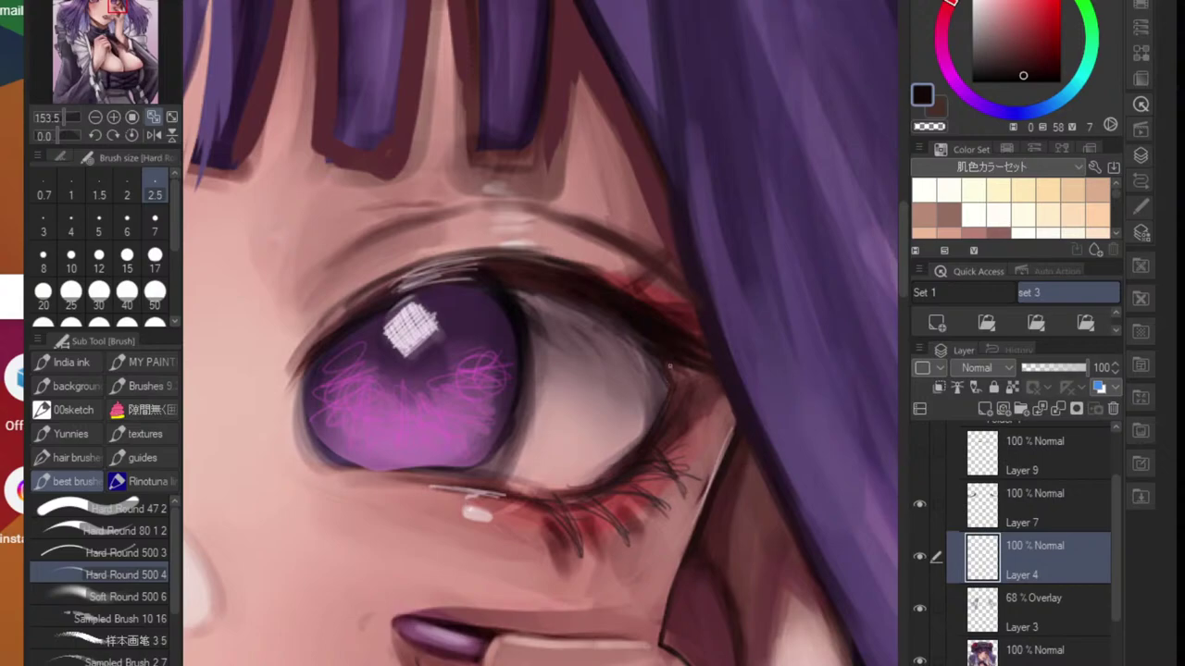
pyautogui.scroll(-5, 676, 400)
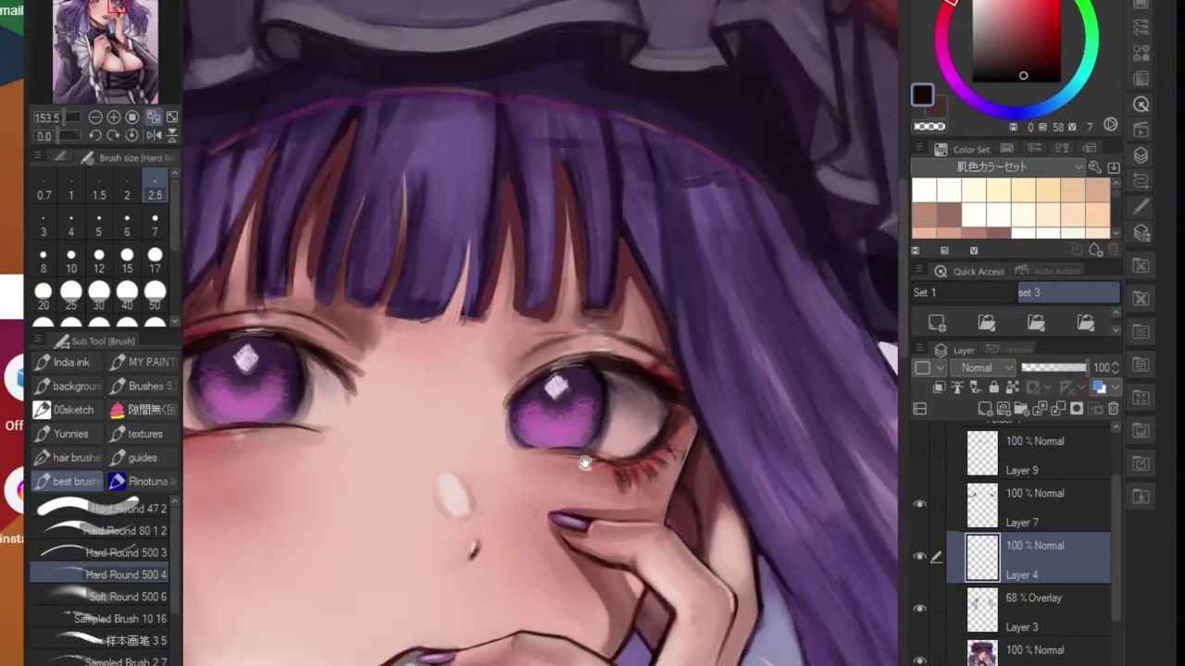
pyautogui.scroll(5, 477, 426)
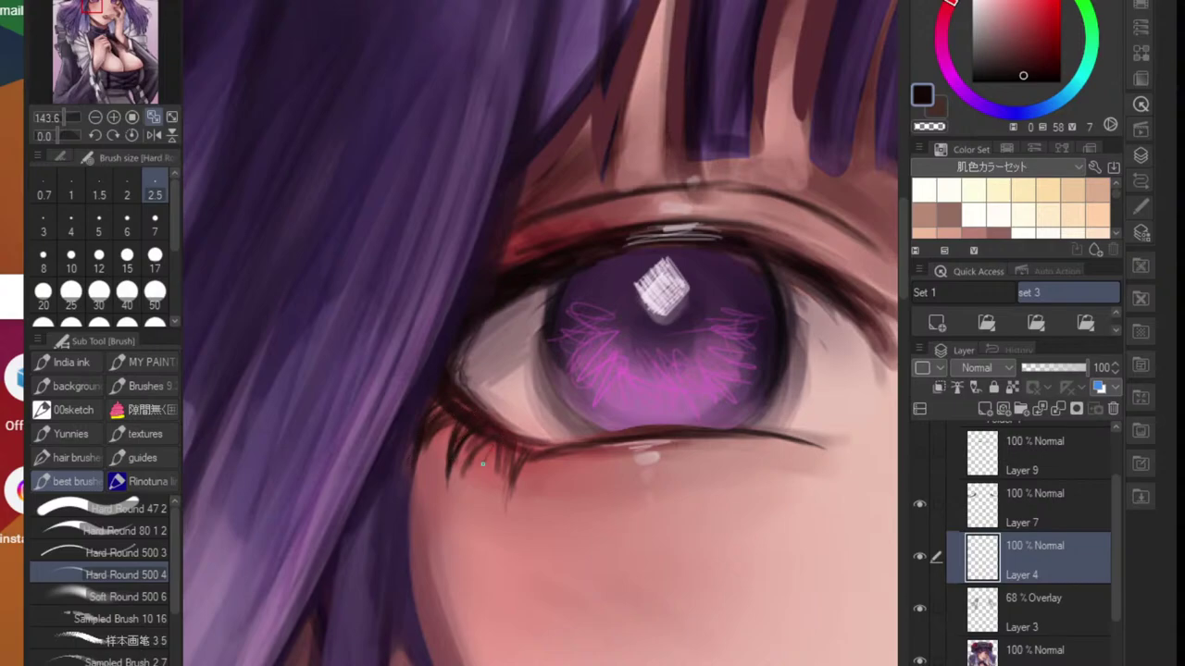
pyautogui.scroll(-5, 507, 470)
pyautogui.scroll(5, 481, 467)
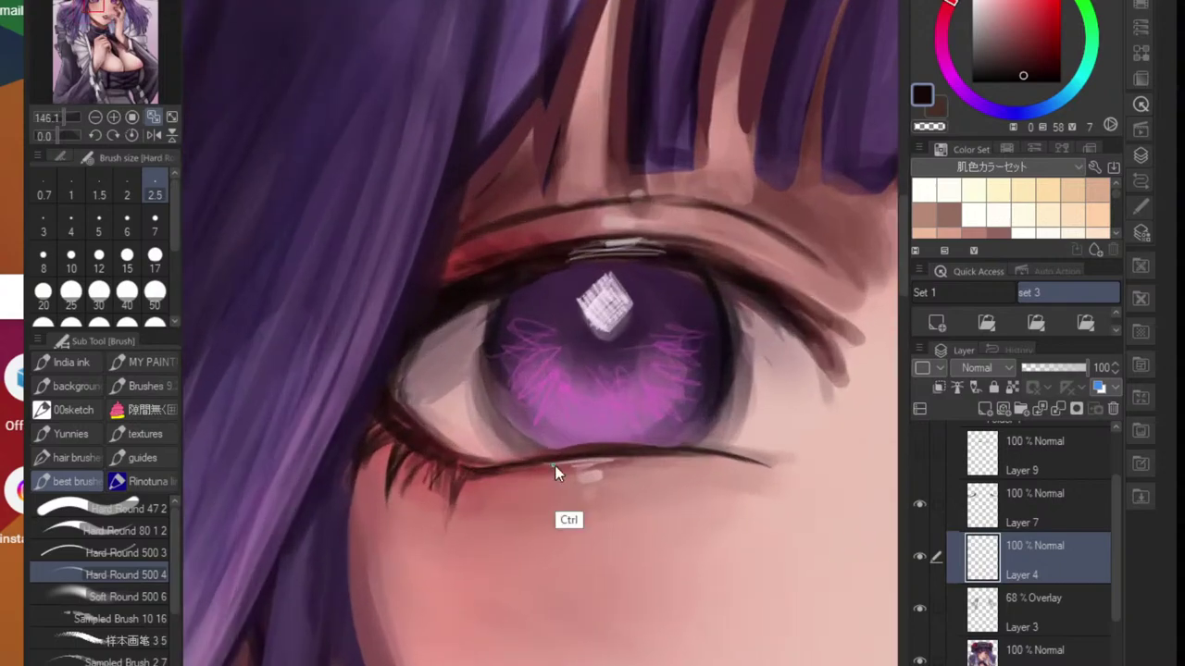
pyautogui.scroll(-5, 555, 470)
pyautogui.scroll(4, 528, 423)
pyautogui.scroll(4, 485, 384)
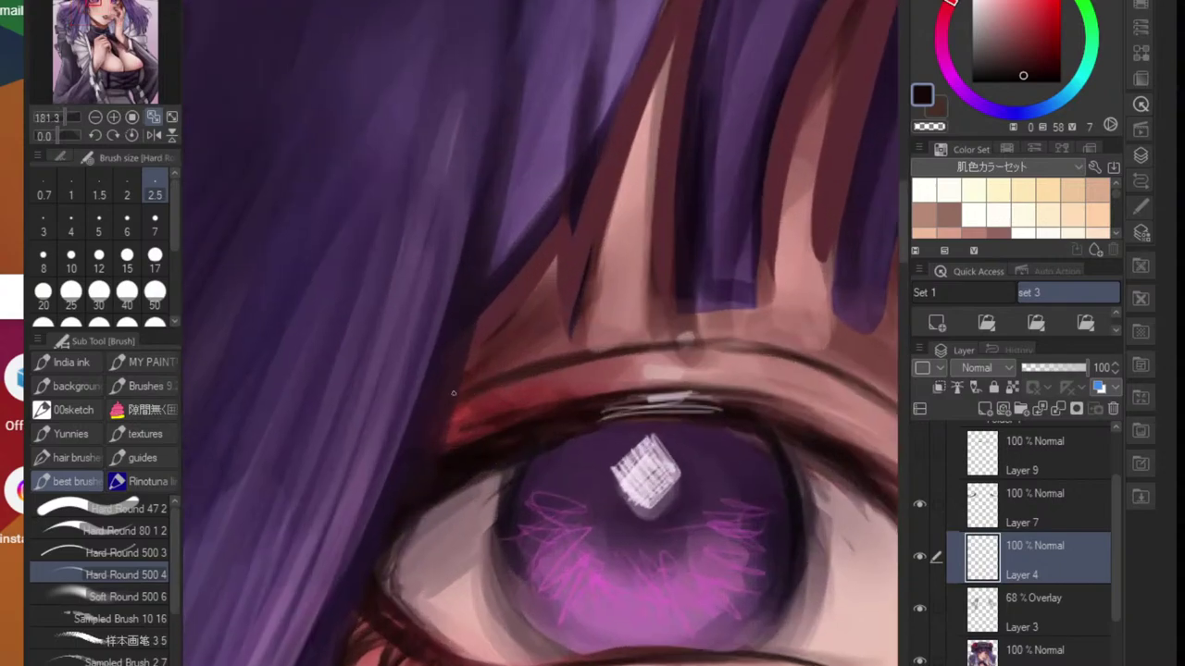
pyautogui.scroll(-5, 576, 354)
pyautogui.scroll(4, 376, 364)
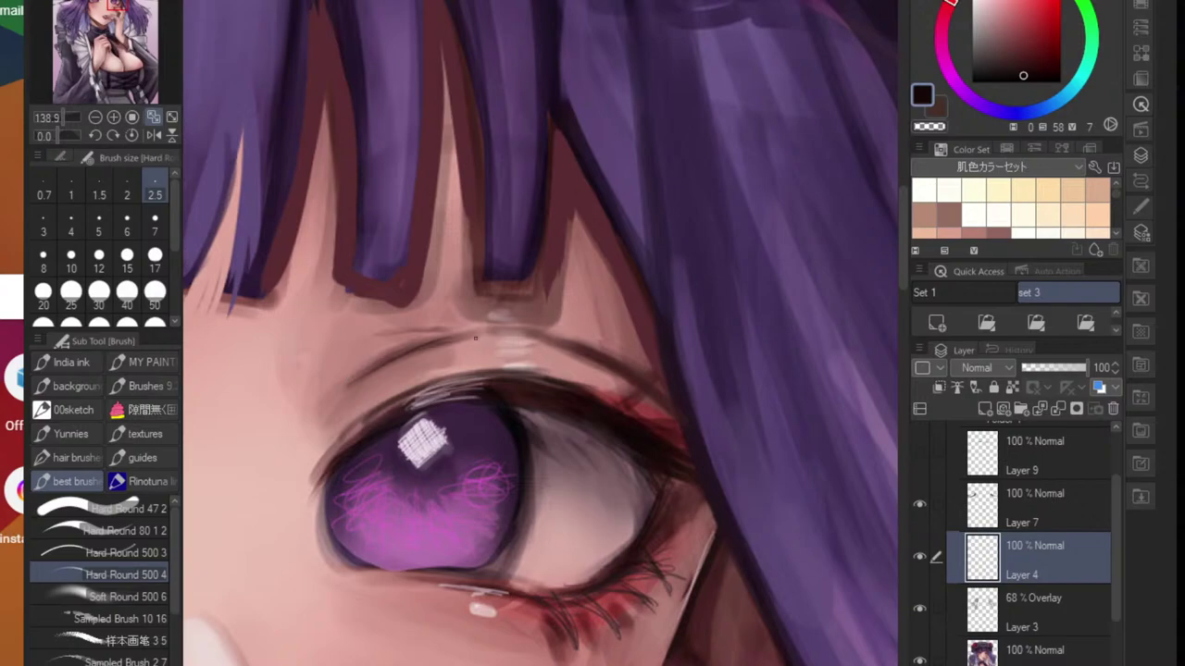
pyautogui.scroll(-3, 501, 338)
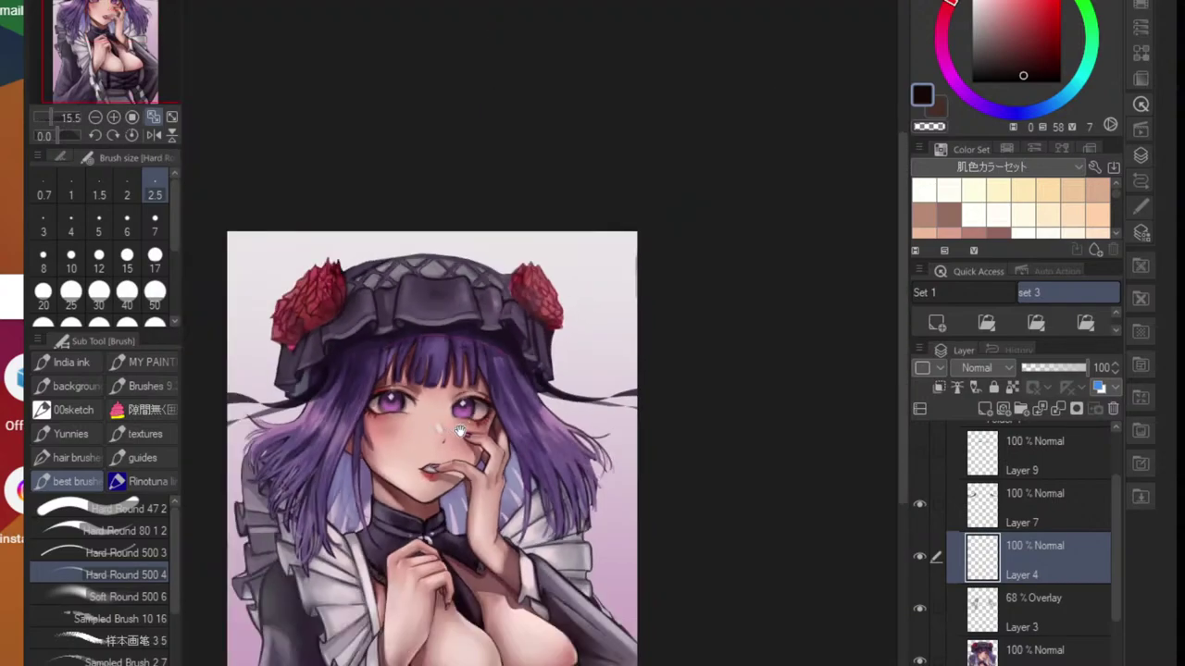
pyautogui.scroll(1, 453, 382)
pyautogui.scroll(5, 453, 381)
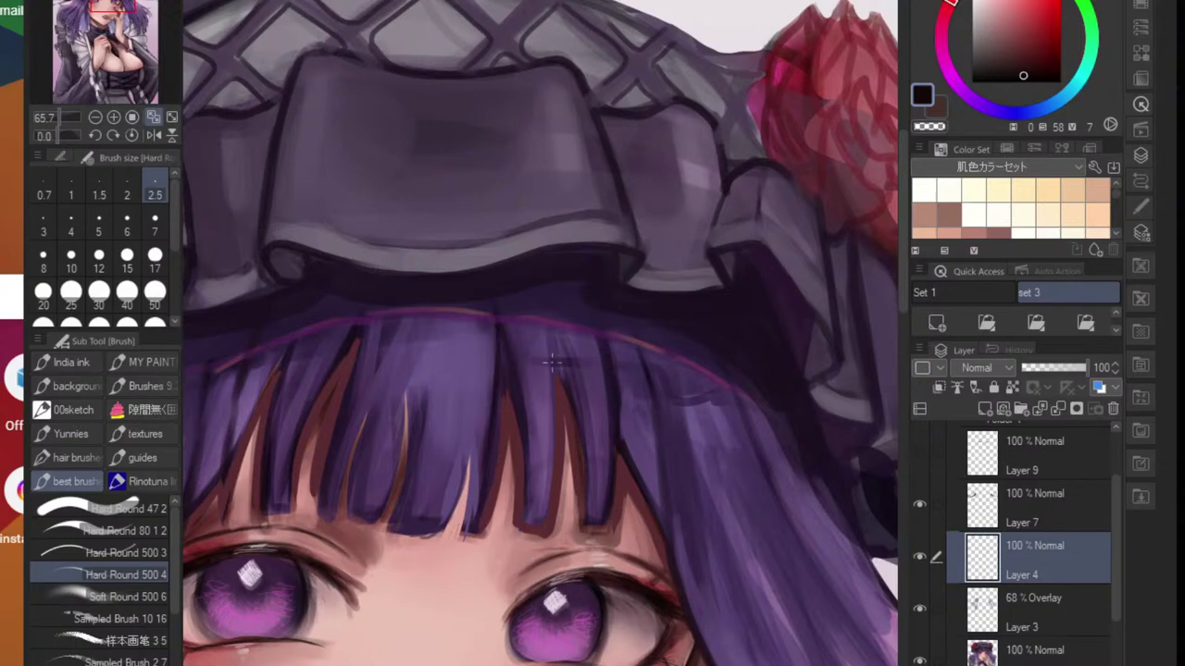
pyautogui.moveTo(552, 362); pyautogui.dragTo(561, 362)
pyautogui.moveTo(561, 542); pyautogui.dragTo(537, 406)
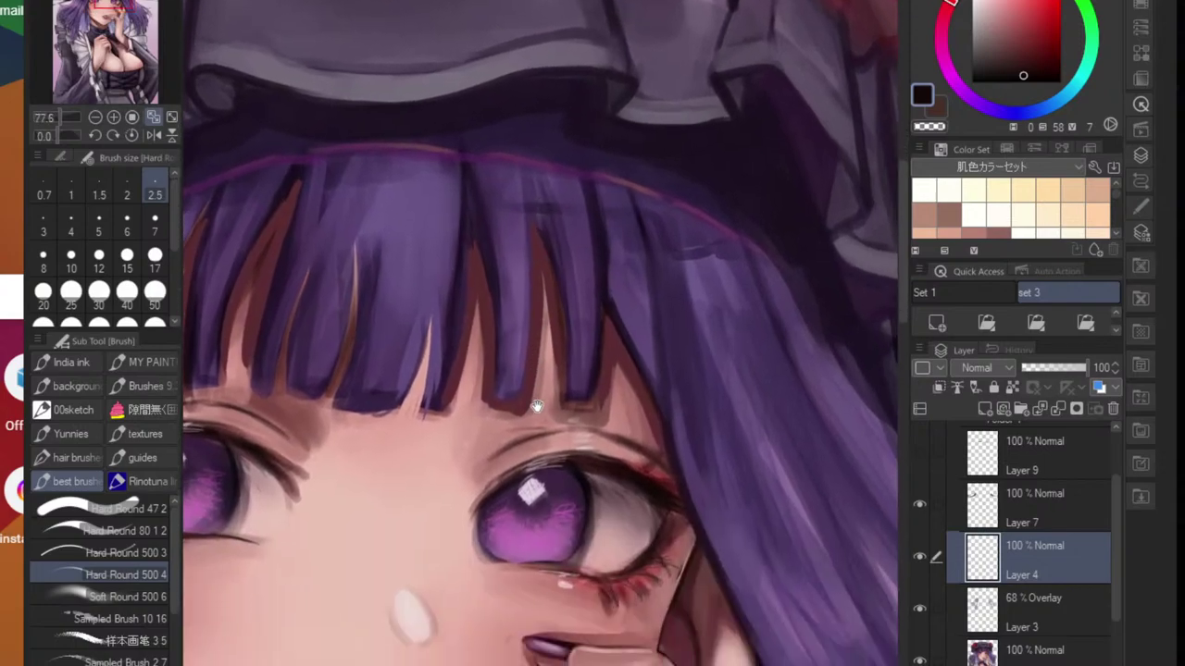
# - Shift the sampled iris purple toward saturated violet and paint the iris with a larger brush, adding bright magenta lower-left
pyautogui.keyDown('alt'); pyautogui.click(567, 530); pyautogui.keyUp('alt')
pyautogui.click(1037, 65)
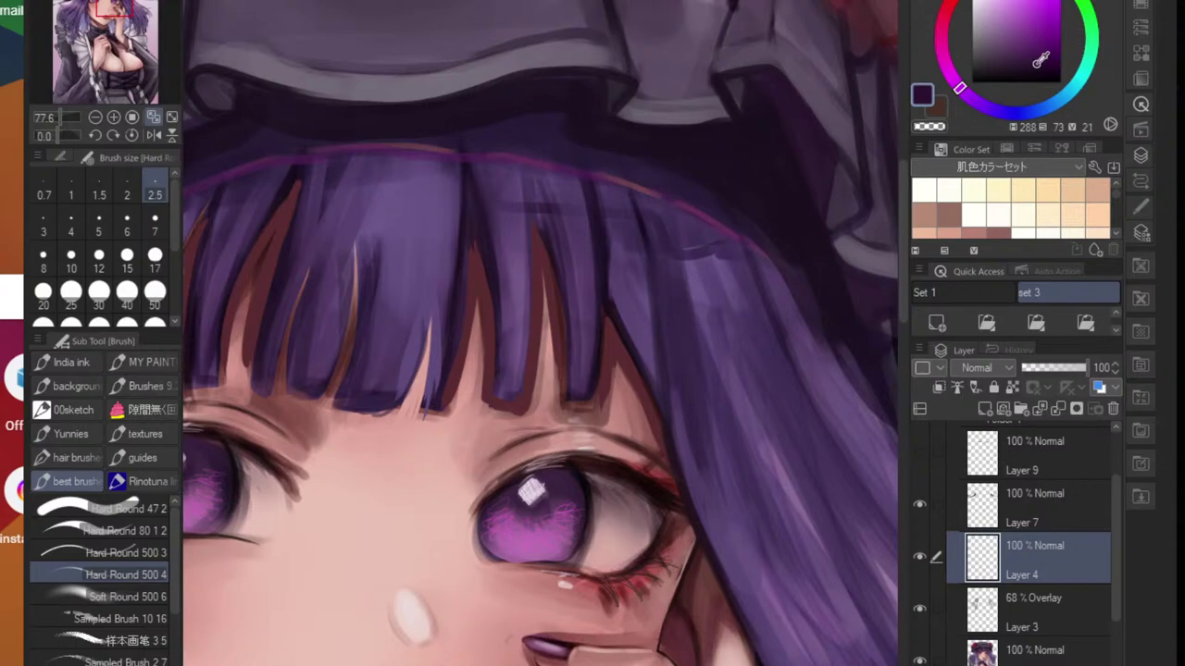
pyautogui.click(978, 105)
pyautogui.scroll(1, 597, 523)
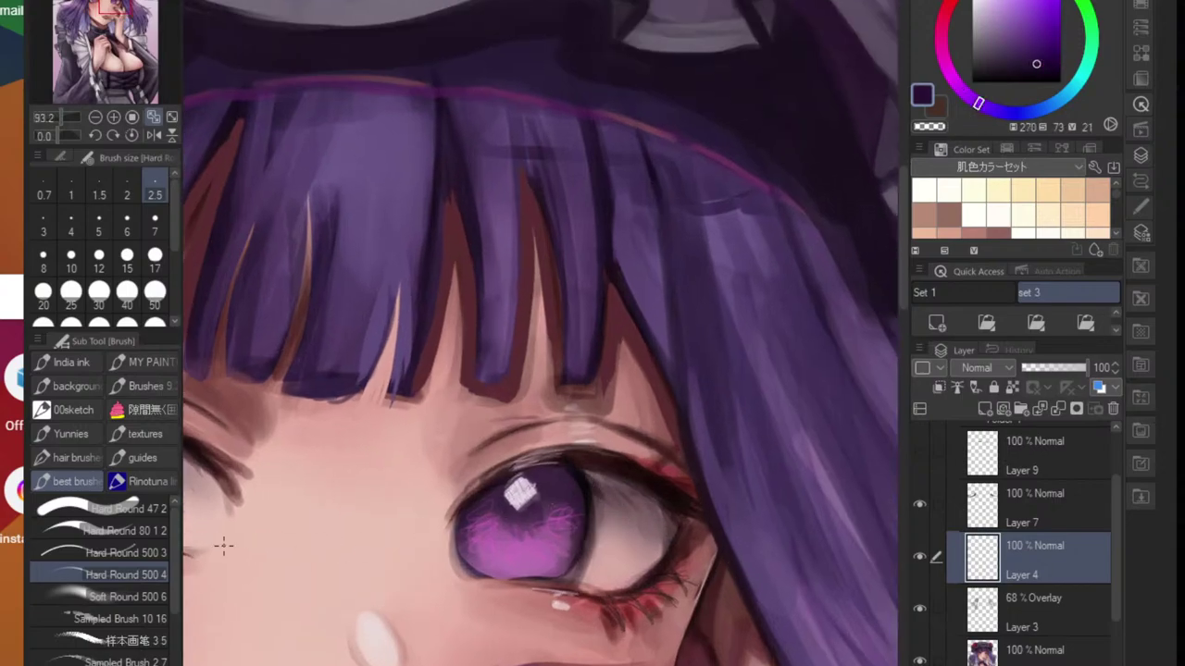
pyautogui.press(']')
pyautogui.press(']')
pyautogui.press(']')
pyautogui.press(']')
pyautogui.press(']')
pyautogui.press(']')
pyautogui.press(']')
pyautogui.press(']')
pyautogui.press(']')
pyautogui.press(']')
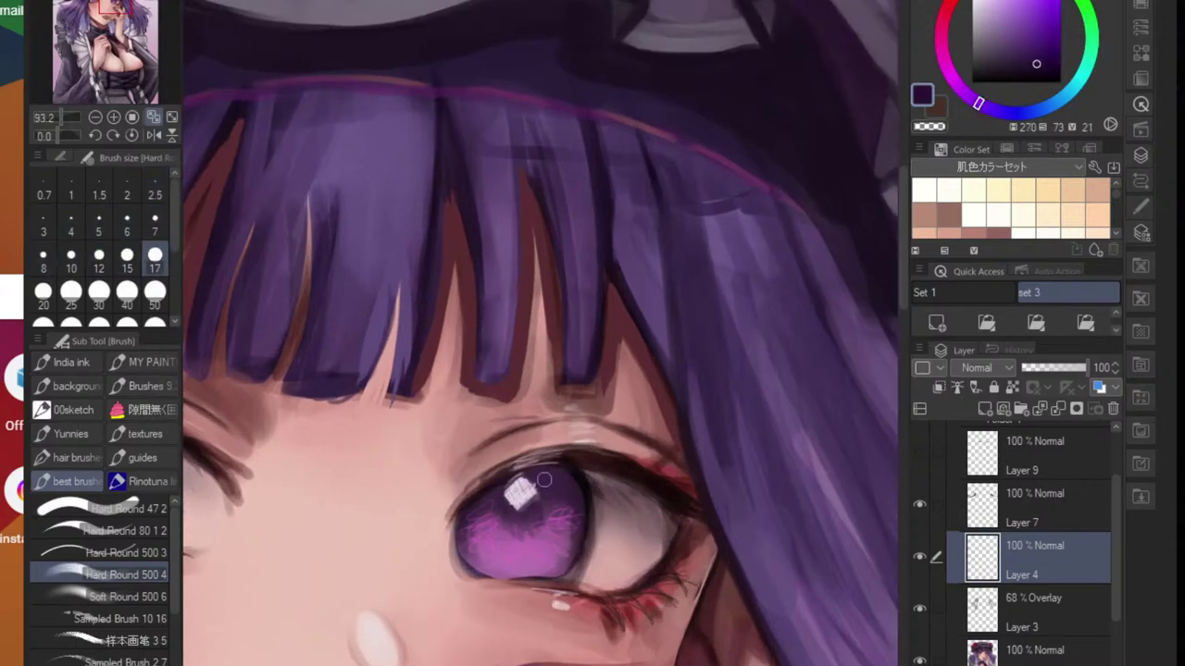
pyautogui.moveTo(547, 482); pyautogui.dragTo(563, 481)
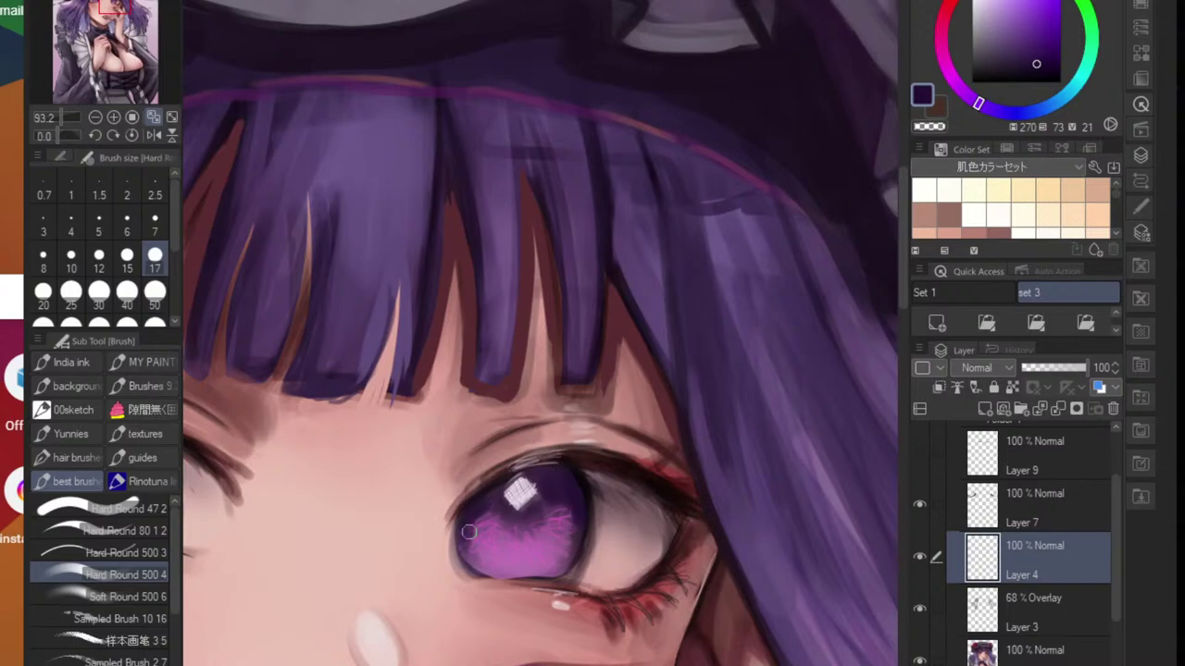
pyautogui.moveTo(469, 531)
pyautogui.mouseDown()
pyautogui.moveTo(474, 569)
pyautogui.moveTo(460, 517)
pyautogui.moveTo(481, 565)
pyautogui.moveTo(472, 509)
pyautogui.moveTo(451, 566)
pyautogui.mouseUp()
# - Turn a sampled skin tone into pale lavender and paint a highlight along the iris edge
pyautogui.keyDown('alt'); pyautogui.click(603, 605); pyautogui.keyUp('alt')
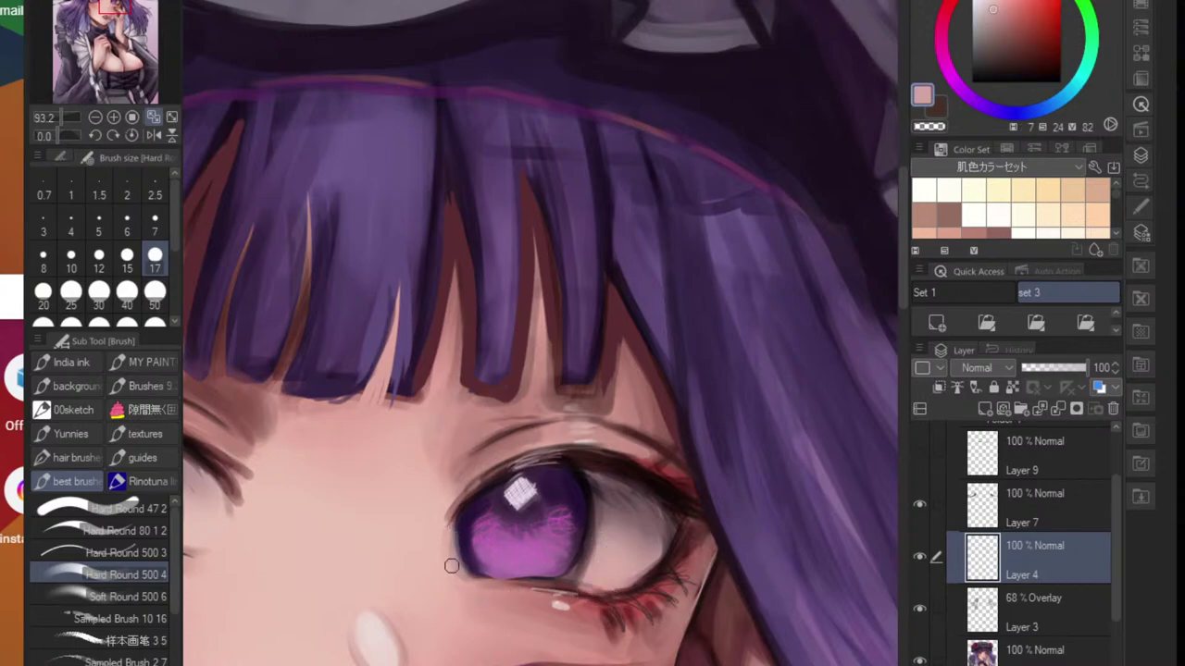
pyautogui.keyDown('alt'); pyautogui.click(618, 554); pyautogui.keyUp('alt')
pyautogui.moveTo(993, 39); pyautogui.dragTo(985, 3)
pyautogui.moveTo(982, 105); pyautogui.dragTo(991, 97)
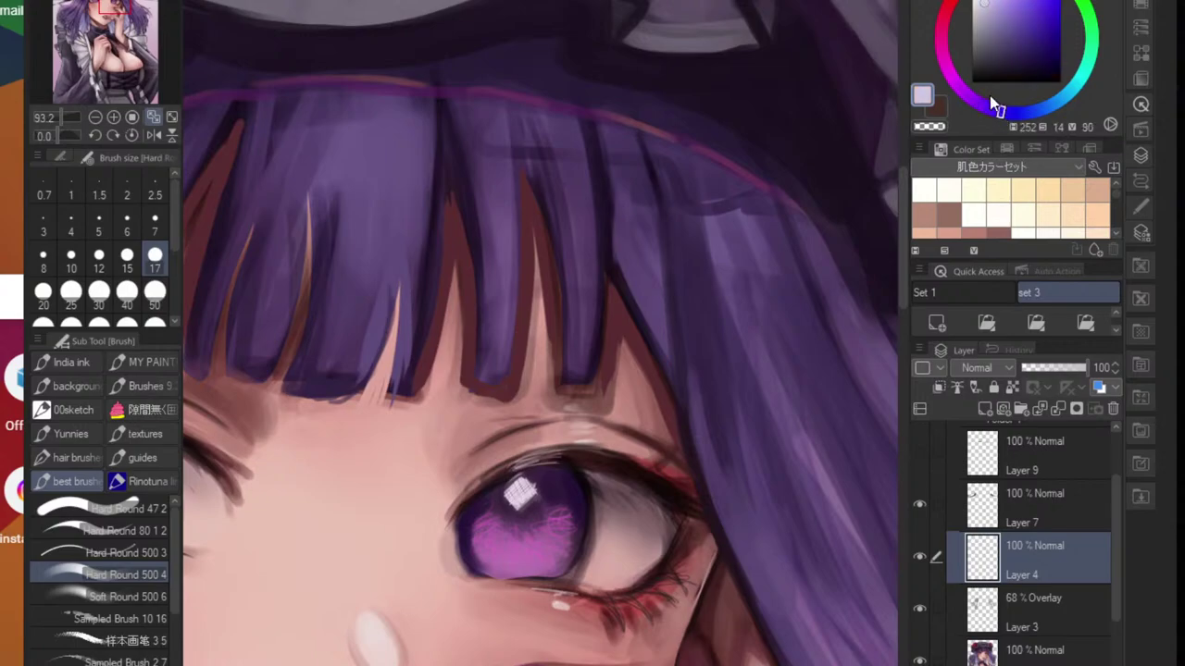
pyautogui.moveTo(450, 540)
pyautogui.mouseDown()
pyautogui.moveTo(457, 573)
pyautogui.moveTo(447, 527)
pyautogui.moveTo(468, 565)
pyautogui.moveTo(546, 550)
pyautogui.mouseUp()
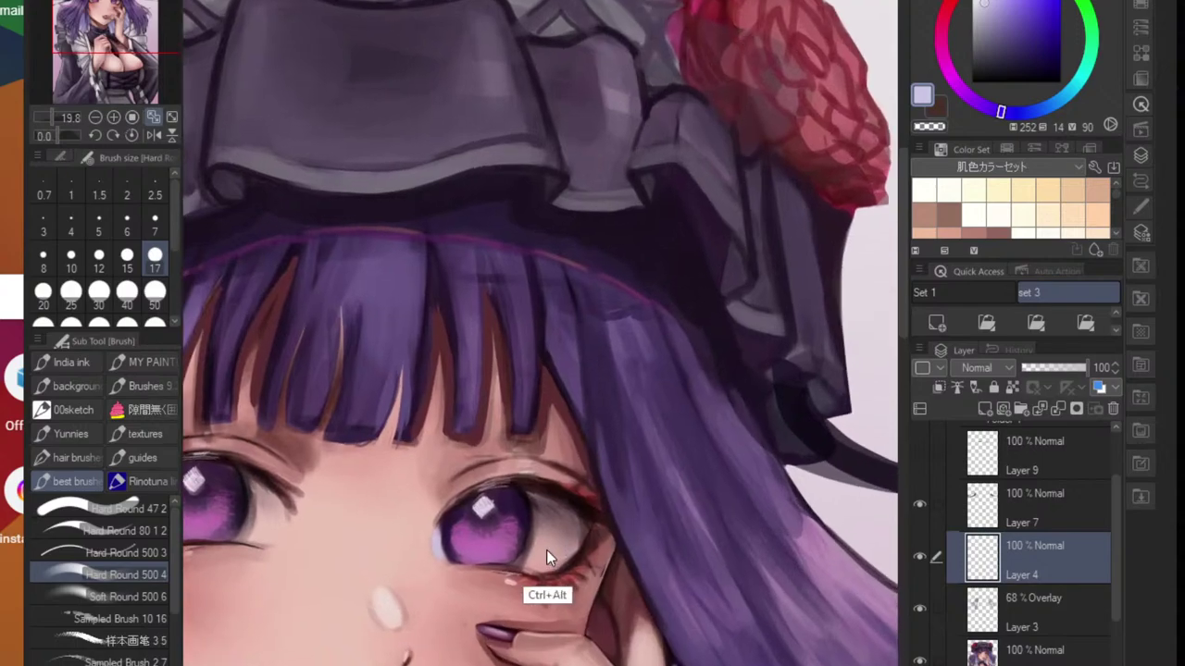
# - With a pale blue, whiten the iris's left edge and the shadowed eye white beside it
pyautogui.scroll(1, 536, 552)
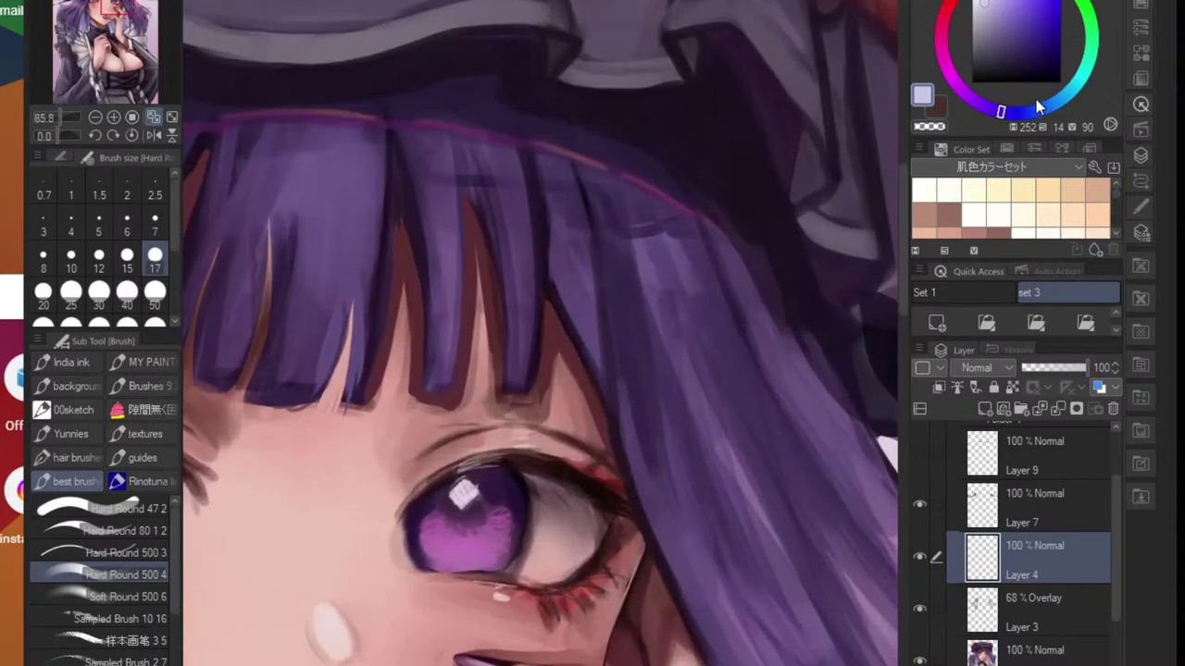
pyautogui.click(1061, 99)
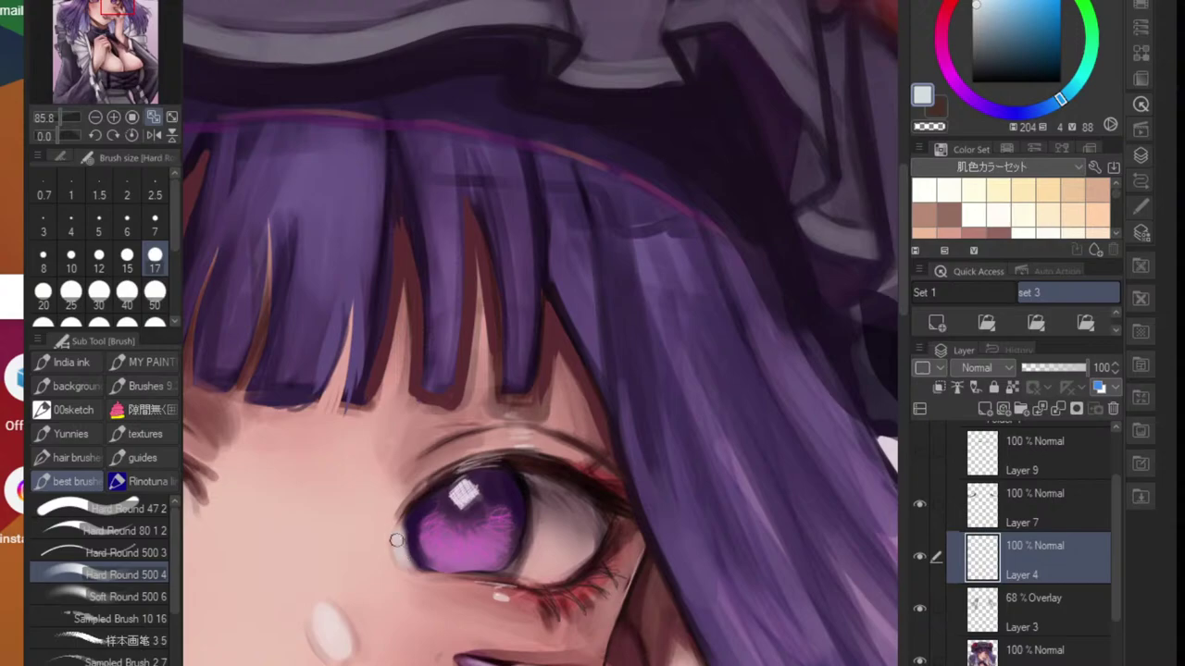
pyautogui.moveTo(396, 536); pyautogui.dragTo(409, 564)
pyautogui.scroll(-15, 431, 559)
pyautogui.scroll(12, 463, 553)
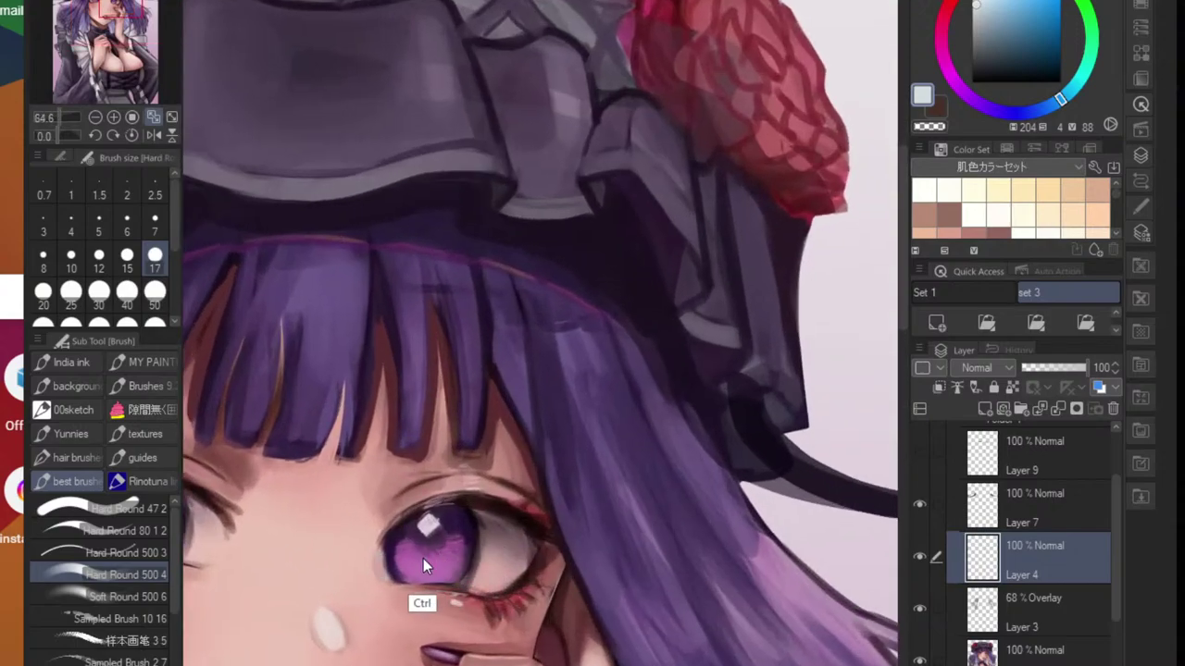
pyautogui.scroll(3, 393, 565)
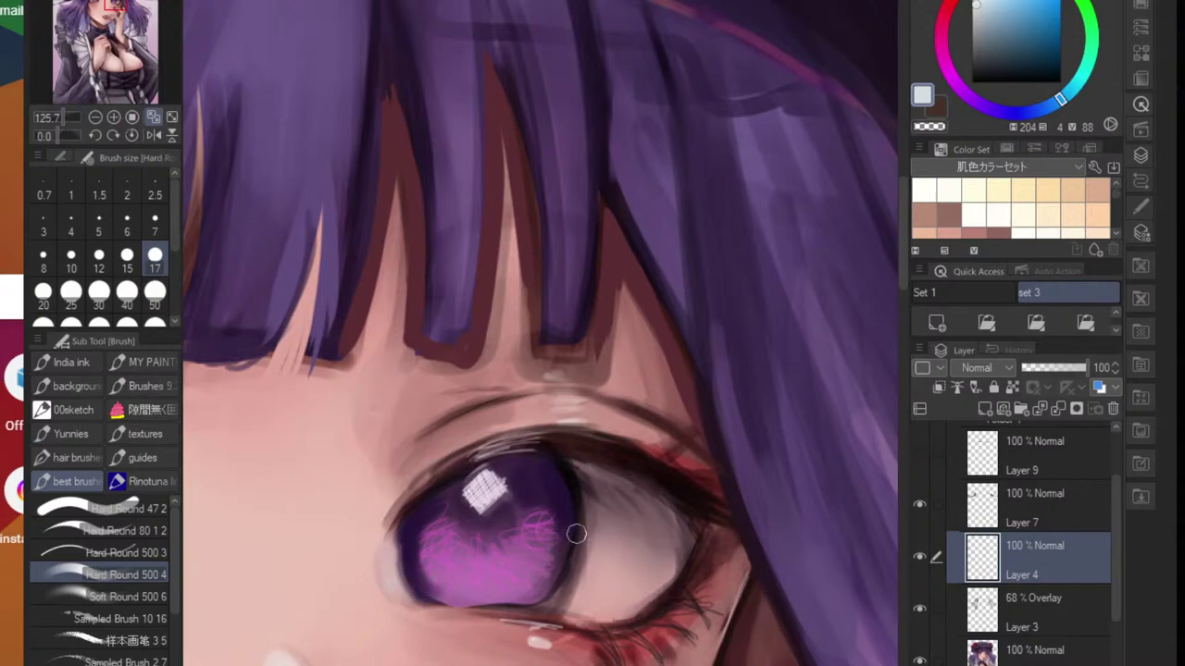
pyautogui.moveTo(576, 534)
pyautogui.mouseDown()
pyautogui.moveTo(572, 604)
pyautogui.moveTo(600, 570)
pyautogui.moveTo(597, 606)
pyautogui.moveTo(649, 530)
pyautogui.moveTo(682, 544)
pyautogui.moveTo(647, 574)
pyautogui.moveTo(556, 592)
pyautogui.mouseUp()
# - Move to the other eye and brighten its eye white right of the iris
pyautogui.moveTo(629, 574)
pyautogui.mouseDown()
pyautogui.moveTo(553, 539)
pyautogui.moveTo(540, 501)
pyautogui.moveTo(613, 529)
pyautogui.moveTo(626, 550)
pyautogui.moveTo(603, 529)
pyautogui.moveTo(589, 539)
pyautogui.moveTo(602, 553)
pyautogui.moveTo(613, 537)
pyautogui.moveTo(645, 555)
pyautogui.moveTo(642, 482)
pyautogui.moveTo(606, 509)
pyautogui.moveTo(653, 458)
pyautogui.moveTo(567, 488)
pyautogui.mouseUp()
pyautogui.moveTo(709, 500); pyautogui.dragTo(683, 492)
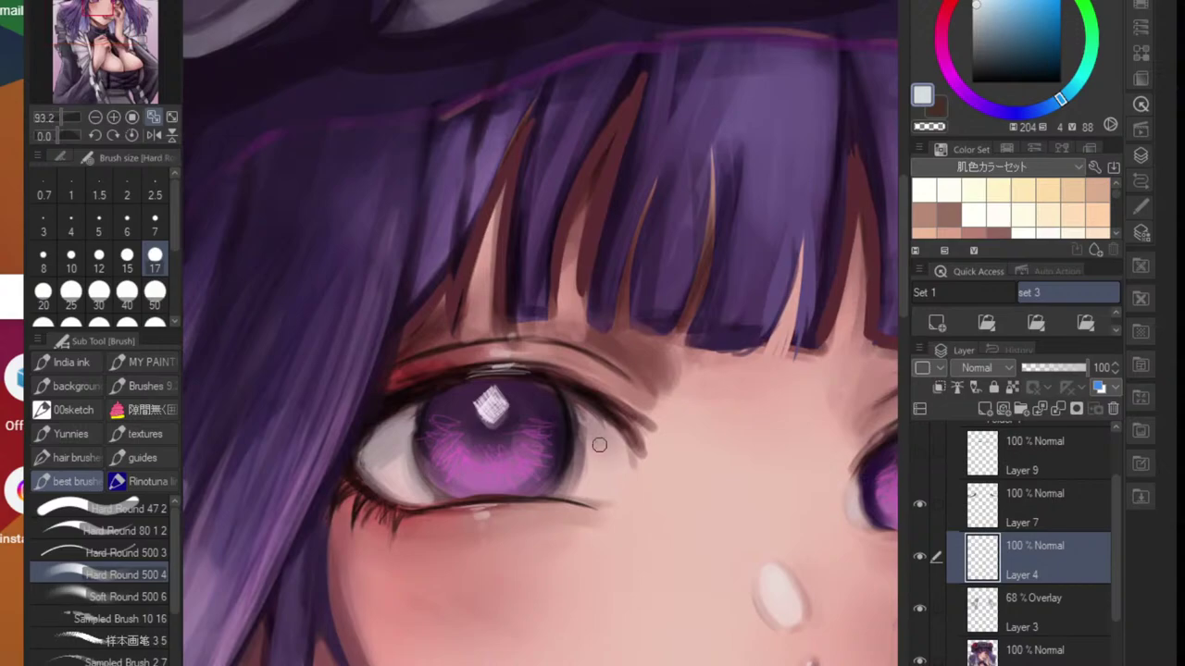
pyautogui.moveTo(599, 445)
pyautogui.mouseDown()
pyautogui.moveTo(581, 472)
pyautogui.moveTo(582, 416)
pyautogui.moveTo(566, 482)
pyautogui.moveTo(577, 479)
pyautogui.moveTo(561, 492)
pyautogui.moveTo(589, 463)
pyautogui.moveTo(581, 497)
pyautogui.moveTo(600, 453)
pyautogui.mouseUp()
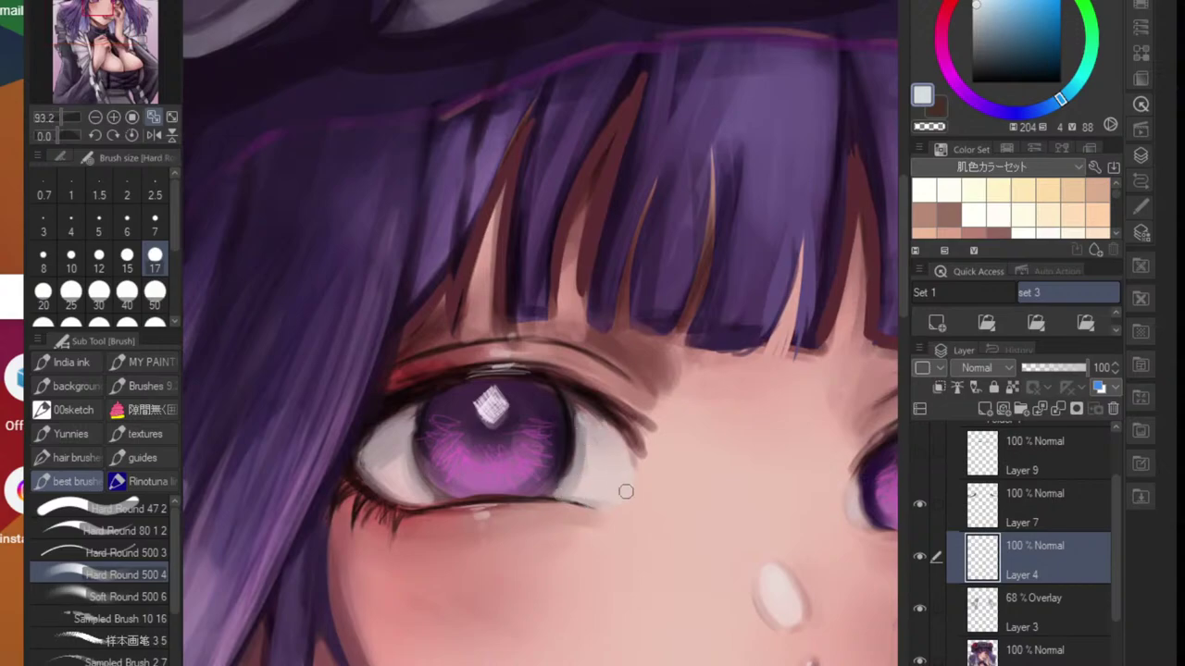
pyautogui.scroll(-10, 630, 491)
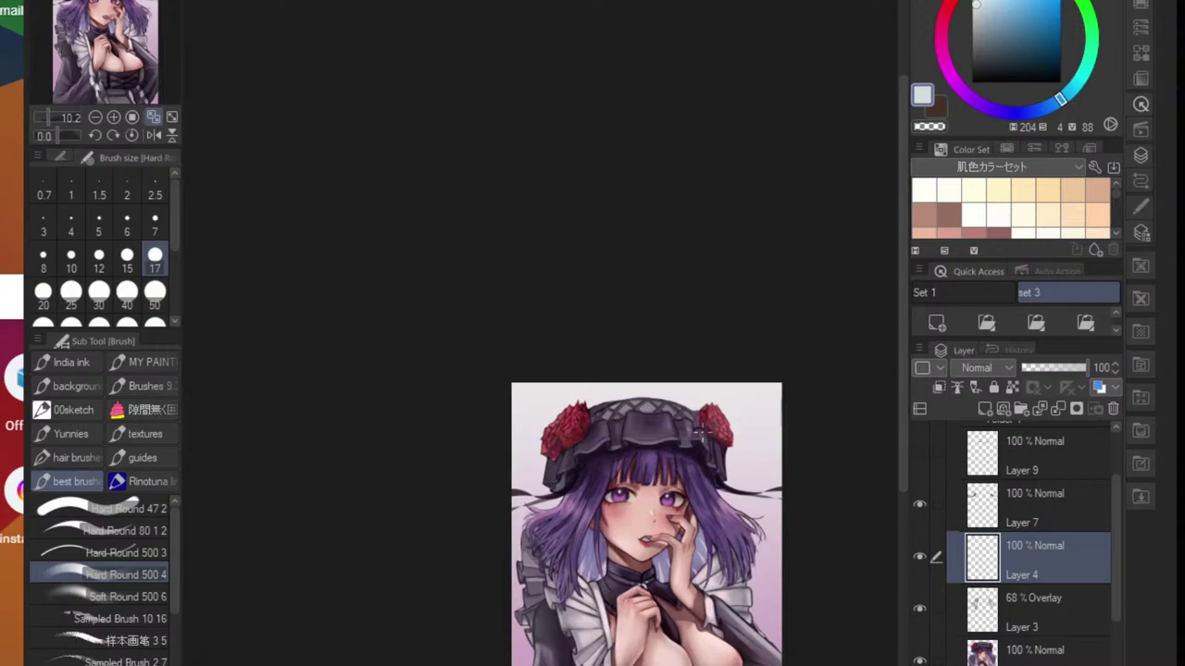
# - Center the face, sample dark purple from the hair, and paint dark strands down the bangs
pyautogui.scroll(3, 649, 489)
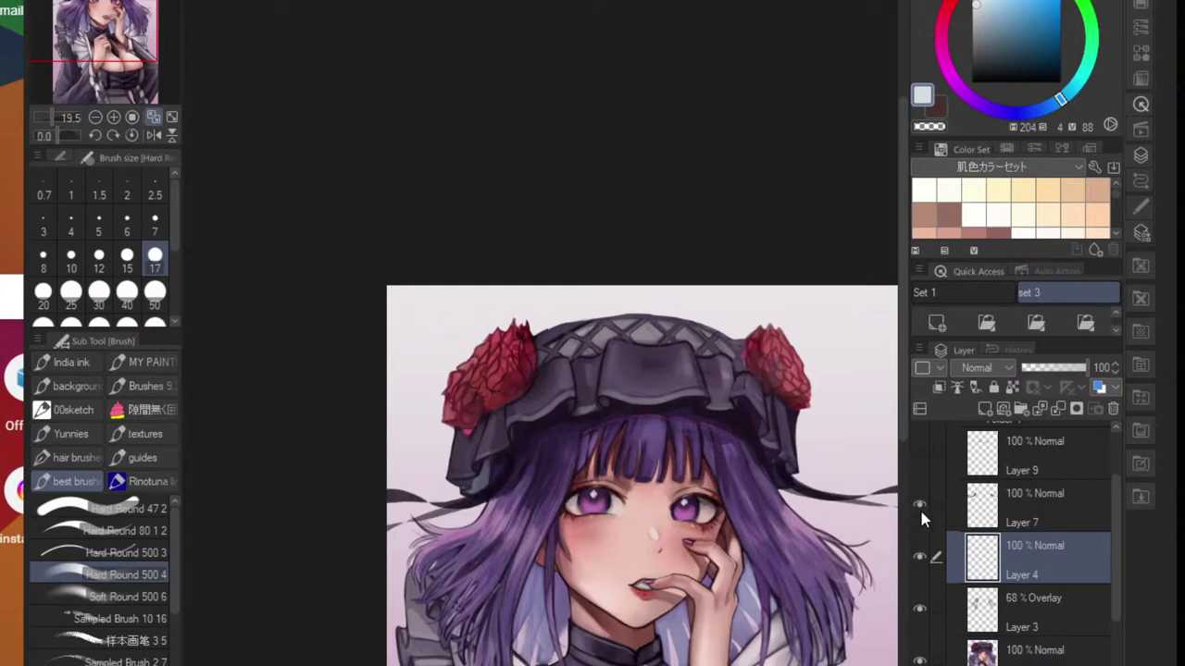
pyautogui.scroll(4, 533, 493)
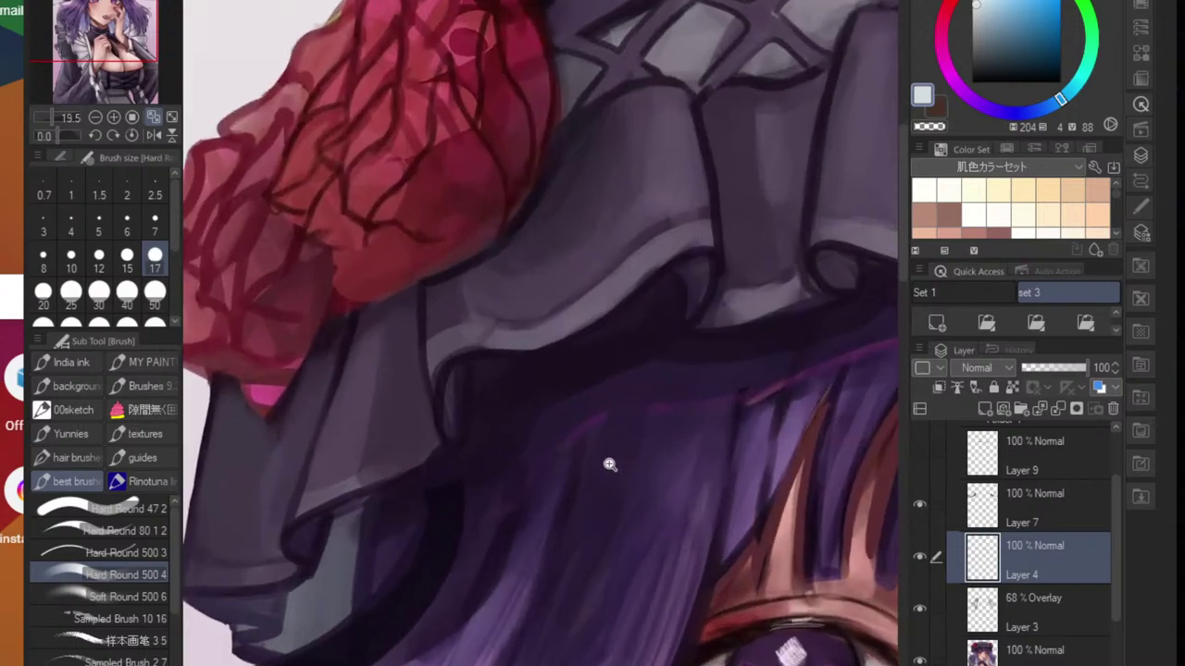
pyautogui.scroll(-2, 602, 468)
pyautogui.moveTo(621, 488); pyautogui.dragTo(515, 485)
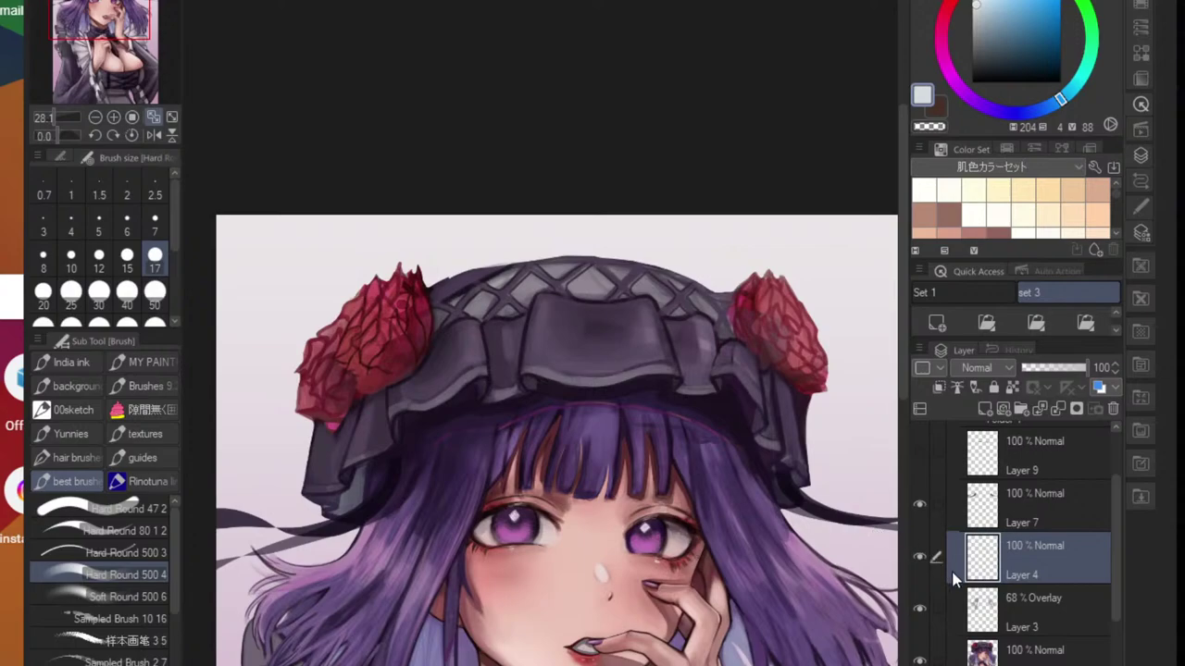
pyautogui.scroll(4, 704, 421)
pyautogui.press('alt')
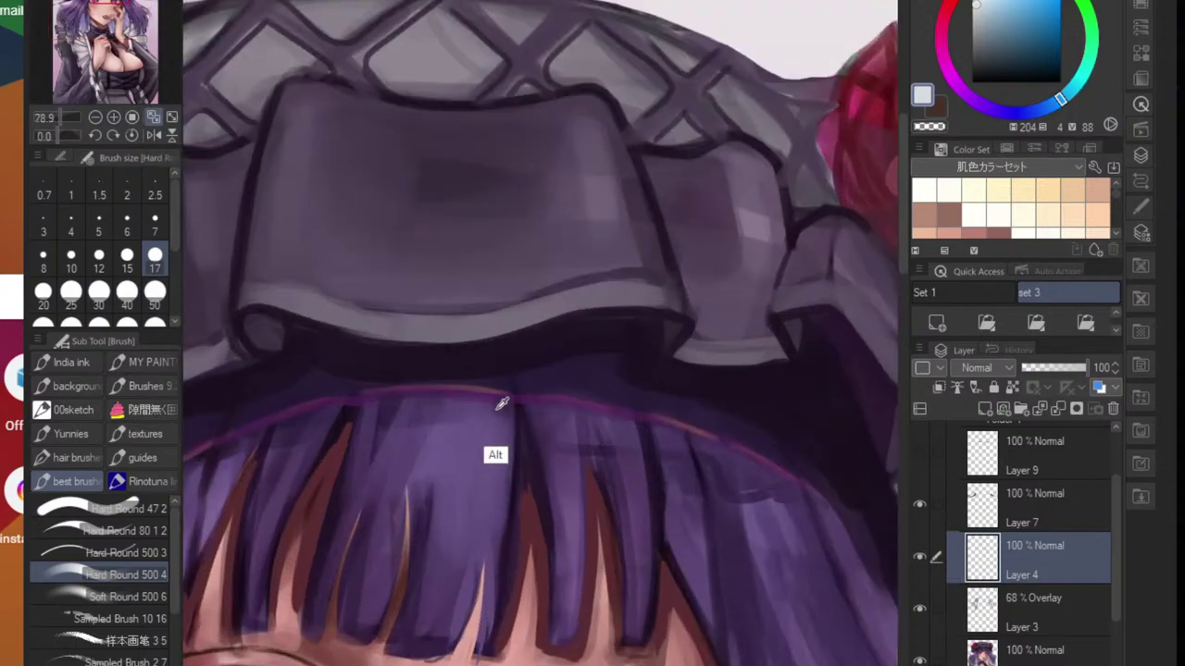
pyautogui.keyDown('alt'); pyautogui.click(412, 435); pyautogui.keyUp('alt')
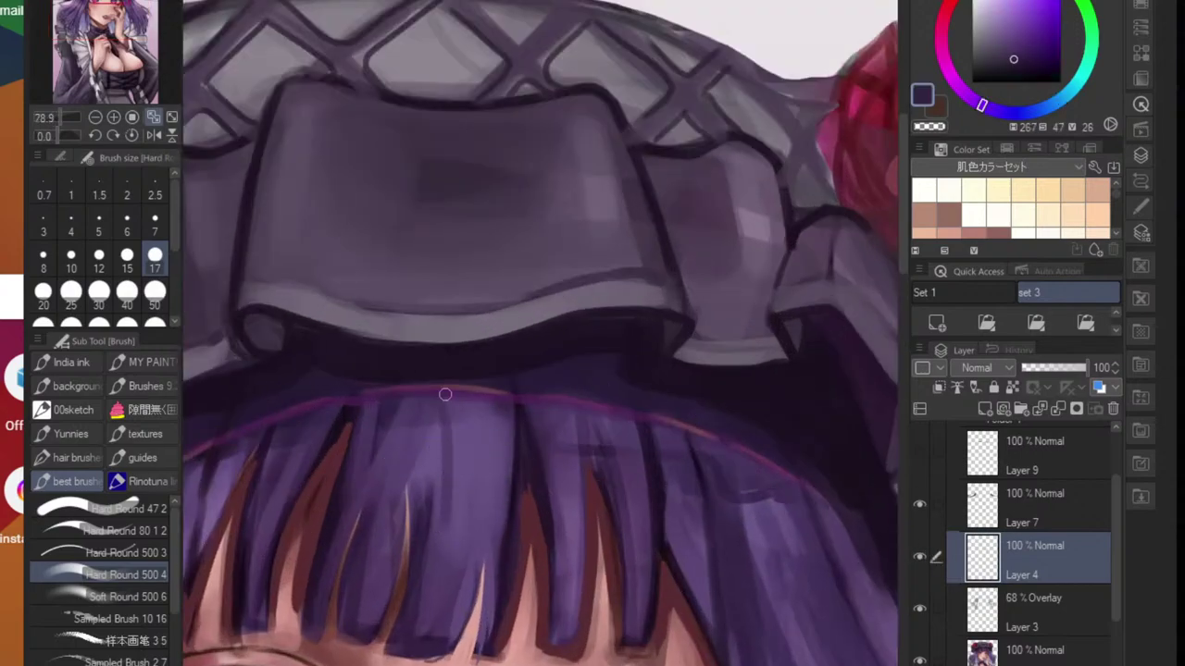
pyautogui.moveTo(443, 424)
pyautogui.mouseDown()
pyautogui.moveTo(470, 408)
pyautogui.moveTo(473, 564)
pyautogui.moveTo(465, 472)
pyautogui.moveTo(477, 528)
pyautogui.moveTo(463, 488)
pyautogui.moveTo(486, 436)
pyautogui.moveTo(482, 452)
pyautogui.moveTo(509, 467)
pyautogui.mouseUp()
# - Add another dark purple strand stroke and faint strokes along the strand edge
pyautogui.scroll(-8, 483, 612)
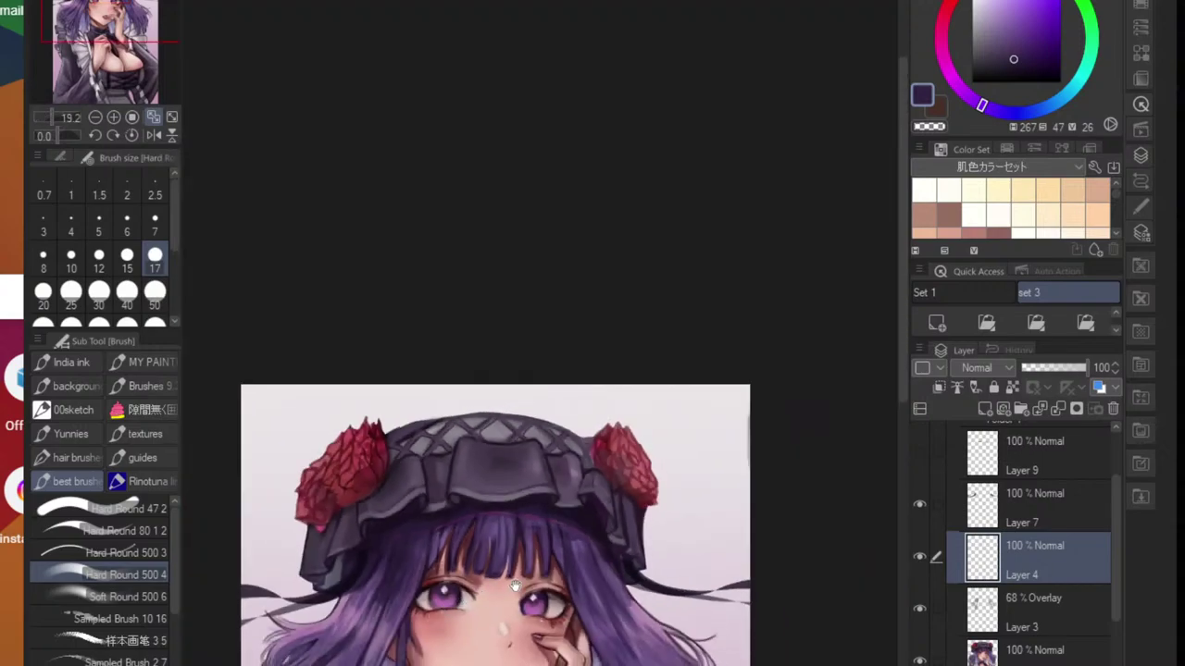
pyautogui.moveTo(550, 557); pyautogui.dragTo(510, 569)
pyautogui.scroll(5, 487, 609)
pyautogui.scroll(3, 498, 564)
pyautogui.moveTo(502, 444)
pyautogui.mouseDown()
pyautogui.moveTo(506, 550)
pyautogui.moveTo(484, 470)
pyautogui.moveTo(509, 513)
pyautogui.mouseUp()
pyautogui.keyDown('alt'); pyautogui.click(498, 509); pyautogui.keyUp('alt')
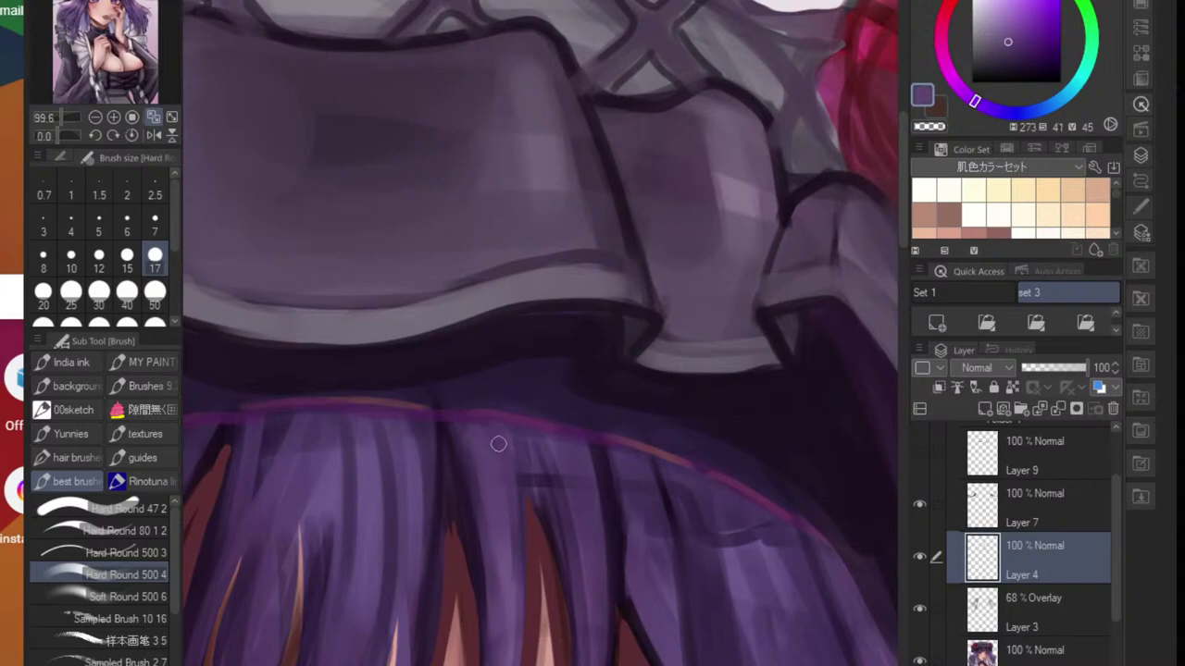
pyautogui.keyDown('alt'); pyautogui.click(455, 485); pyautogui.keyUp('alt')
pyautogui.moveTo(446, 439); pyautogui.dragTo(486, 574)
# - Add faint reddish-brown strokes at the strand tip, then sample a pinkish skin tone
pyautogui.keyDown('alt'); pyautogui.click(451, 574); pyautogui.keyUp('alt')
pyautogui.moveTo(451, 488); pyautogui.dragTo(456, 522)
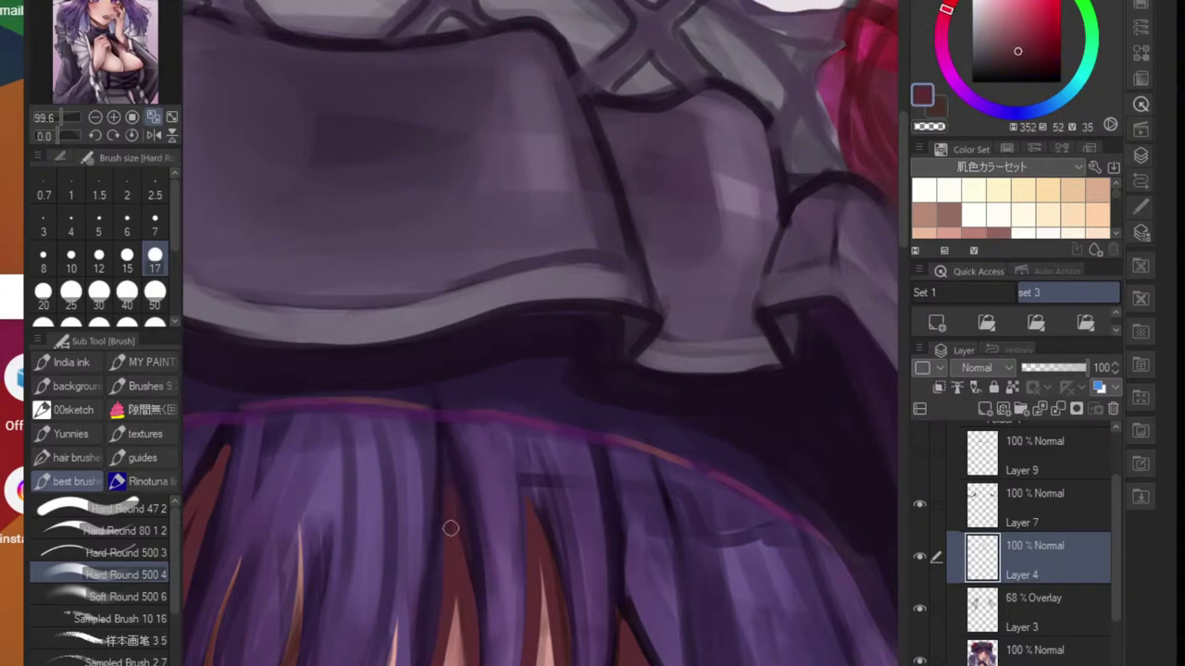
pyautogui.keyDown('alt'); pyautogui.click(443, 437); pyautogui.keyUp('alt')
pyautogui.scroll(-5, 494, 580)
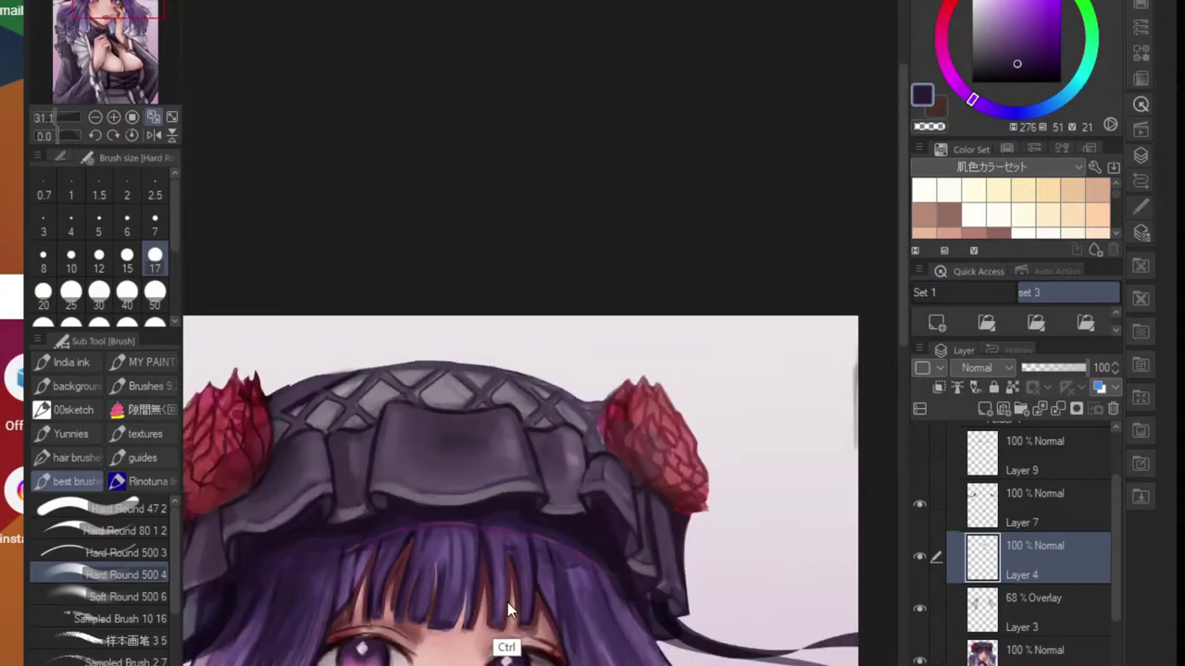
pyautogui.scroll(5, 510, 604)
pyautogui.keyDown('alt'); pyautogui.click(506, 622); pyautogui.keyUp('alt')
pyautogui.click(1030, 23)
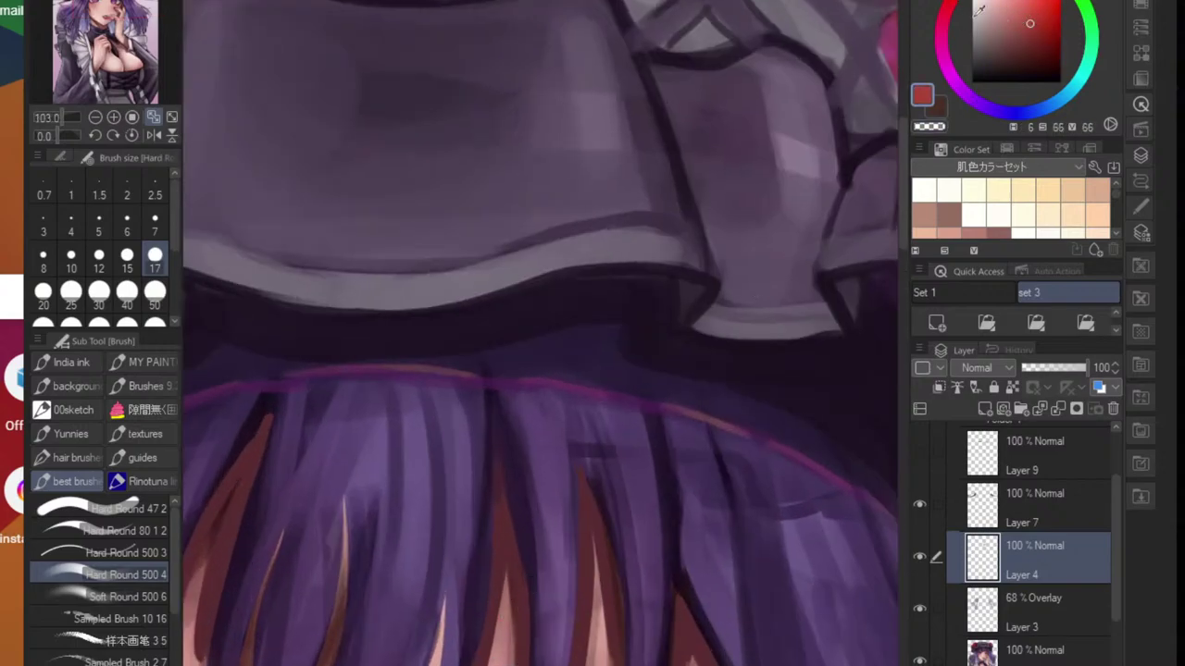
pyautogui.click(949, 6)
pyautogui.moveTo(599, 623); pyautogui.dragTo(619, 447)
pyautogui.moveTo(535, 489); pyautogui.dragTo(561, 490)
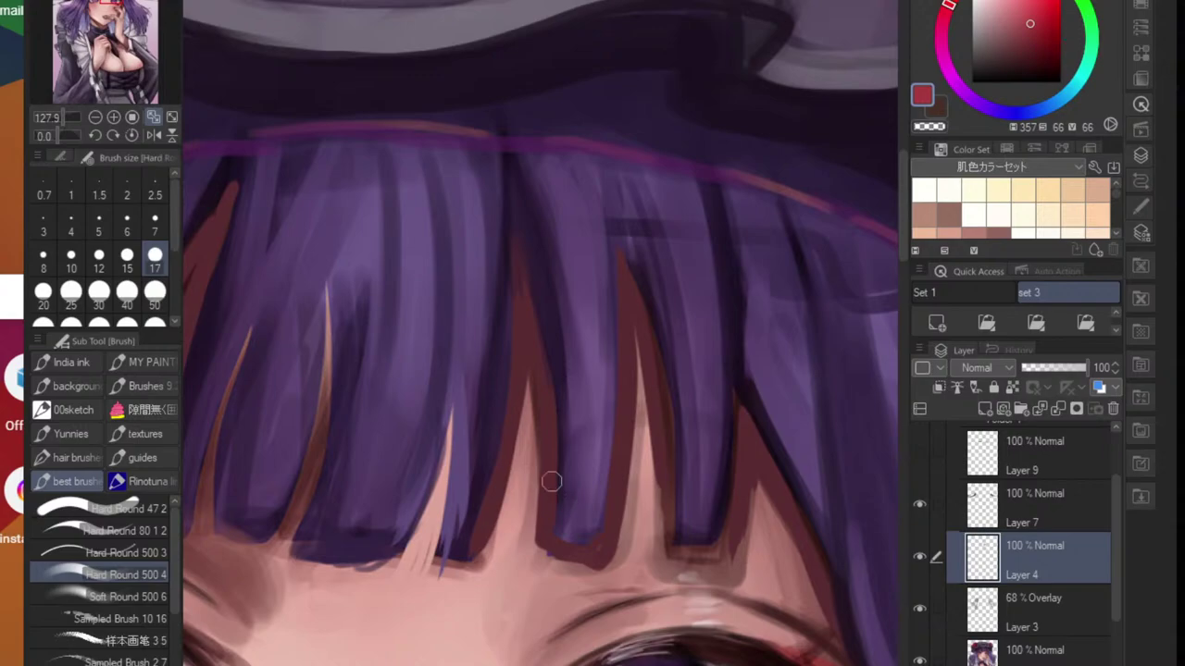
pyautogui.press('[')
pyautogui.press('[')
pyautogui.press('[')
pyautogui.press('[')
pyautogui.press('[')
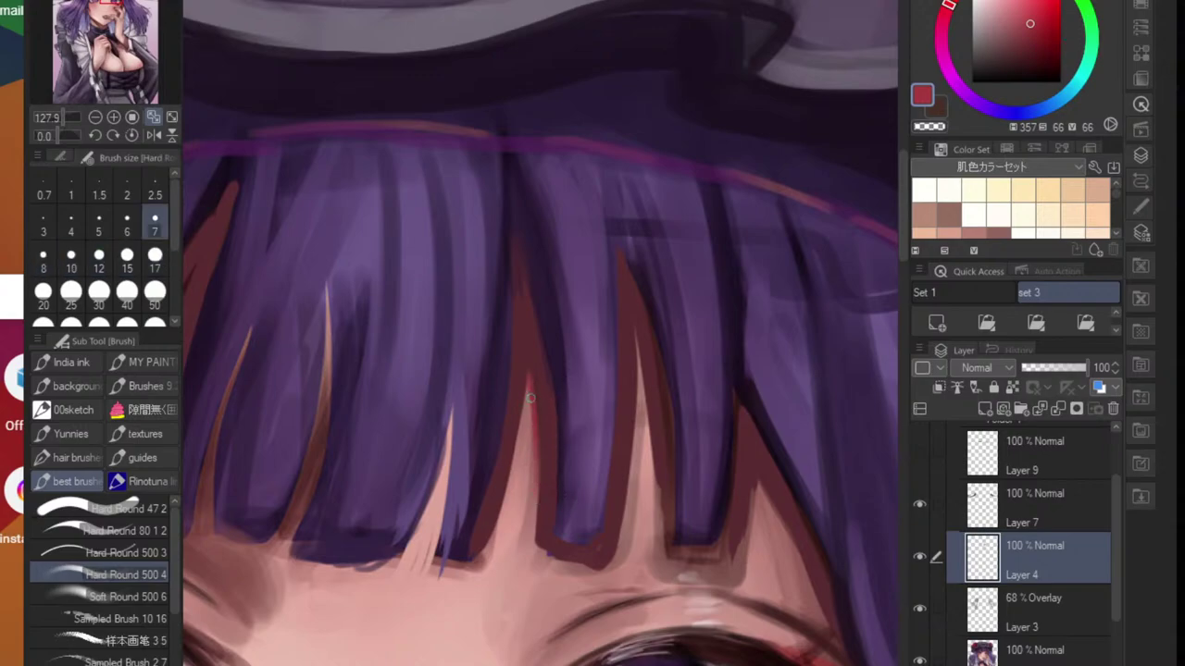
pyautogui.moveTo(531, 398); pyautogui.dragTo(537, 543)
pyautogui.moveTo(525, 379); pyautogui.dragTo(508, 496)
pyautogui.moveTo(515, 448); pyautogui.dragTo(498, 531)
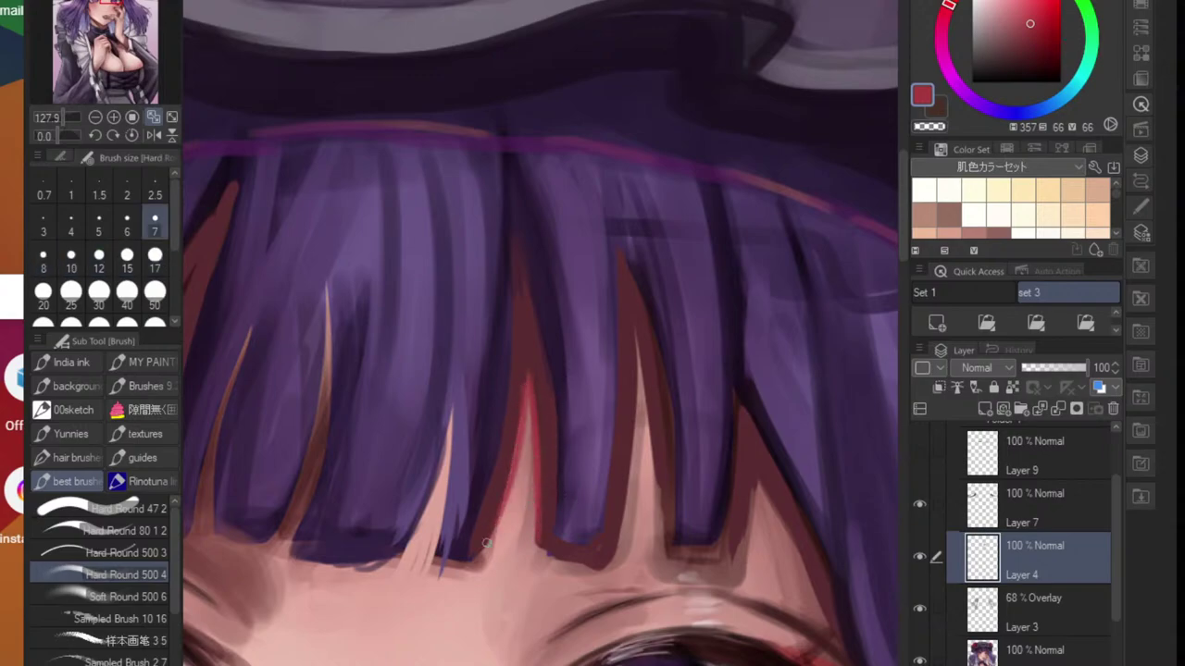
pyautogui.moveTo(508, 488)
pyautogui.mouseDown()
pyautogui.moveTo(485, 568)
pyautogui.moveTo(460, 553)
pyautogui.mouseUp()
pyautogui.hotkey('ctrl', 'z')
pyautogui.moveTo(520, 527); pyautogui.dragTo(435, 520)
pyautogui.scroll(7, 609, 535)
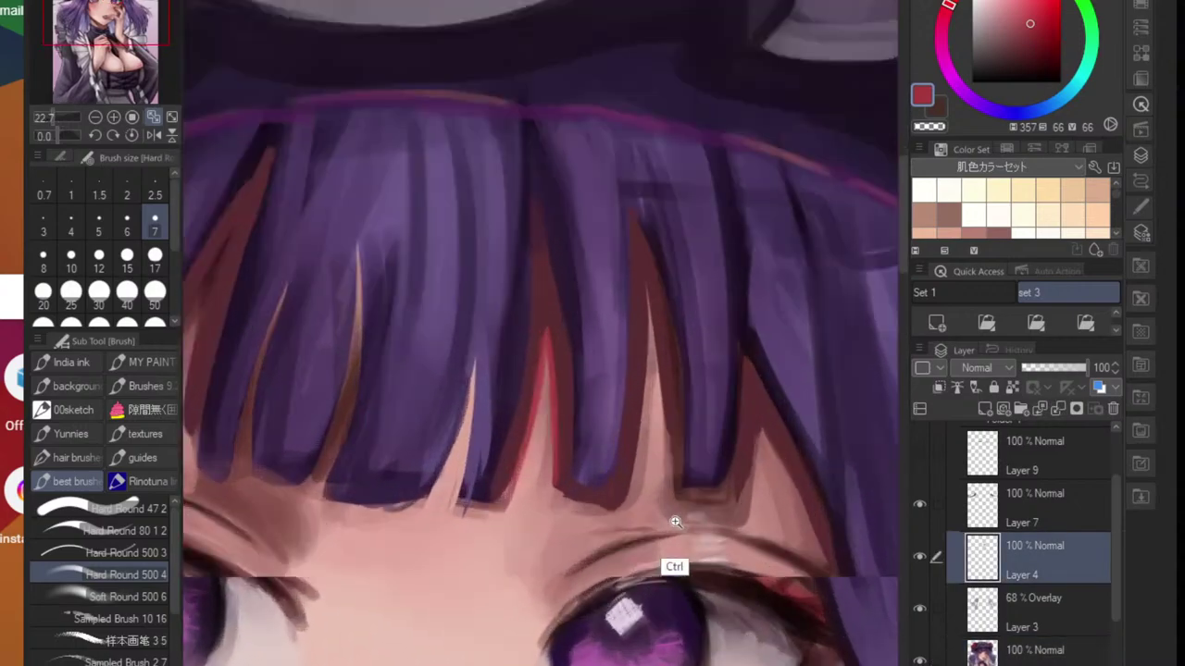
pyautogui.moveTo(553, 472); pyautogui.dragTo(611, 504)
pyautogui.hotkey('ctrl', 'z')
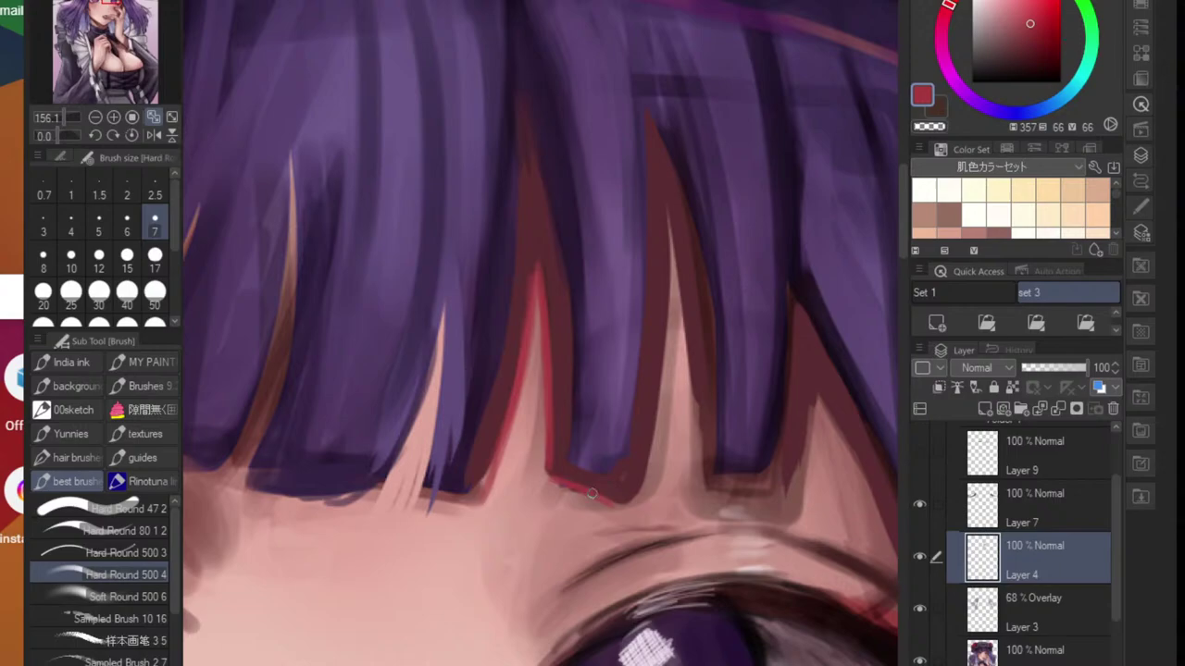
pyautogui.moveTo(673, 220); pyautogui.dragTo(660, 389)
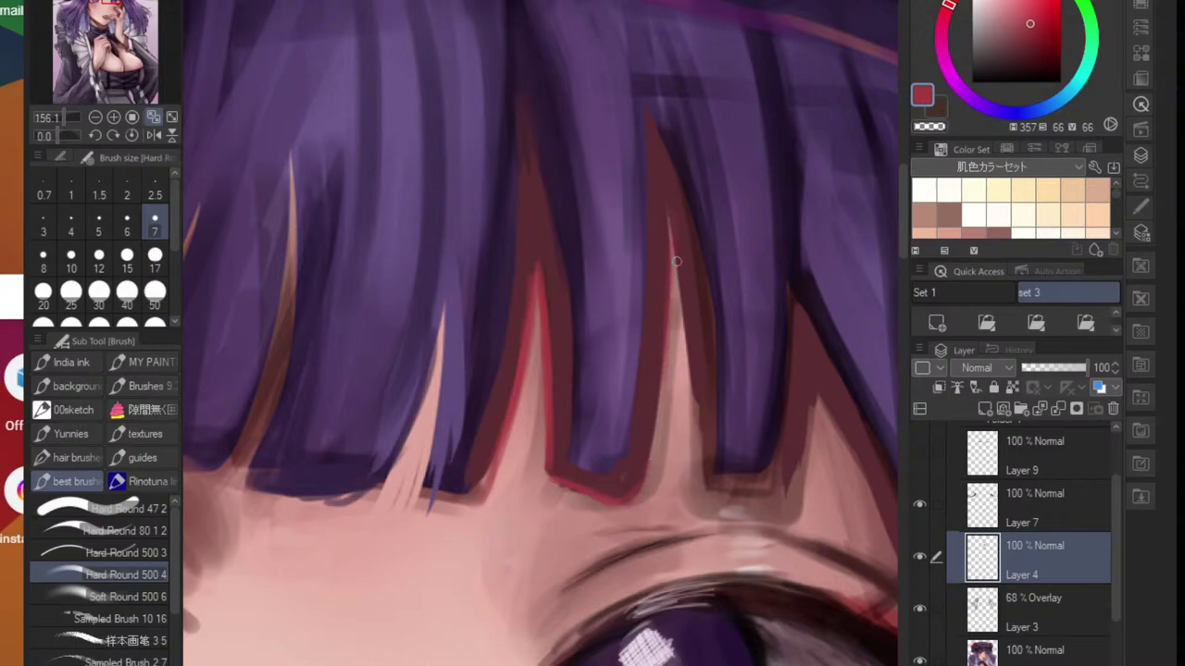
pyautogui.moveTo(674, 264); pyautogui.dragTo(658, 384)
pyautogui.moveTo(669, 235)
pyautogui.mouseDown()
pyautogui.moveTo(661, 368)
pyautogui.moveTo(669, 340)
pyautogui.moveTo(638, 477)
pyautogui.moveTo(672, 254)
pyautogui.moveTo(697, 415)
pyautogui.mouseUp()
pyautogui.moveTo(673, 301); pyautogui.dragTo(699, 480)
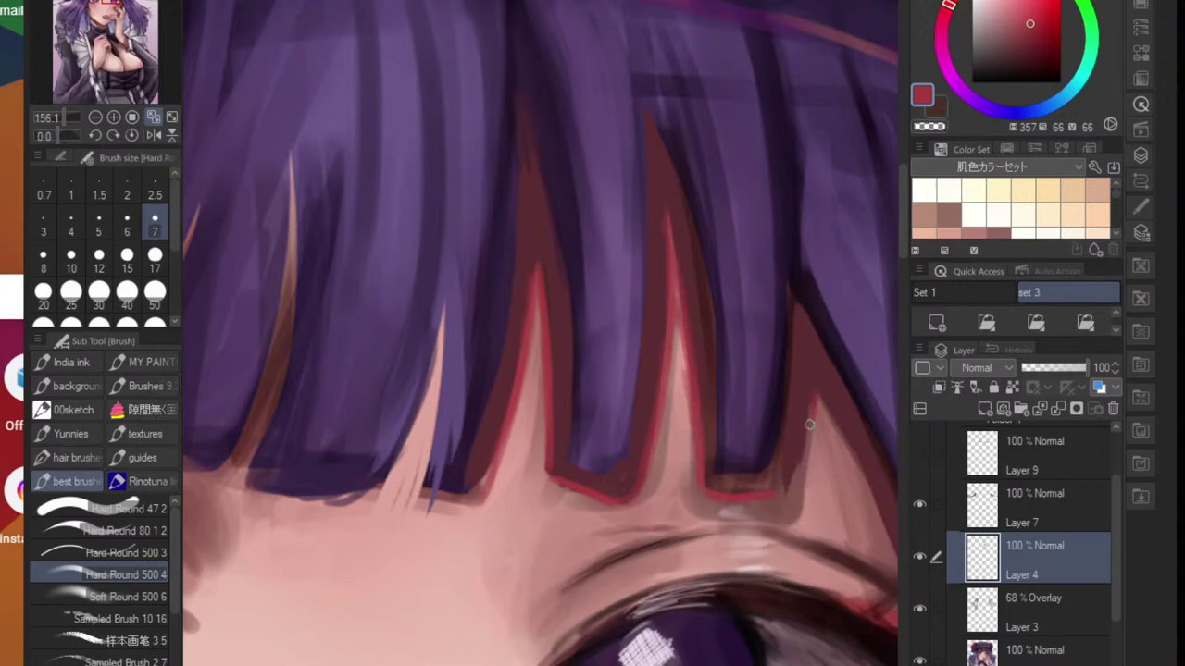
pyautogui.scroll(-5, 790, 489)
pyautogui.scroll(-1, 790, 500)
pyautogui.scroll(5, 685, 510)
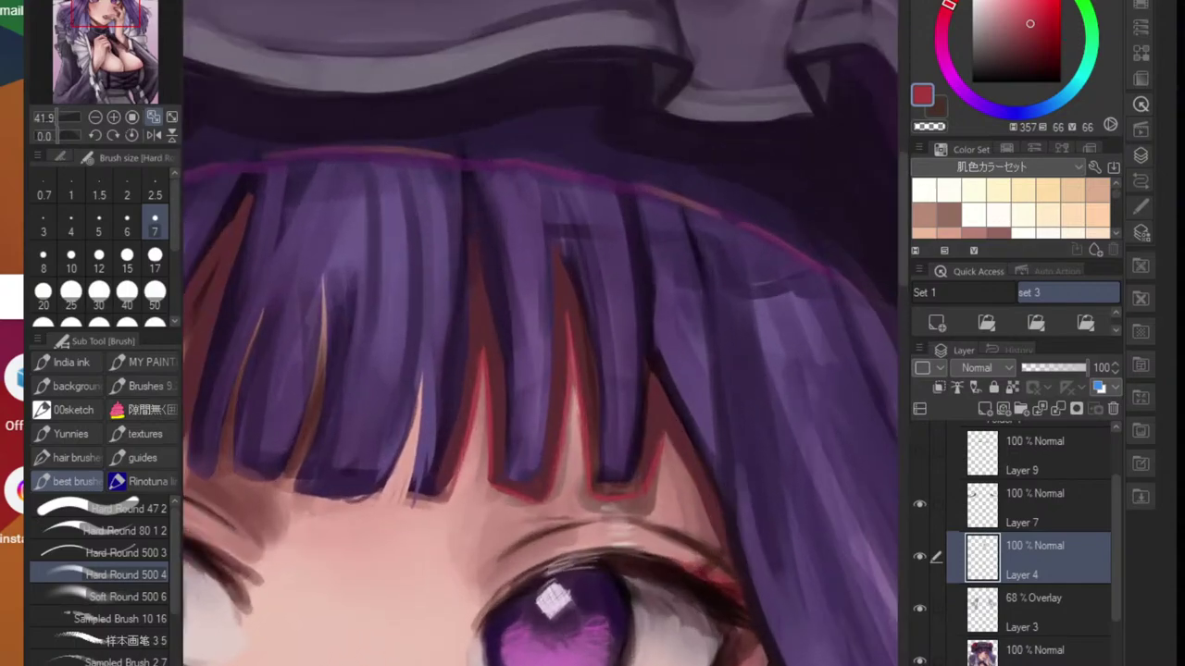
pyautogui.scroll(-5, 681, 458)
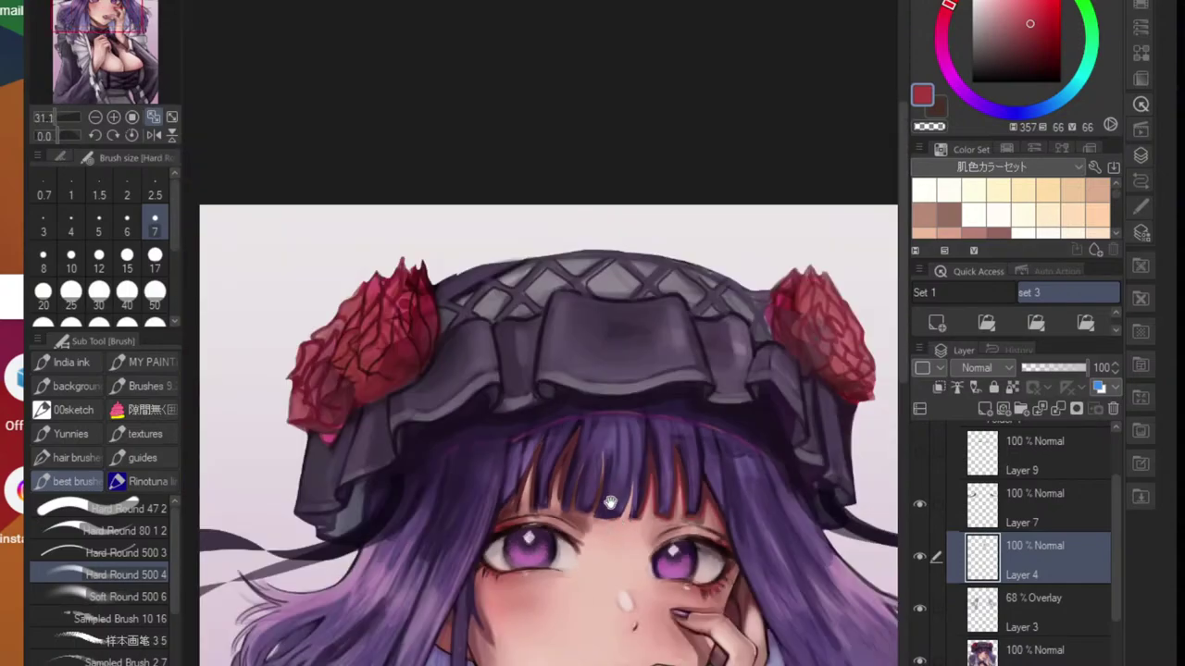
pyautogui.scroll(5, 611, 503)
pyautogui.scroll(2, 741, 561)
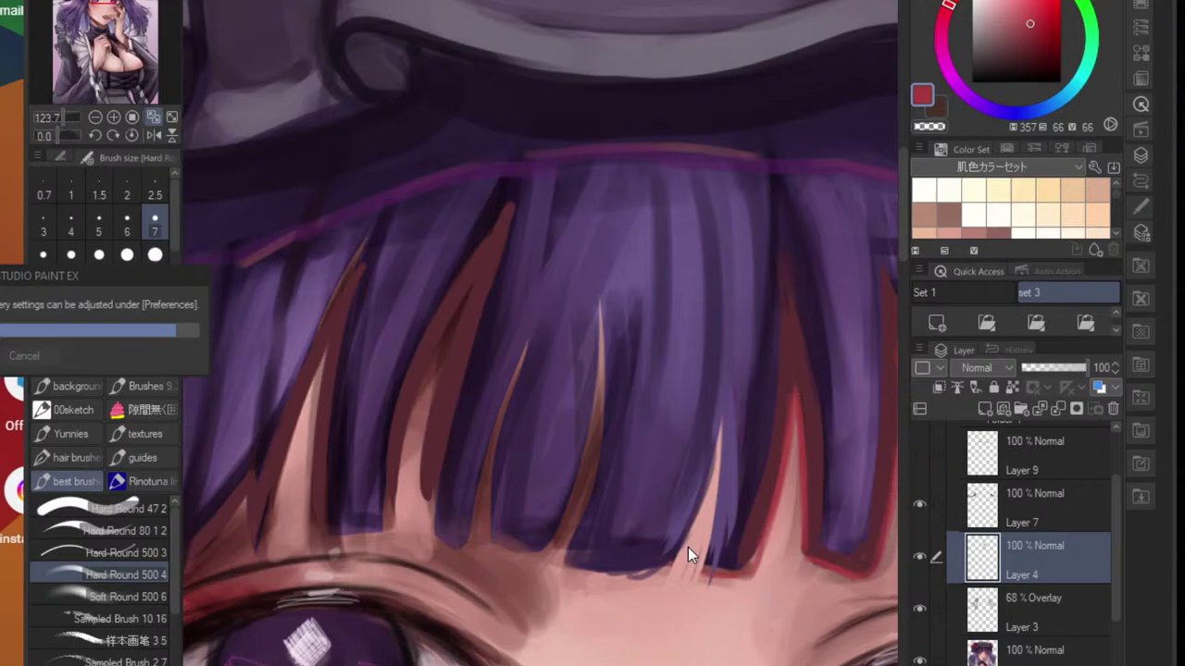
# - Sample dark purple from the iris, enlarge the brush to 20, and darken the iris's left part
pyautogui.scroll(-4, 688, 547)
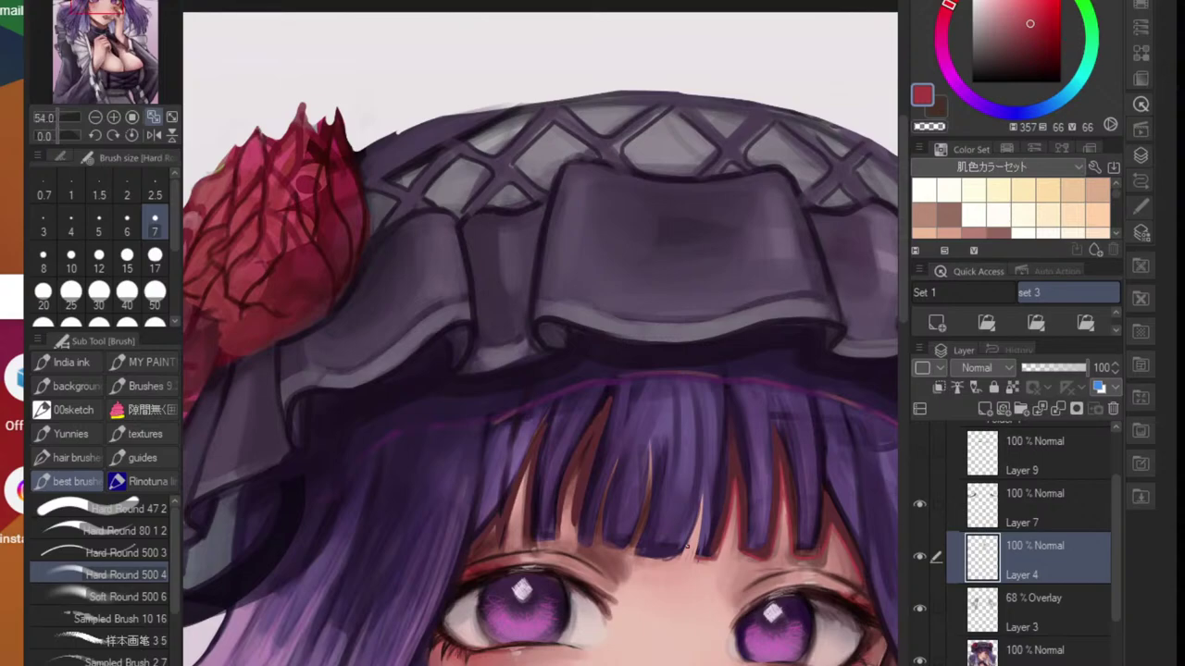
pyautogui.scroll(-3, 688, 547)
pyautogui.scroll(5, 562, 445)
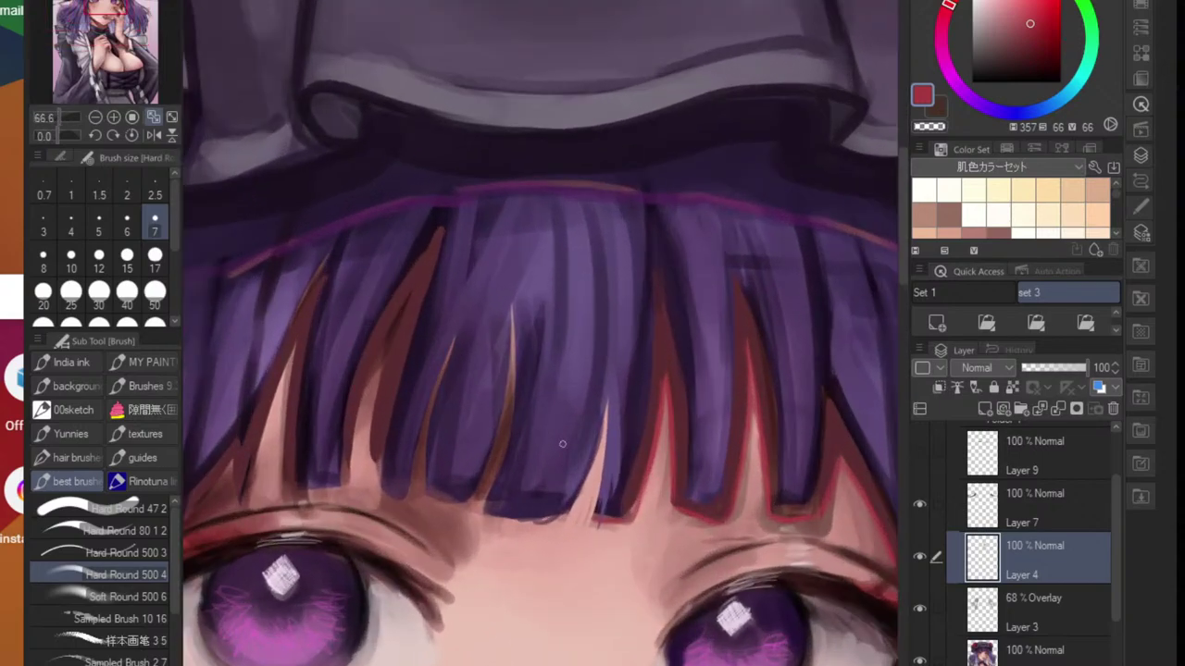
pyautogui.keyDown('alt'); pyautogui.click(779, 609); pyautogui.keyUp('alt')
pyautogui.moveTo(368, 590); pyautogui.dragTo(517, 581)
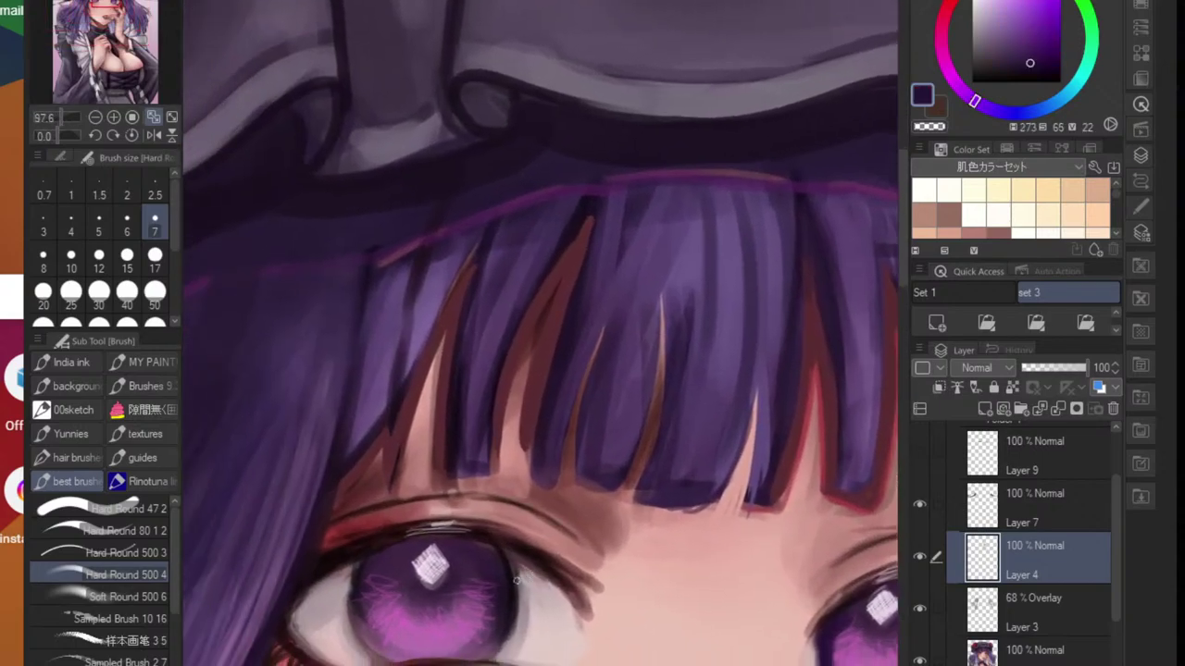
pyautogui.press(']')
pyautogui.press(']')
pyautogui.press(']')
pyautogui.press(']')
pyautogui.press(']')
pyautogui.press(']')
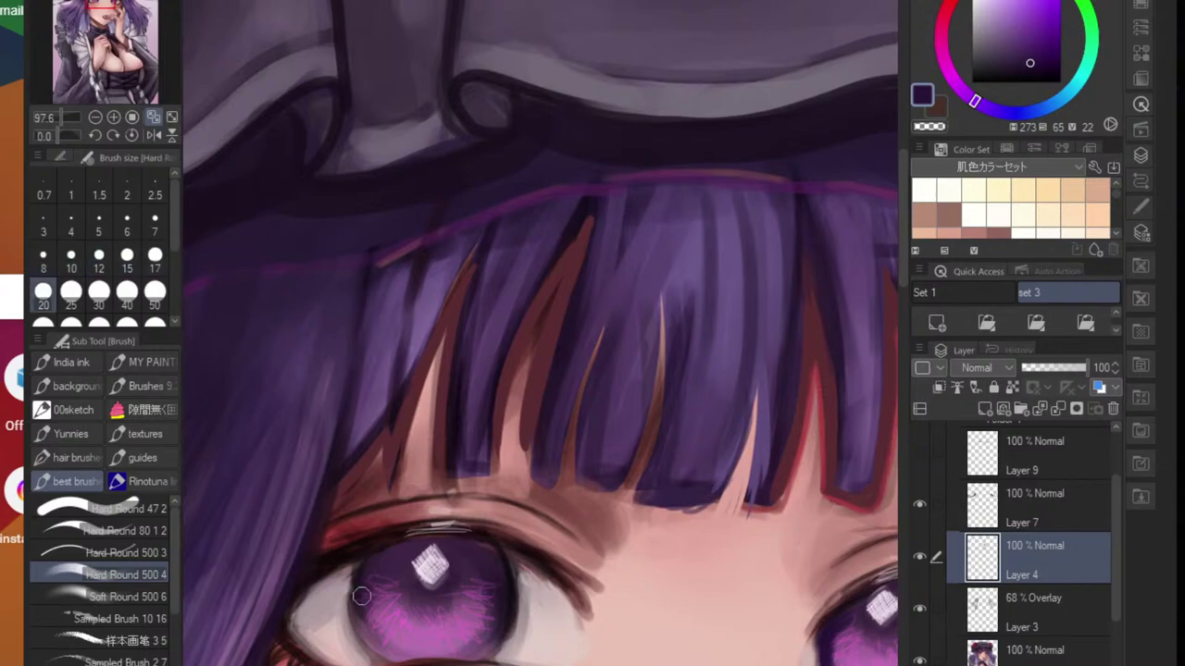
pyautogui.moveTo(361, 596)
pyautogui.mouseDown()
pyautogui.moveTo(422, 614)
pyautogui.moveTo(426, 592)
pyautogui.moveTo(433, 602)
pyautogui.moveTo(491, 590)
pyautogui.moveTo(501, 576)
pyautogui.moveTo(495, 592)
pyautogui.moveTo(460, 601)
pyautogui.moveTo(393, 585)
pyautogui.mouseUp()
# - Darken the middle and left edge of the iris, then choose a light lavender
pyautogui.scroll(-3, 380, 593)
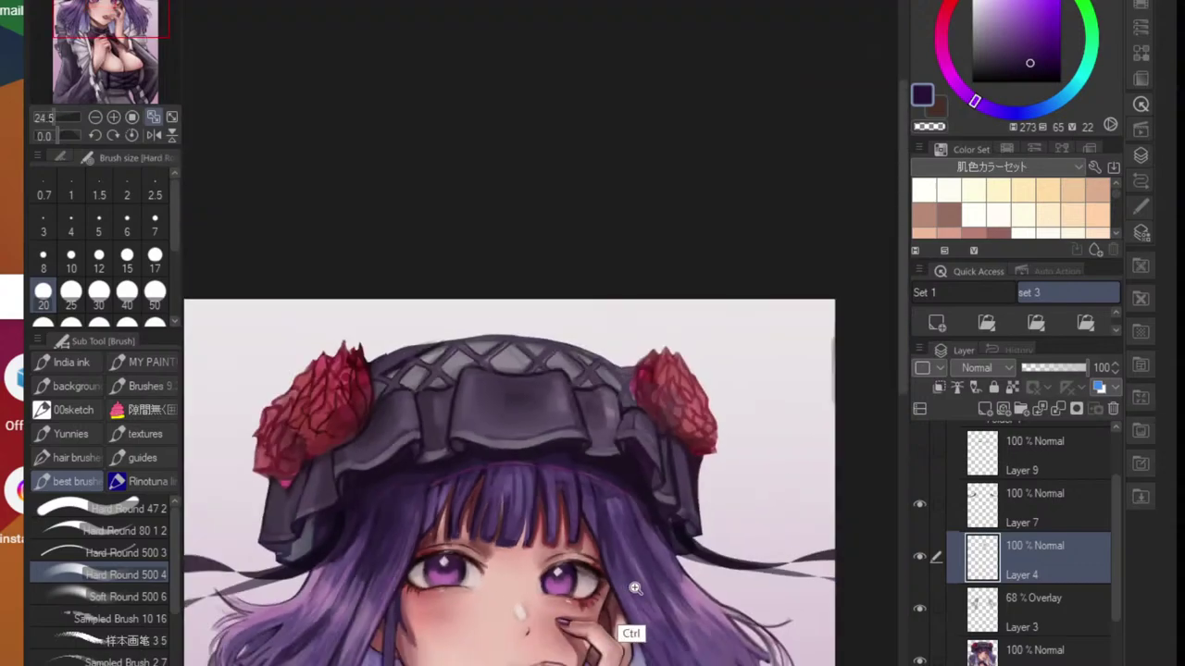
pyautogui.scroll(5, 629, 630)
pyautogui.moveTo(611, 590)
pyautogui.mouseDown()
pyautogui.moveTo(709, 593)
pyautogui.moveTo(714, 602)
pyautogui.moveTo(749, 580)
pyautogui.mouseUp()
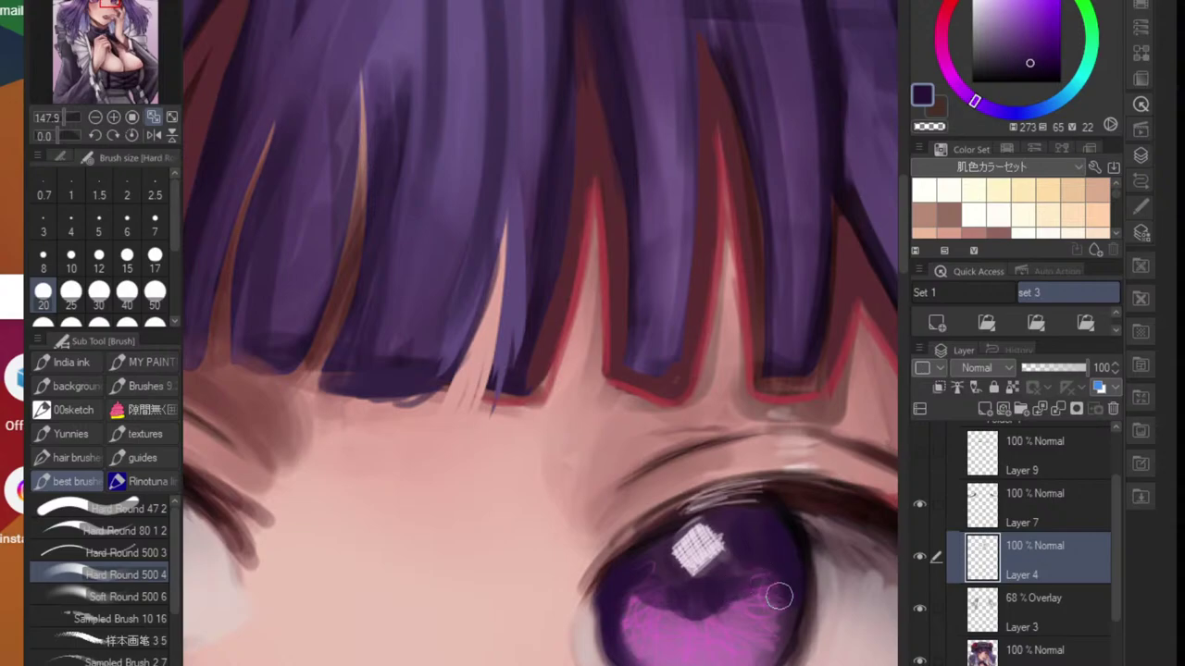
pyautogui.scroll(-5, 745, 597)
pyautogui.scroll(-5, 732, 620)
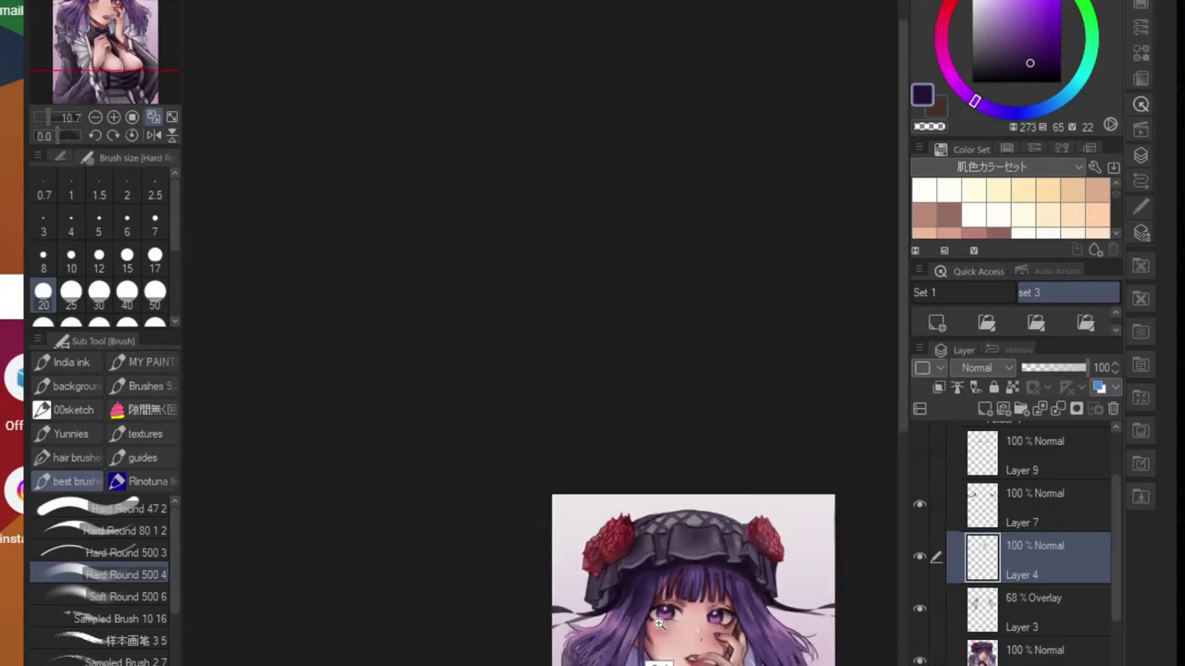
pyautogui.scroll(5, 681, 607)
pyautogui.moveTo(681, 606); pyautogui.dragTo(712, 608)
pyautogui.keyDown('alt'); pyautogui.click(644, 598); pyautogui.keyUp('alt')
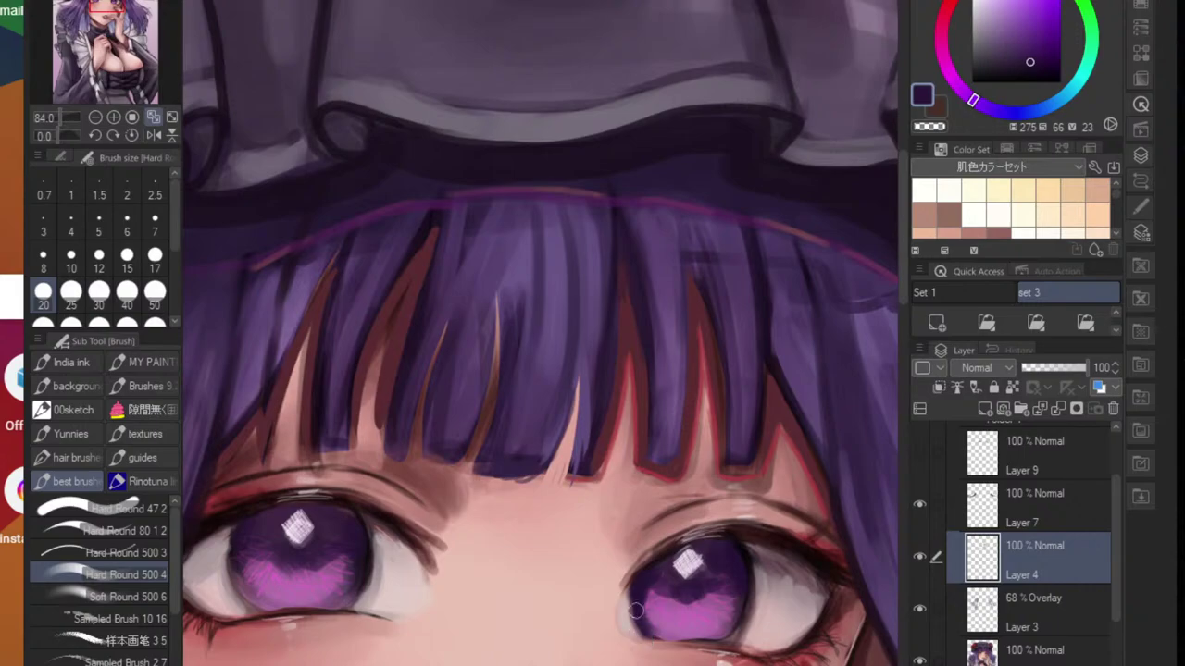
pyautogui.moveTo(635, 590); pyautogui.dragTo(638, 625)
pyautogui.scroll(-3, 658, 627)
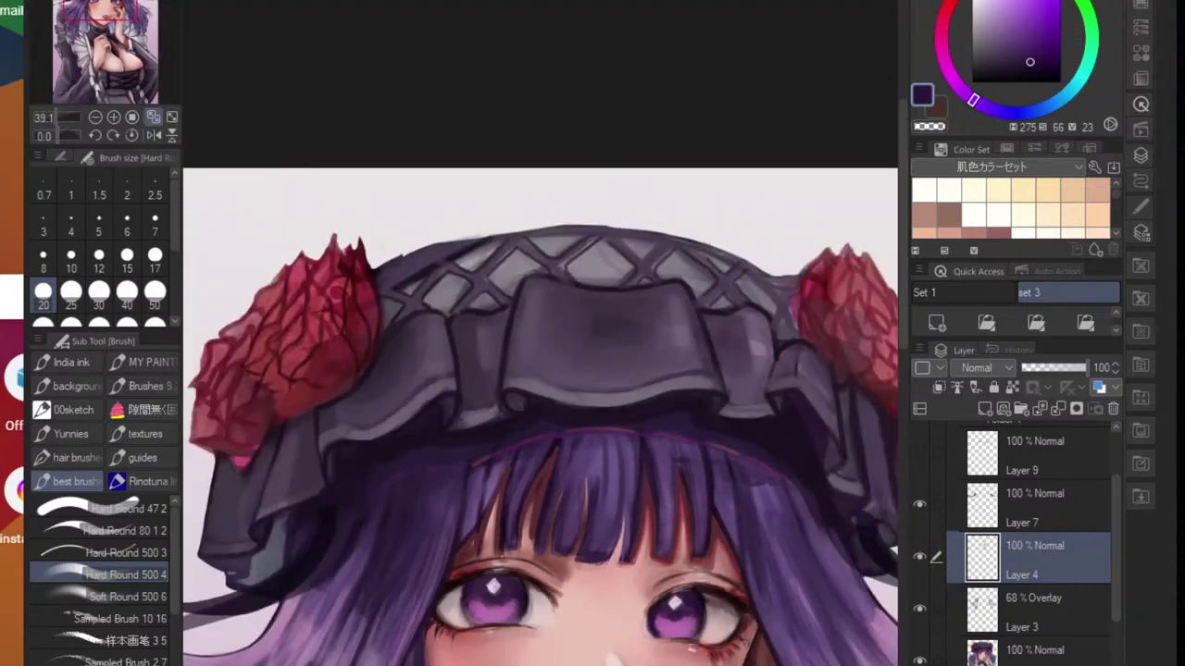
pyautogui.keyDown('alt'); pyautogui.click(691, 618); pyautogui.keyUp('alt')
pyautogui.scroll(4, 689, 615)
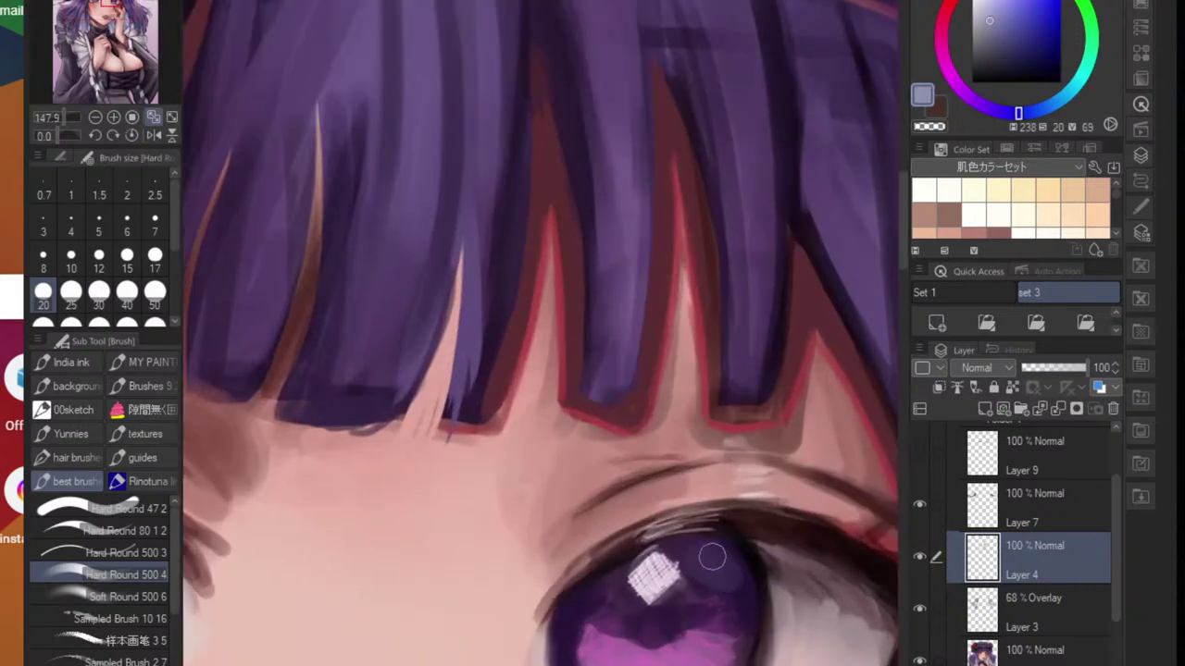
# - Paint a soft lavender highlight beside the iris's white reflection
pyautogui.moveTo(711, 556)
pyautogui.mouseDown()
pyautogui.moveTo(723, 591)
pyautogui.moveTo(699, 556)
pyautogui.mouseUp()
pyautogui.scroll(-5, 703, 565)
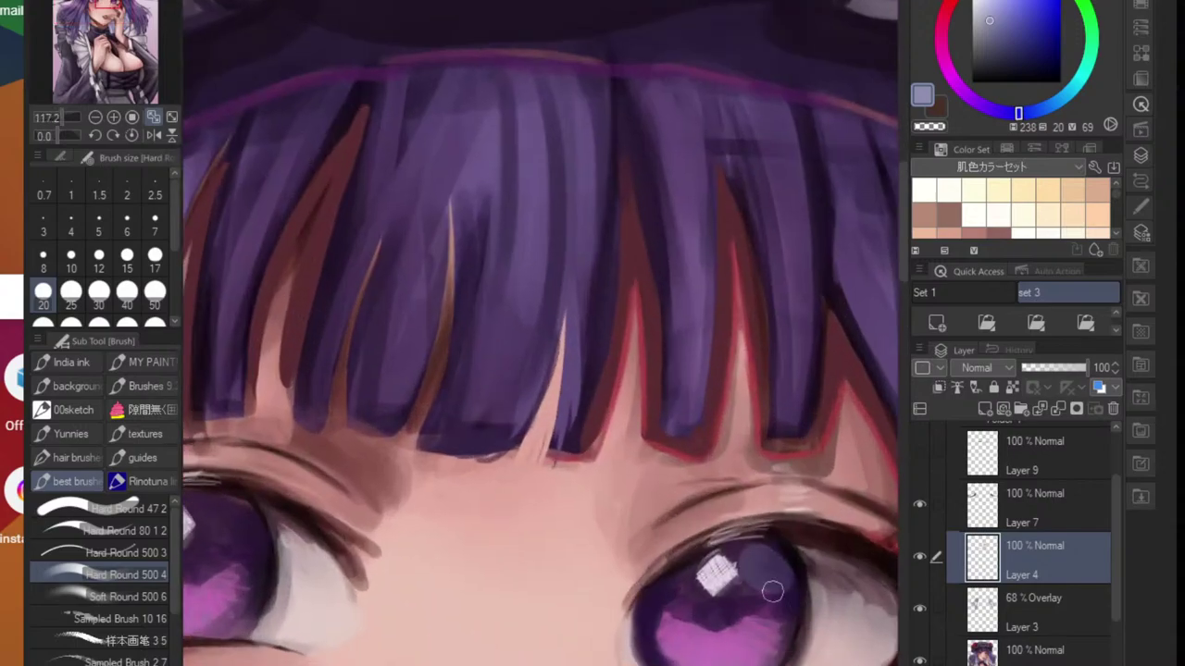
pyautogui.scroll(3, 766, 569)
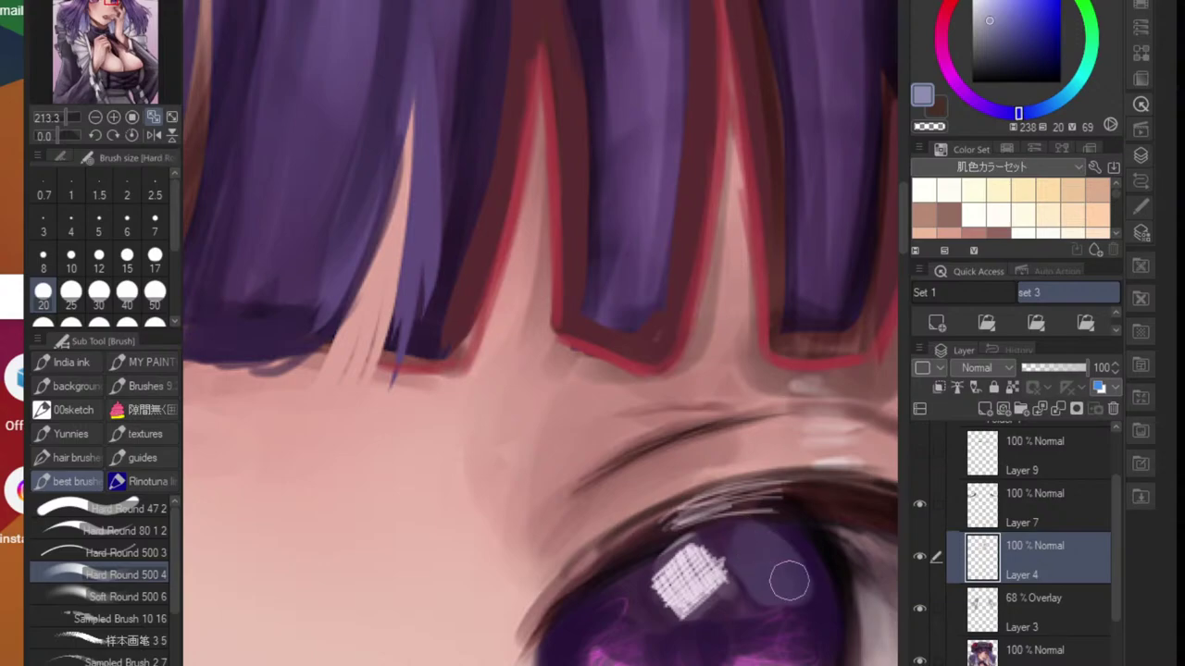
pyautogui.scroll(-5, 773, 578)
pyautogui.scroll(3, 551, 568)
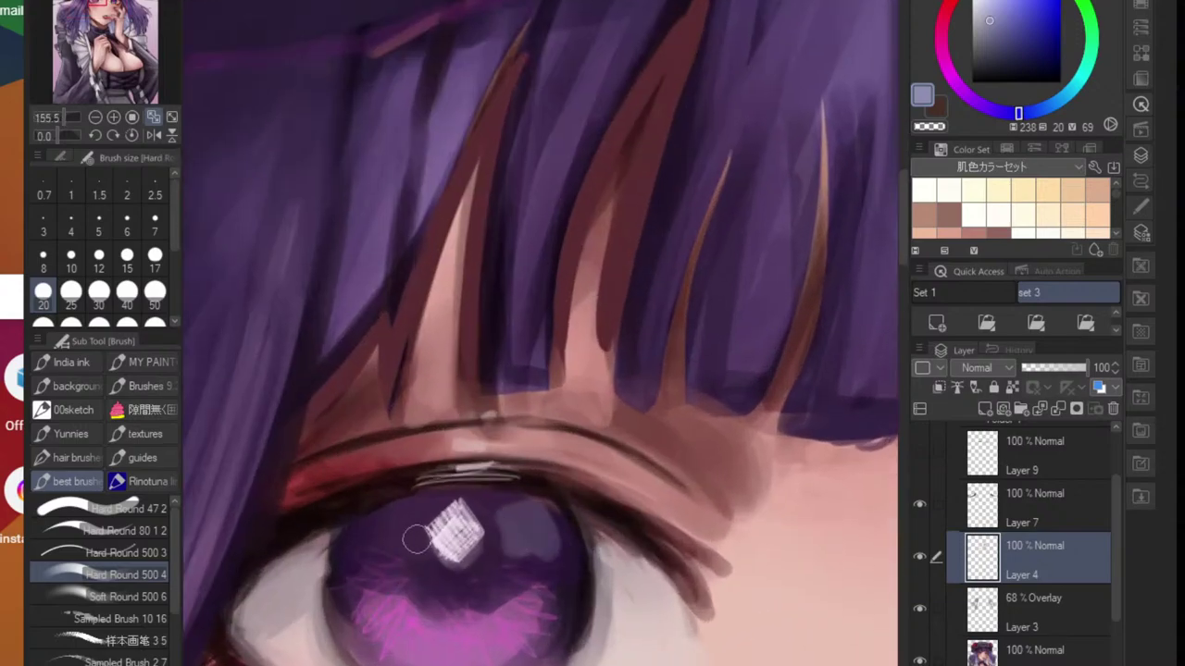
pyautogui.scroll(-4, 416, 540)
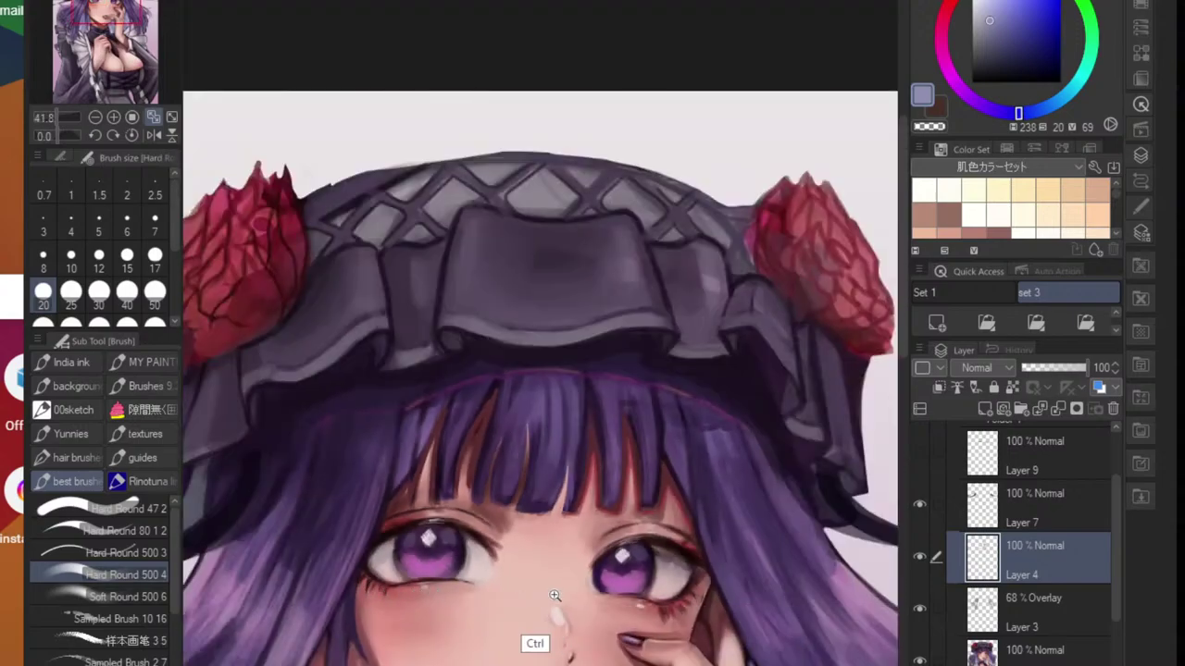
pyautogui.scroll(-2, 554, 595)
pyautogui.scroll(6, 546, 555)
# - Soften the iris's magenta and lavender strokes with the Blend sub tool, returning to the Hard Round brush
pyautogui.press('j')
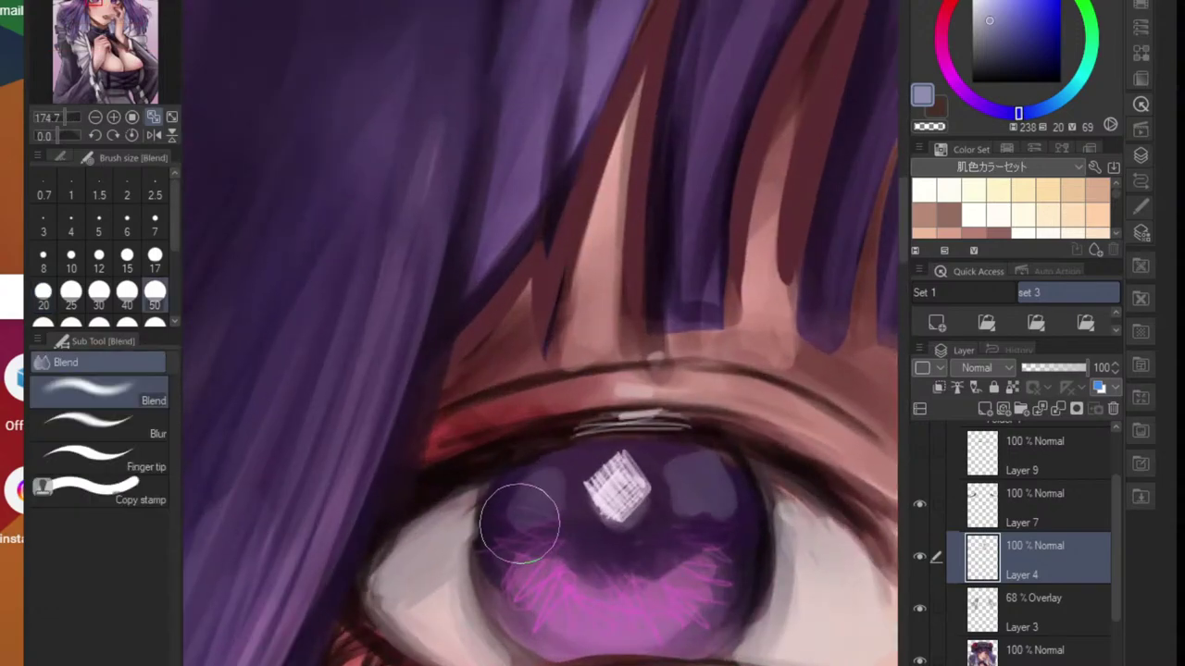
pyautogui.scroll(-3, 507, 543)
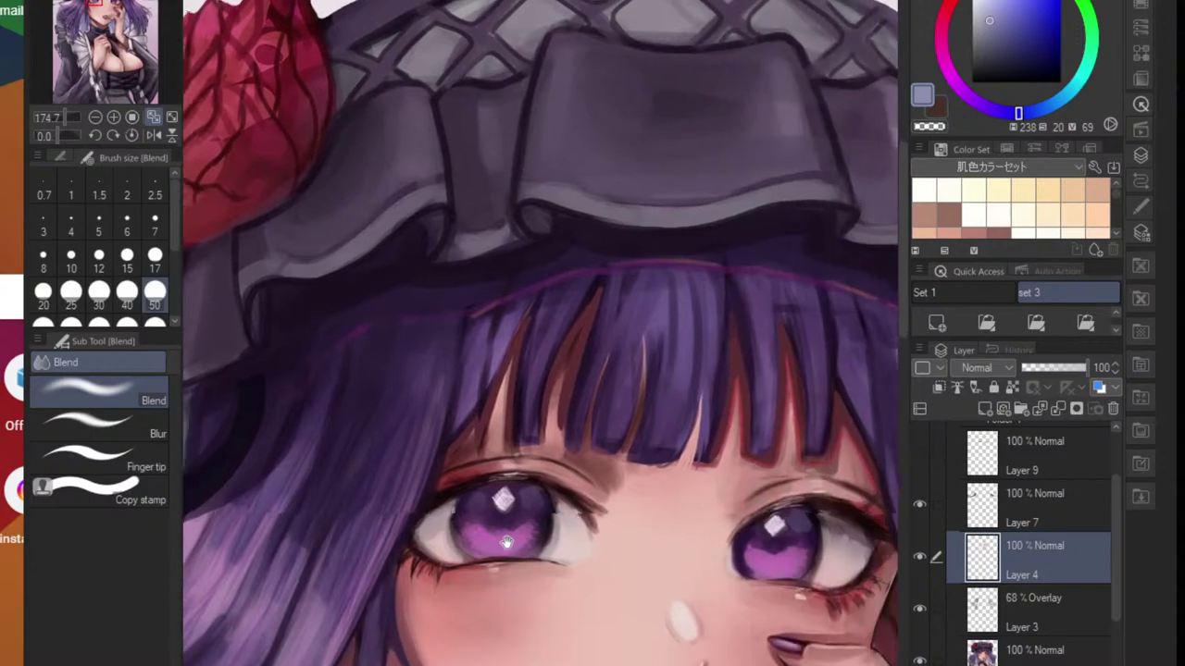
pyautogui.scroll(4, 717, 518)
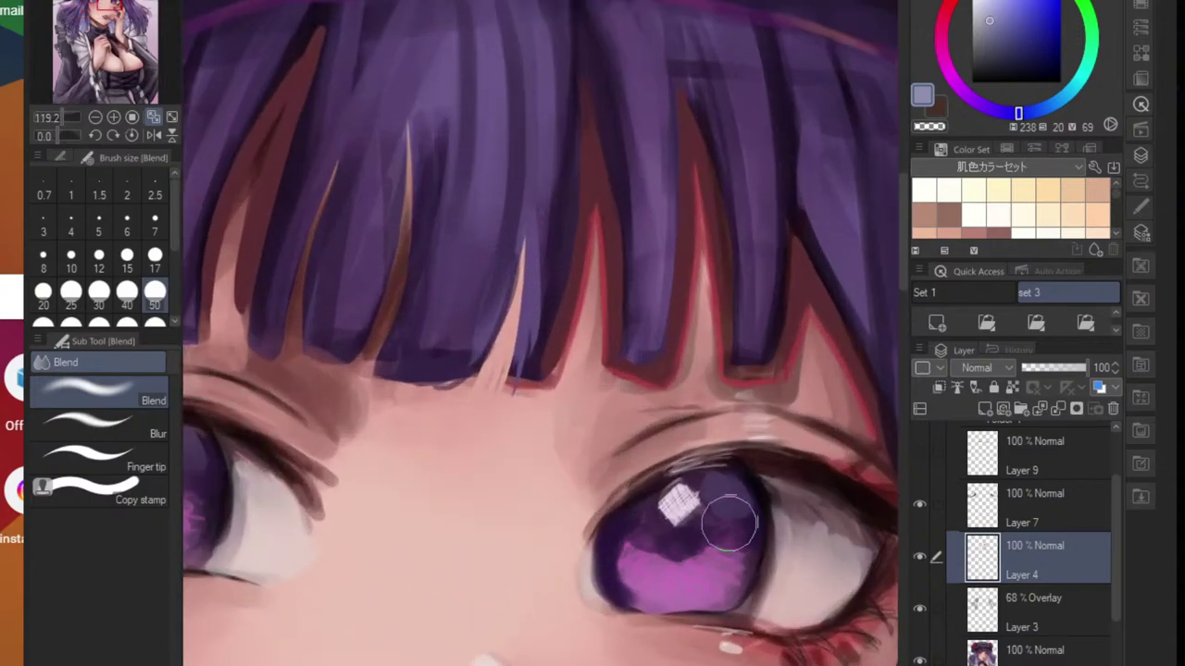
pyautogui.scroll(2, 729, 523)
pyautogui.press('b')
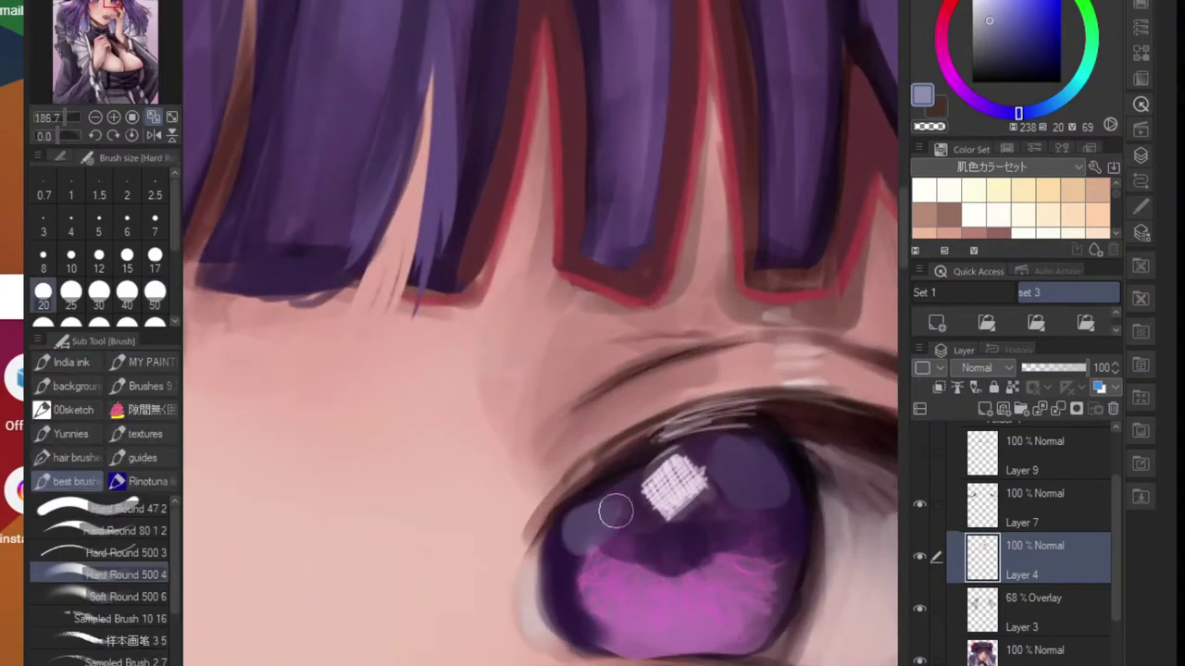
pyautogui.press('j')
pyautogui.scroll(-4, 608, 542)
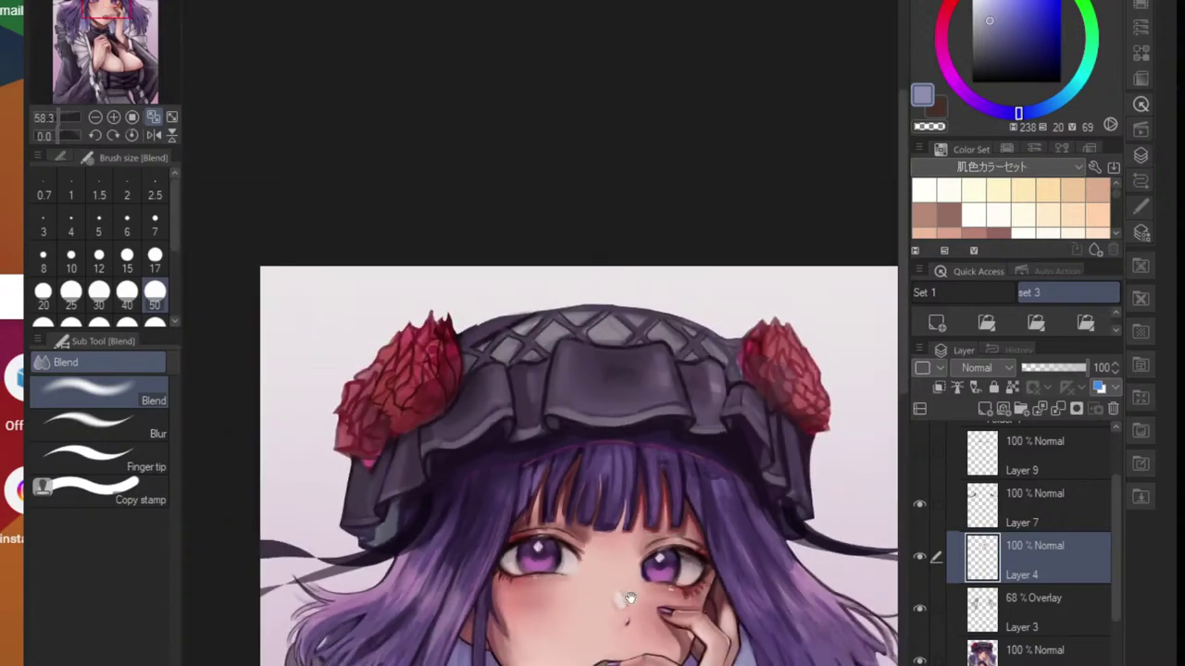
pyautogui.scroll(4, 555, 620)
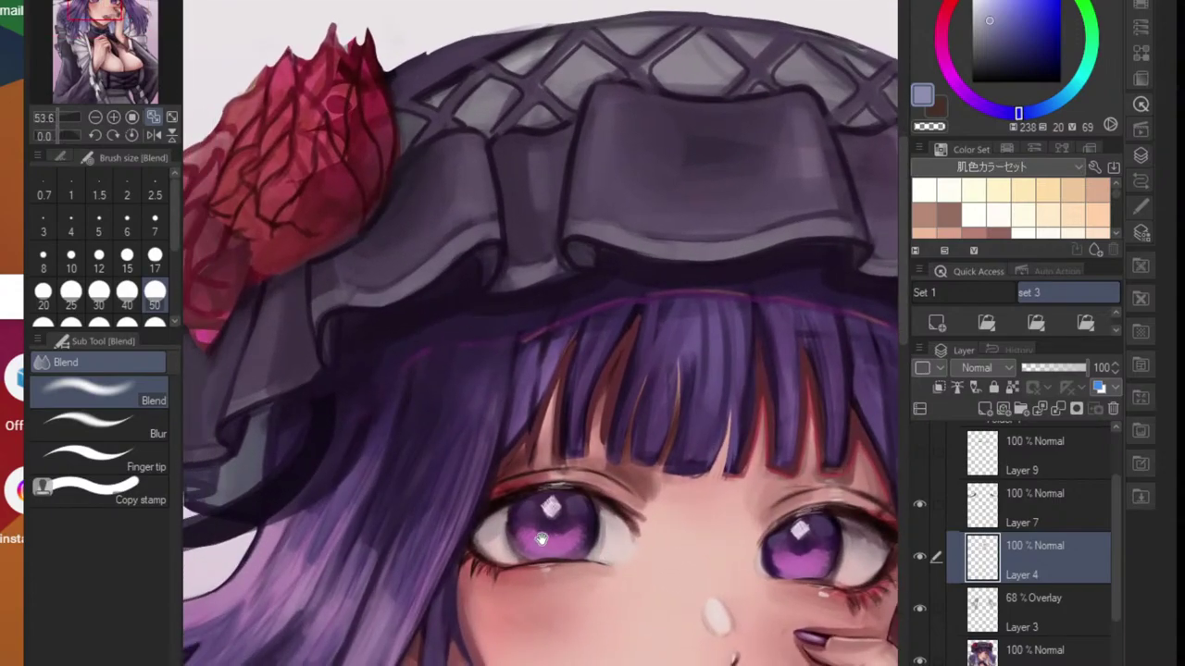
pyautogui.scroll(1, 542, 538)
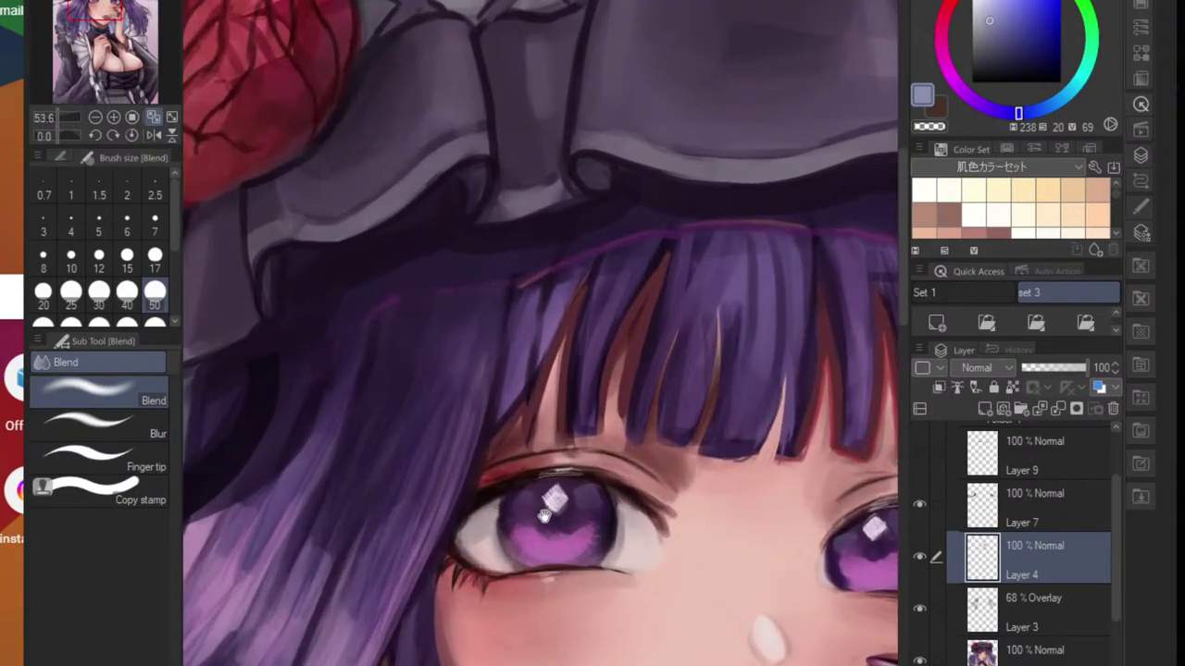
pyautogui.press('b')
pyautogui.scroll(2, 467, 514)
# - Darken the upper eyelash lines in dark brown, with the brush reduced to size 17
pyautogui.keyDown('alt'); pyautogui.click(489, 541); pyautogui.keyUp('alt')
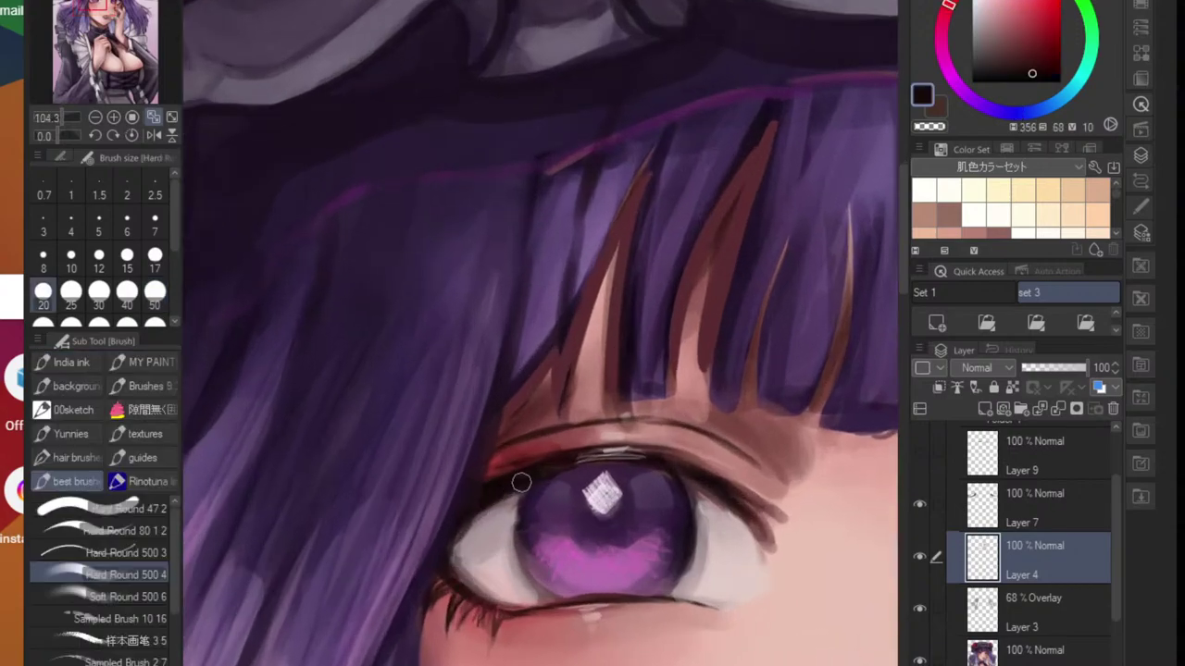
pyautogui.moveTo(521, 481); pyautogui.dragTo(437, 546)
pyautogui.scroll(-8, 530, 500)
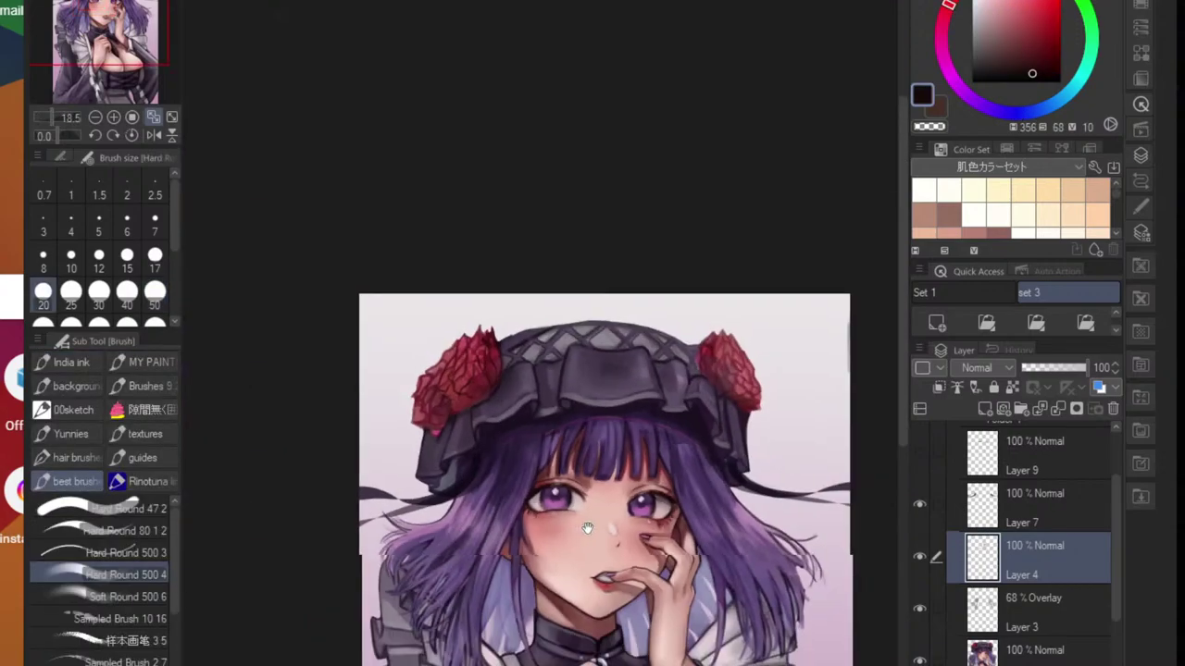
pyautogui.scroll(8, 530, 500)
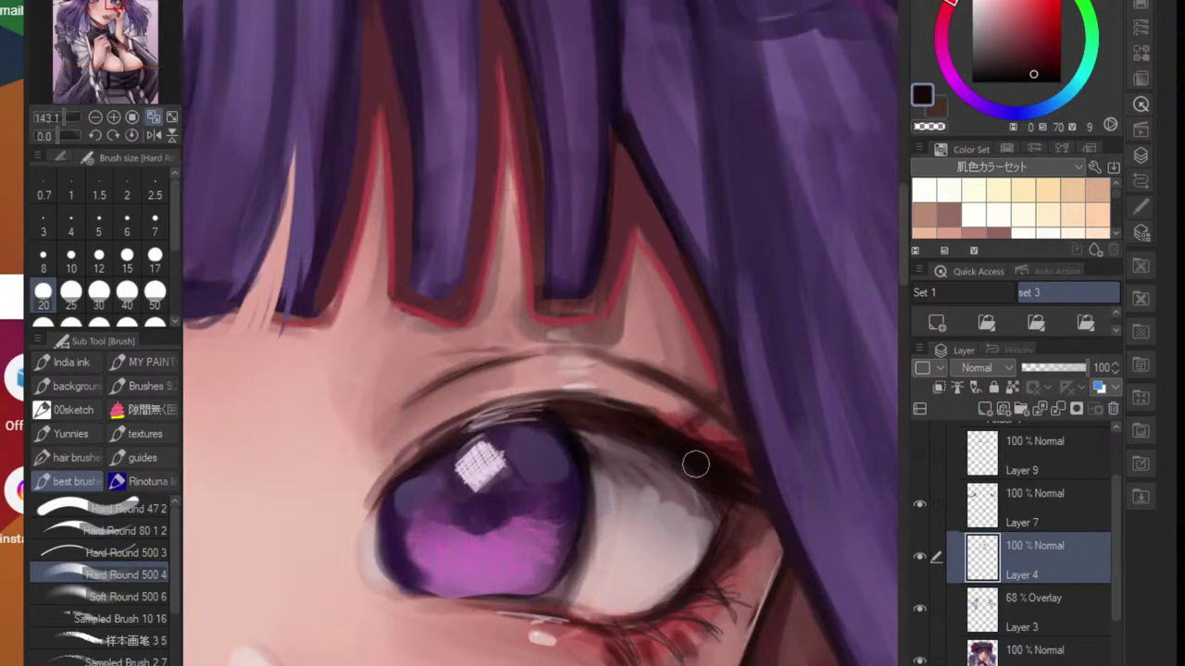
pyautogui.scroll(-10, 780, 503)
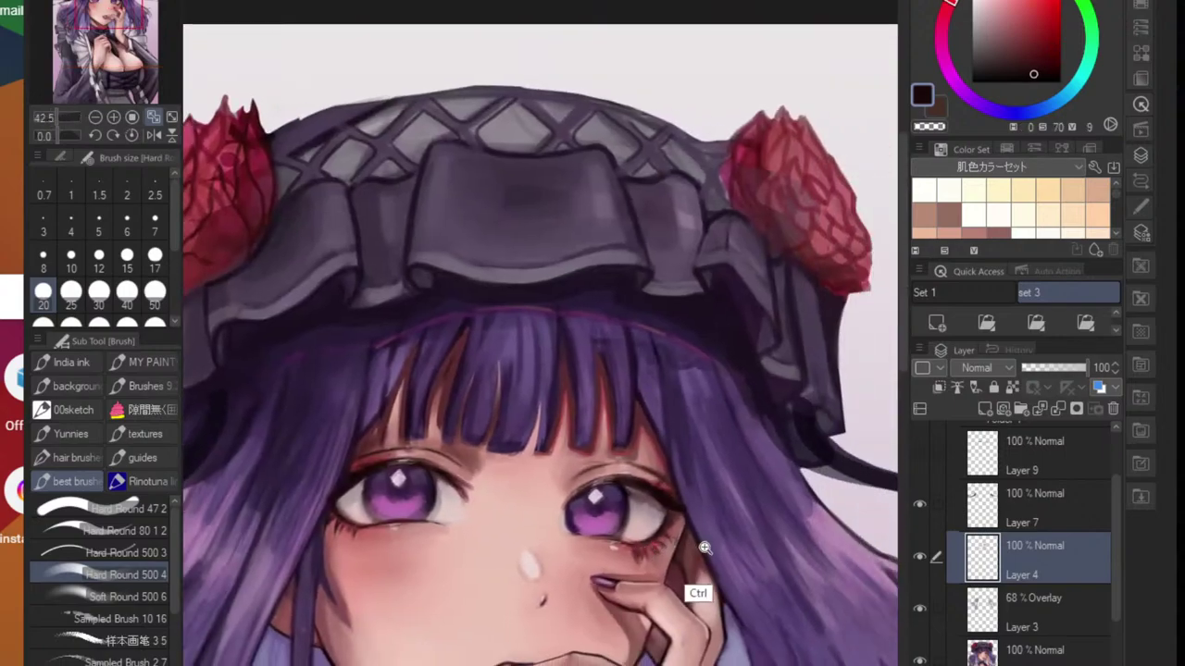
pyautogui.scroll(8, 680, 570)
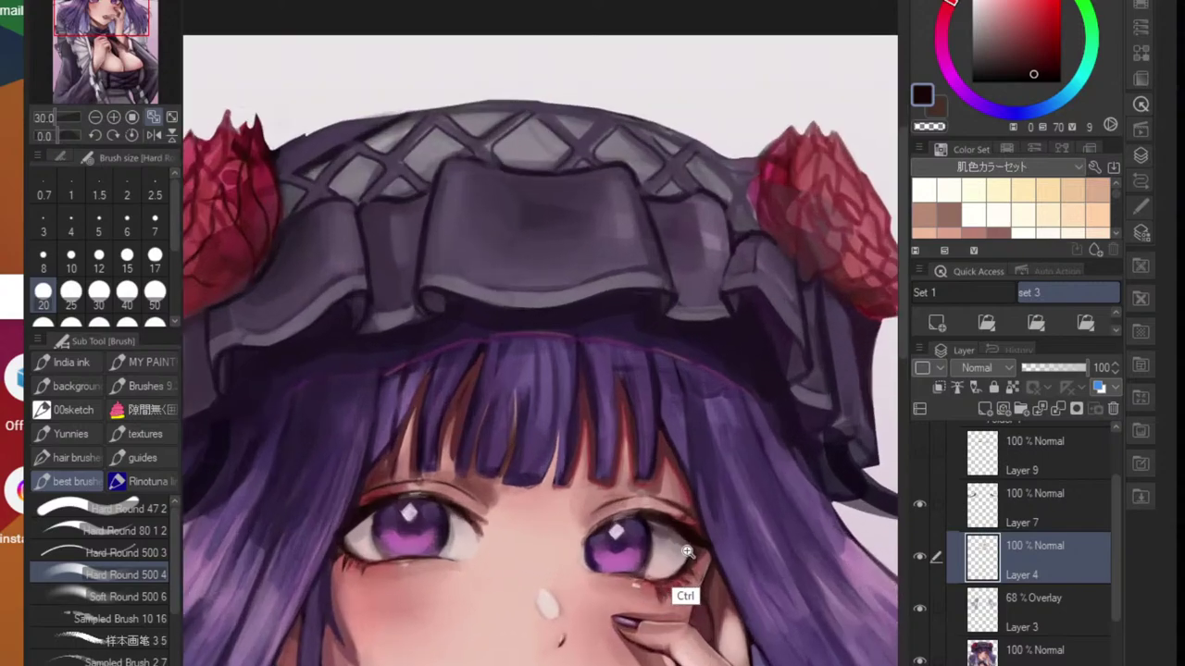
pyautogui.scroll(5, 730, 552)
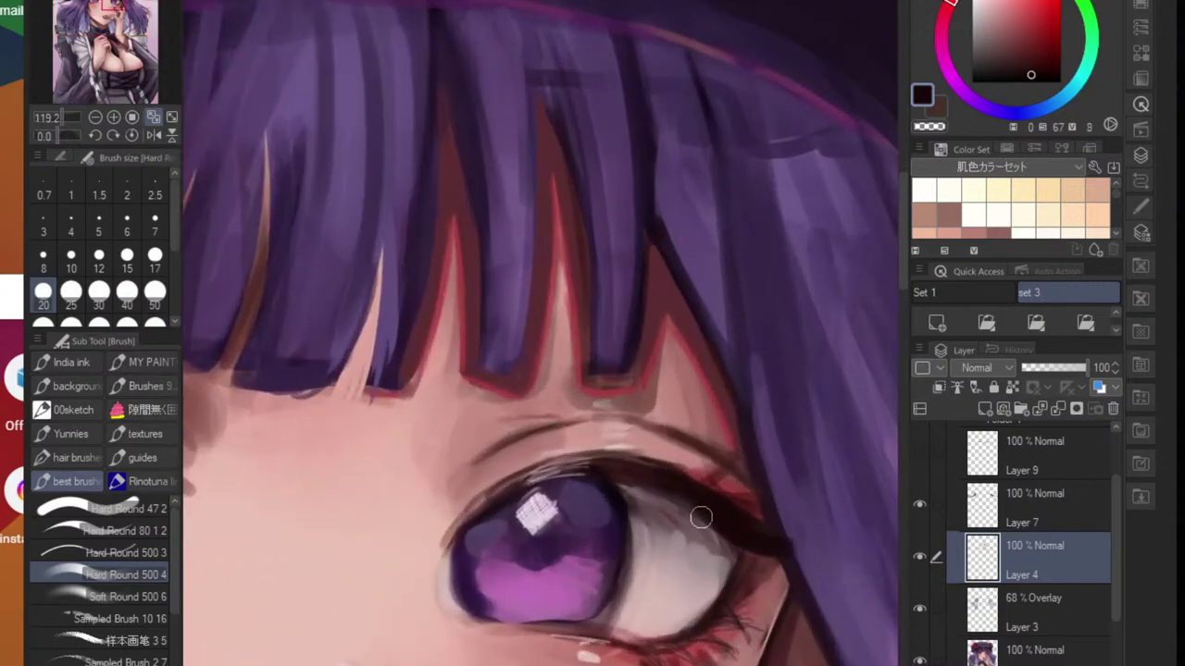
pyautogui.press('[')
pyautogui.press('[')
pyautogui.press('[')
pyautogui.press('[')
pyautogui.press('[')
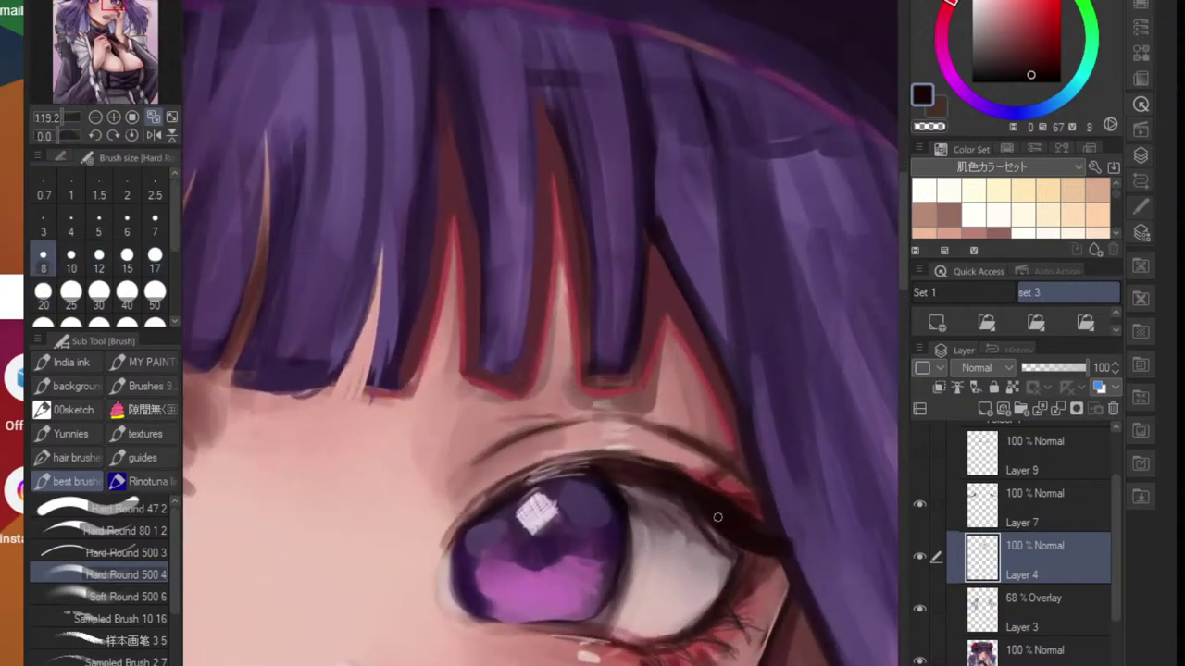
pyautogui.moveTo(657, 483)
pyautogui.mouseDown()
pyautogui.moveTo(702, 540)
pyautogui.moveTo(617, 468)
pyautogui.moveTo(682, 534)
pyautogui.moveTo(638, 504)
pyautogui.moveTo(724, 544)
pyautogui.mouseUp()
# - Eyedrop greyish pink, near-black lash and pale eye-white pinks from the eye, then ready Finger tip
pyautogui.keyDown('alt'); pyautogui.click(648, 512); pyautogui.keyUp('alt')
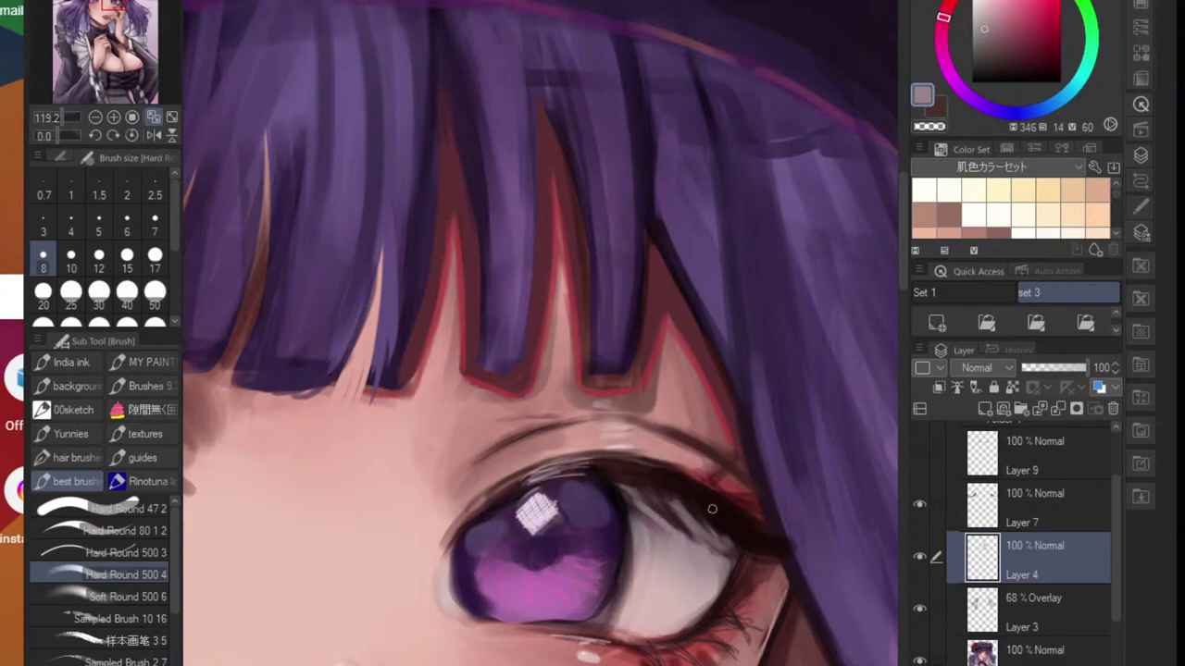
pyautogui.scroll(-5, 735, 521)
pyautogui.scroll(5, 515, 525)
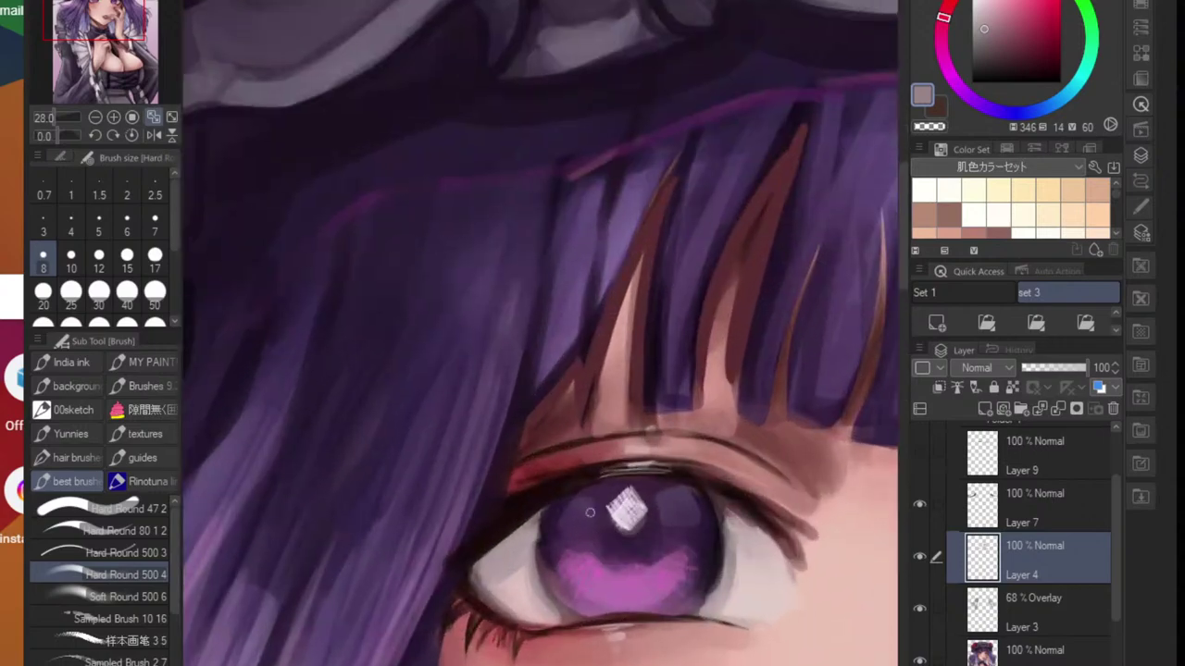
pyautogui.keyDown('alt'); pyautogui.click(536, 503); pyautogui.keyUp('alt')
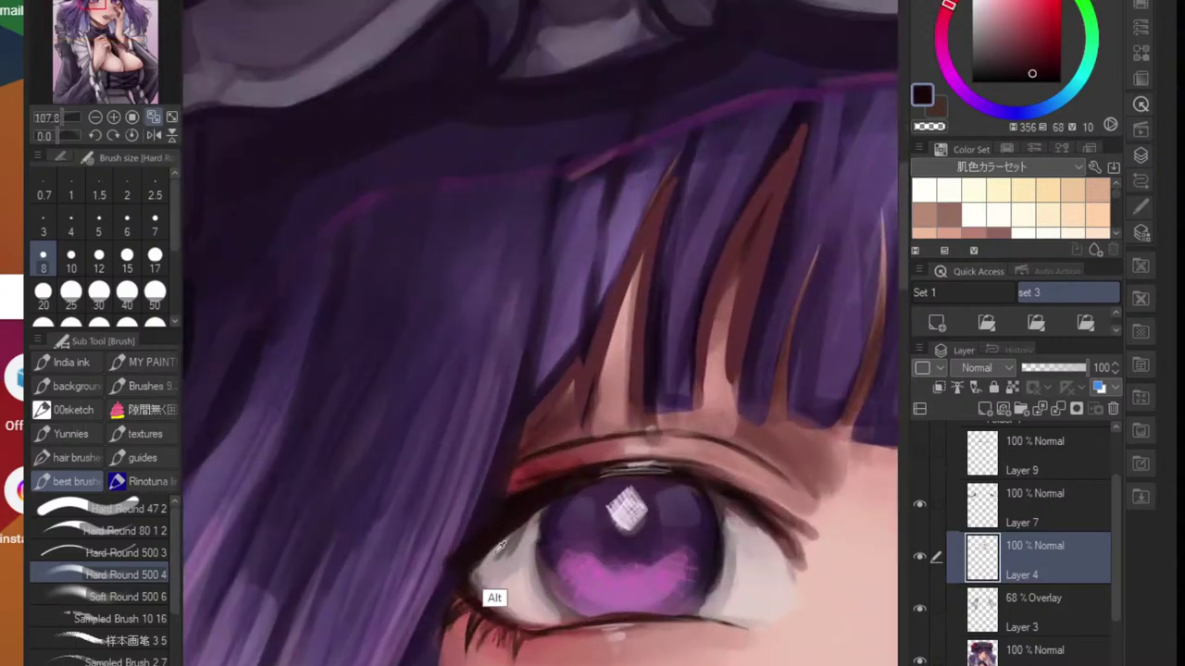
pyautogui.keyDown('alt'); pyautogui.click(494, 598); pyautogui.keyUp('alt')
pyautogui.keyDown('alt'); pyautogui.click(519, 553); pyautogui.keyUp('alt')
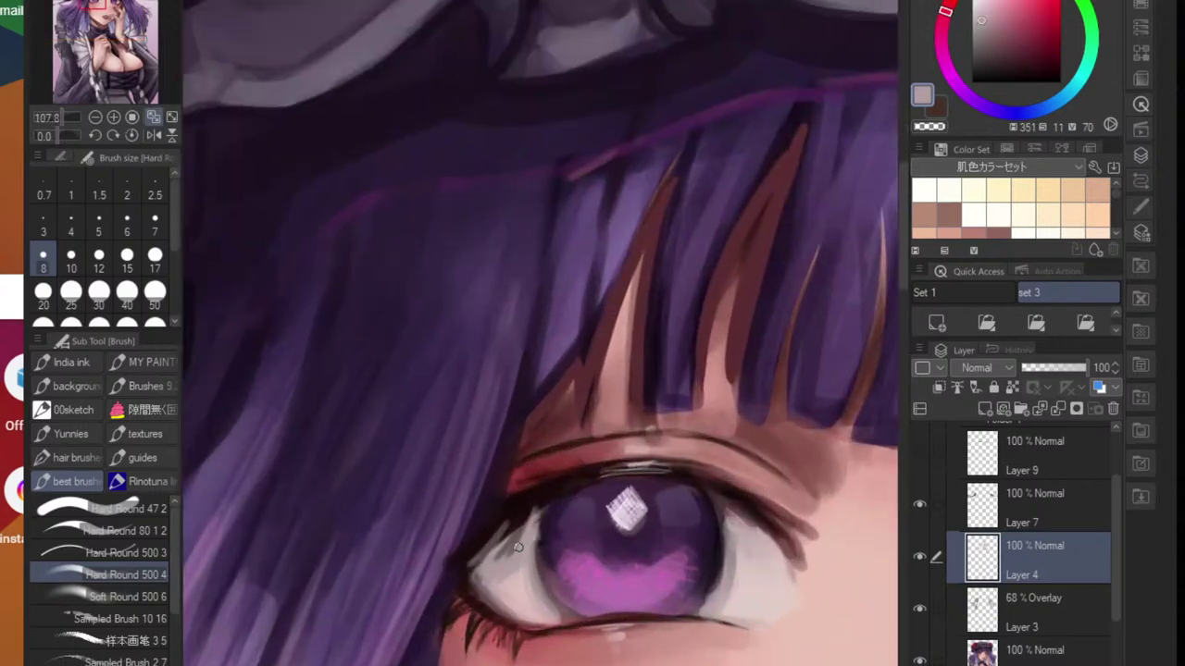
pyautogui.press('j')
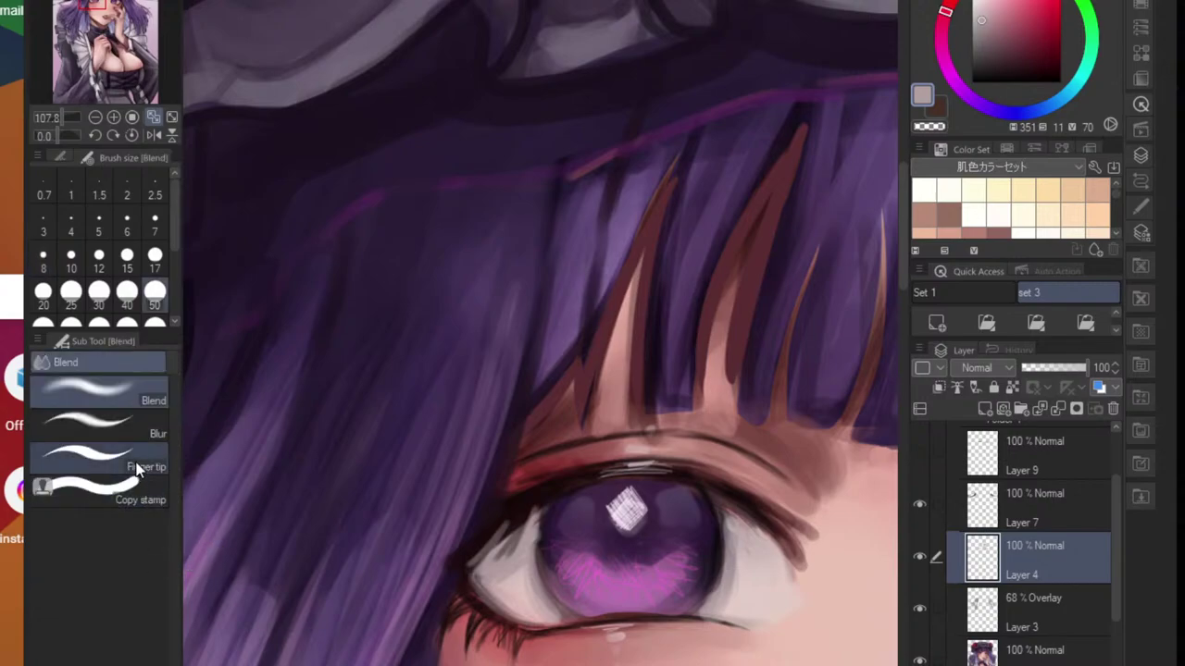
# - Merge Layer 3 and Layer 4 down into Layer 2 Copy
pyautogui.click(1033, 607)
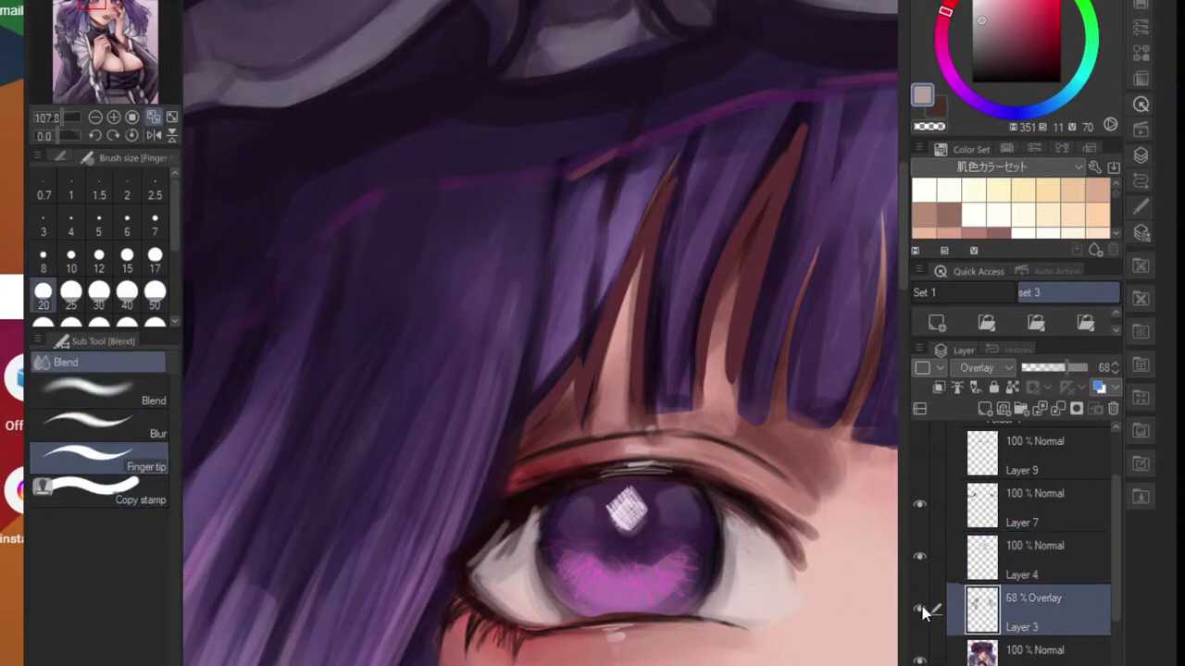
pyautogui.click(921, 607)
pyautogui.click(921, 607)
pyautogui.hotkey('ctrl', 'e')
pyautogui.keyDown('ctrl'); pyautogui.click(1021, 571); pyautogui.keyUp('ctrl')
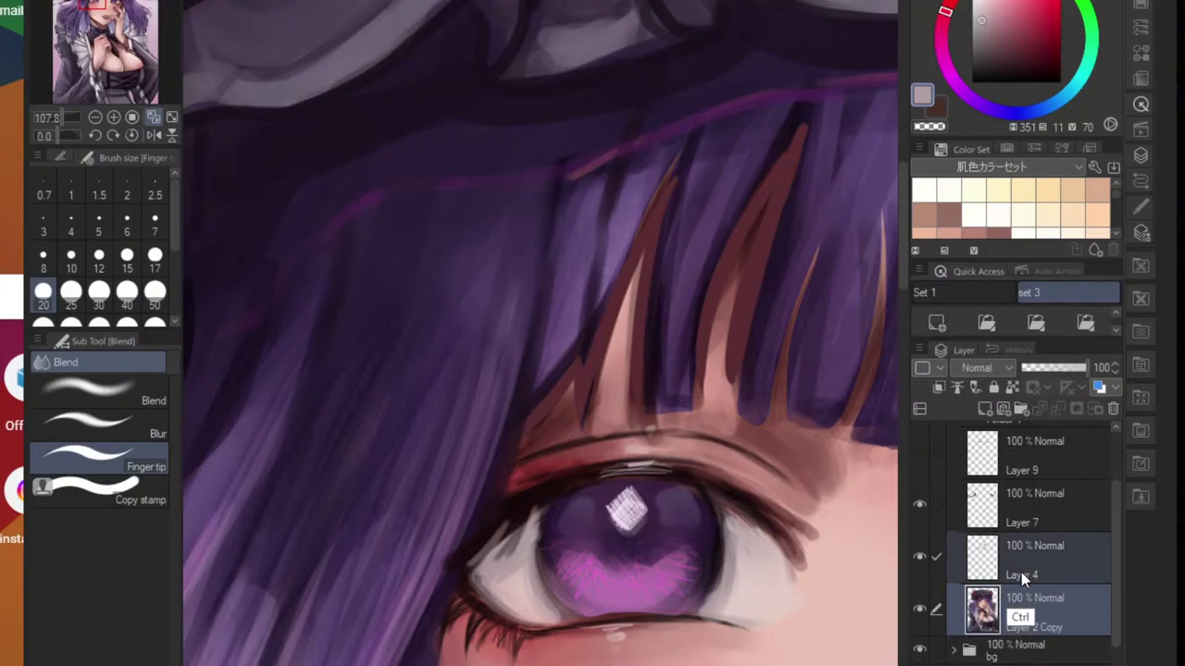
pyautogui.hotkey('shift', 'alt', 'e')
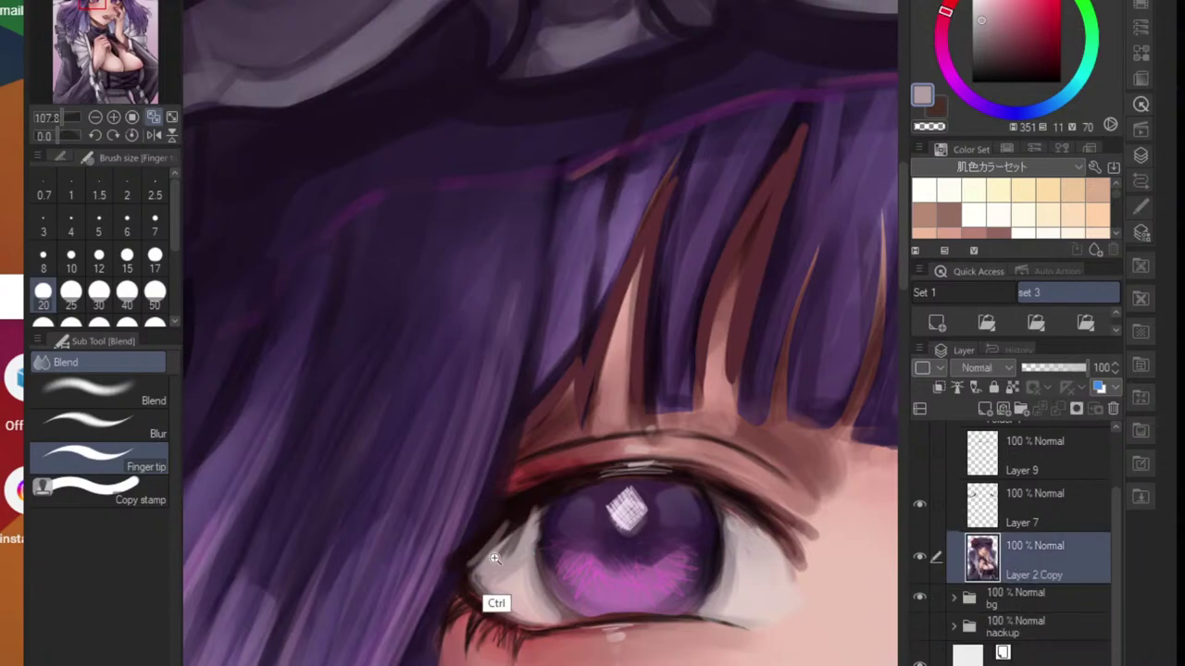
# - Smudge the inner eye corner, eyelid and lashes over the eye white with Finger tip
pyautogui.scroll(3, 489, 599)
pyautogui.moveTo(473, 578)
pyautogui.mouseDown()
pyautogui.moveTo(552, 459)
pyautogui.moveTo(444, 563)
pyautogui.moveTo(507, 483)
pyautogui.moveTo(440, 566)
pyautogui.moveTo(484, 554)
pyautogui.moveTo(454, 576)
pyautogui.moveTo(548, 487)
pyautogui.moveTo(503, 568)
pyautogui.moveTo(570, 481)
pyautogui.moveTo(483, 585)
pyautogui.moveTo(578, 462)
pyautogui.moveTo(488, 535)
pyautogui.moveTo(595, 451)
pyautogui.moveTo(562, 508)
pyautogui.moveTo(615, 440)
pyautogui.moveTo(537, 527)
pyautogui.moveTo(603, 437)
pyautogui.moveTo(550, 505)
pyautogui.moveTo(594, 441)
pyautogui.moveTo(501, 518)
pyautogui.mouseUp()
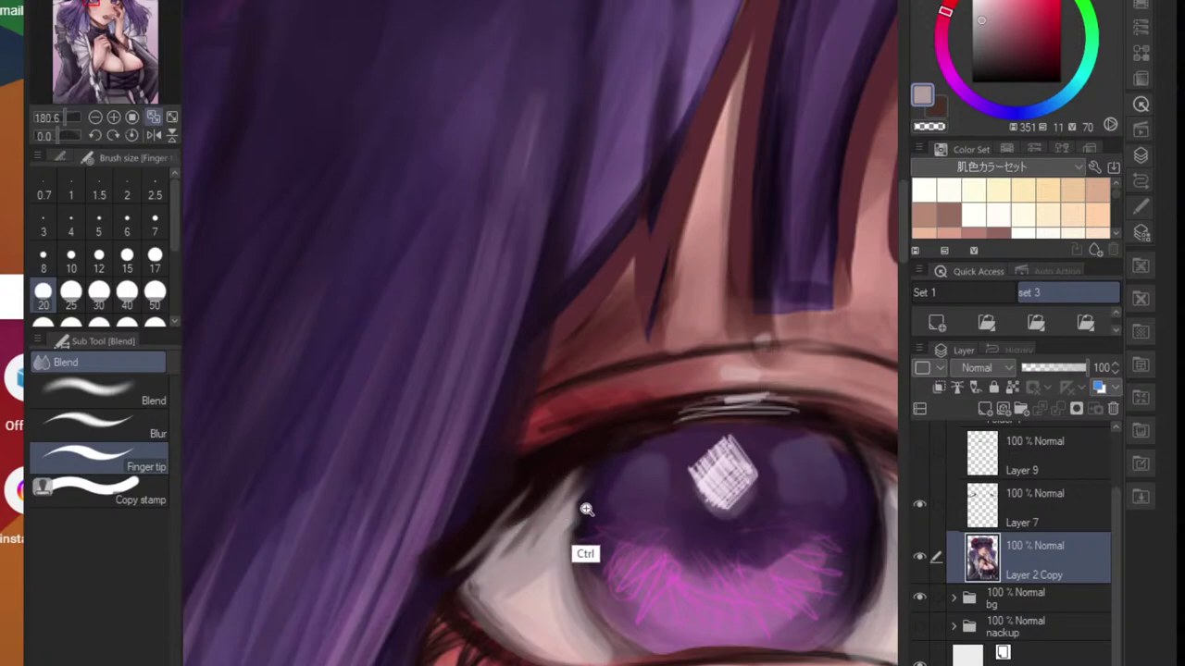
pyautogui.moveTo(587, 510); pyautogui.dragTo(500, 523)
pyautogui.moveTo(631, 539); pyautogui.dragTo(603, 543)
pyautogui.scroll(-1, 602, 544)
pyautogui.scroll(6, 611, 556)
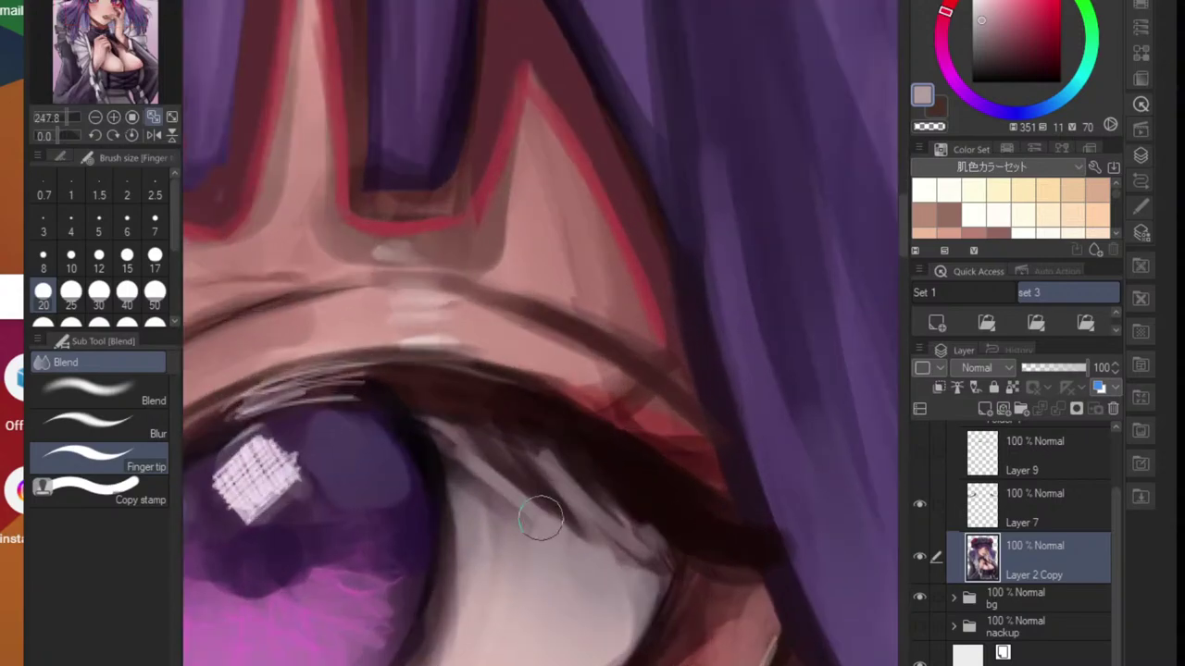
pyautogui.moveTo(469, 435)
pyautogui.mouseDown()
pyautogui.moveTo(544, 494)
pyautogui.moveTo(515, 515)
pyautogui.moveTo(466, 429)
pyautogui.moveTo(546, 544)
pyautogui.moveTo(550, 476)
pyautogui.moveTo(604, 558)
pyautogui.moveTo(511, 439)
pyautogui.moveTo(560, 510)
pyautogui.moveTo(587, 522)
pyautogui.moveTo(547, 430)
pyautogui.moveTo(643, 567)
pyautogui.moveTo(610, 482)
pyautogui.moveTo(659, 563)
pyautogui.mouseUp()
pyautogui.moveTo(622, 482)
pyautogui.mouseDown()
pyautogui.moveTo(673, 538)
pyautogui.moveTo(663, 517)
pyautogui.mouseUp()
pyautogui.moveTo(529, 402); pyautogui.dragTo(594, 477)
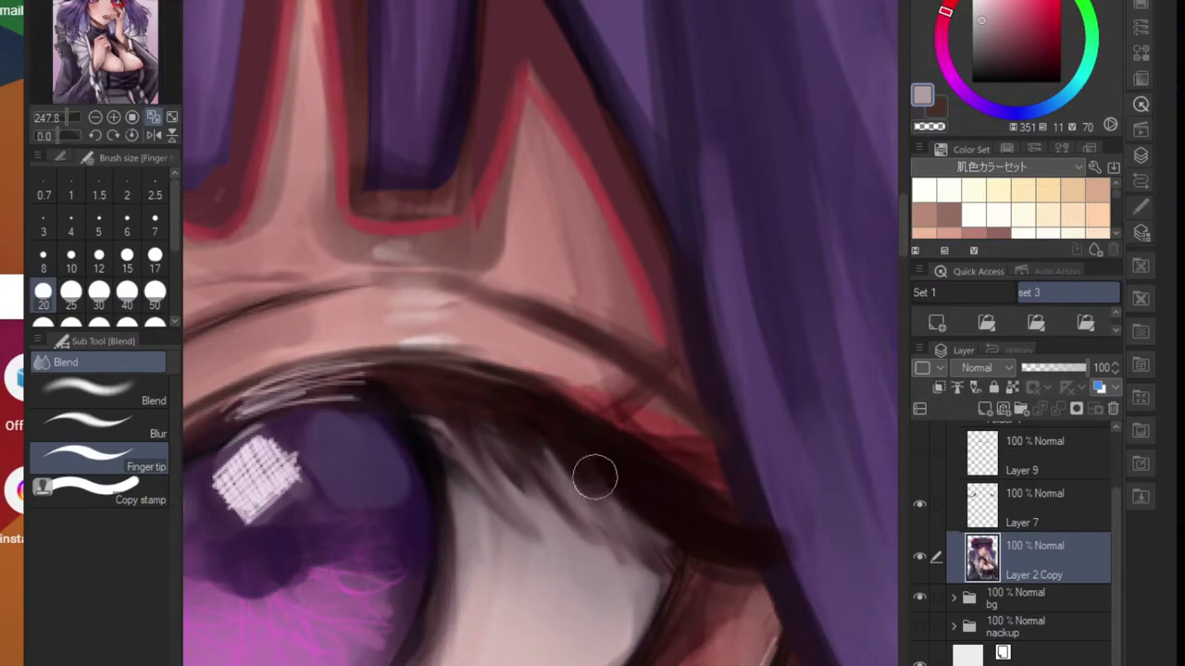
pyautogui.moveTo(476, 424)
pyautogui.mouseDown()
pyautogui.moveTo(524, 468)
pyautogui.moveTo(454, 418)
pyautogui.moveTo(438, 428)
pyautogui.moveTo(446, 463)
pyautogui.mouseUp()
pyautogui.moveTo(411, 423); pyautogui.dragTo(454, 463)
# - Blend the dark strand lines in the fringe along their length
pyautogui.scroll(-8, 527, 470)
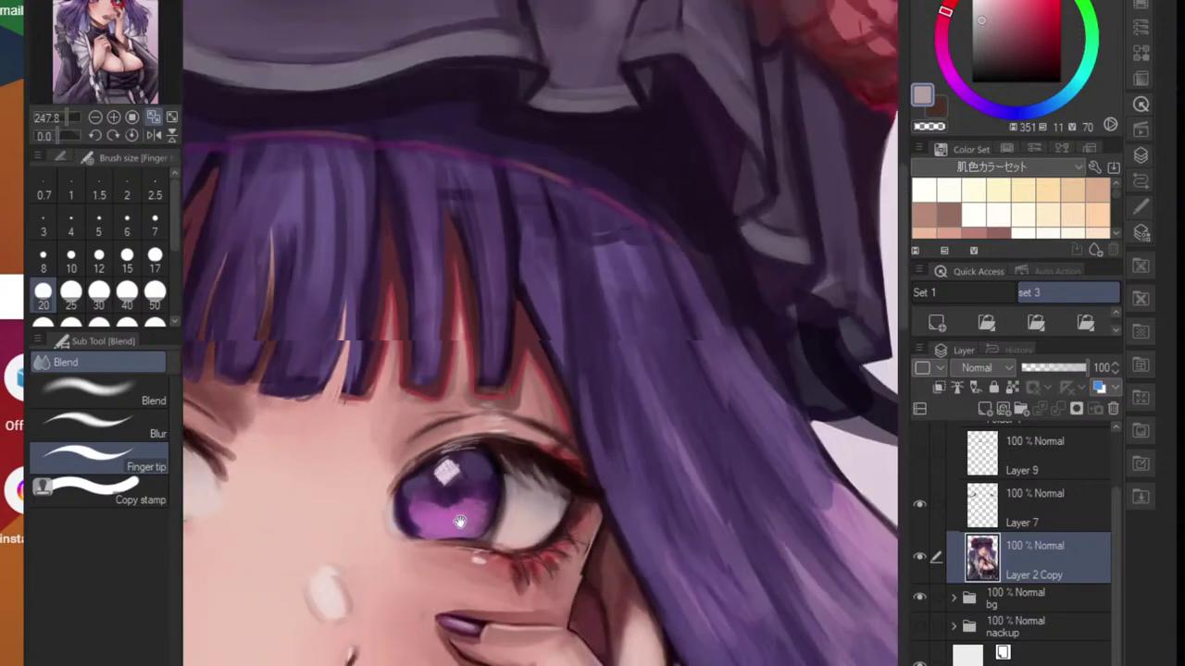
pyautogui.scroll(4, 617, 499)
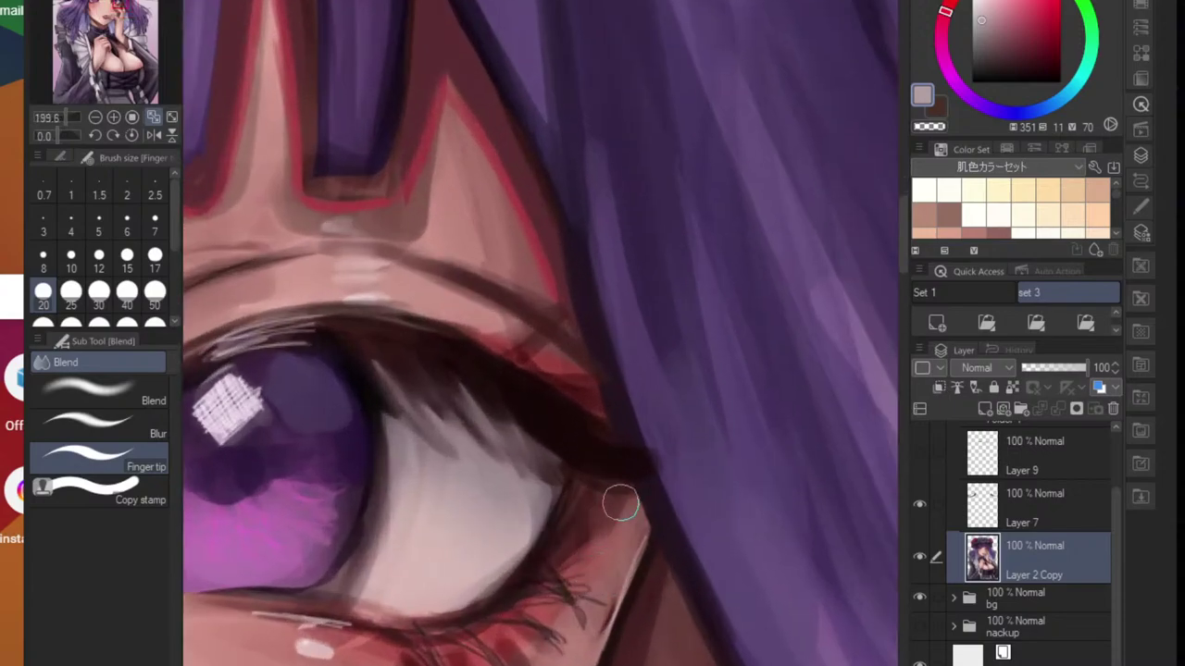
pyautogui.scroll(-7, 617, 592)
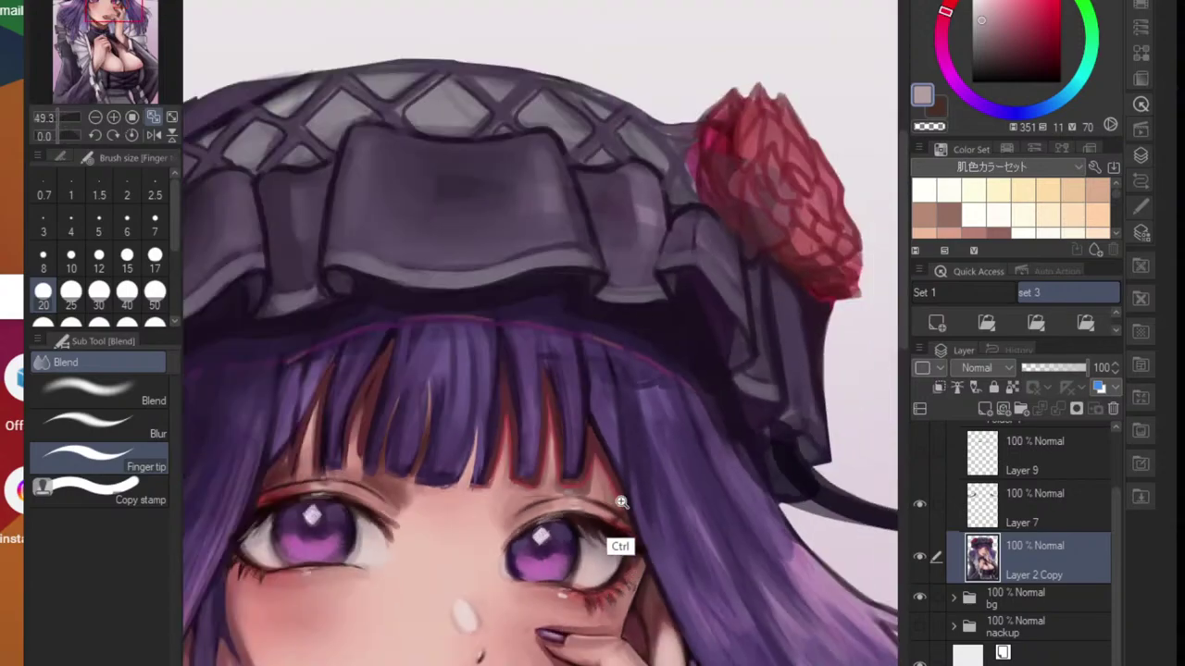
pyautogui.scroll(2, 601, 462)
pyautogui.scroll(4, 605, 455)
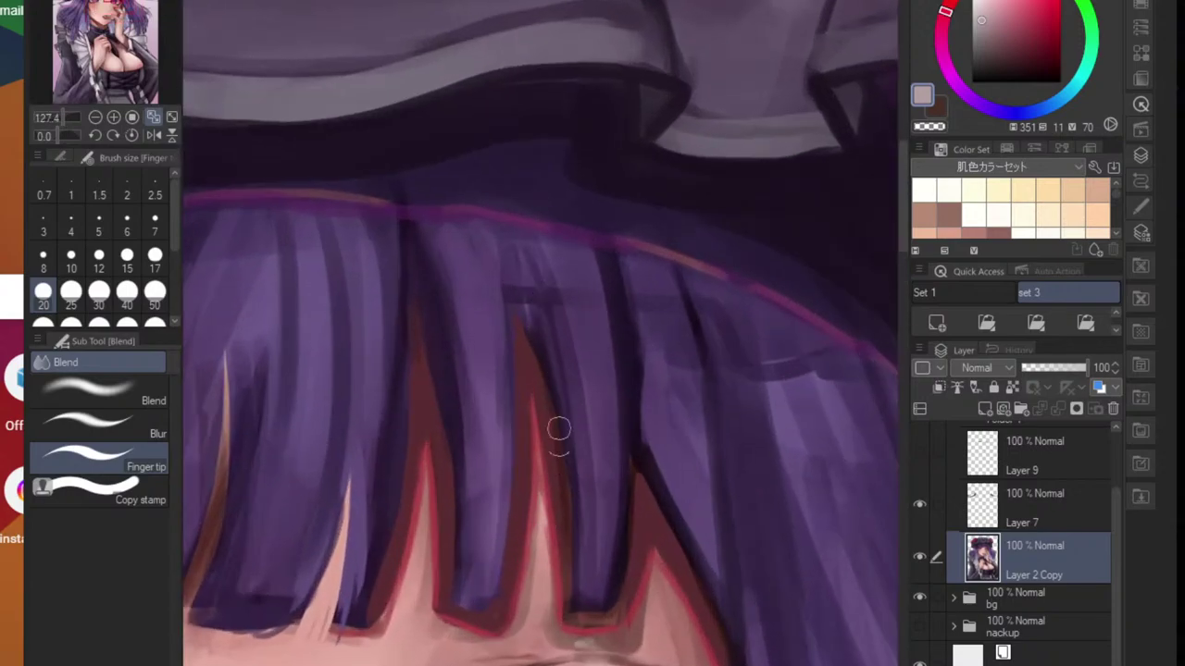
pyautogui.moveTo(556, 421)
pyautogui.mouseDown()
pyautogui.moveTo(543, 617)
pyautogui.moveTo(568, 372)
pyautogui.moveTo(549, 531)
pyautogui.moveTo(556, 385)
pyautogui.mouseUp()
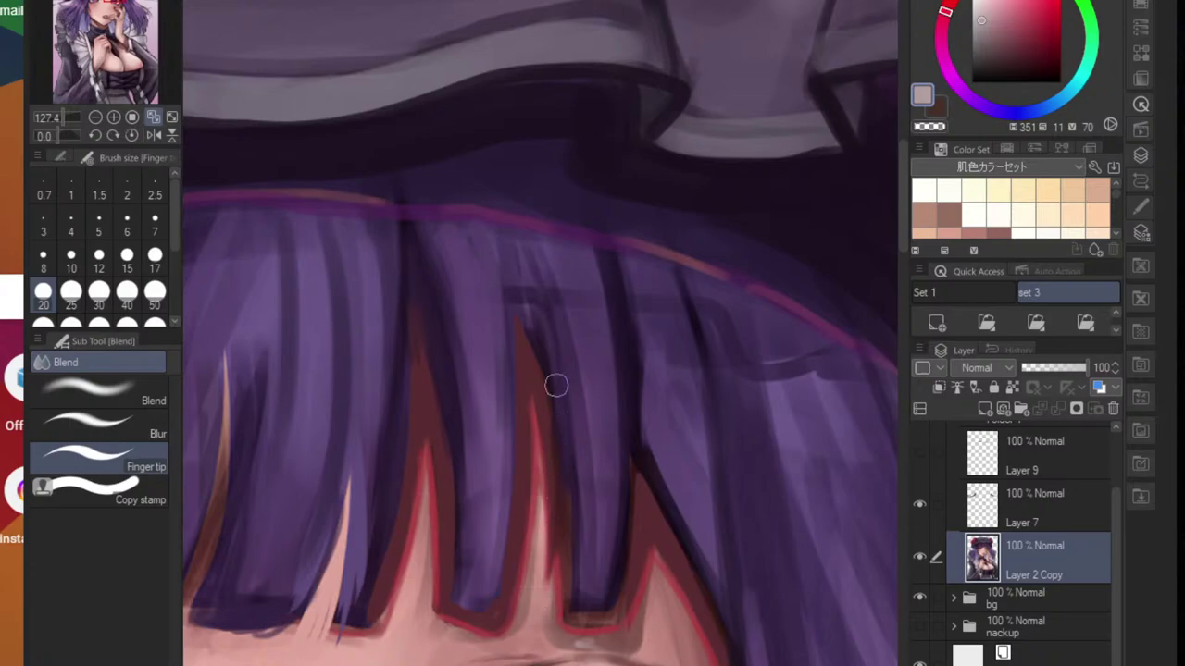
pyautogui.moveTo(604, 300)
pyautogui.mouseDown()
pyautogui.moveTo(660, 514)
pyautogui.moveTo(600, 277)
pyautogui.moveTo(703, 501)
pyautogui.moveTo(600, 246)
pyautogui.moveTo(712, 501)
pyautogui.moveTo(608, 245)
pyautogui.moveTo(661, 391)
pyautogui.mouseUp()
pyautogui.scroll(-5, 691, 477)
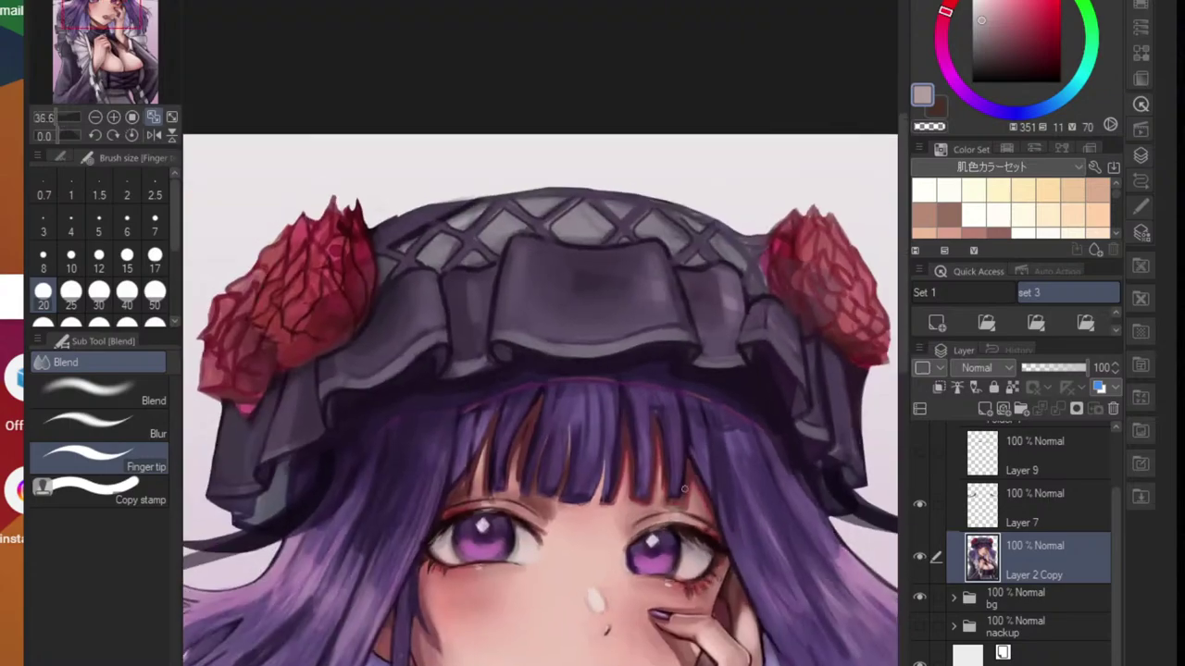
# - On a new layer, cover the brown fringe hair tip with light purple at brush size 10
pyautogui.press('b')
pyautogui.scroll(5, 687, 457)
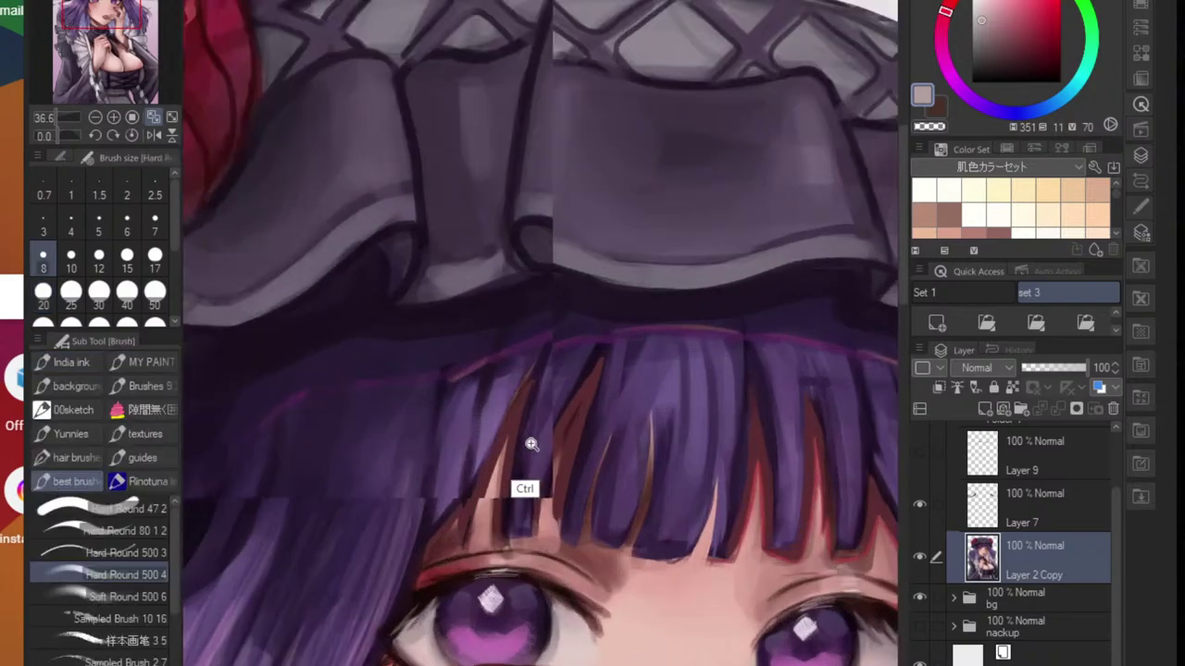
pyautogui.click(936, 322)
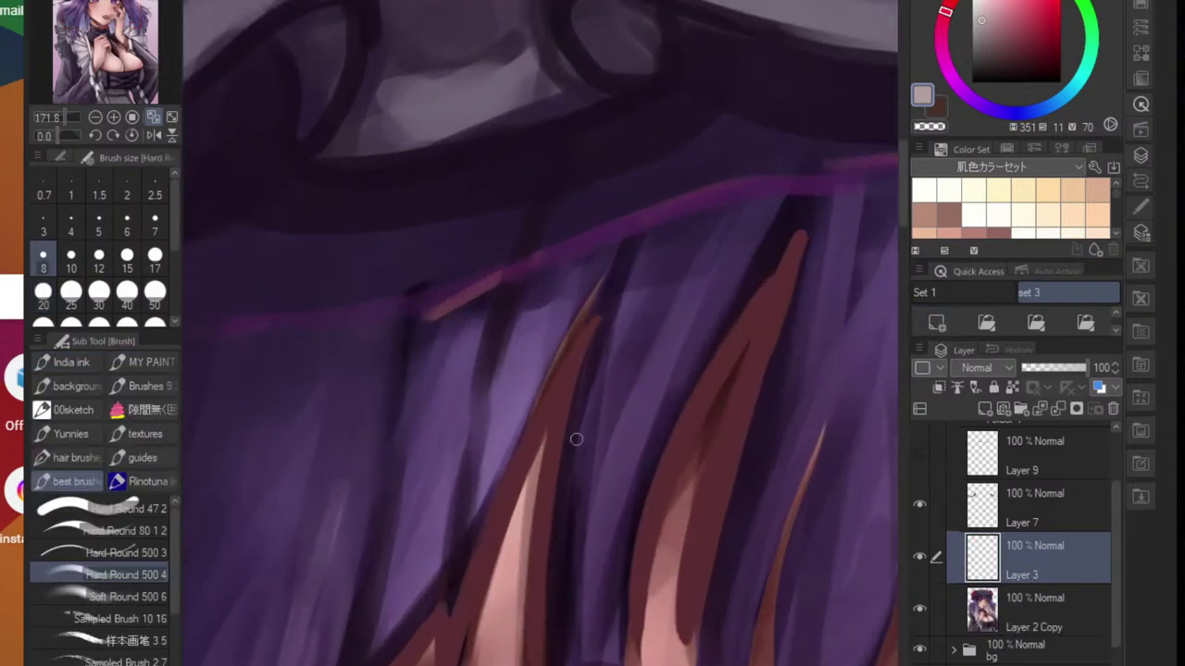
pyautogui.keyDown('alt'); pyautogui.click(507, 437); pyautogui.keyUp('alt')
pyautogui.press(']')
pyautogui.press(']')
pyautogui.press(']')
pyautogui.press(']')
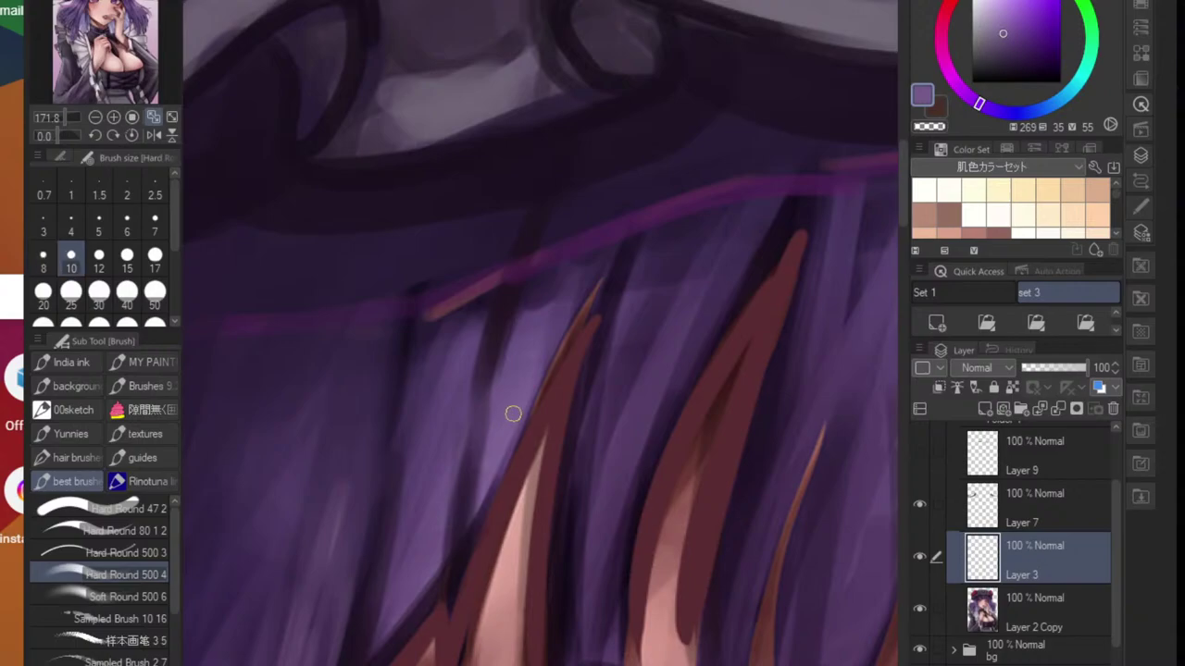
pyautogui.press('[')
pyautogui.press('[')
pyautogui.press('[')
pyautogui.moveTo(492, 485); pyautogui.dragTo(487, 514)
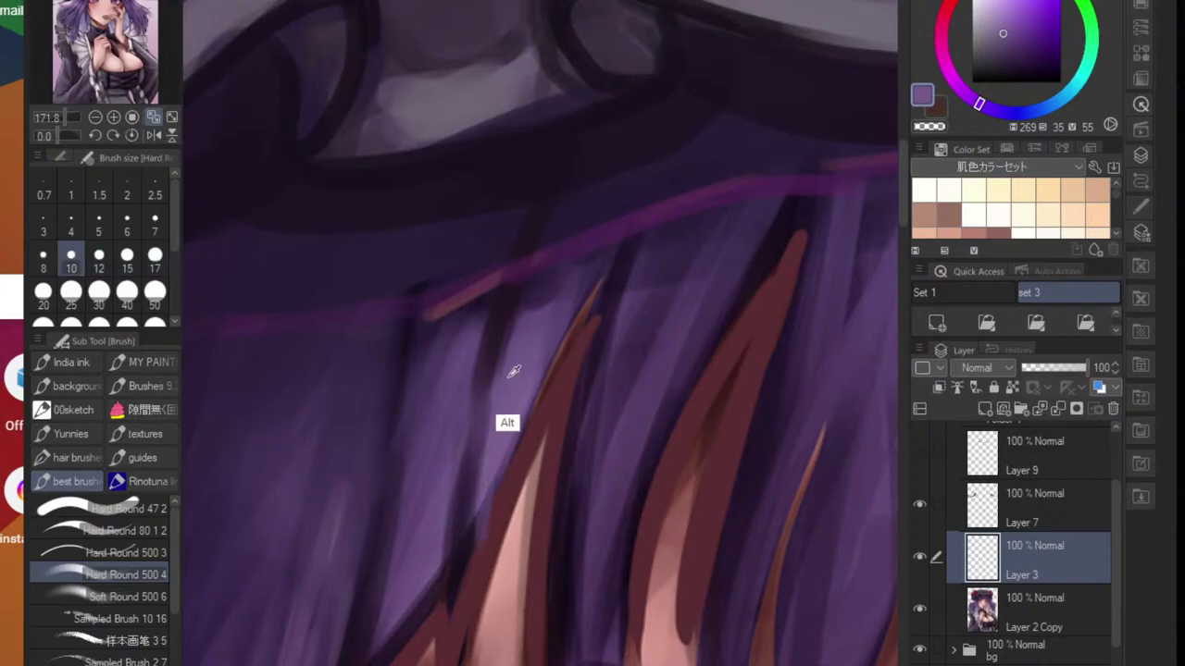
pyautogui.moveTo(545, 371); pyautogui.dragTo(459, 603)
pyautogui.moveTo(494, 535)
pyautogui.mouseDown()
pyautogui.moveTo(610, 287)
pyautogui.moveTo(540, 378)
pyautogui.mouseUp()
pyautogui.moveTo(619, 256); pyautogui.dragTo(555, 363)
pyautogui.moveTo(614, 280); pyautogui.dragTo(548, 396)
# - Paint darker purple strands and a lighter curved strand down the fringe, redoing one in darker purple
pyautogui.keyDown('alt'); pyautogui.click(614, 308); pyautogui.keyUp('alt')
pyautogui.moveTo(629, 242); pyautogui.dragTo(563, 547)
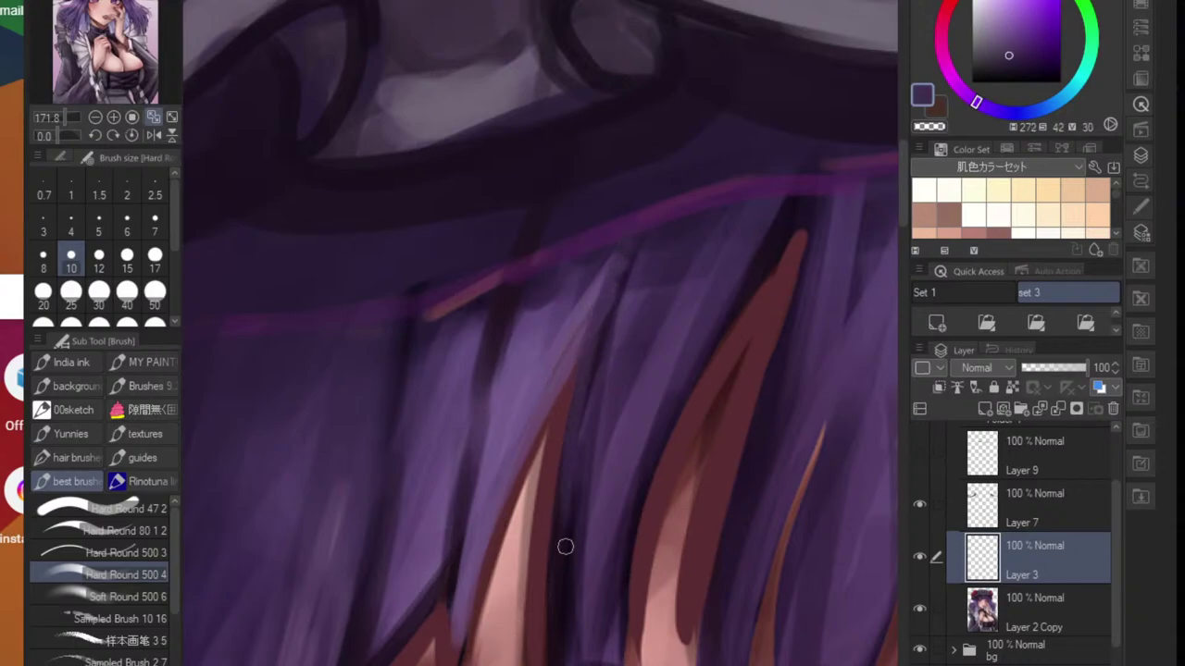
pyautogui.moveTo(604, 267); pyautogui.dragTo(539, 546)
pyautogui.moveTo(602, 301); pyautogui.dragTo(554, 407)
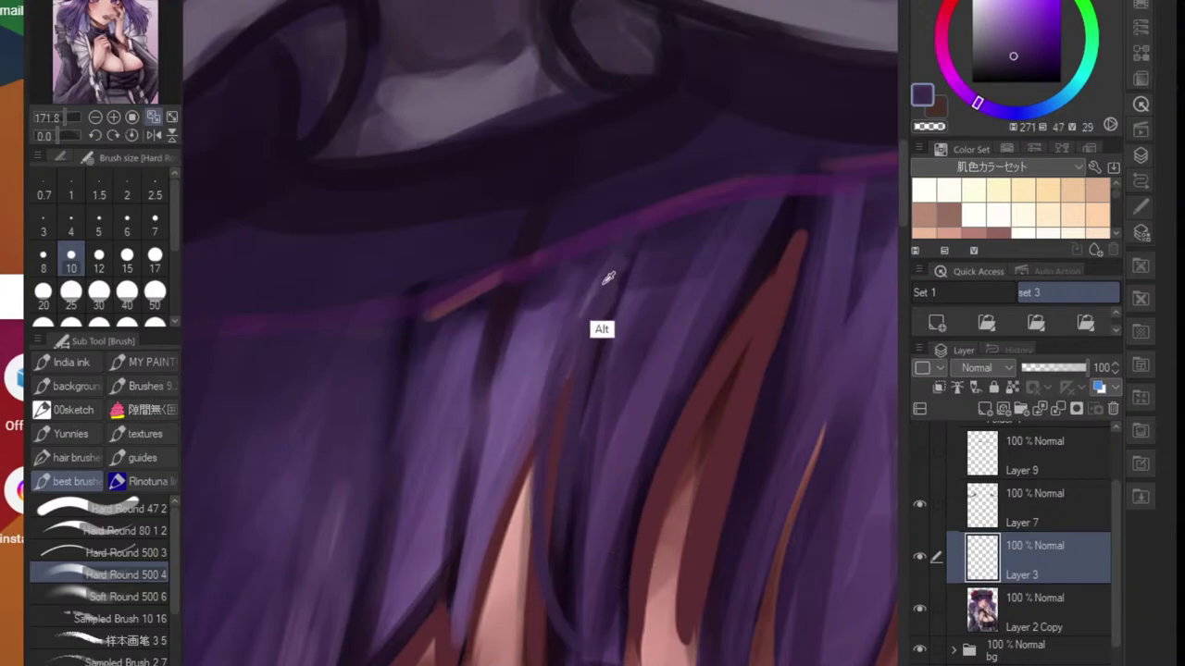
pyautogui.keyDown('alt'); pyautogui.click(527, 362); pyautogui.keyUp('alt')
pyautogui.moveTo(584, 299); pyautogui.dragTo(583, 626)
pyautogui.moveTo(577, 333); pyautogui.dragTo(580, 662)
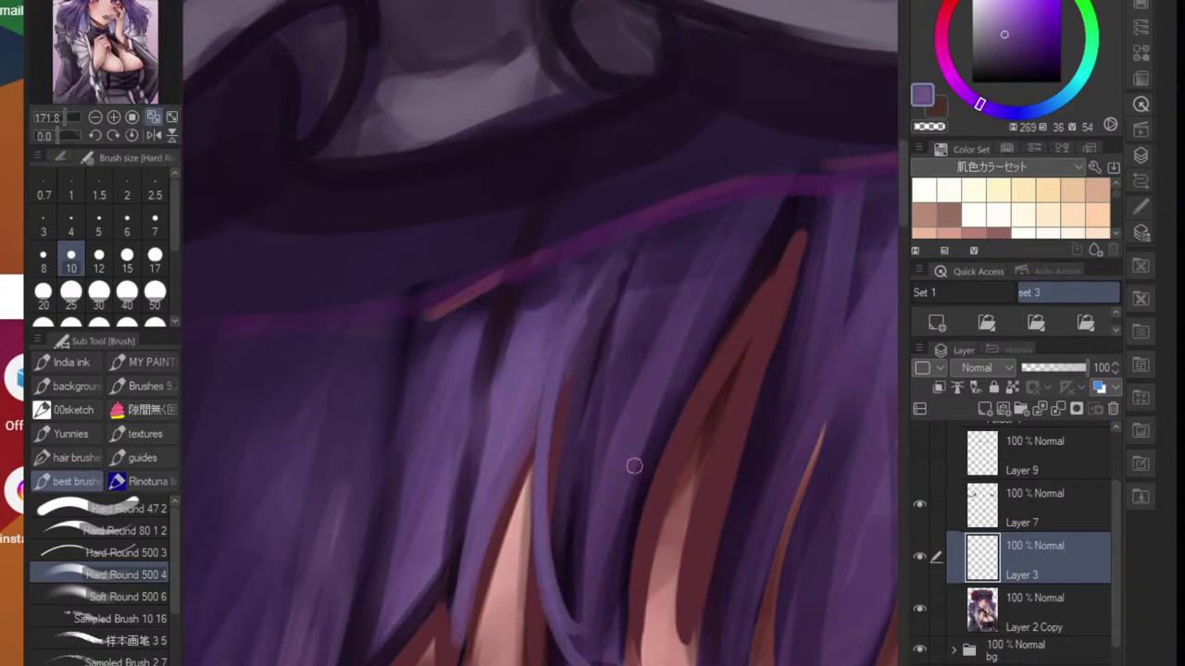
pyautogui.keyDown('alt'); pyautogui.click(552, 354); pyautogui.keyUp('alt')
pyautogui.moveTo(785, 223); pyautogui.dragTo(751, 626)
pyautogui.hotkey('ctrl', 'z')
pyautogui.hotkey('ctrl', 'z')
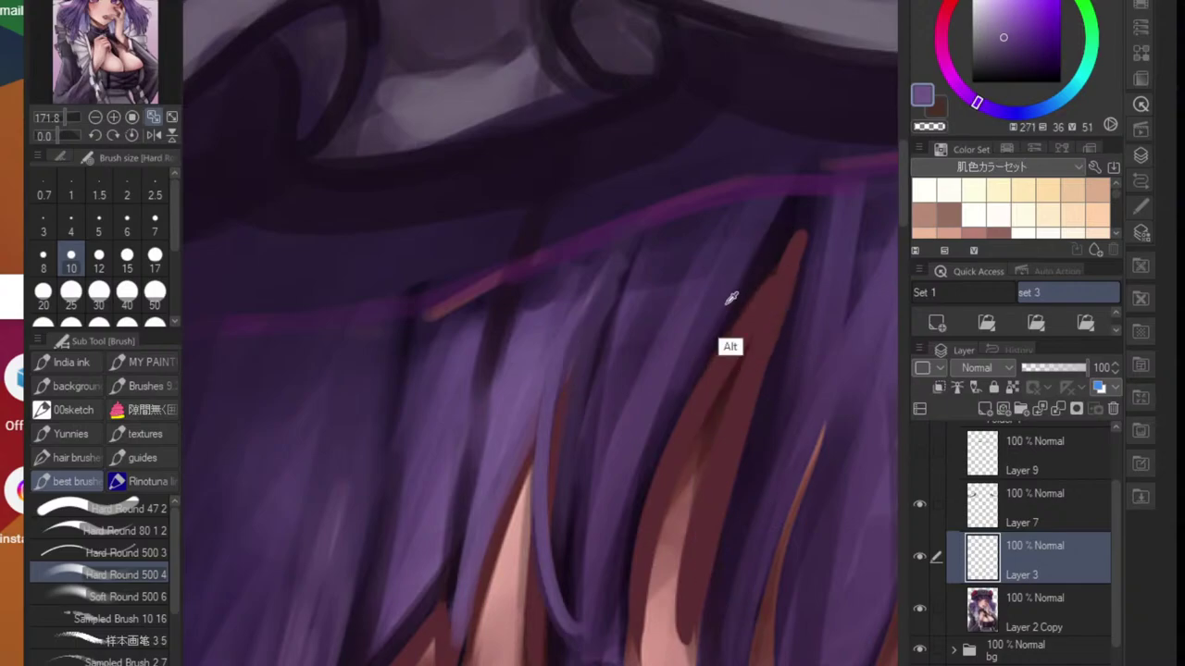
pyautogui.keyDown('alt'); pyautogui.click(577, 321); pyautogui.keyUp('alt')
pyautogui.moveTo(600, 255)
pyautogui.mouseDown()
pyautogui.moveTo(548, 457)
pyautogui.moveTo(539, 568)
pyautogui.mouseUp()
# - Add thin dark purple hair strands downward through the fringe, undoing one stroke
pyautogui.moveTo(678, 453); pyautogui.dragTo(614, 384)
pyautogui.keyDown('alt'); pyautogui.click(614, 384); pyautogui.keyUp('alt')
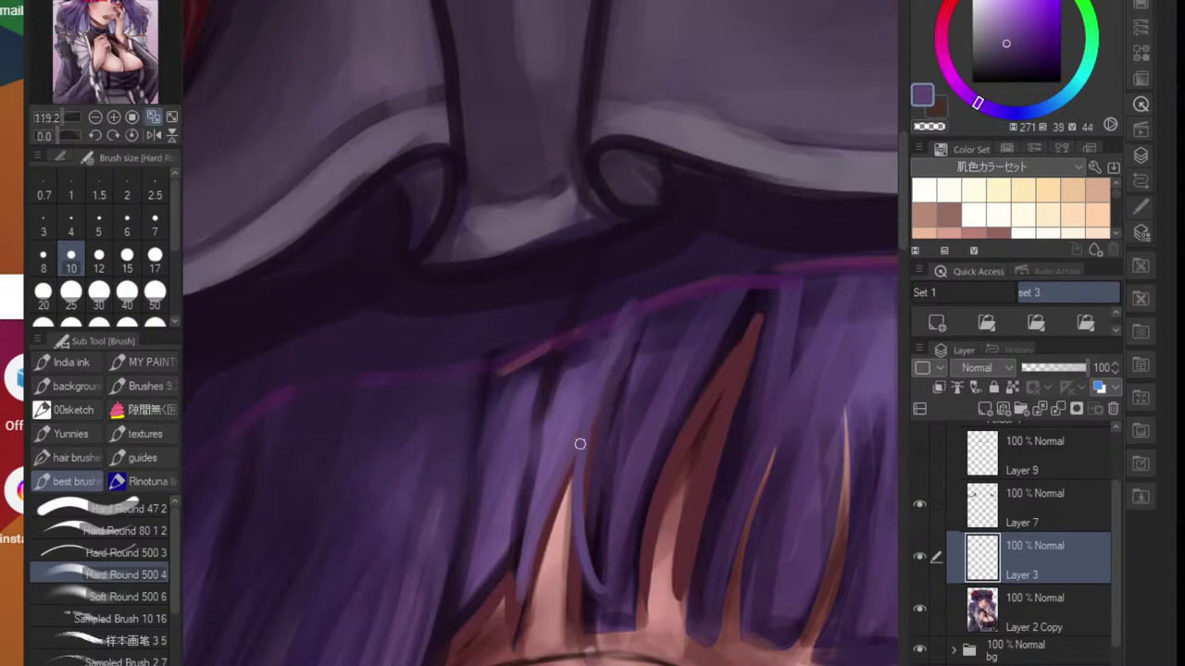
pyautogui.moveTo(571, 441); pyautogui.dragTo(546, 625)
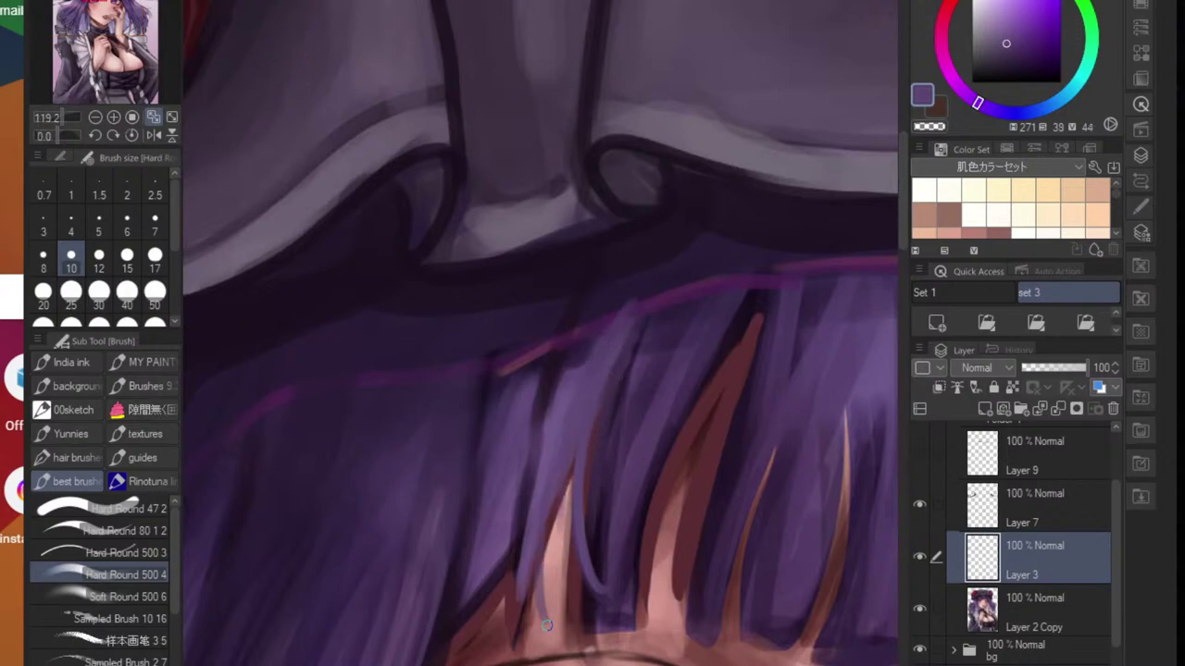
pyautogui.moveTo(529, 491); pyautogui.dragTo(512, 625)
pyautogui.keyDown('alt'); pyautogui.click(535, 433); pyautogui.keyUp('alt')
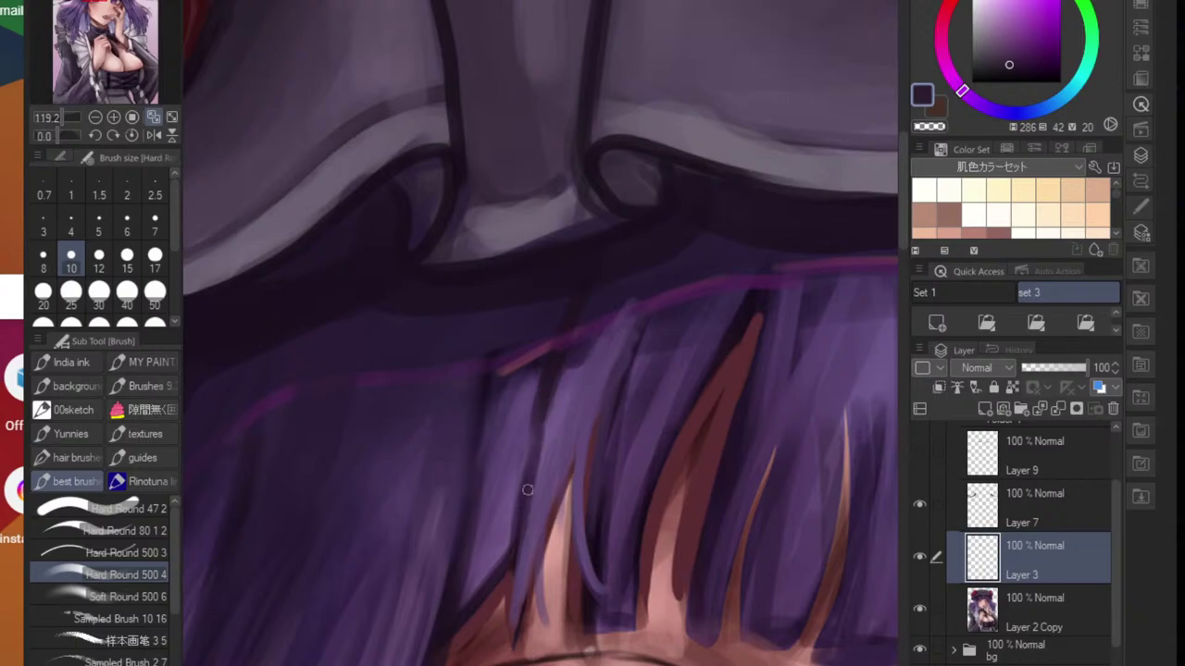
pyautogui.keyDown('alt'); pyautogui.click(546, 408); pyautogui.keyUp('alt')
pyautogui.moveTo(544, 407); pyautogui.dragTo(502, 560)
pyautogui.hotkey('ctrl', 'z')
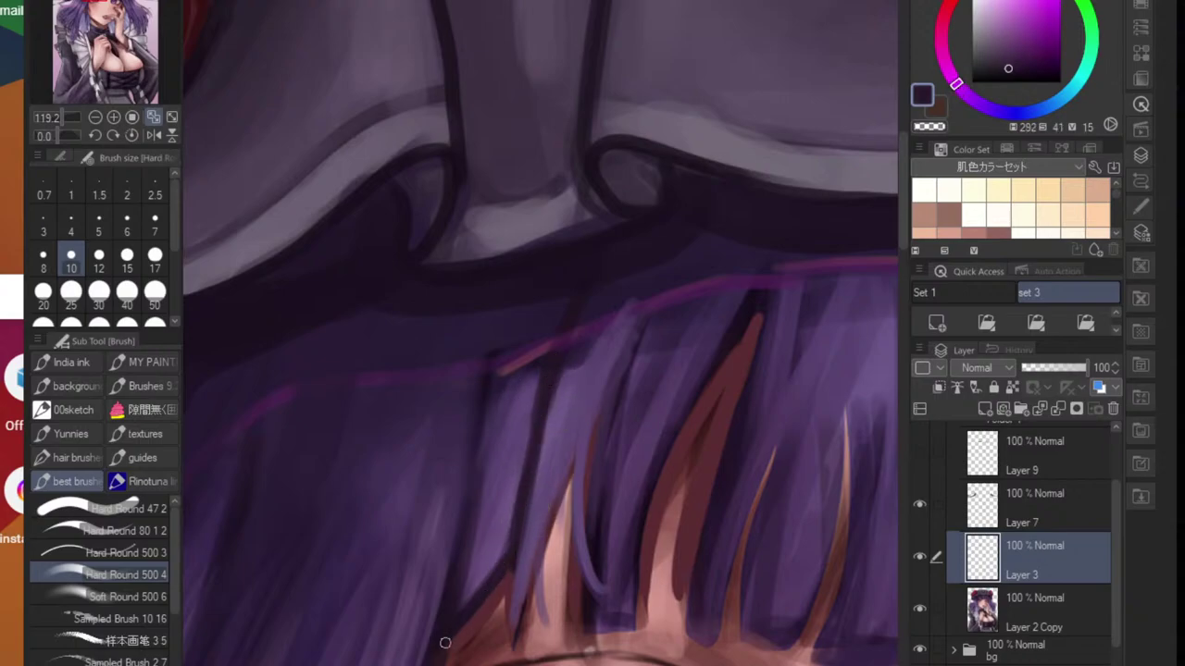
# - Eyedrop mid, lighter and very dark purples from across the fringe
pyautogui.keyDown('alt'); pyautogui.click(500, 518); pyautogui.keyUp('alt')
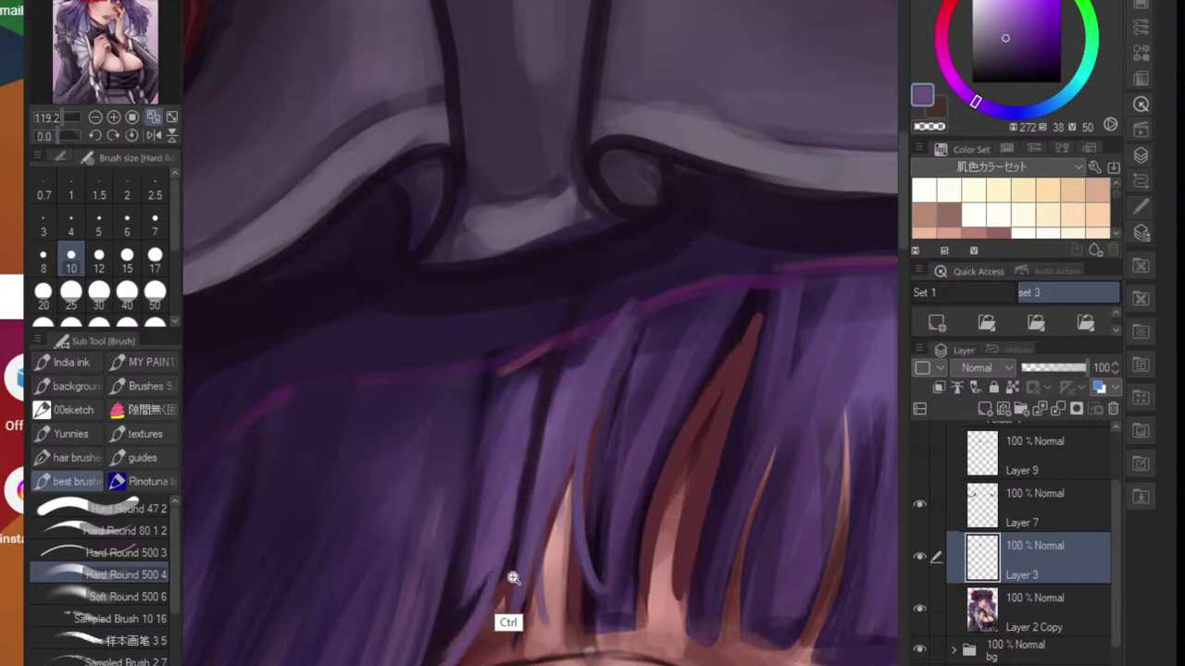
pyautogui.moveTo(513, 578); pyautogui.dragTo(561, 538)
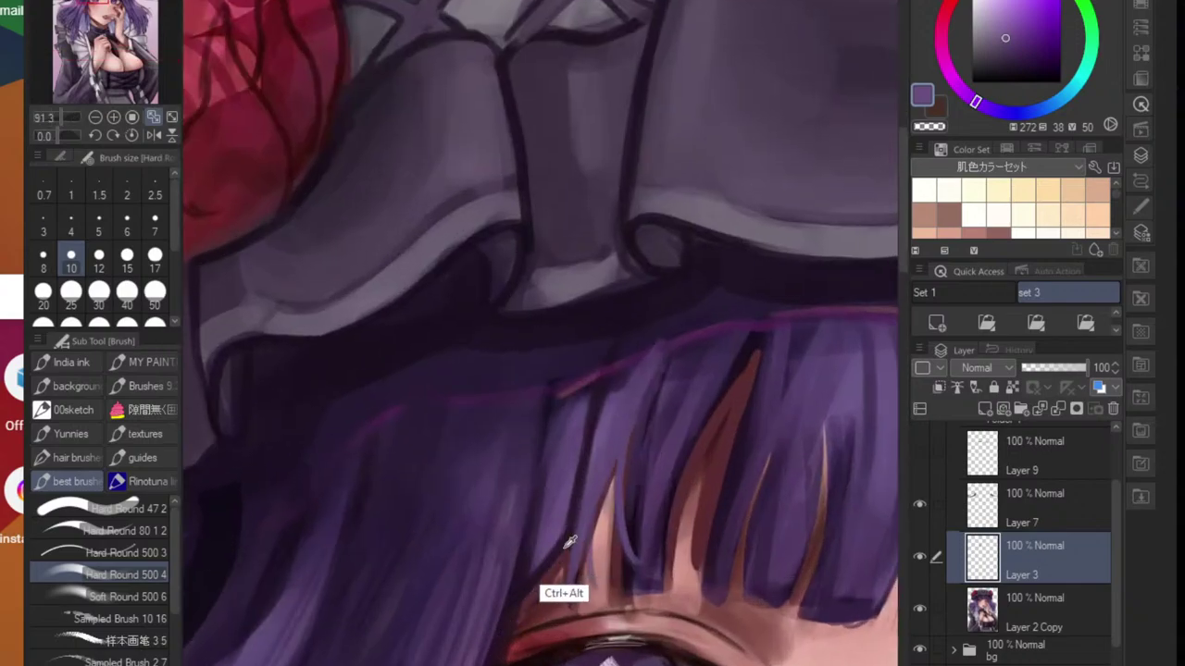
pyautogui.keyDown('alt'); pyautogui.click(553, 538); pyautogui.keyUp('alt')
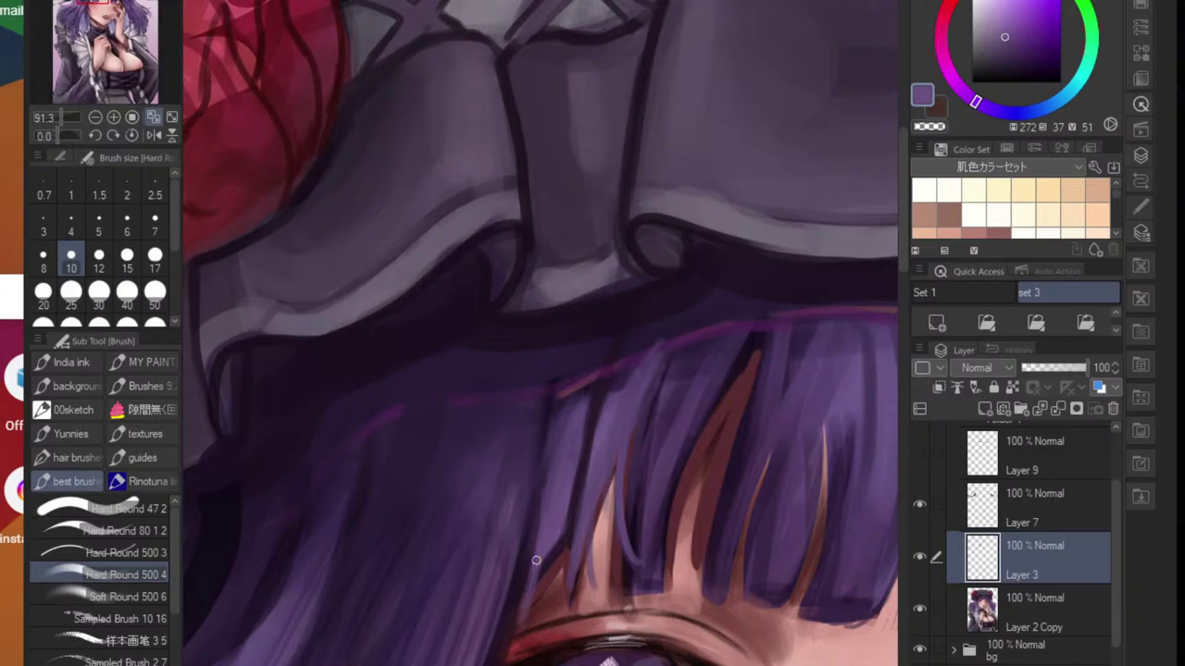
pyautogui.keyDown('alt'); pyautogui.click(545, 502); pyautogui.keyUp('alt')
pyautogui.keyDown('alt'); pyautogui.click(524, 571); pyautogui.keyUp('alt')
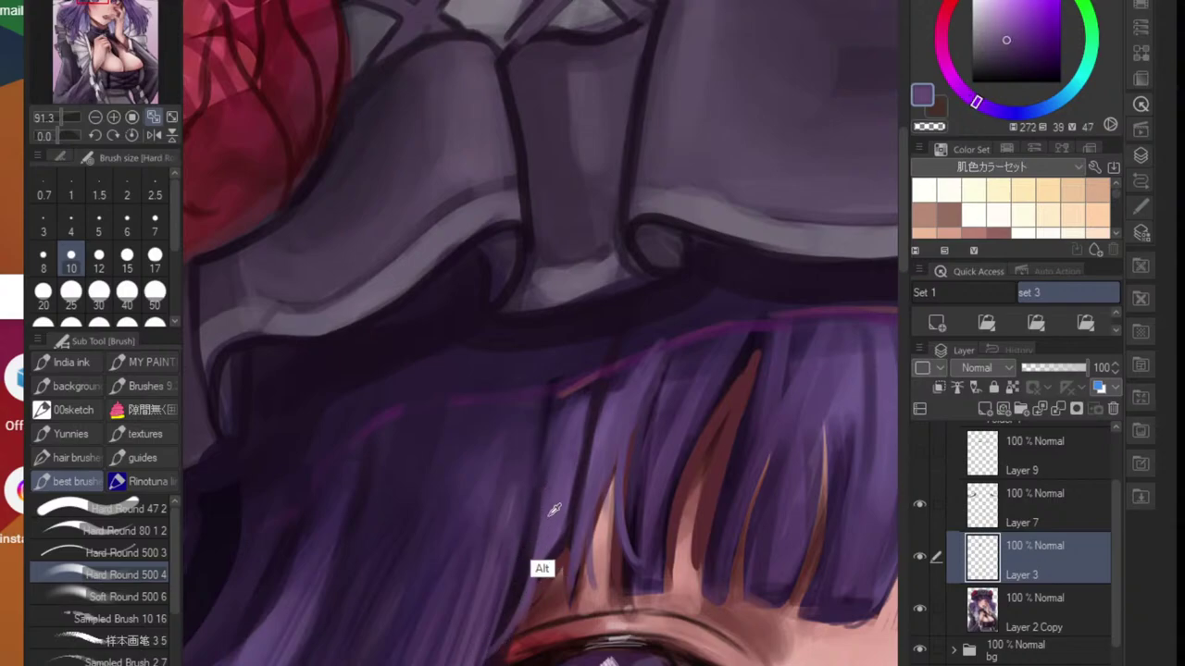
pyautogui.keyDown('alt'); pyautogui.click(517, 618); pyautogui.keyUp('alt')
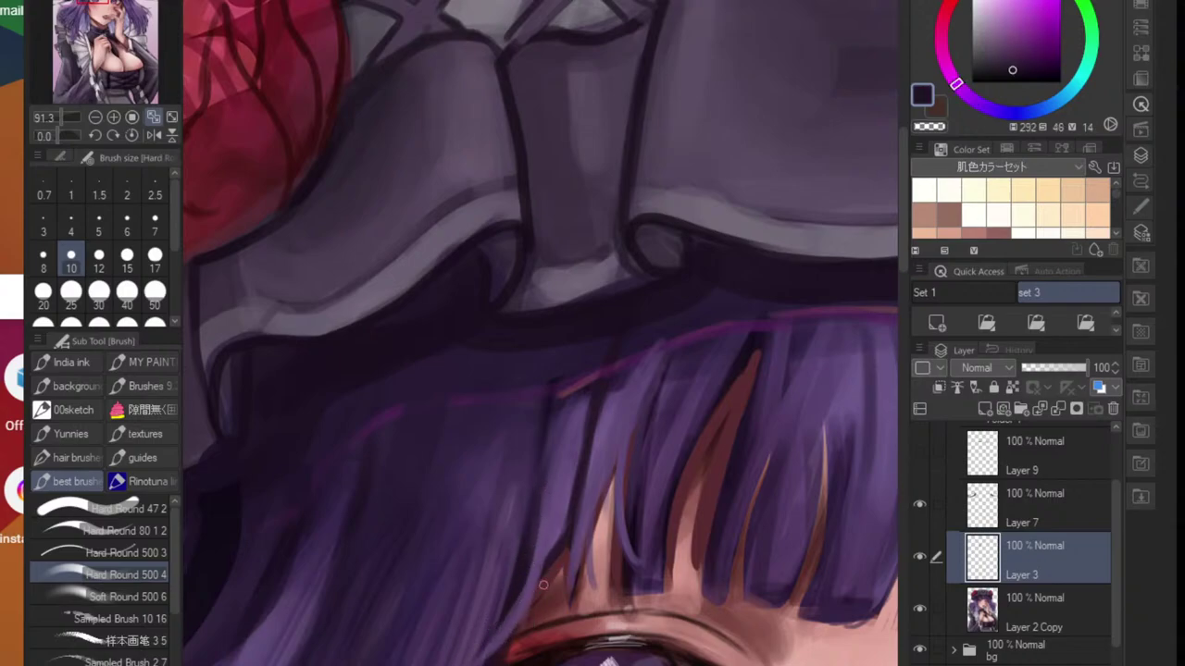
pyautogui.keyDown('alt'); pyautogui.click(546, 583); pyautogui.keyUp('alt')
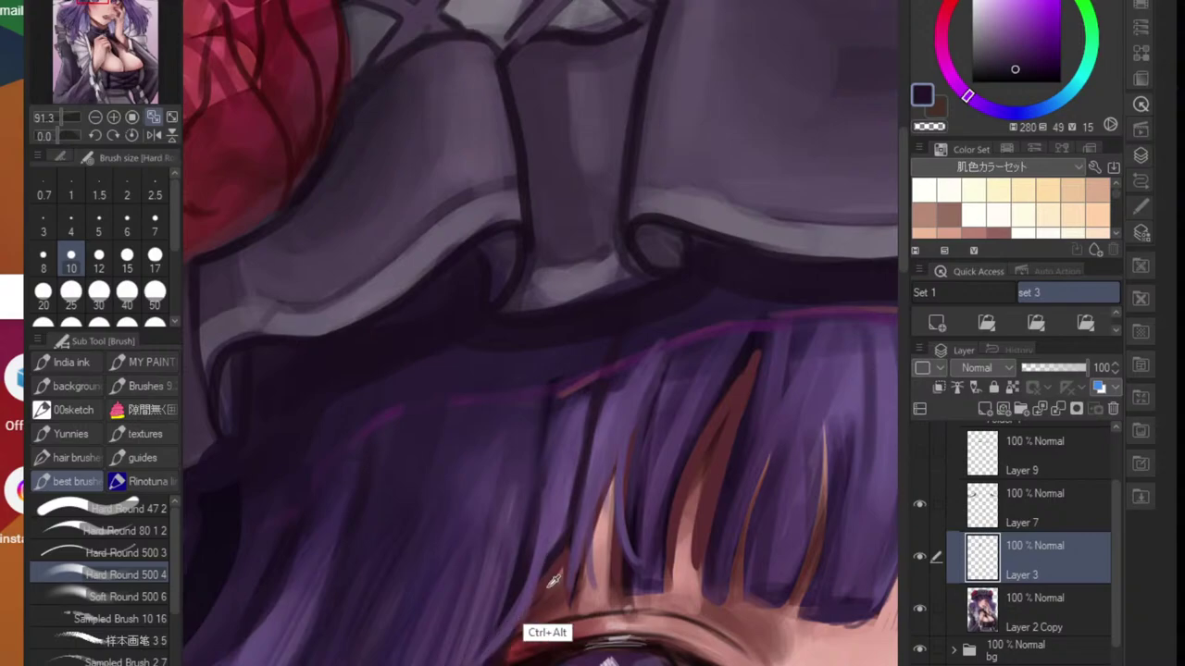
pyautogui.keyDown('alt'); pyautogui.click(550, 576); pyautogui.keyUp('alt')
pyautogui.keyDown('alt'); pyautogui.click(511, 583); pyautogui.keyUp('alt')
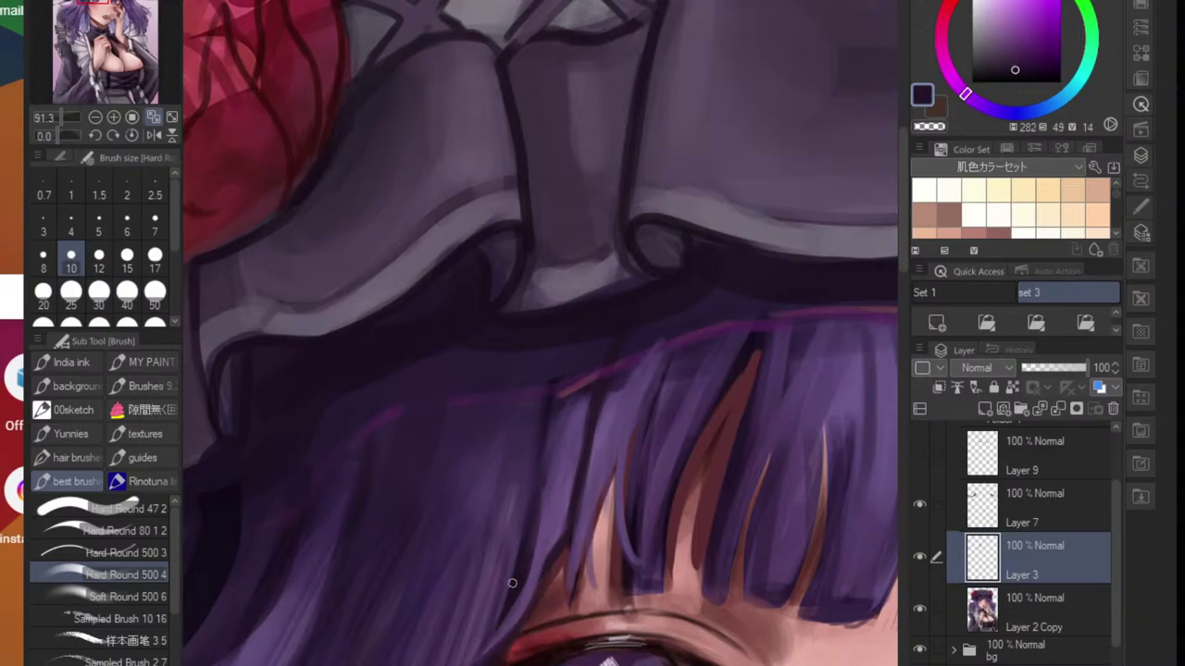
# - Paint deep dark purple strands into the bangs
pyautogui.moveTo(520, 656); pyautogui.dragTo(568, 557)
pyautogui.scroll(-2, 604, 550)
pyautogui.scroll(4, 620, 516)
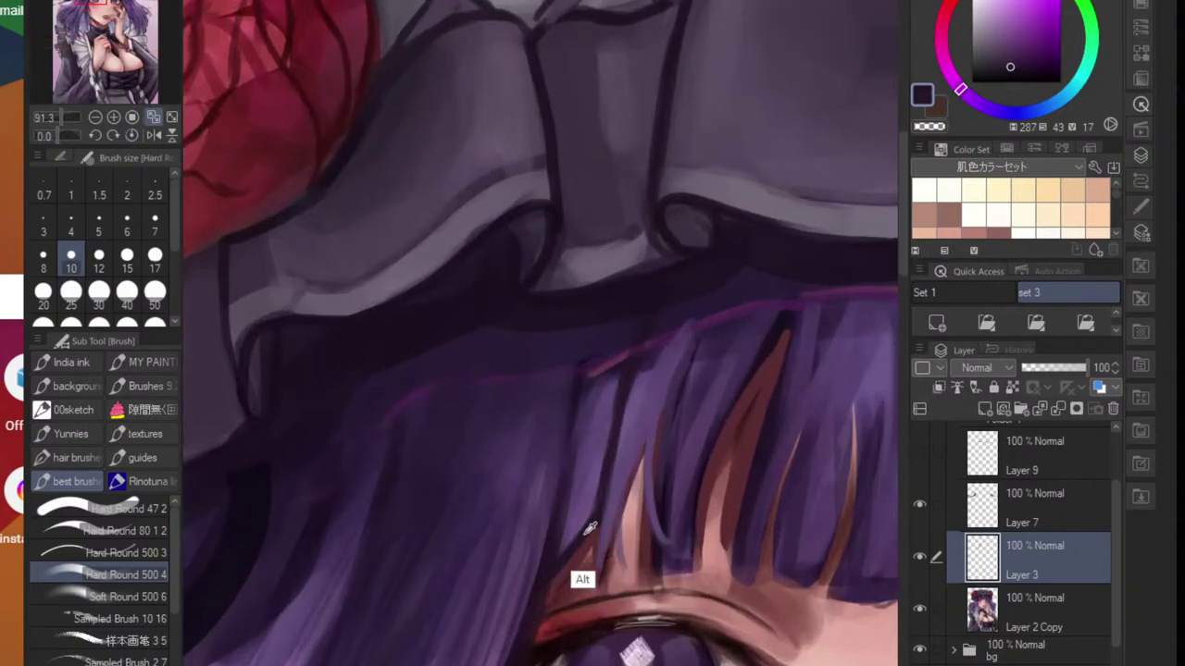
pyautogui.keyDown('alt'); pyautogui.click(547, 573); pyautogui.keyUp('alt')
pyautogui.moveTo(560, 482)
pyautogui.mouseDown()
pyautogui.moveTo(566, 546)
pyautogui.moveTo(586, 518)
pyautogui.mouseUp()
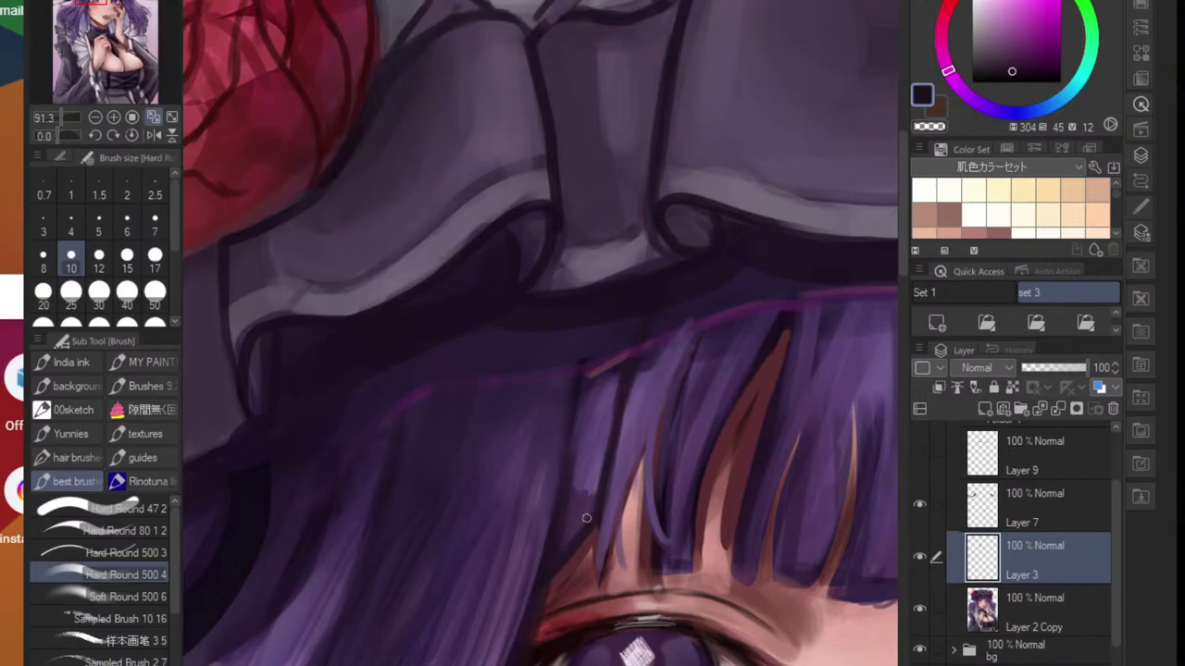
pyautogui.moveTo(575, 428); pyautogui.dragTo(582, 510)
pyautogui.moveTo(598, 444); pyautogui.dragTo(589, 511)
# - Soften the dark bang strands using Finger tip with soft blending
pyautogui.press('j')
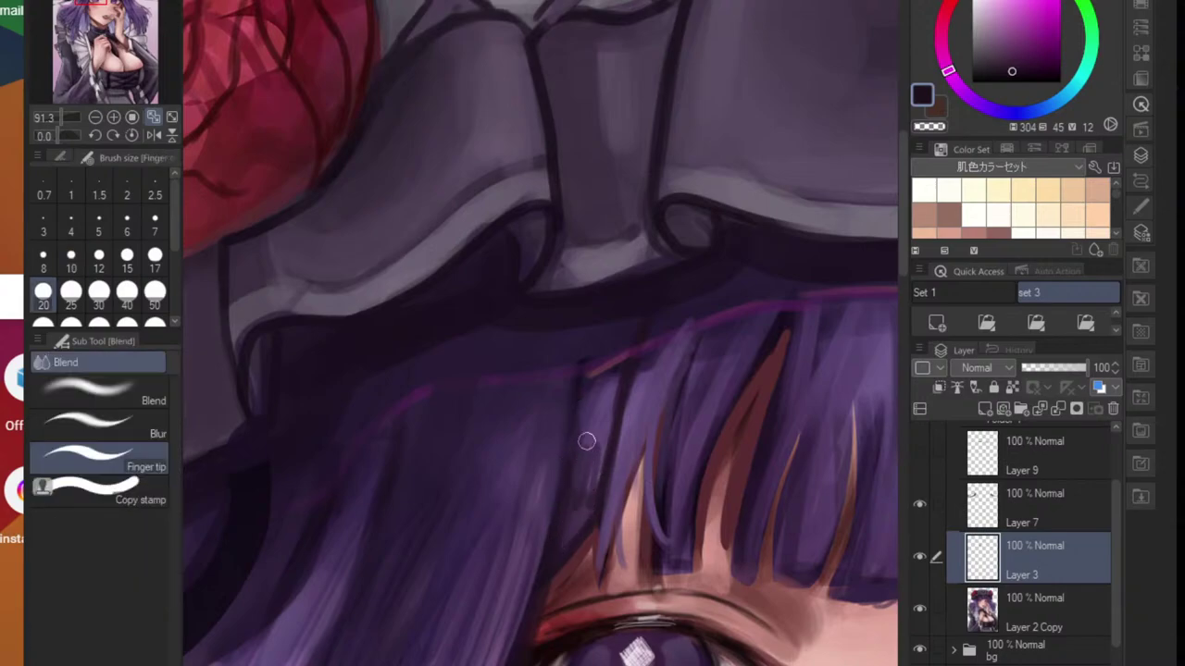
pyautogui.moveTo(629, 468); pyautogui.dragTo(570, 527)
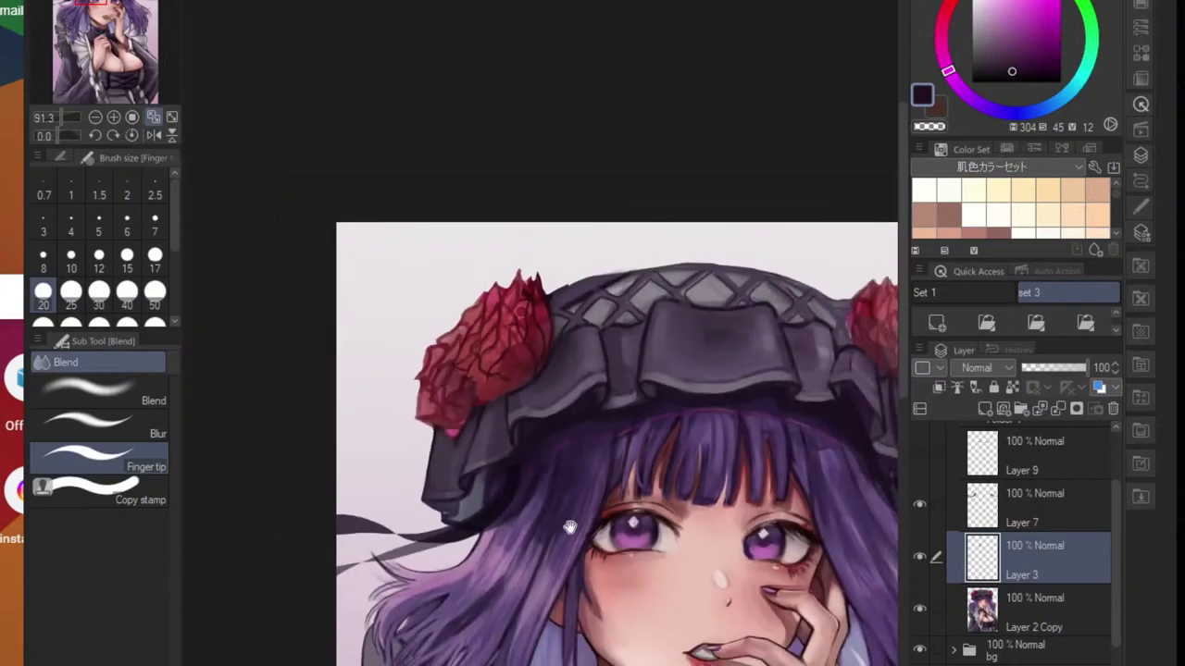
pyautogui.click(145, 399)
pyautogui.moveTo(688, 501); pyautogui.dragTo(539, 514)
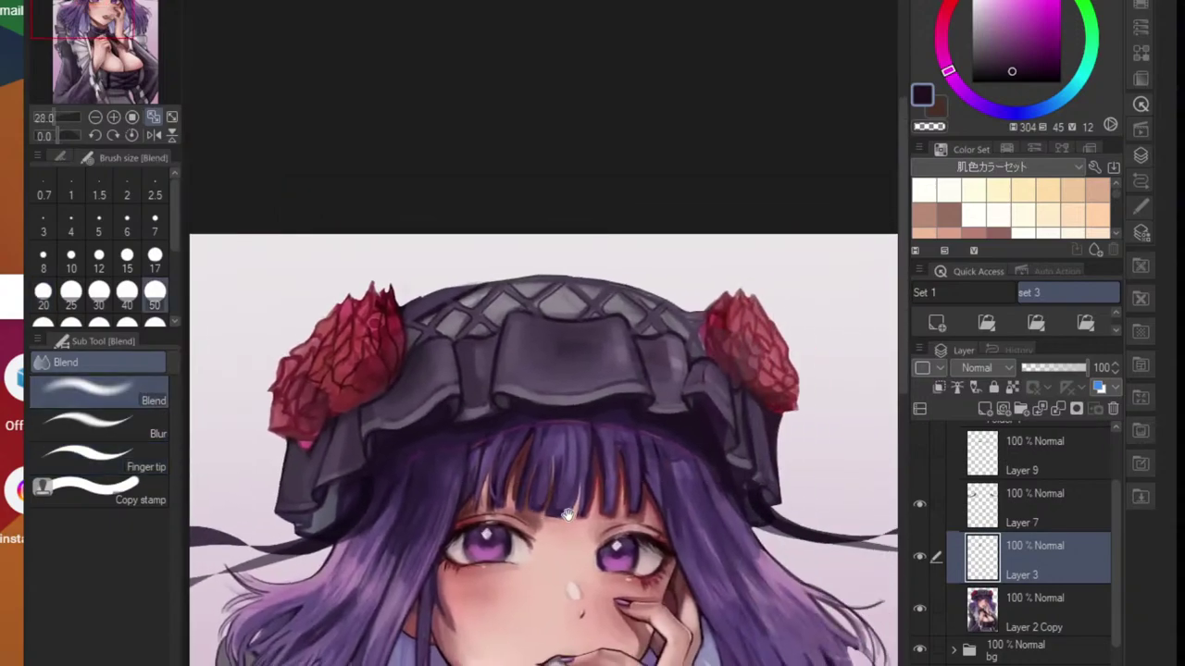
pyautogui.scroll(3, 472, 522)
pyautogui.scroll(3, 333, 639)
# - Paint faint lighter purple strands along the left hair lock with the hard brush
pyautogui.keyDown('alt'); pyautogui.click(351, 636); pyautogui.keyUp('alt')
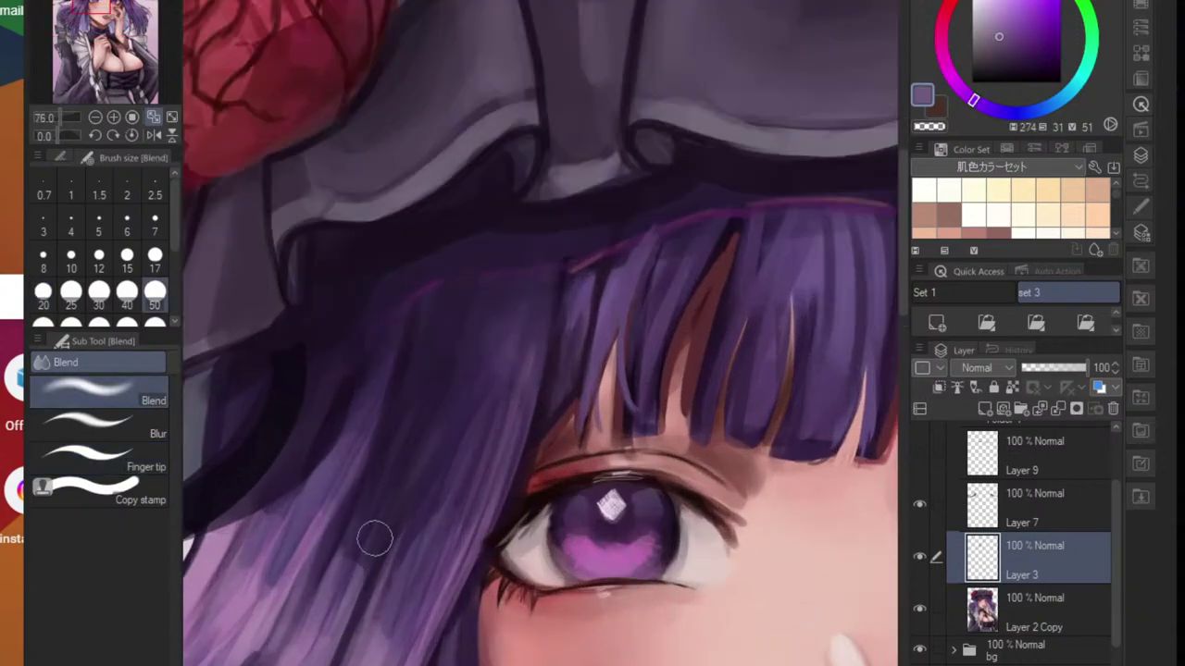
pyautogui.press('b')
pyautogui.keyDown('alt'); pyautogui.click(350, 593); pyautogui.keyUp('alt')
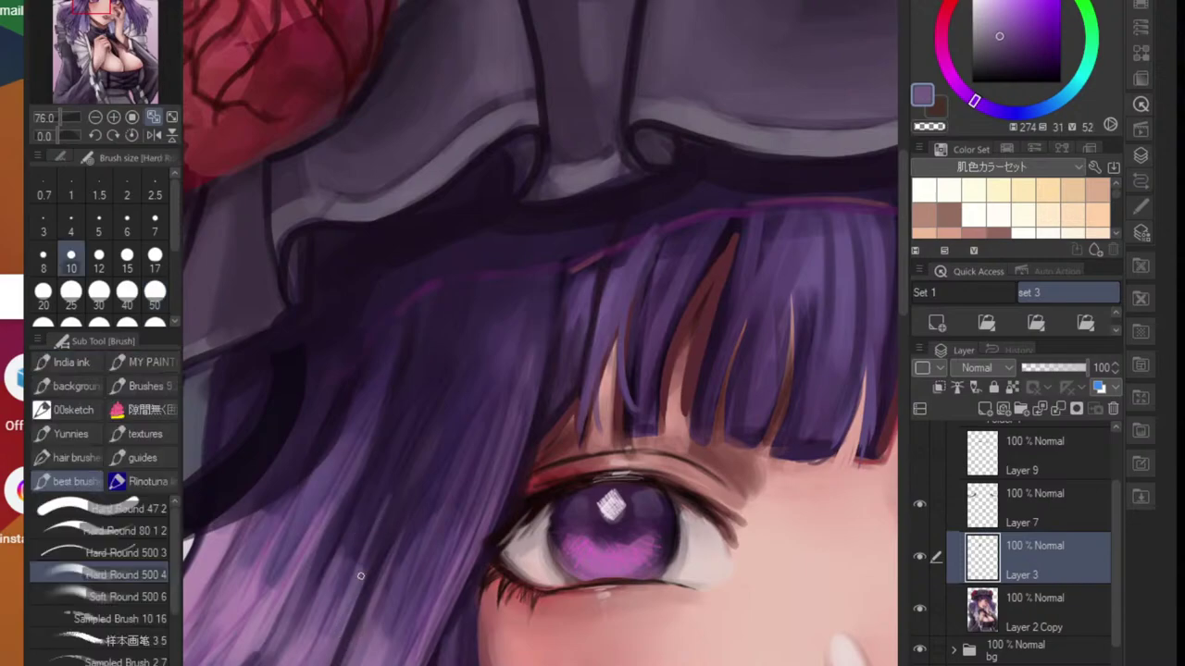
pyautogui.moveTo(349, 561); pyautogui.dragTo(386, 461)
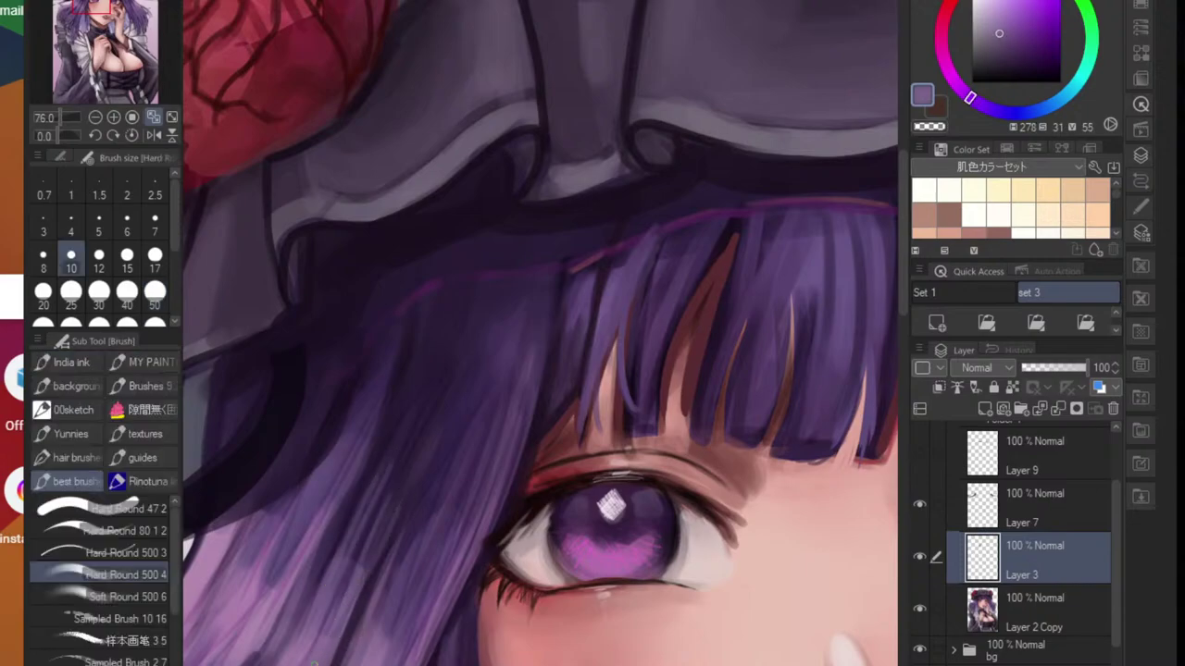
pyautogui.keyDown('alt'); pyautogui.click(270, 587); pyautogui.keyUp('alt')
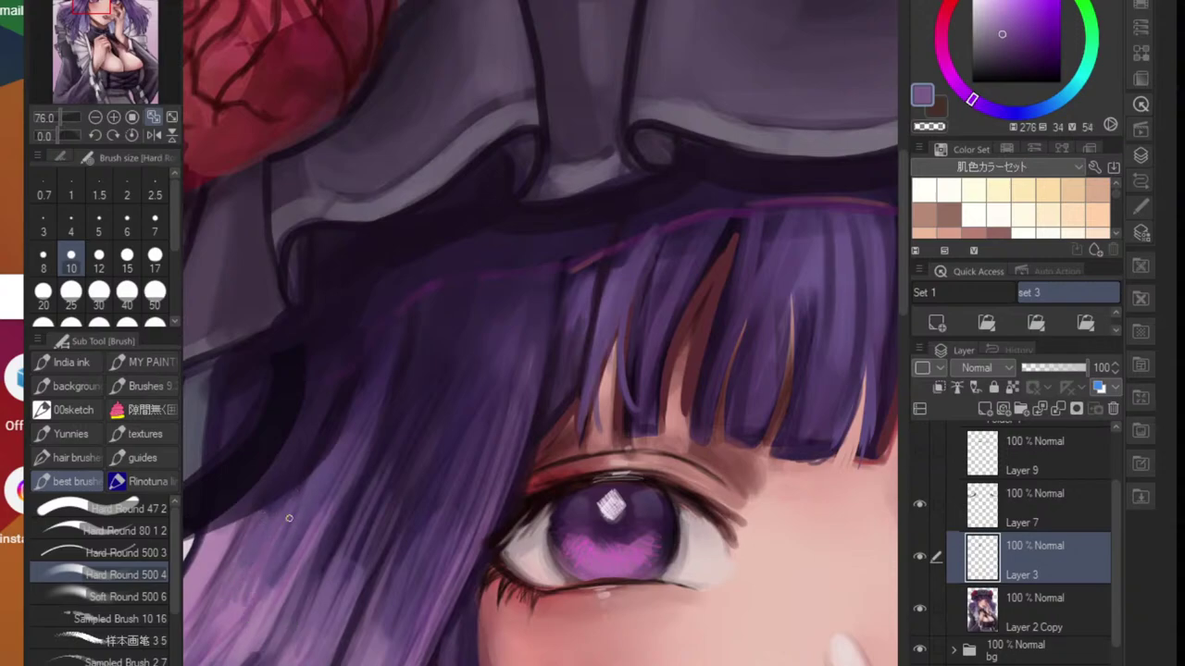
pyautogui.scroll(-5, 357, 530)
pyautogui.scroll(-3, 648, 574)
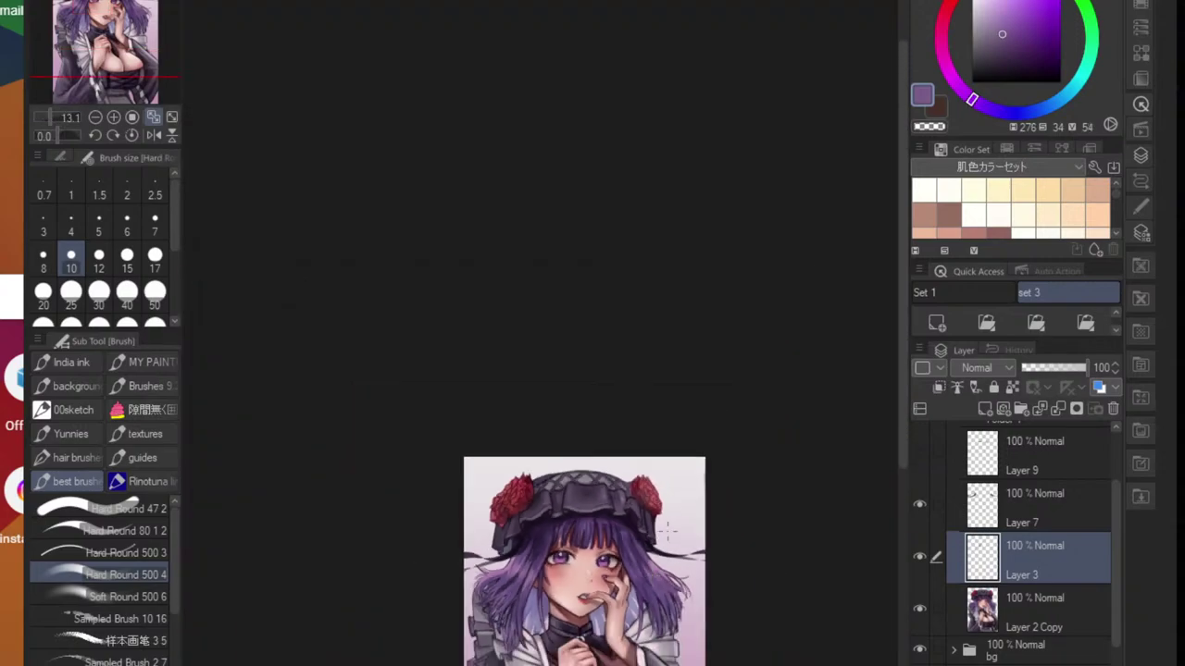
pyautogui.scroll(2, 756, 556)
pyautogui.moveTo(756, 608); pyautogui.dragTo(803, 407)
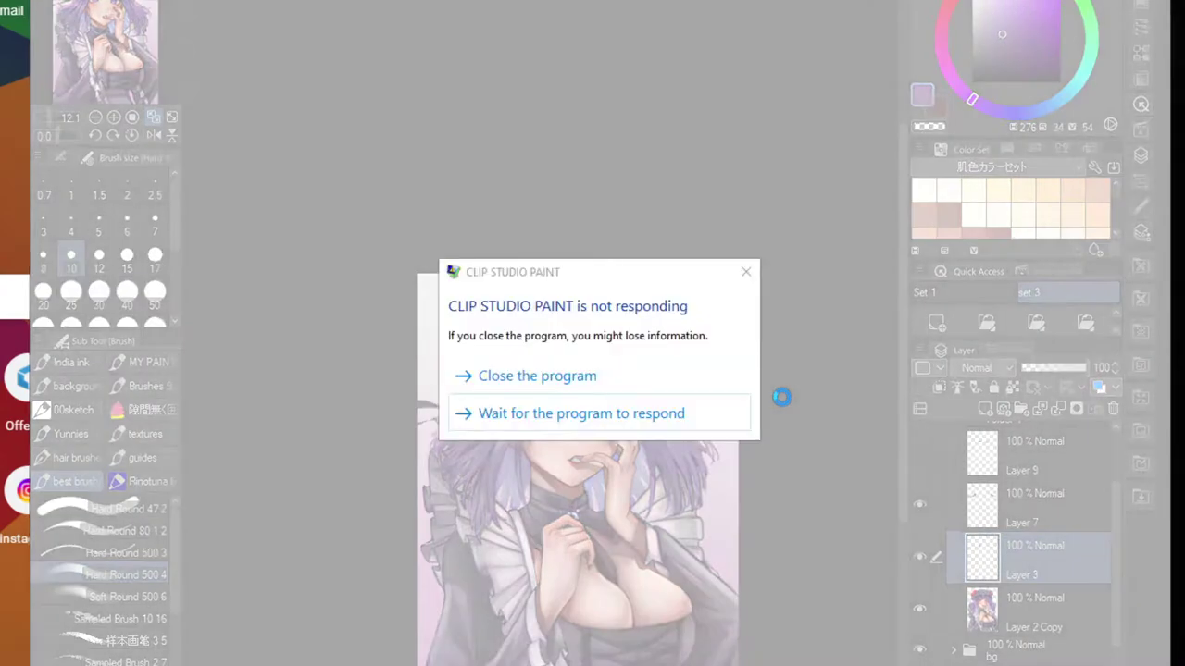
pyautogui.click(710, 412)
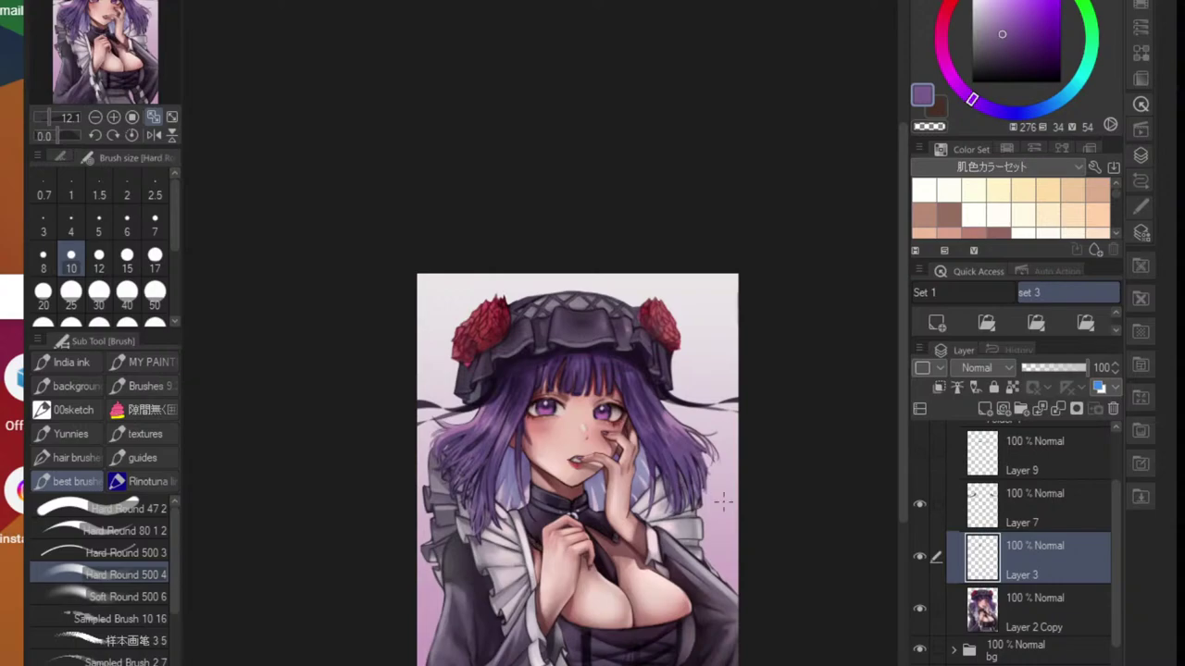
# - Zoom in on the face and paint thin light purple strands in the right hair
pyautogui.moveTo(785, 527); pyautogui.dragTo(772, 573)
pyautogui.moveTo(640, 601); pyautogui.dragTo(697, 558)
pyautogui.scroll(3, 683, 501)
pyautogui.keyDown('alt'); pyautogui.click(616, 442); pyautogui.keyUp('alt')
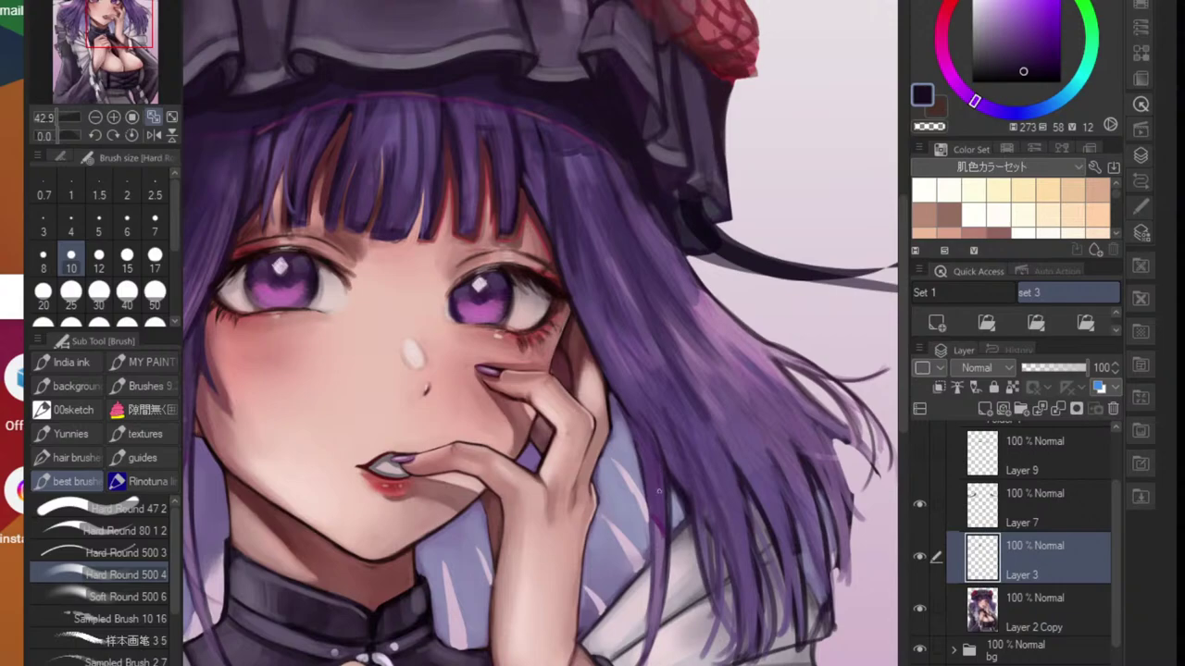
pyautogui.keyDown('alt'); pyautogui.click(636, 467); pyautogui.keyUp('alt')
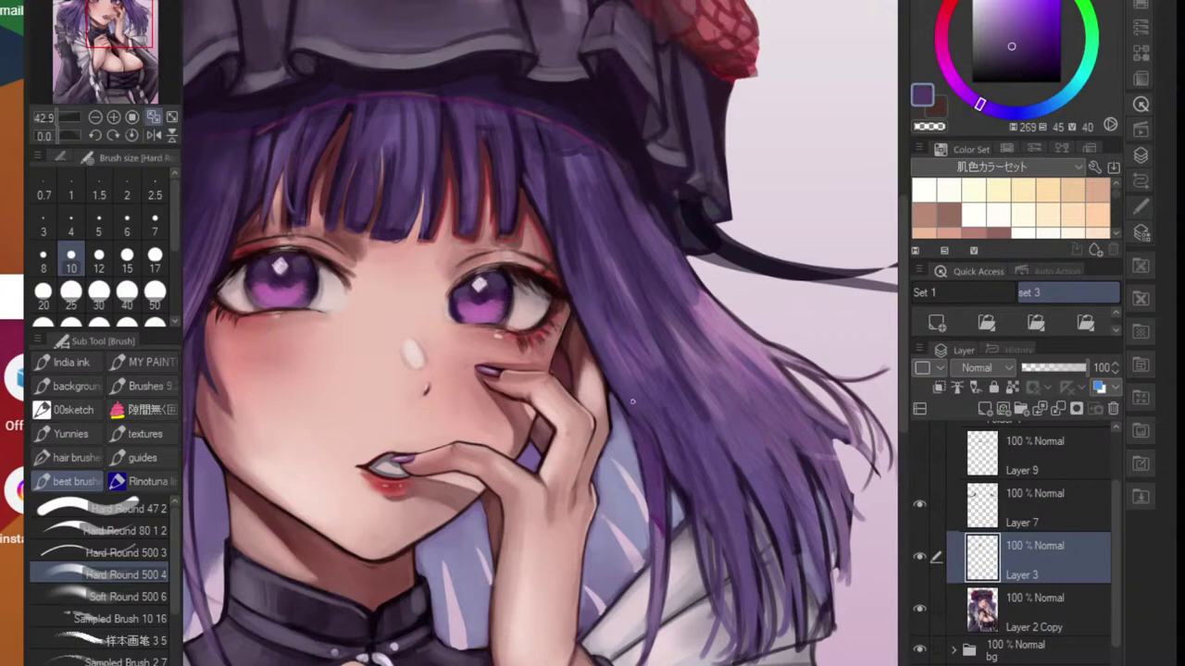
pyautogui.keyDown('alt'); pyautogui.click(688, 351); pyautogui.keyUp('alt')
pyautogui.moveTo(612, 313); pyautogui.dragTo(660, 382)
pyautogui.moveTo(647, 351); pyautogui.dragTo(671, 392)
# - Add a small dark stroke at the right hair edge
pyautogui.keyDown('alt'); pyautogui.click(633, 344); pyautogui.keyUp('alt')
pyautogui.keyDown('alt'); pyautogui.click(710, 392); pyautogui.keyUp('alt')
pyautogui.keyDown('alt'); pyautogui.click(709, 372); pyautogui.keyUp('alt')
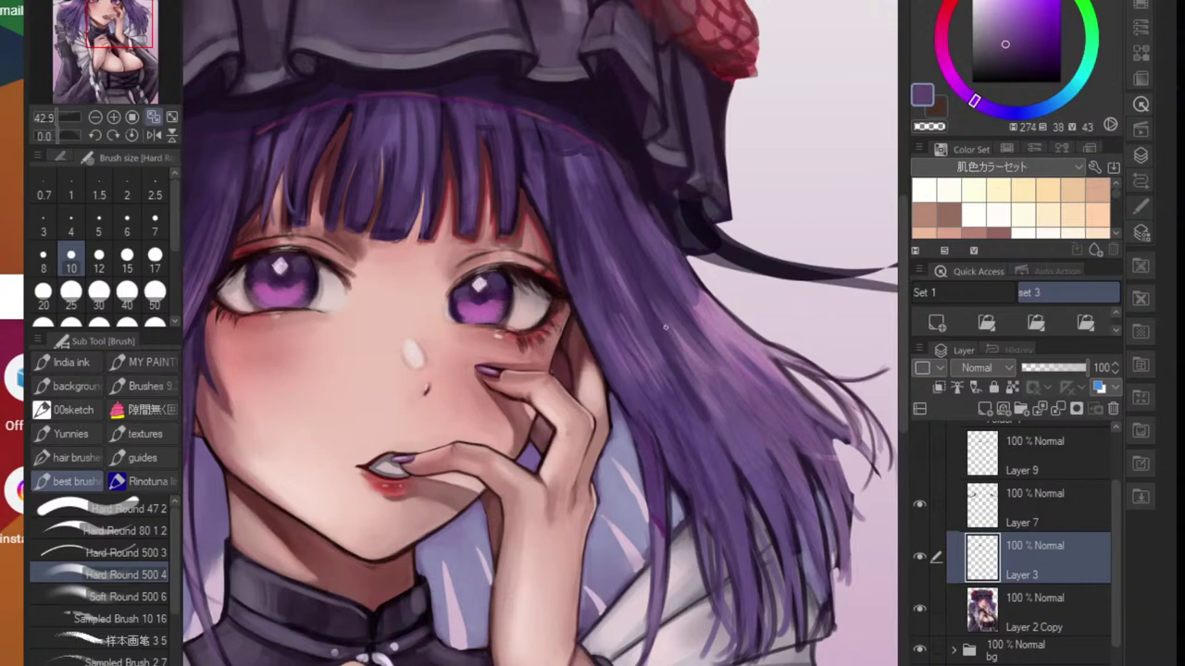
pyautogui.keyDown('alt'); pyautogui.click(696, 344); pyautogui.keyUp('alt')
pyautogui.moveTo(698, 306); pyautogui.dragTo(709, 323)
# - Paint darker purple strokes down the hair beside her cheek
pyautogui.keyDown('alt'); pyautogui.click(714, 330); pyautogui.keyUp('alt')
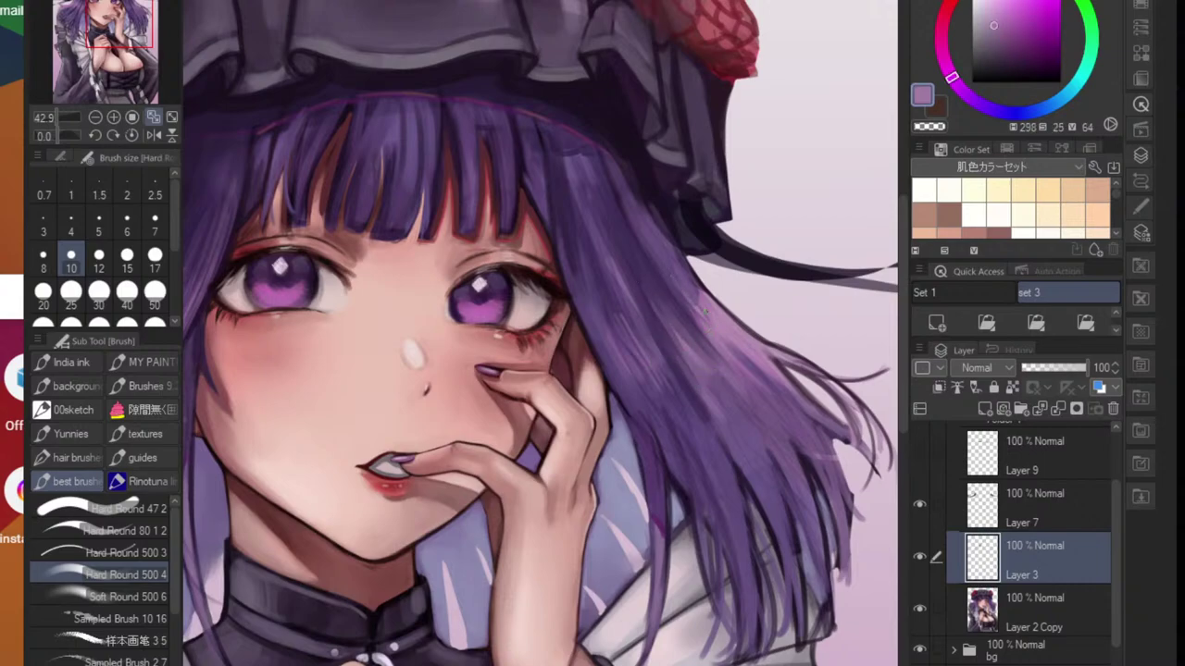
pyautogui.keyDown('alt'); pyautogui.click(728, 325); pyautogui.keyUp('alt')
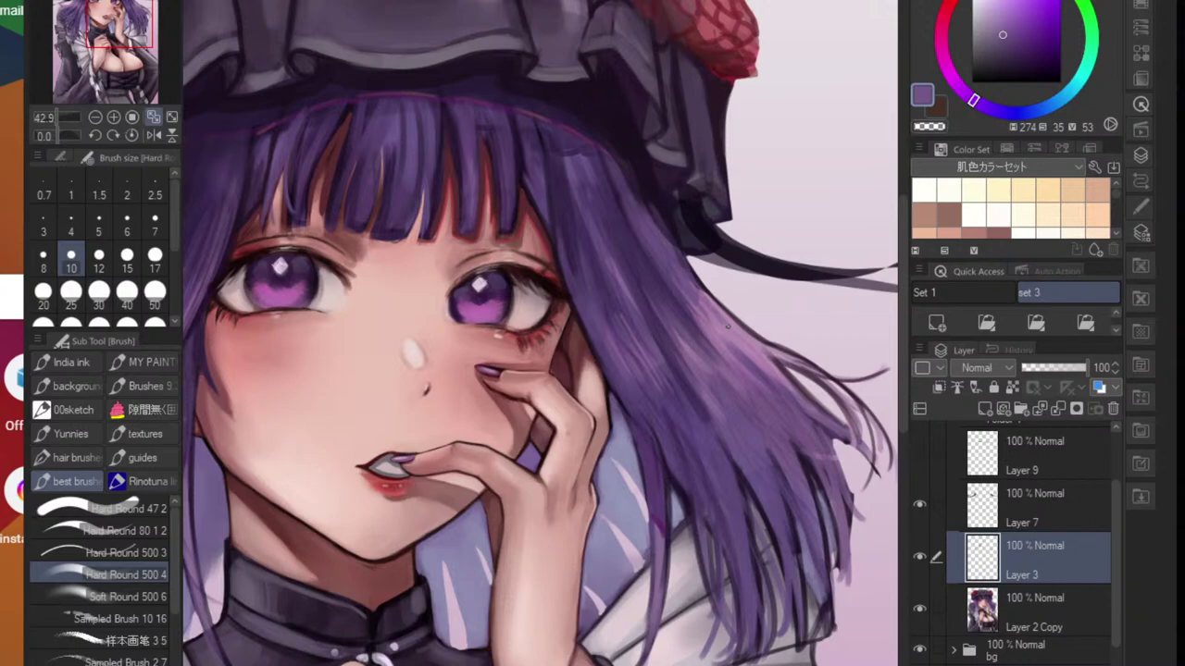
pyautogui.keyDown('alt'); pyautogui.click(723, 335); pyautogui.keyUp('alt')
pyautogui.keyDown('alt'); pyautogui.click(749, 371); pyautogui.keyUp('alt')
pyautogui.keyDown('alt'); pyautogui.click(765, 409); pyautogui.keyUp('alt')
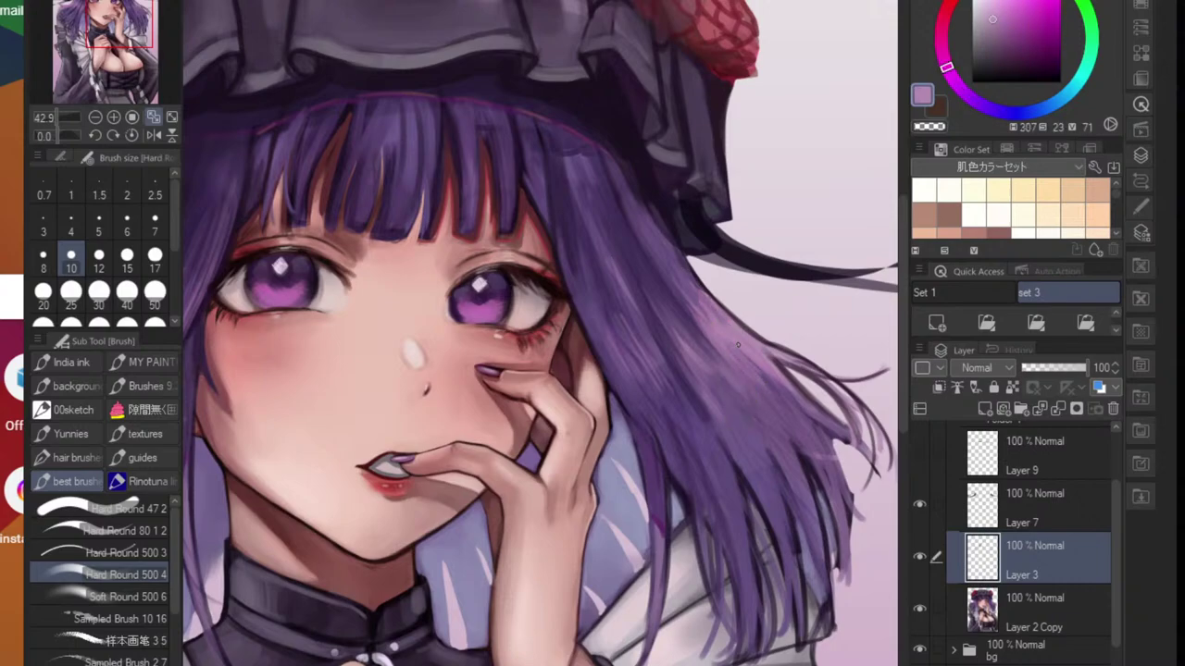
pyautogui.keyDown('alt'); pyautogui.click(778, 443); pyautogui.keyUp('alt')
pyautogui.keyDown('alt'); pyautogui.click(715, 413); pyautogui.keyUp('alt')
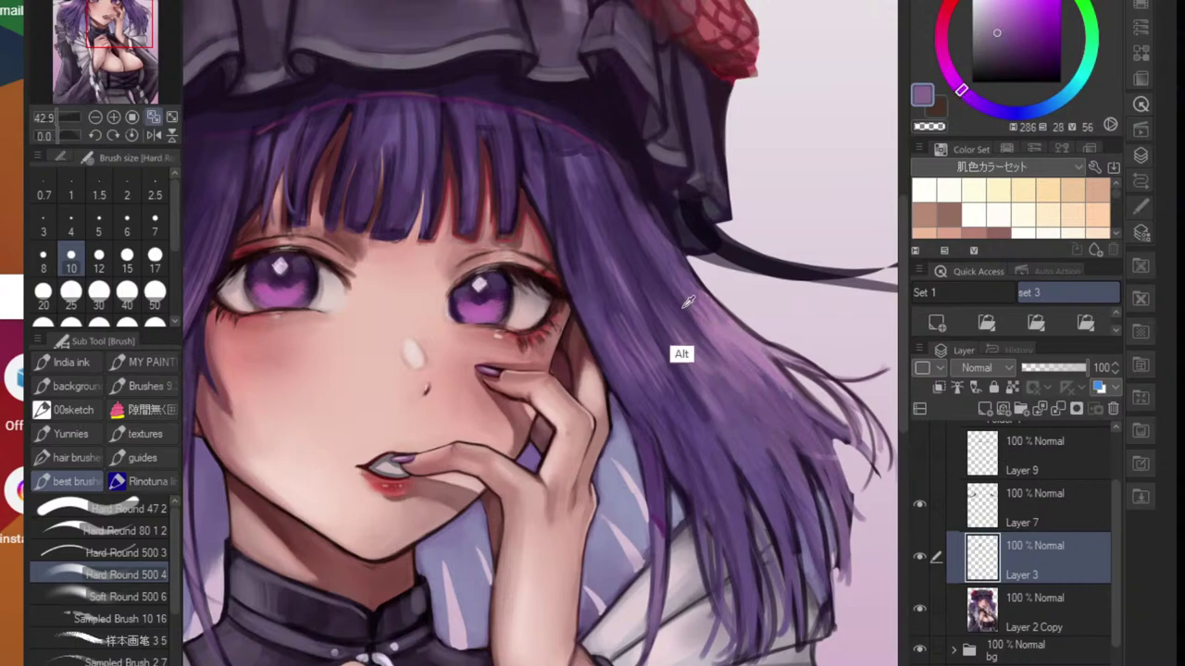
pyautogui.keyDown('alt'); pyautogui.click(680, 352); pyautogui.keyUp('alt')
pyautogui.moveTo(727, 377)
pyautogui.mouseDown()
pyautogui.moveTo(783, 441)
pyautogui.moveTo(812, 449)
pyautogui.mouseUp()
pyautogui.keyDown('alt'); pyautogui.click(783, 454); pyautogui.keyUp('alt')
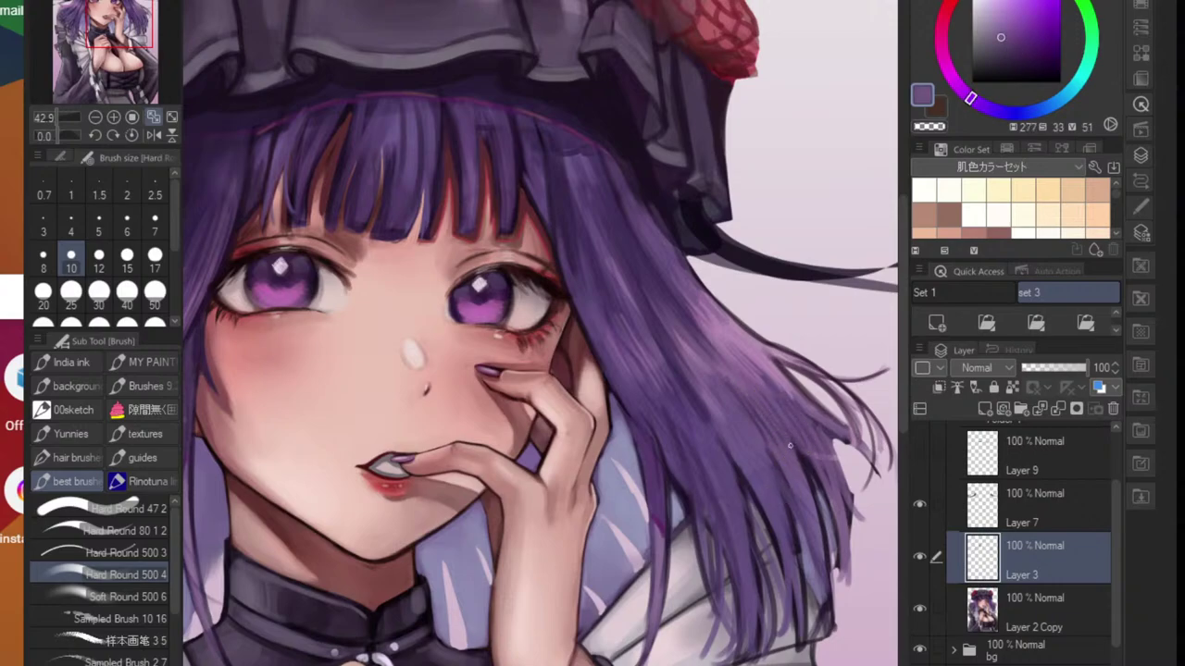
pyautogui.keyDown('alt'); pyautogui.click(671, 340); pyautogui.keyUp('alt')
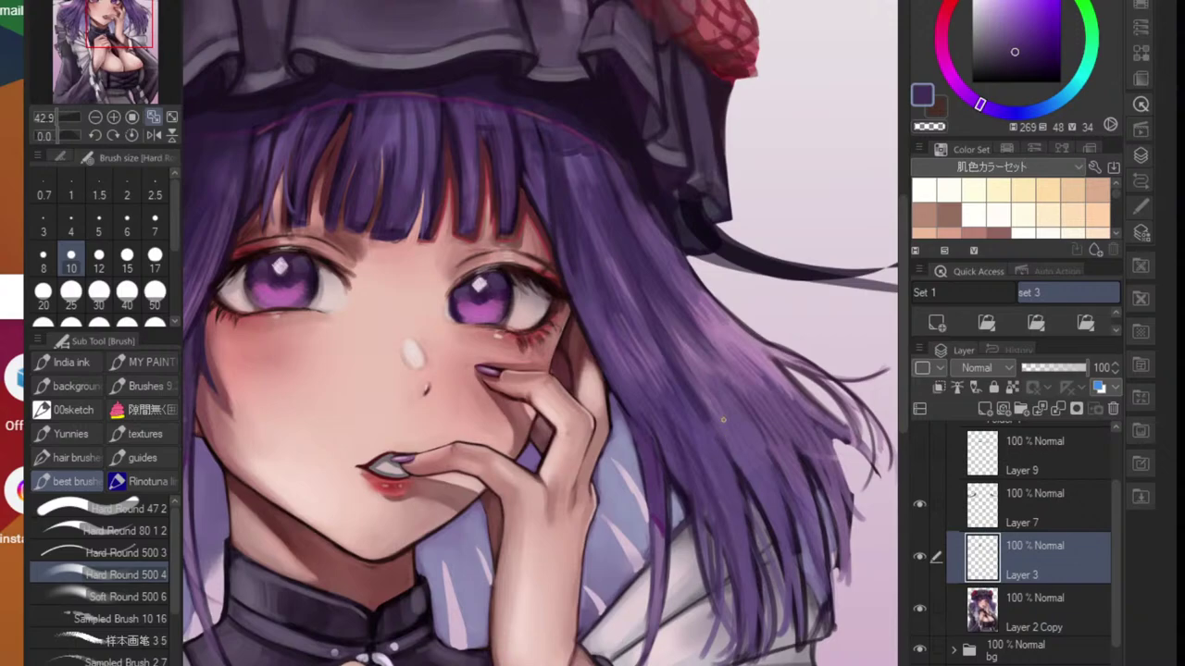
pyautogui.moveTo(725, 411); pyautogui.dragTo(759, 468)
# - Eyedrop mid purples, then paint thin dark strand lines into the lower hair locks
pyautogui.keyDown('alt'); pyautogui.click(728, 399); pyautogui.keyUp('alt')
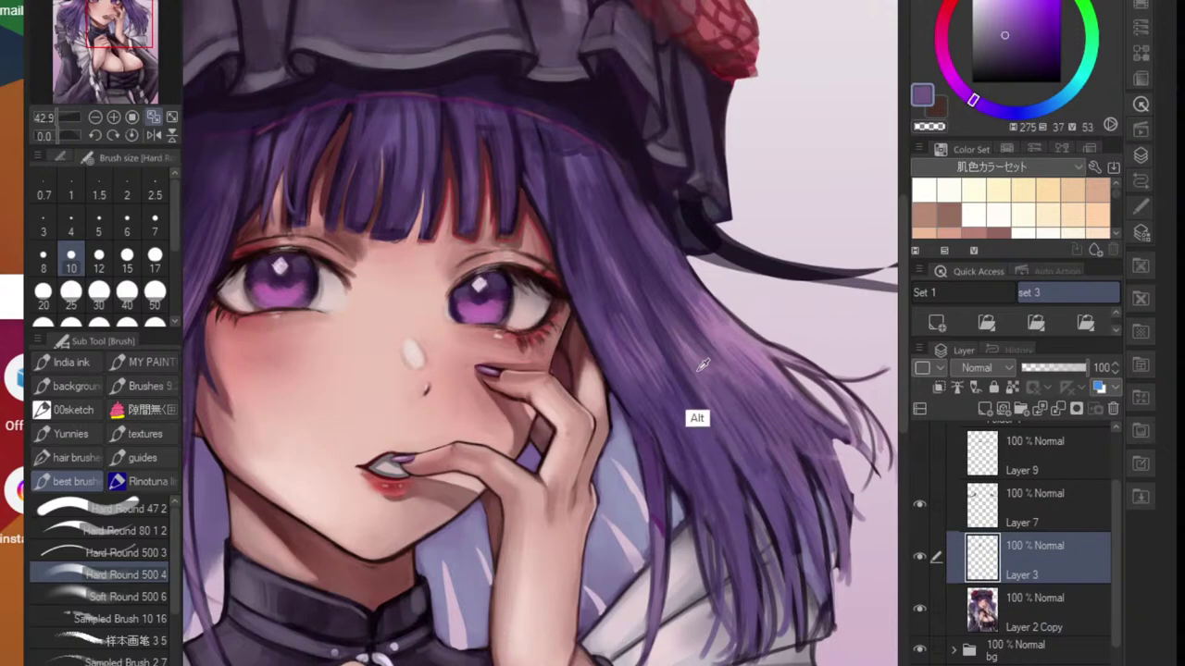
pyautogui.keyDown('alt'); pyautogui.click(657, 280); pyautogui.keyUp('alt')
pyautogui.keyDown('alt'); pyautogui.click(700, 429); pyautogui.keyUp('alt')
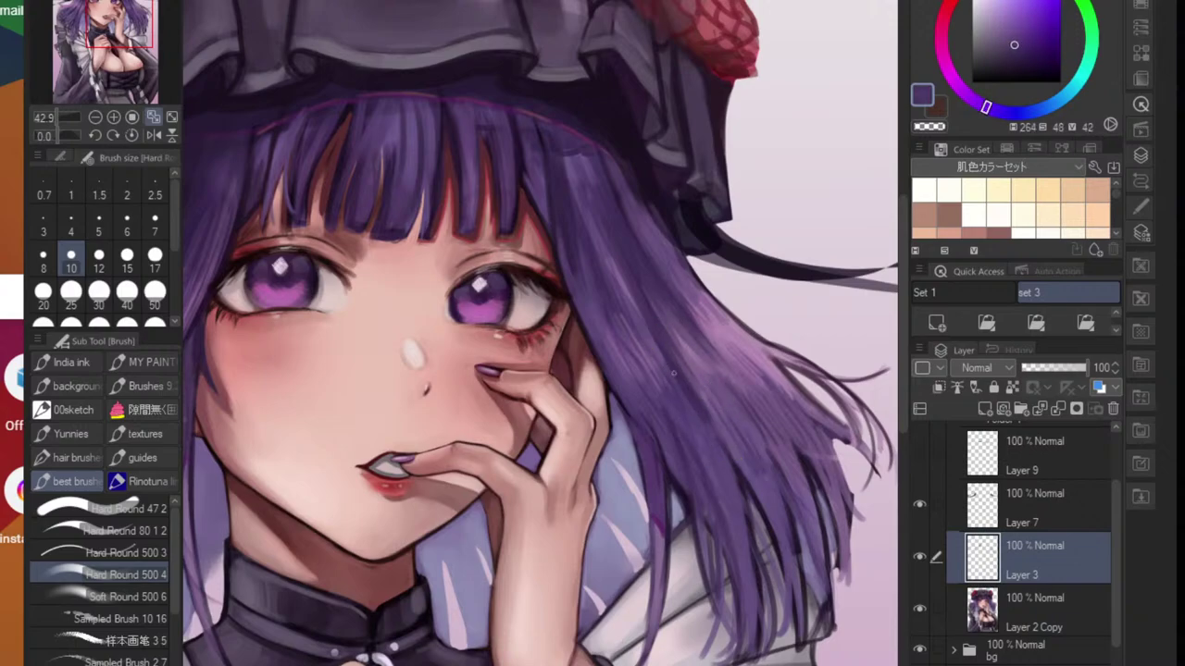
pyautogui.keyDown('alt'); pyautogui.click(685, 420); pyautogui.keyUp('alt')
pyautogui.keyDown('alt'); pyautogui.click(648, 396); pyautogui.keyUp('alt')
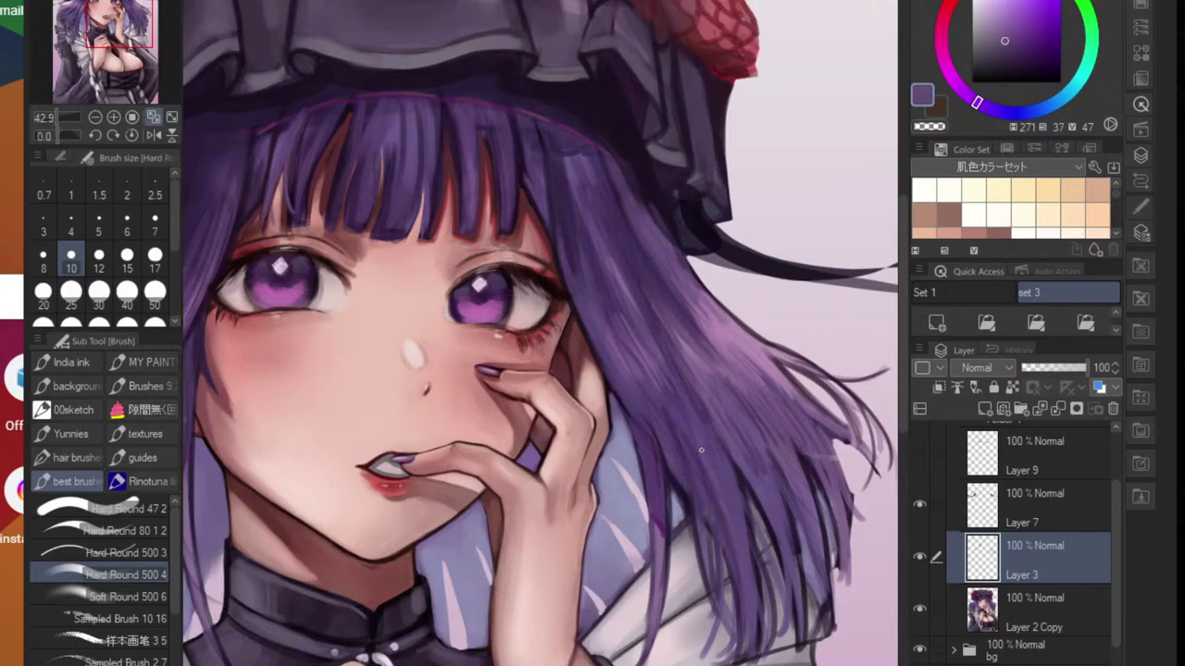
pyautogui.keyDown('alt'); pyautogui.click(705, 446); pyautogui.keyUp('alt')
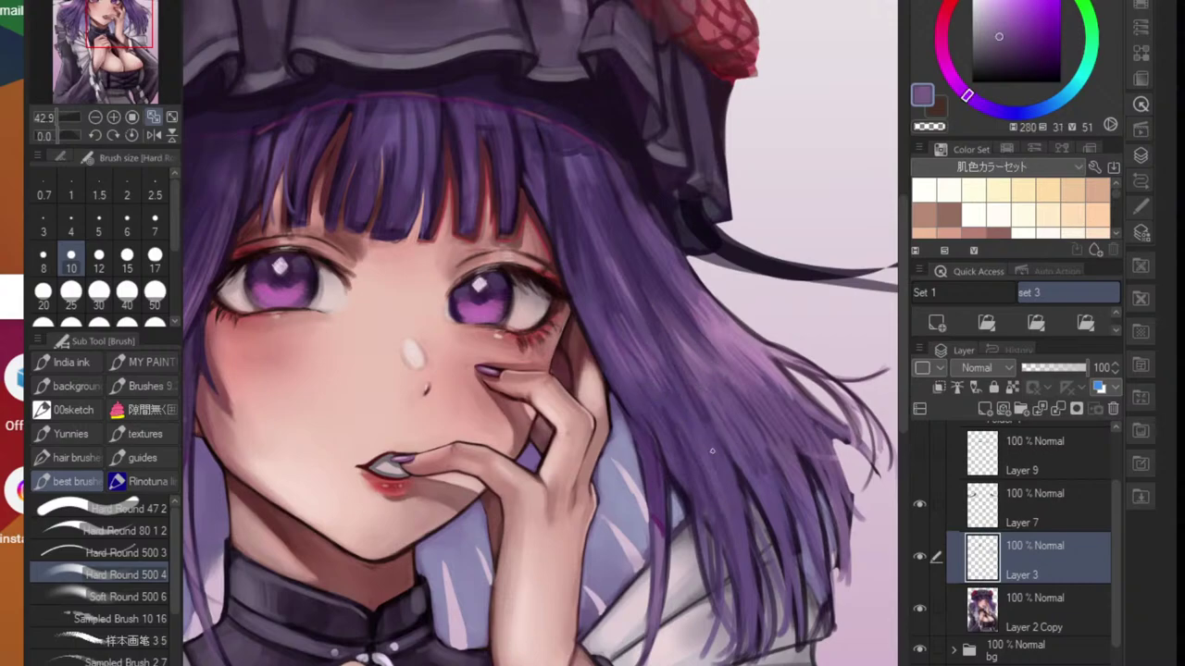
pyautogui.keyDown('alt'); pyautogui.click(735, 569); pyautogui.keyUp('alt')
pyautogui.keyDown('alt'); pyautogui.click(753, 516); pyautogui.keyUp('alt')
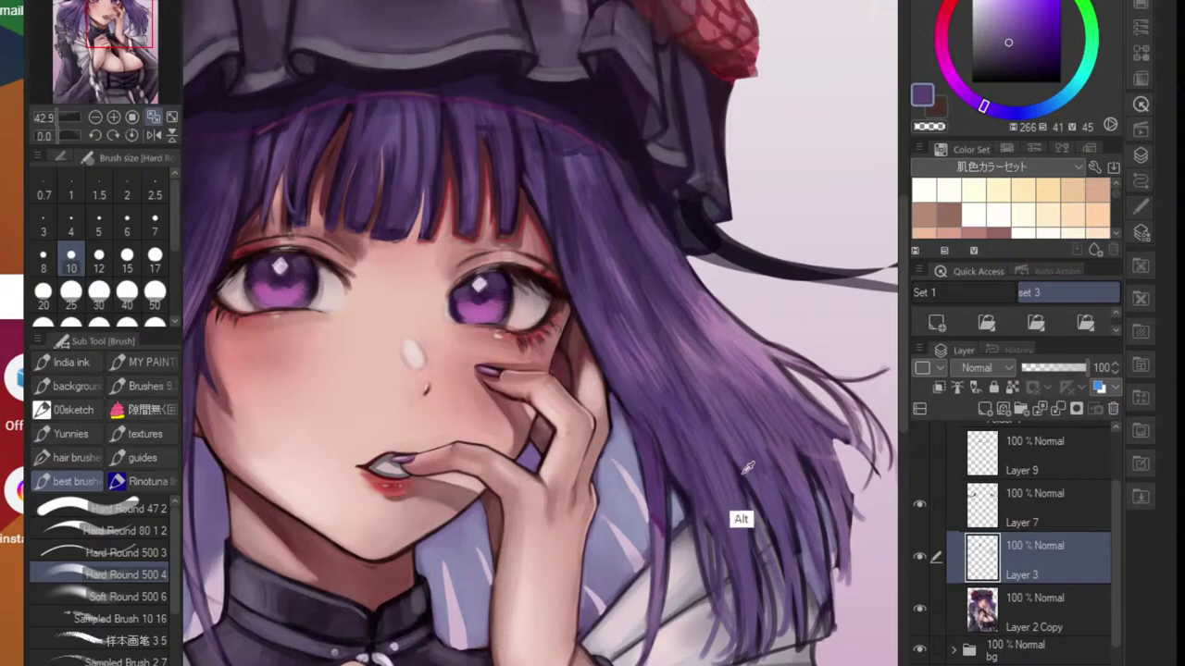
pyautogui.keyDown('alt'); pyautogui.click(743, 474); pyautogui.keyUp('alt')
pyautogui.moveTo(756, 466); pyautogui.dragTo(763, 559)
pyautogui.moveTo(749, 462)
pyautogui.mouseDown()
pyautogui.moveTo(742, 553)
pyautogui.moveTo(762, 575)
pyautogui.moveTo(731, 454)
pyautogui.moveTo(746, 585)
pyautogui.moveTo(728, 463)
pyautogui.moveTo(766, 606)
pyautogui.mouseUp()
pyautogui.moveTo(767, 443)
pyautogui.mouseDown()
pyautogui.moveTo(804, 567)
pyautogui.moveTo(717, 547)
pyautogui.mouseUp()
# - Pick a light lavender and paint a bright highlight stroke along the hair edge
pyautogui.scroll(-6, 815, 530)
pyautogui.scroll(5, 602, 479)
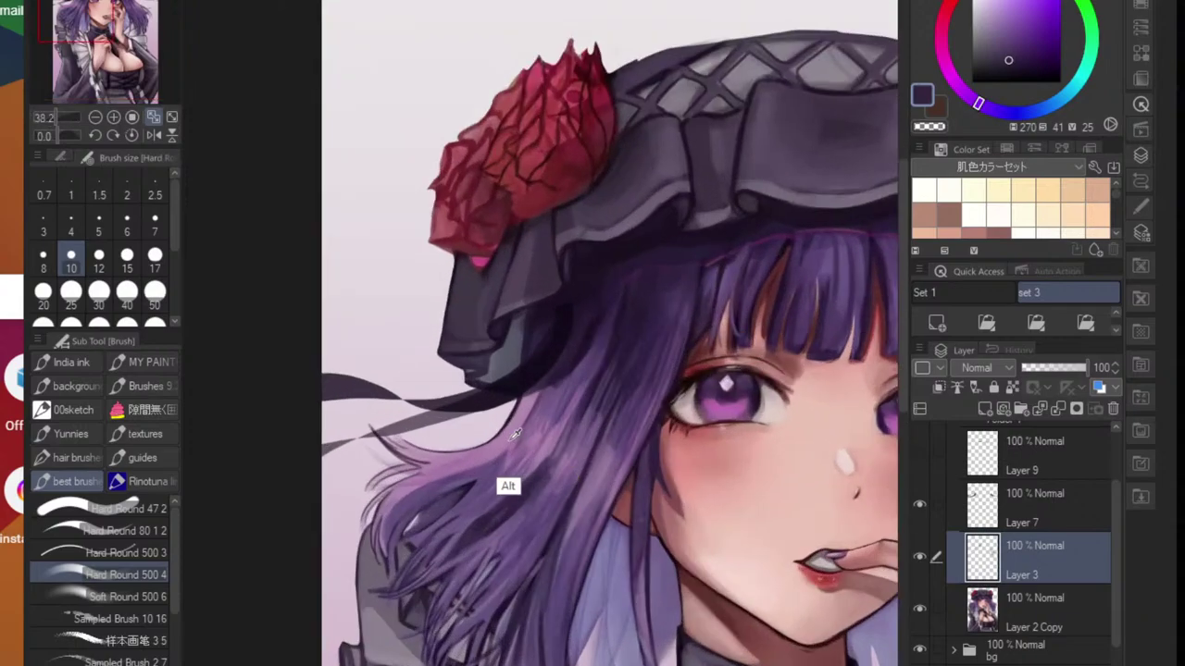
pyautogui.keyDown('alt'); pyautogui.click(503, 484); pyautogui.keyUp('alt')
pyautogui.click(983, 12)
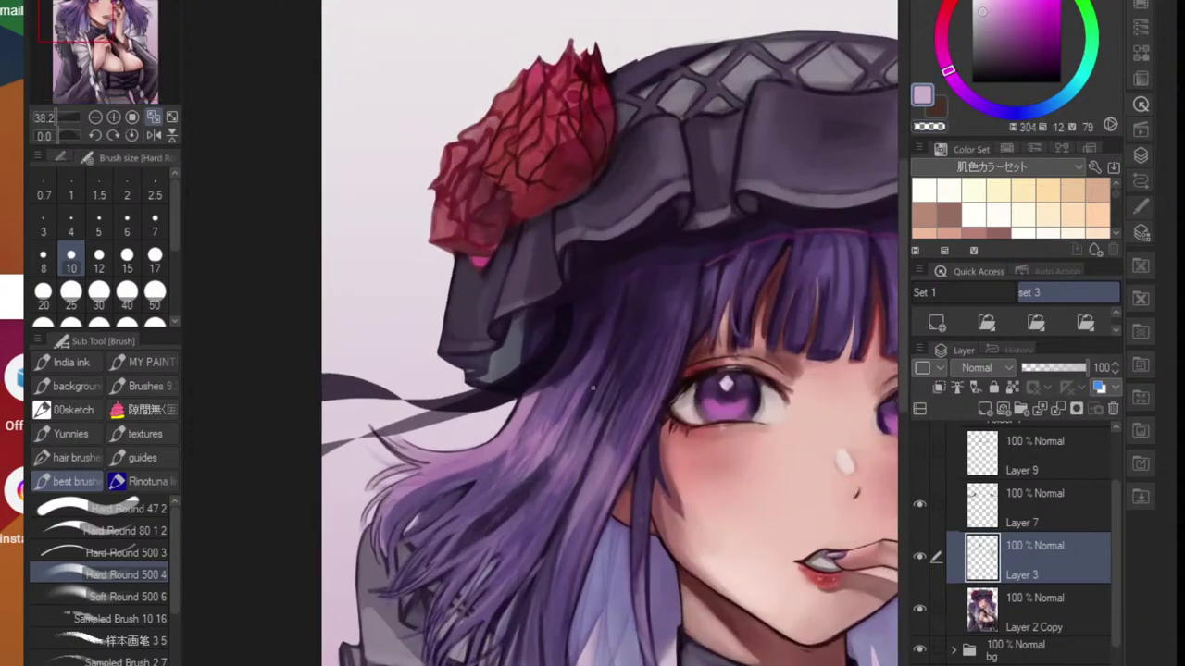
pyautogui.scroll(3, 499, 450)
pyautogui.moveTo(534, 364); pyautogui.dragTo(514, 409)
pyautogui.hotkey('ctrl', 'z')
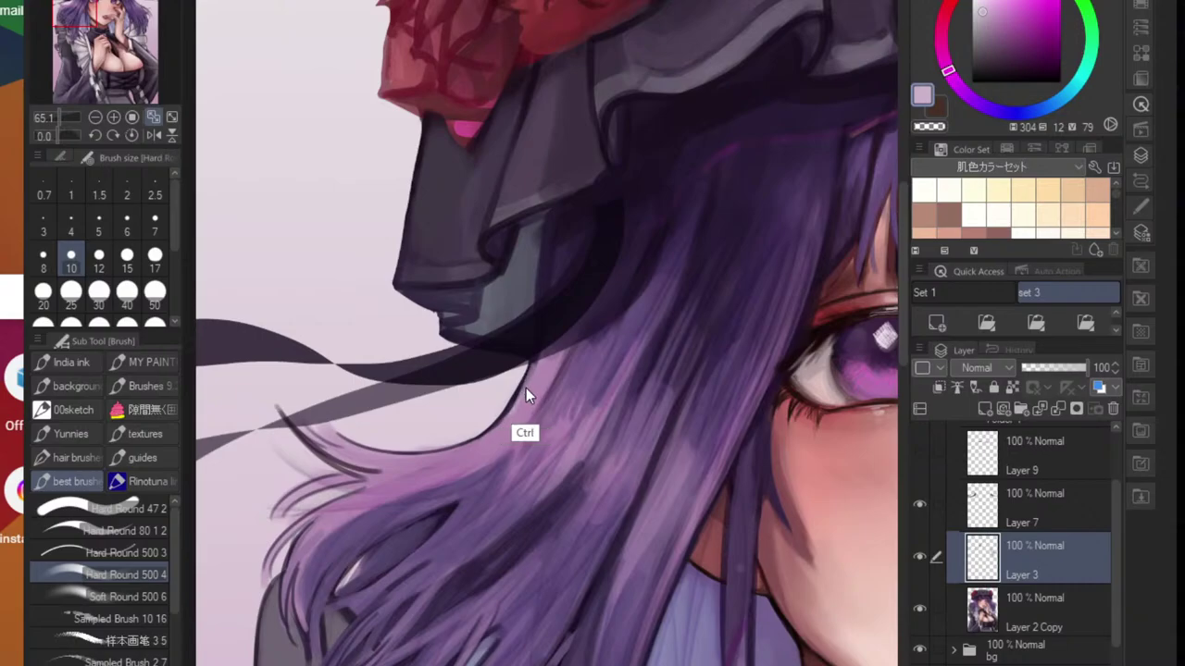
pyautogui.moveTo(534, 363); pyautogui.dragTo(509, 413)
# - Add light lavender highlight strokes along the left outer edge of the hair
pyautogui.scroll(-5, 533, 417)
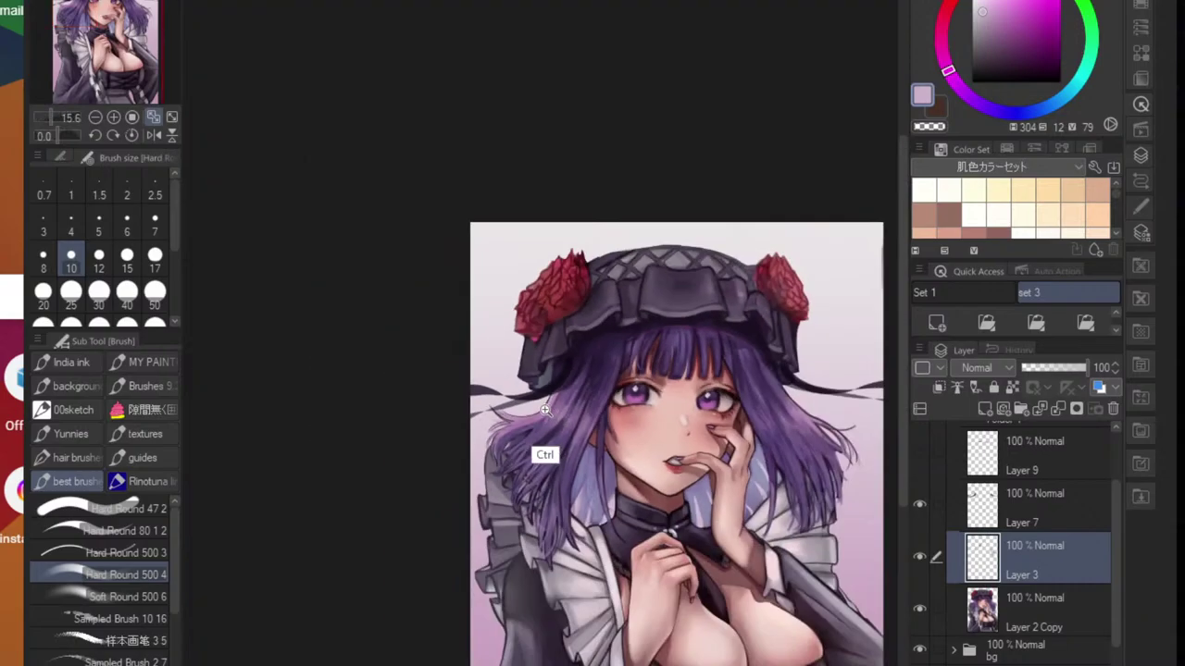
pyautogui.scroll(5, 546, 413)
pyautogui.hotkey('ctrl', '0')
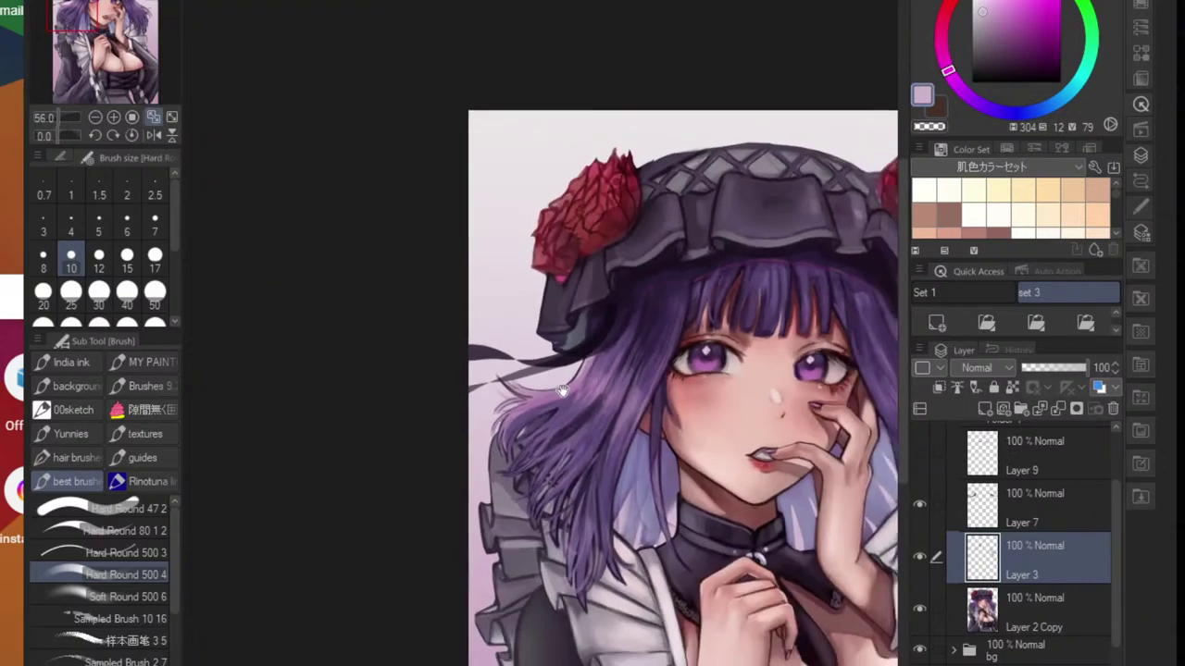
pyautogui.scroll(5, 574, 426)
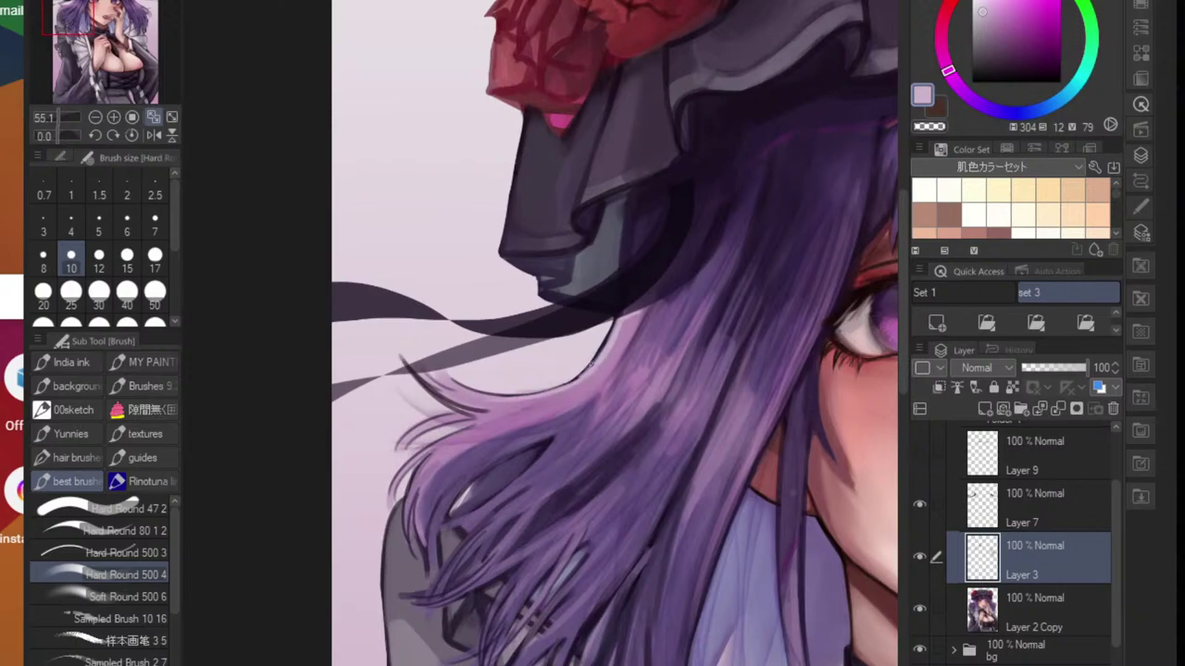
pyautogui.moveTo(587, 378); pyautogui.dragTo(500, 380)
pyautogui.moveTo(602, 426); pyautogui.dragTo(550, 400)
pyautogui.scroll(5, 551, 399)
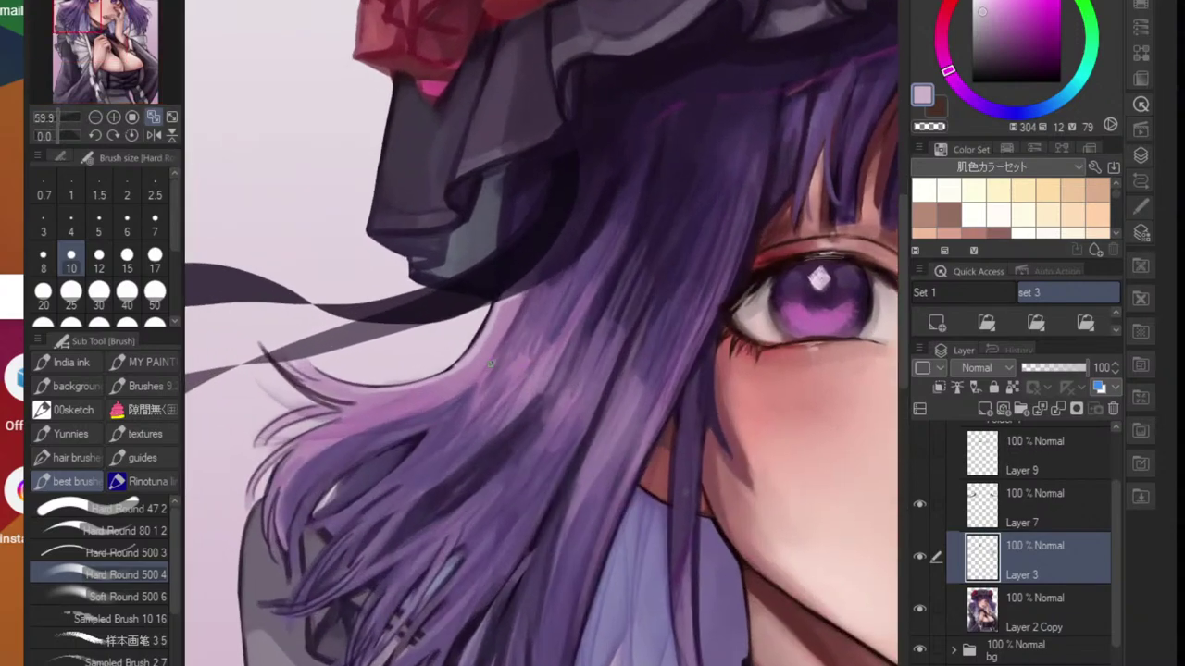
pyautogui.moveTo(496, 366); pyautogui.dragTo(541, 383)
pyautogui.moveTo(487, 339); pyautogui.dragTo(464, 375)
pyautogui.moveTo(501, 328); pyautogui.dragTo(464, 377)
# - Paint light lavender strokes down the right outer edge of the hair locks
pyautogui.scroll(-5, 482, 398)
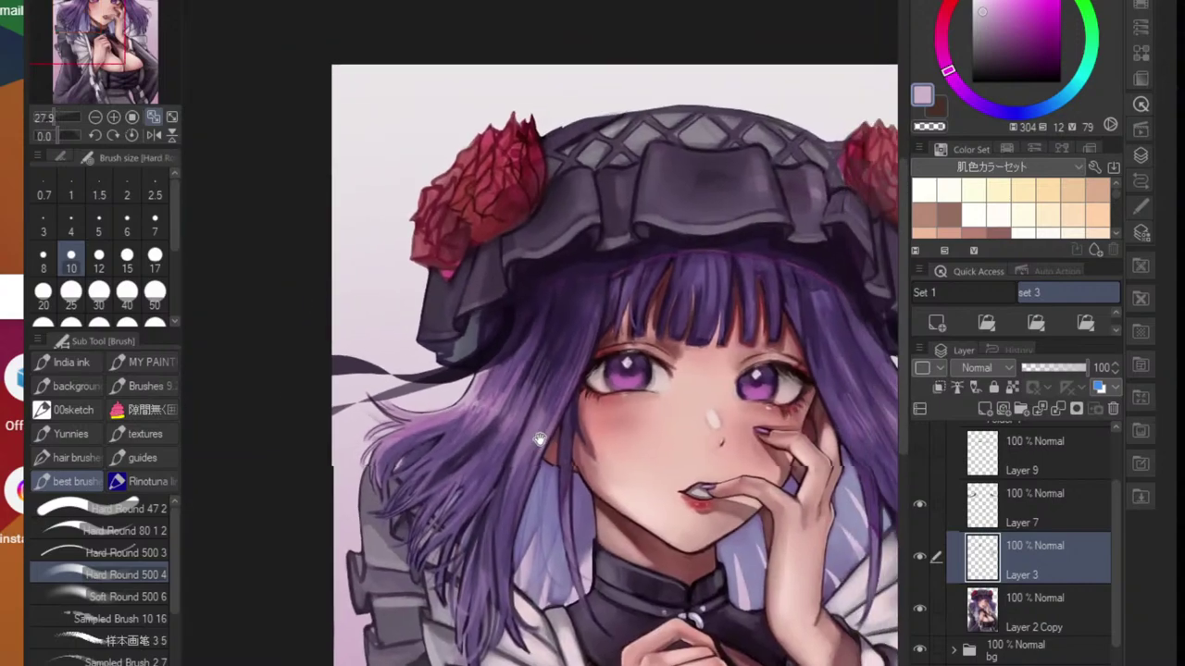
pyautogui.scroll(5, 733, 437)
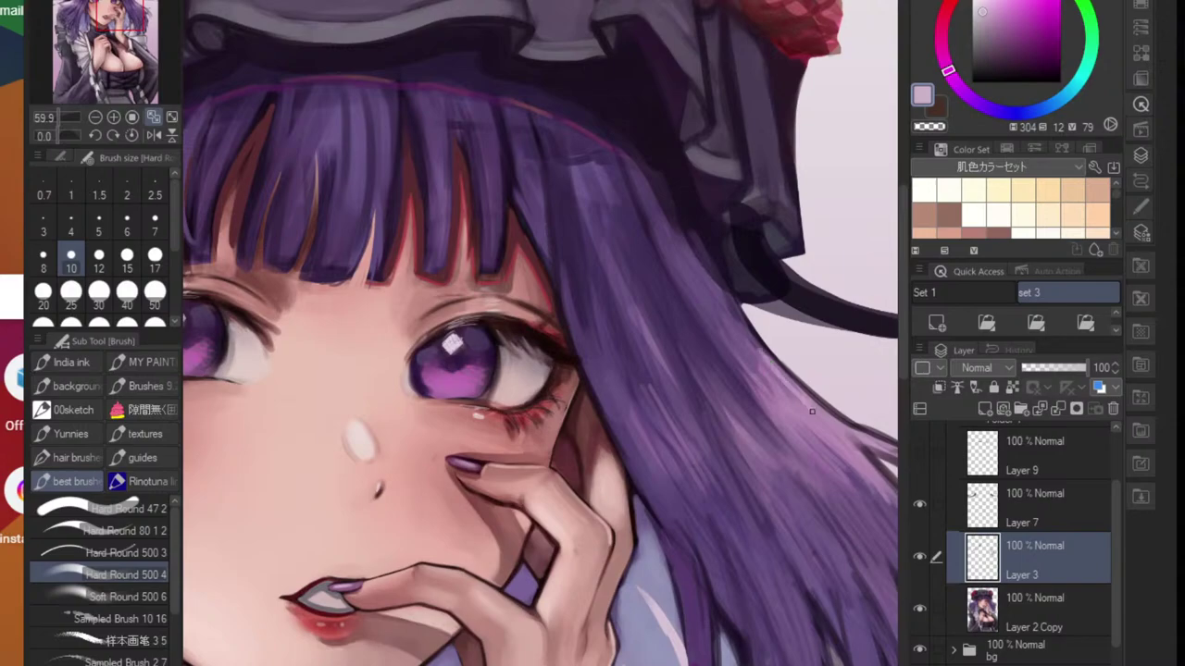
pyautogui.moveTo(756, 345); pyautogui.dragTo(822, 415)
pyautogui.moveTo(745, 335); pyautogui.dragTo(814, 412)
pyautogui.moveTo(782, 388)
pyautogui.mouseDown()
pyautogui.moveTo(807, 410)
pyautogui.moveTo(795, 417)
pyautogui.mouseUp()
pyautogui.moveTo(740, 307); pyautogui.dragTo(762, 349)
pyautogui.moveTo(737, 312); pyautogui.dragTo(753, 340)
pyautogui.moveTo(811, 400); pyautogui.dragTo(839, 426)
pyautogui.moveTo(750, 344)
pyautogui.mouseDown()
pyautogui.moveTo(780, 382)
pyautogui.moveTo(855, 433)
pyautogui.mouseUp()
# - Frame the face and forehead, and load a dark grey-blue colour
pyautogui.scroll(-10, 847, 436)
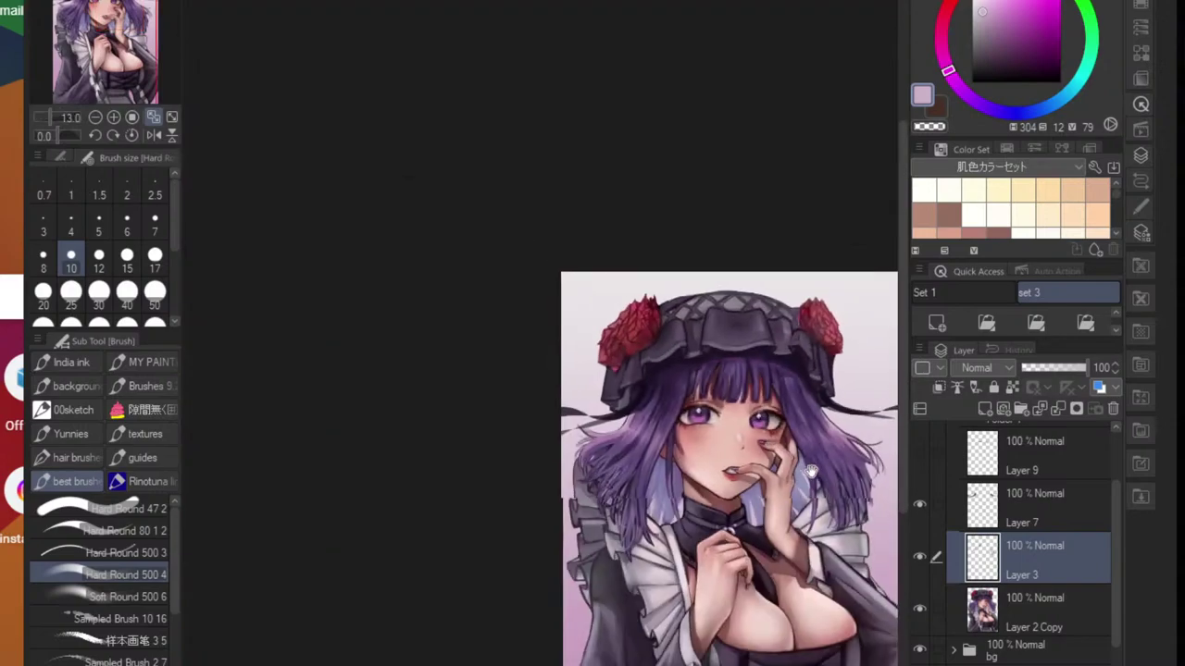
pyautogui.moveTo(814, 472); pyautogui.dragTo(736, 460)
pyautogui.scroll(4, 745, 407)
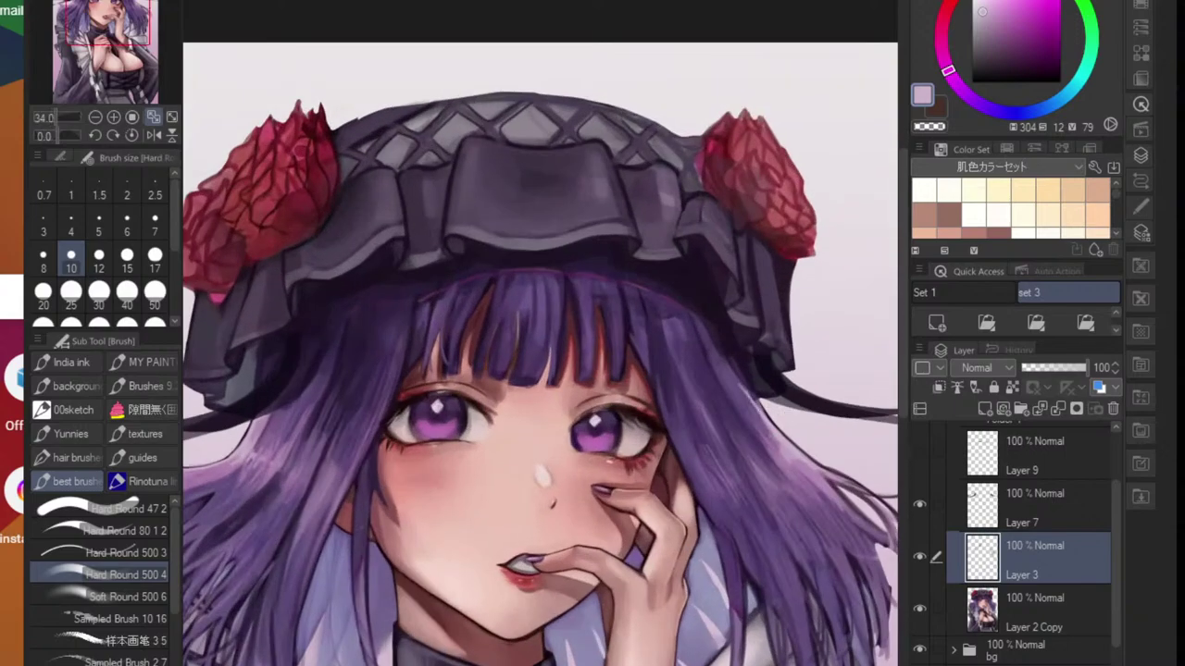
pyautogui.moveTo(275, 383); pyautogui.dragTo(362, 391)
pyautogui.keyDown('alt'); pyautogui.click(362, 392); pyautogui.keyUp('alt')
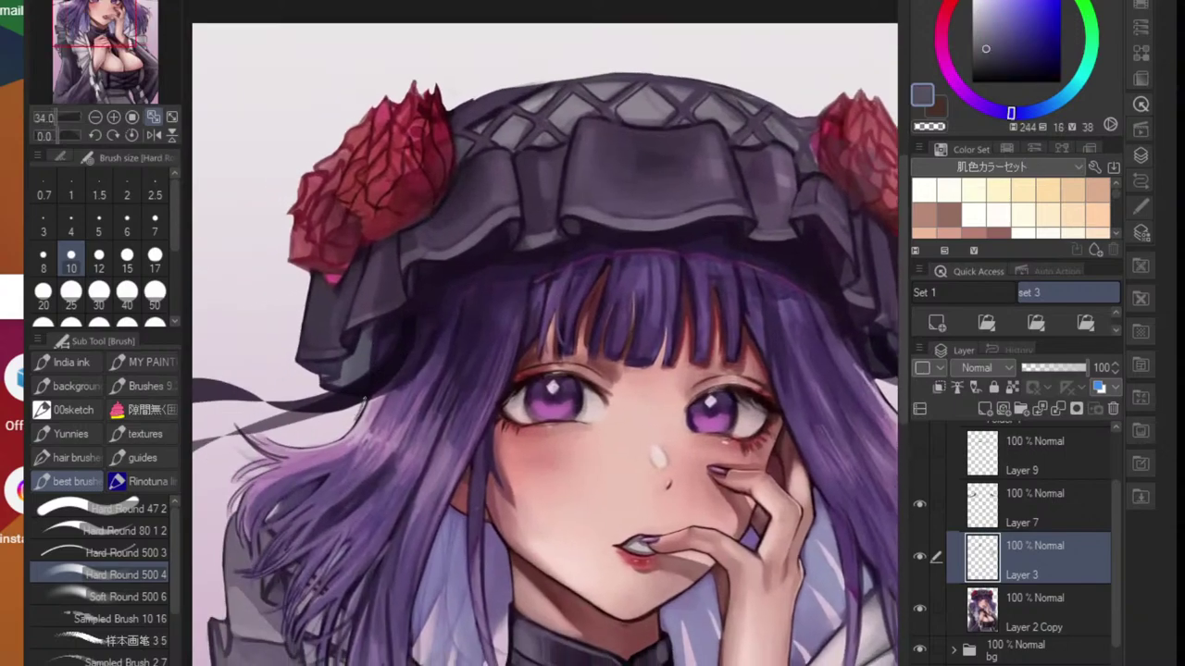
pyautogui.scroll(-3, 465, 466)
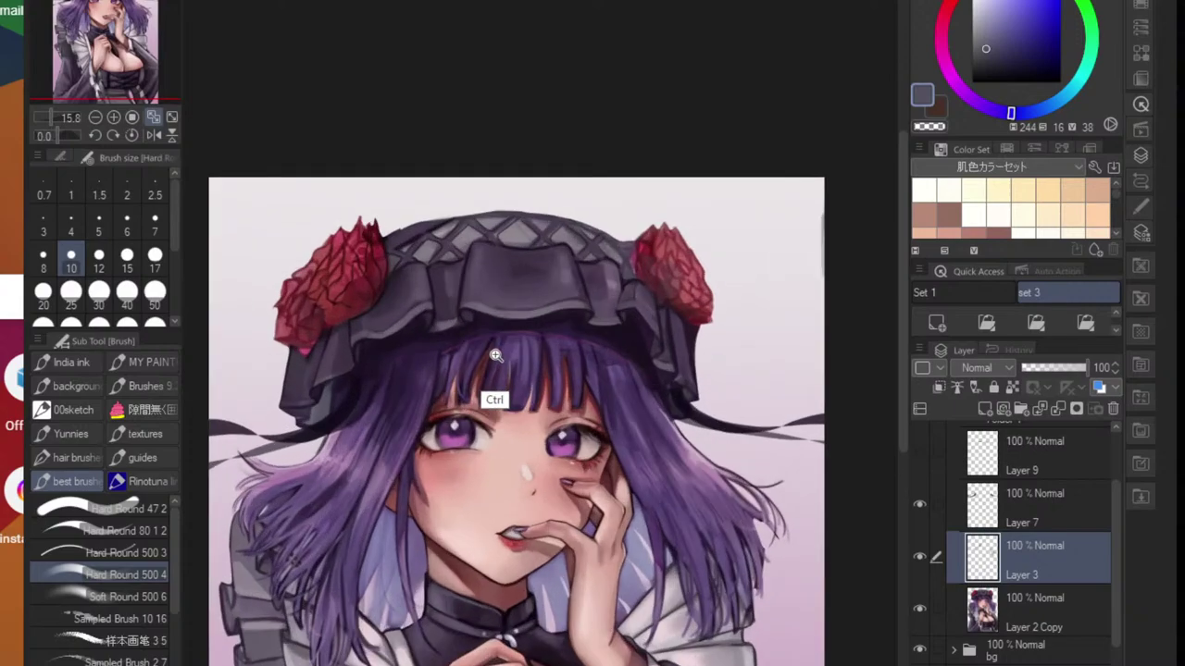
pyautogui.scroll(2, 475, 349)
pyautogui.moveTo(537, 383); pyautogui.dragTo(612, 383)
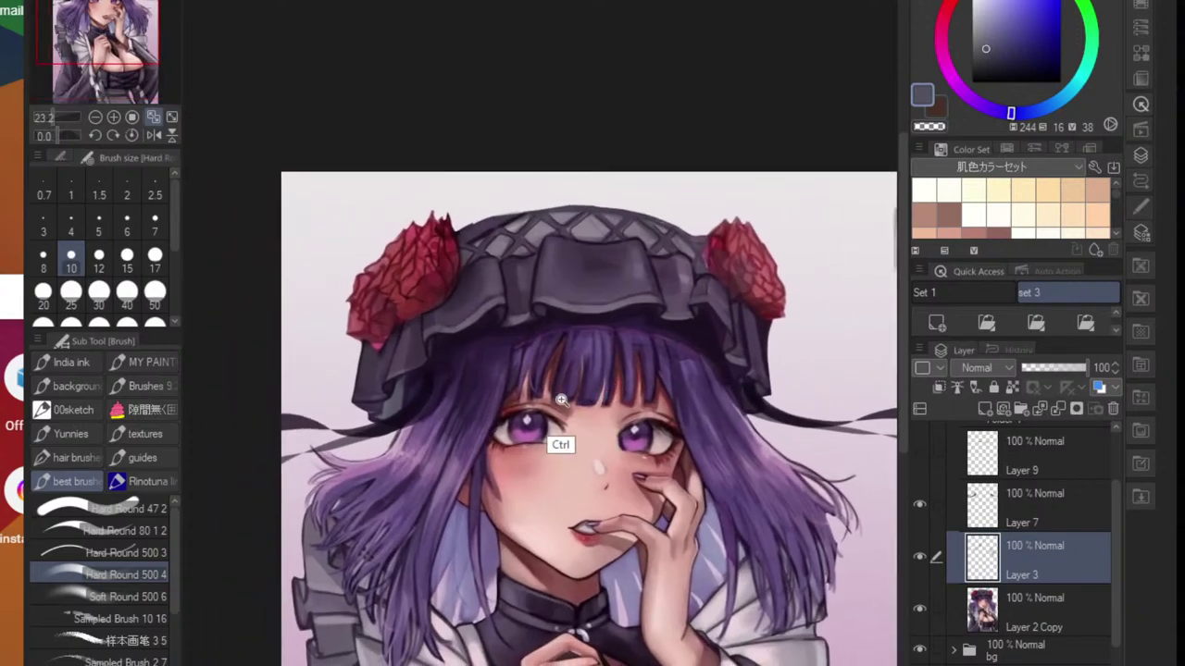
# - Sample dark maroon and darken the bang strand edges, filling light gaps between them
pyautogui.scroll(2, 561, 408)
pyautogui.scroll(3, 725, 381)
pyautogui.keyDown('alt'); pyautogui.click(710, 350); pyautogui.keyUp('alt')
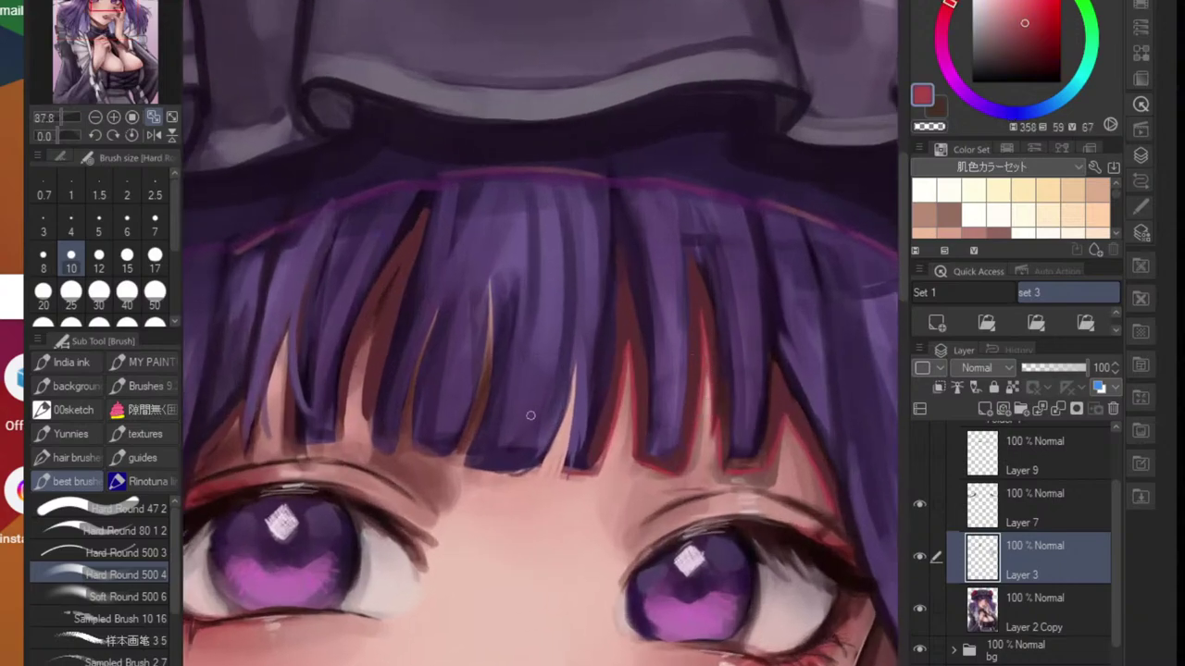
pyautogui.keyDown('alt'); pyautogui.click(606, 391); pyautogui.keyUp('alt')
pyautogui.moveTo(573, 388); pyautogui.dragTo(561, 463)
pyautogui.moveTo(573, 380)
pyautogui.mouseDown()
pyautogui.moveTo(561, 463)
pyautogui.moveTo(557, 448)
pyautogui.moveTo(542, 463)
pyautogui.mouseUp()
pyautogui.moveTo(576, 352)
pyautogui.mouseDown()
pyautogui.moveTo(560, 464)
pyautogui.moveTo(559, 432)
pyautogui.moveTo(558, 443)
pyautogui.moveTo(561, 467)
pyautogui.moveTo(597, 463)
pyautogui.mouseUp()
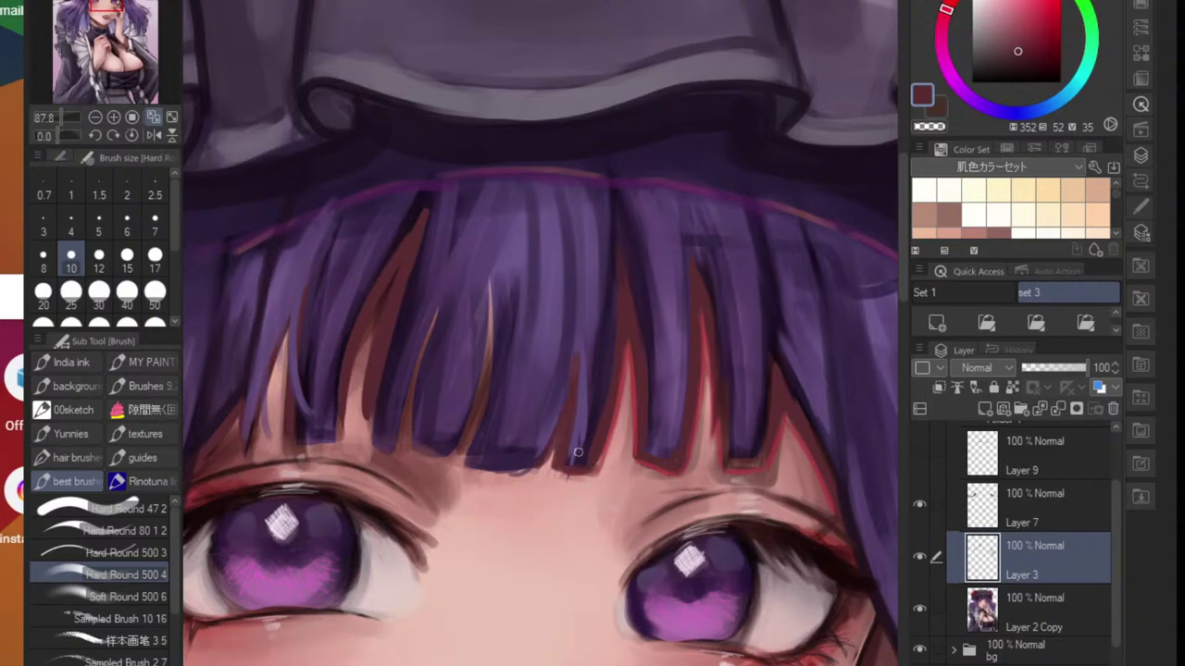
pyautogui.moveTo(559, 429)
pyautogui.mouseDown()
pyautogui.moveTo(538, 468)
pyautogui.moveTo(475, 472)
pyautogui.mouseUp()
# - Narrow a thin skin gap, tone down a strand highlight, and open a skin-toned gap
pyautogui.moveTo(488, 286); pyautogui.dragTo(473, 465)
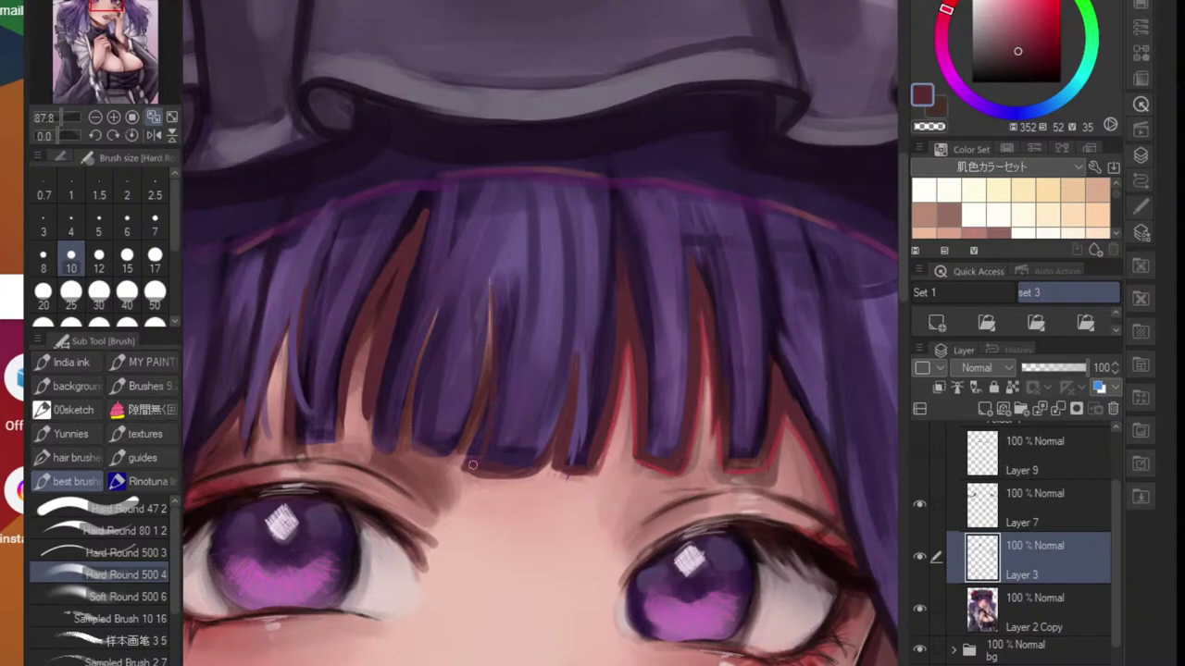
pyautogui.moveTo(490, 321)
pyautogui.mouseDown()
pyautogui.moveTo(478, 468)
pyautogui.moveTo(464, 466)
pyautogui.moveTo(539, 470)
pyautogui.mouseUp()
pyautogui.moveTo(484, 289)
pyautogui.mouseDown()
pyautogui.moveTo(490, 393)
pyautogui.moveTo(482, 378)
pyautogui.mouseUp()
pyautogui.keyDown('alt'); pyautogui.click(463, 474); pyautogui.keyUp('alt')
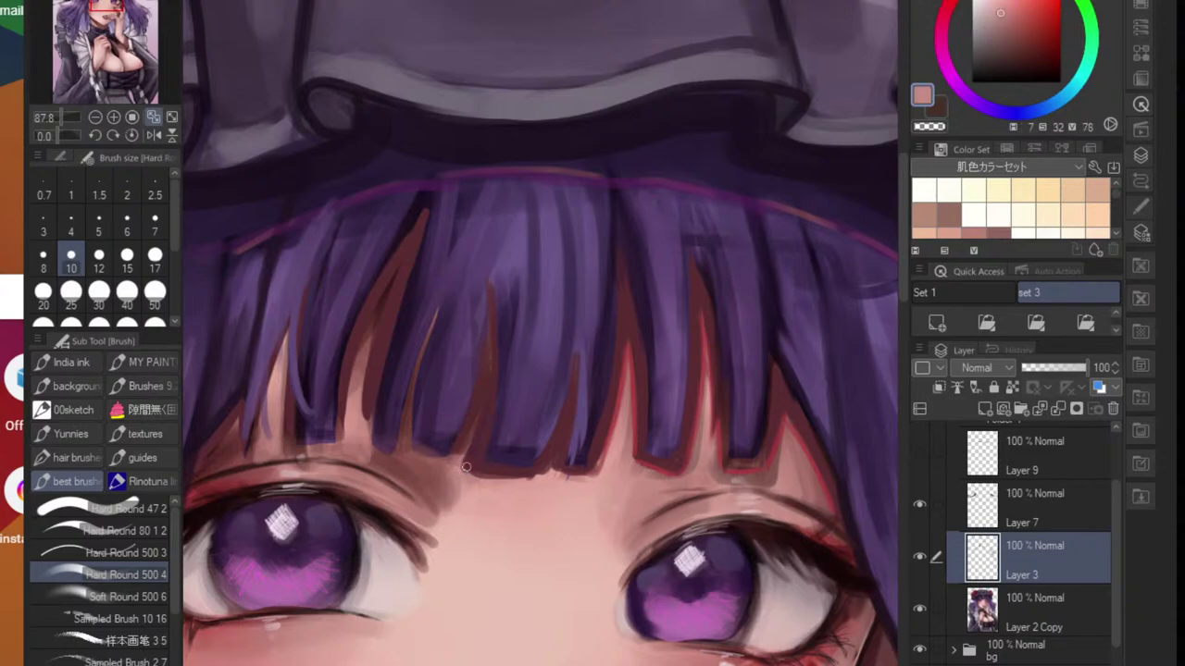
pyautogui.moveTo(460, 469); pyautogui.dragTo(476, 431)
pyautogui.moveTo(466, 467)
pyautogui.mouseDown()
pyautogui.moveTo(479, 418)
pyautogui.moveTo(467, 467)
pyautogui.moveTo(473, 431)
pyautogui.moveTo(448, 461)
pyautogui.moveTo(471, 418)
pyautogui.mouseUp()
# - With dark maroon, cover a thin gap and extend and thicken the left strand ends
pyautogui.keyDown('alt'); pyautogui.click(477, 459); pyautogui.keyUp('alt')
pyautogui.keyDown('alt'); pyautogui.click(463, 469); pyautogui.keyUp('alt')
pyautogui.keyDown('alt'); pyautogui.click(466, 432); pyautogui.keyUp('alt')
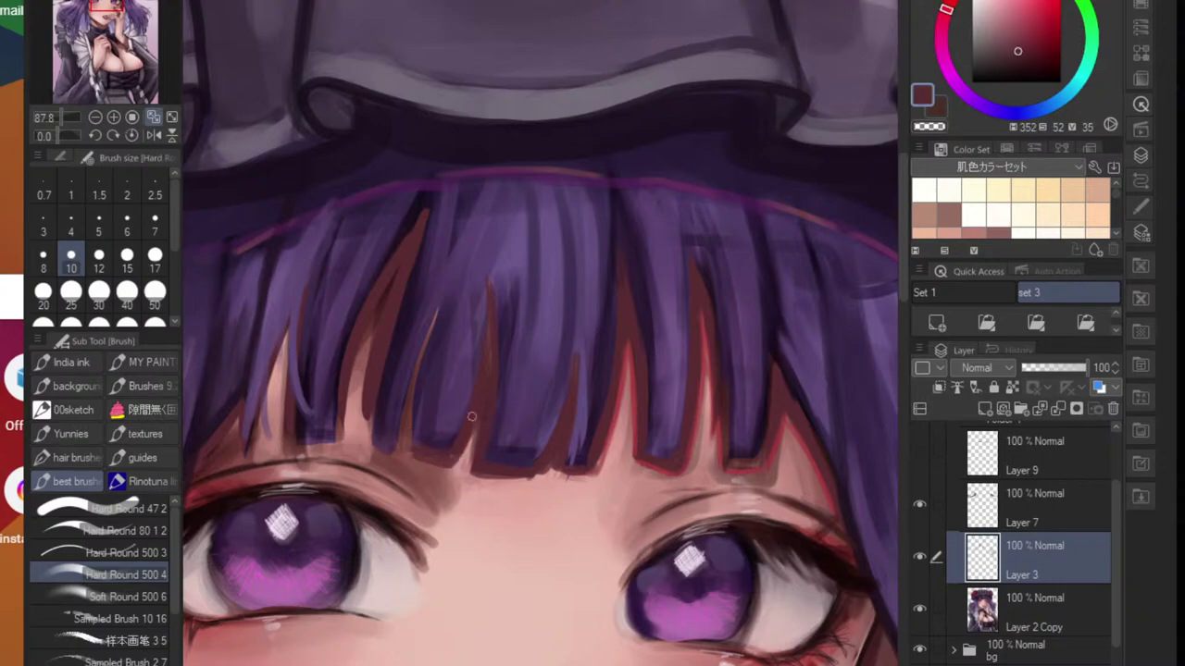
pyautogui.moveTo(426, 338); pyautogui.dragTo(413, 441)
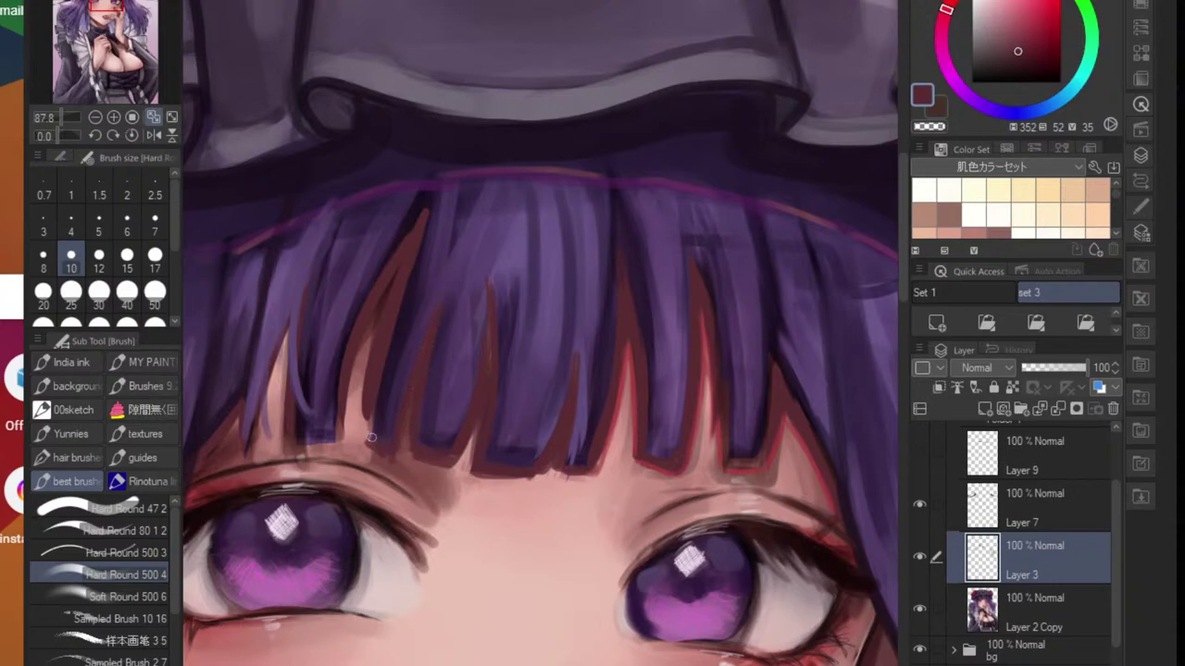
pyautogui.moveTo(371, 420); pyautogui.dragTo(367, 441)
pyautogui.moveTo(367, 385); pyautogui.dragTo(367, 436)
# - Paint skin tone between the strands, then switch to the Blend sub tool
pyautogui.keyDown('alt'); pyautogui.click(411, 459); pyautogui.keyUp('alt')
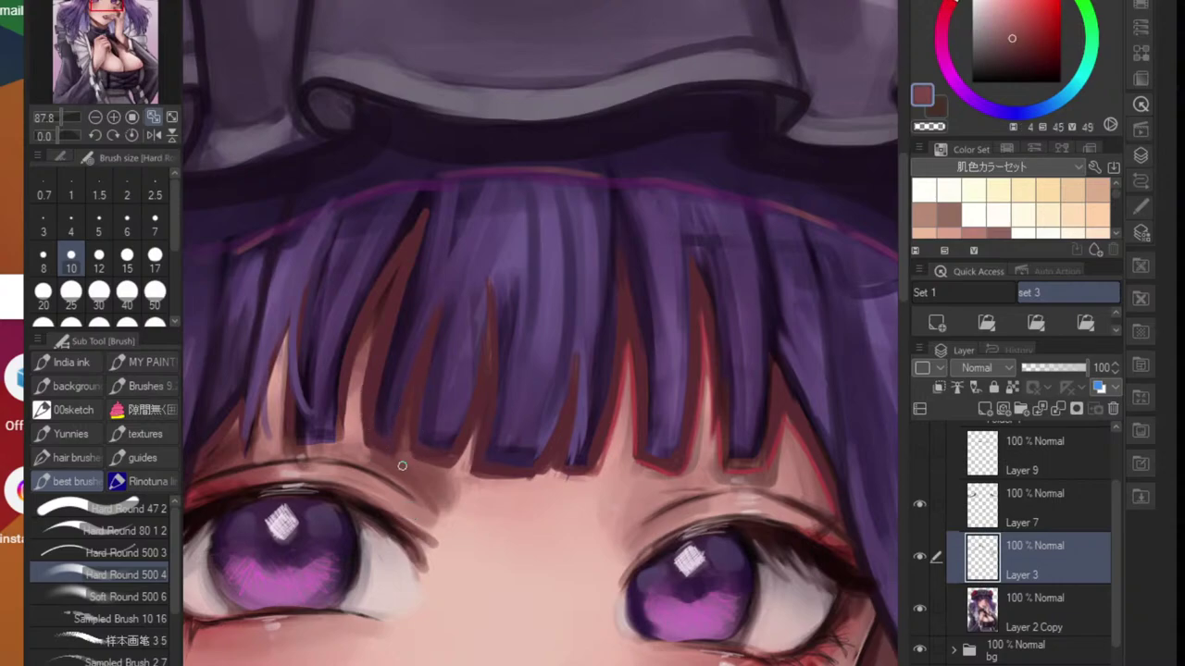
pyautogui.keyDown('alt'); pyautogui.click(373, 455); pyautogui.keyUp('alt')
pyautogui.keyDown('alt'); pyautogui.click(400, 465); pyautogui.keyUp('alt')
pyautogui.moveTo(401, 448)
pyautogui.mouseDown()
pyautogui.moveTo(404, 428)
pyautogui.moveTo(408, 451)
pyautogui.mouseUp()
pyautogui.scroll(-5, 449, 528)
pyautogui.moveTo(446, 533); pyautogui.dragTo(489, 524)
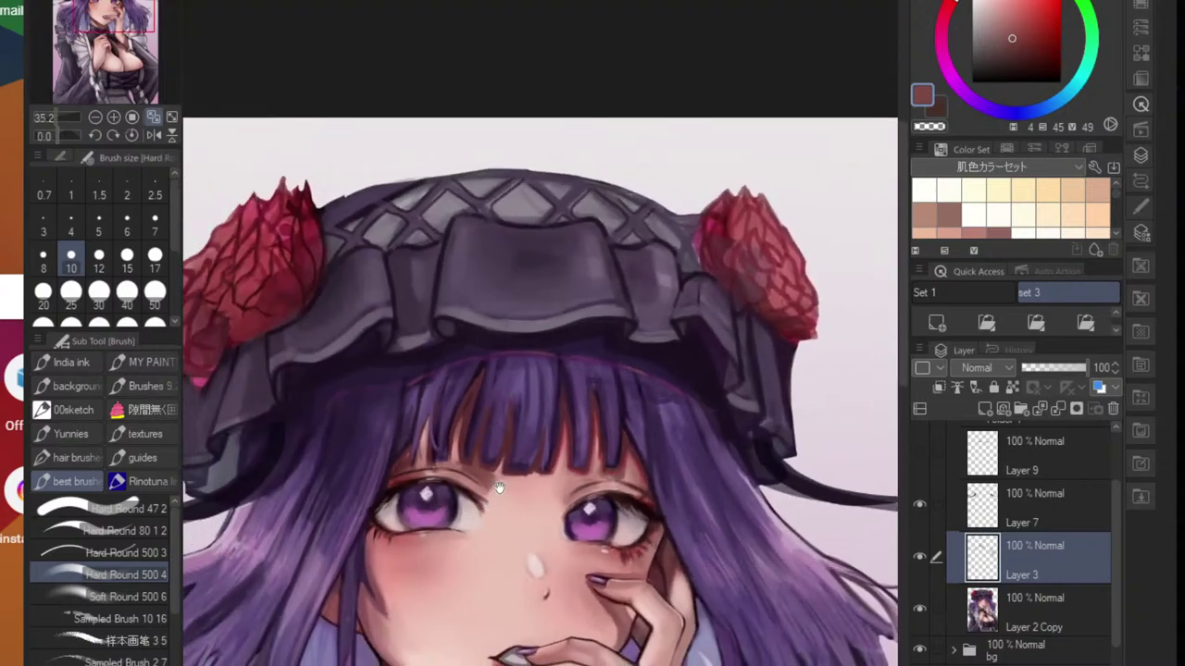
pyautogui.scroll(5, 493, 509)
pyautogui.press('j')
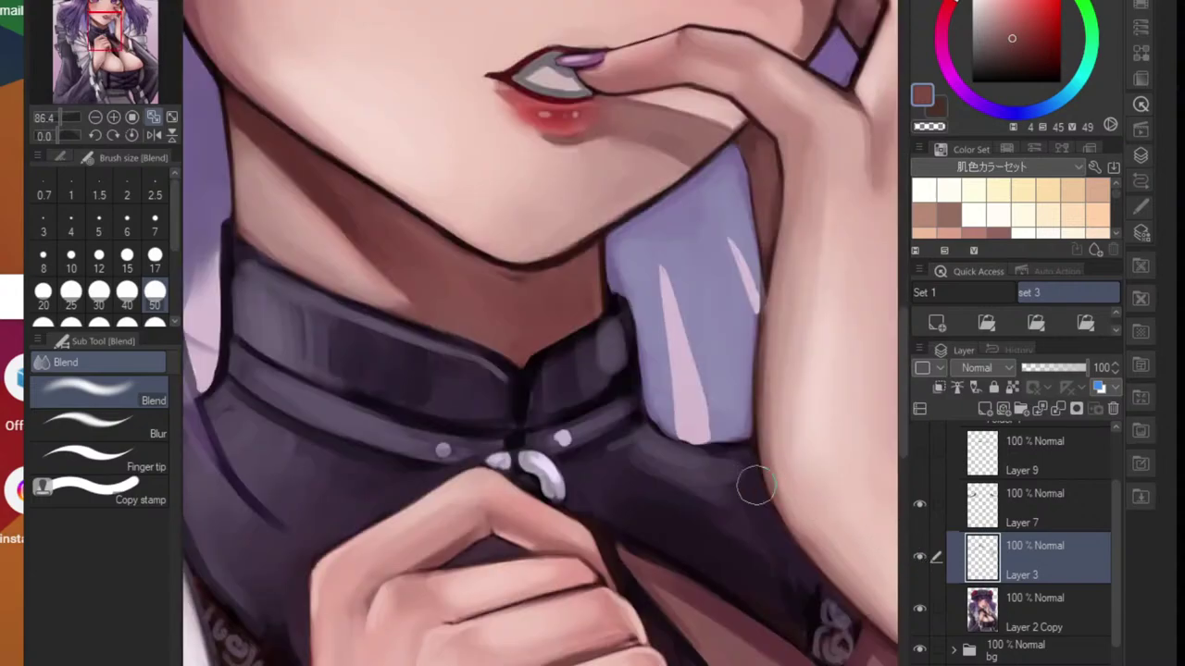
# - Zoom in on the near eye and switch back to the Hard Round brush
pyautogui.scroll(-5, 680, 472)
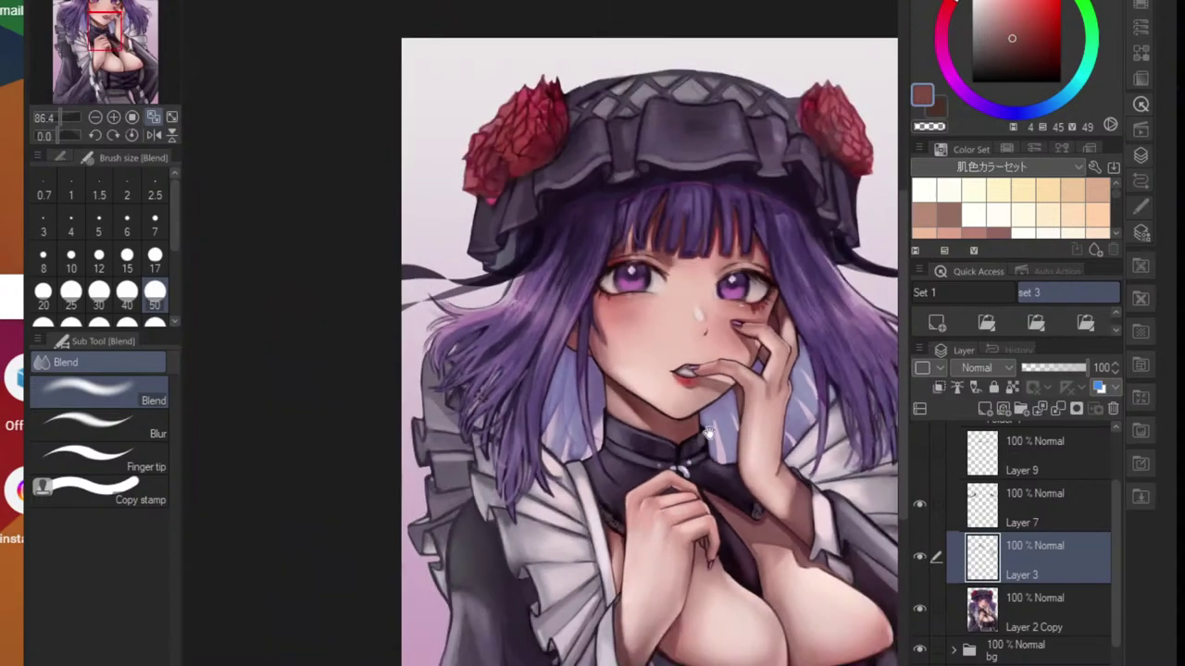
pyautogui.scroll(4, 657, 435)
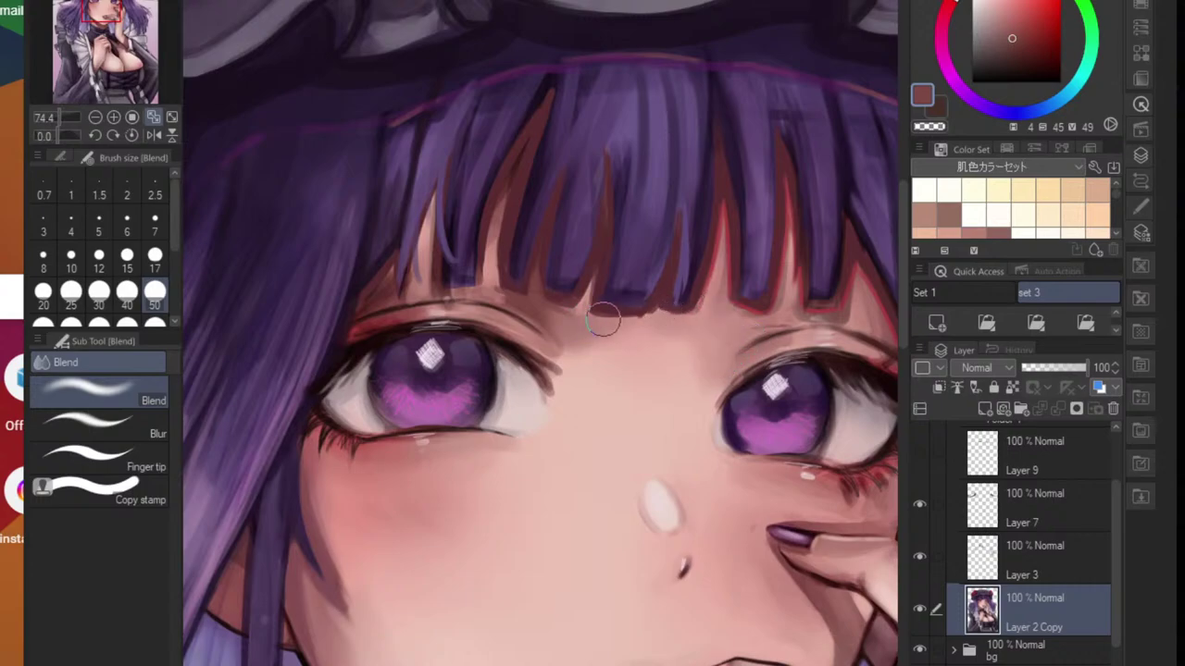
pyautogui.moveTo(711, 315); pyautogui.dragTo(701, 338)
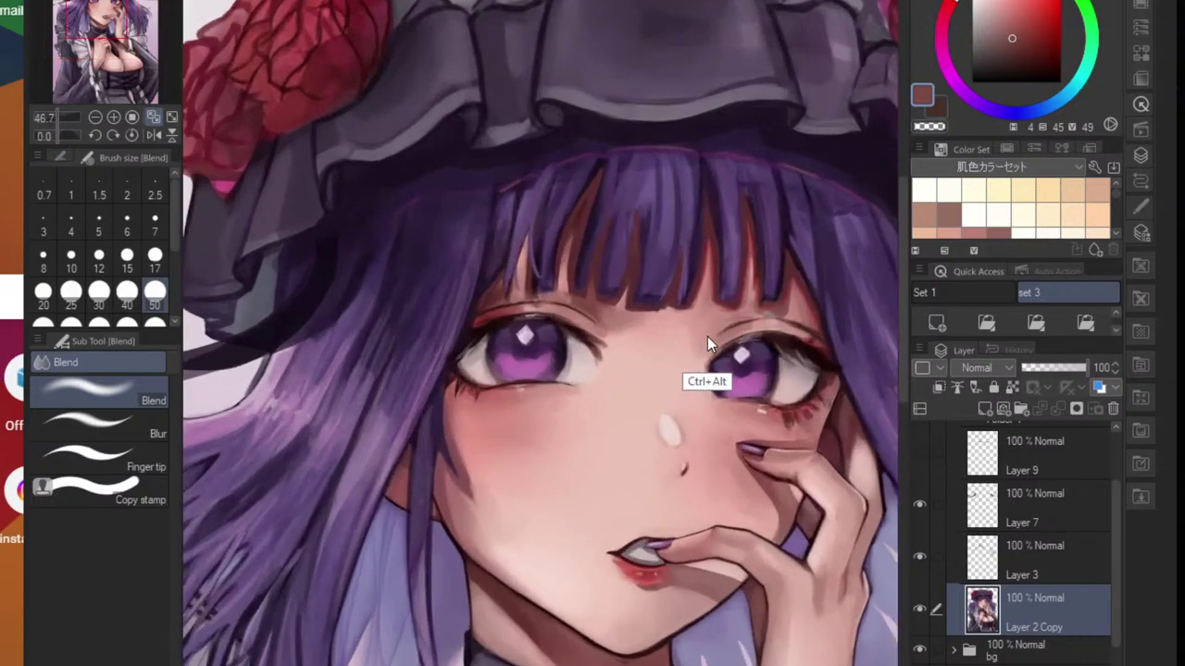
pyautogui.scroll(-3, 710, 340)
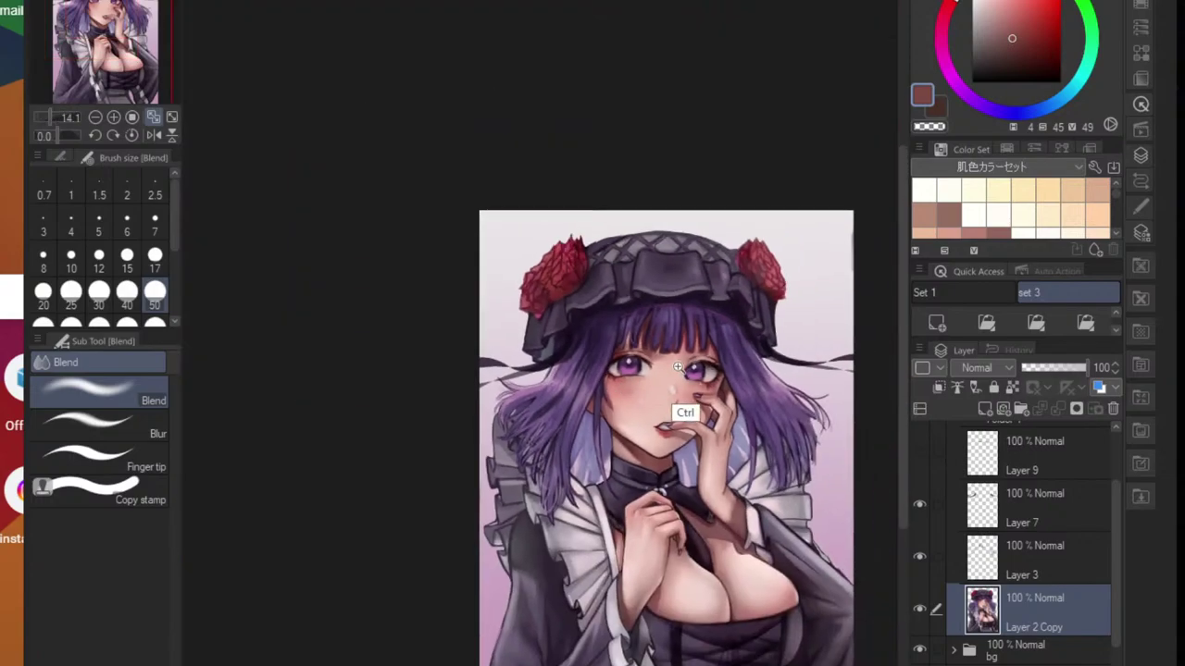
pyautogui.scroll(2, 689, 400)
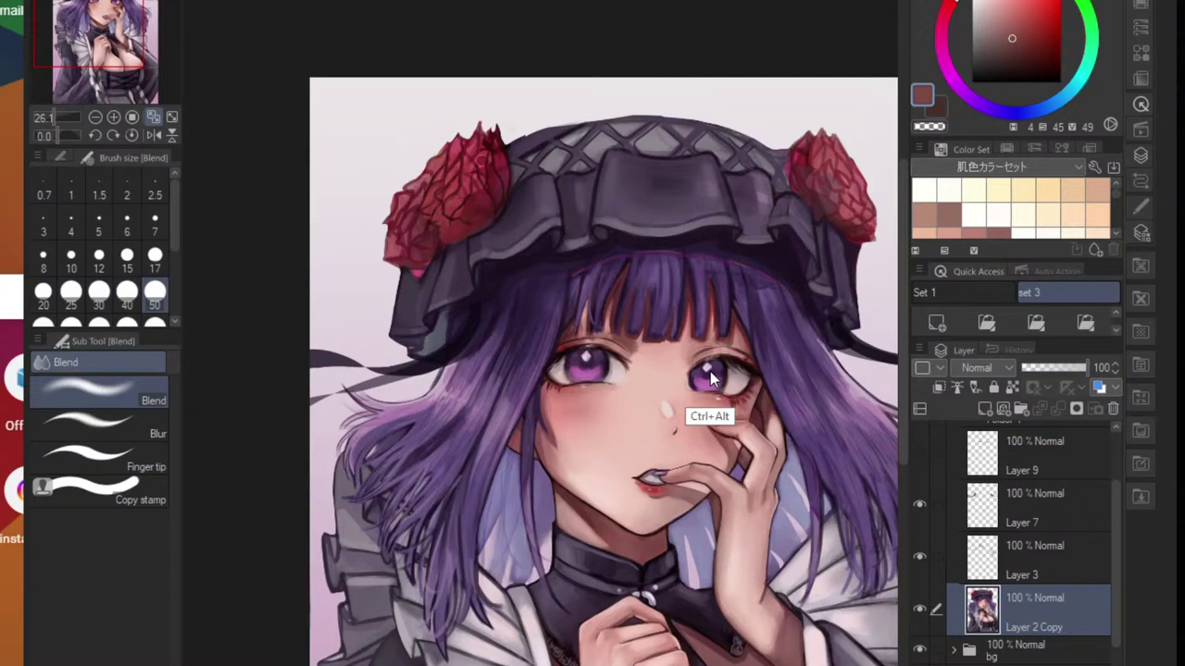
pyautogui.scroll(2, 673, 356)
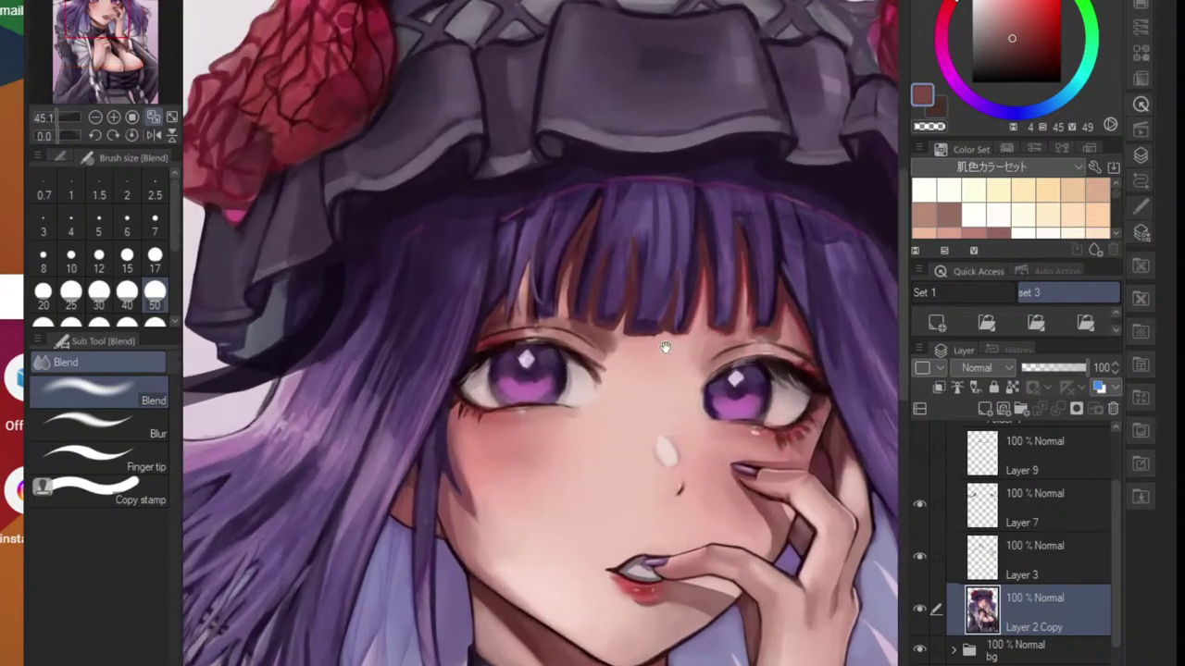
pyautogui.scroll(2, 637, 346)
pyautogui.moveTo(480, 334); pyautogui.dragTo(528, 356)
pyautogui.press('b')
pyautogui.scroll(1, 493, 355)
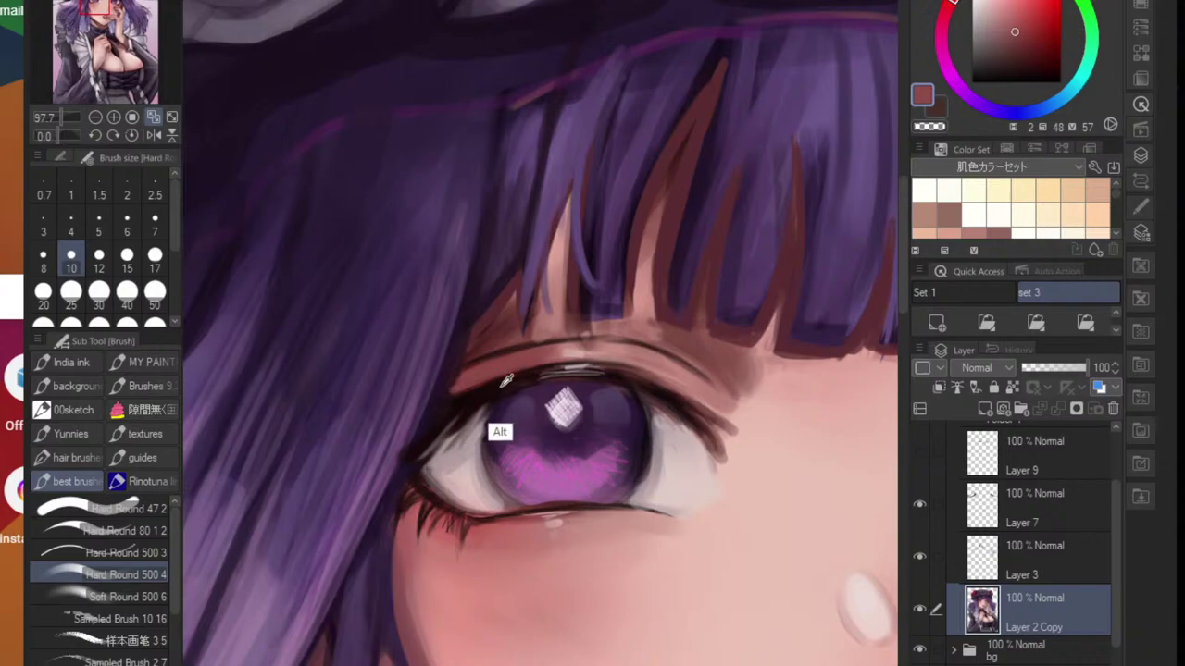
# - Sample a near-black tone and paint dark purple strands over the skin gap above the eye
pyautogui.keyDown('alt'); pyautogui.click(481, 374); pyautogui.keyUp('alt')
pyautogui.keyDown('alt'); pyautogui.click(476, 378); pyautogui.keyUp('alt')
pyautogui.keyDown('alt'); pyautogui.click(496, 350); pyautogui.keyUp('alt')
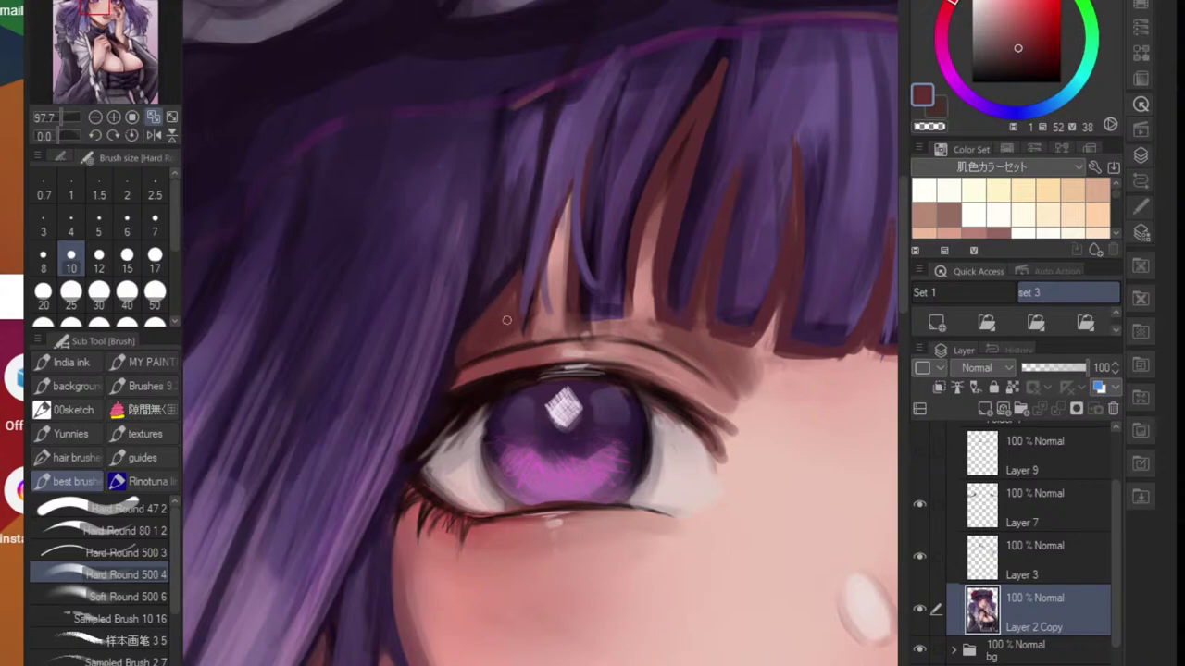
pyautogui.keyDown('alt'); pyautogui.click(464, 327); pyautogui.keyUp('alt')
pyautogui.keyDown('alt'); pyautogui.click(465, 326); pyautogui.keyUp('alt')
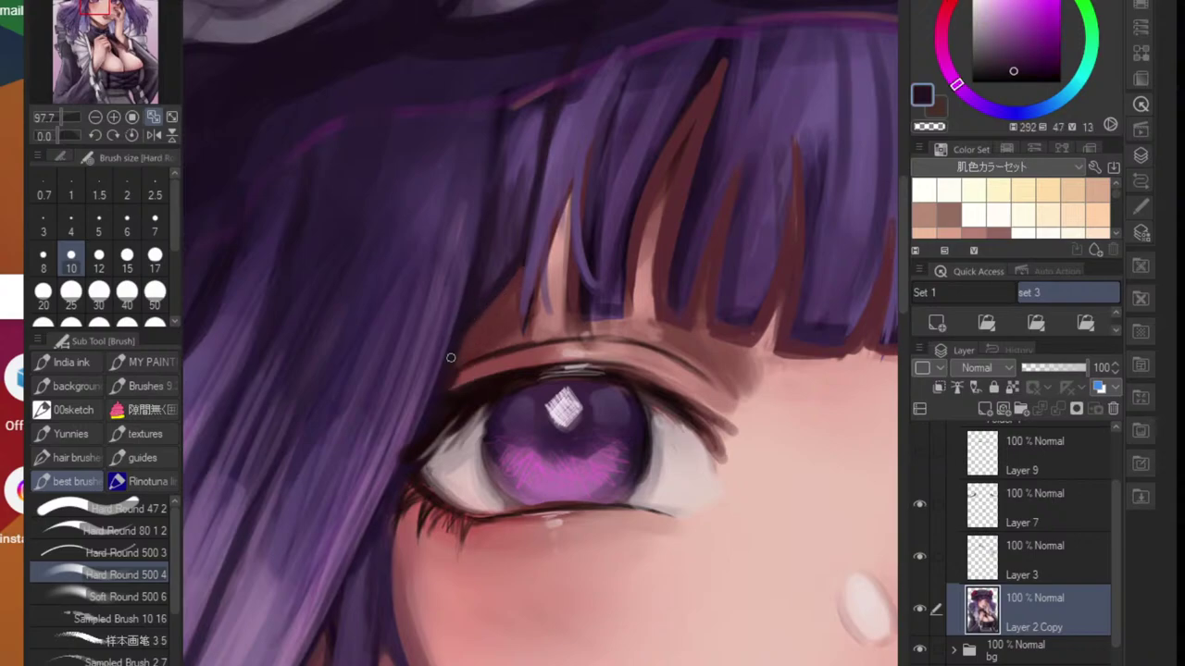
pyautogui.moveTo(467, 341)
pyautogui.mouseDown()
pyautogui.moveTo(516, 274)
pyautogui.moveTo(512, 329)
pyautogui.mouseUp()
pyautogui.moveTo(516, 274); pyautogui.dragTo(524, 337)
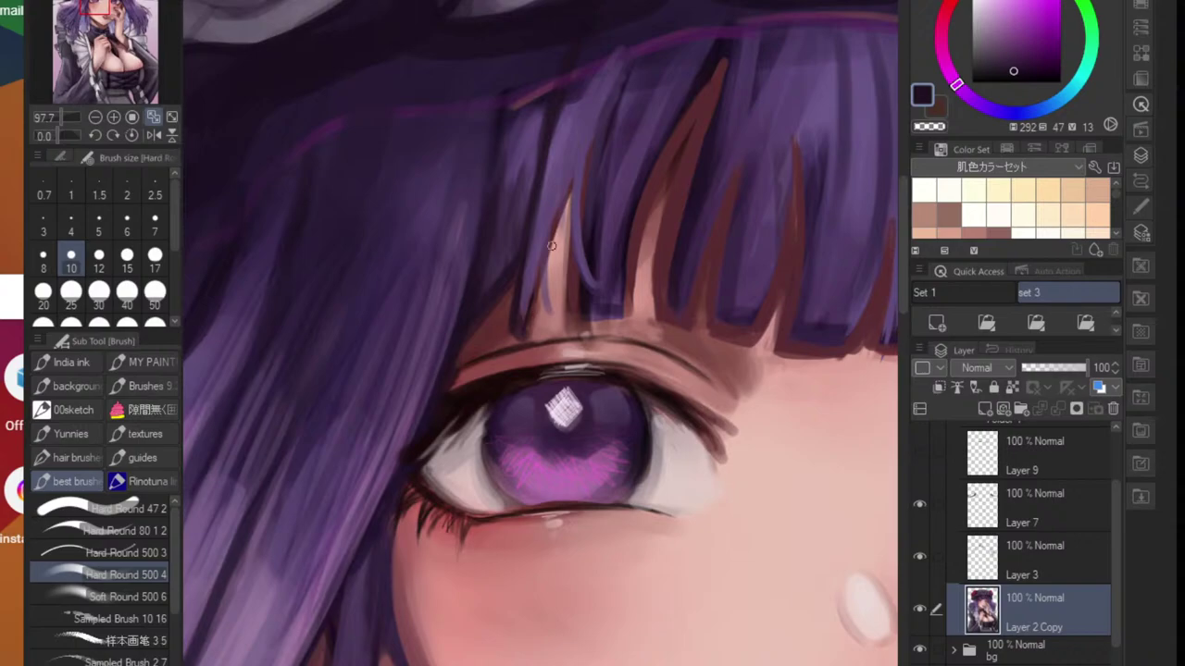
pyautogui.moveTo(561, 202); pyautogui.dragTo(552, 317)
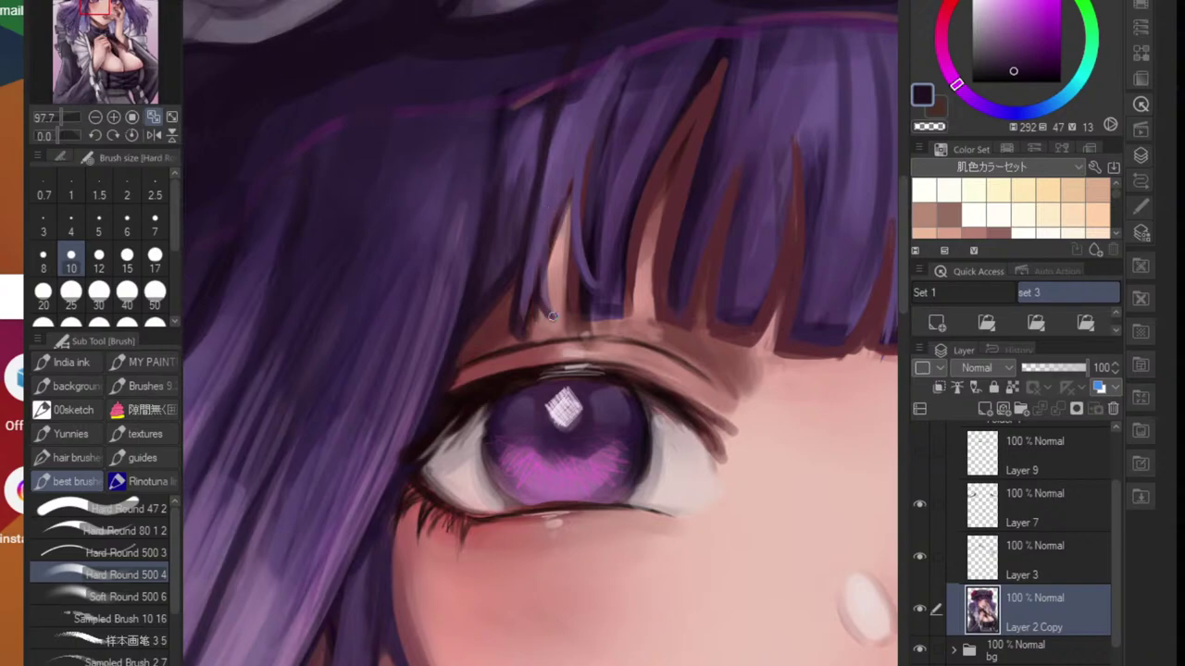
pyautogui.moveTo(564, 200); pyautogui.dragTo(567, 314)
pyautogui.moveTo(568, 222); pyautogui.dragTo(571, 298)
# - Pick a reddish-brown and shade the gaps between the new strands
pyautogui.keyDown('alt'); pyautogui.click(581, 275); pyautogui.keyUp('alt')
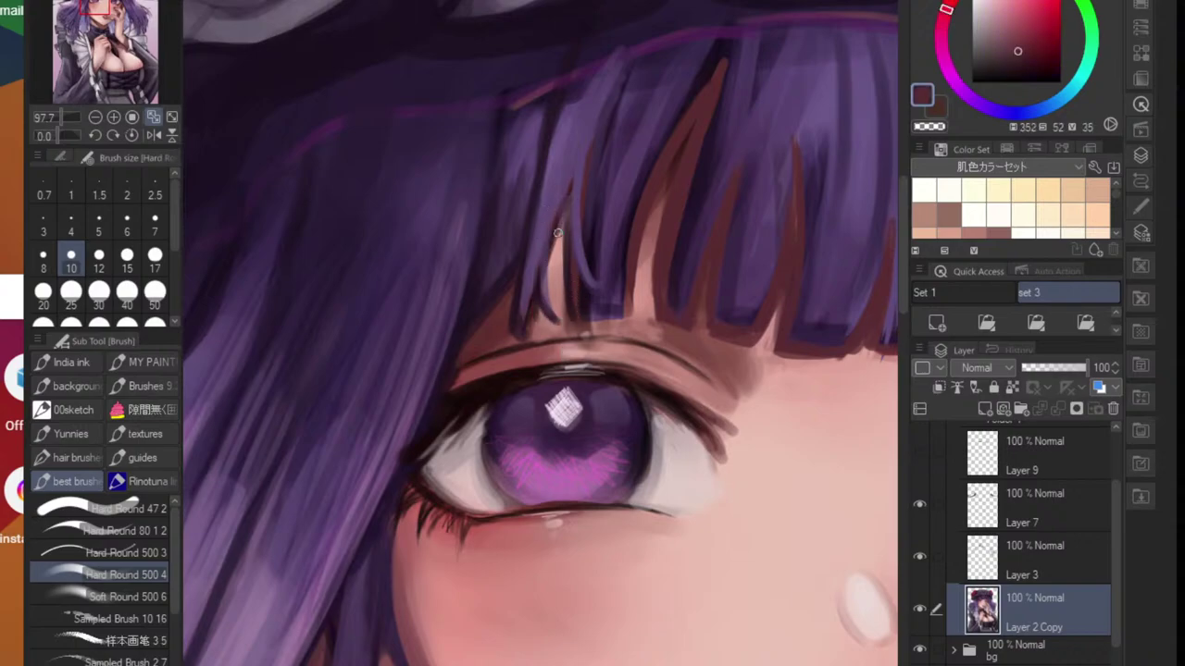
pyautogui.moveTo(557, 226)
pyautogui.mouseDown()
pyautogui.moveTo(531, 320)
pyautogui.moveTo(567, 313)
pyautogui.mouseUp()
pyautogui.moveTo(562, 267); pyautogui.dragTo(564, 300)
pyautogui.moveTo(560, 250); pyautogui.dragTo(559, 281)
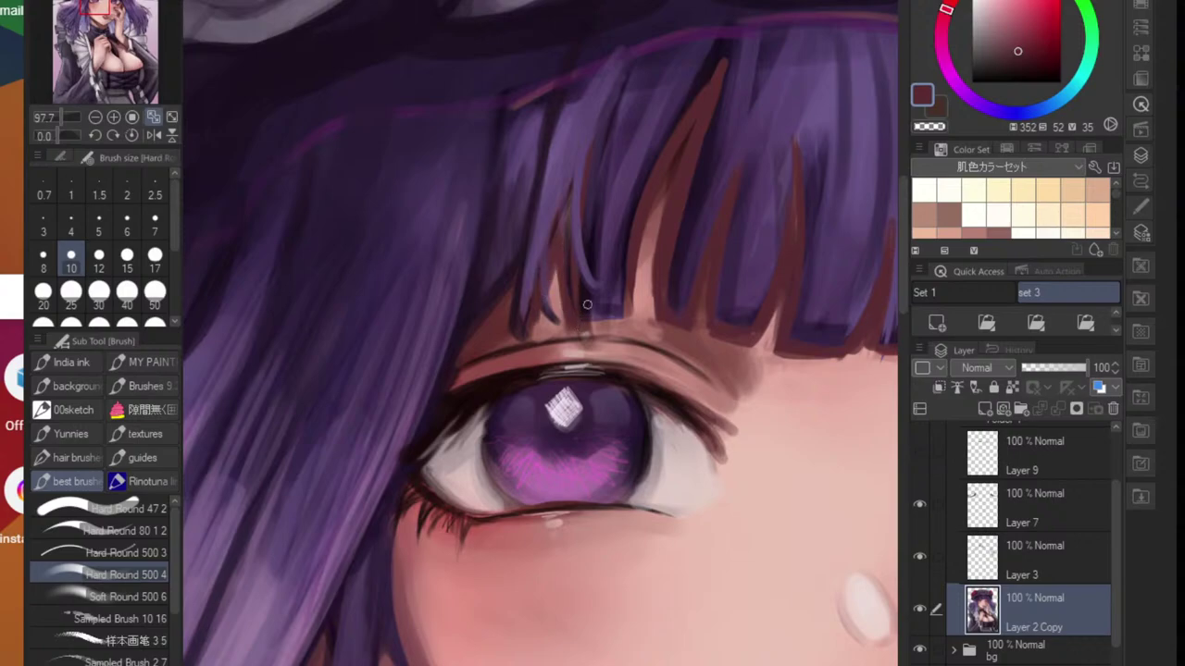
pyautogui.scroll(-6, 686, 343)
pyautogui.moveTo(684, 357); pyautogui.dragTo(576, 365)
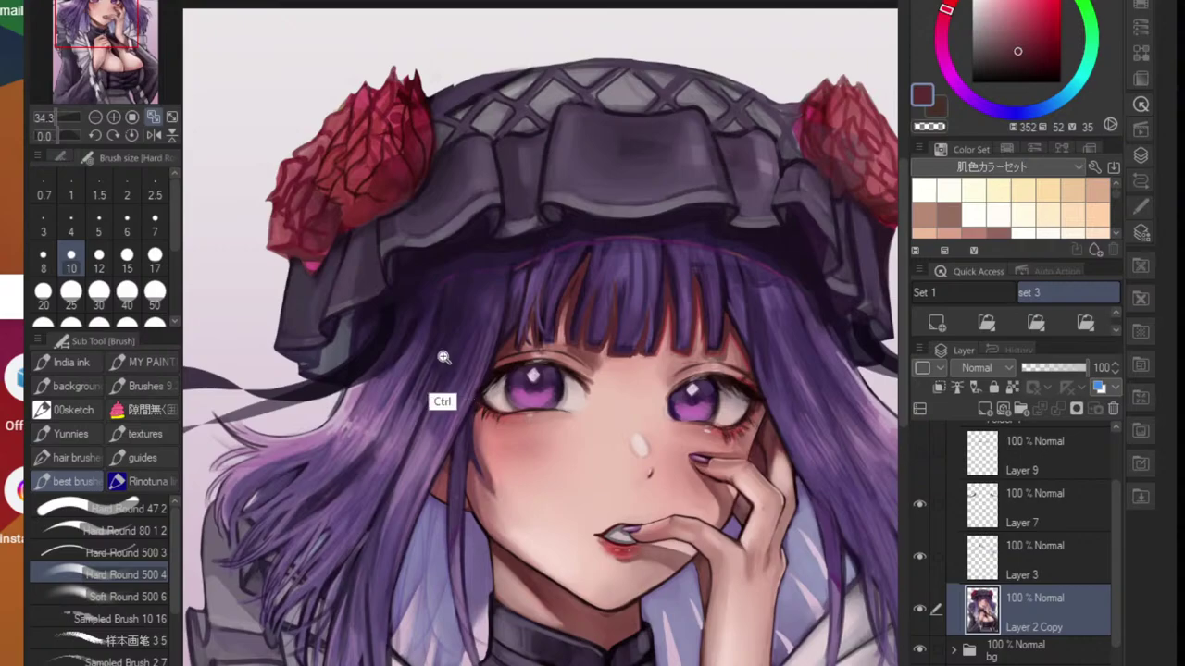
# - Sample a series of dark purples from the bangs and left-side hair
pyautogui.moveTo(444, 358); pyautogui.dragTo(478, 342)
pyautogui.keyDown('alt'); pyautogui.click(476, 346); pyautogui.keyUp('alt')
pyautogui.keyDown('alt'); pyautogui.click(483, 345); pyautogui.keyUp('alt')
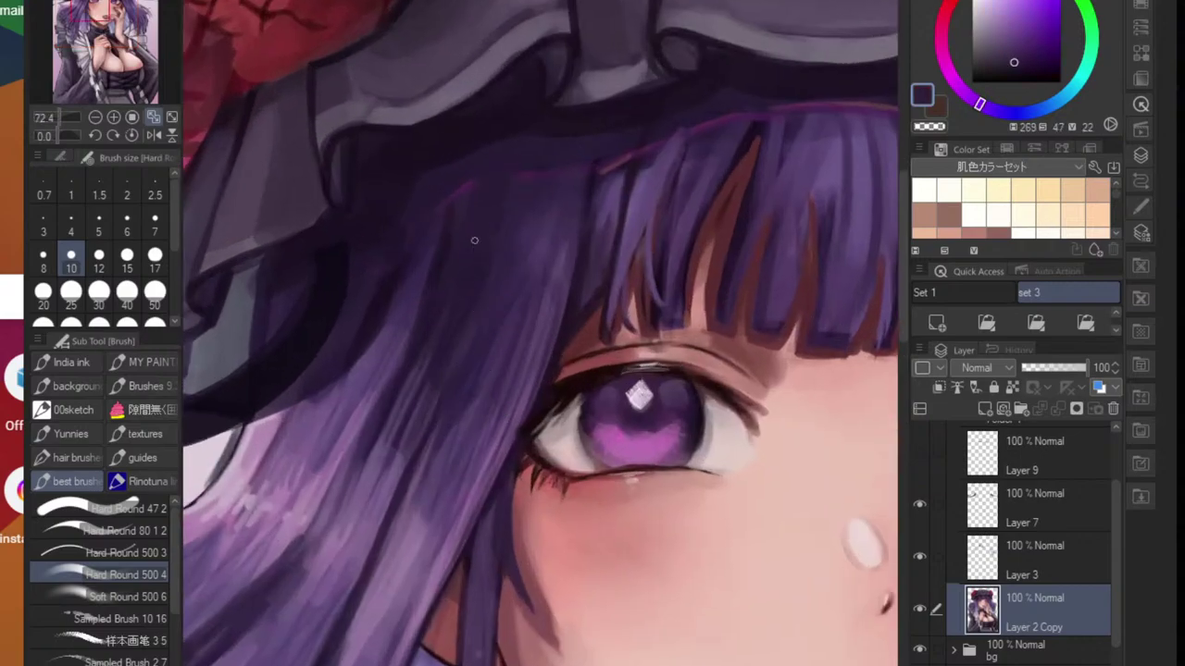
pyautogui.keyDown('alt'); pyautogui.click(535, 298); pyautogui.keyUp('alt')
pyautogui.keyDown('alt'); pyautogui.click(541, 260); pyautogui.keyUp('alt')
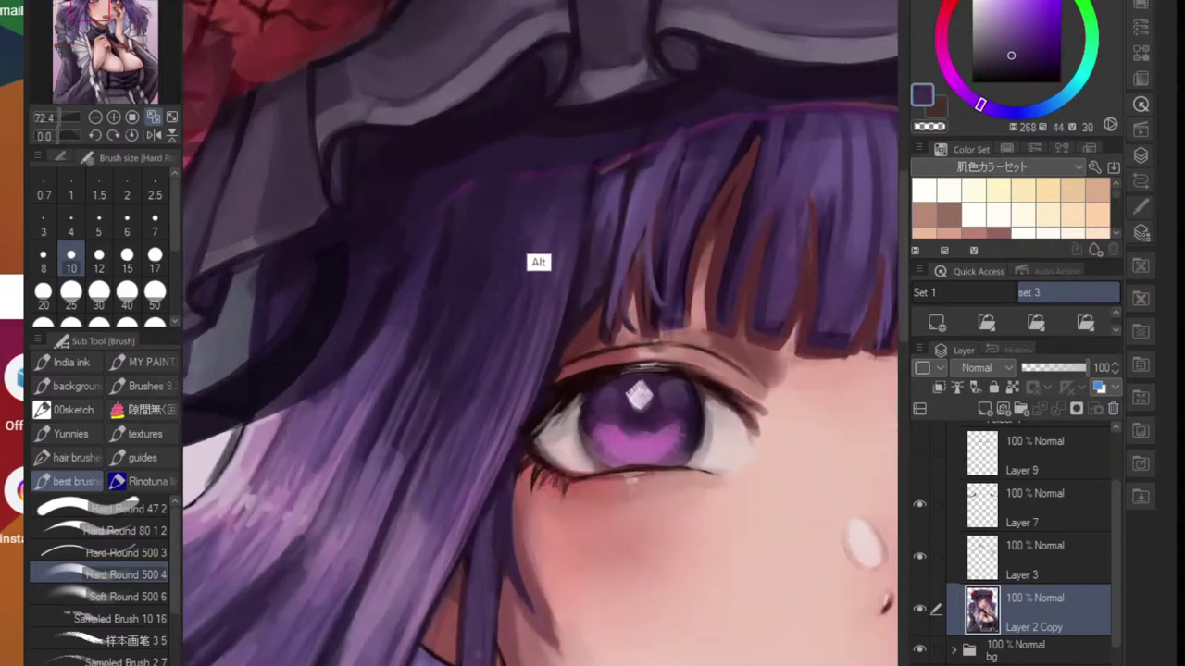
pyautogui.keyDown('alt'); pyautogui.click(460, 238); pyautogui.keyUp('alt')
pyautogui.keyDown('alt'); pyautogui.click(527, 248); pyautogui.keyUp('alt')
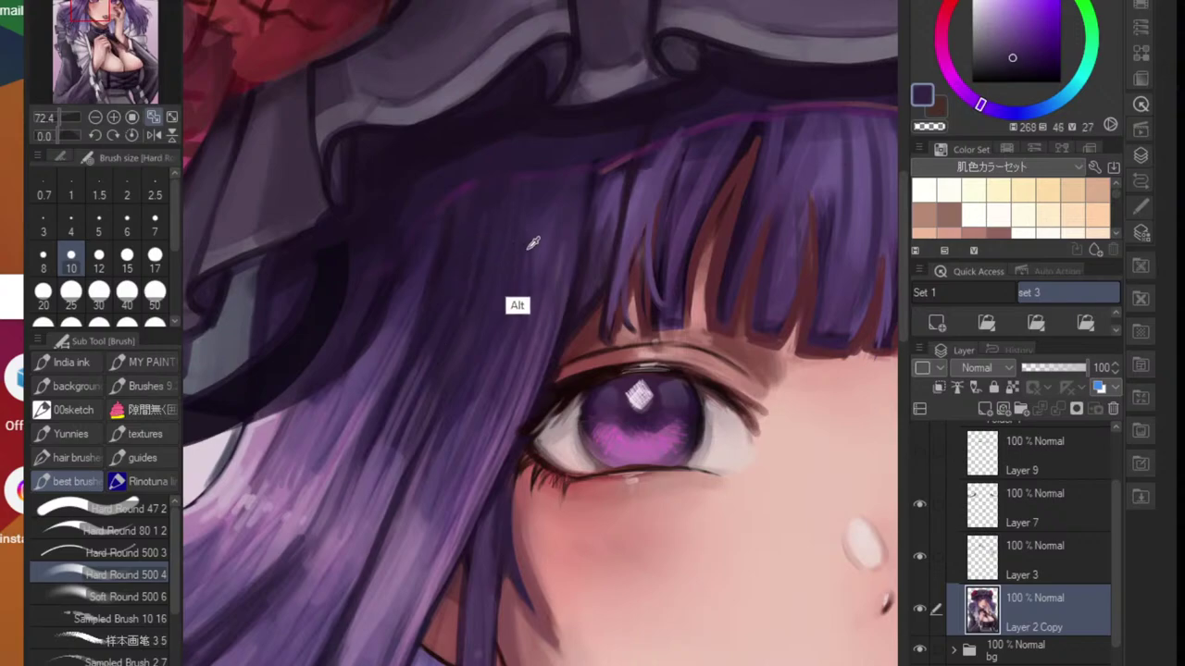
pyautogui.keyDown('alt'); pyautogui.click(410, 279); pyautogui.keyUp('alt')
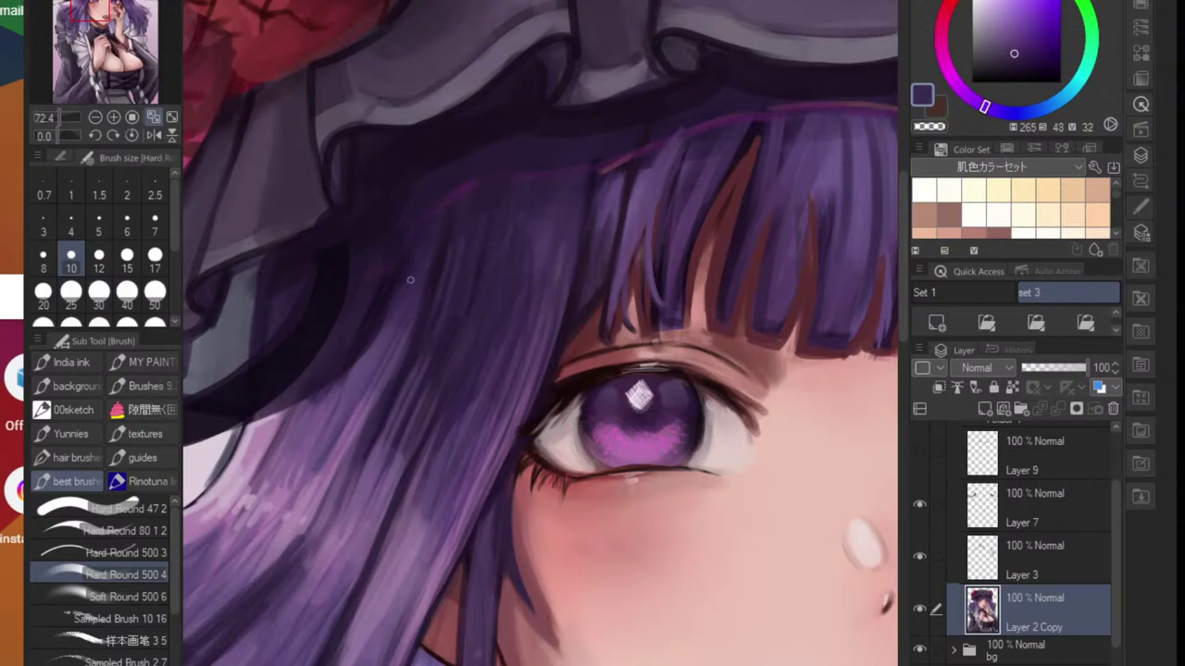
pyautogui.keyDown('alt'); pyautogui.click(546, 285); pyautogui.keyUp('alt')
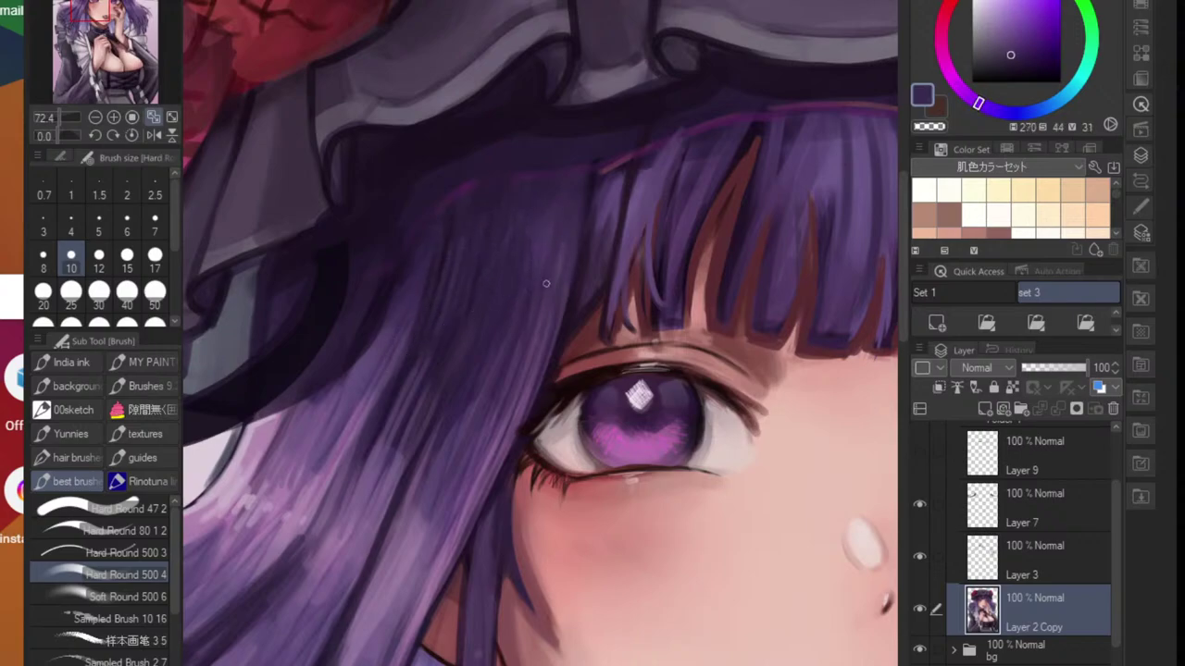
pyautogui.keyDown('alt'); pyautogui.click(524, 219); pyautogui.keyUp('alt')
pyautogui.keyDown('alt'); pyautogui.click(575, 187); pyautogui.keyUp('alt')
pyautogui.keyDown('alt'); pyautogui.click(528, 171); pyautogui.keyUp('alt')
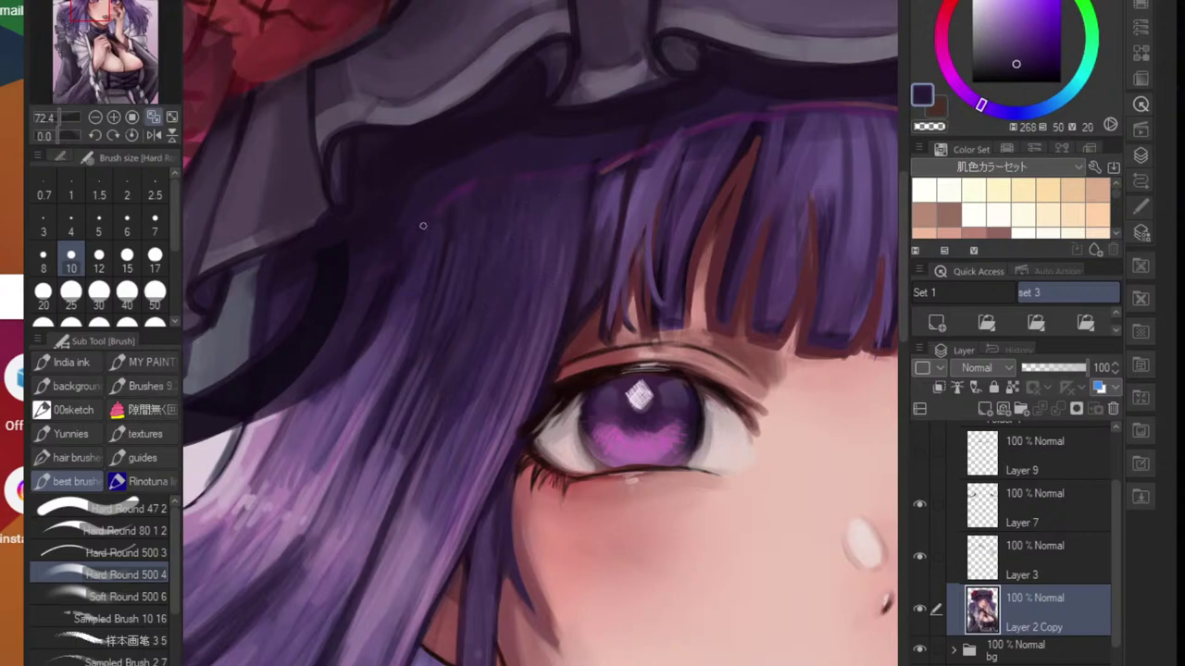
pyautogui.keyDown('alt'); pyautogui.click(350, 378); pyautogui.keyUp('alt')
pyautogui.keyDown('alt'); pyautogui.click(320, 390); pyautogui.keyUp('alt')
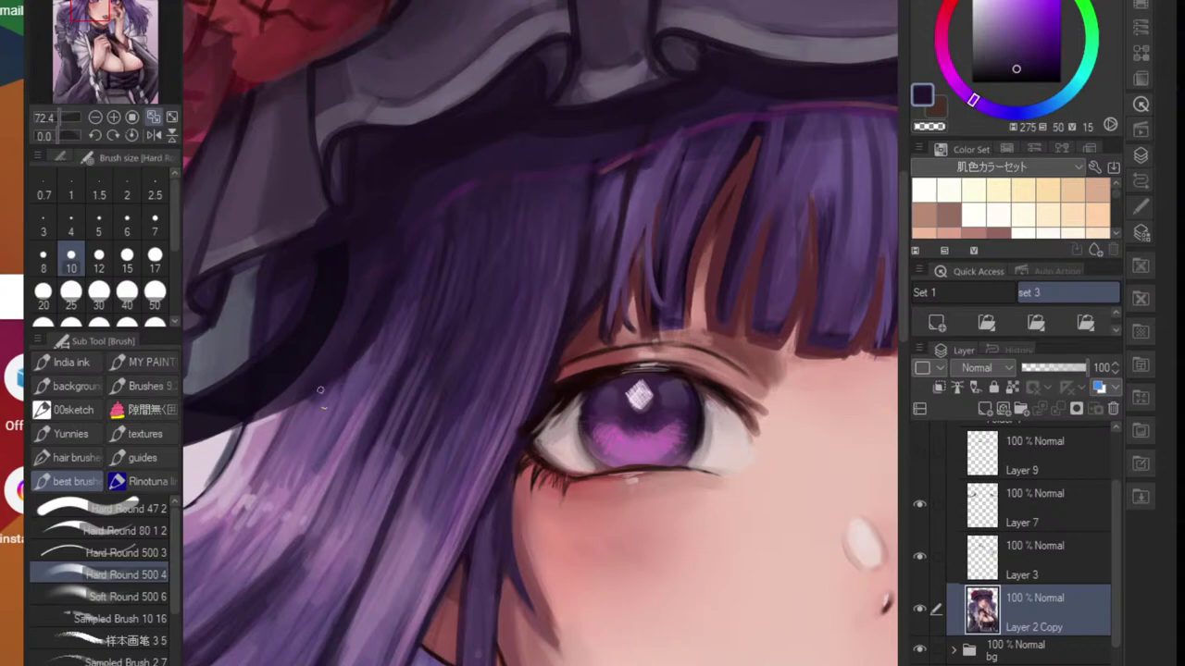
pyautogui.keyDown('alt'); pyautogui.click(303, 397); pyautogui.keyUp('alt')
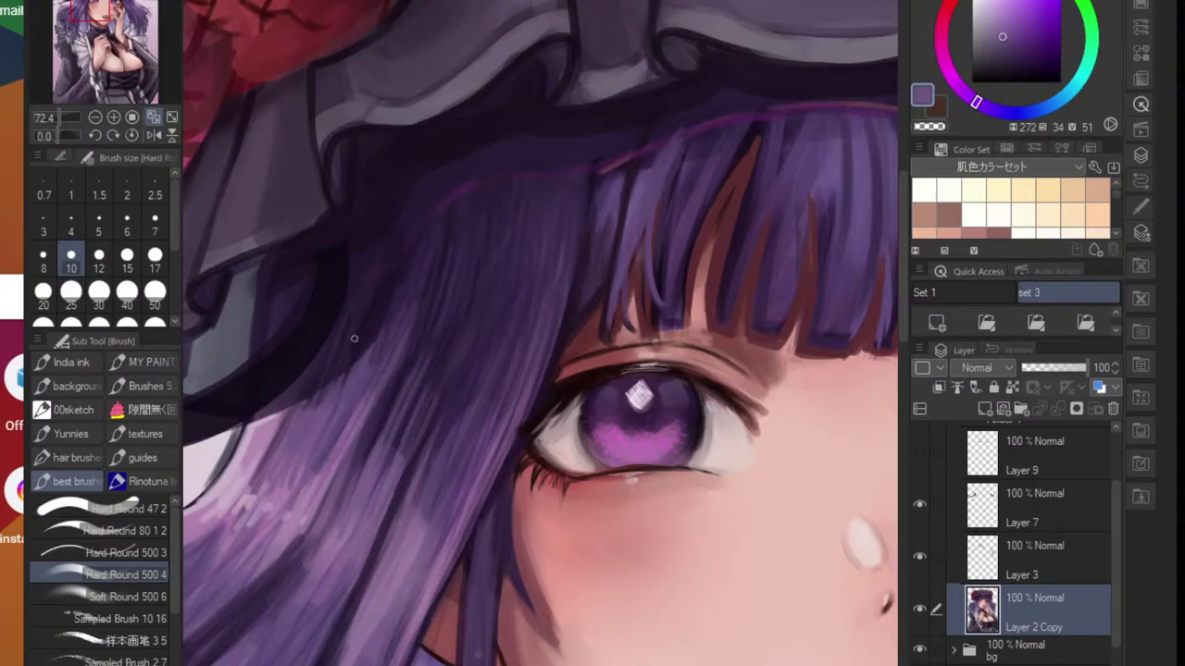
pyautogui.keyDown('alt'); pyautogui.click(287, 423); pyautogui.keyUp('alt')
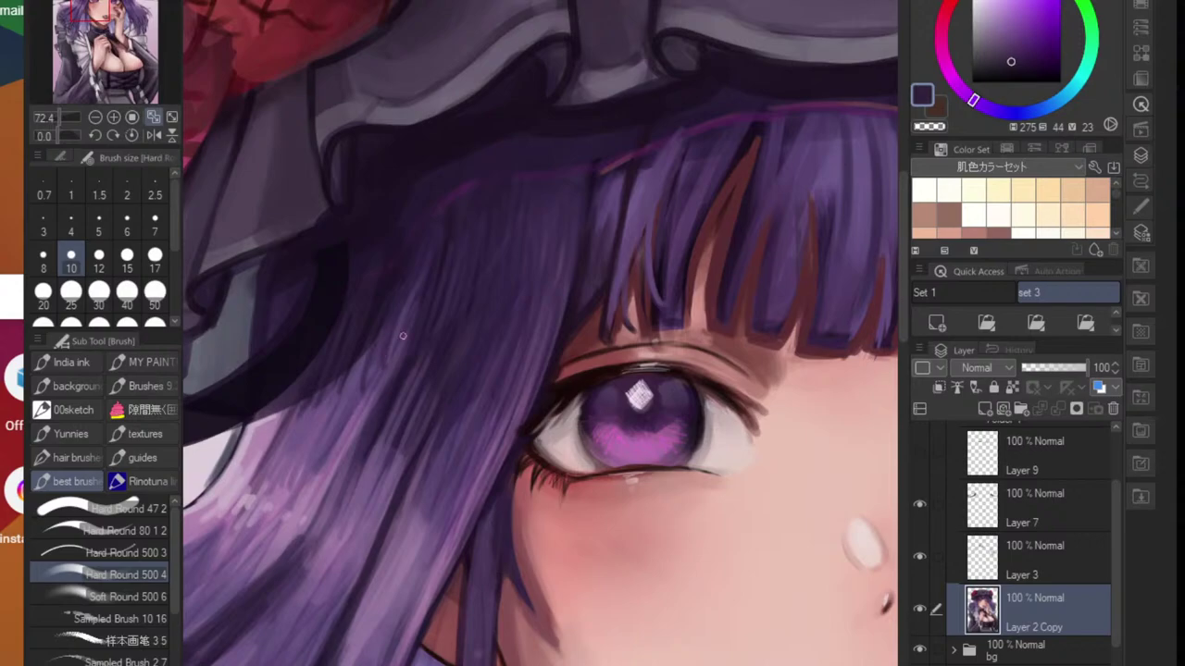
# - Check the right-side hair and settle on a very dark hair purple
pyautogui.moveTo(423, 331); pyautogui.dragTo(367, 406)
pyautogui.moveTo(574, 350); pyautogui.dragTo(528, 329)
pyautogui.keyDown('alt'); pyautogui.click(474, 324); pyautogui.keyUp('alt')
pyautogui.keyDown('alt'); pyautogui.click(505, 458); pyautogui.keyUp('alt')
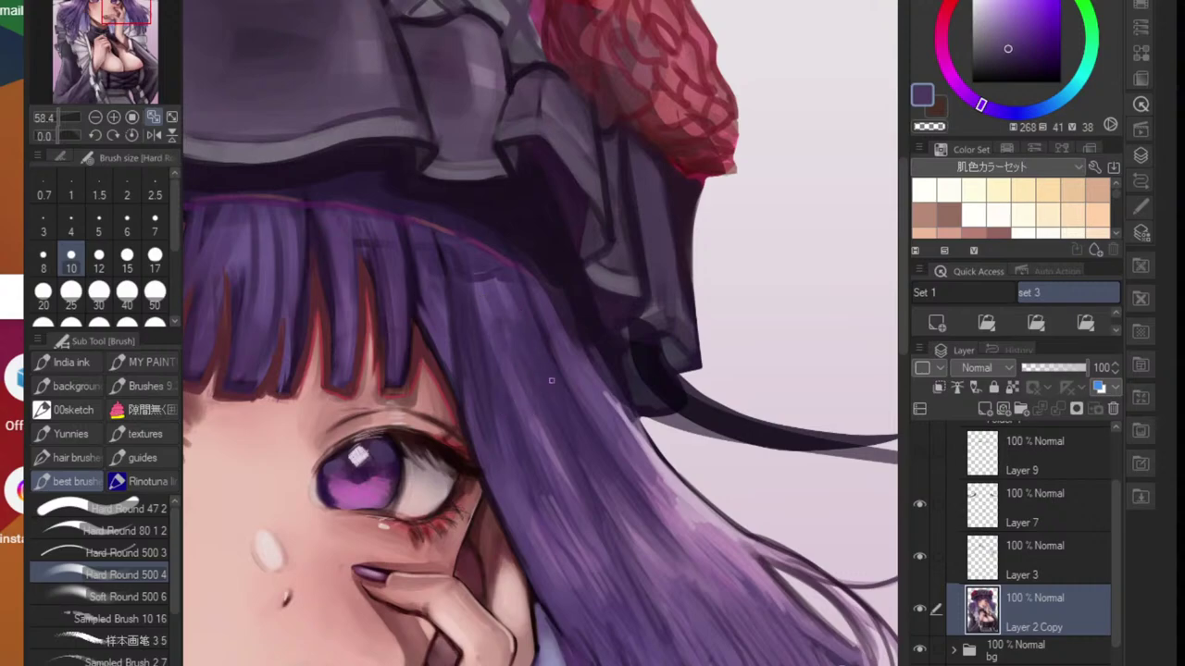
pyautogui.keyDown('alt'); pyautogui.click(515, 312); pyautogui.keyUp('alt')
pyautogui.keyDown('alt'); pyautogui.click(431, 248); pyautogui.keyUp('alt')
pyautogui.keyDown('alt'); pyautogui.click(416, 266); pyautogui.keyUp('alt')
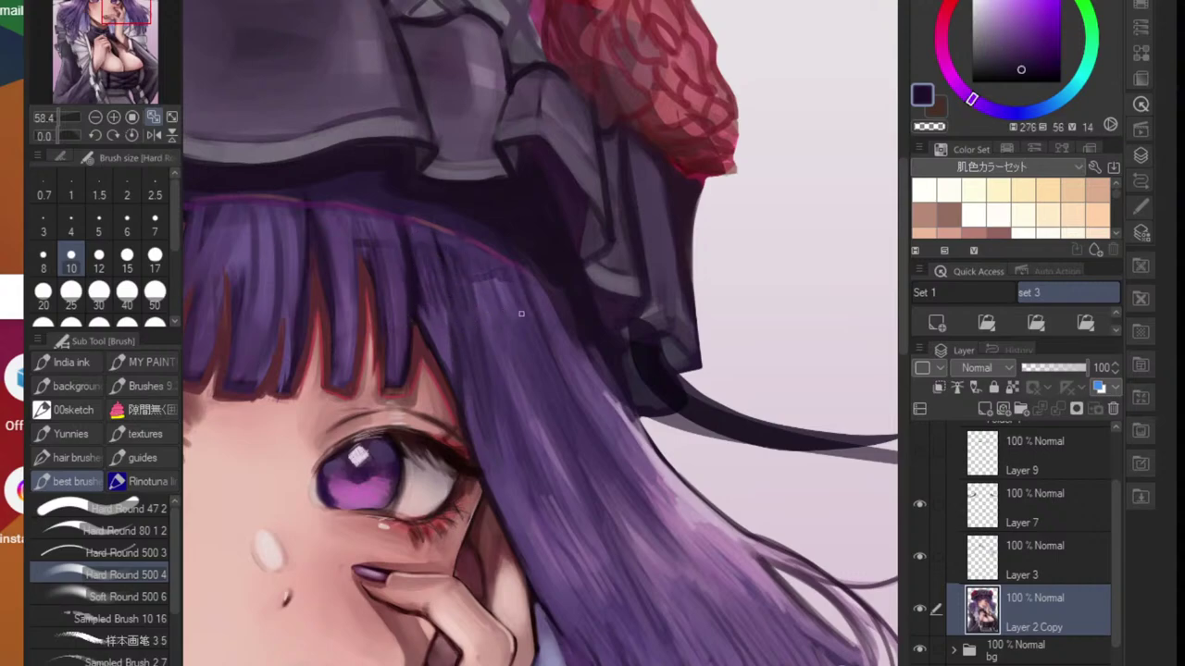
pyautogui.scroll(-4, 500, 338)
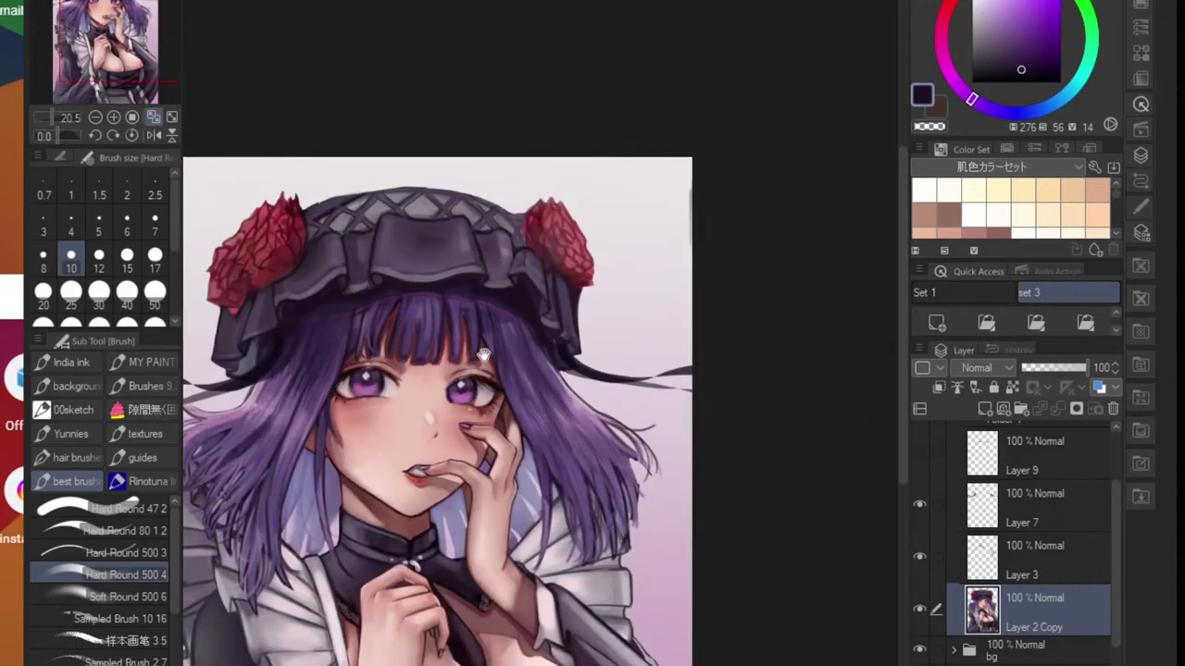
# - Merge Layer 3 down into Layer 2 Copy and make Layer 7 the working layer
pyautogui.scroll(5, 483, 355)
pyautogui.keyDown('alt'); pyautogui.click(525, 332); pyautogui.keyUp('alt')
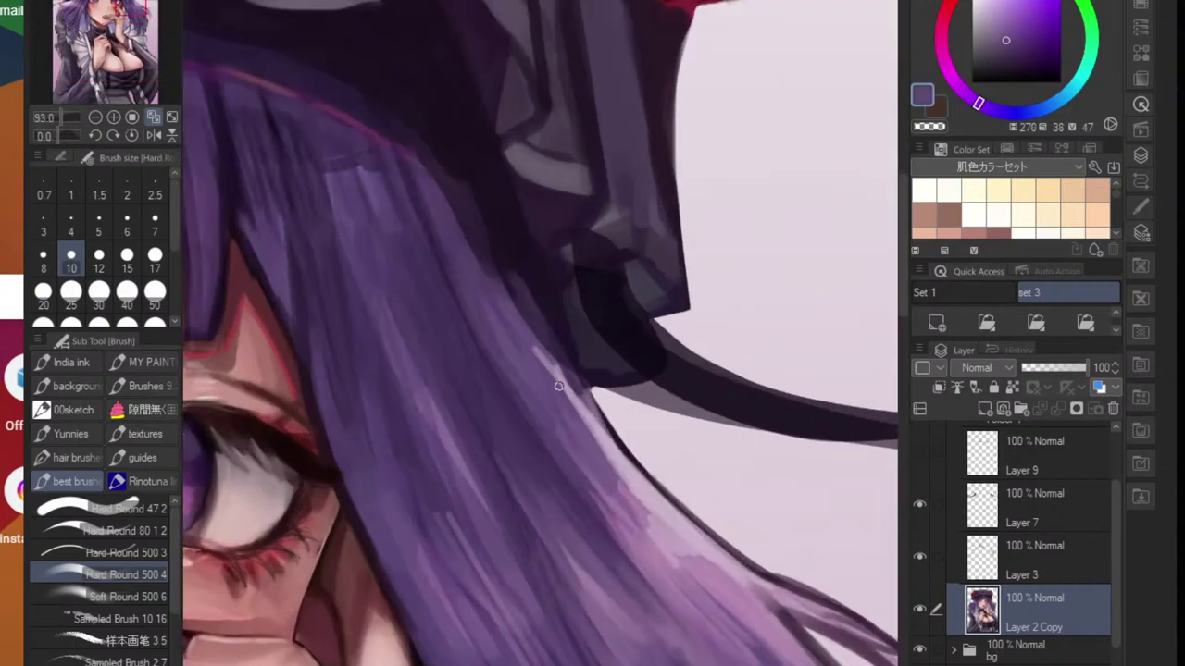
pyautogui.click(1026, 560)
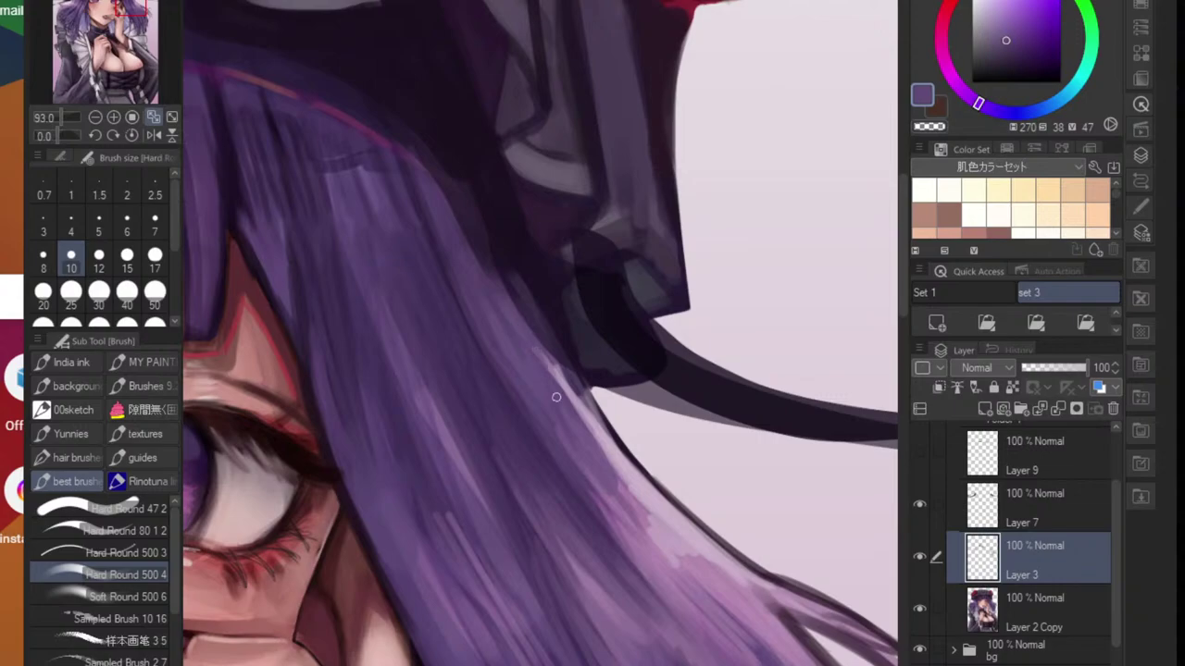
pyautogui.scroll(-3, 546, 352)
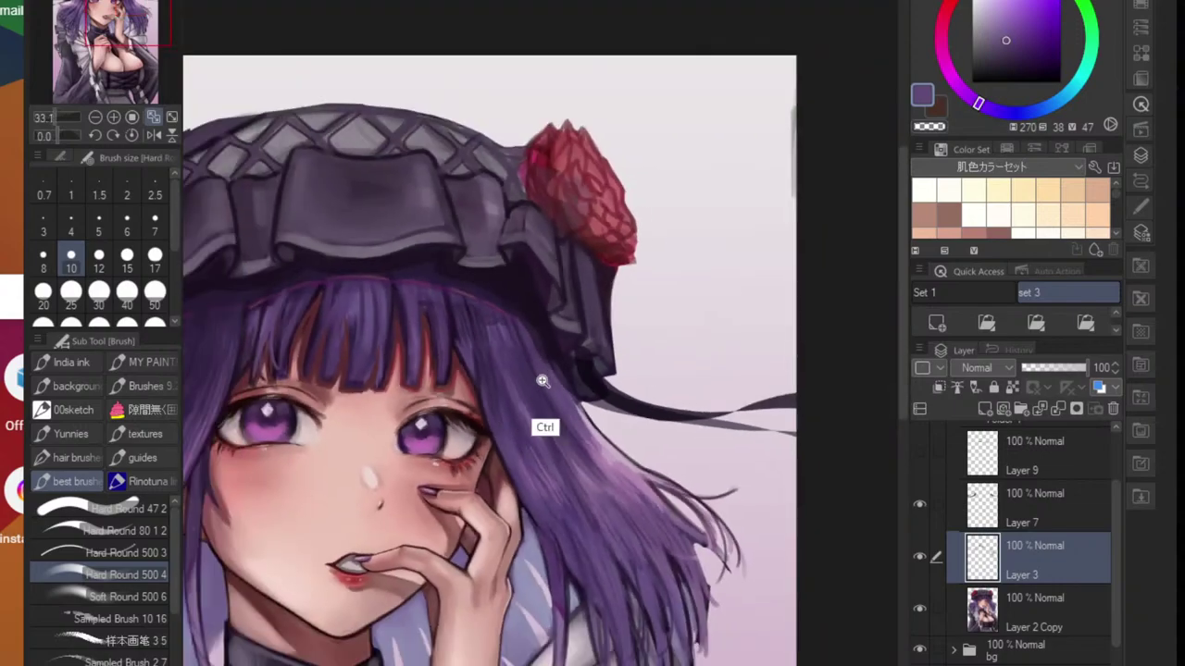
pyautogui.scroll(3, 518, 361)
pyautogui.keyDown('alt'); pyautogui.click(606, 352); pyautogui.keyUp('alt')
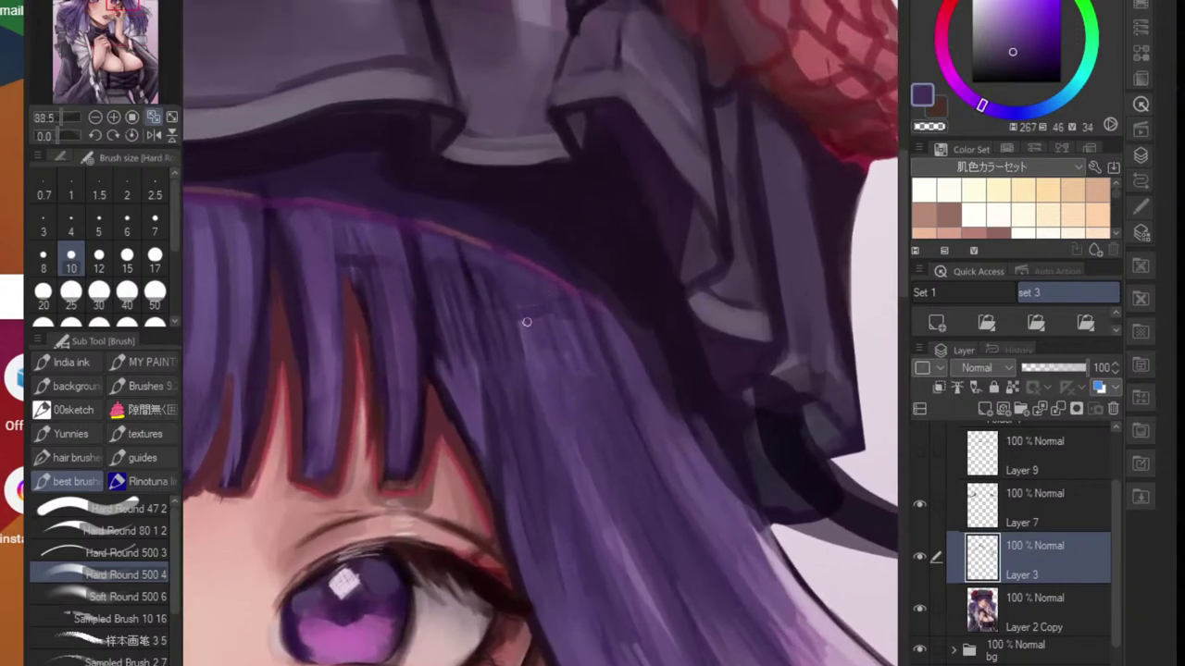
pyautogui.press('j')
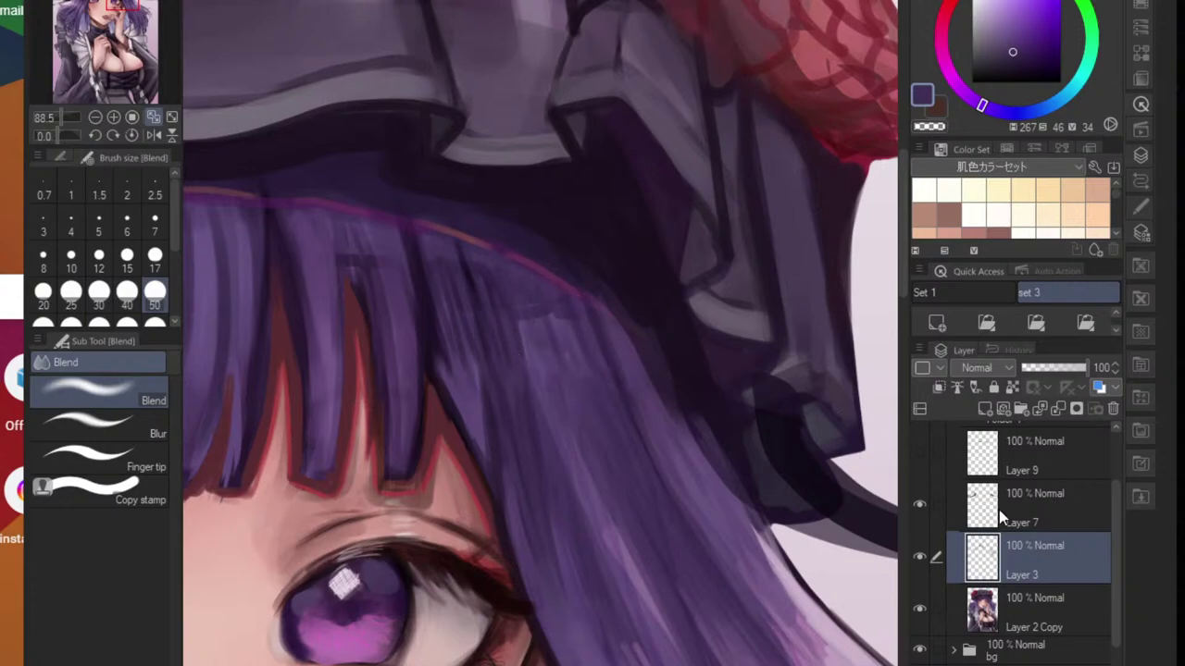
pyautogui.hotkey('ctrl', 'e')
pyautogui.click(970, 498)
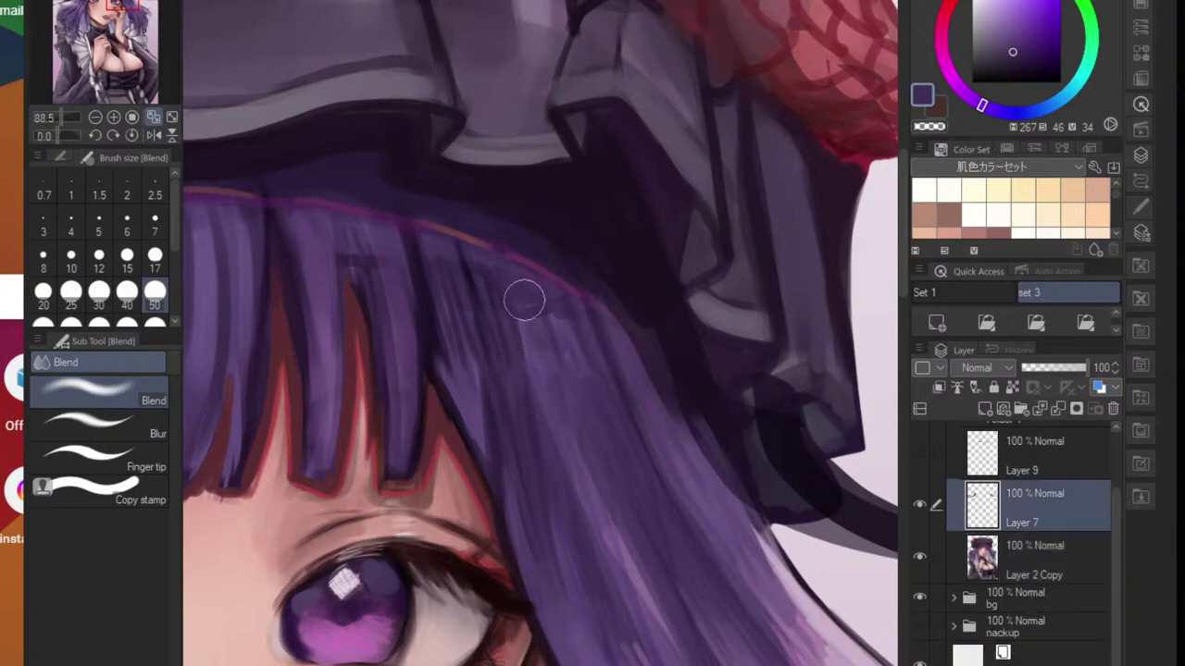
pyautogui.press('b')
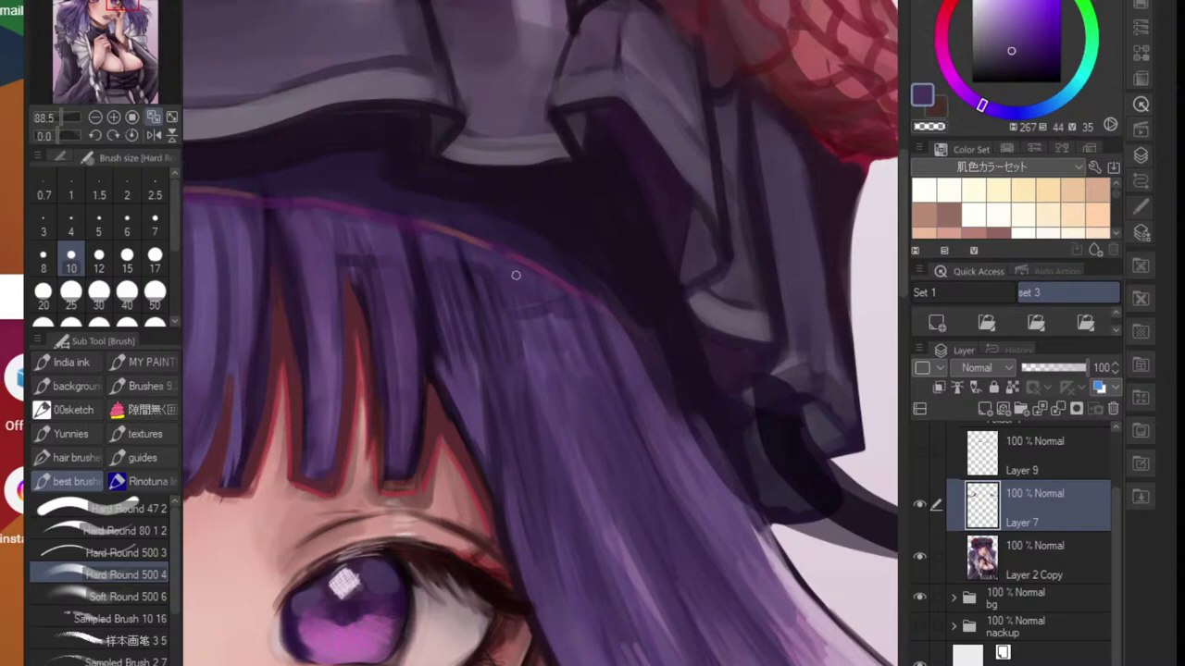
# - Paint dark purple strokes into the fringe and down a central strand
pyautogui.keyDown('alt'); pyautogui.click(423, 311); pyautogui.keyUp('alt')
pyautogui.moveTo(439, 249)
pyautogui.mouseDown()
pyautogui.moveTo(457, 303)
pyautogui.moveTo(439, 350)
pyautogui.mouseUp()
pyautogui.scroll(-6, 510, 322)
pyautogui.scroll(7, 457, 320)
pyautogui.keyDown('alt'); pyautogui.click(441, 372); pyautogui.keyUp('alt')
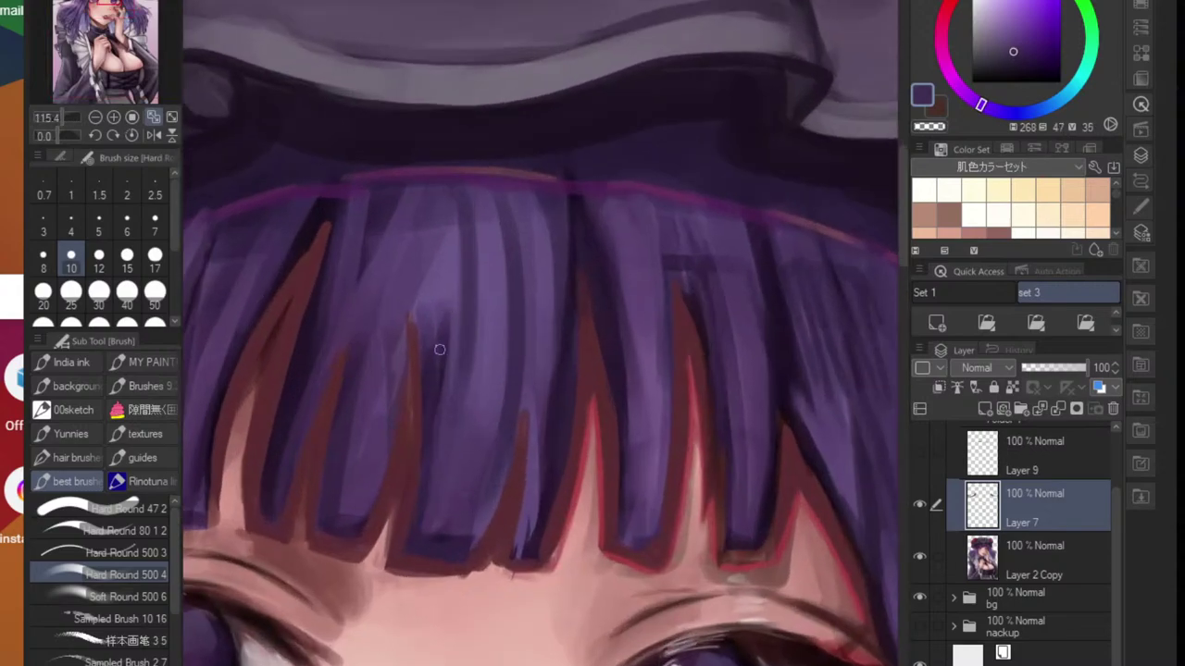
pyautogui.moveTo(433, 280); pyautogui.dragTo(436, 435)
pyautogui.moveTo(425, 294); pyautogui.dragTo(432, 409)
pyautogui.keyDown('alt'); pyautogui.click(567, 382); pyautogui.keyUp('alt')
pyautogui.moveTo(550, 266); pyautogui.dragTo(555, 392)
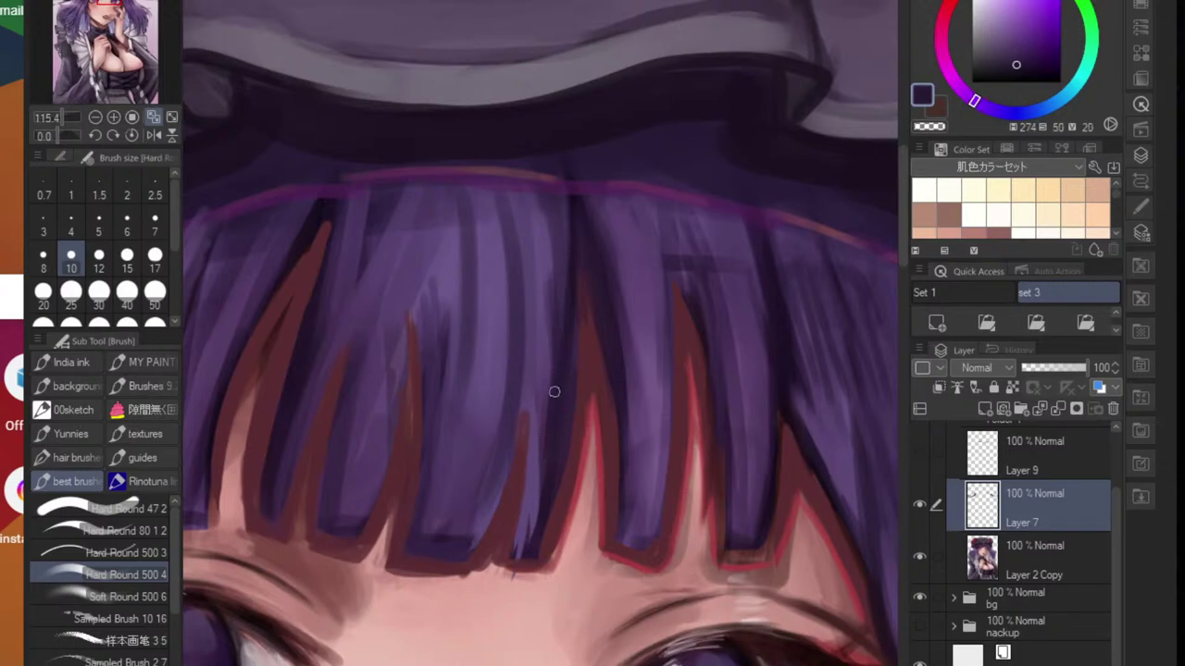
# - Paint light purple highlight strands down and across the bangs
pyautogui.keyDown('alt'); pyautogui.click(540, 347); pyautogui.keyUp('alt')
pyautogui.moveTo(547, 304); pyautogui.dragTo(554, 460)
pyautogui.moveTo(555, 336); pyautogui.dragTo(557, 530)
pyautogui.moveTo(553, 401); pyautogui.dragTo(548, 527)
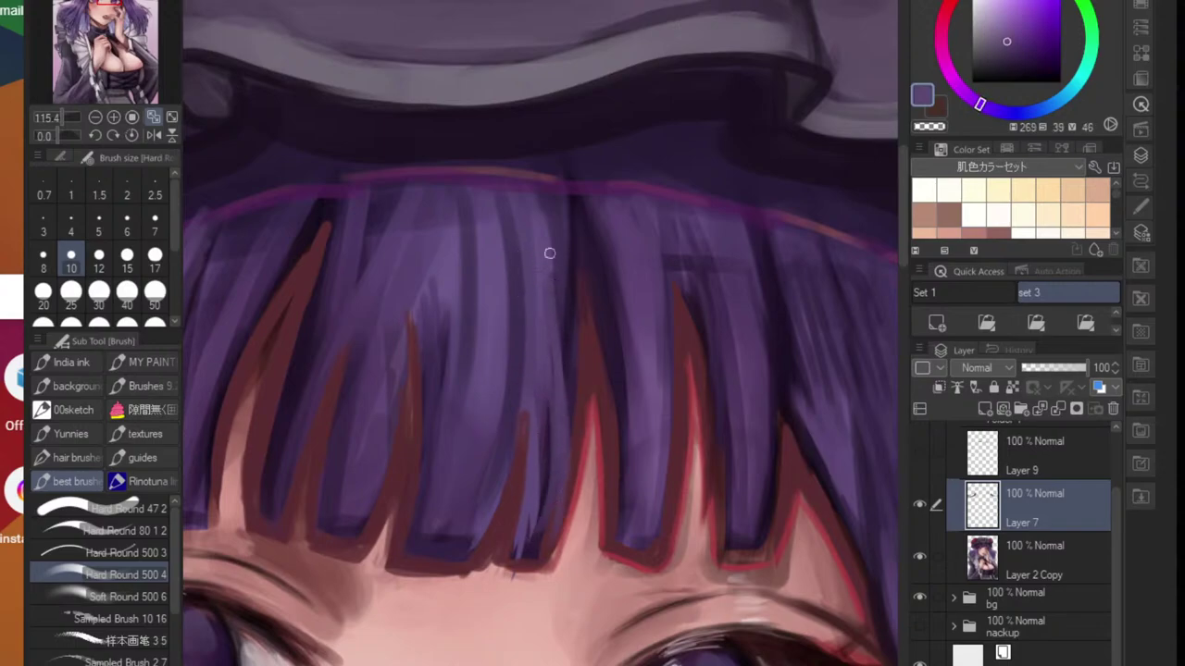
pyautogui.moveTo(549, 253); pyautogui.dragTo(561, 519)
pyautogui.moveTo(539, 323); pyautogui.dragTo(532, 548)
pyautogui.moveTo(500, 306); pyautogui.dragTo(466, 555)
pyautogui.moveTo(443, 324); pyautogui.dragTo(382, 556)
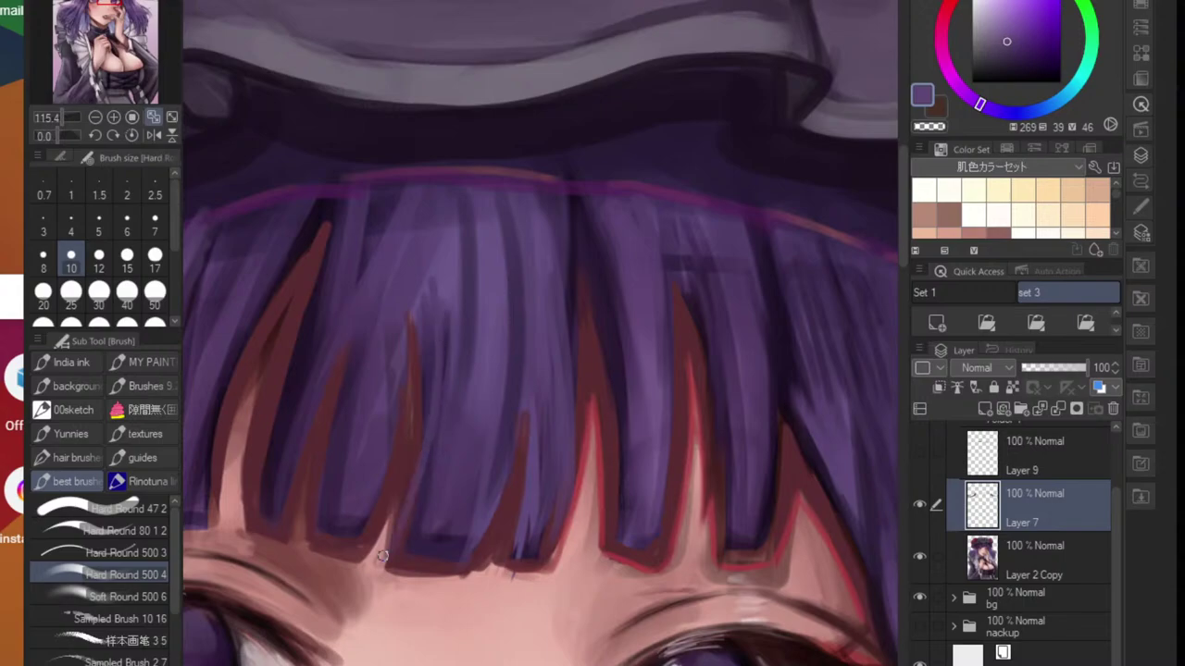
pyautogui.moveTo(440, 400); pyautogui.dragTo(400, 560)
# - Edge the bangs' bottom and left strand gaps in red, then touch up the strand tips
pyautogui.keyDown('alt'); pyautogui.click(603, 412); pyautogui.keyUp('alt')
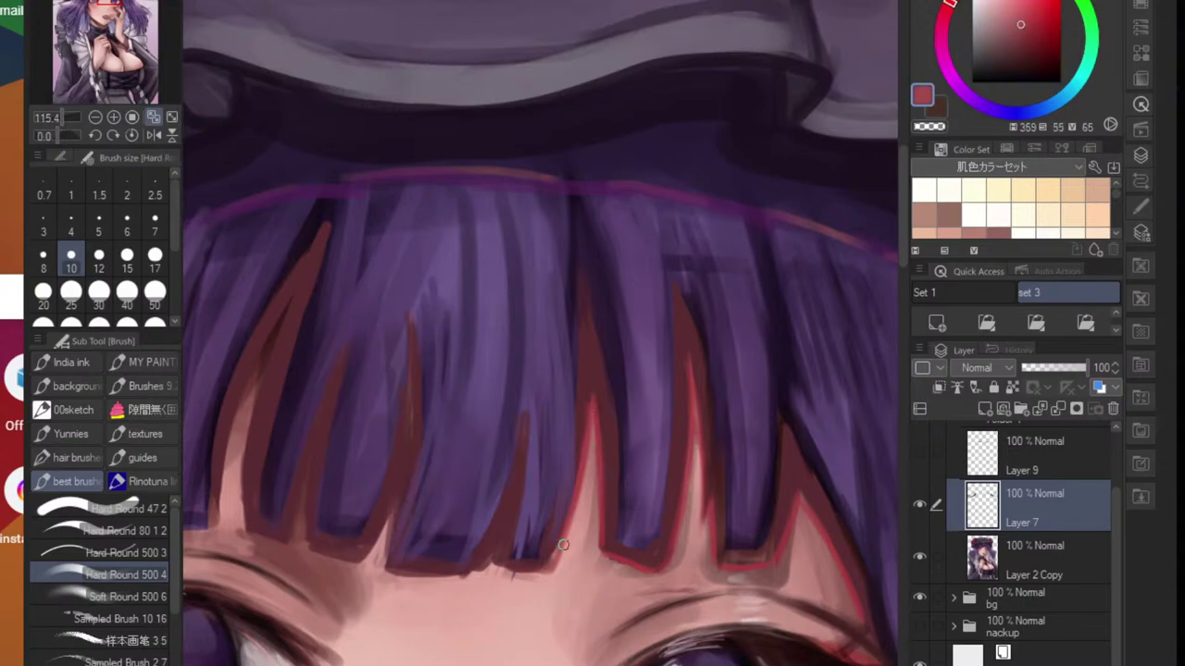
pyautogui.moveTo(551, 565); pyautogui.dragTo(498, 570)
pyautogui.keyDown('alt'); pyautogui.click(485, 633); pyautogui.keyUp('alt')
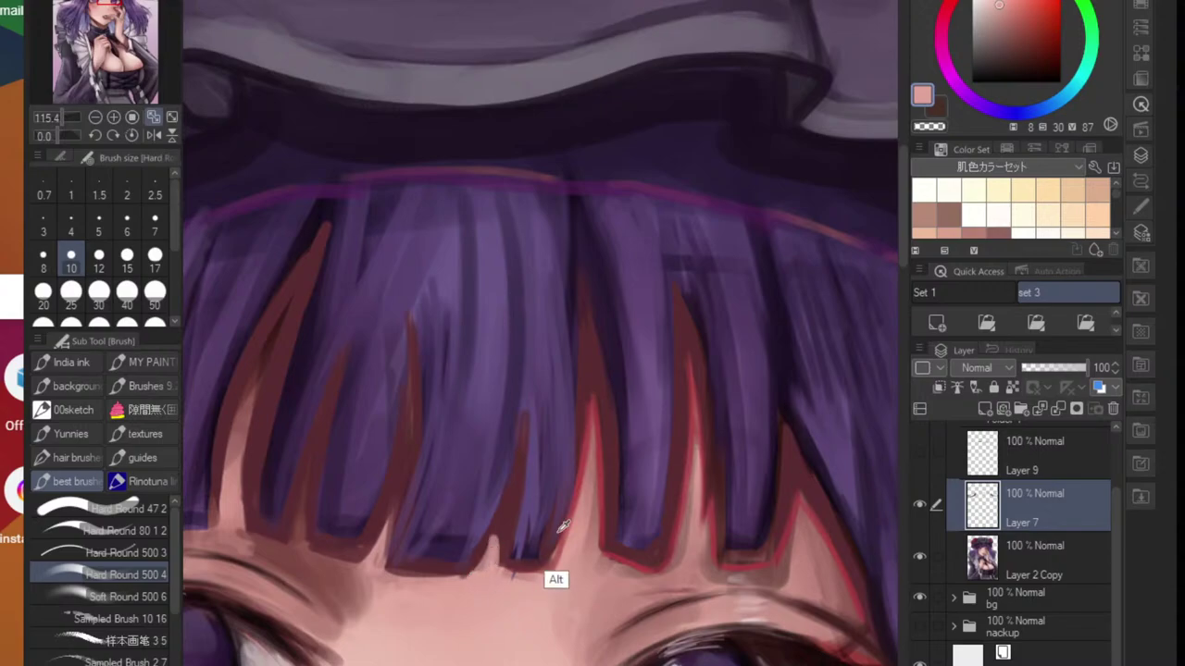
pyautogui.keyDown('alt'); pyautogui.click(595, 460); pyautogui.keyUp('alt')
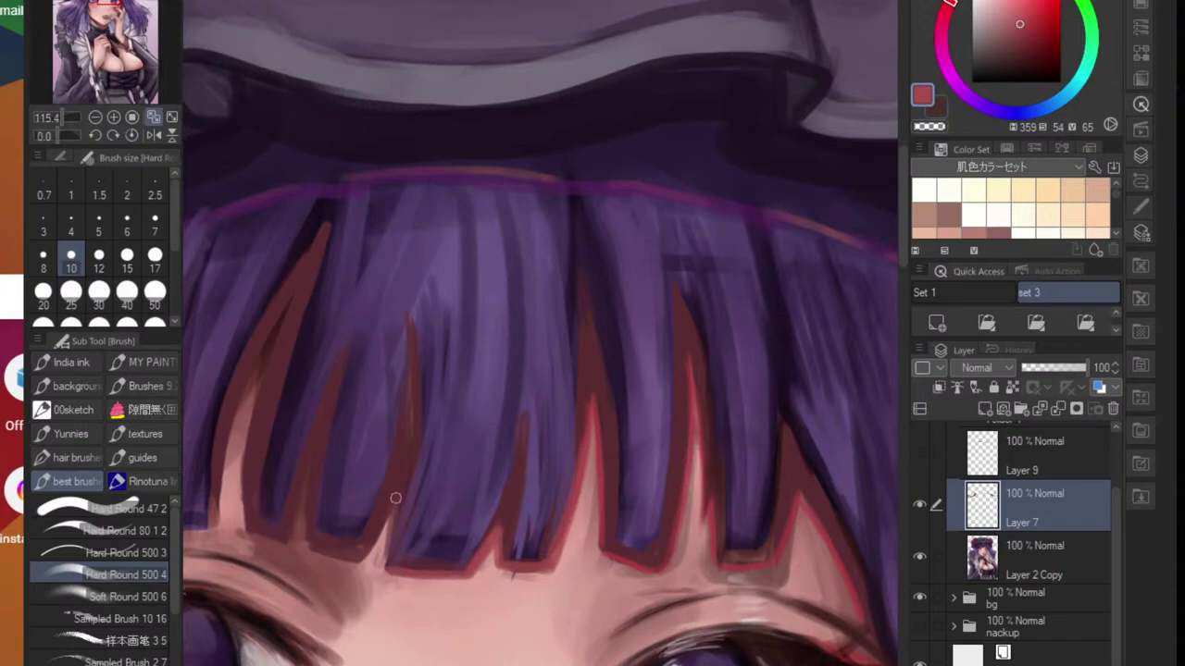
pyautogui.moveTo(398, 503)
pyautogui.mouseDown()
pyautogui.moveTo(362, 555)
pyautogui.moveTo(369, 582)
pyautogui.moveTo(425, 553)
pyautogui.moveTo(438, 565)
pyautogui.moveTo(389, 481)
pyautogui.moveTo(370, 549)
pyautogui.moveTo(326, 456)
pyautogui.mouseUp()
pyautogui.moveTo(352, 337); pyautogui.dragTo(326, 495)
pyautogui.moveTo(368, 311)
pyautogui.mouseDown()
pyautogui.moveTo(340, 395)
pyautogui.moveTo(348, 350)
pyautogui.moveTo(333, 372)
pyautogui.moveTo(303, 490)
pyautogui.mouseUp()
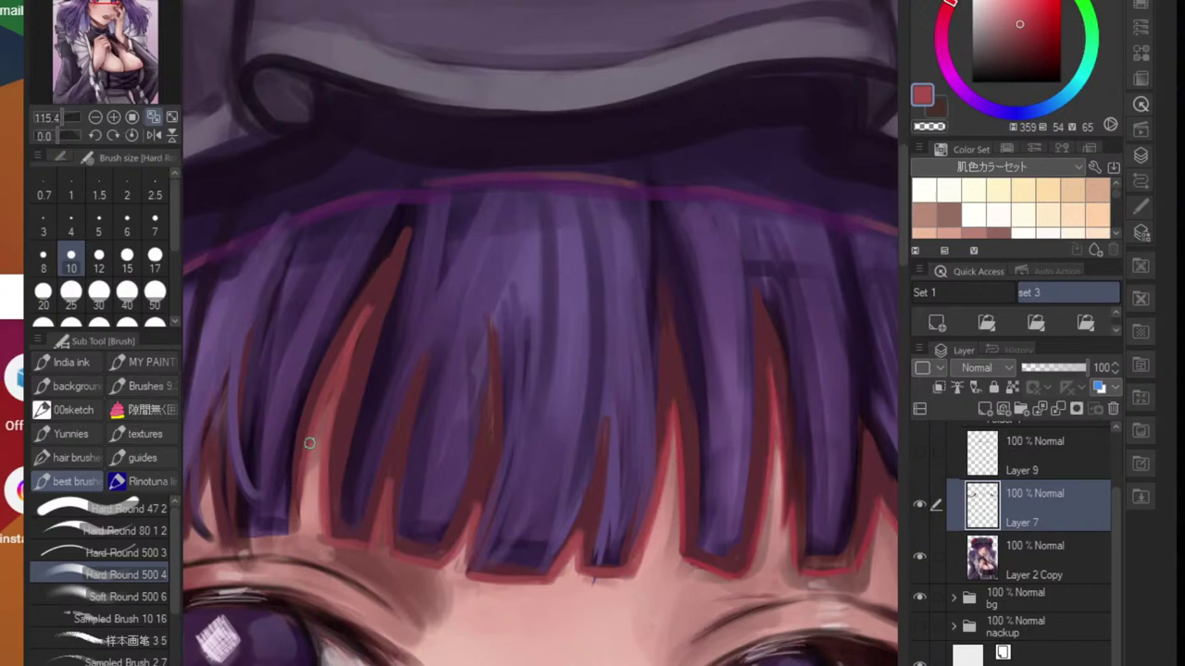
pyautogui.moveTo(310, 443); pyautogui.dragTo(299, 523)
pyautogui.scroll(-5, 301, 523)
pyautogui.scroll(8, 310, 568)
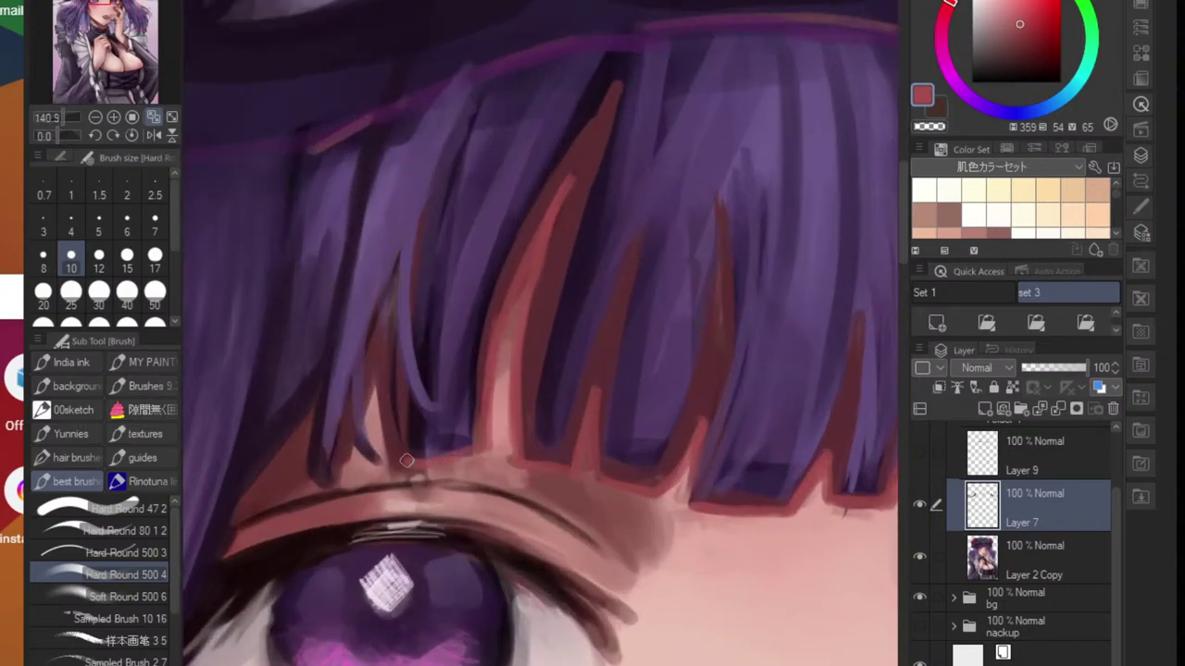
pyautogui.moveTo(407, 461)
pyautogui.mouseDown()
pyautogui.moveTo(378, 387)
pyautogui.moveTo(394, 456)
pyautogui.moveTo(376, 386)
pyautogui.moveTo(353, 459)
pyautogui.mouseUp()
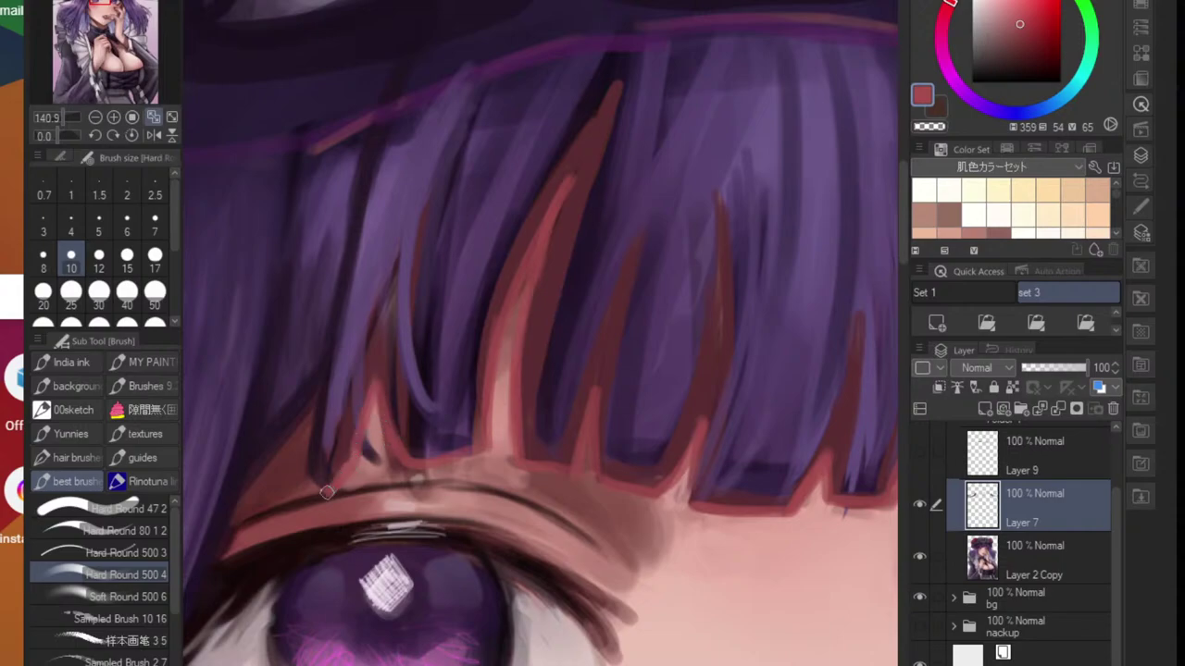
pyautogui.scroll(-8, 327, 492)
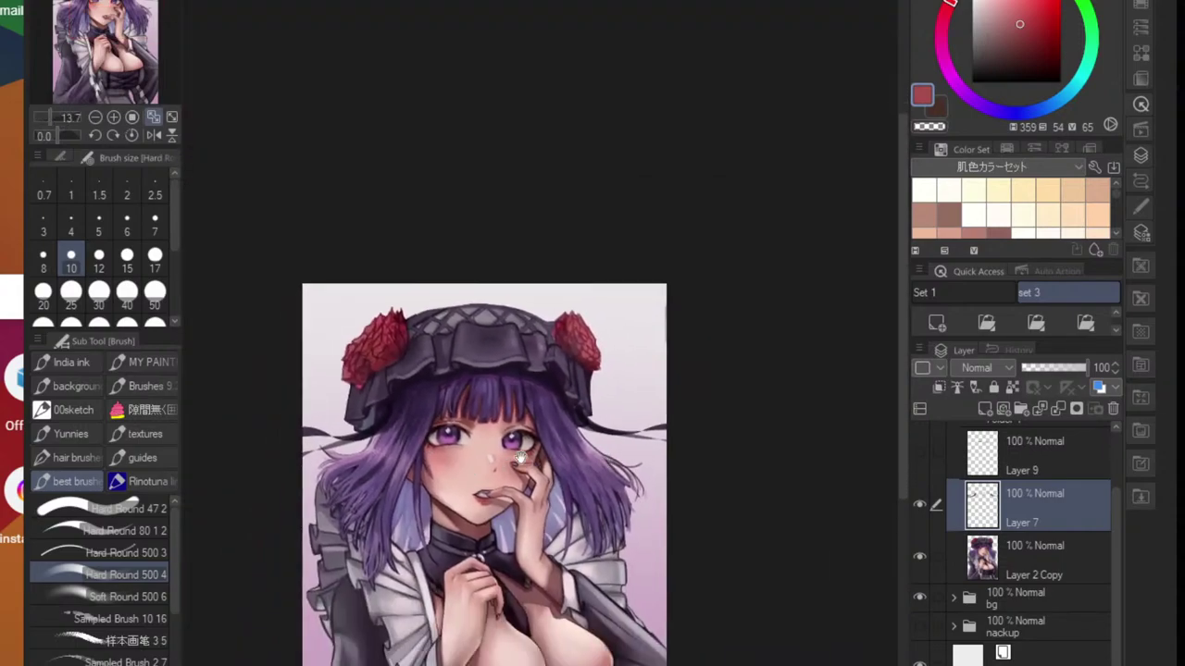
# - Darken the left eye's upper eyelid line with maroon and skin tones at brush size 6
pyautogui.scroll(5, 520, 458)
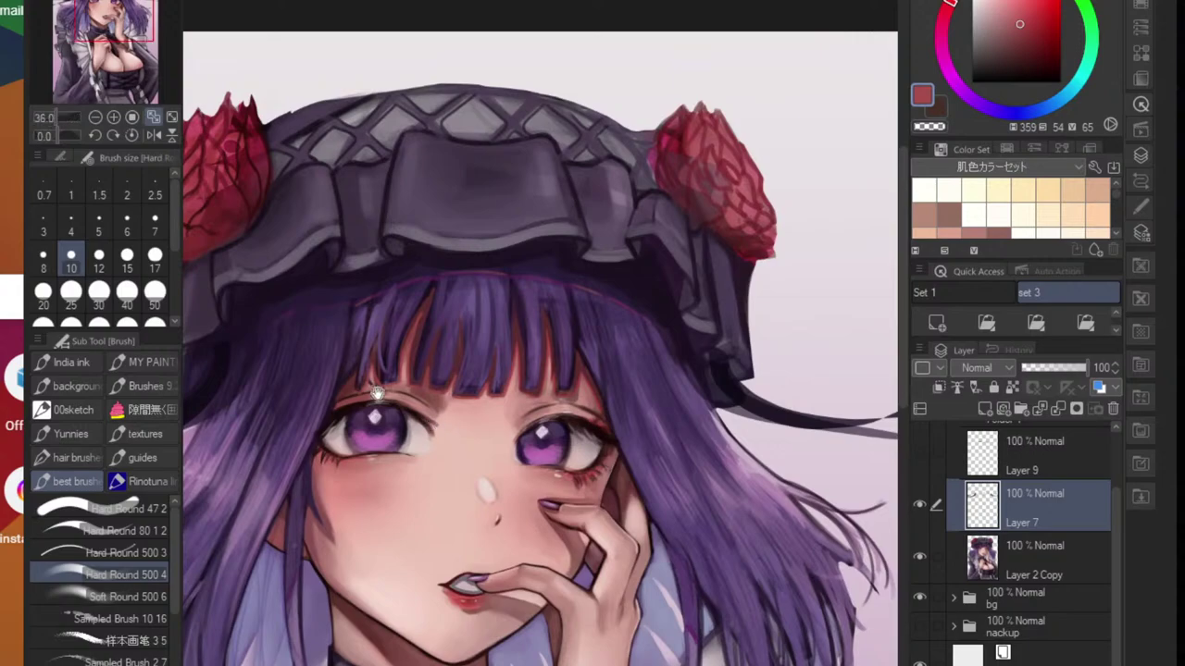
pyautogui.scroll(2, 375, 393)
pyautogui.scroll(2, 359, 392)
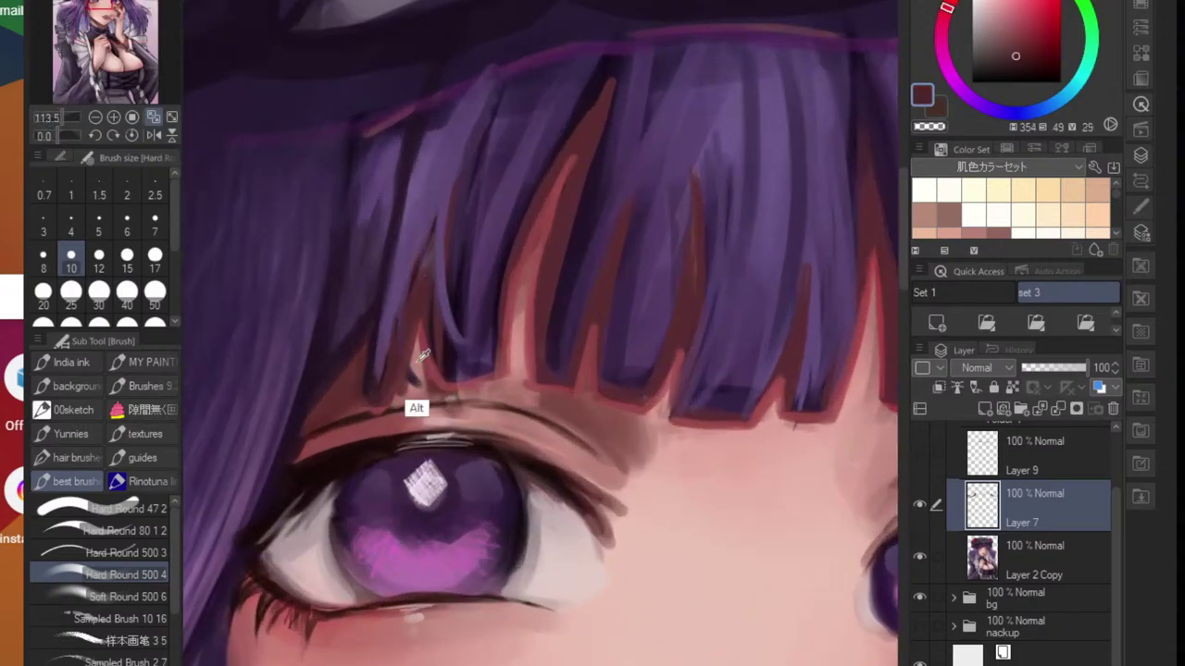
pyautogui.keyDown('alt'); pyautogui.click(409, 408); pyautogui.keyUp('alt')
pyautogui.keyDown('alt'); pyautogui.click(357, 403); pyautogui.keyUp('alt')
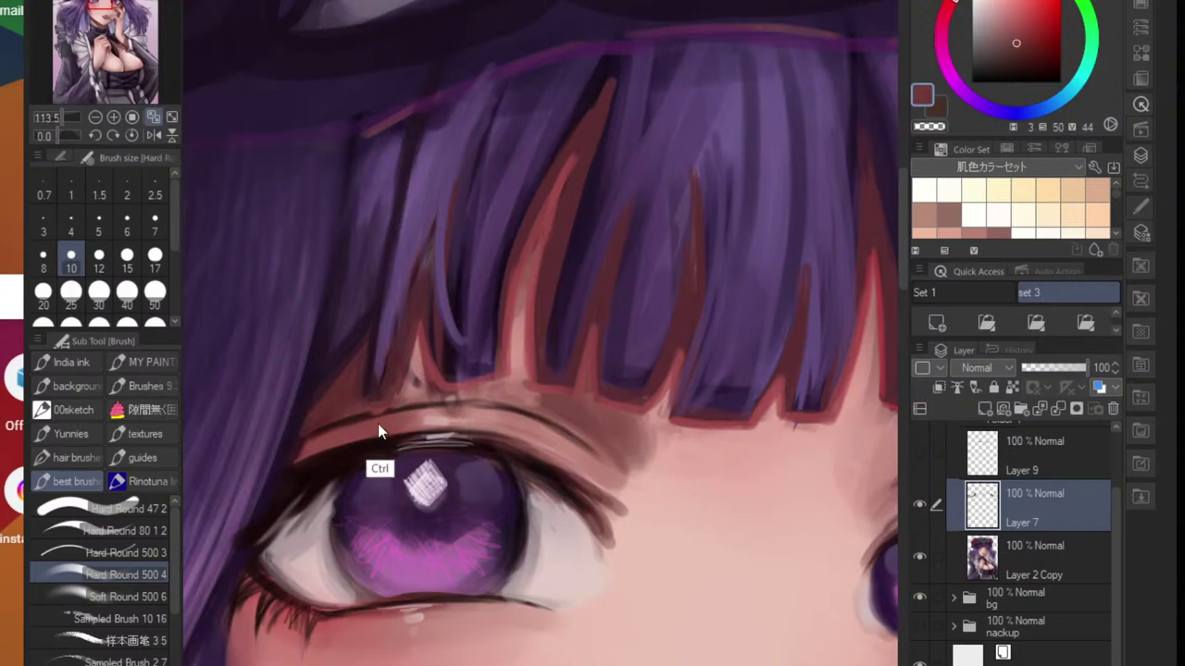
pyautogui.scroll(4, 377, 426)
pyautogui.keyDown('alt'); pyautogui.click(378, 408); pyautogui.keyUp('alt')
pyautogui.press('[')
pyautogui.press('[')
pyautogui.press('[')
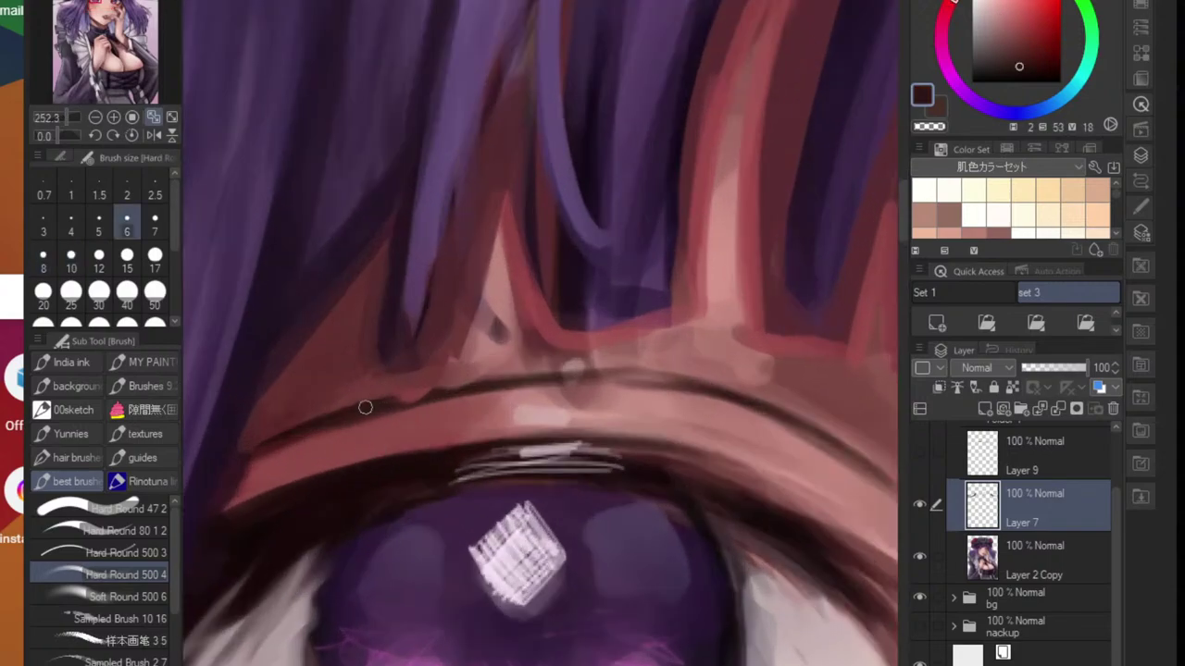
pyautogui.scroll(-5, 484, 389)
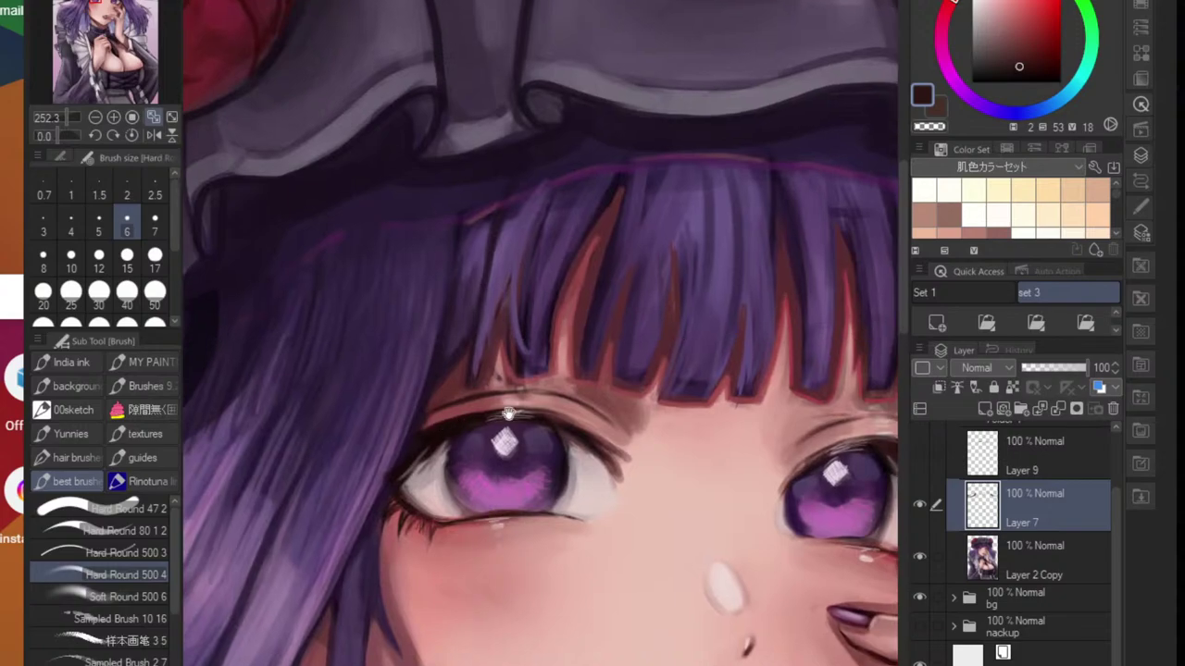
pyautogui.scroll(6, 574, 384)
pyautogui.keyDown('alt'); pyautogui.click(542, 362); pyautogui.keyUp('alt')
pyautogui.moveTo(541, 362)
pyautogui.mouseDown()
pyautogui.moveTo(664, 366)
pyautogui.moveTo(663, 395)
pyautogui.mouseUp()
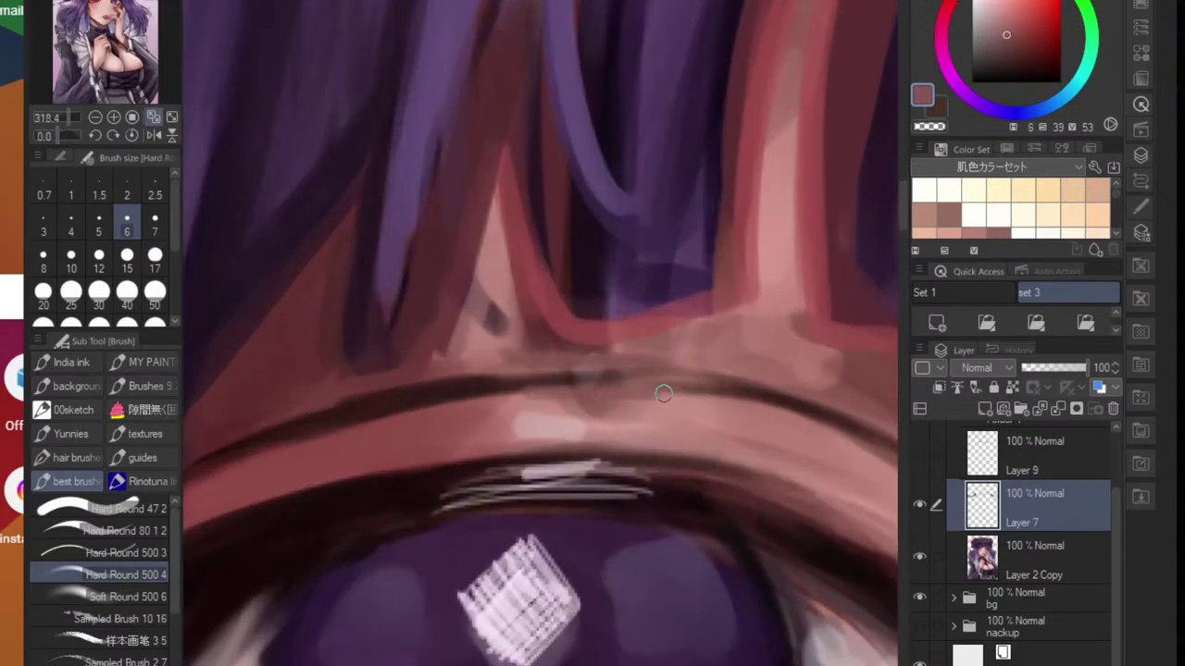
pyautogui.moveTo(547, 405); pyautogui.dragTo(648, 423)
# - Soften the dark eyelid crease with a lighter skin tone, then sample purple from the bangs
pyautogui.scroll(-5, 648, 423)
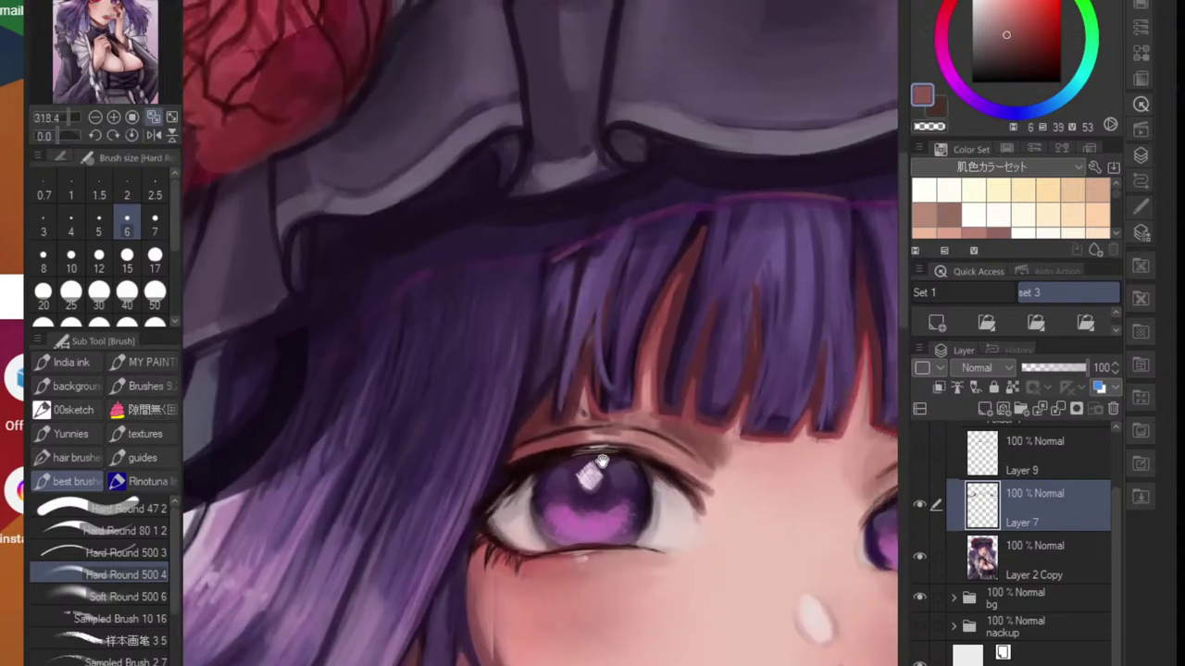
pyautogui.scroll(5, 463, 463)
pyautogui.keyDown('alt'); pyautogui.click(464, 442); pyautogui.keyUp('alt')
pyautogui.keyDown('alt'); pyautogui.click(464, 442); pyautogui.keyUp('alt')
pyautogui.moveTo(398, 424)
pyautogui.mouseDown()
pyautogui.moveTo(502, 436)
pyautogui.moveTo(402, 425)
pyautogui.moveTo(551, 421)
pyautogui.moveTo(391, 418)
pyautogui.moveTo(518, 426)
pyautogui.mouseUp()
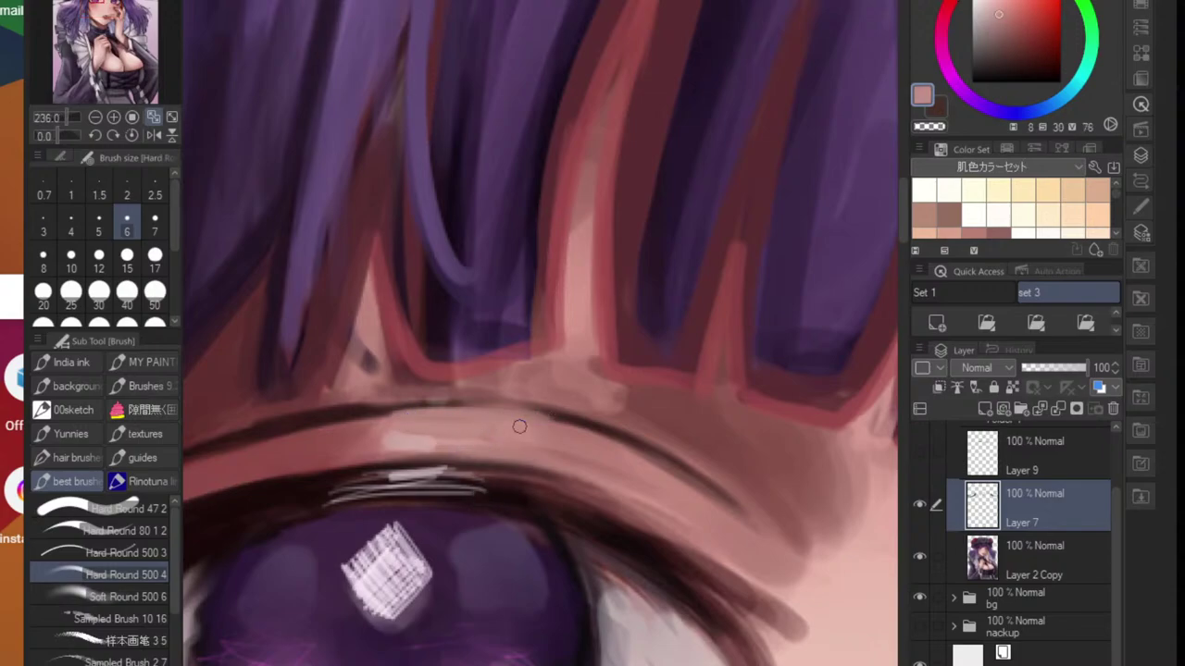
pyautogui.scroll(-5, 518, 426)
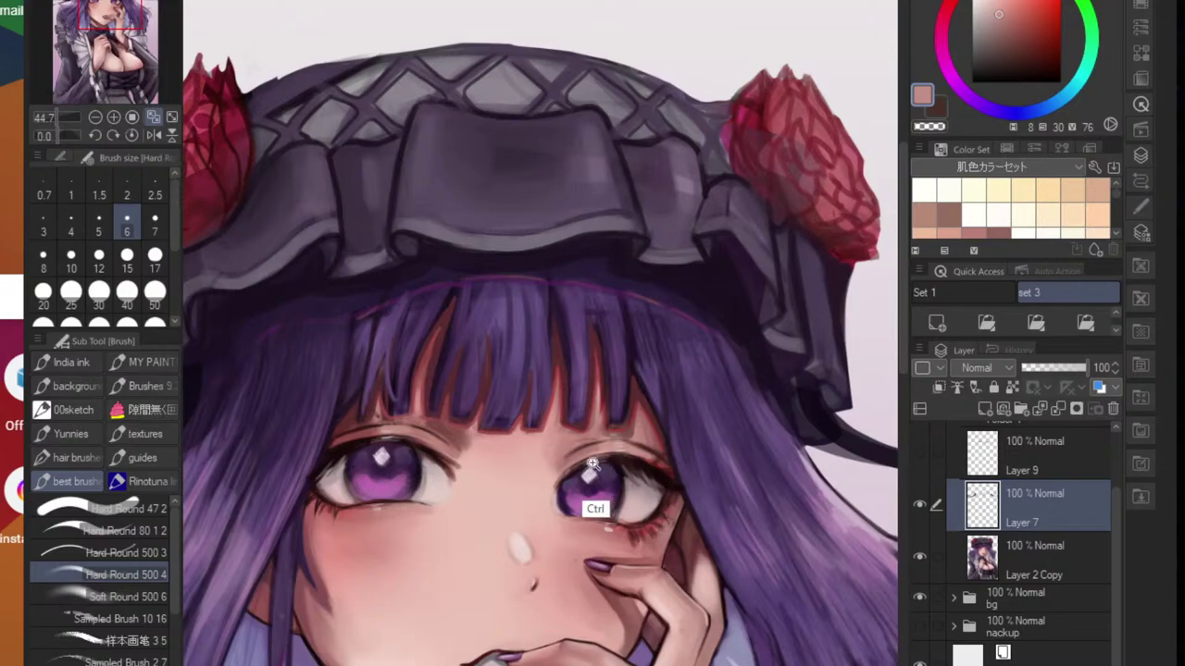
pyautogui.scroll(2, 597, 491)
pyautogui.scroll(-2, 569, 427)
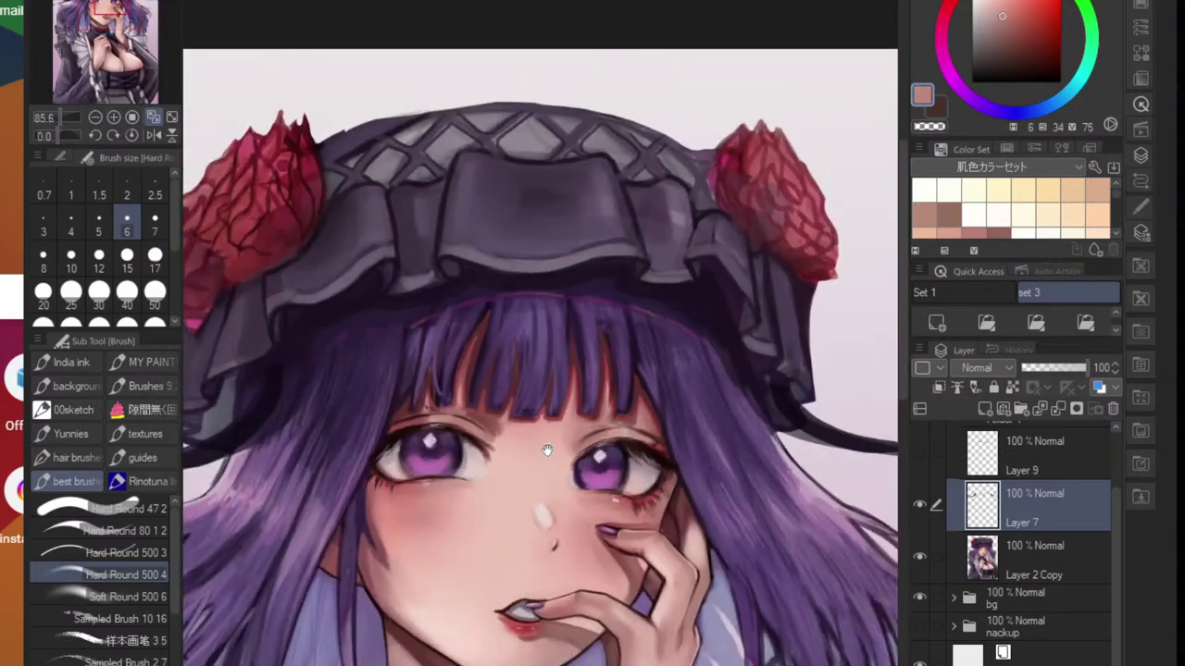
pyautogui.scroll(3, 577, 352)
pyautogui.keyDown('alt'); pyautogui.click(542, 274); pyautogui.keyUp('alt')
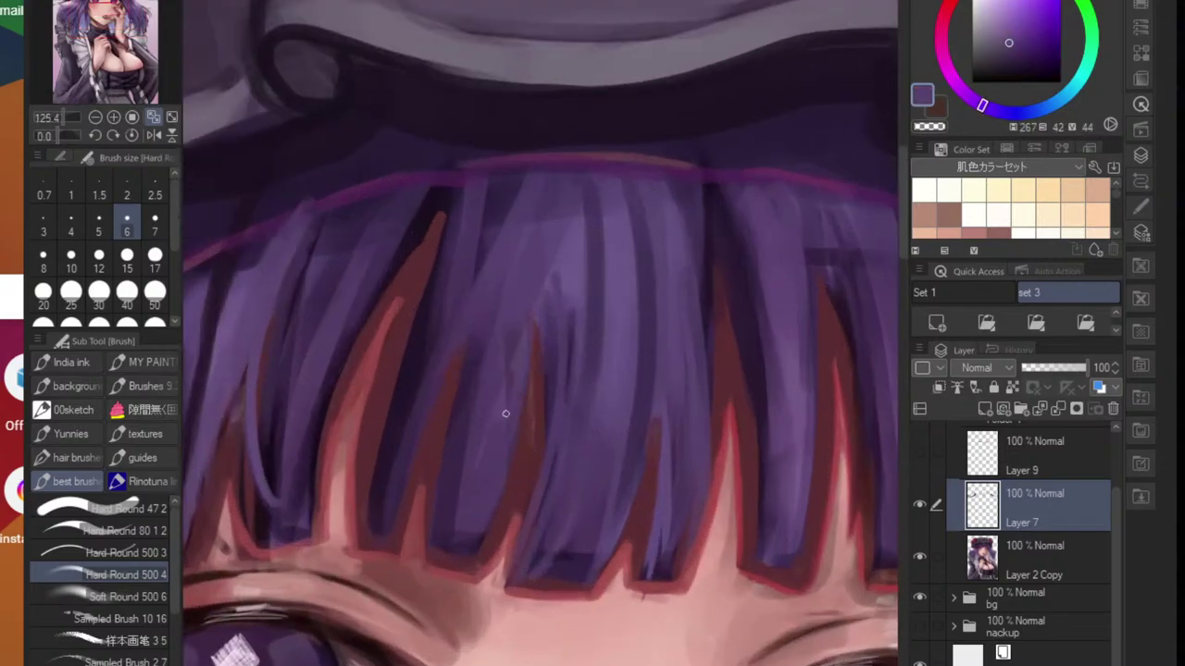
# - Try purple strokes over the dark left strand, undoing them, and enlarge the brush to 15
pyautogui.keyDown('alt'); pyautogui.click(422, 393); pyautogui.keyUp('alt')
pyautogui.keyDown('alt'); pyautogui.click(441, 328); pyautogui.keyUp('alt')
pyautogui.moveTo(429, 320); pyautogui.dragTo(396, 461)
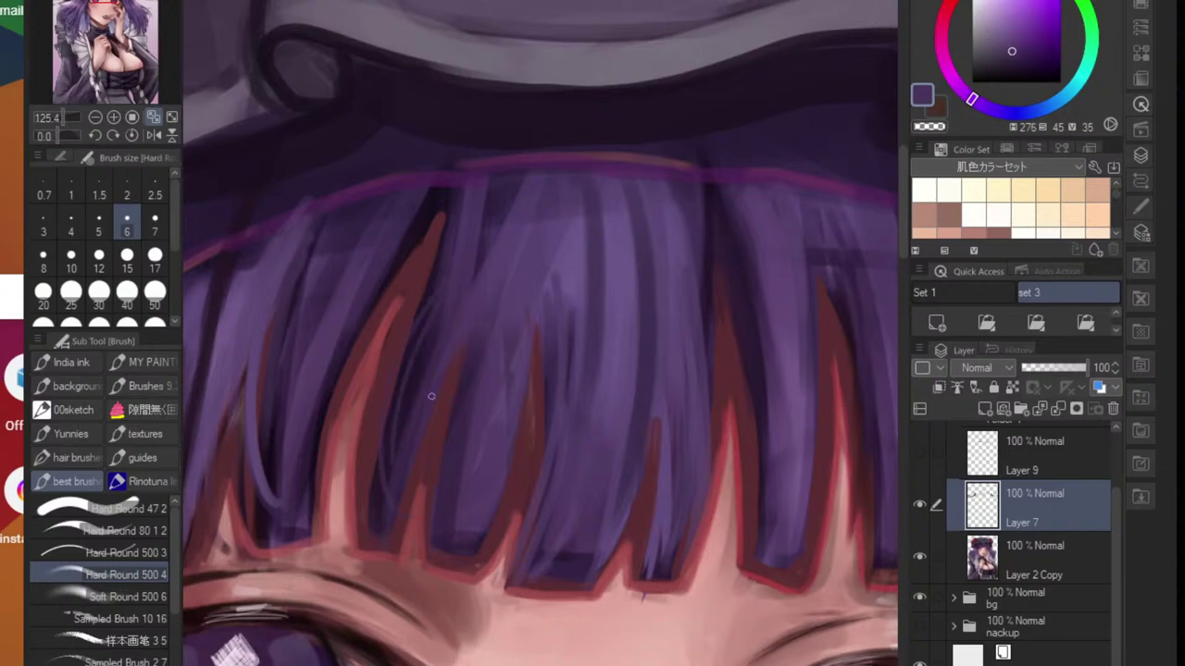
pyautogui.moveTo(431, 310); pyautogui.dragTo(387, 490)
pyautogui.hotkey('ctrl', 'z')
pyautogui.hotkey('ctrl', 'z')
pyautogui.hotkey('ctrl', 'z')
pyautogui.keyDown('alt'); pyautogui.click(446, 296); pyautogui.keyUp('alt')
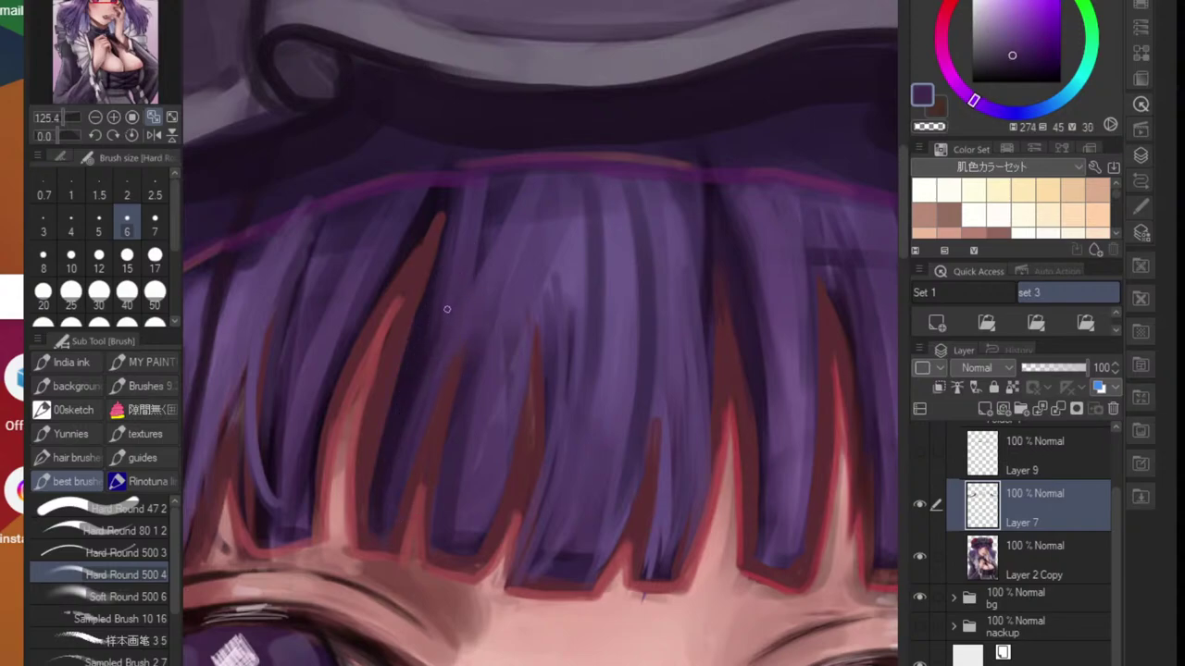
pyautogui.press(']')
pyautogui.press(']')
pyautogui.press(']')
pyautogui.press(']')
pyautogui.press(']')
pyautogui.moveTo(433, 331); pyautogui.dragTo(382, 506)
pyautogui.hotkey('ctrl', 'z')
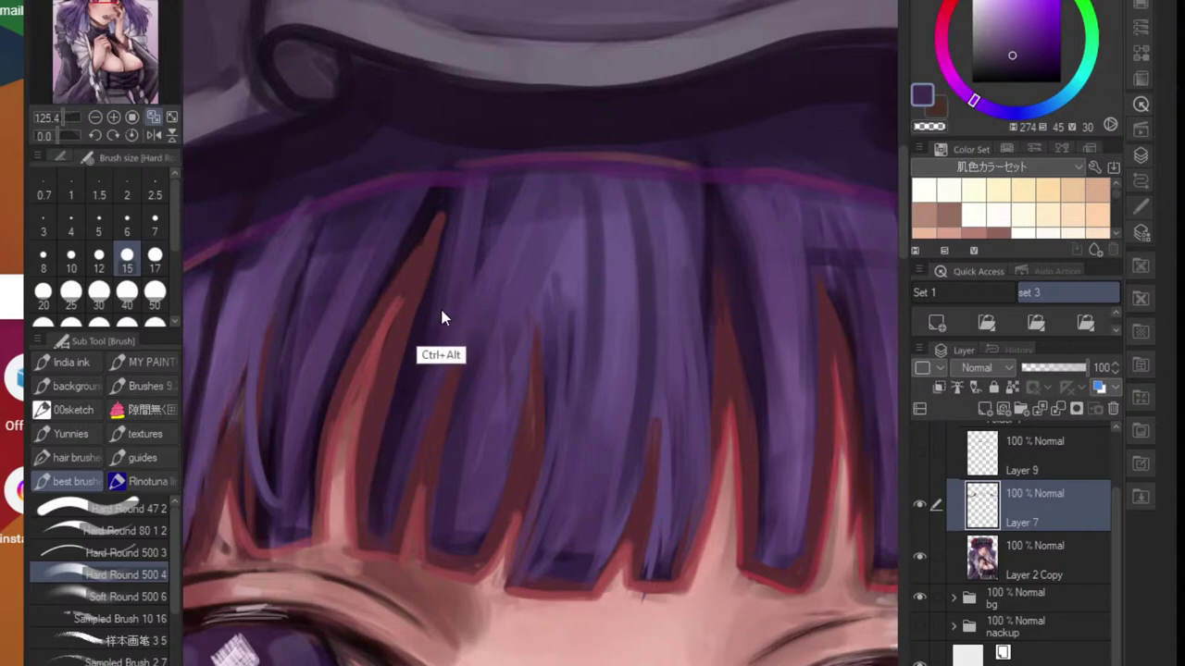
# - Lighten the dark left strand's edges with mid purple
pyautogui.keyDown('alt'); pyautogui.click(442, 311); pyautogui.keyUp('alt')
pyautogui.moveTo(430, 313); pyautogui.dragTo(378, 454)
pyautogui.keyDown('alt'); pyautogui.click(451, 292); pyautogui.keyUp('alt')
pyautogui.moveTo(444, 256); pyautogui.dragTo(366, 502)
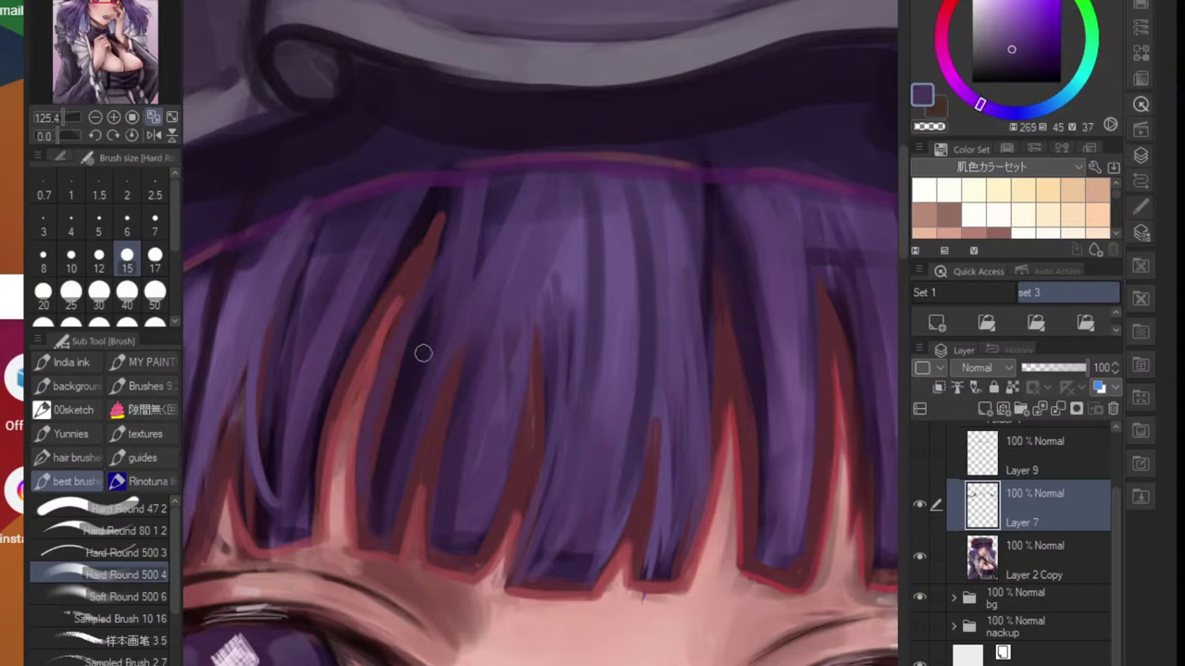
pyautogui.moveTo(430, 299); pyautogui.dragTo(378, 525)
pyautogui.moveTo(462, 359)
pyautogui.mouseDown()
pyautogui.moveTo(445, 520)
pyautogui.moveTo(425, 528)
pyautogui.mouseUp()
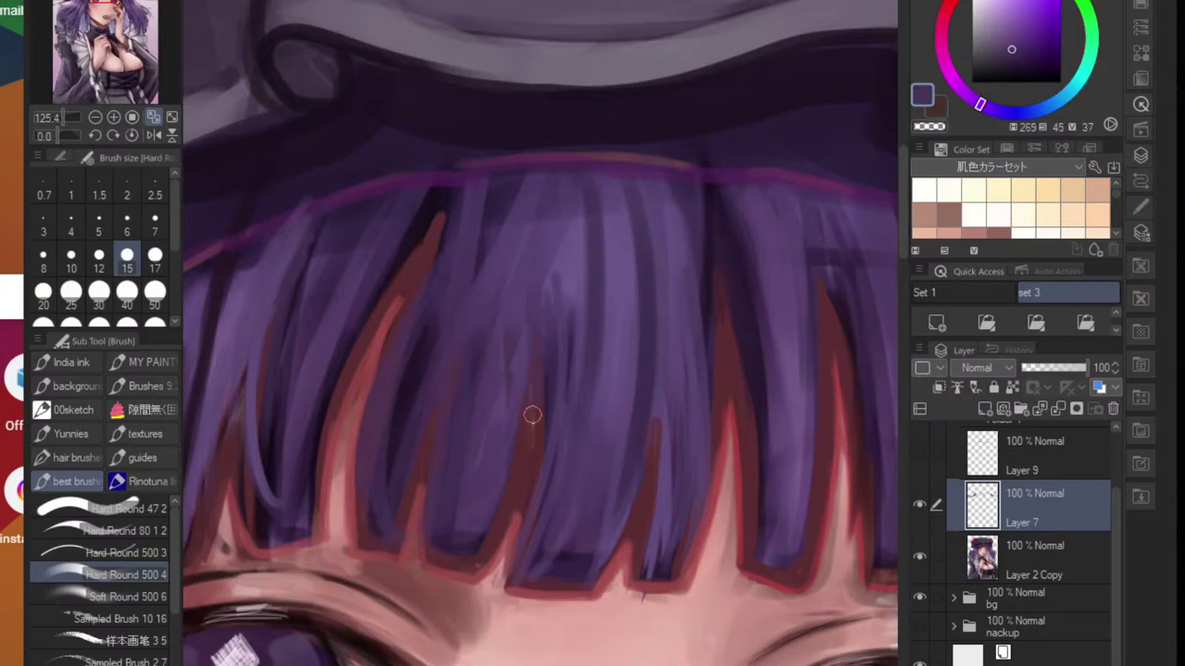
# - Narrow the red gap with purple and add a deep purple line beside it
pyautogui.moveTo(450, 188); pyautogui.dragTo(393, 439)
pyautogui.moveTo(425, 260); pyautogui.dragTo(385, 492)
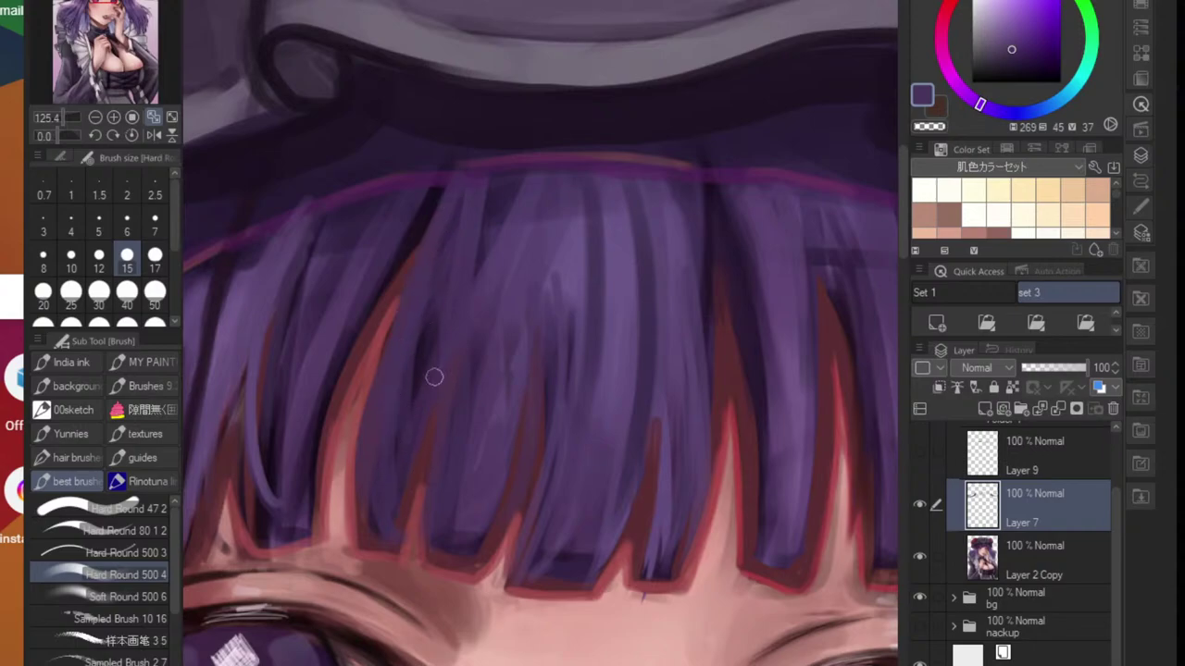
pyautogui.keyDown('alt'); pyautogui.click(440, 196); pyautogui.keyUp('alt')
pyautogui.moveTo(442, 183); pyautogui.dragTo(419, 335)
pyautogui.keyDown('alt'); pyautogui.click(414, 227); pyautogui.keyUp('alt')
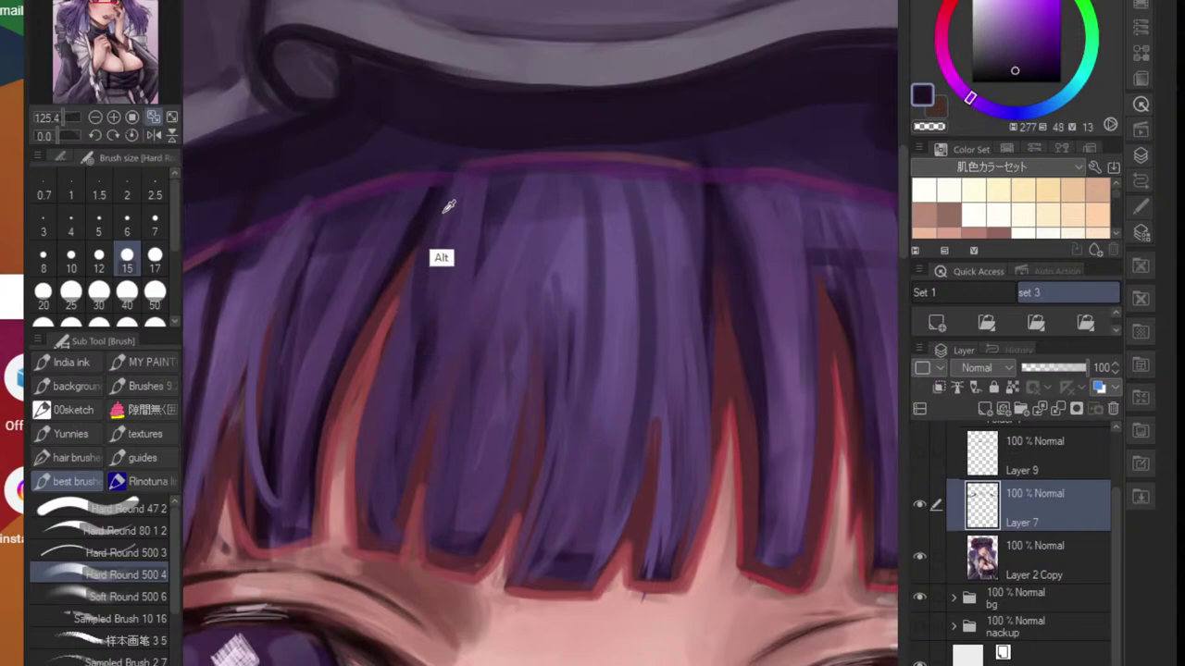
pyautogui.keyDown('alt'); pyautogui.click(441, 214); pyautogui.keyUp('alt')
pyautogui.moveTo(415, 263); pyautogui.dragTo(381, 450)
# - Rework the central strand with near-black separation lines and lighter purple on top
pyautogui.keyDown('alt'); pyautogui.click(561, 248); pyautogui.keyUp('alt')
pyautogui.moveTo(549, 201); pyautogui.dragTo(555, 438)
pyautogui.keyDown('alt'); pyautogui.click(433, 246); pyautogui.keyUp('alt')
pyautogui.keyDown('alt'); pyautogui.click(419, 216); pyautogui.keyUp('alt')
pyautogui.moveTo(543, 197); pyautogui.dragTo(539, 491)
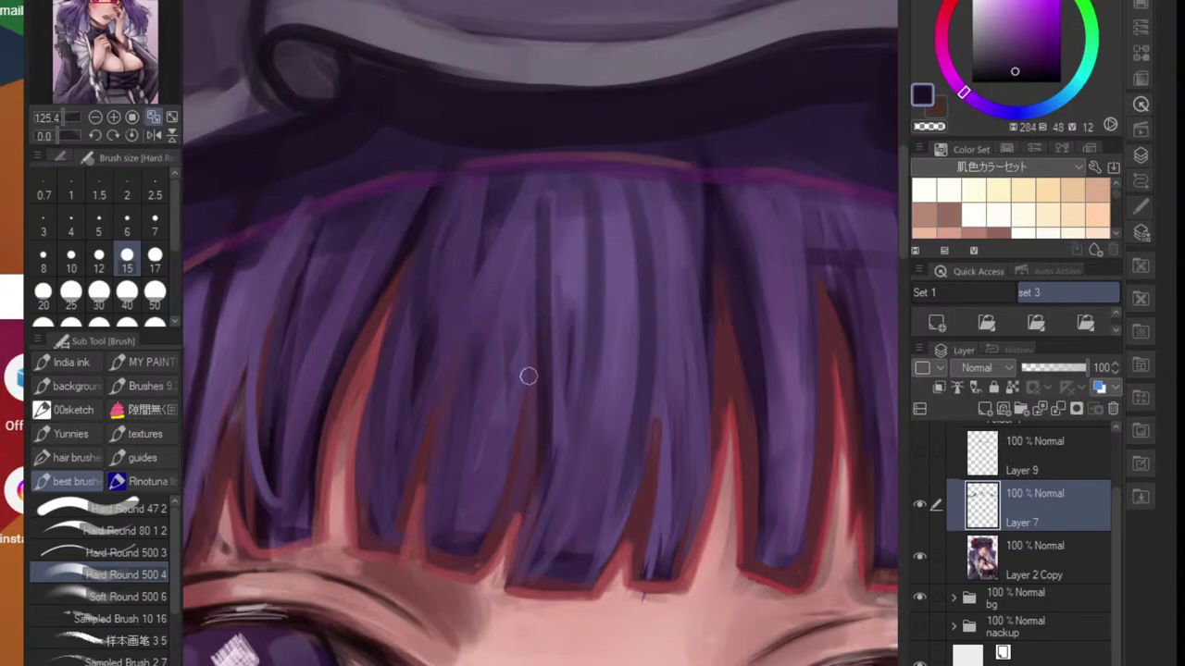
pyautogui.moveTo(542, 242); pyautogui.dragTo(526, 546)
pyautogui.moveTo(549, 201); pyautogui.dragTo(511, 535)
pyautogui.moveTo(532, 252); pyautogui.dragTo(487, 518)
pyautogui.keyDown('alt'); pyautogui.click(520, 281); pyautogui.keyUp('alt')
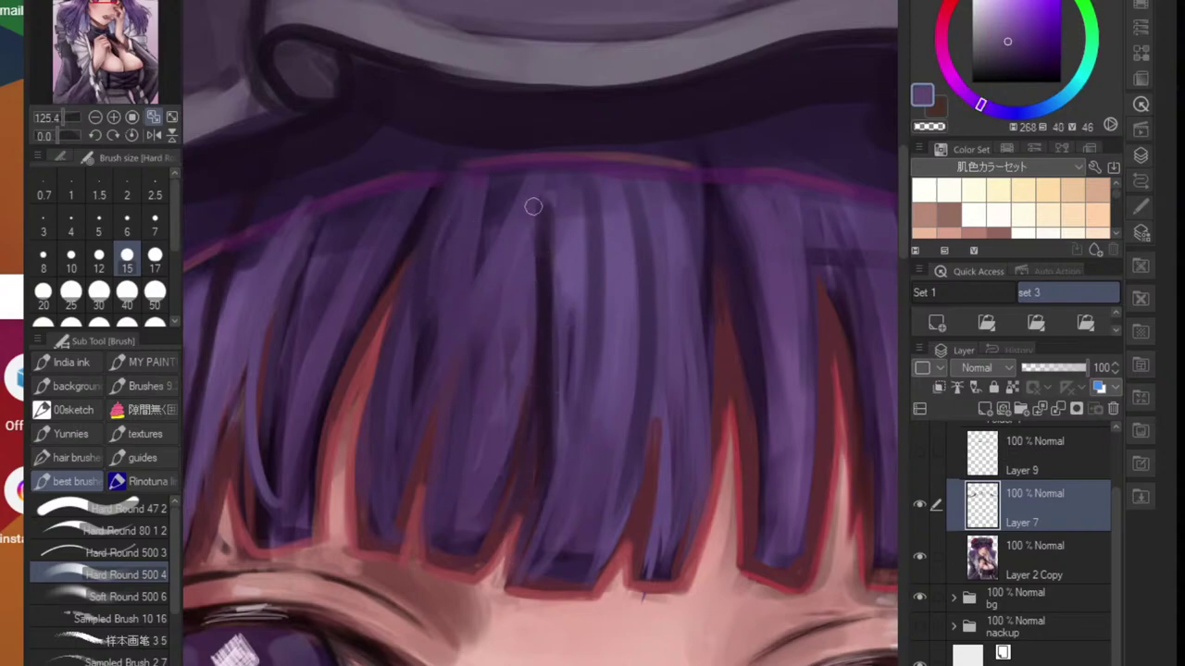
pyautogui.moveTo(537, 204); pyautogui.dragTo(550, 416)
pyautogui.moveTo(543, 237); pyautogui.dragTo(548, 509)
pyautogui.moveTo(544, 194)
pyautogui.mouseDown()
pyautogui.moveTo(617, 369)
pyautogui.moveTo(613, 443)
pyautogui.moveTo(572, 465)
pyautogui.moveTo(585, 393)
pyautogui.mouseUp()
# - Cover the dark lines on the central strand's right side with lighter purple
pyautogui.keyDown('alt'); pyautogui.click(566, 361); pyautogui.keyUp('alt')
pyautogui.moveTo(582, 307)
pyautogui.mouseDown()
pyautogui.moveTo(581, 432)
pyautogui.moveTo(603, 446)
pyautogui.mouseUp()
pyautogui.moveTo(612, 331); pyautogui.dragTo(612, 396)
pyautogui.keyDown('alt'); pyautogui.click(549, 341); pyautogui.keyUp('alt')
pyautogui.keyDown('alt'); pyautogui.click(548, 473); pyautogui.keyUp('alt')
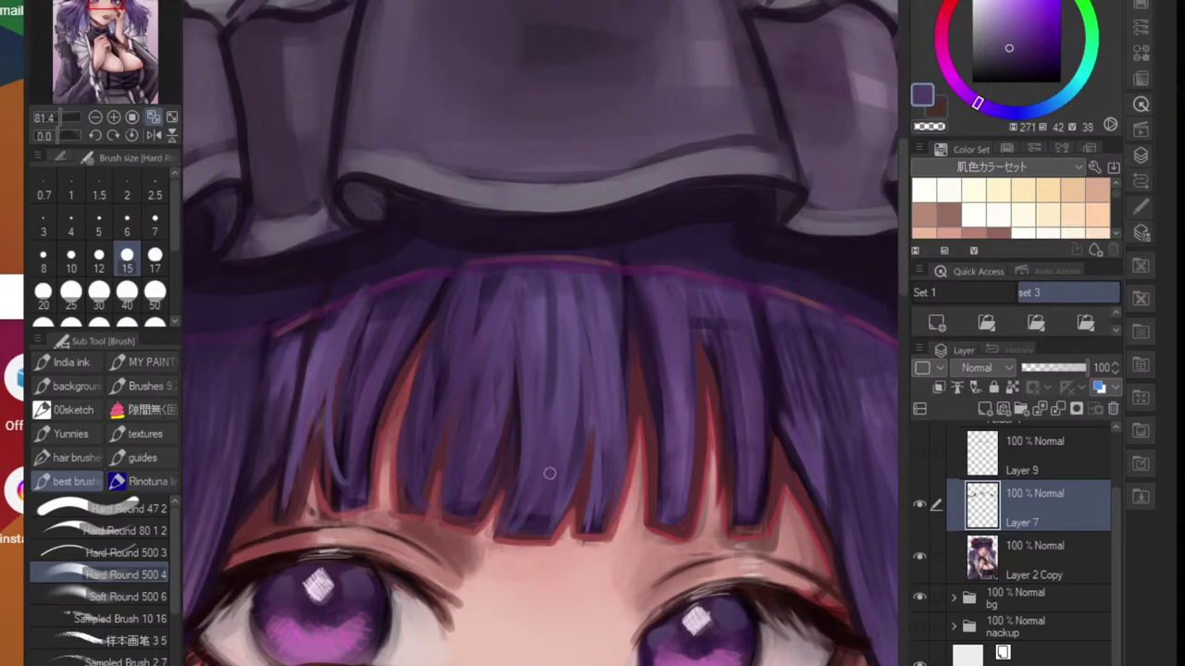
pyautogui.keyDown('alt'); pyautogui.click(557, 297); pyautogui.keyUp('alt')
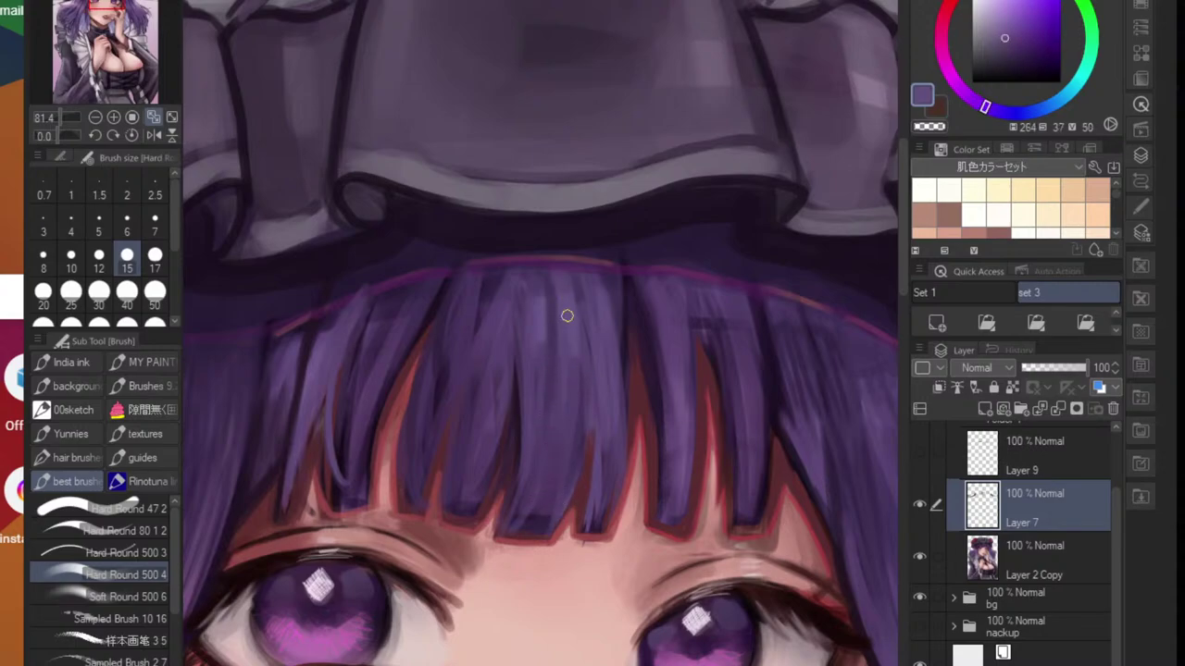
pyautogui.moveTo(575, 278); pyautogui.dragTo(576, 313)
pyautogui.moveTo(611, 279)
pyautogui.mouseDown()
pyautogui.moveTo(565, 405)
pyautogui.moveTo(548, 398)
pyautogui.mouseUp()
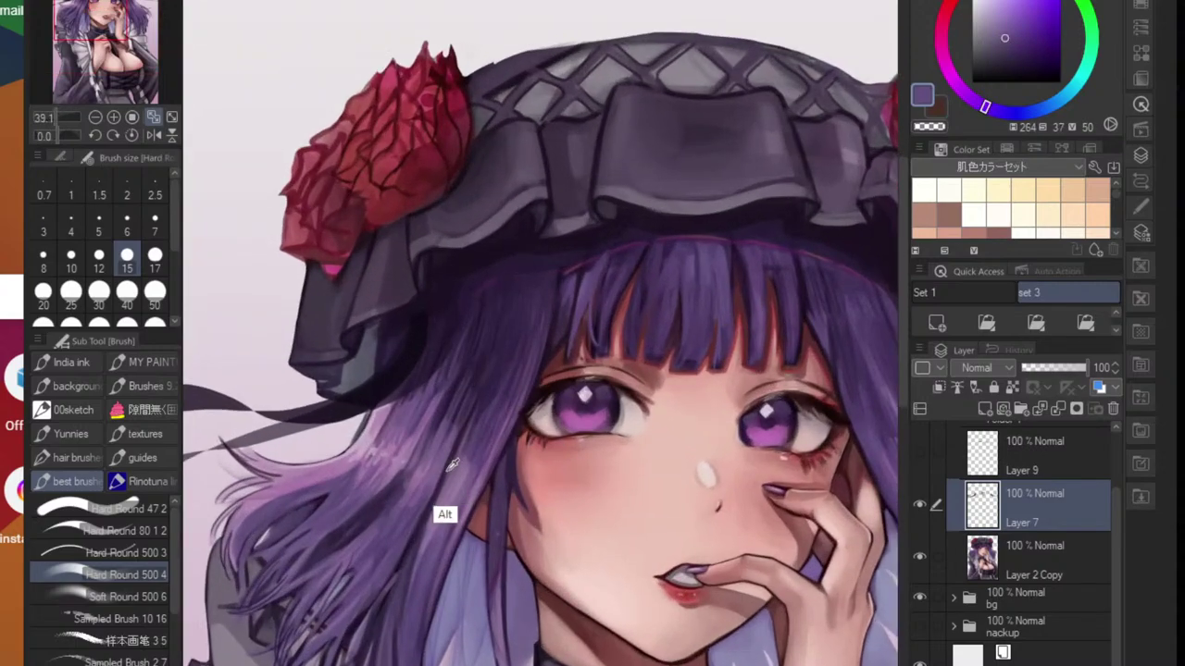
# - Paint pale vertical strands across the upper bangs beneath the bonnet brim
pyautogui.keyDown('alt'); pyautogui.click(356, 459); pyautogui.keyUp('alt')
pyautogui.moveTo(744, 271); pyautogui.dragTo(714, 283)
pyautogui.keyDown('ctrl'); pyautogui.scroll(2, 712, 283); pyautogui.keyUp('ctrl')
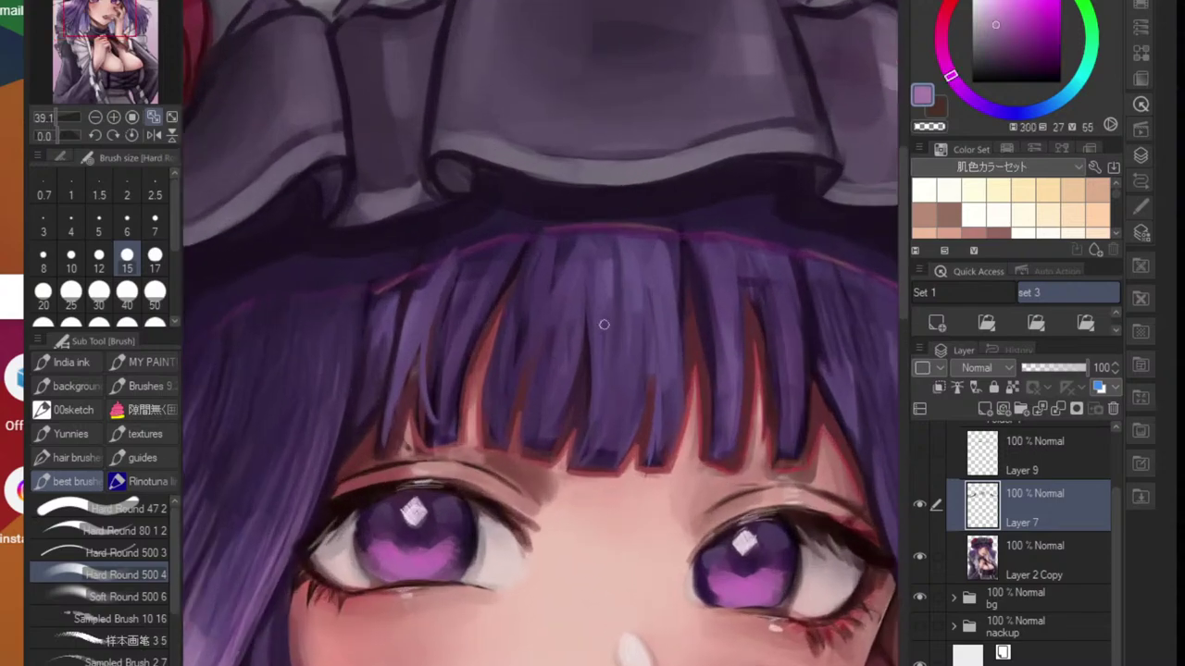
pyautogui.moveTo(533, 270)
pyautogui.mouseDown()
pyautogui.moveTo(529, 319)
pyautogui.moveTo(560, 379)
pyautogui.mouseUp()
pyautogui.moveTo(568, 287)
pyautogui.mouseDown()
pyautogui.moveTo(574, 380)
pyautogui.moveTo(592, 367)
pyautogui.mouseUp()
pyautogui.moveTo(605, 286)
pyautogui.mouseDown()
pyautogui.moveTo(611, 377)
pyautogui.moveTo(624, 378)
pyautogui.mouseUp()
pyautogui.moveTo(638, 307); pyautogui.dragTo(638, 372)
pyautogui.moveTo(654, 289); pyautogui.dragTo(657, 366)
pyautogui.moveTo(670, 287)
pyautogui.mouseDown()
pyautogui.moveTo(673, 361)
pyautogui.moveTo(631, 435)
pyautogui.mouseUp()
# - Extend the pale strands to the bangs' right edge, then pick a deep purple
pyautogui.keyDown('ctrl'); pyautogui.scroll(-4, 673, 361); pyautogui.keyUp('ctrl')
pyautogui.keyDown('ctrl'); pyautogui.scroll(3, 675, 384); pyautogui.keyUp('ctrl')
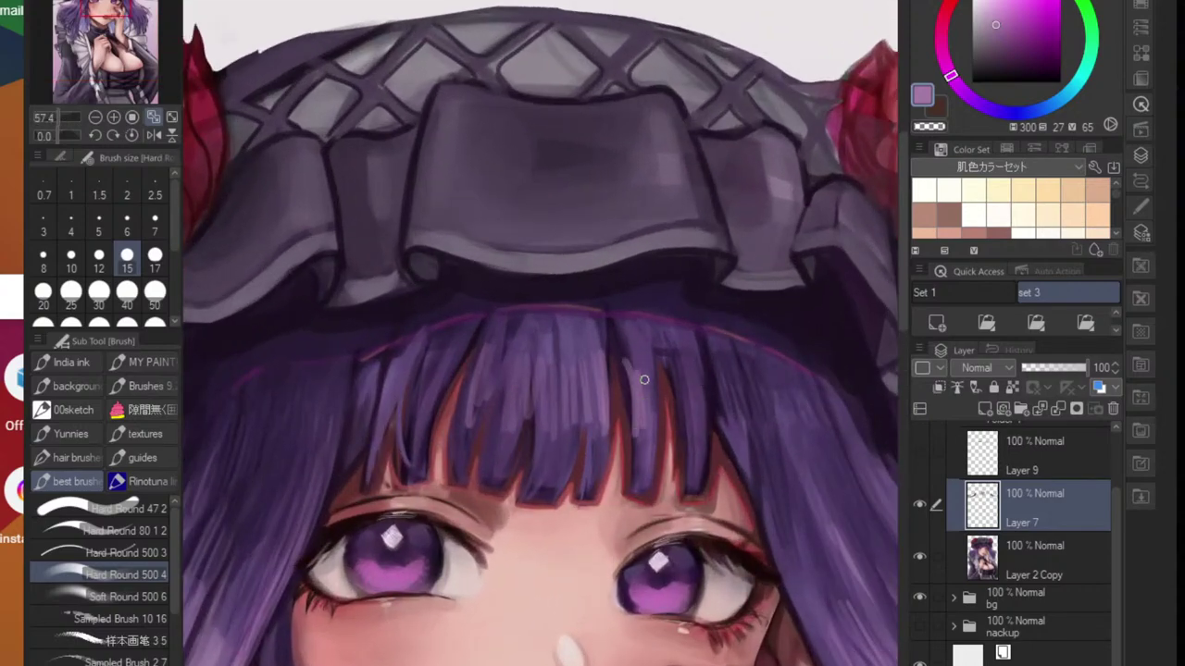
pyautogui.moveTo(646, 374); pyautogui.dragTo(659, 422)
pyautogui.moveTo(681, 338); pyautogui.dragTo(690, 441)
pyautogui.moveTo(700, 372); pyautogui.dragTo(711, 416)
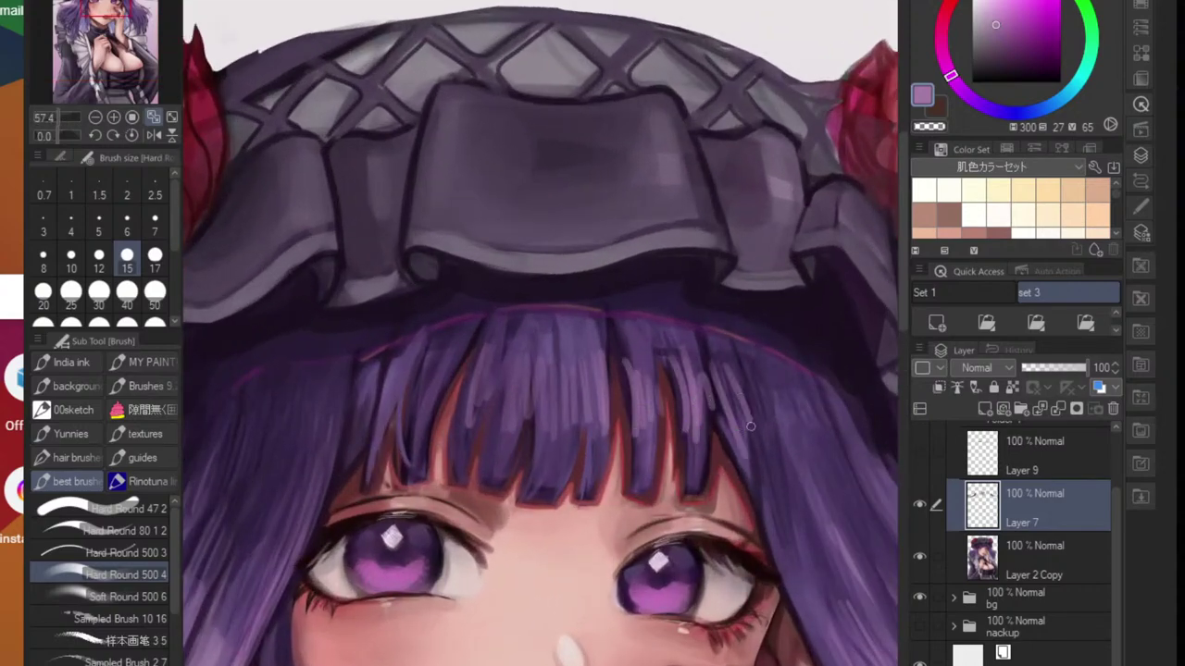
pyautogui.keyDown('ctrl'); pyautogui.scroll(-5, 663, 428); pyautogui.keyUp('ctrl')
pyautogui.keyDown('ctrl'); pyautogui.scroll(1, 662, 428); pyautogui.keyUp('ctrl')
pyautogui.keyDown('ctrl'); pyautogui.scroll(3, 662, 428); pyautogui.keyUp('ctrl')
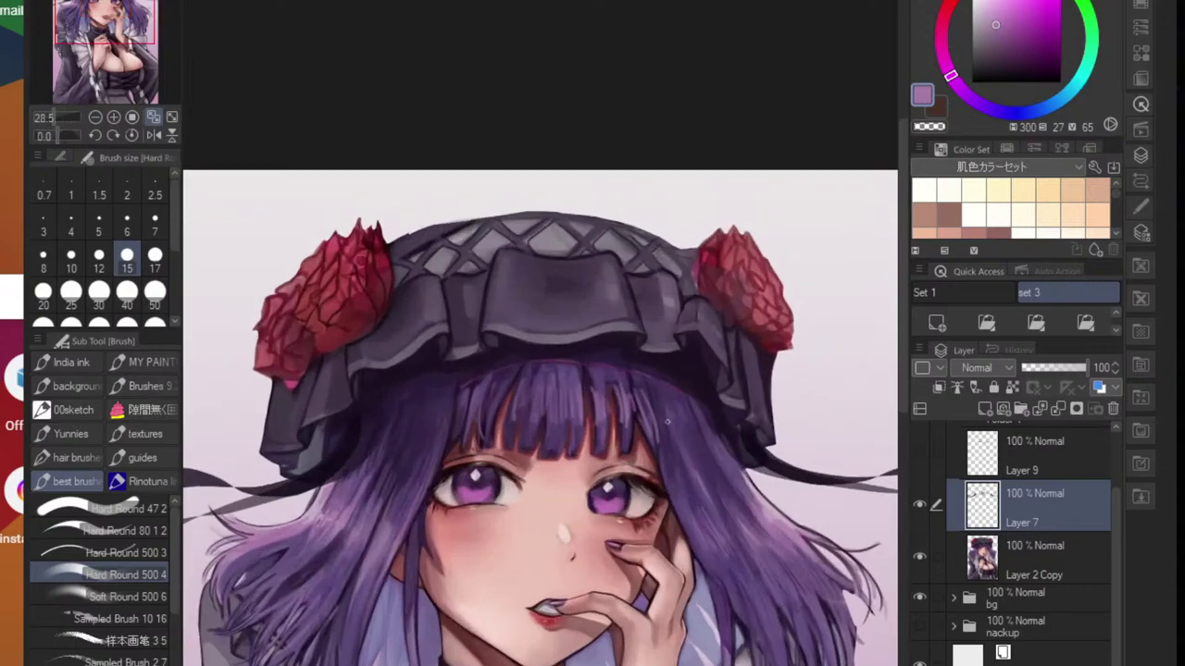
pyautogui.keyDown('alt'); pyautogui.click(666, 420); pyautogui.keyUp('alt')
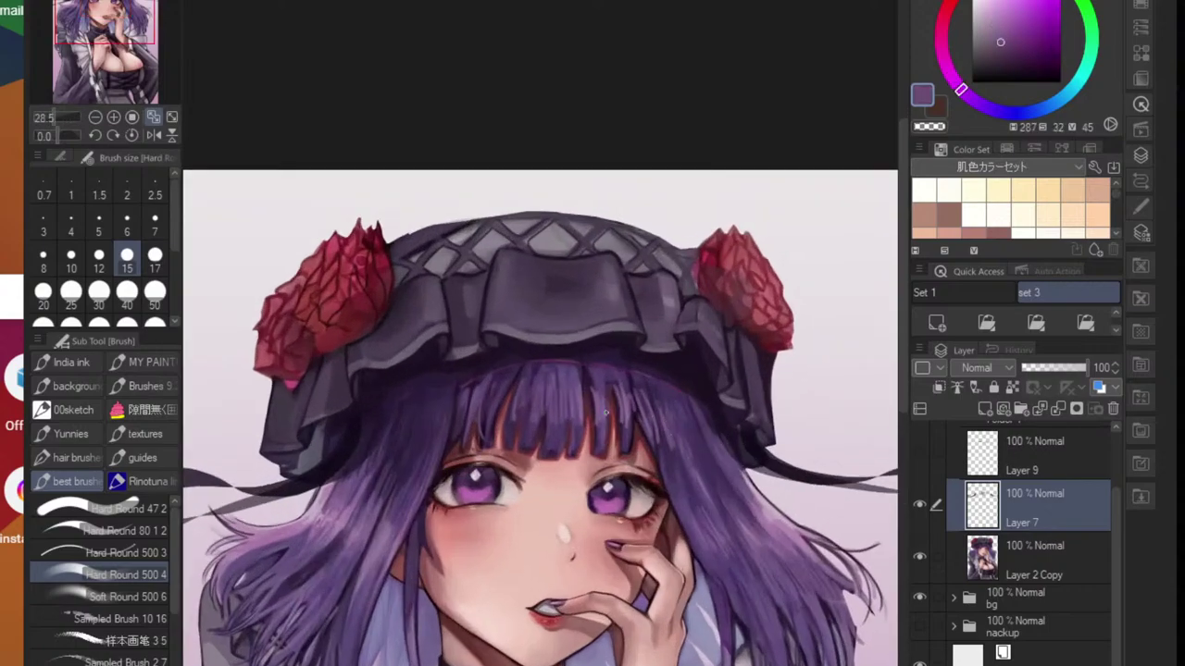
pyautogui.keyDown('ctrl'); pyautogui.scroll(2, 606, 414); pyautogui.keyUp('ctrl')
pyautogui.keyDown('alt'); pyautogui.click(635, 417); pyautogui.keyUp('alt')
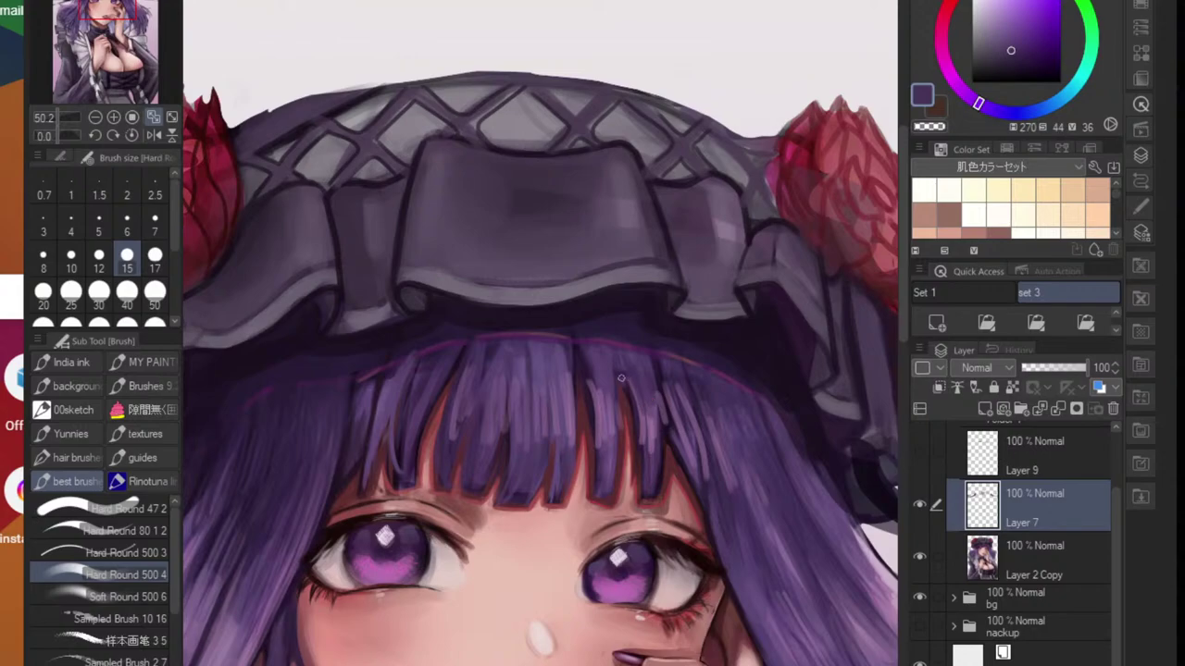
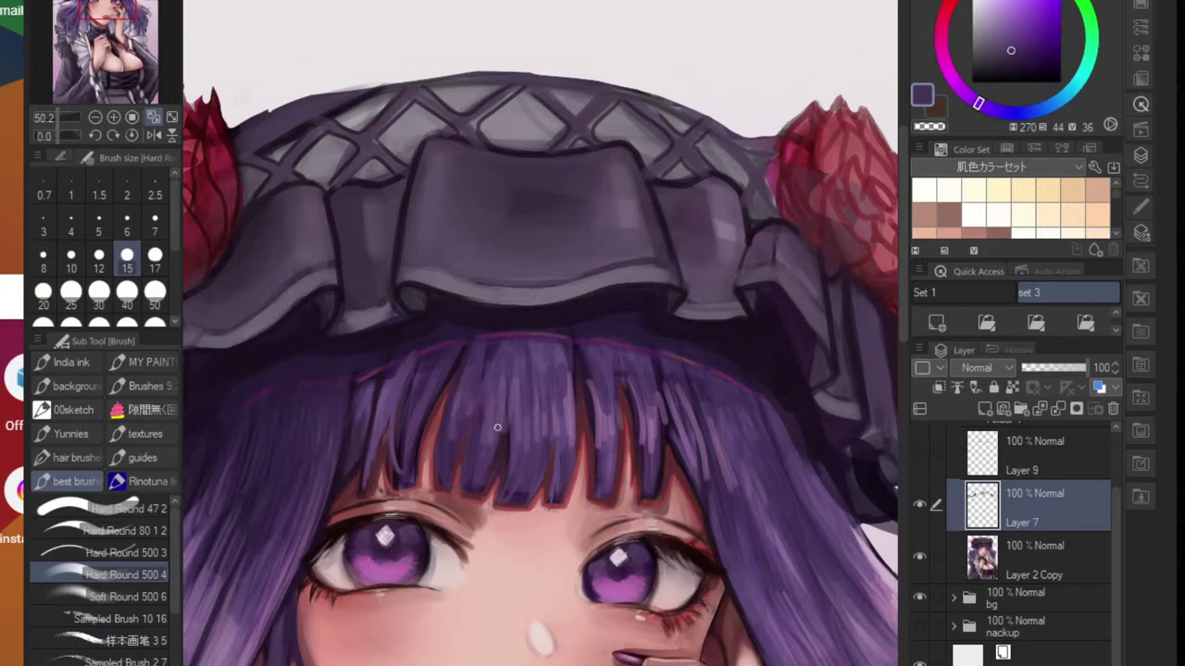
# - Eyedrop a lighter purple and paint faint strands down the left bangs and hair
pyautogui.keyDown('alt'); pyautogui.click(563, 453); pyautogui.keyUp('alt')
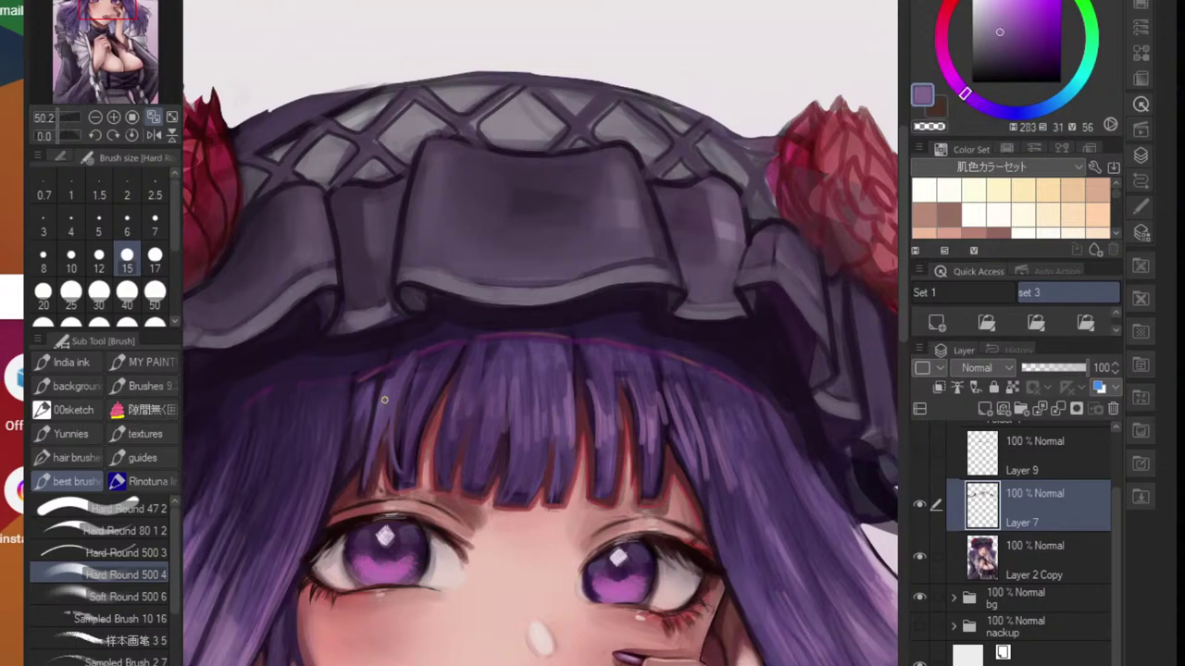
pyautogui.moveTo(393, 379); pyautogui.dragTo(376, 459)
pyautogui.moveTo(351, 391); pyautogui.dragTo(326, 486)
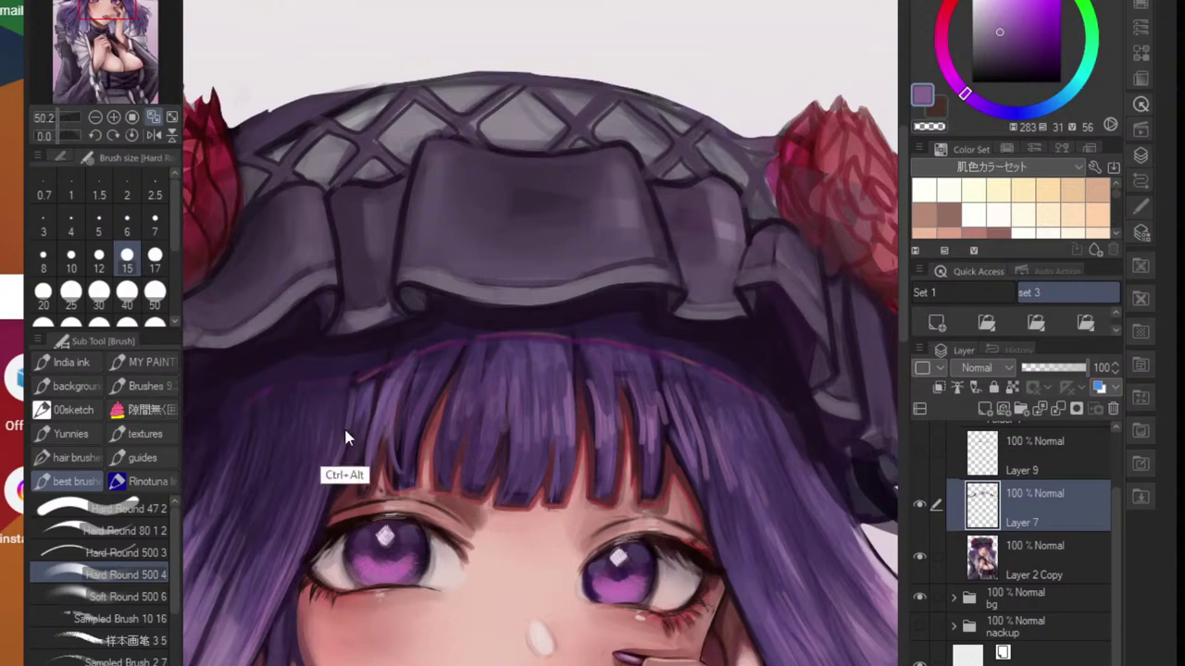
pyautogui.moveTo(341, 395); pyautogui.dragTo(308, 537)
pyautogui.moveTo(334, 400); pyautogui.dragTo(300, 532)
pyautogui.moveTo(309, 476); pyautogui.dragTo(279, 539)
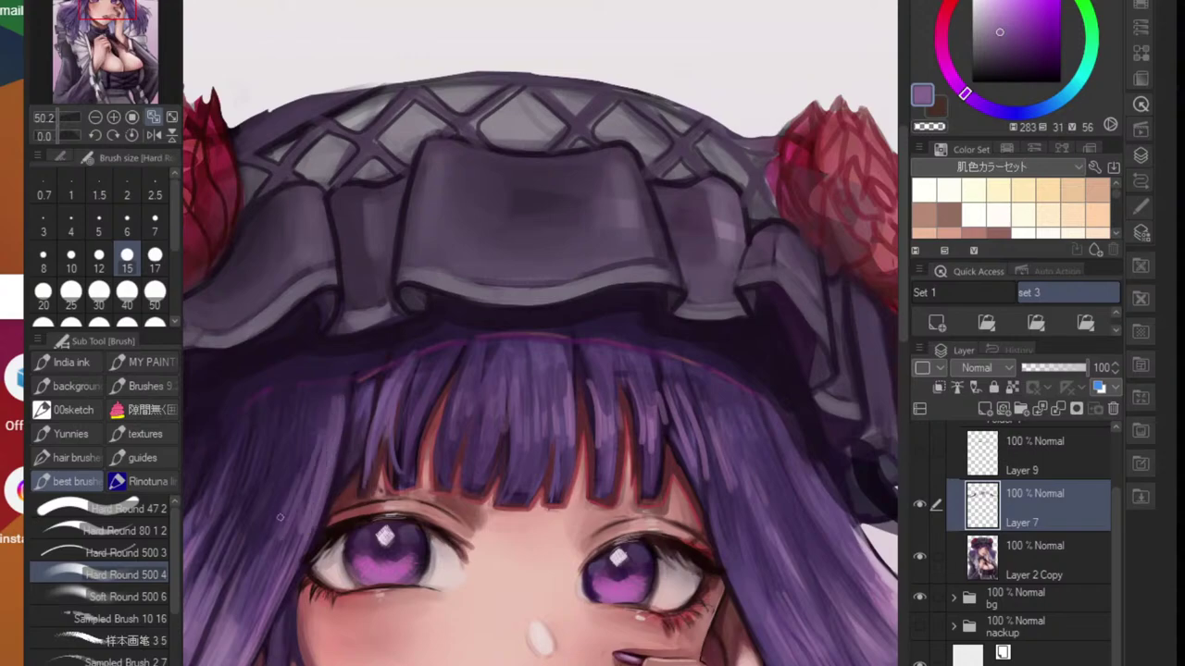
pyautogui.moveTo(338, 504)
pyautogui.mouseDown()
pyautogui.moveTo(241, 509)
pyautogui.moveTo(398, 482)
pyautogui.mouseUp()
pyautogui.scroll(3, 396, 483)
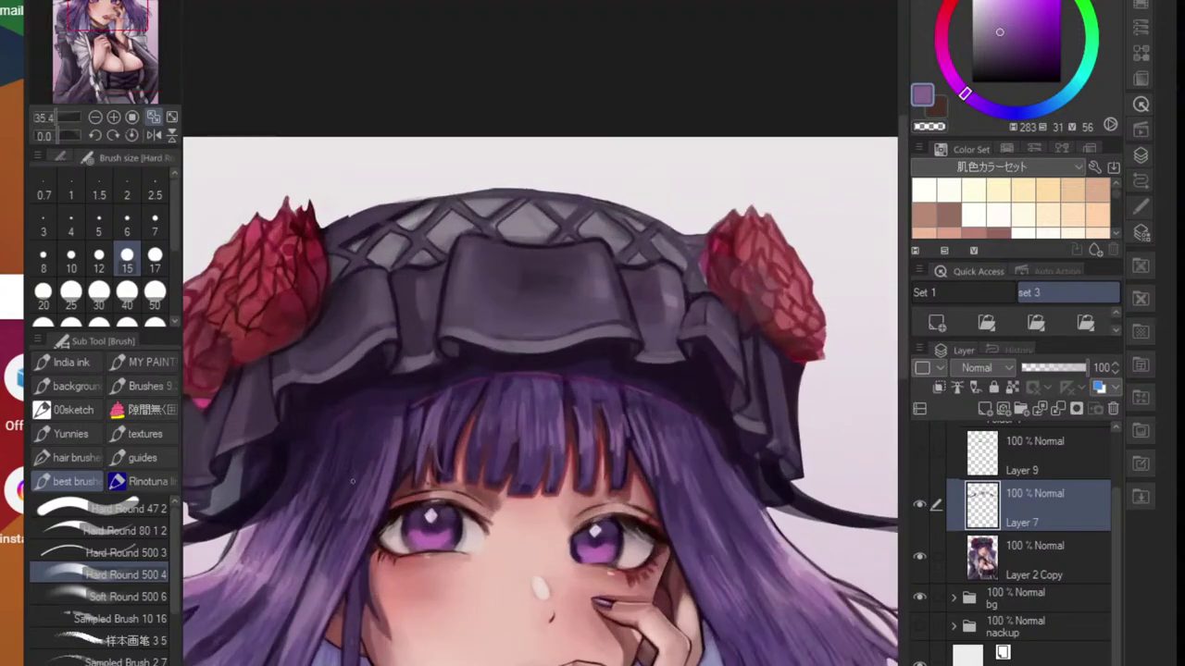
# - Add a short faint lighter-purple stroke on the fringe, then sample a dark purple
pyautogui.keyDown('alt'); pyautogui.click(321, 529); pyautogui.keyUp('alt')
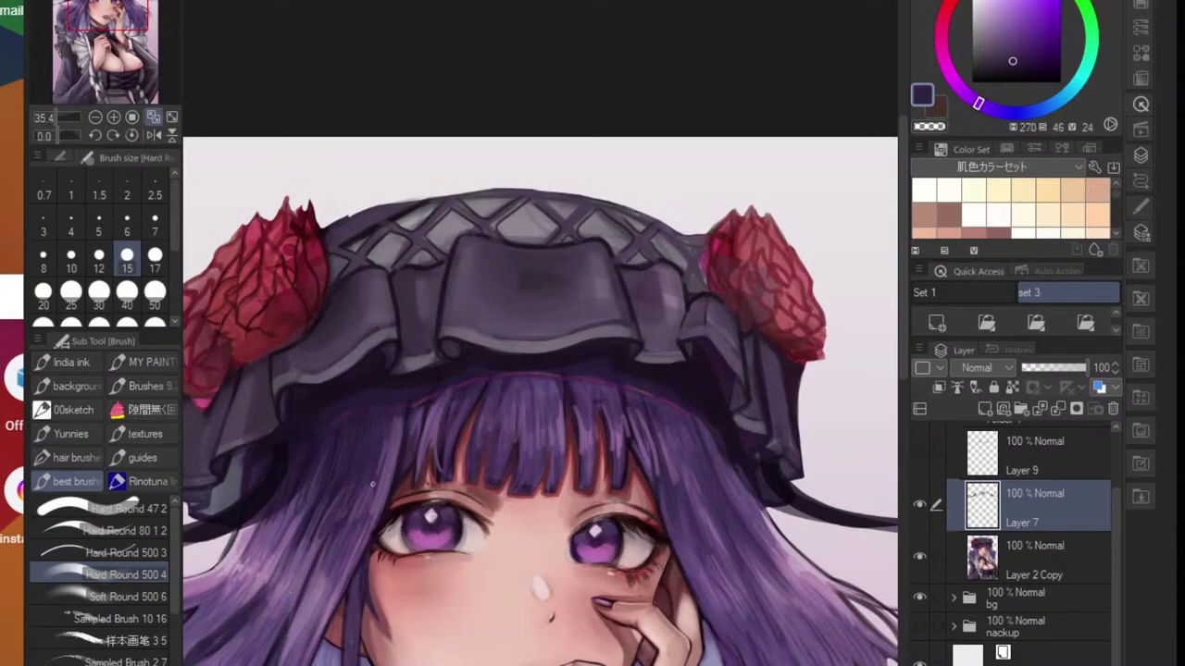
pyautogui.keyDown('alt'); pyautogui.click(441, 418); pyautogui.keyUp('alt')
pyautogui.moveTo(448, 400); pyautogui.dragTo(443, 424)
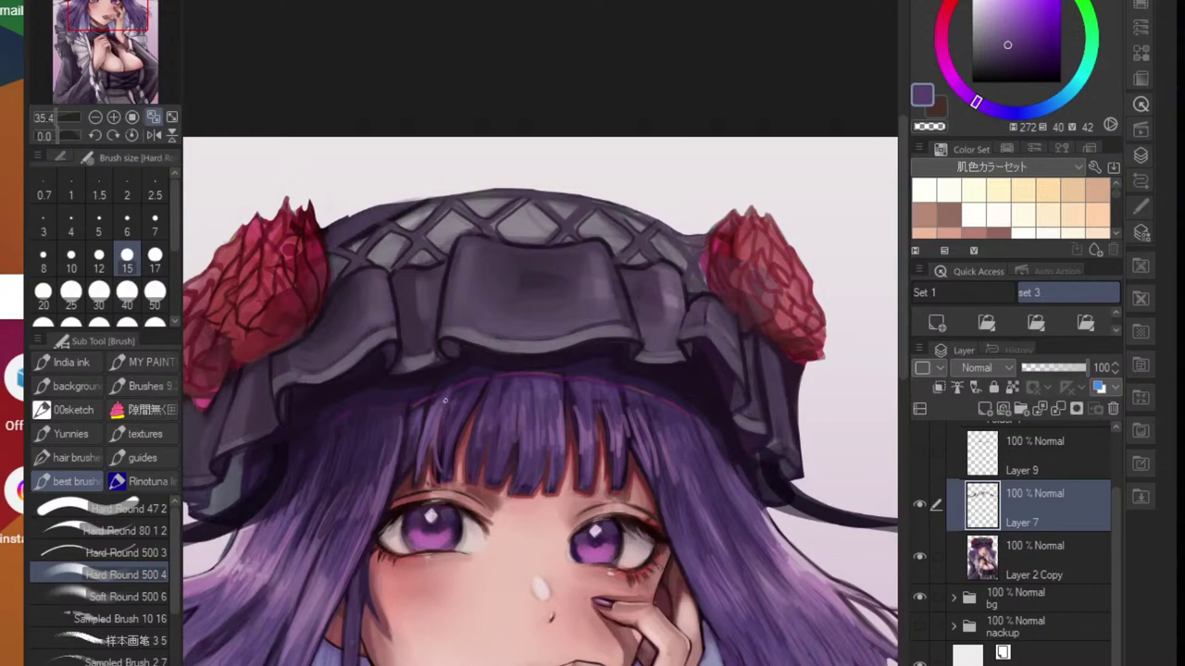
pyautogui.keyDown('alt'); pyautogui.click(446, 414); pyautogui.keyUp('alt')
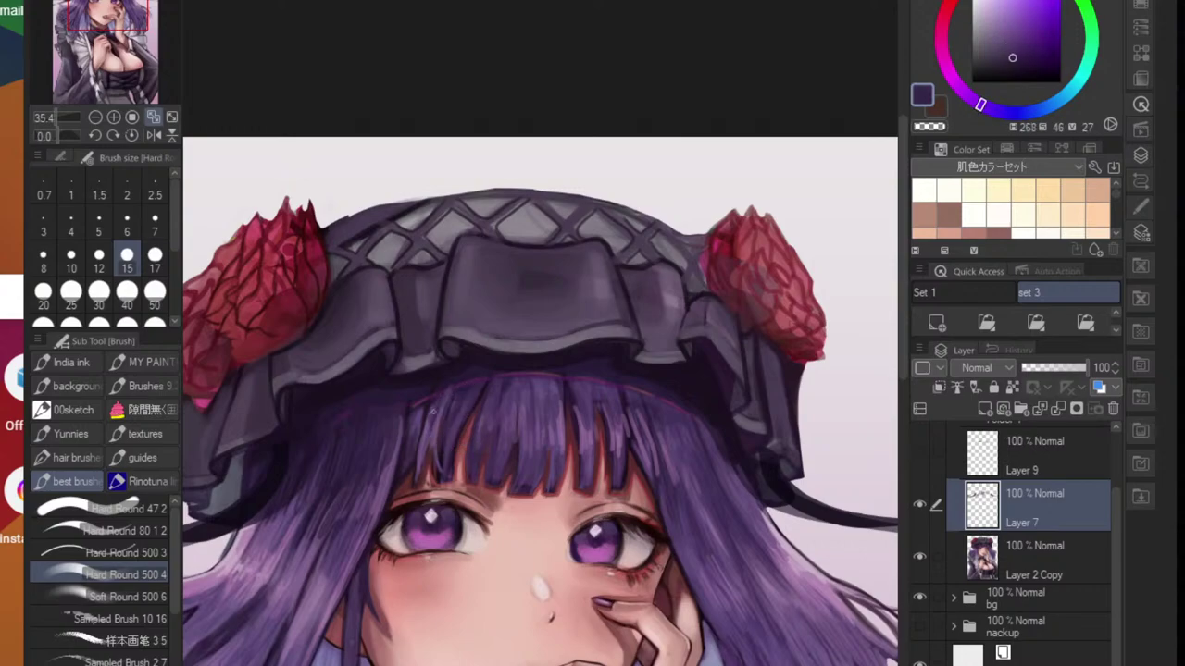
pyautogui.scroll(-6, 433, 411)
pyautogui.scroll(3, 447, 445)
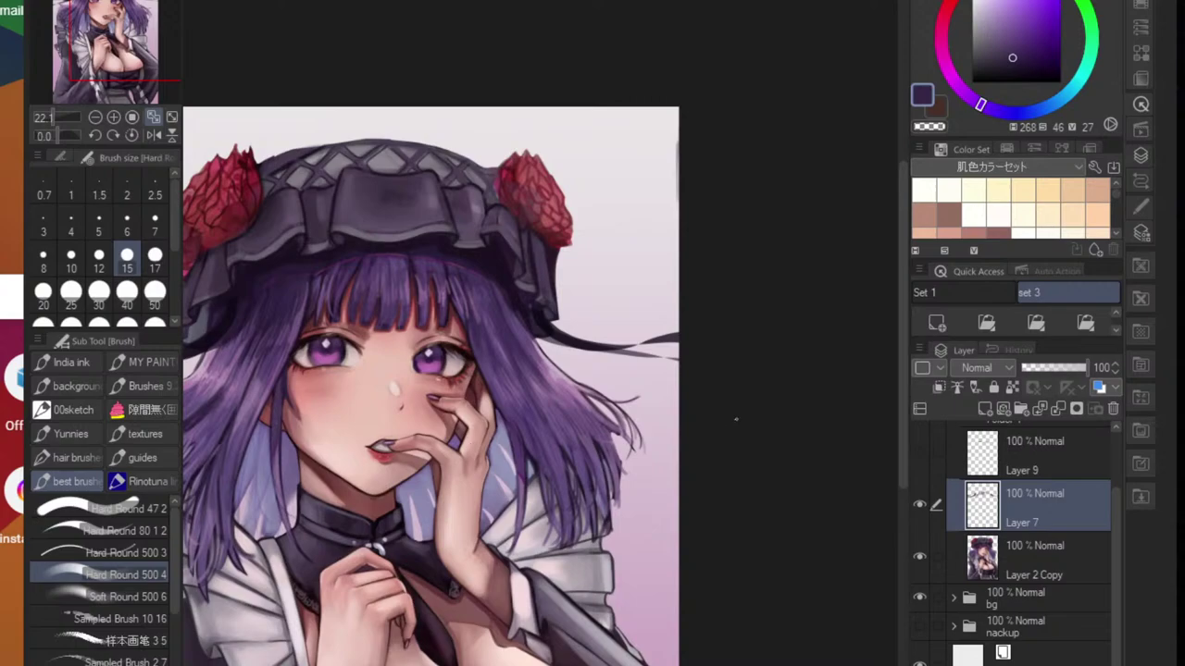
# - Eyedrop a dark red-brown from the face and shrink the brush to size 6
pyautogui.scroll(6, 491, 422)
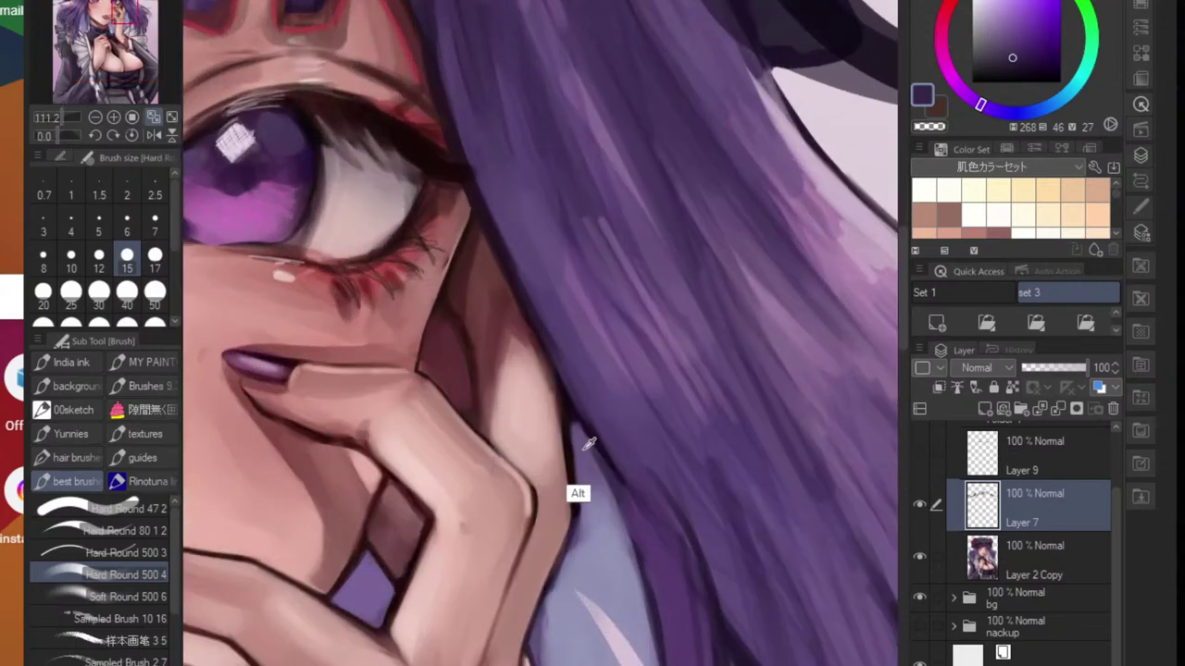
pyautogui.keyDown('alt'); pyautogui.click(585, 446); pyautogui.keyUp('alt')
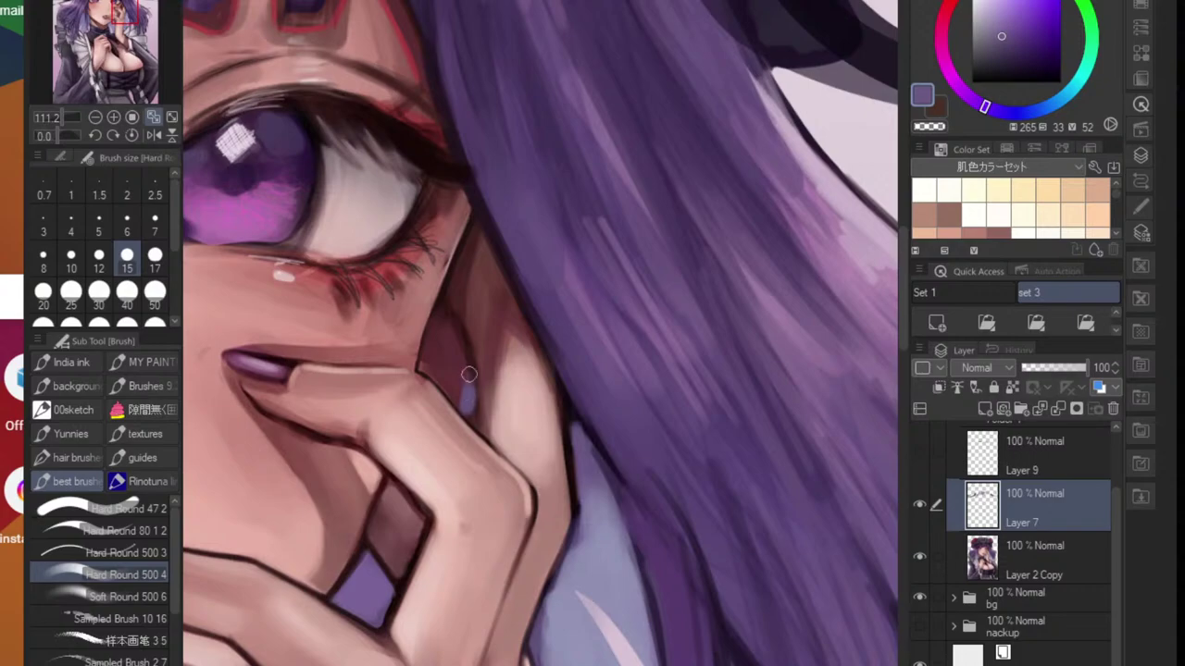
pyautogui.keyDown('alt'); pyautogui.click(561, 436); pyautogui.keyUp('alt')
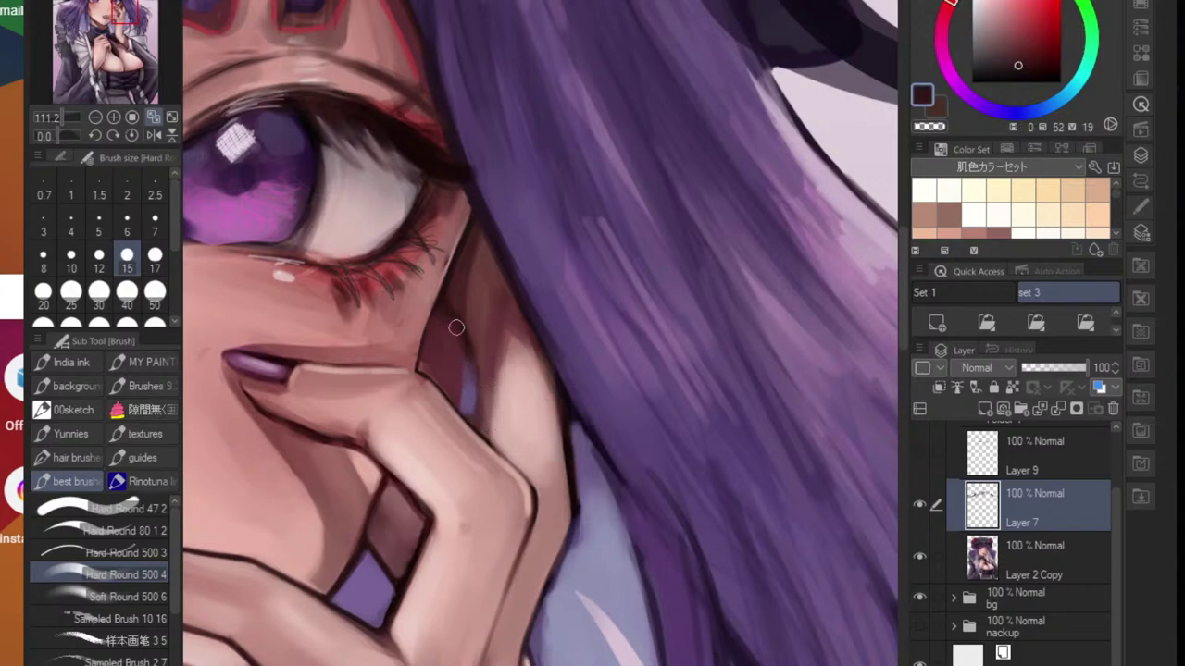
pyautogui.press('[')
pyautogui.press('[')
pyautogui.press('[')
pyautogui.press('[')
pyautogui.press('[')
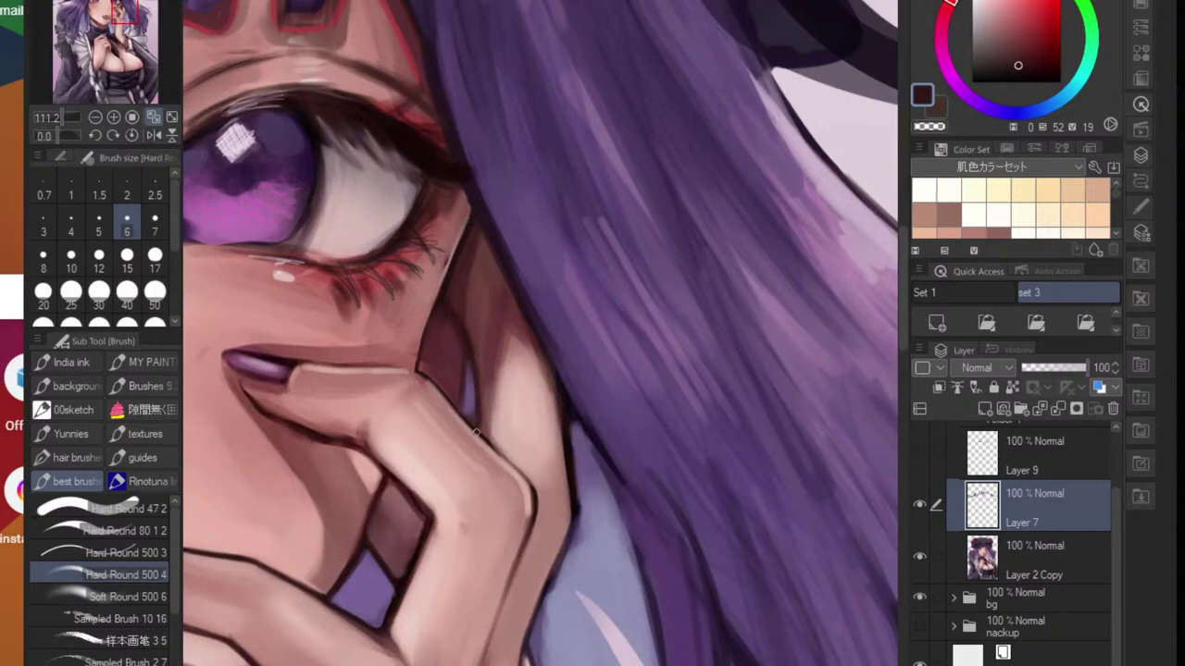
# - Zoom and pan around to inspect the whole illustration
pyautogui.scroll(-10, 460, 329)
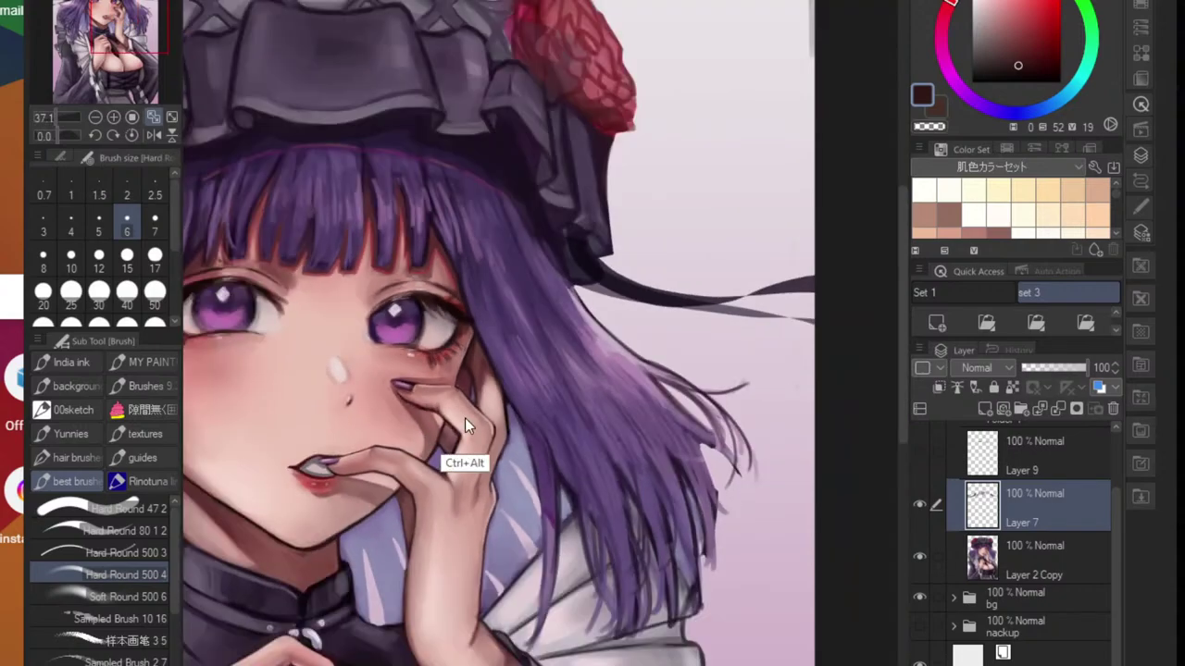
pyautogui.scroll(6, 476, 450)
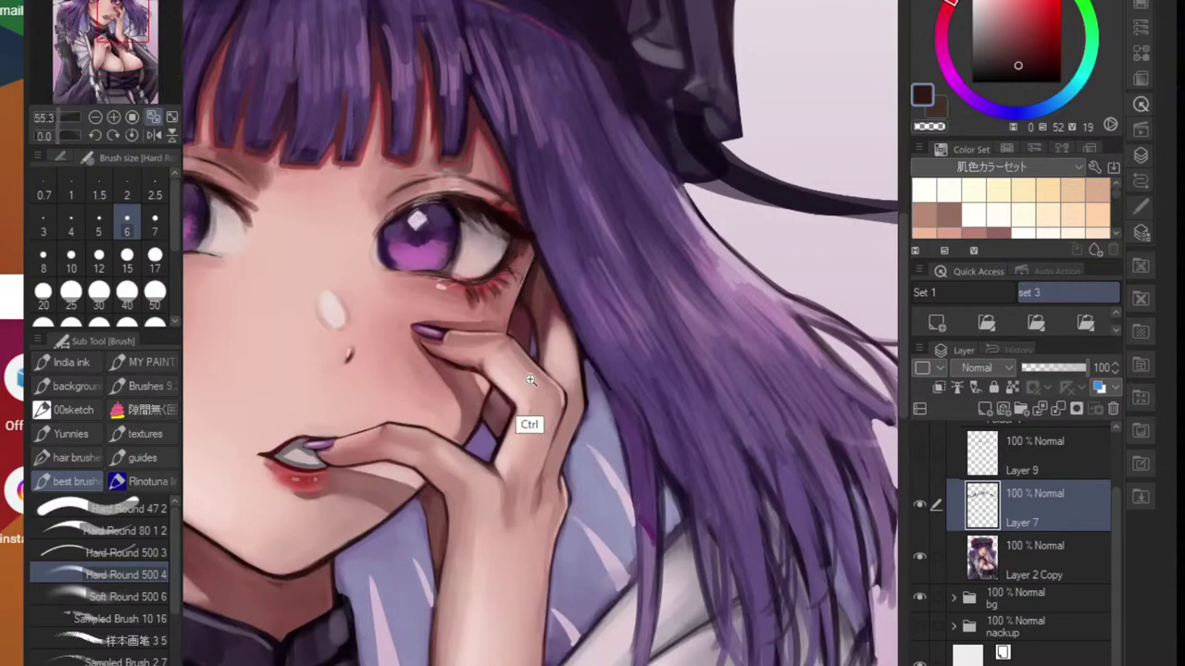
pyautogui.scroll(-5, 480, 452)
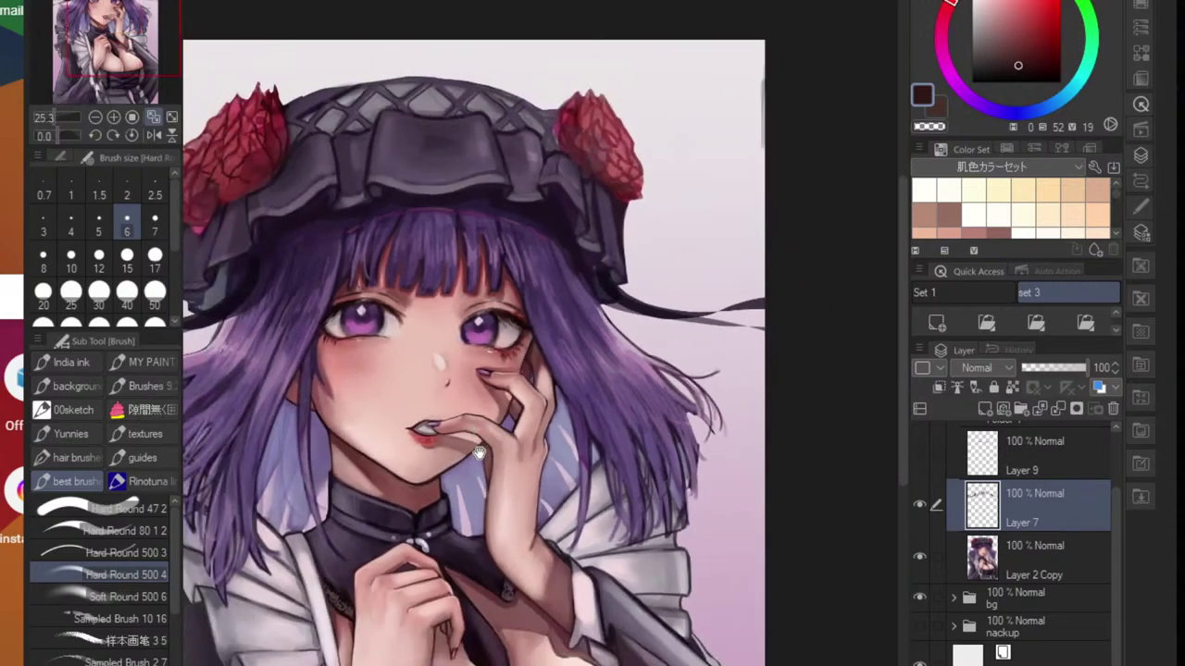
pyautogui.scroll(-2, 477, 488)
pyautogui.moveTo(476, 488); pyautogui.dragTo(513, 455)
pyautogui.scroll(-2, 514, 455)
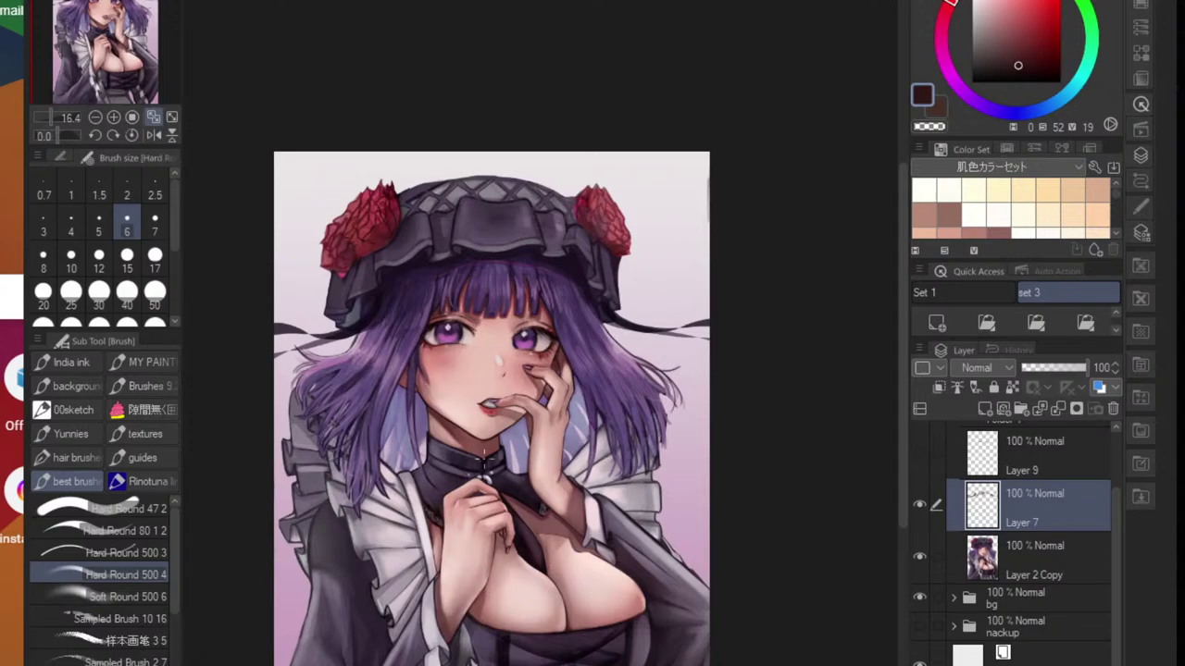
pyautogui.scroll(4, 622, 503)
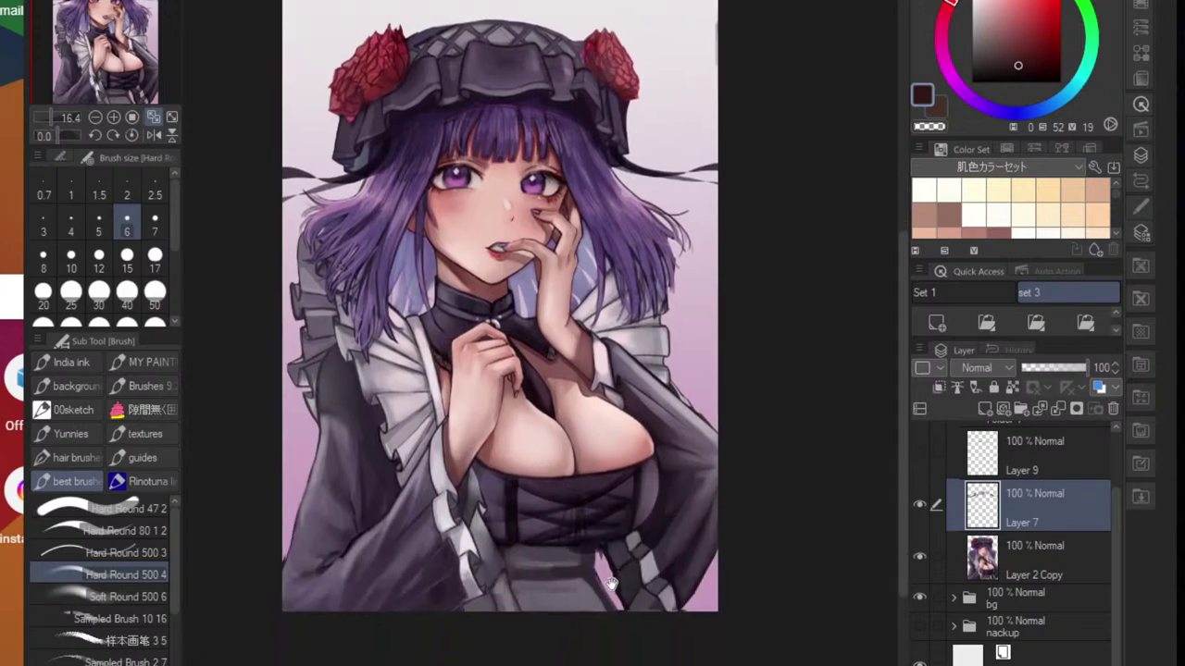
pyautogui.click(922, 506)
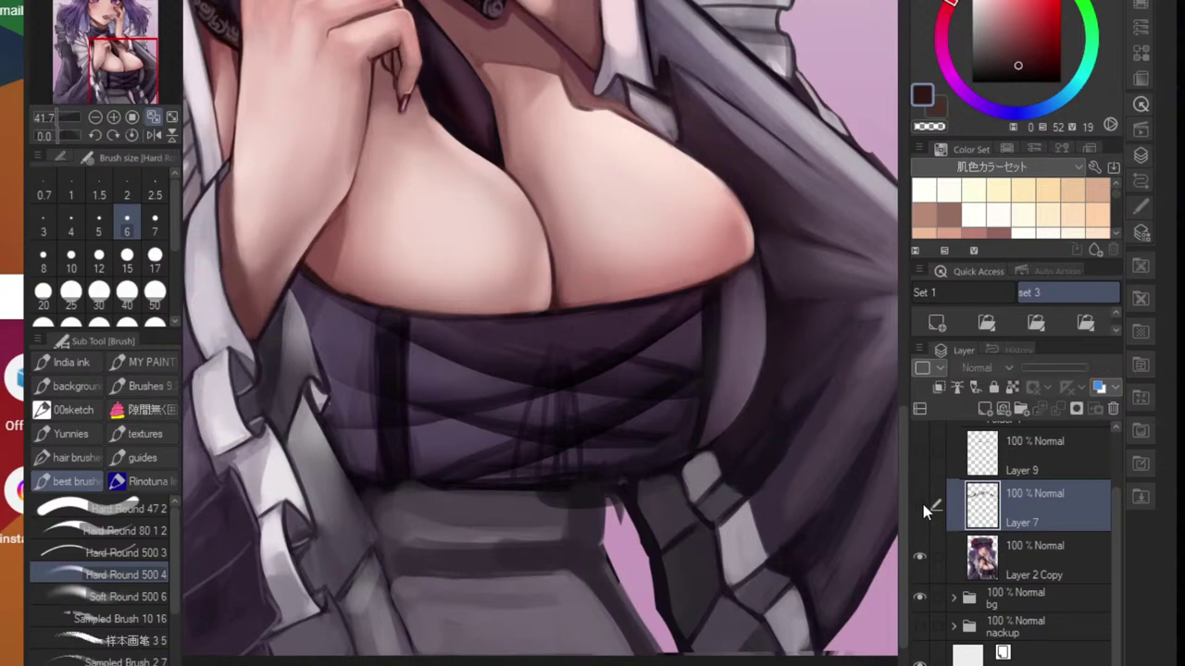
pyautogui.click(923, 507)
pyautogui.hotkey('ctrl', 'e')
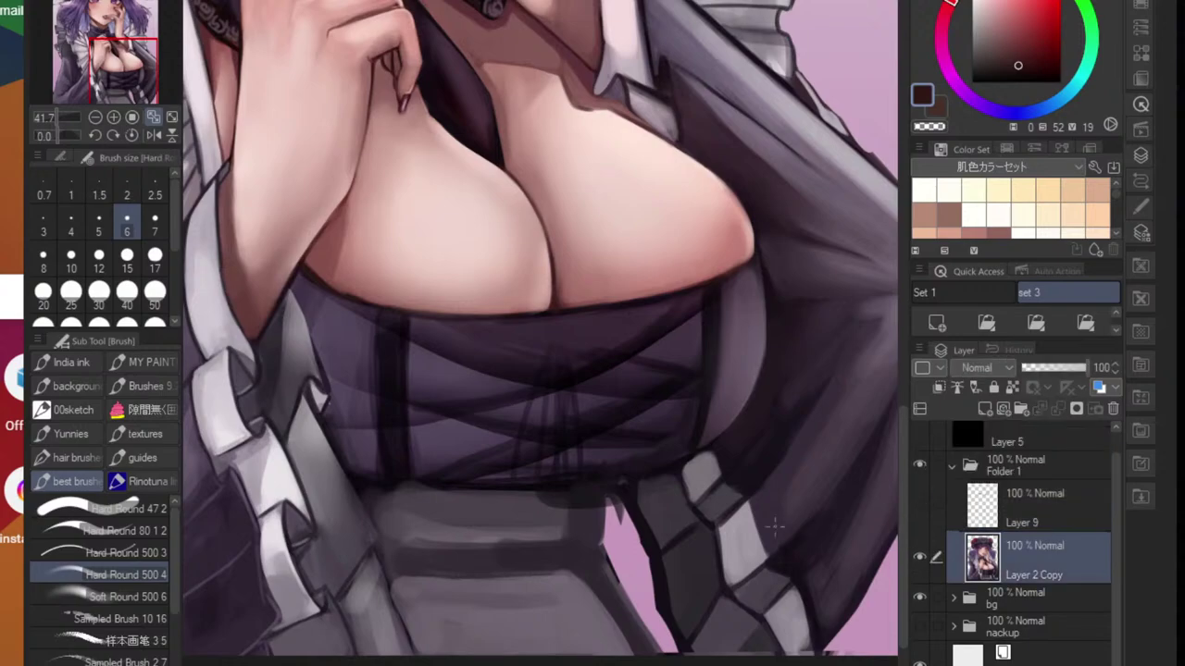
pyautogui.press('e')
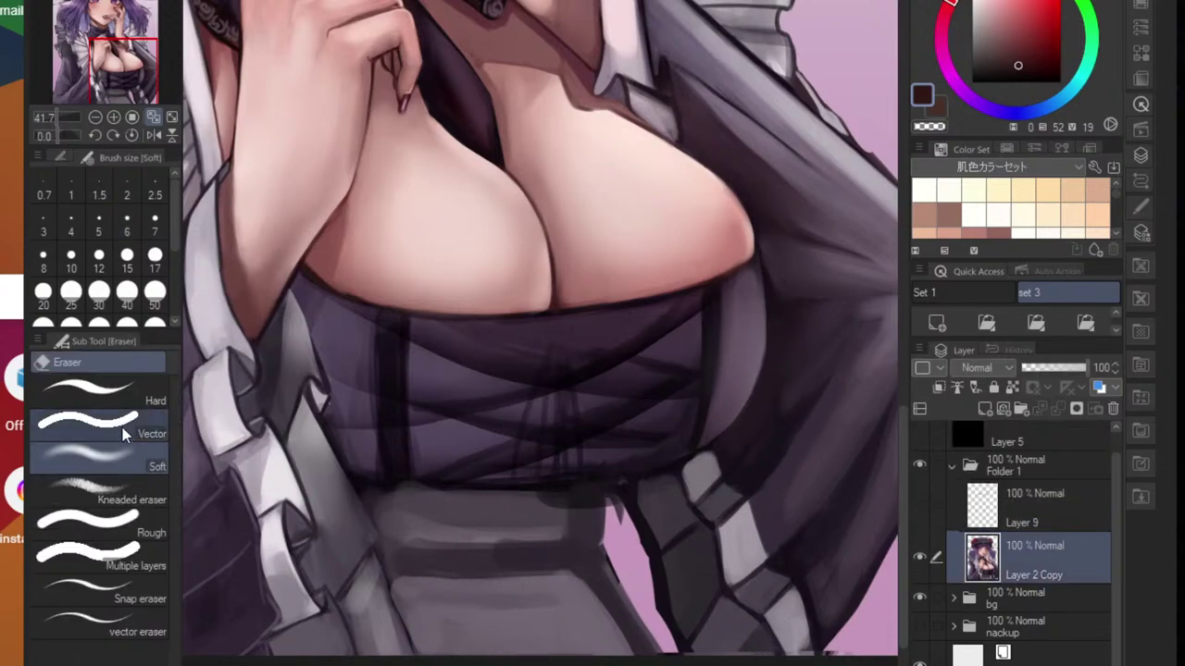
pyautogui.click(102, 389)
pyautogui.press('[')
pyautogui.press('[')
pyautogui.press('[')
pyautogui.press('[')
pyautogui.press('[')
pyautogui.press('[')
pyautogui.press('[')
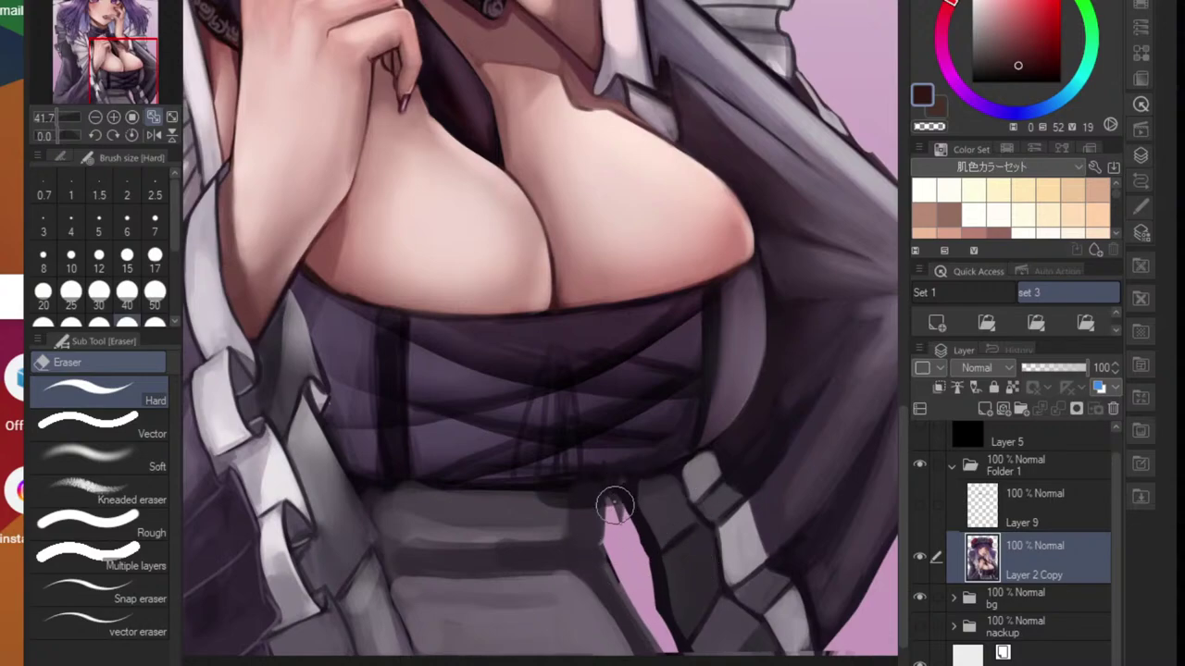
pyautogui.moveTo(617, 513)
pyautogui.mouseDown()
pyautogui.moveTo(613, 498)
pyautogui.moveTo(622, 532)
pyautogui.moveTo(616, 490)
pyautogui.moveTo(626, 544)
pyautogui.moveTo(620, 518)
pyautogui.moveTo(656, 556)
pyautogui.mouseUp()
pyautogui.press('p')
pyautogui.scroll(4, 609, 484)
pyautogui.keyDown('alt'); pyautogui.click(632, 499); pyautogui.keyUp('alt')
pyautogui.hotkey('ctrl', 'z')
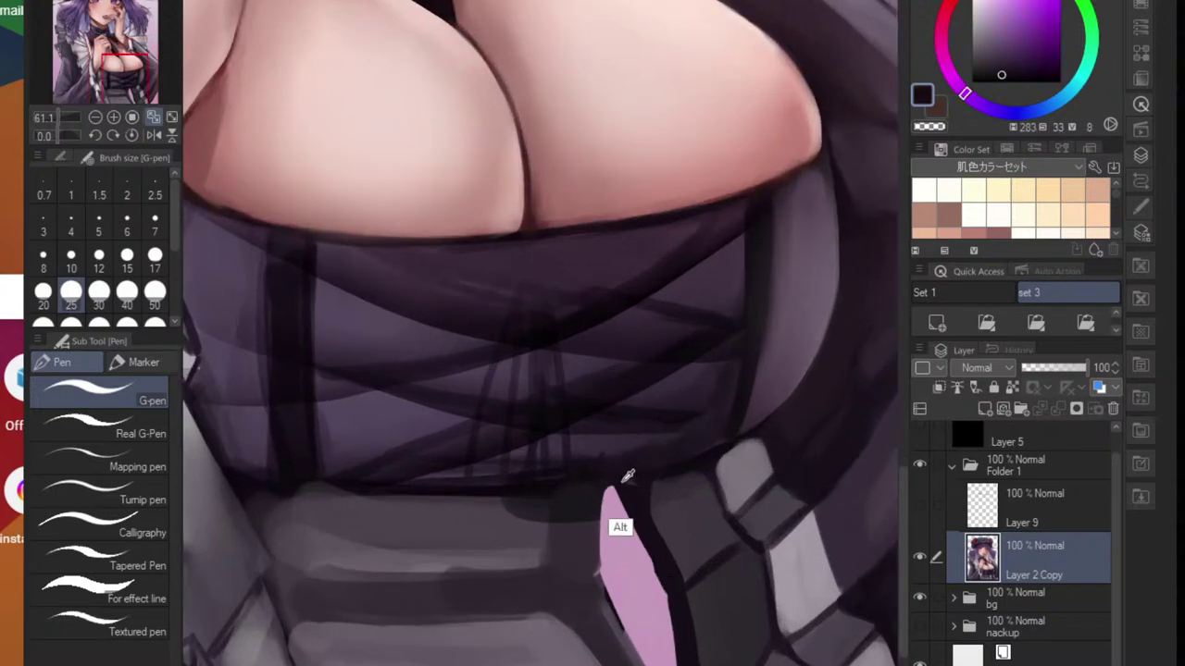
pyautogui.moveTo(630, 476)
pyautogui.mouseDown()
pyautogui.moveTo(601, 482)
pyautogui.moveTo(589, 546)
pyautogui.moveTo(597, 587)
pyautogui.moveTo(643, 665)
pyautogui.mouseUp()
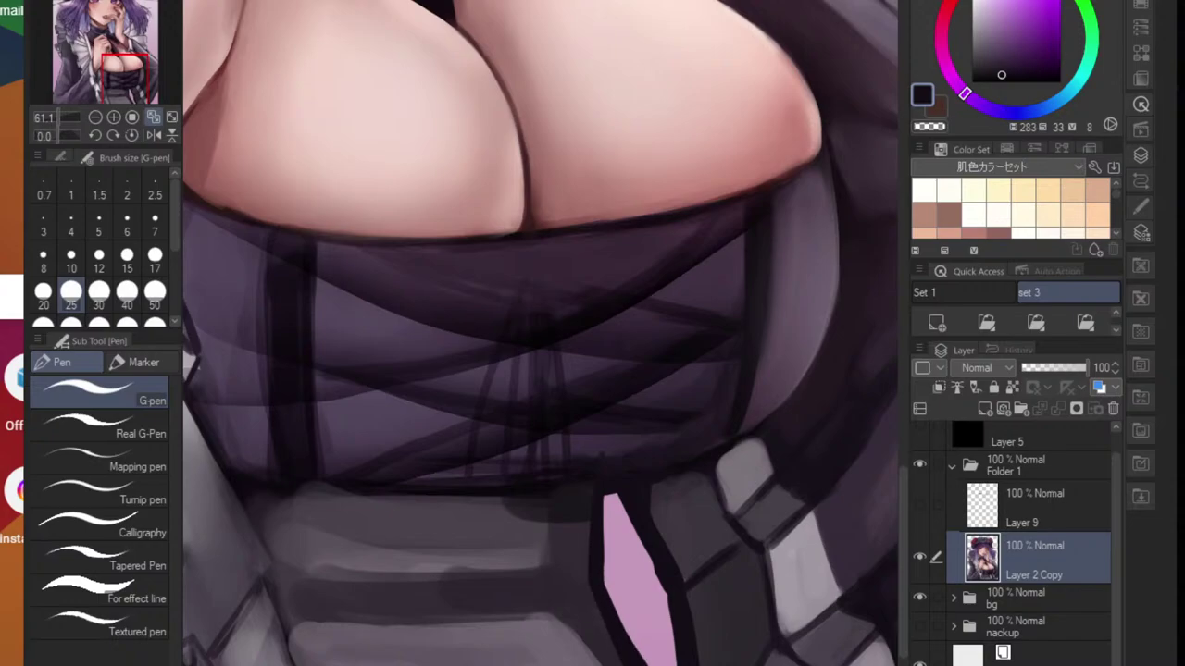
pyautogui.scroll(-5, 637, 662)
pyautogui.scroll(5, 620, 662)
pyautogui.keyDown('alt'); pyautogui.click(638, 622); pyautogui.keyUp('alt')
pyautogui.moveTo(634, 594); pyautogui.dragTo(673, 647)
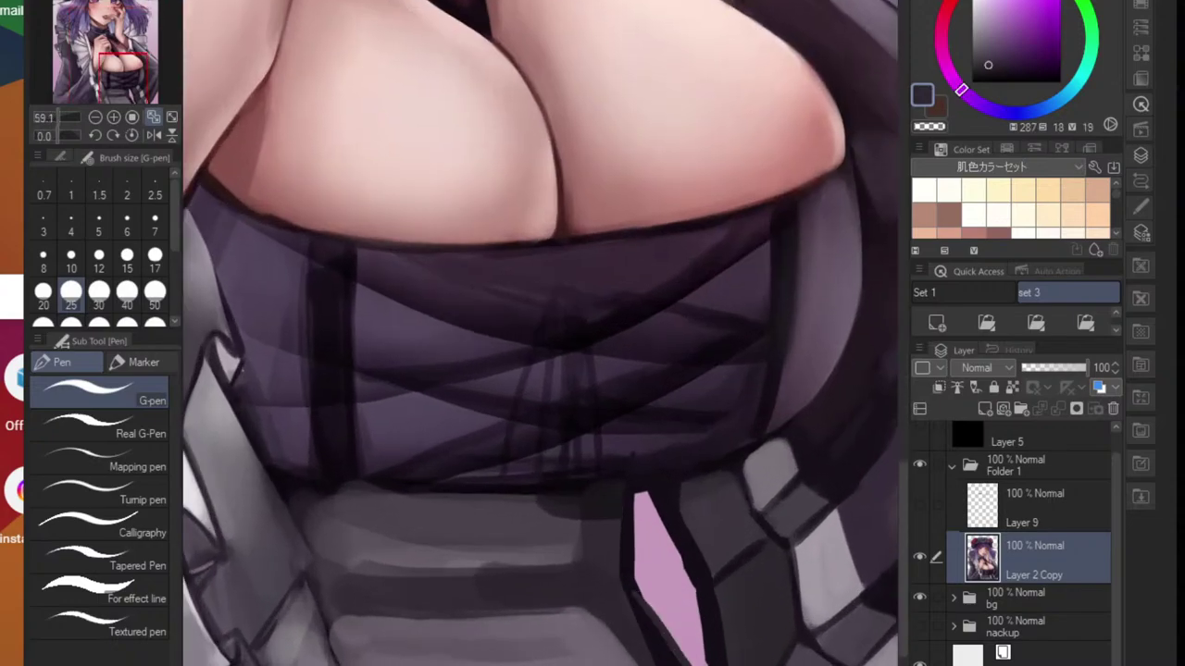
pyautogui.moveTo(640, 597); pyautogui.dragTo(694, 647)
pyautogui.moveTo(673, 536); pyautogui.dragTo(703, 614)
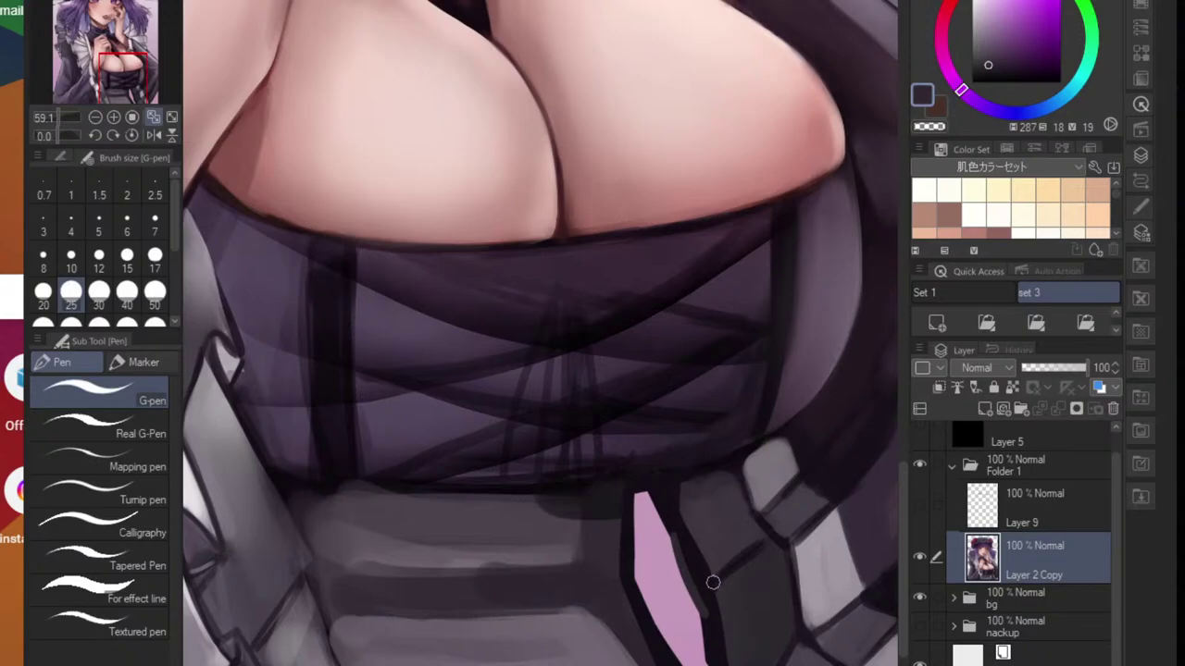
pyautogui.scroll(-6, 751, 561)
pyautogui.scroll(5, 738, 597)
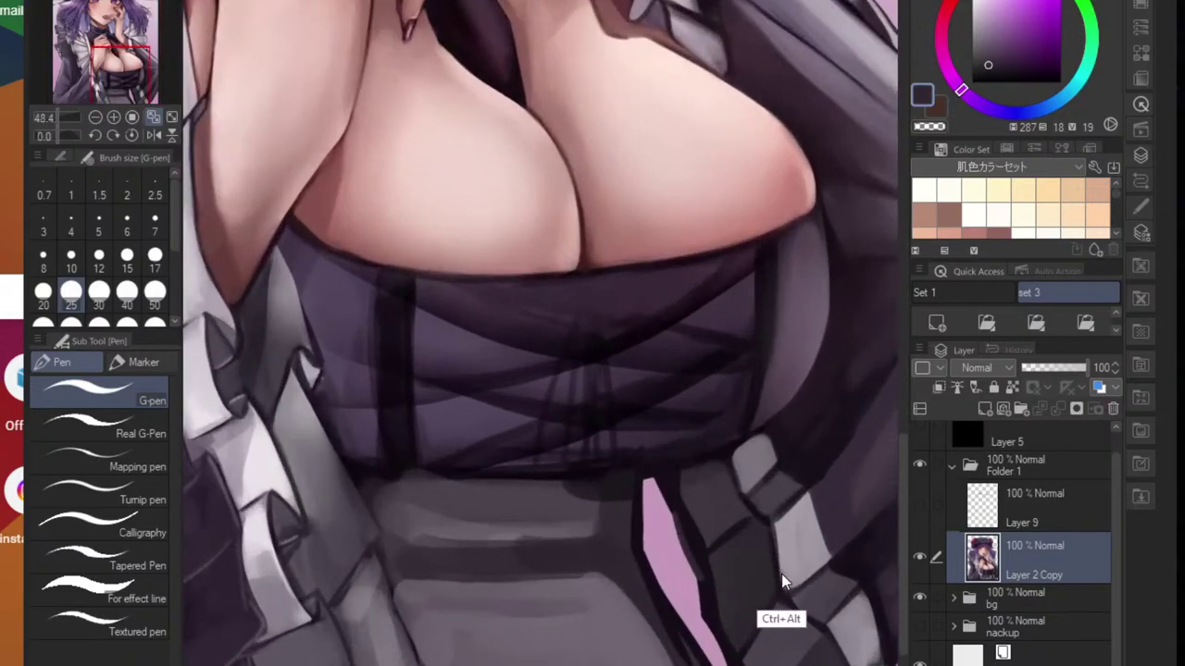
pyautogui.scroll(-5, 730, 551)
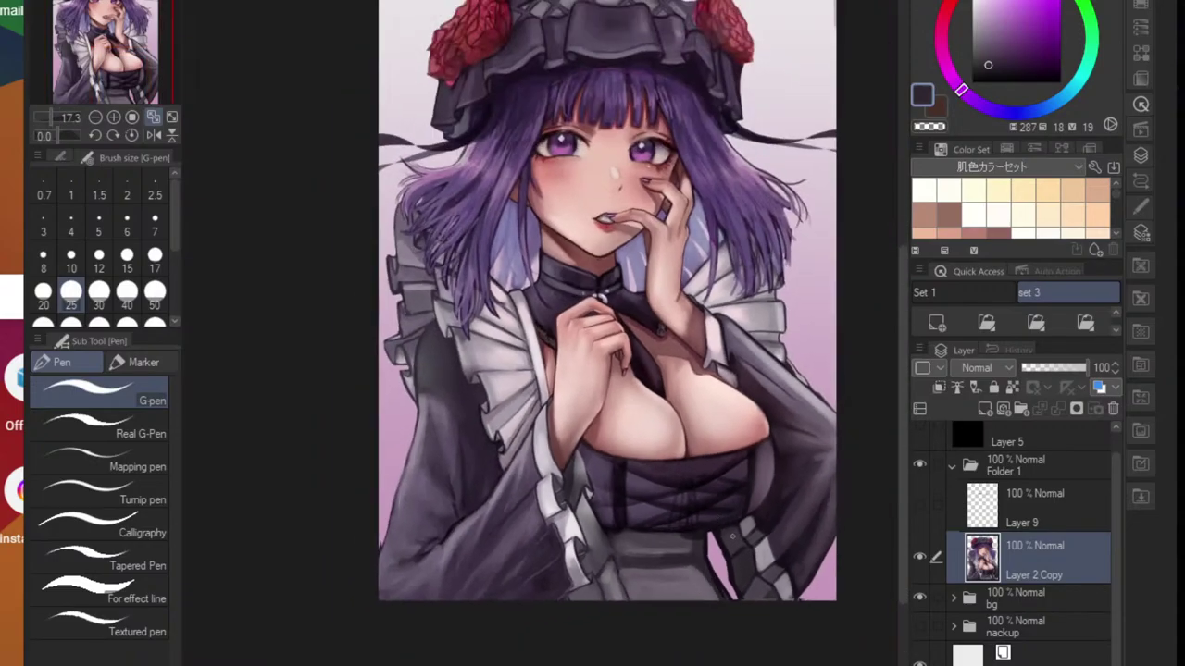
pyautogui.scroll(3, 774, 503)
pyautogui.scroll(2, 703, 500)
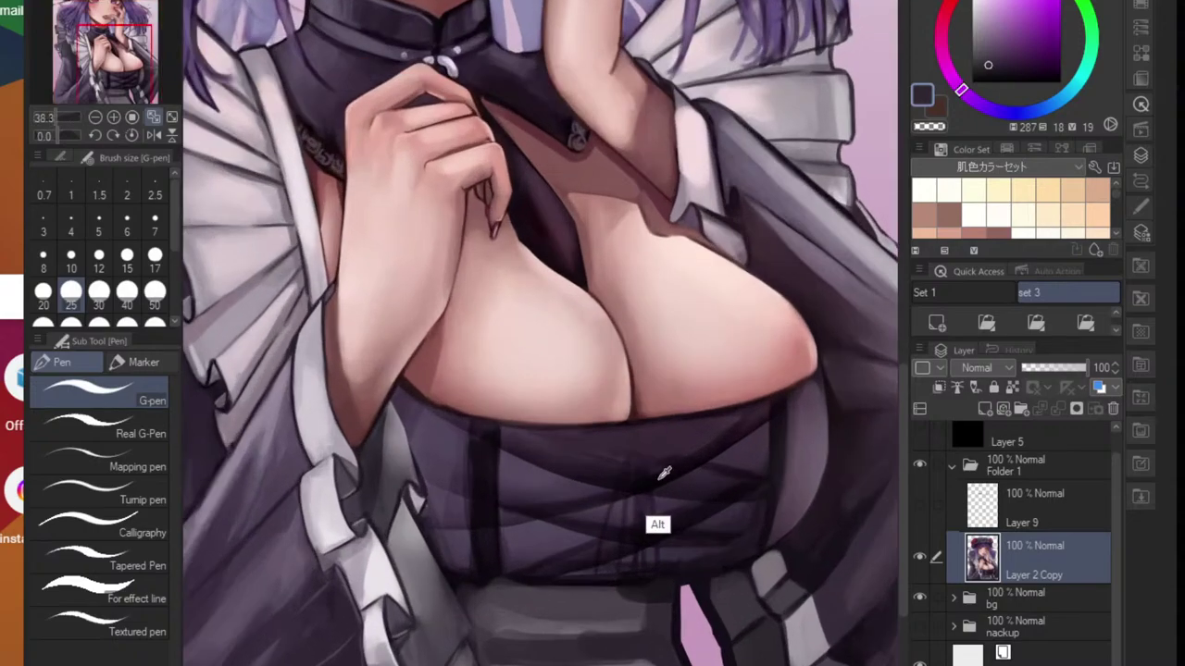
# - Draw dark dangling lace strings below the corset bow
pyautogui.keyDown('alt'); pyautogui.click(658, 481); pyautogui.keyUp('alt')
pyautogui.moveTo(624, 503)
pyautogui.mouseDown()
pyautogui.moveTo(592, 658)
pyautogui.moveTo(626, 517)
pyautogui.mouseUp()
pyautogui.moveTo(631, 511)
pyautogui.mouseDown()
pyautogui.moveTo(635, 614)
pyautogui.moveTo(651, 550)
pyautogui.moveTo(628, 508)
pyautogui.moveTo(605, 646)
pyautogui.mouseUp()
pyautogui.hotkey('ctrl', 'z')
pyautogui.moveTo(616, 558); pyautogui.dragTo(607, 665)
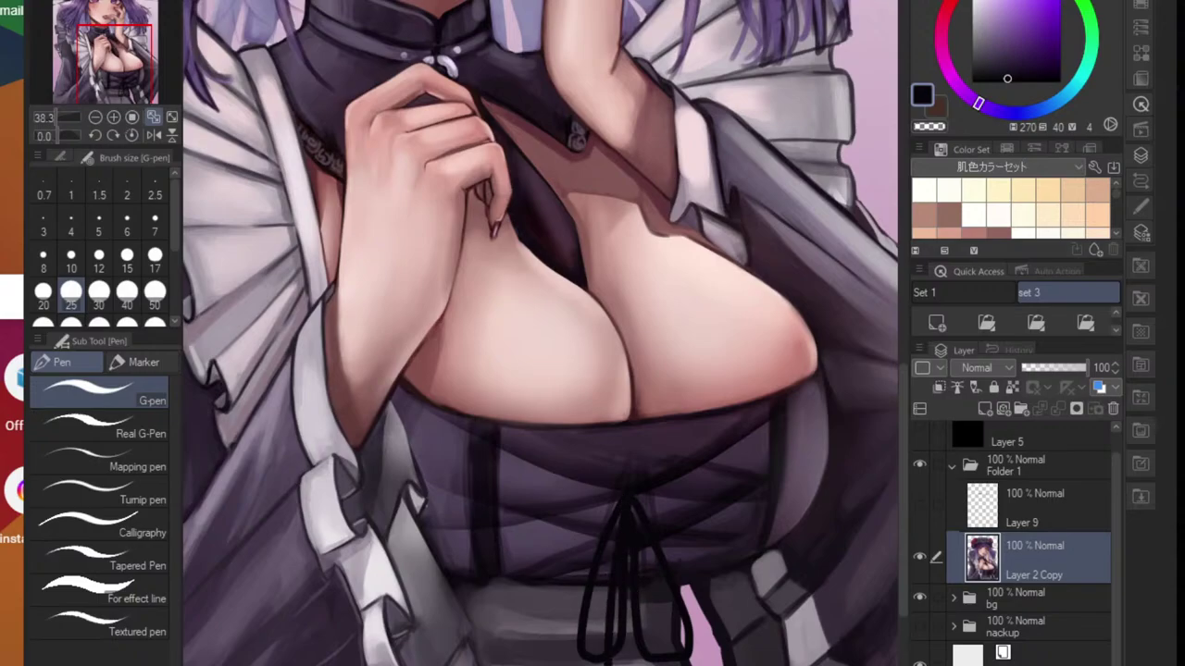
pyautogui.moveTo(634, 523)
pyautogui.mouseDown()
pyautogui.moveTo(650, 665)
pyautogui.moveTo(527, 665)
pyautogui.mouseUp()
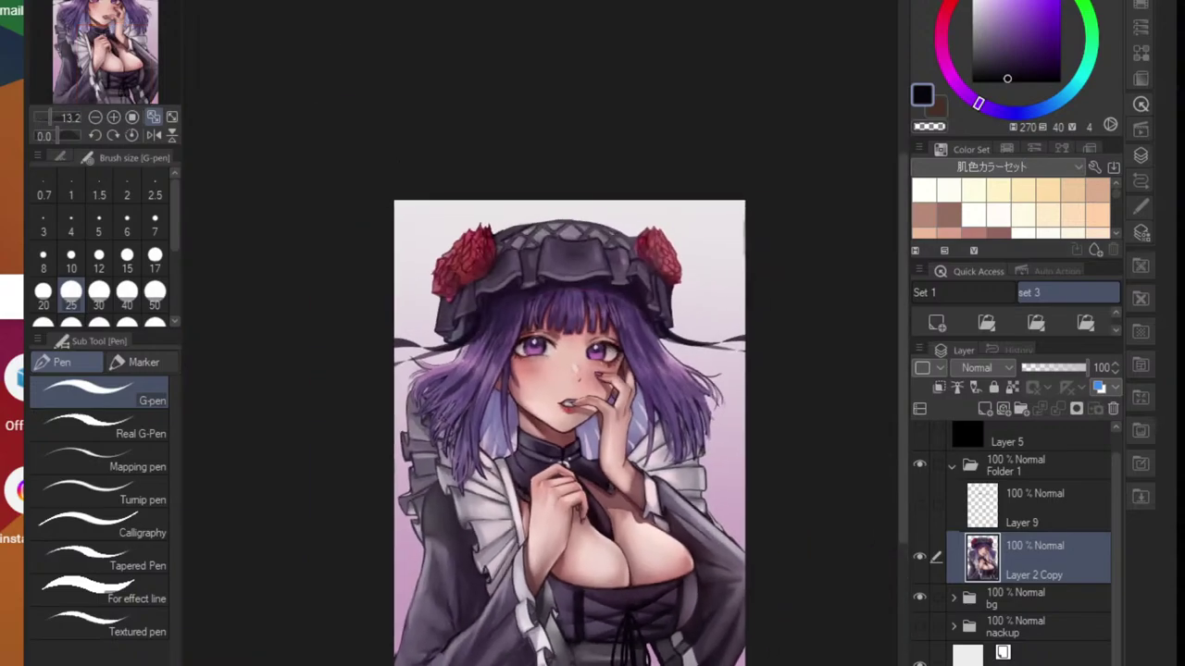
pyautogui.scroll(6, 628, 644)
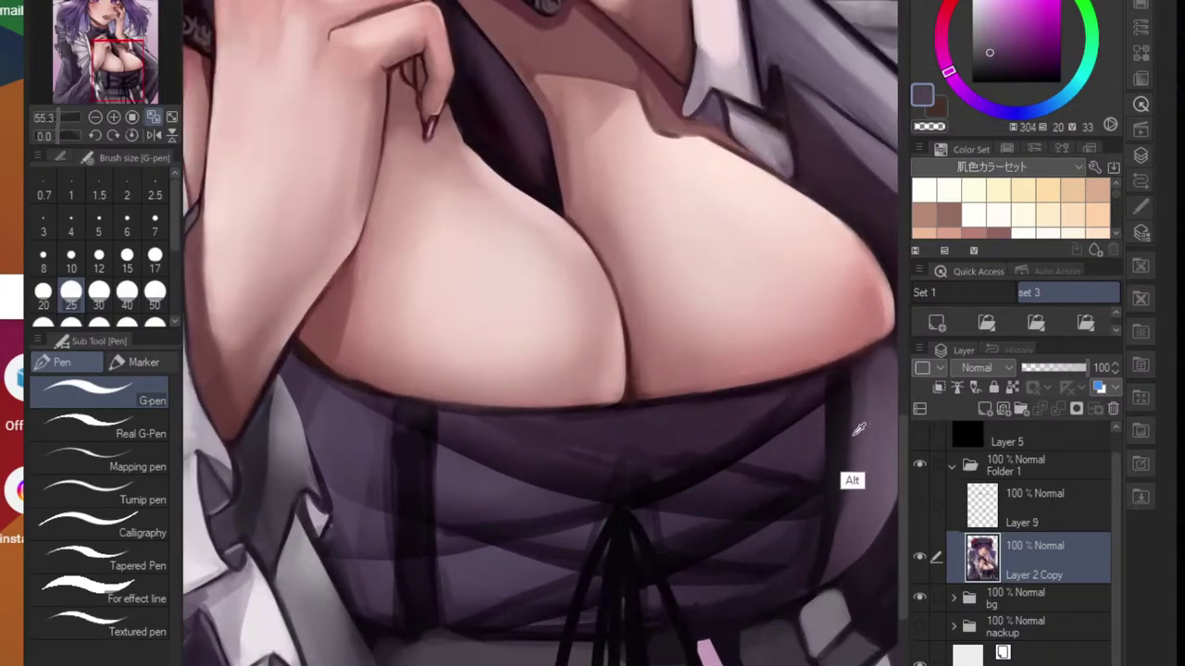
# - Add light highlights along the left and centre lace strings
pyautogui.moveTo(618, 519); pyautogui.dragTo(561, 665)
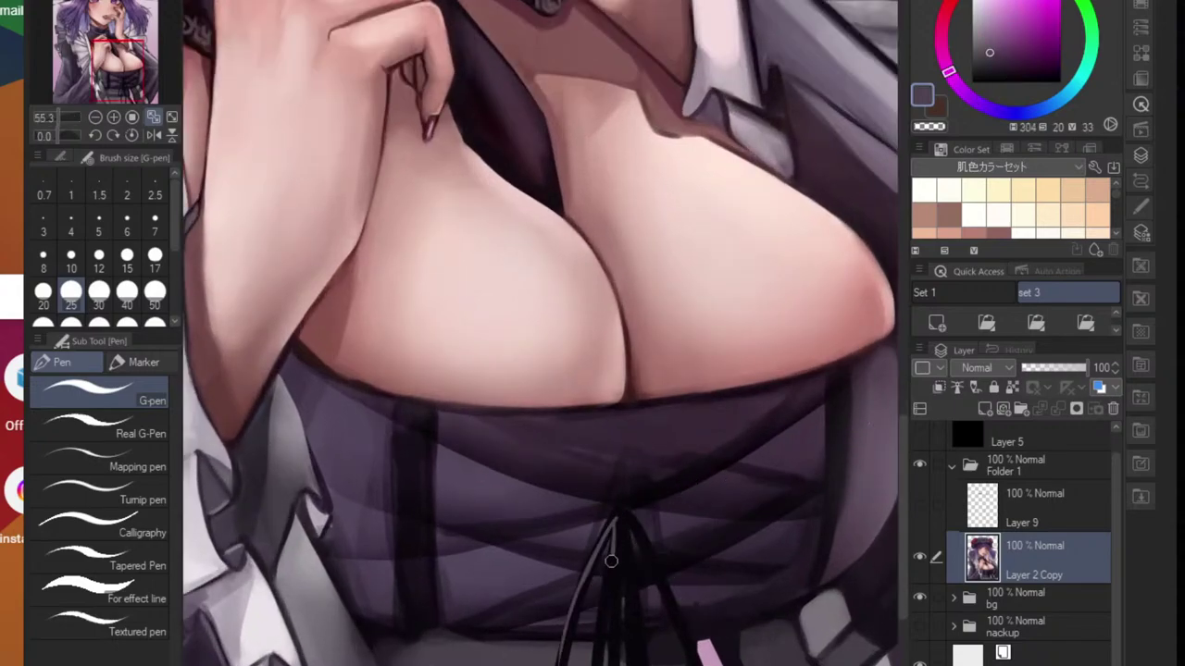
pyautogui.moveTo(611, 561); pyautogui.dragTo(608, 642)
pyautogui.moveTo(616, 533)
pyautogui.mouseDown()
pyautogui.moveTo(604, 602)
pyautogui.moveTo(612, 570)
pyautogui.moveTo(615, 600)
pyautogui.moveTo(623, 527)
pyautogui.moveTo(631, 604)
pyautogui.moveTo(623, 518)
pyautogui.moveTo(685, 648)
pyautogui.mouseUp()
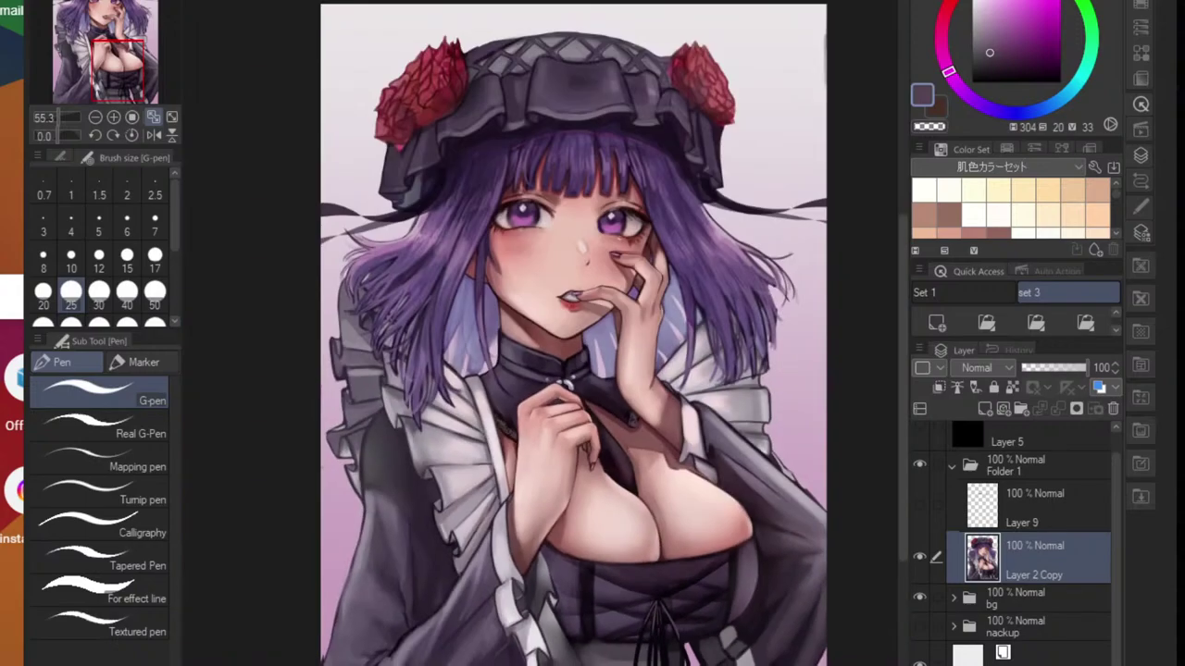
pyautogui.moveTo(643, 662)
pyautogui.mouseDown()
pyautogui.moveTo(604, 602)
pyautogui.moveTo(639, 611)
pyautogui.mouseUp()
pyautogui.moveTo(595, 570); pyautogui.dragTo(587, 665)
pyautogui.moveTo(595, 593); pyautogui.dragTo(590, 665)
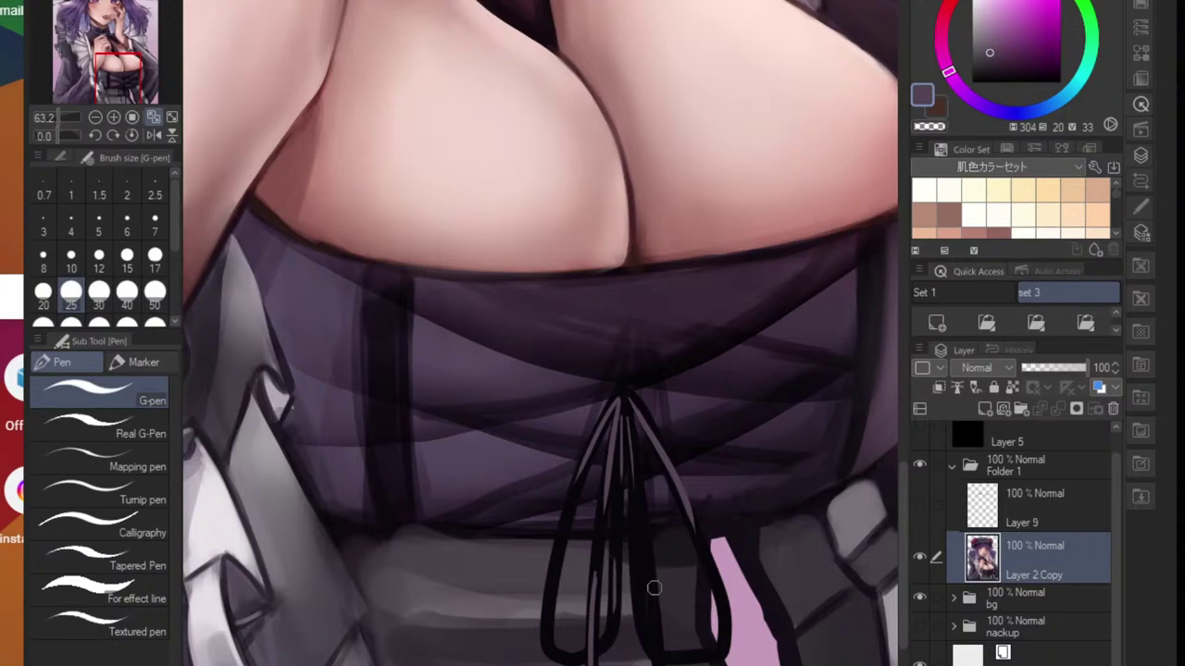
pyautogui.scroll(-3, 662, 602)
pyautogui.scroll(4, 664, 606)
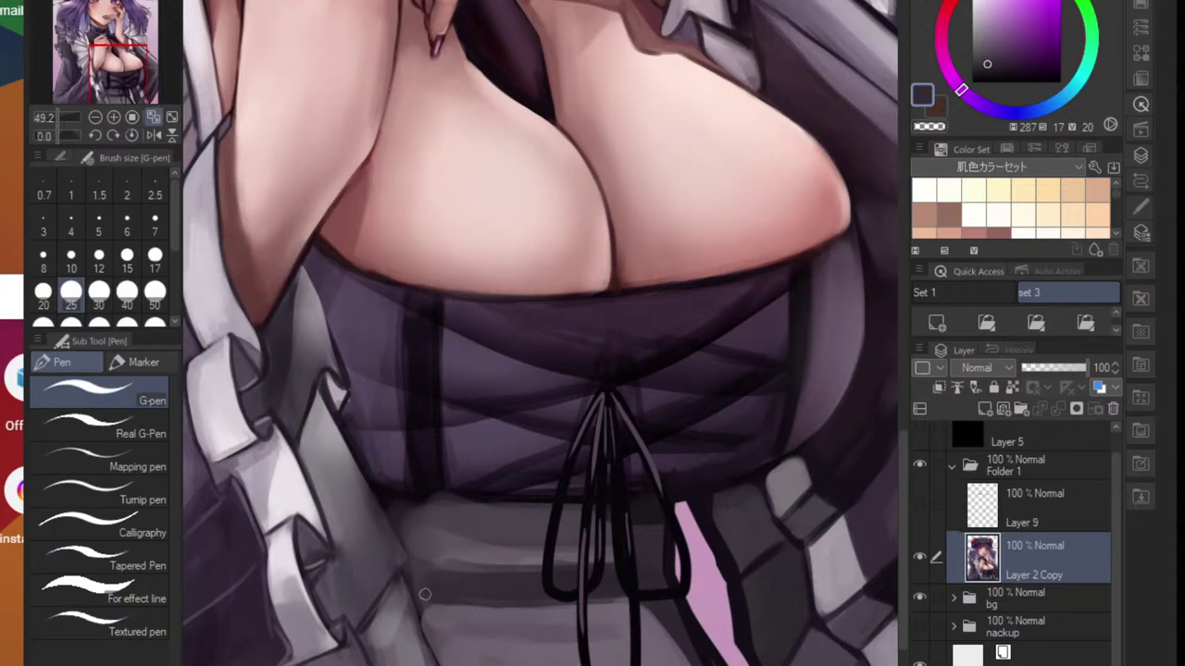
# - On a new layer, outline the grey ruffle's edge in near-black purple
pyautogui.click(937, 322)
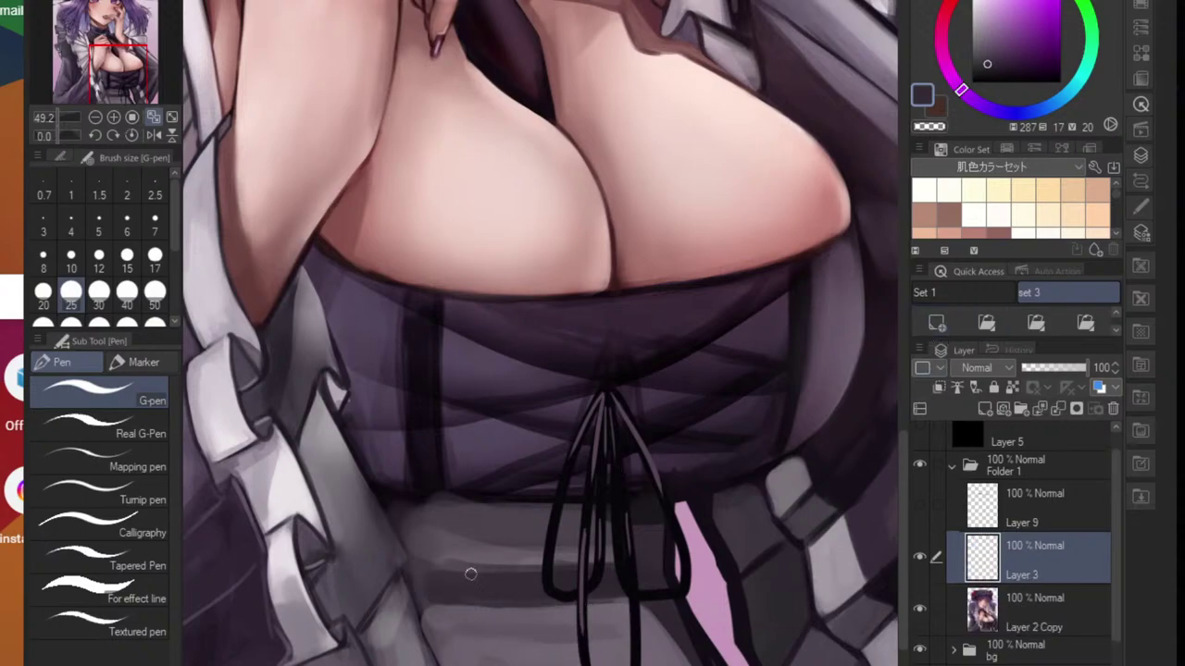
pyautogui.keyDown('alt'); pyautogui.click(406, 505); pyautogui.keyUp('alt')
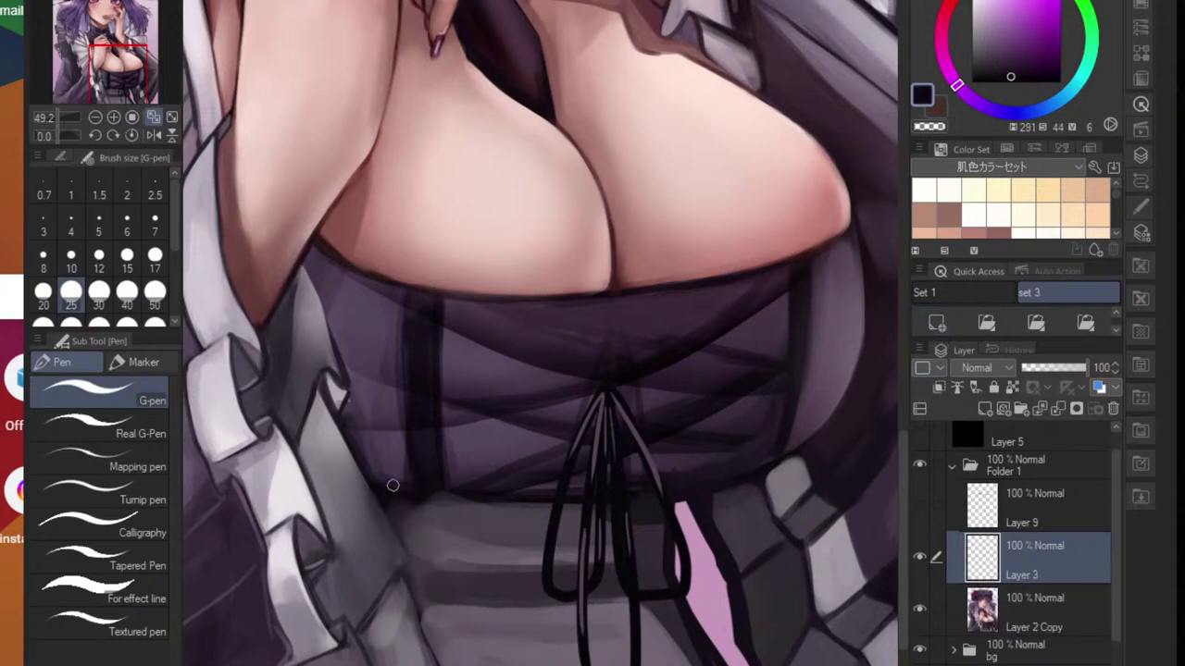
pyautogui.moveTo(364, 481)
pyautogui.mouseDown()
pyautogui.moveTo(404, 538)
pyautogui.moveTo(369, 489)
pyautogui.moveTo(416, 568)
pyautogui.moveTo(376, 492)
pyautogui.moveTo(438, 662)
pyautogui.mouseUp()
pyautogui.hotkey('ctrl', 'z')
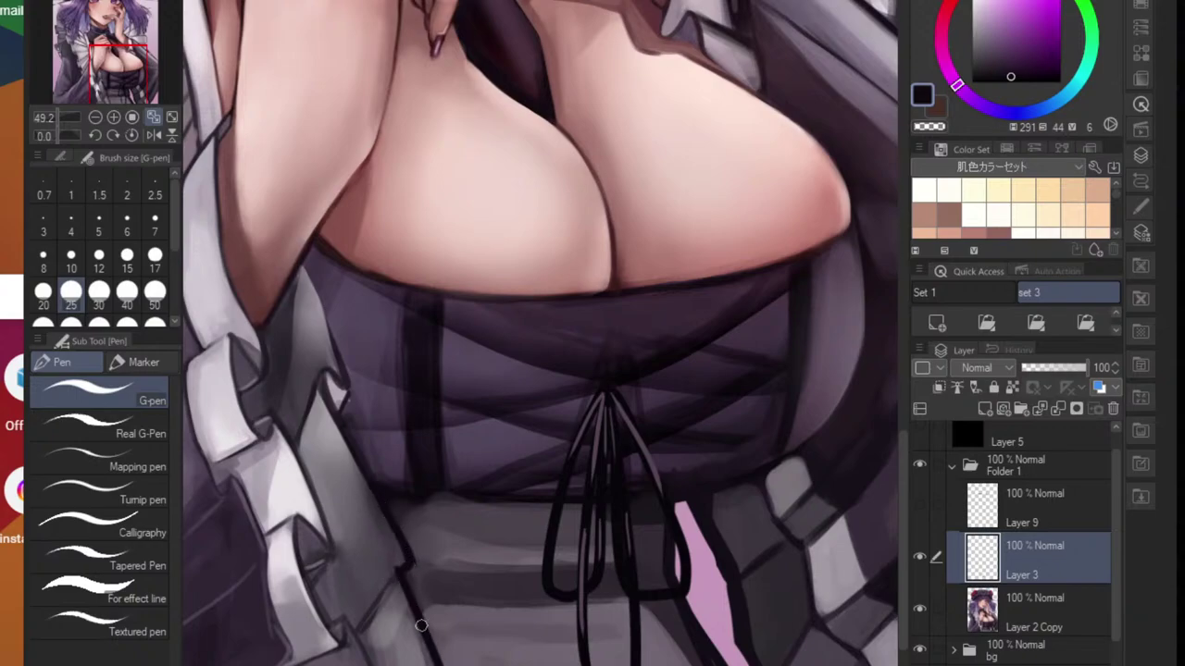
pyautogui.moveTo(390, 573)
pyautogui.mouseDown()
pyautogui.moveTo(360, 642)
pyautogui.moveTo(374, 662)
pyautogui.mouseUp()
pyautogui.scroll(-5, 398, 656)
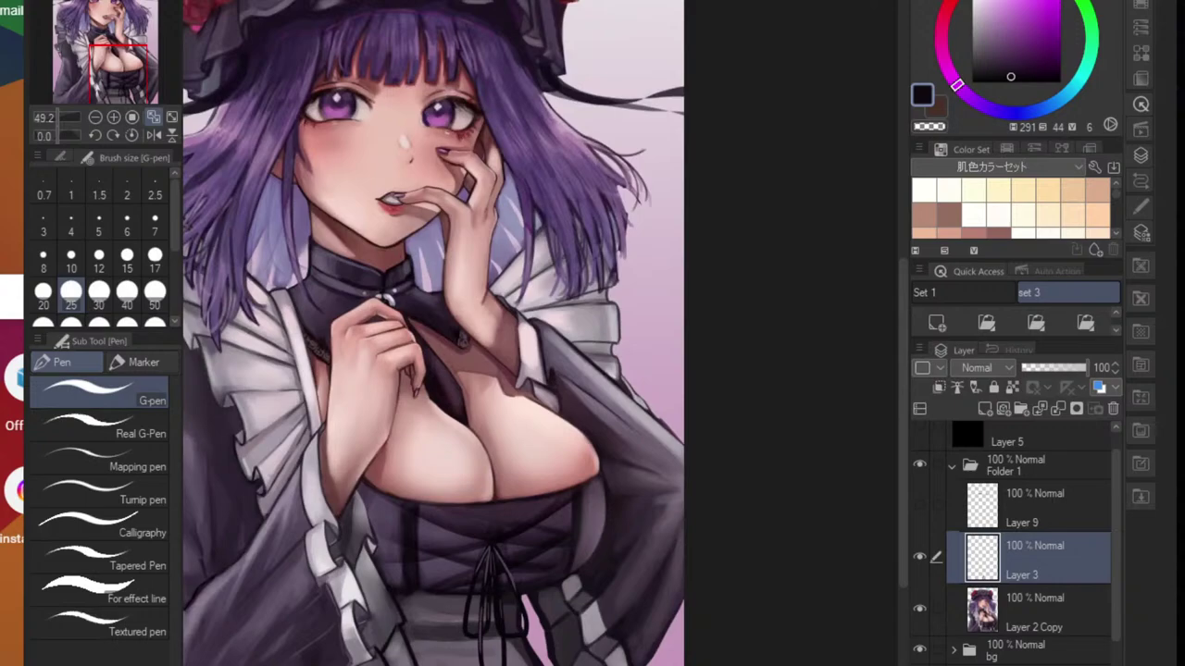
pyautogui.moveTo(442, 645); pyautogui.dragTo(471, 575)
pyautogui.scroll(4, 470, 575)
# - Add a faint light-grey stroke just below the corset
pyautogui.keyDown('alt'); pyautogui.click(440, 626); pyautogui.keyUp('alt')
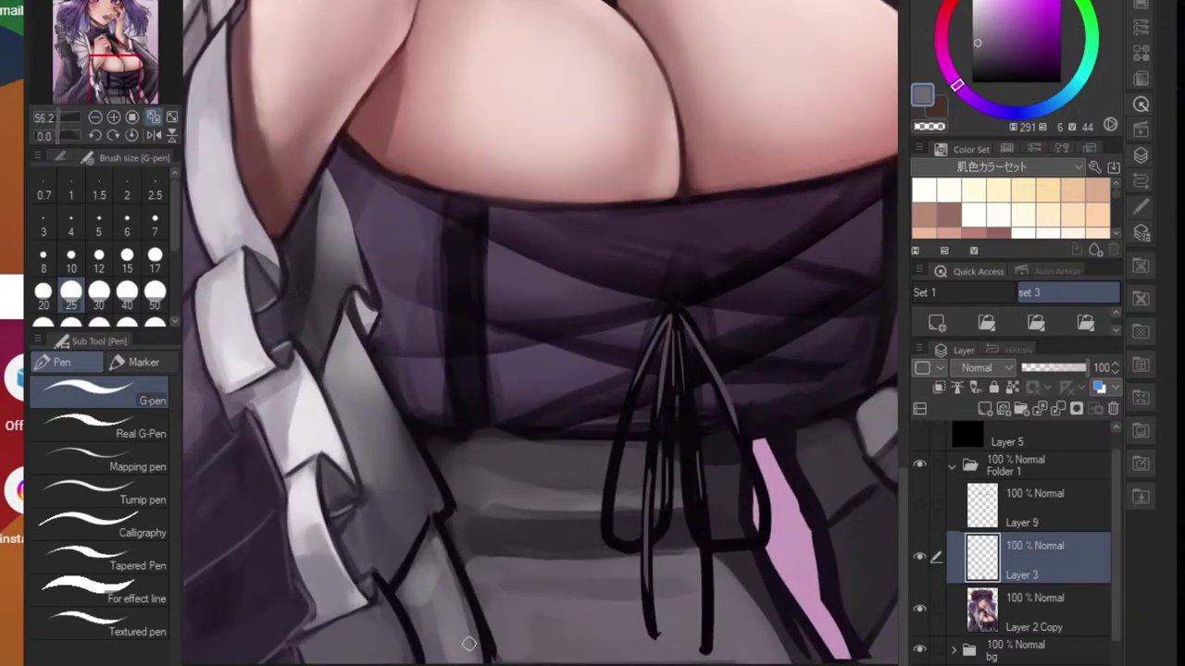
pyautogui.scroll(-2, 431, 536)
pyautogui.scroll(-2, 573, 568)
pyautogui.scroll(2, 573, 568)
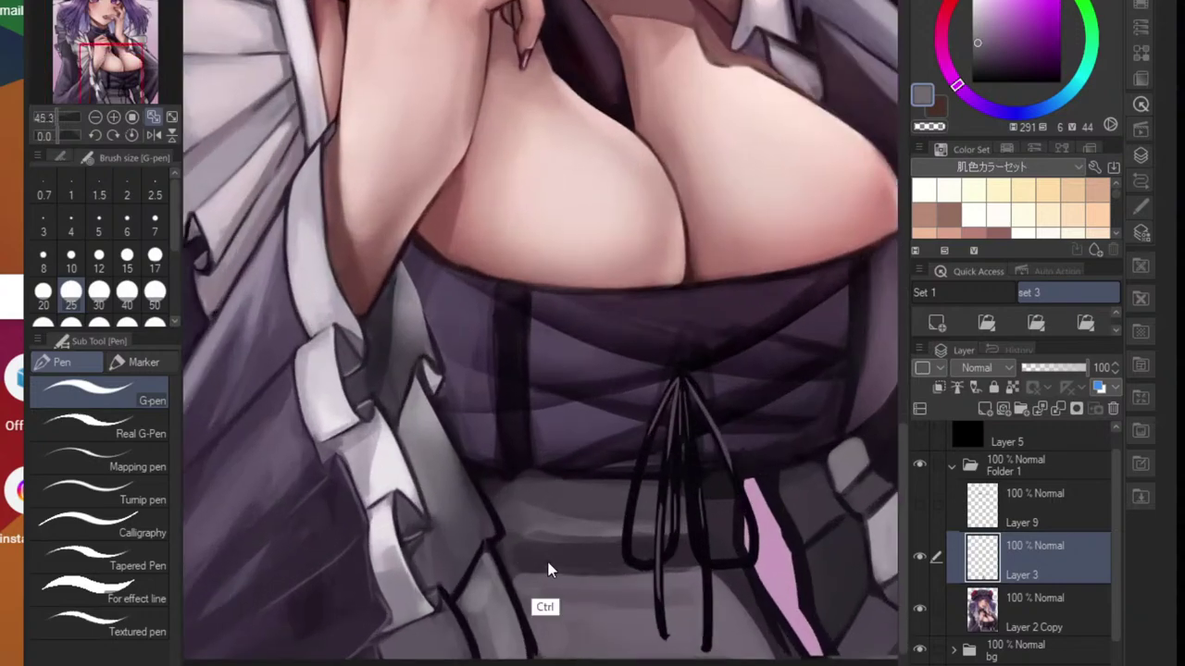
pyautogui.moveTo(546, 507); pyautogui.dragTo(601, 508)
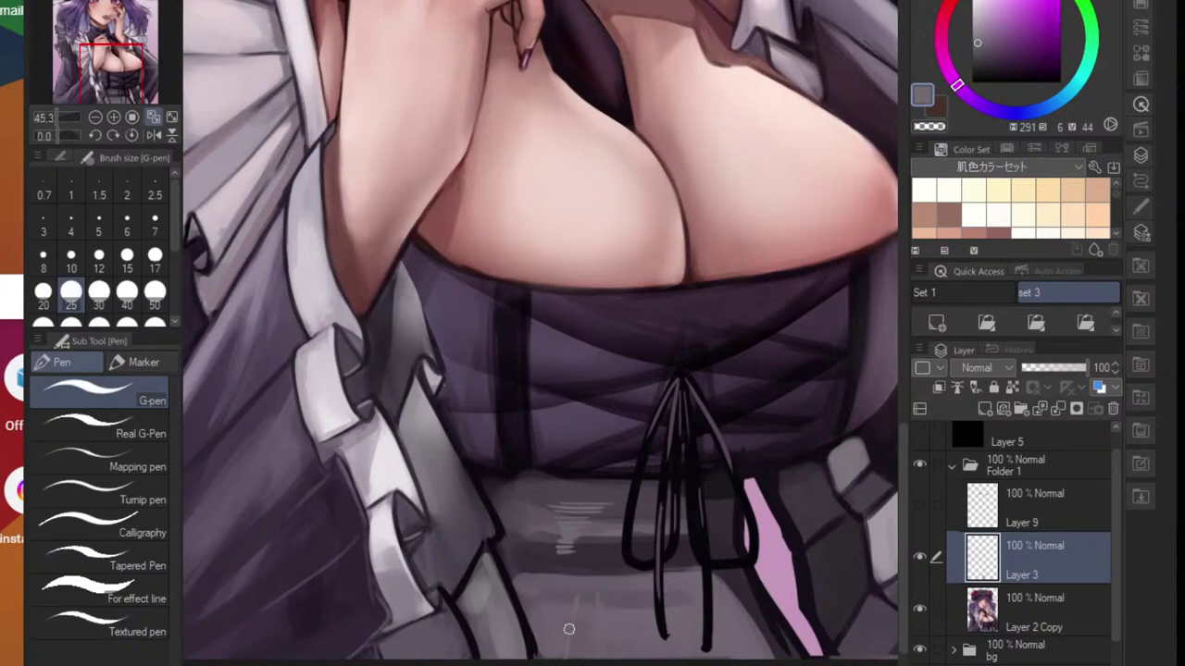
# - Hatch thin dark purple-grey fold lines on the skirt, including right of the ribbon tie
pyautogui.keyDown('alt'); pyautogui.click(607, 560); pyautogui.keyUp('alt')
pyautogui.moveTo(581, 577)
pyautogui.mouseDown()
pyautogui.moveTo(564, 657)
pyautogui.moveTo(577, 657)
pyautogui.mouseUp()
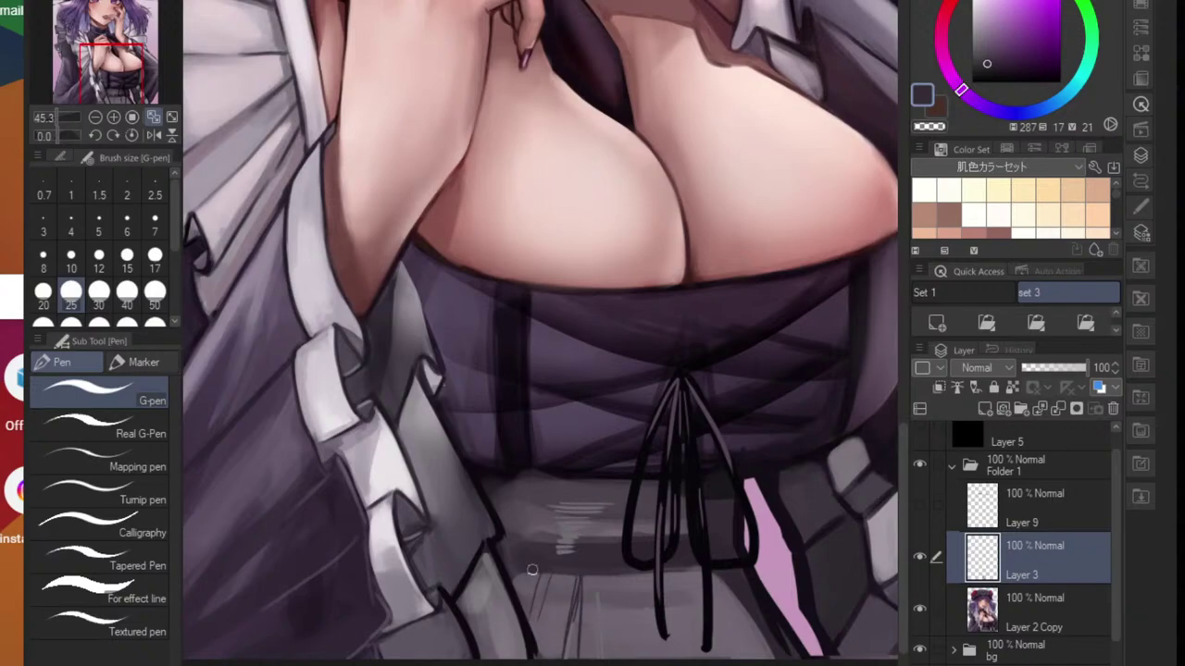
pyautogui.moveTo(622, 597); pyautogui.dragTo(639, 657)
pyautogui.moveTo(683, 578)
pyautogui.mouseDown()
pyautogui.moveTo(709, 638)
pyautogui.moveTo(691, 563)
pyautogui.moveTo(746, 653)
pyautogui.mouseUp()
pyautogui.moveTo(731, 581)
pyautogui.mouseDown()
pyautogui.moveTo(766, 652)
pyautogui.moveTo(663, 645)
pyautogui.mouseUp()
pyautogui.scroll(-5, 728, 645)
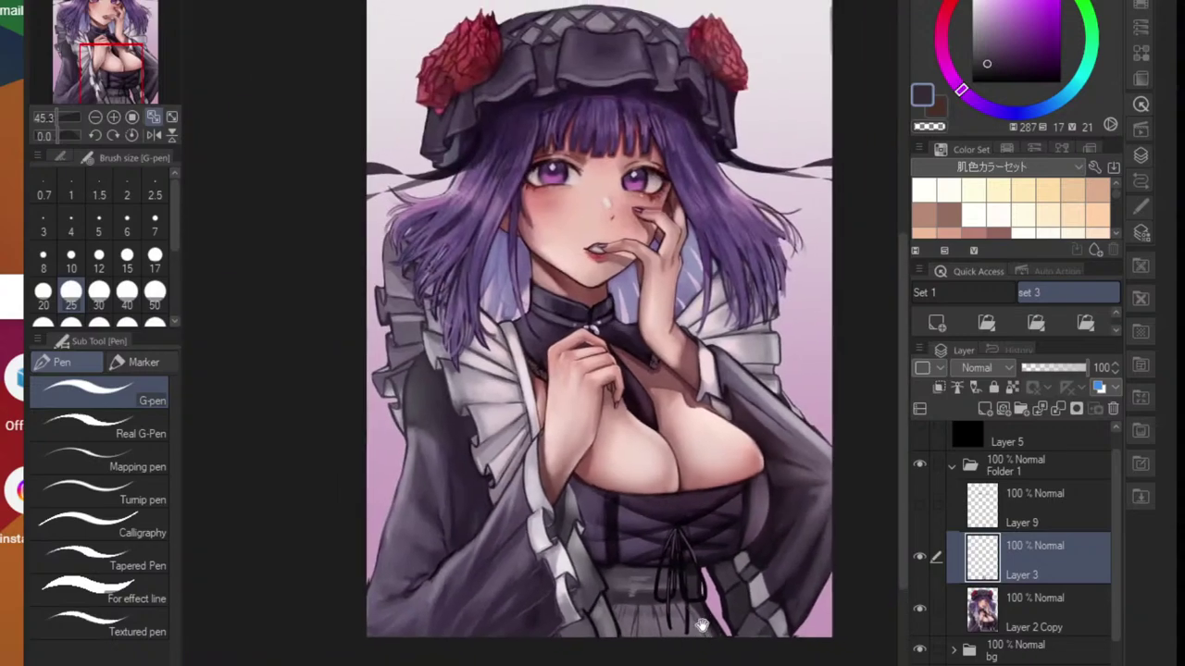
pyautogui.scroll(3, 606, 639)
# - Switch to the hard round brush at size 20 and darken around the lower ribbon end
pyautogui.press('j')
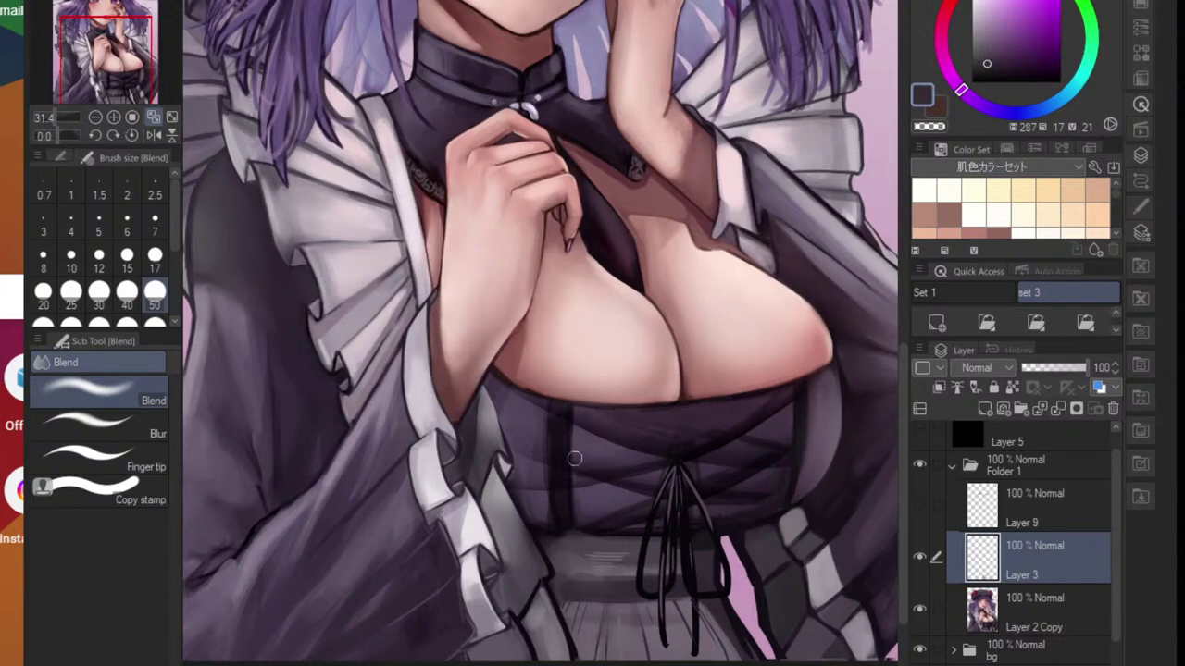
pyautogui.press('b')
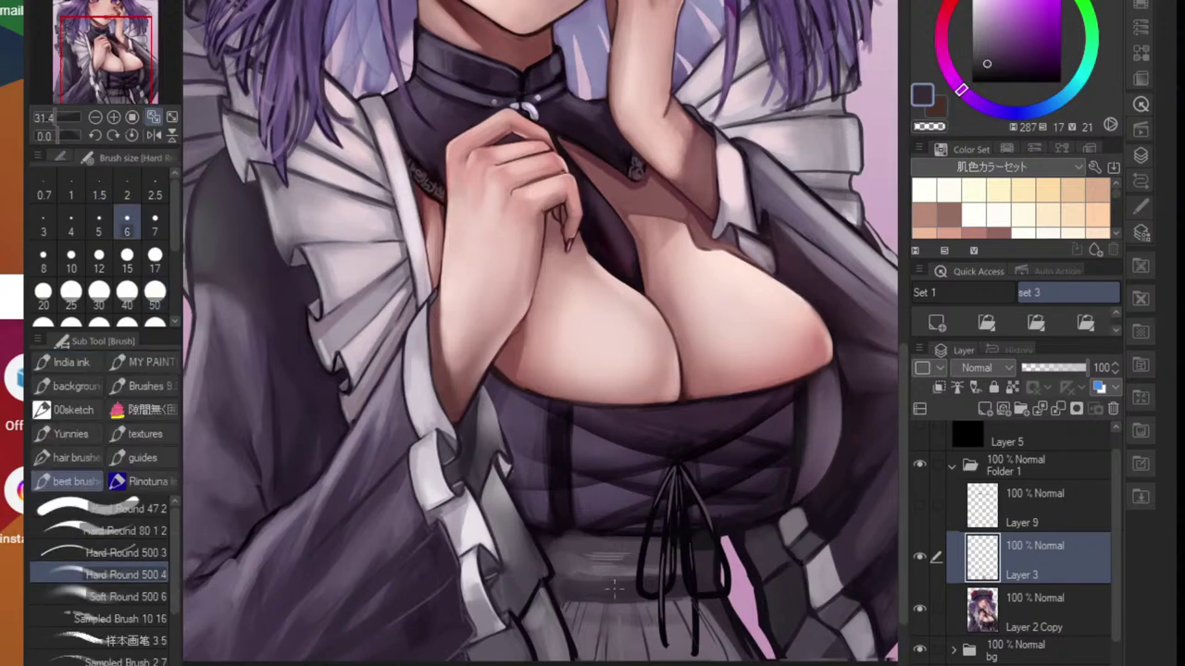
pyautogui.press(']')
pyautogui.press(']')
pyautogui.press(']')
pyautogui.press(']')
pyautogui.press(']')
pyautogui.press(']')
pyautogui.press(']')
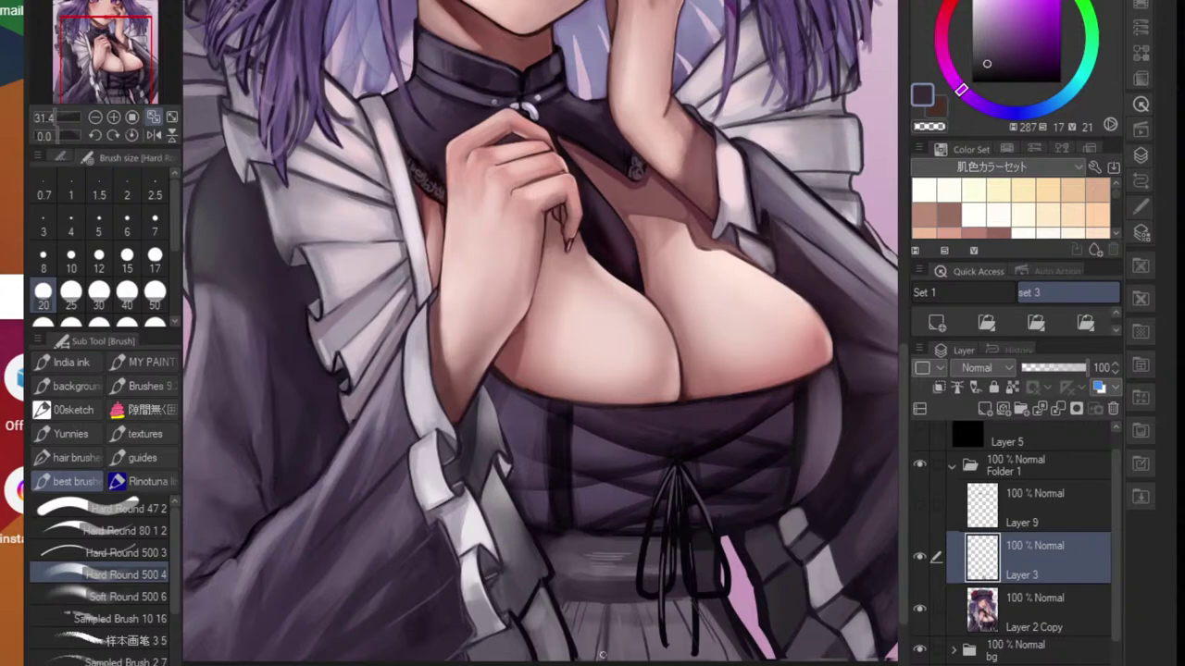
pyautogui.moveTo(637, 609); pyautogui.dragTo(651, 635)
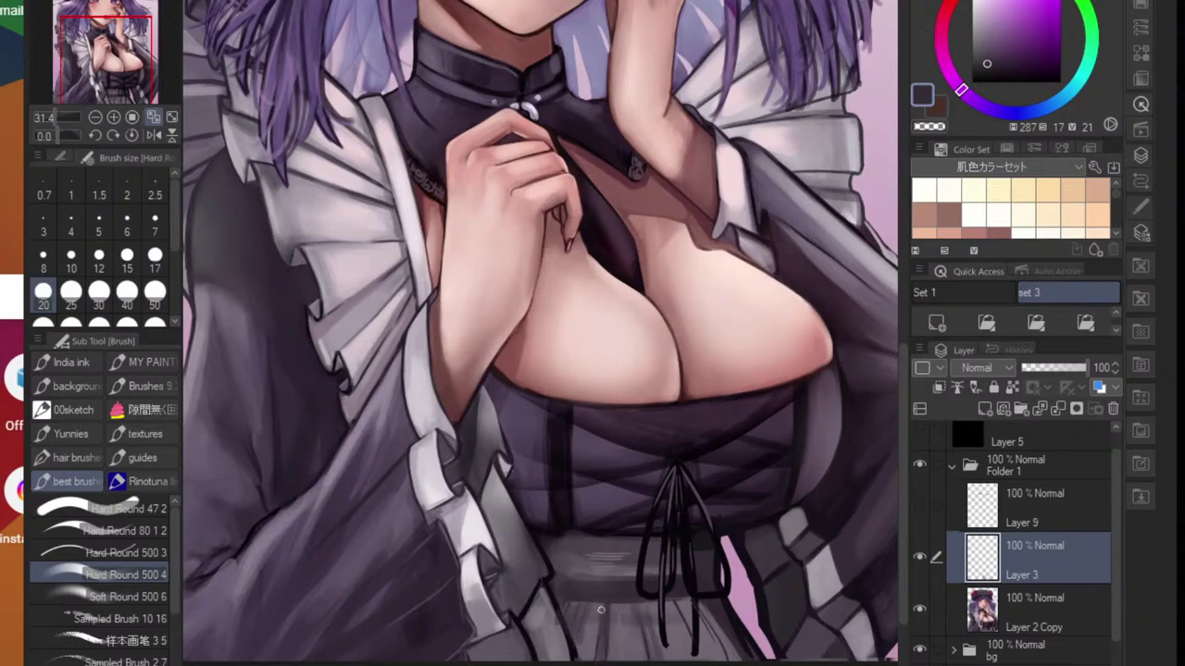
# - Lighten the skirt edge and lower diagonal folds with pale grey-purple highlights
pyautogui.keyDown('alt'); pyautogui.click(726, 650); pyautogui.keyUp('alt')
pyautogui.keyDown('alt'); pyautogui.click(708, 645); pyautogui.keyUp('alt')
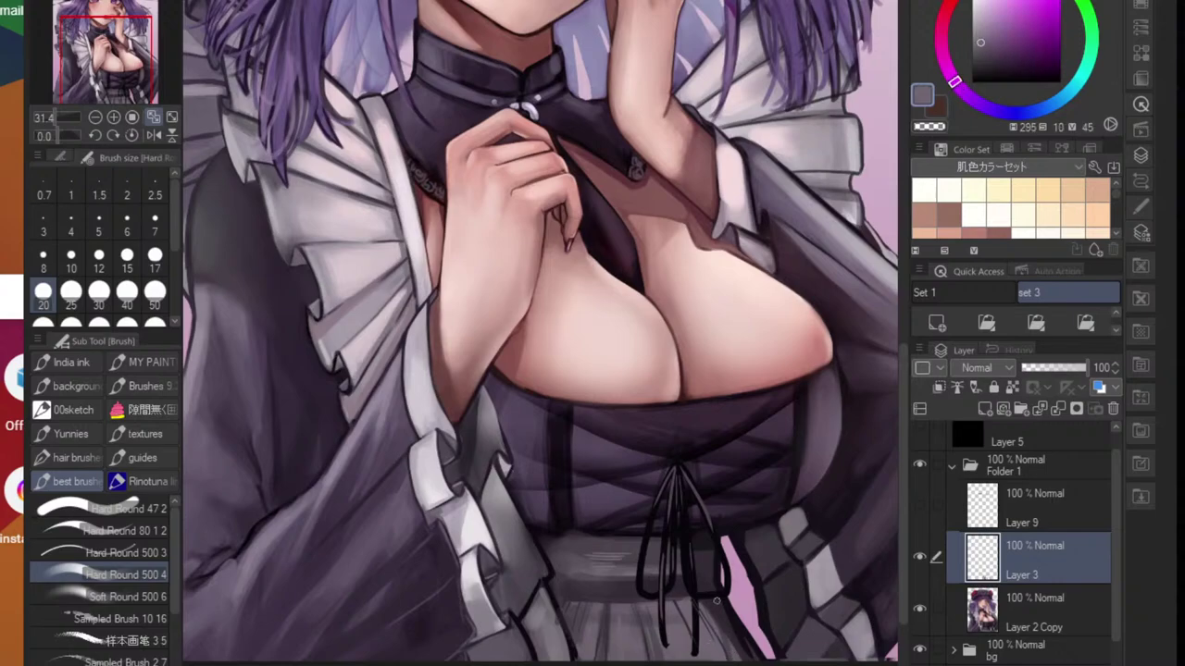
pyautogui.moveTo(714, 601); pyautogui.dragTo(751, 660)
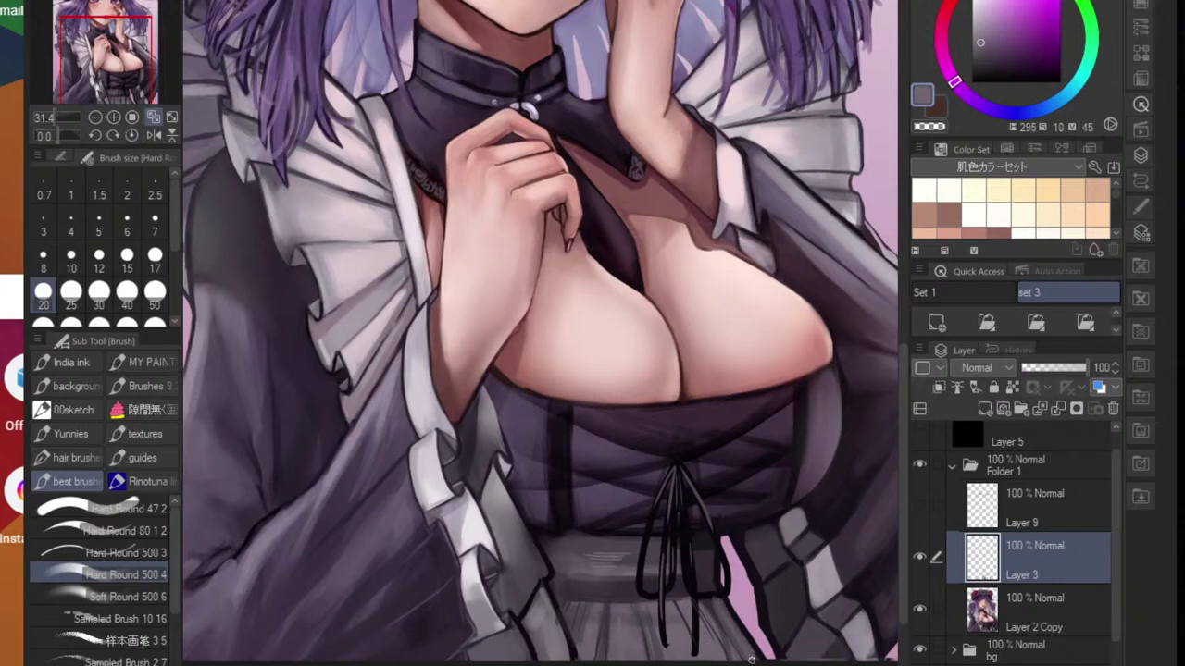
pyautogui.click(974, 19)
pyautogui.moveTo(954, 83); pyautogui.dragTo(946, 74)
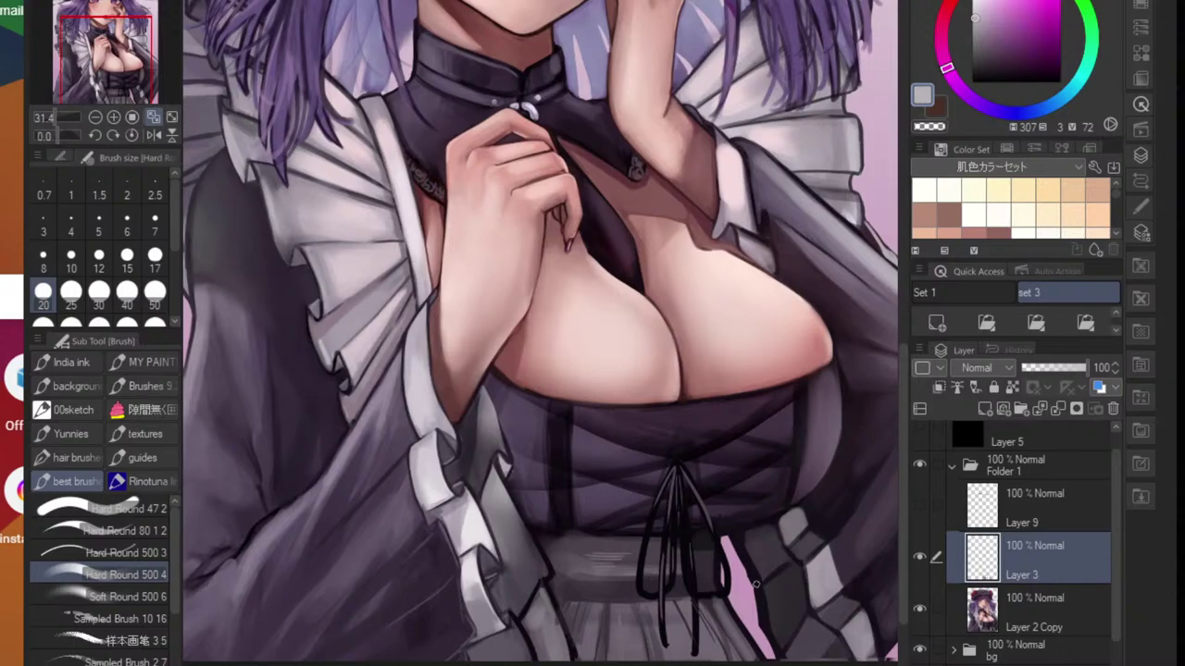
pyautogui.moveTo(717, 604); pyautogui.dragTo(737, 638)
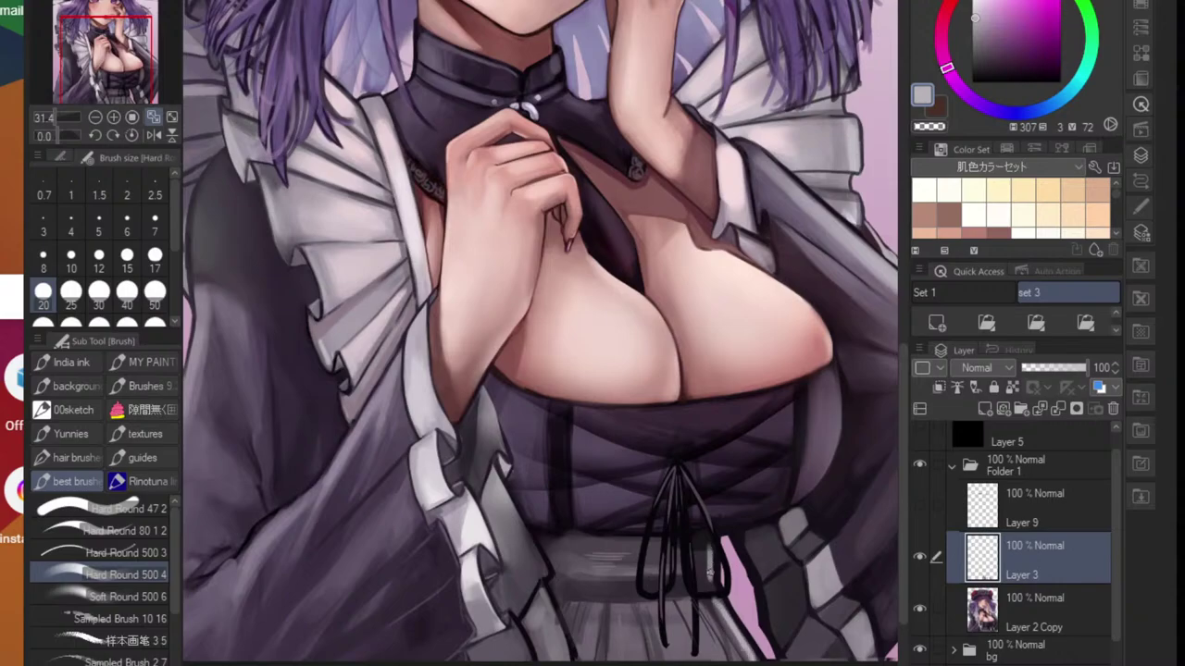
pyautogui.scroll(-5, 727, 569)
pyautogui.scroll(4, 726, 567)
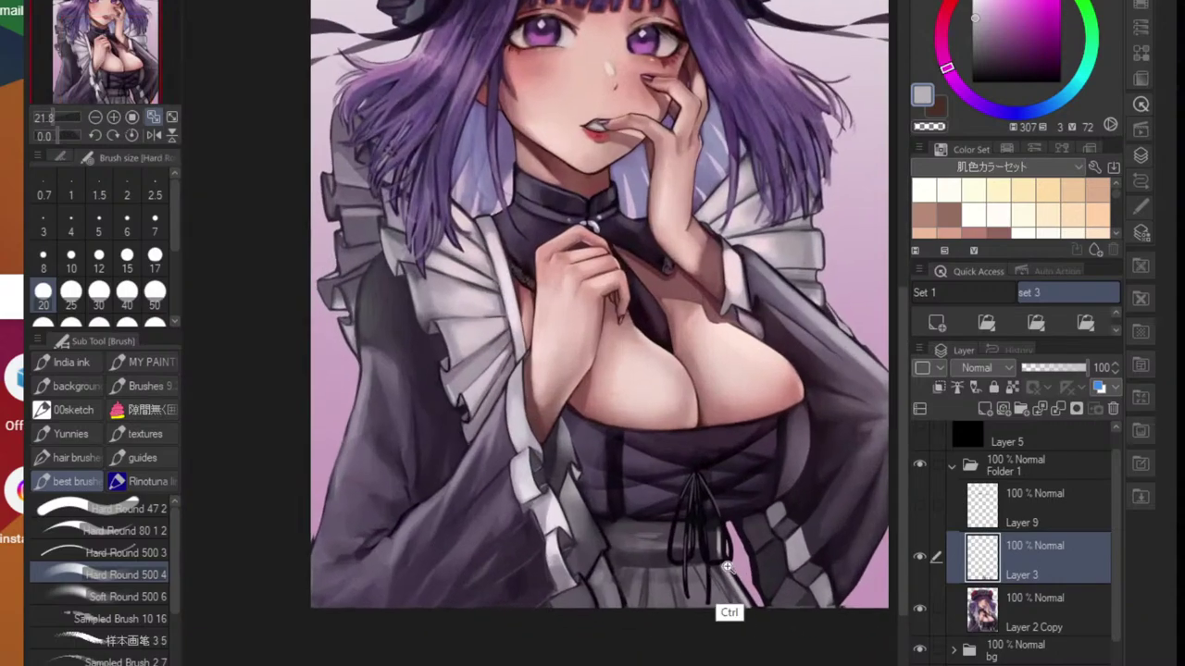
pyautogui.scroll(2, 727, 568)
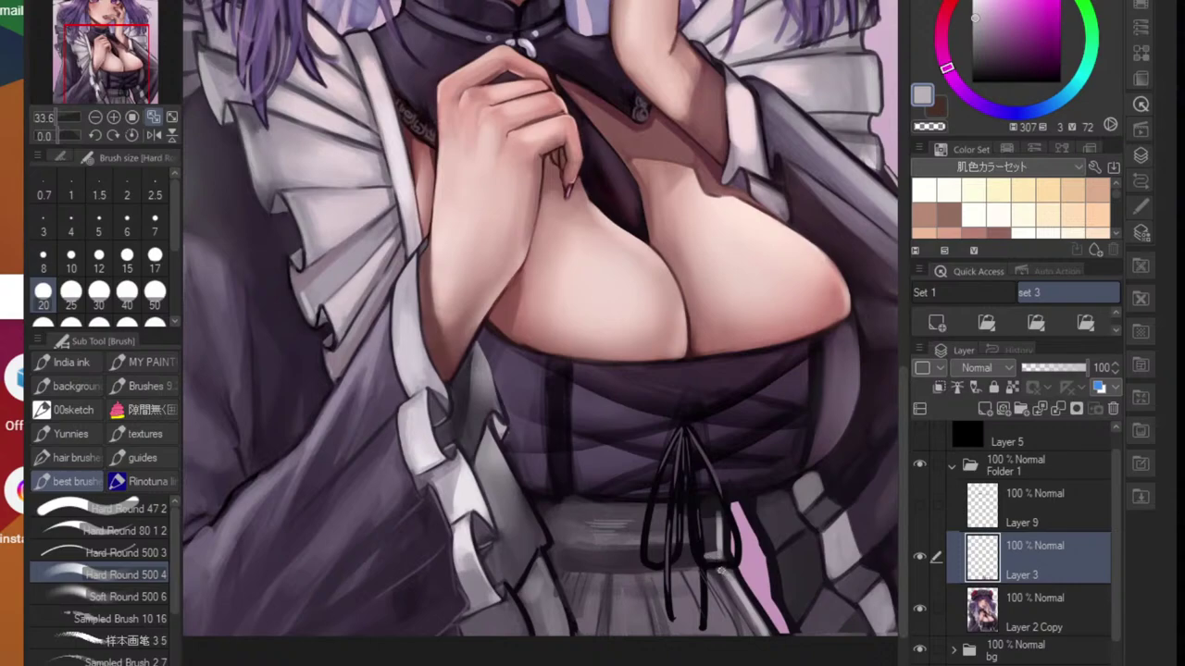
pyautogui.moveTo(711, 582); pyautogui.dragTo(732, 637)
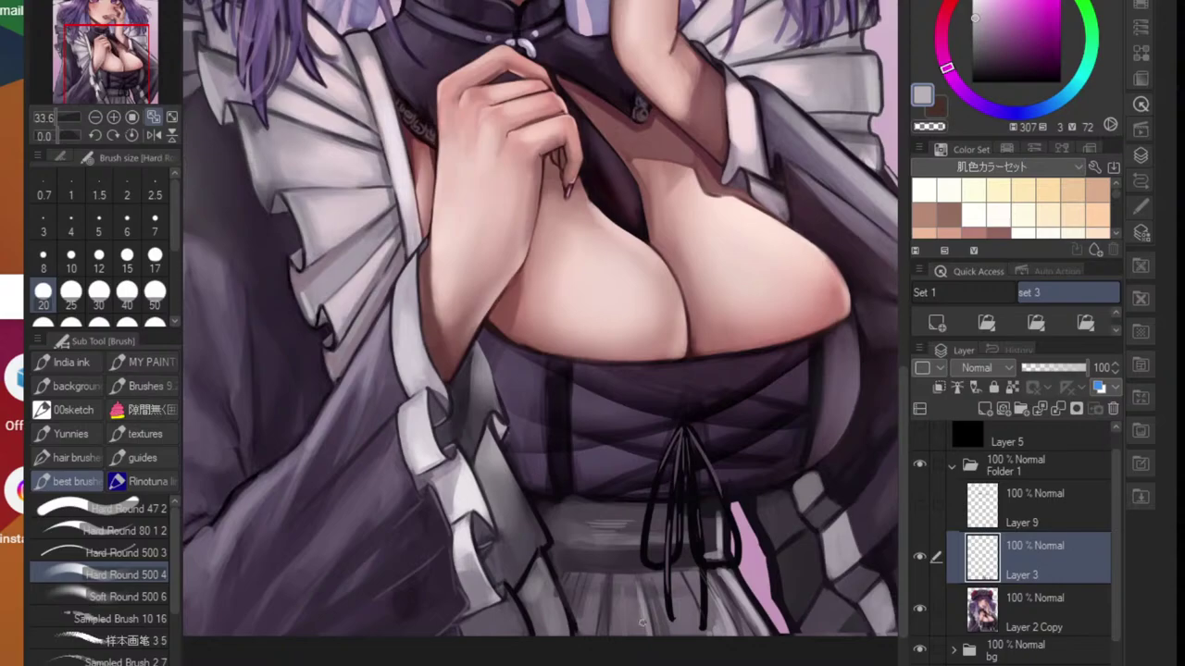
pyautogui.scroll(-5, 647, 629)
pyautogui.scroll(3, 667, 615)
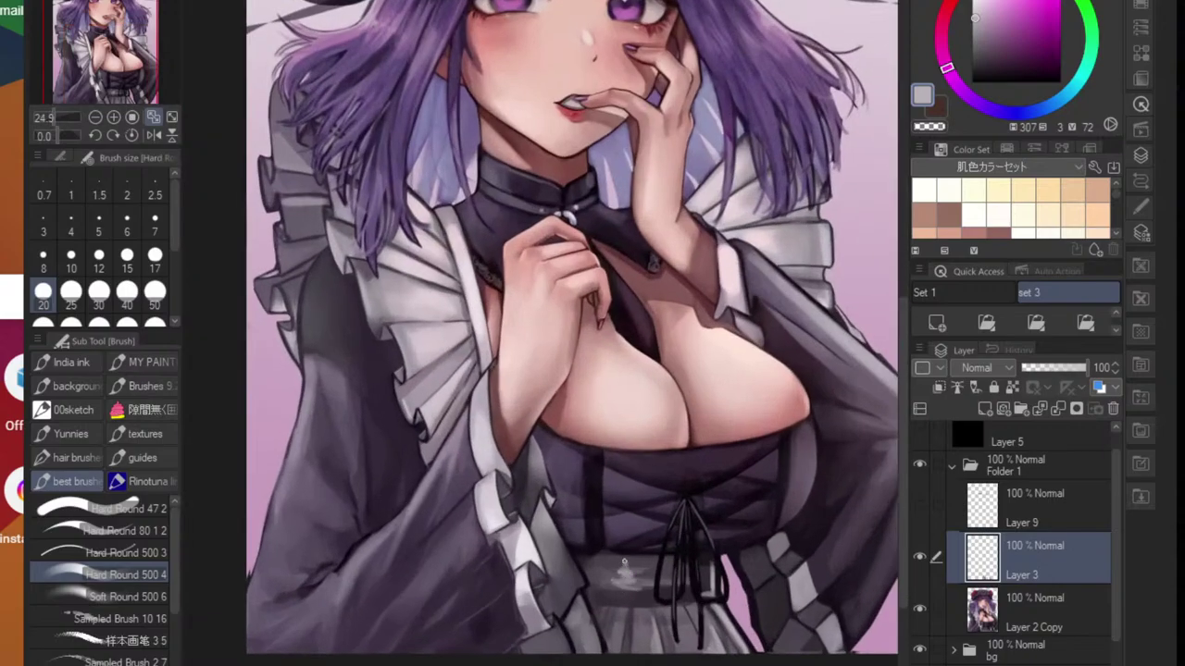
# - Blend the skirt paint, then add near-black purple shadow strokes below the corset
pyautogui.keyDown('alt'); pyautogui.click(642, 568); pyautogui.keyUp('alt')
pyautogui.scroll(-4, 634, 571)
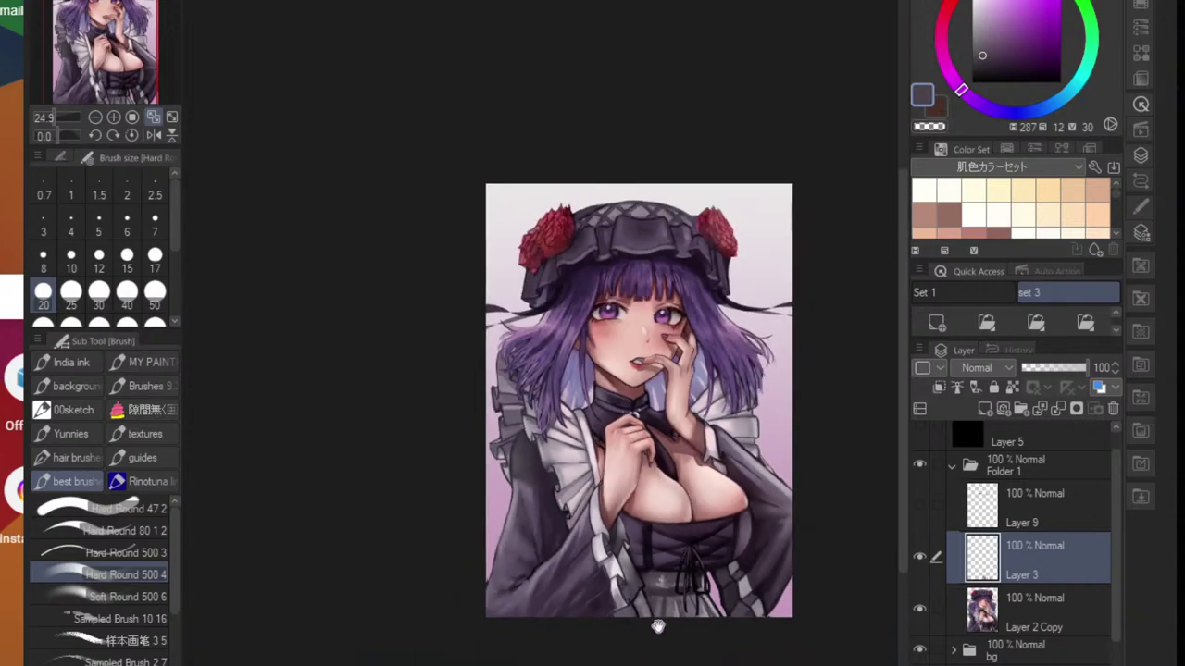
pyautogui.scroll(5, 648, 567)
pyautogui.press('j')
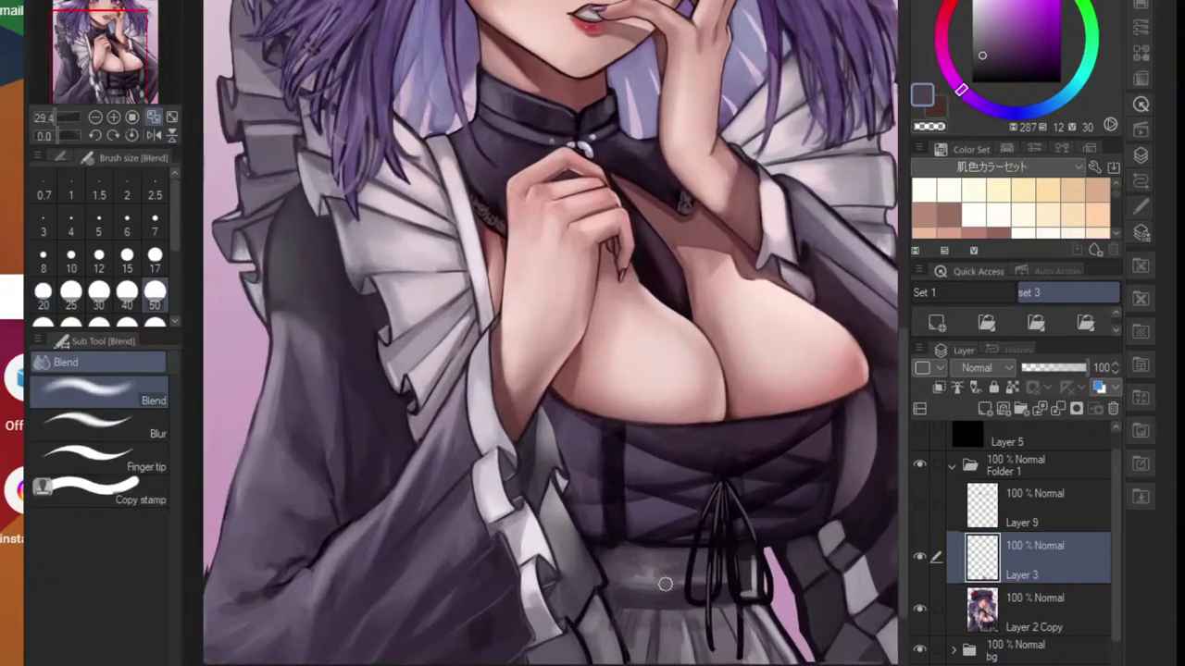
pyautogui.scroll(-4, 697, 591)
pyautogui.scroll(5, 736, 594)
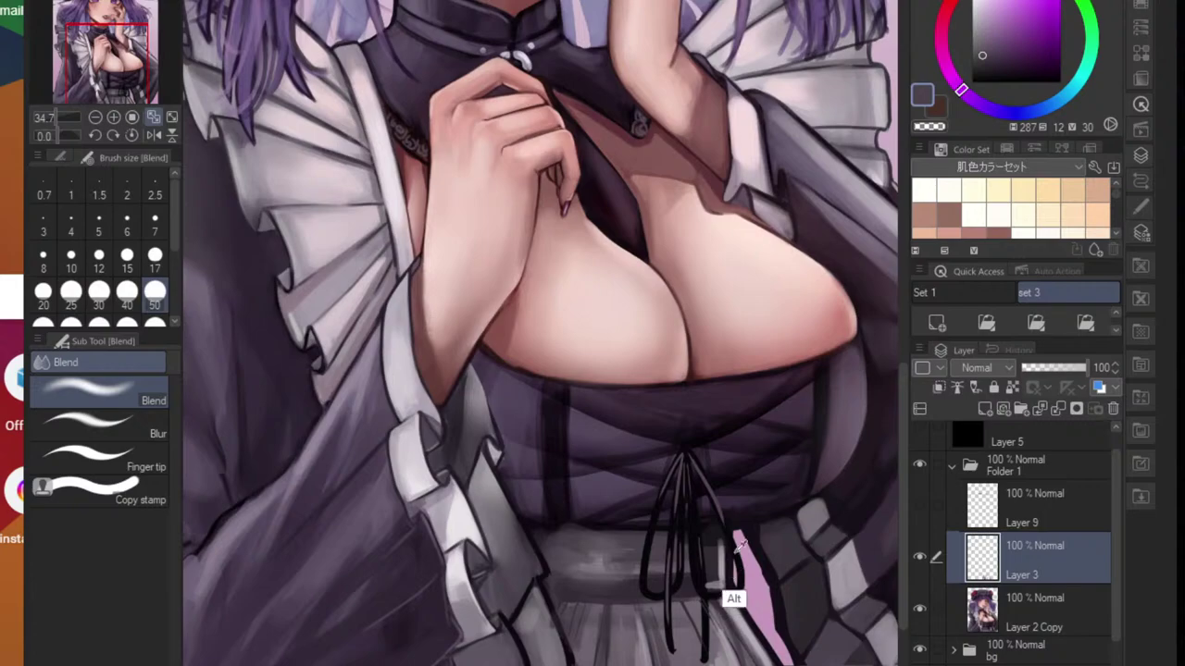
pyautogui.keyDown('alt'); pyautogui.click(737, 553); pyautogui.keyUp('alt')
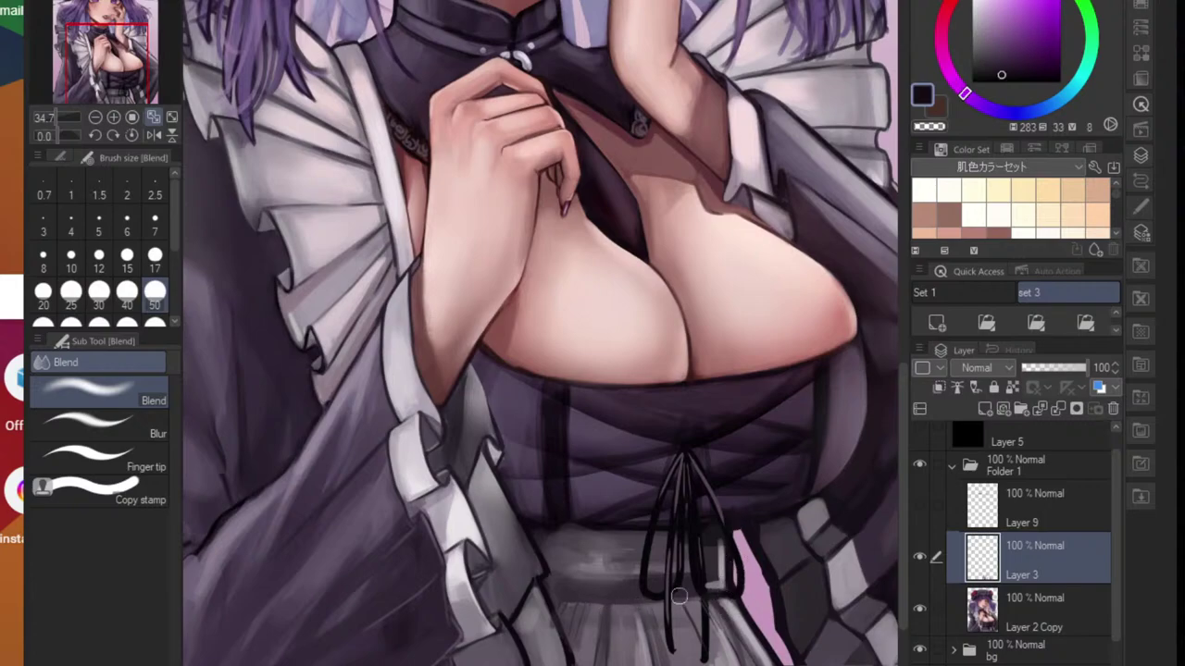
pyautogui.press('b')
pyautogui.keyDown('alt'); pyautogui.click(549, 576); pyautogui.keyUp('alt')
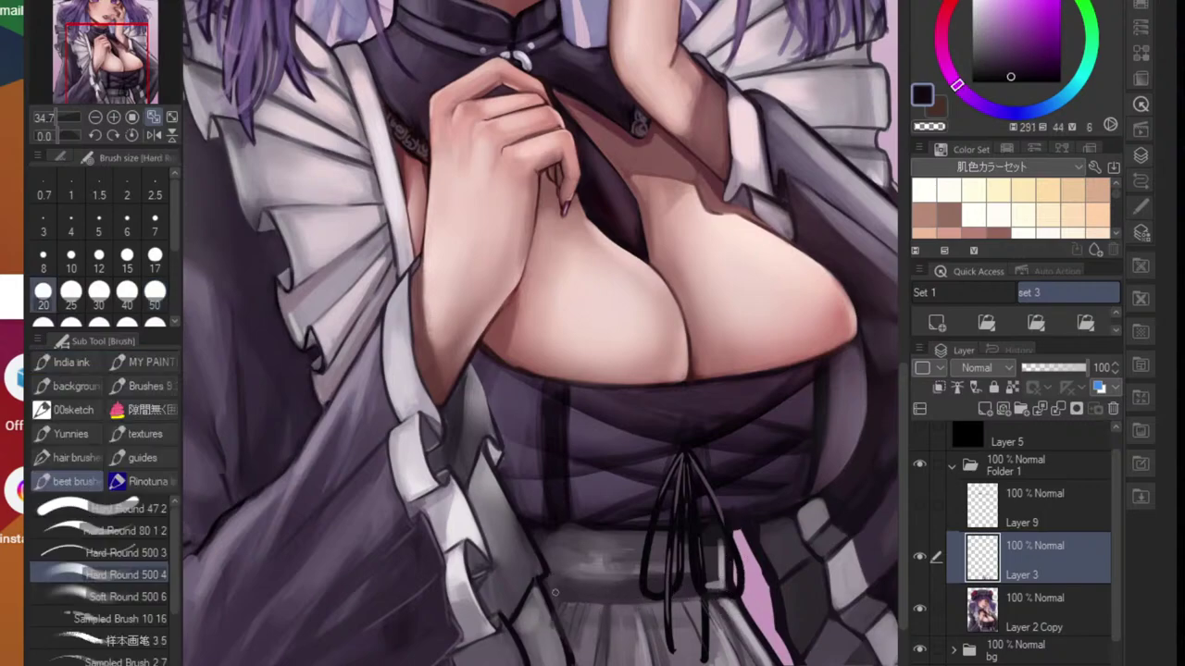
pyautogui.moveTo(583, 585)
pyautogui.mouseDown()
pyautogui.moveTo(638, 595)
pyautogui.moveTo(575, 588)
pyautogui.mouseUp()
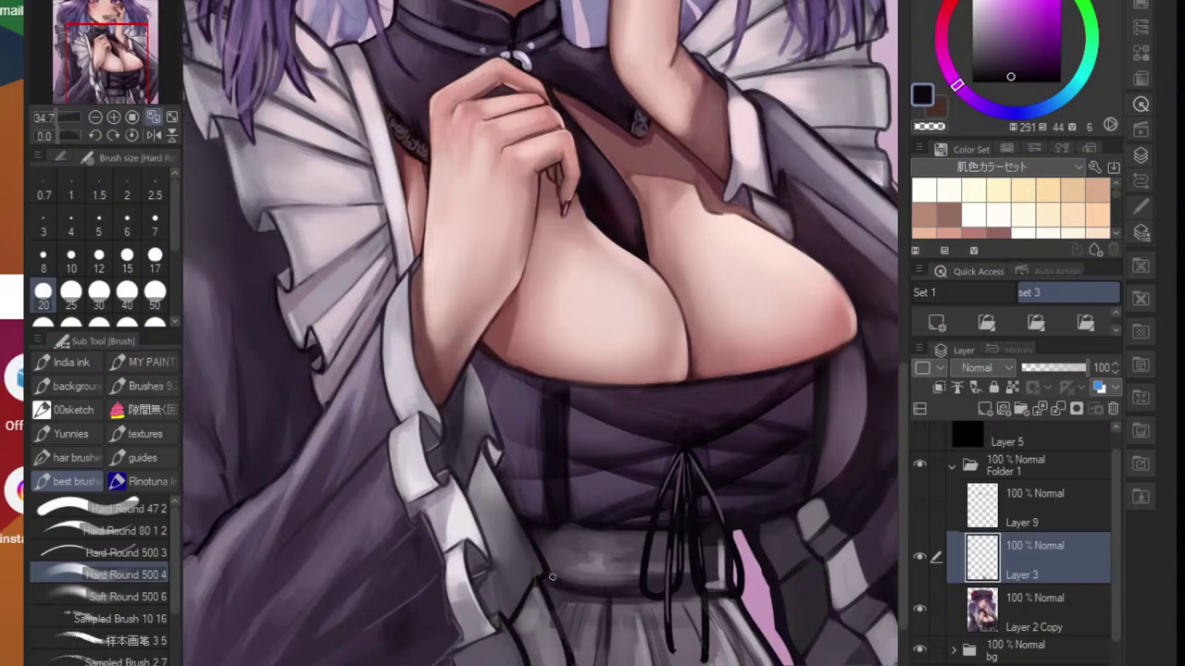
pyautogui.scroll(-5, 692, 595)
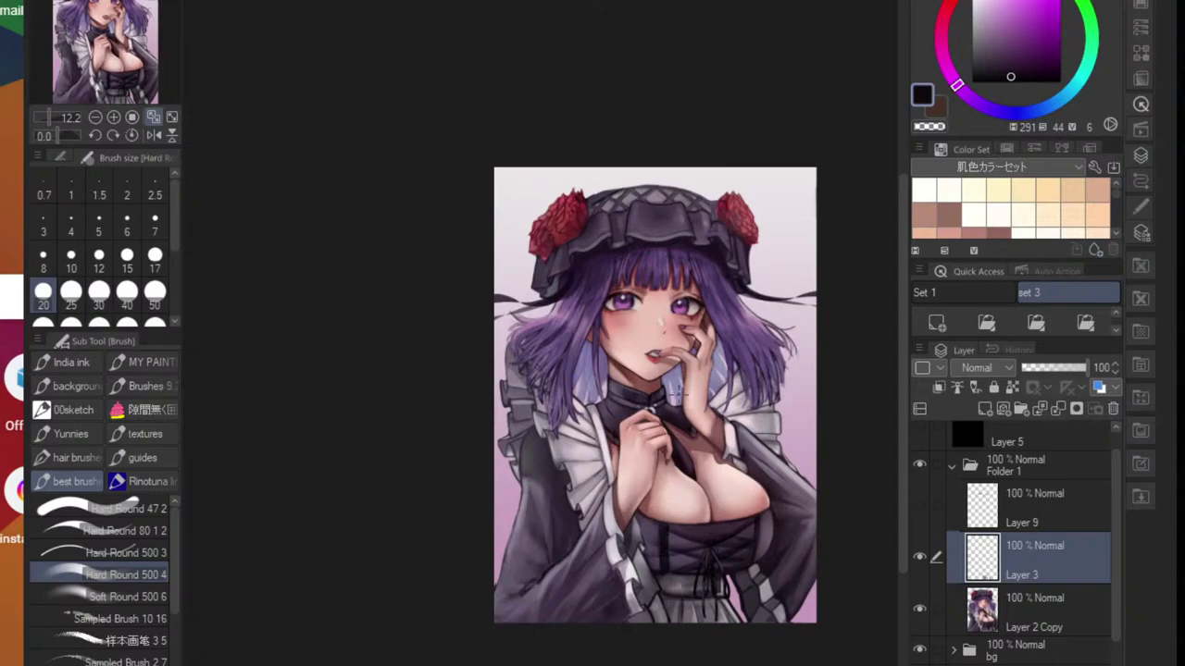
# - Outline the hat's lattice diamond and top edge with dark strokes
pyautogui.scroll(7, 767, 502)
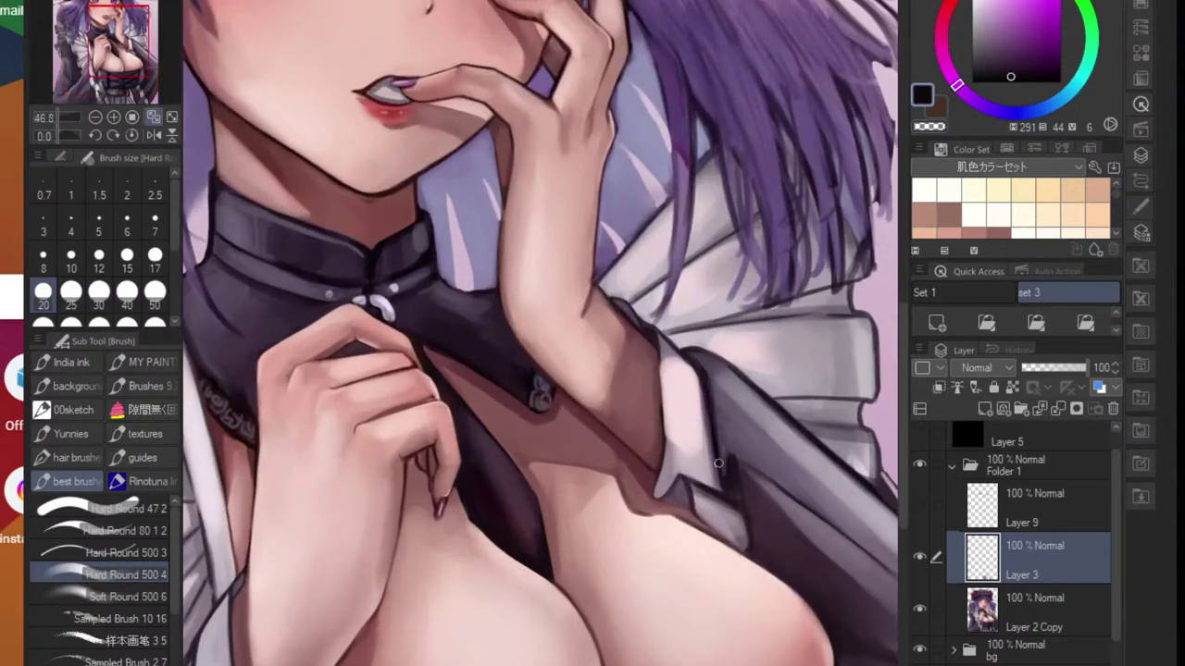
pyautogui.scroll(-6, 719, 462)
pyautogui.scroll(6, 616, 217)
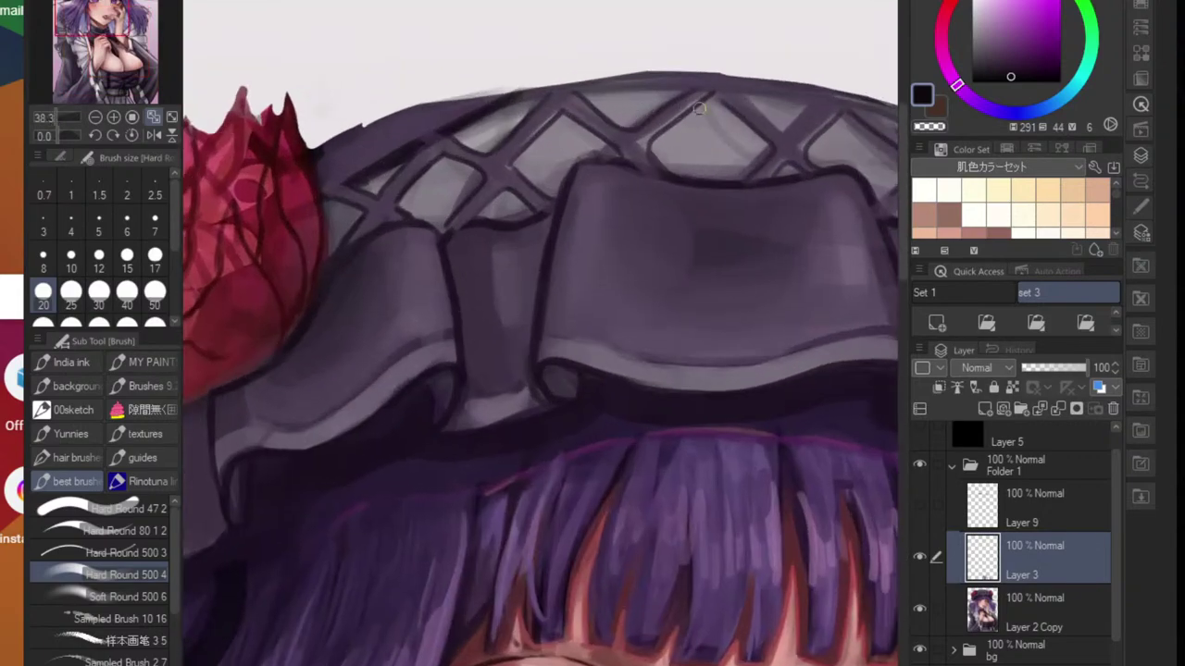
pyautogui.moveTo(650, 141); pyautogui.dragTo(714, 94)
pyautogui.moveTo(710, 100); pyautogui.dragTo(766, 143)
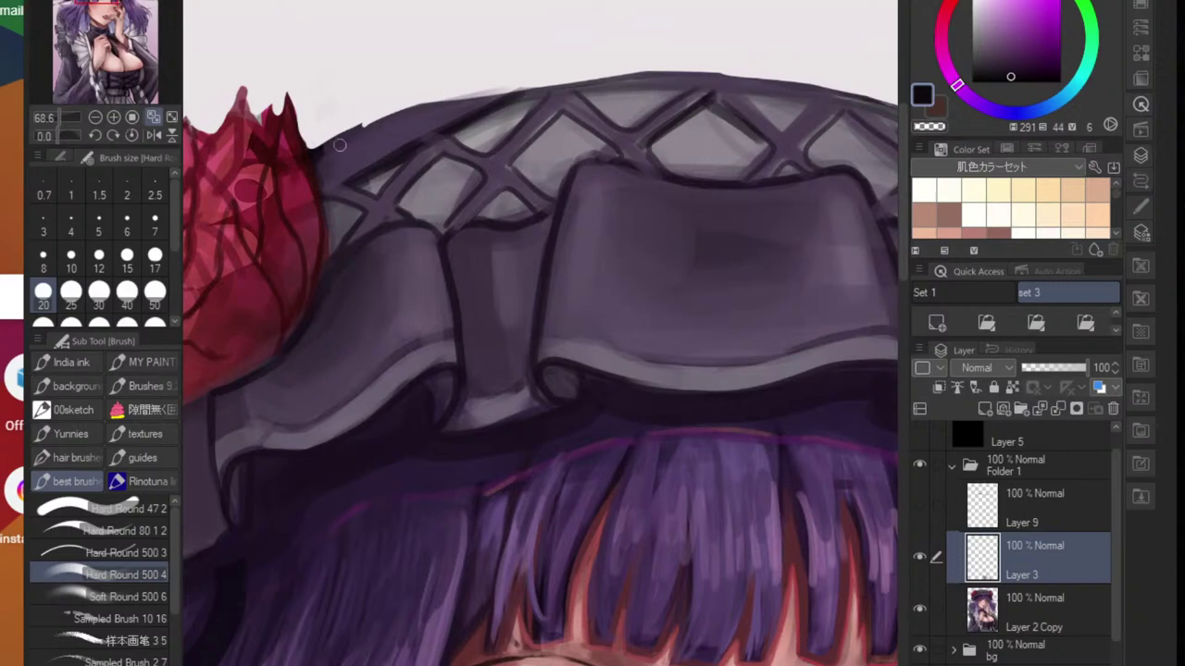
pyautogui.moveTo(314, 149)
pyautogui.mouseDown()
pyautogui.moveTo(387, 112)
pyautogui.moveTo(574, 83)
pyautogui.mouseUp()
pyautogui.hotkey('ctrl', 'z')
pyautogui.moveTo(312, 147)
pyautogui.mouseDown()
pyautogui.moveTo(448, 97)
pyautogui.moveTo(606, 75)
pyautogui.moveTo(720, 82)
pyautogui.mouseUp()
pyautogui.scroll(-5, 721, 82)
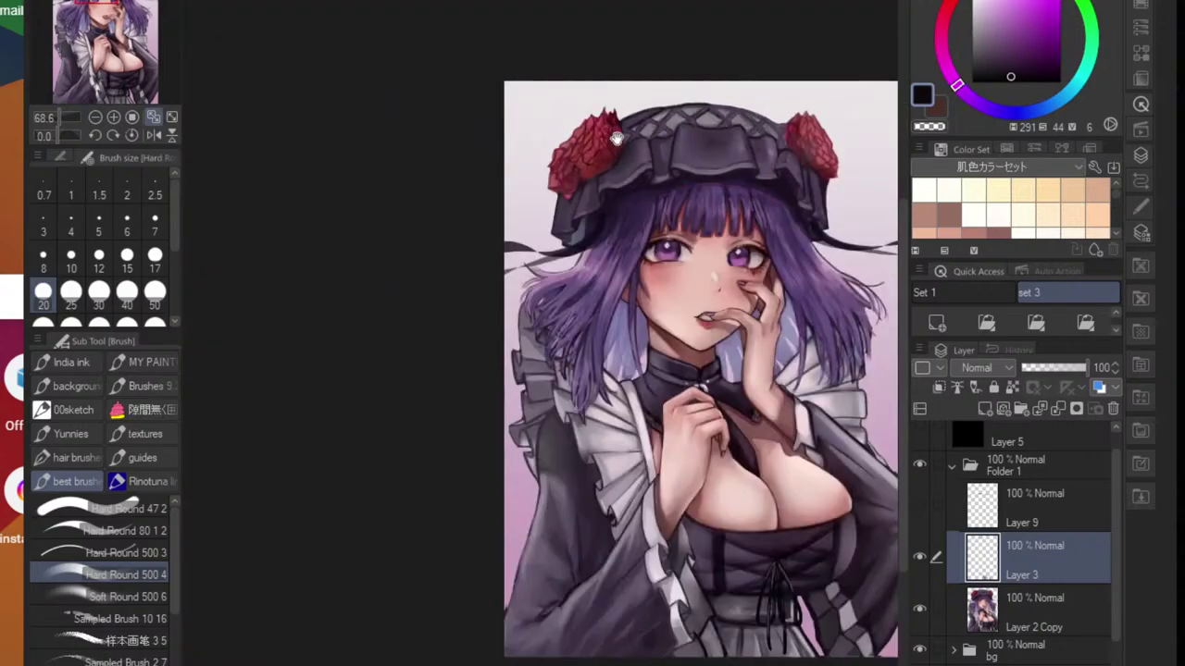
# - Rotate the view about 42° clockwise, outline the bonnet's right edge dark, and cancel the save prompt
pyautogui.moveTo(617, 138); pyautogui.dragTo(683, 135)
pyautogui.moveTo(643, 228); pyautogui.dragTo(718, 343)
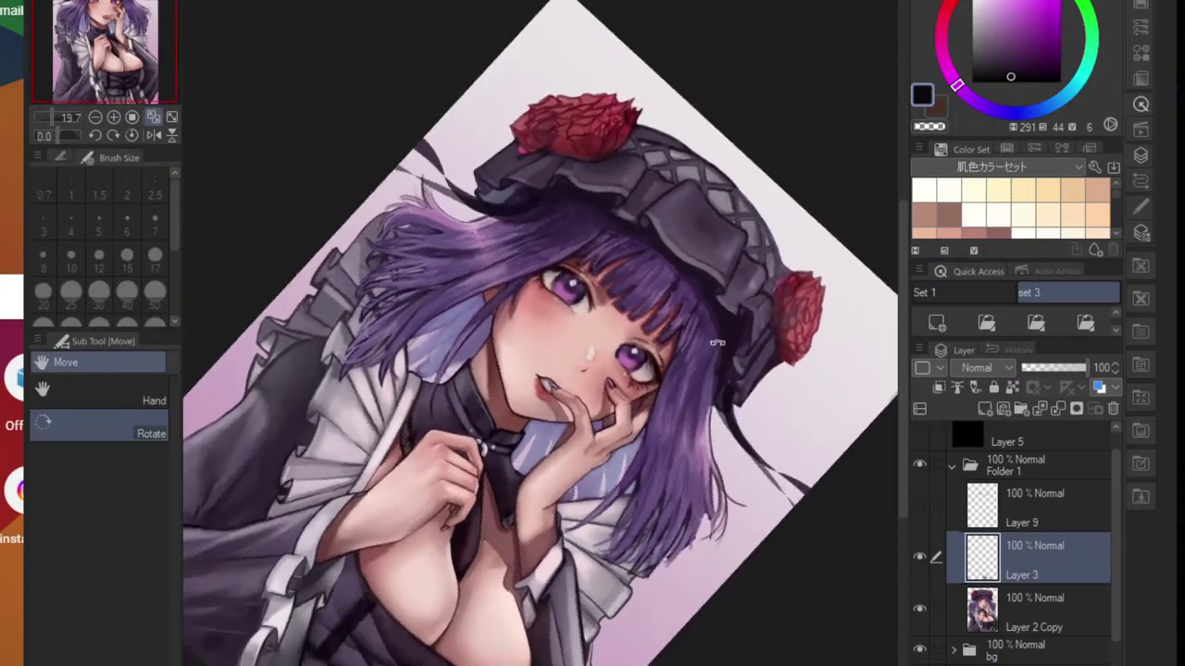
pyautogui.scroll(5, 718, 343)
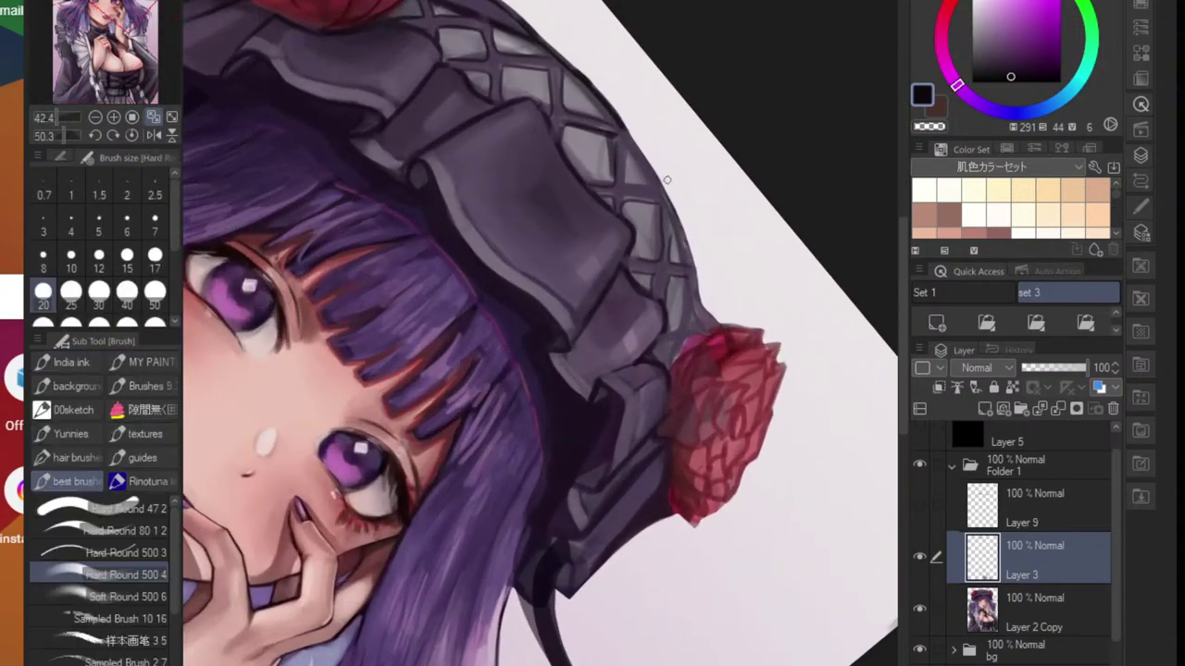
pyautogui.scroll(2, 666, 180)
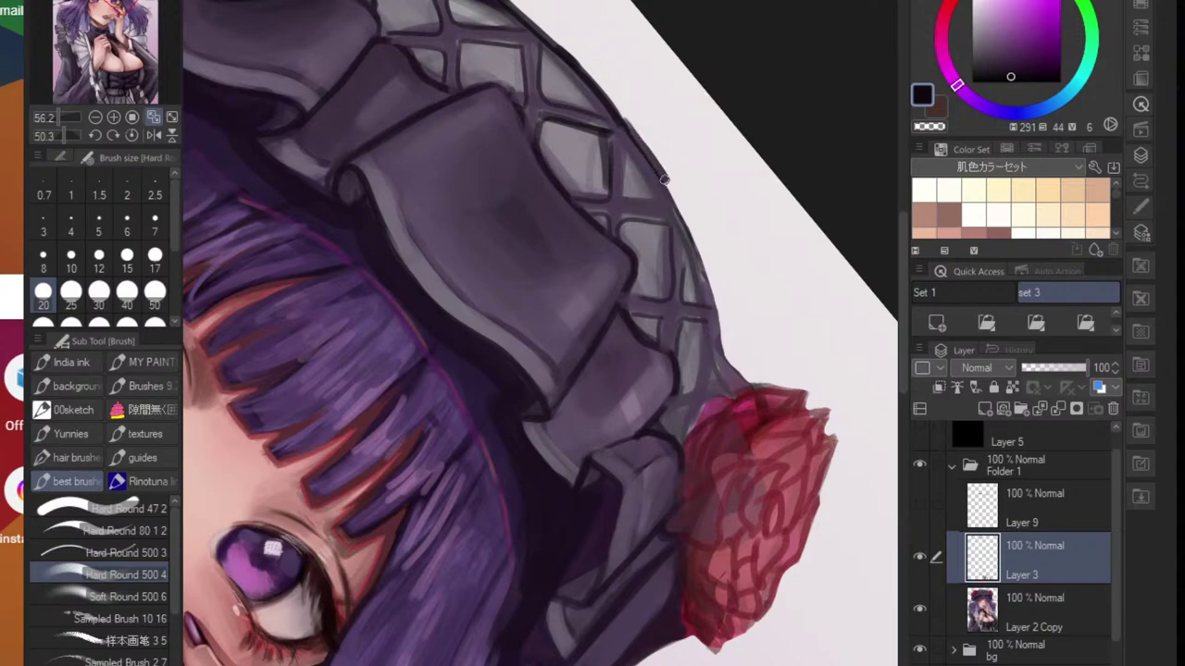
pyautogui.moveTo(616, 117)
pyautogui.mouseDown()
pyautogui.moveTo(677, 205)
pyautogui.moveTo(722, 352)
pyautogui.moveTo(751, 391)
pyautogui.moveTo(728, 394)
pyautogui.moveTo(652, 466)
pyautogui.mouseUp()
pyautogui.hotkey('ctrl', 'w')
pyautogui.click(398, 240)
# - With the canvas upright, fill the gap beside the bonnet edge and darken the rose's right outline
pyautogui.hotkey('ctrl', '@')
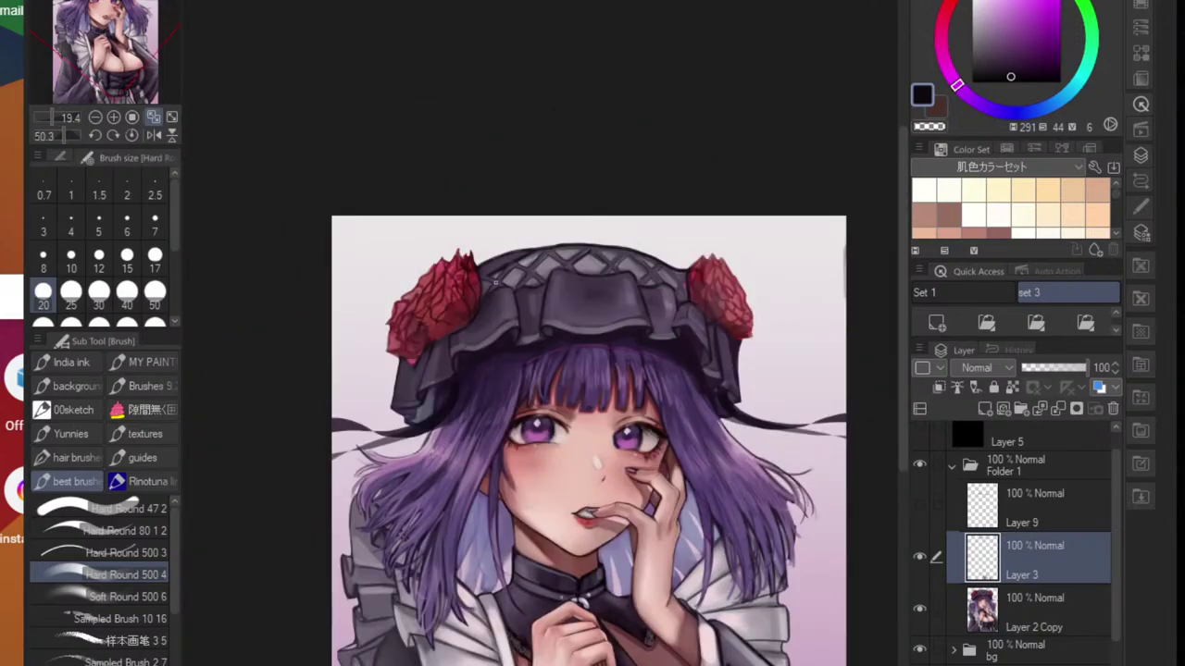
pyautogui.scroll(-2, 690, 295)
pyautogui.scroll(8, 685, 294)
pyautogui.moveTo(708, 257)
pyautogui.mouseDown()
pyautogui.moveTo(688, 372)
pyautogui.moveTo(699, 336)
pyautogui.moveTo(706, 358)
pyautogui.moveTo(696, 263)
pyautogui.moveTo(703, 366)
pyautogui.mouseUp()
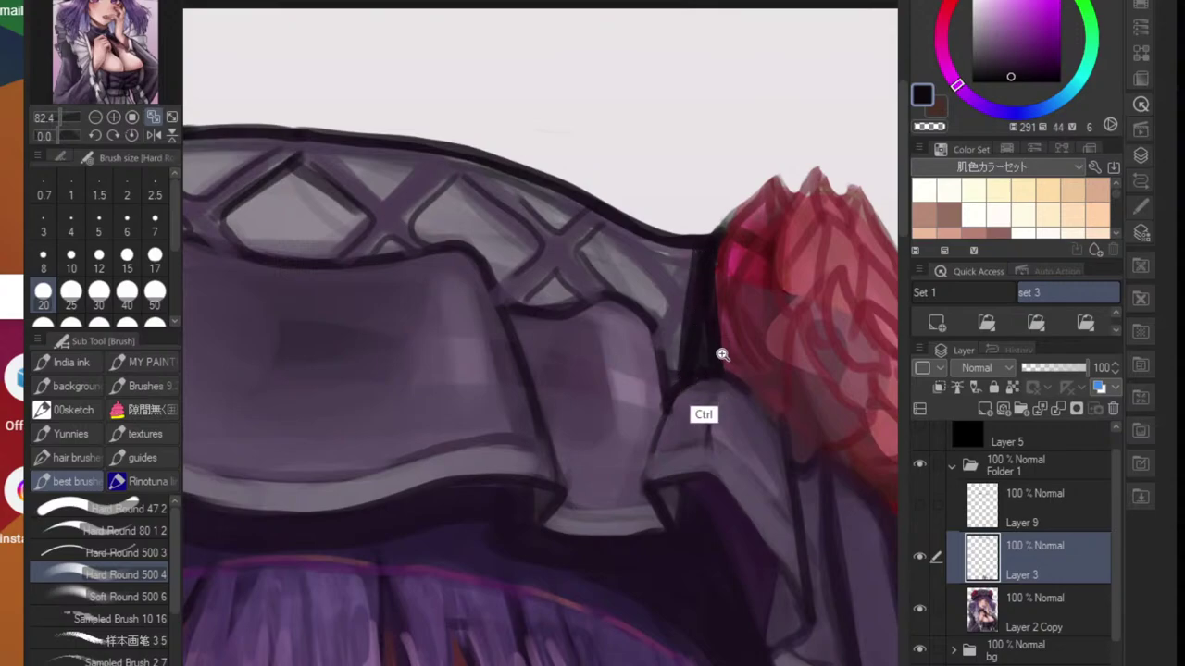
pyautogui.scroll(-3, 719, 352)
pyautogui.scroll(3, 495, 286)
pyautogui.moveTo(495, 286)
pyautogui.mouseDown()
pyautogui.moveTo(522, 379)
pyautogui.moveTo(512, 315)
pyautogui.mouseUp()
pyautogui.scroll(-5, 546, 398)
# - Zoom out and reframe the view on the head and upper figure
pyautogui.moveTo(593, 423); pyautogui.dragTo(572, 351)
pyautogui.moveTo(751, 518); pyautogui.dragTo(722, 519)
pyautogui.moveTo(766, 547); pyautogui.dragTo(754, 474)
pyautogui.moveTo(713, 481); pyautogui.dragTo(731, 493)
pyautogui.scroll(2, 731, 492)
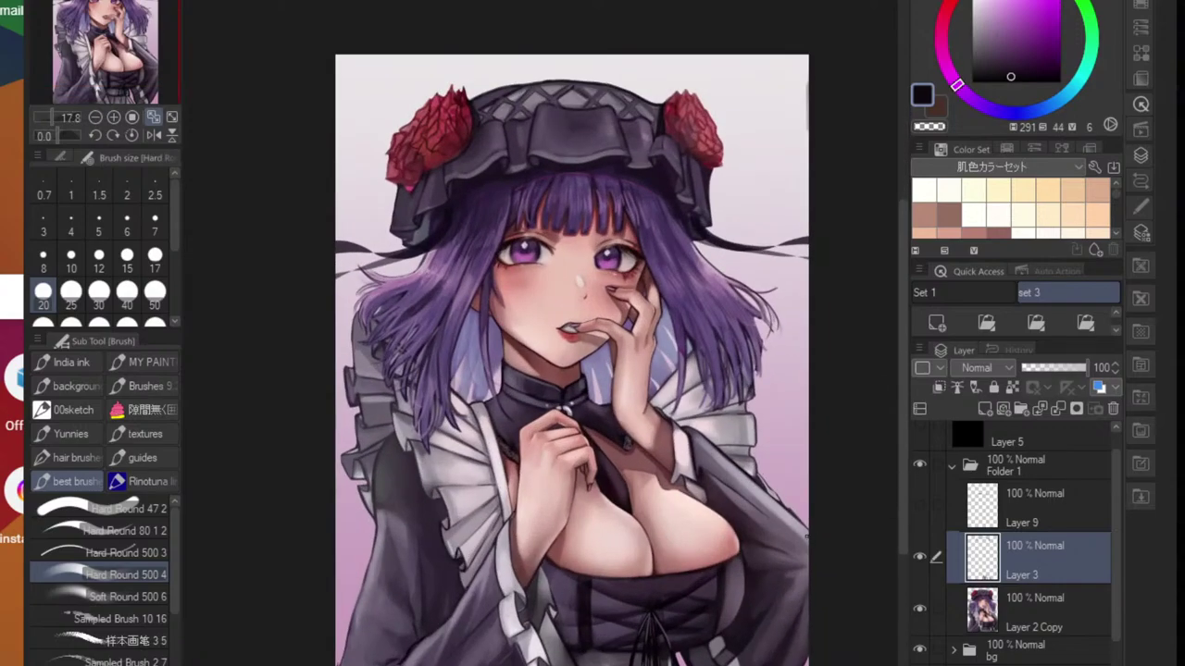
# - Toggle Layer 5's black Color layer on and off to check values in grayscale, then bring up the live chat
pyautogui.click(1069, 602)
pyautogui.click(1043, 442)
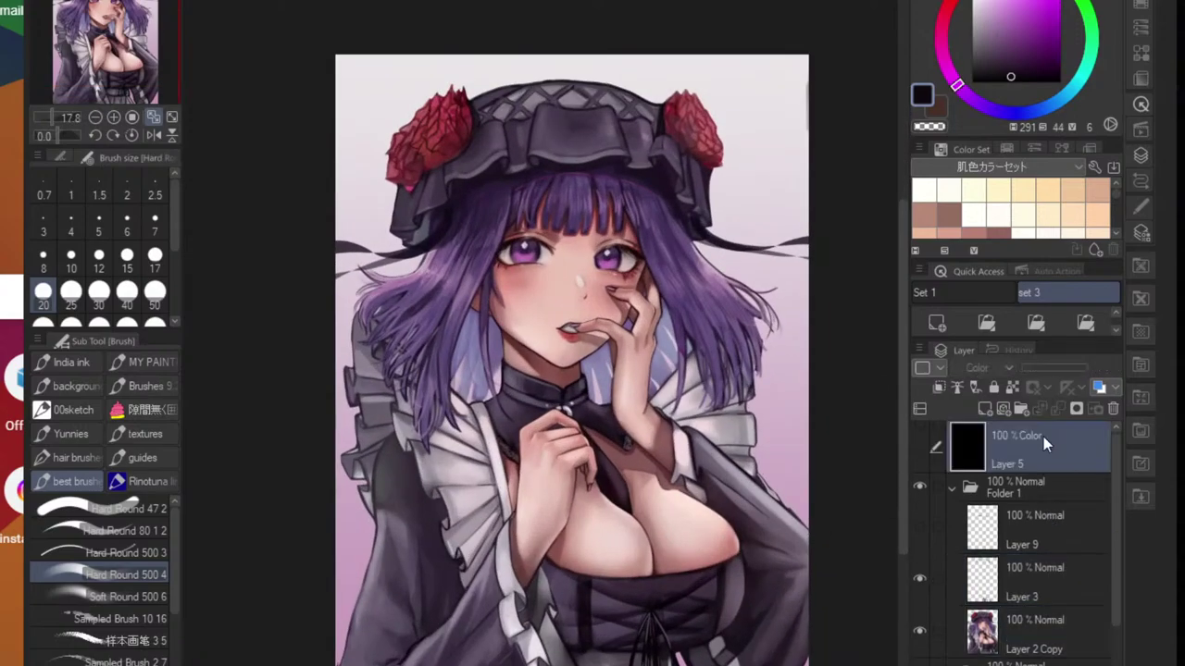
pyautogui.click(917, 450)
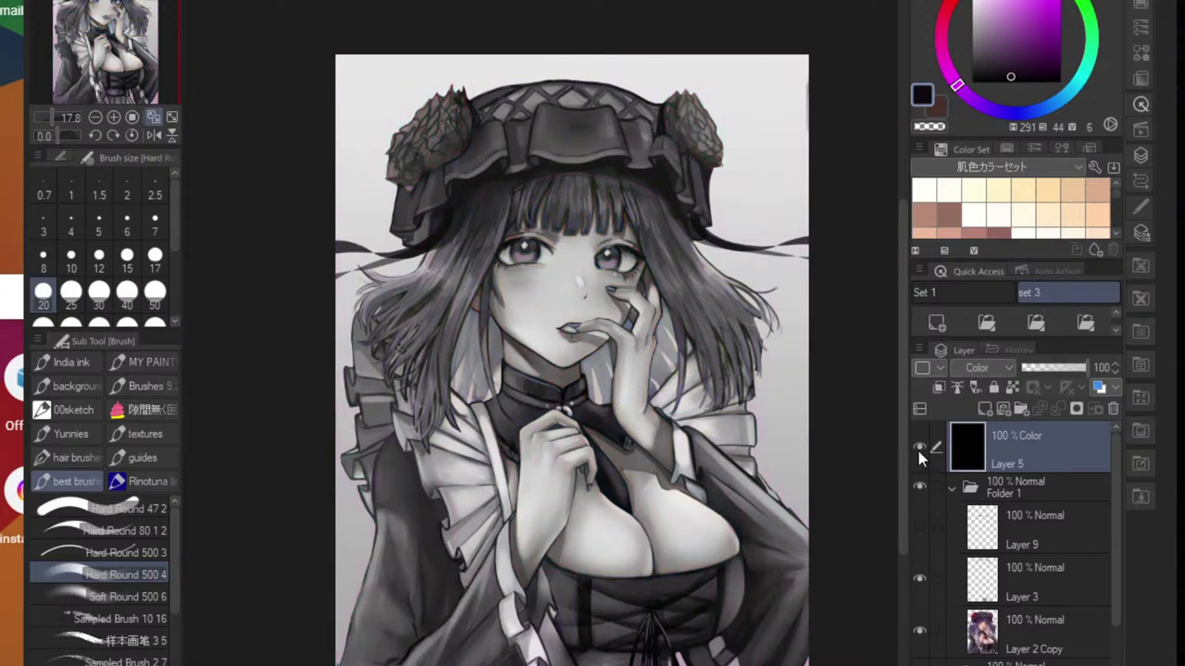
pyautogui.click(920, 449)
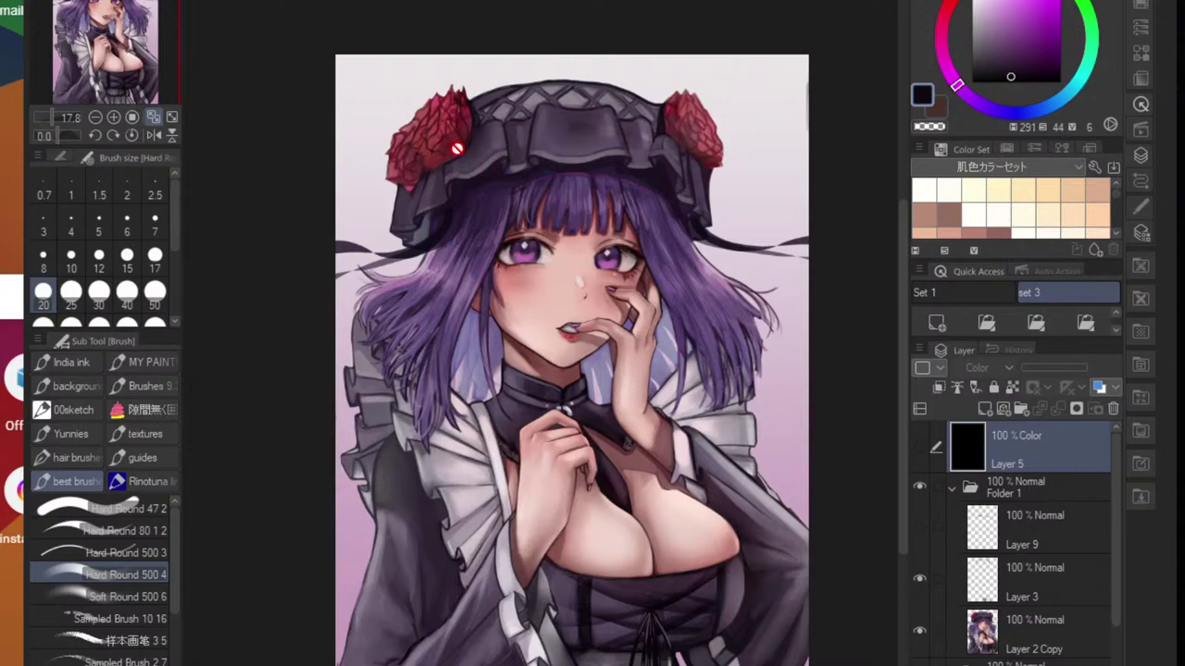
pyautogui.hotkey('alt', 'Tab')
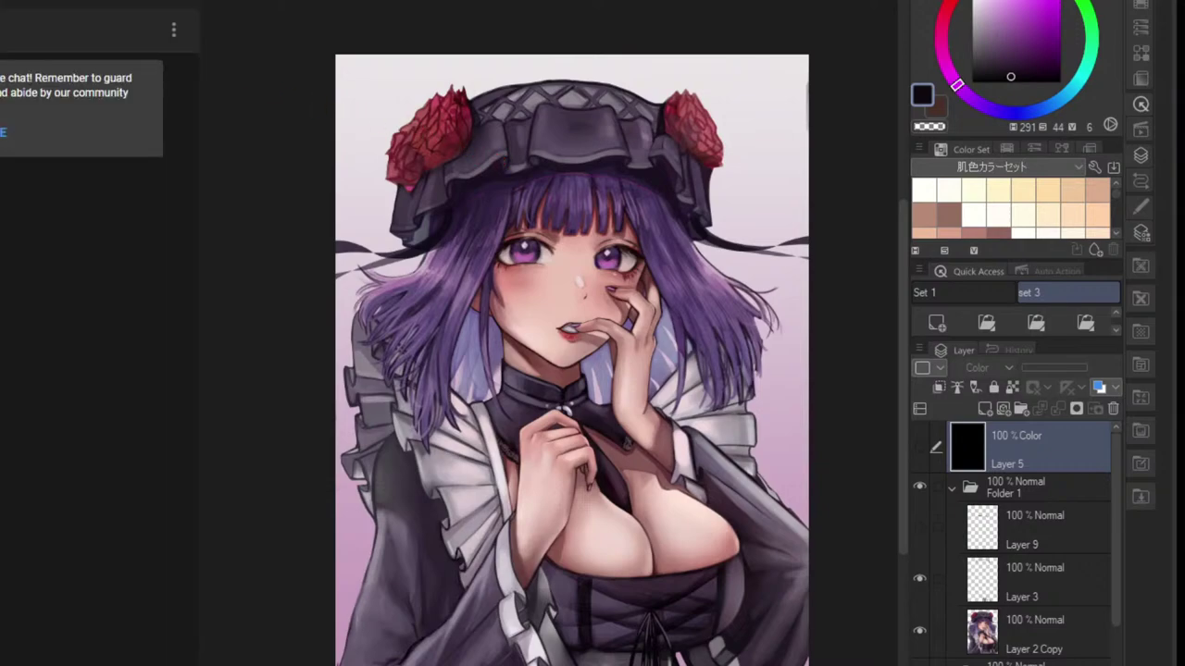